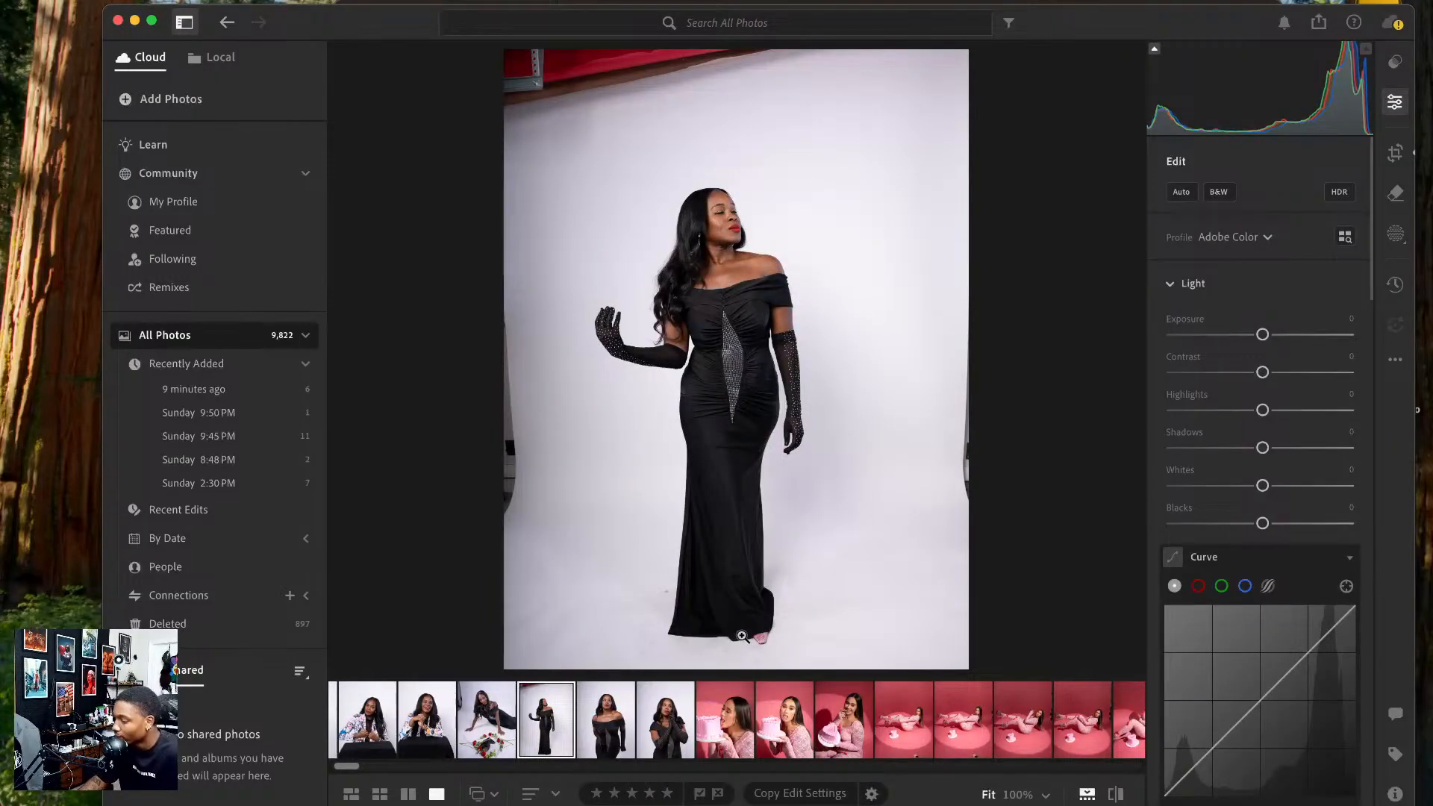
- Open the frontal portrait of the woman in the black off-shoulder dress and raise its overall Shadows to +13
{"action": "left_click", "coordinate": [619, 718]}
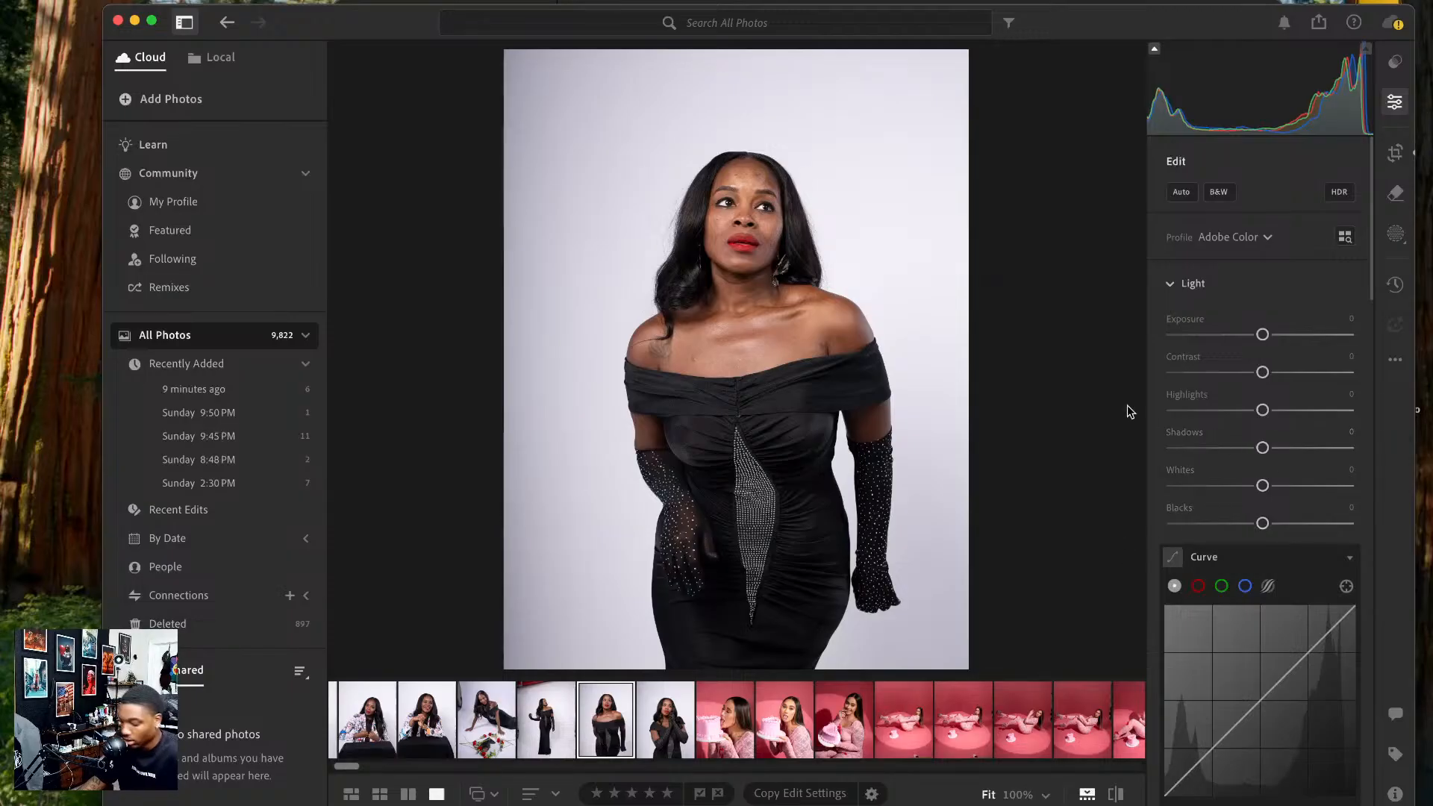
{"action": "key", "text": "shift+a"}
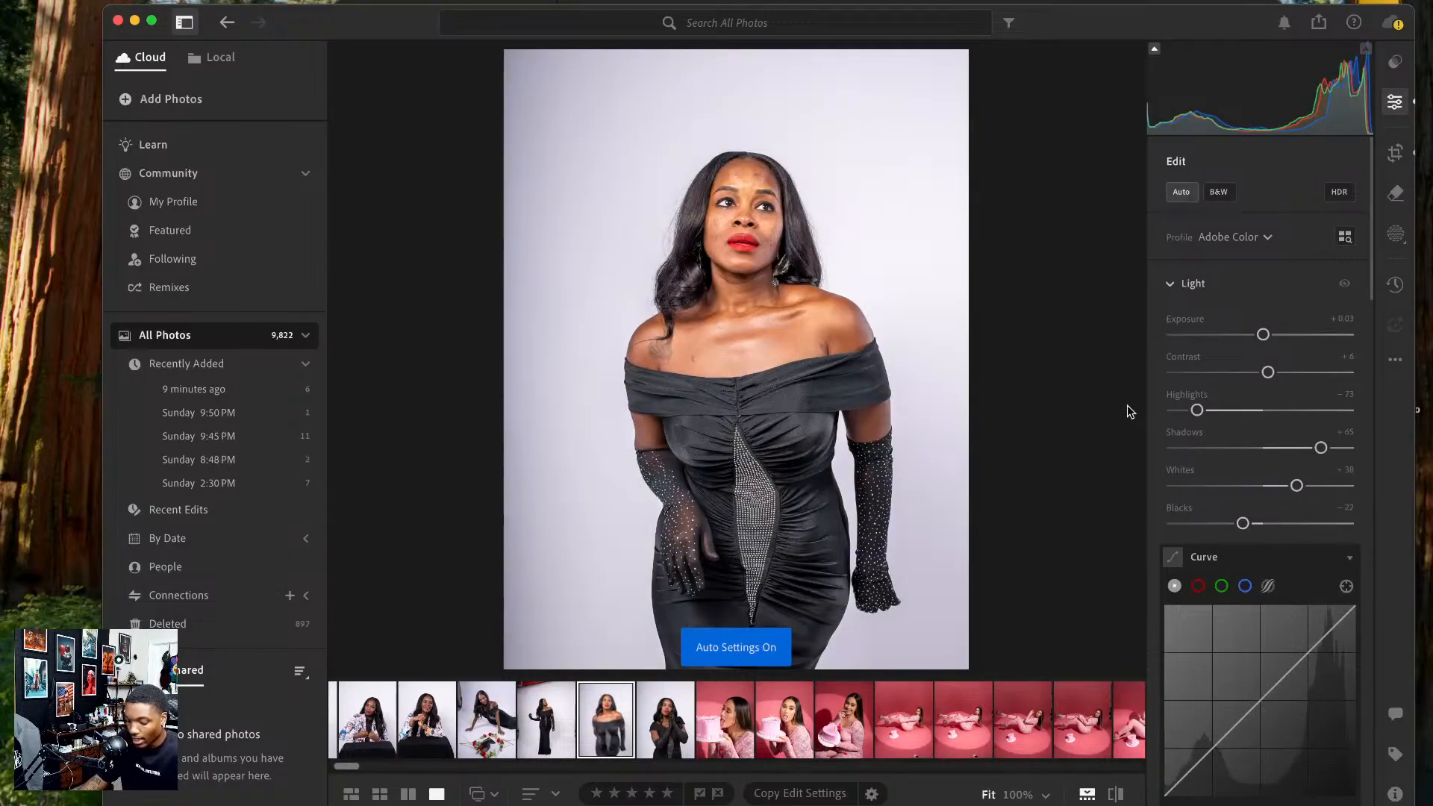
{"action": "key", "text": "super+z"}
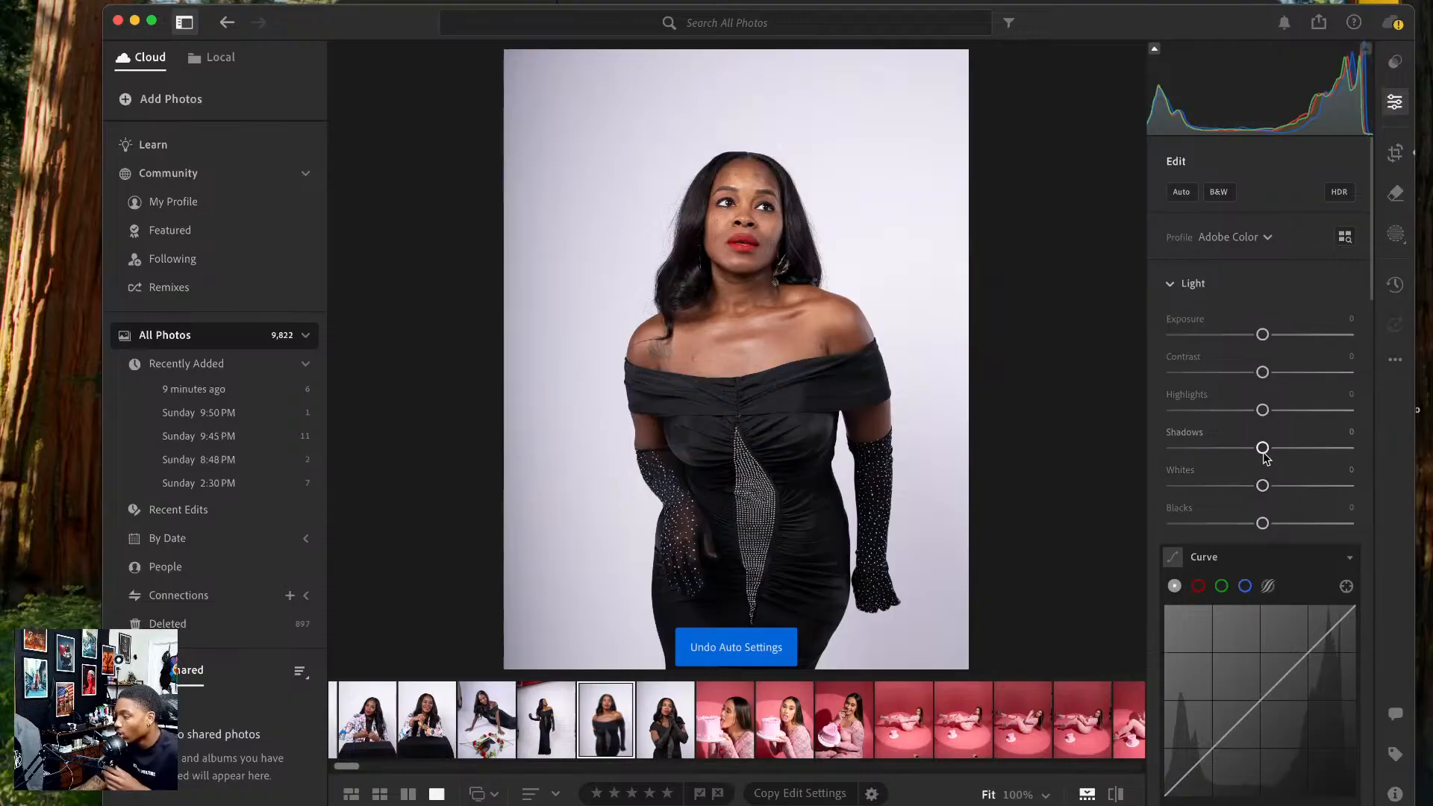
{"action": "mouse_move", "coordinate": [1263, 450]}
{"action": "left_mouse_down"}
{"action": "mouse_move", "coordinate": [1289, 450]}
{"action": "mouse_move", "coordinate": [1276, 450]}
{"action": "left_mouse_up"}
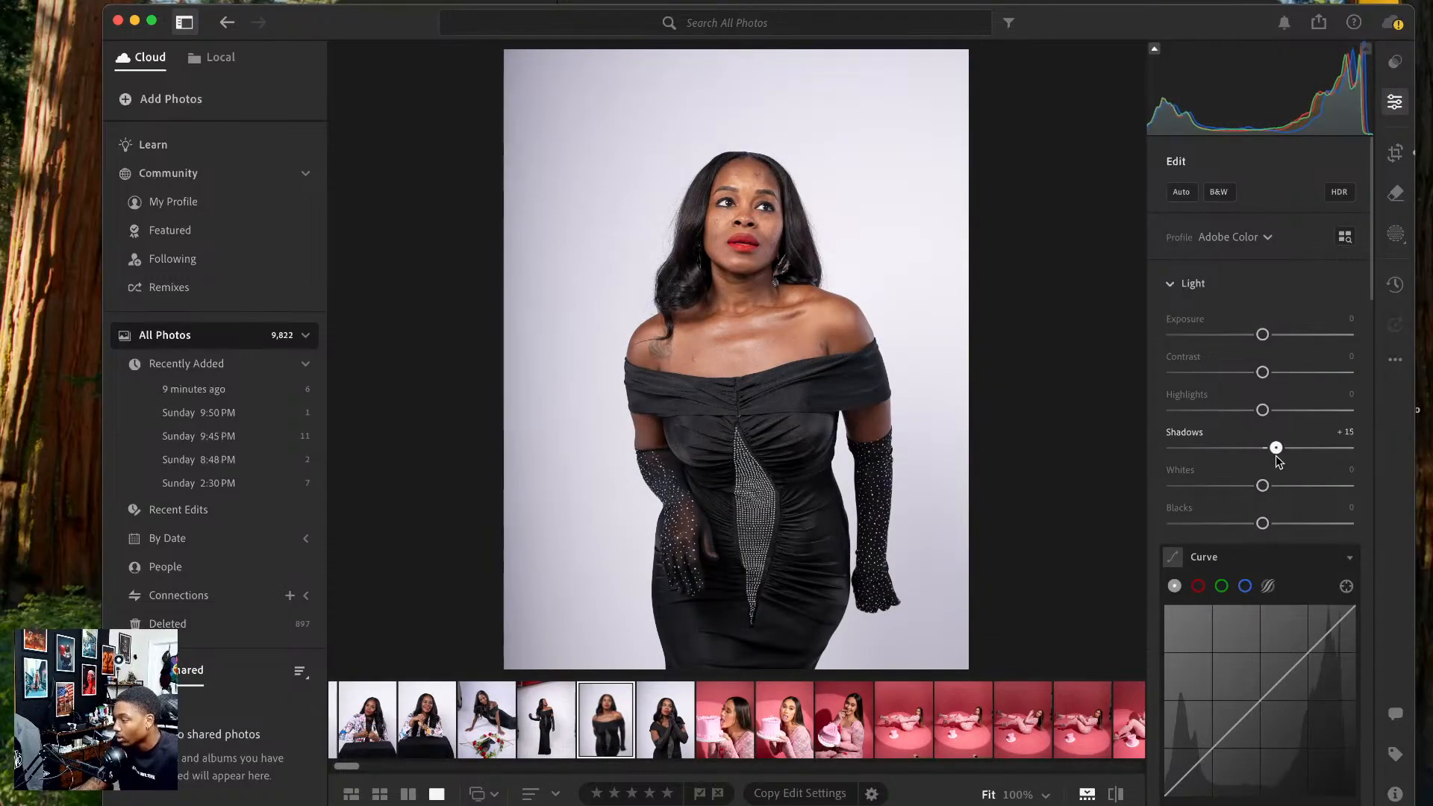
- Create a Background mask and raise its Shadows to +52
{"action": "left_click", "coordinate": [1394, 244]}
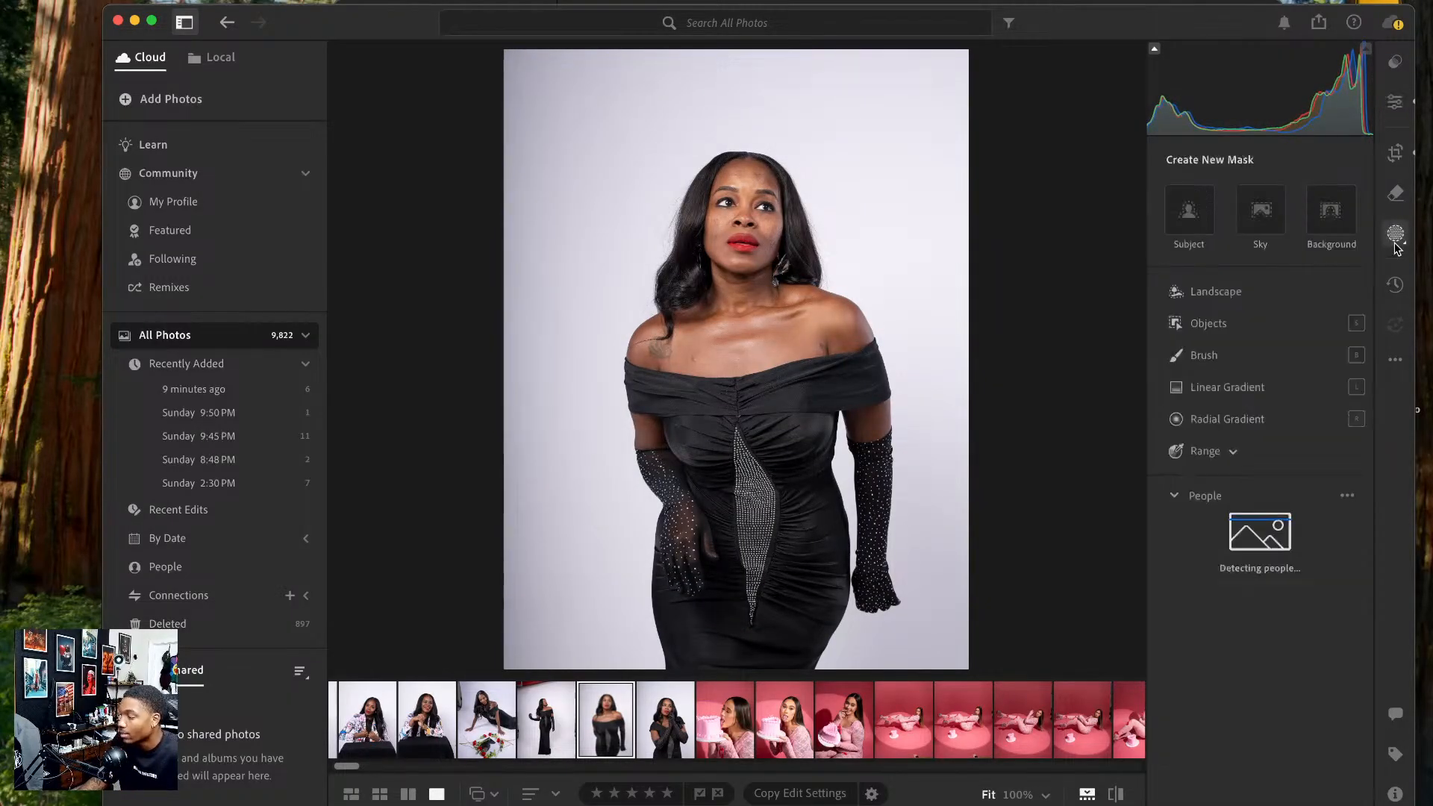
{"action": "left_click", "coordinate": [1331, 210]}
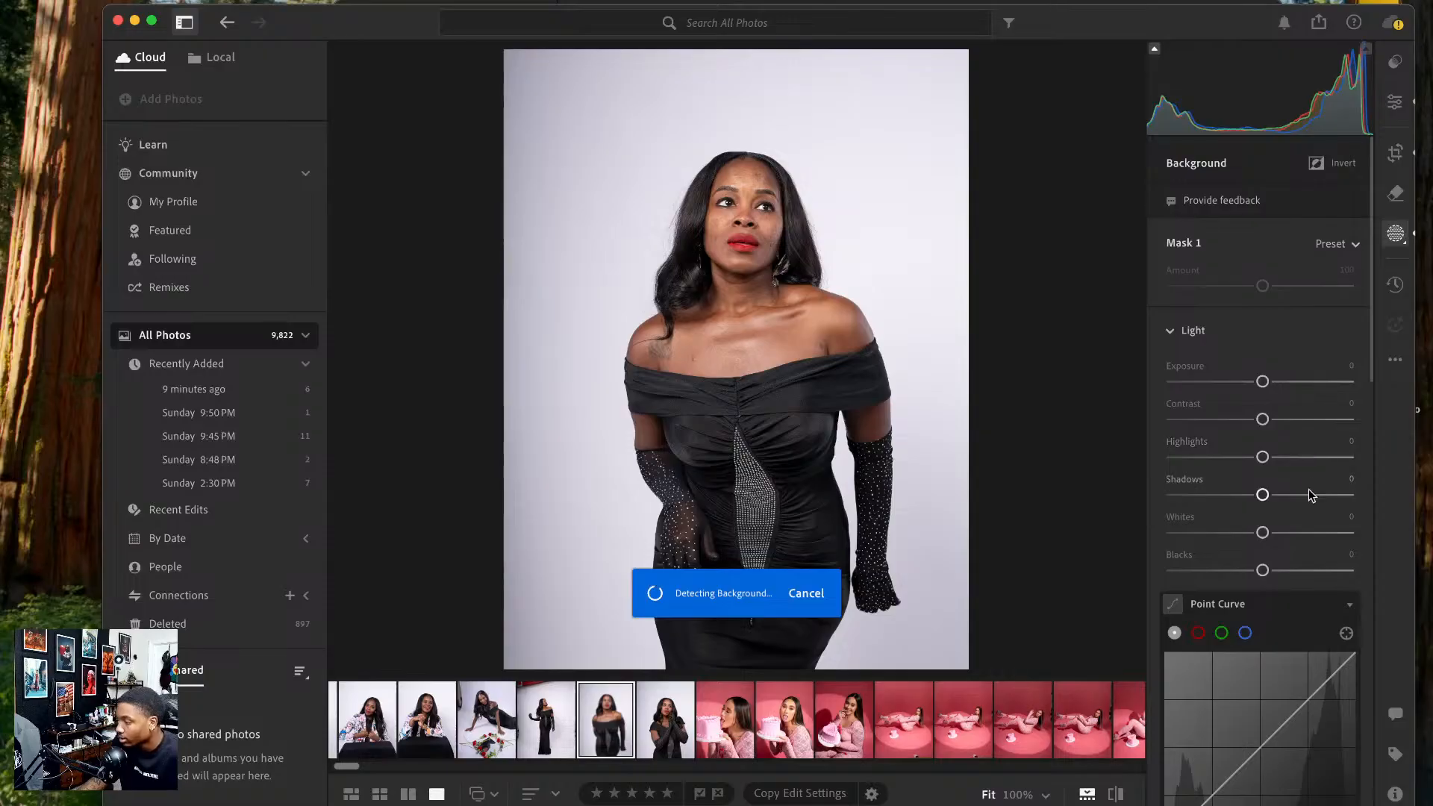
{"action": "mouse_move", "coordinate": [1308, 495]}
{"action": "left_mouse_down"}
{"action": "mouse_move", "coordinate": [1294, 498]}
{"action": "mouse_move", "coordinate": [1319, 502]}
{"action": "mouse_move", "coordinate": [1296, 502]}
{"action": "mouse_move", "coordinate": [1307, 510]}
{"action": "left_mouse_up"}
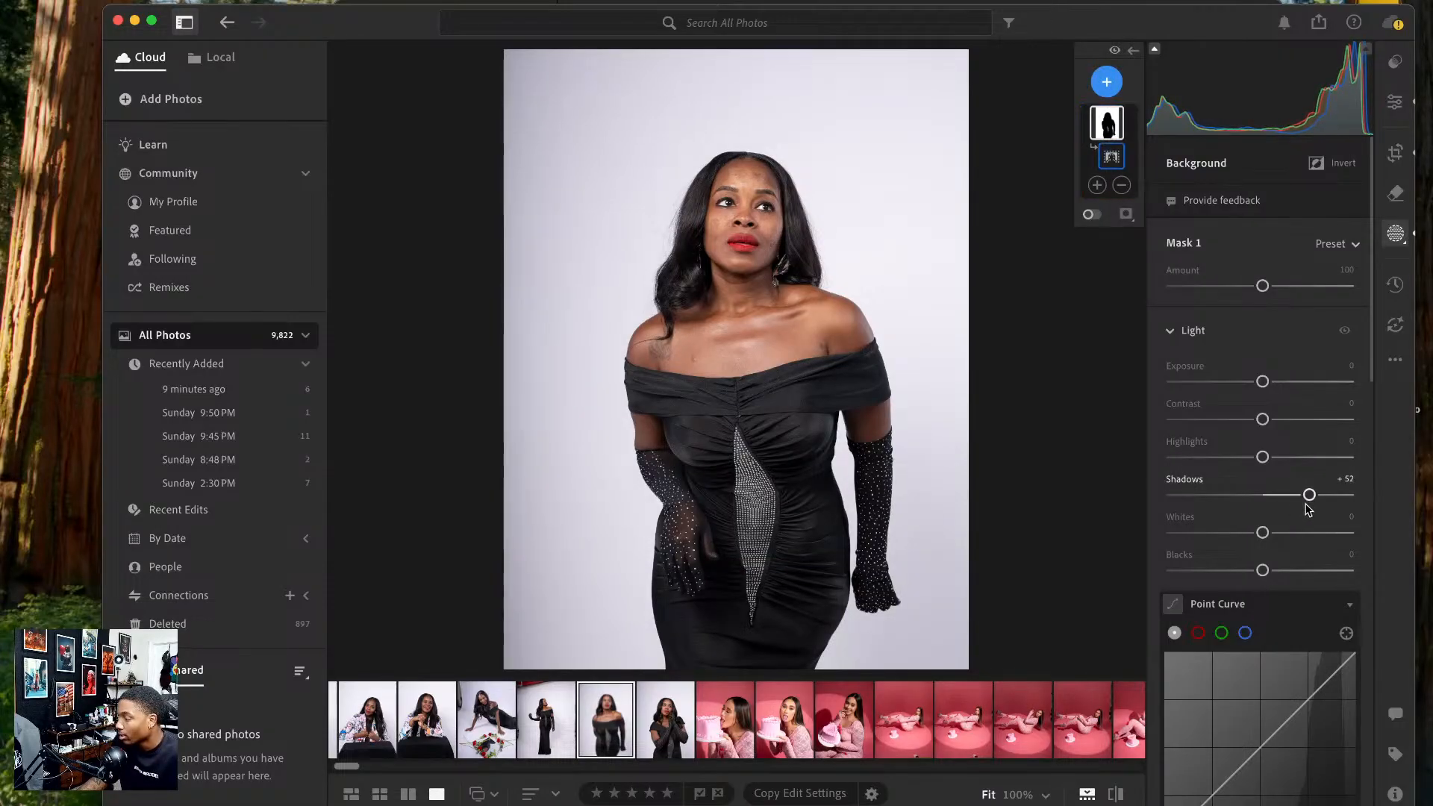
- Add a Subject mask and set its Shadows to +14 and its Blacks to -8
{"action": "left_click", "coordinate": [1106, 81]}
{"action": "left_click", "coordinate": [1140, 125]}
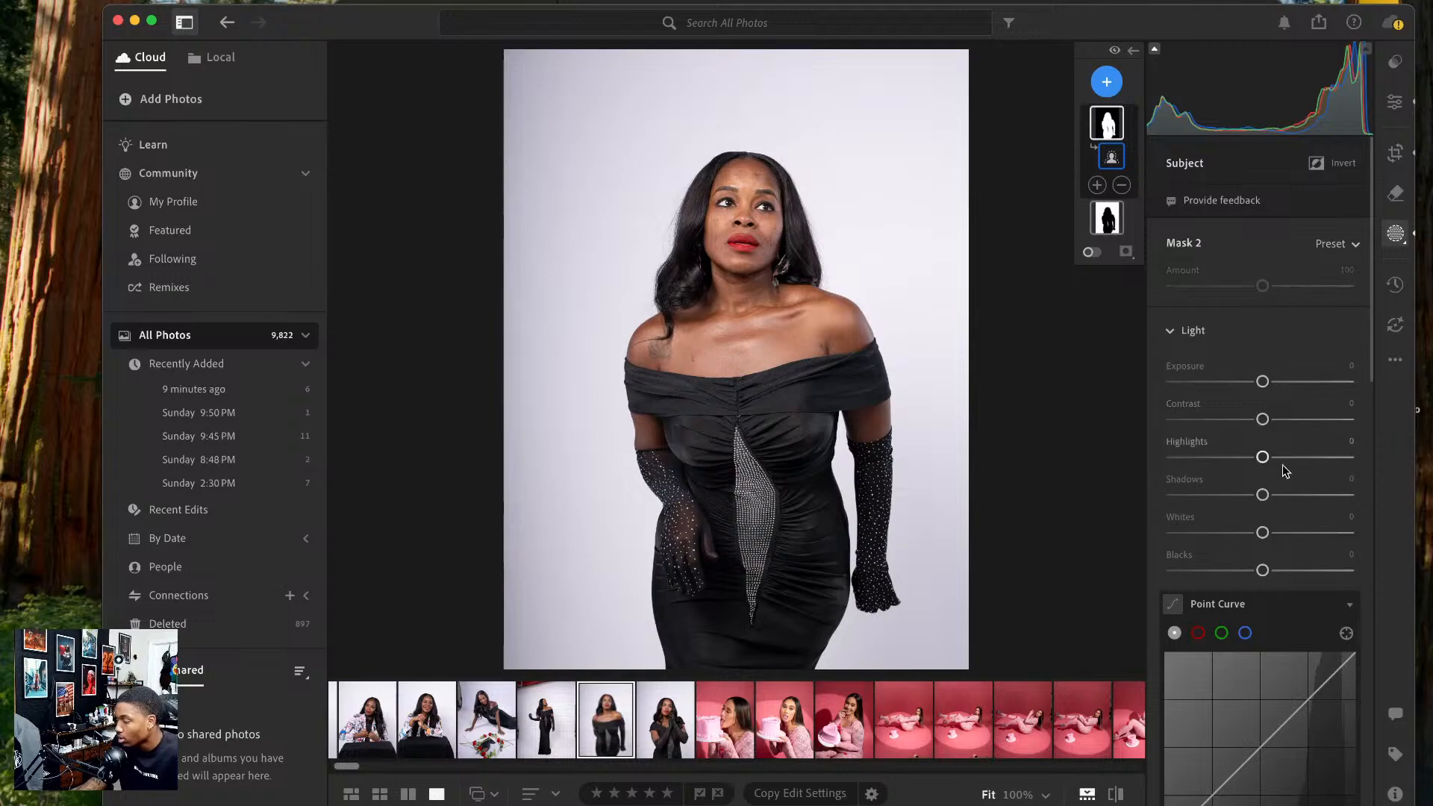
{"action": "left_click_drag", "start_coordinate": [1262, 495], "coordinate": [1275, 497]}
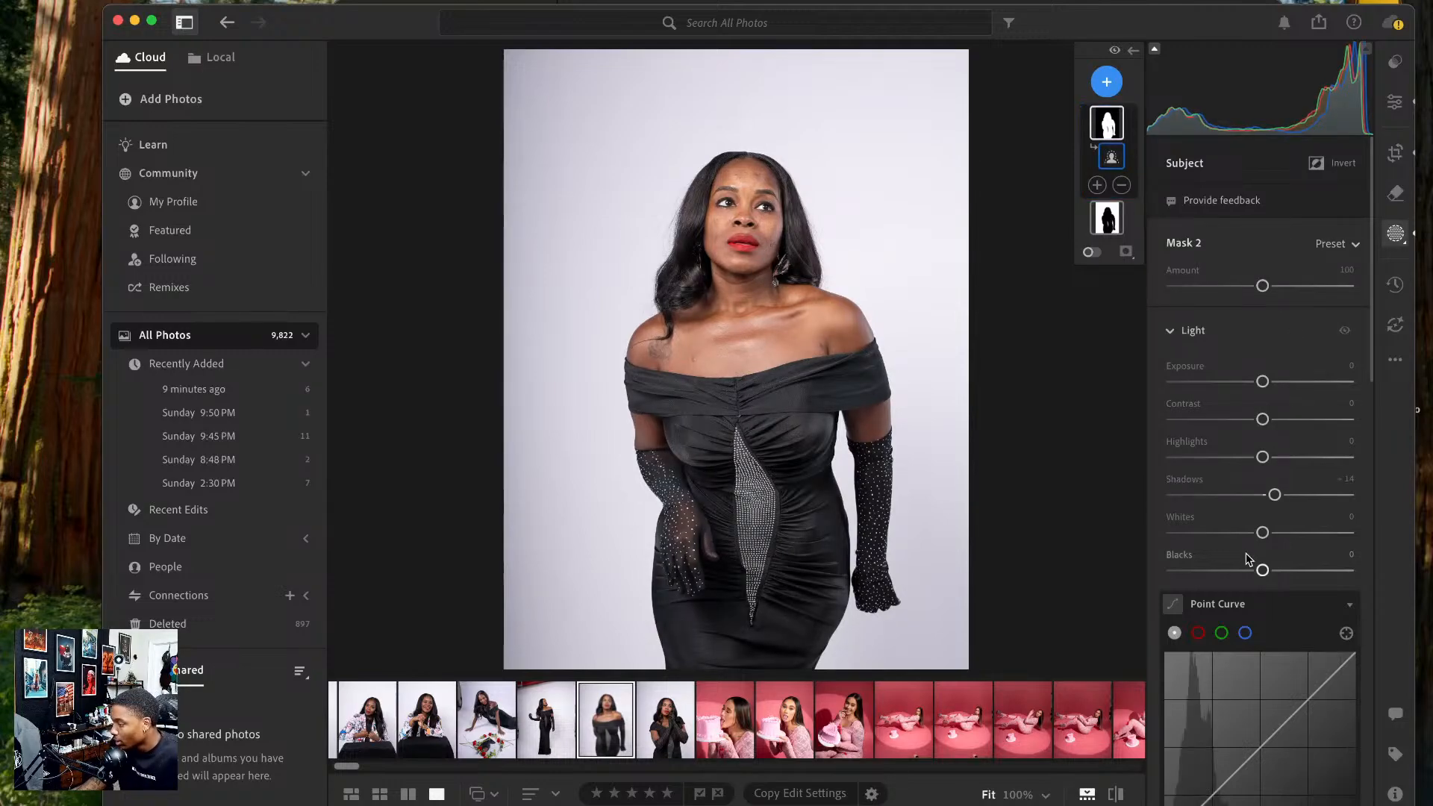
{"action": "left_click_drag", "start_coordinate": [1262, 571], "coordinate": [1255, 571]}
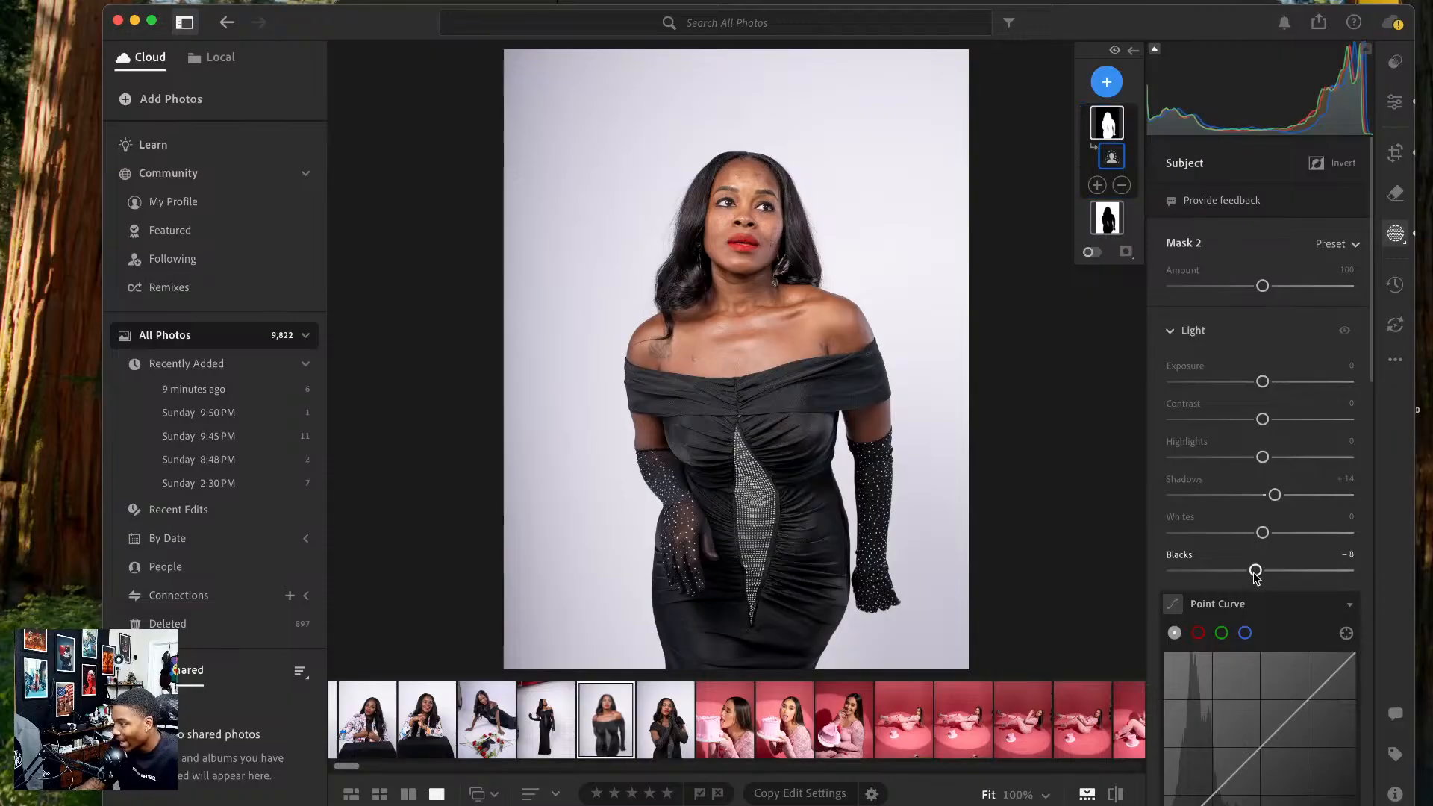
- Compare the masked edit with the original photo and inspect the face up close
{"action": "left_click", "coordinate": [1117, 797]}
{"action": "left_click", "coordinate": [1117, 797]}
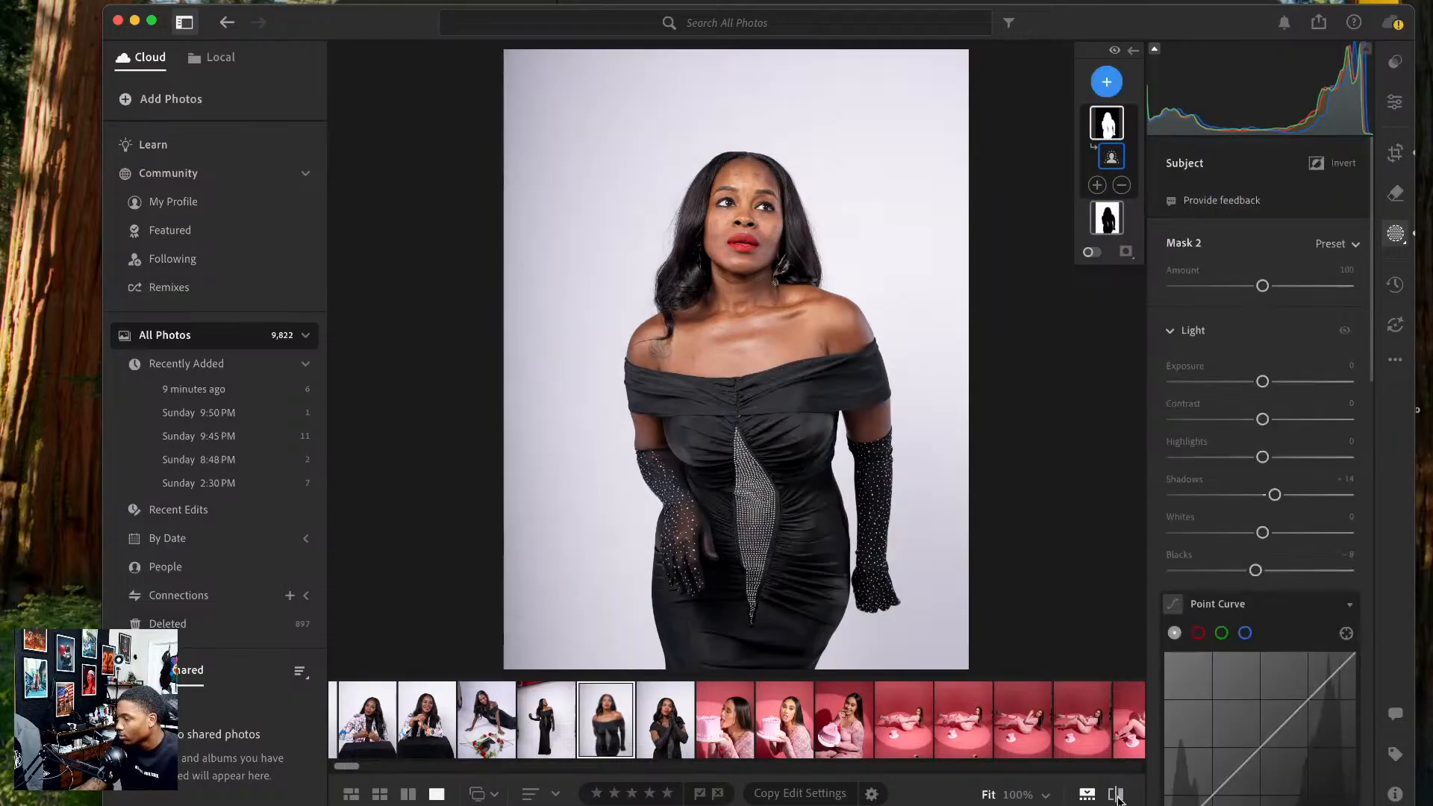
{"action": "left_click", "coordinate": [1117, 797]}
{"action": "left_click", "coordinate": [1117, 797]}
{"action": "left_click", "coordinate": [741, 236]}
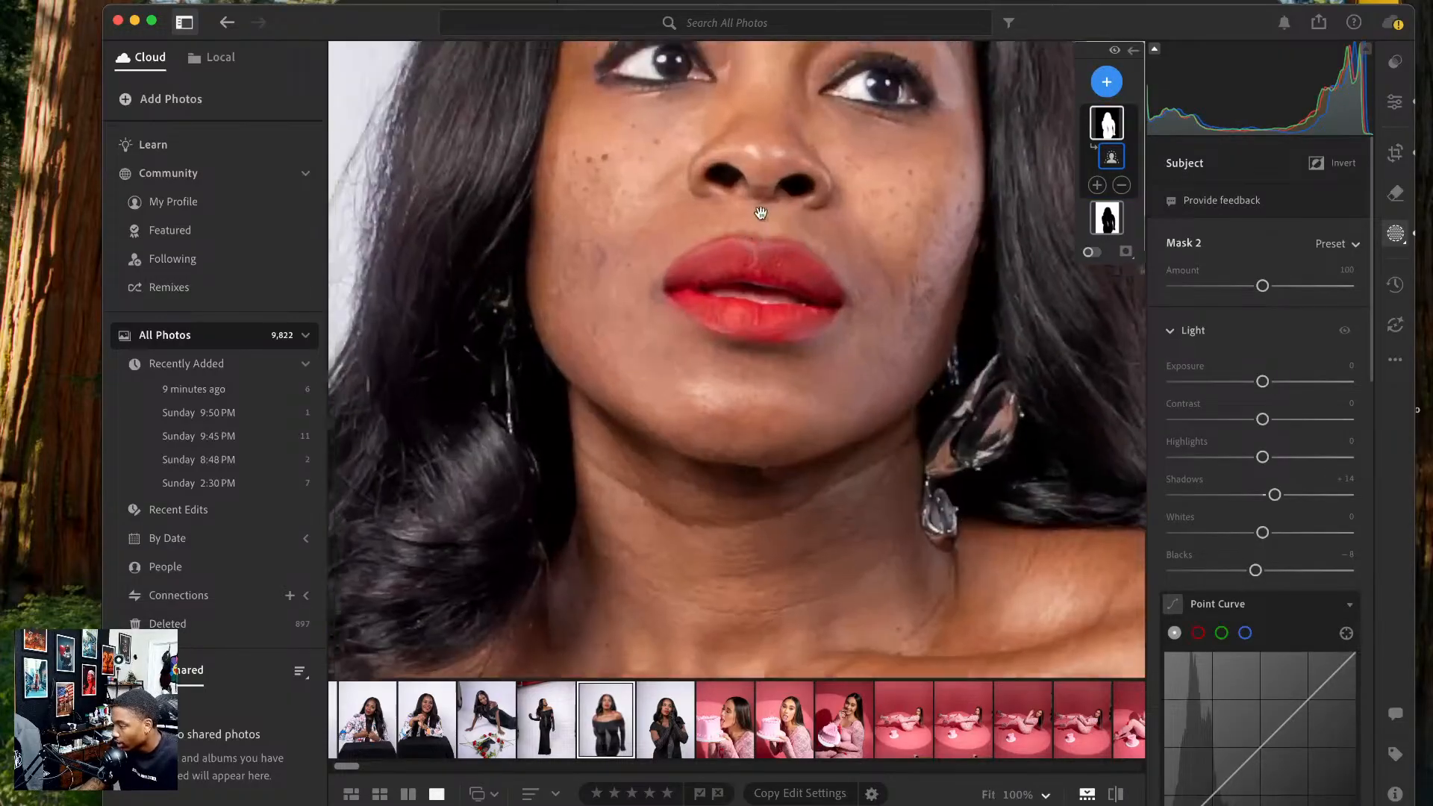
{"action": "left_click", "coordinate": [590, 565]}
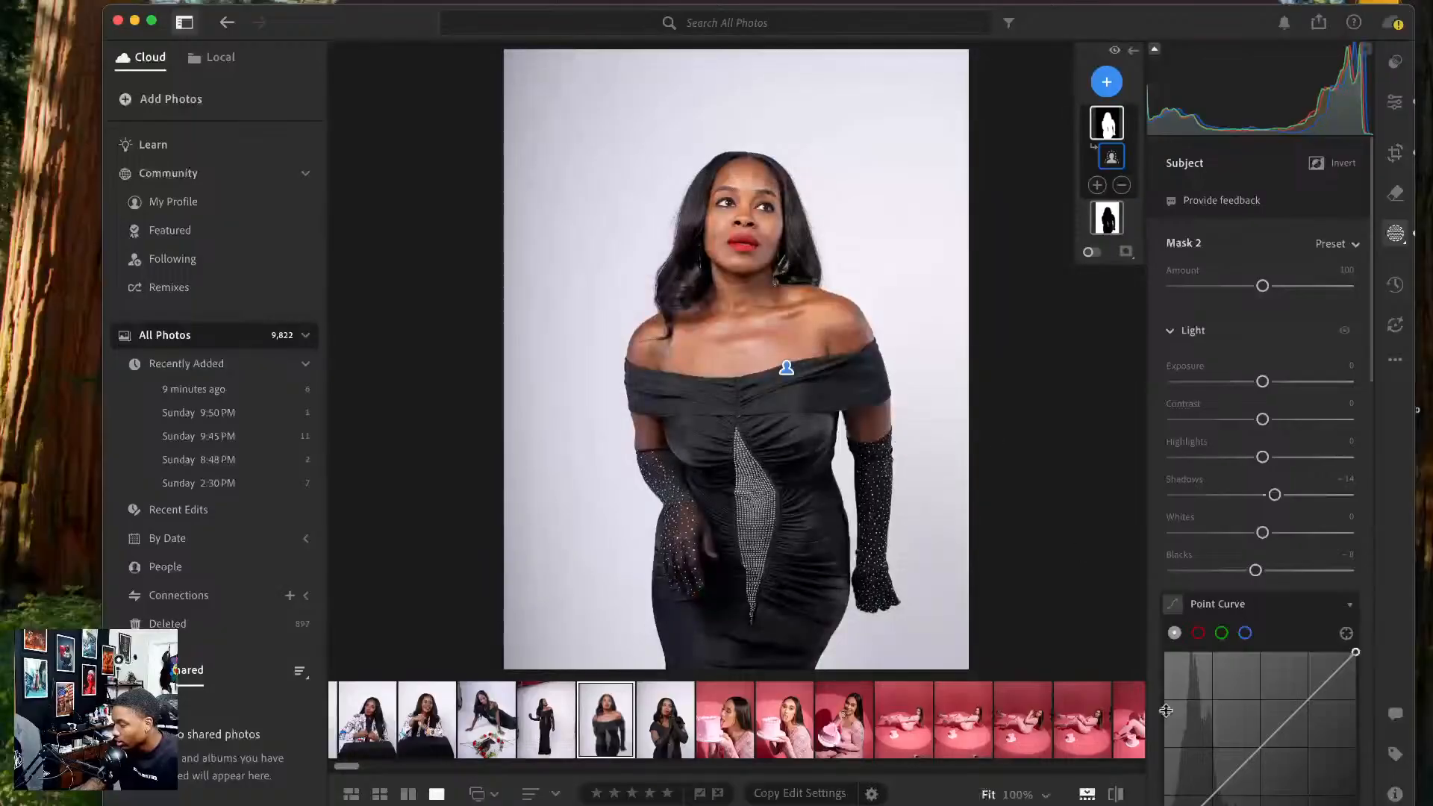
{"action": "left_click", "coordinate": [1117, 797]}
{"action": "left_click", "coordinate": [1117, 797]}
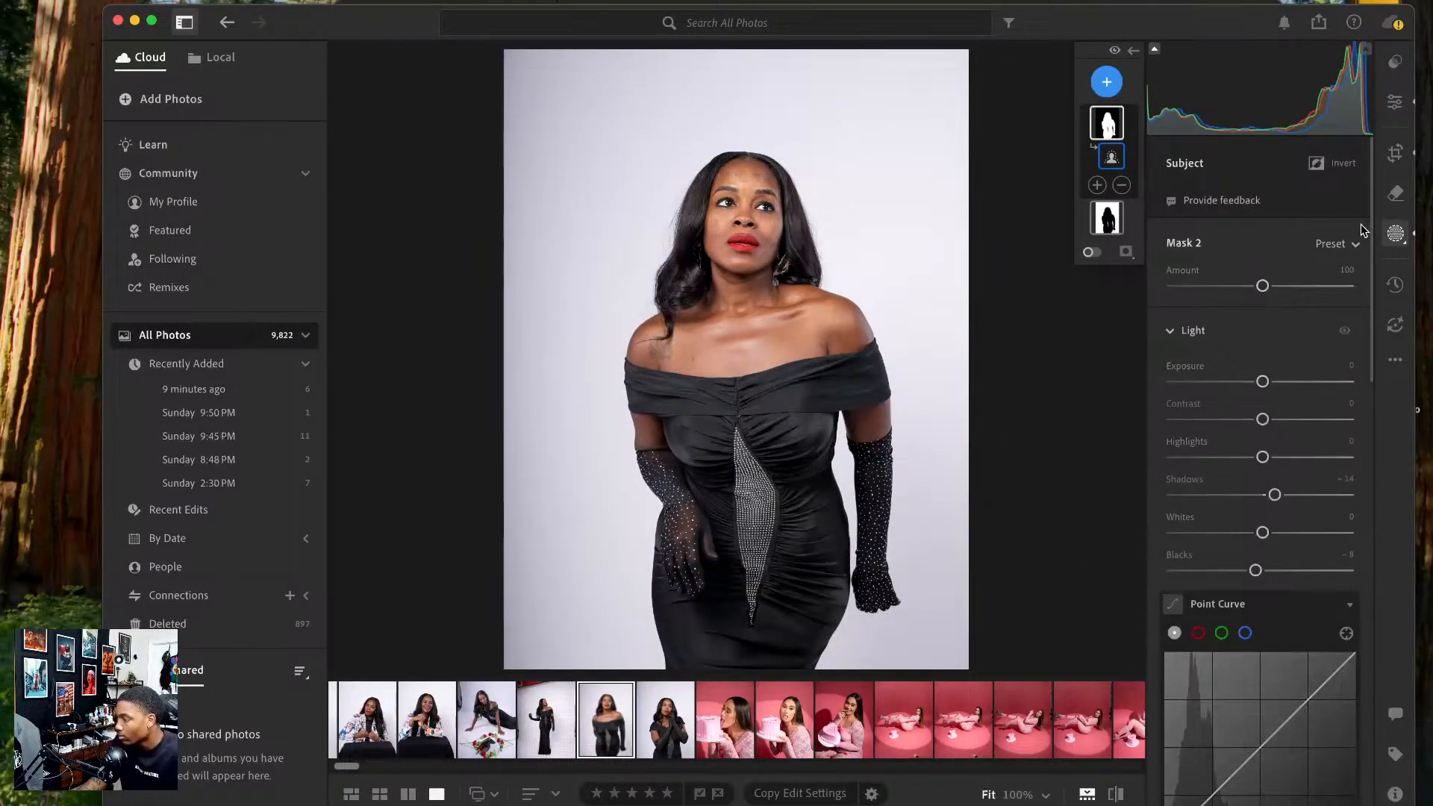
- Try raising the orange Luminance to +37 and increasing the orange Saturation in the Color Mixer, and reset both
{"action": "left_click", "coordinate": [1390, 103]}
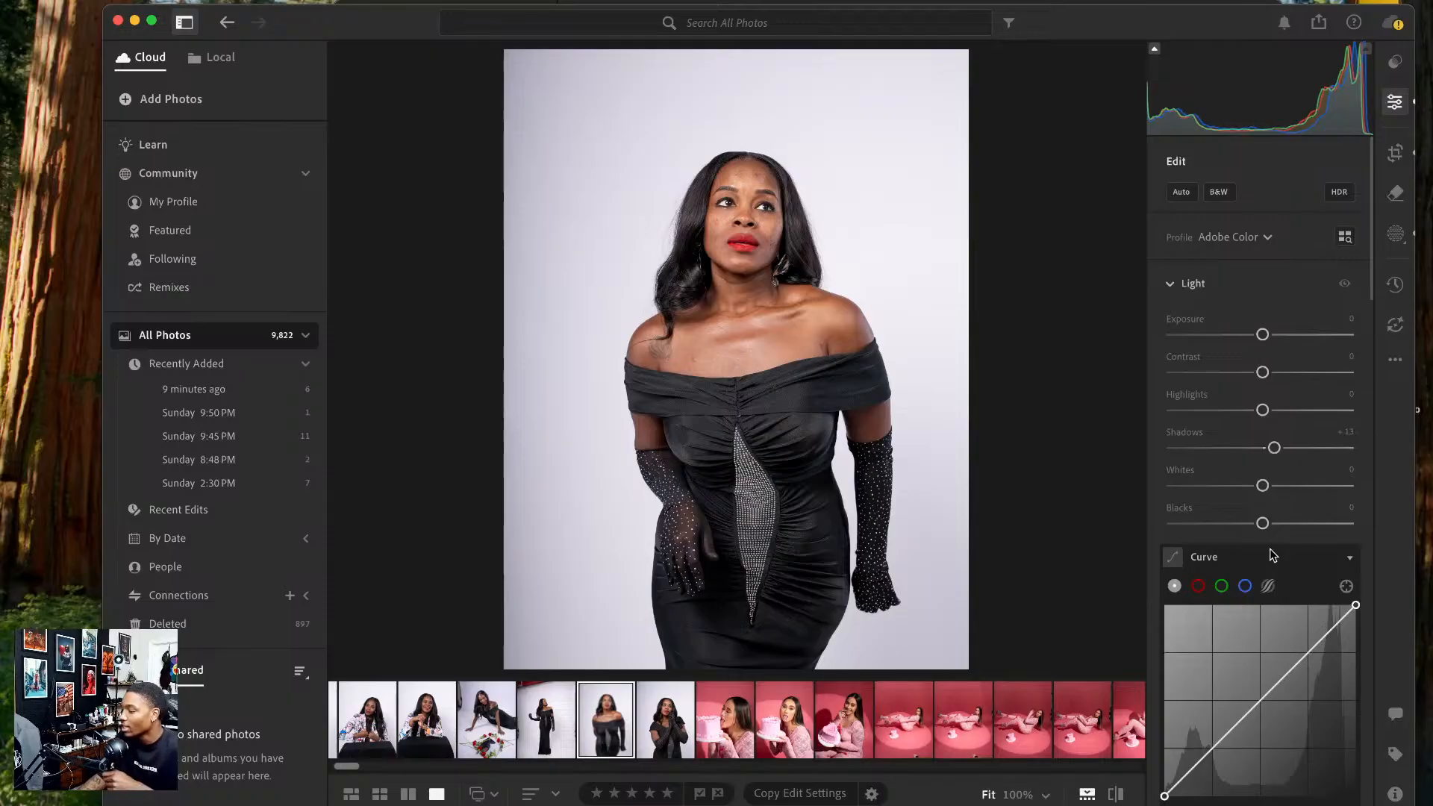
{"action": "scroll", "coordinate": [1261, 537], "scroll_direction": "down", "scroll_amount": 10}
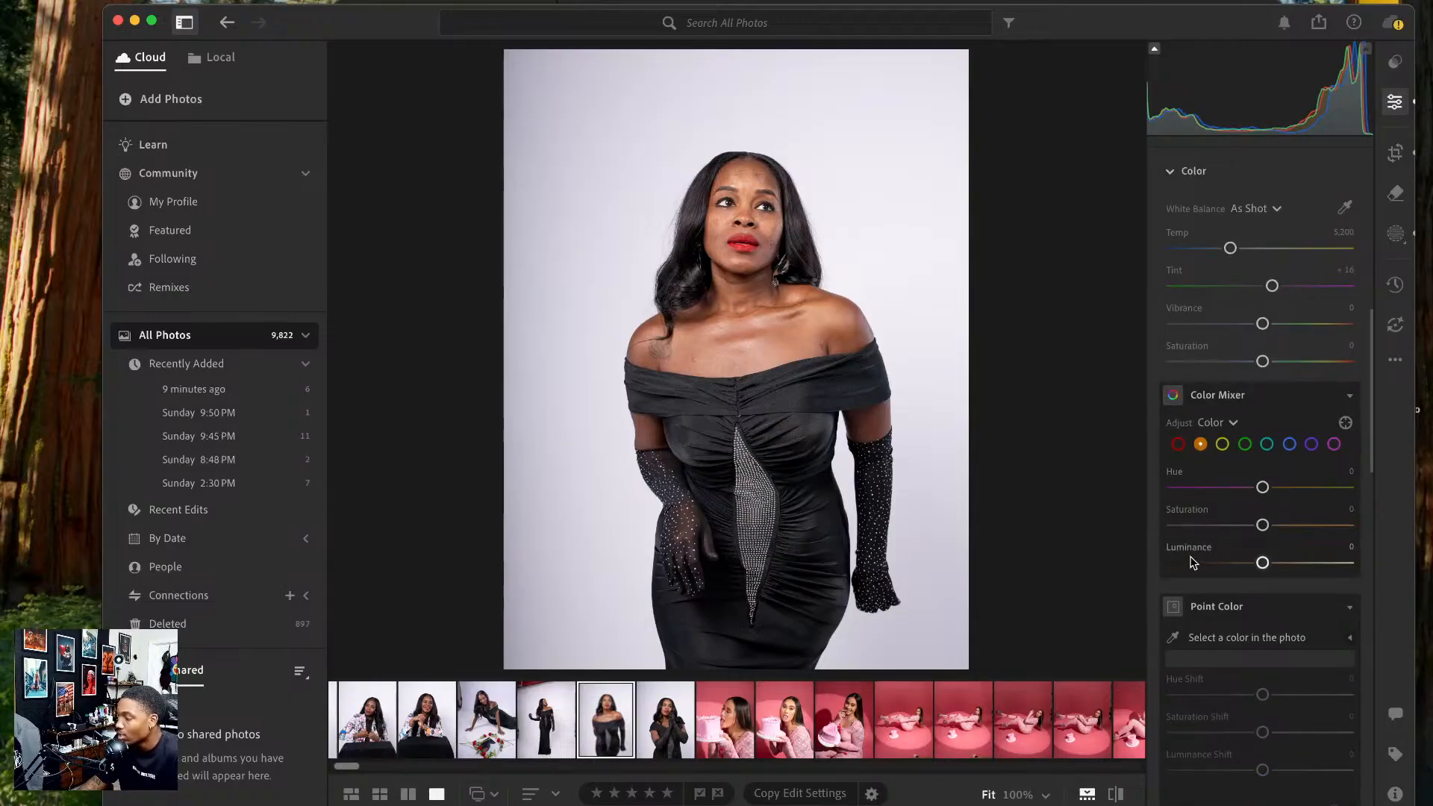
{"action": "left_click_drag", "start_coordinate": [1262, 566], "coordinate": [1299, 564]}
{"action": "double_click", "coordinate": [1267, 564]}
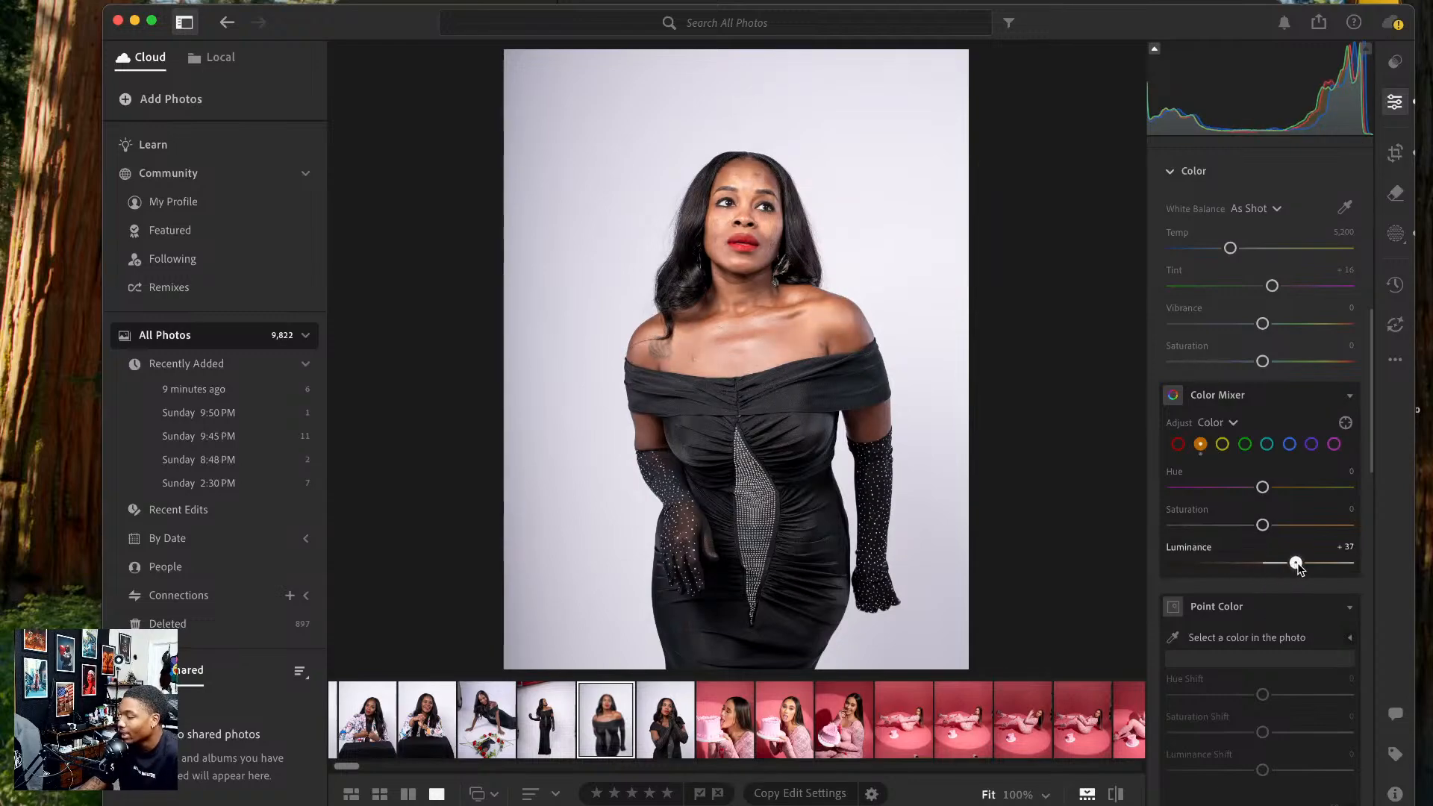
{"action": "double_click", "coordinate": [1305, 567]}
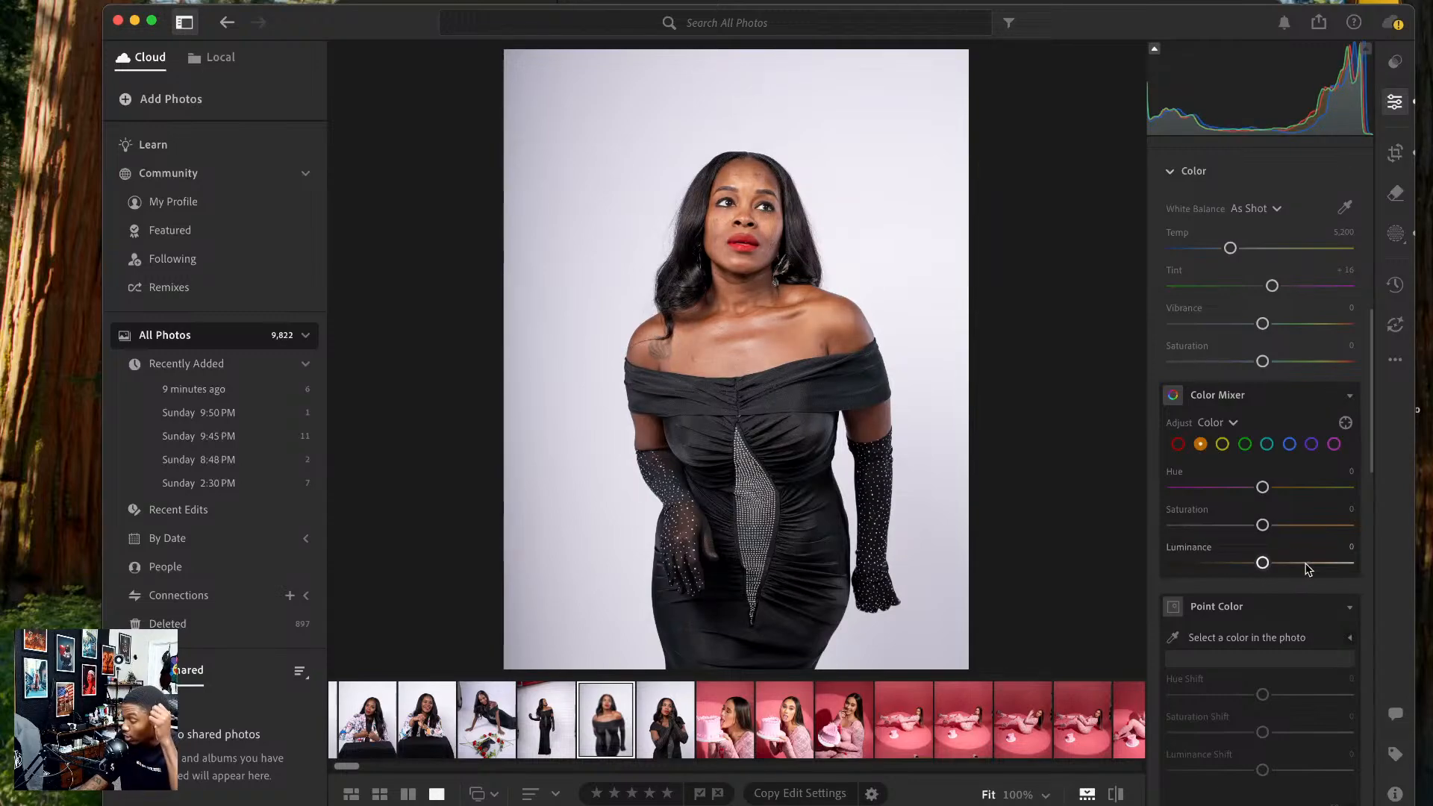
{"action": "mouse_move", "coordinate": [1262, 526]}
{"action": "left_mouse_down"}
{"action": "mouse_move", "coordinate": [1297, 527]}
{"action": "mouse_move", "coordinate": [1276, 529]}
{"action": "left_mouse_up"}
{"action": "double_click", "coordinate": [1275, 528]}
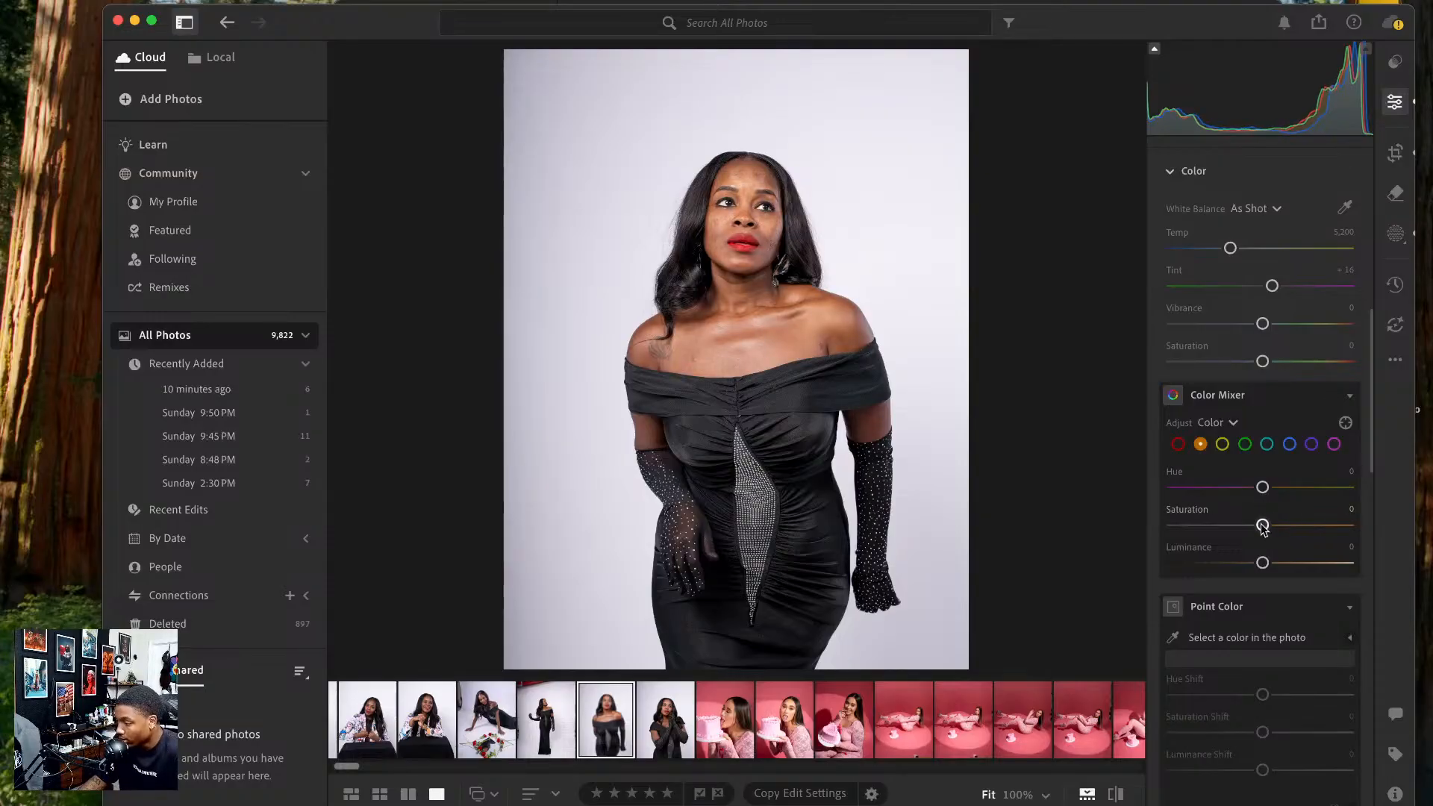
- Lower the orange Luminance to -8 in the Color Mixer and compare the portrait with the original
{"action": "left_click_drag", "start_coordinate": [1261, 565], "coordinate": [1255, 565]}
{"action": "left_click", "coordinate": [1116, 794]}
{"action": "left_click", "coordinate": [1115, 794]}
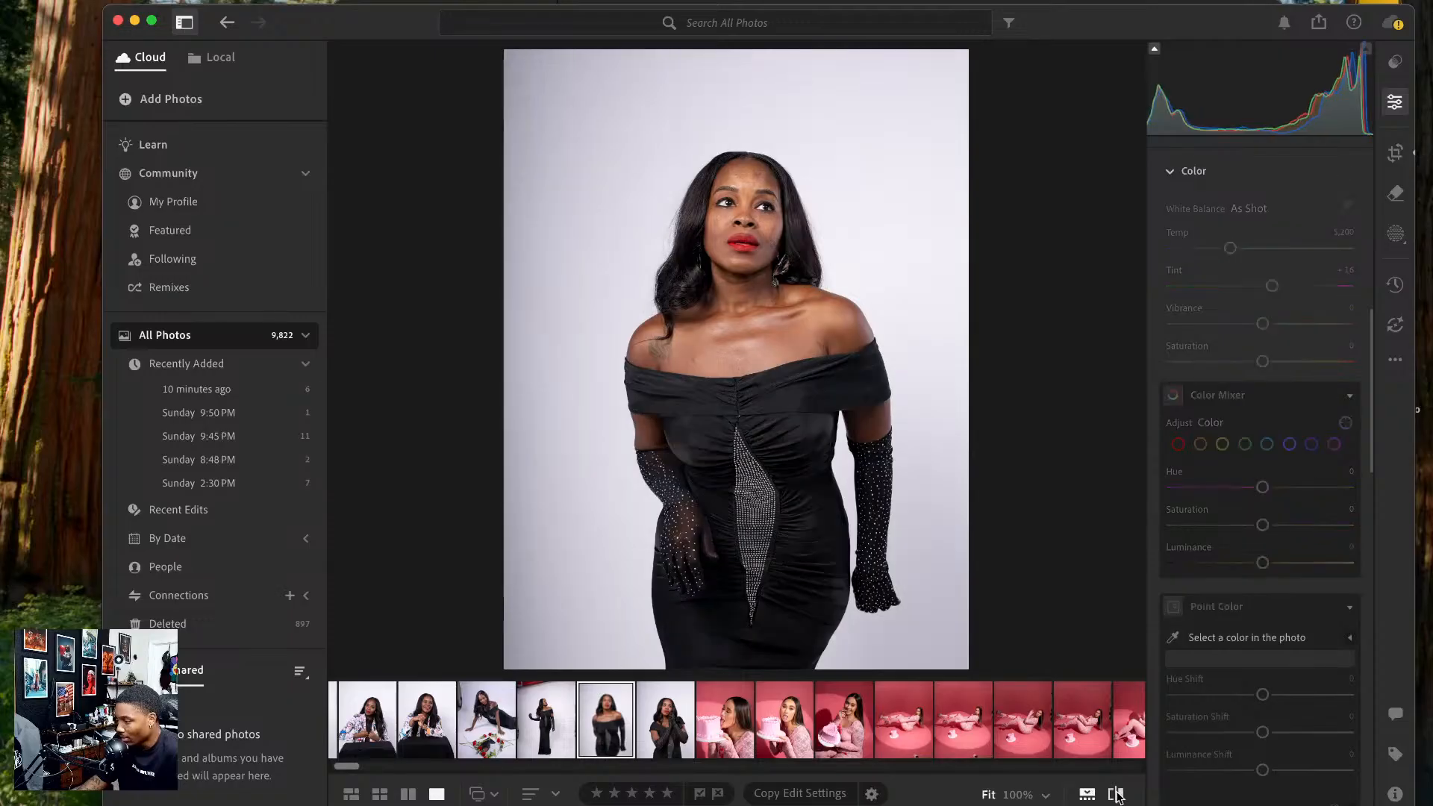
{"action": "left_click", "coordinate": [1115, 794]}
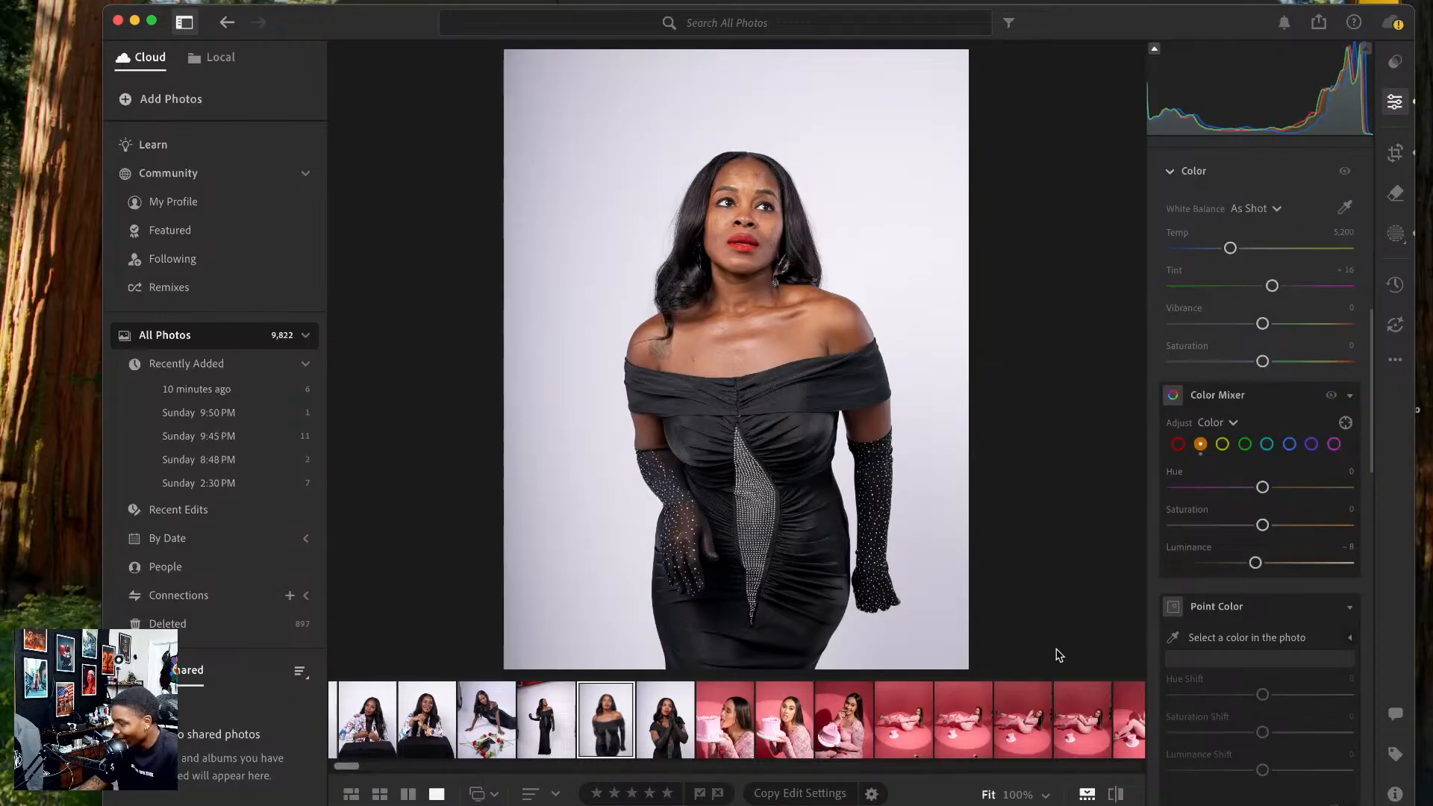
- Choose which of this portrait's edit settings to copy, and copy them
{"action": "left_click", "coordinate": [1394, 101]}
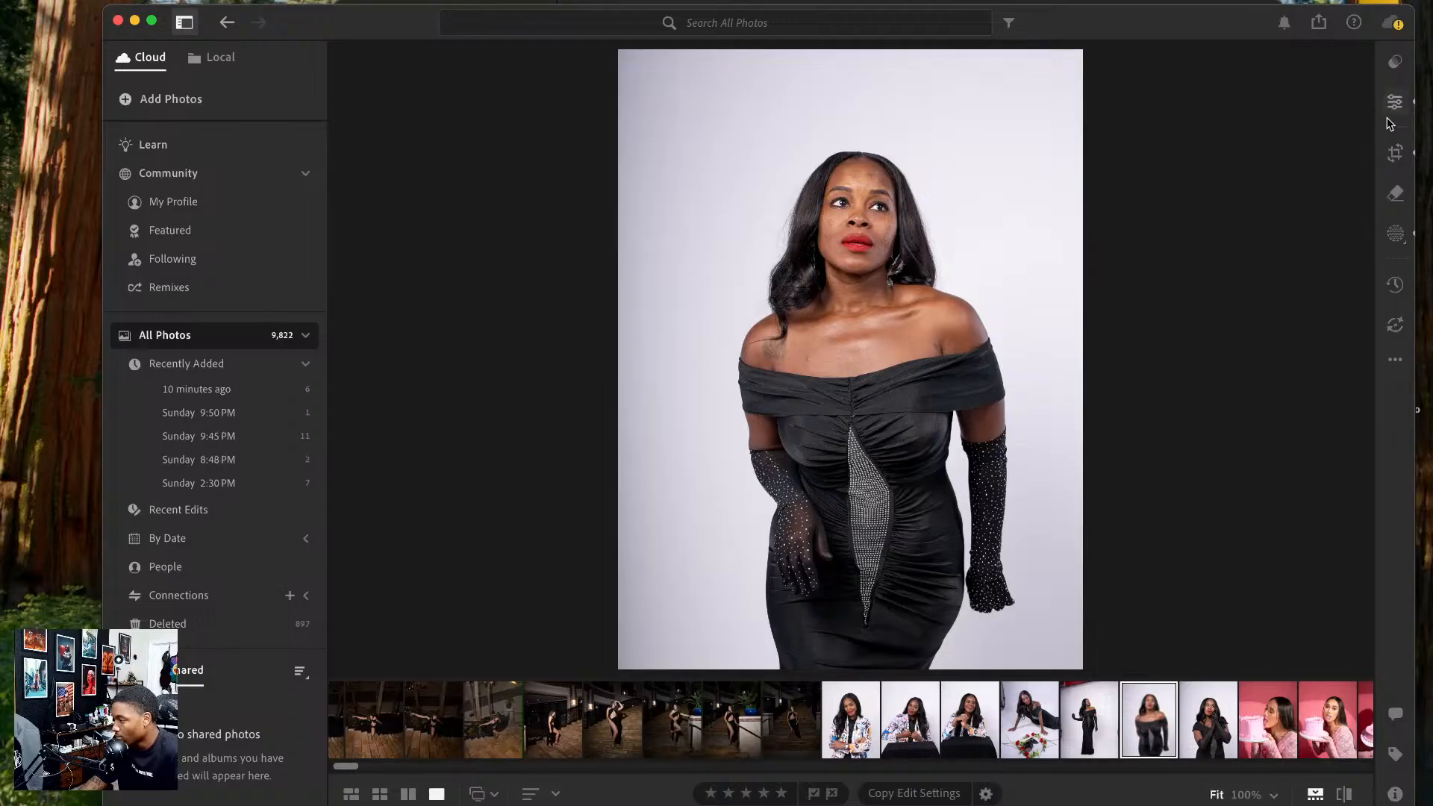
{"action": "left_click", "coordinate": [1394, 101]}
{"action": "left_click", "coordinate": [1395, 359]}
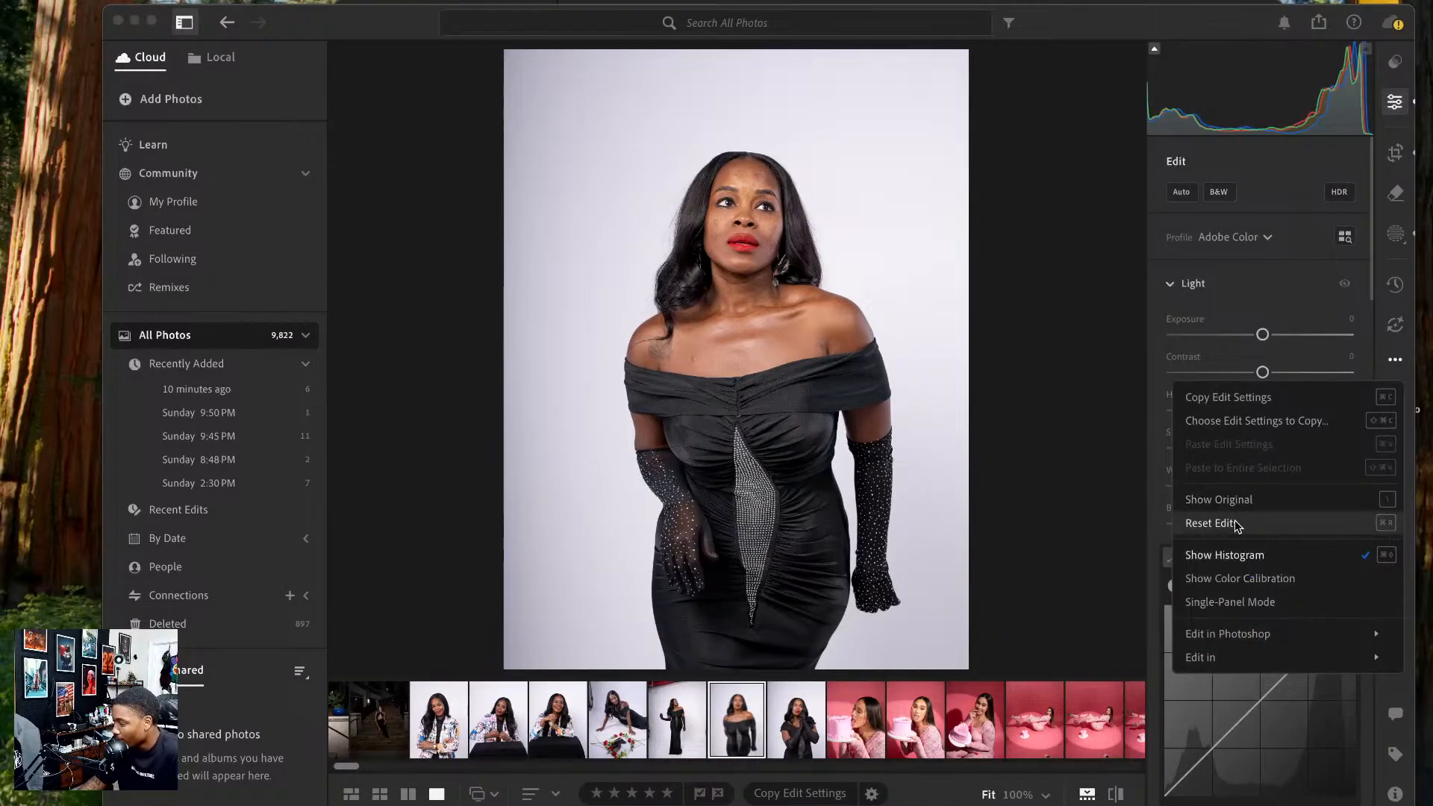
{"action": "left_click", "coordinate": [1224, 421]}
{"action": "left_click", "coordinate": [609, 466]}
{"action": "left_click", "coordinate": [884, 647]}
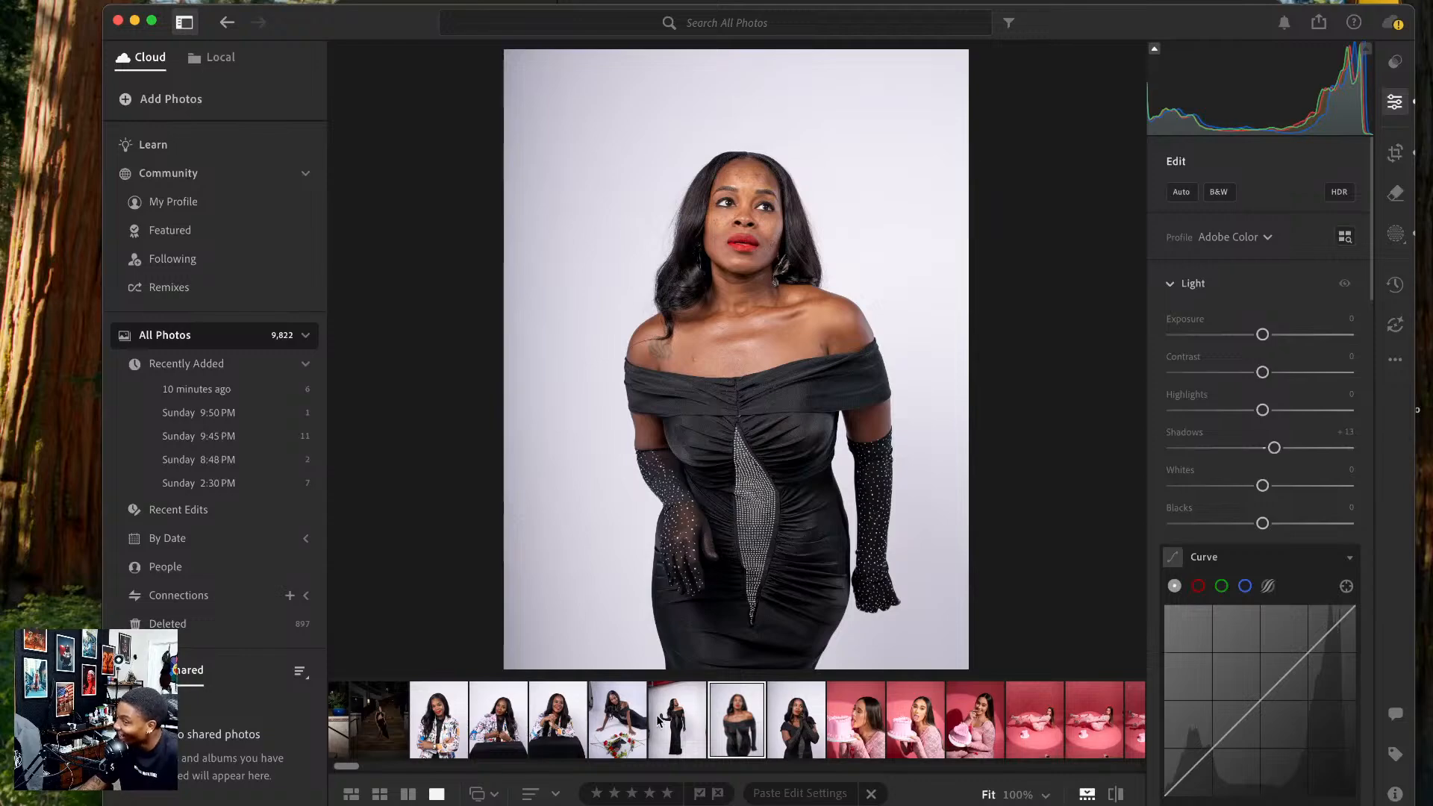
- Paste the copied edit settings onto the next portrait, with the gloved hands clasped, and compare it with the original
{"action": "left_click", "coordinate": [802, 725]}
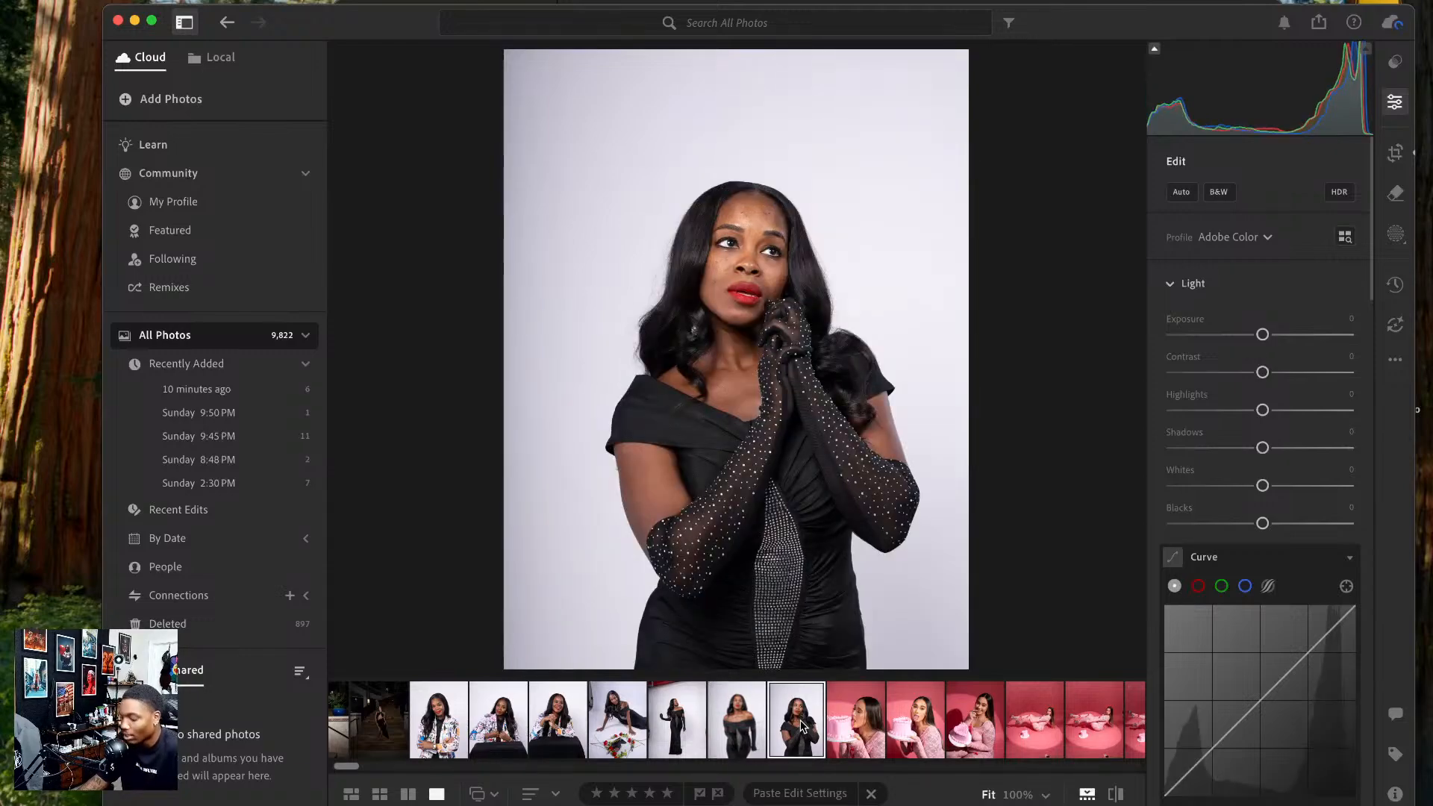
{"action": "key", "text": "super+v"}
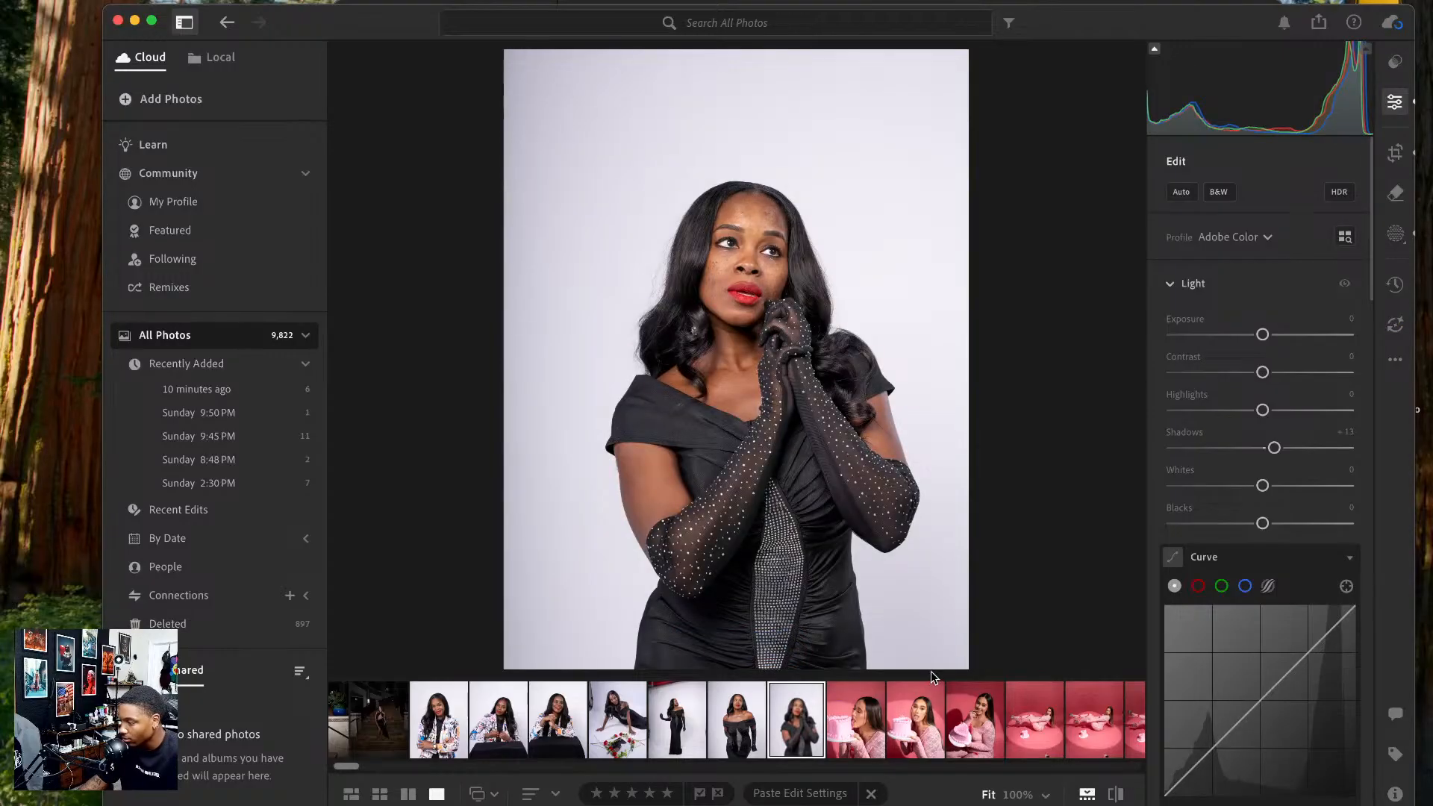
{"action": "left_click", "coordinate": [1119, 792]}
{"action": "left_click", "coordinate": [1120, 792]}
{"action": "left_click", "coordinate": [1119, 793]}
{"action": "left_click", "coordinate": [1119, 793]}
{"action": "left_click", "coordinate": [1120, 792]}
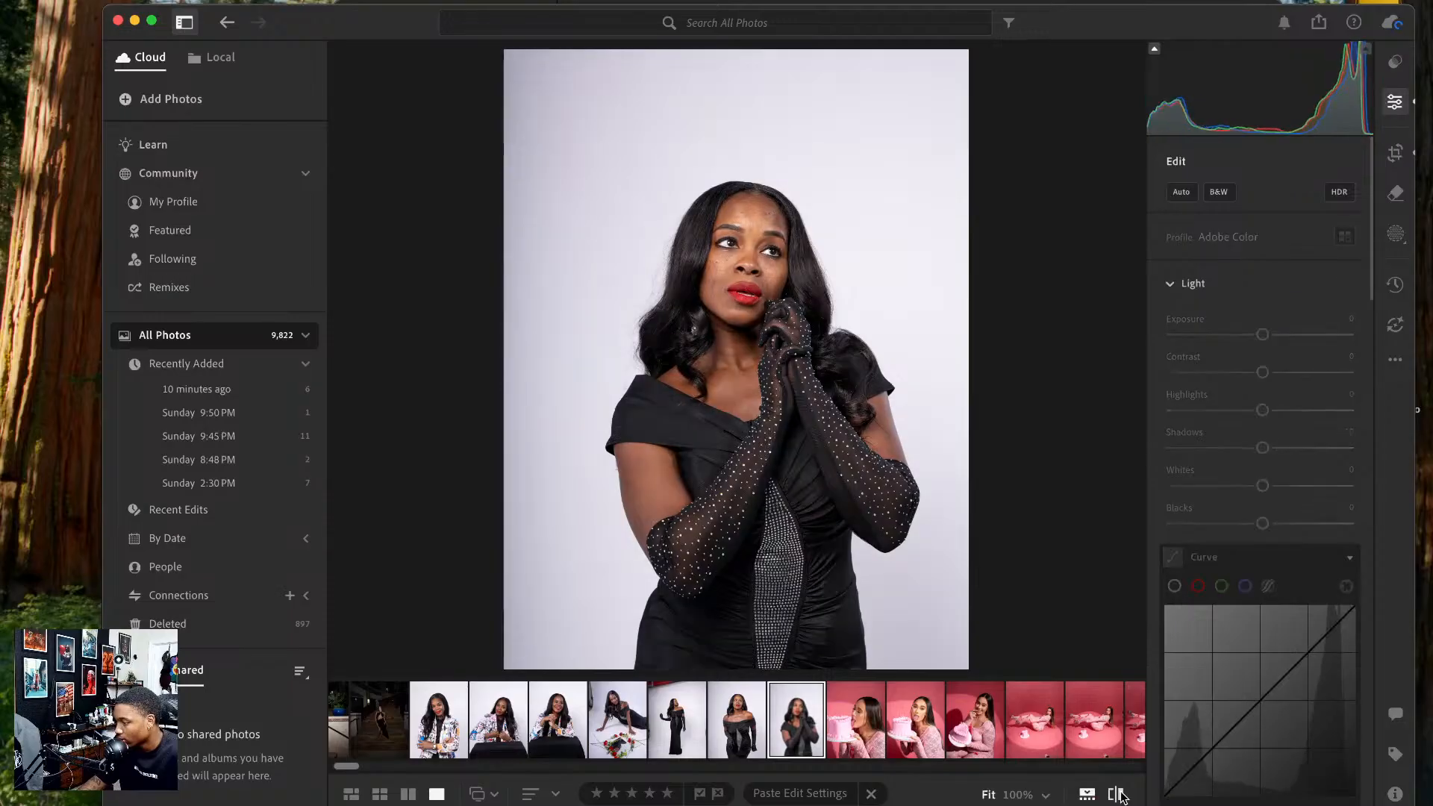
{"action": "left_click", "coordinate": [1120, 793]}
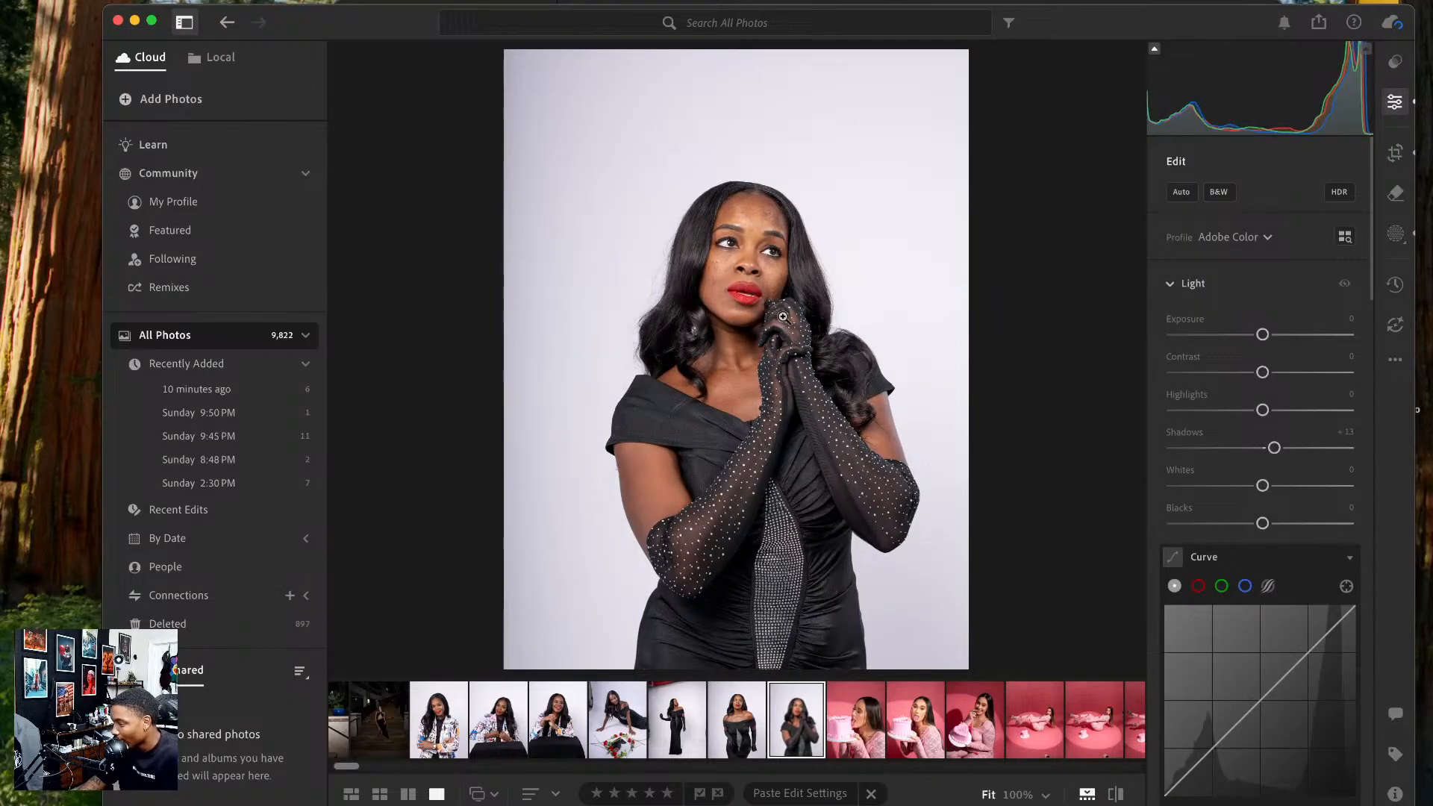
- Check the face up close and slightly reduce the yellow Saturation in the Color Mixer, leaving the yellow Hue at 0
{"action": "left_click", "coordinate": [739, 209]}
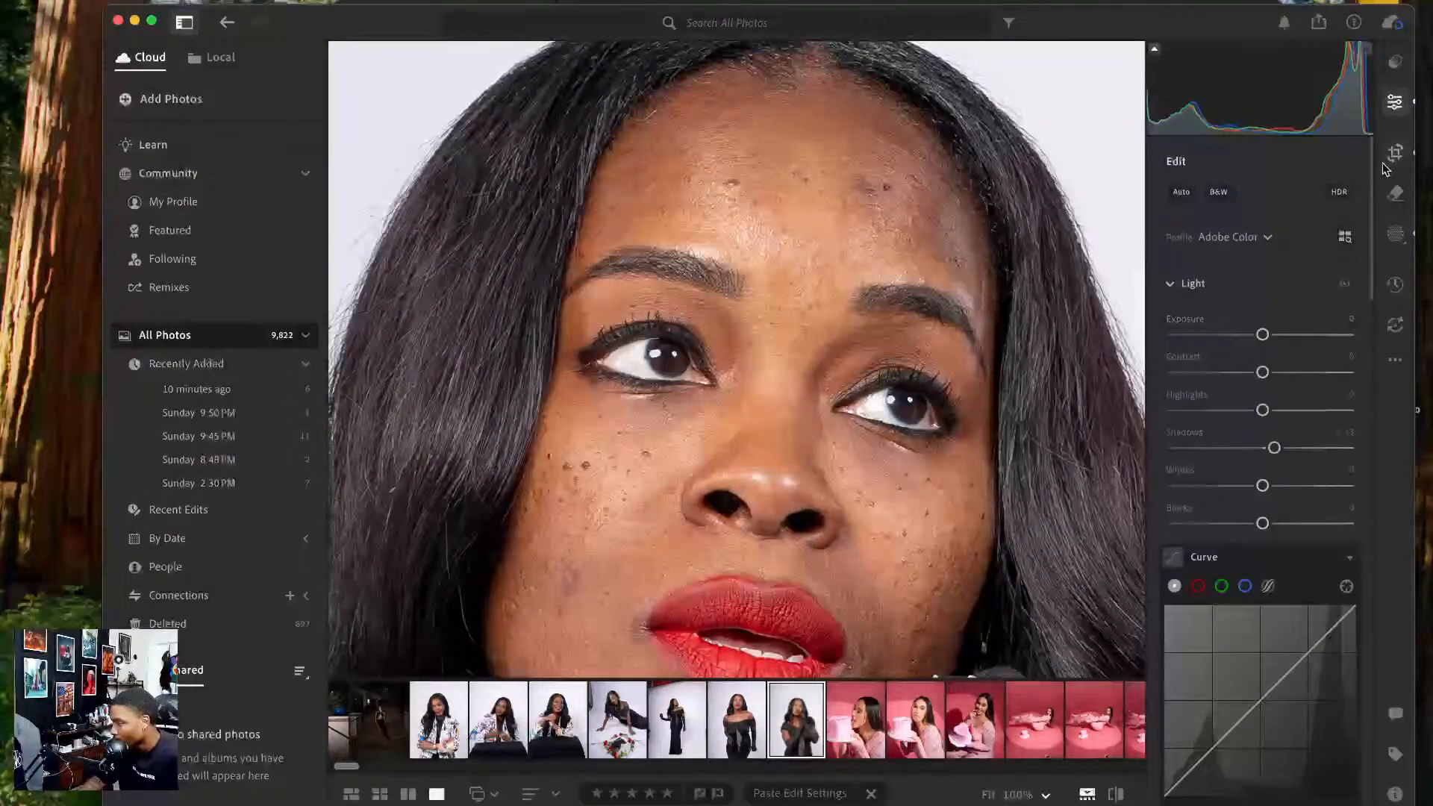
{"action": "scroll", "coordinate": [1268, 313], "scroll_direction": "down", "scroll_amount": 10}
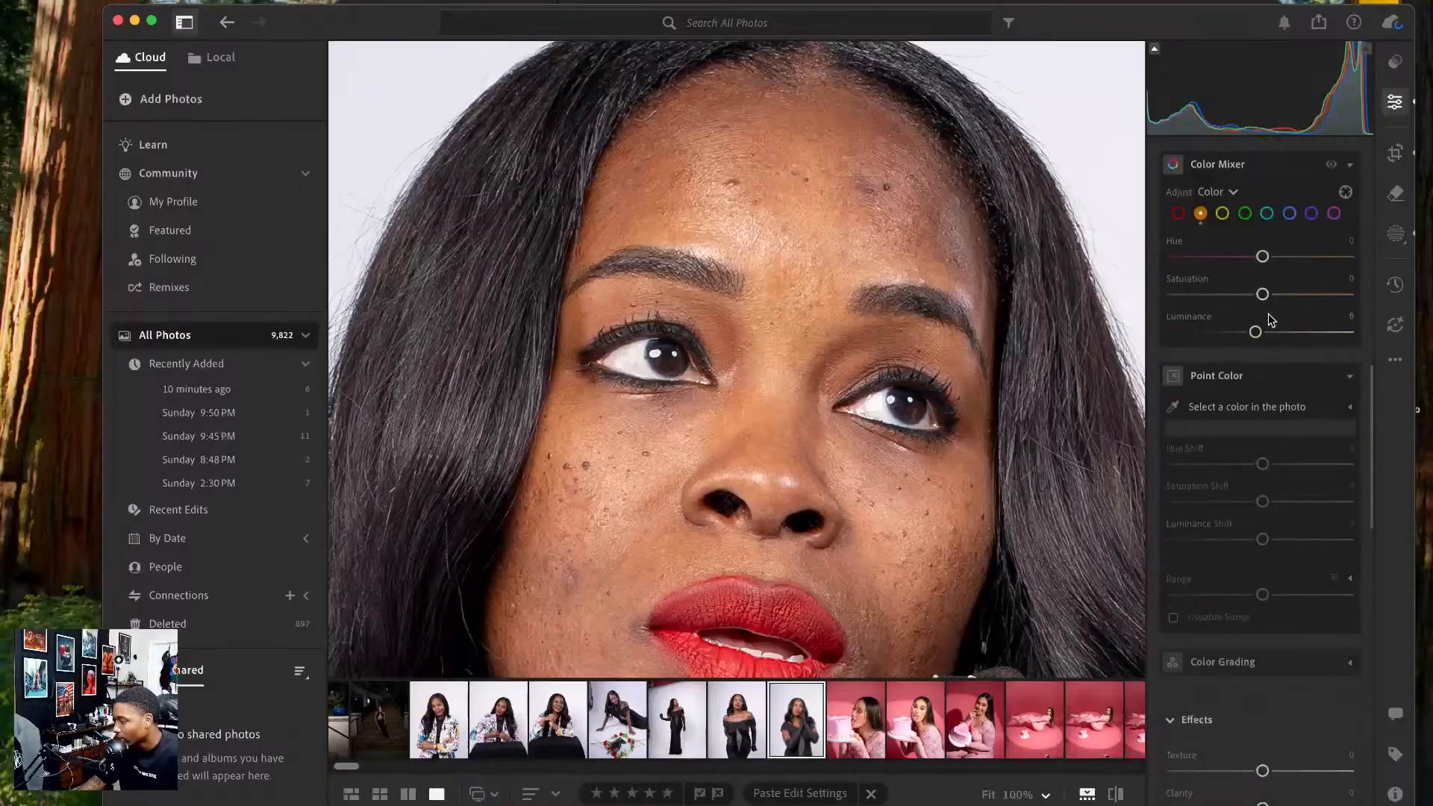
{"action": "left_click", "coordinate": [1221, 222]}
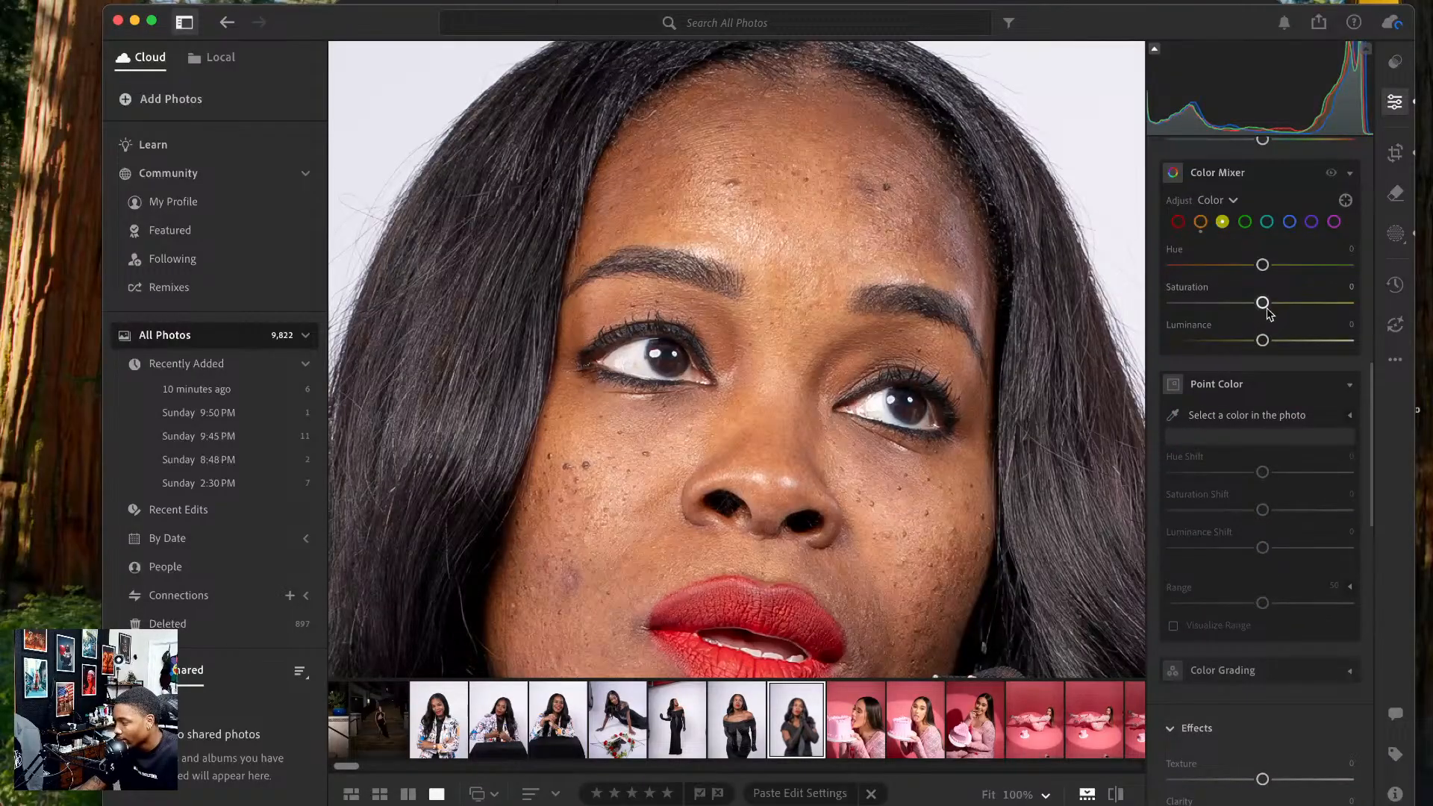
{"action": "left_click_drag", "start_coordinate": [1262, 303], "coordinate": [1161, 319]}
{"action": "double_click", "coordinate": [1173, 302]}
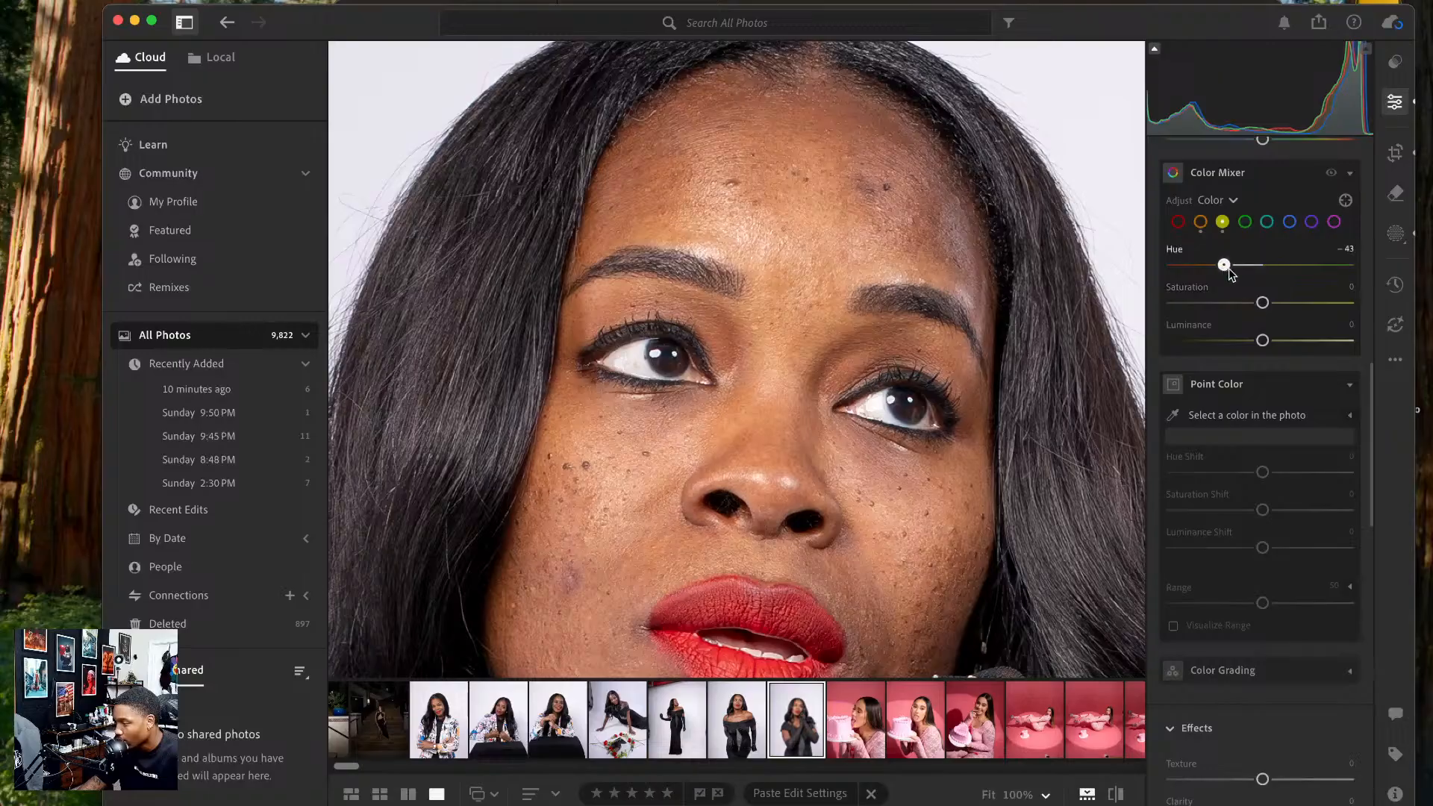
- Lower the orange Saturation to -9 in the Color Mixer and compare the skin tones with the original
{"action": "left_click", "coordinate": [1200, 222]}
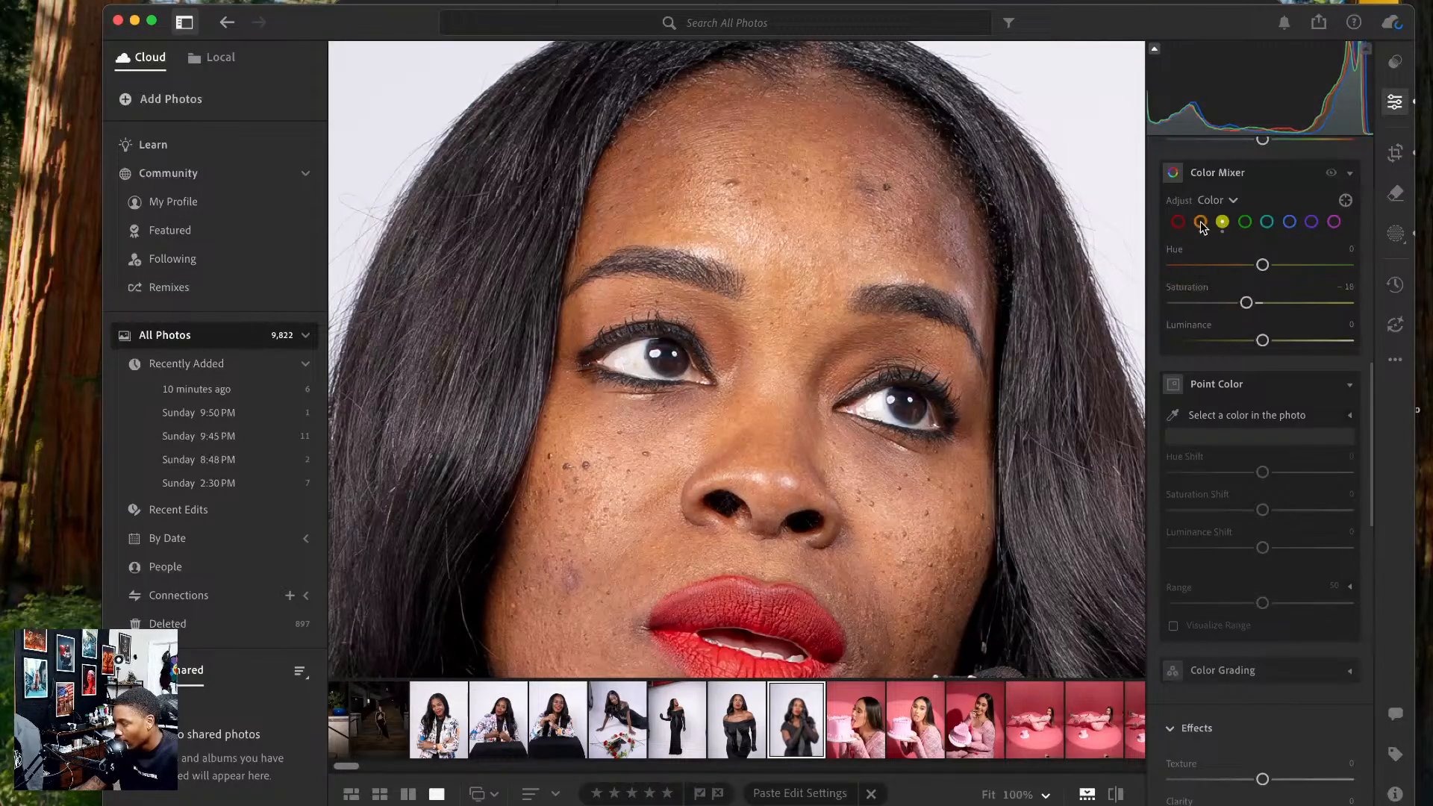
{"action": "left_click_drag", "start_coordinate": [1262, 302], "coordinate": [1253, 312]}
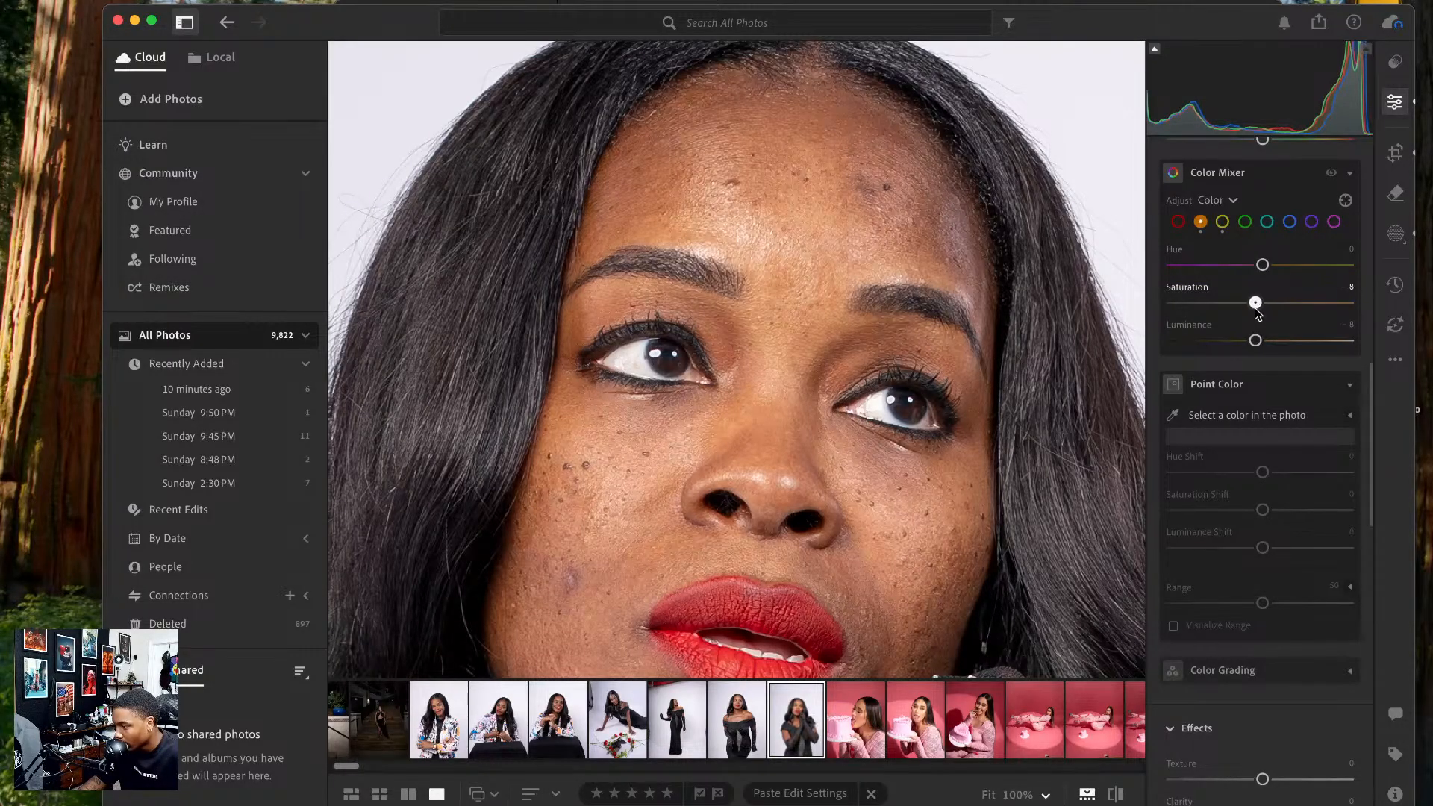
{"action": "left_click", "coordinate": [1115, 794]}
{"action": "left_click", "coordinate": [1115, 794]}
{"action": "left_click", "coordinate": [1115, 794]}
{"action": "left_click", "coordinate": [1115, 794]}
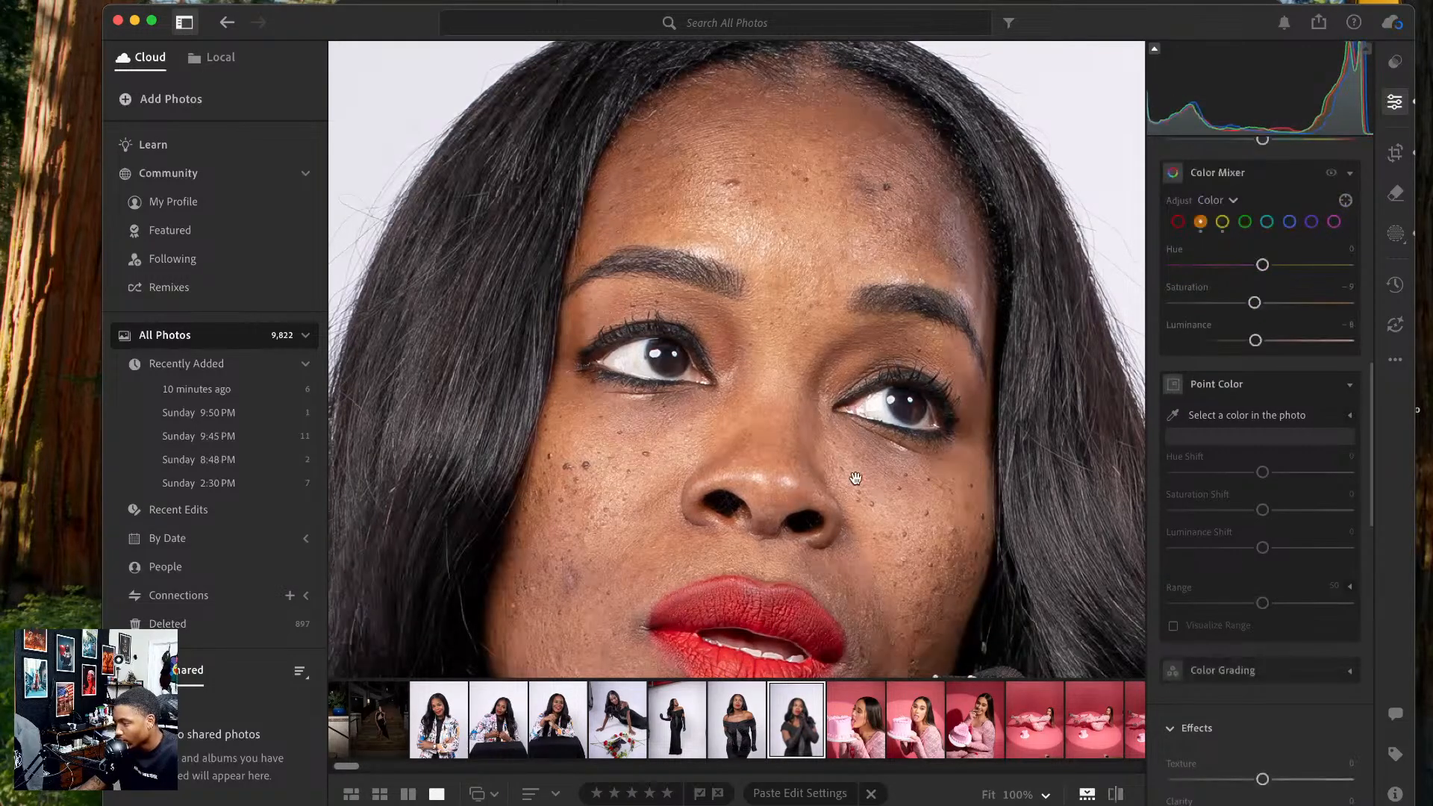
- Paste the copied edit settings onto the full-length standing portrait in the black dress and compare it with the original
{"action": "left_click", "coordinate": [854, 478]}
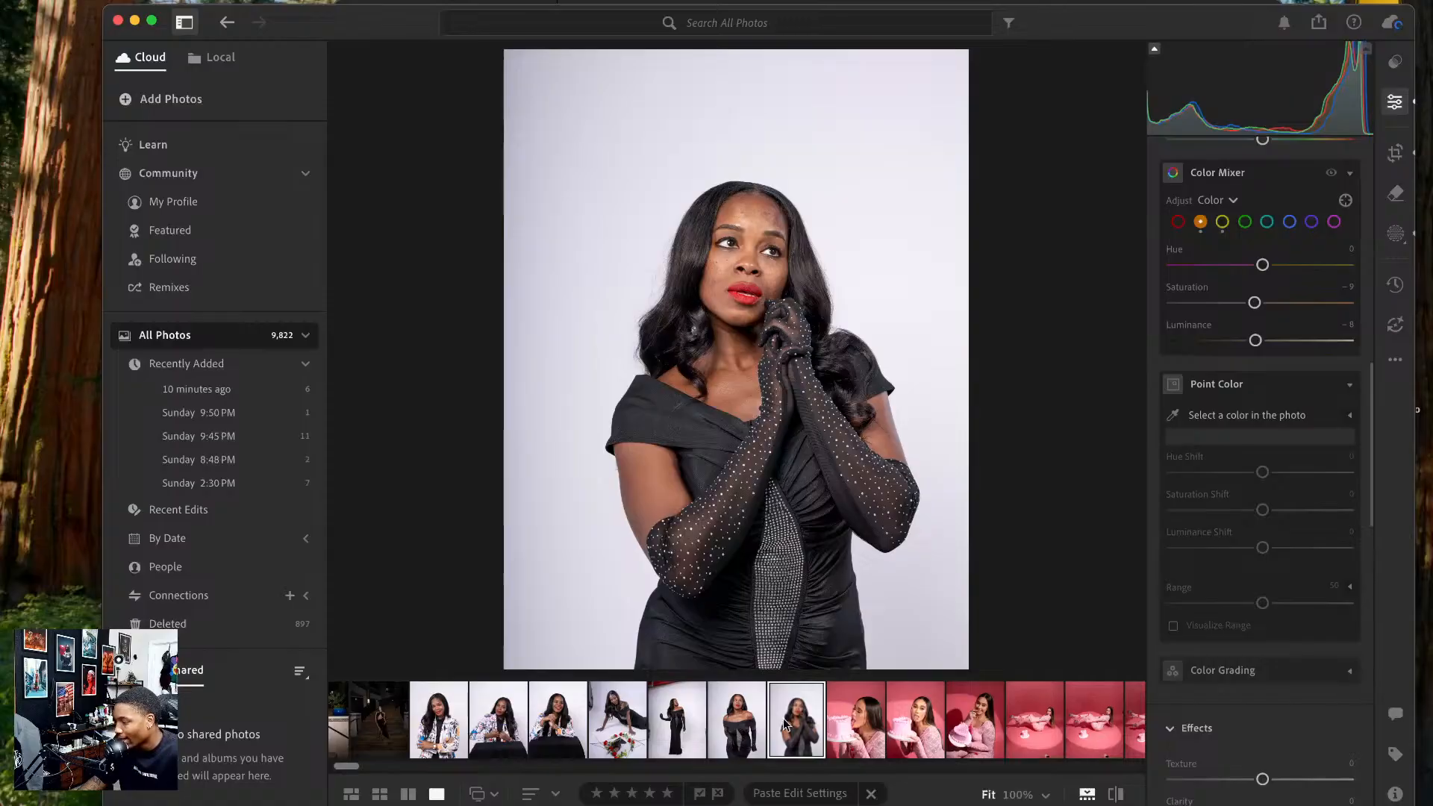
{"action": "left_click", "coordinate": [671, 722]}
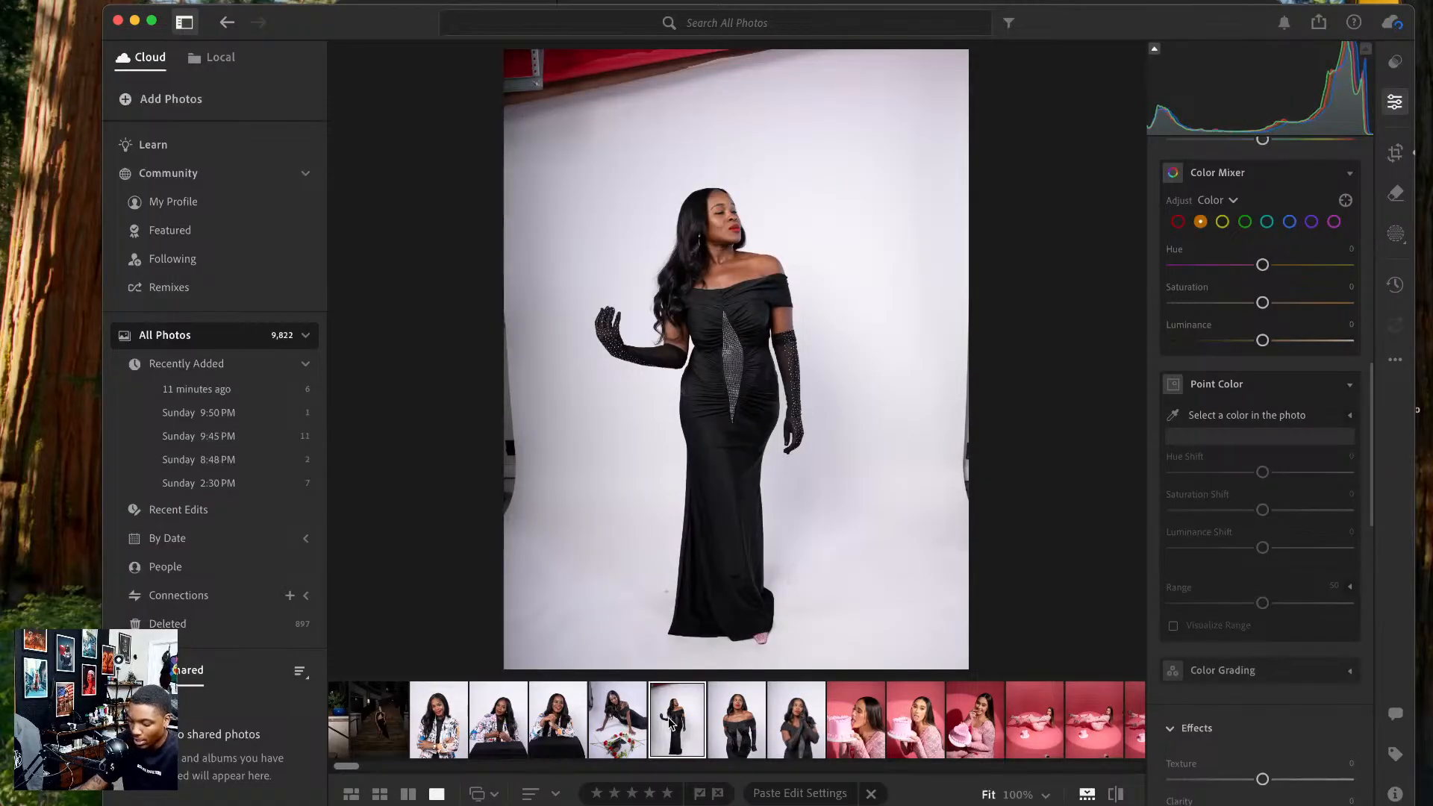
{"action": "key", "text": "super+v"}
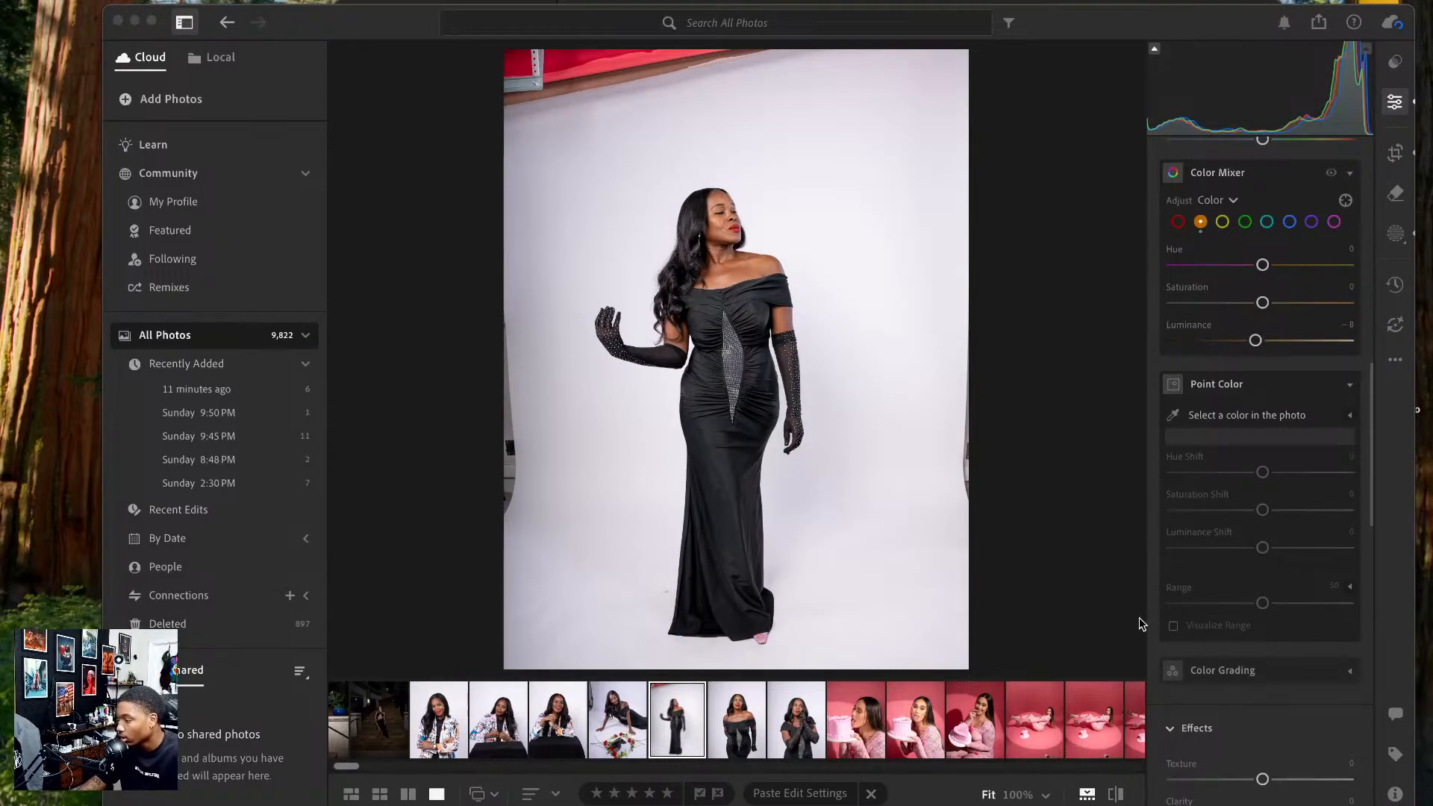
{"action": "left_click", "coordinate": [1117, 797]}
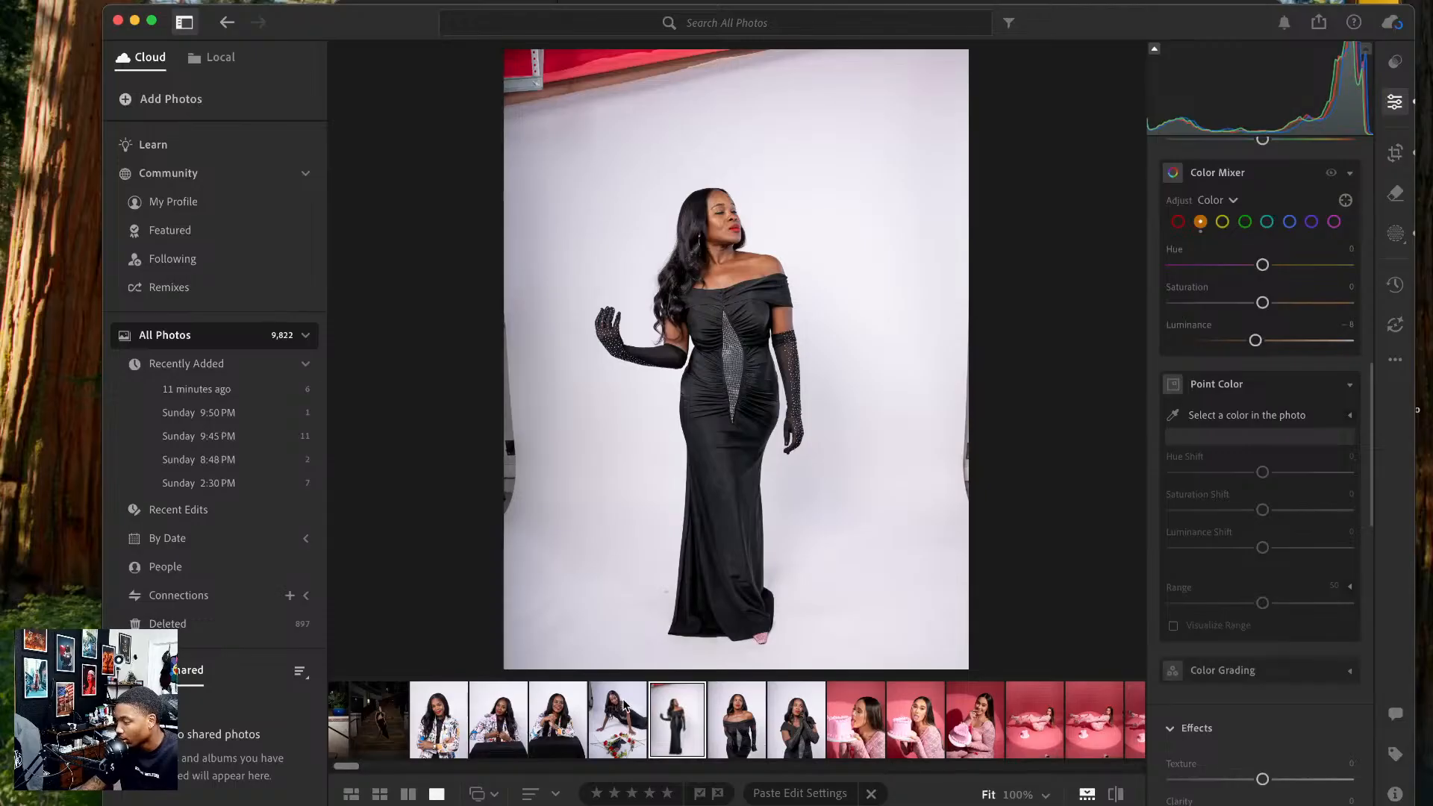
- Check the floor portrait with the roses against its original, and paste the copied edit settings onto the seated portrait in the patterned jacket
{"action": "left_click", "coordinate": [621, 705]}
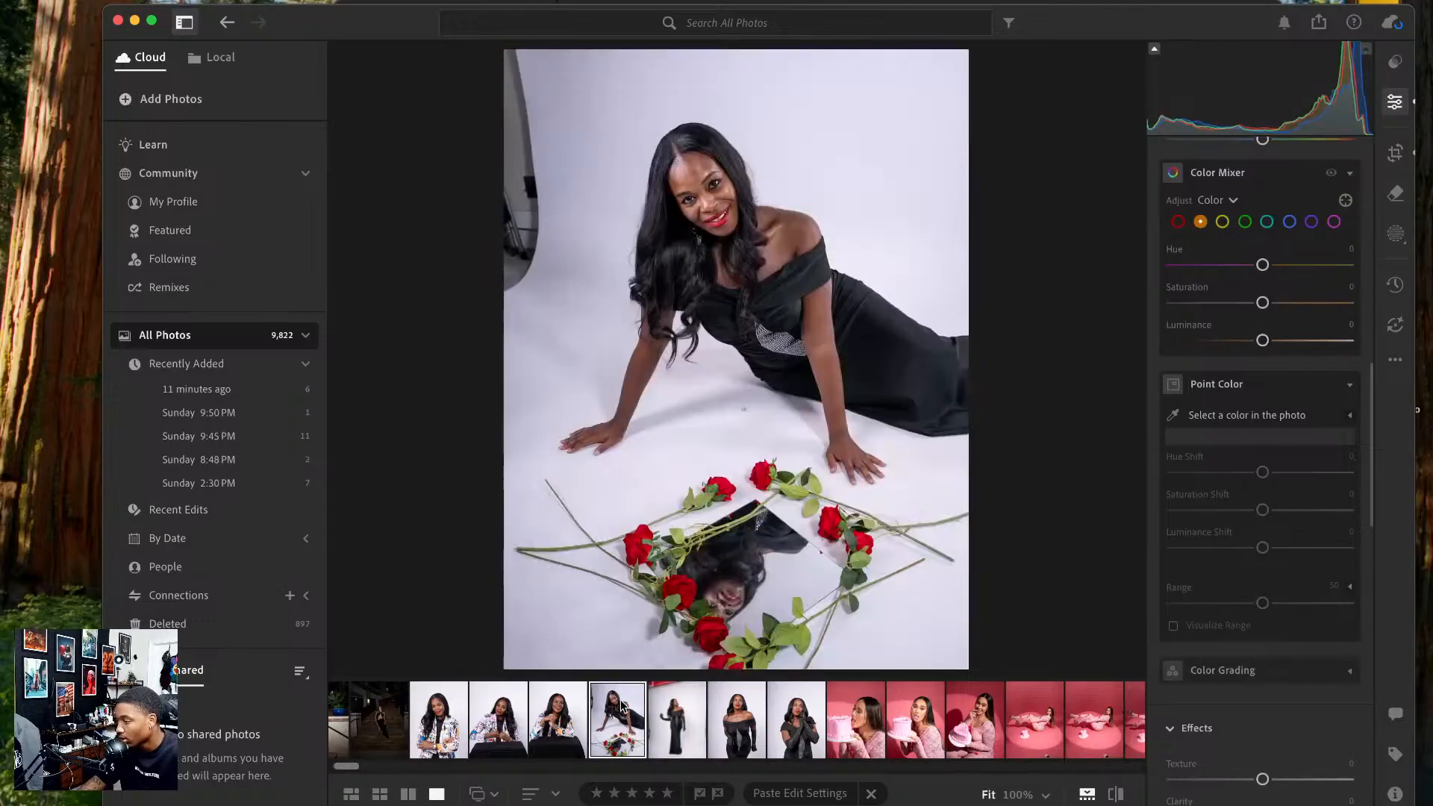
{"action": "left_click", "coordinate": [1117, 797]}
{"action": "left_click", "coordinate": [1117, 797]}
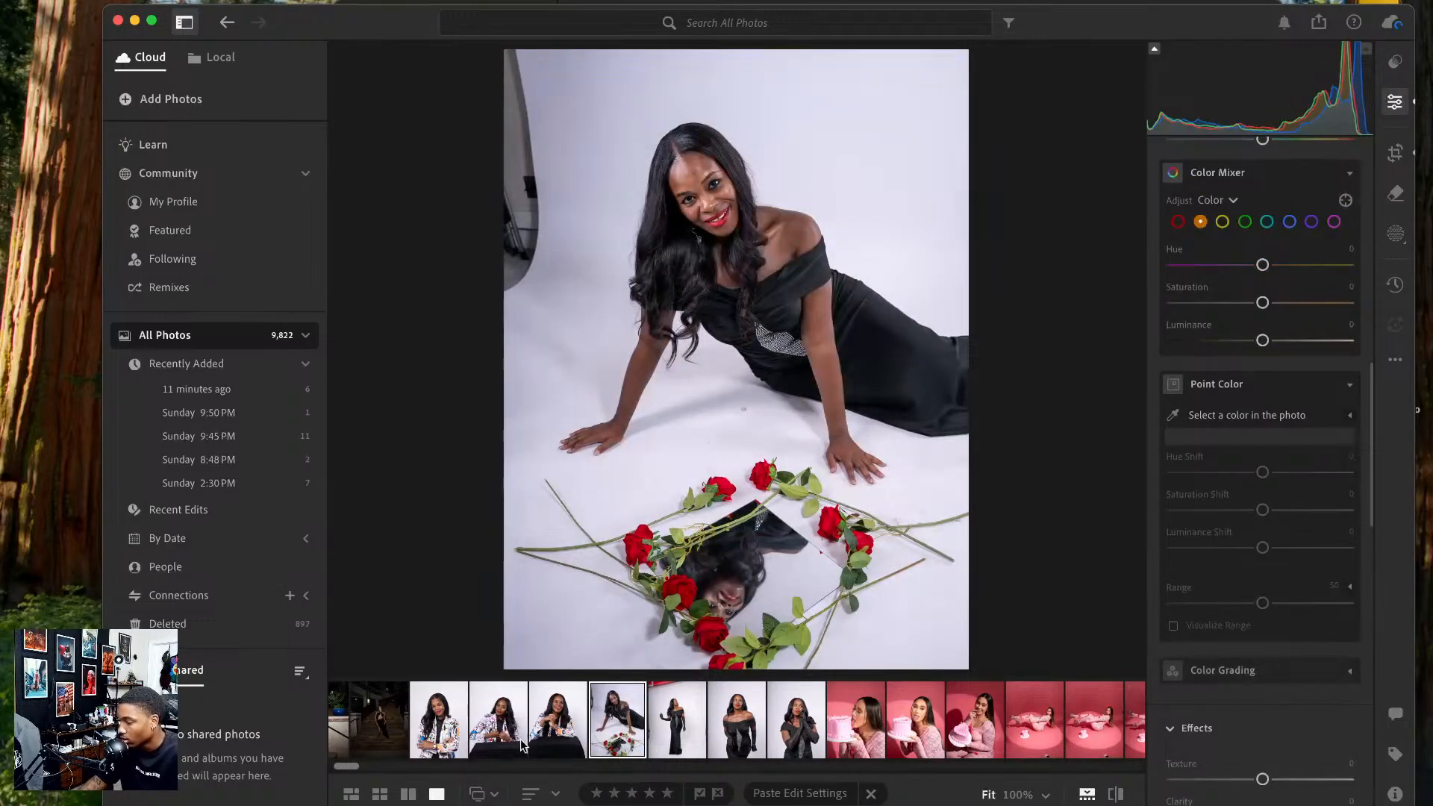
{"action": "left_click", "coordinate": [547, 721]}
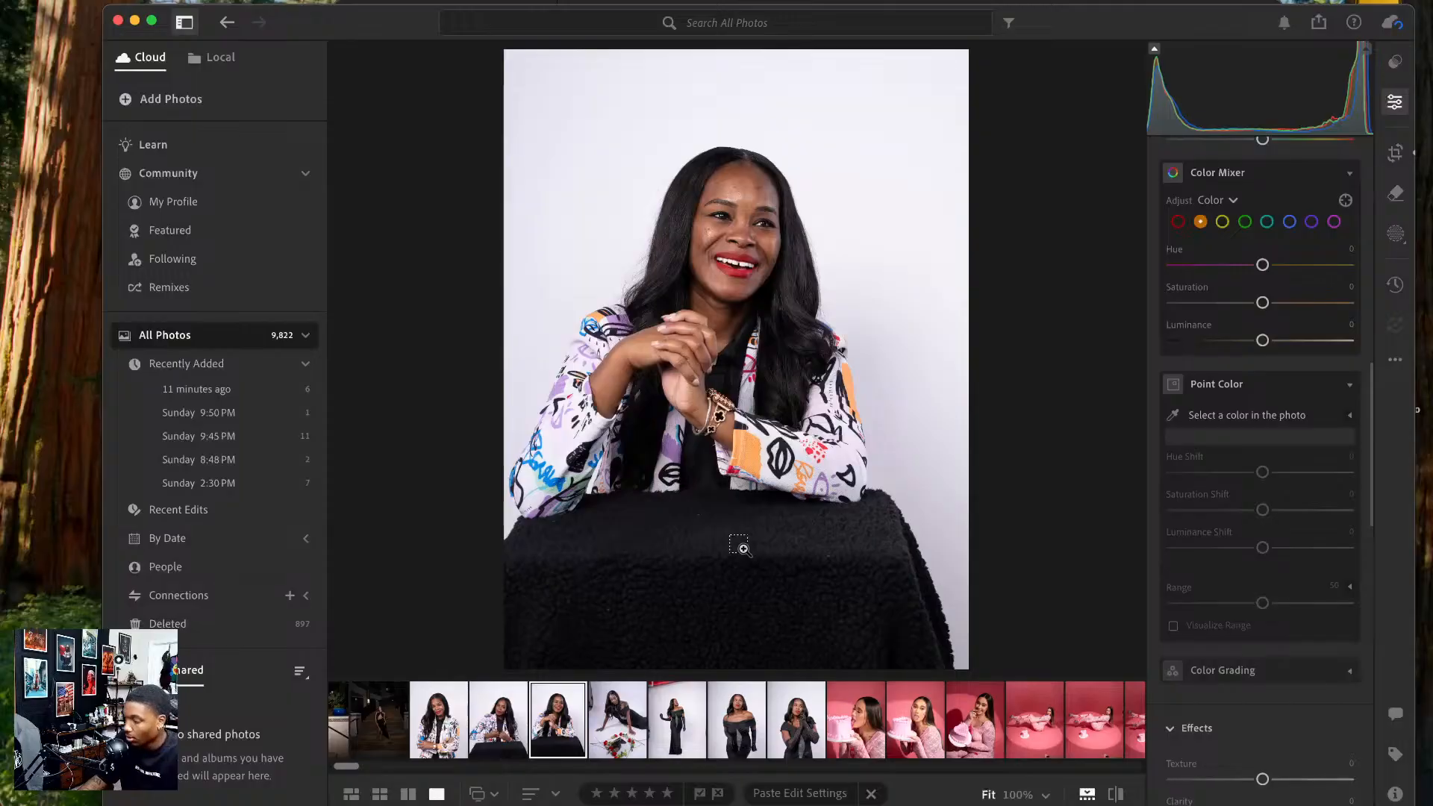
{"action": "key", "text": "super+v"}
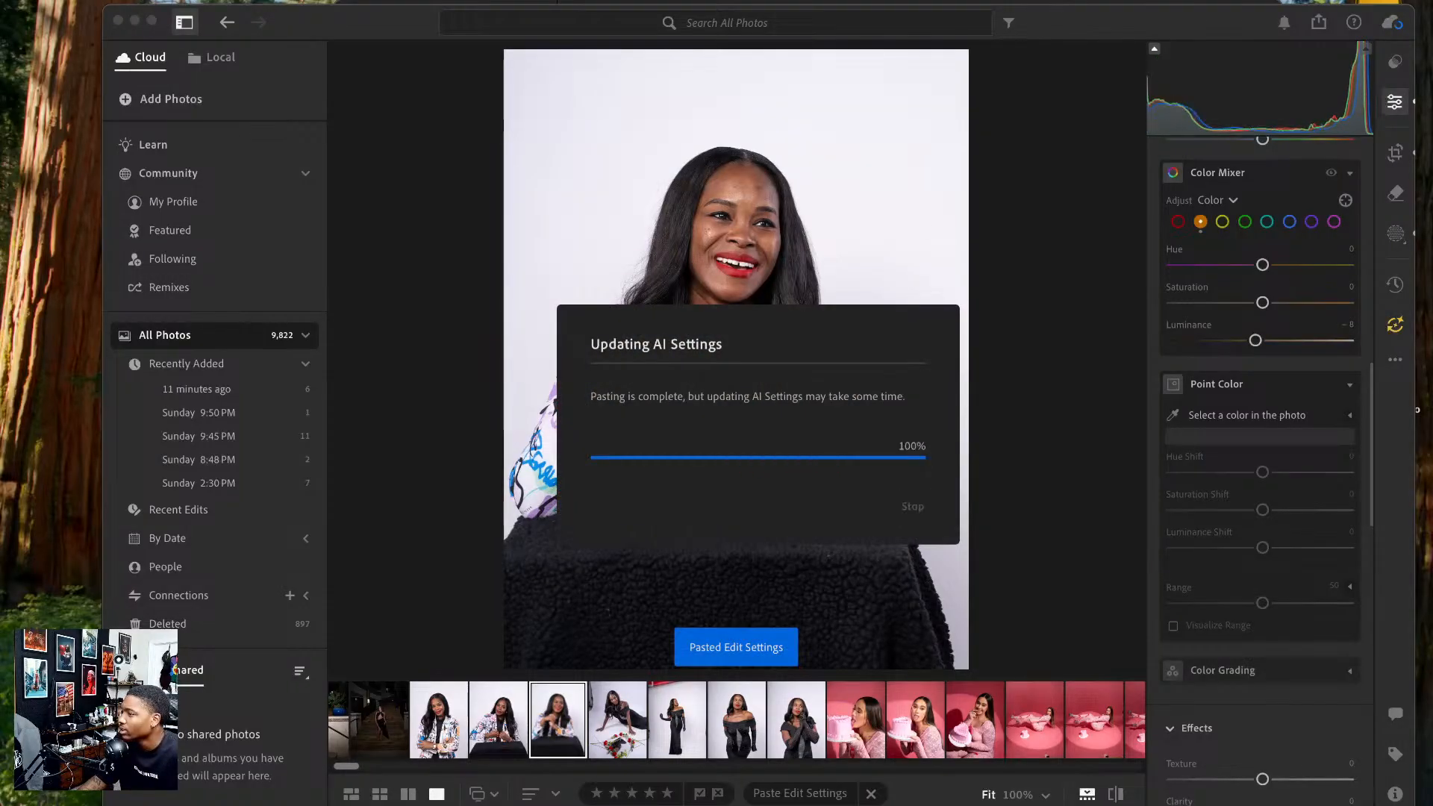
- Switch to Finder and show all images in the Ramm Branding 09/12/2025 folder
{"action": "key", "text": "super+Tab"}
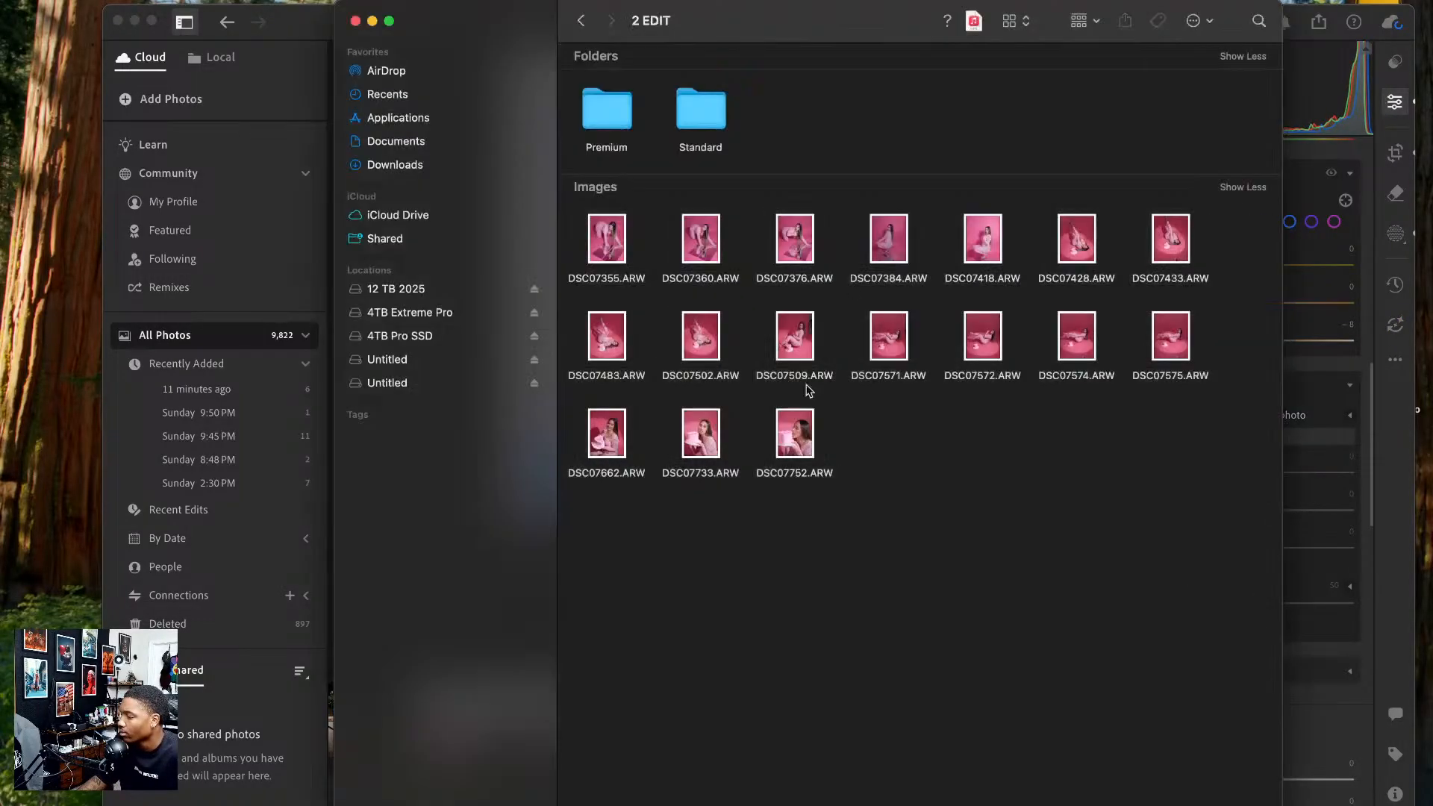
{"action": "left_click_drag", "start_coordinate": [847, 10], "coordinate": [1168, 0]}
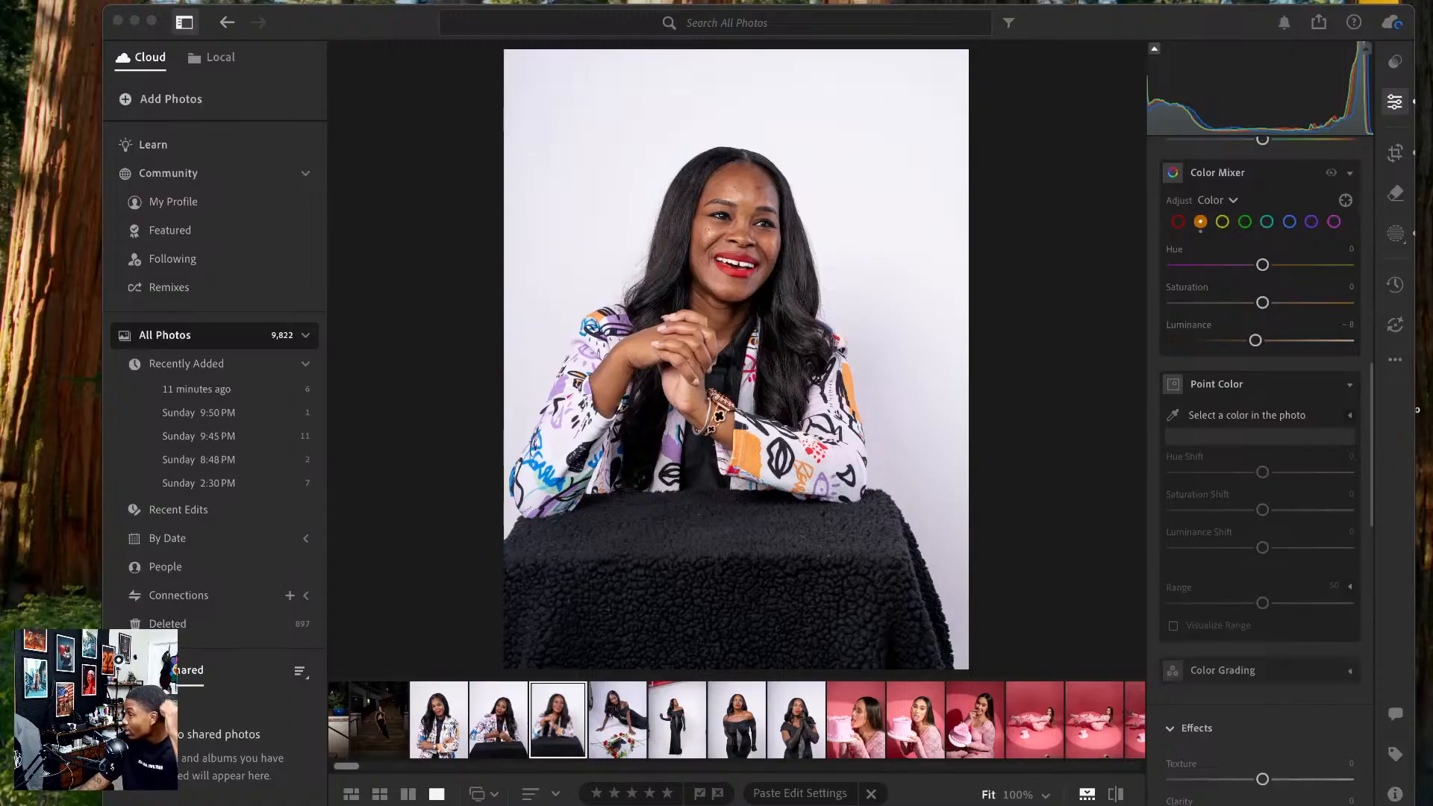
{"action": "left_click_drag", "start_coordinate": [888, 0], "coordinate": [603, 2]}
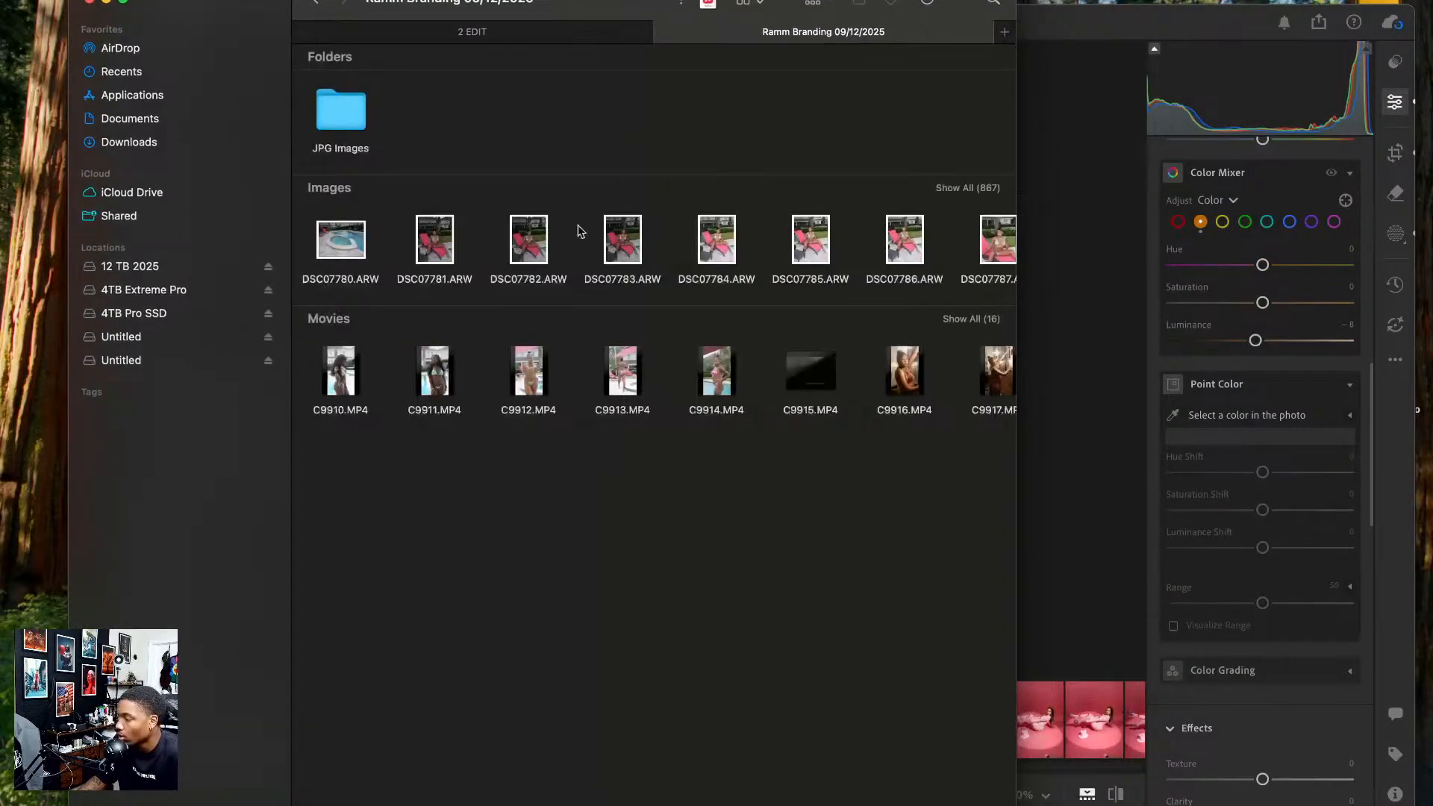
{"action": "left_click", "coordinate": [974, 188]}
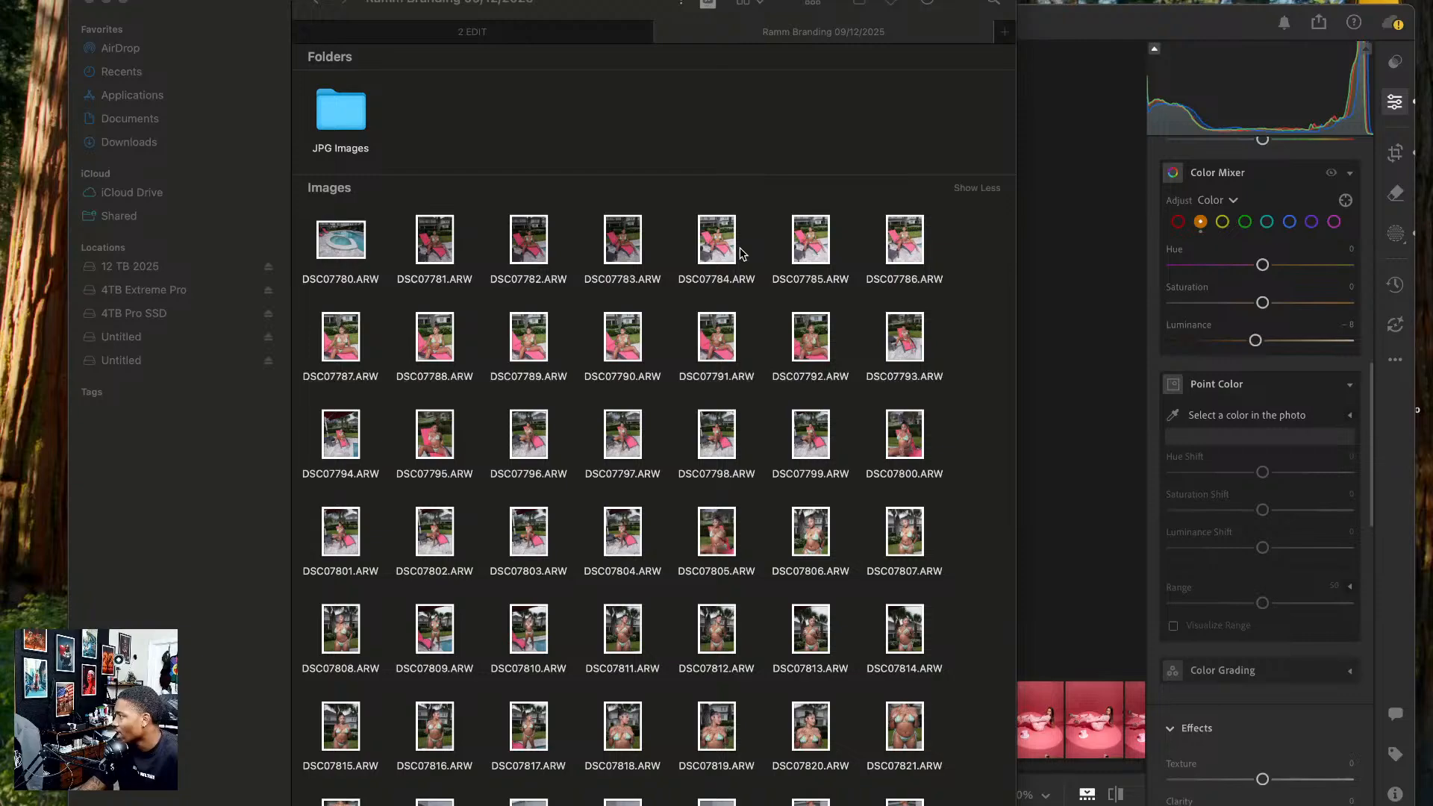
- Look through the folder's raw photos and preview DSC08020.ARW, the pool portrait with the beach ball
{"action": "scroll", "coordinate": [681, 457], "scroll_direction": "down", "scroll_amount": 10}
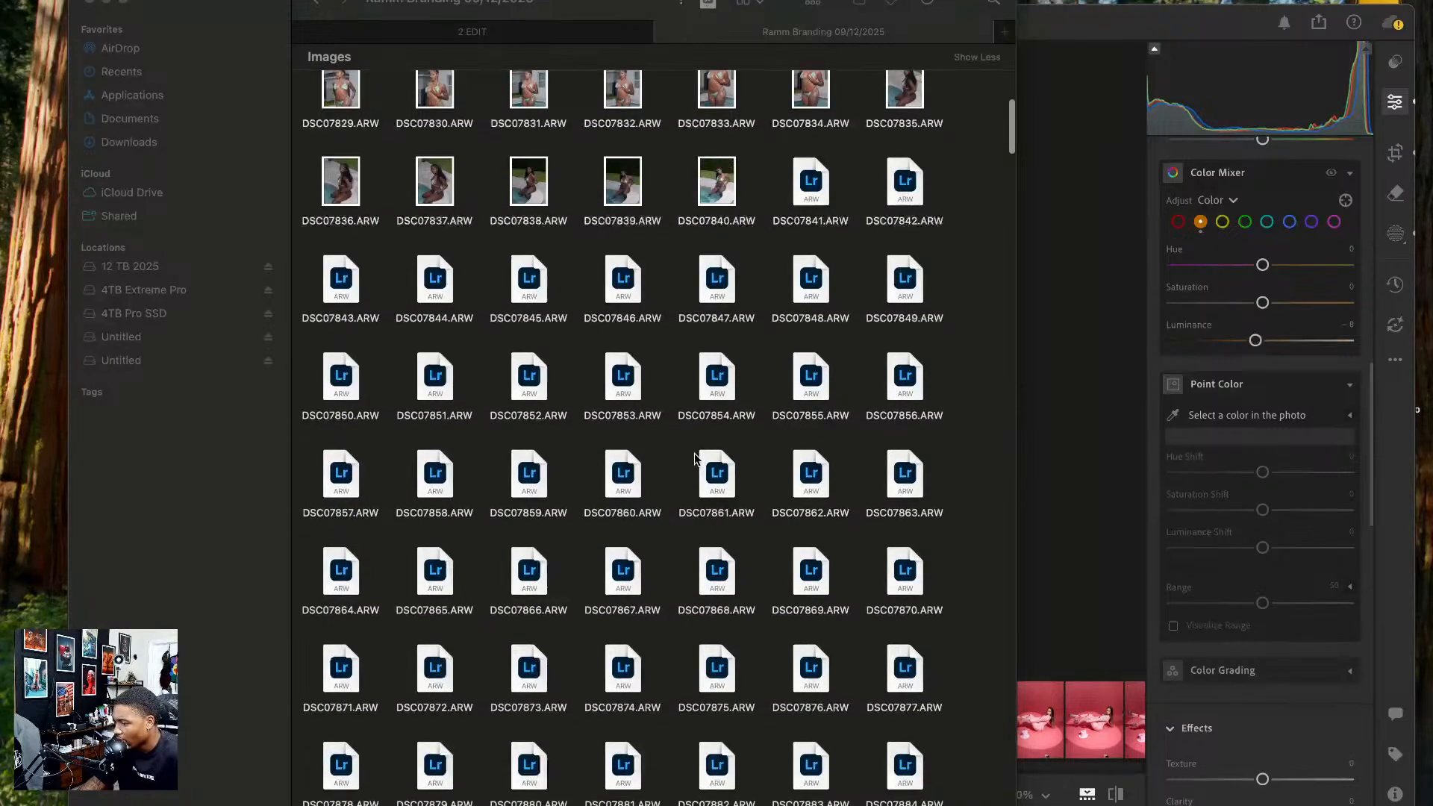
{"action": "scroll", "coordinate": [667, 485], "scroll_direction": "down", "scroll_amount": 4}
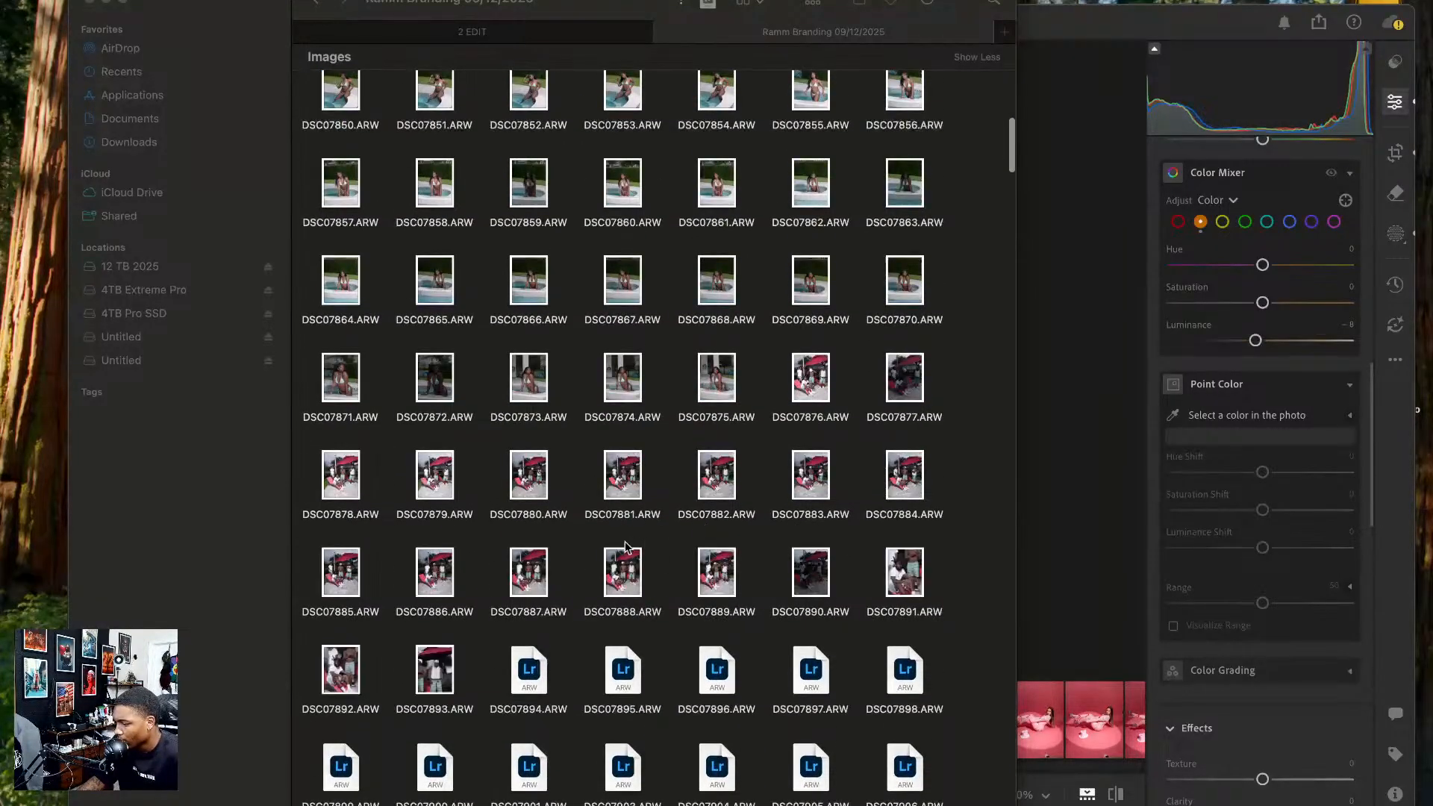
{"action": "left_click", "coordinate": [595, 690]}
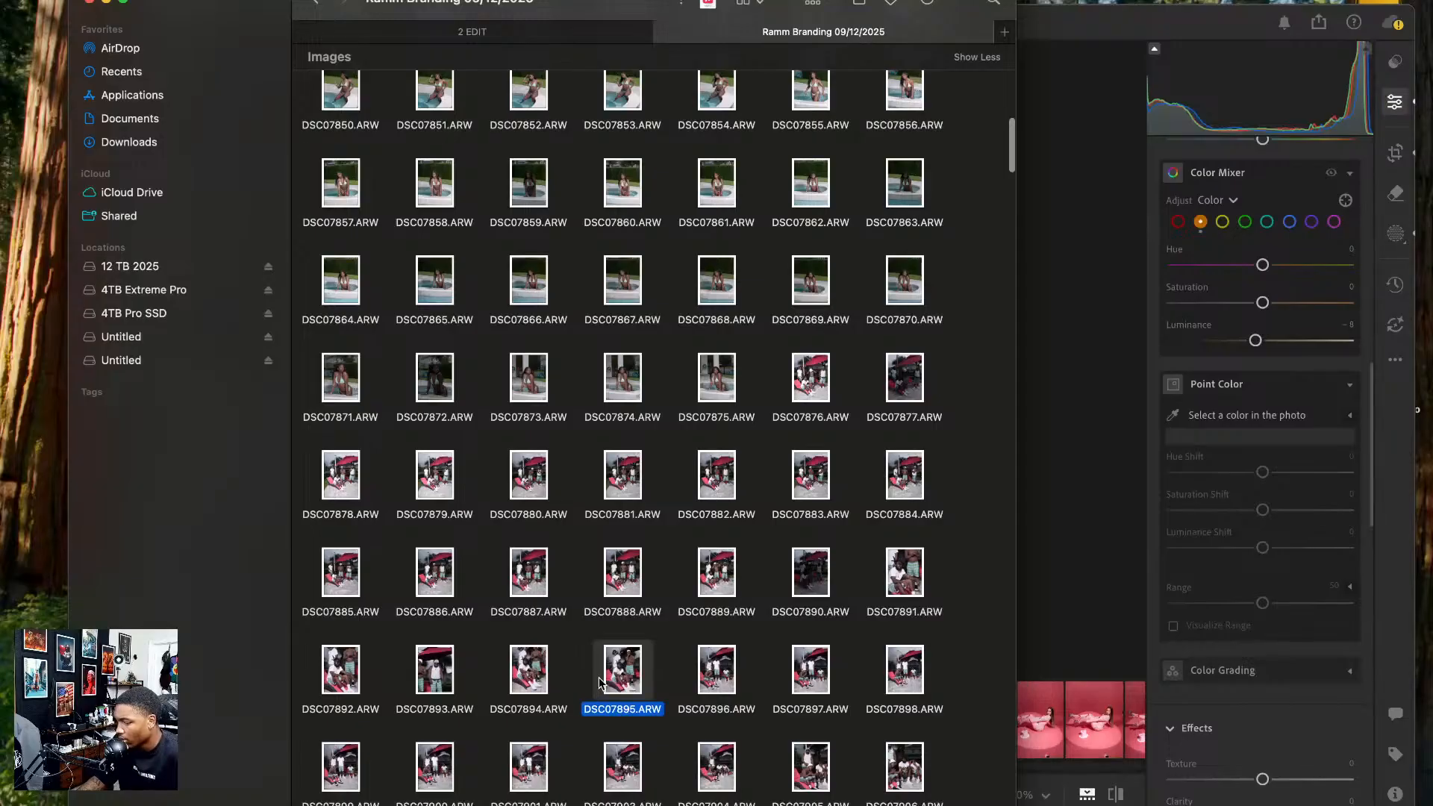
{"action": "scroll", "coordinate": [597, 685], "scroll_direction": "down", "scroll_amount": 2}
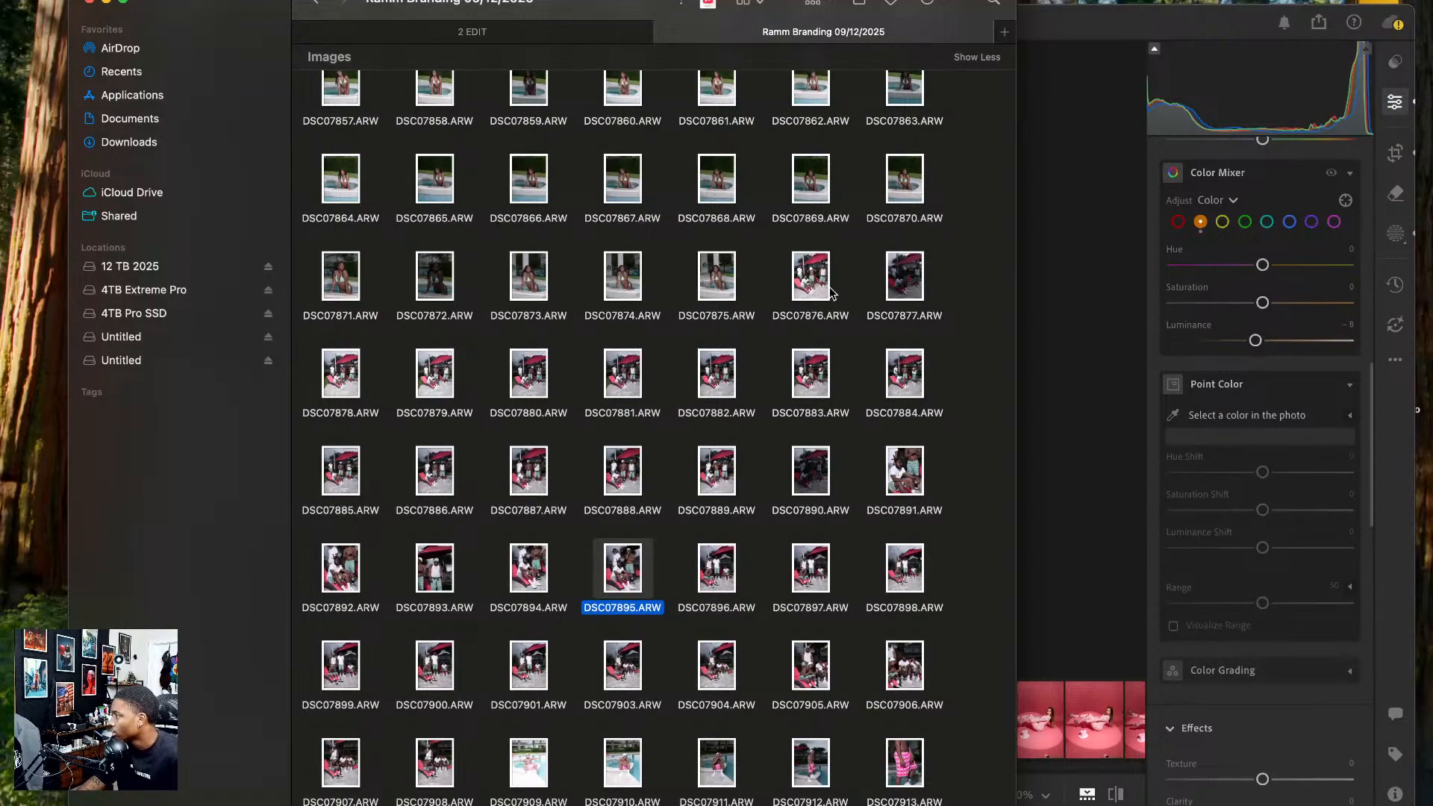
{"action": "scroll", "coordinate": [785, 498], "scroll_direction": "down", "scroll_amount": 10}
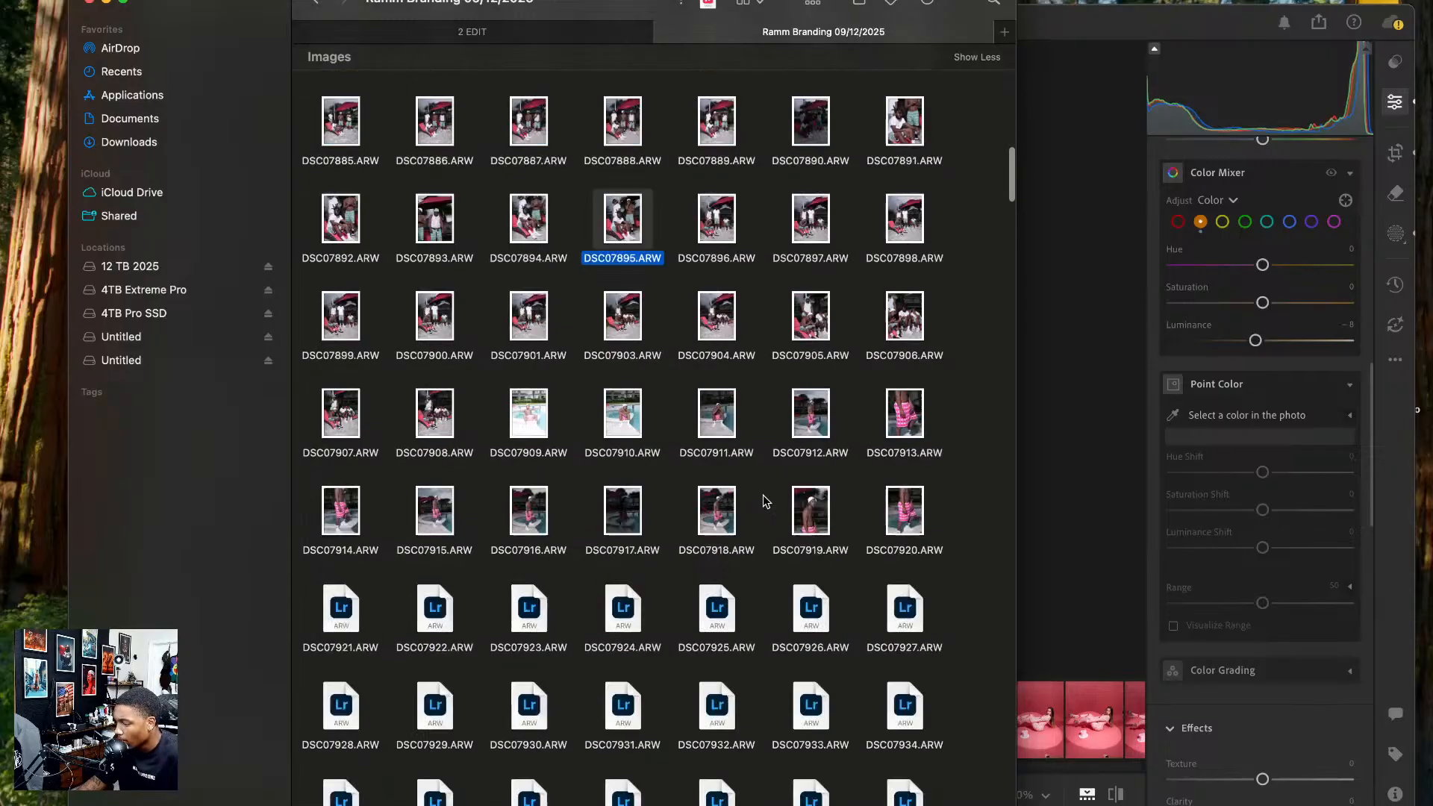
{"action": "scroll", "coordinate": [661, 498], "scroll_direction": "down", "scroll_amount": 10}
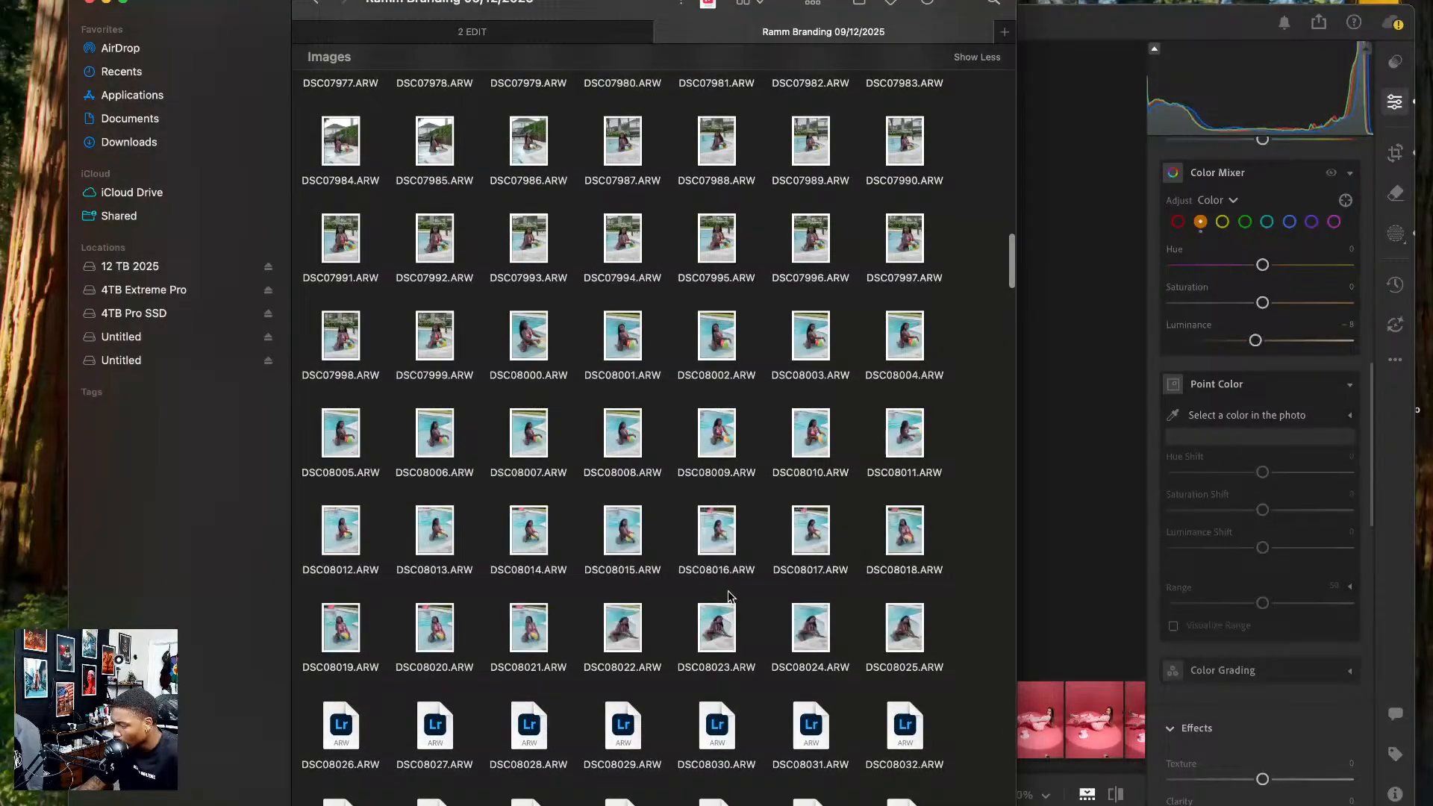
{"action": "left_click", "coordinate": [442, 631]}
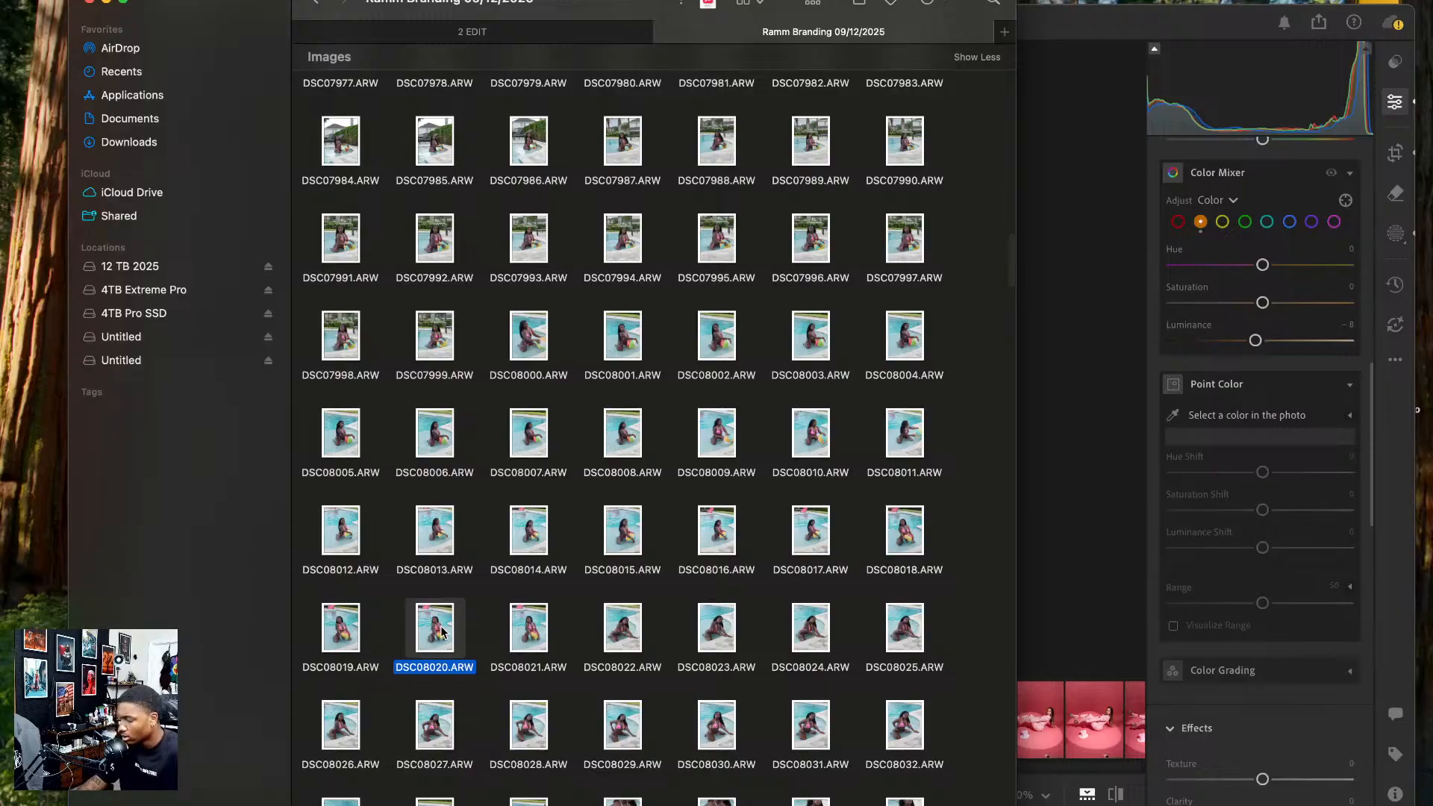
{"action": "key", "text": "space"}
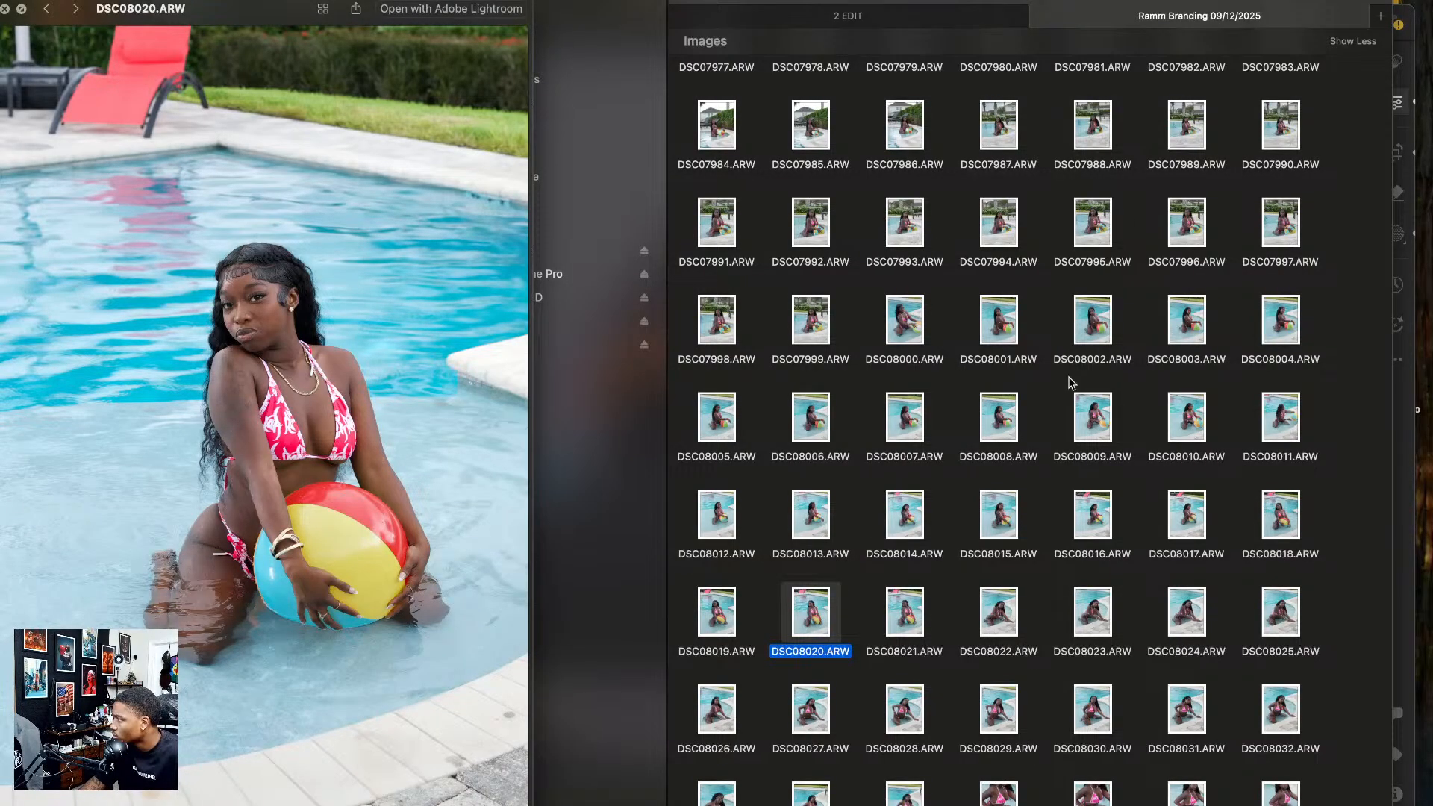
- Look through more of the shoot and preview DSC08269.ARW, the portrait in front of the red umbrella
{"action": "scroll", "coordinate": [1070, 382], "scroll_direction": "down", "scroll_amount": 3}
{"action": "scroll", "coordinate": [1070, 382], "scroll_direction": "down", "scroll_amount": 10}
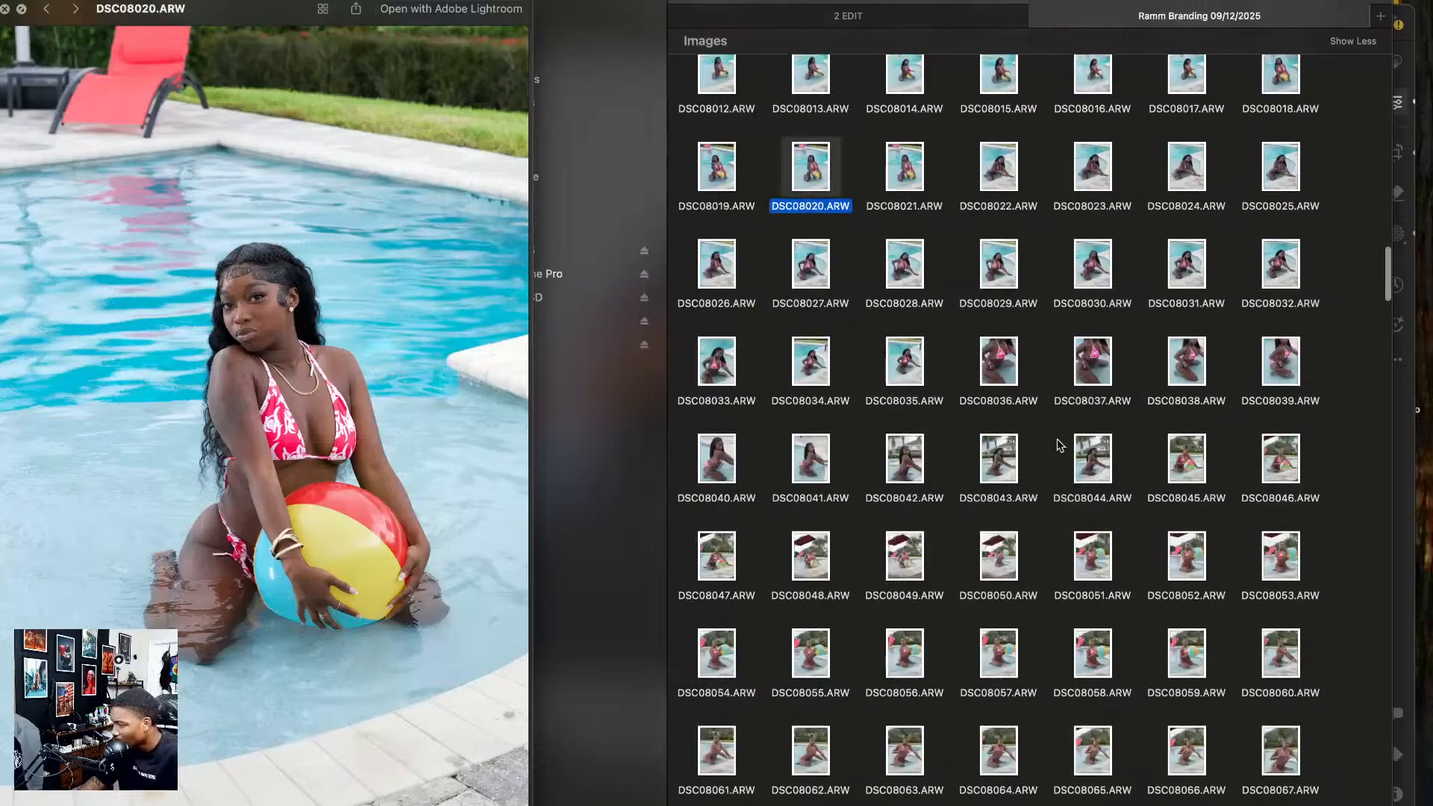
{"action": "scroll", "coordinate": [1059, 534], "scroll_direction": "down", "scroll_amount": 15}
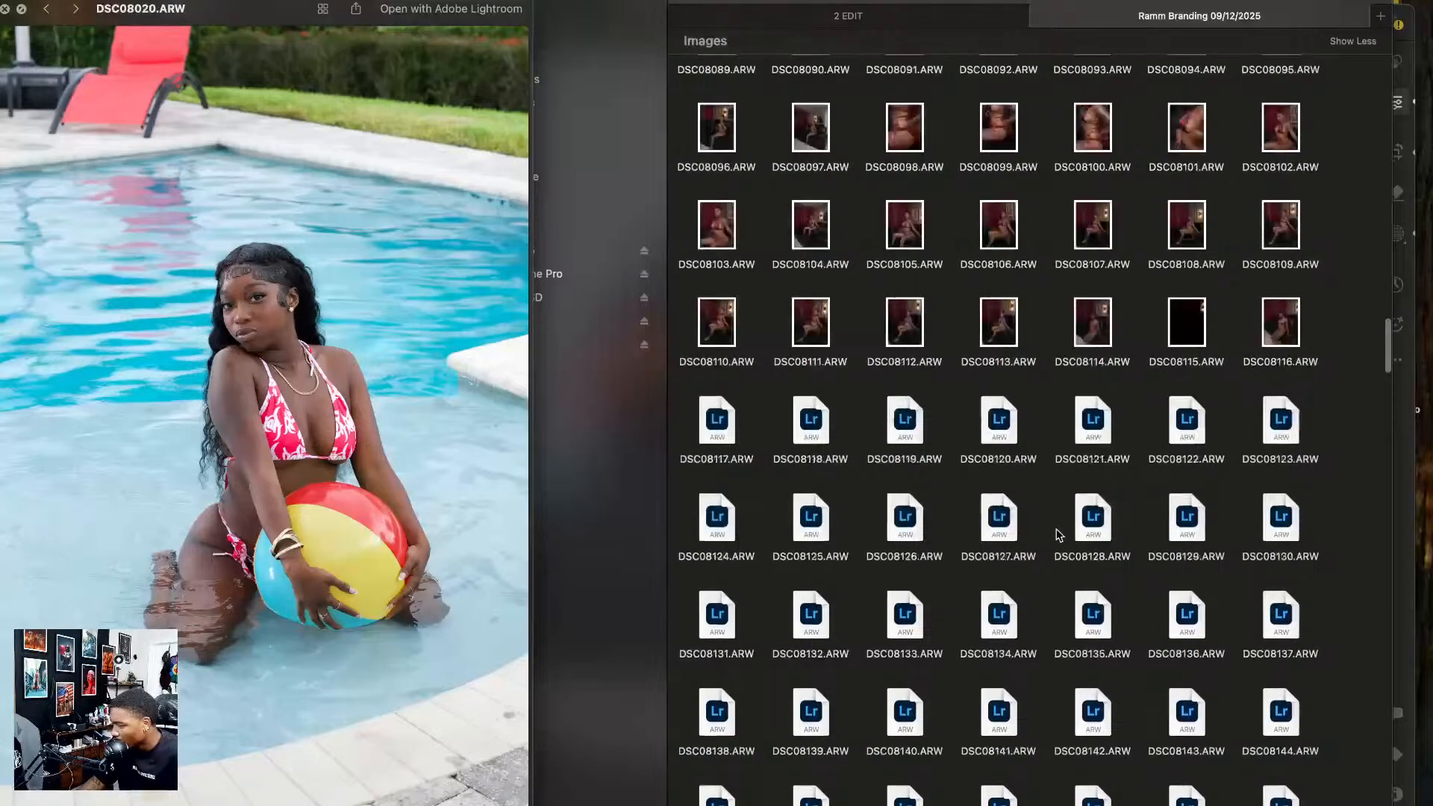
{"action": "scroll", "coordinate": [1059, 535], "scroll_direction": "down", "scroll_amount": 12}
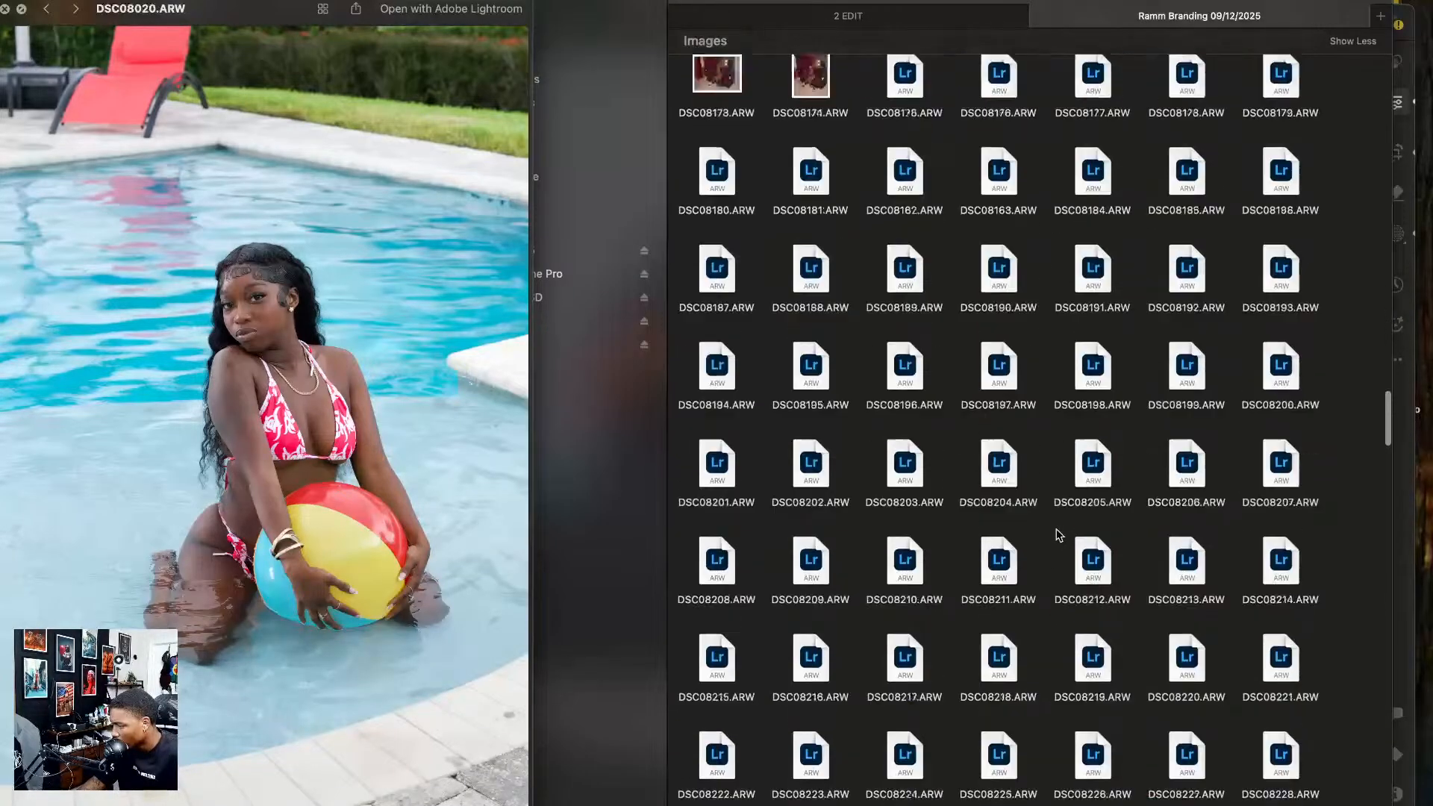
{"action": "scroll", "coordinate": [1059, 535], "scroll_direction": "down", "scroll_amount": 14}
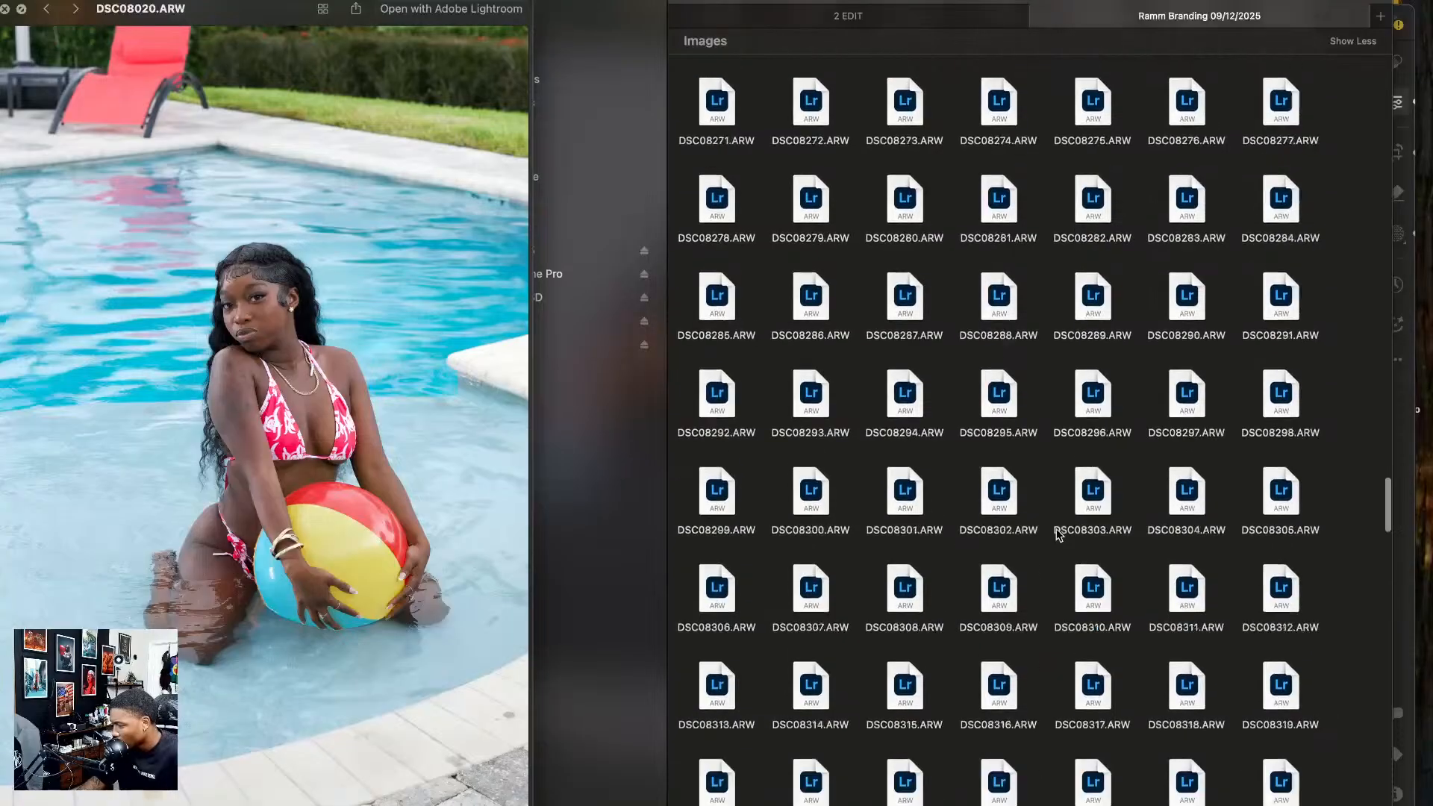
{"action": "scroll", "coordinate": [1012, 557], "scroll_direction": "up", "scroll_amount": 3}
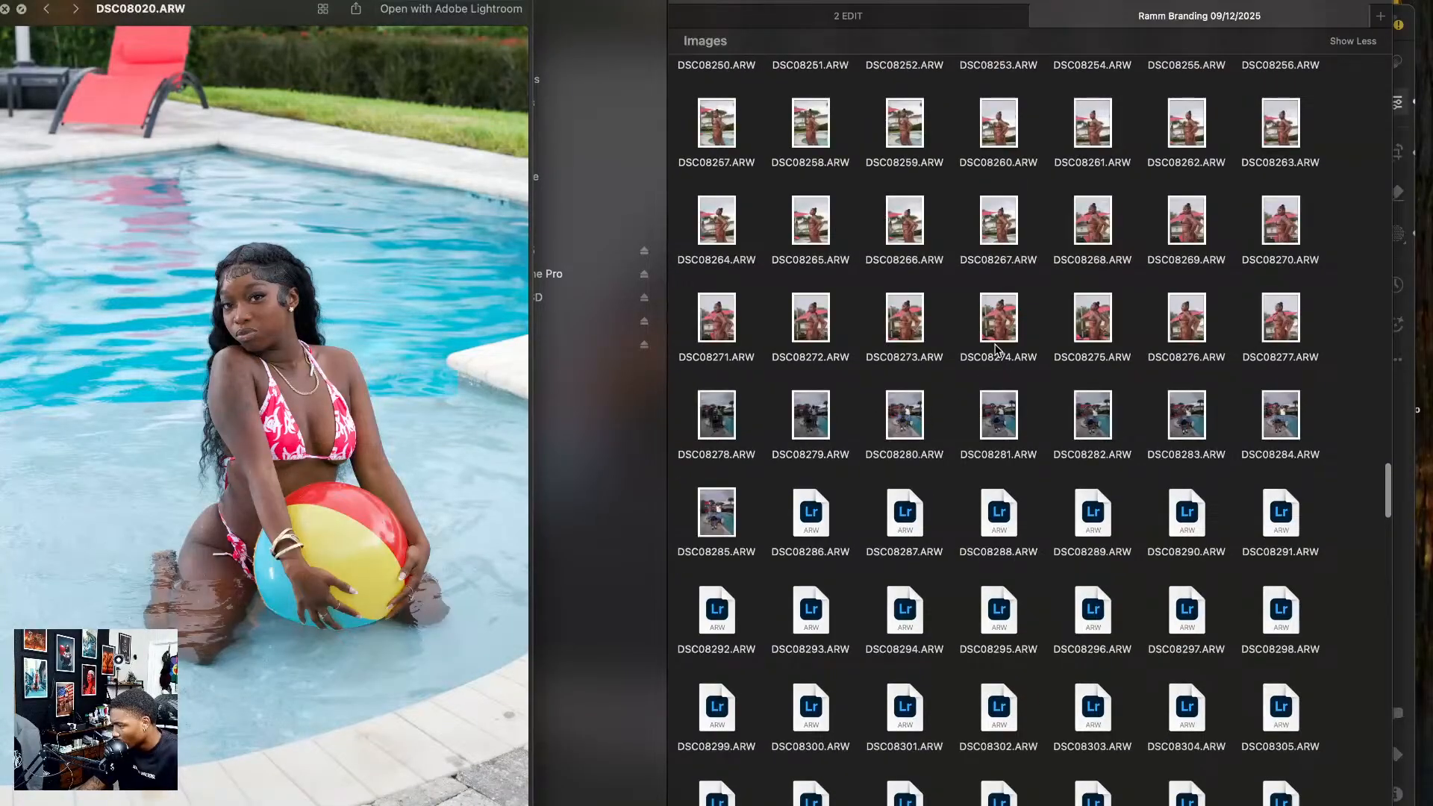
{"action": "left_click", "coordinate": [1190, 238]}
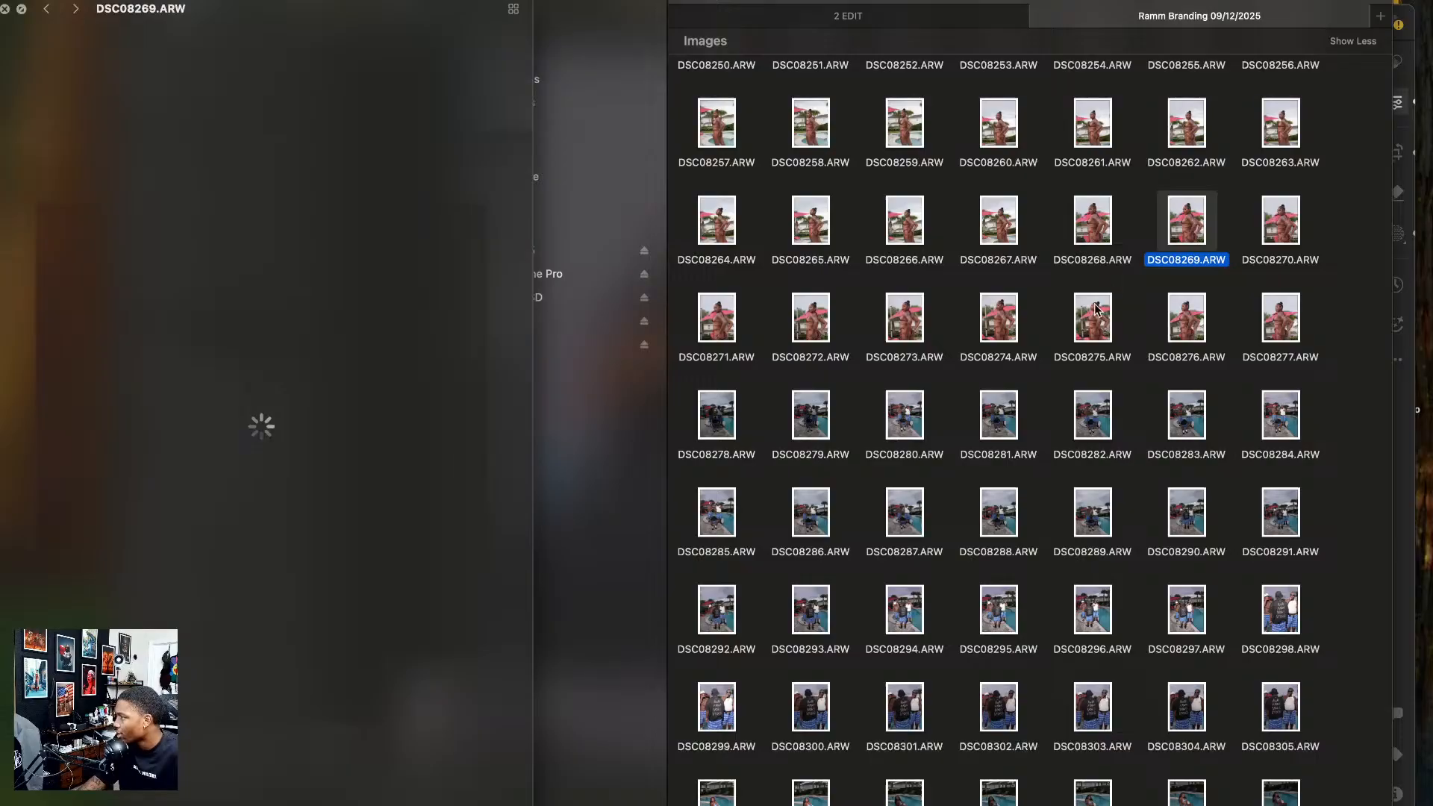
- Find the poolside evening photos and preview DSC08316.ARW and DSC08326.ARW
{"action": "scroll", "coordinate": [1091, 595], "scroll_direction": "down", "scroll_amount": 15}
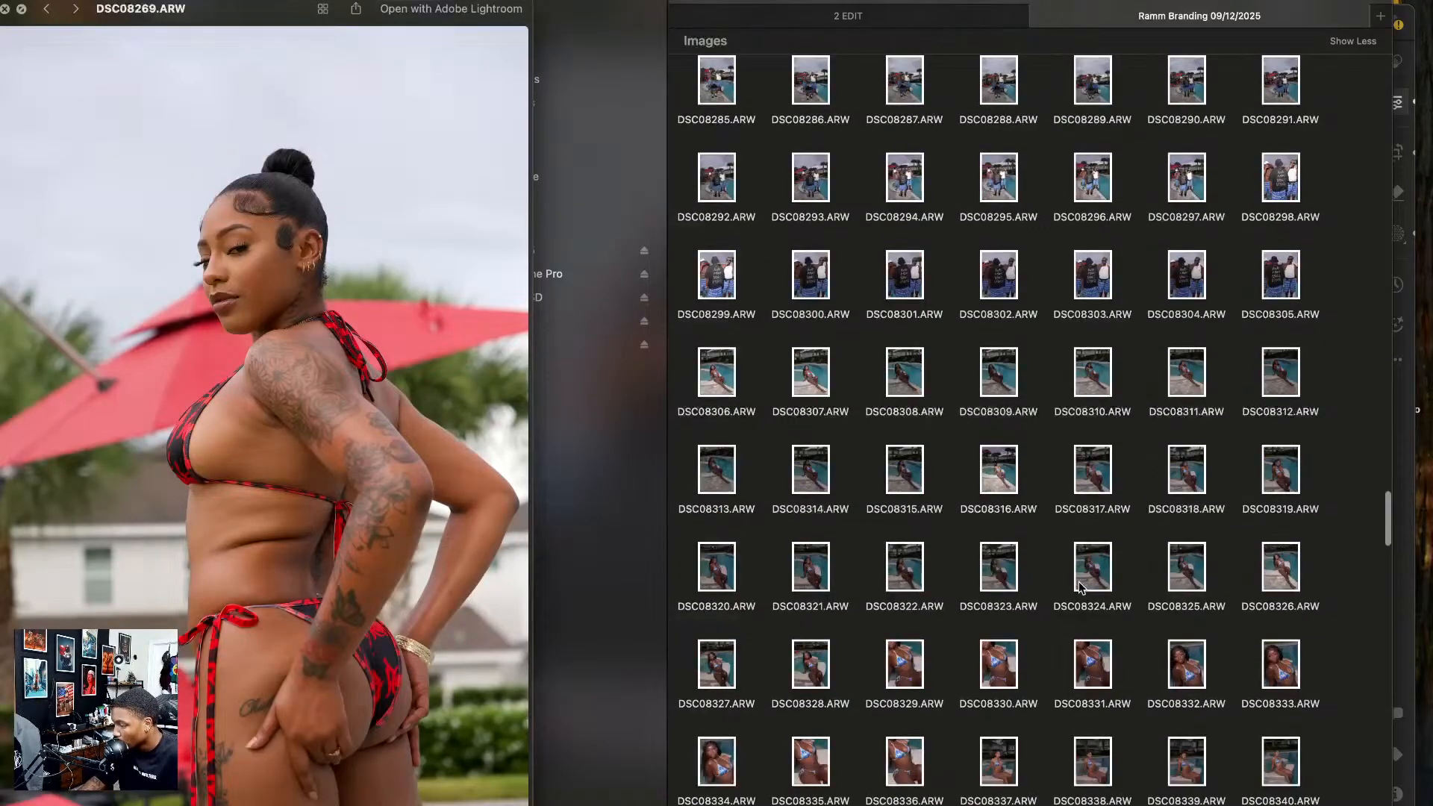
{"action": "scroll", "coordinate": [926, 606], "scroll_direction": "up", "scroll_amount": 5}
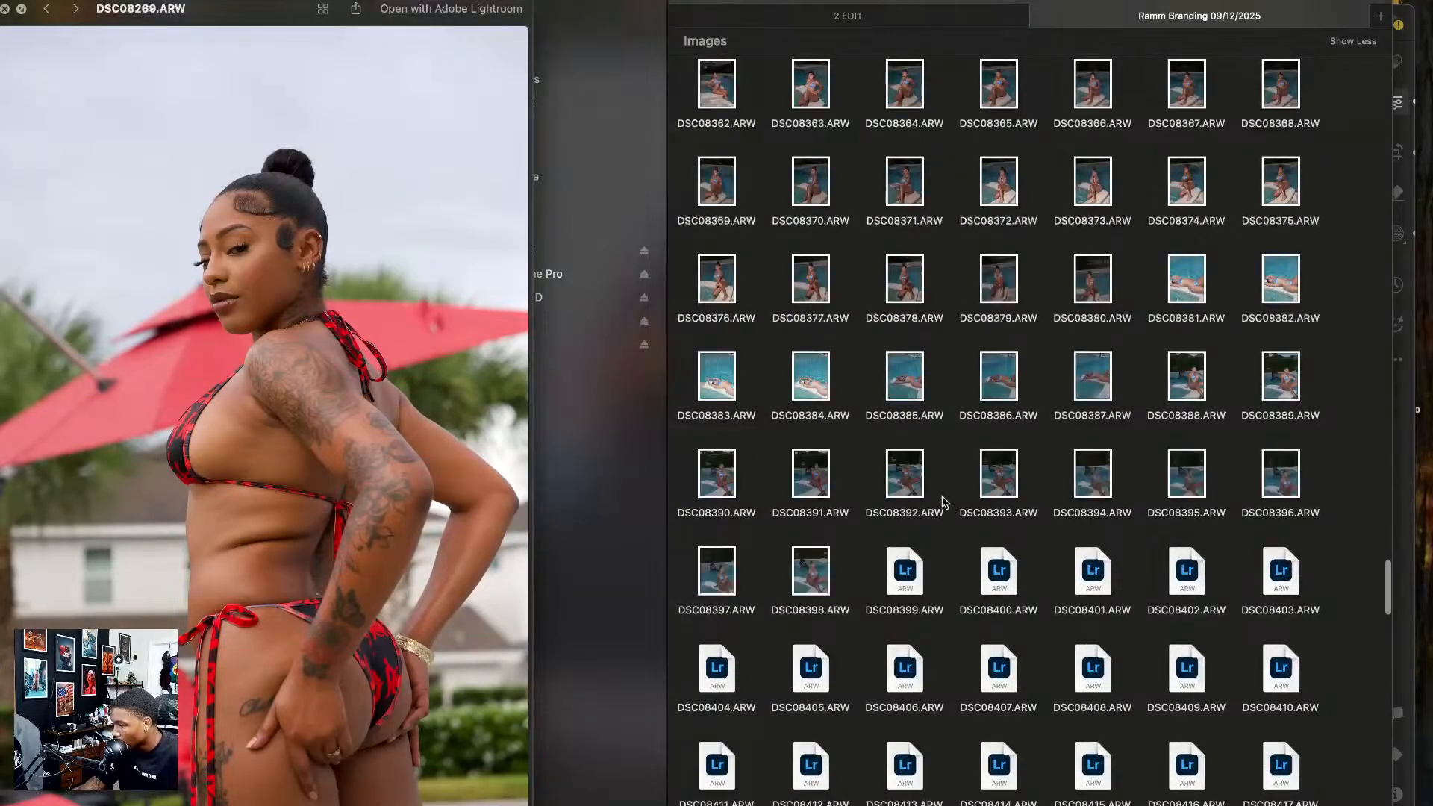
{"action": "scroll", "coordinate": [940, 187], "scroll_direction": "up", "scroll_amount": 6}
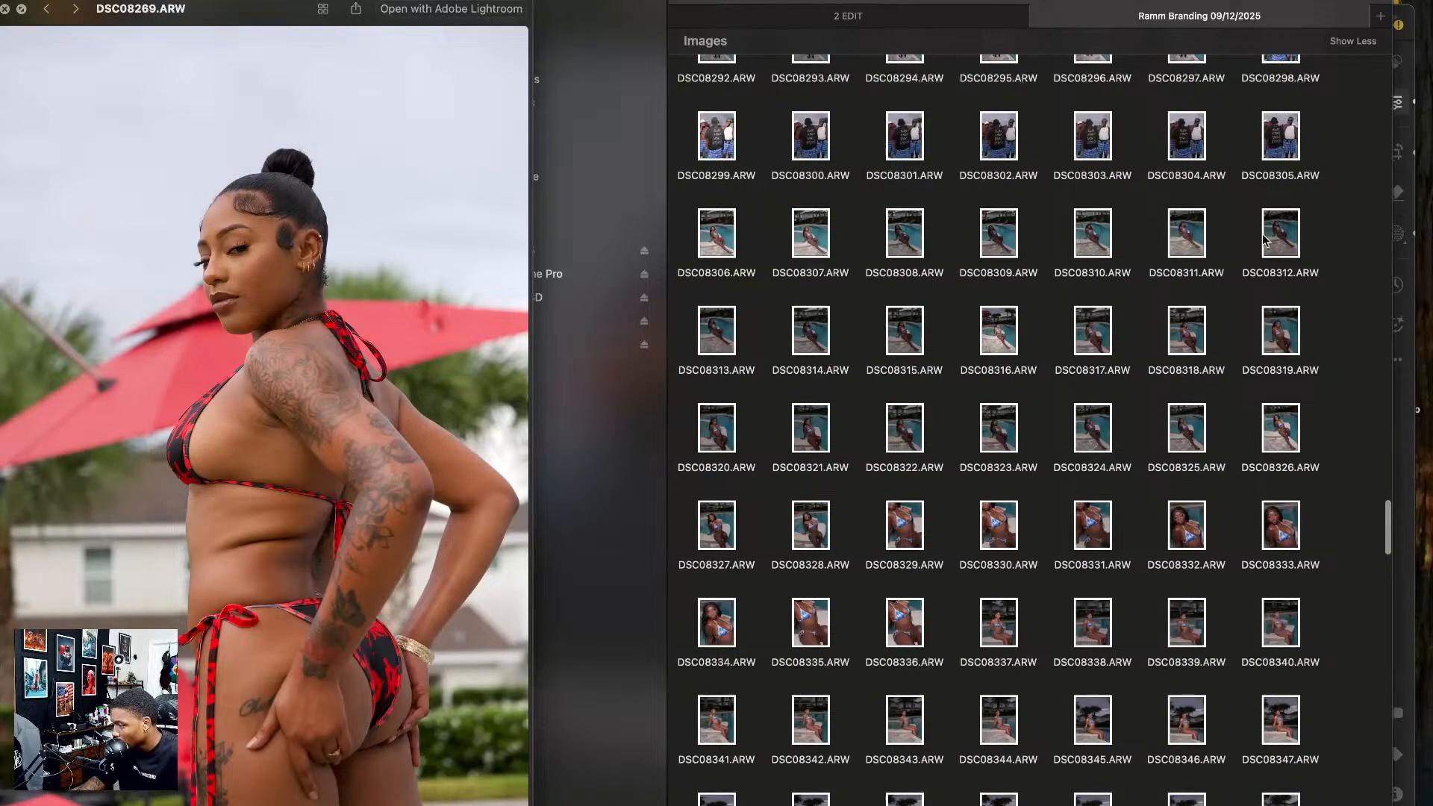
{"action": "left_click", "coordinate": [998, 334]}
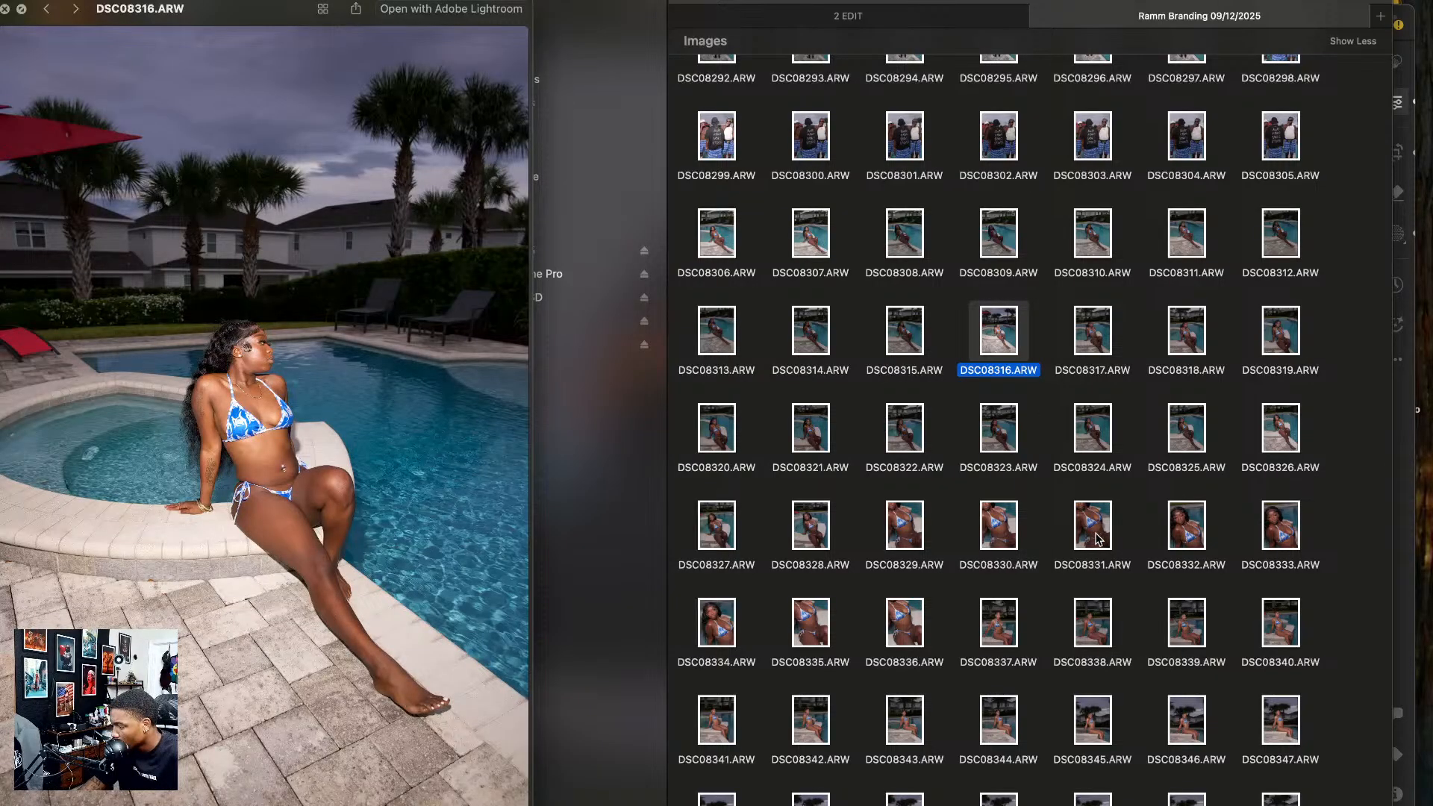
{"action": "left_click", "coordinate": [1288, 434], "text": "super"}
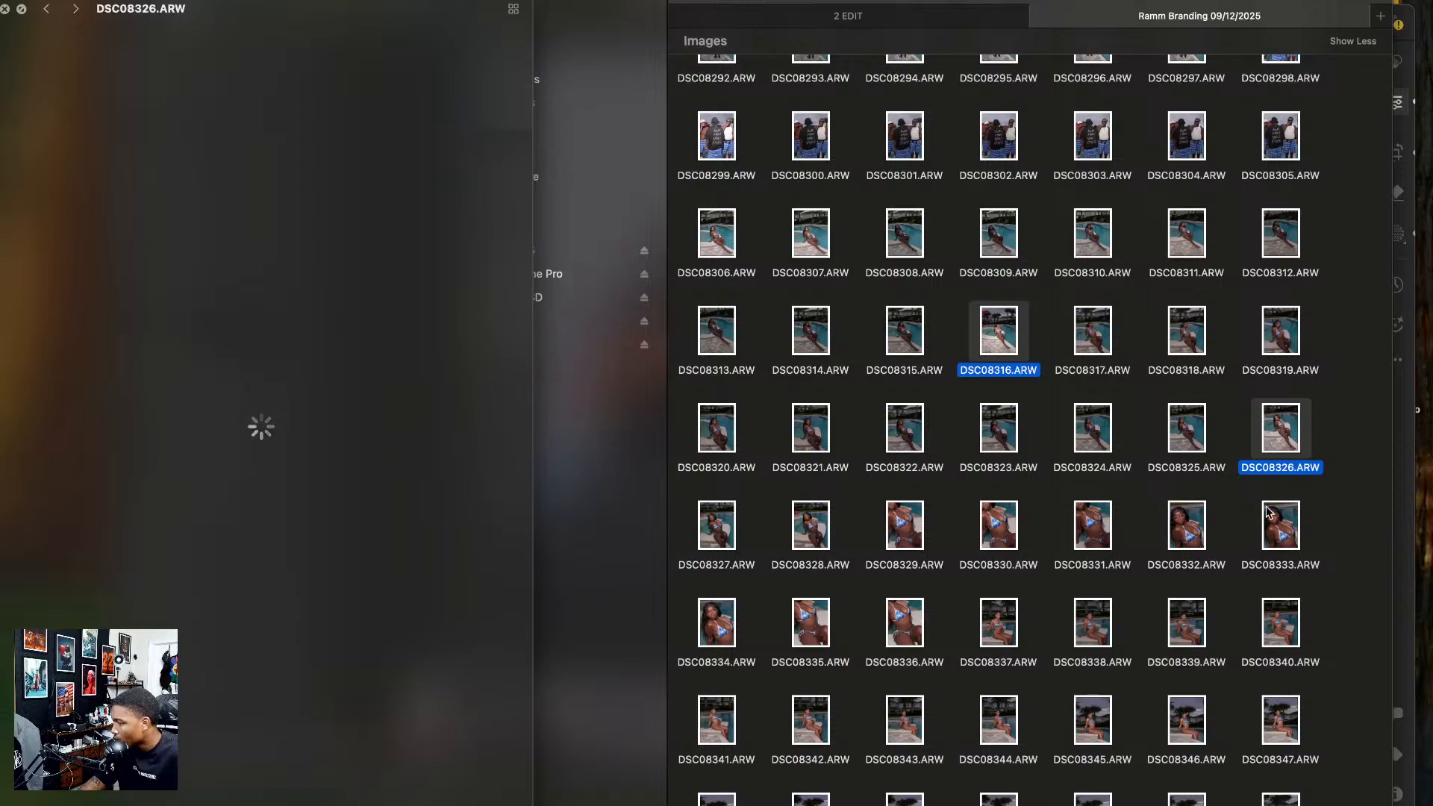
- Preview DSC08378.ARW, the portrait of the tattooed model sitting on the pool's edge
{"action": "scroll", "coordinate": [1095, 698], "scroll_direction": "down", "scroll_amount": 4}
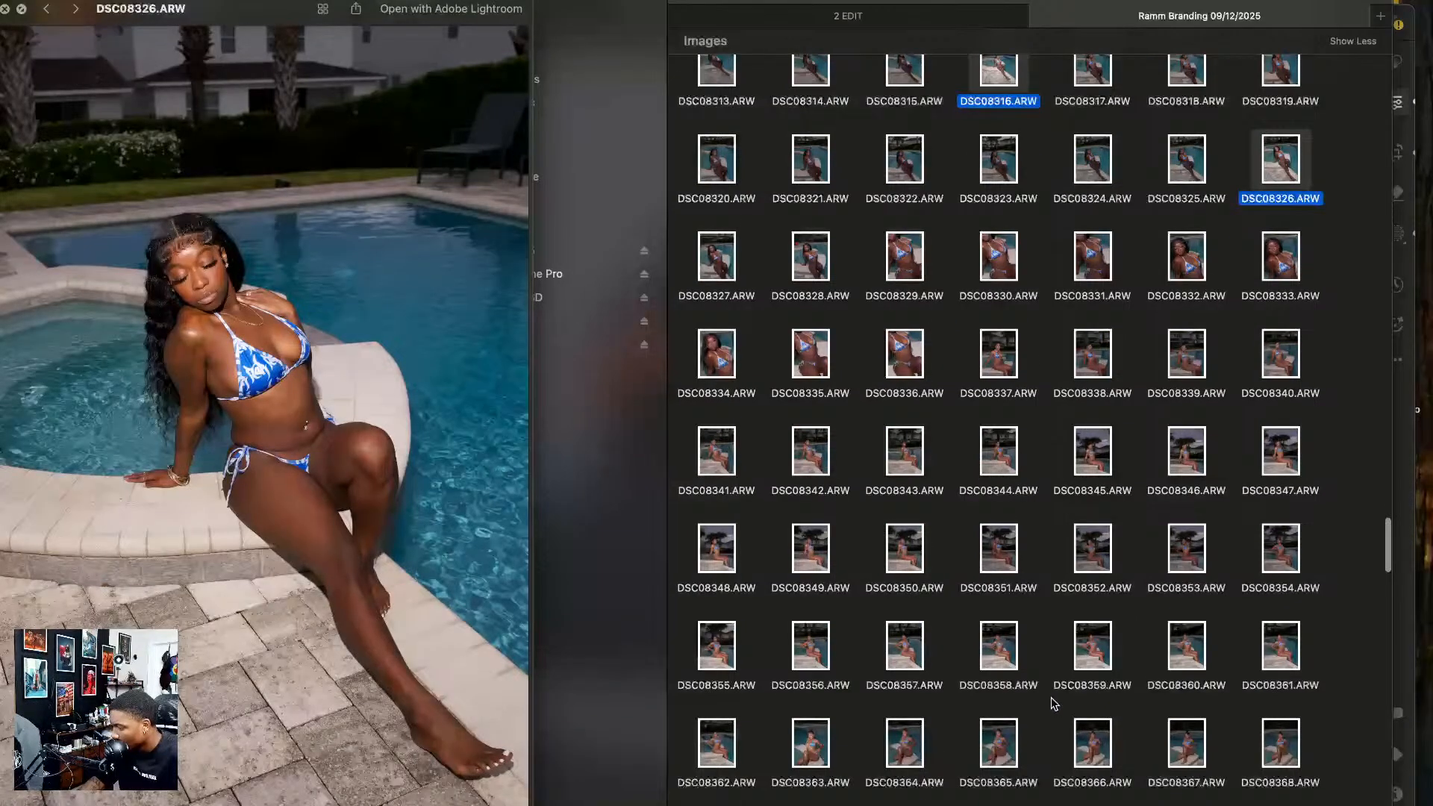
{"action": "scroll", "coordinate": [1052, 702], "scroll_direction": "down", "scroll_amount": 4}
{"action": "left_click", "coordinate": [912, 675]}
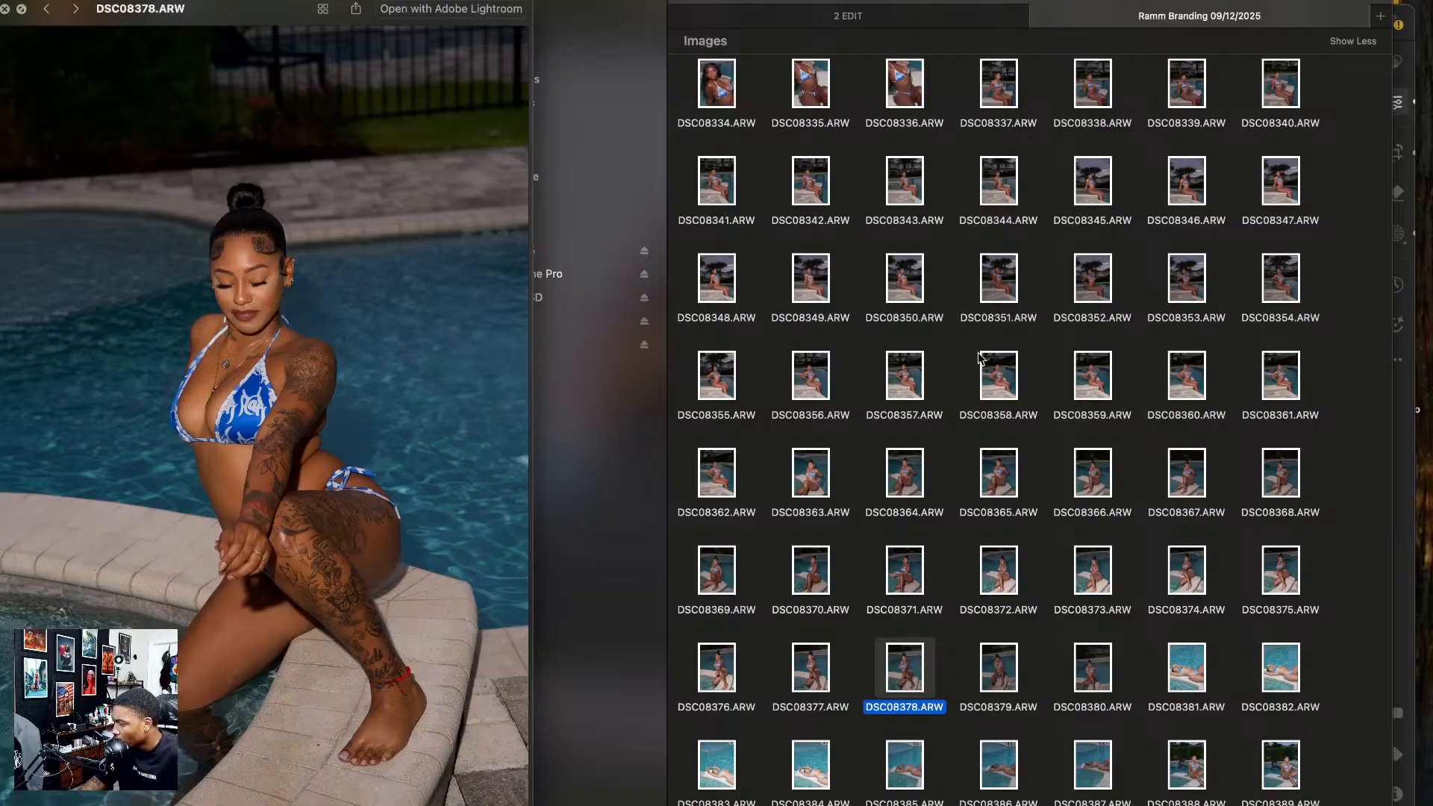
- Find the dusk poolside photos and add DSC08466.ARW, the tattooed model in the blue bikini, to the selected photos
{"action": "scroll", "coordinate": [1056, 463], "scroll_direction": "down", "scroll_amount": 3}
{"action": "scroll", "coordinate": [1059, 462], "scroll_direction": "down", "scroll_amount": 10}
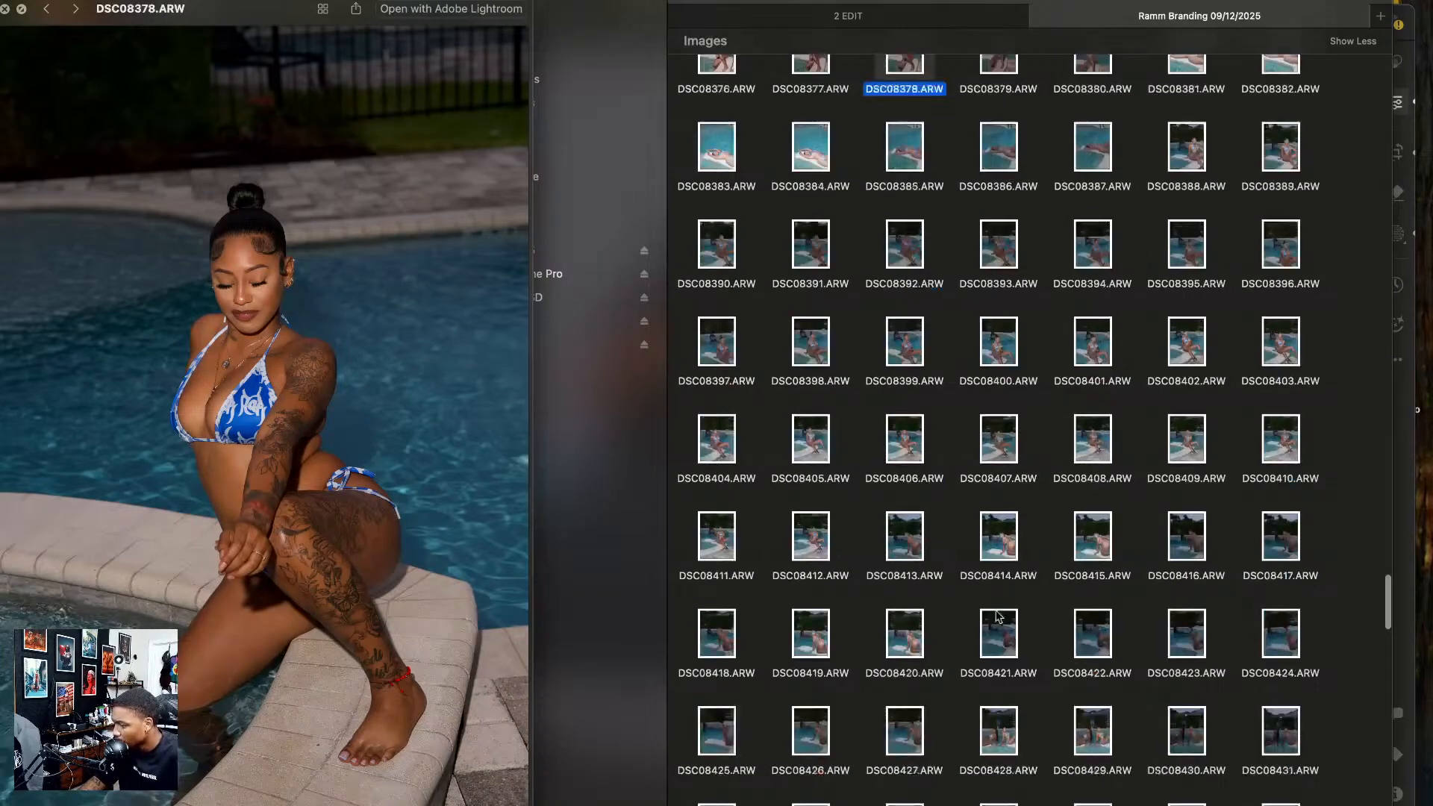
{"action": "scroll", "coordinate": [937, 600], "scroll_direction": "down", "scroll_amount": 3}
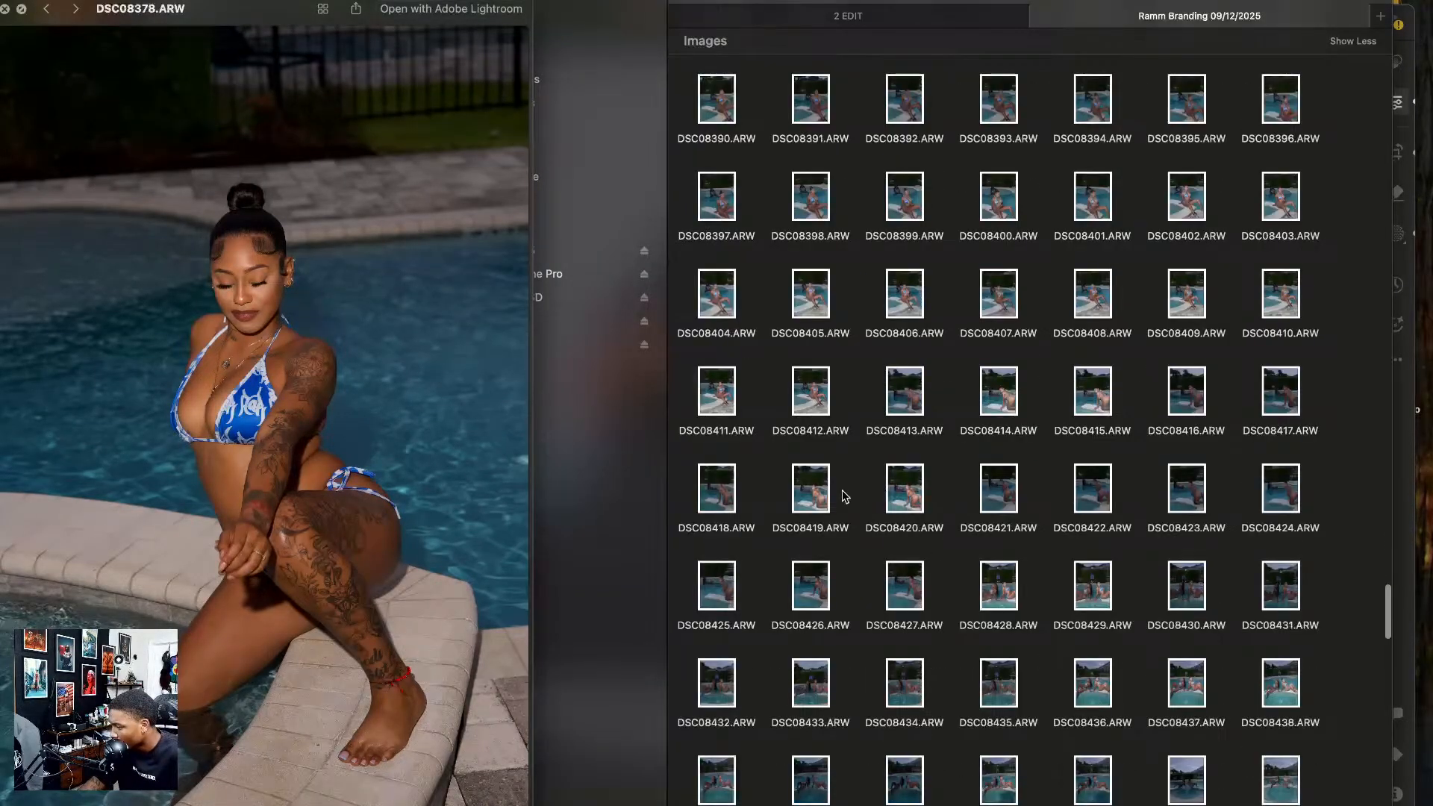
{"action": "scroll", "coordinate": [1030, 656], "scroll_direction": "down", "scroll_amount": 10}
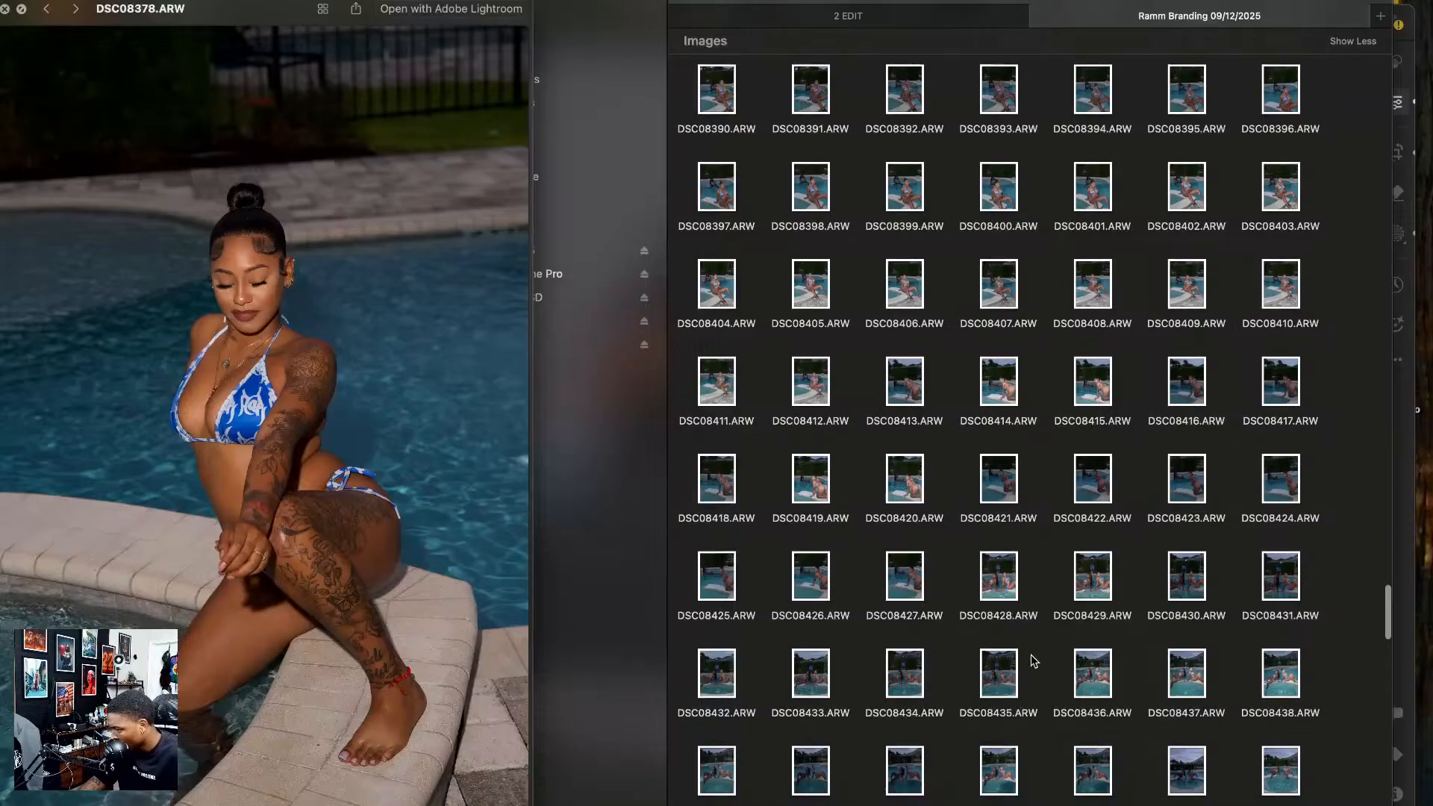
{"action": "scroll", "coordinate": [1067, 627], "scroll_direction": "down", "scroll_amount": 2}
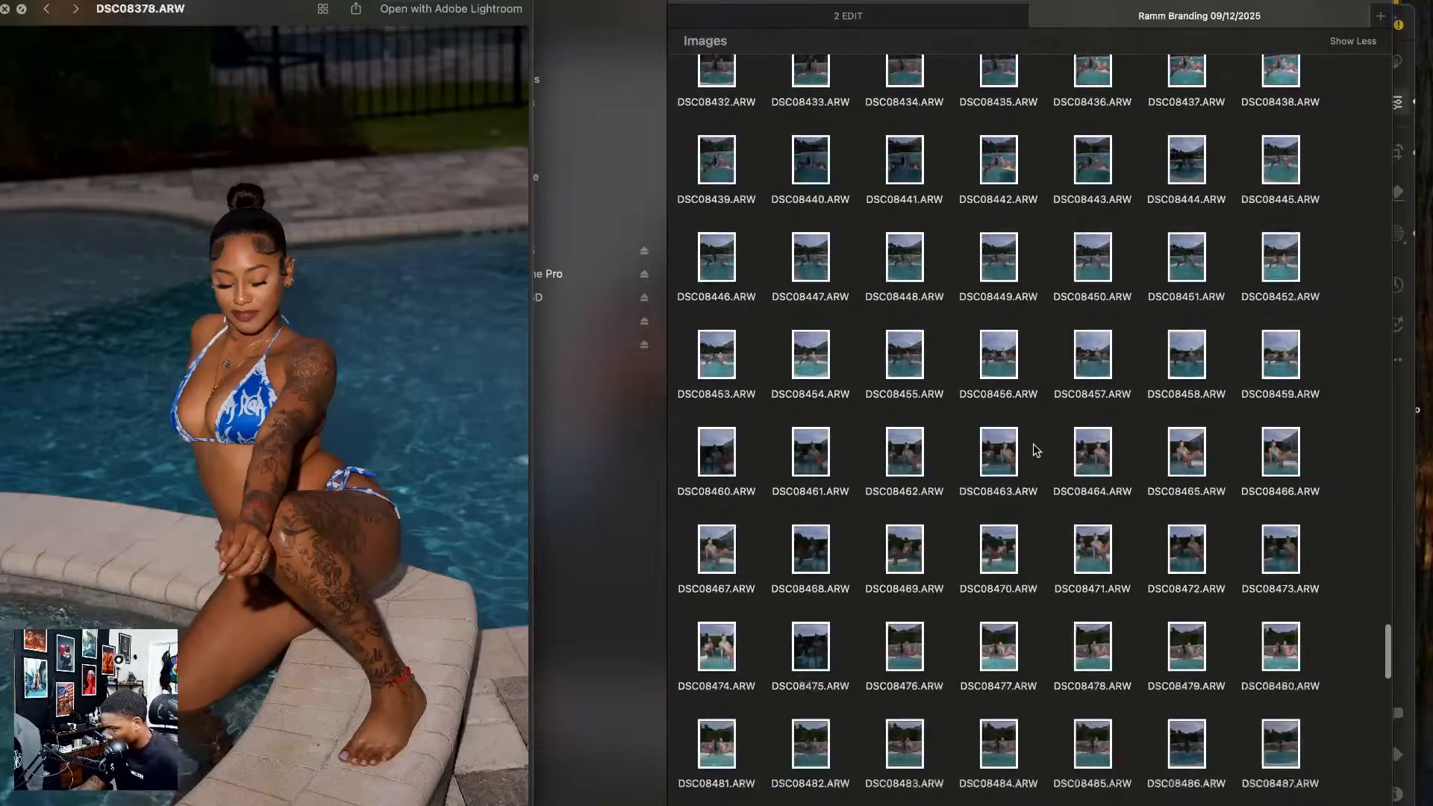
{"action": "left_click", "coordinate": [1276, 456]}
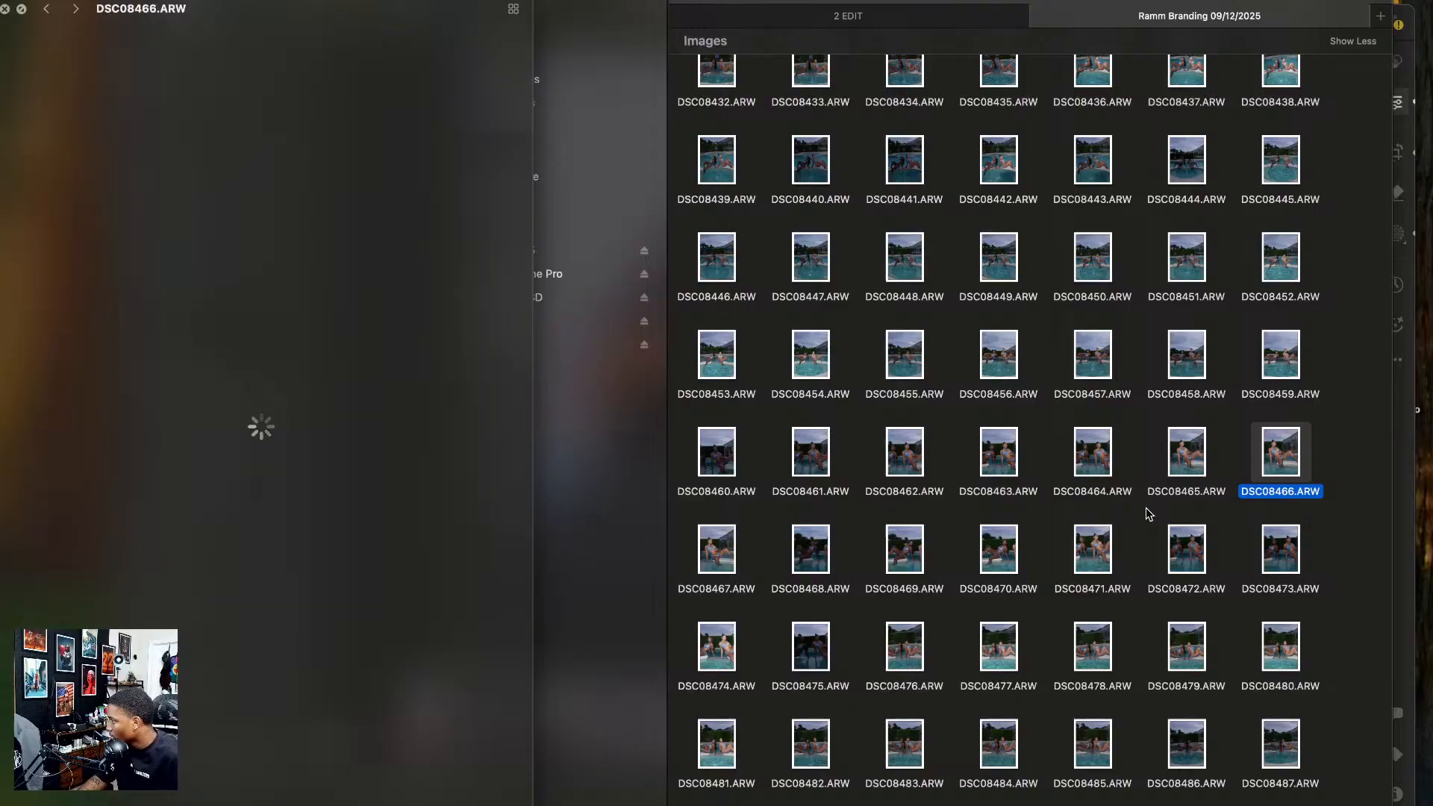
- Add the night-time couple photos DSC08608.ARW and DSC08614.ARW to the selected photos
{"action": "scroll", "coordinate": [1121, 535], "scroll_direction": "down", "scroll_amount": 15}
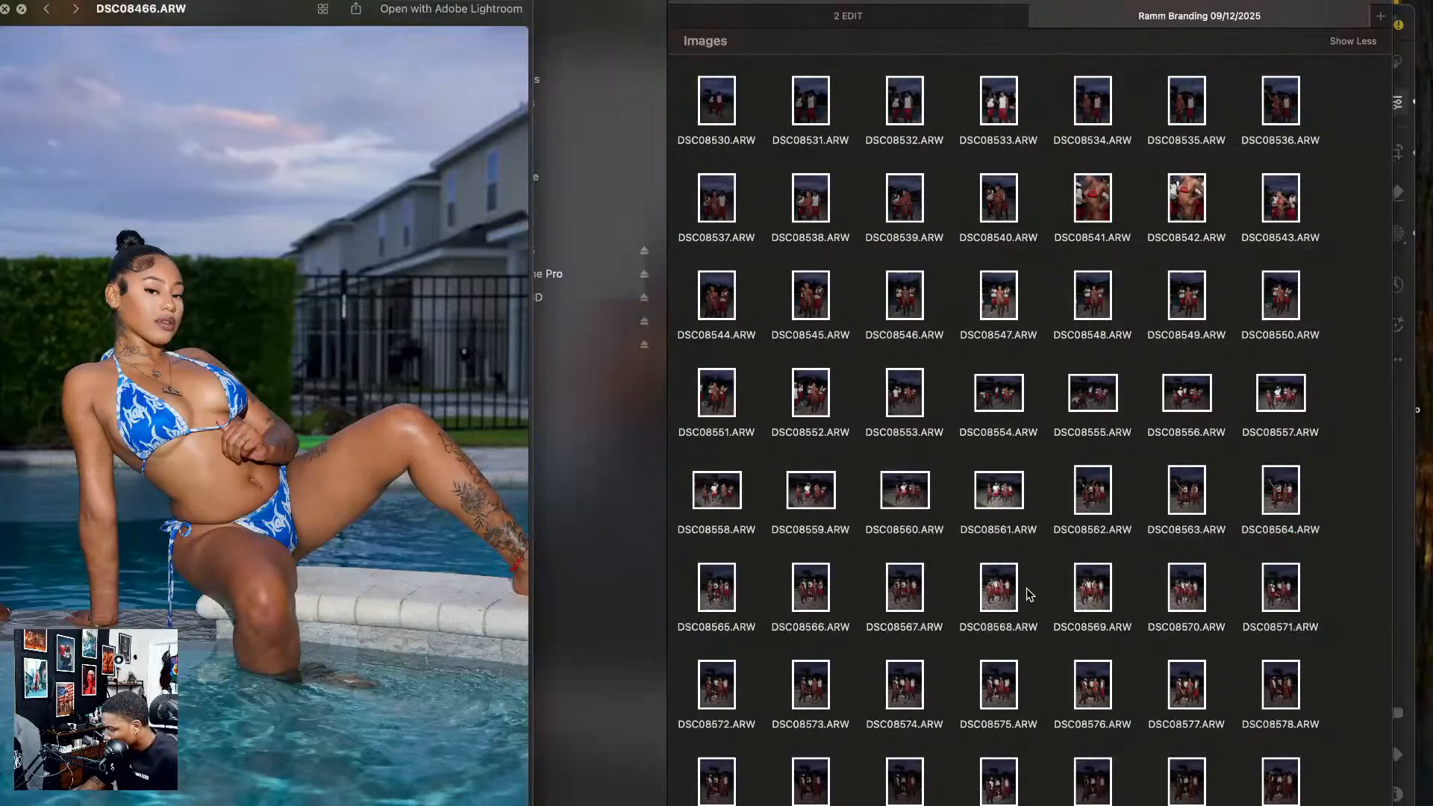
{"action": "scroll", "coordinate": [1030, 593], "scroll_direction": "down", "scroll_amount": 5}
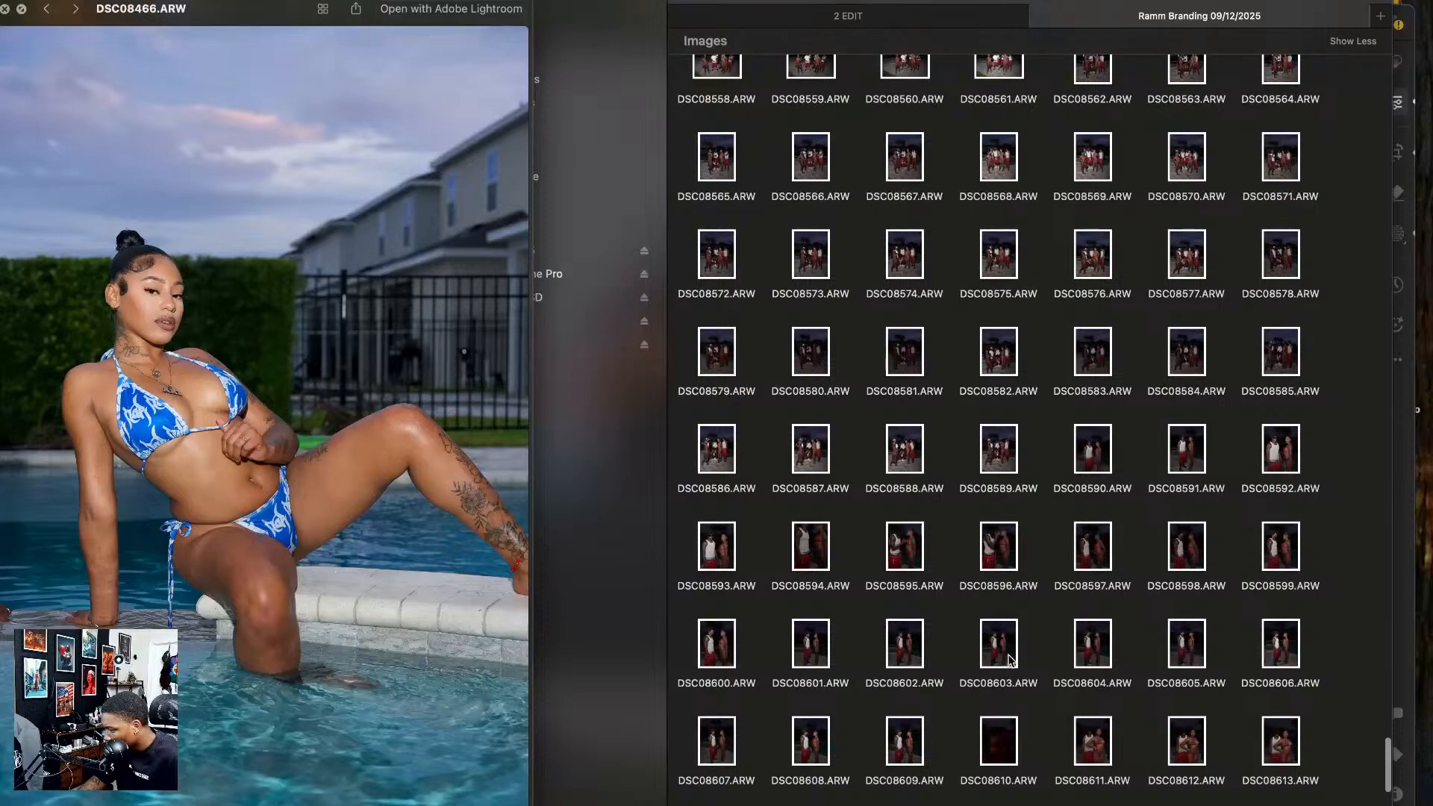
{"action": "scroll", "coordinate": [1011, 658], "scroll_direction": "down", "scroll_amount": 1}
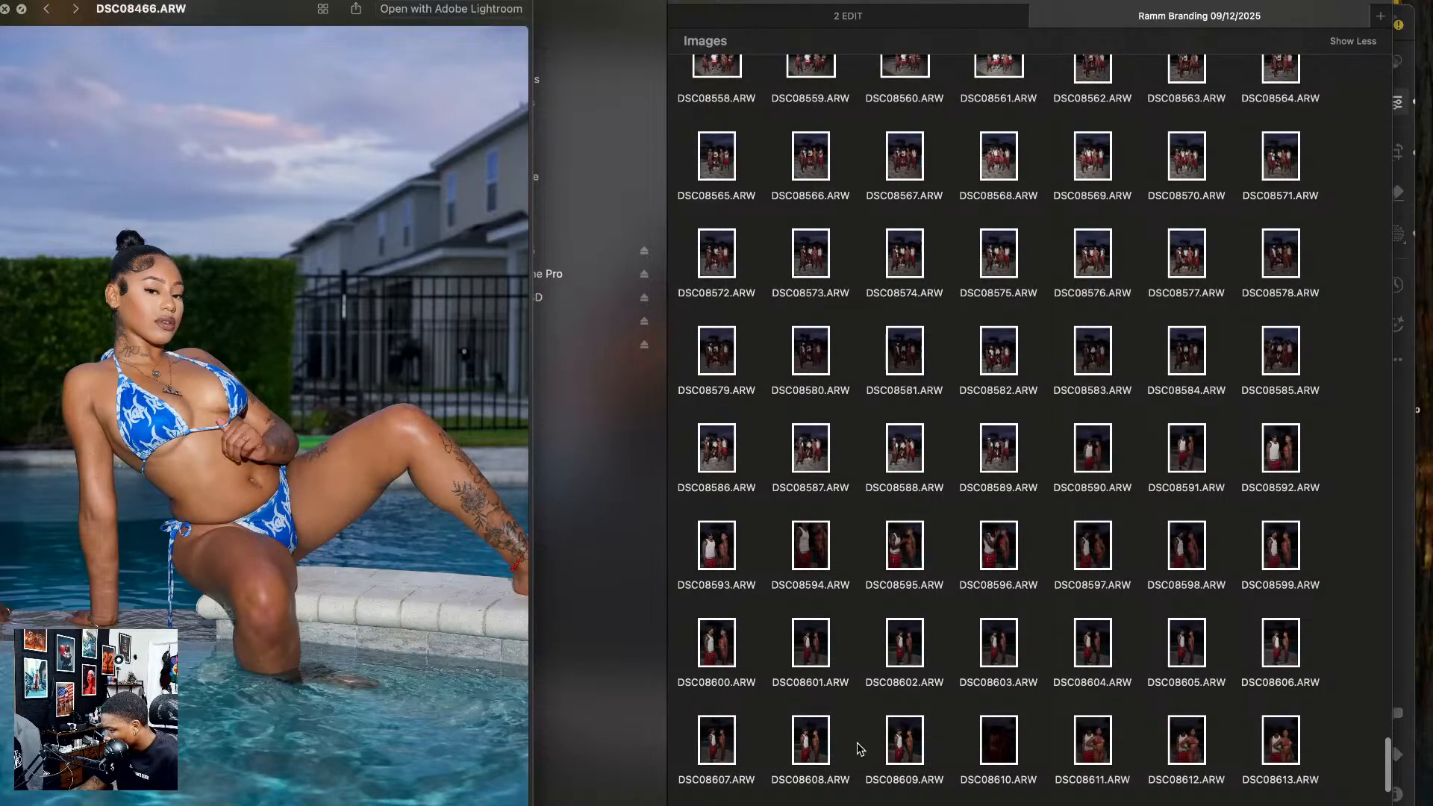
{"action": "left_click", "coordinate": [814, 743]}
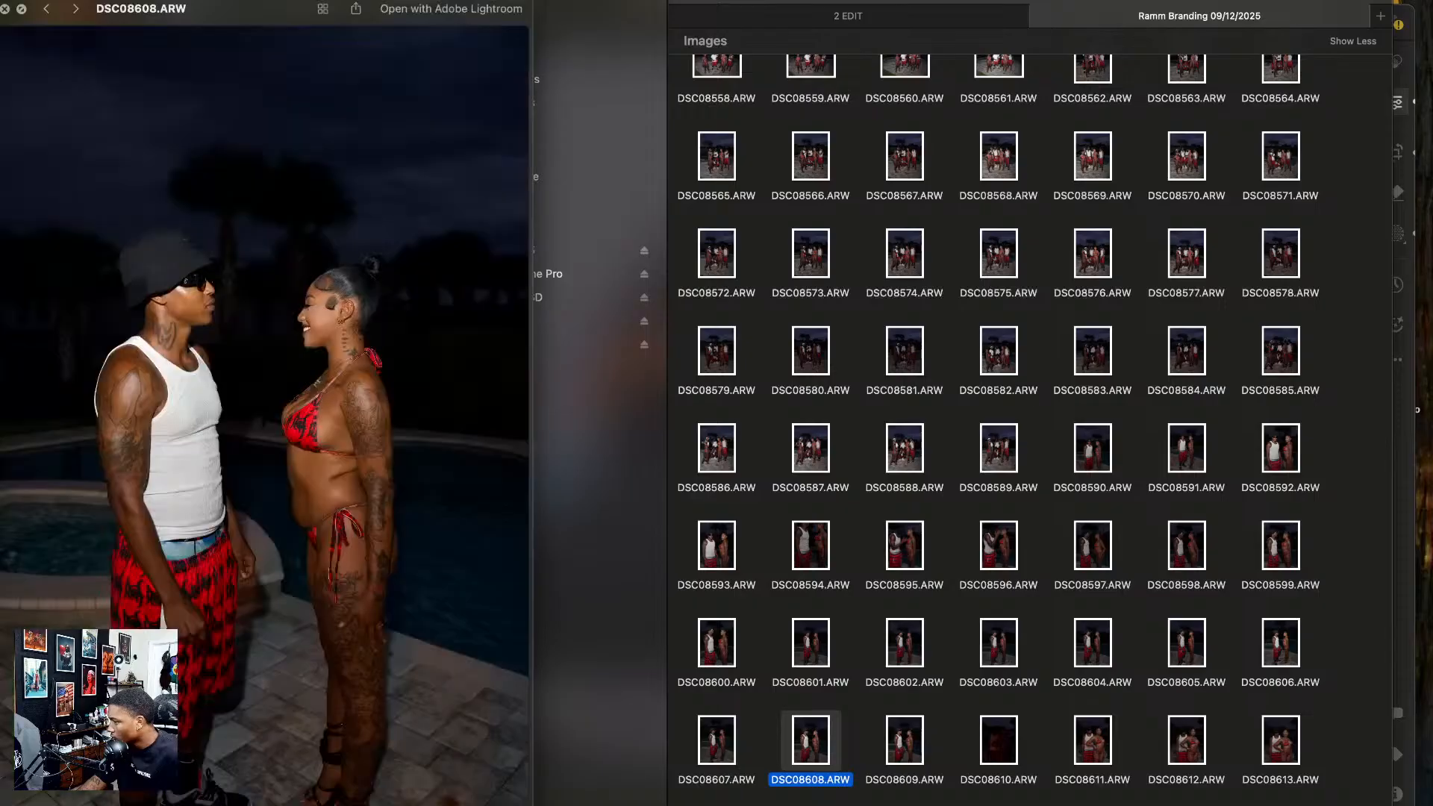
{"action": "scroll", "coordinate": [964, 703], "scroll_direction": "down", "scroll_amount": 5}
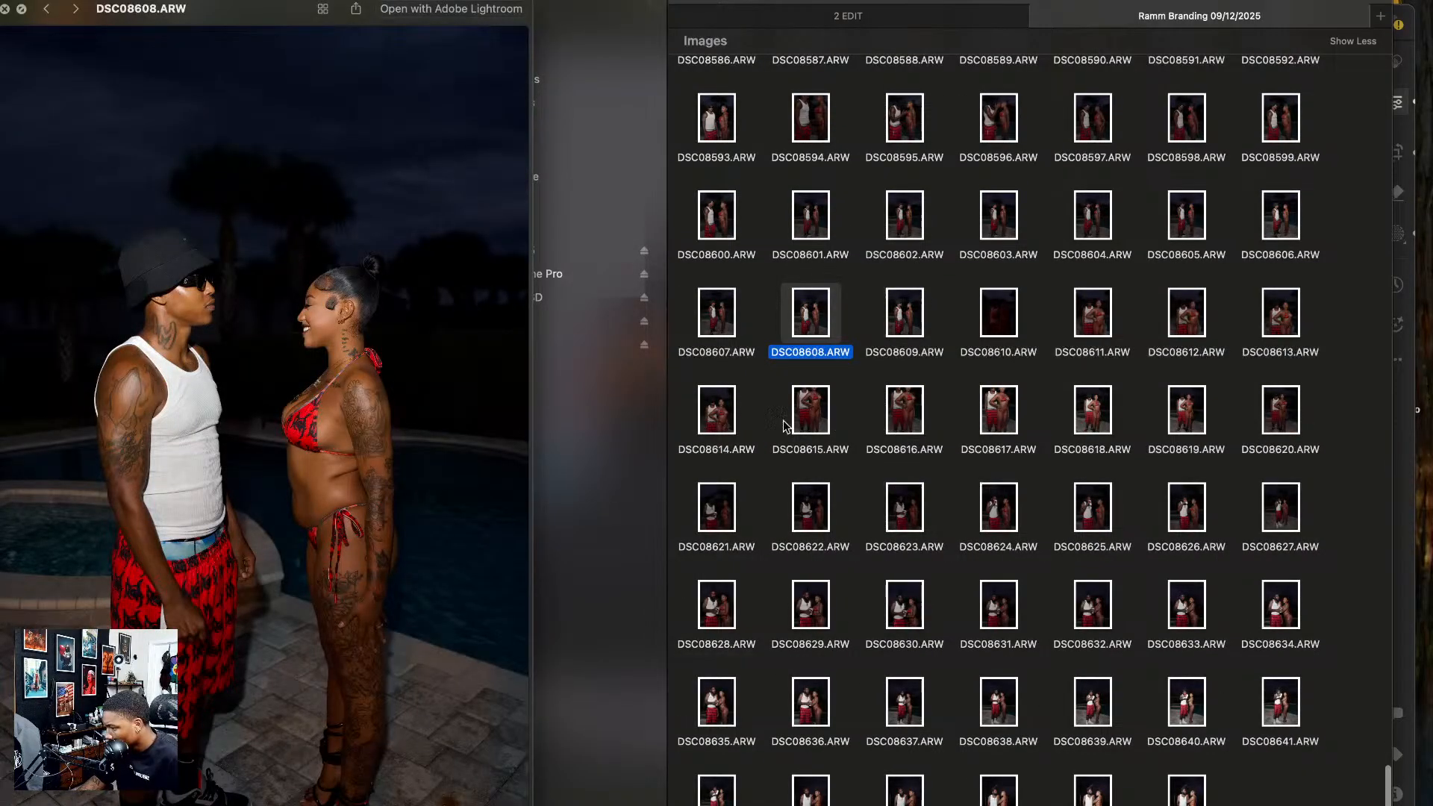
{"action": "left_click", "coordinate": [716, 410], "text": "super"}
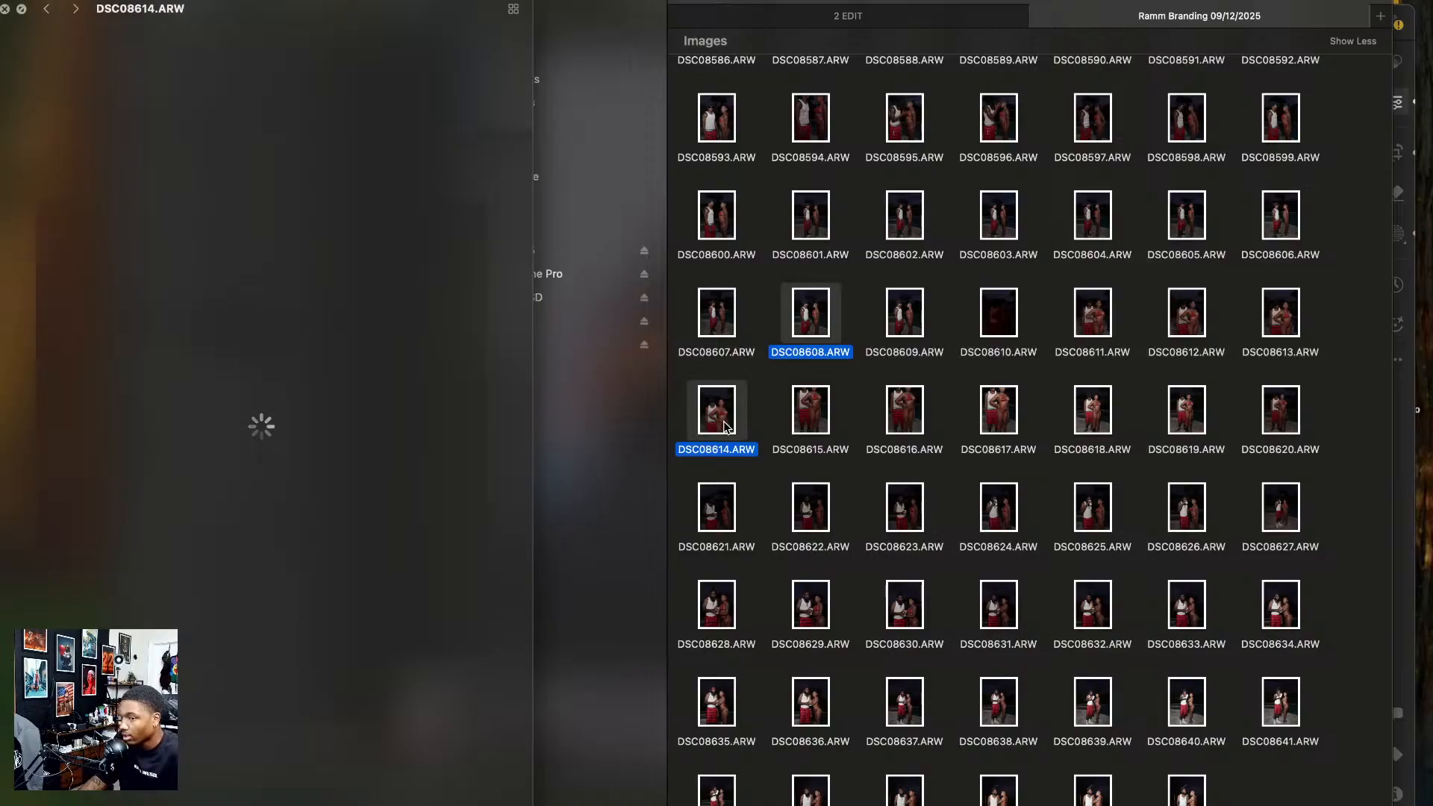
- Try the blue bikini close-up DSC08335.ARW as an extra pick and remove it from the selected photos
{"action": "scroll", "coordinate": [1002, 403], "scroll_direction": "up", "scroll_amount": 10}
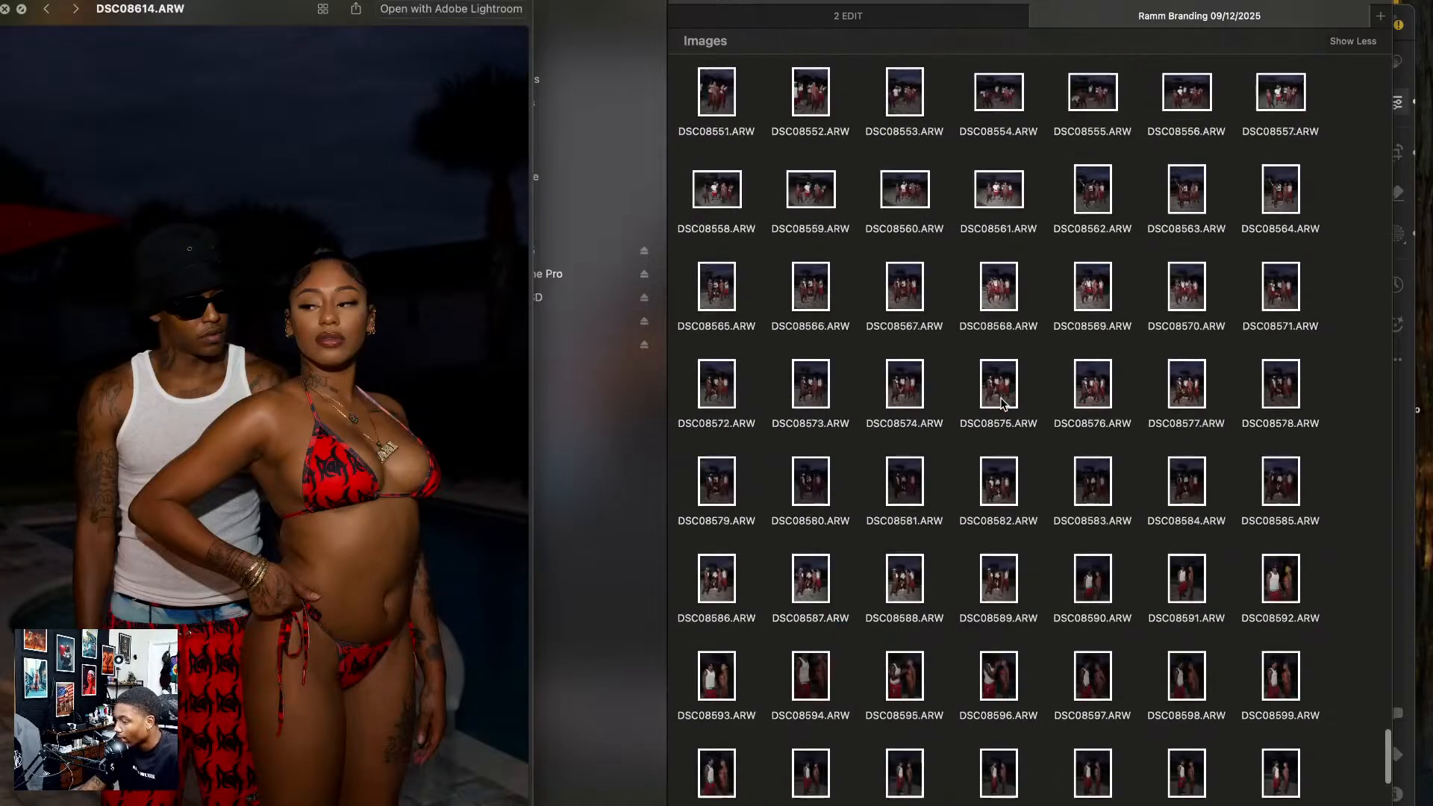
{"action": "scroll", "coordinate": [1002, 402], "scroll_direction": "up", "scroll_amount": 8}
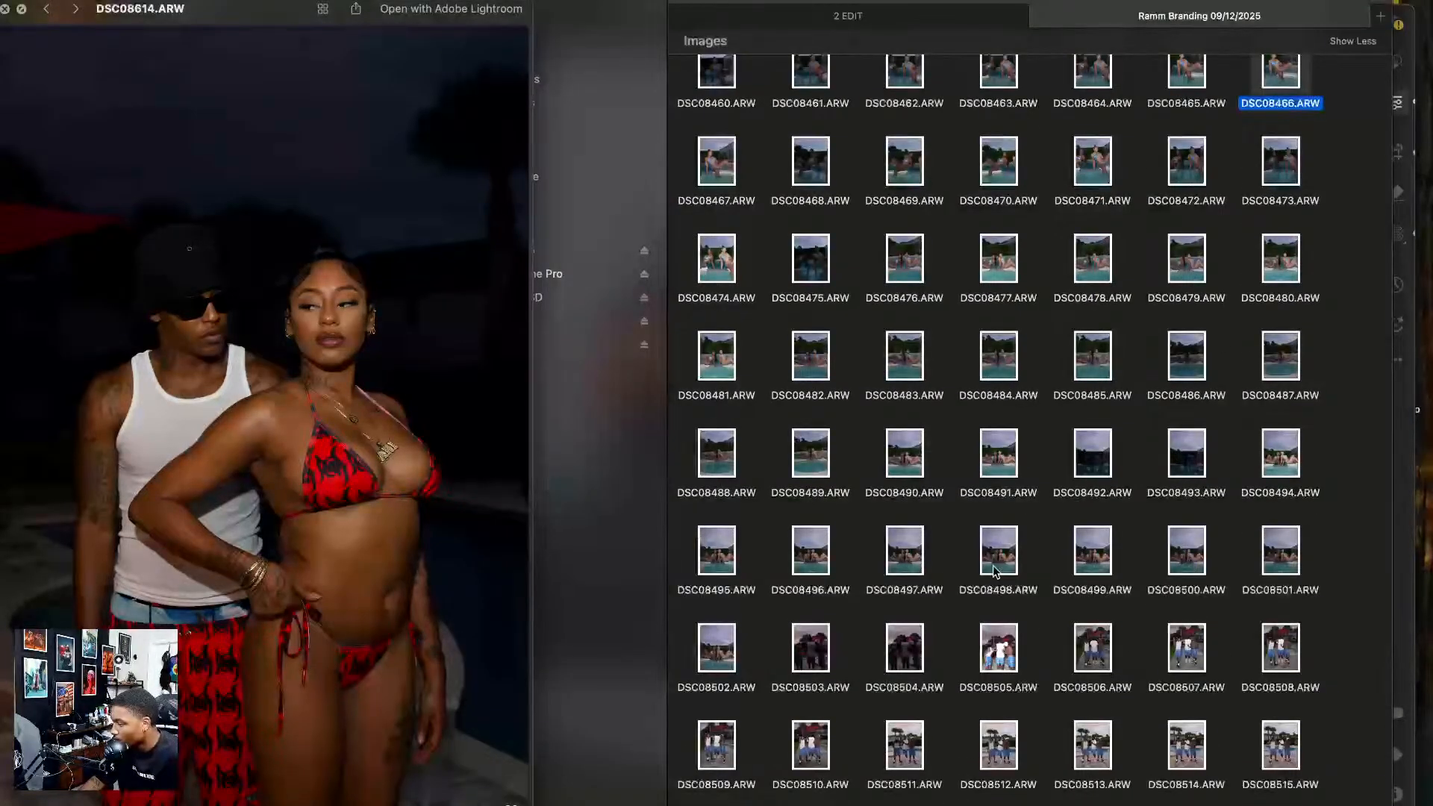
{"action": "scroll", "coordinate": [994, 571], "scroll_direction": "up", "scroll_amount": 5}
{"action": "scroll", "coordinate": [994, 572], "scroll_direction": "up", "scroll_amount": 20}
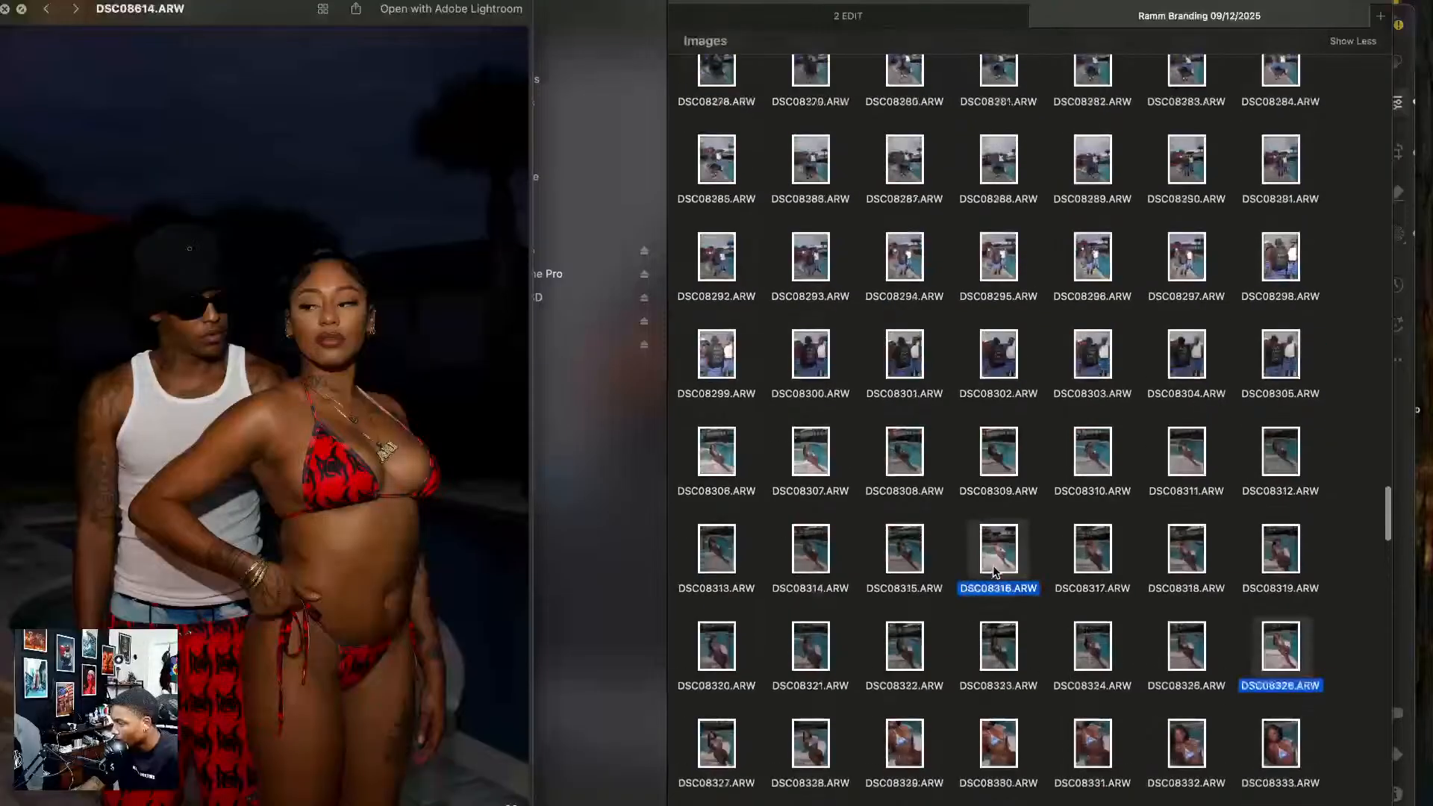
{"action": "scroll", "coordinate": [994, 571], "scroll_direction": "down", "scroll_amount": 5}
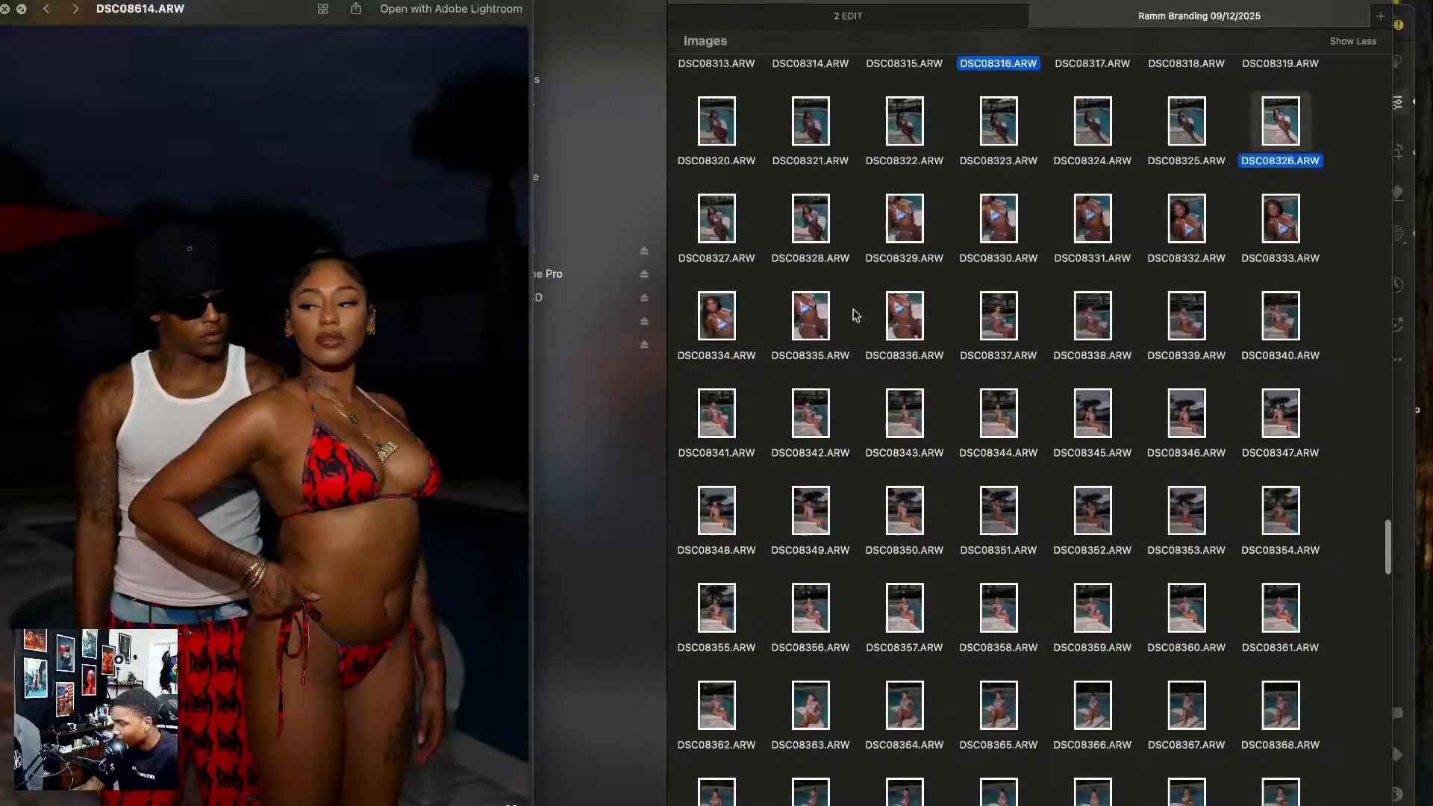
{"action": "left_click", "coordinate": [810, 316], "text": "super"}
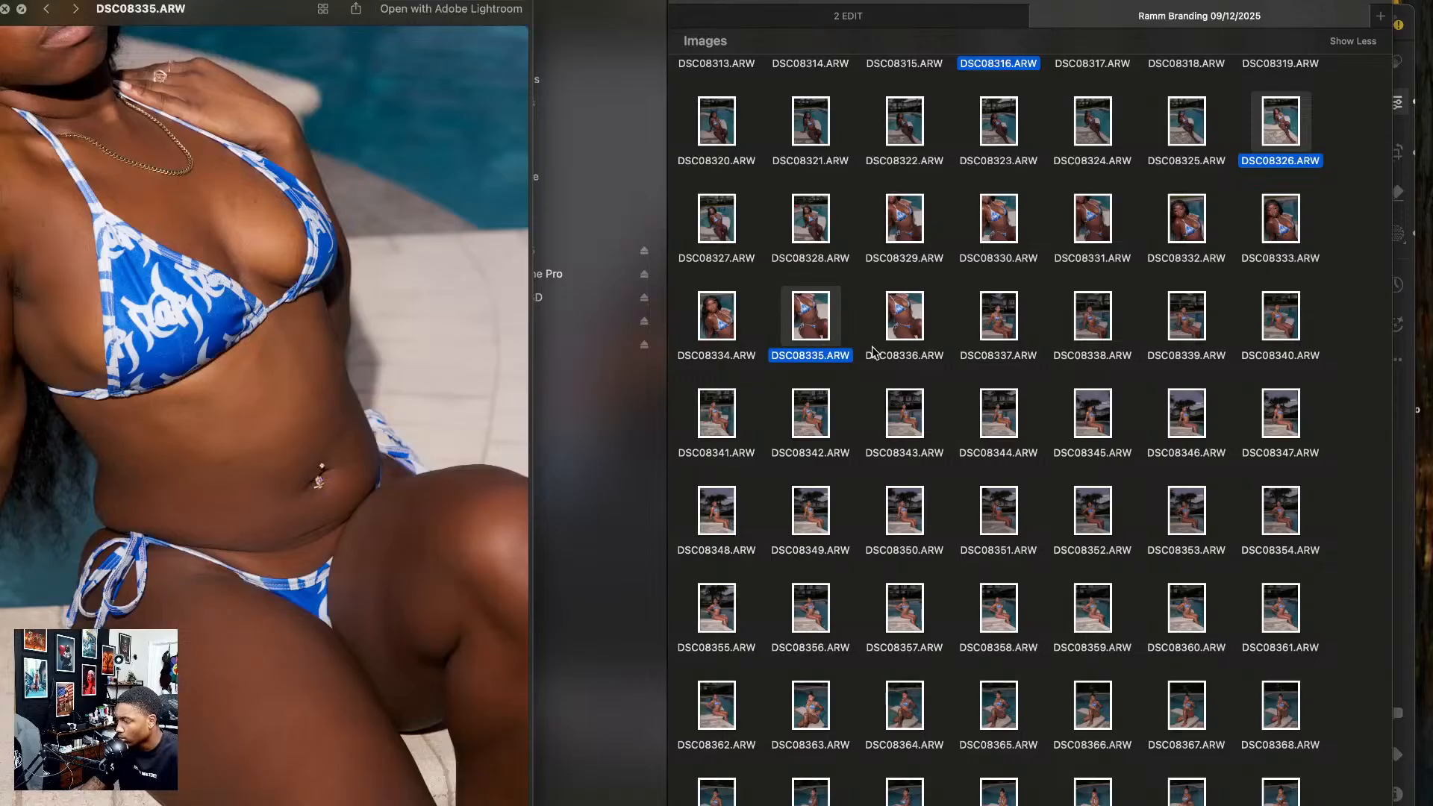
{"action": "left_click", "coordinate": [813, 325], "text": "super"}
- Compare DSC08240.ARW and DSC08242.ARW from the red umbrella set and keep only DSC08242.ARW among the selected photos
{"action": "scroll", "coordinate": [1068, 290], "scroll_direction": "up", "scroll_amount": 7}
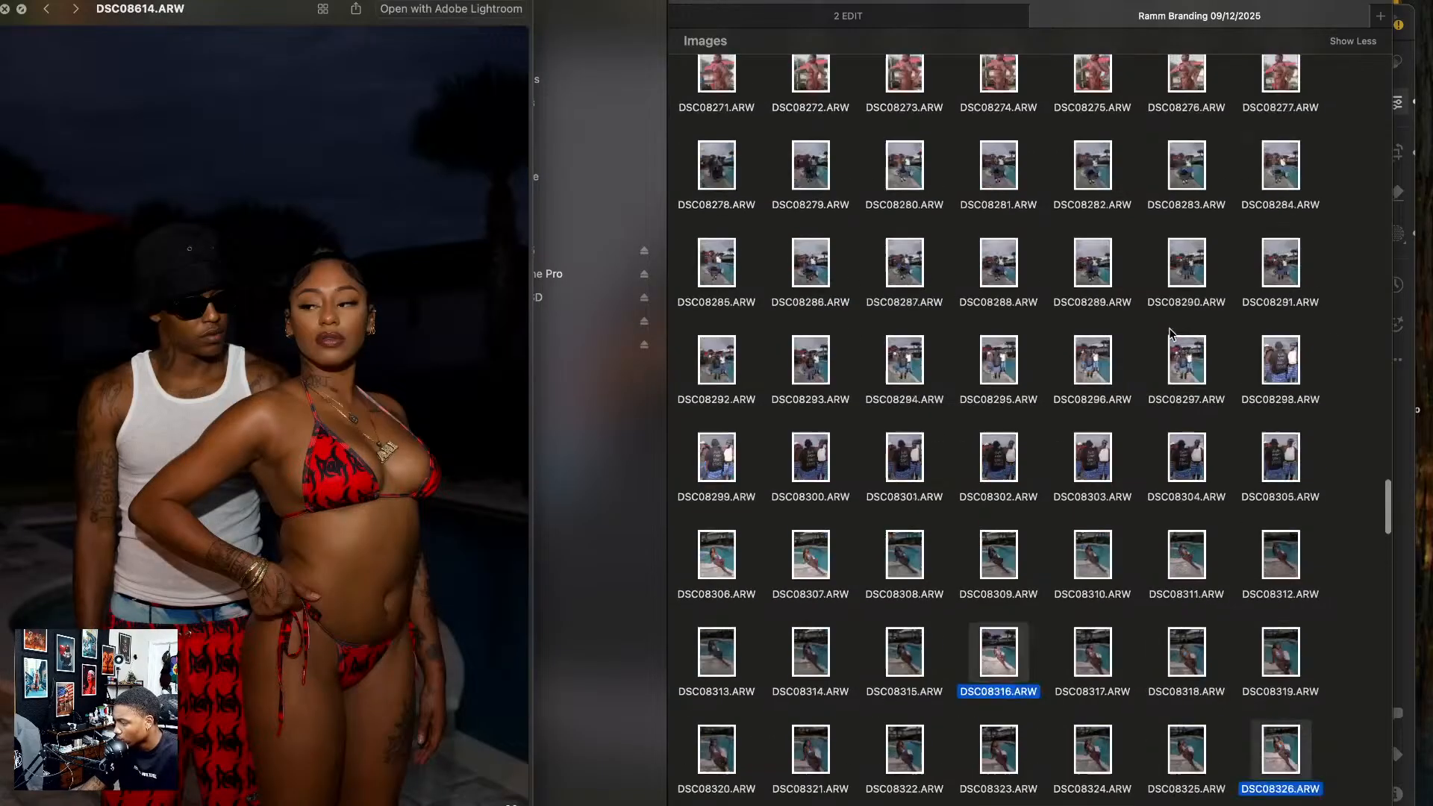
{"action": "scroll", "coordinate": [985, 219], "scroll_direction": "up", "scroll_amount": 2}
{"action": "scroll", "coordinate": [937, 246], "scroll_direction": "up", "scroll_amount": 8}
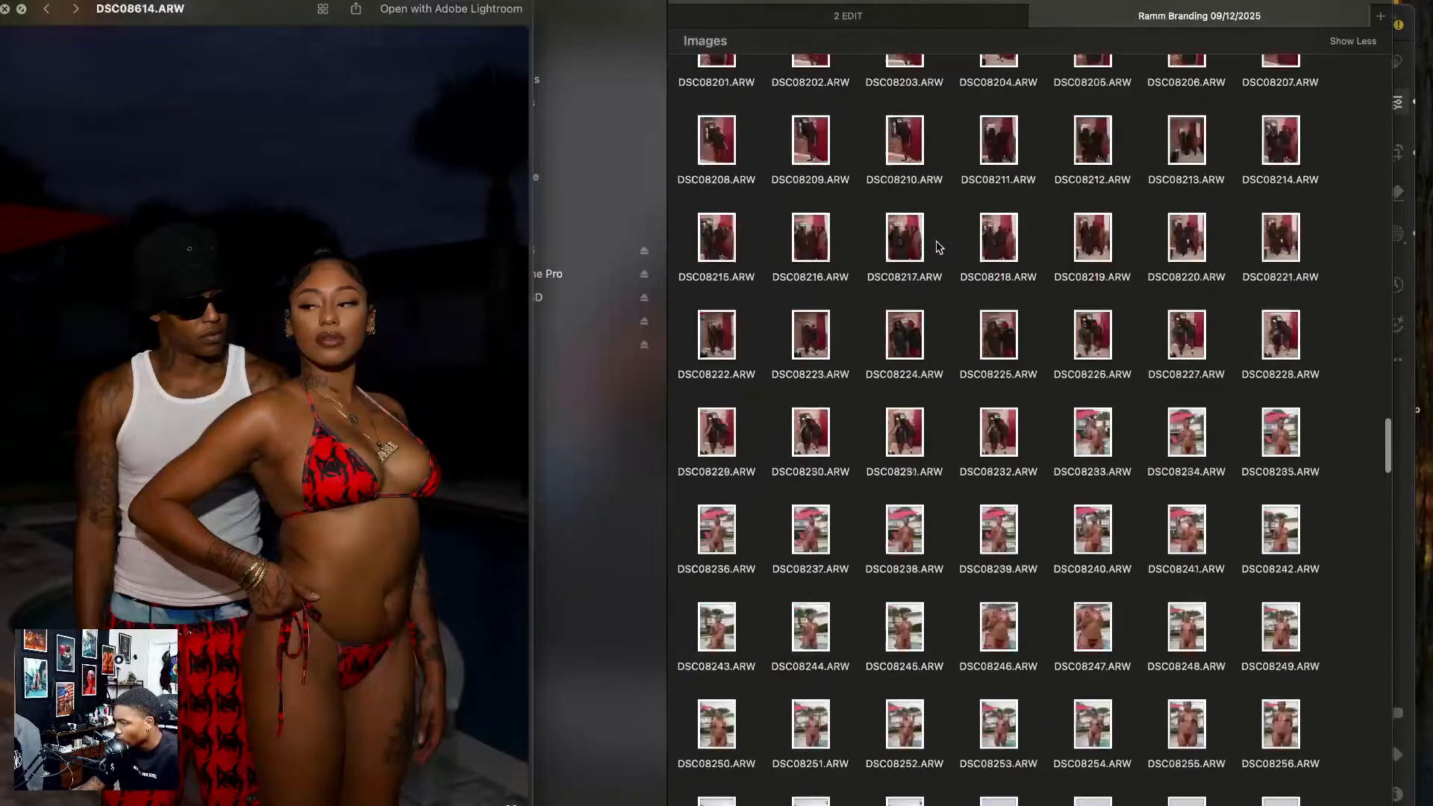
{"action": "left_click", "coordinate": [1105, 533]}
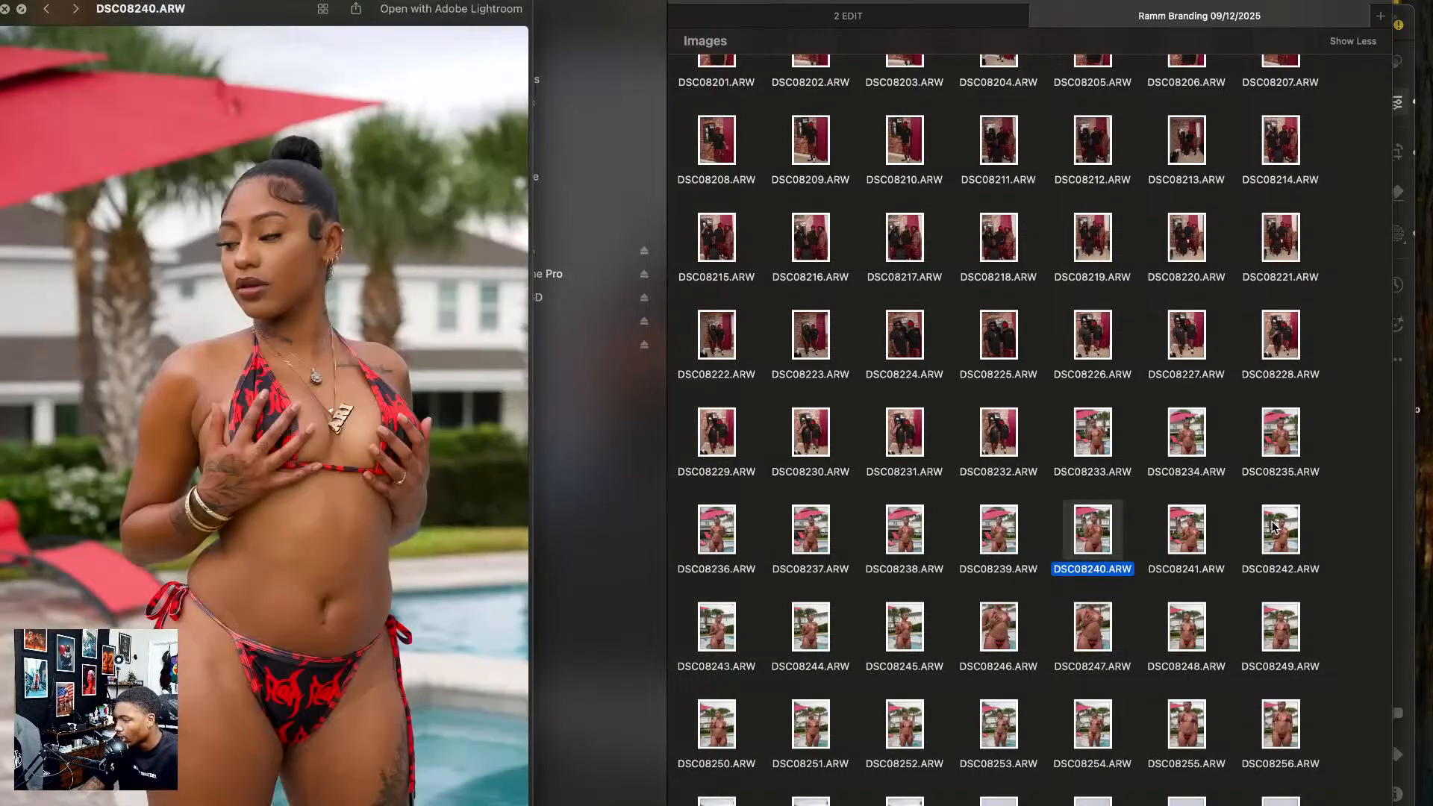
{"action": "left_click", "coordinate": [1278, 527], "text": "super"}
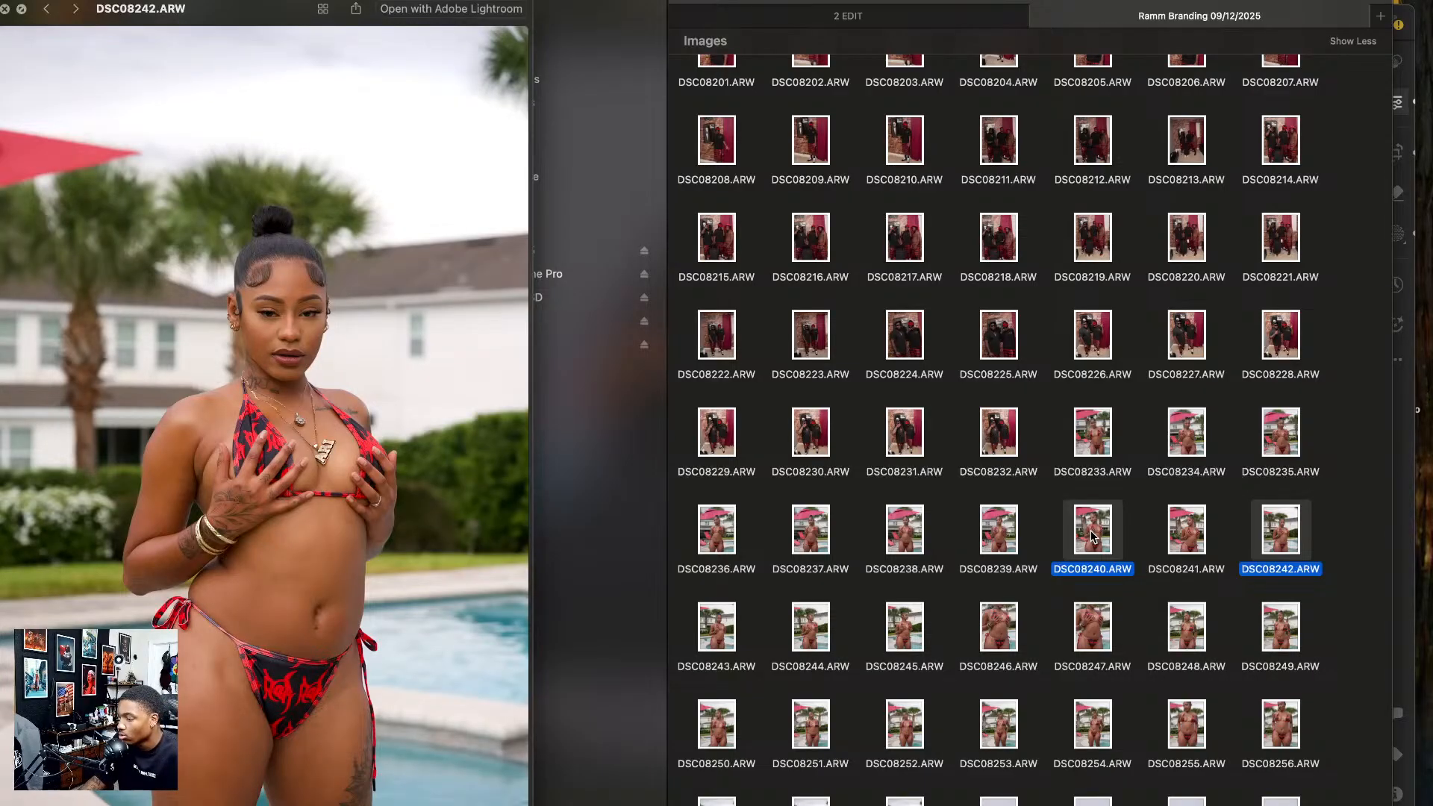
{"action": "left_click", "coordinate": [1091, 535], "text": "super"}
- Look through the earlier indoor photos and consider DSC08159.ARW and DSC08149.ARW as candidates
{"action": "scroll", "coordinate": [989, 483], "scroll_direction": "up", "scroll_amount": 10}
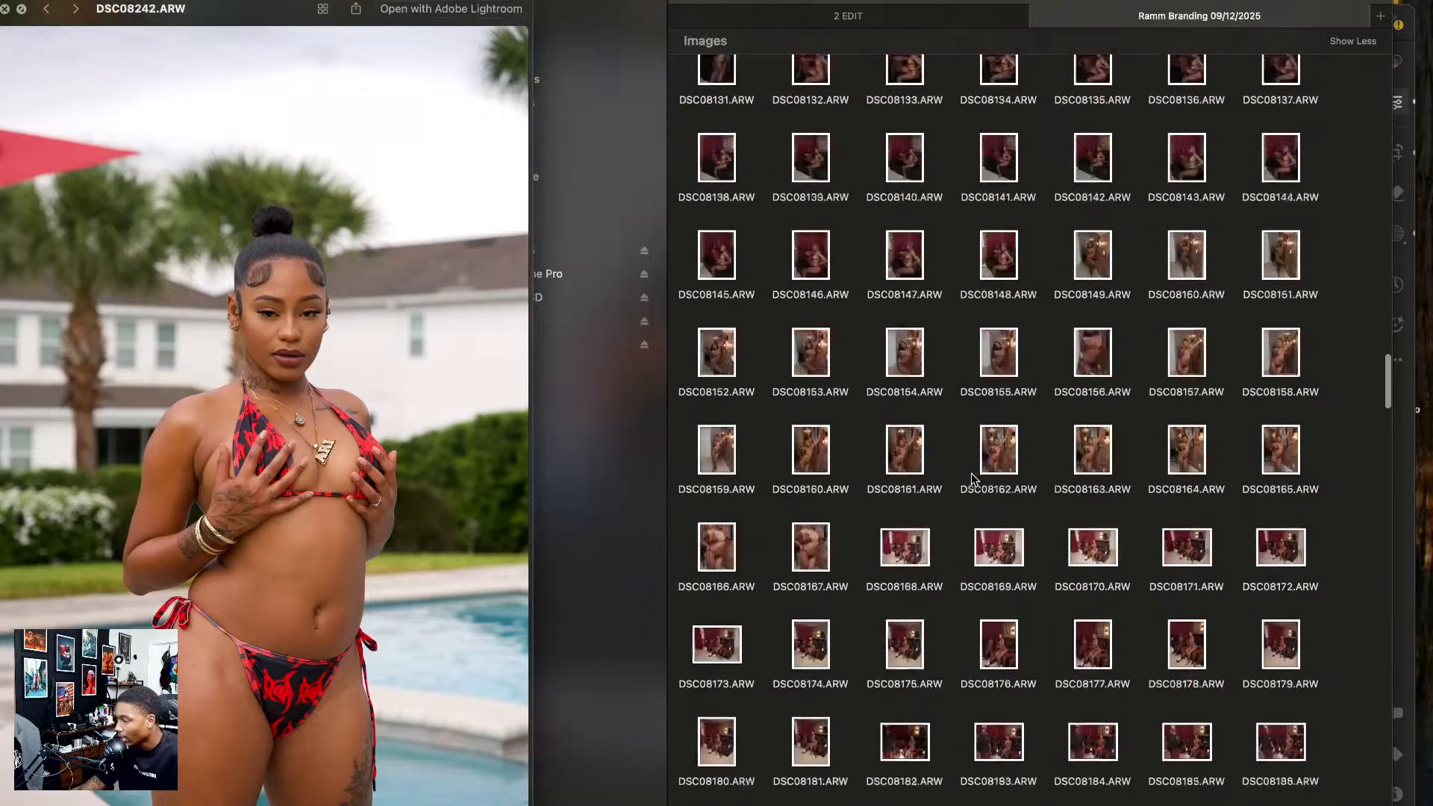
{"action": "left_click", "coordinate": [735, 457]}
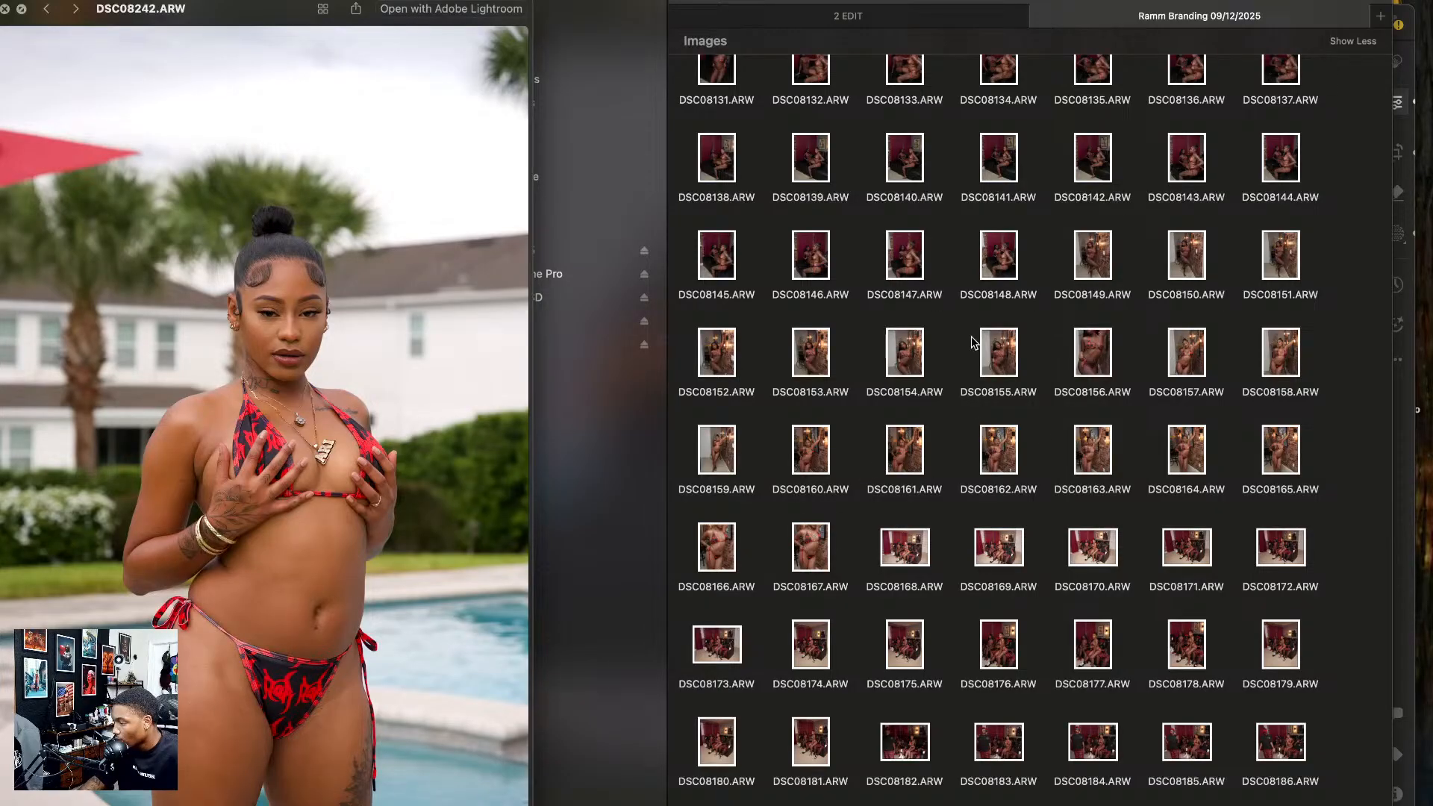
{"action": "left_click", "coordinate": [1088, 266]}
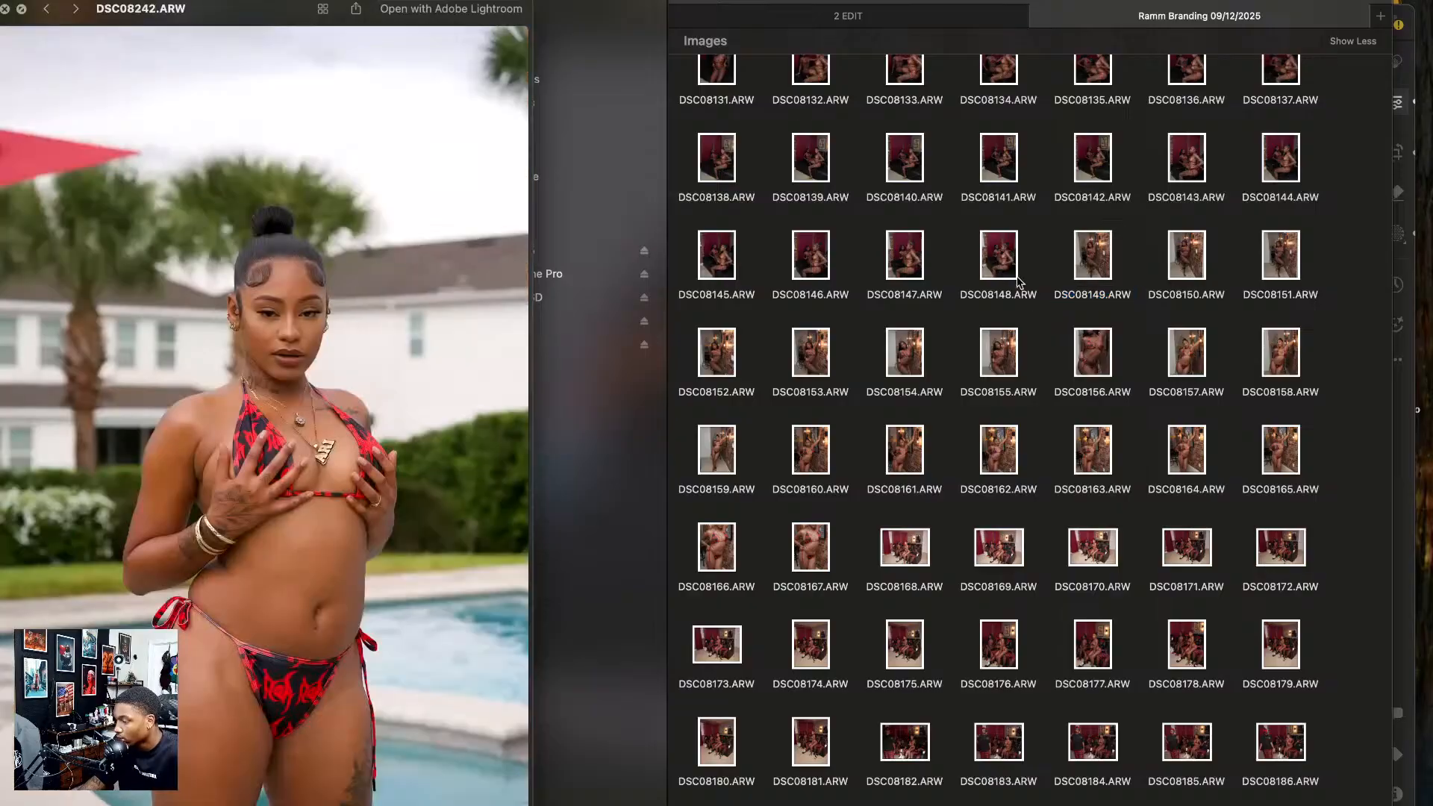
- Preview the green bikini portraits near the folder's start, adding DSC07808.ARW and DSC07807.ARW to the selected photos and leaving out DSC07806.ARW
{"action": "scroll", "coordinate": [931, 308], "scroll_direction": "up", "scroll_amount": 15}
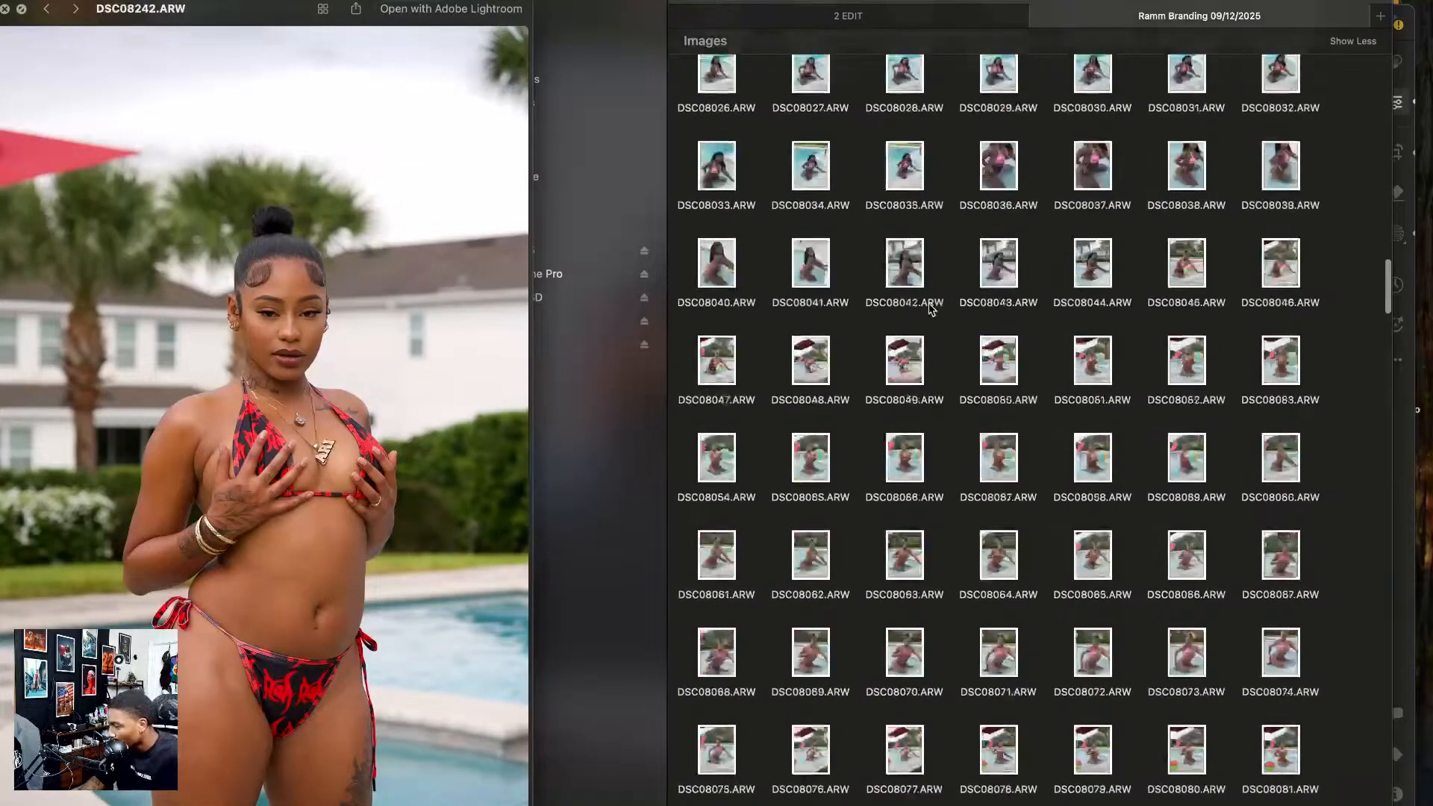
{"action": "scroll", "coordinate": [931, 309], "scroll_direction": "up", "scroll_amount": 20}
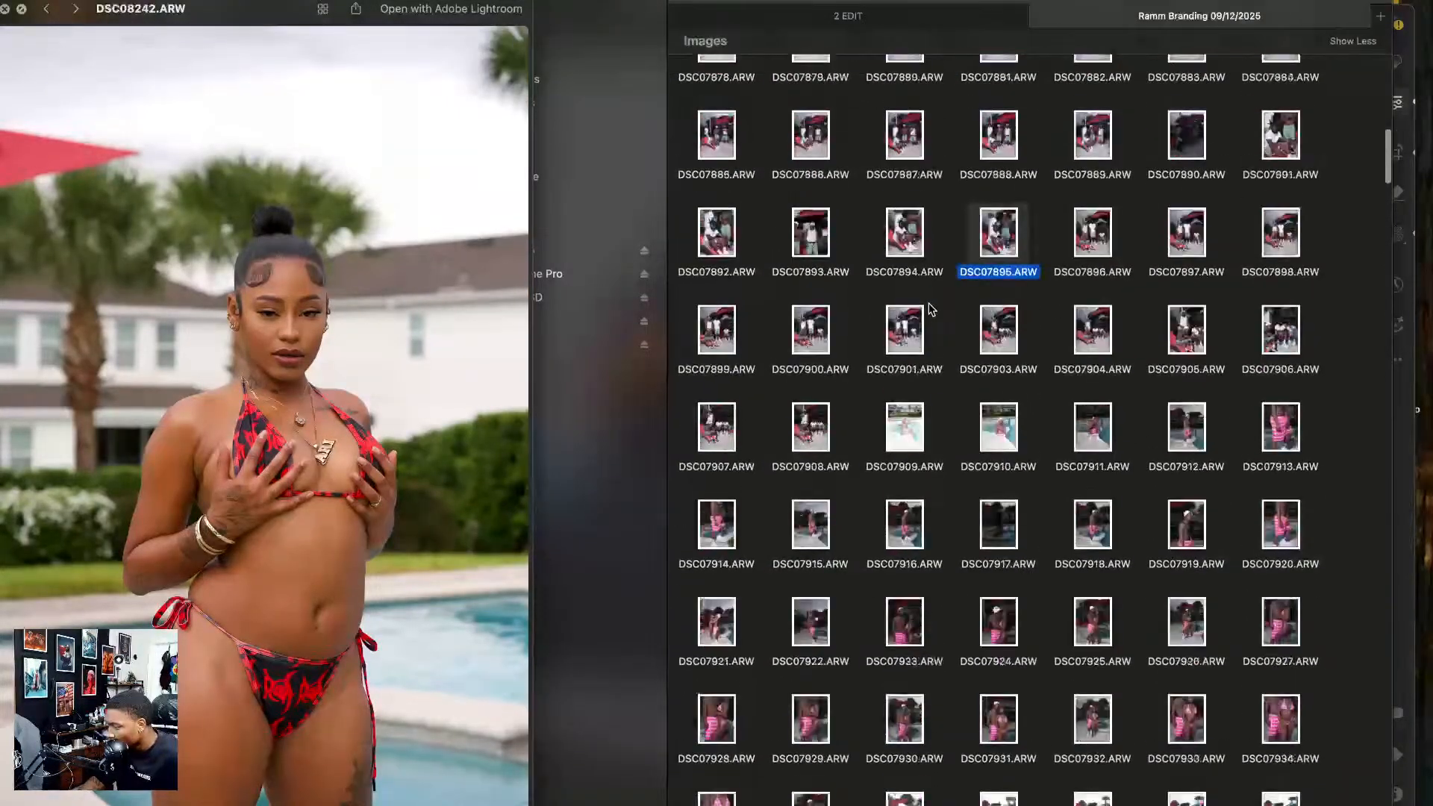
{"action": "scroll", "coordinate": [931, 308], "scroll_direction": "up", "scroll_amount": 15}
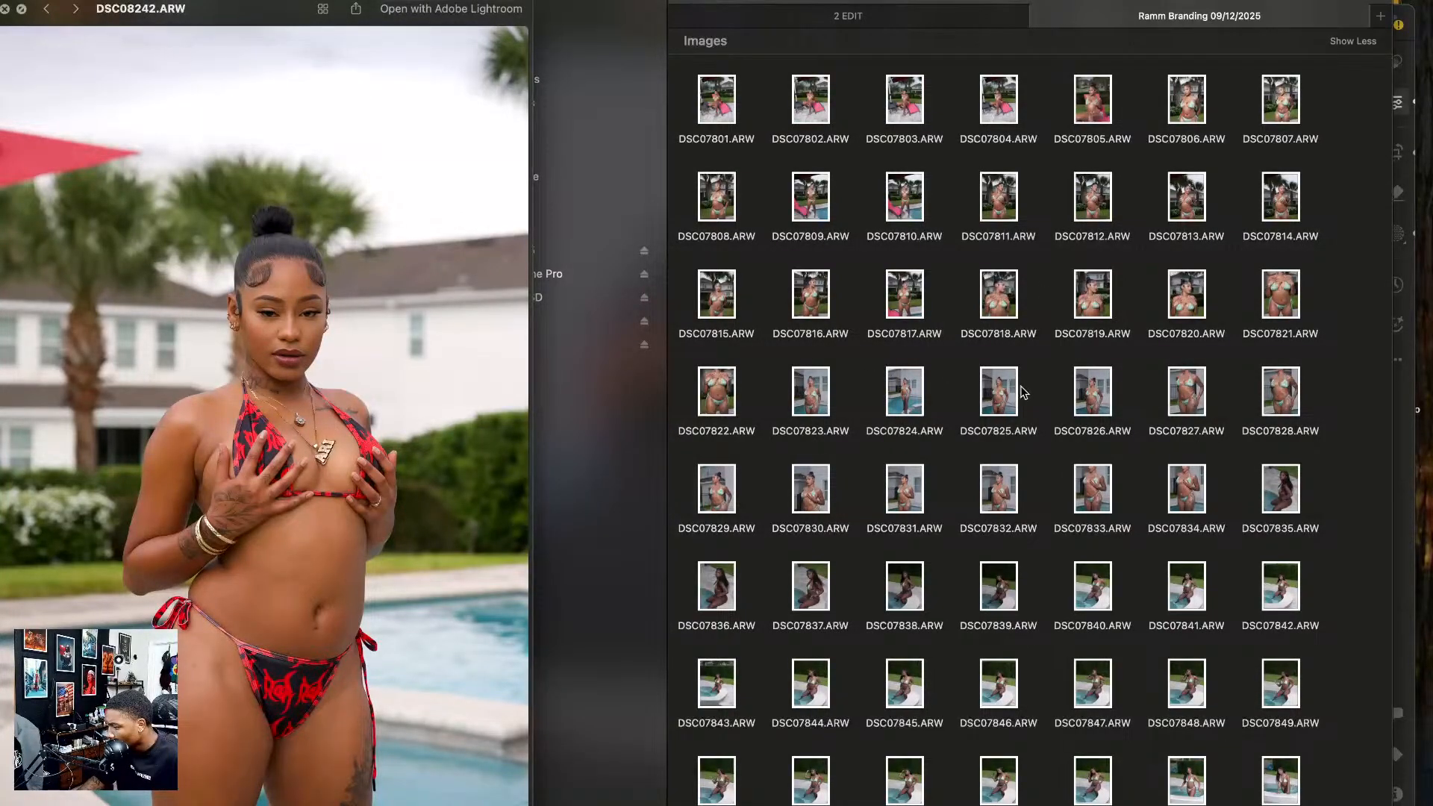
{"action": "scroll", "coordinate": [1080, 393], "scroll_direction": "up", "scroll_amount": 10}
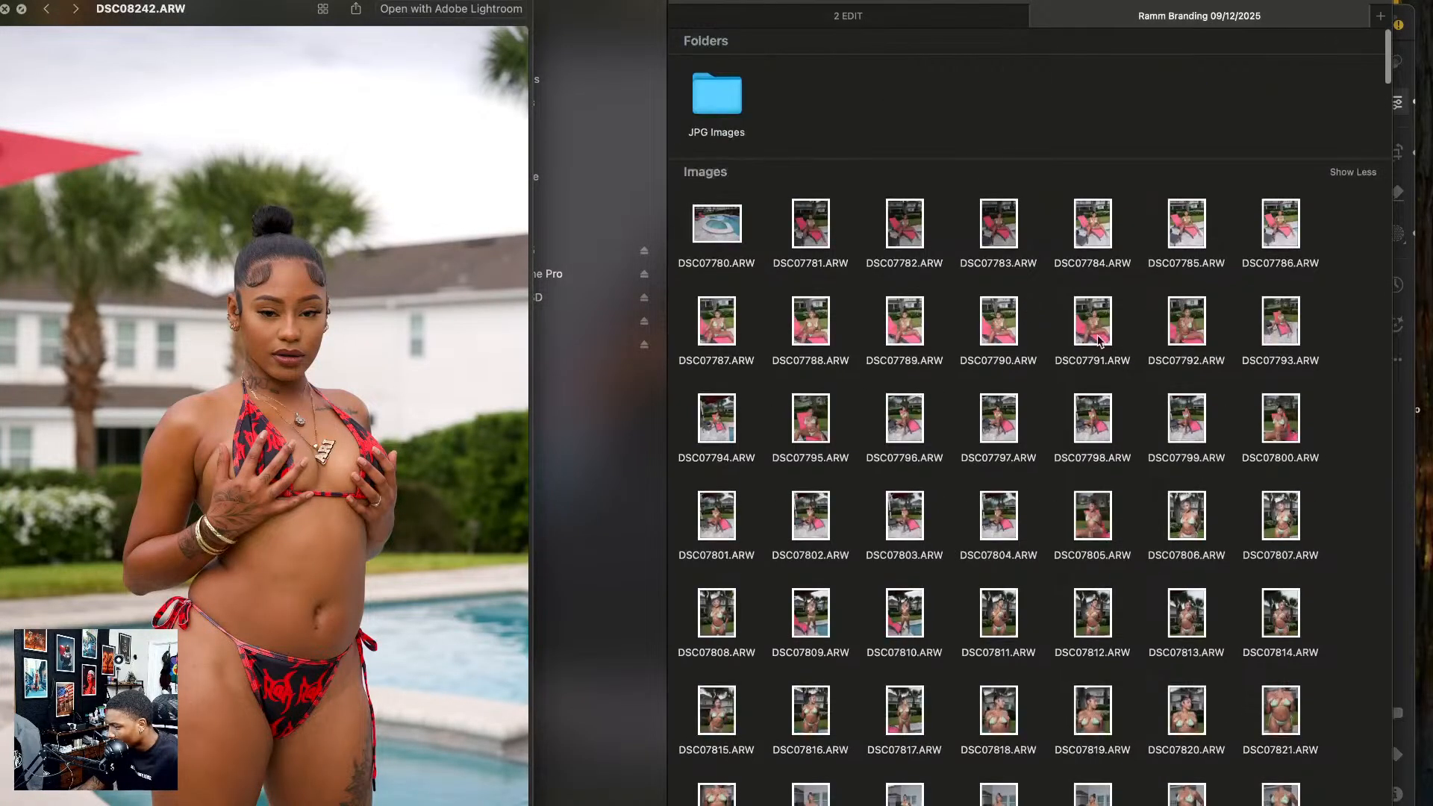
{"action": "scroll", "coordinate": [1035, 328], "scroll_direction": "down", "scroll_amount": 3}
{"action": "left_click", "coordinate": [1176, 246]}
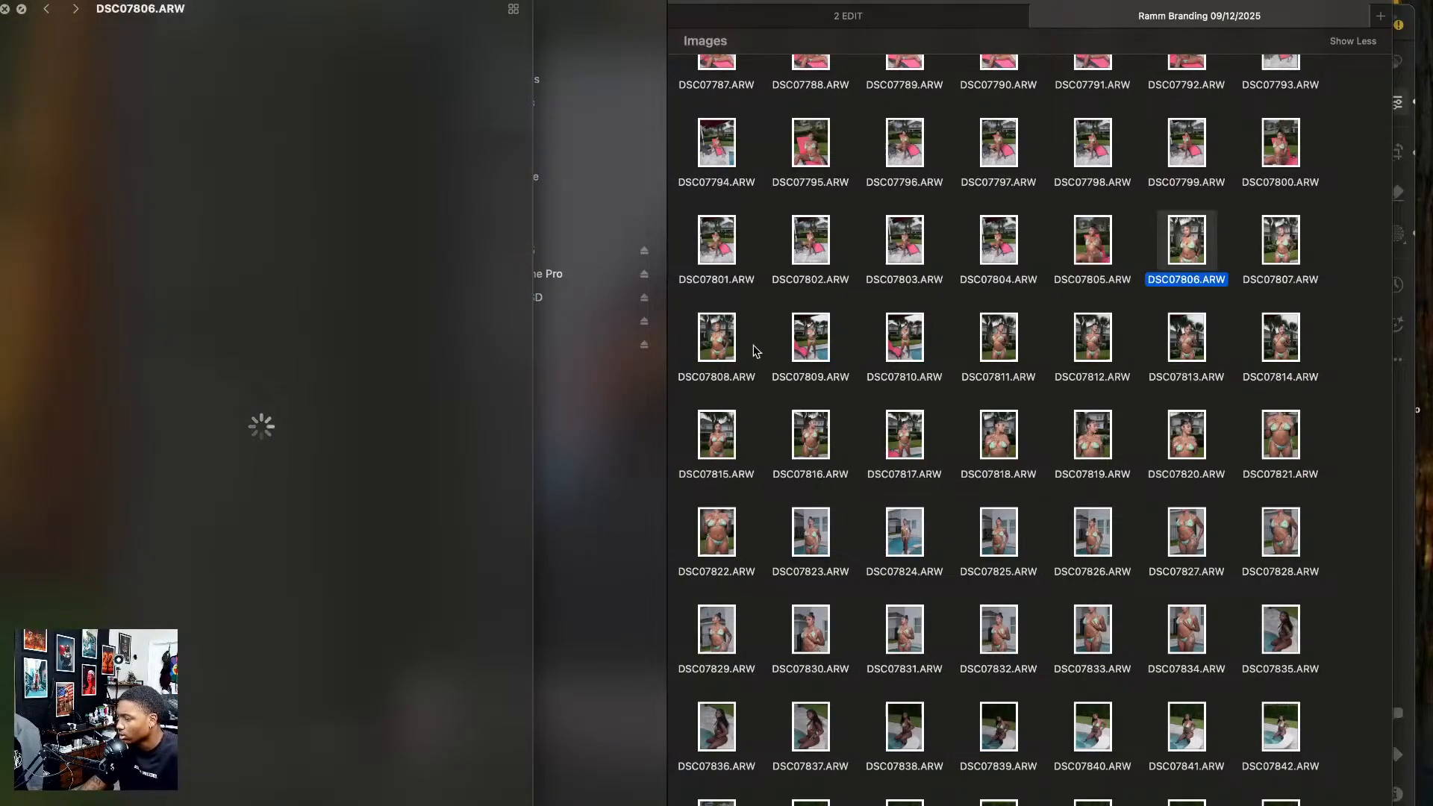
{"action": "left_click", "coordinate": [721, 342], "text": "super"}
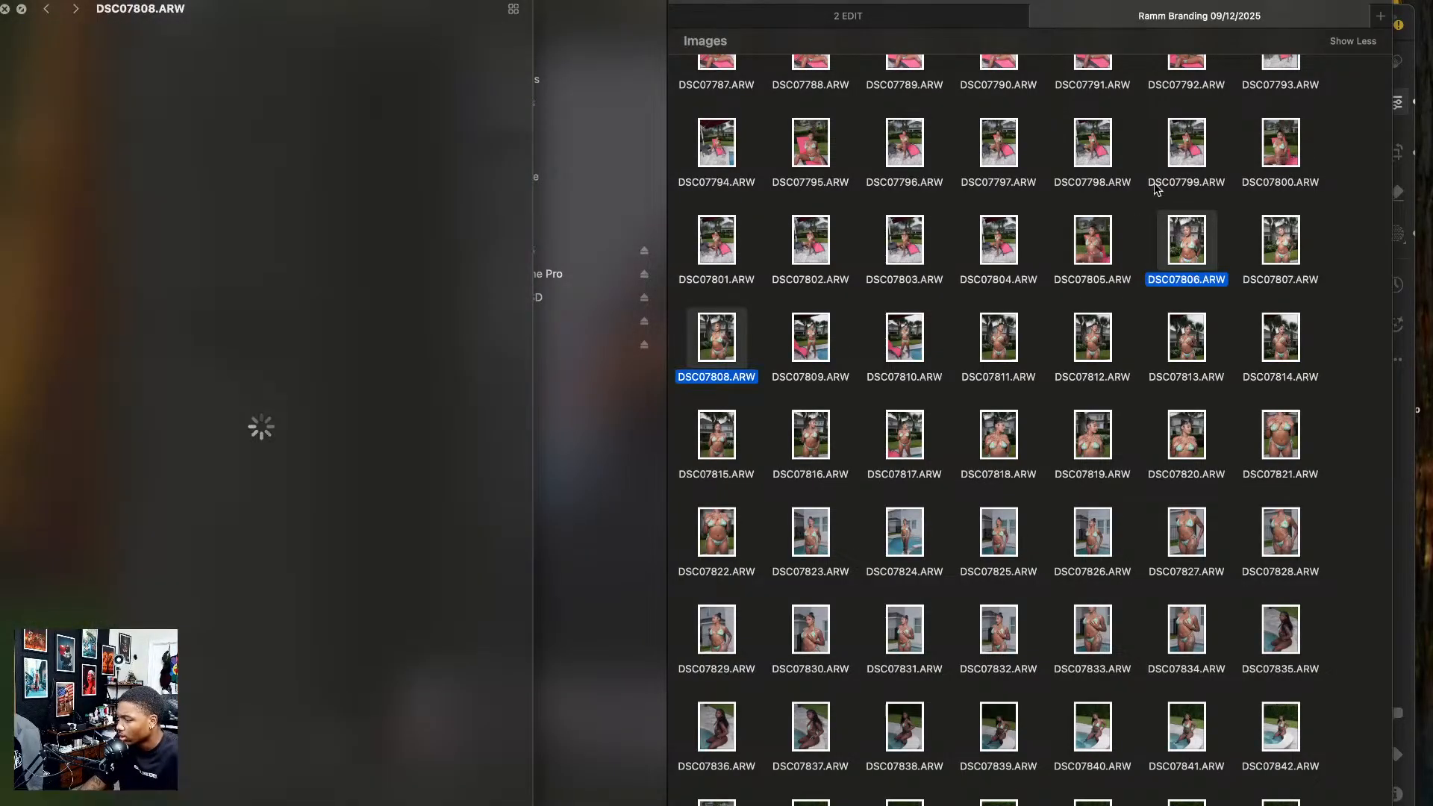
{"action": "left_click", "coordinate": [1188, 241], "text": "super"}
{"action": "left_click", "coordinate": [1268, 240], "text": "super"}
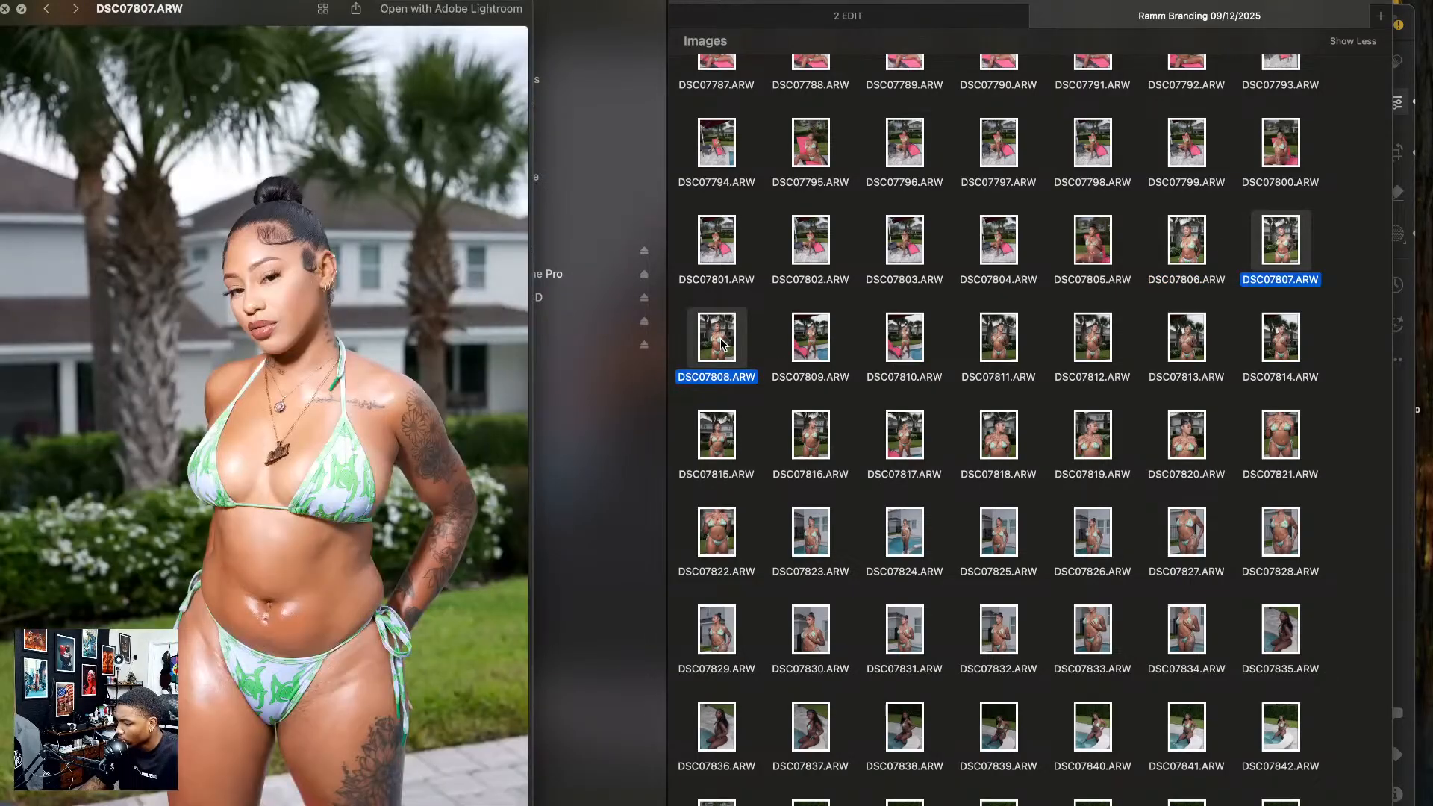
- Compare DSC07808.ARW with DSC07807.ARW and drop DSC07808.ARW from the selected photos
{"action": "left_click", "coordinate": [720, 343], "text": "super"}
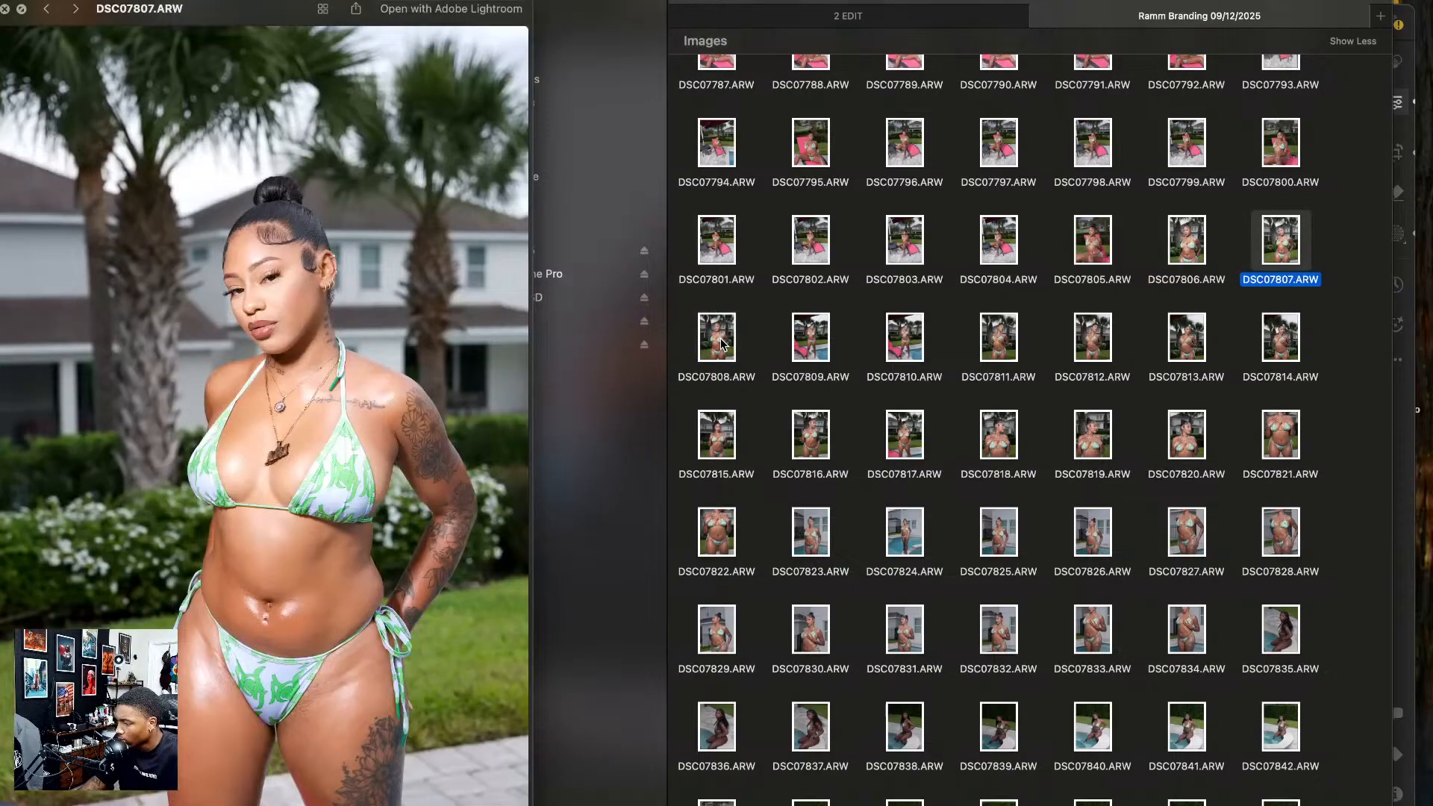
{"action": "left_click", "coordinate": [721, 344], "text": "super"}
{"action": "left_click", "coordinate": [721, 344], "text": "super"}
{"action": "left_click", "coordinate": [721, 343], "text": "super"}
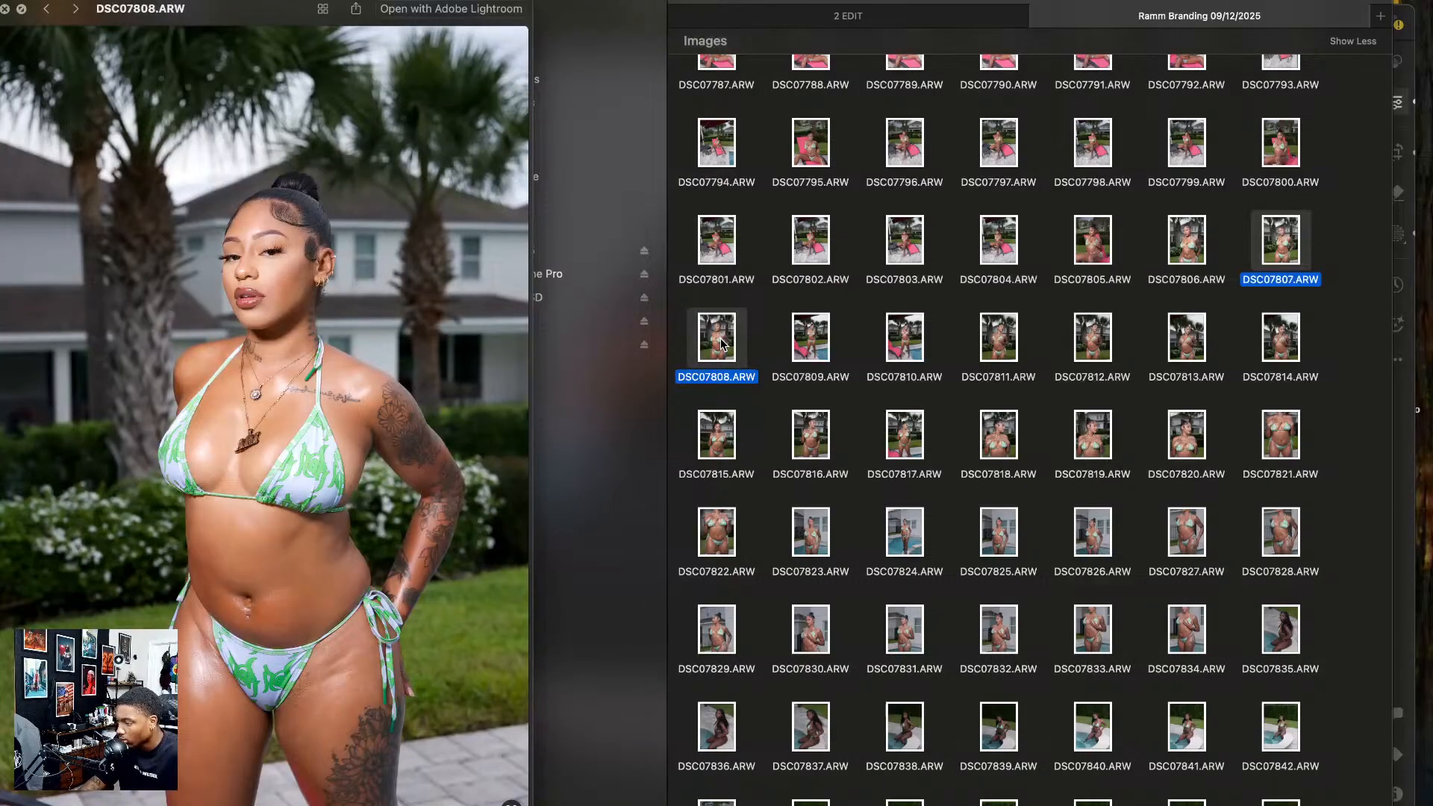
{"action": "left_click", "coordinate": [721, 344], "text": "super"}
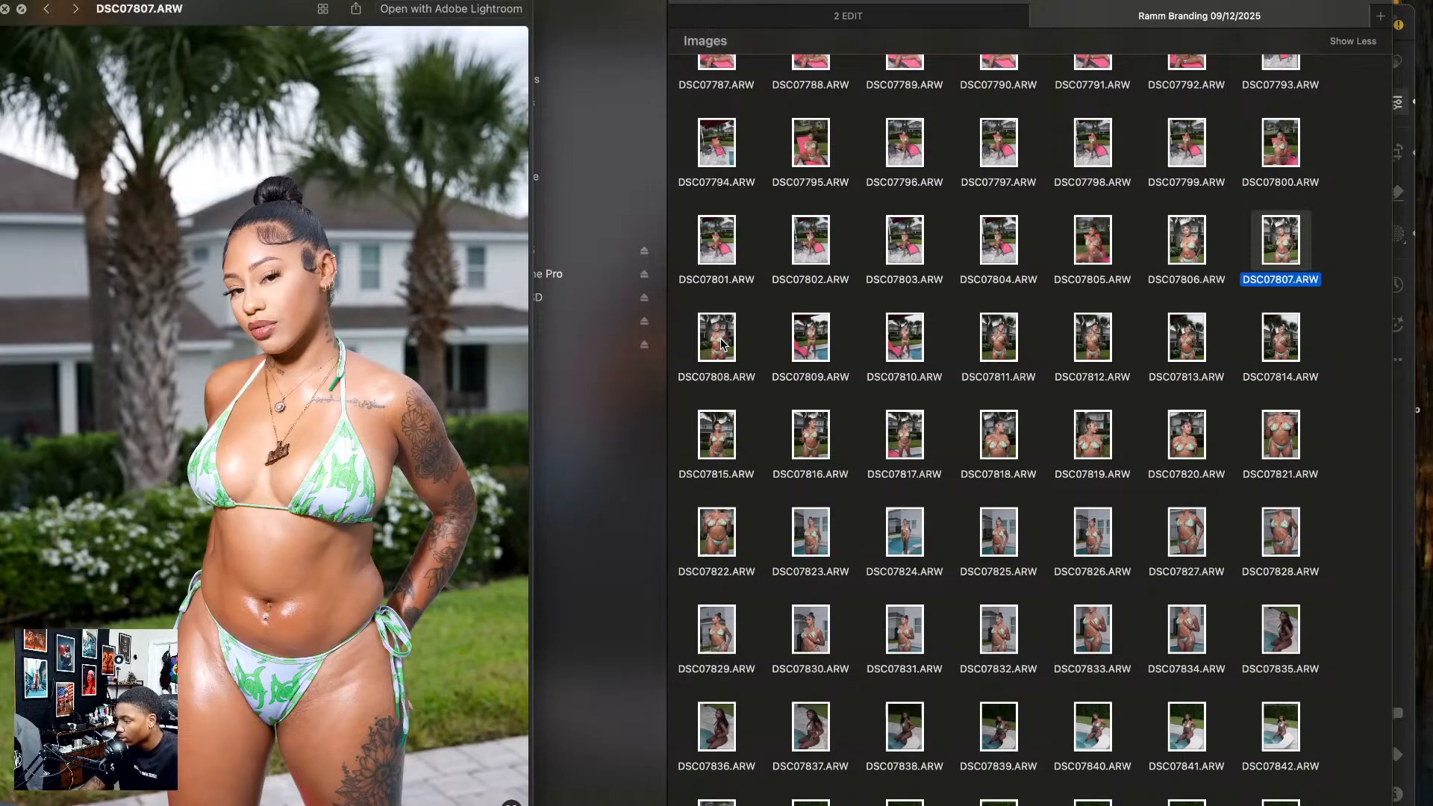
- Group the selected raw photos into a new folder named 2 EDIT
{"action": "right_click", "coordinate": [1280, 247]}
{"action": "left_click", "coordinate": [1224, 250]}
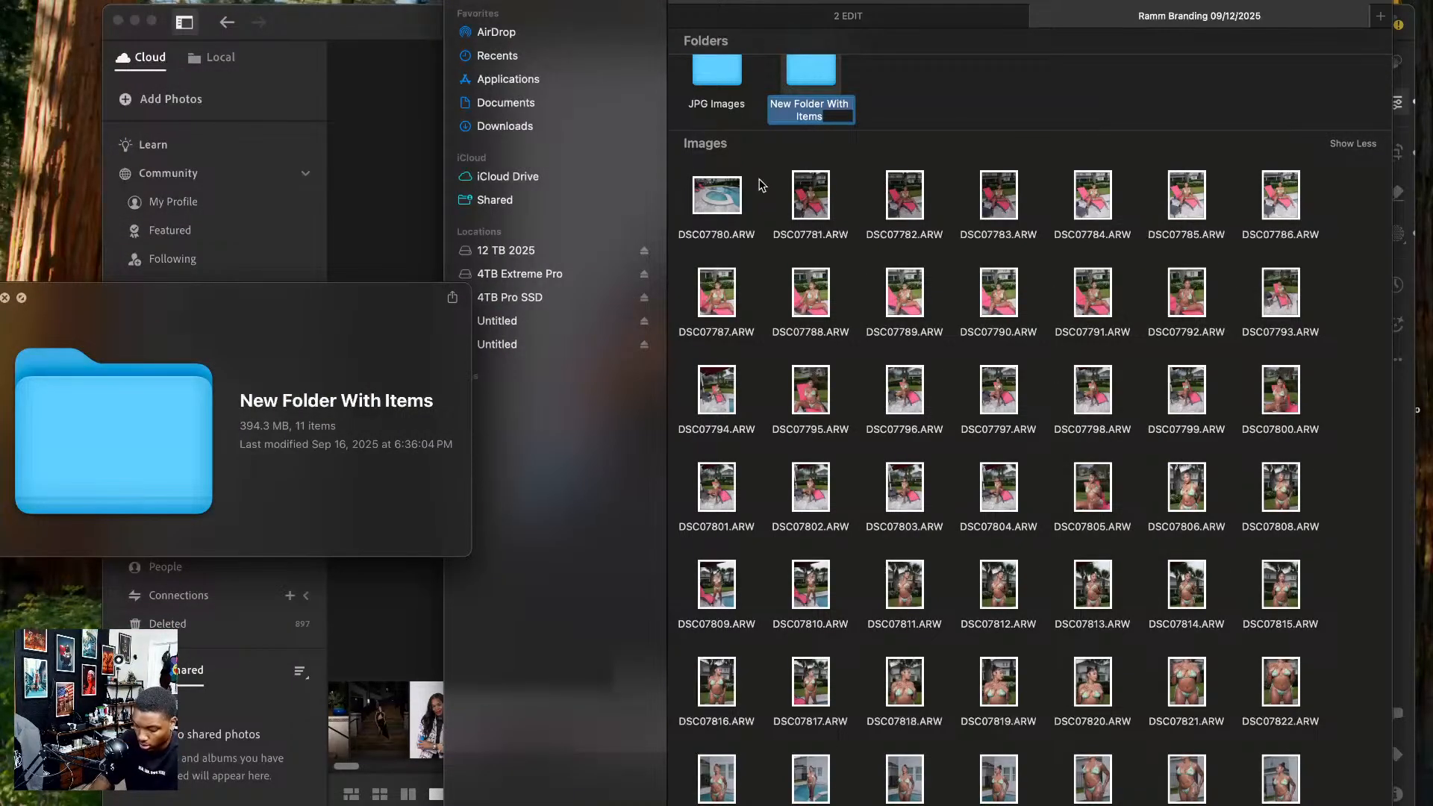
{"action": "type", "text": "3 EDIT"}
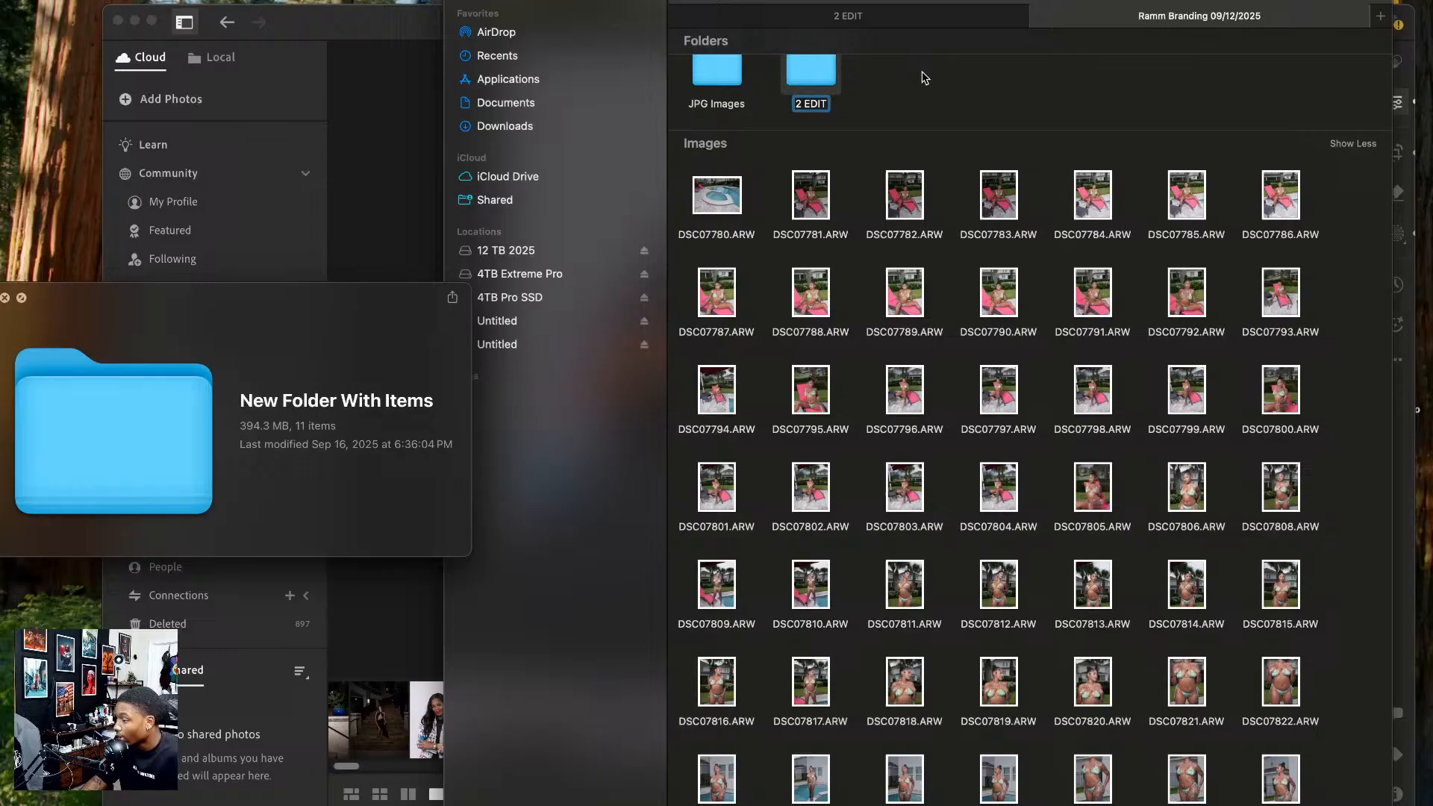
- Open the 2 EDIT folder and import all 11 of its raw photos into Adobe Lightroom
{"action": "key", "text": "Return"}
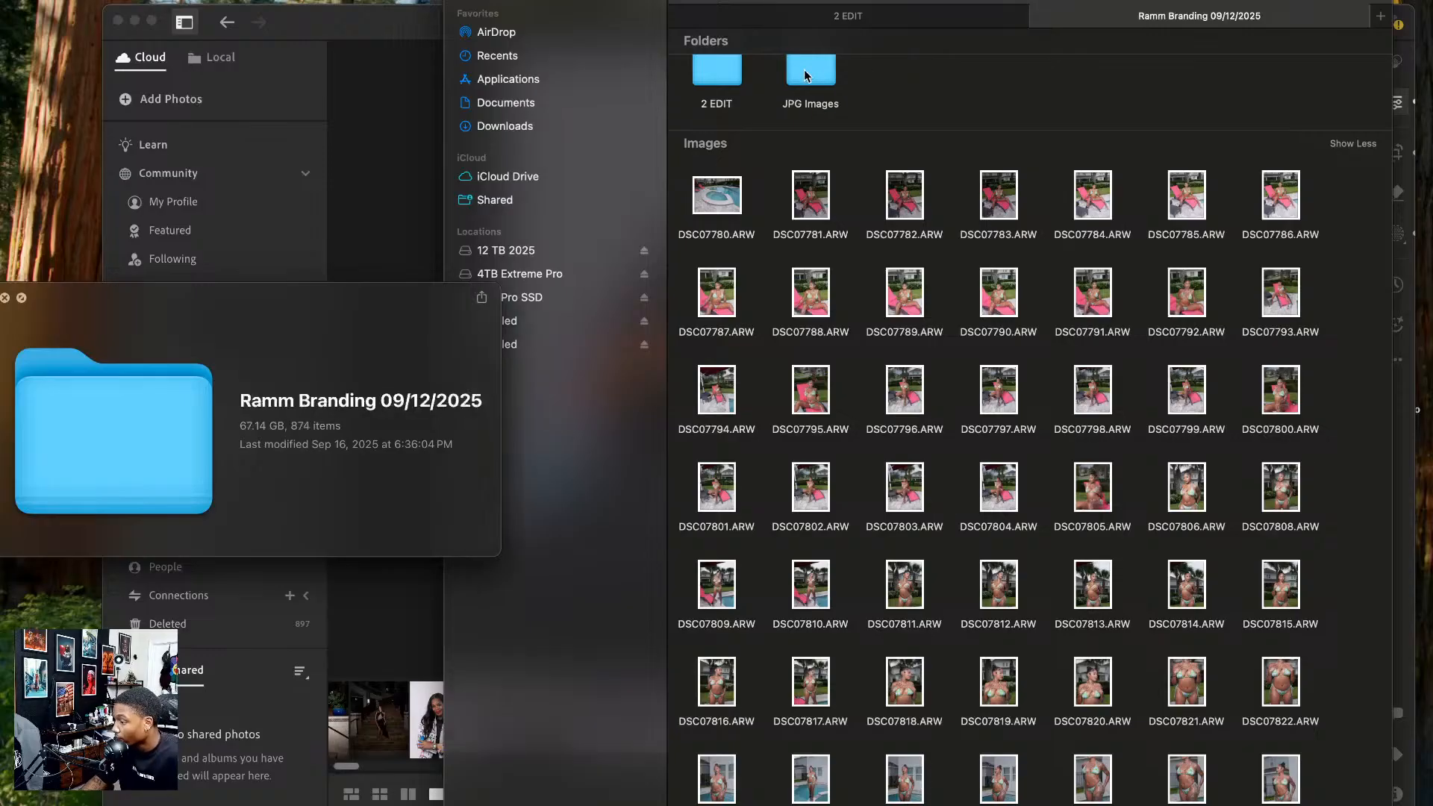
{"action": "key", "text": "super+Down"}
{"action": "left_click_drag", "start_coordinate": [734, 311], "coordinate": [1313, 98]}
{"action": "right_click", "coordinate": [1271, 54]}
{"action": "mouse_move", "coordinate": [1173, 110]}
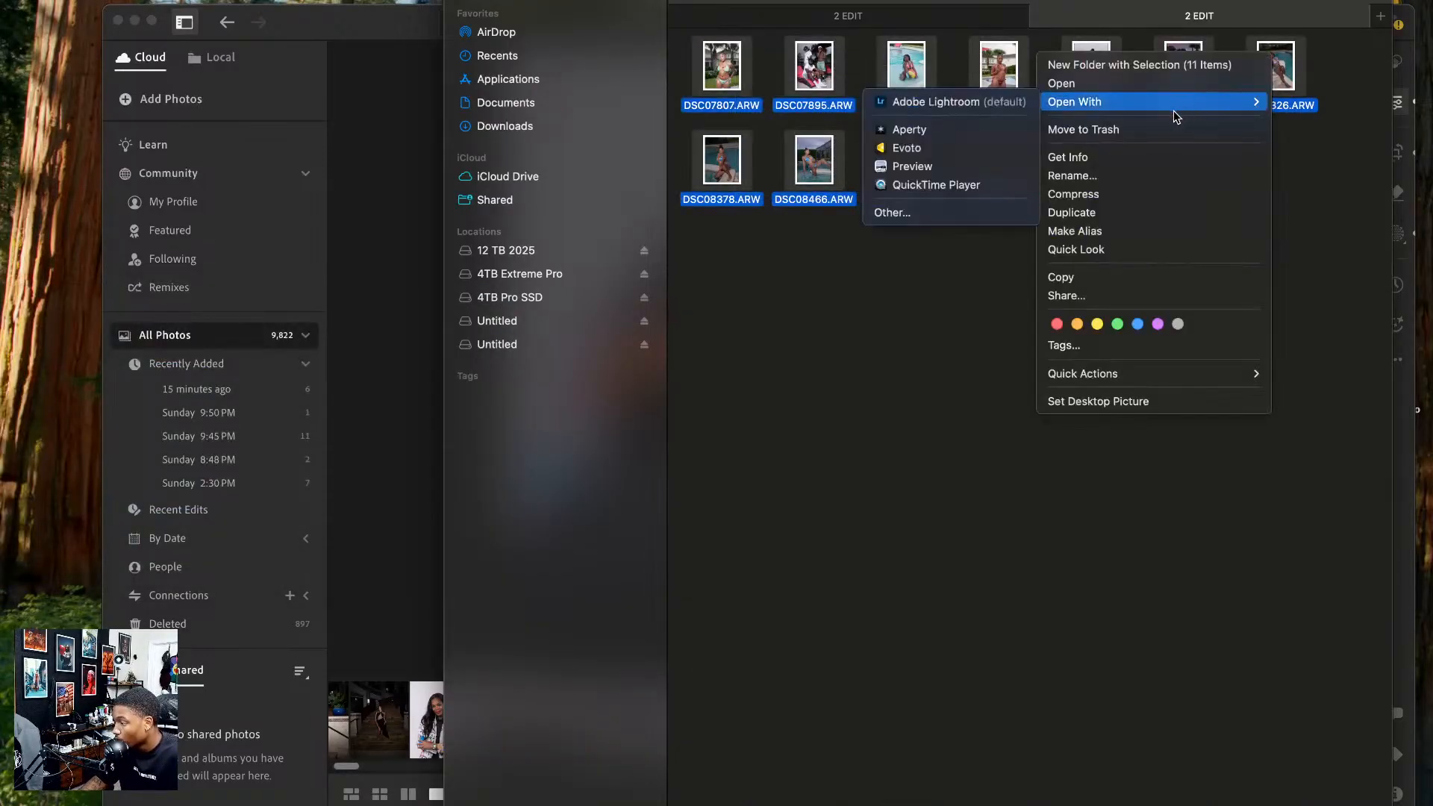
{"action": "left_click", "coordinate": [985, 103]}
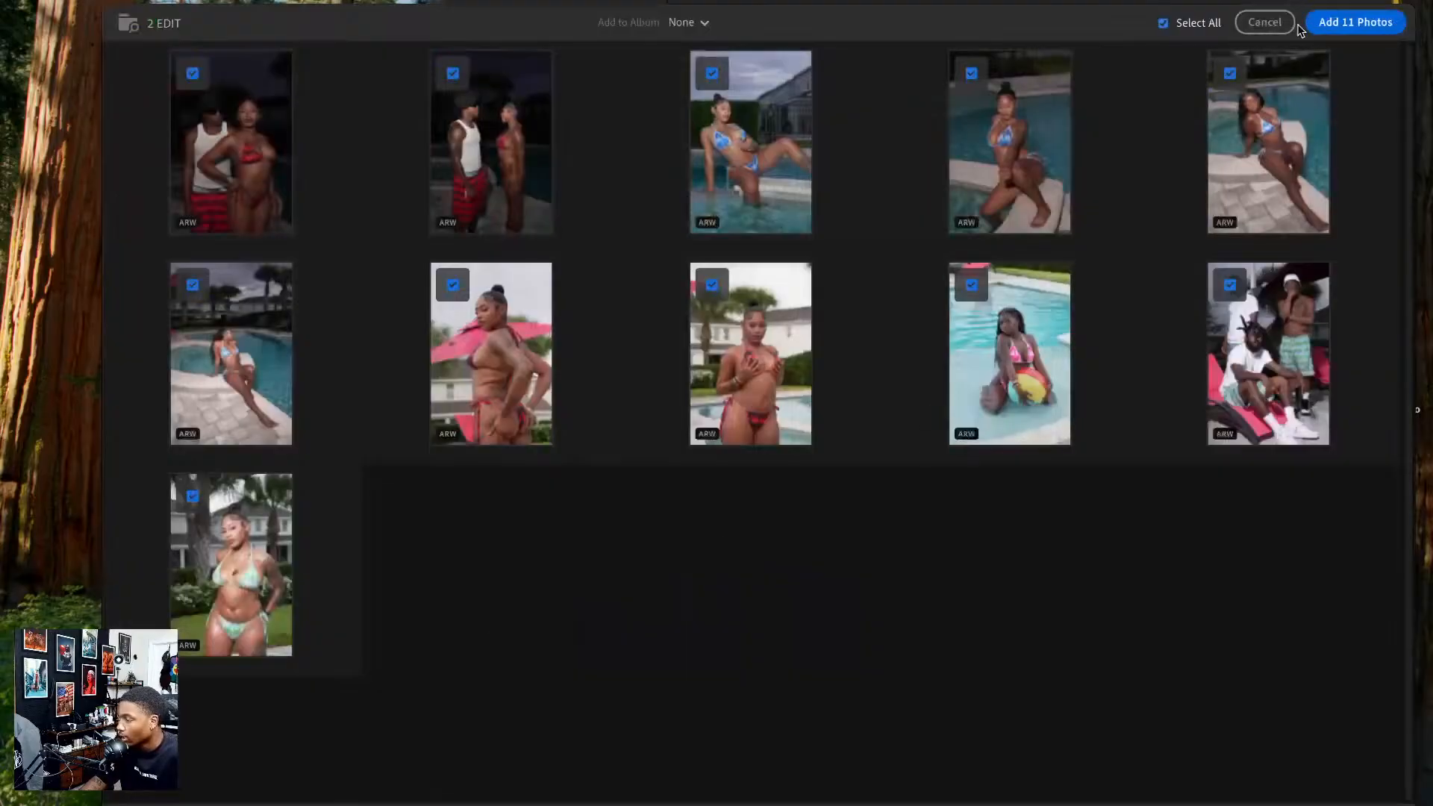
{"action": "left_click", "coordinate": [1372, 23]}
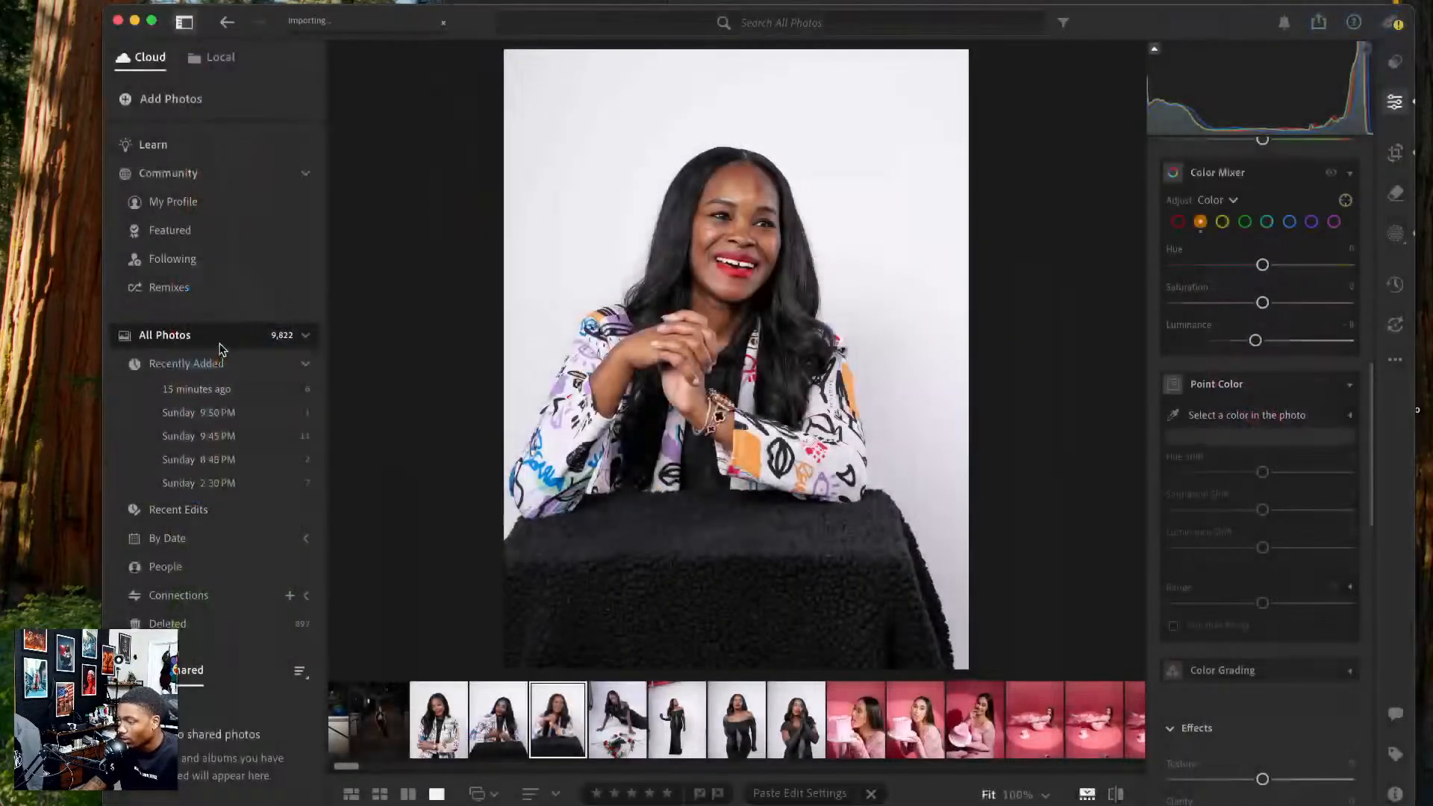
- Go back to All Photos and open the studio portrait of the smiling woman resting her clasped hands on the black-covered table
{"action": "left_click", "coordinate": [219, 338]}
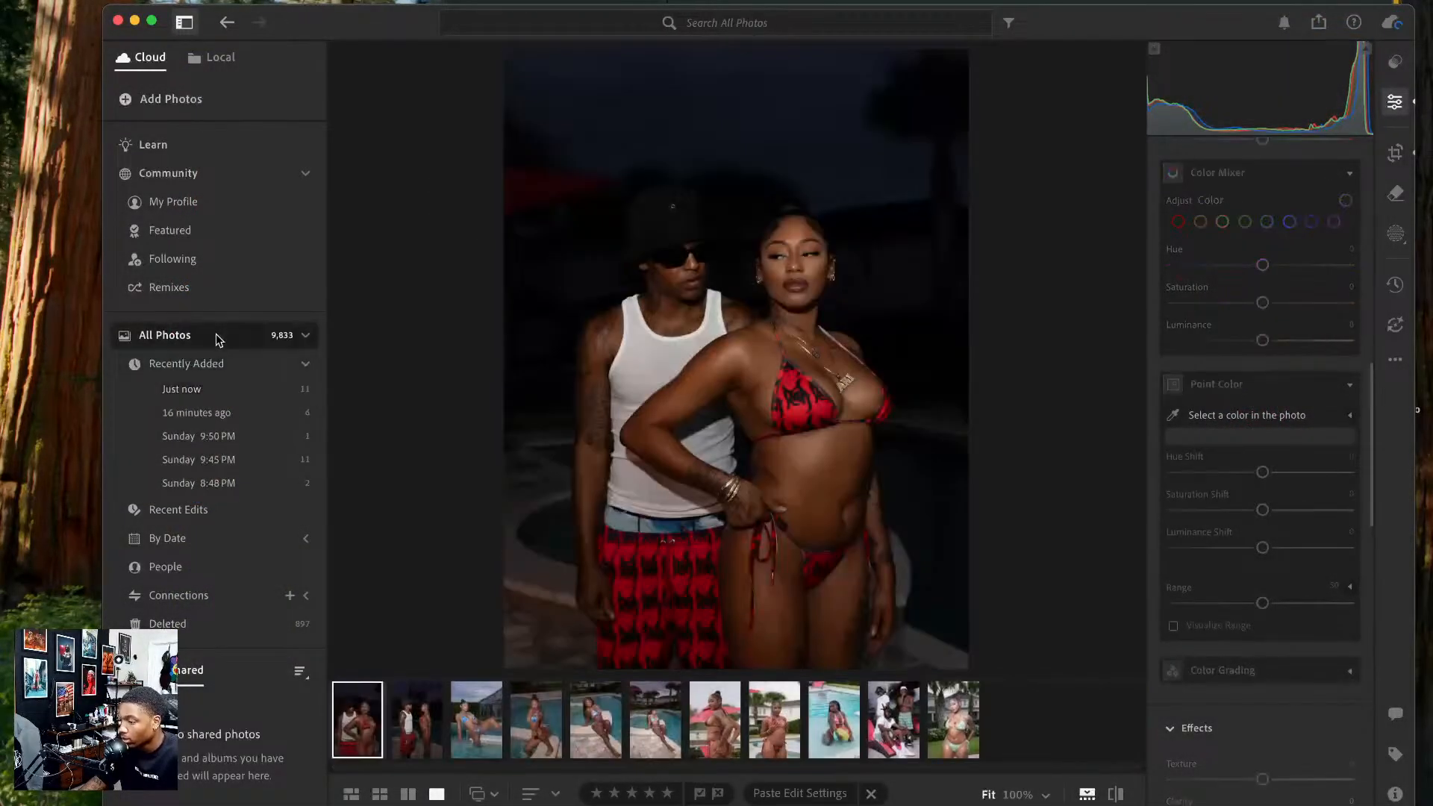
{"action": "scroll", "coordinate": [746, 728], "scroll_direction": "left", "scroll_amount": 5}
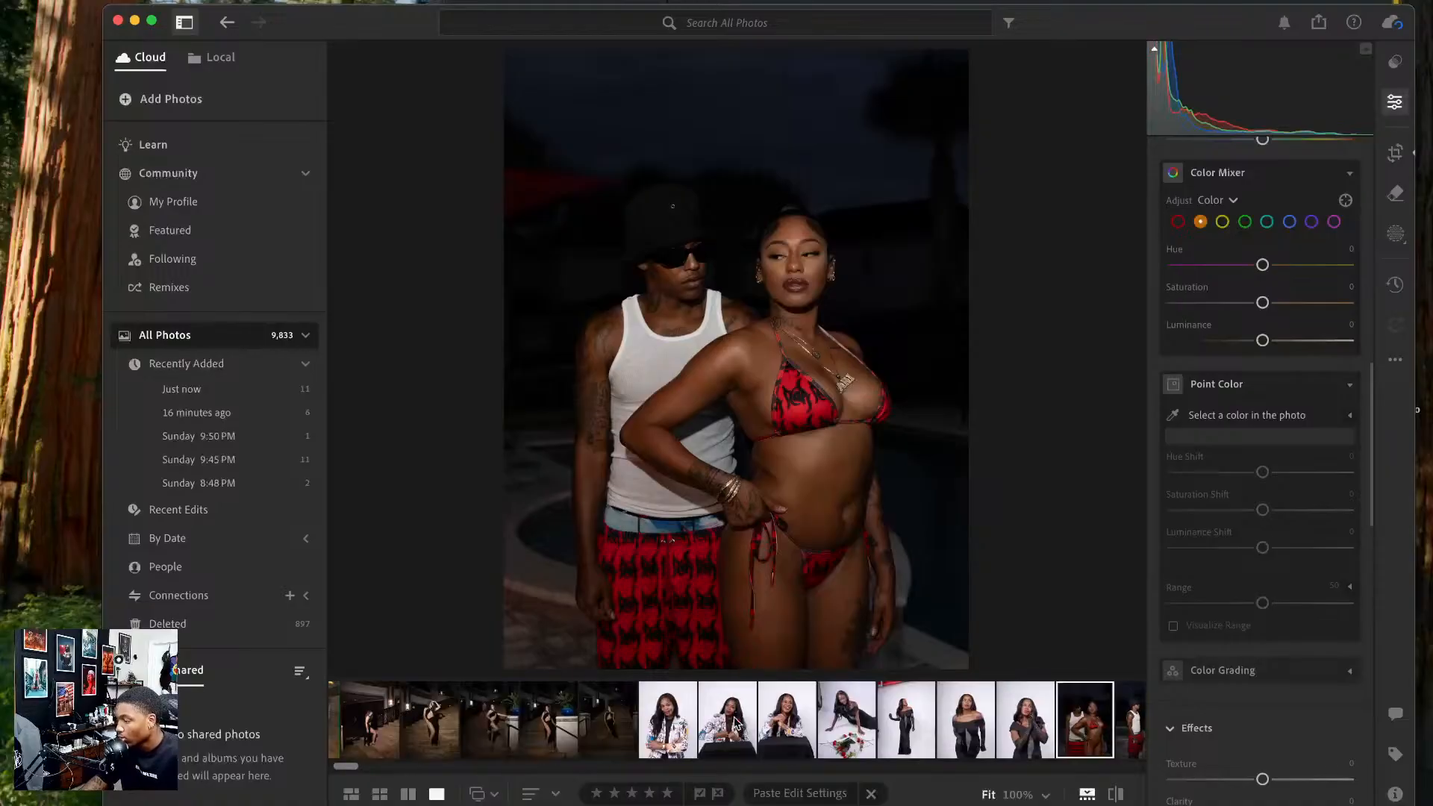
{"action": "scroll", "coordinate": [735, 722], "scroll_direction": "right", "scroll_amount": 2}
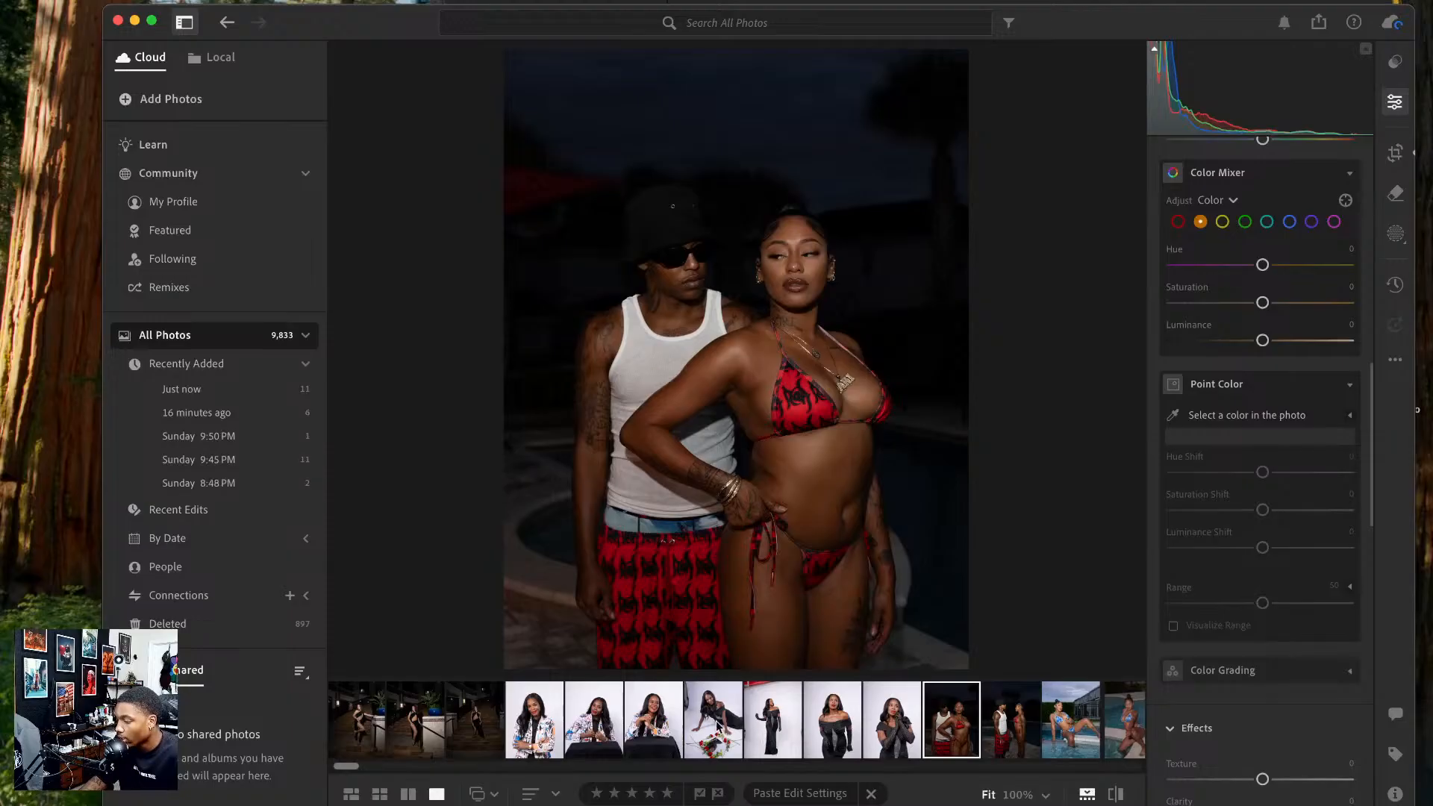
{"action": "left_click", "coordinate": [716, 726]}
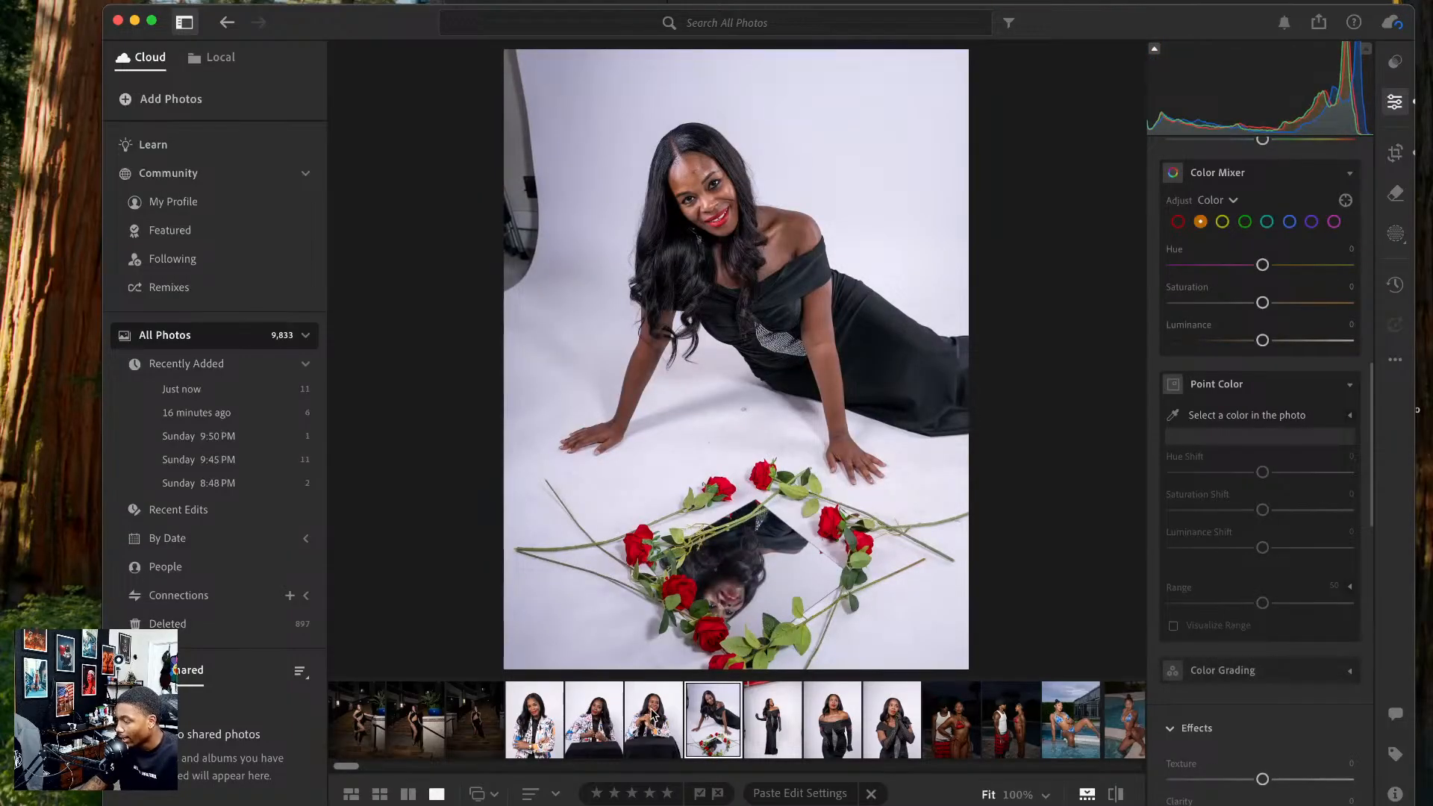
{"action": "left_click", "coordinate": [653, 716]}
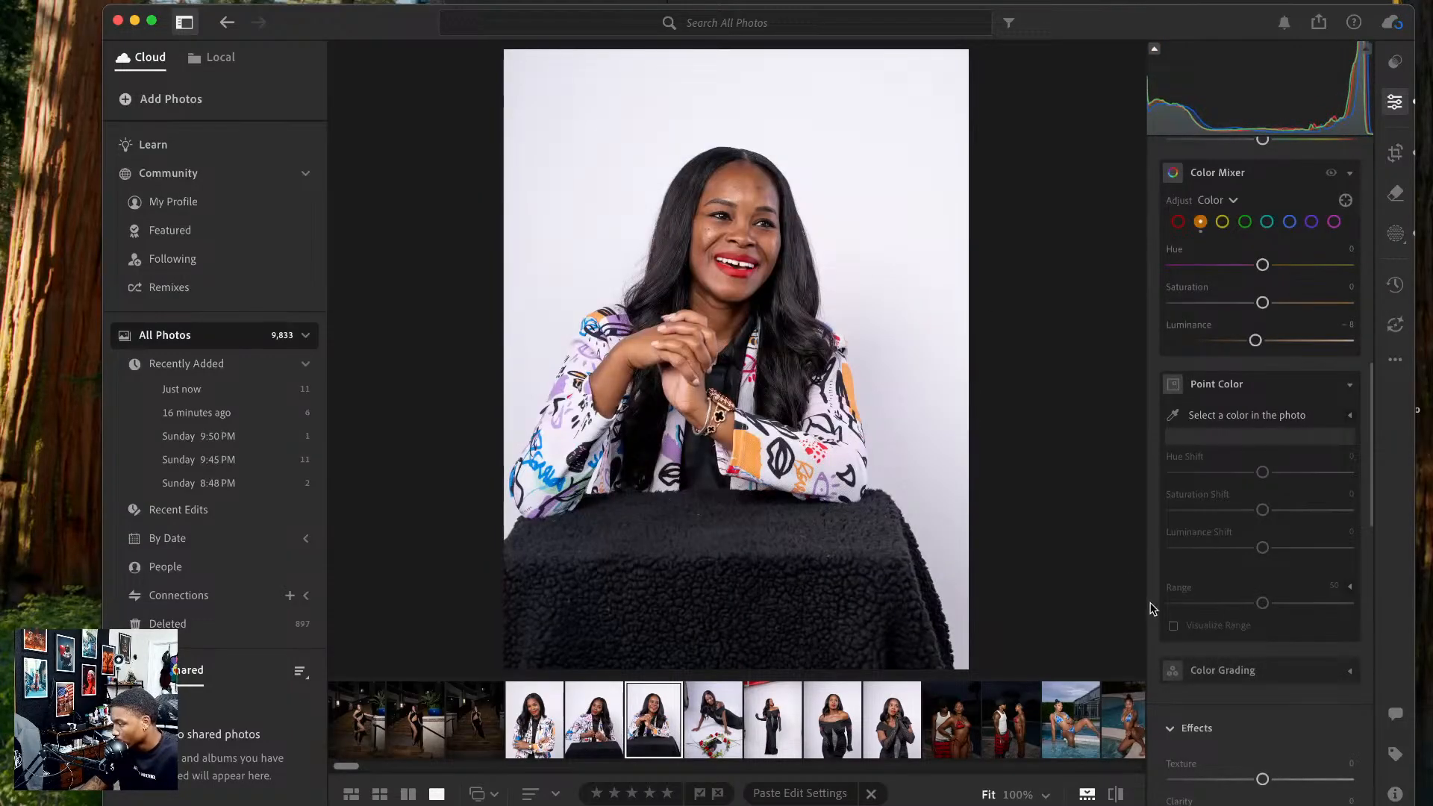
- Raise the Shadows of the clasped-hands portrait to +25
{"action": "scroll", "coordinate": [1295, 490], "scroll_direction": "up", "scroll_amount": 10}
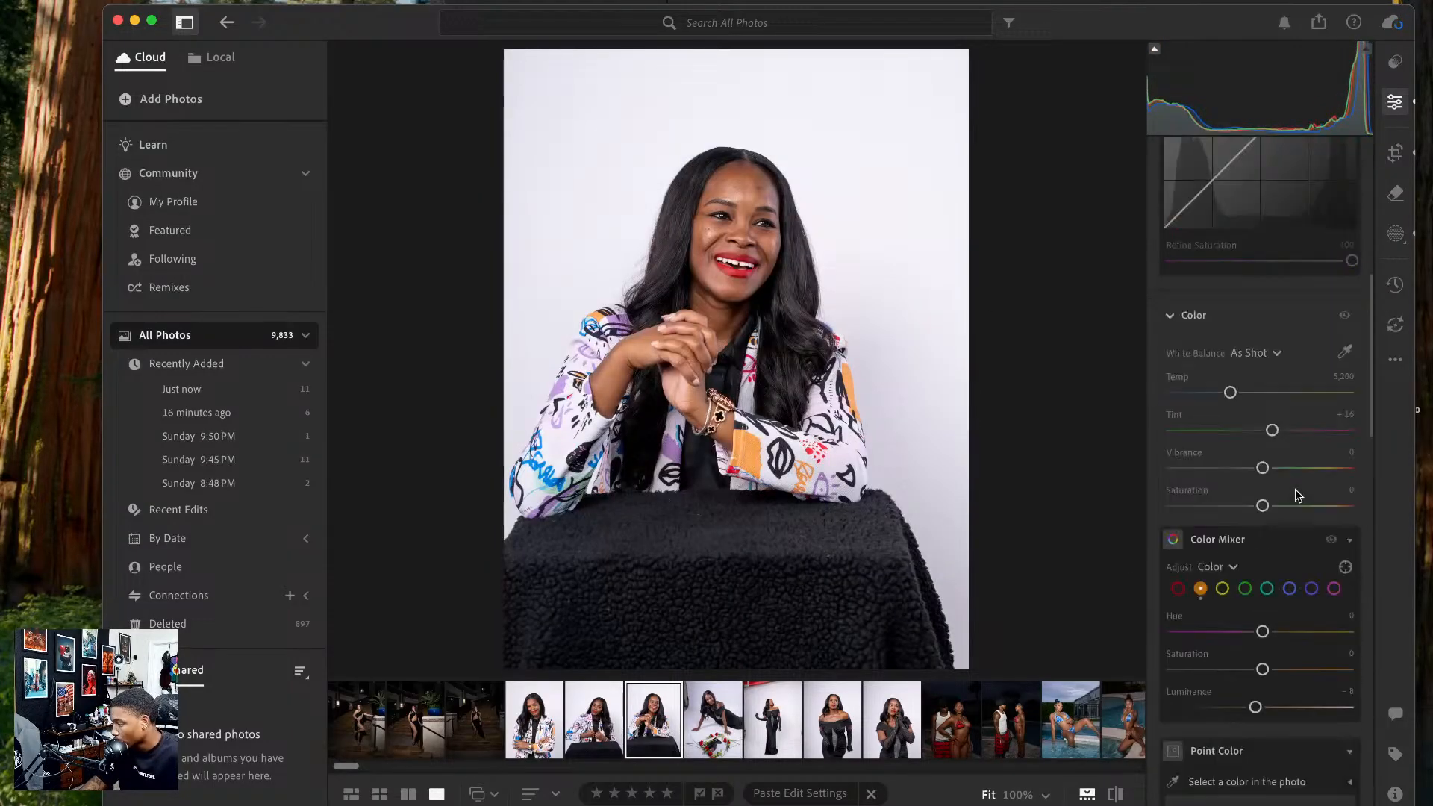
{"action": "left_click", "coordinate": [1120, 796]}
{"action": "left_click", "coordinate": [1120, 796]}
{"action": "left_click", "coordinate": [1119, 797]}
{"action": "left_click", "coordinate": [1119, 796]}
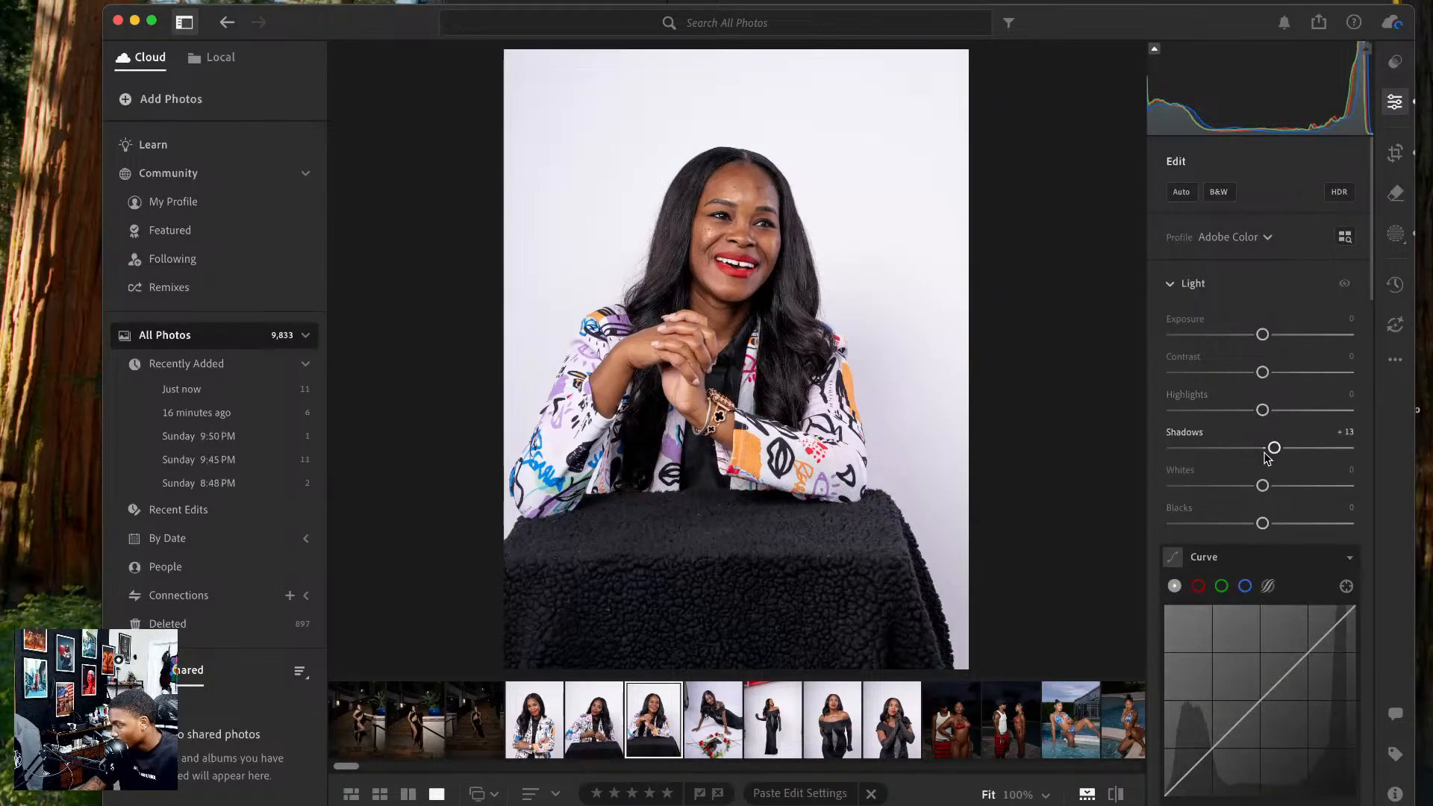
{"action": "left_click_drag", "start_coordinate": [1267, 456], "coordinate": [1284, 448]}
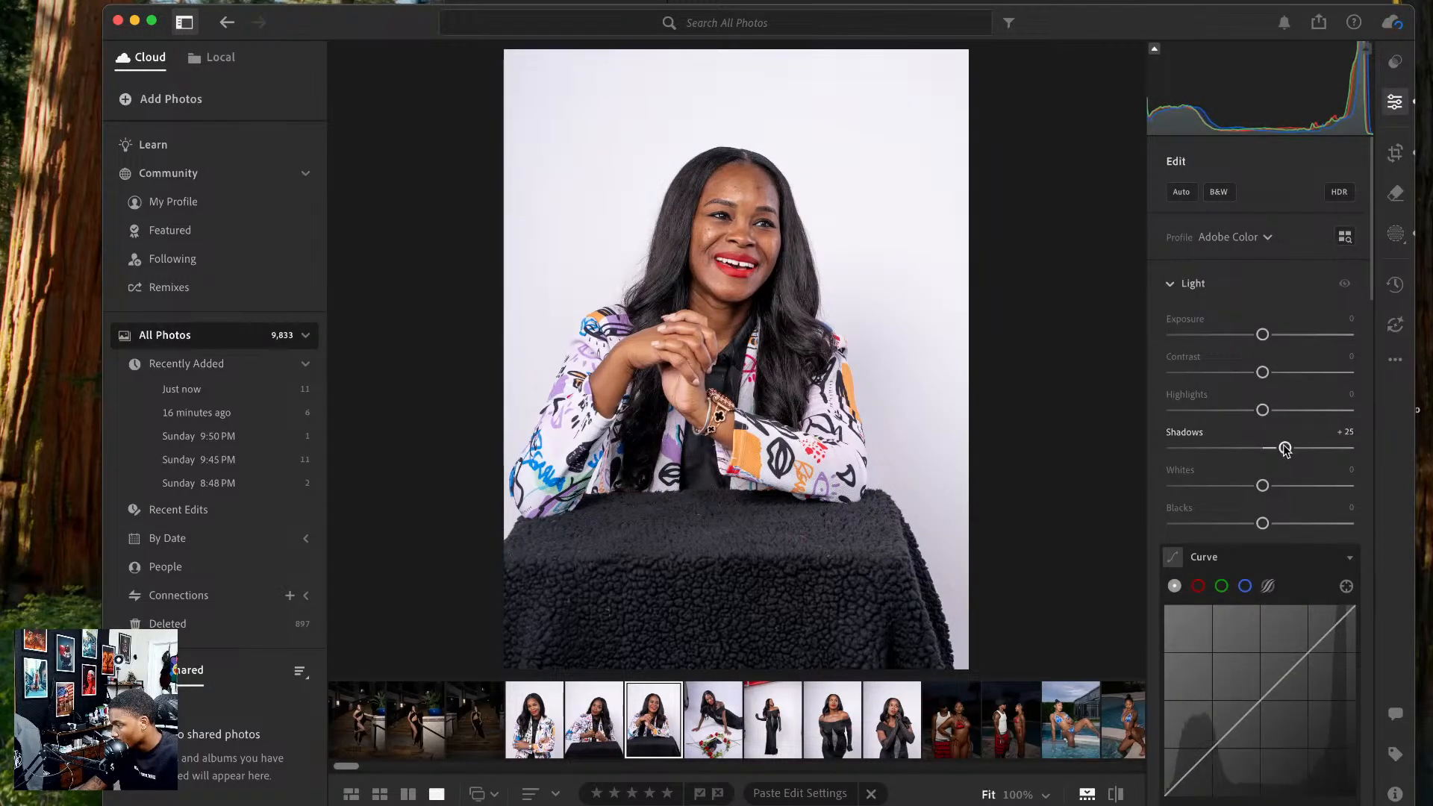
- Send the portrait to Photoshop for editing and duplicate its background layer twice
{"action": "right_click", "coordinate": [666, 252]}
{"action": "mouse_move", "coordinate": [821, 374]}
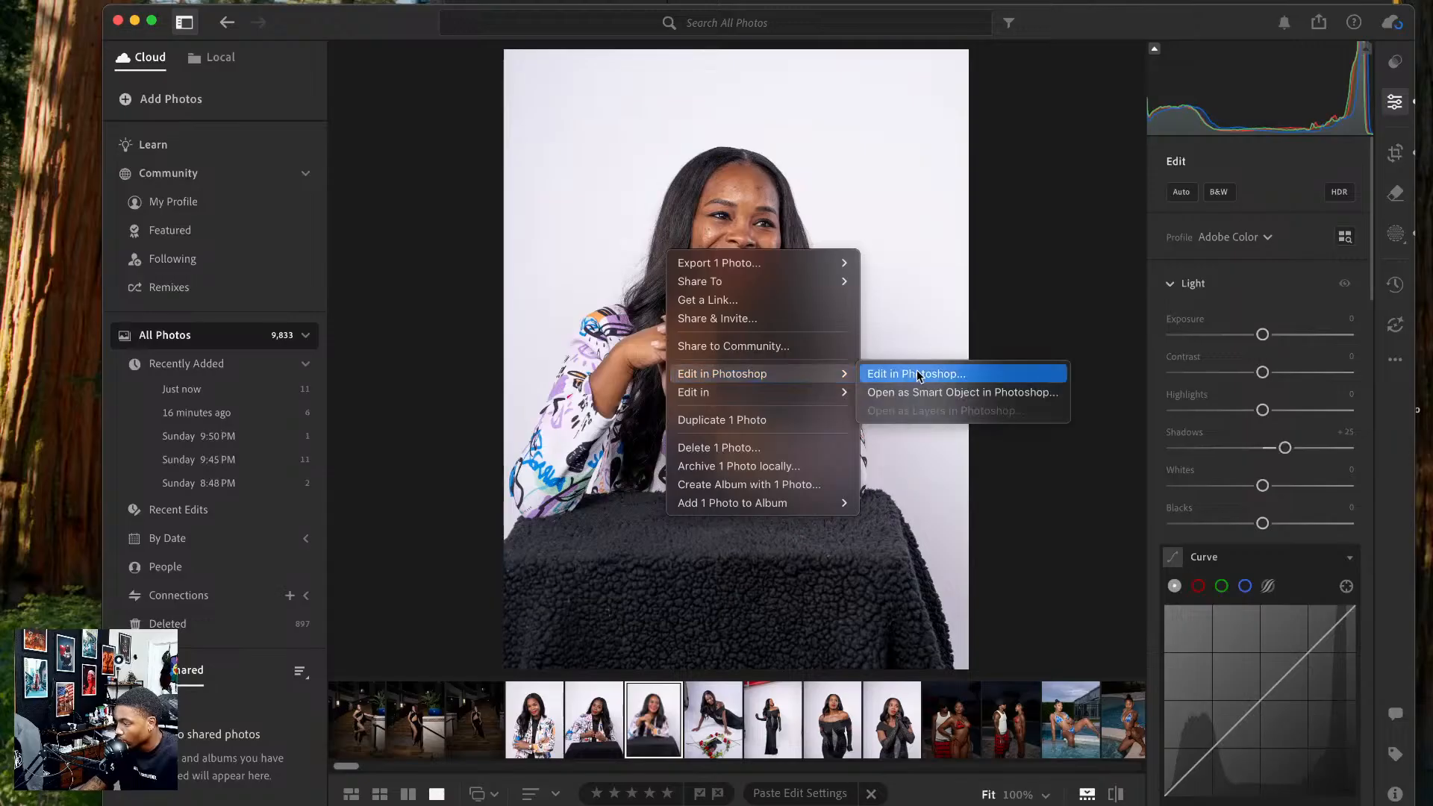
{"action": "left_click", "coordinate": [919, 376]}
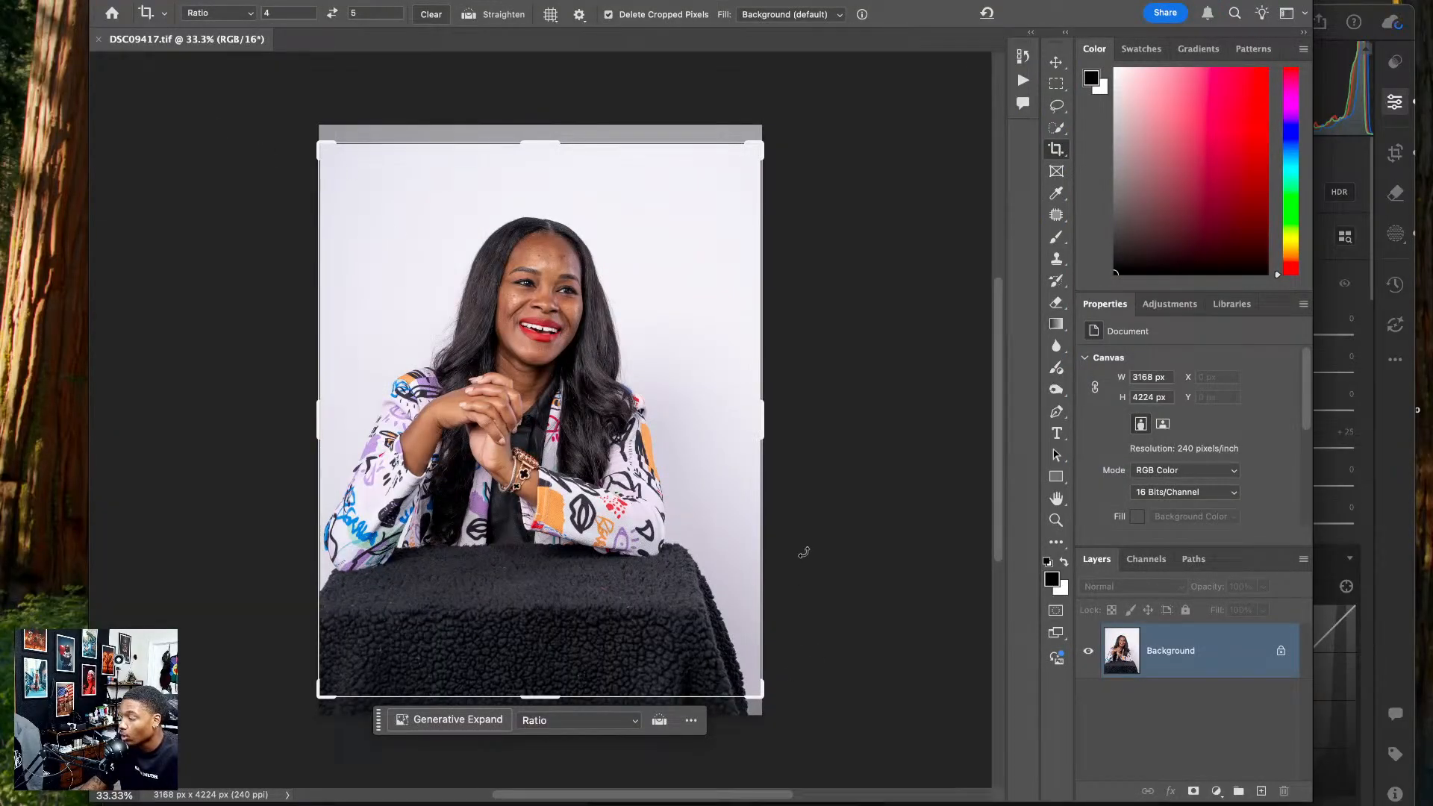
{"action": "key", "text": "super+j"}
{"action": "key", "text": "super+j"}
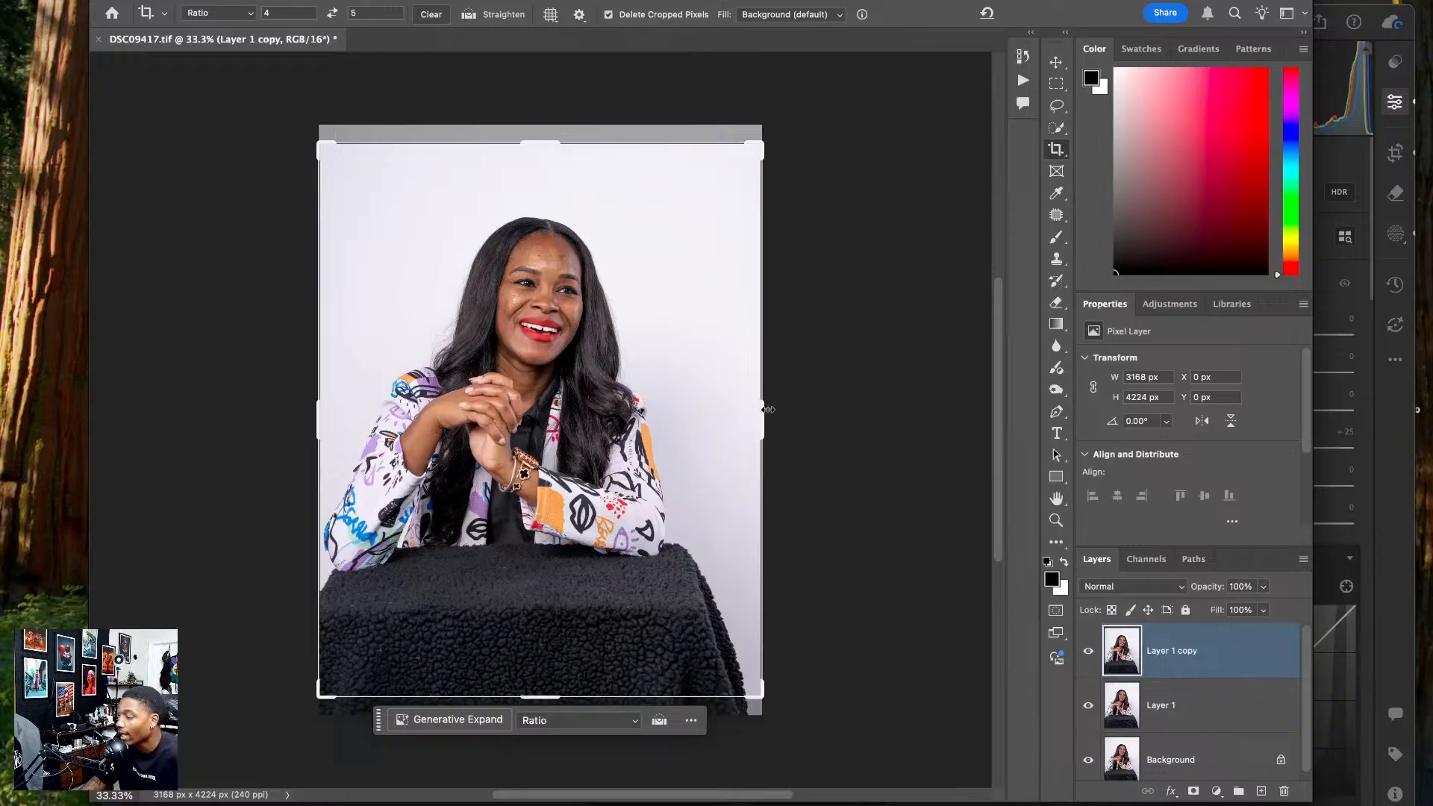
- Tighten the 4:5 crop around the woman, rotate the image slightly to straighten it, and reposition her in the frame
{"action": "left_click_drag", "start_coordinate": [768, 409], "coordinate": [732, 426]}
{"action": "left_click_drag", "start_coordinate": [631, 344], "coordinate": [630, 378]}
{"action": "left_click_drag", "start_coordinate": [783, 319], "coordinate": [783, 326]}
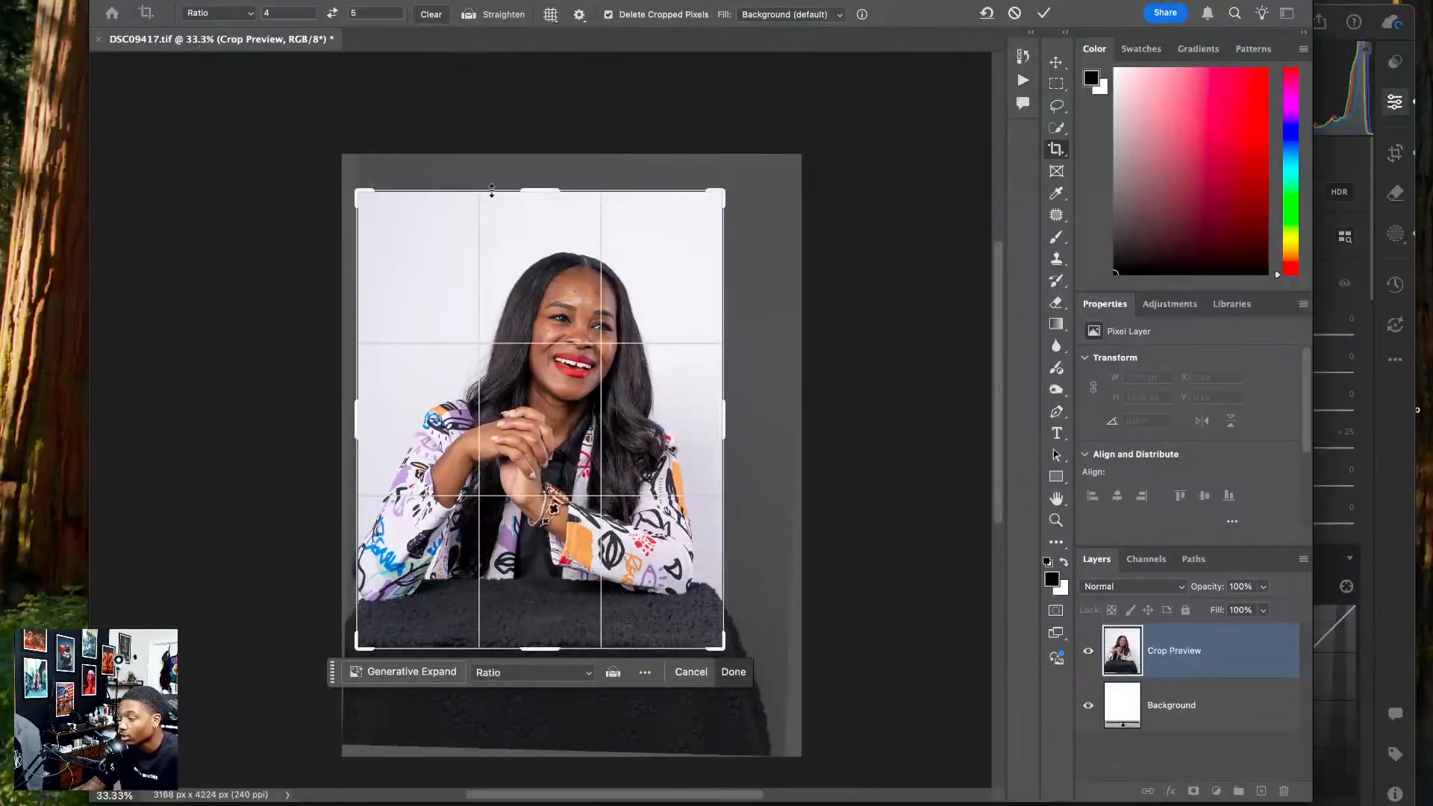
{"action": "left_click_drag", "start_coordinate": [539, 191], "coordinate": [539, 171]}
{"action": "left_click_drag", "start_coordinate": [526, 318], "coordinate": [532, 314]}
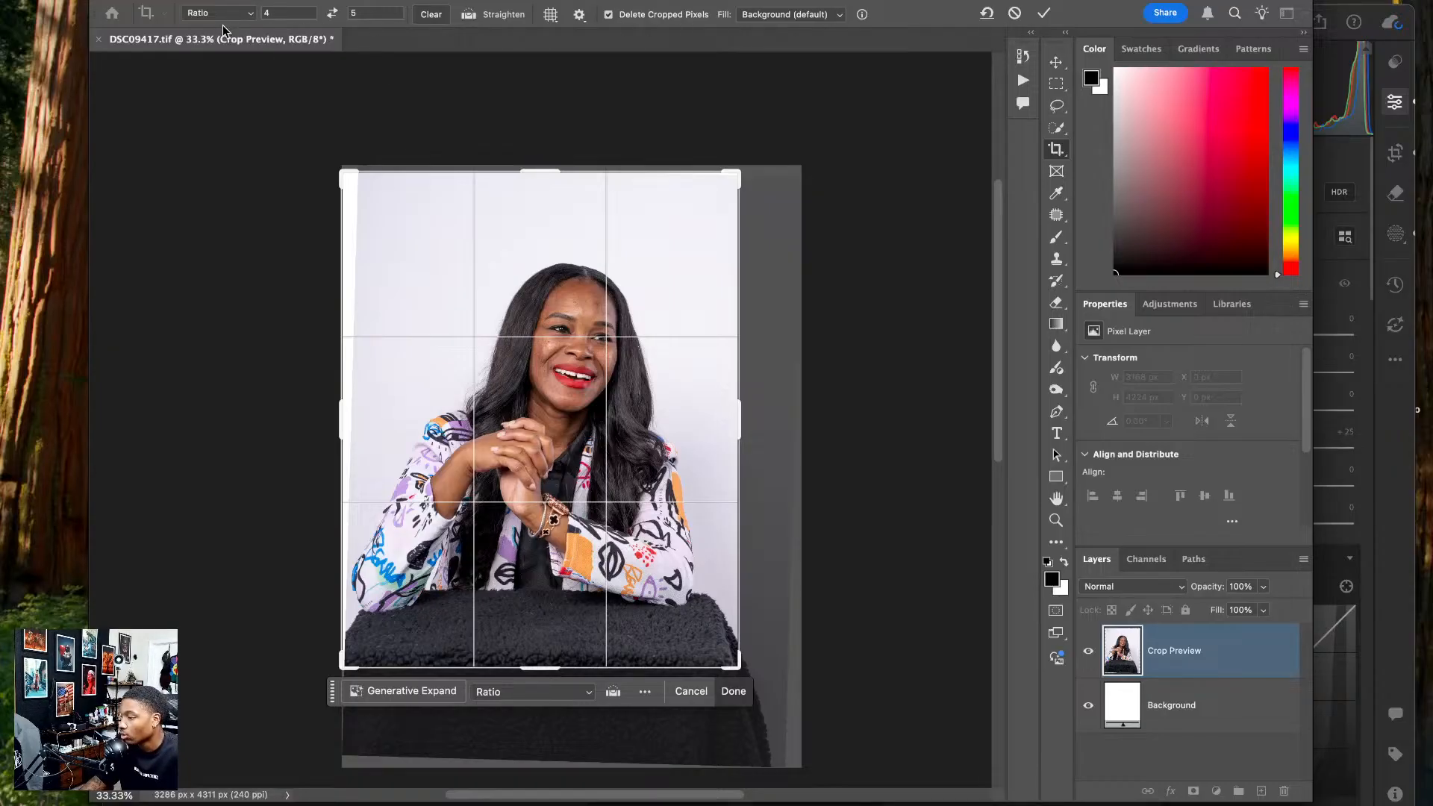
- Set the crop fill to Content-Aware Fill, apply the 4:5 crop, and switch to the Move tool
{"action": "left_click", "coordinate": [810, 16]}
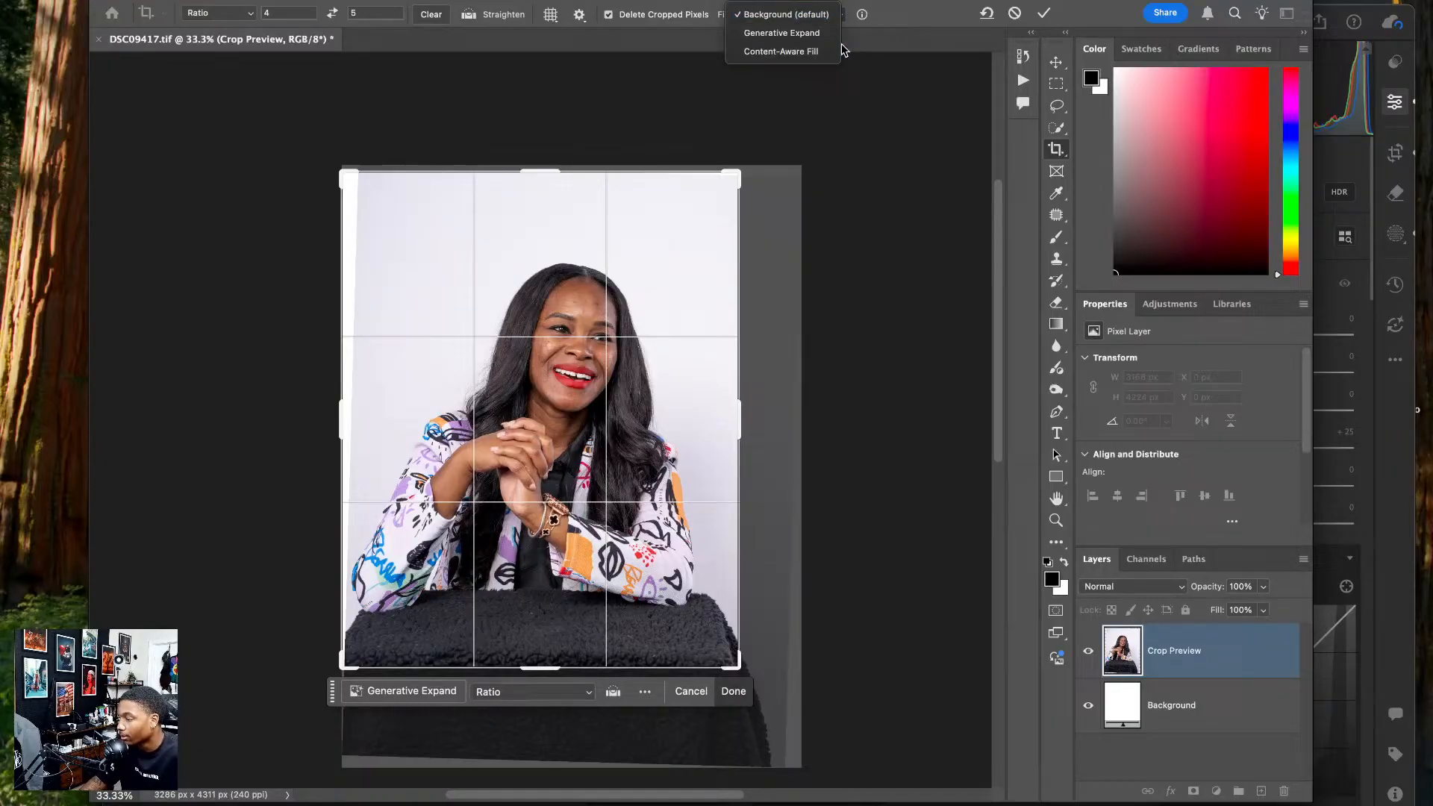
{"action": "left_click", "coordinate": [783, 33]}
{"action": "left_click", "coordinate": [790, 14]}
{"action": "left_click", "coordinate": [781, 33]}
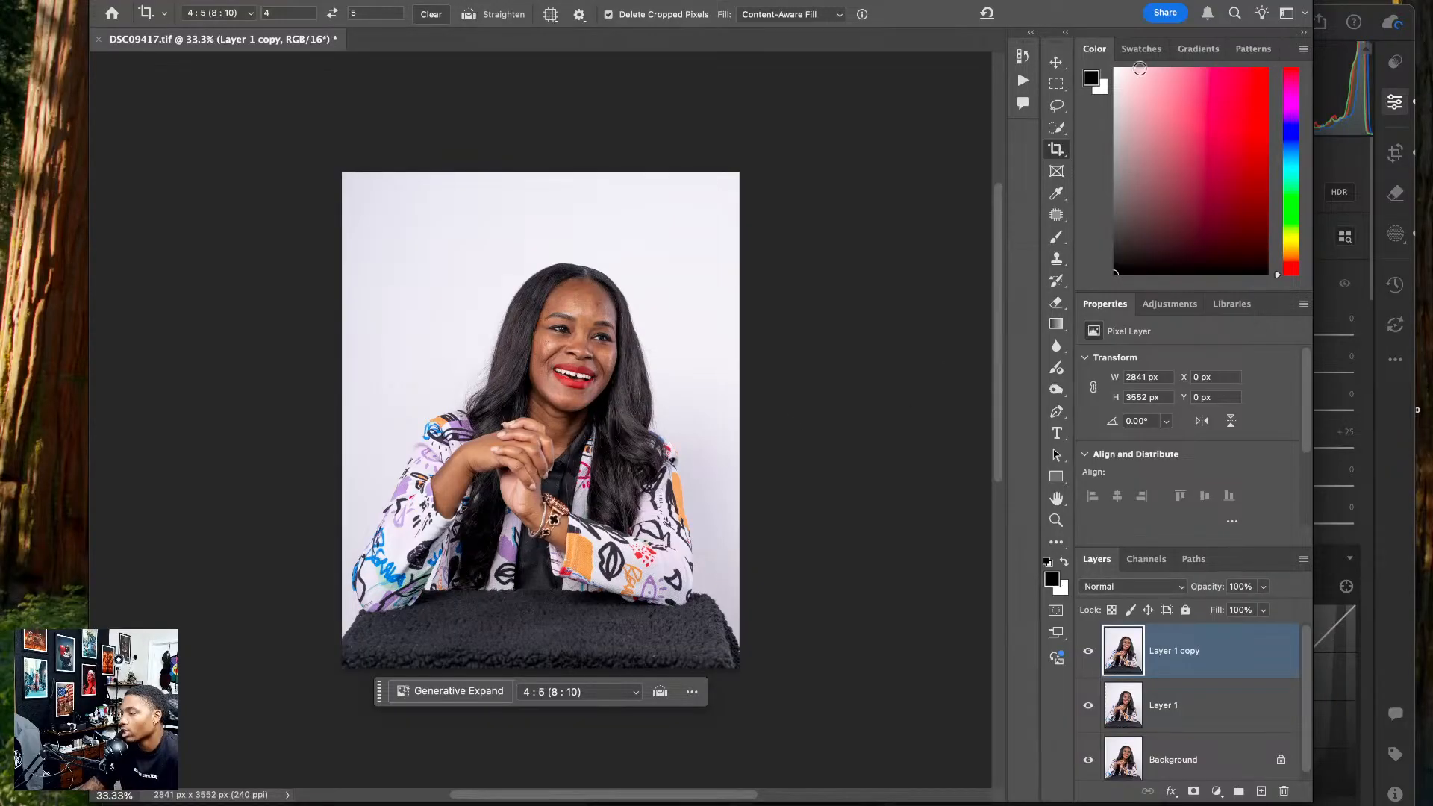
{"action": "left_click", "coordinate": [1053, 65]}
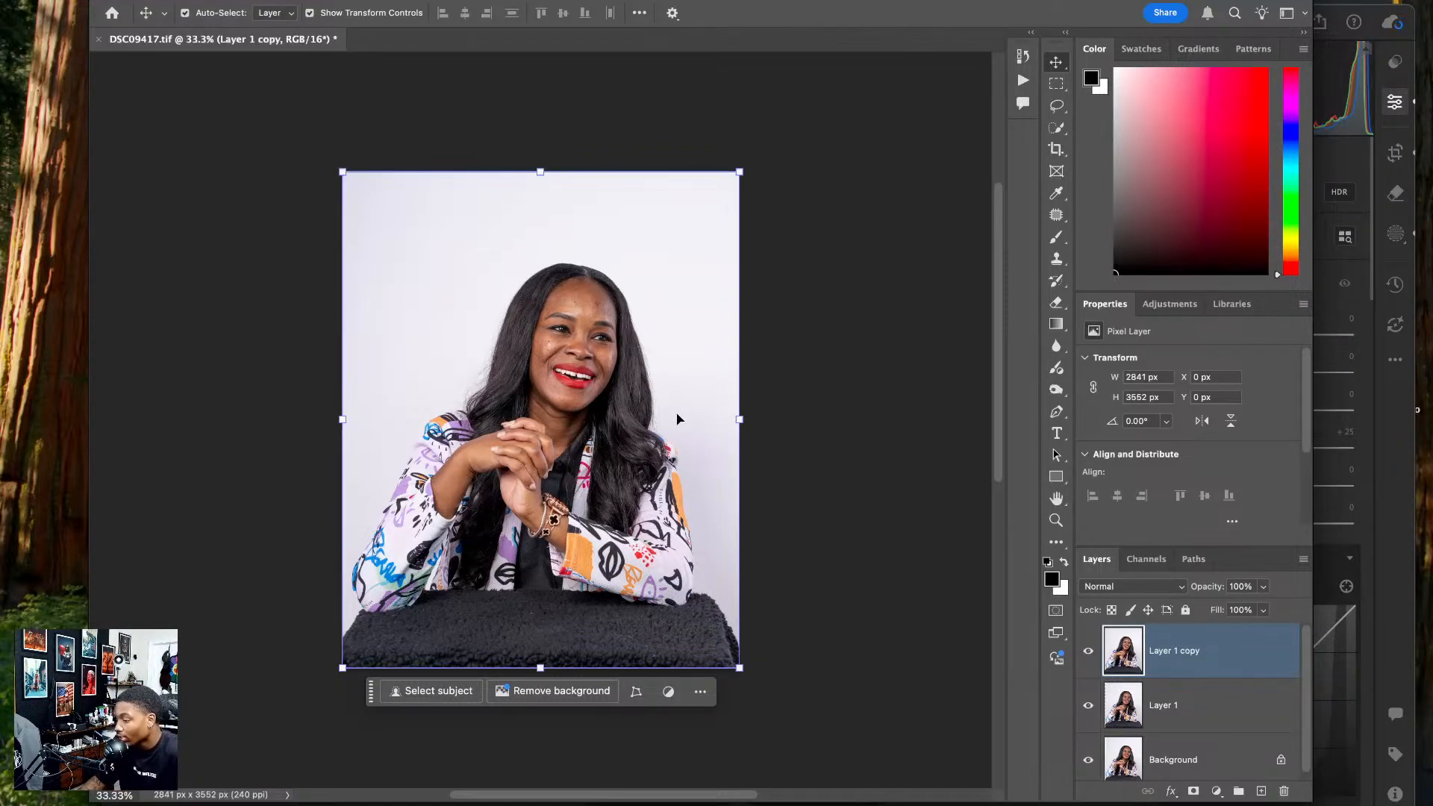
- Examine the cropped portrait up close, from the face and hair down to the hands and jacket
{"action": "key", "text": "ctrl+plus"}
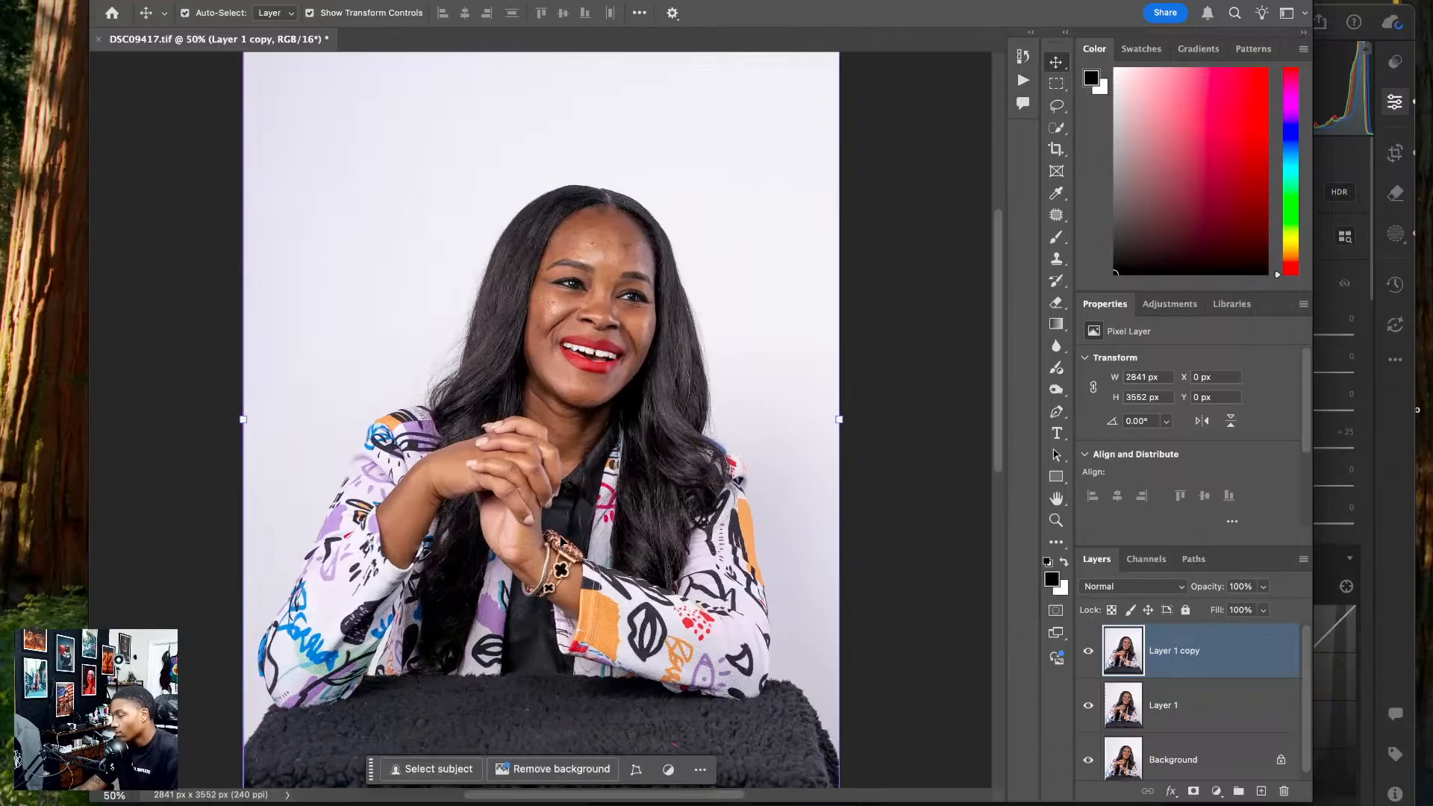
{"action": "left_click_drag", "start_coordinate": [630, 539], "coordinate": [676, 553]}
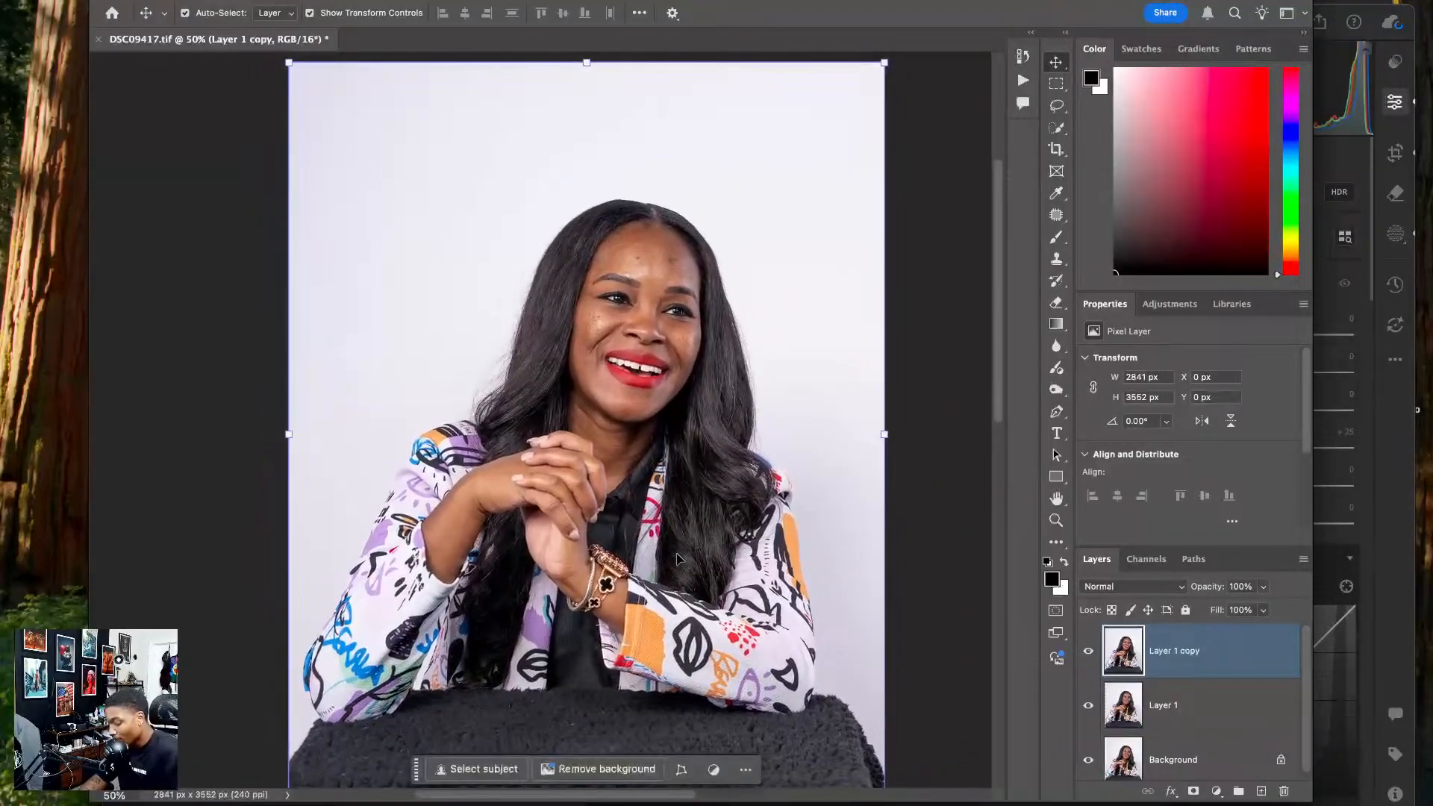
{"action": "key", "text": "super+minus"}
{"action": "left_click", "coordinate": [829, 440]}
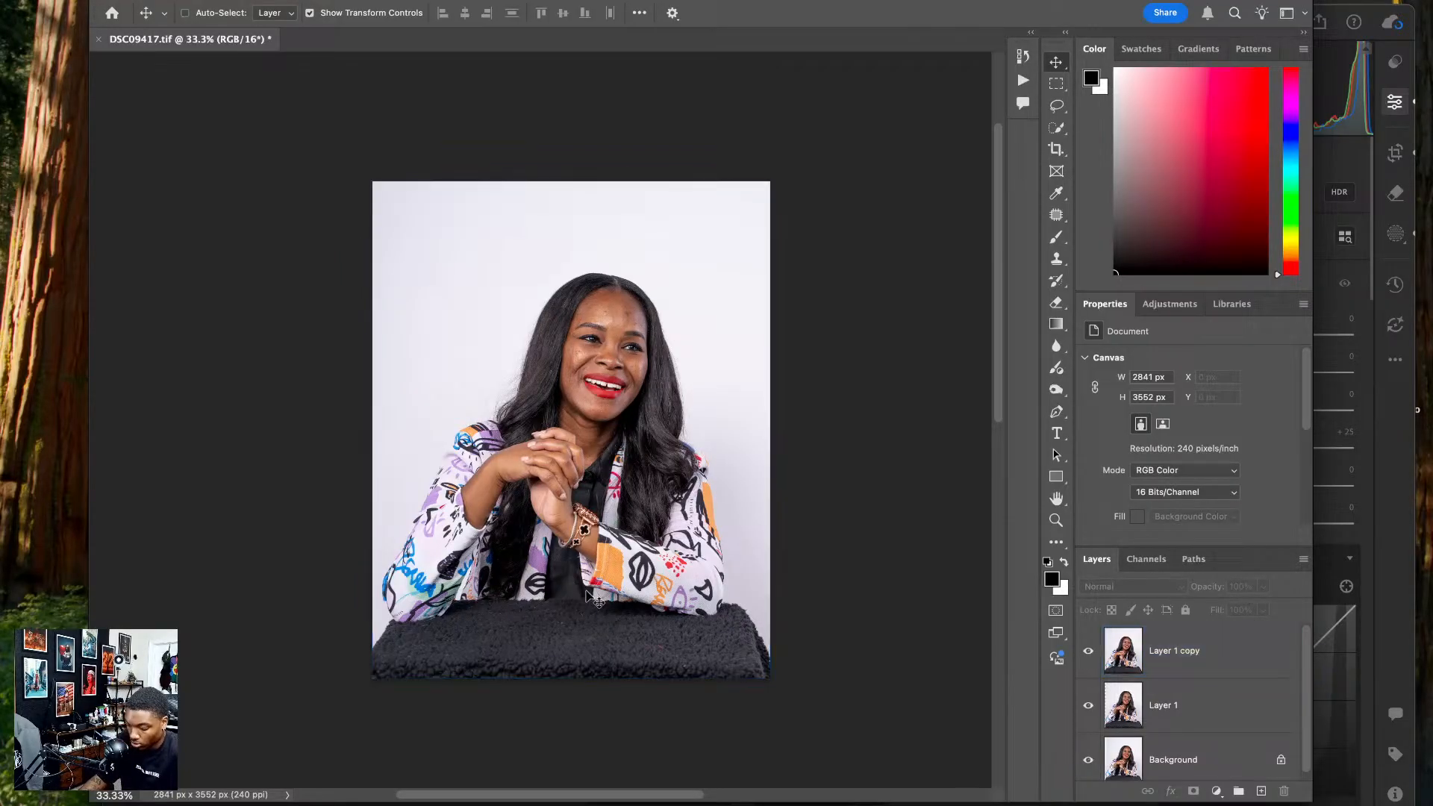
{"action": "key", "text": "super+equal"}
{"action": "key", "text": "super+equal"}
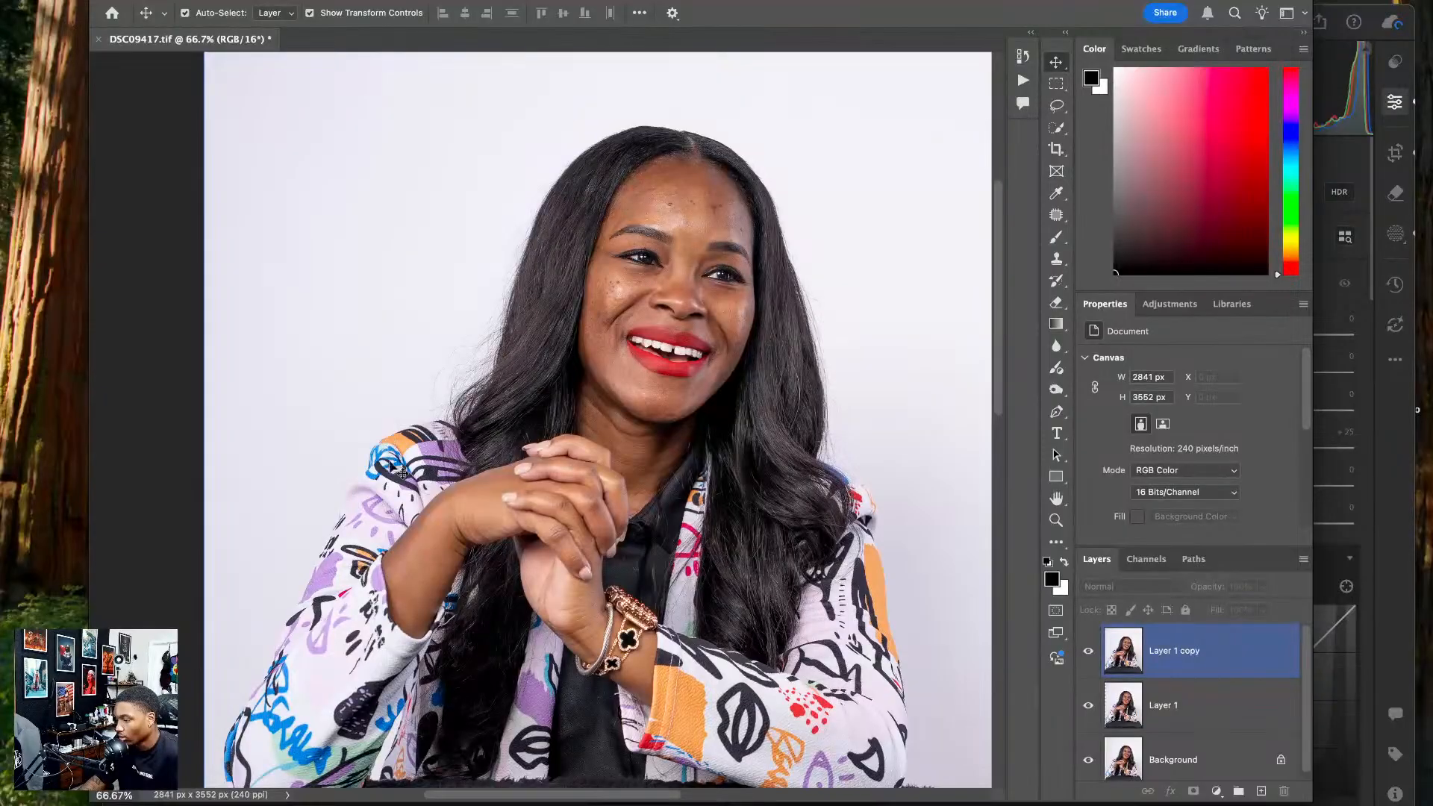
{"action": "scroll", "coordinate": [429, 421], "scroll_direction": "down", "scroll_amount": 1}
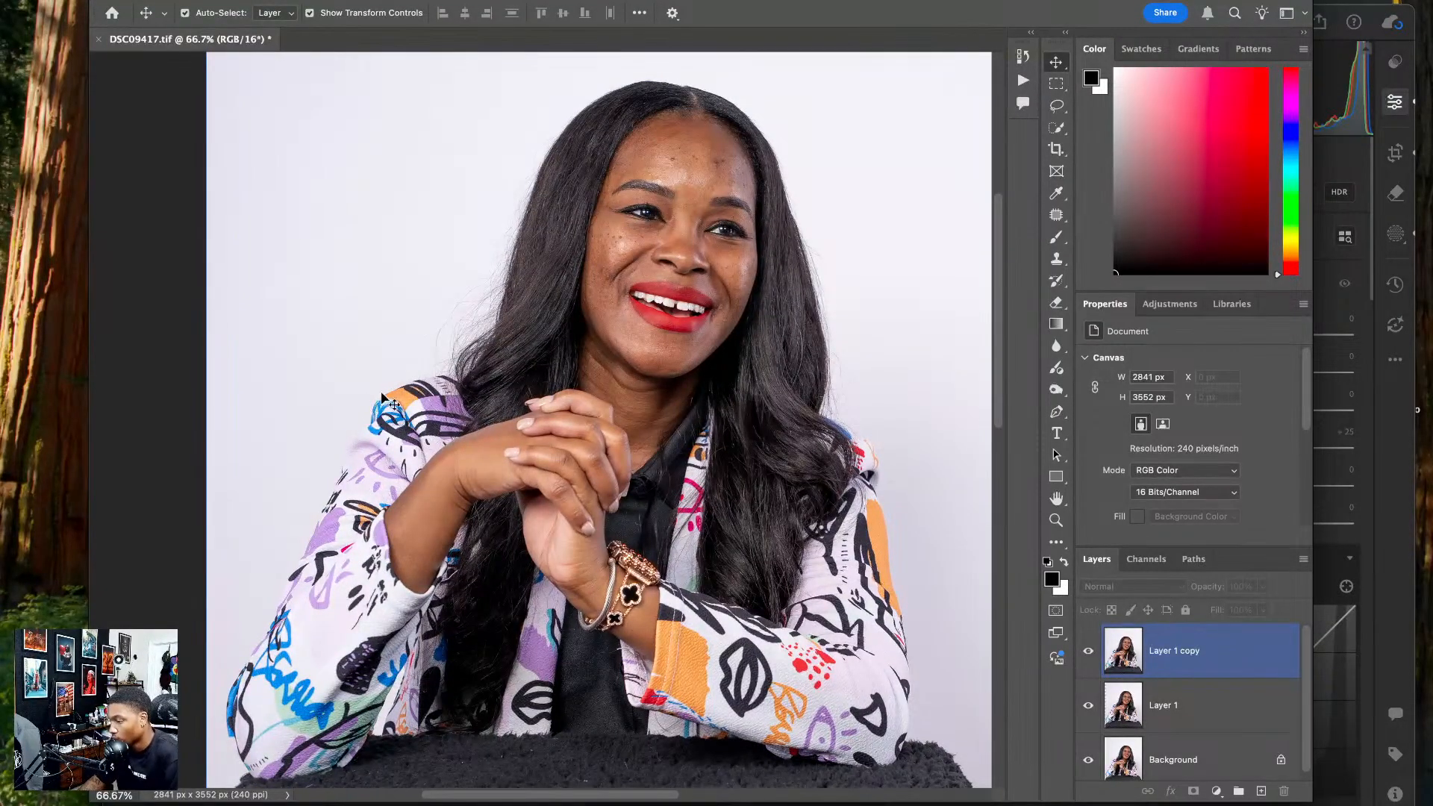
{"action": "scroll", "coordinate": [392, 421], "scroll_direction": "down", "scroll_amount": 1}
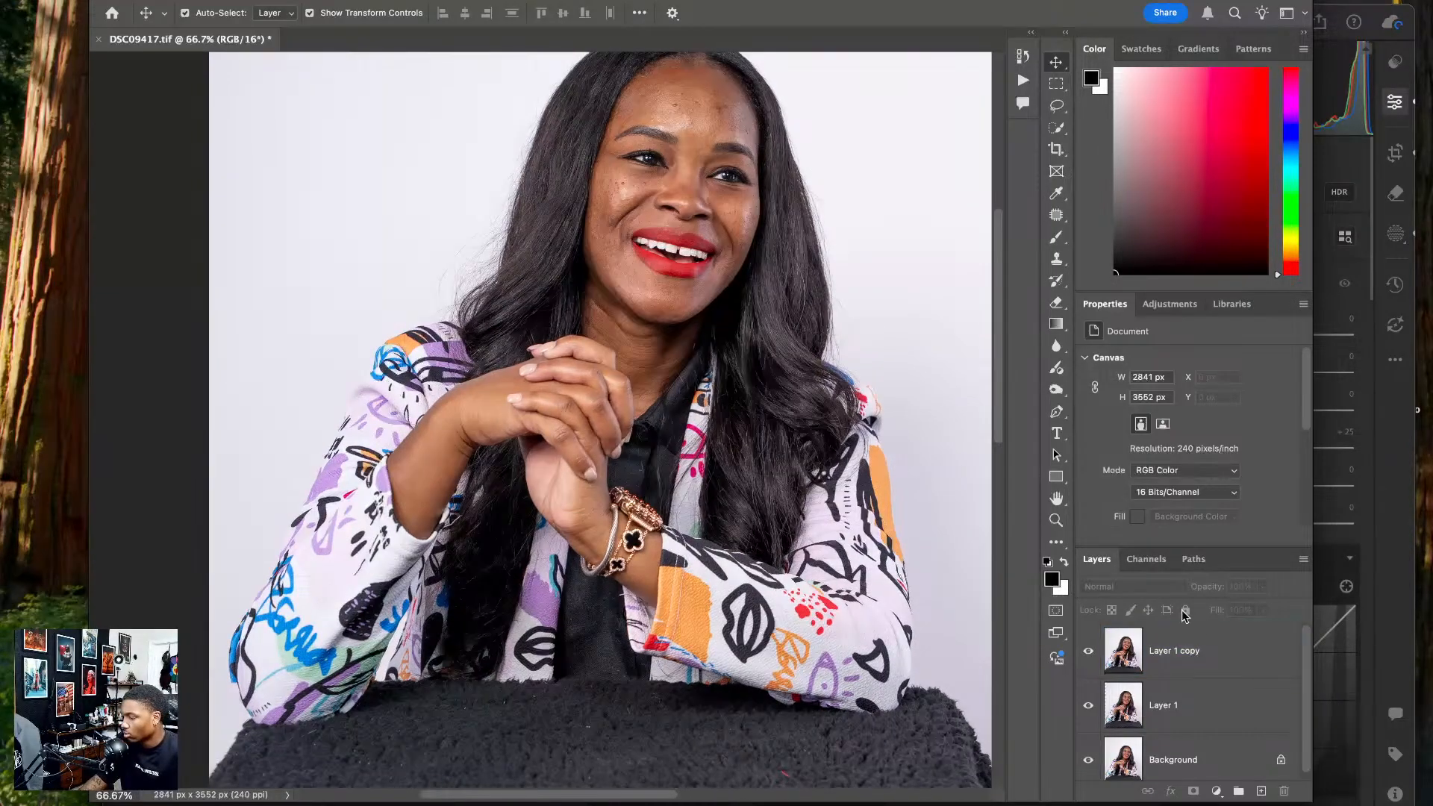
- Open Liquify on Layer 1 copy and push in the jacket shoulder beside the raised hands with an enlarged brush
{"action": "left_click", "coordinate": [1183, 654]}
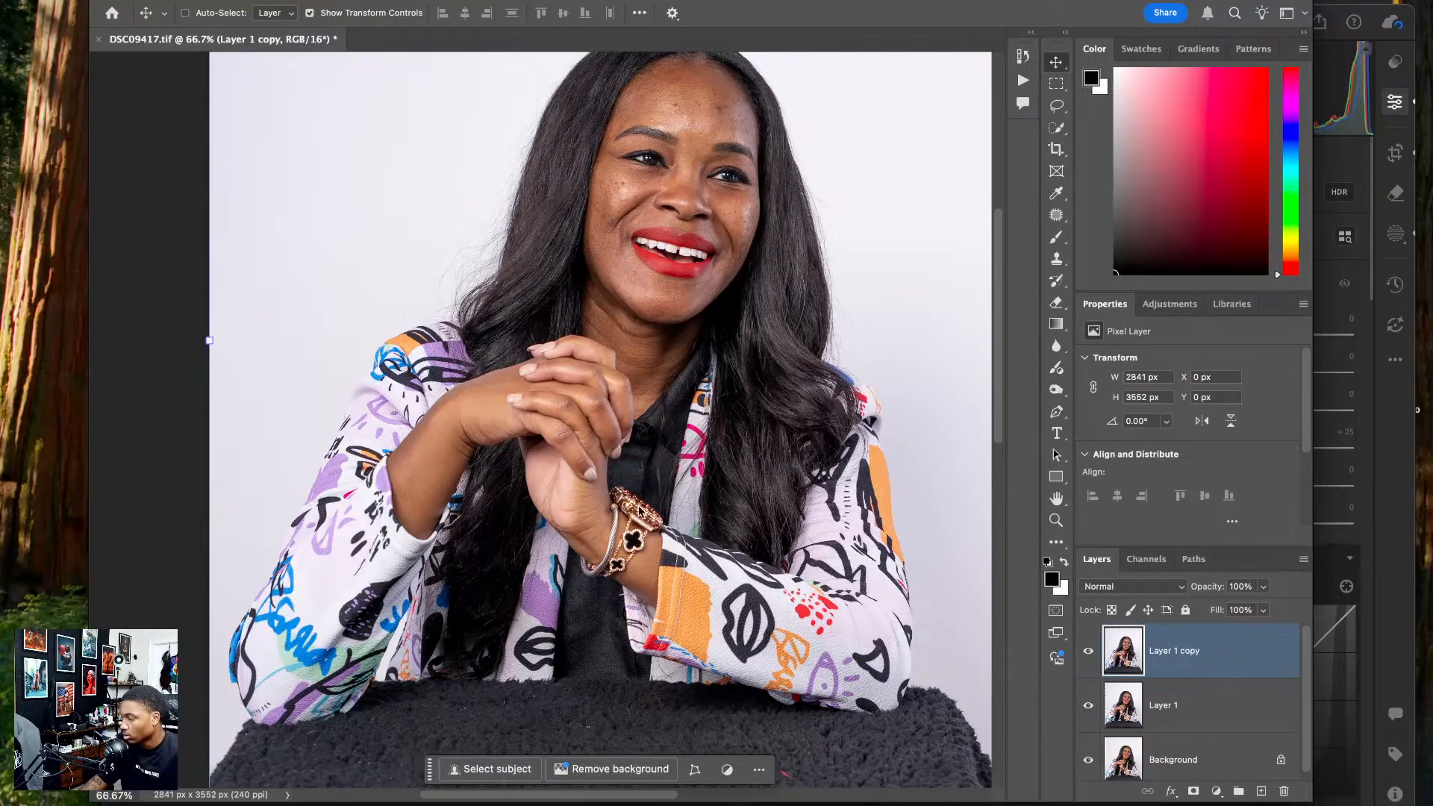
{"action": "key", "text": "ctrl+shift+x"}
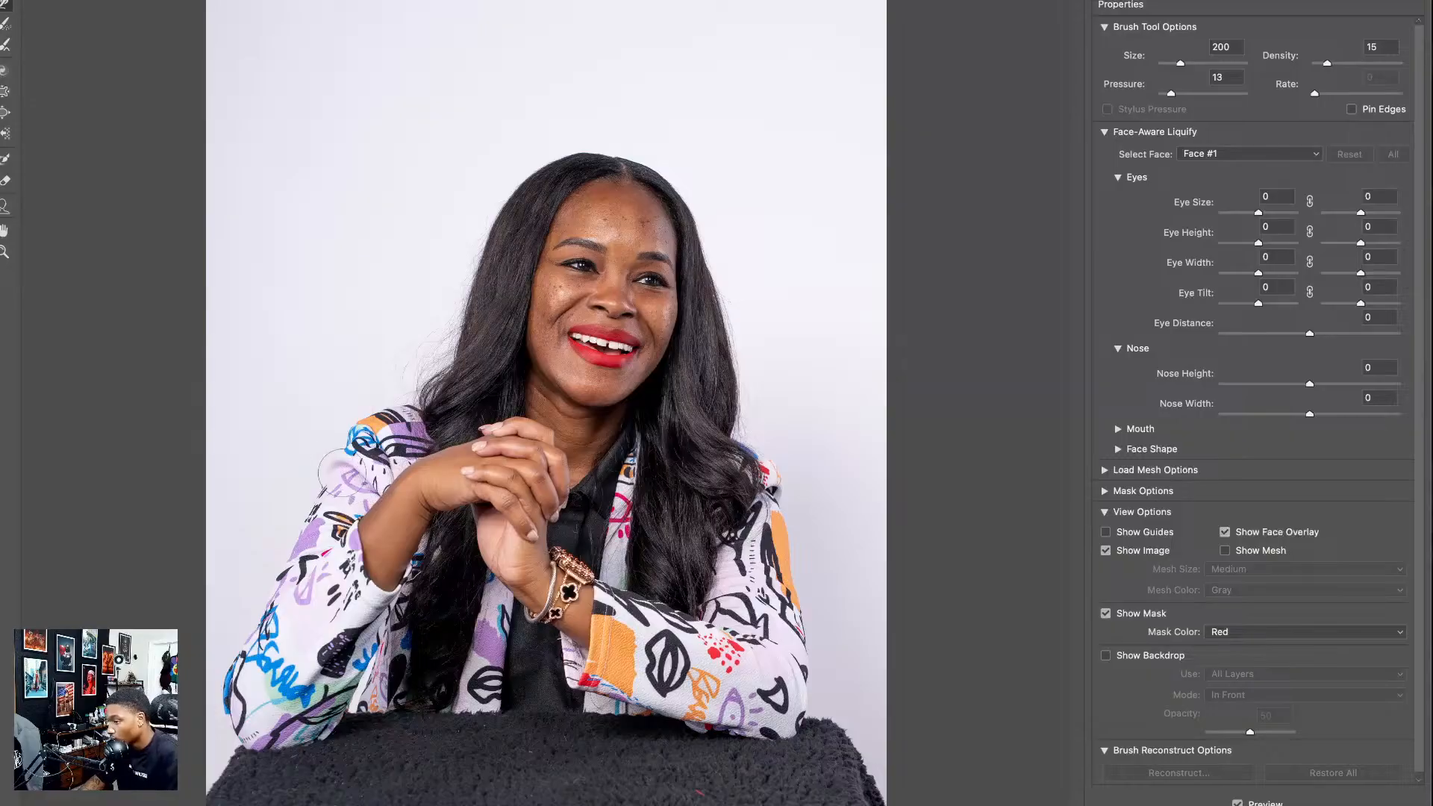
{"action": "key", "text": "bracketright"}
{"action": "key", "text": "bracketright"}
{"action": "mouse_move", "coordinate": [346, 401]}
{"action": "left_mouse_down"}
{"action": "mouse_move", "coordinate": [330, 415]}
{"action": "mouse_move", "coordinate": [348, 423]}
{"action": "left_mouse_up"}
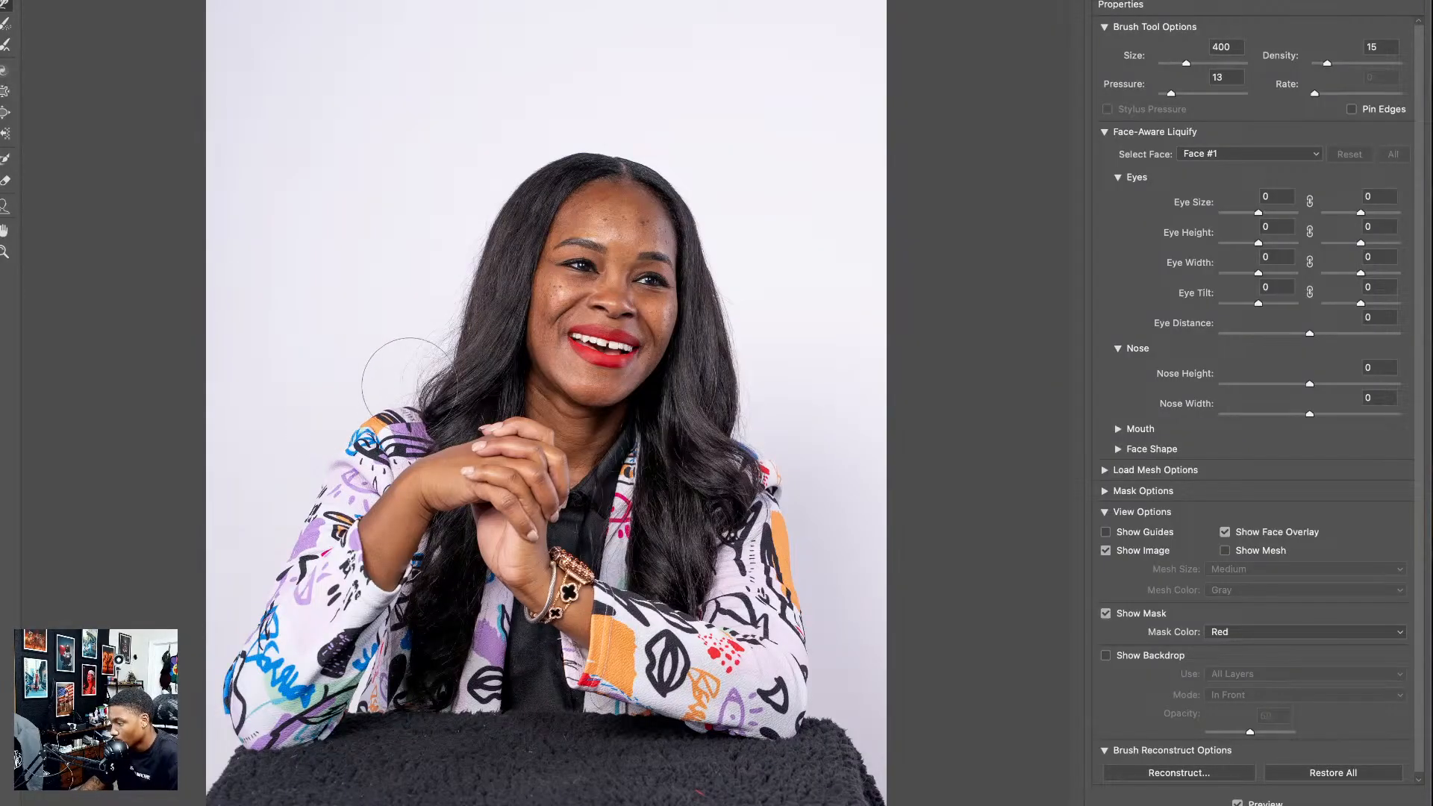
- Refine the hair edge and jacket shoulder beside the raised hands in Liquify, varying the brush size between 175 and 400
{"action": "key", "text": "bracketleft"}
{"action": "key", "text": "bracketleft"}
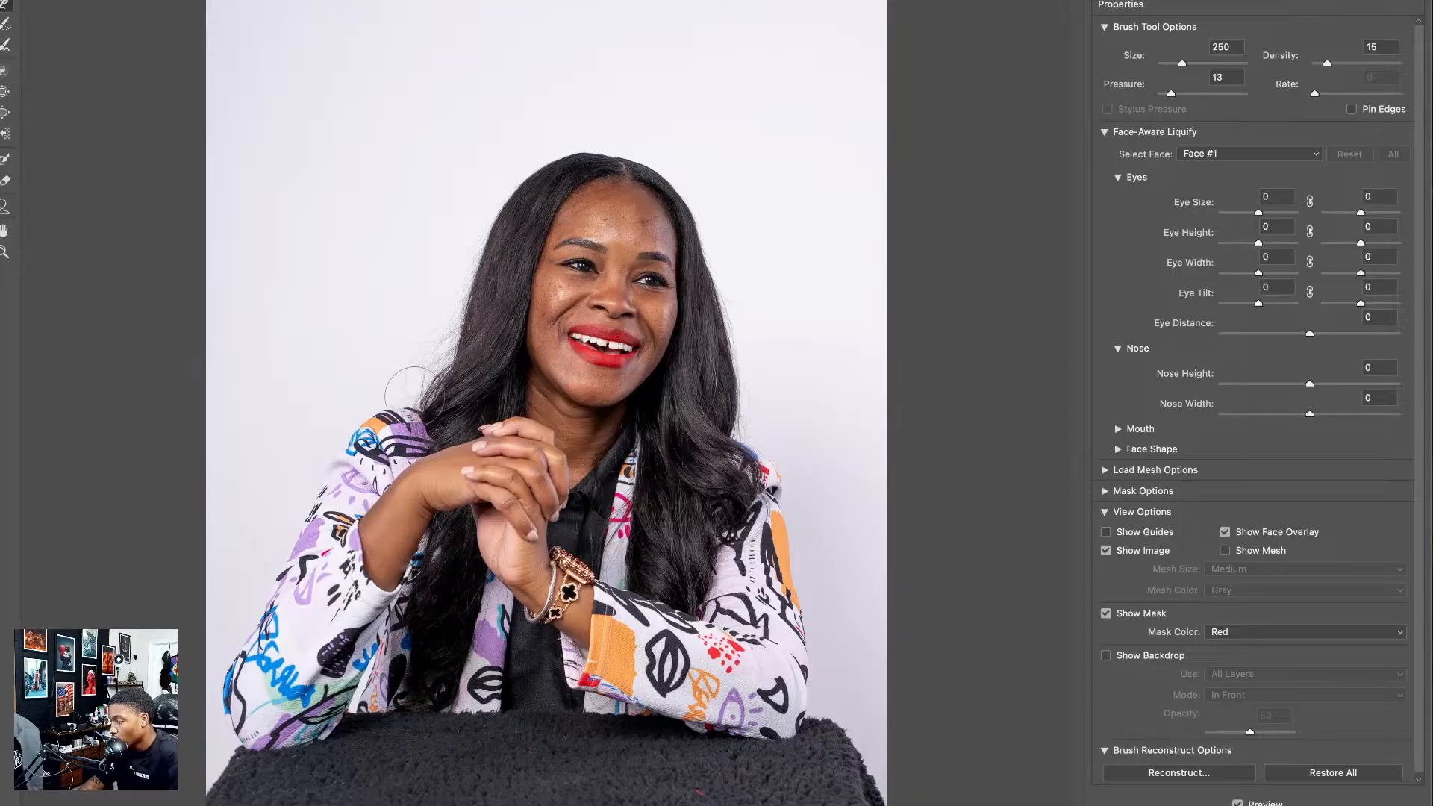
{"action": "key", "text": "bracketright"}
{"action": "key", "text": "bracketright"}
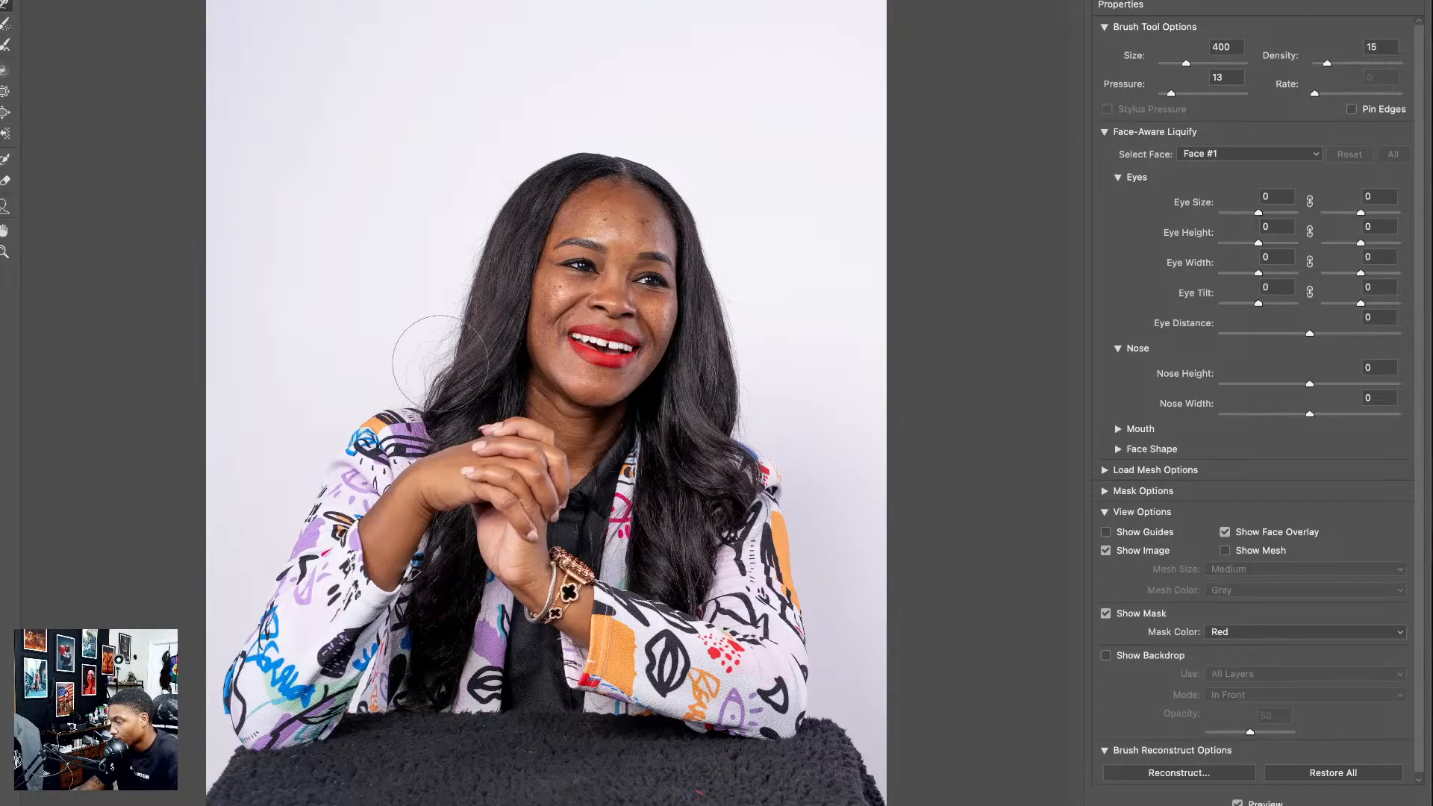
{"action": "key", "text": "bracketleft"}
{"action": "key", "text": "bracketleft"}
{"action": "key", "text": "bracketleft"}
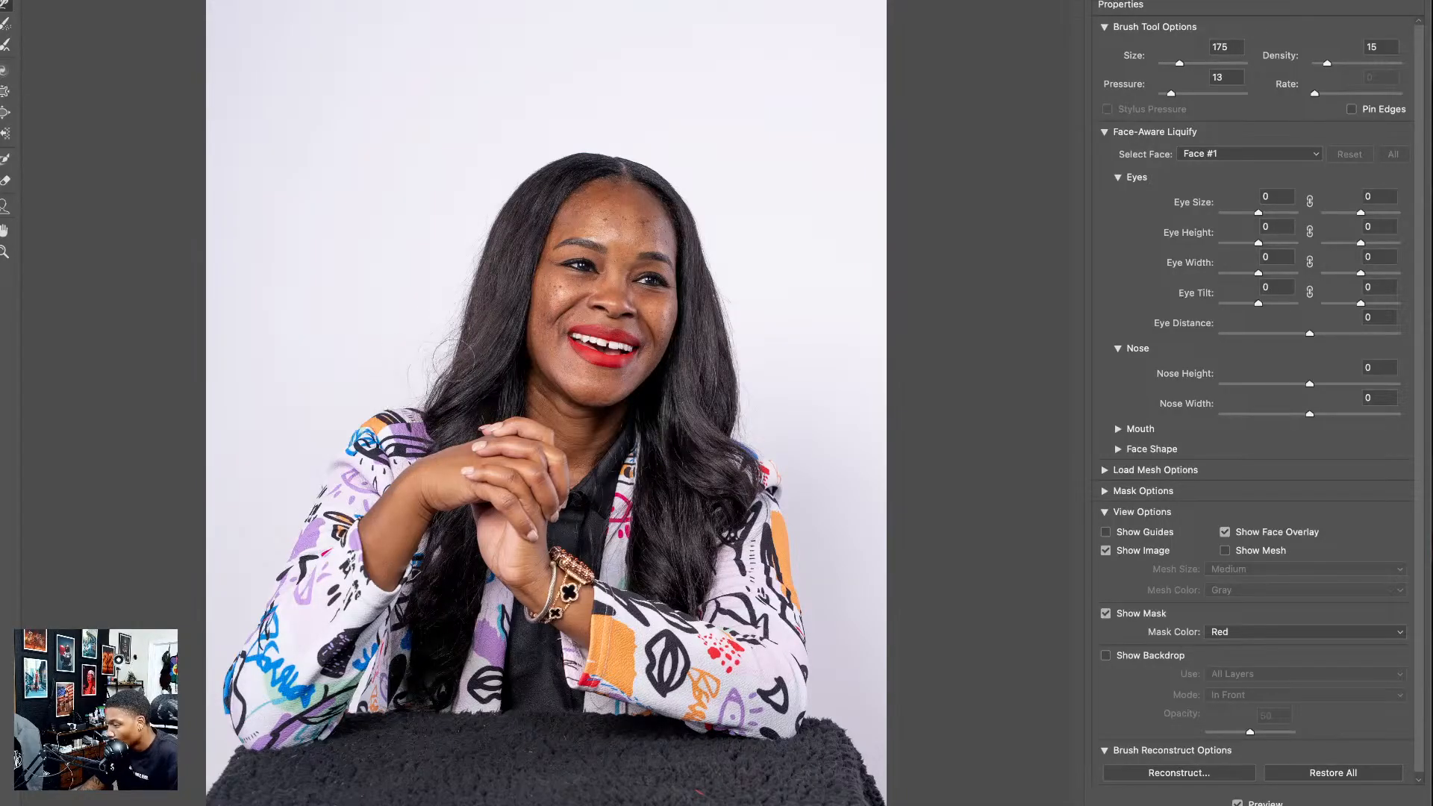
{"action": "key", "text": "bracketright"}
{"action": "key", "text": "bracketright"}
{"action": "key", "text": "bracketright"}
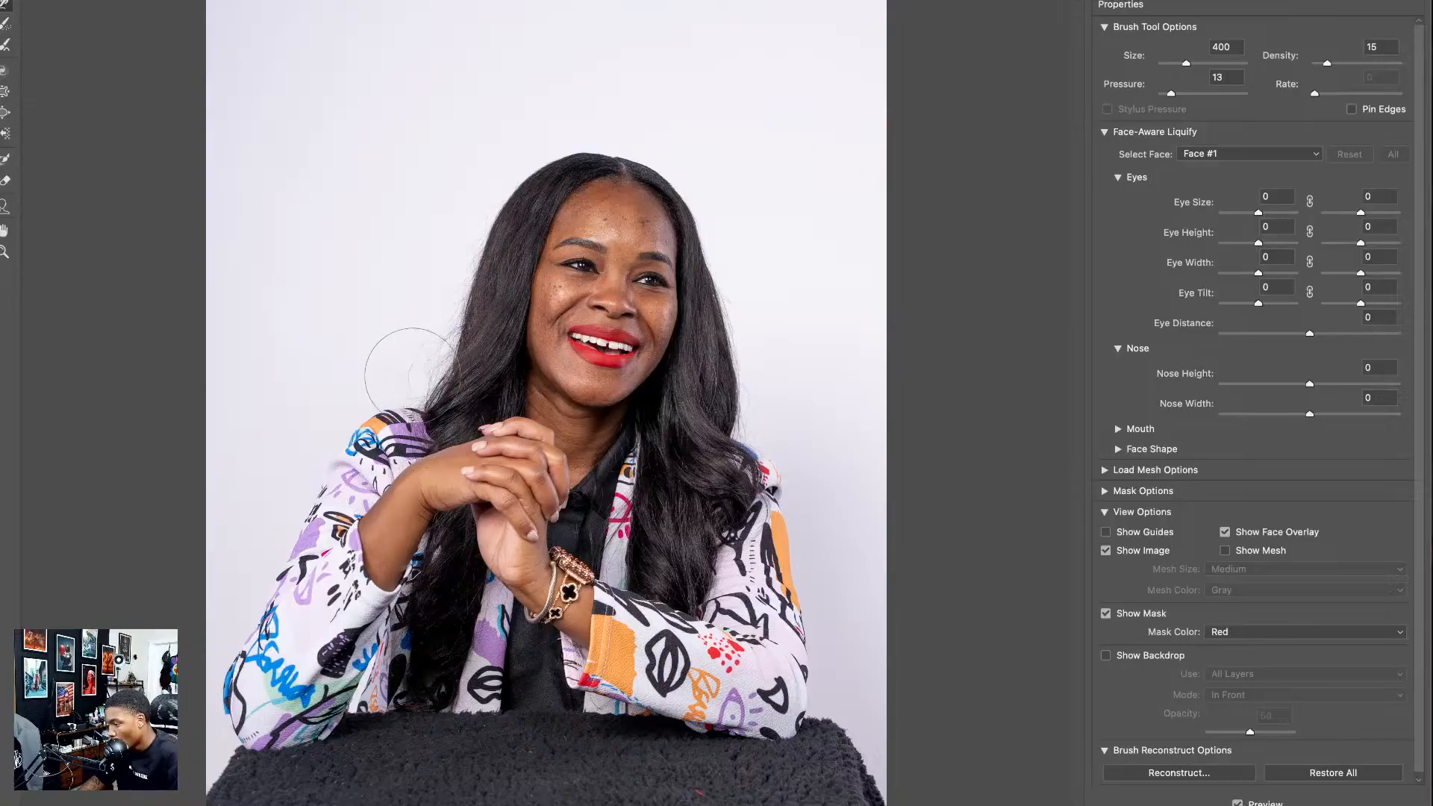
{"action": "key", "text": "bracketleft"}
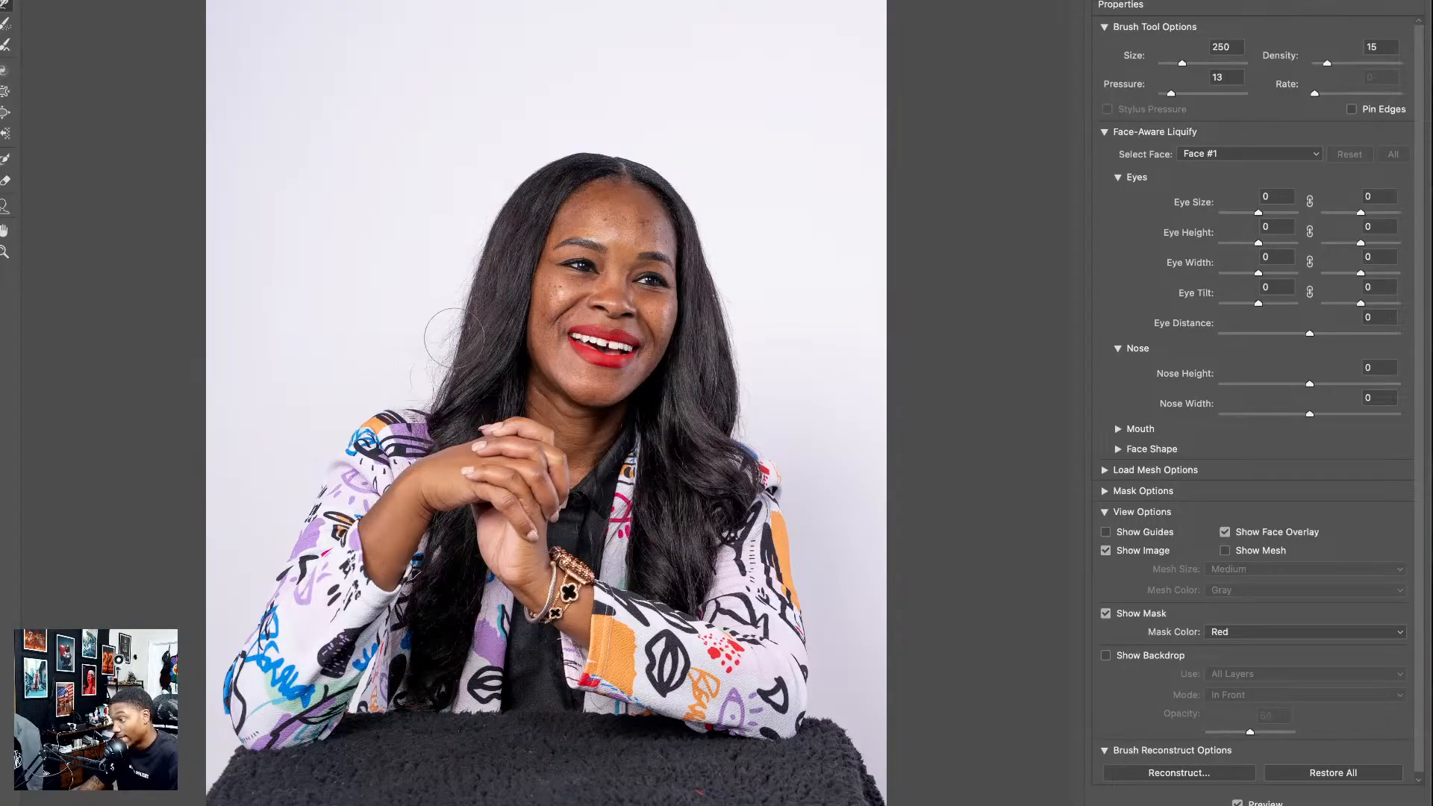
{"action": "key", "text": "bracketleft"}
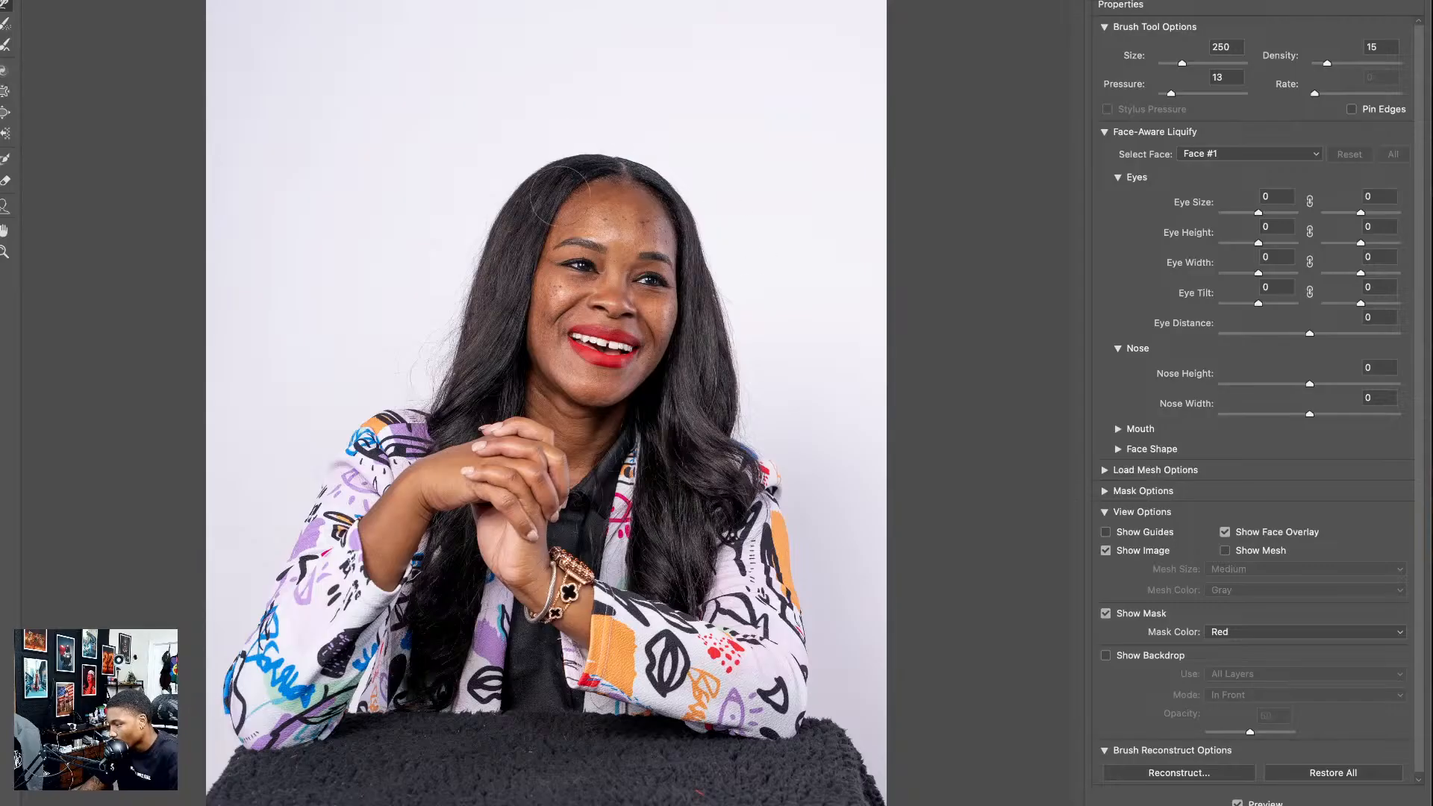
- Check the crown of the hair and the sleeve resting on the fleece with brush sizes 250 to 400, and apply Liquify
{"action": "key", "text": "bracketright"}
{"action": "key", "text": "bracketright"}
{"action": "key", "text": "bracketleft"}
{"action": "key", "text": "bracketleft"}
{"action": "key", "text": "bracketright"}
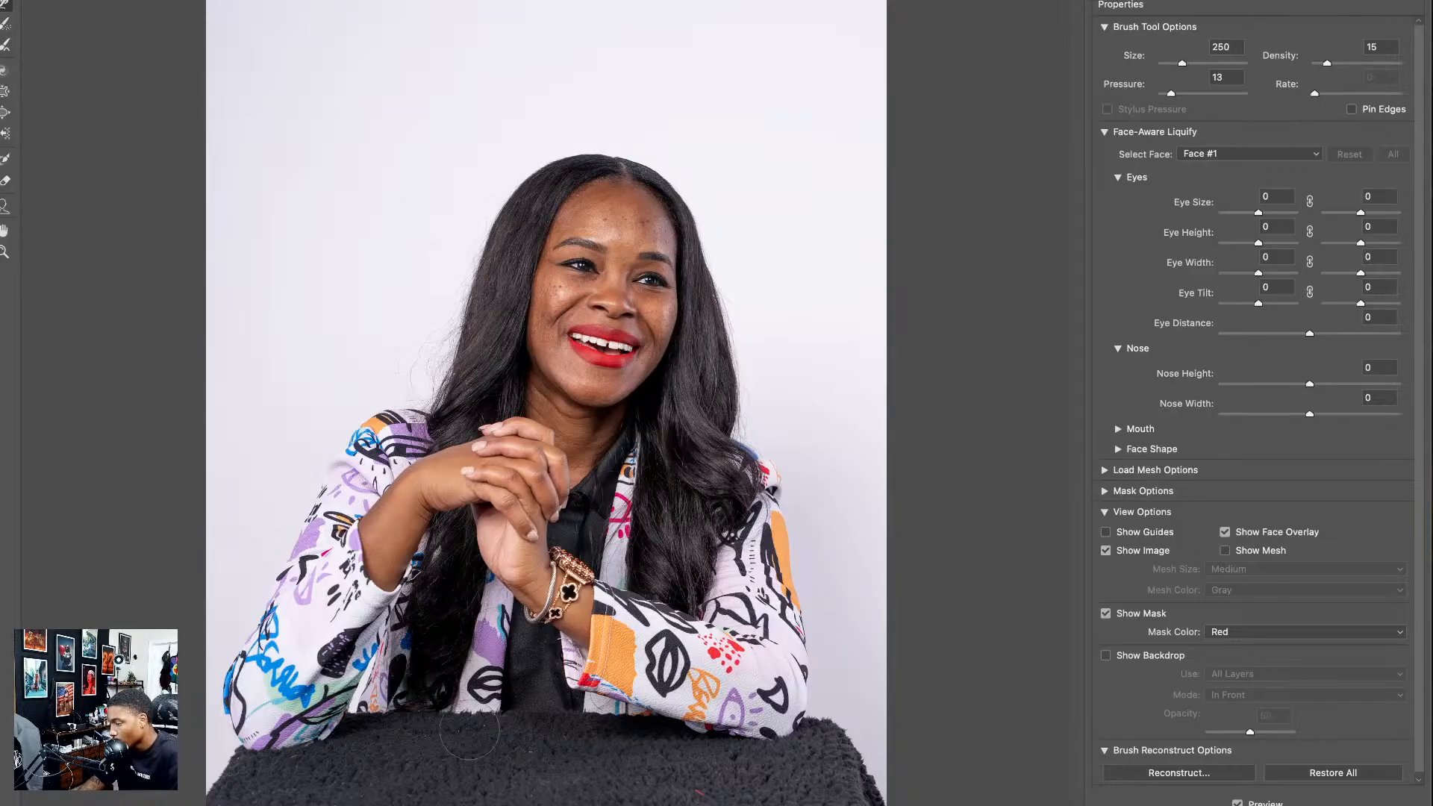
{"action": "key", "text": "bracketright"}
{"action": "key", "text": "bracketright"}
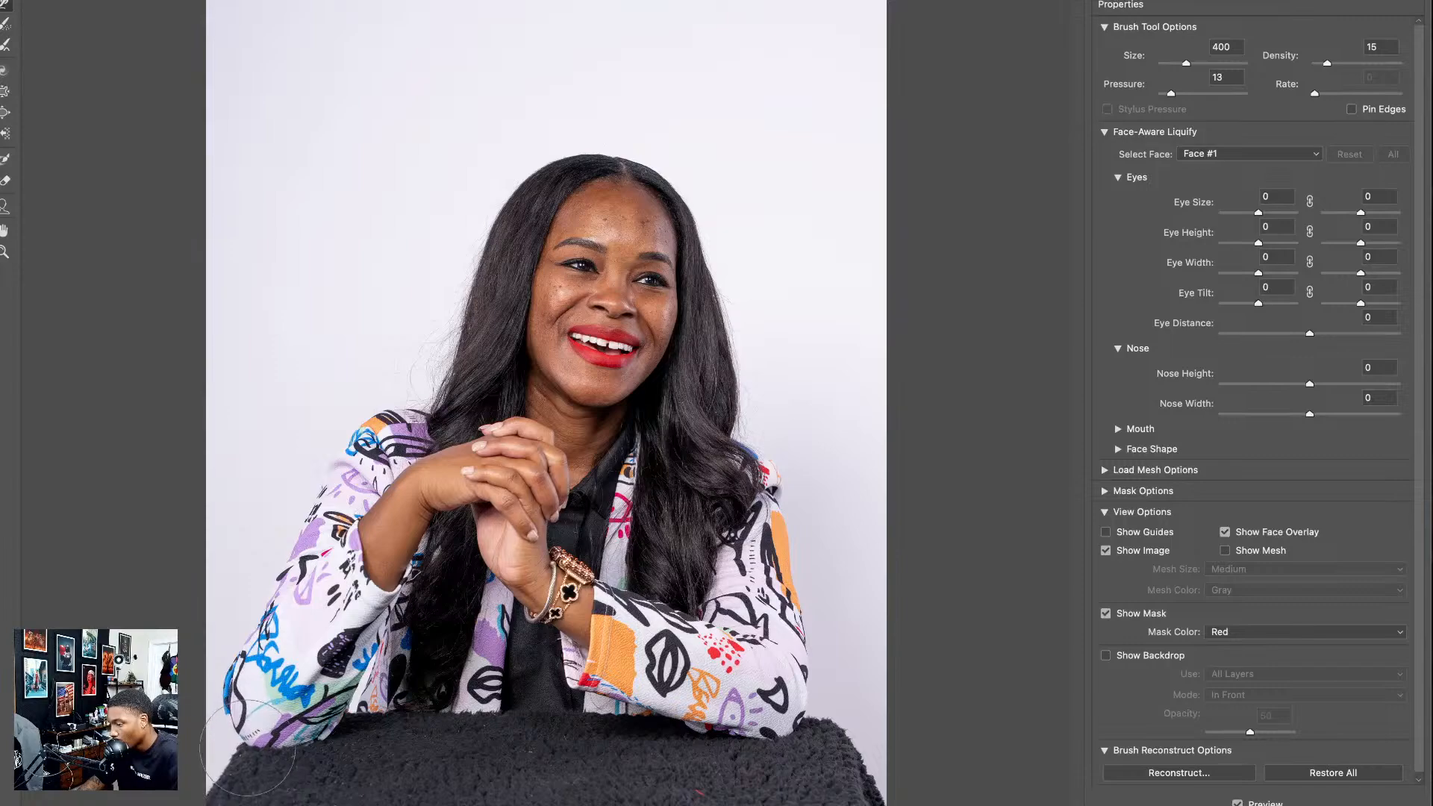
{"action": "key", "text": "bracketleft"}
{"action": "key", "text": "bracketleft"}
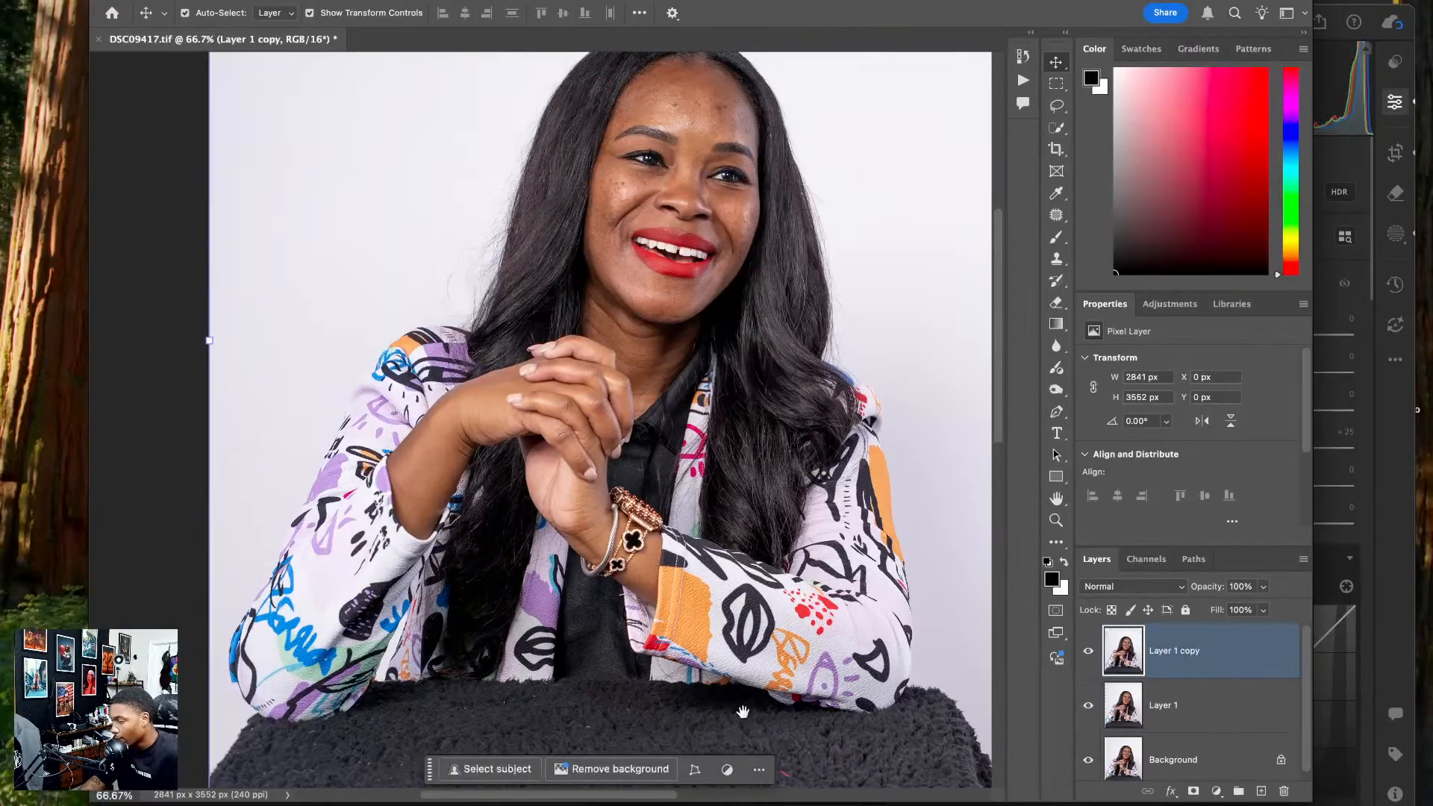
- Patch out the red speck and nearby lint on the black fleece cover in Layer 1 copy
{"action": "left_click_drag", "start_coordinate": [743, 712], "coordinate": [674, 577]}
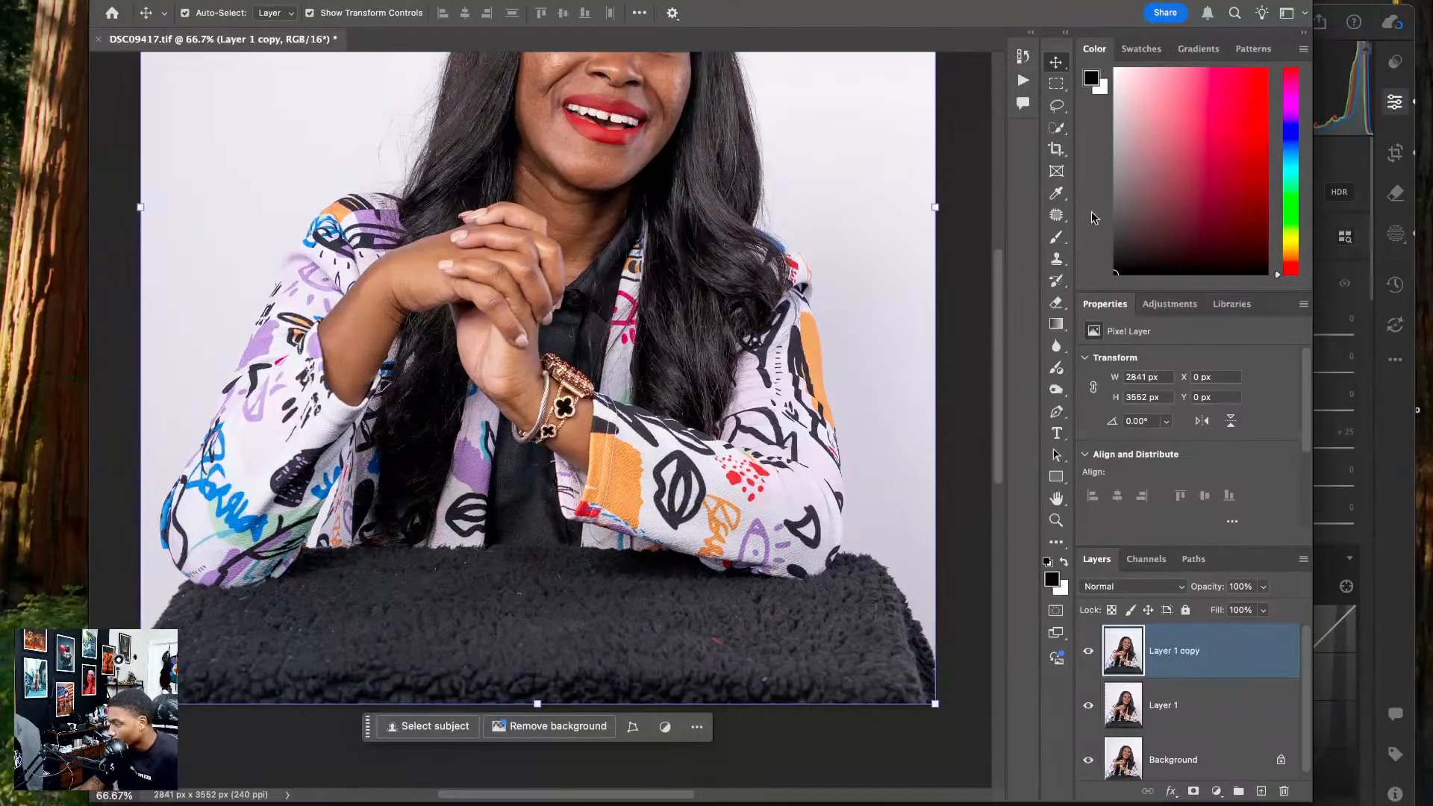
{"action": "key", "text": "j"}
{"action": "left_click_drag", "start_coordinate": [715, 632], "coordinate": [748, 651]}
{"action": "key", "text": "super+d"}
{"action": "left_click_drag", "start_coordinate": [512, 613], "coordinate": [627, 608]}
{"action": "mouse_move", "coordinate": [509, 557]}
{"action": "left_mouse_down"}
{"action": "mouse_move", "coordinate": [527, 570]}
{"action": "mouse_move", "coordinate": [513, 564]}
{"action": "left_mouse_up"}
{"action": "left_click_drag", "start_coordinate": [513, 565], "coordinate": [536, 542]}
{"action": "key", "text": "super+d"}
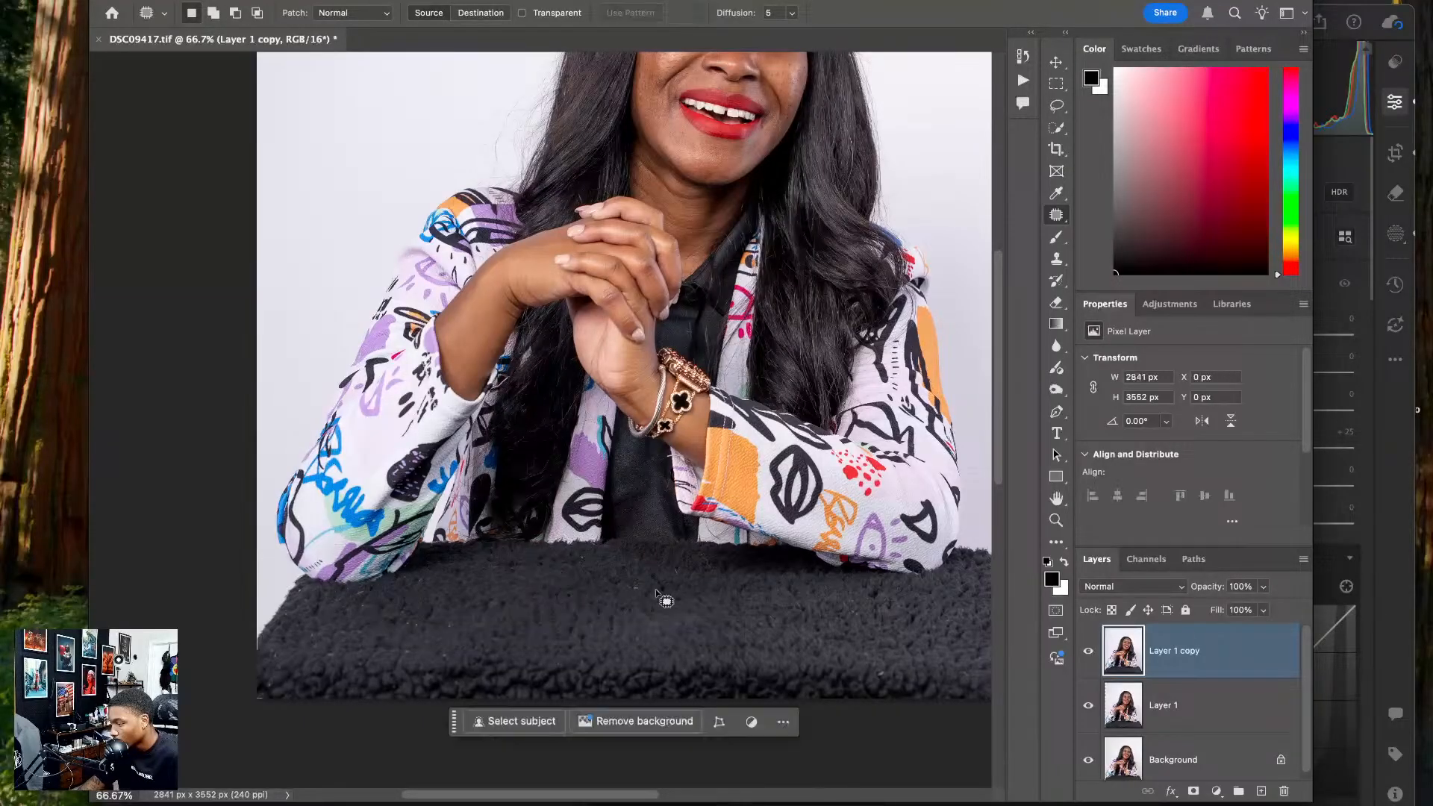
- Patch out the remaining light specks across the middle and left side of the black fleece cover
{"action": "mouse_move", "coordinate": [641, 580]}
{"action": "left_mouse_down"}
{"action": "mouse_move", "coordinate": [634, 591]}
{"action": "mouse_move", "coordinate": [635, 579]}
{"action": "left_mouse_up"}
{"action": "key", "text": "super+d"}
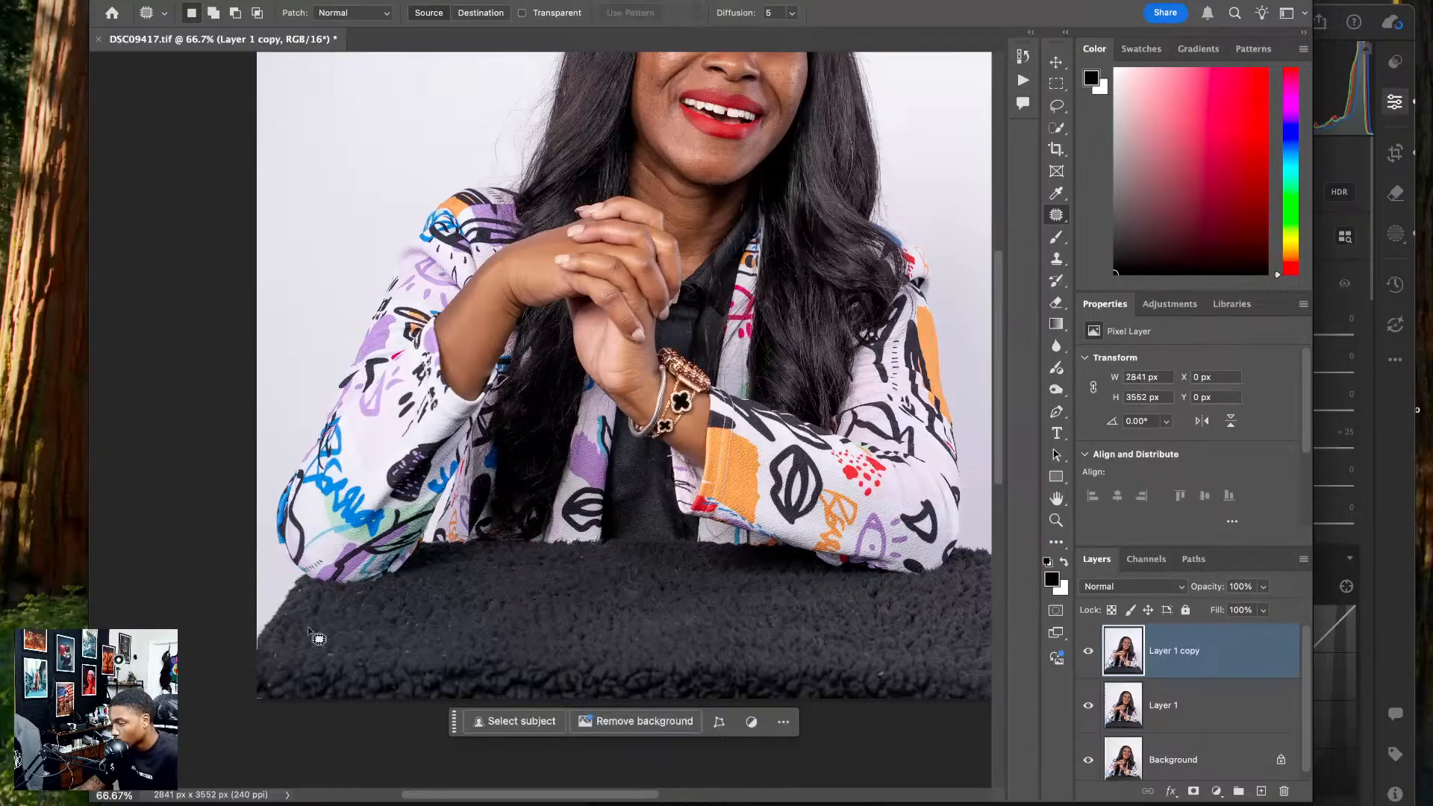
{"action": "left_click_drag", "start_coordinate": [317, 643], "coordinate": [319, 625]}
{"action": "key", "text": "super+d"}
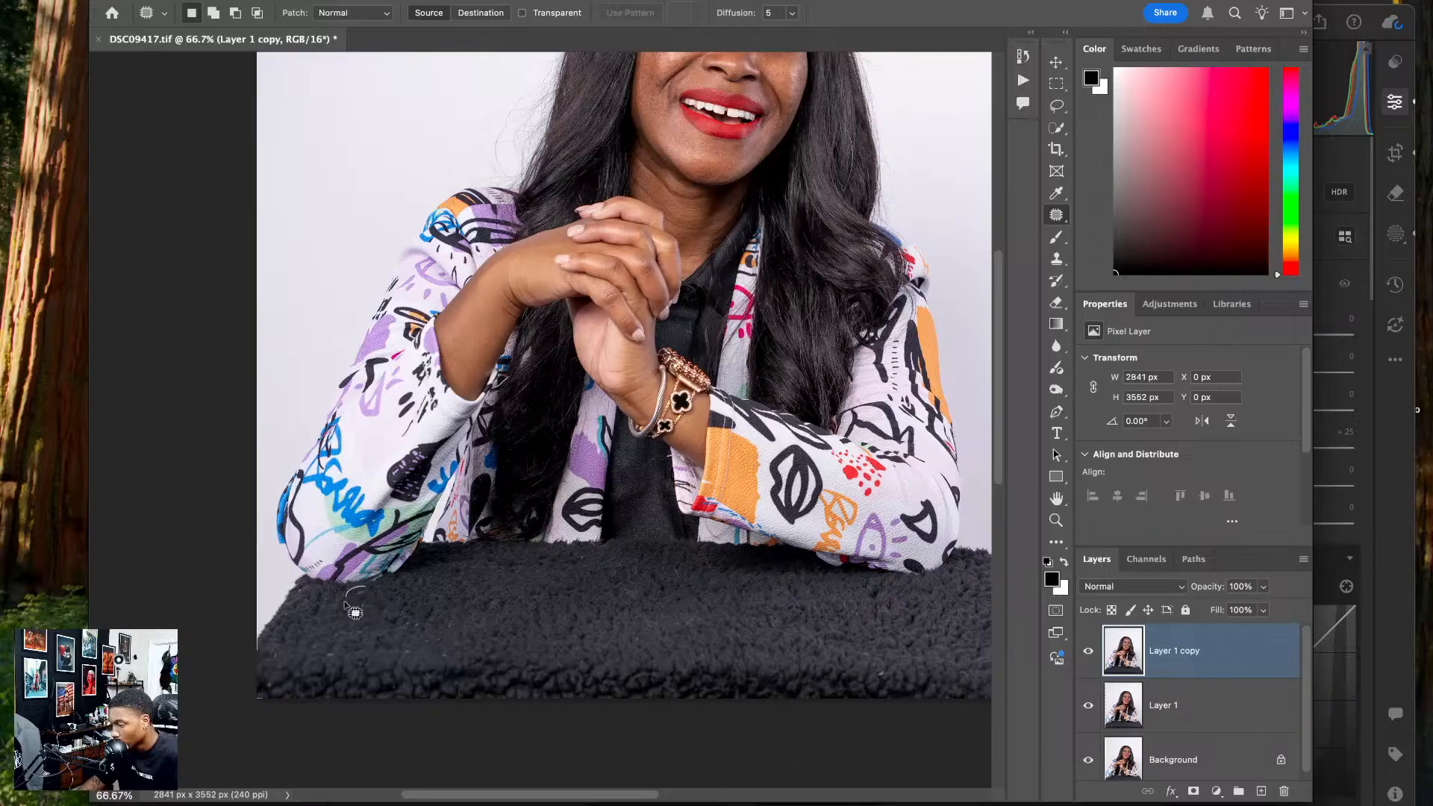
{"action": "left_click_drag", "start_coordinate": [443, 659], "coordinate": [561, 645]}
{"action": "left_click_drag", "start_coordinate": [713, 545], "coordinate": [811, 585]}
{"action": "key", "text": "super+minus"}
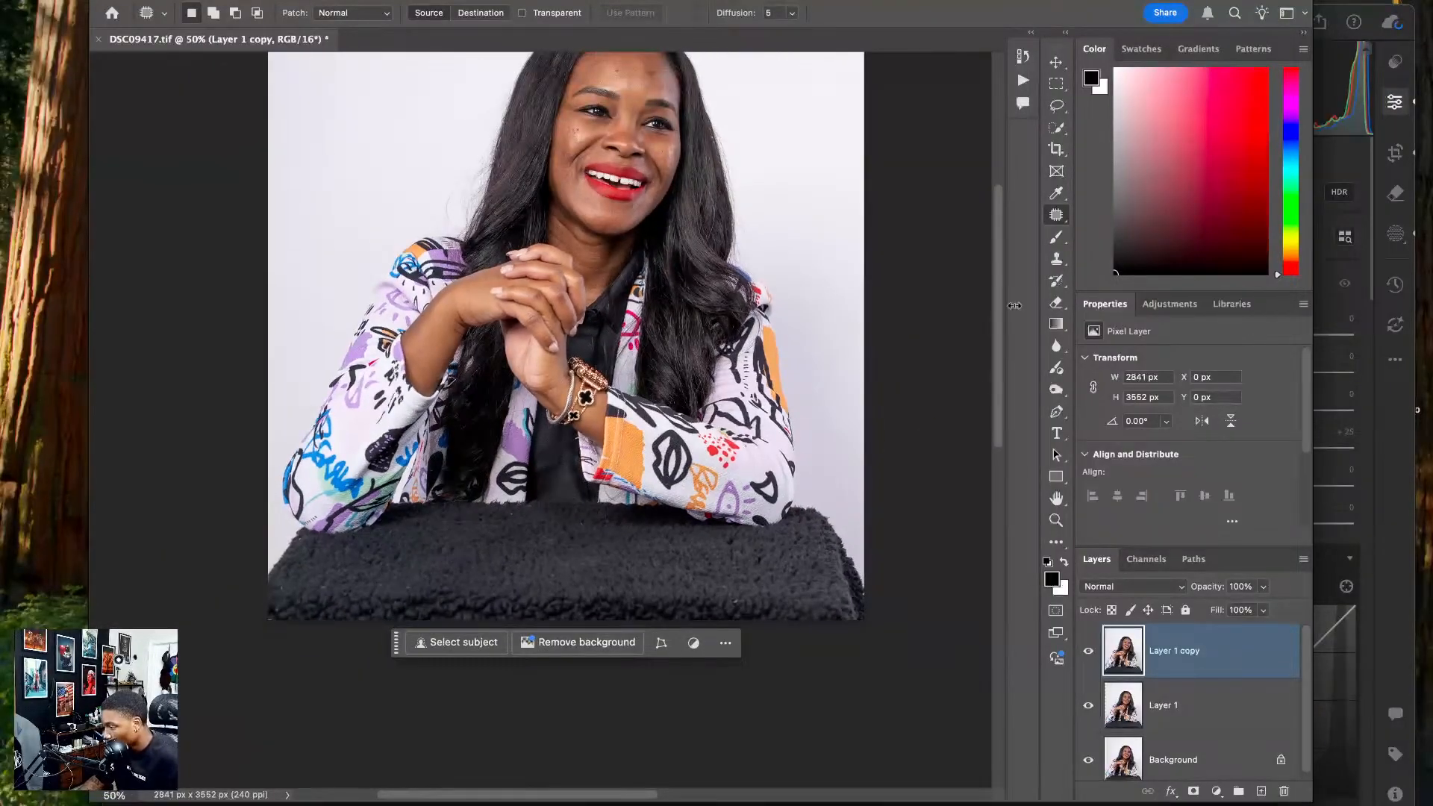
- Select the black fleece cover with Quick Selection, leaving out the jacket, shirt and hair, and copy it to a new layer
{"action": "left_click", "coordinate": [1064, 130]}
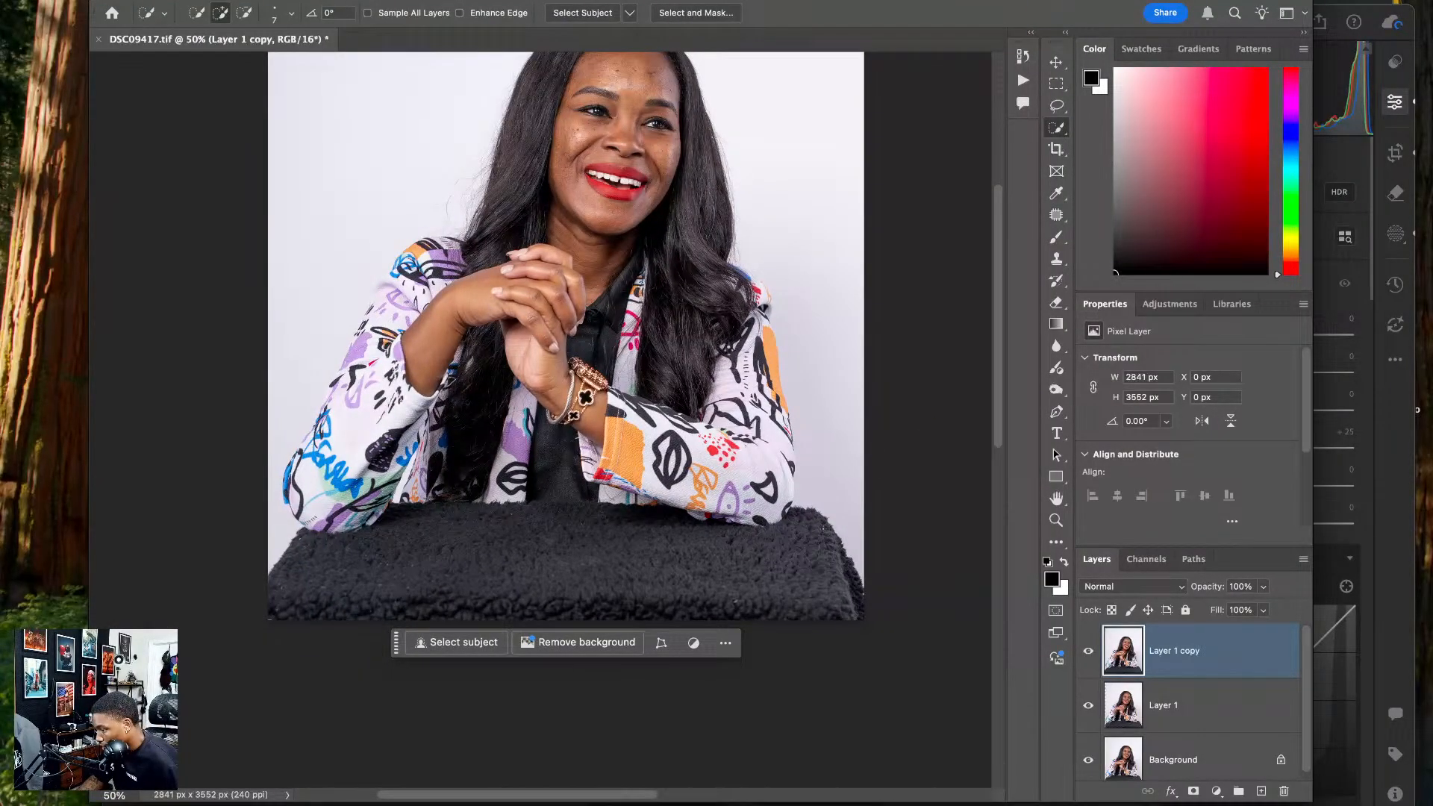
{"action": "mouse_move", "coordinate": [819, 531]}
{"action": "left_mouse_down"}
{"action": "mouse_move", "coordinate": [418, 522]}
{"action": "mouse_move", "coordinate": [400, 560]}
{"action": "left_mouse_up"}
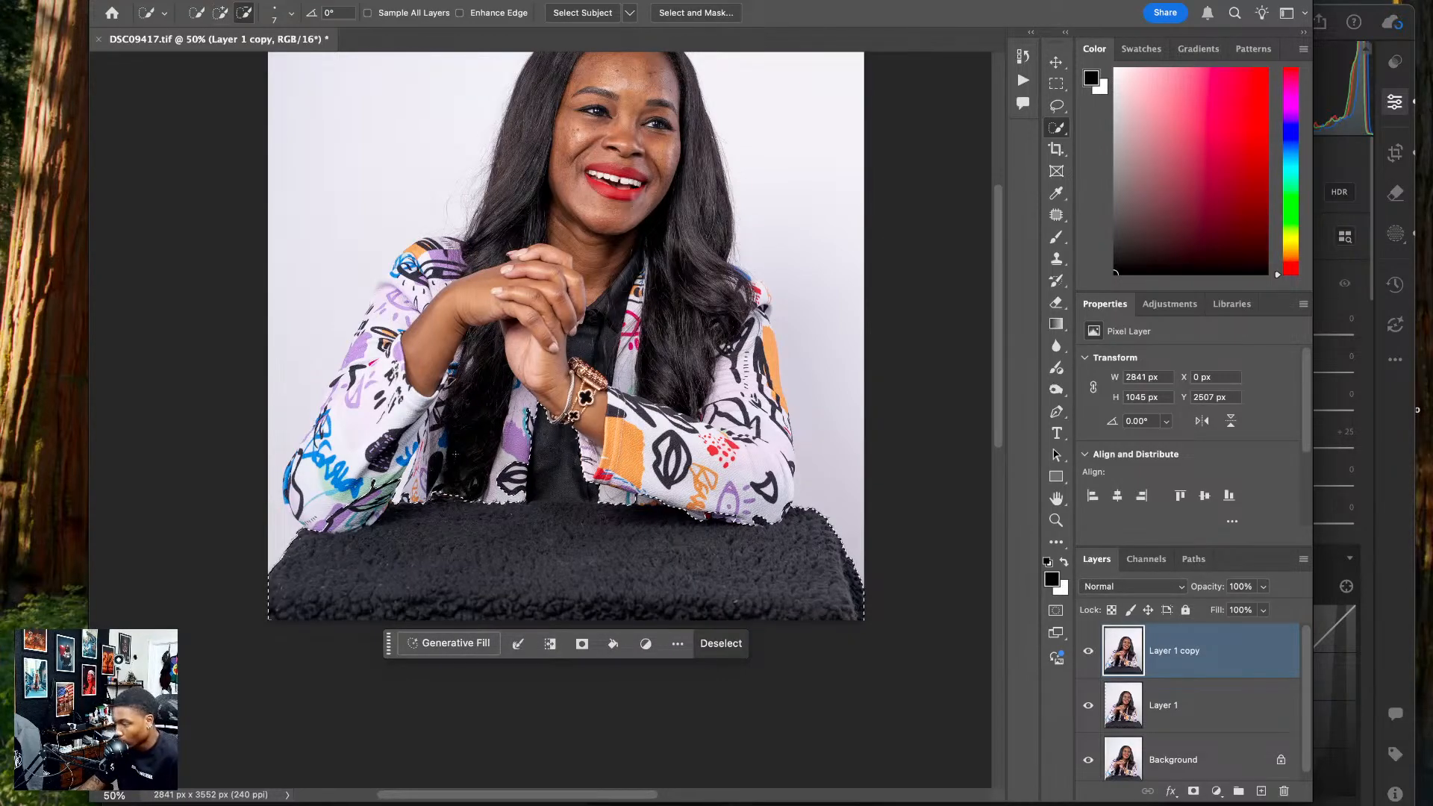
{"action": "left_click_drag", "start_coordinate": [419, 499], "coordinate": [556, 498]}
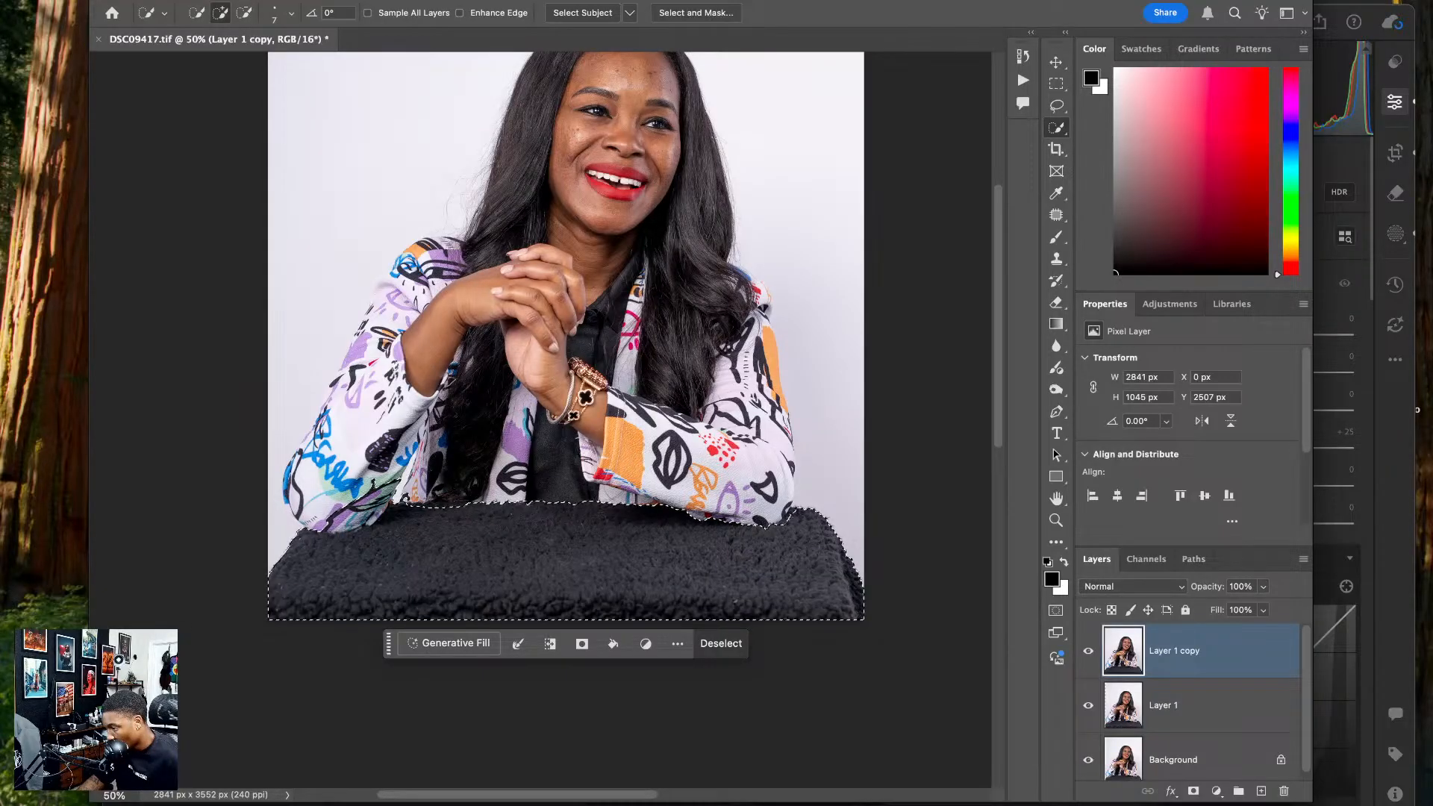
{"action": "key", "text": "alt"}
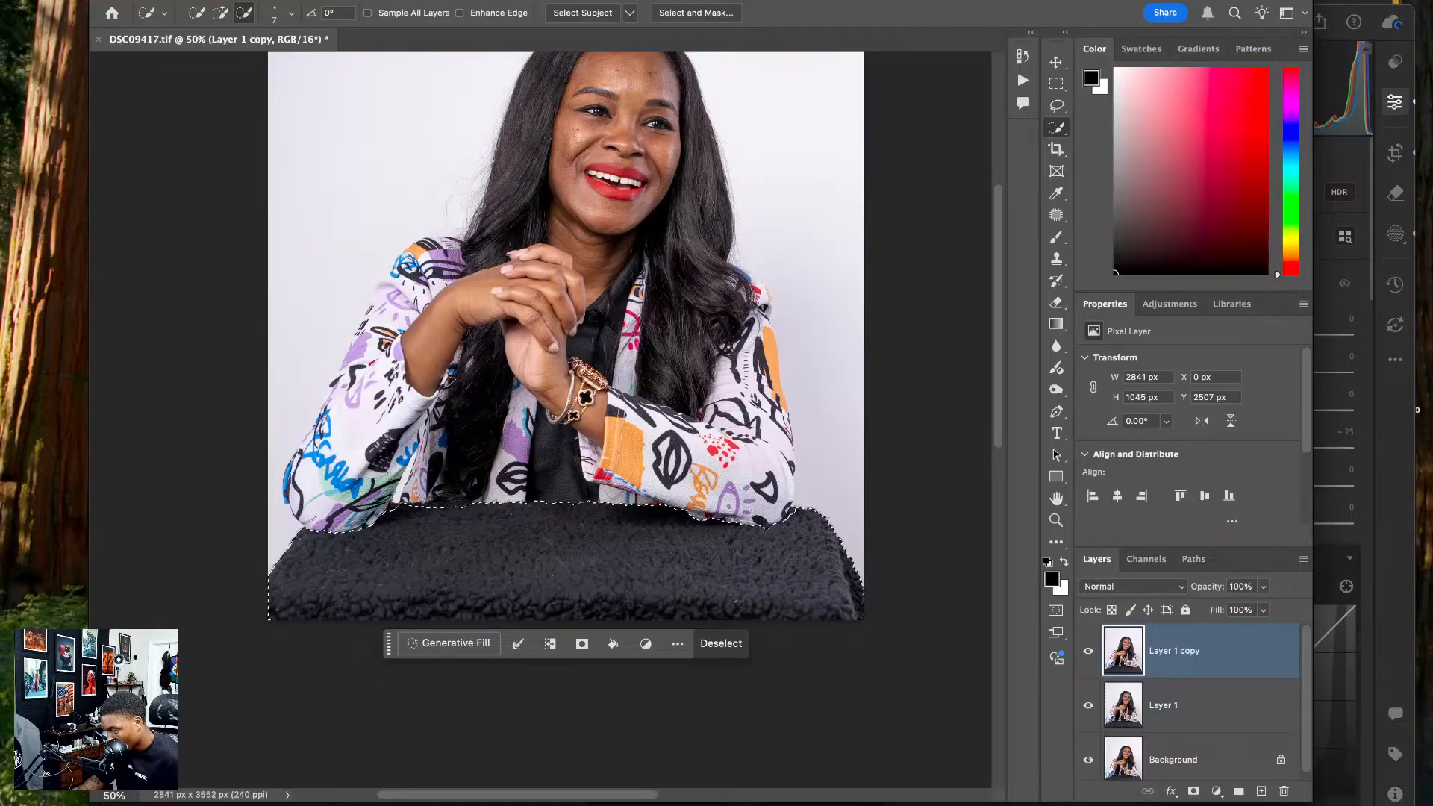
{"action": "left_click", "coordinate": [384, 491], "text": "alt"}
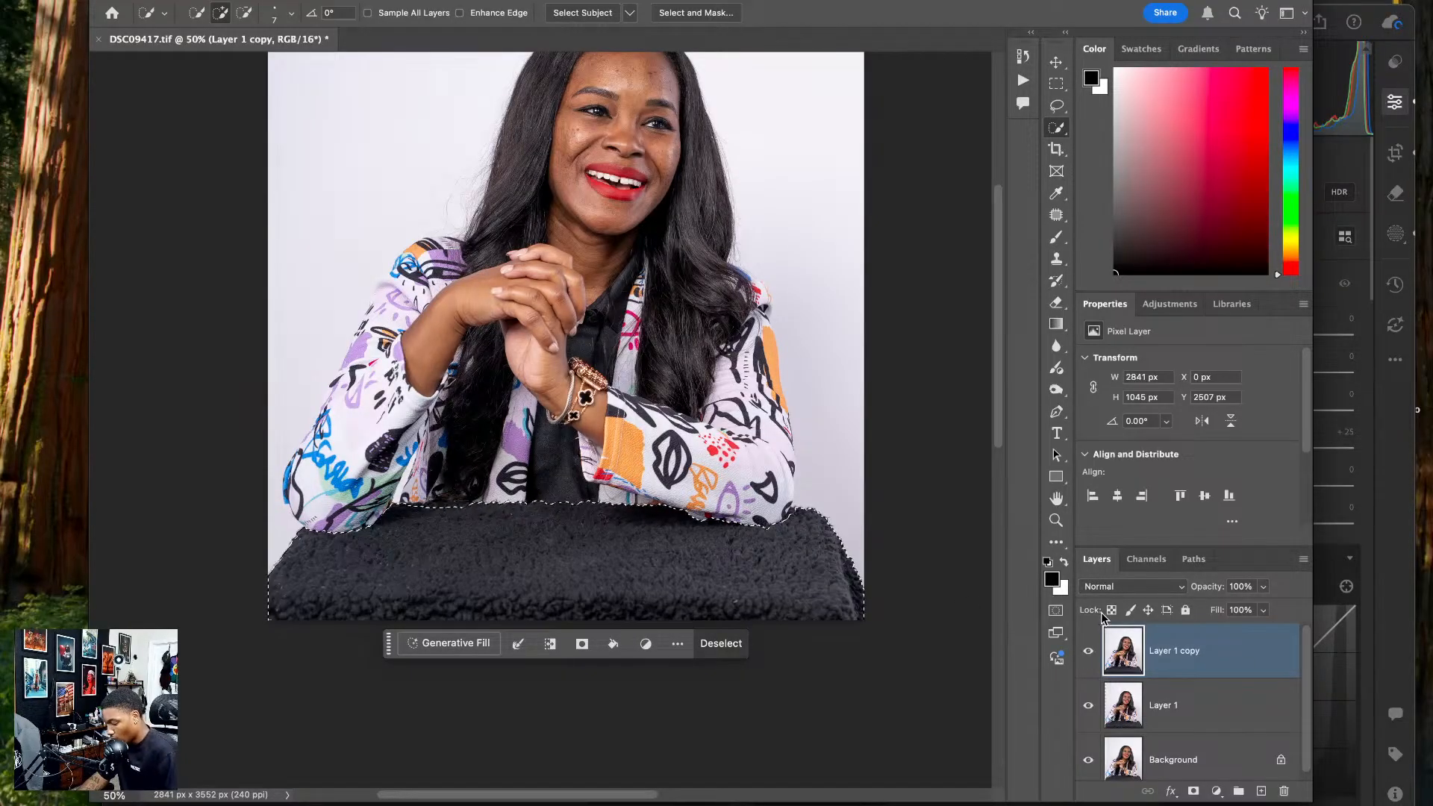
{"action": "key", "text": "ctrl+j"}
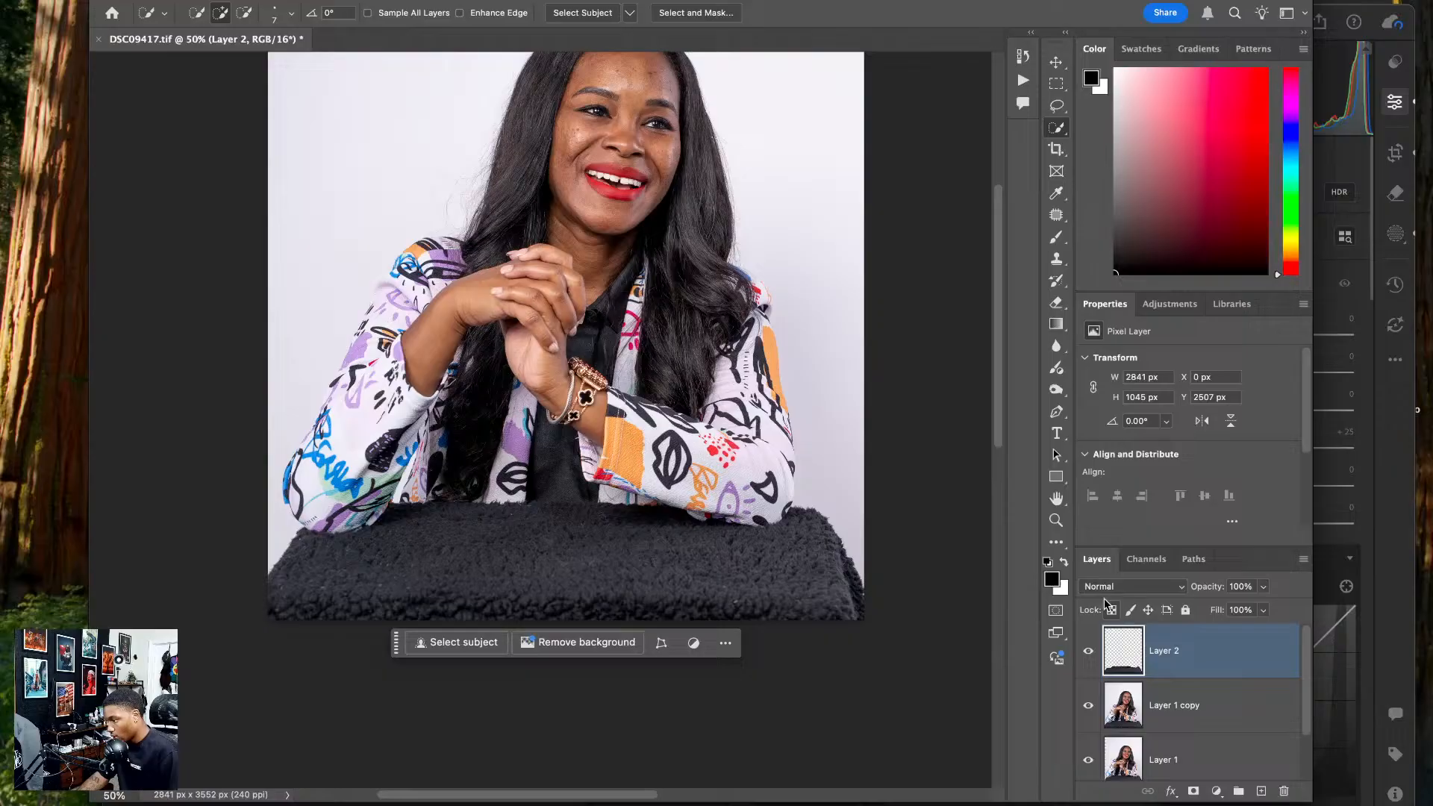
- Darken the fleece with a Hue/Saturation adjustment clipped to Layer 2, using Hue -13, Saturation +20 and Lightness -64
{"action": "left_click", "coordinate": [1154, 306]}
{"action": "left_click", "coordinate": [1138, 373]}
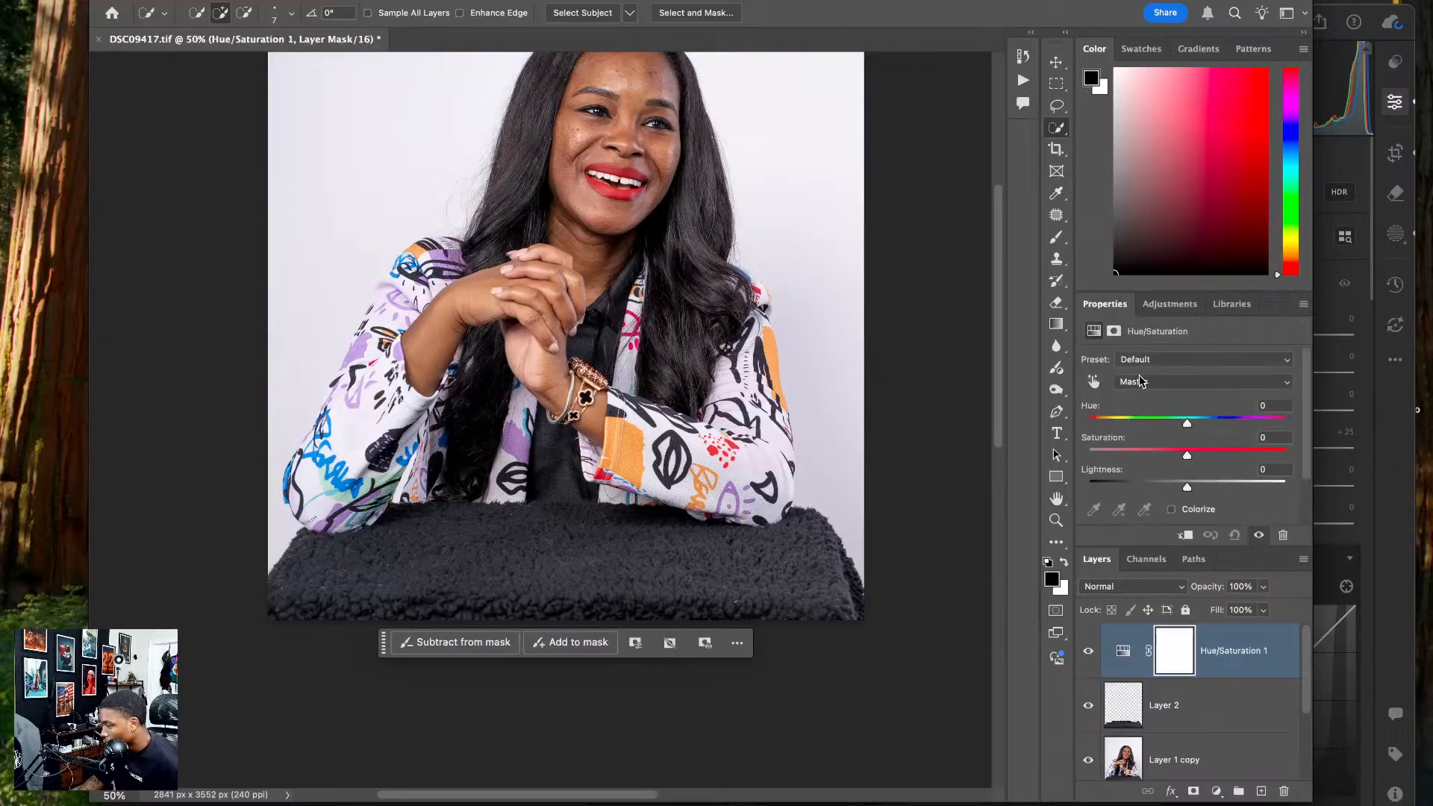
{"action": "left_click_drag", "start_coordinate": [1187, 487], "coordinate": [1134, 486]}
{"action": "left_click", "coordinate": [1186, 536]}
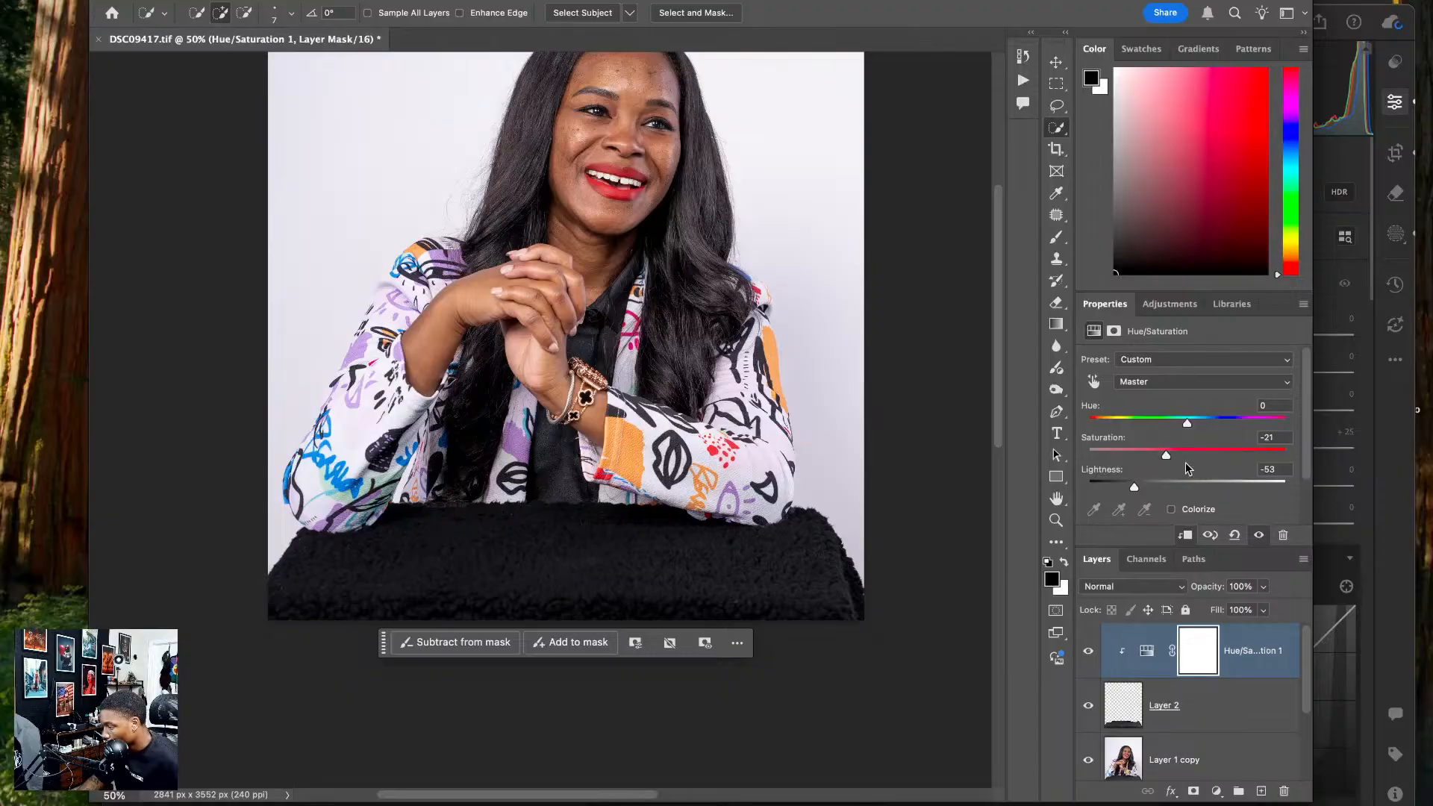
{"action": "left_click_drag", "start_coordinate": [1138, 484], "coordinate": [1132, 488]}
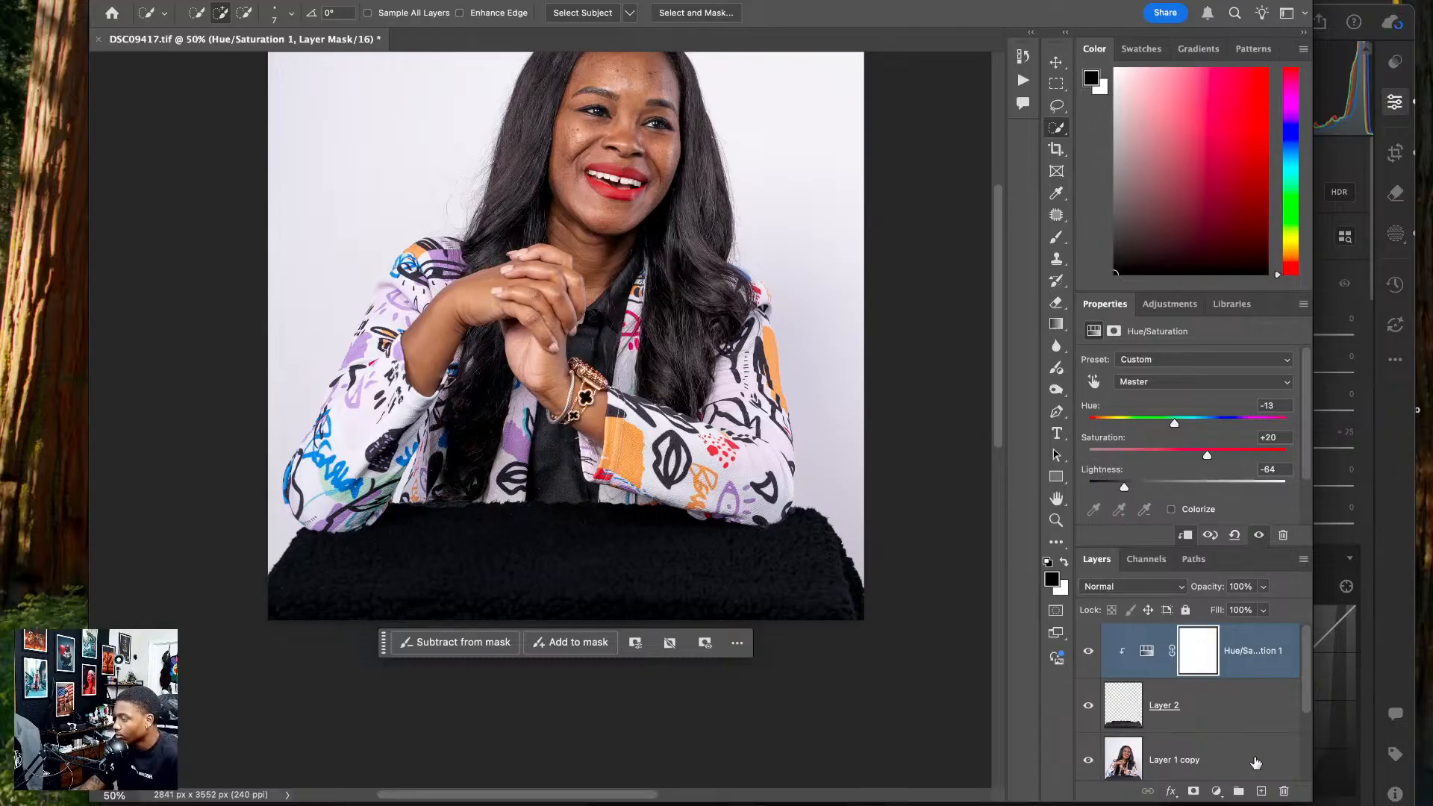
{"action": "left_click", "coordinate": [1054, 62]}
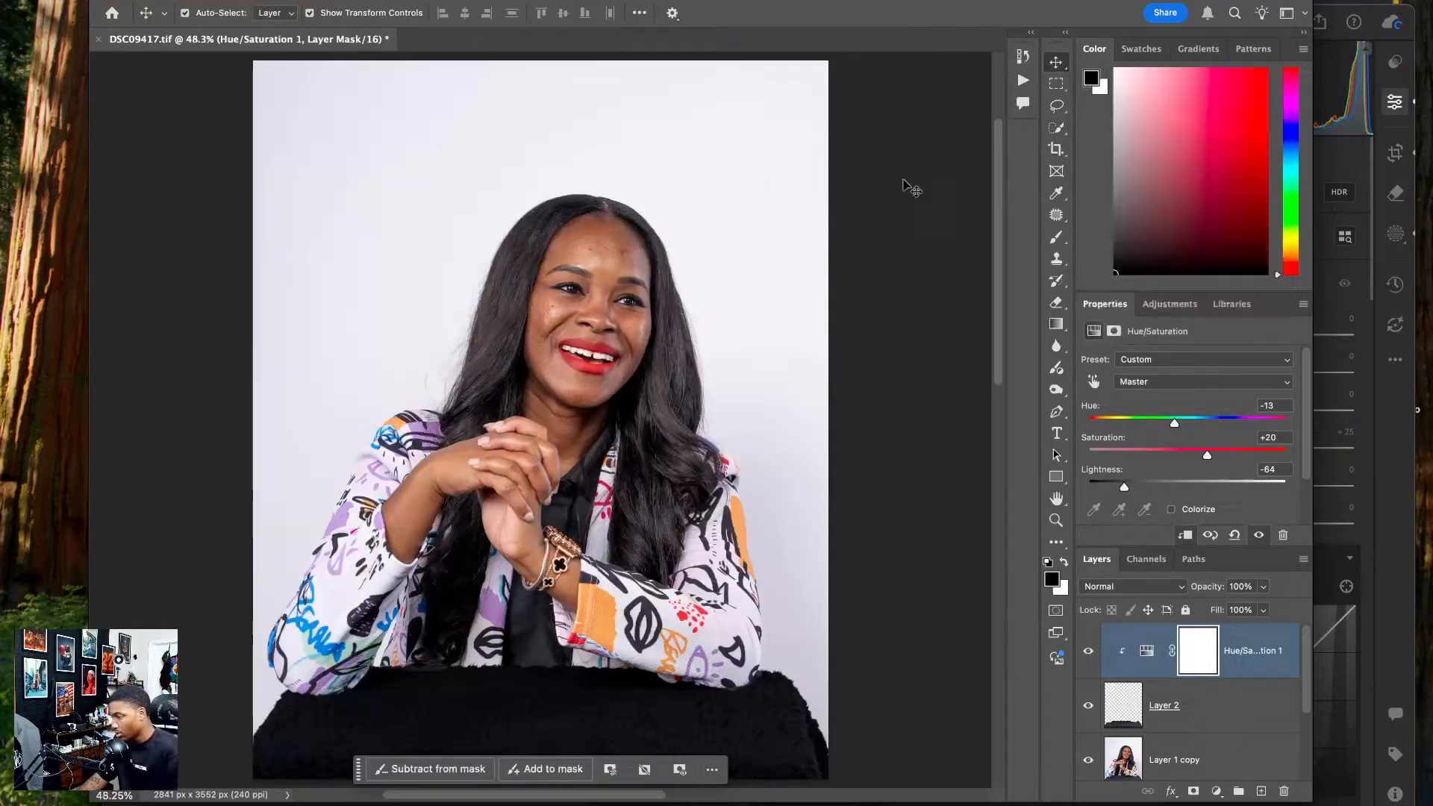
{"action": "left_click", "coordinate": [773, 291]}
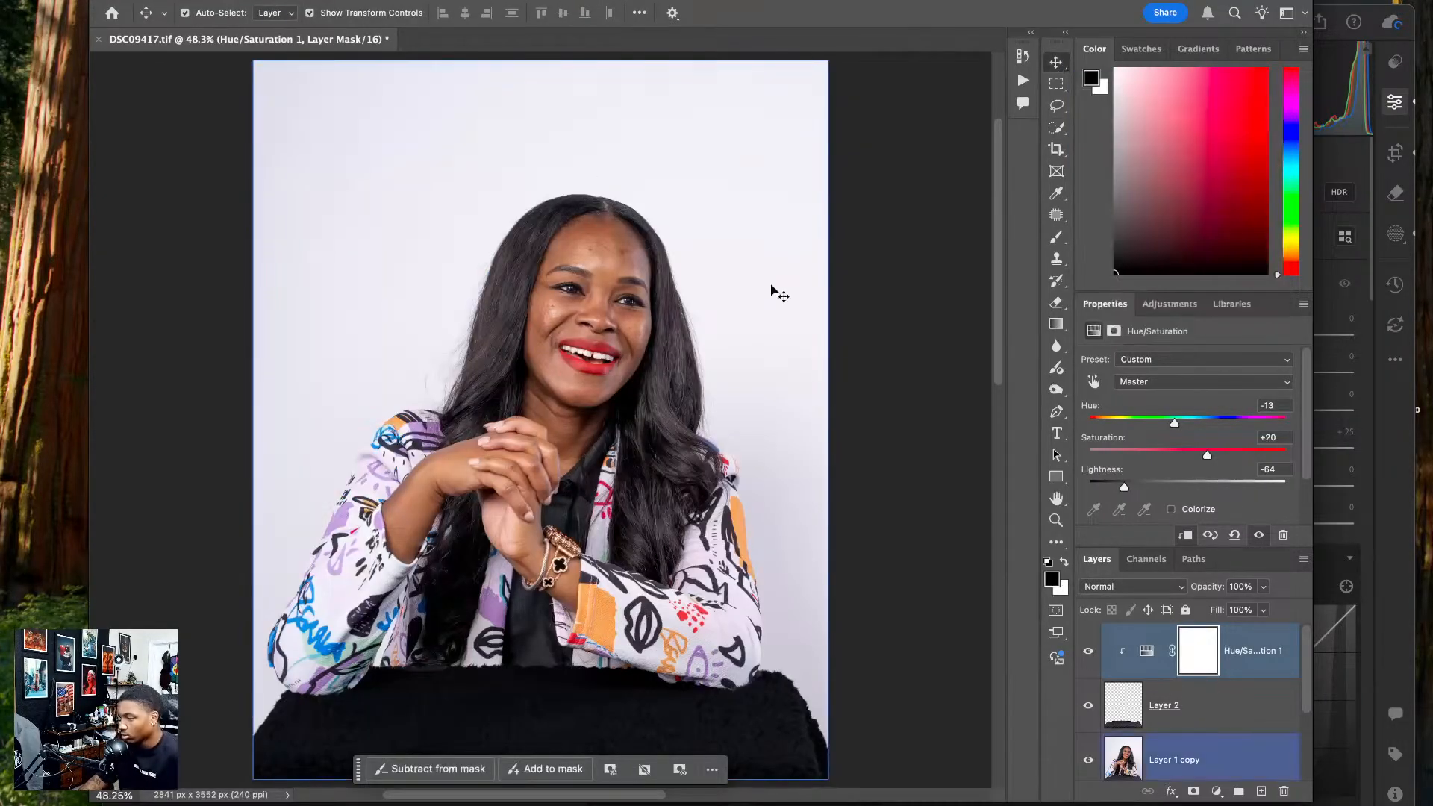
- Activate the Patch tool and examine the facial skin at 300%, from the chin up to the forehead
{"action": "left_click", "coordinate": [1062, 221]}
{"action": "key", "text": "super+plus"}
{"action": "key", "text": "super+plus"}
{"action": "key", "text": "super+plus"}
{"action": "key", "text": "super+plus"}
{"action": "key", "text": "super+plus"}
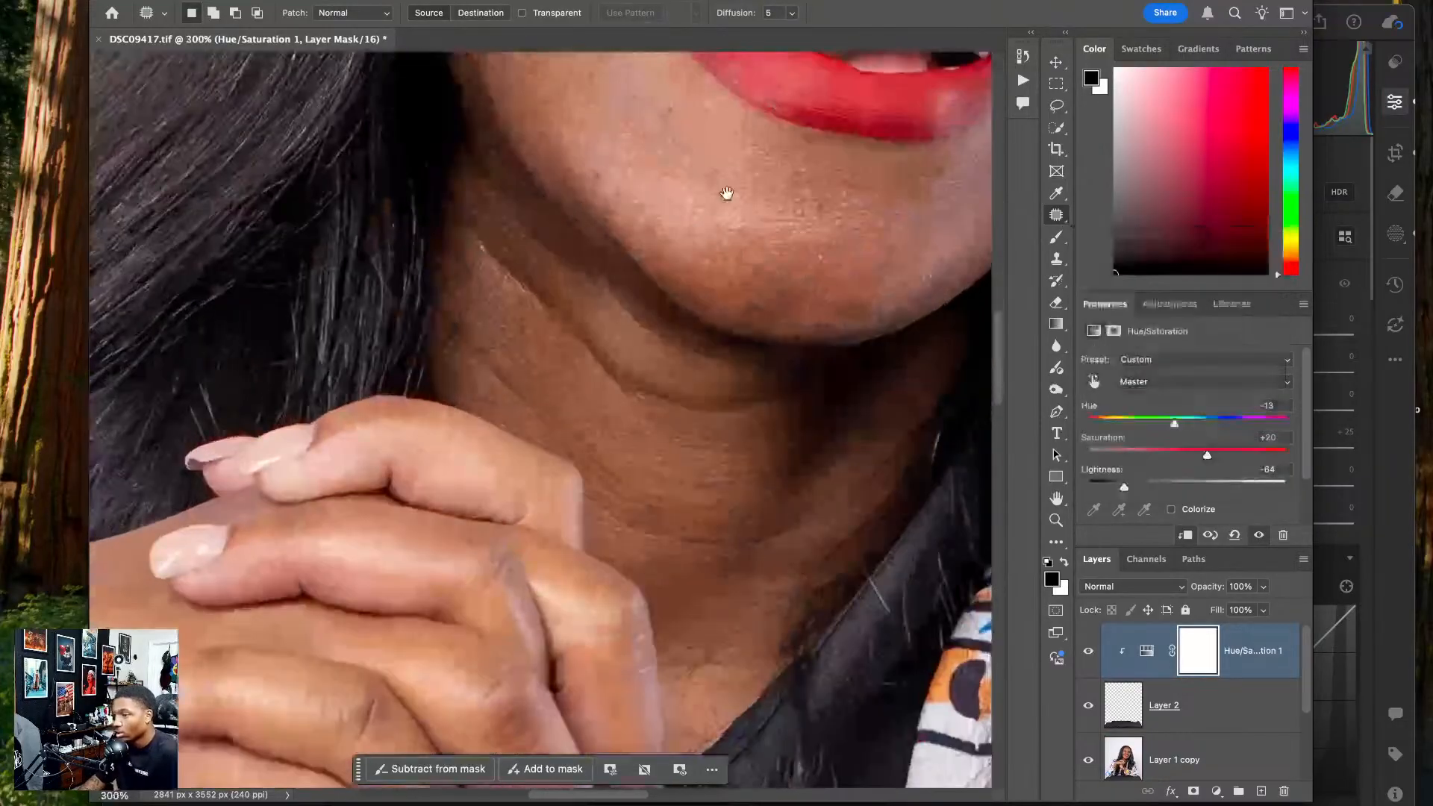
{"action": "left_click_drag", "start_coordinate": [726, 193], "coordinate": [558, 430]}
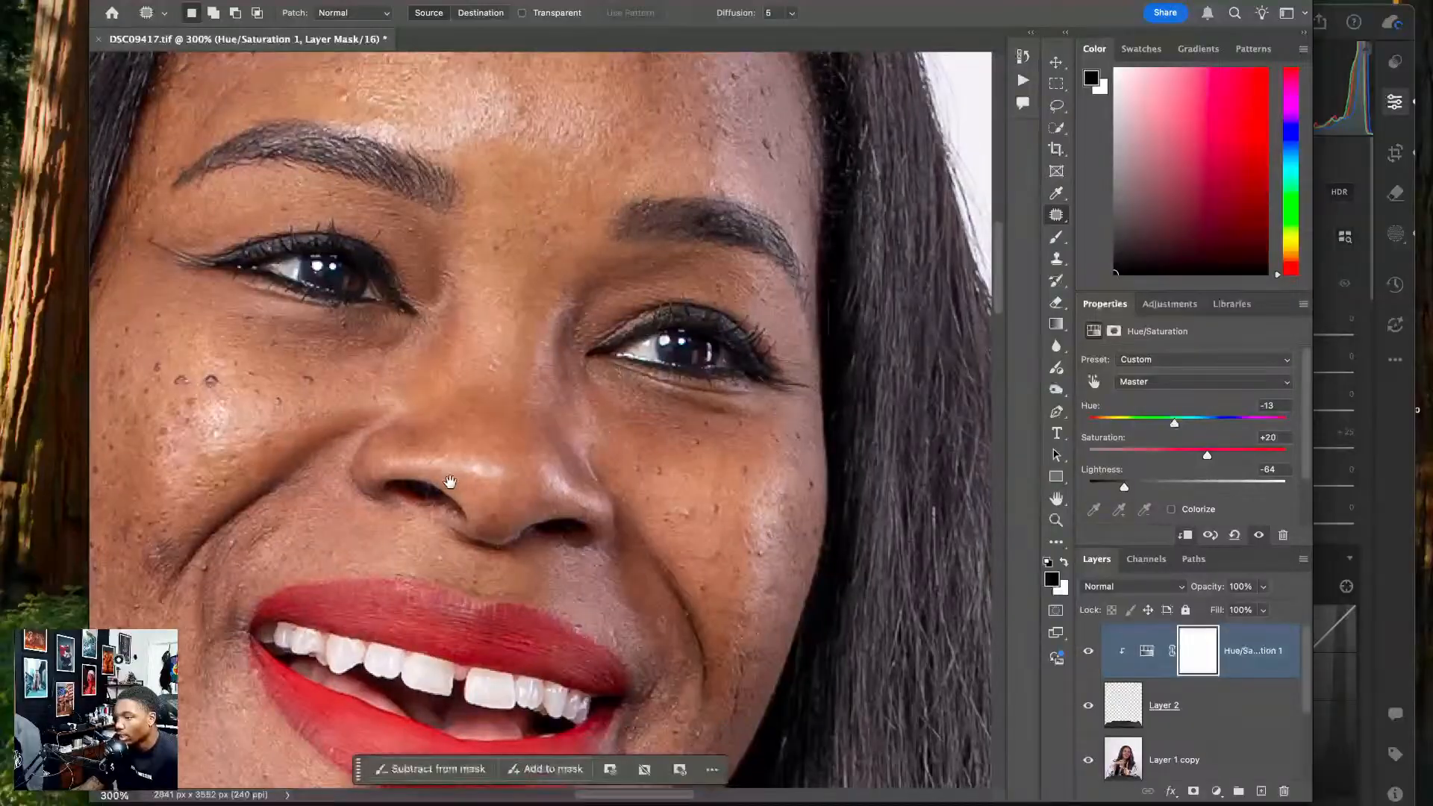
{"action": "left_click_drag", "start_coordinate": [449, 482], "coordinate": [388, 741]}
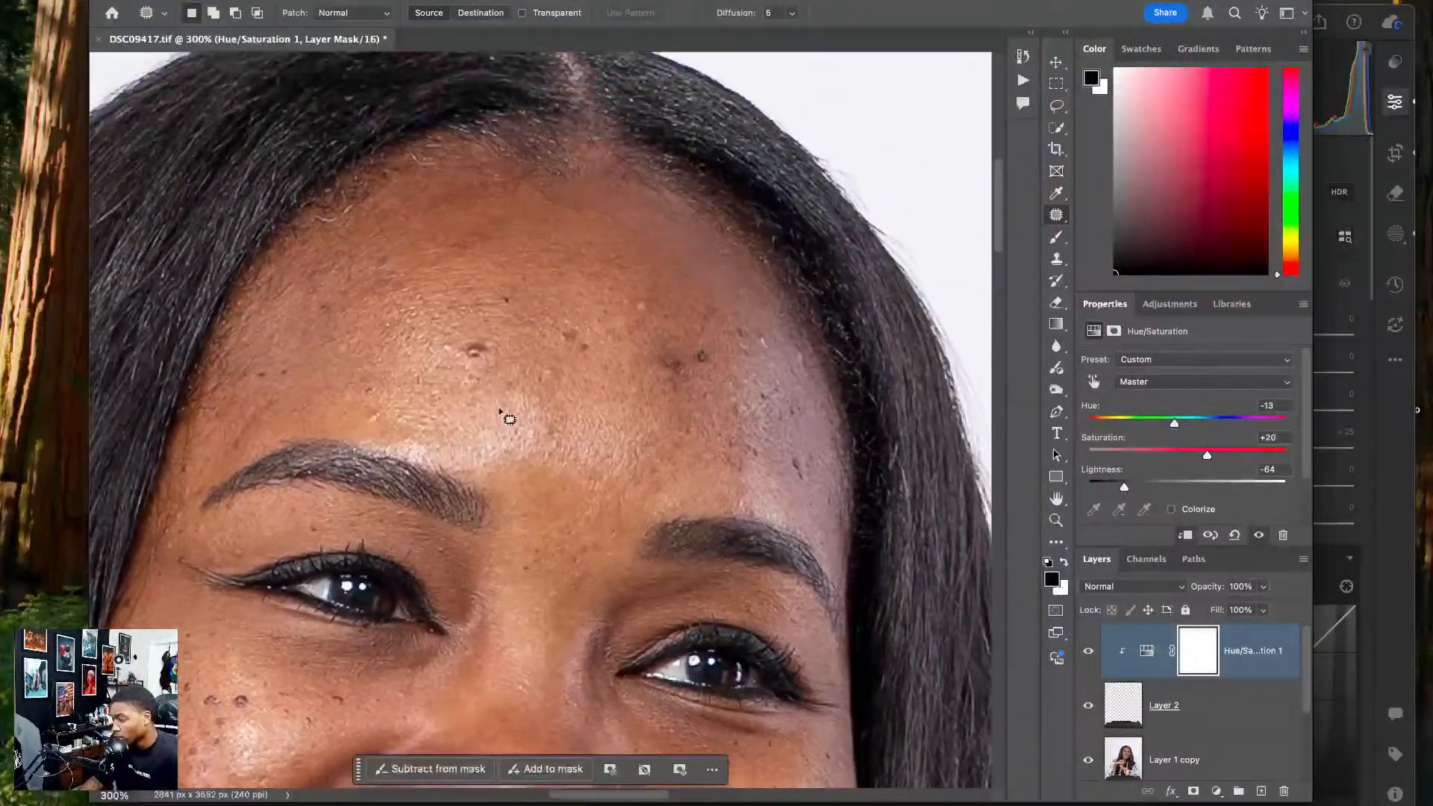
{"action": "left_click_drag", "start_coordinate": [483, 373], "coordinate": [492, 338]}
{"action": "left_click_drag", "start_coordinate": [489, 351], "coordinate": [550, 356]}
{"action": "key", "text": "super+d"}
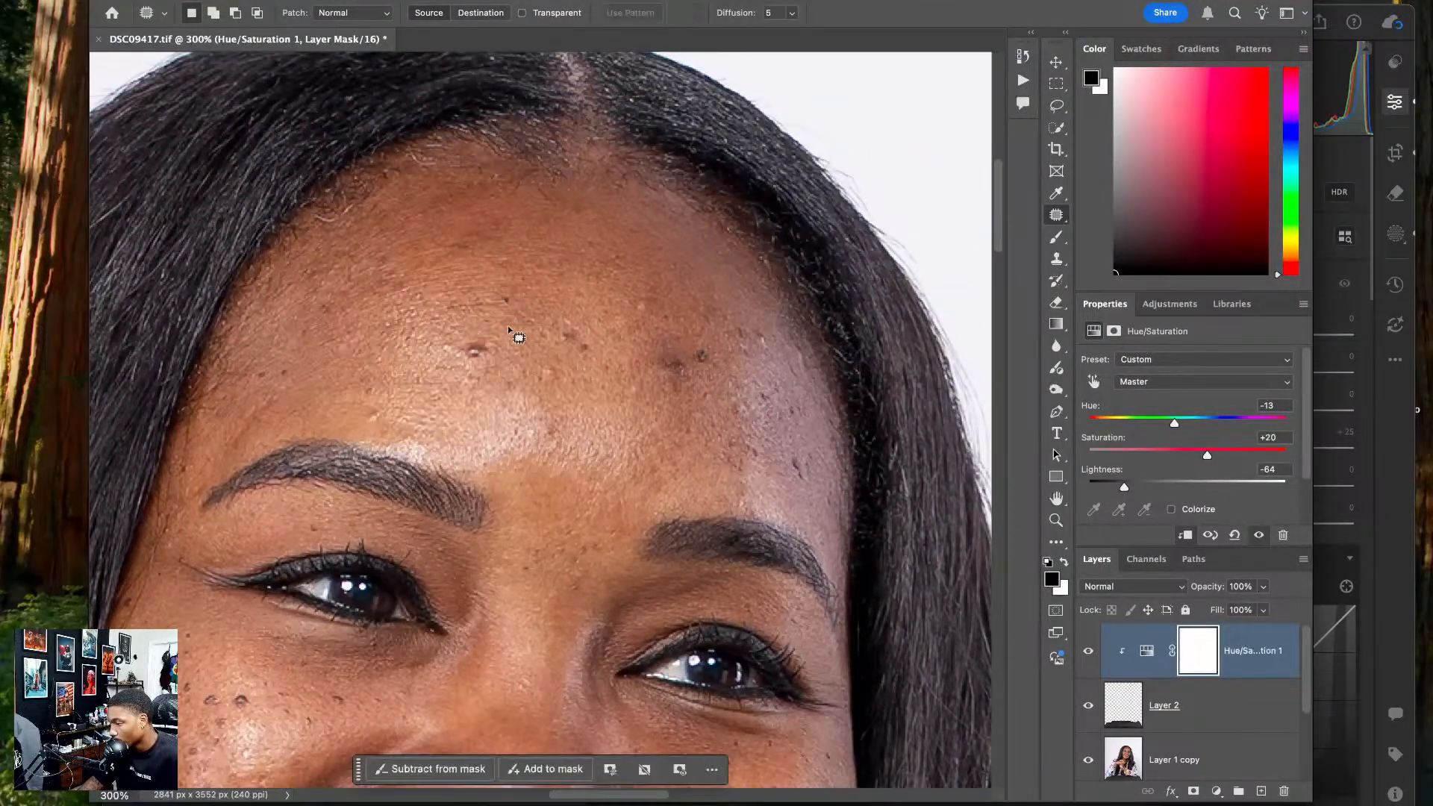
- Select Layer 1 copy and patch out the blemish above the inner eyebrow and the small dark spot above it
{"action": "left_click", "coordinate": [1174, 763]}
{"action": "mouse_move", "coordinate": [473, 331]}
{"action": "left_mouse_down"}
{"action": "mouse_move", "coordinate": [442, 344]}
{"action": "mouse_move", "coordinate": [467, 374]}
{"action": "mouse_move", "coordinate": [476, 330]}
{"action": "left_mouse_up"}
{"action": "left_click_drag", "start_coordinate": [482, 348], "coordinate": [507, 405]}
{"action": "key", "text": "super+d"}
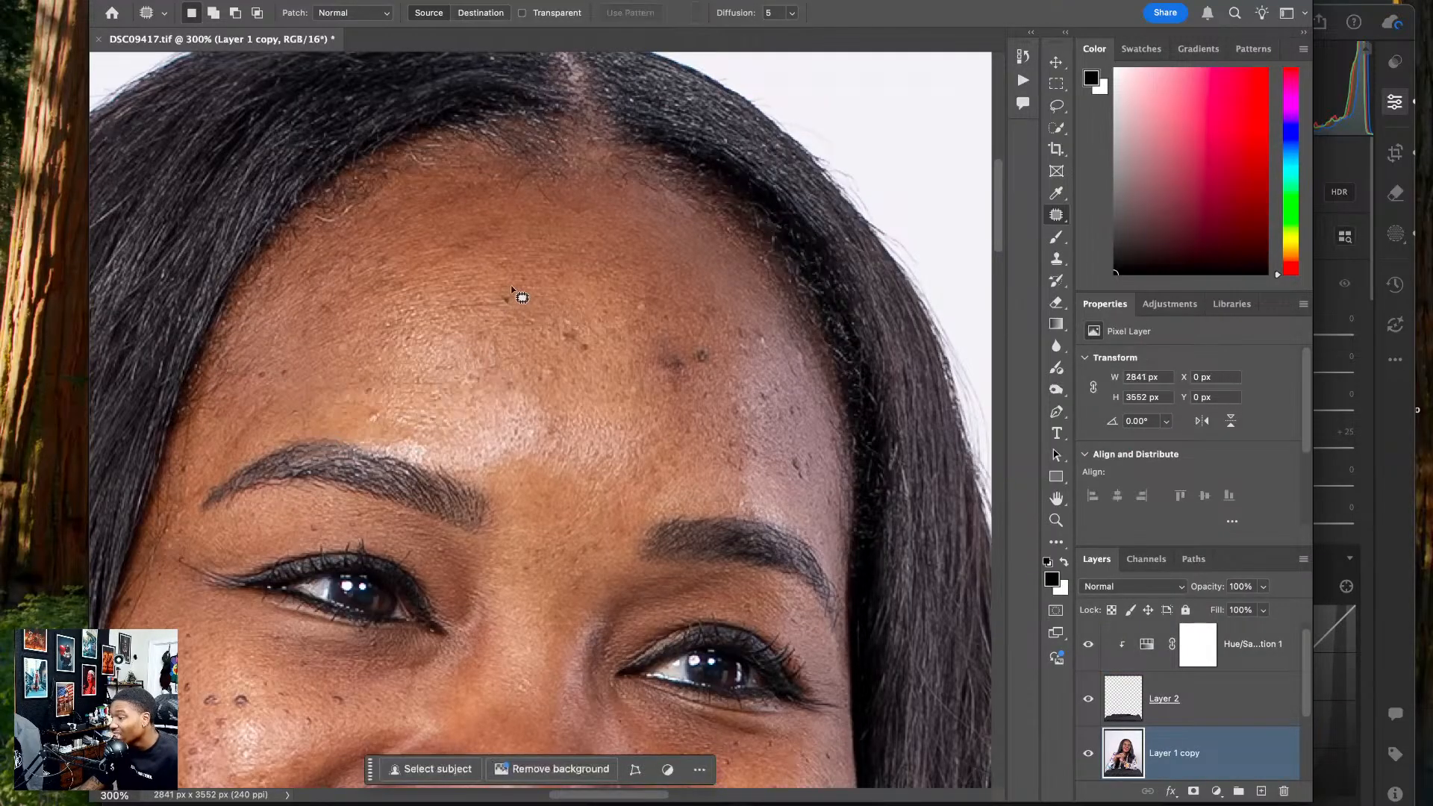
{"action": "left_click_drag", "start_coordinate": [514, 289], "coordinate": [515, 308]}
{"action": "key", "text": "super+d"}
- Patch out the dark mole on the right side of the forehead, the faint spot above it, and the mid-forehead spots
{"action": "left_click_drag", "start_coordinate": [700, 348], "coordinate": [713, 375]}
{"action": "key", "text": "super+d"}
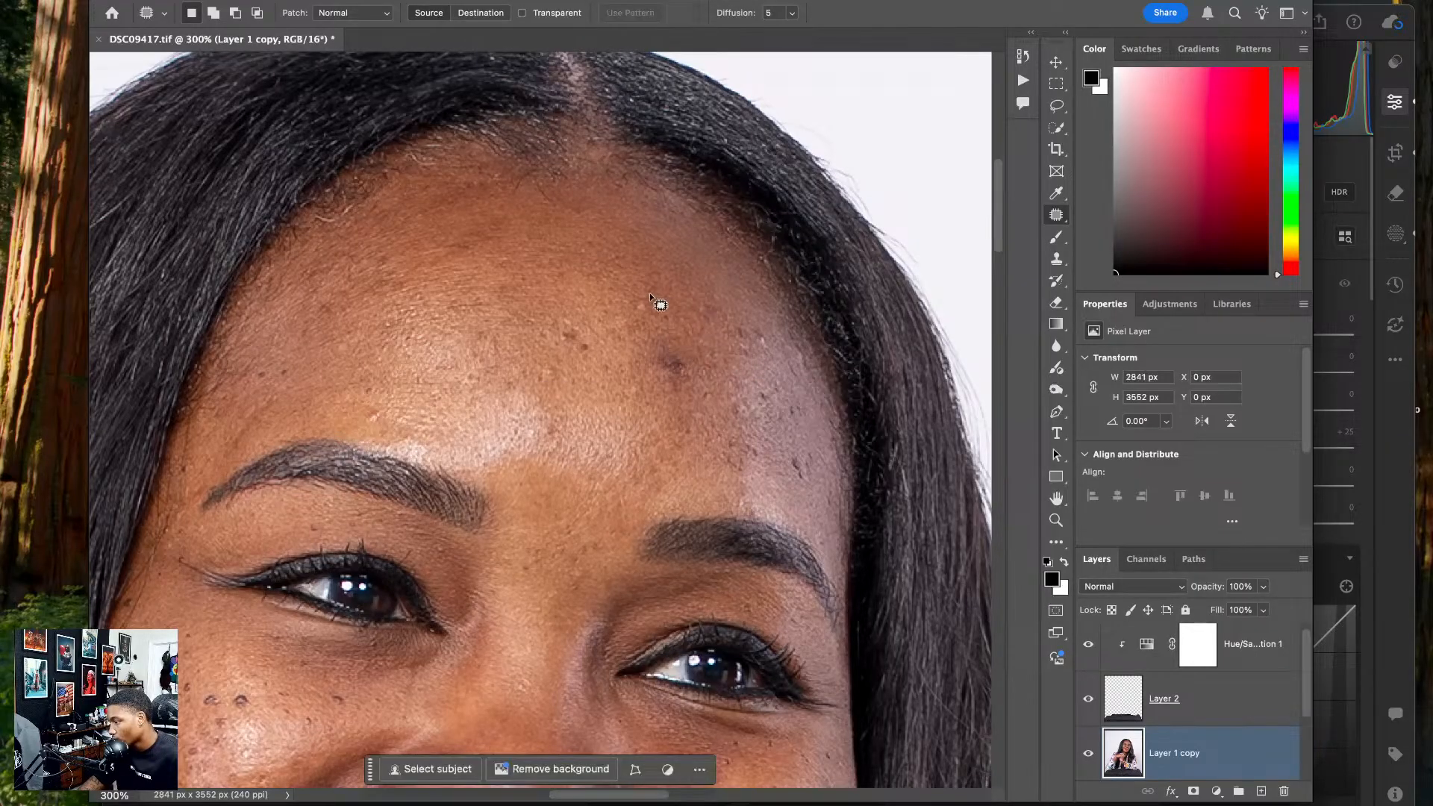
{"action": "mouse_move", "coordinate": [645, 294]}
{"action": "left_mouse_down"}
{"action": "mouse_move", "coordinate": [654, 320]}
{"action": "mouse_move", "coordinate": [639, 273]}
{"action": "left_mouse_up"}
{"action": "key", "text": "super+d"}
{"action": "mouse_move", "coordinate": [578, 327]}
{"action": "left_mouse_down"}
{"action": "mouse_move", "coordinate": [544, 344]}
{"action": "mouse_move", "coordinate": [598, 361]}
{"action": "mouse_move", "coordinate": [605, 397]}
{"action": "left_mouse_up"}
{"action": "key", "text": "super+d"}
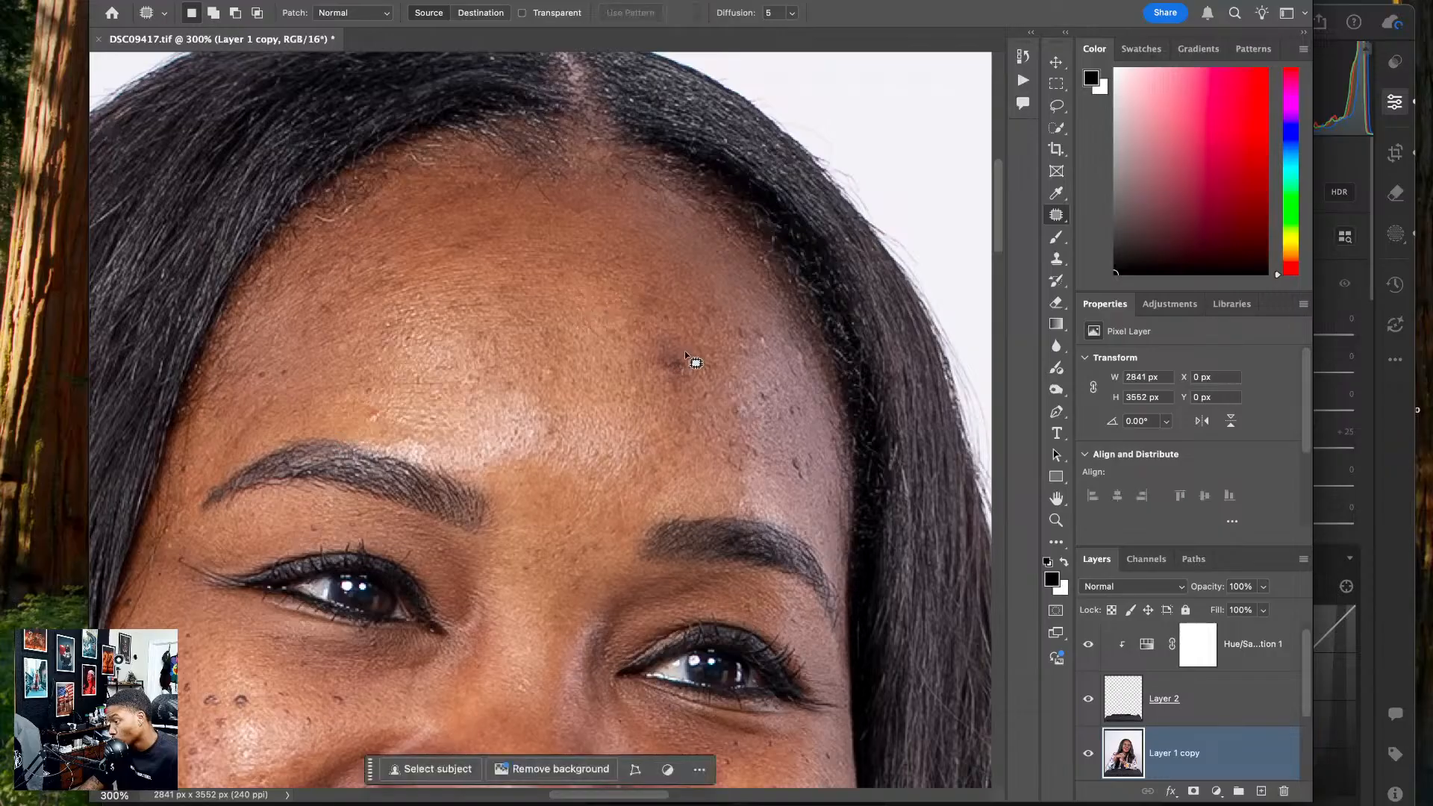
- Try to patch the dark mark on the right side of the forehead with skin below it, and undo the patch
{"action": "mouse_move", "coordinate": [670, 328]}
{"action": "left_mouse_down"}
{"action": "mouse_move", "coordinate": [669, 394]}
{"action": "mouse_move", "coordinate": [669, 332]}
{"action": "left_mouse_up"}
{"action": "left_click_drag", "start_coordinate": [670, 364], "coordinate": [664, 429]}
{"action": "key", "text": "super+d"}
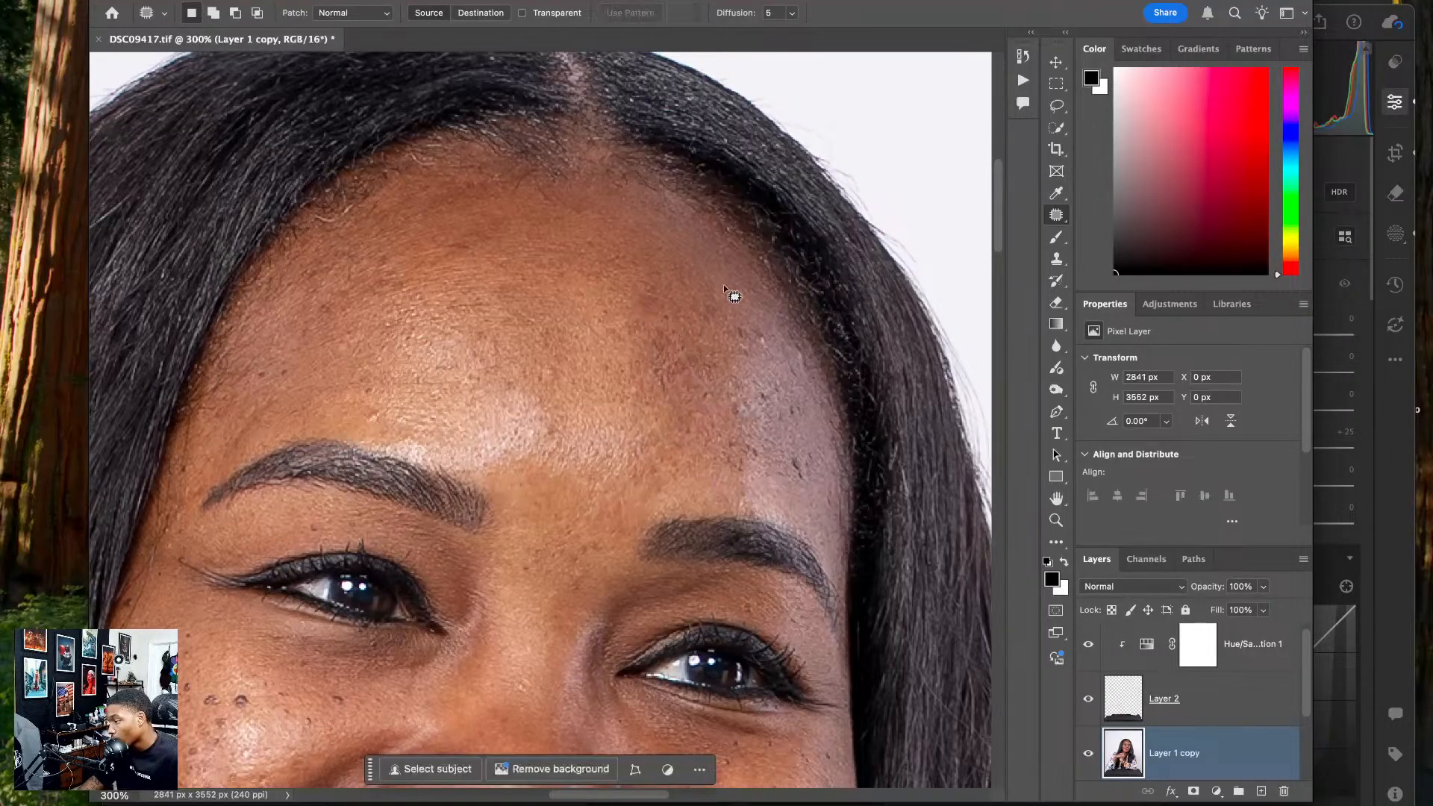
{"action": "key", "text": "super+z"}
{"action": "key", "text": "super+z"}
{"action": "key", "text": "super+z"}
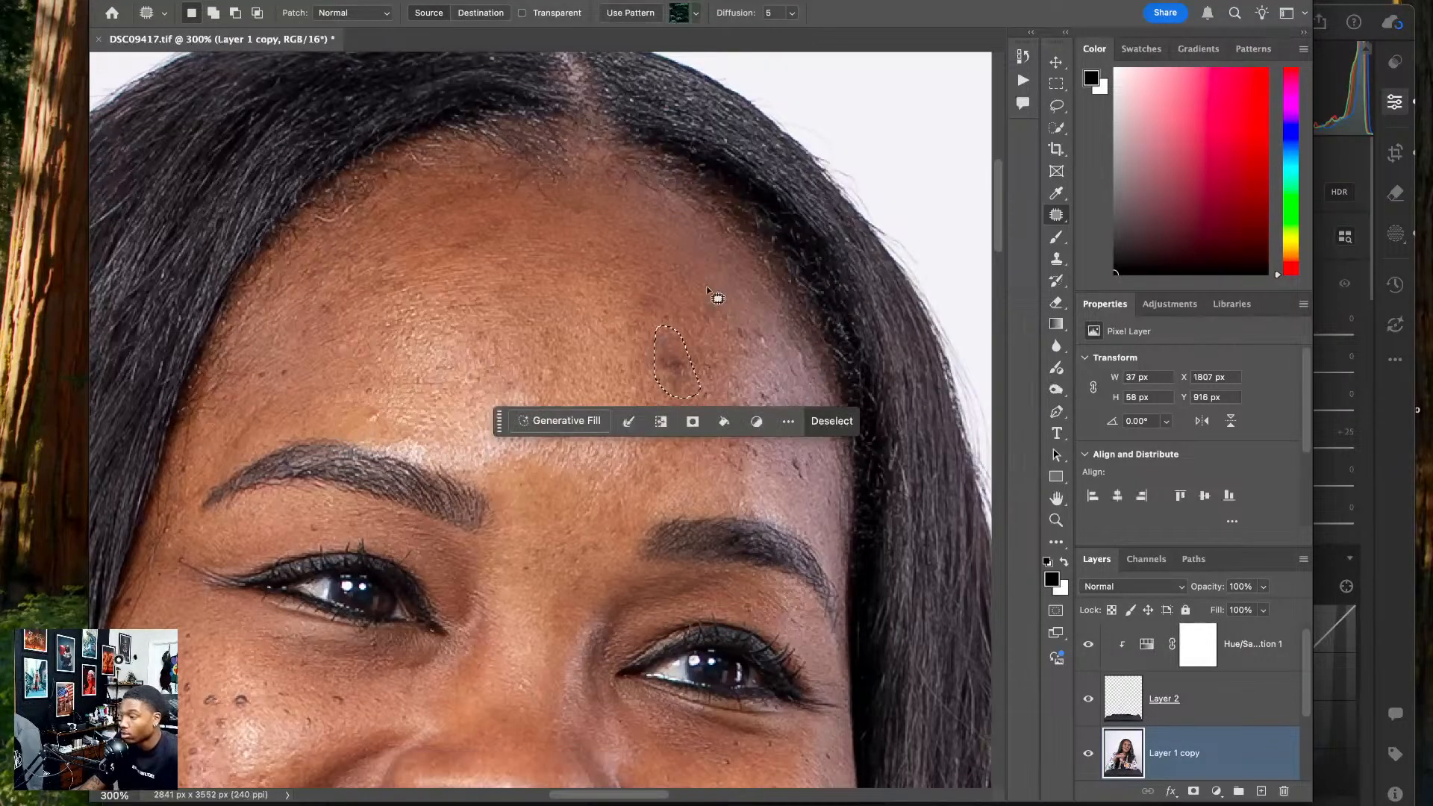
- Patch out the dark mark on the right side of the forehead and the faint spots between it and the hairline
{"action": "left_click_drag", "start_coordinate": [680, 347], "coordinate": [668, 318]}
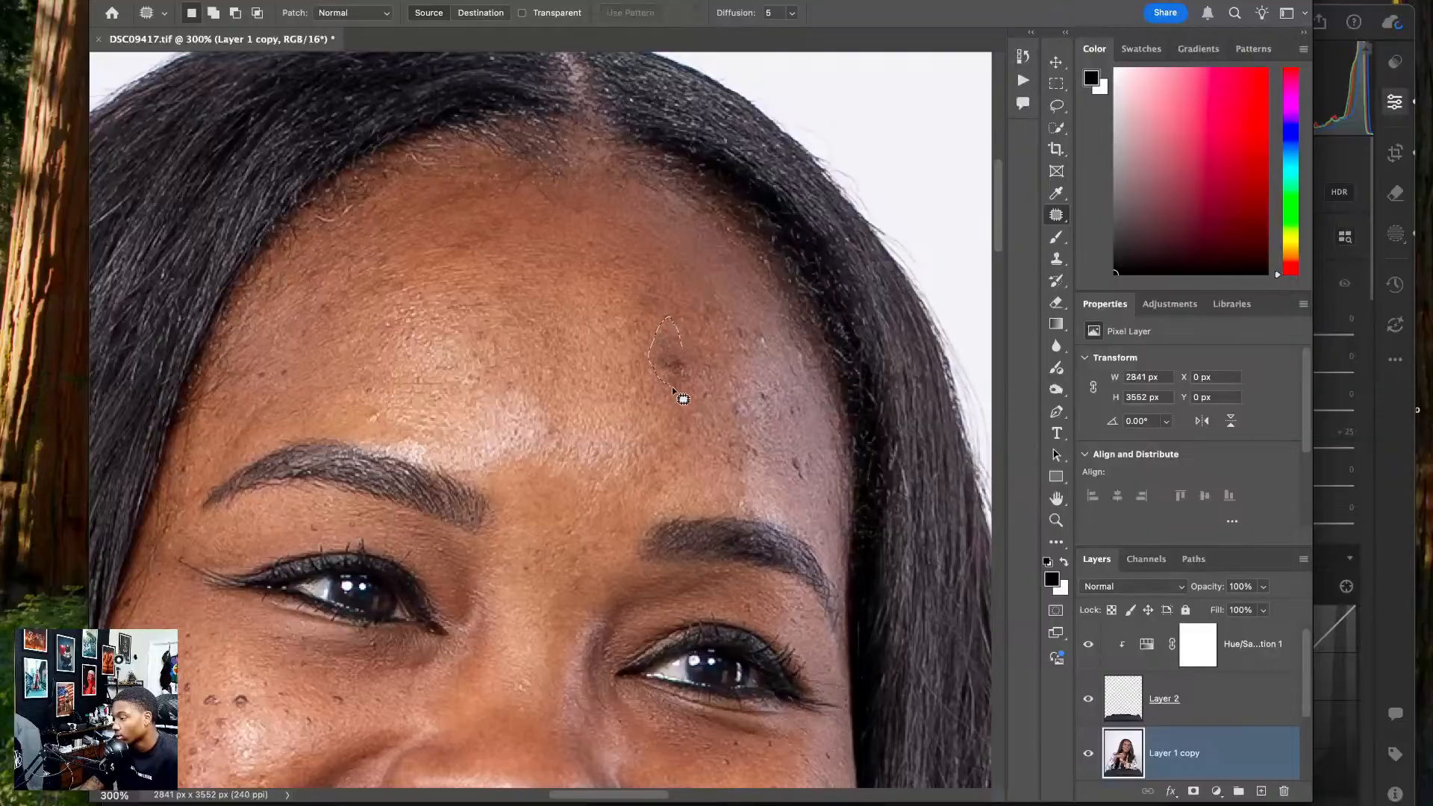
{"action": "mouse_move", "coordinate": [672, 388]}
{"action": "left_mouse_down"}
{"action": "mouse_move", "coordinate": [693, 290]}
{"action": "mouse_move", "coordinate": [675, 279]}
{"action": "left_mouse_up"}
{"action": "key", "text": "super+d"}
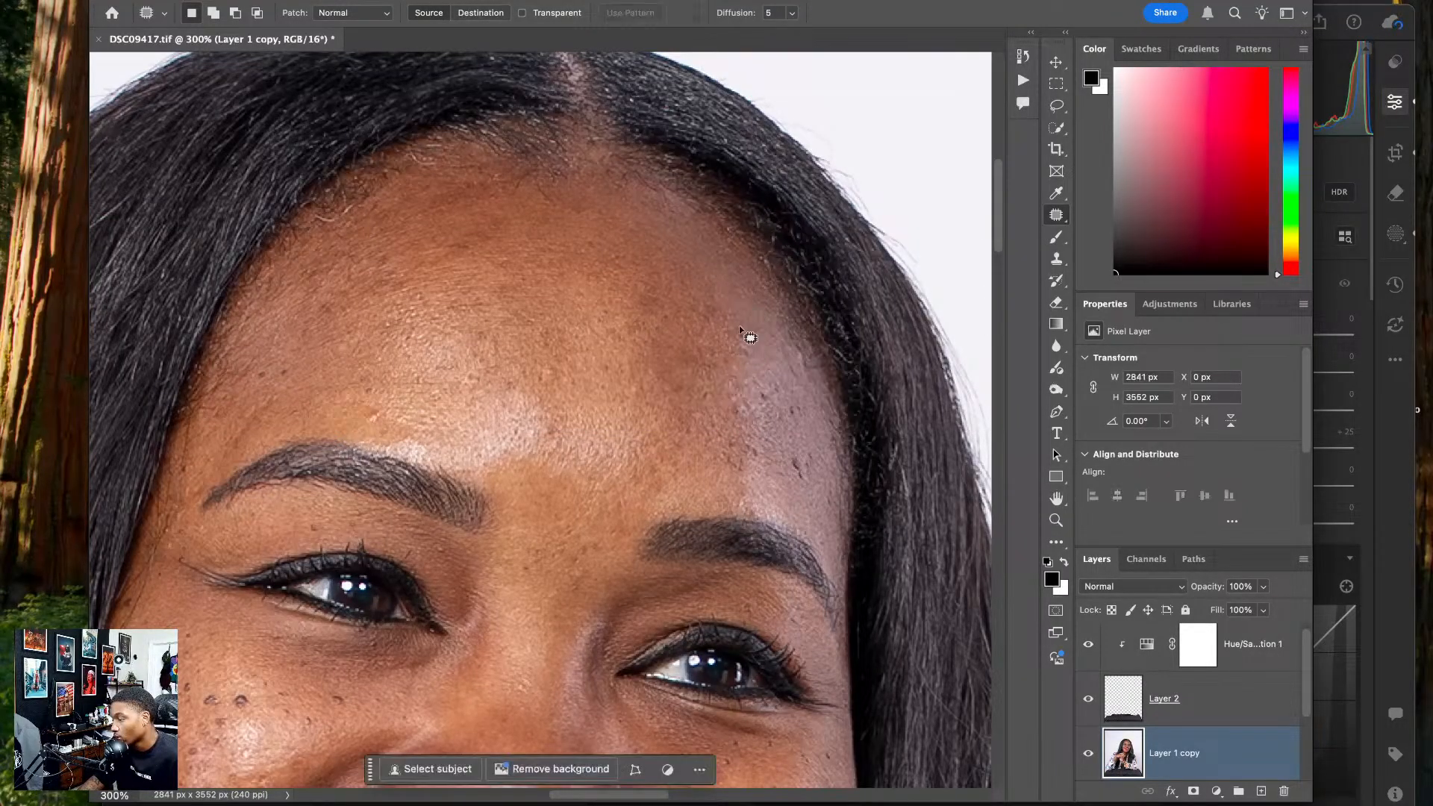
{"action": "mouse_move", "coordinate": [736, 314]}
{"action": "left_mouse_down"}
{"action": "mouse_move", "coordinate": [742, 358]}
{"action": "mouse_move", "coordinate": [737, 299]}
{"action": "left_mouse_up"}
{"action": "key", "text": "super+d"}
{"action": "left_click_drag", "start_coordinate": [799, 339], "coordinate": [778, 318]}
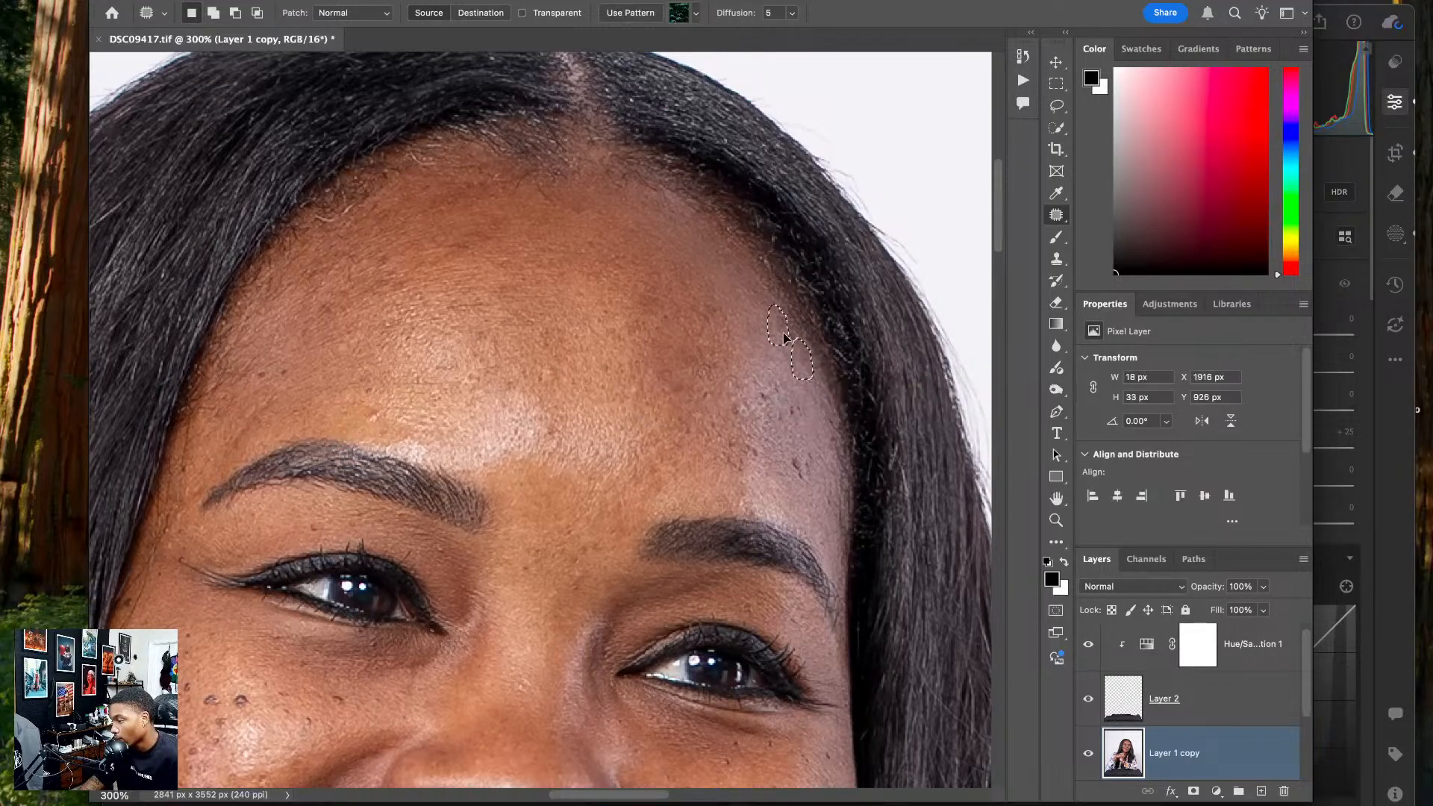
{"action": "key", "text": "super+d"}
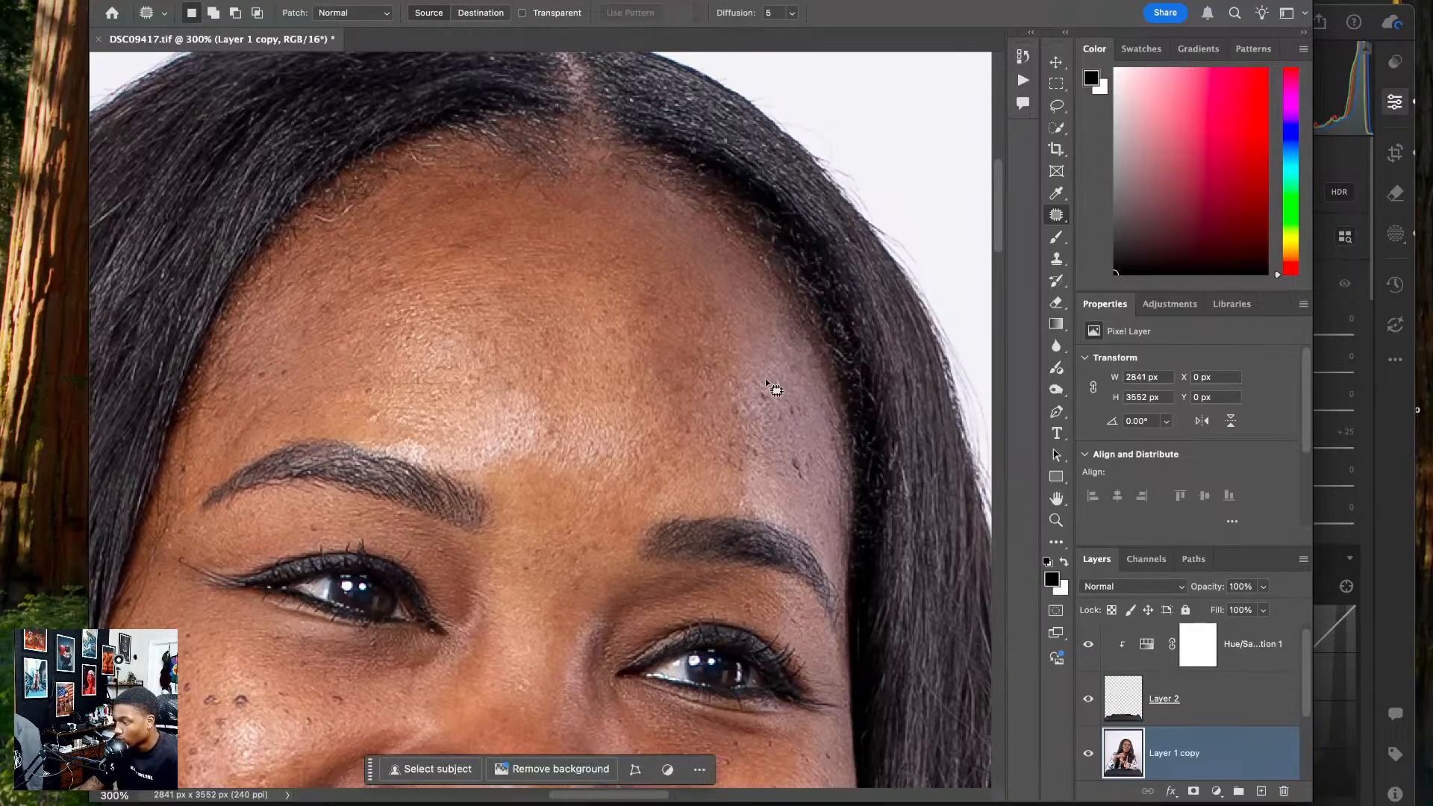
- Patch out the cluster of small dark spots on the temple above the outer end of the right-hand eyebrow
{"action": "left_click_drag", "start_coordinate": [797, 455], "coordinate": [817, 502]}
{"action": "key", "text": "super+d"}
{"action": "mouse_move", "coordinate": [811, 446]}
{"action": "left_mouse_down"}
{"action": "mouse_move", "coordinate": [818, 431]}
{"action": "mouse_move", "coordinate": [771, 370]}
{"action": "left_mouse_up"}
{"action": "key", "text": "super+d"}
{"action": "key", "text": "super+d"}
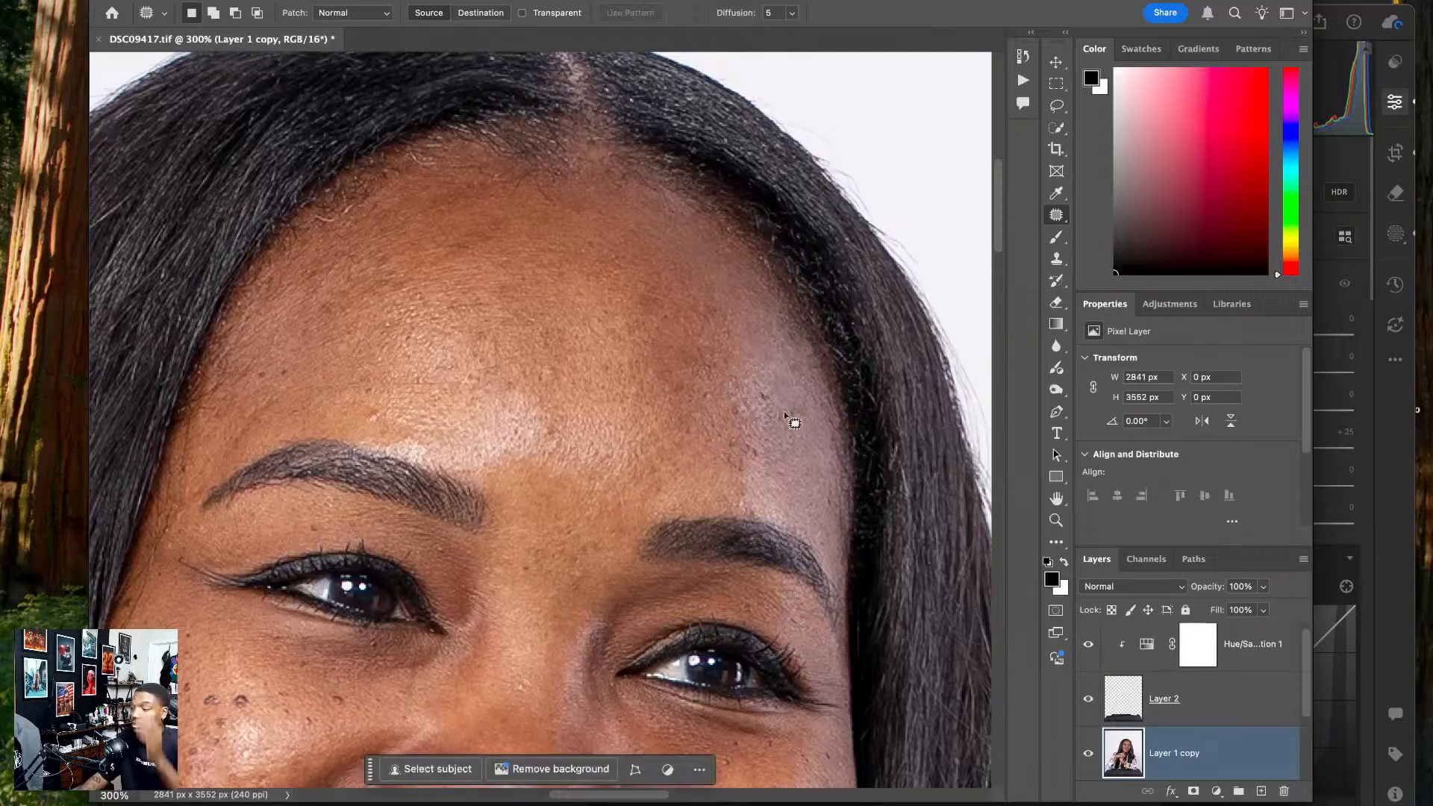
{"action": "left_click_drag", "start_coordinate": [811, 423], "coordinate": [799, 412]}
{"action": "key", "text": "super+d"}
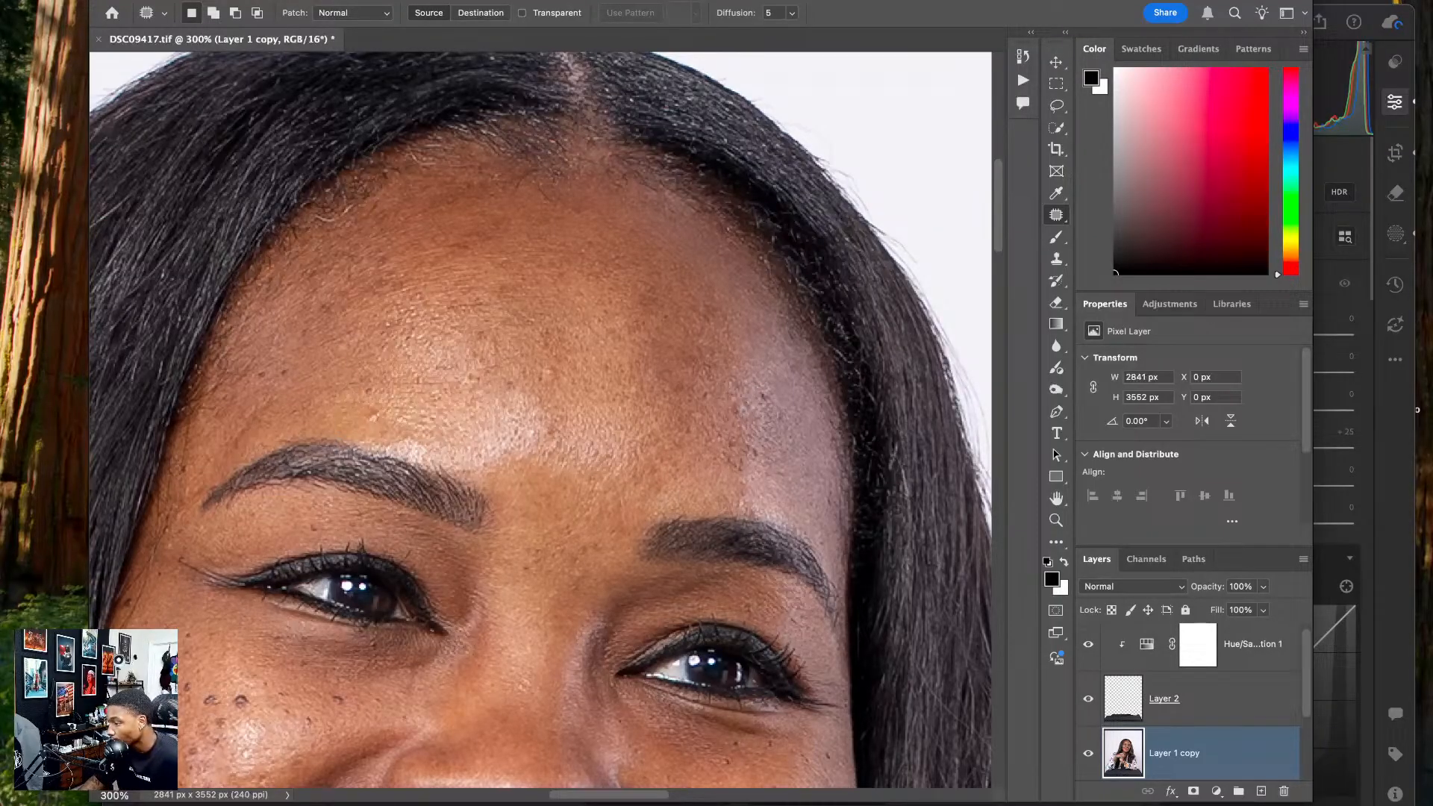
- Patch the blemished skin on the left-hand cheek, just outside the upper smile line
{"action": "mouse_move", "coordinate": [374, 416]}
{"action": "left_mouse_down"}
{"action": "mouse_move", "coordinate": [385, 427]}
{"action": "mouse_move", "coordinate": [371, 409]}
{"action": "mouse_move", "coordinate": [451, 329]}
{"action": "mouse_move", "coordinate": [664, 222]}
{"action": "left_mouse_up"}
{"action": "key", "text": "super+d"}
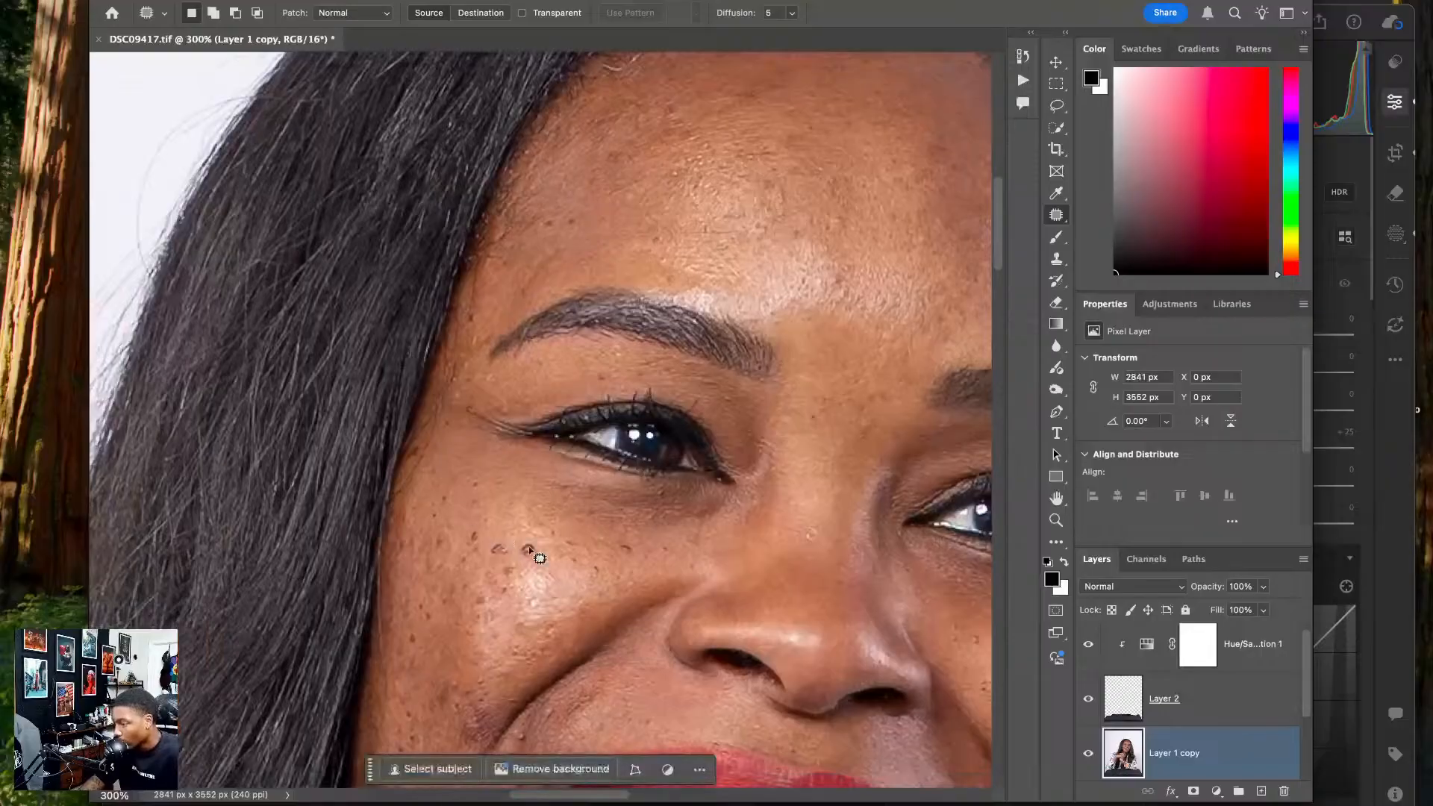
{"action": "left_click_drag", "start_coordinate": [562, 570], "coordinate": [262, 436]}
{"action": "left_click_drag", "start_coordinate": [322, 533], "coordinate": [416, 378]}
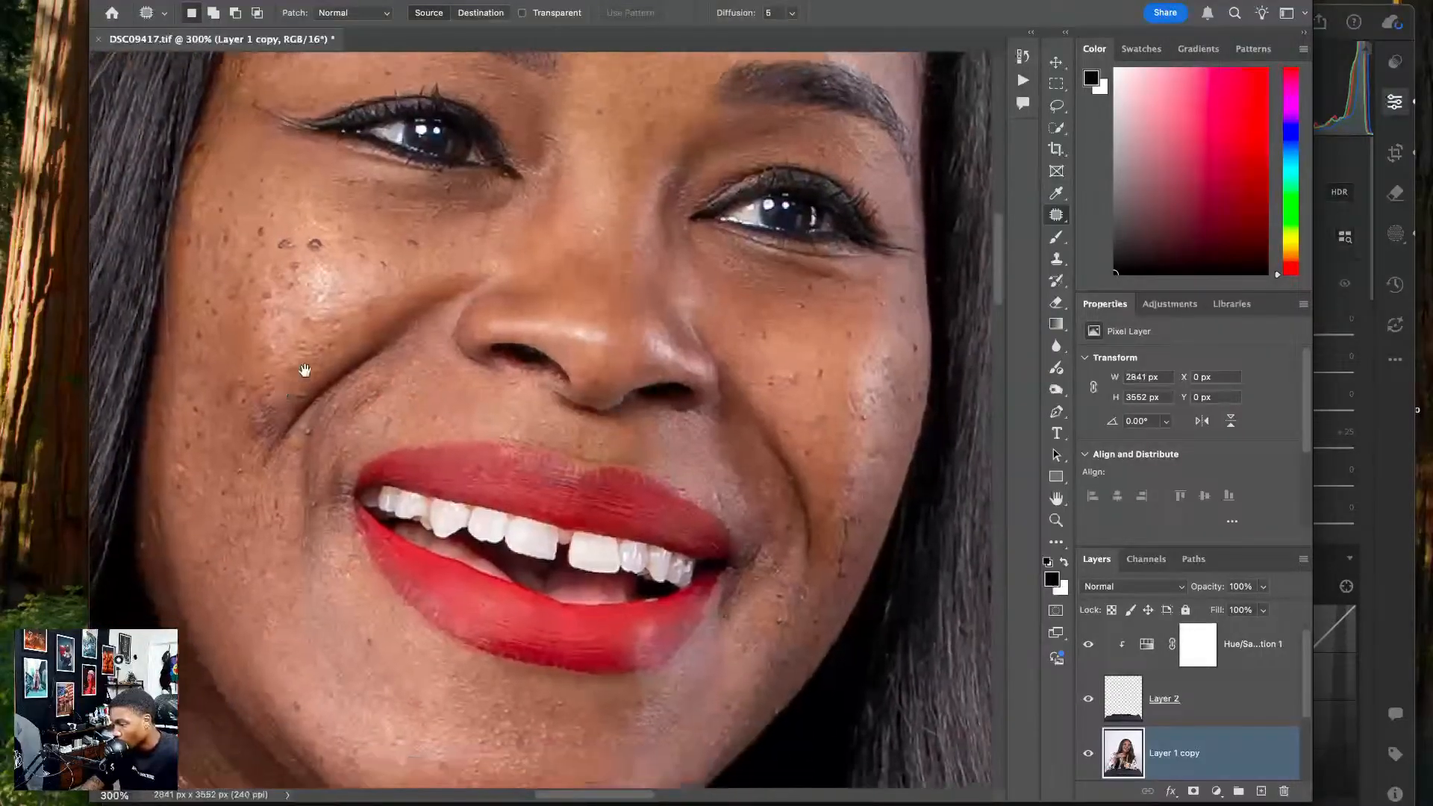
{"action": "left_click_drag", "start_coordinate": [303, 371], "coordinate": [453, 287]}
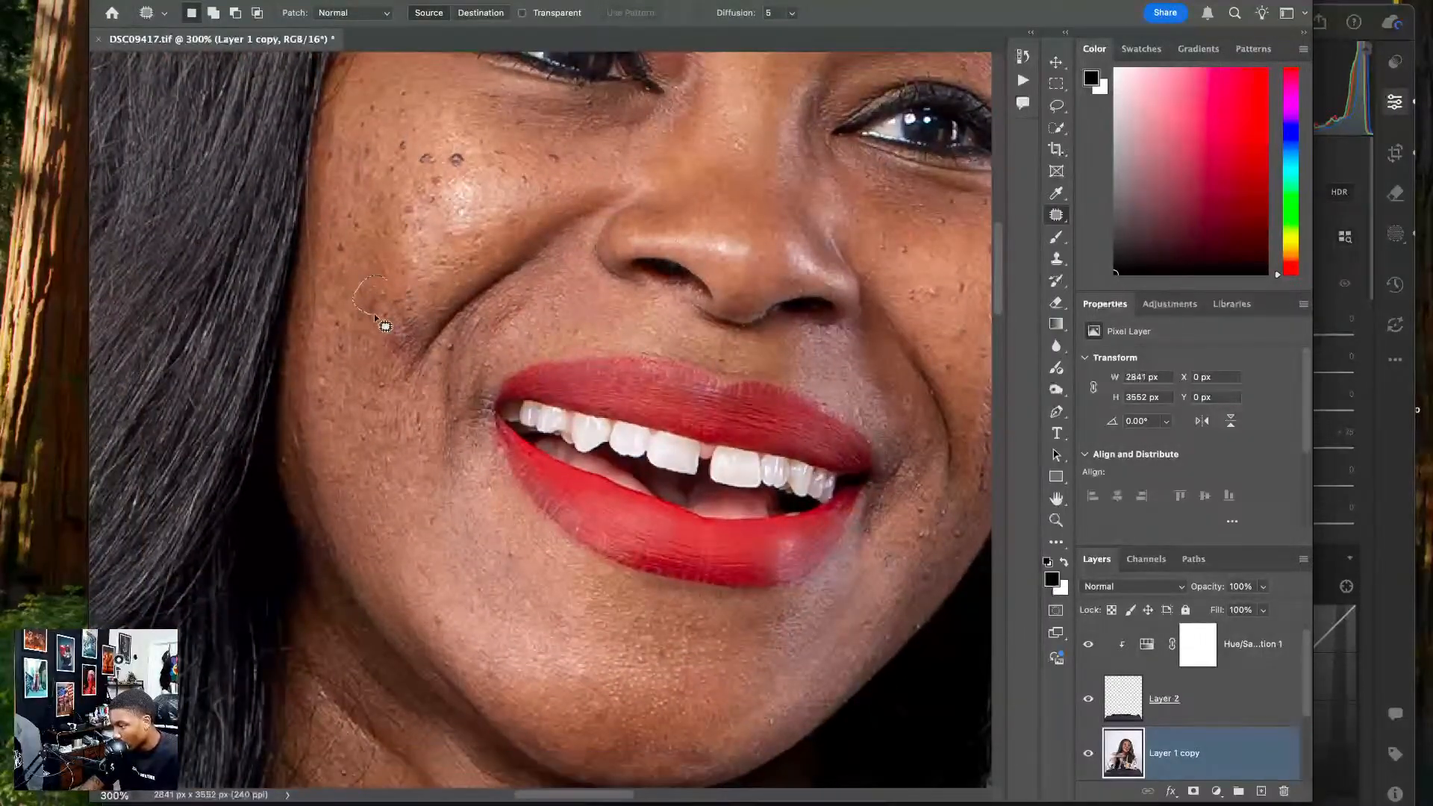
{"action": "mouse_move", "coordinate": [375, 317]}
{"action": "left_mouse_down"}
{"action": "mouse_move", "coordinate": [387, 290]}
{"action": "mouse_move", "coordinate": [366, 352]}
{"action": "mouse_move", "coordinate": [414, 283]}
{"action": "left_mouse_up"}
{"action": "key", "text": "super+d"}
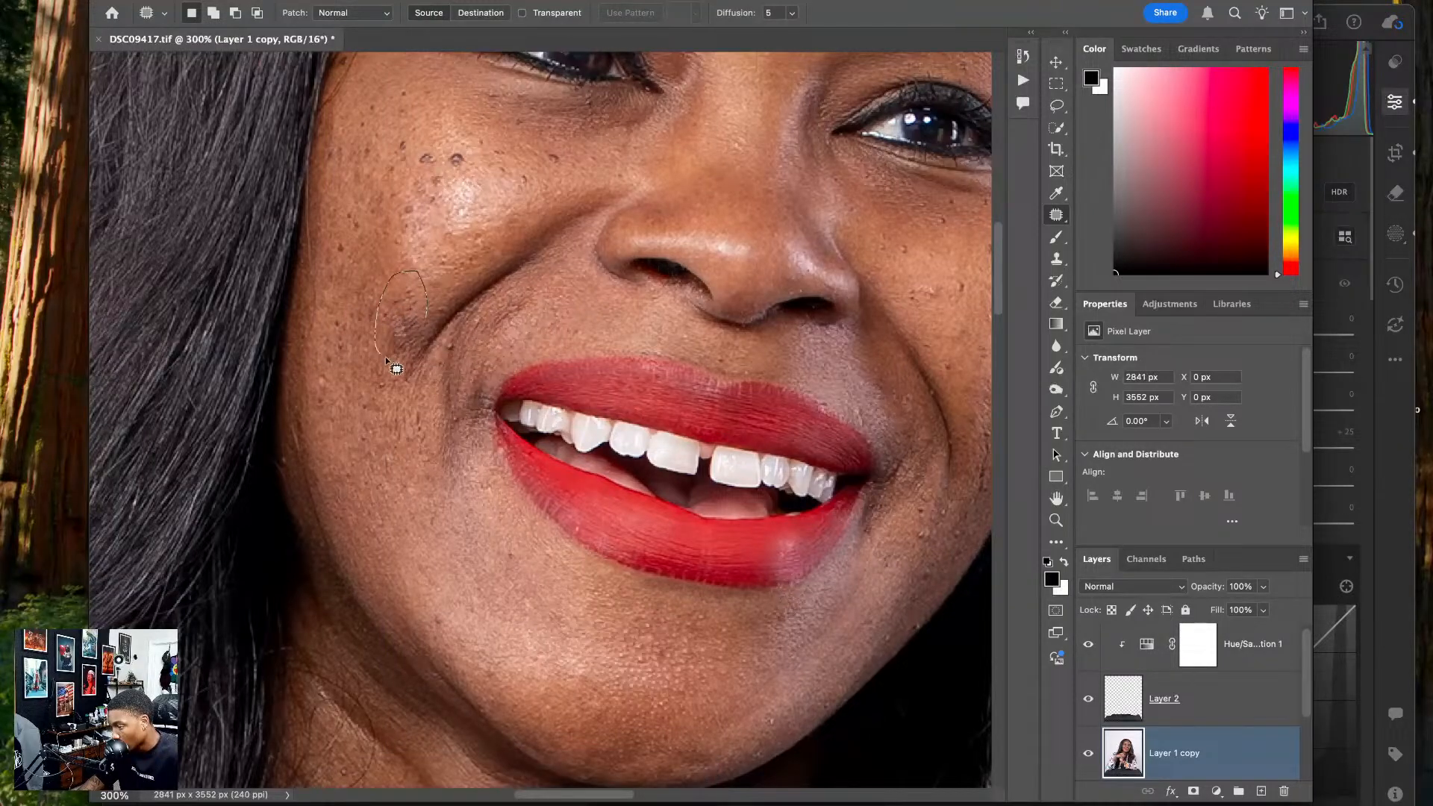
- Patch the dark discoloration and remaining spot where the left-hand cheek meets the smile crease
{"action": "left_click_drag", "start_coordinate": [422, 349], "coordinate": [428, 321]}
{"action": "left_click_drag", "start_coordinate": [406, 322], "coordinate": [371, 395]}
{"action": "key", "text": "super+d"}
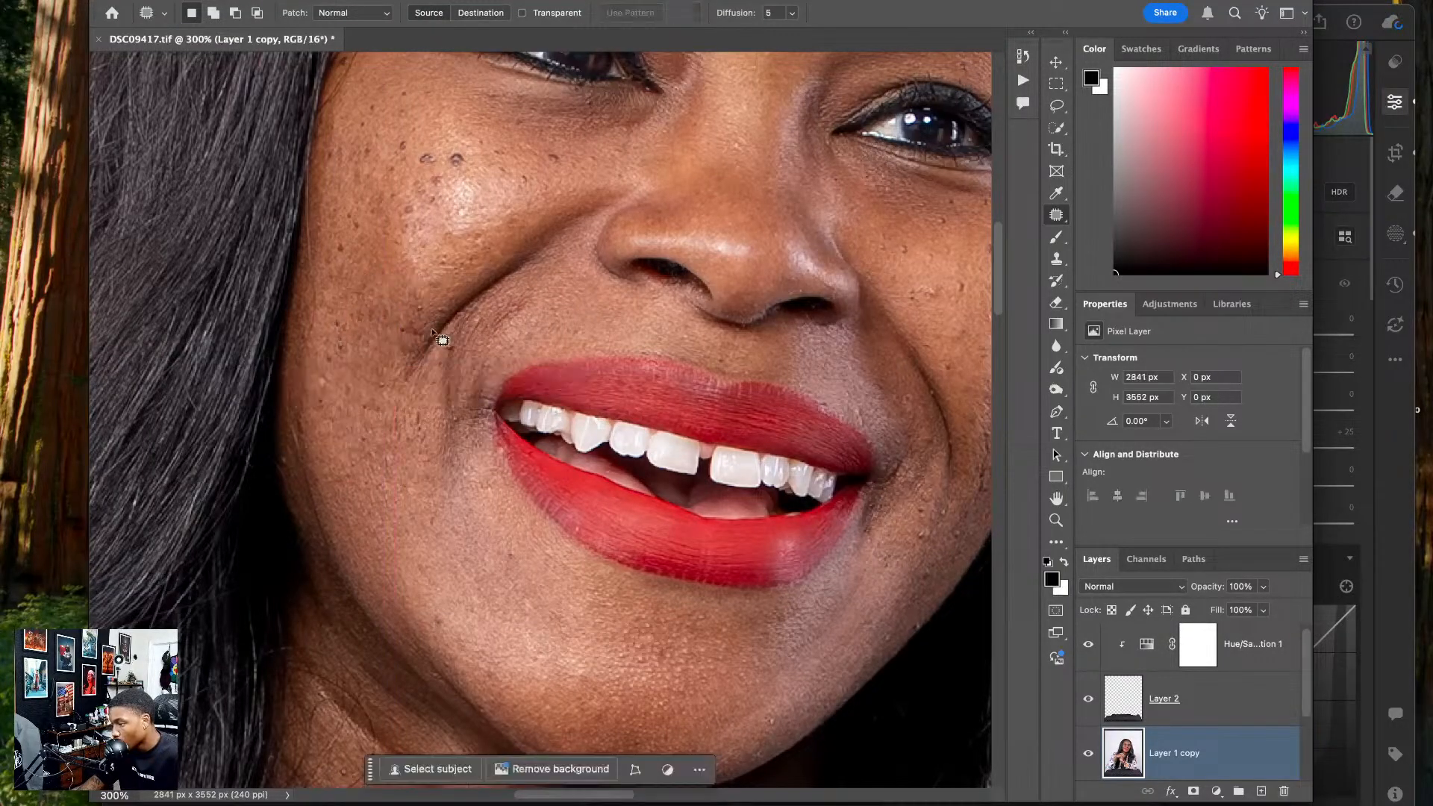
{"action": "left_click_drag", "start_coordinate": [428, 319], "coordinate": [431, 309]}
{"action": "left_click_drag", "start_coordinate": [421, 315], "coordinate": [427, 269]}
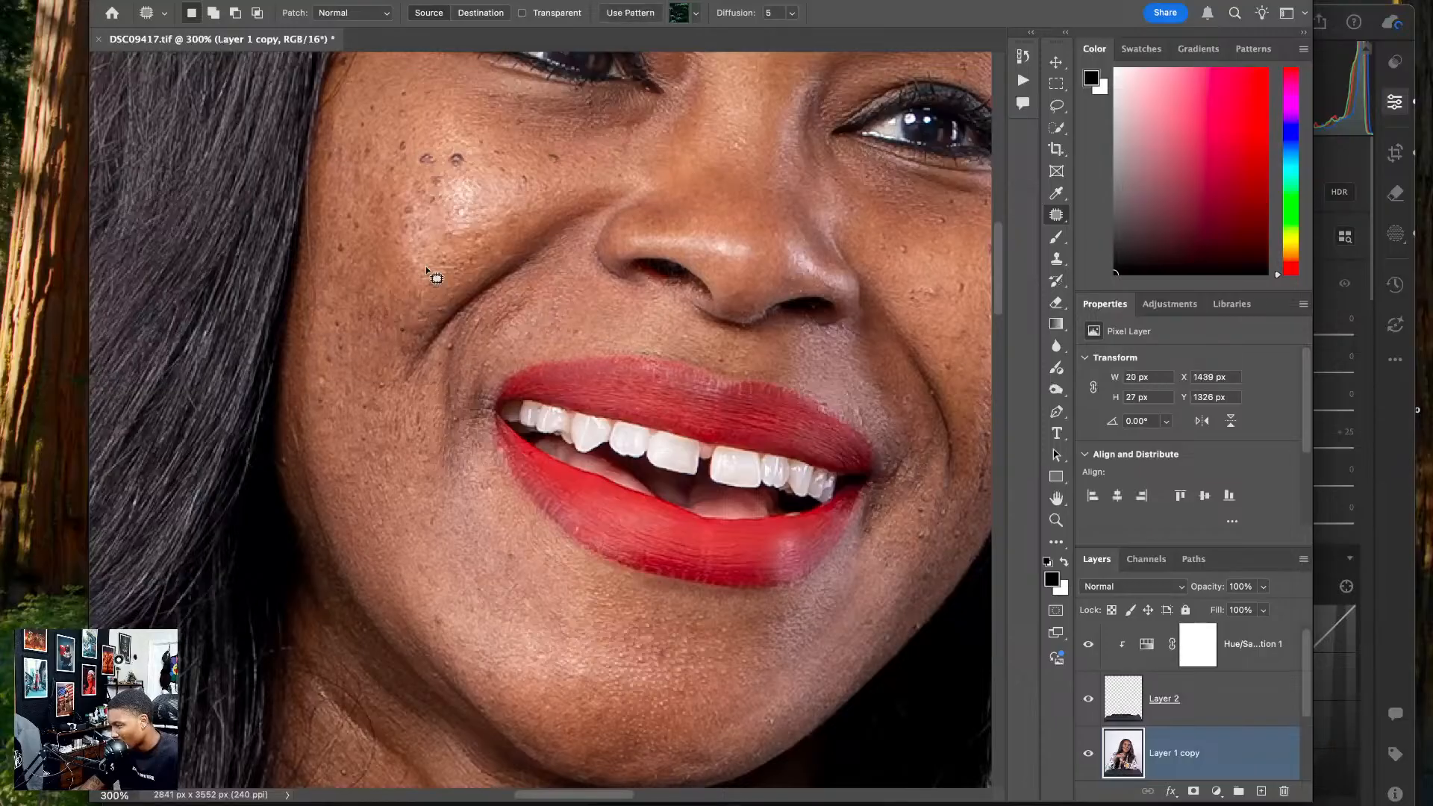
{"action": "key", "text": "super+d"}
- Patch out the raised bump on the right-hand cheek beside the nose and the dark marks beside the lower smile line
{"action": "left_click_drag", "start_coordinate": [575, 344], "coordinate": [383, 329]}
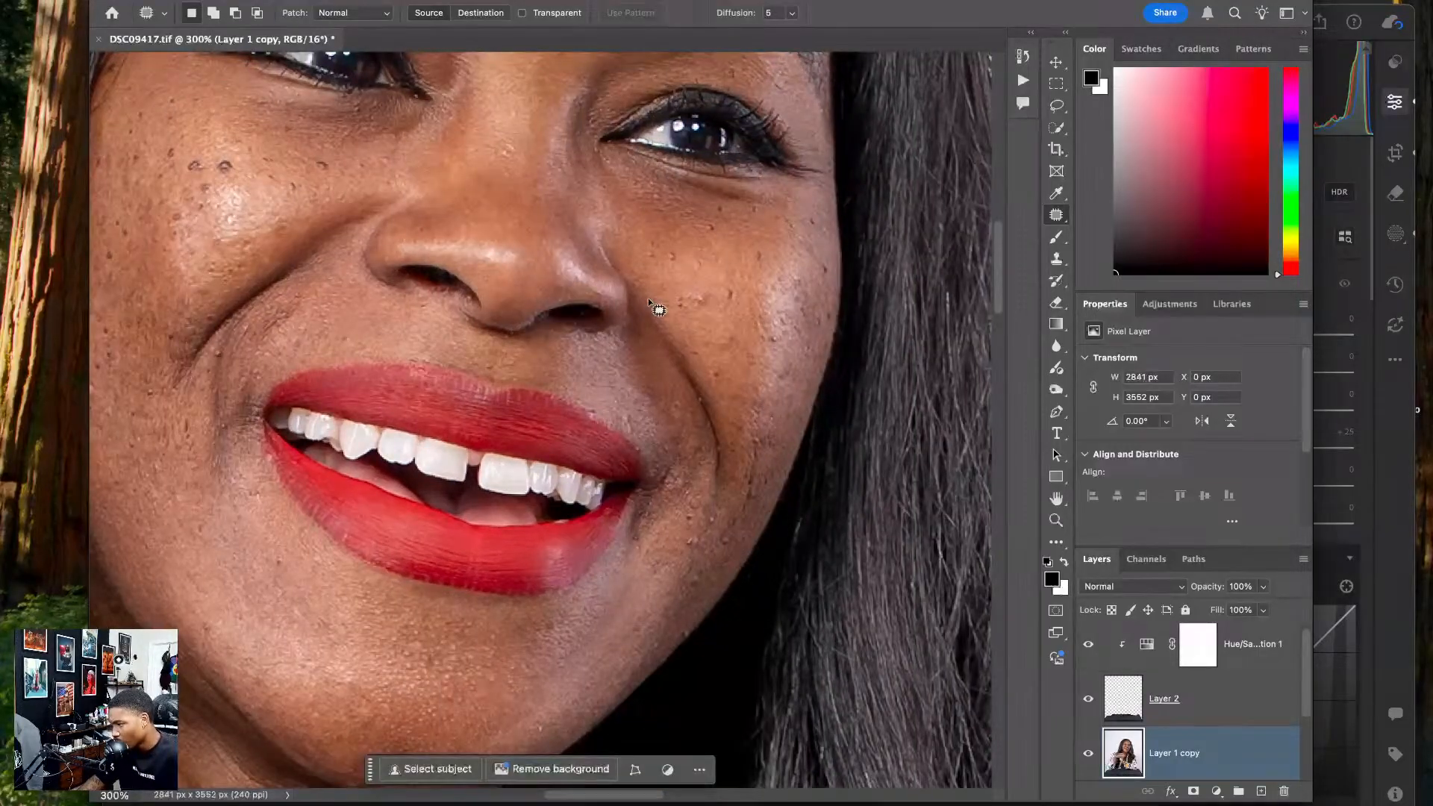
{"action": "left_click_drag", "start_coordinate": [712, 284], "coordinate": [709, 365]}
{"action": "key", "text": "super+d"}
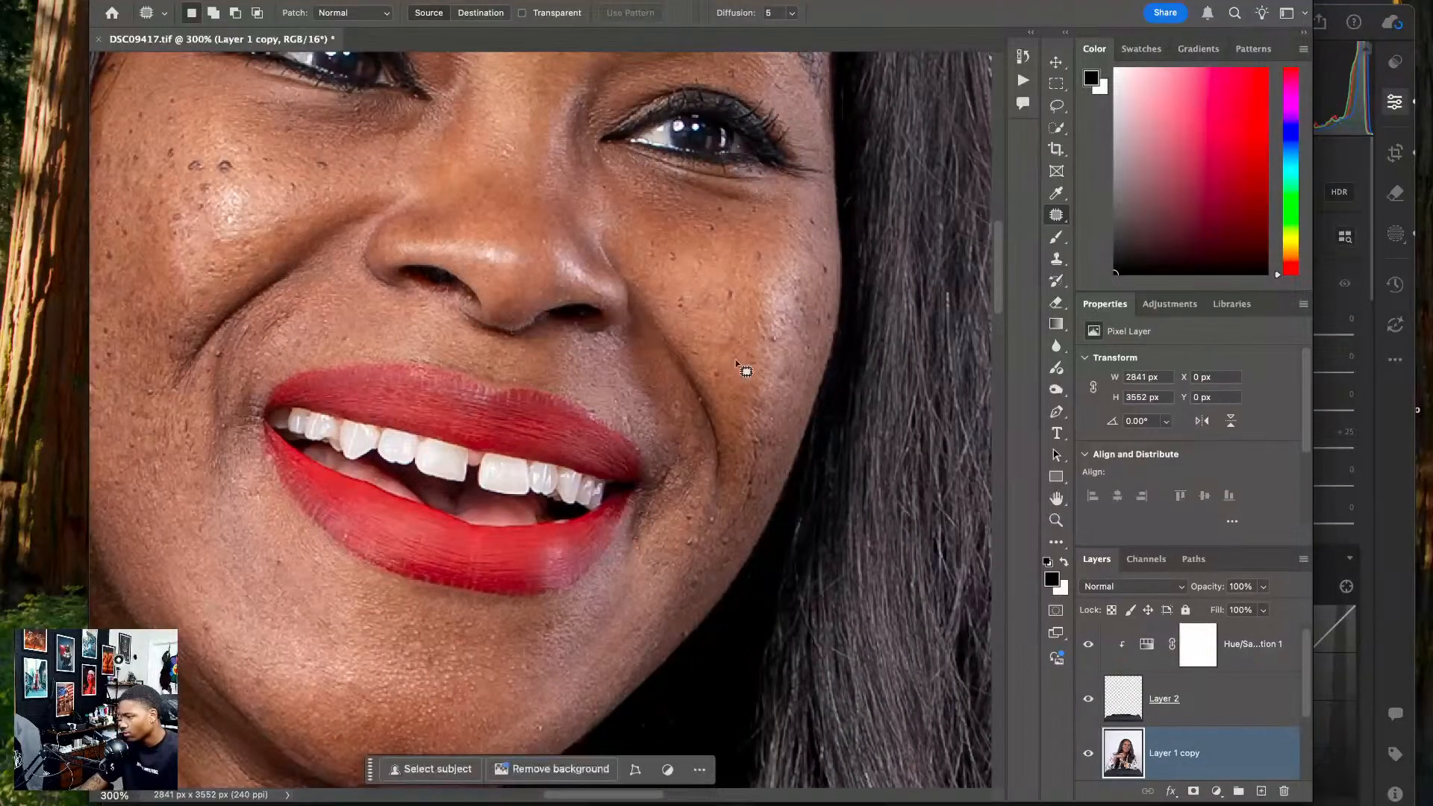
{"action": "mouse_move", "coordinate": [726, 424]}
{"action": "left_mouse_down"}
{"action": "mouse_move", "coordinate": [632, 385]}
{"action": "mouse_move", "coordinate": [549, 471]}
{"action": "mouse_move", "coordinate": [601, 492]}
{"action": "left_mouse_up"}
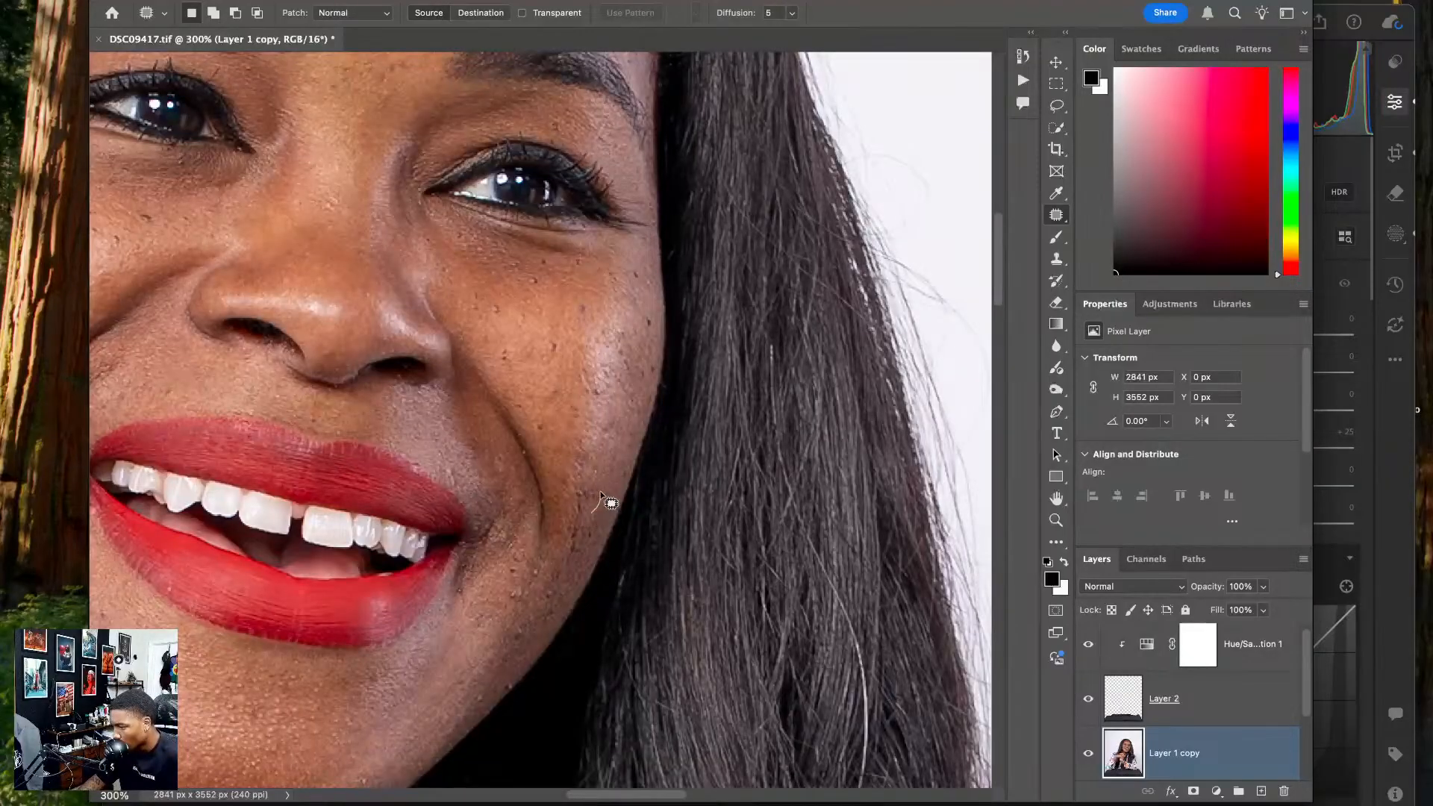
{"action": "left_click_drag", "start_coordinate": [559, 569], "coordinate": [589, 532]}
{"action": "left_click_drag", "start_coordinate": [573, 480], "coordinate": [599, 462]}
{"action": "key", "text": "super+d"}
- Duplicate Layer 1 copy and remove the background from the duplicate
{"action": "key", "text": "super+0"}
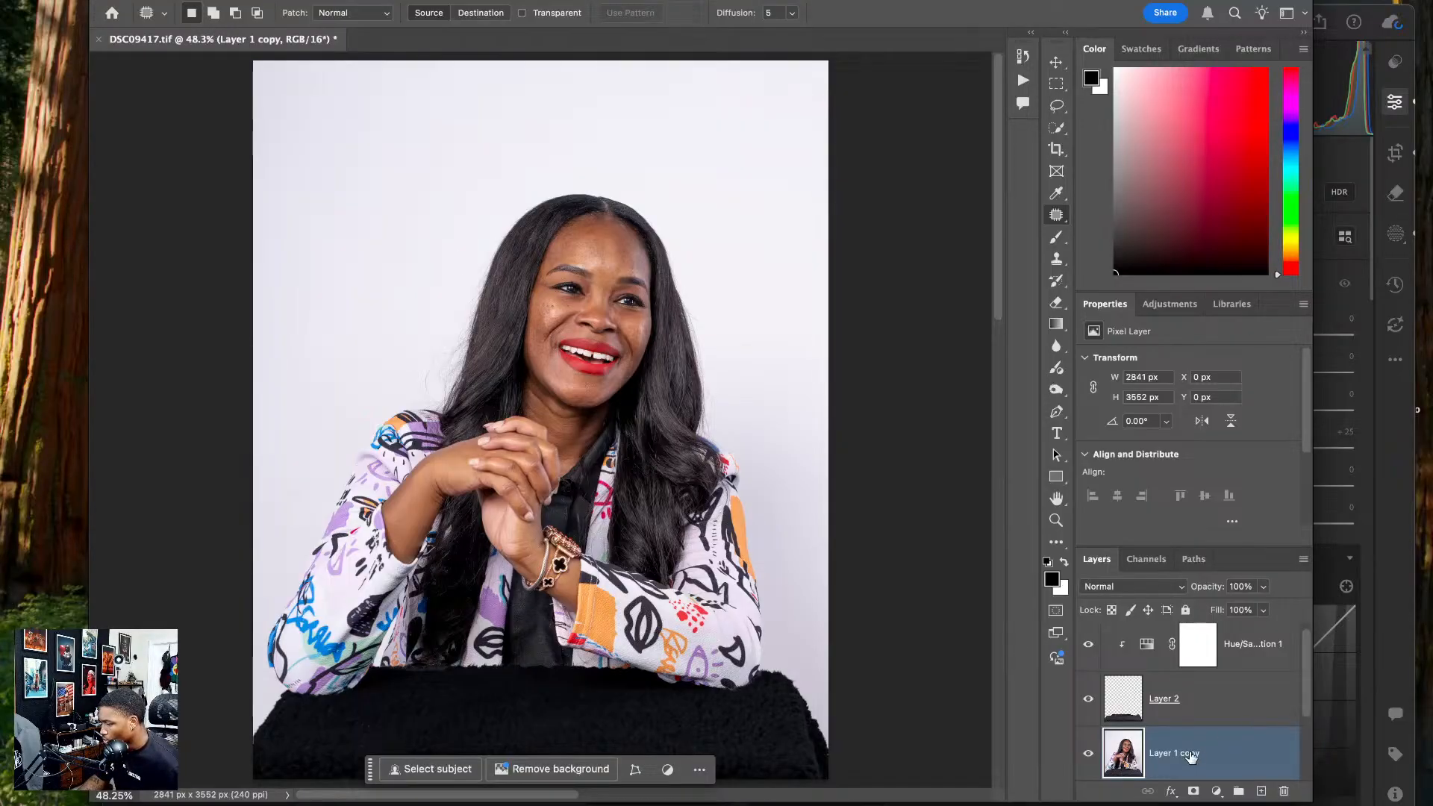
{"action": "key", "text": "super+j"}
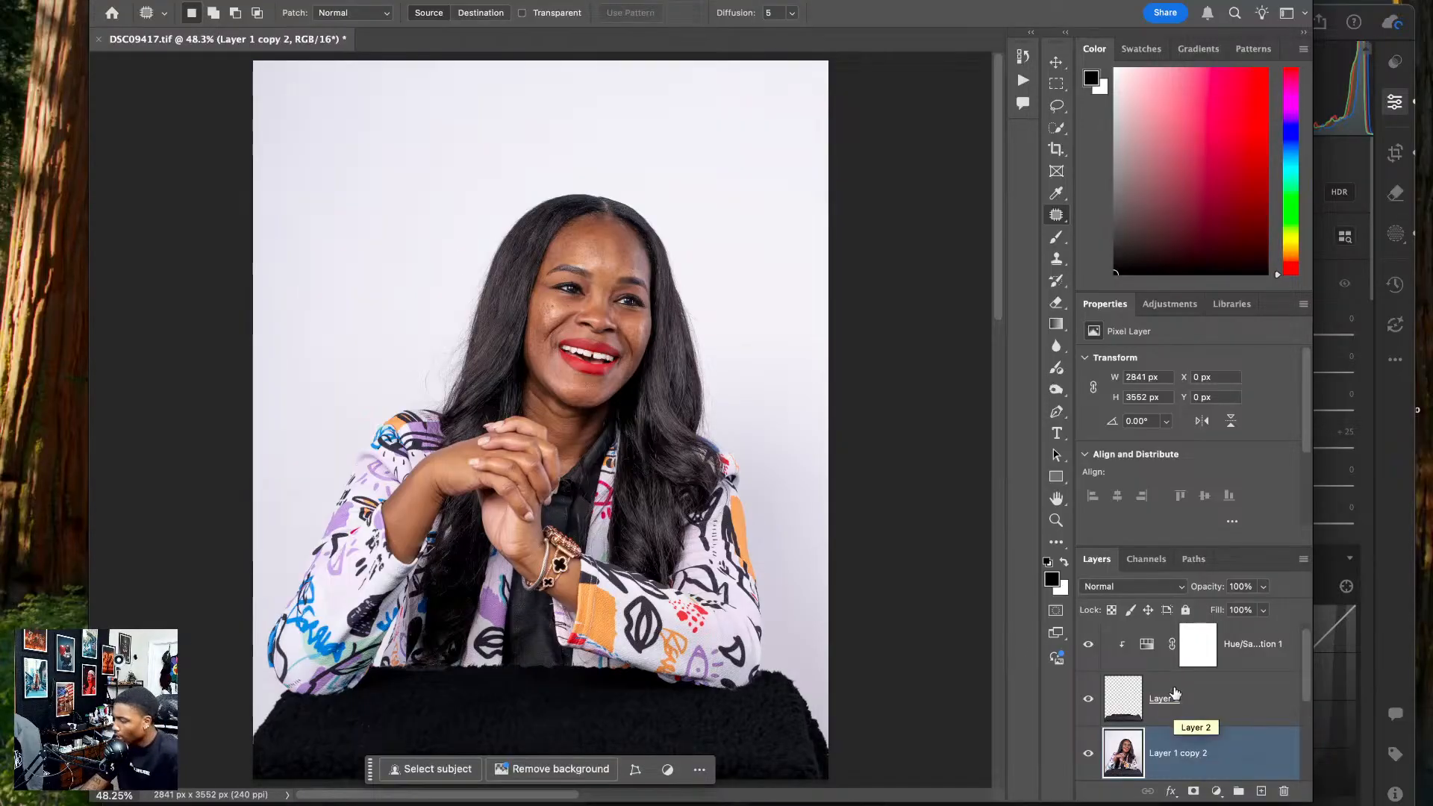
{"action": "scroll", "coordinate": [1180, 449], "scroll_direction": "down", "scroll_amount": 3}
{"action": "left_click", "coordinate": [1168, 449]}
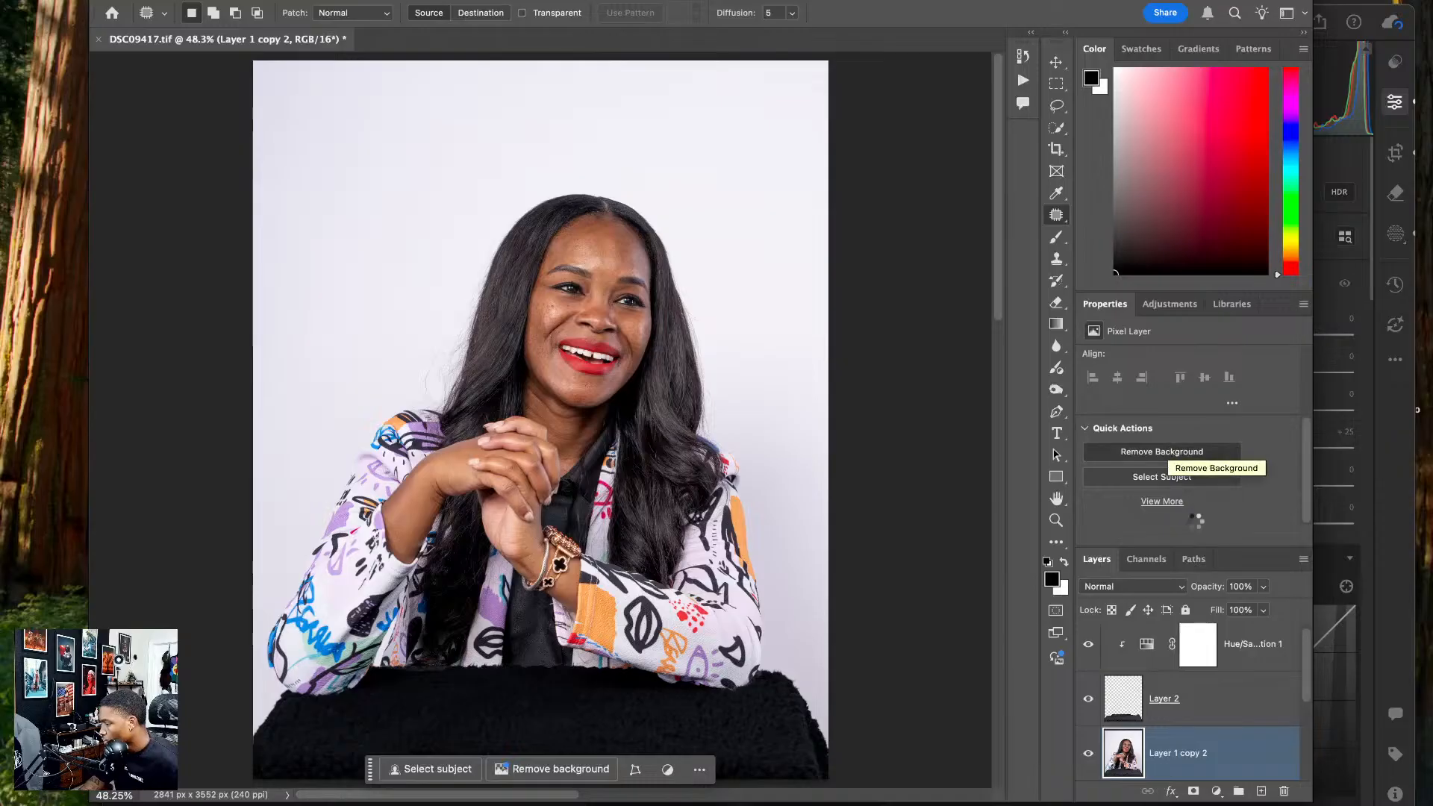
- On Layer 1 copy, sample the backdrop and paint over the stray hairs along the right side of the hair with the Mixer Brush
{"action": "scroll", "coordinate": [1249, 703], "scroll_direction": "down", "scroll_amount": 5}
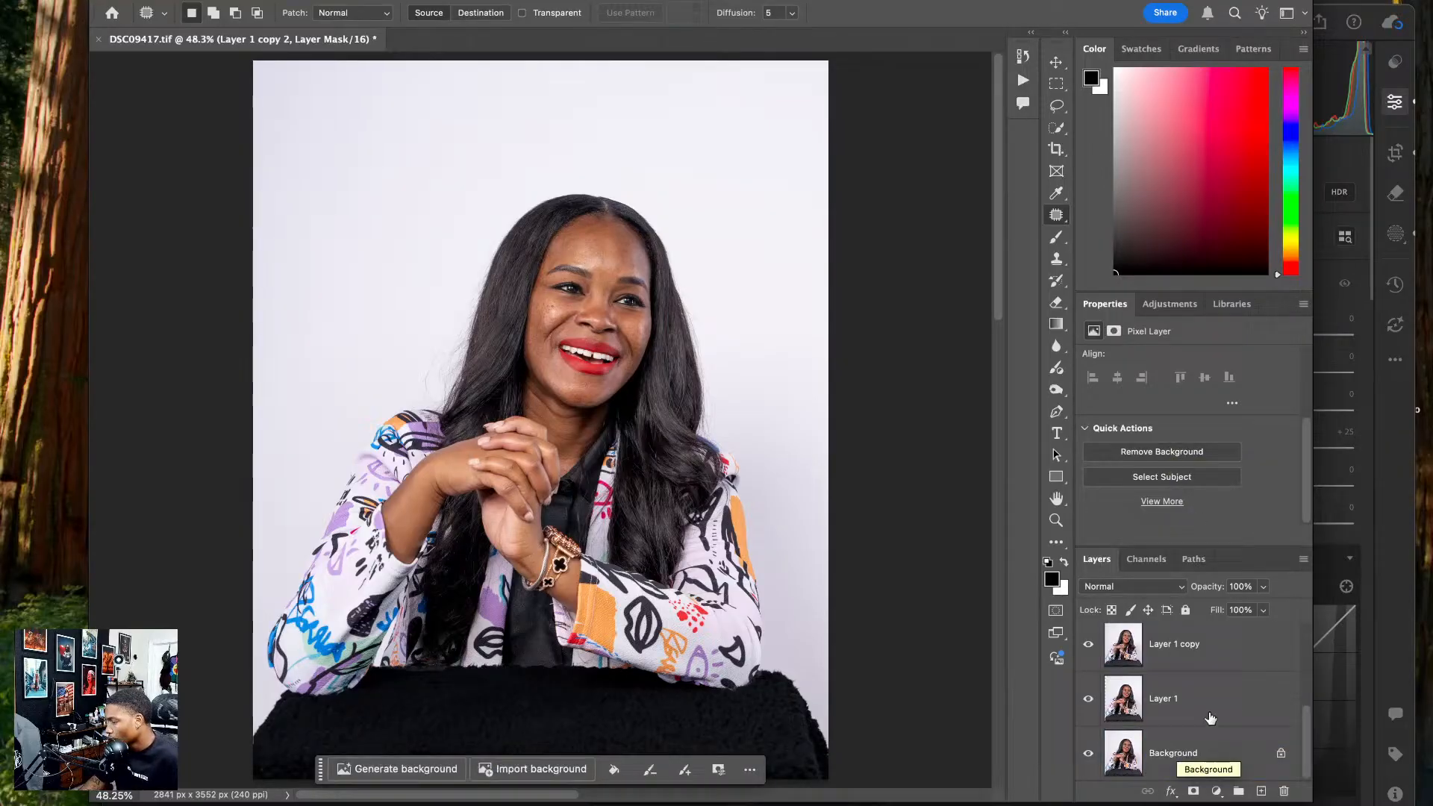
{"action": "scroll", "coordinate": [1172, 675], "scroll_direction": "up", "scroll_amount": 1}
{"action": "left_click", "coordinate": [1190, 680]}
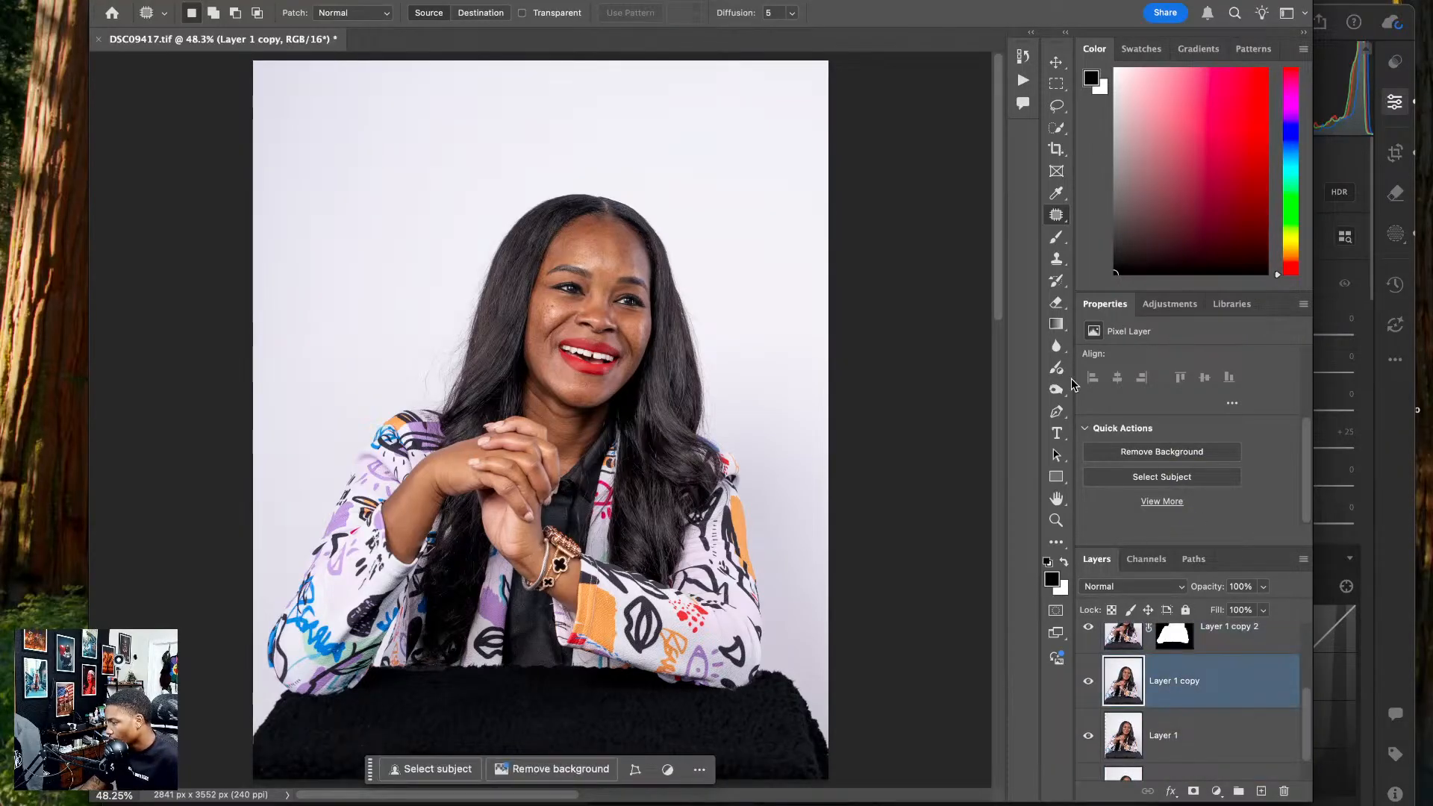
{"action": "mouse_move", "coordinate": [1056, 237]}
{"action": "left_mouse_down"}
{"action": "mouse_move", "coordinate": [1101, 263]}
{"action": "mouse_move", "coordinate": [1105, 283]}
{"action": "left_mouse_up"}
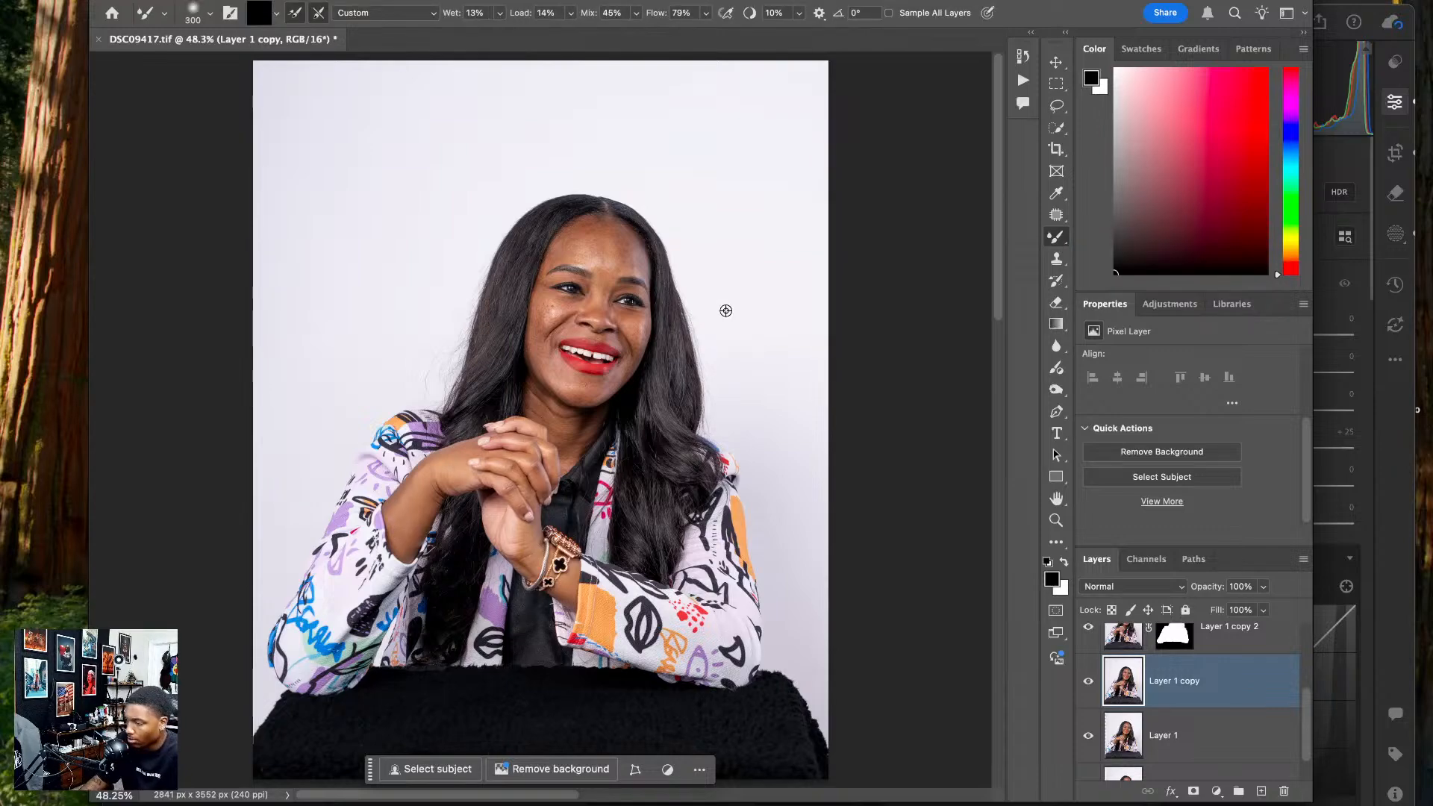
{"action": "left_click", "coordinate": [729, 303], "text": "alt"}
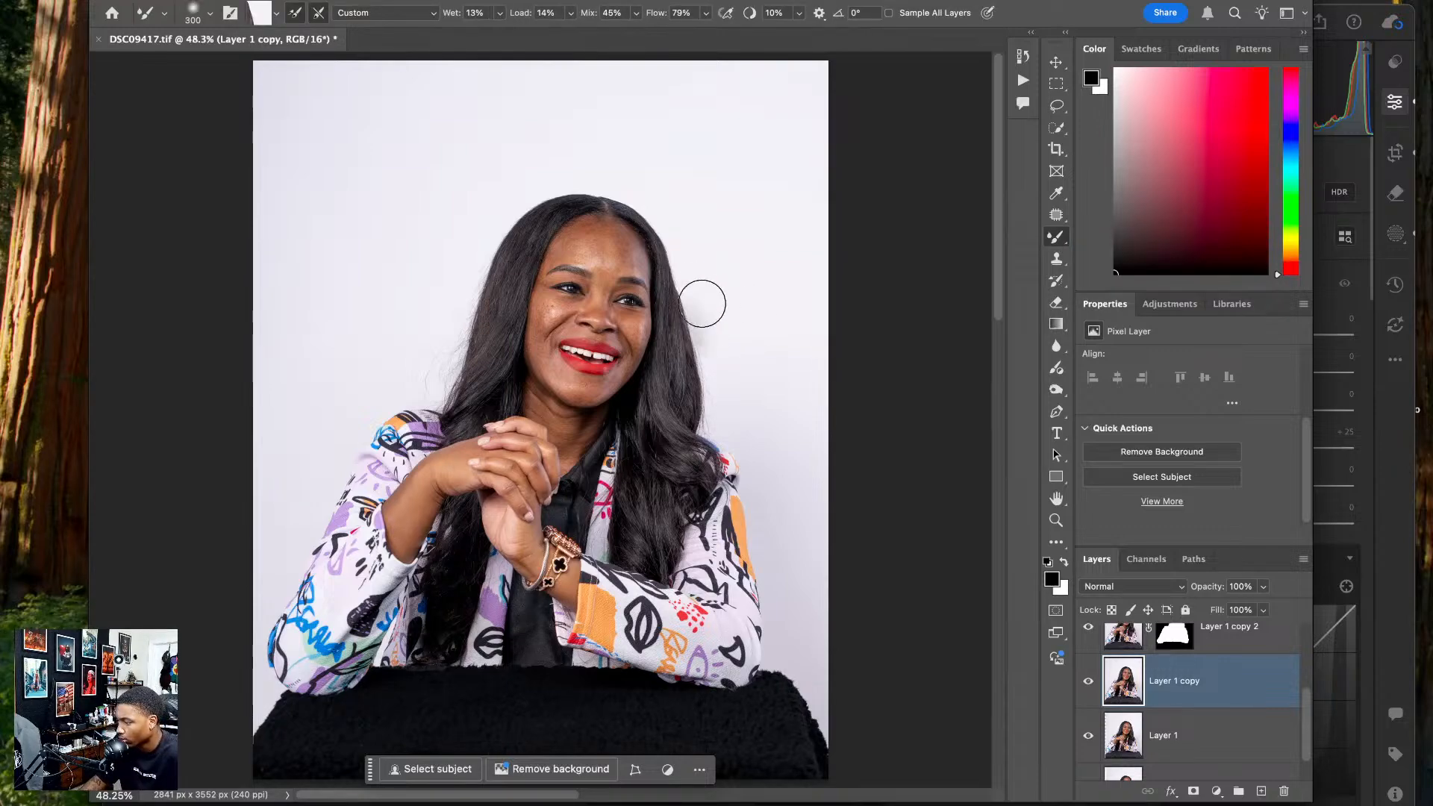
{"action": "left_click_drag", "start_coordinate": [698, 331], "coordinate": [705, 410]}
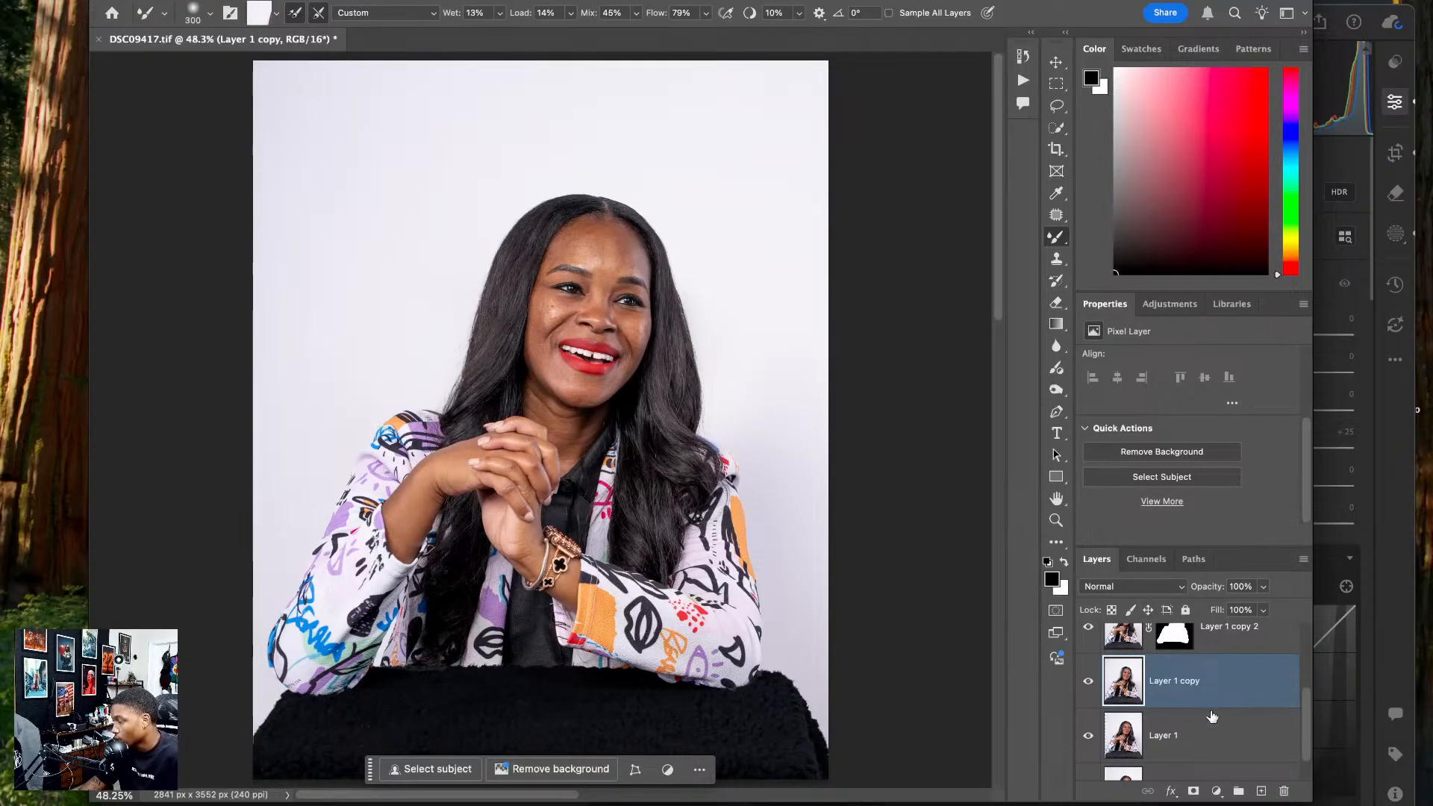
- Merge the masked Layer 1 copy 2 with Layer 1 copy below it
{"action": "scroll", "coordinate": [1217, 720], "scroll_direction": "up", "scroll_amount": 1}
{"action": "left_click", "coordinate": [1240, 680]}
{"action": "key", "text": "super+1"}
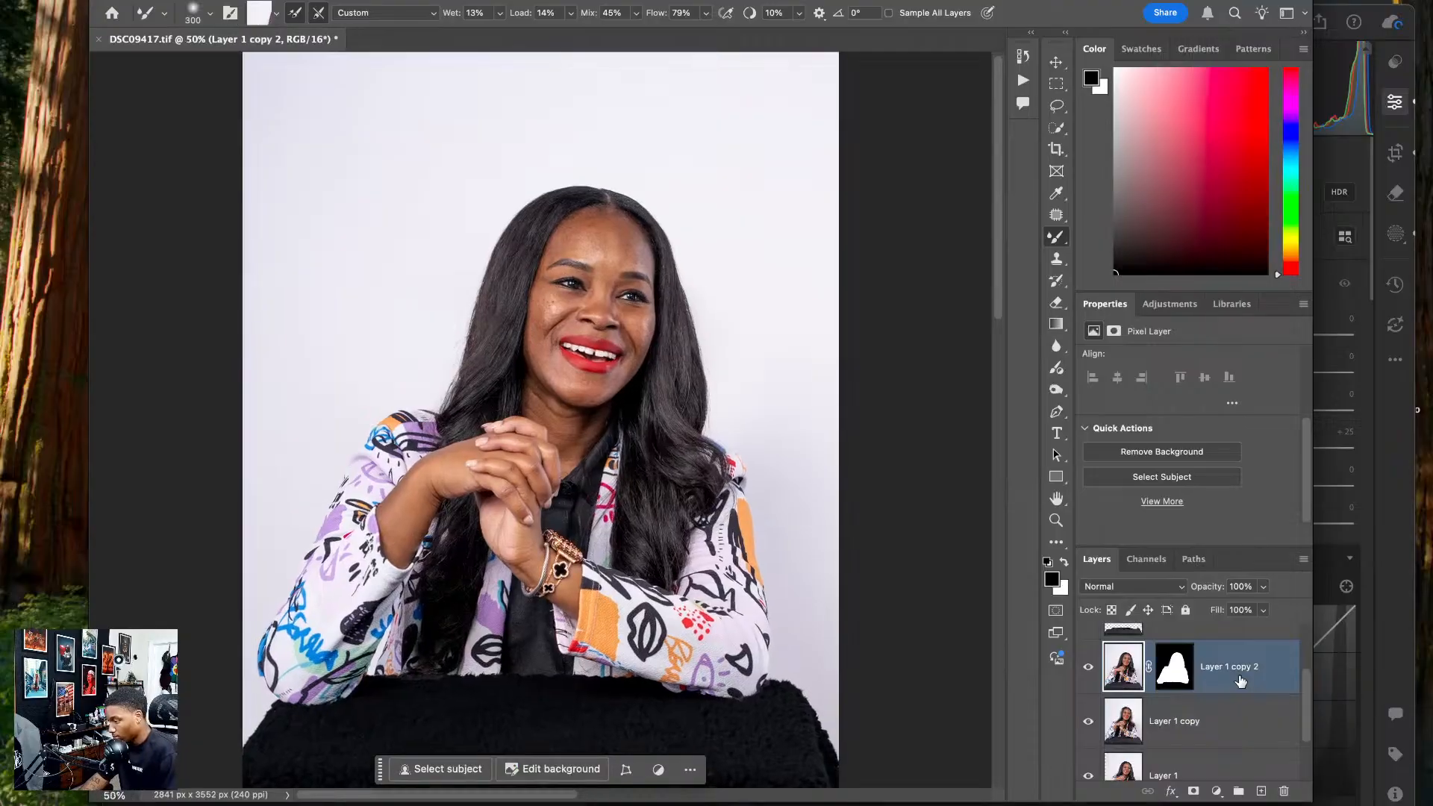
{"action": "left_click_drag", "start_coordinate": [668, 496], "coordinate": [573, 496]}
{"action": "key", "text": "super+minus"}
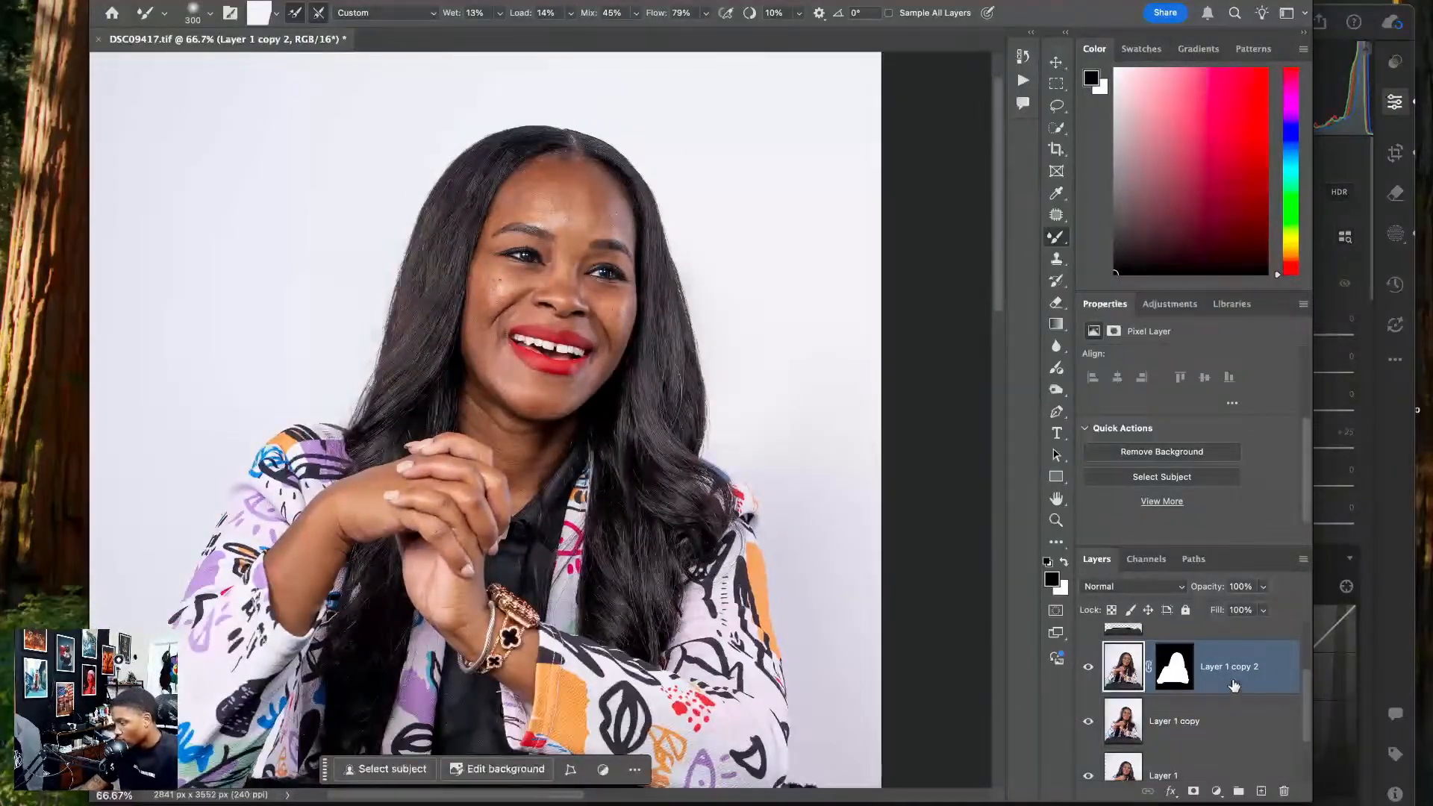
{"action": "left_click", "coordinate": [1246, 721], "text": "shift"}
{"action": "right_click", "coordinate": [1243, 721]}
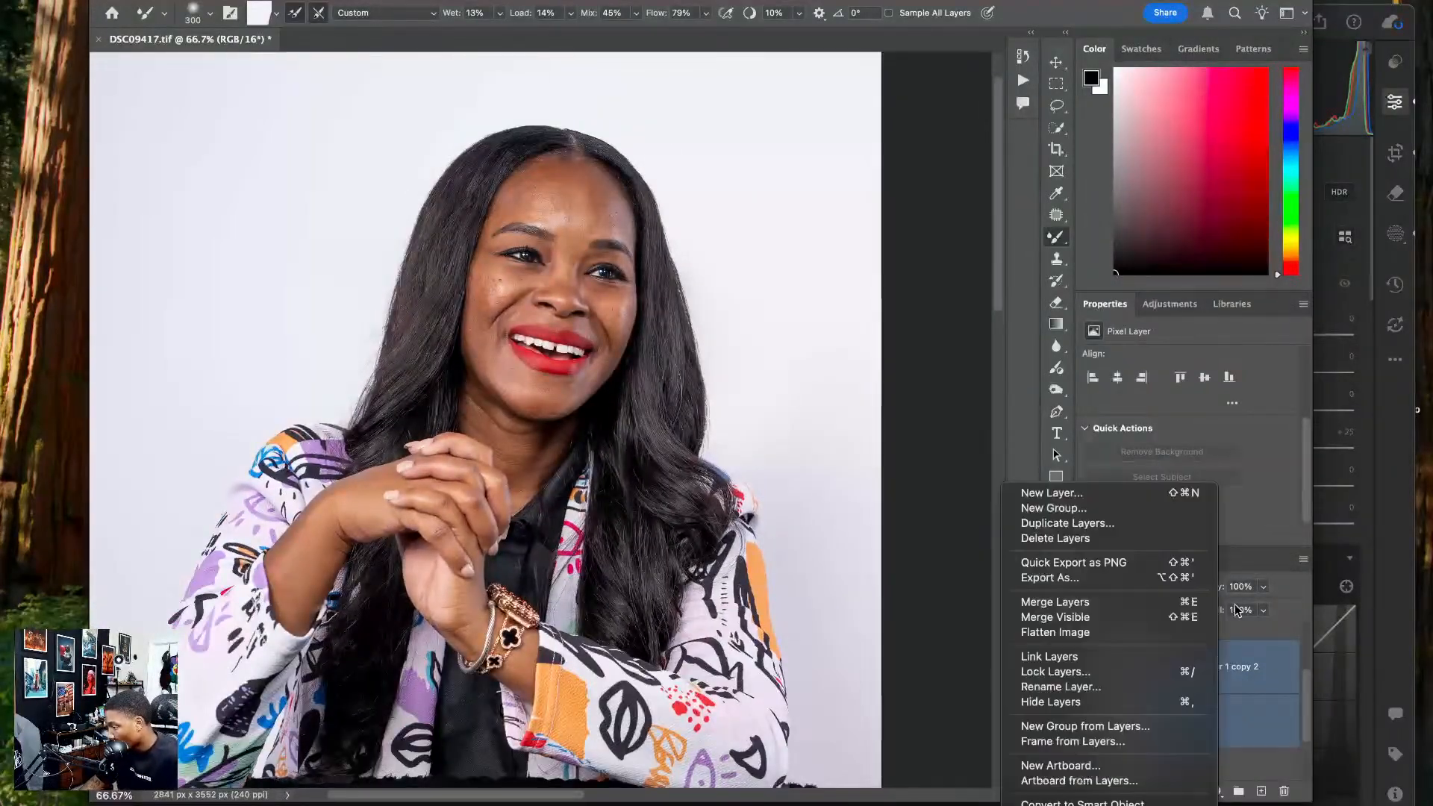
{"action": "left_click", "coordinate": [1082, 603]}
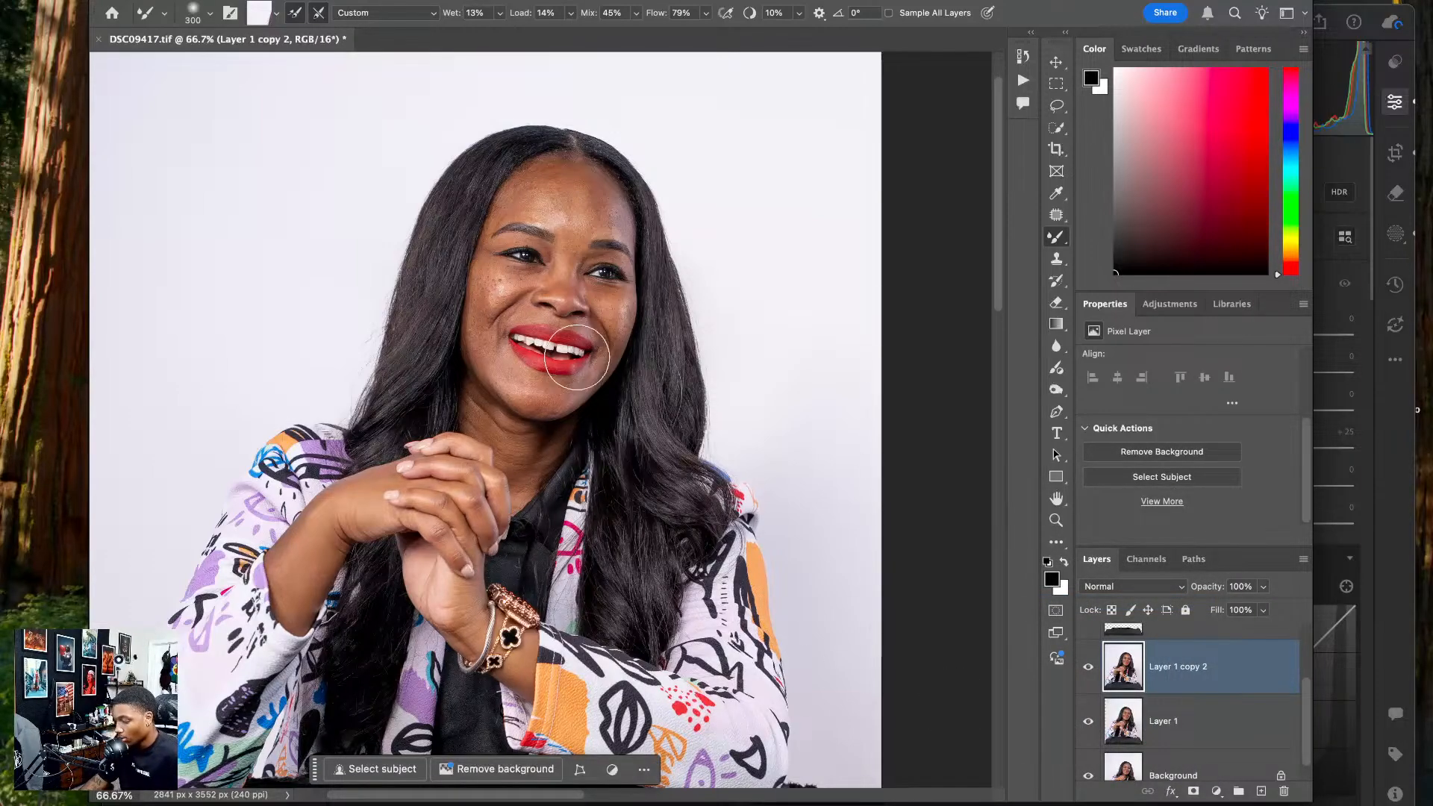
- Clone Stamp clean backdrop over the flyaway hairs along the left side and crown of the hair
{"action": "key", "text": "super+plus"}
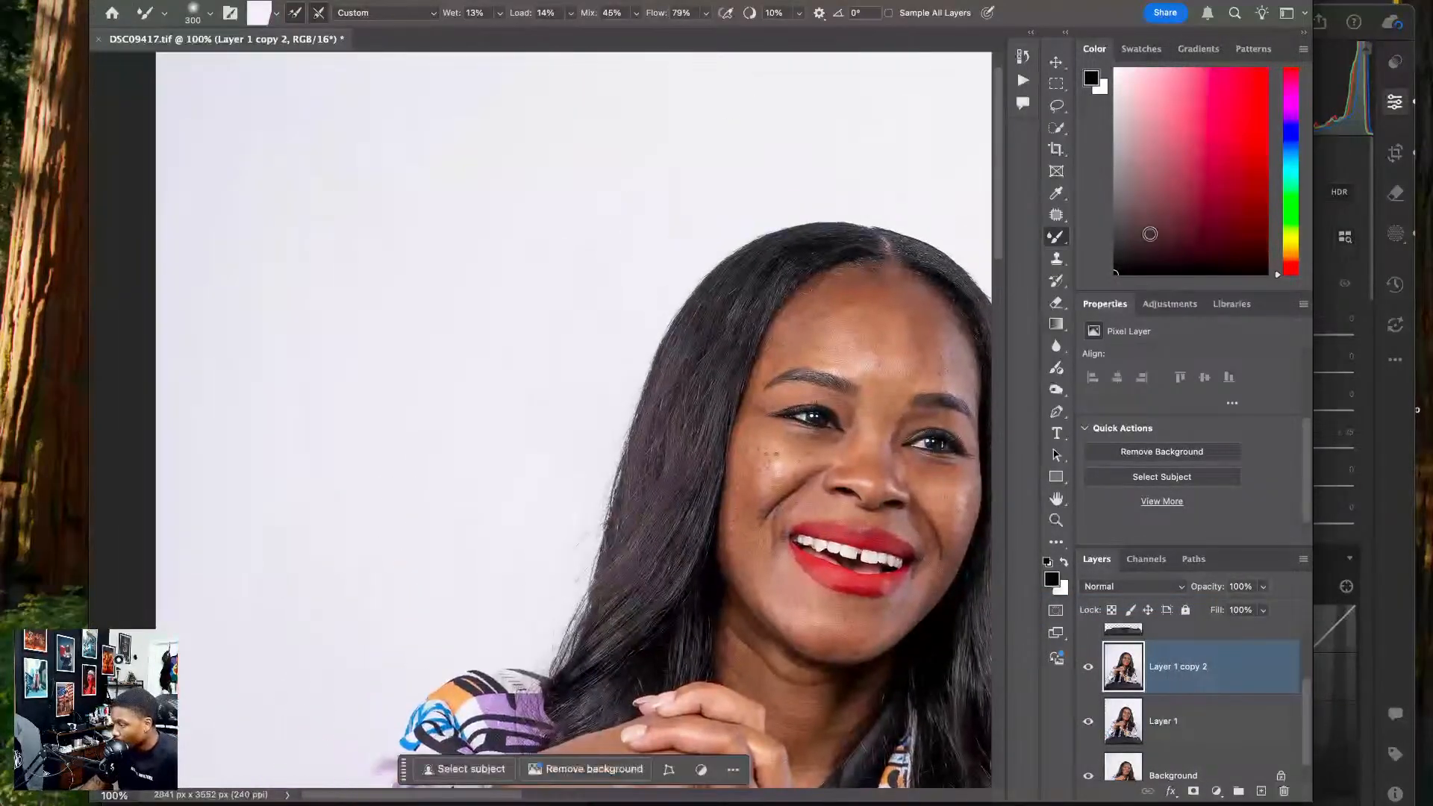
{"action": "left_click", "coordinate": [1056, 259]}
{"action": "scroll", "coordinate": [368, 550], "scroll_direction": "right", "scroll_amount": 5}
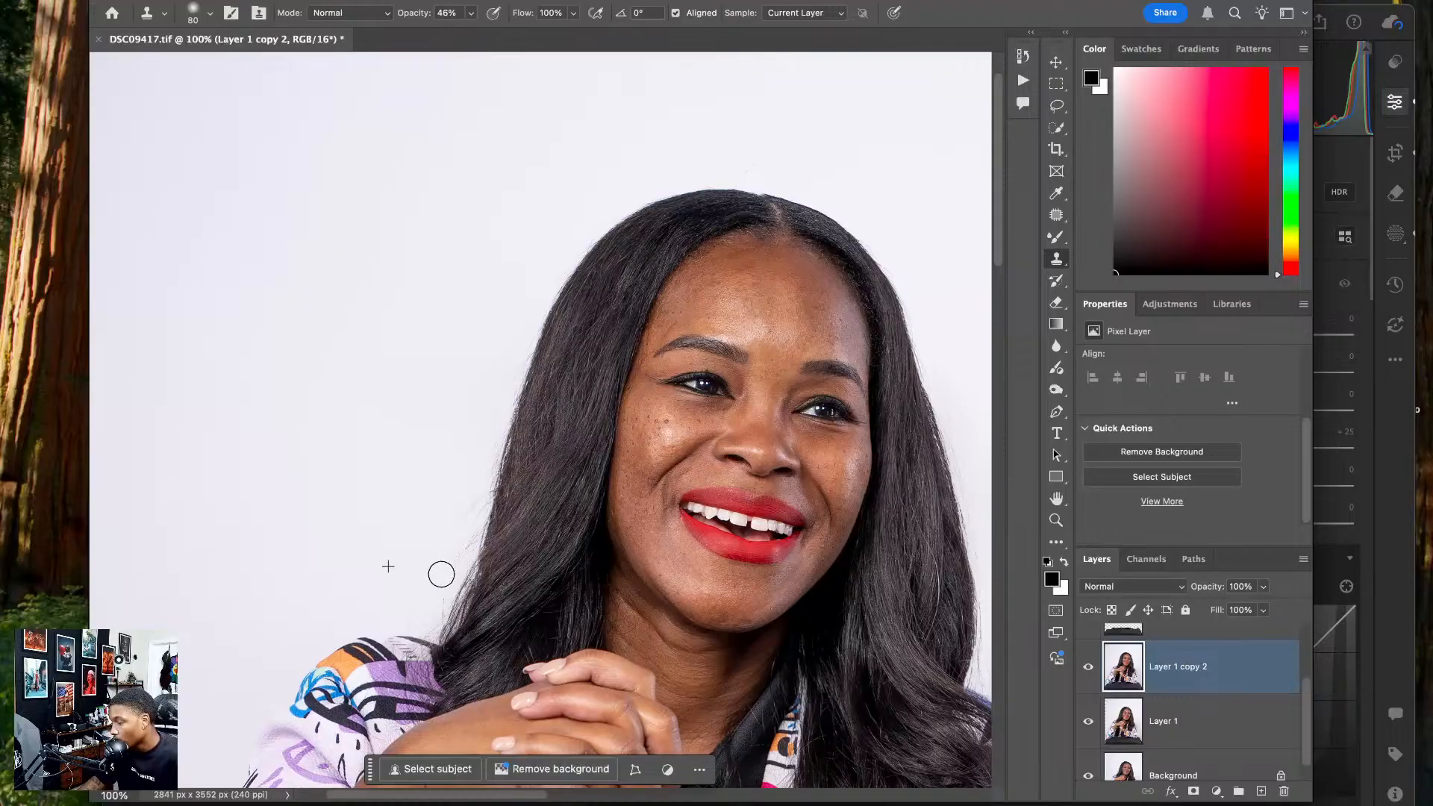
{"action": "mouse_move", "coordinate": [436, 596]}
{"action": "left_mouse_down"}
{"action": "mouse_move", "coordinate": [463, 498]}
{"action": "mouse_move", "coordinate": [455, 534]}
{"action": "mouse_move", "coordinate": [428, 525]}
{"action": "mouse_move", "coordinate": [457, 547]}
{"action": "left_mouse_up"}
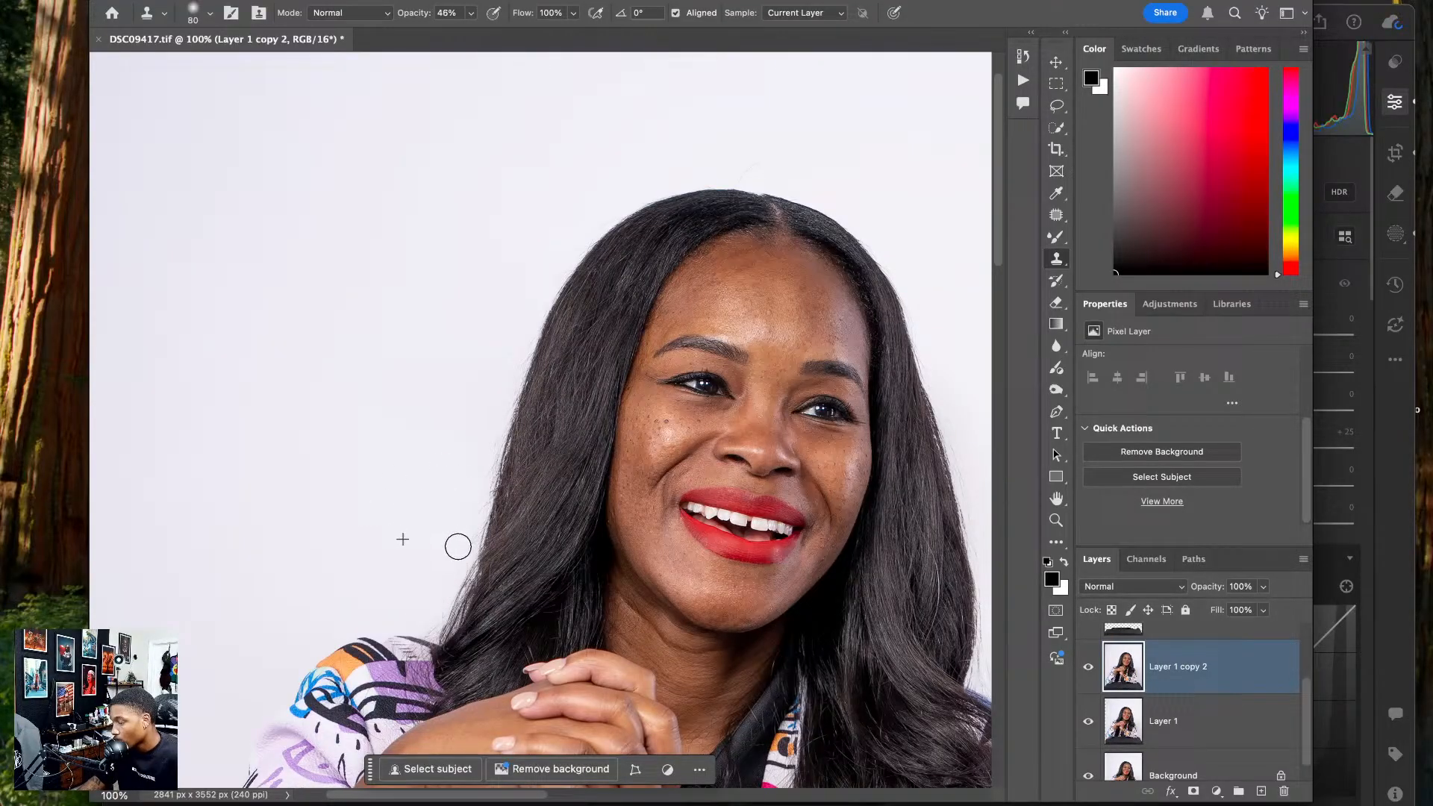
{"action": "mouse_move", "coordinate": [470, 491]}
{"action": "left_mouse_down"}
{"action": "mouse_move", "coordinate": [477, 455]}
{"action": "mouse_move", "coordinate": [464, 520]}
{"action": "left_mouse_up"}
{"action": "left_click_drag", "start_coordinate": [485, 437], "coordinate": [463, 534]}
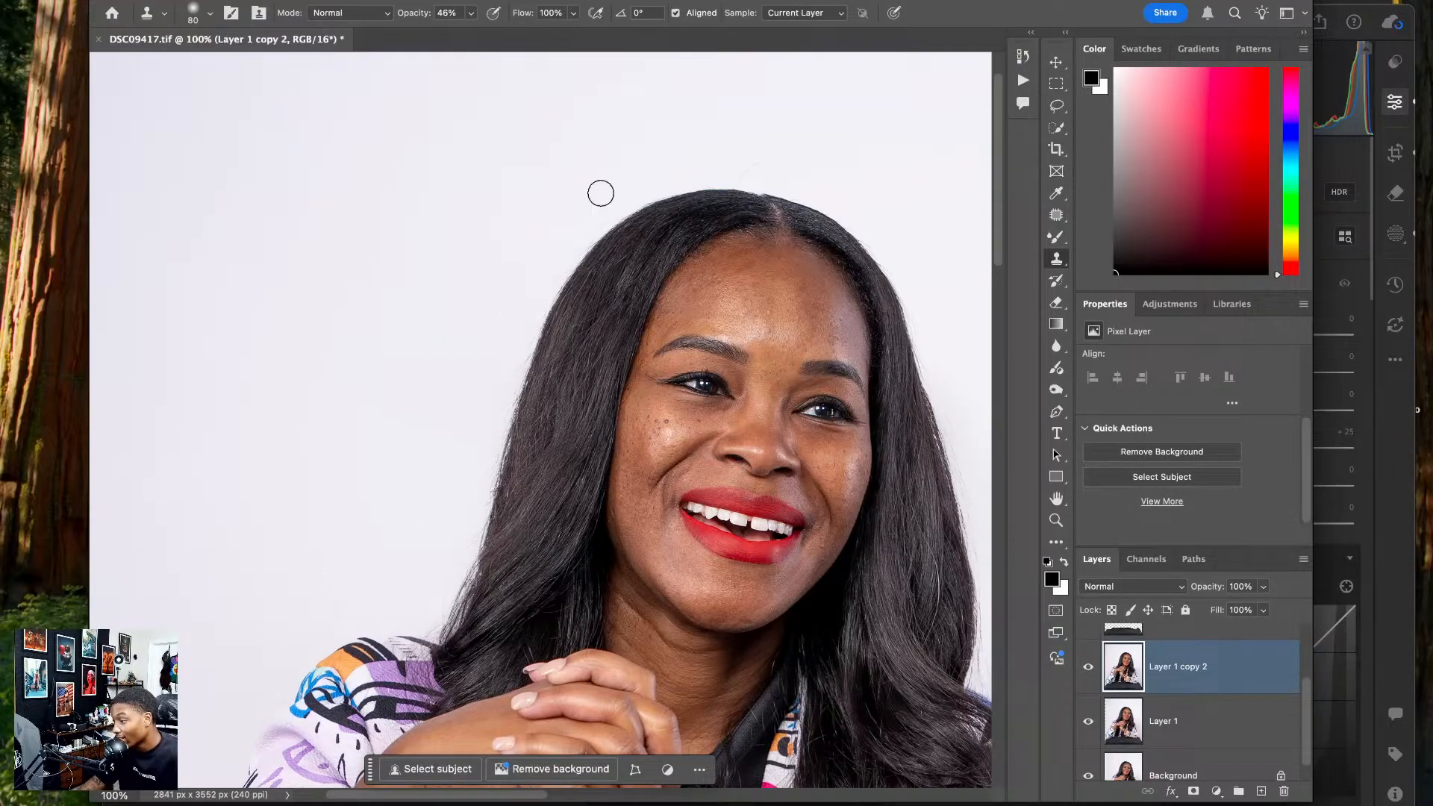
{"action": "mouse_move", "coordinate": [772, 142]}
{"action": "left_mouse_down"}
{"action": "mouse_move", "coordinate": [735, 164]}
{"action": "mouse_move", "coordinate": [748, 153]}
{"action": "mouse_move", "coordinate": [762, 185]}
{"action": "left_mouse_up"}
- Clone Stamp sampled backdrop over the flyaway hairs on the right side of the hair above the shoulder
{"action": "left_click_drag", "start_coordinate": [584, 107], "coordinate": [530, 73]}
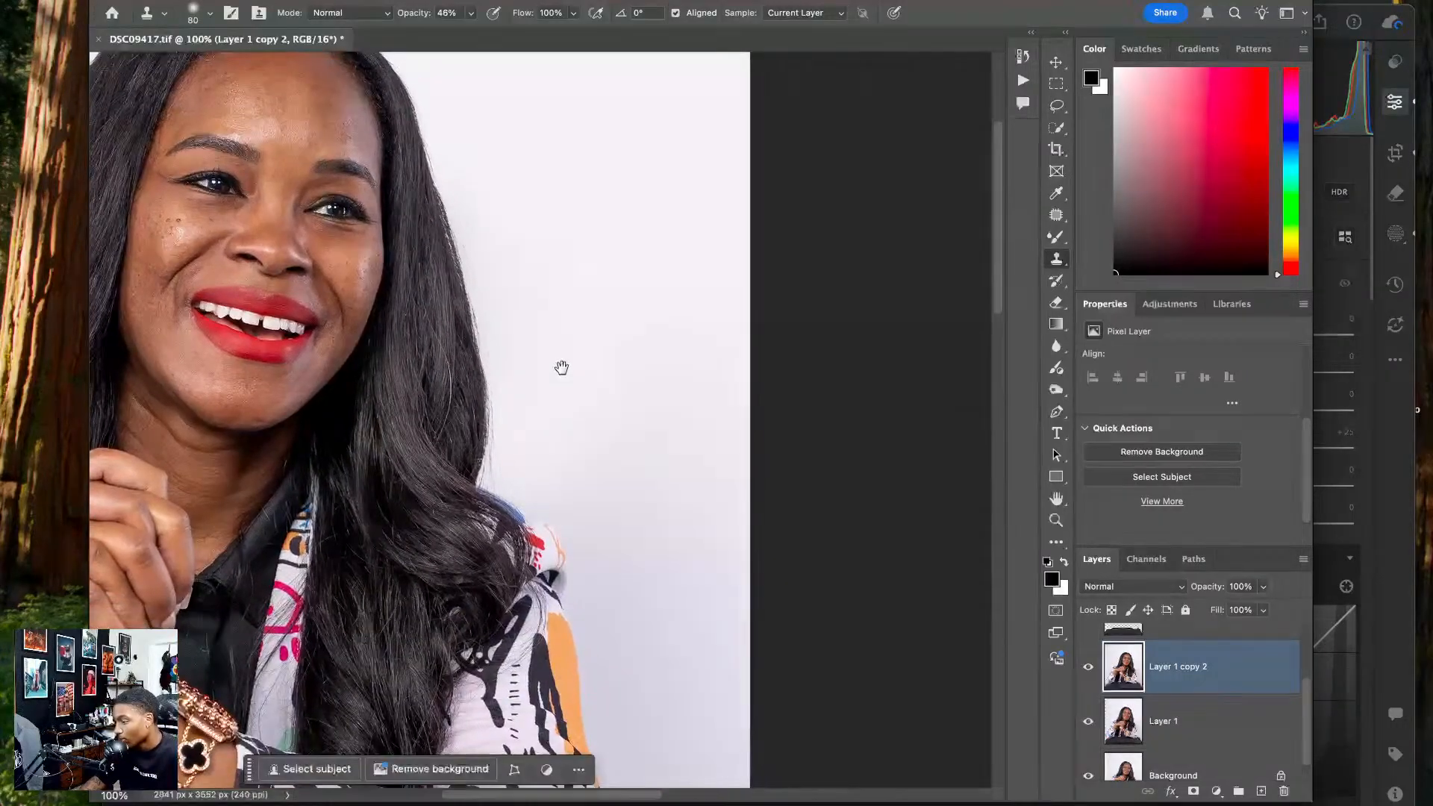
{"action": "left_click_drag", "start_coordinate": [560, 368], "coordinate": [539, 432]}
{"action": "left_click", "coordinate": [544, 519], "text": "alt"}
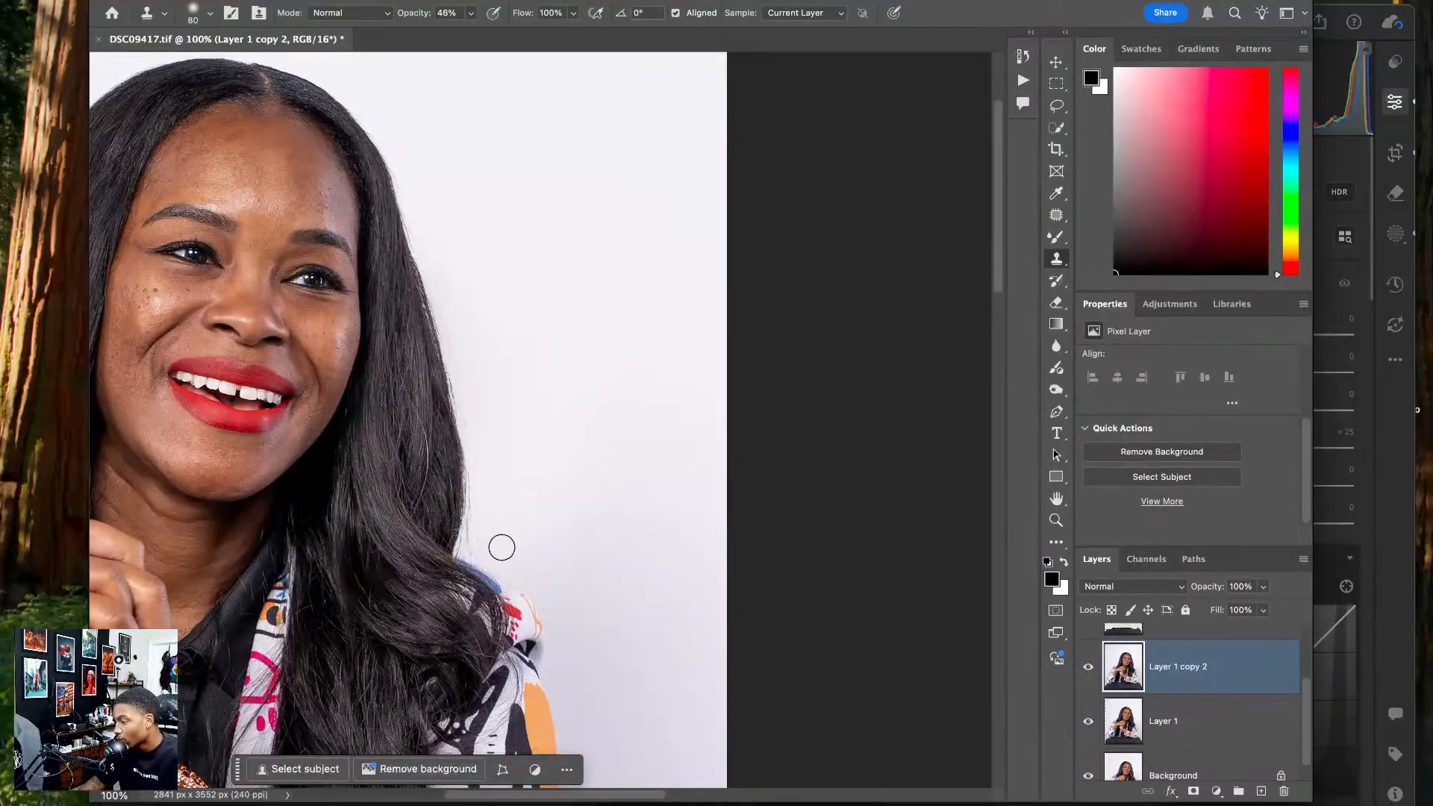
{"action": "mouse_move", "coordinate": [480, 548]}
{"action": "left_mouse_down"}
{"action": "mouse_move", "coordinate": [536, 566]}
{"action": "mouse_move", "coordinate": [497, 478]}
{"action": "left_mouse_up"}
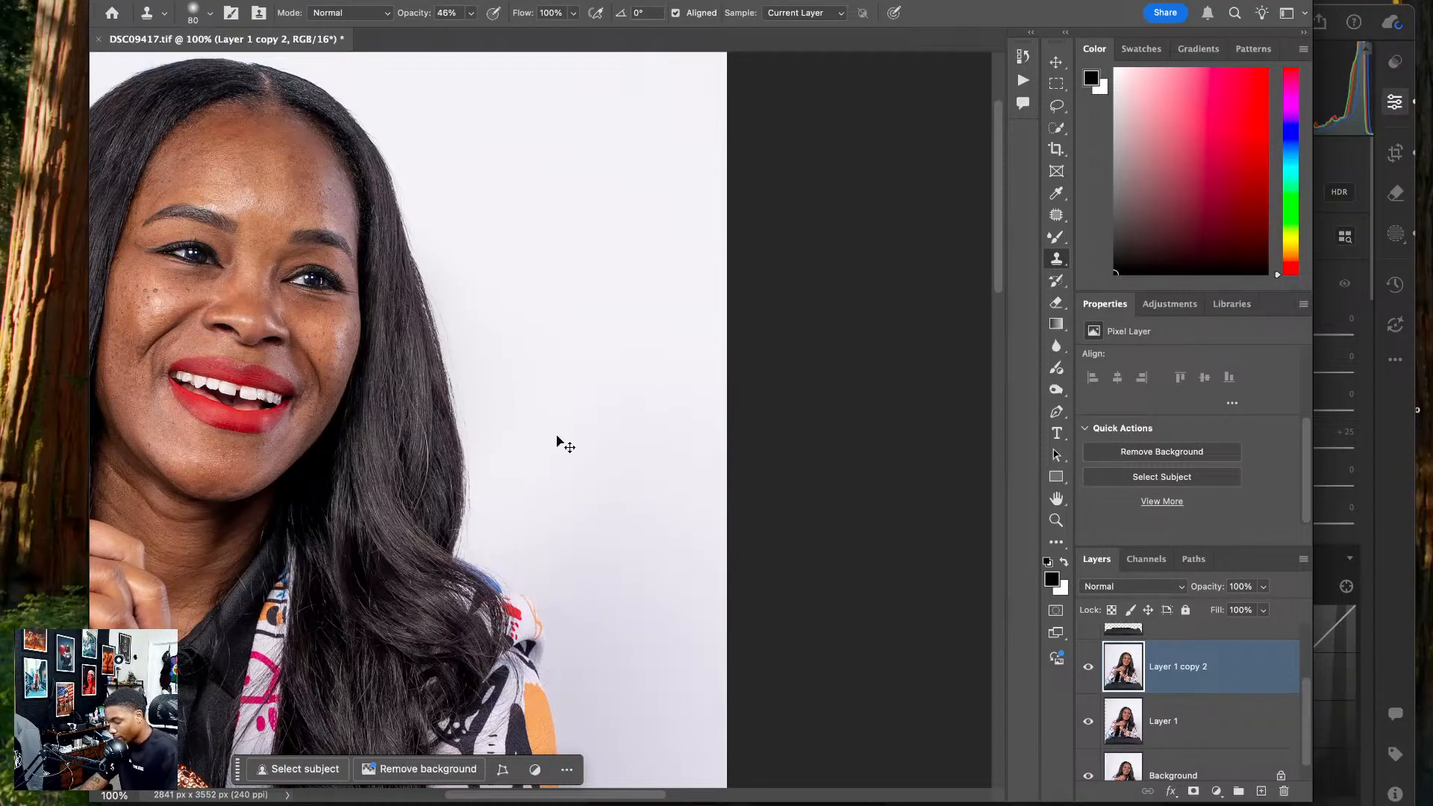
{"action": "key", "text": "ctrl+0"}
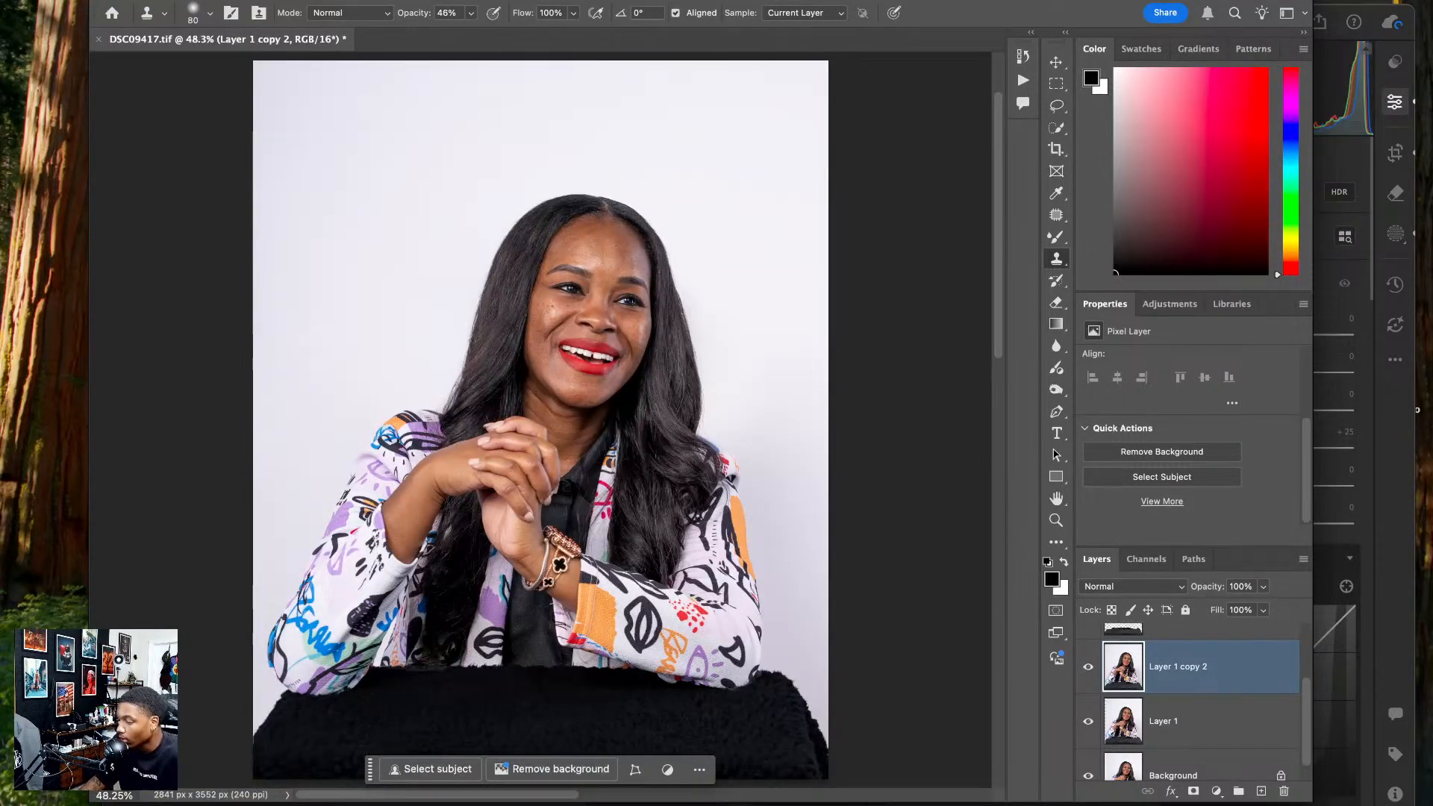
- Switch to Lightroom, select the crossed-arms portrait in the patterned blazer and paste the copied edit settings onto it
{"action": "key", "text": "super+Tab"}
{"action": "left_click_drag", "start_coordinate": [1059, 20], "coordinate": [1052, 39]}
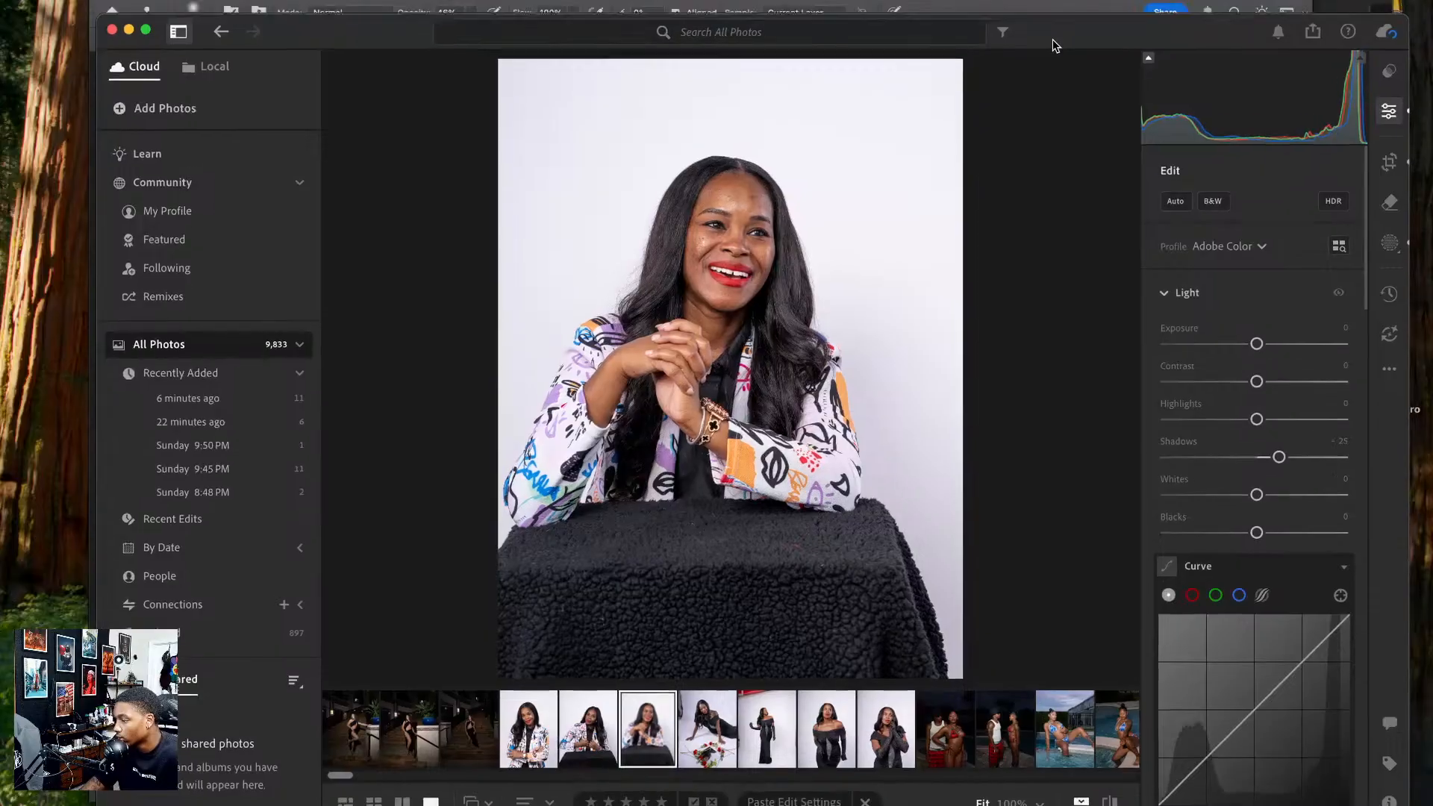
{"action": "left_click", "coordinate": [596, 745]}
{"action": "left_click", "coordinate": [526, 758]}
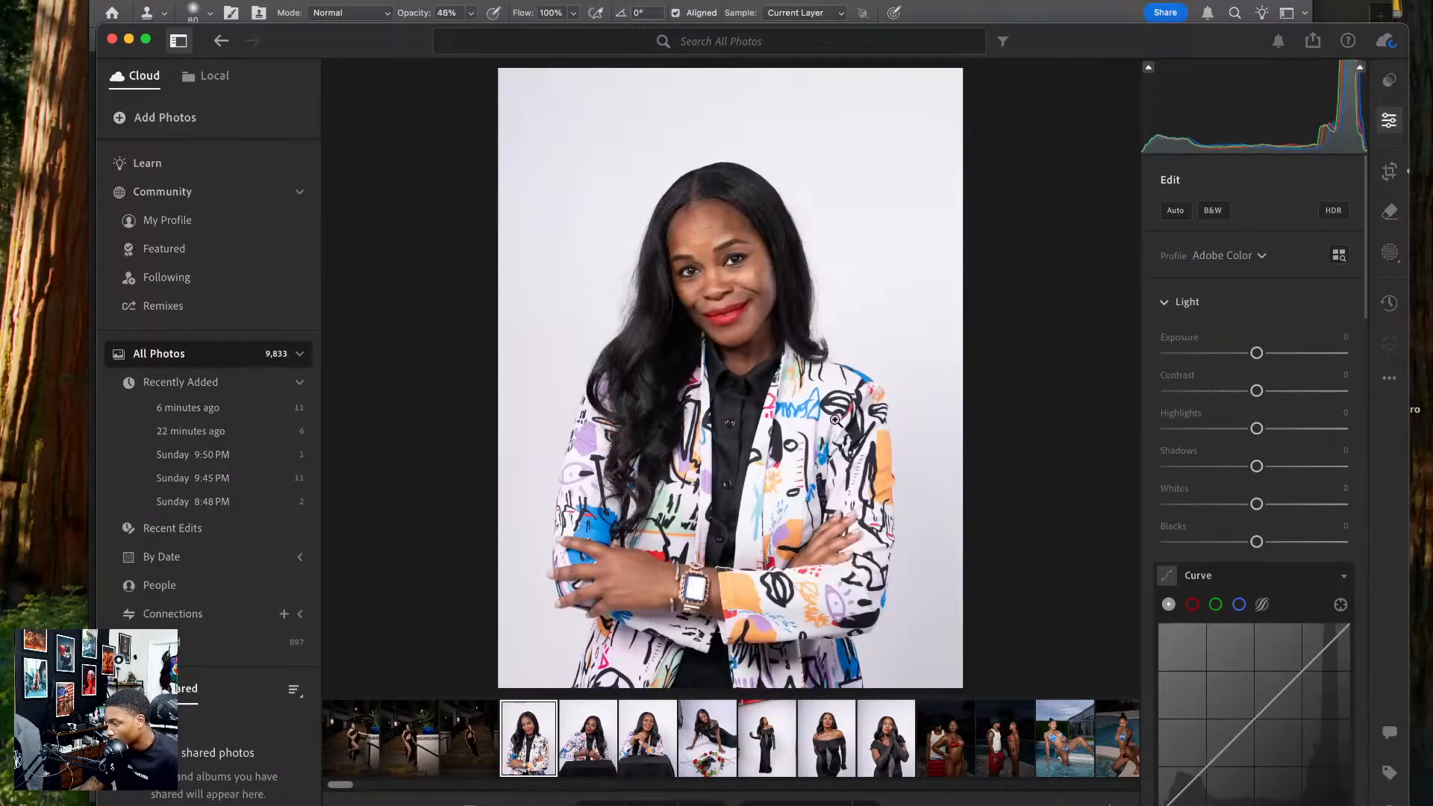
{"action": "key", "text": "super+v"}
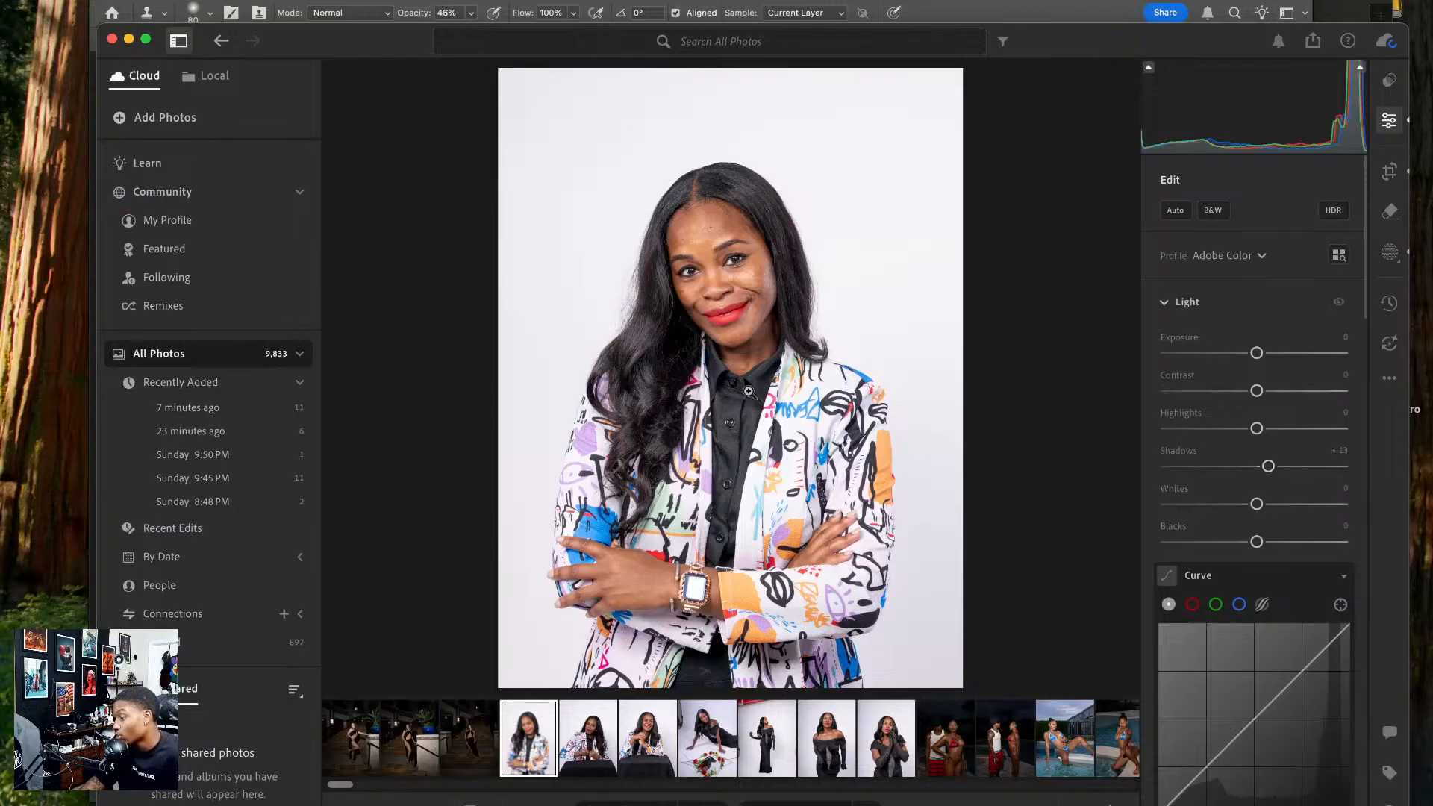
- Open the crossed-arms blazer portrait and the closer off-shoulder black dress portrait in Photoshop
{"action": "right_click", "coordinate": [721, 371]}
{"action": "left_click", "coordinate": [966, 496]}
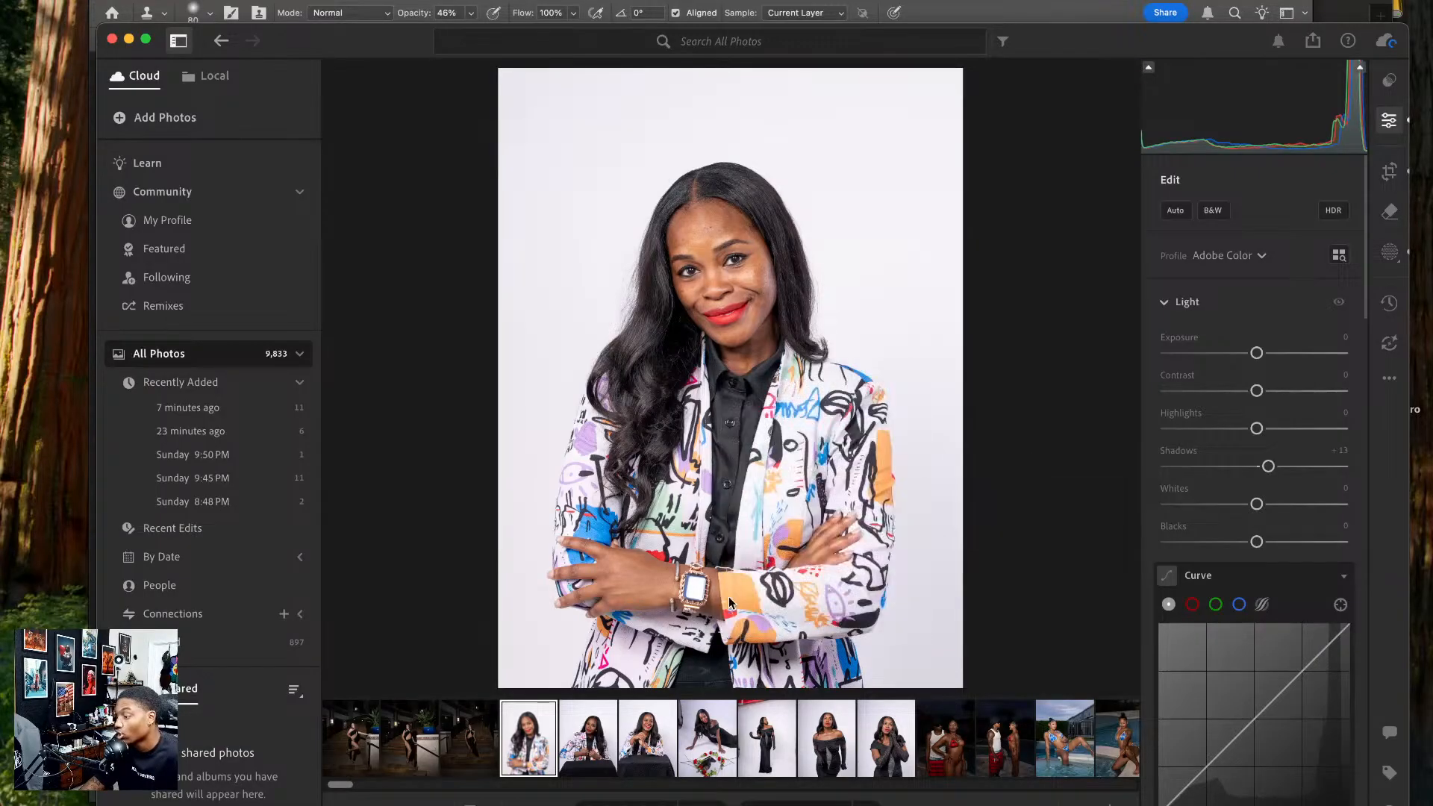
{"action": "left_click", "coordinate": [764, 740]}
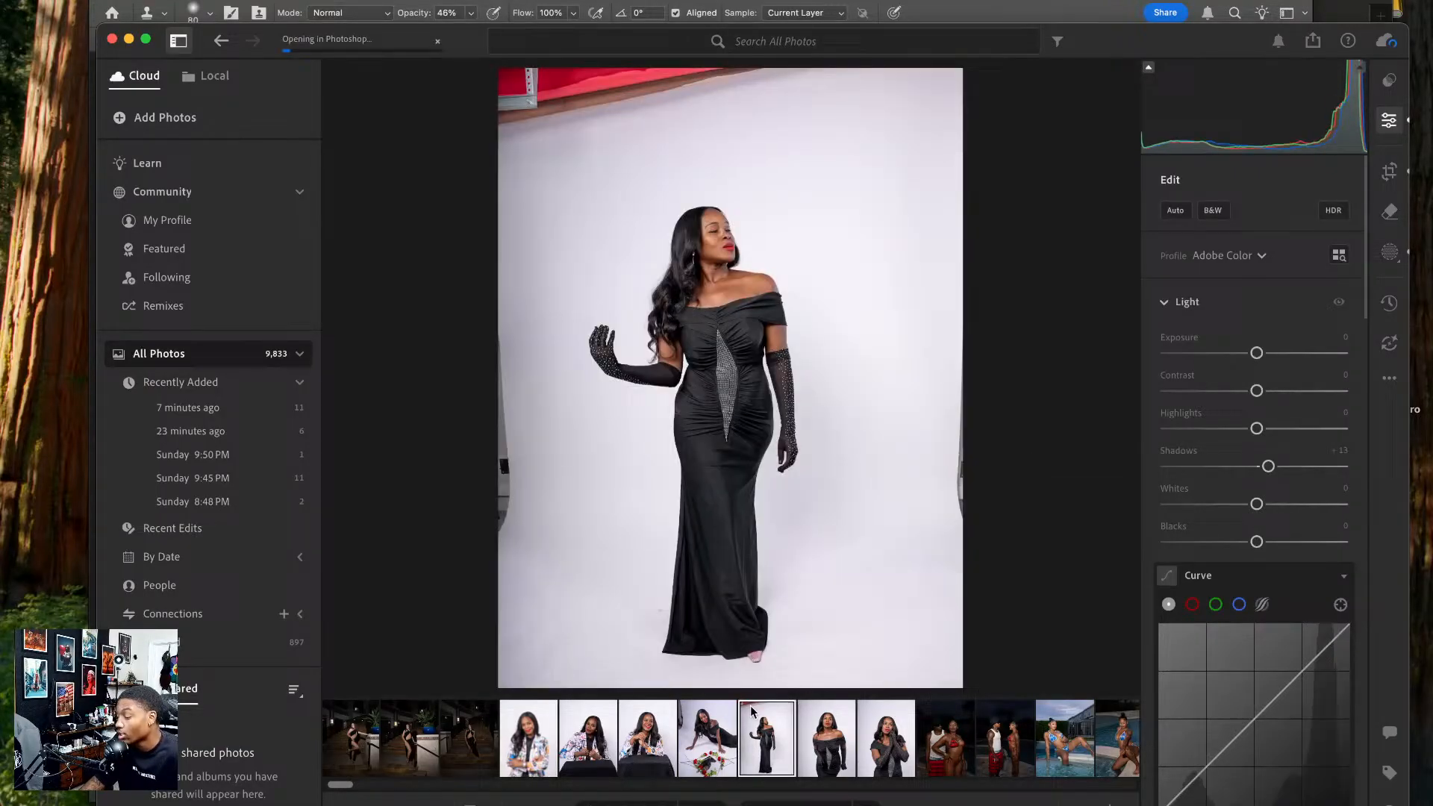
{"action": "left_click", "coordinate": [828, 737]}
{"action": "right_click", "coordinate": [801, 476]}
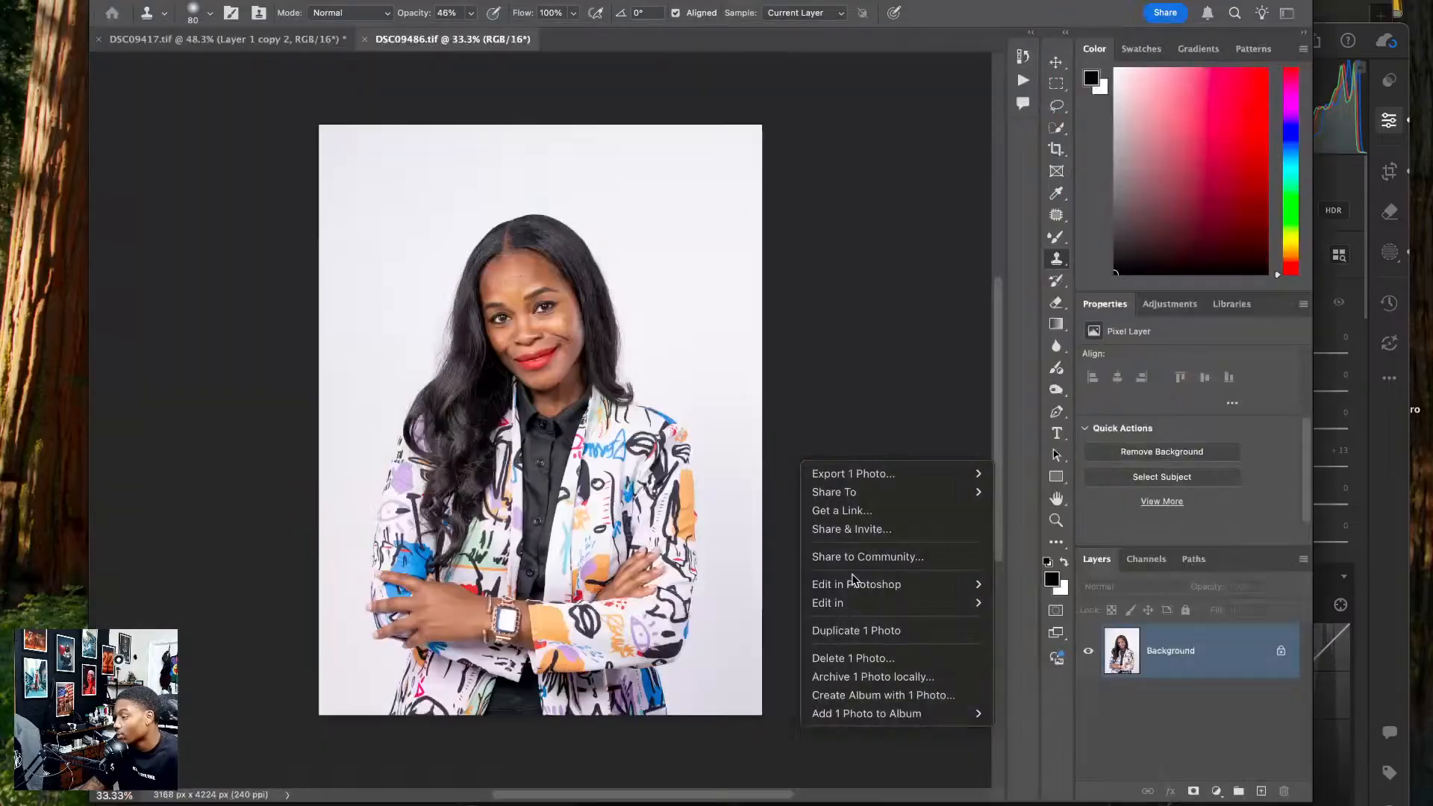
{"action": "mouse_move", "coordinate": [850, 584]}
{"action": "left_click", "coordinate": [1015, 591]}
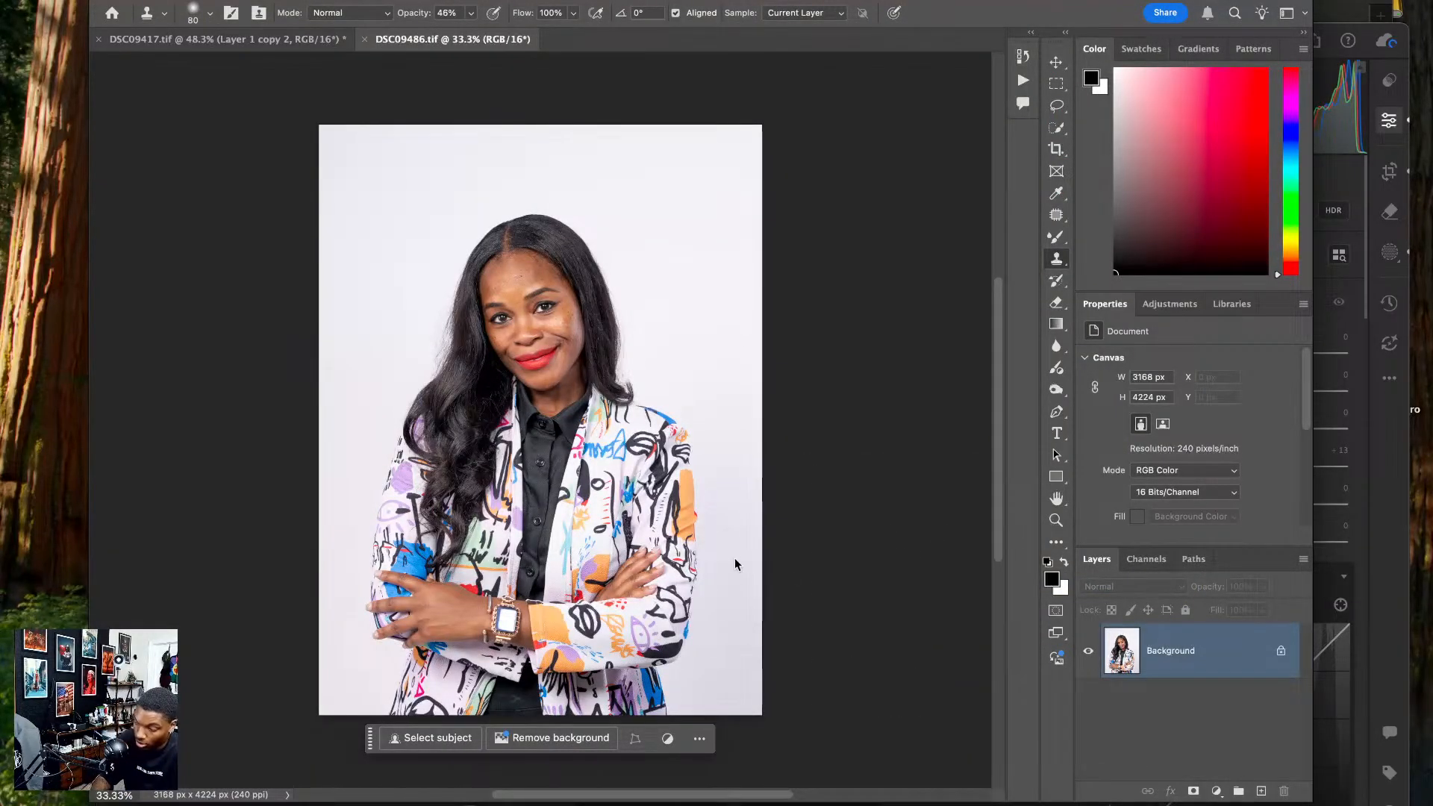
- In DSC09118.tif, duplicate the background twice and widen the canvas on both sides to a 4:5 crop with Content-Aware Fill
{"action": "key", "text": "v"}
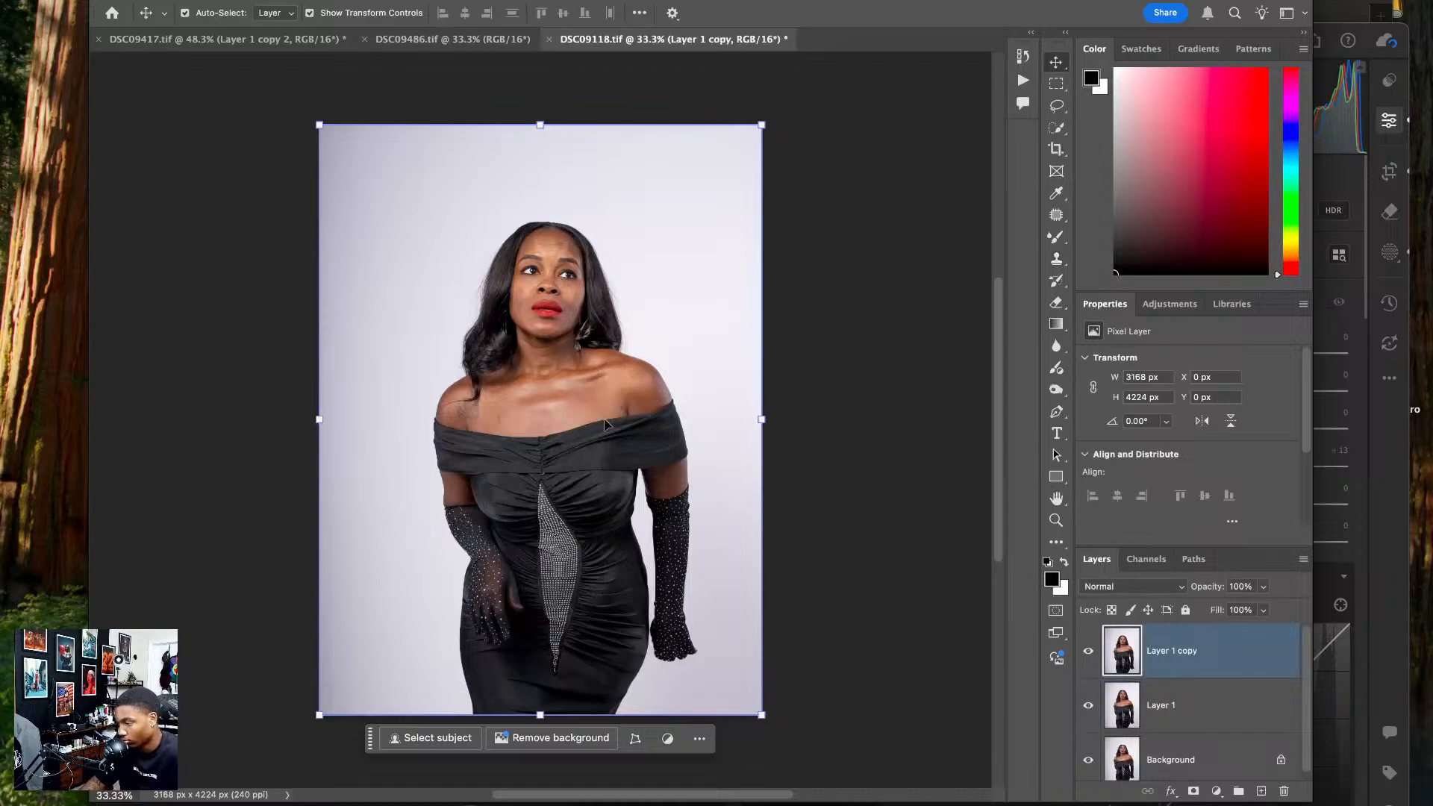
{"action": "key", "text": "m"}
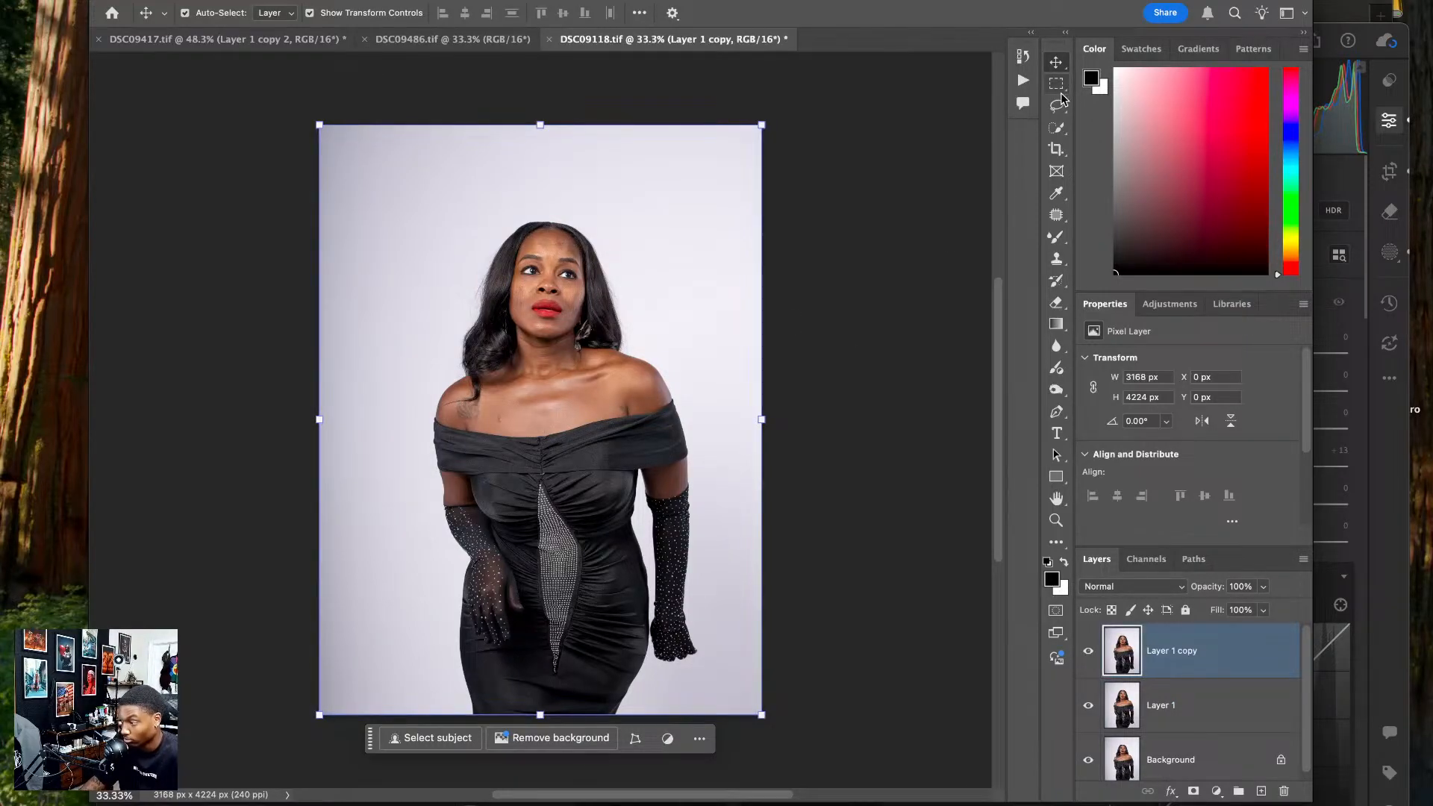
{"action": "key", "text": "c"}
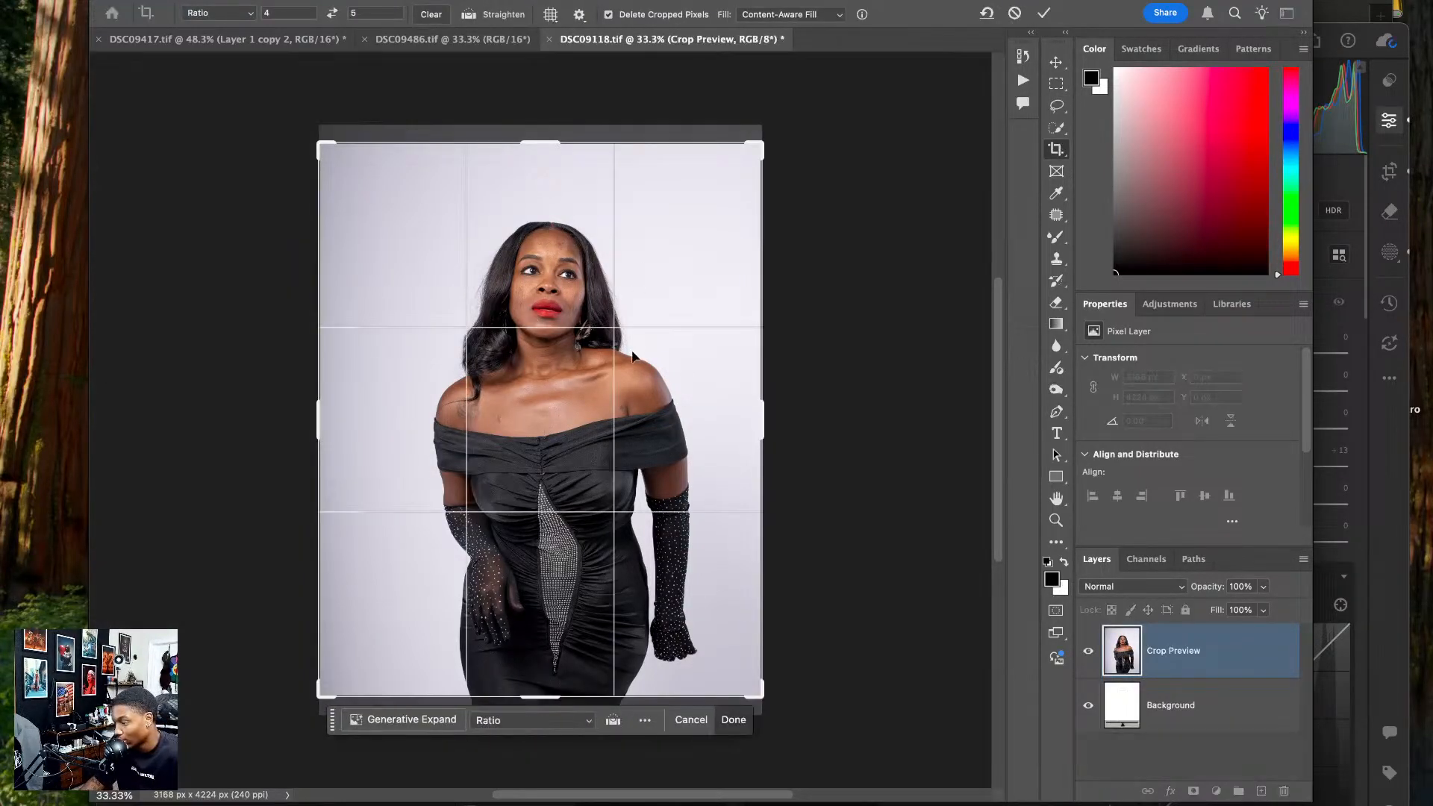
{"action": "left_click_drag", "start_coordinate": [763, 421], "coordinate": [779, 418]}
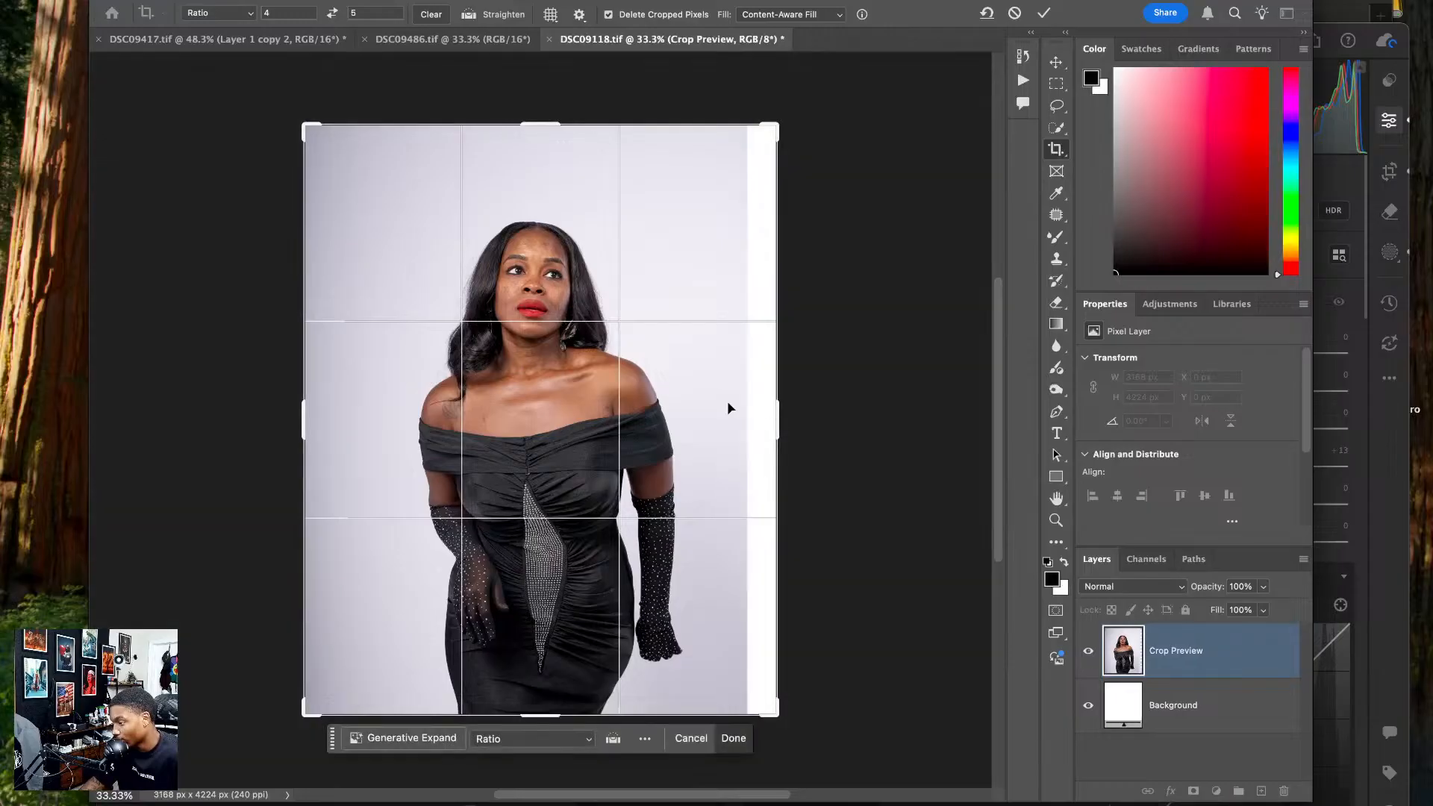
{"action": "left_click_drag", "start_coordinate": [514, 299], "coordinate": [525, 301]}
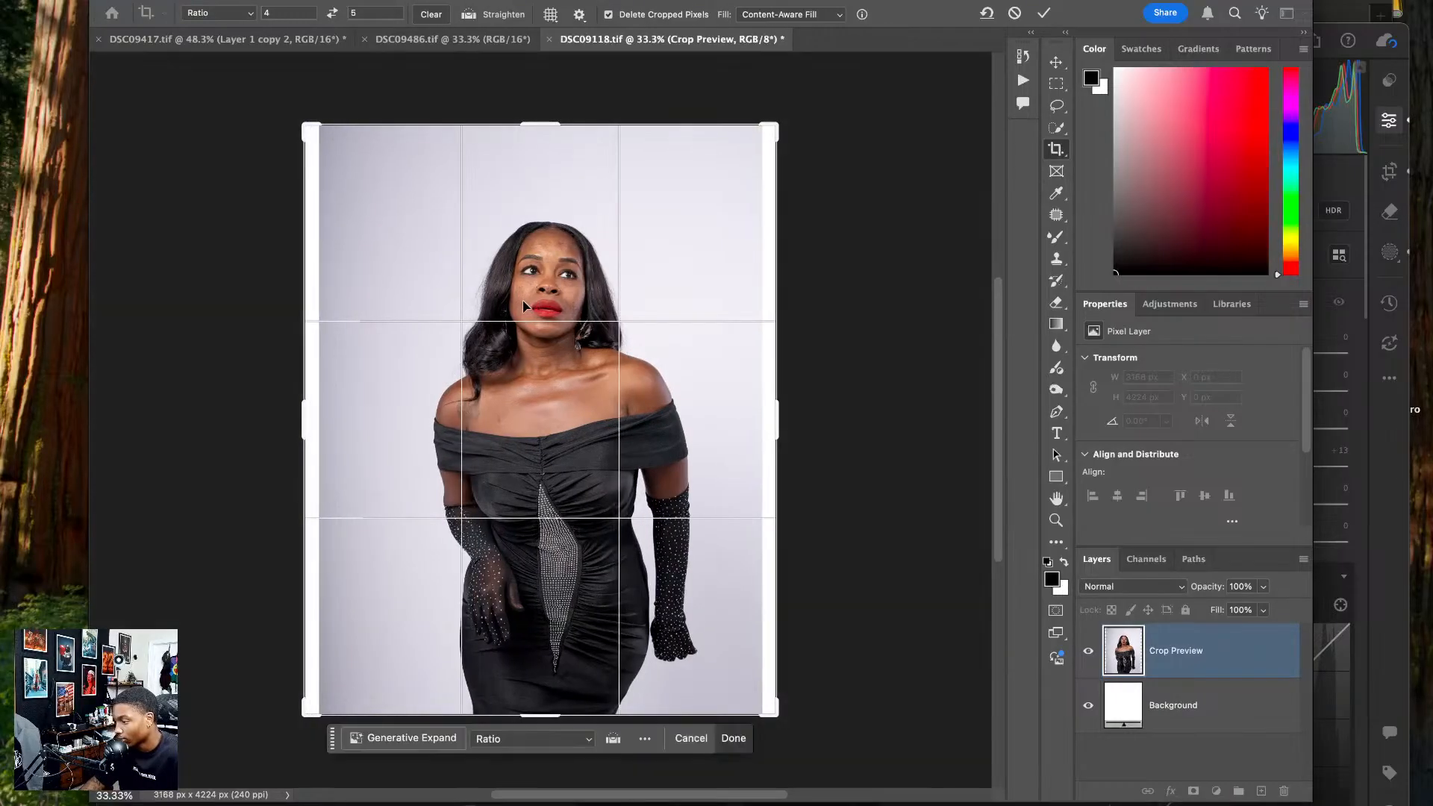
{"action": "key", "text": "Return"}
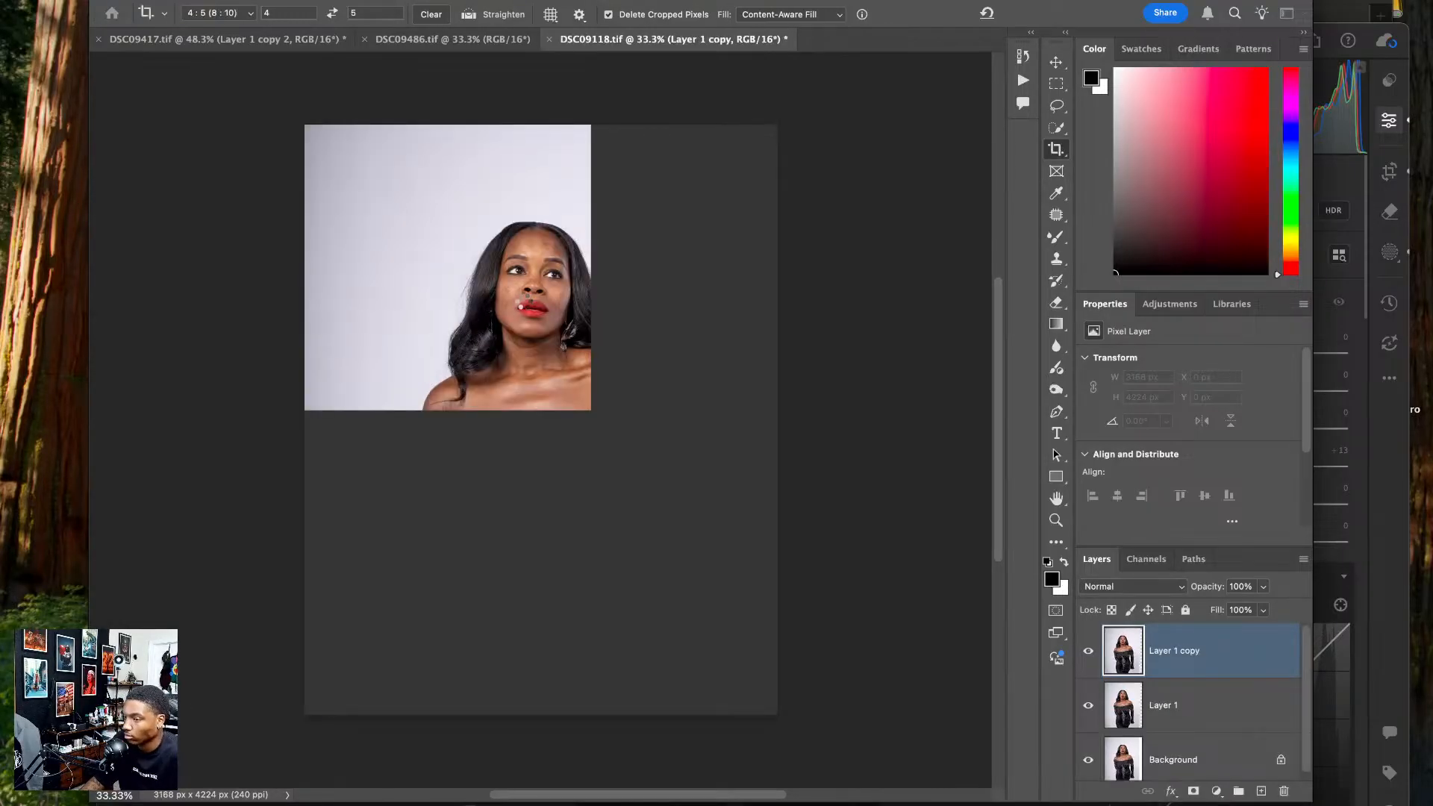
{"action": "key", "text": "Return"}
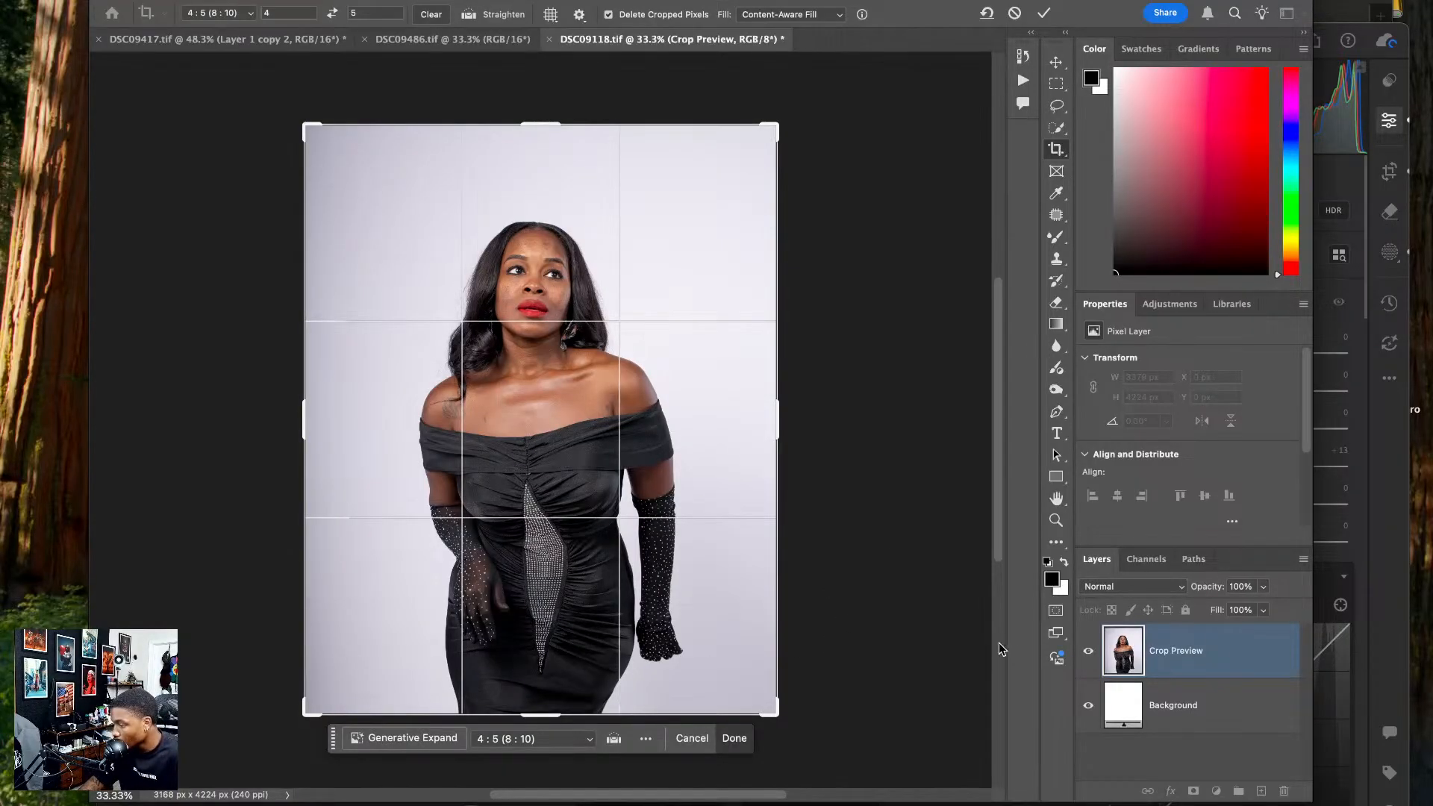
{"action": "key", "text": "Return"}
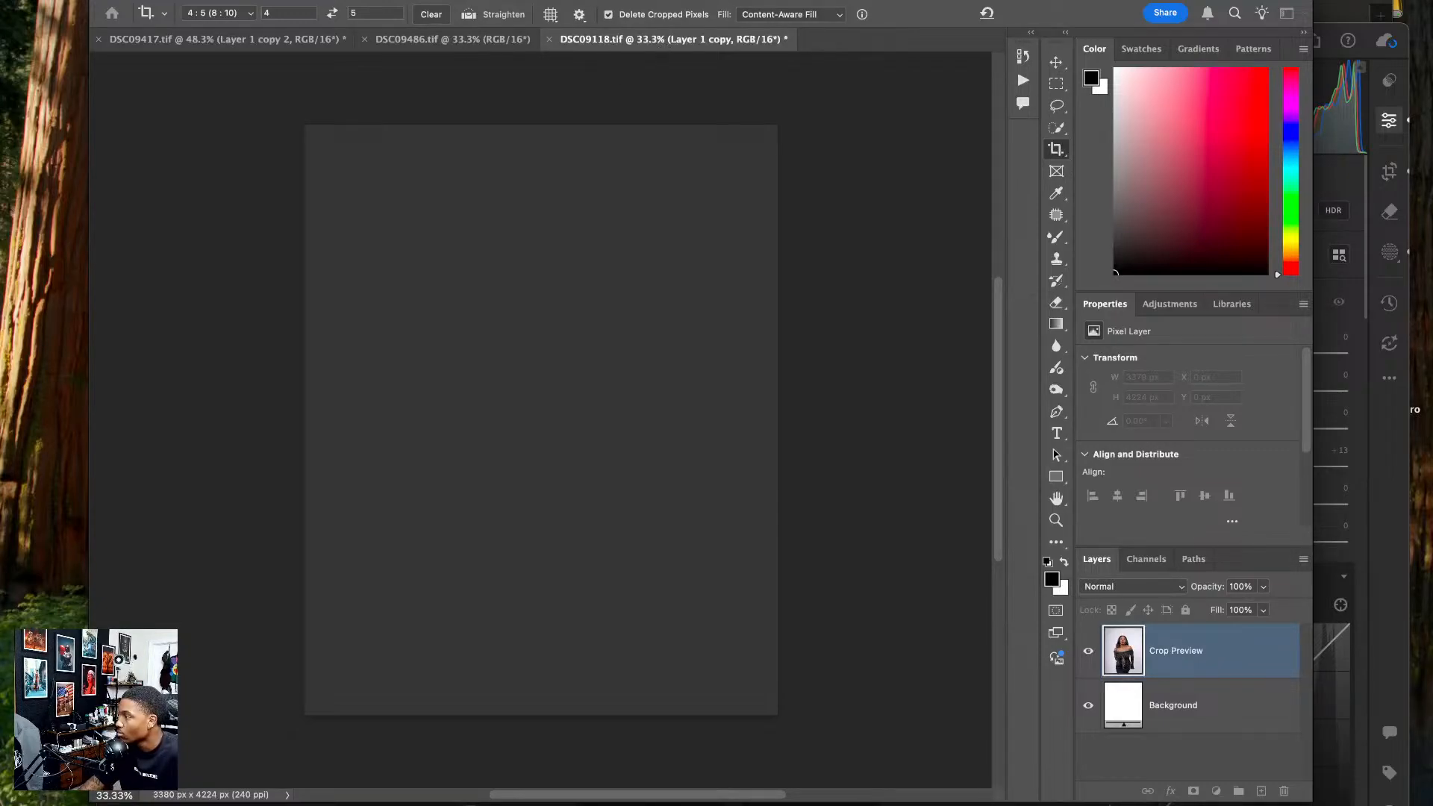
- Switch to DSC09486.tif and duplicate its background twice, as Layer 1 and Layer 1 copy
{"action": "key", "text": "ctrl+shift+Tab"}
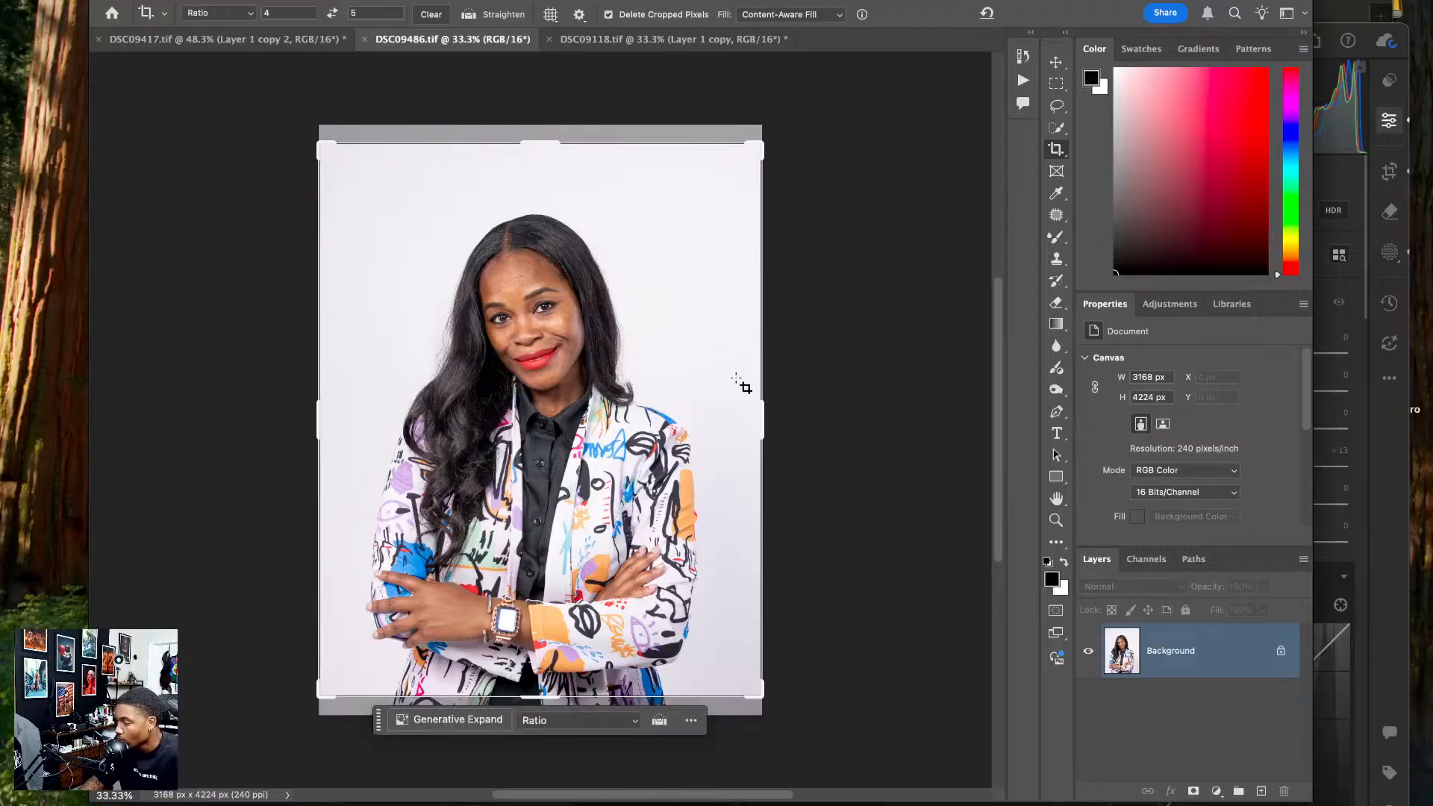
{"action": "key", "text": "ctrl+j"}
{"action": "key", "text": "ctrl+j"}
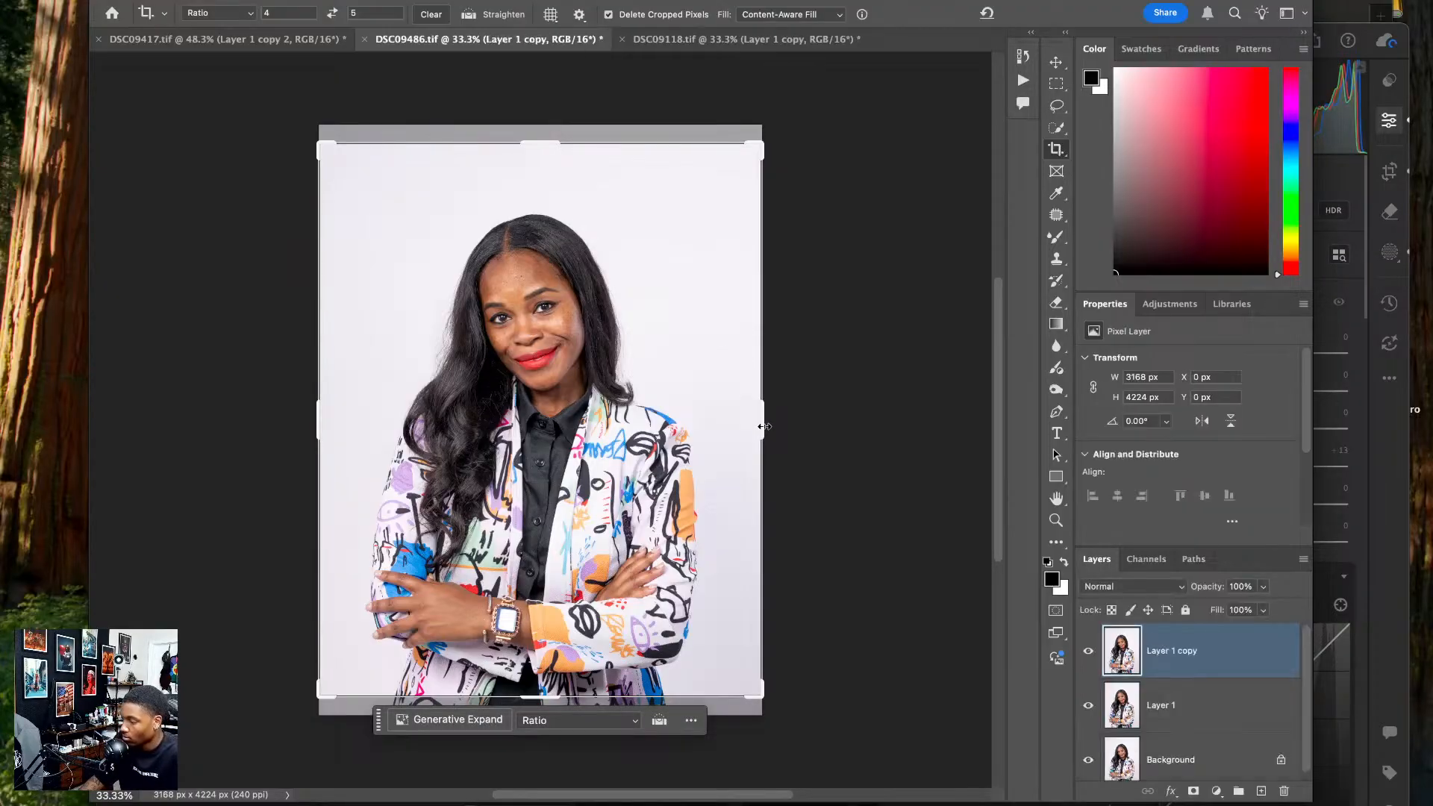
- Crop the crossed-arms portrait to 4:5, extending the backdrop on its left side with Content-Aware Fill
{"action": "left_click_drag", "start_coordinate": [484, 422], "coordinate": [483, 402]}
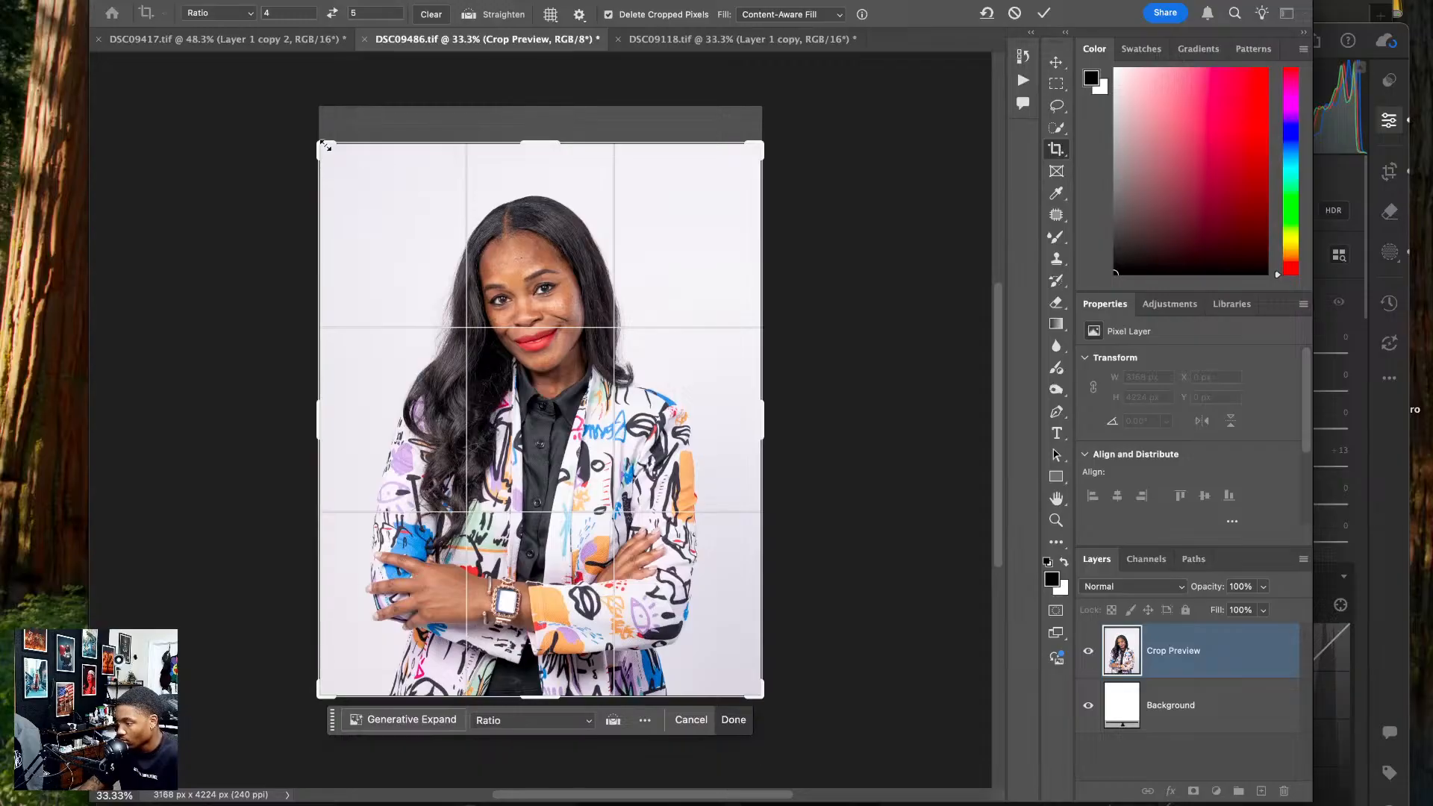
{"action": "mouse_move", "coordinate": [326, 147]}
{"action": "left_mouse_down"}
{"action": "mouse_move", "coordinate": [316, 91]}
{"action": "mouse_move", "coordinate": [312, 133]}
{"action": "left_mouse_up"}
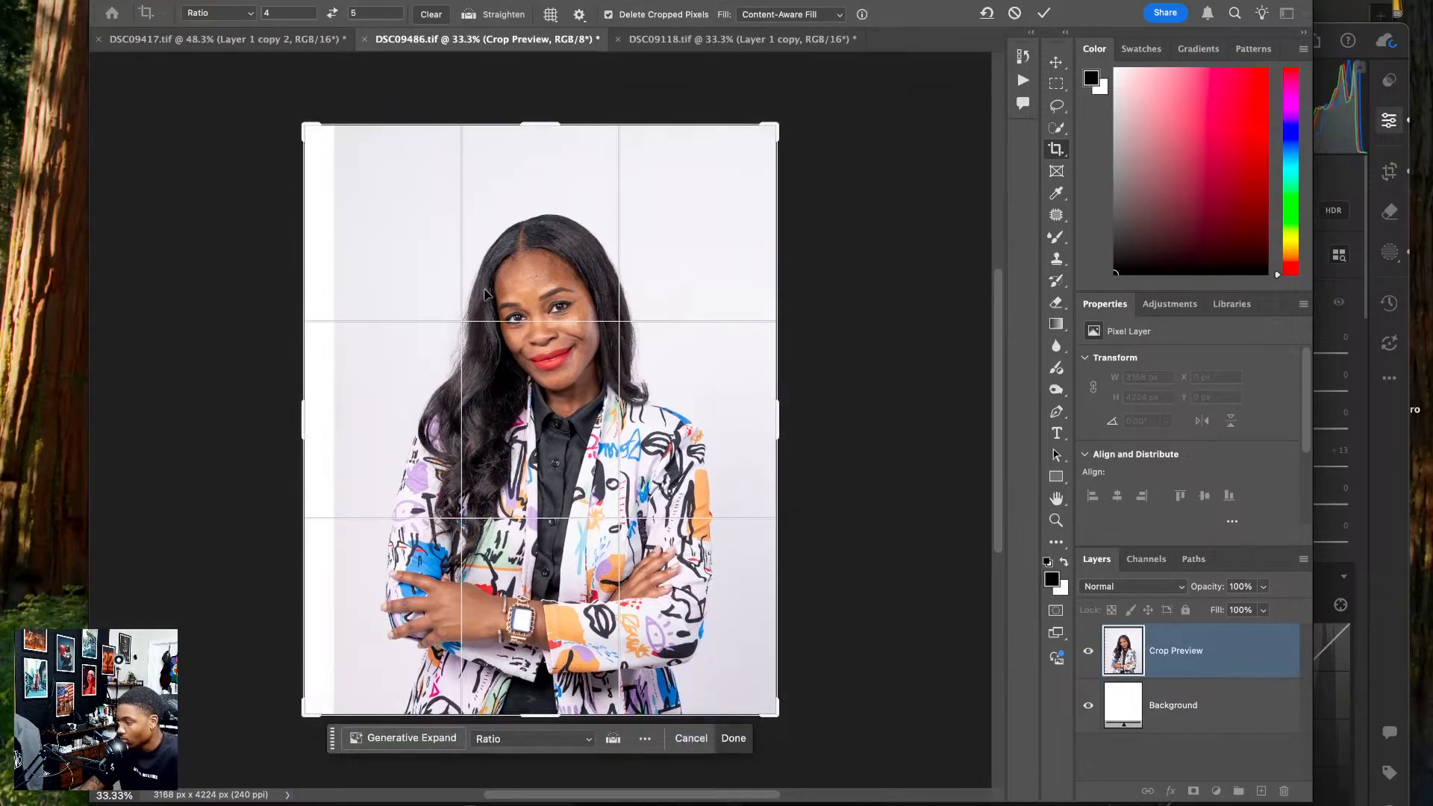
{"action": "key", "text": "Return"}
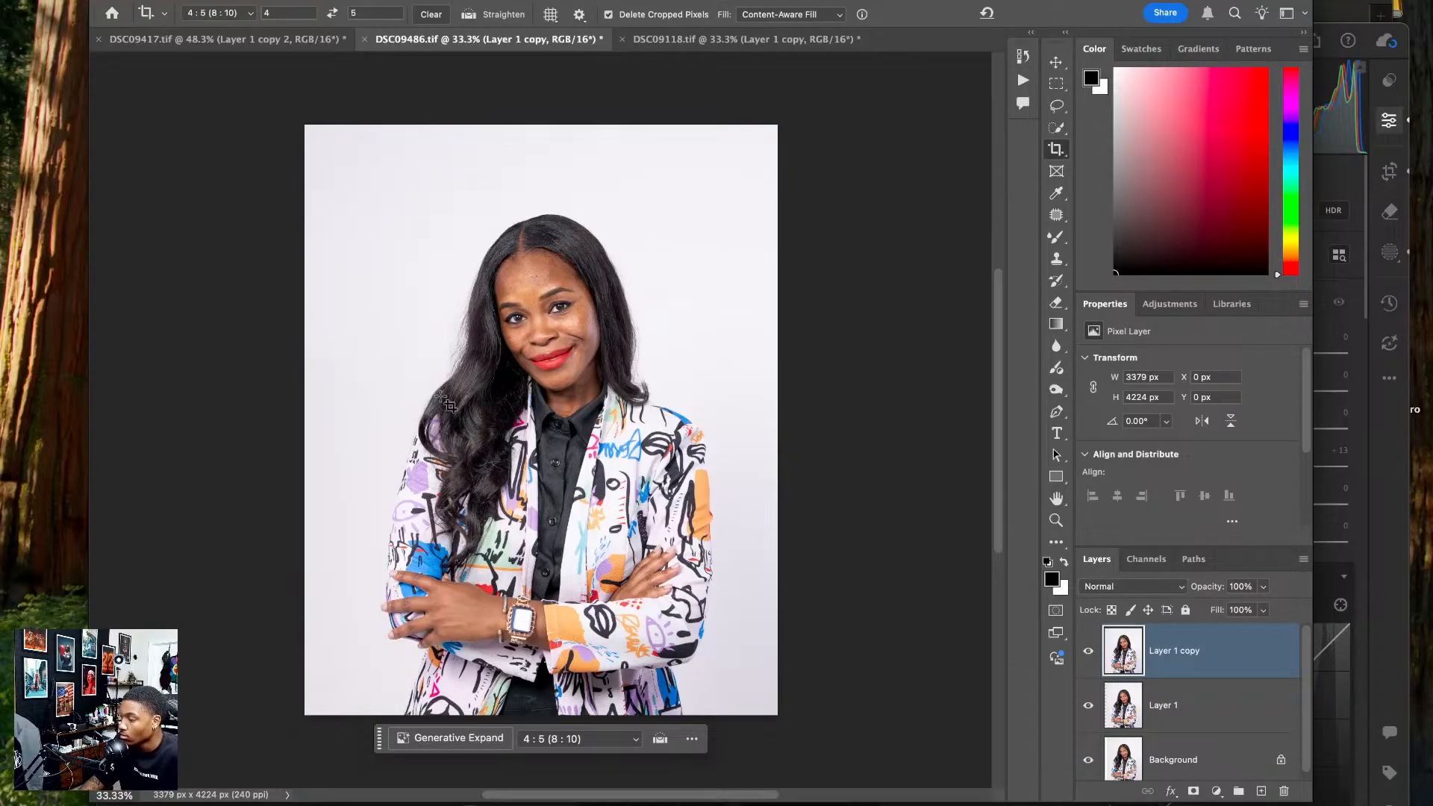
{"action": "left_click", "coordinate": [537, 313]}
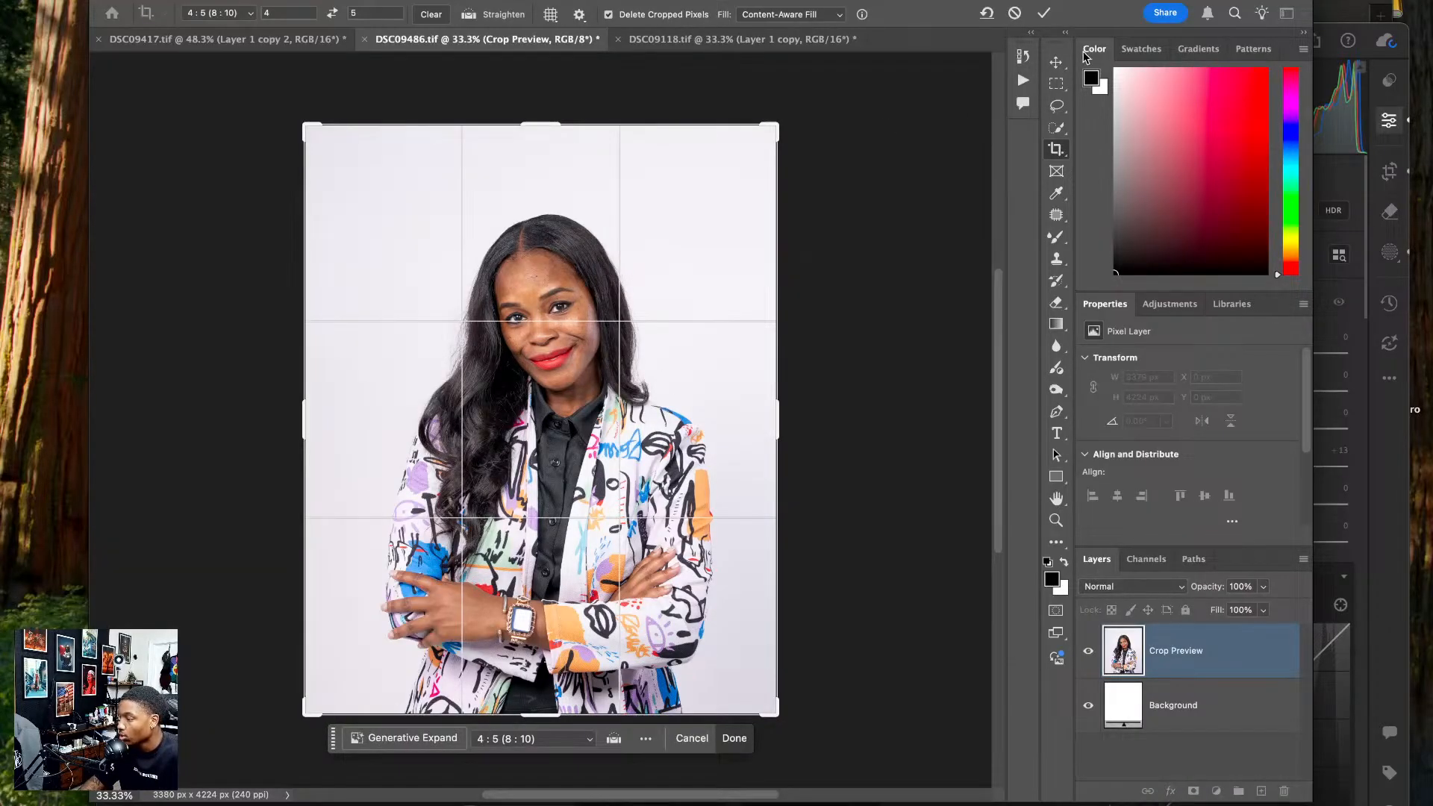
{"action": "key", "text": "Escape"}
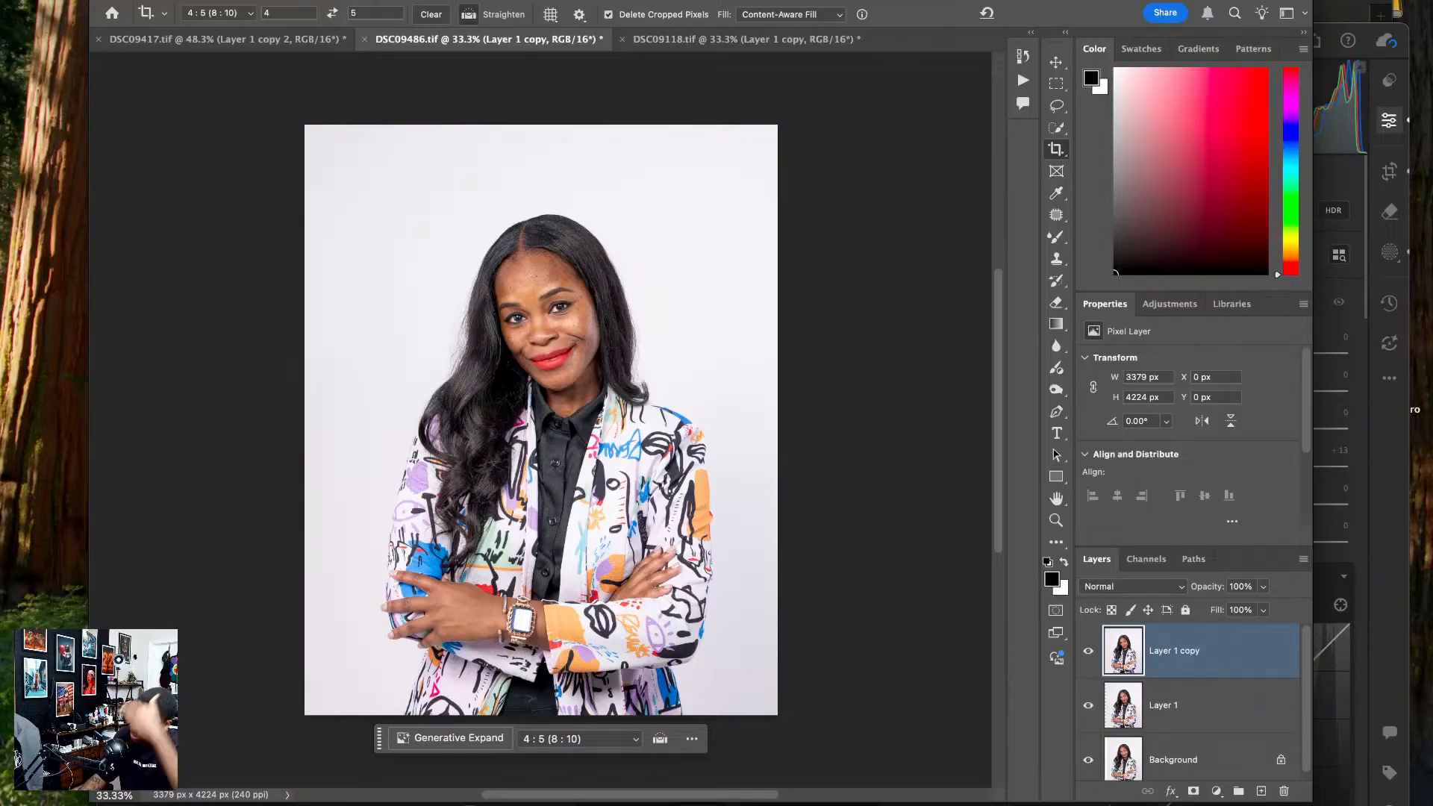
- Open Layer 1 copy in Liquify and nudge the blazer's right shoulder edge inward with a size 600 warp brush
{"action": "key", "text": "ctrl+shift+x"}
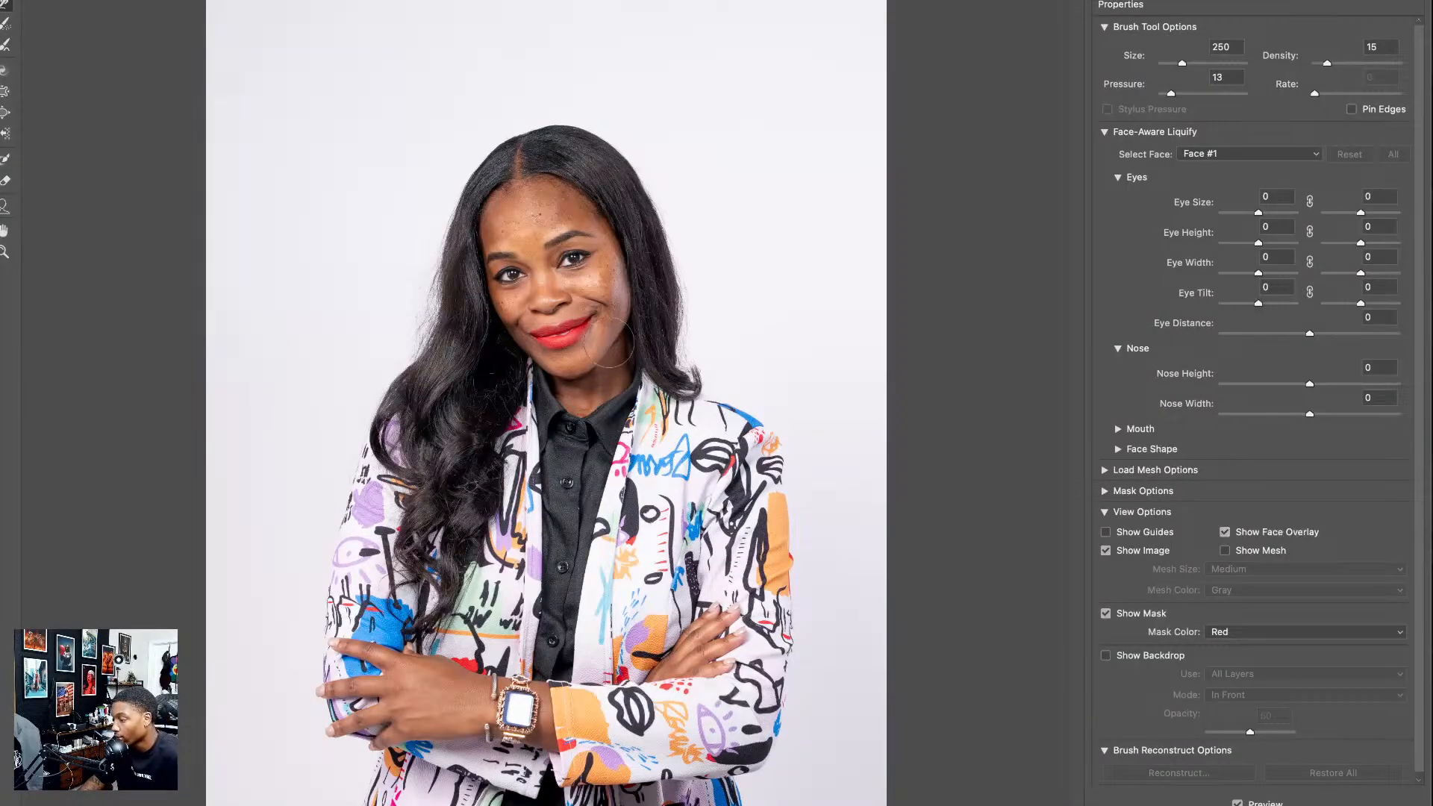
{"action": "key", "text": "super+plus"}
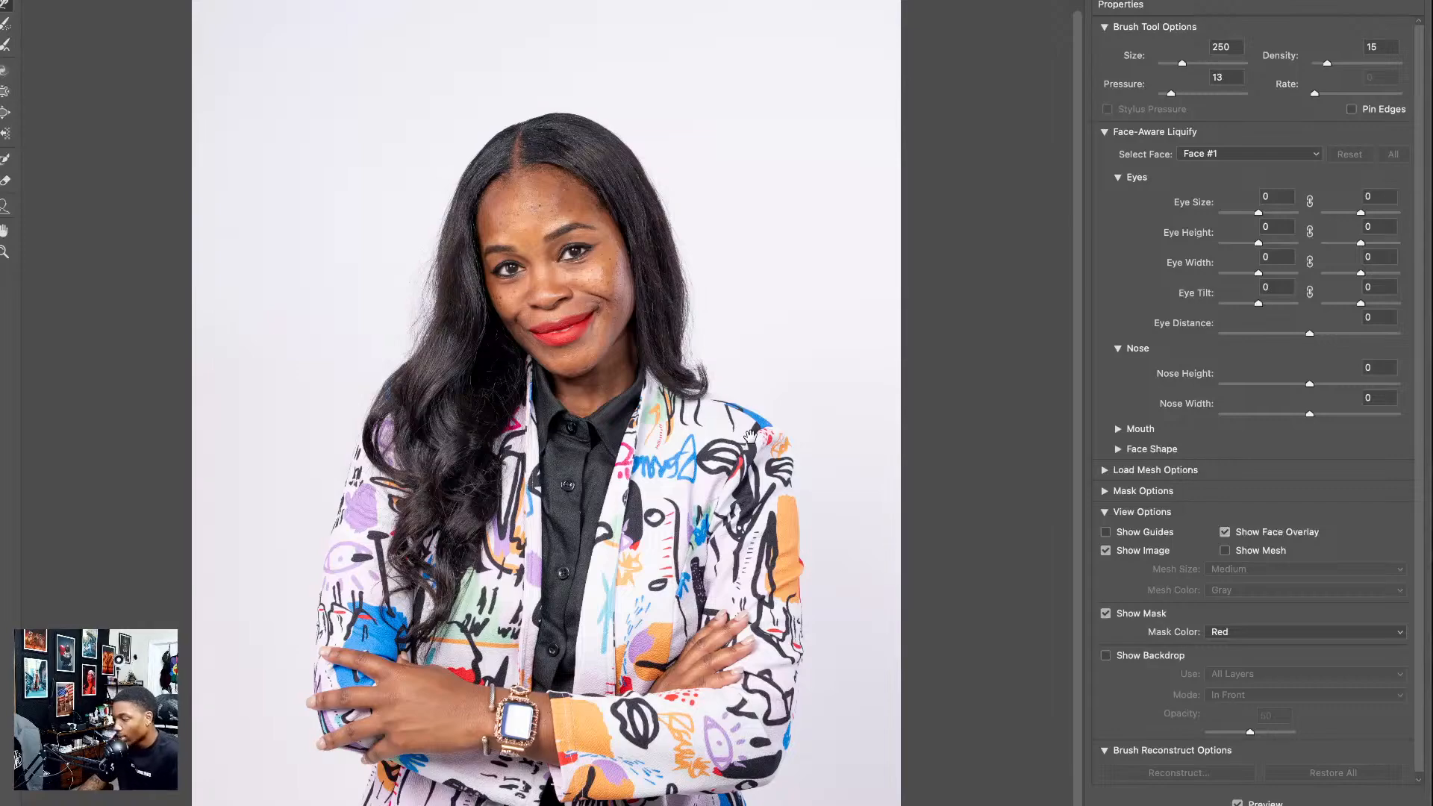
{"action": "key", "text": "bracketright"}
{"action": "key", "text": "bracketright"}
{"action": "key", "text": "bracketright"}
{"action": "key", "text": "bracketright"}
{"action": "left_click_drag", "start_coordinate": [809, 430], "coordinate": [805, 428]}
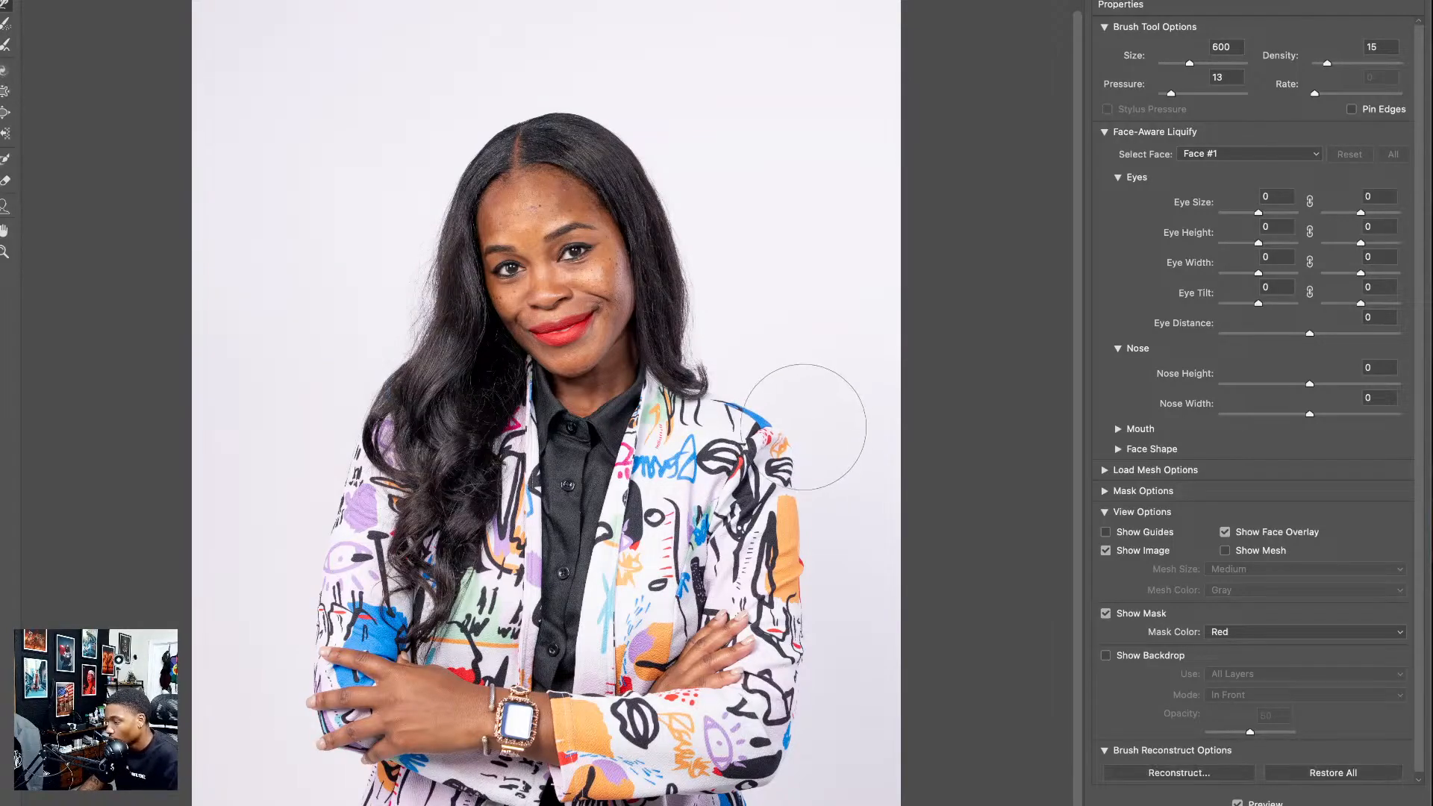
- Refine the right sleeve and elbow outline of the blazer with the warp brush, using sizes from 175 to 600
{"action": "key", "text": "bracketleft"}
{"action": "key", "text": "bracketleft"}
{"action": "key", "text": "bracketleft"}
{"action": "key", "text": "bracketleft"}
{"action": "key", "text": "bracketleft"}
{"action": "key", "text": "bracketleft"}
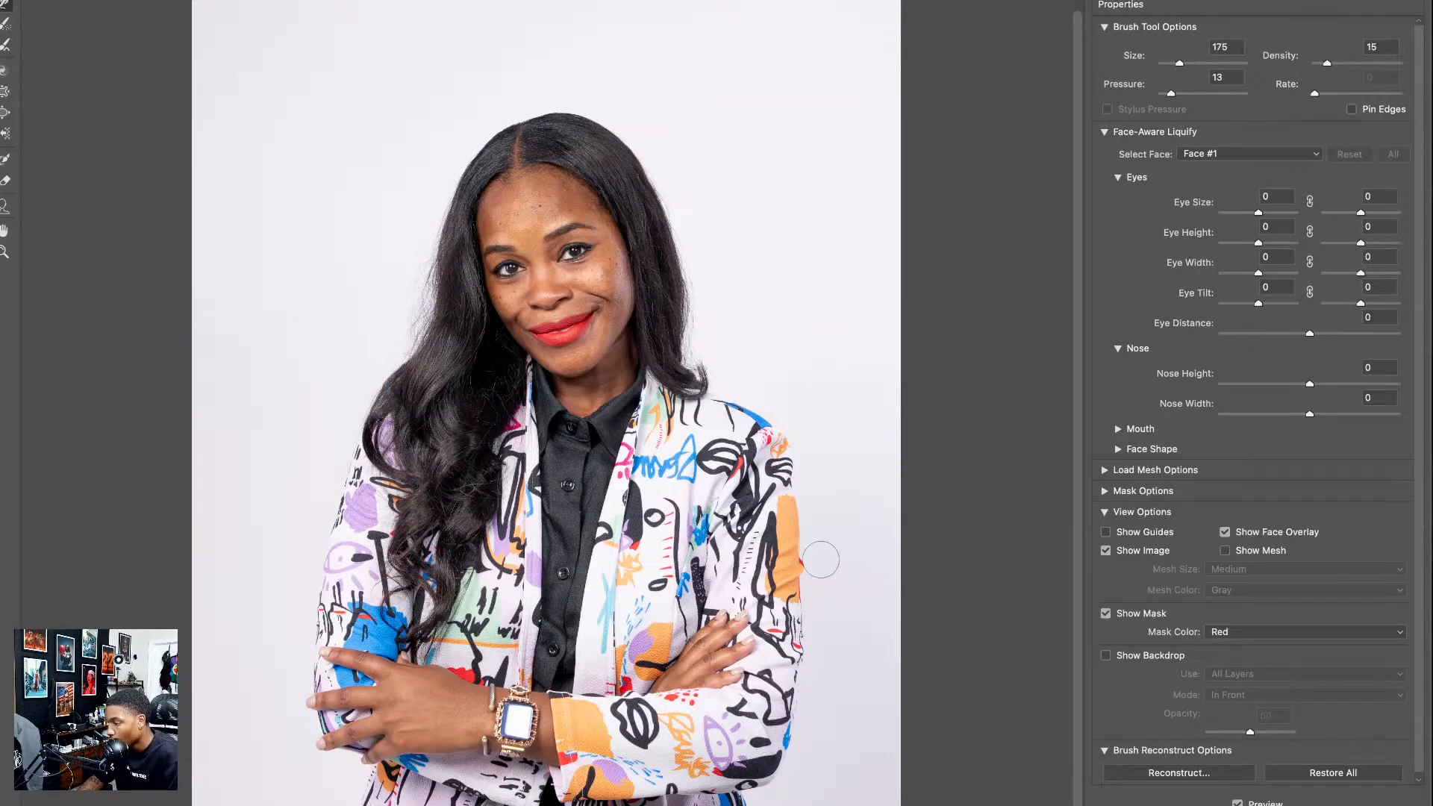
{"action": "key", "text": "bracketright"}
{"action": "key", "text": "bracketright"}
{"action": "key", "text": "bracketright"}
{"action": "key", "text": "bracketright"}
{"action": "key", "text": "bracketright"}
{"action": "key", "text": "bracketright"}
{"action": "key", "text": "bracketright"}
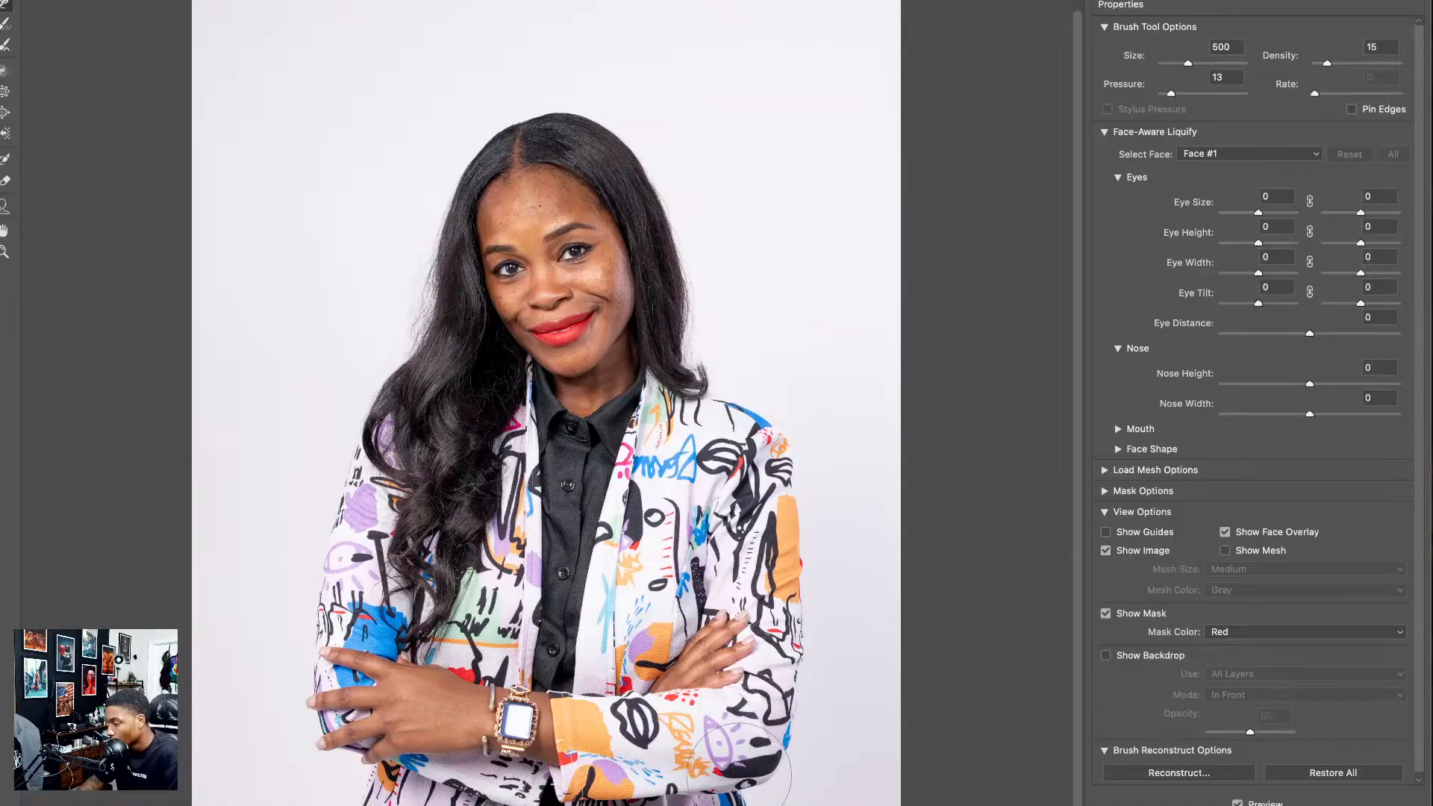
{"action": "key", "text": "bracketright"}
{"action": "key", "text": "bracketright"}
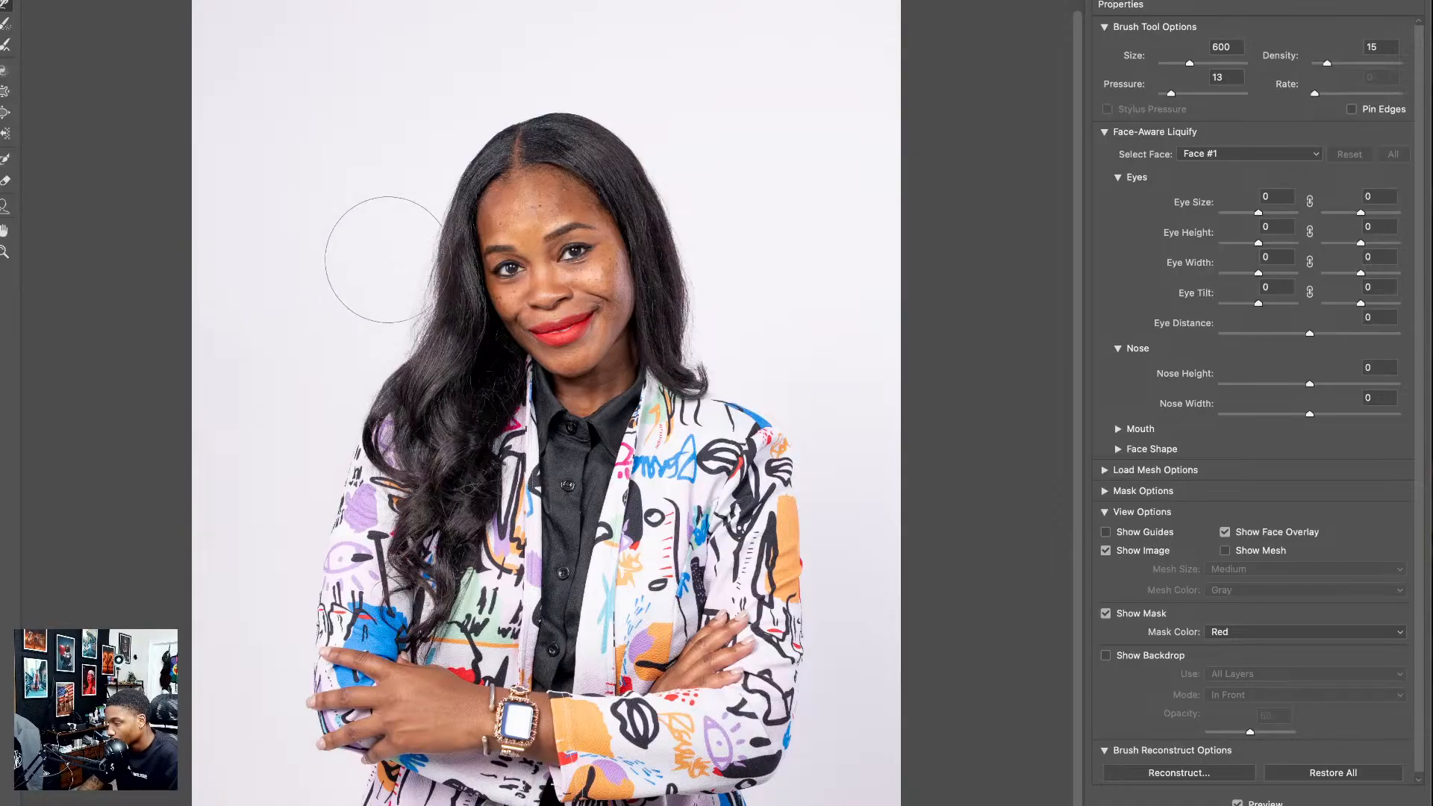
- Push the crown and right side of the hair slightly inward with brush sizes 400 to 700, and apply Liquify
{"action": "key", "text": "bracketleft"}
{"action": "key", "text": "bracketleft"}
{"action": "key", "text": "bracketleft"}
{"action": "key", "text": "bracketleft"}
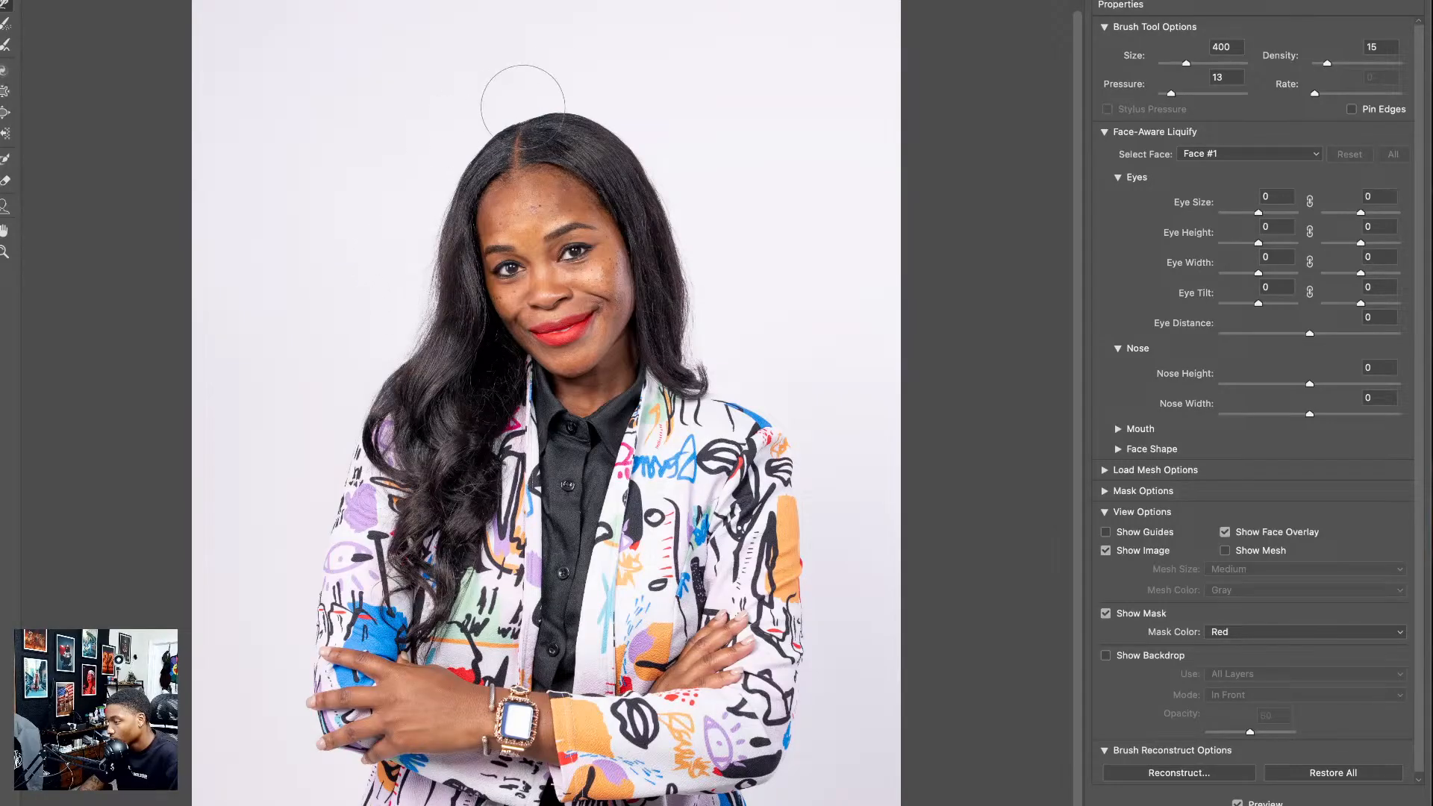
{"action": "key", "text": "bracketright"}
{"action": "key", "text": "bracketright"}
{"action": "key", "text": "bracketright"}
{"action": "key", "text": "bracketright"}
{"action": "key", "text": "bracketright"}
{"action": "key", "text": "bracketright"}
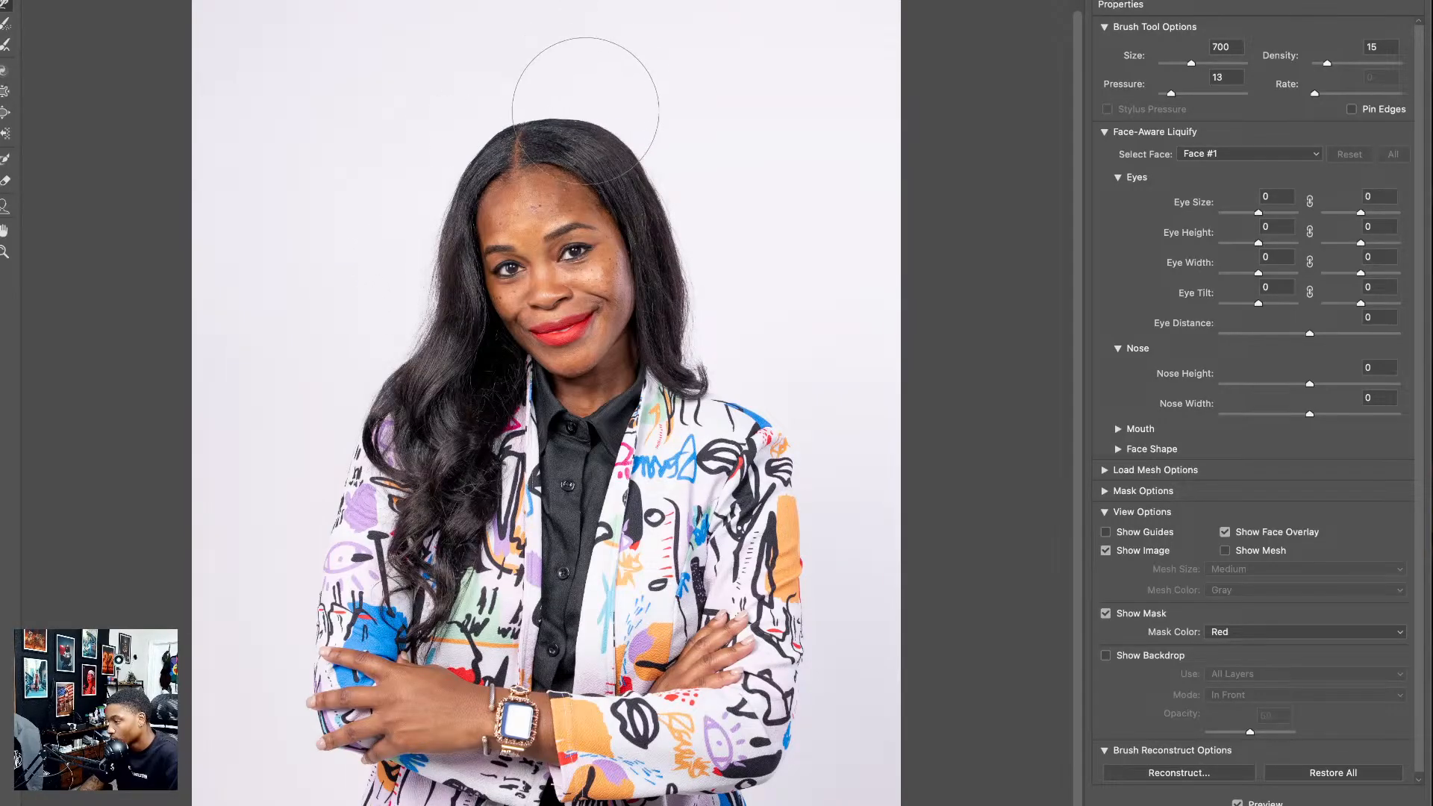
{"action": "key", "text": "bracketleft"}
{"action": "key", "text": "bracketleft"}
{"action": "key", "text": "bracketleft"}
{"action": "key", "text": "bracketleft"}
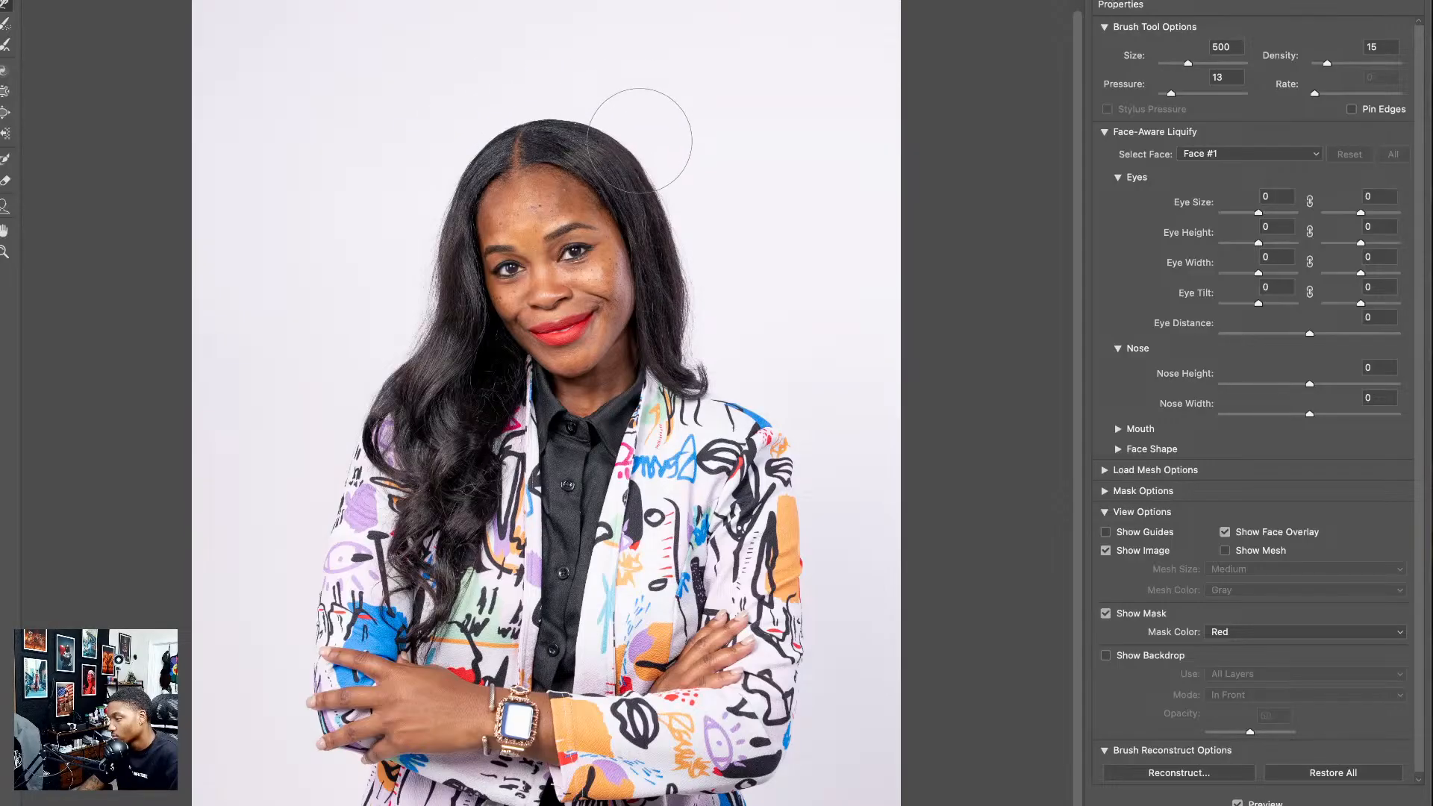
{"action": "key", "text": "bracketright"}
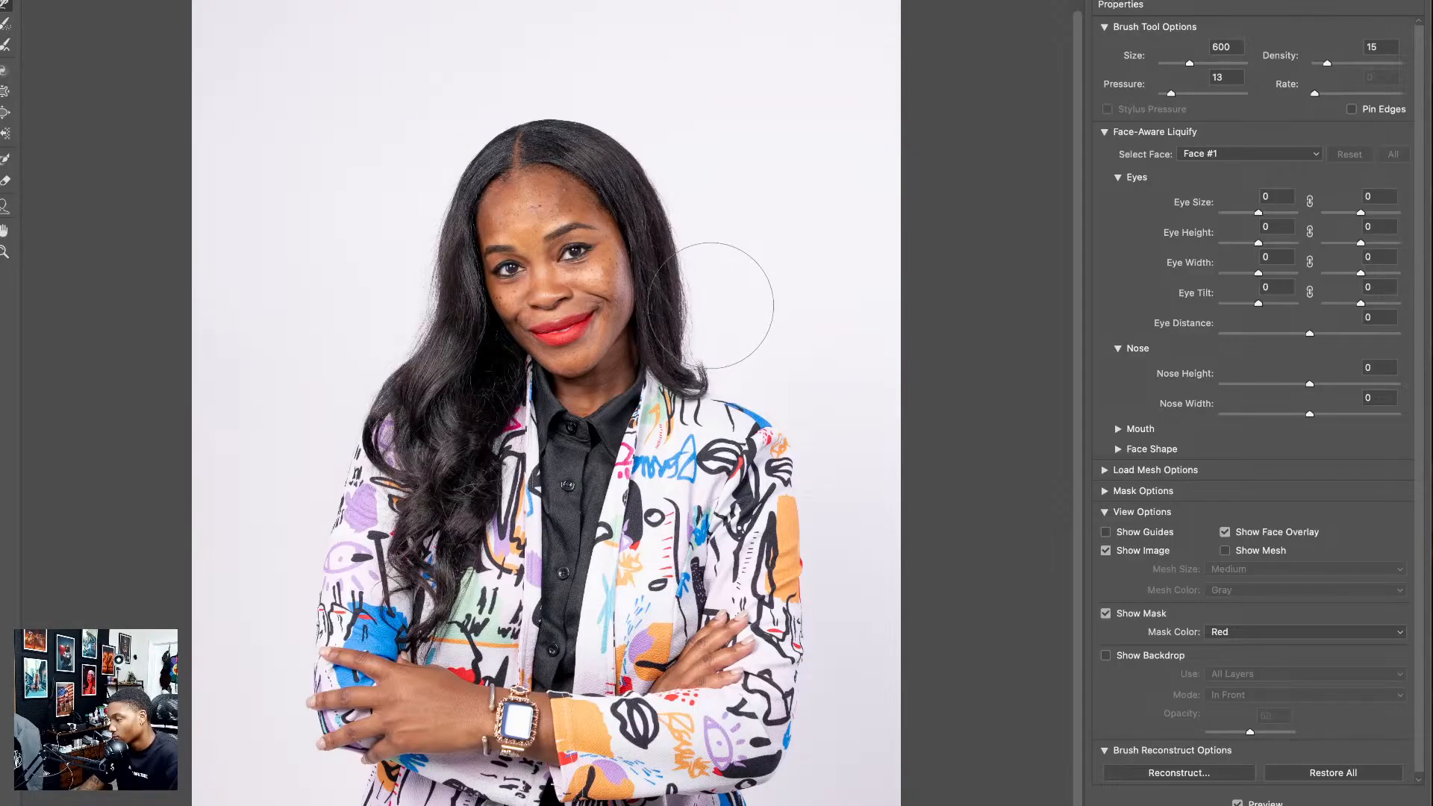
{"action": "left_click_drag", "start_coordinate": [713, 549], "coordinate": [713, 536]}
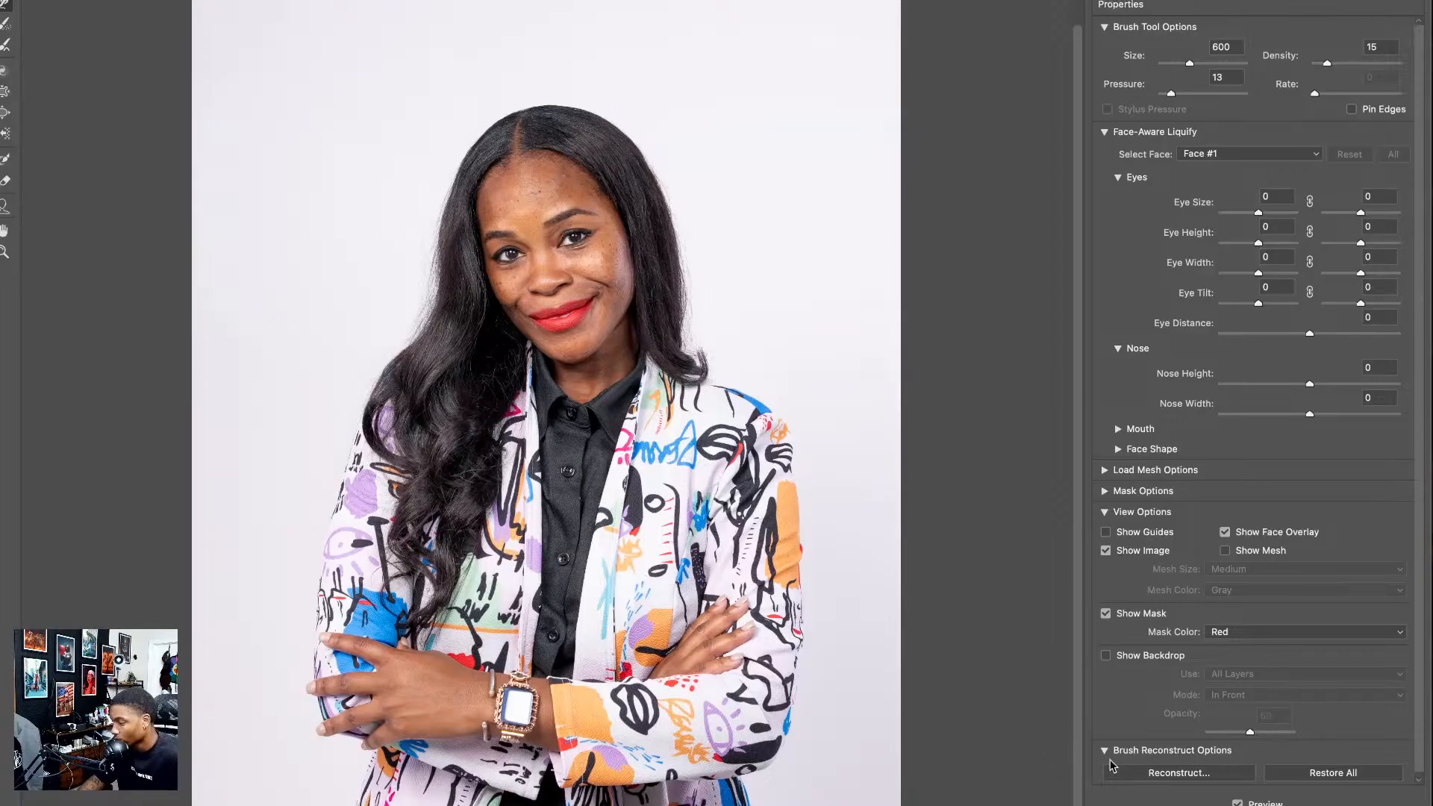
{"action": "left_click", "coordinate": [1333, 805]}
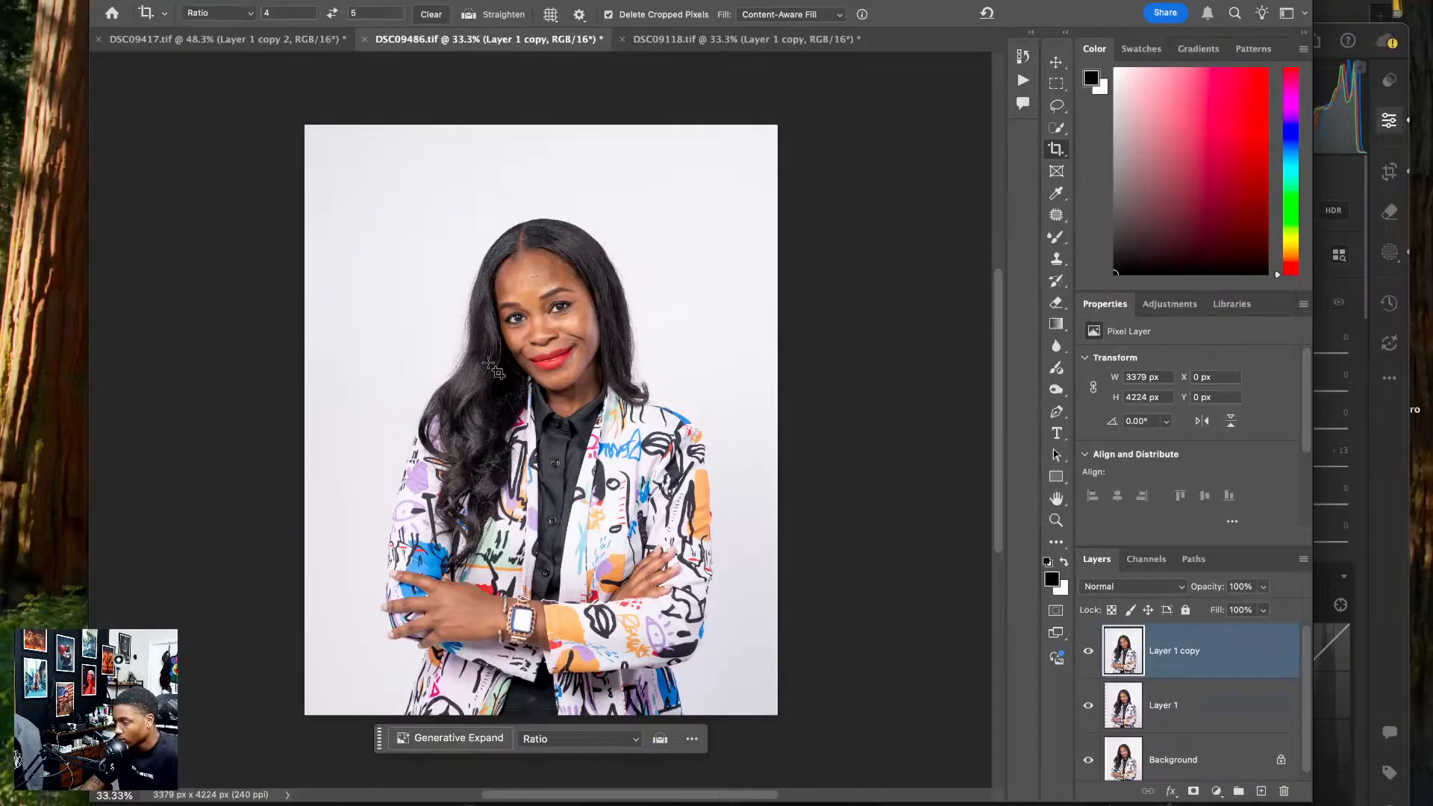
- Remove small blemishes from the centre and upper forehead of the crossed-arms portrait with the Remove Tool at size 10
{"action": "left_click", "coordinate": [1056, 215]}
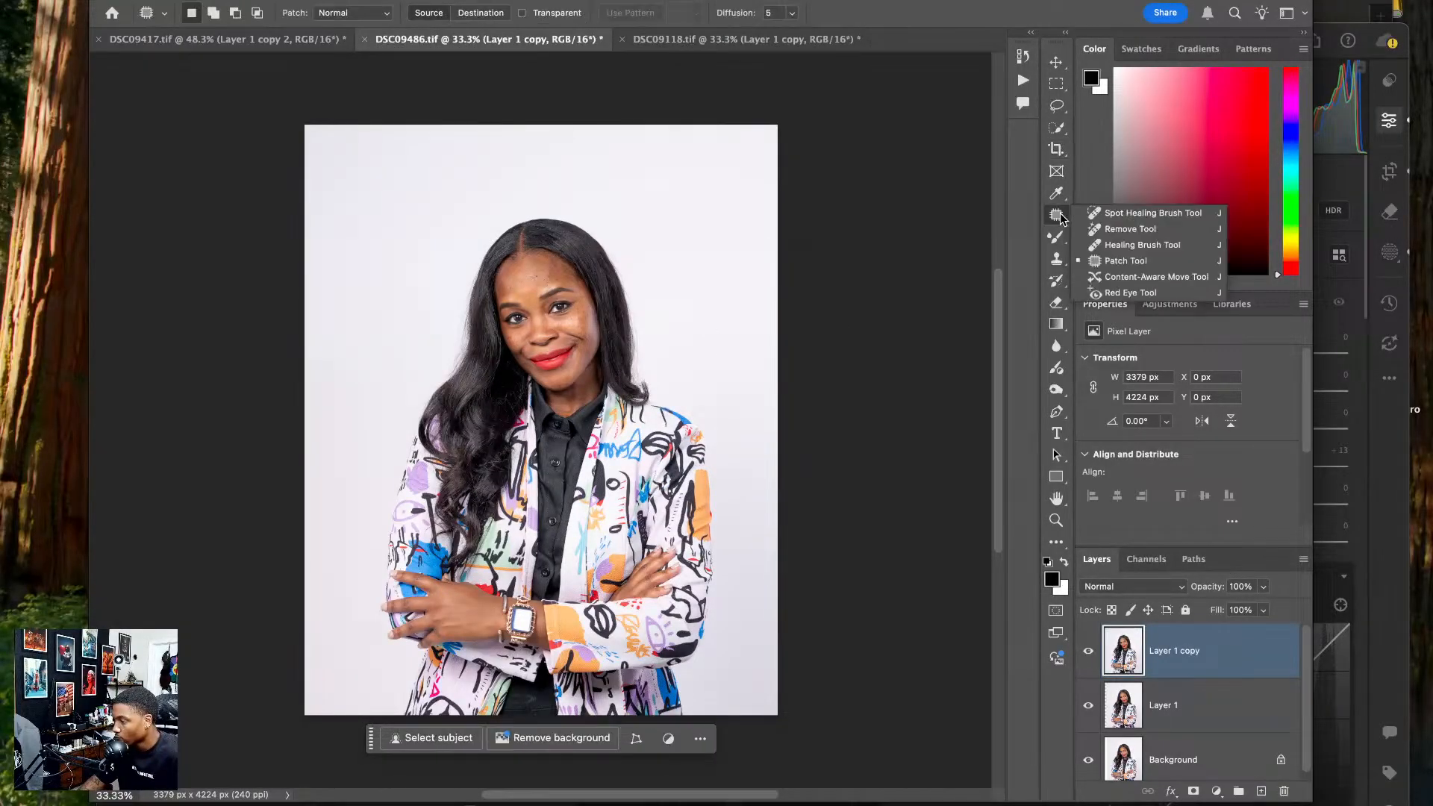
{"action": "left_click", "coordinate": [1129, 229]}
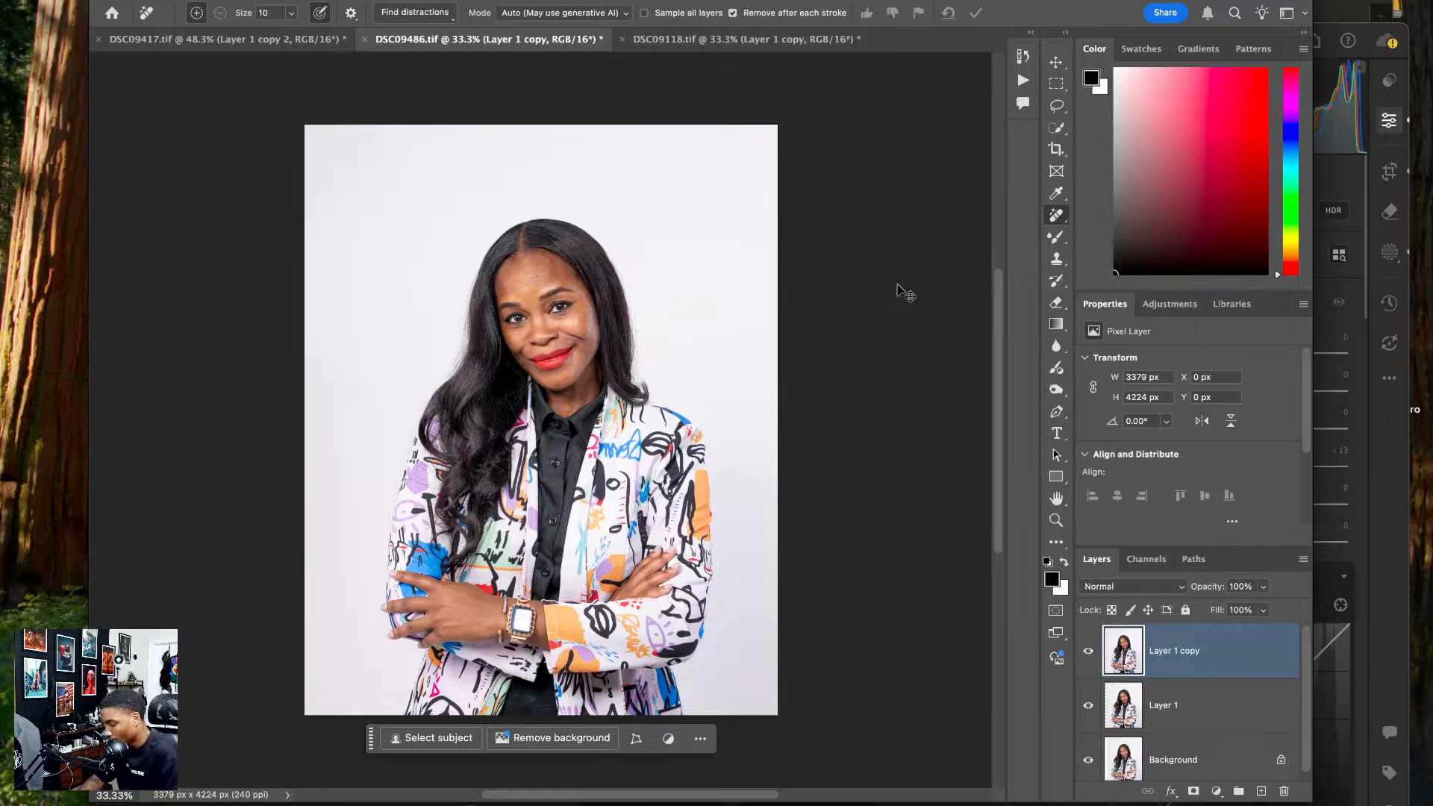
{"action": "key", "text": "ctrl+plus"}
{"action": "key", "text": "ctrl+plus"}
{"action": "key", "text": "ctrl+plus"}
{"action": "key", "text": "super+plus"}
{"action": "scroll", "coordinate": [541, 299], "scroll_direction": "up", "scroll_amount": 8}
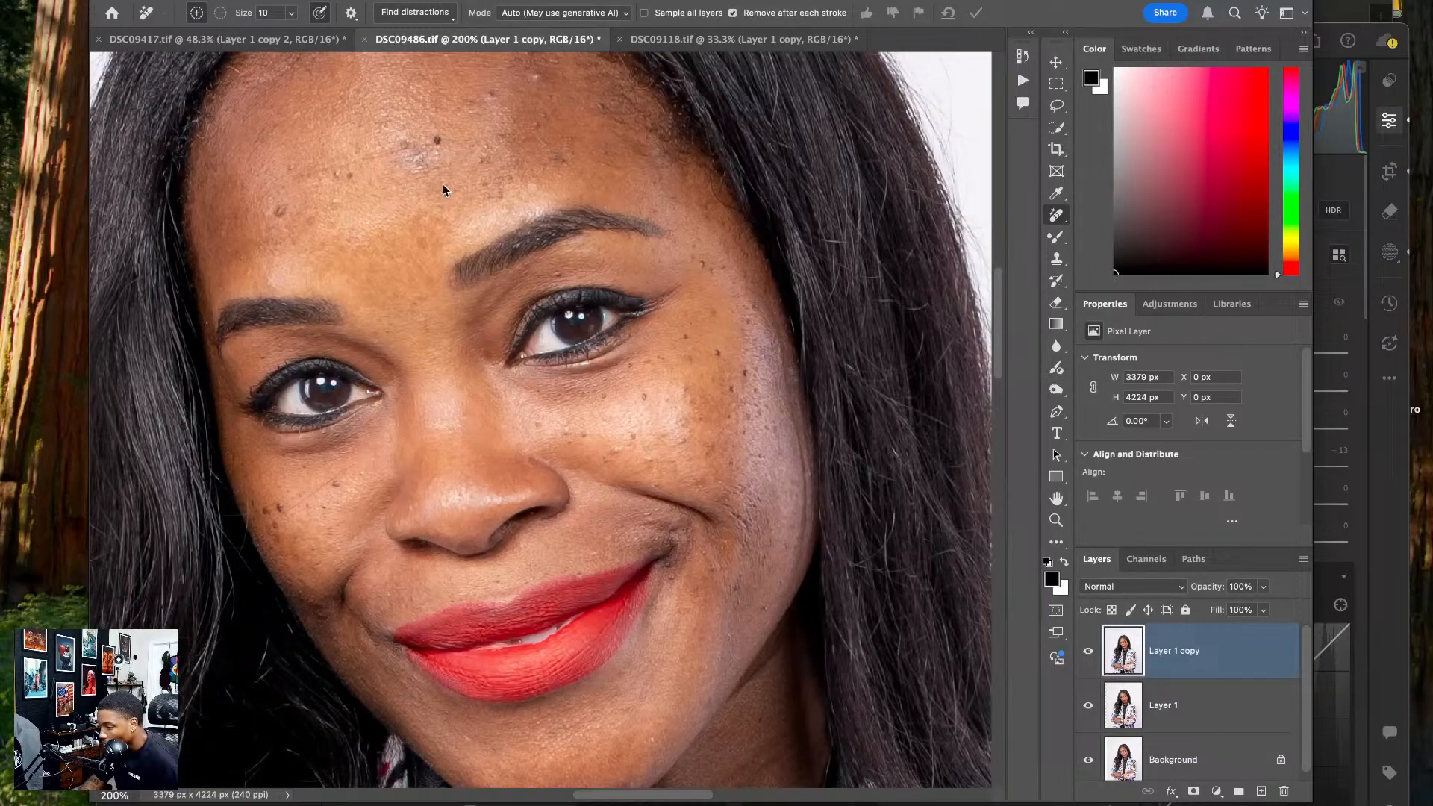
{"action": "scroll", "coordinate": [443, 190], "scroll_direction": "up", "scroll_amount": 4}
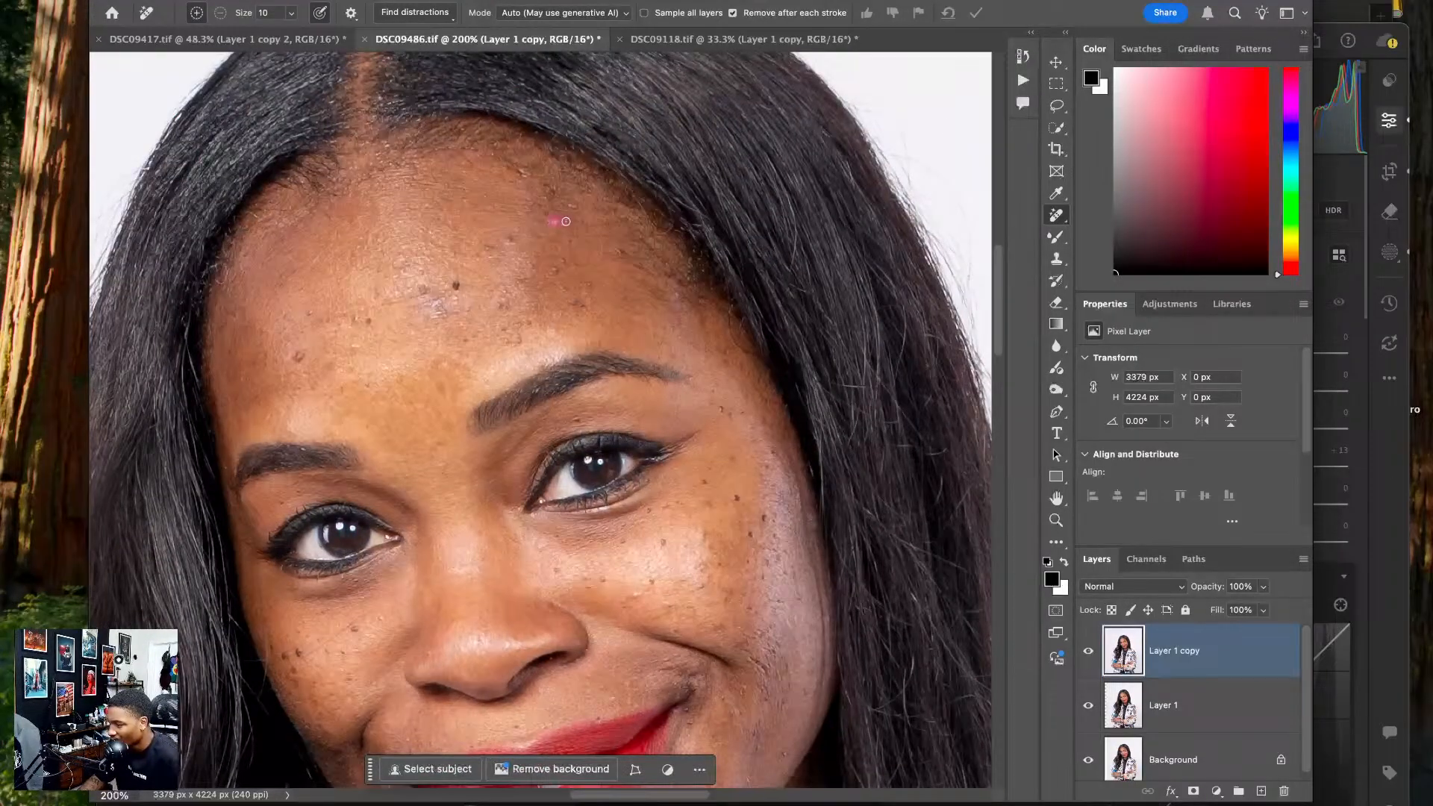
{"action": "left_click_drag", "start_coordinate": [565, 221], "coordinate": [568, 221]}
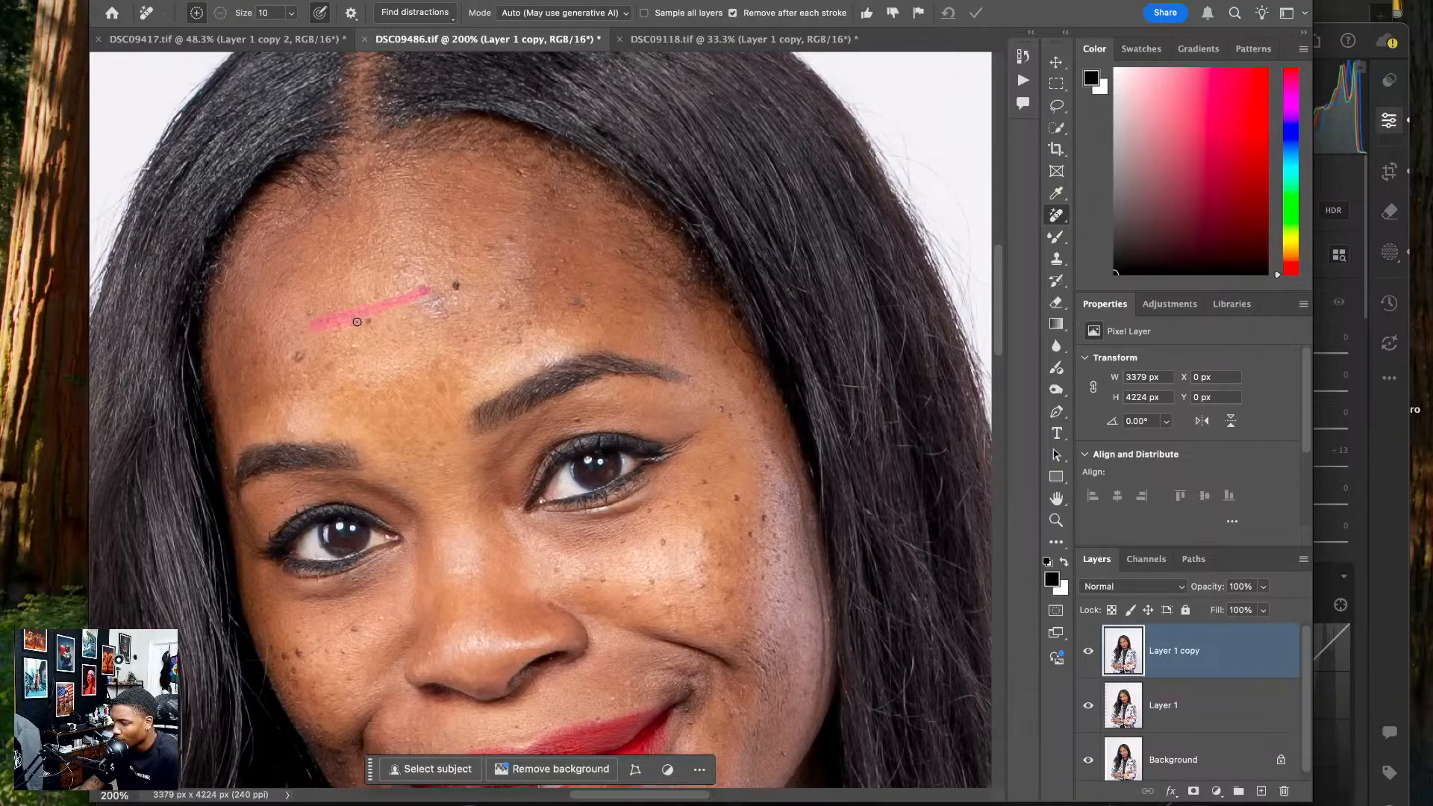
{"action": "left_click_drag", "start_coordinate": [371, 324], "coordinate": [450, 303]}
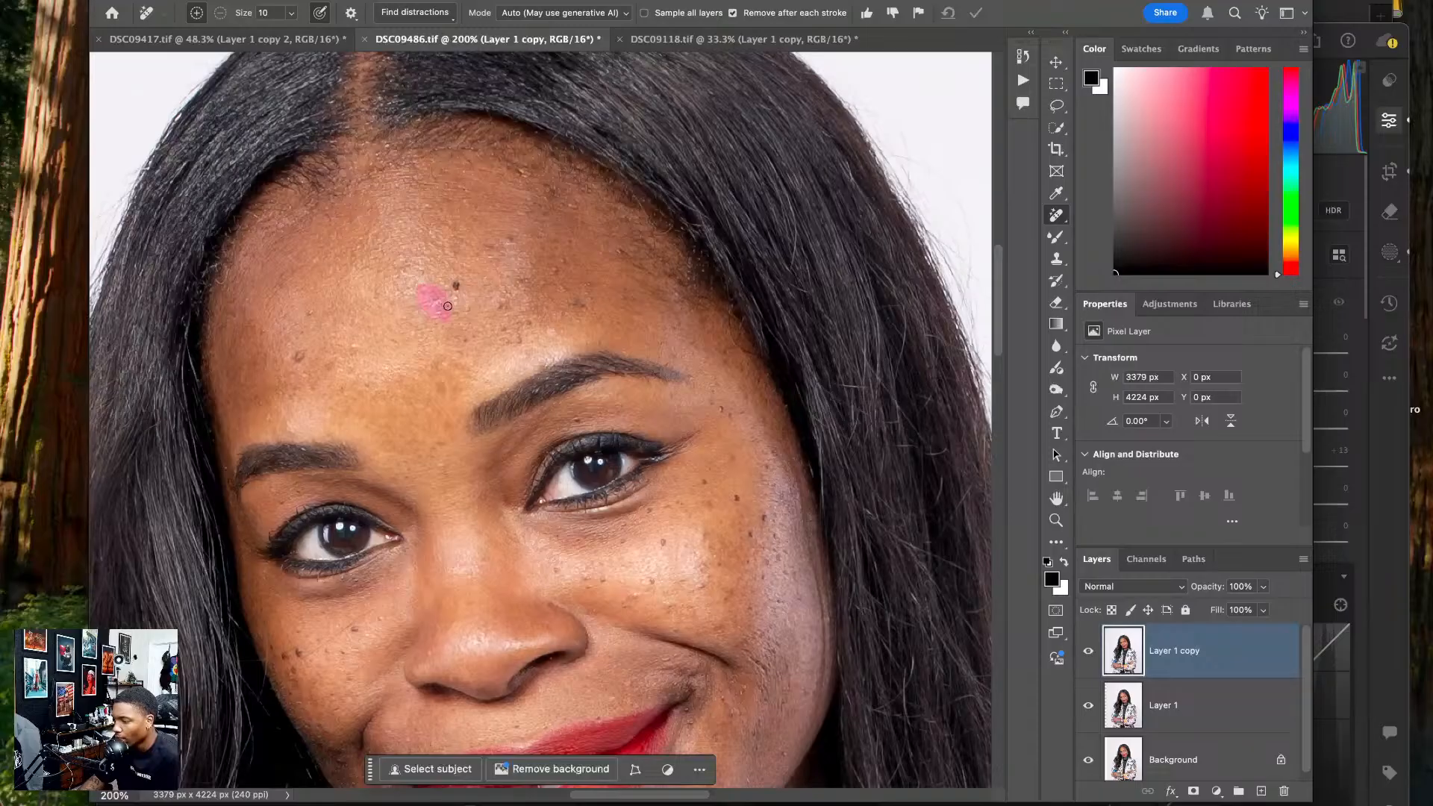
{"action": "left_click_drag", "start_coordinate": [448, 306], "coordinate": [444, 292]}
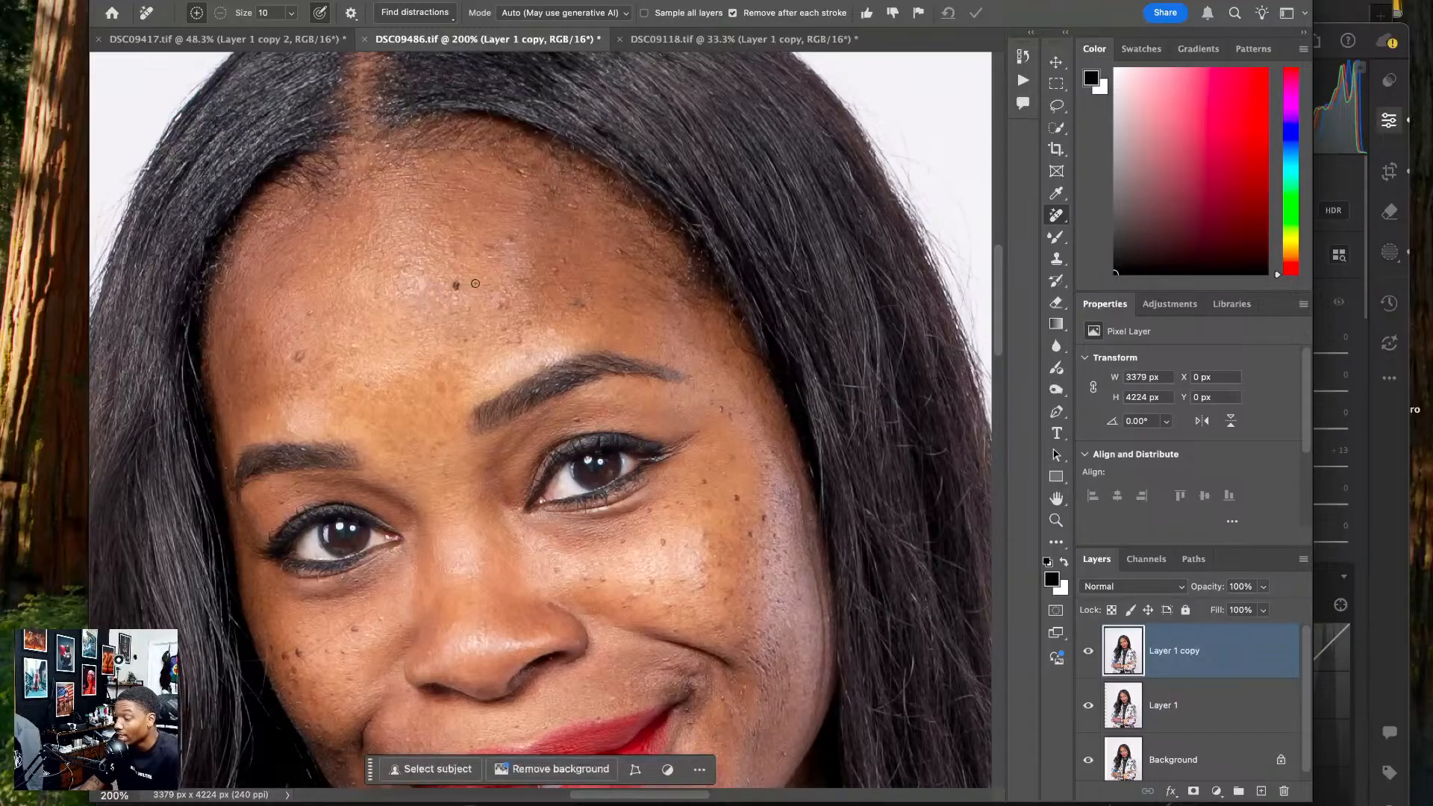
- Remove the remaining dark spots across the forehead and along the hairline with the Remove Tool at size 20
{"action": "left_click_drag", "start_coordinate": [295, 359], "coordinate": [293, 360]}
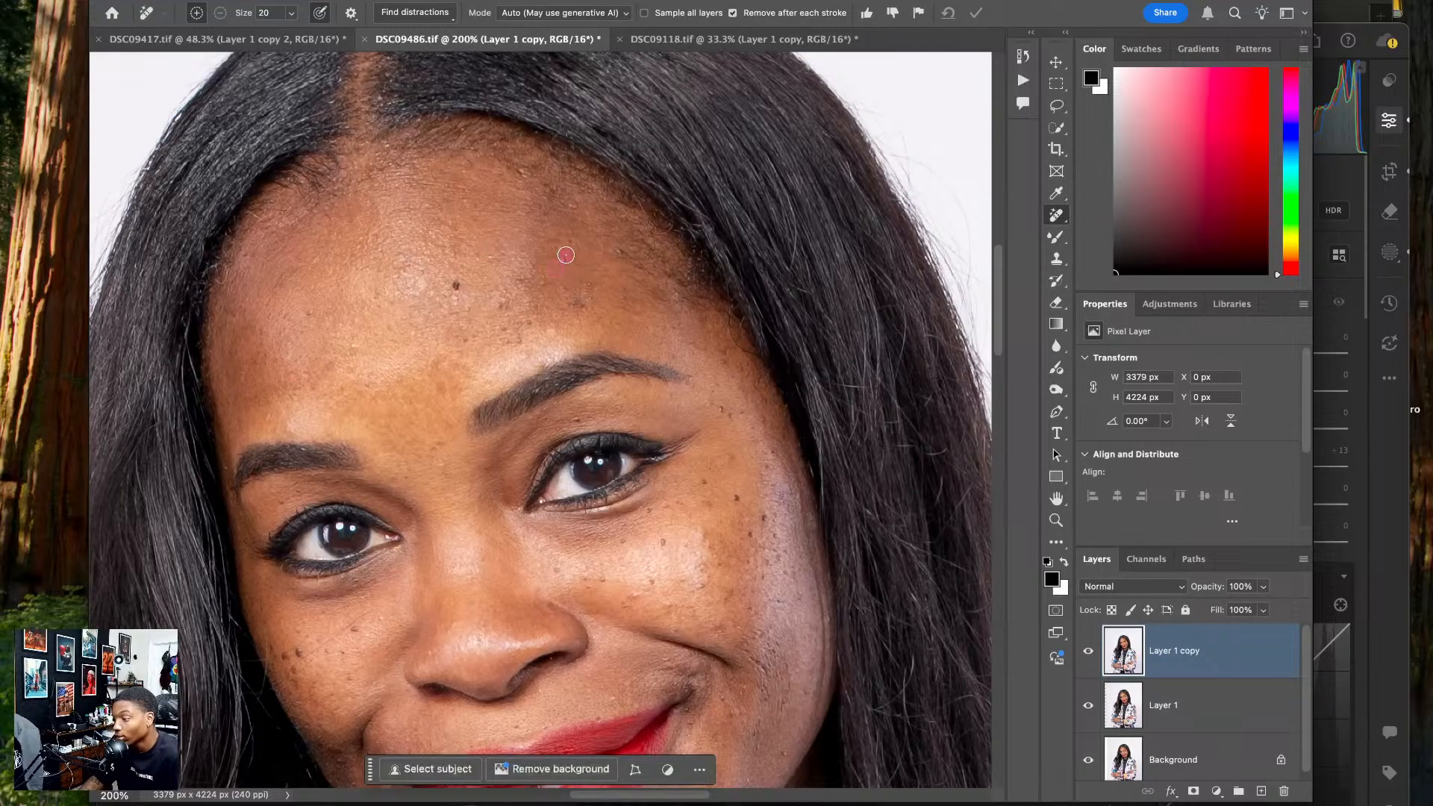
{"action": "left_click", "coordinate": [586, 304]}
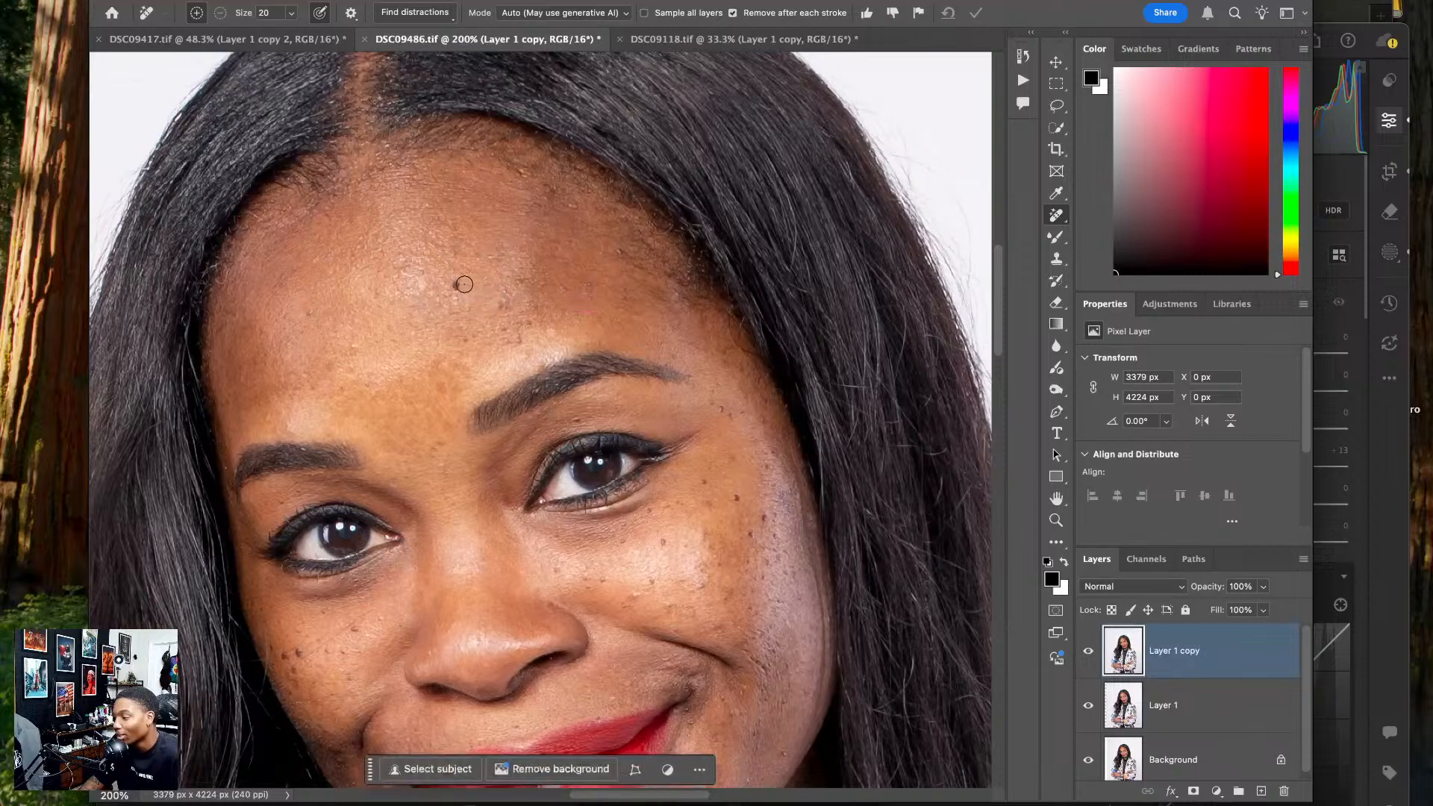
{"action": "left_click", "coordinate": [456, 285]}
{"action": "left_click", "coordinate": [501, 303]}
{"action": "left_click", "coordinate": [621, 250]}
{"action": "left_click_drag", "start_coordinate": [501, 163], "coordinate": [530, 184]}
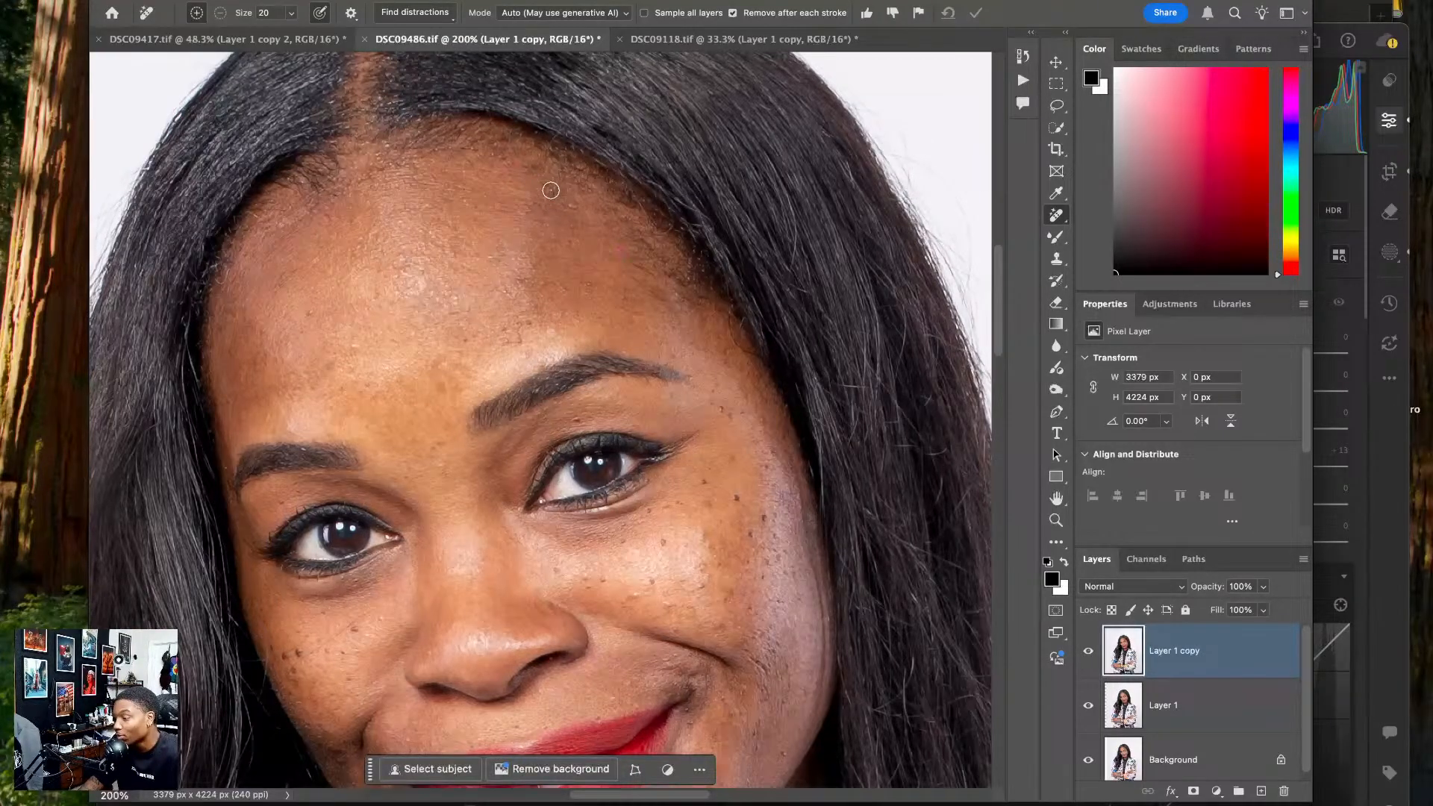
{"action": "left_click", "coordinate": [551, 191]}
{"action": "left_click", "coordinate": [571, 206]}
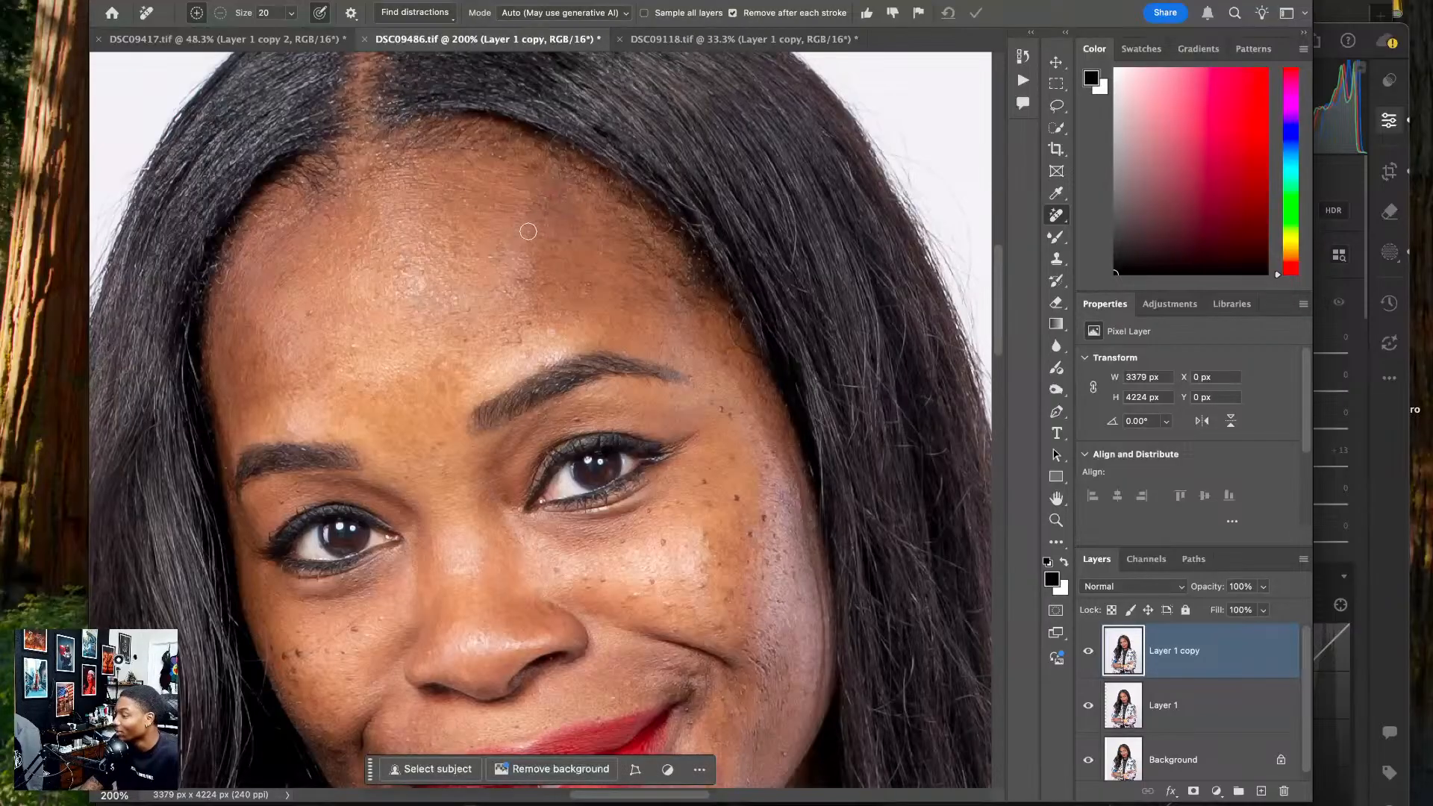
- Check the lower face and the patterned blazer in close-up, and fit the whole crossed-arms portrait in view
{"action": "left_click_drag", "start_coordinate": [536, 328], "coordinate": [492, 124]}
{"action": "left_click_drag", "start_coordinate": [508, 273], "coordinate": [457, 134]}
{"action": "left_click_drag", "start_coordinate": [344, 250], "coordinate": [554, 180]}
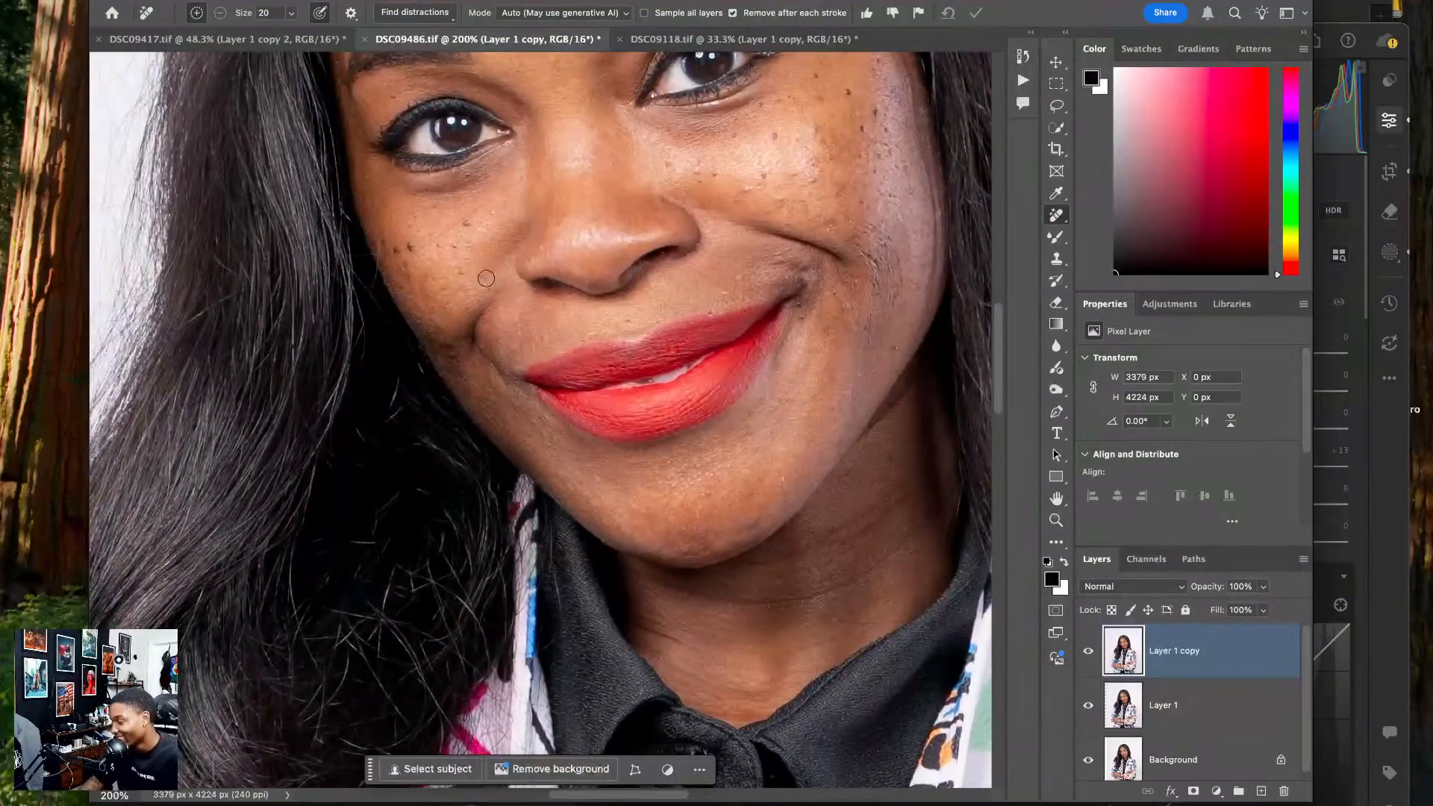
{"action": "scroll", "coordinate": [777, 543], "scroll_direction": "down", "scroll_amount": 10}
{"action": "scroll", "coordinate": [742, 486], "scroll_direction": "right", "scroll_amount": 5}
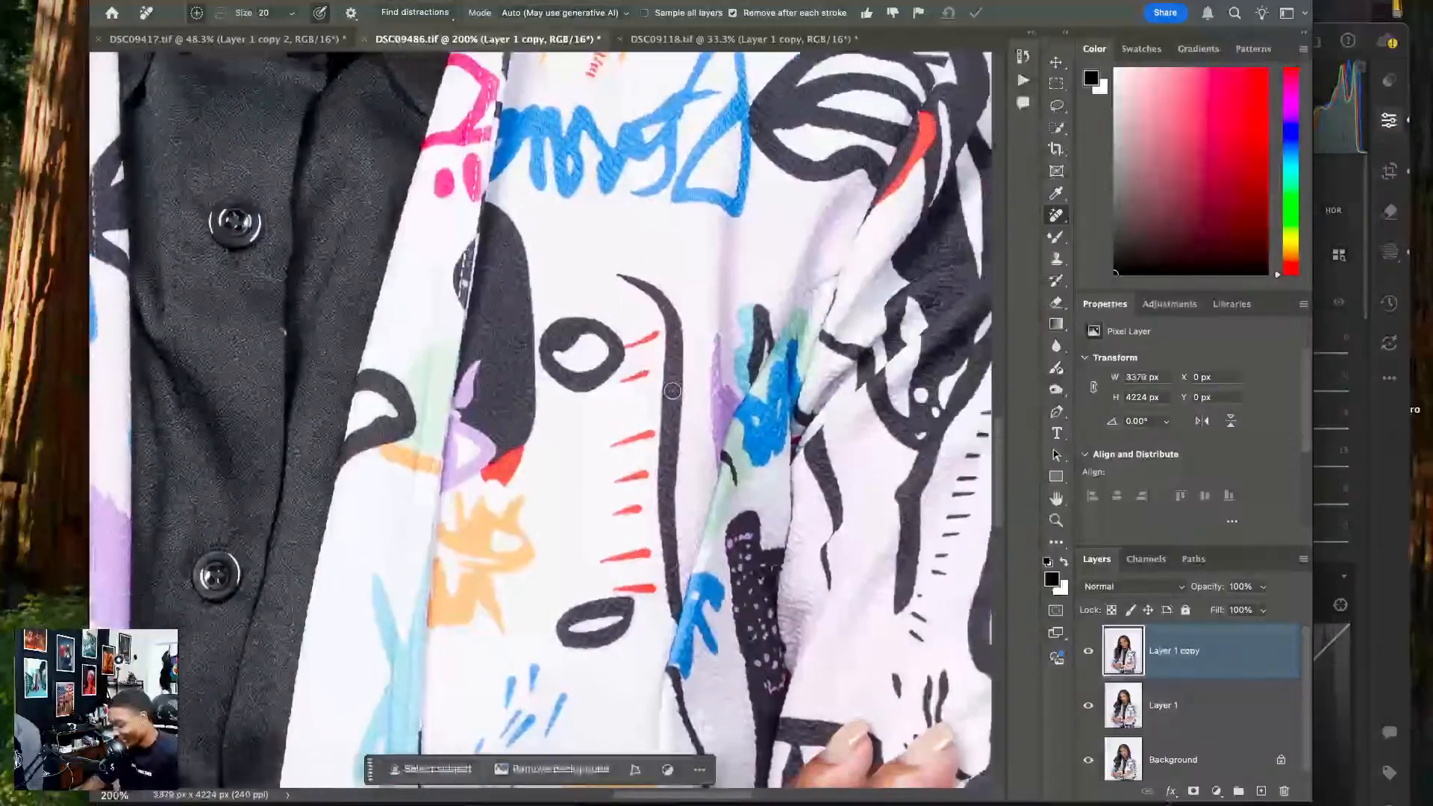
{"action": "key", "text": "ctrl+0"}
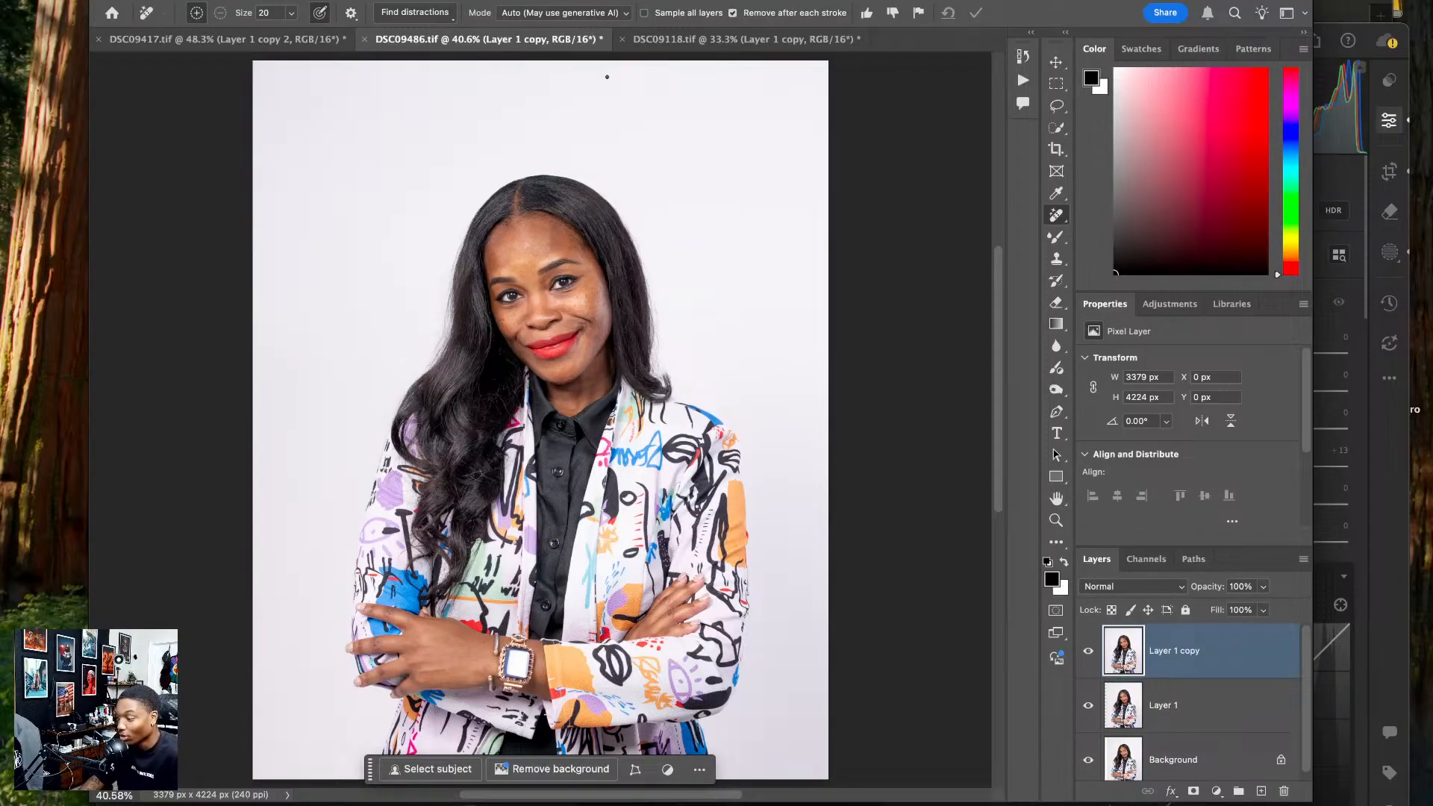
- Switch to the black-dress portrait DSC09118.tif and confirm a 4:5 crop covering its full frame
{"action": "left_click", "coordinate": [739, 39]}
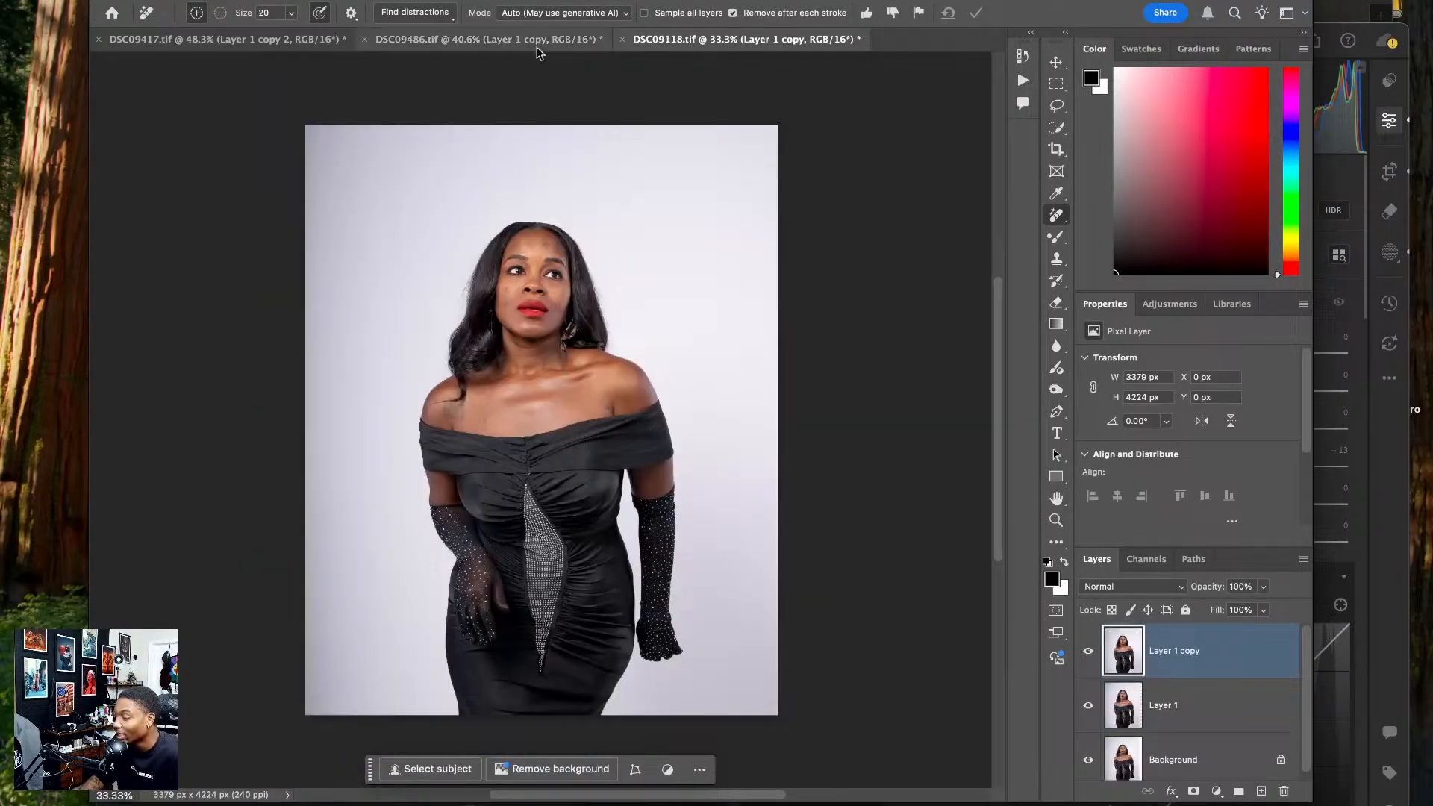
{"action": "left_click", "coordinate": [493, 44]}
{"action": "left_click", "coordinate": [693, 45]}
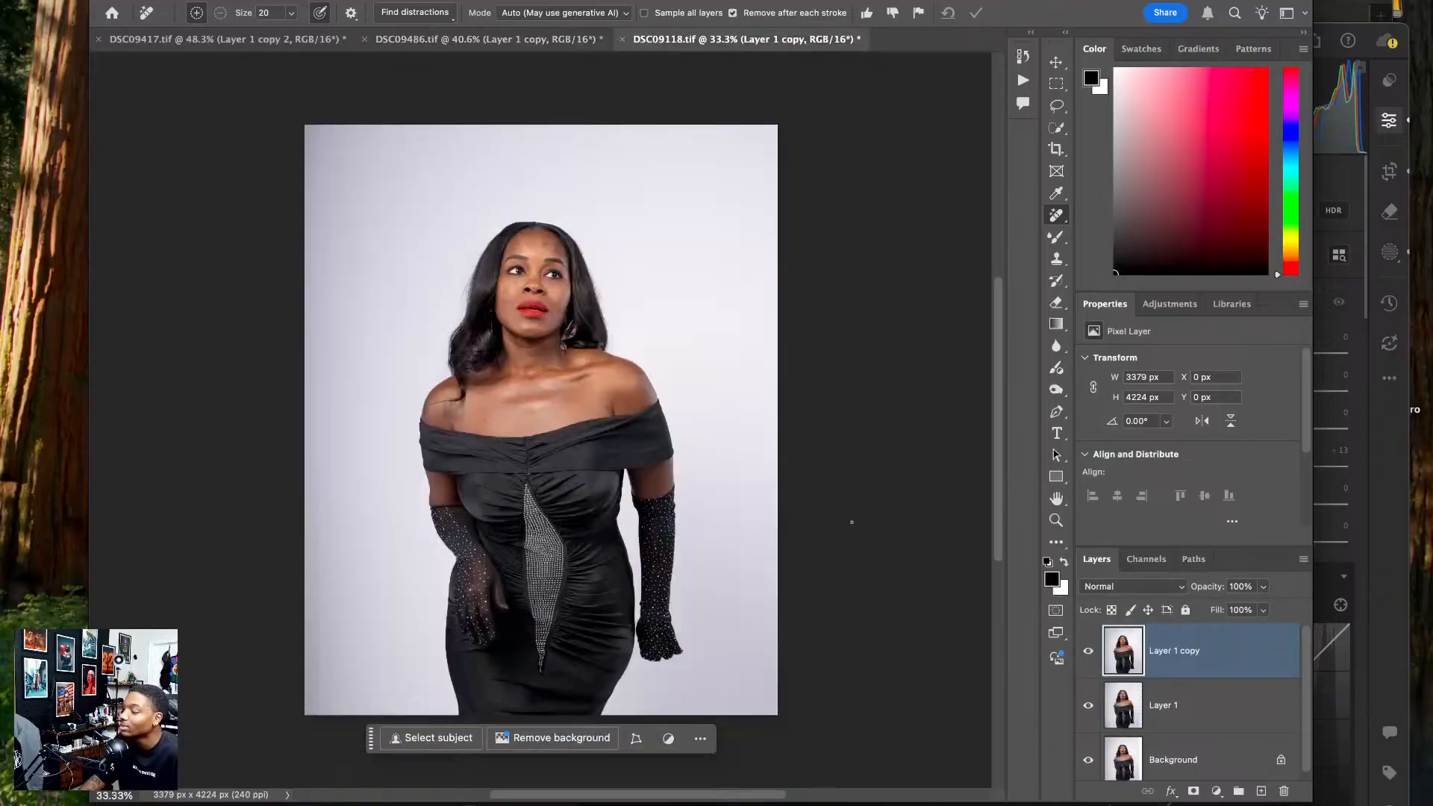
{"action": "key", "text": "c"}
{"action": "left_click", "coordinate": [567, 394]}
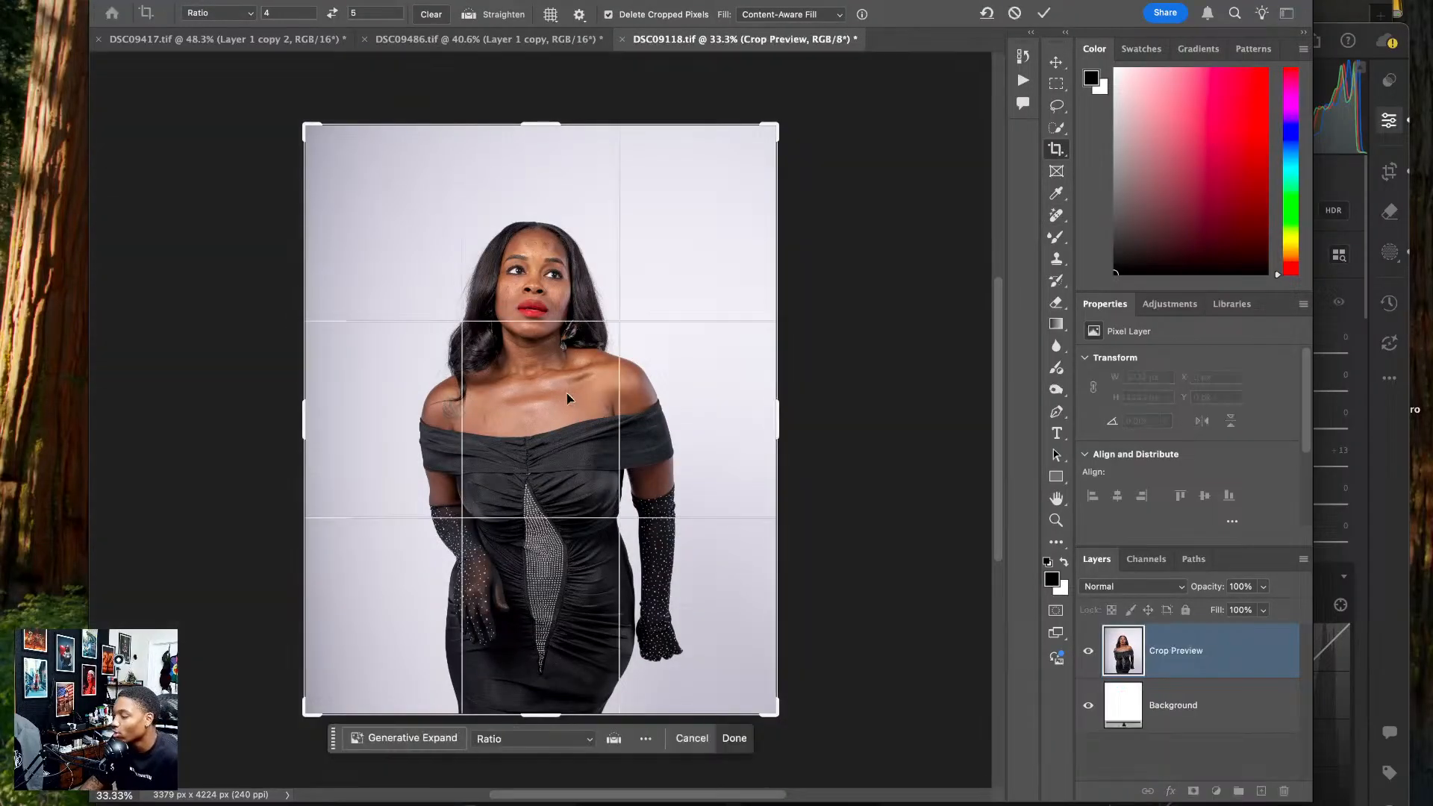
{"action": "key", "text": "Return"}
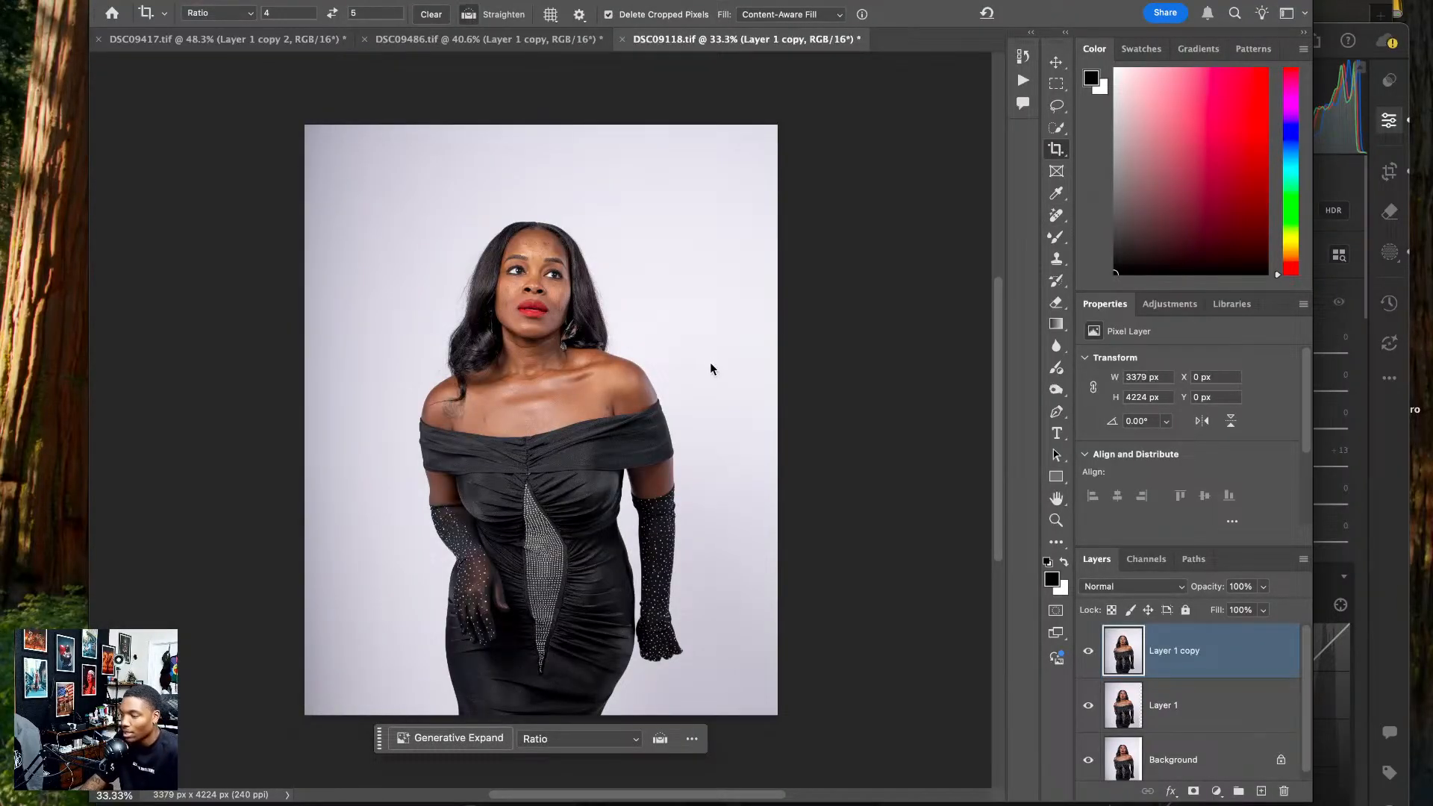
- Open Layer 1 copy in Liquify and push both hip edges of the black dress slightly outward with warp brush sizes 500 and 600
{"action": "key", "text": "super+shift+x"}
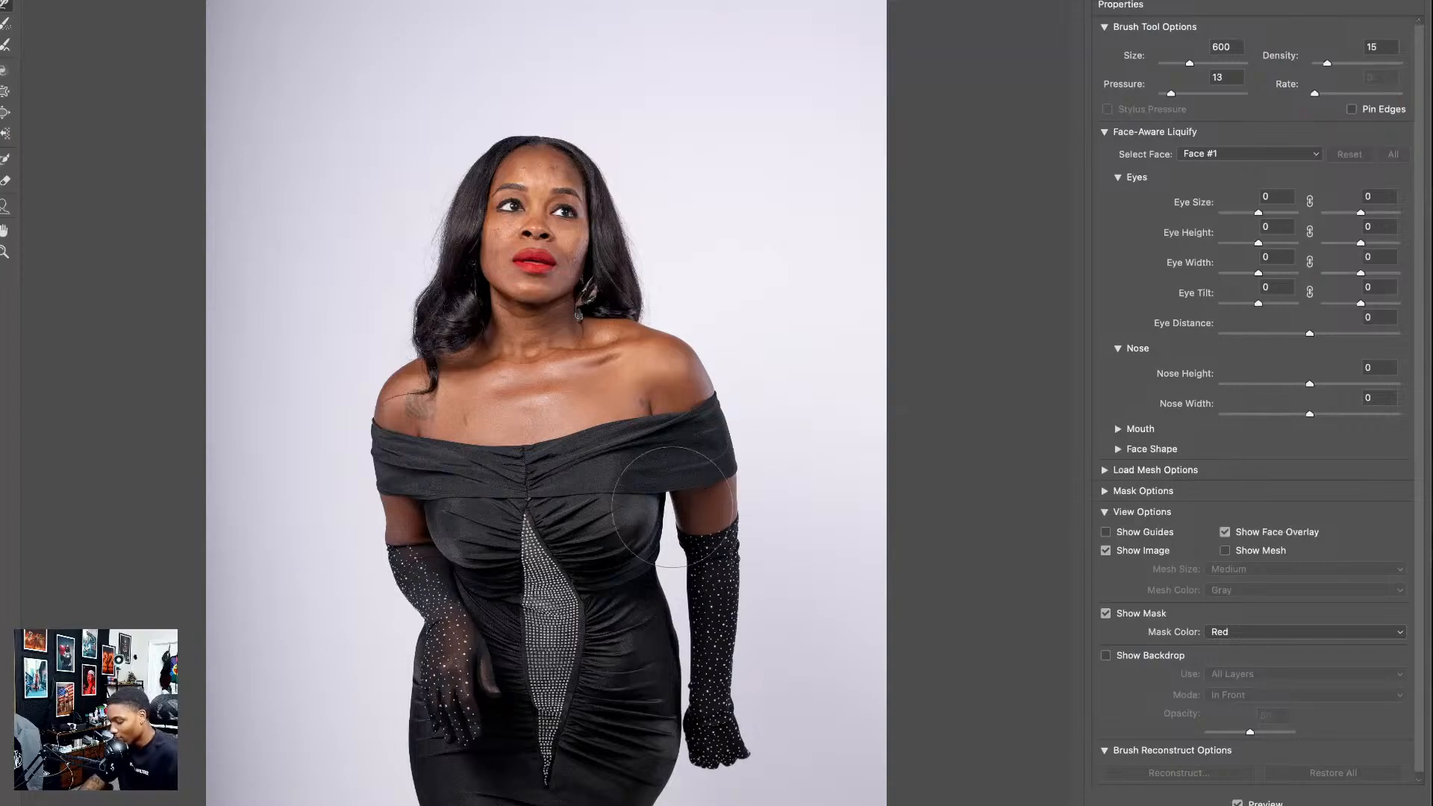
{"action": "left_click_drag", "start_coordinate": [594, 582], "coordinate": [557, 366]}
{"action": "left_click", "coordinate": [547, 396], "text": "super"}
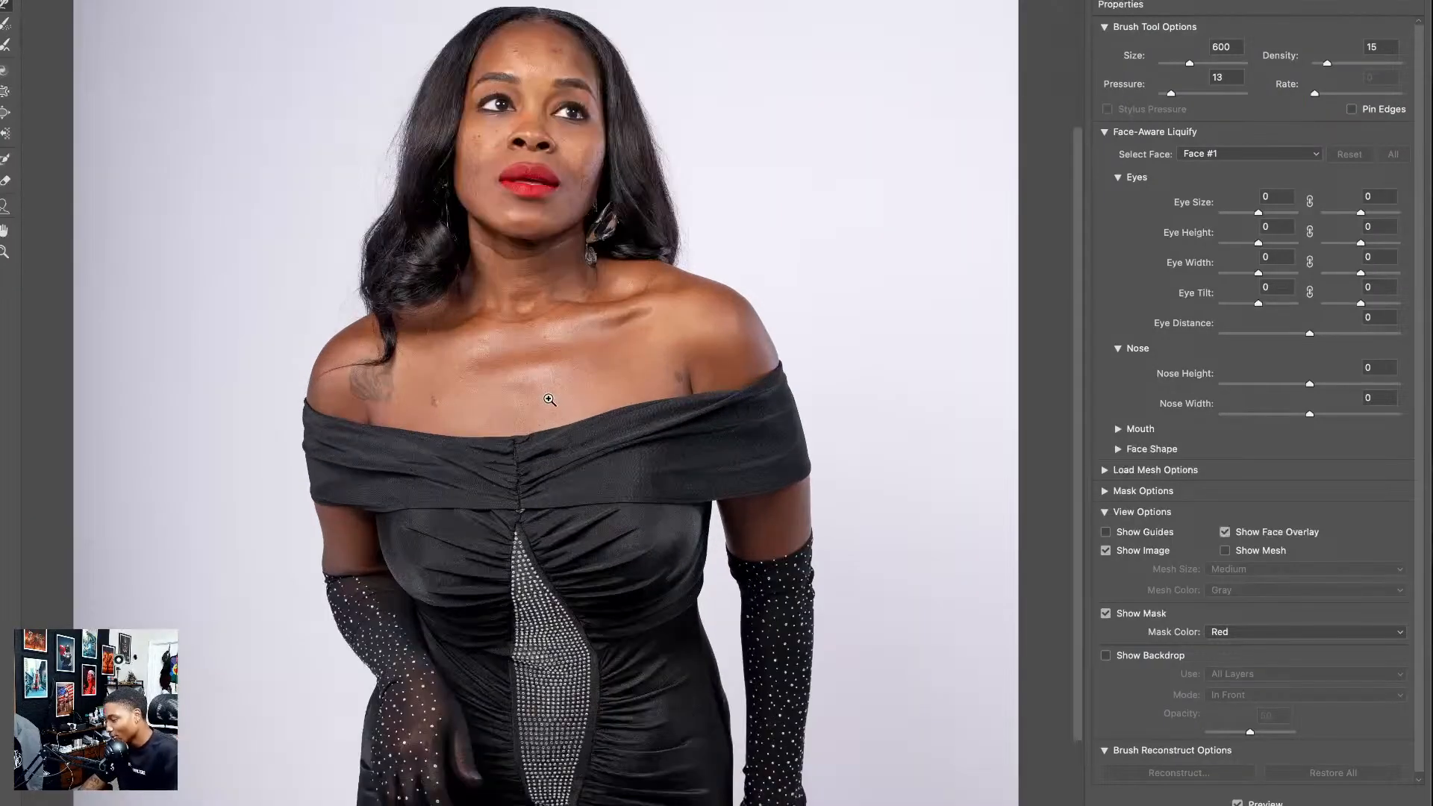
{"action": "left_click_drag", "start_coordinate": [548, 570], "coordinate": [537, 368]}
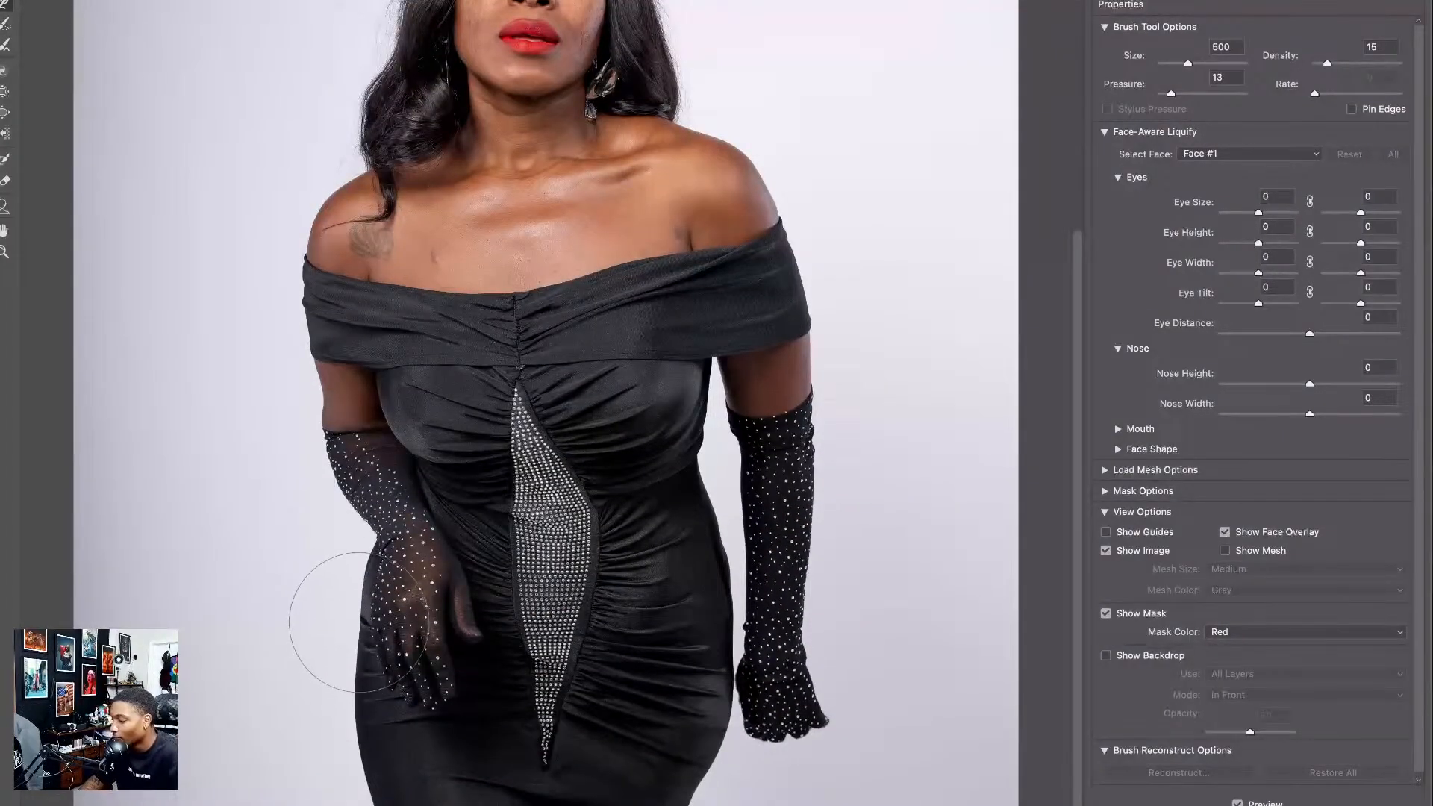
{"action": "mouse_move", "coordinate": [362, 615]}
{"action": "left_mouse_down"}
{"action": "mouse_move", "coordinate": [326, 667]}
{"action": "mouse_move", "coordinate": [315, 659]}
{"action": "mouse_move", "coordinate": [332, 712]}
{"action": "left_mouse_up"}
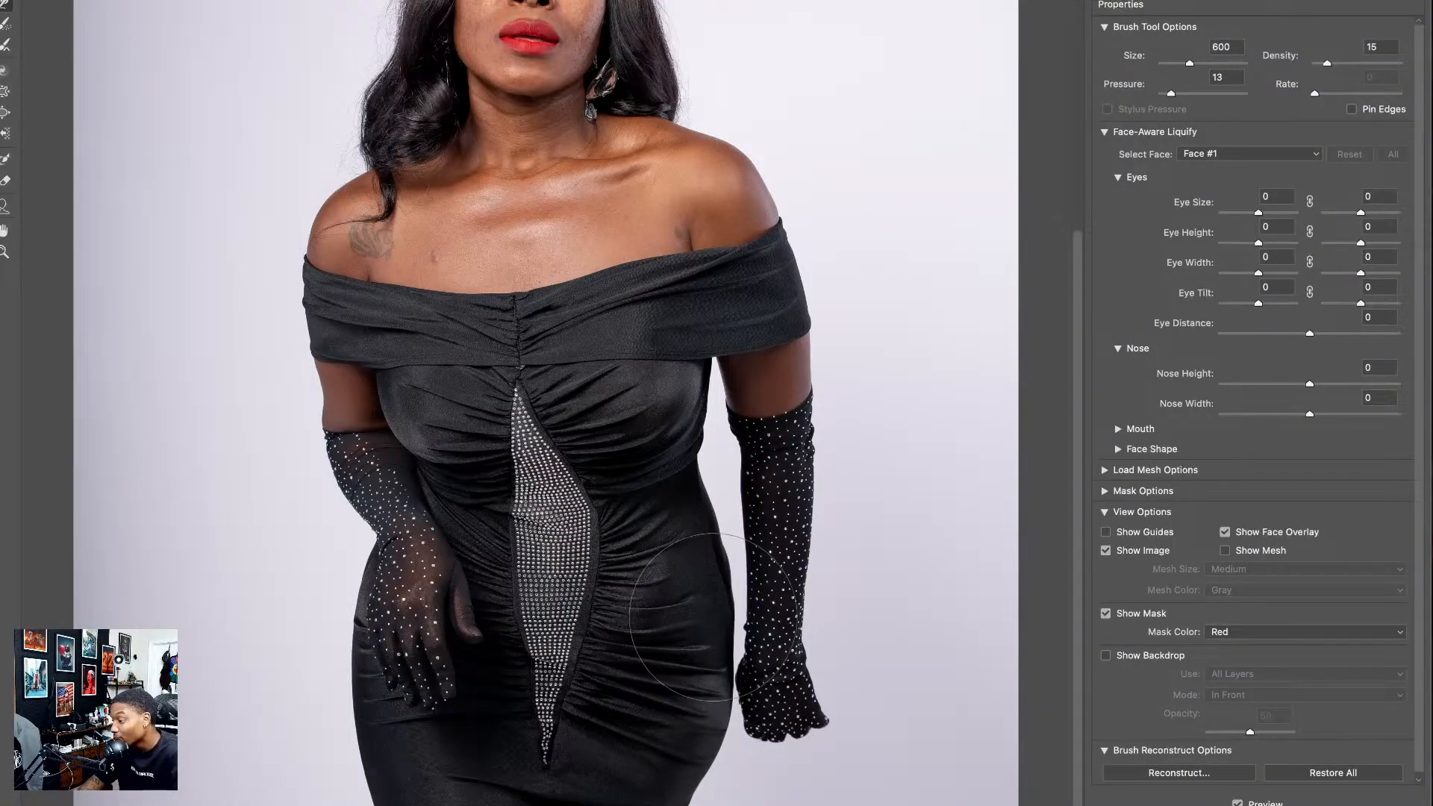
{"action": "left_click_drag", "start_coordinate": [709, 617], "coordinate": [713, 683]}
- Refine the dress outline around the right hip and waist with a smaller warp brush, around size 250
{"action": "key", "text": "bracketleft"}
{"action": "key", "text": "bracketleft"}
{"action": "key", "text": "bracketleft"}
{"action": "key", "text": "bracketleft"}
{"action": "key", "text": "bracketleft"}
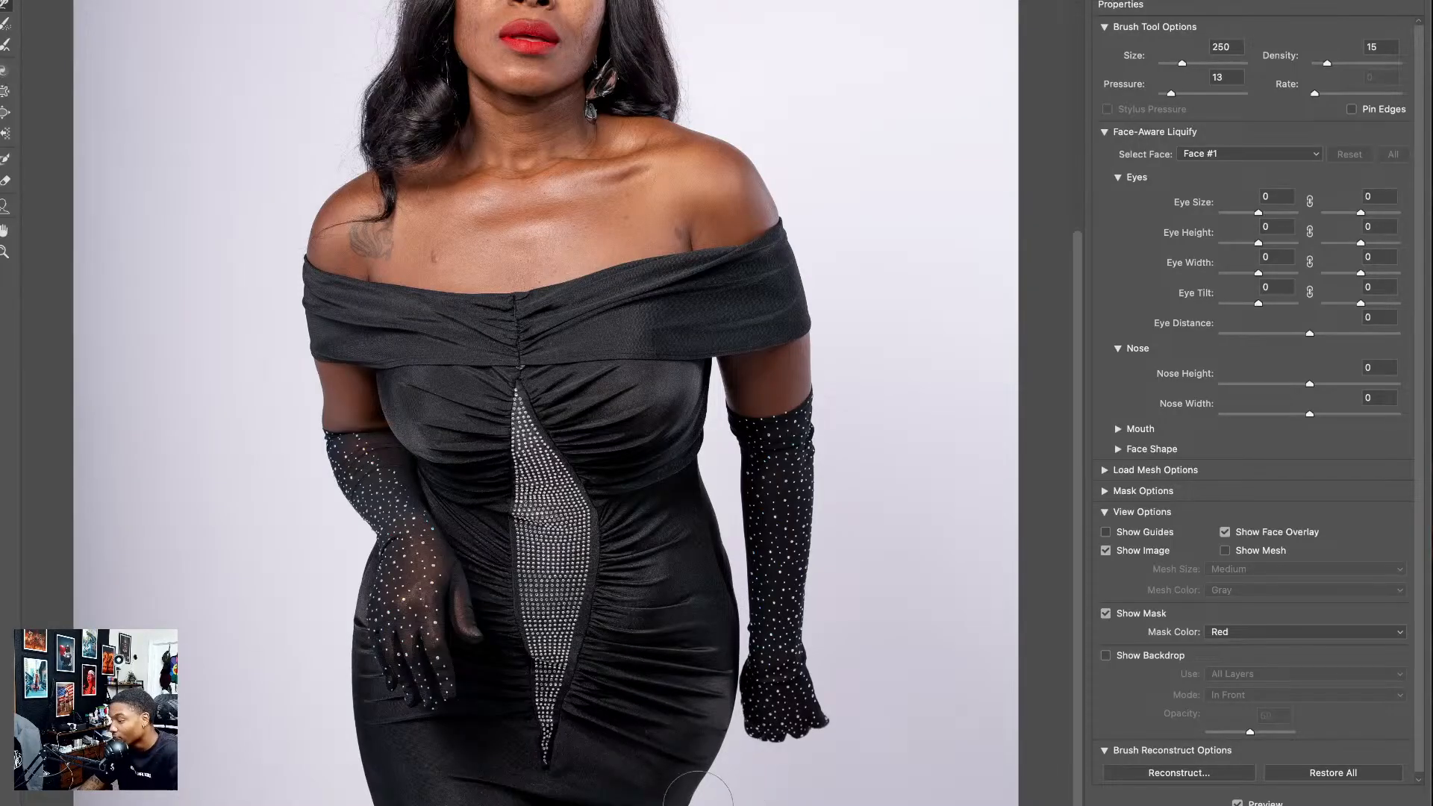
{"action": "key", "text": "bracketright"}
{"action": "key", "text": "bracketleft"}
{"action": "key", "text": "bracketleft"}
{"action": "key", "text": "bracketleft"}
{"action": "key", "text": "bracketleft"}
{"action": "key", "text": "bracketright"}
{"action": "key", "text": "bracketright"}
{"action": "key", "text": "bracketright"}
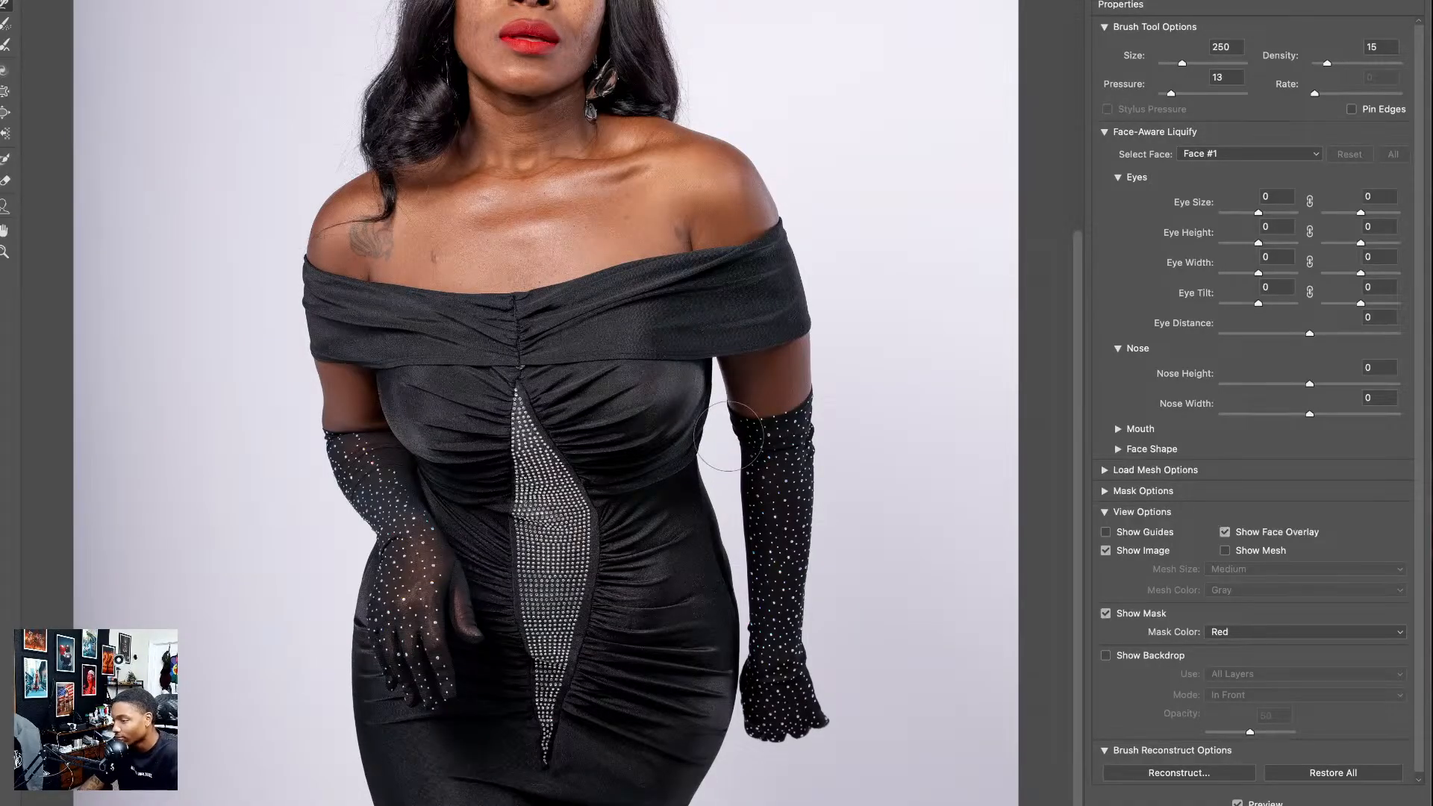
- Smooth the hair outline around the crown and nudge the side curls slightly inward with warp brush sizes 250 to 400
{"action": "mouse_move", "coordinate": [736, 432]}
{"action": "left_mouse_down"}
{"action": "mouse_move", "coordinate": [560, 502]}
{"action": "mouse_move", "coordinate": [598, 474]}
{"action": "mouse_move", "coordinate": [516, 370]}
{"action": "mouse_move", "coordinate": [529, 548]}
{"action": "left_mouse_up"}
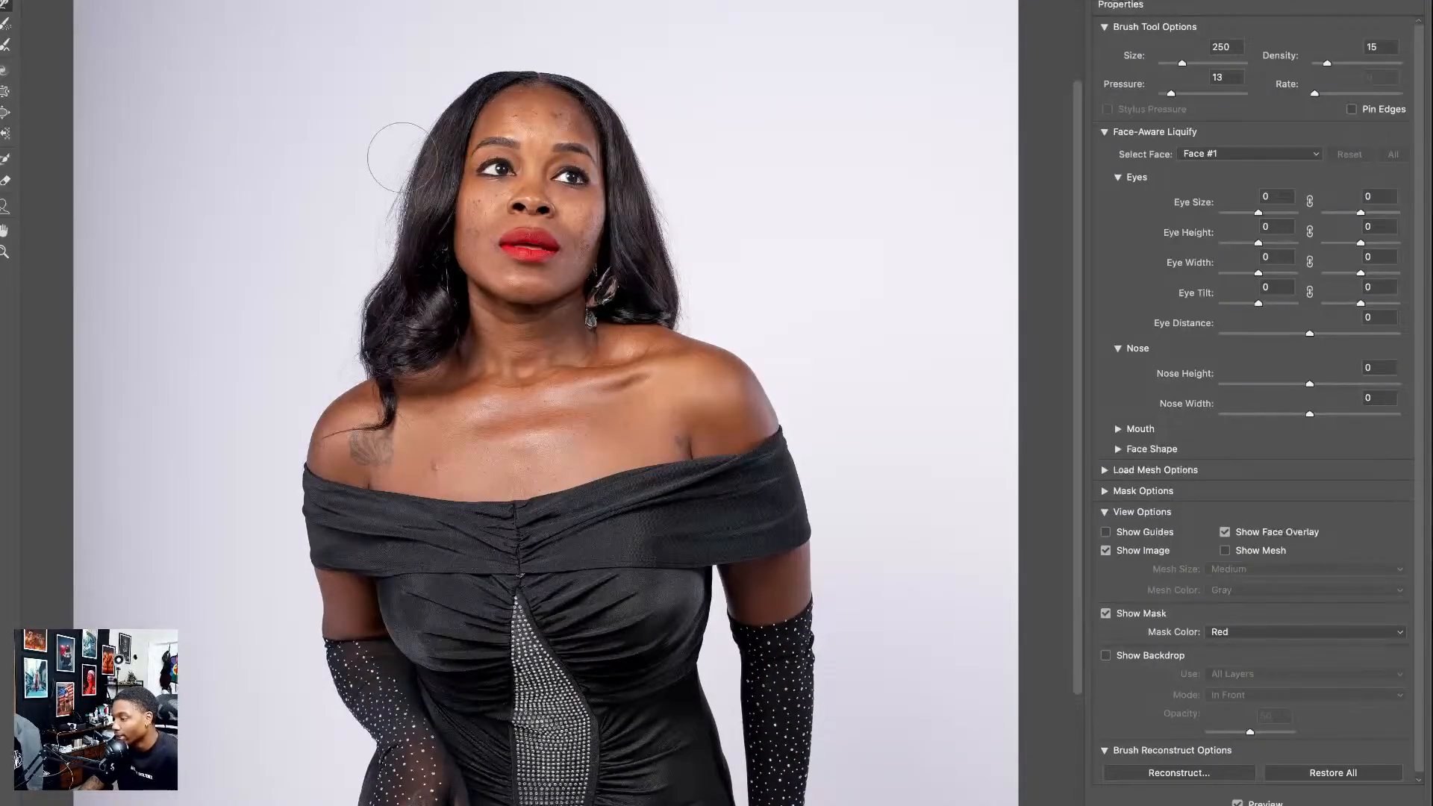
{"action": "left_click_drag", "start_coordinate": [483, 79], "coordinate": [487, 185]}
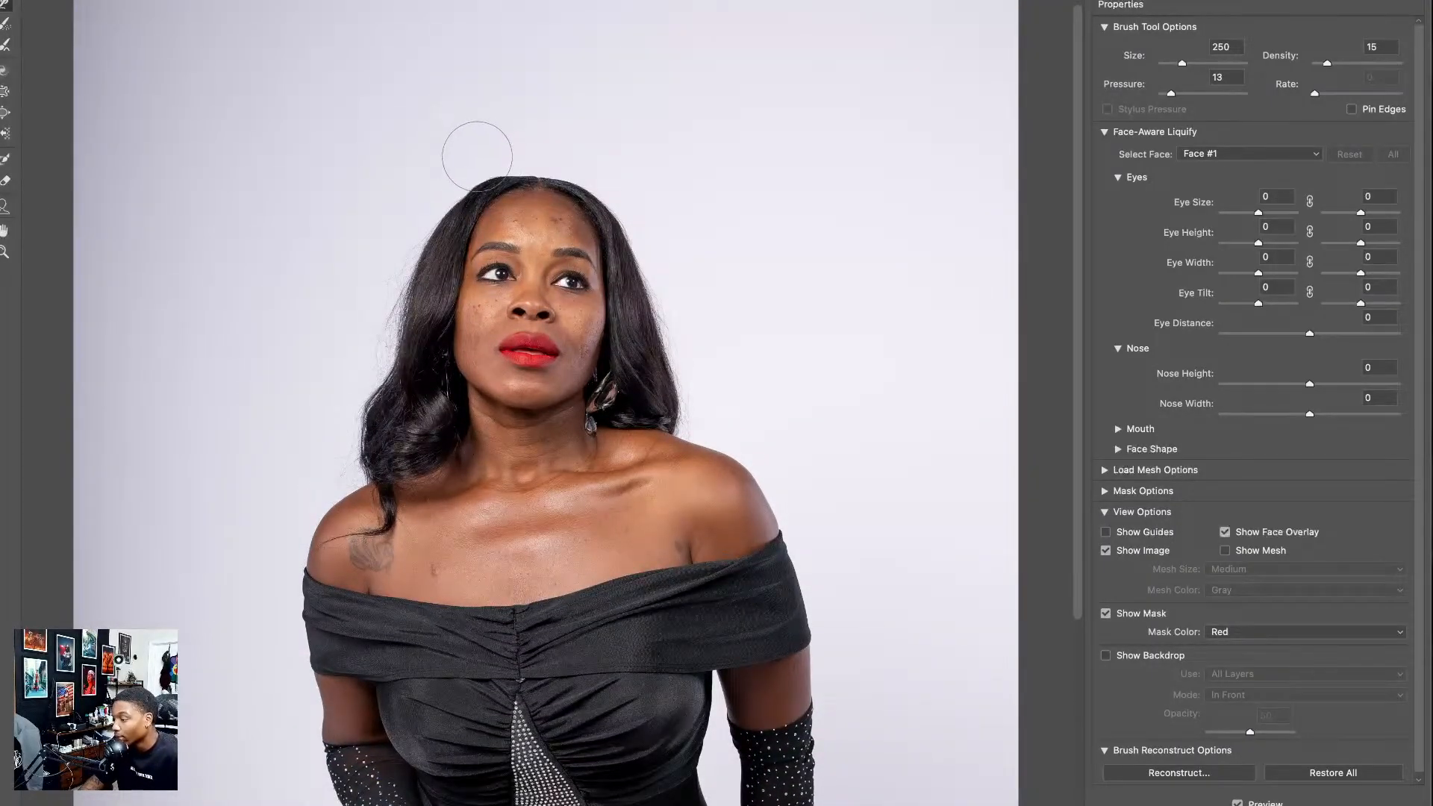
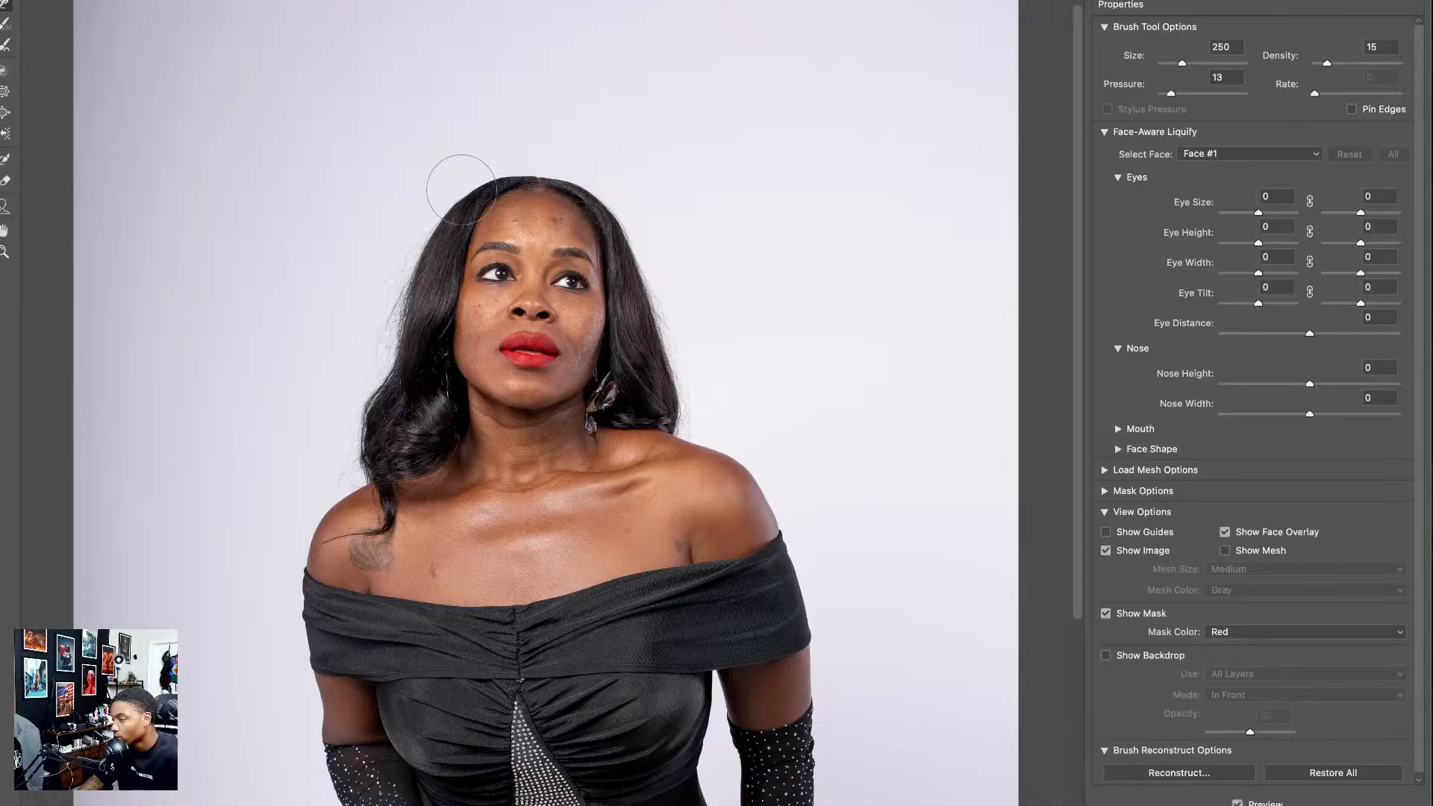
{"action": "left_click_drag", "start_coordinate": [760, 296], "coordinate": [762, 141]}
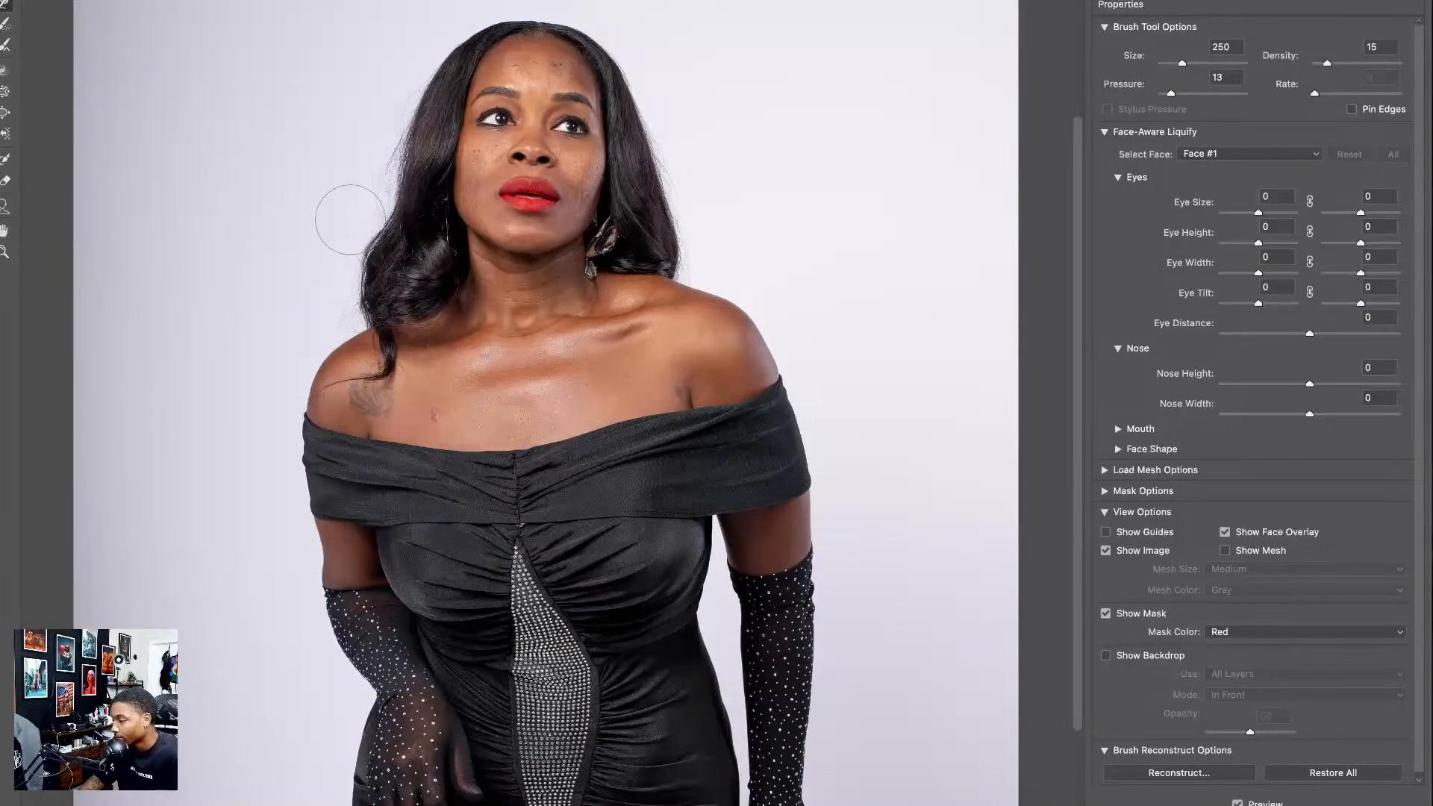
{"action": "key", "text": "bracketright"}
{"action": "key", "text": "bracketright"}
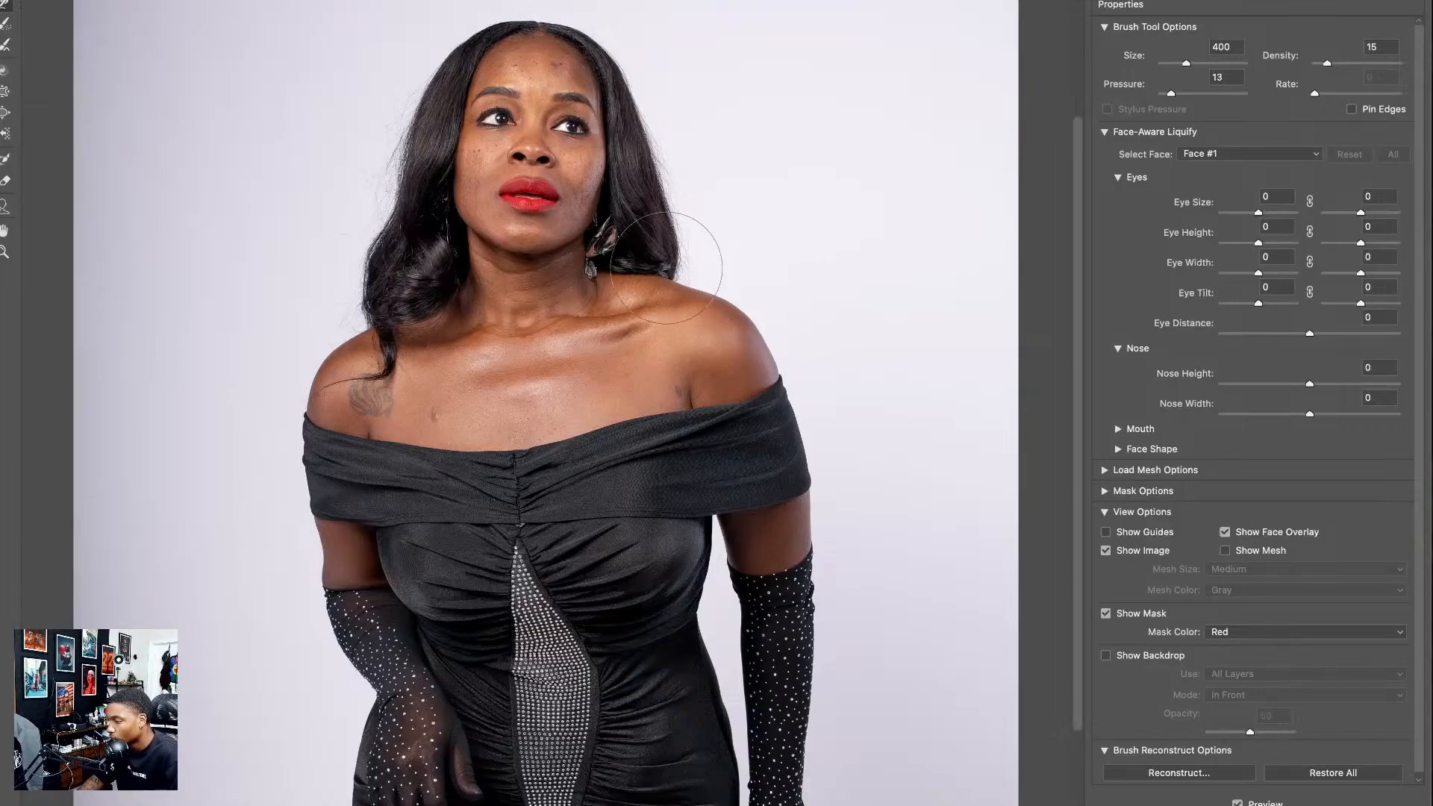
- Touch up the dress's right waist and hip edge with the warp brush reduced to size 200, and apply Liquify
{"action": "scroll", "coordinate": [694, 254], "scroll_direction": "down", "scroll_amount": 5}
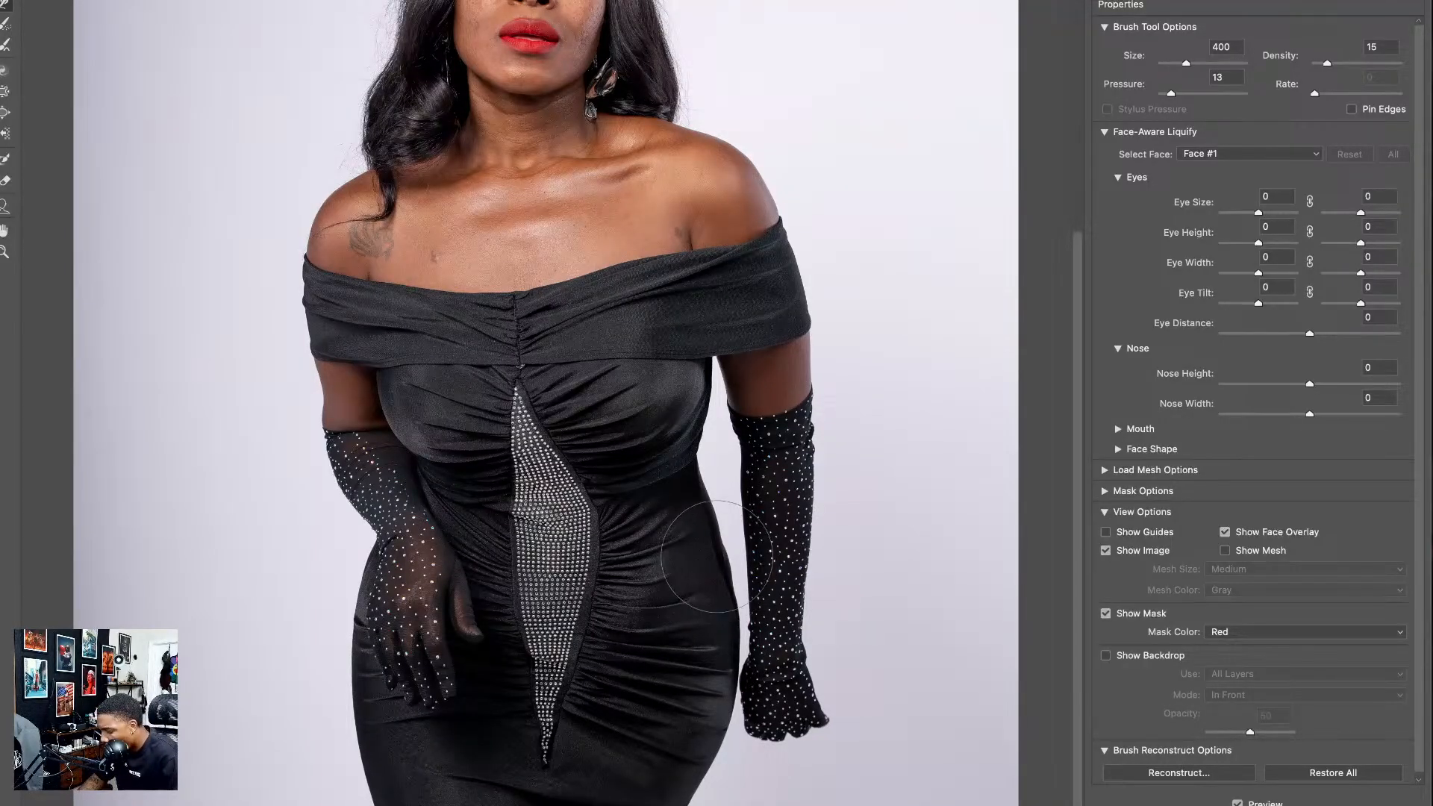
{"action": "key", "text": "bracketleft"}
{"action": "key", "text": "bracketleft"}
{"action": "key", "text": "bracketleft"}
{"action": "key", "text": "bracketleft"}
{"action": "key", "text": "bracketright"}
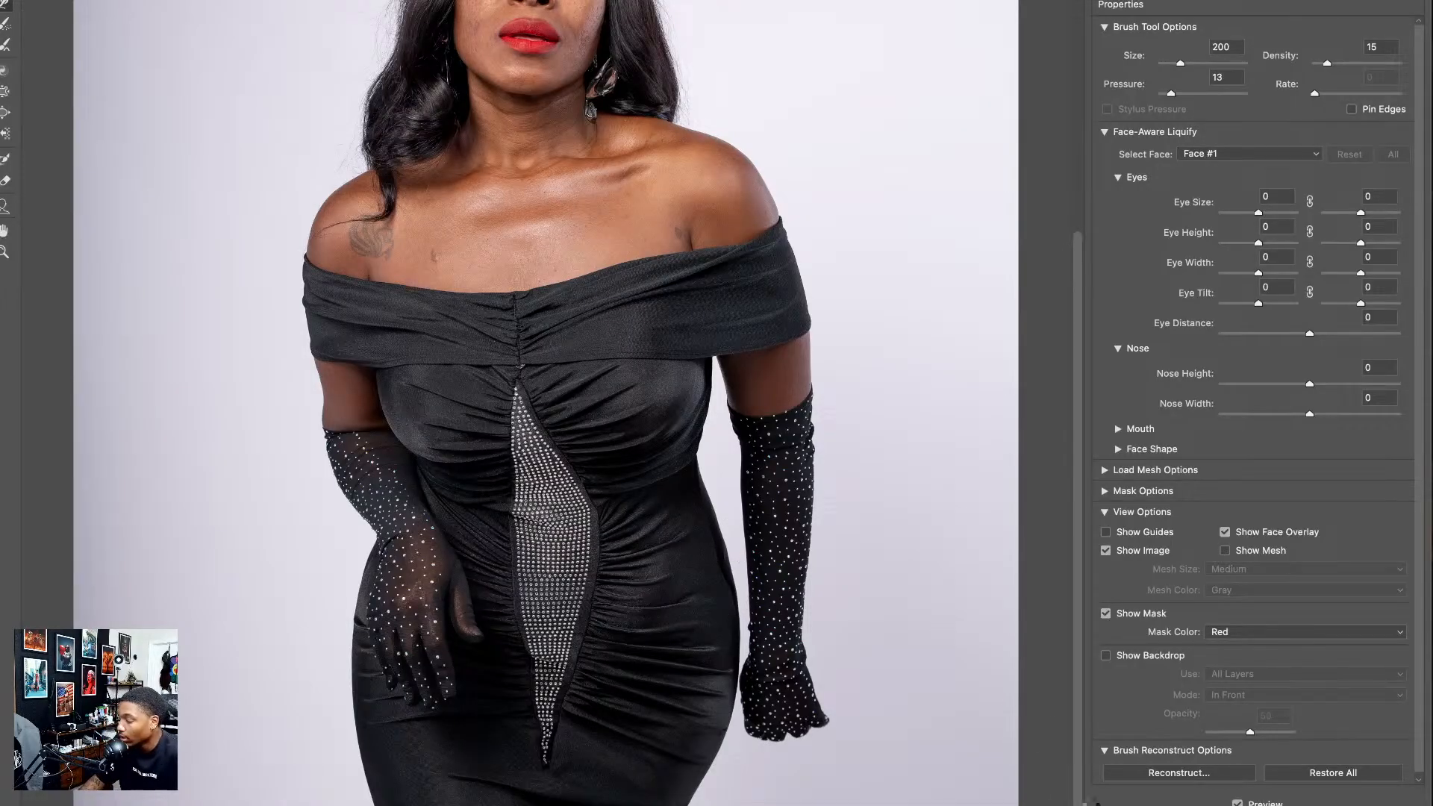
{"action": "key", "text": "Return"}
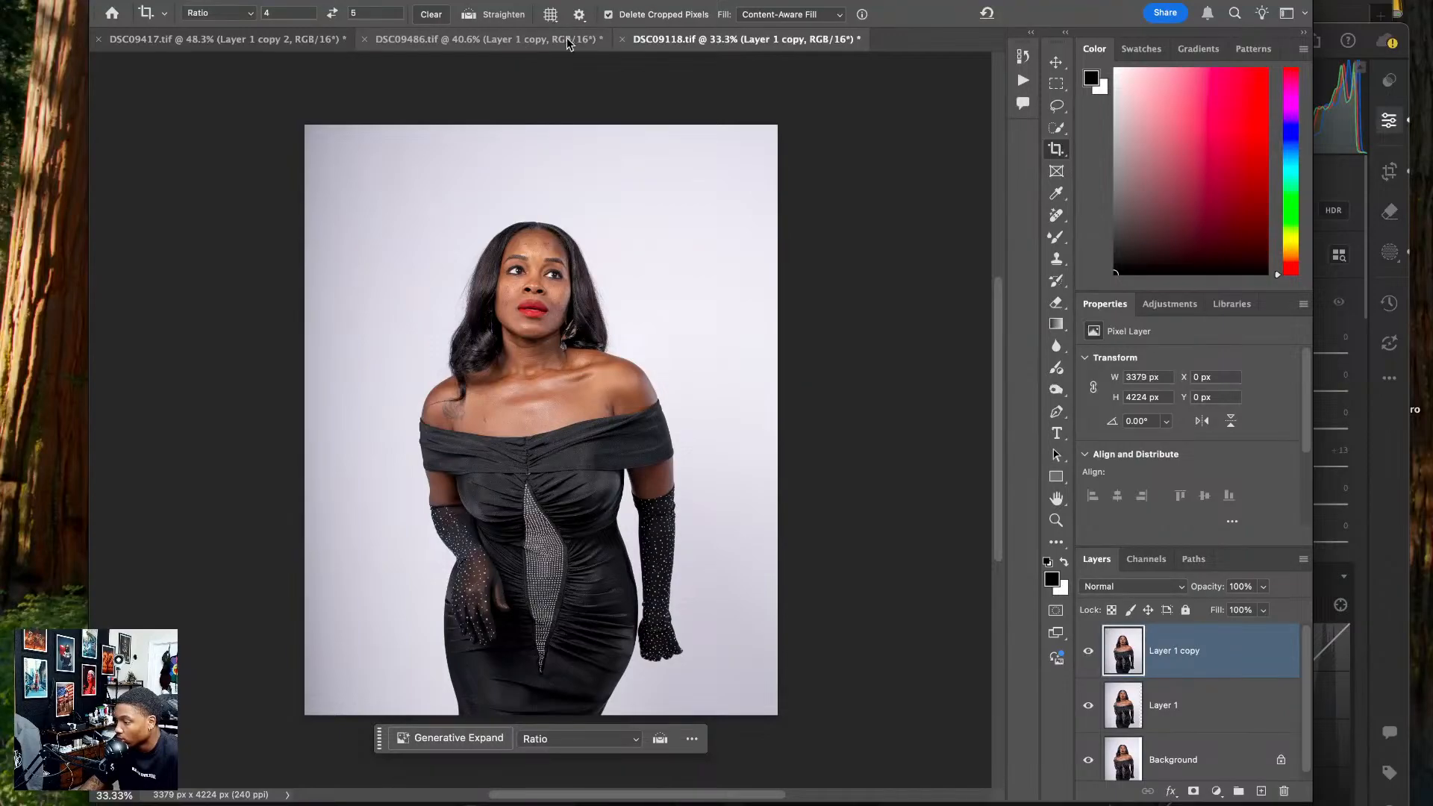
- Remove the blemishes on the forehead and both cheeks with the Remove tool at size 20
{"action": "left_click", "coordinate": [1056, 215]}
{"action": "scroll", "coordinate": [551, 395], "scroll_direction": "up", "scroll_amount": 6}
{"action": "scroll", "coordinate": [550, 395], "scroll_direction": "up", "scroll_amount": 15}
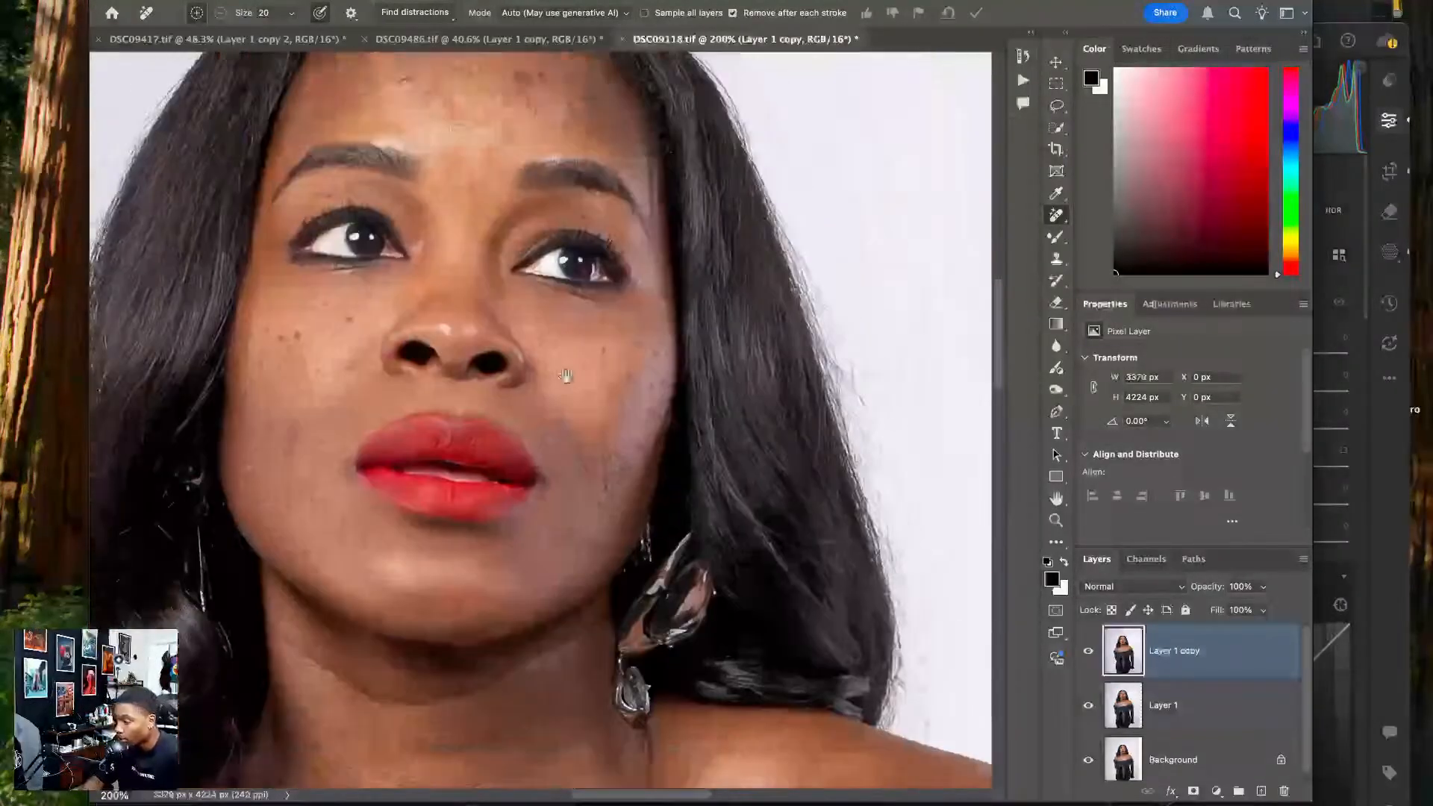
{"action": "left_click_drag", "start_coordinate": [532, 323], "coordinate": [524, 318]}
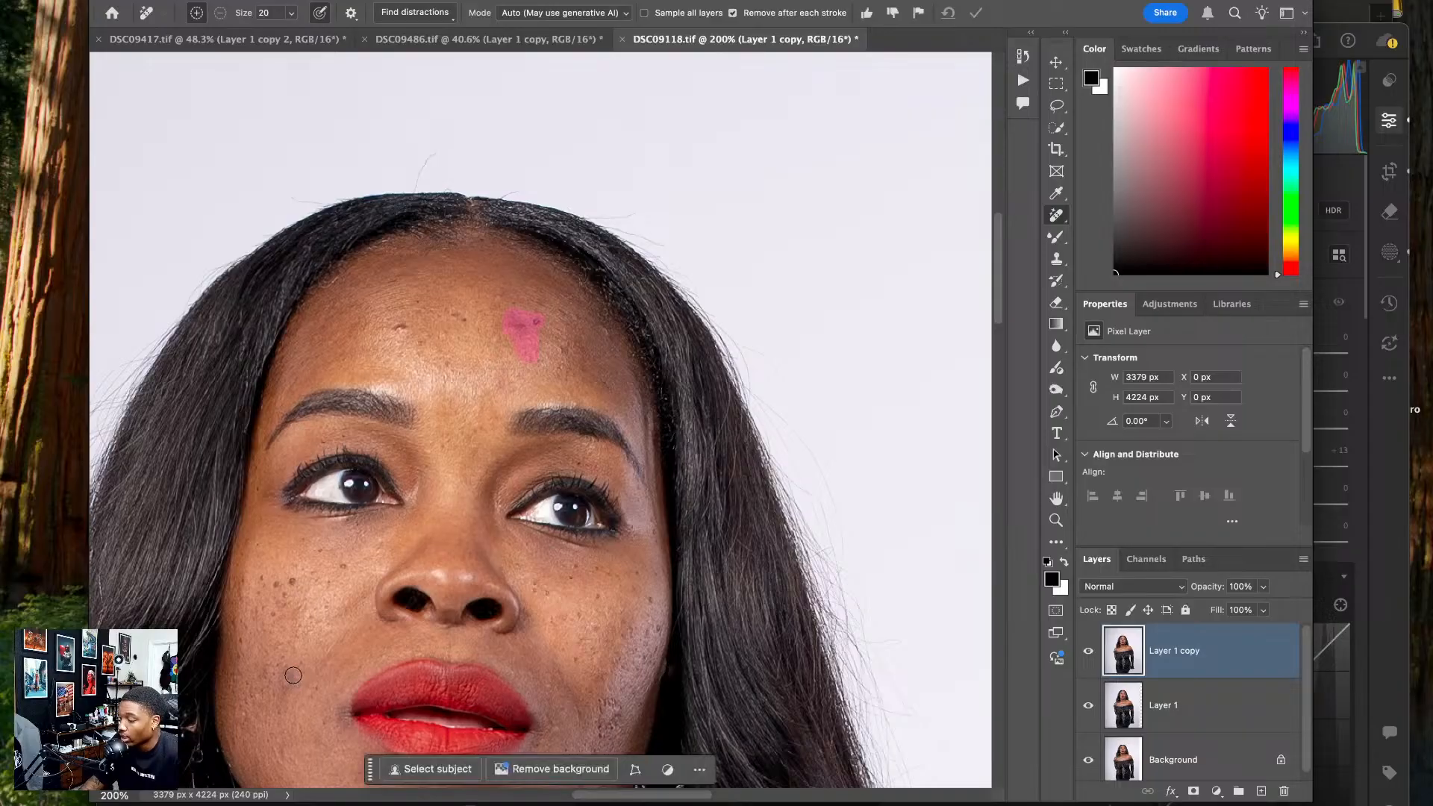
{"action": "left_click_drag", "start_coordinate": [283, 672], "coordinate": [284, 670]}
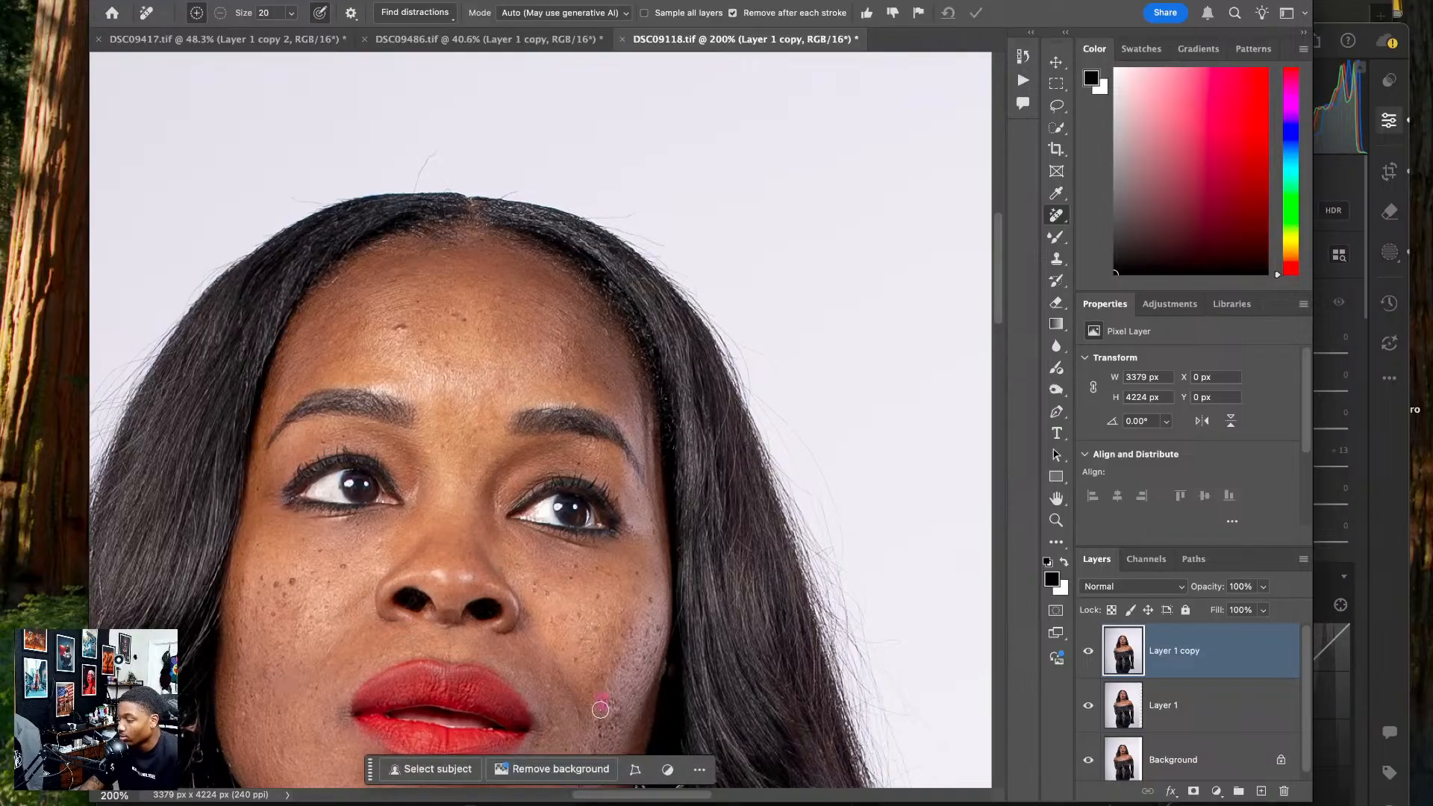
{"action": "left_click_drag", "start_coordinate": [620, 707], "coordinate": [619, 711]}
- Remove the skin spots beside the underarm fold and across the chest with the Remove tool at size 20
{"action": "scroll", "coordinate": [635, 634], "scroll_direction": "down", "scroll_amount": 15}
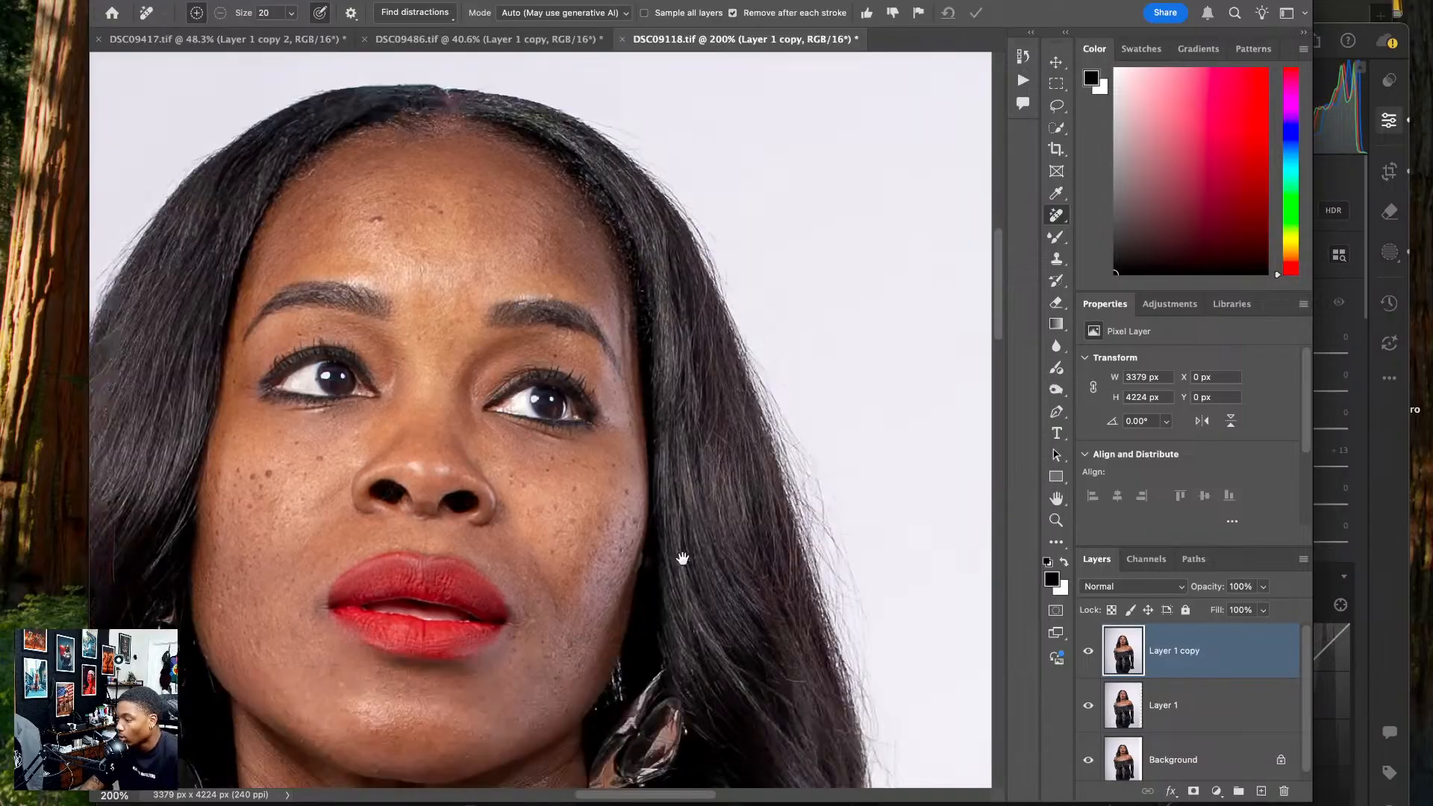
{"action": "scroll", "coordinate": [641, 559], "scroll_direction": "down", "scroll_amount": 5}
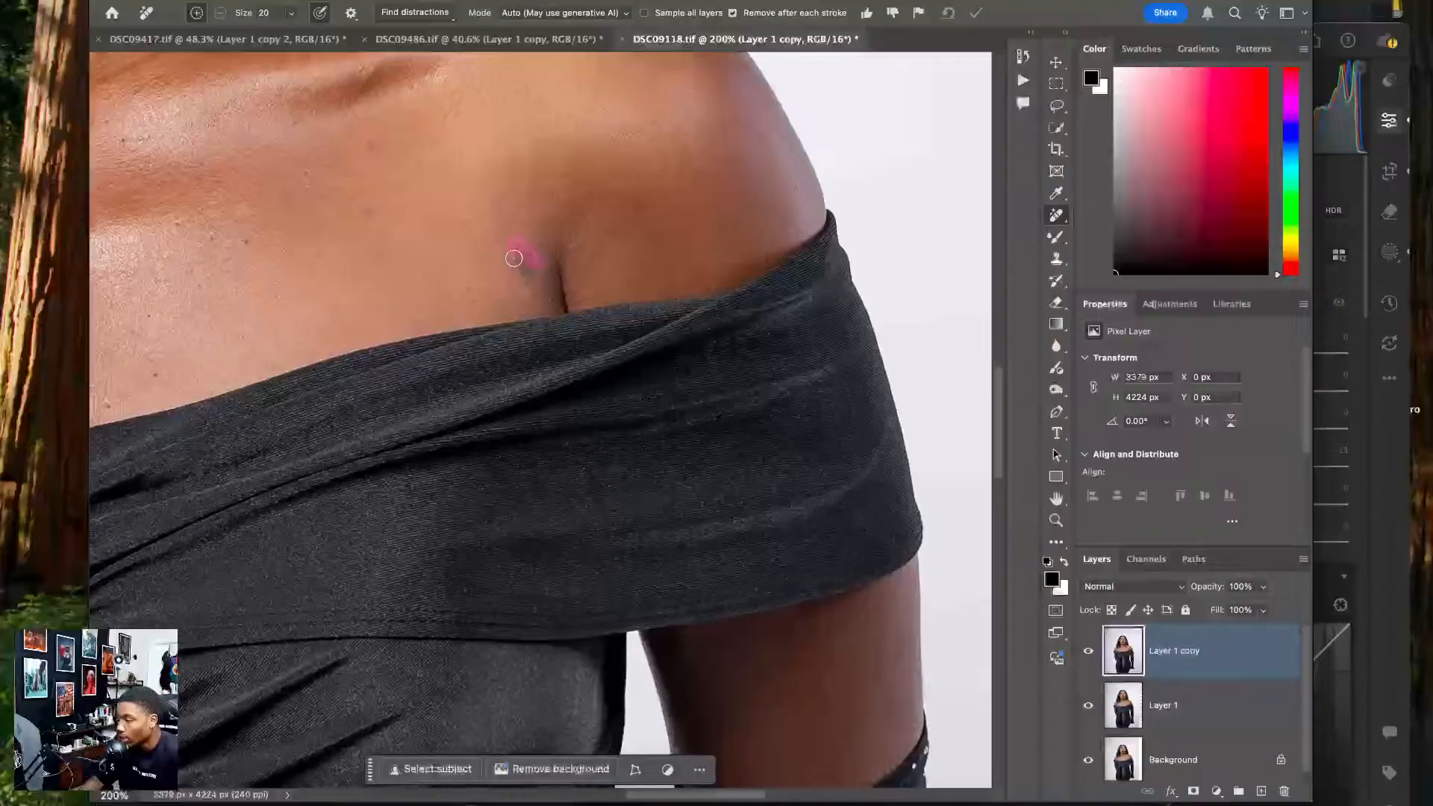
{"action": "key", "text": "ctrl+0"}
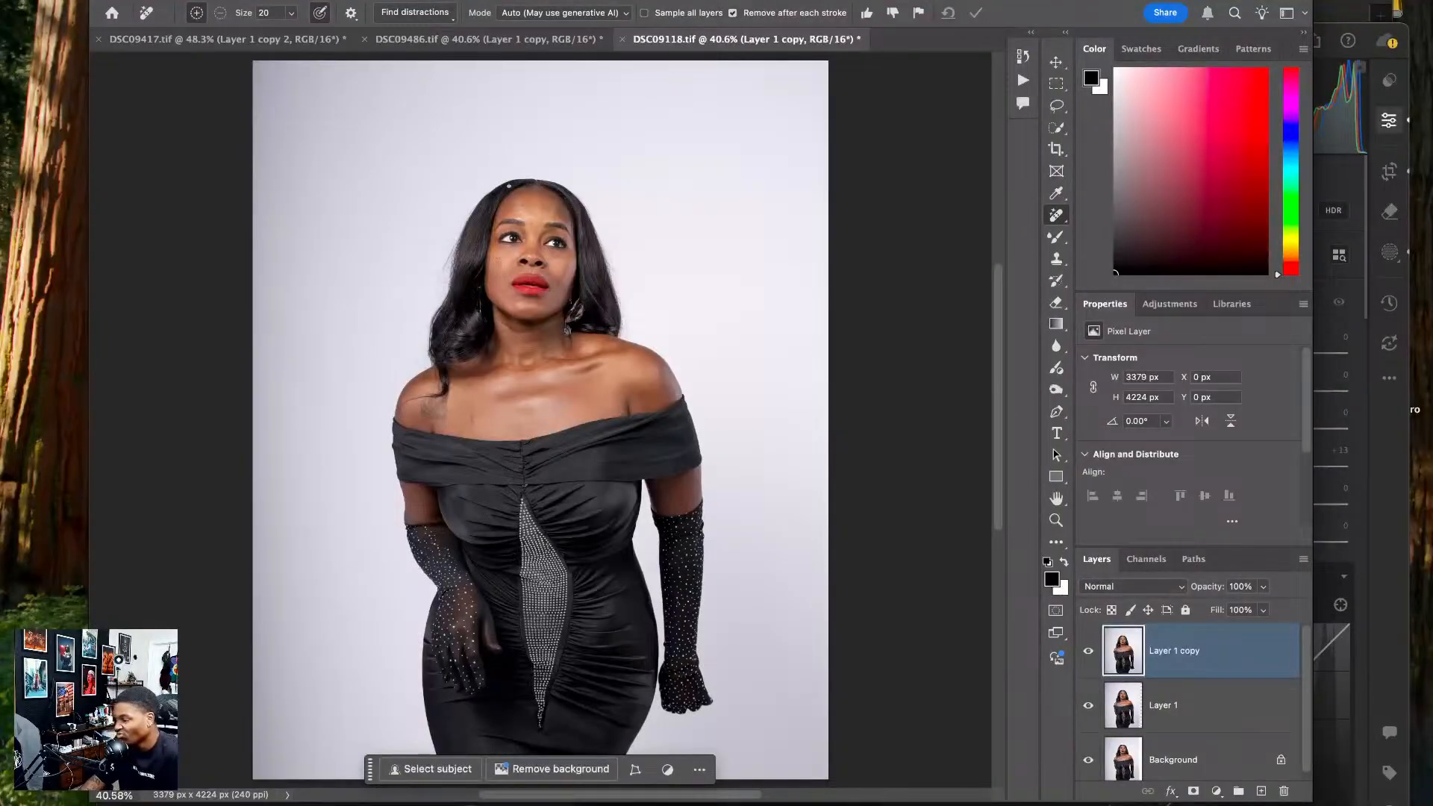
{"action": "key", "text": "ctrl+plus"}
{"action": "key", "text": "ctrl+plus"}
{"action": "key", "text": "ctrl+plus"}
{"action": "key", "text": "ctrl+plus"}
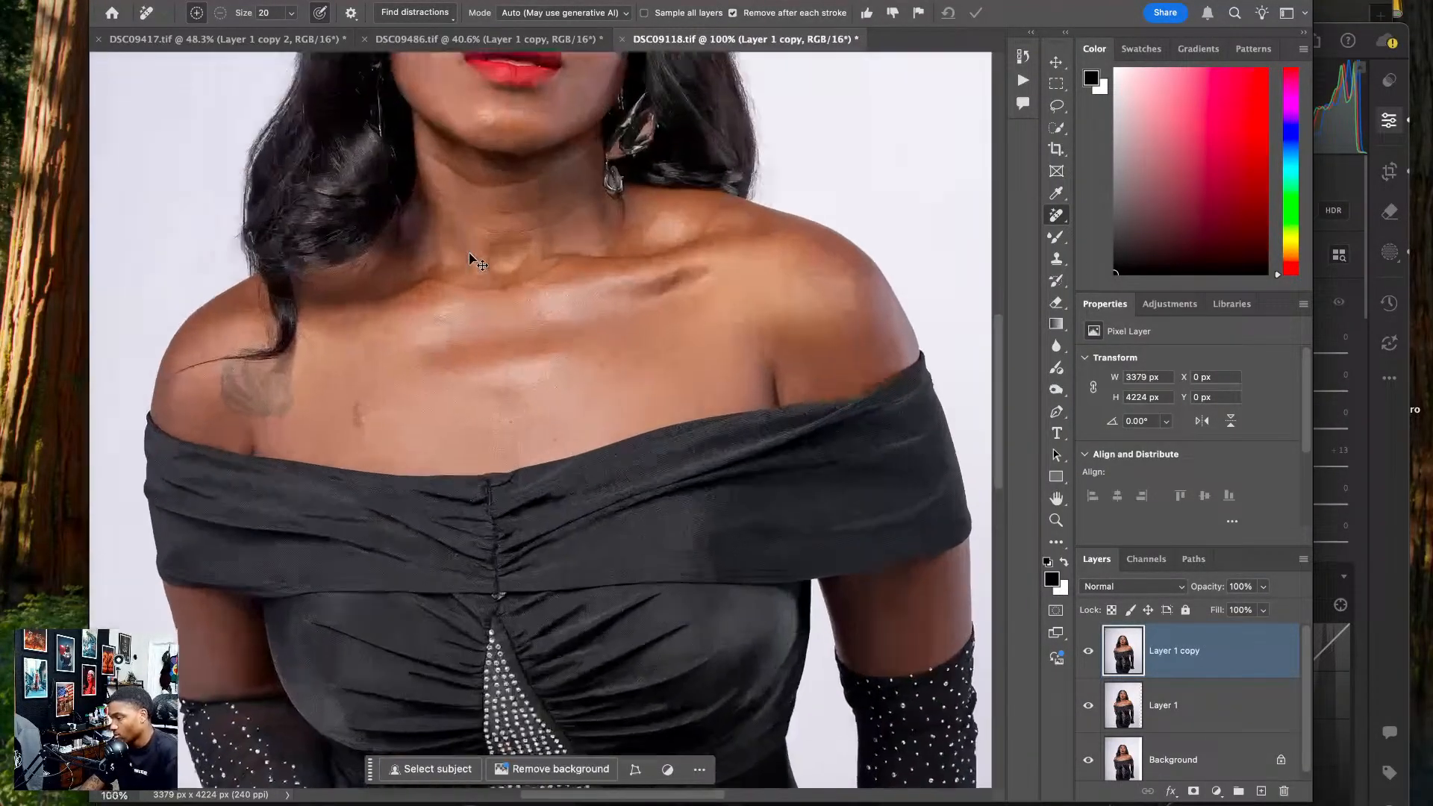
{"action": "mouse_move", "coordinate": [473, 259]}
{"action": "left_mouse_down"}
{"action": "mouse_move", "coordinate": [457, 301]}
{"action": "mouse_move", "coordinate": [493, 398]}
{"action": "mouse_move", "coordinate": [496, 347]}
{"action": "left_mouse_up"}
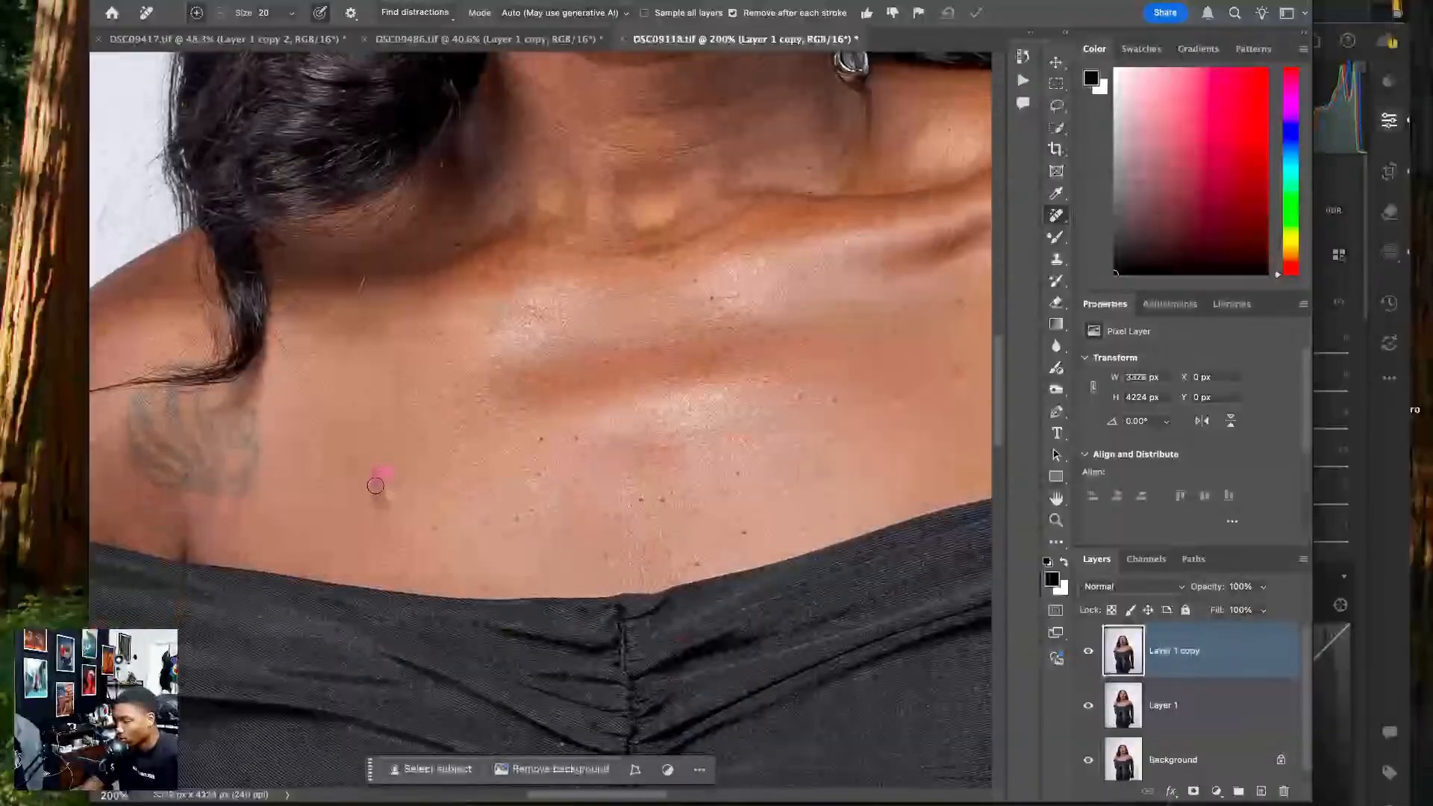
{"action": "left_click_drag", "start_coordinate": [375, 486], "coordinate": [384, 495]}
{"action": "mouse_move", "coordinate": [415, 333]}
{"action": "left_mouse_down"}
{"action": "mouse_move", "coordinate": [443, 533]}
{"action": "mouse_move", "coordinate": [416, 420]}
{"action": "mouse_move", "coordinate": [445, 346]}
{"action": "mouse_move", "coordinate": [440, 465]}
{"action": "mouse_move", "coordinate": [497, 306]}
{"action": "mouse_move", "coordinate": [494, 420]}
{"action": "mouse_move", "coordinate": [438, 592]}
{"action": "mouse_move", "coordinate": [440, 636]}
{"action": "mouse_move", "coordinate": [469, 589]}
{"action": "left_mouse_up"}
{"action": "scroll", "coordinate": [469, 595], "scroll_direction": "down", "scroll_amount": 2}
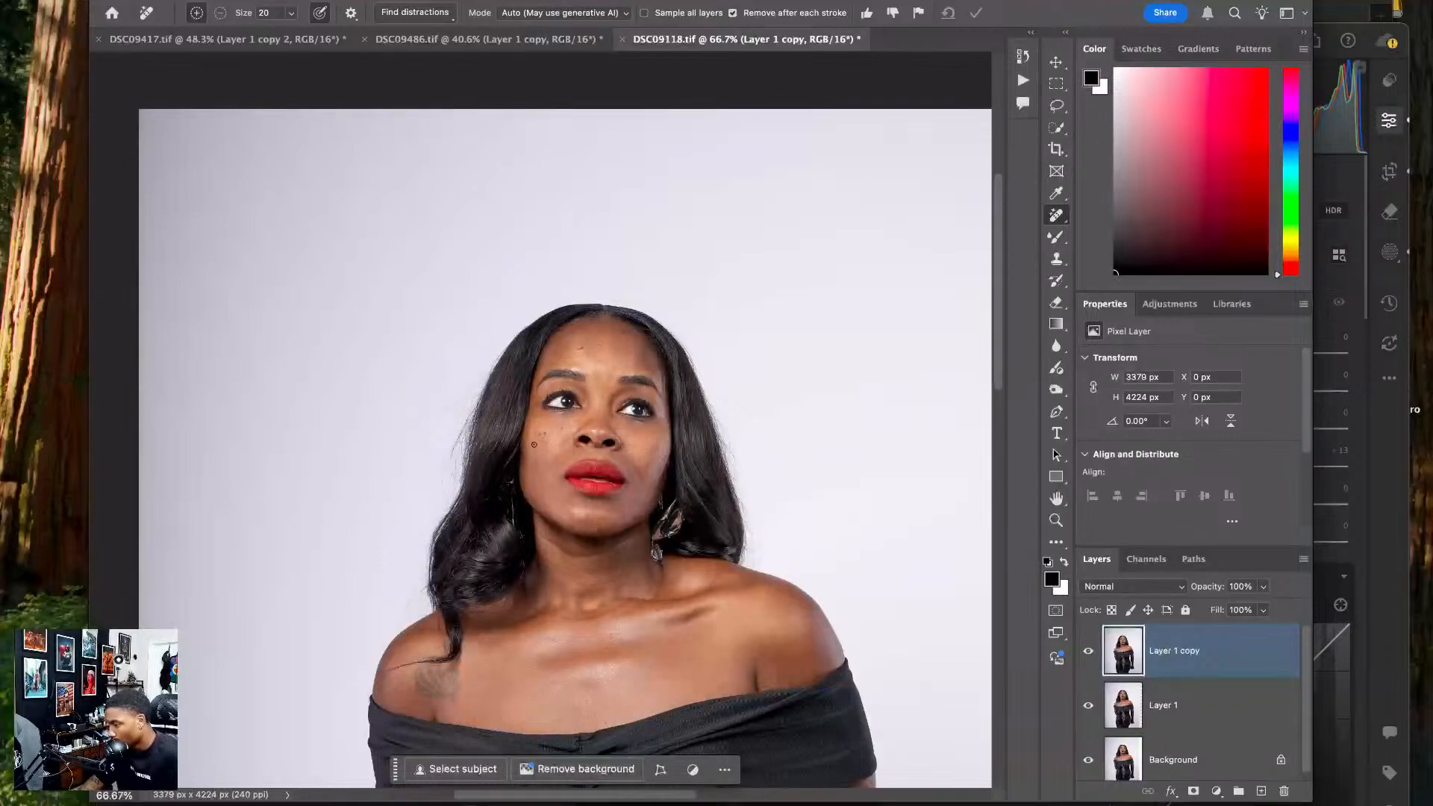
- Clone clean backdrop over the flyaway hairs along the left side of the hair, using Clone Stamp size 125 and 46% opacity
{"action": "left_click_drag", "start_coordinate": [576, 412], "coordinate": [544, 446]}
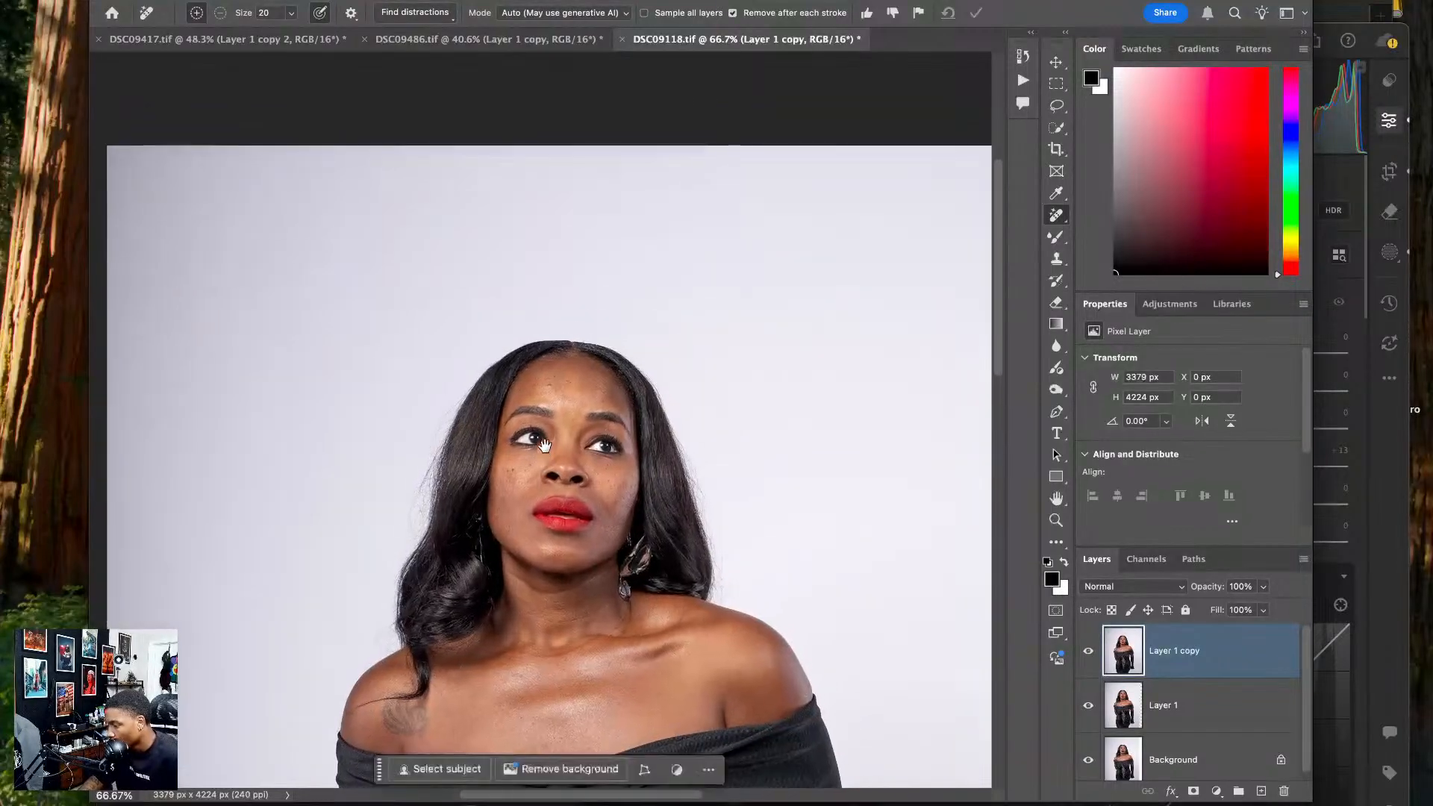
{"action": "left_click", "coordinate": [1056, 258]}
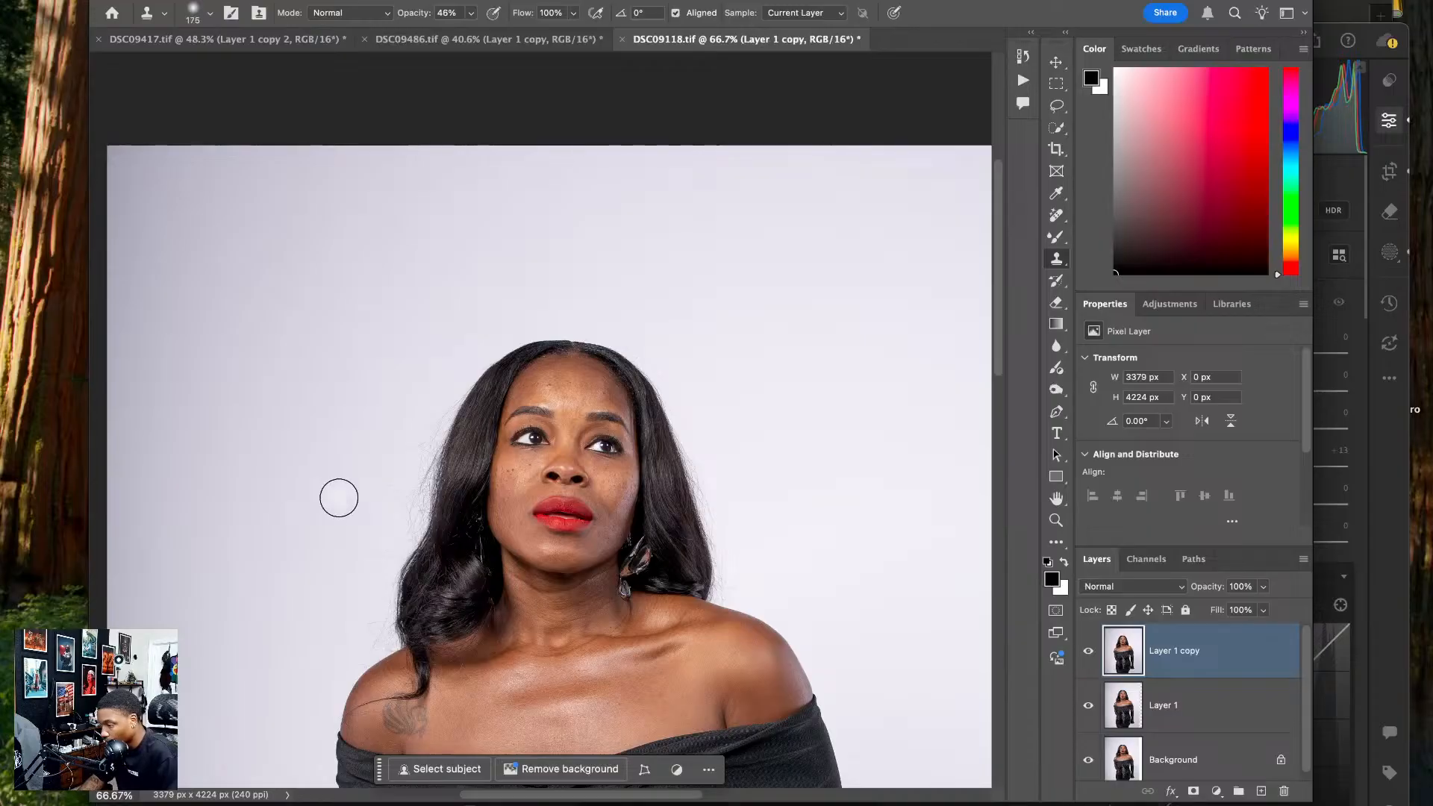
{"action": "key", "text": "bracketright"}
{"action": "key", "text": "bracketright"}
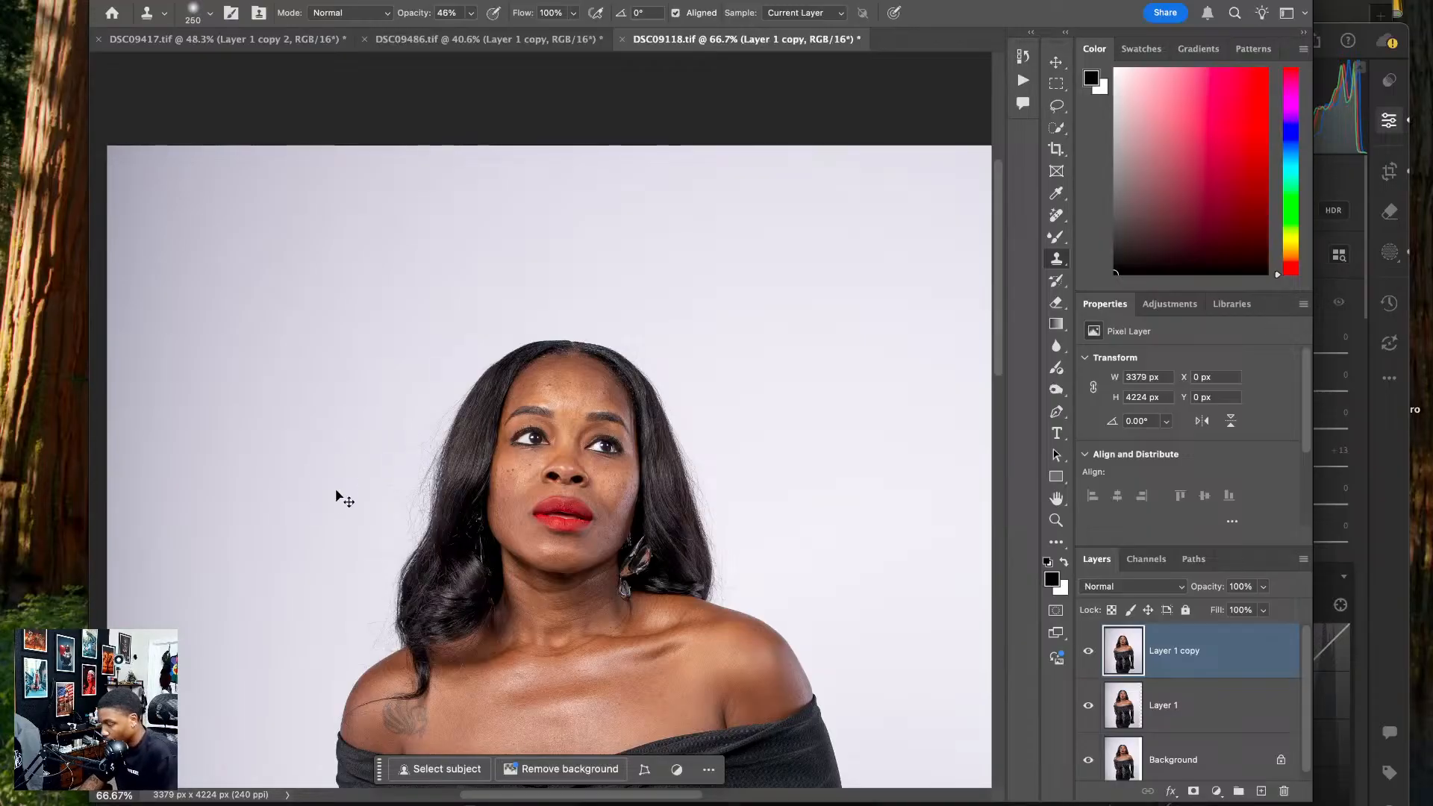
{"action": "key", "text": "super+plus"}
{"action": "key", "text": "super+plus"}
{"action": "left_click_drag", "start_coordinate": [339, 560], "coordinate": [496, 399]}
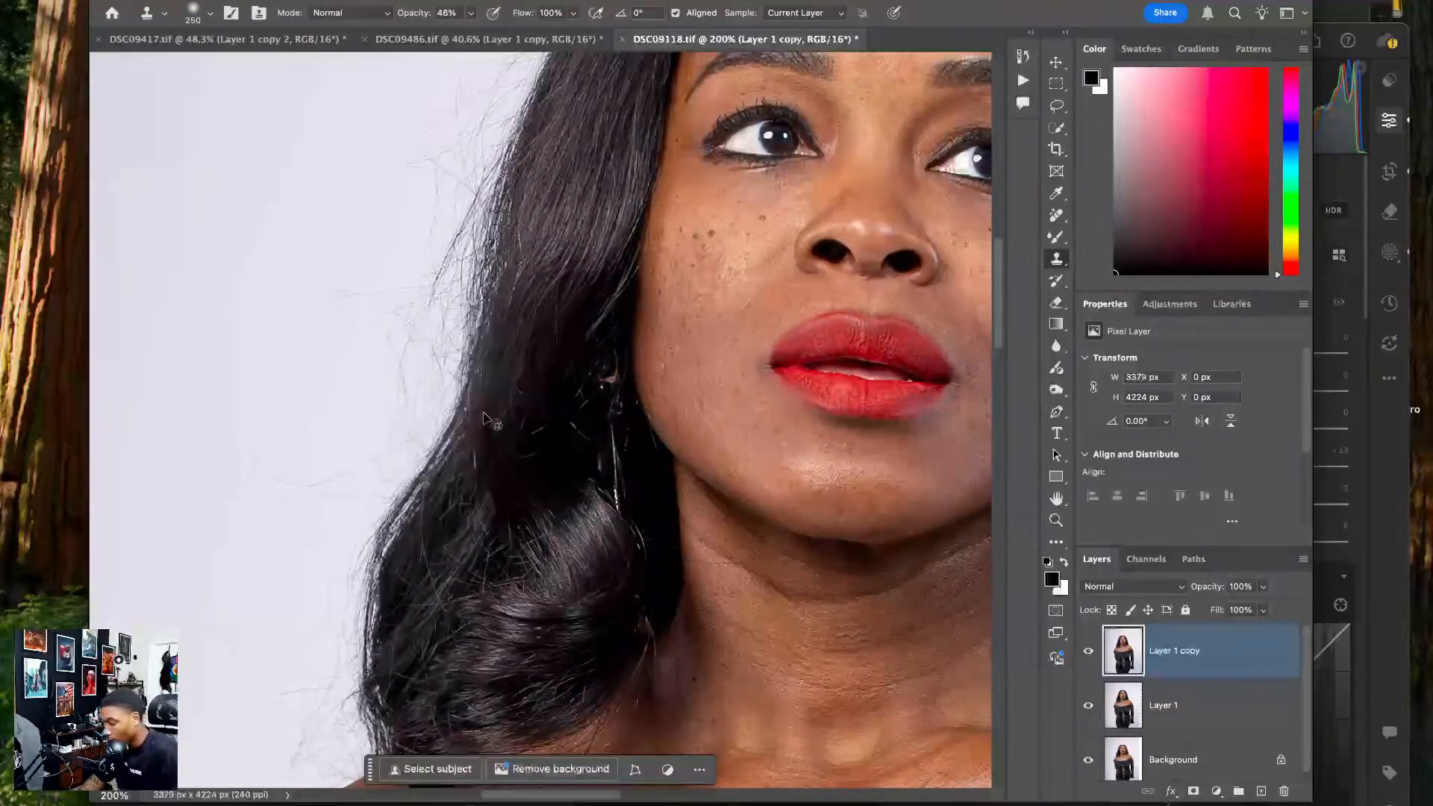
{"action": "key", "text": "super+minus"}
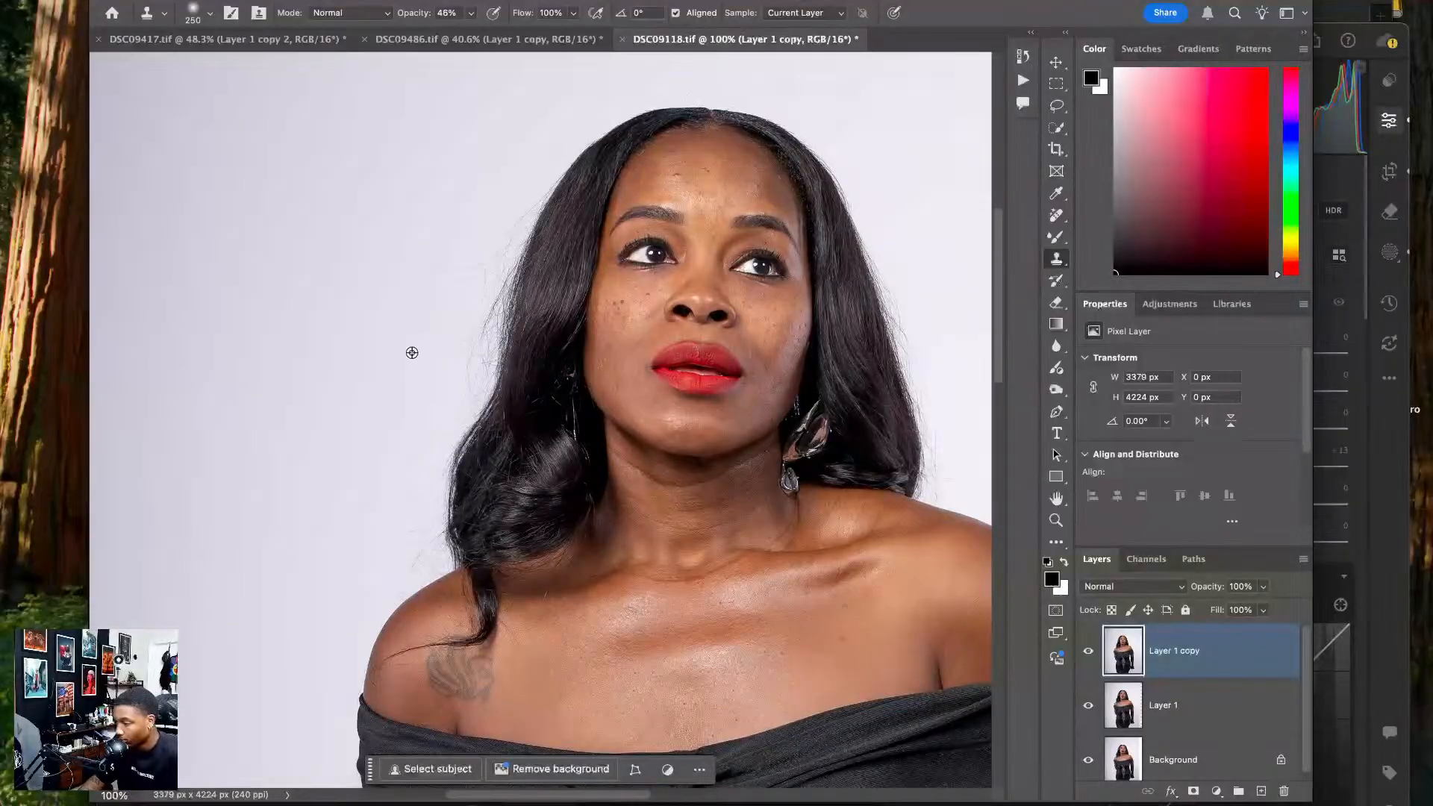
{"action": "left_click", "coordinate": [368, 357], "text": "alt"}
{"action": "key", "text": "bracketleft"}
{"action": "key", "text": "bracketleft"}
{"action": "key", "text": "bracketleft"}
{"action": "key", "text": "bracketleft"}
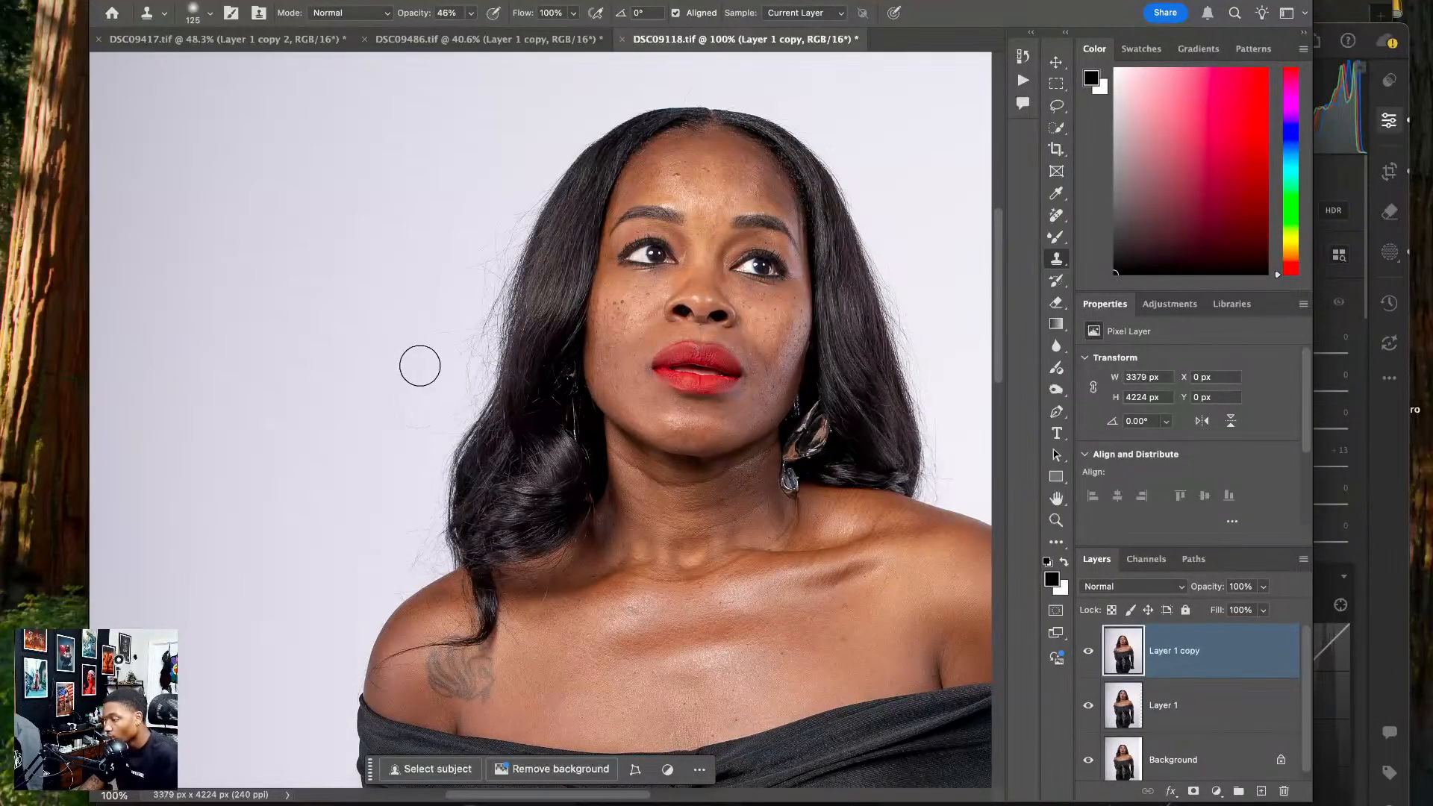
{"action": "mouse_move", "coordinate": [425, 357]}
{"action": "left_mouse_down"}
{"action": "mouse_move", "coordinate": [452, 359]}
{"action": "mouse_move", "coordinate": [460, 332]}
{"action": "left_mouse_up"}
{"action": "left_click_drag", "start_coordinate": [410, 448], "coordinate": [429, 424]}
{"action": "mouse_move", "coordinate": [464, 306]}
{"action": "left_mouse_down"}
{"action": "mouse_move", "coordinate": [462, 326]}
{"action": "mouse_move", "coordinate": [467, 313]}
{"action": "left_mouse_up"}
{"action": "mouse_move", "coordinate": [482, 231]}
{"action": "left_mouse_down"}
{"action": "mouse_move", "coordinate": [476, 297]}
{"action": "mouse_move", "coordinate": [490, 239]}
{"action": "left_mouse_up"}
{"action": "mouse_move", "coordinate": [505, 189]}
{"action": "left_mouse_down"}
{"action": "mouse_move", "coordinate": [484, 252]}
{"action": "mouse_move", "coordinate": [486, 263]}
{"action": "mouse_move", "coordinate": [500, 238]}
{"action": "mouse_move", "coordinate": [483, 325]}
{"action": "mouse_move", "coordinate": [417, 509]}
{"action": "mouse_move", "coordinate": [381, 489]}
{"action": "mouse_move", "coordinate": [358, 516]}
{"action": "mouse_move", "coordinate": [314, 701]}
{"action": "left_mouse_up"}
{"action": "mouse_move", "coordinate": [371, 547]}
{"action": "left_mouse_down"}
{"action": "mouse_move", "coordinate": [395, 555]}
{"action": "mouse_move", "coordinate": [419, 534]}
{"action": "mouse_move", "coordinate": [408, 502]}
{"action": "left_mouse_up"}
- Clone clean backdrop over the stray hairs along the right side of the hair, reducing the Clone Stamp size to 70 for the edge
{"action": "left_click_drag", "start_coordinate": [440, 435], "coordinate": [115, 541]}
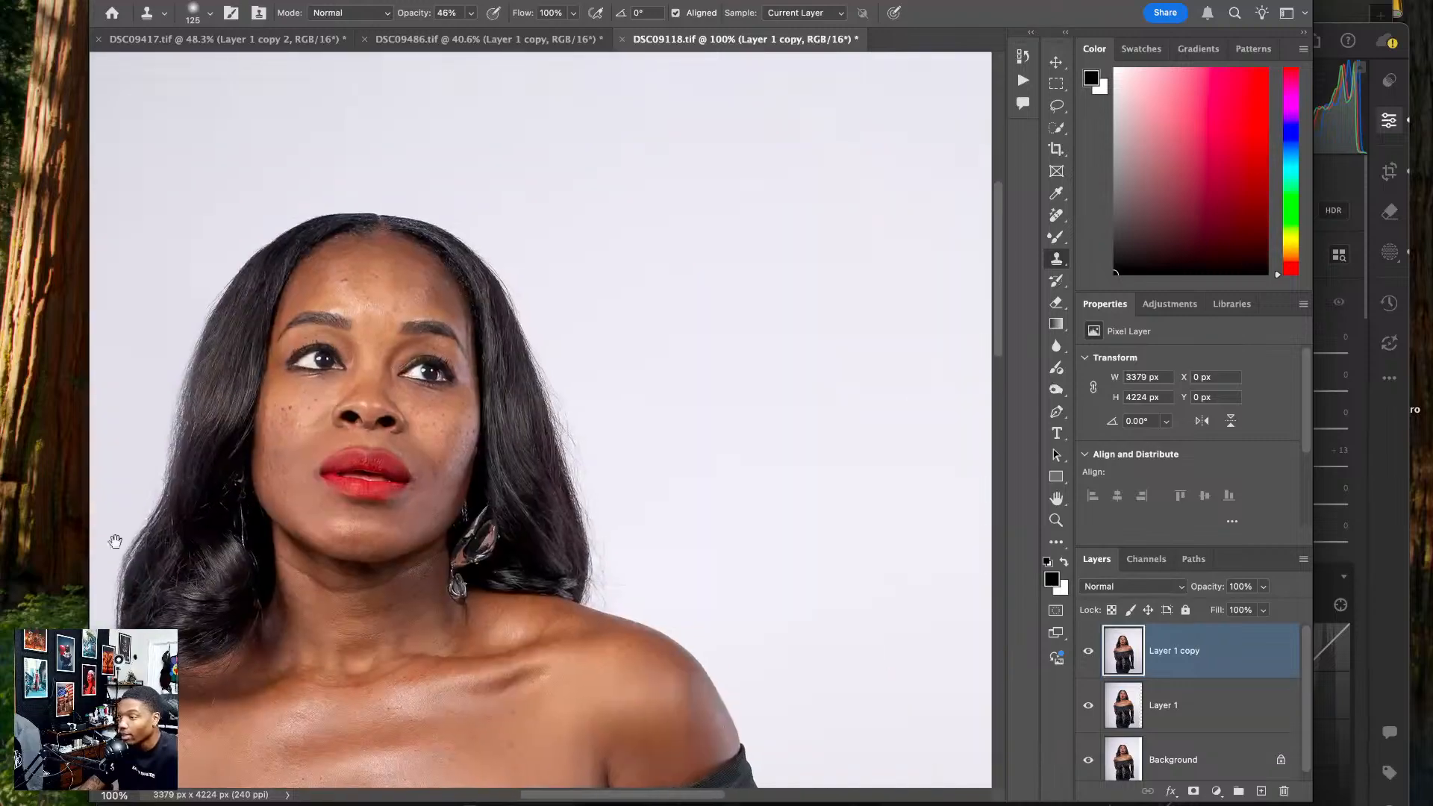
{"action": "mouse_move", "coordinate": [420, 511]}
{"action": "left_mouse_down"}
{"action": "mouse_move", "coordinate": [249, 418]}
{"action": "mouse_move", "coordinate": [288, 381]}
{"action": "mouse_move", "coordinate": [210, 371]}
{"action": "mouse_move", "coordinate": [246, 380]}
{"action": "mouse_move", "coordinate": [279, 448]}
{"action": "mouse_move", "coordinate": [371, 390]}
{"action": "mouse_move", "coordinate": [336, 448]}
{"action": "mouse_move", "coordinate": [361, 470]}
{"action": "mouse_move", "coordinate": [363, 355]}
{"action": "mouse_move", "coordinate": [431, 472]}
{"action": "mouse_move", "coordinate": [356, 482]}
{"action": "left_mouse_up"}
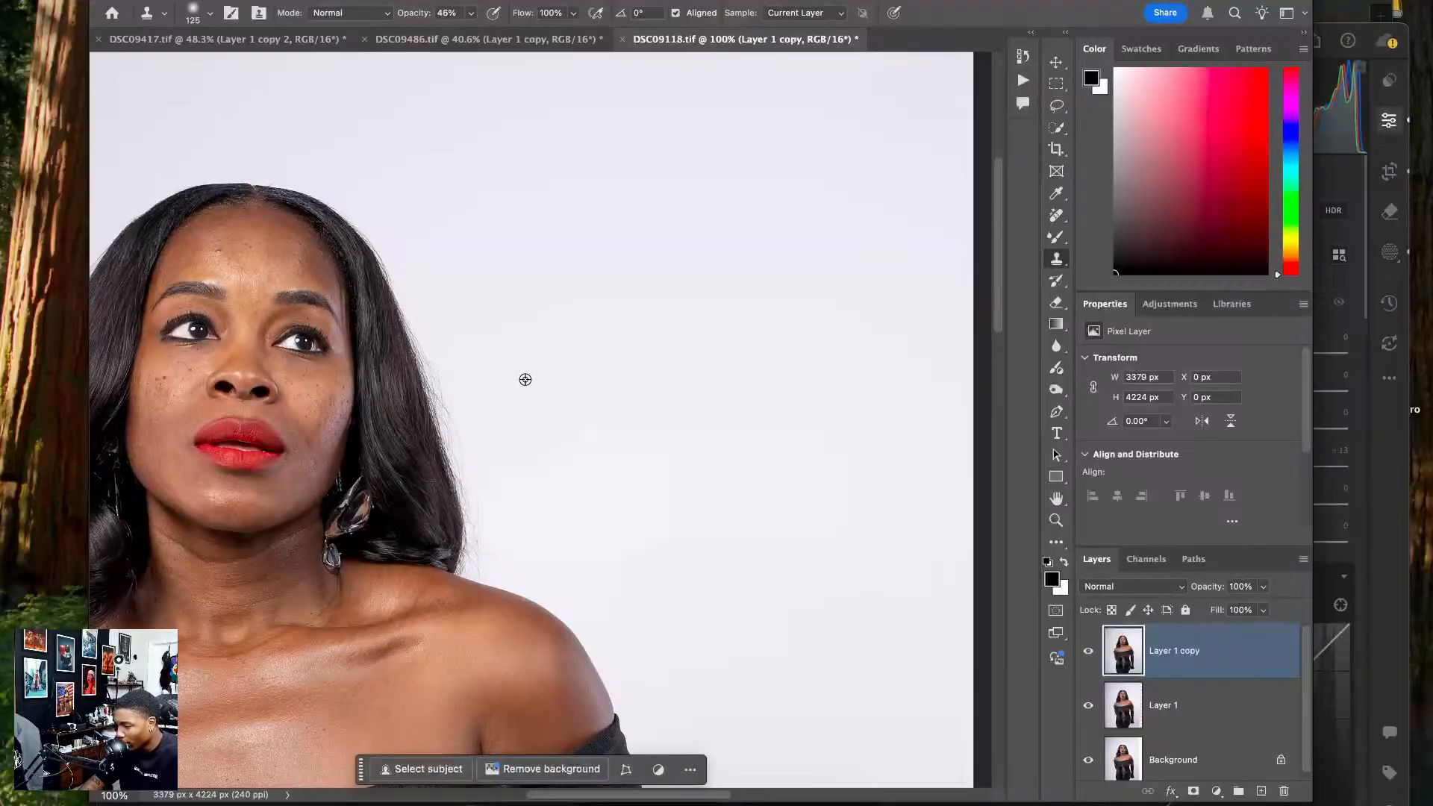
{"action": "mouse_move", "coordinate": [449, 365]}
{"action": "left_mouse_down"}
{"action": "mouse_move", "coordinate": [437, 299]}
{"action": "mouse_move", "coordinate": [479, 475]}
{"action": "mouse_move", "coordinate": [456, 368]}
{"action": "left_mouse_up"}
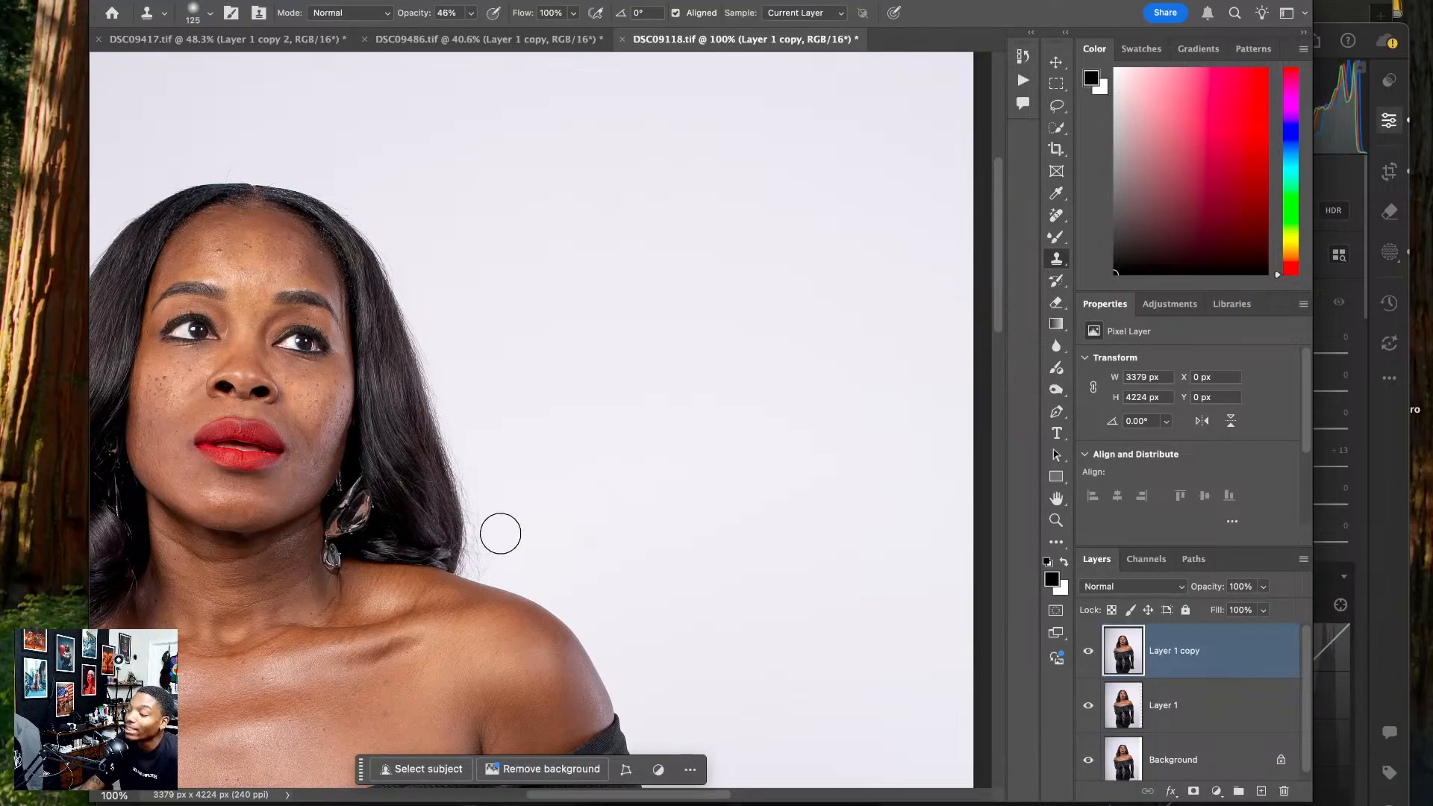
{"action": "mouse_move", "coordinate": [494, 549]}
{"action": "left_mouse_down"}
{"action": "mouse_move", "coordinate": [507, 536]}
{"action": "mouse_move", "coordinate": [493, 467]}
{"action": "left_mouse_up"}
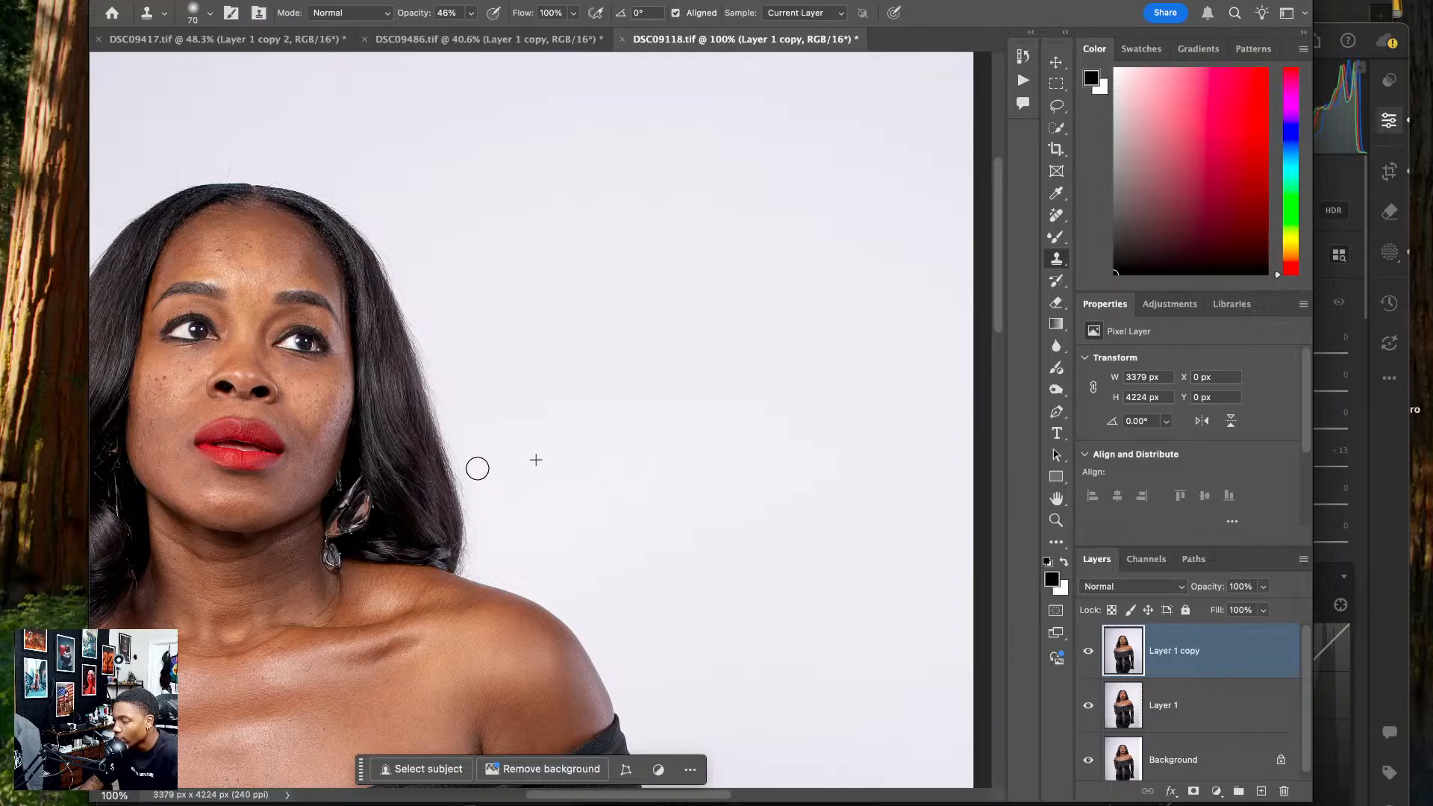
- Examine the hair outline, shoulders and dress edges at 100% for remaining stray hairs and flaws
{"action": "left_click_drag", "start_coordinate": [298, 142], "coordinate": [503, 221]}
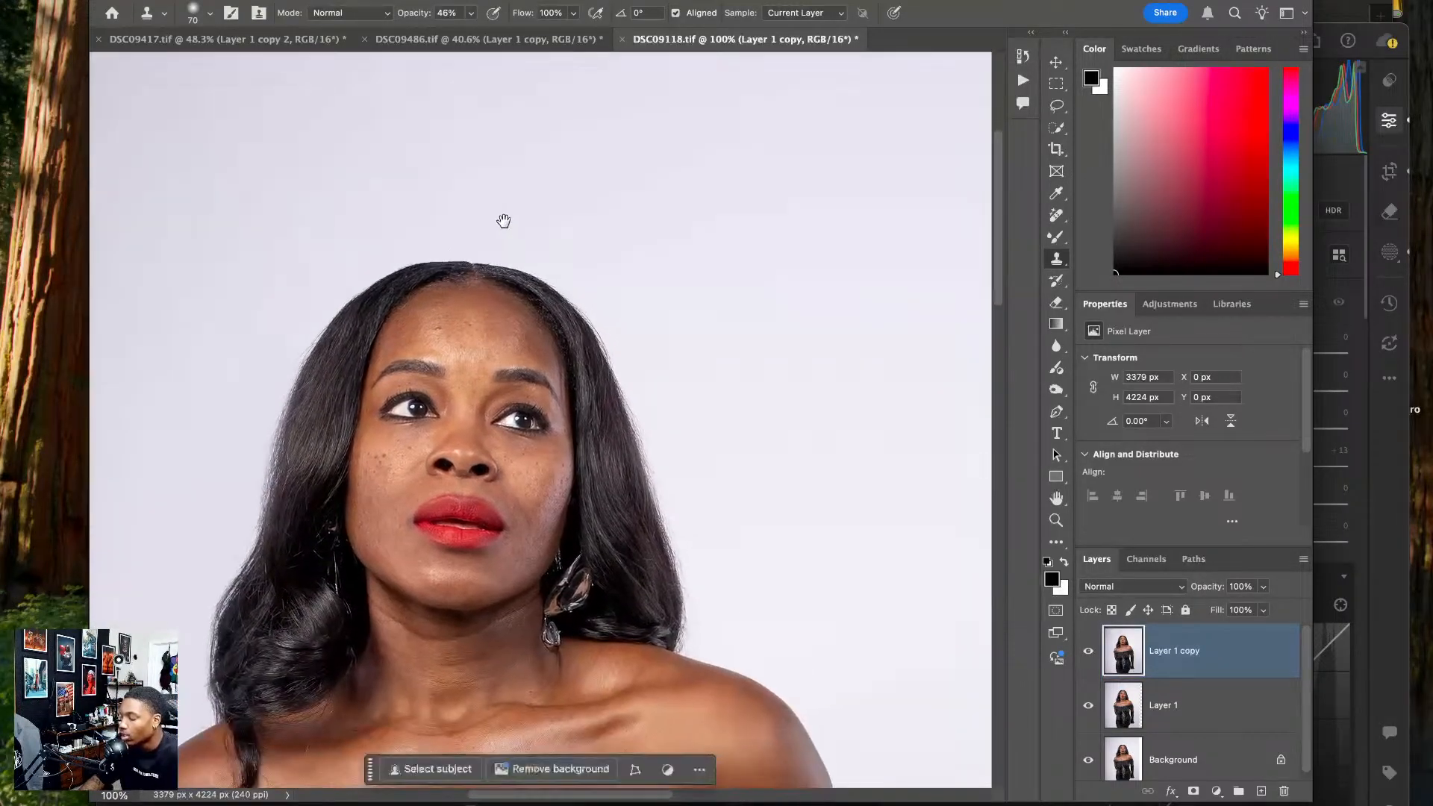
{"action": "left_click_drag", "start_coordinate": [640, 327], "coordinate": [515, 230]}
{"action": "left_click_drag", "start_coordinate": [608, 371], "coordinate": [499, 256]}
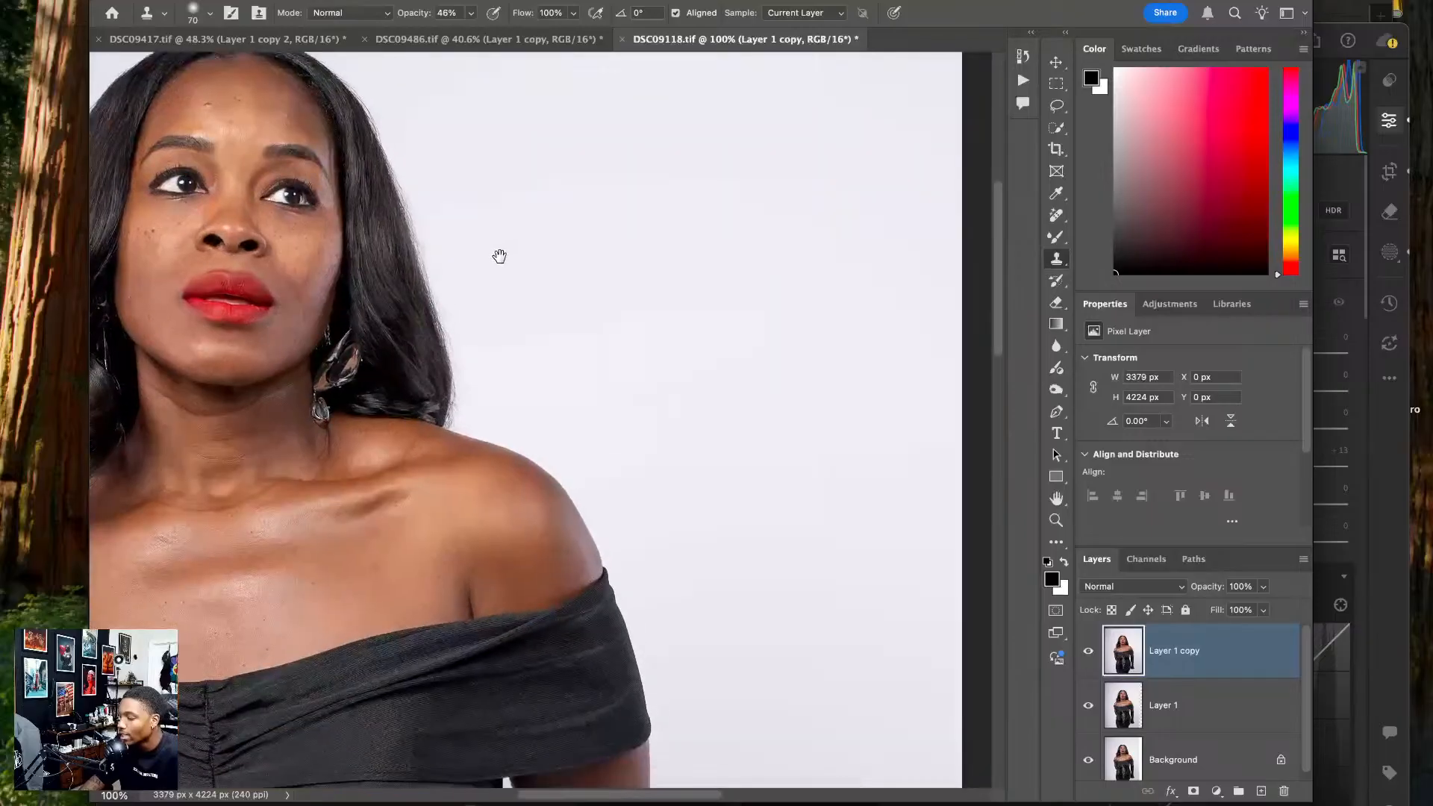
{"action": "left_click_drag", "start_coordinate": [589, 427], "coordinate": [528, 304]}
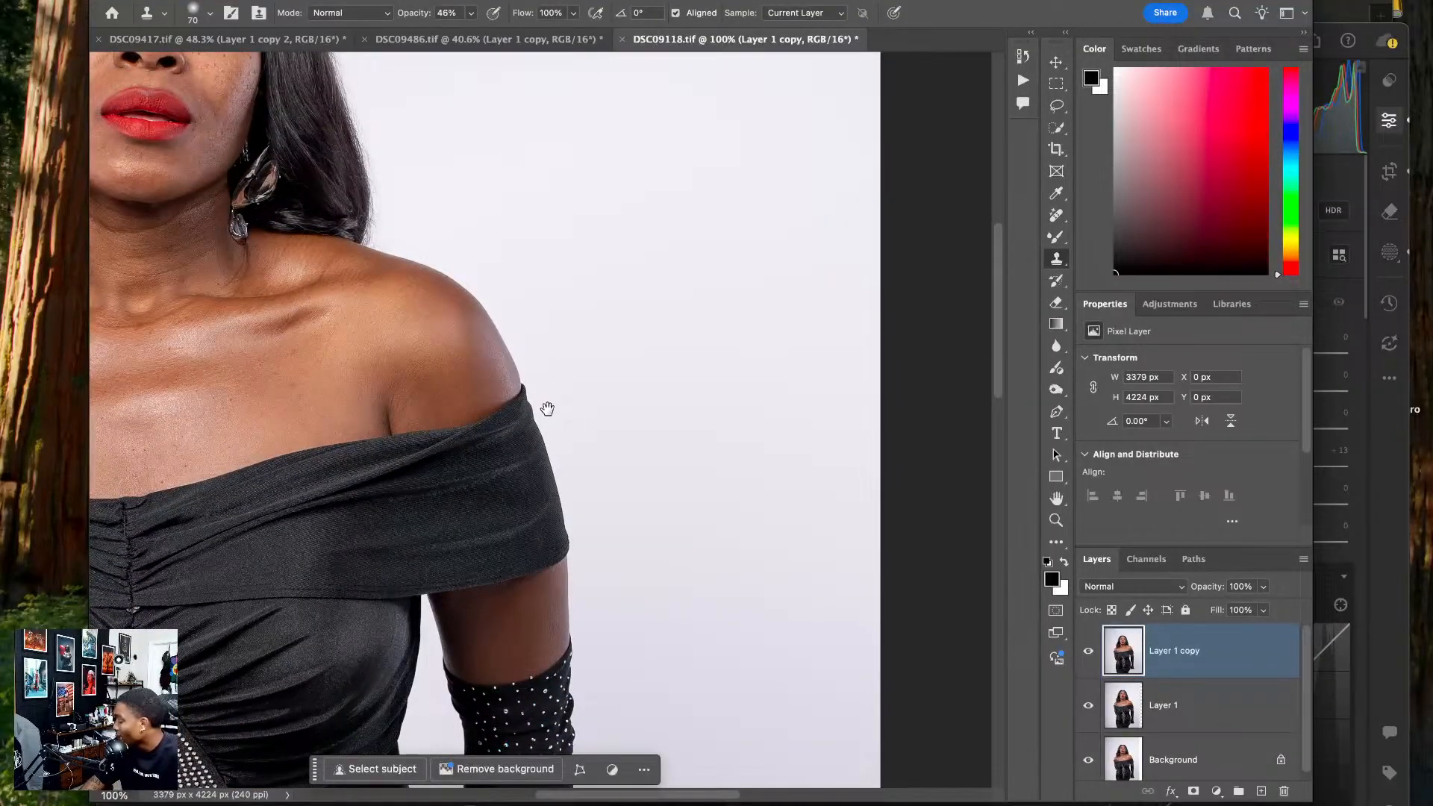
{"action": "left_click_drag", "start_coordinate": [630, 607], "coordinate": [652, 403]}
{"action": "left_click_drag", "start_coordinate": [553, 481], "coordinate": [647, 535]}
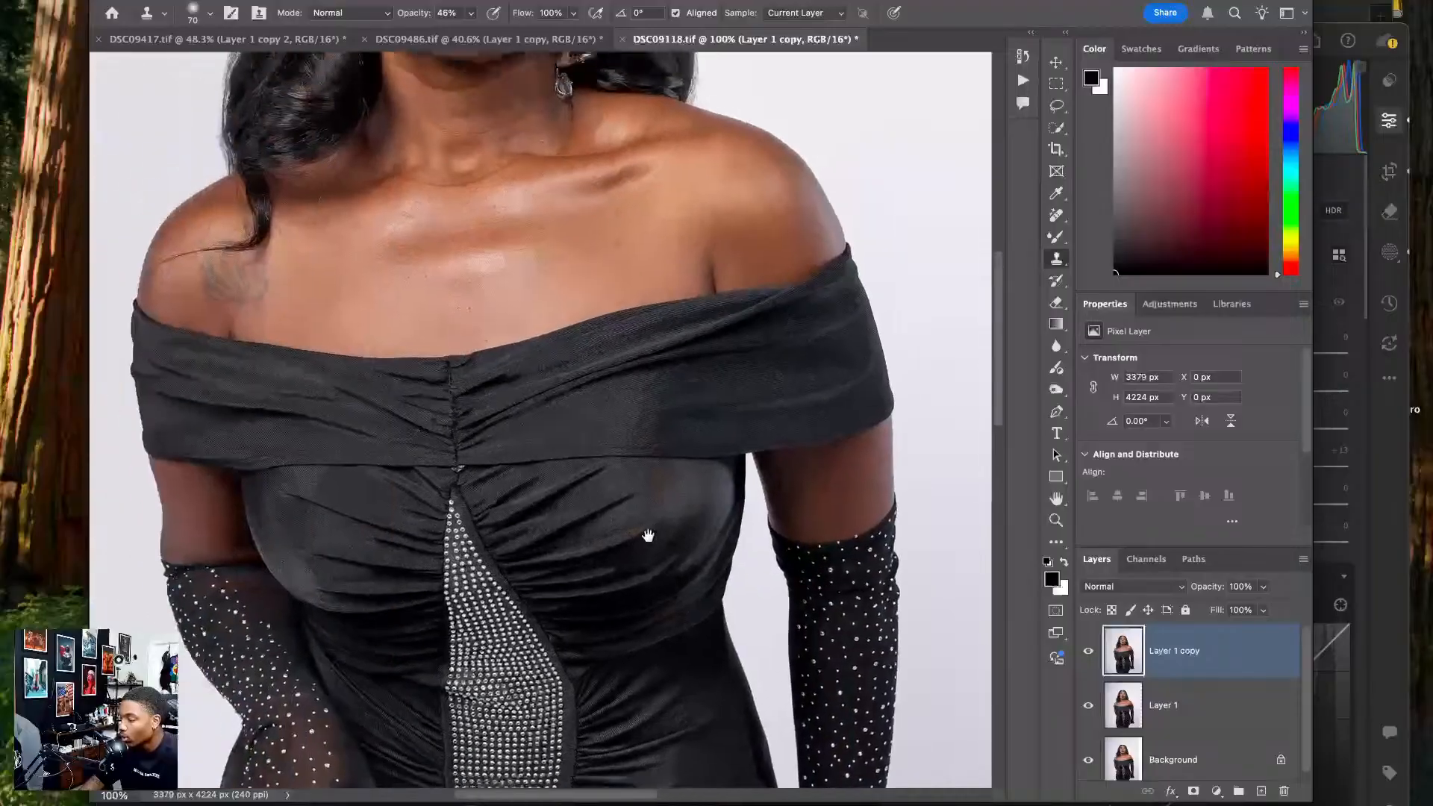
{"action": "left_click_drag", "start_coordinate": [298, 391], "coordinate": [652, 550]}
{"action": "mouse_move", "coordinate": [754, 361]}
{"action": "left_mouse_down"}
{"action": "mouse_move", "coordinate": [582, 406]}
{"action": "mouse_move", "coordinate": [531, 560]}
{"action": "left_mouse_up"}
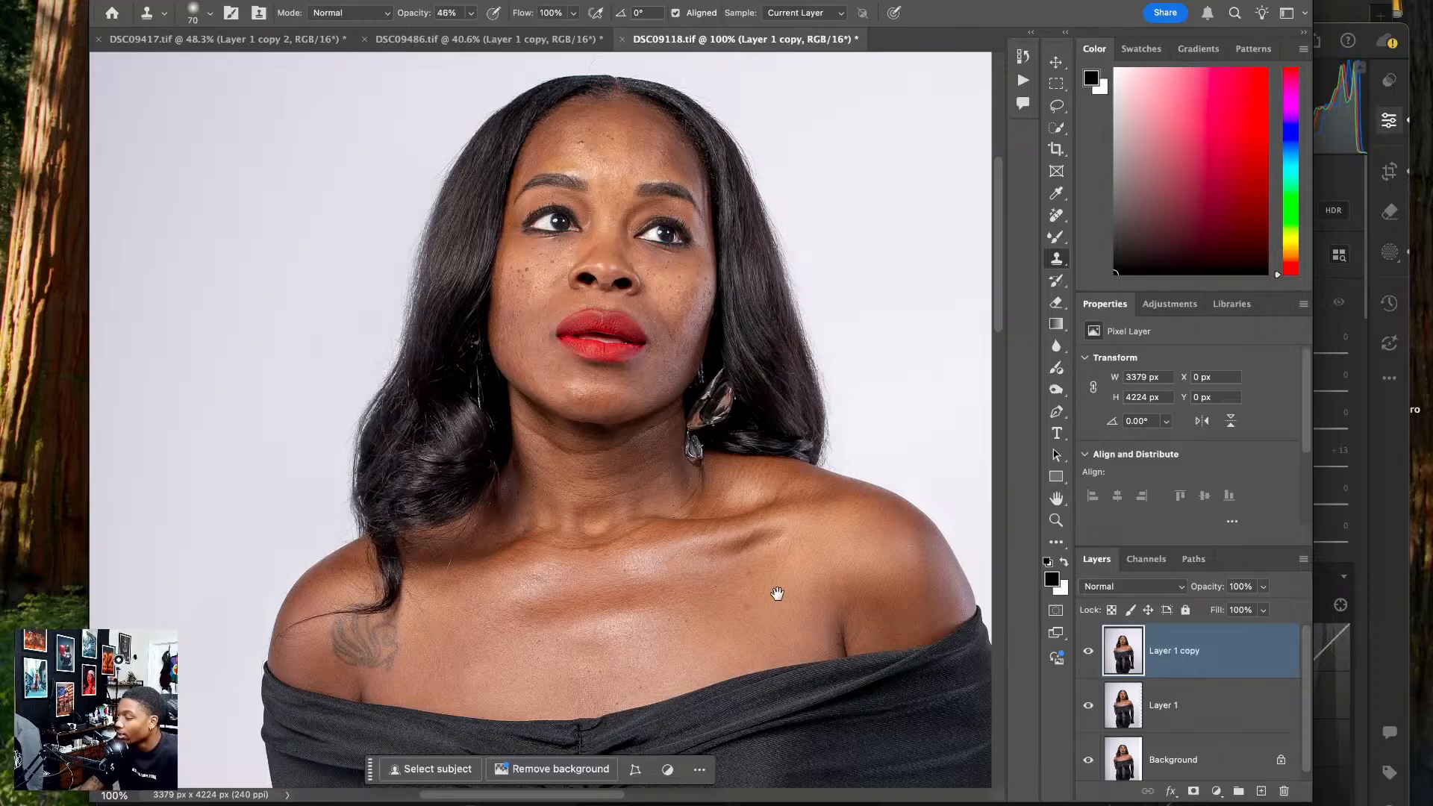
- Remove the remaining dark spots on the forehead at 300% view with the Remove tool at size 20
{"action": "key", "text": "super+plus"}
{"action": "key", "text": "super+plus"}
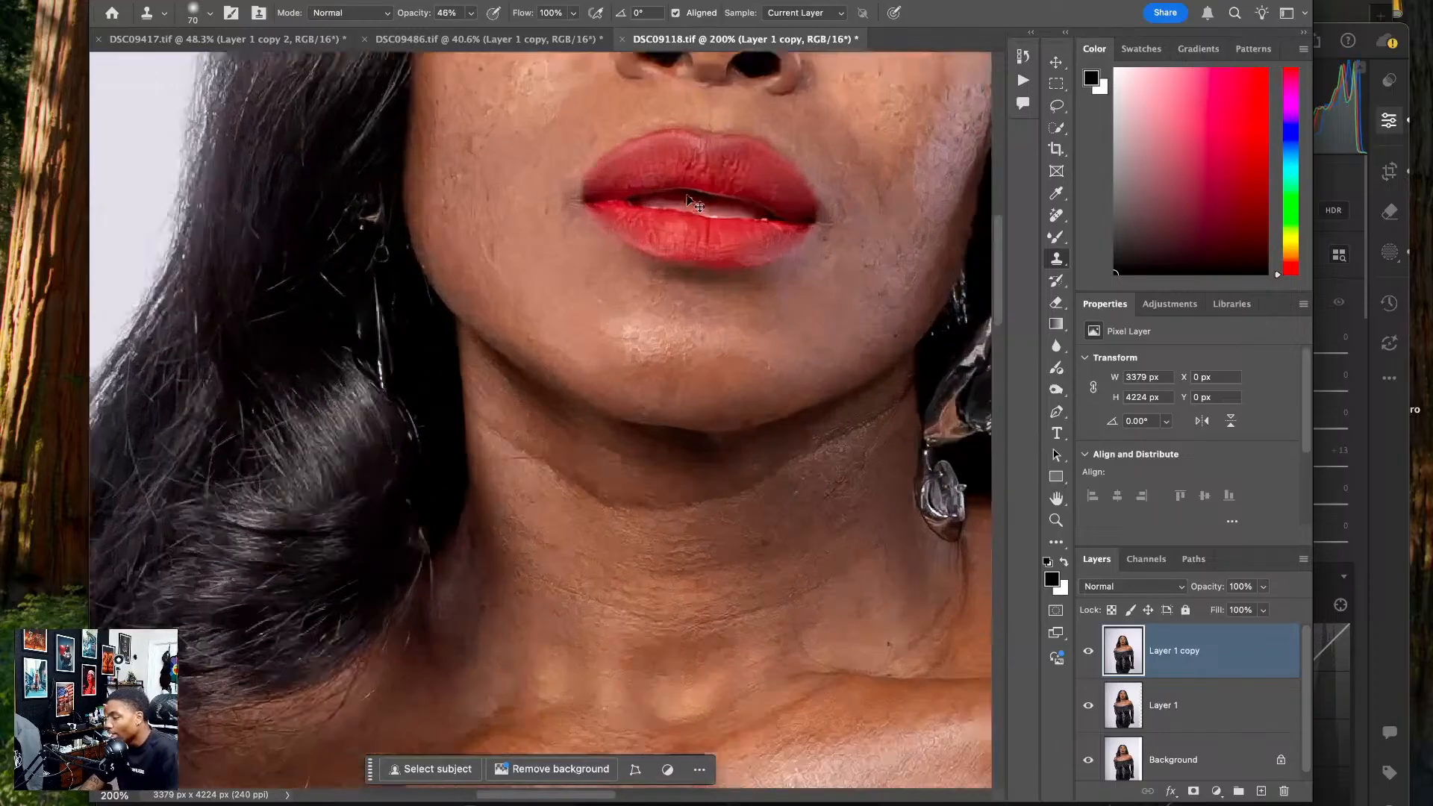
{"action": "left_click_drag", "start_coordinate": [682, 216], "coordinate": [641, 642]}
{"action": "left_click_drag", "start_coordinate": [633, 316], "coordinate": [593, 182]}
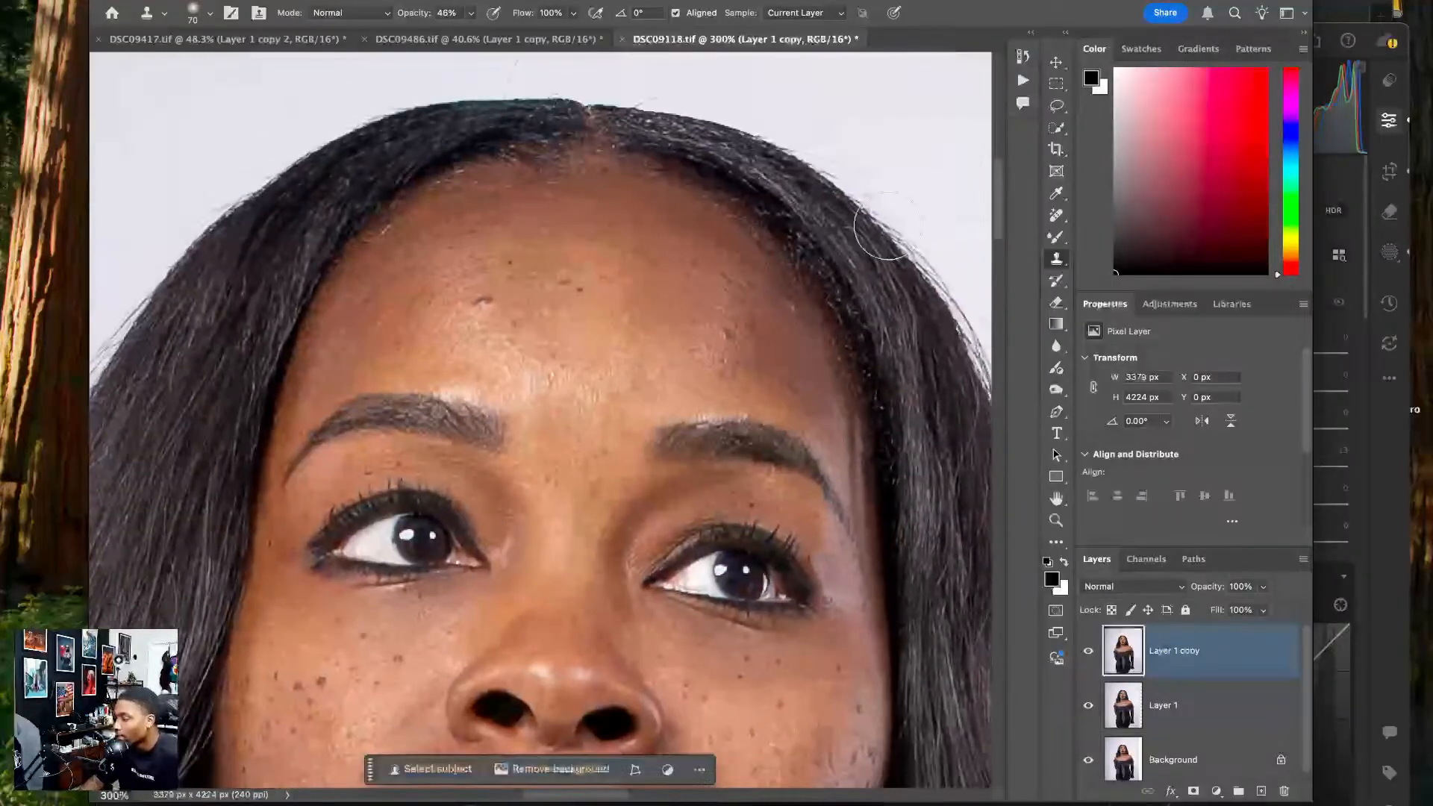
{"action": "left_click", "coordinate": [1062, 215]}
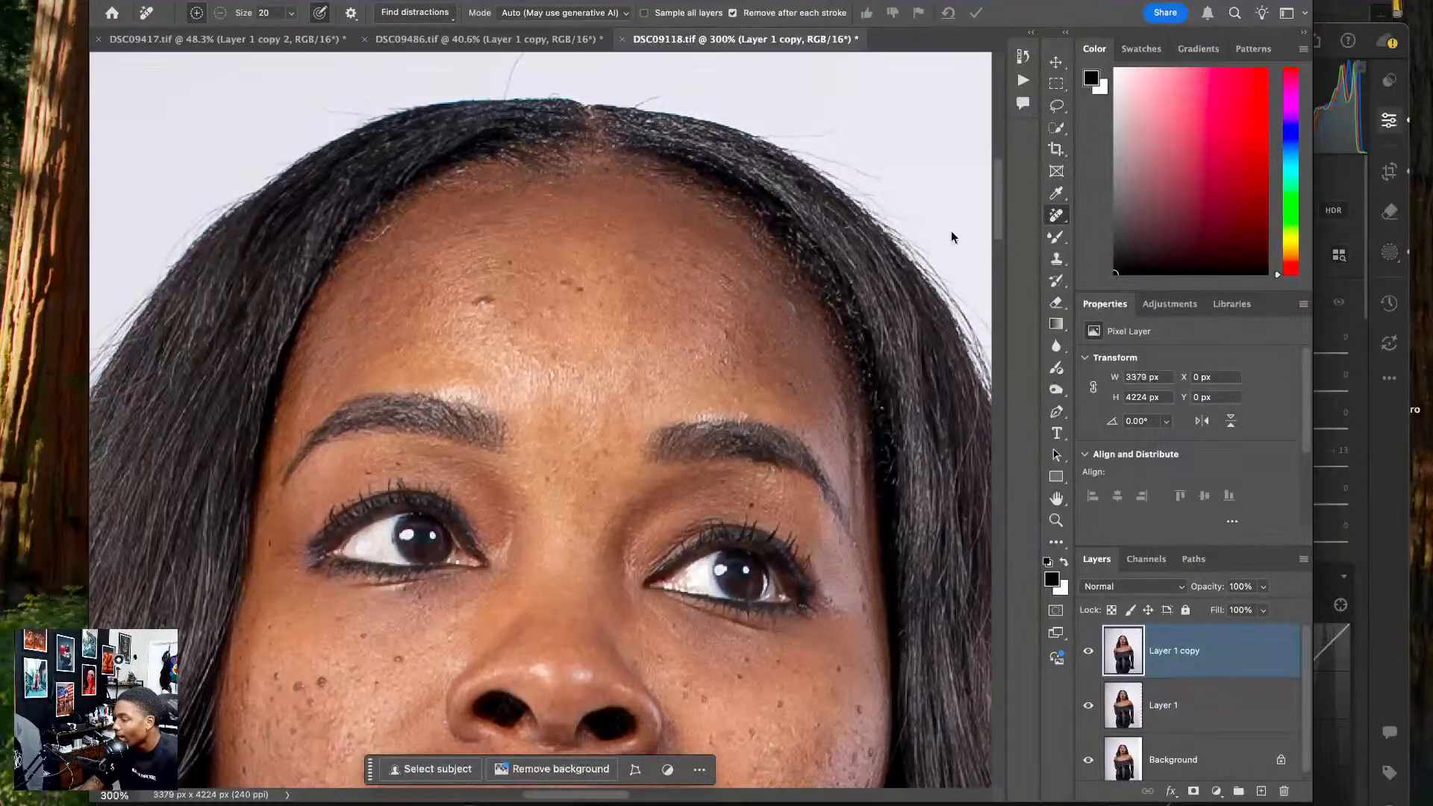
{"action": "left_click_drag", "start_coordinate": [481, 303], "coordinate": [494, 299]}
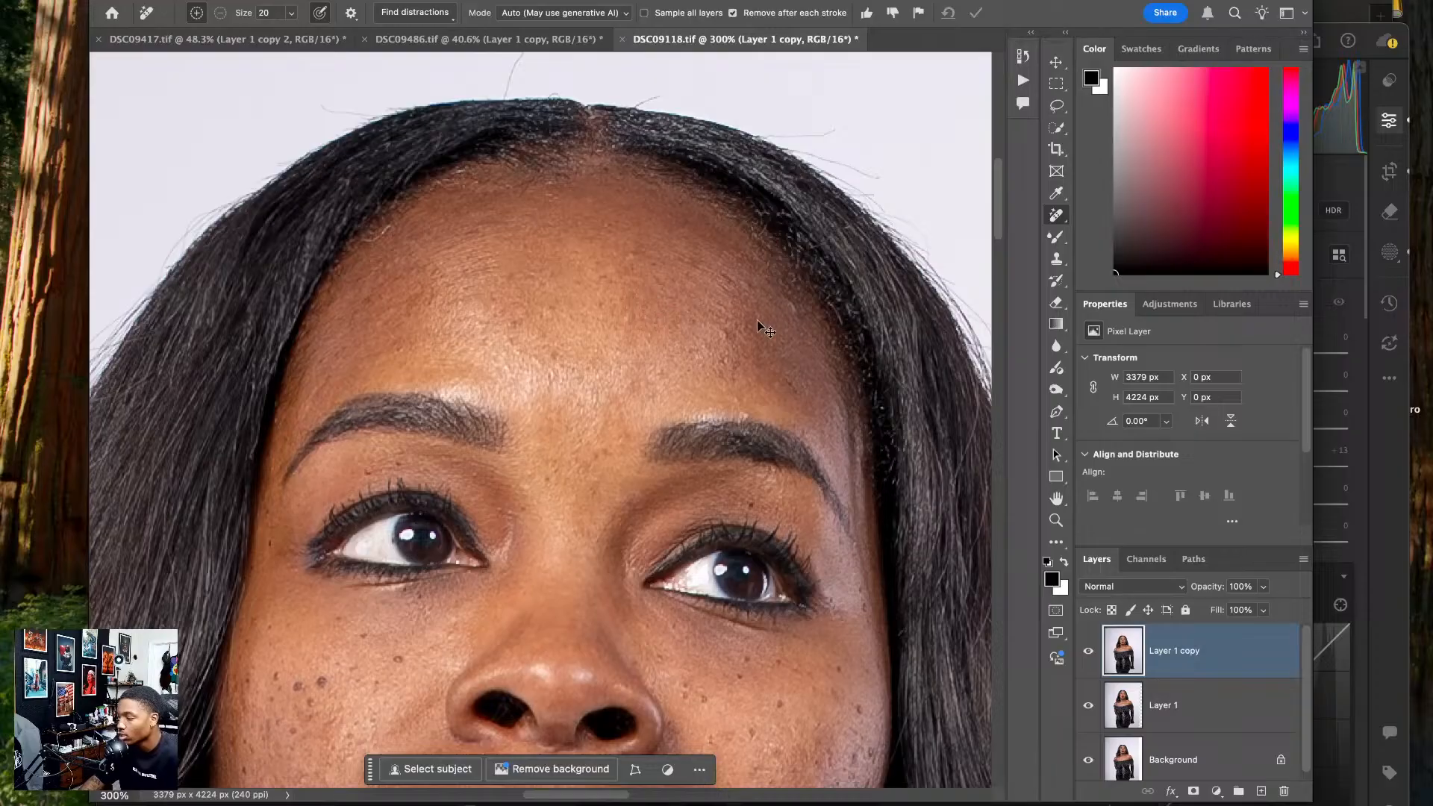
{"action": "left_click", "coordinate": [790, 308]}
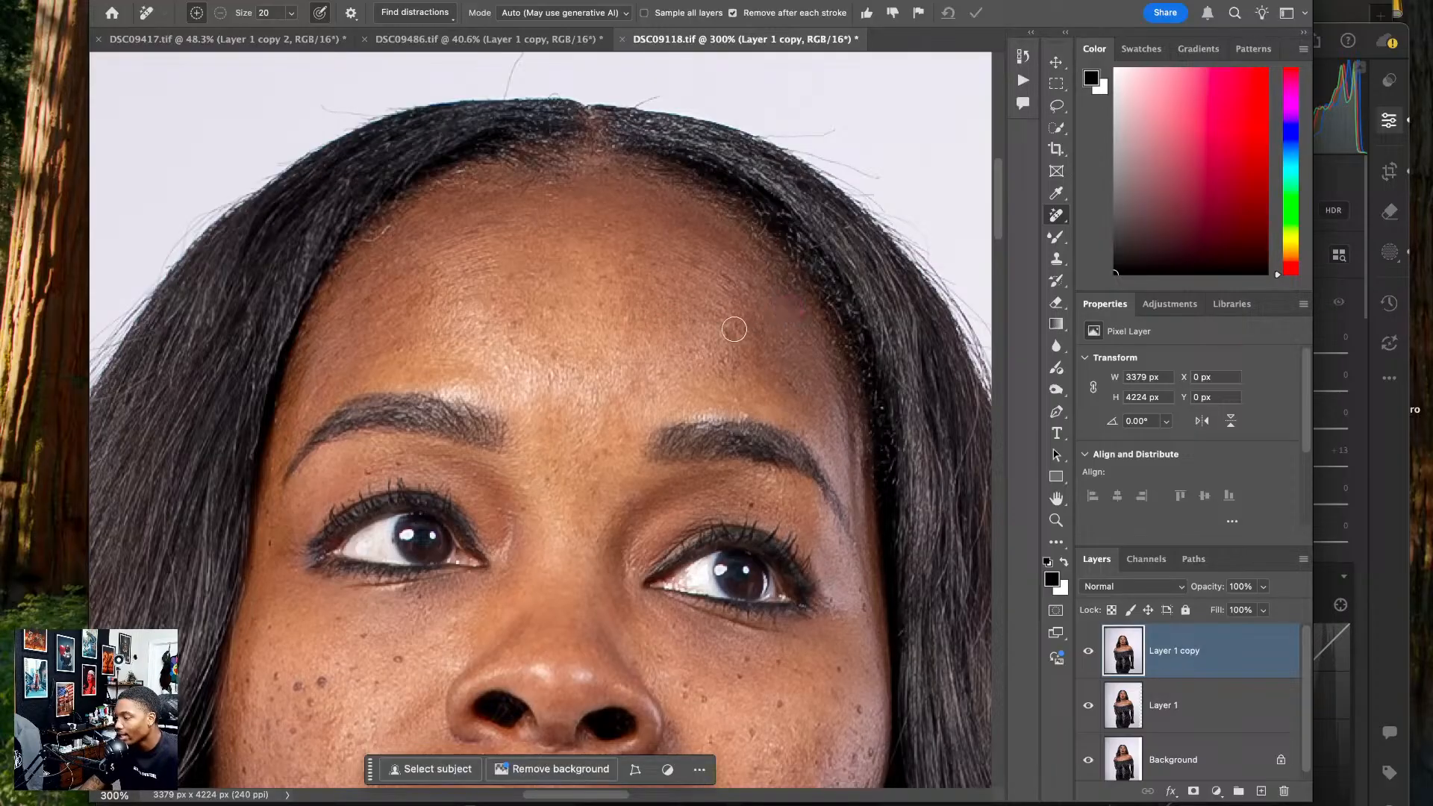
{"action": "left_click", "coordinate": [733, 332]}
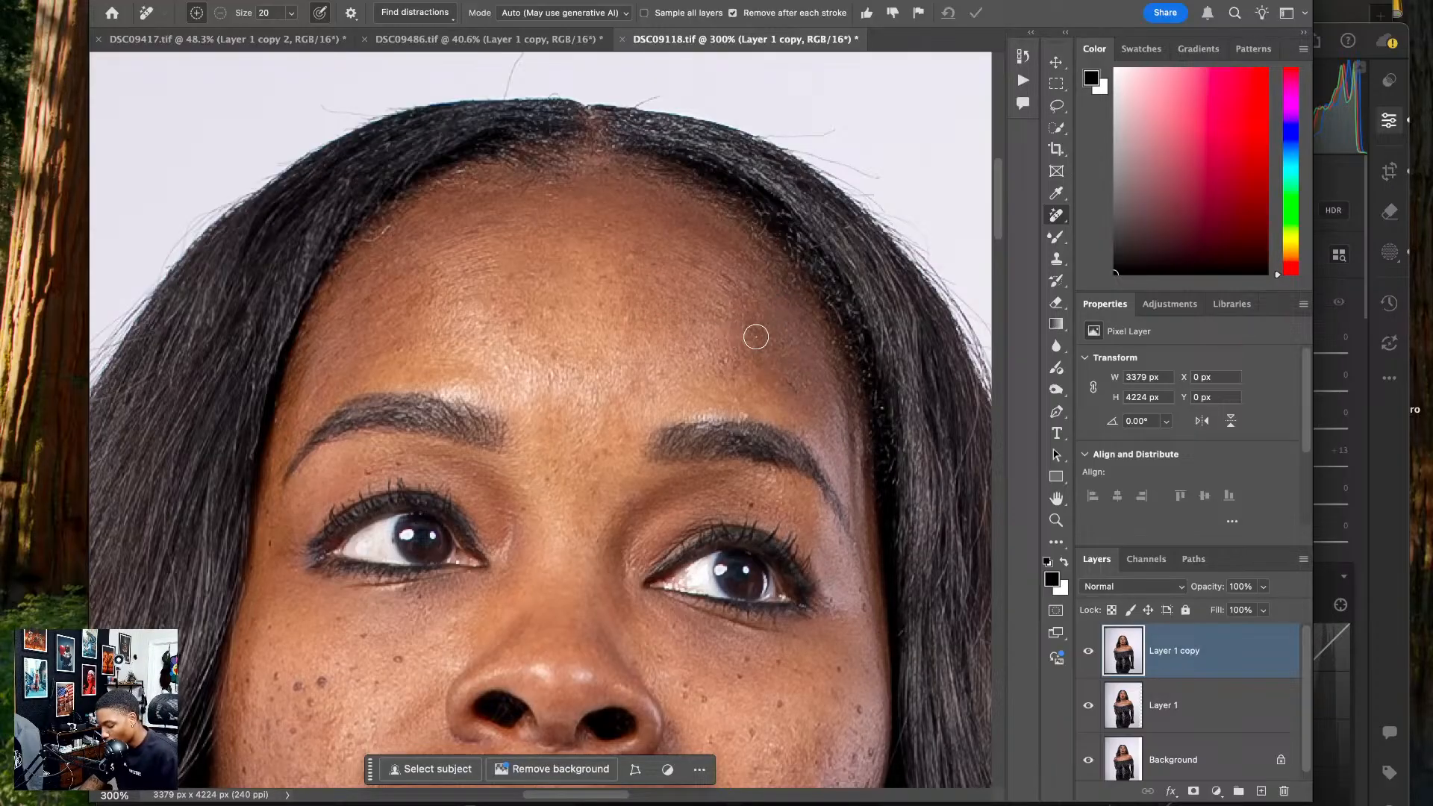
- Close the finished black-dress portrait DSC09118.tif and save its changes
{"action": "key", "text": "super+0"}
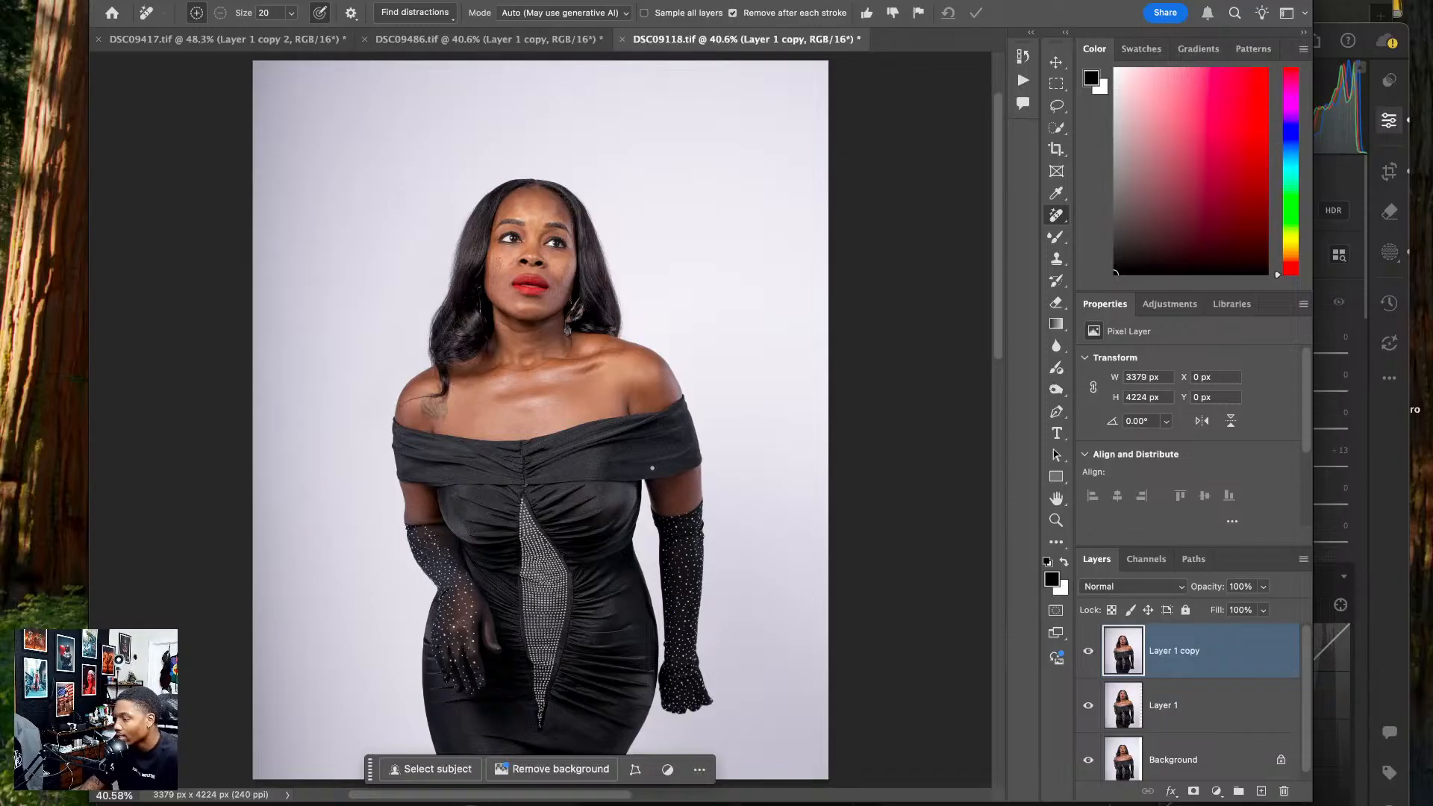
{"action": "left_click", "coordinate": [620, 39]}
{"action": "key", "text": "Return"}
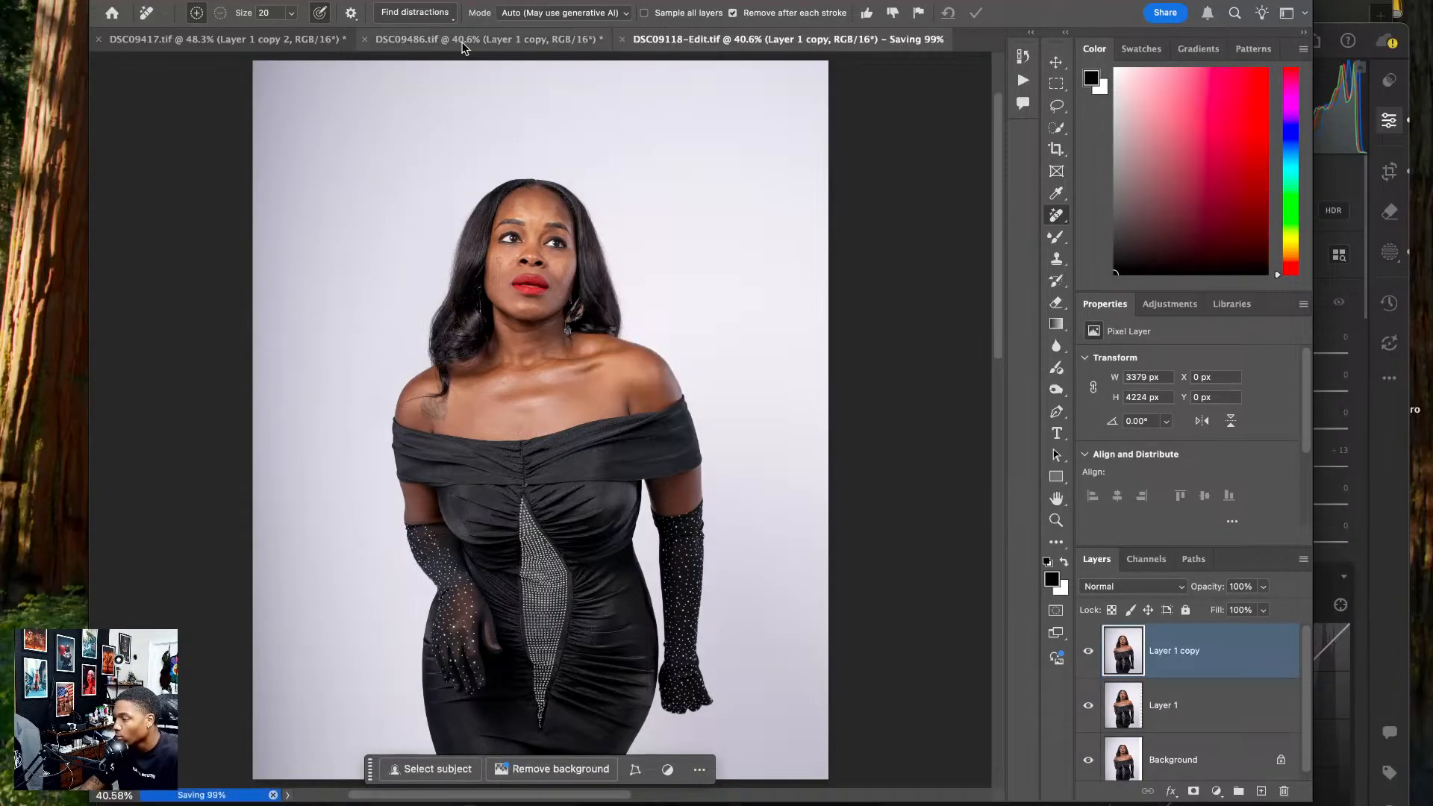
- Switch to Lightroom, view the black-dress portrait and move the window slightly aside
{"action": "left_click", "coordinate": [463, 43]}
{"action": "left_click", "coordinate": [270, 43]}
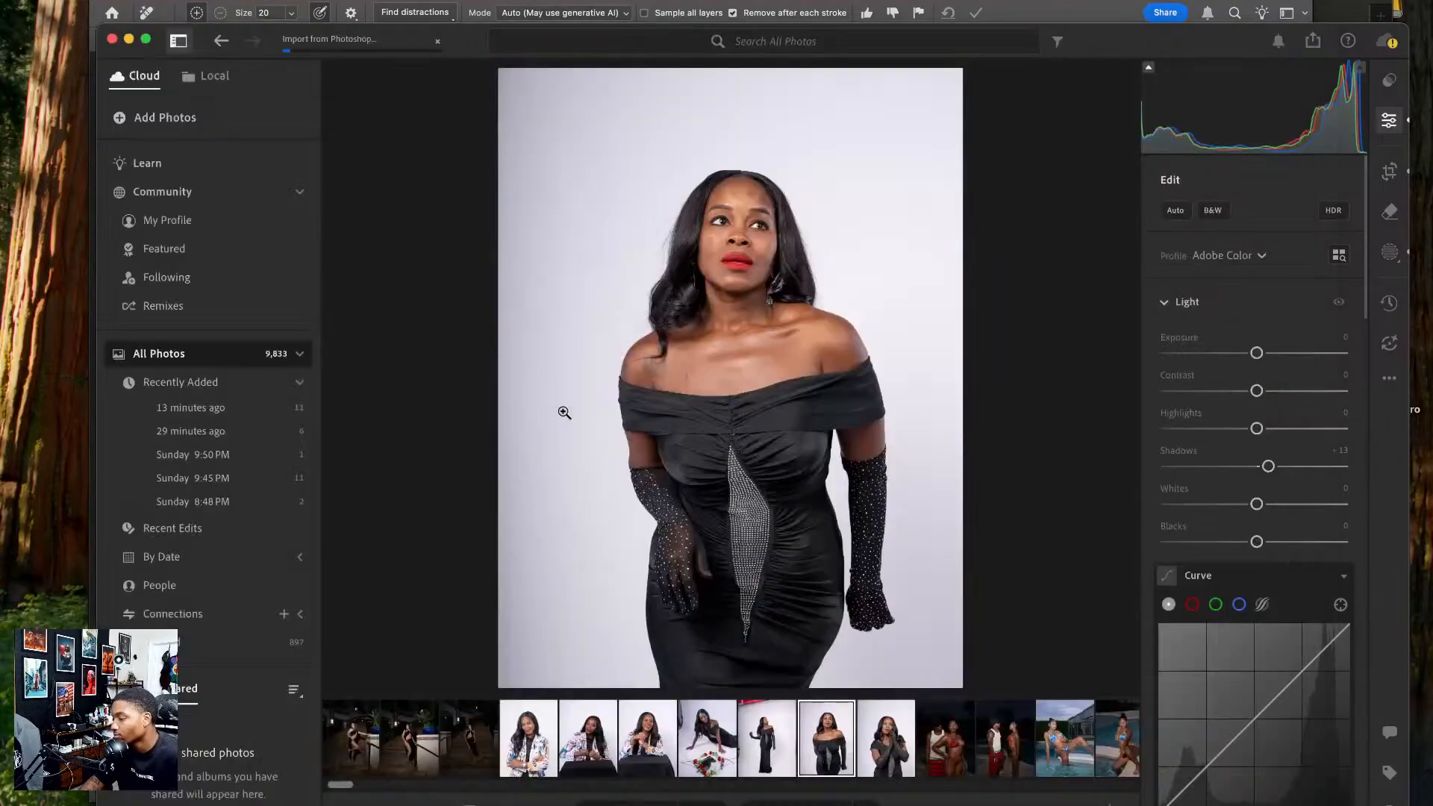
{"action": "left_click", "coordinate": [735, 258]}
{"action": "left_click", "coordinate": [728, 385]}
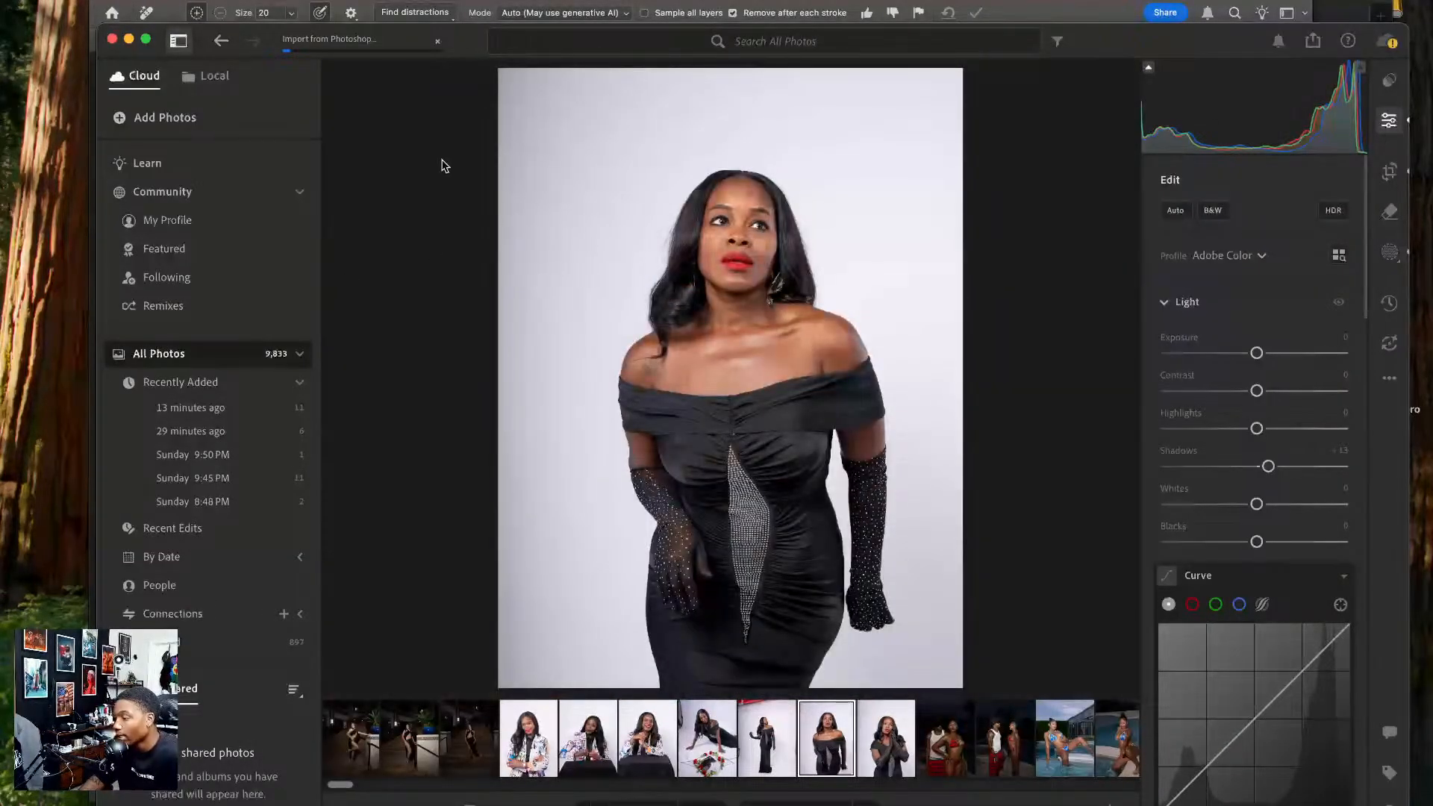
{"action": "left_click_drag", "start_coordinate": [476, 40], "coordinate": [438, 41]}
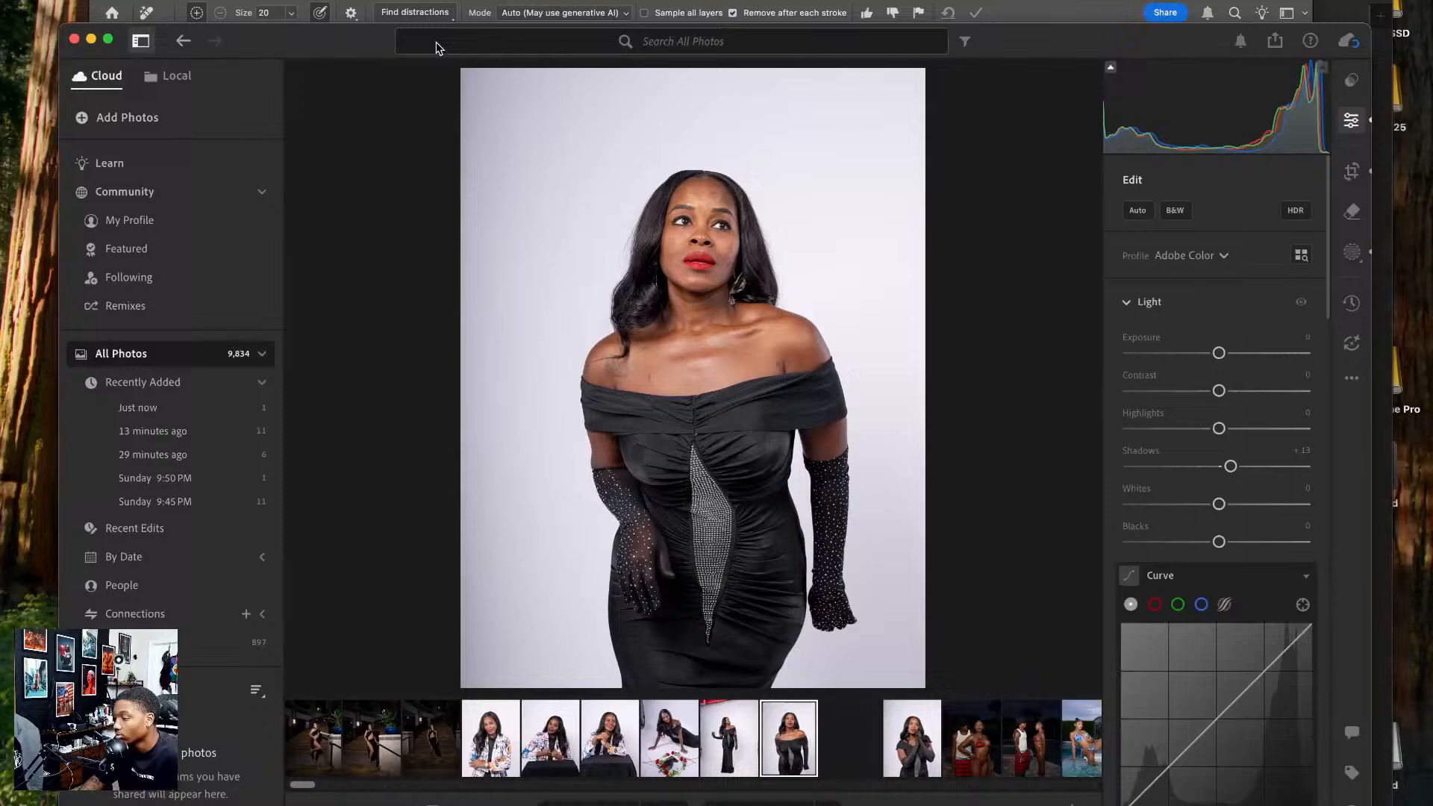
- Switch to Photoshop, bring forward the portrait DSC09486.tif and choose the Clone Stamp tool
{"action": "left_click", "coordinate": [449, 1]}
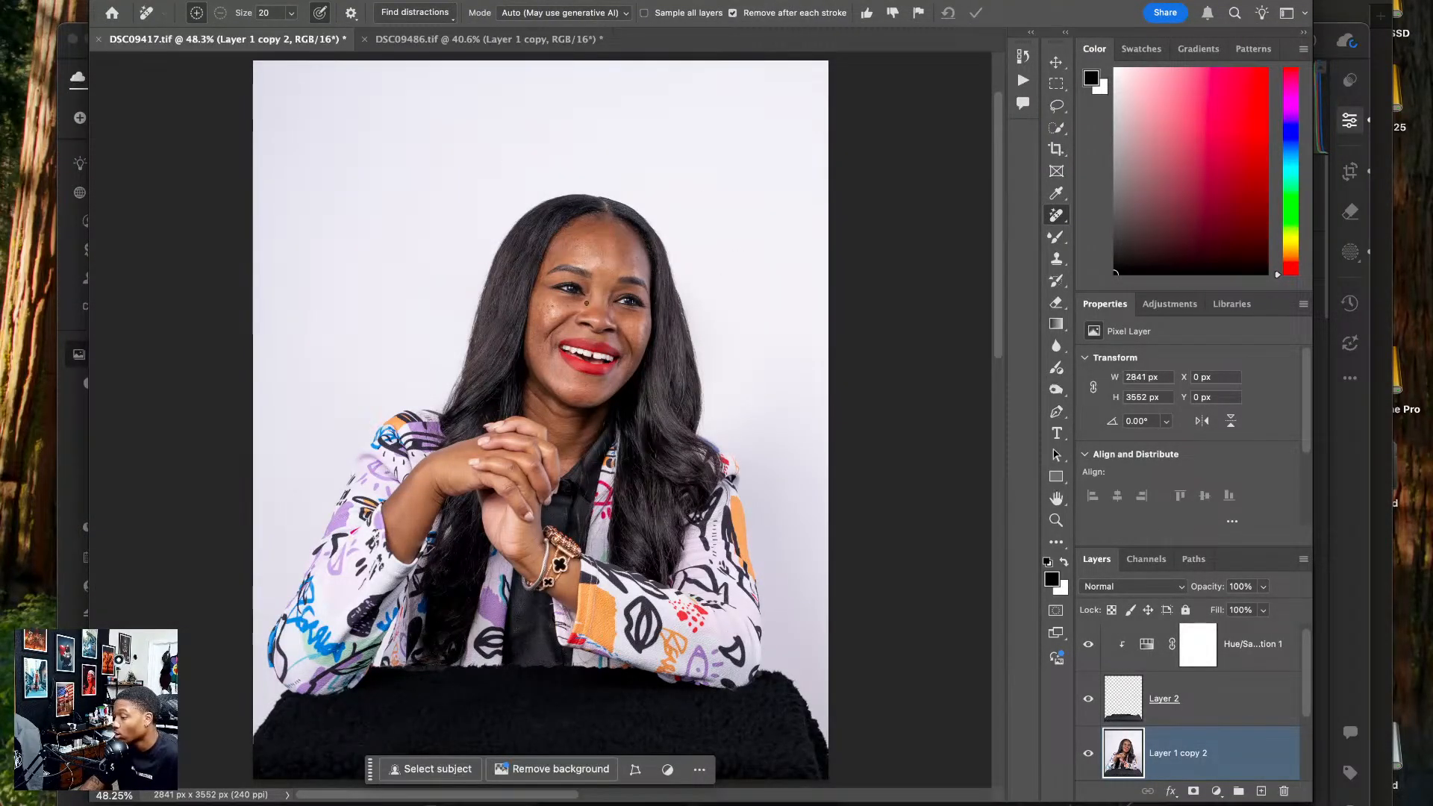
{"action": "left_click", "coordinate": [427, 41]}
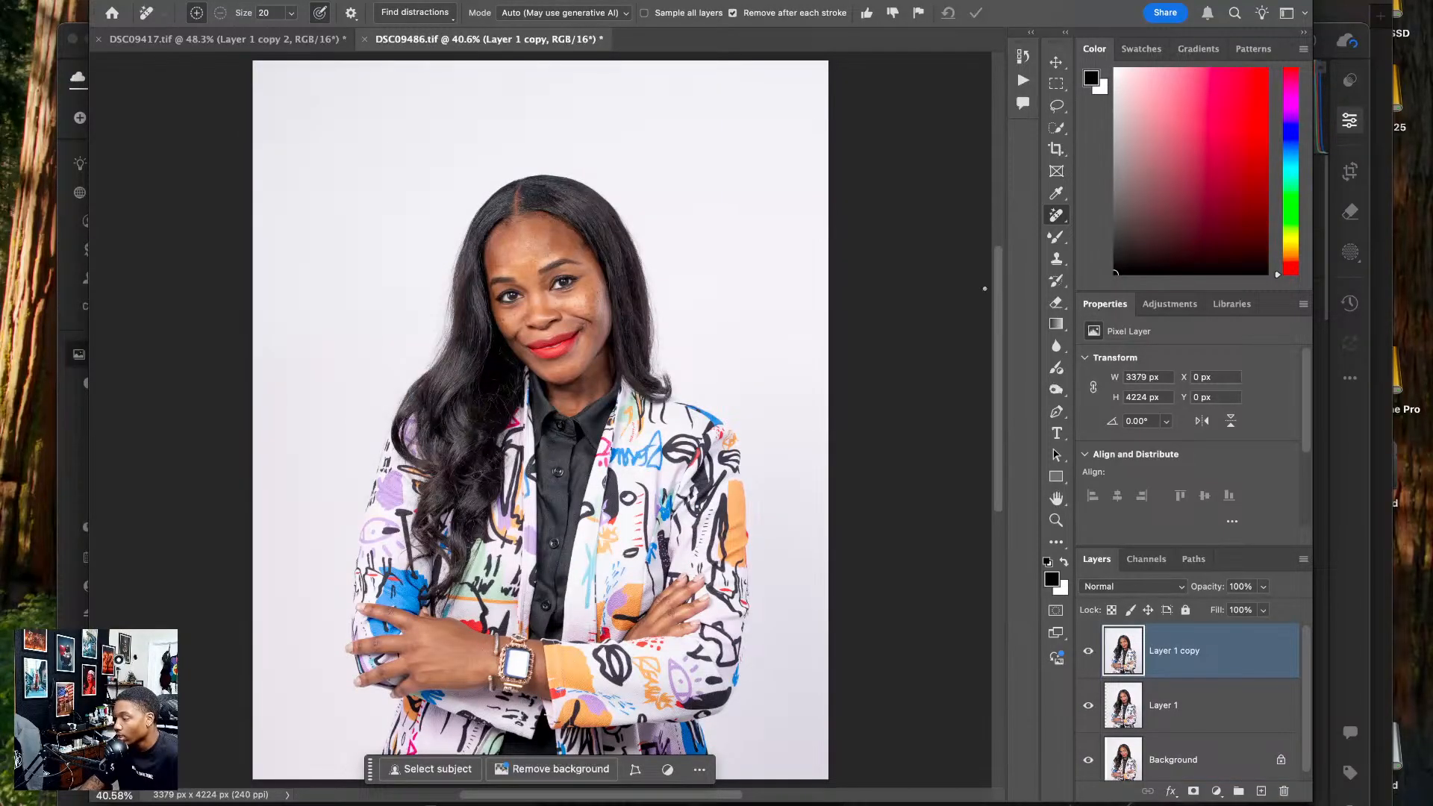
{"action": "left_click", "coordinate": [1056, 259]}
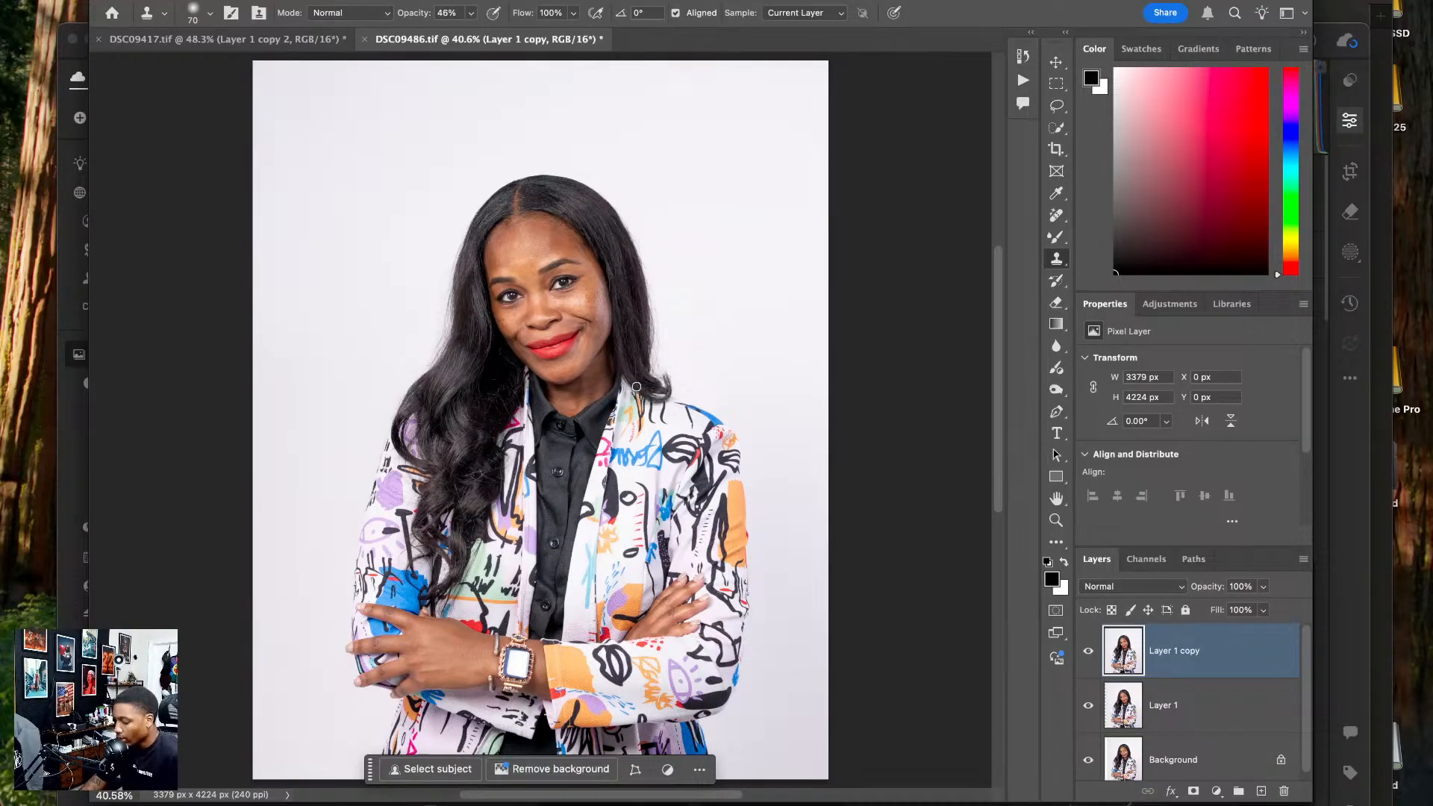
- Clone clean background over the stray hairs beside the long hair on the image's left, using a size 150 brush at 46% opacity
{"action": "key", "text": "super+plus"}
{"action": "key", "text": "super+plus"}
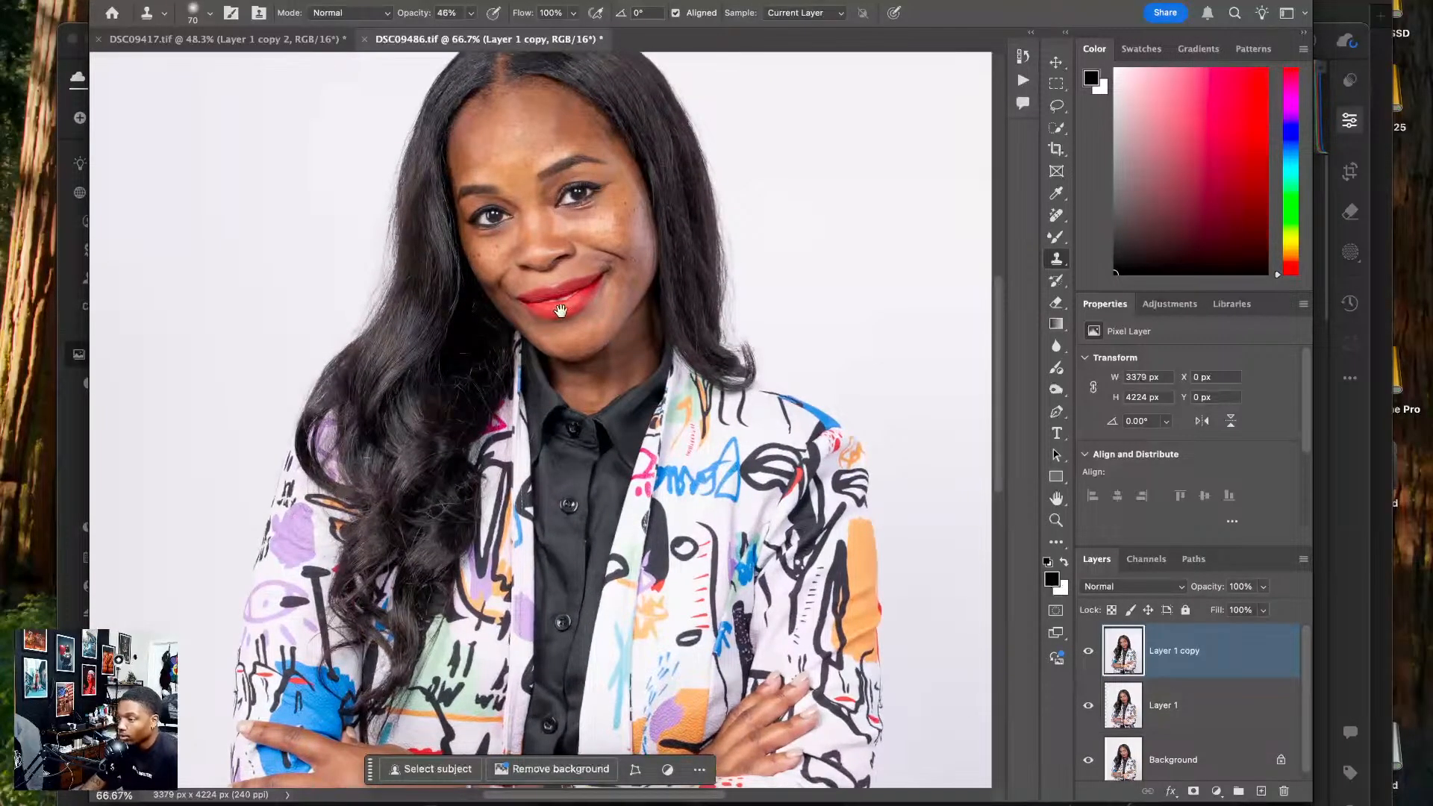
{"action": "mouse_move", "coordinate": [560, 310]}
{"action": "left_mouse_down"}
{"action": "mouse_move", "coordinate": [480, 396]}
{"action": "mouse_move", "coordinate": [661, 371]}
{"action": "mouse_move", "coordinate": [660, 258]}
{"action": "mouse_move", "coordinate": [668, 371]}
{"action": "mouse_move", "coordinate": [630, 410]}
{"action": "mouse_move", "coordinate": [607, 371]}
{"action": "mouse_move", "coordinate": [675, 327]}
{"action": "mouse_move", "coordinate": [685, 284]}
{"action": "mouse_move", "coordinate": [705, 298]}
{"action": "mouse_move", "coordinate": [683, 444]}
{"action": "mouse_move", "coordinate": [657, 486]}
{"action": "left_mouse_up"}
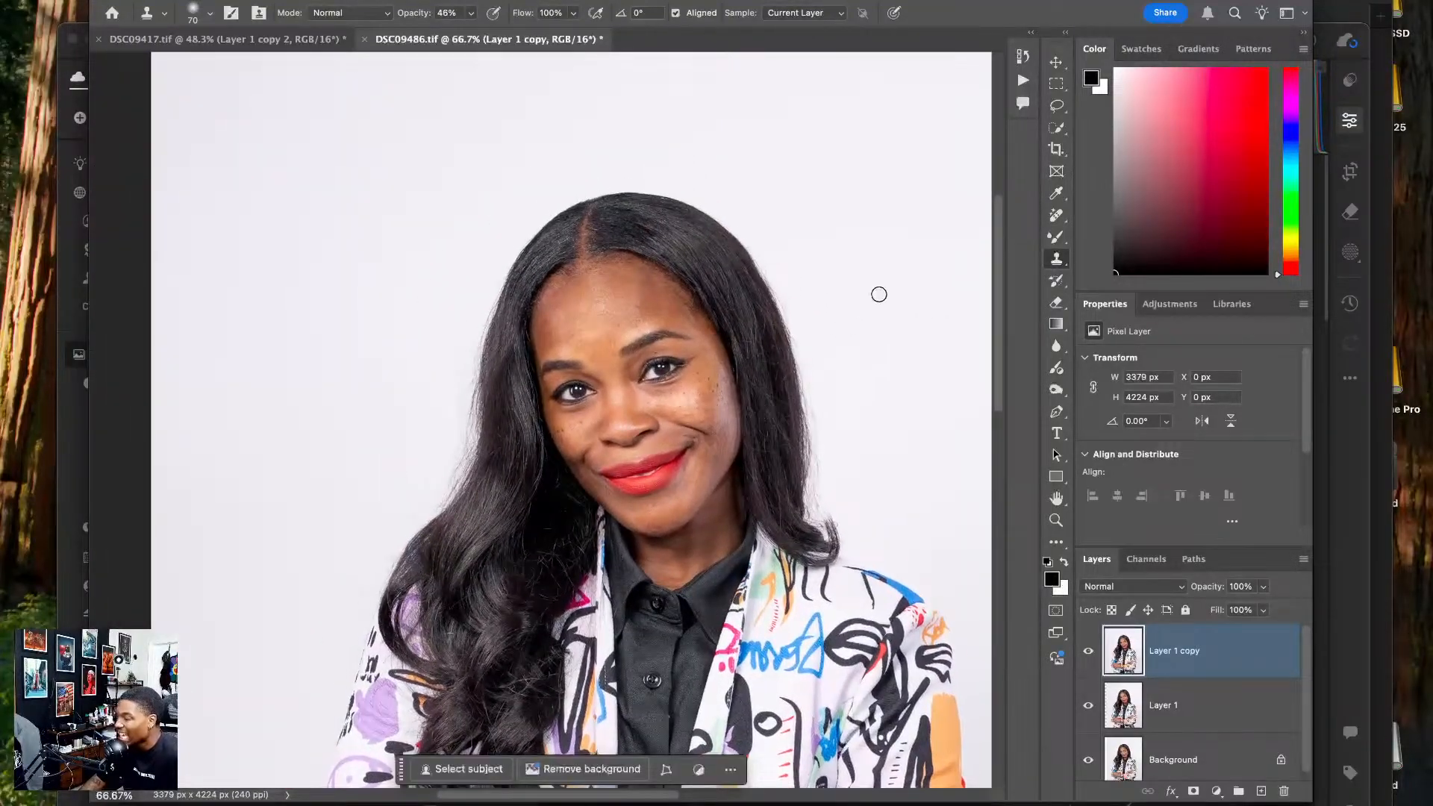
{"action": "key", "text": "bracketright"}
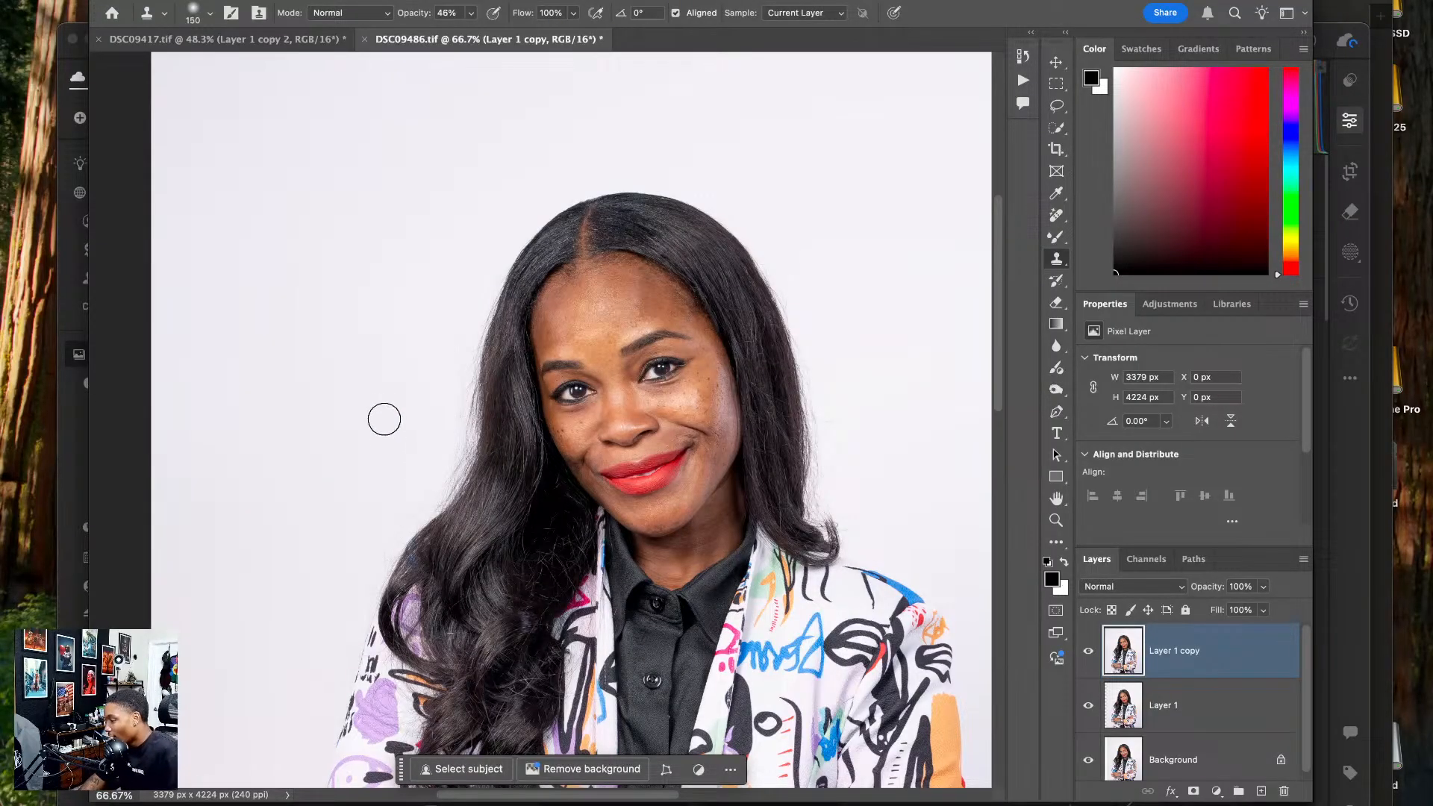
{"action": "key", "text": "bracketright"}
{"action": "key", "text": "bracketright"}
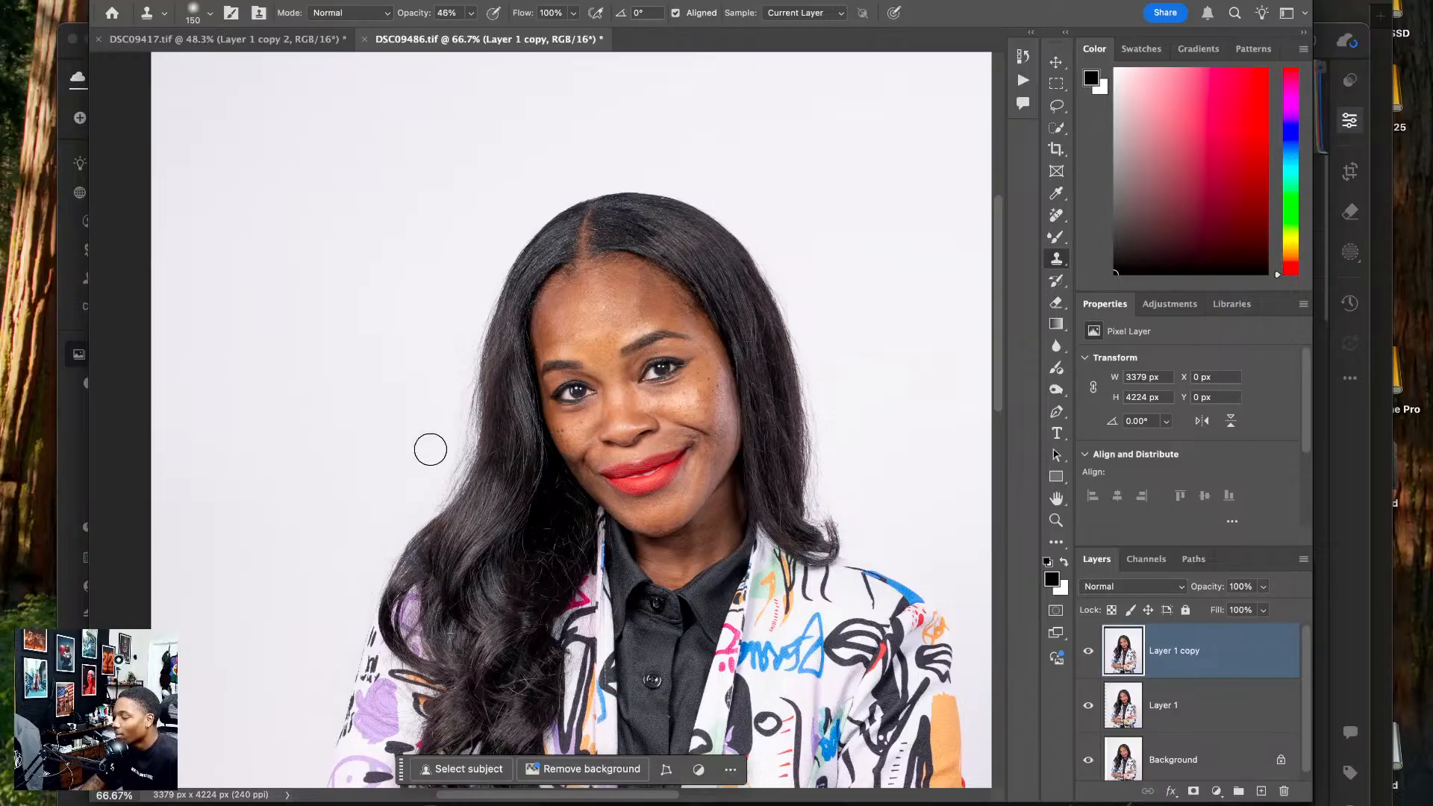
{"action": "mouse_move", "coordinate": [441, 461]}
{"action": "left_mouse_down"}
{"action": "mouse_move", "coordinate": [432, 480]}
{"action": "mouse_move", "coordinate": [458, 445]}
{"action": "mouse_move", "coordinate": [450, 403]}
{"action": "left_mouse_up"}
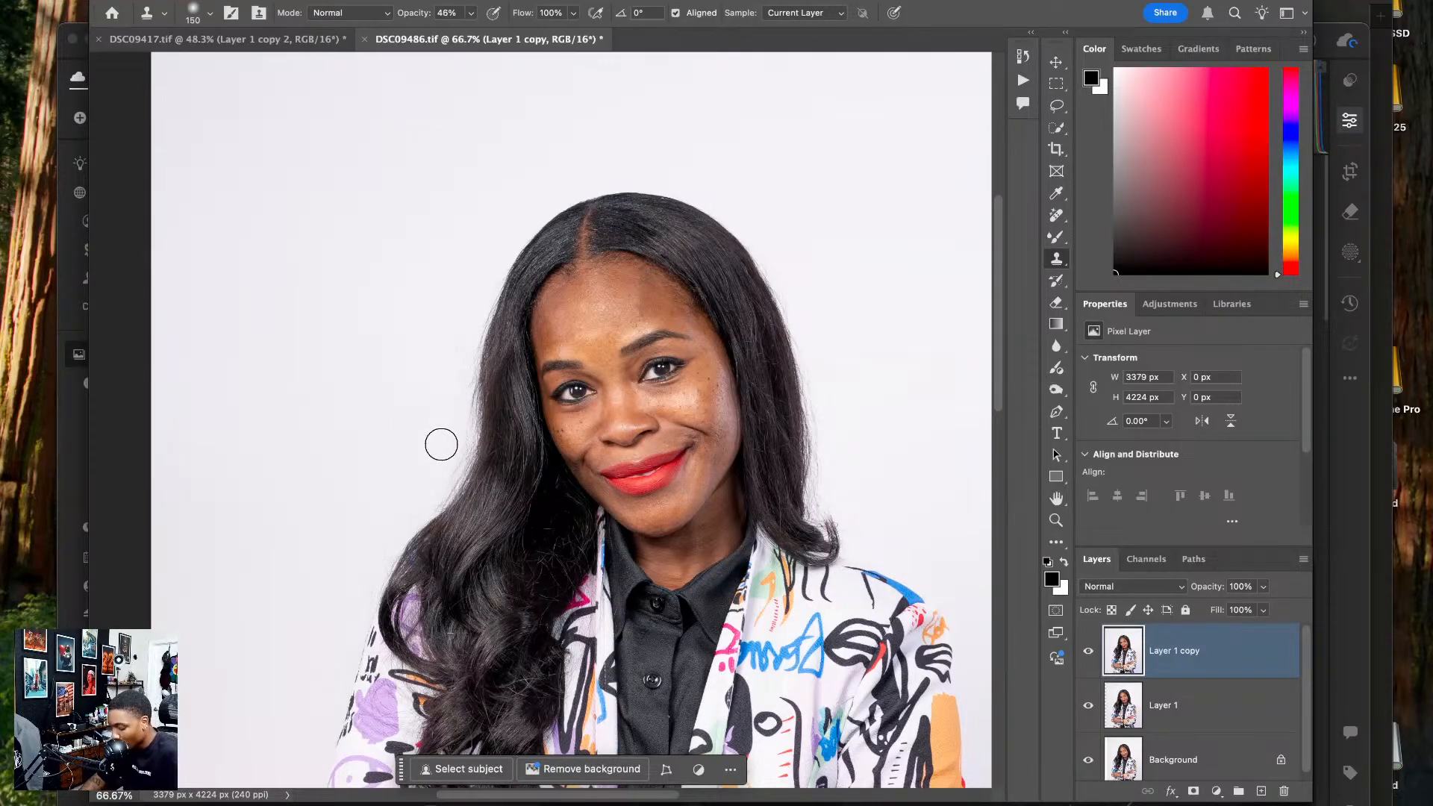
{"action": "scroll", "coordinate": [400, 439], "scroll_direction": "up", "scroll_amount": 2}
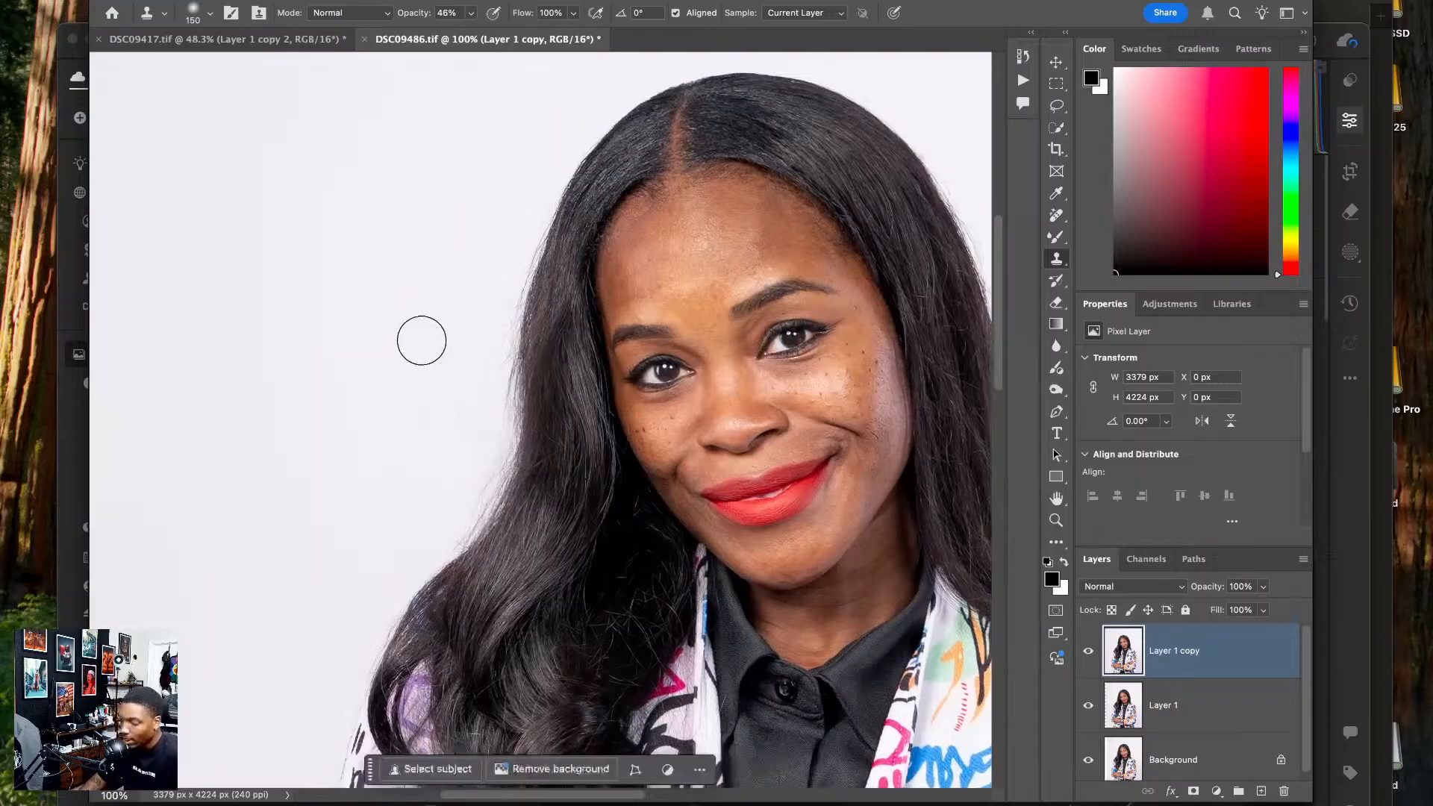
- Set the Clone Stamp brush to size 70 and cover the flyaway hairs beside the hair on the image's right with sampled background
{"action": "mouse_move", "coordinate": [422, 341]}
{"action": "left_mouse_down"}
{"action": "mouse_move", "coordinate": [441, 373]}
{"action": "mouse_move", "coordinate": [470, 374]}
{"action": "mouse_move", "coordinate": [470, 320]}
{"action": "mouse_move", "coordinate": [462, 385]}
{"action": "mouse_move", "coordinate": [496, 361]}
{"action": "mouse_move", "coordinate": [485, 490]}
{"action": "mouse_move", "coordinate": [390, 559]}
{"action": "mouse_move", "coordinate": [361, 595]}
{"action": "mouse_move", "coordinate": [382, 604]}
{"action": "mouse_move", "coordinate": [317, 640]}
{"action": "mouse_move", "coordinate": [302, 612]}
{"action": "mouse_move", "coordinate": [332, 661]}
{"action": "mouse_move", "coordinate": [374, 595]}
{"action": "mouse_move", "coordinate": [485, 499]}
{"action": "mouse_move", "coordinate": [438, 550]}
{"action": "mouse_move", "coordinate": [498, 441]}
{"action": "mouse_move", "coordinate": [477, 490]}
{"action": "mouse_move", "coordinate": [504, 354]}
{"action": "mouse_move", "coordinate": [505, 403]}
{"action": "mouse_move", "coordinate": [513, 220]}
{"action": "mouse_move", "coordinate": [490, 289]}
{"action": "mouse_move", "coordinate": [525, 215]}
{"action": "mouse_move", "coordinate": [527, 243]}
{"action": "mouse_move", "coordinate": [479, 338]}
{"action": "mouse_move", "coordinate": [463, 272]}
{"action": "mouse_move", "coordinate": [396, 361]}
{"action": "mouse_move", "coordinate": [257, 257]}
{"action": "left_mouse_up"}
{"action": "key", "text": "bracketleft"}
{"action": "key", "text": "bracketleft"}
{"action": "key", "text": "bracketleft"}
{"action": "key", "text": "bracketleft"}
{"action": "key", "text": "bracketleft"}
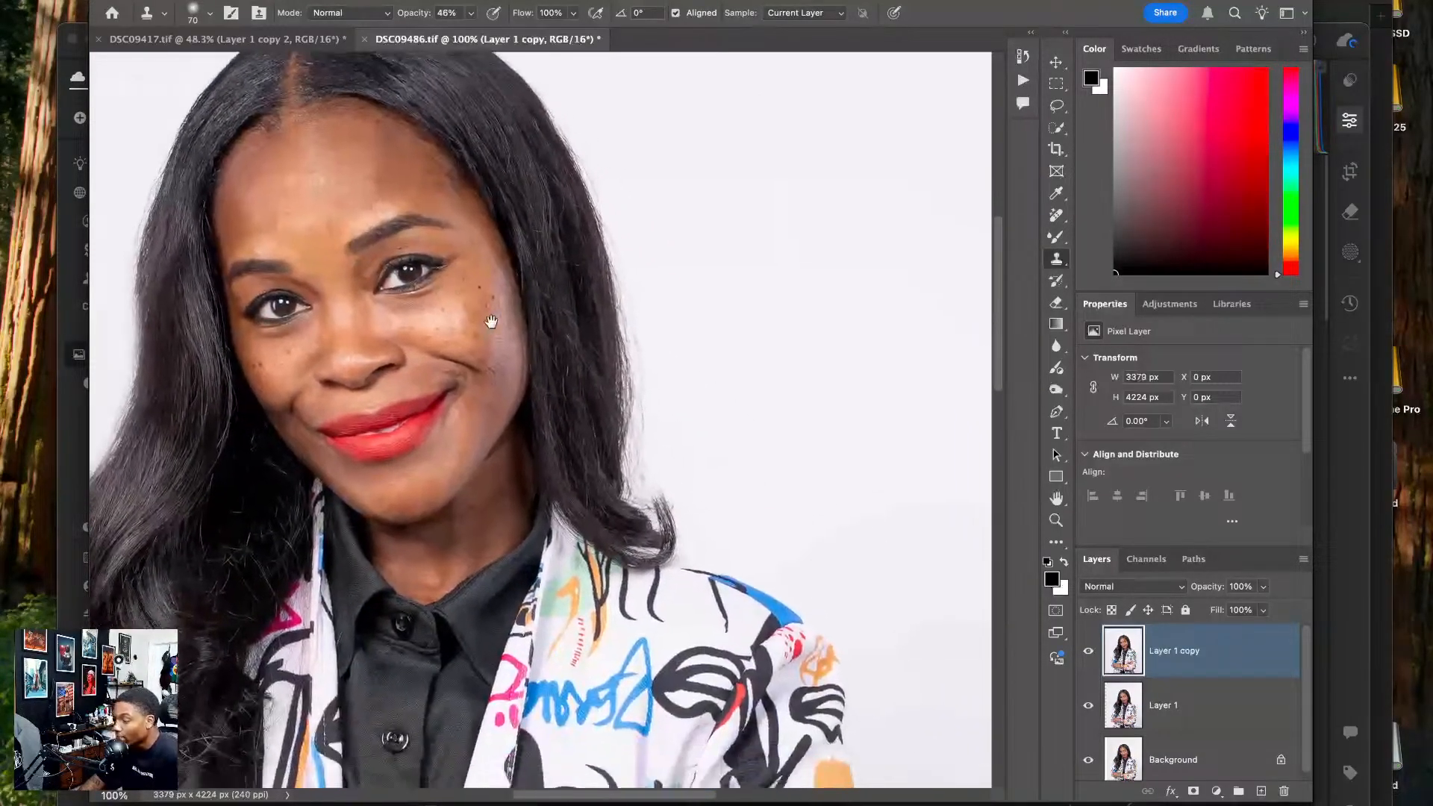
{"action": "left_click_drag", "start_coordinate": [562, 372], "coordinate": [463, 395]}
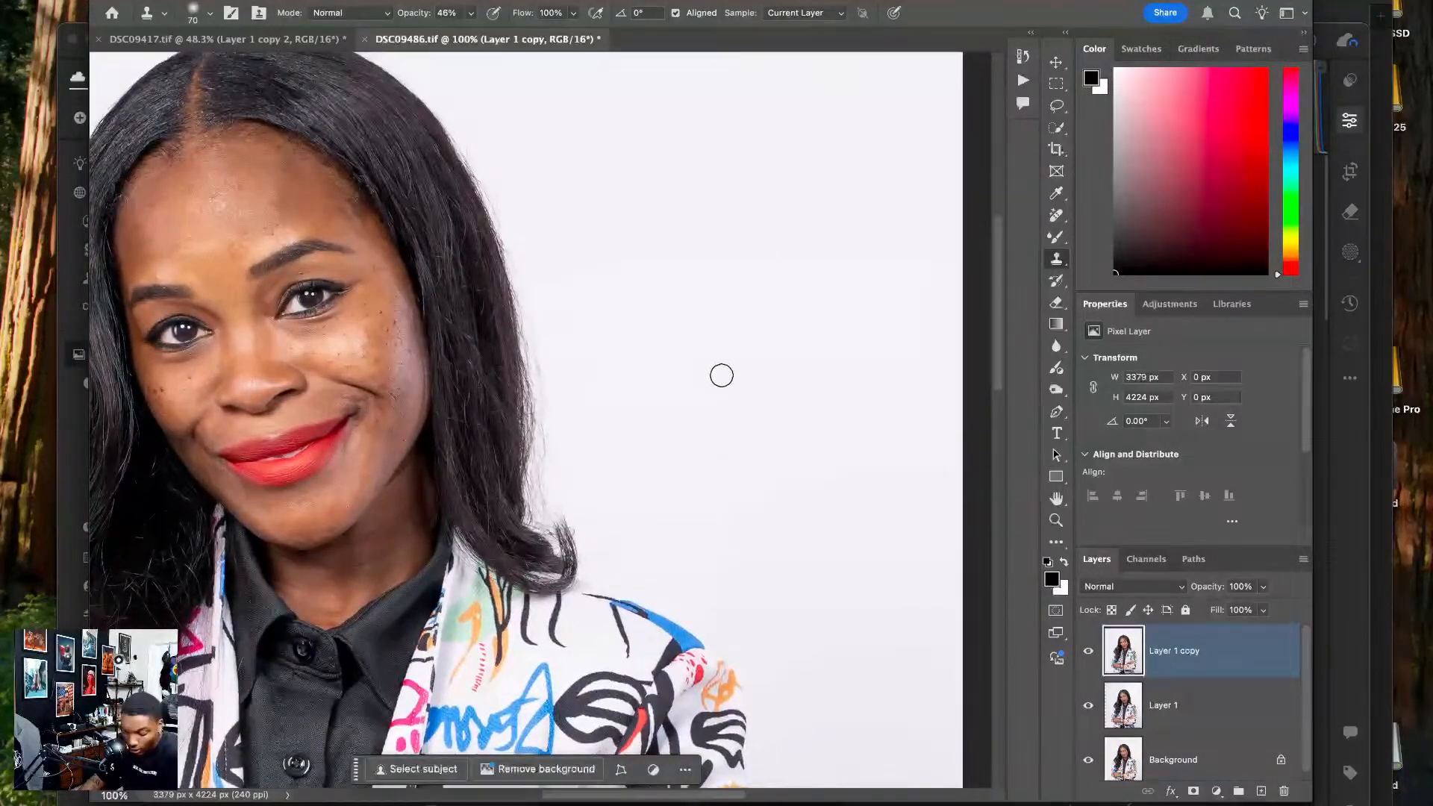
{"action": "left_click", "coordinate": [631, 468], "text": "alt"}
{"action": "left_click_drag", "start_coordinate": [563, 480], "coordinate": [573, 365]}
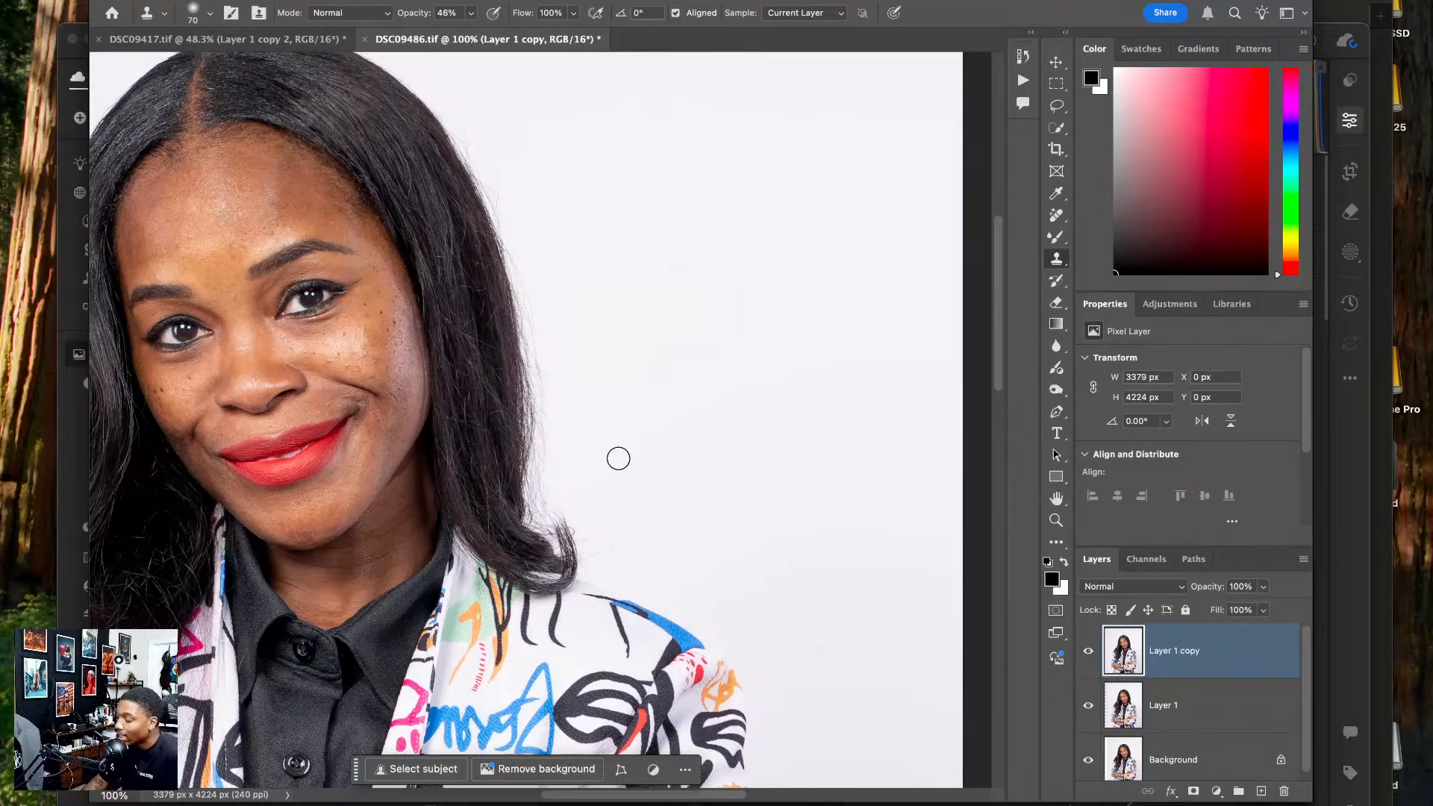
- Clone out the remaining stray hairs along the right-hand hair edge and just above its curled ends
{"action": "key", "text": "super+plus"}
{"action": "key", "text": "super+plus"}
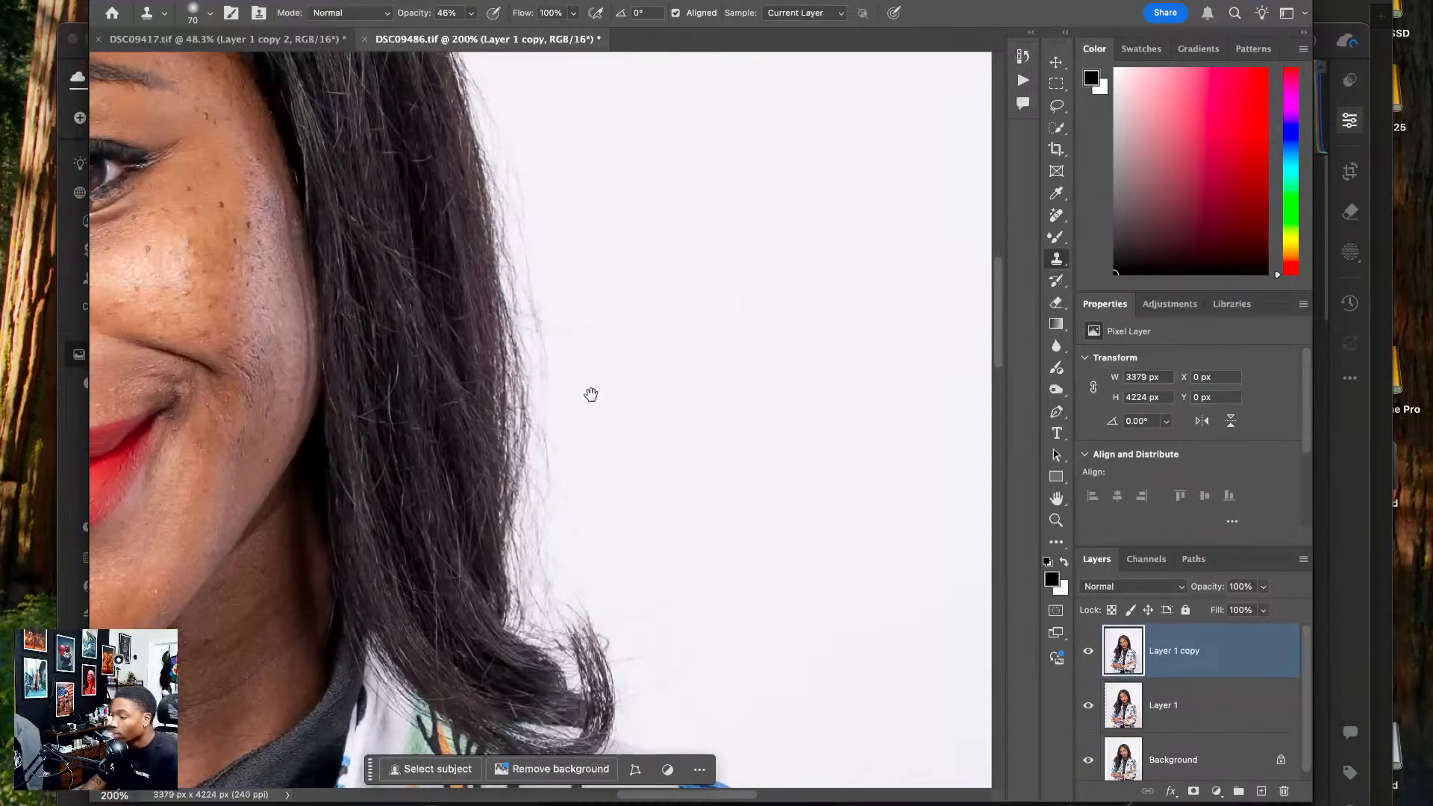
{"action": "left_click_drag", "start_coordinate": [592, 393], "coordinate": [533, 614]}
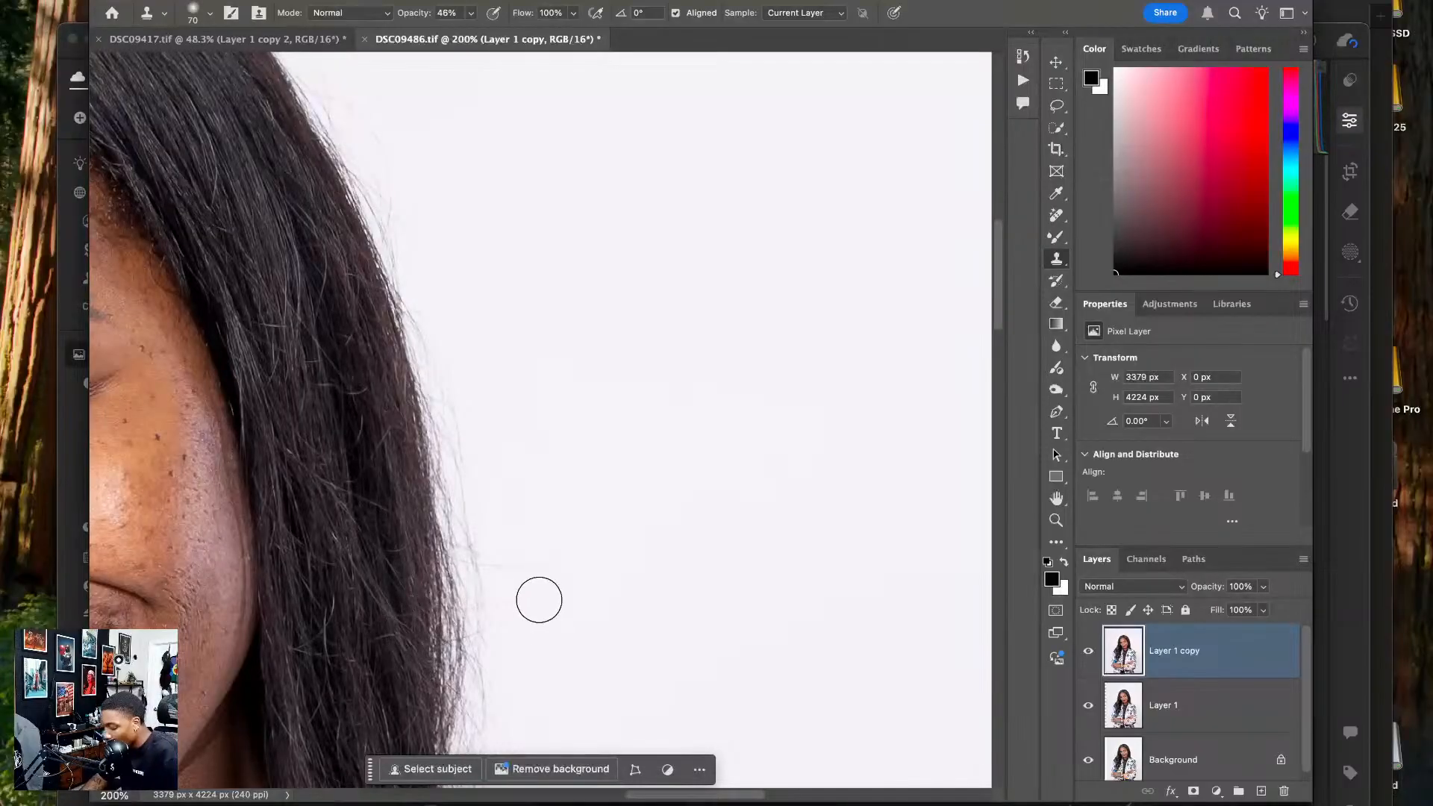
{"action": "key", "text": "super+minus"}
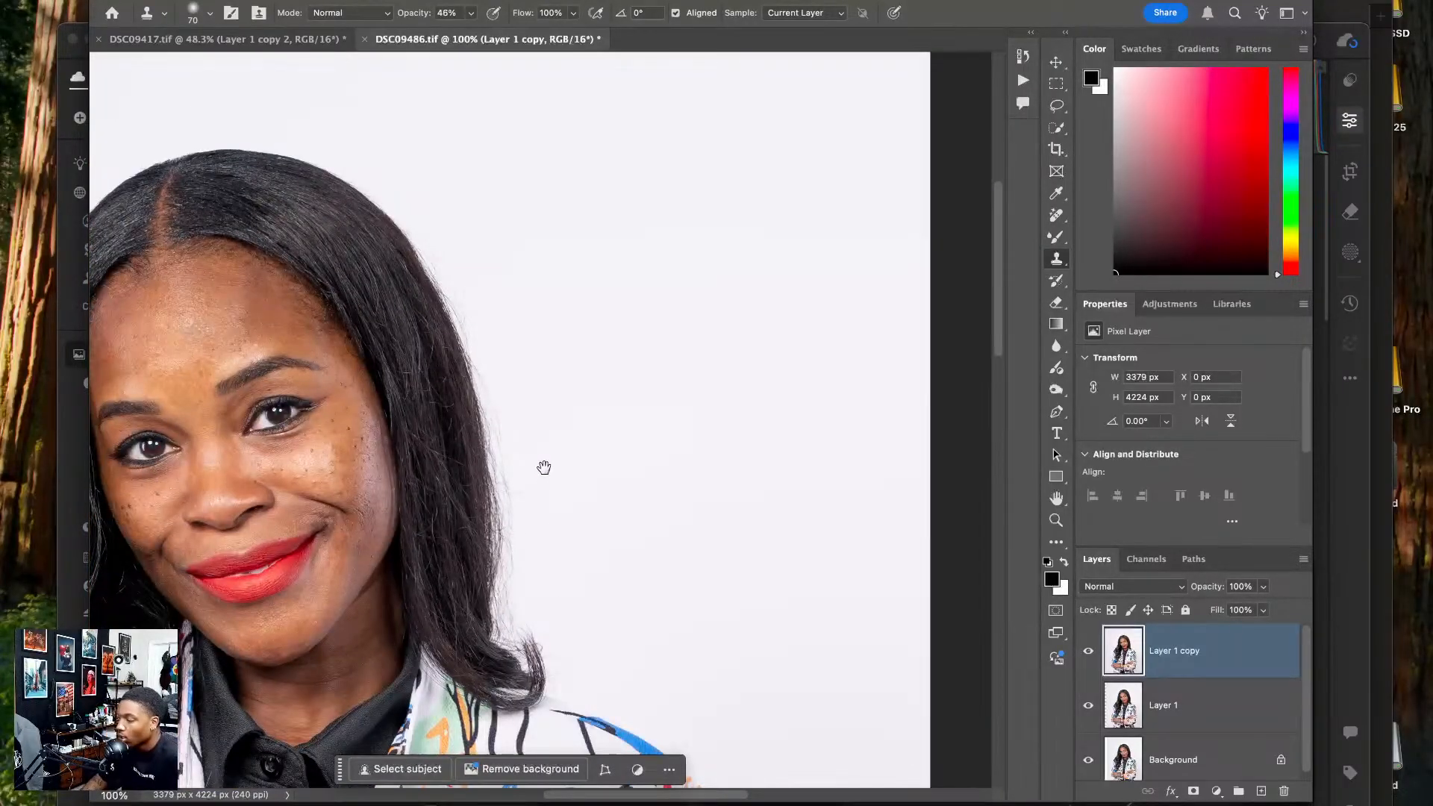
{"action": "mouse_move", "coordinate": [544, 467]}
{"action": "left_mouse_down"}
{"action": "mouse_move", "coordinate": [562, 611]}
{"action": "mouse_move", "coordinate": [530, 589]}
{"action": "mouse_move", "coordinate": [529, 561]}
{"action": "left_mouse_up"}
{"action": "mouse_move", "coordinate": [508, 499]}
{"action": "left_mouse_down"}
{"action": "mouse_move", "coordinate": [531, 660]}
{"action": "mouse_move", "coordinate": [538, 628]}
{"action": "mouse_move", "coordinate": [547, 671]}
{"action": "mouse_move", "coordinate": [538, 525]}
{"action": "mouse_move", "coordinate": [522, 584]}
{"action": "mouse_move", "coordinate": [514, 426]}
{"action": "left_mouse_up"}
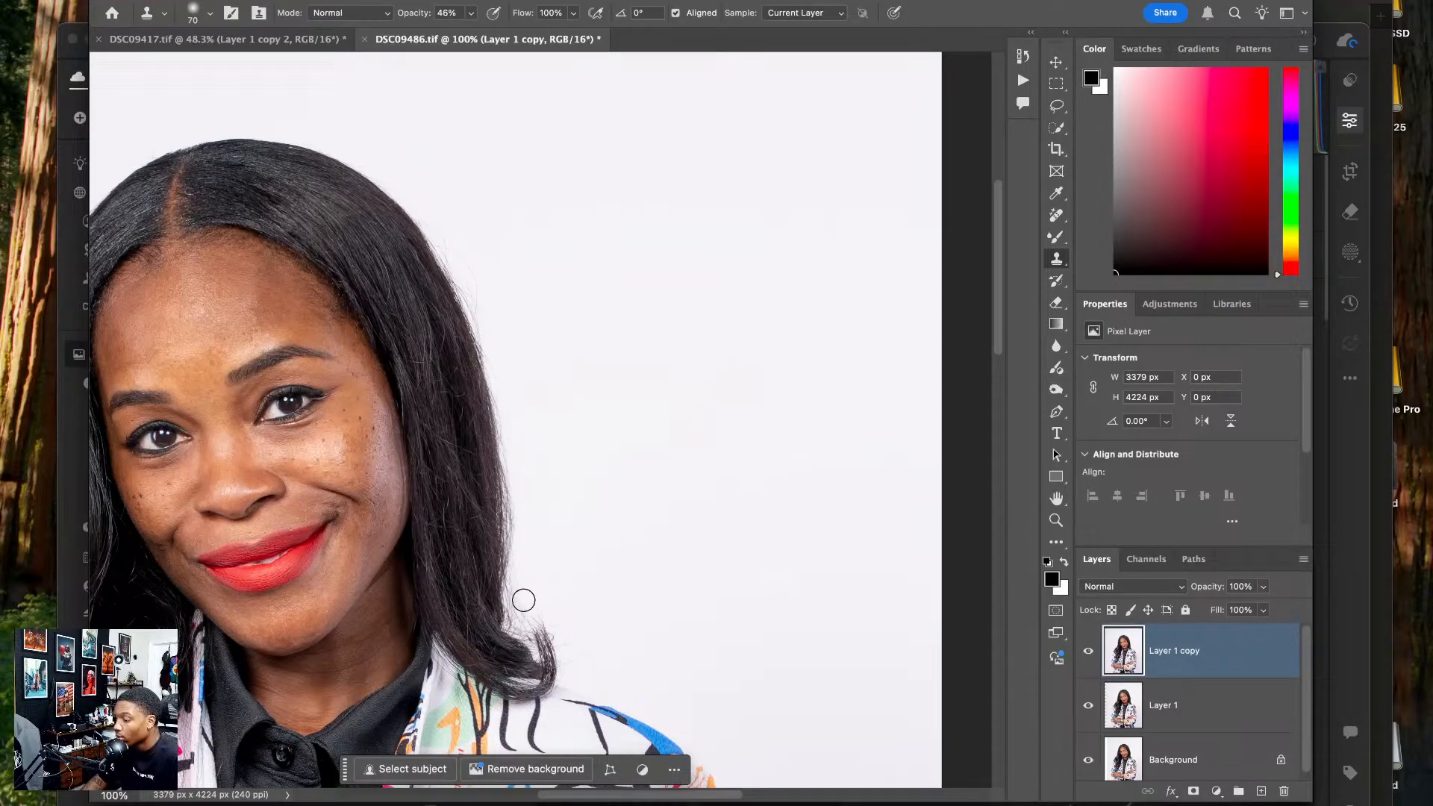
{"action": "mouse_move", "coordinate": [522, 598]}
{"action": "left_mouse_down"}
{"action": "mouse_move", "coordinate": [522, 585]}
{"action": "mouse_move", "coordinate": [576, 648]}
{"action": "mouse_move", "coordinate": [591, 594]}
{"action": "mouse_move", "coordinate": [599, 626]}
{"action": "mouse_move", "coordinate": [521, 607]}
{"action": "mouse_move", "coordinate": [544, 595]}
{"action": "mouse_move", "coordinate": [528, 565]}
{"action": "left_mouse_up"}
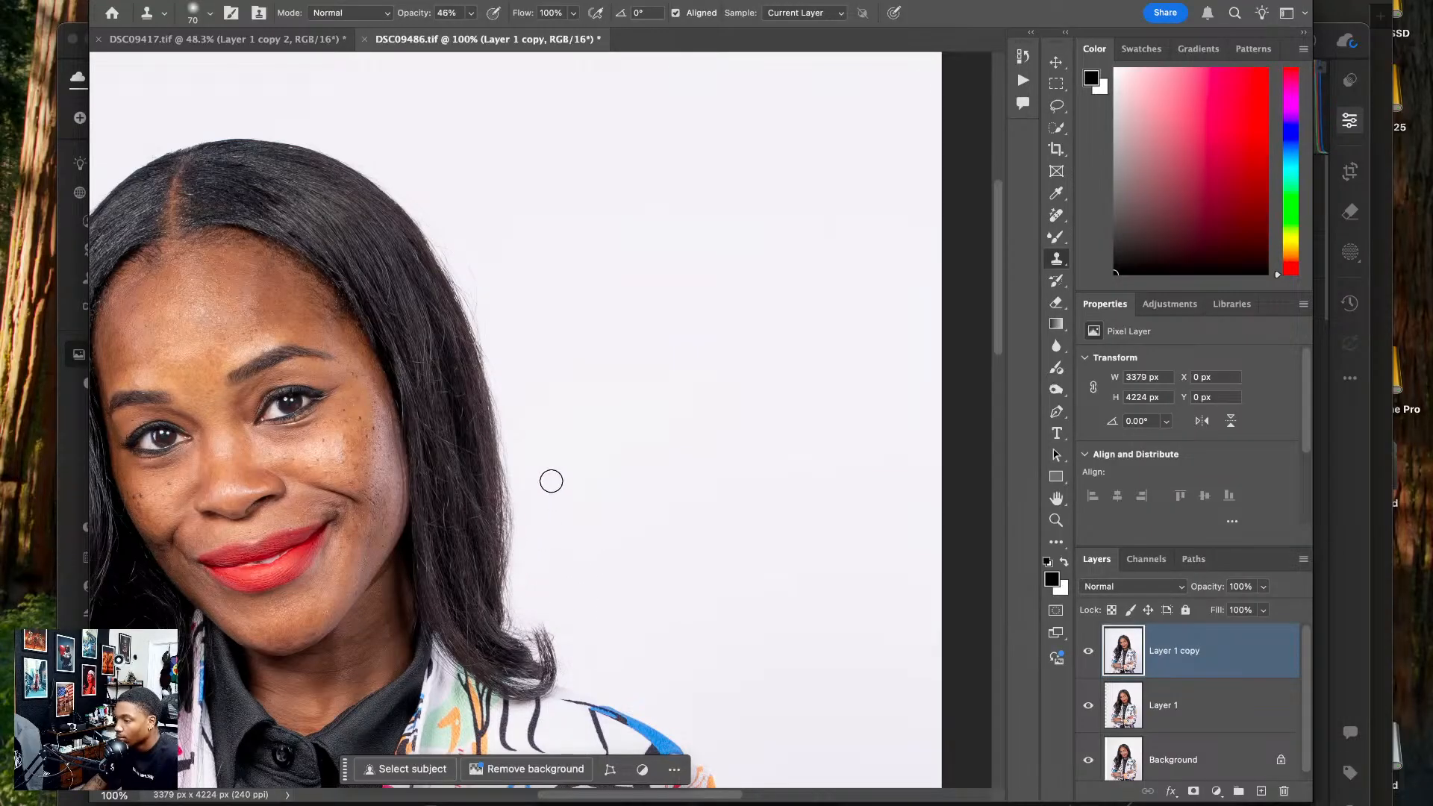
- Clean the outer hair contour on the image's right from the lower lengths up towards the crown with the Clone Stamp
{"action": "key", "text": "space"}
{"action": "mouse_move", "coordinate": [538, 445]}
{"action": "left_mouse_down"}
{"action": "mouse_move", "coordinate": [566, 502]}
{"action": "mouse_move", "coordinate": [531, 323]}
{"action": "mouse_move", "coordinate": [512, 352]}
{"action": "left_mouse_up"}
{"action": "mouse_move", "coordinate": [505, 486]}
{"action": "left_mouse_down"}
{"action": "mouse_move", "coordinate": [499, 401]}
{"action": "mouse_move", "coordinate": [496, 505]}
{"action": "left_mouse_up"}
{"action": "left_click_drag", "start_coordinate": [512, 279], "coordinate": [542, 424]}
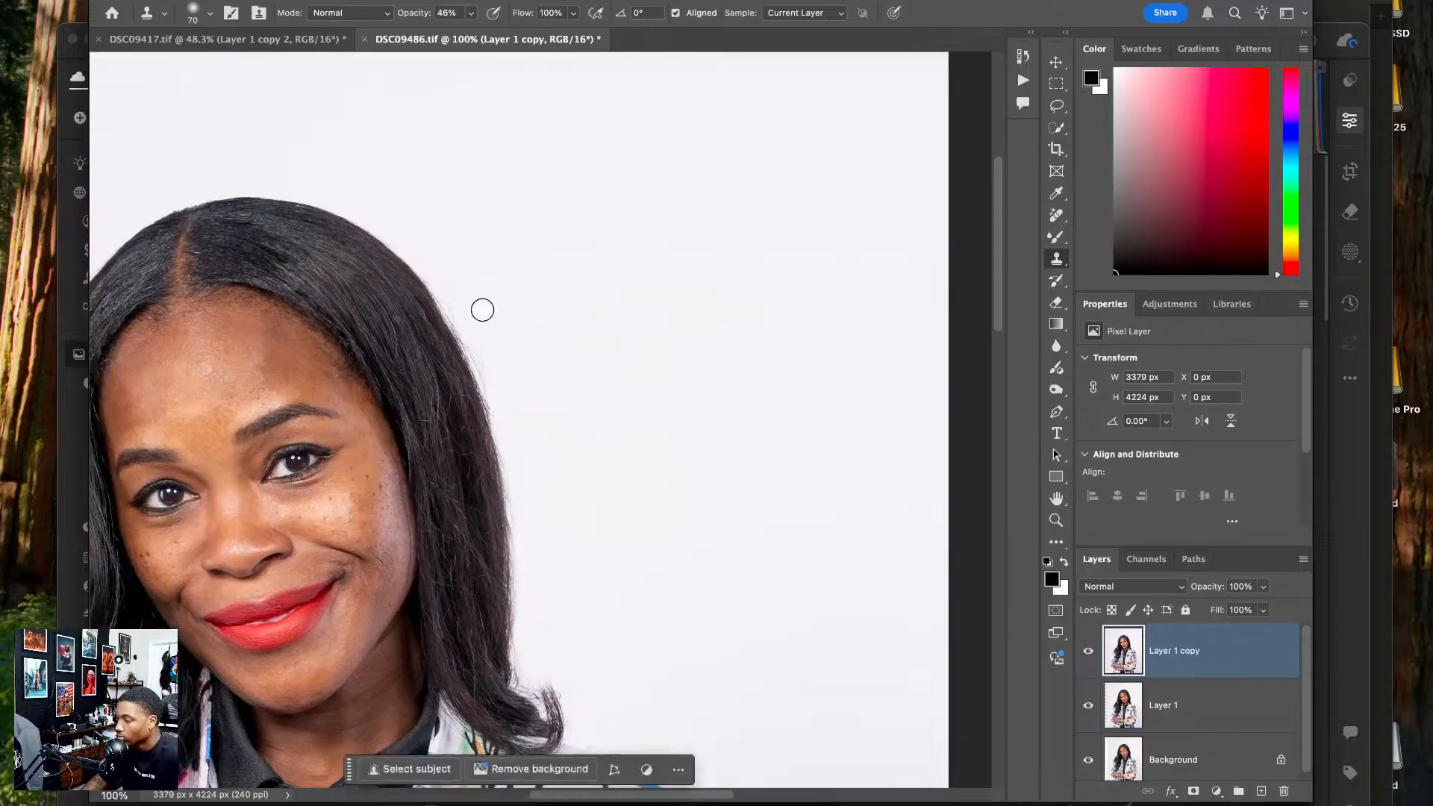
{"action": "left_click_drag", "start_coordinate": [494, 380], "coordinate": [502, 390]}
{"action": "left_click_drag", "start_coordinate": [480, 336], "coordinate": [484, 346]}
{"action": "mouse_move", "coordinate": [435, 256]}
{"action": "left_mouse_down"}
{"action": "mouse_move", "coordinate": [490, 358]}
{"action": "mouse_move", "coordinate": [583, 342]}
{"action": "left_mouse_up"}
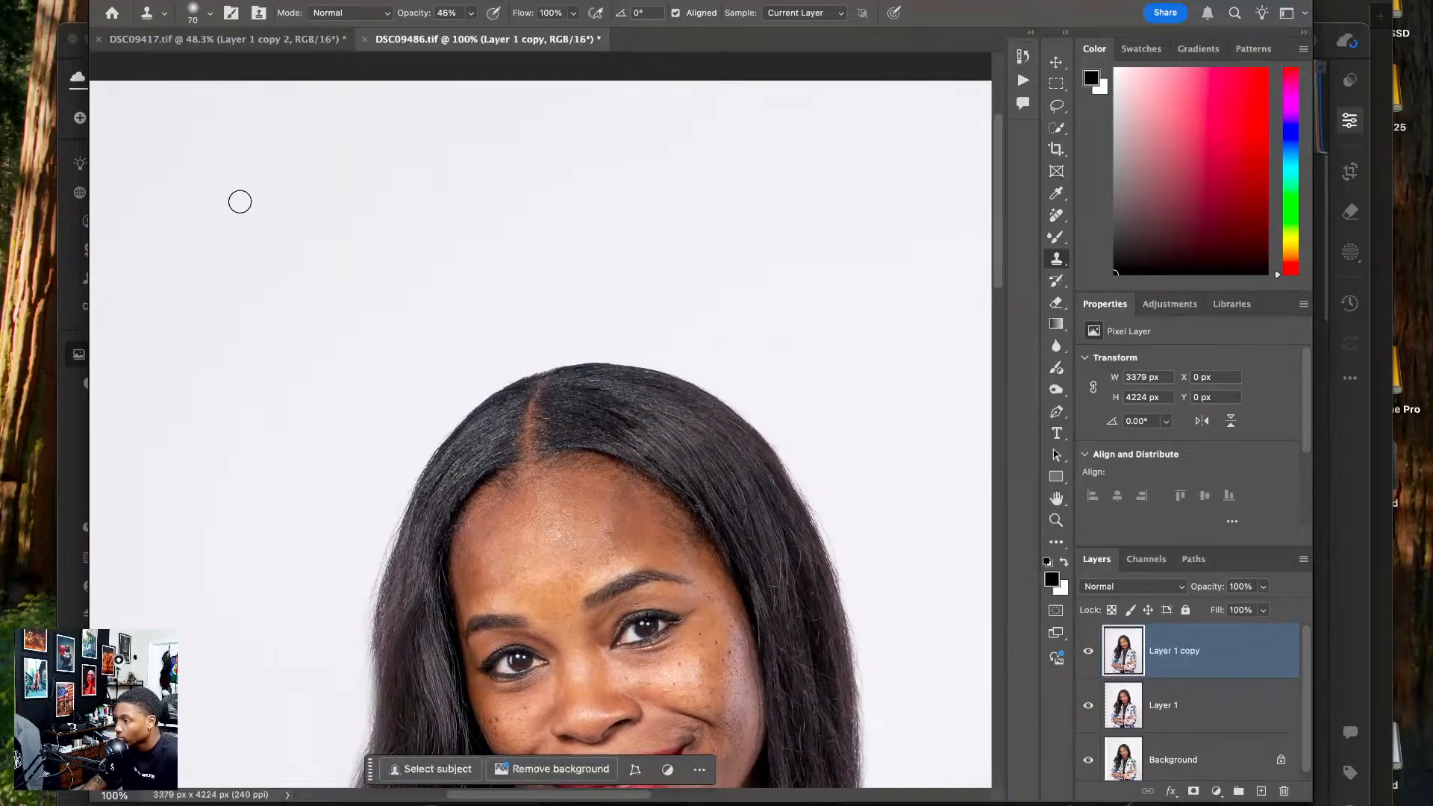
- Sample the background and clone away stray hairs above the jacket shoulder on the image's left
{"action": "left_click_drag", "start_coordinate": [483, 526], "coordinate": [262, 243]}
{"action": "left_click_drag", "start_coordinate": [135, 321], "coordinate": [536, 167]}
{"action": "left_click_drag", "start_coordinate": [451, 403], "coordinate": [412, 320]}
{"action": "left_click", "coordinate": [379, 384], "text": "alt"}
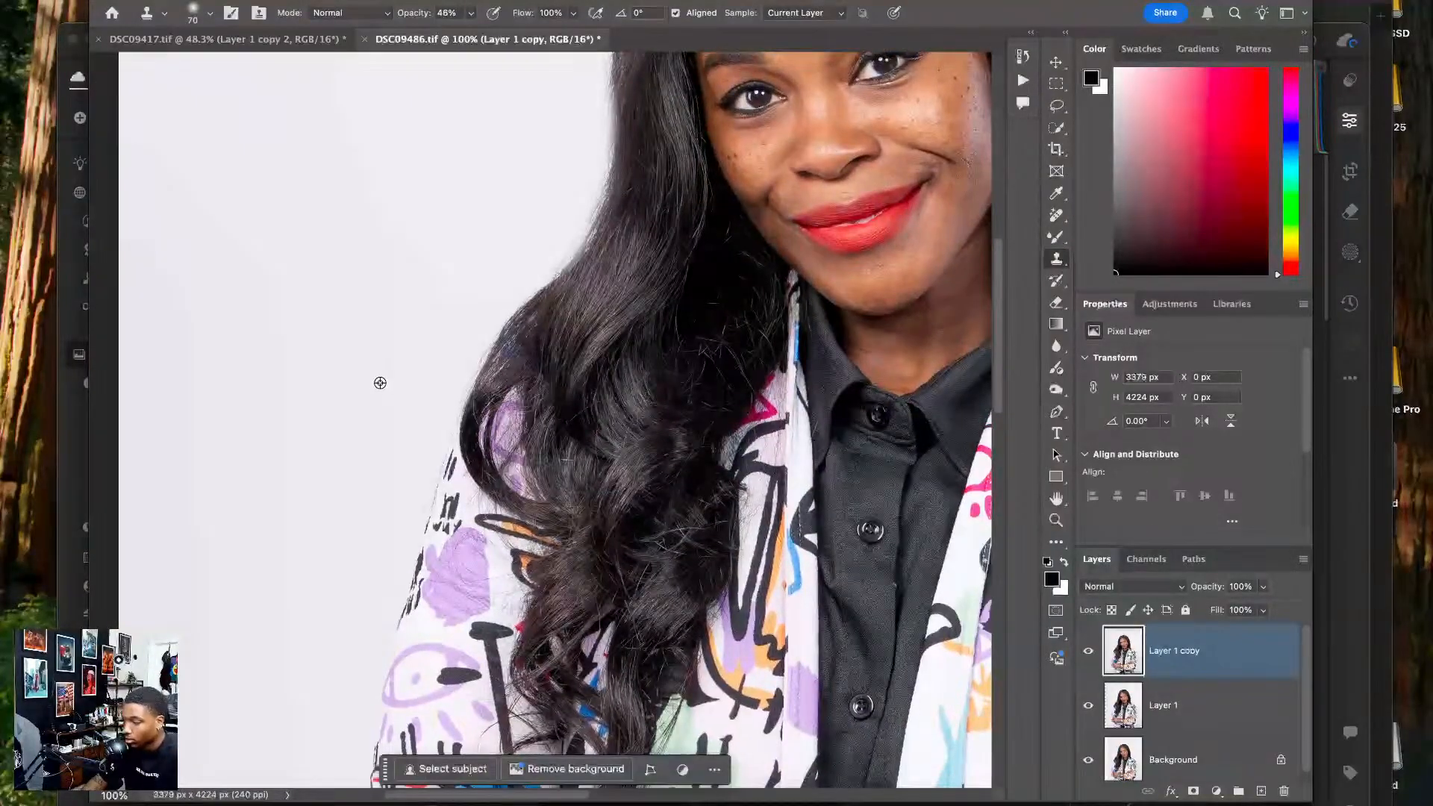
{"action": "left_click", "coordinate": [401, 387], "text": "alt"}
{"action": "mouse_move", "coordinate": [452, 386]}
{"action": "left_mouse_down"}
{"action": "mouse_move", "coordinate": [406, 454]}
{"action": "mouse_move", "coordinate": [437, 428]}
{"action": "left_mouse_up"}
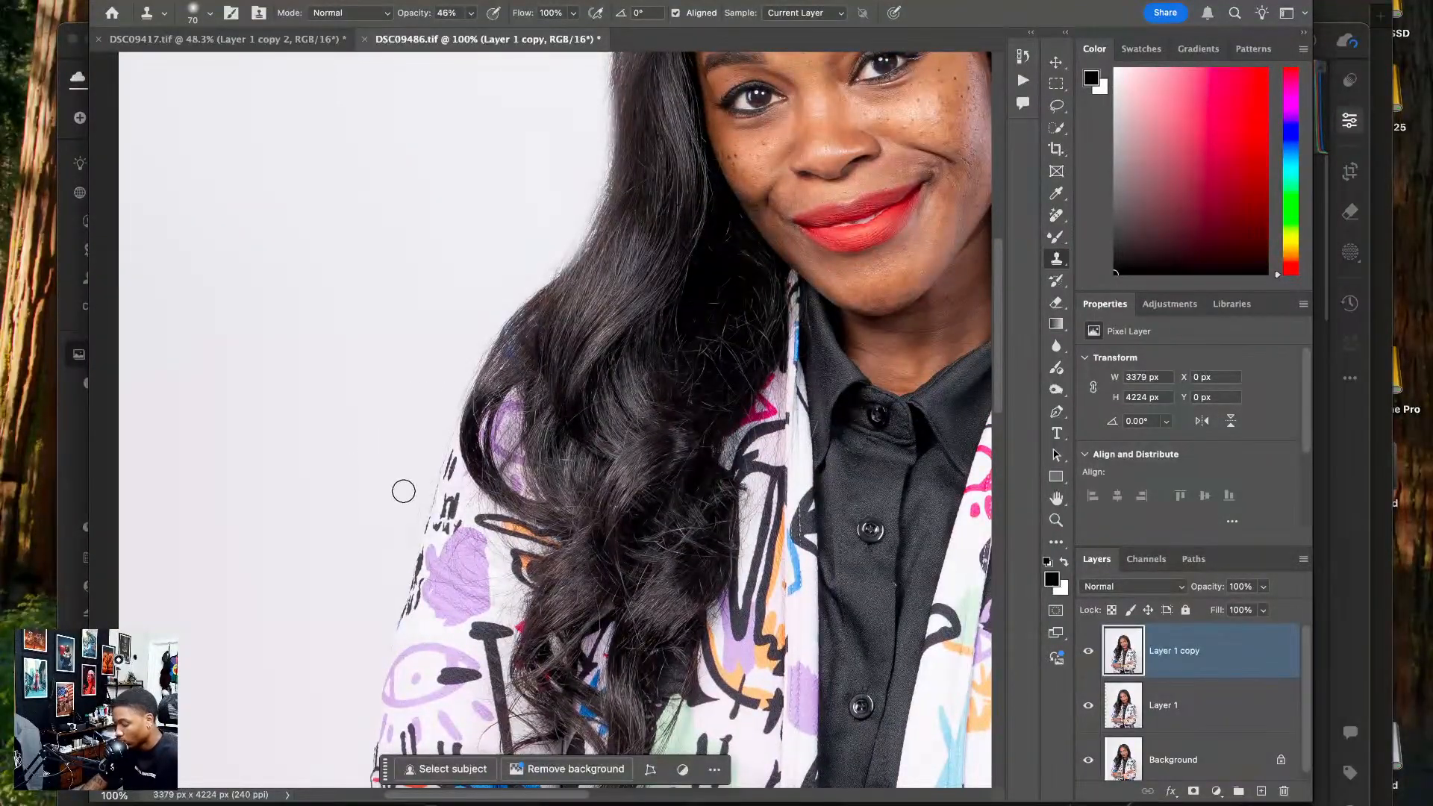
{"action": "key", "text": "super+0"}
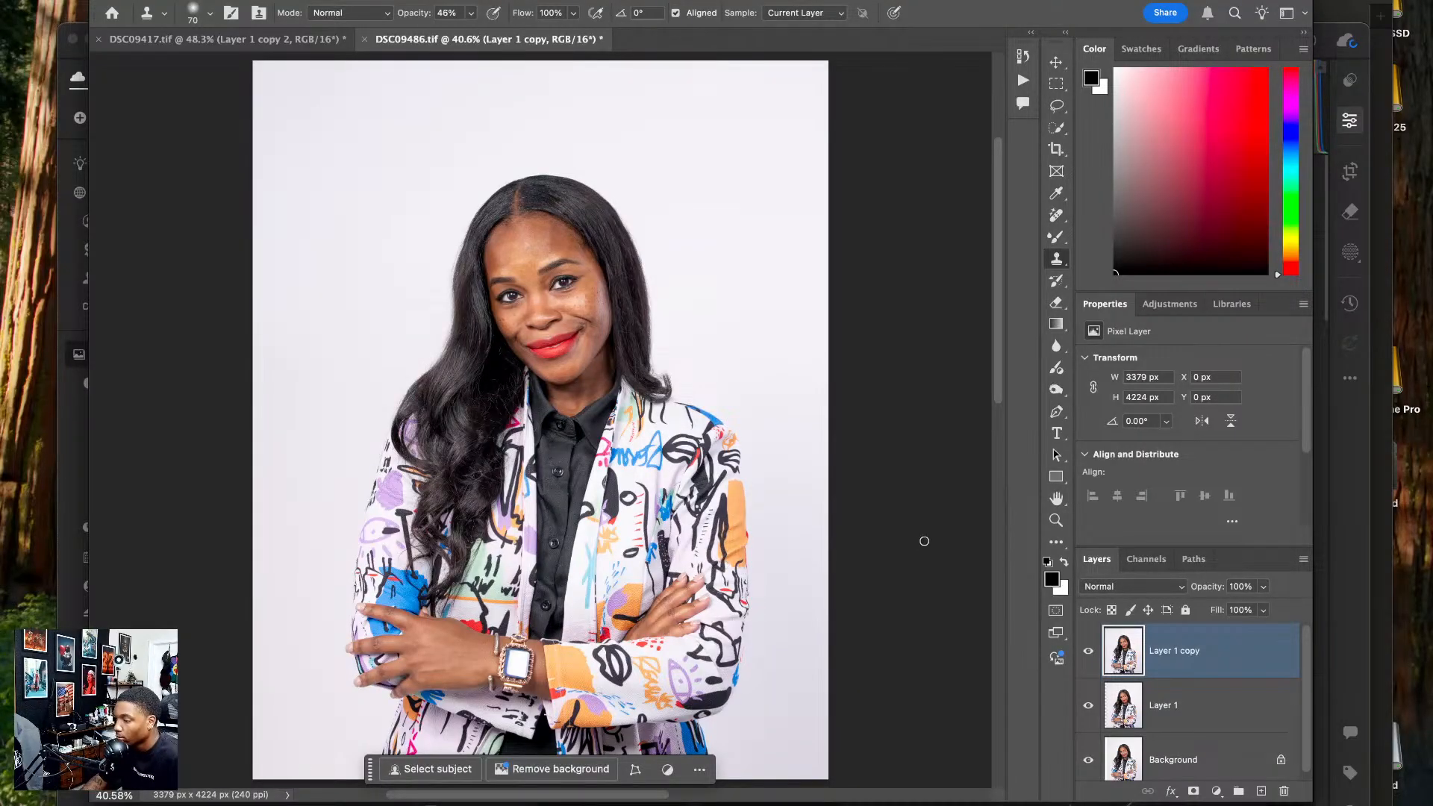
- Remove the dark spots on the cheek and lower jawline on the image's left at 200% view, using the Remove tool at size 20
{"action": "key", "text": "super+equal"}
{"action": "key", "text": "super+equal"}
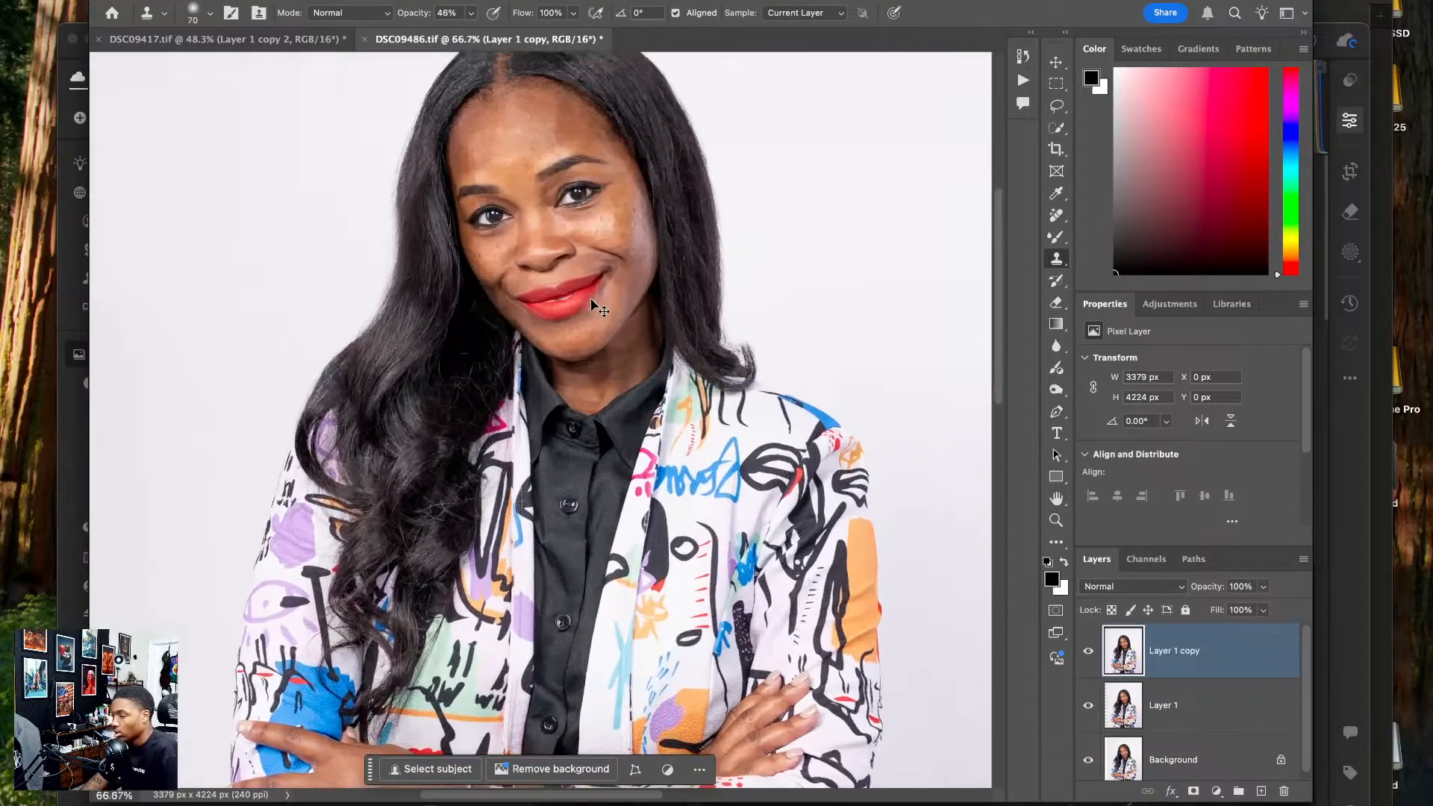
{"action": "left_click_drag", "start_coordinate": [550, 267], "coordinate": [575, 640]}
{"action": "key", "text": "super+equal"}
{"action": "key", "text": "super+equal"}
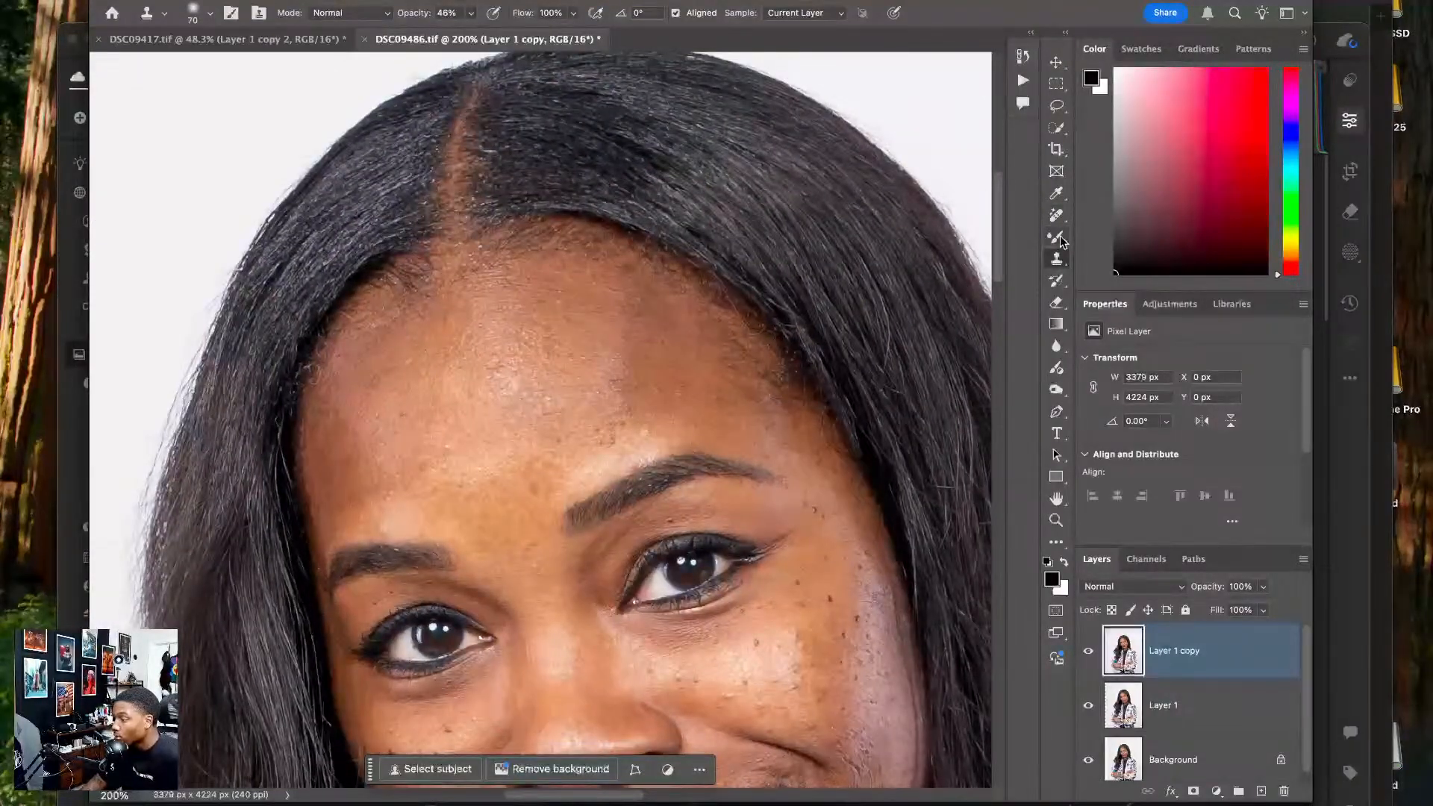
{"action": "left_click", "coordinate": [1054, 216]}
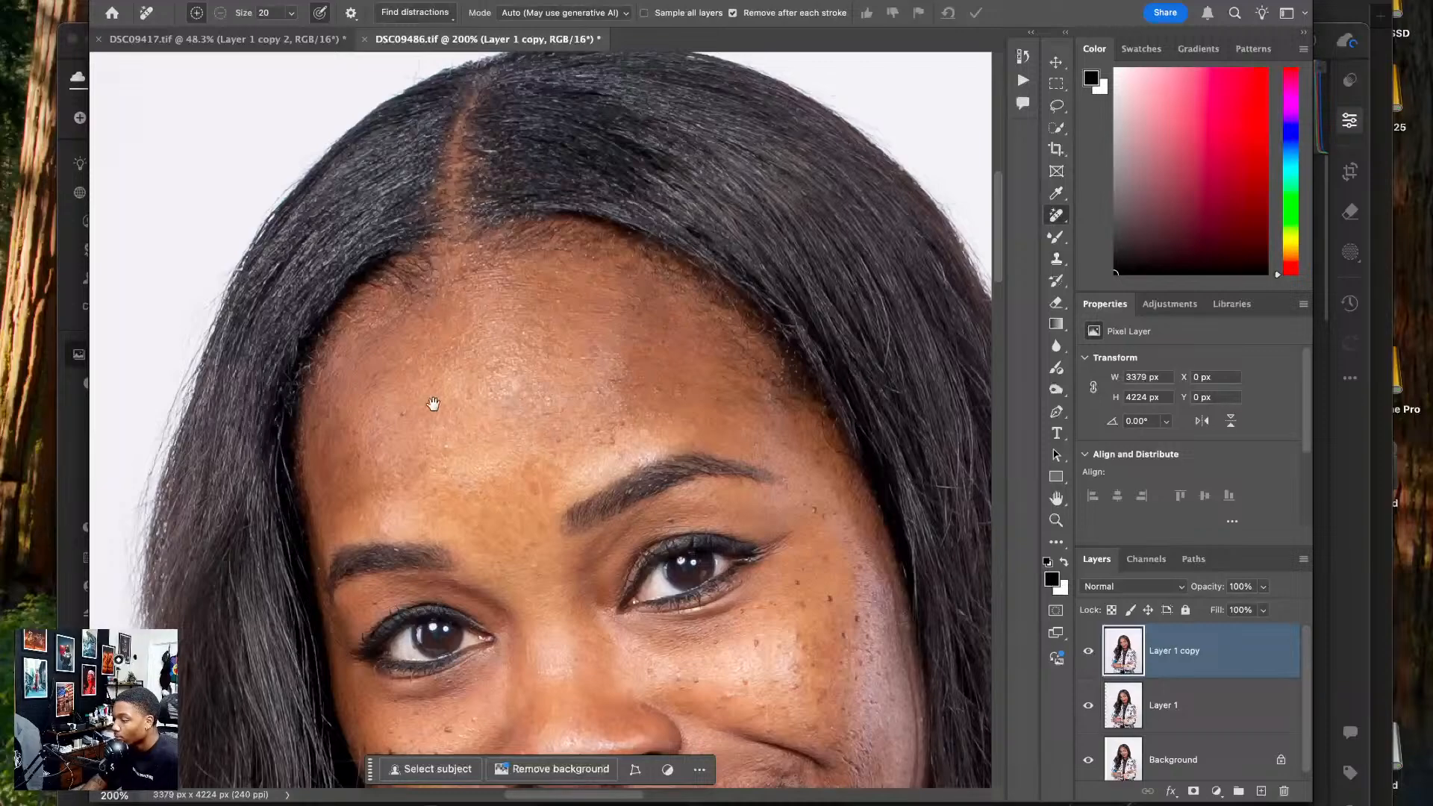
{"action": "mouse_move", "coordinate": [516, 416]}
{"action": "left_mouse_down"}
{"action": "mouse_move", "coordinate": [419, 298]}
{"action": "mouse_move", "coordinate": [399, 153]}
{"action": "mouse_move", "coordinate": [473, 128]}
{"action": "left_mouse_up"}
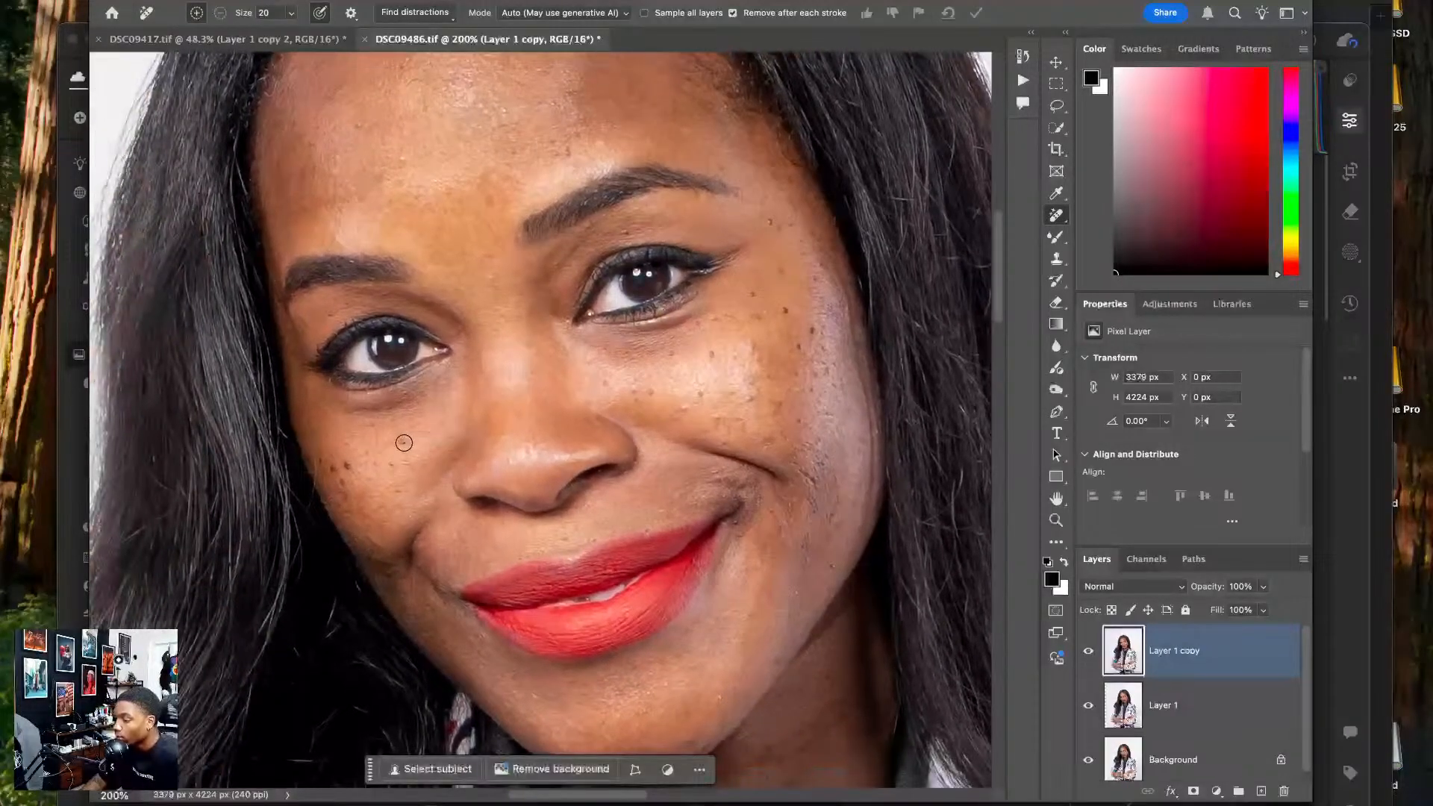
{"action": "left_click", "coordinate": [401, 443]}
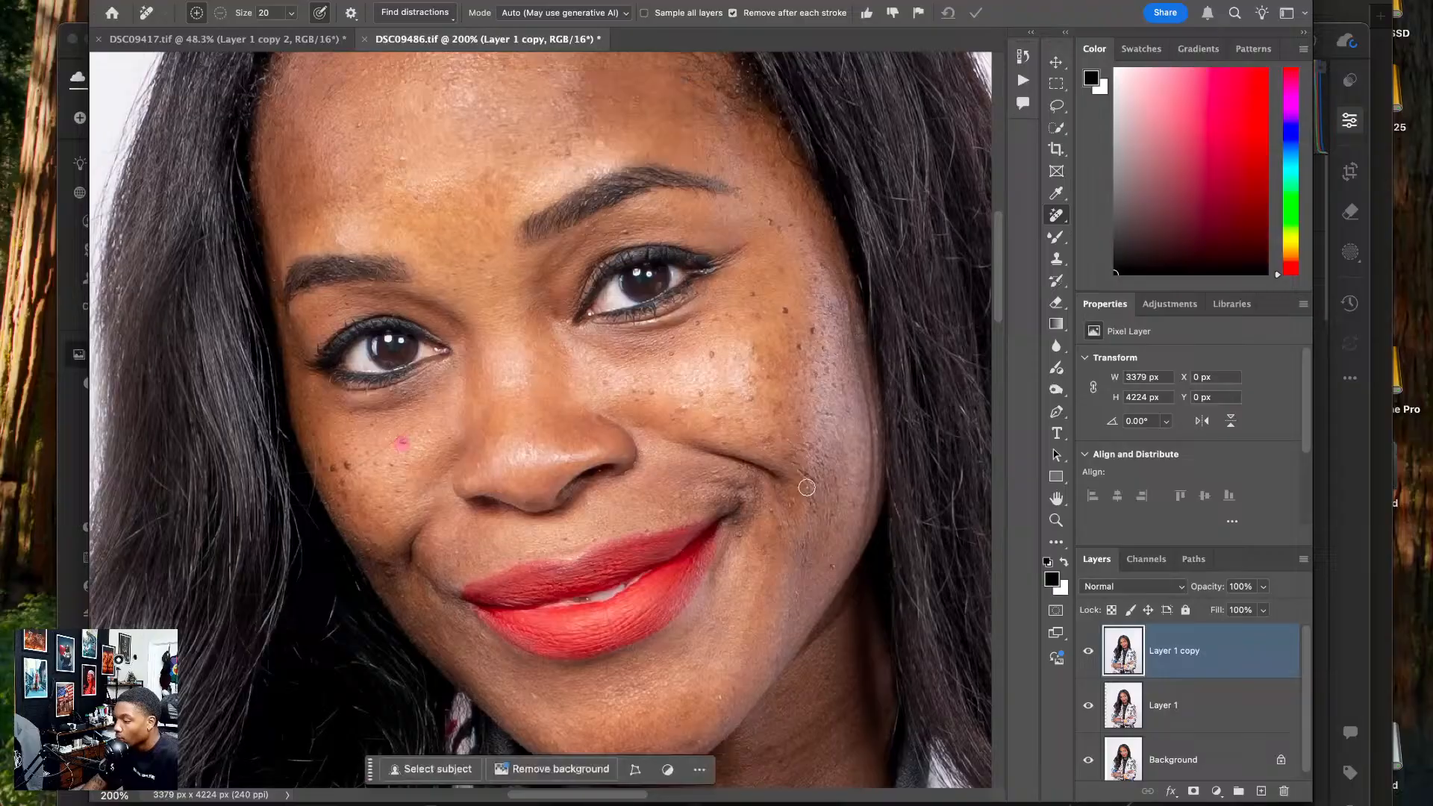
{"action": "left_click_drag", "start_coordinate": [374, 562], "coordinate": [392, 588]}
- Remove the small blemishes beside the smile line and along the outer cheek and jaw on the image's right
{"action": "mouse_move", "coordinate": [796, 473]}
{"action": "left_mouse_down"}
{"action": "mouse_move", "coordinate": [822, 490]}
{"action": "mouse_move", "coordinate": [827, 476]}
{"action": "left_mouse_up"}
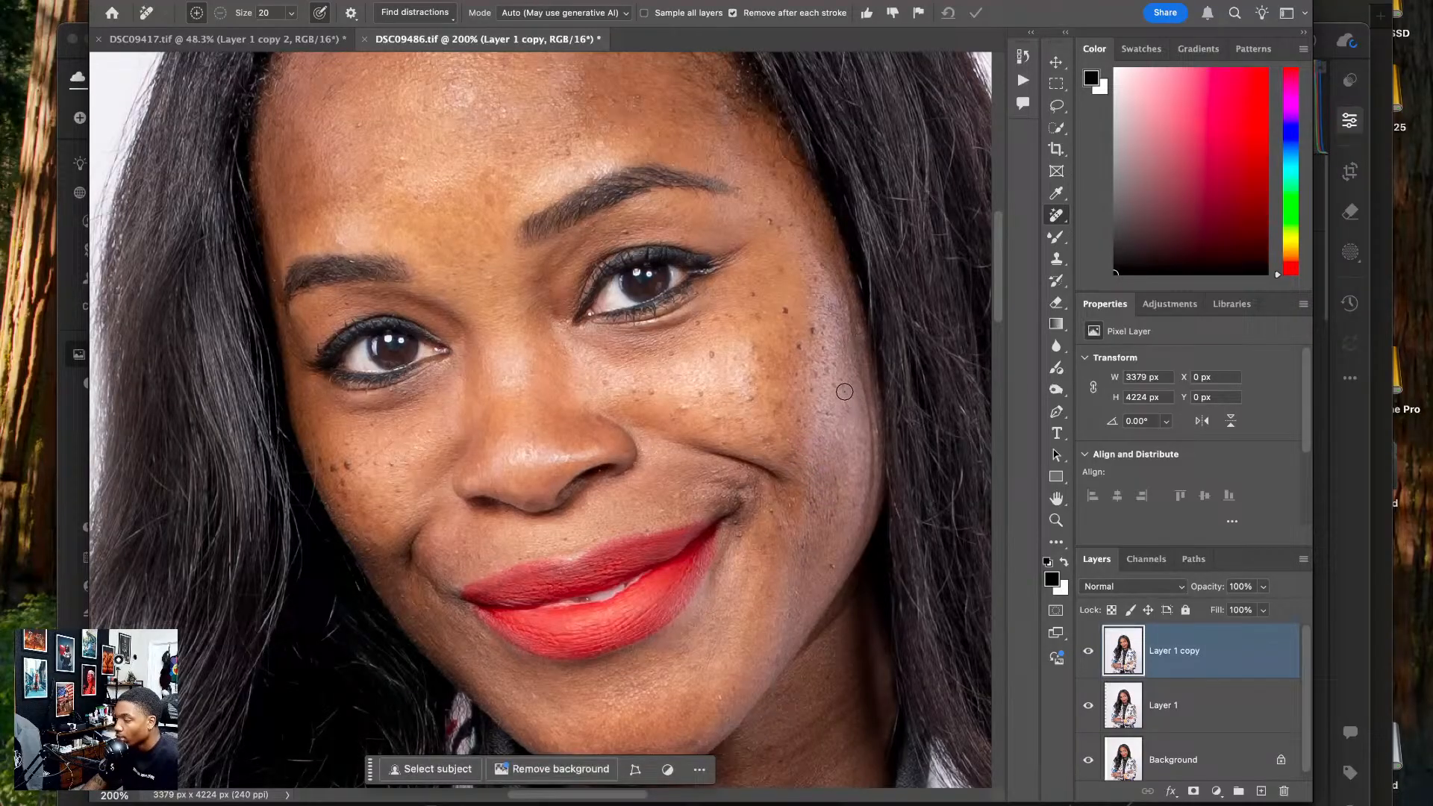
{"action": "left_click_drag", "start_coordinate": [844, 391], "coordinate": [837, 424]}
{"action": "left_click", "coordinate": [835, 419]}
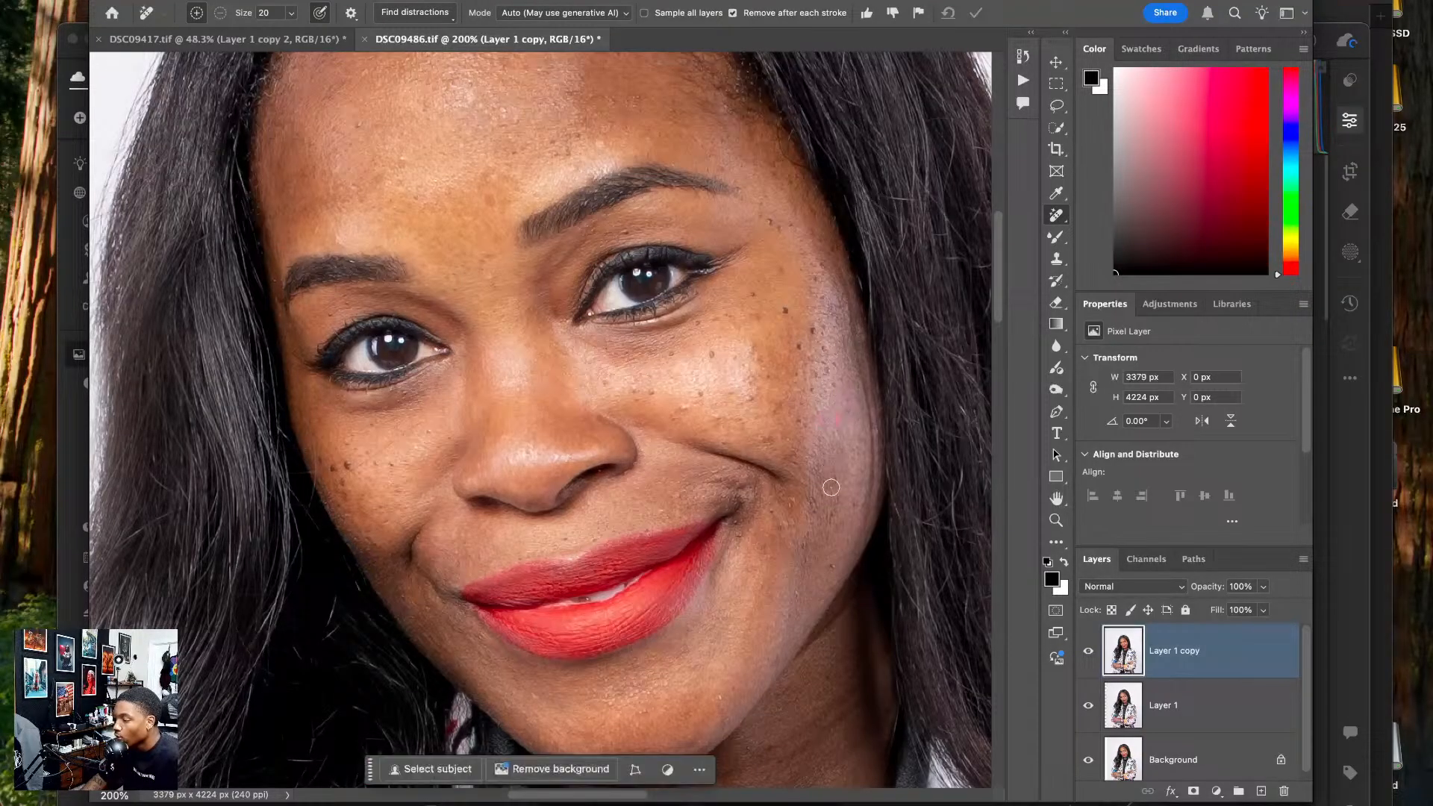
{"action": "left_click_drag", "start_coordinate": [798, 607], "coordinate": [847, 400]}
{"action": "left_click_drag", "start_coordinate": [711, 550], "coordinate": [681, 410]}
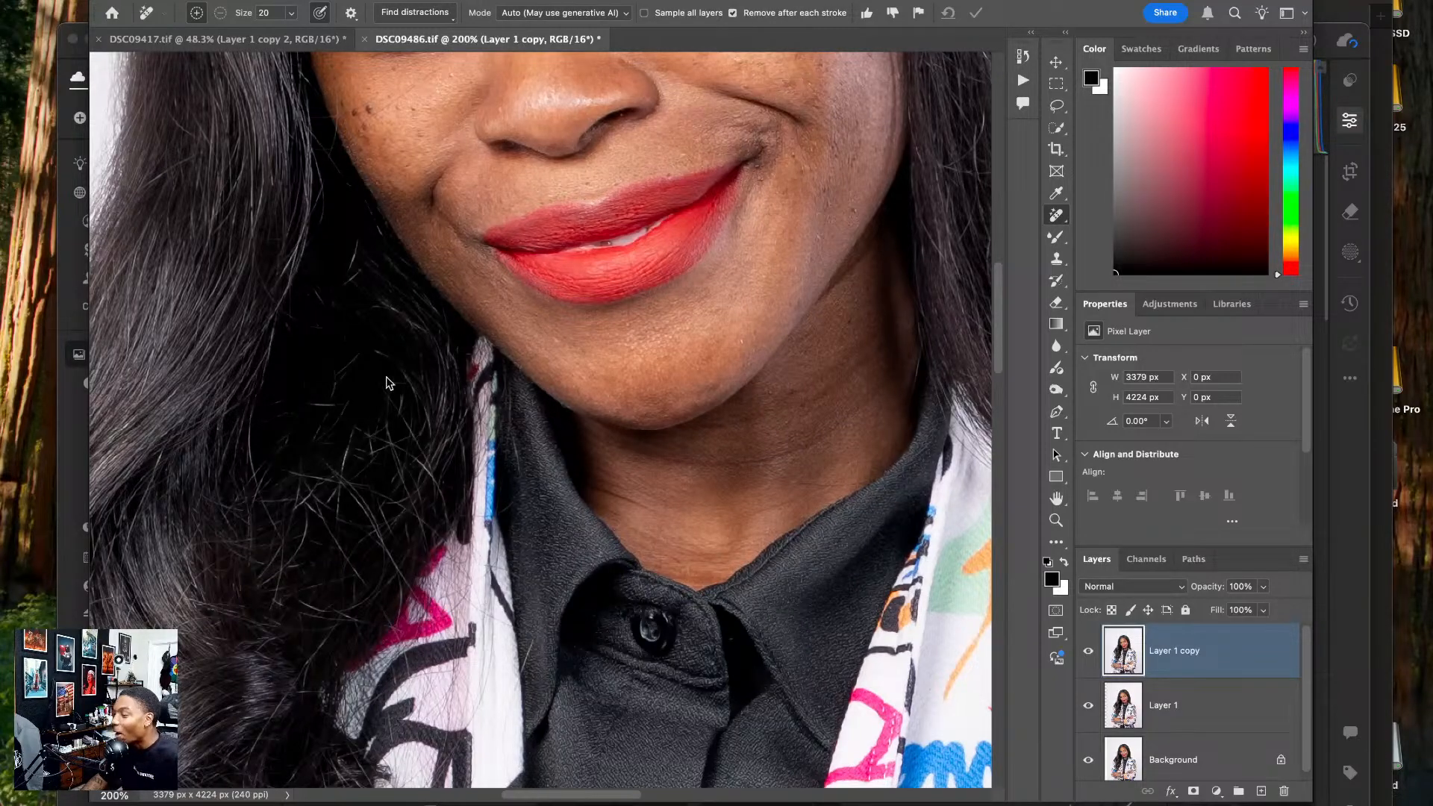
- Save the retouched portrait DSC09486 with its changes and close it
{"action": "scroll", "coordinate": [400, 458], "scroll_direction": "up", "scroll_amount": 10}
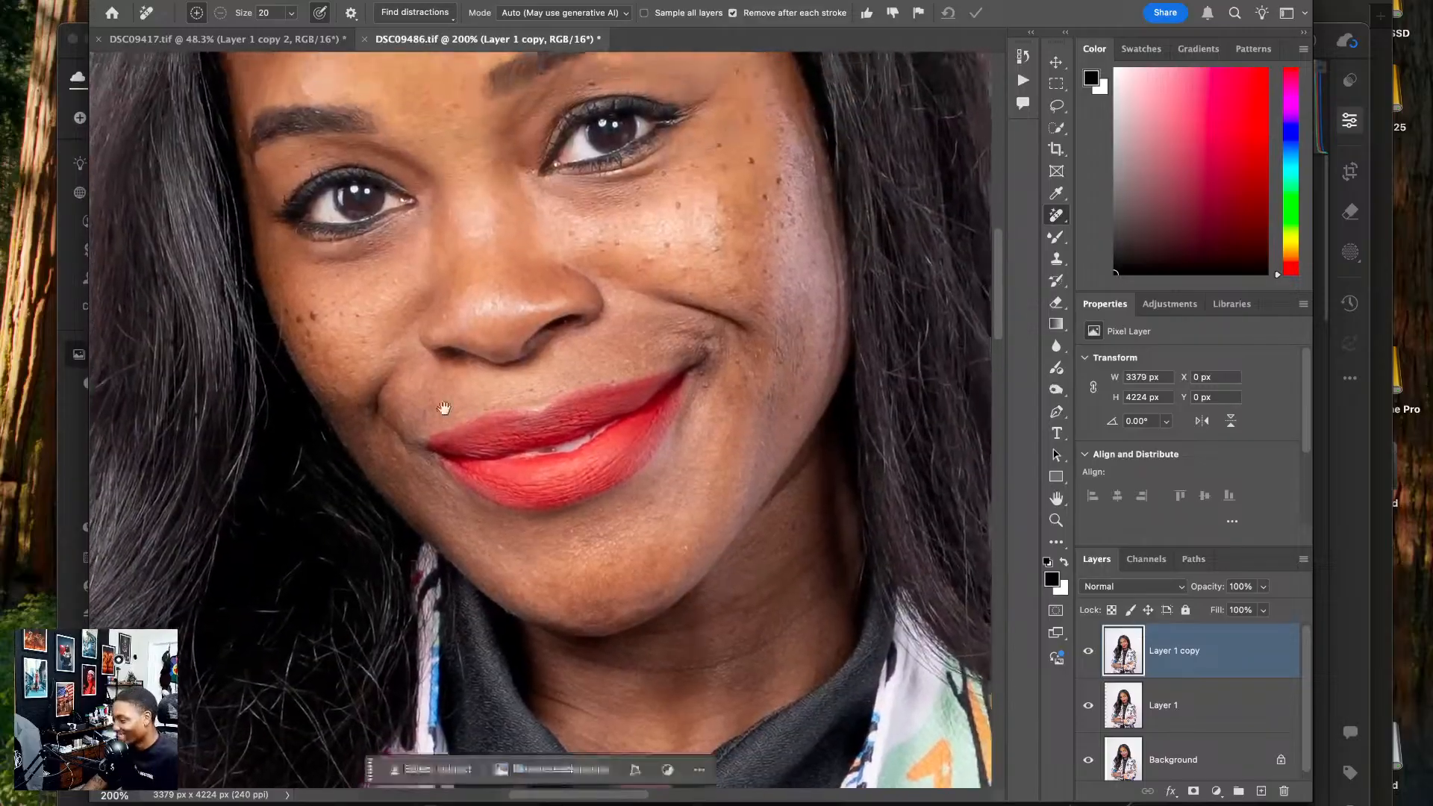
{"action": "scroll", "coordinate": [448, 485], "scroll_direction": "down", "scroll_amount": 10}
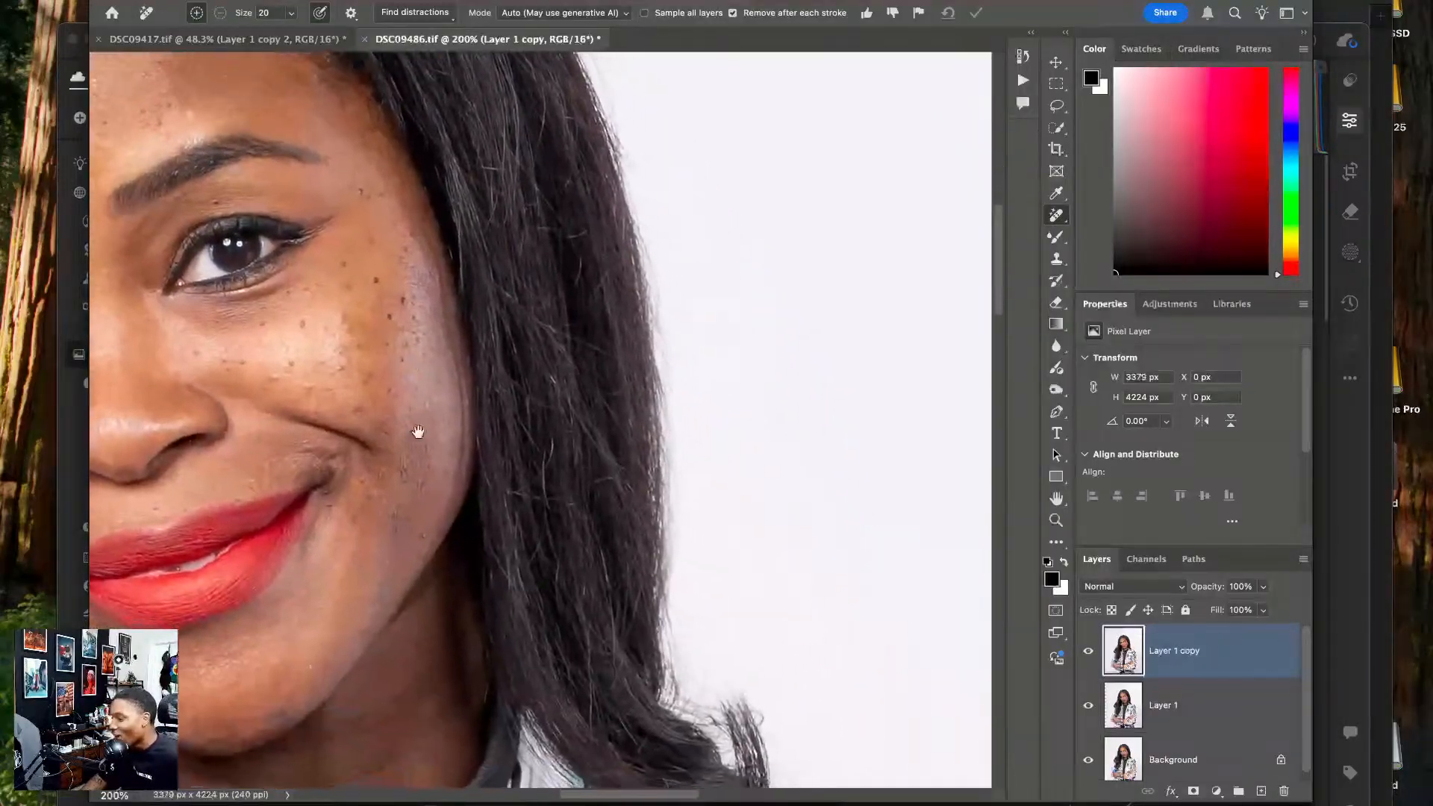
{"action": "scroll", "coordinate": [468, 378], "scroll_direction": "down", "scroll_amount": 10}
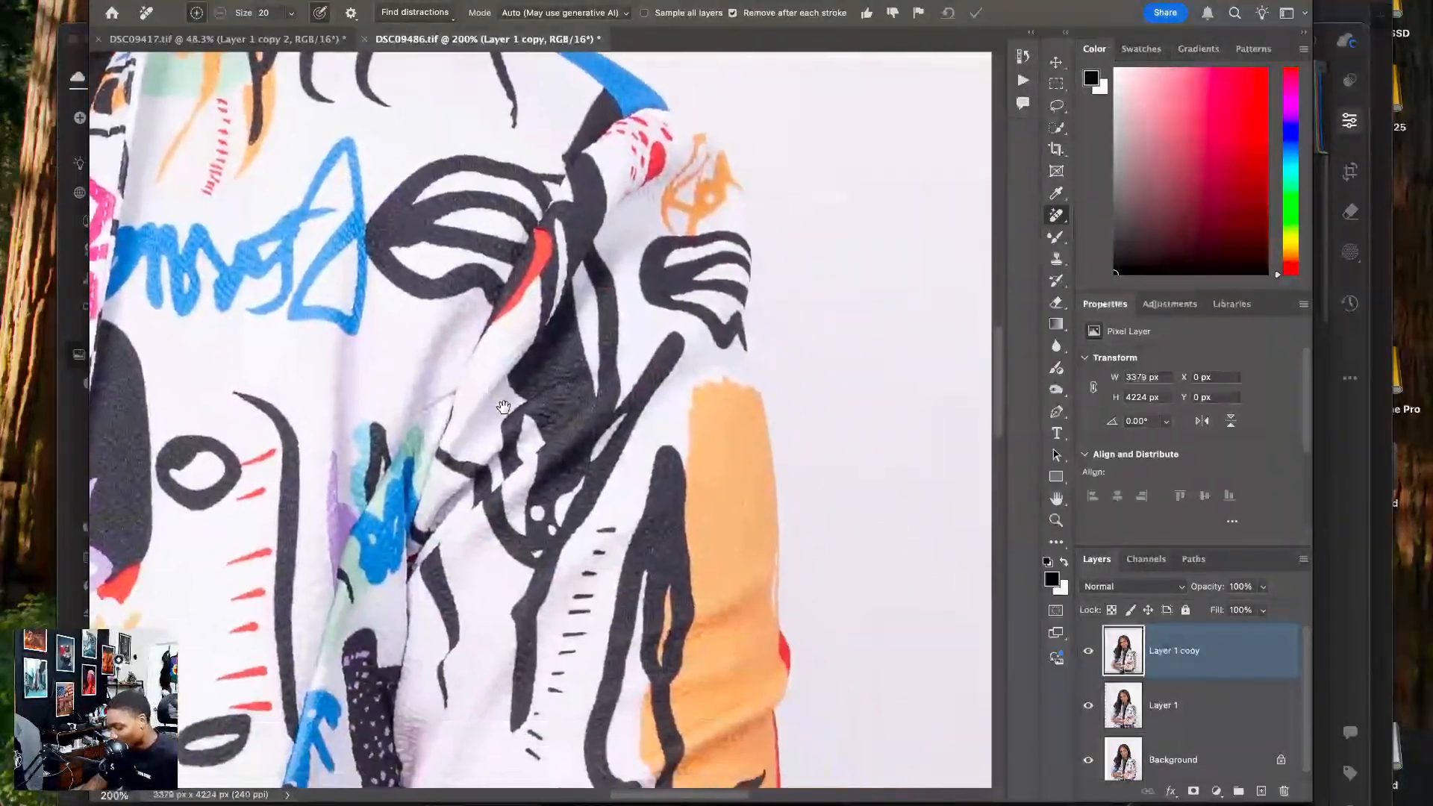
{"action": "key", "text": "super+0"}
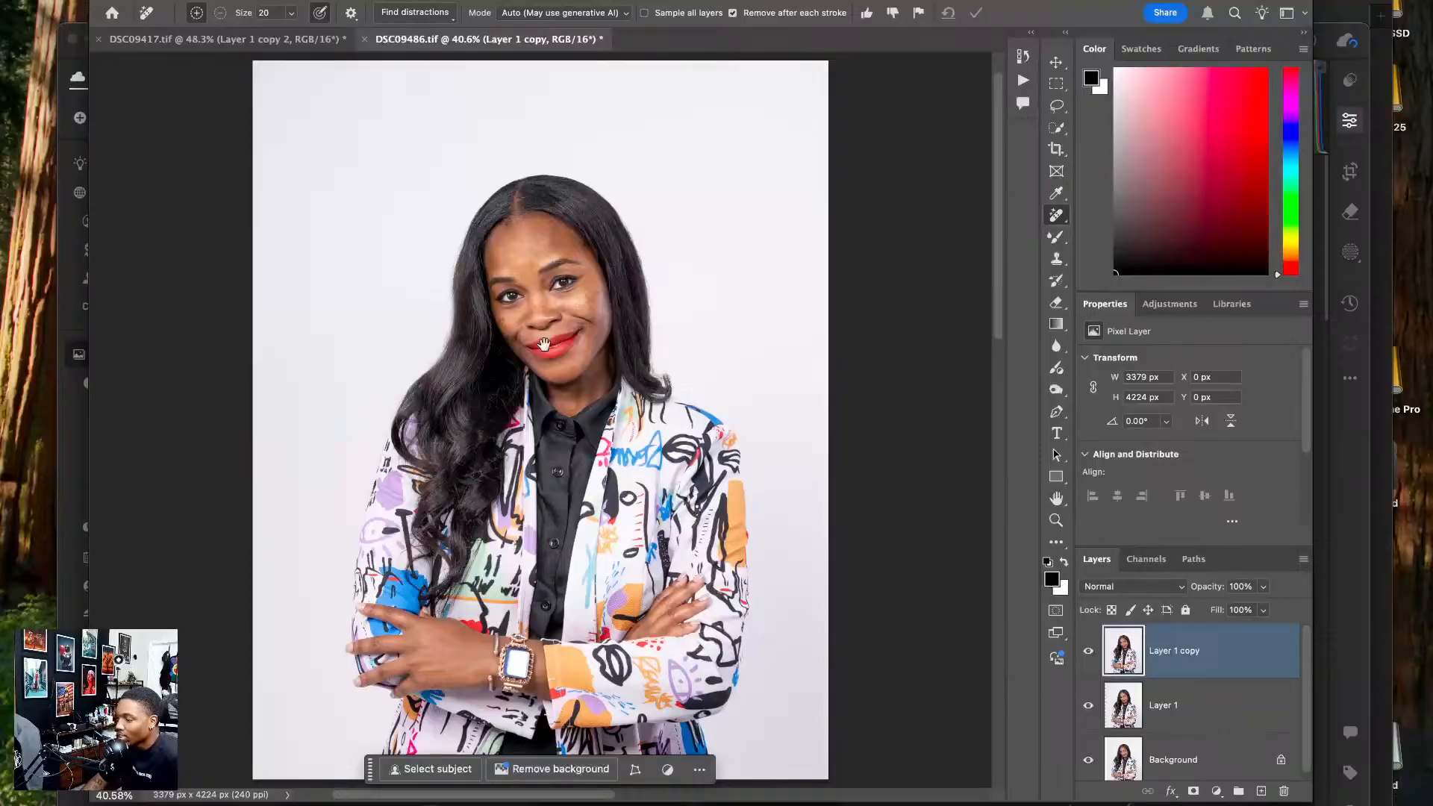
{"action": "left_click", "coordinate": [363, 39]}
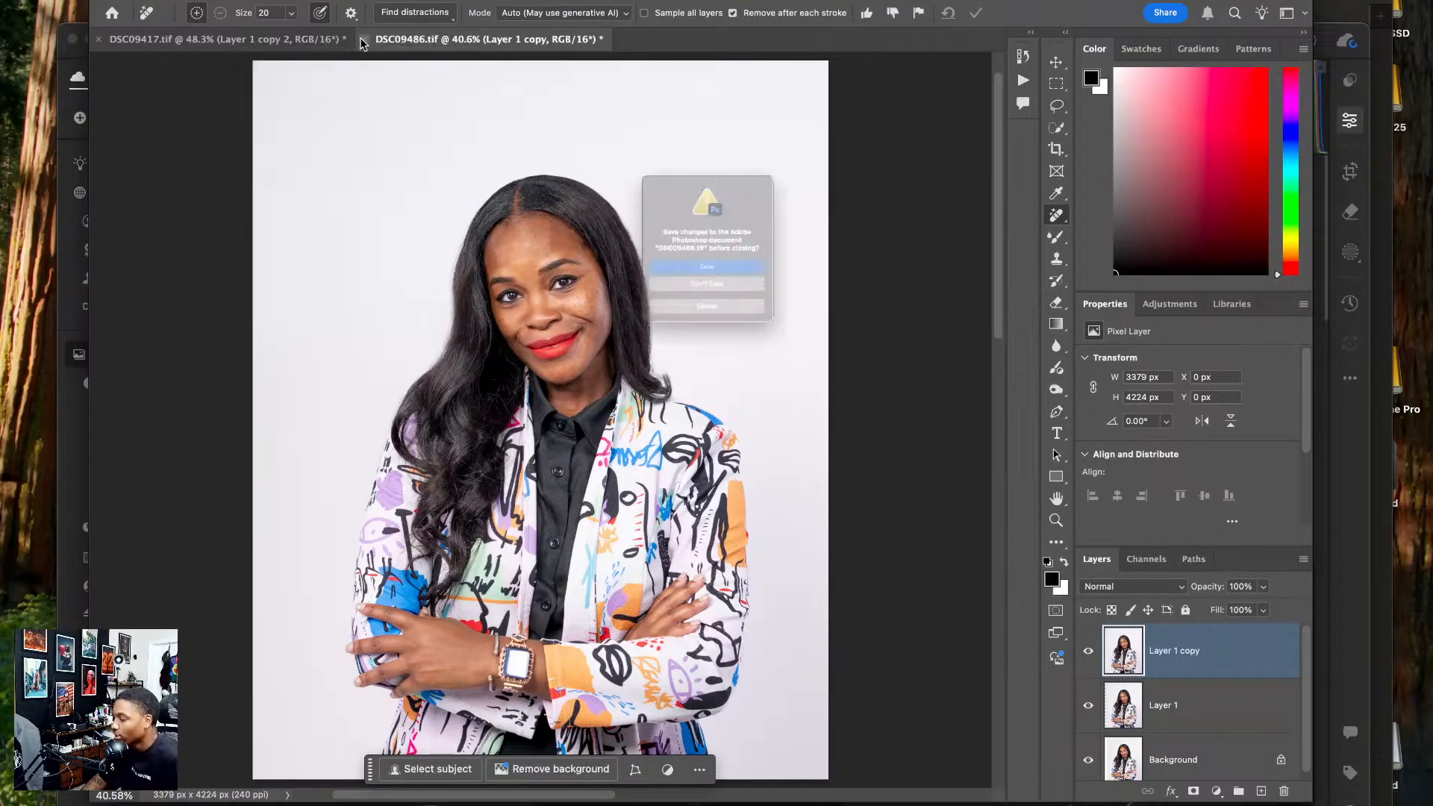
{"action": "left_click", "coordinate": [661, 284]}
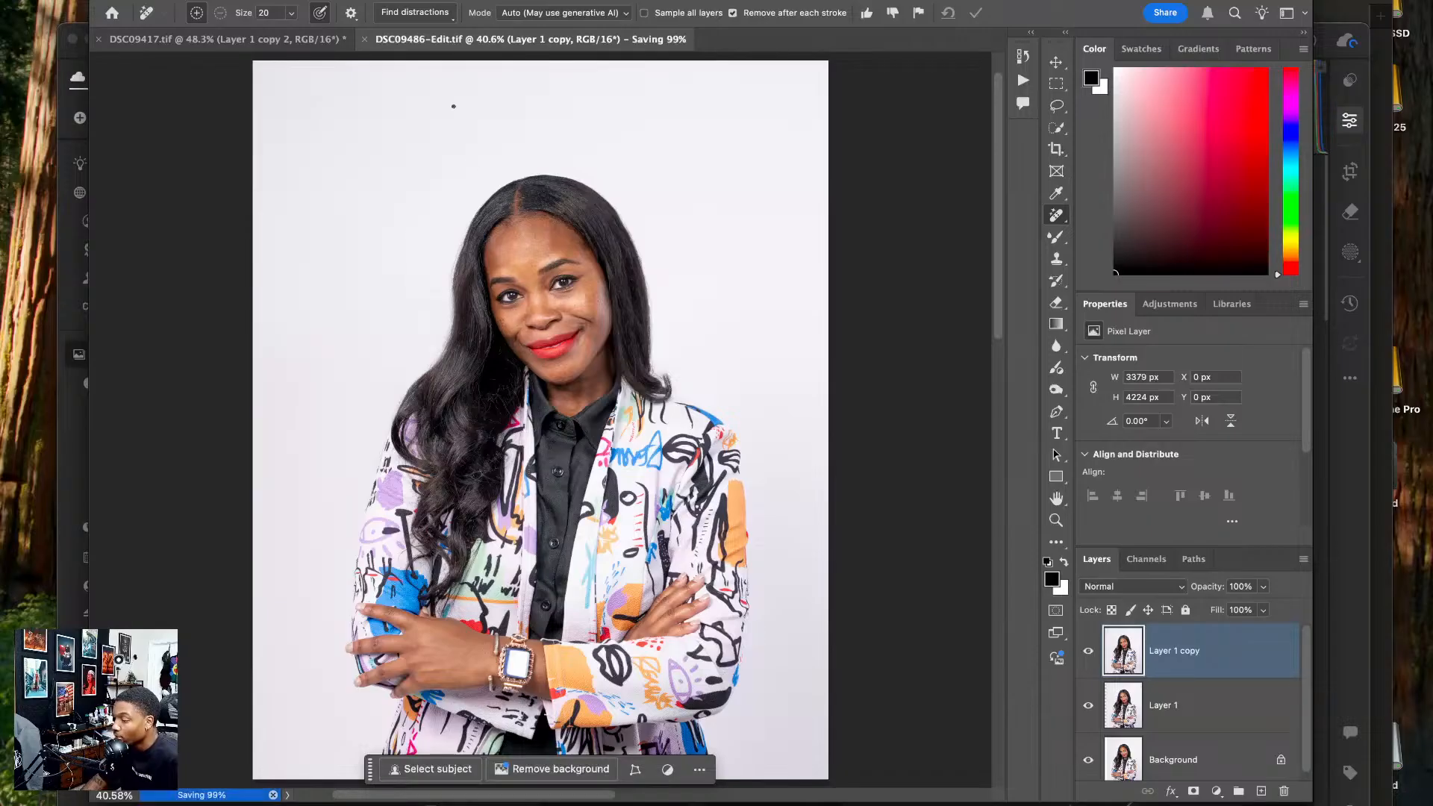
- Go back to the seated portrait DSC09417 in Photoshop, save its changes and close it
{"action": "left_click", "coordinate": [280, 38]}
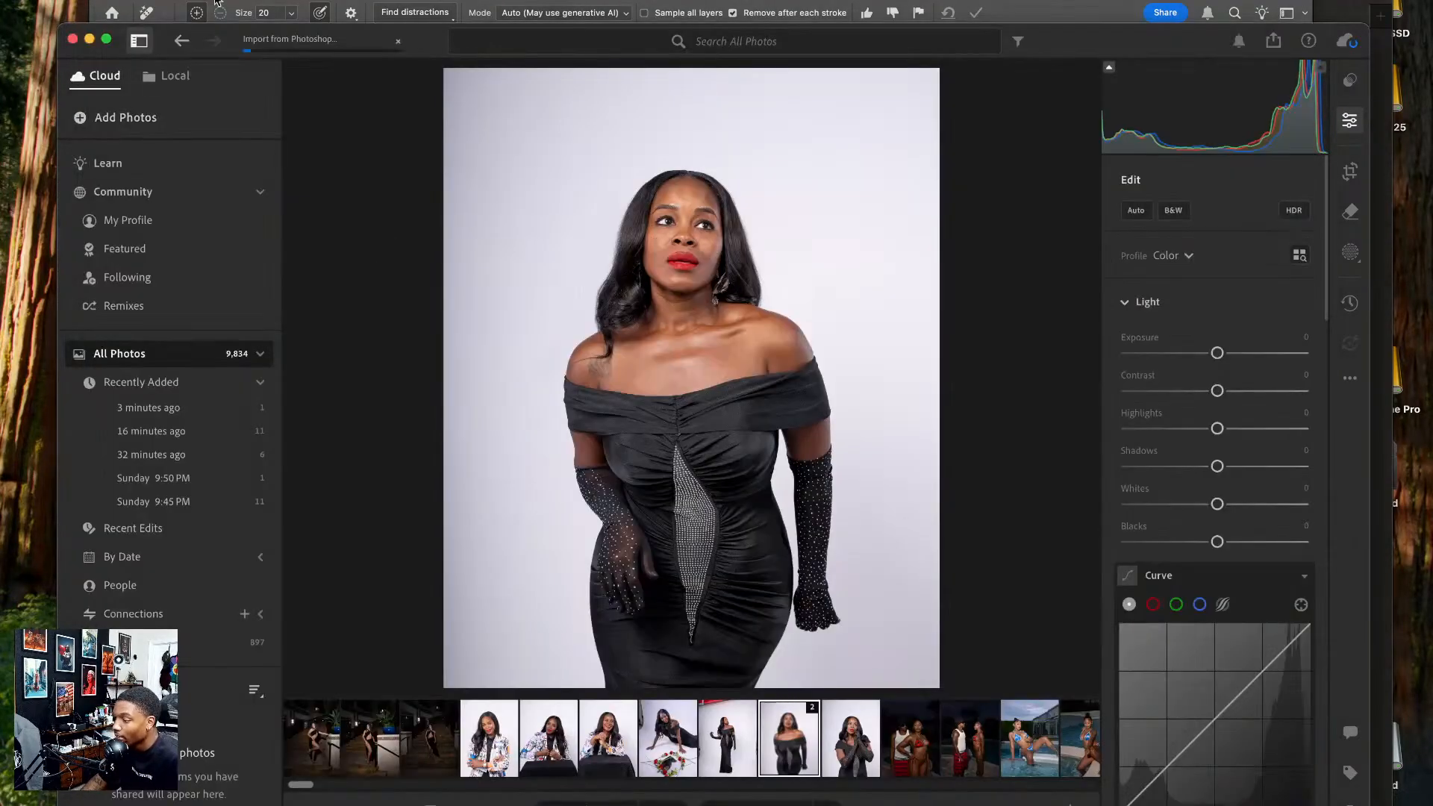
{"action": "left_click", "coordinate": [215, 3]}
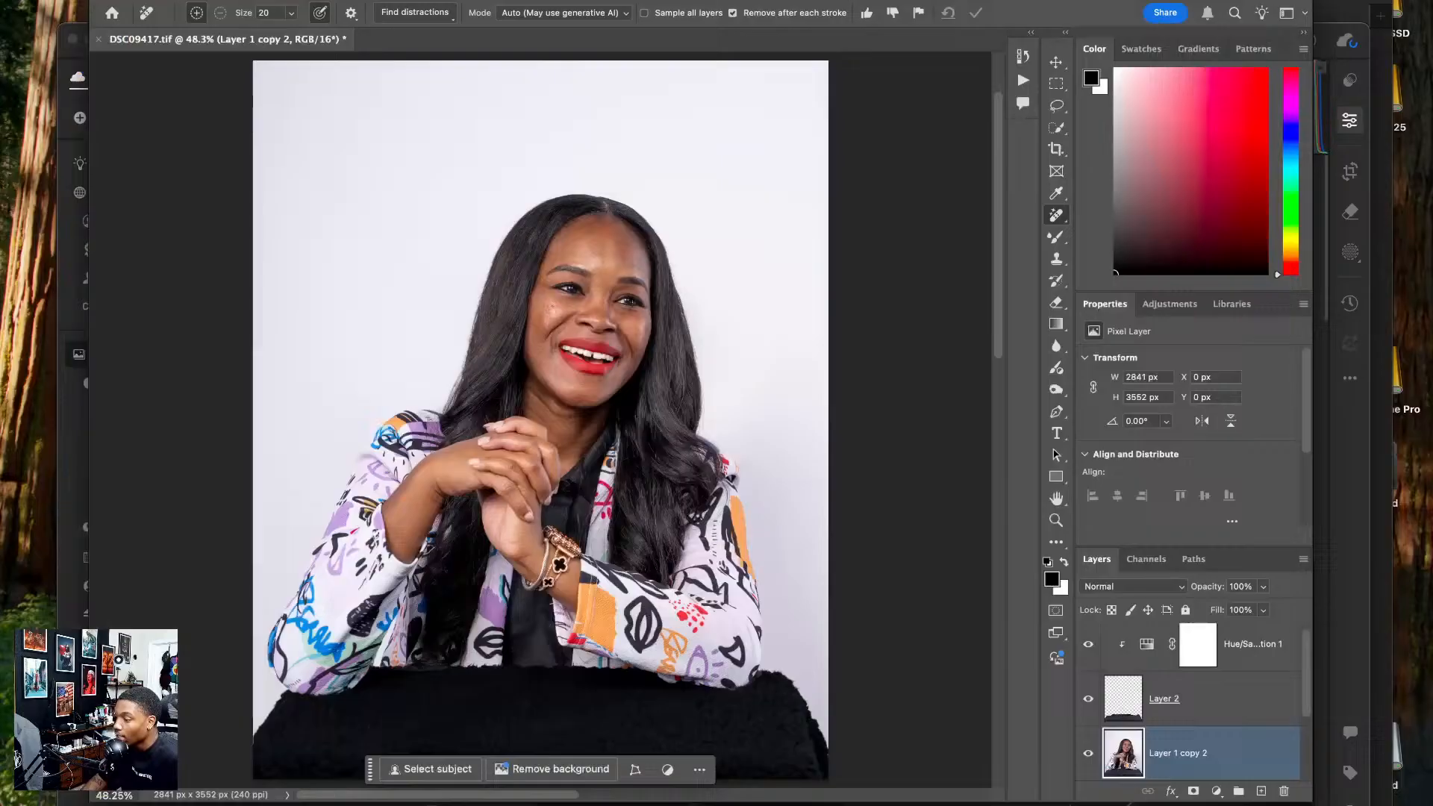
{"action": "left_click", "coordinate": [99, 40]}
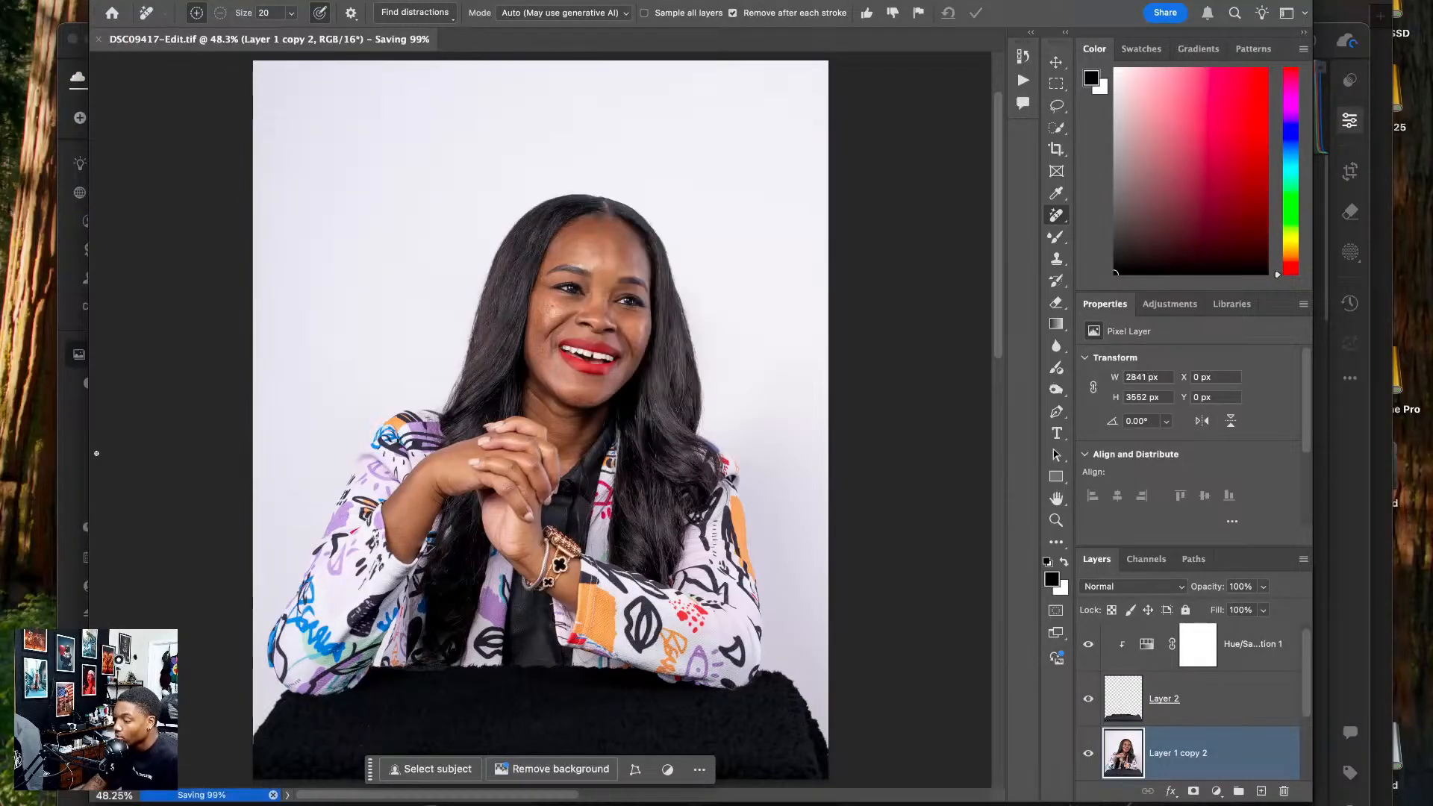
- In Lightroom, select the photo of the model on the floor with roses and set Exposure to +0.61 and Shadows to +47
{"action": "left_click", "coordinate": [64, 458]}
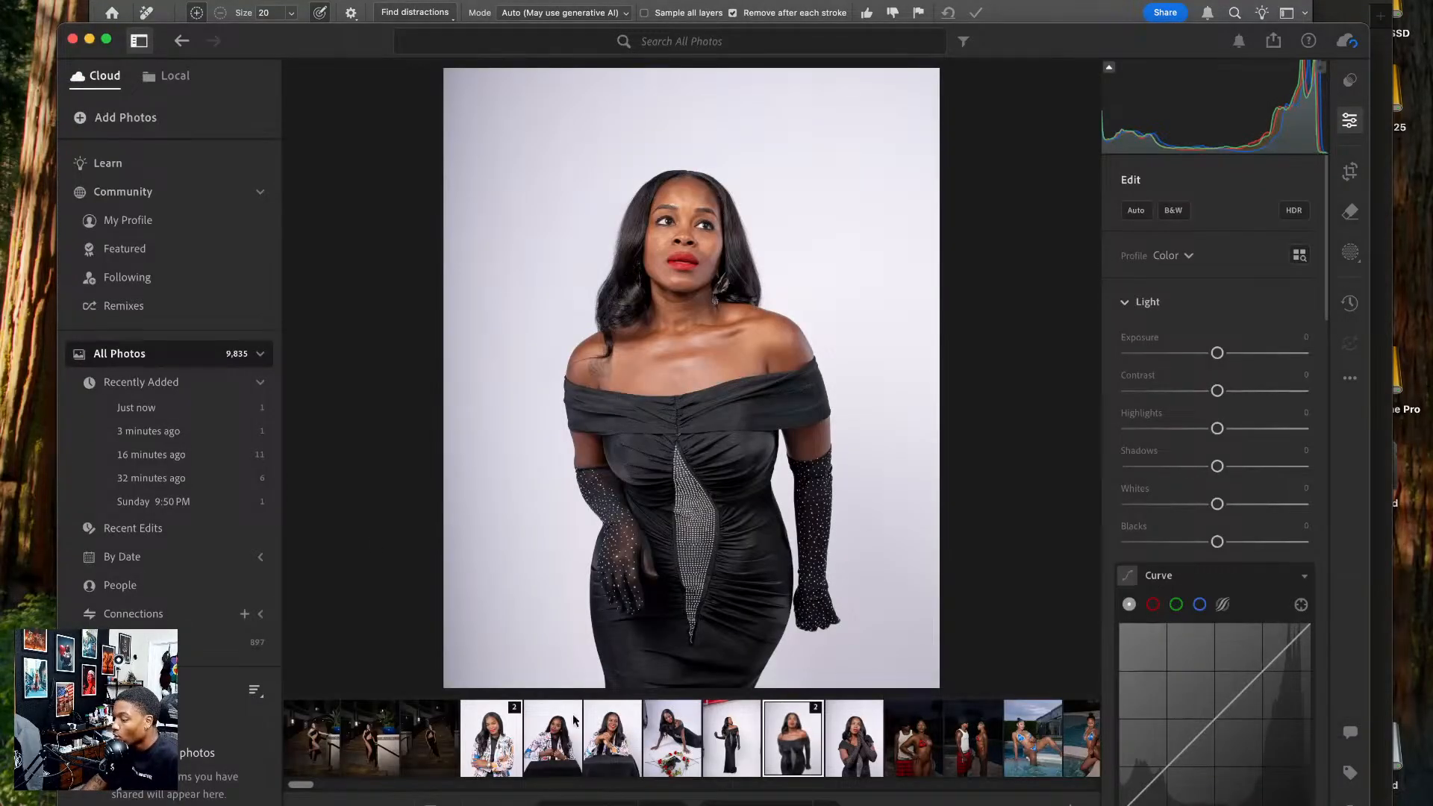
{"action": "left_click", "coordinate": [605, 729]}
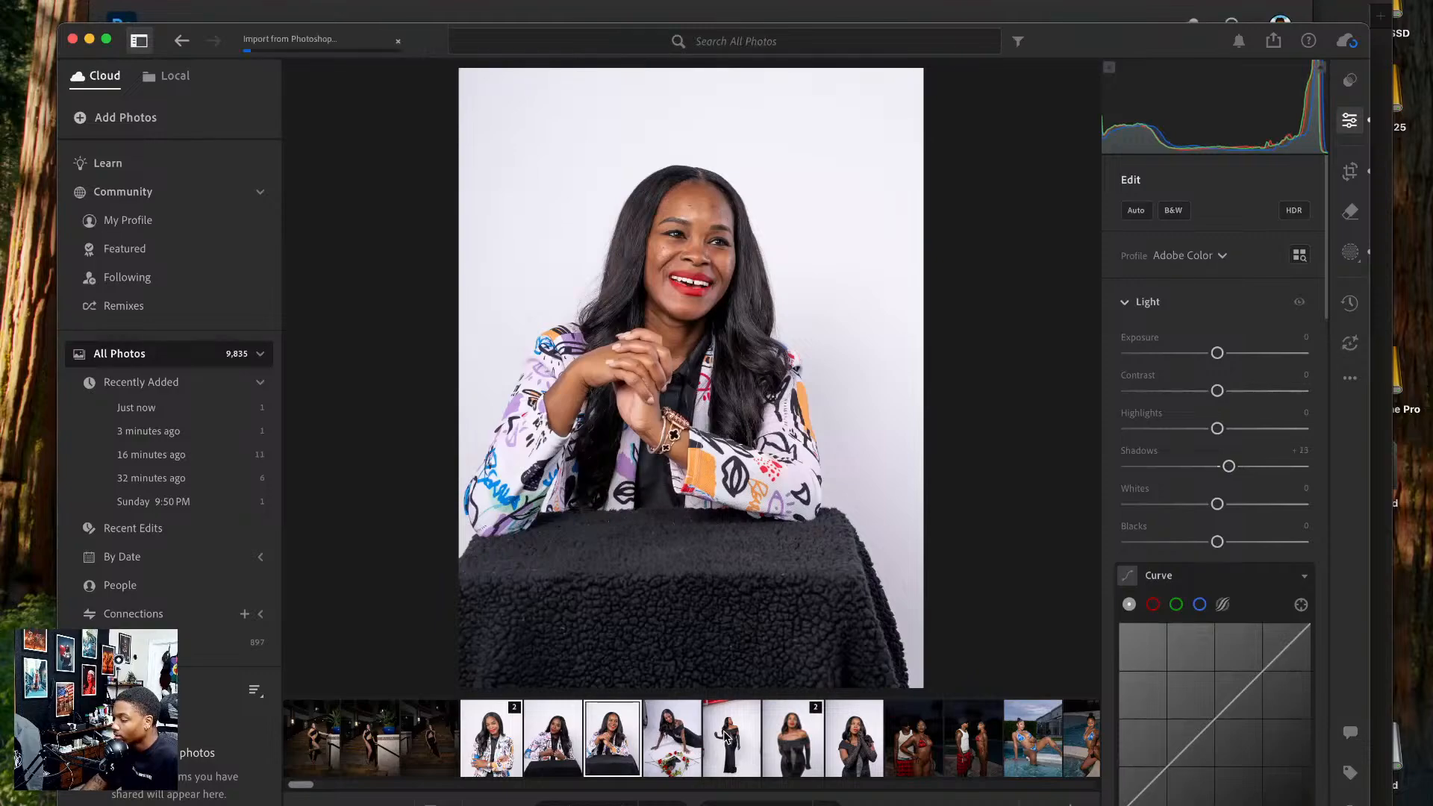
{"action": "left_click", "coordinate": [727, 737]}
{"action": "left_click", "coordinate": [672, 737]}
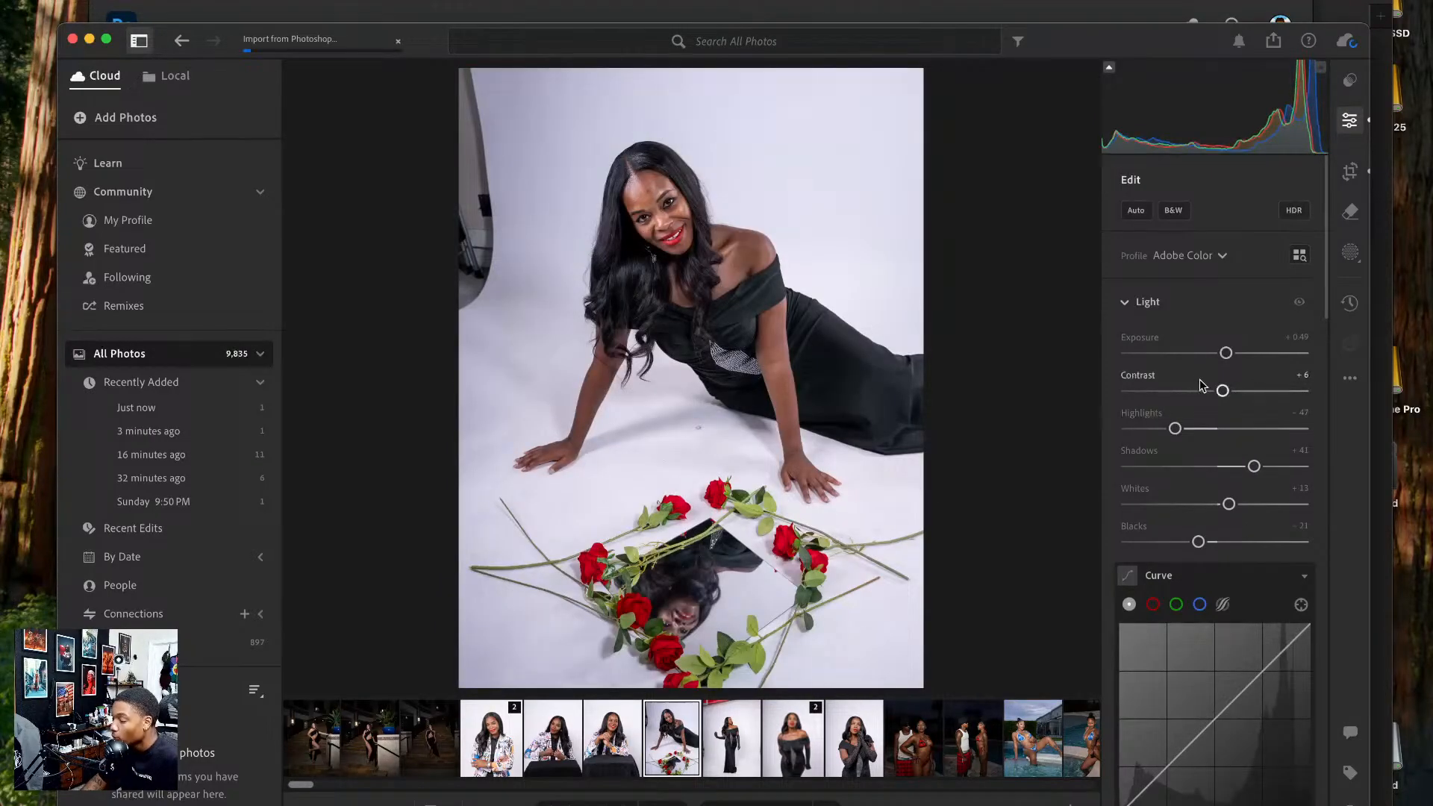
{"action": "left_click_drag", "start_coordinate": [1226, 352], "coordinate": [1228, 352]}
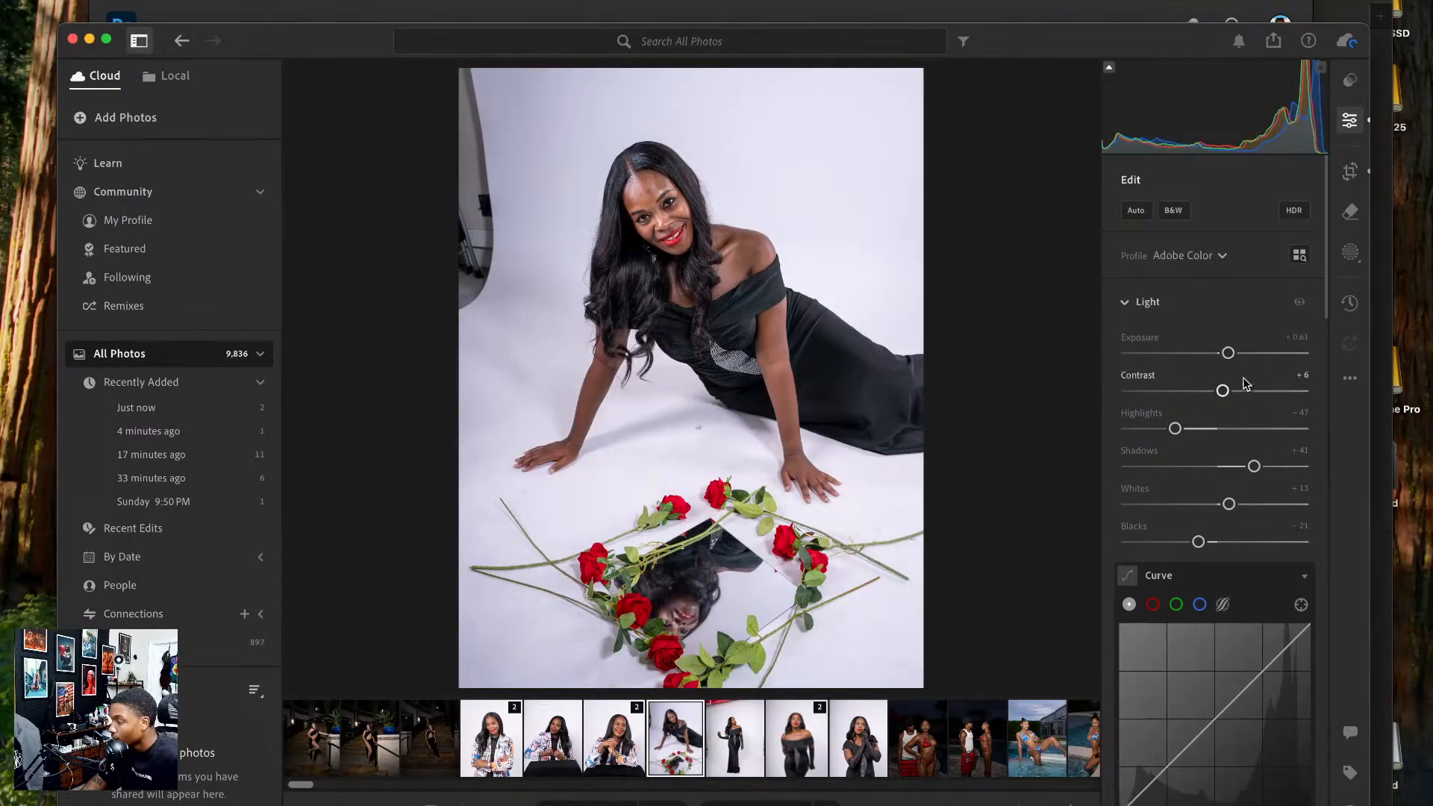
{"action": "left_click_drag", "start_coordinate": [1255, 466], "coordinate": [1259, 468]}
- Send the floor portrait with the roses to Photoshop for editing and duplicate its image layer twice
{"action": "right_click", "coordinate": [792, 357]}
{"action": "mouse_move", "coordinate": [880, 476]}
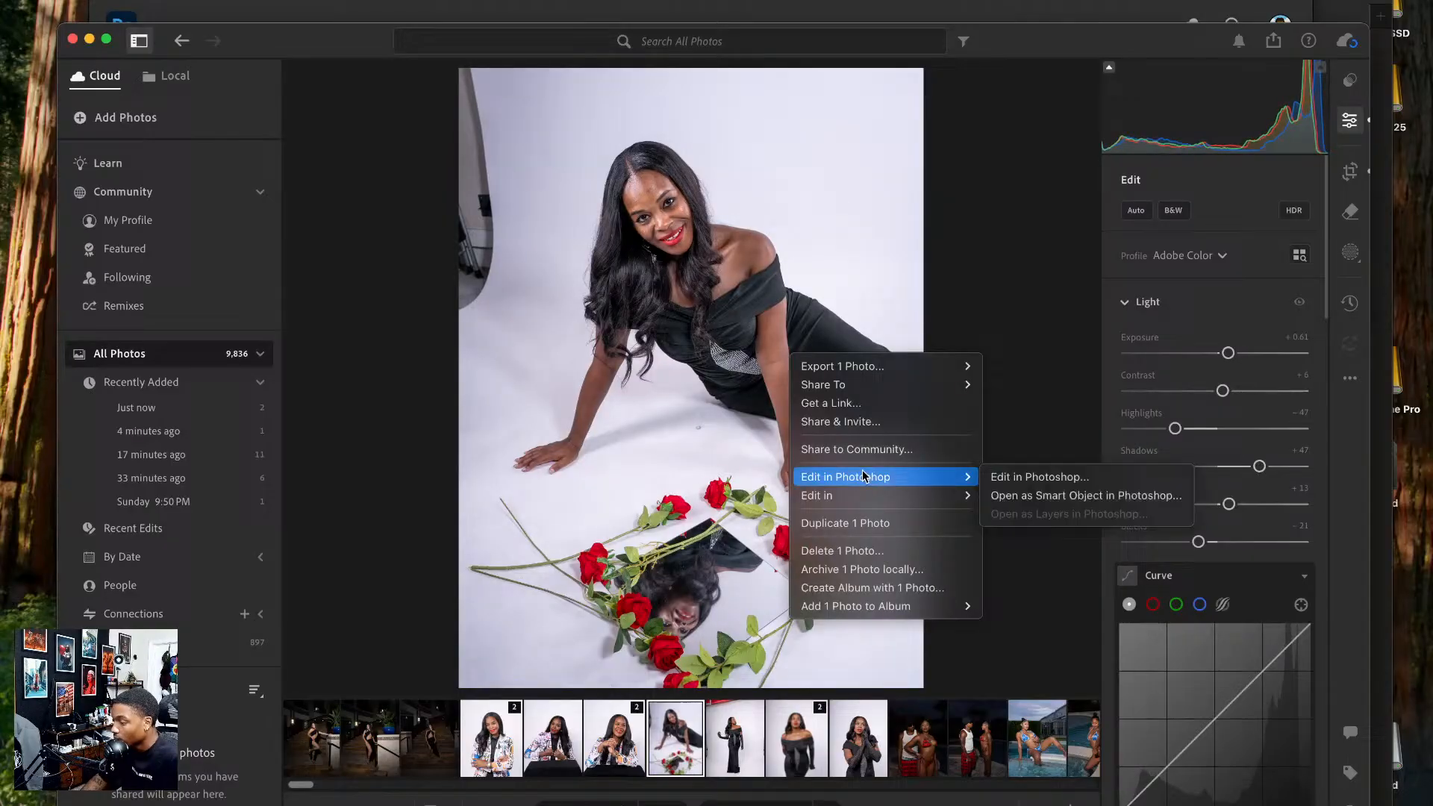
{"action": "left_click", "coordinate": [1012, 475]}
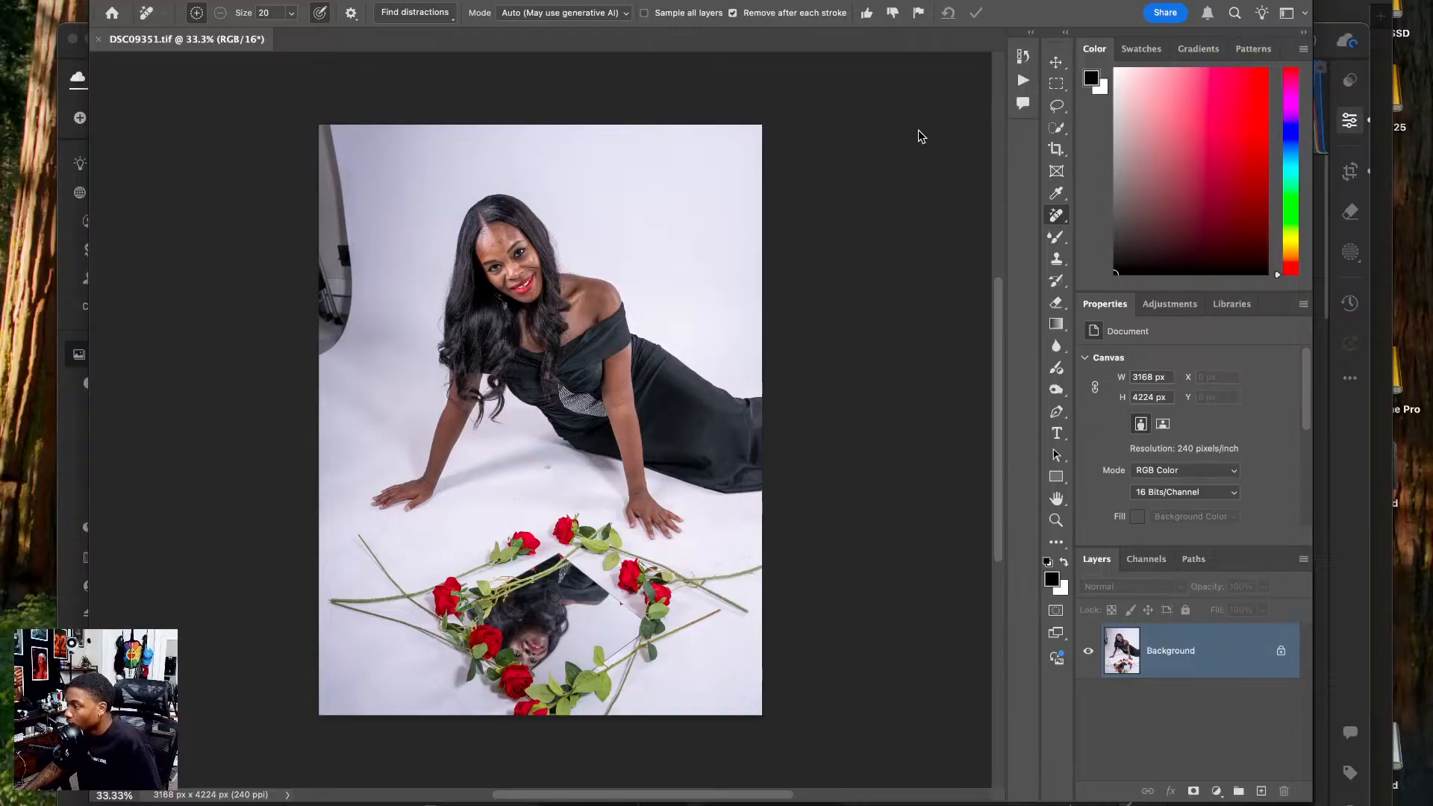
{"action": "left_click", "coordinate": [1210, 668]}
{"action": "key", "text": "super+j"}
{"action": "key", "text": "super+j"}
- Crop the photo to a 4:5 ratio, keeping more space above the head and trimming the lower edge
{"action": "key", "text": "c"}
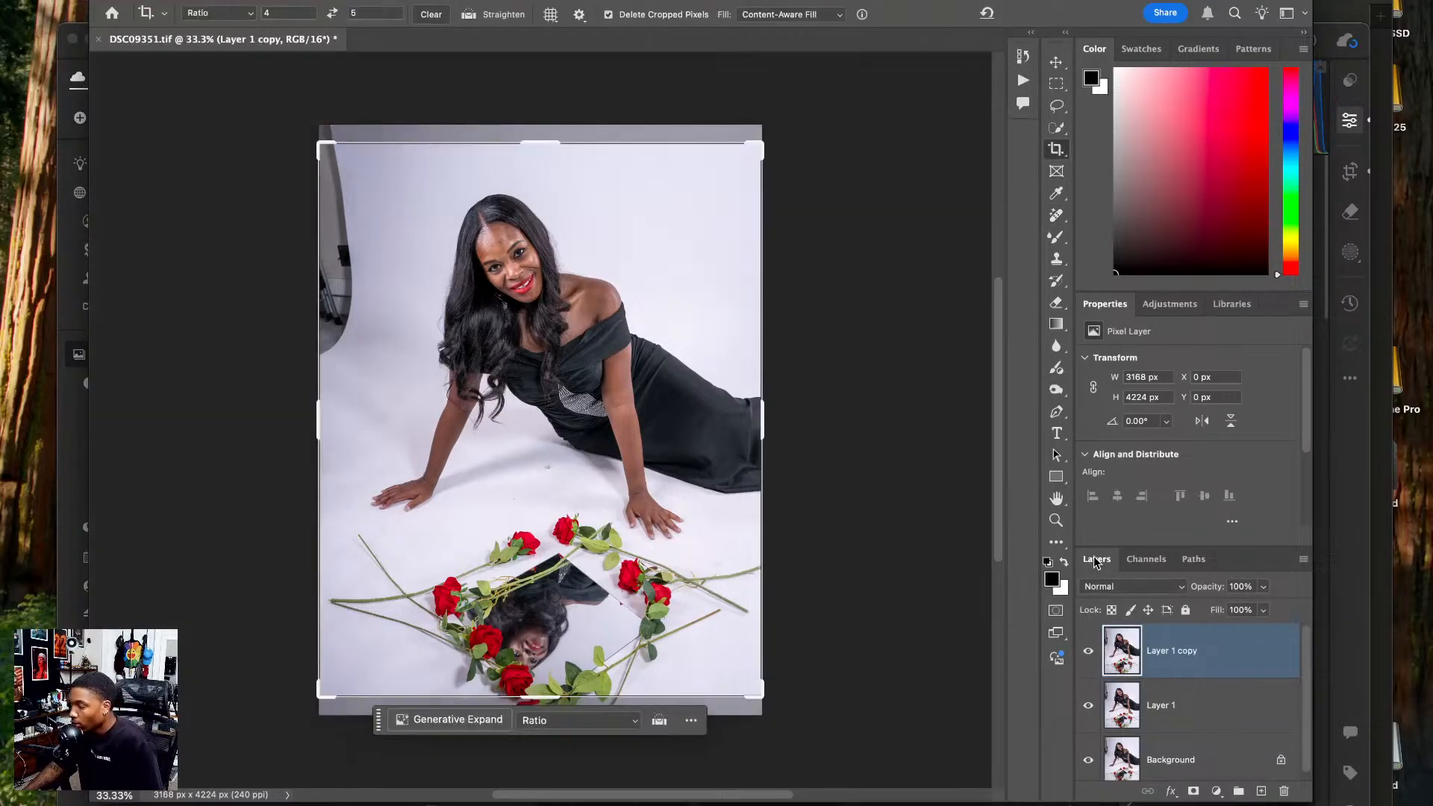
{"action": "left_click", "coordinate": [611, 377]}
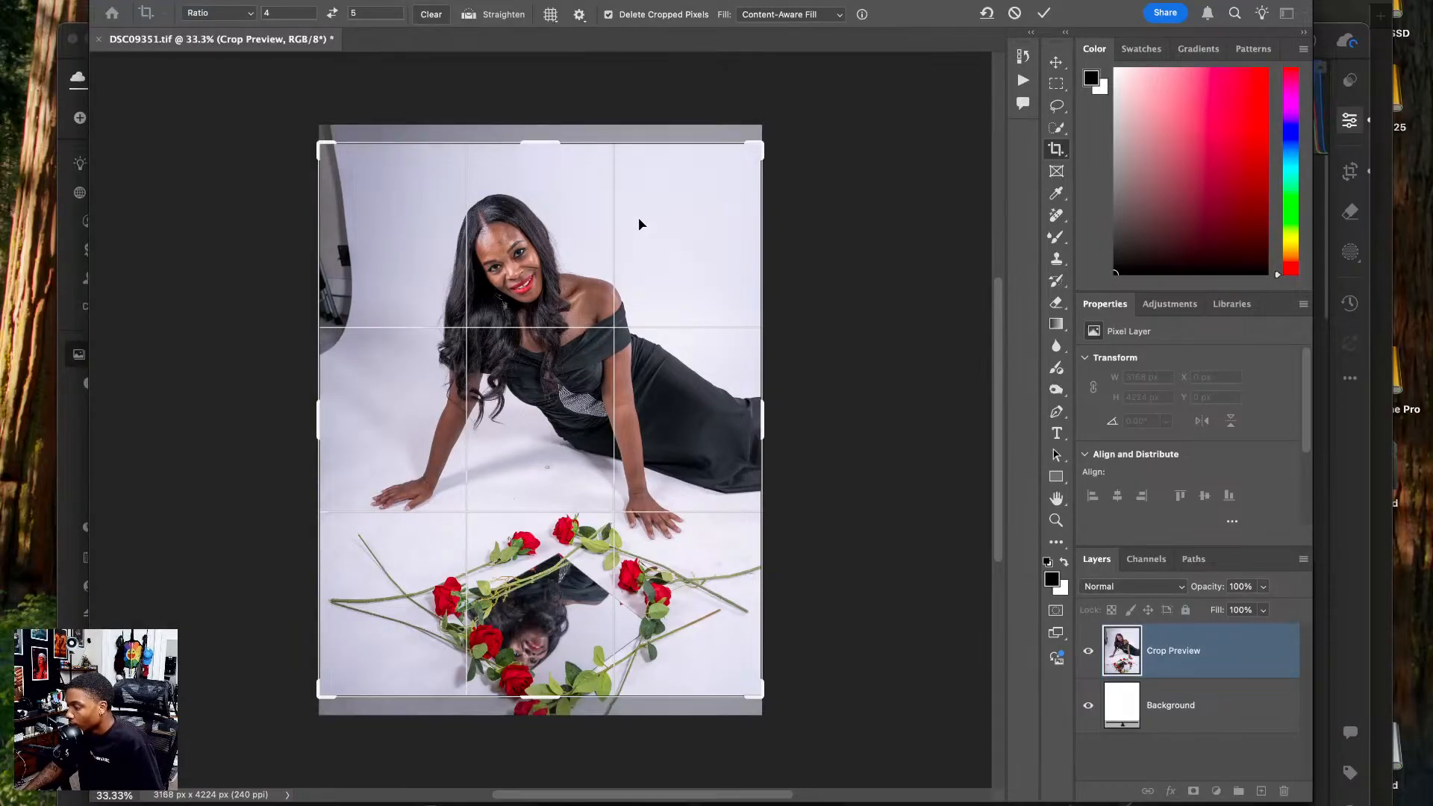
{"action": "left_click_drag", "start_coordinate": [639, 224], "coordinate": [639, 242]}
{"action": "key", "text": "Return"}
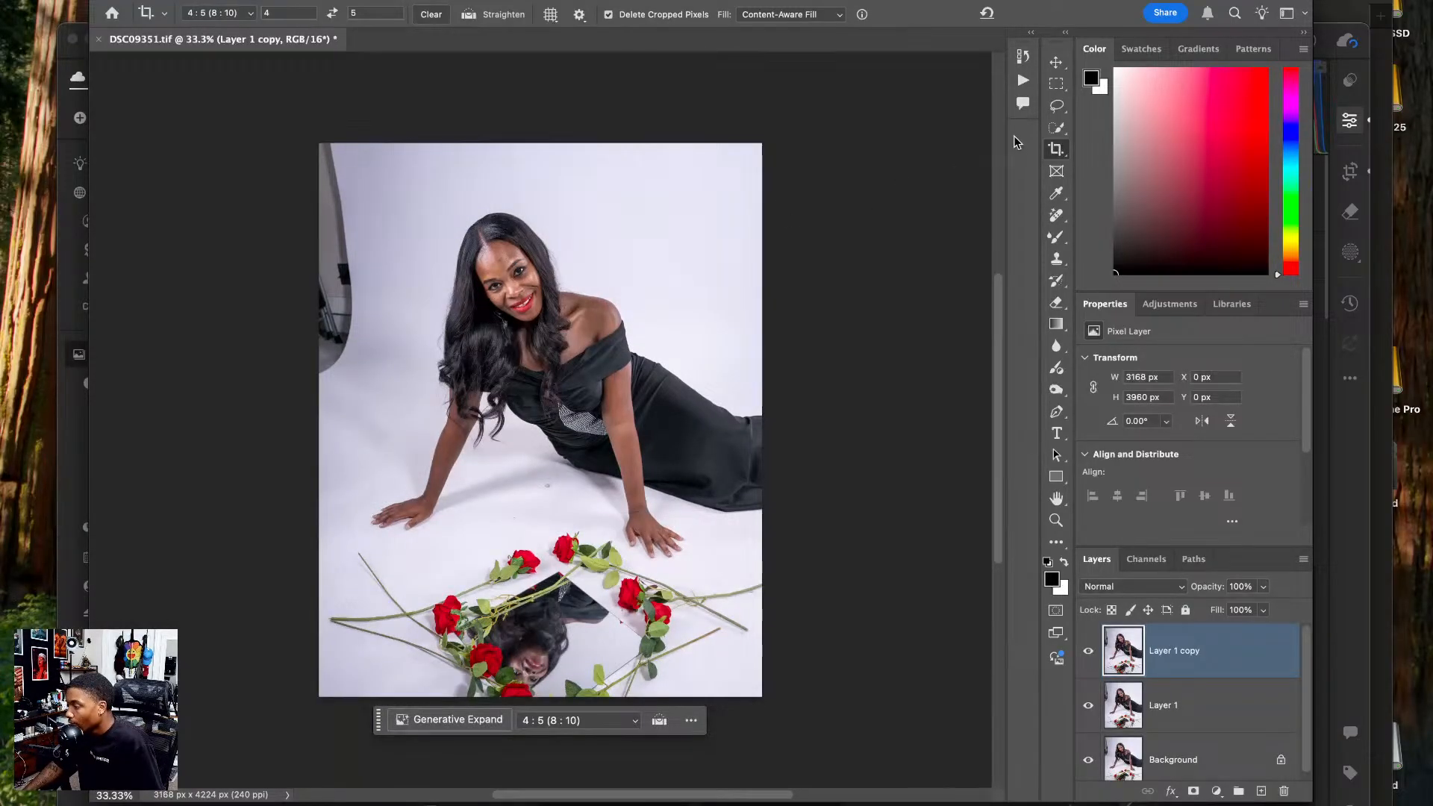
- Select the strip with the studio equipment at the photo's upper left edge, fill it with Content-Aware and deselect
{"action": "left_click", "coordinate": [1056, 83]}
{"action": "left_click_drag", "start_coordinate": [319, 143], "coordinate": [363, 401]}
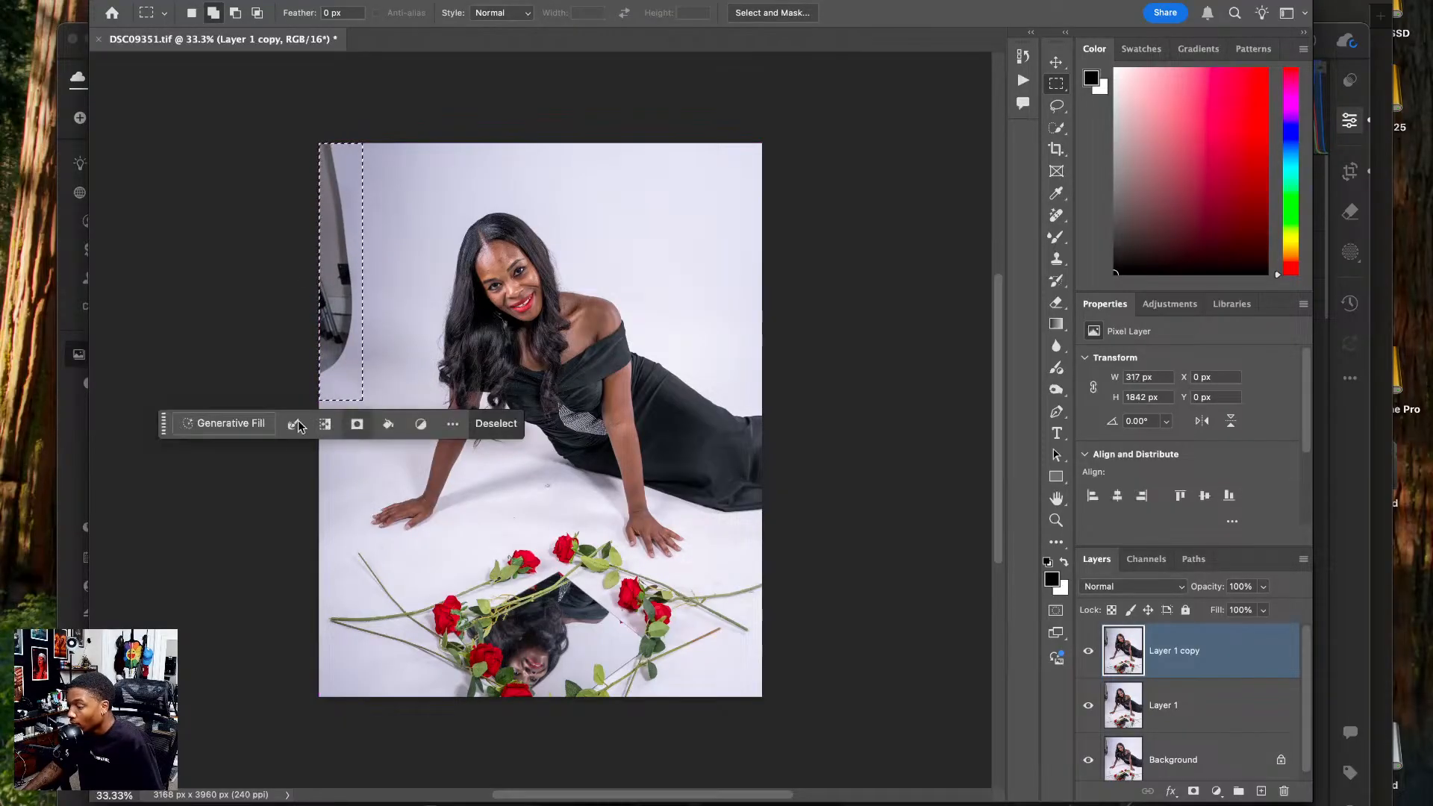
{"action": "right_click", "coordinate": [337, 366]}
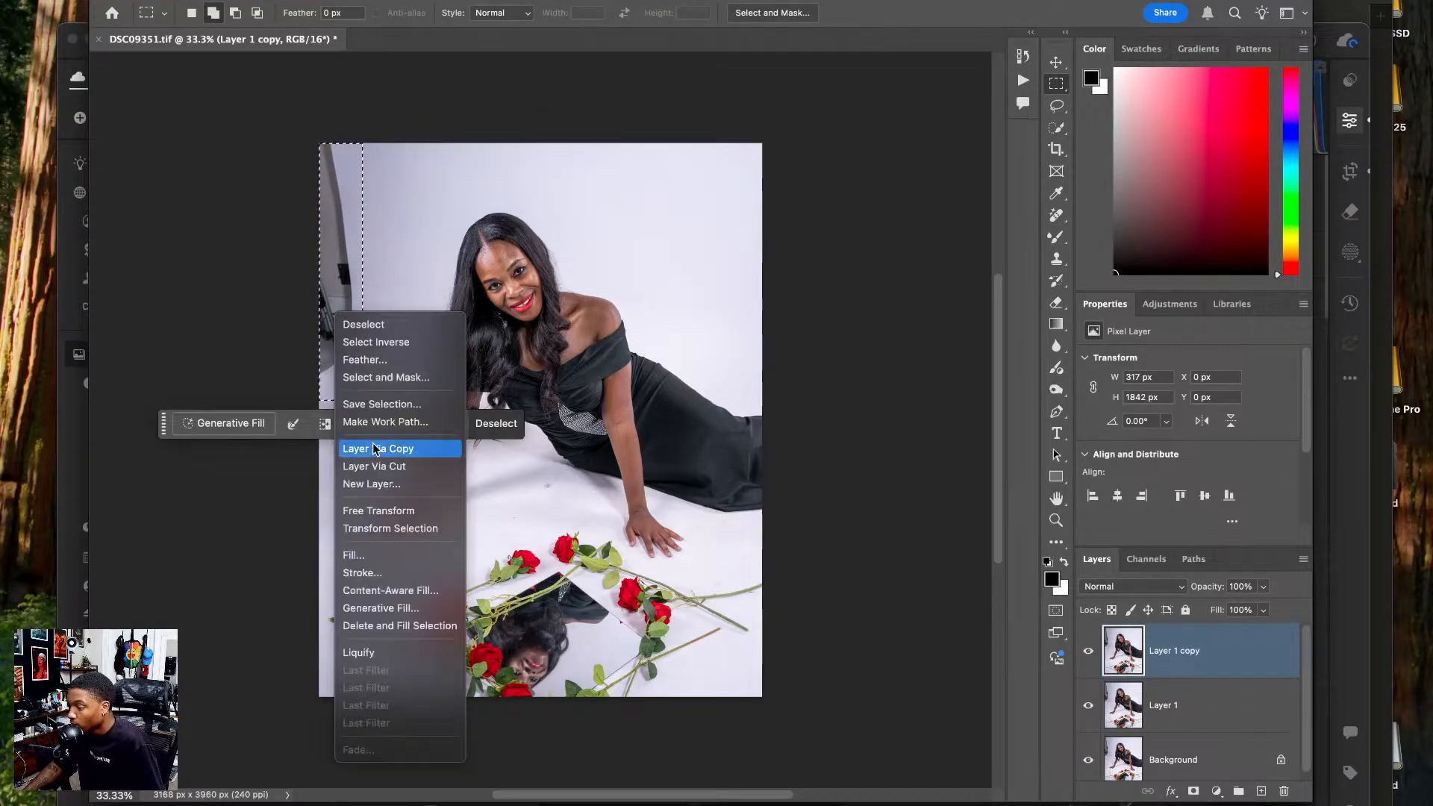
{"action": "left_click", "coordinate": [373, 555]}
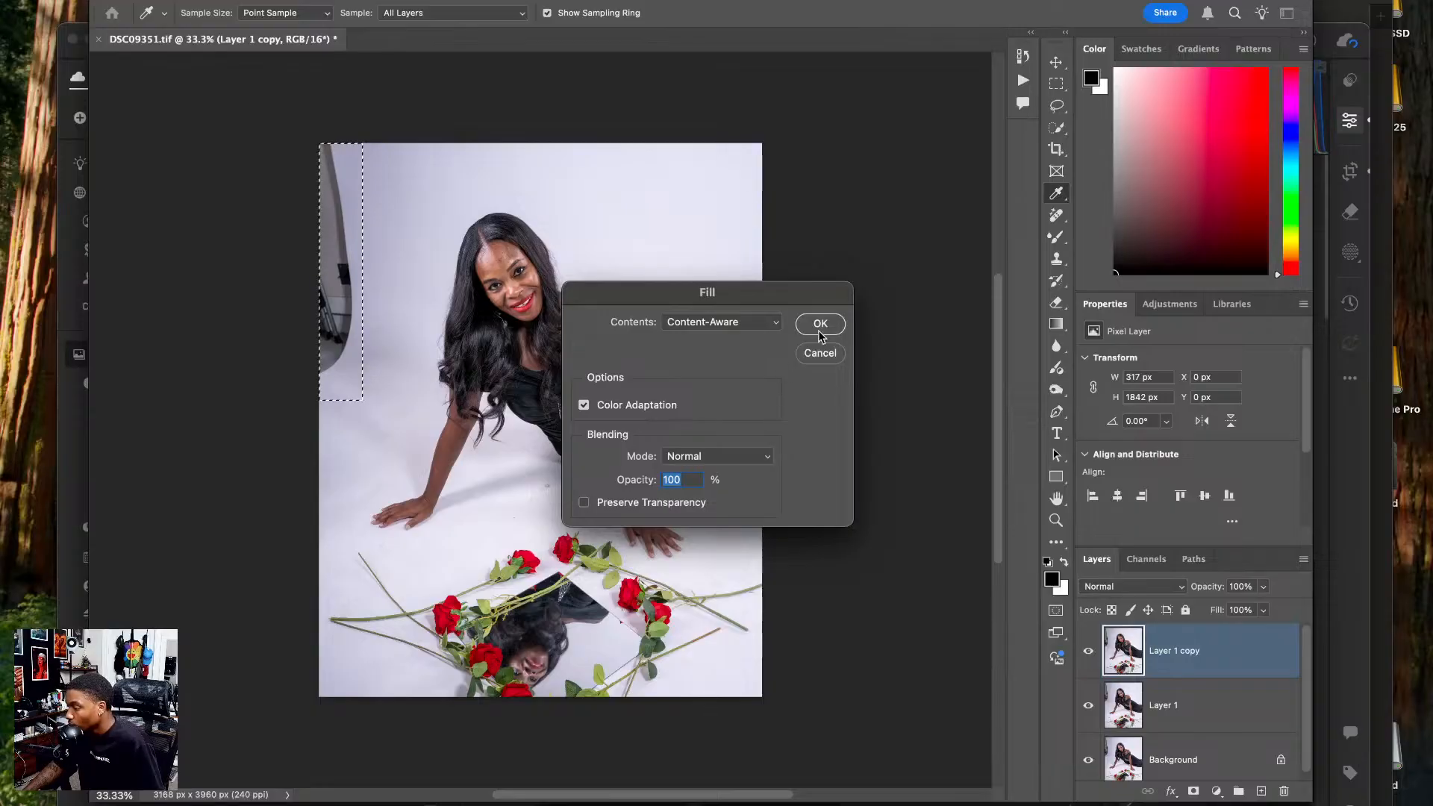
{"action": "left_click", "coordinate": [819, 323]}
{"action": "key", "text": "m"}
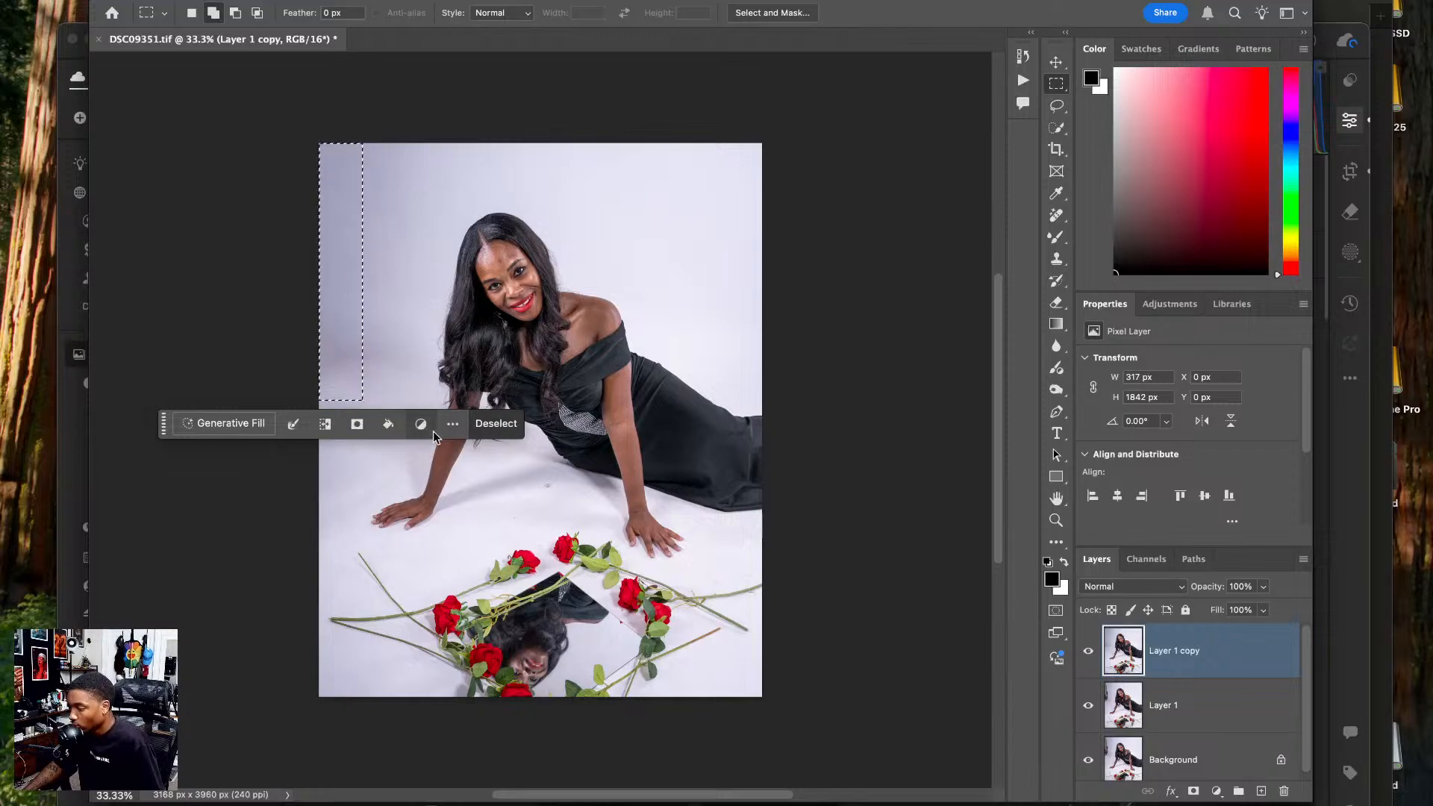
{"action": "left_click", "coordinate": [499, 428]}
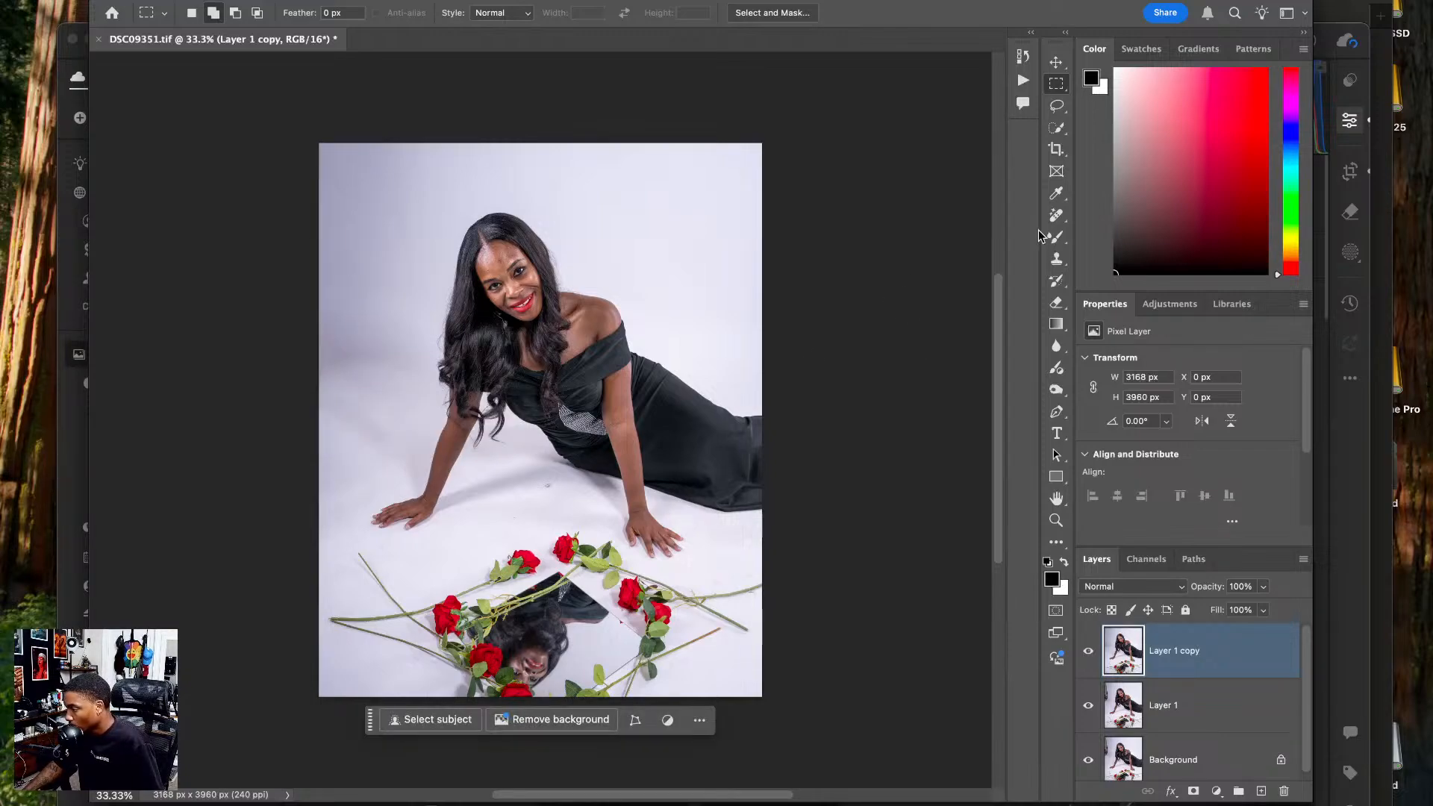
- Remove the spot on the white floor between the model's arms with the Remove tool at size 20
{"action": "left_click", "coordinate": [1064, 218]}
{"action": "key", "text": "ctrl+plus"}
{"action": "key", "text": "ctrl+plus"}
{"action": "key", "text": "ctrl+plus"}
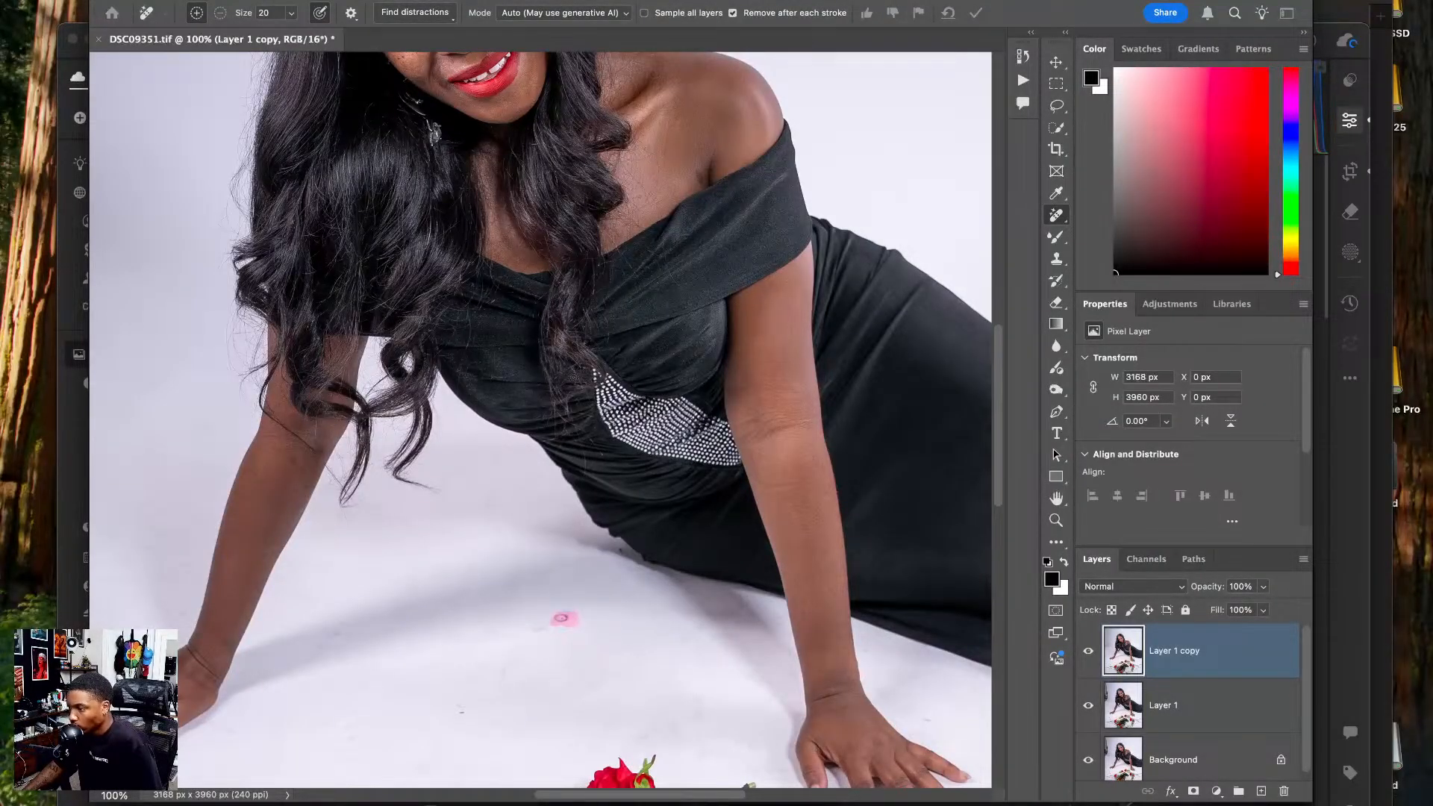
- Remove the small blemishes across the forehead at 300% view with the Remove tool
{"action": "mouse_move", "coordinate": [538, 338]}
{"action": "left_mouse_down"}
{"action": "mouse_move", "coordinate": [544, 389]}
{"action": "mouse_move", "coordinate": [519, 470]}
{"action": "left_mouse_up"}
{"action": "scroll", "coordinate": [518, 470], "scroll_direction": "up", "scroll_amount": 5}
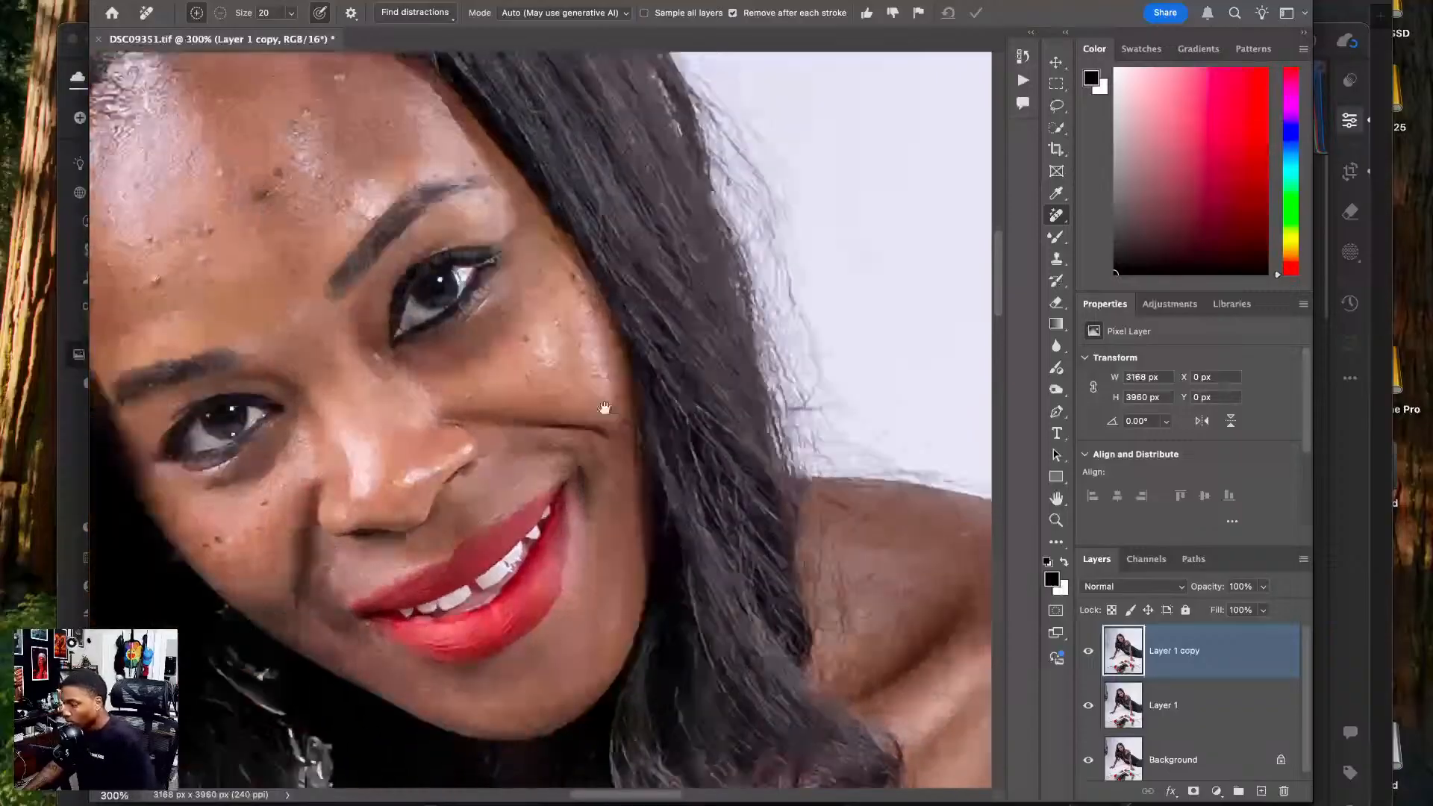
{"action": "left_click_drag", "start_coordinate": [528, 526], "coordinate": [519, 559]}
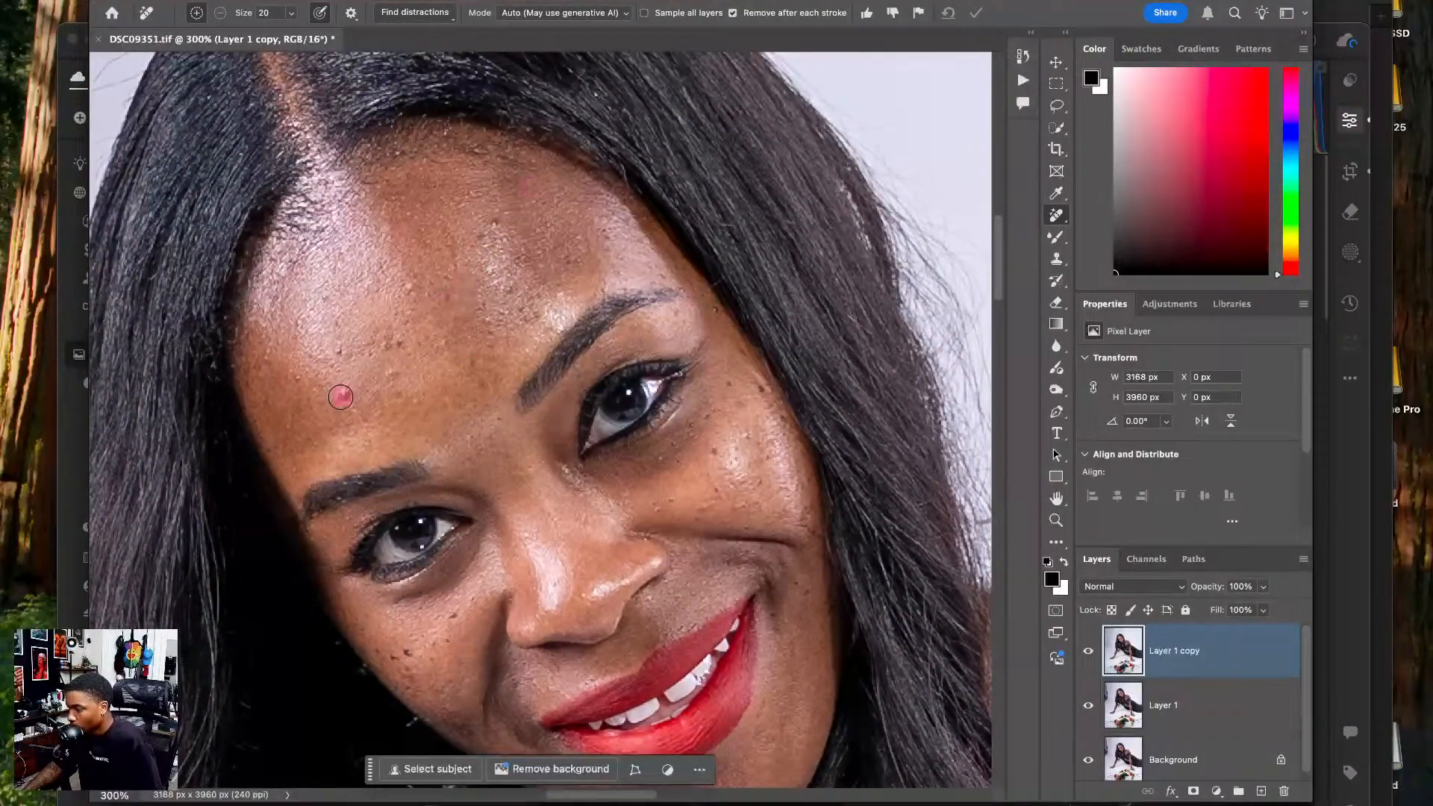
{"action": "left_click", "coordinate": [323, 304]}
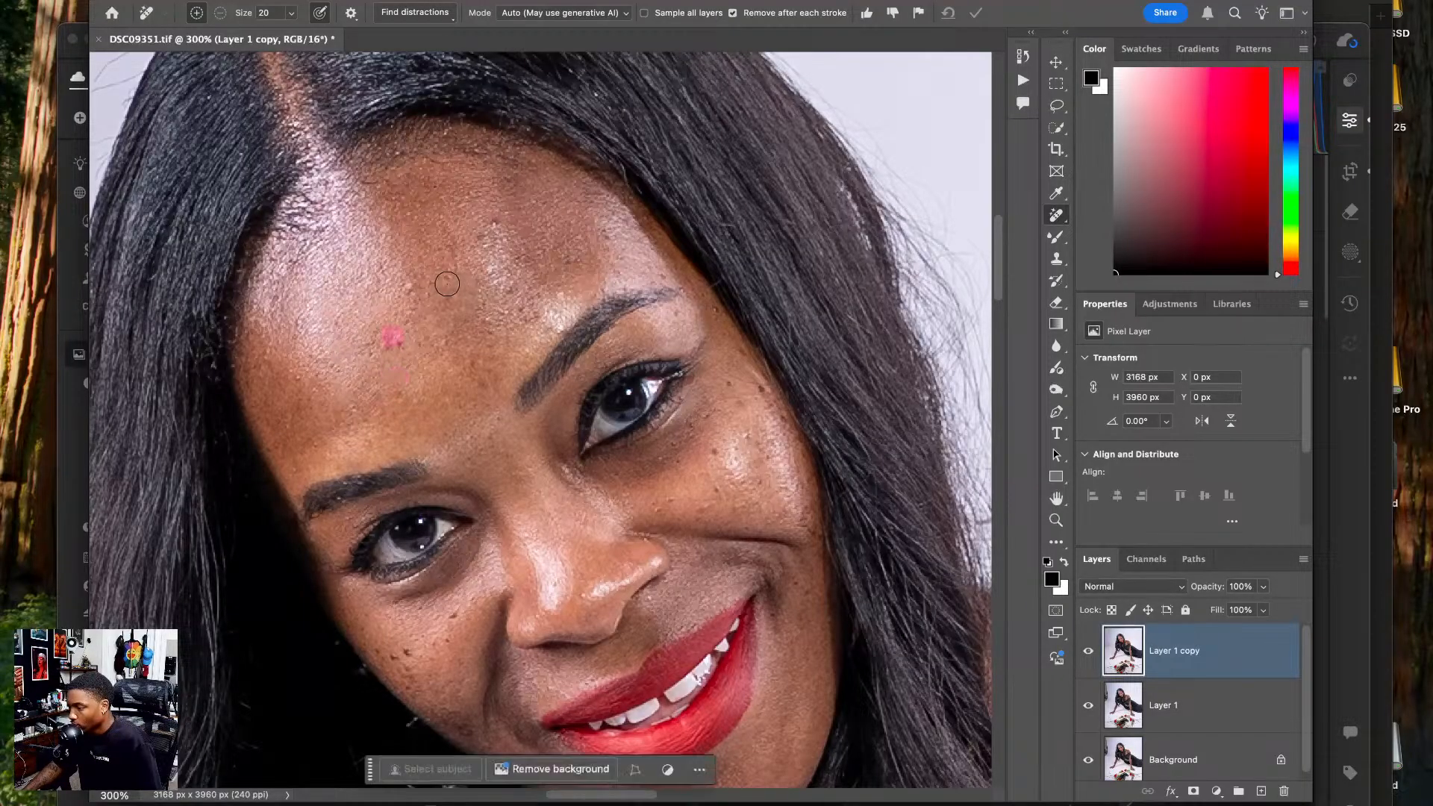
{"action": "left_click", "coordinate": [489, 225]}
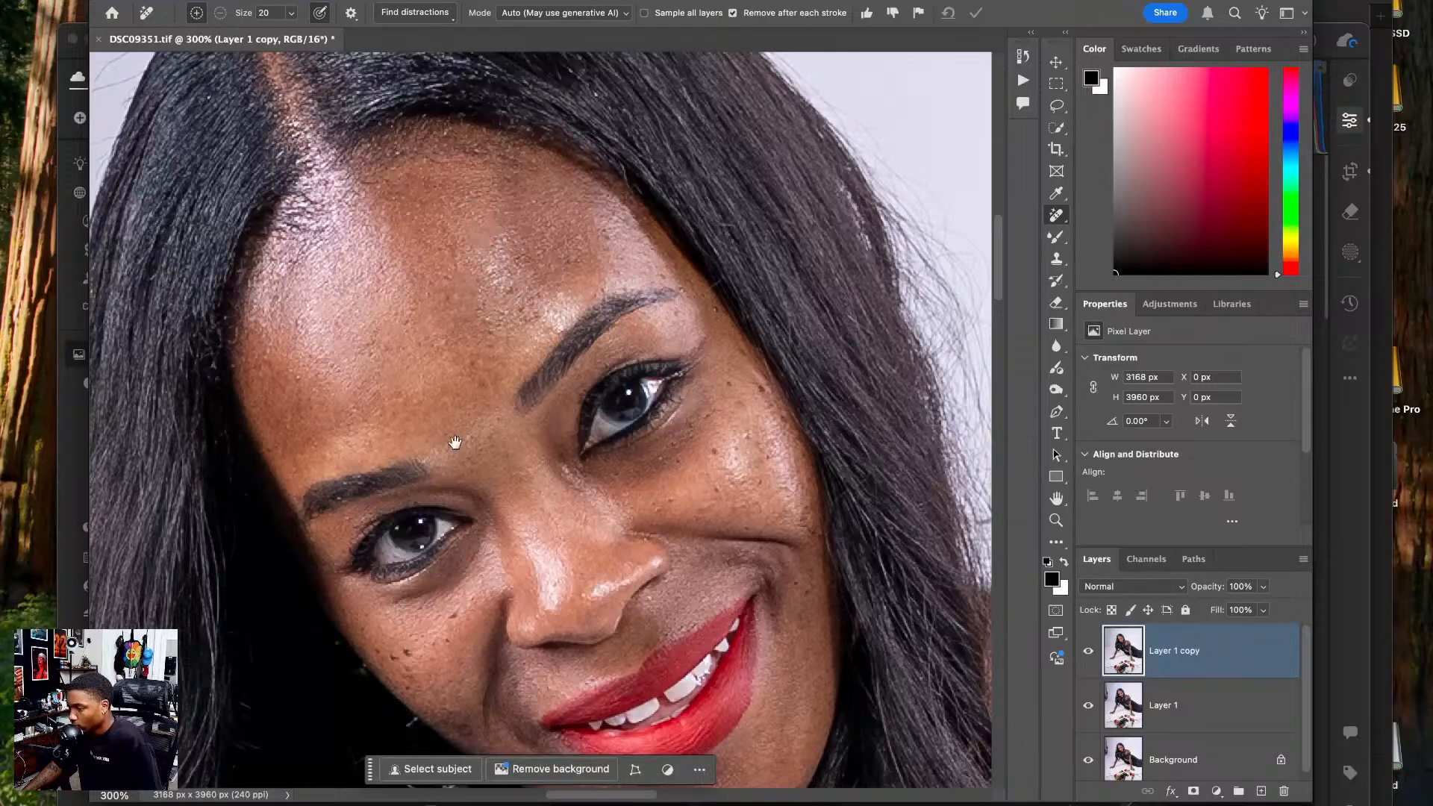
- Examine the face, shoulder, chest, hair and crown at 300% view, and check the whole photo
{"action": "left_click_drag", "start_coordinate": [440, 429], "coordinate": [553, 282]}
{"action": "left_click_drag", "start_coordinate": [761, 496], "coordinate": [461, 181]}
{"action": "mouse_move", "coordinate": [932, 323]}
{"action": "left_mouse_down"}
{"action": "mouse_move", "coordinate": [616, 346]}
{"action": "mouse_move", "coordinate": [483, 335]}
{"action": "mouse_move", "coordinate": [562, 249]}
{"action": "mouse_move", "coordinate": [432, 294]}
{"action": "mouse_move", "coordinate": [645, 202]}
{"action": "mouse_move", "coordinate": [611, 205]}
{"action": "mouse_move", "coordinate": [480, 275]}
{"action": "mouse_move", "coordinate": [323, 387]}
{"action": "mouse_move", "coordinate": [331, 588]}
{"action": "mouse_move", "coordinate": [339, 473]}
{"action": "mouse_move", "coordinate": [406, 447]}
{"action": "mouse_move", "coordinate": [302, 515]}
{"action": "mouse_move", "coordinate": [422, 390]}
{"action": "mouse_move", "coordinate": [333, 410]}
{"action": "mouse_move", "coordinate": [482, 374]}
{"action": "mouse_move", "coordinate": [338, 515]}
{"action": "mouse_move", "coordinate": [425, 445]}
{"action": "mouse_move", "coordinate": [422, 681]}
{"action": "left_mouse_up"}
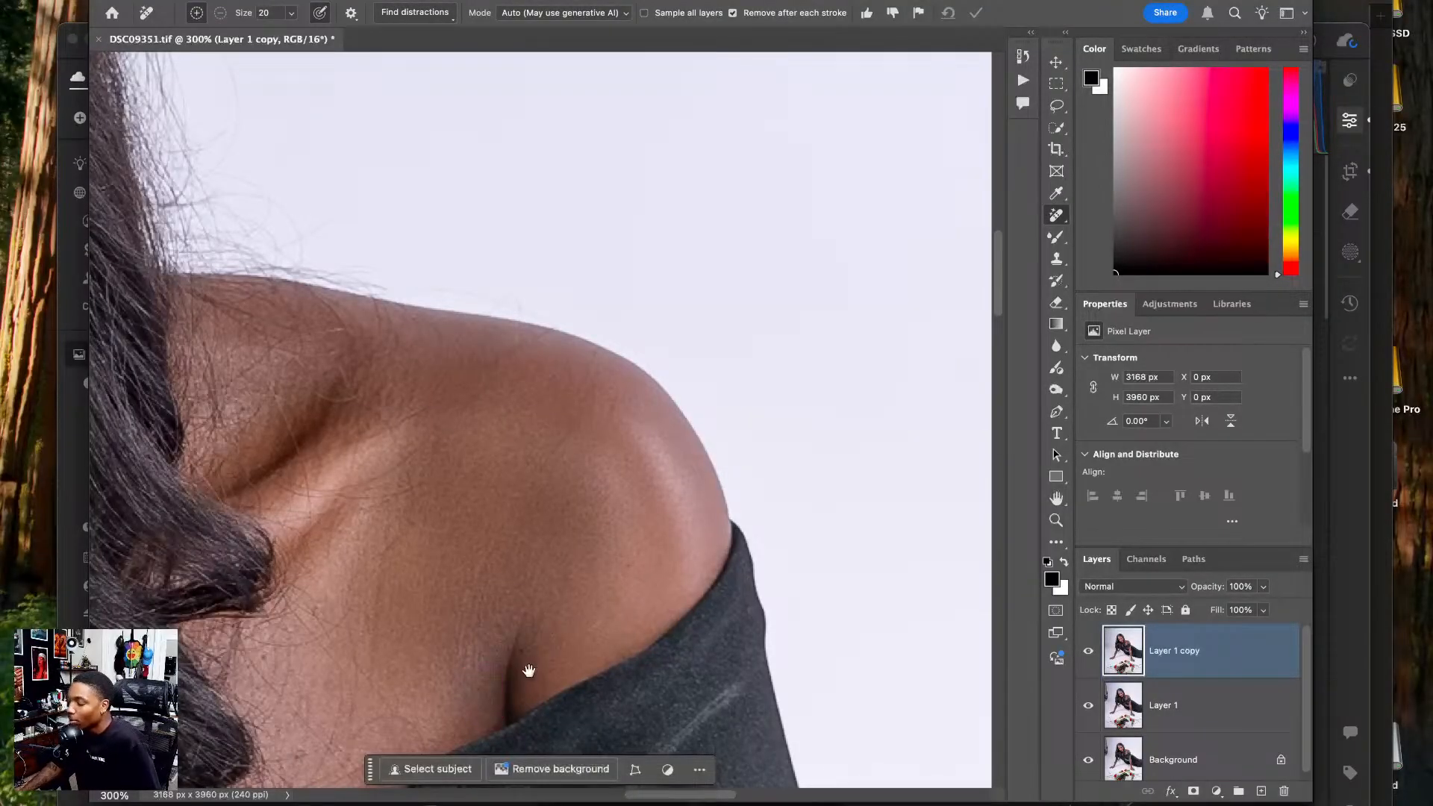
{"action": "left_click_drag", "start_coordinate": [442, 558], "coordinate": [659, 451]}
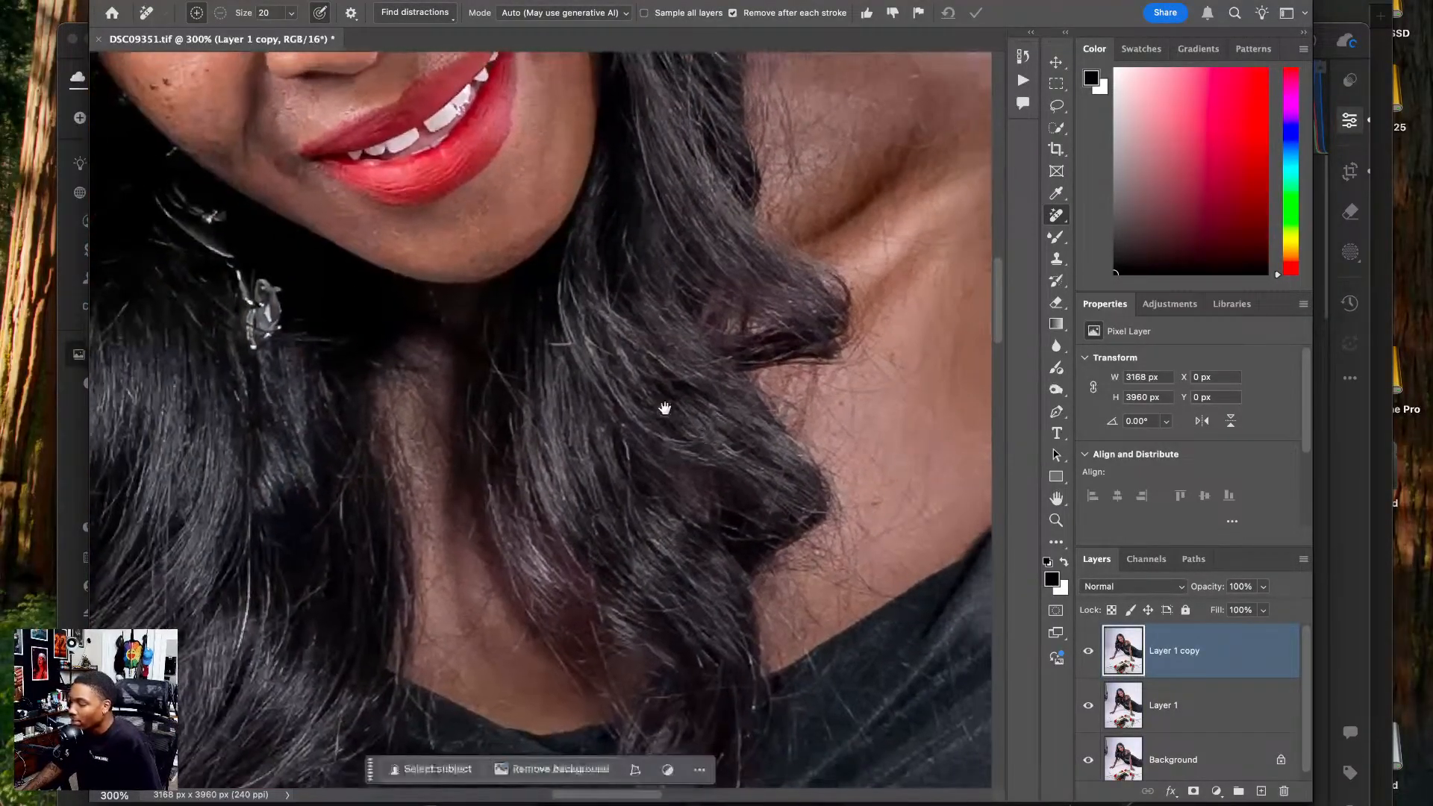
{"action": "left_click_drag", "start_coordinate": [478, 340], "coordinate": [566, 499]}
{"action": "left_click_drag", "start_coordinate": [410, 333], "coordinate": [705, 804]}
{"action": "left_click_drag", "start_coordinate": [550, 457], "coordinate": [558, 653]}
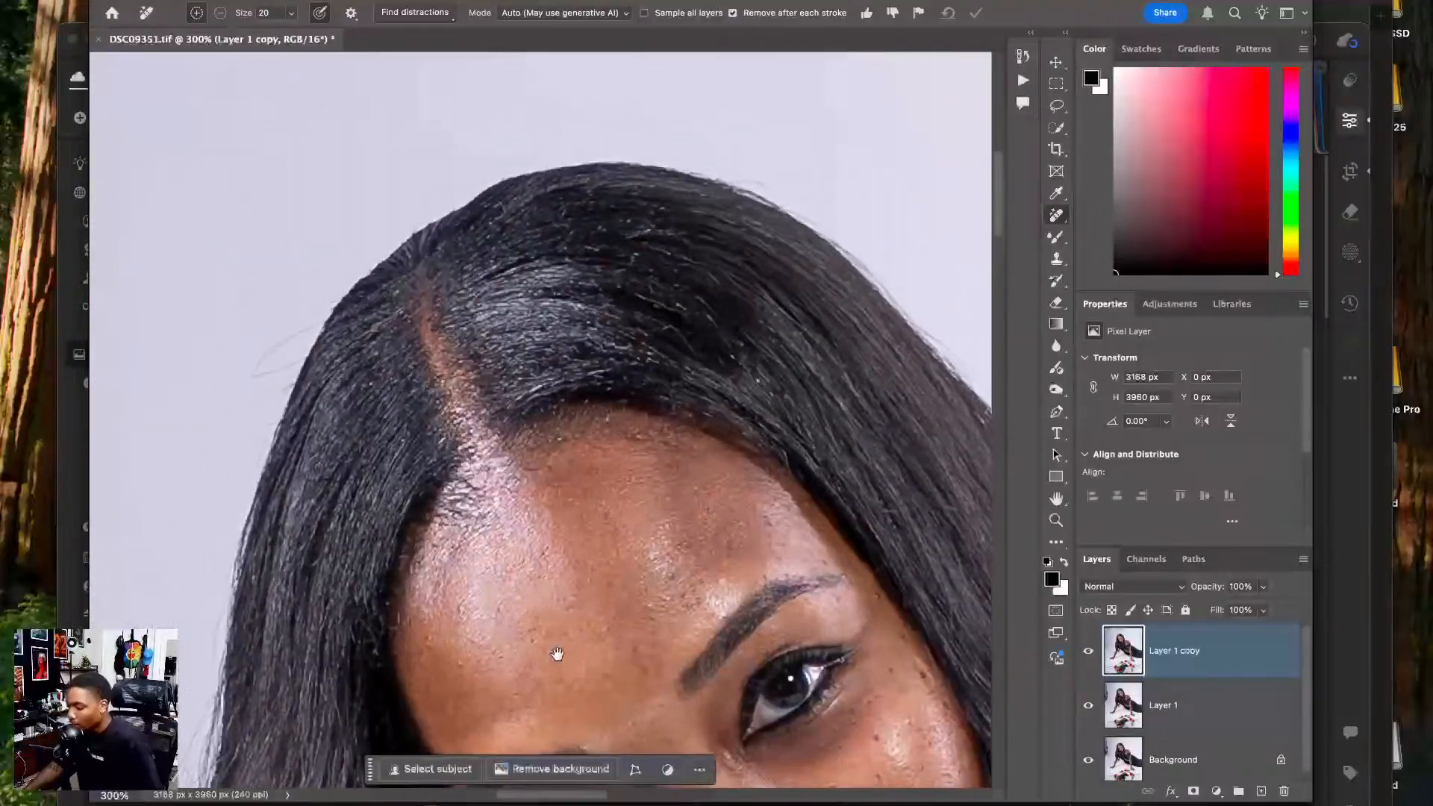
{"action": "key", "text": "super+0"}
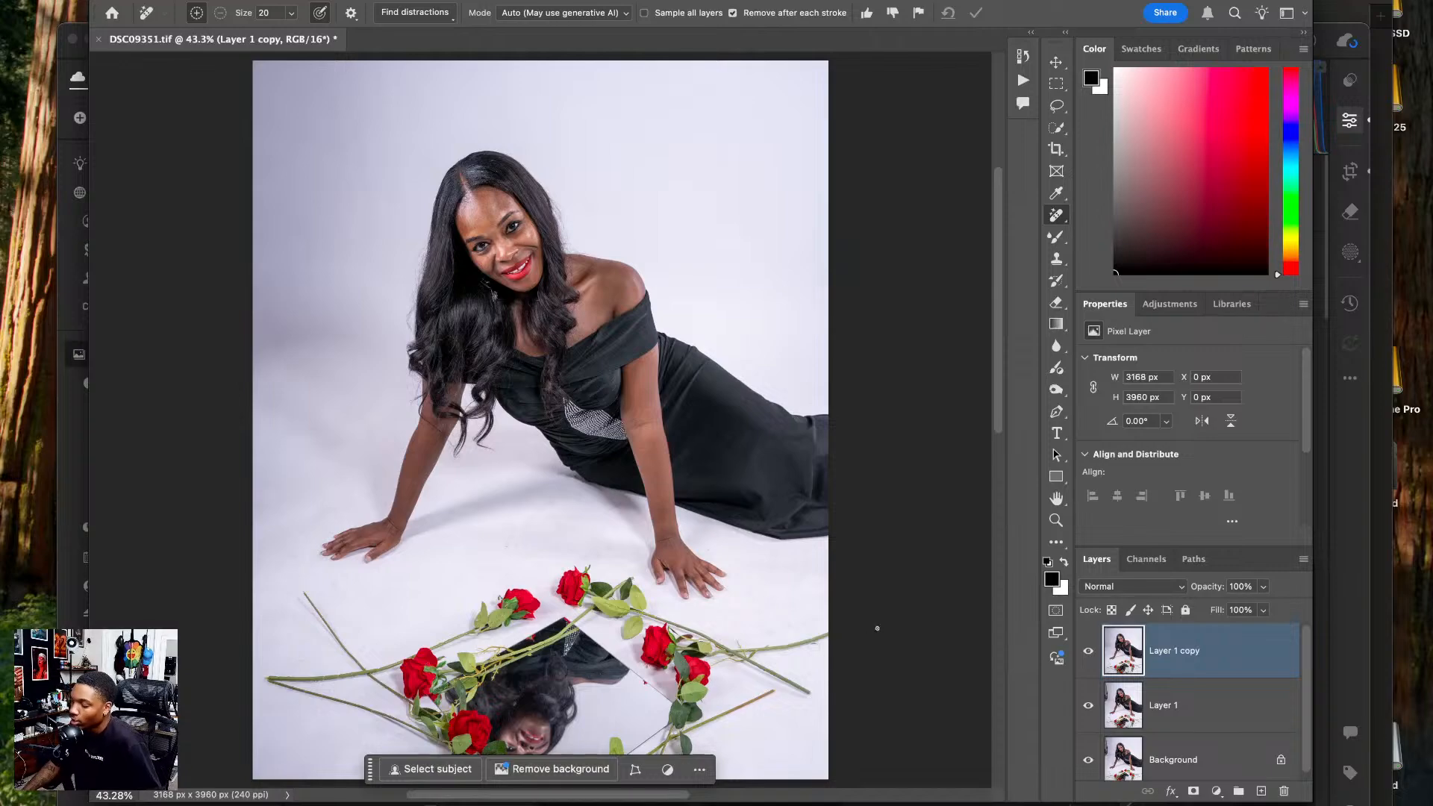
- Open Liquify on the copied layer and push the hair outline beside the forehead slightly inward with the brush at size 250
{"action": "scroll", "coordinate": [927, 570], "scroll_direction": "down", "scroll_amount": 1}
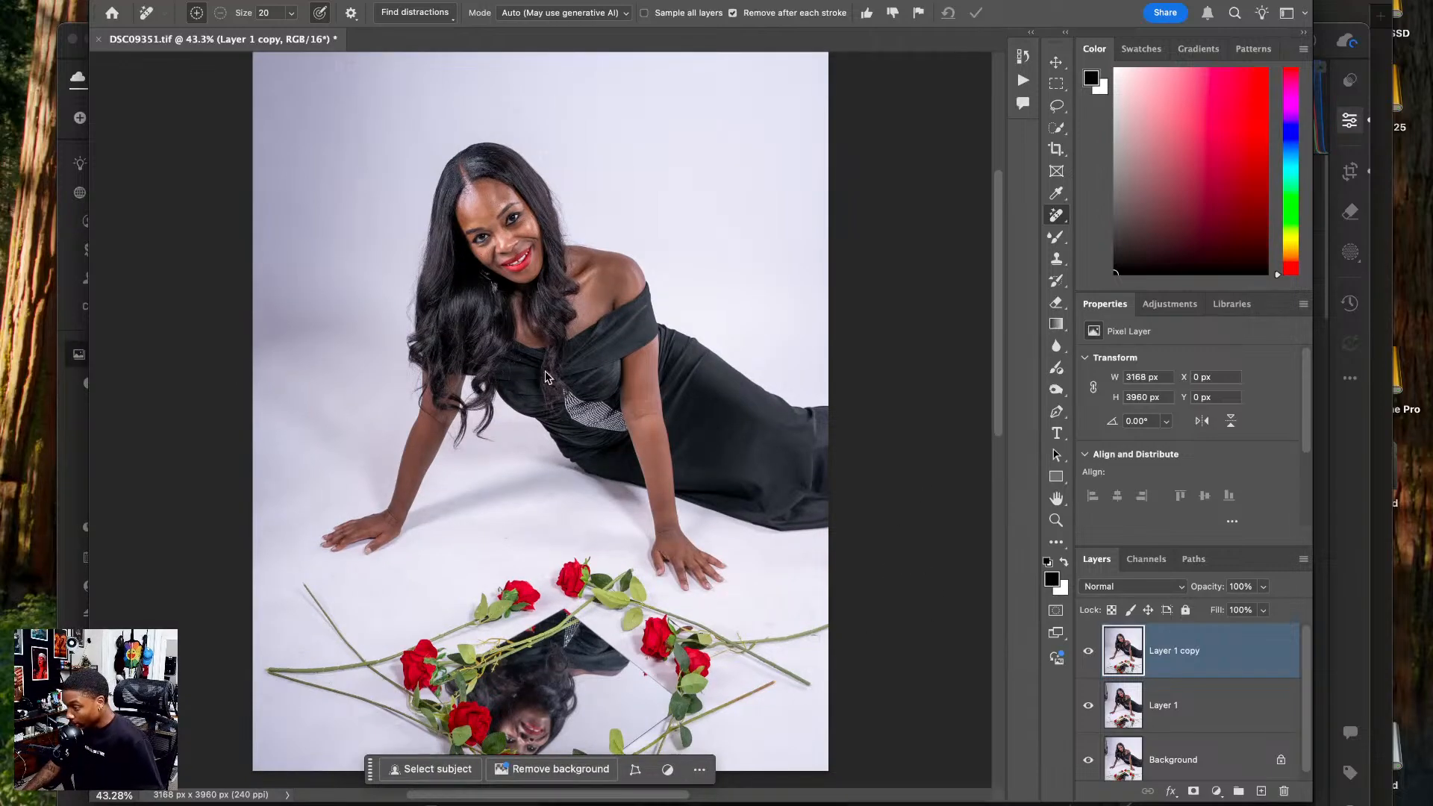
{"action": "key", "text": "super+shift+x"}
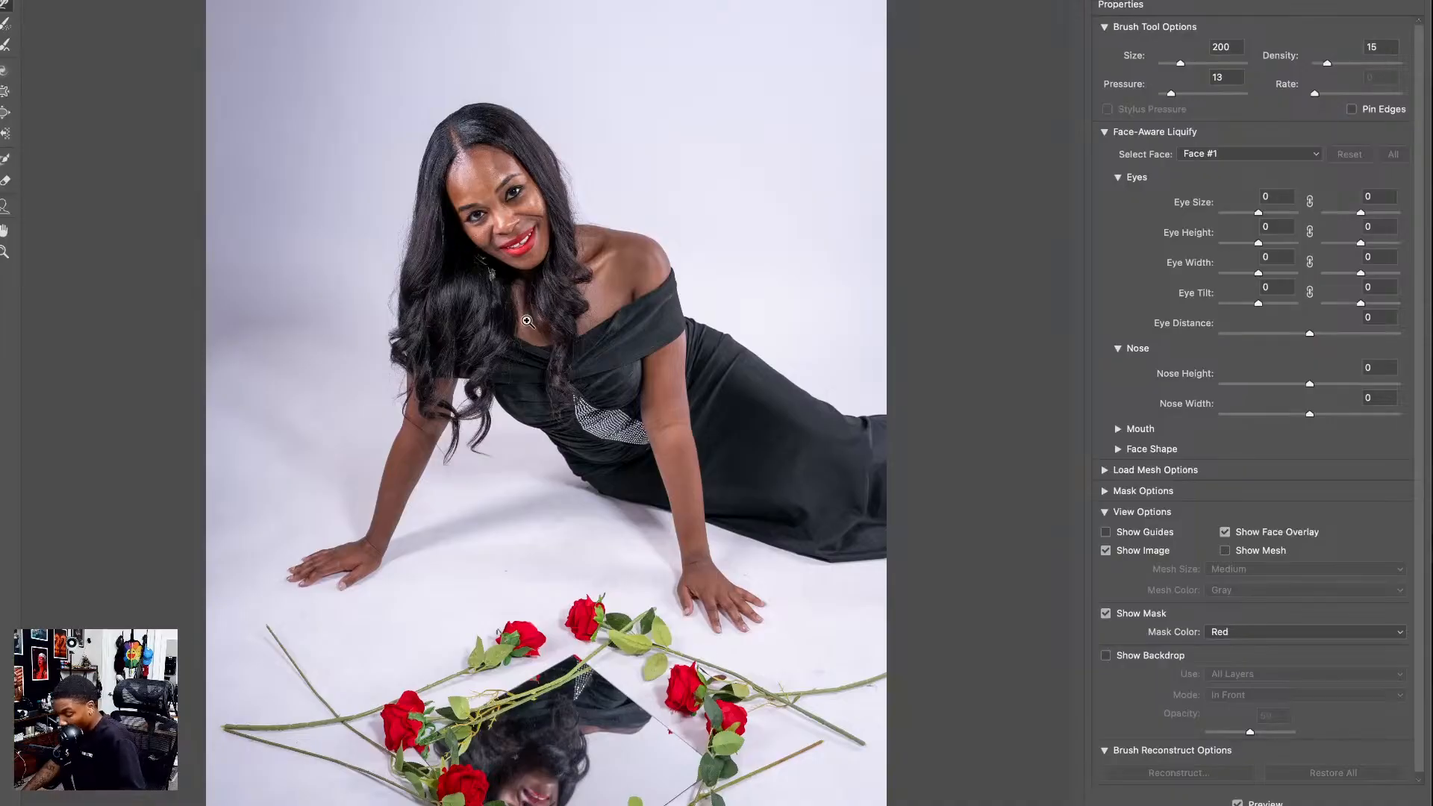
{"action": "key", "text": "super+plus"}
{"action": "key", "text": "super+plus"}
{"action": "left_click_drag", "start_coordinate": [516, 297], "coordinate": [500, 522]}
{"action": "mouse_move", "coordinate": [495, 319]}
{"action": "left_mouse_down"}
{"action": "mouse_move", "coordinate": [505, 518]}
{"action": "mouse_move", "coordinate": [523, 316]}
{"action": "left_mouse_up"}
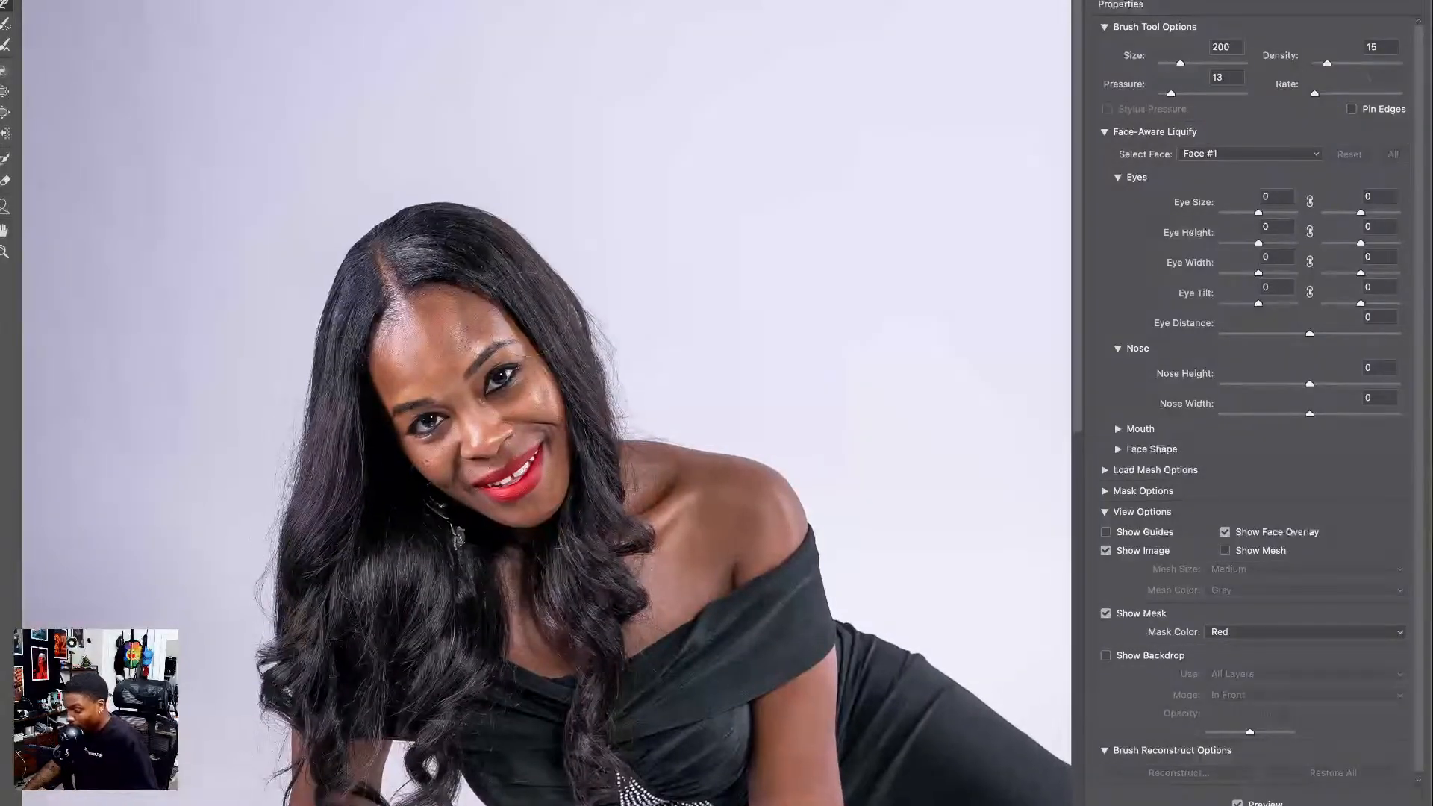
{"action": "key", "text": "bracketright"}
{"action": "key", "text": "bracketright"}
{"action": "key", "text": "bracketleft"}
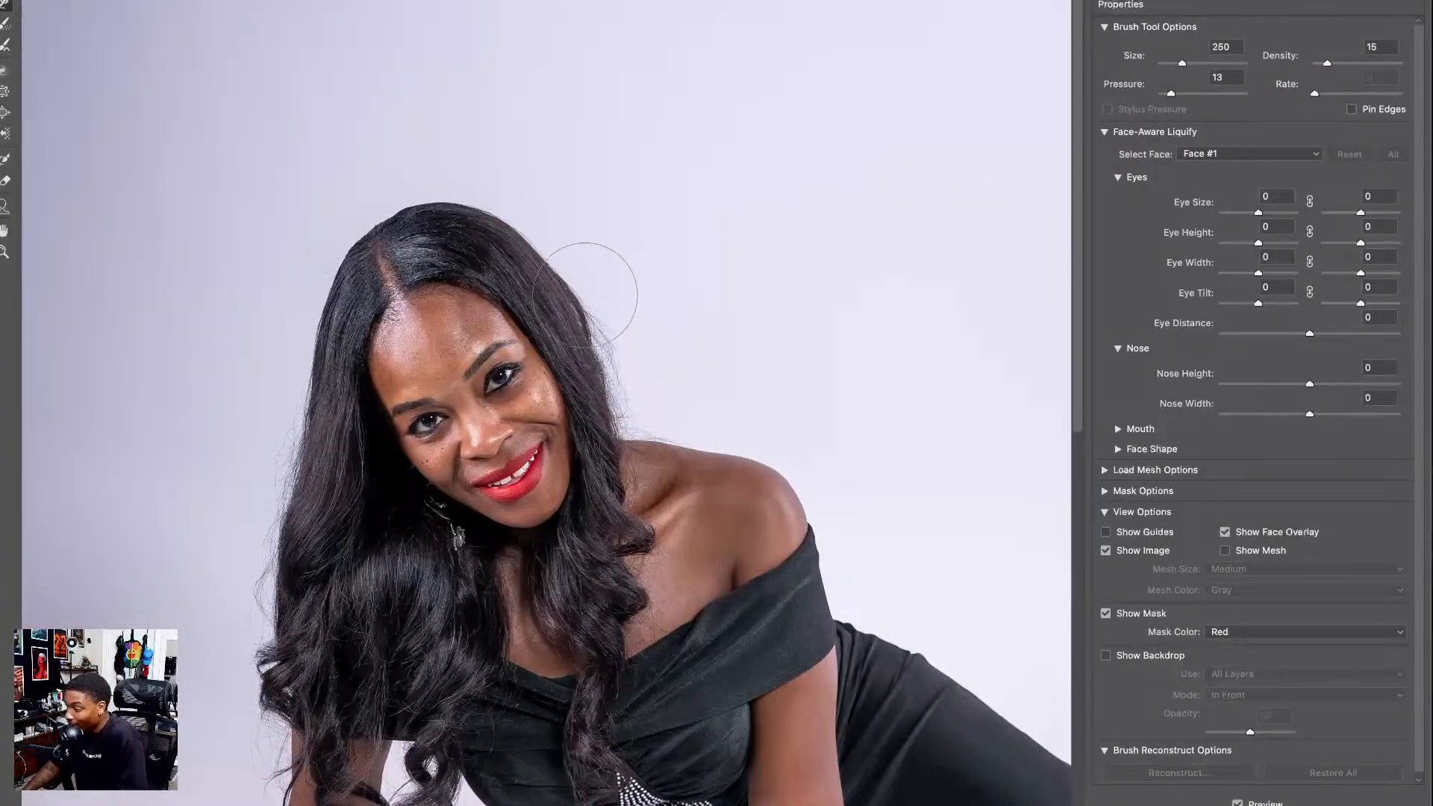
{"action": "left_click_drag", "start_coordinate": [623, 357], "coordinate": [608, 351]}
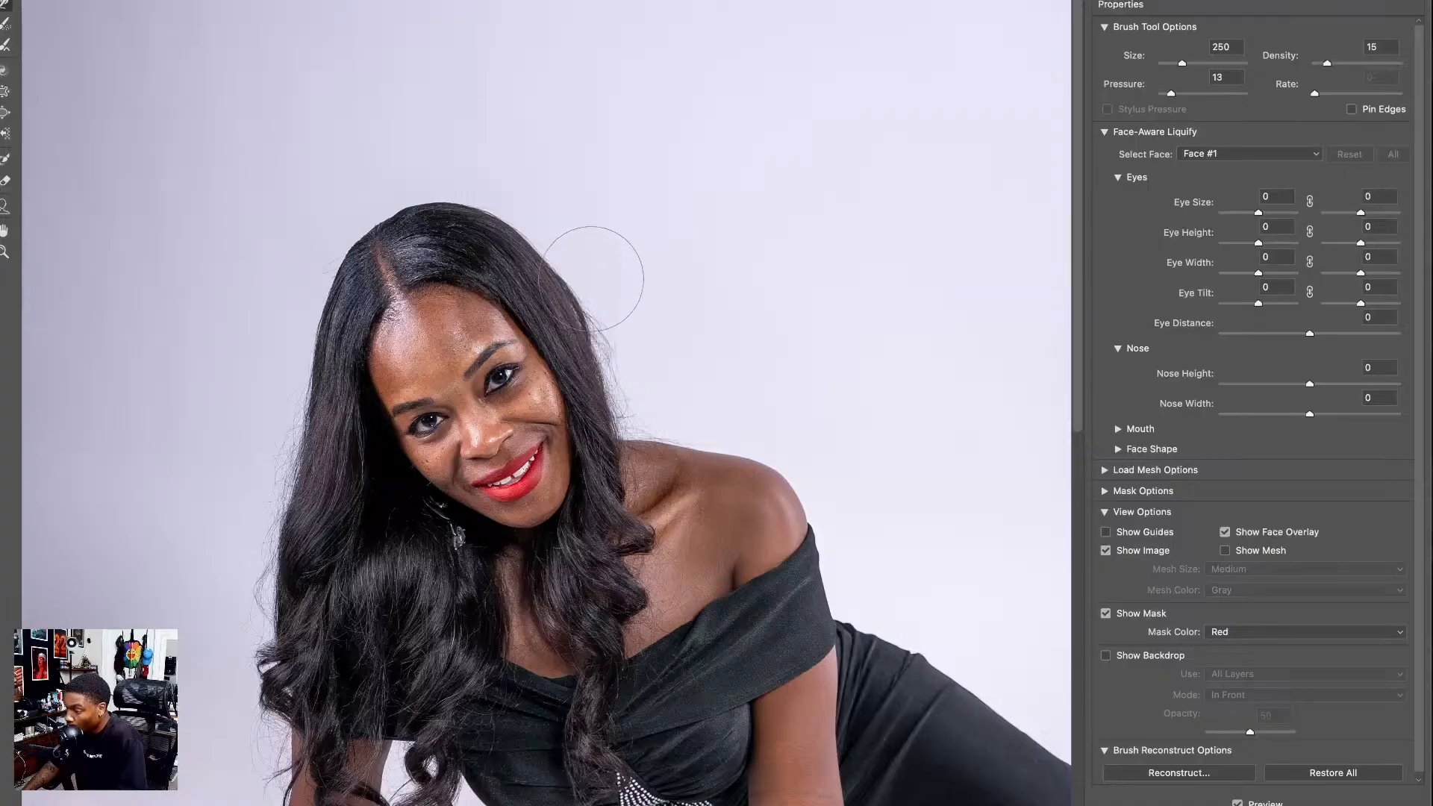
- Refine the hair outline around the crown and both sides of the head with the Liquify brush at size 250
{"action": "key", "text": "bracketleft"}
{"action": "key", "text": "bracketleft"}
{"action": "key", "text": "bracketleft"}
{"action": "key", "text": "bracketleft"}
{"action": "key", "text": "bracketright"}
{"action": "key", "text": "bracketright"}
{"action": "key", "text": "bracketright"}
{"action": "key", "text": "bracketright"}
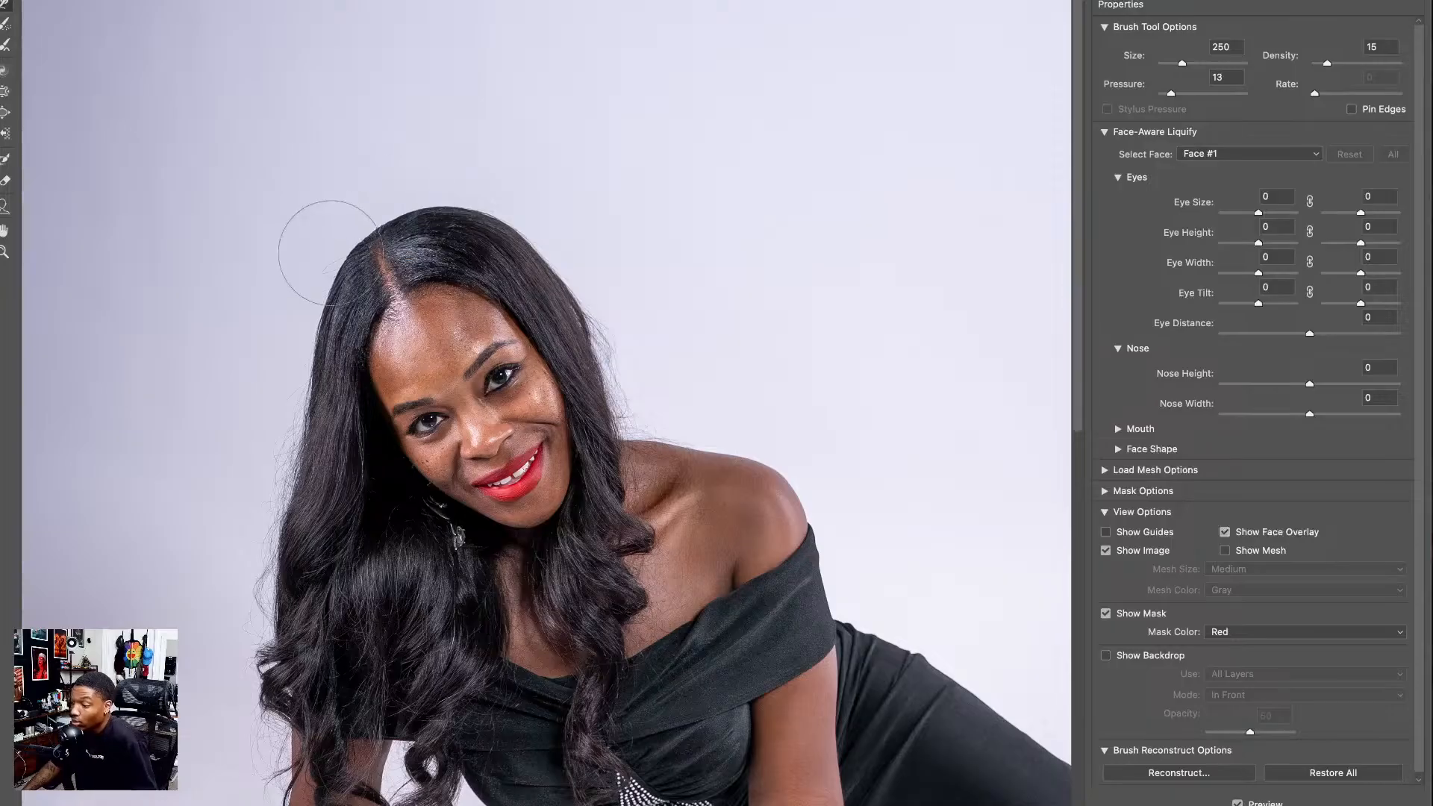
{"action": "left_click_drag", "start_coordinate": [267, 476], "coordinate": [198, 303]}
{"action": "left_click_drag", "start_coordinate": [214, 400], "coordinate": [288, 361]}
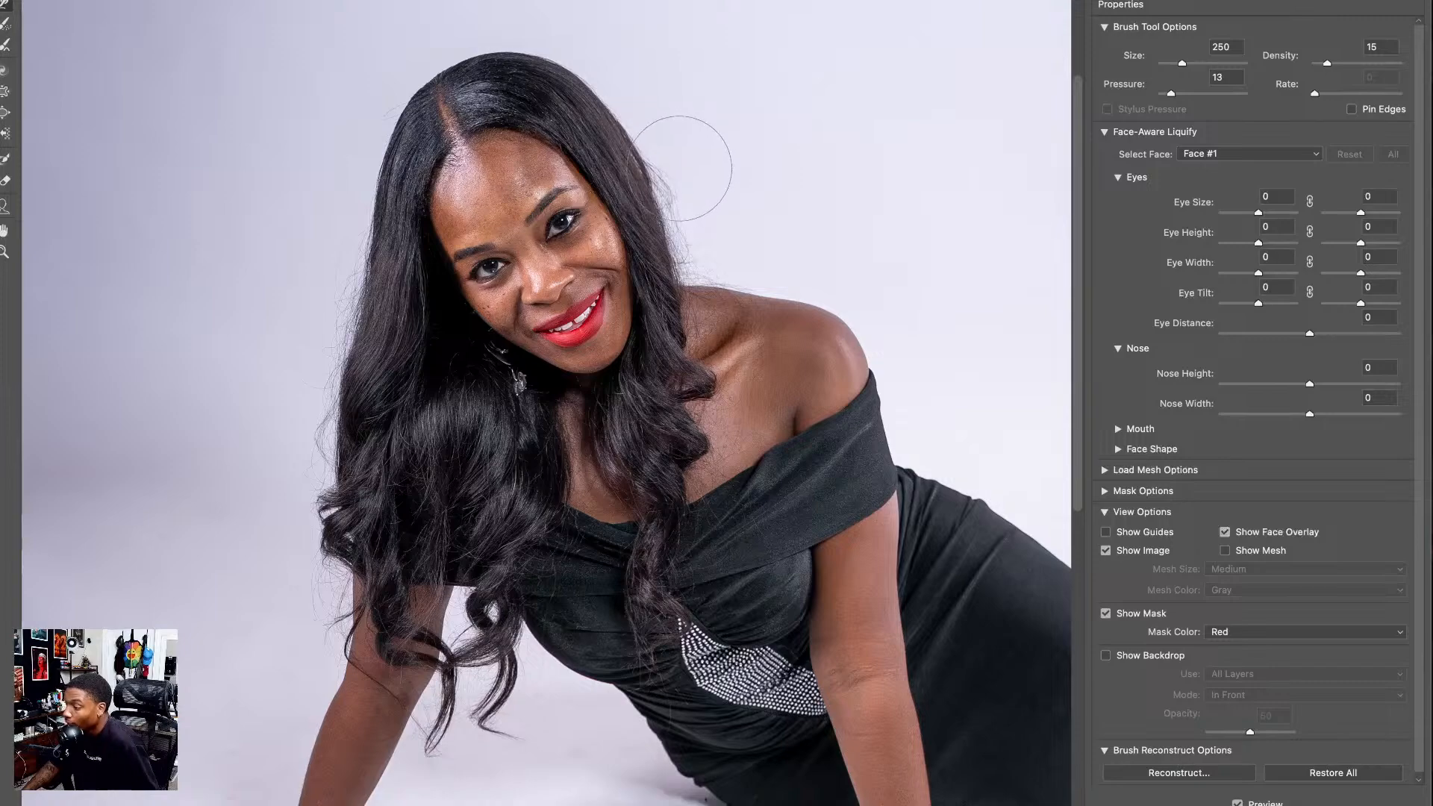
- Smooth the small bump on the dress's lower edge beneath the waist, reducing the Liquify brush to size 80
{"action": "scroll", "coordinate": [694, 291], "scroll_direction": "down", "scroll_amount": 5}
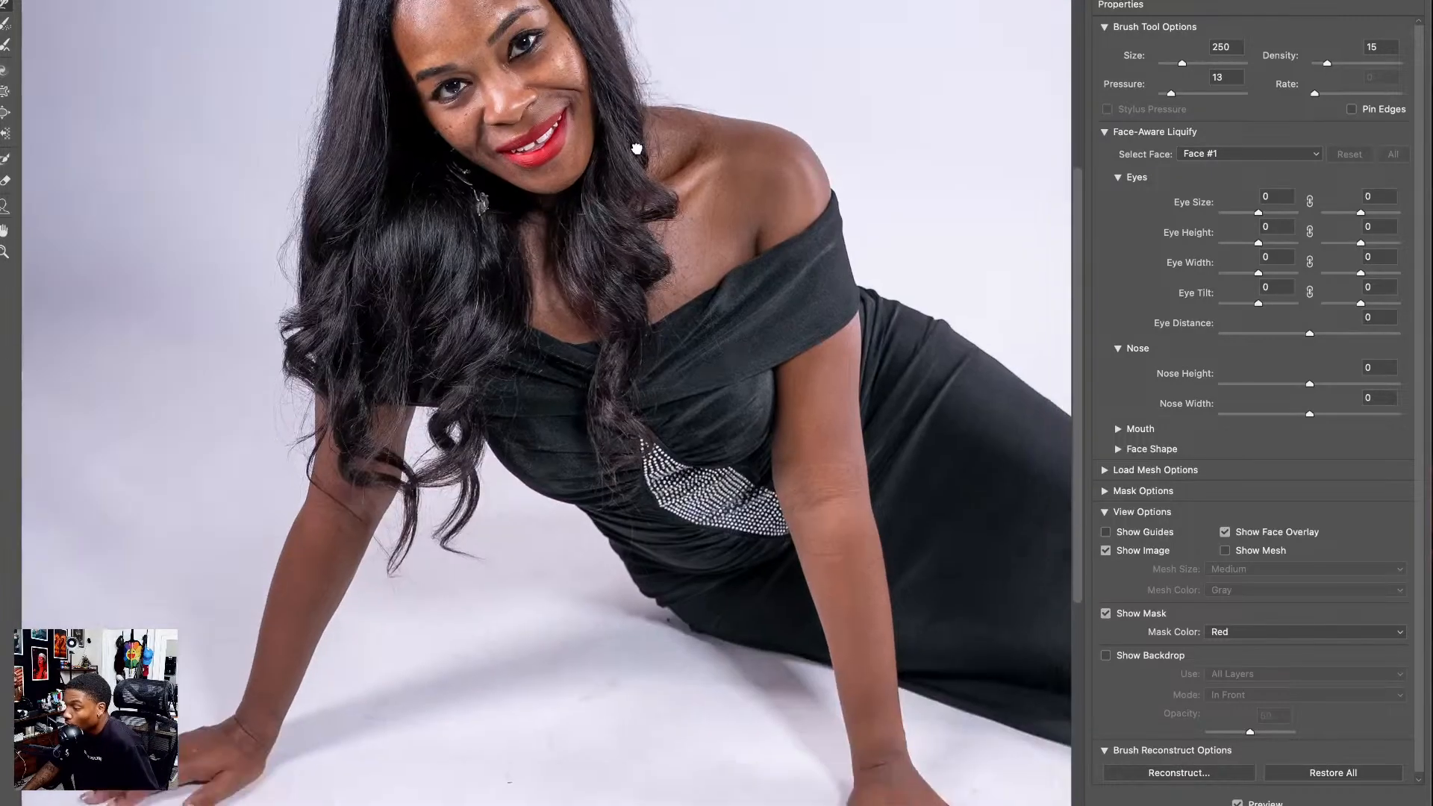
{"action": "left_click_drag", "start_coordinate": [705, 317], "coordinate": [639, 156]}
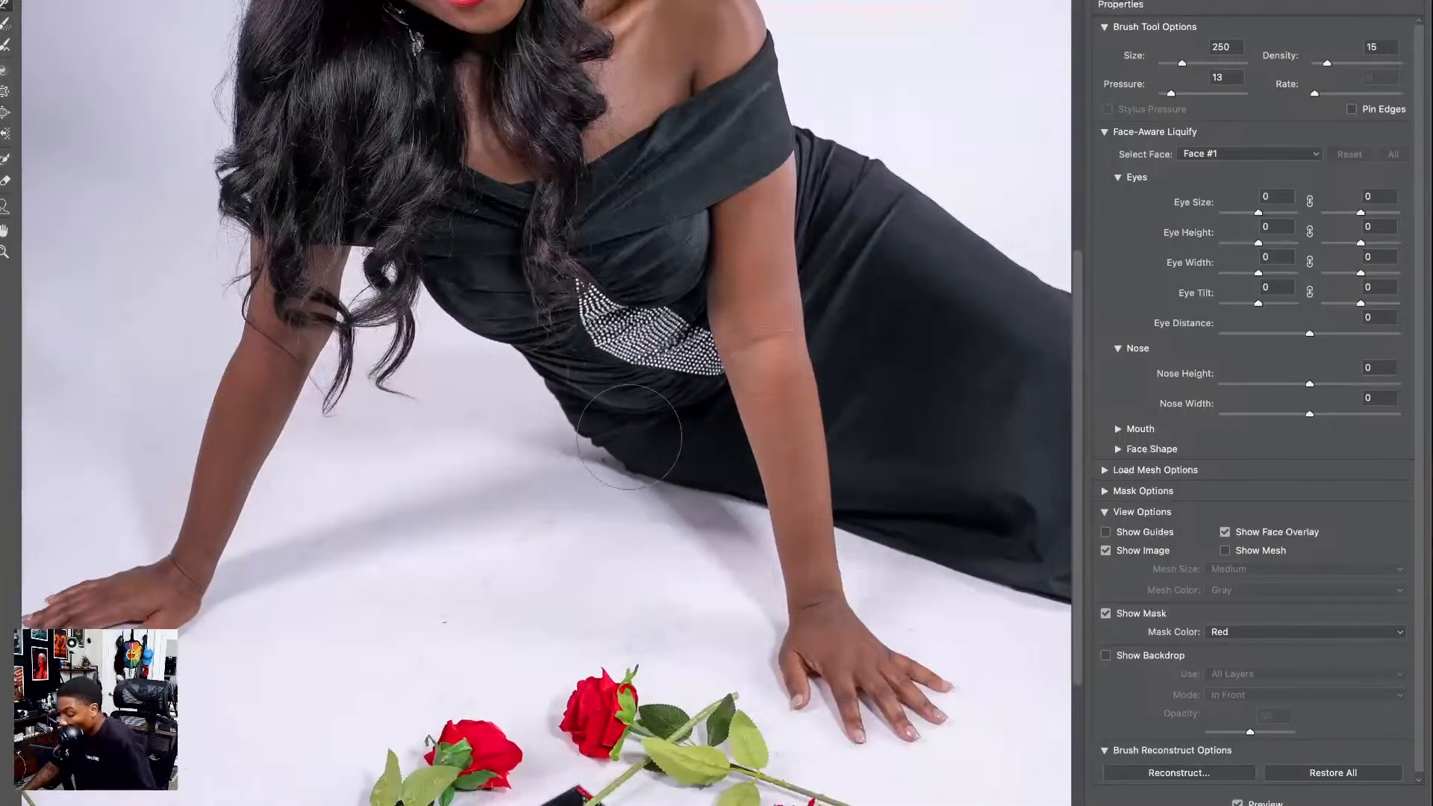
{"action": "key", "text": "bracketleft"}
{"action": "key", "text": "bracketleft"}
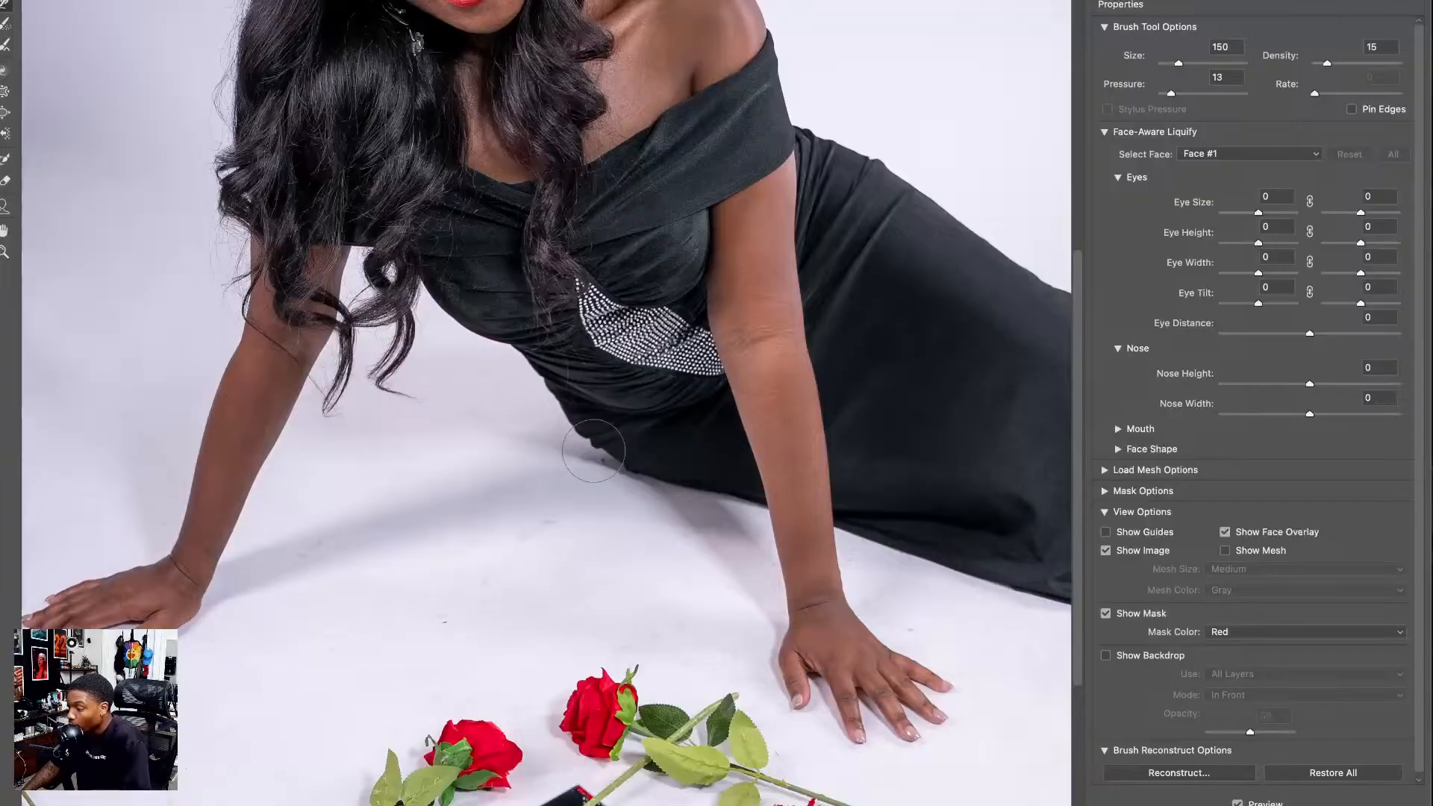
{"action": "key", "text": "bracketleft"}
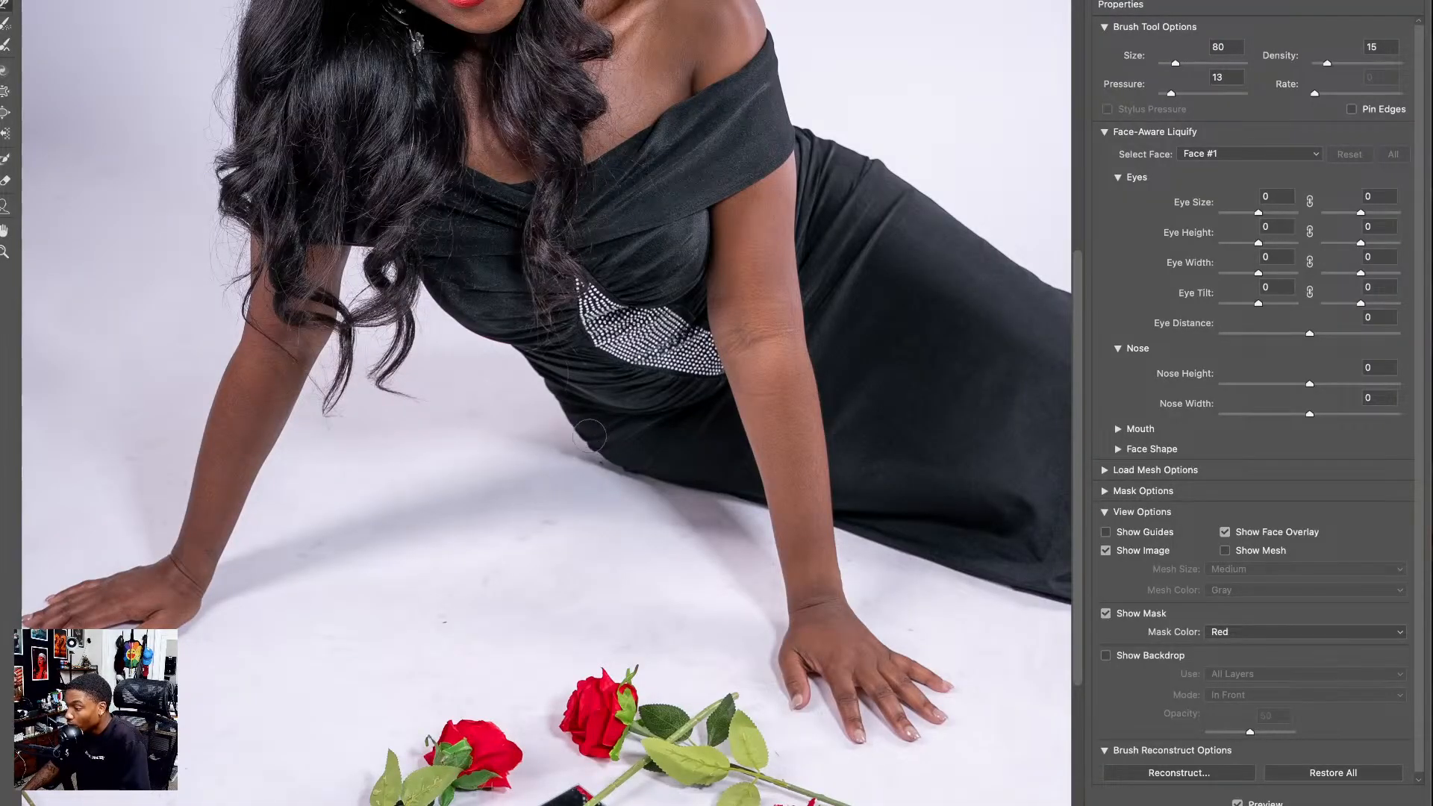
- Slim the underside of the dress below the rhinestone band with the Liquify brush at sizes between 125 and 200
{"action": "key", "text": "bracketright"}
{"action": "key", "text": "bracketright"}
{"action": "key", "text": "bracketright"}
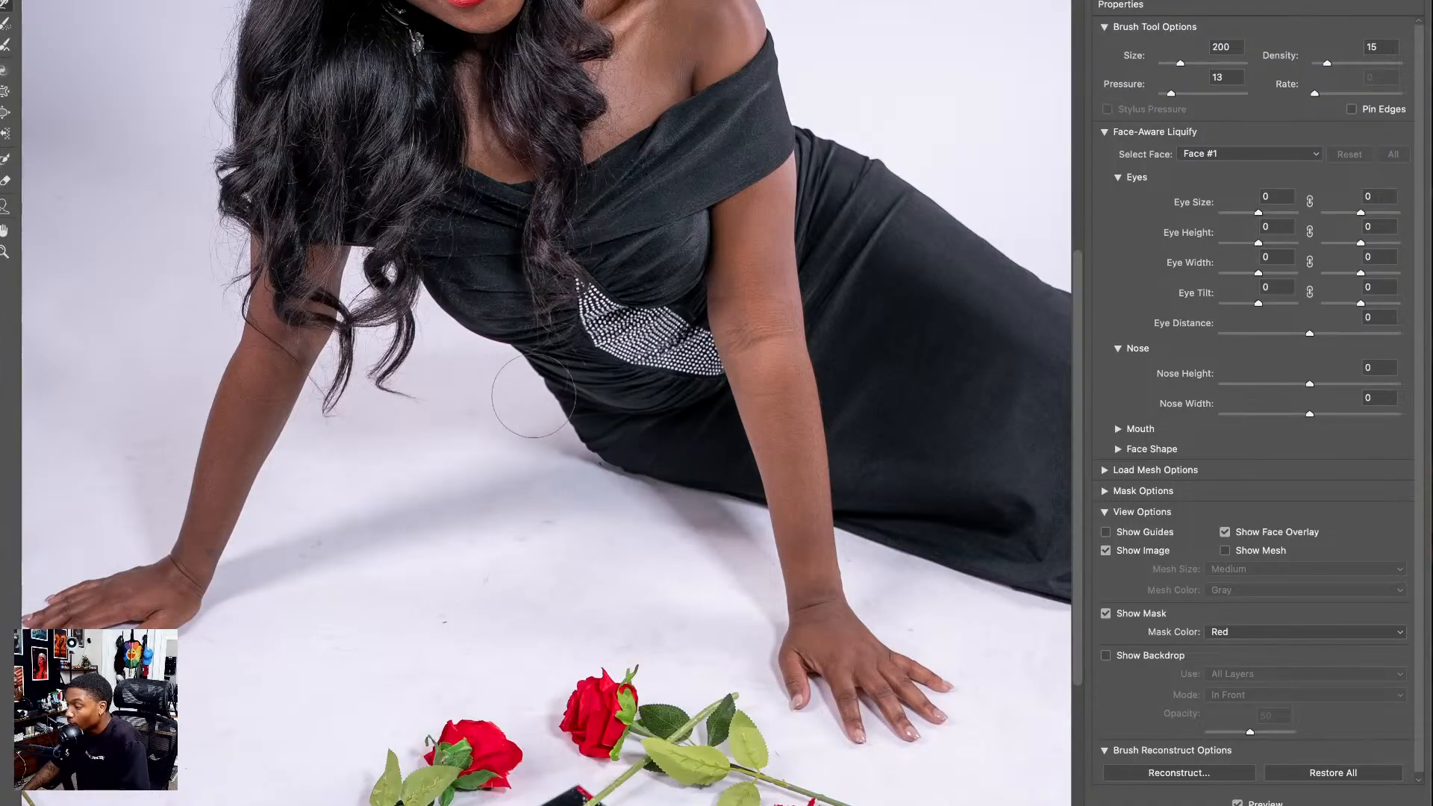
{"action": "key", "text": "bracketright"}
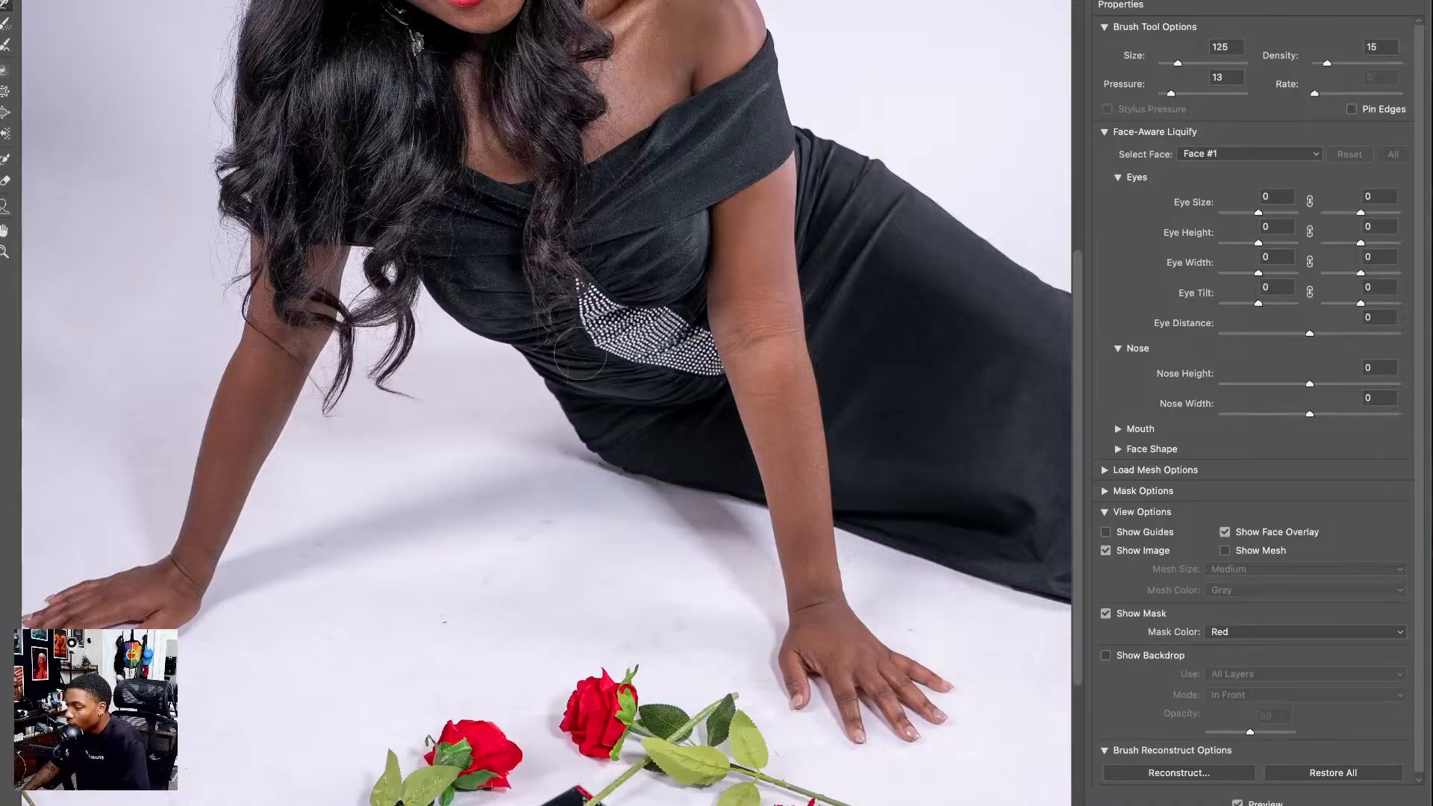
{"action": "key", "text": "bracketleft"}
{"action": "key", "text": "bracketleft"}
{"action": "key", "text": "bracketleft"}
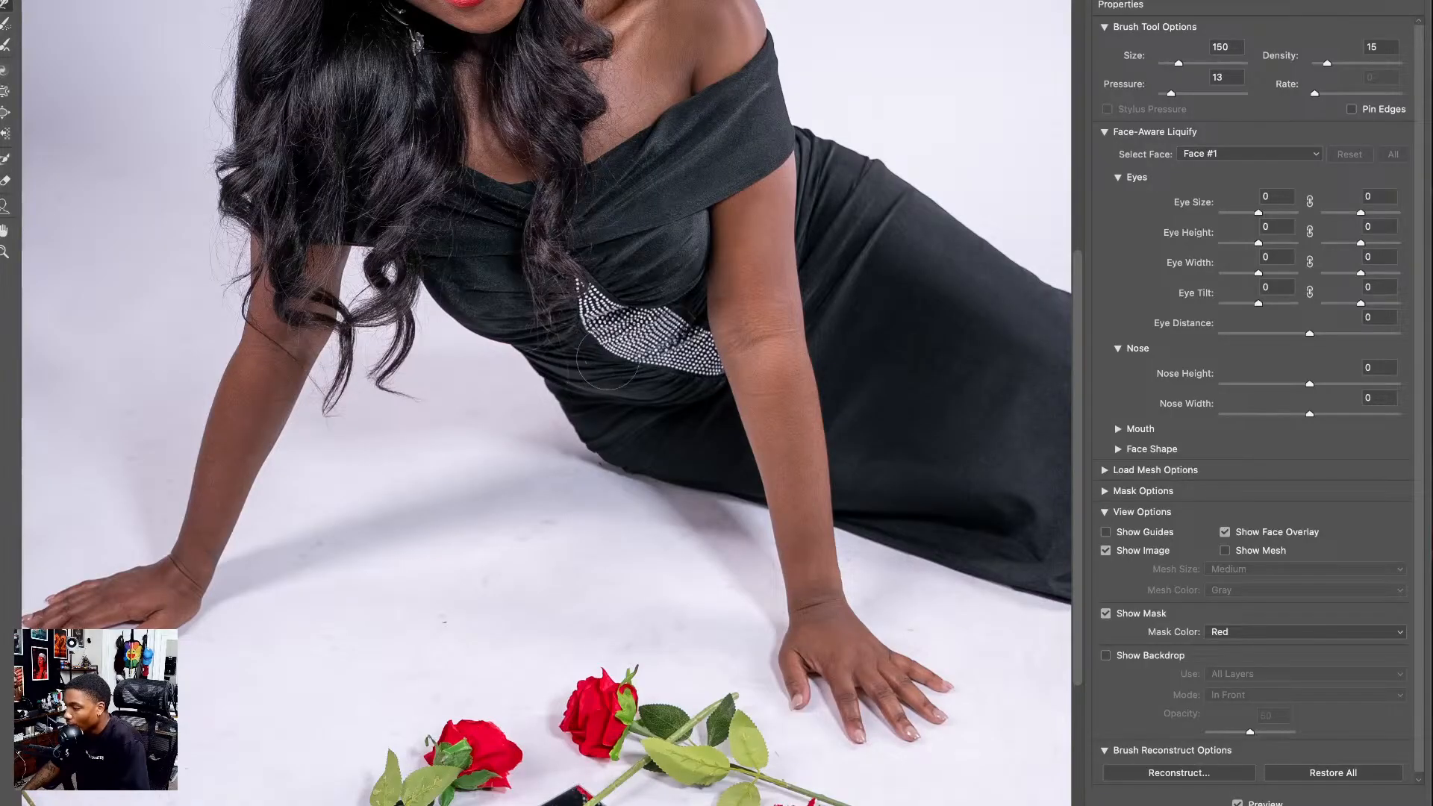
{"action": "key", "text": "bracketright"}
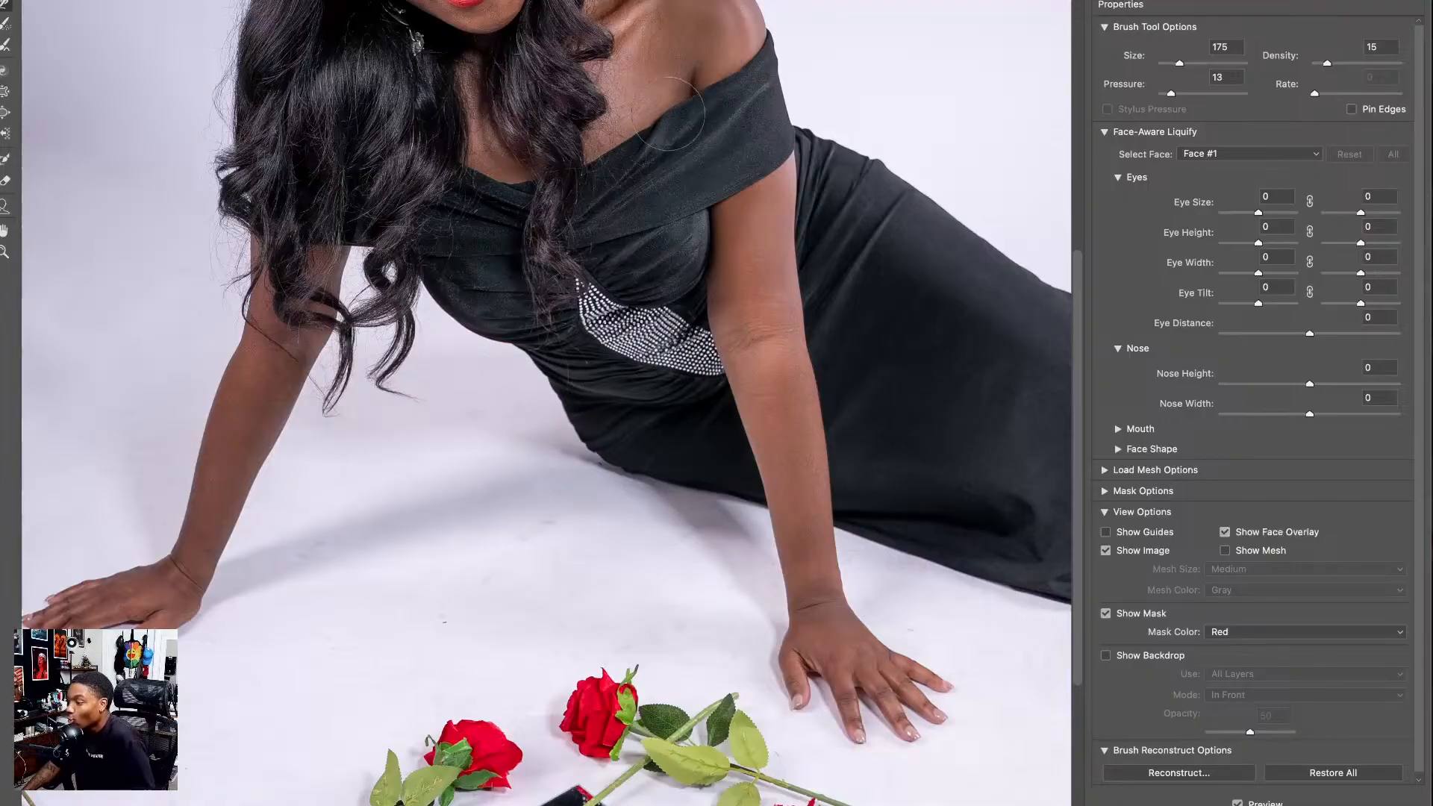
- Smooth the dress's upper hip edge behind the supporting arm, reducing the Liquify brush to size 70
{"action": "mouse_move", "coordinate": [611, 186]}
{"action": "left_mouse_down"}
{"action": "mouse_move", "coordinate": [499, 145]}
{"action": "mouse_move", "coordinate": [409, 186]}
{"action": "left_mouse_up"}
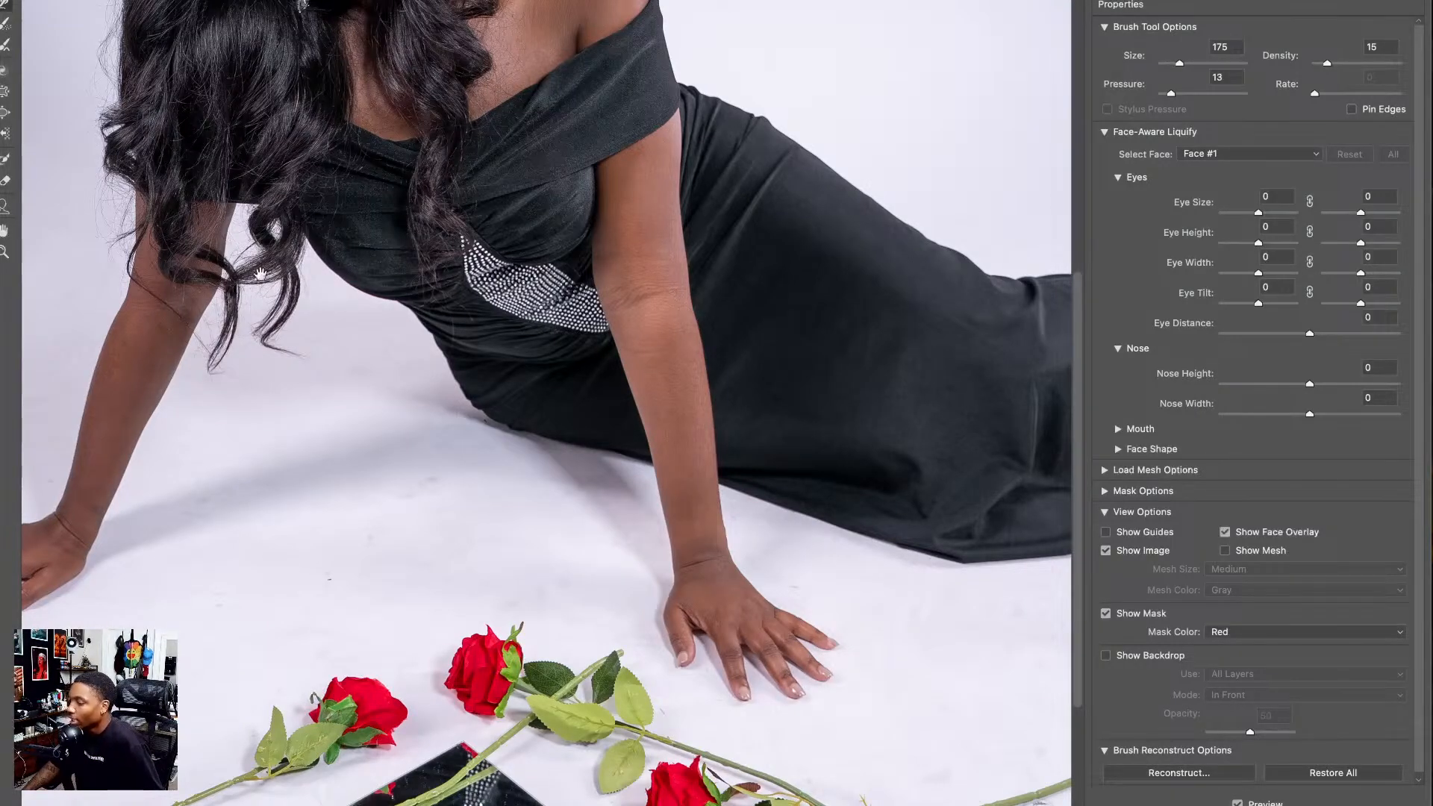
{"action": "left_click_drag", "start_coordinate": [125, 258], "coordinate": [124, 533]}
{"action": "scroll", "coordinate": [608, 331], "scroll_direction": "down", "scroll_amount": 3}
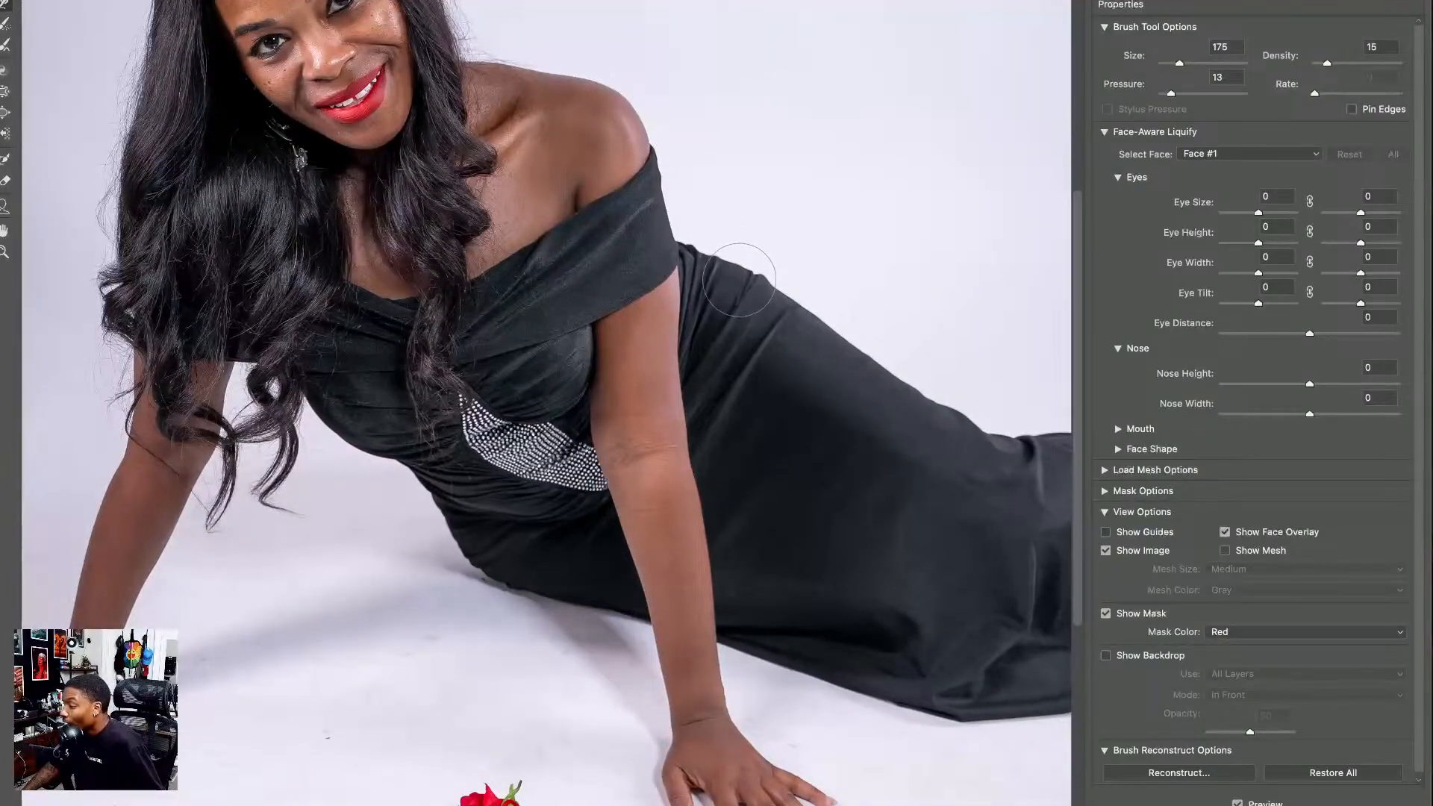
{"action": "key", "text": "bracketleft"}
{"action": "key", "text": "bracketleft"}
{"action": "key", "text": "bracketleft"}
{"action": "key", "text": "bracketleft"}
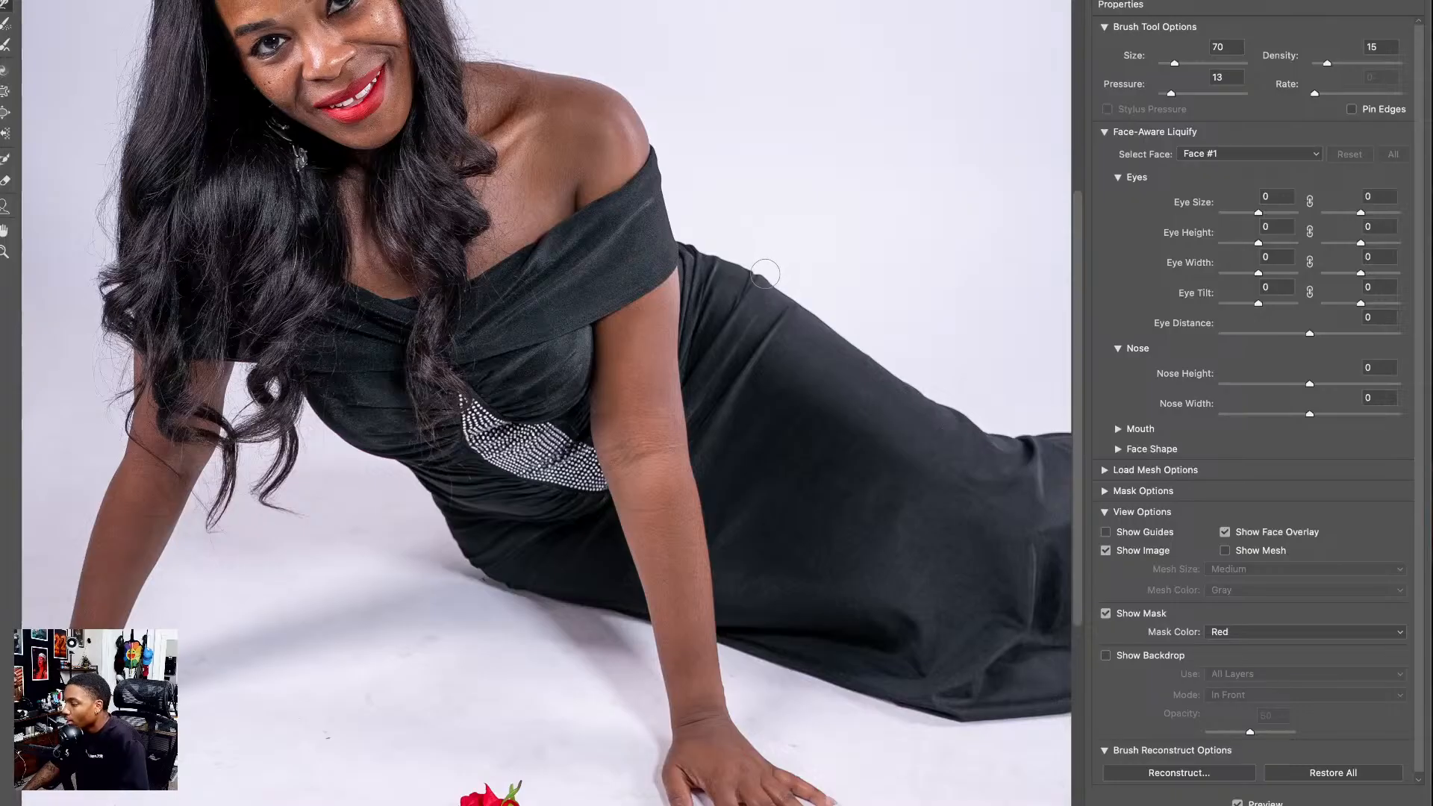
- Even out the hip curve of the dress behind the arm with the Liquify brush at sizes between 150 and 250
{"action": "key", "text": "bracketright"}
{"action": "key", "text": "bracketright"}
{"action": "key", "text": "bracketright"}
{"action": "key", "text": "bracketright"}
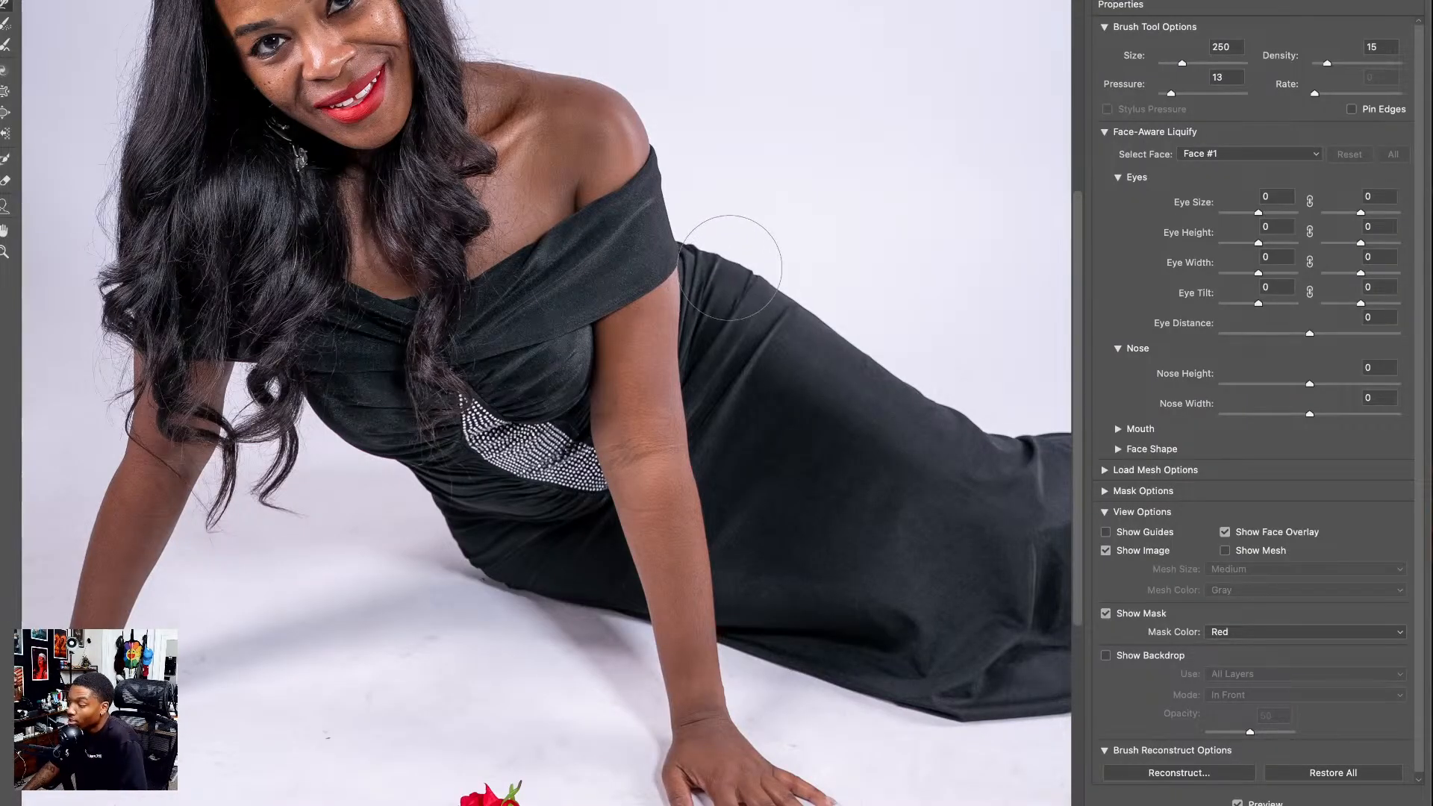
{"action": "key", "text": "bracketleft"}
{"action": "key", "text": "bracketleft"}
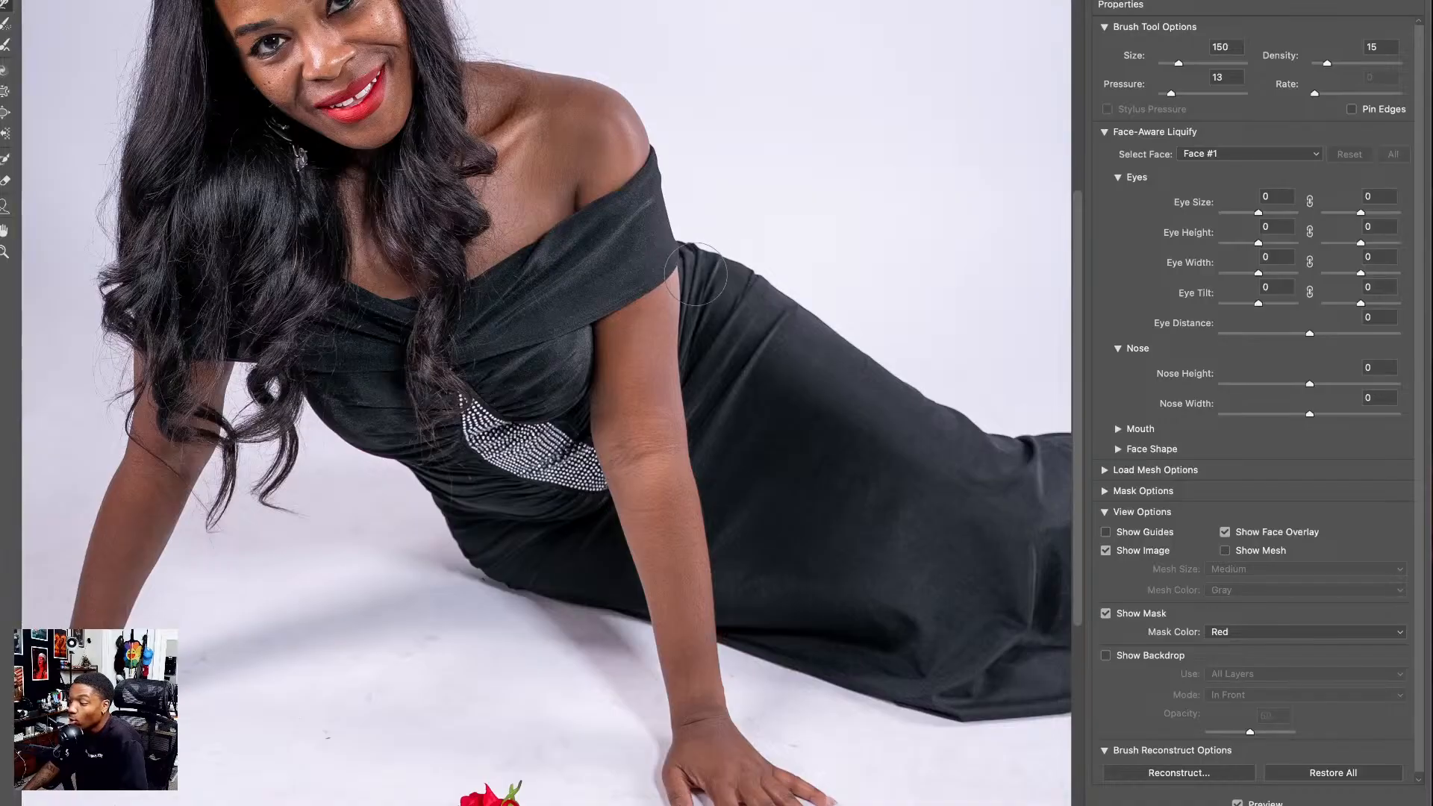
{"action": "key", "text": "bracketright"}
{"action": "key", "text": "bracketright"}
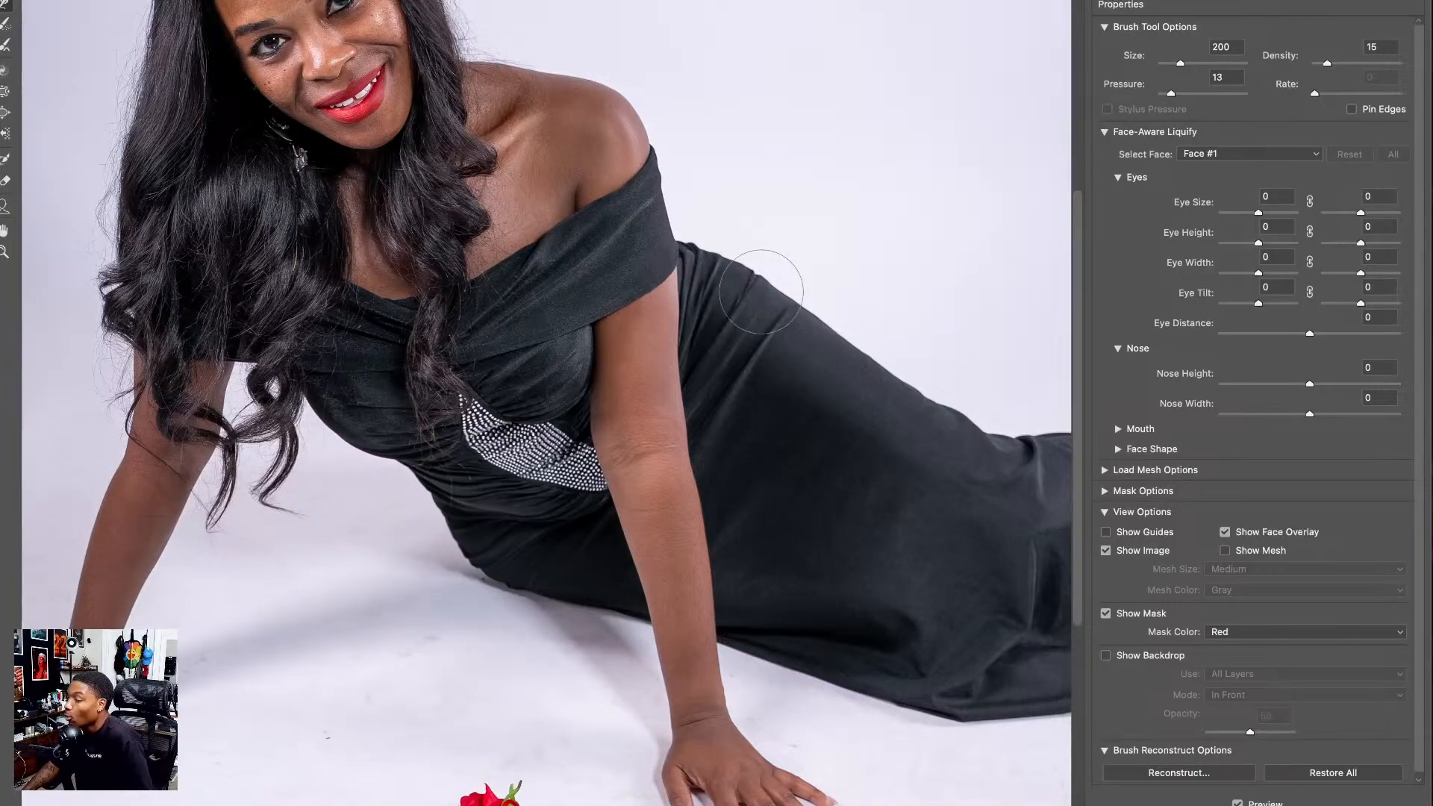
- Push in the dress outline at the hip and the hair edge above the shoulder with the Liquify brush at size 200, pressure 13
{"action": "mouse_move", "coordinate": [768, 352]}
{"action": "left_mouse_down"}
{"action": "mouse_move", "coordinate": [762, 192]}
{"action": "mouse_move", "coordinate": [668, 382]}
{"action": "left_mouse_up"}
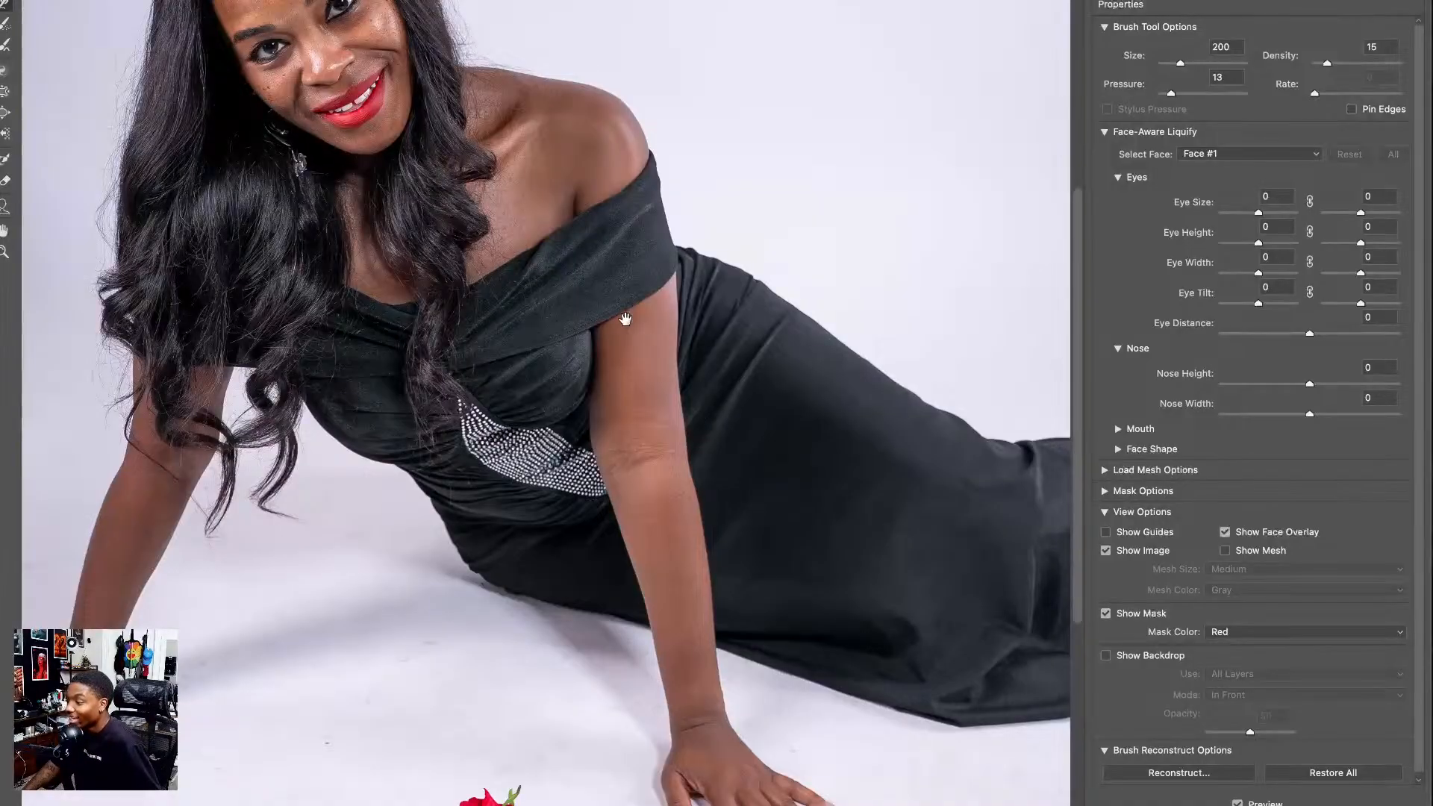
{"action": "left_click_drag", "start_coordinate": [634, 276], "coordinate": [668, 597]}
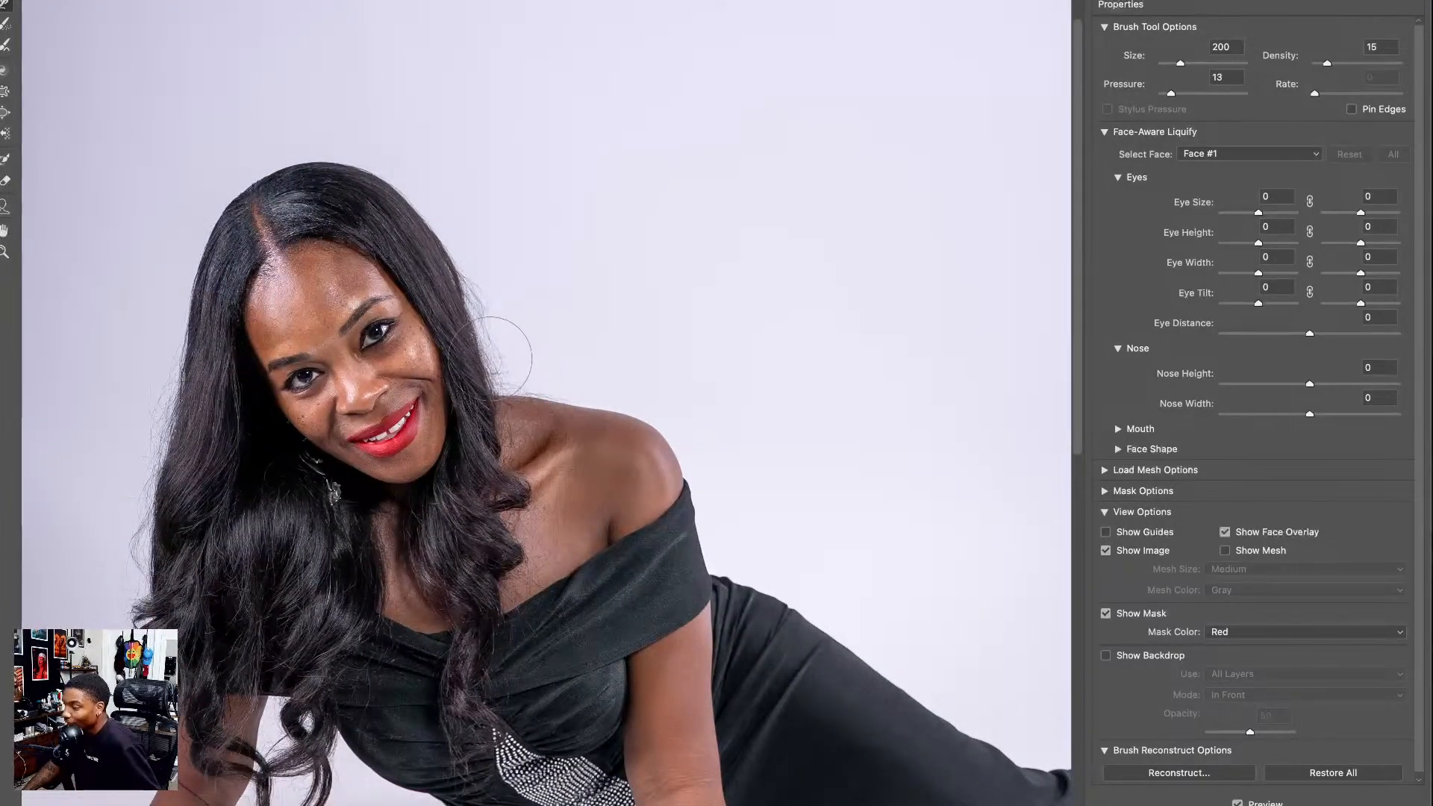
{"action": "mouse_move", "coordinate": [512, 329]}
{"action": "left_mouse_down"}
{"action": "mouse_move", "coordinate": [480, 315]}
{"action": "mouse_move", "coordinate": [480, 372]}
{"action": "left_mouse_up"}
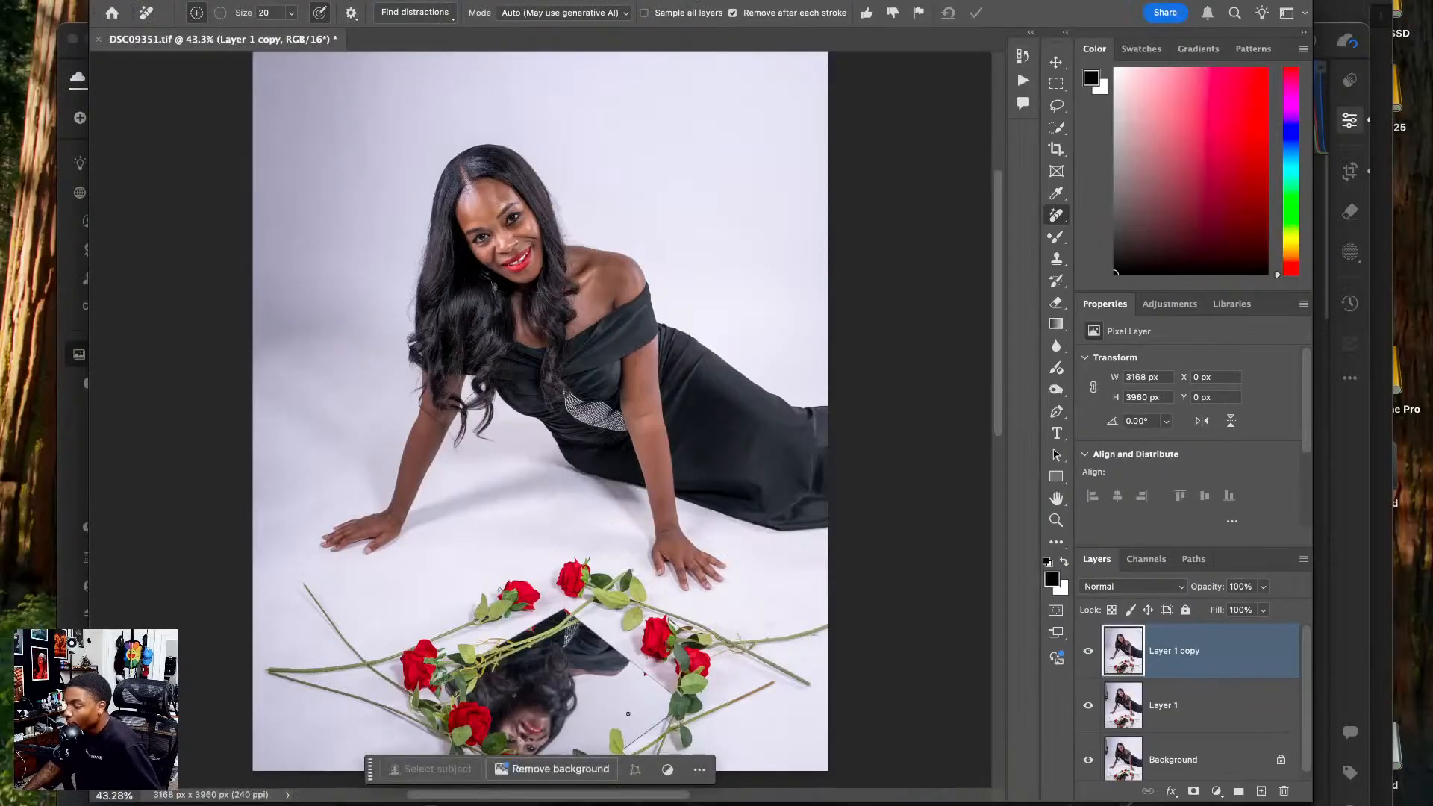
- Inspect the portrait up close, from the roses and hands on the floor up to the dress, hair and face
{"action": "scroll", "coordinate": [416, 512], "scroll_direction": "down", "scroll_amount": 3}
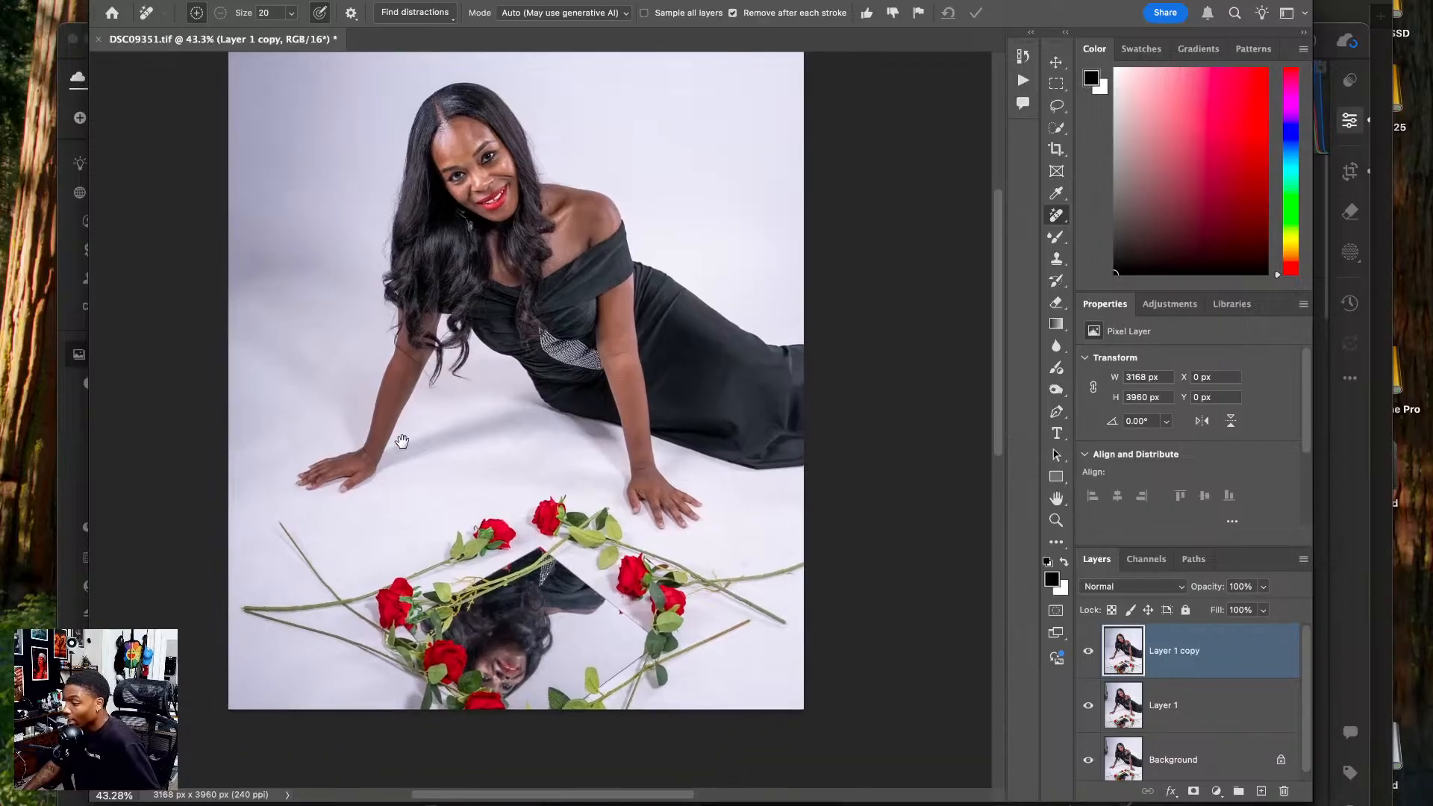
{"action": "key", "text": "super+plus"}
{"action": "key", "text": "super+plus"}
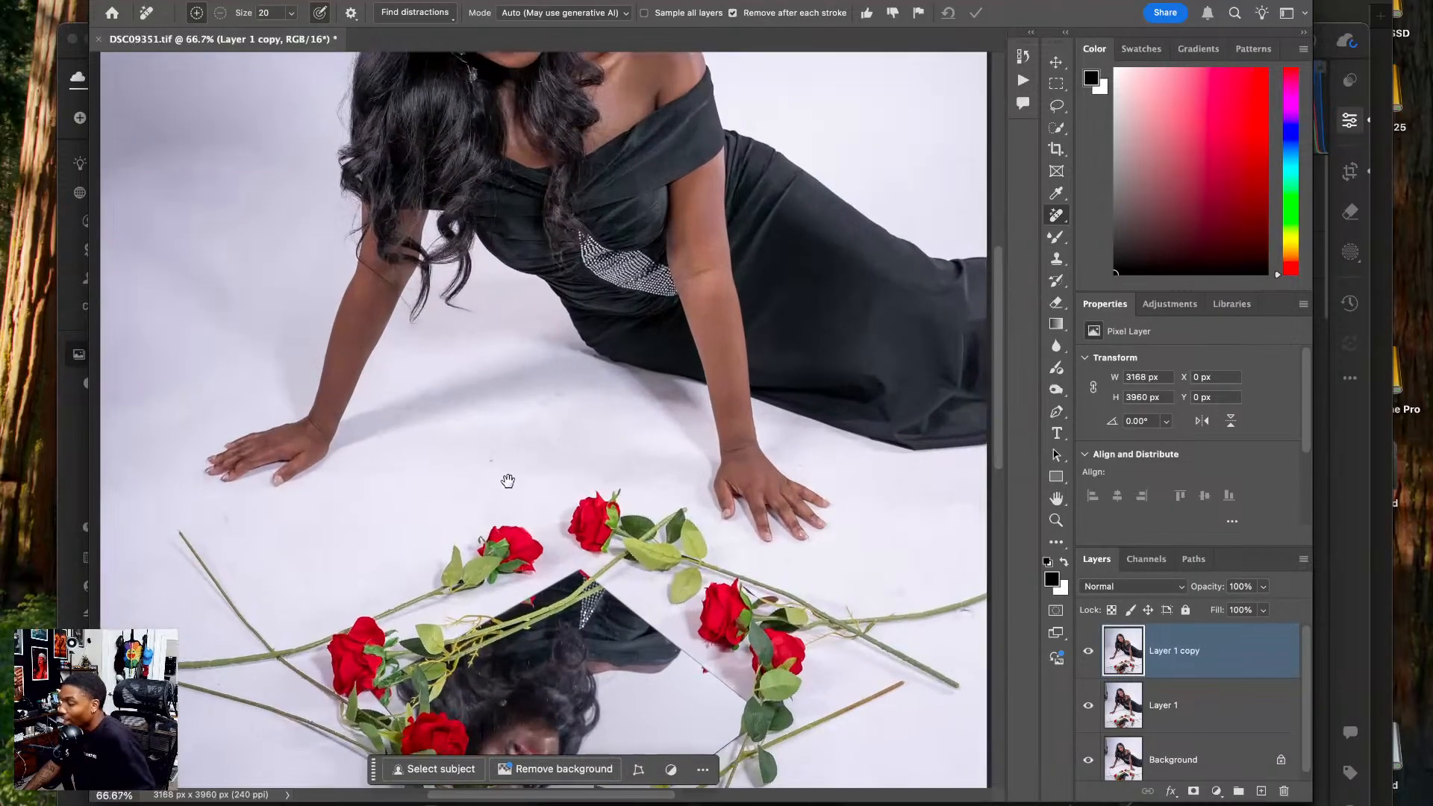
{"action": "left_click_drag", "start_coordinate": [507, 478], "coordinate": [485, 621]}
{"action": "mouse_move", "coordinate": [595, 359]}
{"action": "left_mouse_down"}
{"action": "mouse_move", "coordinate": [493, 511]}
{"action": "mouse_move", "coordinate": [493, 662]}
{"action": "mouse_move", "coordinate": [484, 395]}
{"action": "left_mouse_up"}
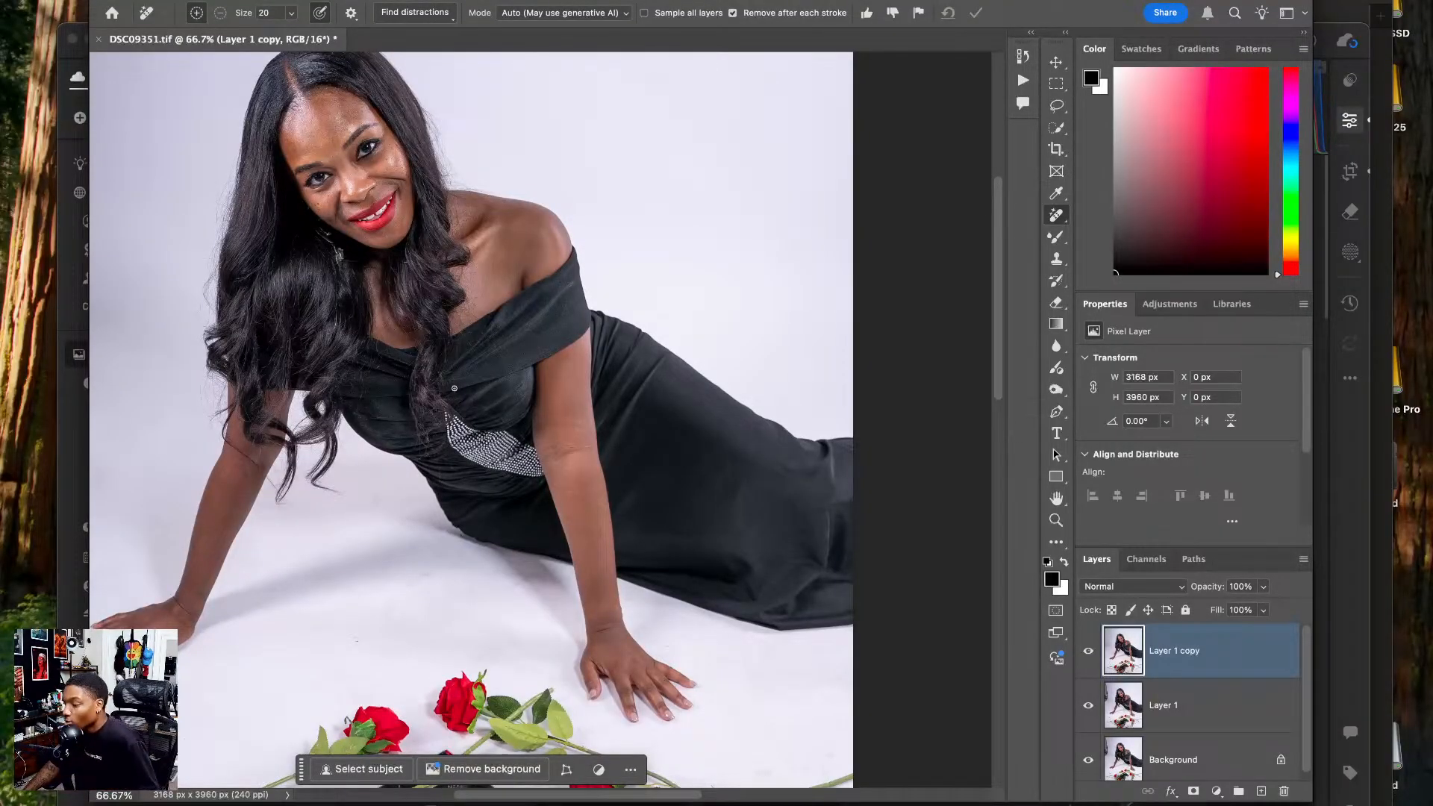
{"action": "scroll", "coordinate": [453, 388], "scroll_direction": "up", "scroll_amount": 5}
{"action": "scroll", "coordinate": [591, 510], "scroll_direction": "left", "scroll_amount": 1}
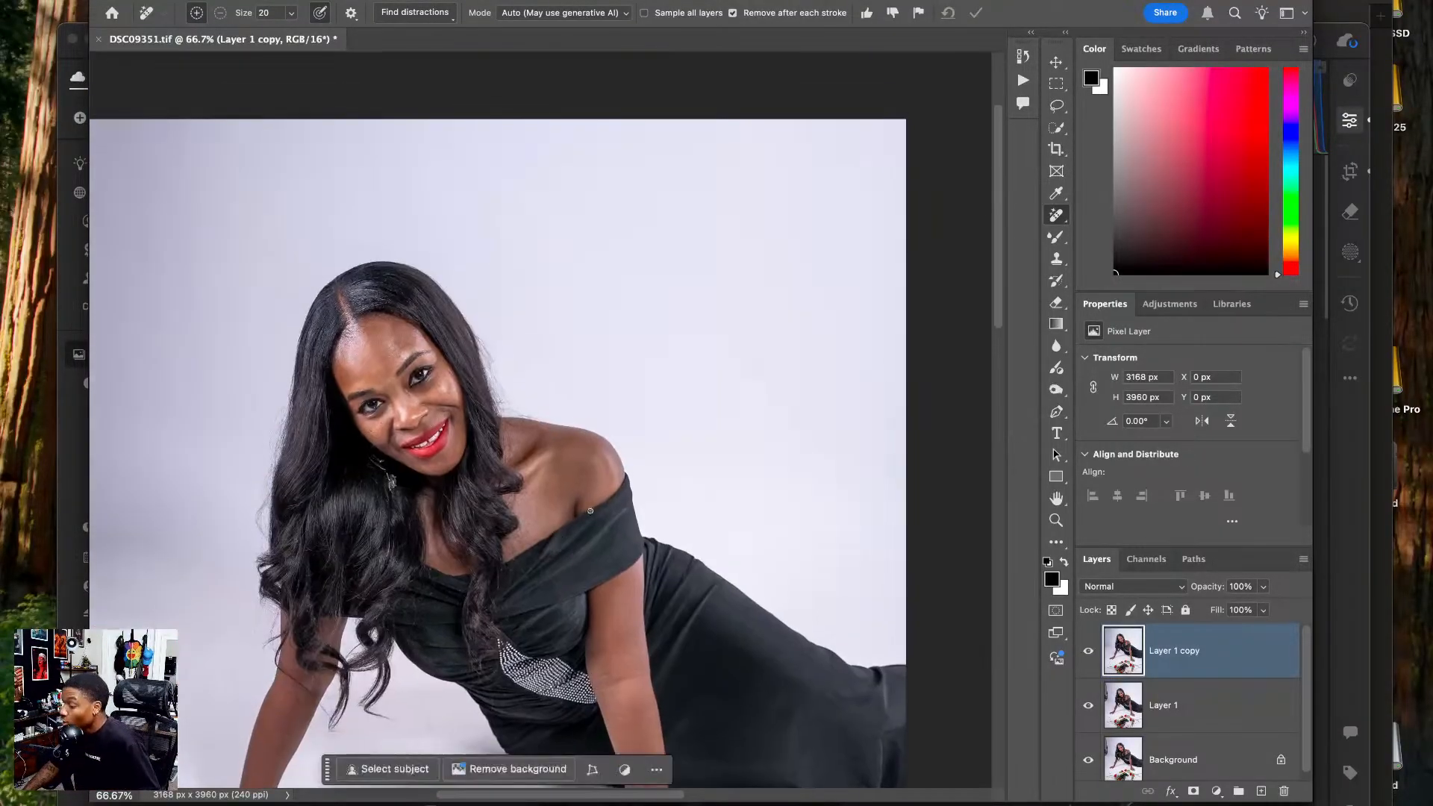
- Clone background over the flyaway hairs where the hair meets the bare shoulder, using the Clone Stamp at 46% opacity with brush sizes from 40 to 20
{"action": "left_click", "coordinate": [1055, 238]}
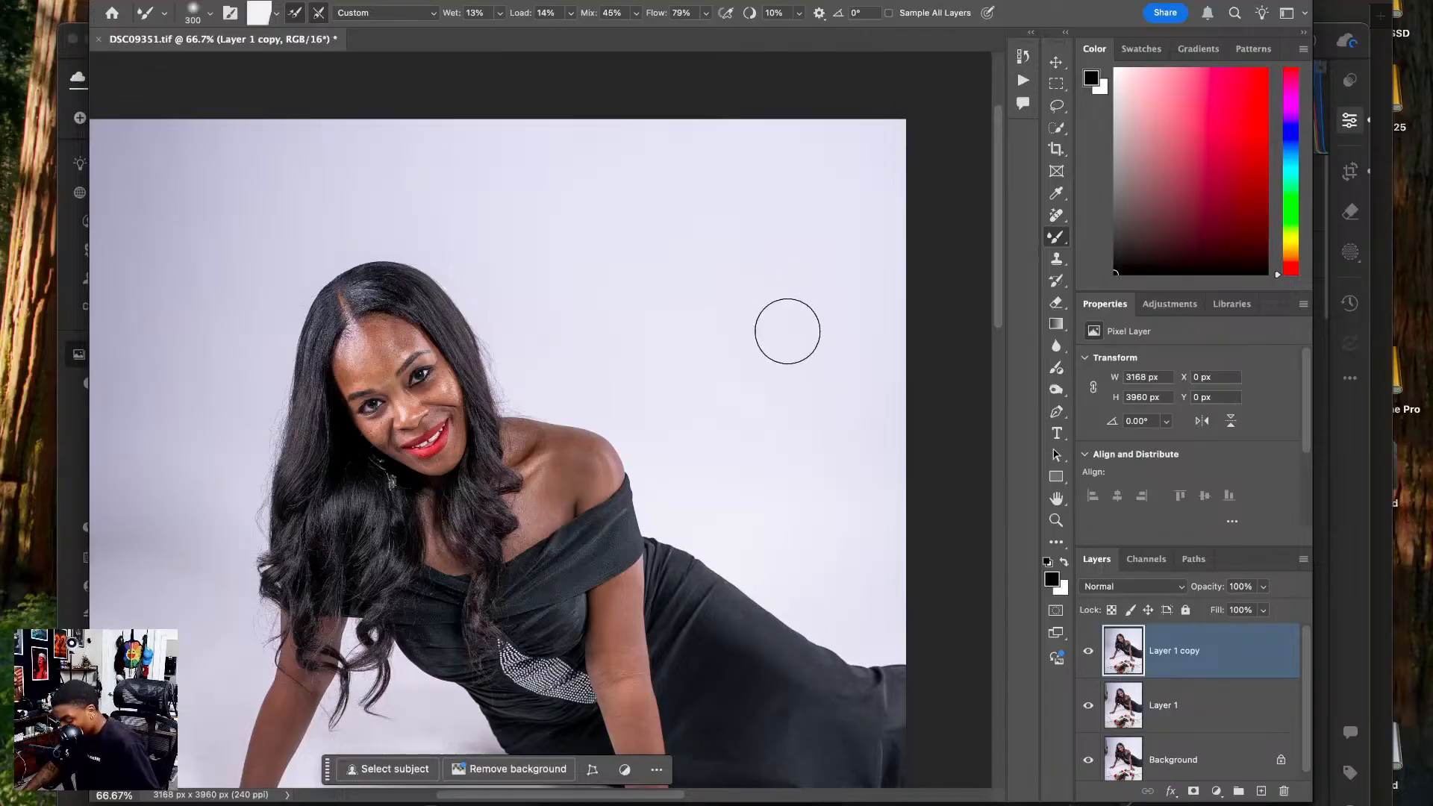
{"action": "left_click", "coordinate": [1055, 261]}
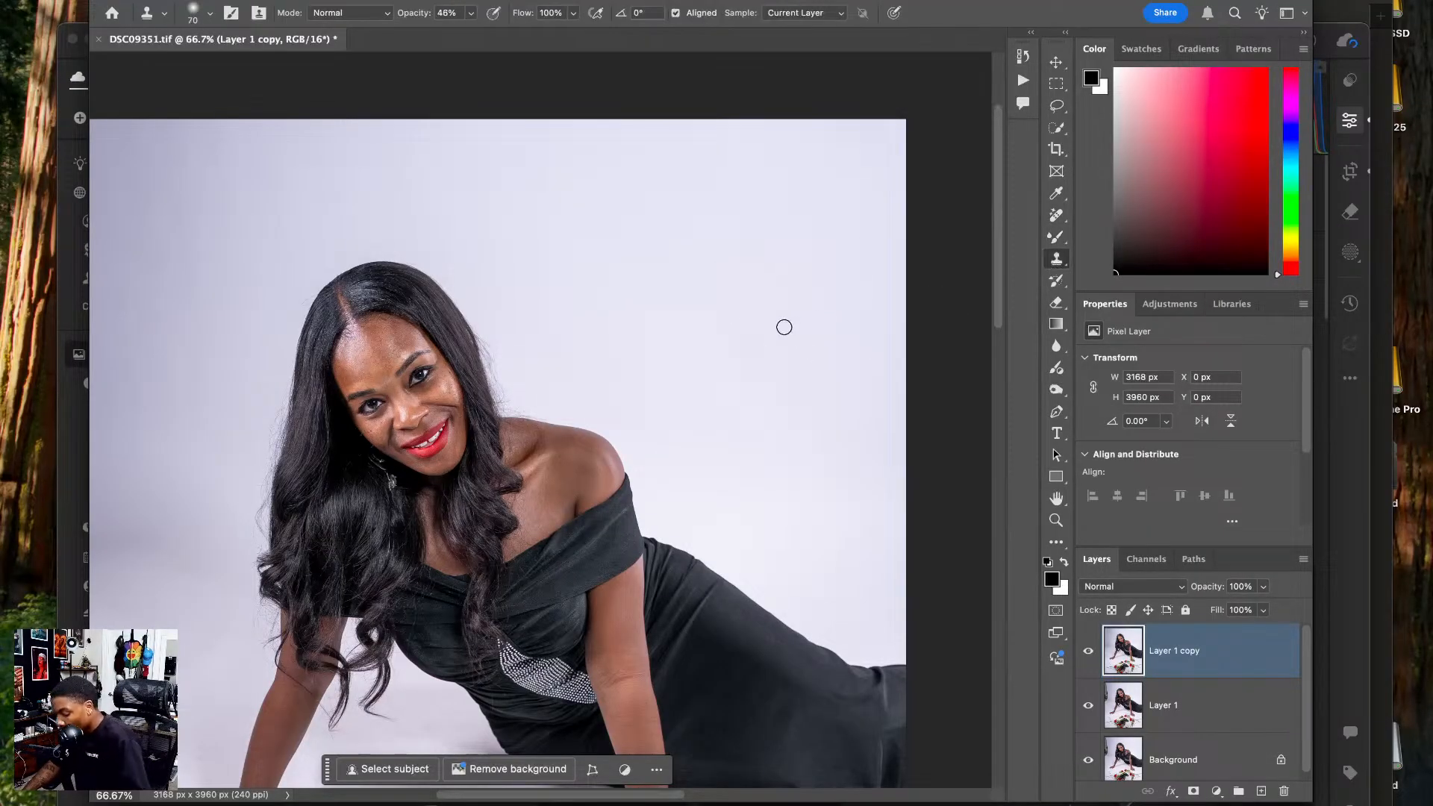
{"action": "scroll", "coordinate": [780, 327], "scroll_direction": "up", "scroll_amount": 5}
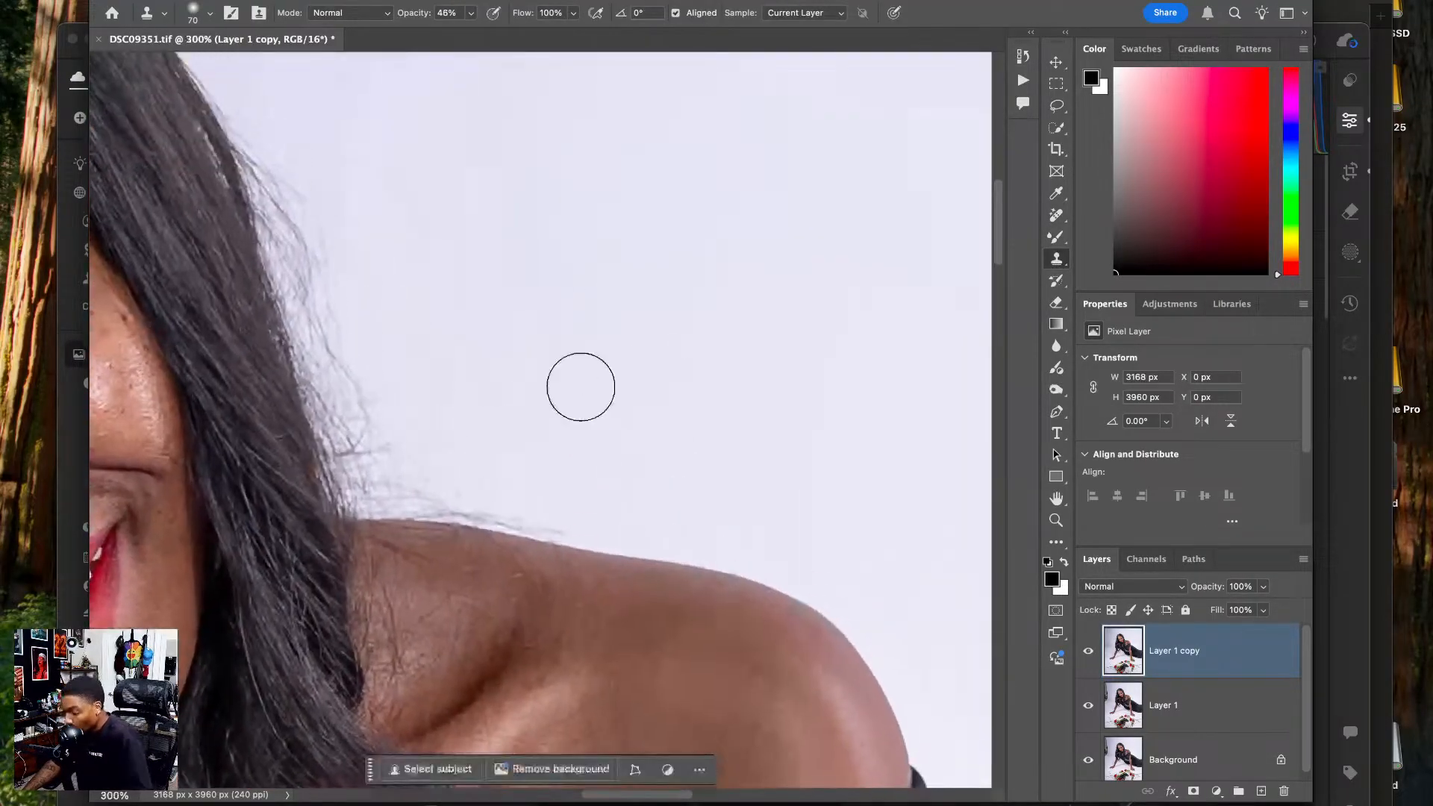
{"action": "scroll", "coordinate": [581, 389], "scroll_direction": "down", "scroll_amount": 5}
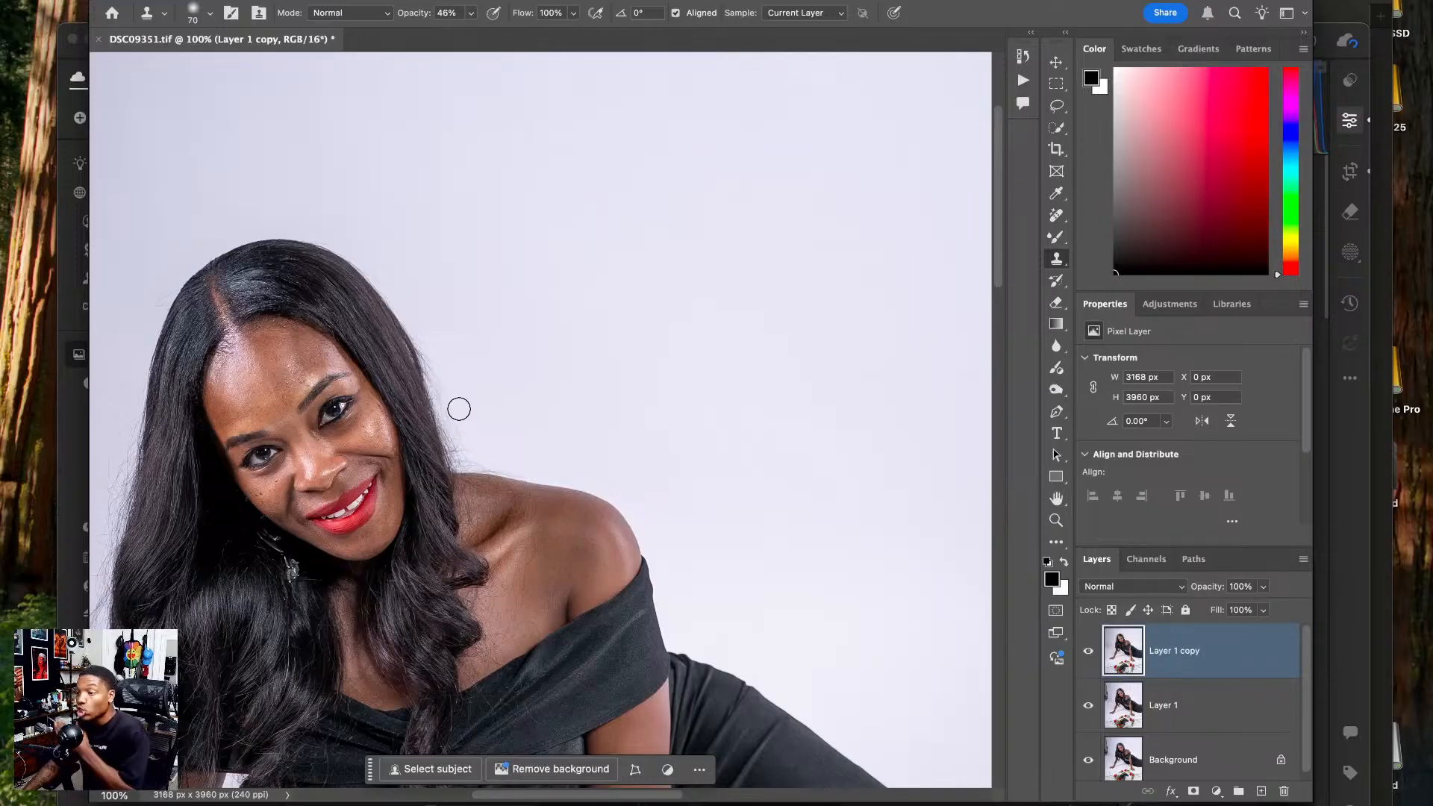
{"action": "scroll", "coordinate": [460, 403], "scroll_direction": "up", "scroll_amount": 4}
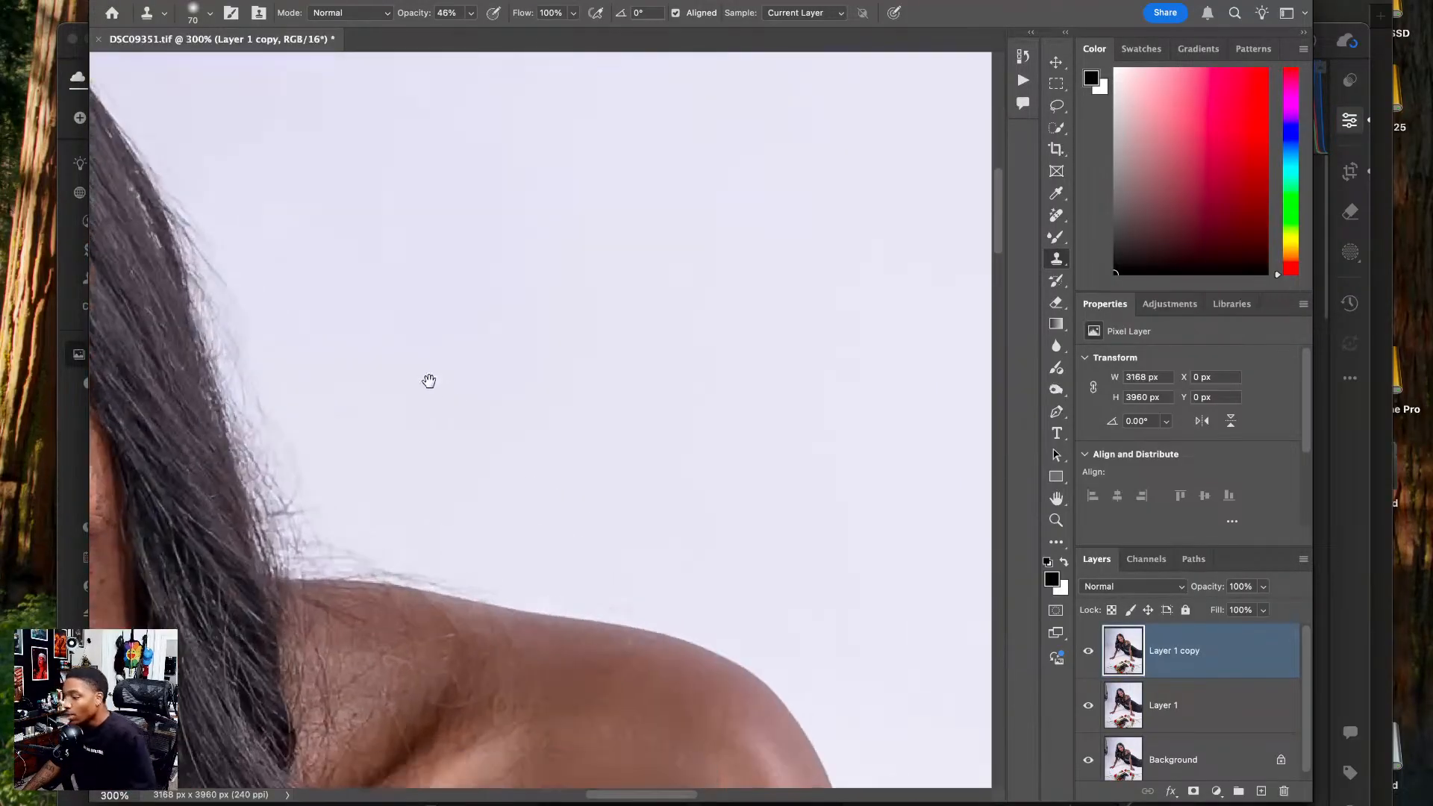
{"action": "key", "text": "bracketleft"}
{"action": "key", "text": "bracketleft"}
{"action": "key", "text": "bracketleft"}
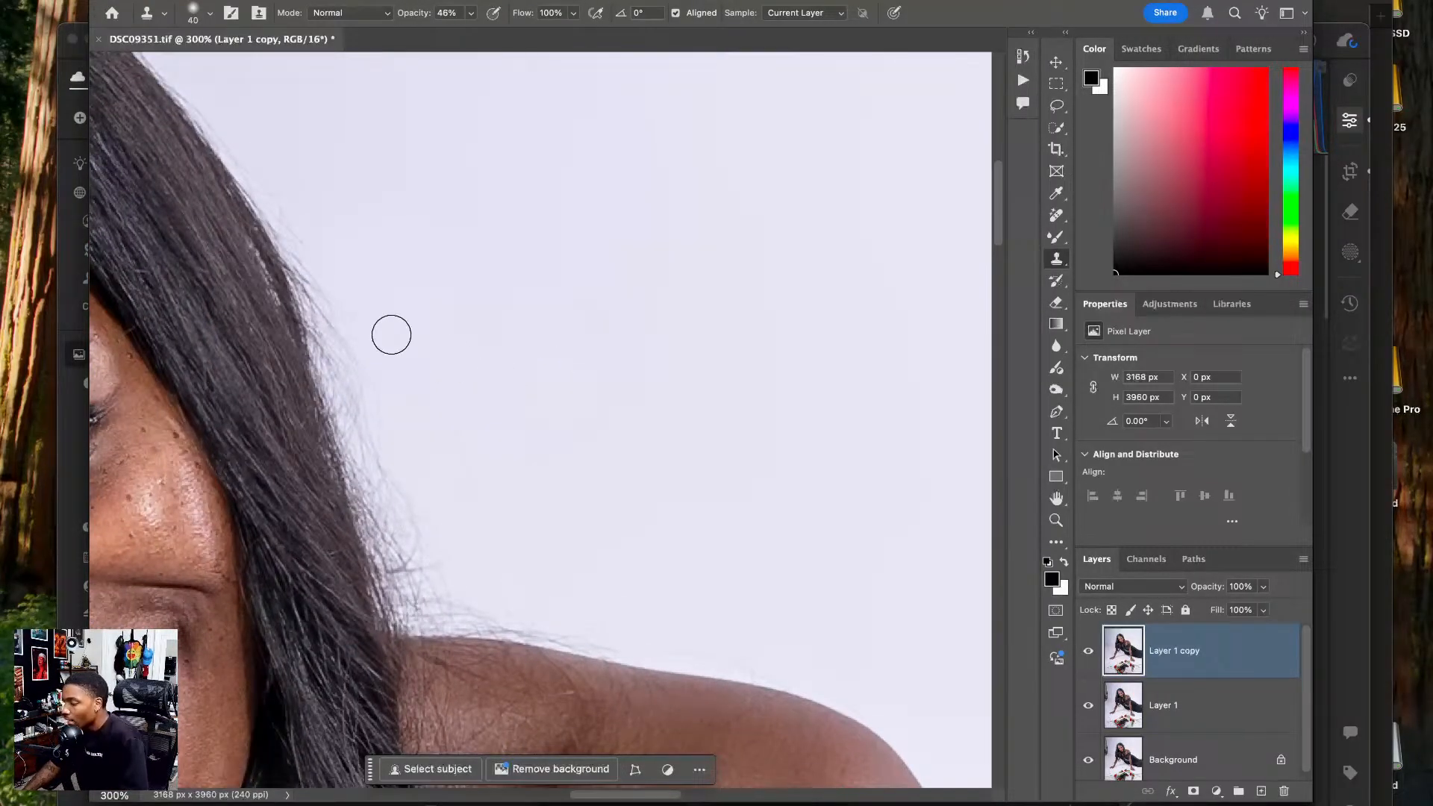
{"action": "mouse_move", "coordinate": [332, 278]}
{"action": "left_mouse_down"}
{"action": "mouse_move", "coordinate": [352, 339]}
{"action": "mouse_move", "coordinate": [306, 253]}
{"action": "mouse_move", "coordinate": [382, 483]}
{"action": "mouse_move", "coordinate": [390, 464]}
{"action": "mouse_move", "coordinate": [444, 599]}
{"action": "left_mouse_up"}
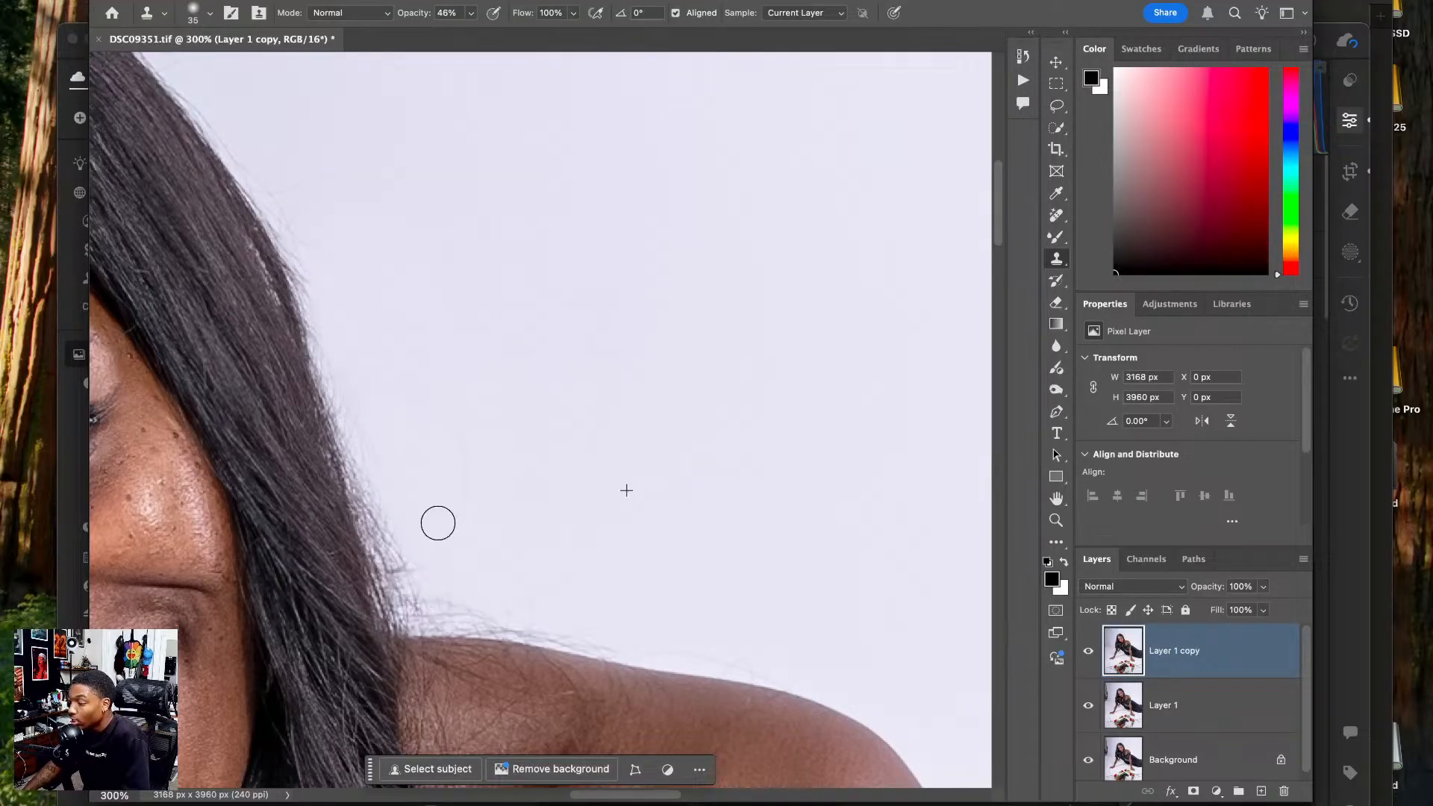
{"action": "left_click_drag", "start_coordinate": [438, 523], "coordinate": [482, 418]}
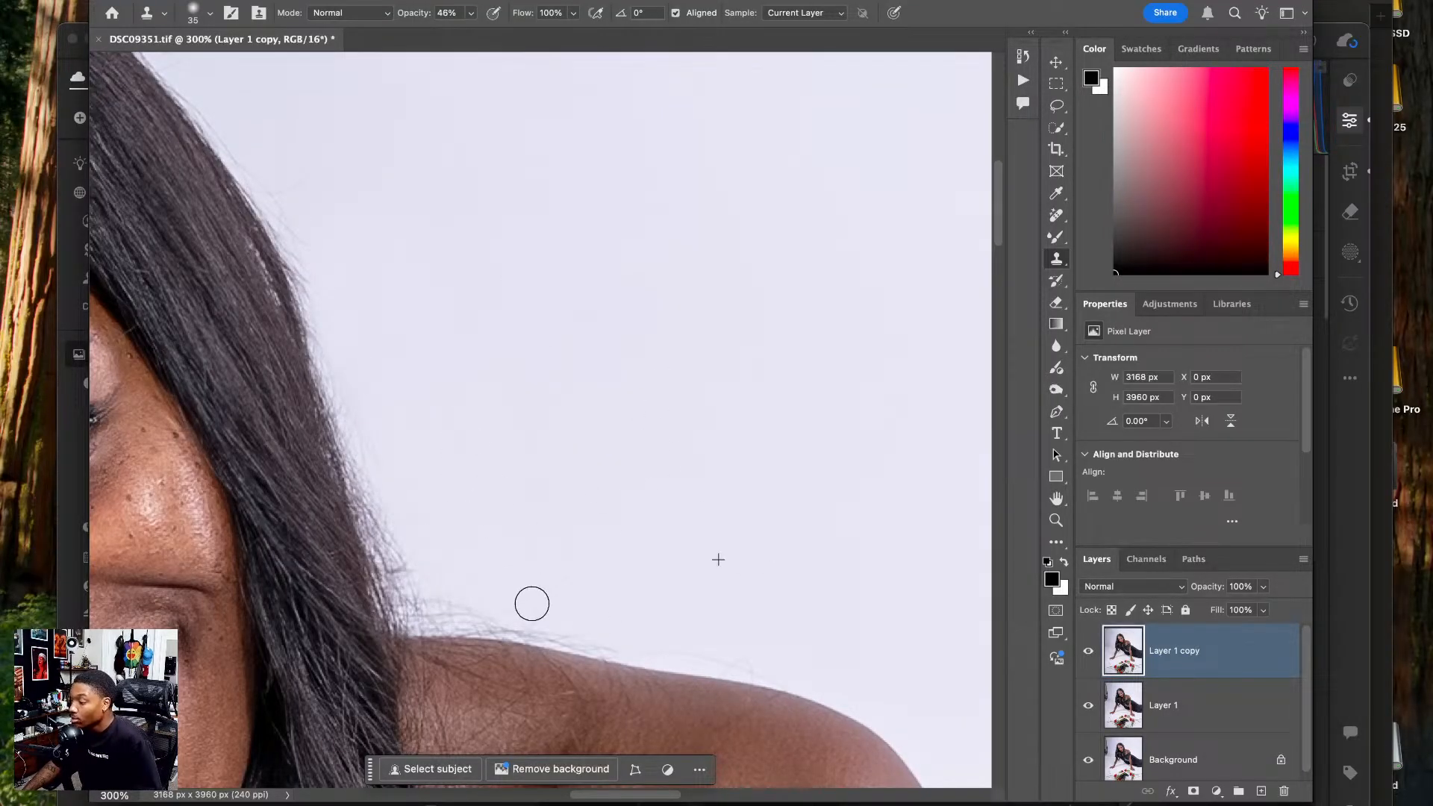
{"action": "mouse_move", "coordinate": [531, 604]}
{"action": "left_mouse_down"}
{"action": "mouse_move", "coordinate": [453, 608]}
{"action": "mouse_move", "coordinate": [501, 617]}
{"action": "left_mouse_up"}
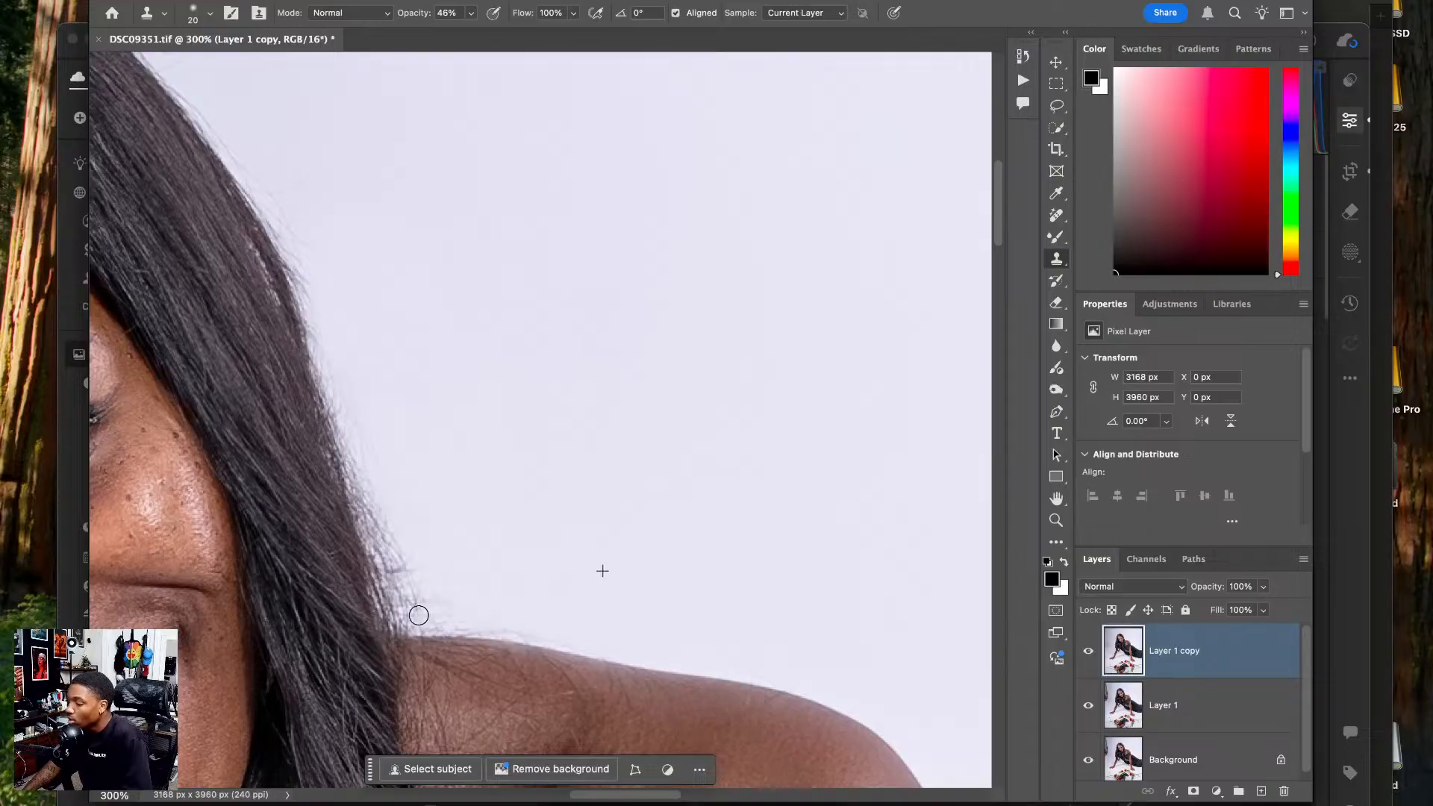
{"action": "mouse_move", "coordinate": [419, 614]}
{"action": "left_mouse_down"}
{"action": "mouse_move", "coordinate": [387, 539]}
{"action": "mouse_move", "coordinate": [406, 606]}
{"action": "left_mouse_up"}
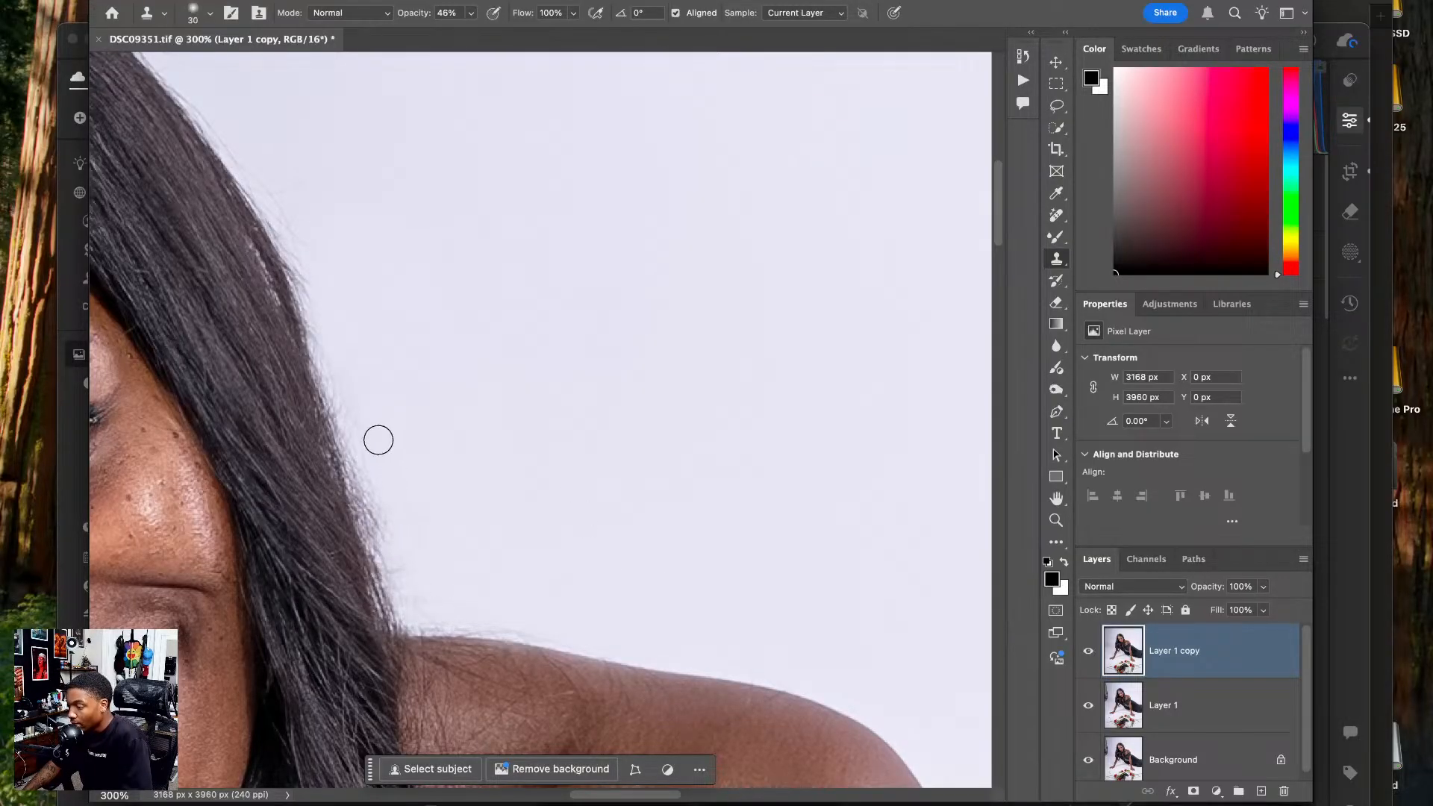
- Clean the remaining stray hairs along the right hair edge, from the shoulder up past the cheek to the crown, with a size 35 Clone Stamp
{"action": "mouse_move", "coordinate": [386, 453]}
{"action": "left_mouse_down"}
{"action": "mouse_move", "coordinate": [400, 532]}
{"action": "mouse_move", "coordinate": [387, 549]}
{"action": "mouse_move", "coordinate": [366, 444]}
{"action": "mouse_move", "coordinate": [397, 505]}
{"action": "left_mouse_up"}
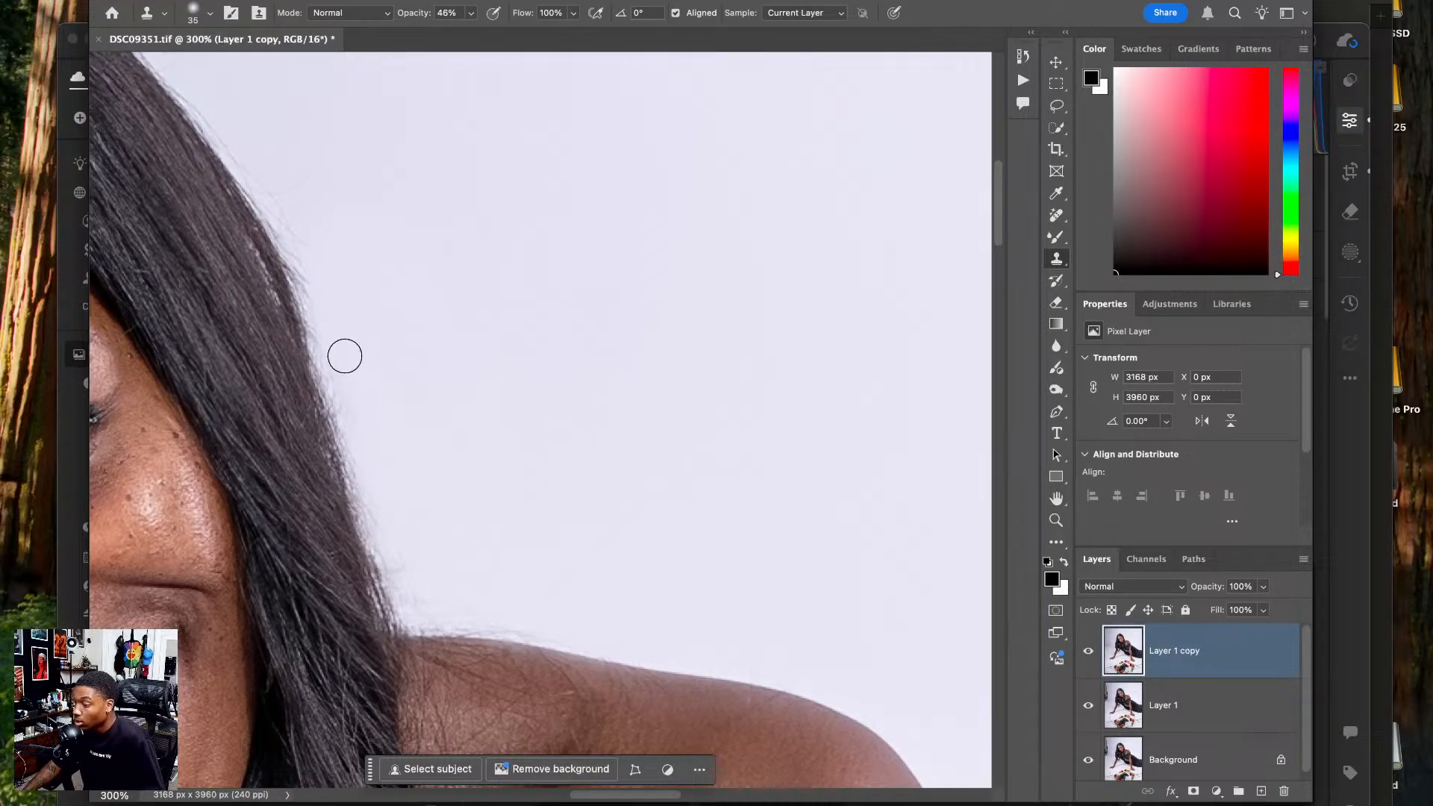
{"action": "left_click_drag", "start_coordinate": [347, 387], "coordinate": [377, 492]}
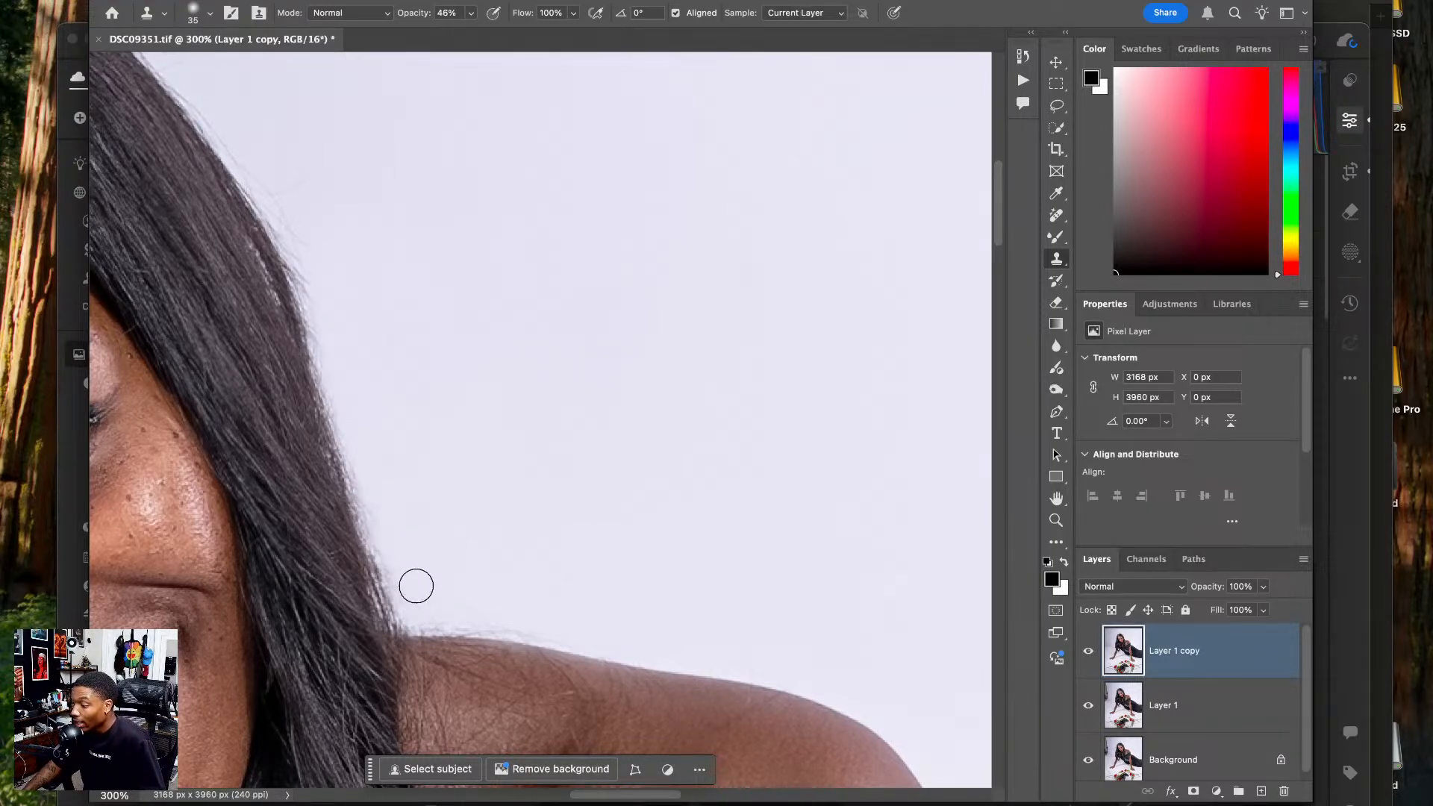
{"action": "left_click_drag", "start_coordinate": [424, 613], "coordinate": [518, 617]}
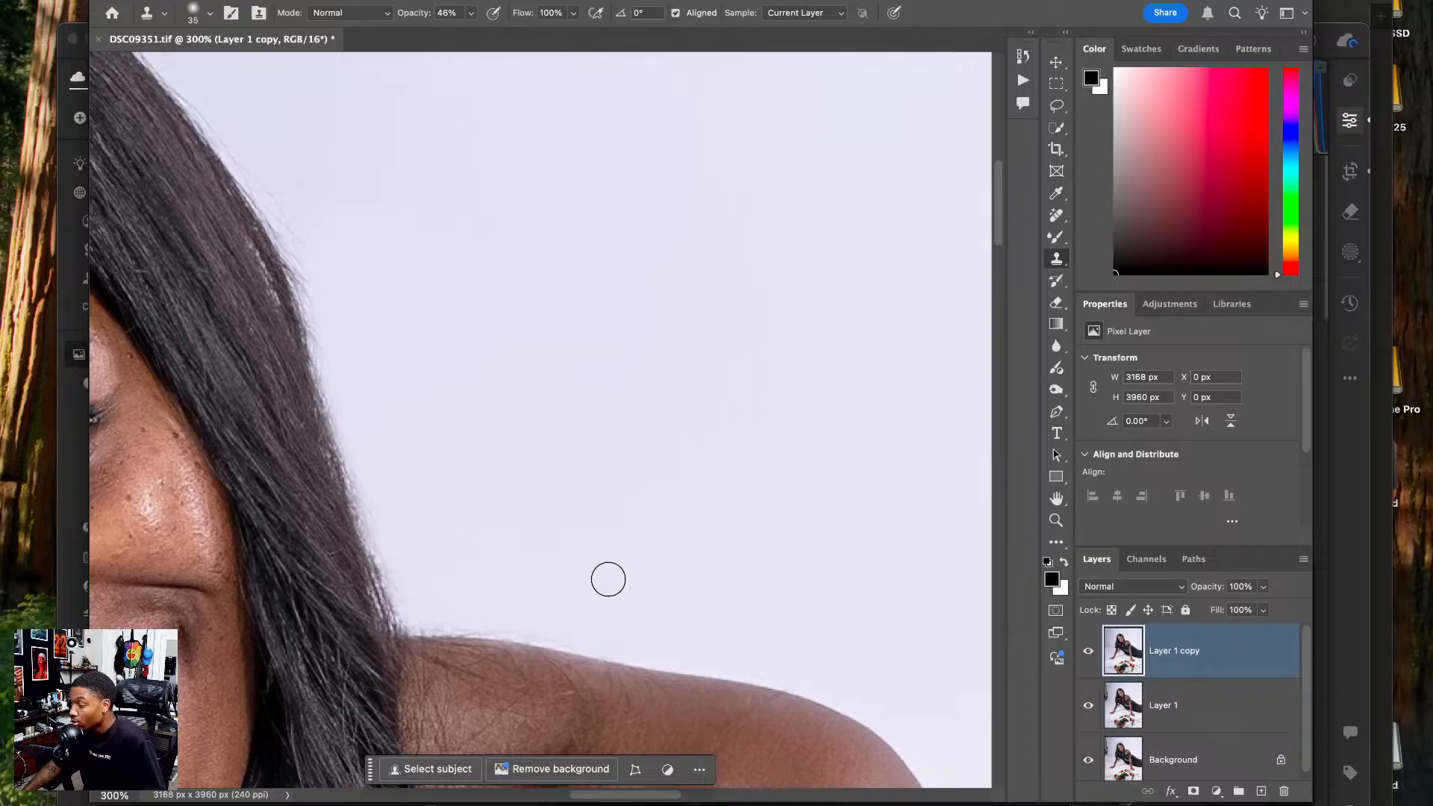
{"action": "left_click_drag", "start_coordinate": [608, 579], "coordinate": [565, 586]}
{"action": "scroll", "coordinate": [587, 575], "scroll_direction": "up", "scroll_amount": 5}
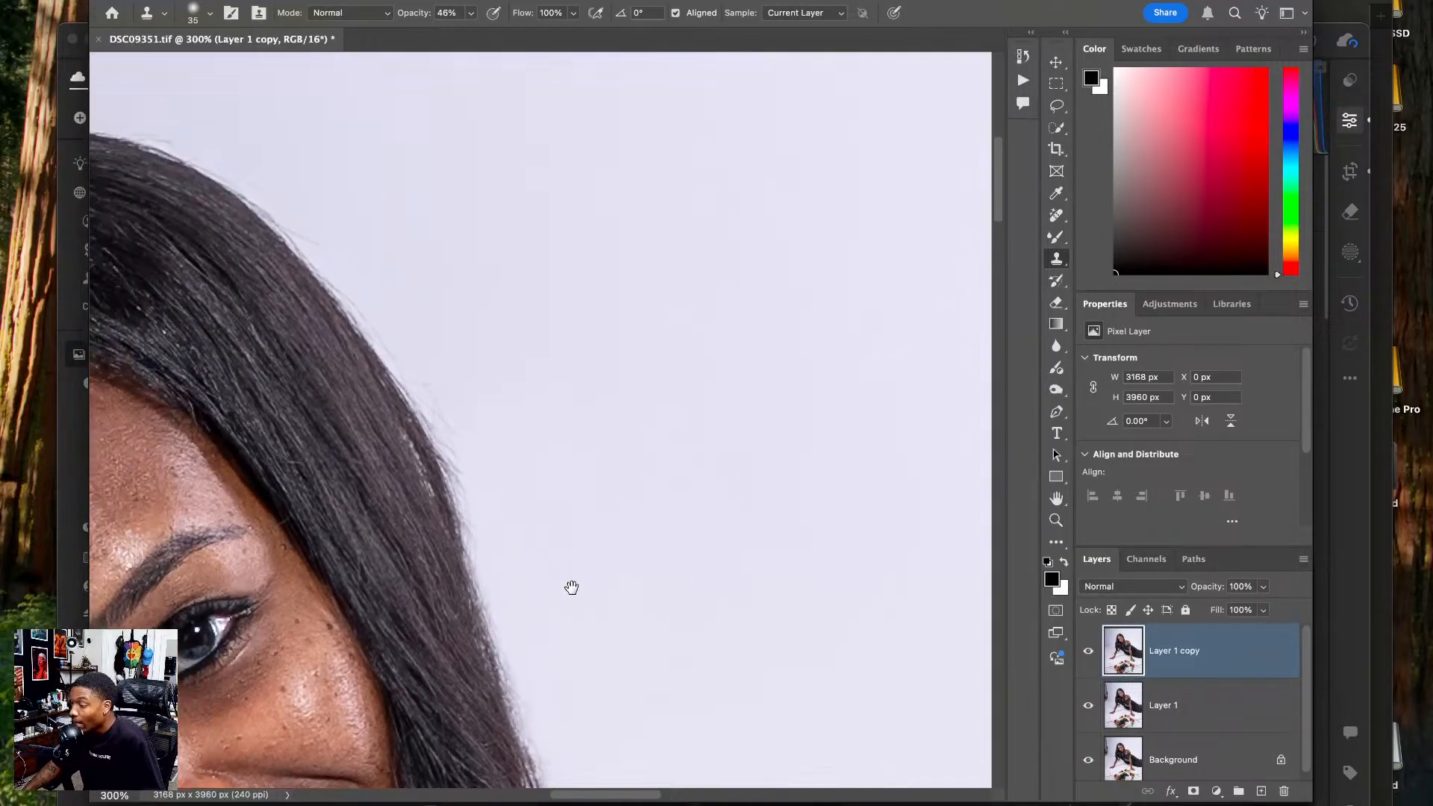
{"action": "mouse_move", "coordinate": [520, 564]}
{"action": "left_mouse_down"}
{"action": "mouse_move", "coordinate": [458, 401]}
{"action": "mouse_move", "coordinate": [506, 480]}
{"action": "mouse_move", "coordinate": [482, 442]}
{"action": "mouse_move", "coordinate": [490, 410]}
{"action": "left_mouse_up"}
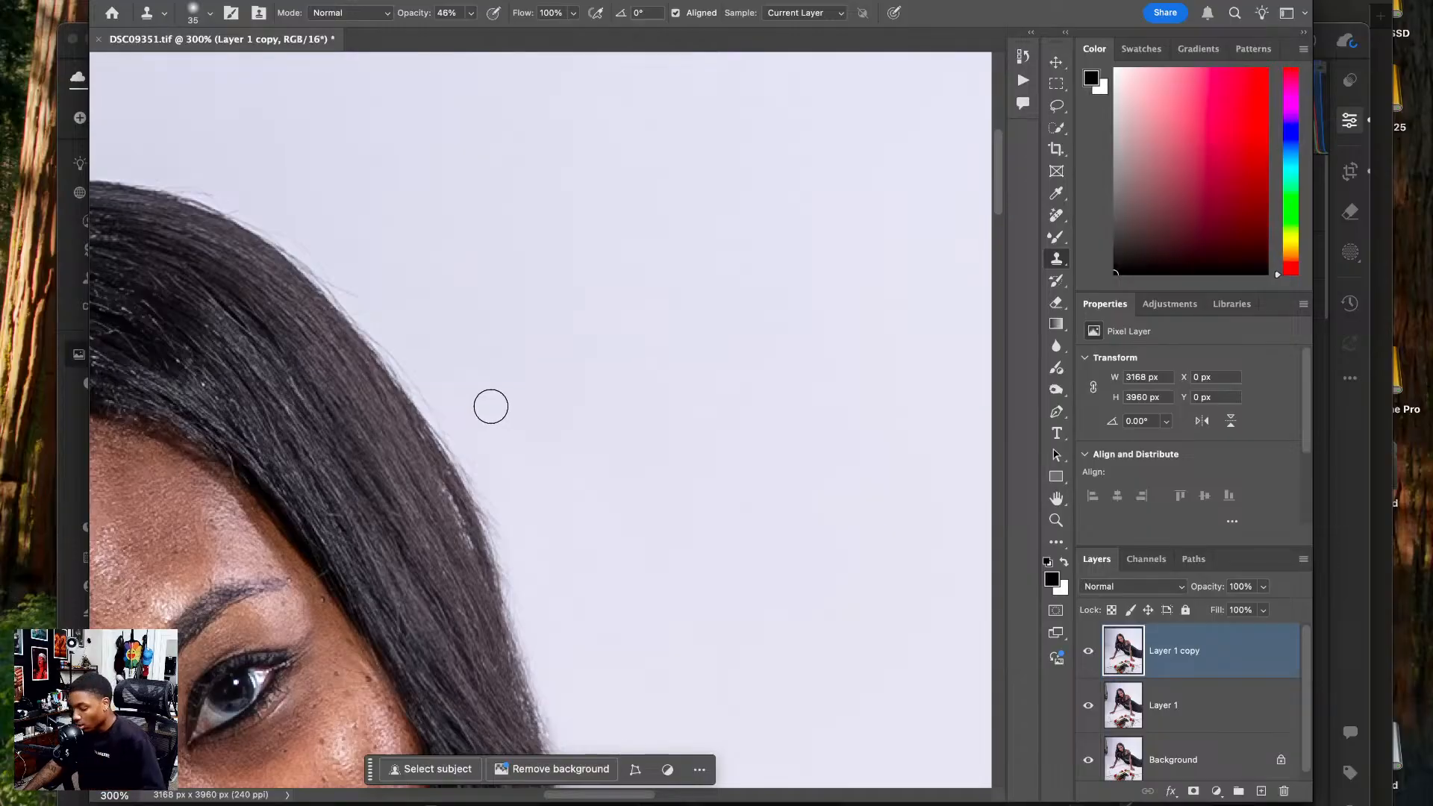
- Clone background over the flyaway hairs along the left hair edge beside the face, using a size 60 Clone Stamp
{"action": "key", "text": "super+0"}
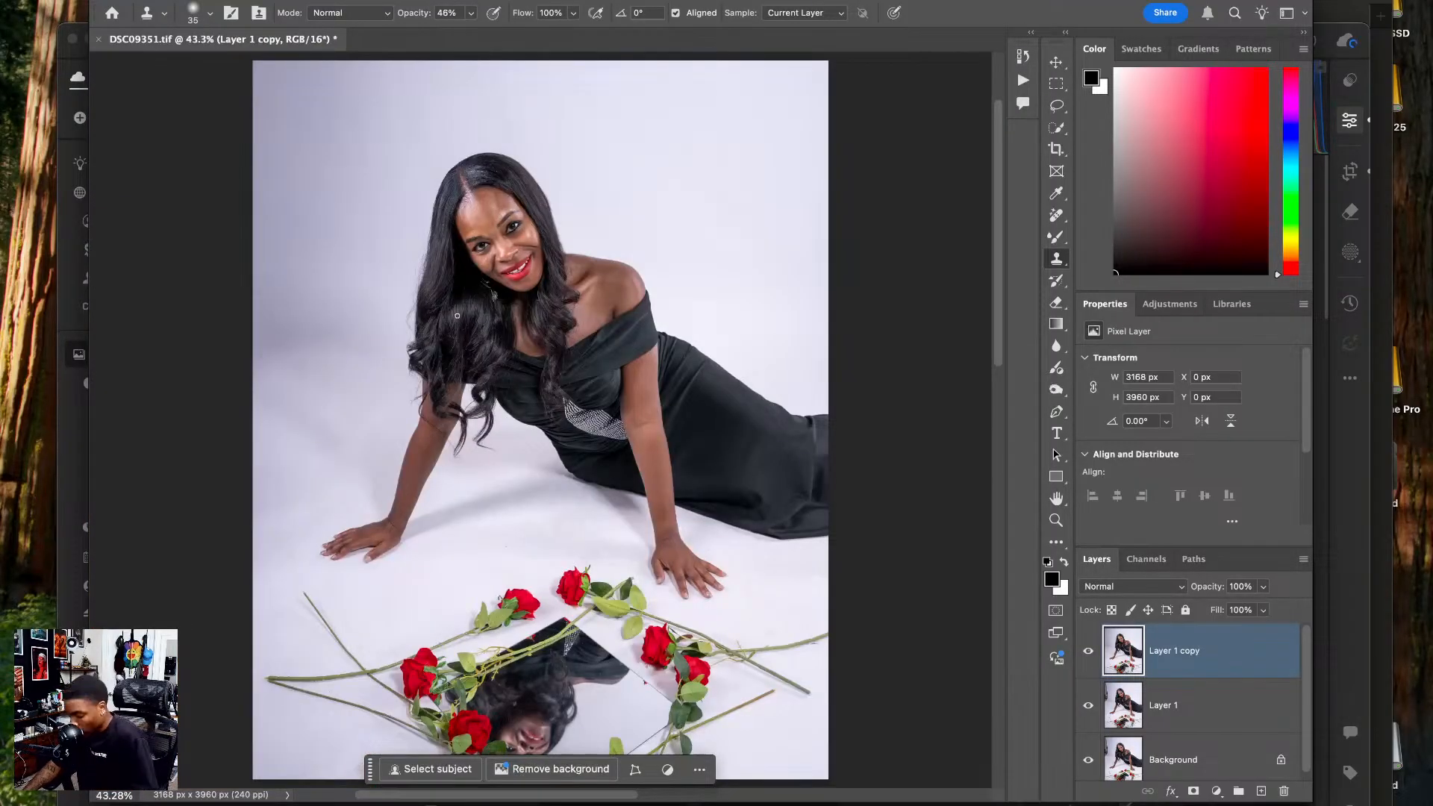
{"action": "key", "text": "super+space"}
{"action": "left_click", "coordinate": [358, 249]}
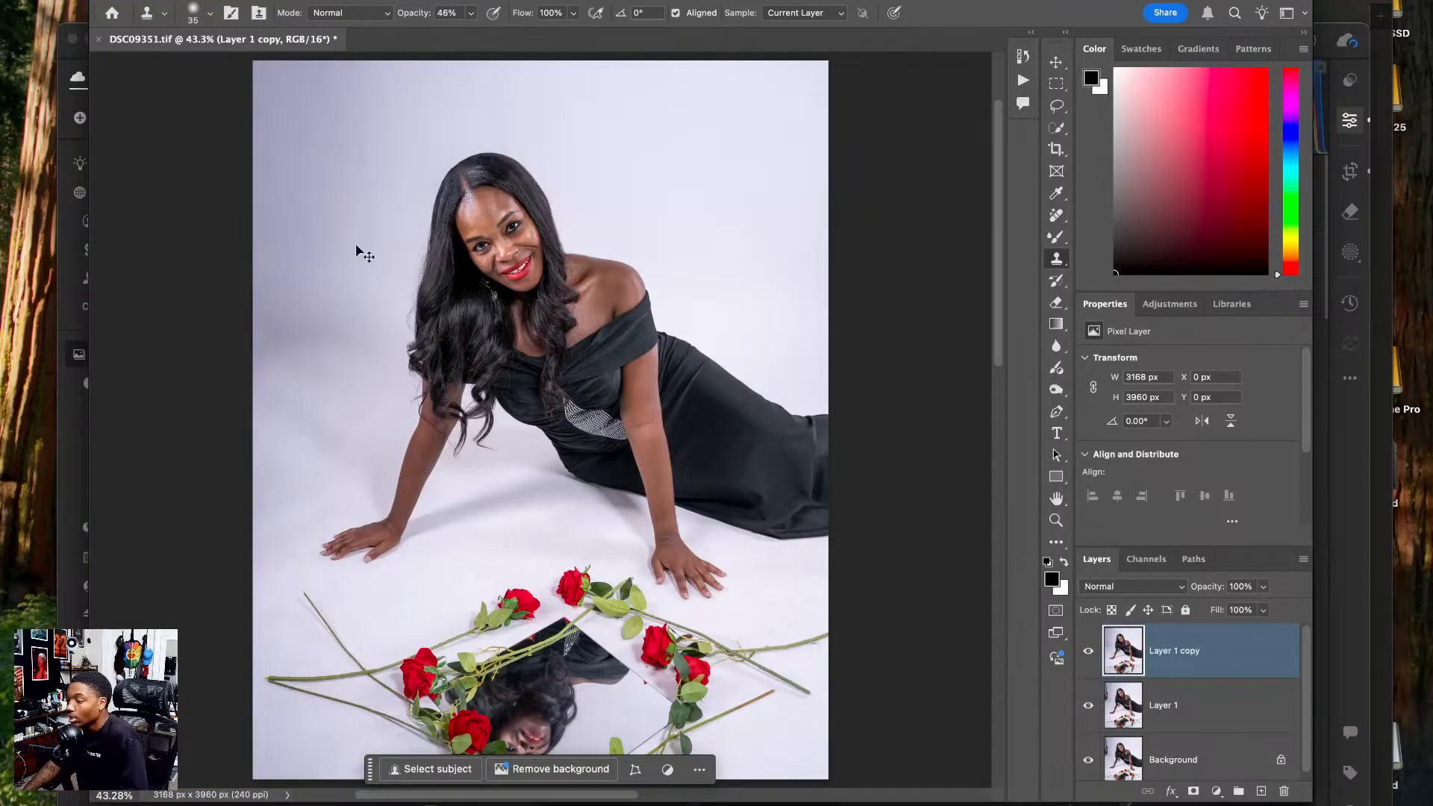
{"action": "key", "text": "super+plus"}
{"action": "key", "text": "super+plus"}
{"action": "left_click_drag", "start_coordinate": [313, 112], "coordinate": [526, 541]}
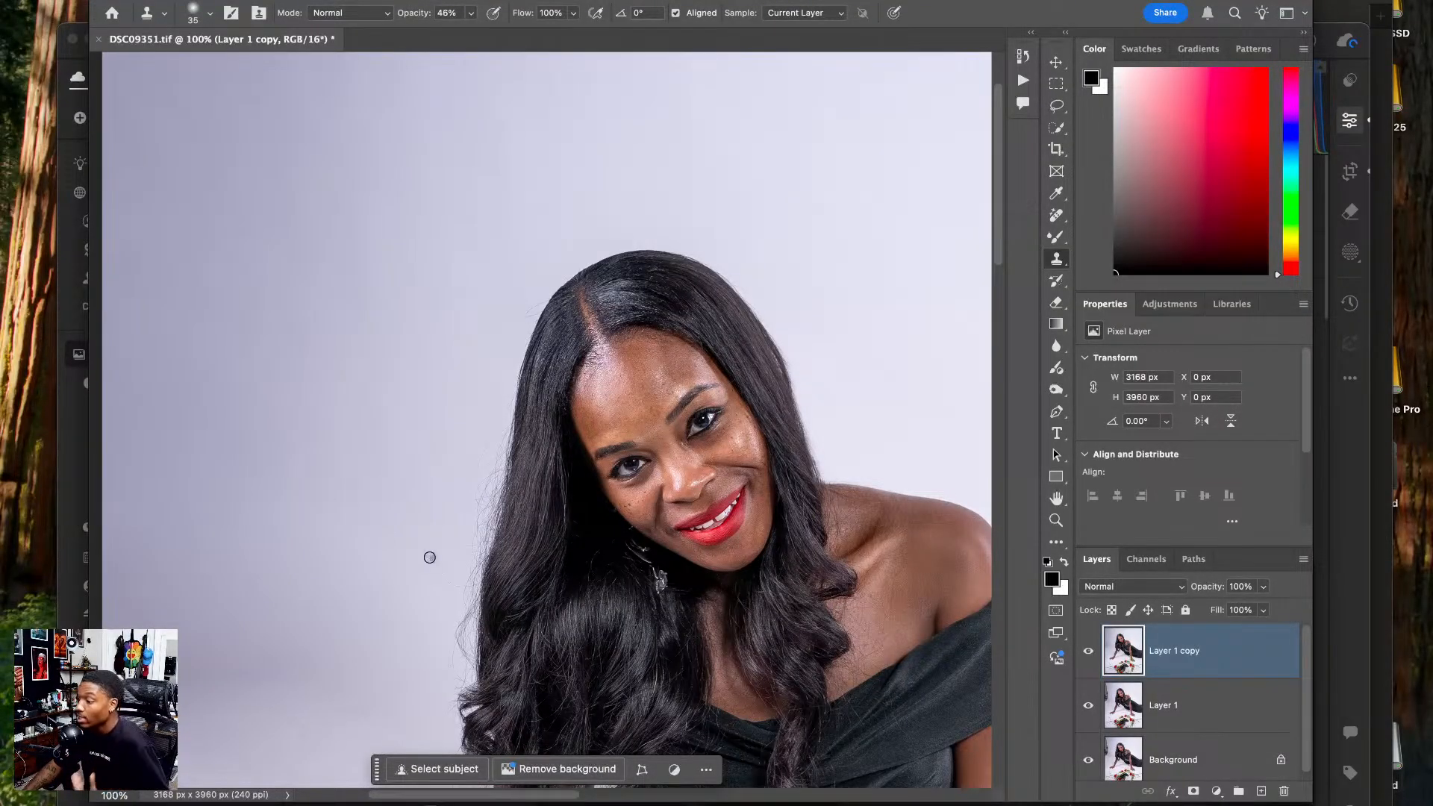
{"action": "key", "text": "super+plus"}
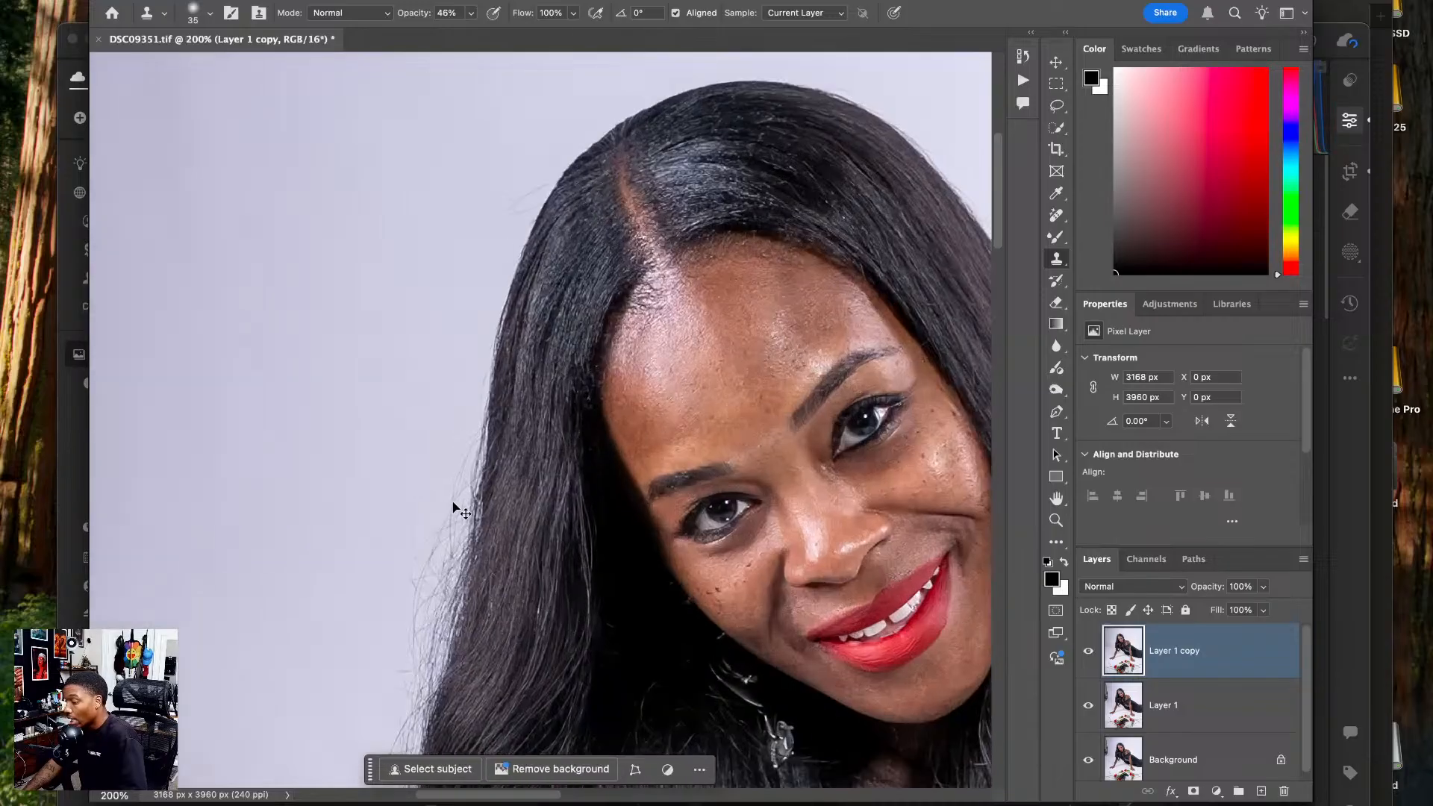
{"action": "left_click_drag", "start_coordinate": [457, 502], "coordinate": [458, 413]}
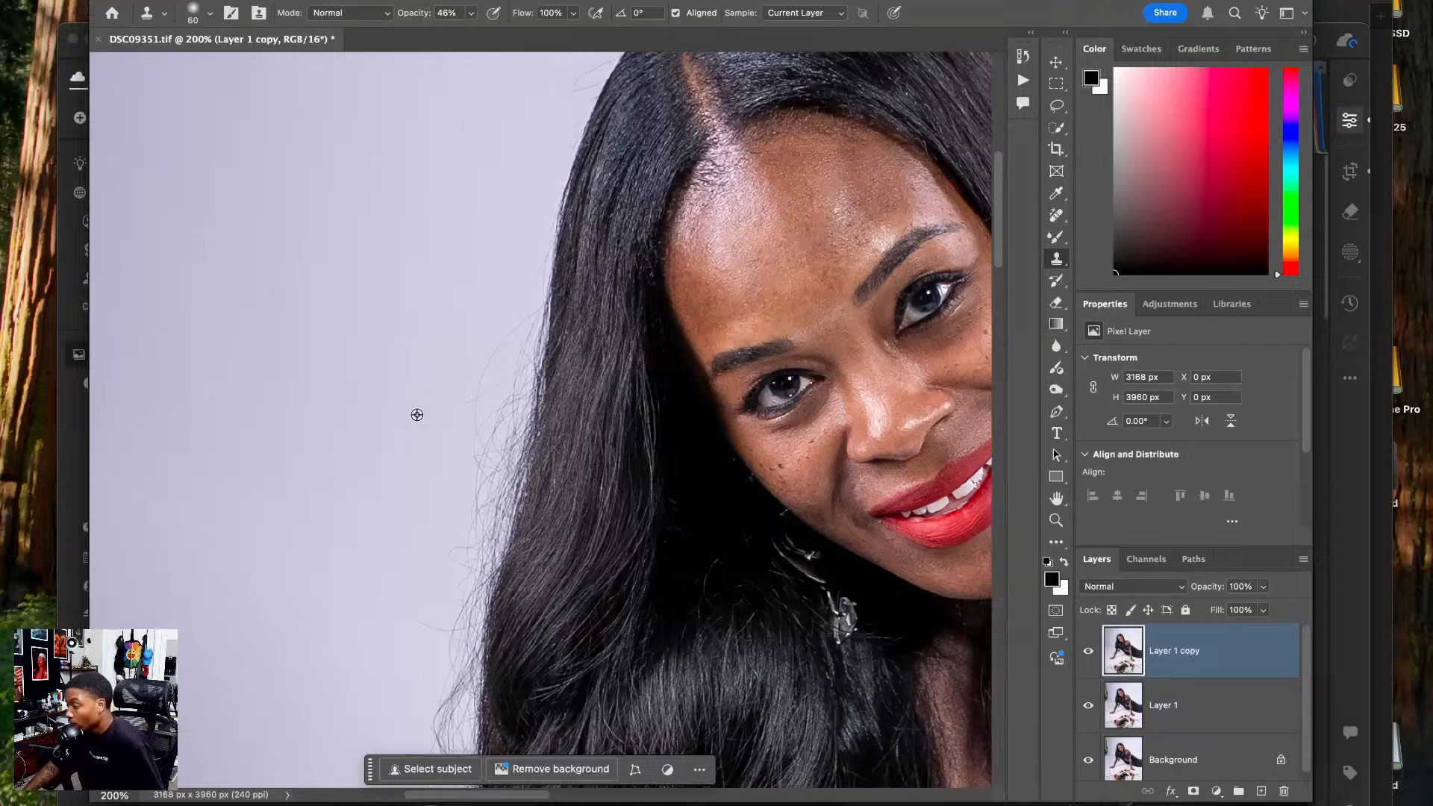
{"action": "mouse_move", "coordinate": [472, 403]}
{"action": "left_mouse_down"}
{"action": "mouse_move", "coordinate": [480, 381]}
{"action": "mouse_move", "coordinate": [437, 425]}
{"action": "mouse_move", "coordinate": [457, 512]}
{"action": "mouse_move", "coordinate": [470, 490]}
{"action": "left_mouse_up"}
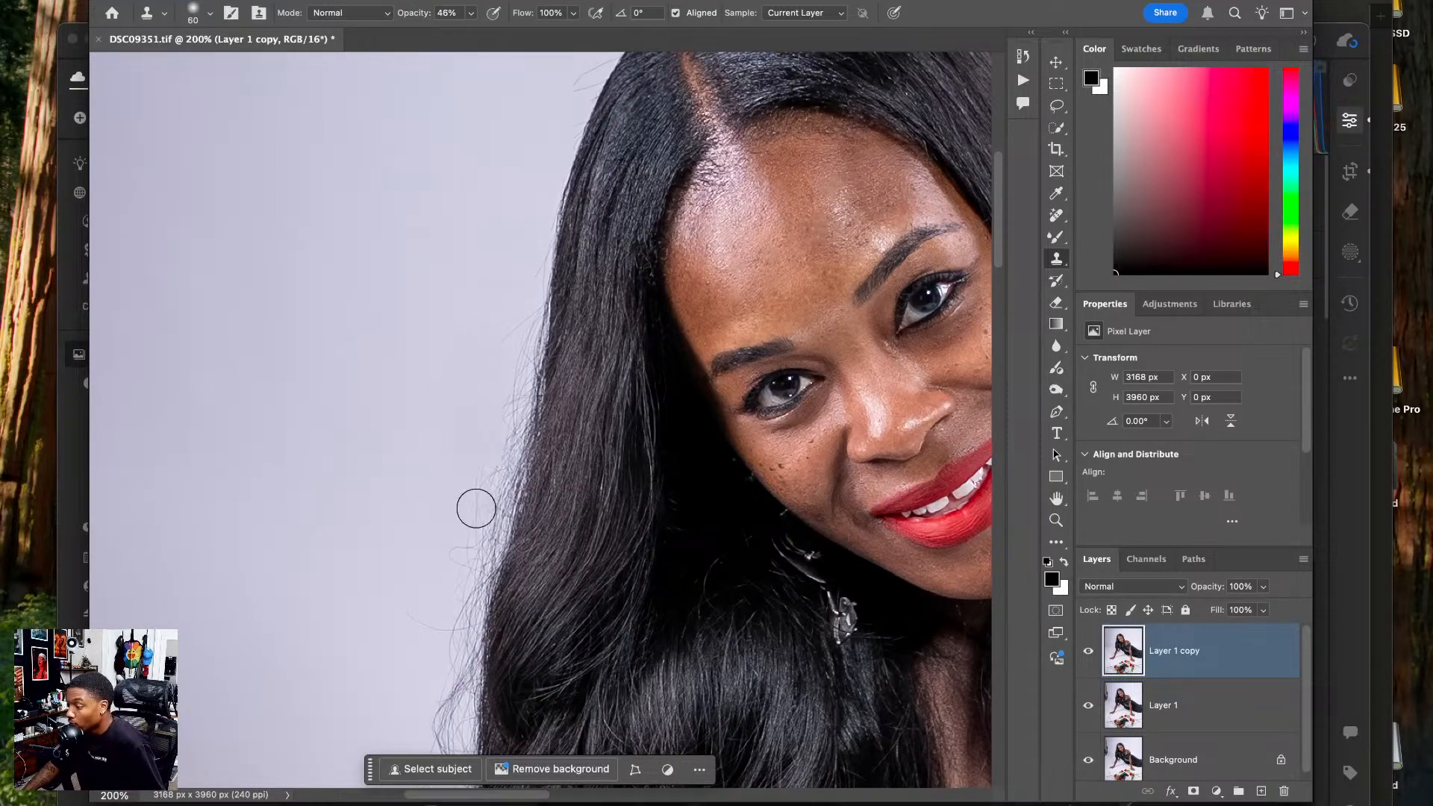
{"action": "mouse_move", "coordinate": [497, 297]}
{"action": "left_mouse_down"}
{"action": "mouse_move", "coordinate": [493, 396]}
{"action": "mouse_move", "coordinate": [511, 288]}
{"action": "mouse_move", "coordinate": [482, 509]}
{"action": "mouse_move", "coordinate": [466, 498]}
{"action": "mouse_move", "coordinate": [435, 528]}
{"action": "mouse_move", "coordinate": [460, 482]}
{"action": "mouse_move", "coordinate": [467, 512]}
{"action": "mouse_move", "coordinate": [441, 468]}
{"action": "left_mouse_up"}
- Clone out the loose strands along the lower left waves of the hair, keeping the Clone Stamp brush at size 60
{"action": "scroll", "coordinate": [429, 585], "scroll_direction": "down", "scroll_amount": 5}
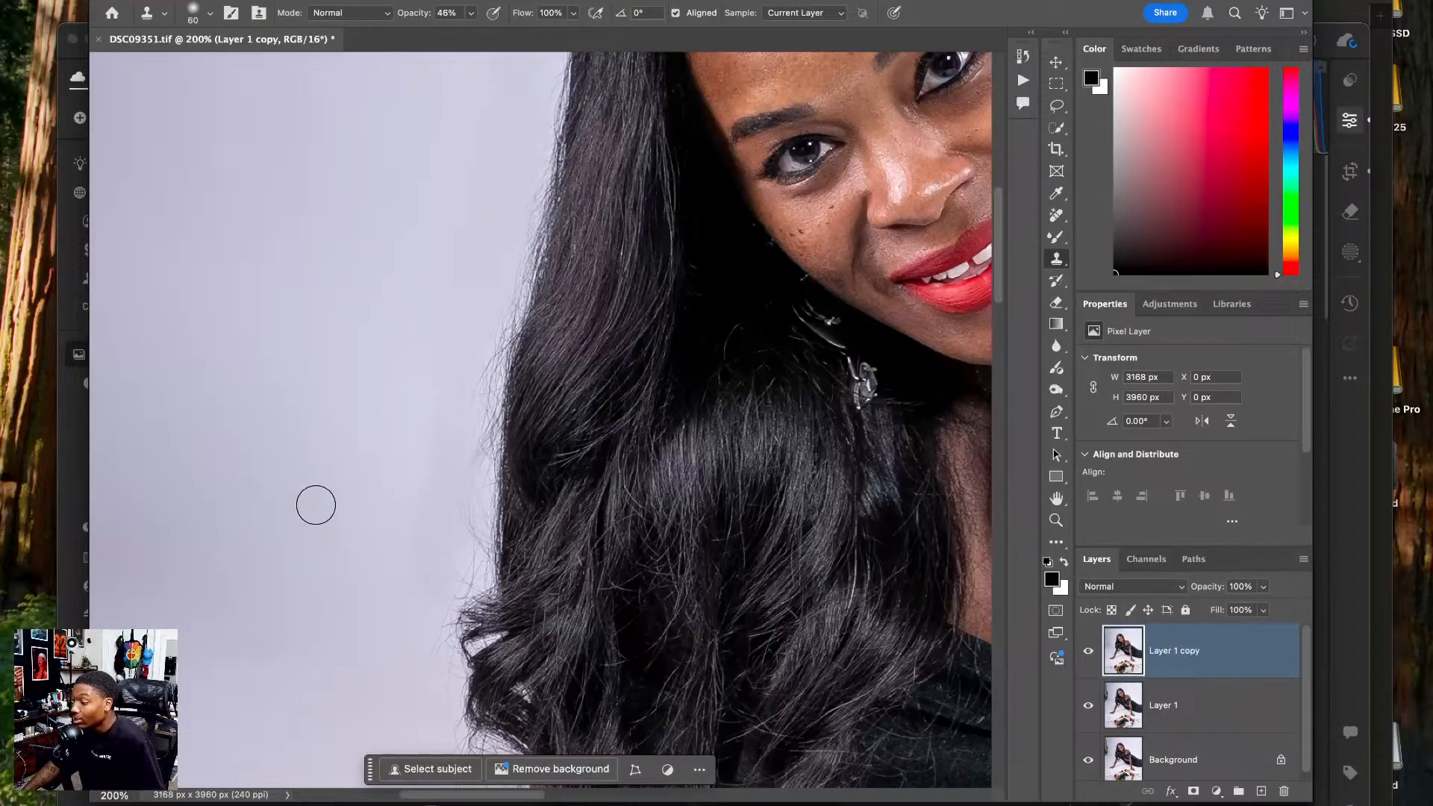
{"action": "left_click_drag", "start_coordinate": [403, 537], "coordinate": [430, 441]}
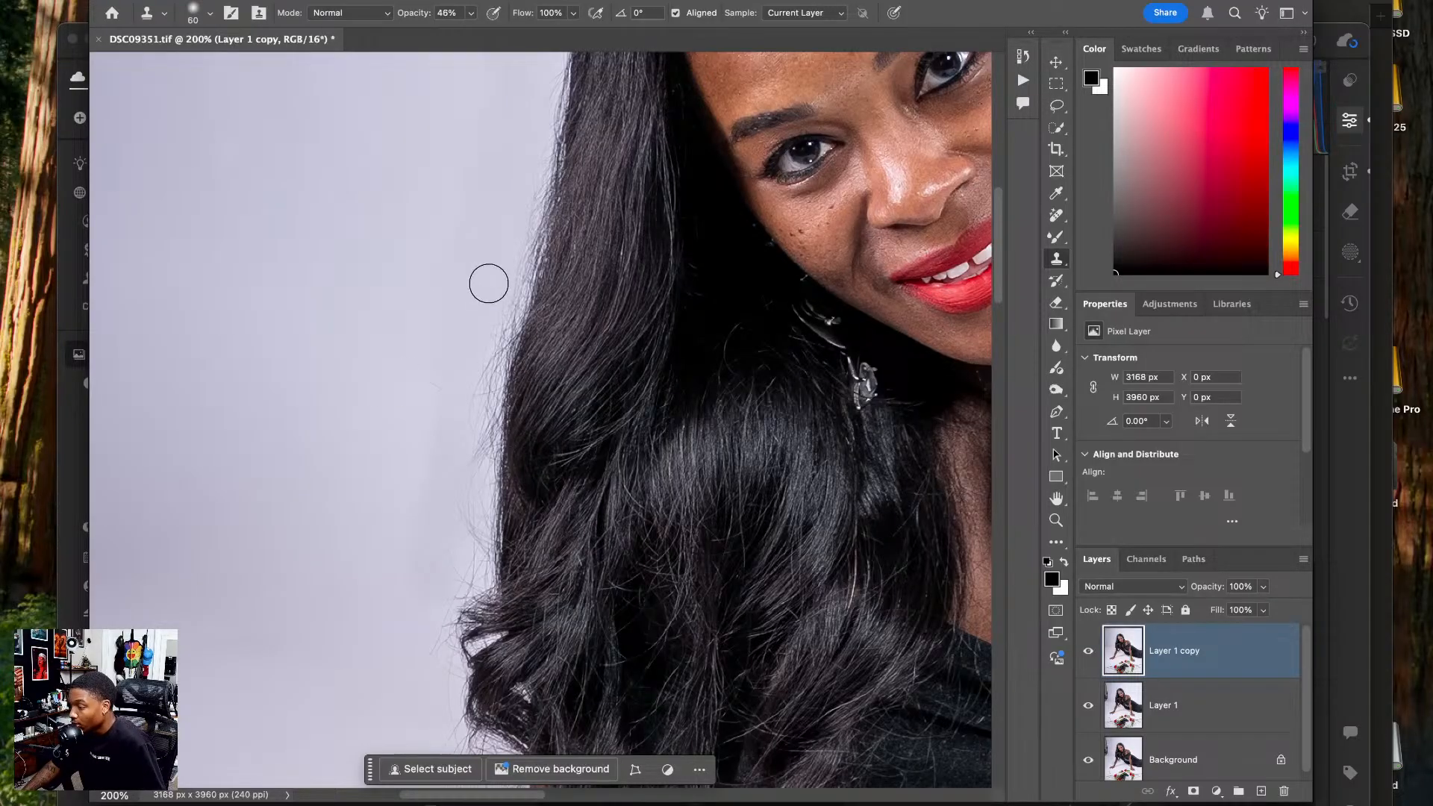
{"action": "mouse_move", "coordinate": [478, 373]}
{"action": "left_mouse_down"}
{"action": "mouse_move", "coordinate": [461, 481]}
{"action": "mouse_move", "coordinate": [465, 339]}
{"action": "mouse_move", "coordinate": [450, 493]}
{"action": "left_mouse_up"}
{"action": "key", "text": "super+minus"}
{"action": "key", "text": "super+minus"}
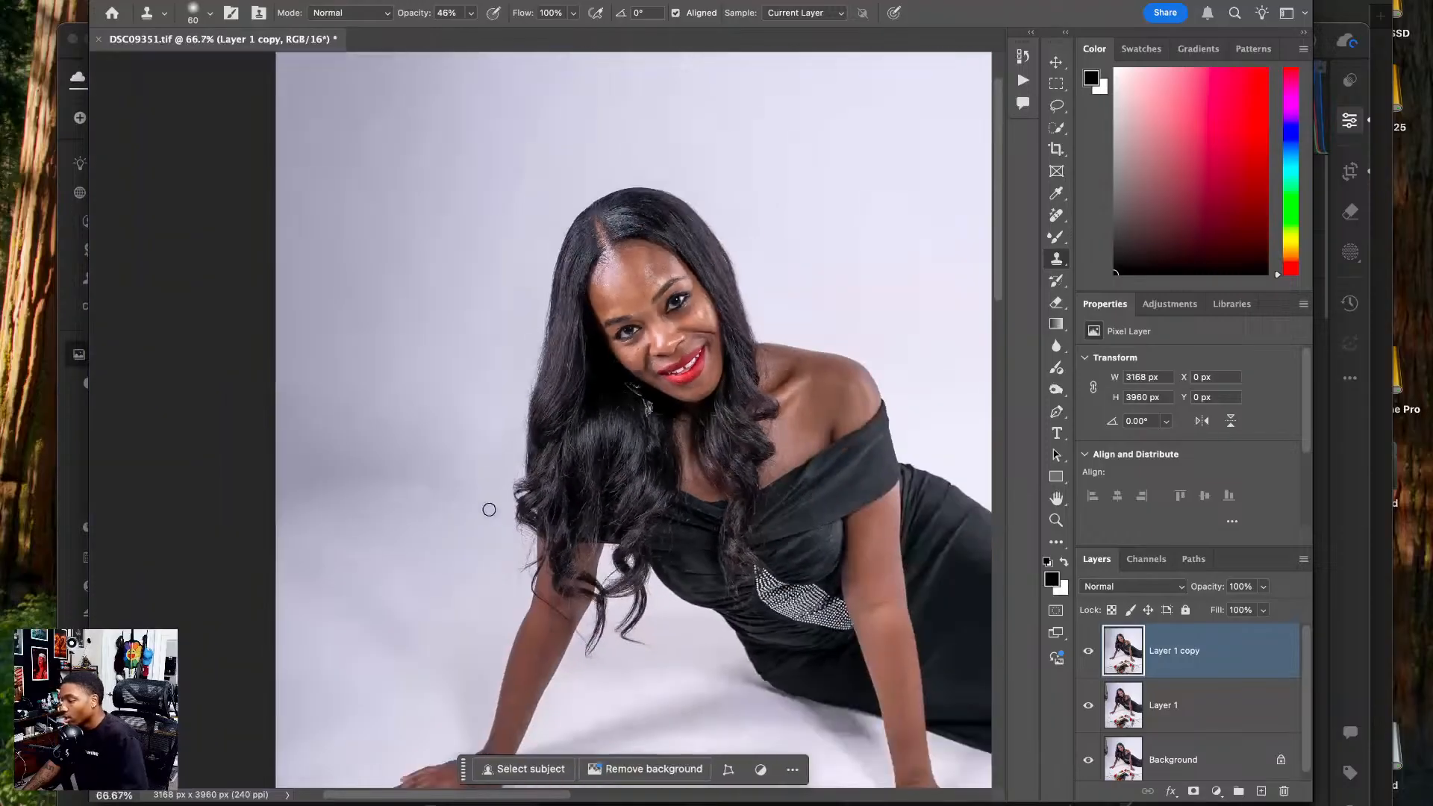
{"action": "left_click_drag", "start_coordinate": [569, 440], "coordinate": [483, 441]}
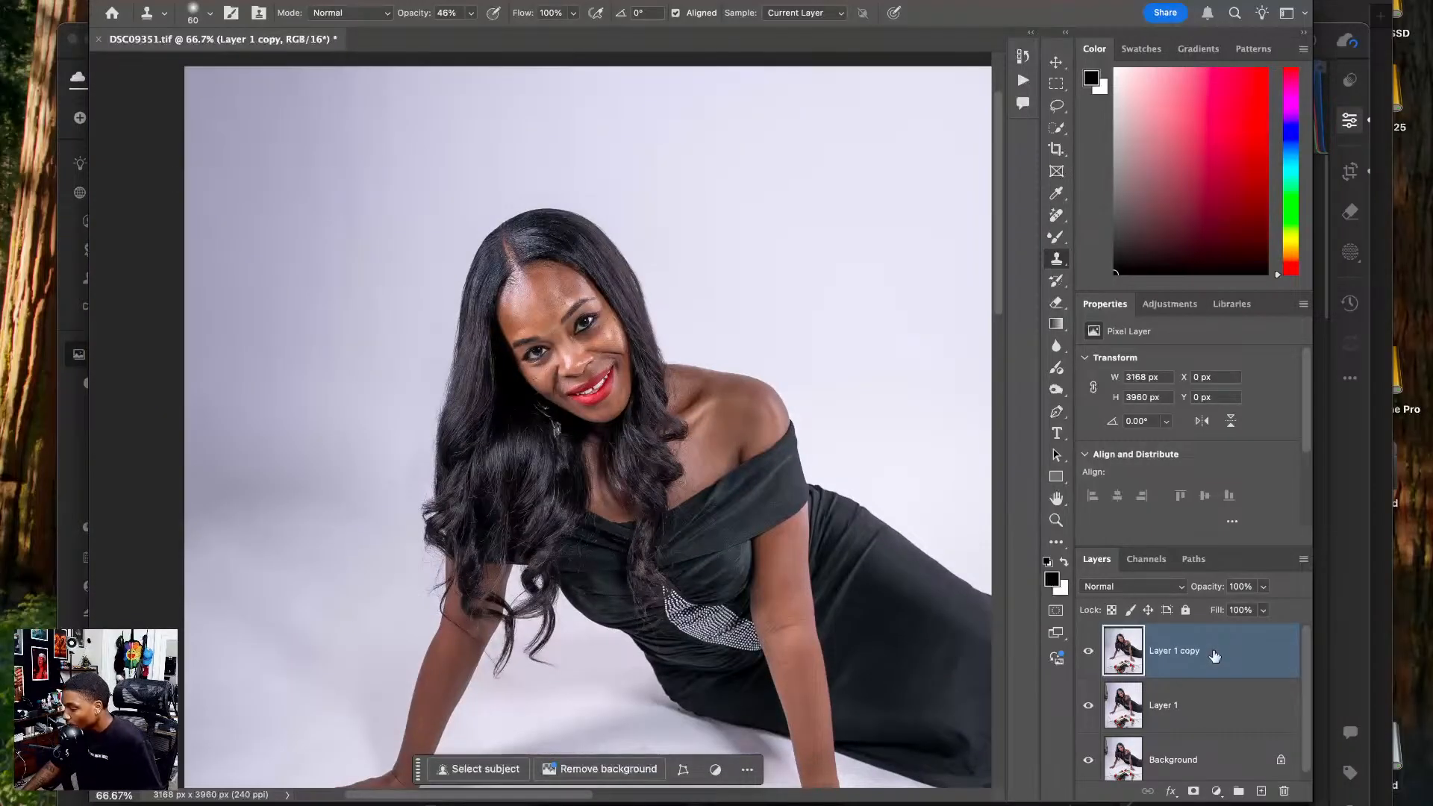
- Duplicate Layer 1 copy and remove the background from the duplicate so the woman is masked out on her own layer
{"action": "key", "text": "super+j"}
{"action": "scroll", "coordinate": [1196, 484], "scroll_direction": "down", "scroll_amount": 3}
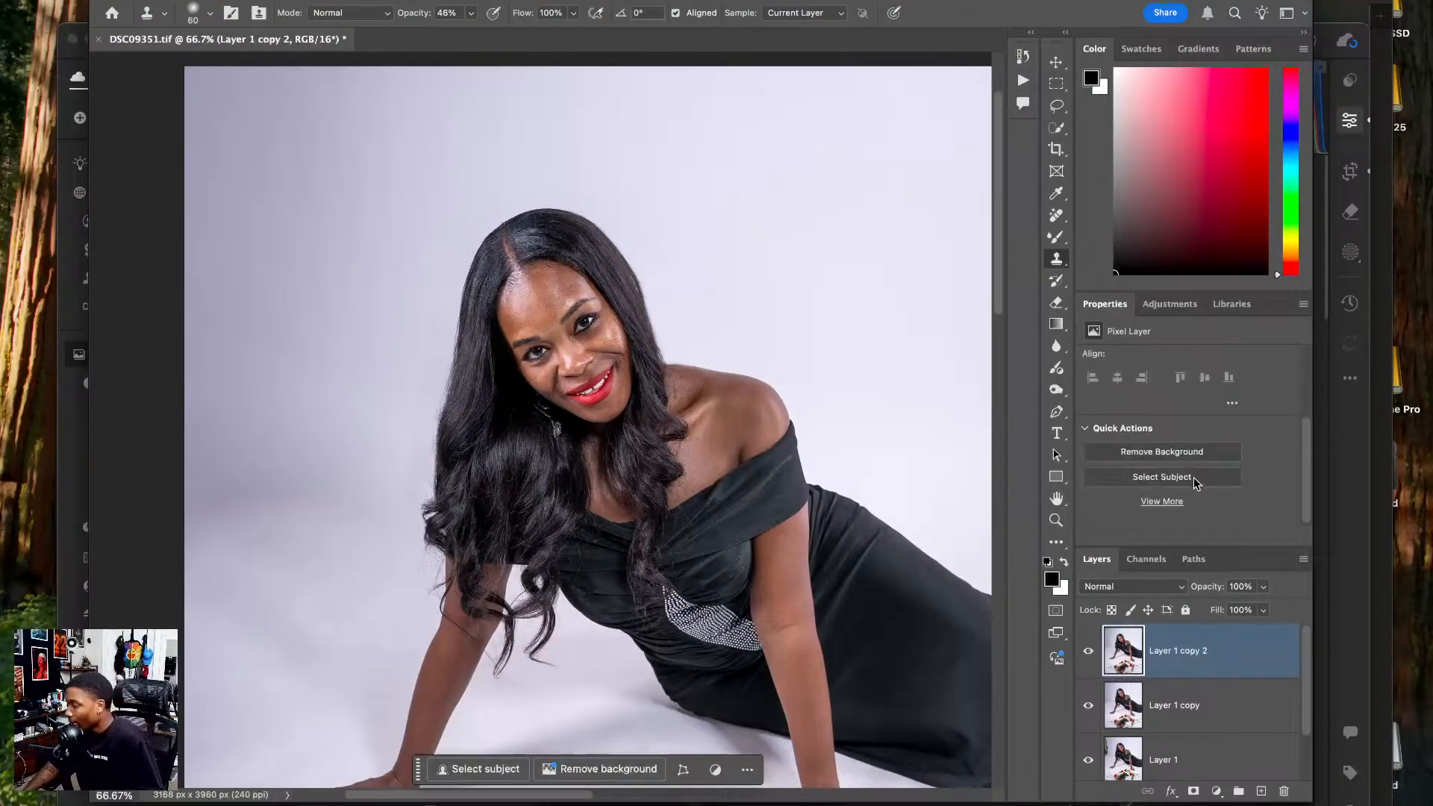
{"action": "left_click", "coordinate": [1174, 449]}
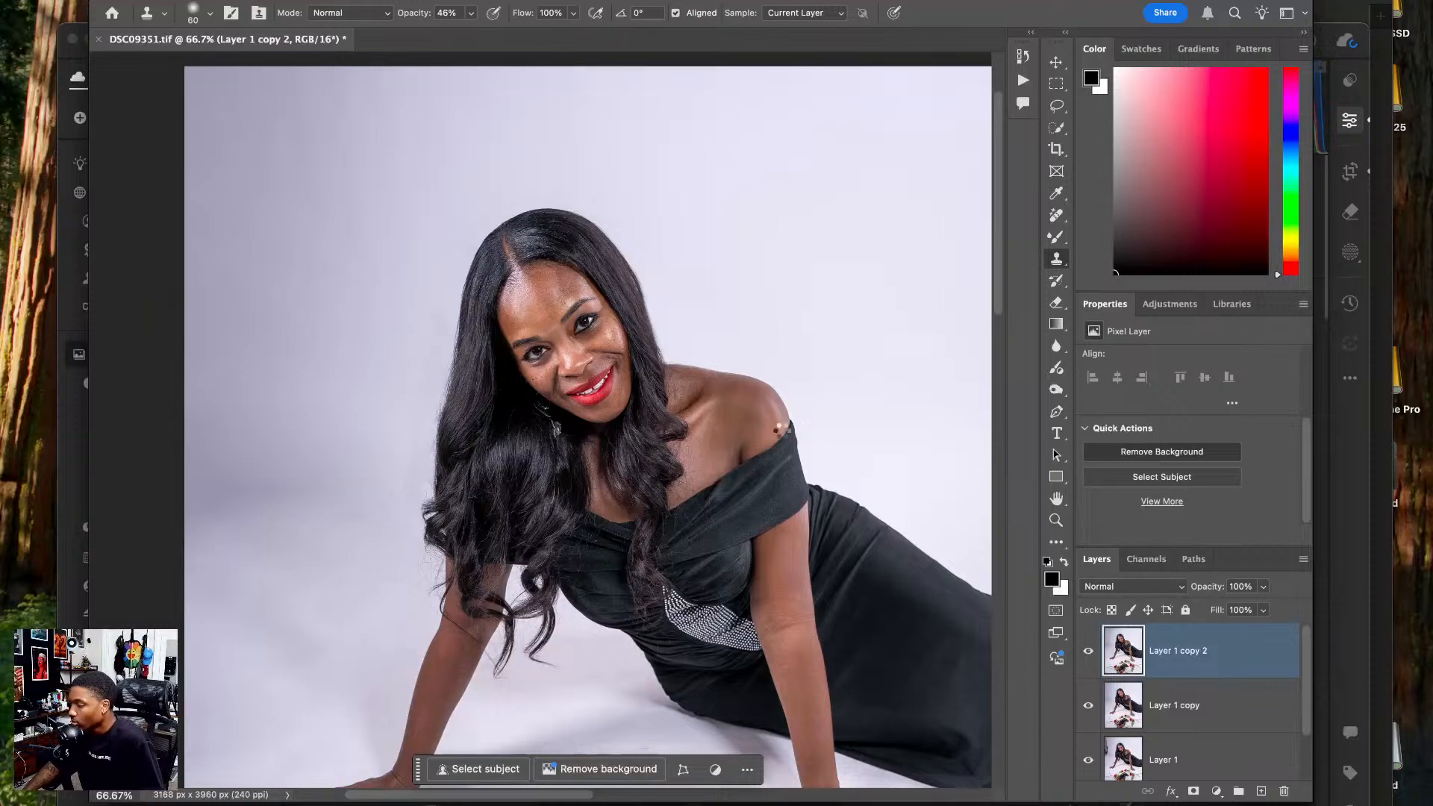
- On Layer 1 copy, sample the backdrop and smooth its tones beside the left hair edge with a size 300 Mixer Brush
{"action": "left_click", "coordinate": [1167, 703]}
{"action": "left_click", "coordinate": [1058, 237]}
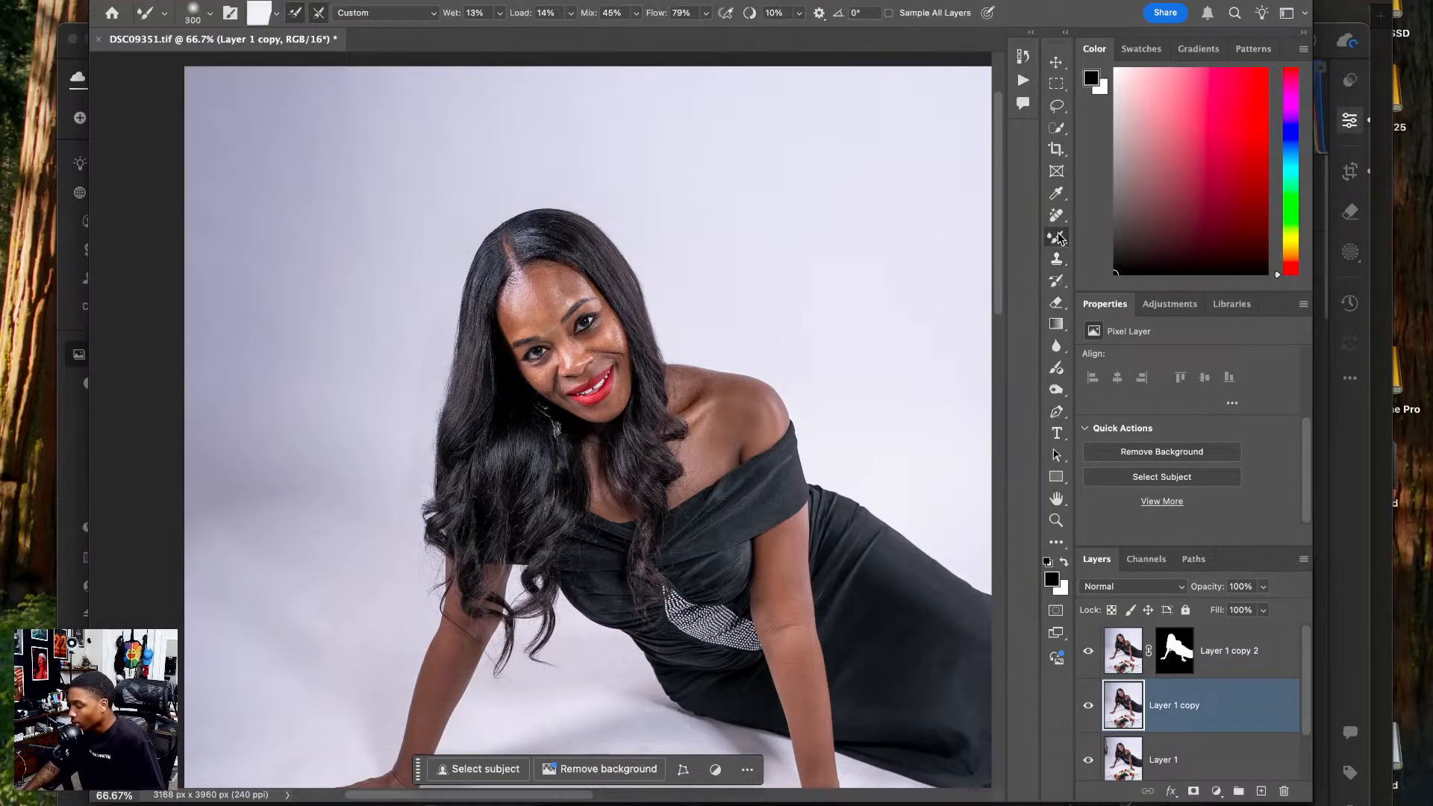
{"action": "key", "text": "super+plus"}
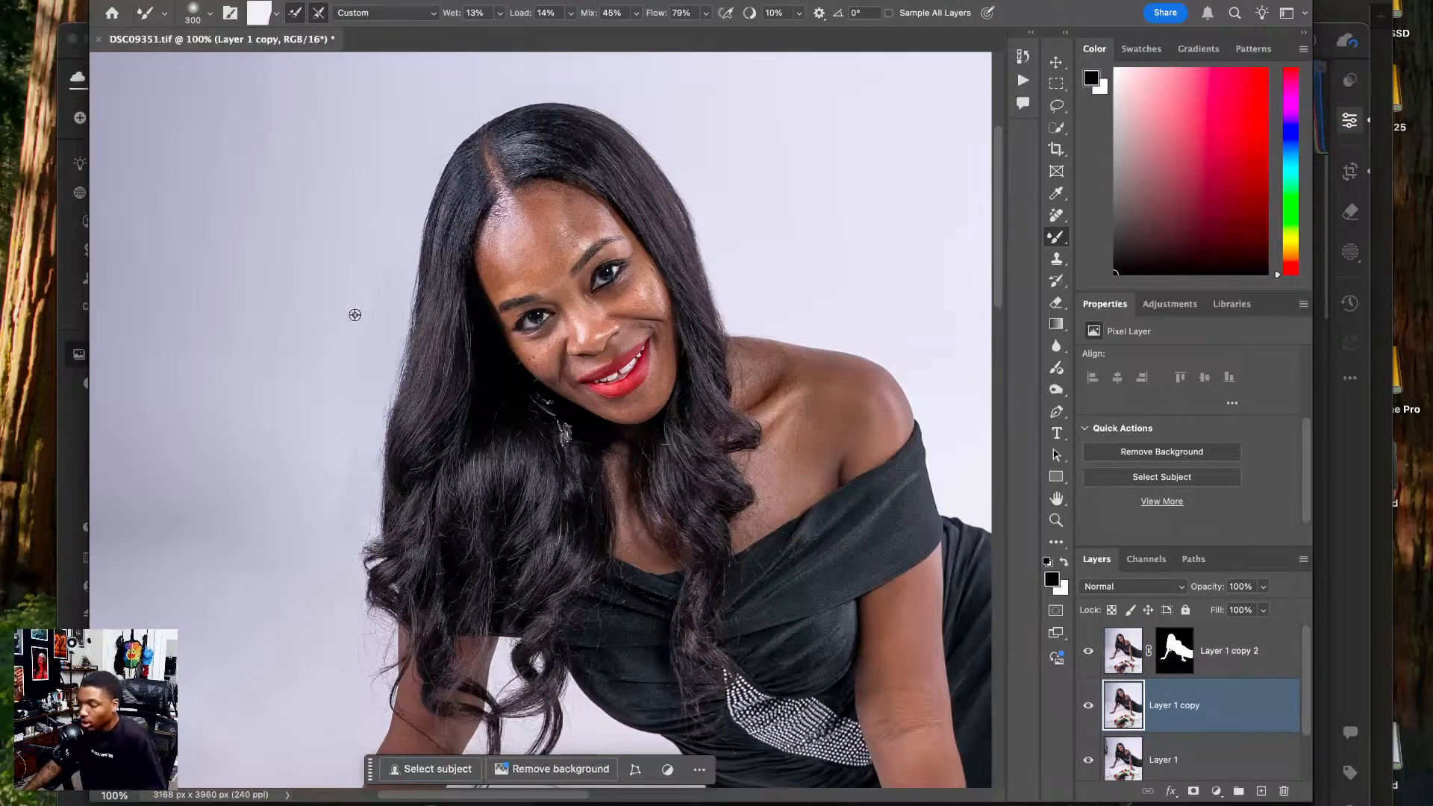
{"action": "left_click", "coordinate": [312, 303], "text": "alt"}
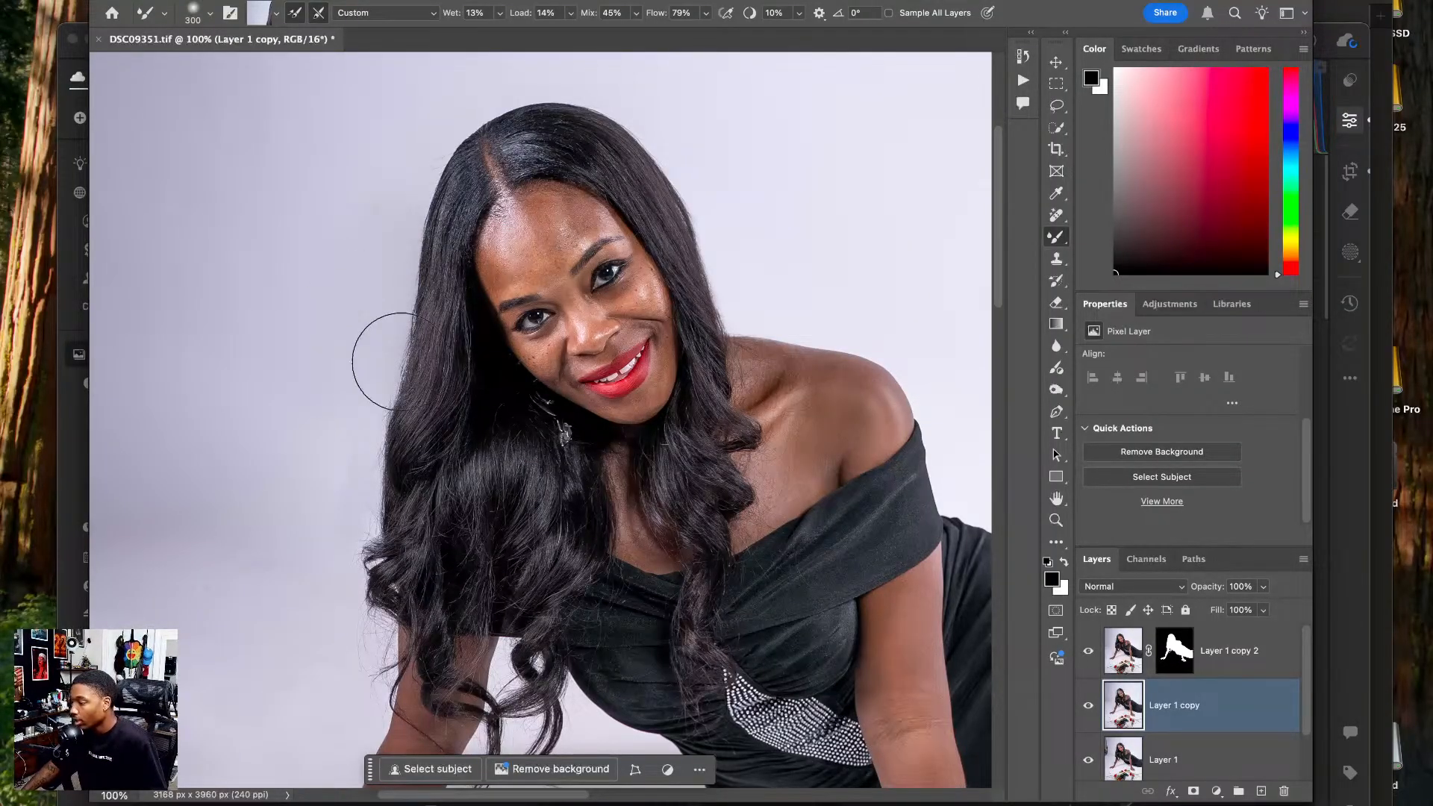
{"action": "left_click_drag", "start_coordinate": [397, 379], "coordinate": [396, 216]}
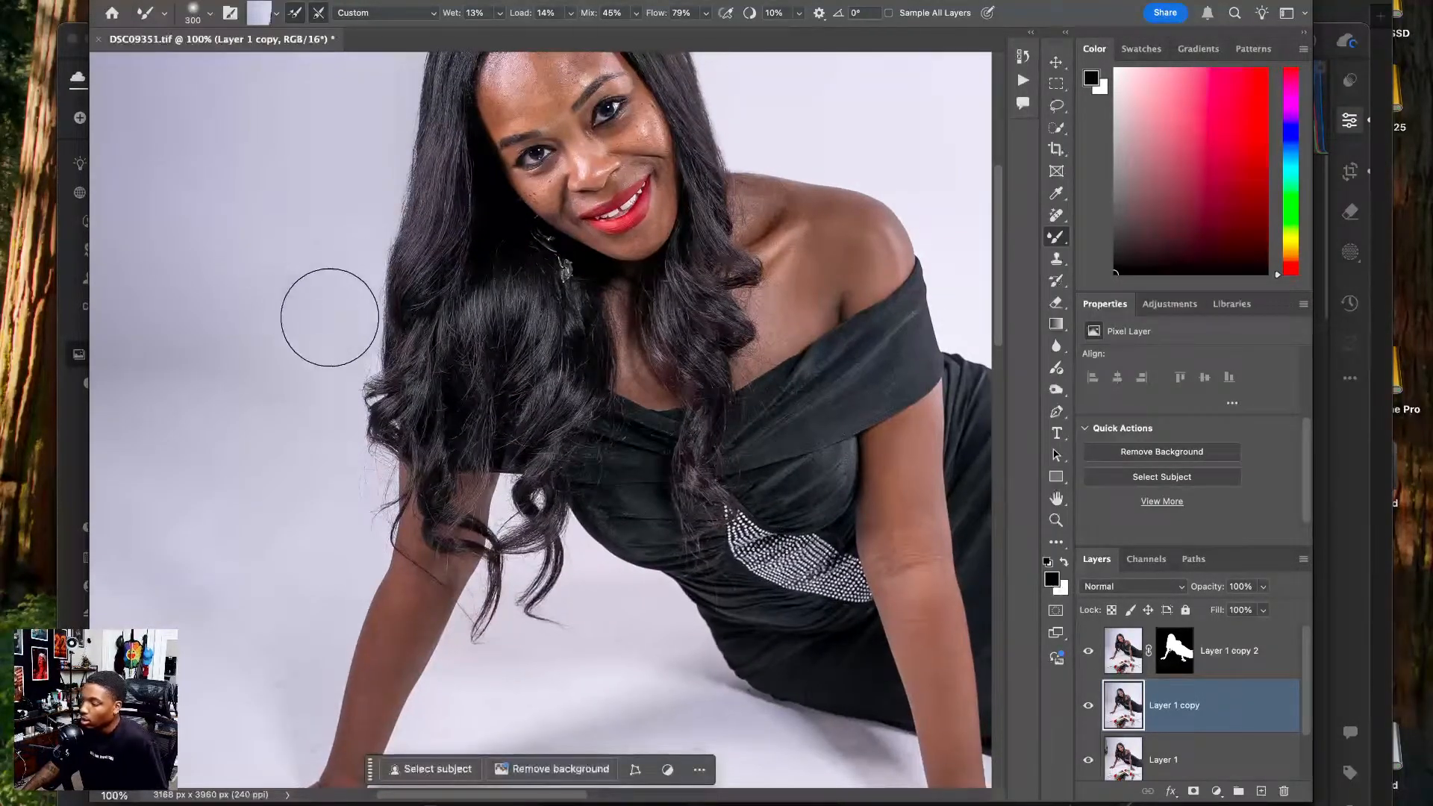
{"action": "left_click_drag", "start_coordinate": [313, 257], "coordinate": [262, 448]}
{"action": "left_click_drag", "start_coordinate": [362, 131], "coordinate": [219, 194]}
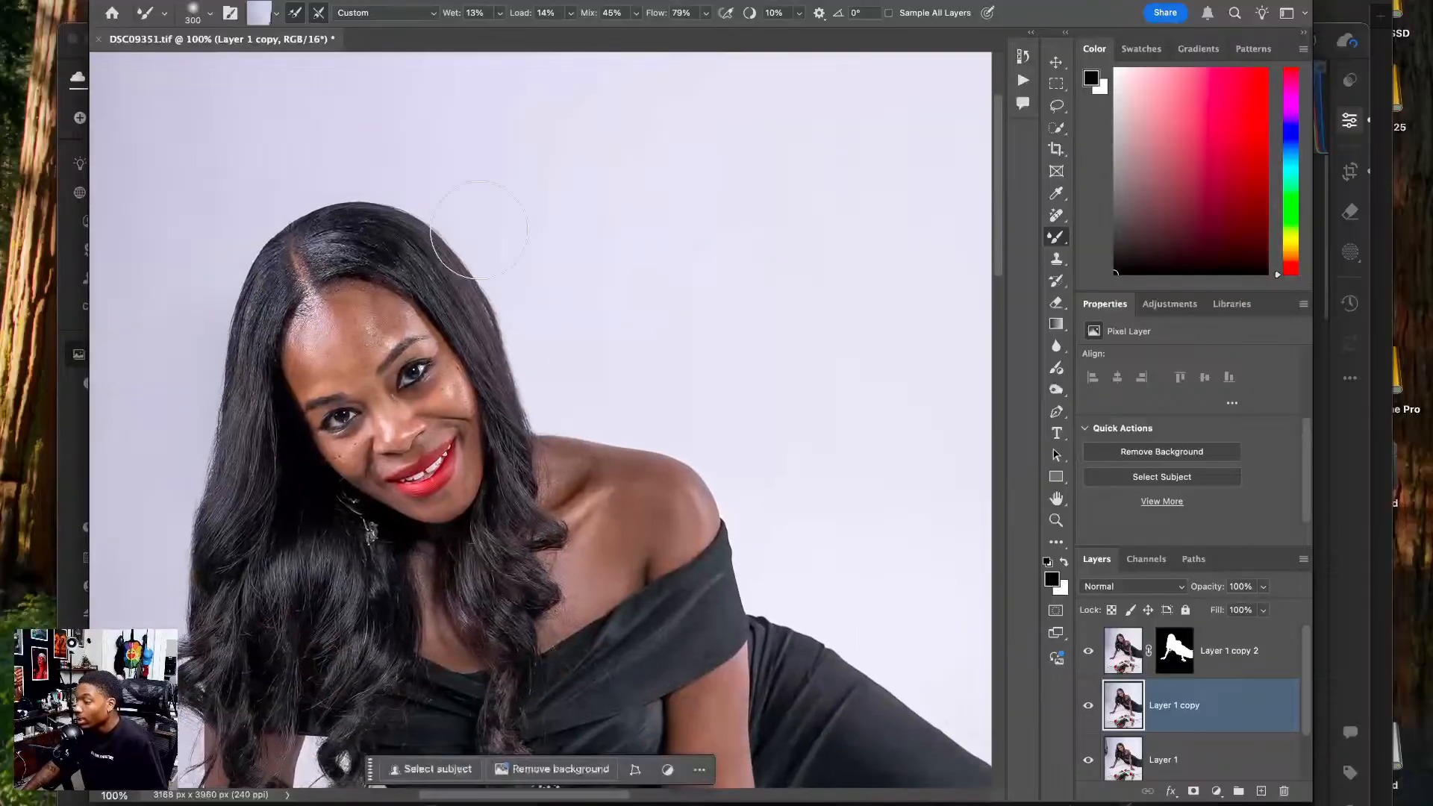
- Sample the lighter backdrop beyond the crown and blend the area along the right hair edge and shoulder with the Mixer Brush
{"action": "left_click", "coordinate": [580, 212], "text": "alt"}
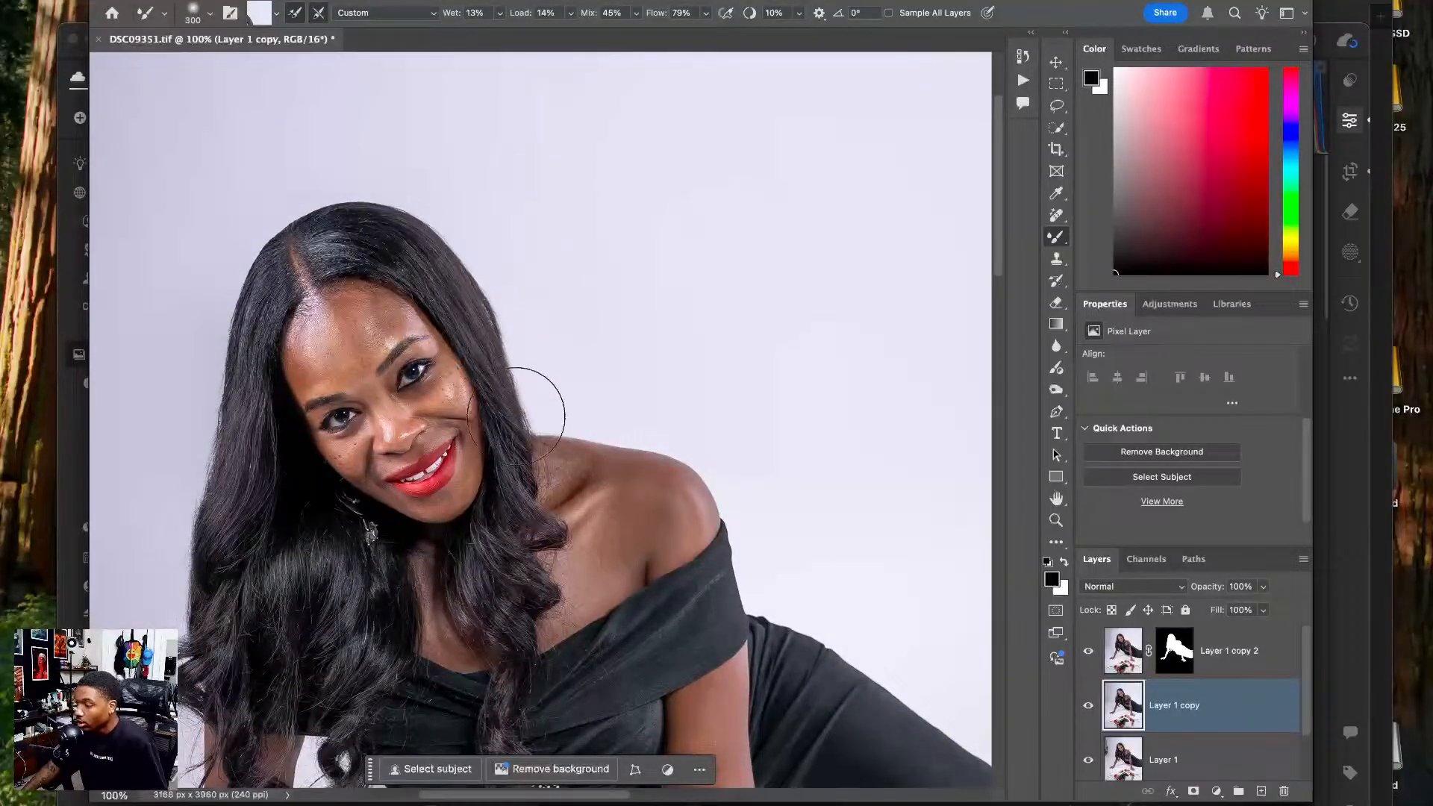
{"action": "scroll", "coordinate": [559, 410], "scroll_direction": "up", "scroll_amount": 5}
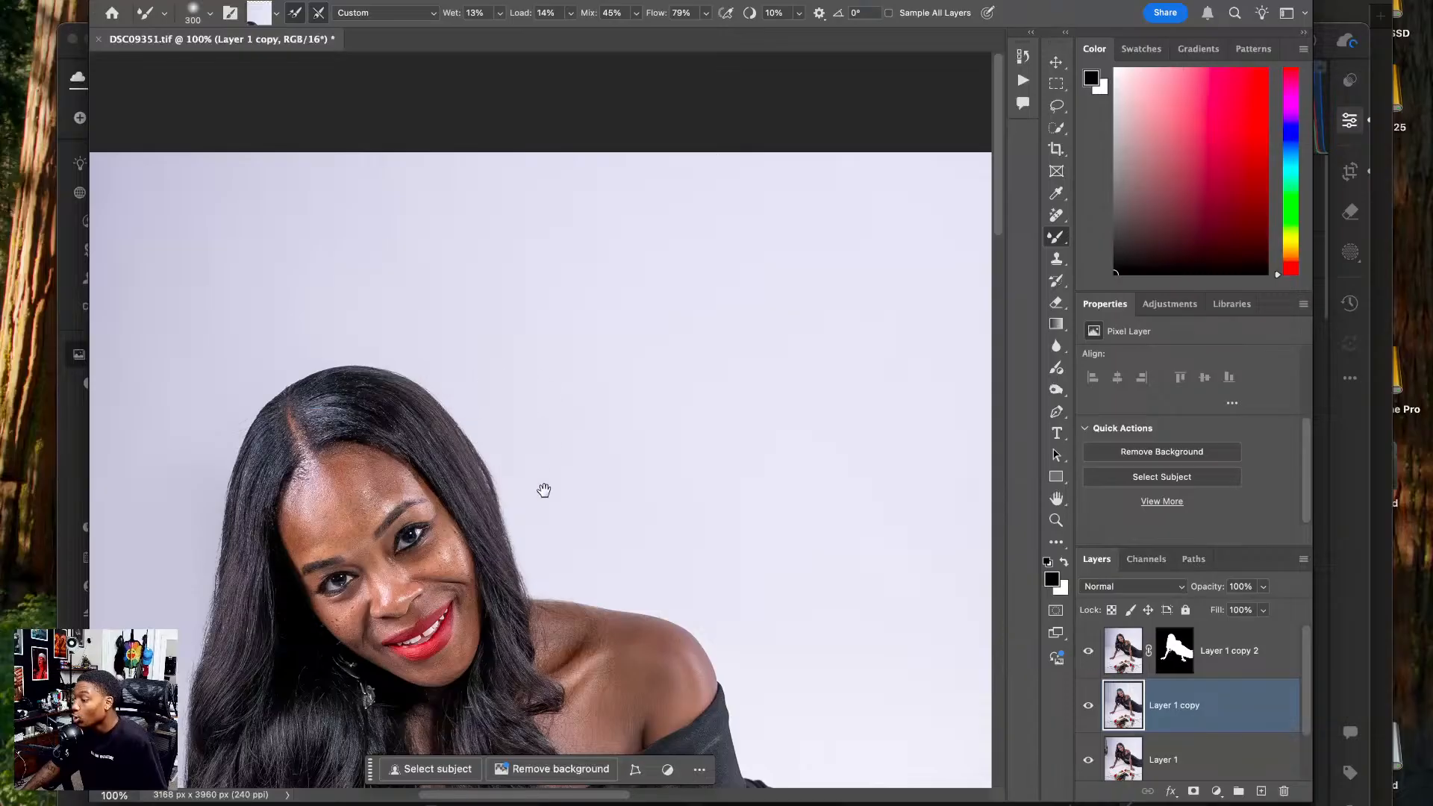
{"action": "mouse_move", "coordinate": [593, 503]}
{"action": "left_mouse_down"}
{"action": "mouse_move", "coordinate": [474, 378]}
{"action": "mouse_move", "coordinate": [423, 294]}
{"action": "left_mouse_up"}
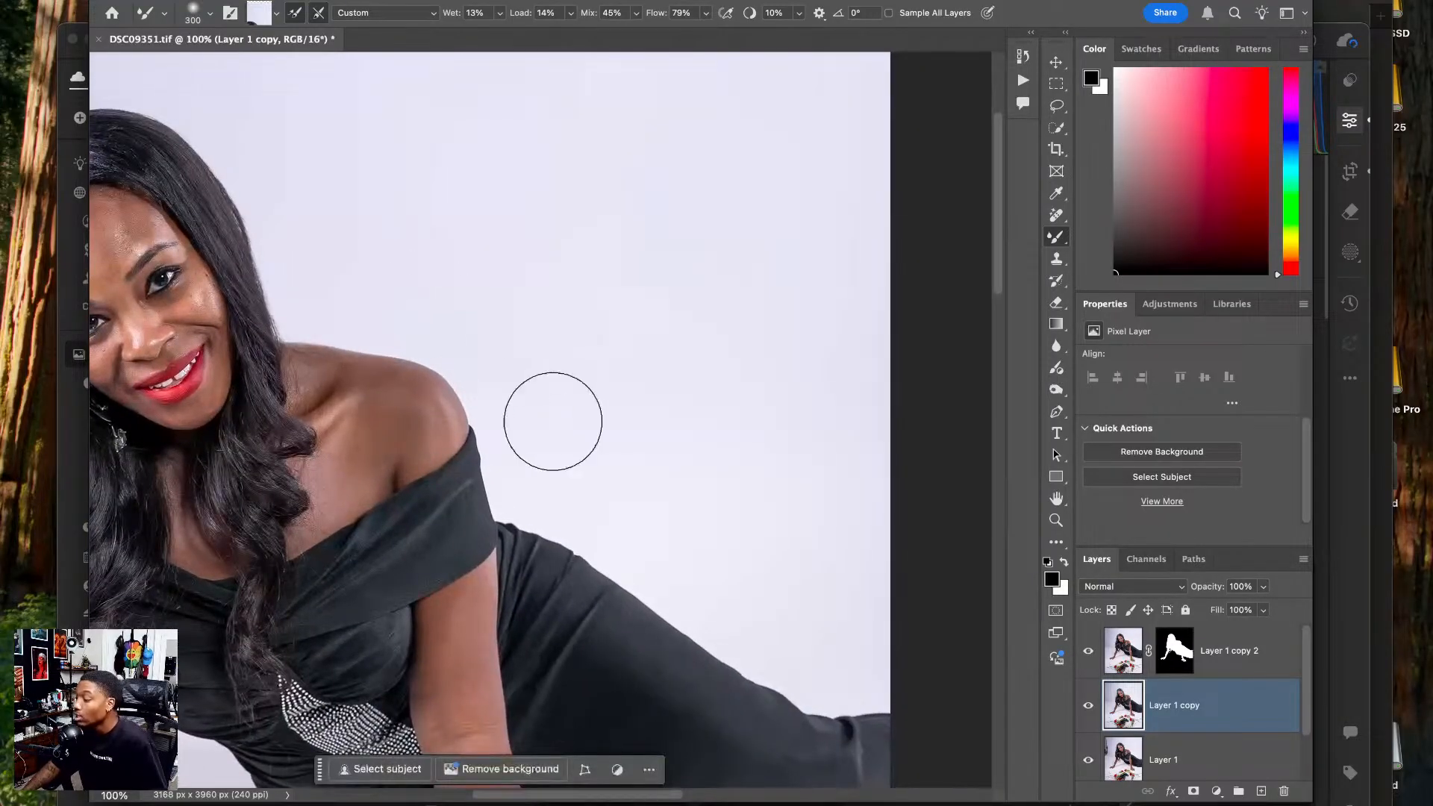
{"action": "left_click_drag", "start_coordinate": [519, 556], "coordinate": [572, 235]}
- Blend the grey shadow transition on the backdrop left of the hair waves, resampling upper and lower tones with the Mixer Brush
{"action": "mouse_move", "coordinate": [335, 573]}
{"action": "left_mouse_down"}
{"action": "mouse_move", "coordinate": [639, 387]}
{"action": "mouse_move", "coordinate": [583, 301]}
{"action": "left_mouse_up"}
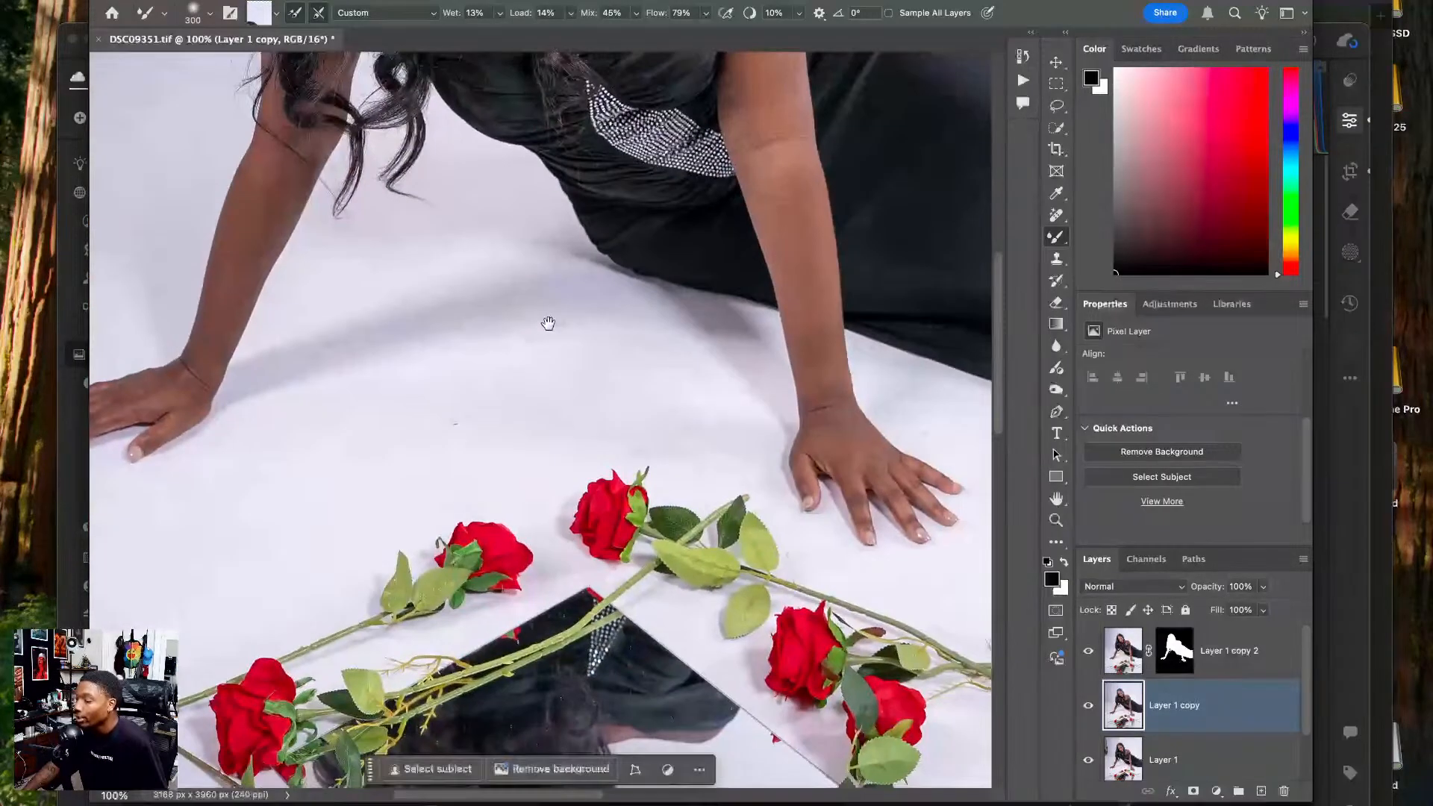
{"action": "left_click_drag", "start_coordinate": [262, 394], "coordinate": [541, 649]}
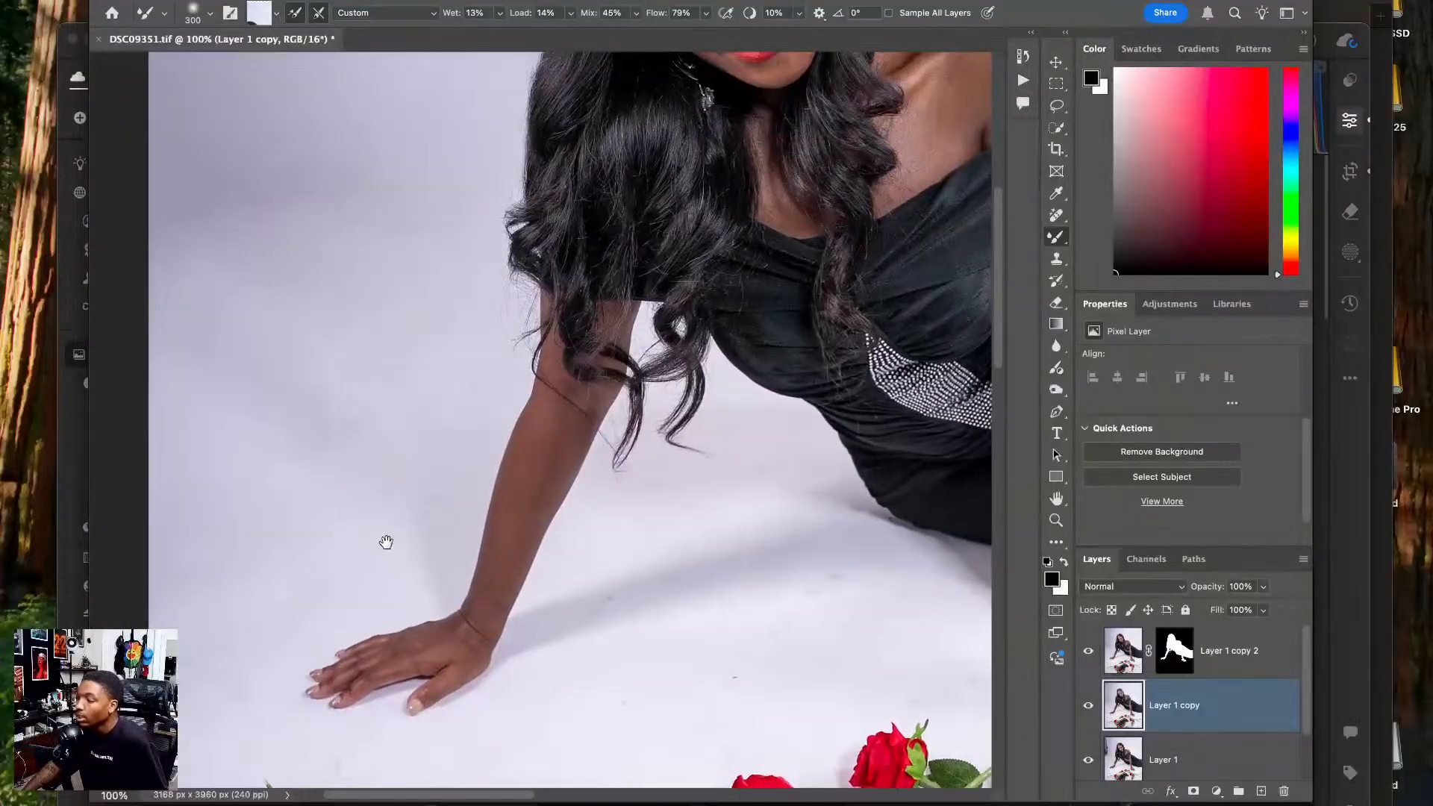
{"action": "left_click_drag", "start_coordinate": [429, 439], "coordinate": [475, 534]}
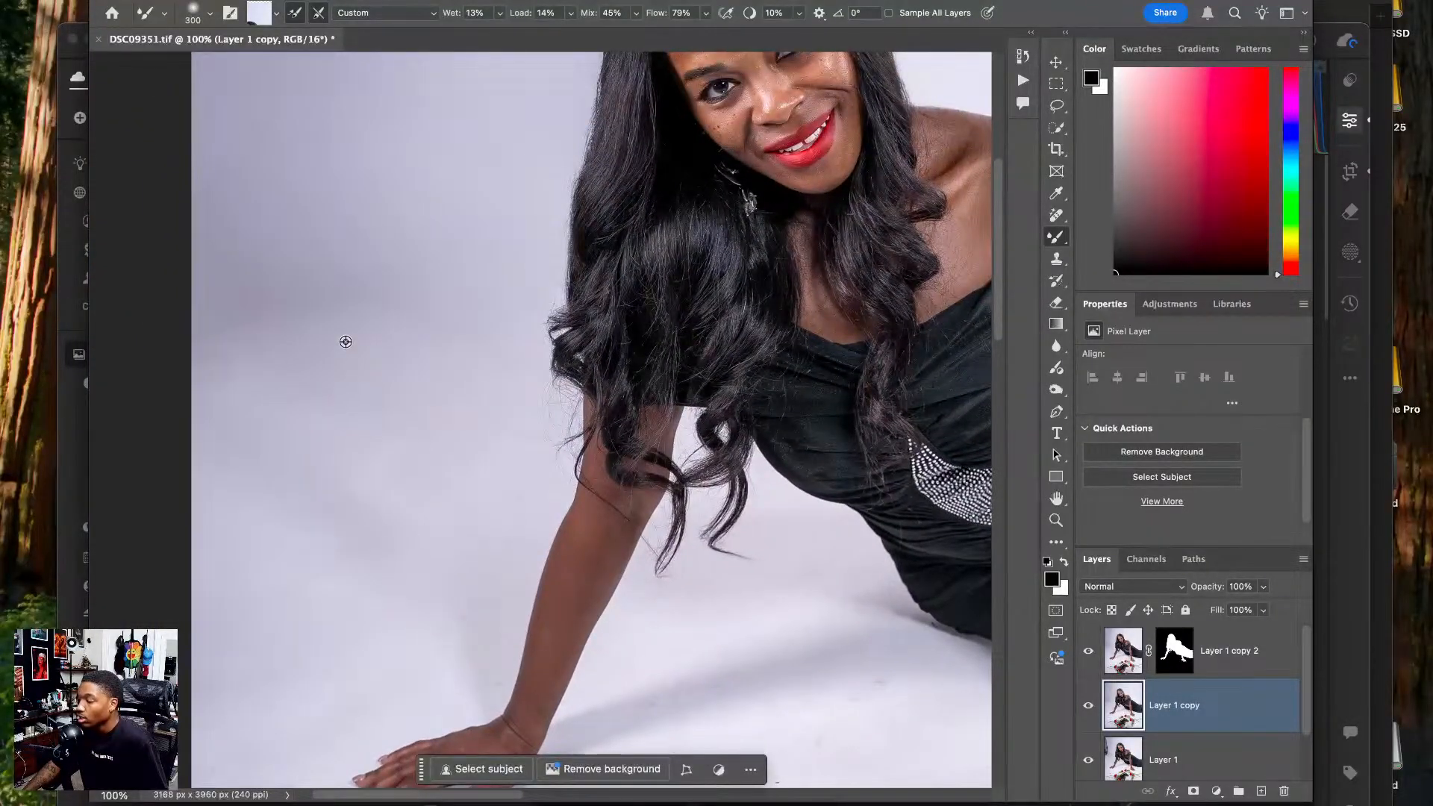
{"action": "left_click", "coordinate": [378, 215], "text": "alt"}
{"action": "mouse_move", "coordinate": [388, 290]}
{"action": "left_mouse_down"}
{"action": "mouse_move", "coordinate": [366, 265]}
{"action": "mouse_move", "coordinate": [292, 294]}
{"action": "mouse_move", "coordinate": [447, 301]}
{"action": "left_mouse_up"}
{"action": "left_click", "coordinate": [416, 186], "text": "alt"}
{"action": "mouse_move", "coordinate": [521, 224]}
{"action": "left_mouse_down"}
{"action": "mouse_move", "coordinate": [543, 266]}
{"action": "mouse_move", "coordinate": [598, 281]}
{"action": "mouse_move", "coordinate": [543, 310]}
{"action": "mouse_move", "coordinate": [574, 326]}
{"action": "left_mouse_up"}
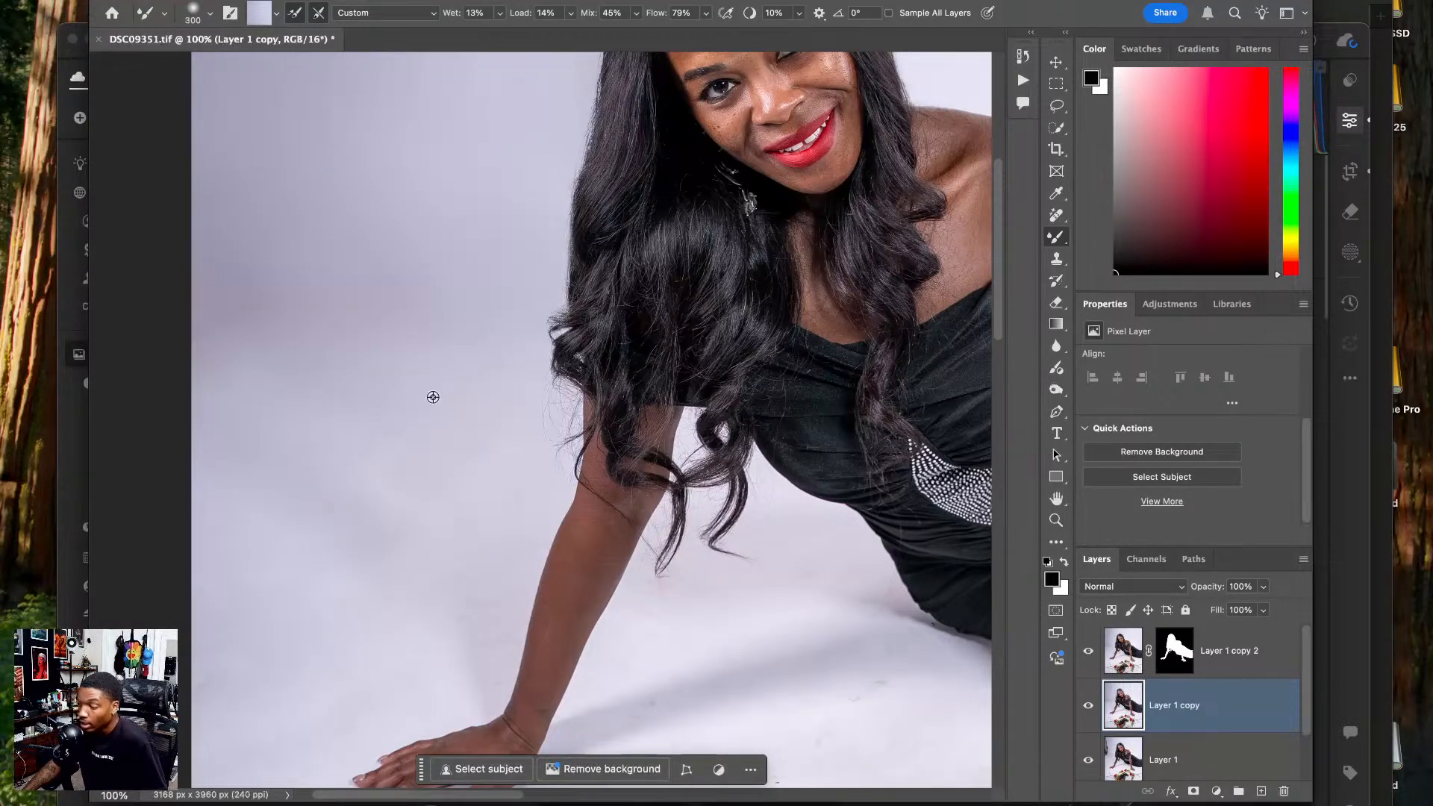
{"action": "left_click", "coordinate": [379, 426], "text": "alt"}
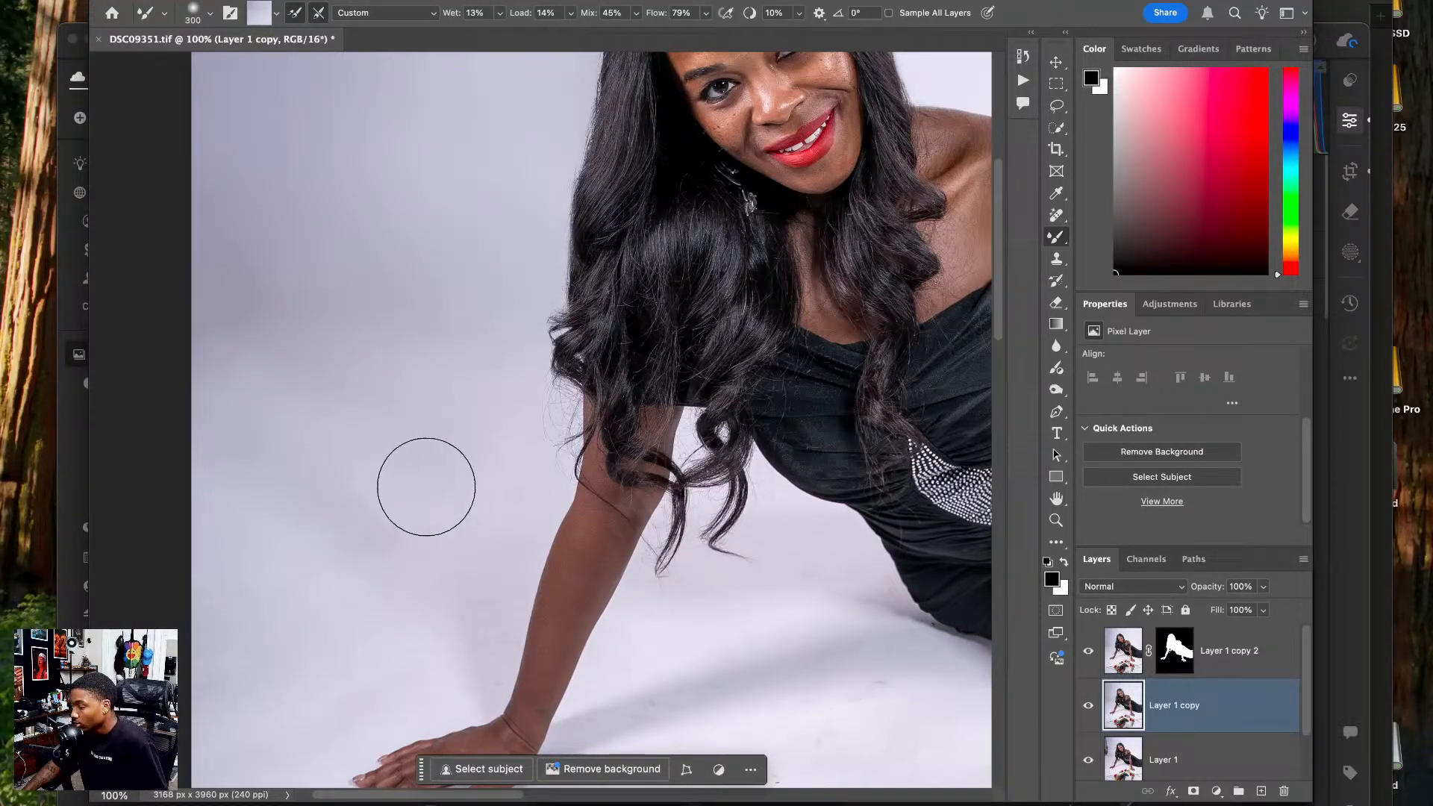
{"action": "mouse_move", "coordinate": [547, 425]}
{"action": "left_mouse_down"}
{"action": "mouse_move", "coordinate": [570, 361]}
{"action": "mouse_move", "coordinate": [505, 467]}
{"action": "mouse_move", "coordinate": [434, 390]}
{"action": "left_mouse_up"}
- Look over the white floor around the roses and hands, and get close to the hand by the dress with the Remove tool
{"action": "left_click_drag", "start_coordinate": [647, 657], "coordinate": [396, 345]}
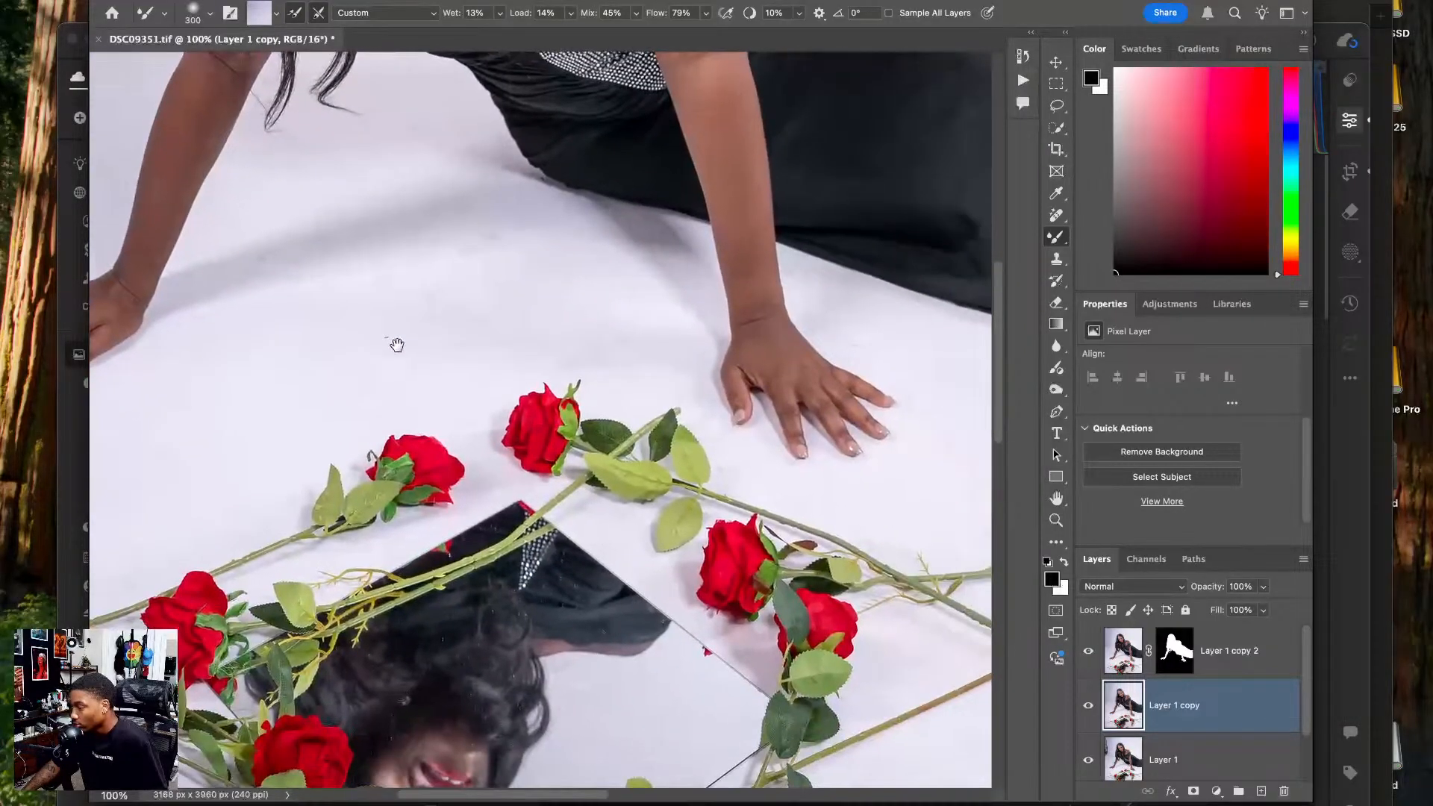
{"action": "left_click_drag", "start_coordinate": [670, 378], "coordinate": [316, 184]}
{"action": "left_click_drag", "start_coordinate": [299, 429], "coordinate": [502, 179]}
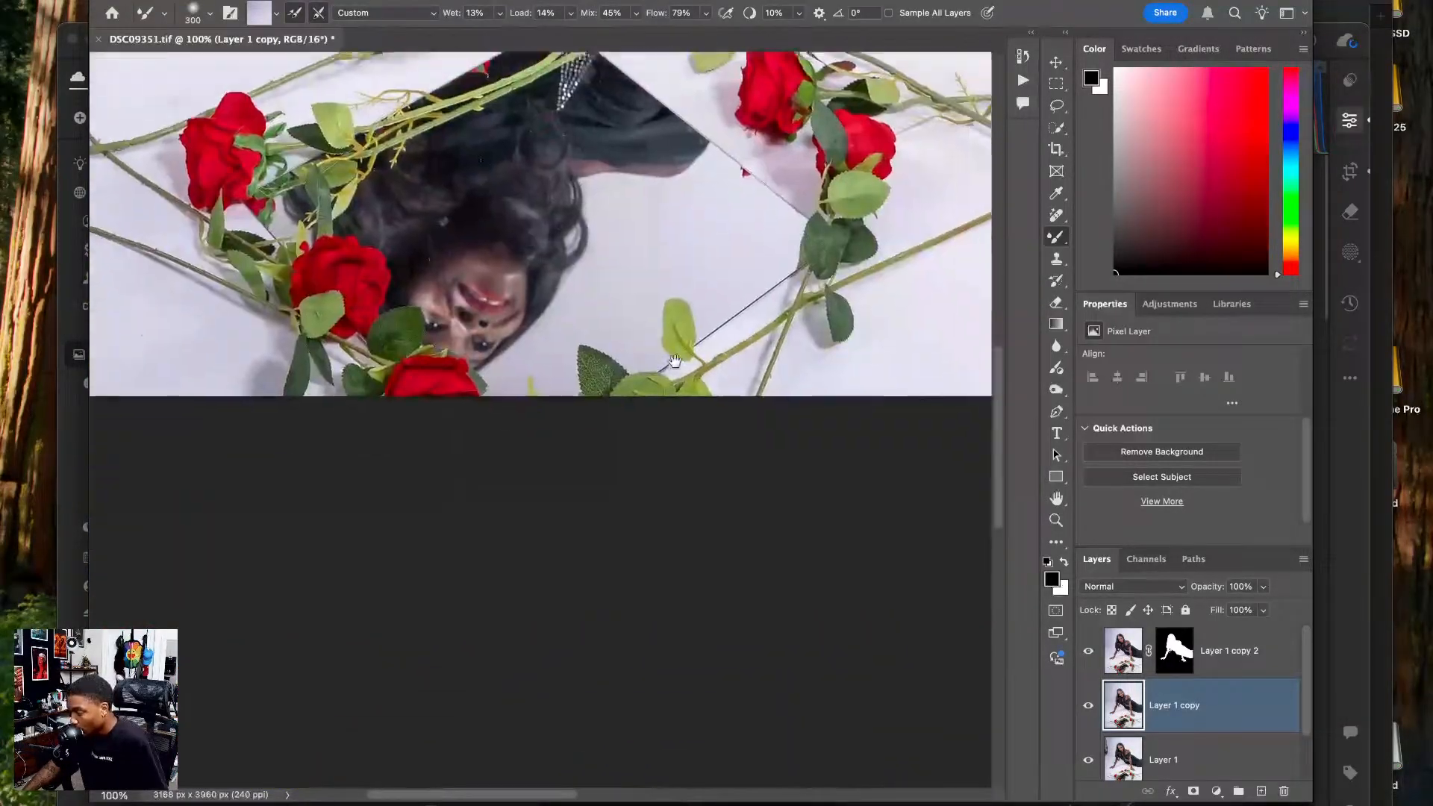
{"action": "left_click_drag", "start_coordinate": [896, 463], "coordinate": [630, 351]}
{"action": "mouse_move", "coordinate": [632, 114]}
{"action": "left_mouse_down"}
{"action": "mouse_move", "coordinate": [606, 511]}
{"action": "mouse_move", "coordinate": [525, 648]}
{"action": "left_mouse_up"}
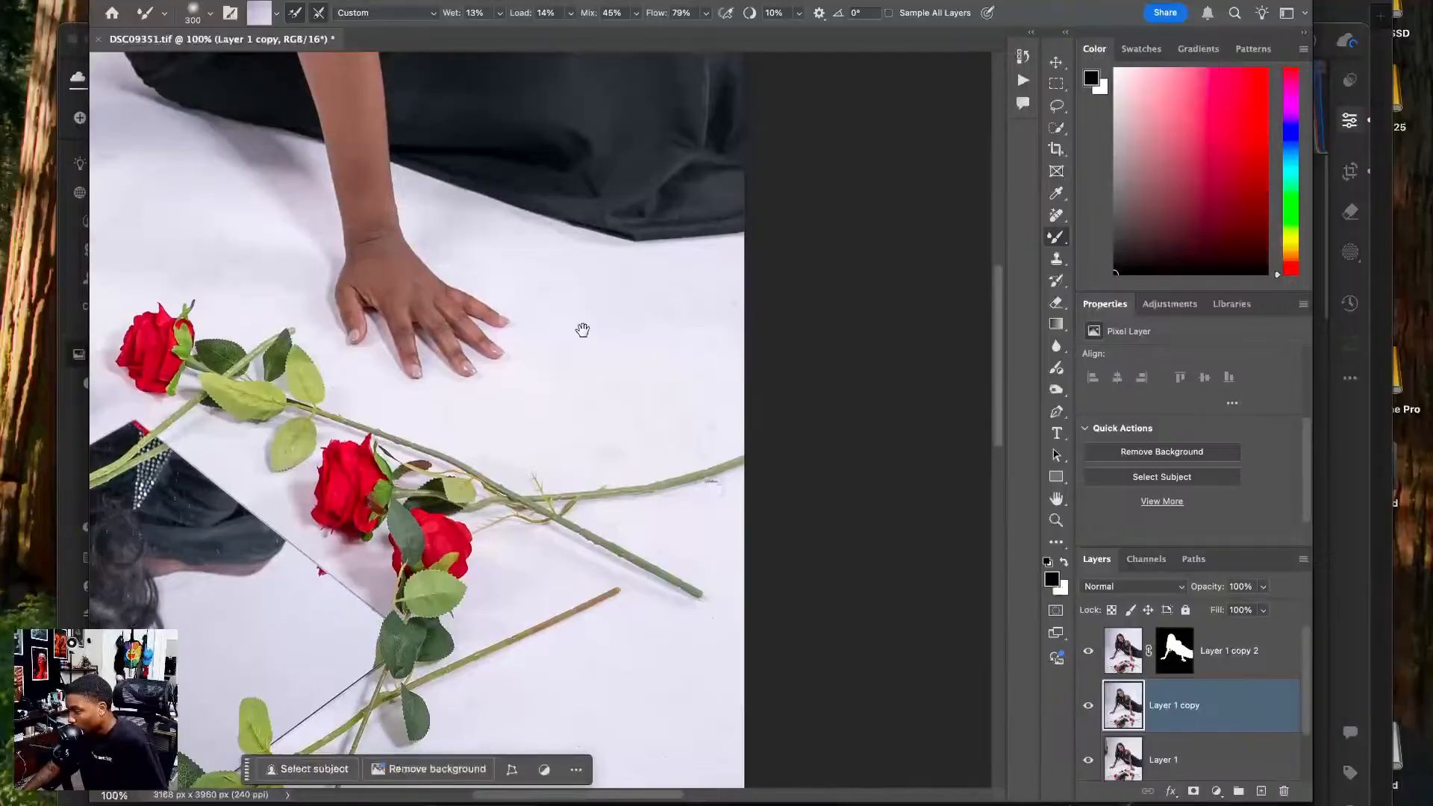
{"action": "left_click_drag", "start_coordinate": [540, 307], "coordinate": [617, 454]}
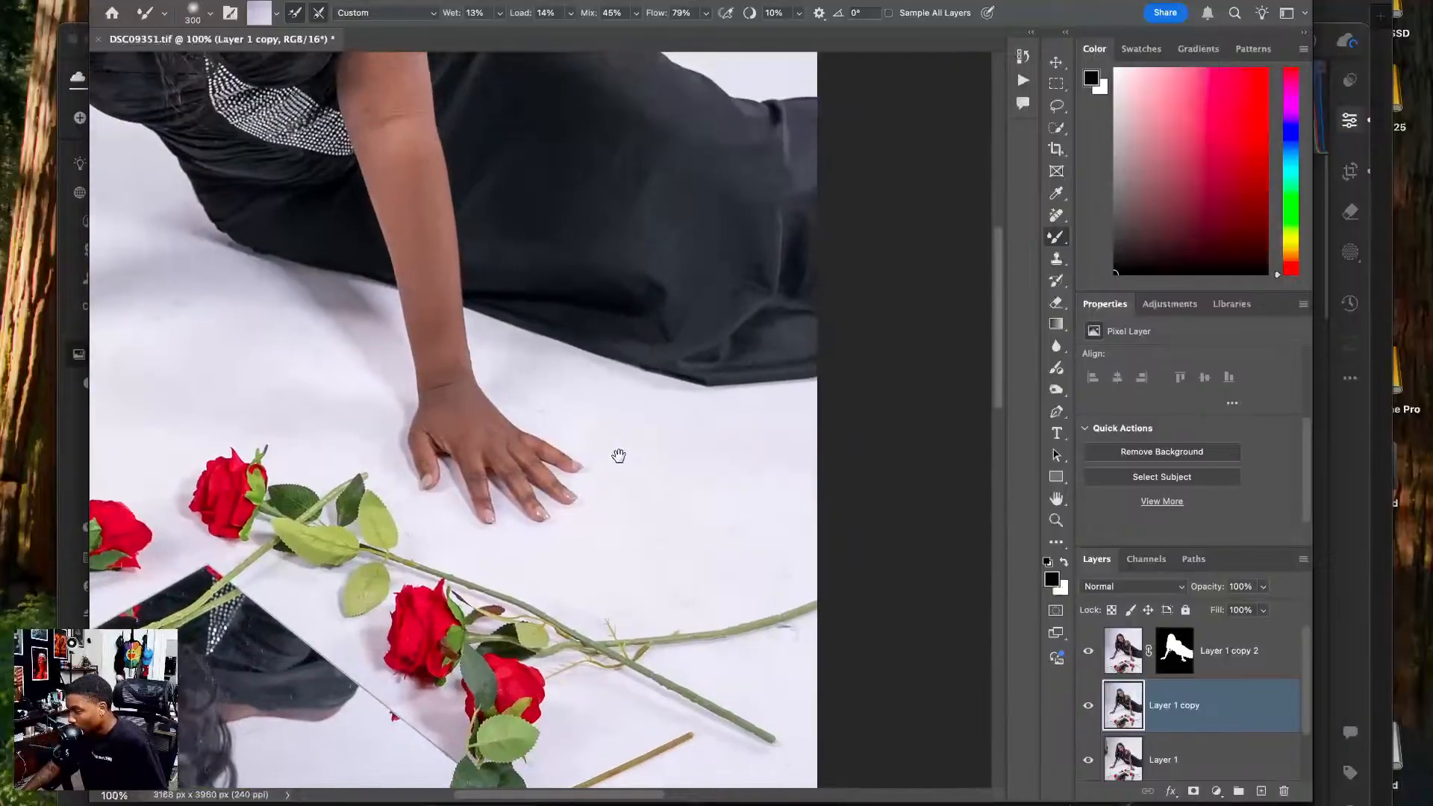
{"action": "left_click", "coordinate": [1061, 220]}
{"action": "key", "text": "super+plus"}
{"action": "key", "text": "super+plus"}
{"action": "key", "text": "super+Tab"}
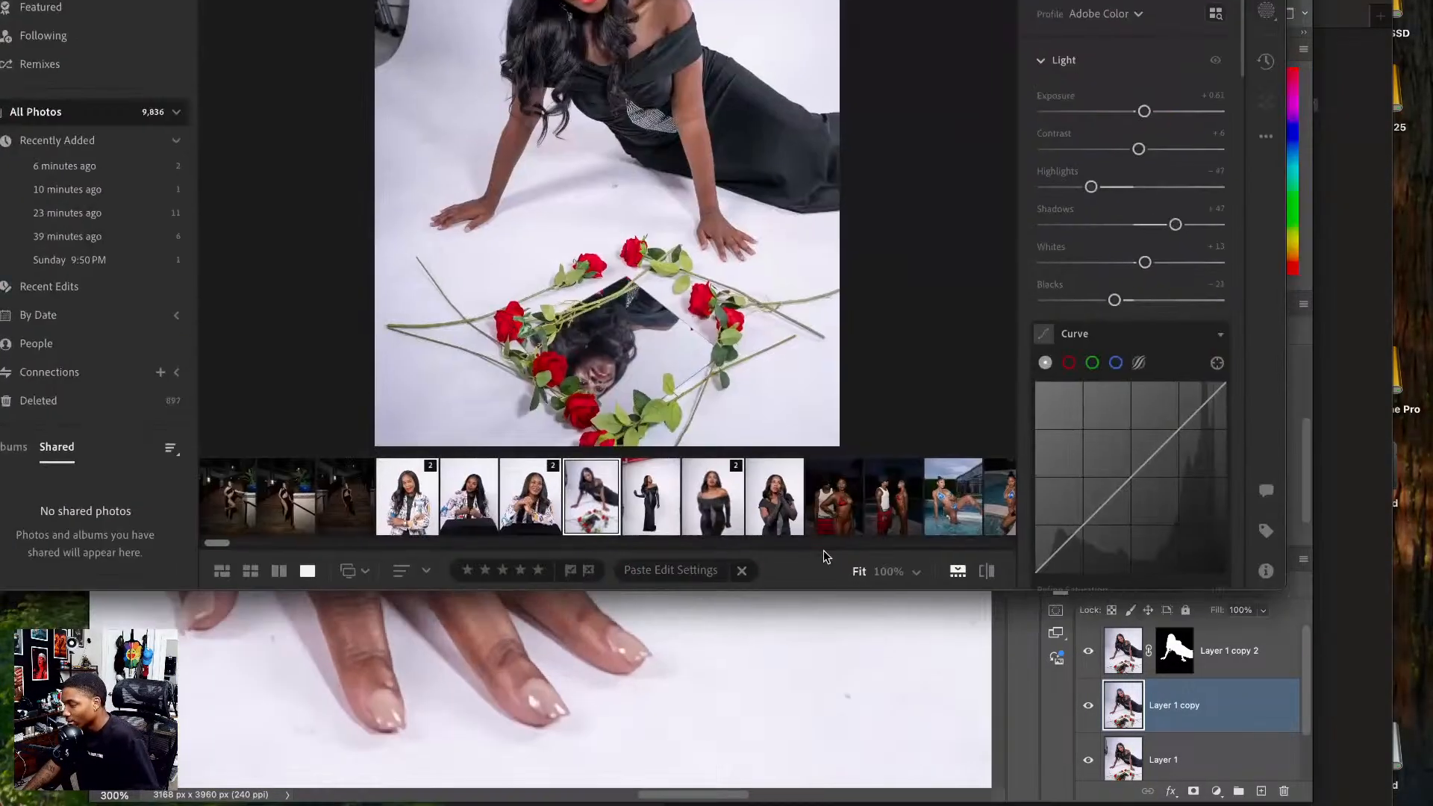
{"action": "left_click", "coordinate": [815, 566]}
{"action": "left_click", "coordinate": [811, 565]}
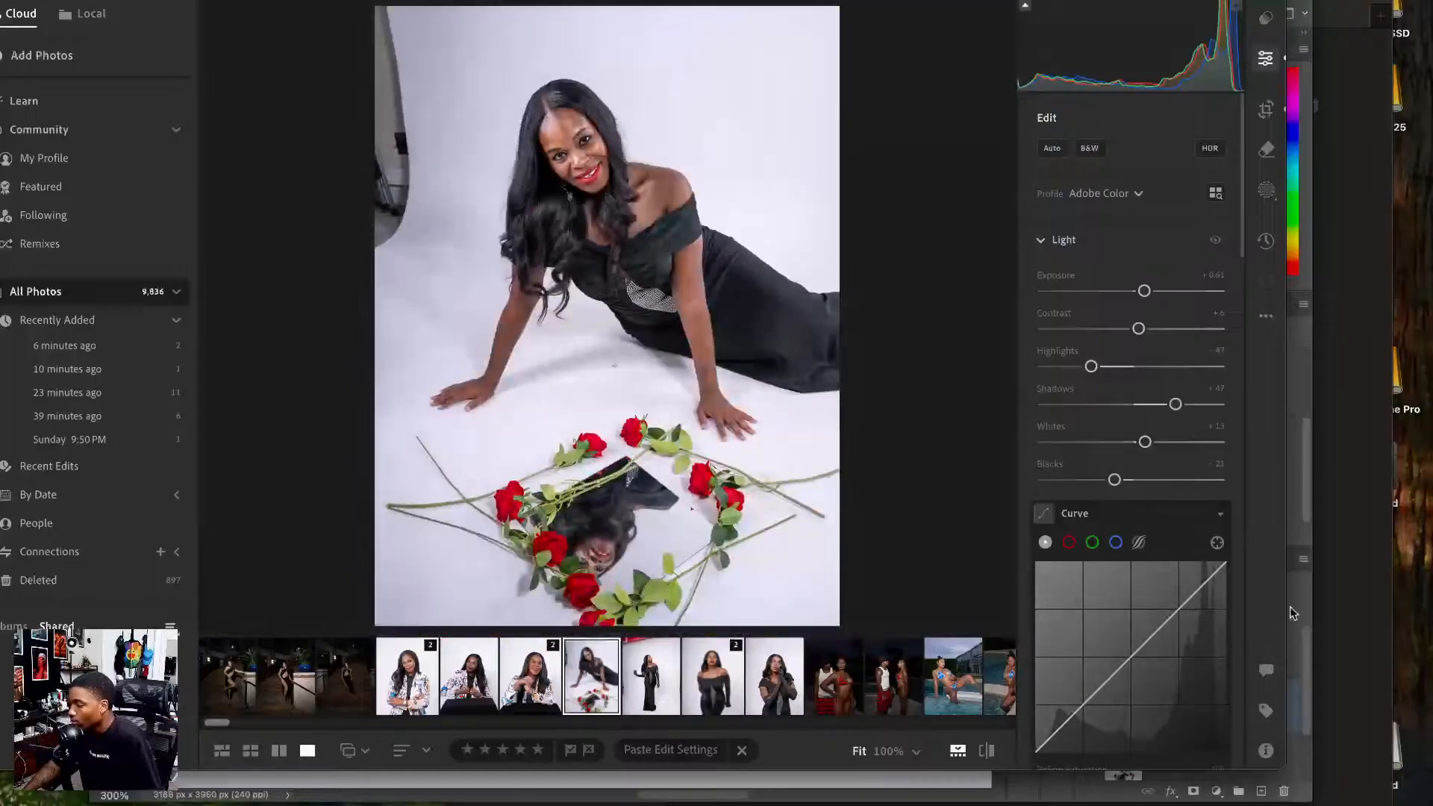
{"action": "key", "text": "super+Tab"}
- Erase the dark smudge under the green rose stem near the photo's right edge with a size 20 Remove tool
{"action": "scroll", "coordinate": [761, 666], "scroll_direction": "down", "scroll_amount": 15}
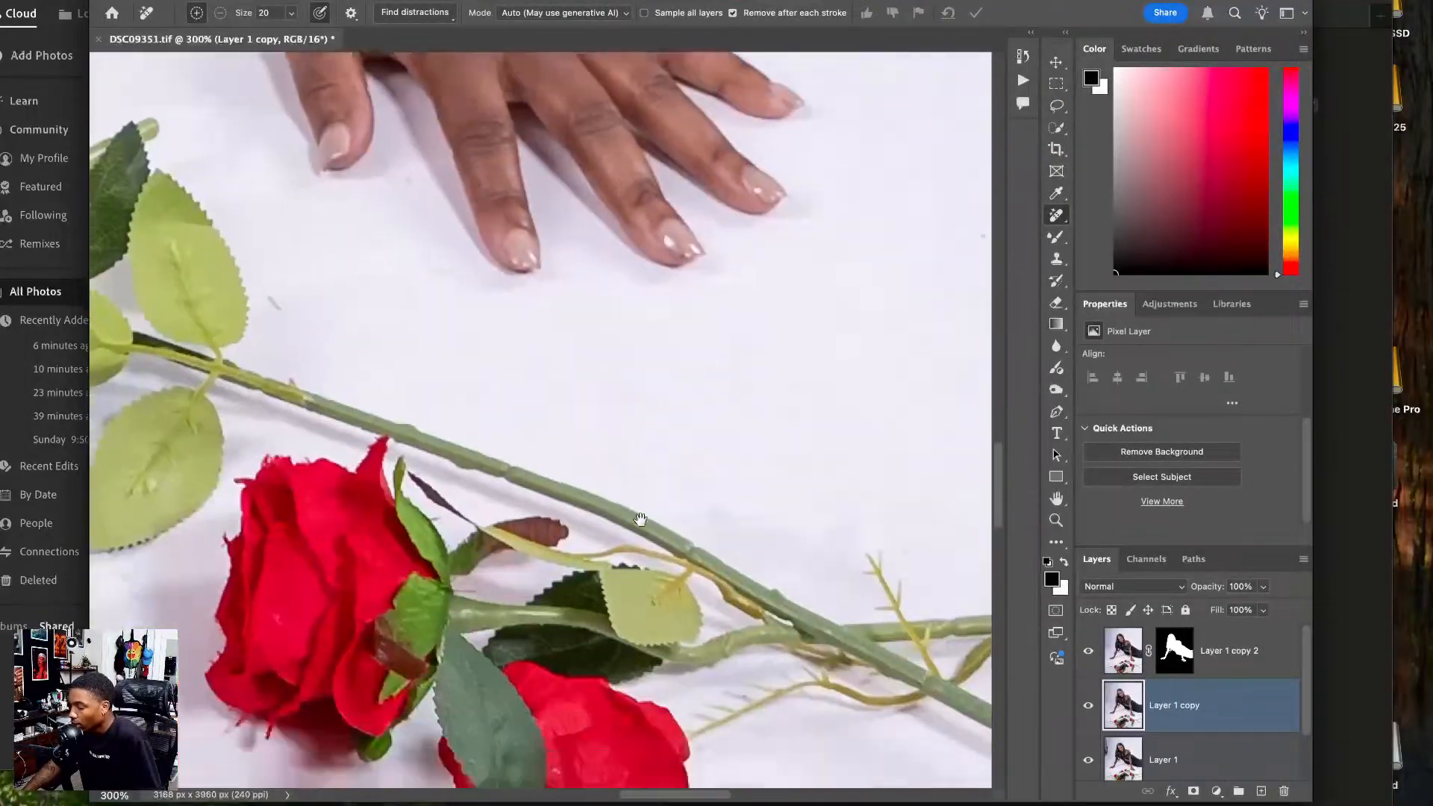
{"action": "scroll", "coordinate": [601, 522], "scroll_direction": "right", "scroll_amount": 5}
{"action": "scroll", "coordinate": [643, 518], "scroll_direction": "up", "scroll_amount": 3}
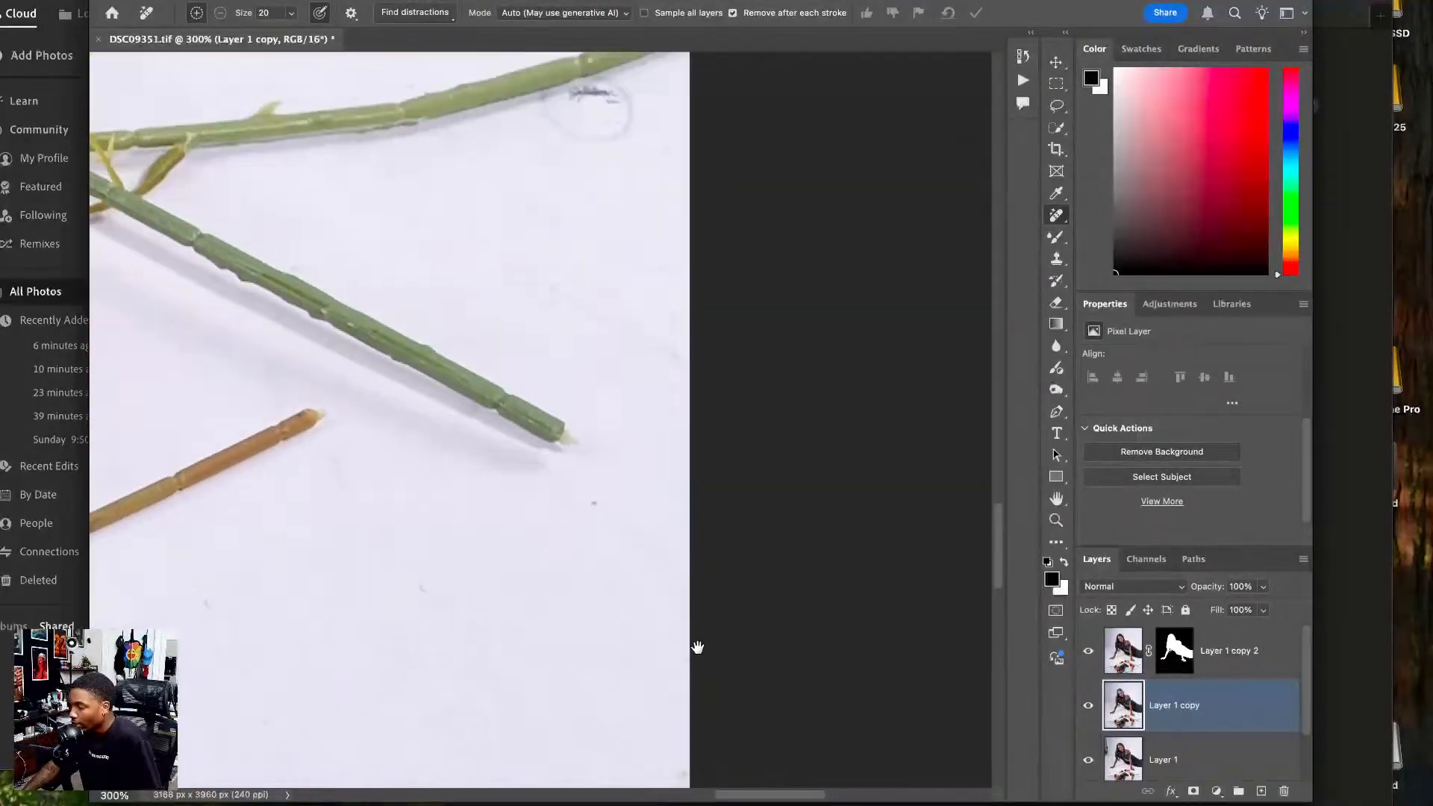
{"action": "mouse_move", "coordinate": [657, 259]}
{"action": "left_mouse_down"}
{"action": "mouse_move", "coordinate": [709, 287]}
{"action": "mouse_move", "coordinate": [699, 220]}
{"action": "mouse_move", "coordinate": [675, 246]}
{"action": "mouse_move", "coordinate": [684, 274]}
{"action": "mouse_move", "coordinate": [661, 274]}
{"action": "mouse_move", "coordinate": [661, 260]}
{"action": "mouse_move", "coordinate": [710, 283]}
{"action": "mouse_move", "coordinate": [693, 240]}
{"action": "left_mouse_up"}
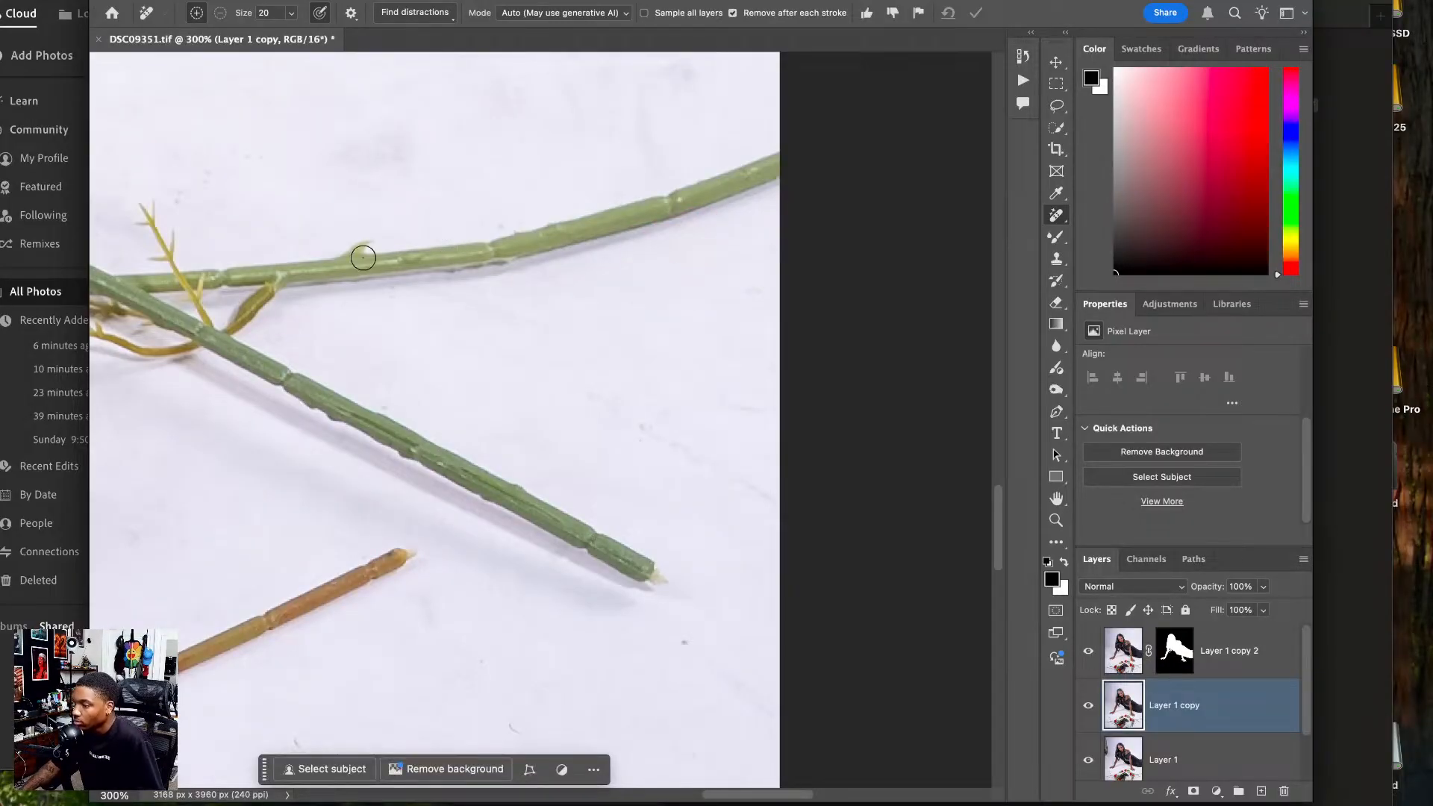
- Remove the dark marks on the floor beside the hand and wrist, just below the hem of the dress
{"action": "scroll", "coordinate": [297, 194], "scroll_direction": "up", "scroll_amount": 10}
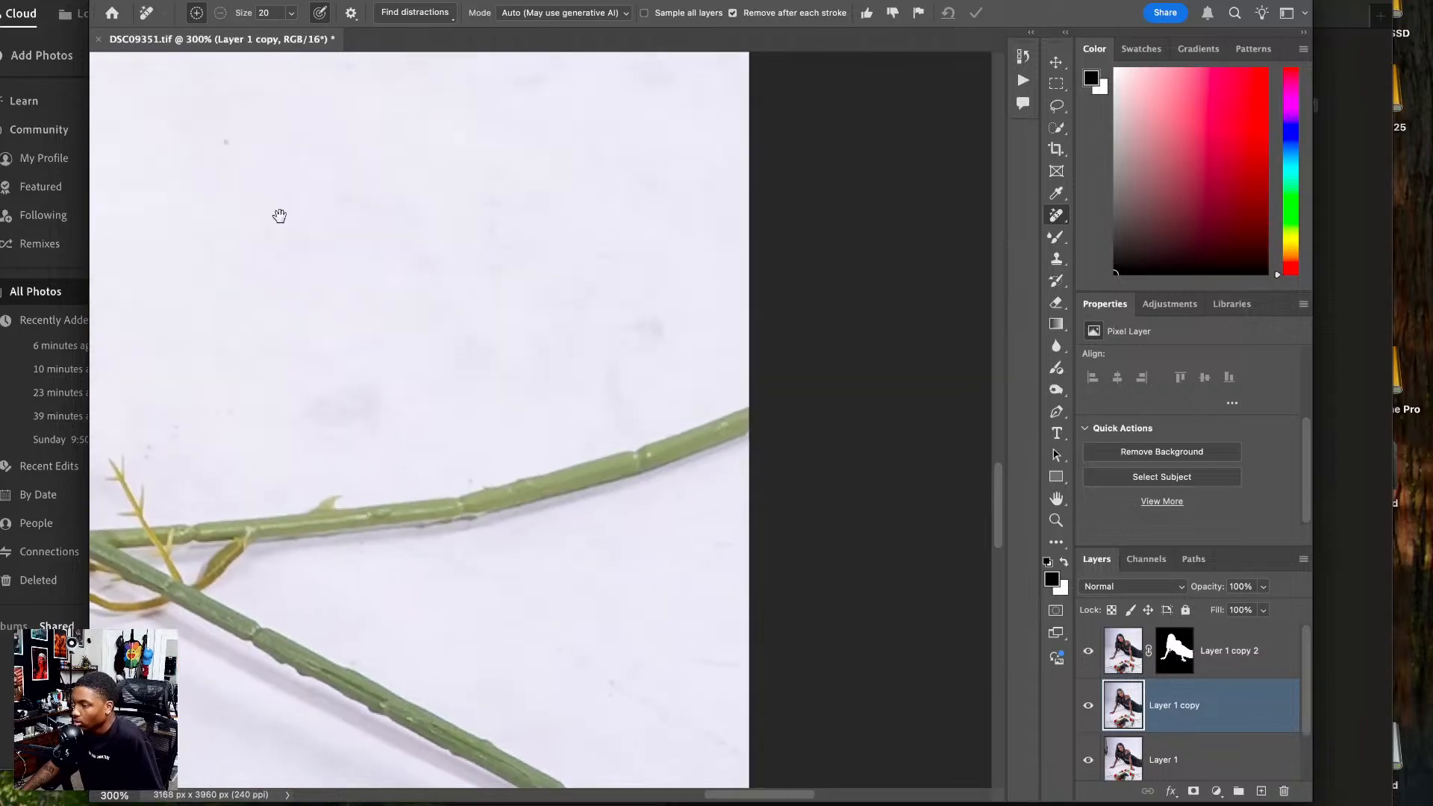
{"action": "scroll", "coordinate": [223, 400], "scroll_direction": "left", "scroll_amount": 5}
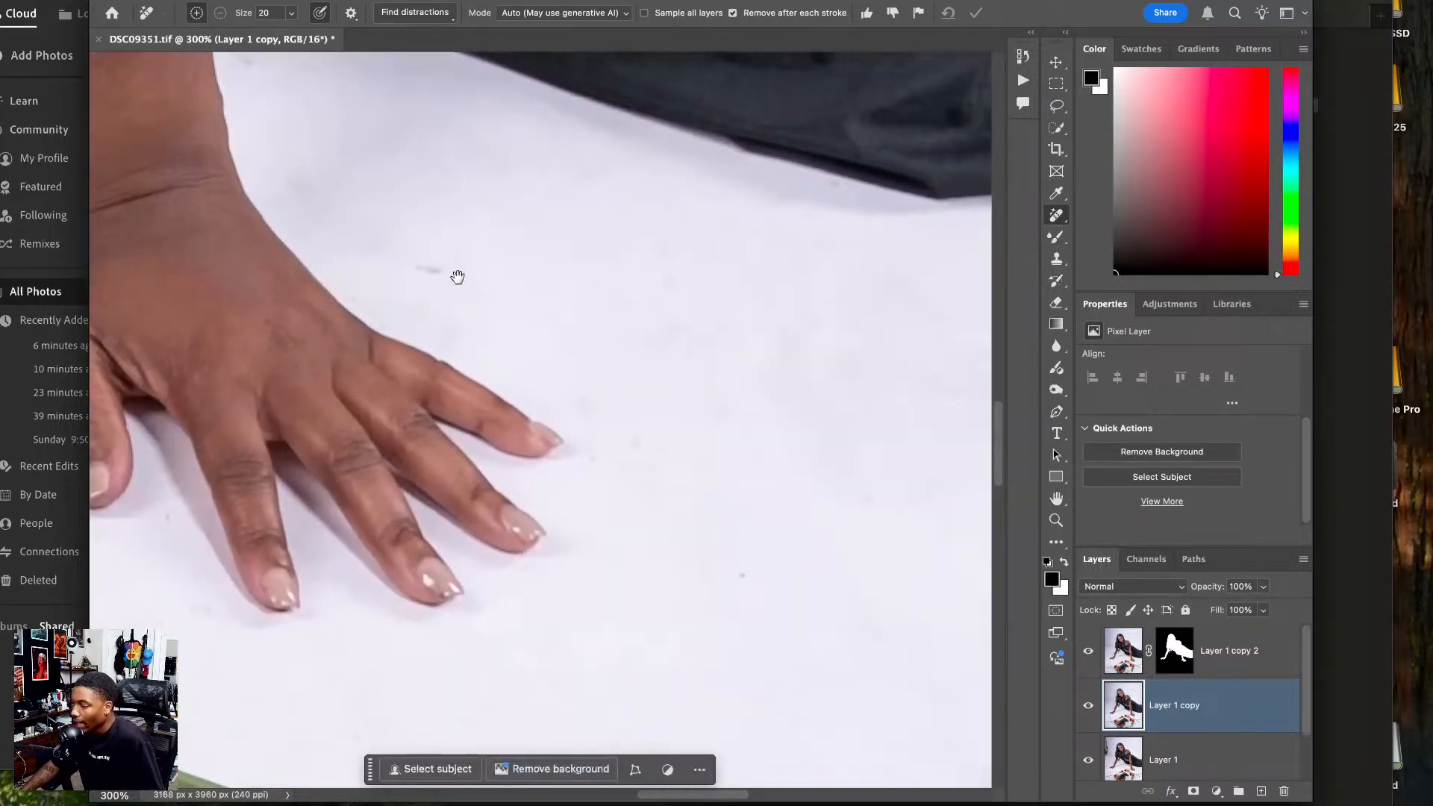
{"action": "left_click_drag", "start_coordinate": [422, 267], "coordinate": [456, 279]}
{"action": "scroll", "coordinate": [400, 329], "scroll_direction": "up", "scroll_amount": 7}
{"action": "scroll", "coordinate": [400, 330], "scroll_direction": "left", "scroll_amount": 3}
{"action": "scroll", "coordinate": [400, 330], "scroll_direction": "up", "scroll_amount": 2}
{"action": "scroll", "coordinate": [400, 330], "scroll_direction": "left", "scroll_amount": 1}
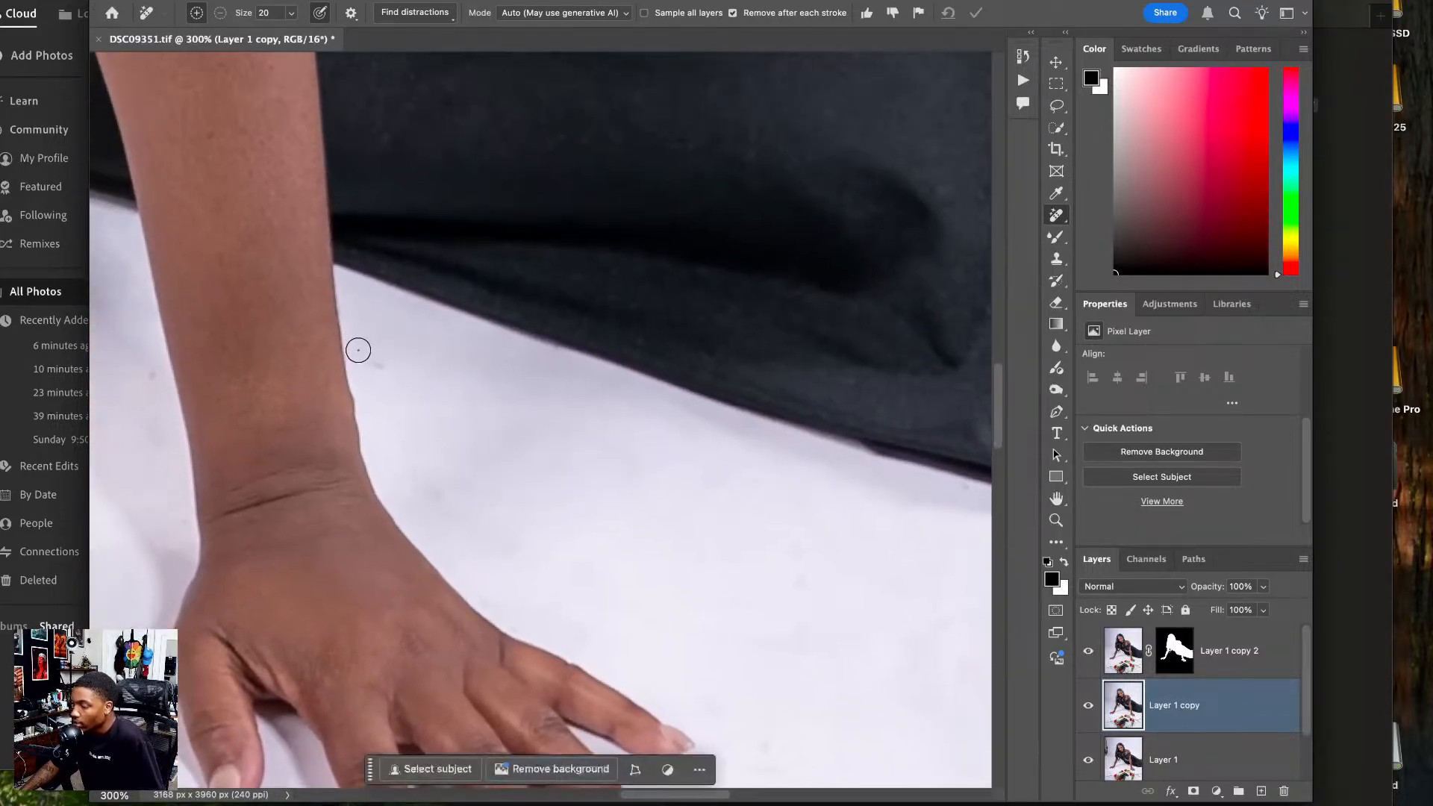
{"action": "left_click_drag", "start_coordinate": [358, 348], "coordinate": [416, 386]}
- Clean the floor smudge just above the upper rose and the two curved marks farther up near the dress shadow
{"action": "scroll", "coordinate": [223, 371], "scroll_direction": "down", "scroll_amount": 8}
{"action": "scroll", "coordinate": [224, 370], "scroll_direction": "left", "scroll_amount": 5}
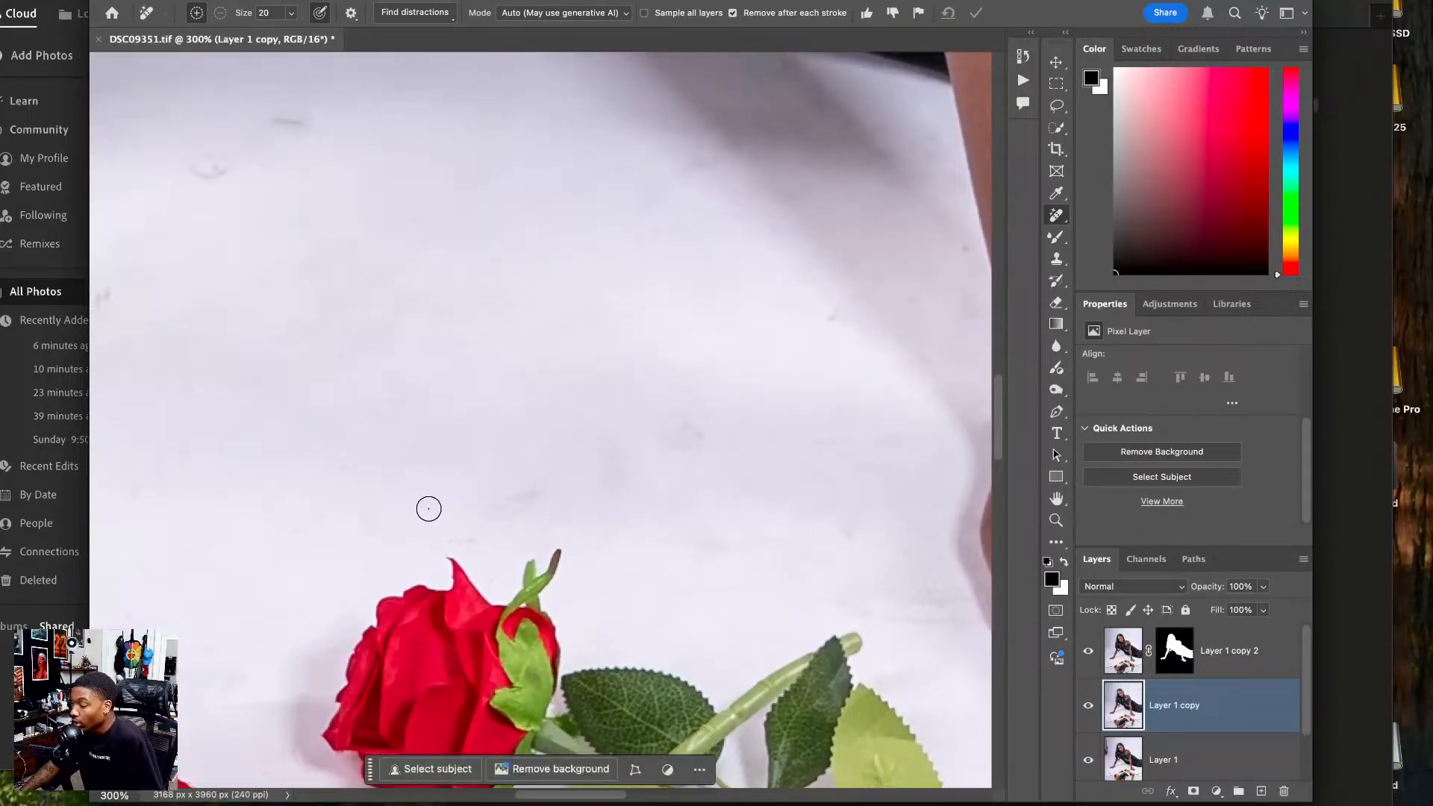
{"action": "mouse_move", "coordinate": [474, 512]}
{"action": "left_mouse_down"}
{"action": "mouse_move", "coordinate": [520, 489]}
{"action": "mouse_move", "coordinate": [471, 537]}
{"action": "mouse_move", "coordinate": [464, 470]}
{"action": "left_mouse_up"}
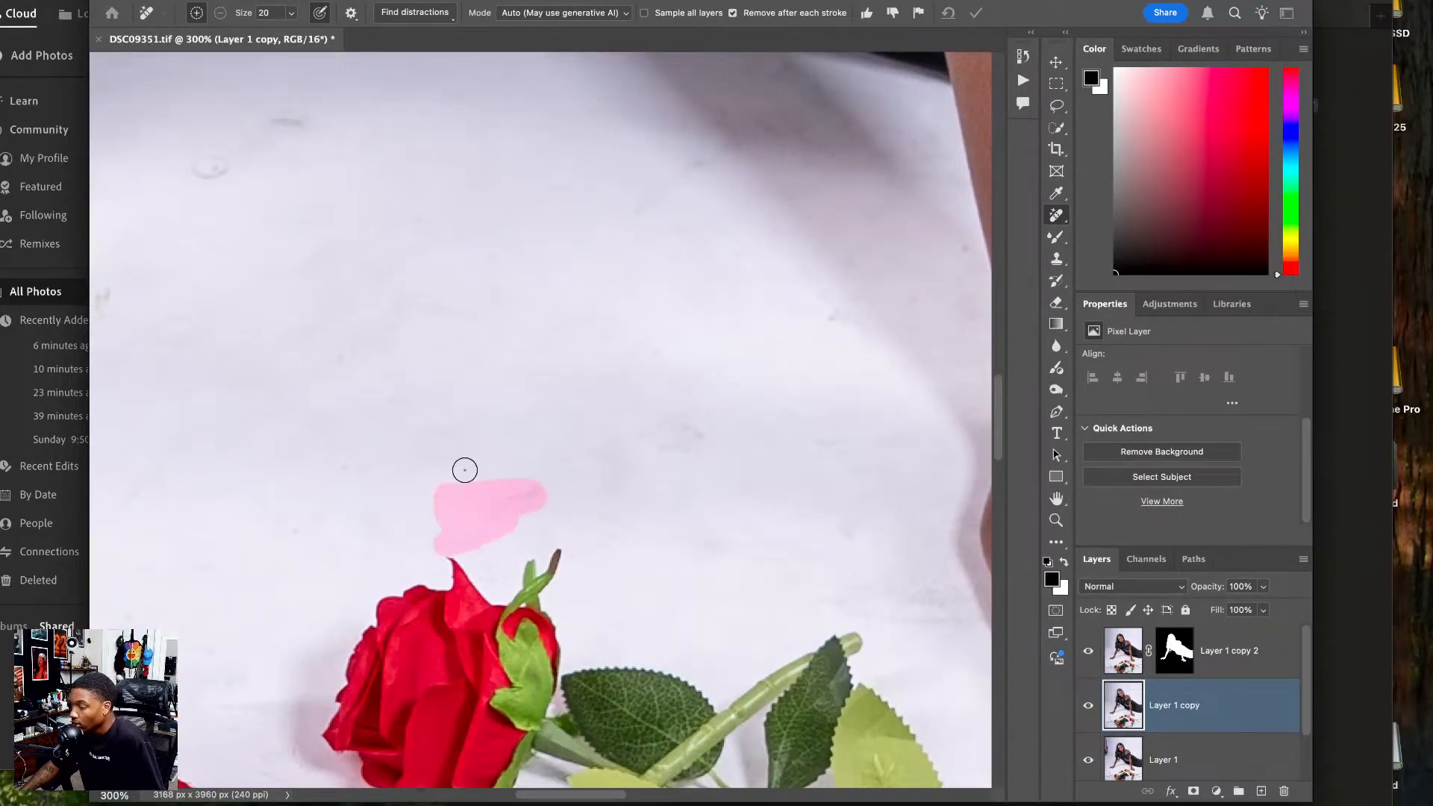
{"action": "scroll", "coordinate": [439, 474], "scroll_direction": "up", "scroll_amount": 3}
{"action": "scroll", "coordinate": [440, 474], "scroll_direction": "left", "scroll_amount": 2}
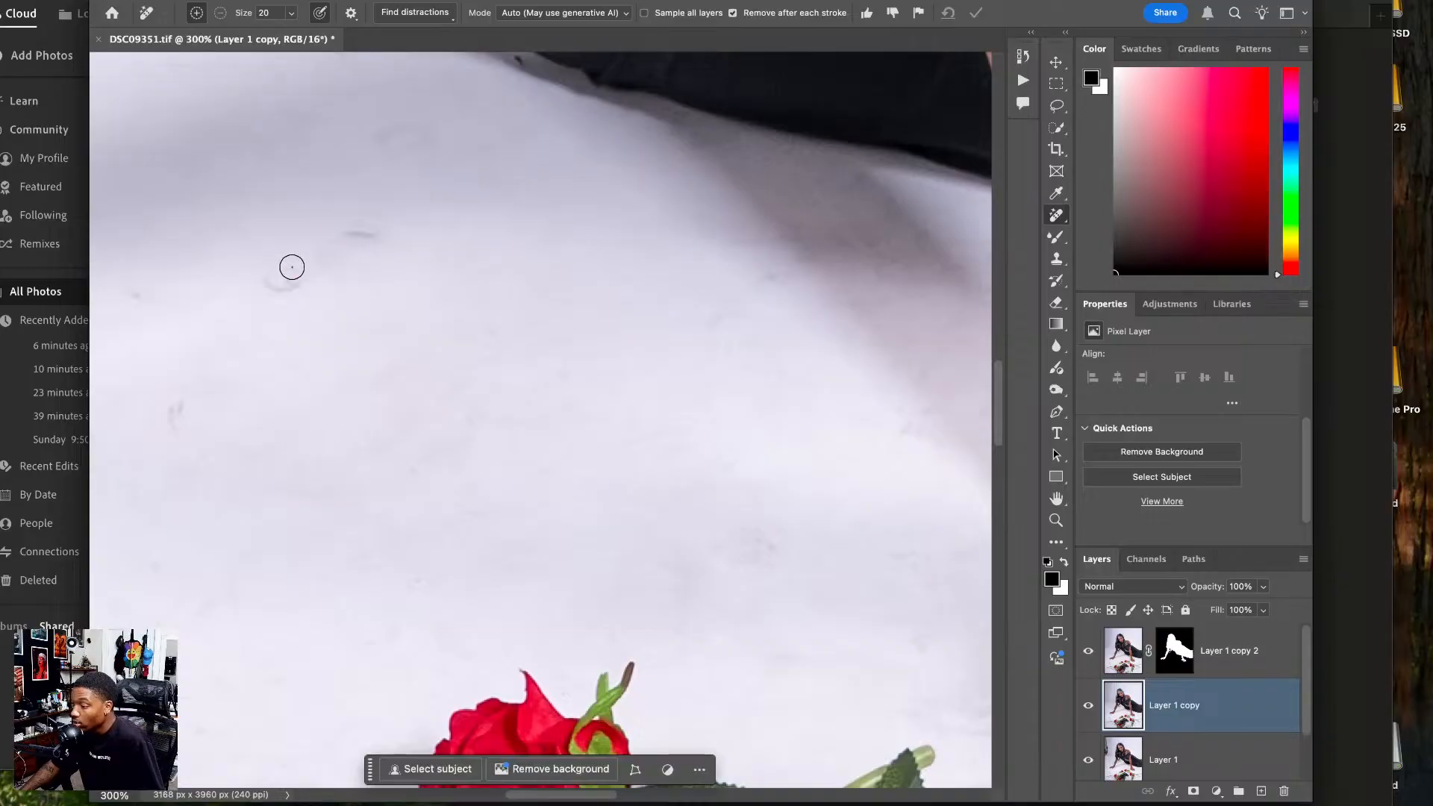
{"action": "left_click_drag", "start_coordinate": [292, 267], "coordinate": [281, 270]}
{"action": "left_click_drag", "start_coordinate": [326, 221], "coordinate": [377, 233]}
- Remove the small dark speck and the faint smudge from the open floor above the two upper roses
{"action": "scroll", "coordinate": [277, 382], "scroll_direction": "down", "scroll_amount": 2}
{"action": "scroll", "coordinate": [276, 383], "scroll_direction": "left", "scroll_amount": 1}
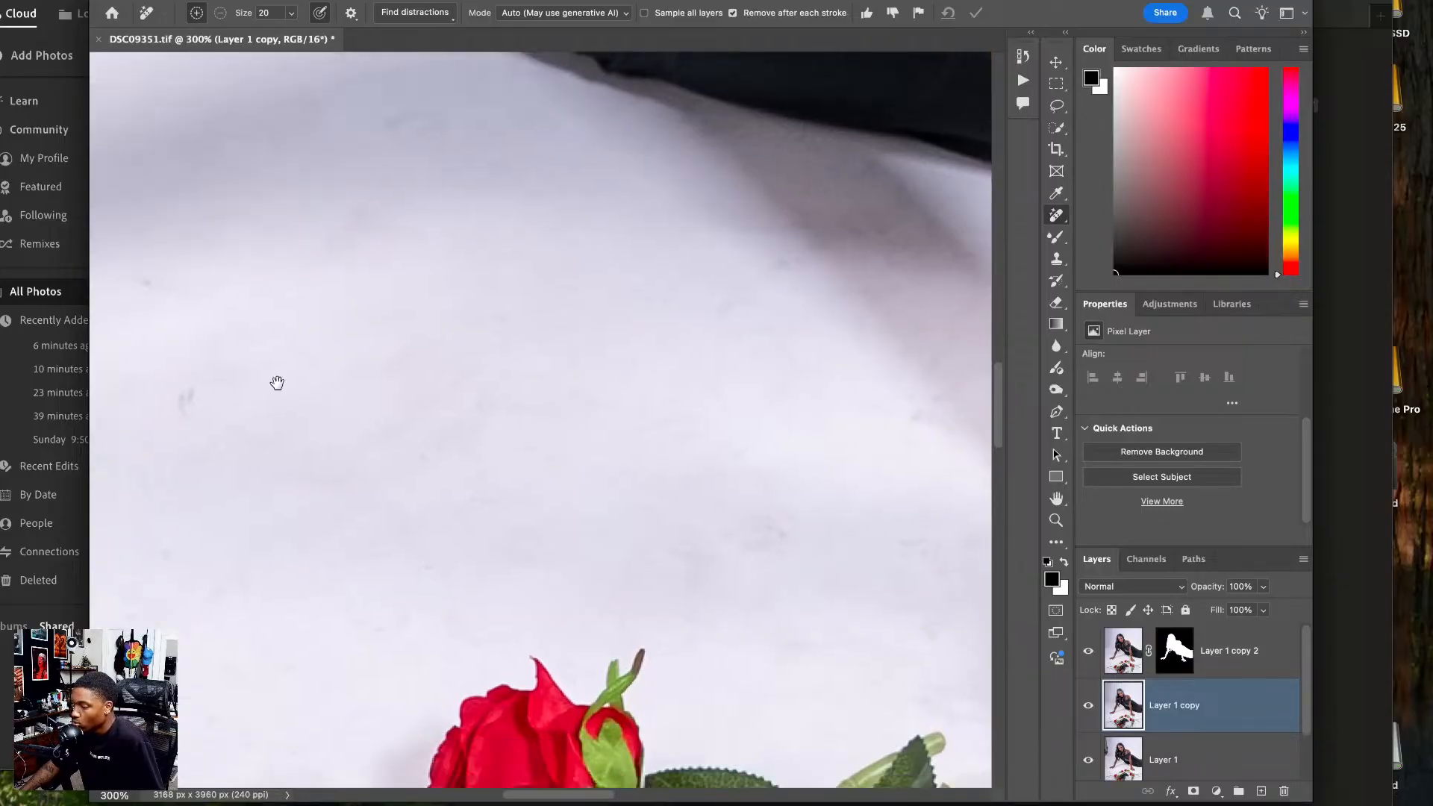
{"action": "scroll", "coordinate": [277, 382], "scroll_direction": "down", "scroll_amount": 2}
{"action": "scroll", "coordinate": [277, 383], "scroll_direction": "right", "scroll_amount": 2}
{"action": "mouse_move", "coordinate": [470, 358]}
{"action": "left_mouse_down"}
{"action": "mouse_move", "coordinate": [485, 380]}
{"action": "mouse_move", "coordinate": [479, 332]}
{"action": "left_mouse_up"}
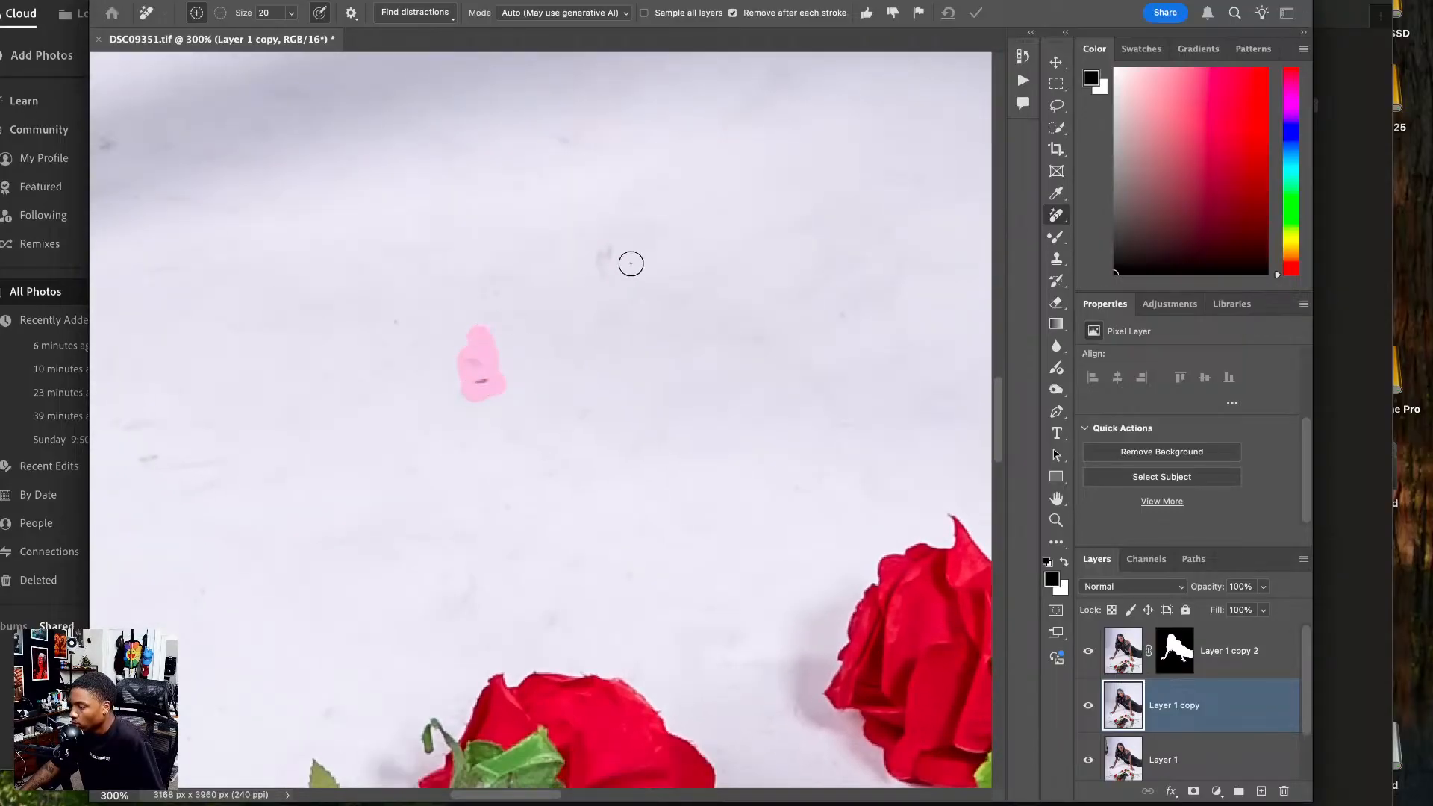
{"action": "left_click_drag", "start_coordinate": [601, 241], "coordinate": [607, 252]}
{"action": "scroll", "coordinate": [575, 342], "scroll_direction": "up", "scroll_amount": 3}
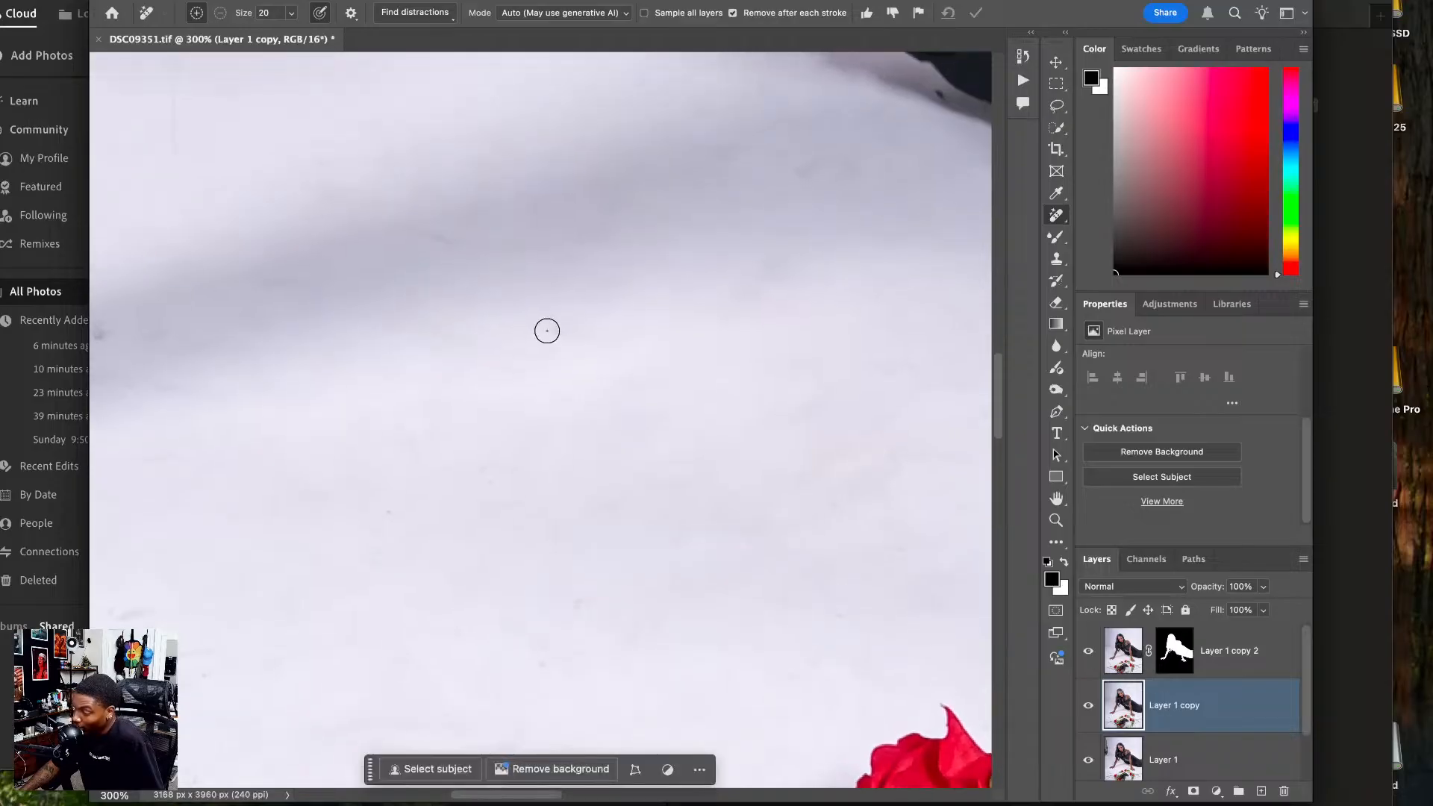
- Clear the faint marks along the floor shadow and the area below the hanging hair tips with the Remove tool
{"action": "left_click_drag", "start_coordinate": [547, 330], "coordinate": [579, 338]}
{"action": "left_click_drag", "start_coordinate": [400, 223], "coordinate": [473, 236]}
{"action": "mouse_move", "coordinate": [279, 169]}
{"action": "left_mouse_down"}
{"action": "mouse_move", "coordinate": [322, 315]}
{"action": "mouse_move", "coordinate": [427, 423]}
{"action": "left_mouse_up"}
{"action": "left_click_drag", "start_coordinate": [318, 288], "coordinate": [377, 466]}
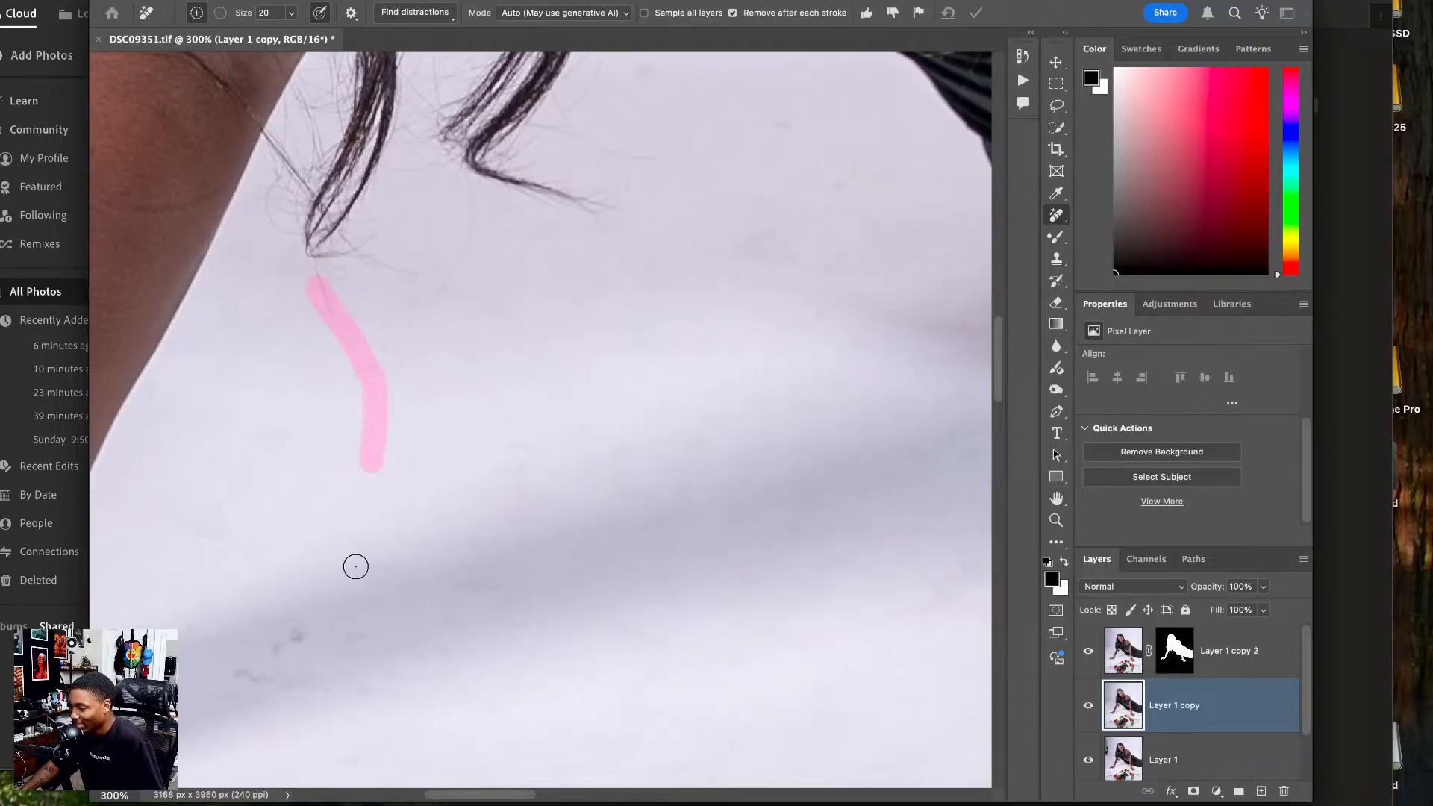
{"action": "mouse_move", "coordinate": [346, 595]}
{"action": "left_mouse_down"}
{"action": "mouse_move", "coordinate": [381, 328]}
{"action": "mouse_move", "coordinate": [320, 403]}
{"action": "mouse_move", "coordinate": [408, 430]}
{"action": "left_mouse_up"}
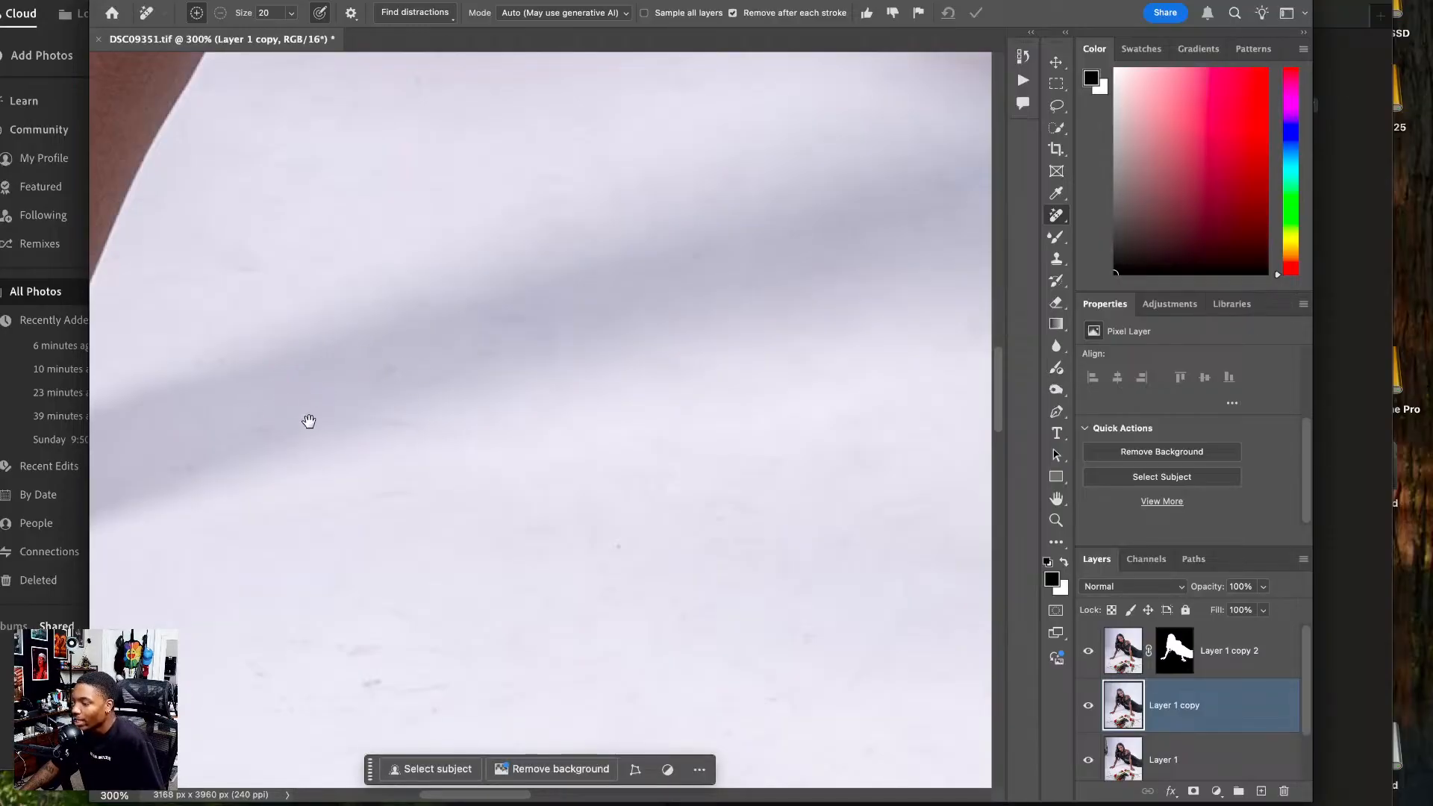
- Remove the faint smudges from the floor beside the forearm, just above the wrist of the outstretched hand
{"action": "mouse_move", "coordinate": [308, 421]}
{"action": "left_mouse_down"}
{"action": "mouse_move", "coordinate": [425, 349]}
{"action": "mouse_move", "coordinate": [425, 311]}
{"action": "mouse_move", "coordinate": [485, 368]}
{"action": "mouse_move", "coordinate": [519, 452]}
{"action": "mouse_move", "coordinate": [592, 544]}
{"action": "mouse_move", "coordinate": [608, 647]}
{"action": "left_mouse_up"}
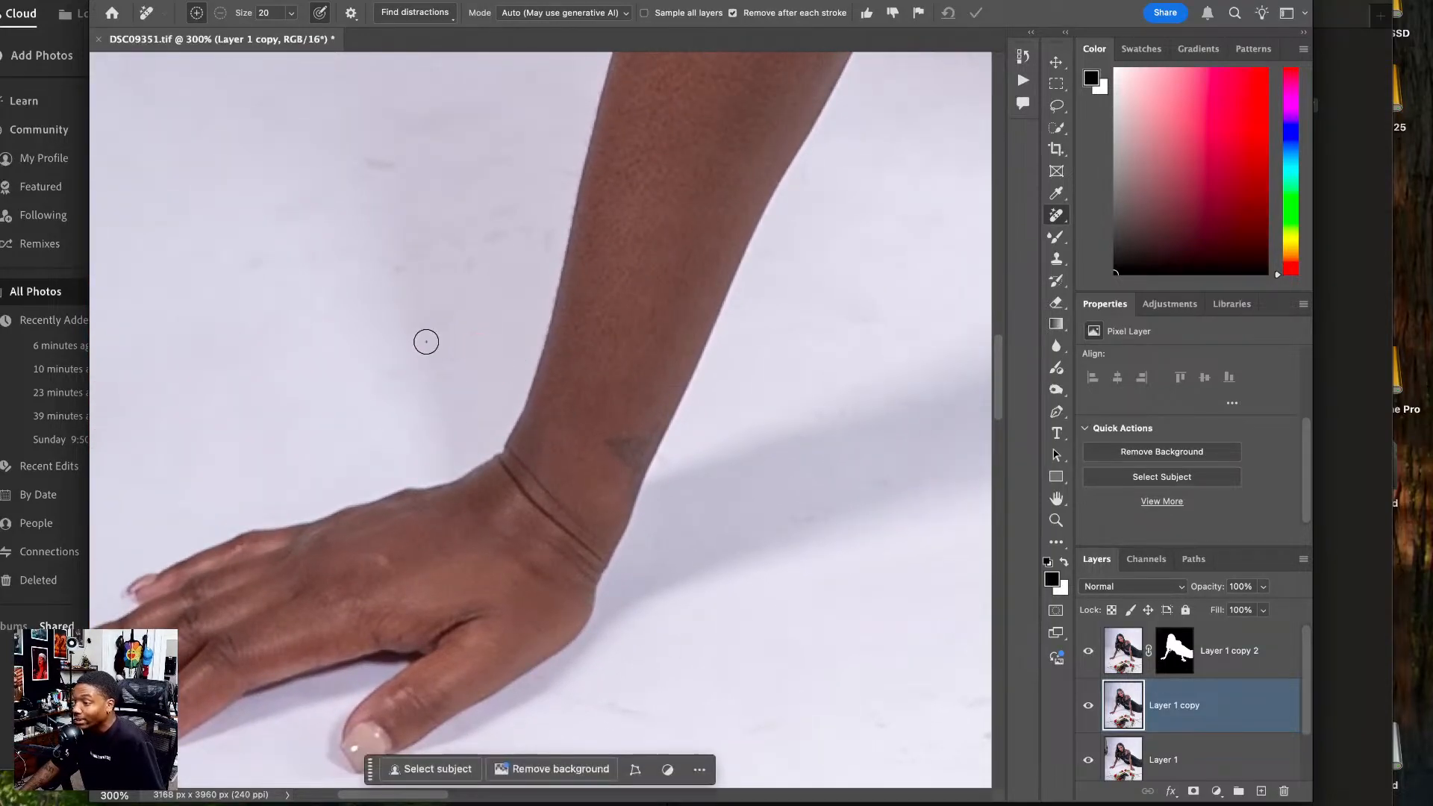
{"action": "left_click_drag", "start_coordinate": [414, 254], "coordinate": [500, 359]}
{"action": "left_click_drag", "start_coordinate": [455, 269], "coordinate": [513, 292]}
{"action": "left_click", "coordinate": [495, 156]}
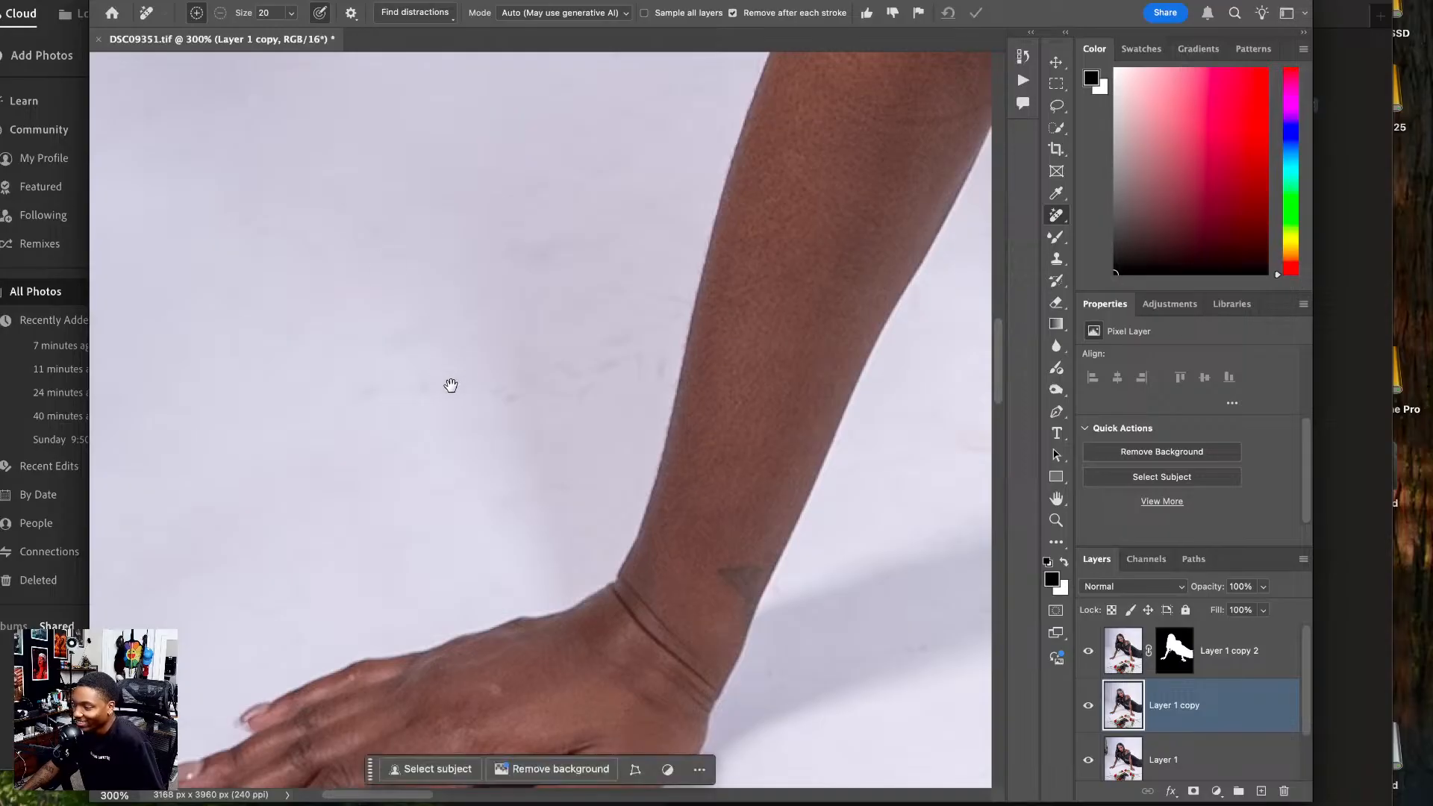
- Clean the curved smudges from the floor between the fingertips and the cut end of the diagonal rose stem
{"action": "mouse_move", "coordinate": [451, 384]}
{"action": "left_mouse_down"}
{"action": "mouse_move", "coordinate": [558, 317]}
{"action": "mouse_move", "coordinate": [482, 315]}
{"action": "mouse_move", "coordinate": [569, 308]}
{"action": "mouse_move", "coordinate": [533, 235]}
{"action": "left_mouse_up"}
{"action": "left_click_drag", "start_coordinate": [563, 416], "coordinate": [553, 217]}
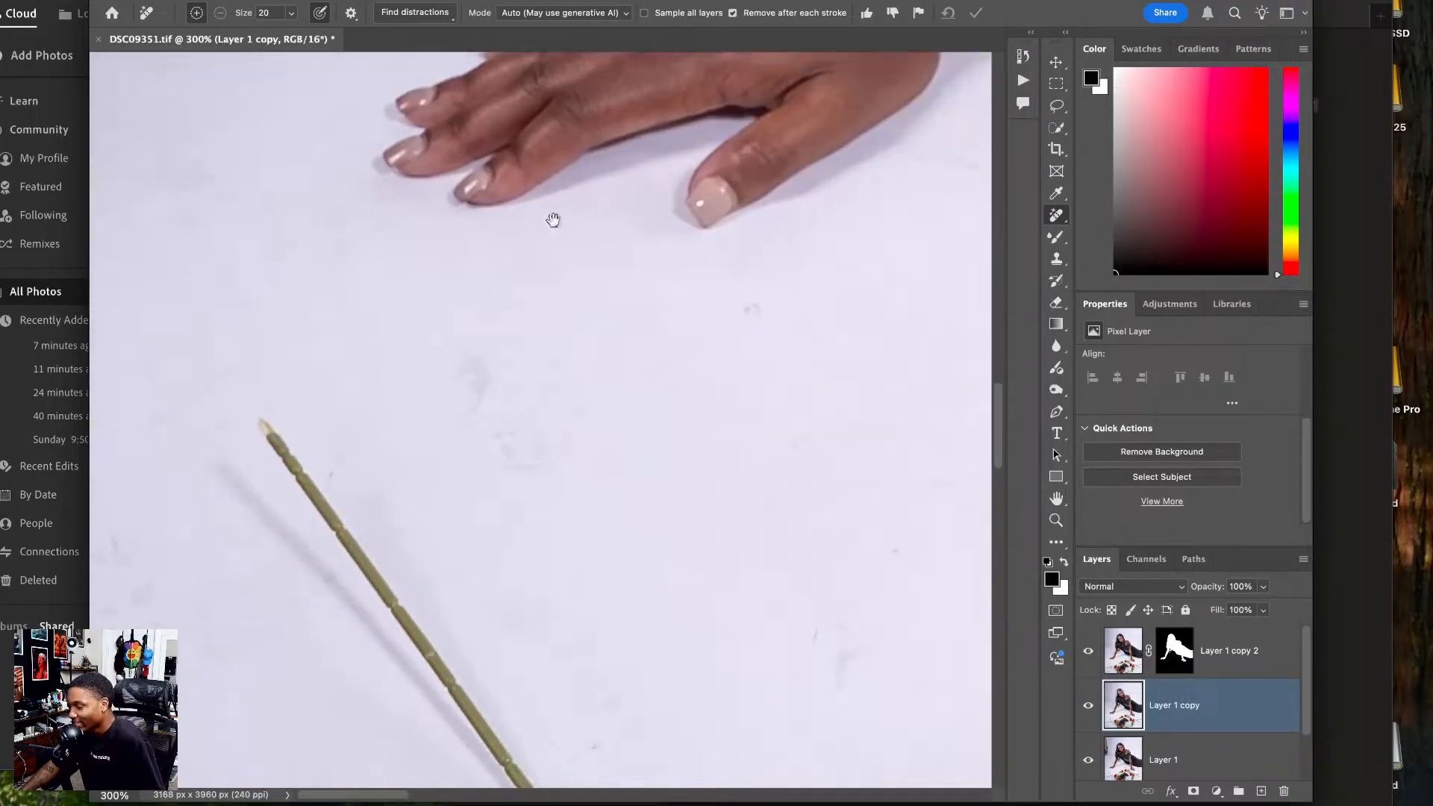
{"action": "mouse_move", "coordinate": [400, 118]}
{"action": "left_mouse_down"}
{"action": "mouse_move", "coordinate": [396, 192]}
{"action": "mouse_move", "coordinate": [400, 116]}
{"action": "mouse_move", "coordinate": [394, 168]}
{"action": "mouse_move", "coordinate": [406, 218]}
{"action": "mouse_move", "coordinate": [434, 195]}
{"action": "mouse_move", "coordinate": [475, 228]}
{"action": "mouse_move", "coordinate": [457, 198]}
{"action": "left_mouse_up"}
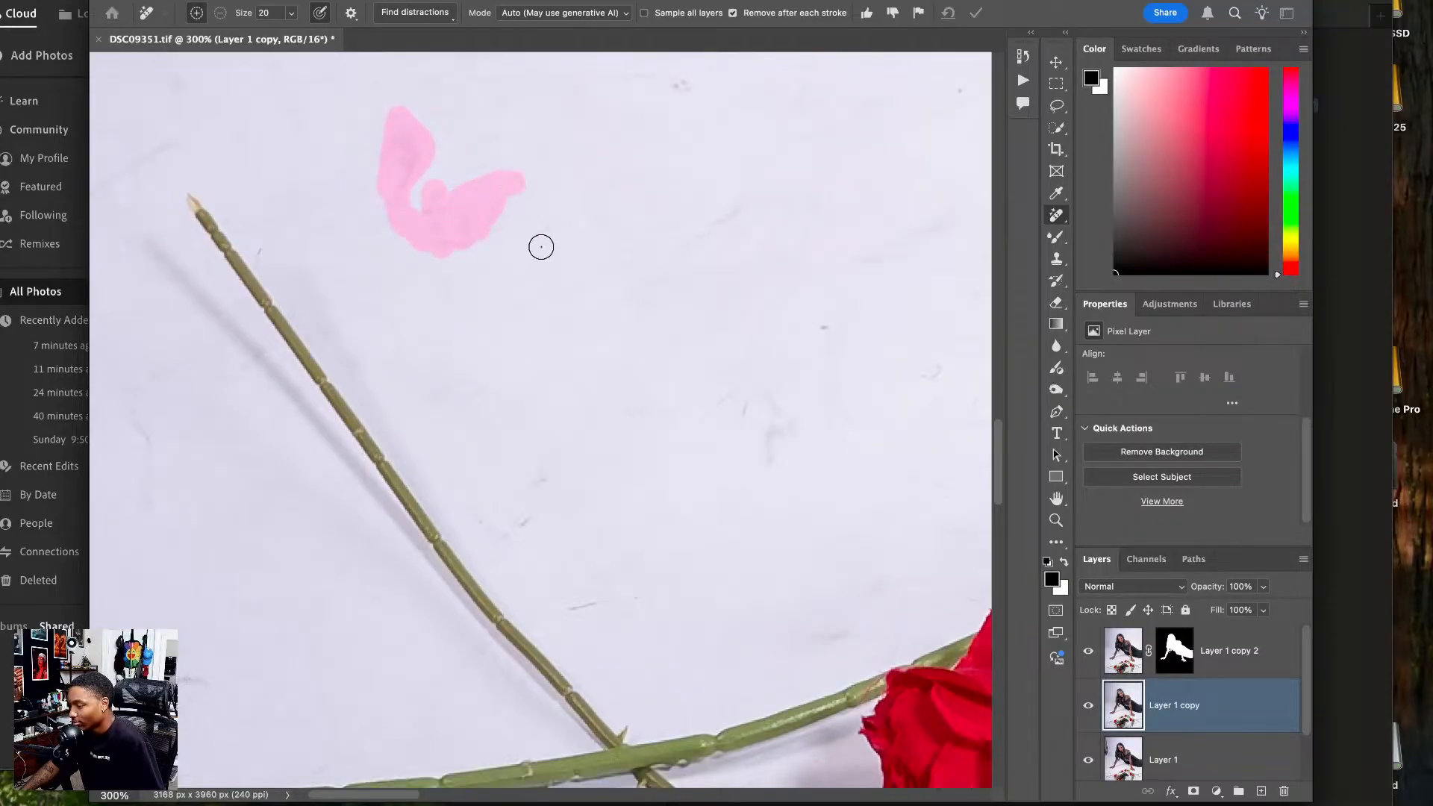
{"action": "left_click_drag", "start_coordinate": [582, 211], "coordinate": [492, 262]}
{"action": "left_click_drag", "start_coordinate": [365, 248], "coordinate": [454, 246]}
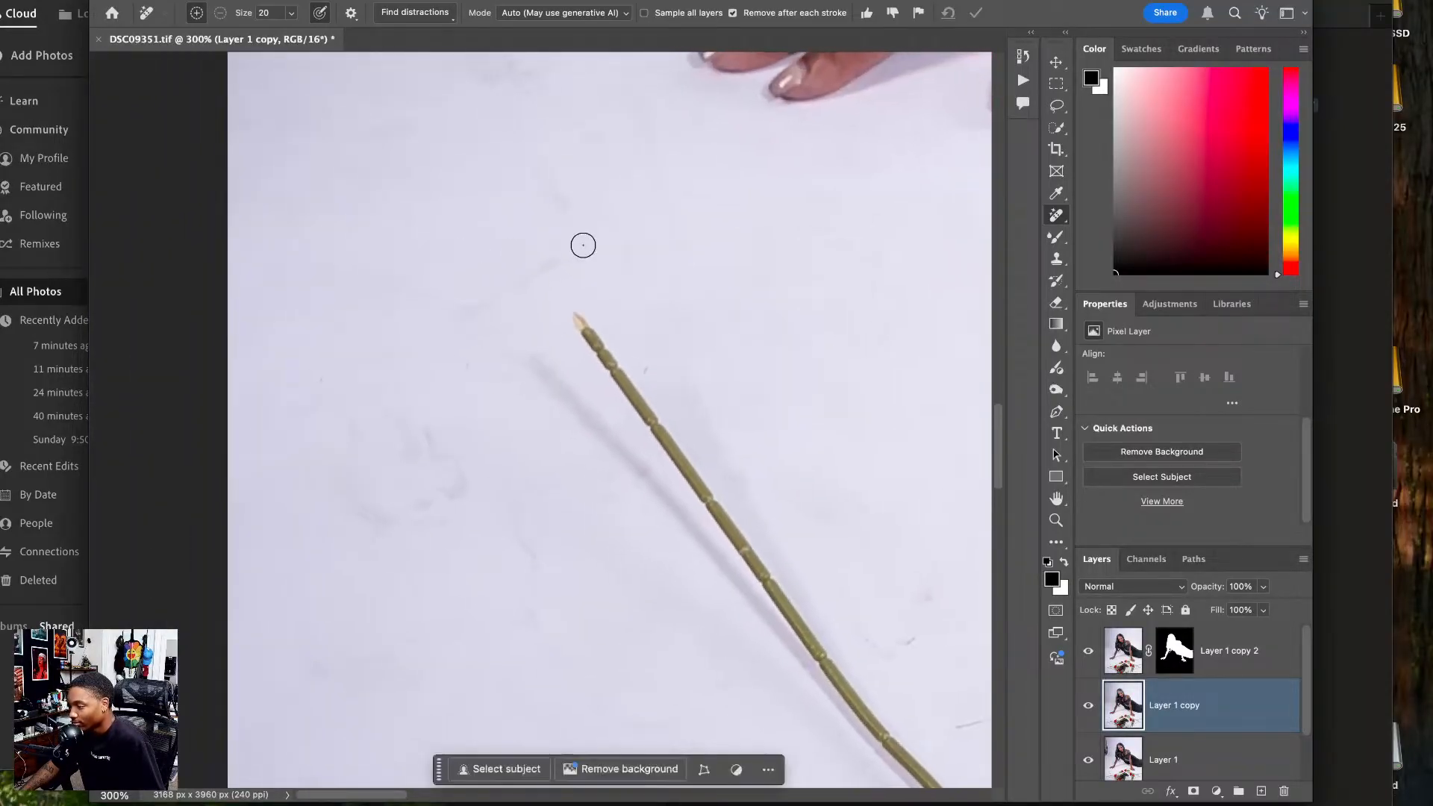
- Remove the faint marks from the open floor between the diagonal stem's cut end and the image's outer edge
{"action": "mouse_move", "coordinate": [582, 243]}
{"action": "left_mouse_down"}
{"action": "mouse_move", "coordinate": [480, 326]}
{"action": "mouse_move", "coordinate": [442, 335]}
{"action": "left_mouse_up"}
{"action": "mouse_move", "coordinate": [418, 423]}
{"action": "left_mouse_down"}
{"action": "mouse_move", "coordinate": [457, 483]}
{"action": "mouse_move", "coordinate": [391, 524]}
{"action": "mouse_move", "coordinate": [352, 482]}
{"action": "left_mouse_up"}
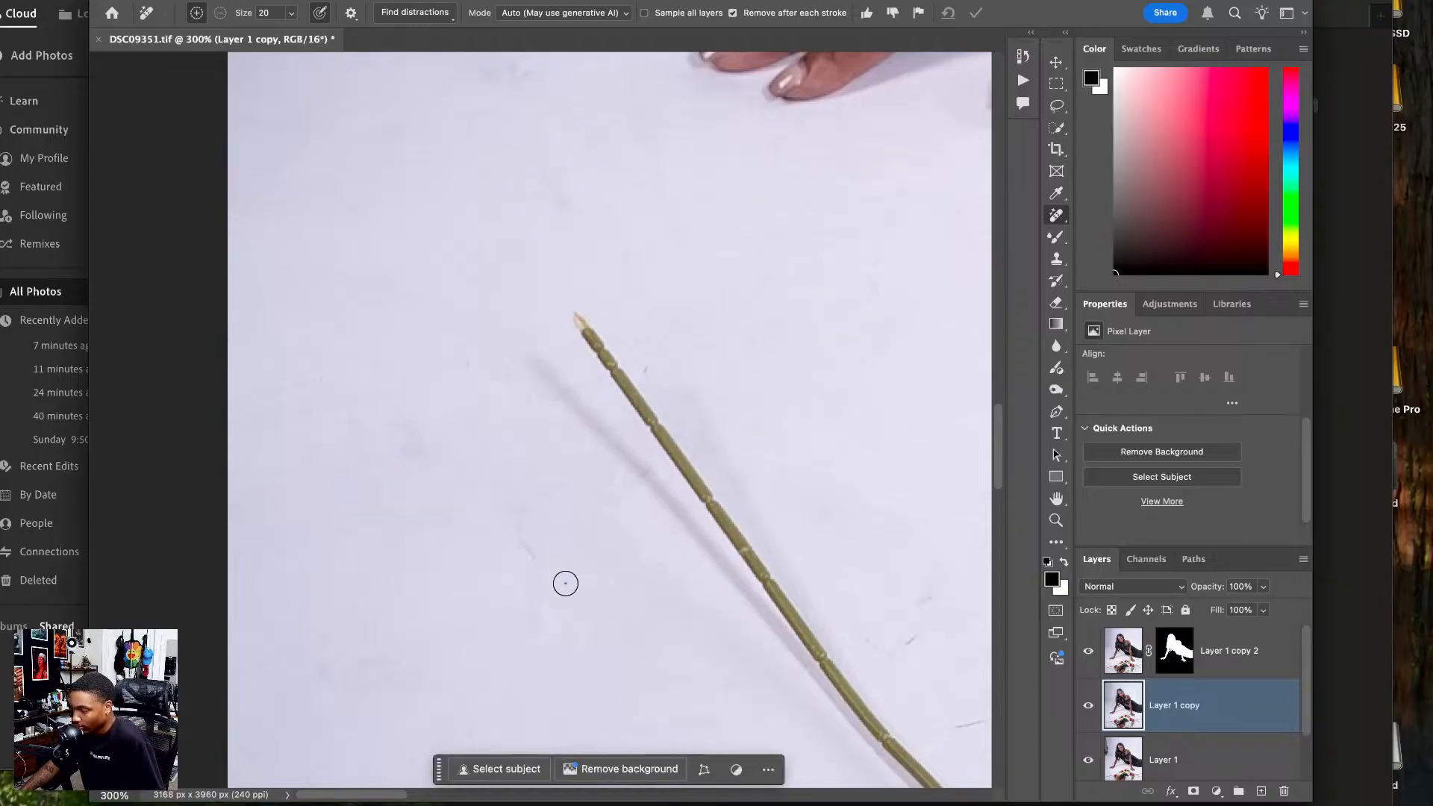
{"action": "left_click_drag", "start_coordinate": [530, 526], "coordinate": [533, 635]}
- Remove the short scratch beside the diagonal stem, the smudge above the crossing stem and the marks on the floor between them
{"action": "left_click_drag", "start_coordinate": [808, 471], "coordinate": [463, 321]}
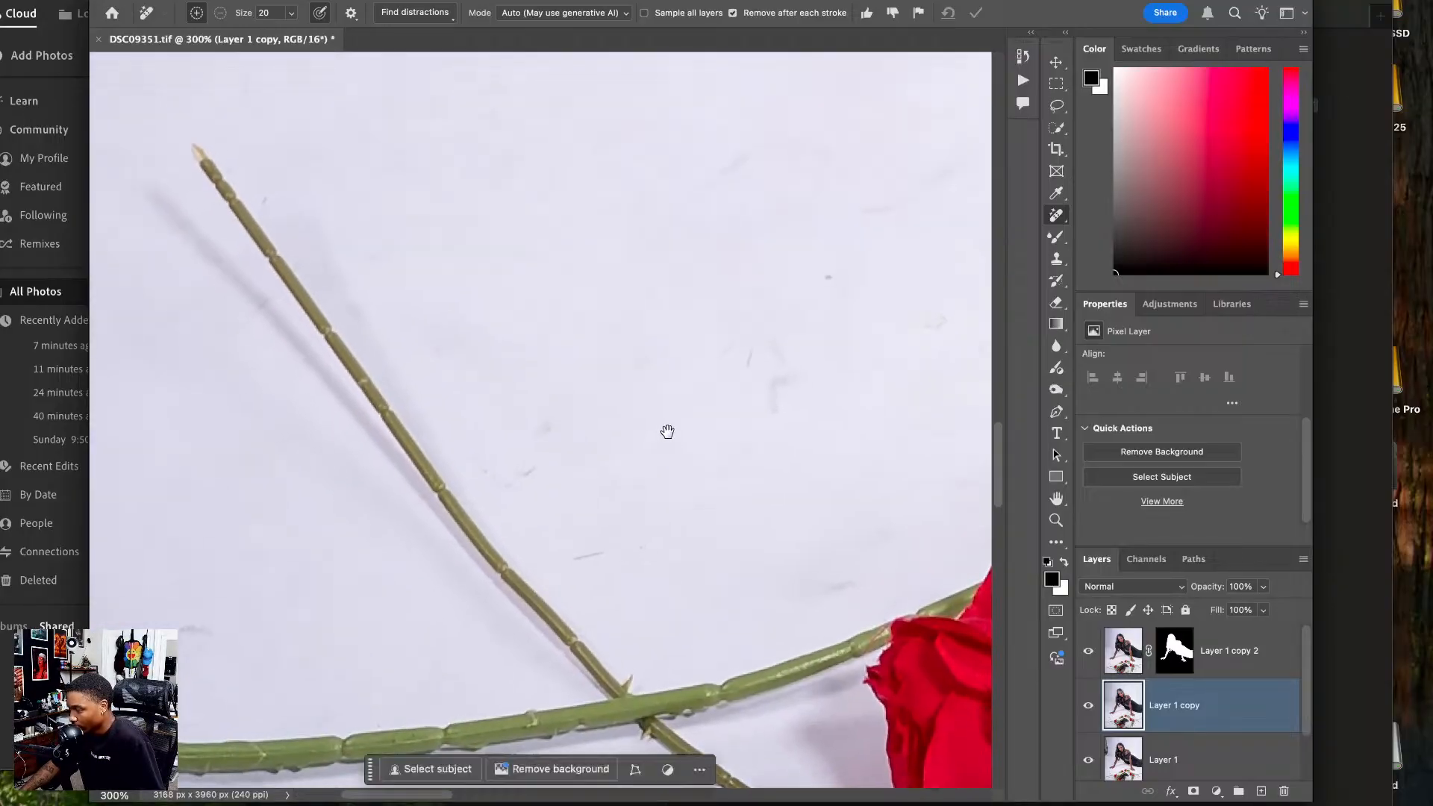
{"action": "left_click_drag", "start_coordinate": [567, 564], "coordinate": [634, 554]}
{"action": "left_click_drag", "start_coordinate": [185, 633], "coordinate": [224, 640]}
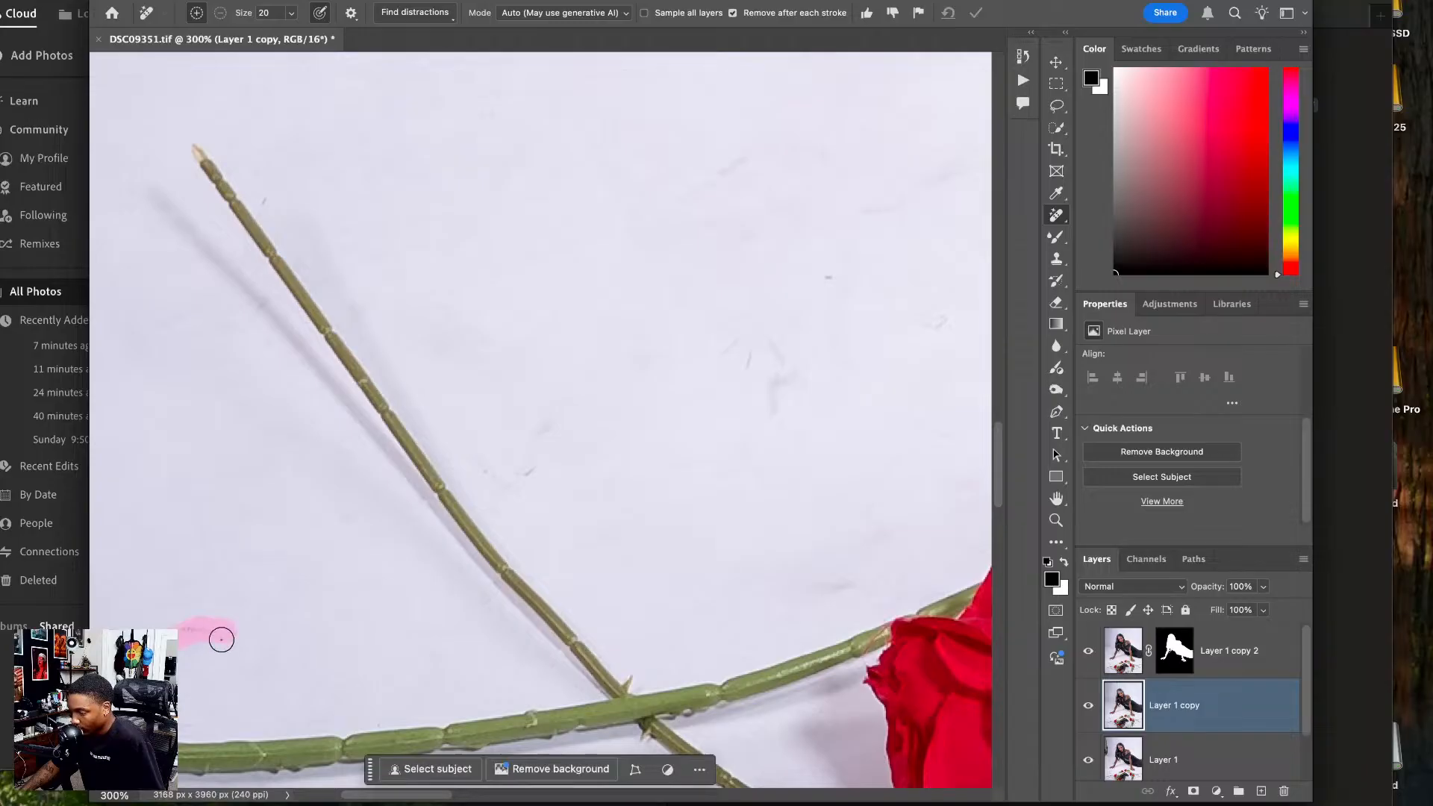
{"action": "mouse_move", "coordinate": [730, 366]}
{"action": "left_mouse_down"}
{"action": "mouse_move", "coordinate": [768, 396]}
{"action": "mouse_move", "coordinate": [806, 376]}
{"action": "mouse_move", "coordinate": [778, 427]}
{"action": "mouse_move", "coordinate": [704, 368]}
{"action": "left_mouse_up"}
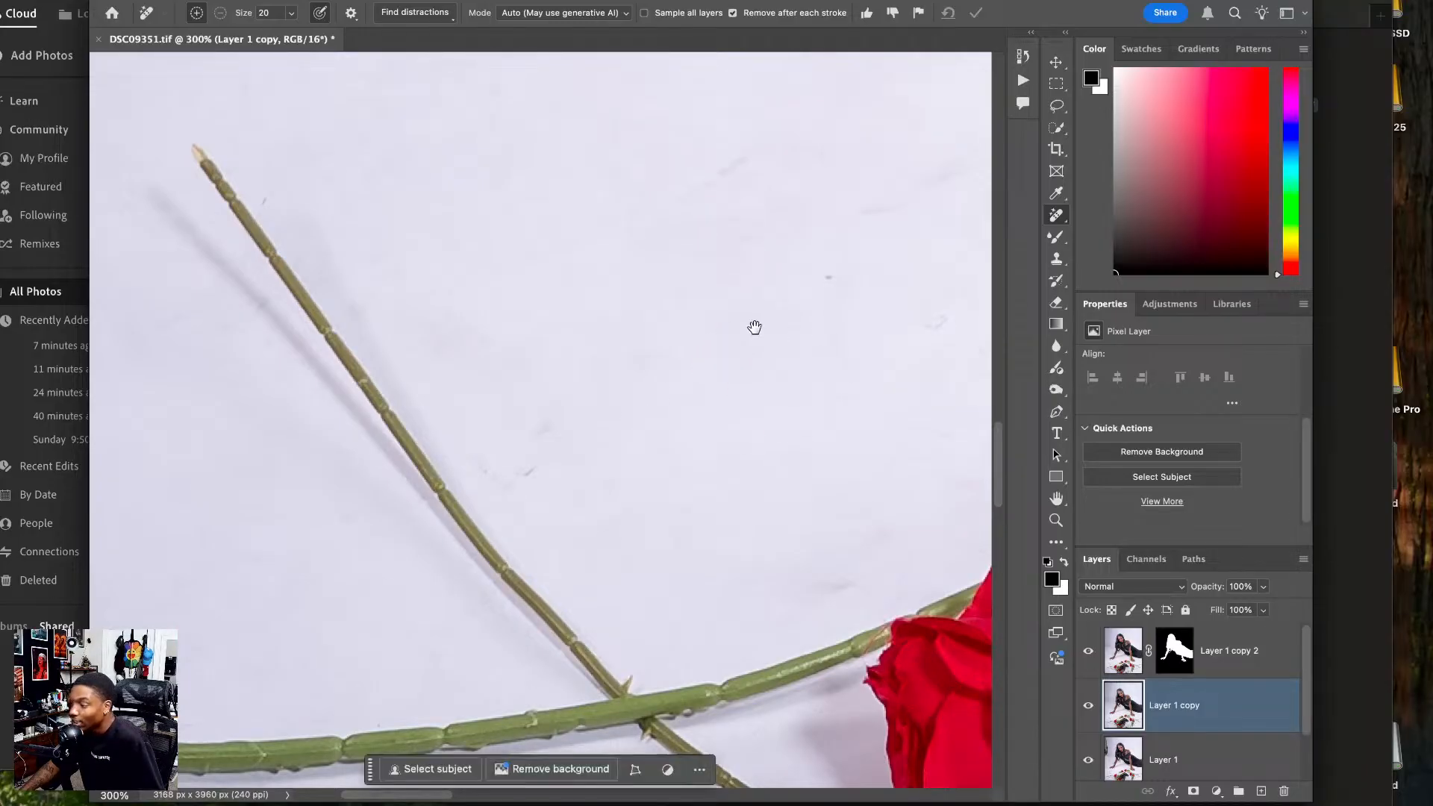
- Paint out the spot and the two long faint streaks on the open floor above the red rose with the Remove tool
{"action": "left_click_drag", "start_coordinate": [754, 326], "coordinate": [502, 393]}
{"action": "left_click_drag", "start_coordinate": [575, 336], "coordinate": [695, 380]}
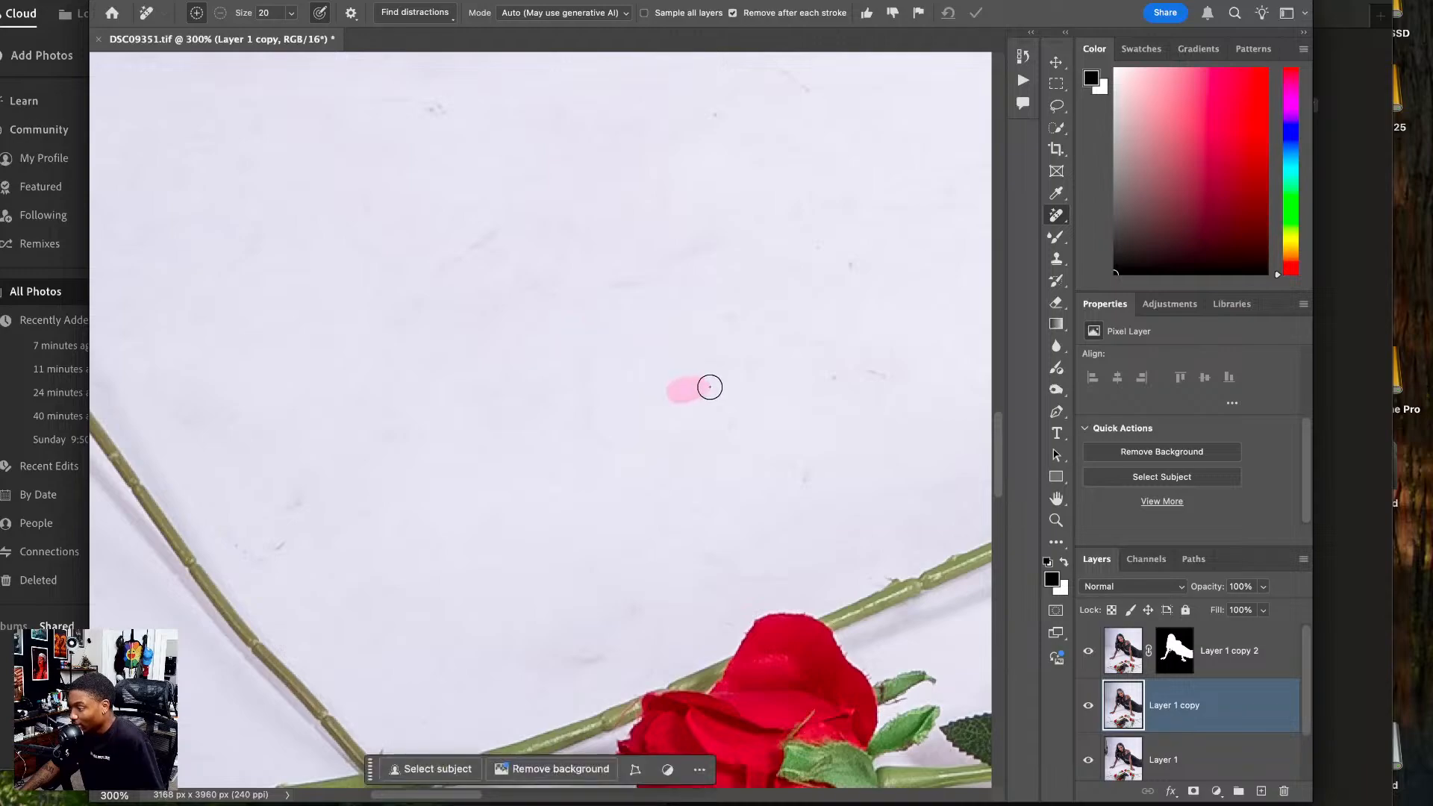
{"action": "left_click_drag", "start_coordinate": [611, 283], "coordinate": [716, 253]}
{"action": "left_click_drag", "start_coordinate": [527, 218], "coordinate": [410, 268]}
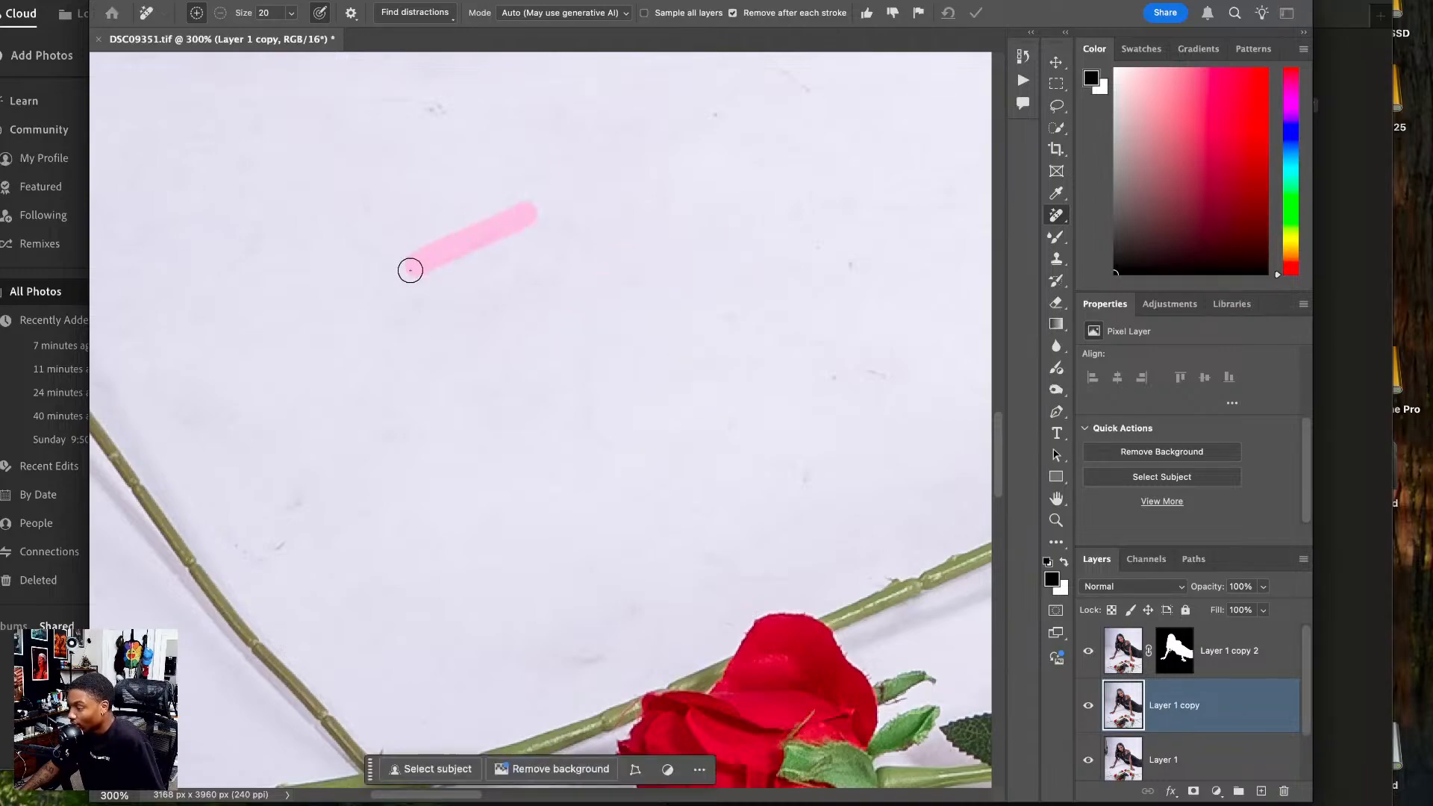
- Remove the small specks and the short mark from the floor above the leafy stem of the neighbouring rose
{"action": "left_click_drag", "start_coordinate": [590, 326], "coordinate": [327, 382]}
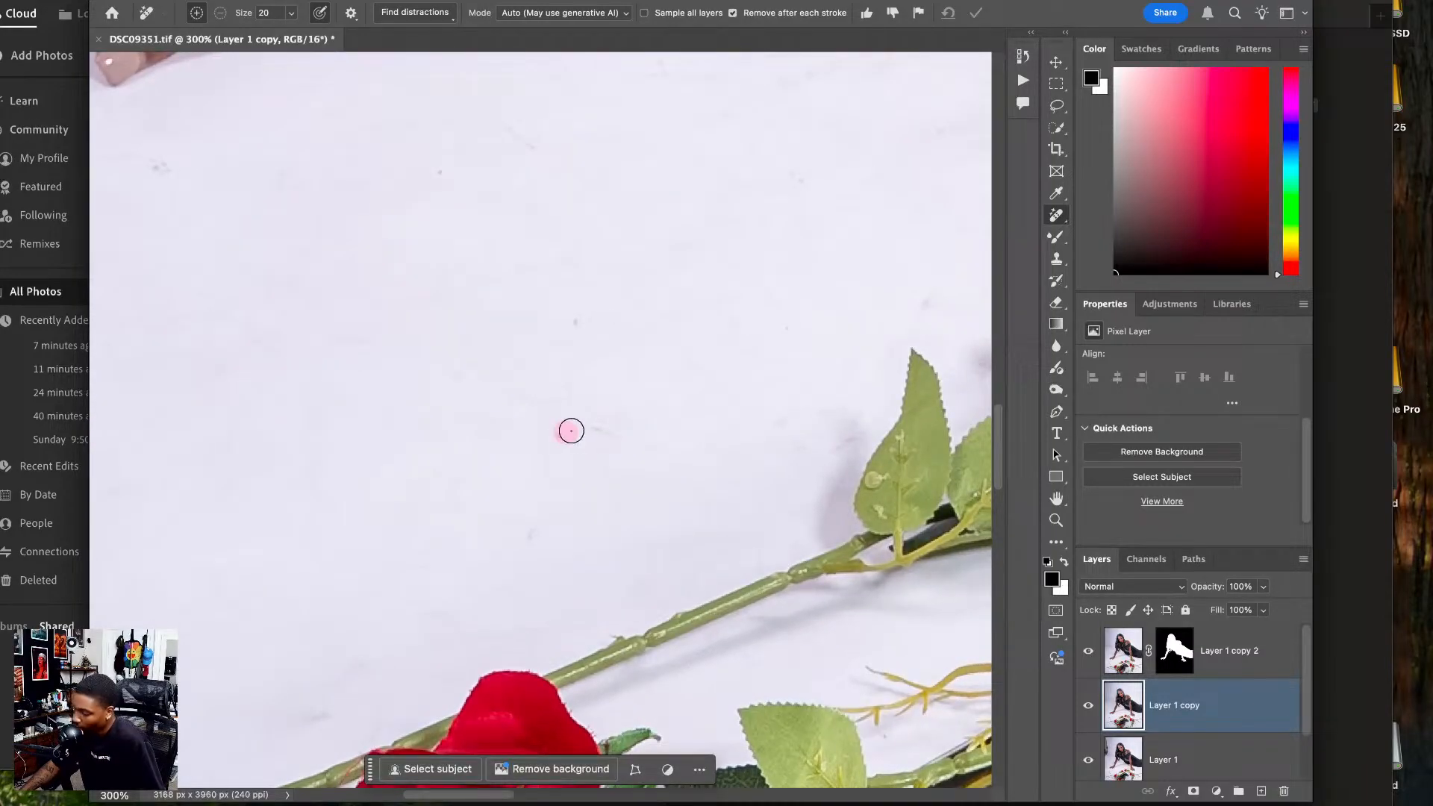
{"action": "left_click_drag", "start_coordinate": [571, 431], "coordinate": [638, 427]}
{"action": "left_click_drag", "start_coordinate": [530, 524], "coordinate": [522, 566]}
{"action": "scroll", "coordinate": [508, 485], "scroll_direction": "right", "scroll_amount": 5}
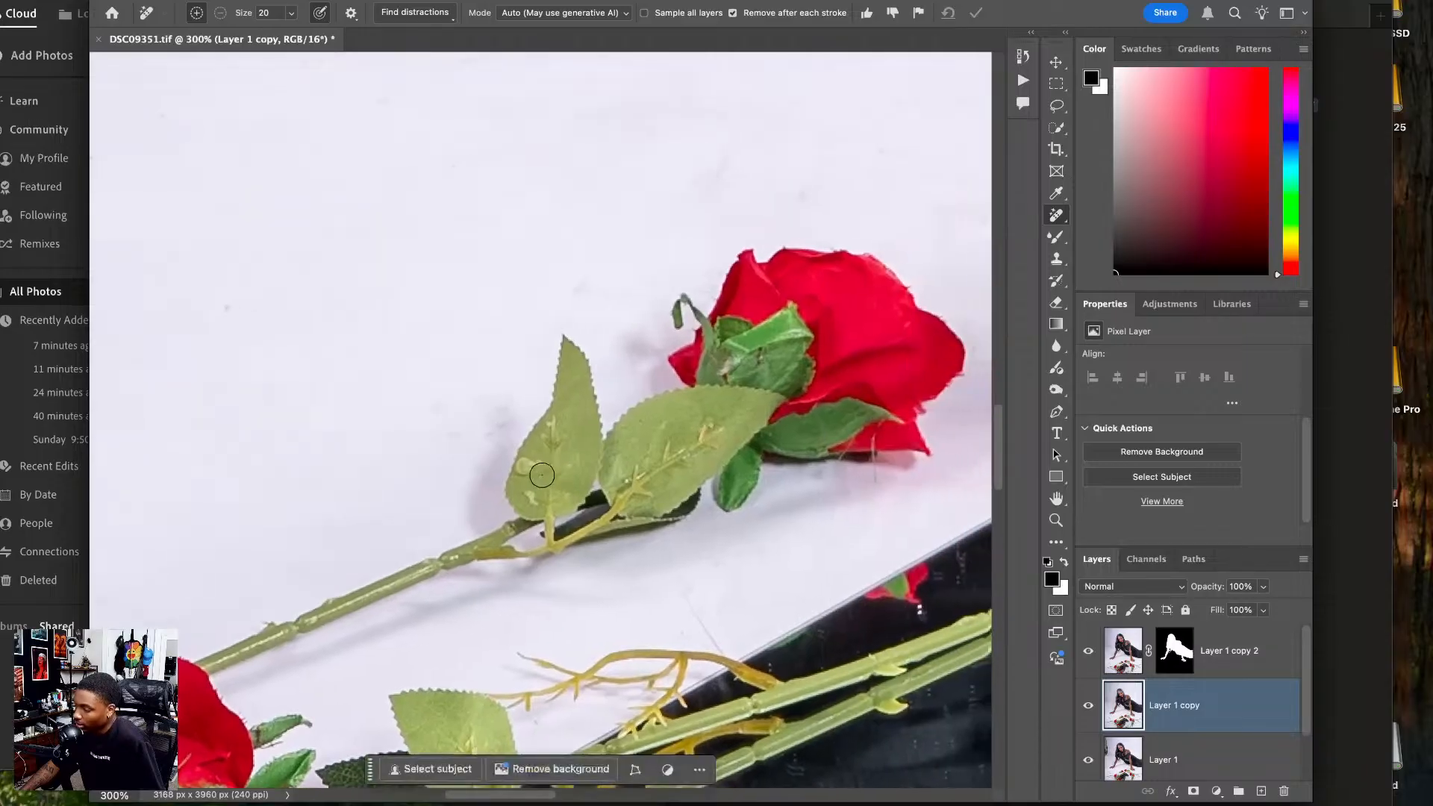
{"action": "left_click", "coordinate": [526, 467]}
- Clean the specks and faint marks from the floor just above the red rose and its leaves
{"action": "mouse_move", "coordinate": [607, 377]}
{"action": "left_mouse_down"}
{"action": "mouse_move", "coordinate": [595, 473]}
{"action": "mouse_move", "coordinate": [457, 616]}
{"action": "mouse_move", "coordinate": [329, 505]}
{"action": "mouse_move", "coordinate": [473, 420]}
{"action": "left_mouse_up"}
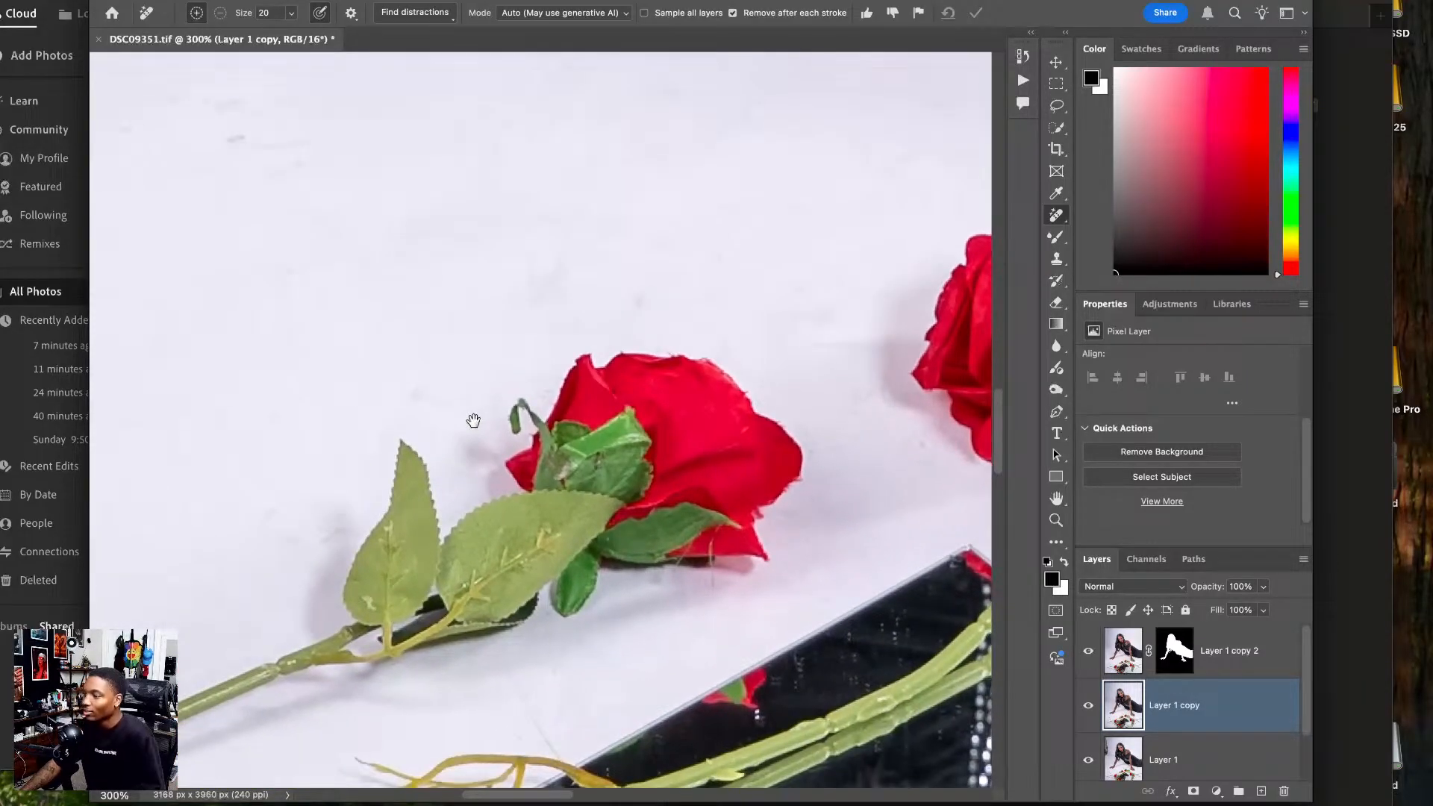
{"action": "left_click_drag", "start_coordinate": [544, 333], "coordinate": [317, 467]}
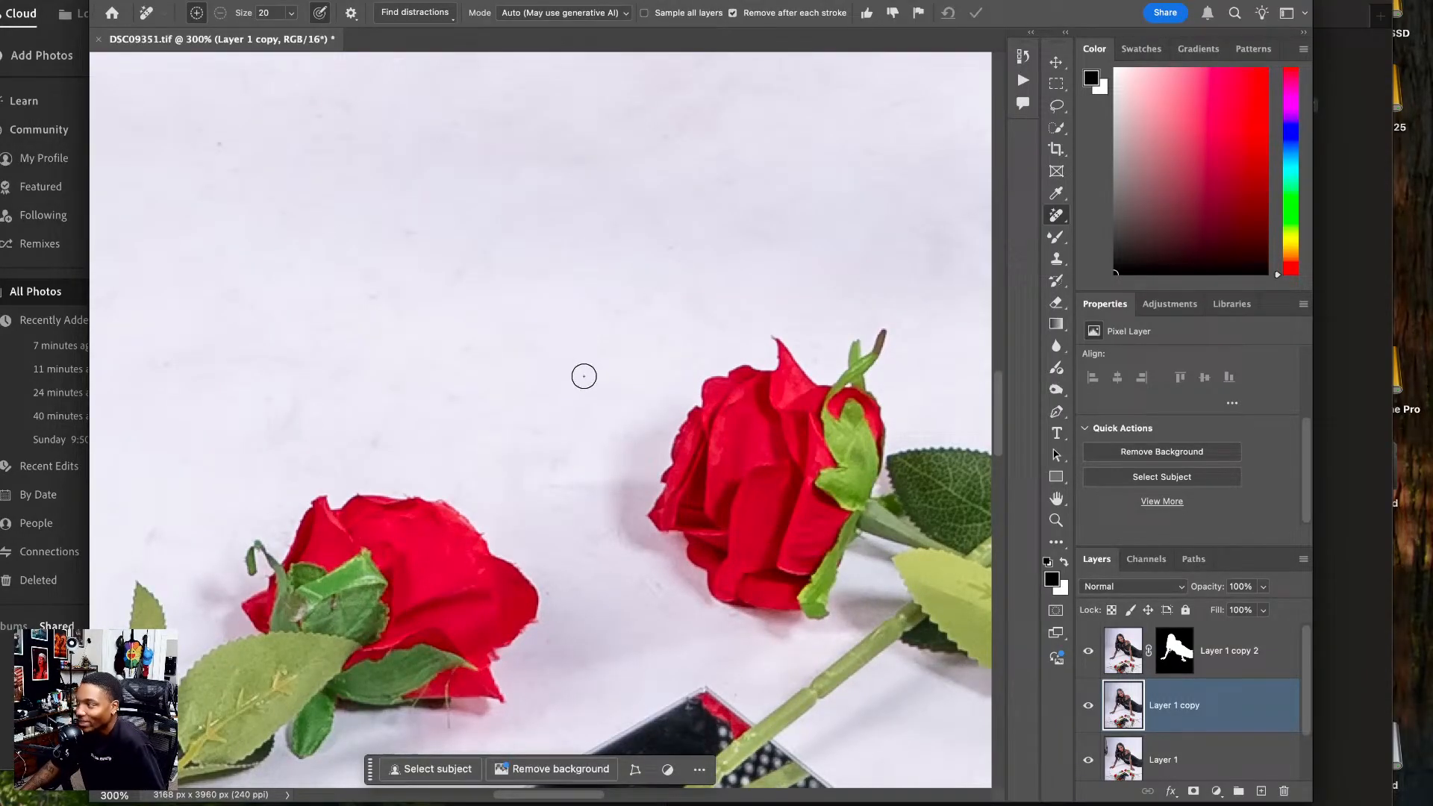
{"action": "left_click_drag", "start_coordinate": [594, 517], "coordinate": [556, 454]}
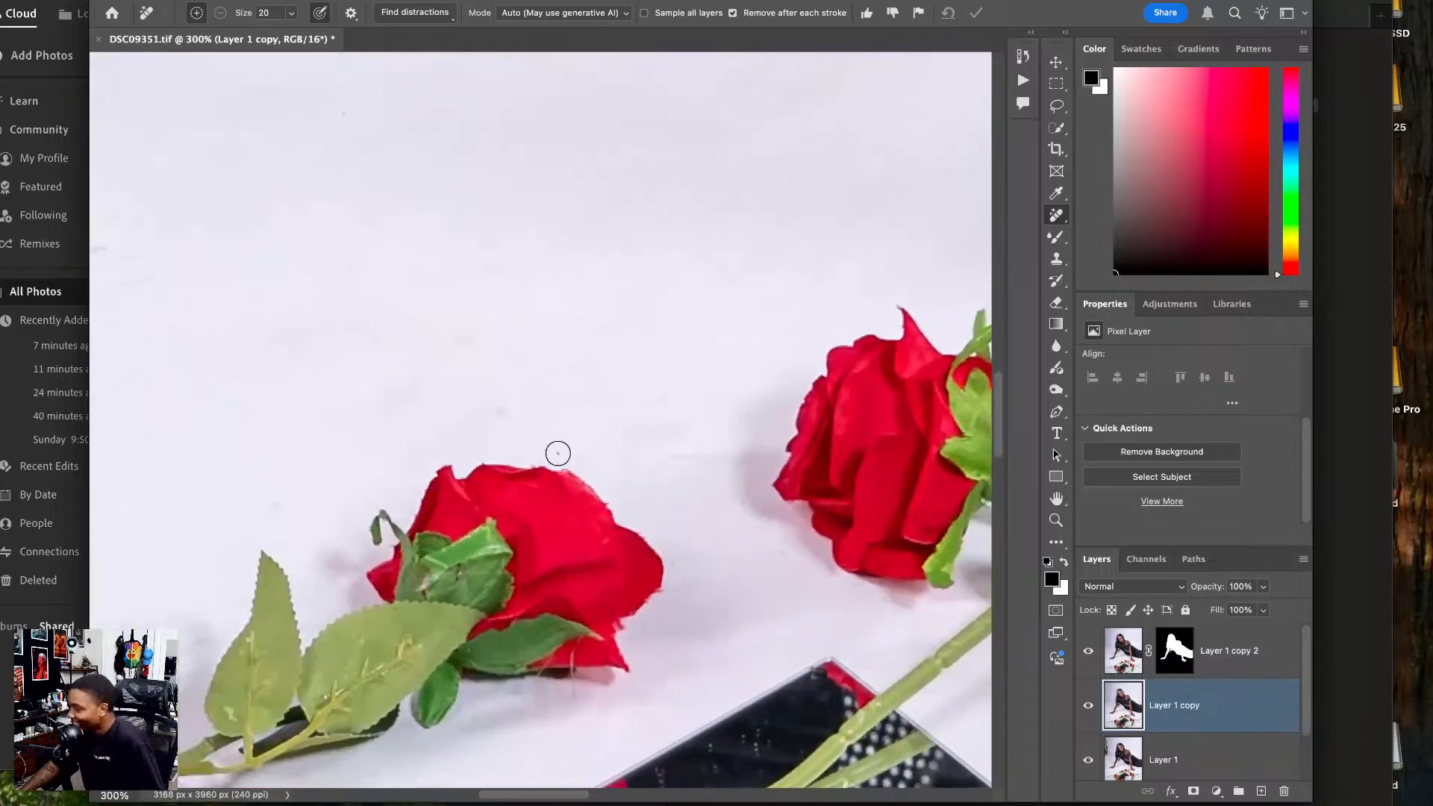
{"action": "left_click", "coordinate": [500, 413]}
{"action": "left_click_drag", "start_coordinate": [275, 512], "coordinate": [294, 481]}
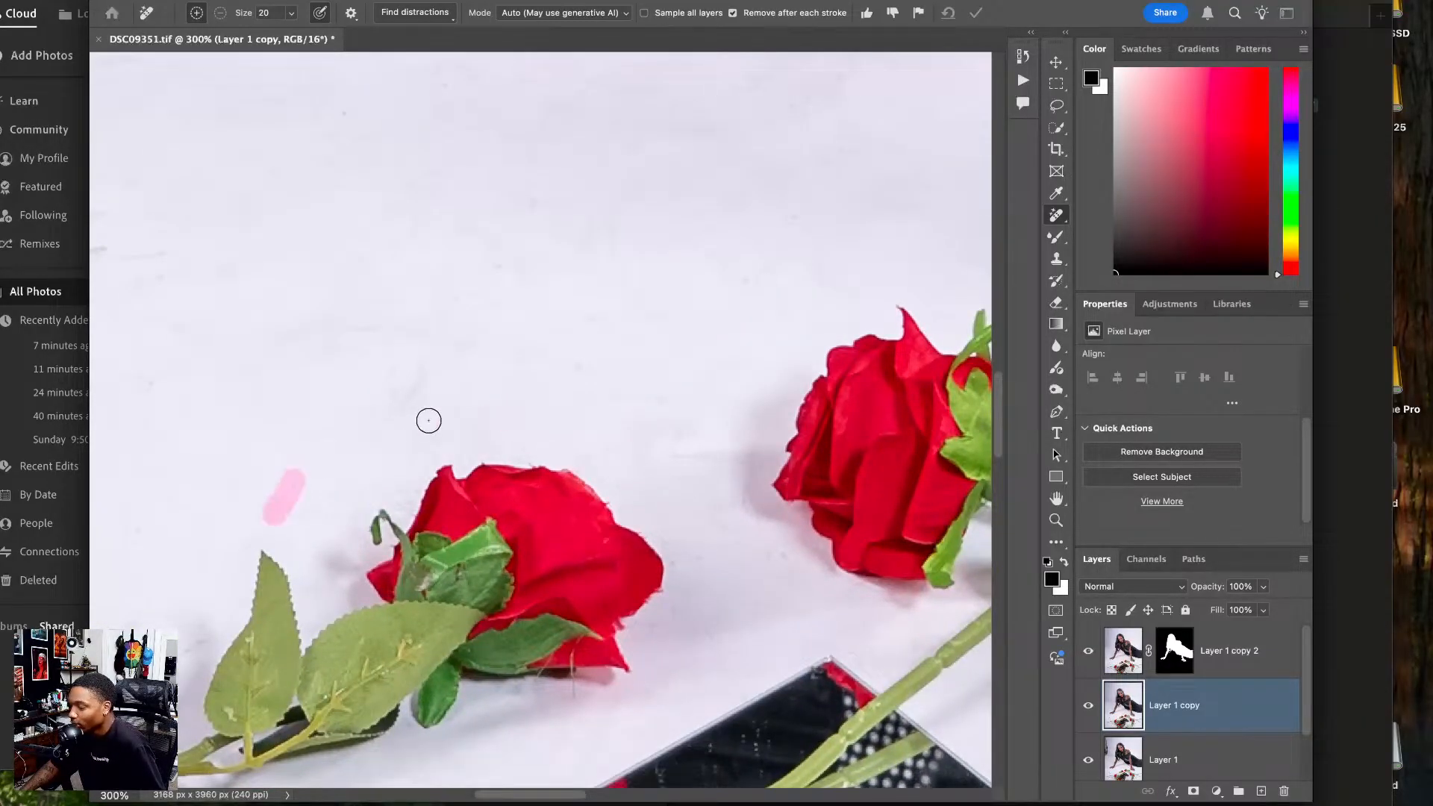
{"action": "left_click_drag", "start_coordinate": [385, 414], "coordinate": [430, 355]}
- Remove the dark smudge, the horizontal streaks and the small speck from the open floor between the rose and the body shadow
{"action": "left_click_drag", "start_coordinate": [310, 304], "coordinate": [465, 407]}
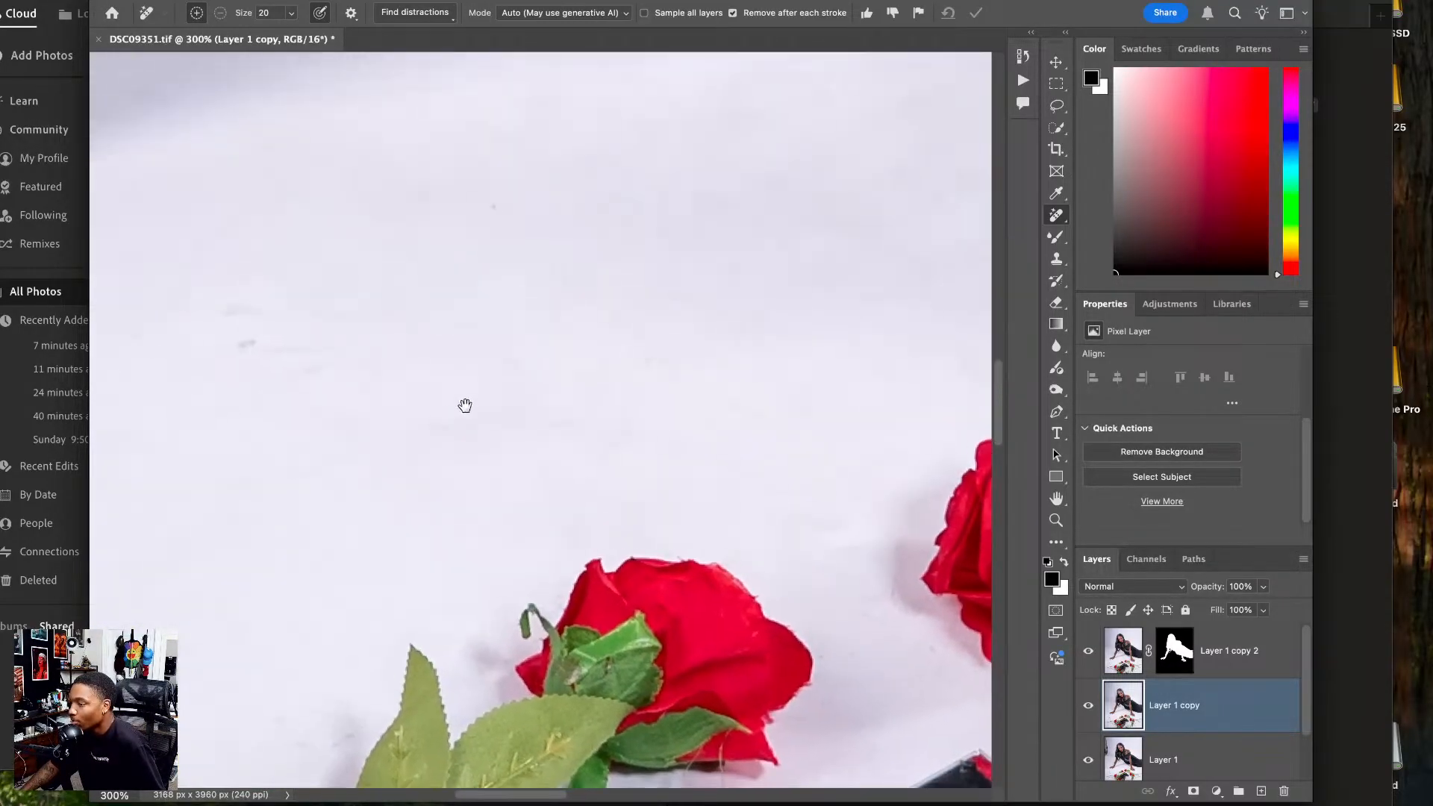
{"action": "left_click_drag", "start_coordinate": [247, 347], "coordinate": [291, 317]}
{"action": "left_click", "coordinate": [276, 365]}
{"action": "left_click_drag", "start_coordinate": [318, 364], "coordinate": [396, 359]}
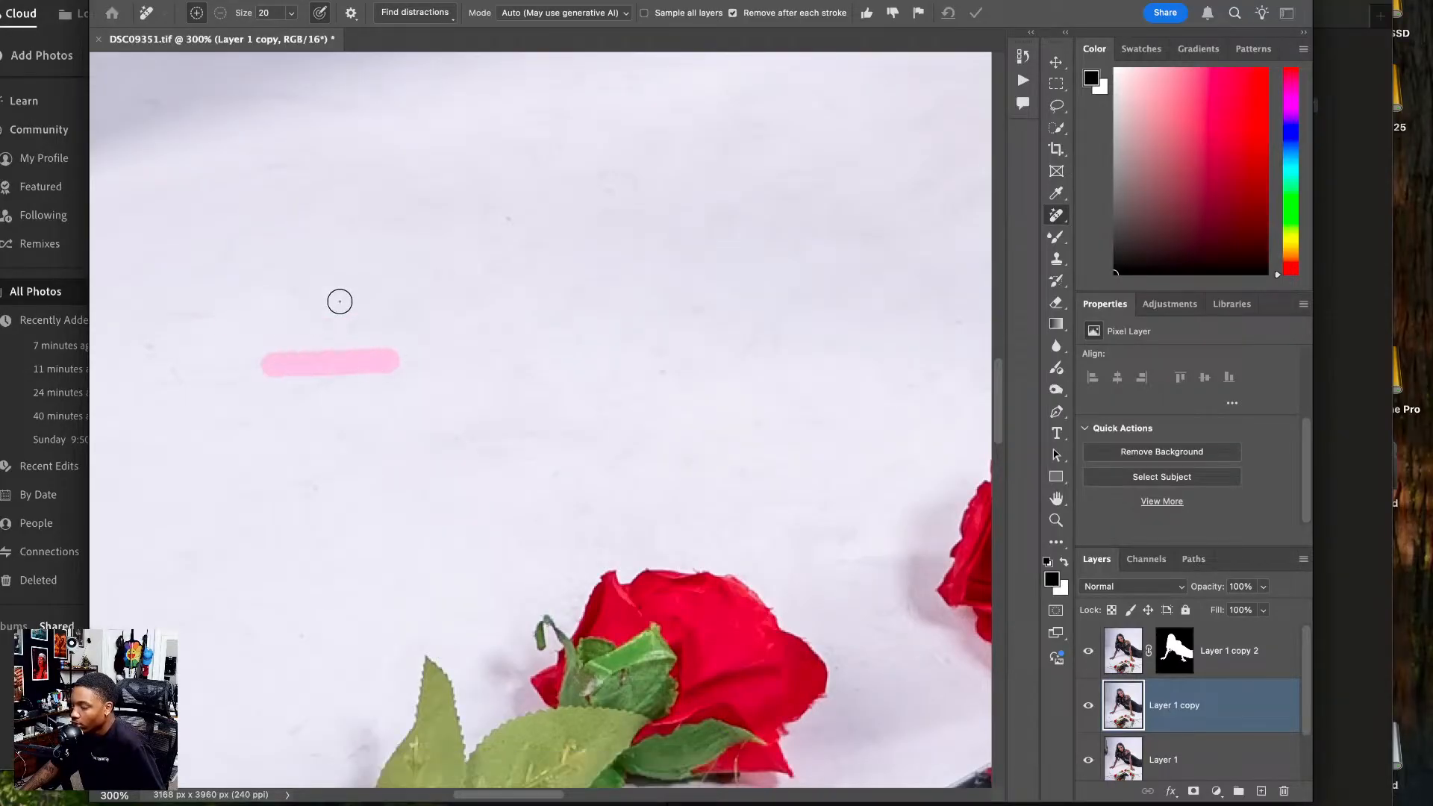
{"action": "left_click", "coordinate": [520, 222]}
{"action": "left_click", "coordinate": [485, 218]}
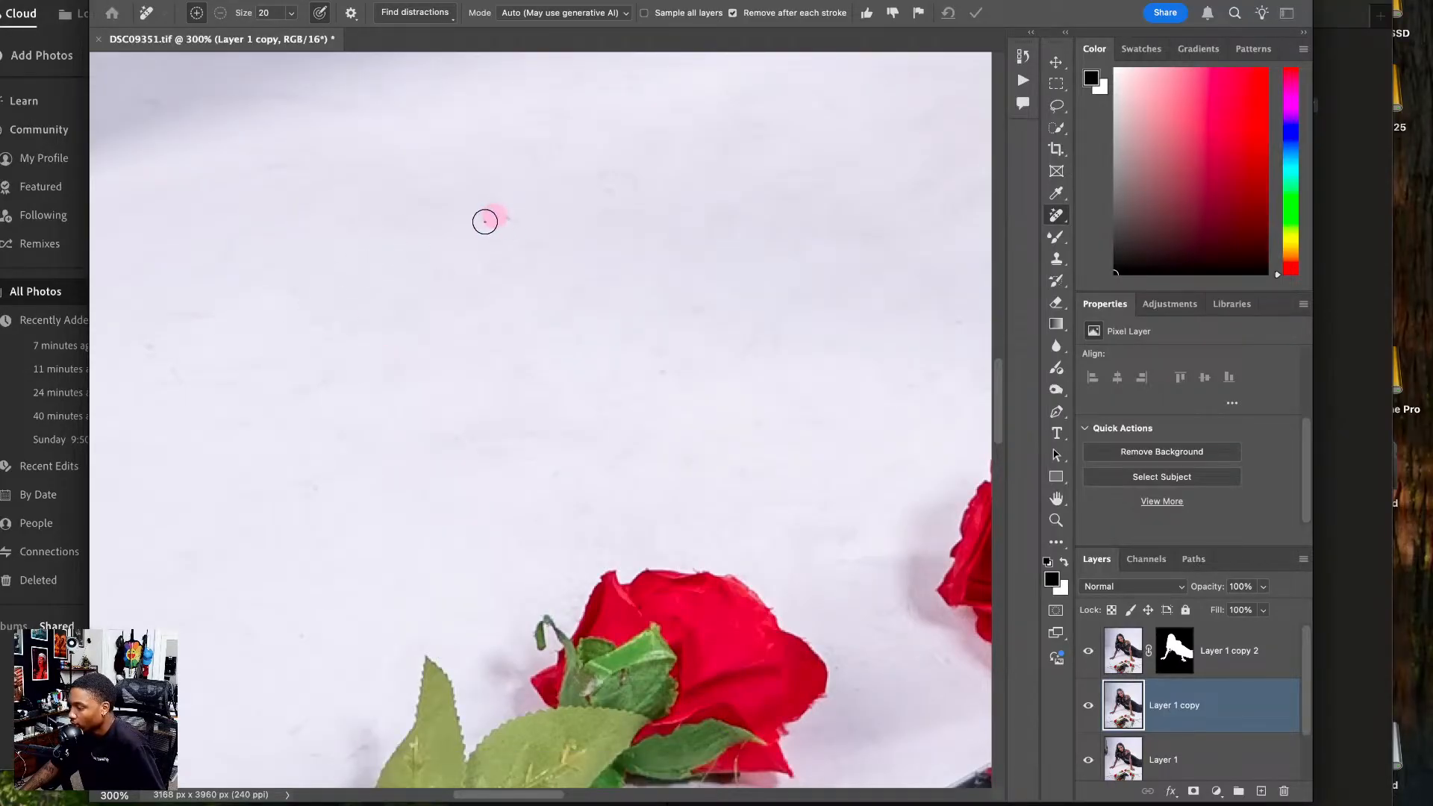
{"action": "left_click", "coordinate": [519, 215]}
{"action": "scroll", "coordinate": [330, 240], "scroll_direction": "up", "scroll_amount": 5}
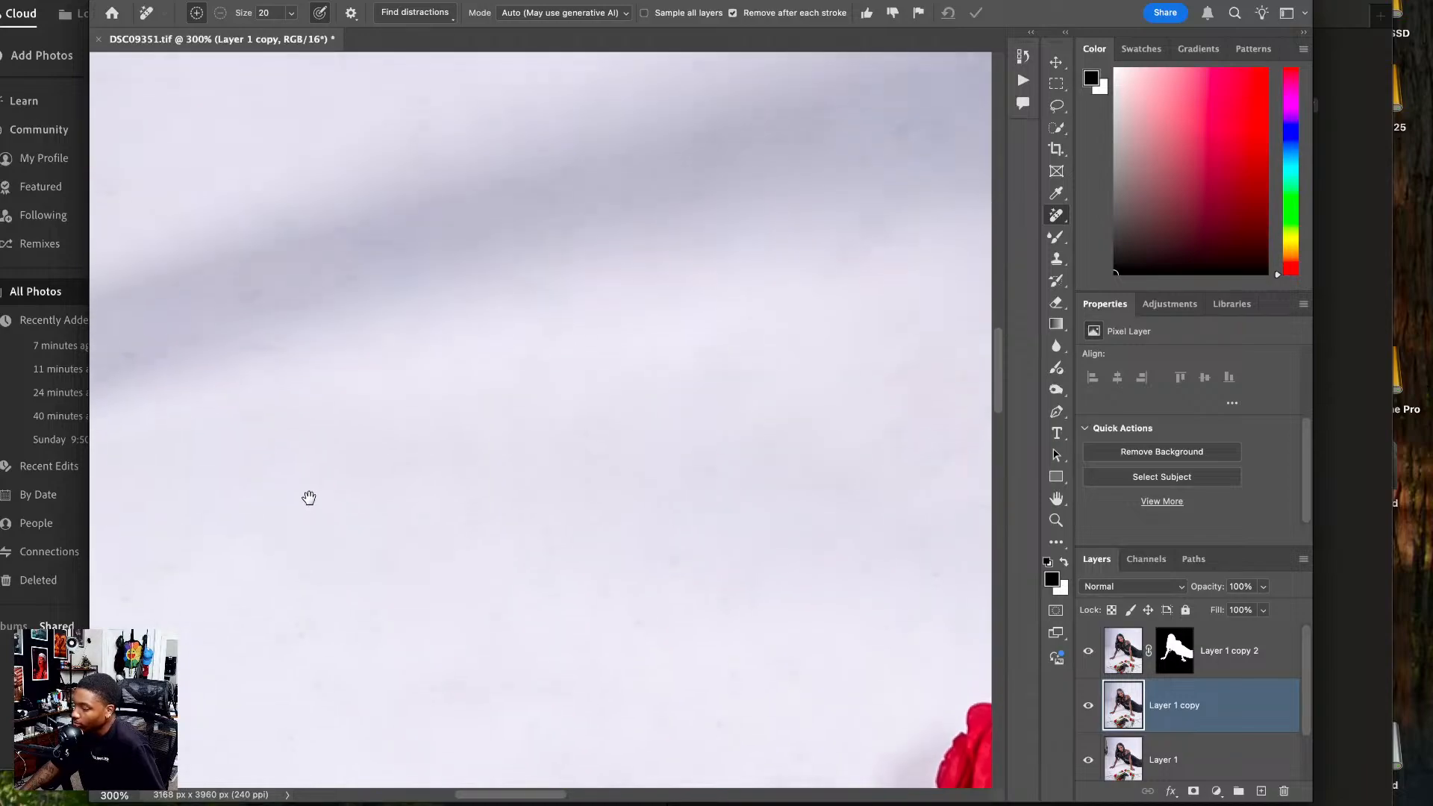
{"action": "left_click_drag", "start_coordinate": [180, 342], "coordinate": [260, 341]}
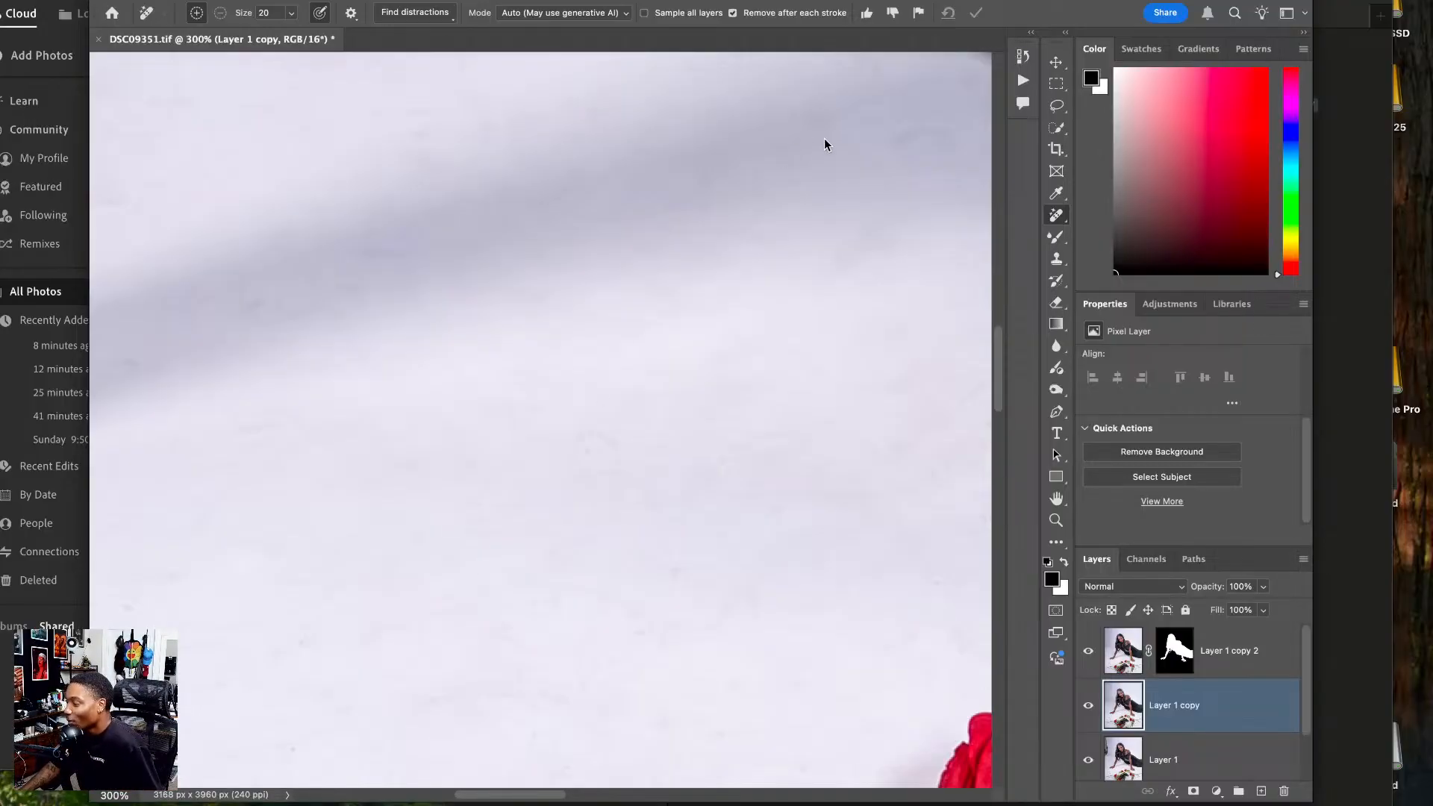
- Remove the spots and smudges from the floor between the hanging hair tips and the black dress
{"action": "scroll", "coordinate": [866, 183], "scroll_direction": "up", "scroll_amount": 5}
{"action": "scroll", "coordinate": [863, 214], "scroll_direction": "down", "scroll_amount": 5}
{"action": "scroll", "coordinate": [863, 214], "scroll_direction": "up", "scroll_amount": 10}
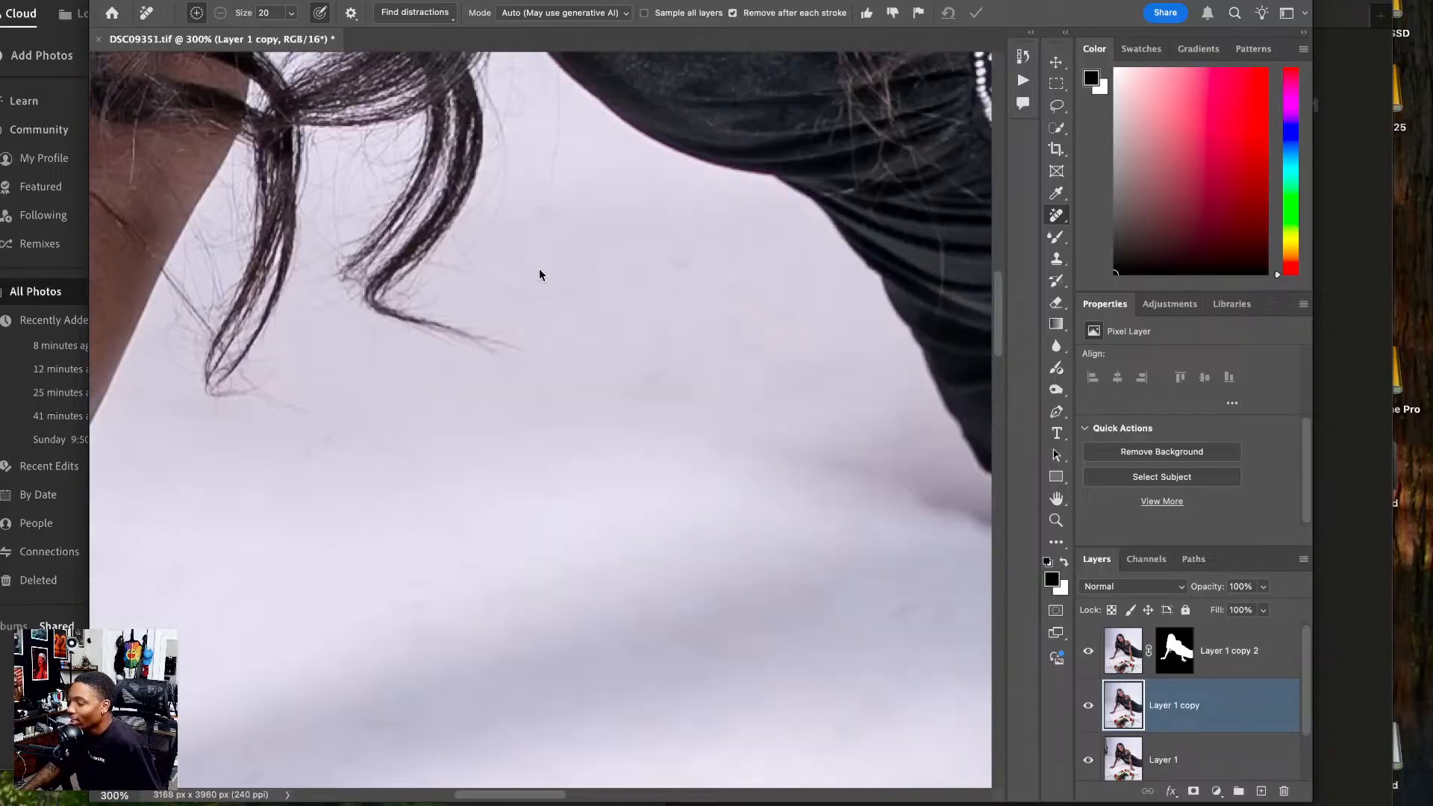
{"action": "left_click_drag", "start_coordinate": [537, 208], "coordinate": [557, 209]}
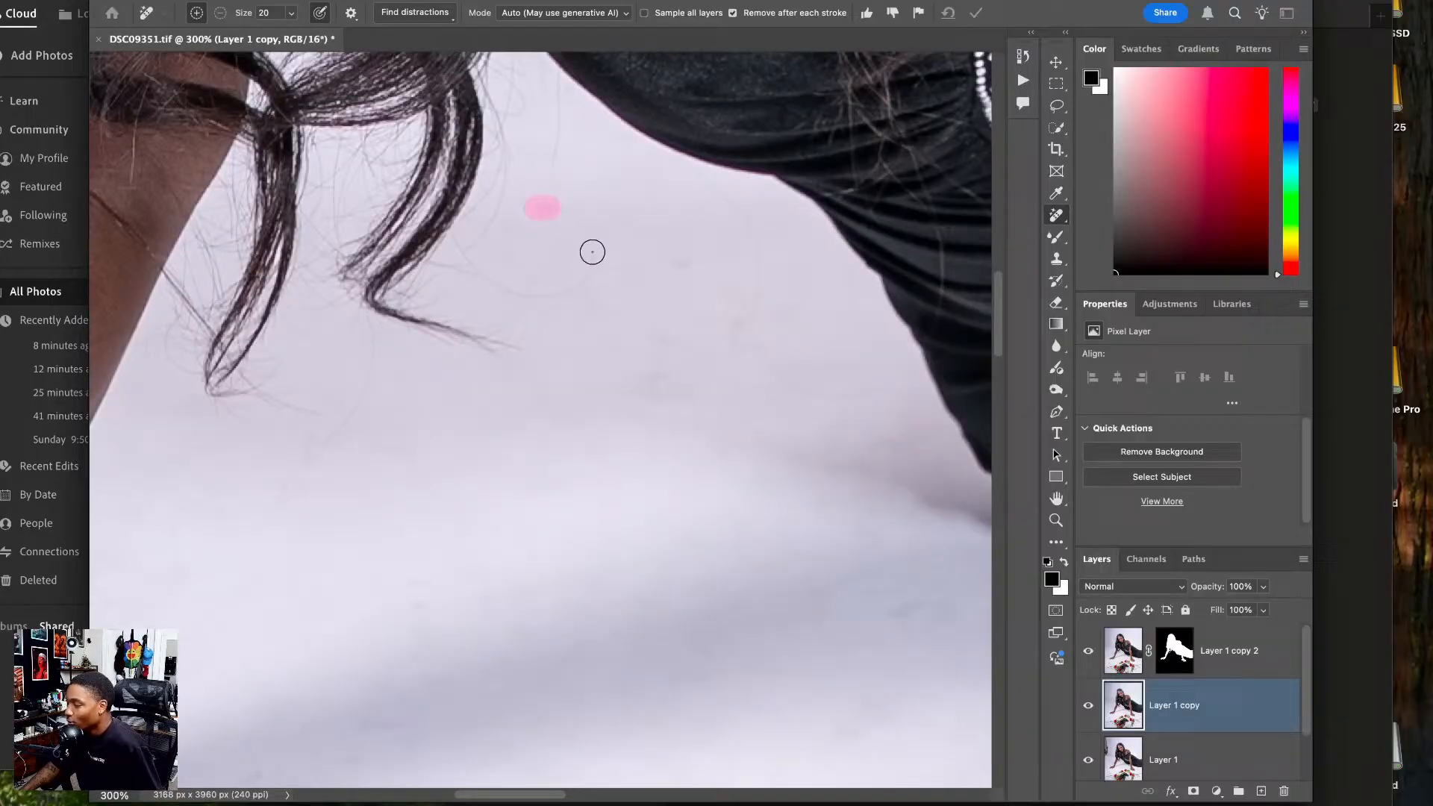
{"action": "left_click", "coordinate": [687, 267]}
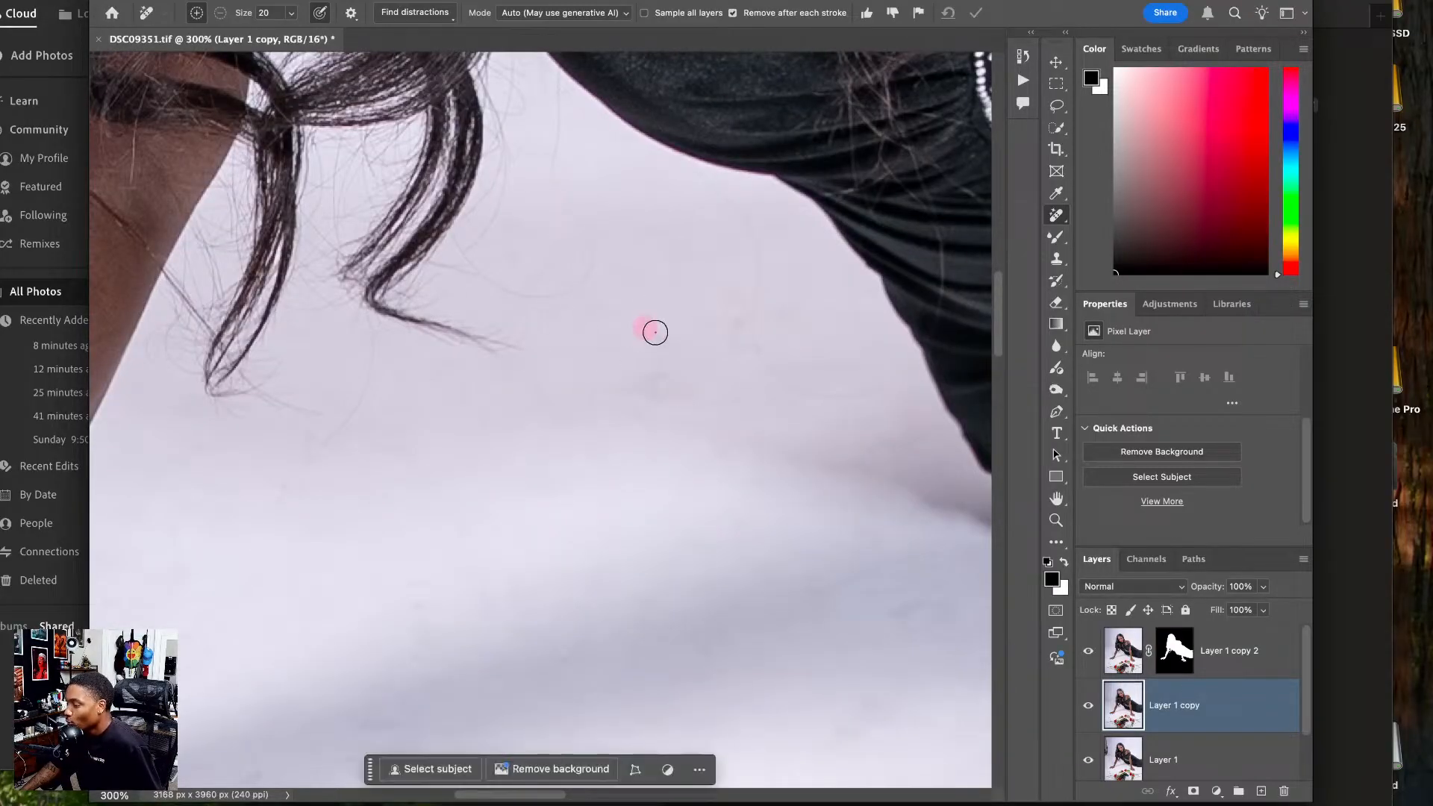
{"action": "mouse_move", "coordinate": [656, 329]}
{"action": "left_mouse_down"}
{"action": "mouse_move", "coordinate": [707, 314]}
{"action": "mouse_move", "coordinate": [710, 330]}
{"action": "mouse_move", "coordinate": [733, 330]}
{"action": "mouse_move", "coordinate": [651, 394]}
{"action": "mouse_move", "coordinate": [712, 411]}
{"action": "mouse_move", "coordinate": [714, 462]}
{"action": "left_mouse_up"}
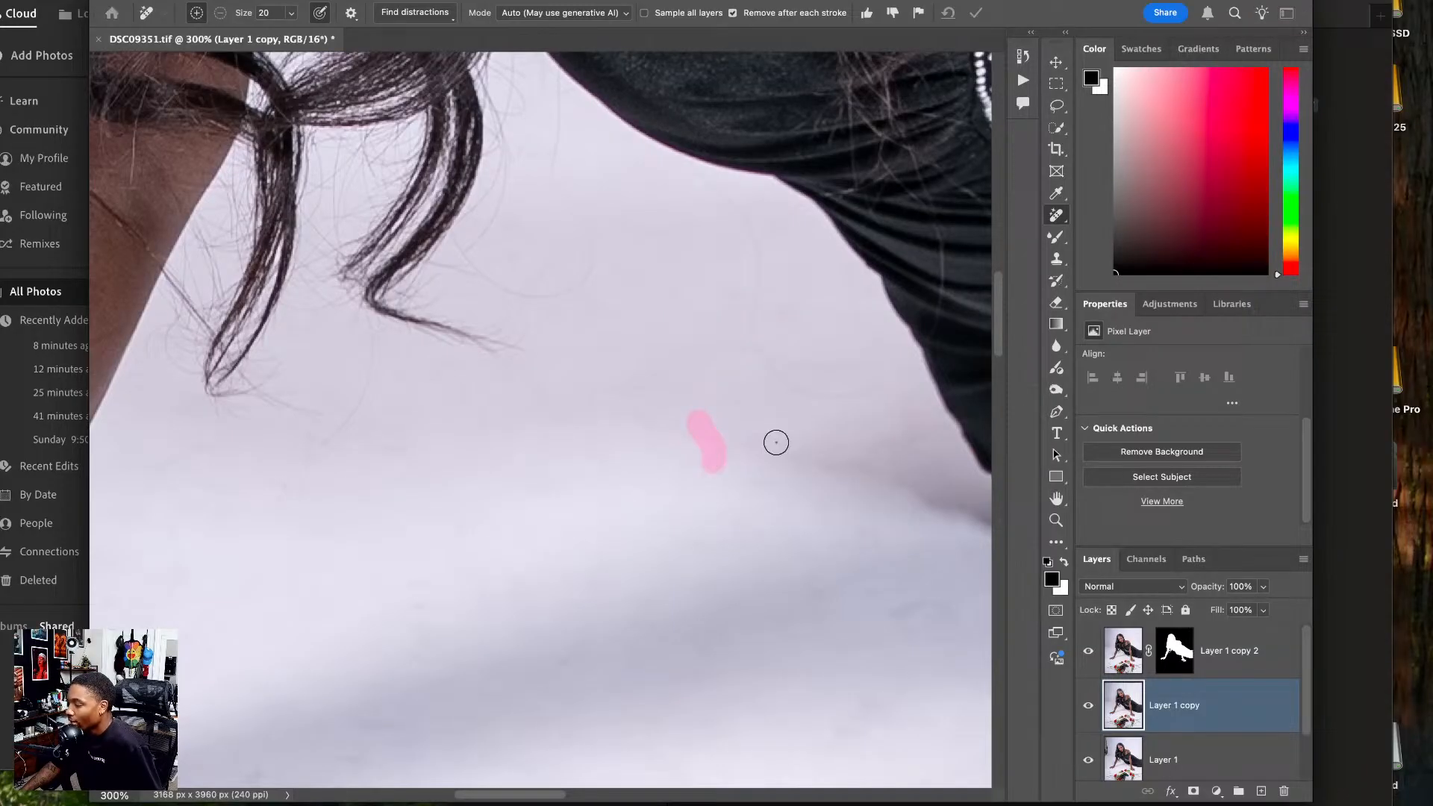
- Clean the mark in the soft shadow below the dress and the dark speck at the dress's lower edge
{"action": "left_click_drag", "start_coordinate": [758, 541], "coordinate": [485, 362]}
{"action": "mouse_move", "coordinate": [661, 429]}
{"action": "left_mouse_down"}
{"action": "mouse_move", "coordinate": [612, 437]}
{"action": "mouse_move", "coordinate": [662, 459]}
{"action": "mouse_move", "coordinate": [641, 437]}
{"action": "mouse_move", "coordinate": [675, 441]}
{"action": "left_mouse_up"}
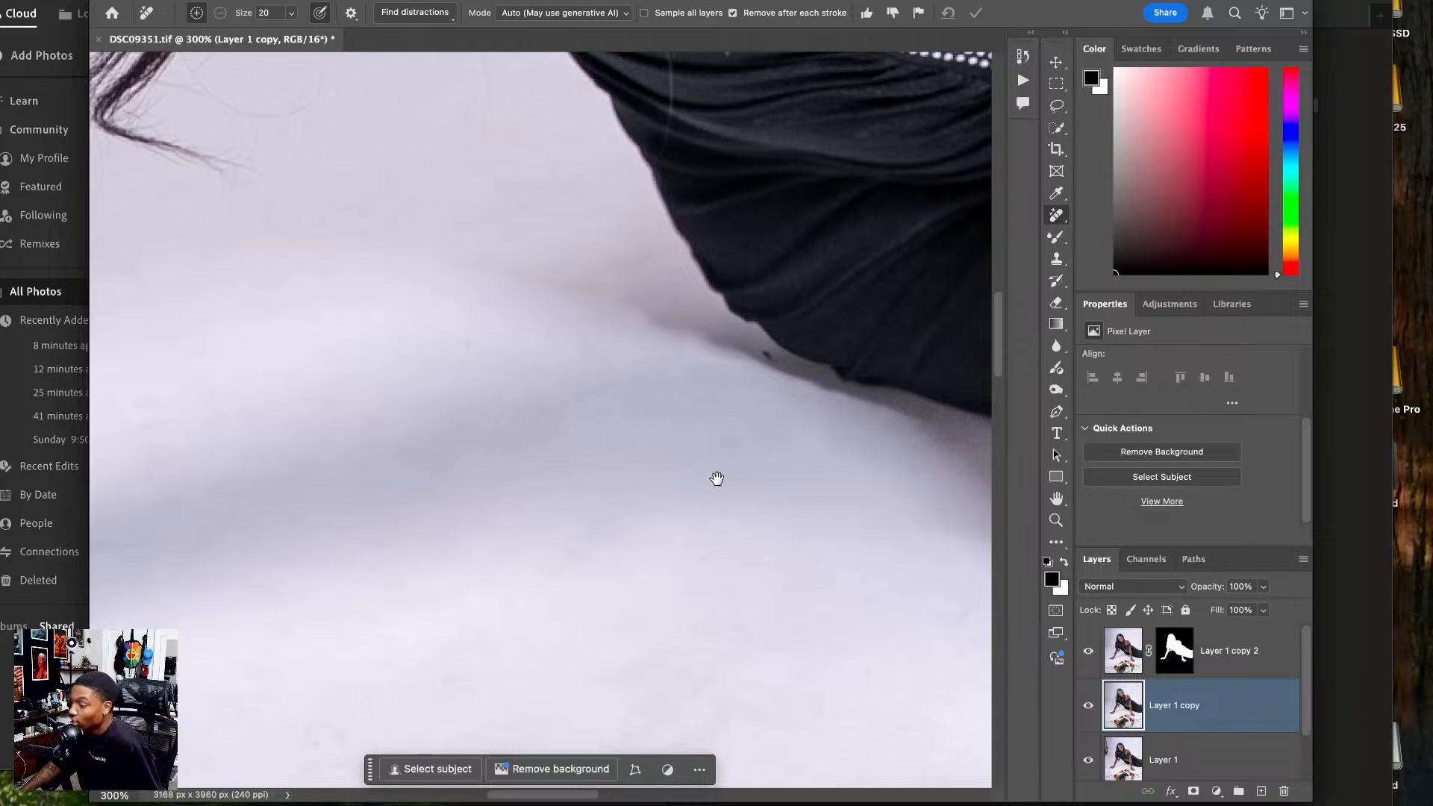
{"action": "left_click", "coordinate": [766, 363]}
- Remove the faint marks along the dress shadow and the dark speck beside the supporting forearm
{"action": "scroll", "coordinate": [557, 381], "scroll_direction": "down", "scroll_amount": 6}
{"action": "scroll", "coordinate": [557, 380], "scroll_direction": "right", "scroll_amount": 5}
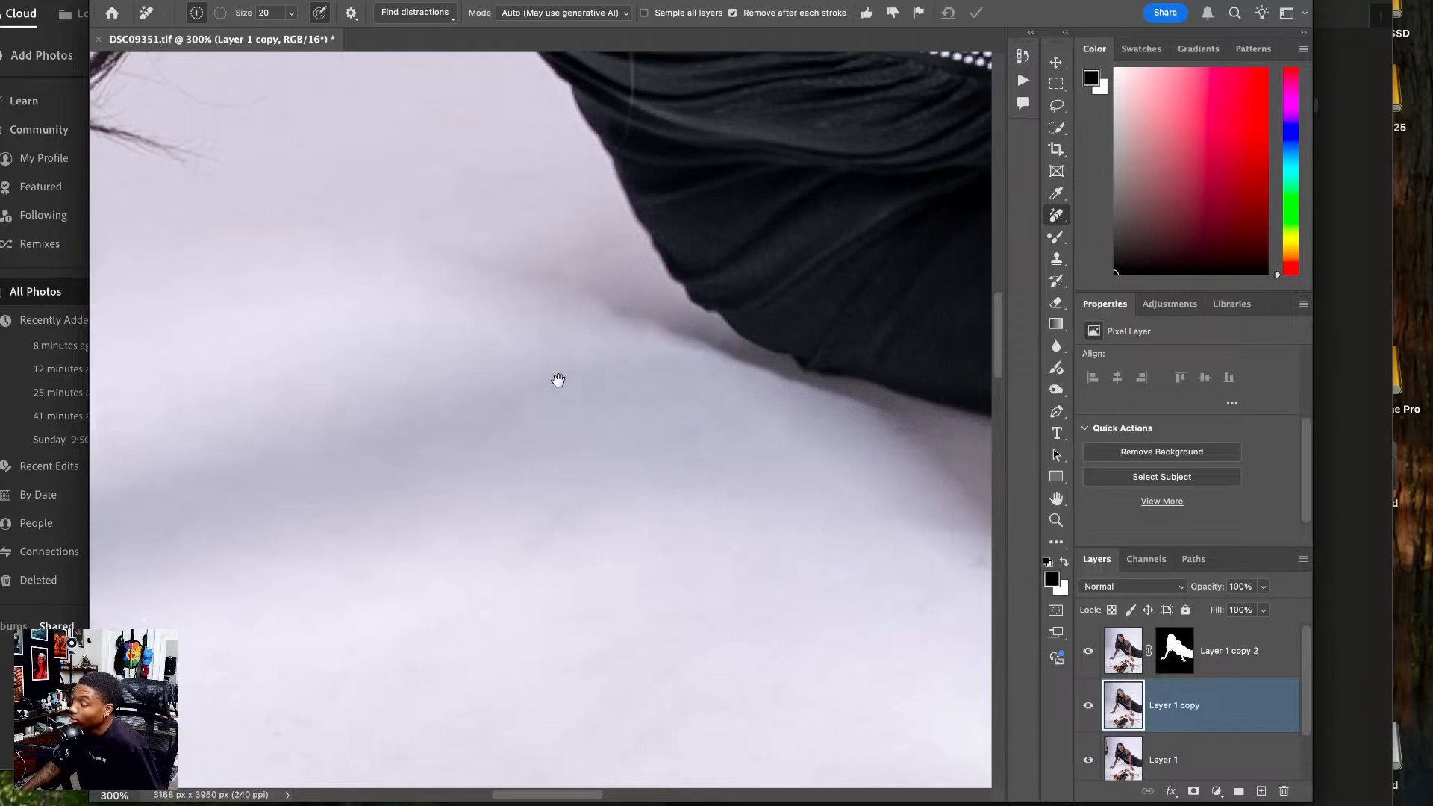
{"action": "left_click_drag", "start_coordinate": [542, 230], "coordinate": [446, 293]}
{"action": "left_click_drag", "start_coordinate": [679, 335], "coordinate": [688, 325]}
{"action": "left_click", "coordinate": [668, 382]}
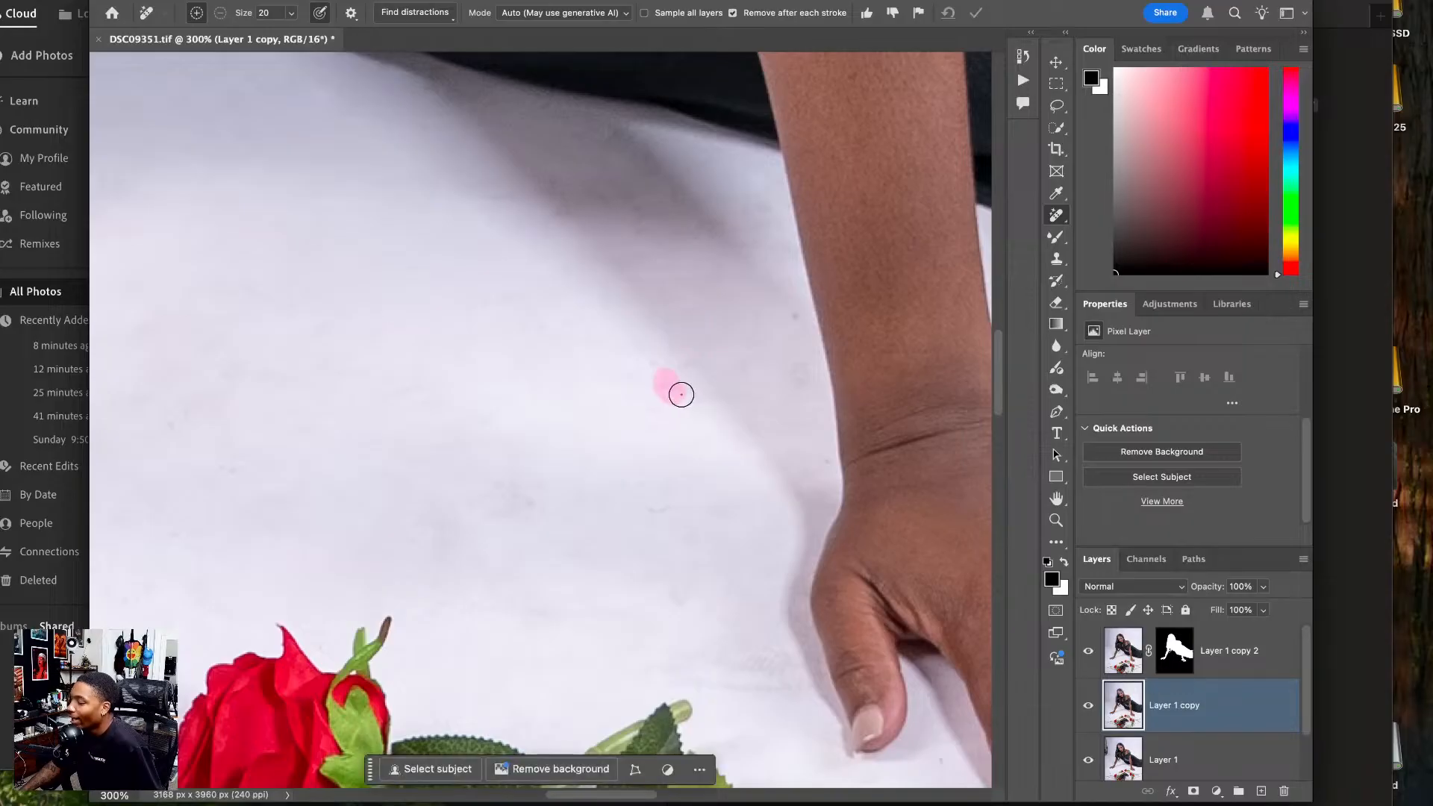
{"action": "left_click", "coordinate": [792, 314]}
- Clean the mark beside the rose leaves and the smudge above the long stem near the image's outer edge
{"action": "scroll", "coordinate": [612, 457], "scroll_direction": "down", "scroll_amount": 8}
{"action": "scroll", "coordinate": [611, 458], "scroll_direction": "right", "scroll_amount": 5}
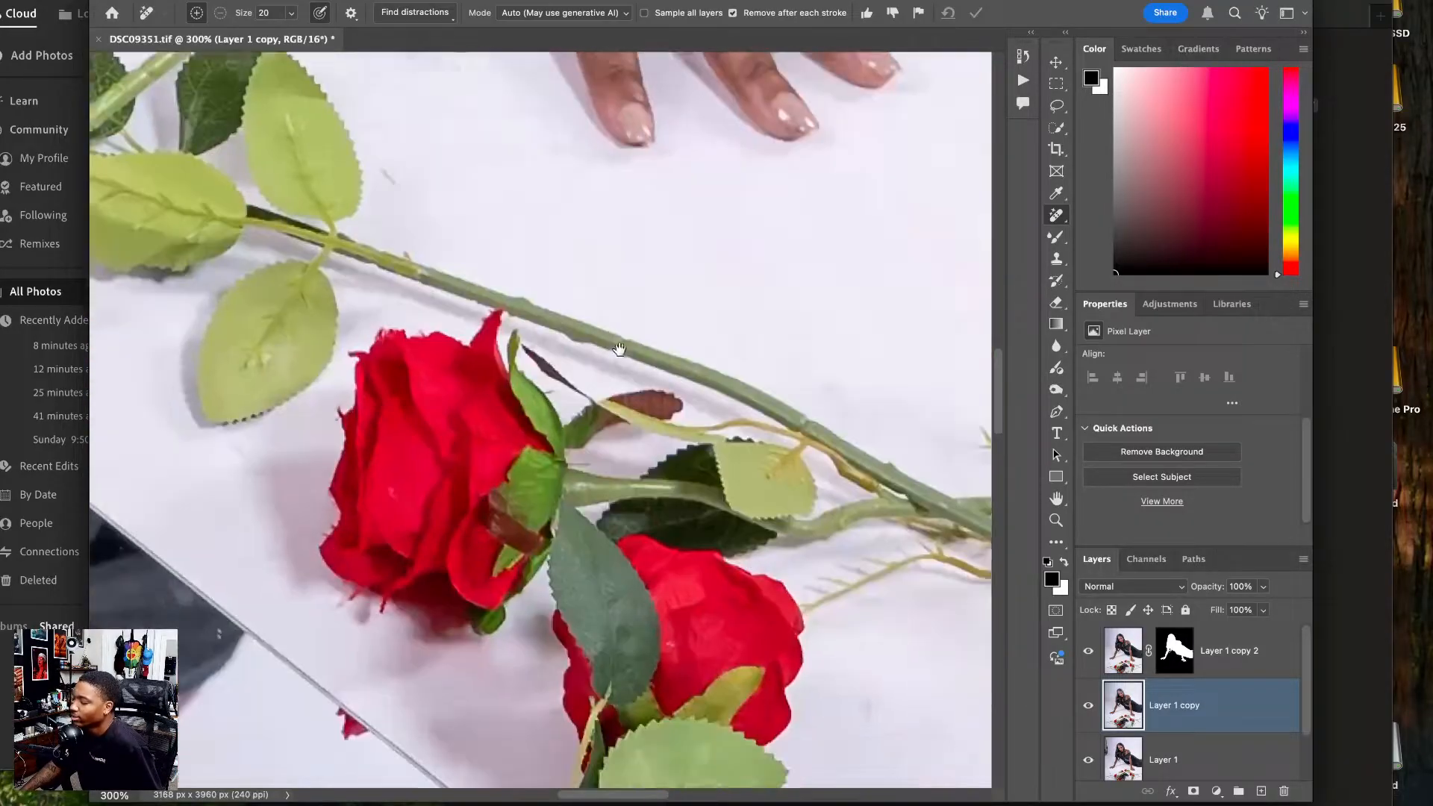
{"action": "left_click_drag", "start_coordinate": [203, 159], "coordinate": [216, 174]}
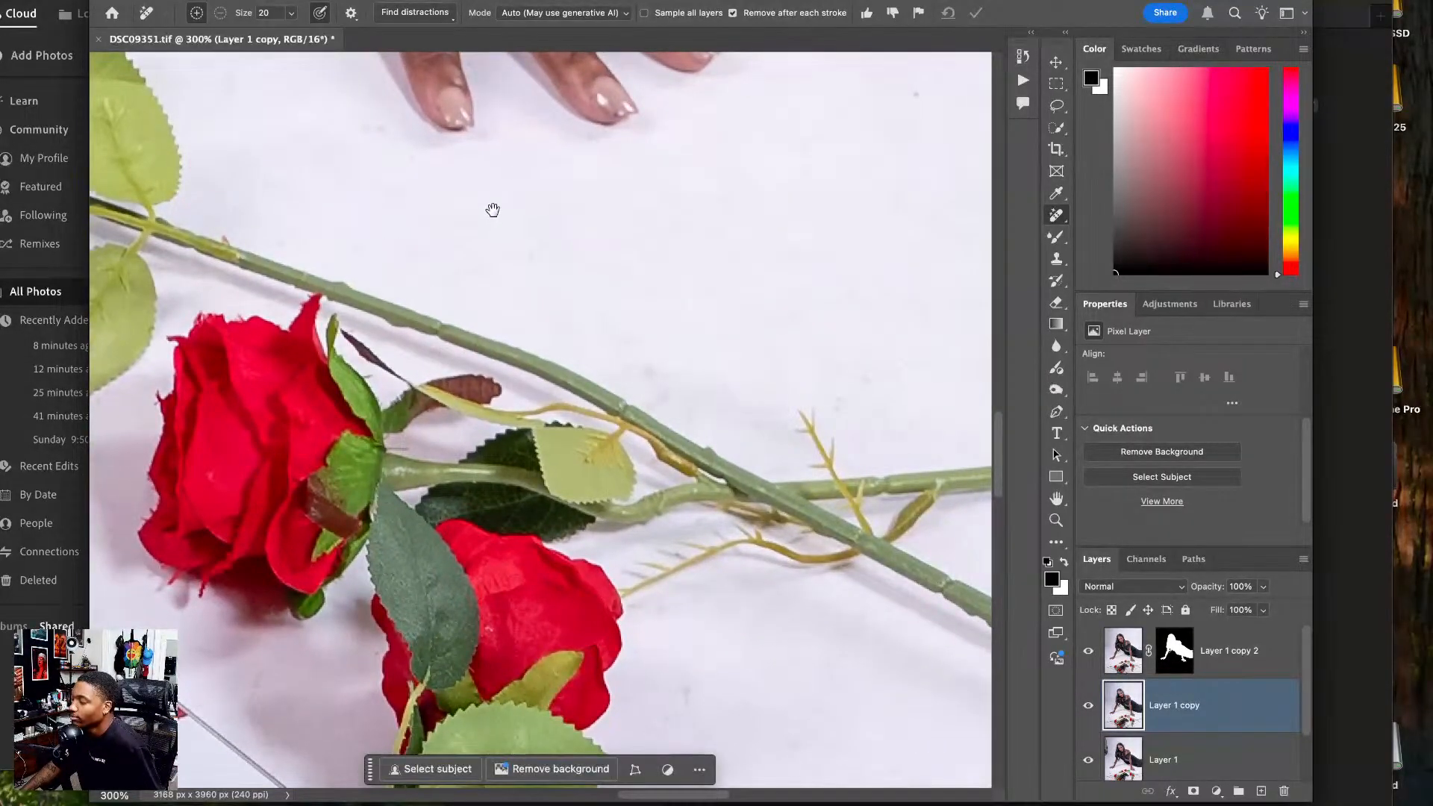
{"action": "mouse_move", "coordinate": [492, 211]}
{"action": "left_mouse_down"}
{"action": "mouse_move", "coordinate": [320, 384]}
{"action": "mouse_move", "coordinate": [317, 509]}
{"action": "mouse_move", "coordinate": [227, 224]}
{"action": "left_mouse_up"}
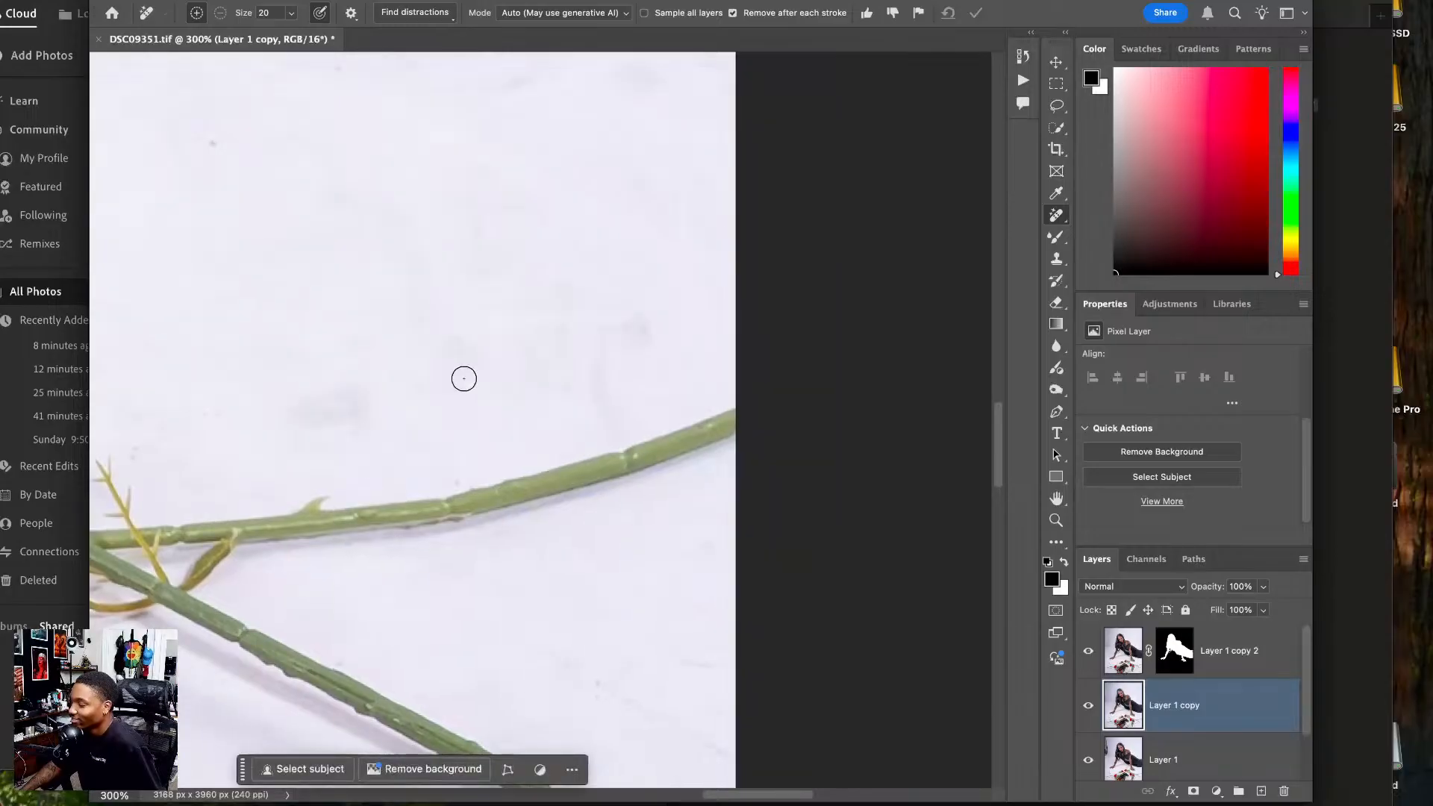
{"action": "mouse_move", "coordinate": [595, 420]}
{"action": "left_mouse_down"}
{"action": "mouse_move", "coordinate": [598, 329]}
{"action": "mouse_move", "coordinate": [592, 358]}
{"action": "mouse_move", "coordinate": [627, 332]}
{"action": "left_mouse_up"}
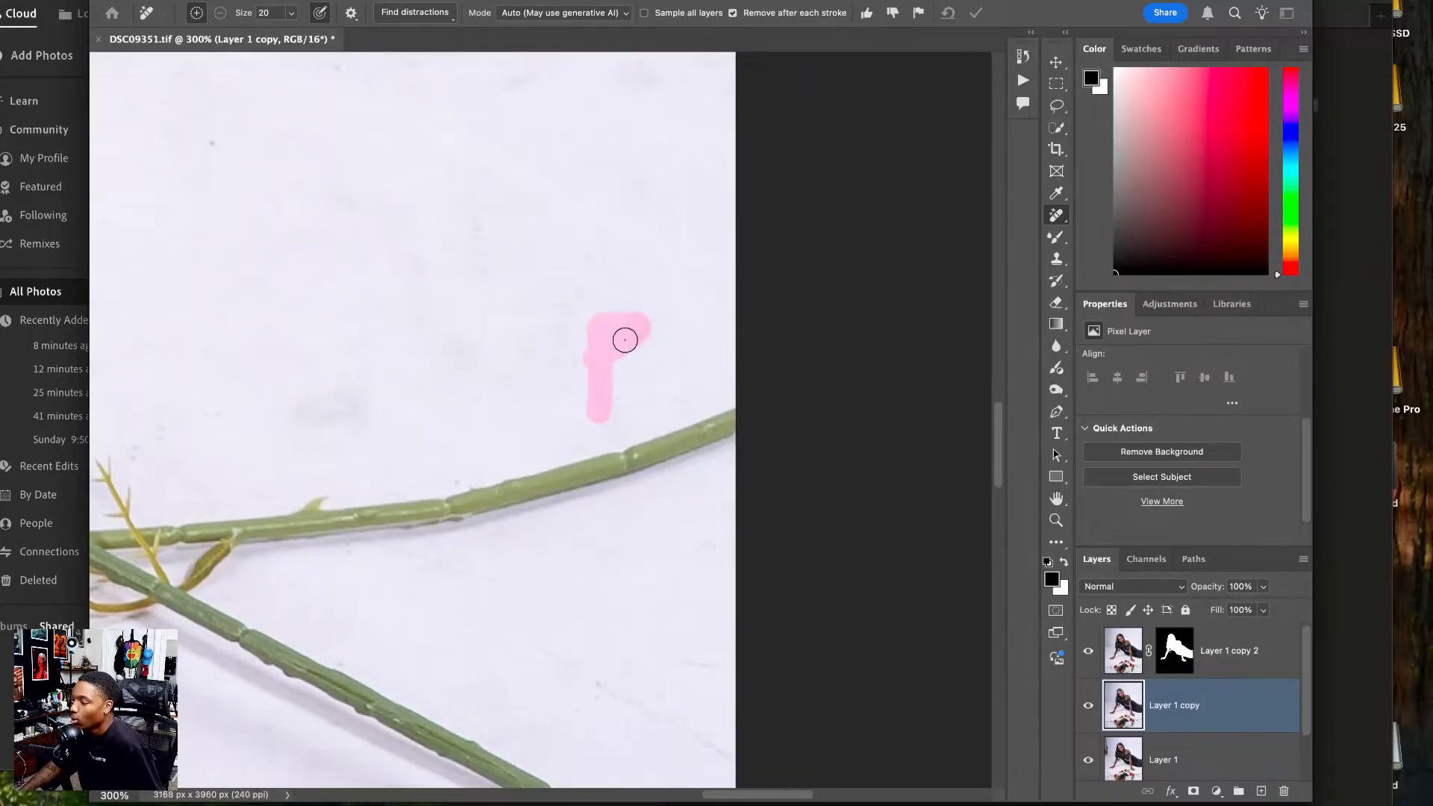
- Inspect the floor around the roses, the mirror and the supporting hand for leftover marks
{"action": "key", "text": "ctrl+0"}
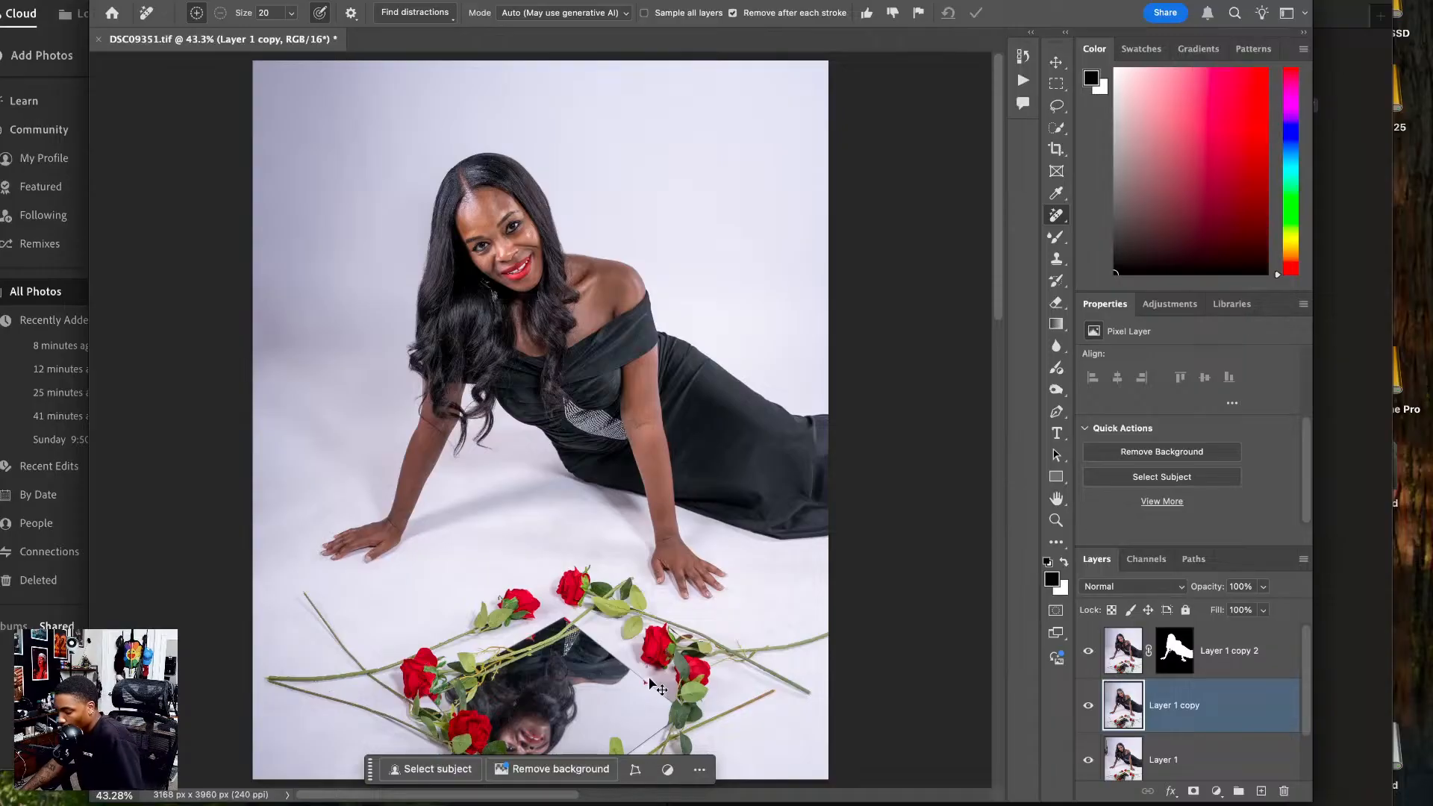
{"action": "key", "text": "super+plus"}
{"action": "key", "text": "super+plus"}
{"action": "key", "text": "super+plus"}
{"action": "key", "text": "super+plus"}
{"action": "mouse_move", "coordinate": [614, 602]}
{"action": "left_mouse_down"}
{"action": "mouse_move", "coordinate": [480, 432]}
{"action": "mouse_move", "coordinate": [347, 402]}
{"action": "mouse_move", "coordinate": [415, 439]}
{"action": "left_mouse_up"}
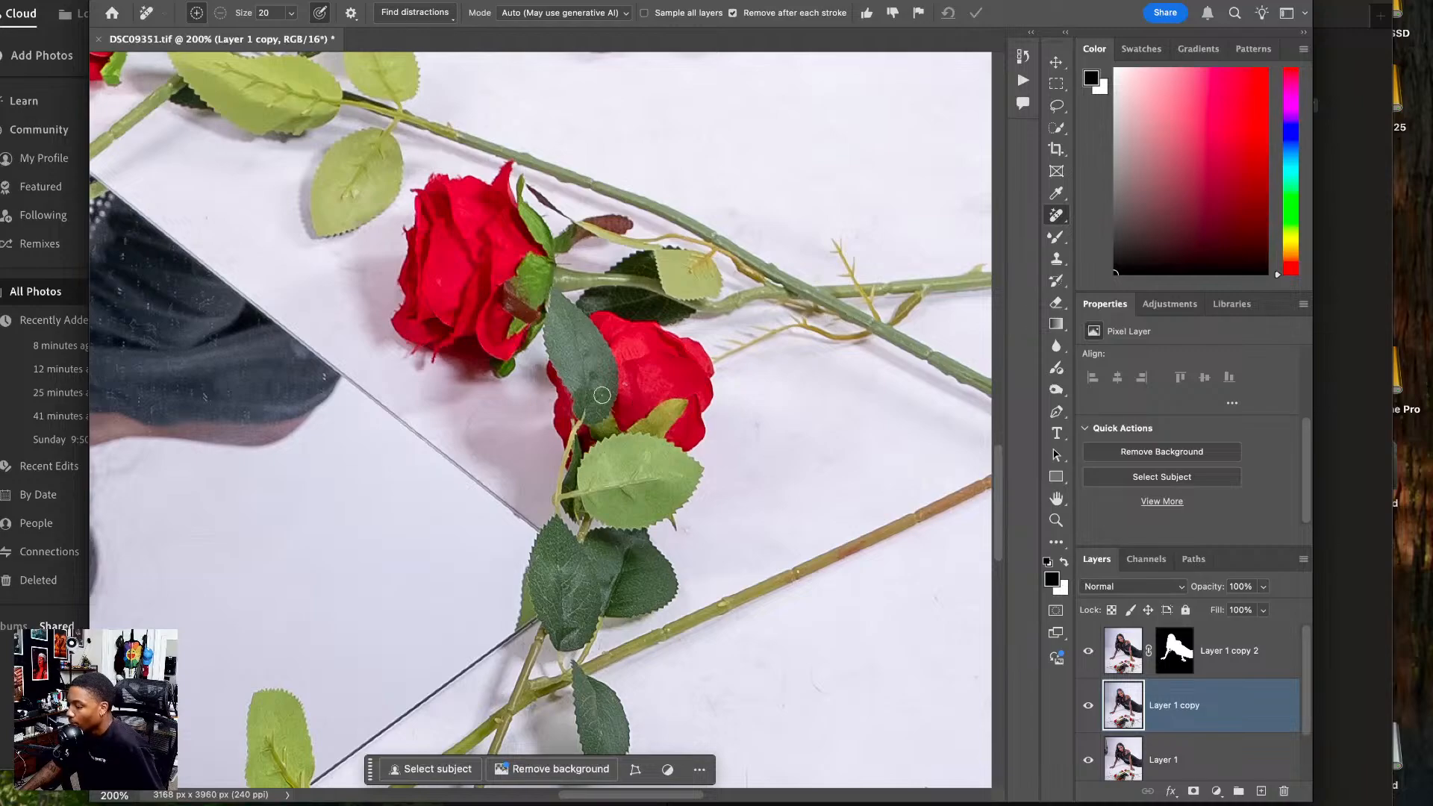
{"action": "left_click_drag", "start_coordinate": [267, 440], "coordinate": [383, 560]}
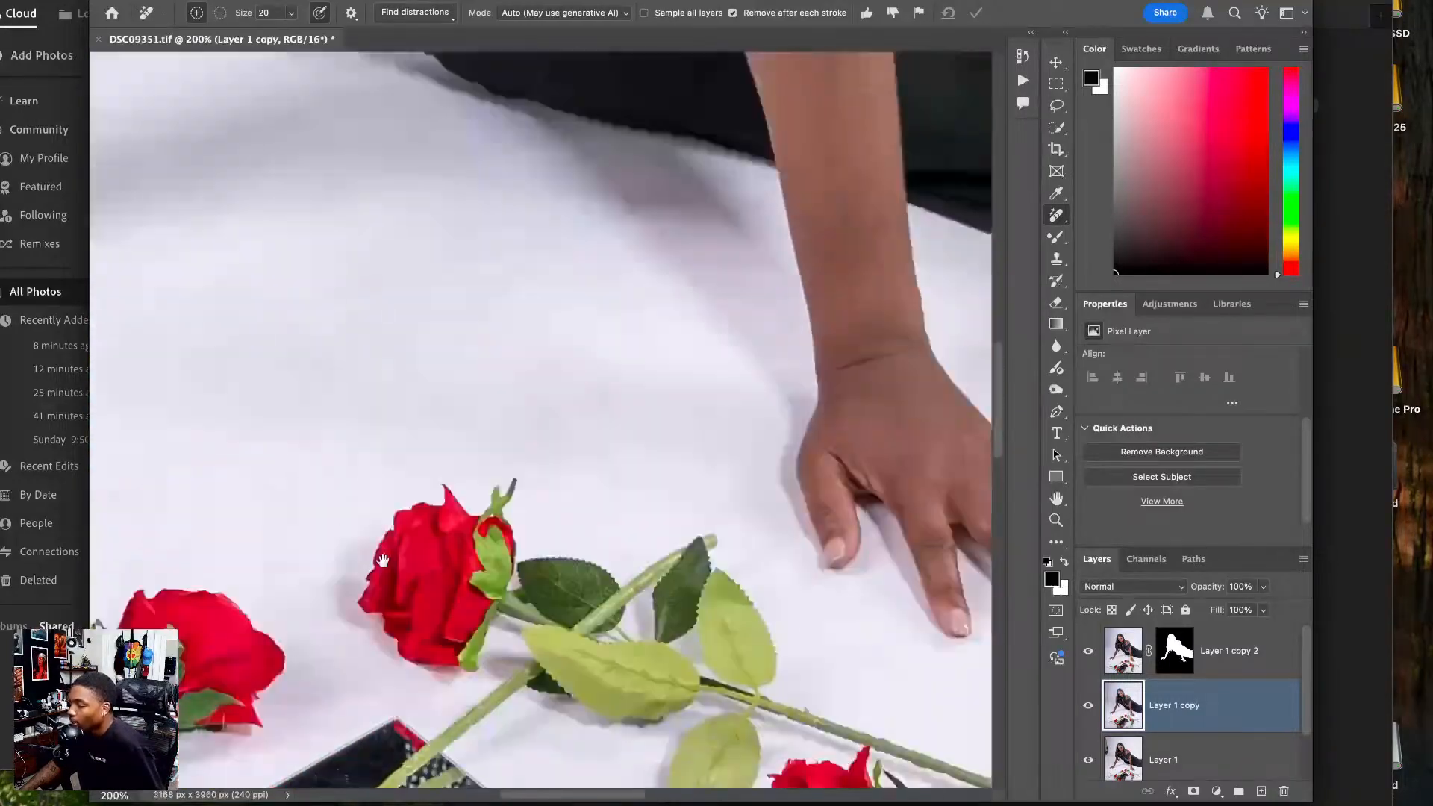
{"action": "key", "text": "super+0"}
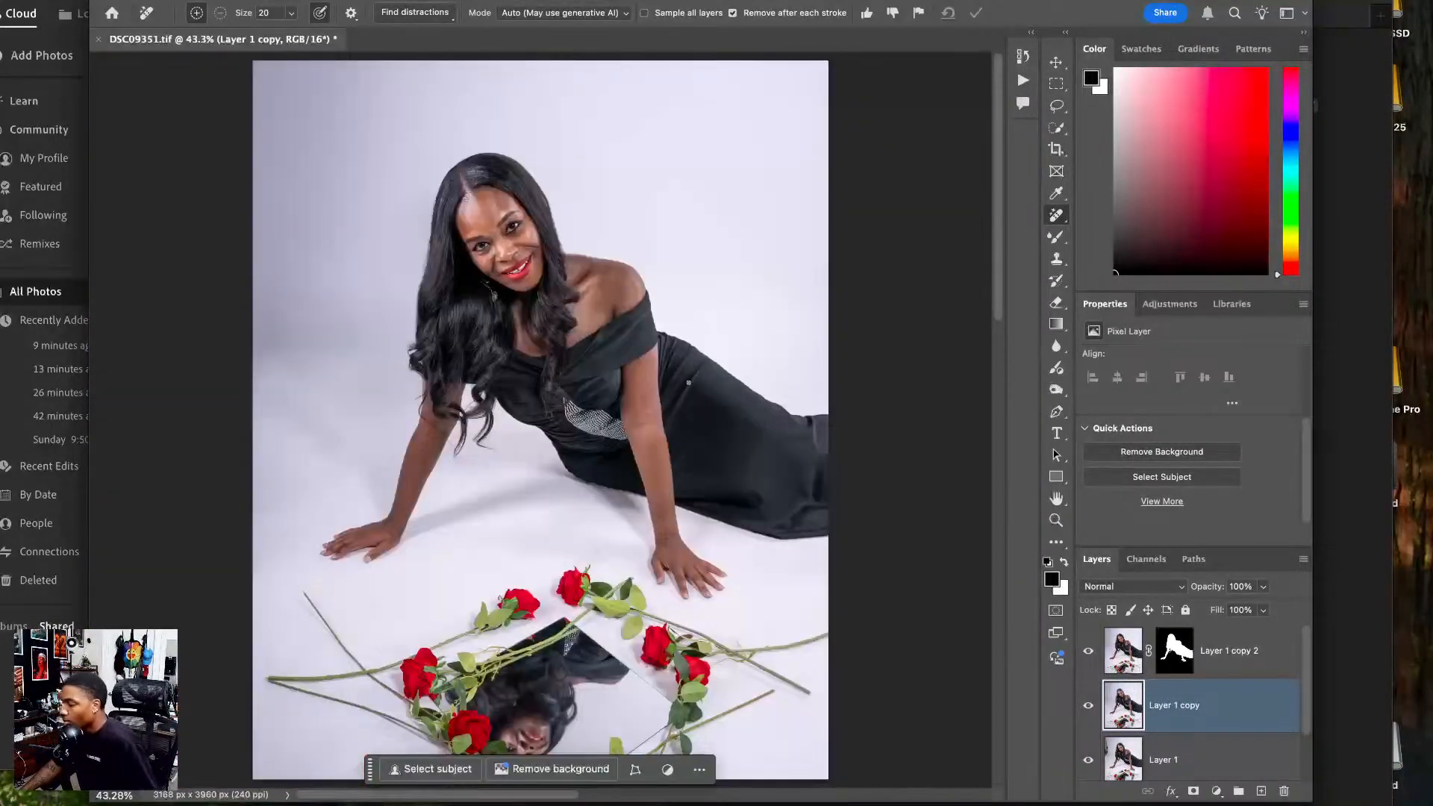
- Save the retouched rose portrait and close its document
{"action": "left_click", "coordinate": [99, 40]}
{"action": "left_click", "coordinate": [667, 278]}
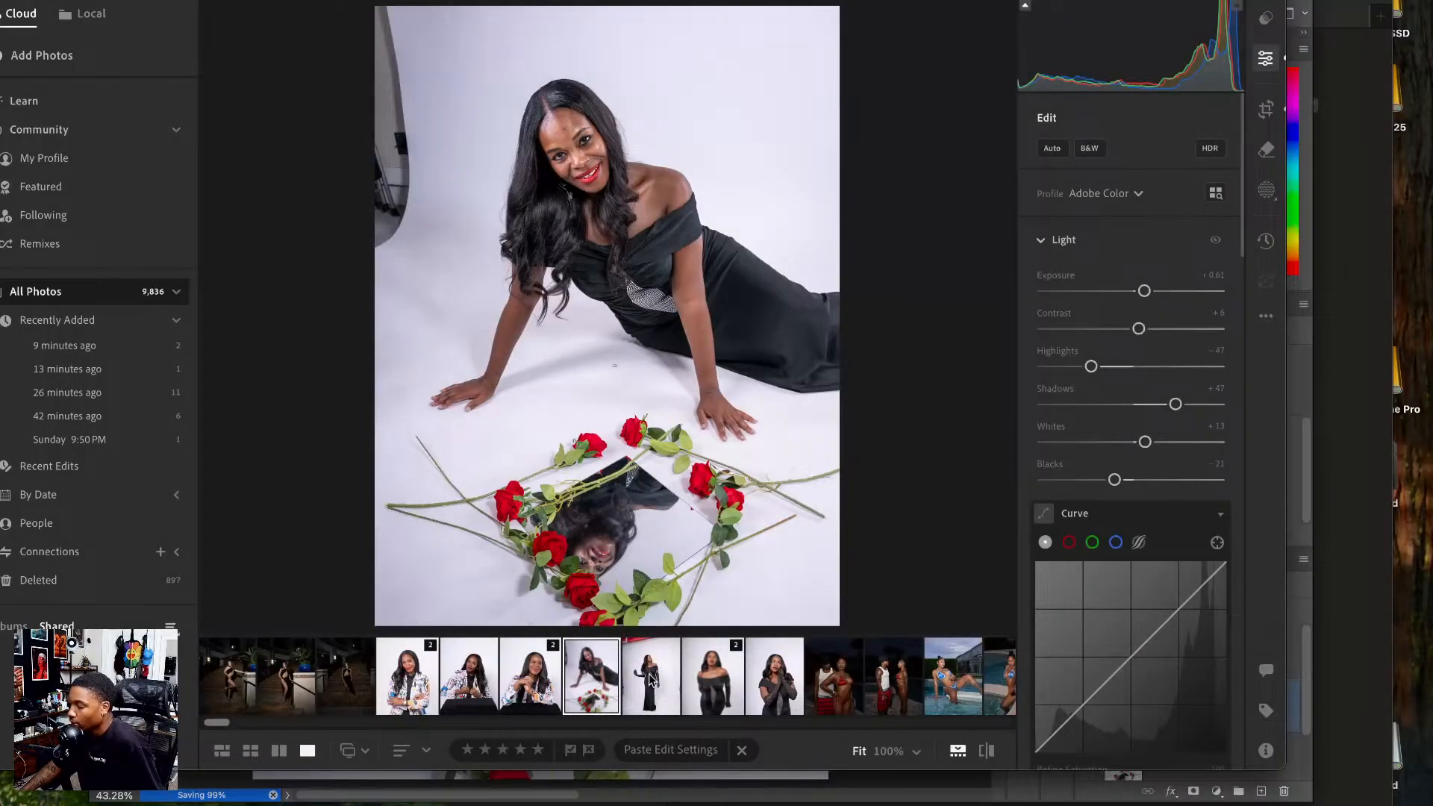
- From Lightroom, open the full-length standing portrait and the clasped-hands gloved portrait for editing in Photoshop
{"action": "left_click", "coordinate": [651, 679]}
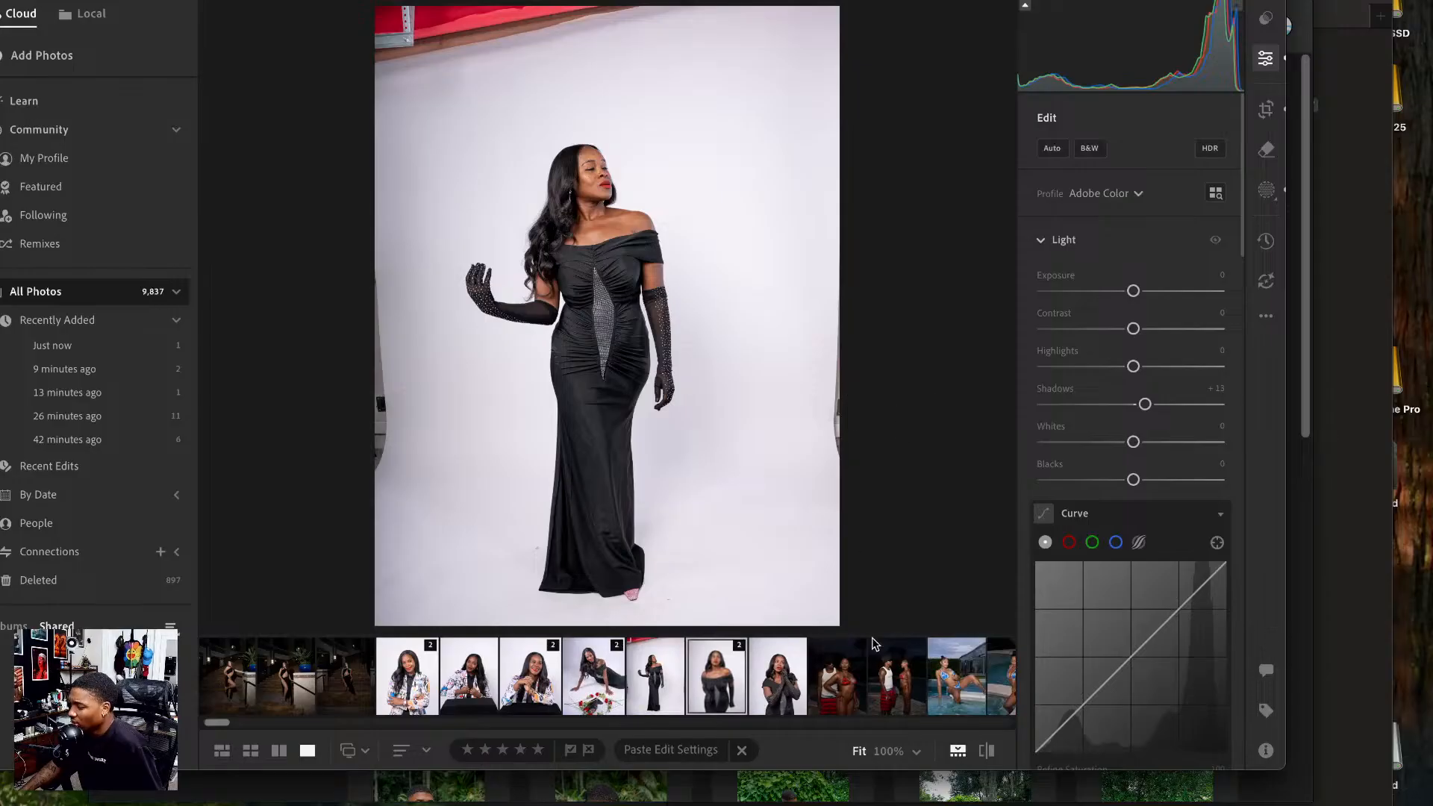
{"action": "right_click", "coordinate": [561, 298]}
{"action": "mouse_move", "coordinate": [677, 410]}
{"action": "left_click", "coordinate": [827, 410]}
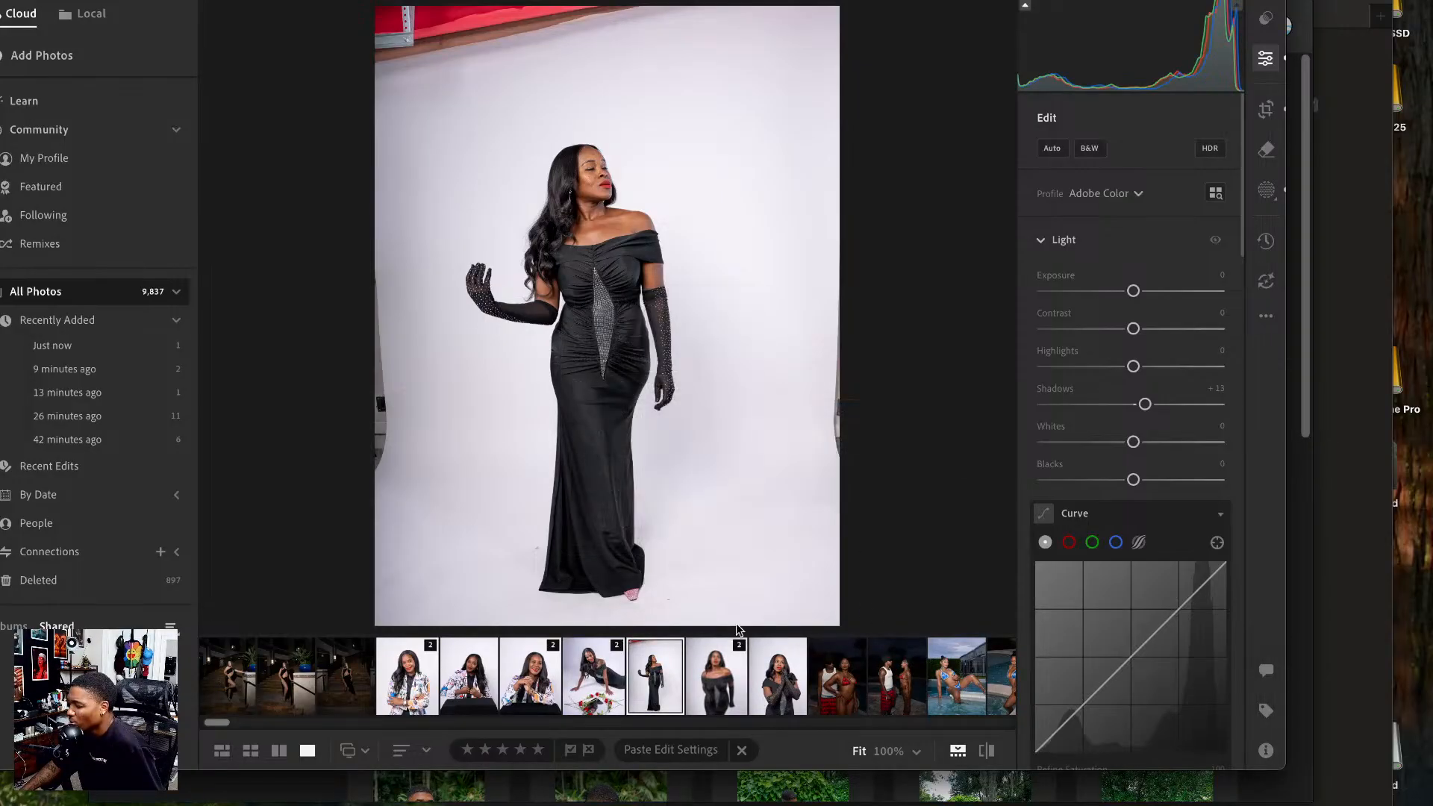
{"action": "left_click", "coordinate": [777, 676]}
{"action": "right_click", "coordinate": [604, 404]}
{"action": "mouse_move", "coordinate": [655, 527]}
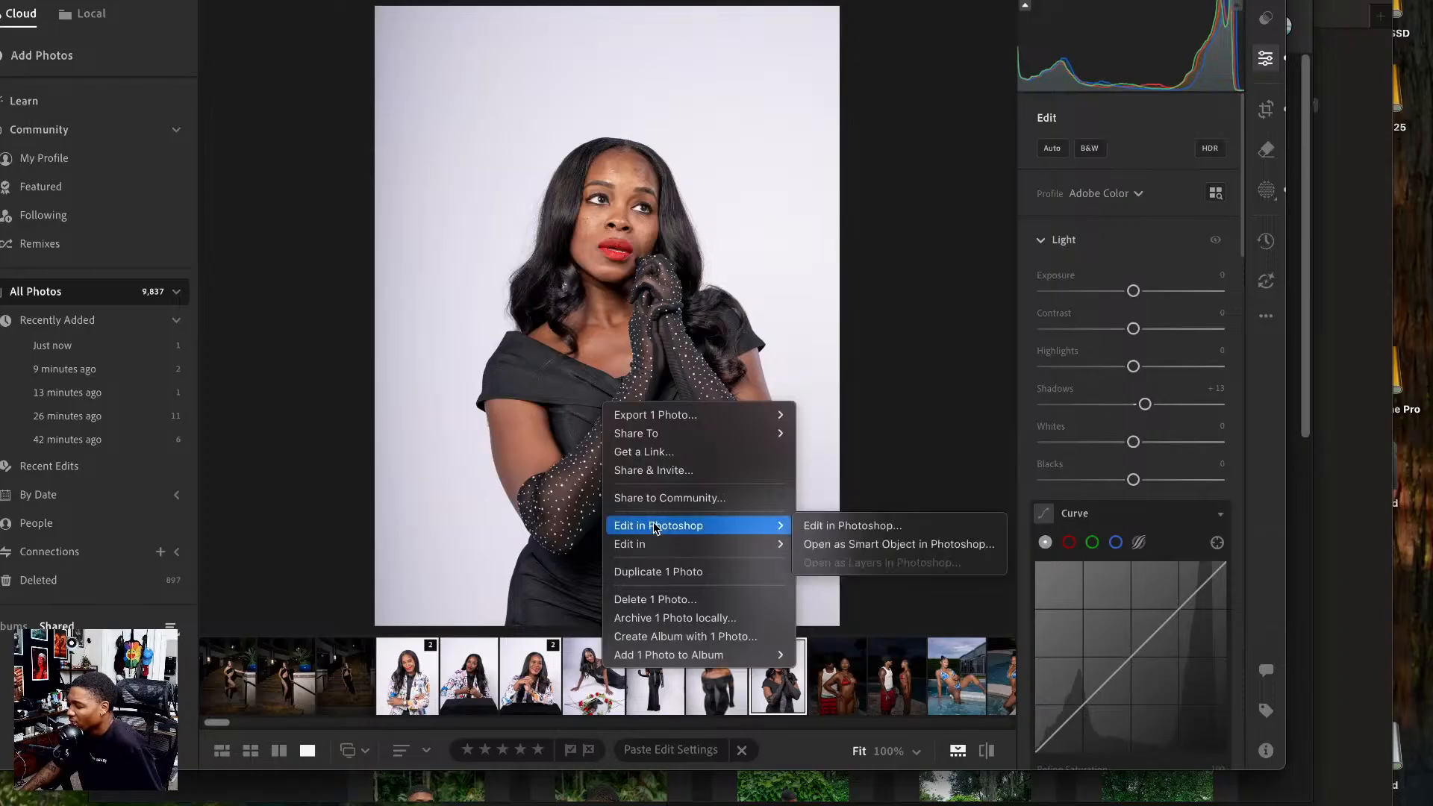
{"action": "left_click", "coordinate": [865, 526]}
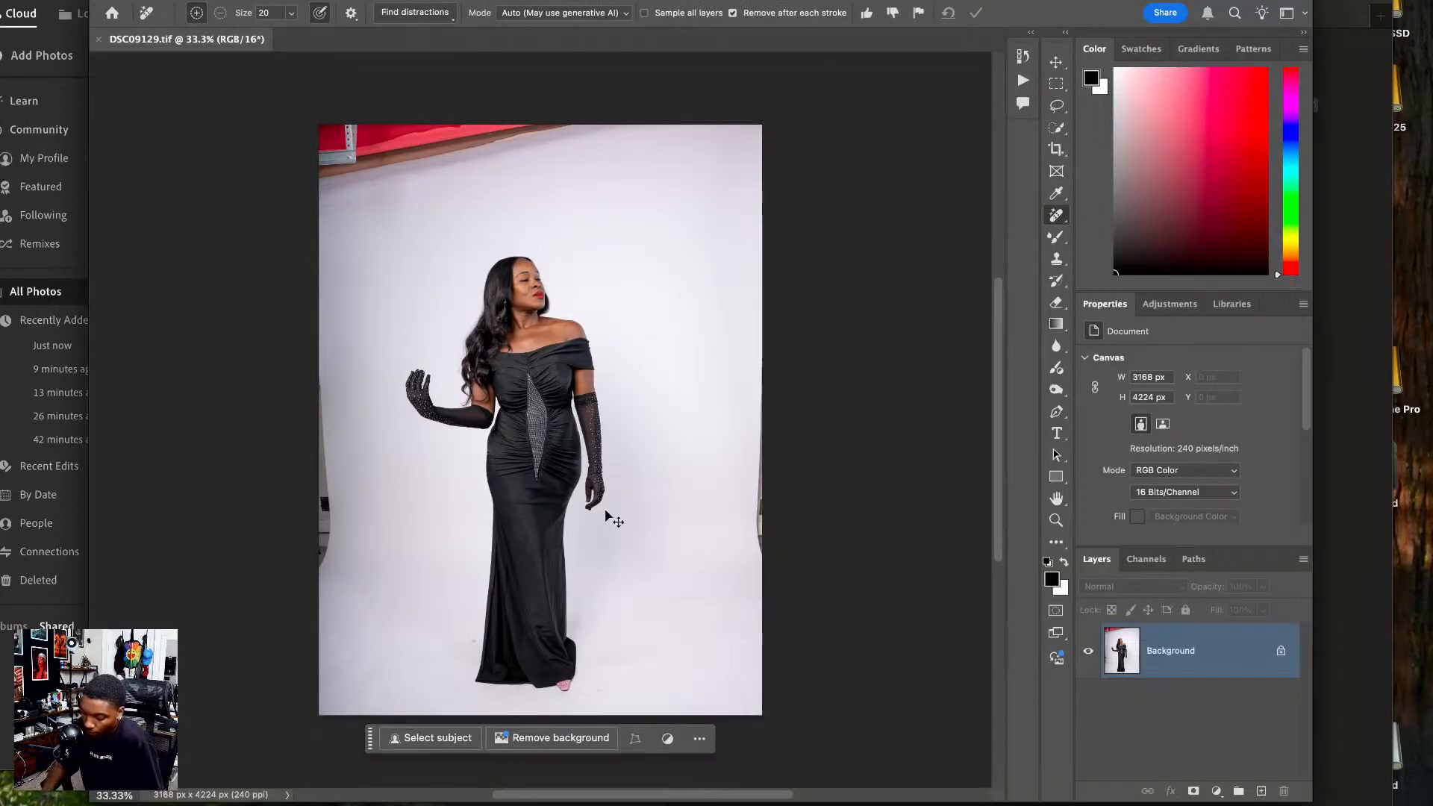
- Duplicate the background layer in both portraits and crop the clasped-hands portrait to a 4:5 ratio, trimming the empty space above her head
{"action": "key", "text": "super+j"}
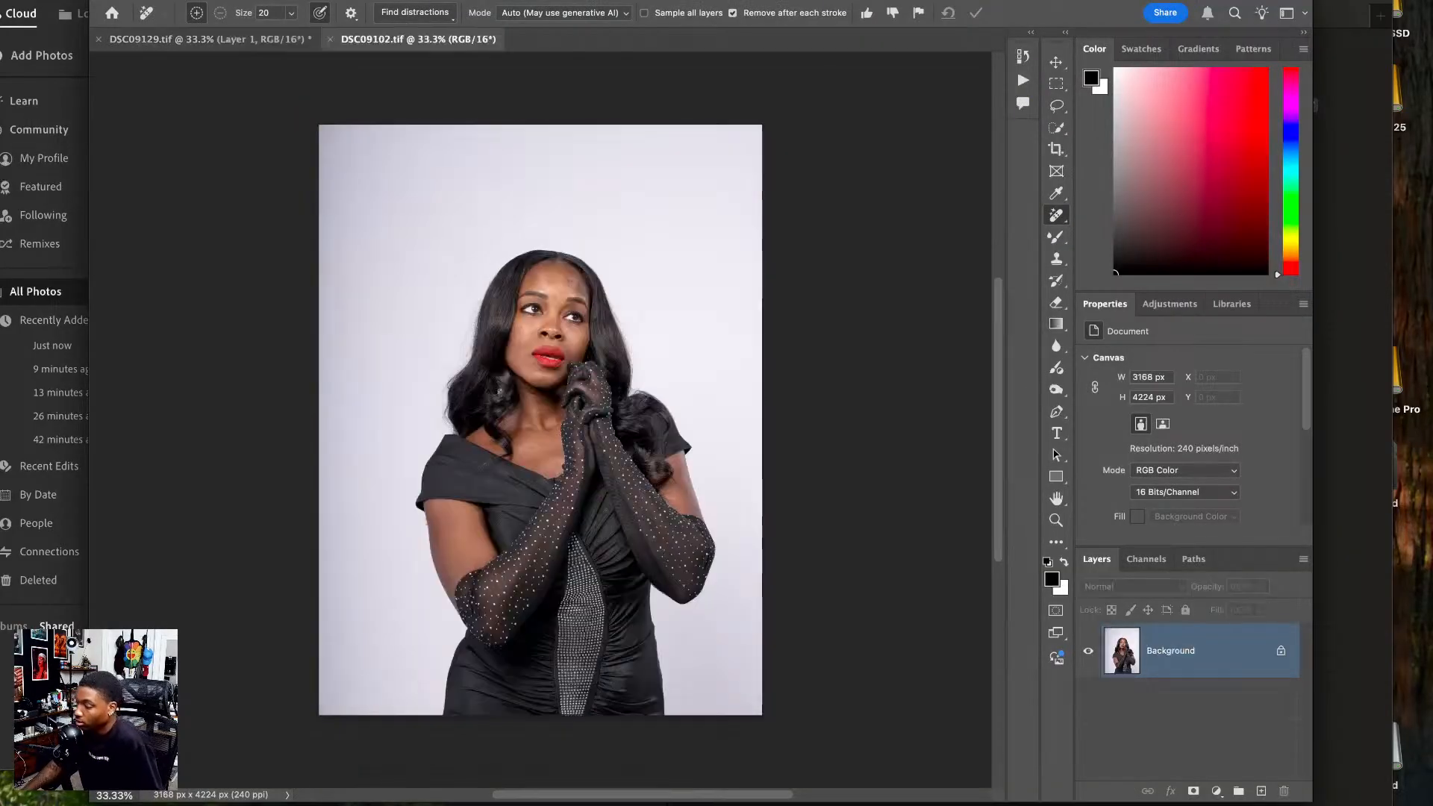
{"action": "key", "text": "super+j"}
{"action": "key", "text": "c"}
{"action": "left_click", "coordinate": [596, 454]}
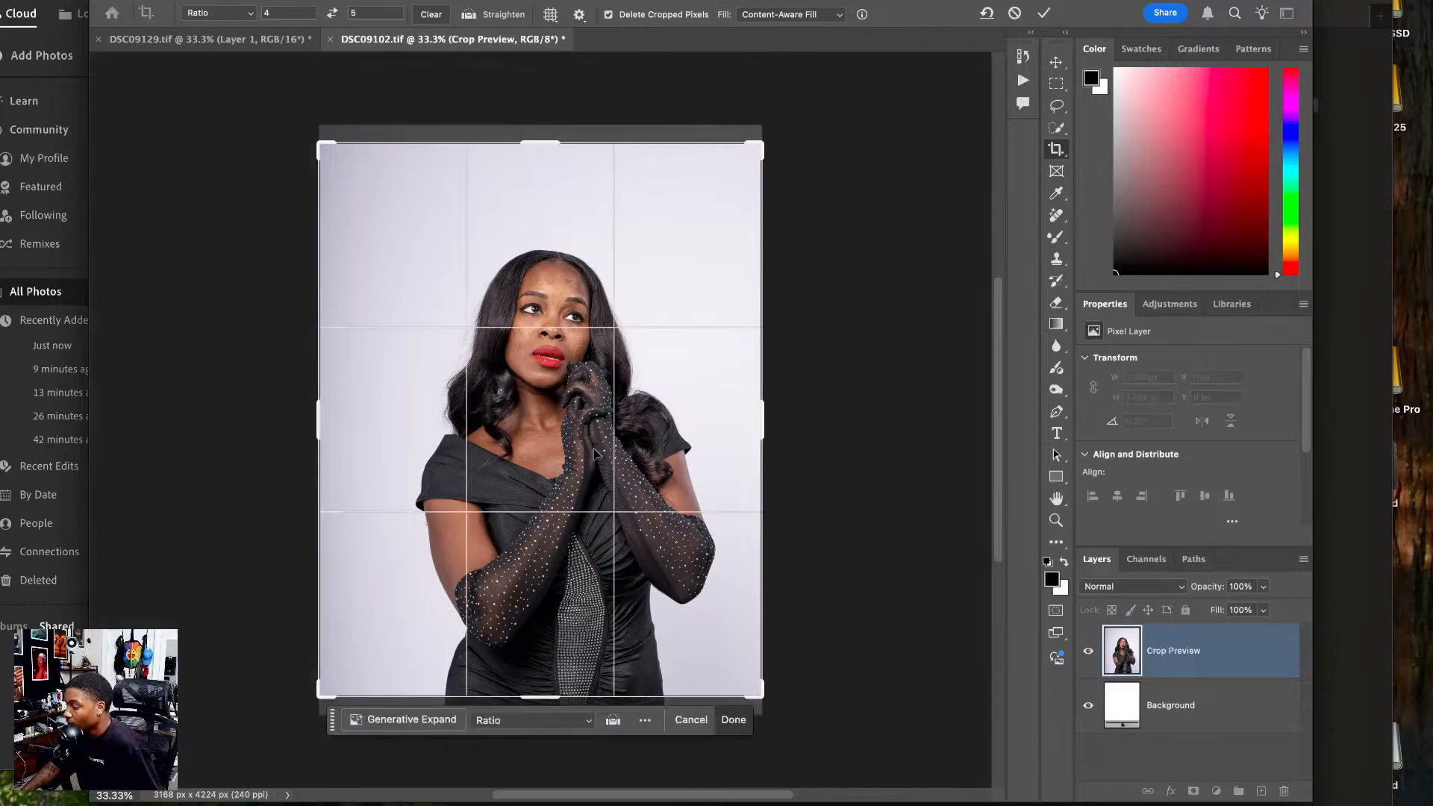
{"action": "left_click_drag", "start_coordinate": [595, 454], "coordinate": [596, 435]}
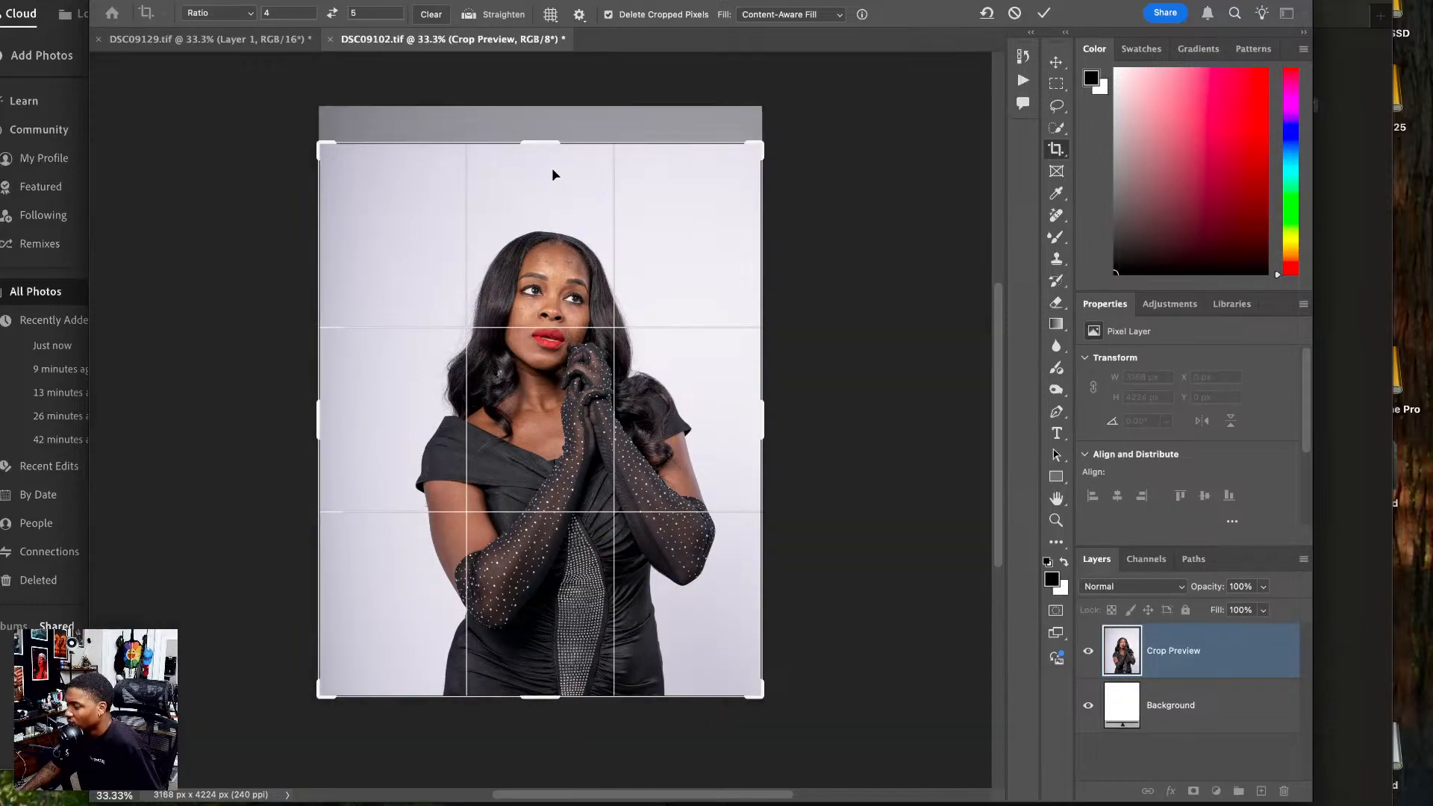
{"action": "key", "text": "Return"}
- Expand the standing portrait's crop to 4:5 at full image height, adding blank strips along both sides
{"action": "left_click", "coordinate": [299, 39]}
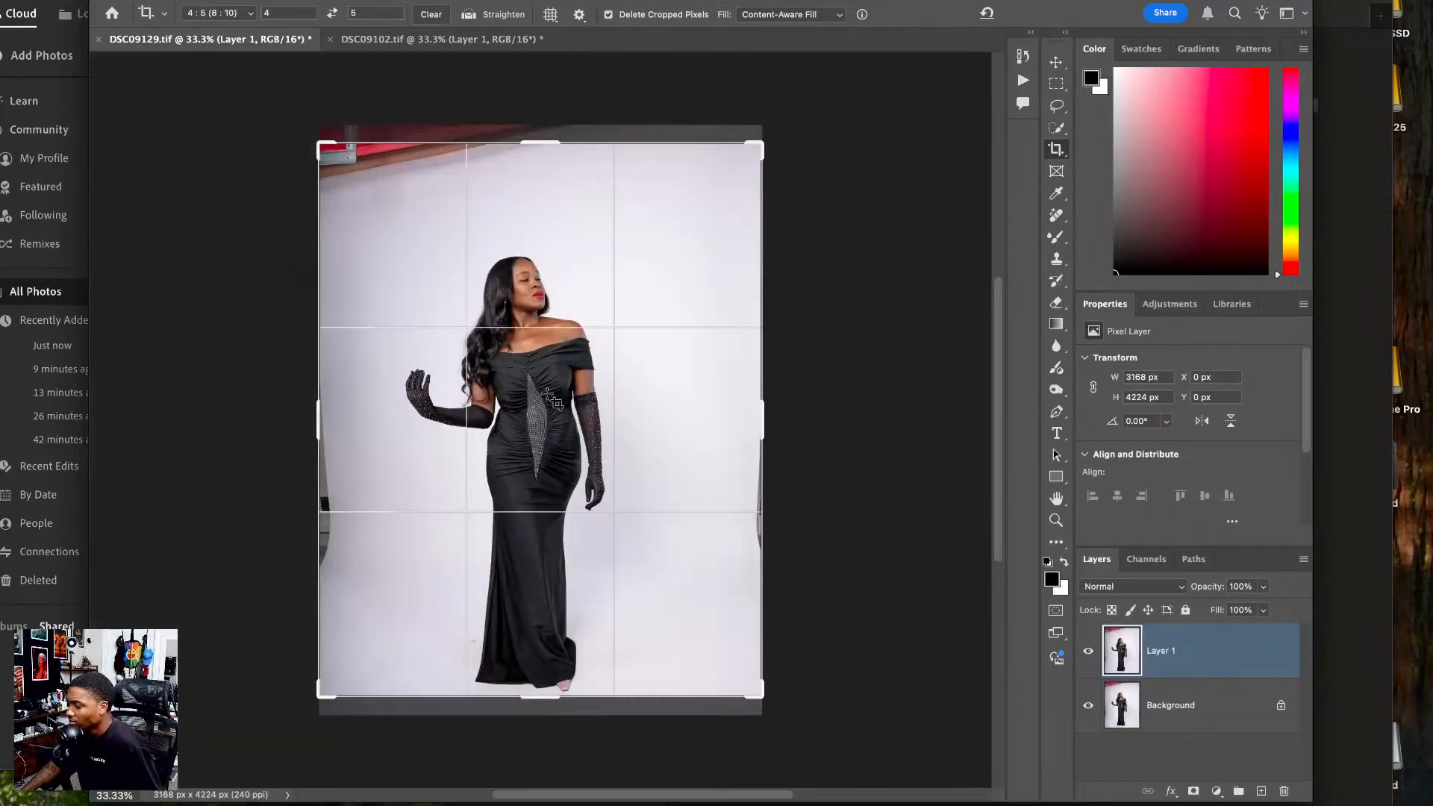
{"action": "left_click_drag", "start_coordinate": [556, 403], "coordinate": [556, 385]}
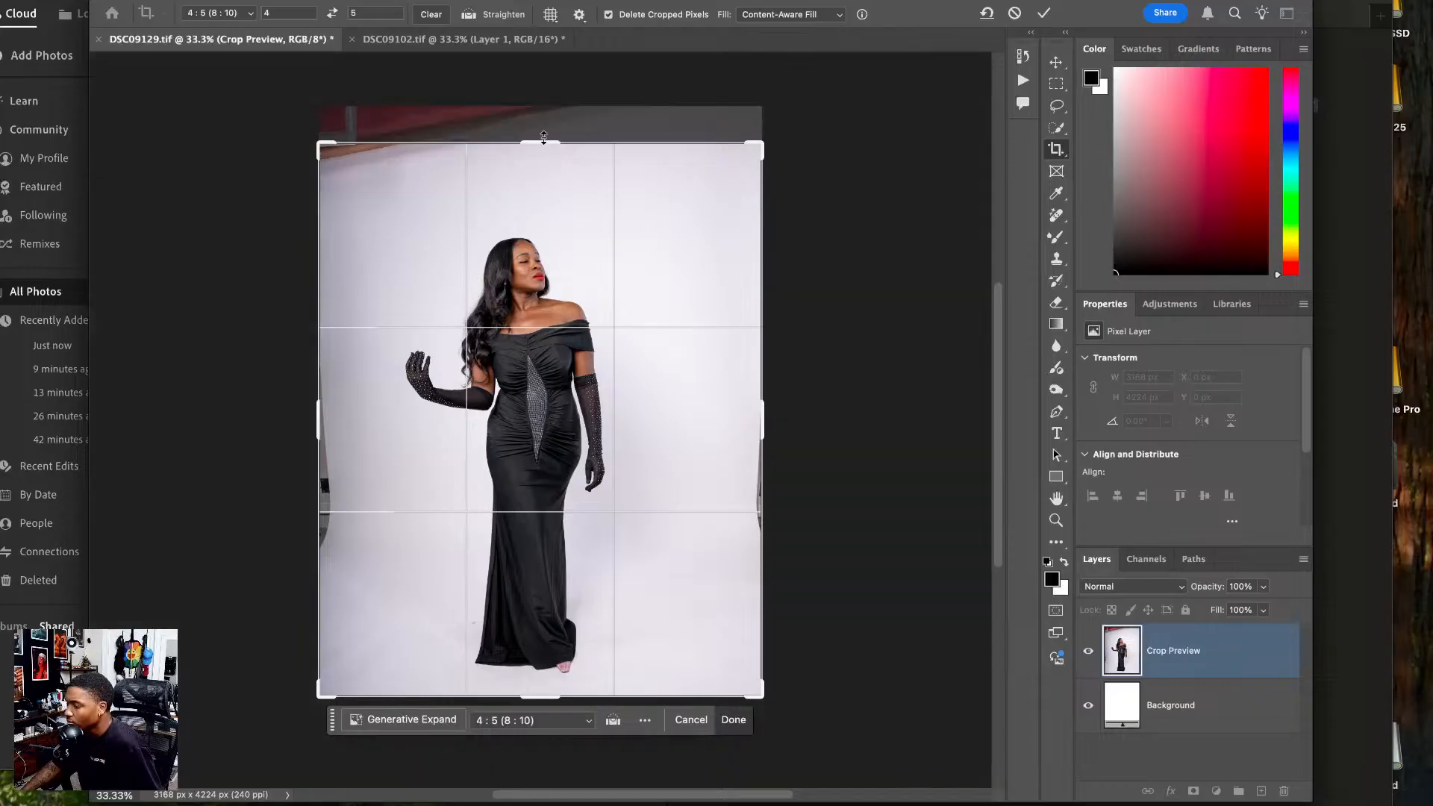
{"action": "left_click_drag", "start_coordinate": [544, 137], "coordinate": [544, 122]}
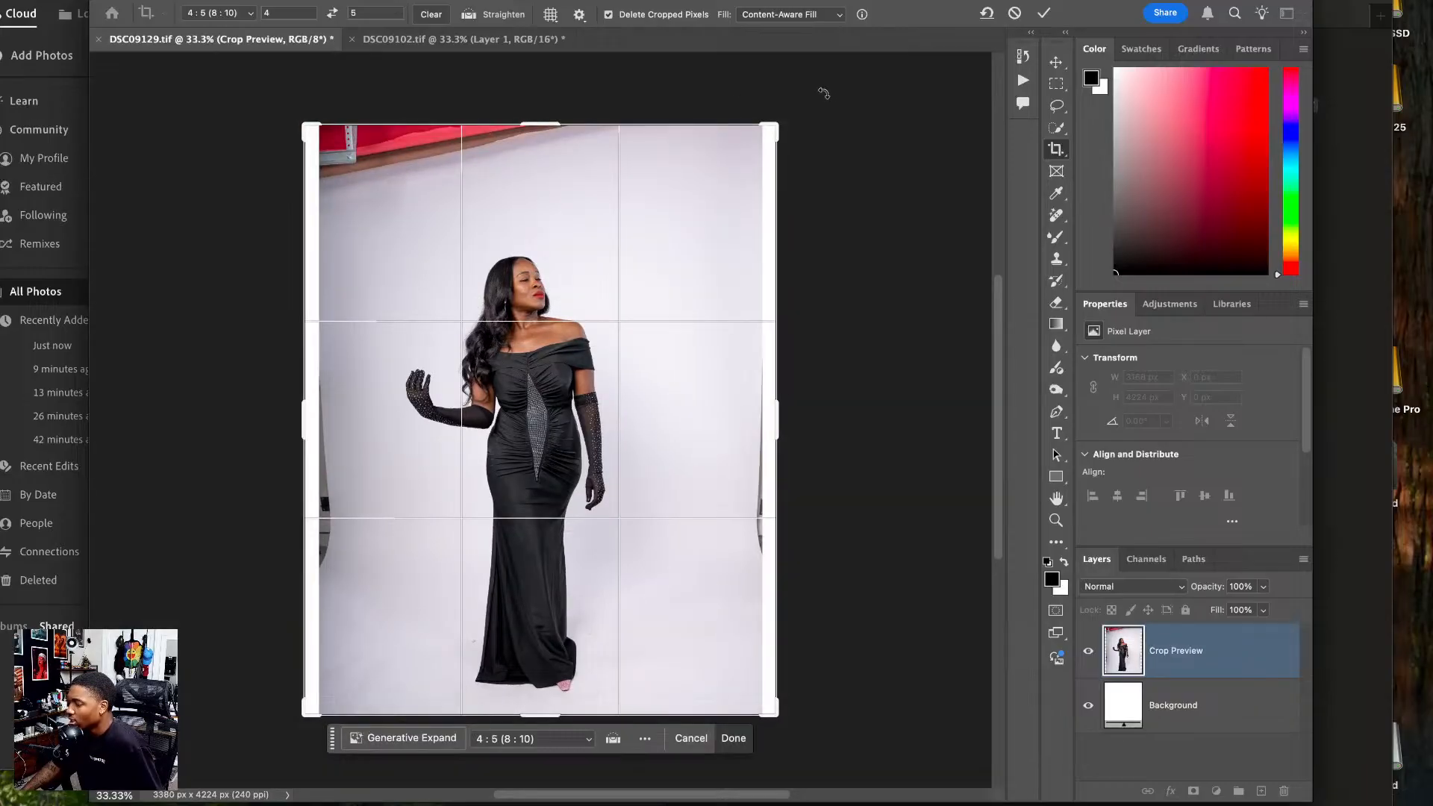
{"action": "left_click", "coordinate": [781, 15]}
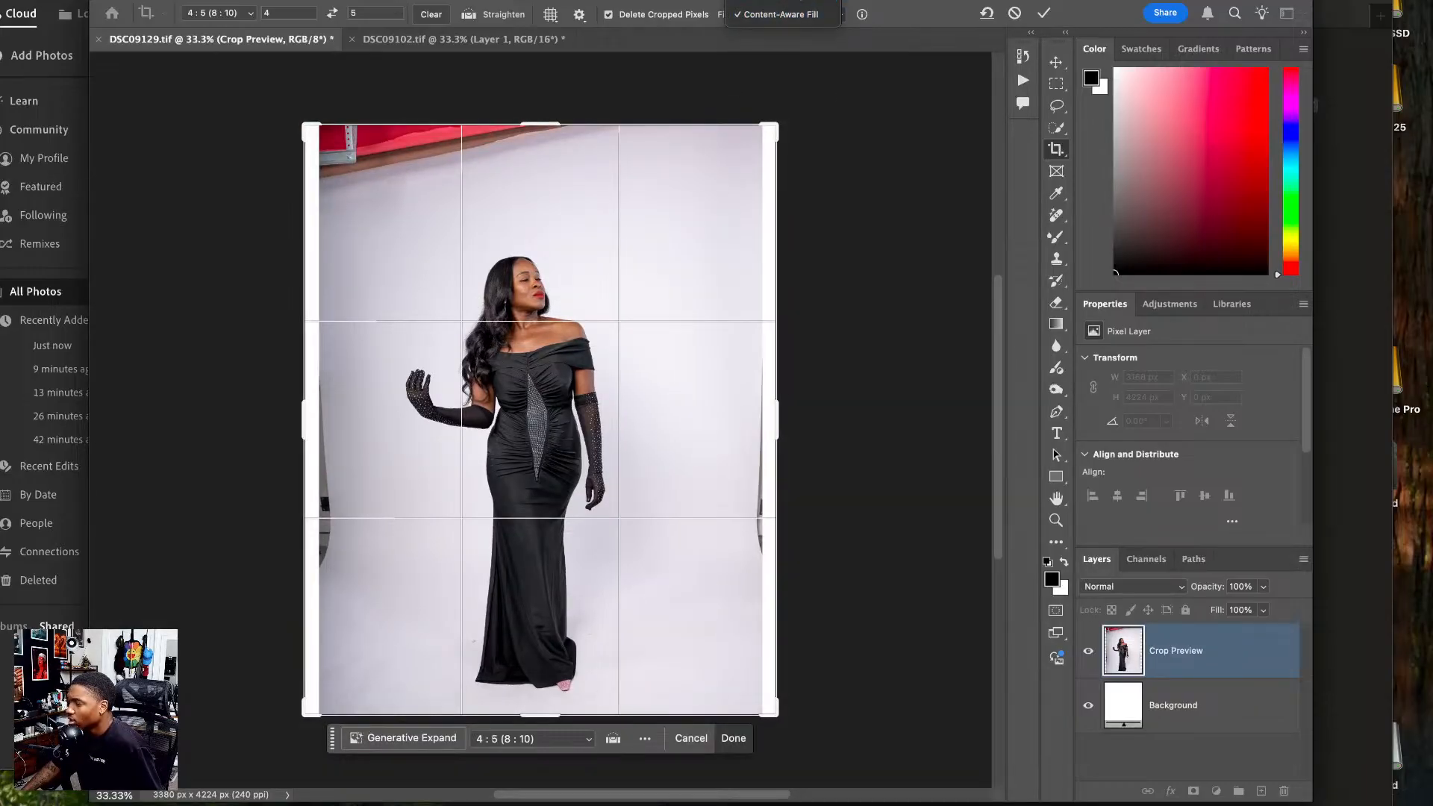
{"action": "left_click", "coordinate": [776, 14]}
- Select the backdrop about 1103 px wide to the right of the woman and stretch it outward over the blank strip
{"action": "left_click", "coordinate": [1056, 84]}
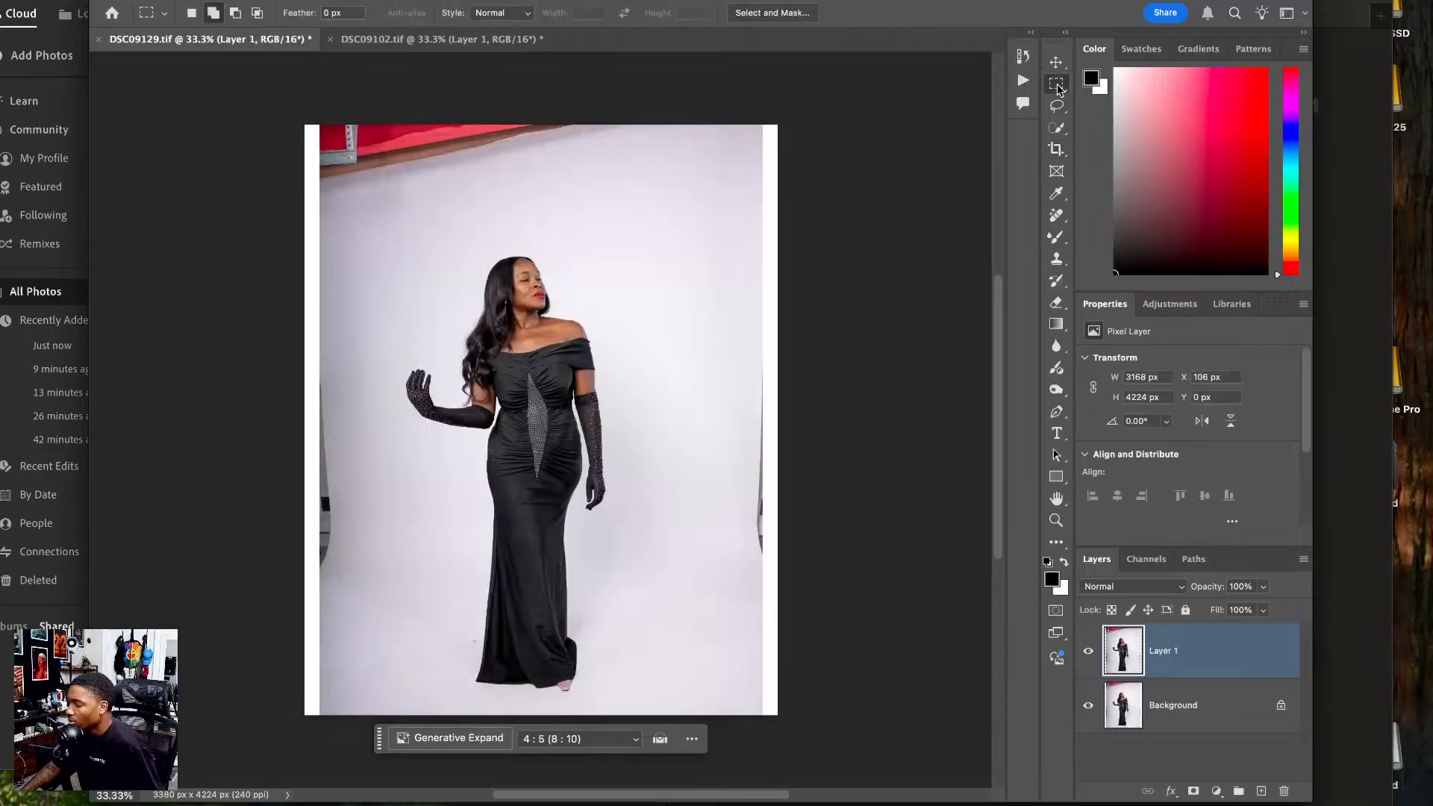
{"action": "left_click_drag", "start_coordinate": [810, 105], "coordinate": [623, 747]}
{"action": "key", "text": "ctrl+t"}
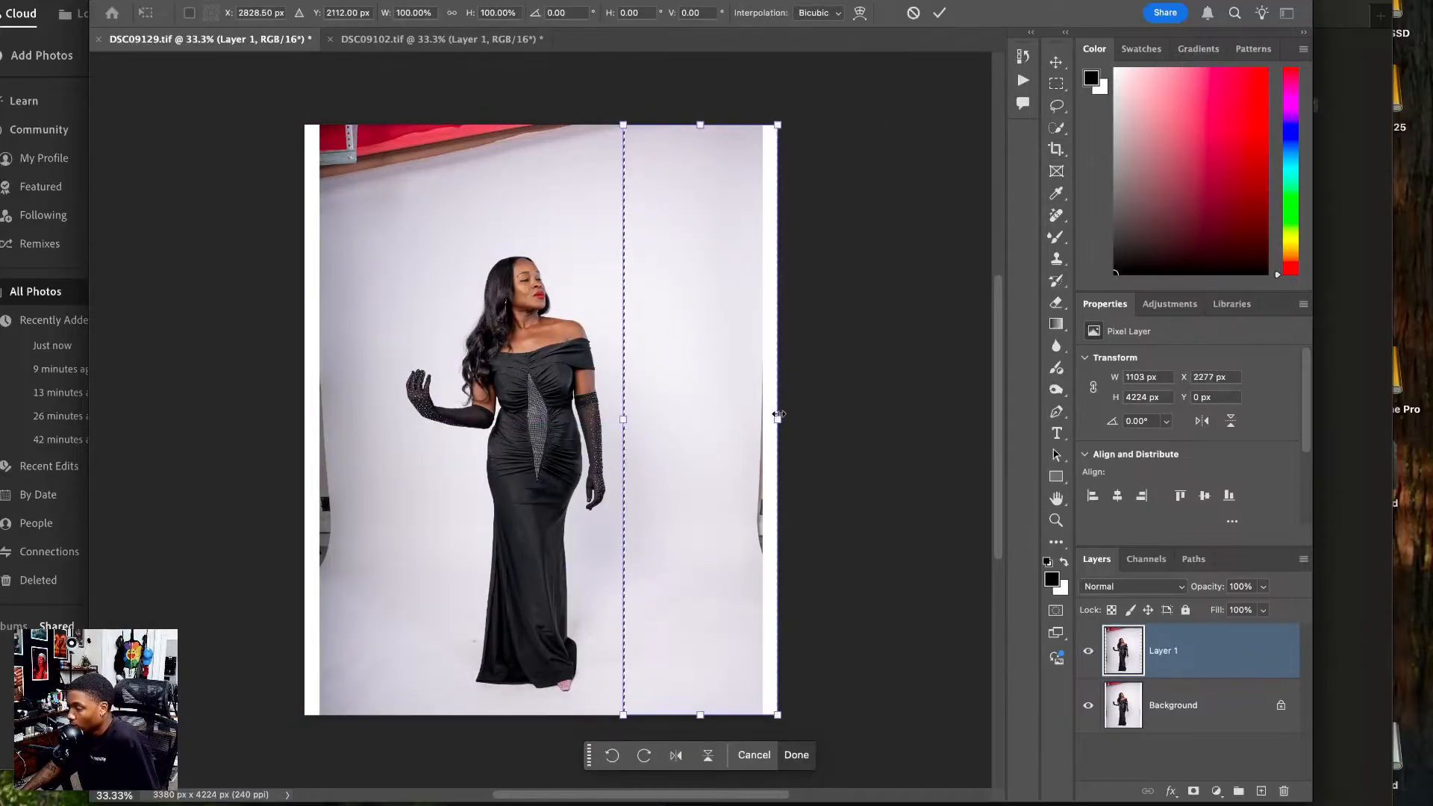
{"action": "left_click_drag", "start_coordinate": [777, 414], "coordinate": [825, 416]}
{"action": "key", "text": "Return"}
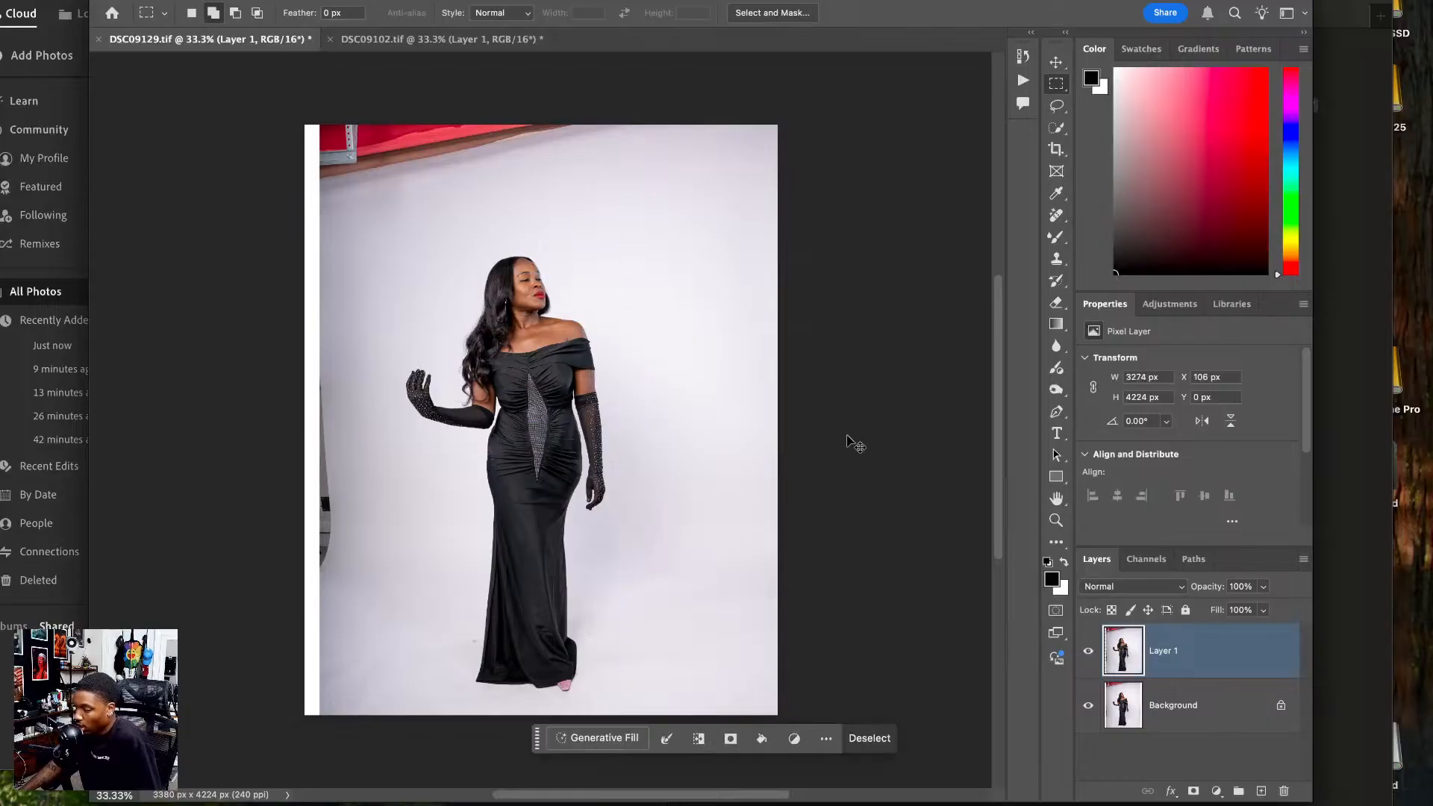
{"action": "key", "text": "ctrl+d"}
- Select the backdrop about 676 px wide beside the raised glove and stretch it to about 155% width over the remaining blank strip
{"action": "left_click_drag", "start_coordinate": [282, 129], "coordinate": [397, 732]}
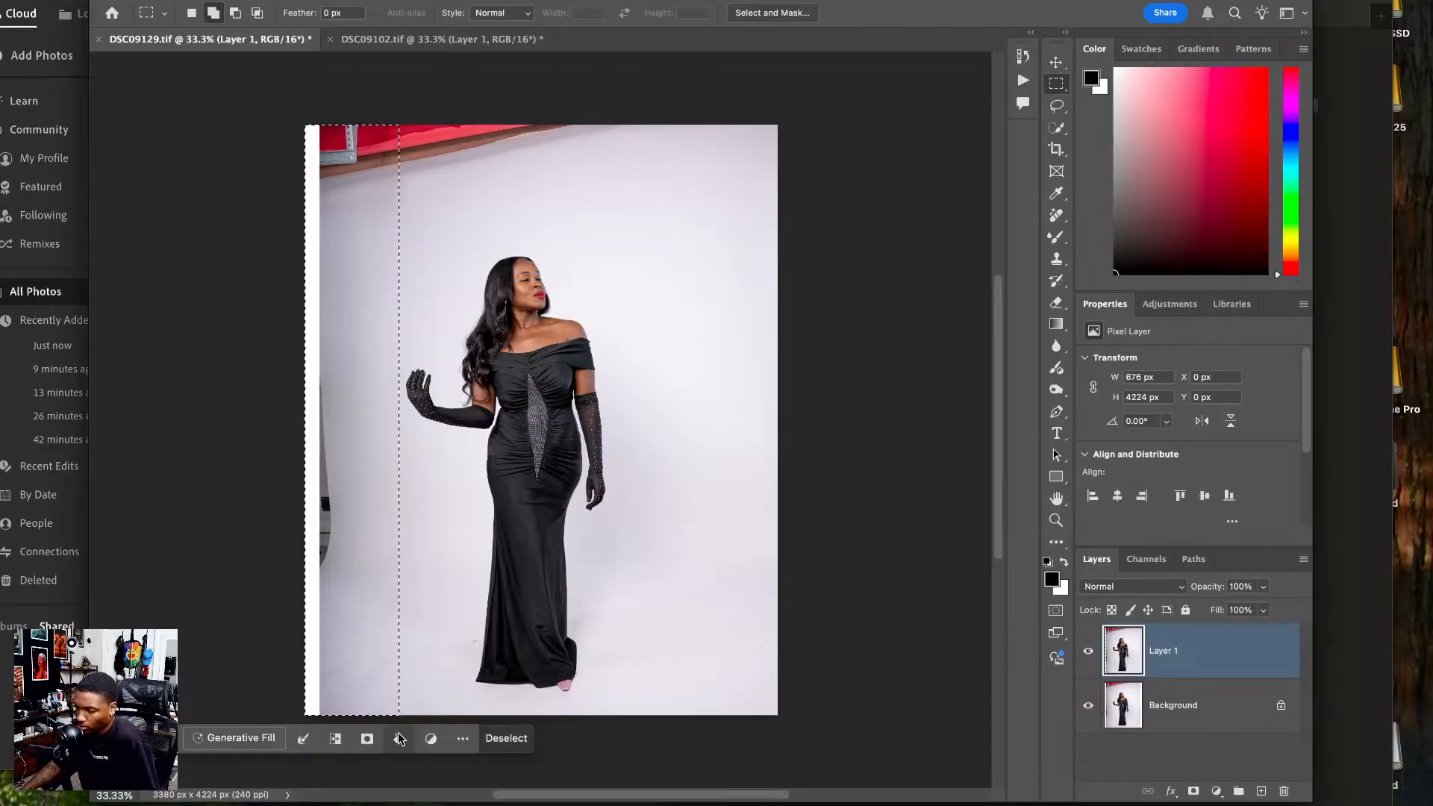
{"action": "key", "text": "ctrl+t"}
{"action": "left_click_drag", "start_coordinate": [308, 419], "coordinate": [254, 418]}
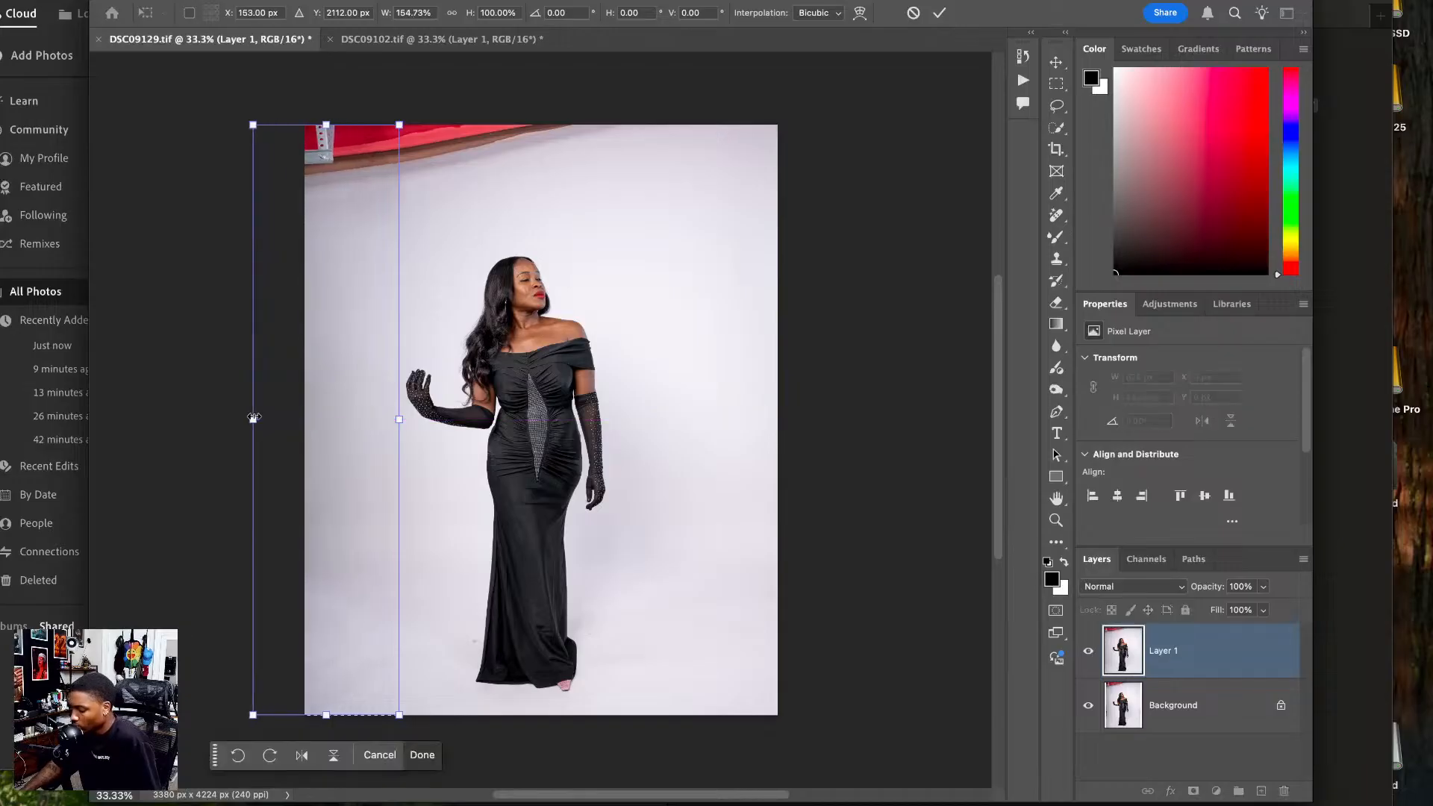
{"action": "key", "text": "Return"}
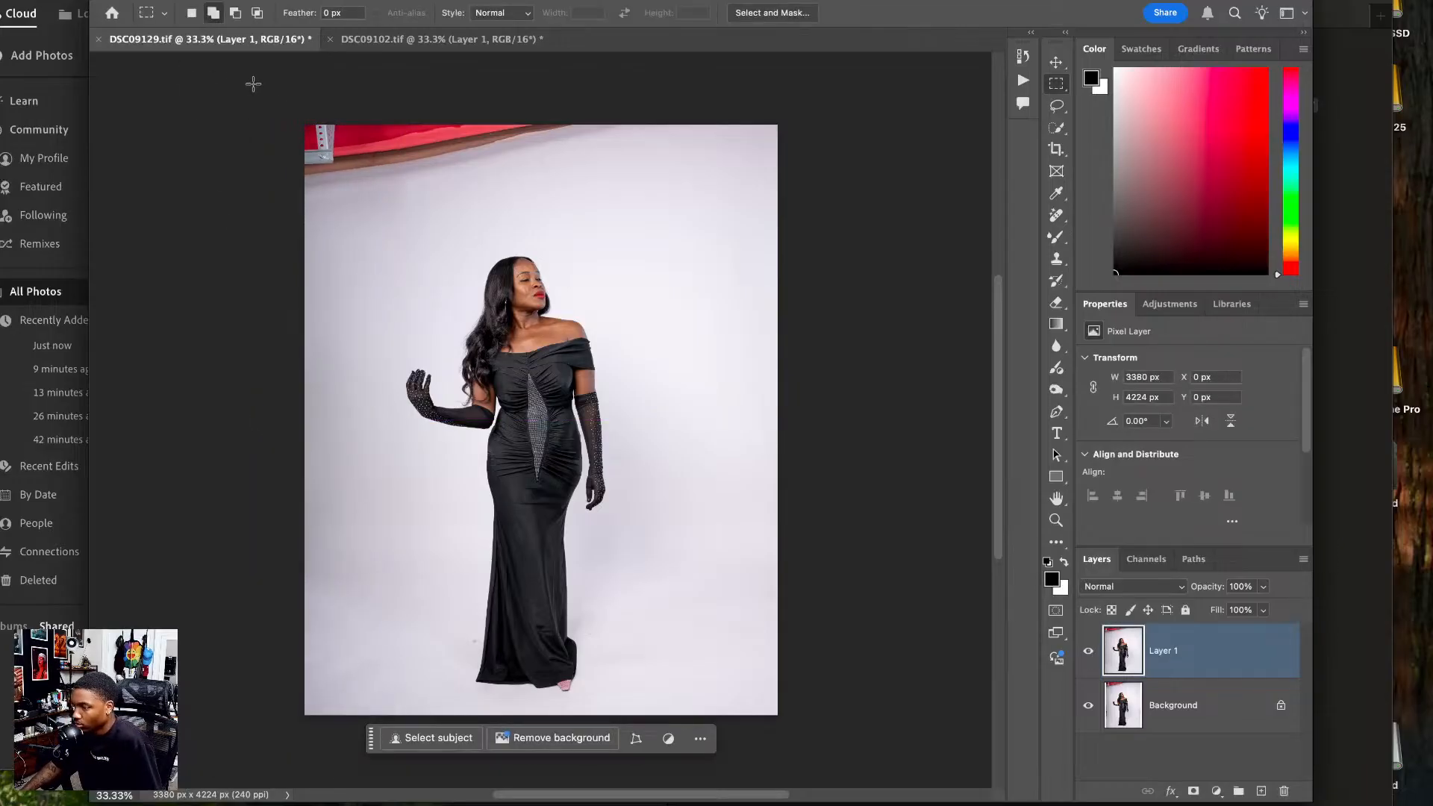
- Select the backdrop about 874 px high above her head and stretch it upward to push the red backdrop edge out of the frame
{"action": "left_click_drag", "start_coordinate": [253, 84], "coordinate": [778, 250]}
{"action": "scroll", "coordinate": [664, 235], "scroll_direction": "up", "scroll_amount": 4}
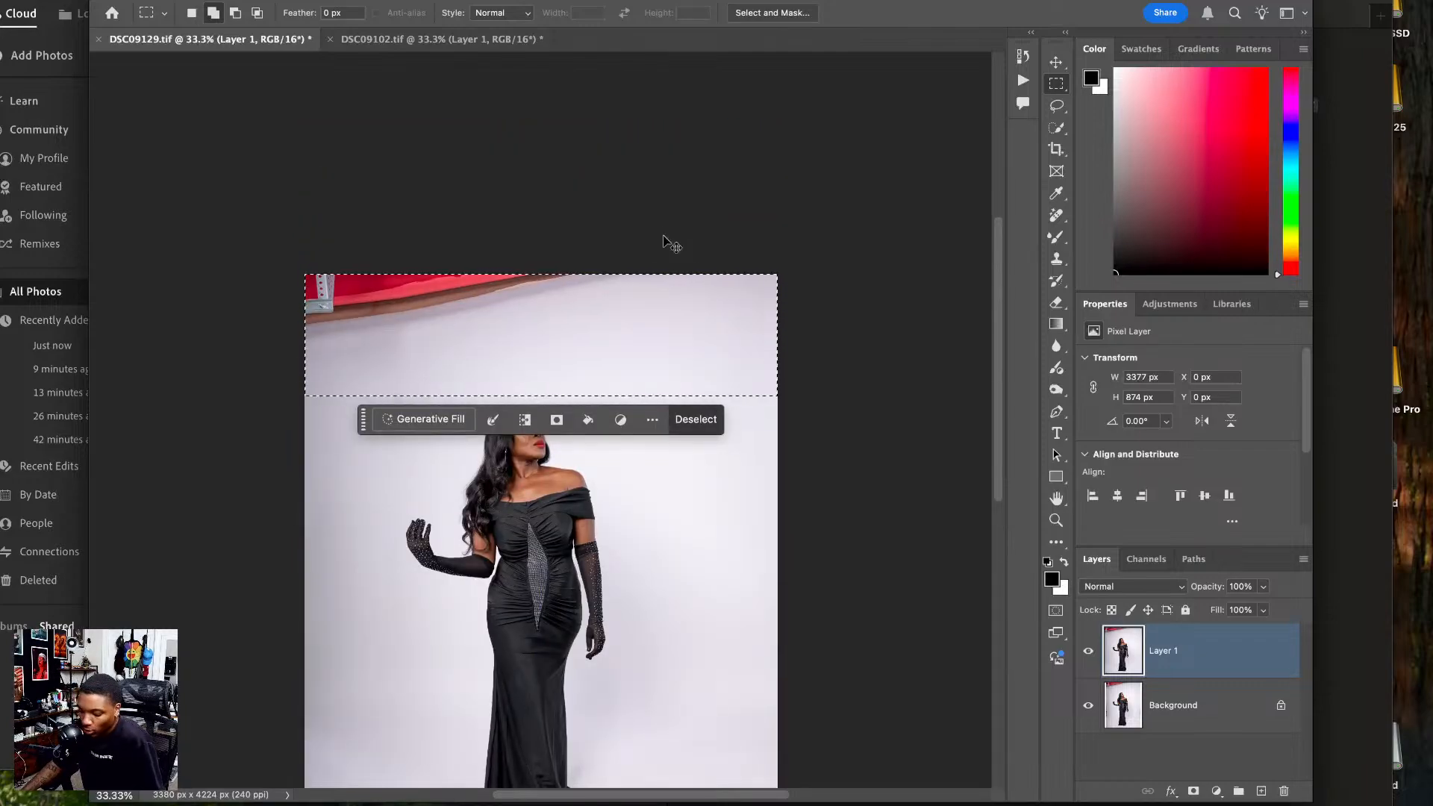
{"action": "key", "text": "ctrl+t"}
{"action": "left_click_drag", "start_coordinate": [537, 274], "coordinate": [541, 155]}
{"action": "key", "text": "Escape"}
{"action": "key", "text": "ctrl+d"}
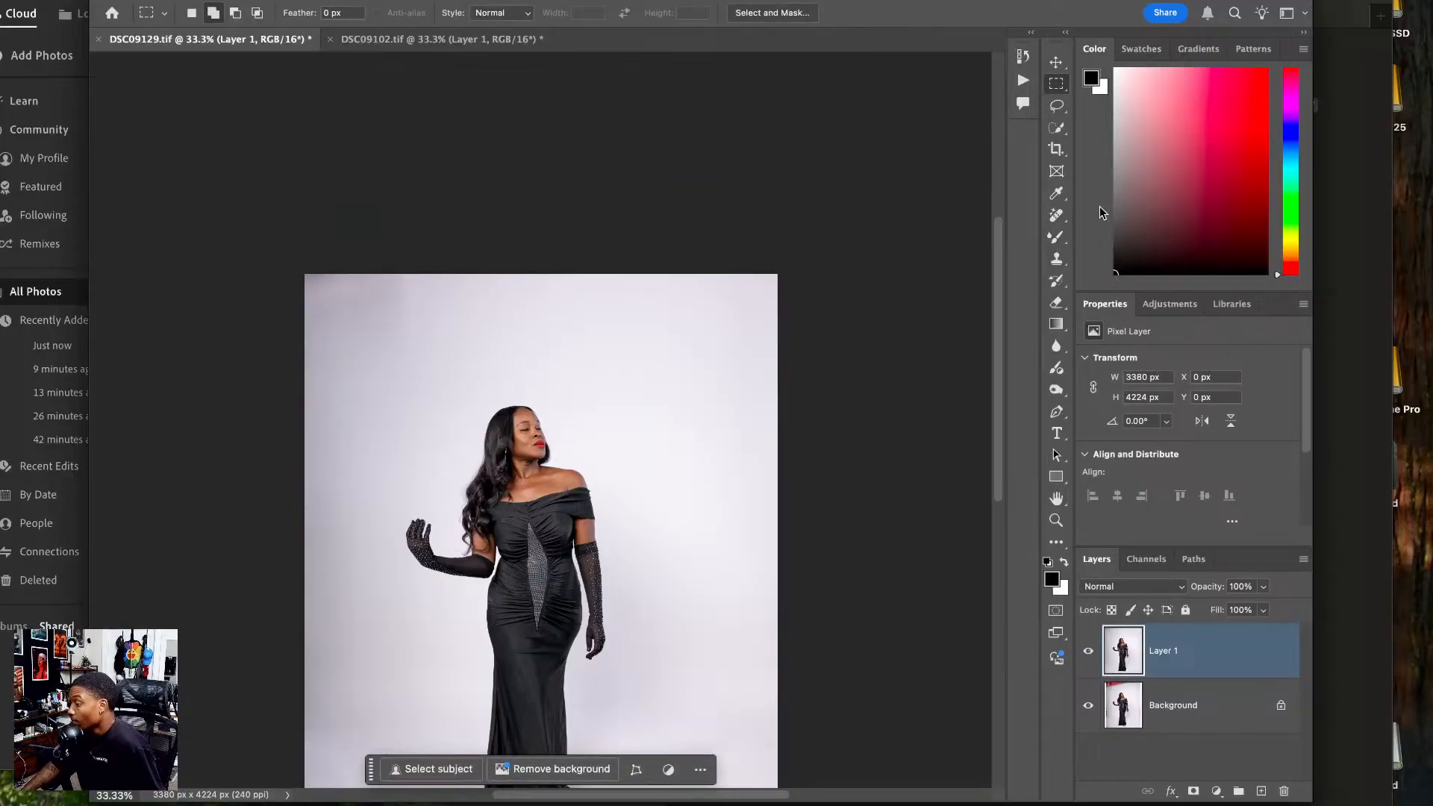
- Blend the dark patch in the photo's upper-left corner into the backdrop with the Mixer Brush at size 600, using sampled backdrop tones
{"action": "left_click", "coordinate": [1057, 237]}
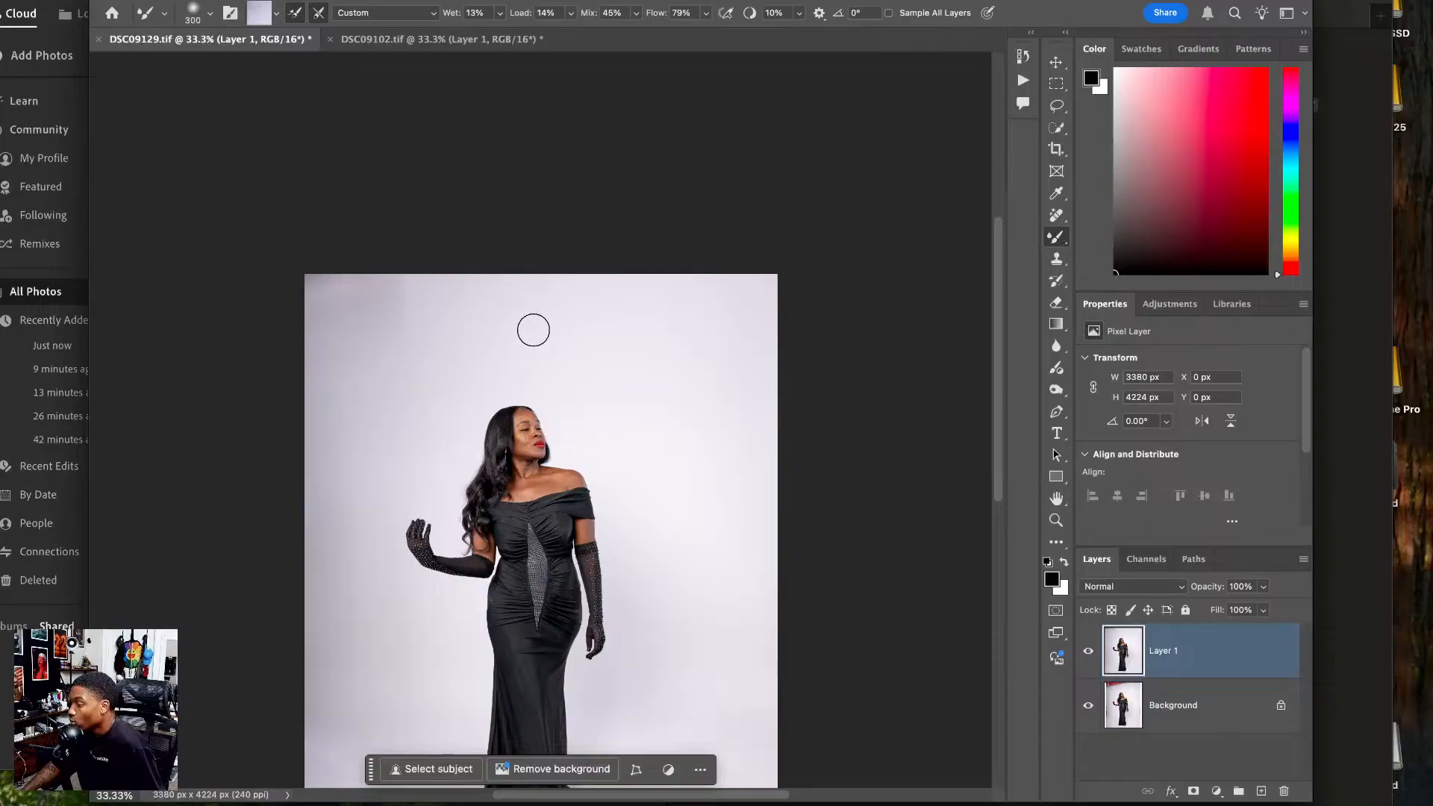
{"action": "key", "text": "bracketright"}
{"action": "key", "text": "bracketright"}
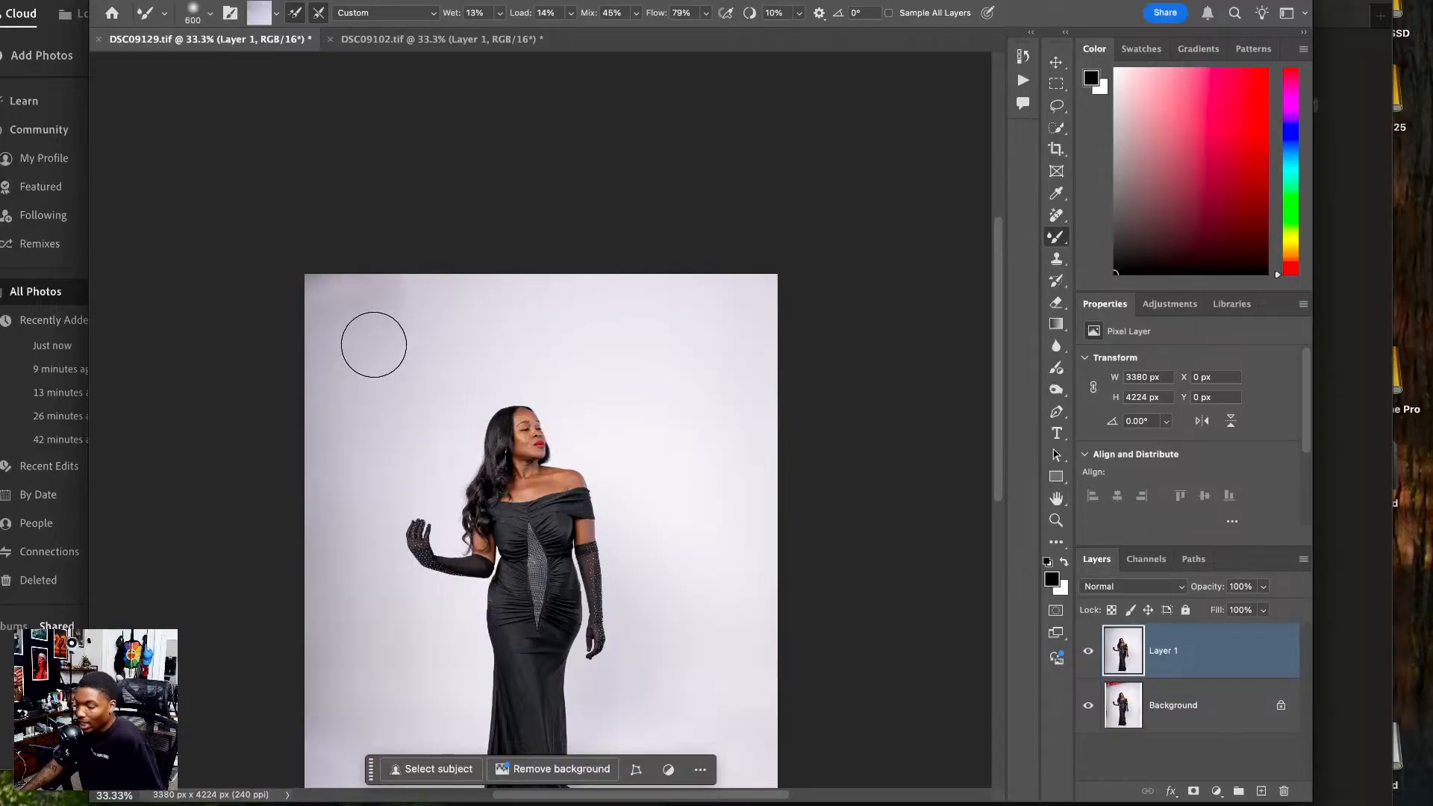
{"action": "left_click", "coordinate": [391, 346], "text": "alt"}
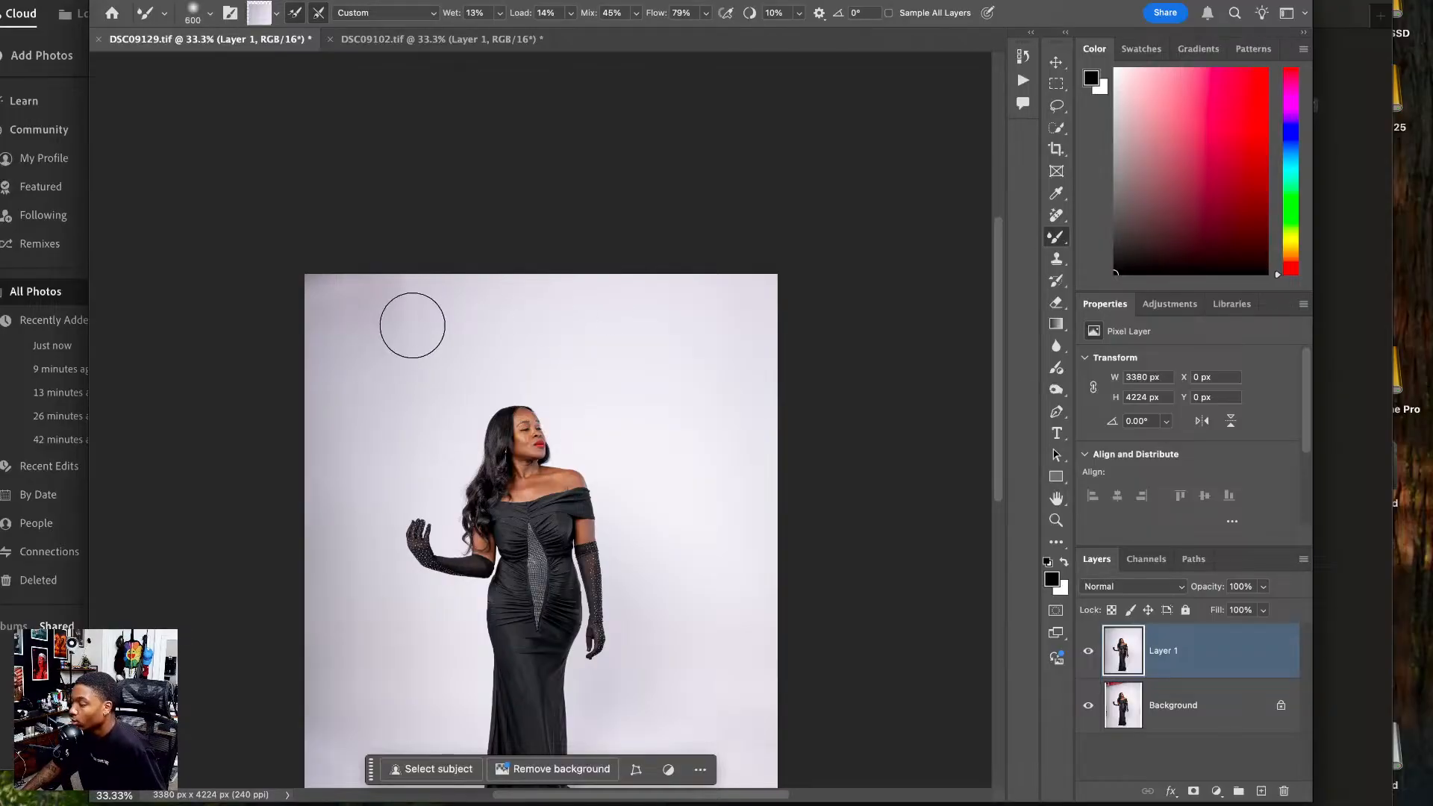
{"action": "left_click", "coordinate": [441, 358], "text": "alt"}
{"action": "mouse_move", "coordinate": [413, 327]}
{"action": "left_mouse_down"}
{"action": "mouse_move", "coordinate": [277, 272]}
{"action": "mouse_move", "coordinate": [279, 350]}
{"action": "mouse_move", "coordinate": [278, 332]}
{"action": "mouse_move", "coordinate": [358, 266]}
{"action": "left_mouse_up"}
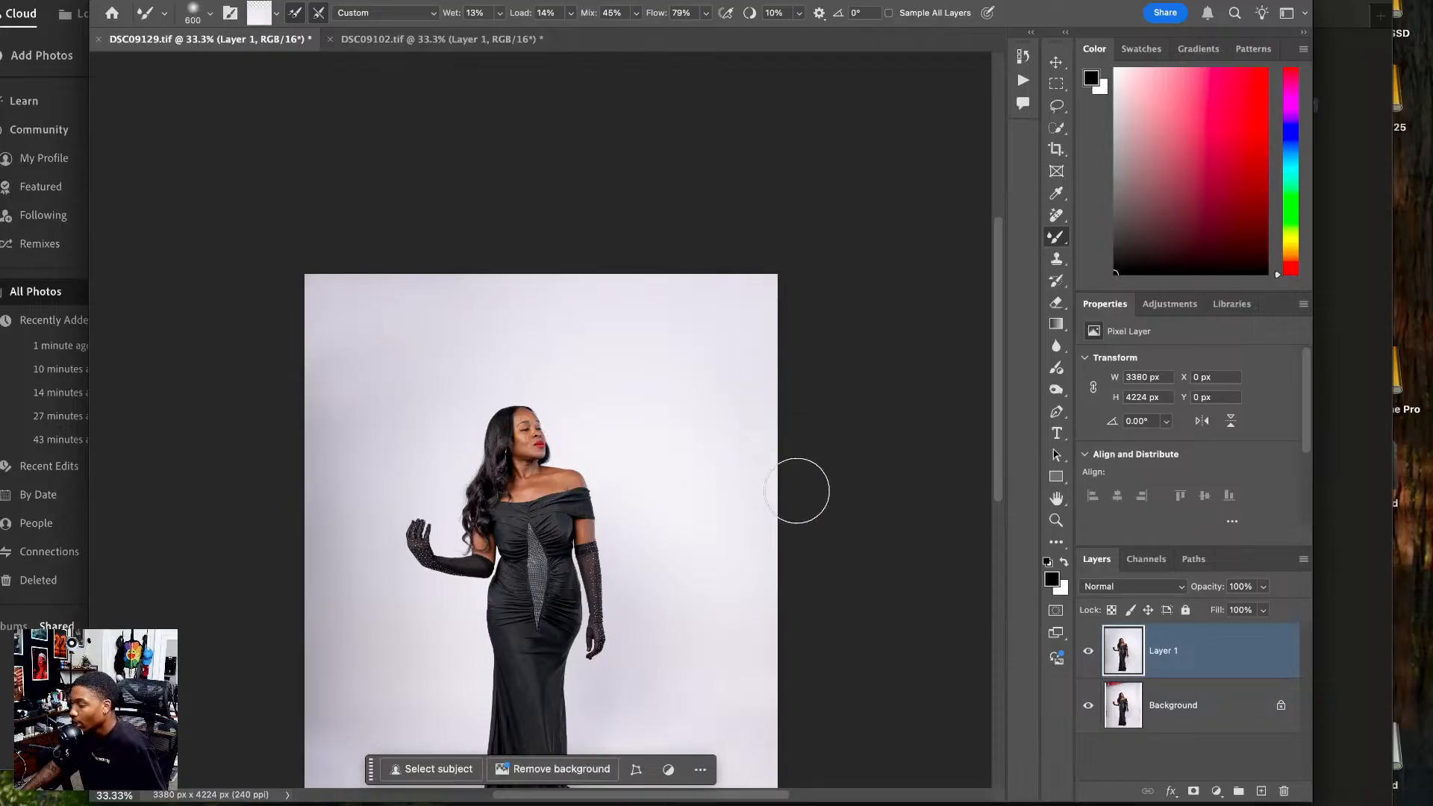
- Sample the pale floor tone beside the dress and smooth the uneven backdrop shading around the woman with the Mixer Brush
{"action": "scroll", "coordinate": [752, 533], "scroll_direction": "down", "scroll_amount": 3}
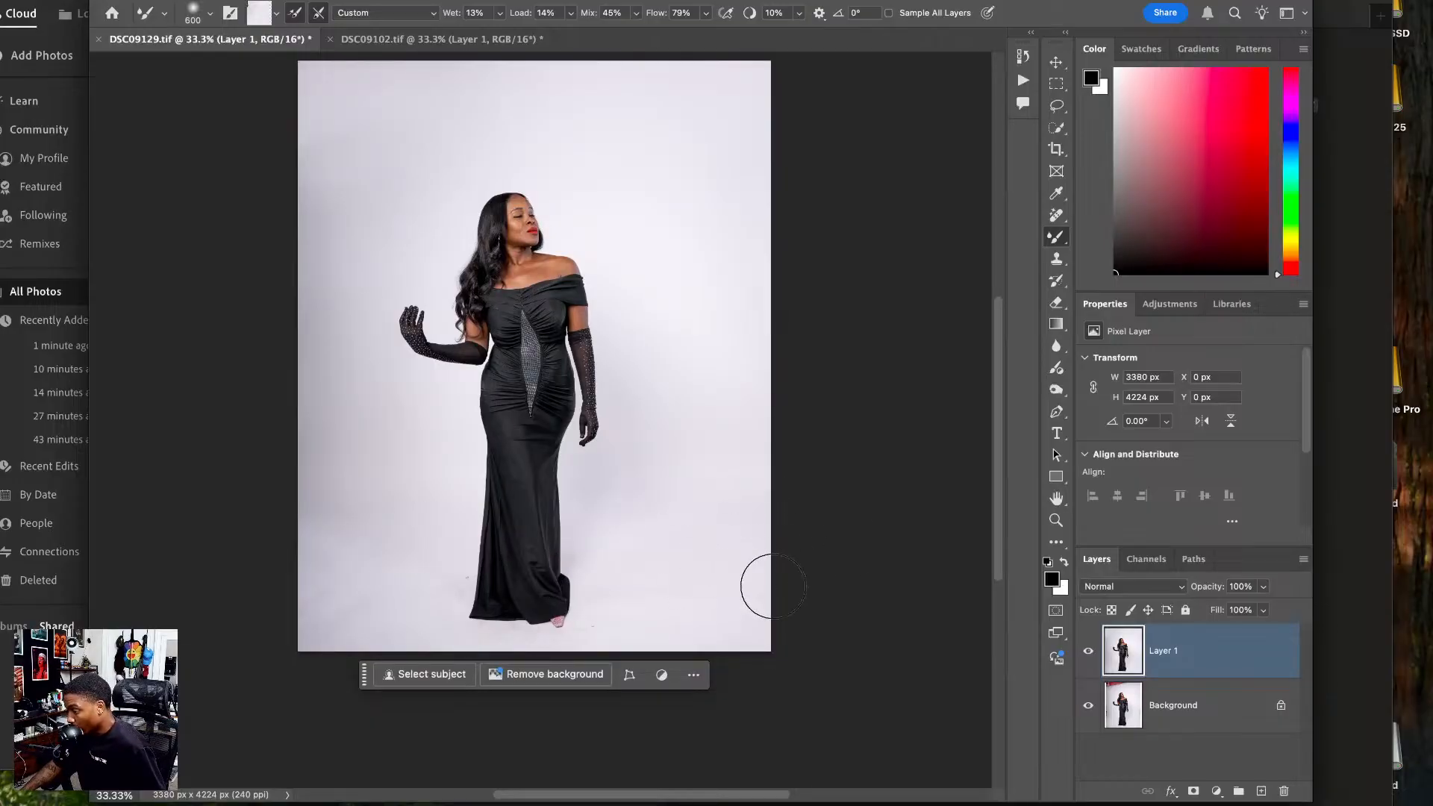
{"action": "left_click", "coordinate": [365, 552], "text": "alt"}
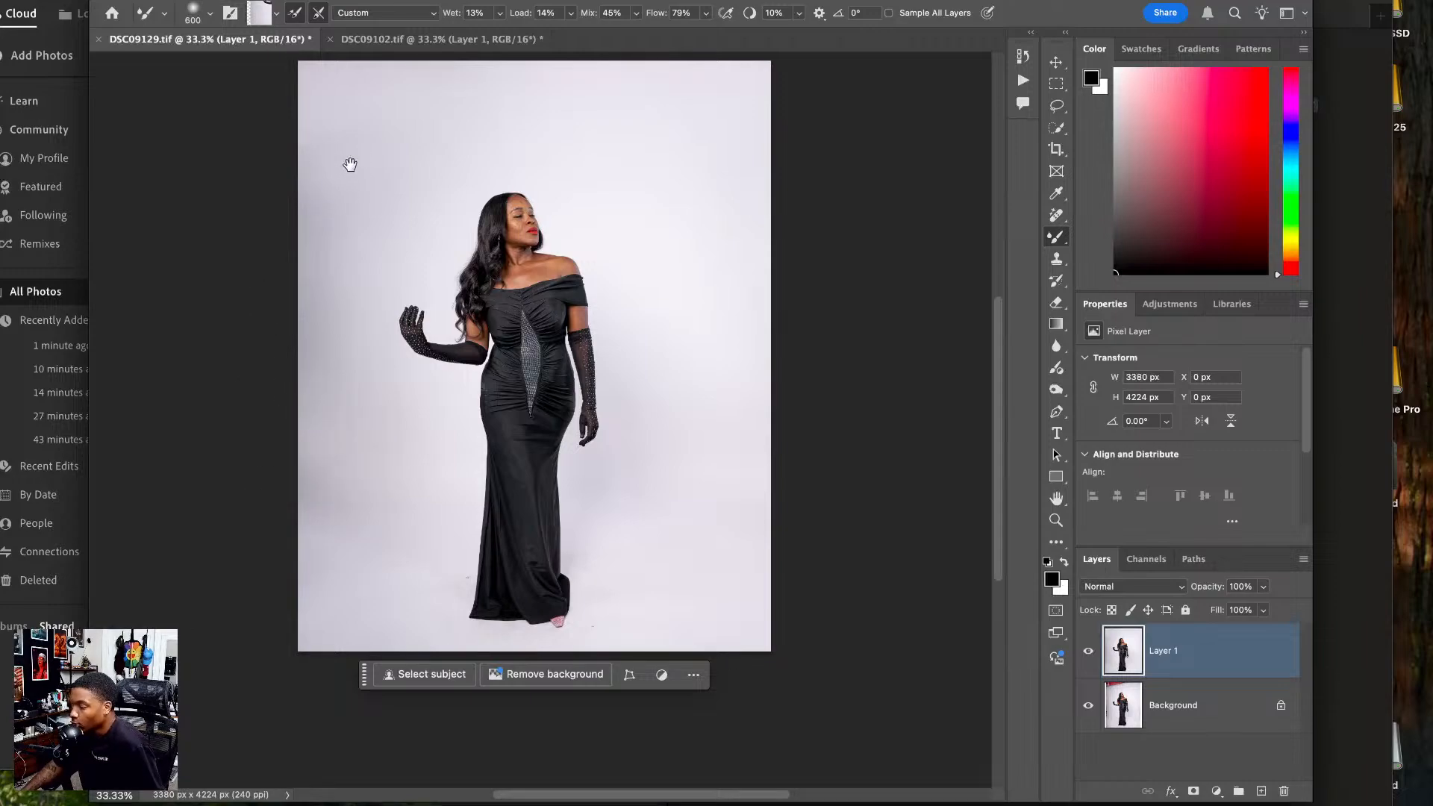
{"action": "left_click_drag", "start_coordinate": [346, 166], "coordinate": [365, 329]}
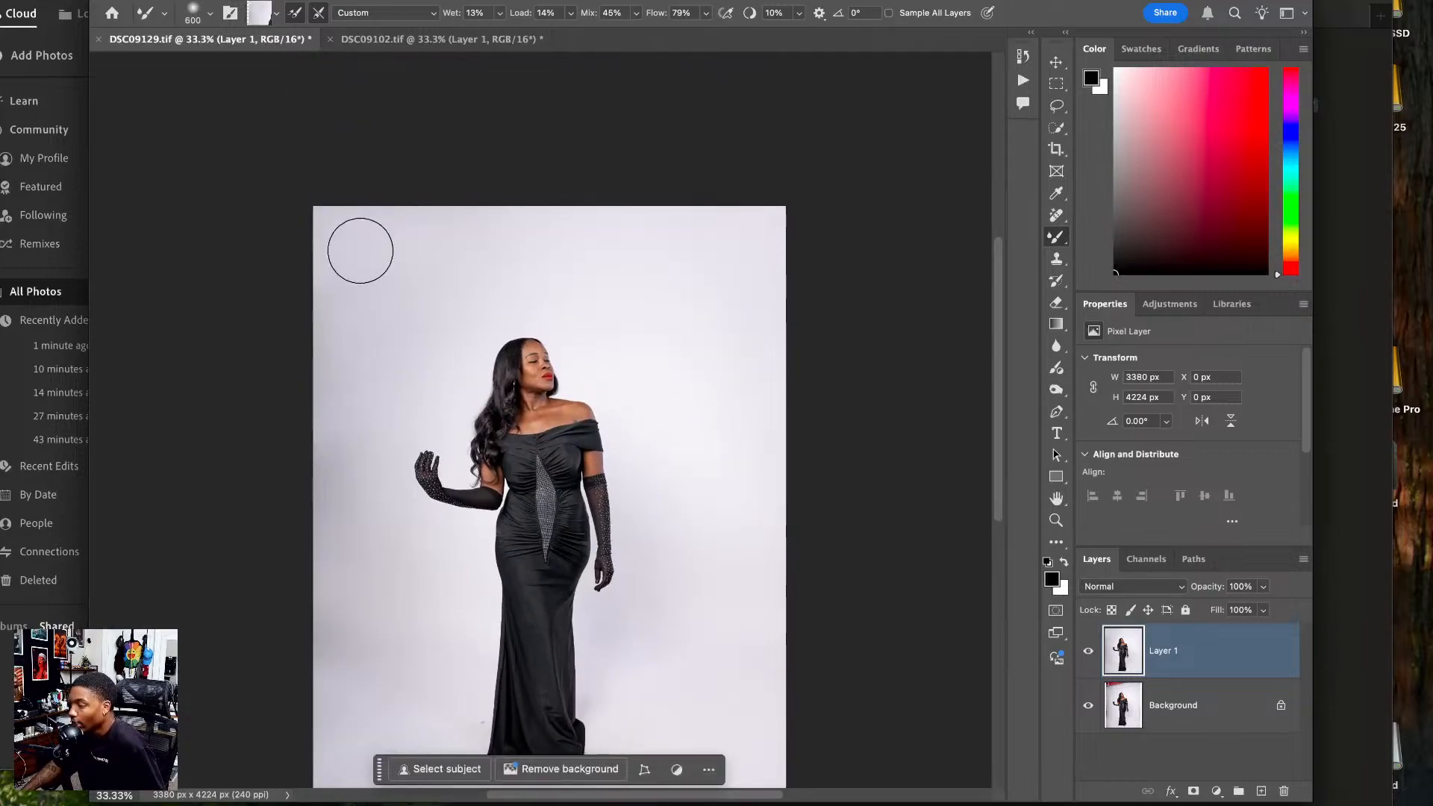
{"action": "left_click_drag", "start_coordinate": [713, 254], "coordinate": [688, 217]}
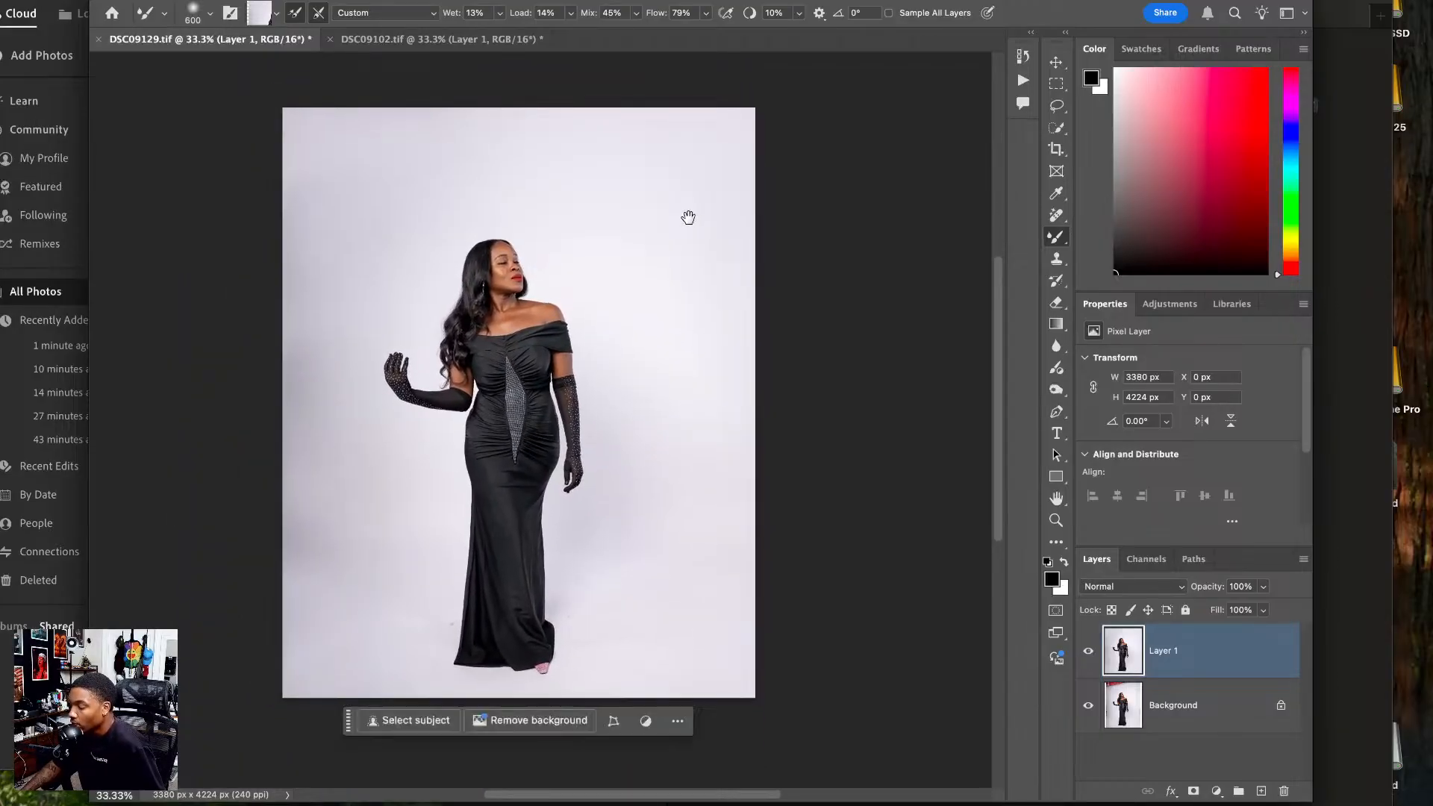
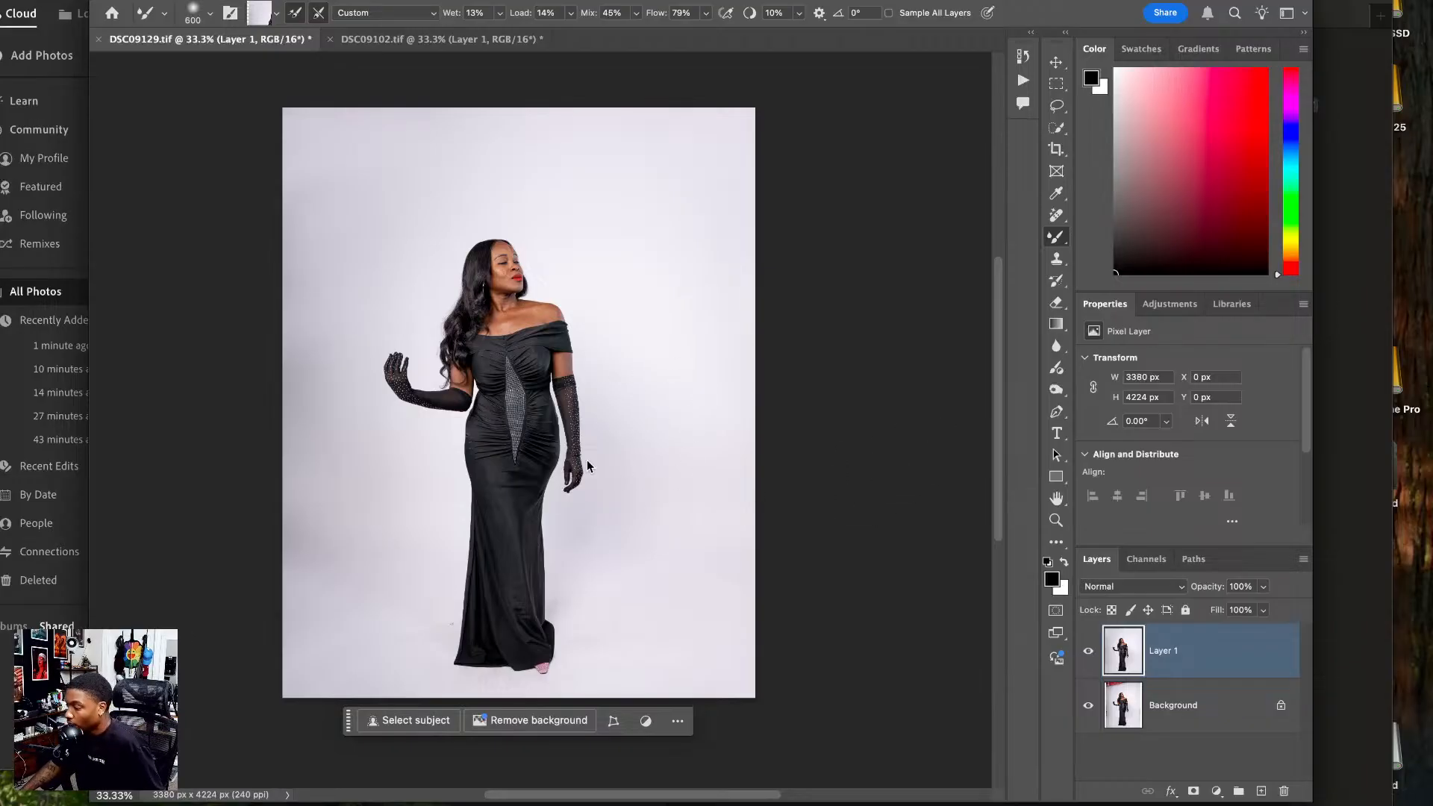
- Open Liquify and push the hip below the bent arm outward with the warp brush at size 500
{"action": "key", "text": "super+shift+x"}
{"action": "key", "text": "super+equal"}
{"action": "key", "text": "super+equal"}
{"action": "key", "text": "super+equal"}
{"action": "key", "text": "super+equal"}
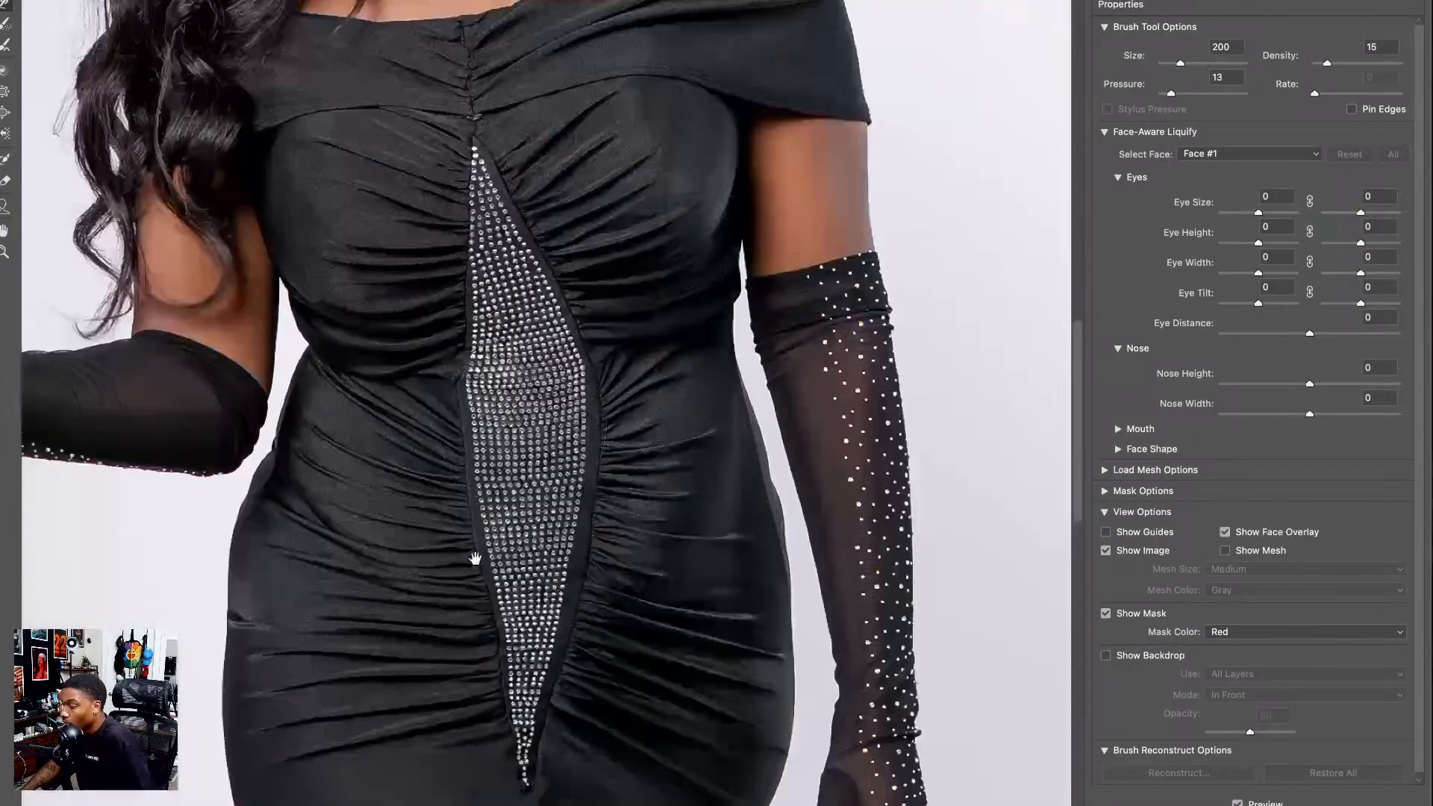
{"action": "left_click_drag", "start_coordinate": [475, 558], "coordinate": [586, 365]}
{"action": "key", "text": "bracketright"}
{"action": "key", "text": "bracketright"}
{"action": "key", "text": "bracketright"}
{"action": "key", "text": "bracketright"}
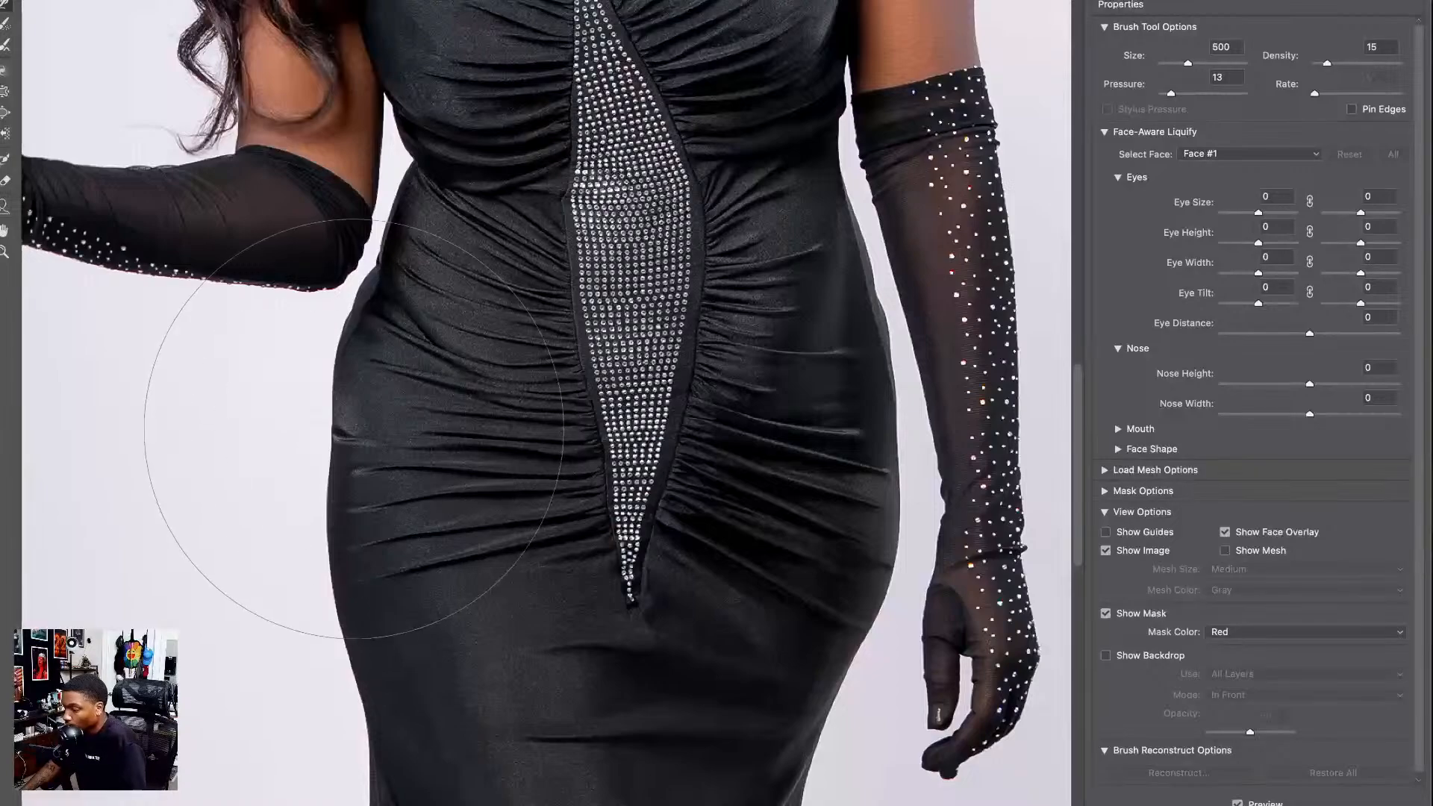
{"action": "mouse_move", "coordinate": [322, 430]}
{"action": "left_mouse_down"}
{"action": "mouse_move", "coordinate": [292, 403]}
{"action": "mouse_move", "coordinate": [298, 448]}
{"action": "left_mouse_up"}
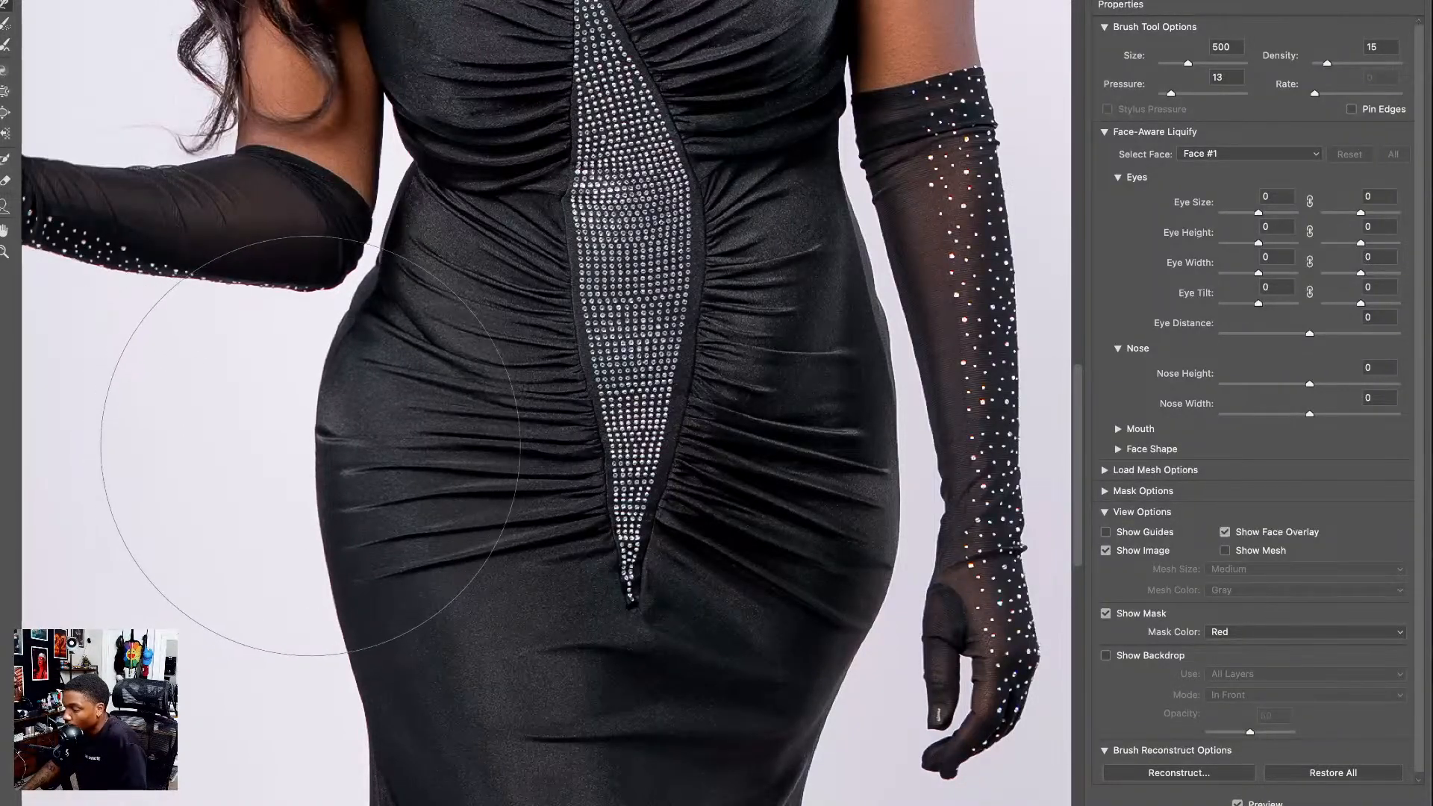
- Push the hip beside the lowered glove slightly outward with the warp brush at size 200
{"action": "key", "text": "bracketleft"}
{"action": "key", "text": "bracketleft"}
{"action": "key", "text": "bracketleft"}
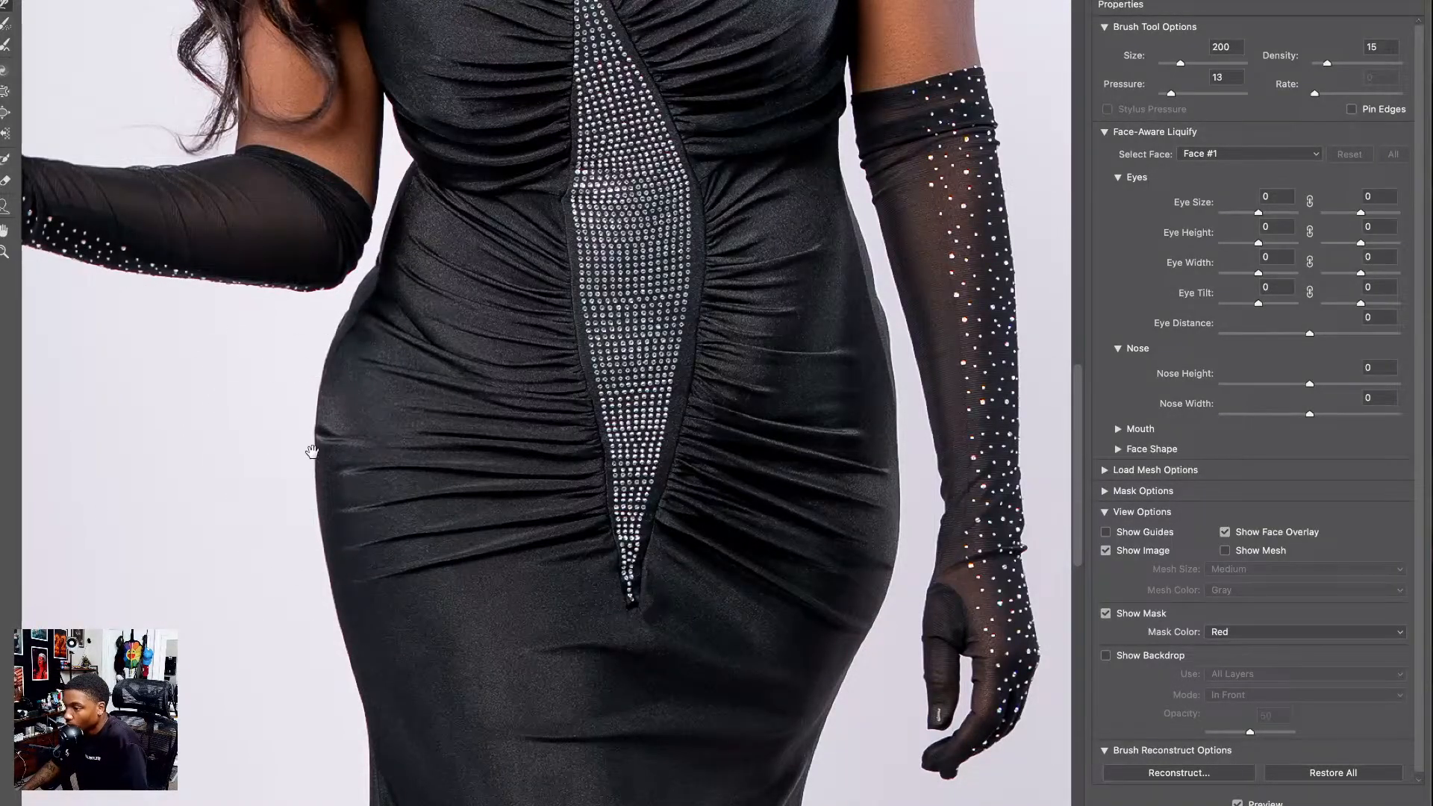
{"action": "mouse_move", "coordinate": [440, 421]}
{"action": "left_mouse_down"}
{"action": "mouse_move", "coordinate": [220, 537]}
{"action": "mouse_move", "coordinate": [246, 406]}
{"action": "mouse_move", "coordinate": [231, 374]}
{"action": "mouse_move", "coordinate": [323, 266]}
{"action": "mouse_move", "coordinate": [470, 323]}
{"action": "mouse_move", "coordinate": [604, 352]}
{"action": "left_mouse_up"}
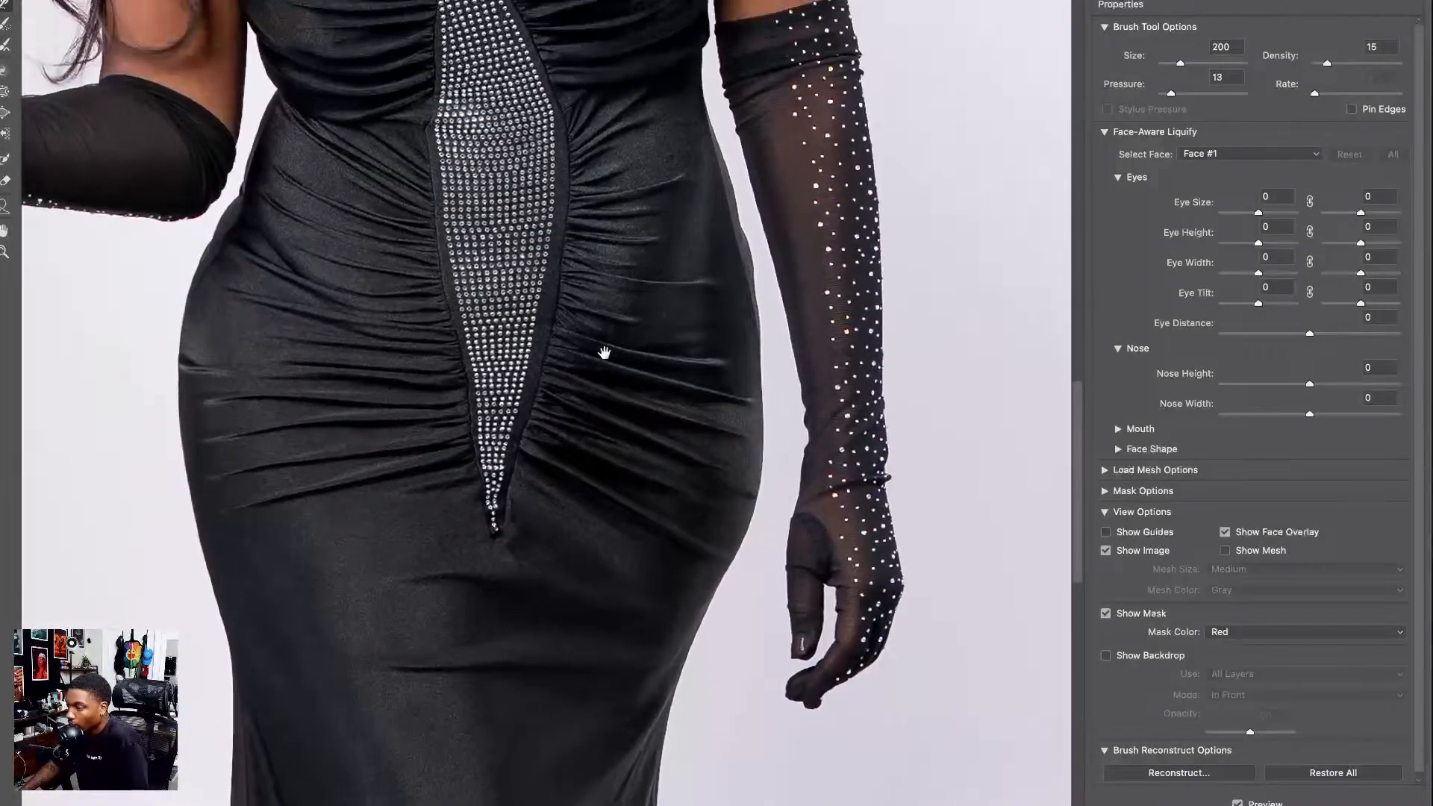
{"action": "mouse_move", "coordinate": [731, 321]}
{"action": "left_mouse_down"}
{"action": "mouse_move", "coordinate": [727, 355]}
{"action": "mouse_move", "coordinate": [749, 364]}
{"action": "mouse_move", "coordinate": [749, 419]}
{"action": "left_mouse_up"}
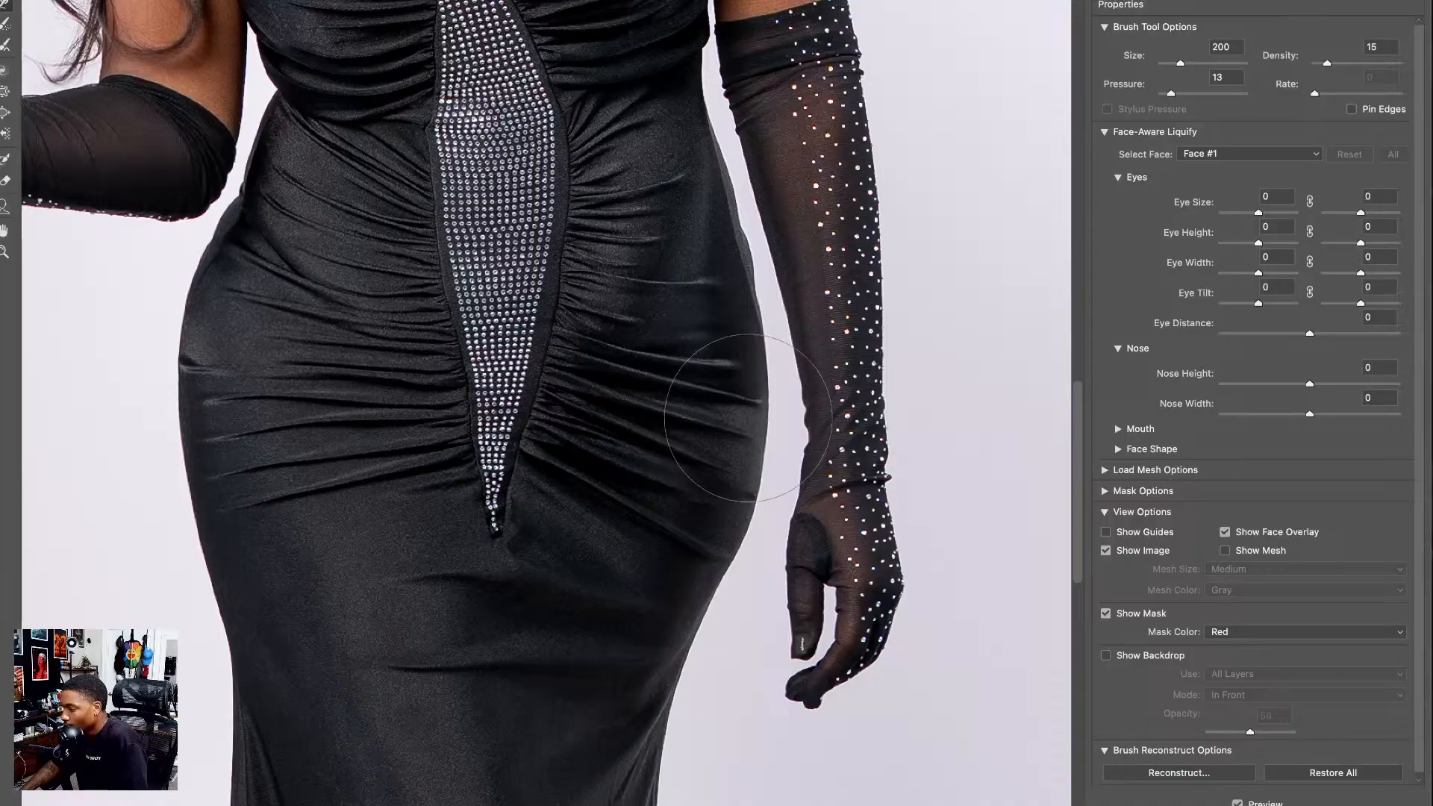
- Smooth the dress contour between waist and hip on the lowered-arm side with warp brush sizes from 60 to 200
{"action": "key", "text": "bracketleft"}
{"action": "key", "text": "bracketleft"}
{"action": "key", "text": "bracketleft"}
{"action": "key", "text": "bracketleft"}
{"action": "key", "text": "bracketleft"}
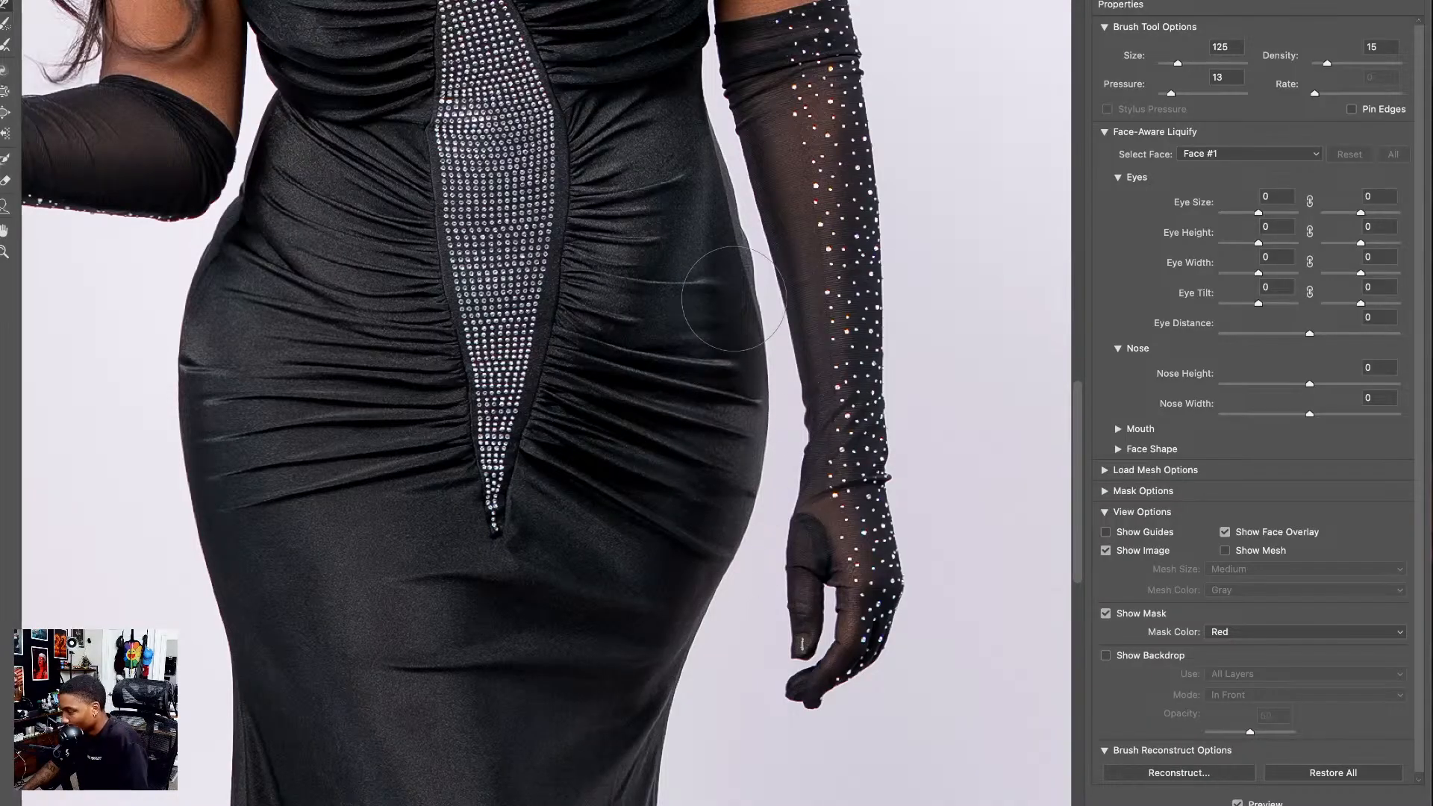
{"action": "key", "text": "bracketleft"}
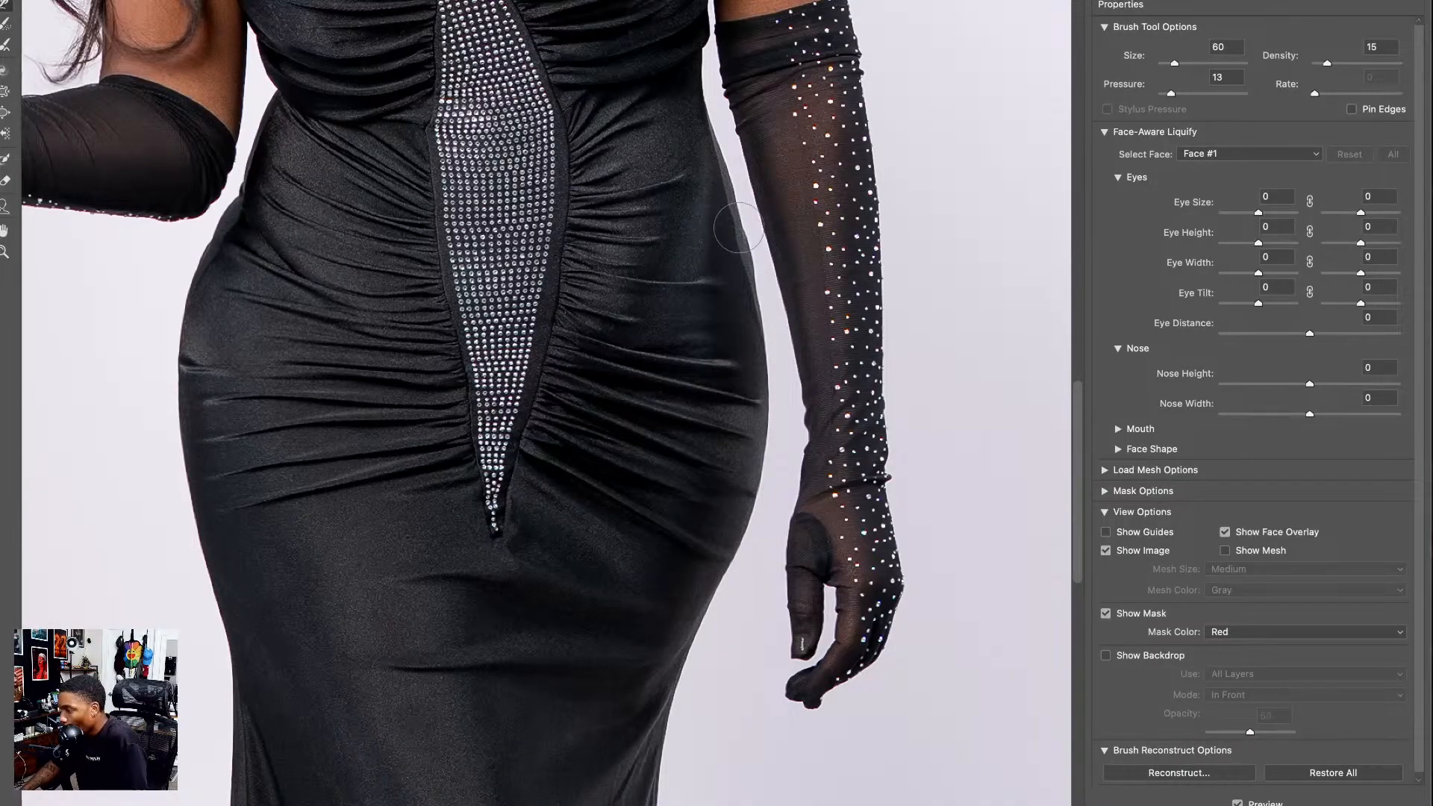
{"action": "key", "text": "bracketright"}
{"action": "key", "text": "bracketright"}
{"action": "key", "text": "bracketright"}
{"action": "key", "text": "bracketright"}
{"action": "key", "text": "bracketright"}
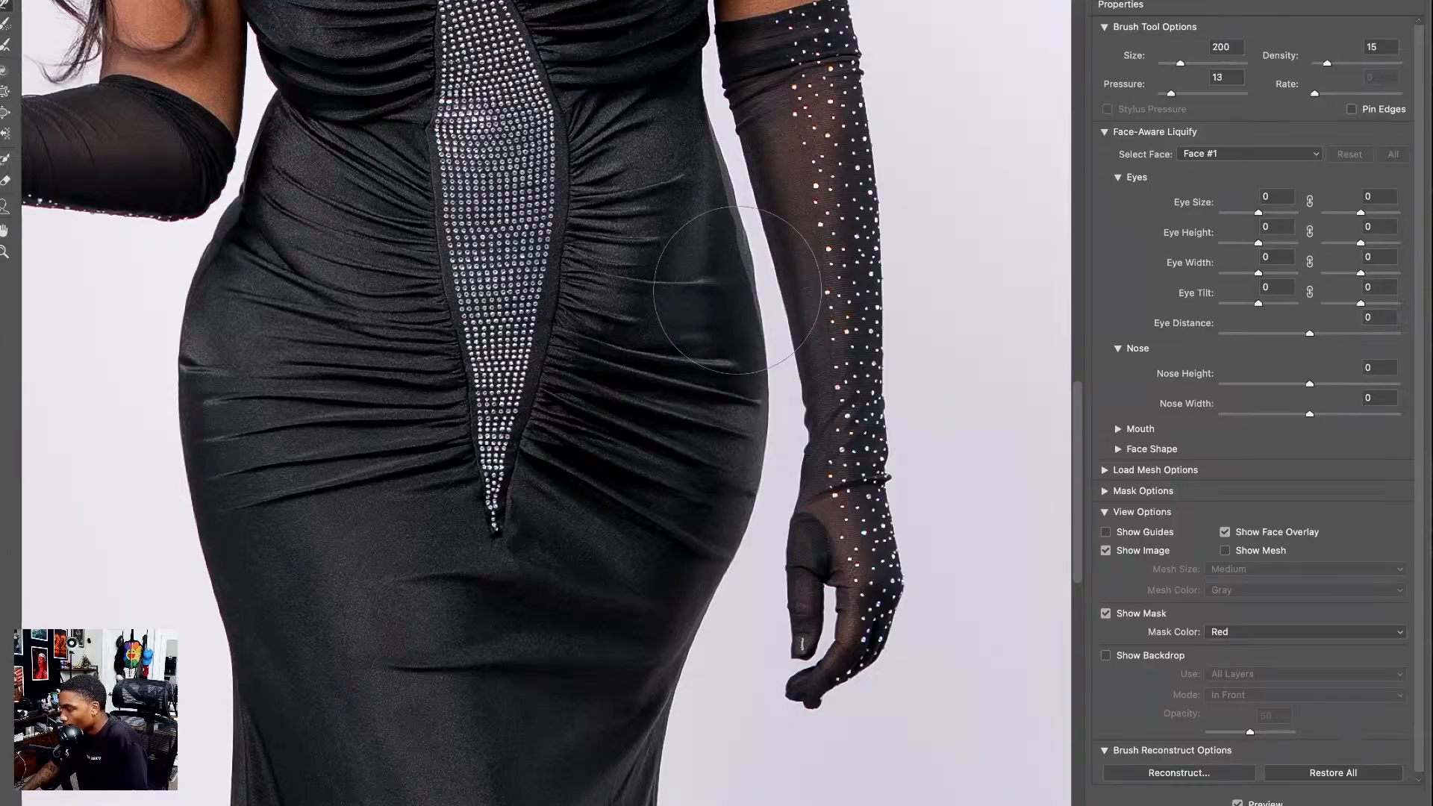
{"action": "key", "text": "bracketleft"}
{"action": "key", "text": "bracketleft"}
{"action": "key", "text": "bracketleft"}
{"action": "key", "text": "bracketleft"}
{"action": "key", "text": "bracketleft"}
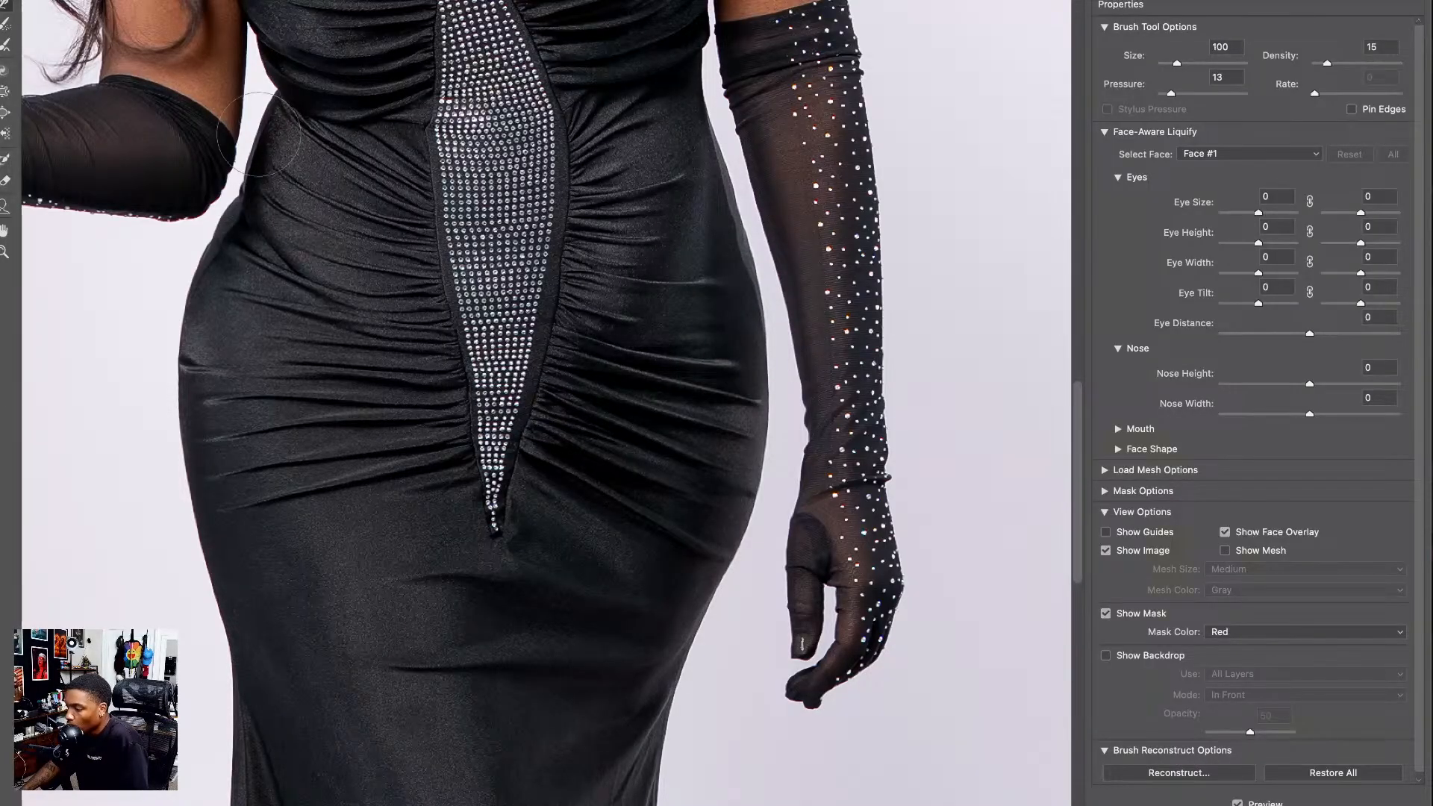
- Refine the waist-to-hip curve beside the bent elbow with the warp brush at sizes 150 and 100
{"action": "key", "text": "bracketright"}
{"action": "key", "text": "bracketright"}
{"action": "key", "text": "bracketright"}
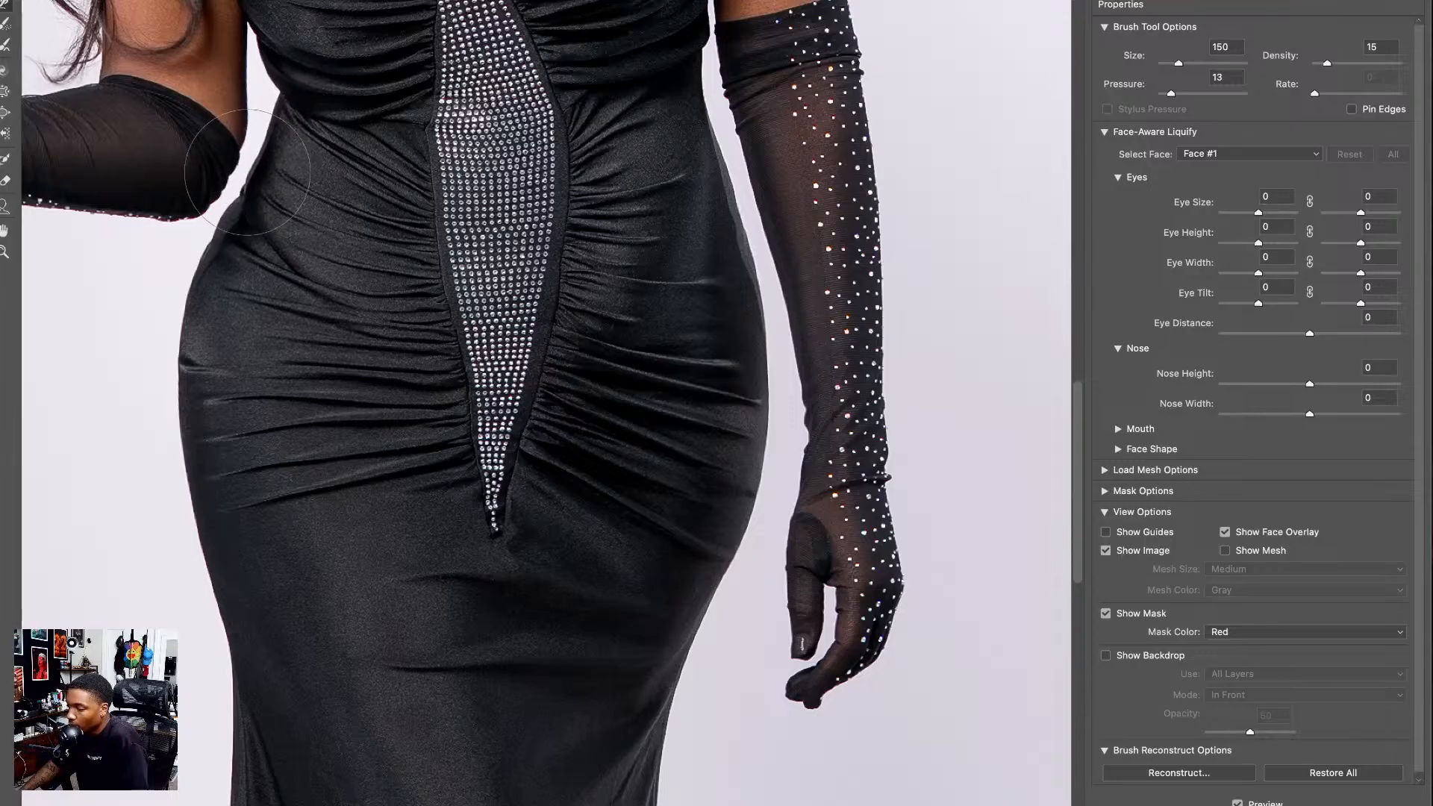
{"action": "key", "text": "bracketleft"}
{"action": "key", "text": "bracketleft"}
{"action": "key", "text": "bracketleft"}
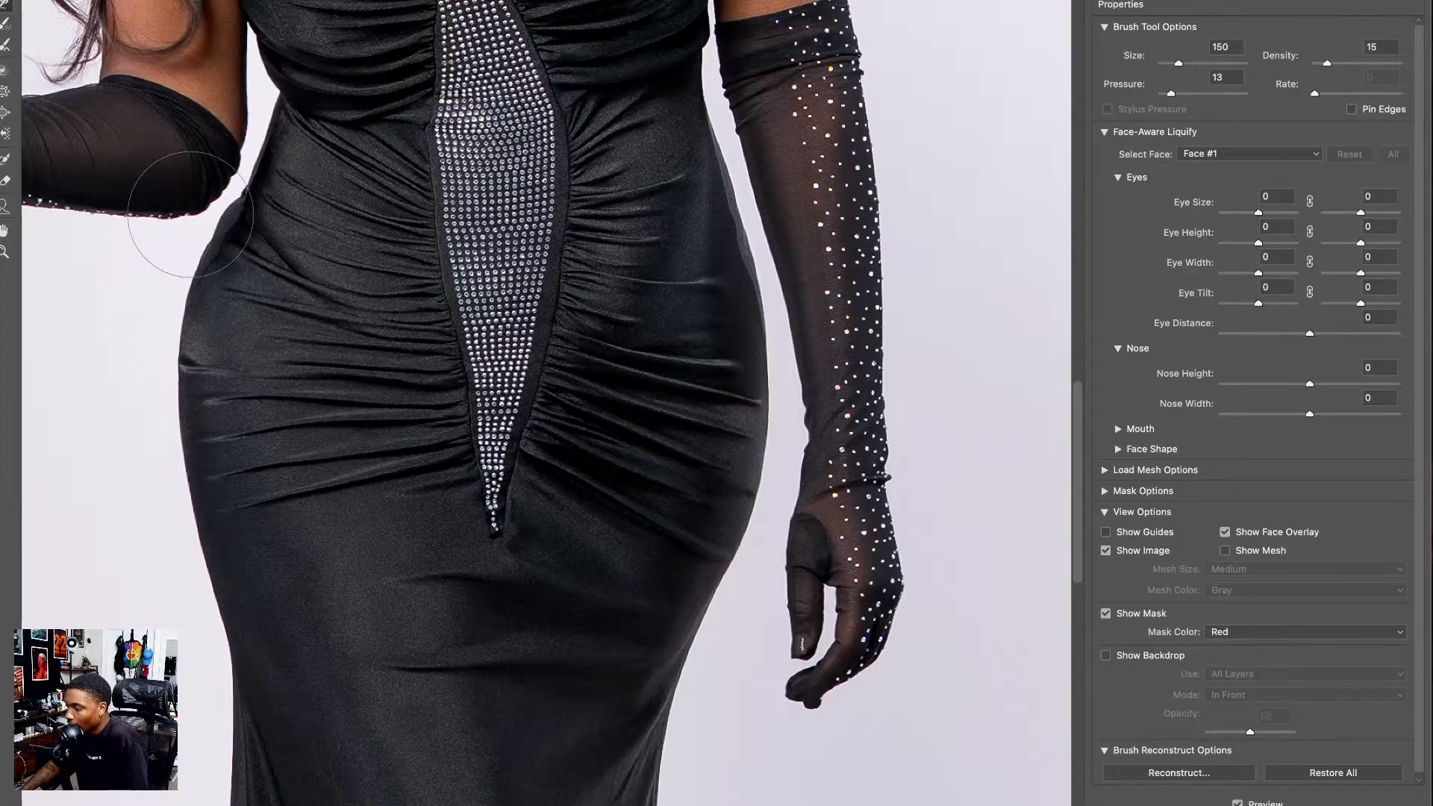
{"action": "key", "text": "bracketleft"}
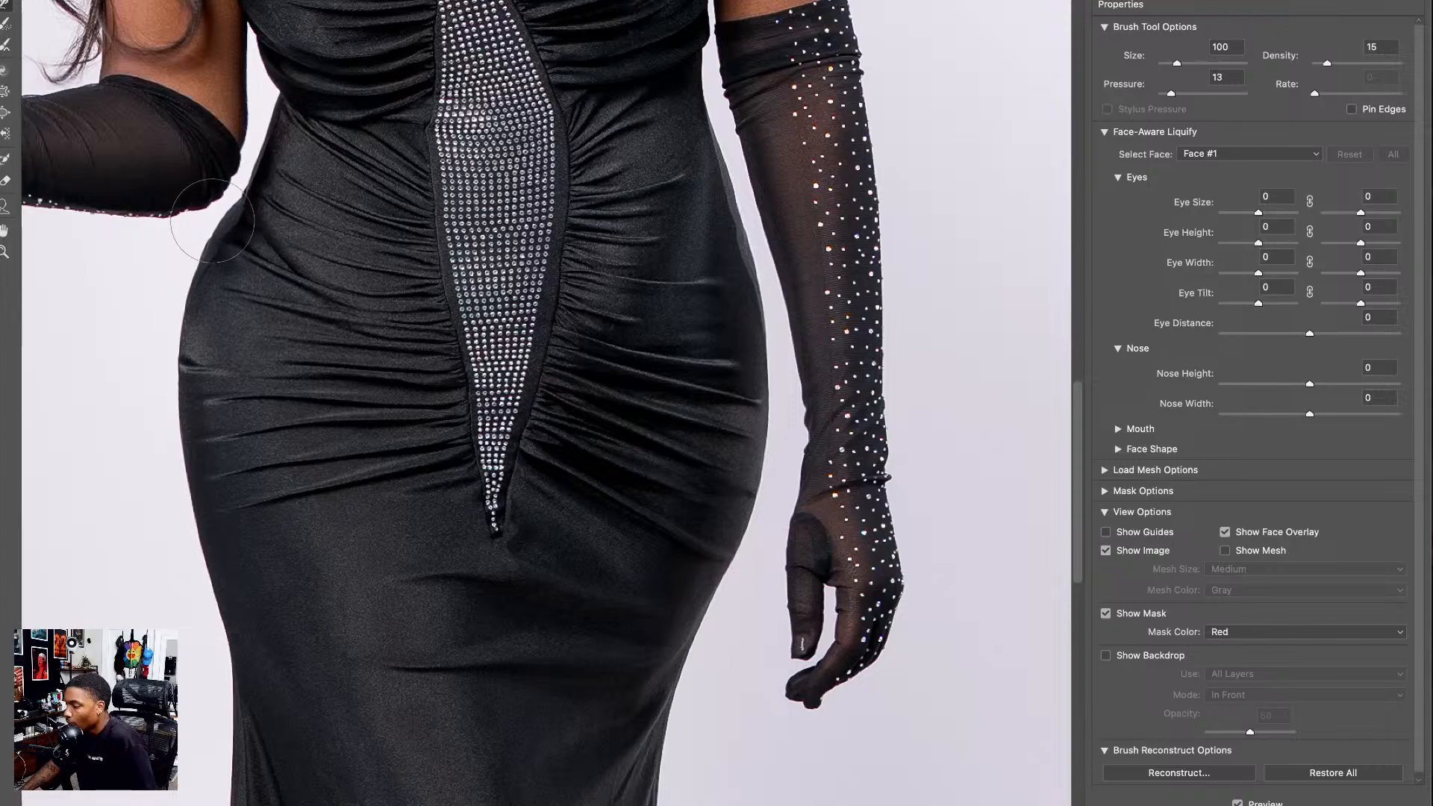
{"action": "key", "text": "bracketright"}
{"action": "key", "text": "bracketright"}
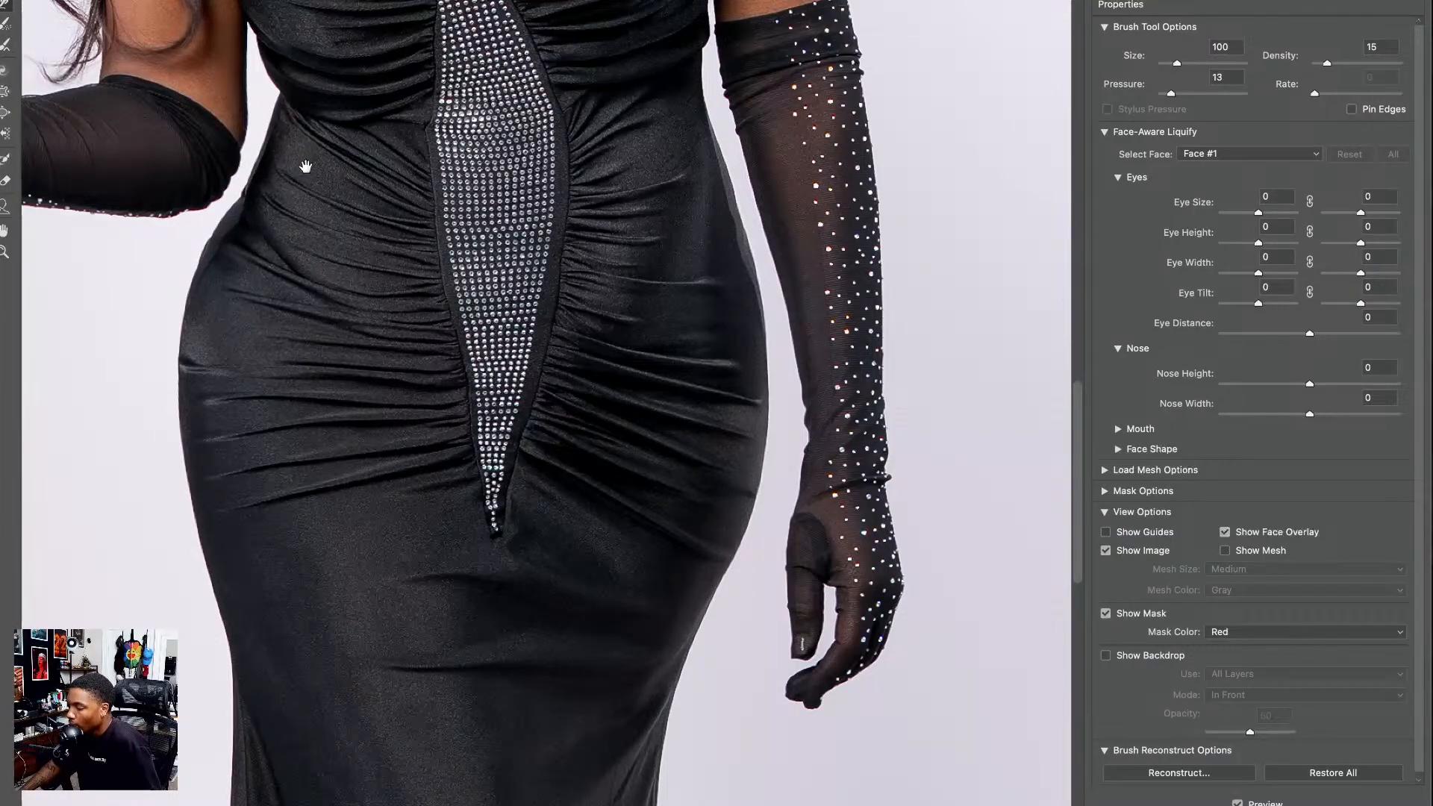
- Adjust the bodice and glove top at the lowered arm with warp brush size 70 and the sleeve edge at size 150
{"action": "left_click_drag", "start_coordinate": [307, 169], "coordinate": [264, 423]}
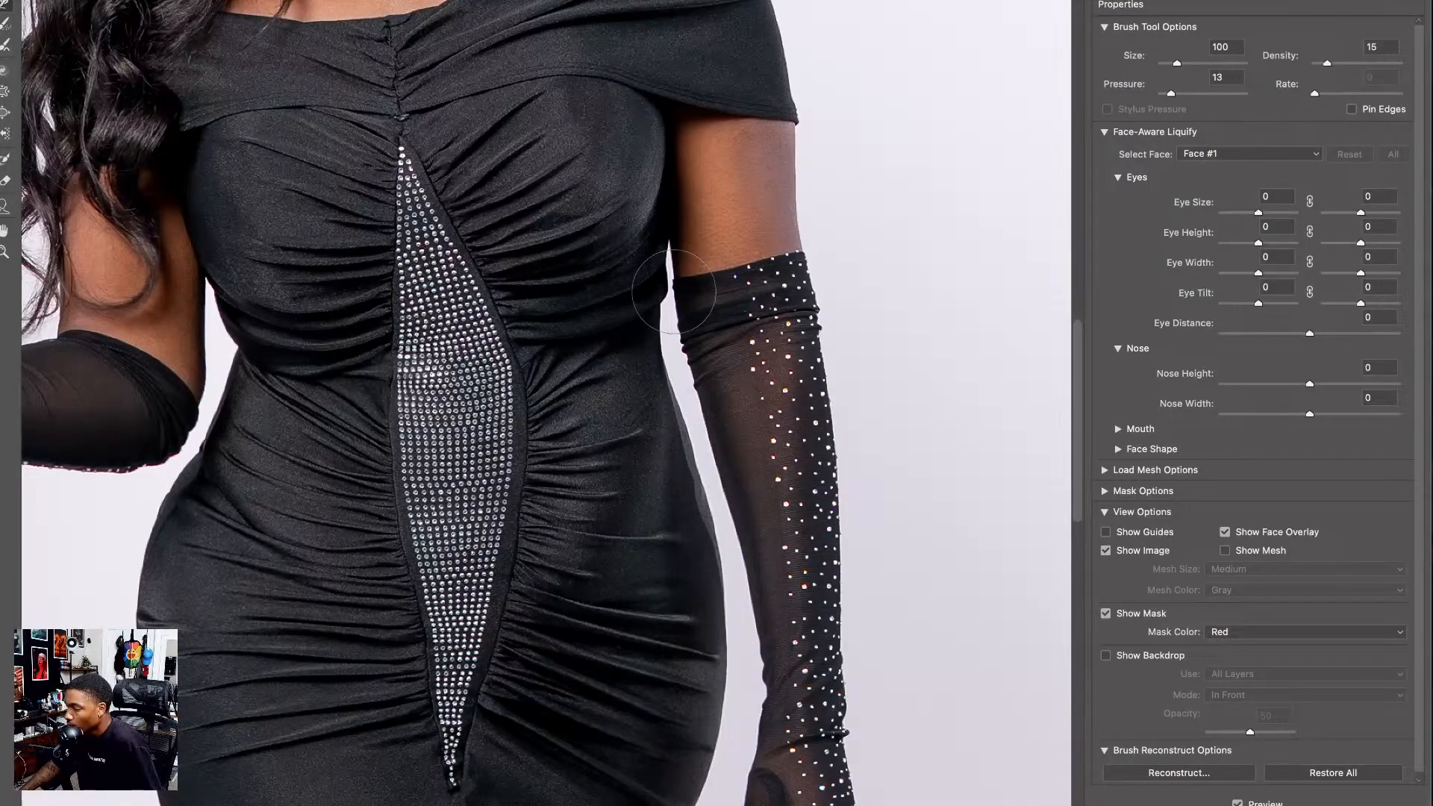
{"action": "key", "text": "bracketleft"}
{"action": "key", "text": "bracketleft"}
{"action": "key", "text": "bracketleft"}
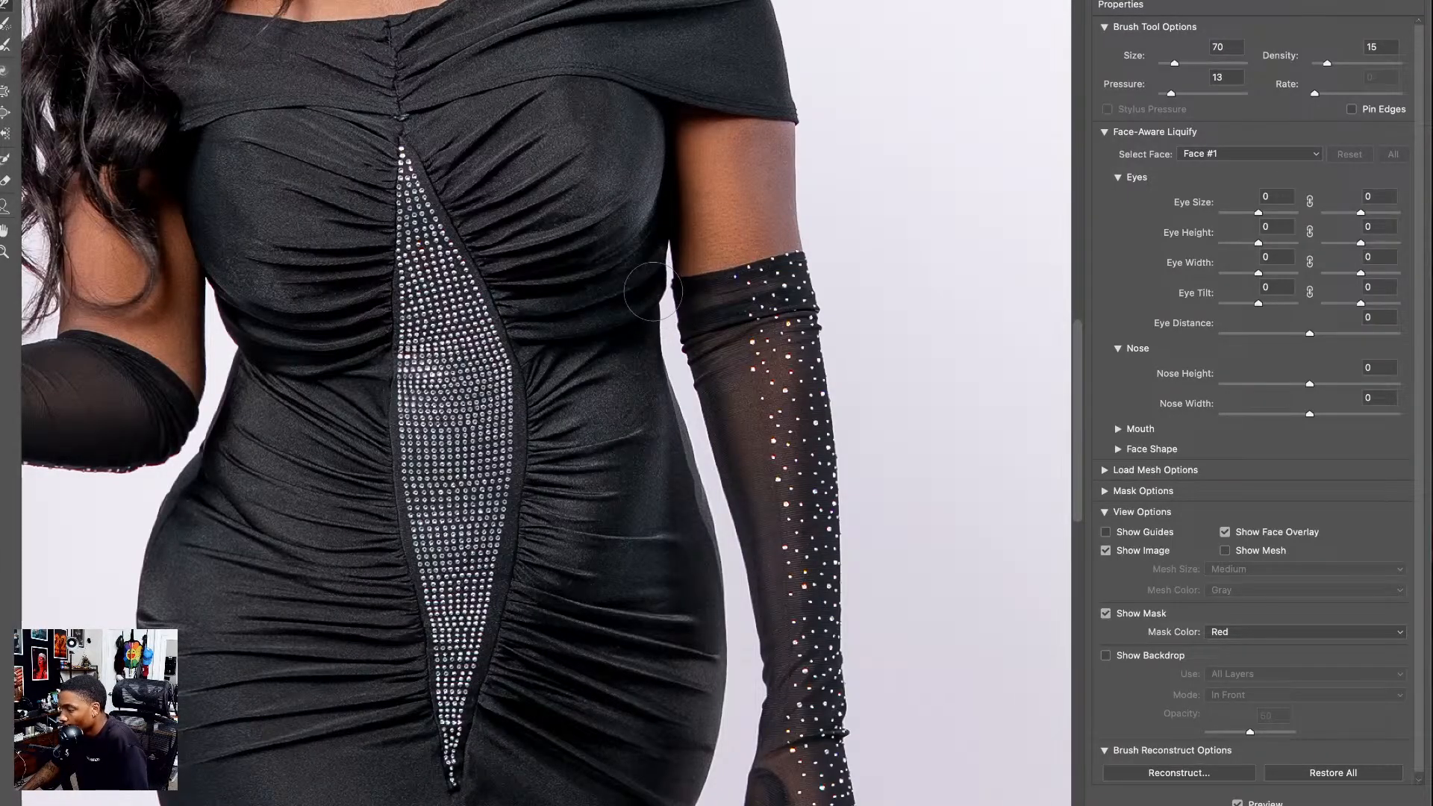
{"action": "key", "text": "bracketright"}
{"action": "key", "text": "bracketright"}
{"action": "key", "text": "bracketright"}
{"action": "key", "text": "bracketright"}
{"action": "key", "text": "bracketright"}
{"action": "key", "text": "bracketright"}
{"action": "key", "text": "bracketright"}
{"action": "key", "text": "bracketright"}
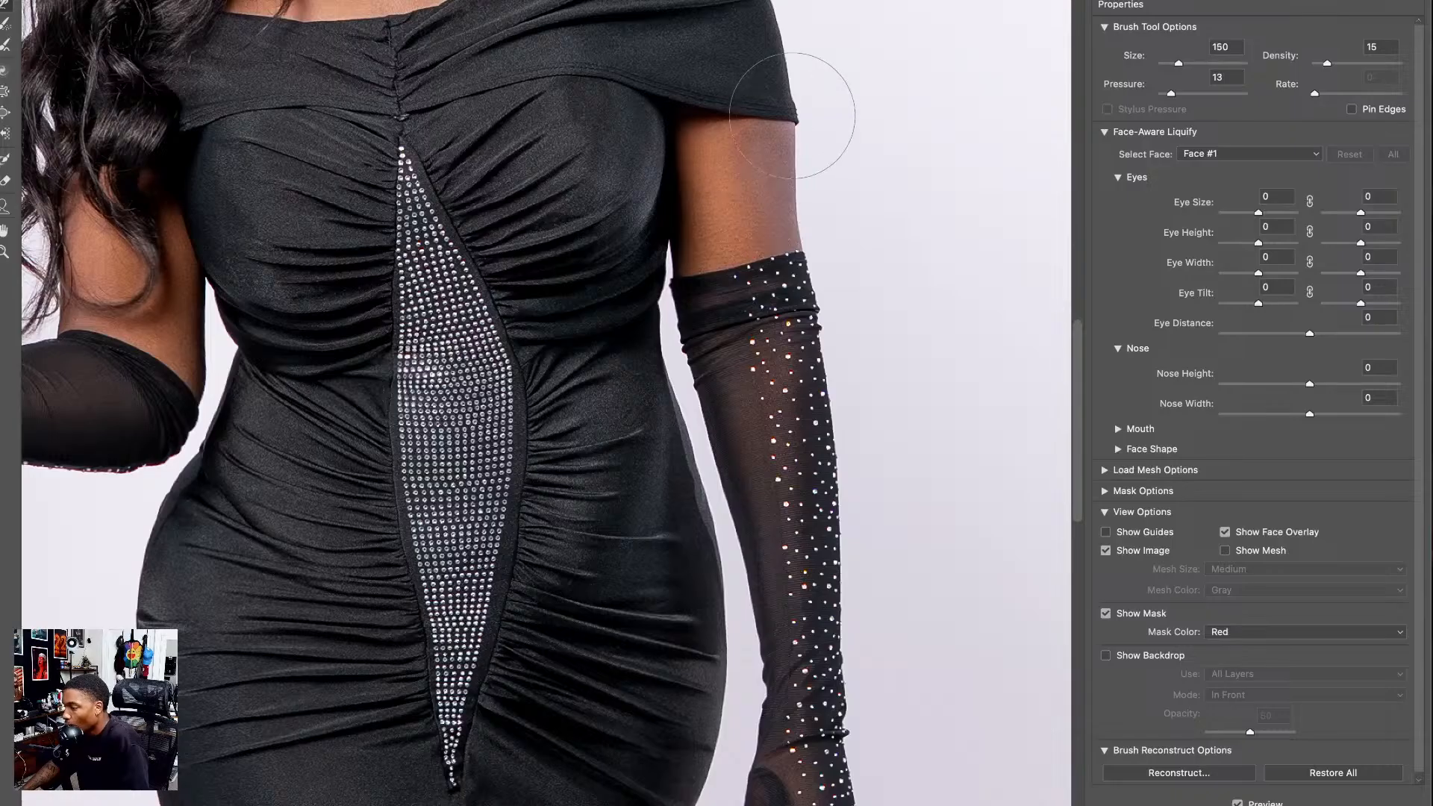
- Smooth the outer contour of the lowered glove's forearm and wrist with the warp brush at sizes 250 and 150
{"action": "left_click_drag", "start_coordinate": [789, 561], "coordinate": [784, 303]}
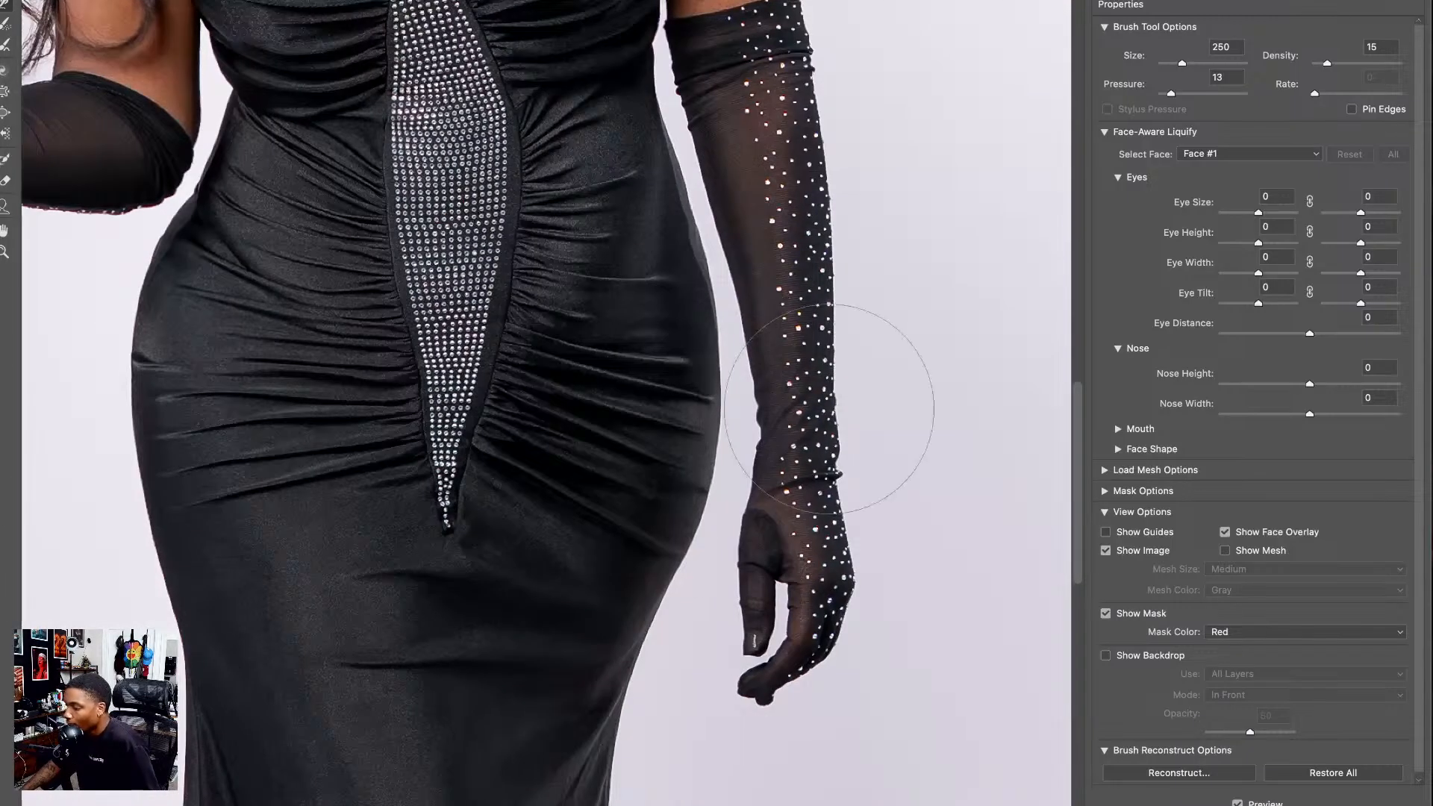
{"action": "key", "text": "bracketleft"}
{"action": "key", "text": "bracketleft"}
{"action": "key", "text": "bracketleft"}
{"action": "key", "text": "bracketleft"}
{"action": "key", "text": "bracketleft"}
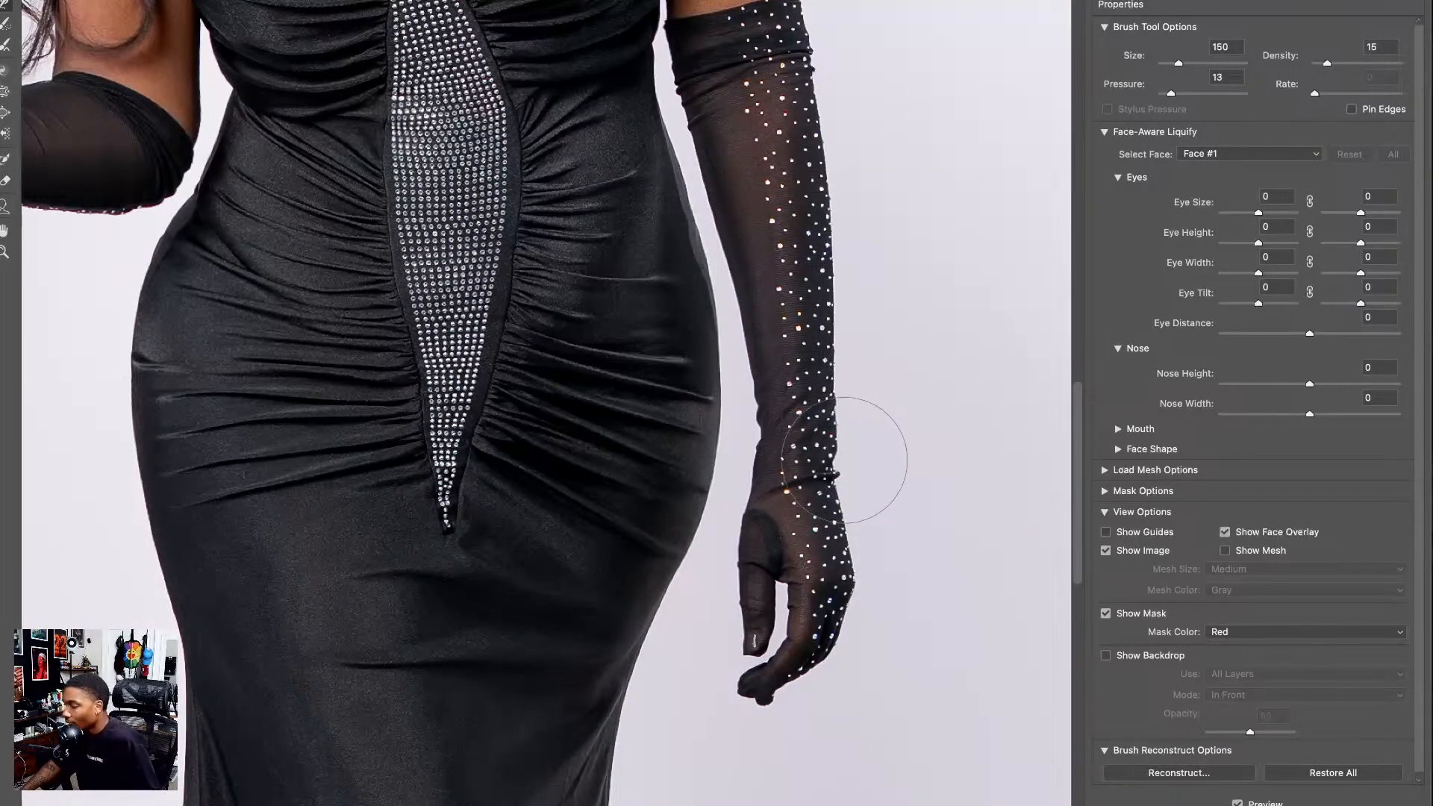
- Push the flared hem above the pink shoe inward with the warp brush at size 200
{"action": "left_click_drag", "start_coordinate": [551, 548], "coordinate": [670, 231]}
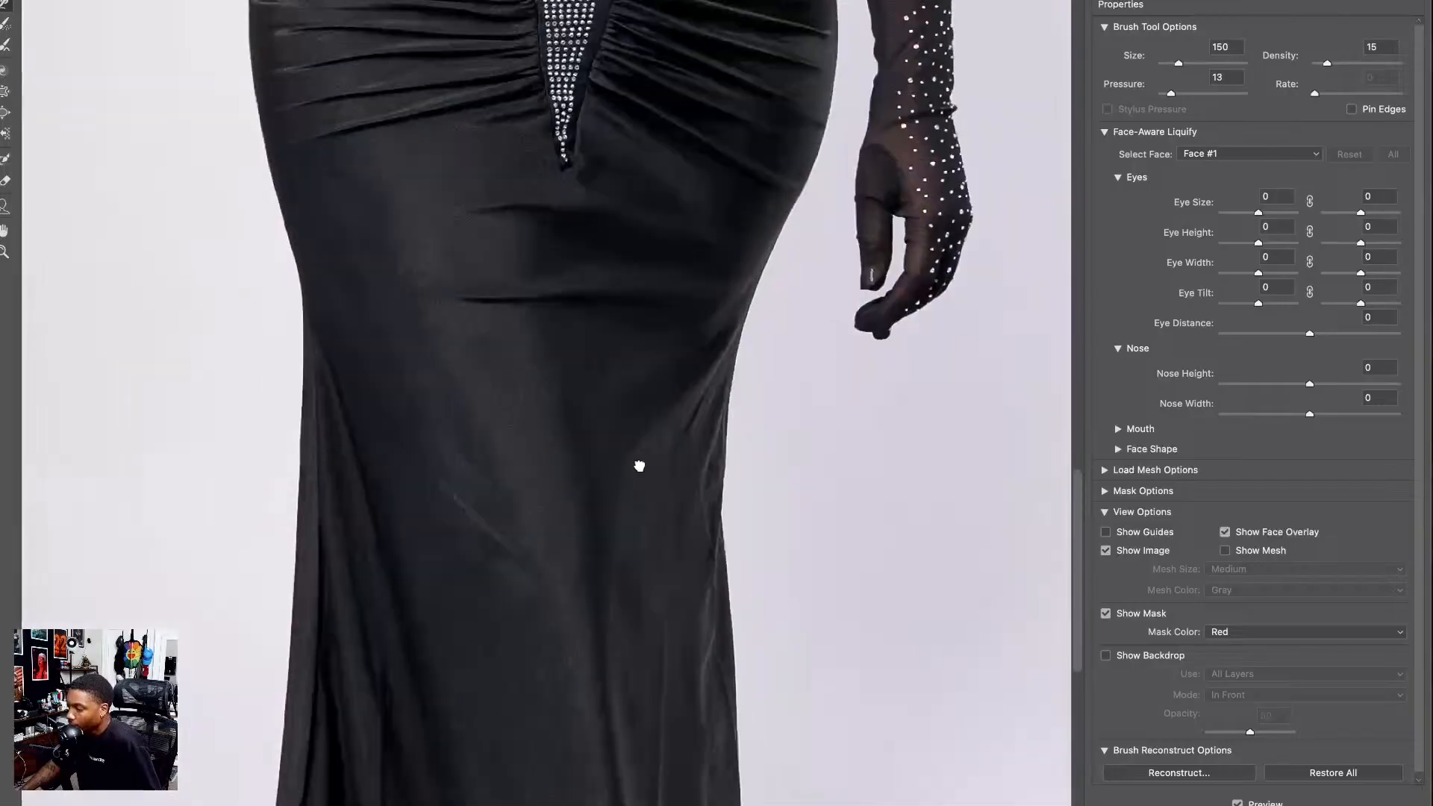
{"action": "left_click_drag", "start_coordinate": [638, 466], "coordinate": [599, 160]}
{"action": "key", "text": "ctrl+0"}
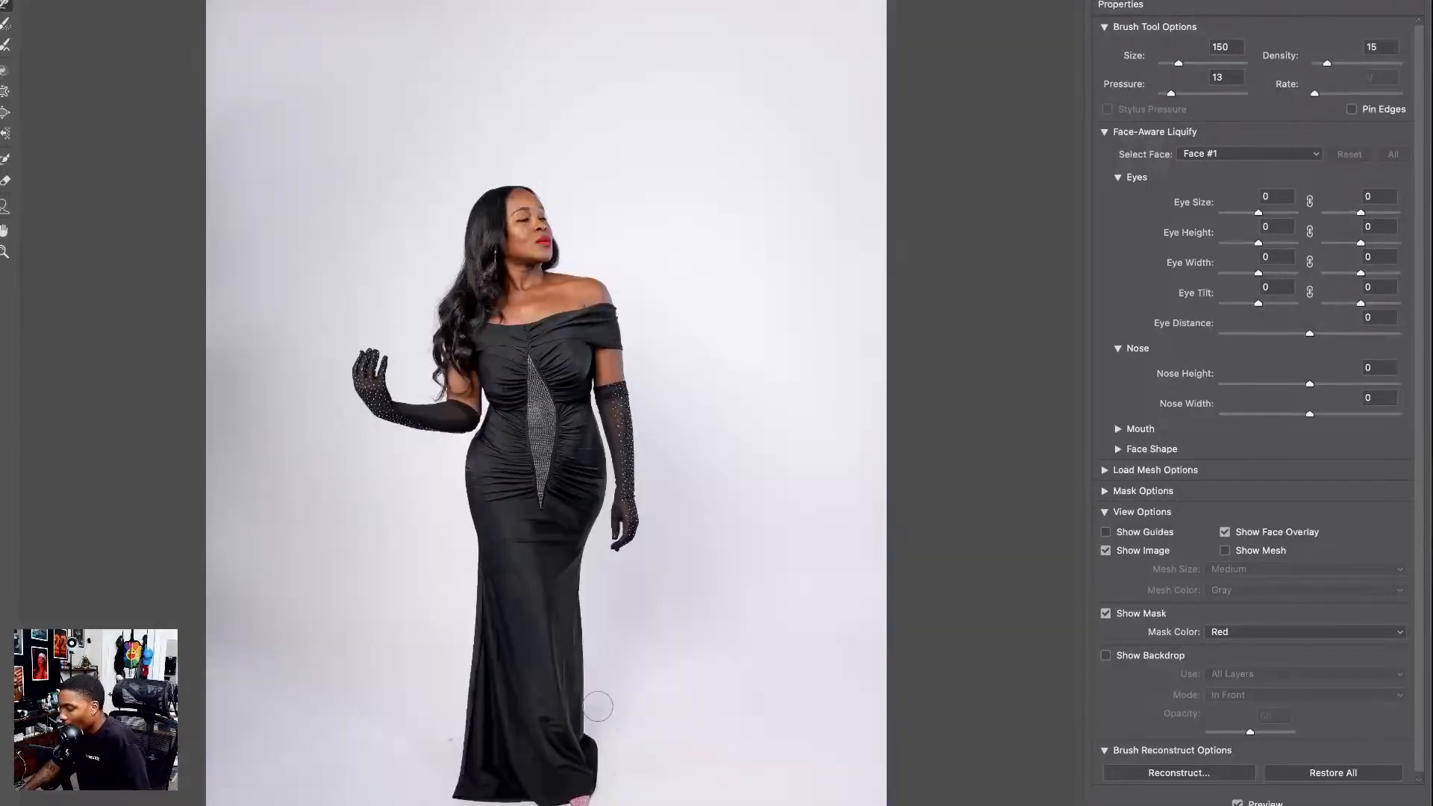
{"action": "key", "text": "ctrl+plus"}
{"action": "key", "text": "ctrl+plus"}
{"action": "key", "text": "ctrl+plus"}
{"action": "mouse_move", "coordinate": [608, 768]}
{"action": "left_mouse_down"}
{"action": "mouse_move", "coordinate": [579, 617]}
{"action": "mouse_move", "coordinate": [597, 541]}
{"action": "left_mouse_up"}
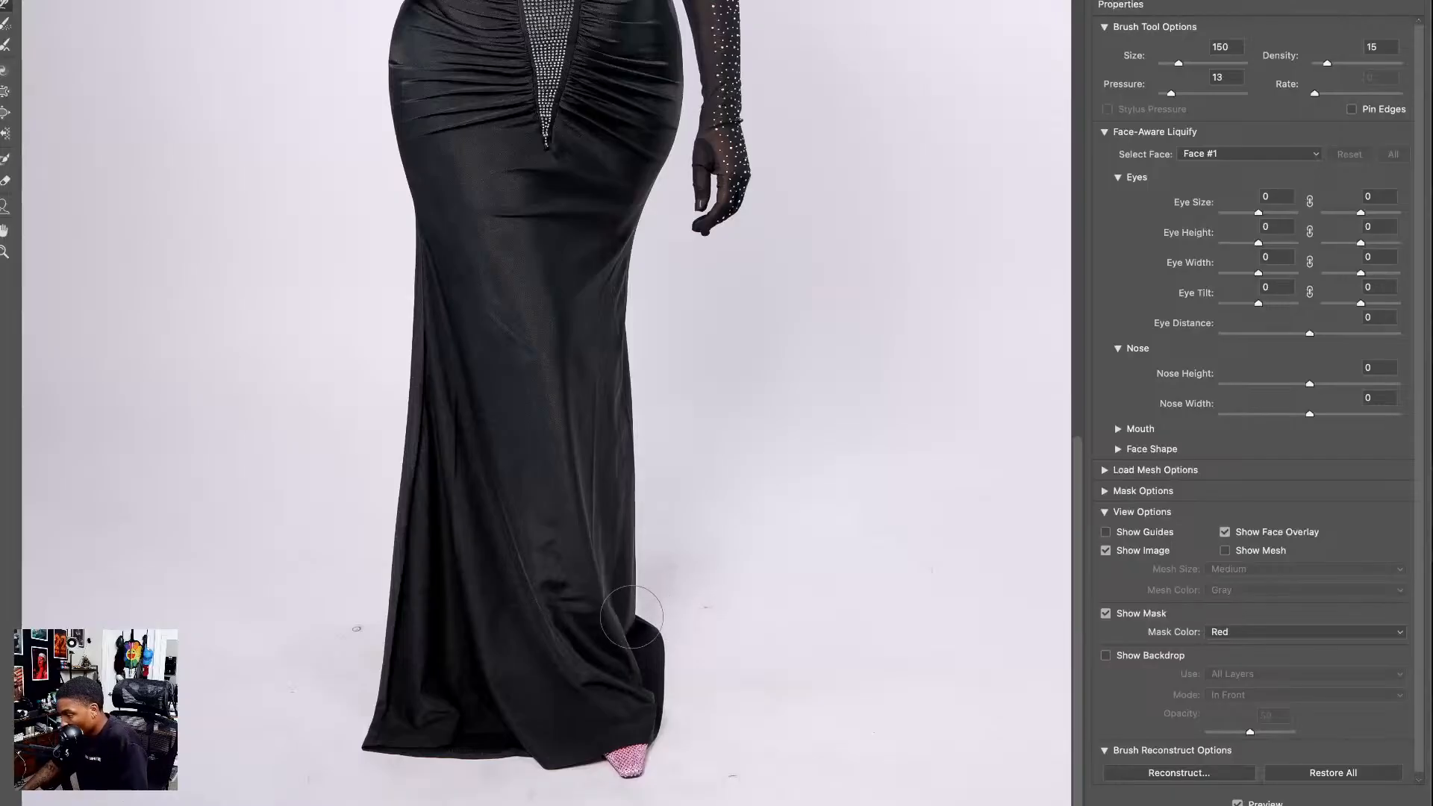
{"action": "key", "text": "bracketright"}
{"action": "key", "text": "bracketright"}
{"action": "key", "text": "bracketright"}
{"action": "mouse_move", "coordinate": [681, 614]}
{"action": "left_mouse_down"}
{"action": "mouse_move", "coordinate": [667, 638]}
{"action": "mouse_move", "coordinate": [634, 647]}
{"action": "left_mouse_up"}
{"action": "key", "text": "bracketleft"}
{"action": "key", "text": "bracketleft"}
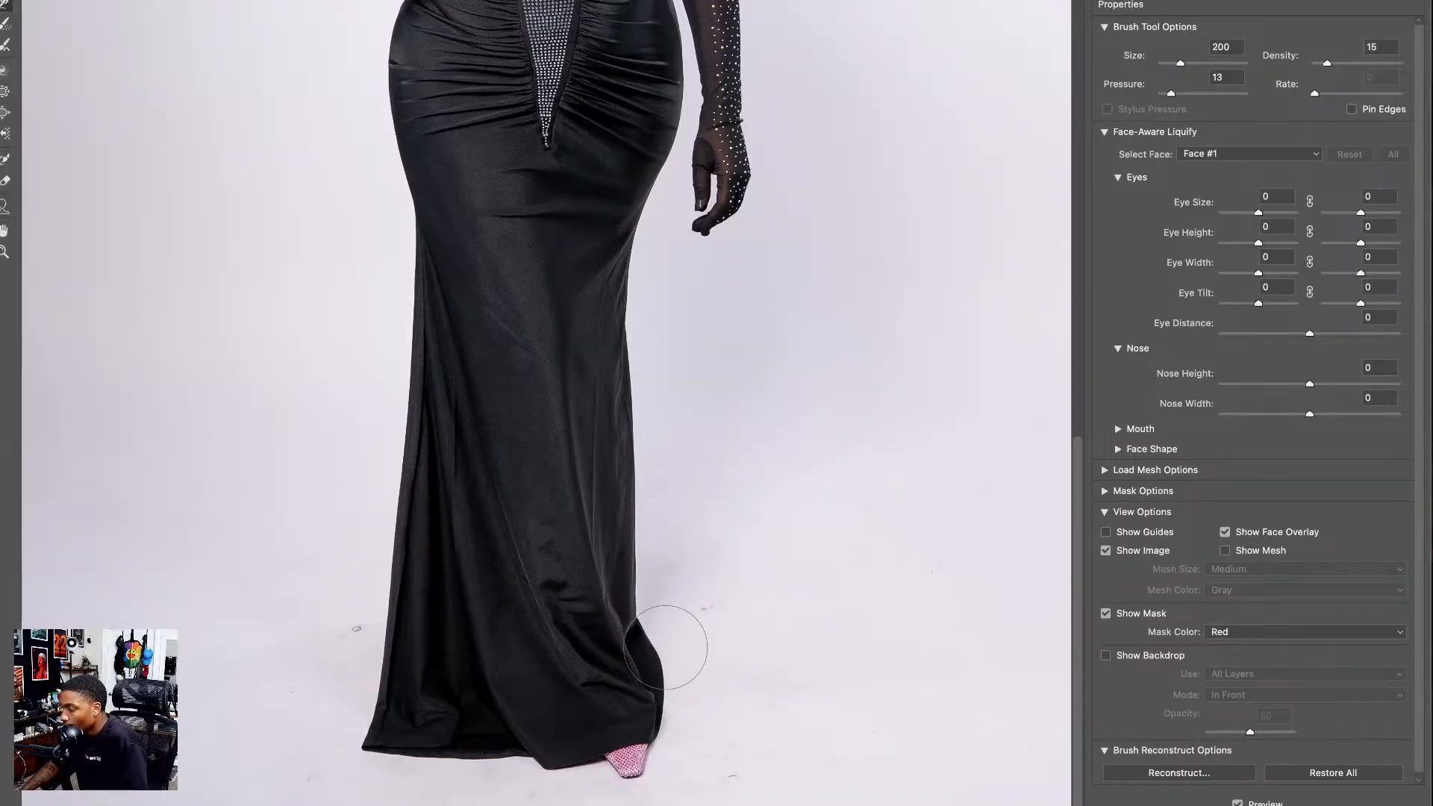
- Refine the skirt's long outer edge below the bent arm with the warp brush at size 500
{"action": "key", "text": "bracketright"}
{"action": "key", "text": "bracketright"}
{"action": "key", "text": "bracketright"}
{"action": "key", "text": "bracketright"}
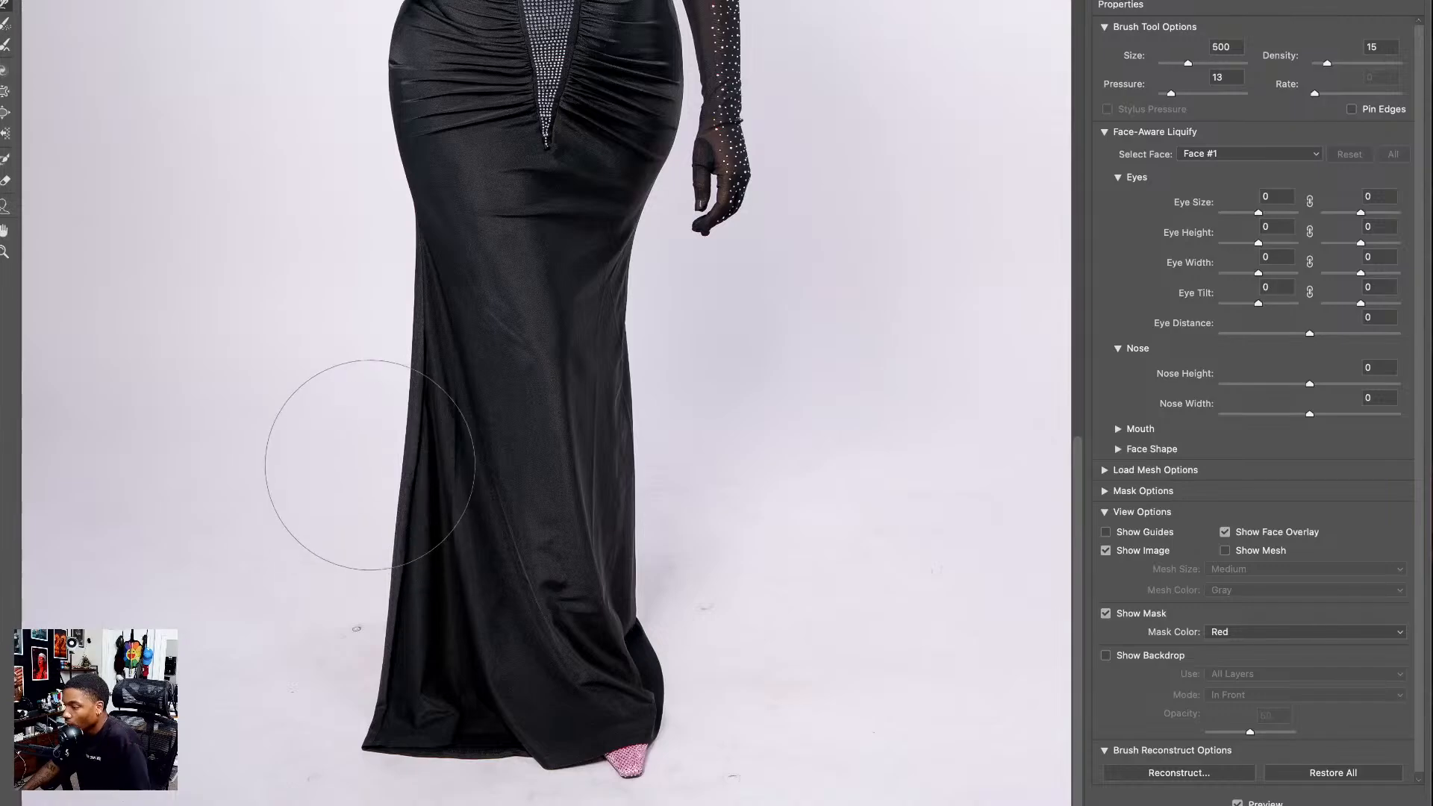
{"action": "left_click_drag", "start_coordinate": [397, 376], "coordinate": [382, 776]}
{"action": "left_click_drag", "start_coordinate": [433, 595], "coordinate": [432, 784]}
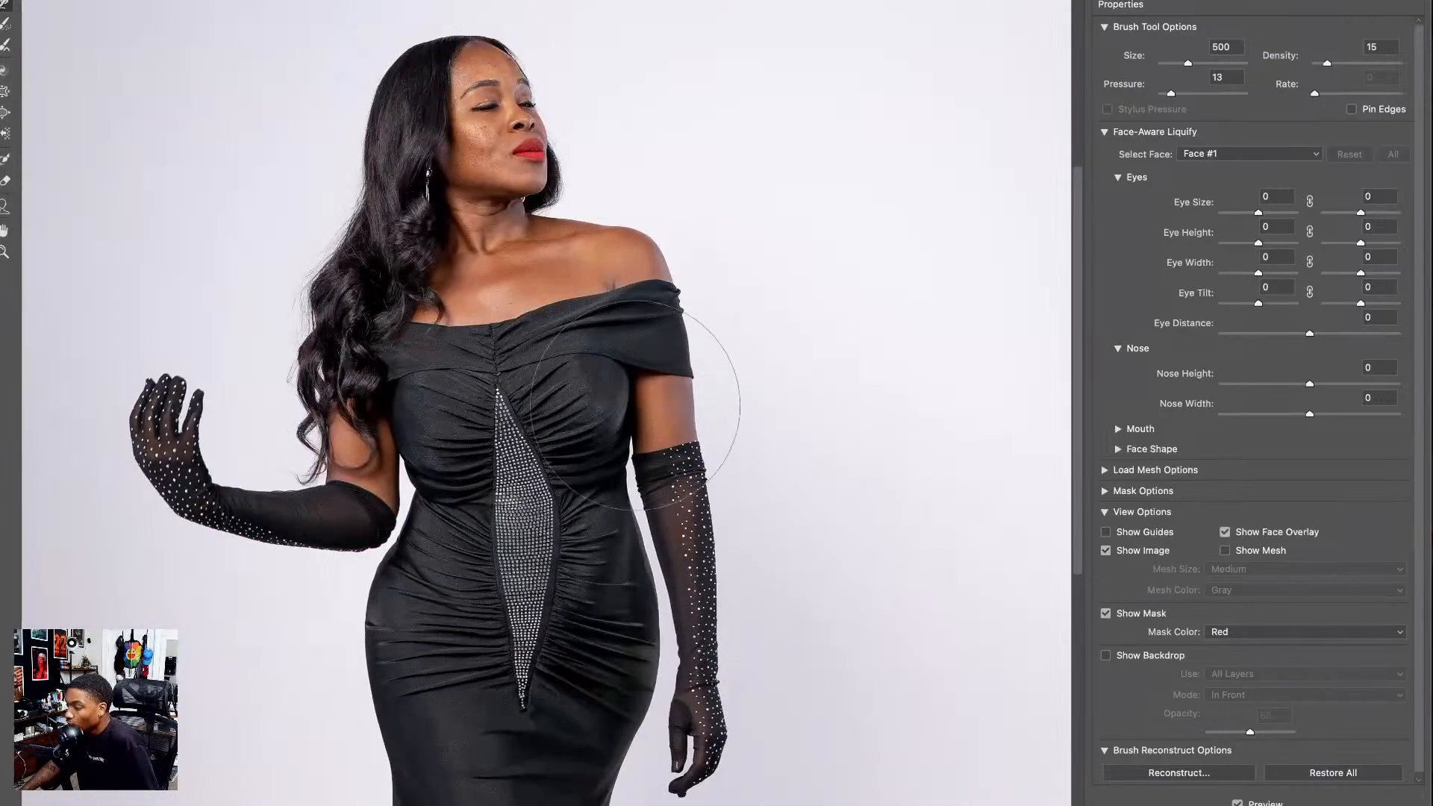
- Refine the hair outline around the head and shoulder with the warp brush at size 175, and apply the Liquify changes
{"action": "left_click_drag", "start_coordinate": [634, 365], "coordinate": [629, 612]}
{"action": "key", "text": "super+equal"}
{"action": "key", "text": "super+equal"}
{"action": "key", "text": "super+equal"}
{"action": "mouse_move", "coordinate": [600, 112]}
{"action": "left_mouse_down"}
{"action": "mouse_move", "coordinate": [612, 485]}
{"action": "mouse_move", "coordinate": [656, 606]}
{"action": "left_mouse_up"}
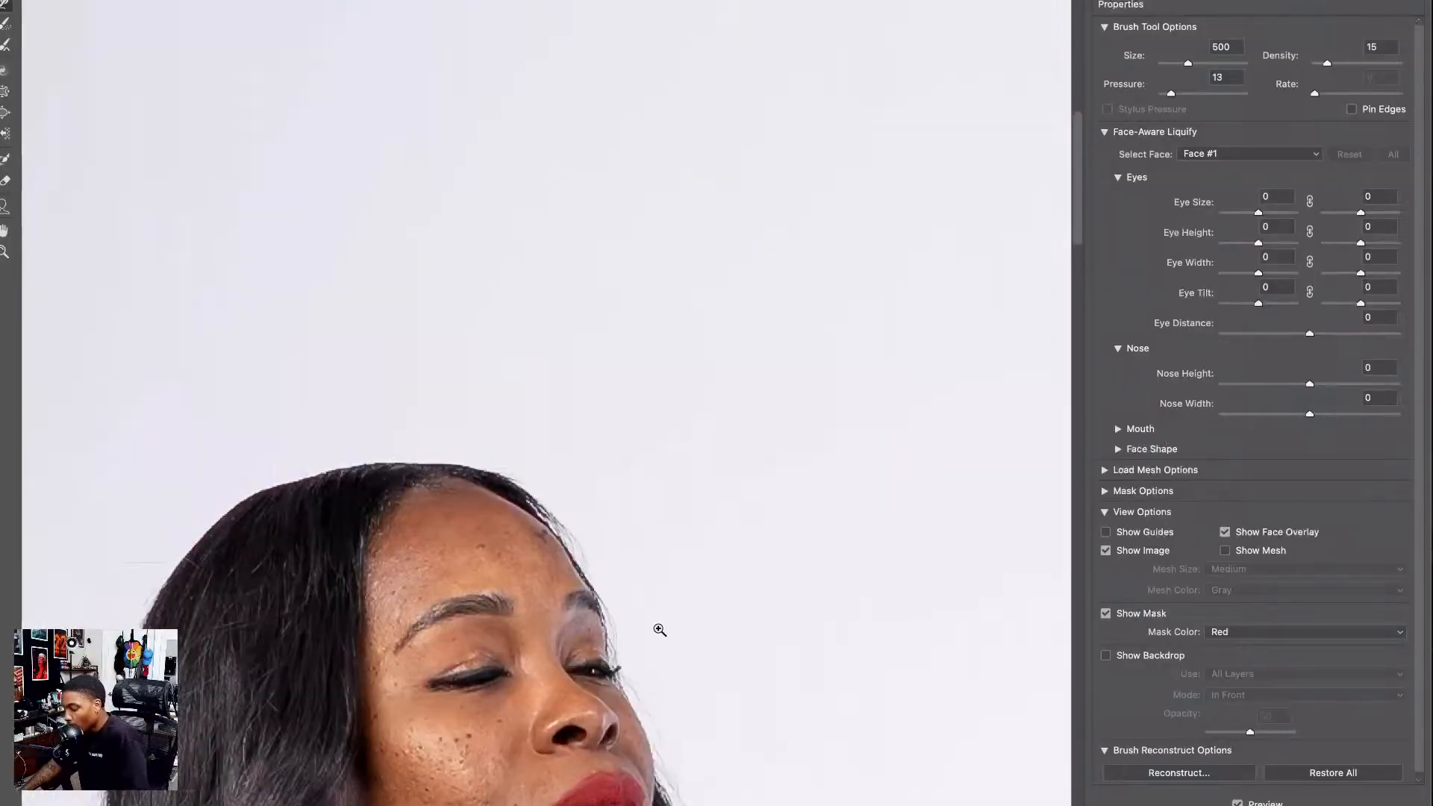
{"action": "key", "text": "super+minus"}
{"action": "key", "text": "super+minus"}
{"action": "key", "text": "super+minus"}
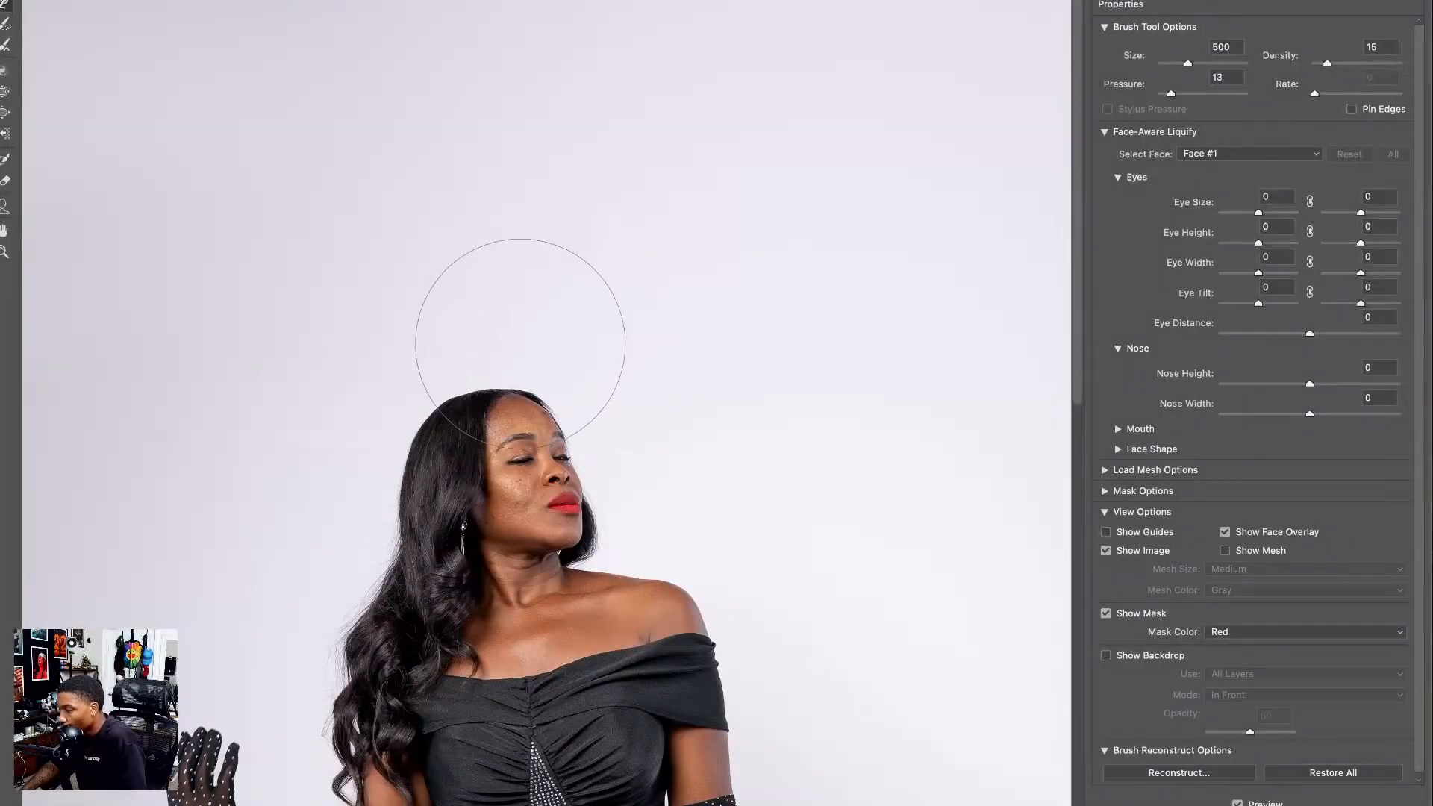
{"action": "key", "text": "bracketleft"}
{"action": "key", "text": "bracketleft"}
{"action": "key", "text": "bracketleft"}
{"action": "key", "text": "bracketleft"}
{"action": "key", "text": "bracketleft"}
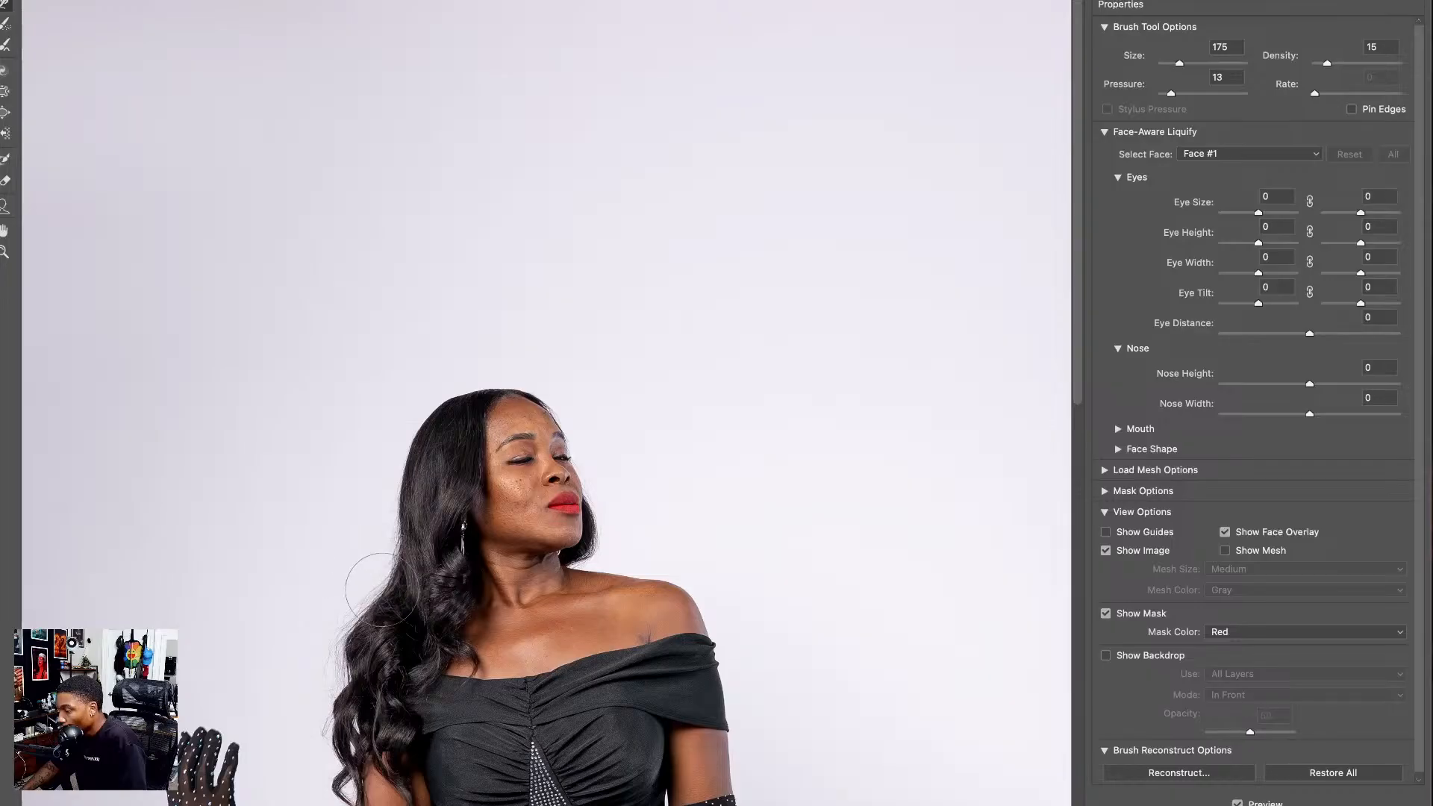
{"action": "left_click_drag", "start_coordinate": [343, 702], "coordinate": [328, 401]}
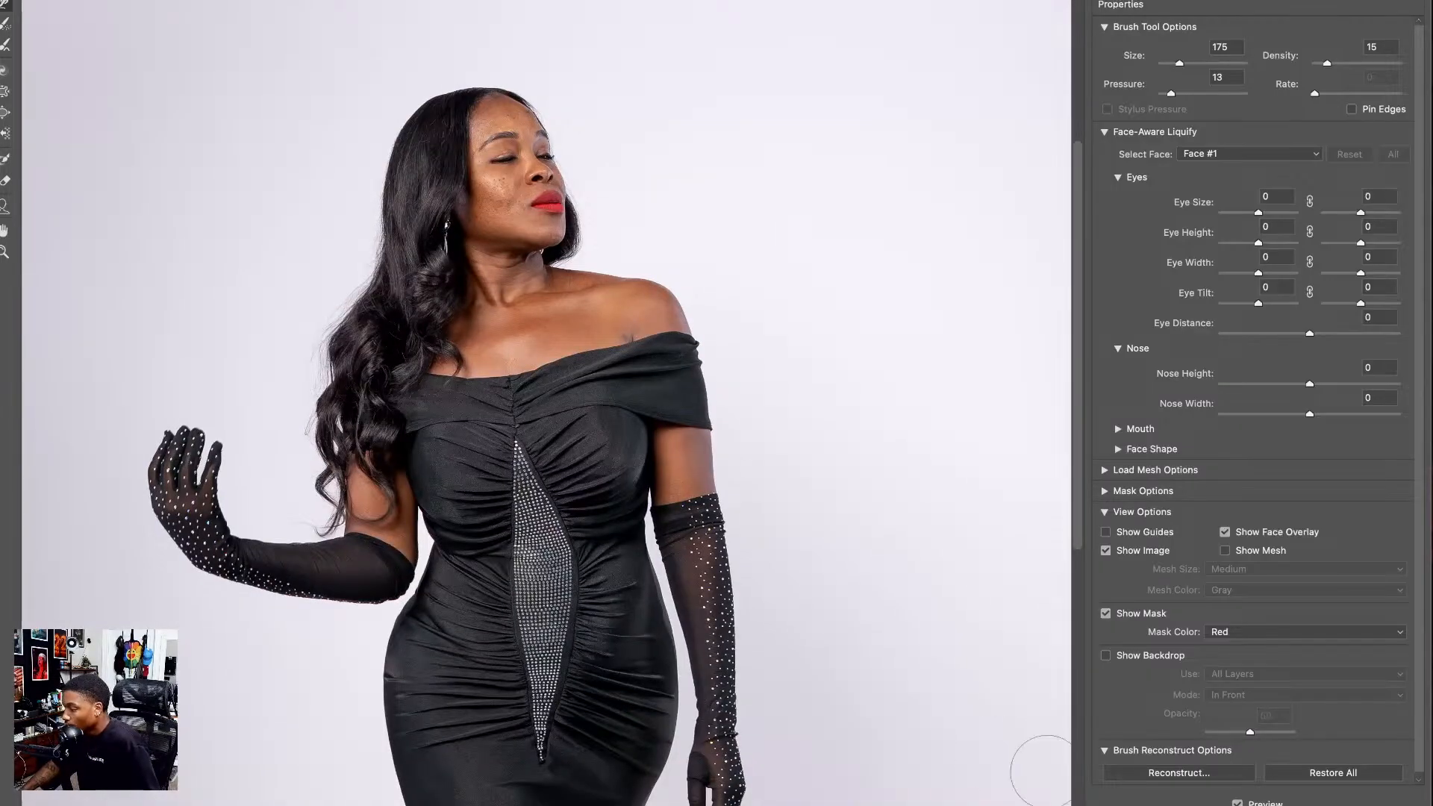
{"action": "key", "text": "Return"}
- Paint over the visible sliver of the partly open far eye with the Remove tool at size 4
{"action": "key", "text": "super+plus"}
{"action": "key", "text": "super+plus"}
{"action": "key", "text": "super+plus"}
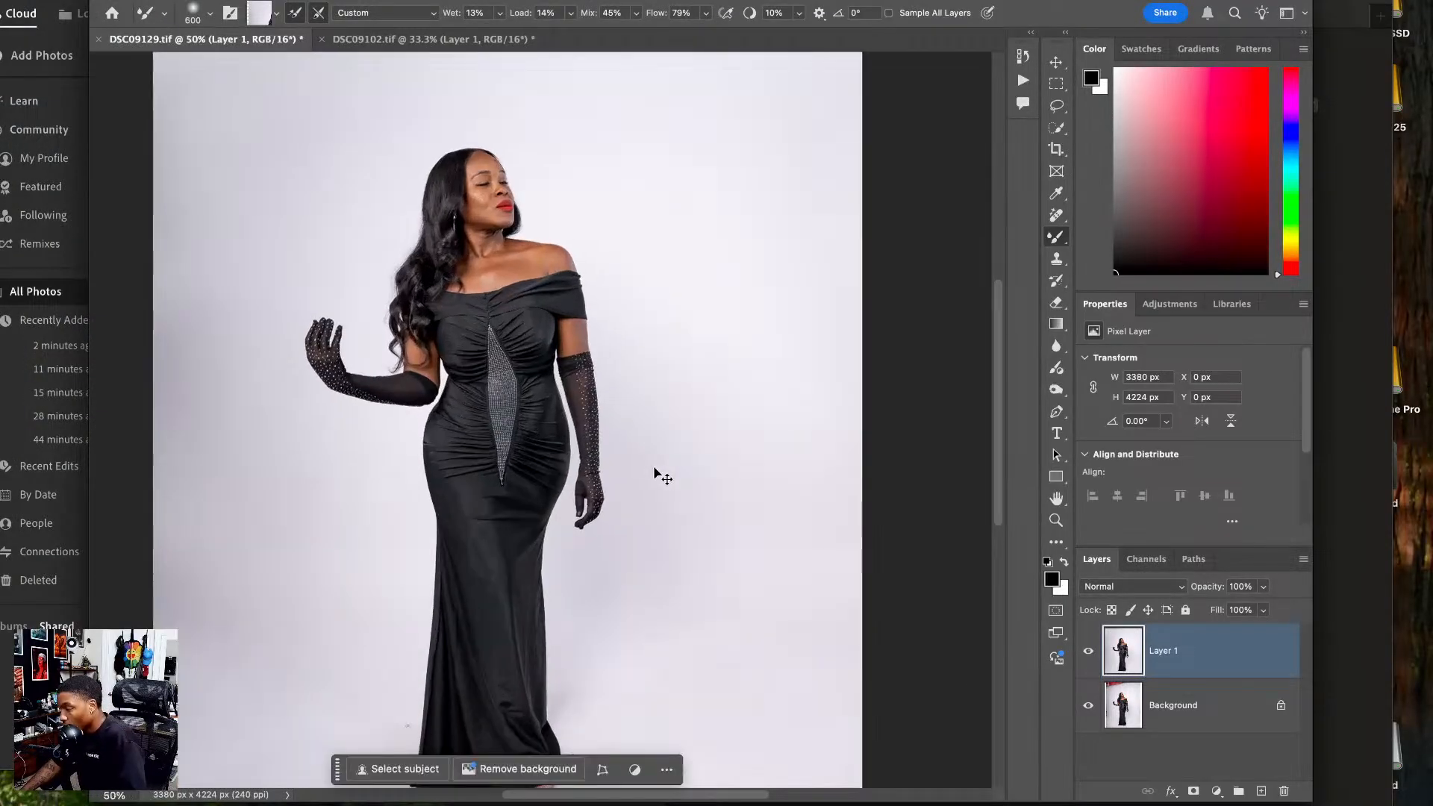
{"action": "key", "text": "super+plus"}
{"action": "key", "text": "super+plus"}
{"action": "key", "text": "super+plus"}
{"action": "key", "text": "super+plus"}
{"action": "key", "text": "super+plus"}
{"action": "left_click_drag", "start_coordinate": [576, 448], "coordinate": [573, 710]}
{"action": "mouse_move", "coordinate": [574, 298]}
{"action": "left_mouse_down"}
{"action": "mouse_move", "coordinate": [575, 483]}
{"action": "mouse_move", "coordinate": [617, 585]}
{"action": "mouse_move", "coordinate": [544, 656]}
{"action": "mouse_move", "coordinate": [575, 646]}
{"action": "mouse_move", "coordinate": [560, 544]}
{"action": "mouse_move", "coordinate": [594, 576]}
{"action": "mouse_move", "coordinate": [538, 671]}
{"action": "mouse_move", "coordinate": [544, 640]}
{"action": "left_mouse_up"}
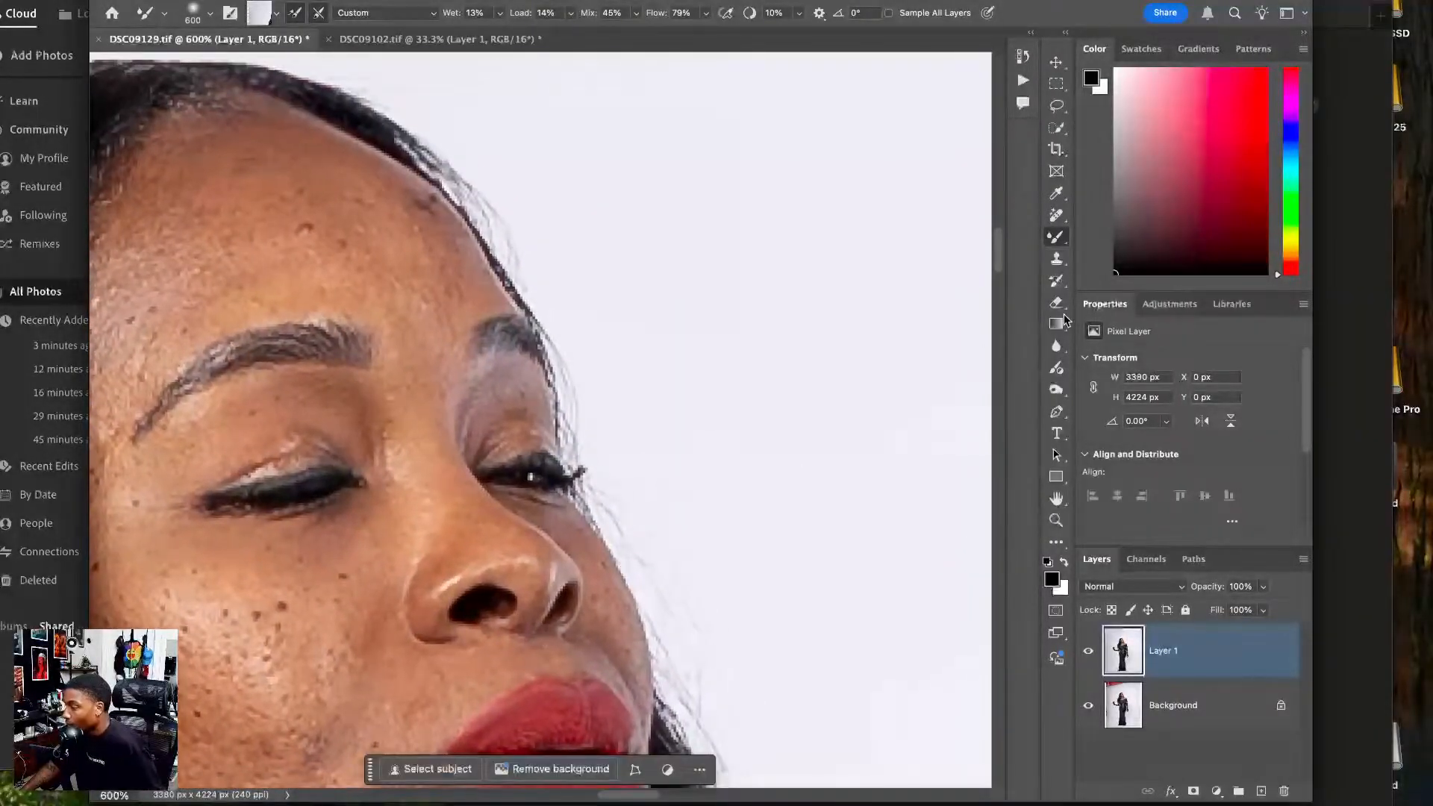
{"action": "left_click", "coordinate": [1057, 218]}
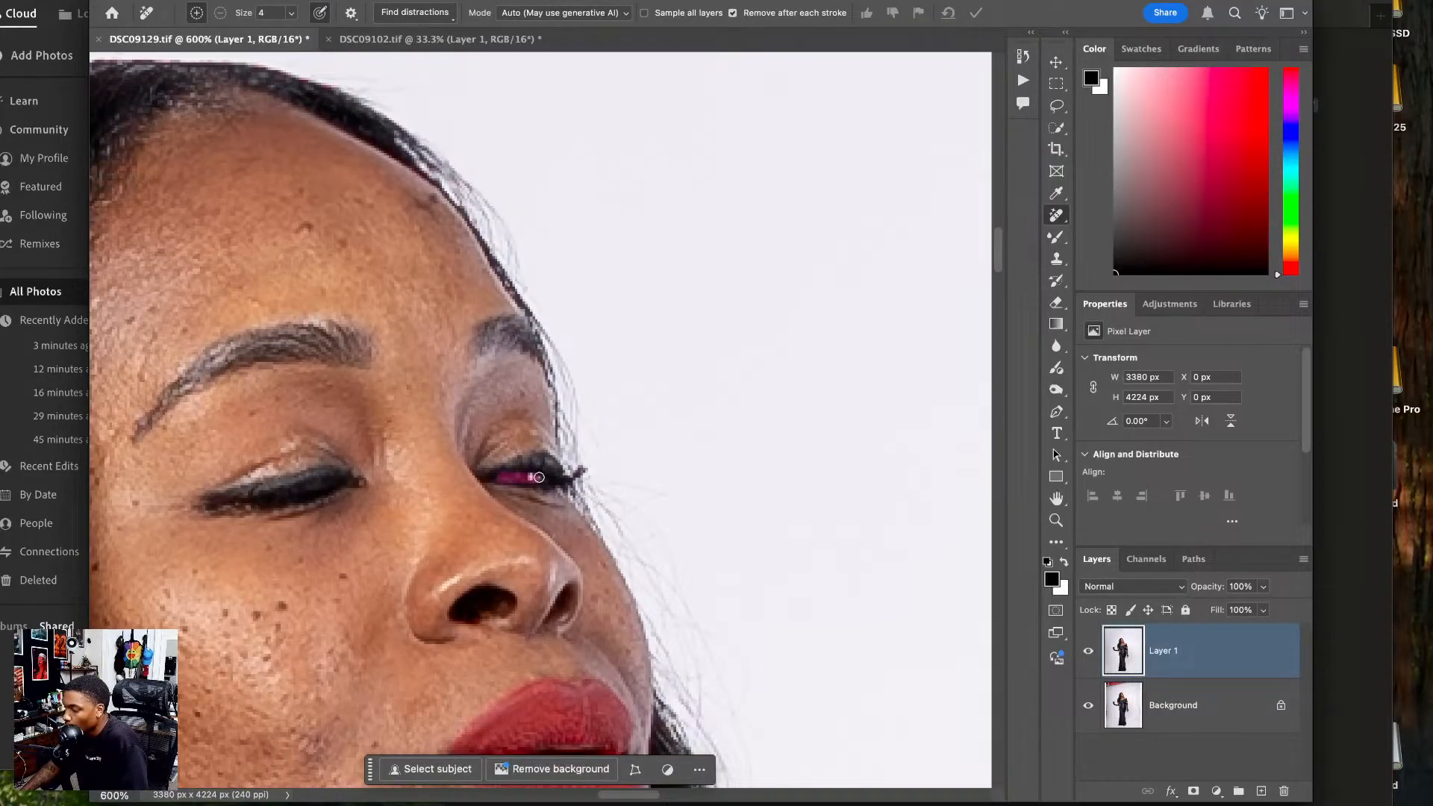
{"action": "left_click_drag", "start_coordinate": [538, 477], "coordinate": [539, 477]}
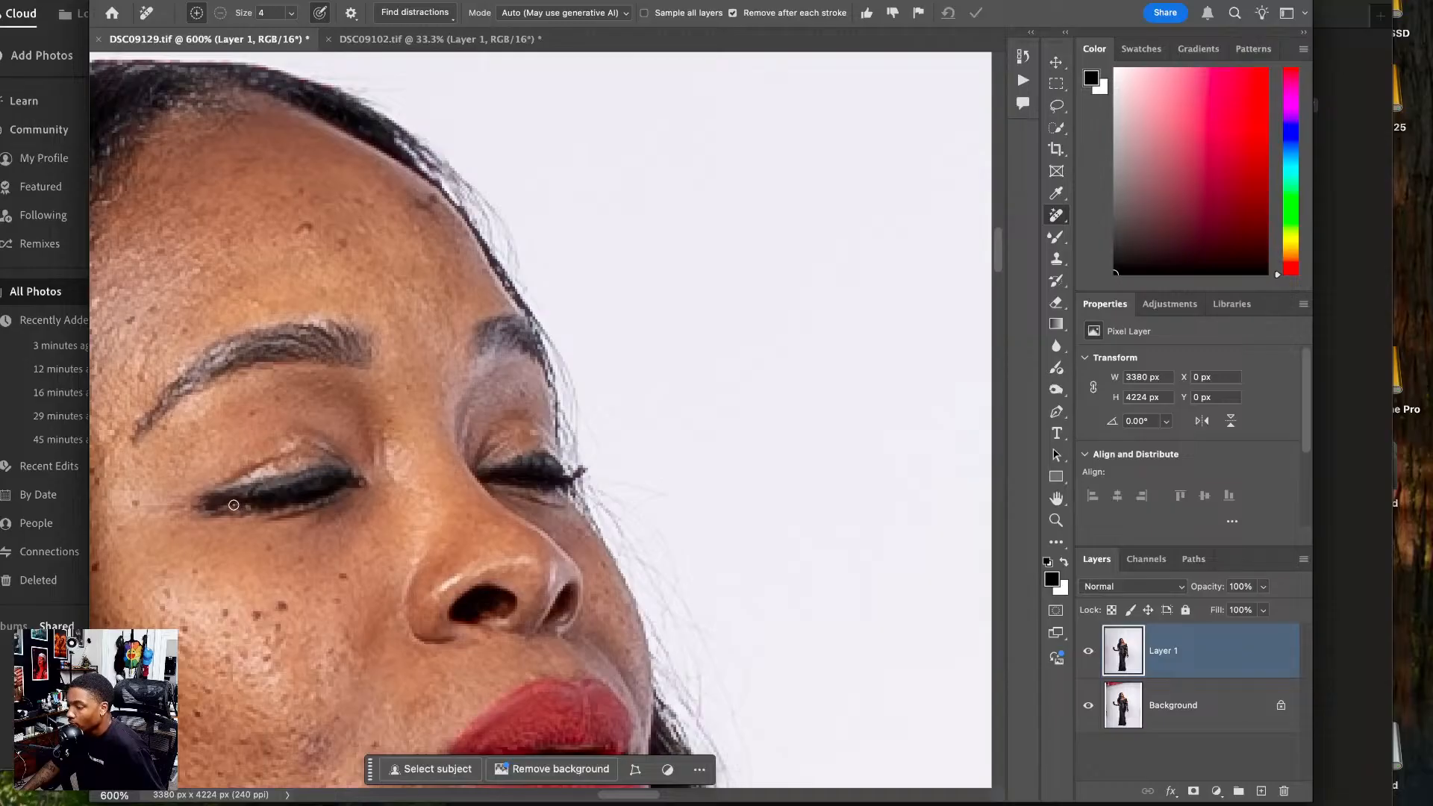
- Clean up the lower lash line and inner corner of the nearer eye with the Remove tool at size 4
{"action": "left_click_drag", "start_coordinate": [233, 505], "coordinate": [248, 508]}
{"action": "left_click_drag", "start_coordinate": [355, 484], "coordinate": [357, 479]}
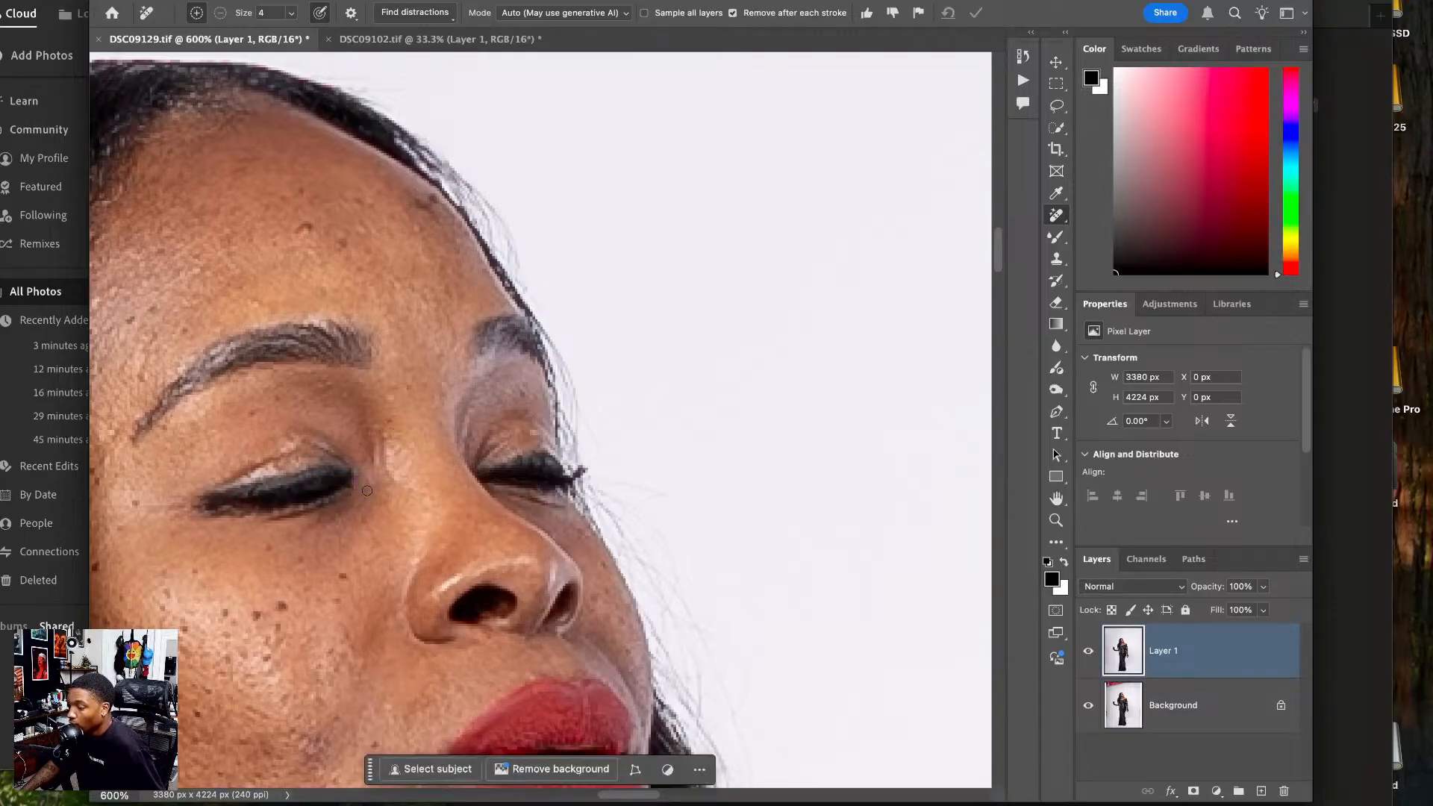
{"action": "left_click", "coordinate": [350, 488]}
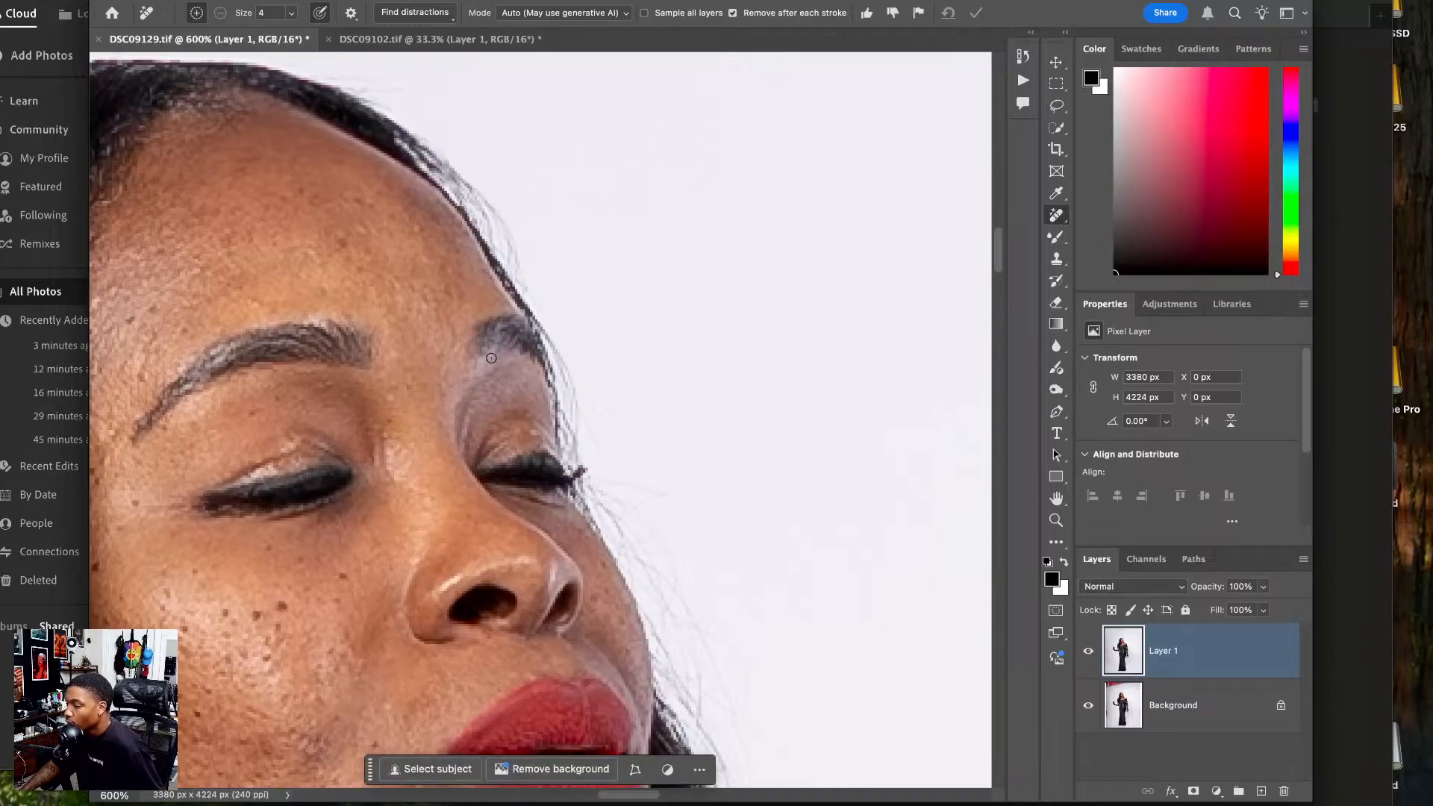
- Clean up the bright patch on the nearer eye's upper lid above the lashes with the Remove tool at size 4
{"action": "scroll", "coordinate": [491, 359], "scroll_direction": "left", "scroll_amount": 5}
{"action": "scroll", "coordinate": [491, 358], "scroll_direction": "down", "scroll_amount": 3}
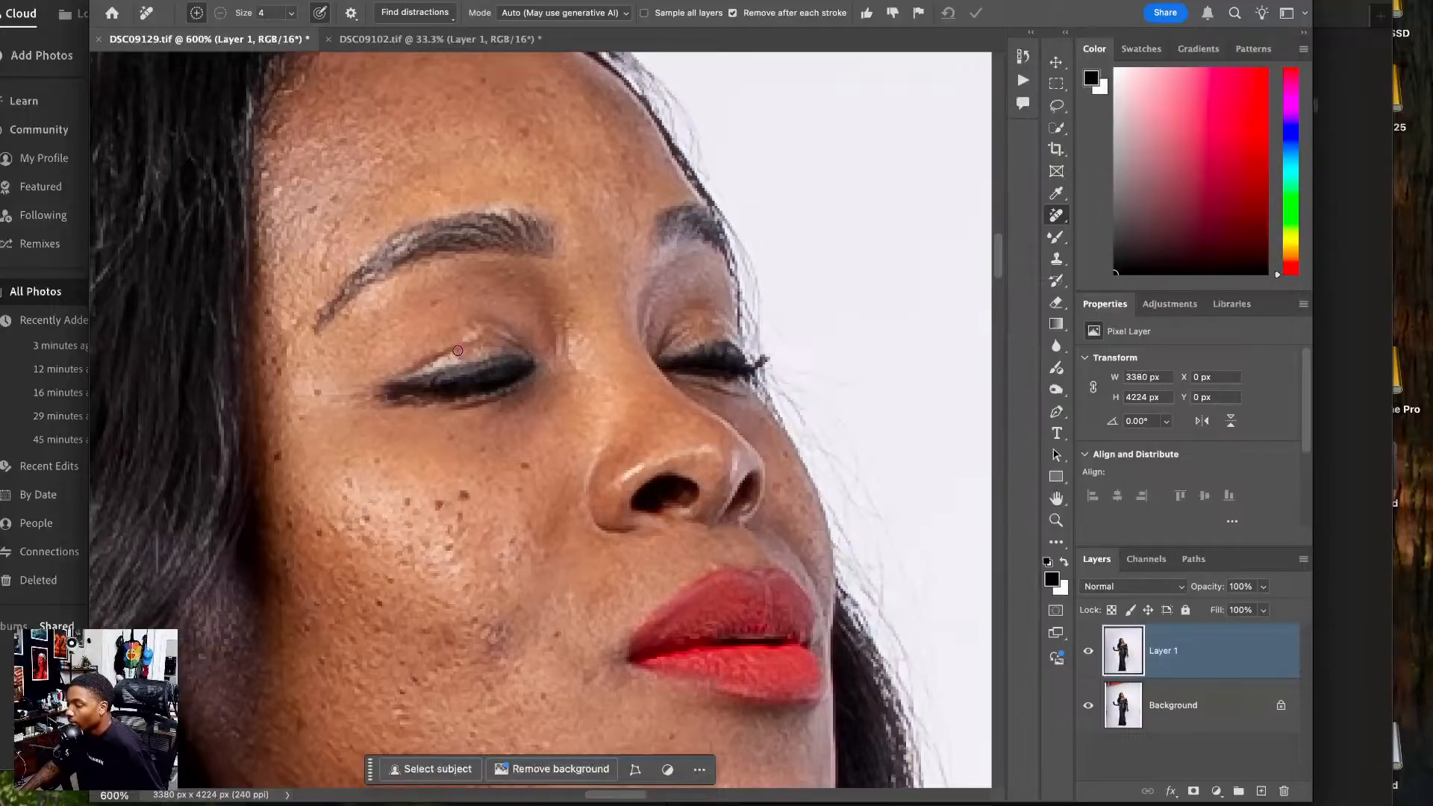
{"action": "left_click_drag", "start_coordinate": [462, 359], "coordinate": [473, 353]}
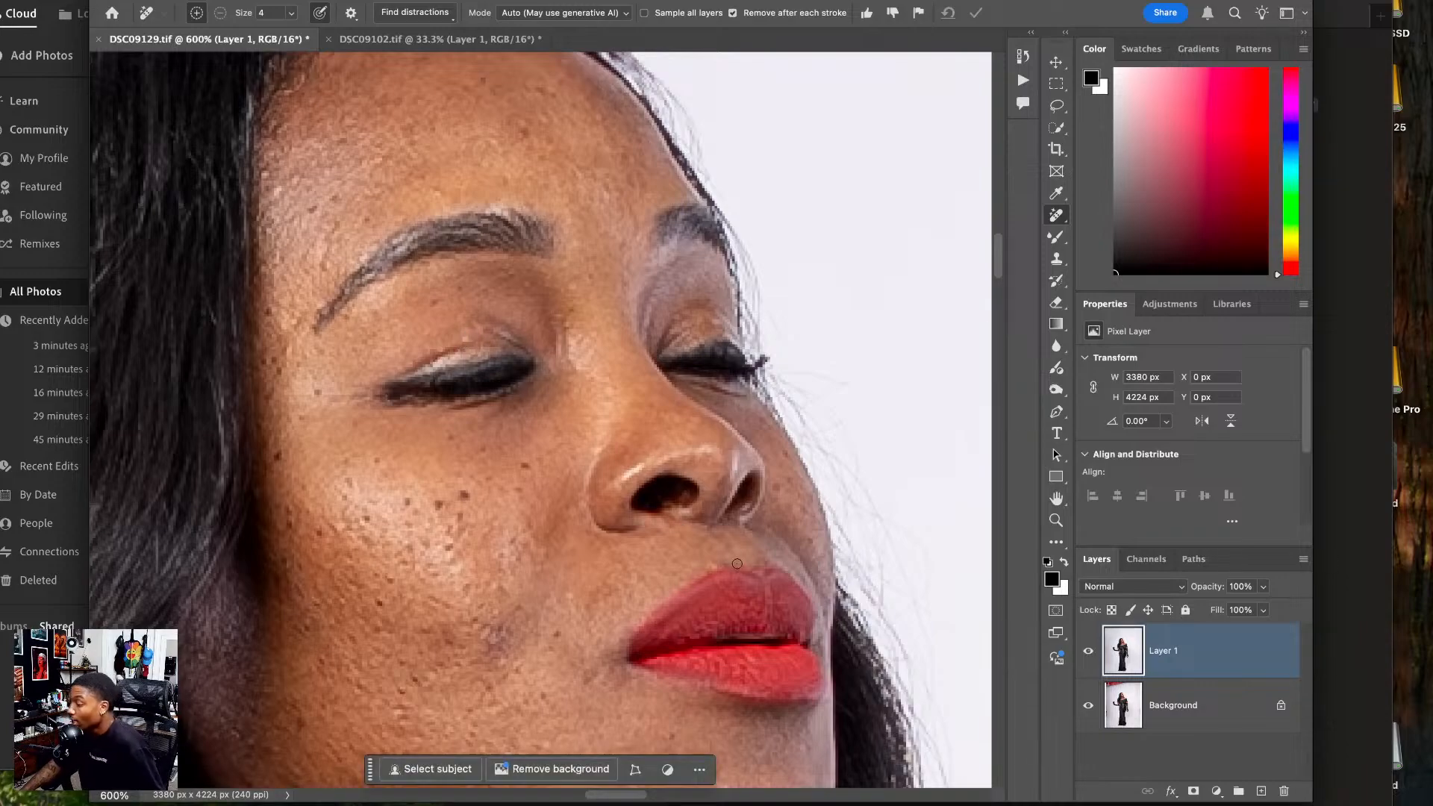
- Open Liquify and push in the underside of the chin where it meets the neck, using the warp brush at size 70
{"action": "scroll", "coordinate": [681, 535], "scroll_direction": "down", "scroll_amount": 10}
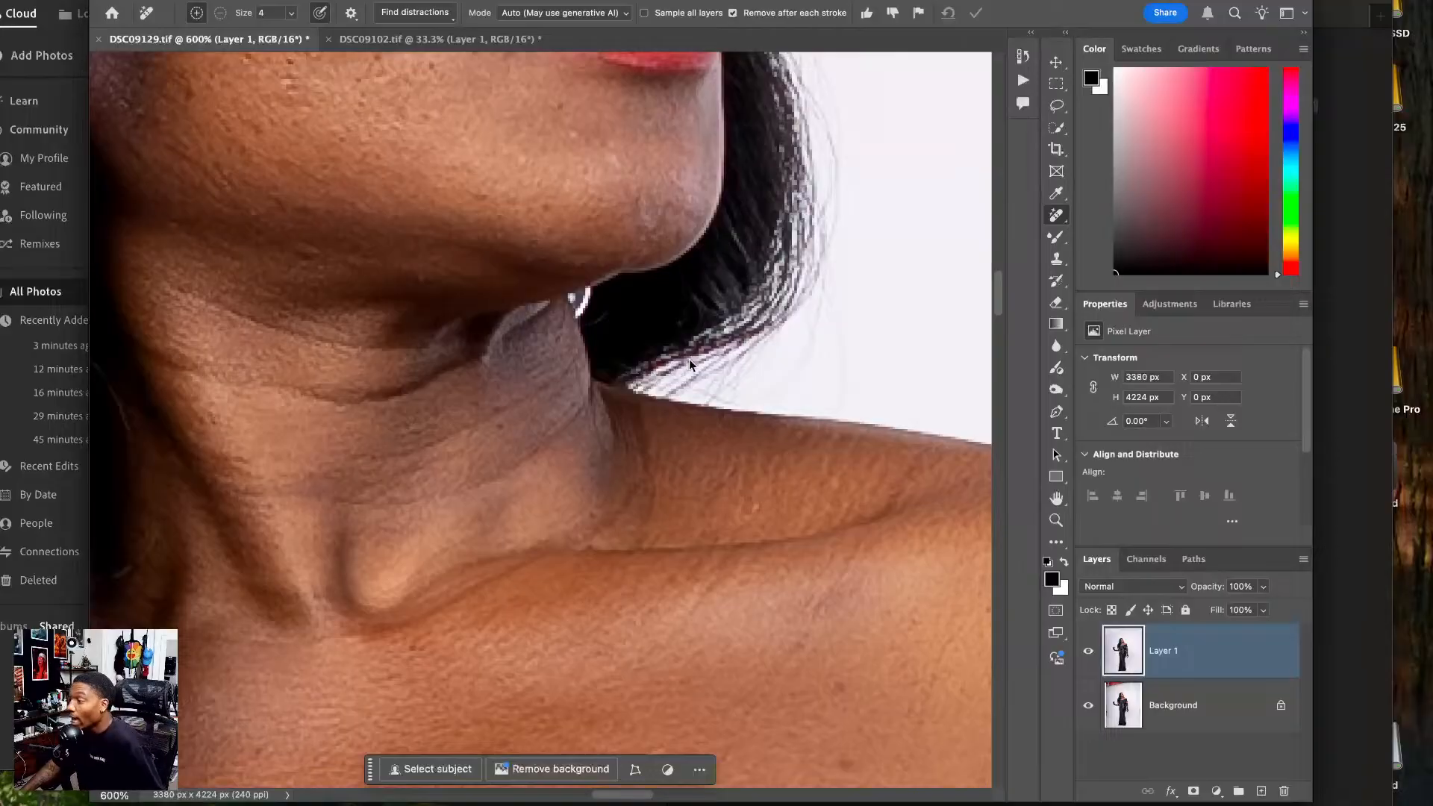
{"action": "key", "text": "ctrl+shift+x"}
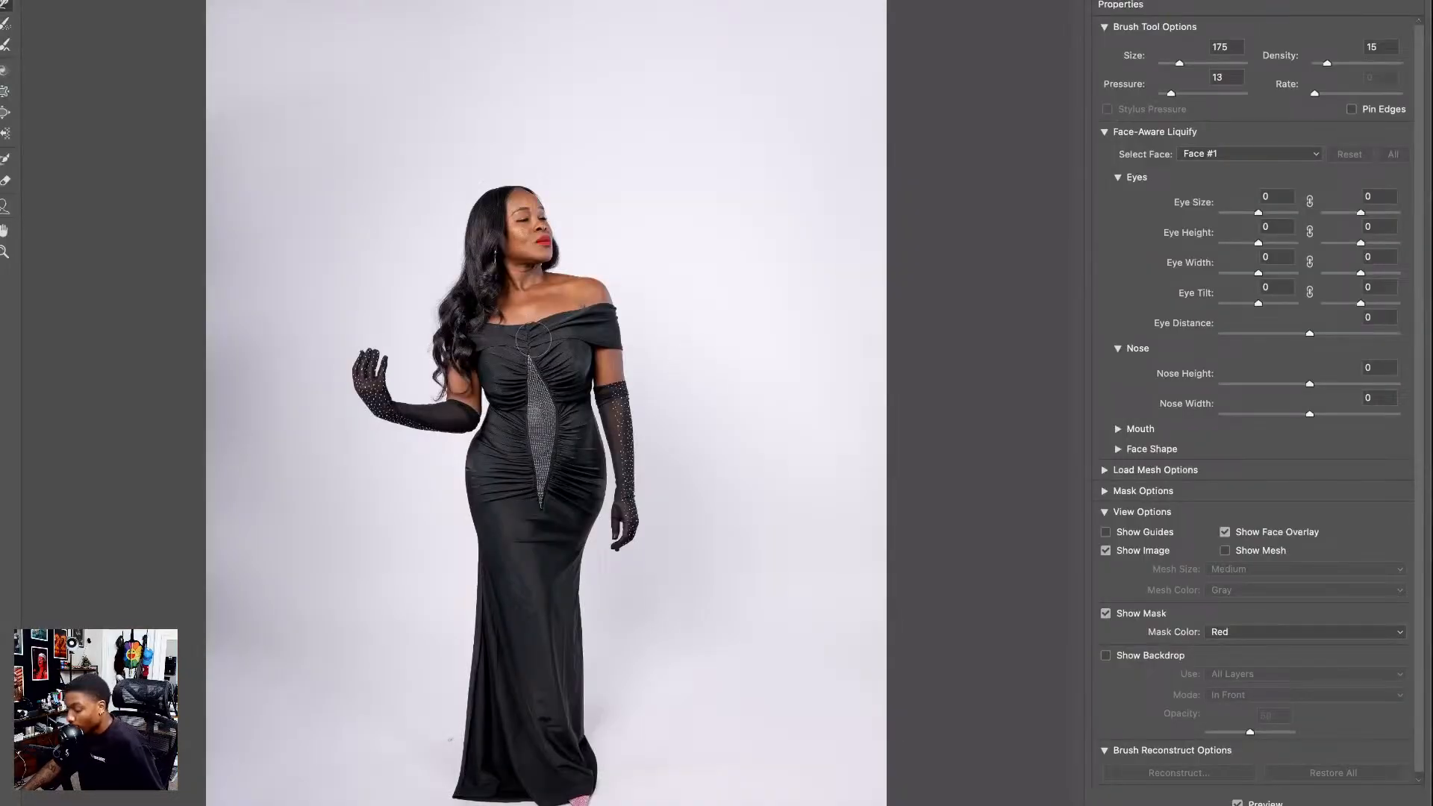
{"action": "key", "text": "ctrl+plus"}
{"action": "key", "text": "ctrl+plus"}
{"action": "key", "text": "ctrl+plus"}
{"action": "key", "text": "ctrl+plus"}
{"action": "left_click_drag", "start_coordinate": [601, 125], "coordinate": [589, 355]}
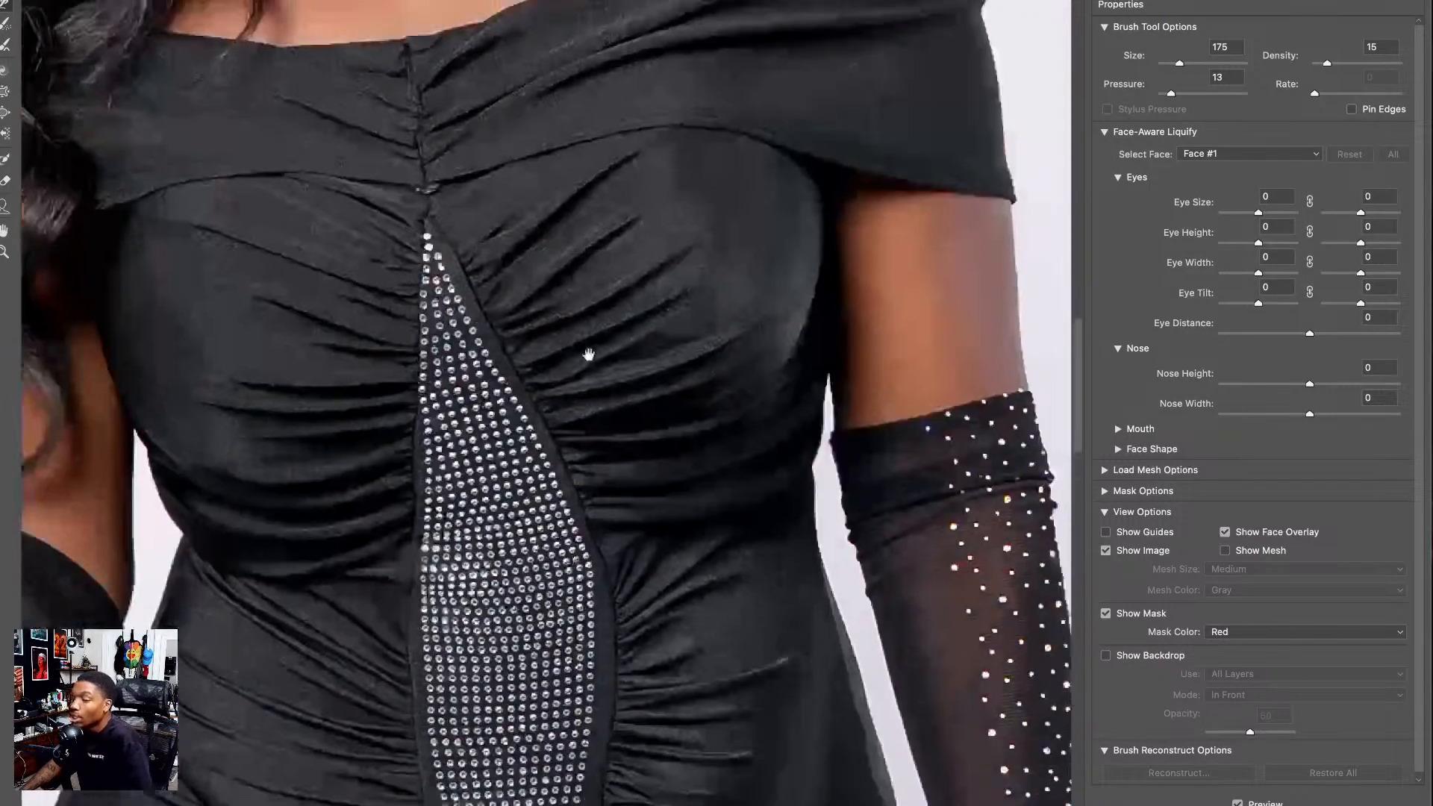
{"action": "left_click_drag", "start_coordinate": [582, 71], "coordinate": [598, 494]}
{"action": "left_click_drag", "start_coordinate": [594, 161], "coordinate": [589, 339]}
{"action": "key", "text": "bracketleft"}
{"action": "key", "text": "bracketleft"}
{"action": "key", "text": "bracketleft"}
{"action": "key", "text": "bracketleft"}
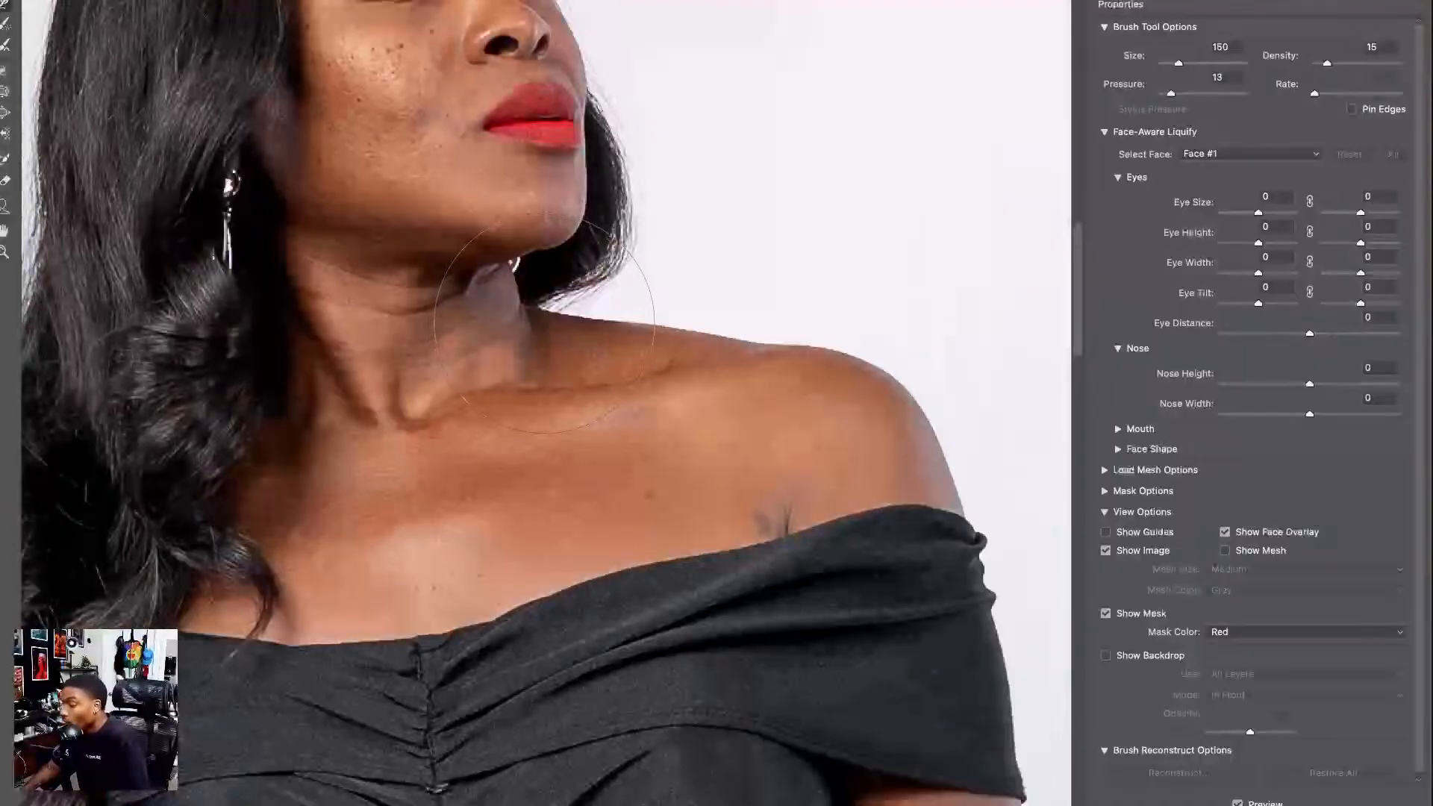
{"action": "key", "text": "bracketleft"}
{"action": "key", "text": "bracketleft"}
{"action": "left_click_drag", "start_coordinate": [532, 262], "coordinate": [498, 249]}
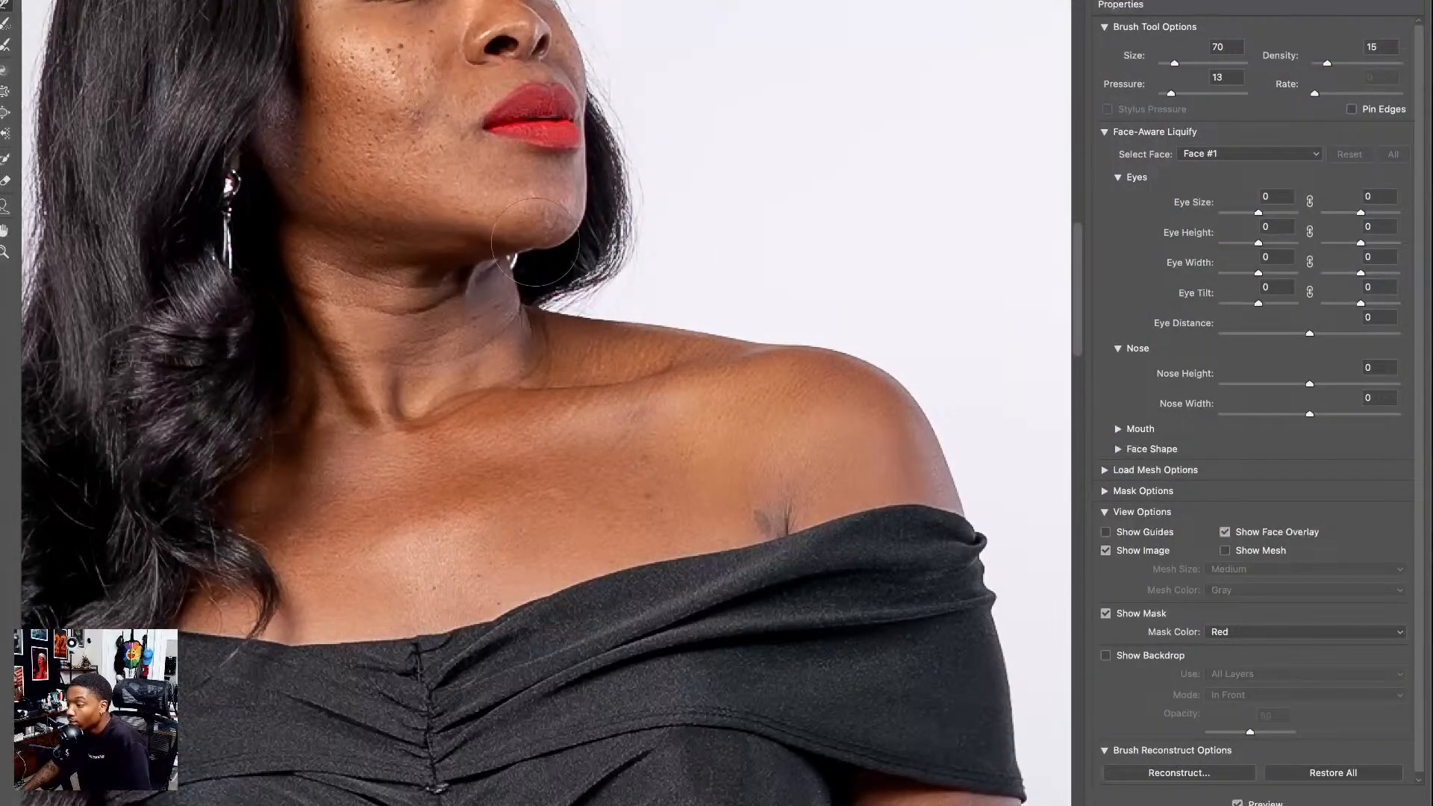
- Refine the lower contour of the chin and jaw with the warp brush at size 40
{"action": "key", "text": "bracketleft"}
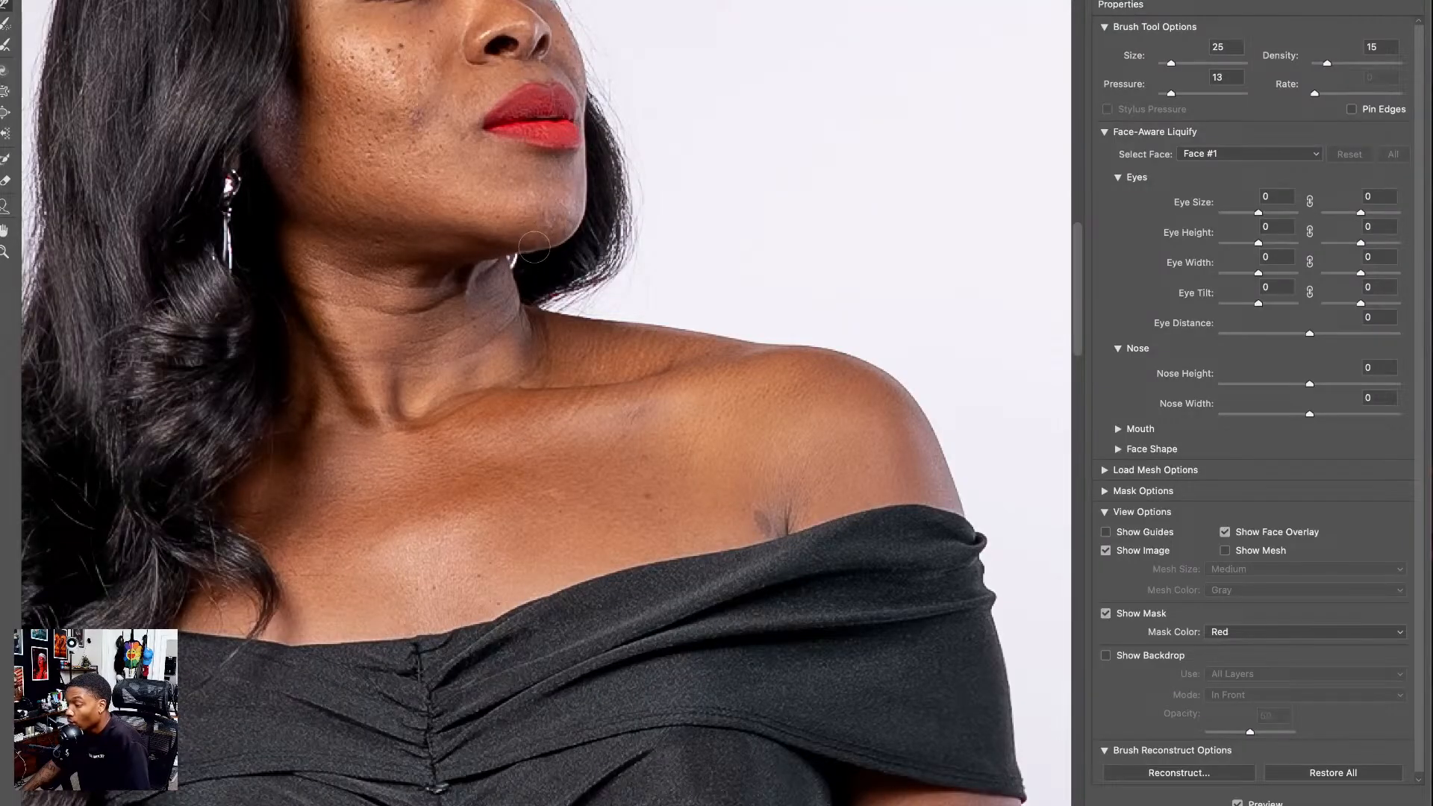
{"action": "key", "text": "bracketright"}
{"action": "mouse_move", "coordinate": [536, 253]}
{"action": "left_mouse_down"}
{"action": "mouse_move", "coordinate": [576, 623]}
{"action": "mouse_move", "coordinate": [537, 366]}
{"action": "mouse_move", "coordinate": [560, 512]}
{"action": "left_mouse_up"}
{"action": "key", "text": "super+plus"}
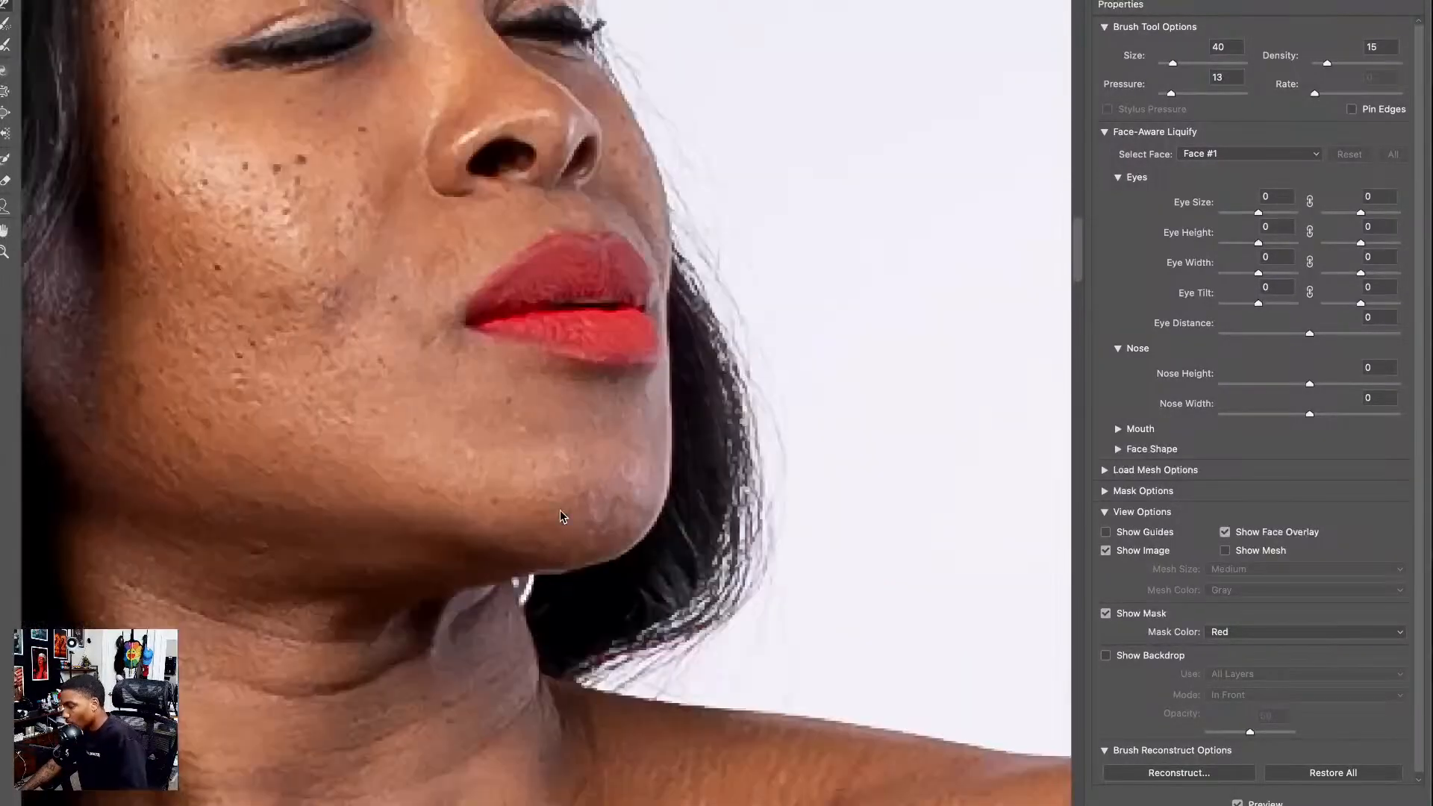
{"action": "left_click_drag", "start_coordinate": [618, 220], "coordinate": [594, 707]}
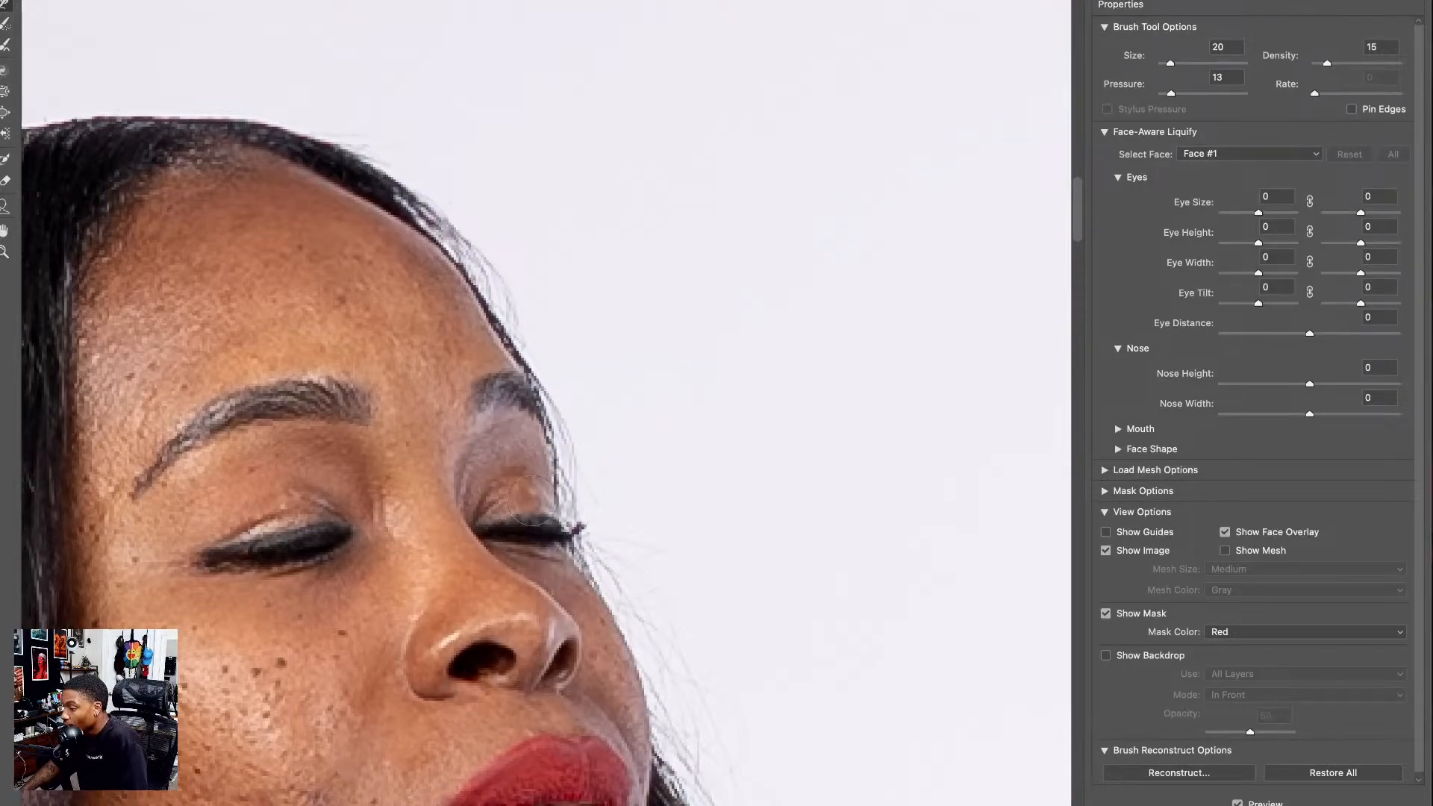
- Smooth the outer hair outline along the crown and back of the head with the warp brush at size 200
{"action": "mouse_move", "coordinate": [511, 522]}
{"action": "left_mouse_down"}
{"action": "mouse_move", "coordinate": [592, 550]}
{"action": "mouse_move", "coordinate": [656, 512]}
{"action": "left_mouse_up"}
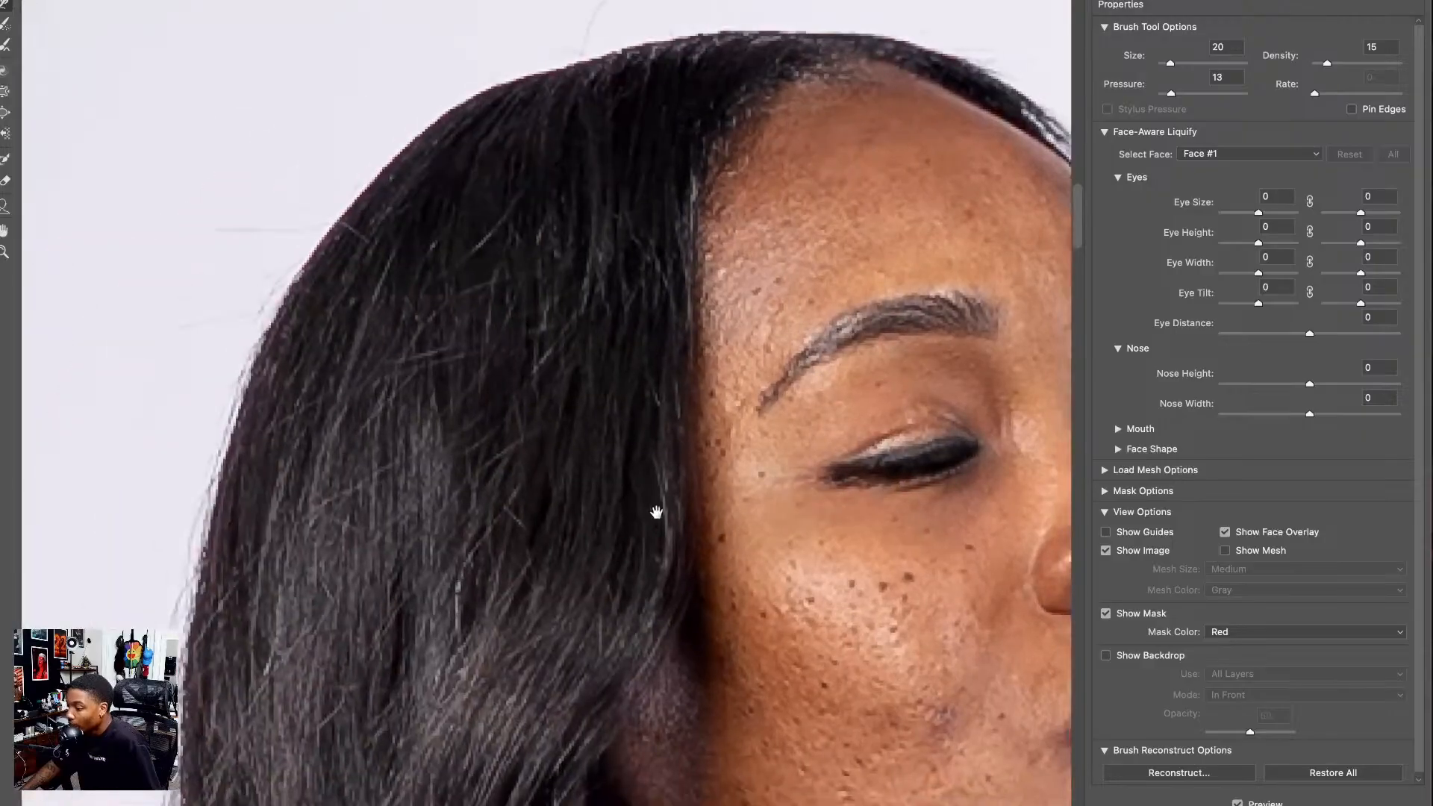
{"action": "key", "text": "bracketright"}
{"action": "key", "text": "bracketright"}
{"action": "key", "text": "bracketright"}
{"action": "key", "text": "bracketright"}
{"action": "key", "text": "bracketright"}
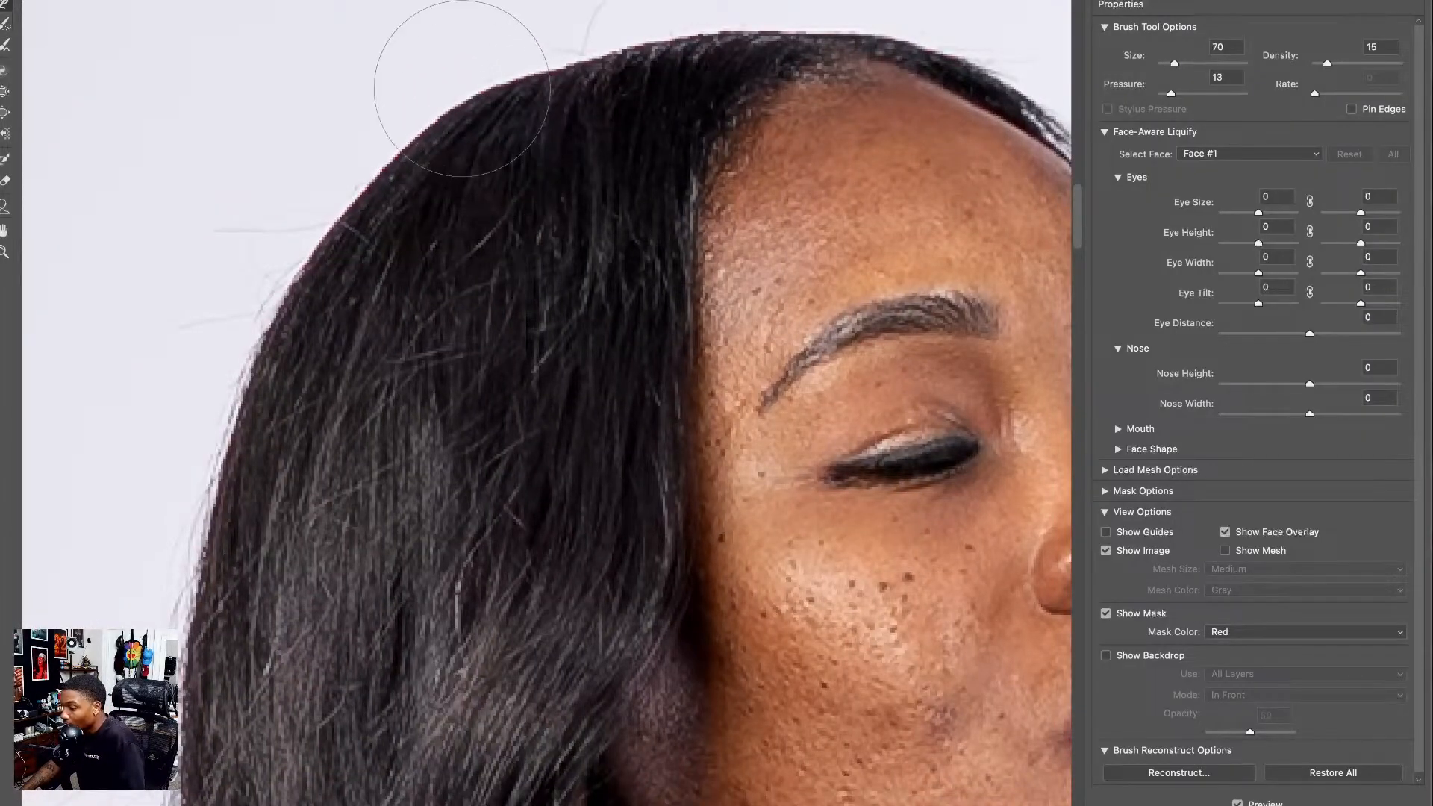
{"action": "key", "text": "bracketright"}
{"action": "key", "text": "ctrl+minus"}
{"action": "scroll", "coordinate": [459, 239], "scroll_direction": "down", "scroll_amount": 2}
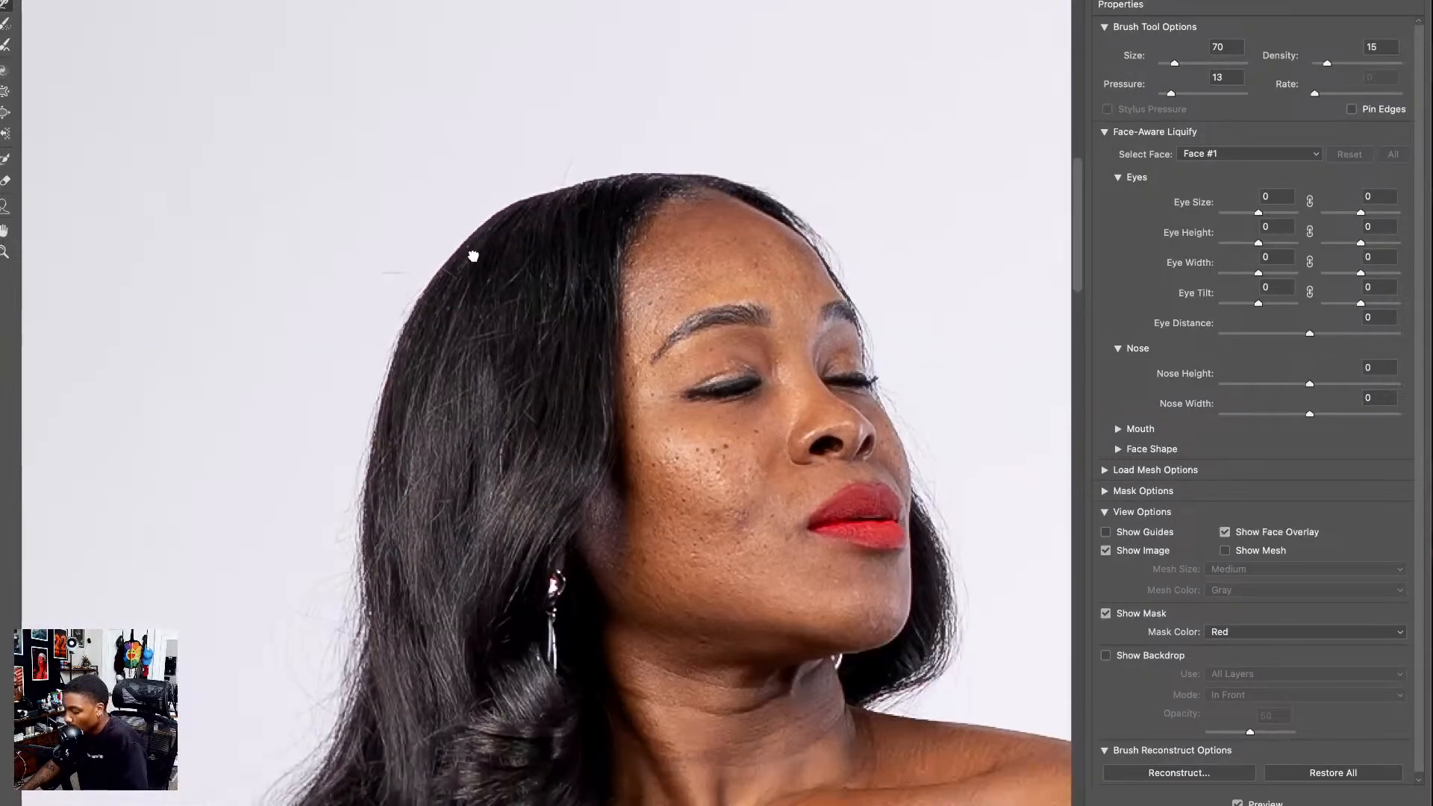
{"action": "key", "text": "bracketright"}
{"action": "key", "text": "bracketright"}
{"action": "key", "text": "bracketright"}
{"action": "key", "text": "bracketright"}
{"action": "key", "text": "bracketright"}
{"action": "key", "text": "bracketright"}
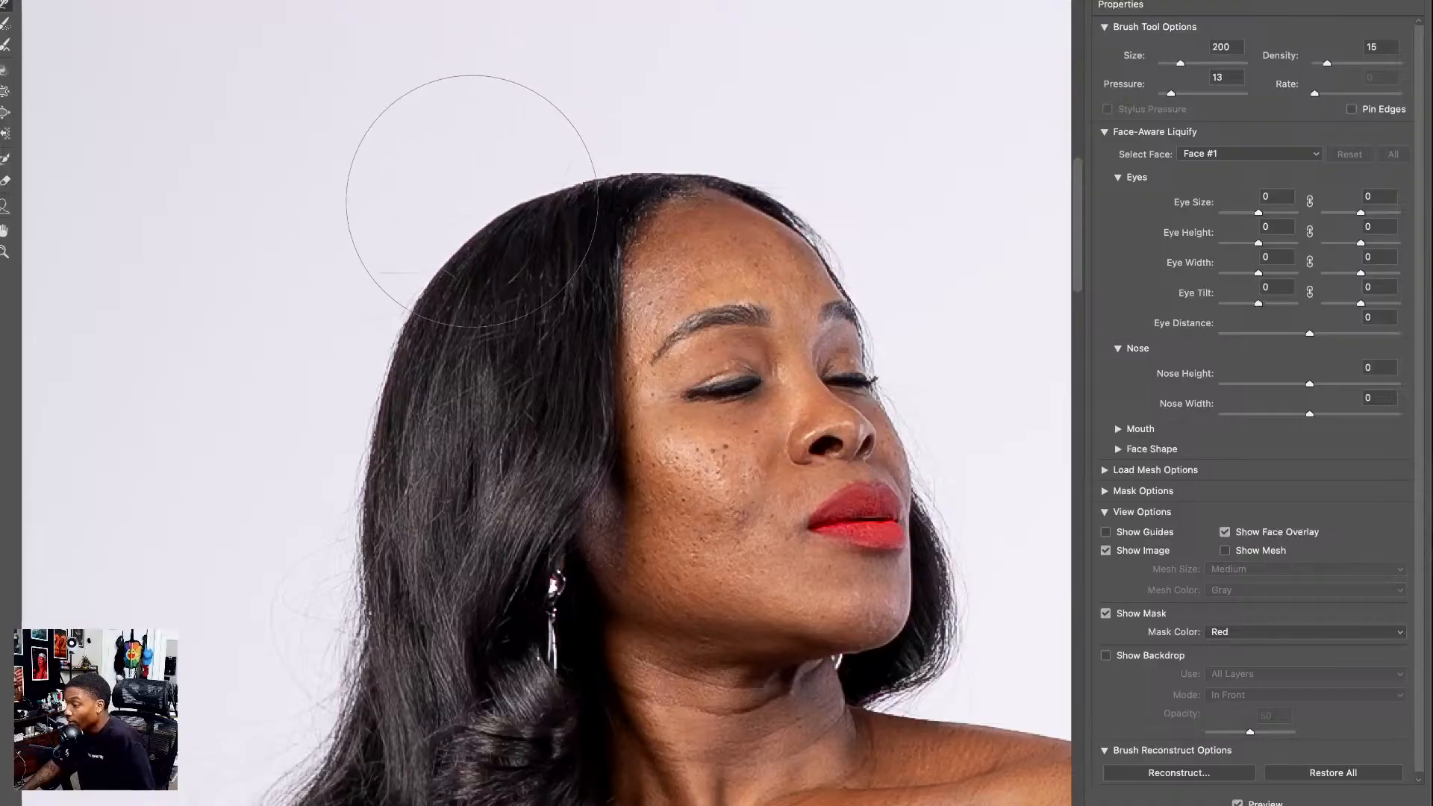
{"action": "left_click_drag", "start_coordinate": [267, 502], "coordinate": [320, 499]}
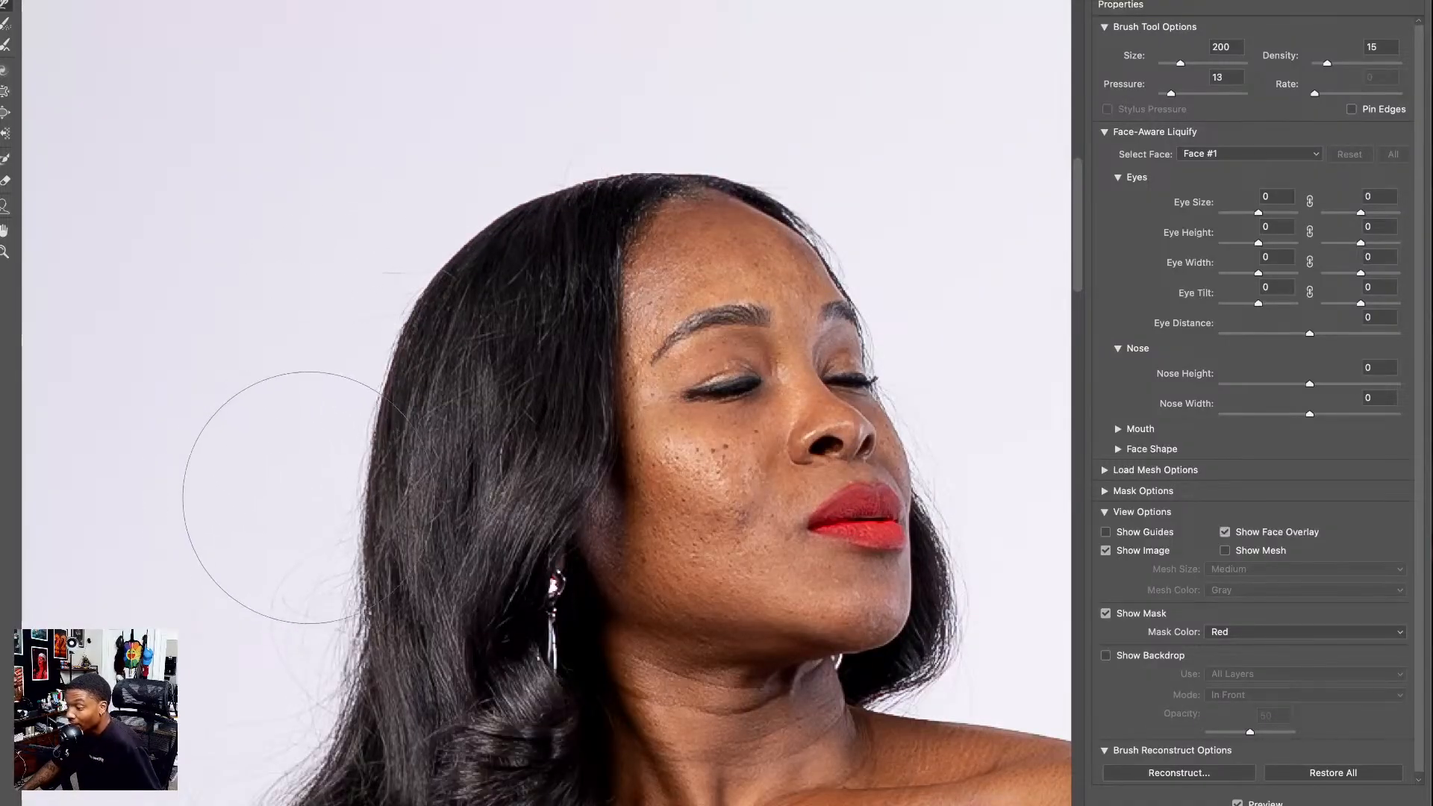
- Refine the outline of the long curls beside the chest and check the shoulder and straight arm with the warp brush at size 200
{"action": "mouse_move", "coordinate": [305, 656]}
{"action": "left_mouse_down"}
{"action": "mouse_move", "coordinate": [304, 405]}
{"action": "mouse_move", "coordinate": [353, 214]}
{"action": "left_mouse_up"}
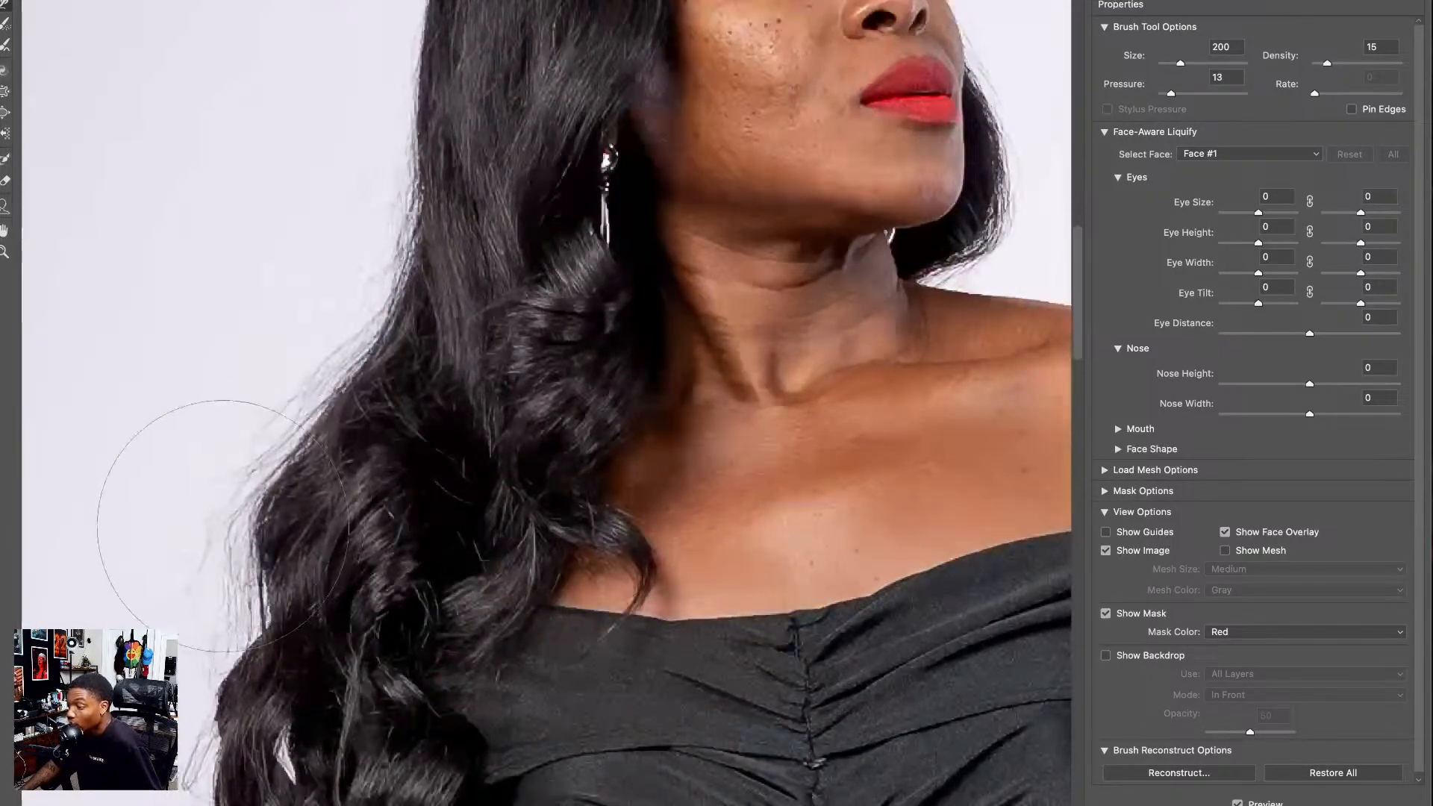
{"action": "left_click_drag", "start_coordinate": [240, 578], "coordinate": [289, 318]}
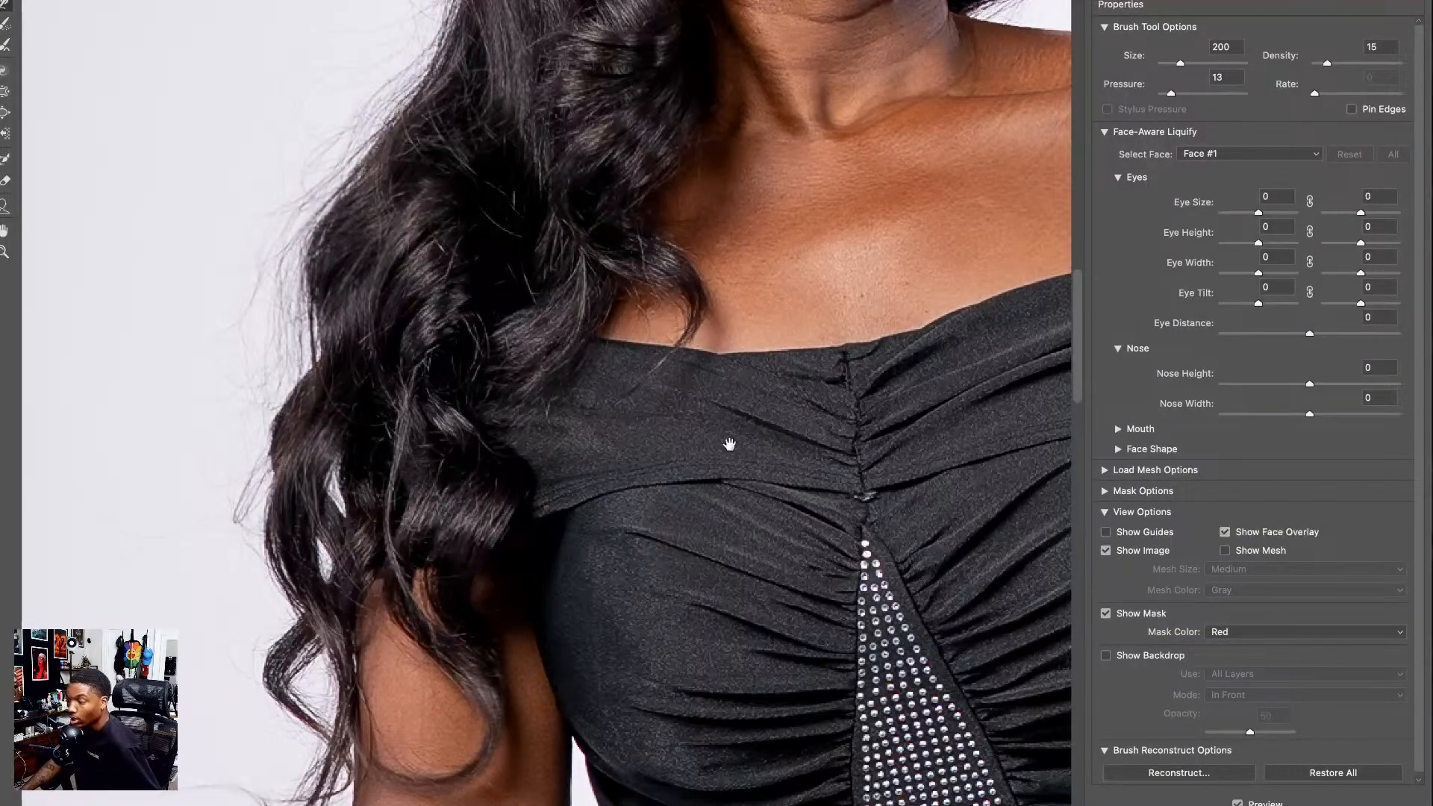
{"action": "mouse_move", "coordinate": [729, 444]}
{"action": "left_mouse_down"}
{"action": "mouse_move", "coordinate": [559, 490]}
{"action": "mouse_move", "coordinate": [518, 550]}
{"action": "left_mouse_up"}
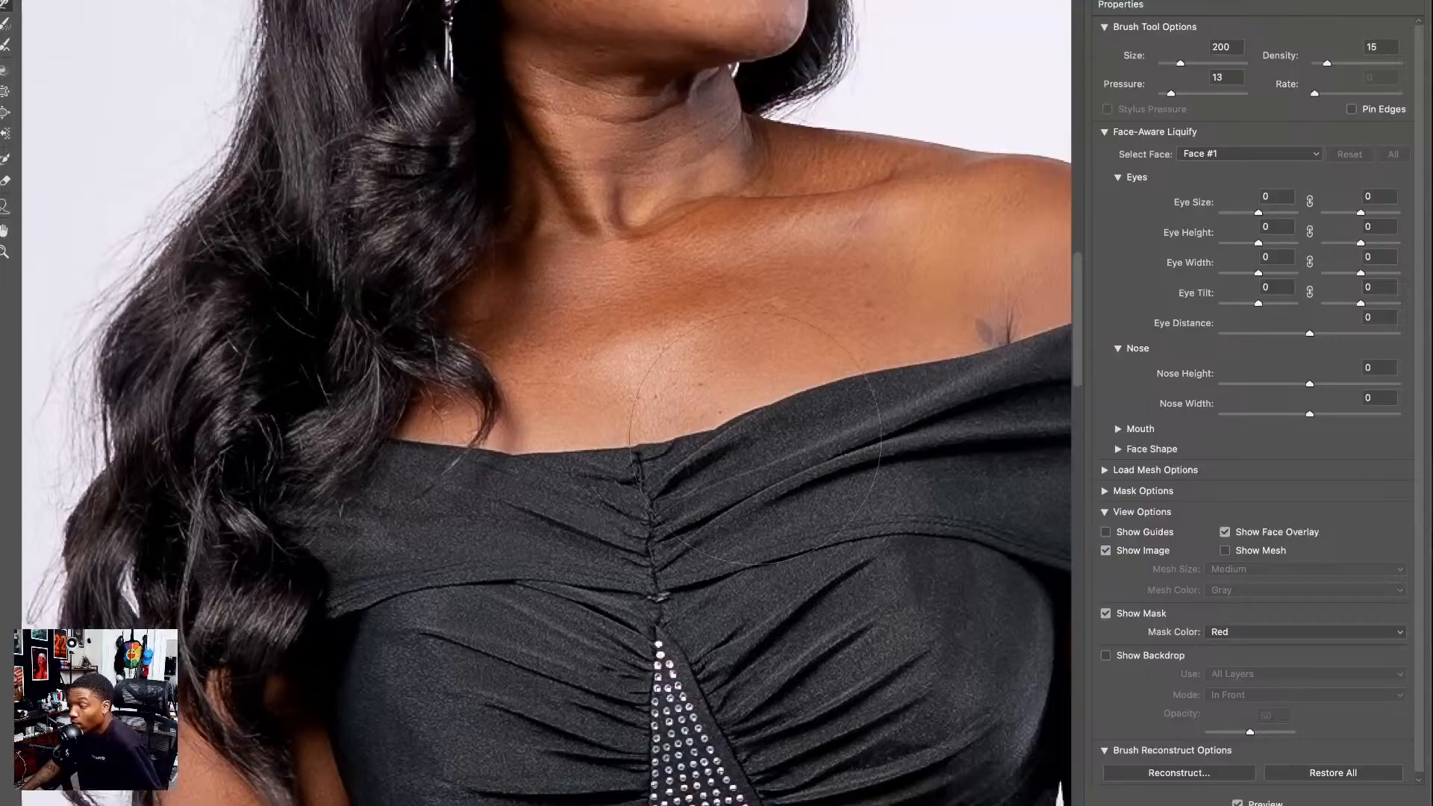
{"action": "left_click_drag", "start_coordinate": [784, 505], "coordinate": [593, 495]}
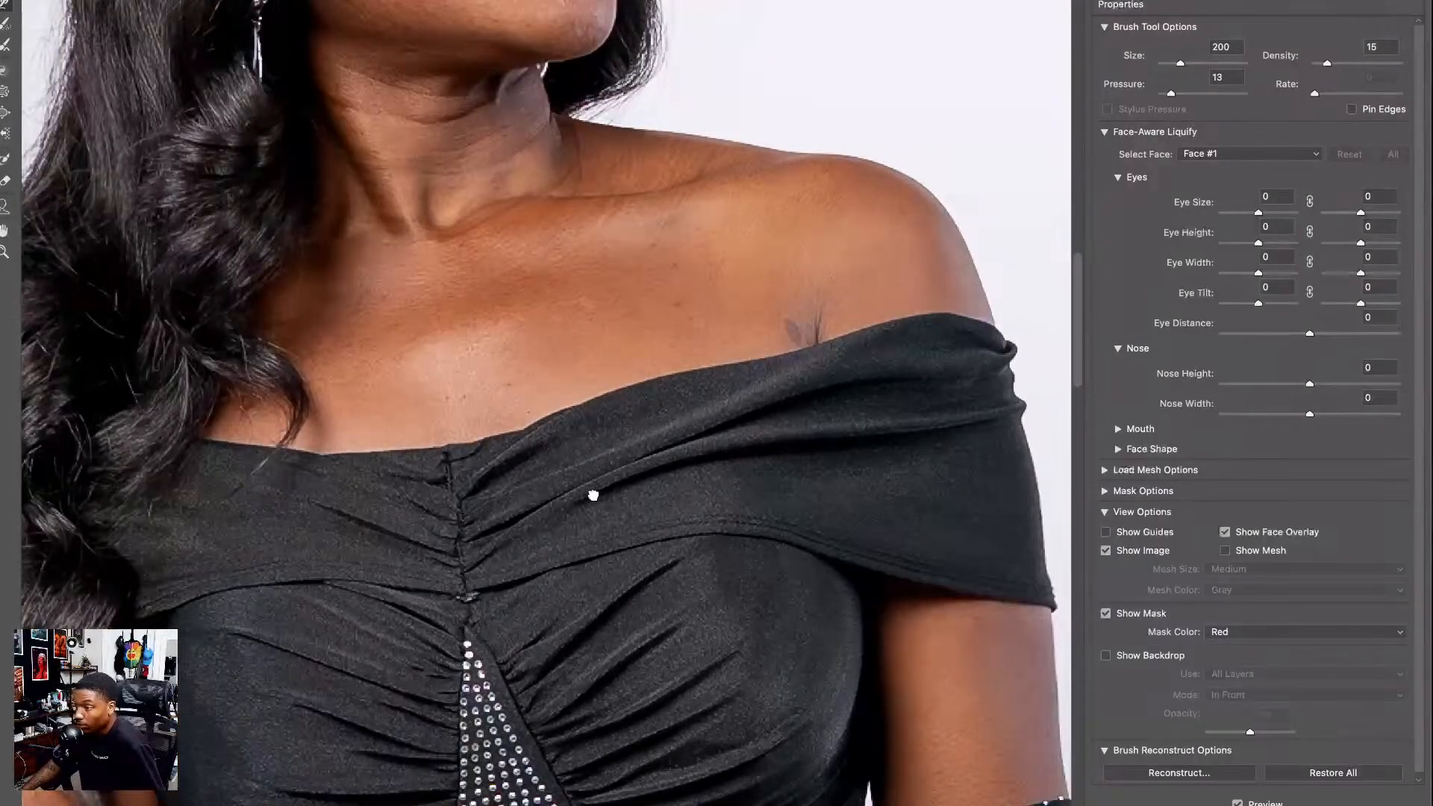
{"action": "mouse_move", "coordinate": [649, 458]}
{"action": "left_mouse_down"}
{"action": "mouse_move", "coordinate": [234, 550]}
{"action": "mouse_move", "coordinate": [225, 653]}
{"action": "left_mouse_up"}
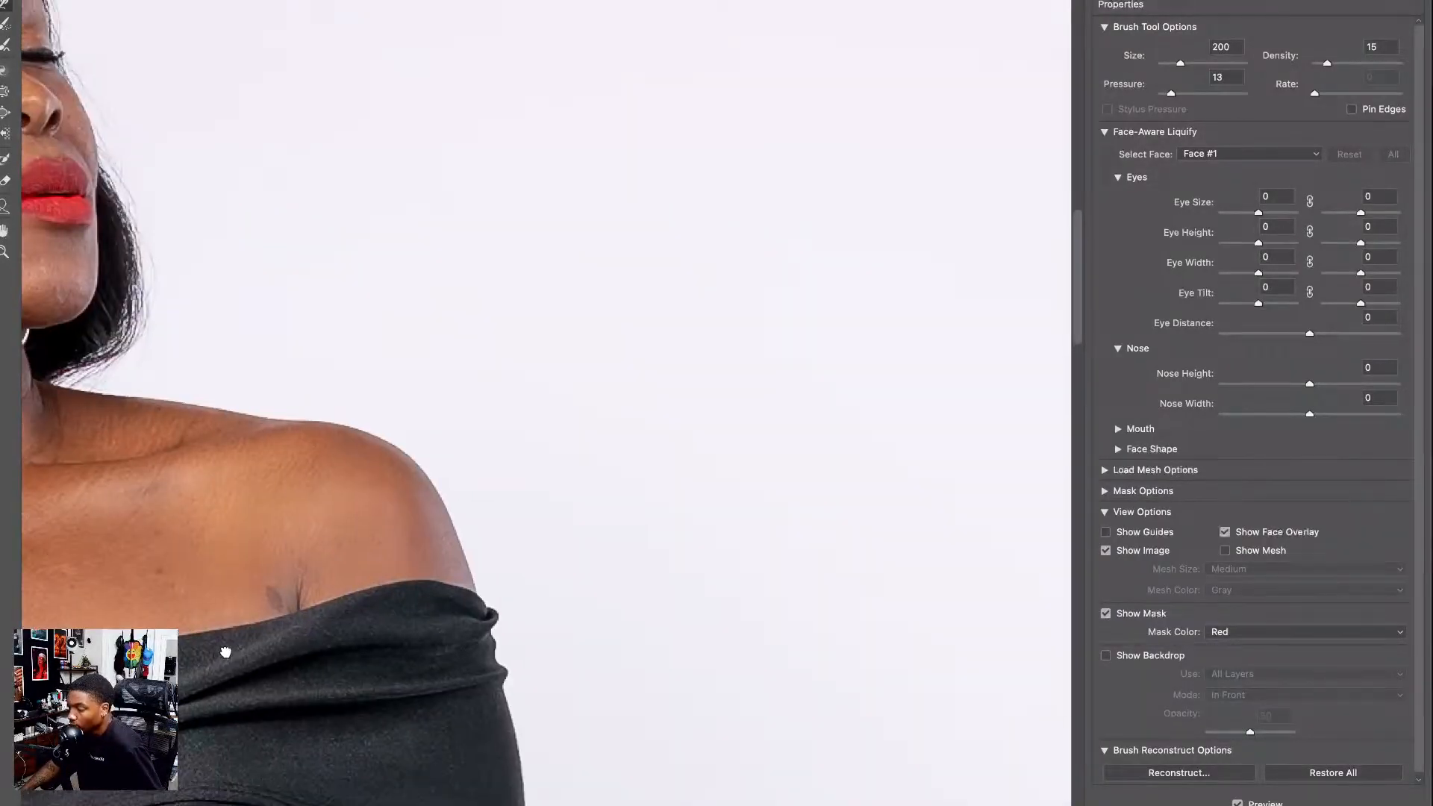
{"action": "mouse_move", "coordinate": [284, 577]}
{"action": "left_mouse_down"}
{"action": "mouse_move", "coordinate": [490, 502]}
{"action": "mouse_move", "coordinate": [342, 535]}
{"action": "mouse_move", "coordinate": [237, 536]}
{"action": "mouse_move", "coordinate": [240, 514]}
{"action": "mouse_move", "coordinate": [339, 566]}
{"action": "mouse_move", "coordinate": [294, 470]}
{"action": "mouse_move", "coordinate": [285, 369]}
{"action": "mouse_move", "coordinate": [362, 336]}
{"action": "mouse_move", "coordinate": [170, 438]}
{"action": "mouse_move", "coordinate": [59, 467]}
{"action": "mouse_move", "coordinate": [298, 419]}
{"action": "mouse_move", "coordinate": [167, 496]}
{"action": "mouse_move", "coordinate": [262, 451]}
{"action": "mouse_move", "coordinate": [174, 475]}
{"action": "mouse_move", "coordinate": [234, 438]}
{"action": "mouse_move", "coordinate": [70, 454]}
{"action": "mouse_move", "coordinate": [134, 425]}
{"action": "mouse_move", "coordinate": [88, 378]}
{"action": "mouse_move", "coordinate": [212, 470]}
{"action": "mouse_move", "coordinate": [199, 317]}
{"action": "mouse_move", "coordinate": [294, 208]}
{"action": "mouse_move", "coordinate": [548, 98]}
{"action": "left_mouse_up"}
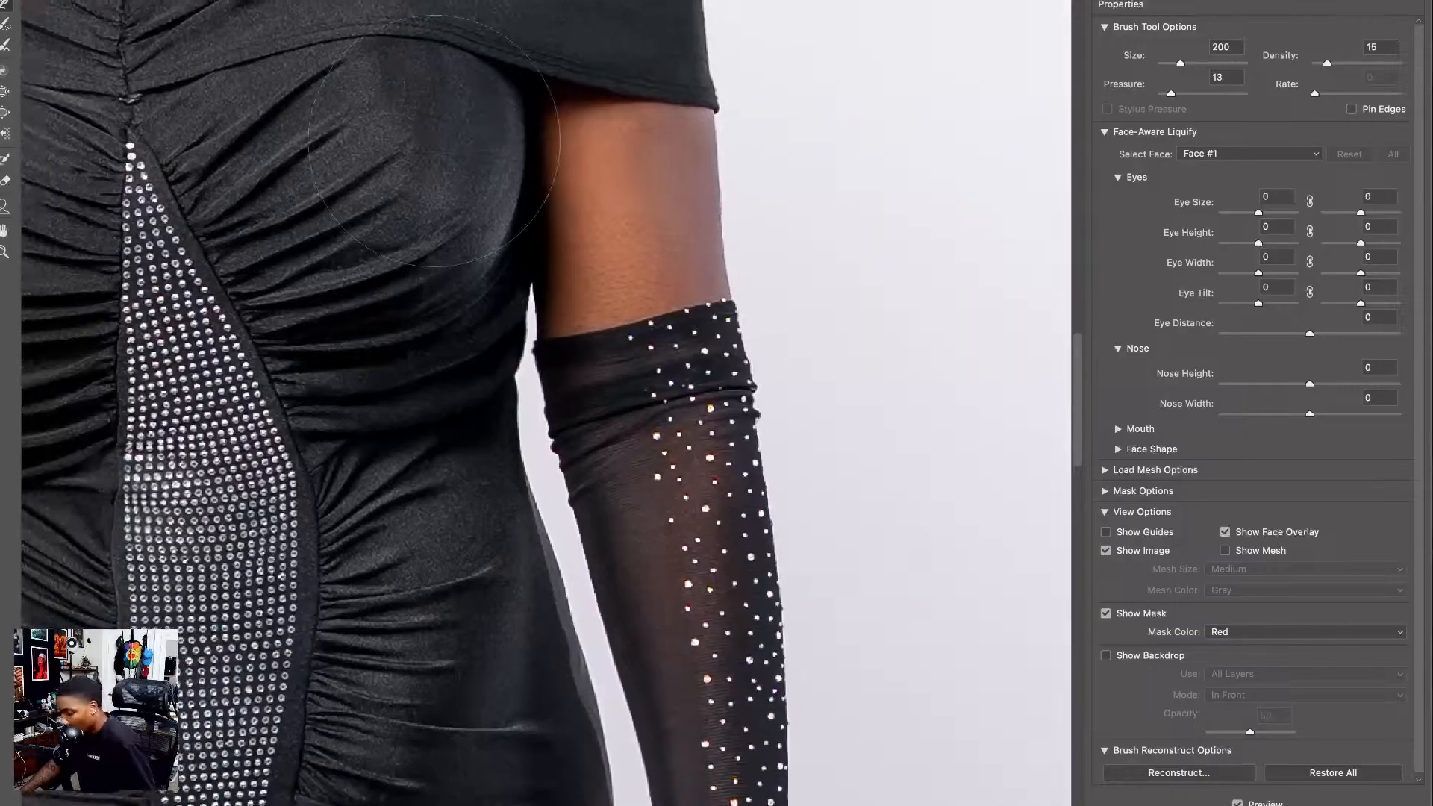
- Reduce the warp brush to size 50 at the lowered gloved hand and apply the Liquify changes to the full-length portrait
{"action": "key", "text": "super+0"}
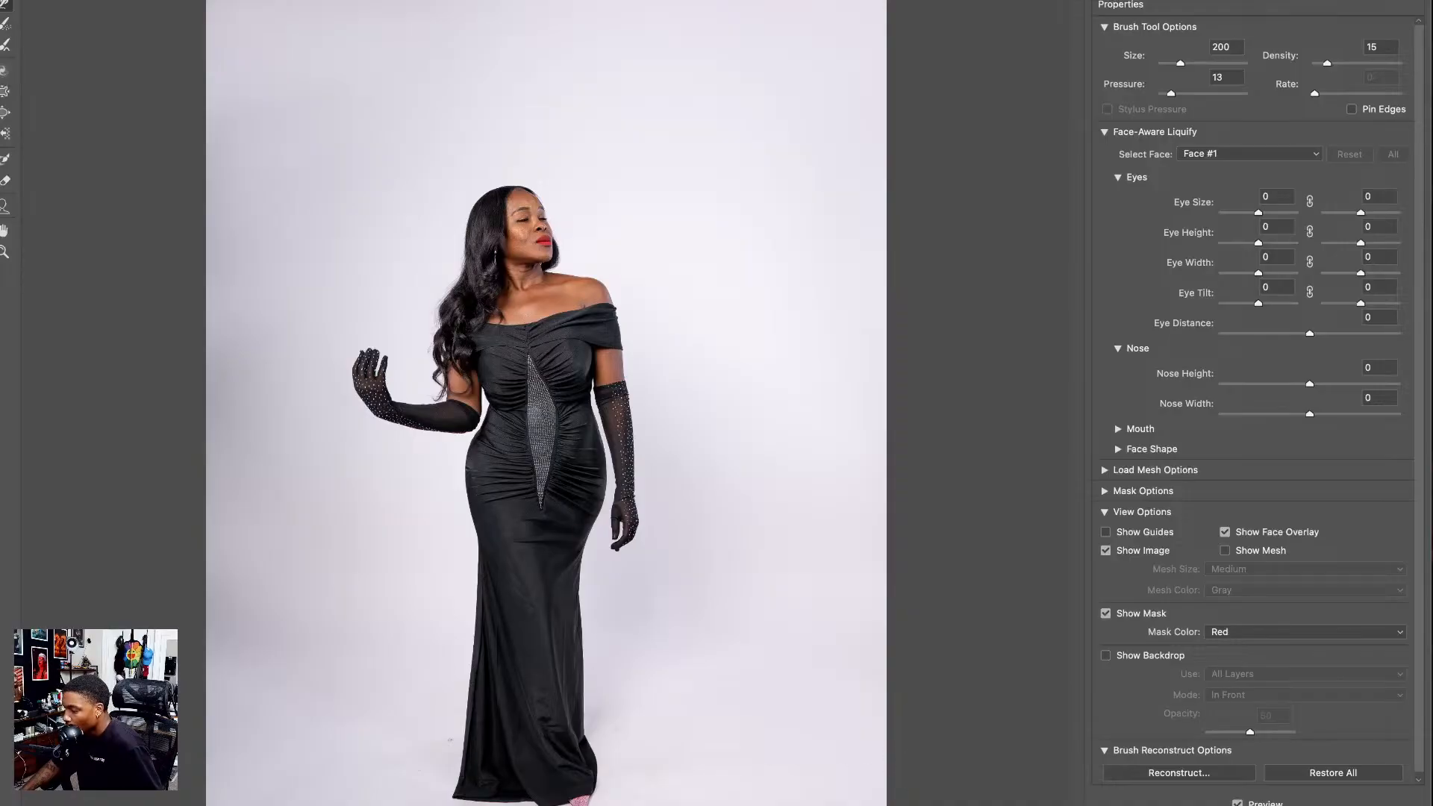
{"action": "key", "text": "super+plus"}
{"action": "key", "text": "super+plus"}
{"action": "key", "text": "super+plus"}
{"action": "key", "text": "super+plus"}
{"action": "key", "text": "super+plus"}
{"action": "key", "text": "super+plus"}
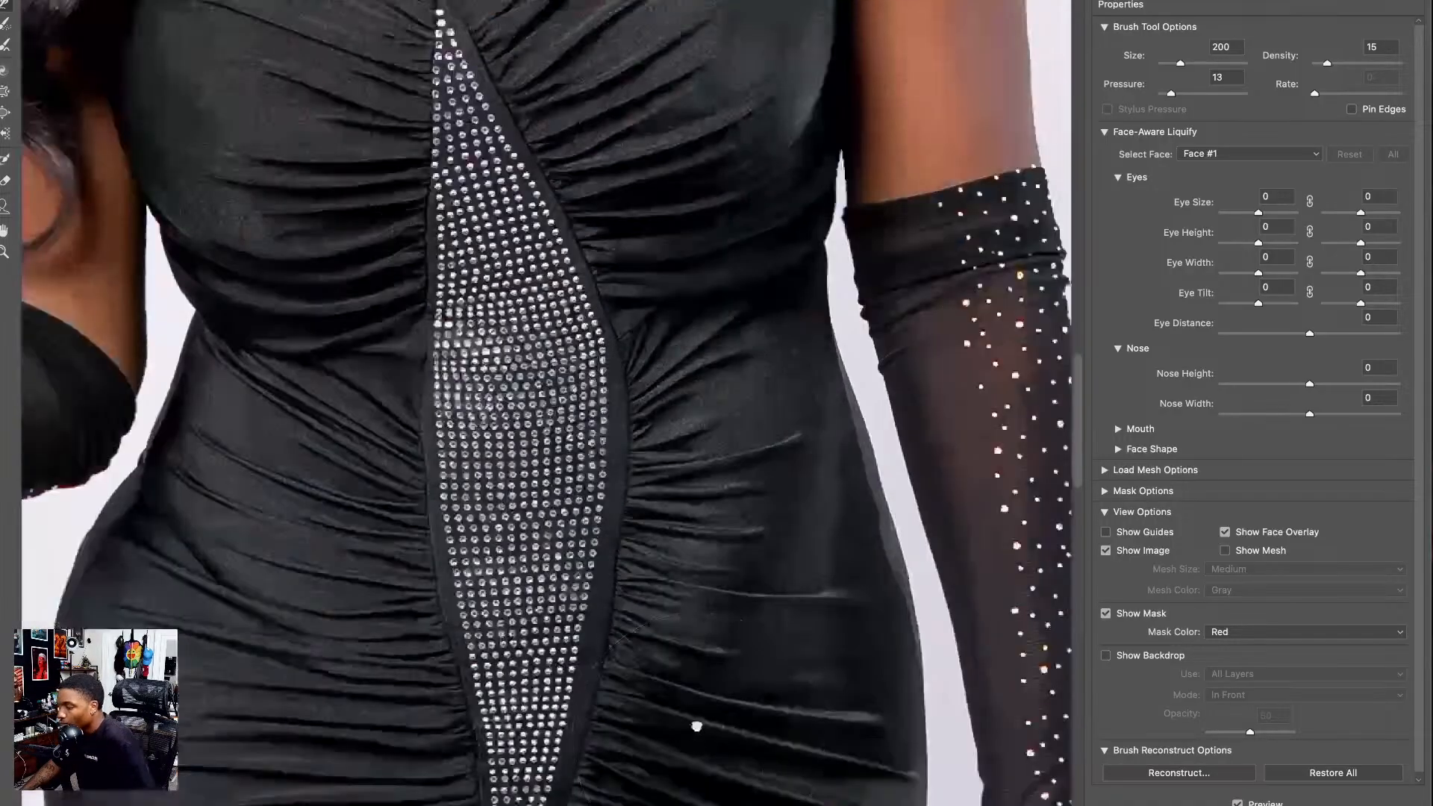
{"action": "left_click_drag", "start_coordinate": [700, 732], "coordinate": [425, 219]}
{"action": "left_click_drag", "start_coordinate": [702, 678], "coordinate": [559, 264]}
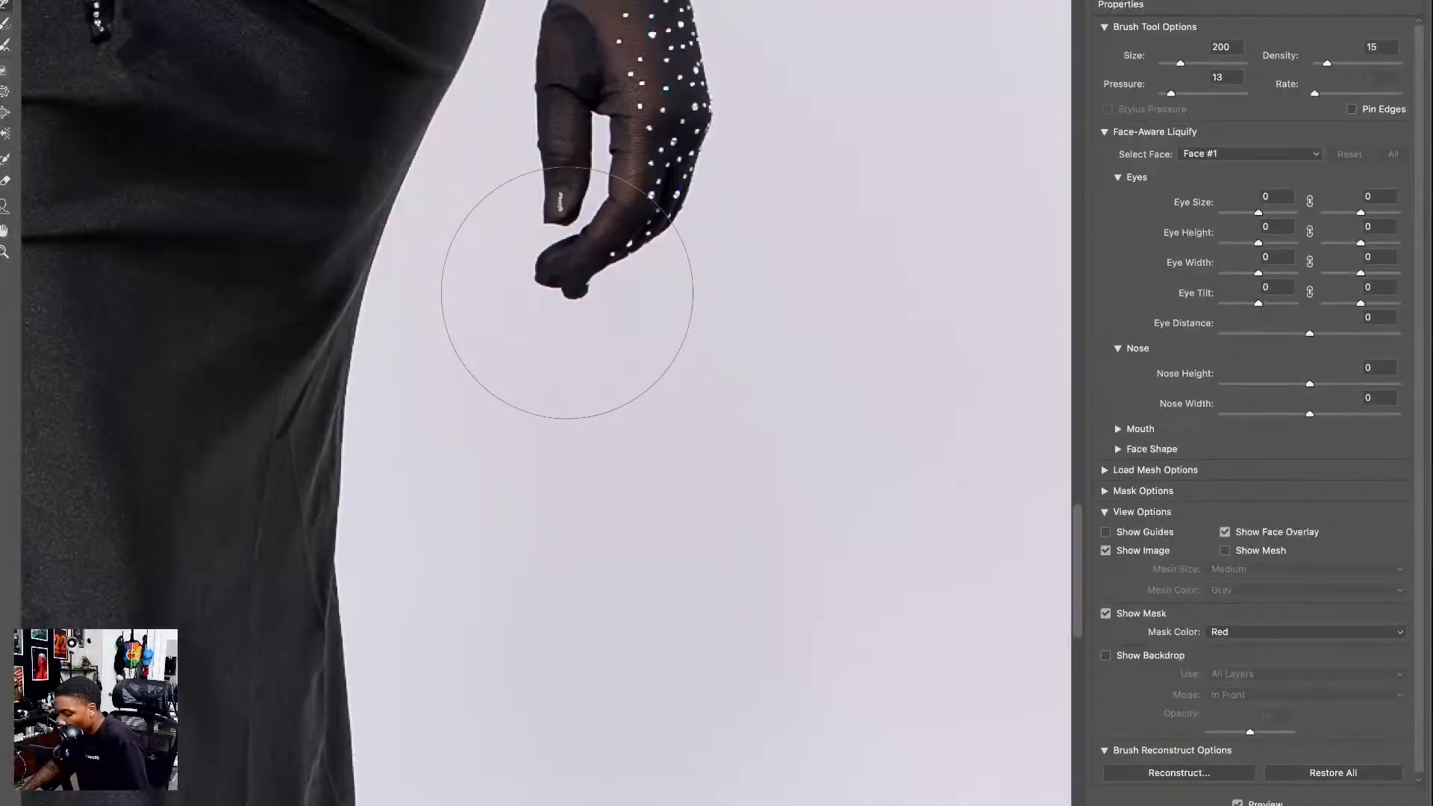
{"action": "key", "text": "bracketleft"}
{"action": "key", "text": "bracketleft"}
{"action": "key", "text": "bracketleft"}
{"action": "key", "text": "bracketleft"}
{"action": "key", "text": "bracketleft"}
{"action": "key", "text": "bracketleft"}
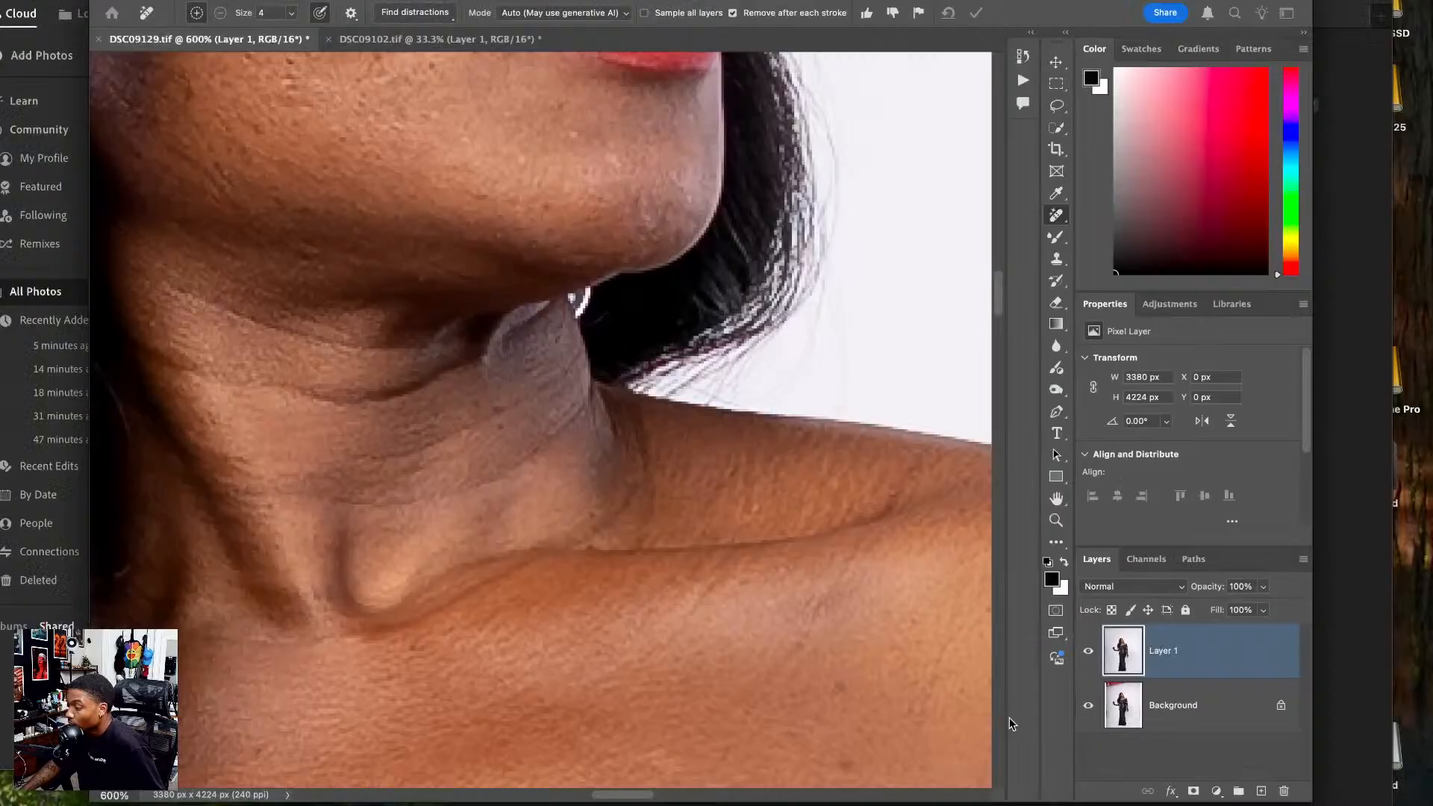
{"action": "key", "text": "super+0"}
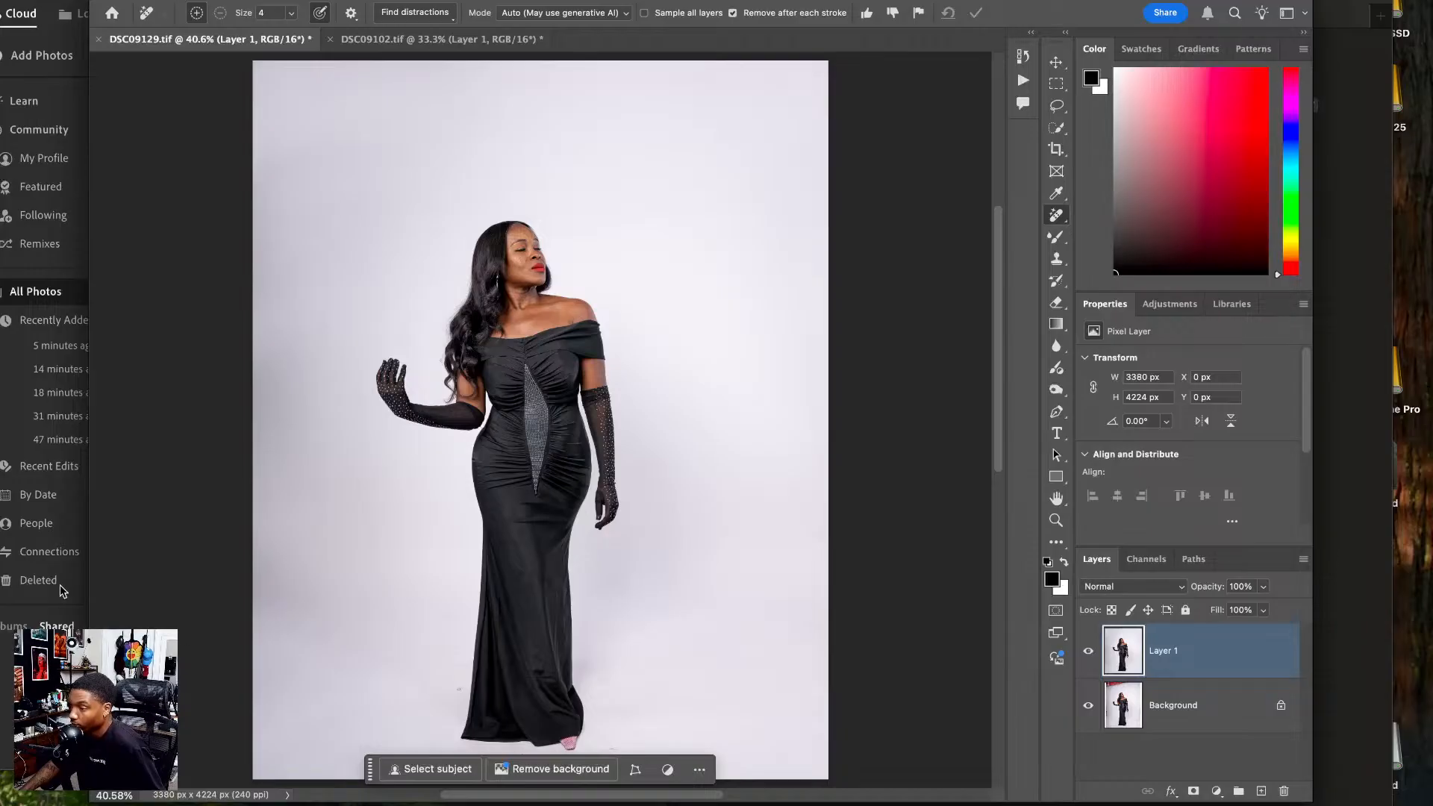
{"action": "key", "text": "super+Tab"}
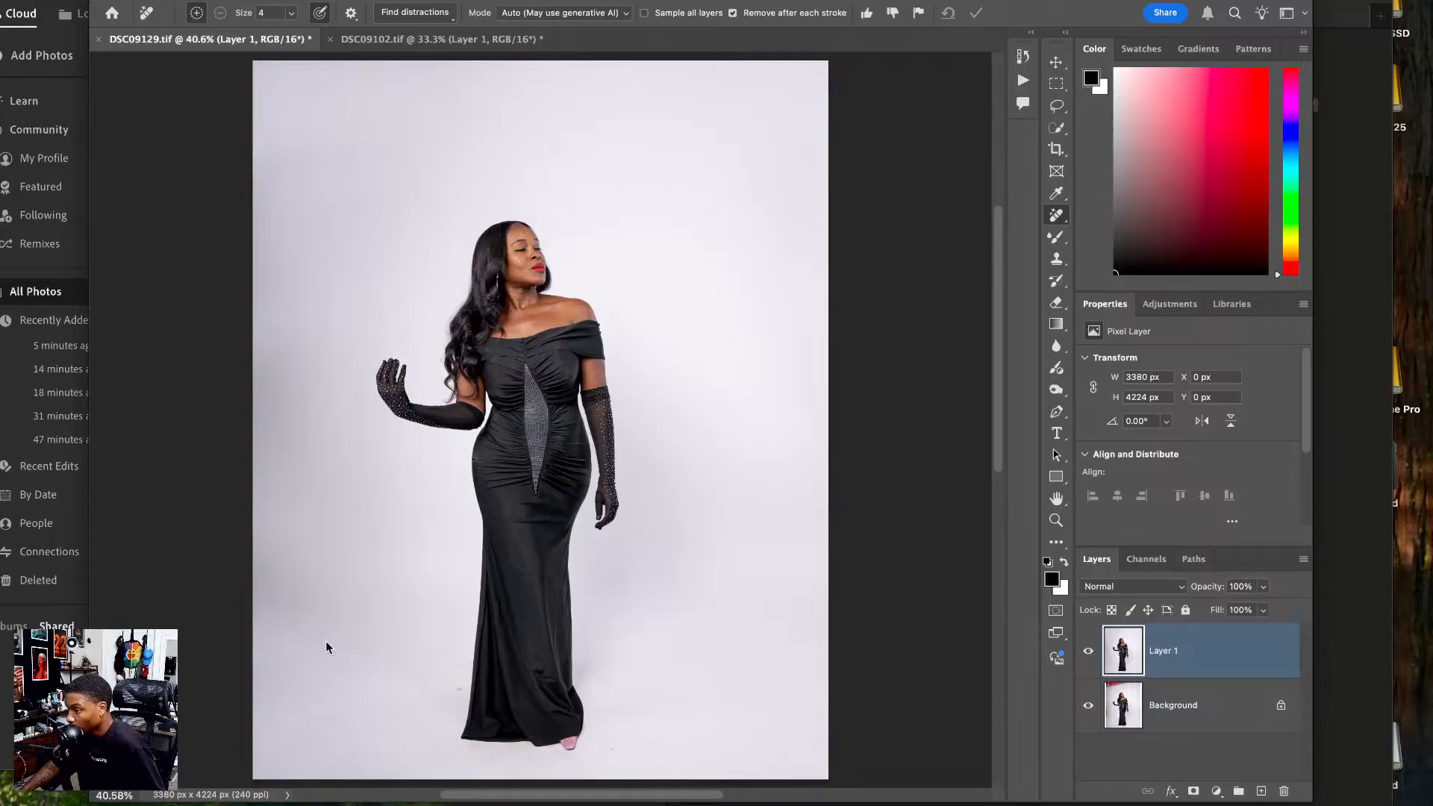
{"action": "left_click", "coordinate": [187, 272]}
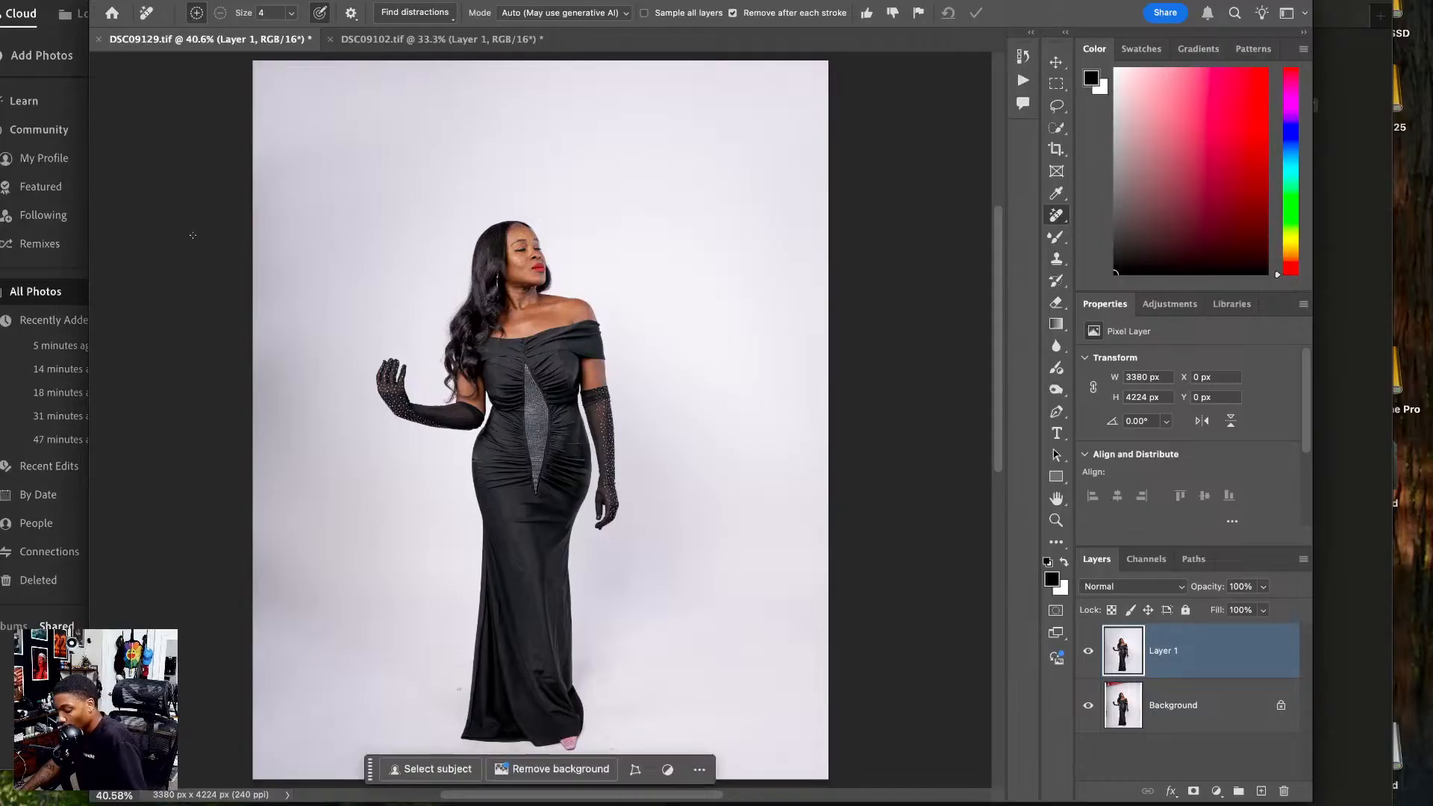
{"action": "key", "text": "super+minus"}
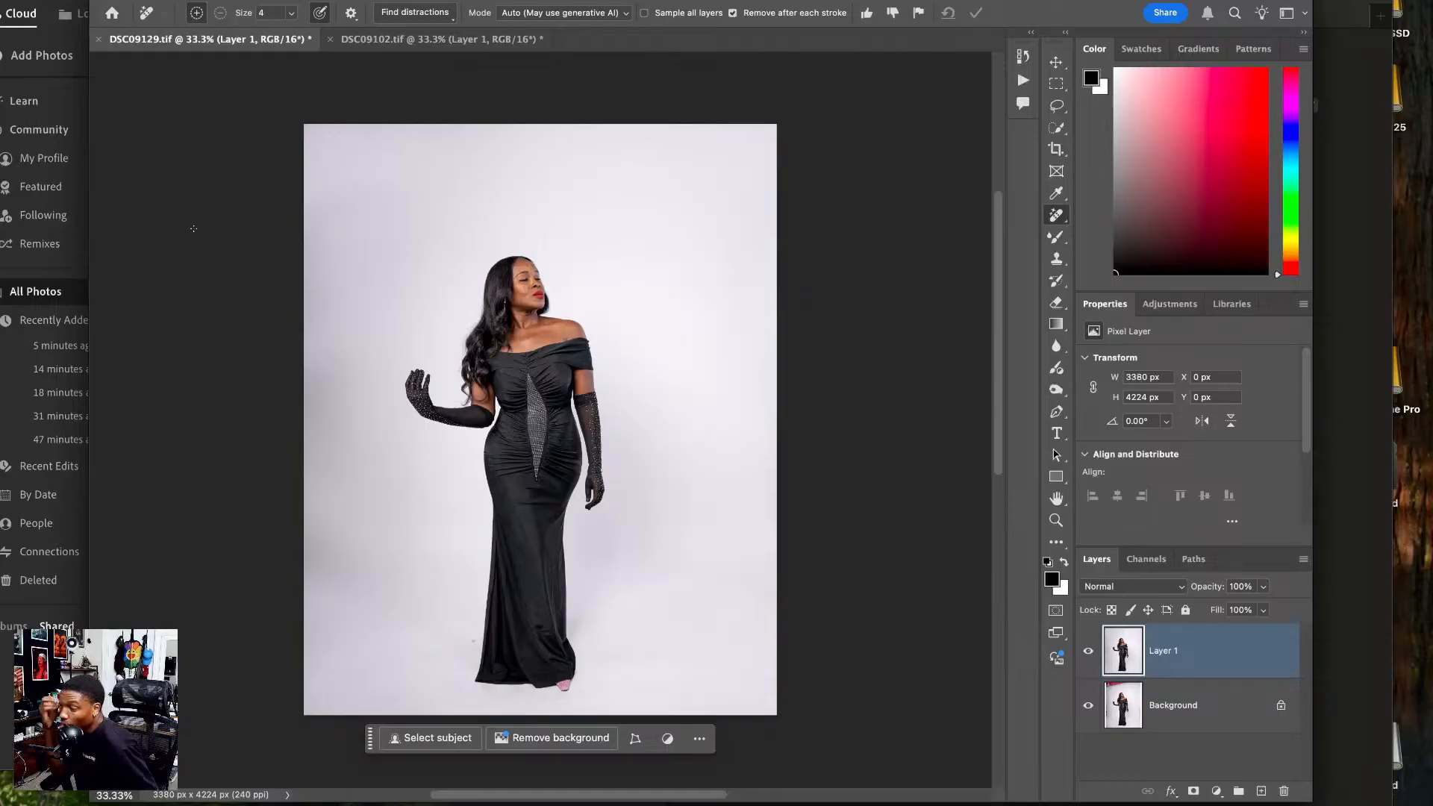
- Switch to the DSC09102.tif portrait and open it in Liquify, focused on the crossed arms and waist
{"action": "left_click", "coordinate": [369, 40]}
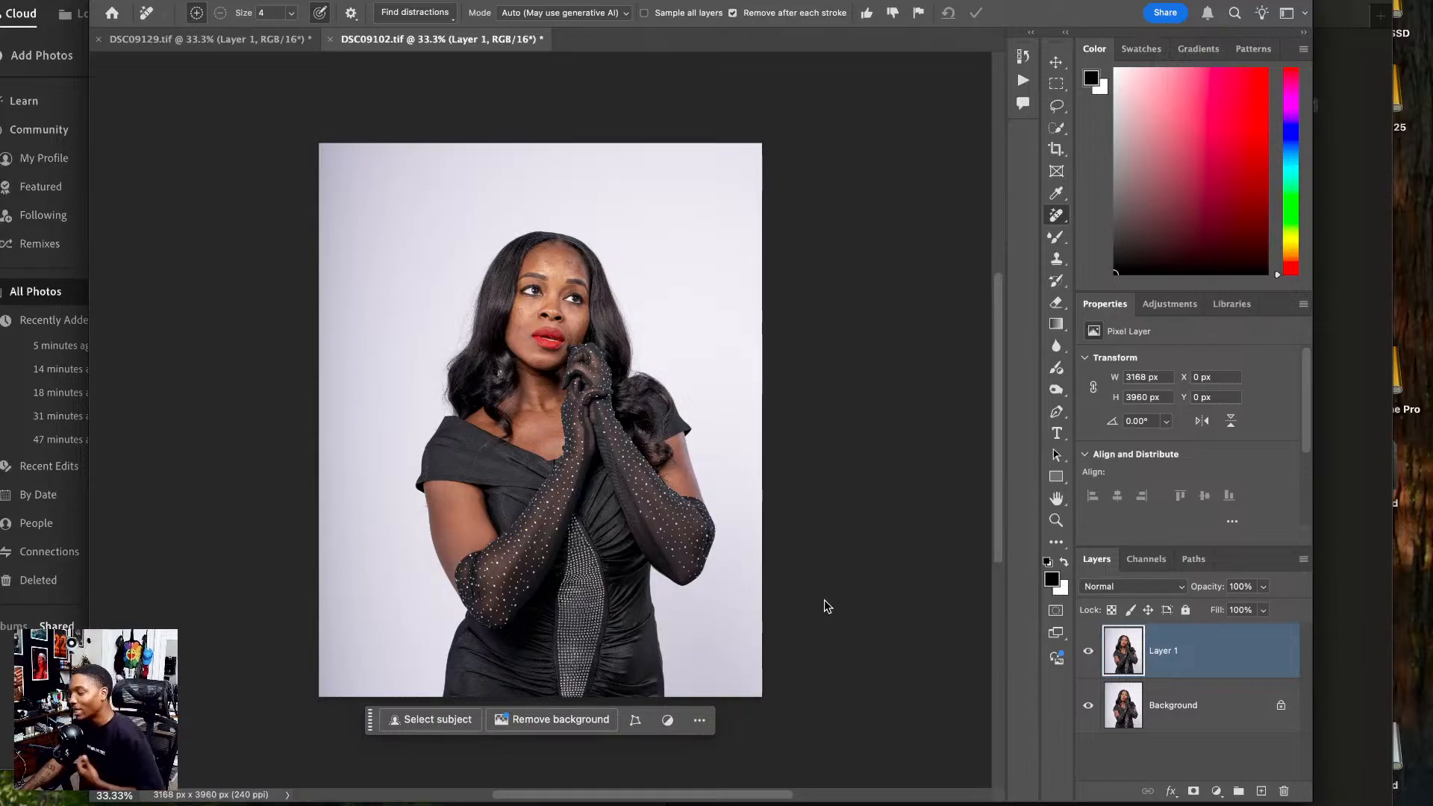
{"action": "key", "text": "shift+super+x"}
{"action": "key", "text": "super+plus"}
{"action": "key", "text": "super+plus"}
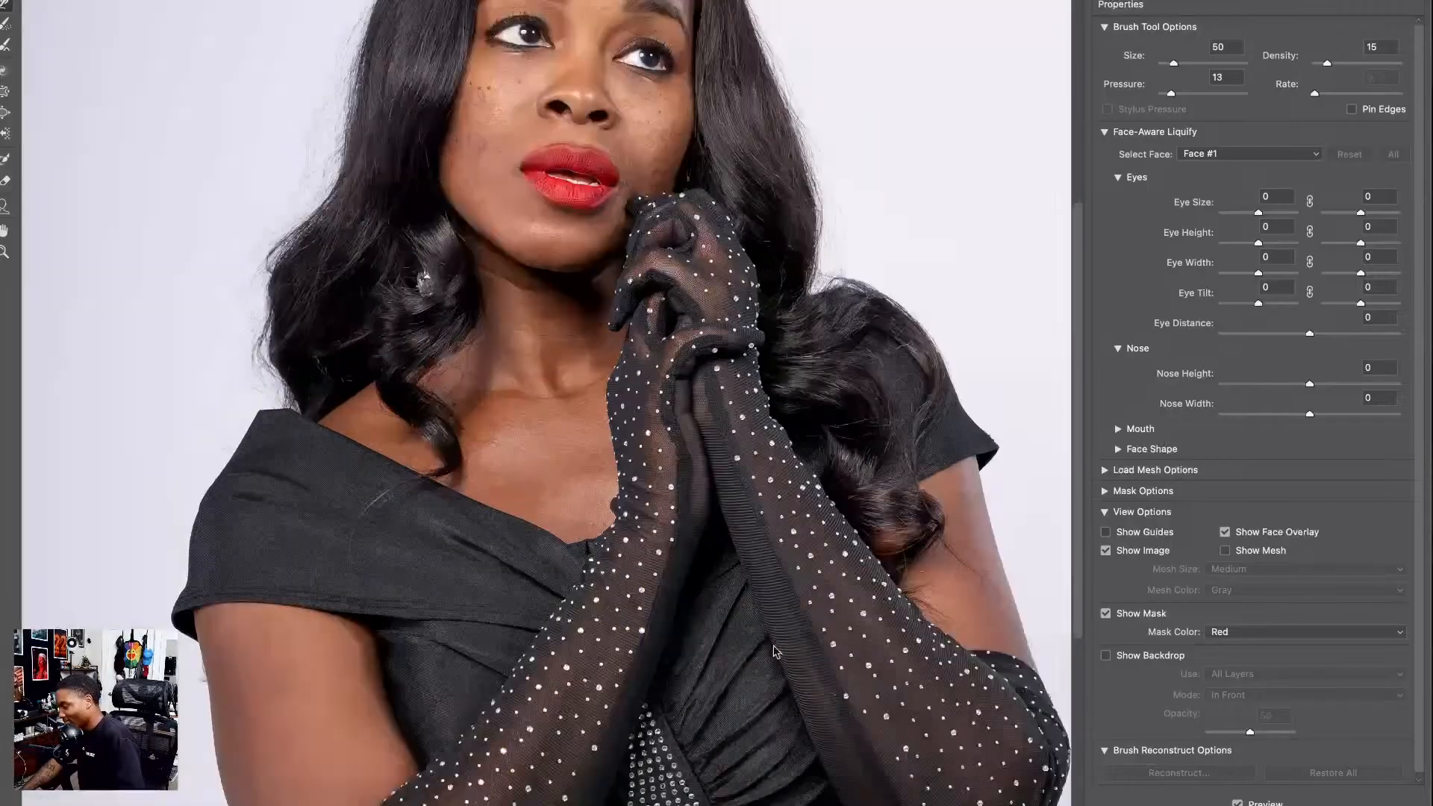
{"action": "left_click_drag", "start_coordinate": [777, 683], "coordinate": [638, 462]}
{"action": "left_click_drag", "start_coordinate": [709, 759], "coordinate": [703, 558]}
- Push the undersides of both gloved elbows inward with the warp brush, enlarging it up to size 400
{"action": "key", "text": "bracketright"}
{"action": "key", "text": "bracketright"}
{"action": "key", "text": "bracketright"}
{"action": "key", "text": "bracketright"}
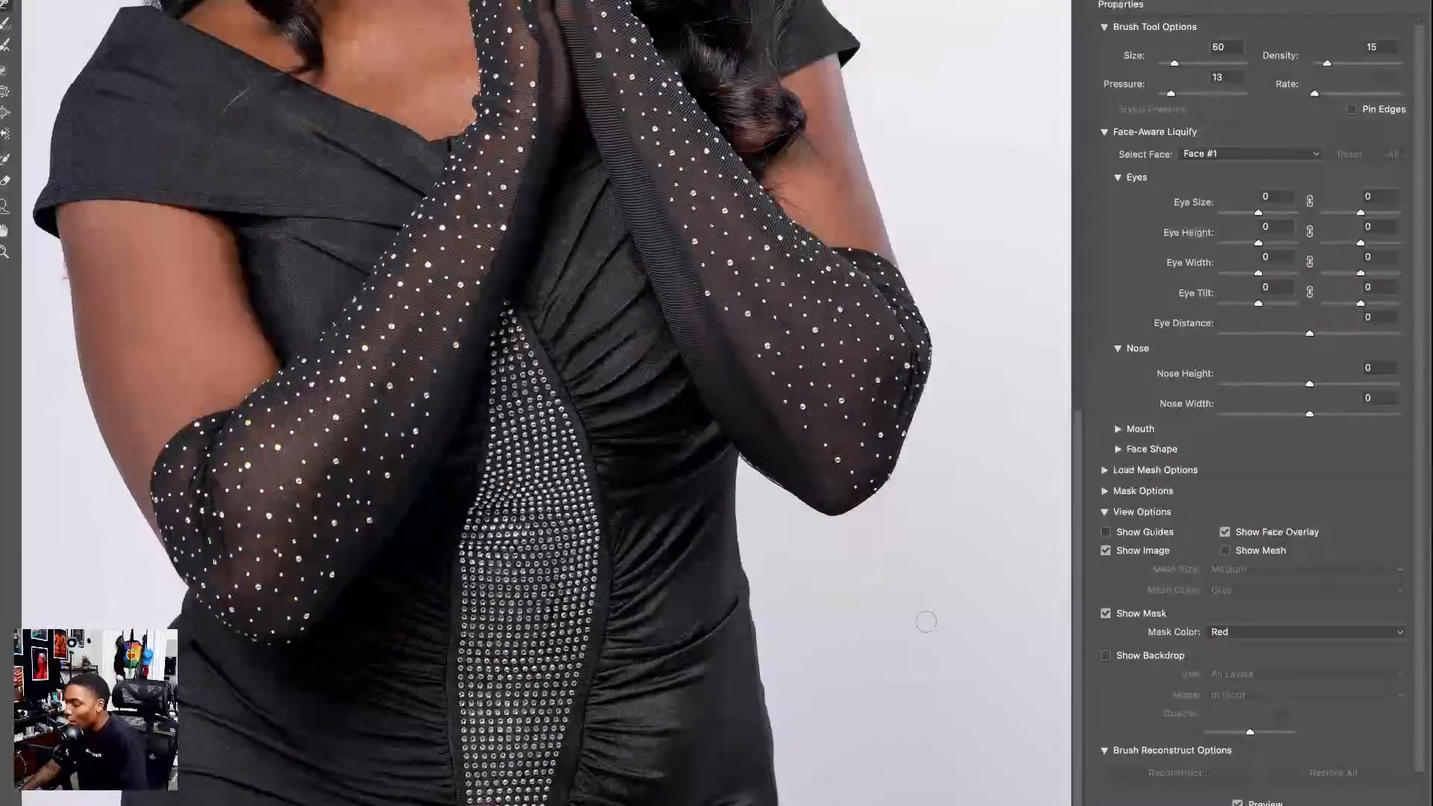
{"action": "key", "text": "bracketright"}
{"action": "key", "text": "bracketright"}
{"action": "mouse_move", "coordinate": [830, 551]}
{"action": "left_mouse_down"}
{"action": "mouse_move", "coordinate": [819, 542]}
{"action": "mouse_move", "coordinate": [848, 520]}
{"action": "left_mouse_up"}
{"action": "key", "text": "bracketright"}
{"action": "key", "text": "bracketright"}
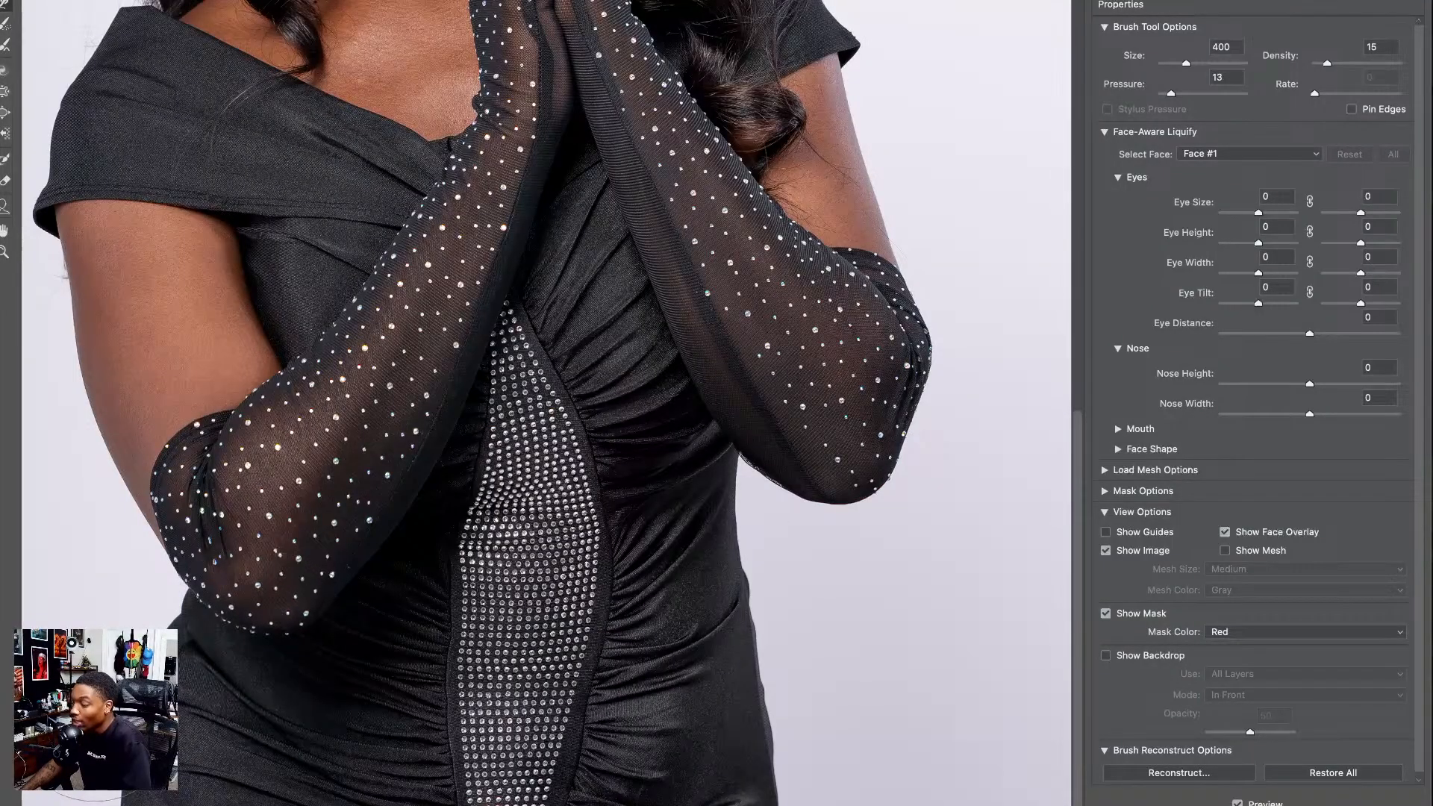
{"action": "key", "text": "b"}
{"action": "left_click_drag", "start_coordinate": [205, 526], "coordinate": [430, 530]}
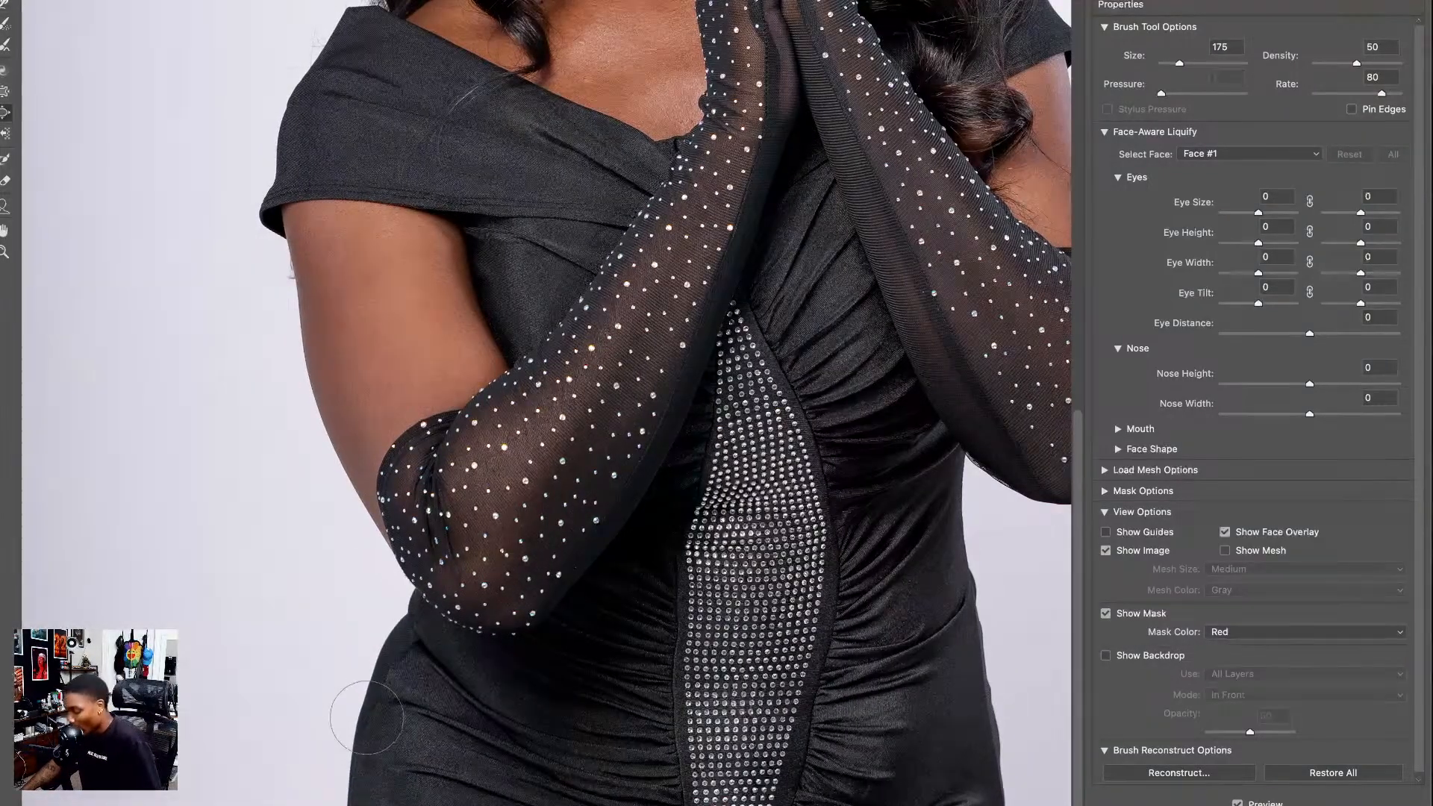
{"action": "key", "text": "bracketright"}
{"action": "key", "text": "bracketright"}
{"action": "key", "text": "bracketright"}
{"action": "key", "text": "bracketright"}
{"action": "key", "text": "bracketright"}
{"action": "key", "text": "bracketright"}
{"action": "key", "text": "bracketright"}
{"action": "key", "text": "bracketright"}
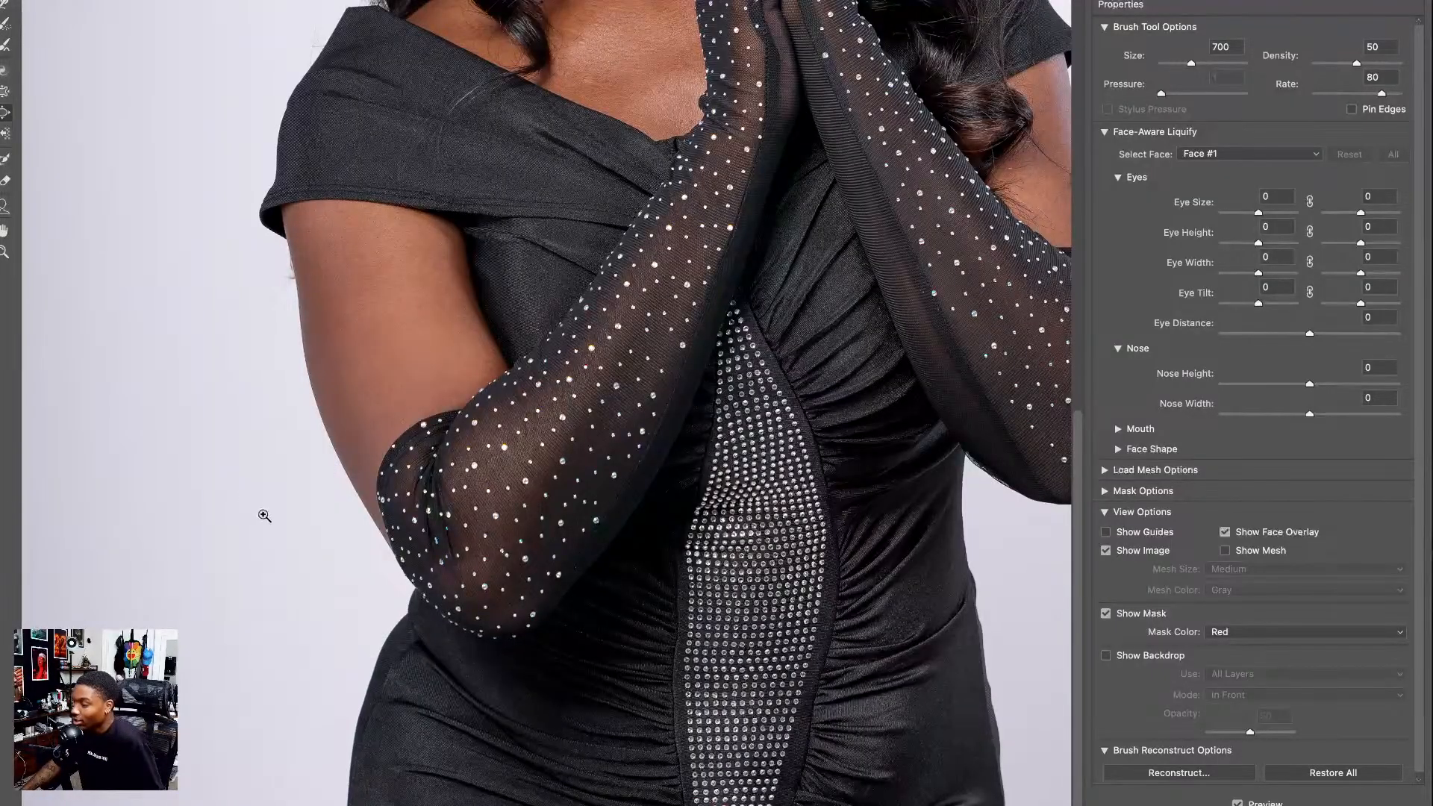
- Push the outline of the subject's right hip outward with the warp brush, varying its size between 300 and 800
{"action": "left_click", "coordinate": [10, 7]}
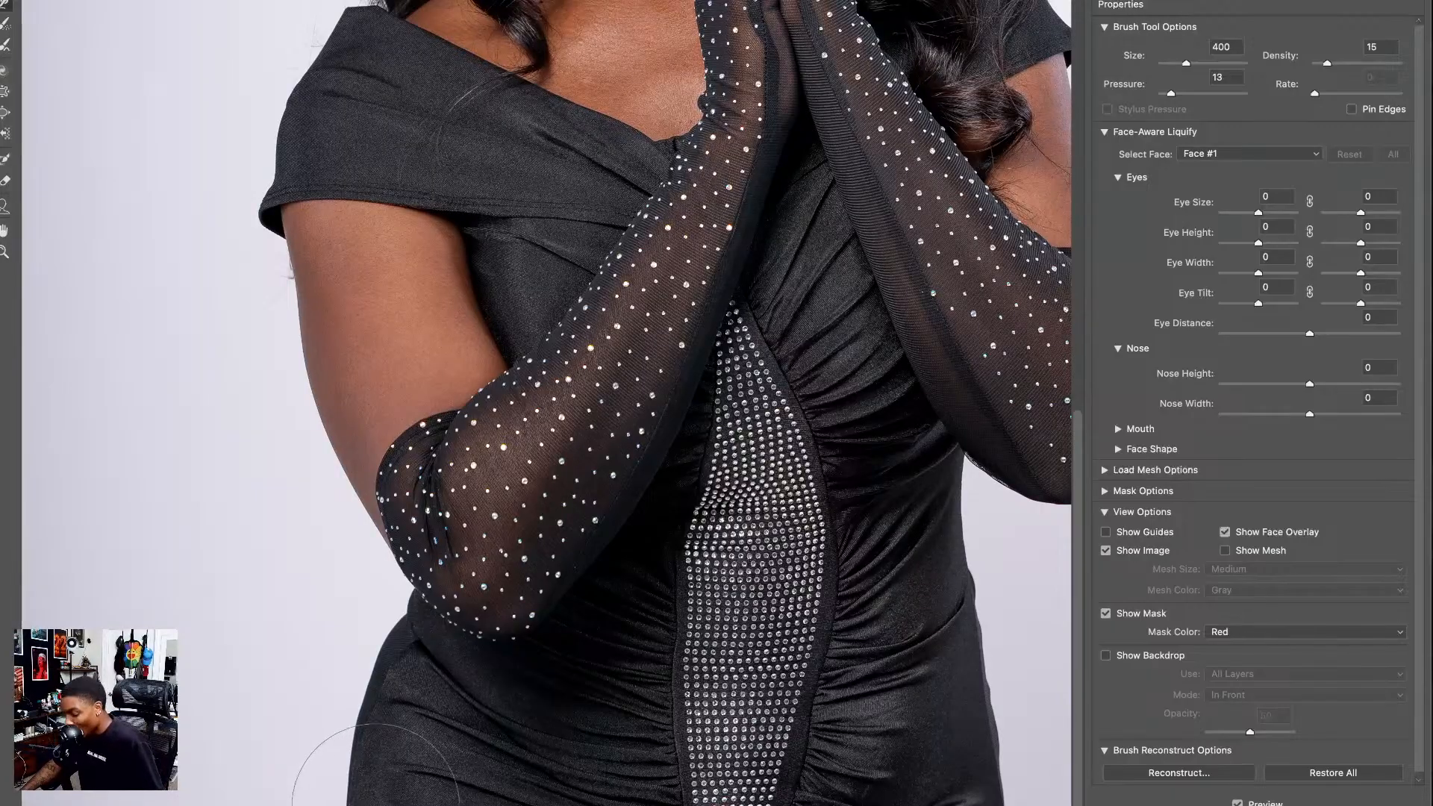
{"action": "key", "text": "bracketright"}
{"action": "key", "text": "bracketright"}
{"action": "key", "text": "bracketright"}
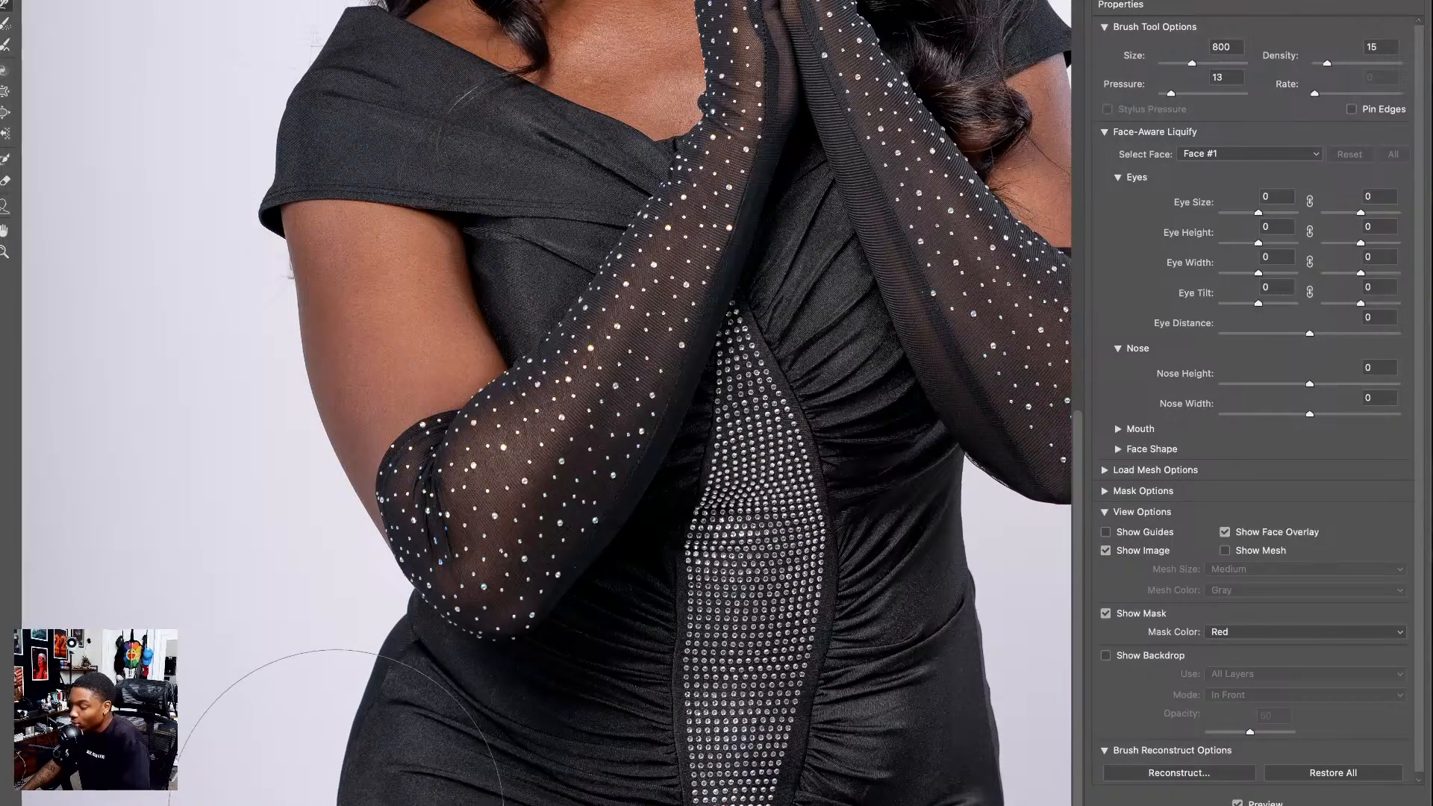
{"action": "key", "text": "bracketleft"}
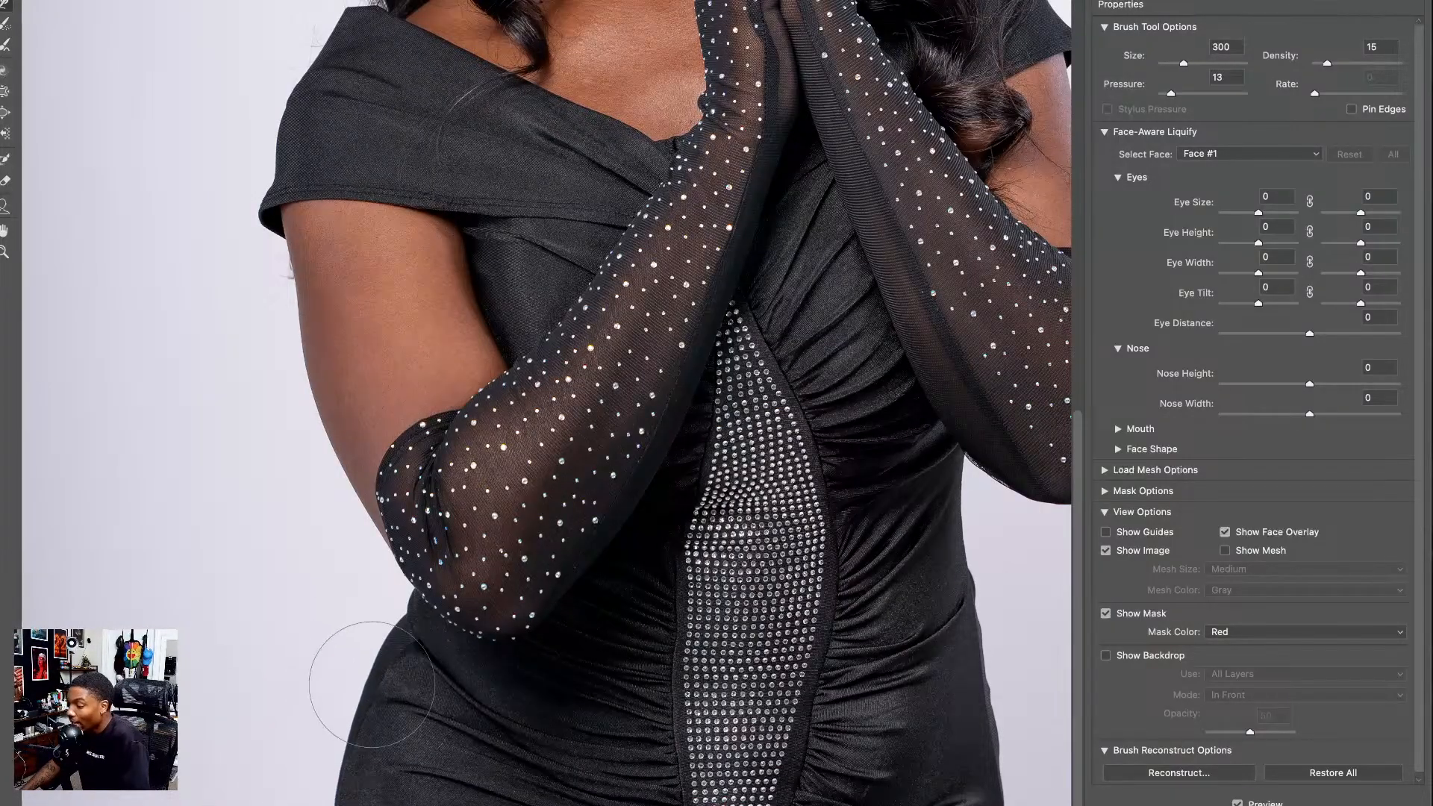
{"action": "key", "text": "bracketright"}
{"action": "key", "text": "bracketright"}
{"action": "key", "text": "bracketleft"}
{"action": "key", "text": "bracketleft"}
{"action": "key", "text": "bracketleft"}
{"action": "key", "text": "bracketleft"}
{"action": "key", "text": "bracketleft"}
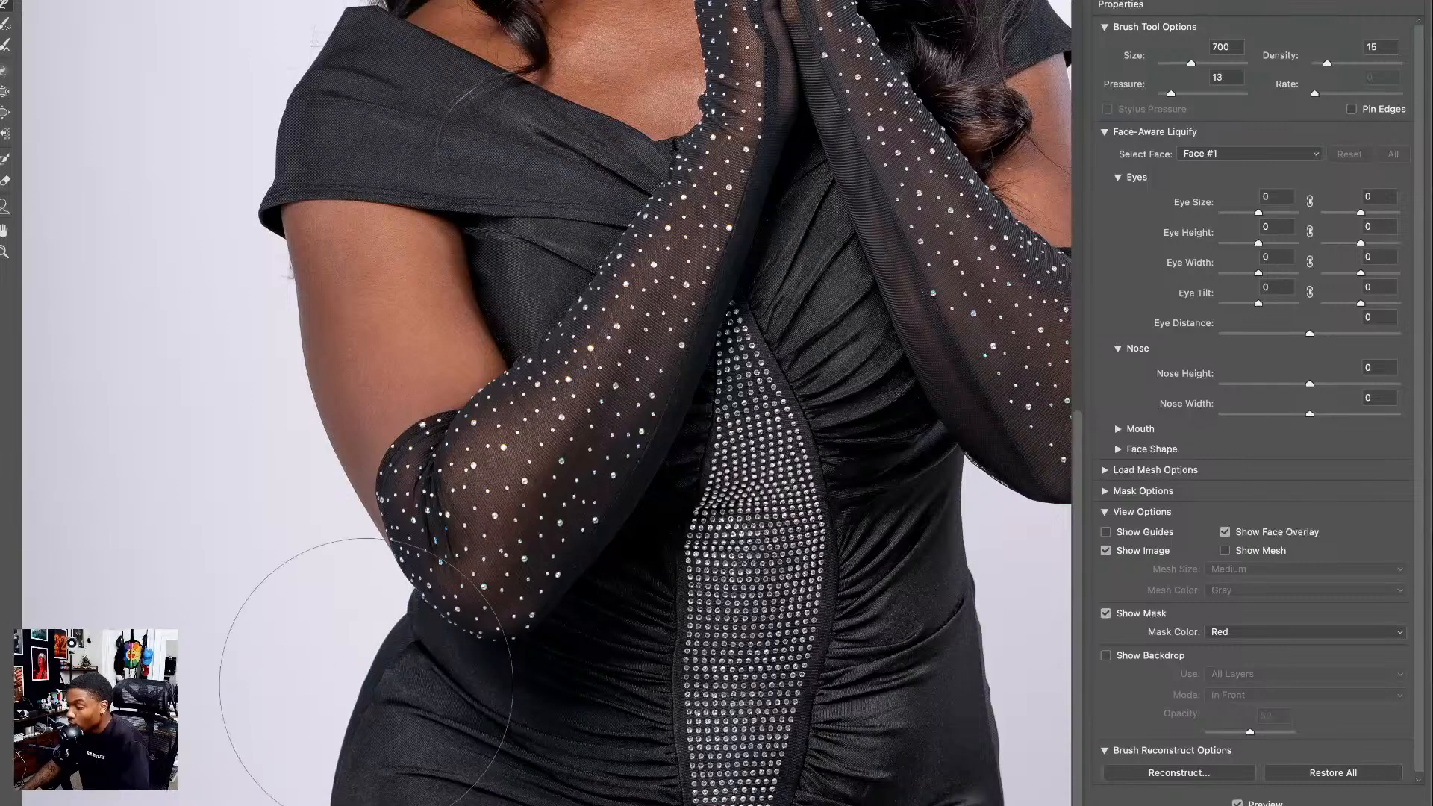
- Push the outer edge of the subject's right sleeve inward at the upper arm with the warp brush at about size 250
{"action": "key", "text": "bracketleft"}
{"action": "key", "text": "bracketleft"}
{"action": "key", "text": "bracketleft"}
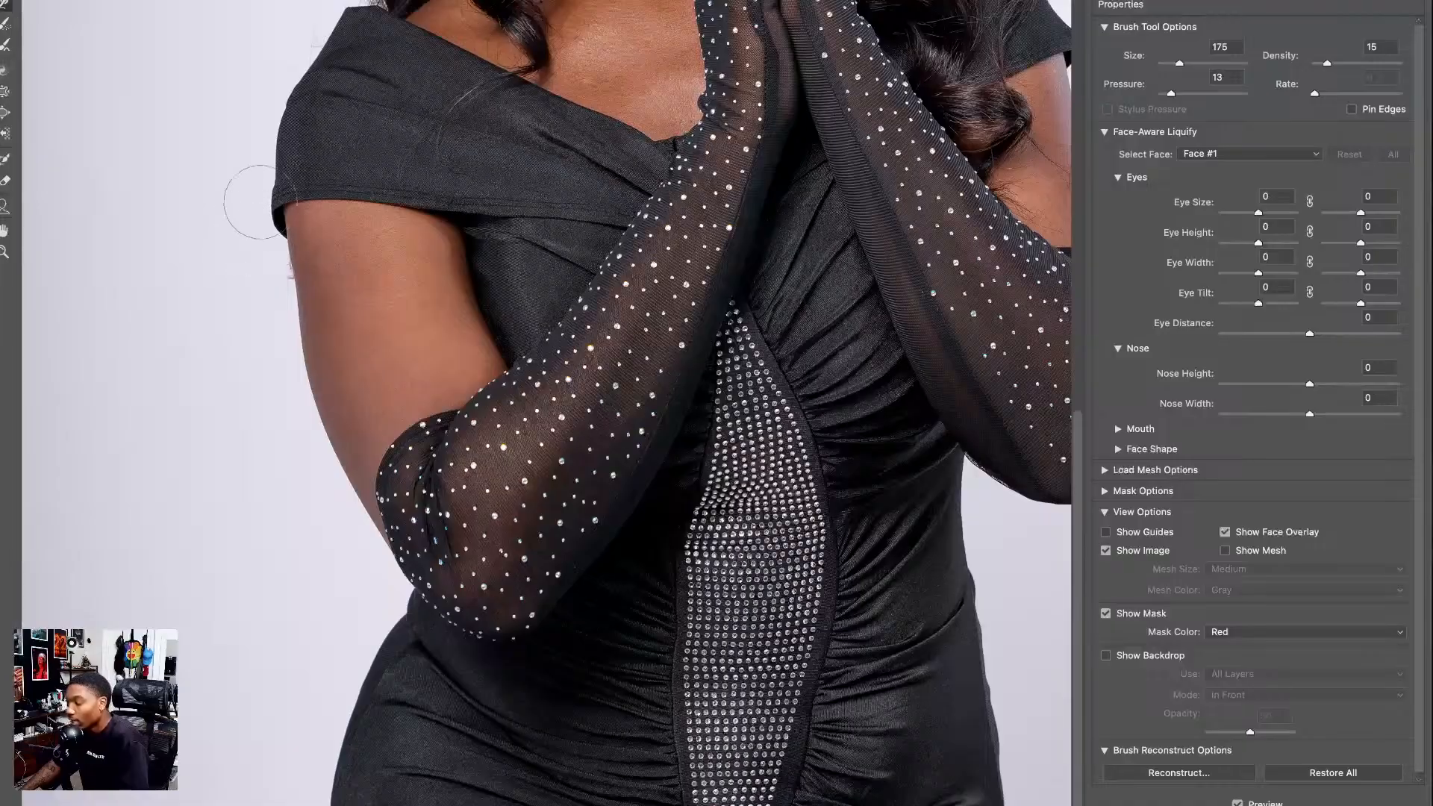
{"action": "scroll", "coordinate": [246, 186], "scroll_direction": "up", "scroll_amount": 3}
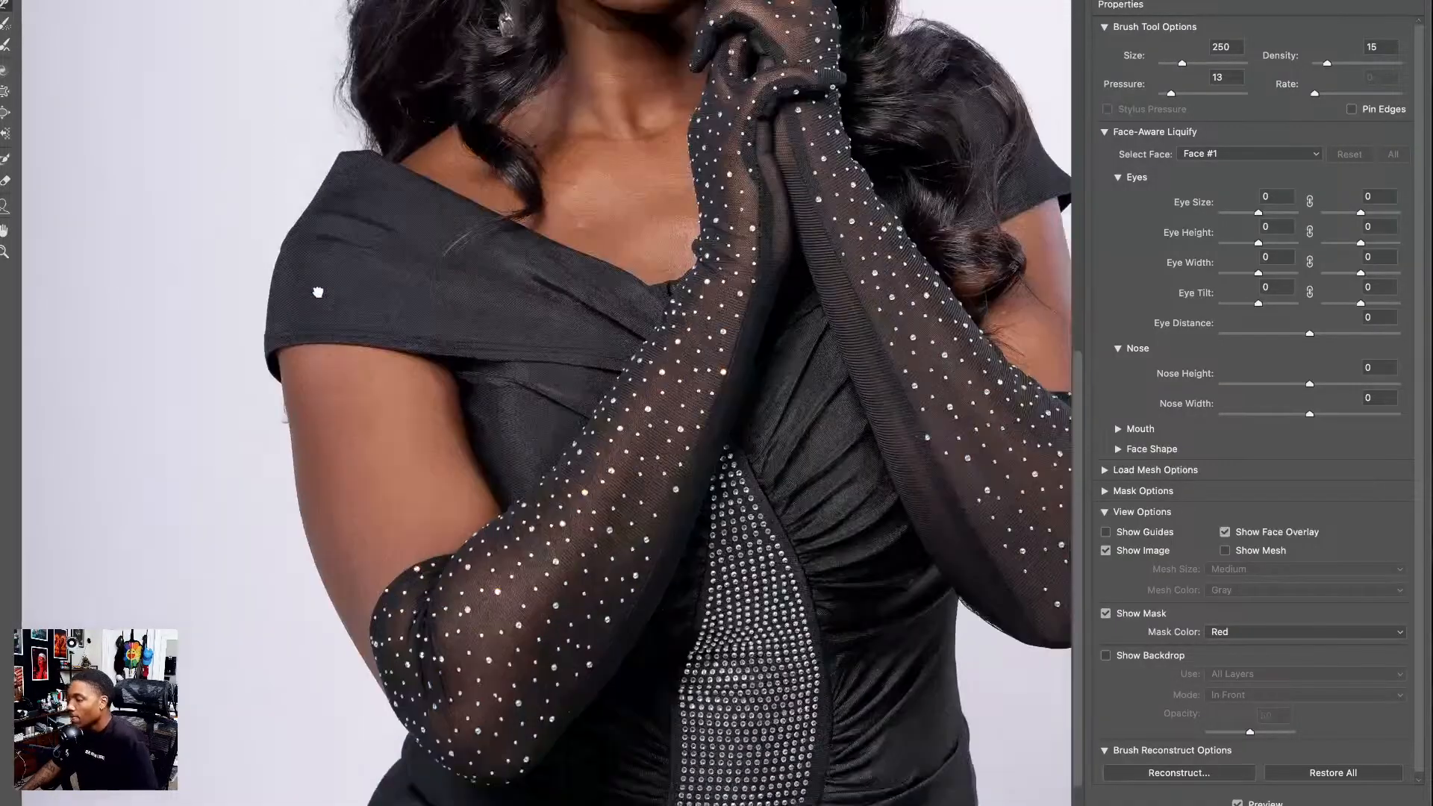
{"action": "key", "text": "bracketright"}
{"action": "key", "text": "bracketright"}
{"action": "key", "text": "bracketright"}
{"action": "key", "text": "bracketleft"}
{"action": "key", "text": "bracketleft"}
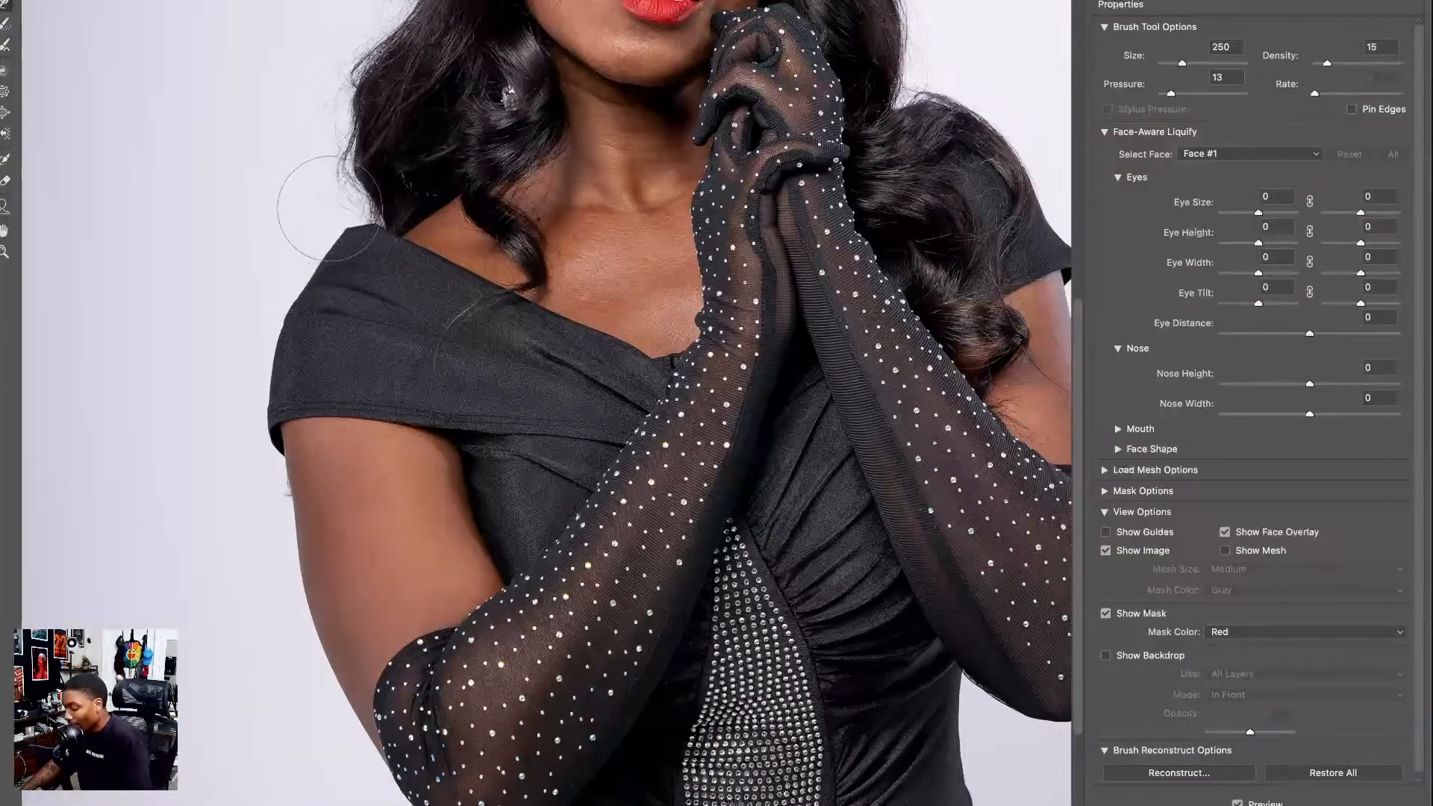
- Refine the top of the subject's right shoulder beside the curls with the warp brush at sizes 100 to 300
{"action": "key", "text": "bracketleft"}
{"action": "key", "text": "bracketleft"}
{"action": "key", "text": "bracketleft"}
{"action": "key", "text": "bracketleft"}
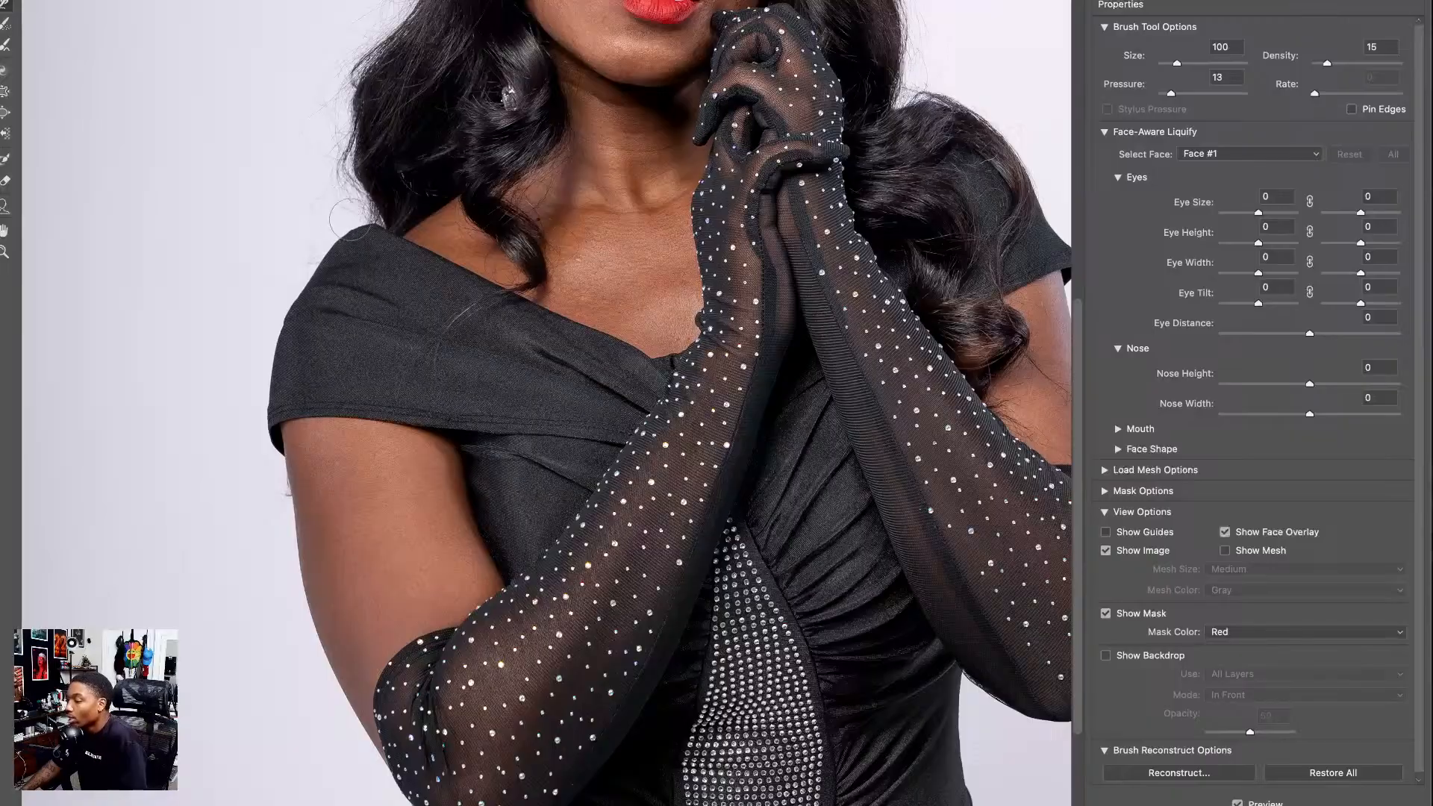
{"action": "key", "text": "bracketright"}
{"action": "key", "text": "bracketright"}
{"action": "key", "text": "bracketright"}
{"action": "key", "text": "bracketright"}
{"action": "key", "text": "bracketright"}
{"action": "key", "text": "bracketright"}
{"action": "key", "text": "bracketright"}
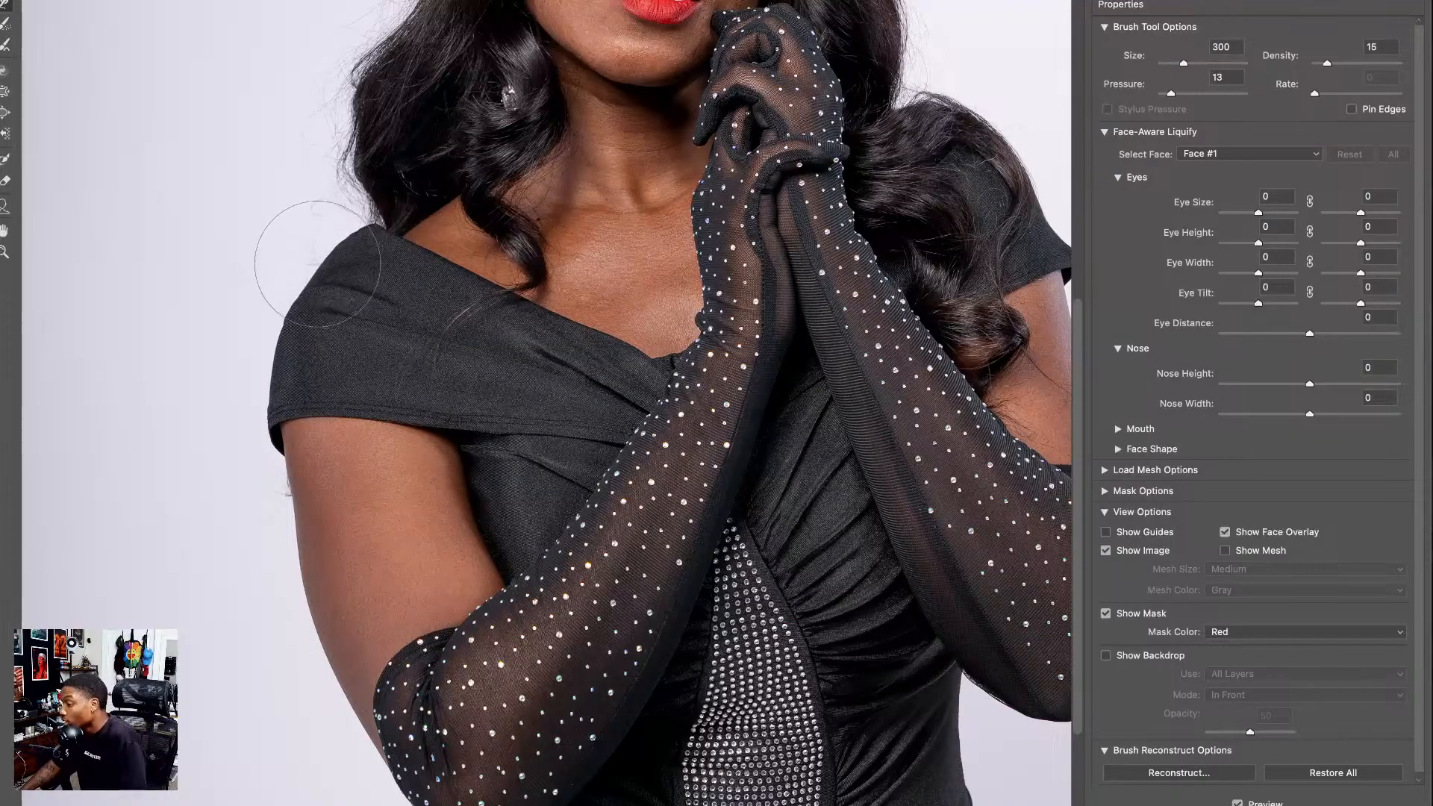
- Push the outer edge of the subject's left gloved elbow inward and round out its lower corner with the warp brush at size 400
{"action": "mouse_move", "coordinate": [697, 353]}
{"action": "left_mouse_down"}
{"action": "mouse_move", "coordinate": [473, 383]}
{"action": "mouse_move", "coordinate": [492, 295]}
{"action": "left_mouse_up"}
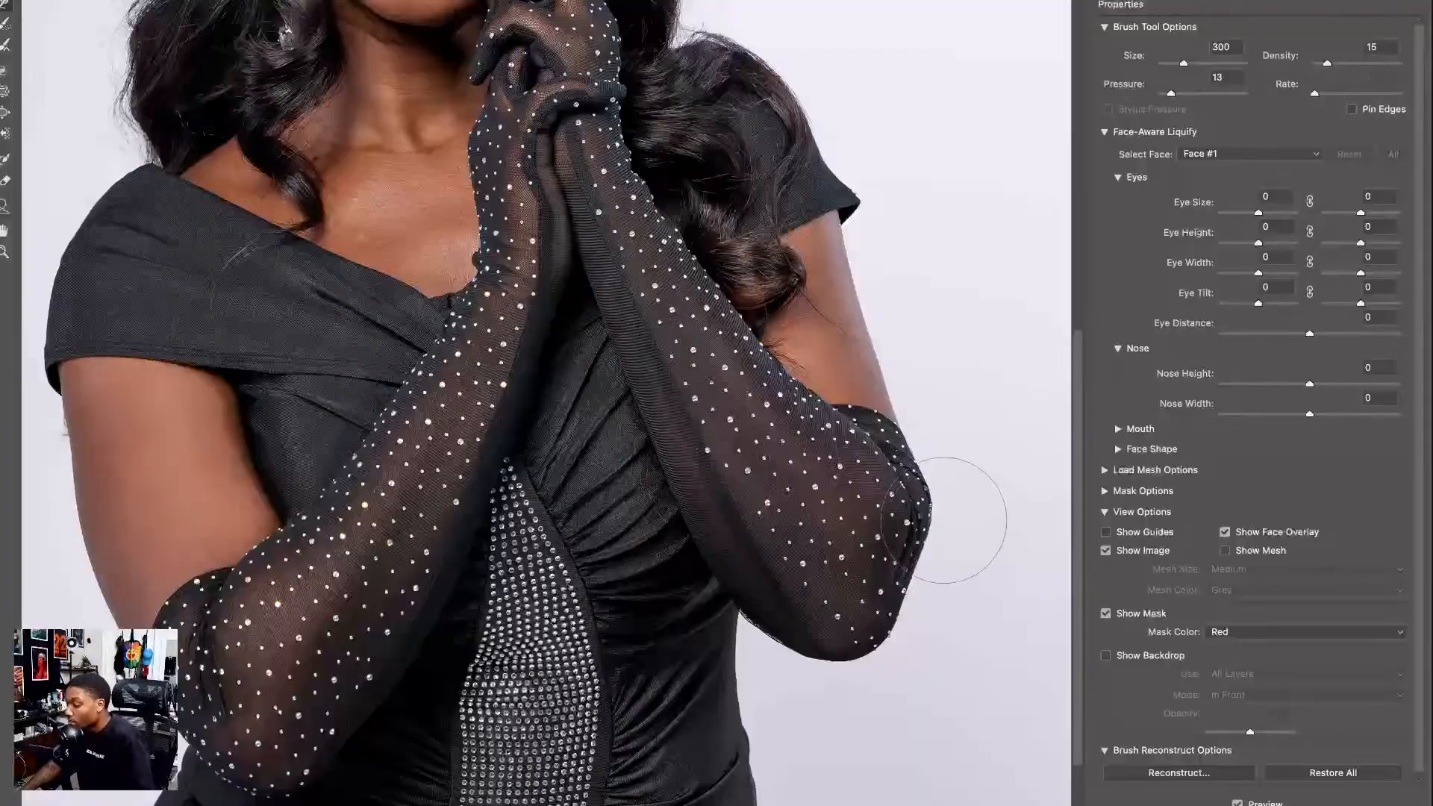
{"action": "key", "text": "bracketright"}
{"action": "key", "text": "bracketright"}
{"action": "key", "text": "bracketright"}
{"action": "key", "text": "bracketright"}
{"action": "key", "text": "bracketright"}
{"action": "key", "text": "bracketright"}
{"action": "key", "text": "bracketright"}
{"action": "key", "text": "bracketright"}
{"action": "key", "text": "bracketright"}
{"action": "key", "text": "bracketright"}
{"action": "key", "text": "bracketright"}
{"action": "key", "text": "bracketright"}
{"action": "left_click_drag", "start_coordinate": [942, 512], "coordinate": [913, 502]}
{"action": "key", "text": "bracketleft"}
{"action": "key", "text": "bracketleft"}
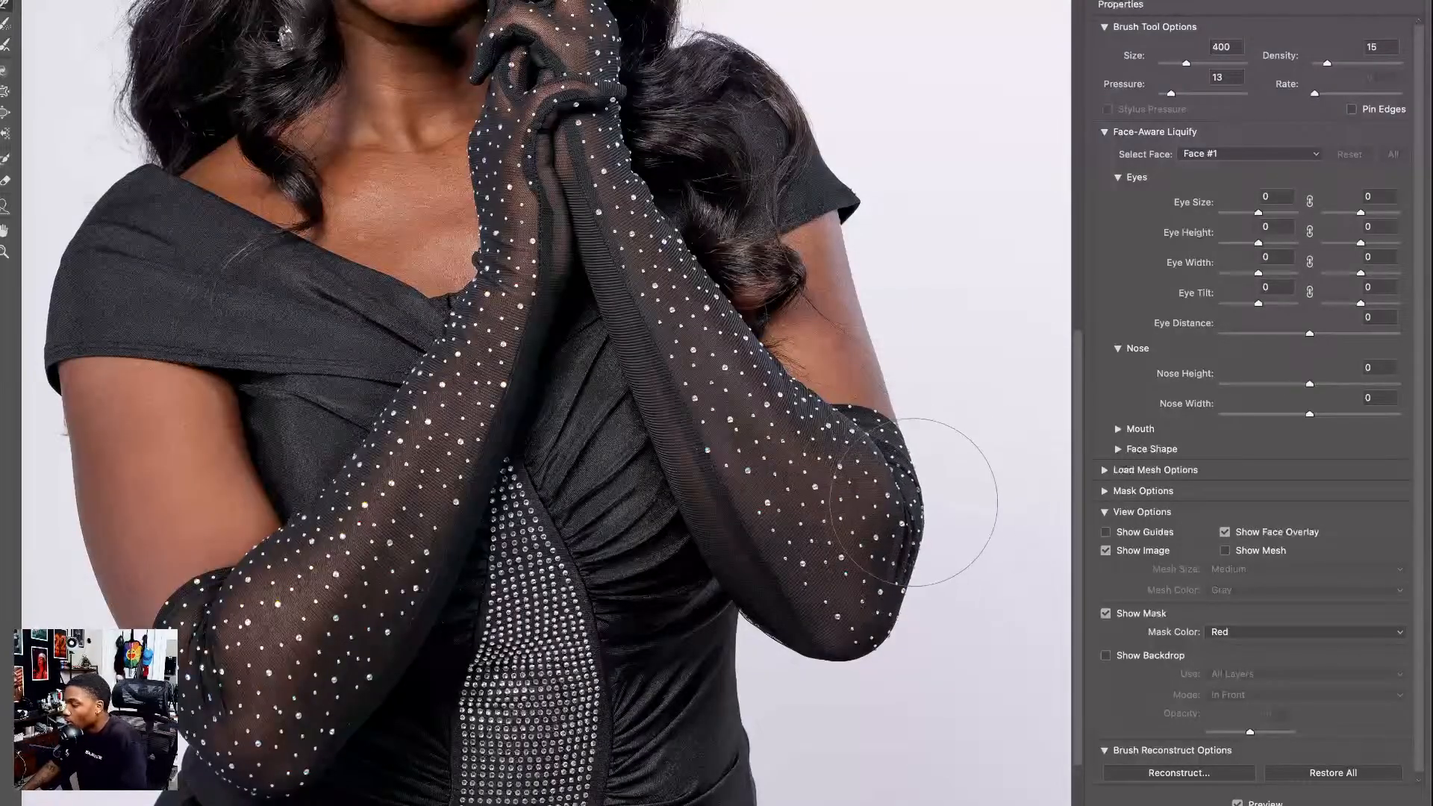
{"action": "left_click_drag", "start_coordinate": [897, 570], "coordinate": [909, 580]}
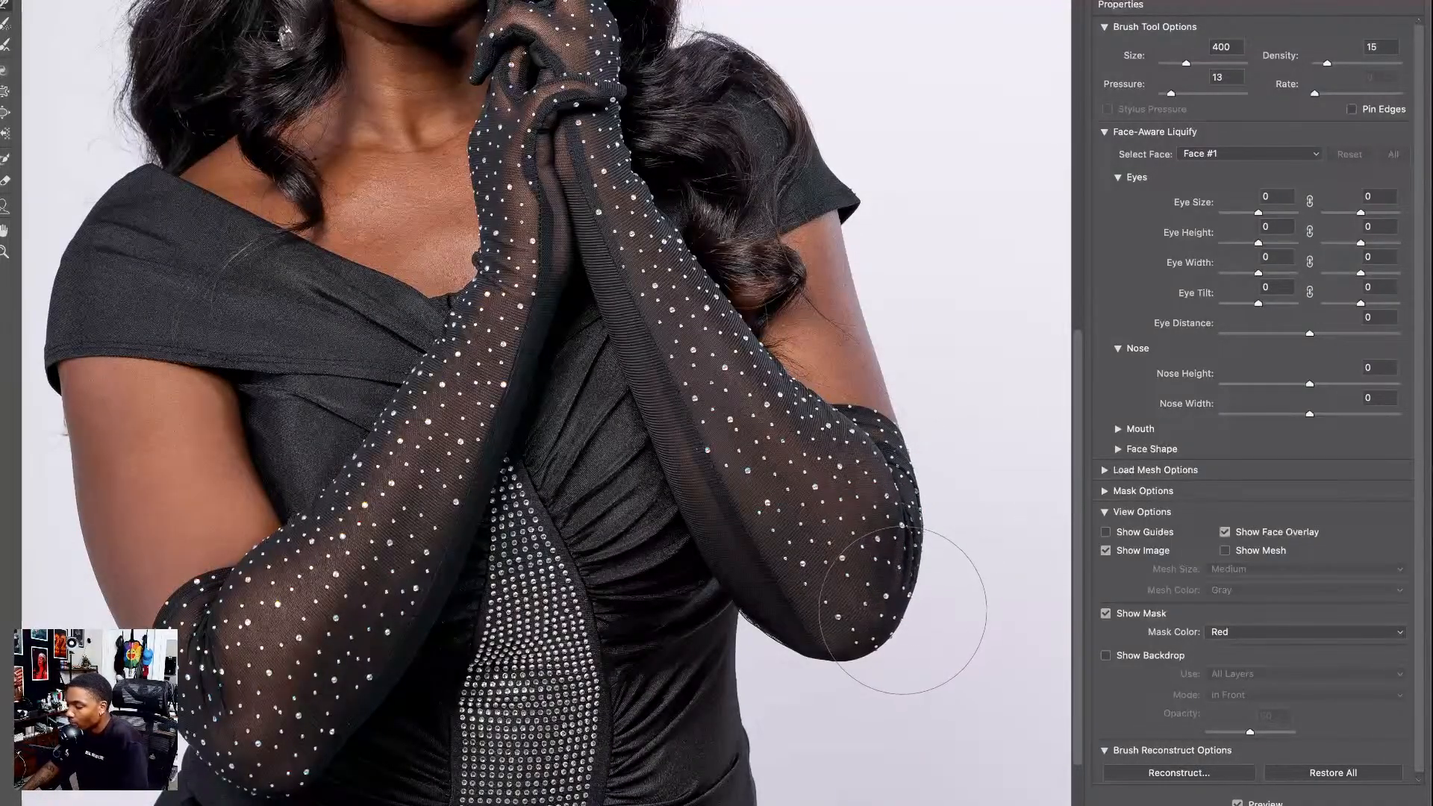
- Adjust the beaded panel's edge at the waist and push the subject's left sleeve tip inward with the warp brush at size 250
{"action": "left_click_drag", "start_coordinate": [880, 678], "coordinate": [833, 491]}
{"action": "key", "text": "bracketleft"}
{"action": "key", "text": "bracketleft"}
{"action": "key", "text": "bracketleft"}
{"action": "key", "text": "bracketleft"}
{"action": "key", "text": "bracketleft"}
{"action": "key", "text": "bracketleft"}
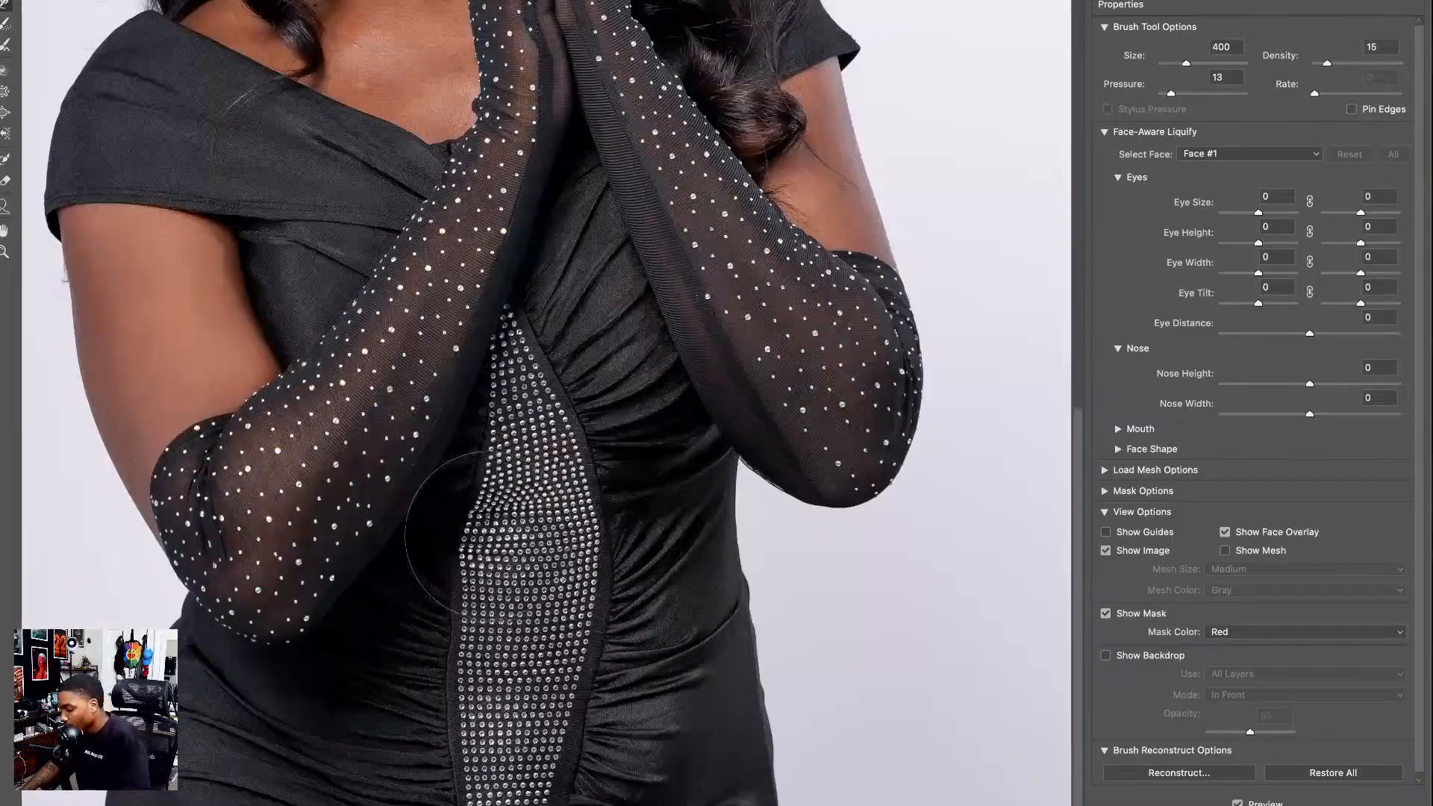
{"action": "left_click_drag", "start_coordinate": [455, 551], "coordinate": [463, 503]}
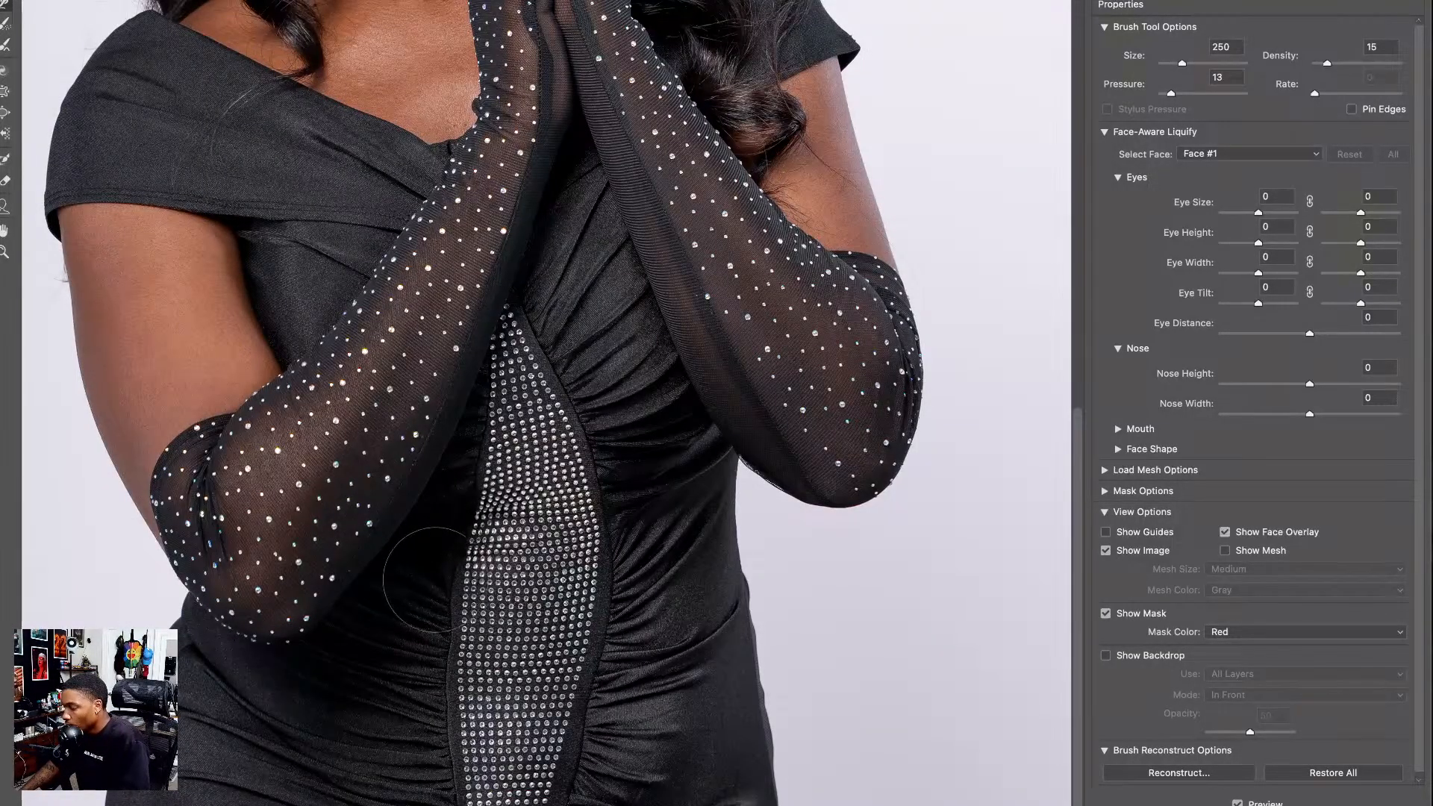
{"action": "left_click_drag", "start_coordinate": [436, 636], "coordinate": [446, 634]}
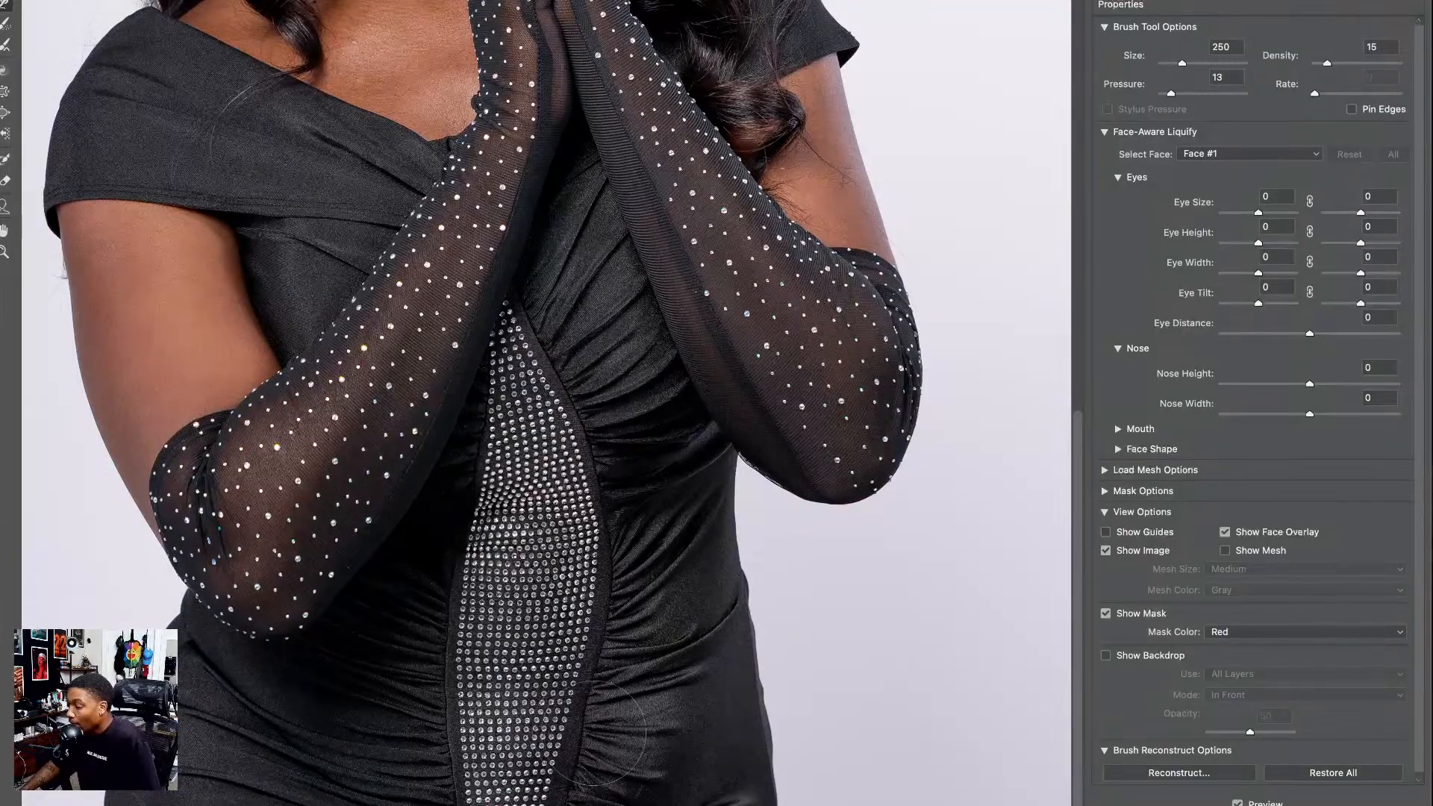
{"action": "scroll", "coordinate": [649, 605], "scroll_direction": "up", "scroll_amount": 5}
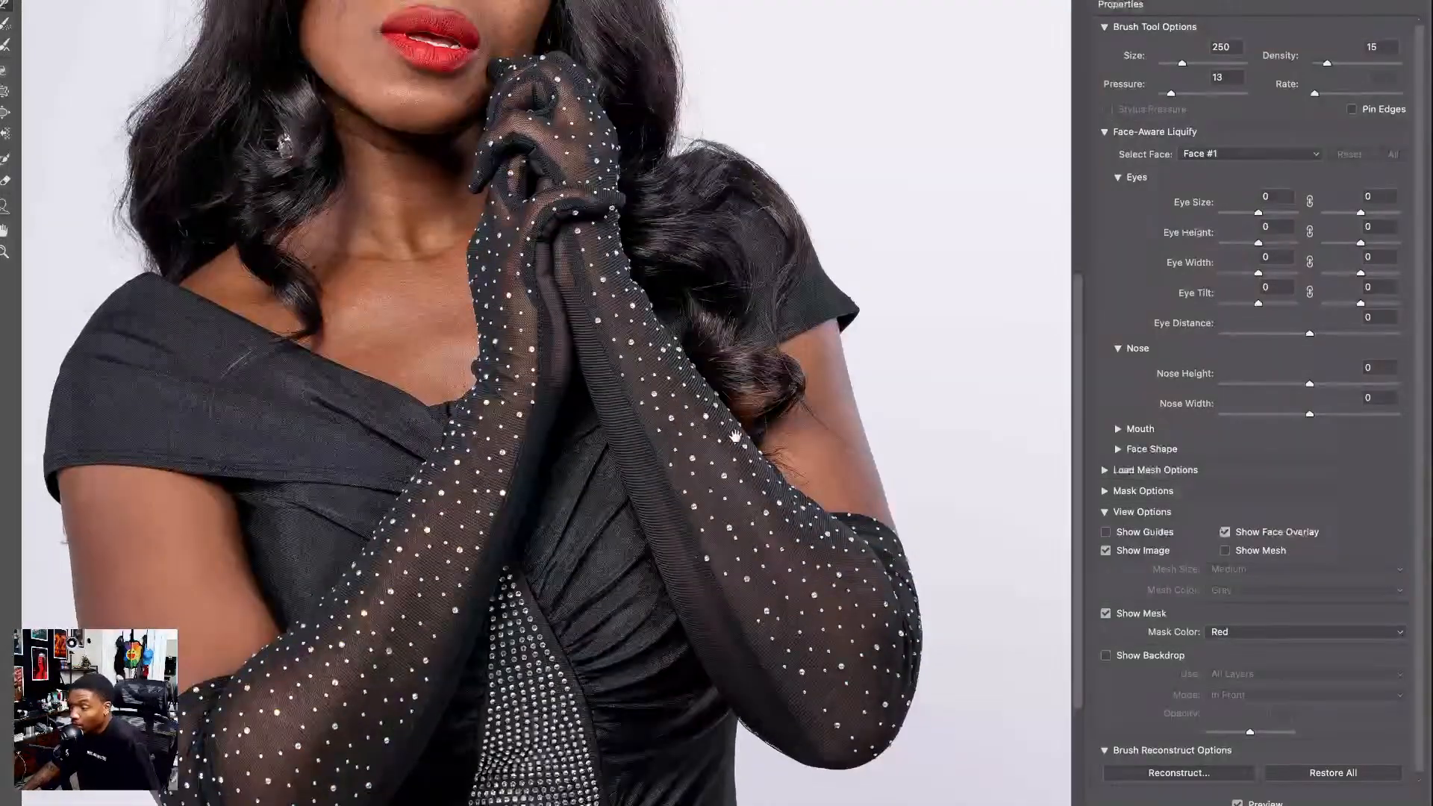
{"action": "left_click_drag", "start_coordinate": [899, 291], "coordinate": [855, 314]}
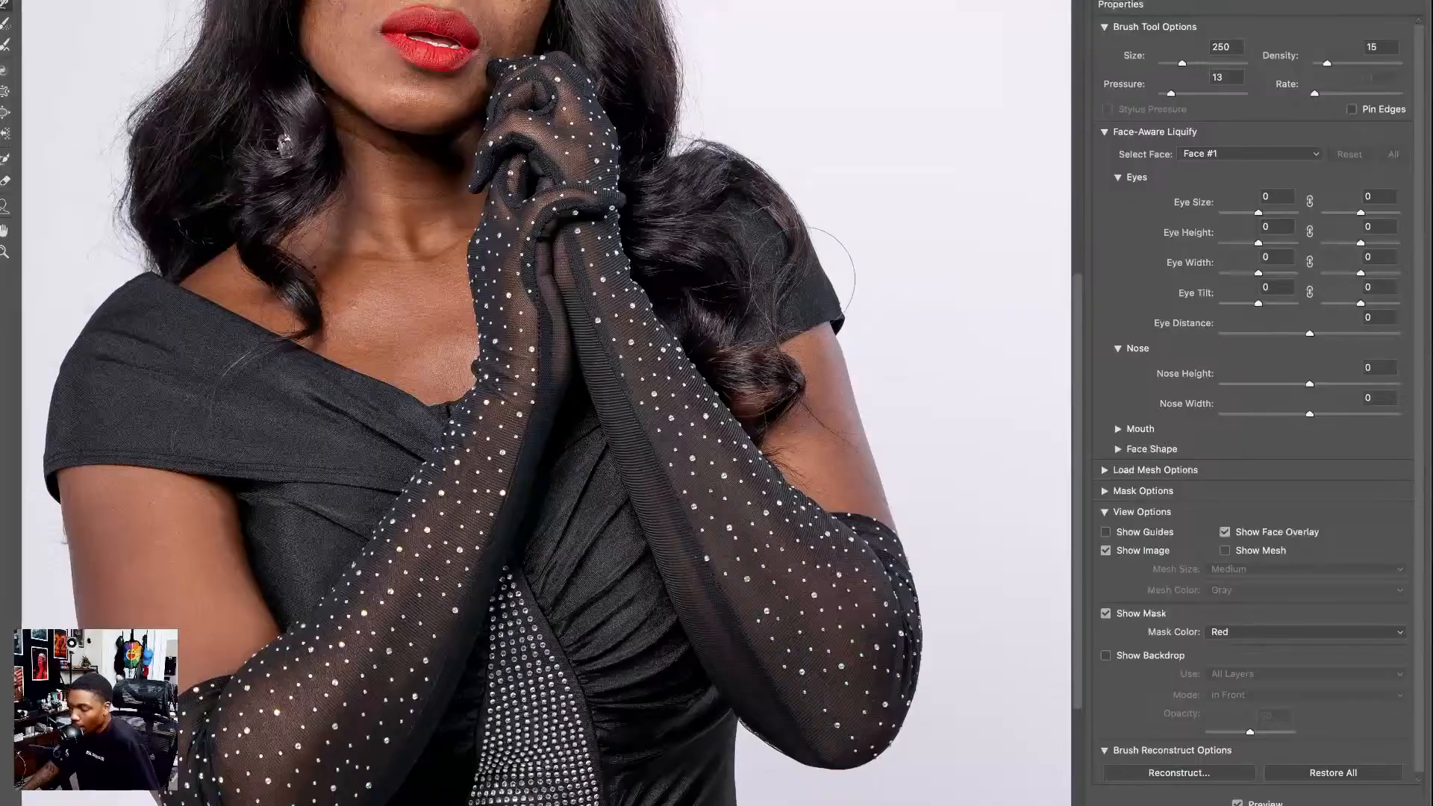
- Refine the hair outline around the crown with the warp brush at sizes 400 and 250
{"action": "scroll", "coordinate": [803, 258], "scroll_direction": "up", "scroll_amount": 10}
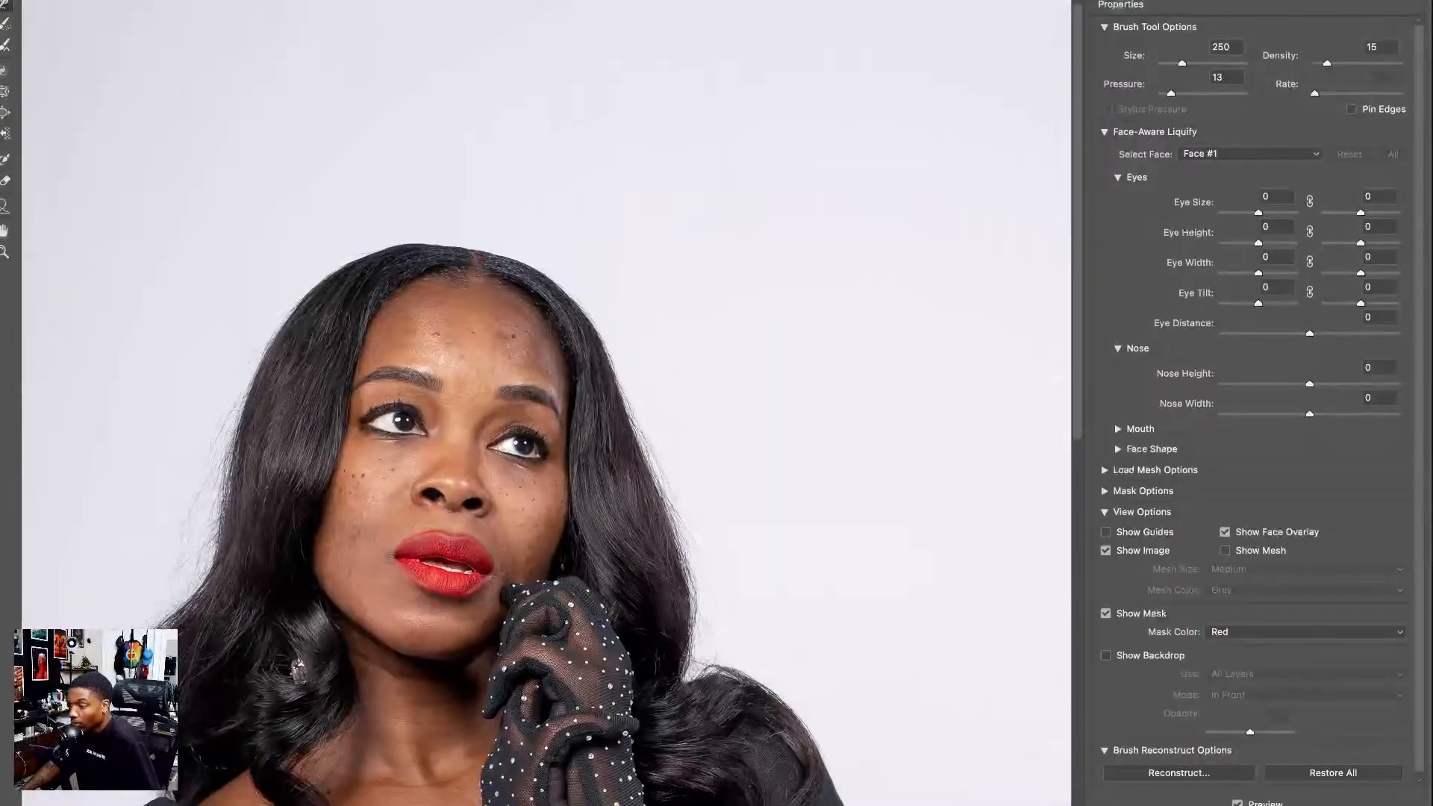
{"action": "mouse_move", "coordinate": [682, 605]}
{"action": "left_mouse_down"}
{"action": "mouse_move", "coordinate": [669, 617]}
{"action": "mouse_move", "coordinate": [704, 464]}
{"action": "mouse_move", "coordinate": [601, 316]}
{"action": "mouse_move", "coordinate": [709, 406]}
{"action": "mouse_move", "coordinate": [689, 599]}
{"action": "mouse_move", "coordinate": [671, 464]}
{"action": "mouse_move", "coordinate": [666, 647]}
{"action": "left_mouse_up"}
{"action": "key", "text": "bracketright"}
{"action": "key", "text": "bracketright"}
{"action": "key", "text": "bracketright"}
{"action": "key", "text": "bracketright"}
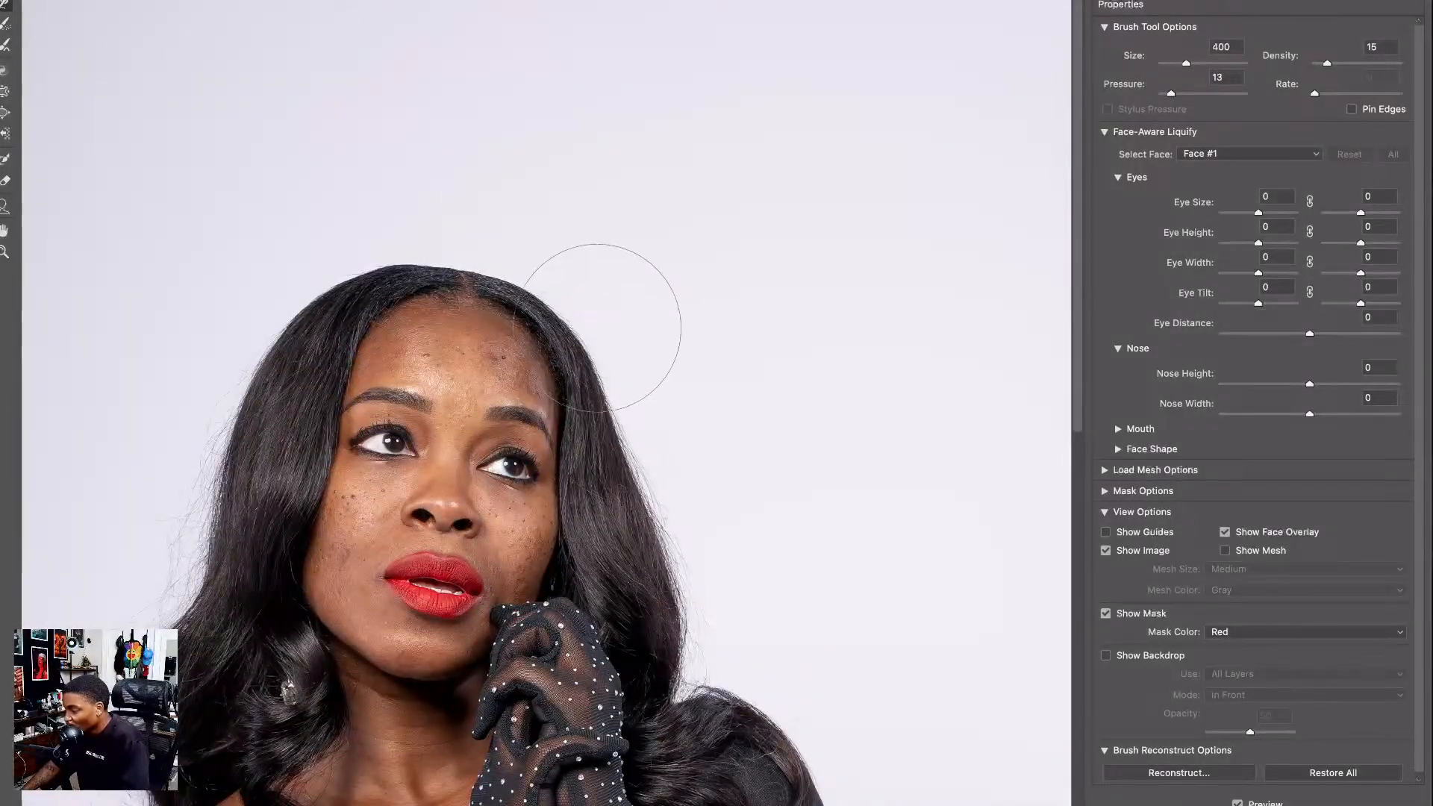
{"action": "key", "text": "bracketleft"}
{"action": "key", "text": "bracketleft"}
{"action": "key", "text": "bracketleft"}
{"action": "key", "text": "bracketleft"}
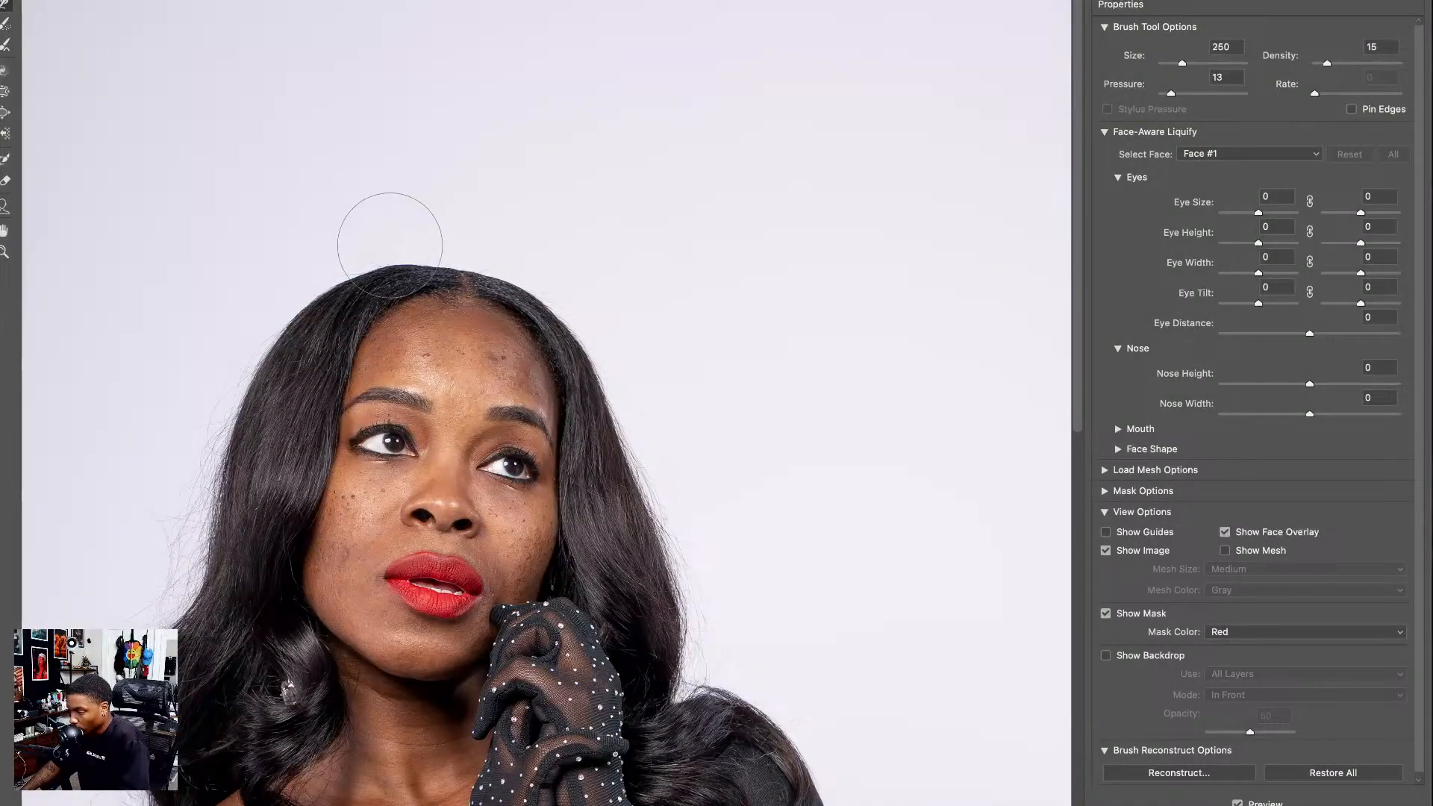
- Check the whole reshaped figure and apply the Liquify changes to DSC09102.tif
{"action": "left_click_drag", "start_coordinate": [363, 407], "coordinate": [316, 163]}
{"action": "mouse_move", "coordinate": [385, 359]}
{"action": "left_mouse_down"}
{"action": "mouse_move", "coordinate": [320, 182]}
{"action": "mouse_move", "coordinate": [273, 429]}
{"action": "mouse_move", "coordinate": [265, 250]}
{"action": "left_mouse_up"}
{"action": "scroll", "coordinate": [265, 250], "scroll_direction": "down", "scroll_amount": 5}
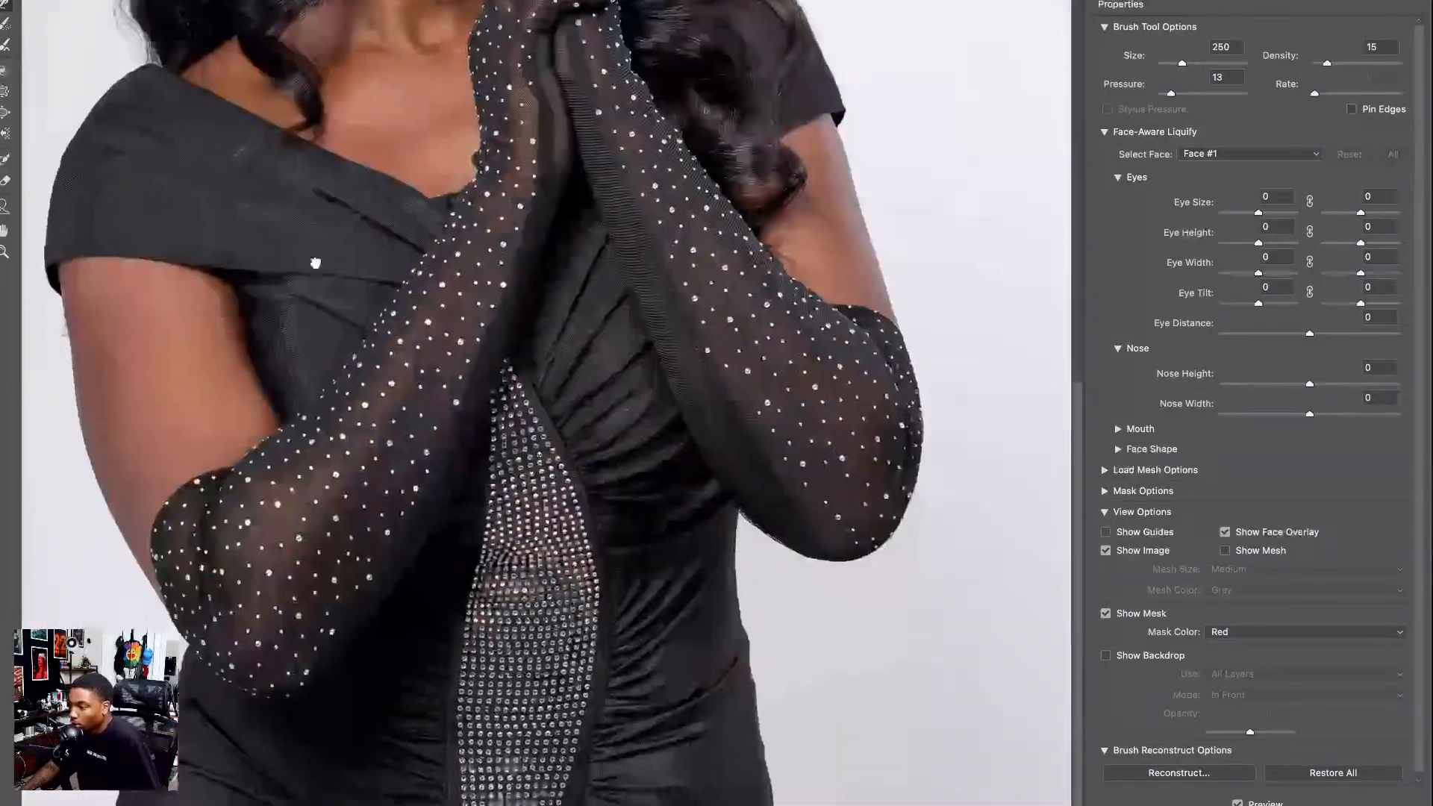
{"action": "key", "text": "super+space"}
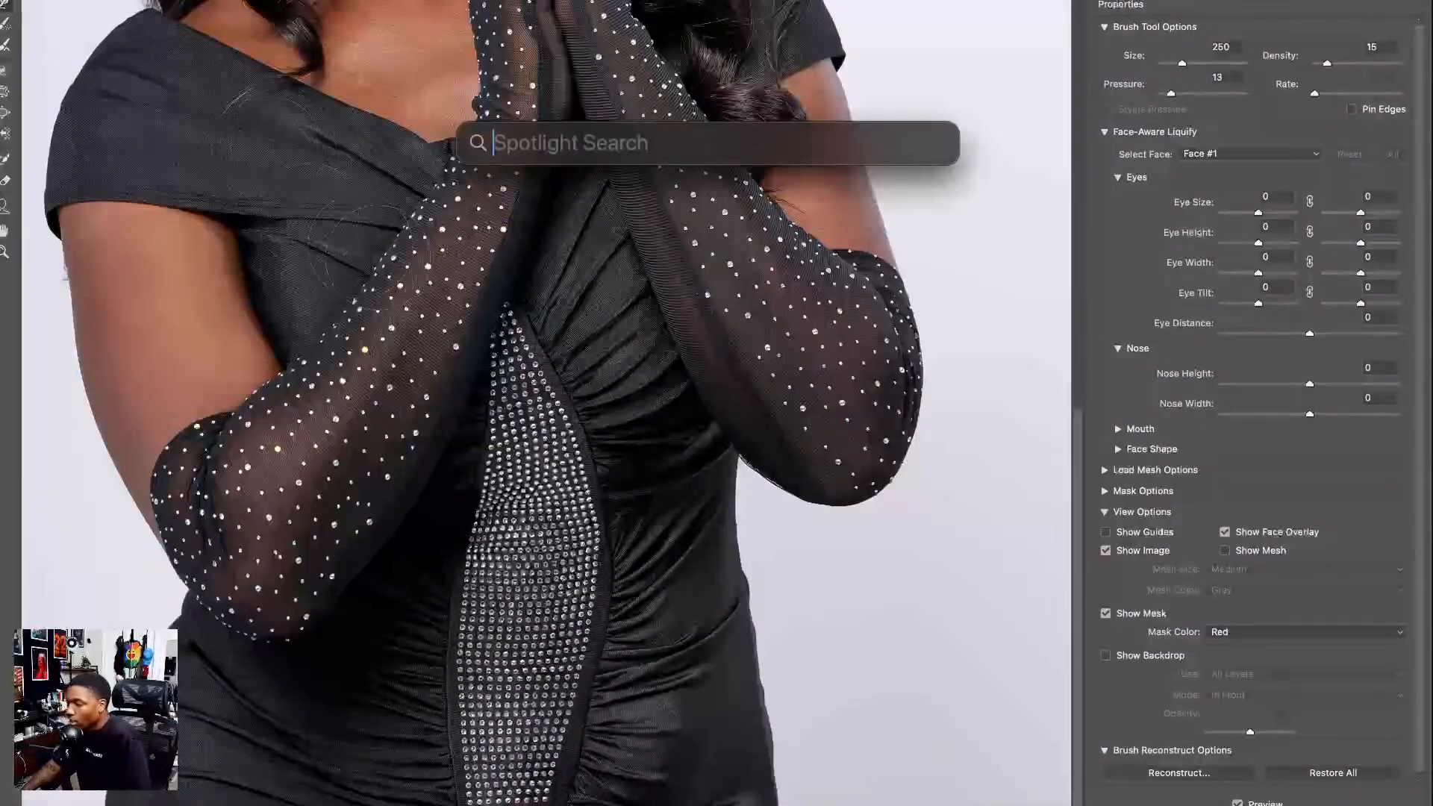
{"action": "key", "text": "Escape"}
{"action": "key", "text": "super+0"}
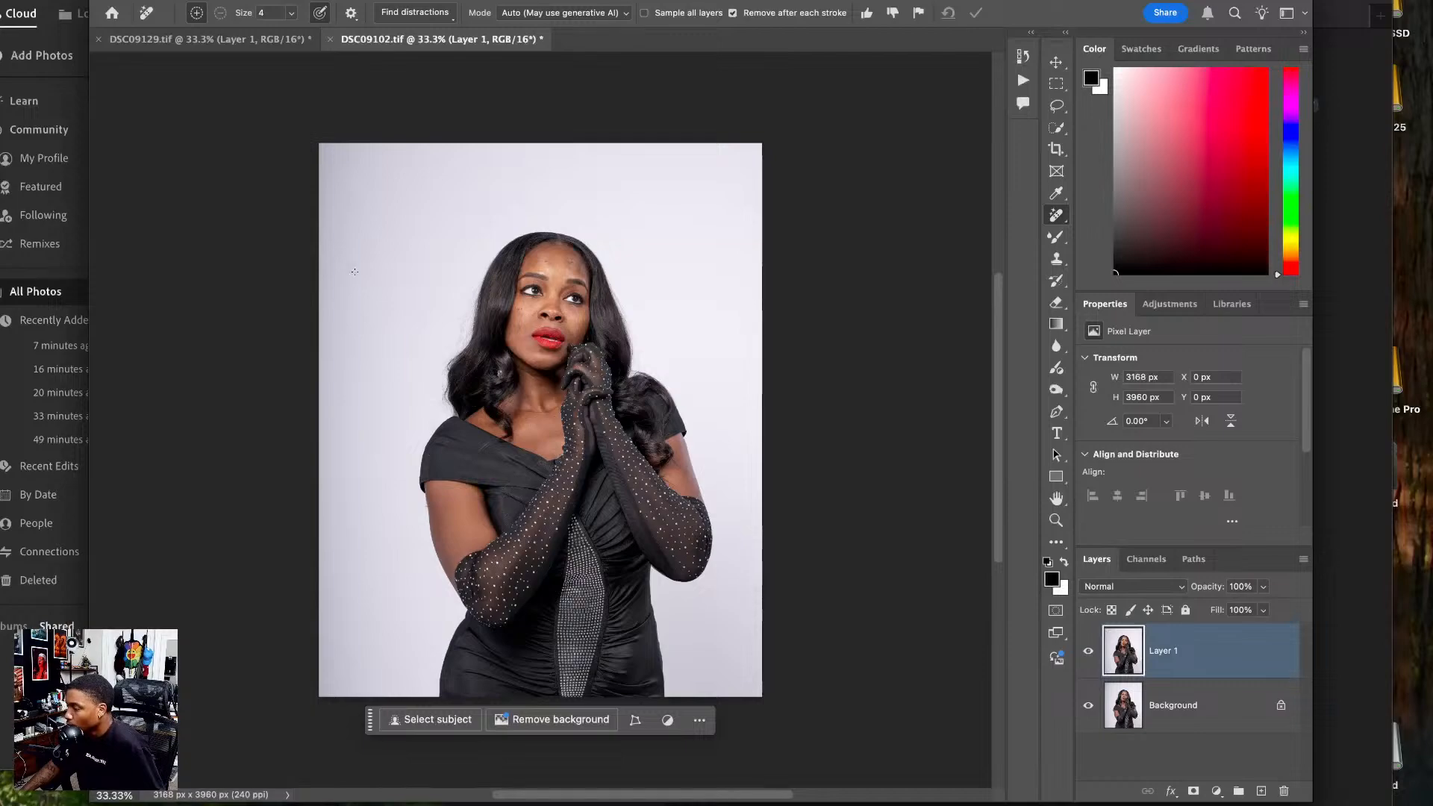
- Switch to Lightroom and review the studio portraits in the filmstrip, from the patterned-jacket shots to the black-dress shots
{"action": "left_click", "coordinate": [54, 580]}
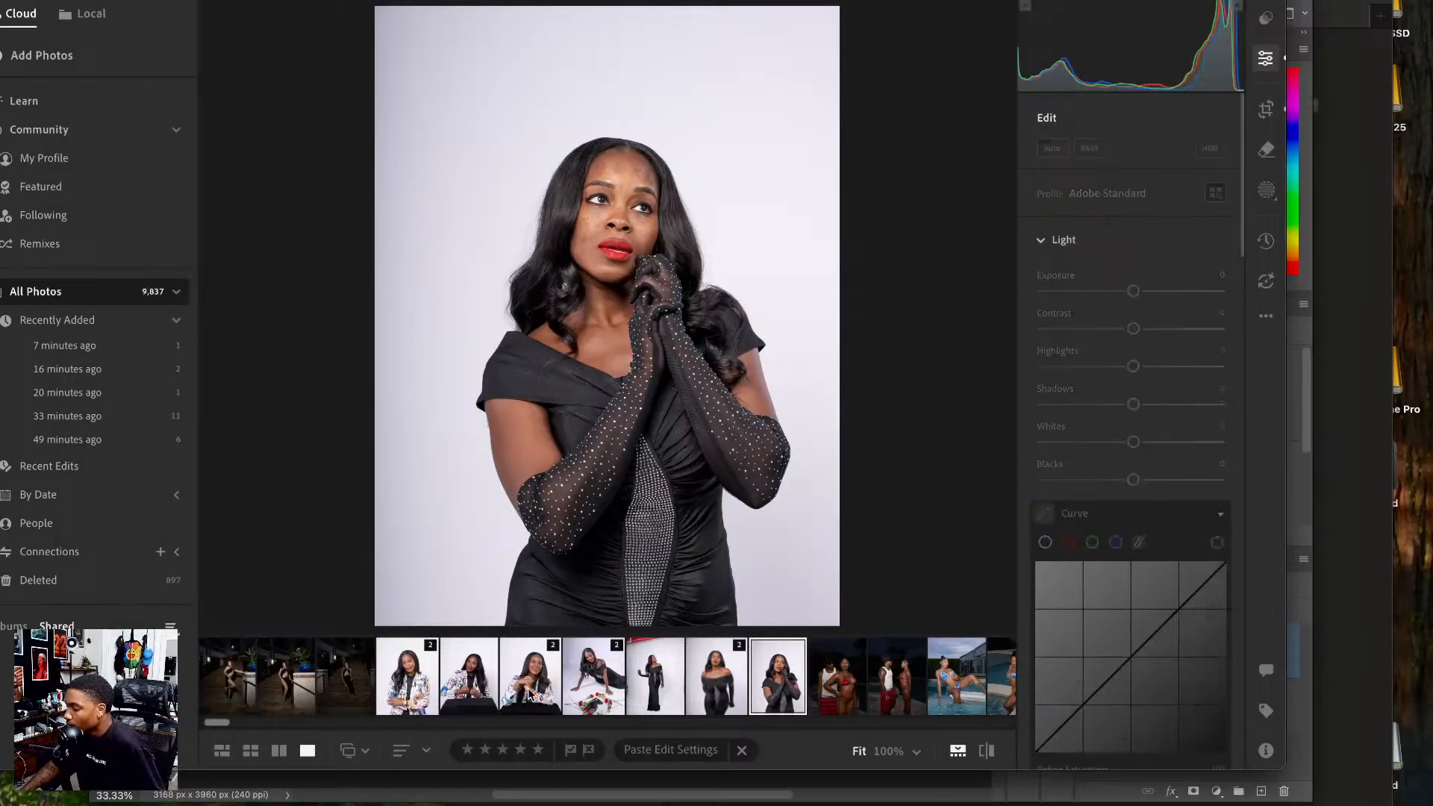
{"action": "left_click", "coordinate": [489, 693]}
{"action": "left_click", "coordinate": [655, 687]}
{"action": "left_click", "coordinate": [715, 687]}
{"action": "left_click", "coordinate": [766, 704]}
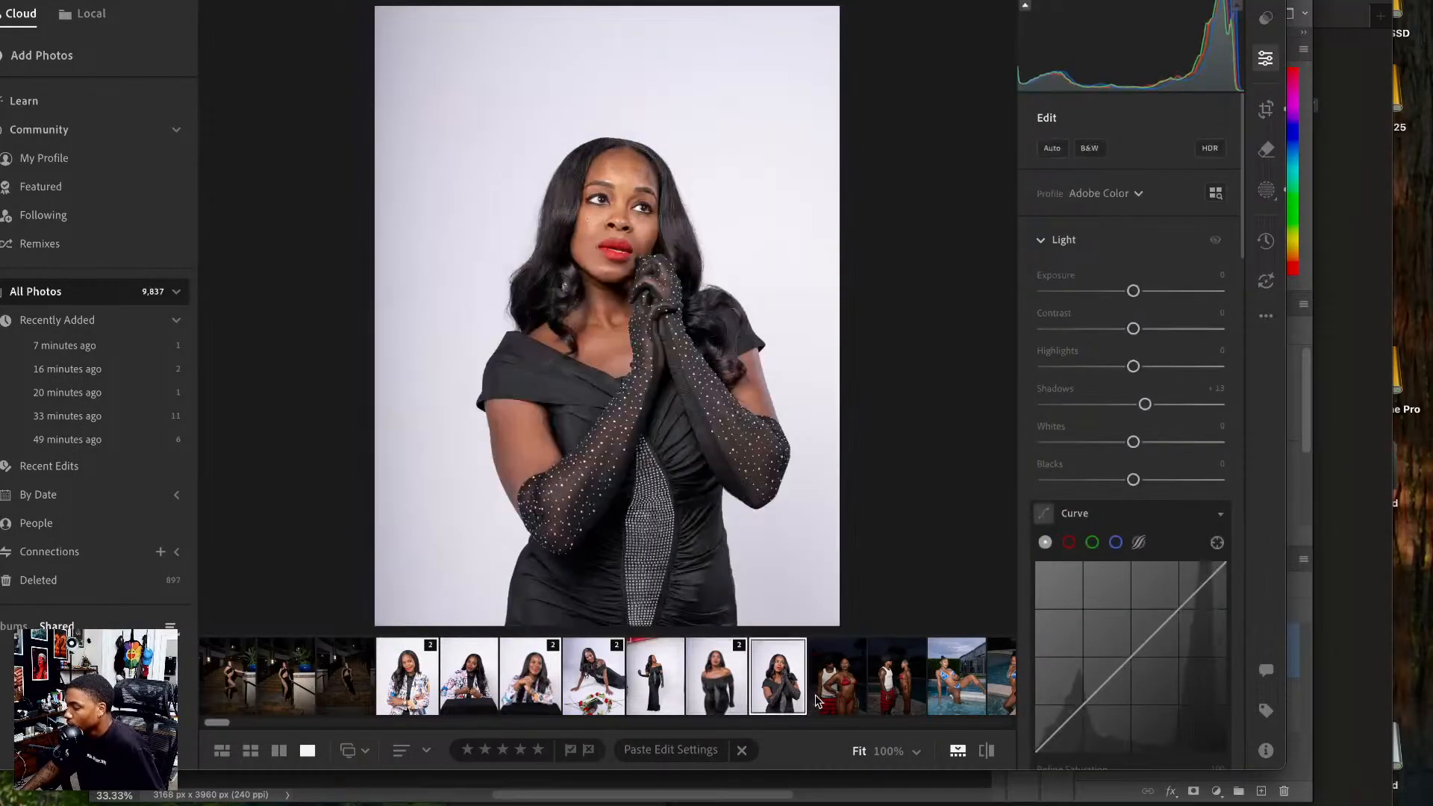
{"action": "left_click", "coordinate": [732, 681]}
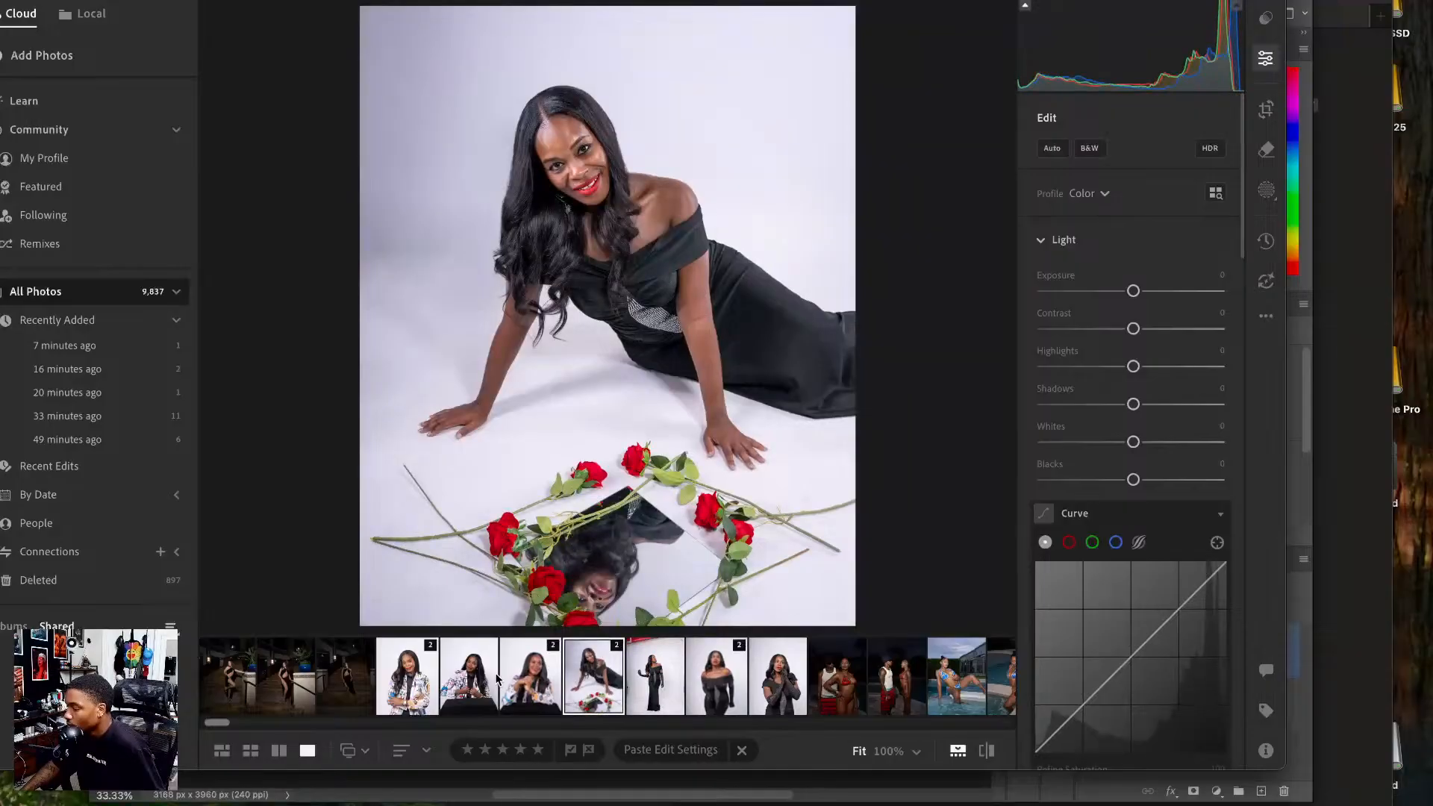
{"action": "left_click", "coordinate": [471, 679]}
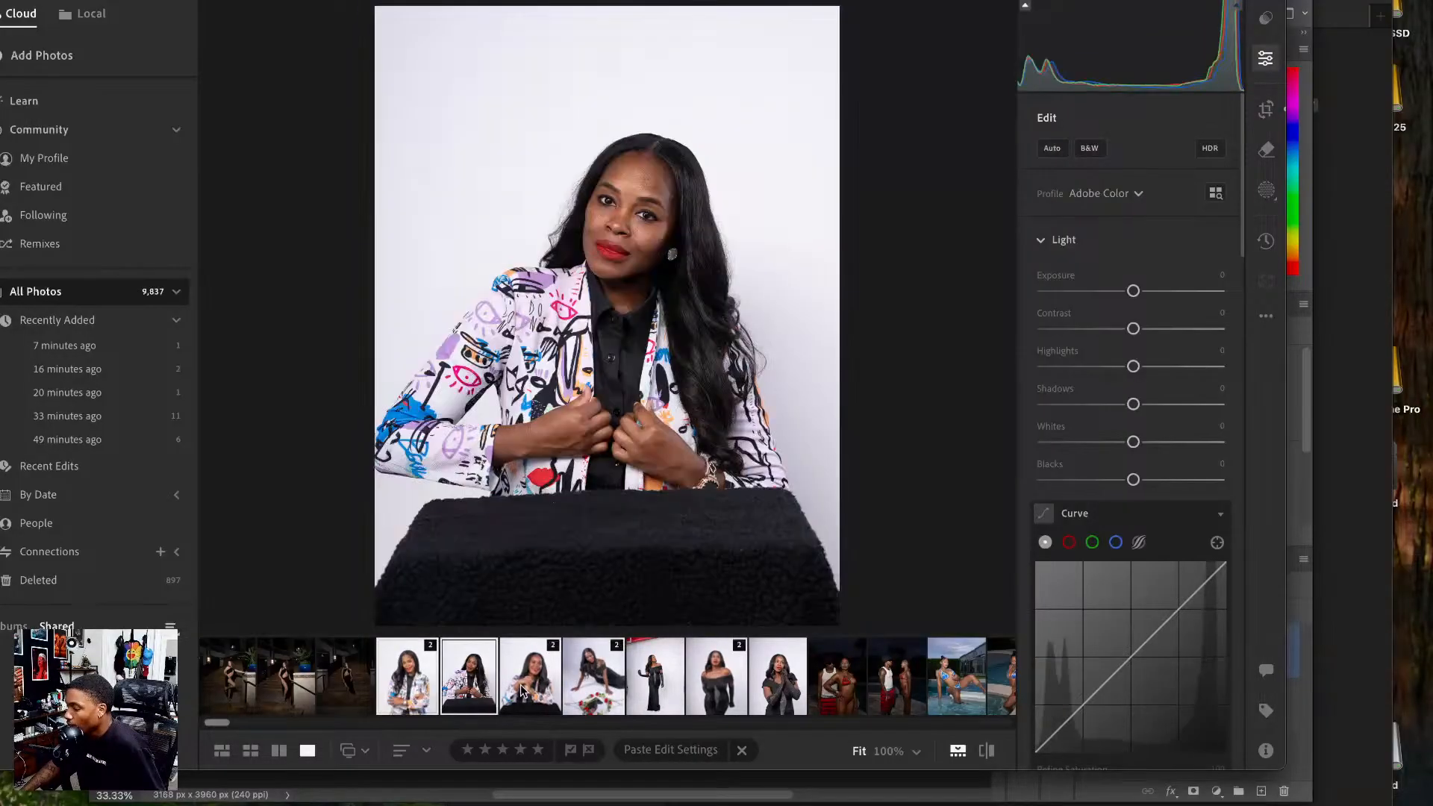
{"action": "left_click", "coordinate": [530, 681]}
{"action": "left_click", "coordinate": [654, 680]}
{"action": "left_click", "coordinate": [706, 681]}
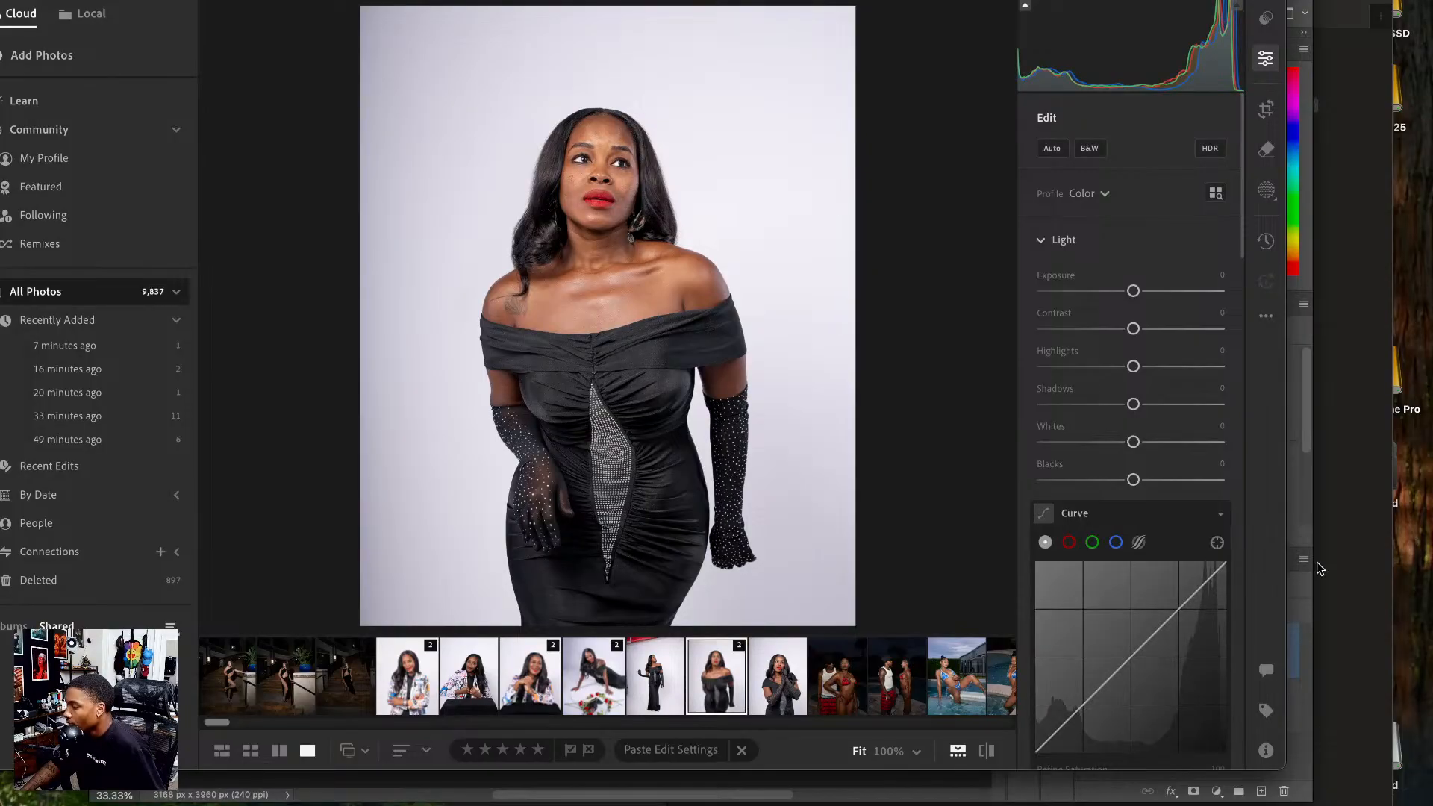
- Return to Photoshop, check both open portraits, and close DSC09129.tif with its changes saved
{"action": "left_click", "coordinate": [1306, 597]}
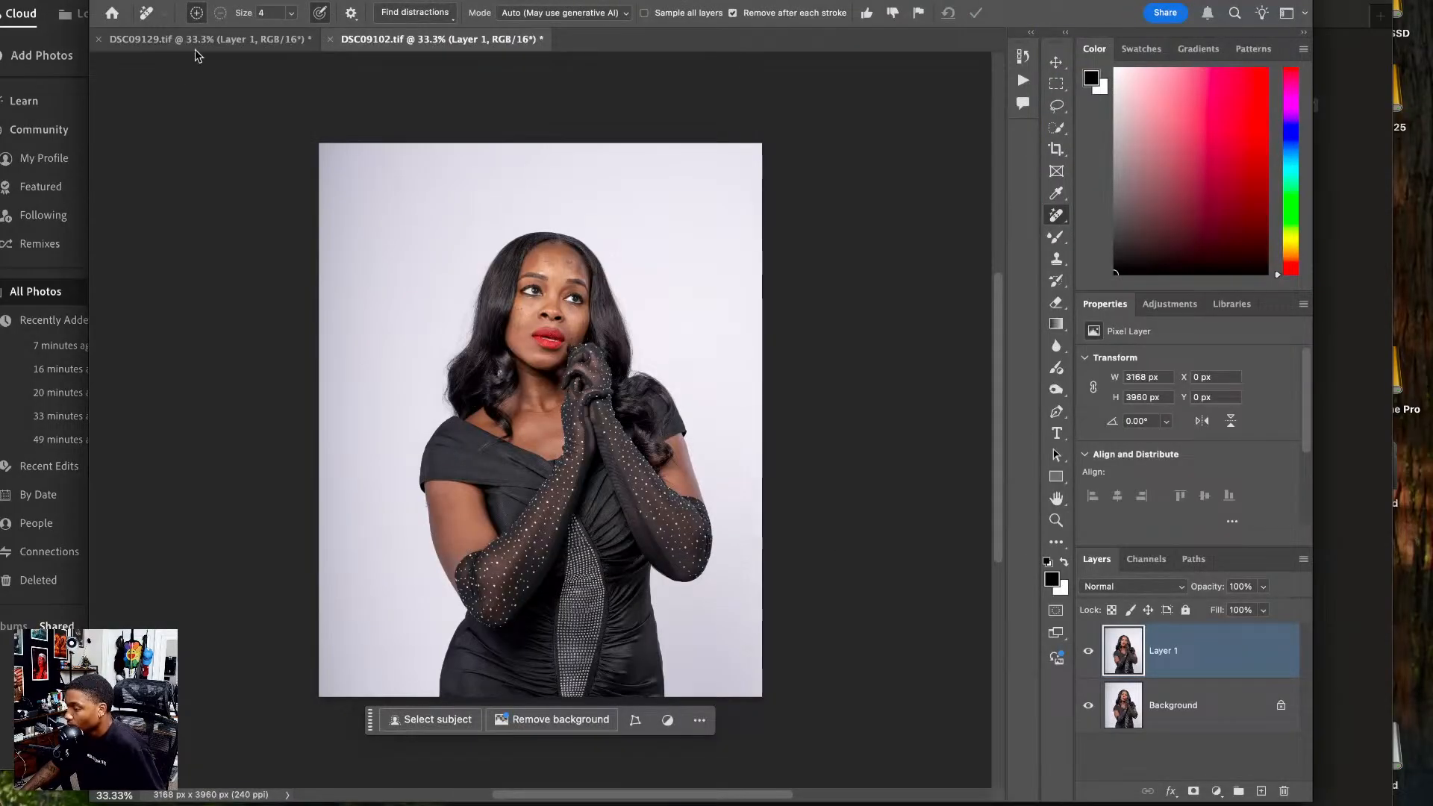
{"action": "left_click", "coordinate": [224, 40]}
{"action": "left_click", "coordinate": [403, 41]}
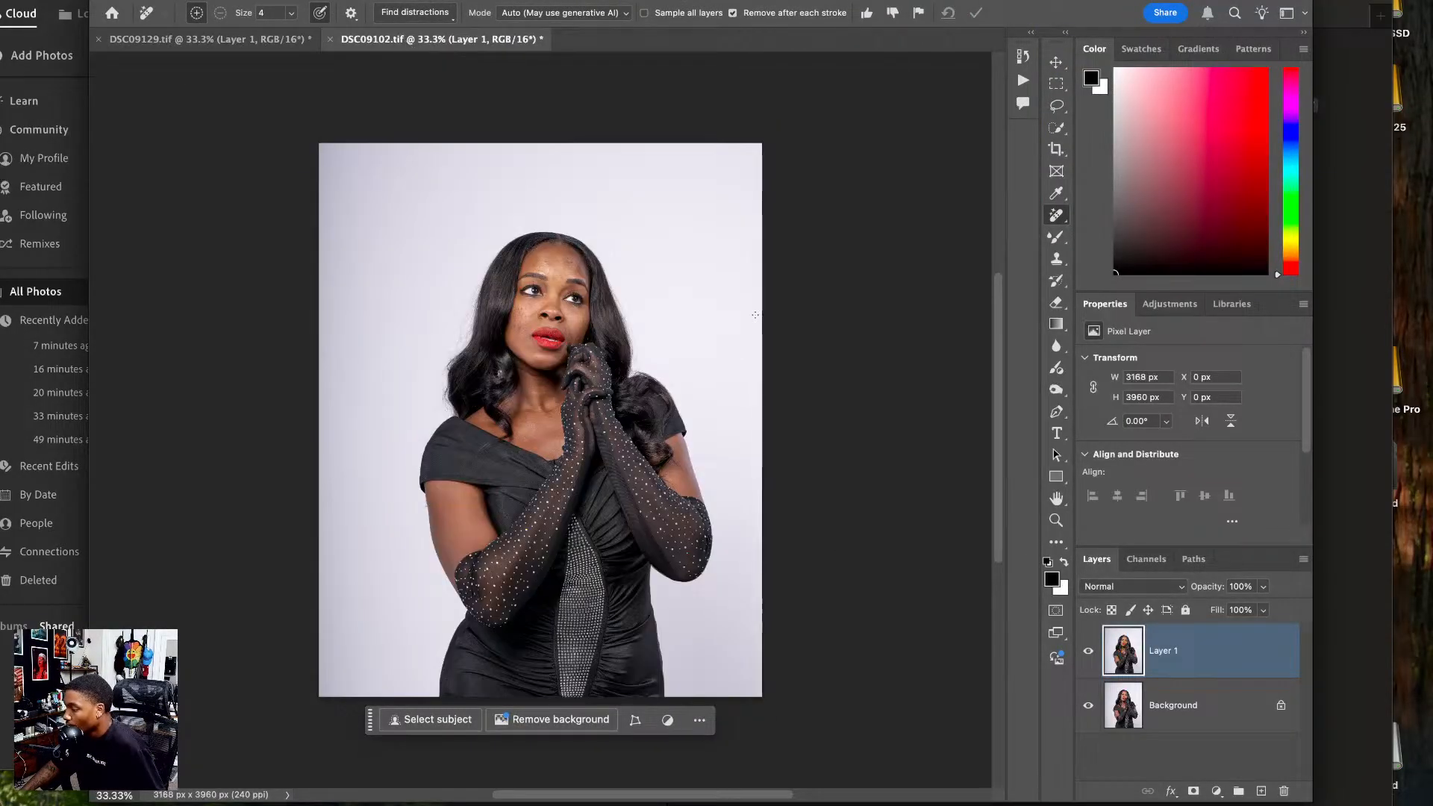
{"action": "left_click", "coordinate": [209, 38]}
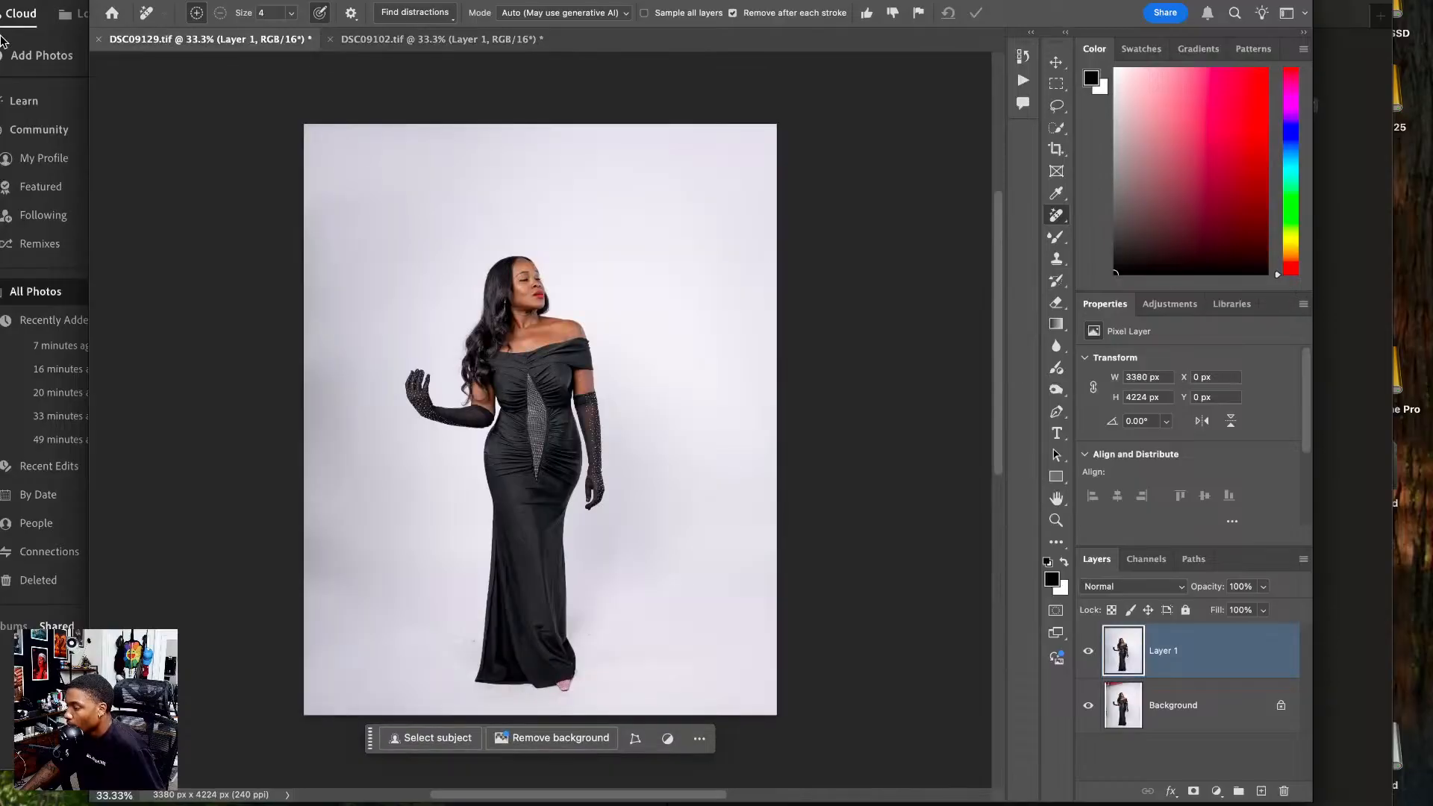
{"action": "left_click", "coordinate": [99, 39]}
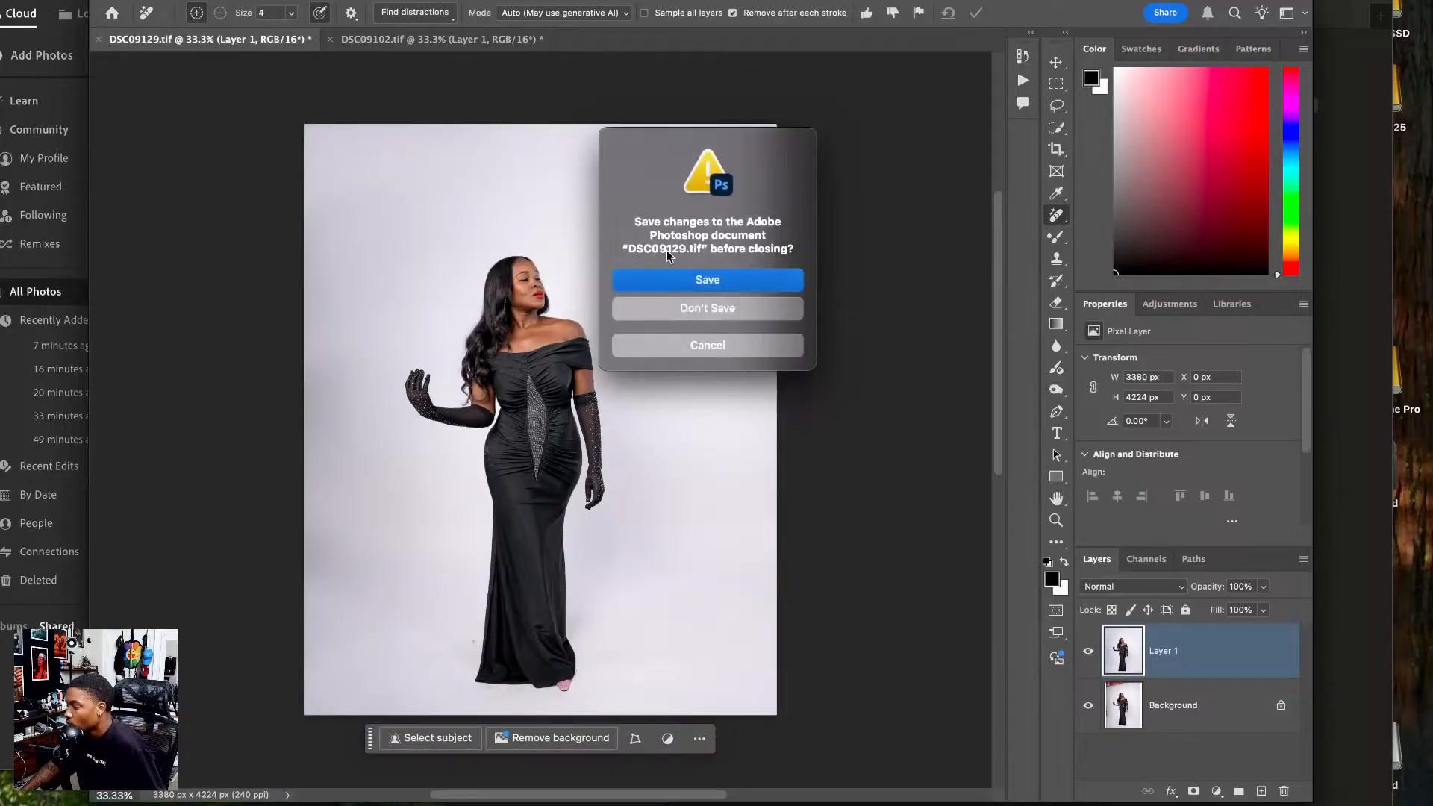
{"action": "left_click", "coordinate": [677, 278]}
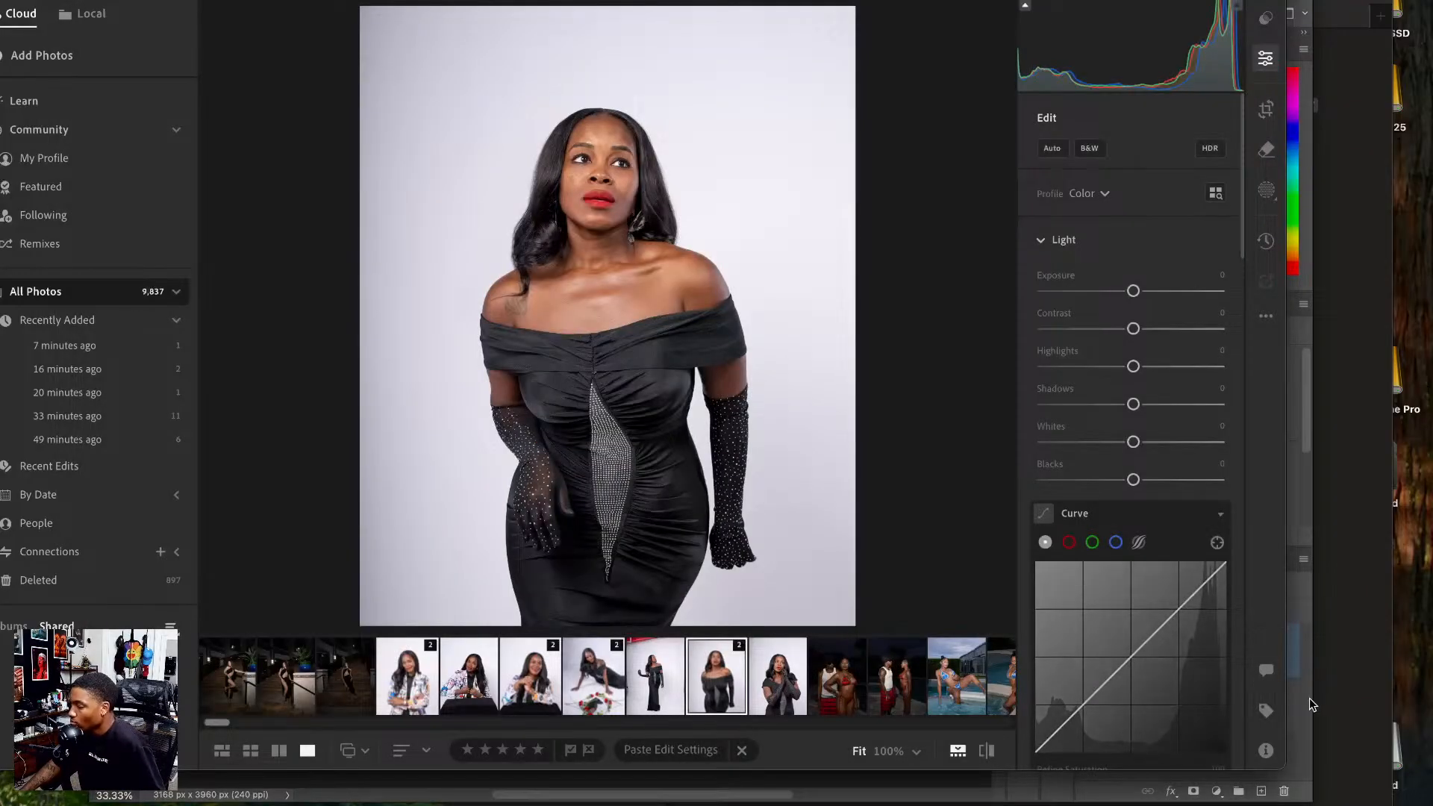
- Return to Photoshop, duplicate Layer 1 of DSC09102.tif, and choose the Clone Stamp tool for cleaning the hair edges
{"action": "left_click", "coordinate": [1309, 704]}
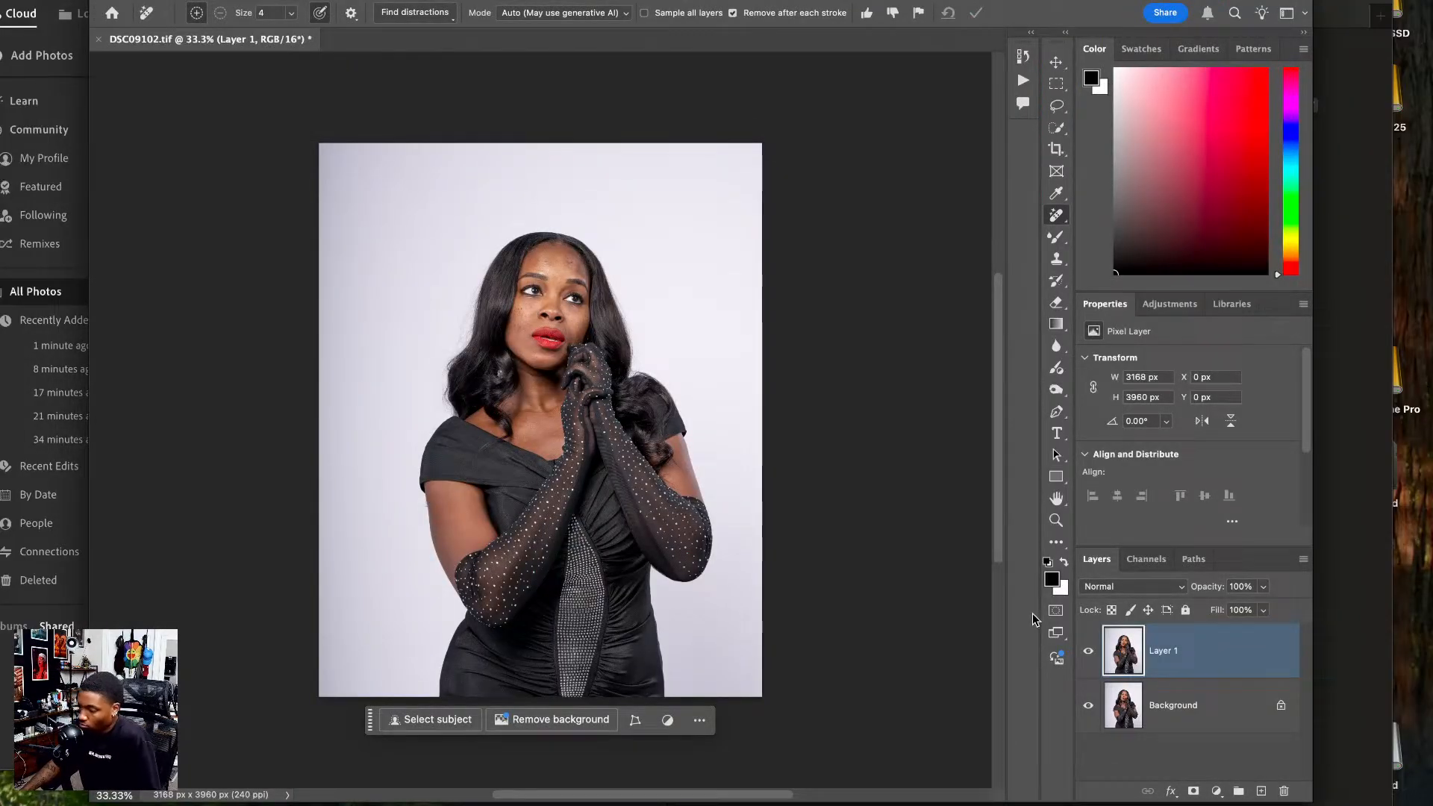
{"action": "key", "text": "ctrl+j"}
{"action": "key", "text": "super+plus"}
{"action": "key", "text": "super+plus"}
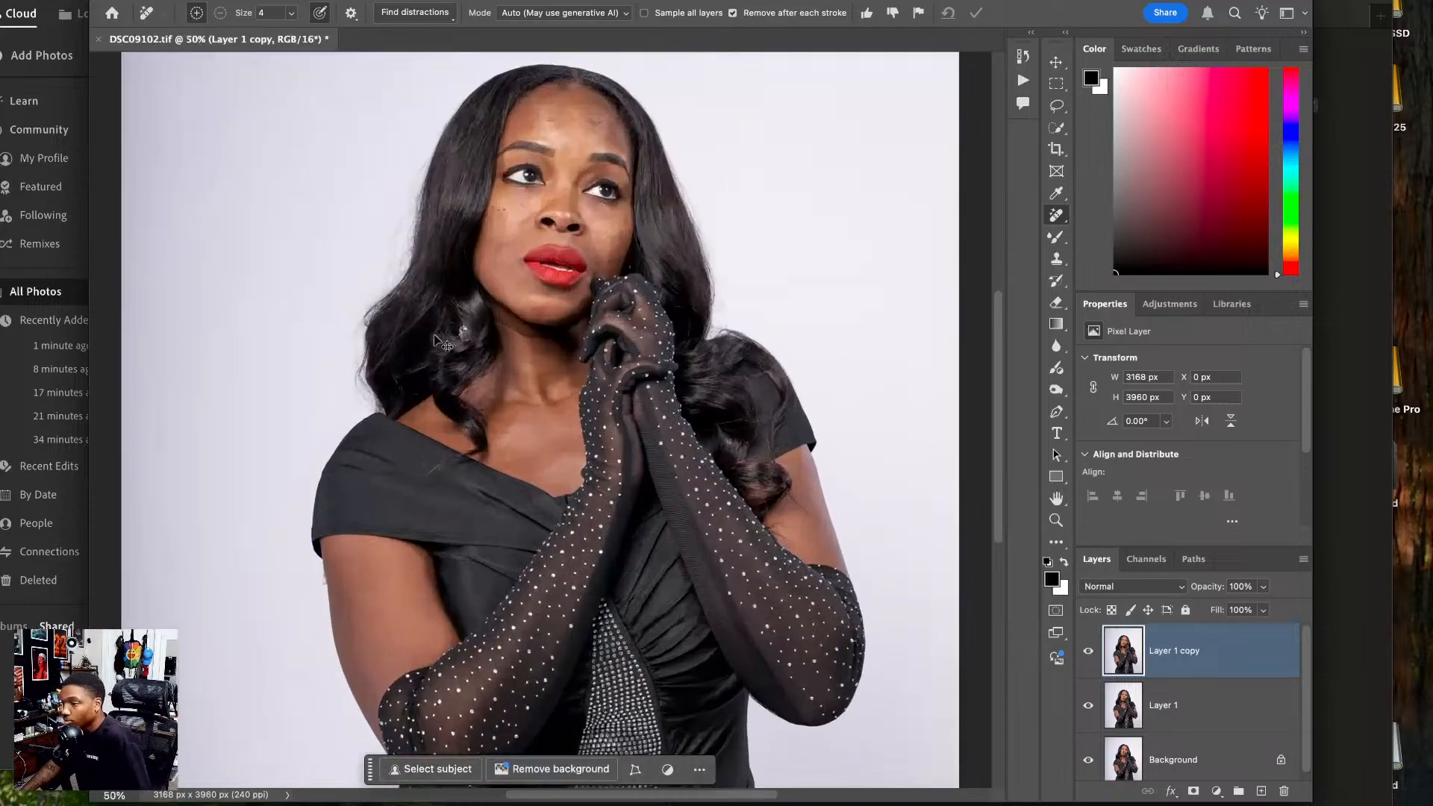
{"action": "left_click_drag", "start_coordinate": [402, 321], "coordinate": [380, 341]}
{"action": "left_click_drag", "start_coordinate": [476, 476], "coordinate": [707, 314]}
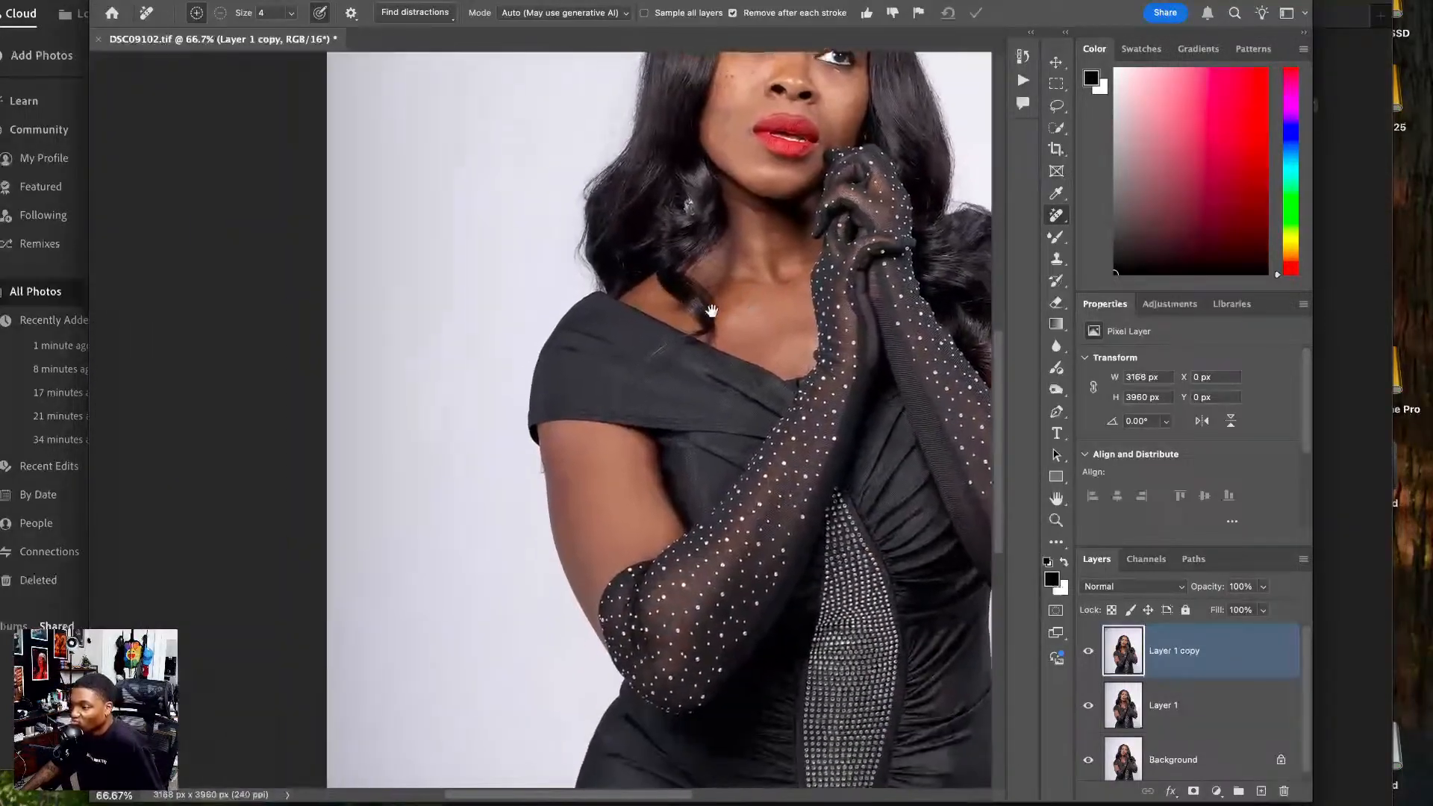
{"action": "left_click_drag", "start_coordinate": [926, 373], "coordinate": [548, 581]}
{"action": "key", "text": "super+minus"}
{"action": "left_click_drag", "start_coordinate": [782, 445], "coordinate": [977, 445]}
{"action": "key", "text": "s"}
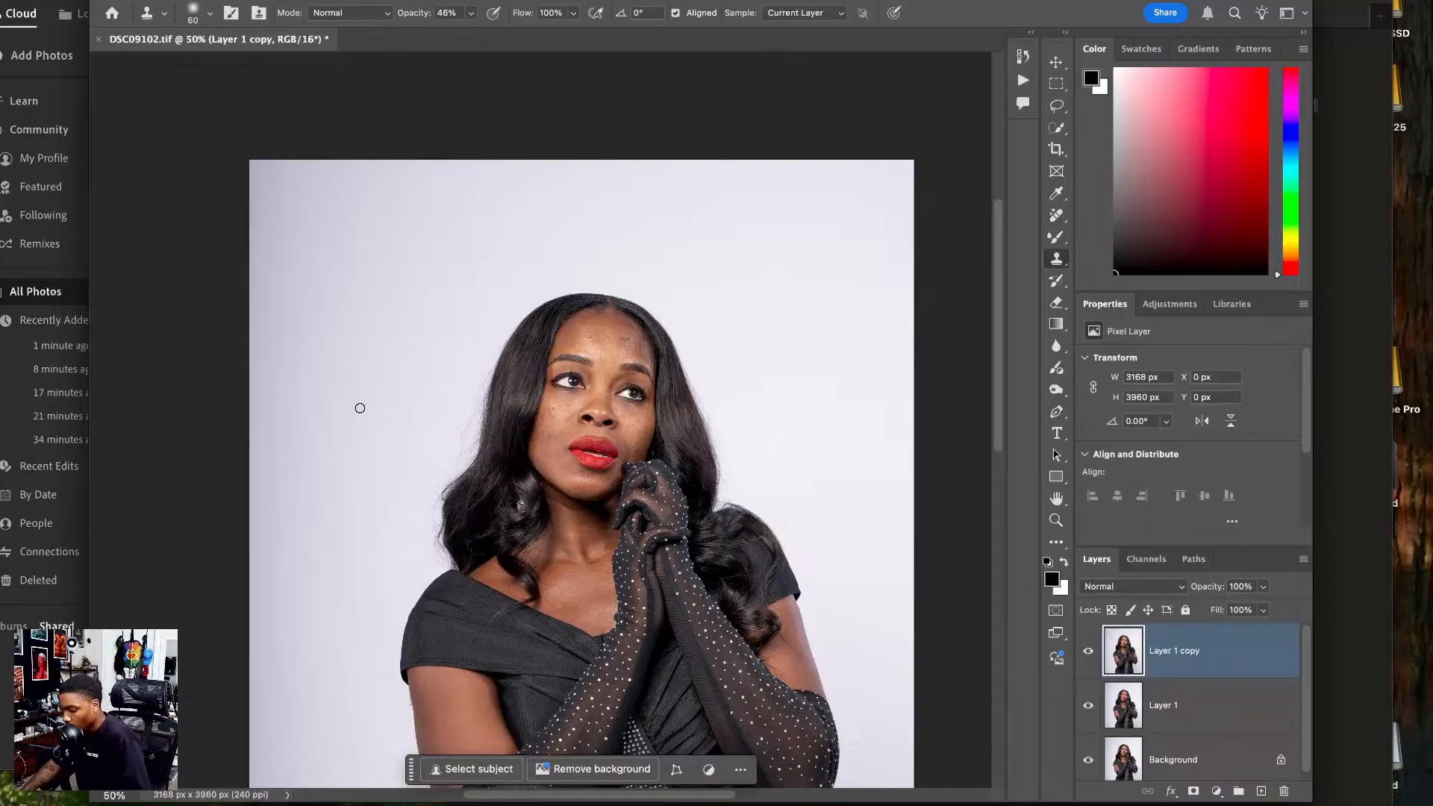
- Set the clone brush size to 175 and cover the flyaway hairs beside the left hair edge with sampled backdrop
{"action": "key", "text": "super+plus"}
{"action": "key", "text": "super+plus"}
{"action": "left_click_drag", "start_coordinate": [418, 374], "coordinate": [486, 312]}
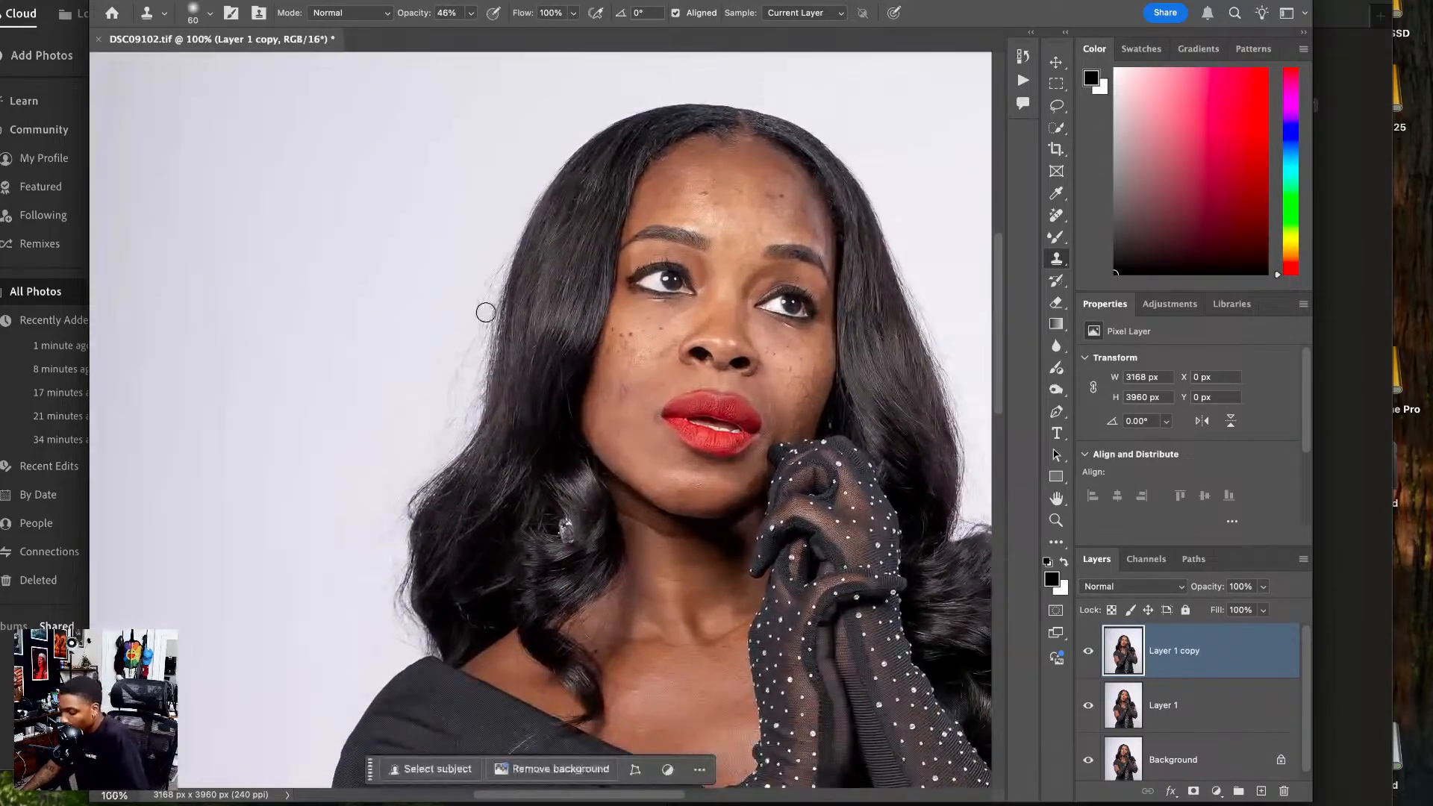
{"action": "key", "text": "super+minus"}
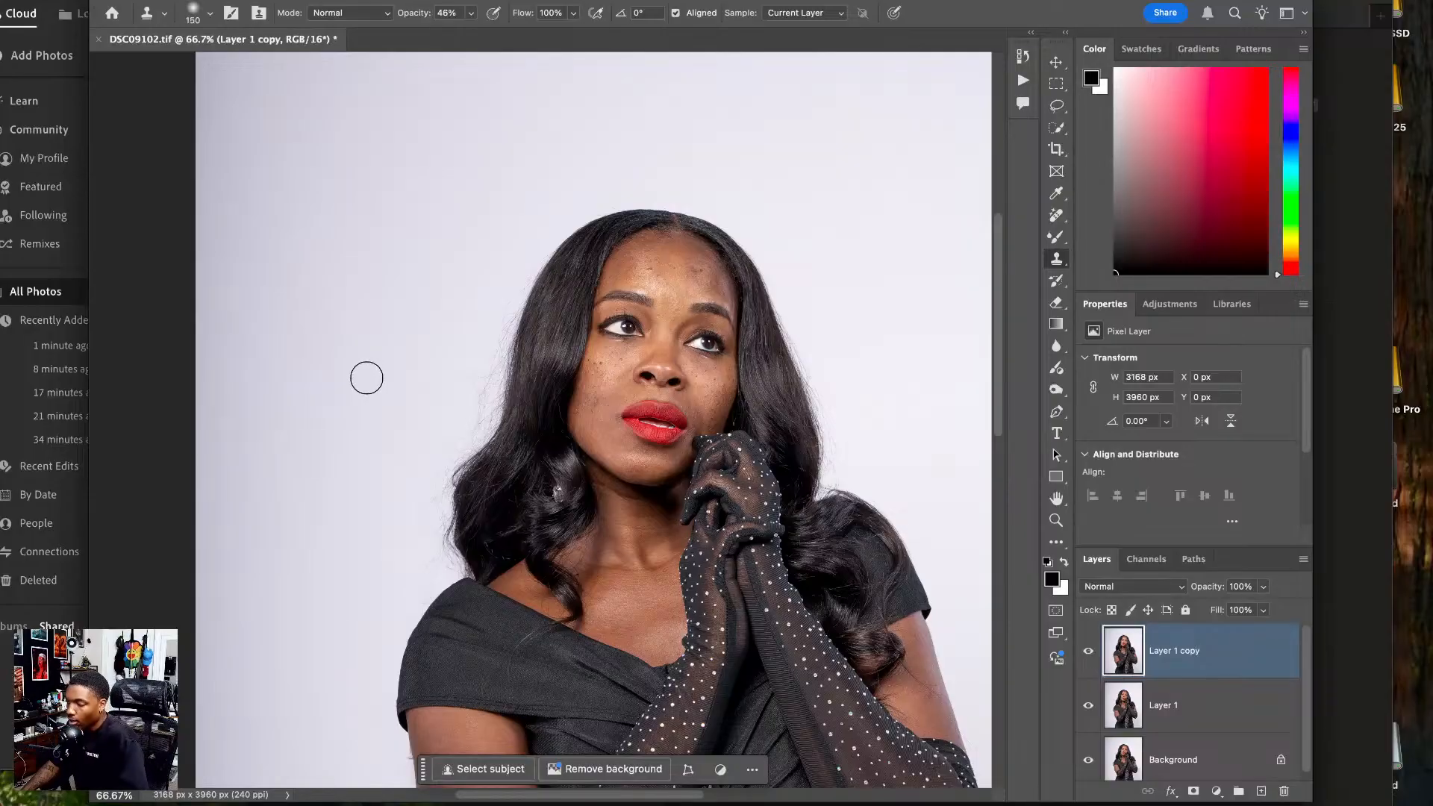
{"action": "key", "text": "bracketright"}
{"action": "key", "text": "bracketright"}
{"action": "key", "text": "bracketright"}
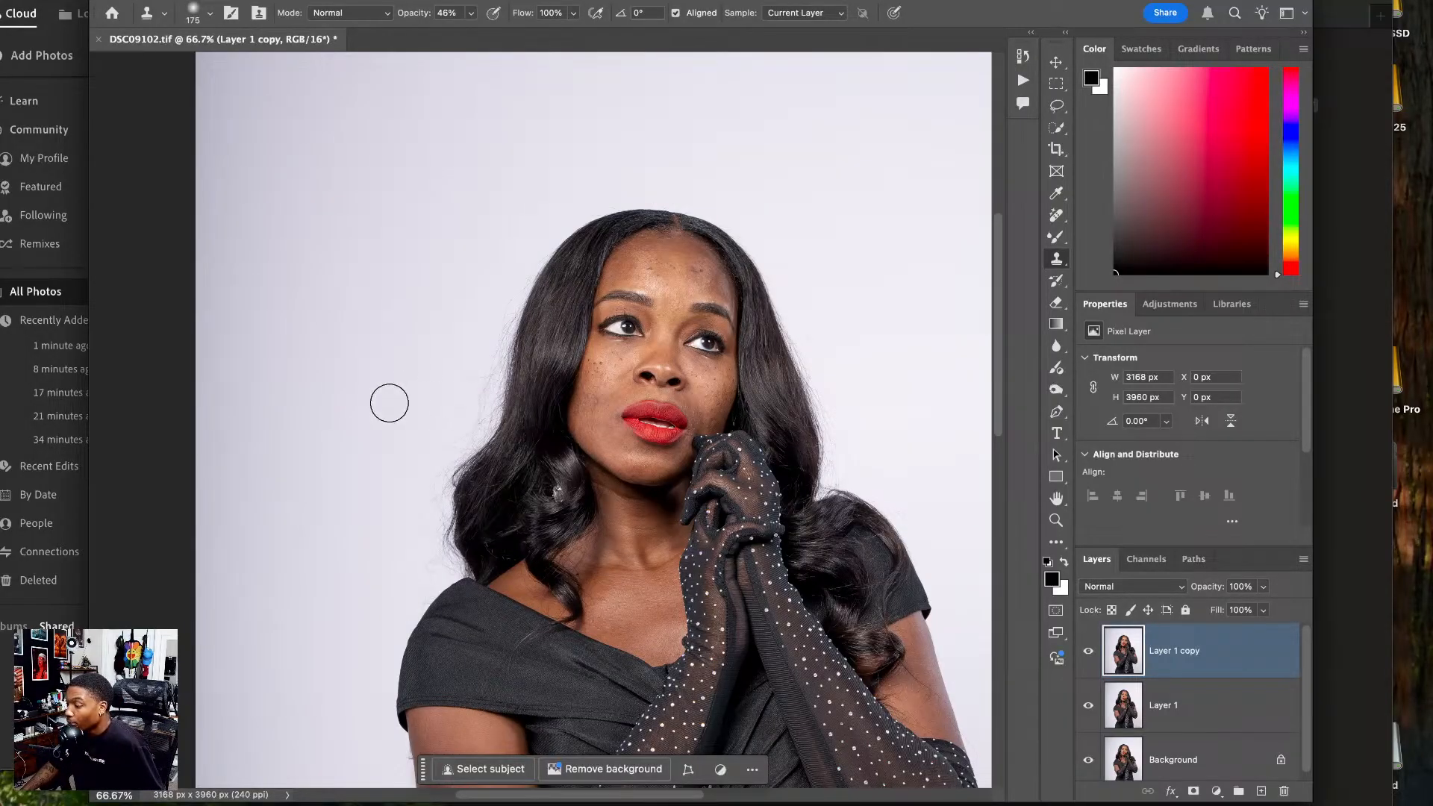
{"action": "mouse_move", "coordinate": [453, 425]}
{"action": "left_mouse_down"}
{"action": "mouse_move", "coordinate": [459, 346]}
{"action": "mouse_move", "coordinate": [471, 394]}
{"action": "mouse_move", "coordinate": [470, 361]}
{"action": "left_mouse_up"}
{"action": "left_click", "coordinate": [408, 382], "text": "alt"}
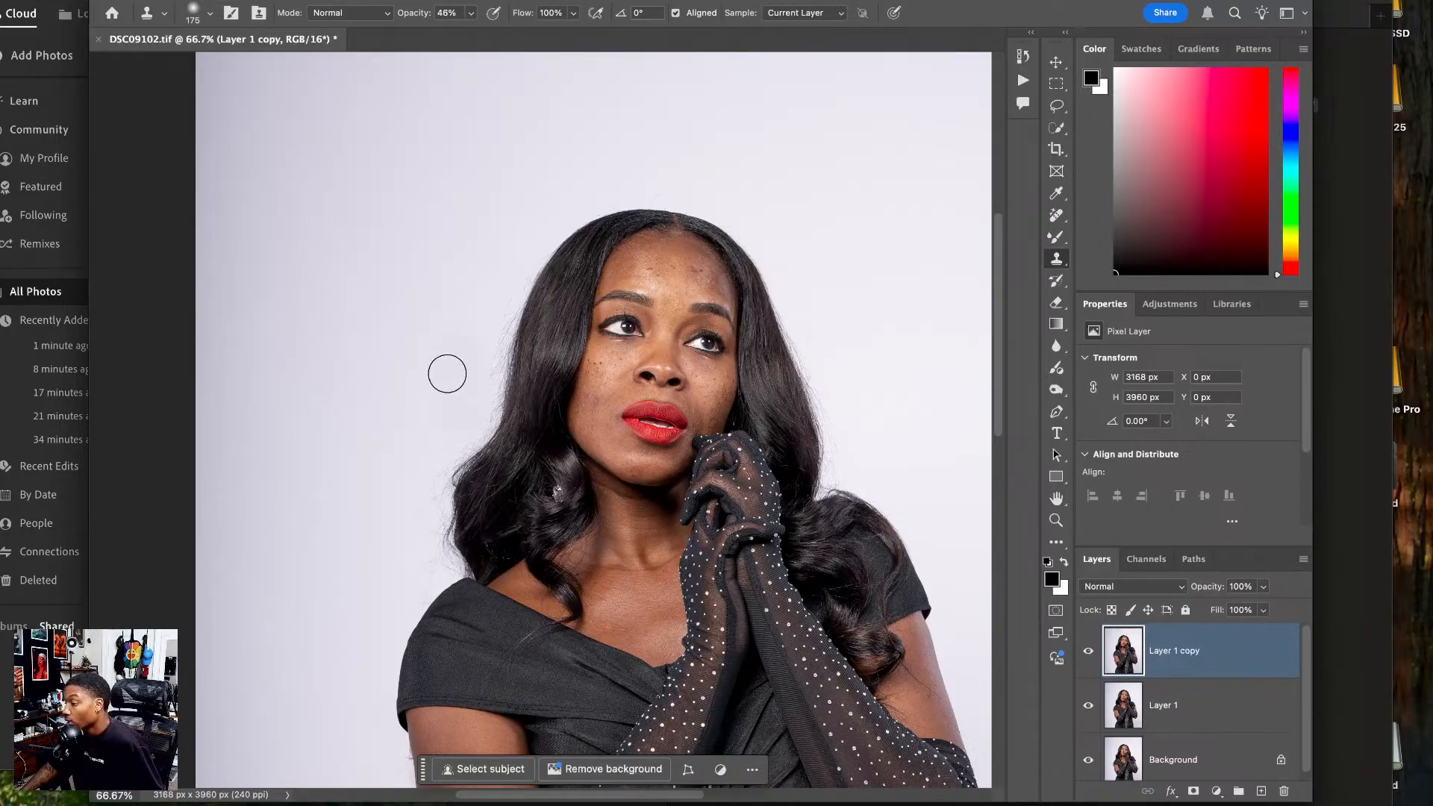
{"action": "left_click", "coordinate": [409, 382], "text": "alt"}
{"action": "mouse_move", "coordinate": [419, 451]}
{"action": "left_mouse_down"}
{"action": "mouse_move", "coordinate": [459, 415]}
{"action": "mouse_move", "coordinate": [456, 367]}
{"action": "left_mouse_up"}
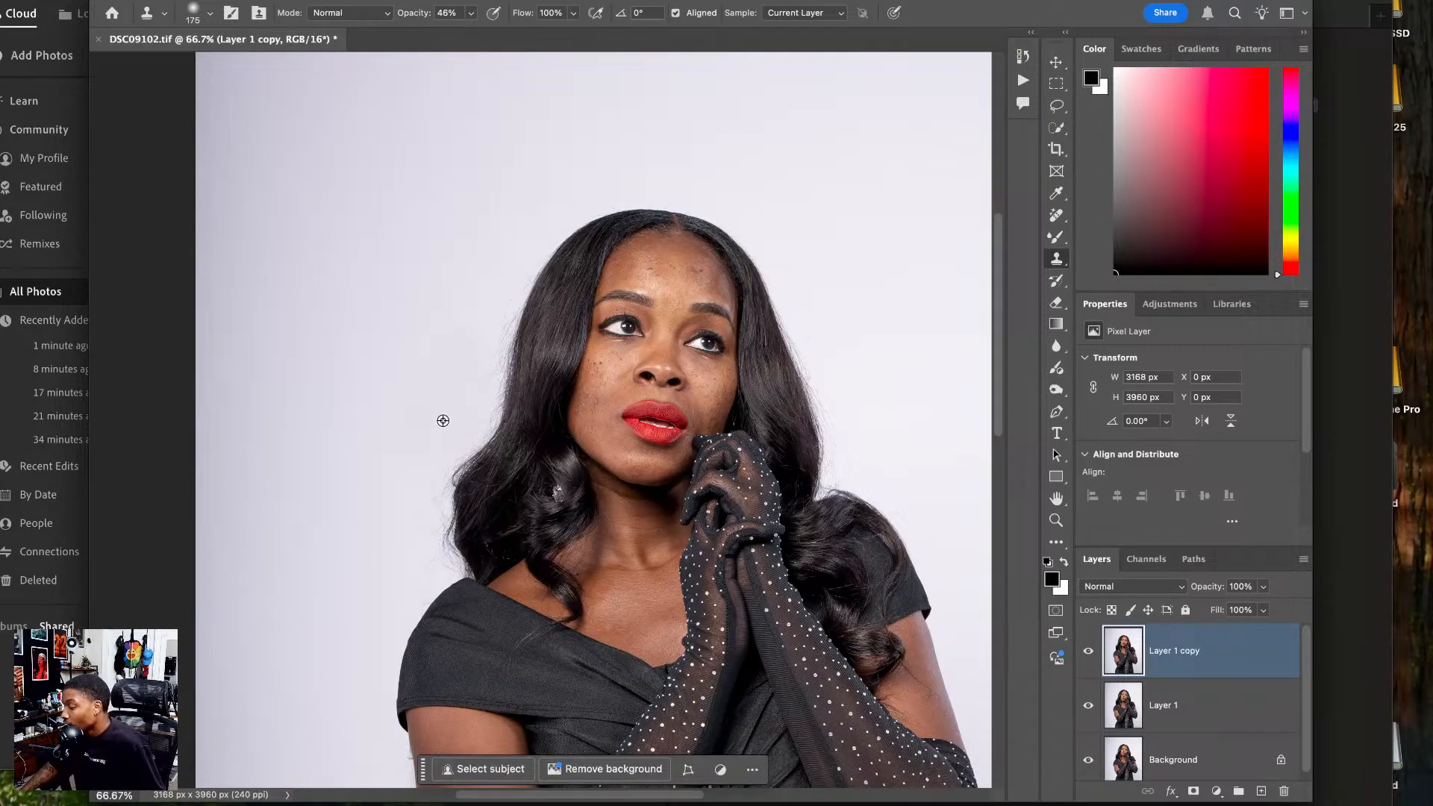
- Resample clean backdrop and clone out the flyaways along the hair's left outline, from the shoulder up to the crown
{"action": "left_click", "coordinate": [448, 400], "text": "alt"}
{"action": "left_click", "coordinate": [398, 275], "text": "alt"}
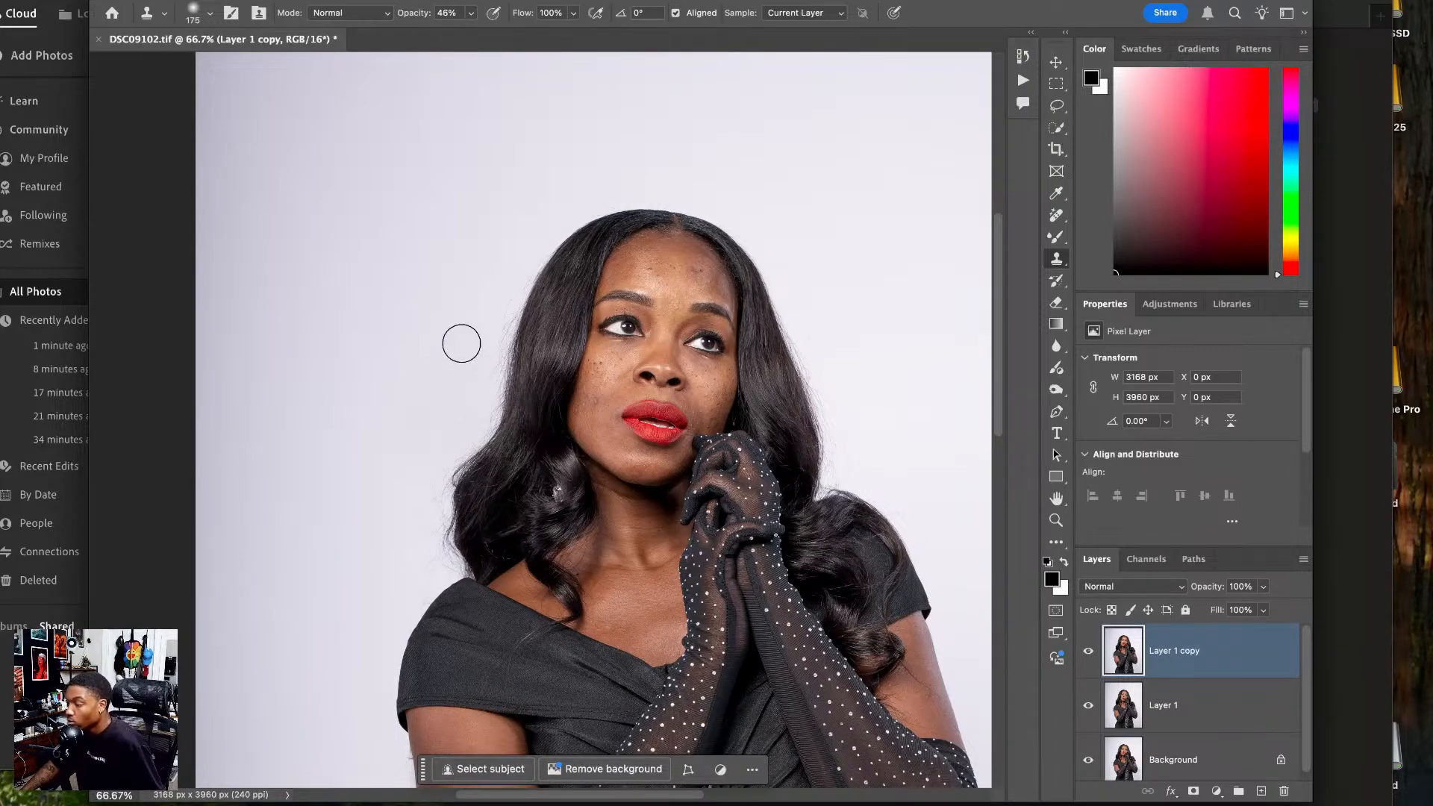
{"action": "mouse_move", "coordinate": [465, 383]}
{"action": "left_mouse_down"}
{"action": "mouse_move", "coordinate": [463, 396]}
{"action": "mouse_move", "coordinate": [502, 259]}
{"action": "left_mouse_up"}
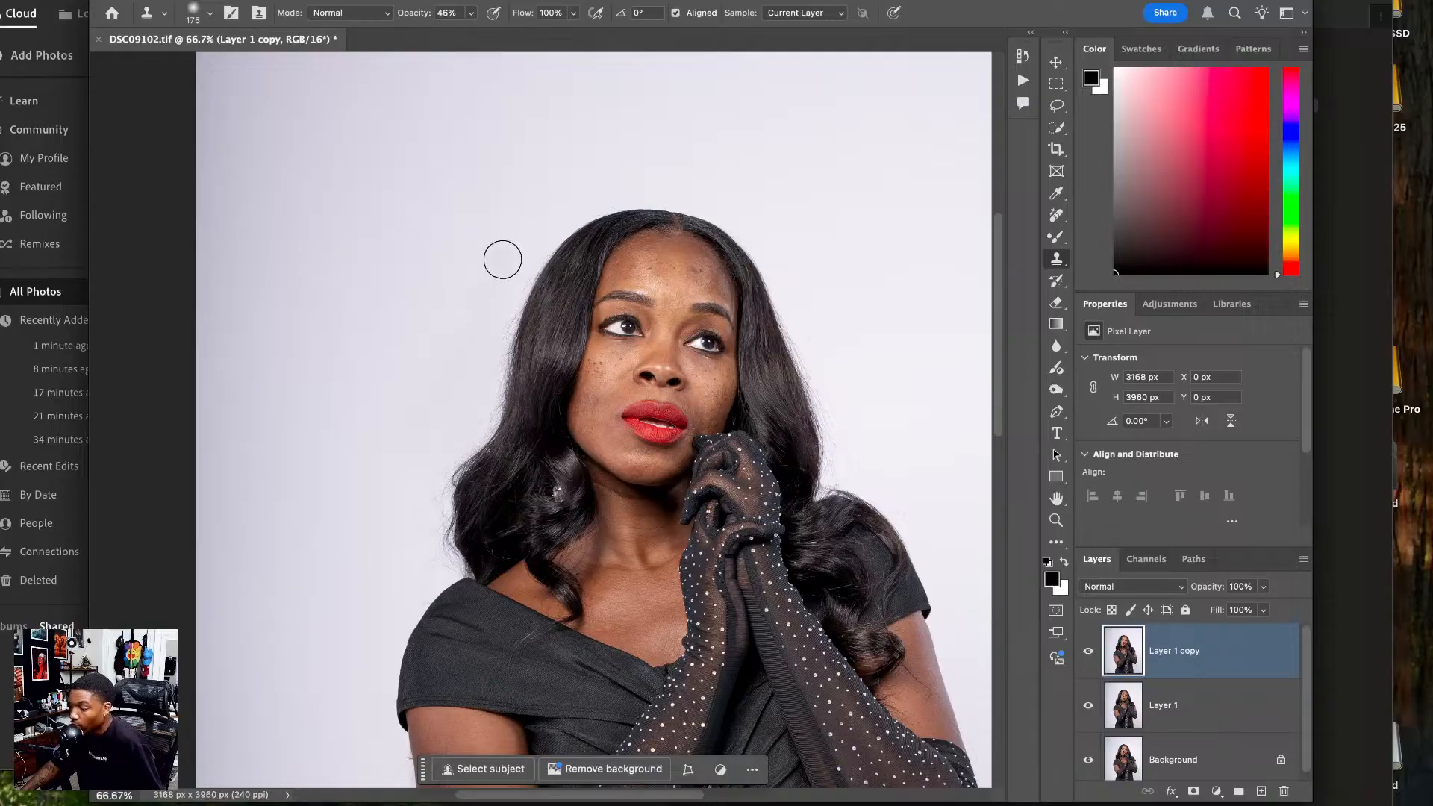
{"action": "left_click_drag", "start_coordinate": [493, 327], "coordinate": [475, 376]}
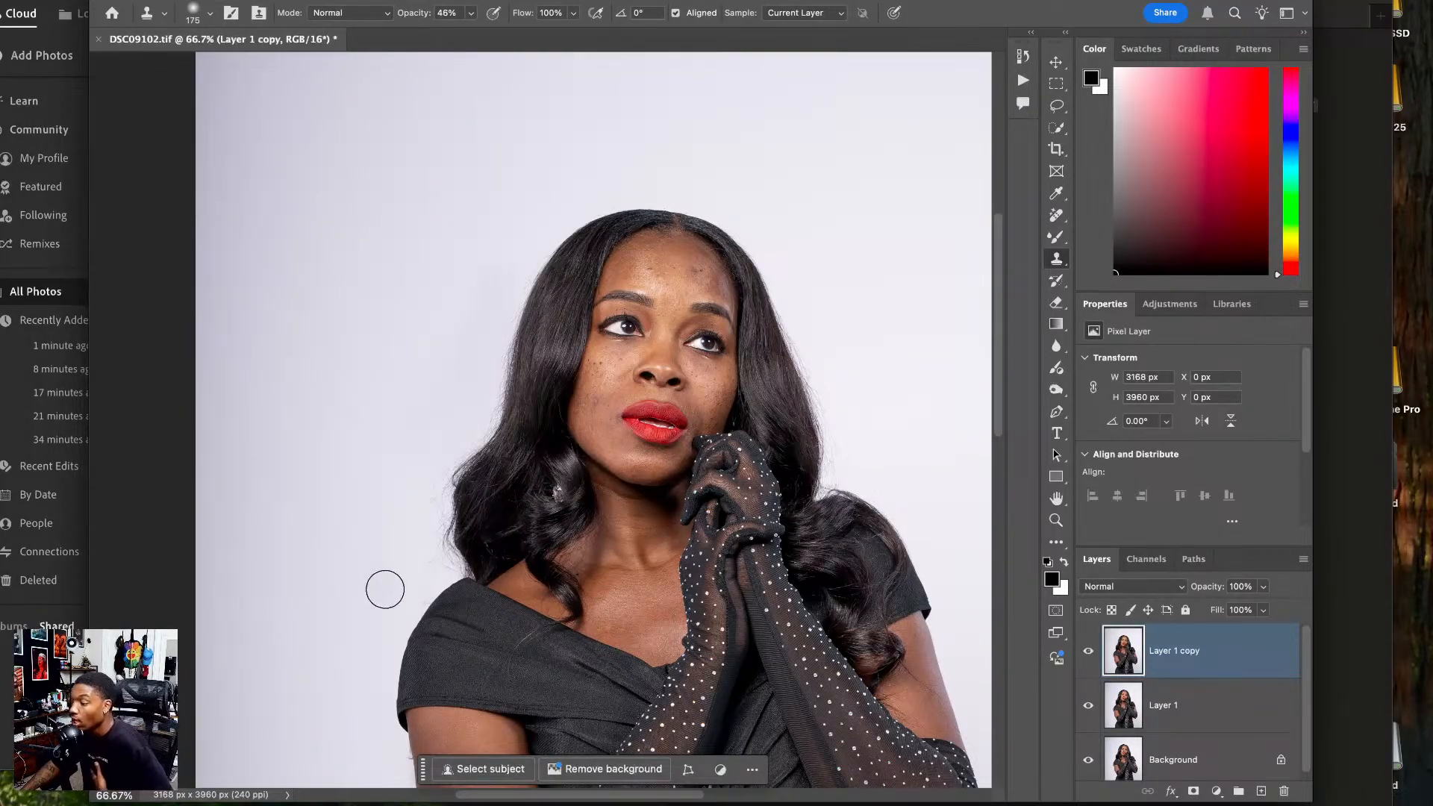
{"action": "mouse_move", "coordinate": [415, 570]}
{"action": "left_mouse_down"}
{"action": "mouse_move", "coordinate": [389, 594]}
{"action": "mouse_move", "coordinate": [413, 512]}
{"action": "mouse_move", "coordinate": [422, 530]}
{"action": "mouse_move", "coordinate": [412, 512]}
{"action": "mouse_move", "coordinate": [435, 429]}
{"action": "mouse_move", "coordinate": [435, 441]}
{"action": "mouse_move", "coordinate": [461, 426]}
{"action": "mouse_move", "coordinate": [475, 360]}
{"action": "left_mouse_up"}
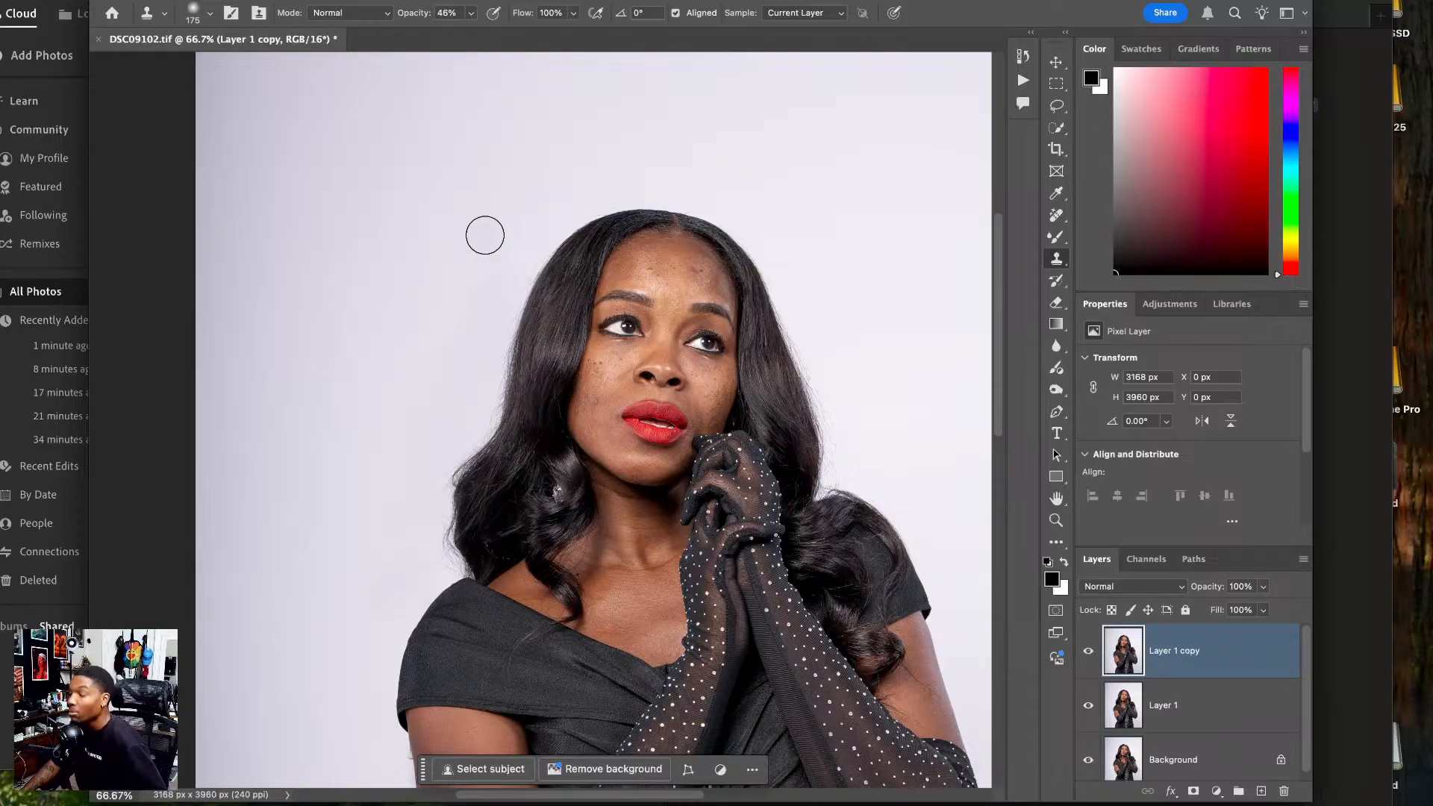
{"action": "mouse_move", "coordinate": [473, 230]}
{"action": "left_mouse_down"}
{"action": "mouse_move", "coordinate": [315, 359]}
{"action": "mouse_move", "coordinate": [328, 364]}
{"action": "left_mouse_up"}
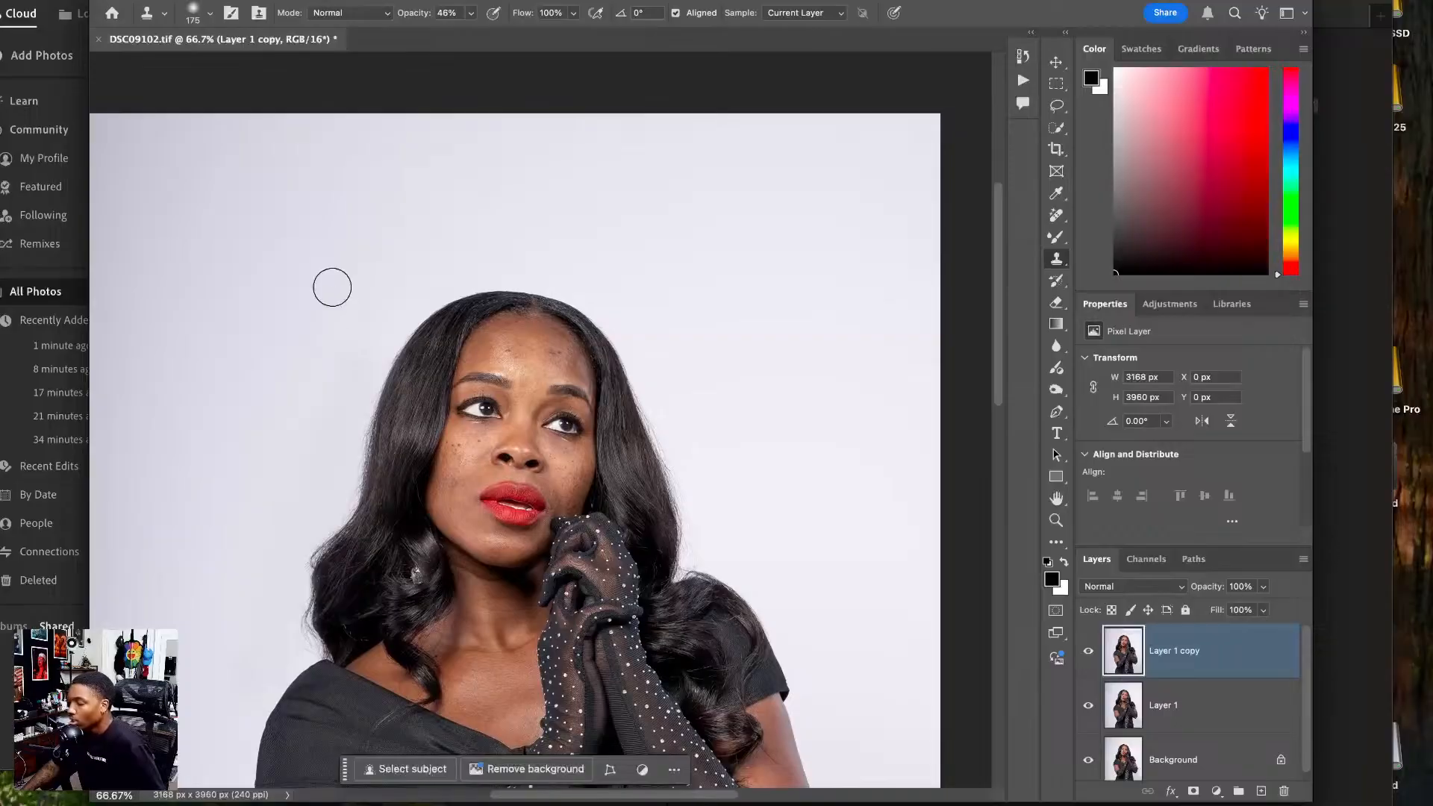
{"action": "mouse_move", "coordinate": [348, 389]}
{"action": "left_mouse_down"}
{"action": "mouse_move", "coordinate": [326, 425]}
{"action": "mouse_move", "coordinate": [348, 409]}
{"action": "mouse_move", "coordinate": [333, 468]}
{"action": "mouse_move", "coordinate": [355, 376]}
{"action": "mouse_move", "coordinate": [425, 265]}
{"action": "mouse_move", "coordinate": [470, 257]}
{"action": "left_mouse_up"}
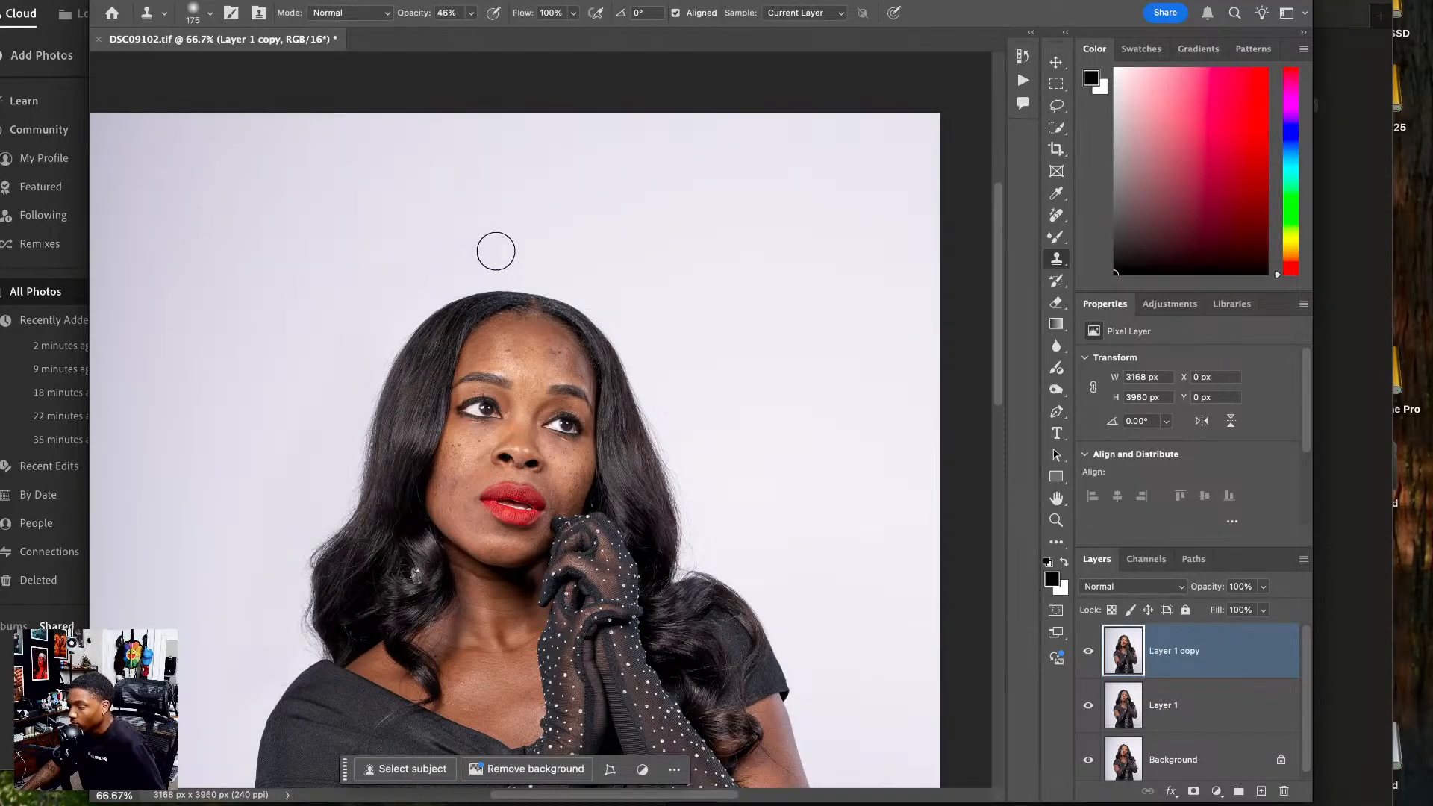
- Clone backdrop over the flyaways along the hair's right outline, reducing the brush size to 100 for the tighter areas
{"action": "left_click", "coordinate": [730, 384], "text": "alt"}
{"action": "mouse_move", "coordinate": [674, 393]}
{"action": "left_mouse_down"}
{"action": "mouse_move", "coordinate": [682, 446]}
{"action": "mouse_move", "coordinate": [662, 401]}
{"action": "mouse_move", "coordinate": [720, 541]}
{"action": "left_mouse_up"}
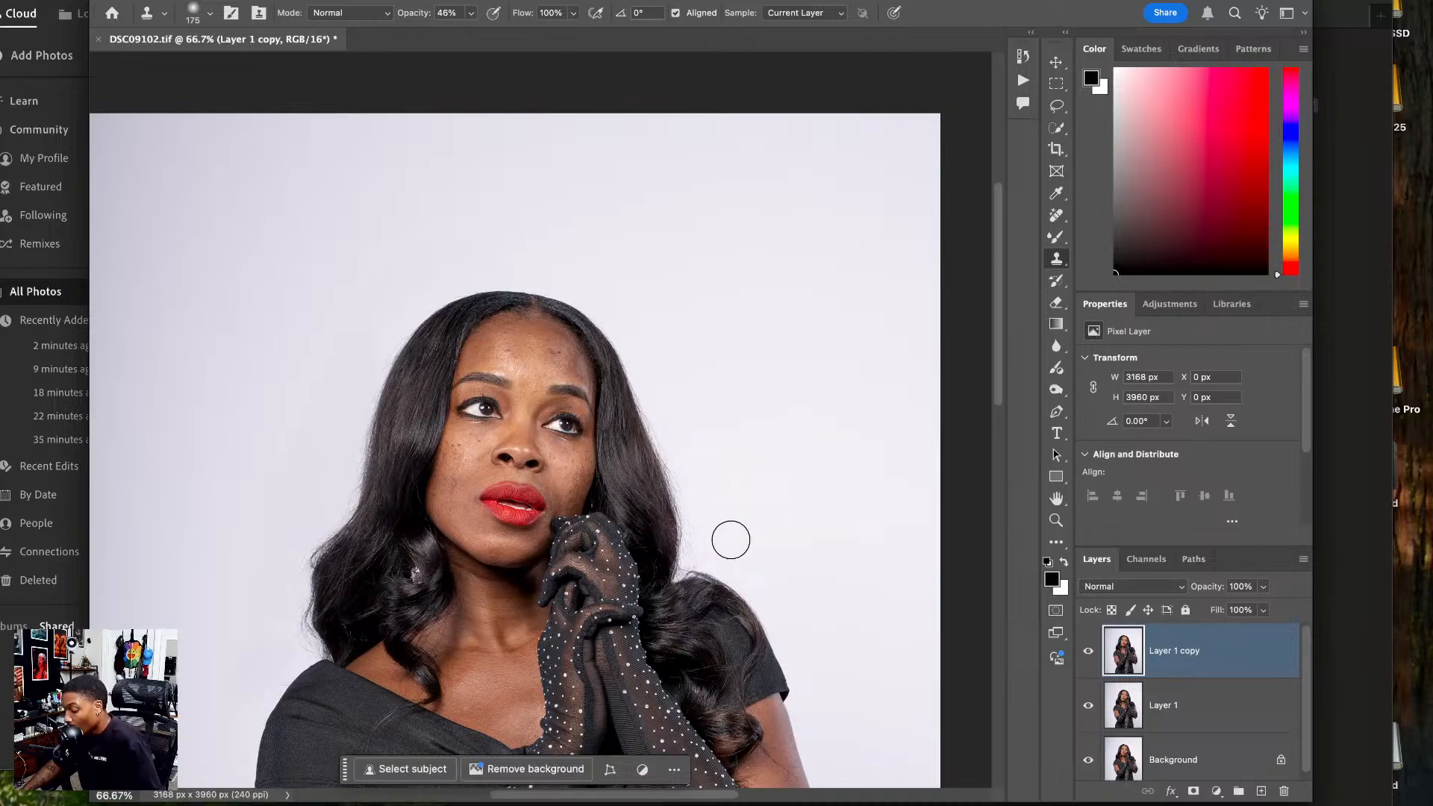
{"action": "key", "text": "bracketleft"}
{"action": "key", "text": "bracketleft"}
{"action": "key", "text": "bracketleft"}
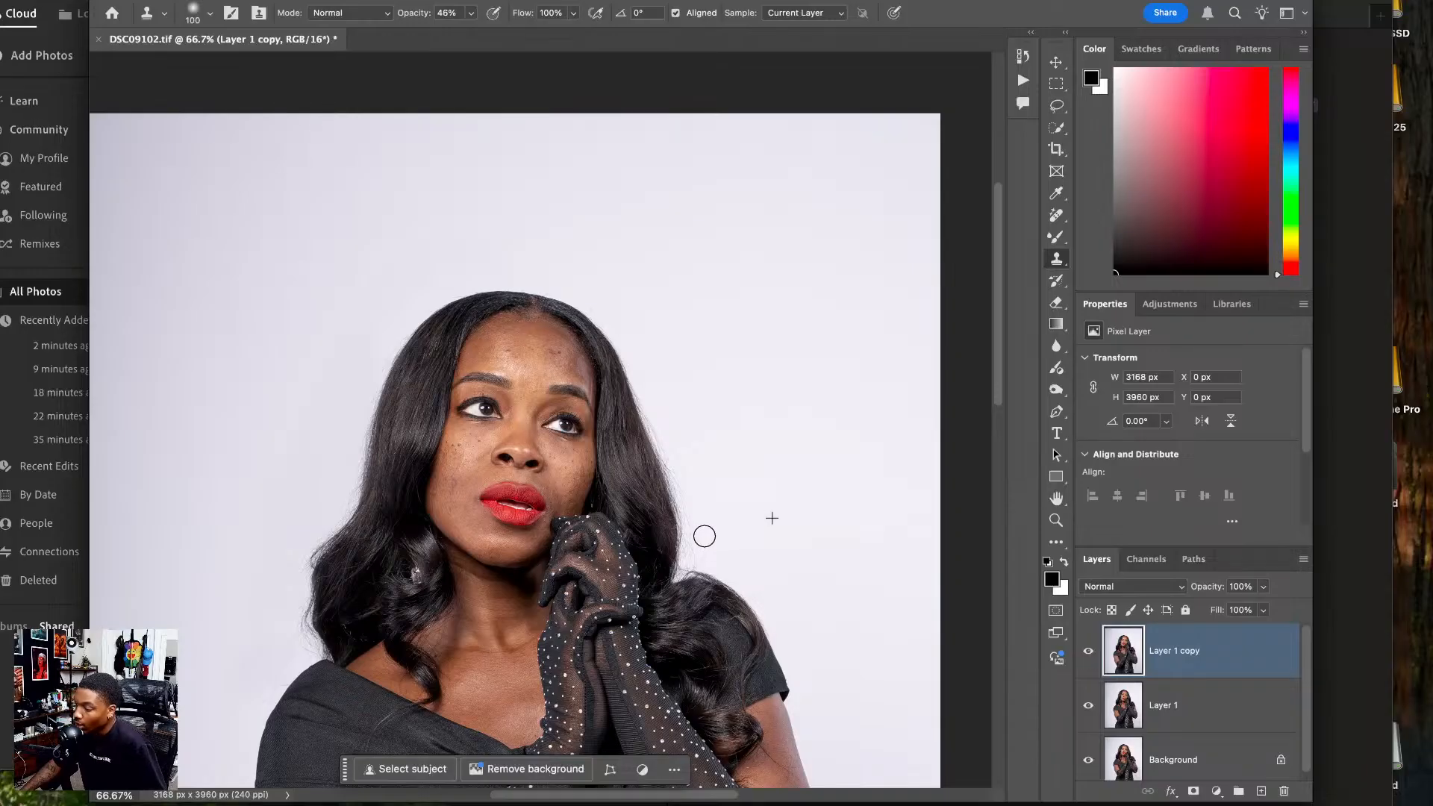
{"action": "left_click_drag", "start_coordinate": [704, 536], "coordinate": [660, 423]}
{"action": "mouse_move", "coordinate": [681, 475]}
{"action": "left_mouse_down"}
{"action": "mouse_move", "coordinate": [632, 338]}
{"action": "mouse_move", "coordinate": [690, 461]}
{"action": "mouse_move", "coordinate": [677, 465]}
{"action": "mouse_move", "coordinate": [698, 555]}
{"action": "mouse_move", "coordinate": [735, 569]}
{"action": "mouse_move", "coordinate": [724, 532]}
{"action": "mouse_move", "coordinate": [697, 542]}
{"action": "mouse_move", "coordinate": [698, 462]}
{"action": "left_mouse_up"}
{"action": "left_click", "coordinate": [690, 461]}
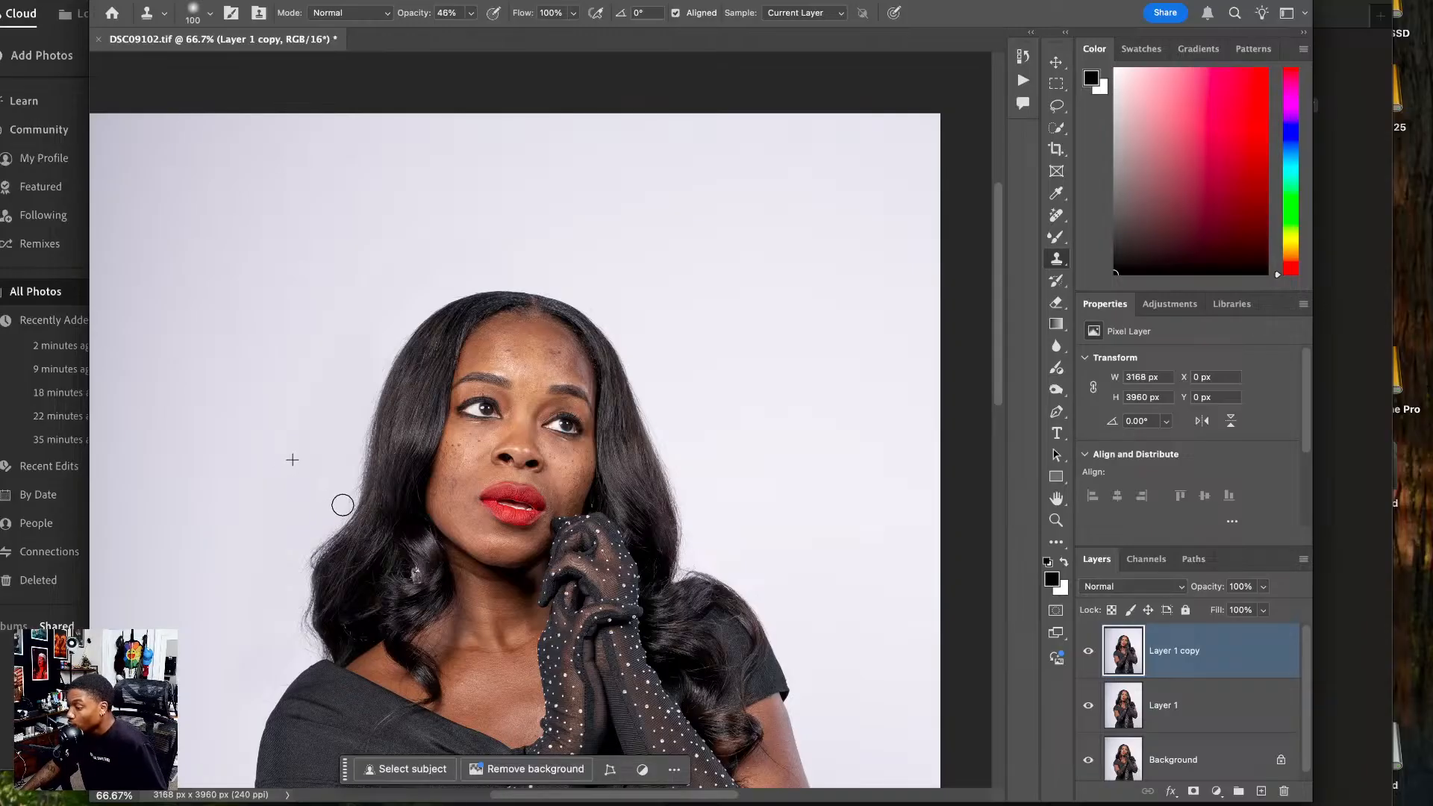
- Clean the backdrop around the left curls, above the shoulder and beside the bare upper arm with the size 100 clone brush
{"action": "left_click_drag", "start_coordinate": [343, 505], "coordinate": [347, 425]}
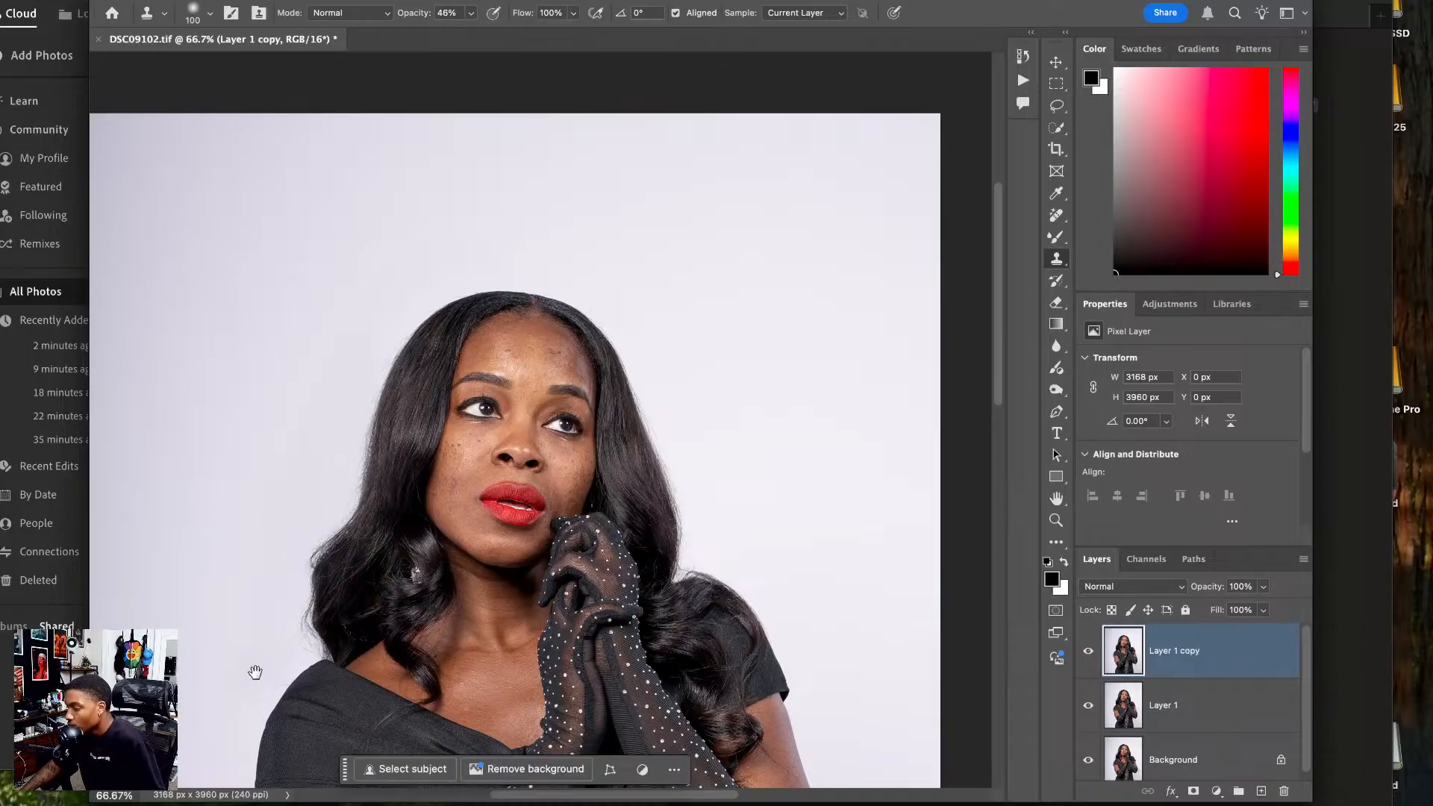
{"action": "left_click_drag", "start_coordinate": [256, 672], "coordinate": [316, 553]}
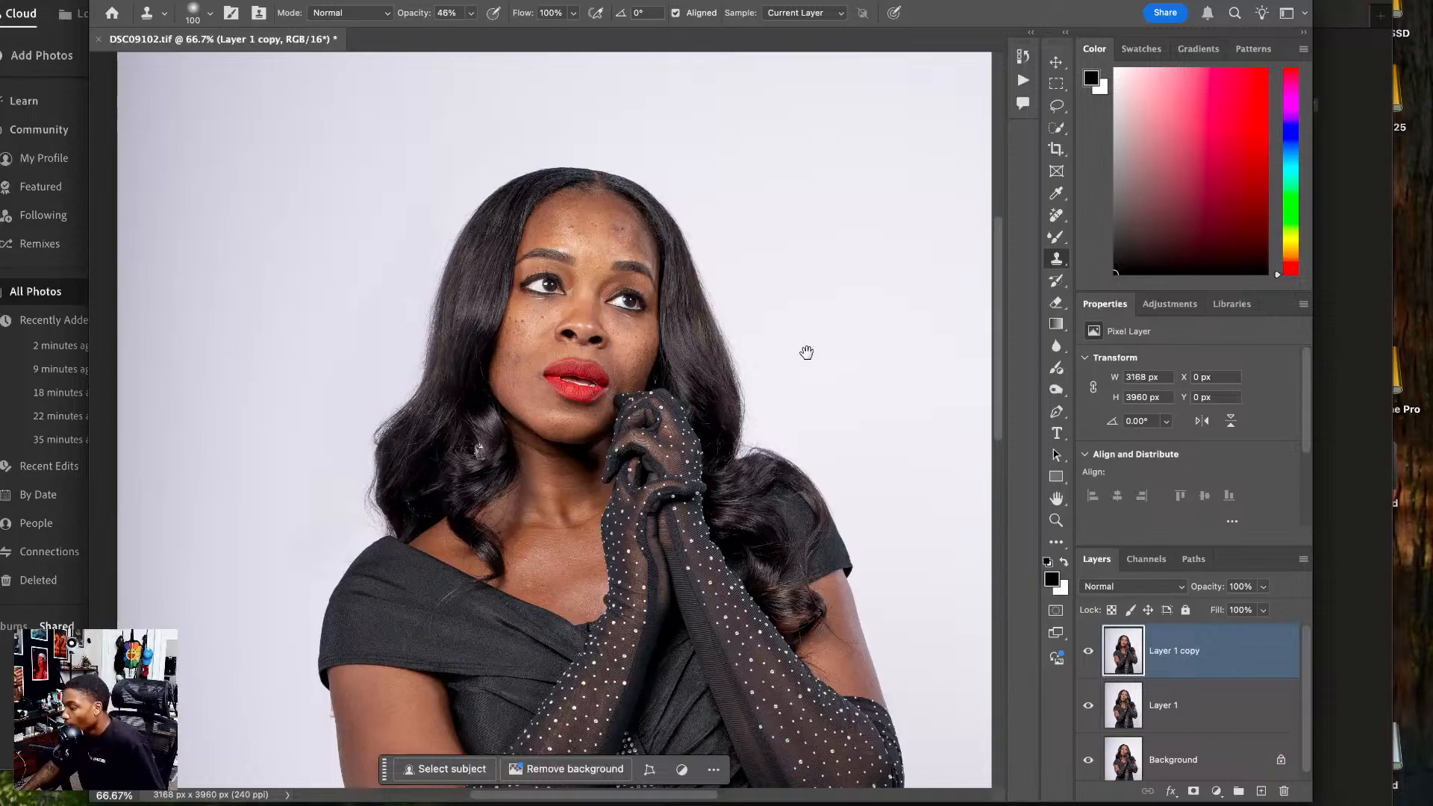
{"action": "left_click_drag", "start_coordinate": [697, 492], "coordinate": [514, 427]}
{"action": "left_click_drag", "start_coordinate": [511, 584], "coordinate": [701, 386]}
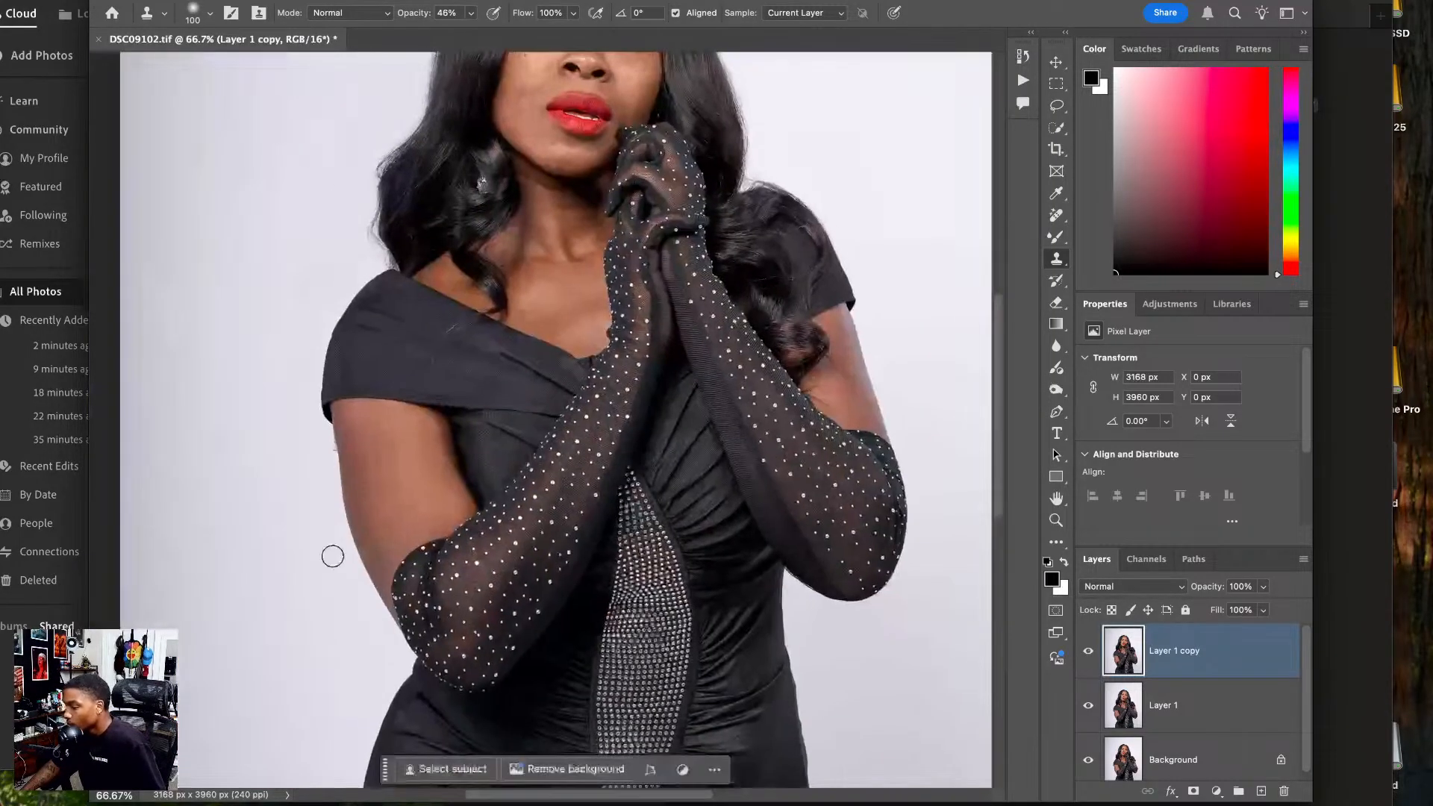
{"action": "mouse_move", "coordinate": [284, 480]}
{"action": "left_mouse_down"}
{"action": "mouse_move", "coordinate": [340, 484]}
{"action": "mouse_move", "coordinate": [375, 449]}
{"action": "mouse_move", "coordinate": [361, 429]}
{"action": "mouse_move", "coordinate": [374, 490]}
{"action": "mouse_move", "coordinate": [374, 449]}
{"action": "mouse_move", "coordinate": [376, 465]}
{"action": "left_mouse_up"}
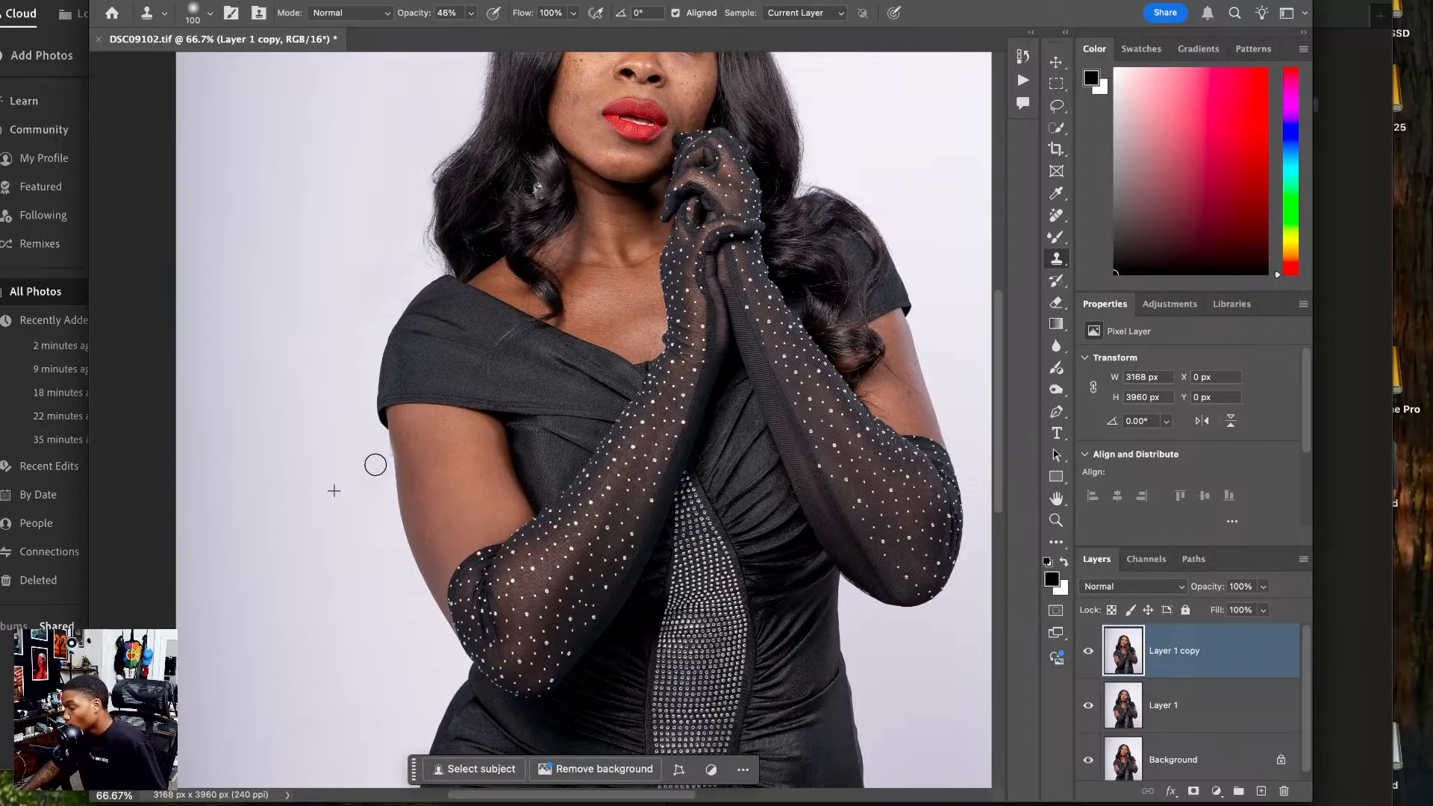
{"action": "scroll", "coordinate": [306, 481], "scroll_direction": "up", "scroll_amount": 5}
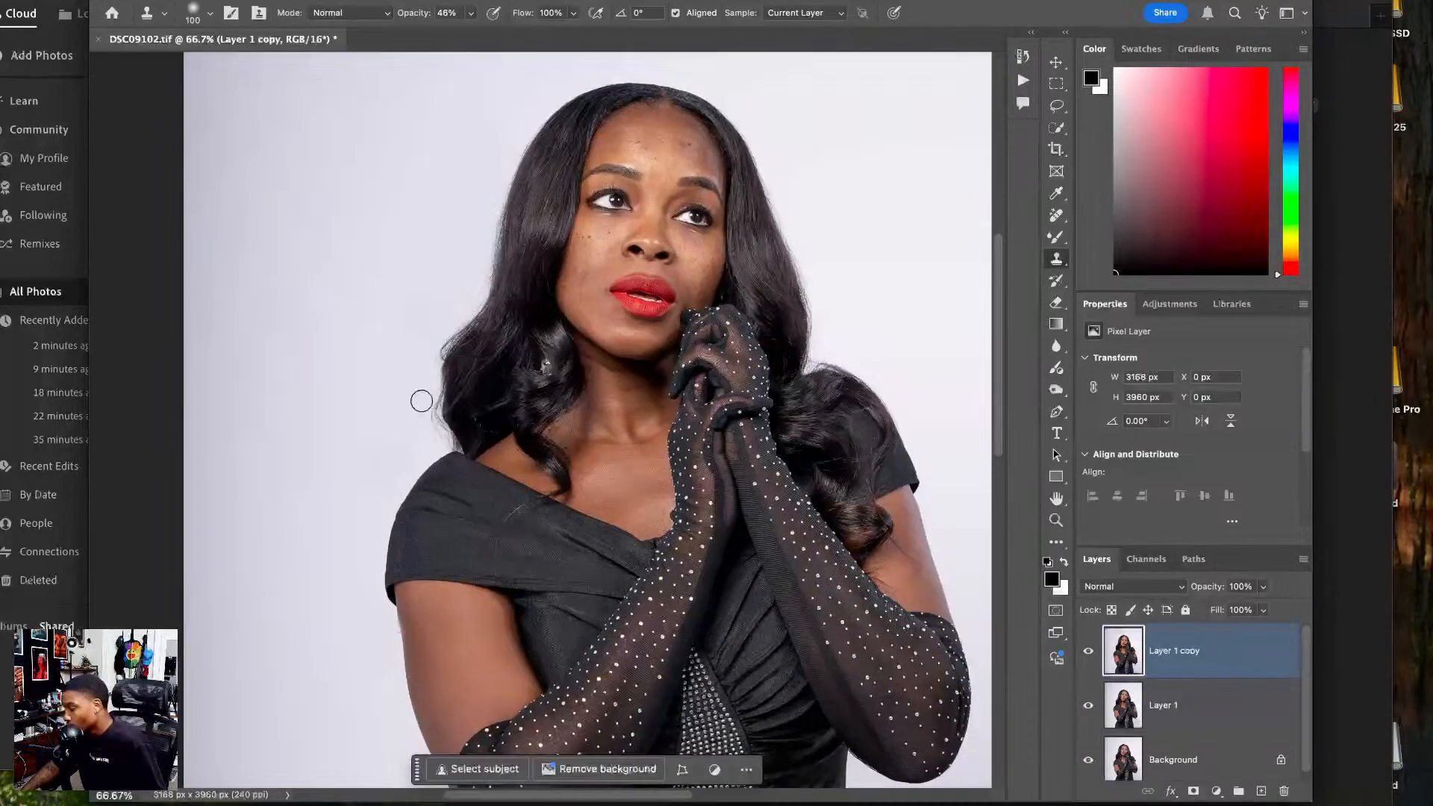
{"action": "mouse_move", "coordinate": [412, 379]}
{"action": "left_mouse_down"}
{"action": "mouse_move", "coordinate": [406, 422]}
{"action": "mouse_move", "coordinate": [412, 408]}
{"action": "mouse_move", "coordinate": [429, 443]}
{"action": "mouse_move", "coordinate": [413, 403]}
{"action": "mouse_move", "coordinate": [418, 431]}
{"action": "left_mouse_up"}
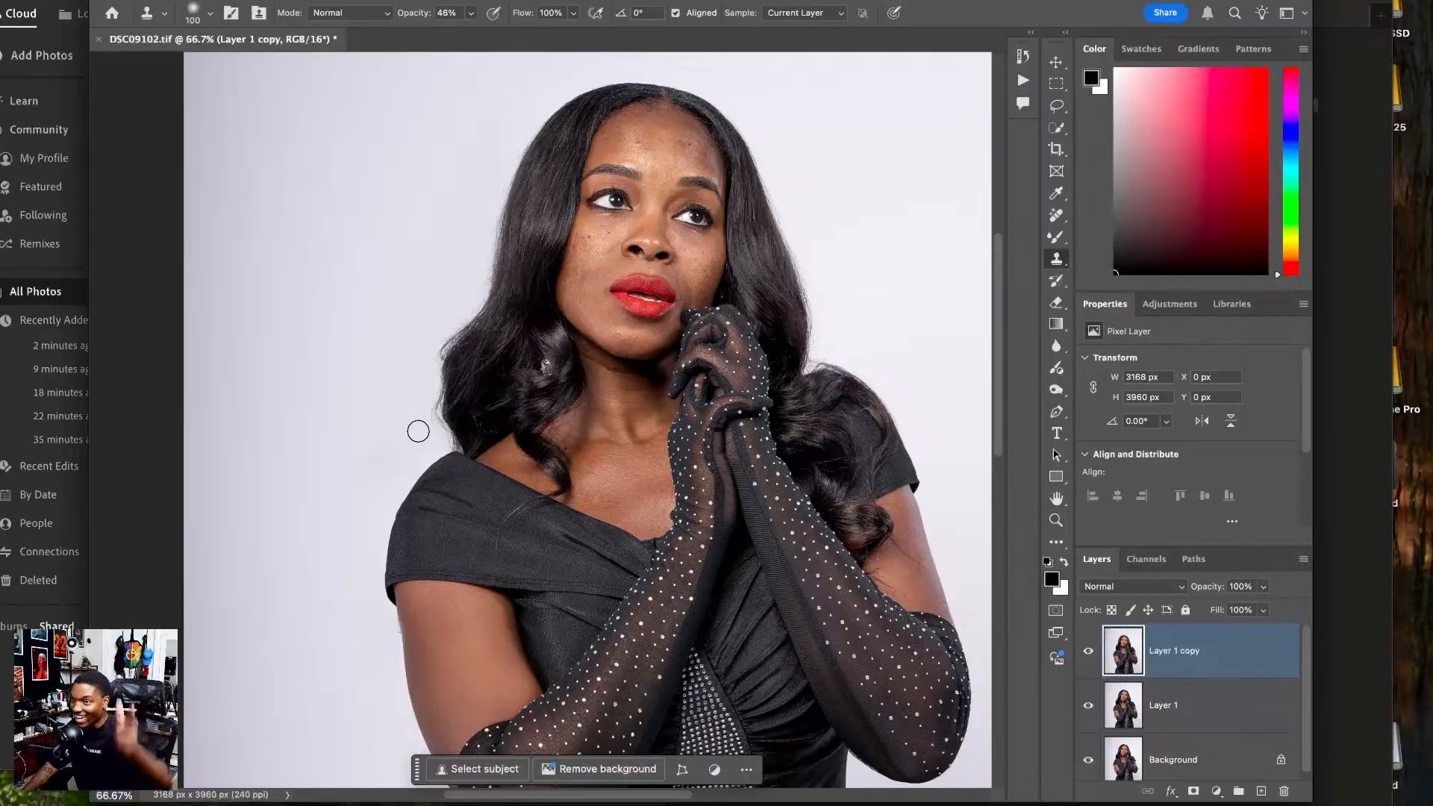
- Inspect the forehead and the fine flyaways around the crown up close, and look through the healing and removal tools
{"action": "scroll", "coordinate": [522, 346], "scroll_direction": "up", "scroll_amount": 2}
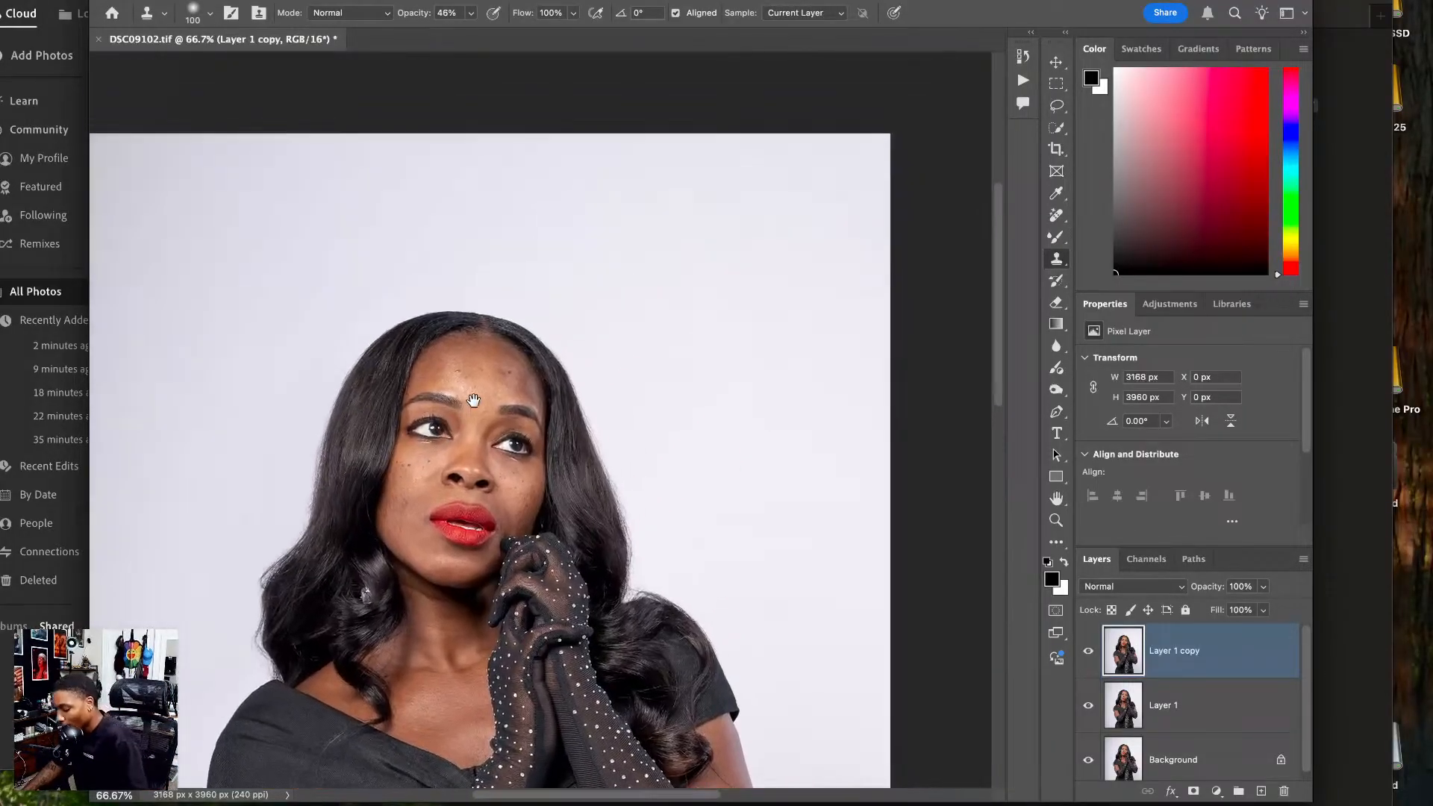
{"action": "scroll", "coordinate": [477, 409], "scroll_direction": "up", "scroll_amount": 3}
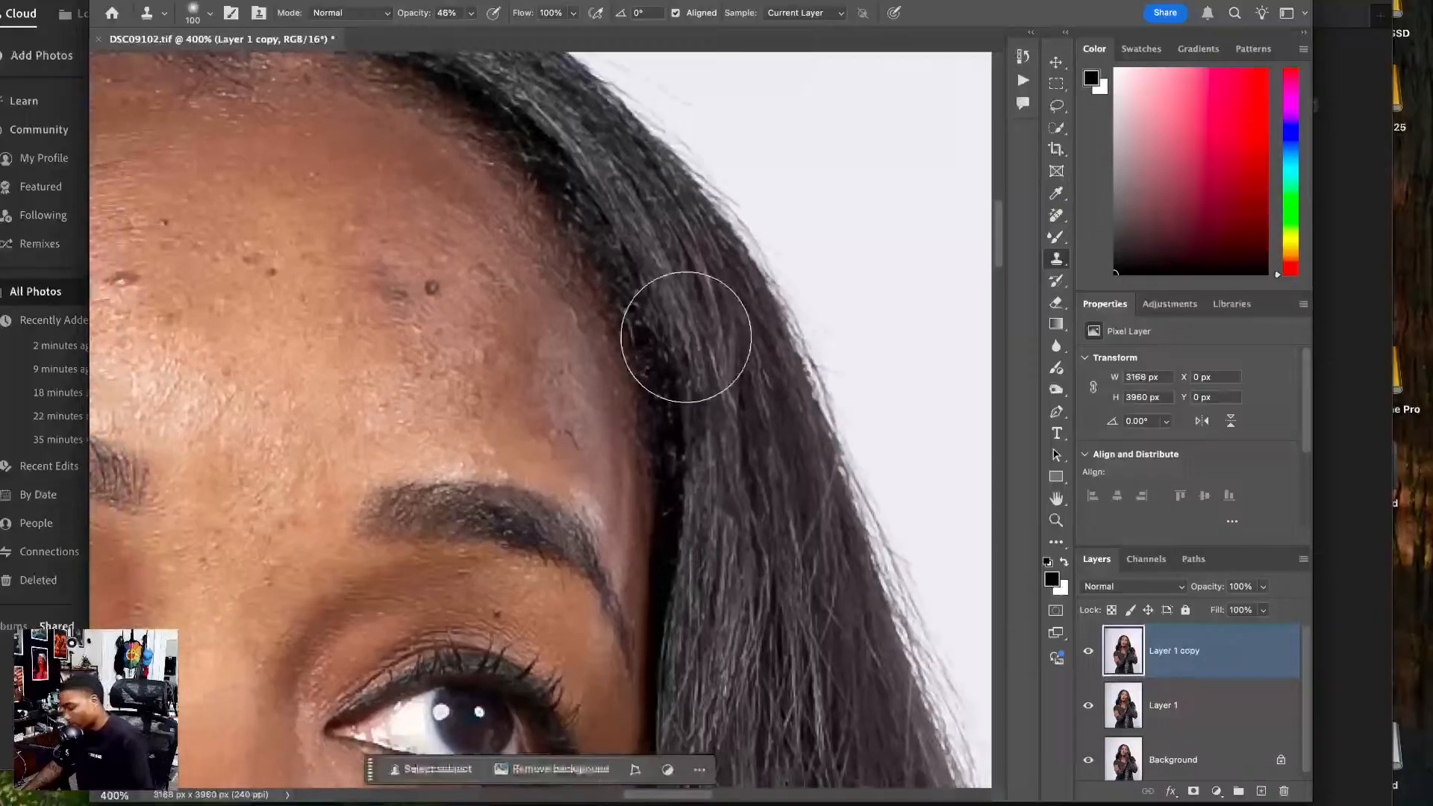
{"action": "scroll", "coordinate": [694, 347], "scroll_direction": "down", "scroll_amount": 1}
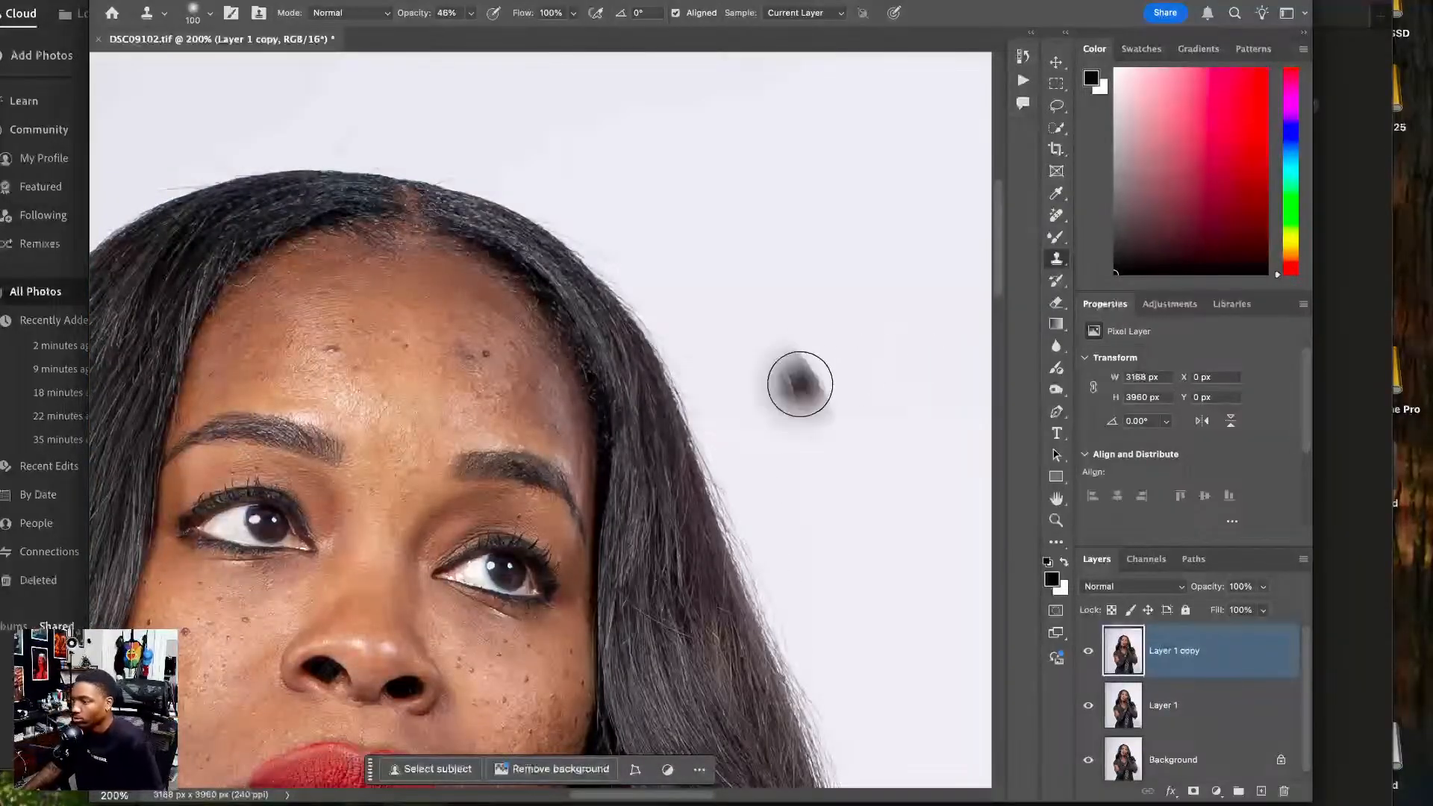
{"action": "left_click_drag", "start_coordinate": [595, 457], "coordinate": [669, 450]}
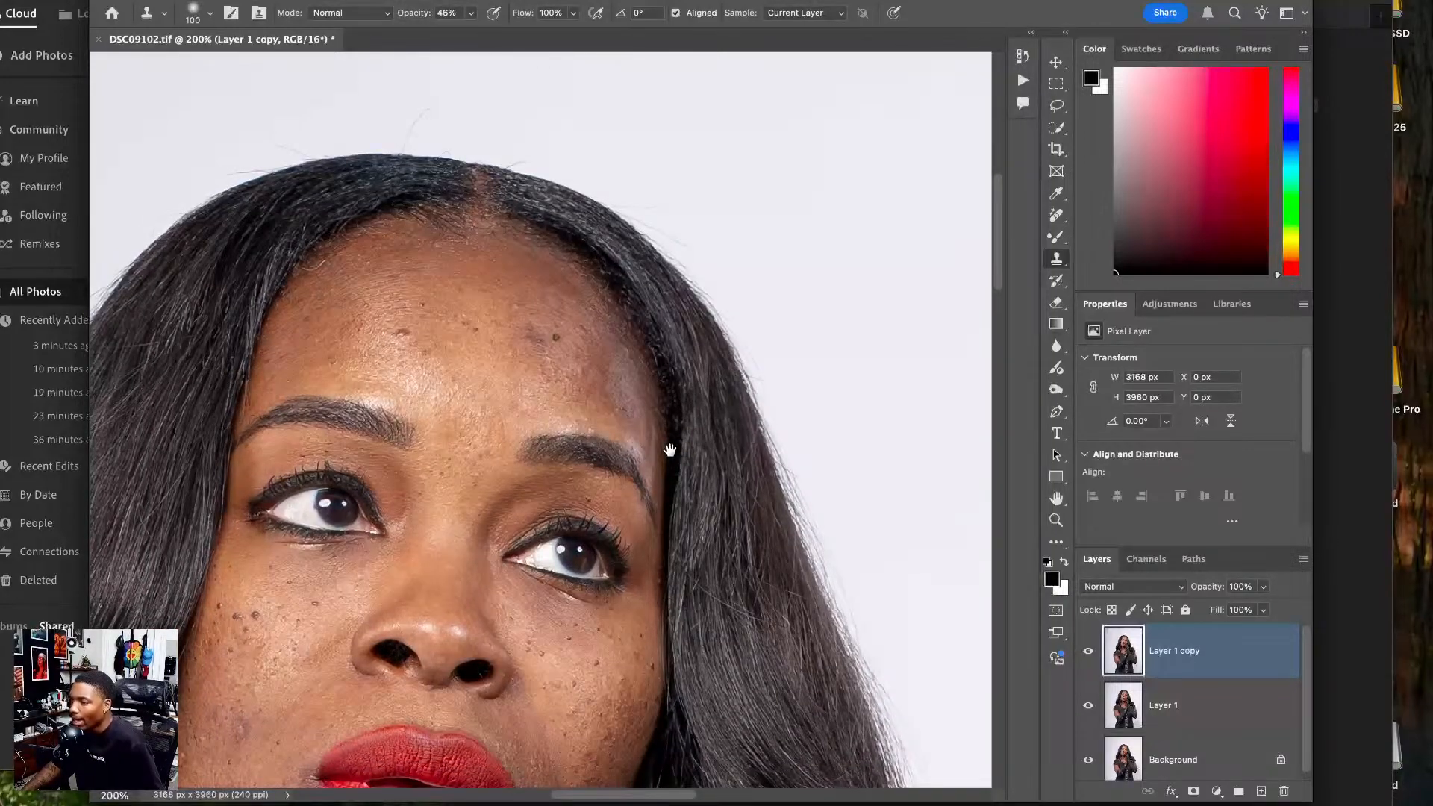
{"action": "mouse_move", "coordinate": [669, 450]}
{"action": "left_mouse_down"}
{"action": "mouse_move", "coordinate": [659, 416]}
{"action": "mouse_move", "coordinate": [713, 441]}
{"action": "mouse_move", "coordinate": [726, 432]}
{"action": "left_mouse_up"}
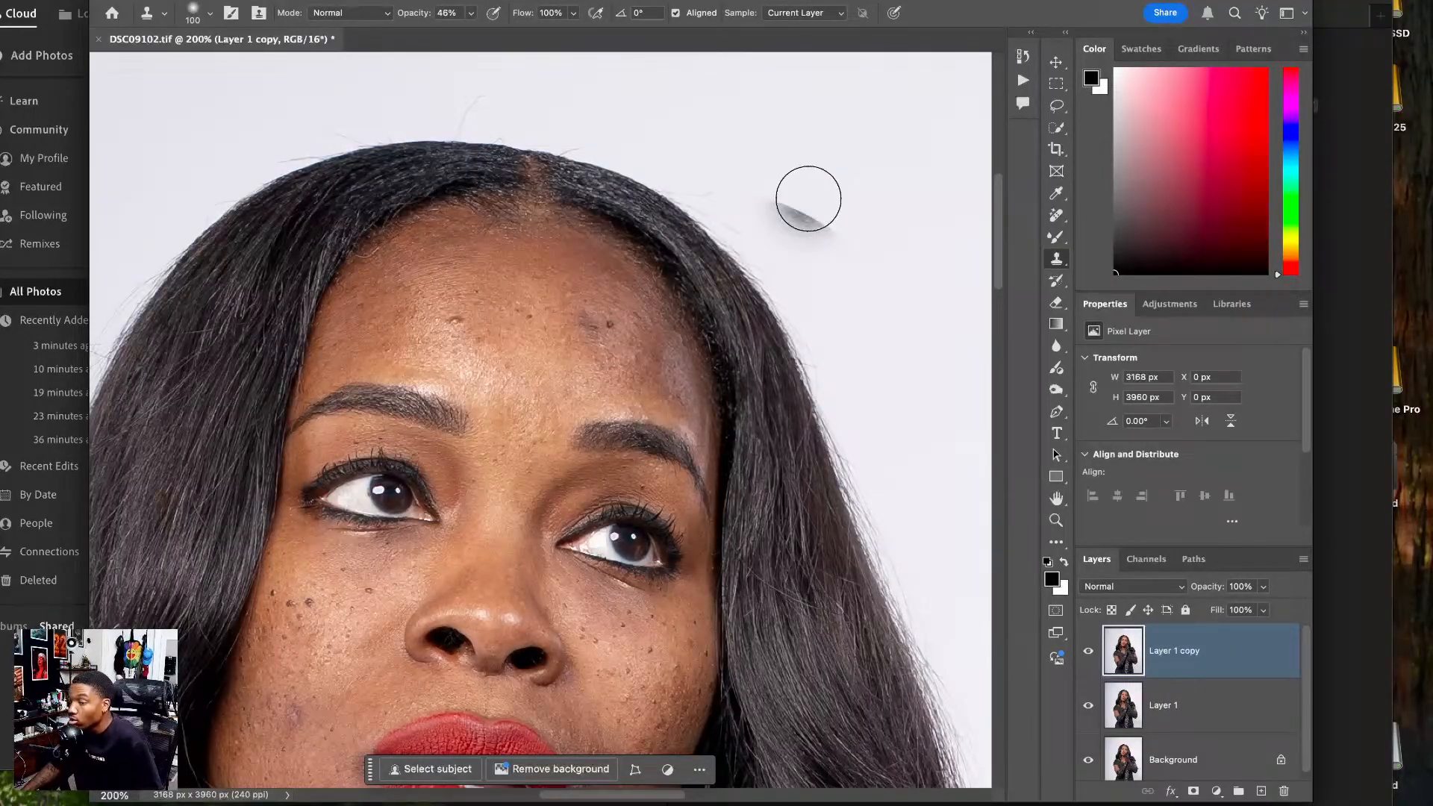
{"action": "left_click", "coordinate": [1055, 62]}
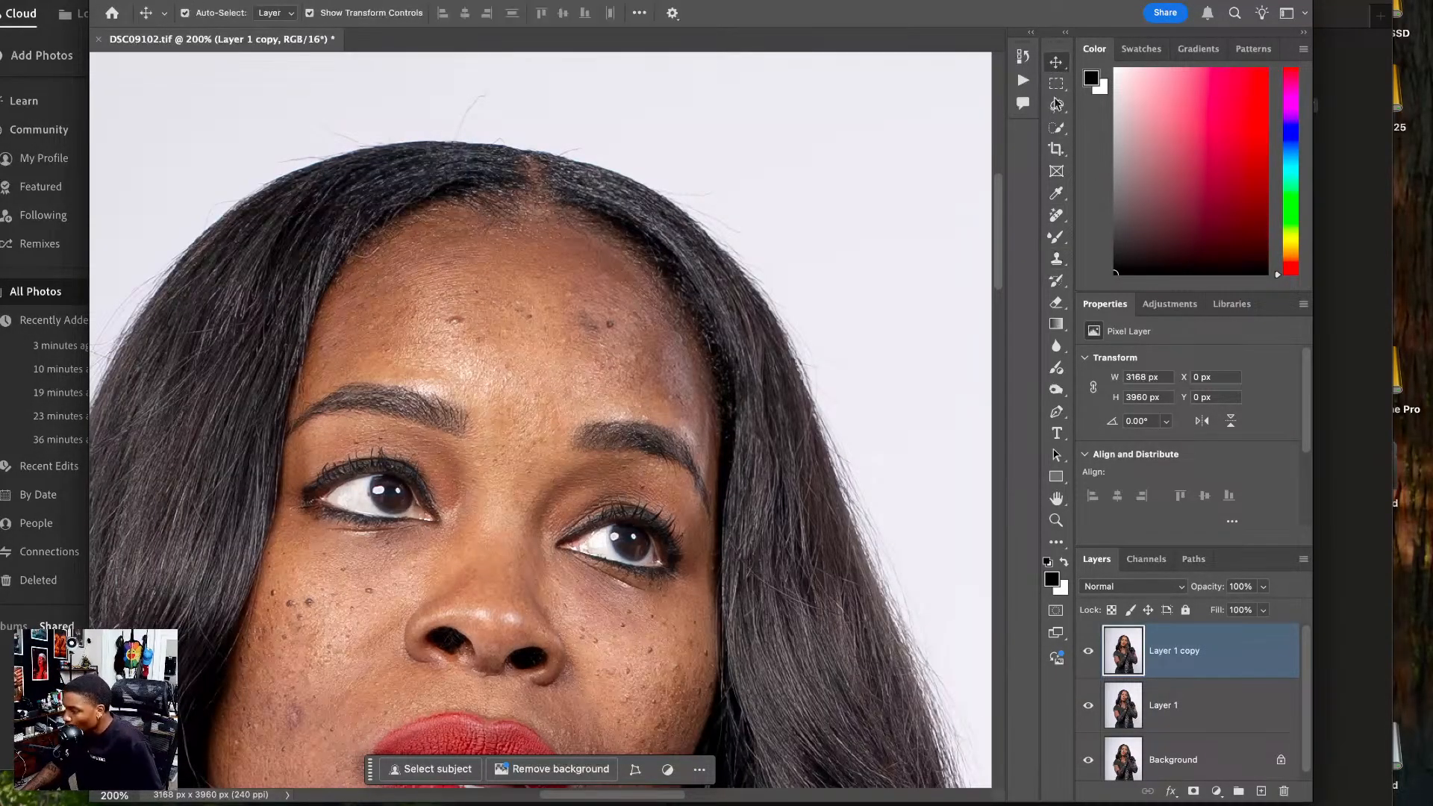
{"action": "key", "text": "j"}
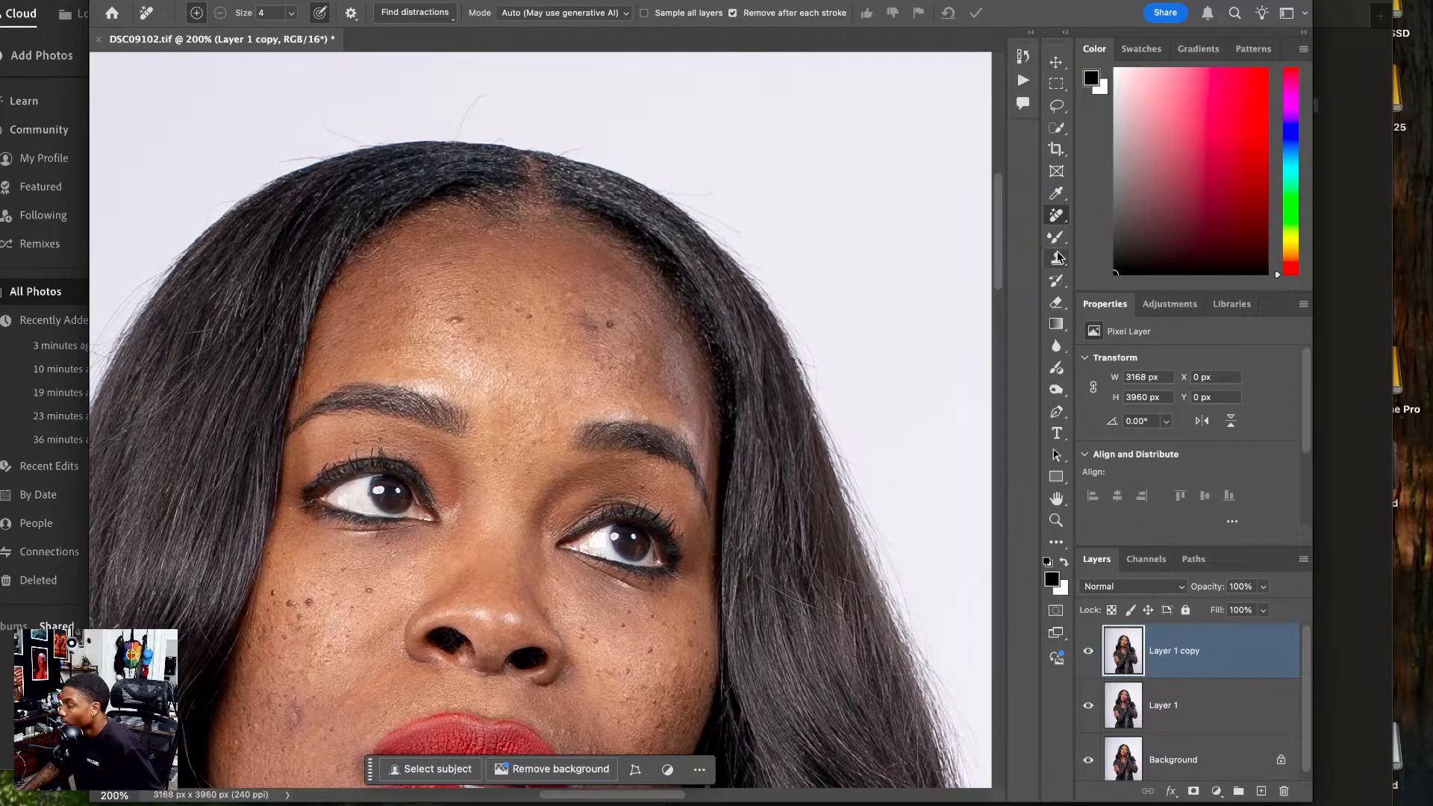
{"action": "right_click", "coordinate": [1055, 220]}
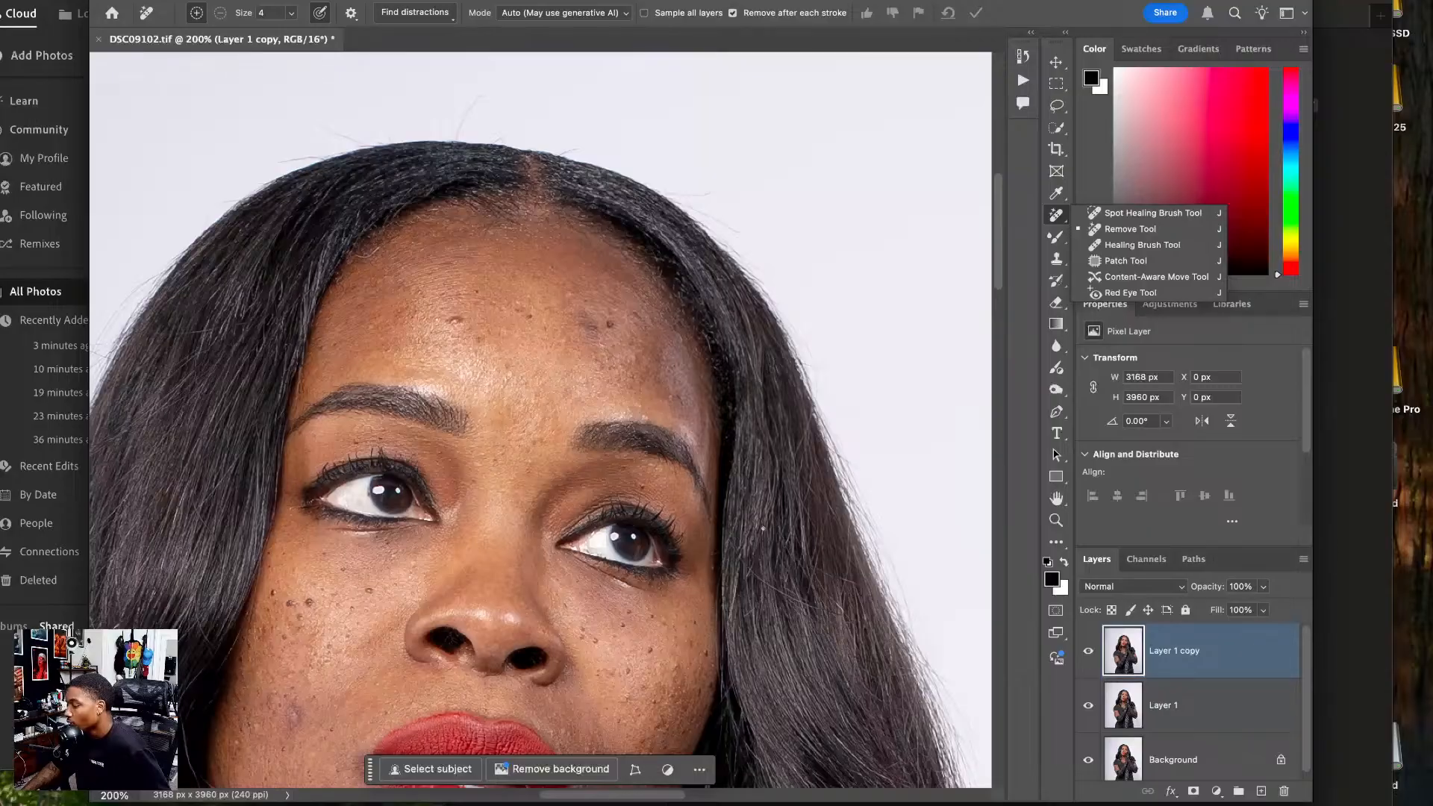
{"action": "left_click", "coordinate": [1352, 463]}
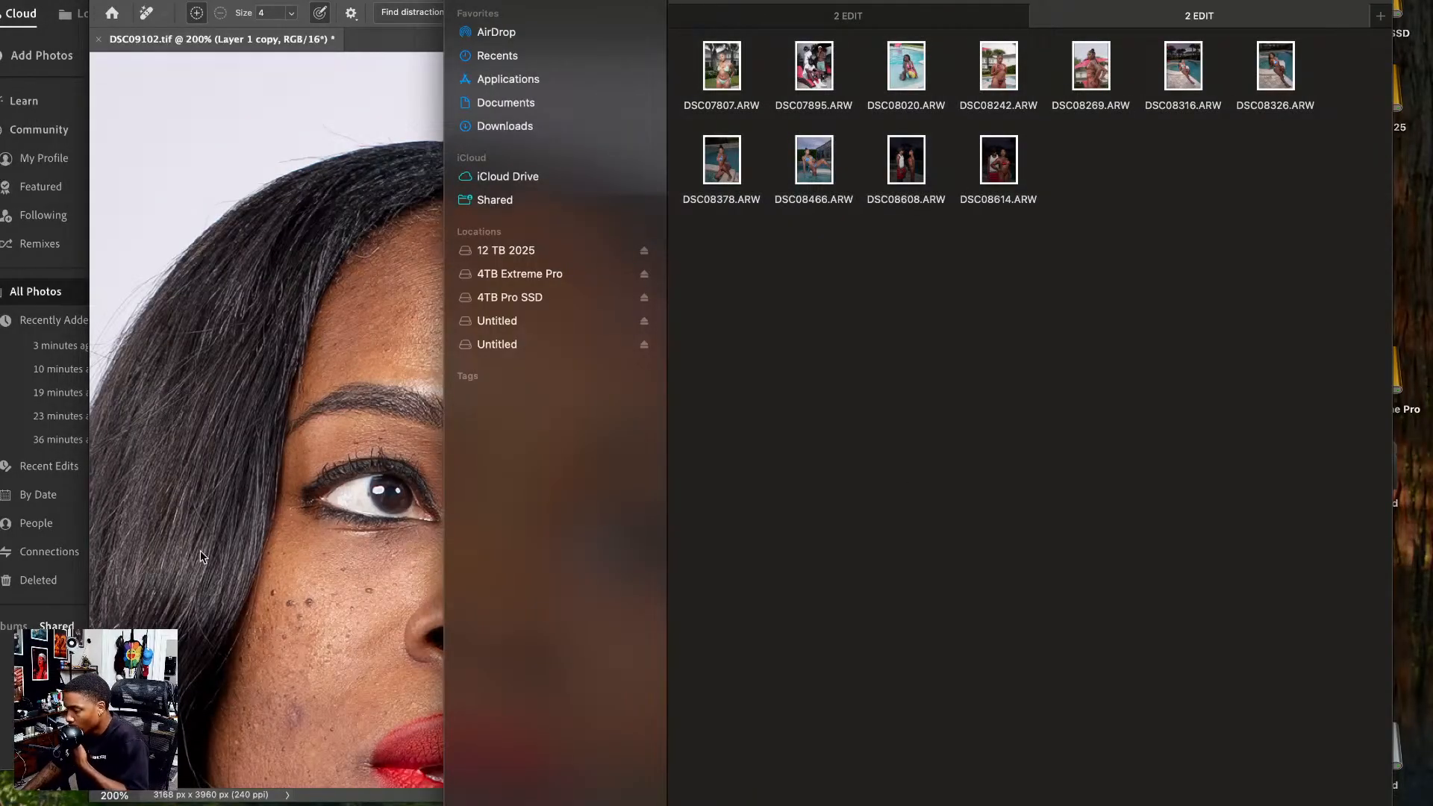
- Switch to Lightroom, browse the filmstrip past the pink studio shots, and display all photos as a grid
{"action": "left_click", "coordinate": [58, 570]}
{"action": "scroll", "coordinate": [447, 675], "scroll_direction": "right", "scroll_amount": 5}
{"action": "left_click", "coordinate": [326, 675]}
{"action": "scroll", "coordinate": [640, 696], "scroll_direction": "right", "scroll_amount": 8}
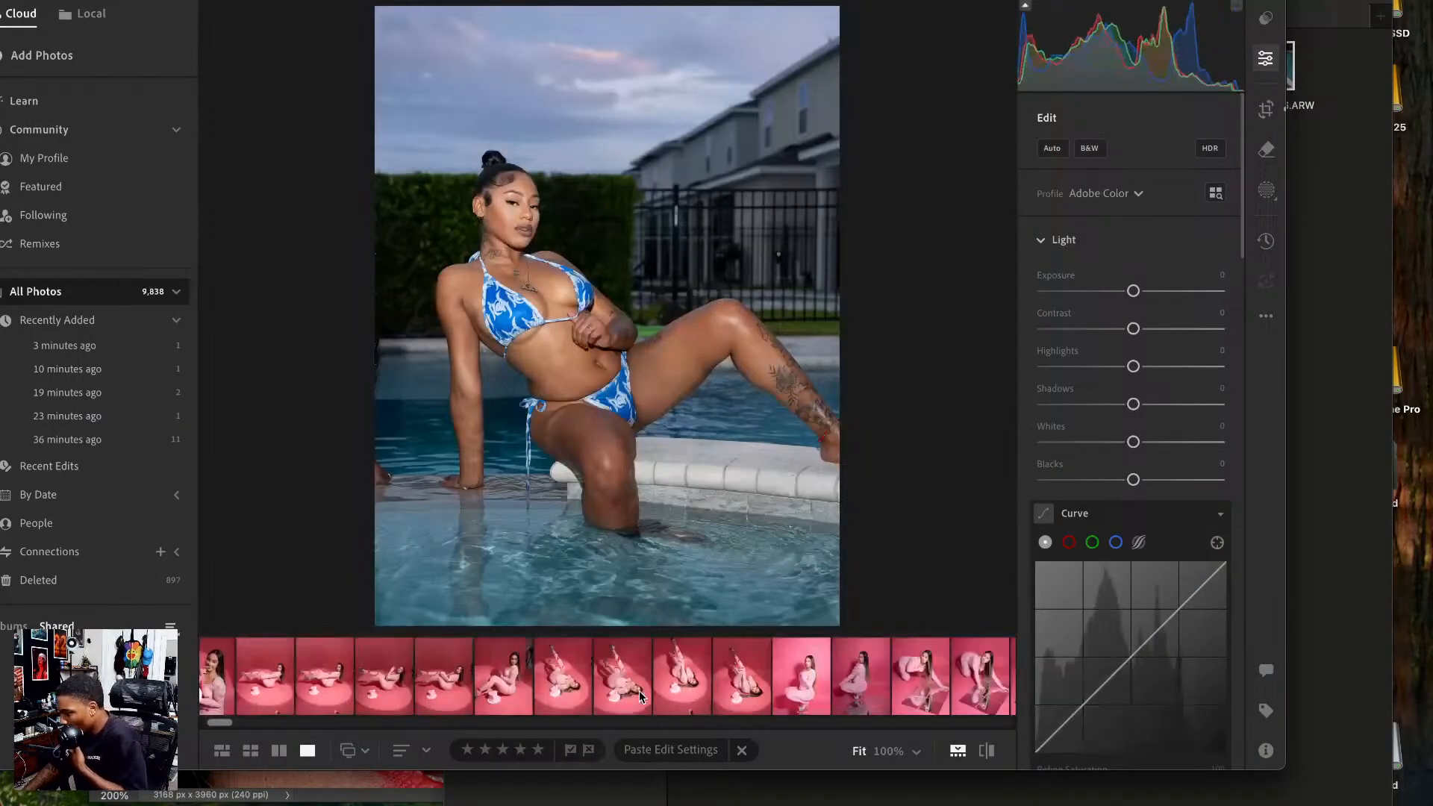
{"action": "left_click", "coordinate": [221, 750]}
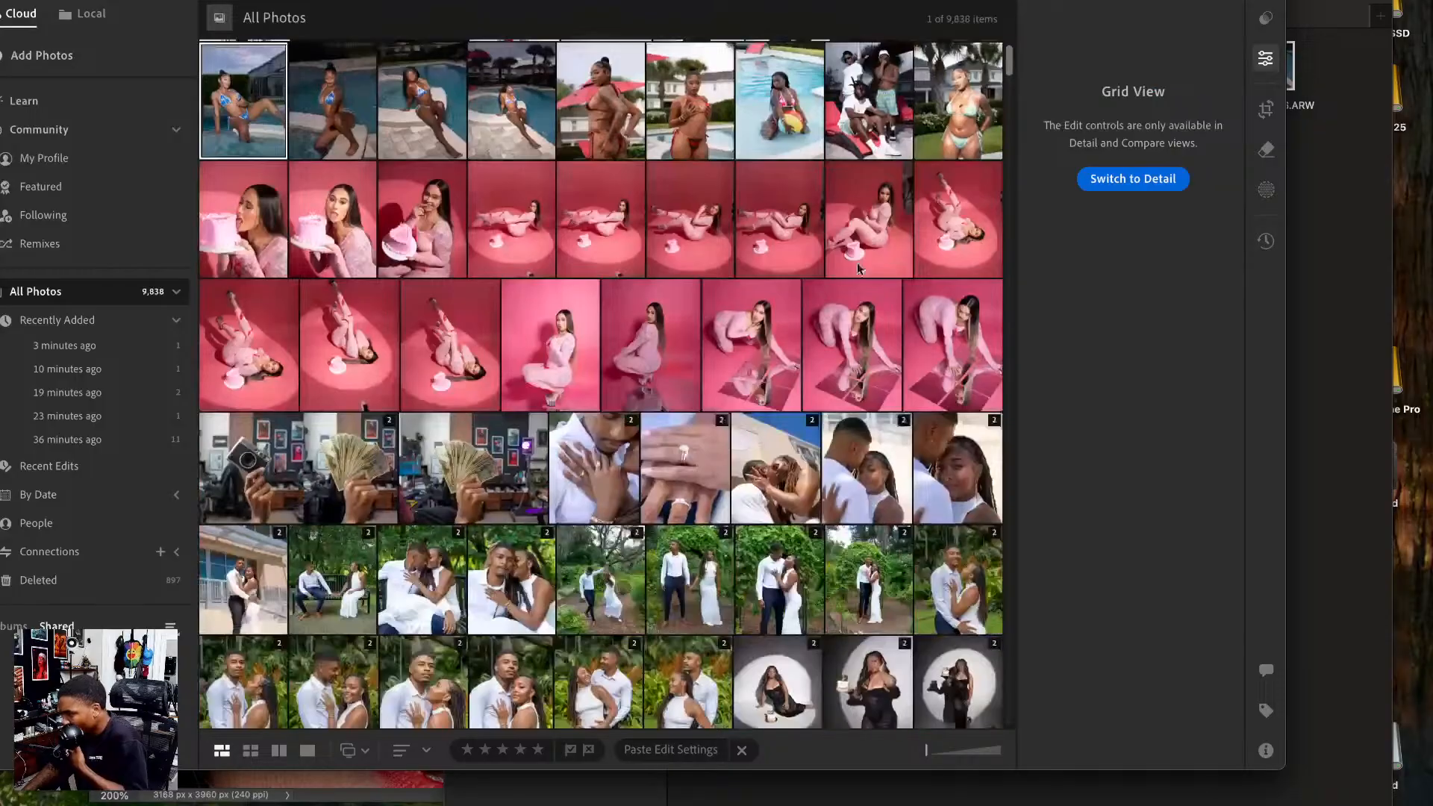
- Browse down through the All Photos grid and view the flaming number 22 portrait enlarged, returning to the grid
{"action": "scroll", "coordinate": [998, 89], "scroll_direction": "down", "scroll_amount": 15}
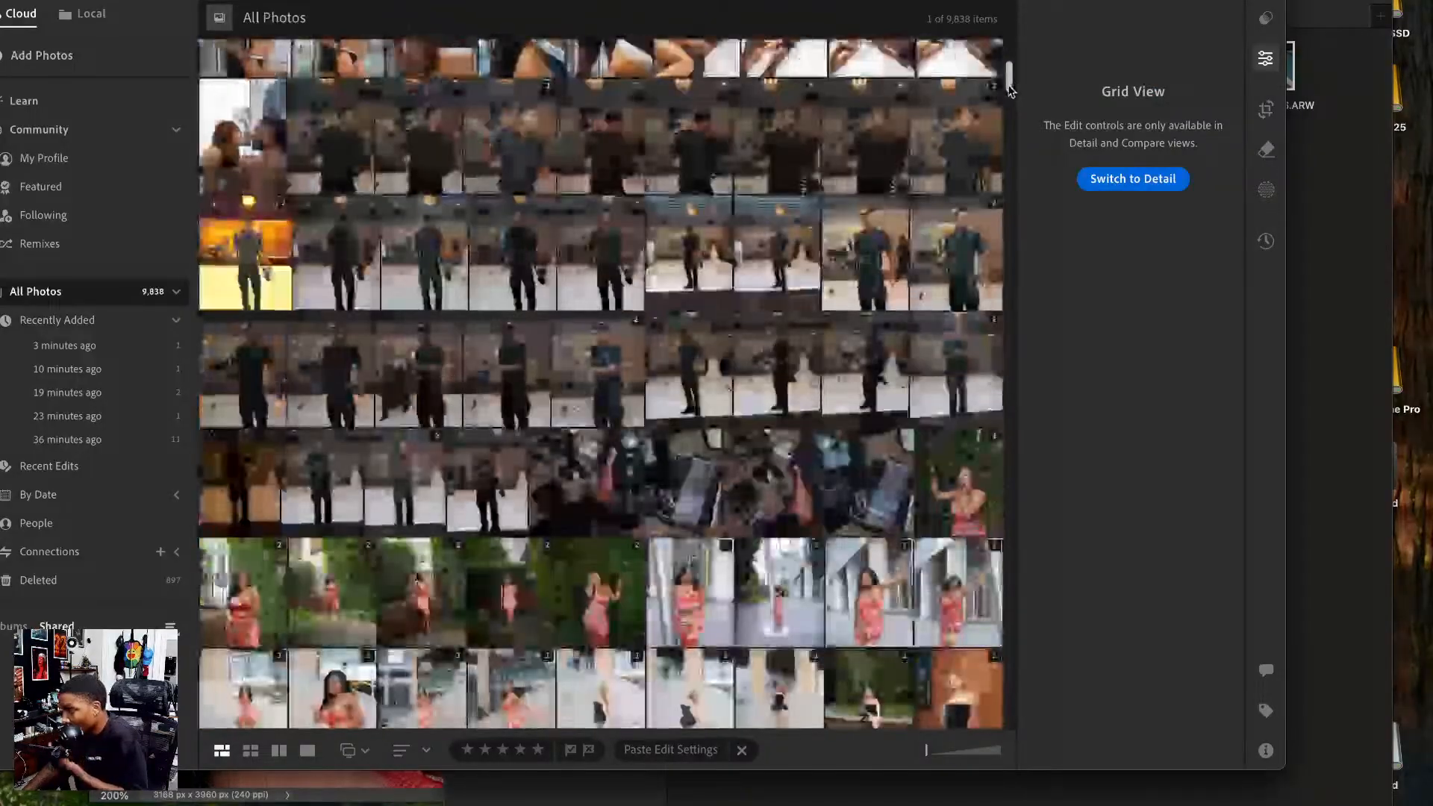
{"action": "scroll", "coordinate": [1012, 105], "scroll_direction": "down", "scroll_amount": 10}
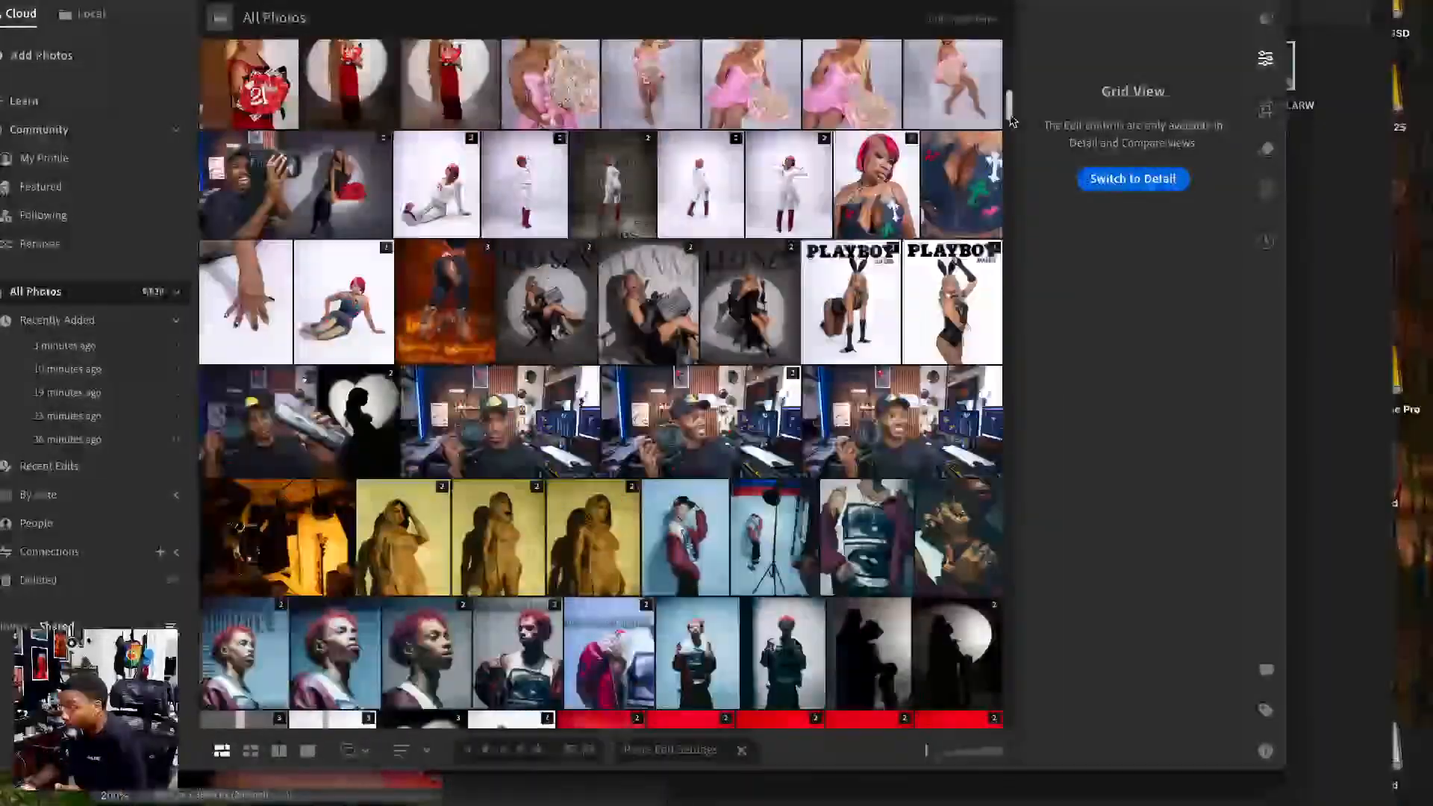
{"action": "mouse_move", "coordinate": [1013, 121]}
{"action": "left_mouse_down"}
{"action": "mouse_move", "coordinate": [1012, 165]}
{"action": "mouse_move", "coordinate": [1012, 133]}
{"action": "left_mouse_up"}
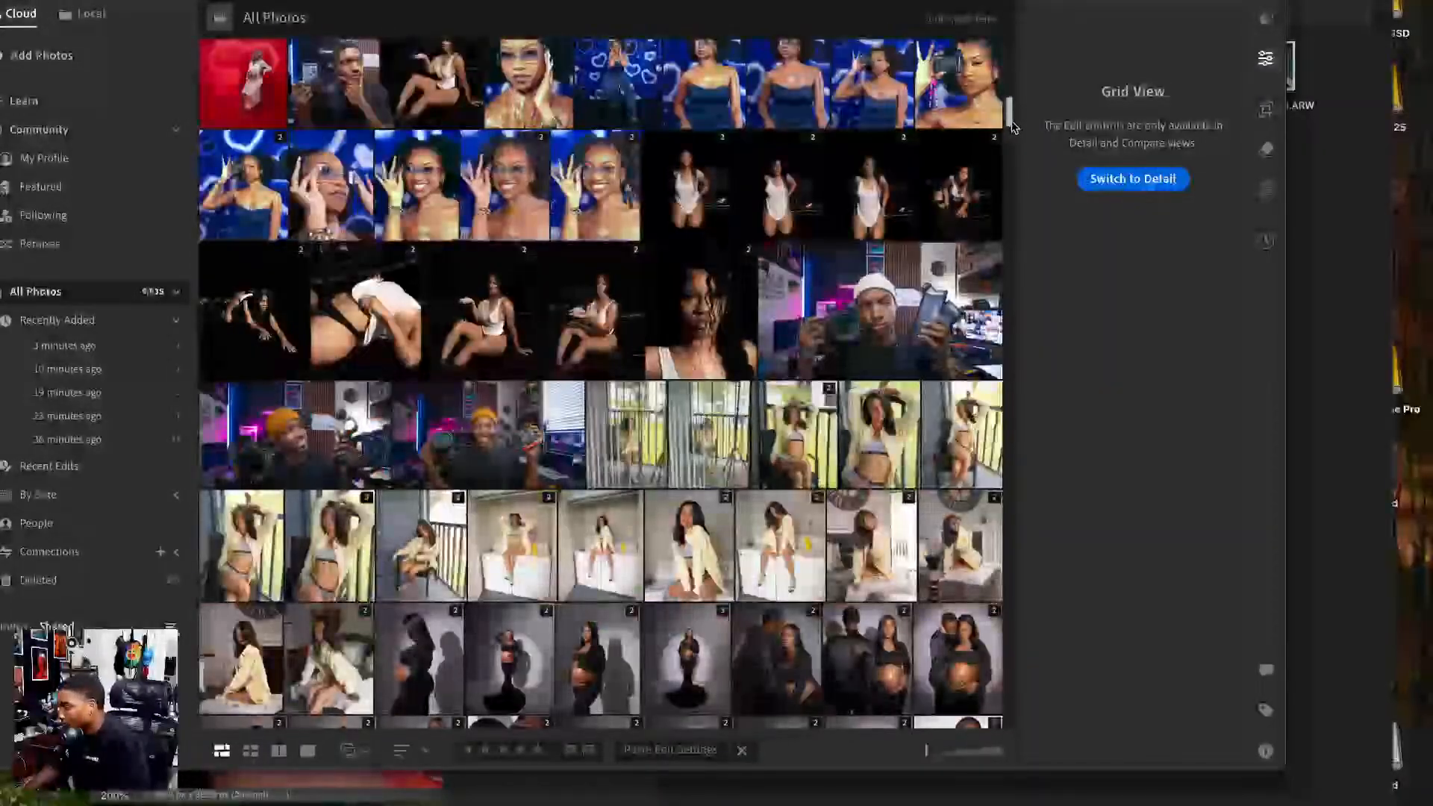
{"action": "scroll", "coordinate": [1013, 125], "scroll_direction": "down", "scroll_amount": 15}
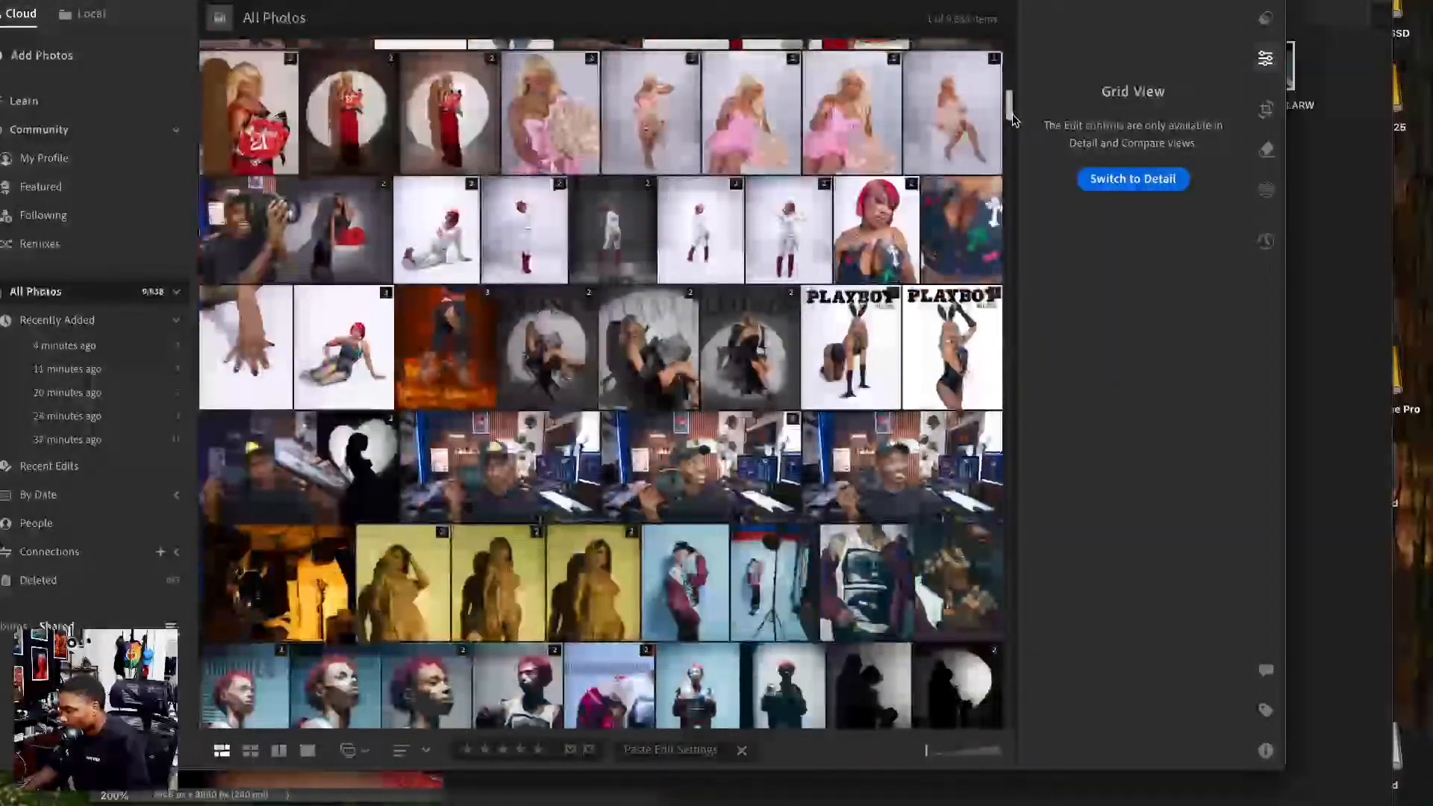
{"action": "left_click_drag", "start_coordinate": [1012, 120], "coordinate": [1009, 170]}
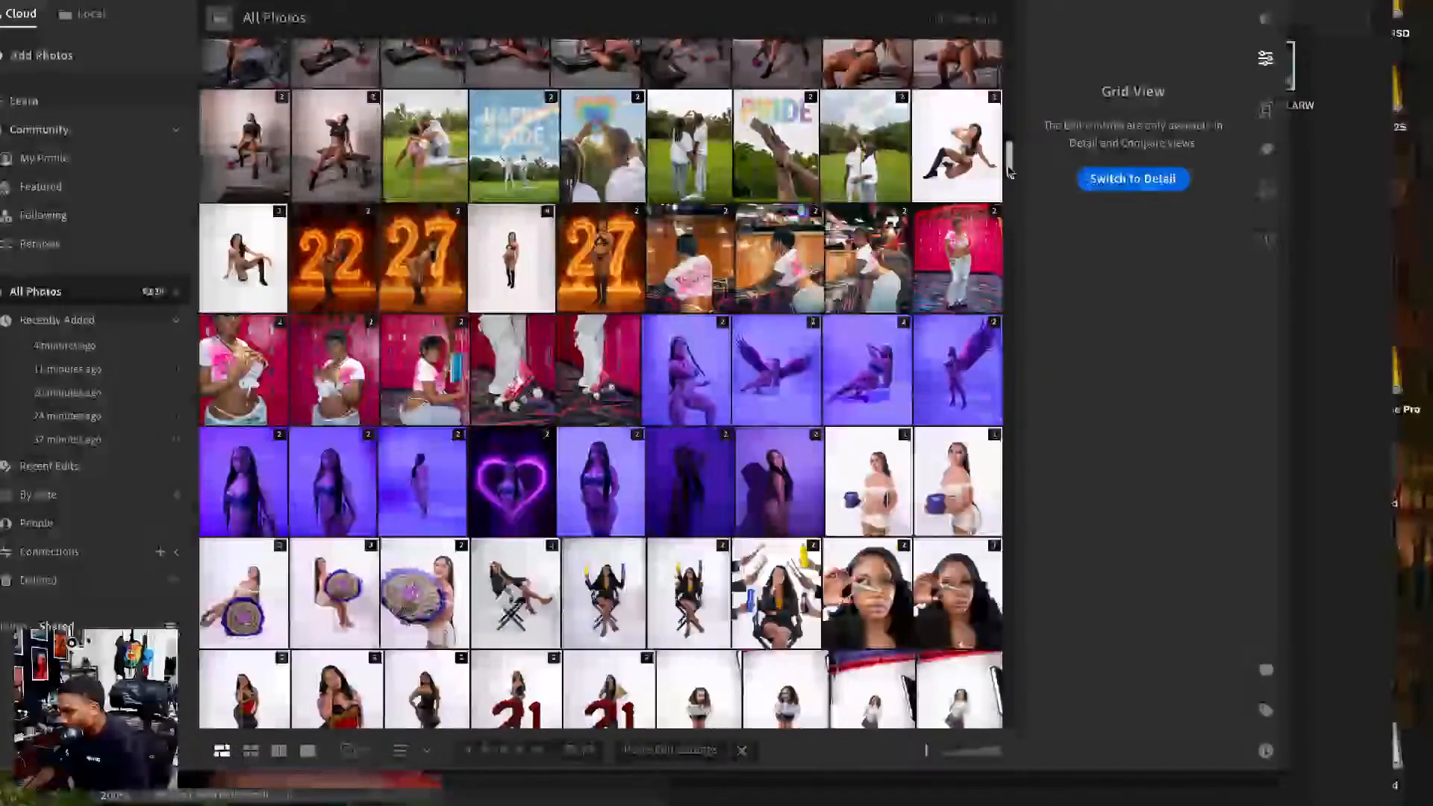
{"action": "left_click", "coordinate": [345, 257]}
{"action": "double_click", "coordinate": [345, 257]}
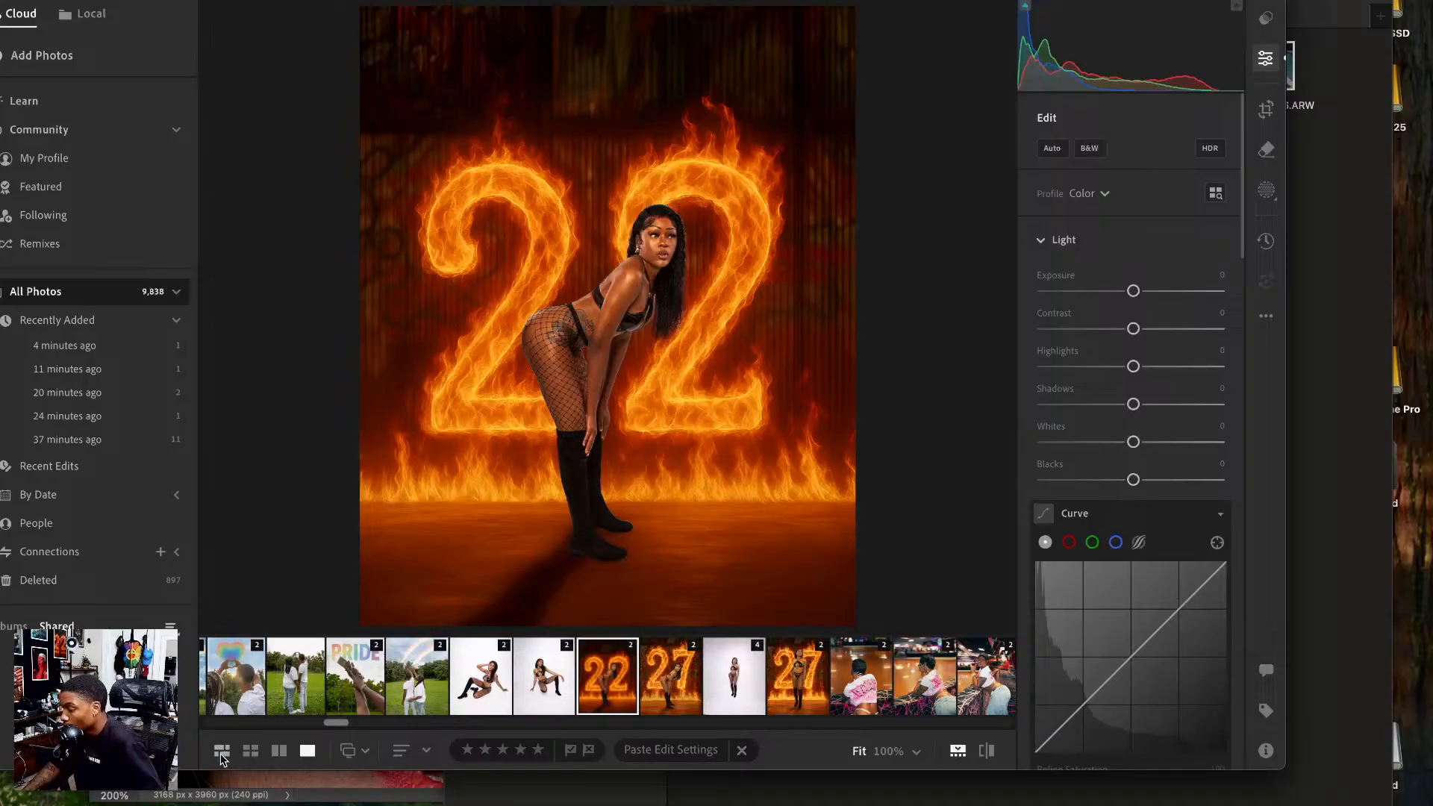
{"action": "left_click", "coordinate": [222, 752]}
- View both rose-covered number 21 portraits and the seated portraits with hairstyling tools at full size, returning to the grid
{"action": "scroll", "coordinate": [478, 675], "scroll_direction": "down", "scroll_amount": 2}
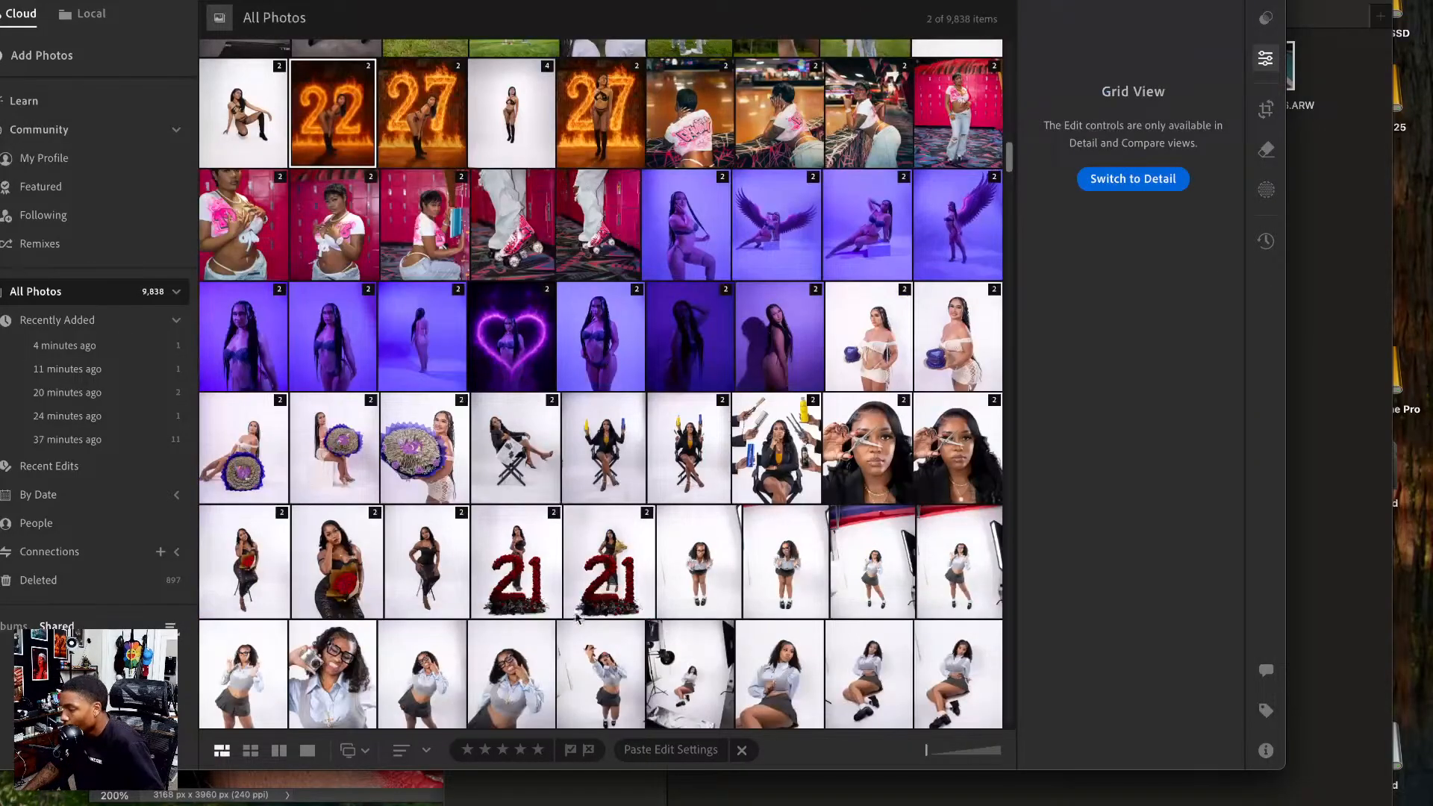
{"action": "double_click", "coordinate": [578, 563]}
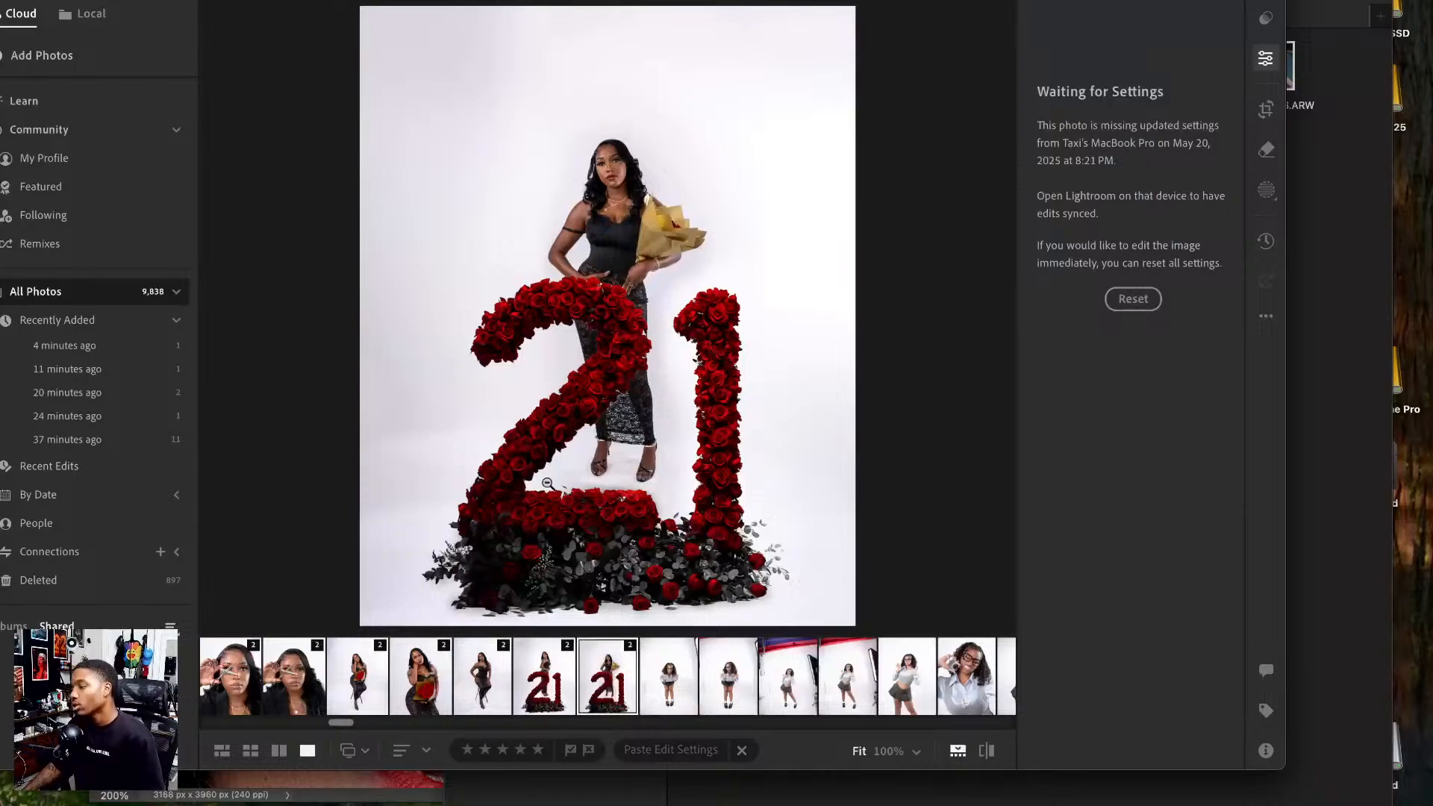
{"action": "left_click", "coordinate": [542, 702]}
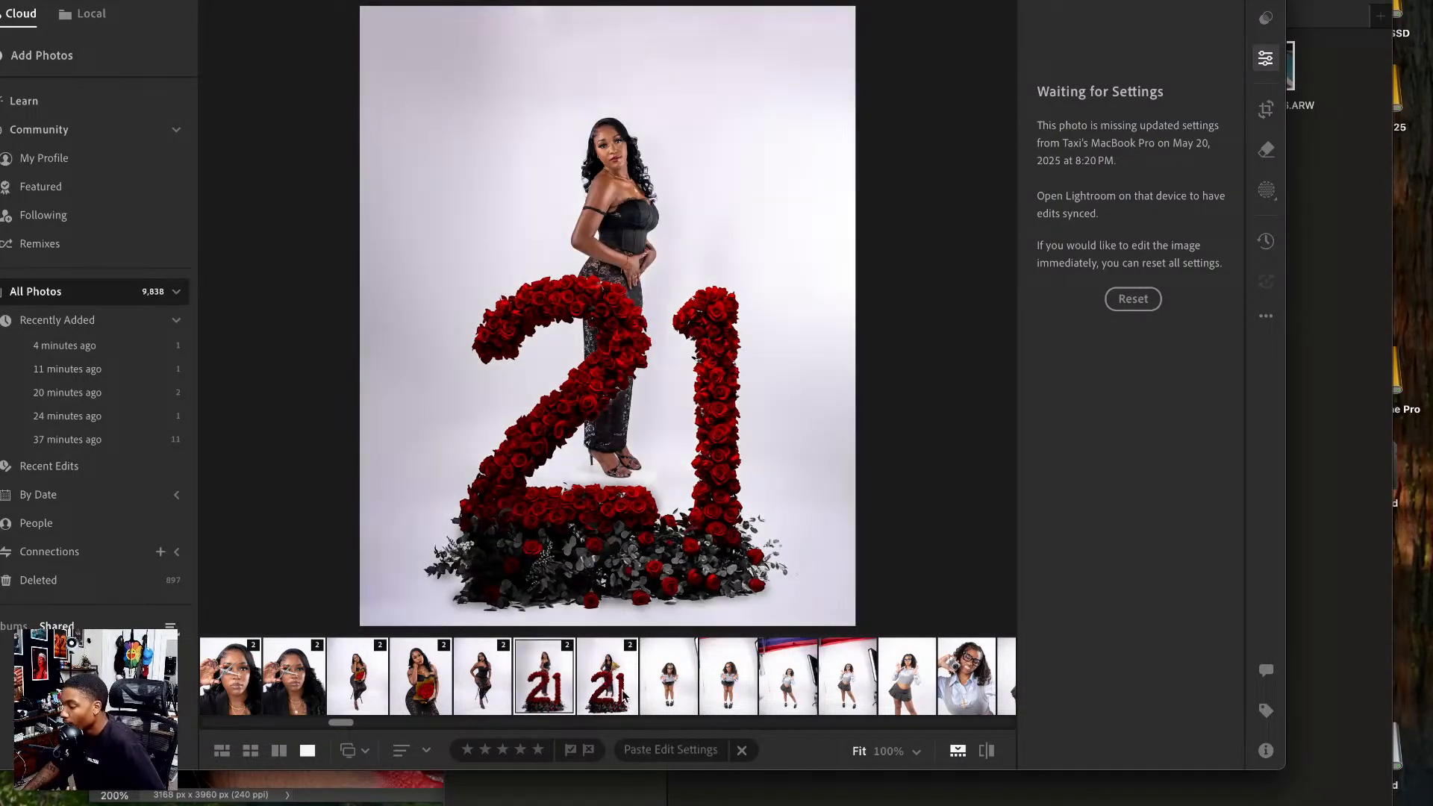
{"action": "scroll", "coordinate": [321, 694], "scroll_direction": "left", "scroll_amount": 3}
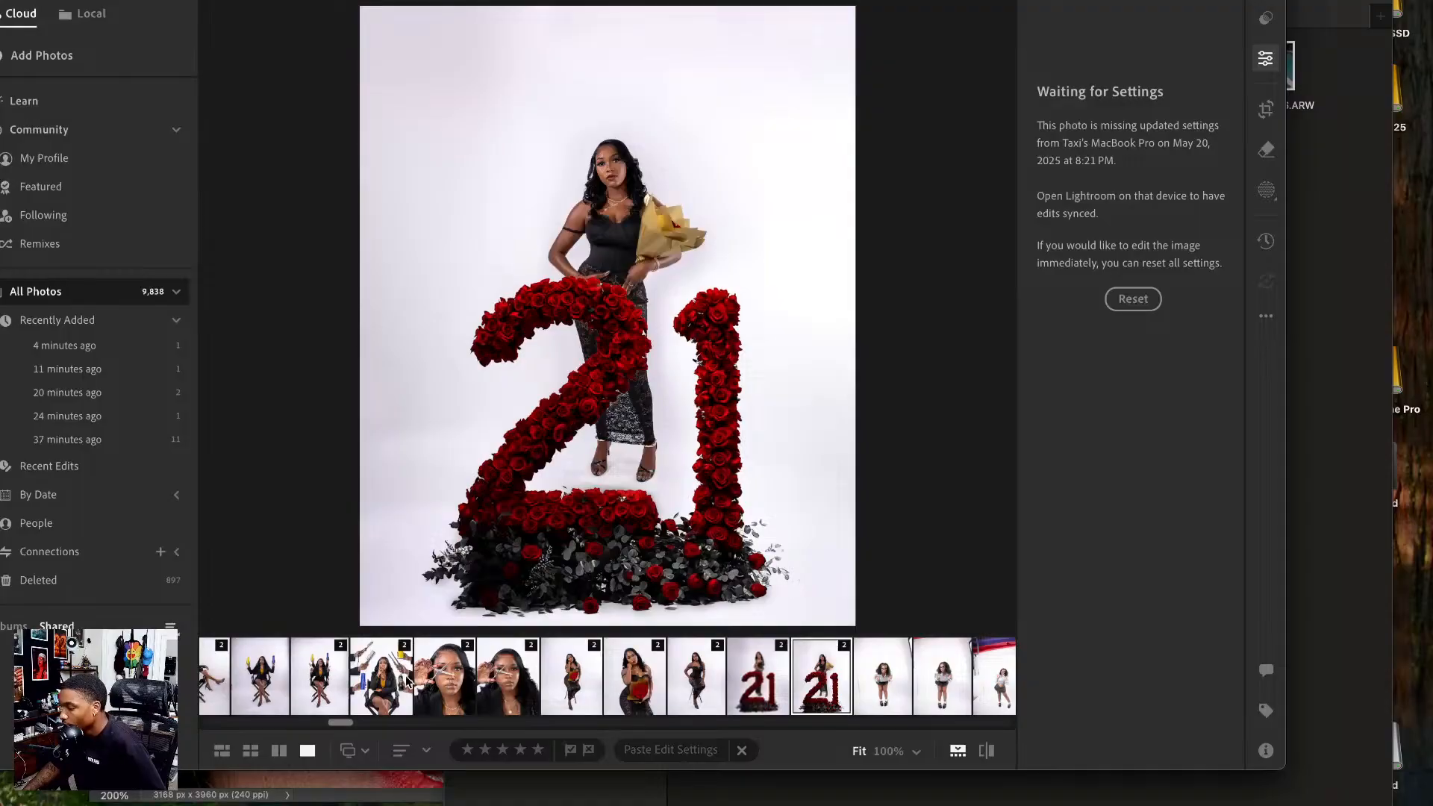
{"action": "left_click", "coordinate": [405, 679]}
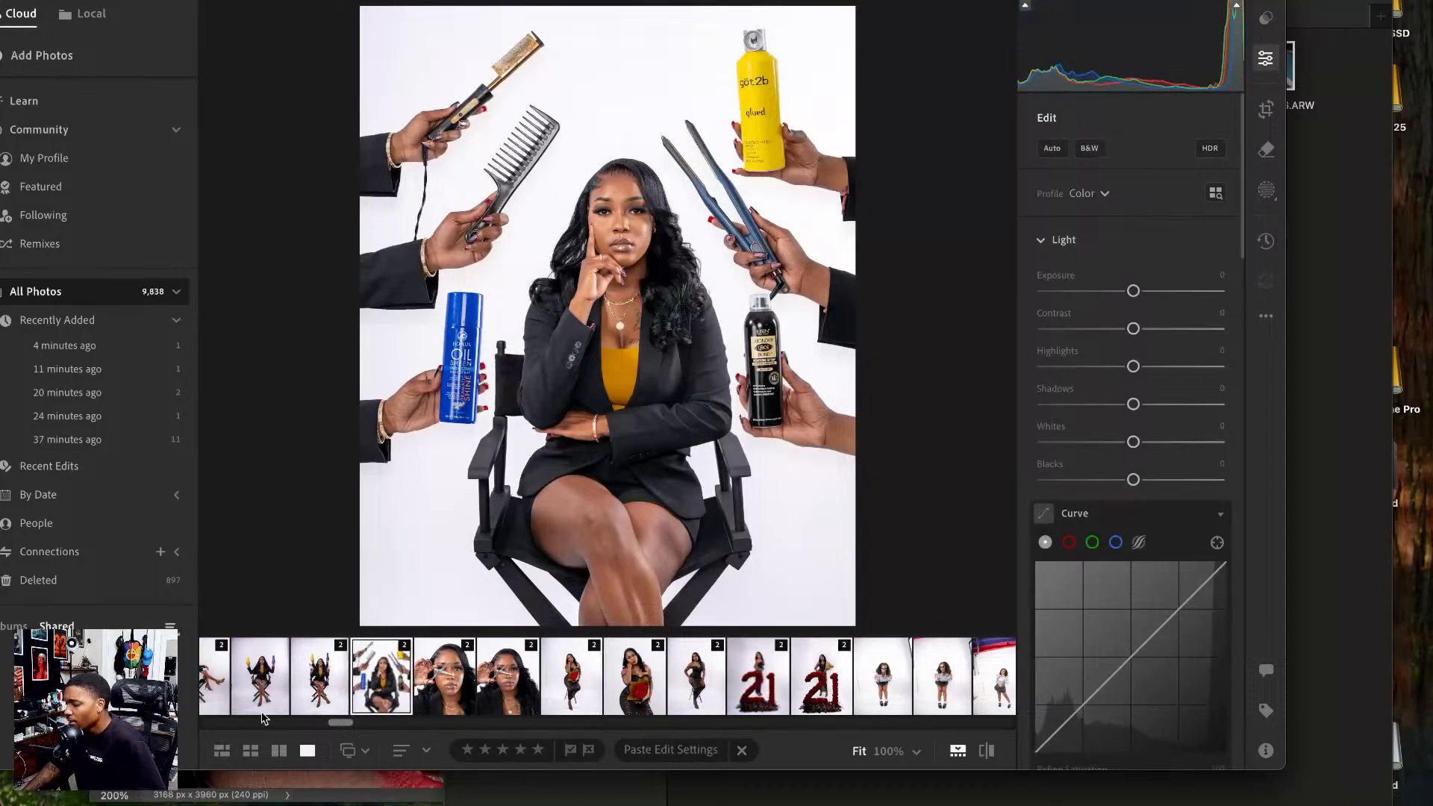
{"action": "left_click", "coordinate": [256, 685]}
{"action": "left_click", "coordinate": [221, 750]}
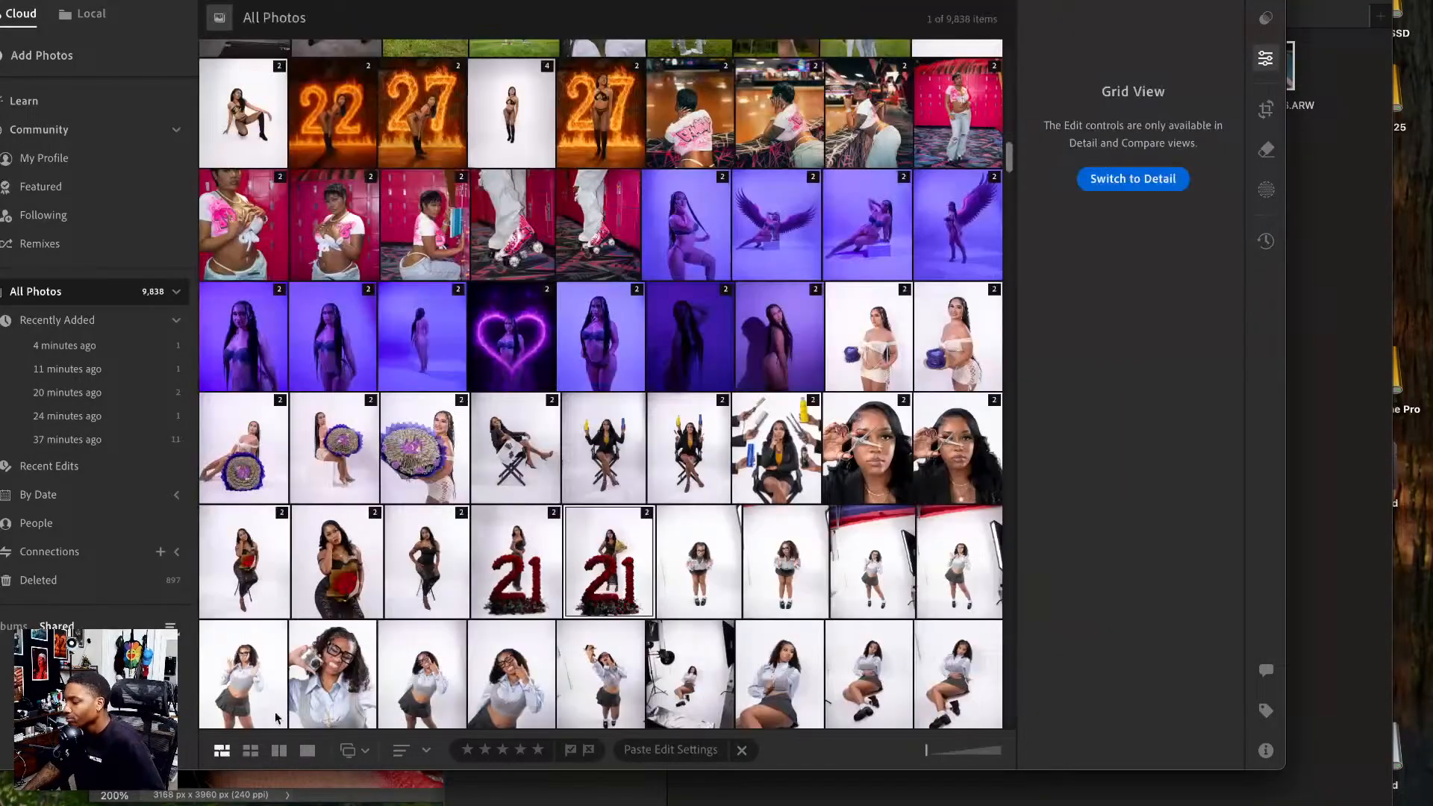
- View the standing flaming number 27 portrait and the feather-winged maternity composite enlarged, going back to the grid after each
{"action": "double_click", "coordinate": [612, 141]}
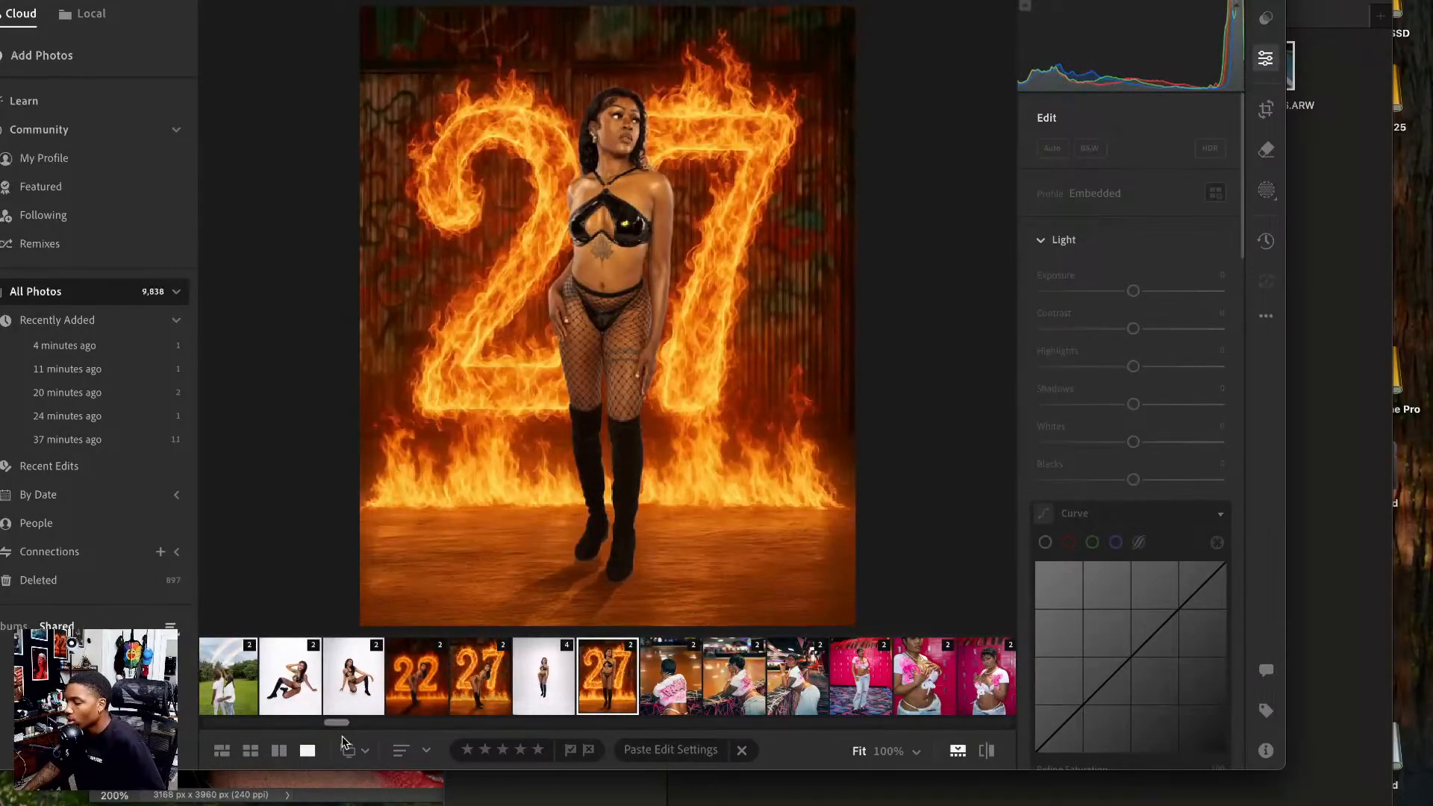
{"action": "left_click", "coordinate": [224, 750]}
{"action": "scroll", "coordinate": [541, 629], "scroll_direction": "up", "scroll_amount": 15}
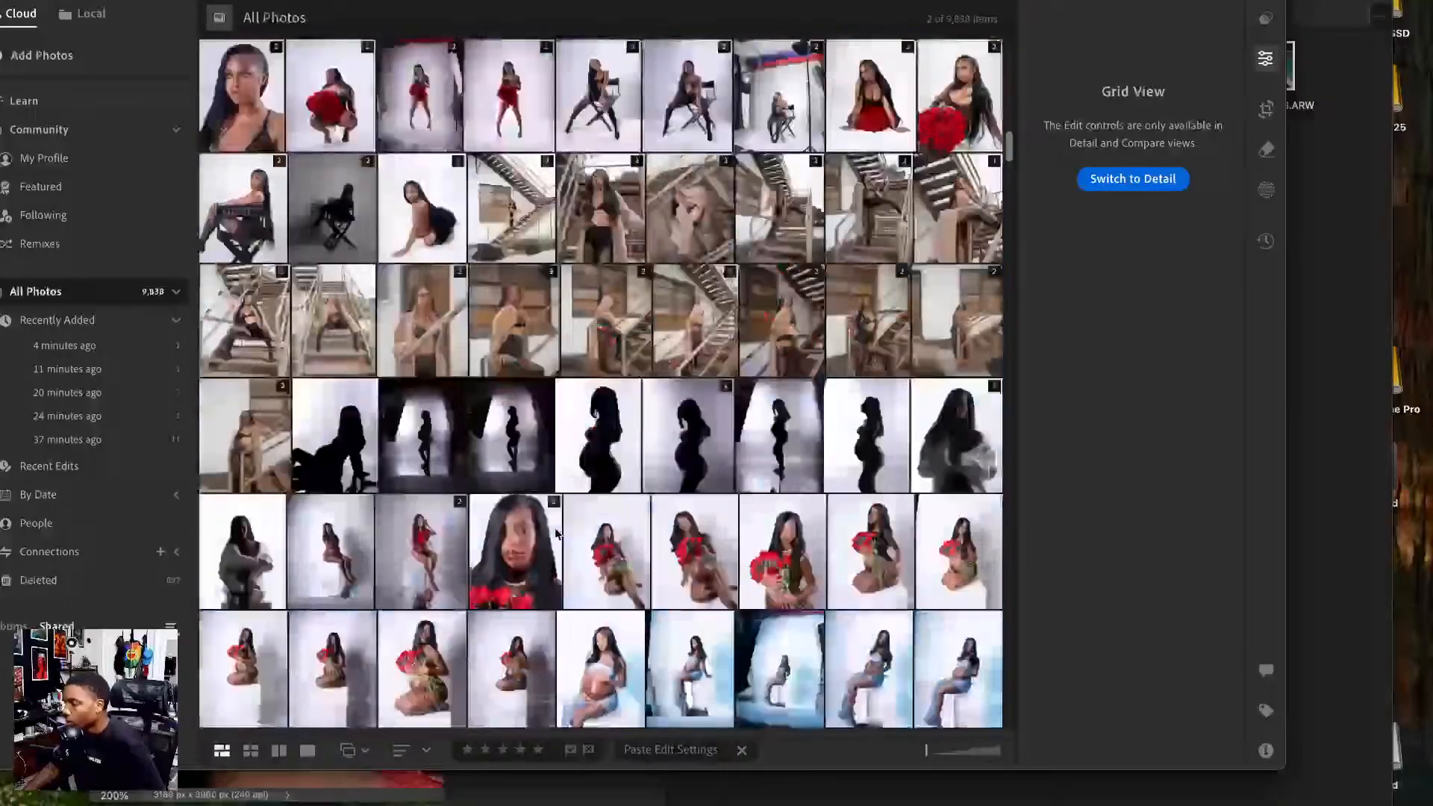
{"action": "scroll", "coordinate": [567, 528], "scroll_direction": "up", "scroll_amount": 5}
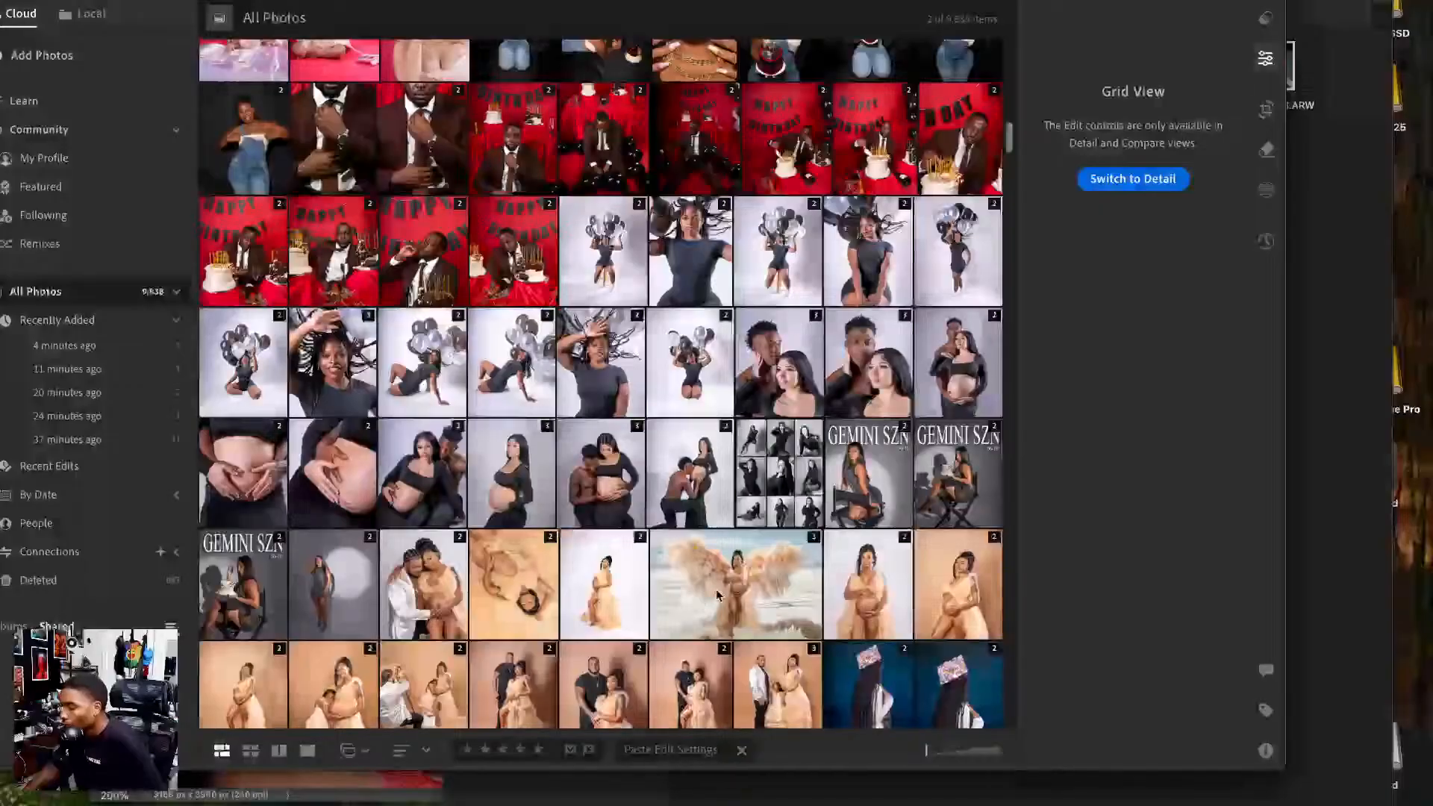
{"action": "double_click", "coordinate": [735, 665]}
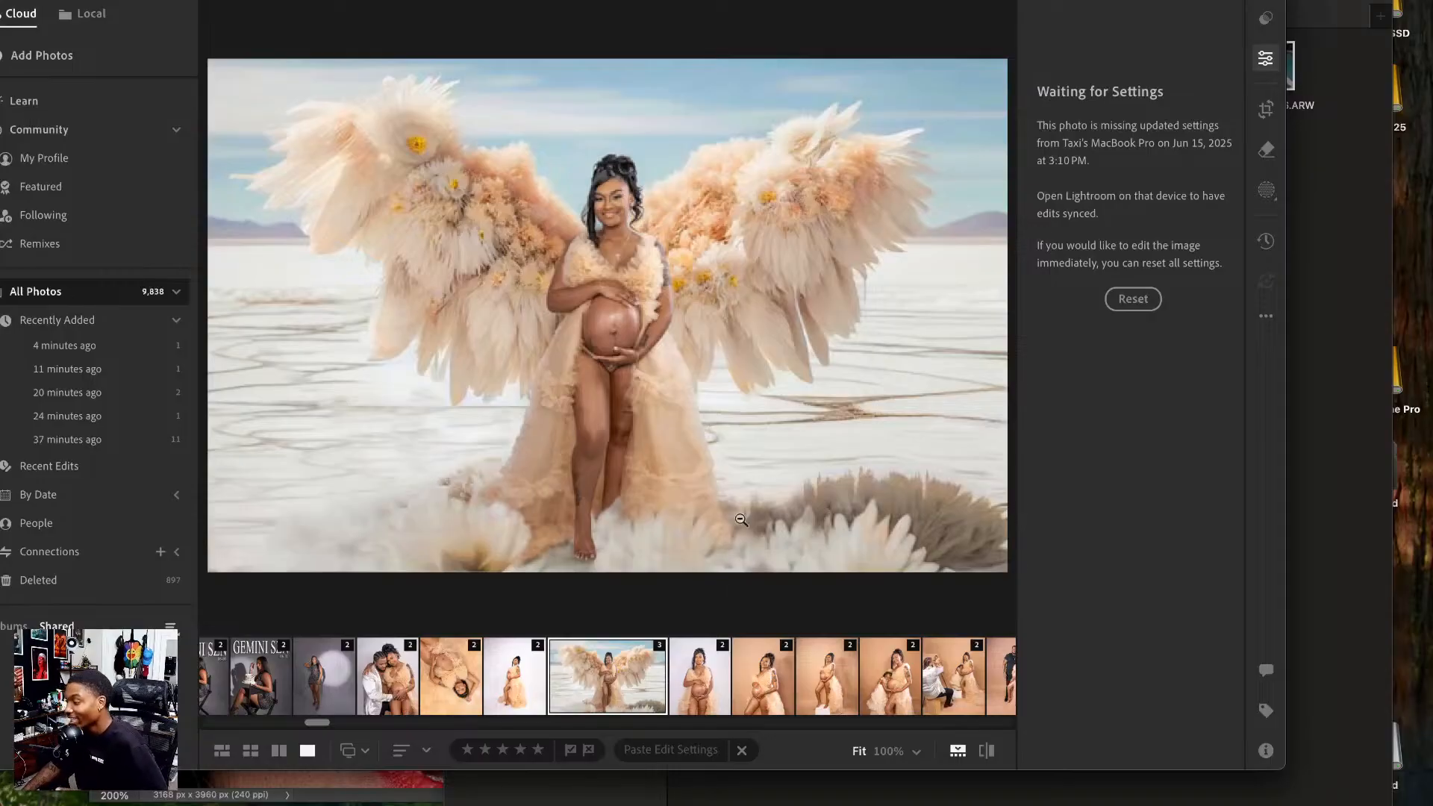
{"action": "left_click", "coordinate": [222, 750]}
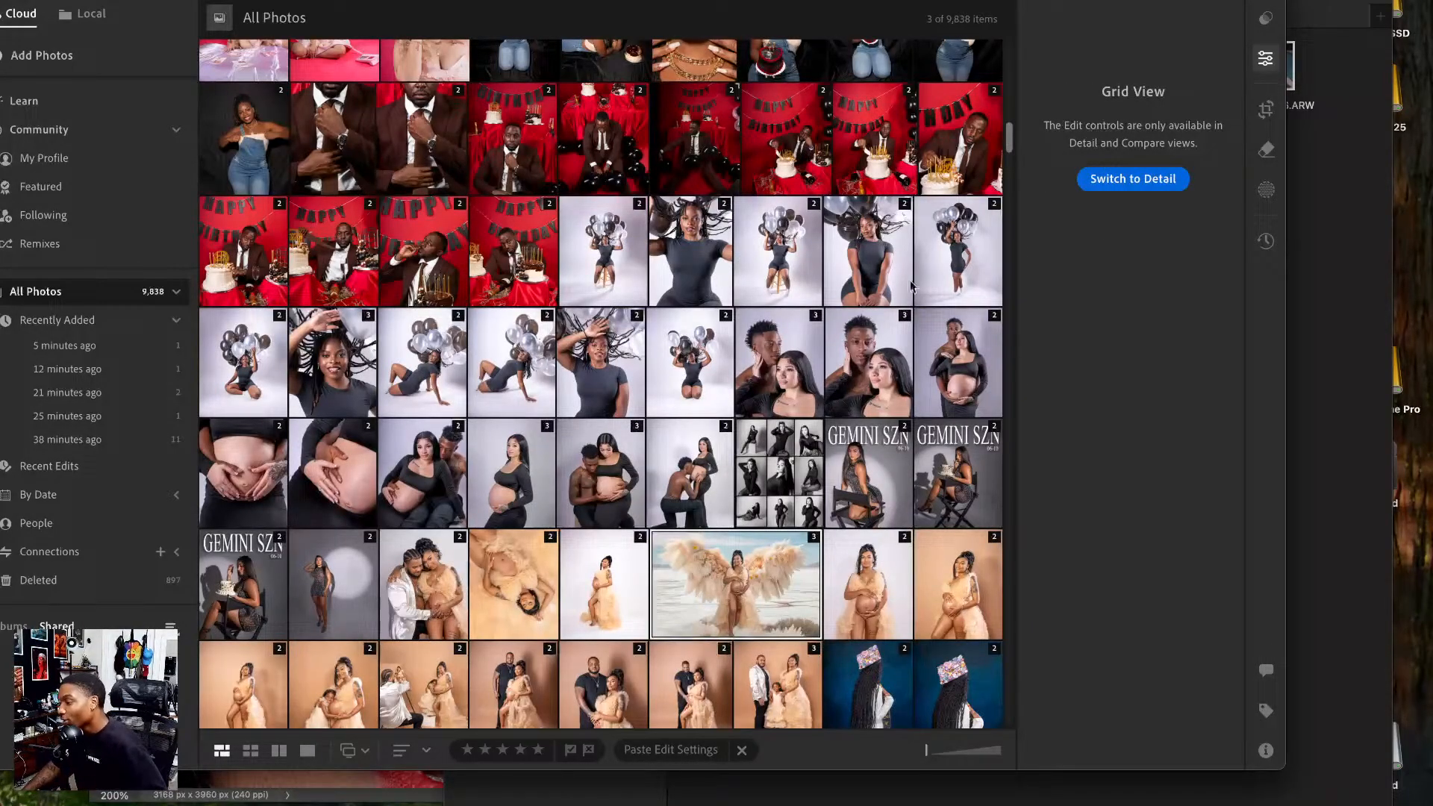
- View the close-up and seated portraits from the balloon shoot at full size, and return to the grid
{"action": "double_click", "coordinate": [707, 260]}
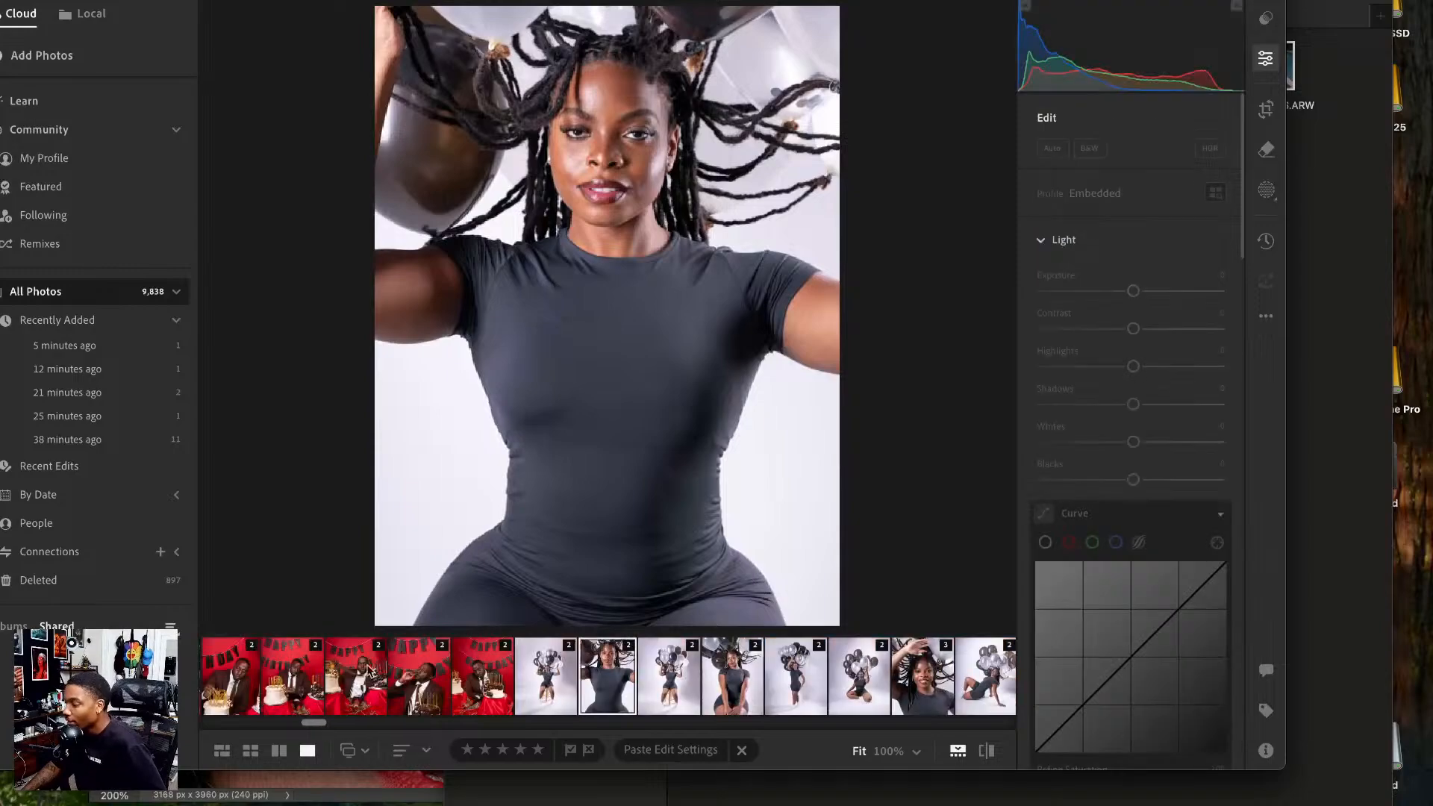
{"action": "left_click", "coordinate": [668, 663]}
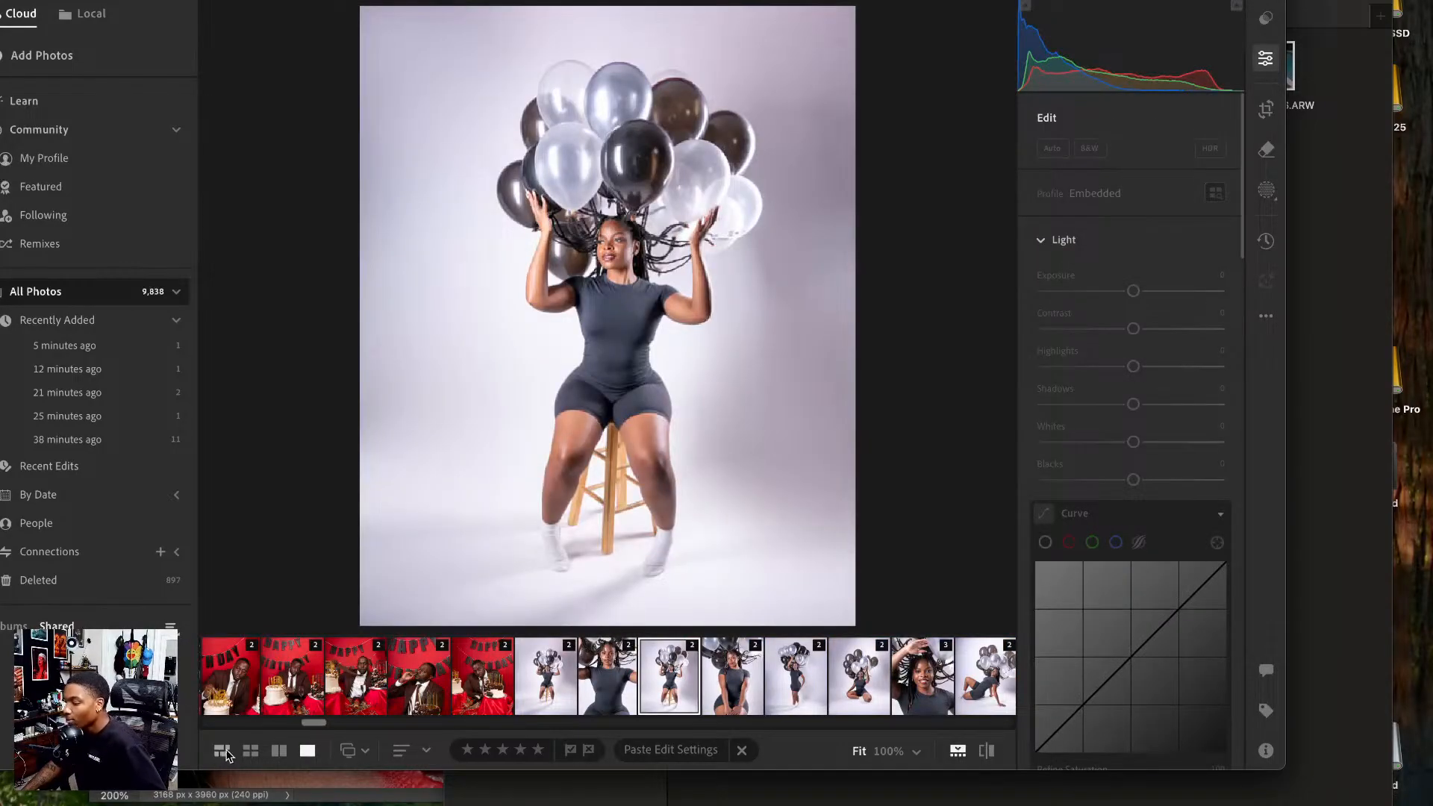
{"action": "left_click", "coordinate": [226, 749]}
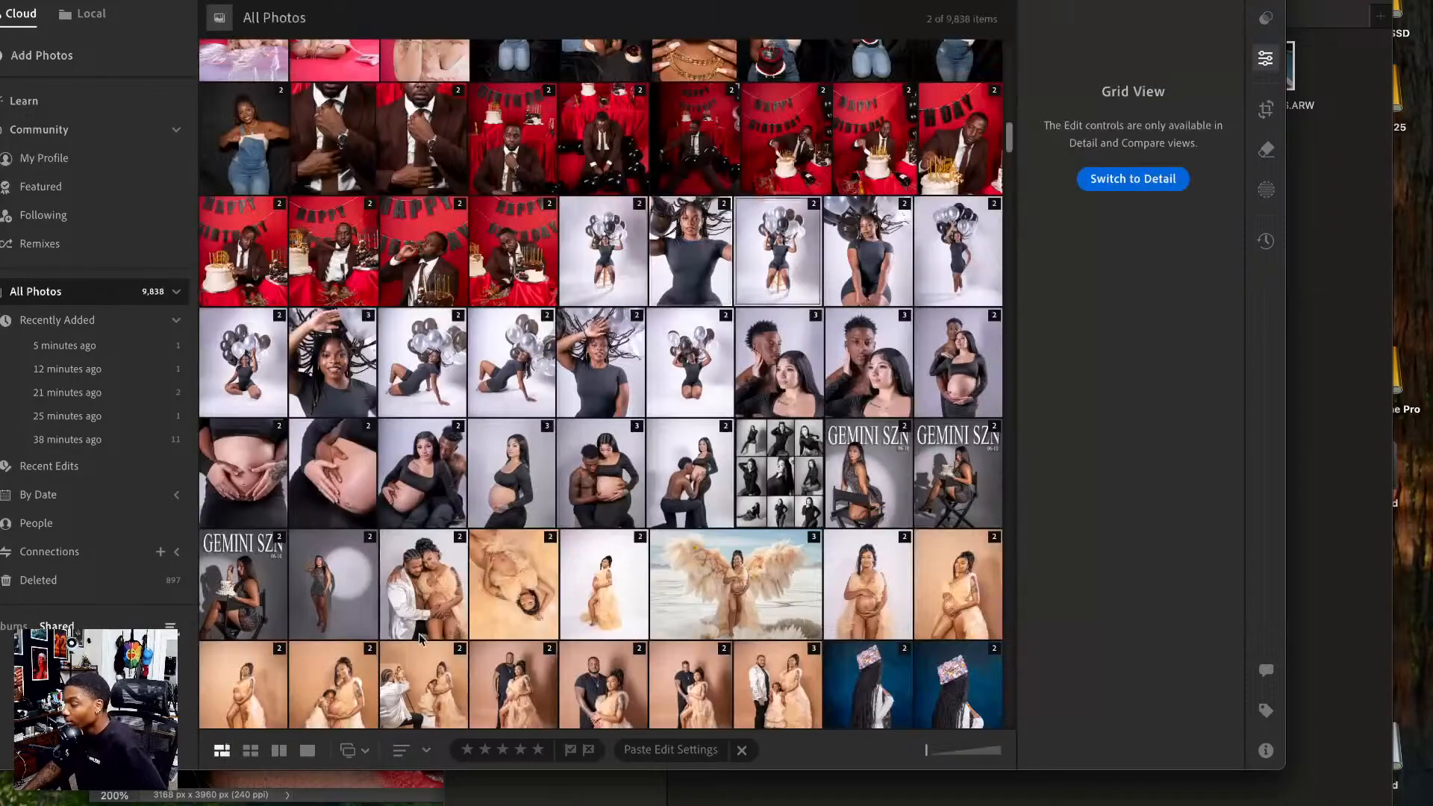
- Find the fire and lion composites in the library, compare them enlarged, including the Lions Den and Leo versions, and return to the grid
{"action": "scroll", "coordinate": [746, 395], "scroll_direction": "up", "scroll_amount": 15}
{"action": "scroll", "coordinate": [746, 396], "scroll_direction": "up", "scroll_amount": 8}
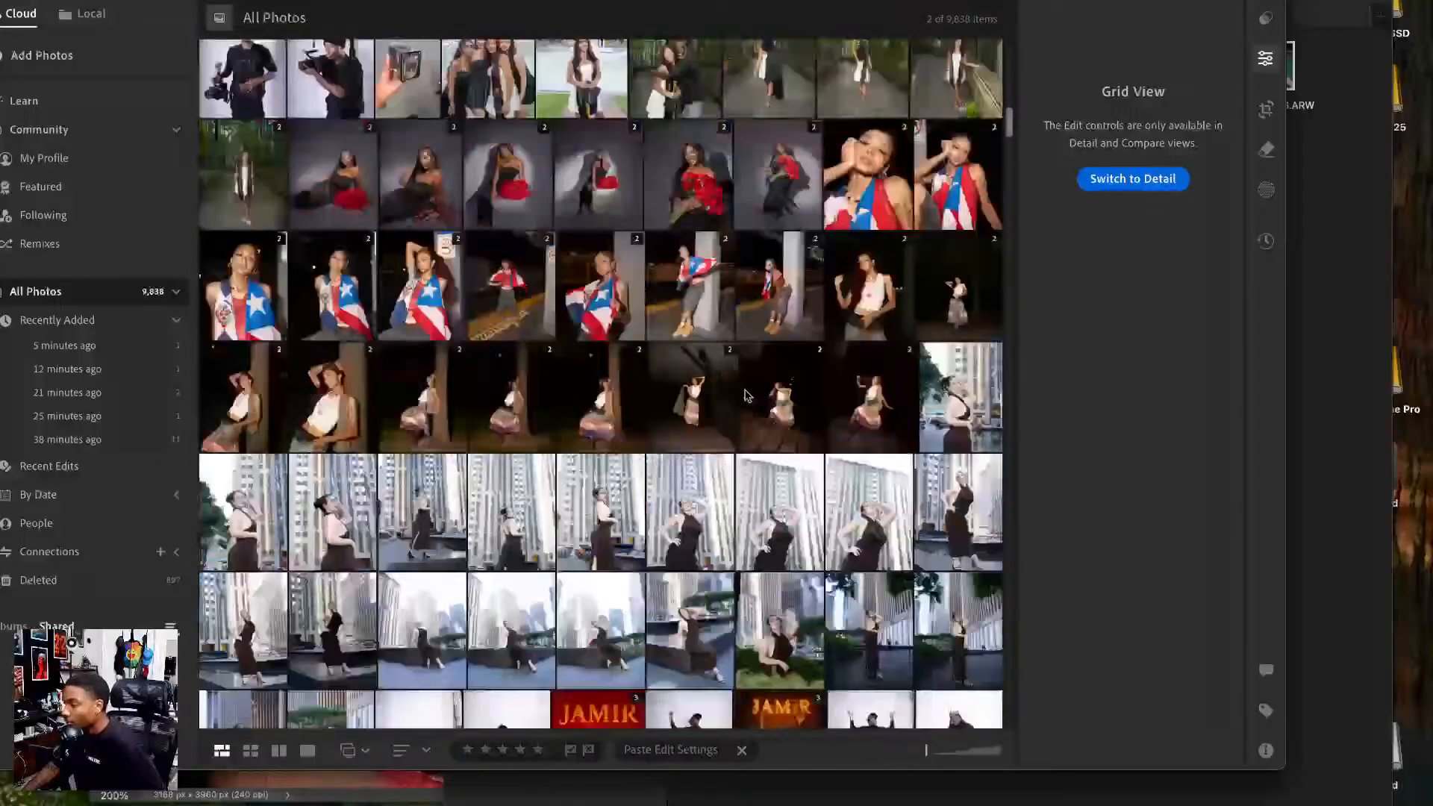
{"action": "scroll", "coordinate": [747, 448], "scroll_direction": "down", "scroll_amount": 4}
{"action": "double_click", "coordinate": [744, 521]}
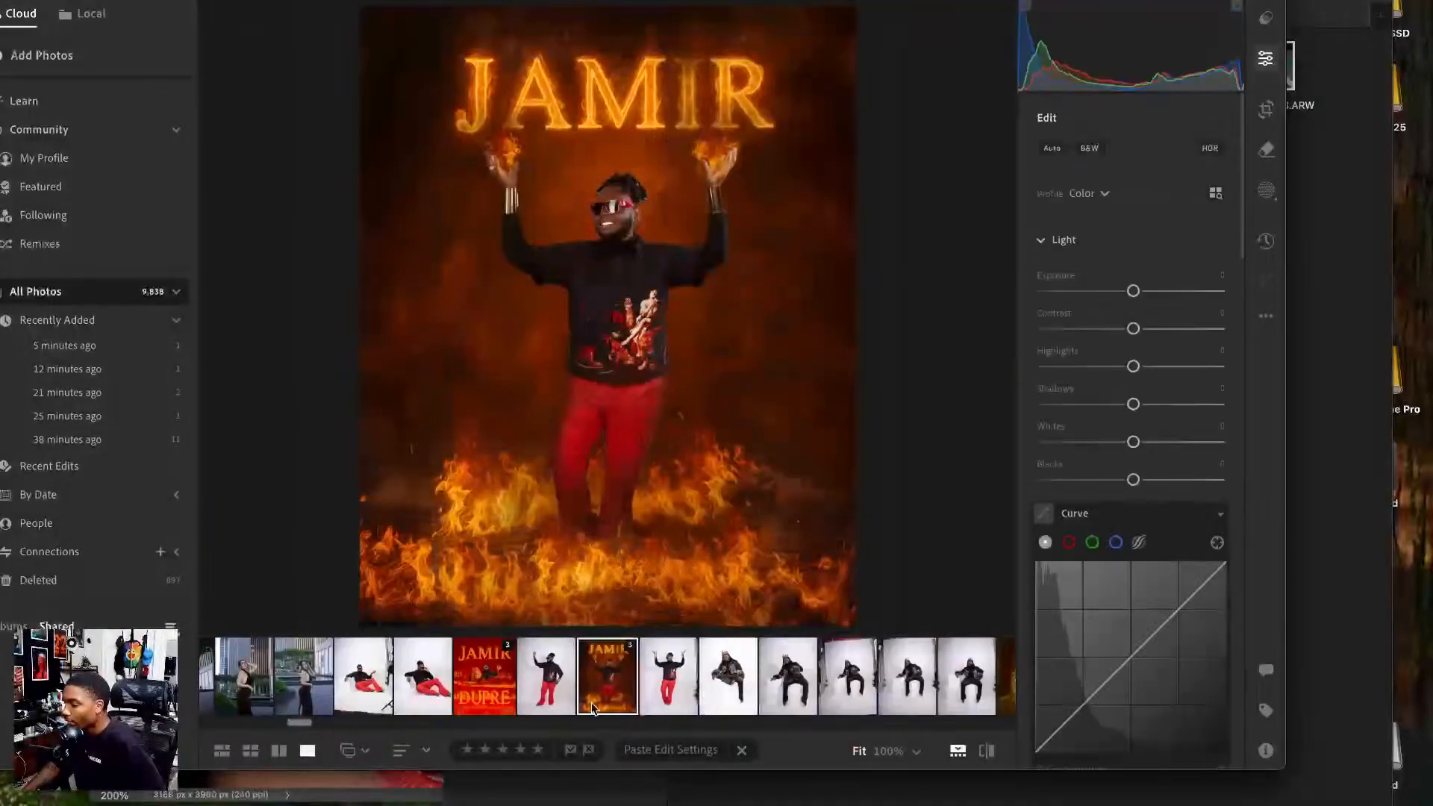
{"action": "left_click", "coordinate": [492, 684]}
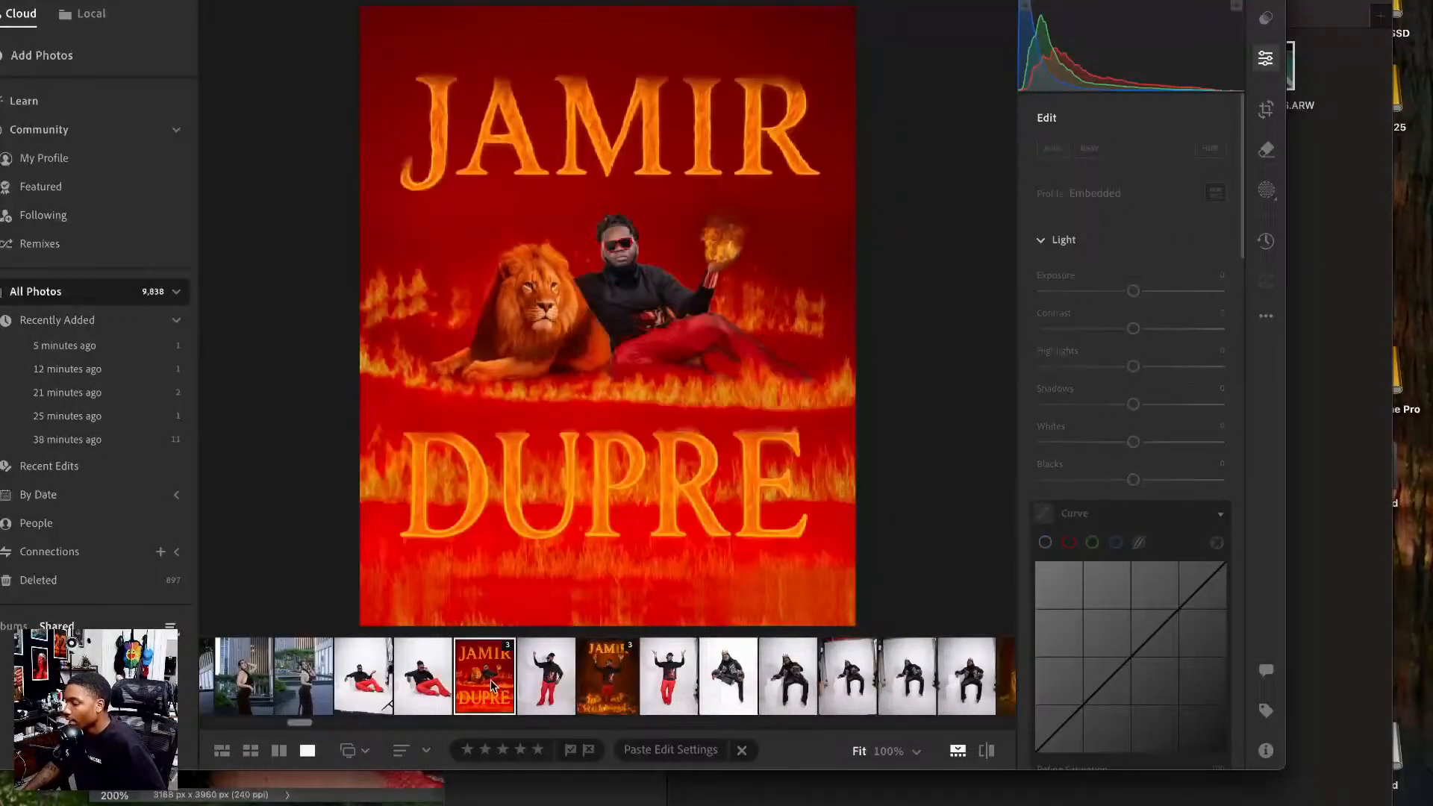
{"action": "scroll", "coordinate": [721, 683], "scroll_direction": "right", "scroll_amount": 5}
{"action": "left_click", "coordinate": [720, 683]}
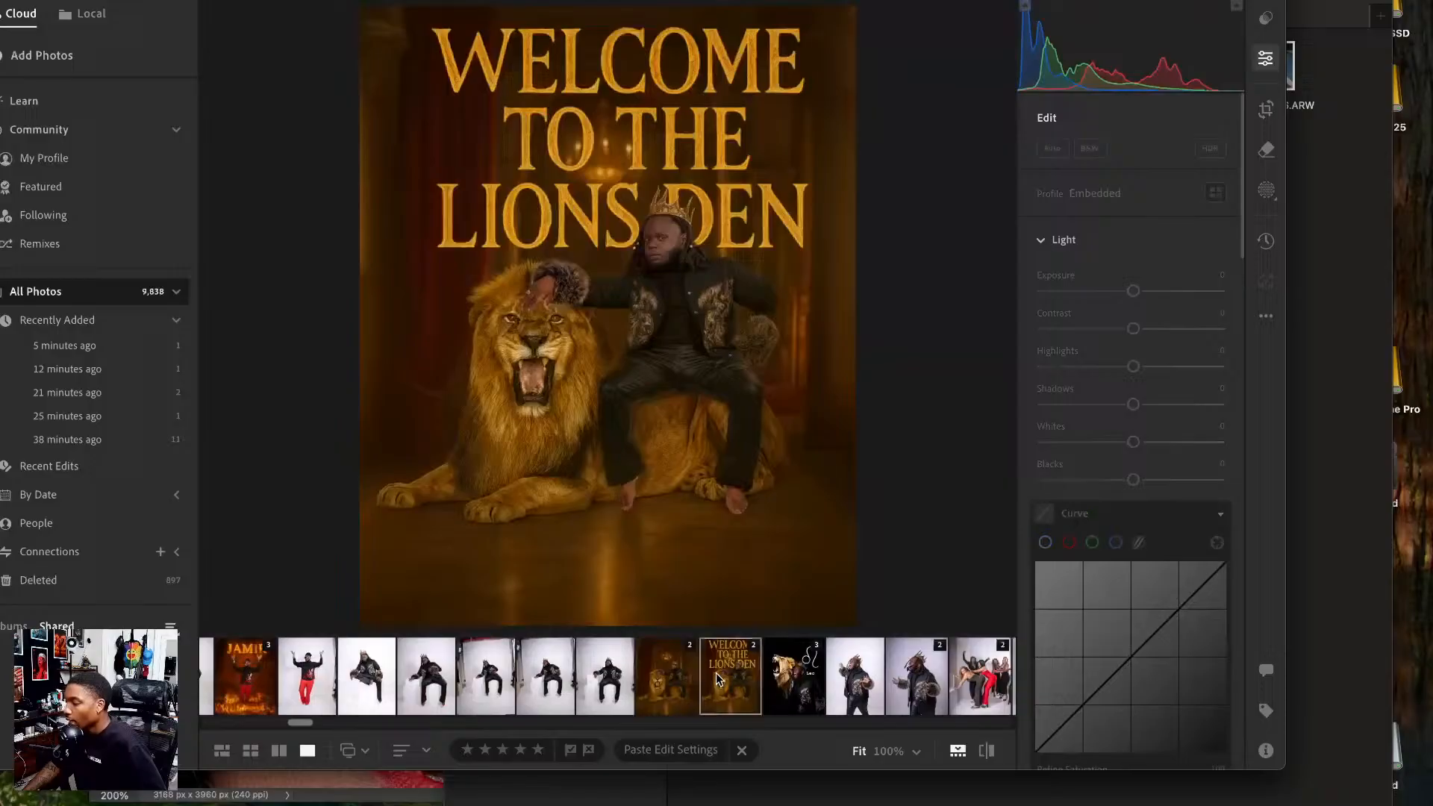
{"action": "left_click", "coordinate": [668, 686]}
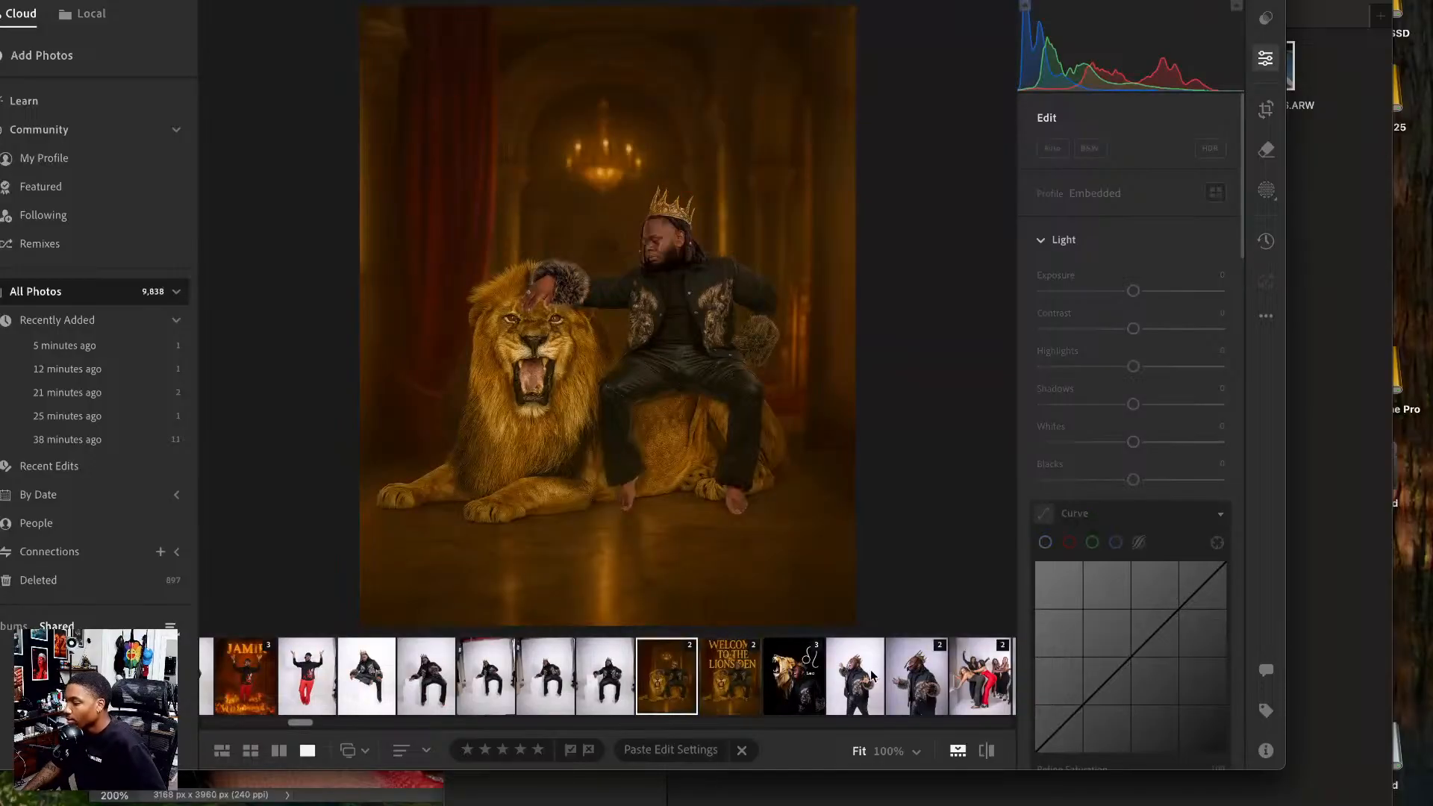
{"action": "left_click", "coordinate": [786, 683]}
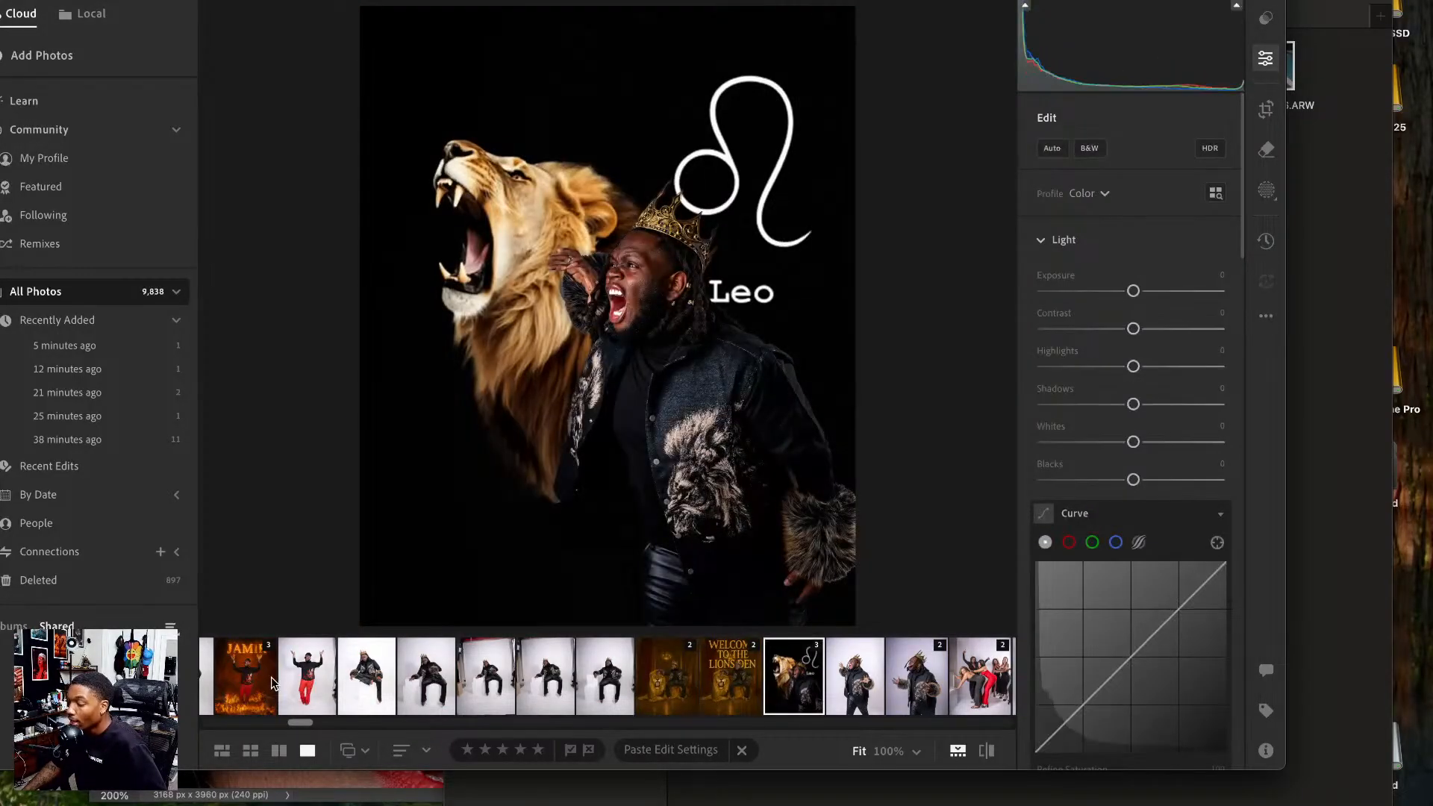
{"action": "left_click", "coordinate": [664, 683]}
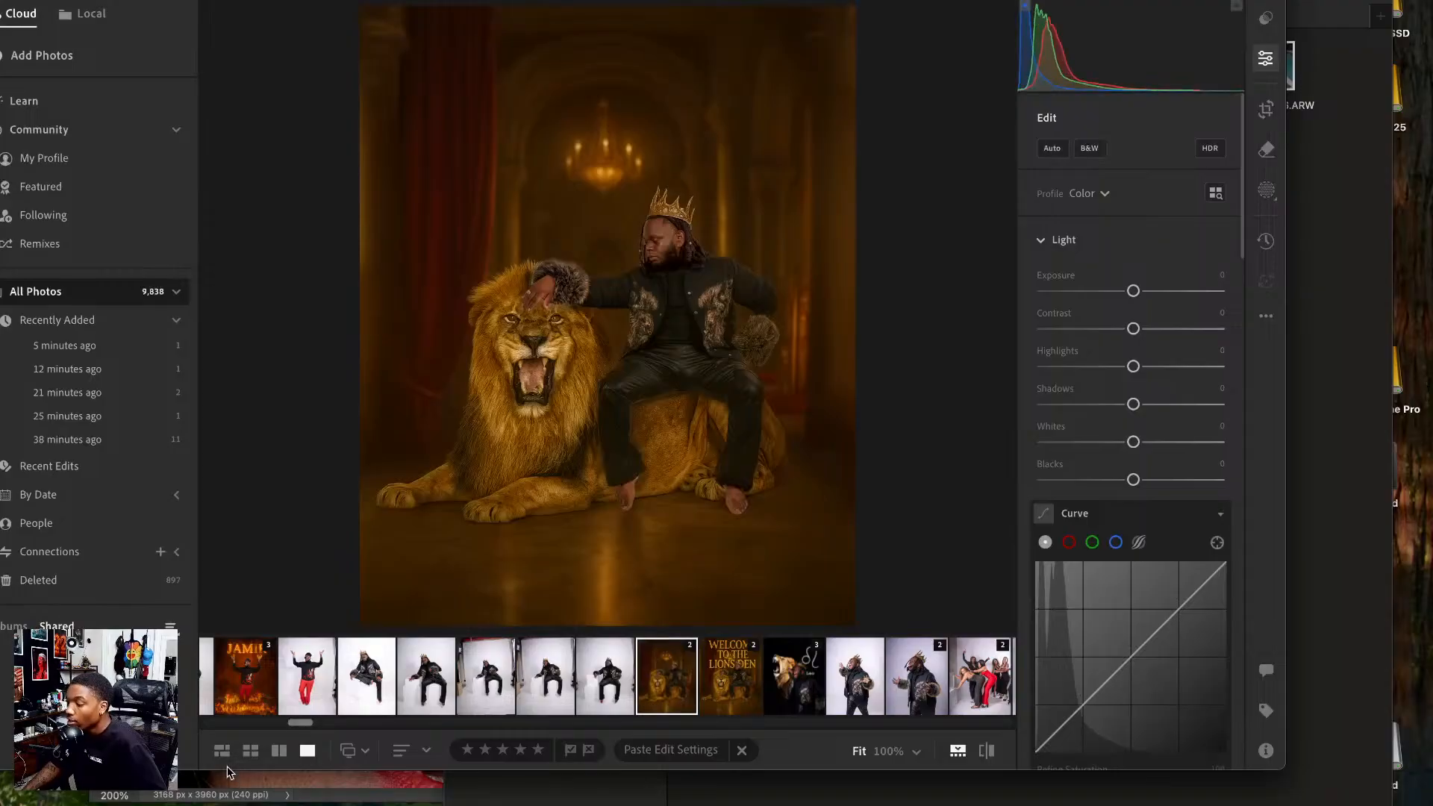
{"action": "left_click", "coordinate": [222, 750]}
- Browse back to the newer photos and enlarge the front-facing portrait in the black off-shoulder dress and gloves
{"action": "scroll", "coordinate": [725, 463], "scroll_direction": "up", "scroll_amount": 5}
{"action": "scroll", "coordinate": [739, 455], "scroll_direction": "up", "scroll_amount": 5}
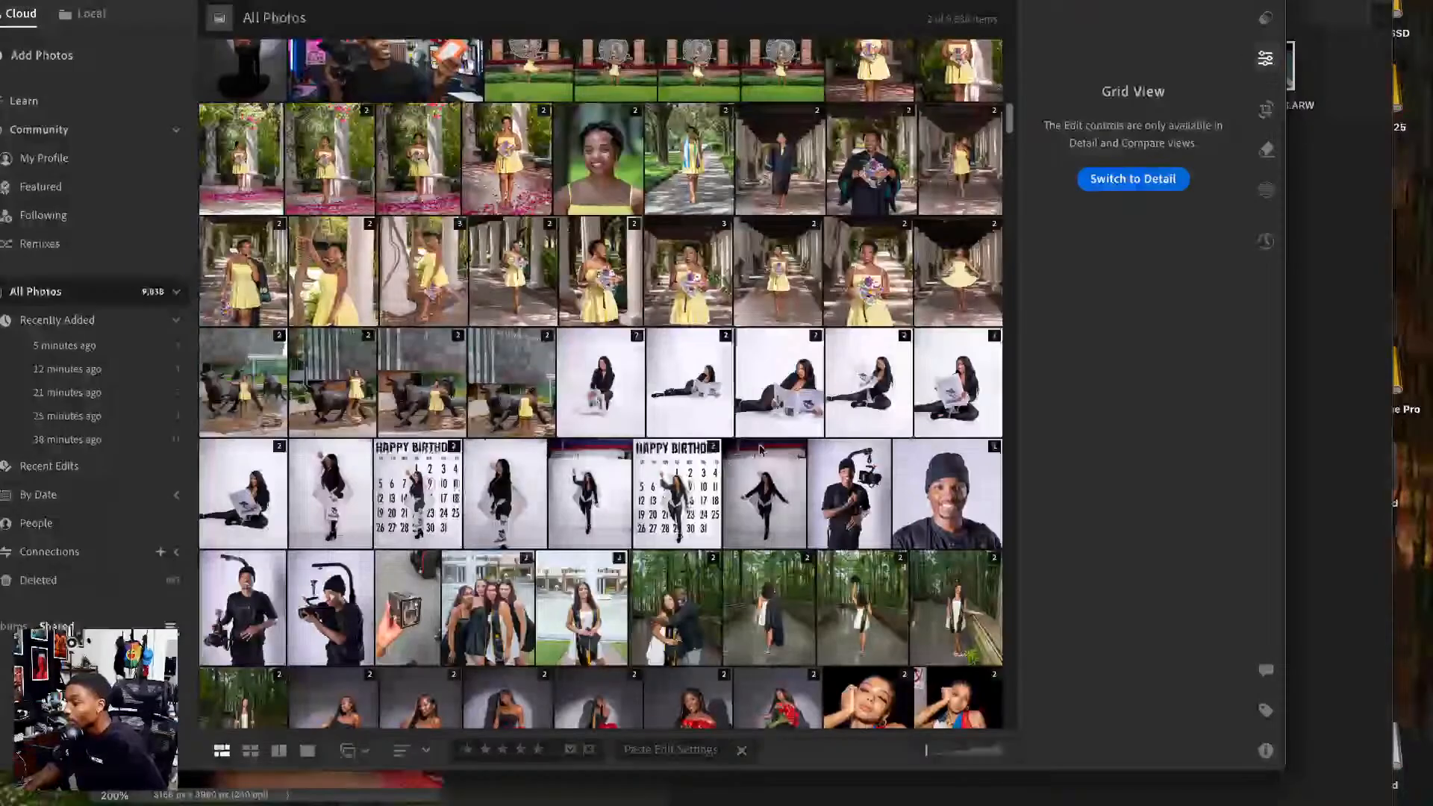
{"action": "scroll", "coordinate": [900, 414], "scroll_direction": "down", "scroll_amount": 3}
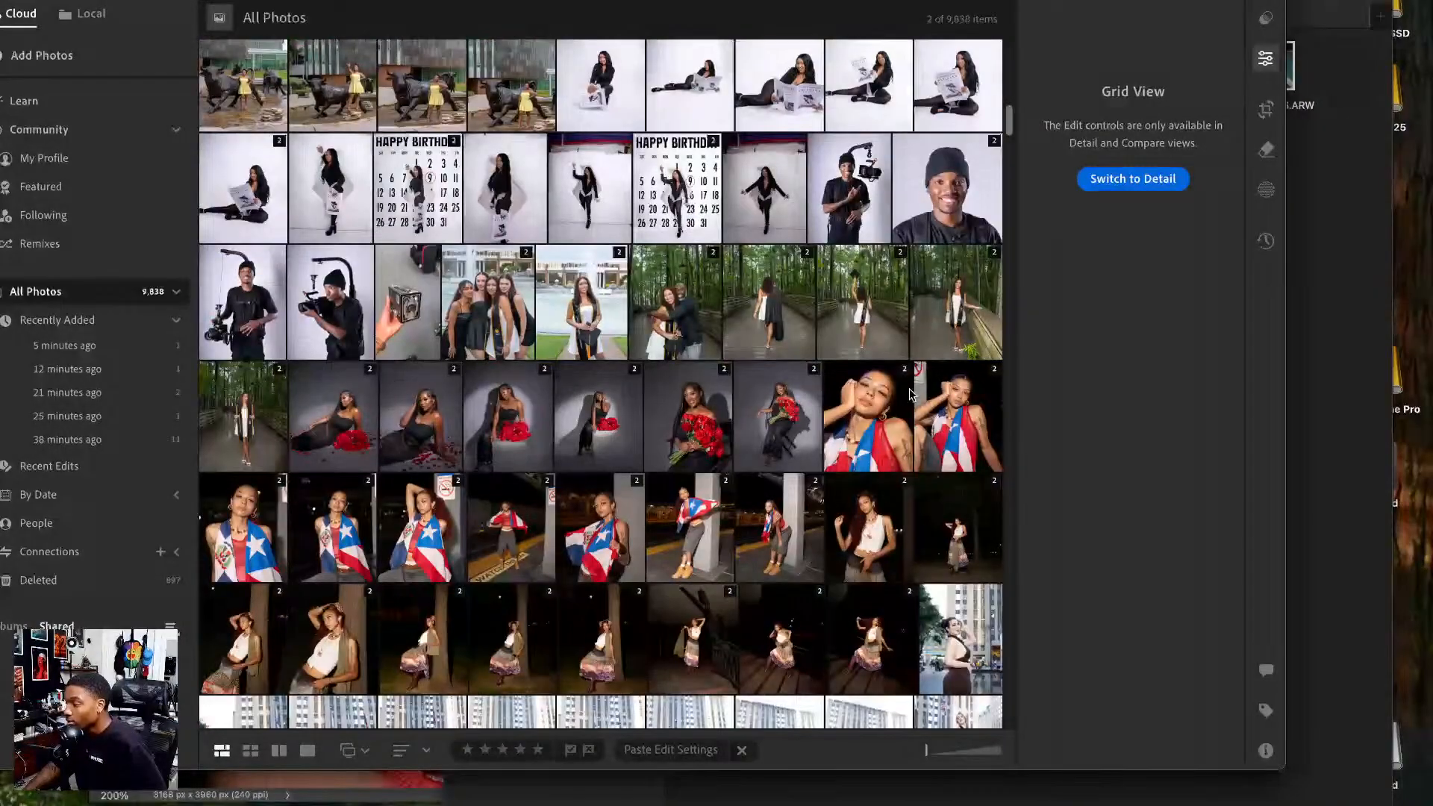
{"action": "scroll", "coordinate": [910, 395], "scroll_direction": "up", "scroll_amount": 7}
{"action": "scroll", "coordinate": [909, 395], "scroll_direction": "up", "scroll_amount": 4}
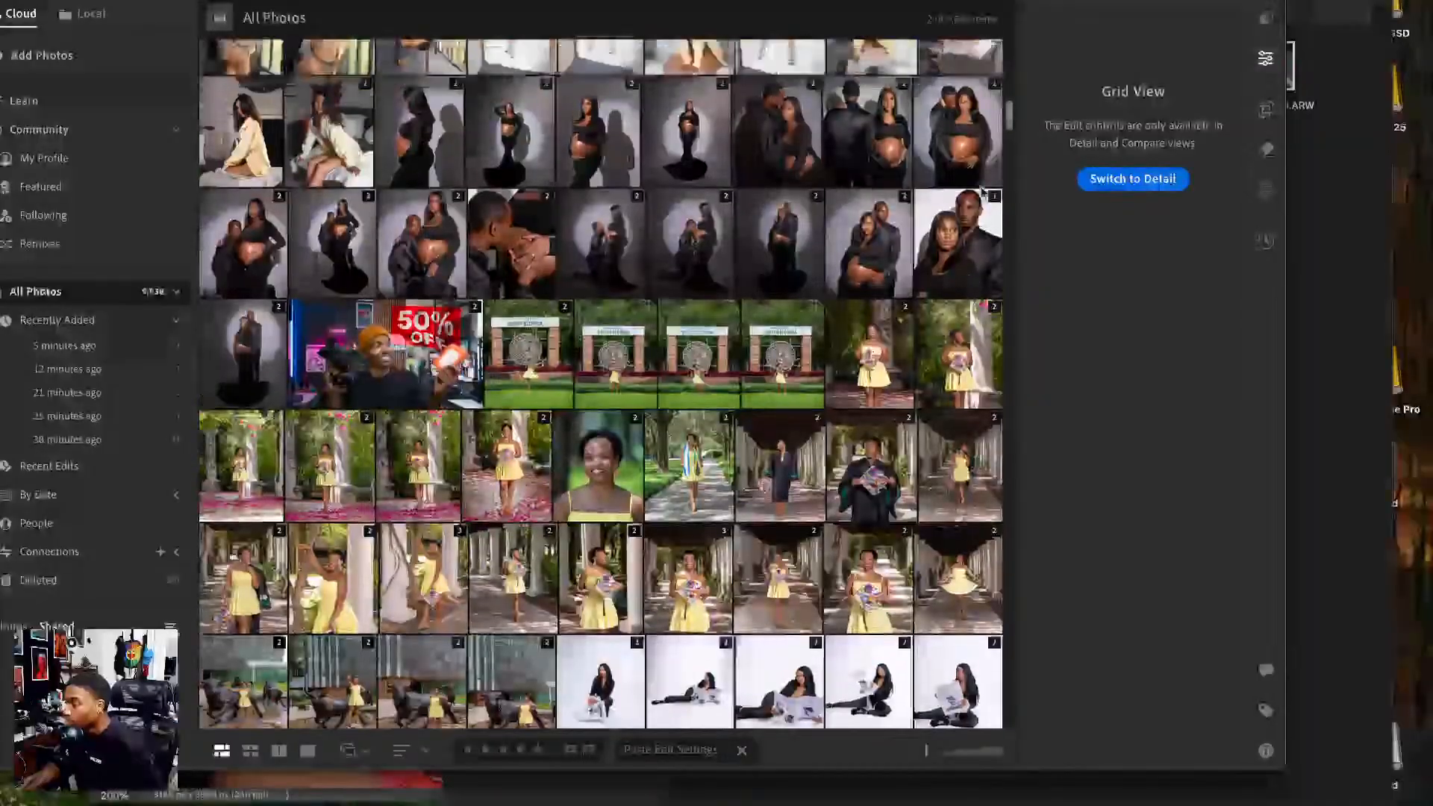
{"action": "left_click_drag", "start_coordinate": [1014, 129], "coordinate": [1013, 71]}
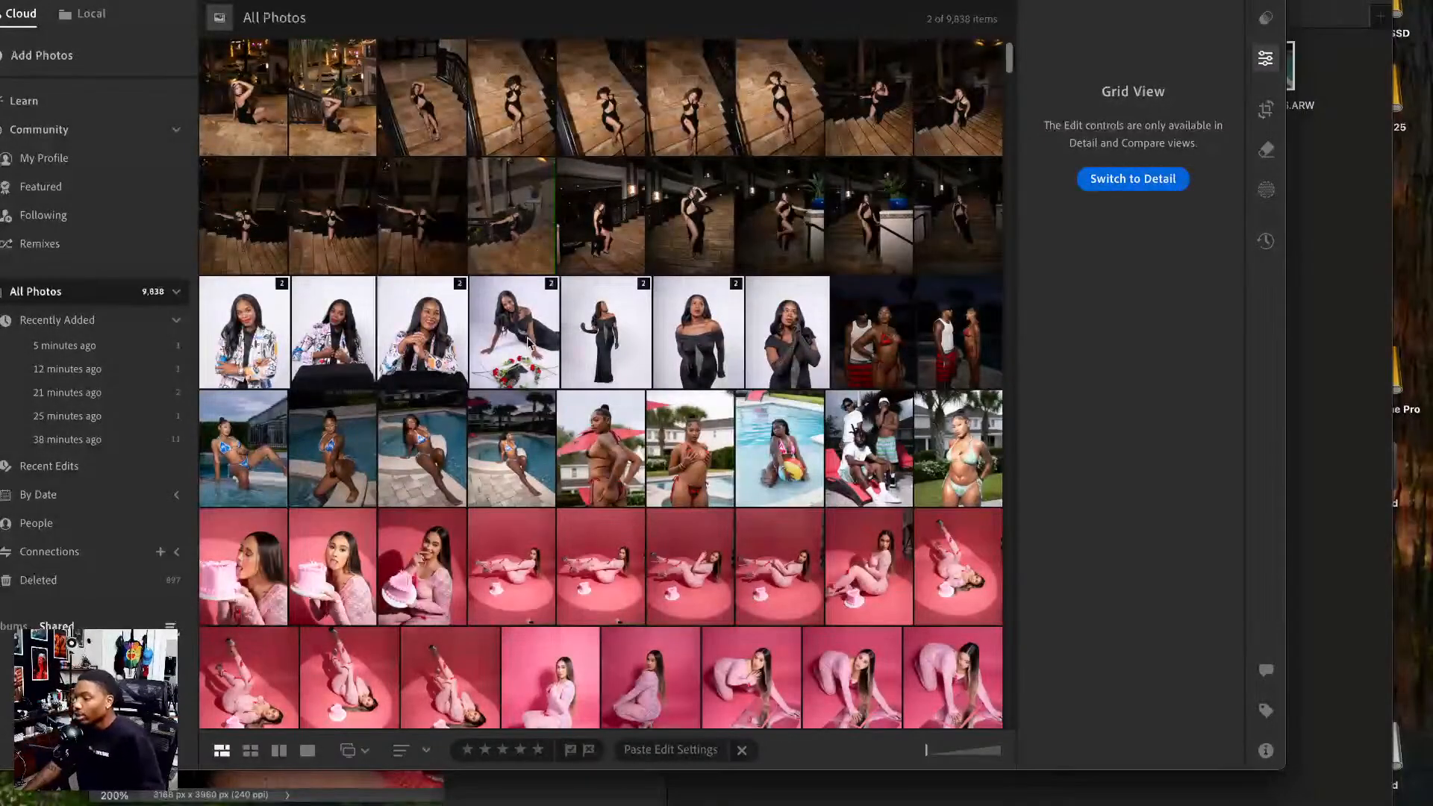
{"action": "double_click", "coordinate": [705, 332]}
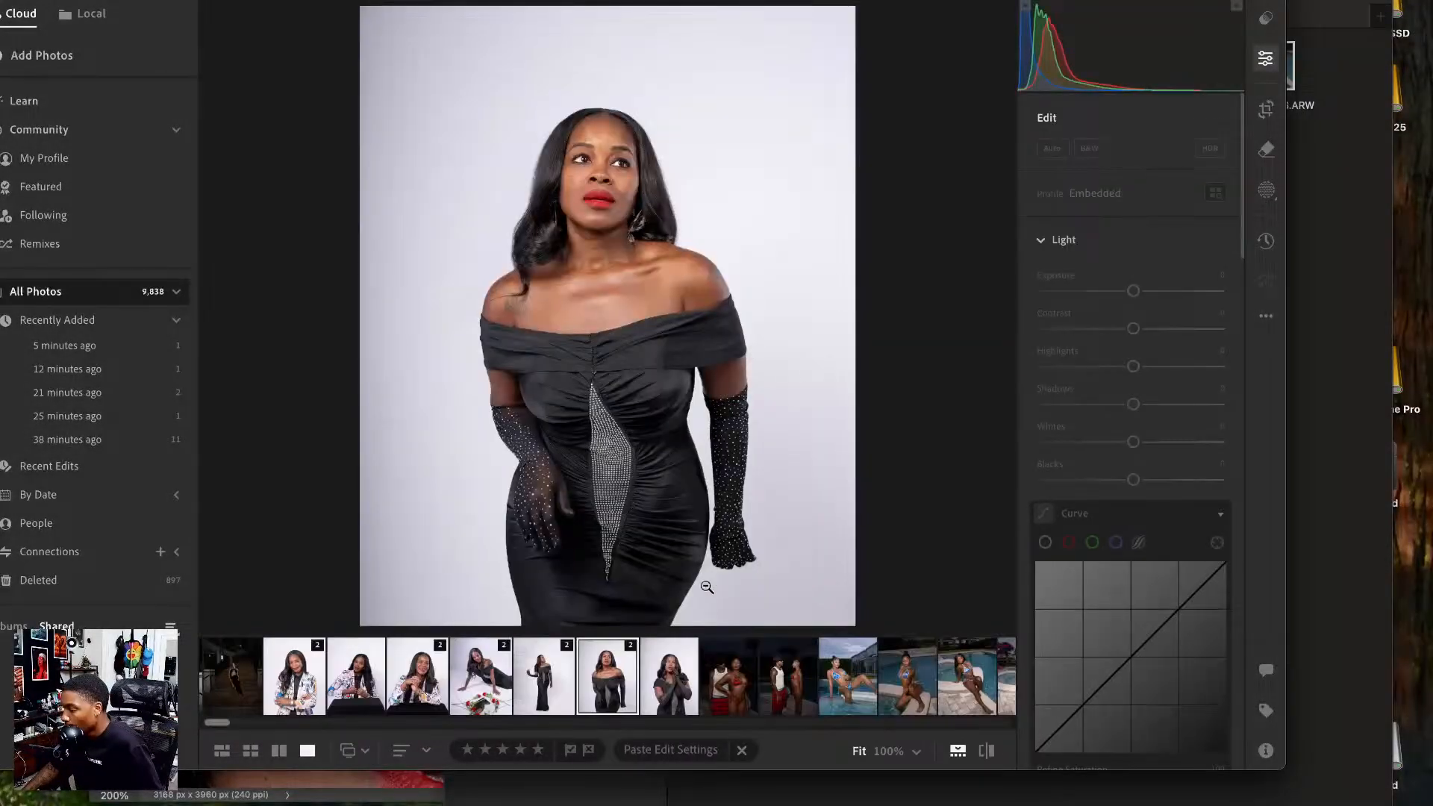
- Switch to Photoshop, set the Remove tool size to 15, and remove the small dark spots across the forehead on Layer 1 copy
{"action": "left_click", "coordinate": [436, 803]}
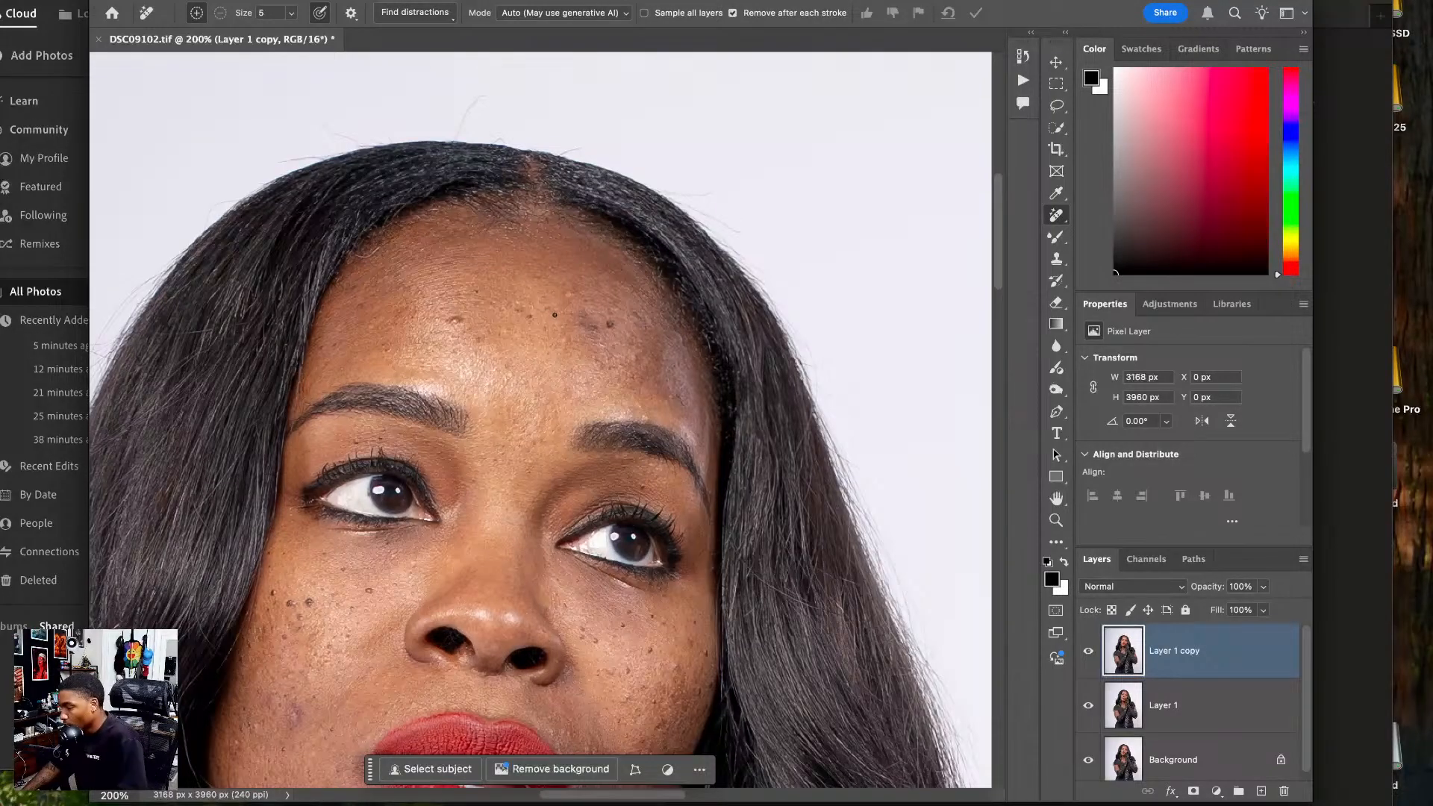
{"action": "key", "text": "bracketright"}
{"action": "key", "text": "bracketright"}
{"action": "key", "text": "bracketright"}
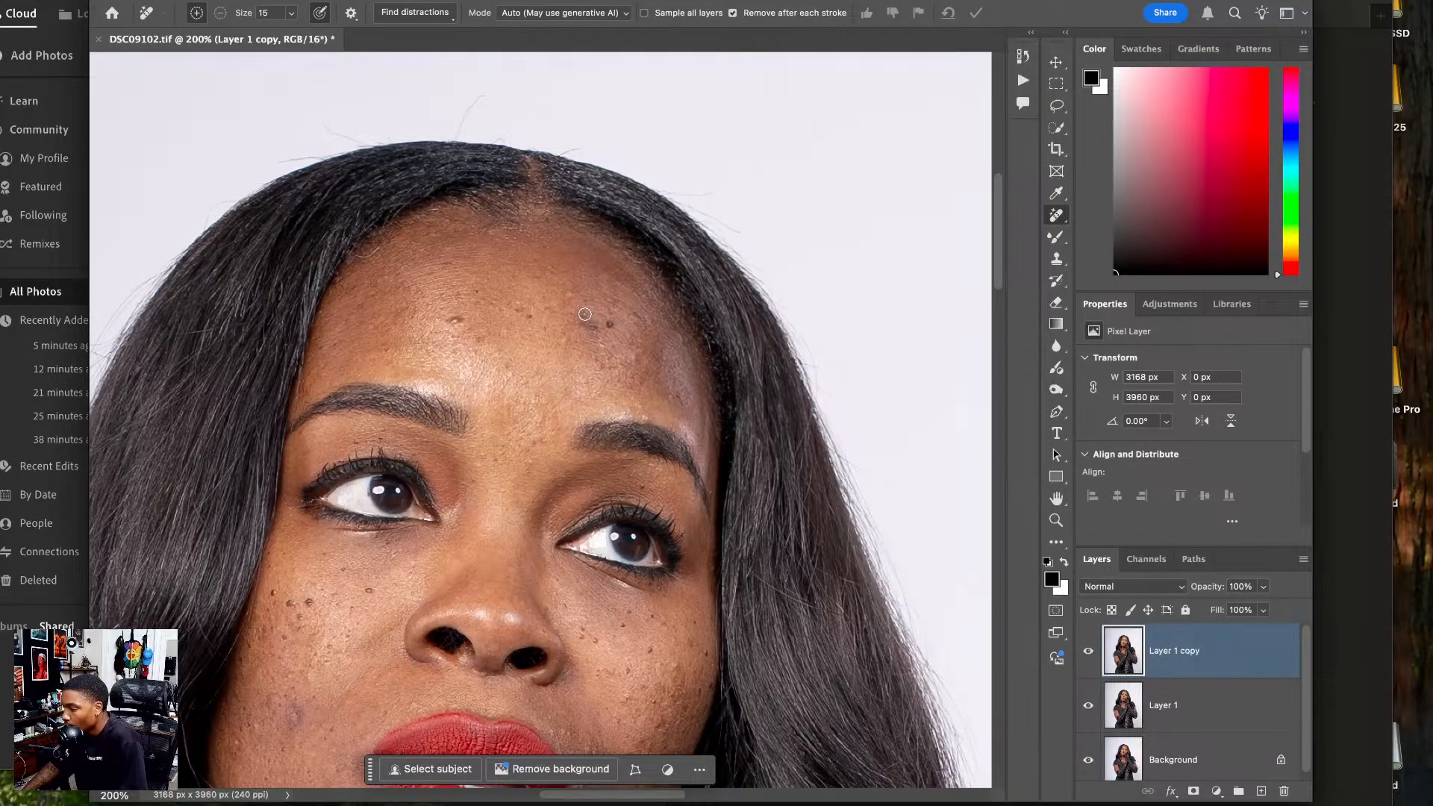
{"action": "left_click_drag", "start_coordinate": [577, 316], "coordinate": [603, 349]}
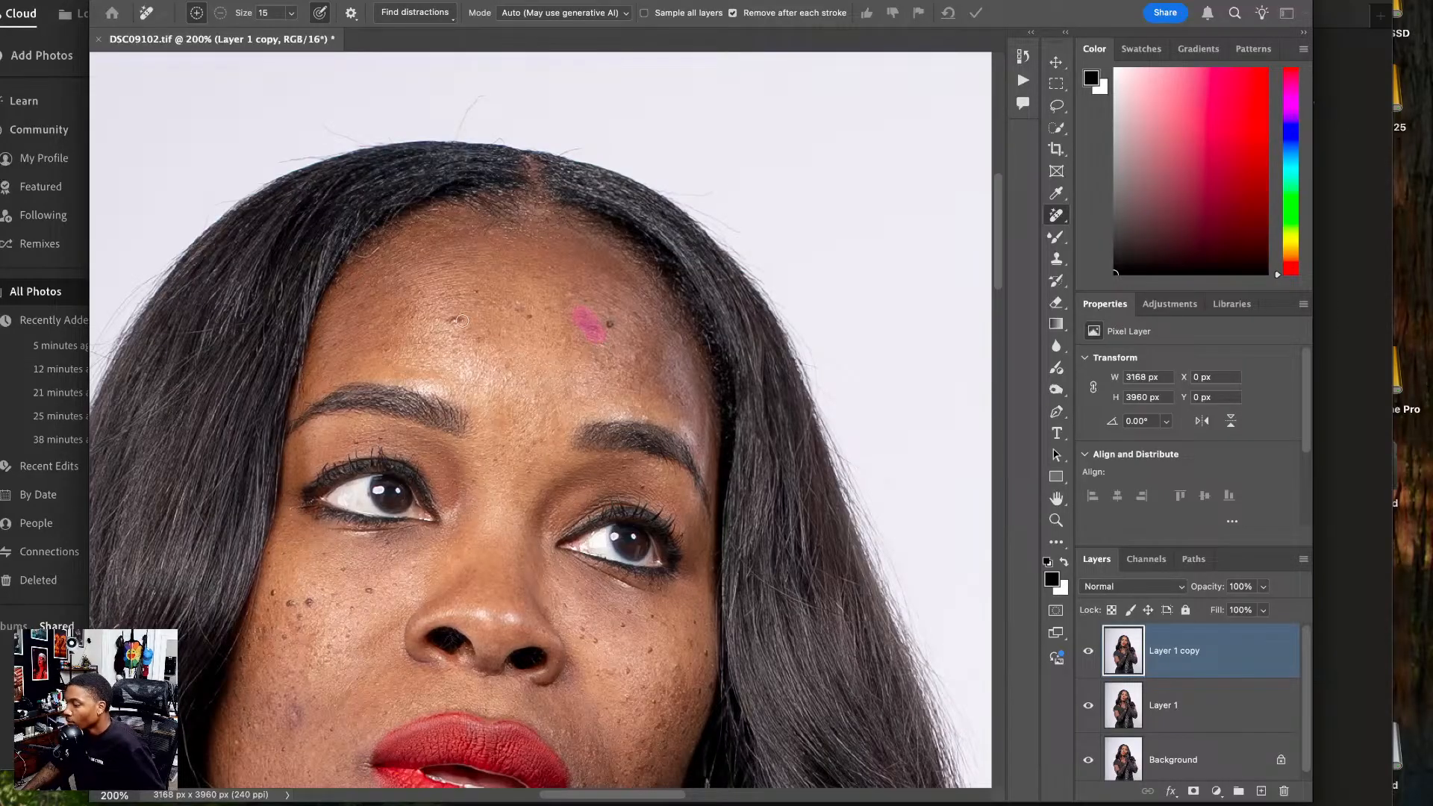
{"action": "left_click_drag", "start_coordinate": [464, 318], "coordinate": [448, 321]}
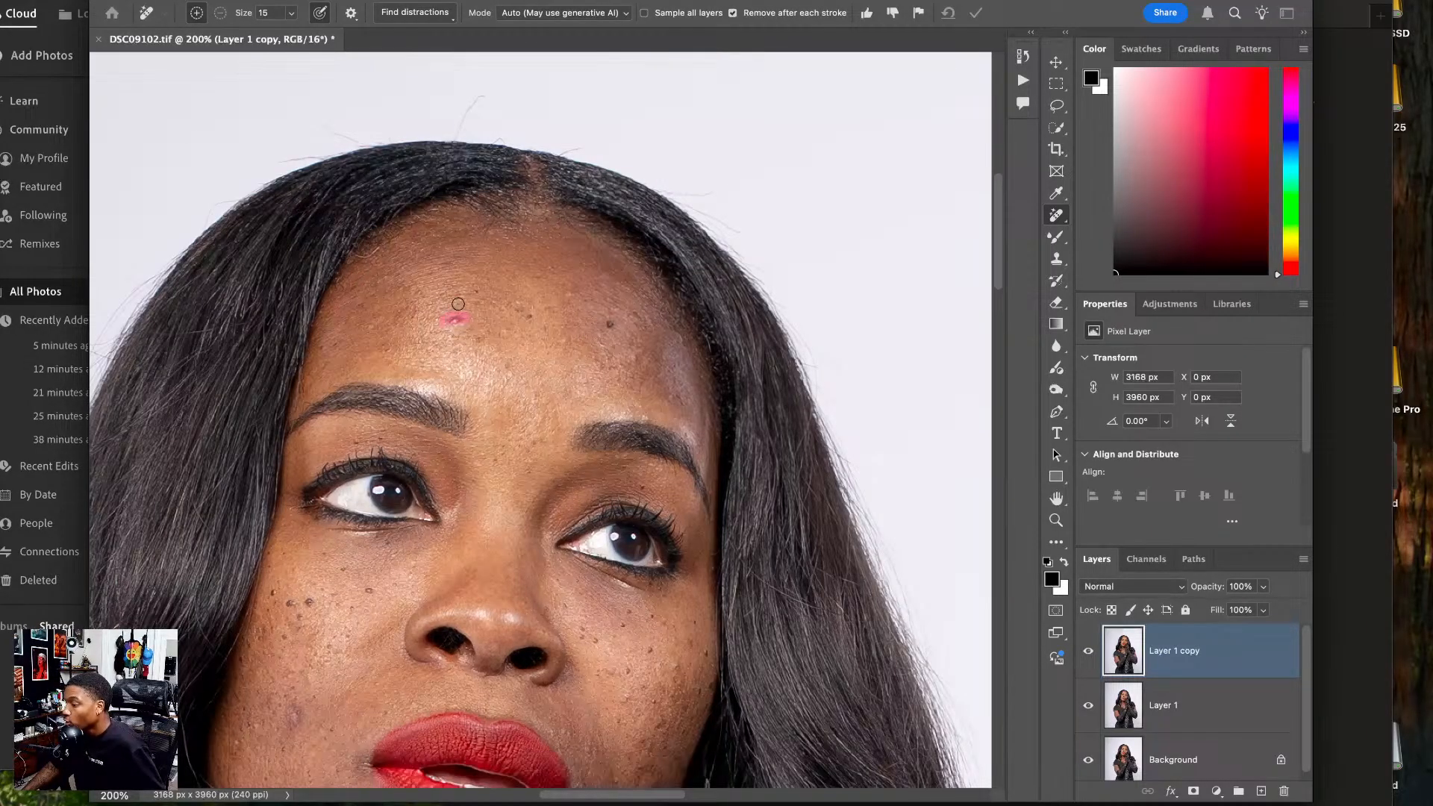
{"action": "left_click_drag", "start_coordinate": [449, 267], "coordinate": [443, 263]}
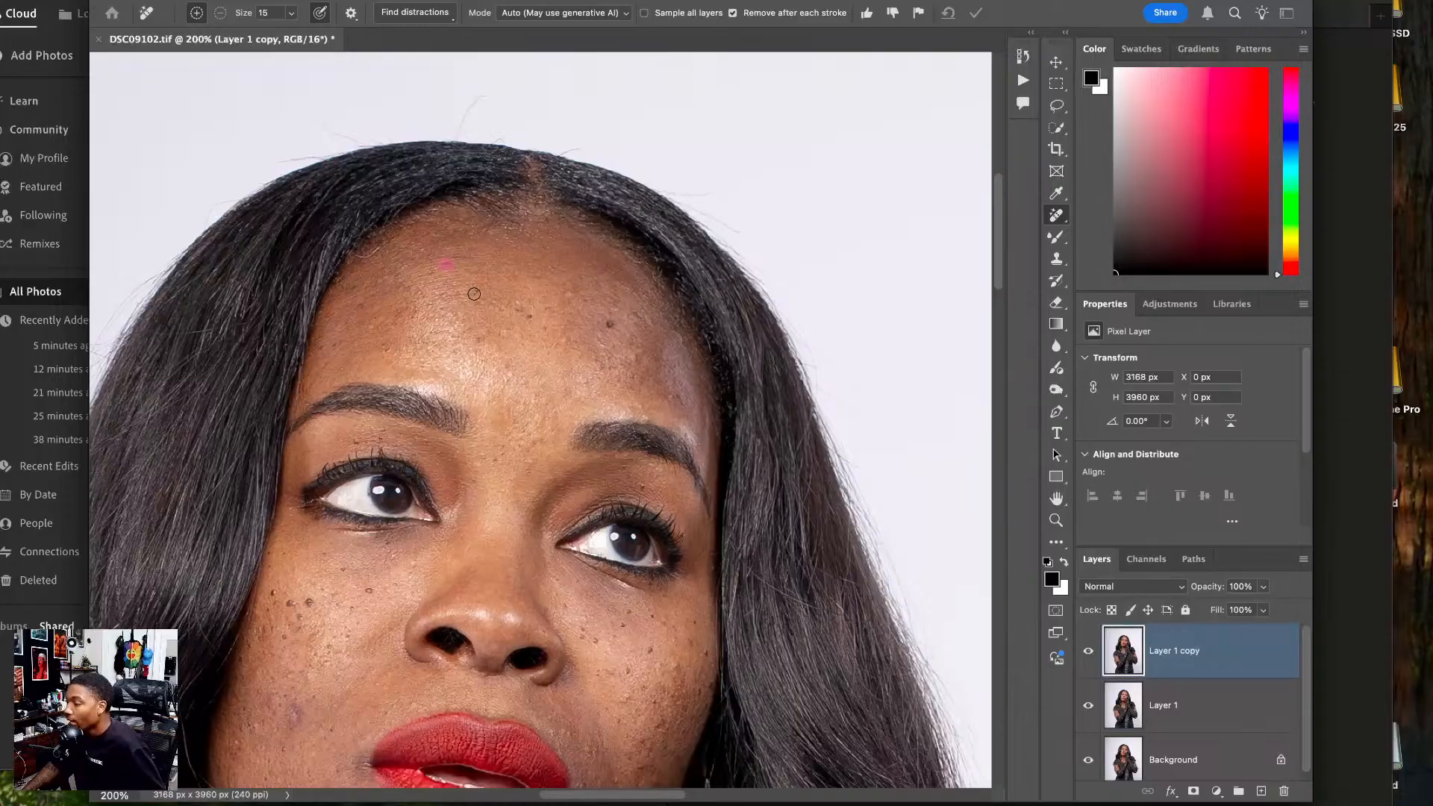
{"action": "left_click_drag", "start_coordinate": [517, 305], "coordinate": [531, 321]}
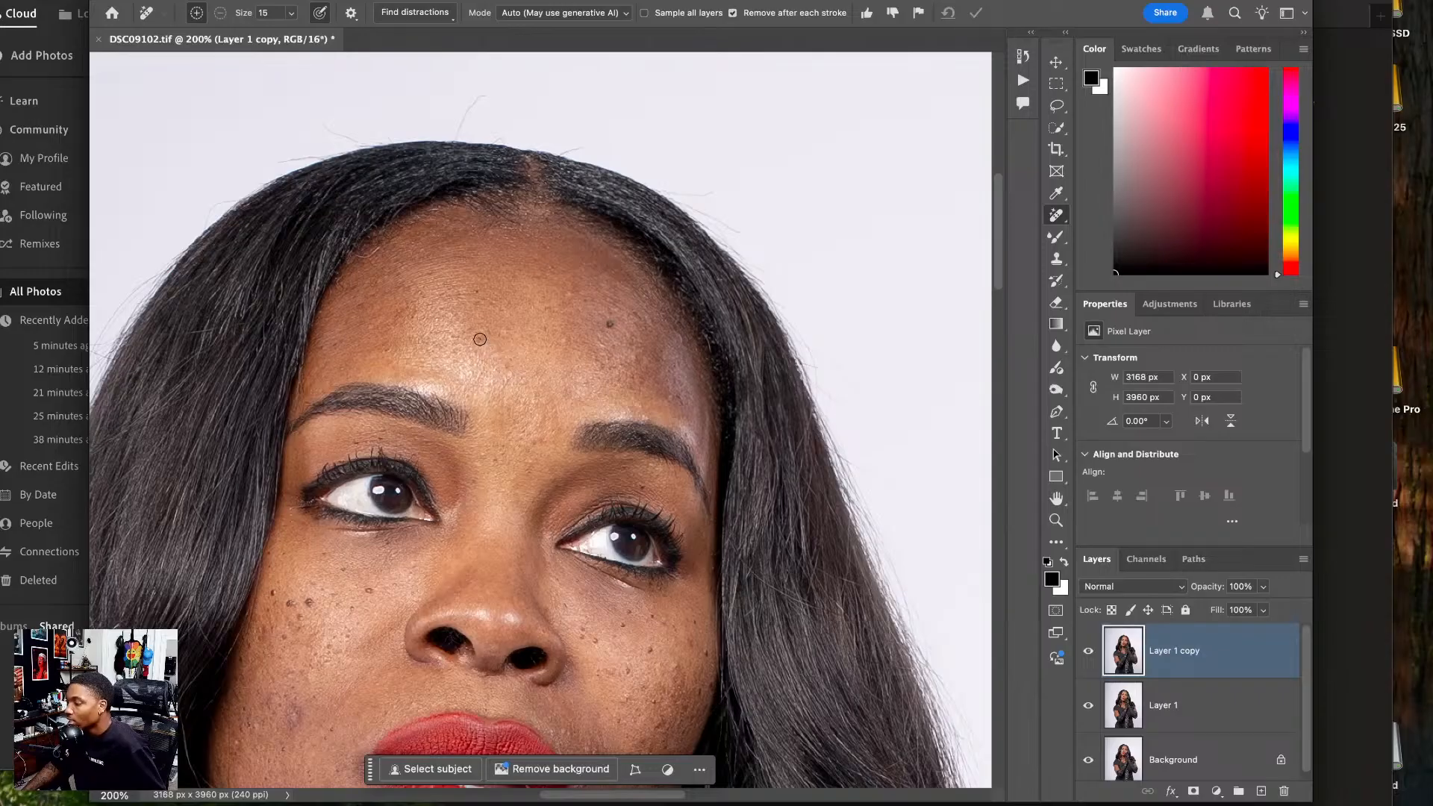
{"action": "left_click", "coordinate": [479, 339]}
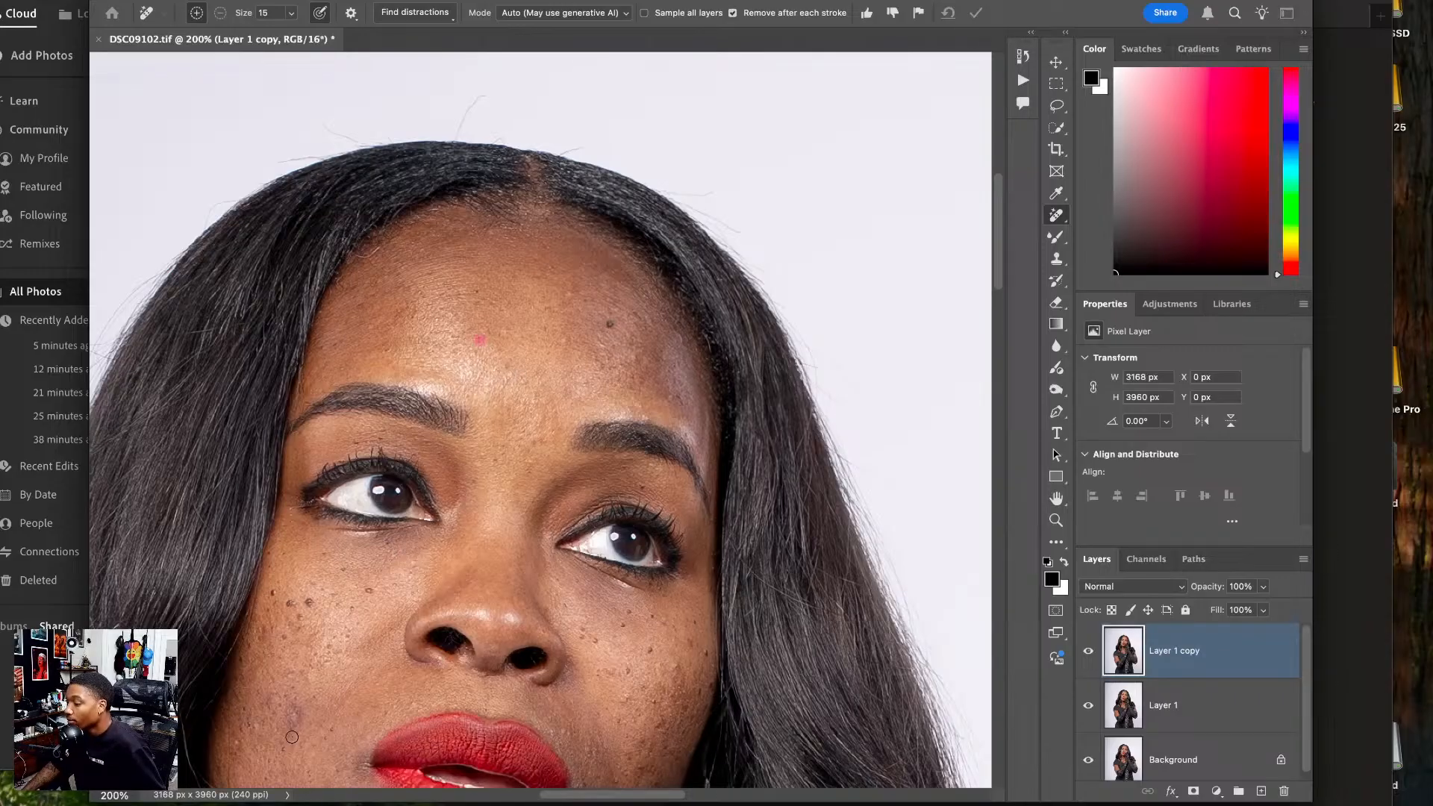
- Remove the dark patches on both lower cheeks and the earring glint in the hair beside the jaw
{"action": "scroll", "coordinate": [297, 541], "scroll_direction": "down", "scroll_amount": 3}
{"action": "left_click", "coordinate": [297, 544]}
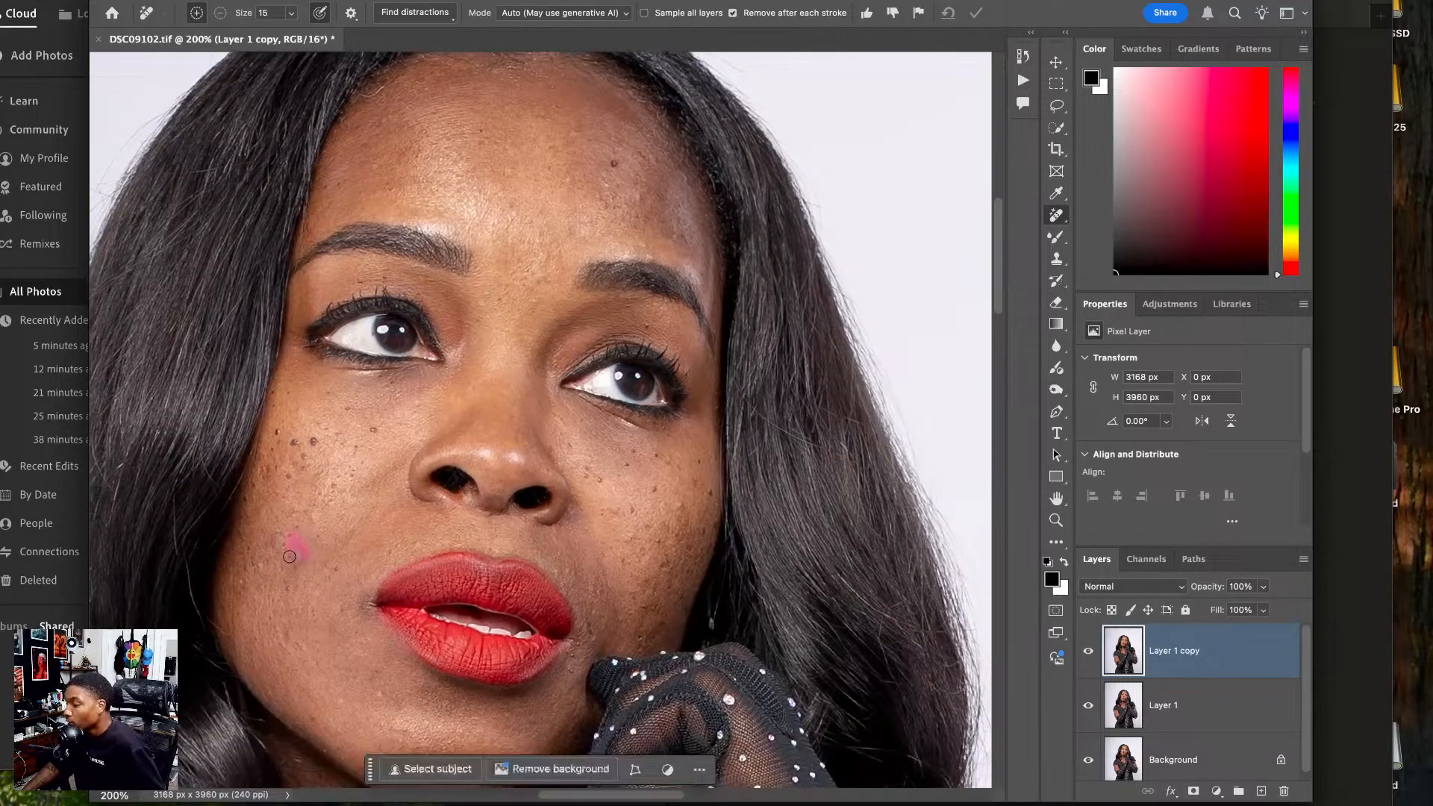
{"action": "left_click_drag", "start_coordinate": [289, 557], "coordinate": [298, 556]}
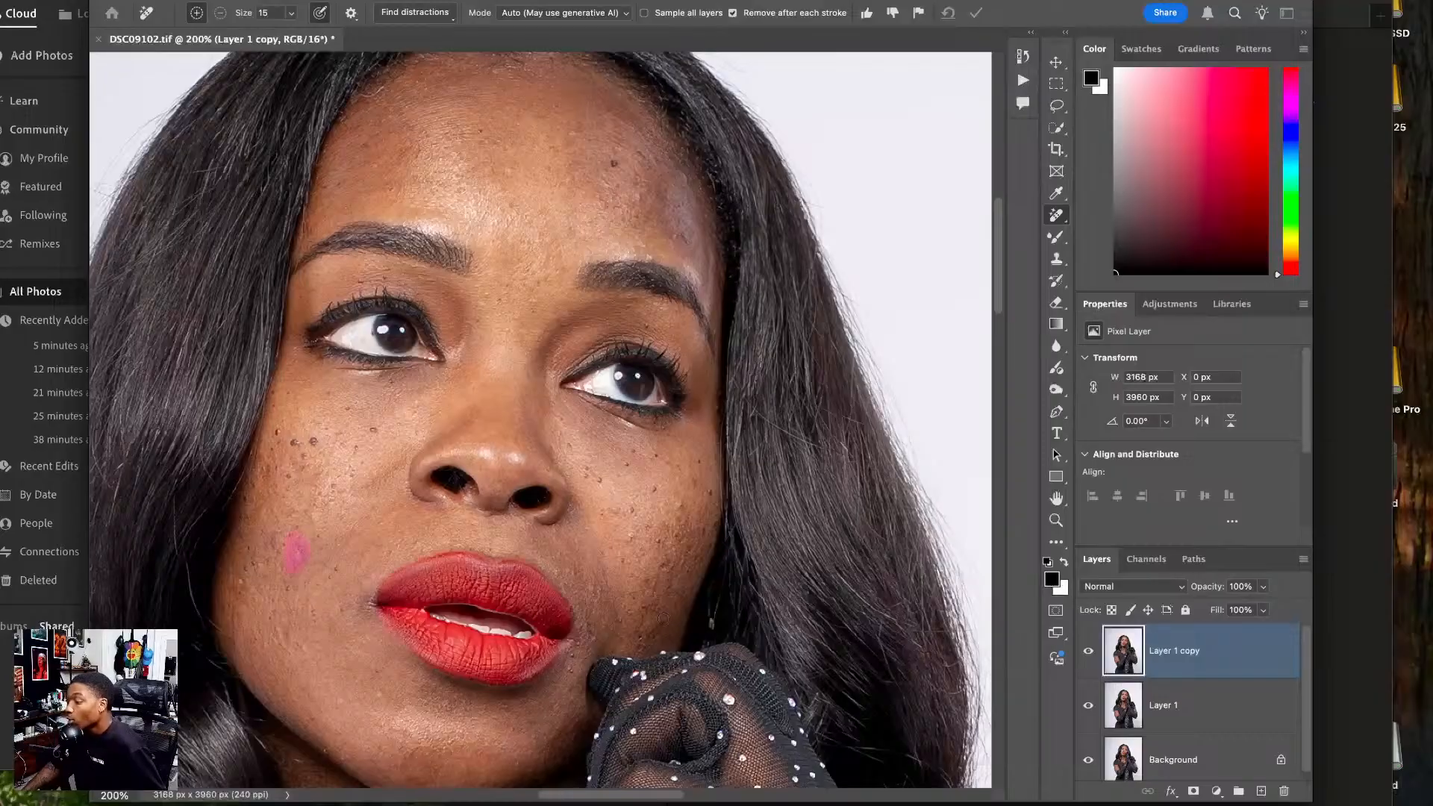
{"action": "mouse_move", "coordinate": [645, 599]}
{"action": "left_mouse_down"}
{"action": "mouse_move", "coordinate": [638, 639]}
{"action": "mouse_move", "coordinate": [662, 628]}
{"action": "mouse_move", "coordinate": [655, 608]}
{"action": "mouse_move", "coordinate": [647, 627]}
{"action": "left_mouse_up"}
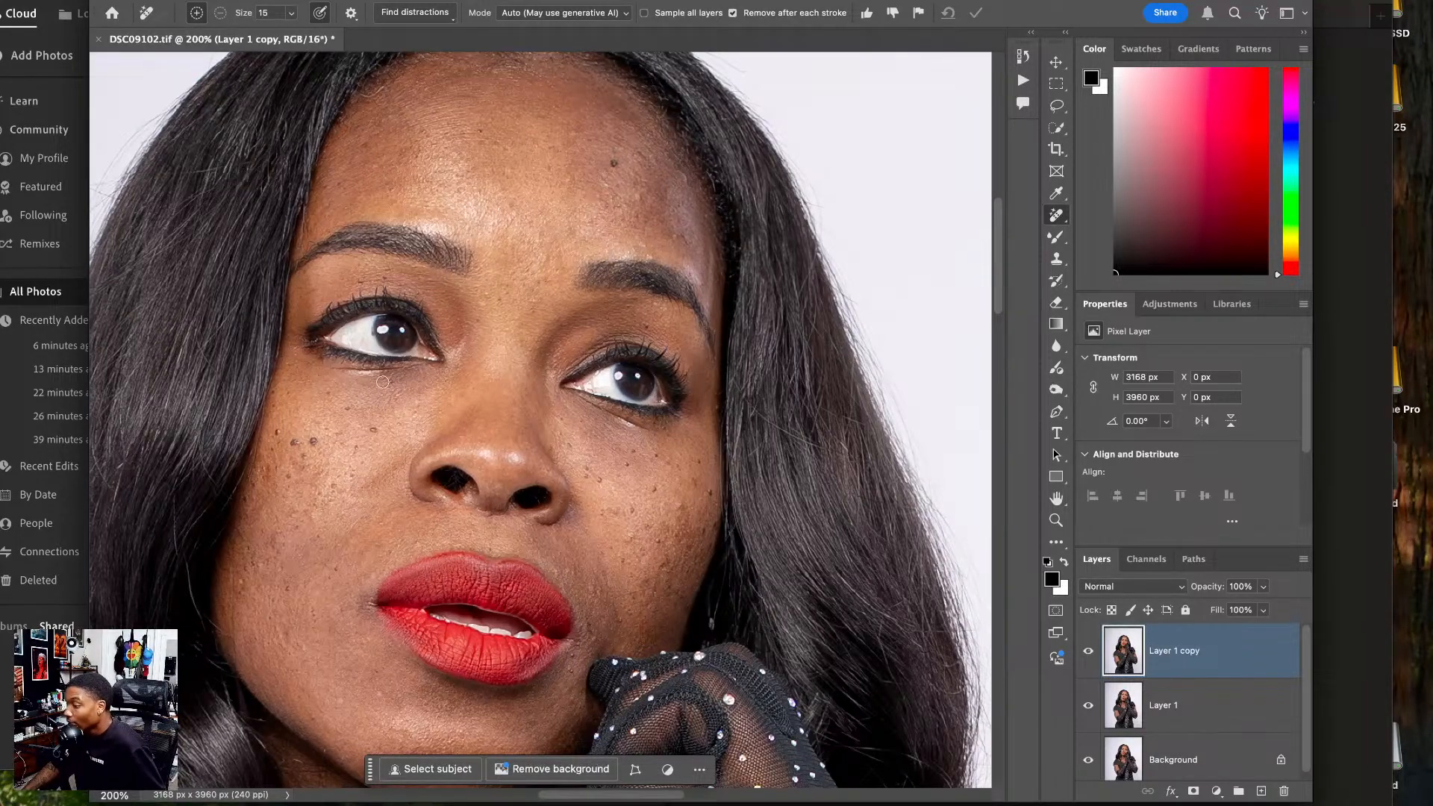
{"action": "mouse_move", "coordinate": [653, 576]}
{"action": "left_mouse_down"}
{"action": "mouse_move", "coordinate": [609, 353]}
{"action": "mouse_move", "coordinate": [674, 372]}
{"action": "mouse_move", "coordinate": [665, 395]}
{"action": "mouse_move", "coordinate": [668, 360]}
{"action": "left_mouse_up"}
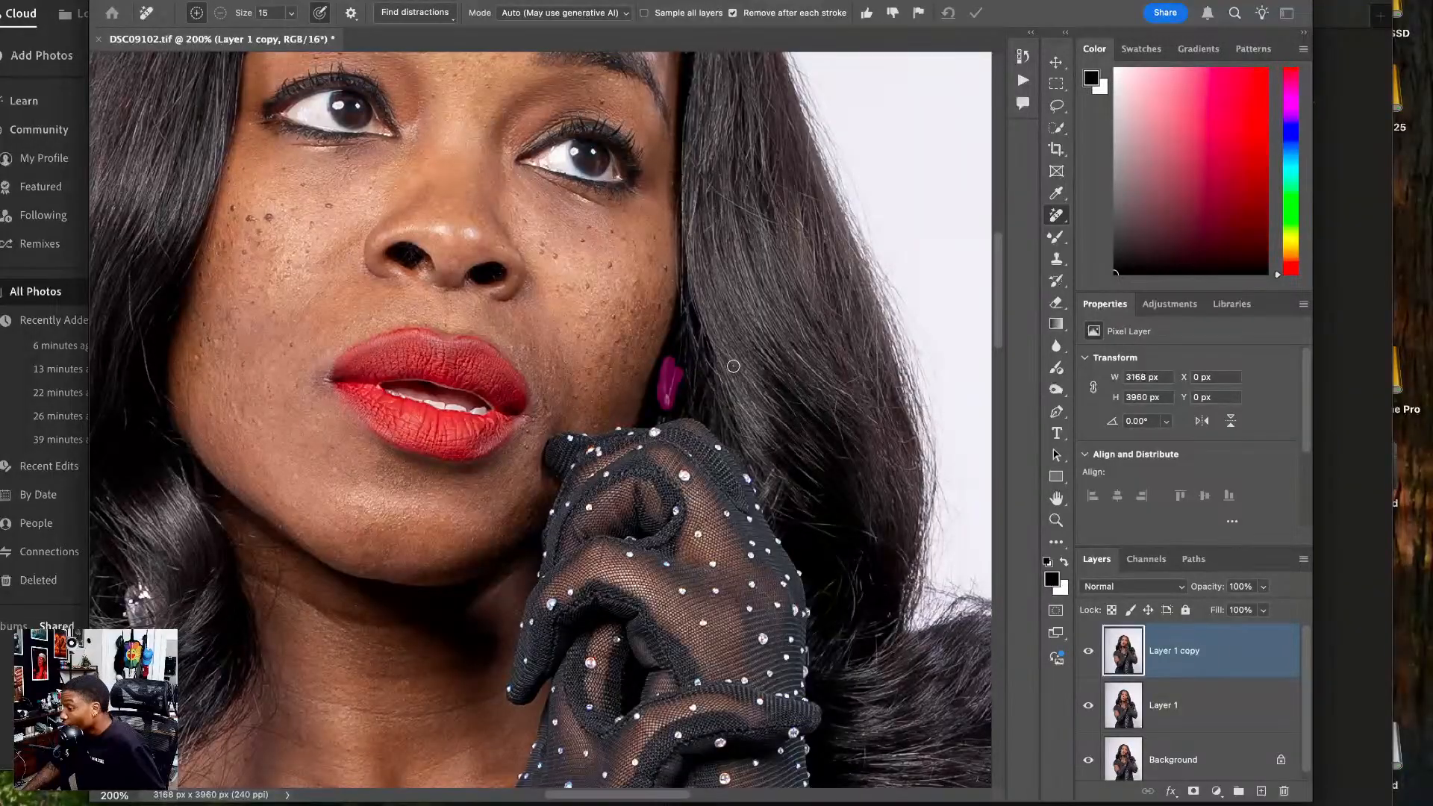
- Compare the whole portrait before and after retouching by hiding and showing Layer 1 copy
{"action": "left_click_drag", "start_coordinate": [362, 480], "coordinate": [501, 331]}
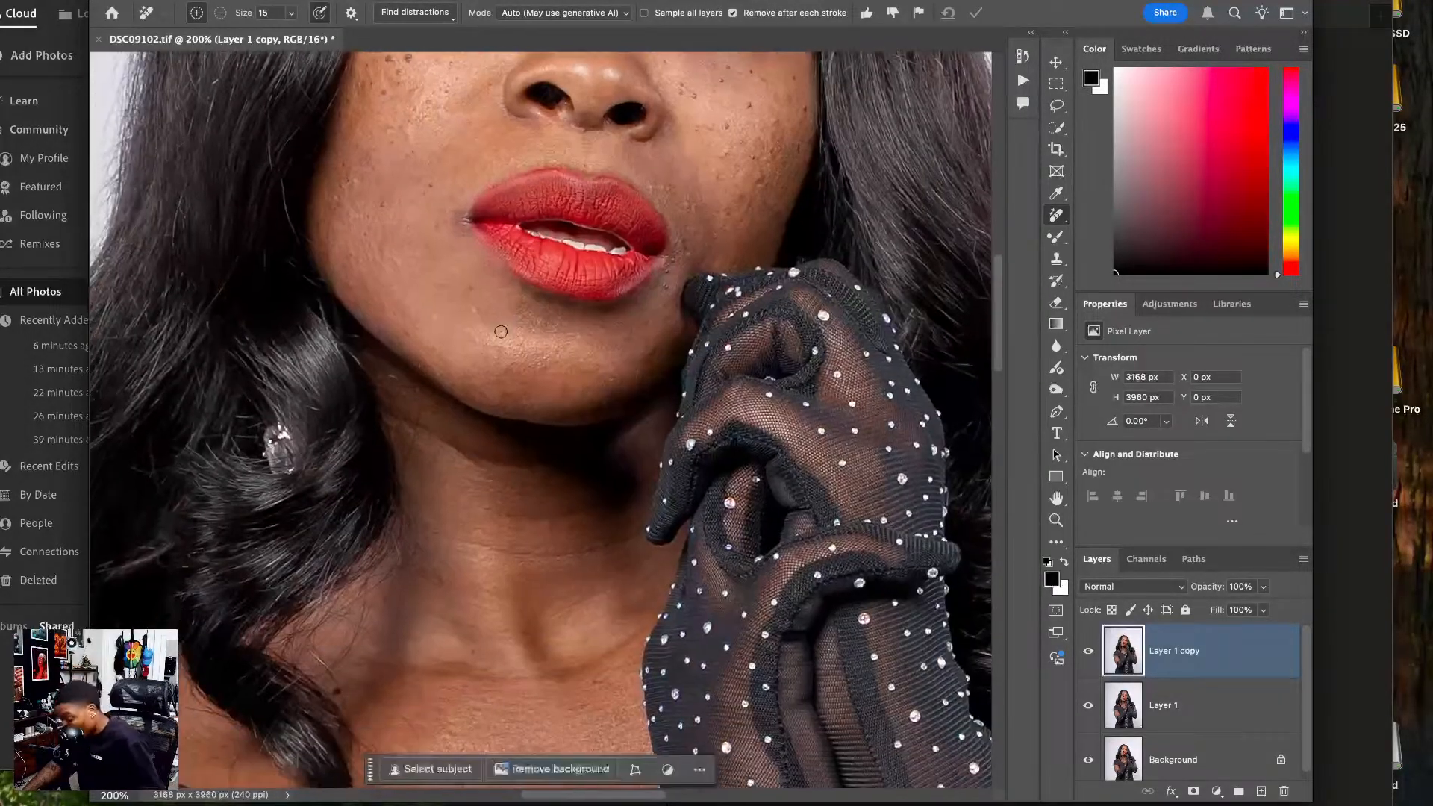
{"action": "key", "text": "ctrl+0"}
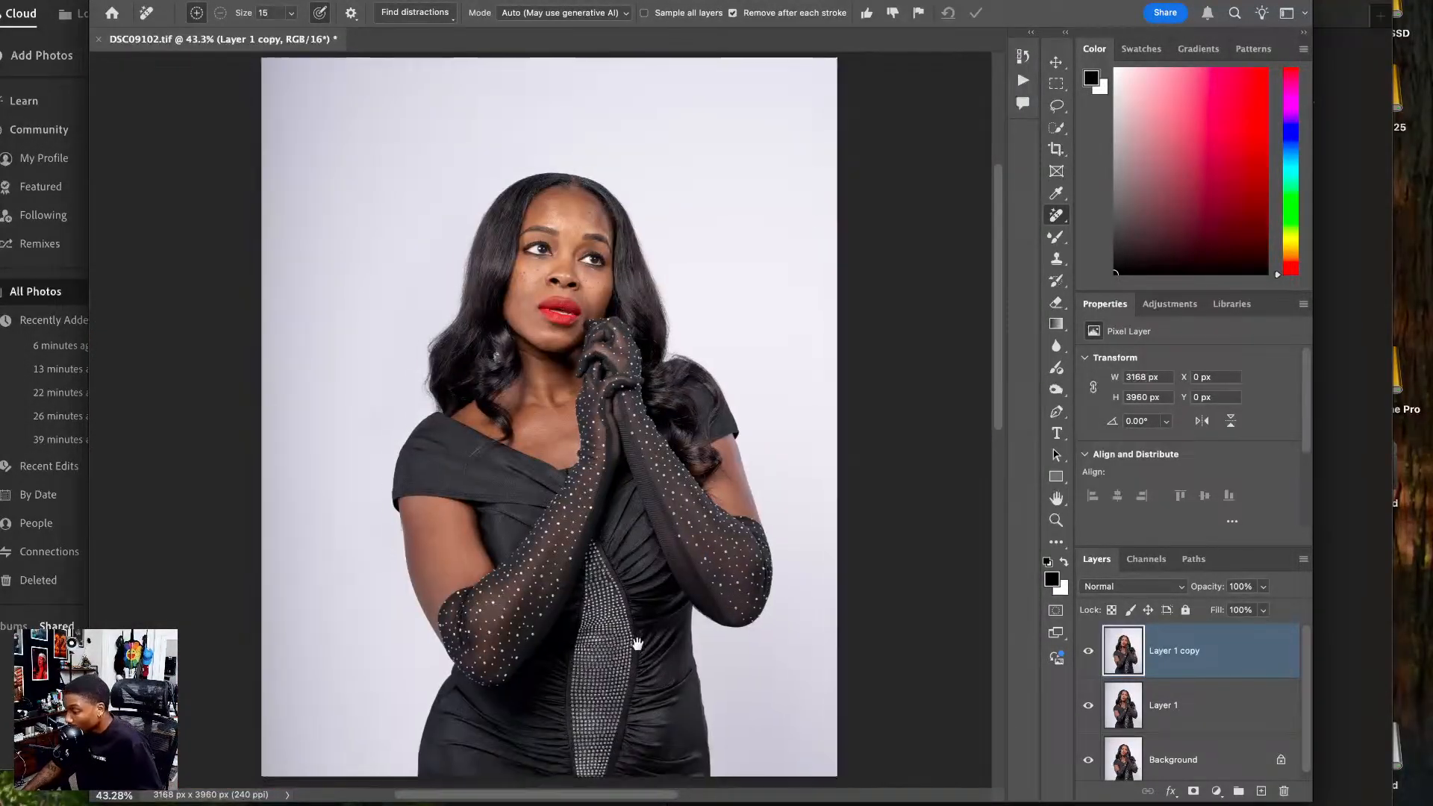
{"action": "left_click_drag", "start_coordinate": [637, 643], "coordinate": [604, 547]}
{"action": "left_click", "coordinate": [1088, 651]}
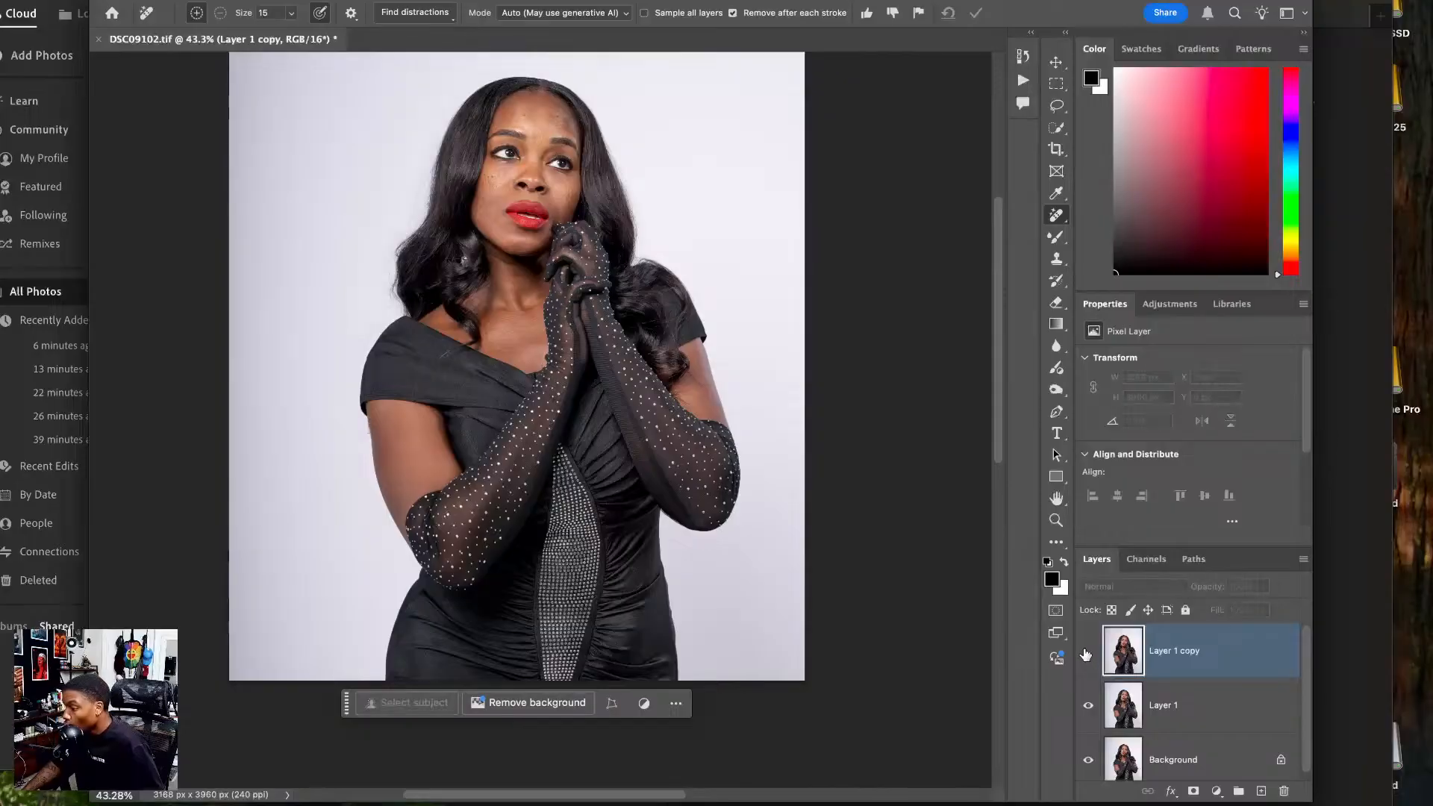
{"action": "left_click", "coordinate": [1086, 652]}
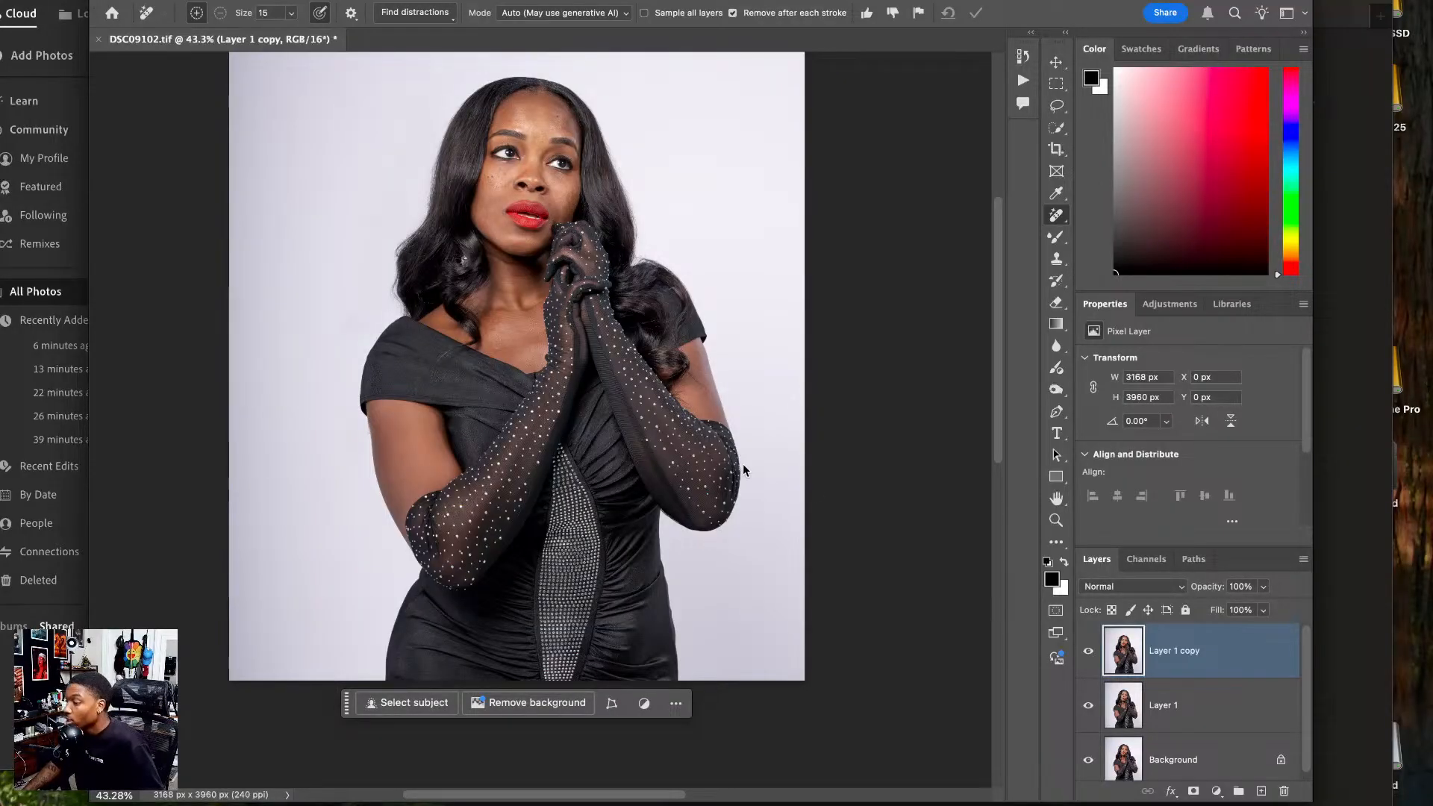
- Open Liquify and push the dress outline just below the bare arm's gloved elbow inward with a brush size of 90
{"action": "key", "text": "ctrl+shift+x"}
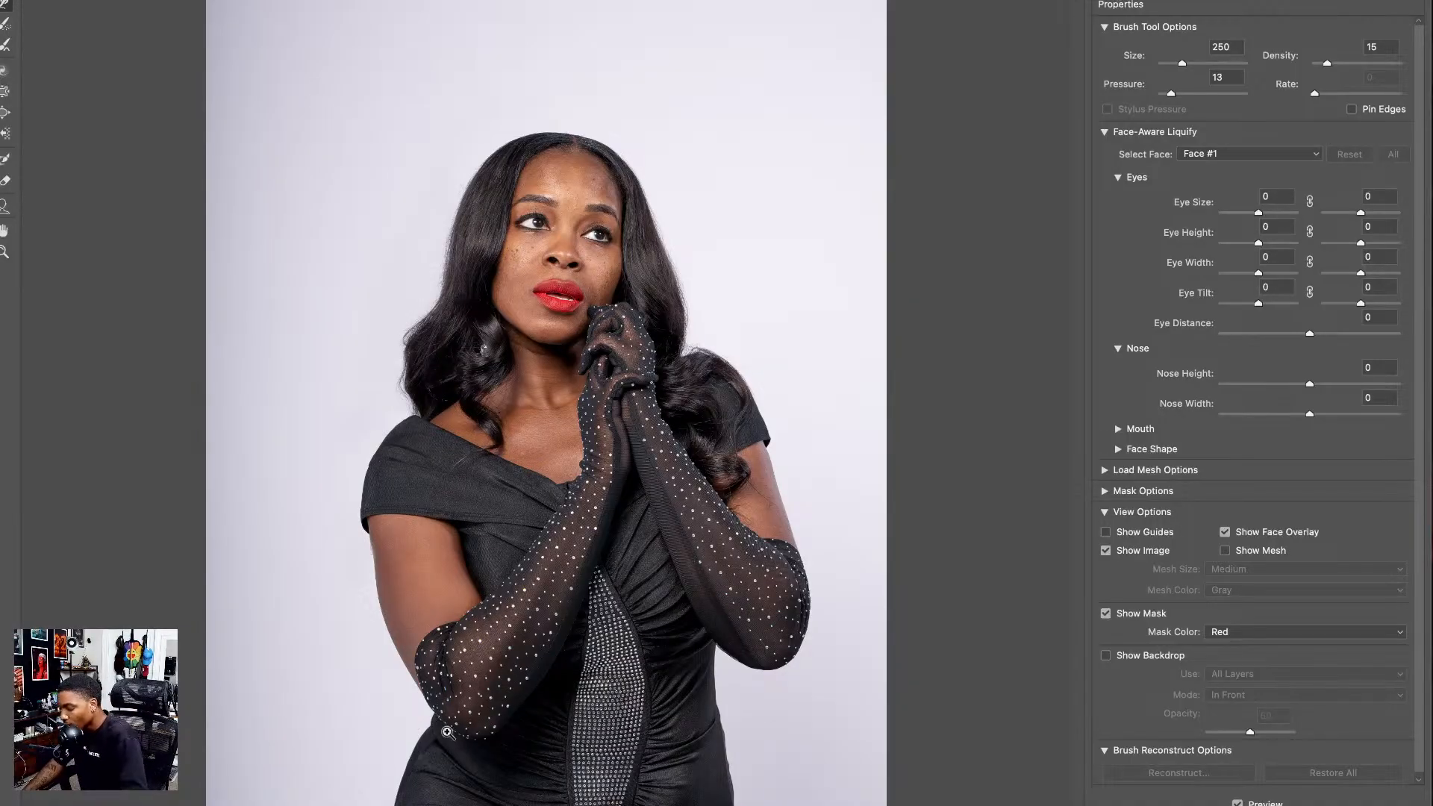
{"action": "key", "text": "super+equal"}
{"action": "left_click_drag", "start_coordinate": [439, 780], "coordinate": [515, 385]}
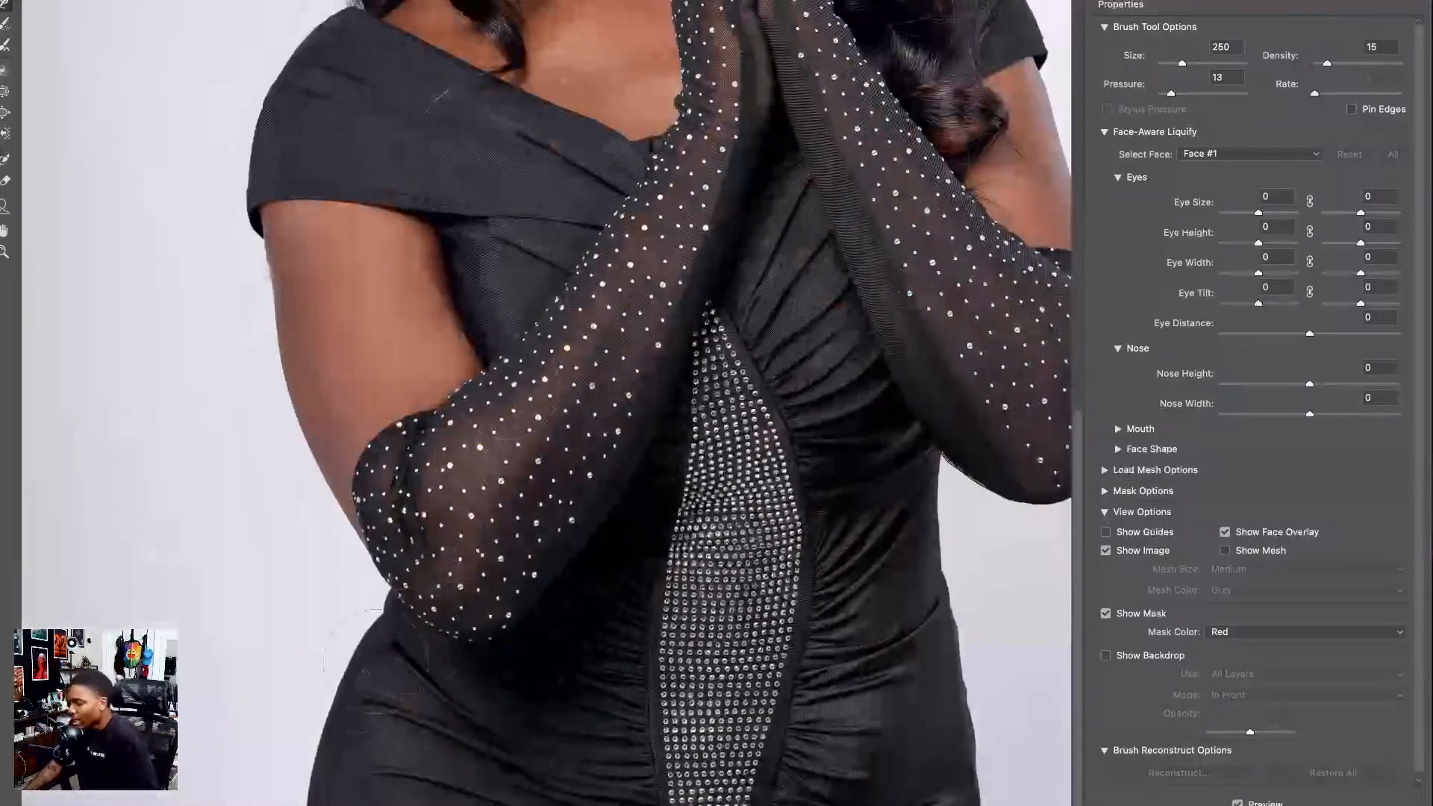
{"action": "key", "text": "bracketleft"}
{"action": "key", "text": "bracketleft"}
{"action": "key", "text": "bracketleft"}
{"action": "key", "text": "bracketleft"}
{"action": "key", "text": "bracketleft"}
{"action": "key", "text": "bracketleft"}
{"action": "left_click_drag", "start_coordinate": [370, 603], "coordinate": [386, 613]}
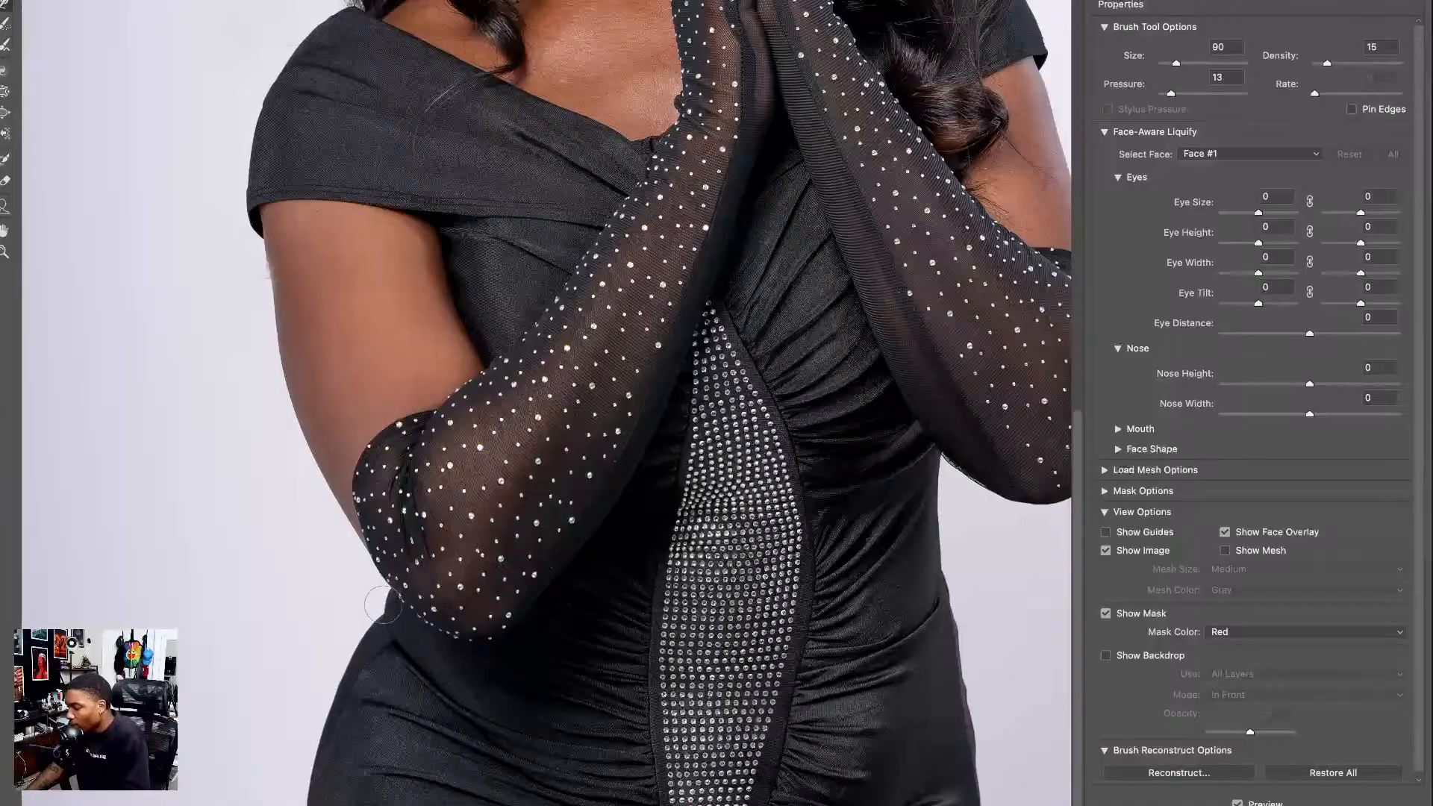
- Refine the same side of the dress contour beneath the elbow with the Liquify brush enlarged to 125 and 200
{"action": "key", "text": "bracketright"}
{"action": "key", "text": "bracketright"}
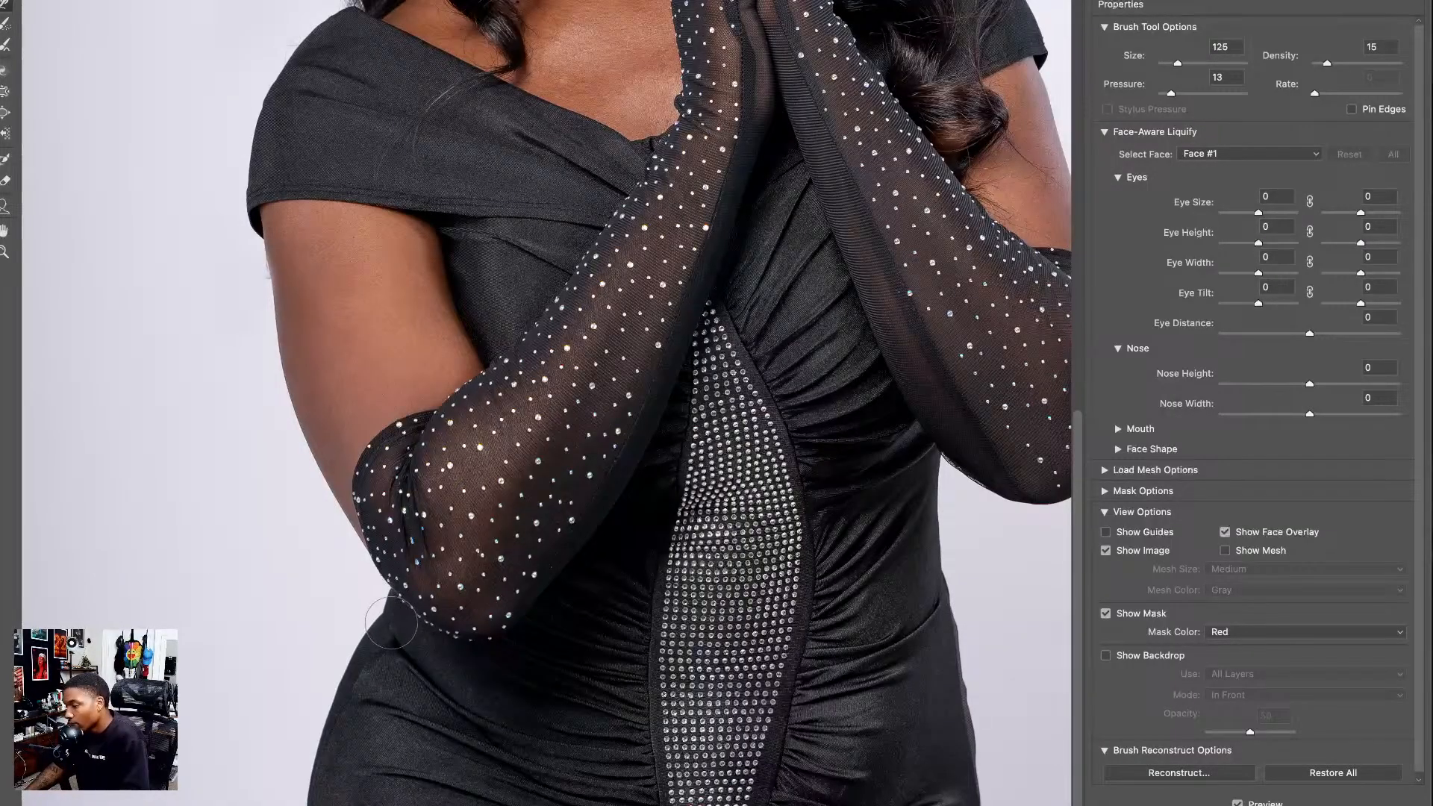
{"action": "key", "text": "bracketright"}
{"action": "key", "text": "bracketright"}
{"action": "key", "text": "bracketright"}
{"action": "key", "text": "bracketright"}
{"action": "key", "text": "bracketright"}
{"action": "key", "text": "bracketright"}
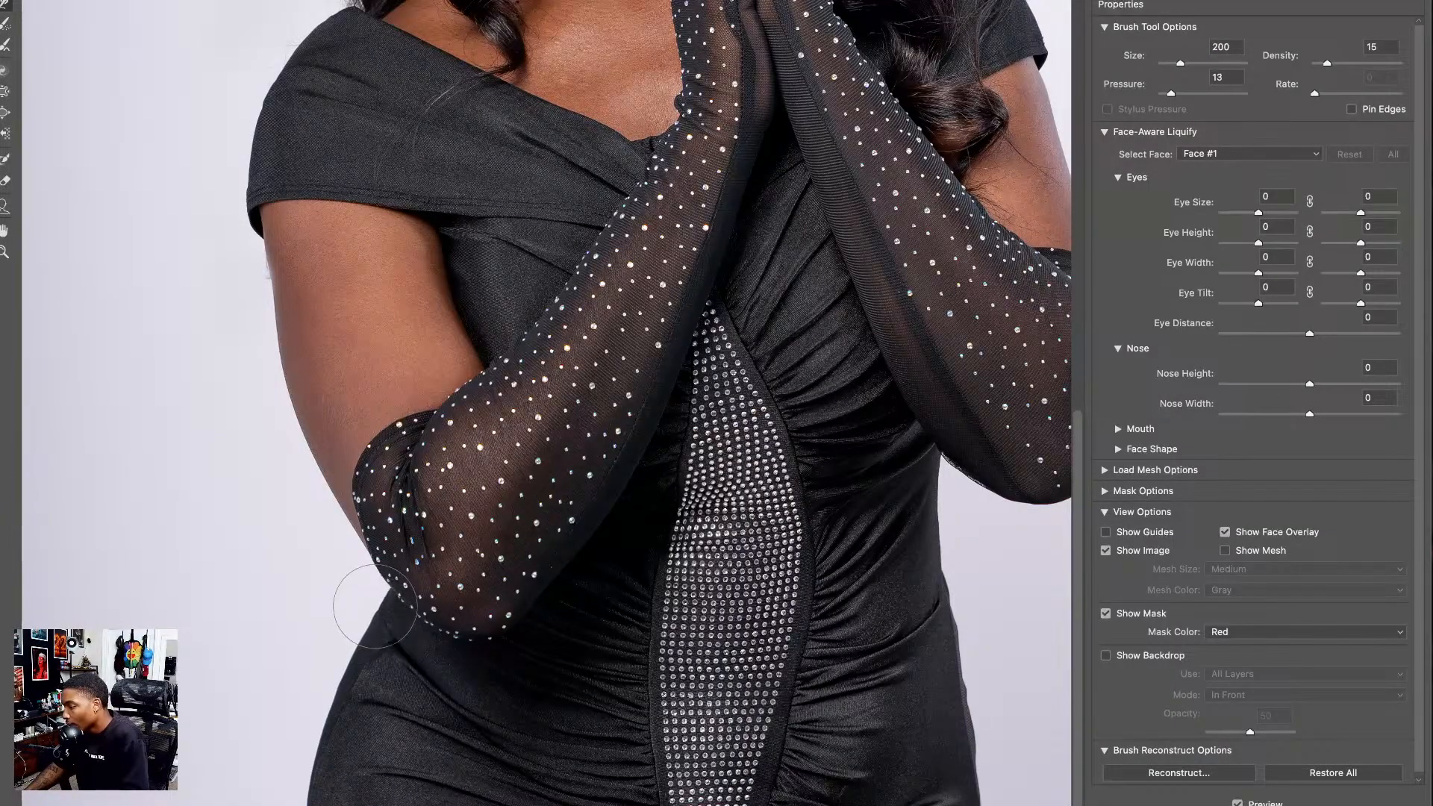
{"action": "key", "text": "bracketright"}
- Smooth the dress contour at the opposite waist and hip with Liquify brush sizes 150 and 300, and apply the filter
{"action": "left_click_drag", "start_coordinate": [752, 581], "coordinate": [455, 506]}
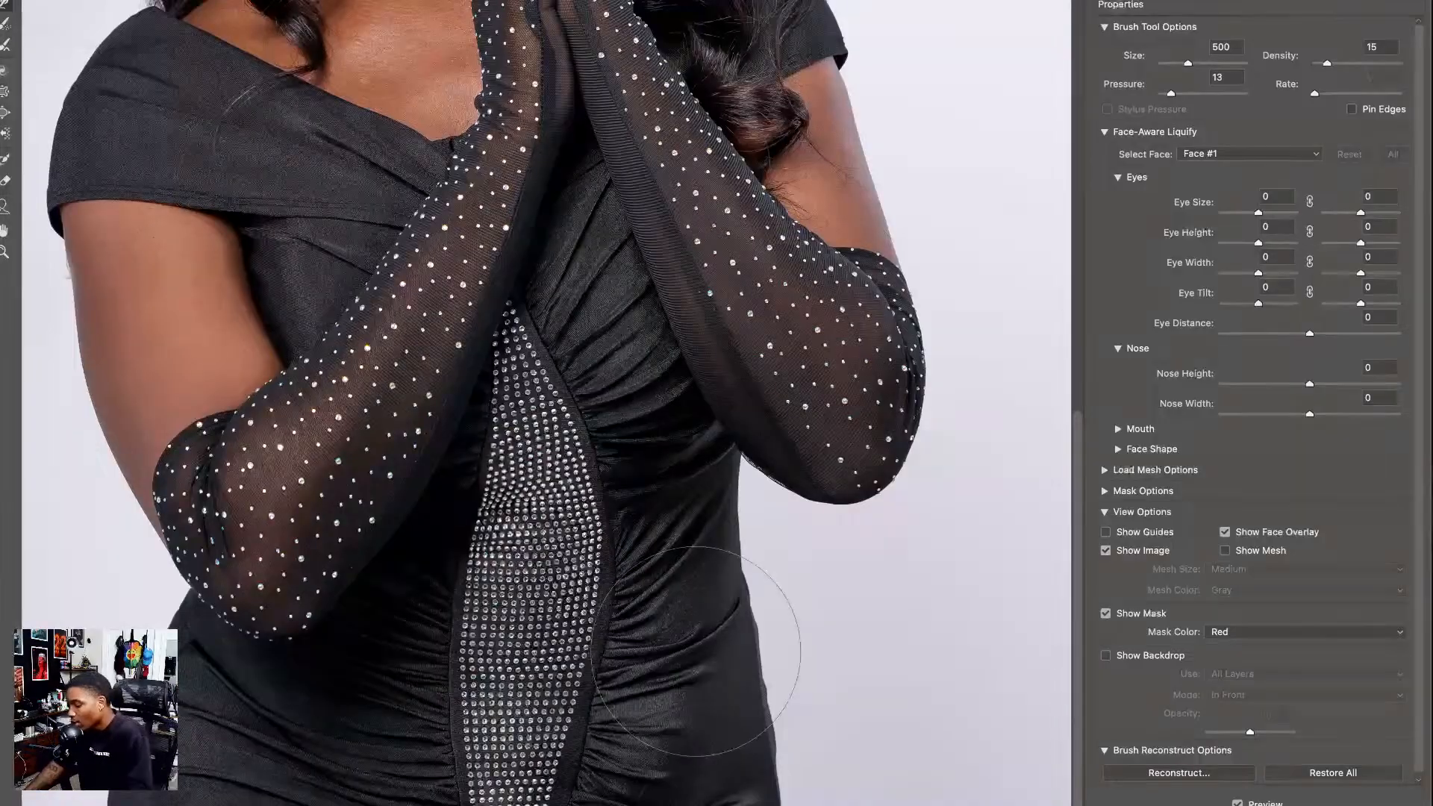
{"action": "key", "text": "bracketleft"}
{"action": "key", "text": "bracketleft"}
{"action": "key", "text": "bracketleft"}
{"action": "key", "text": "bracketleft"}
{"action": "key", "text": "bracketleft"}
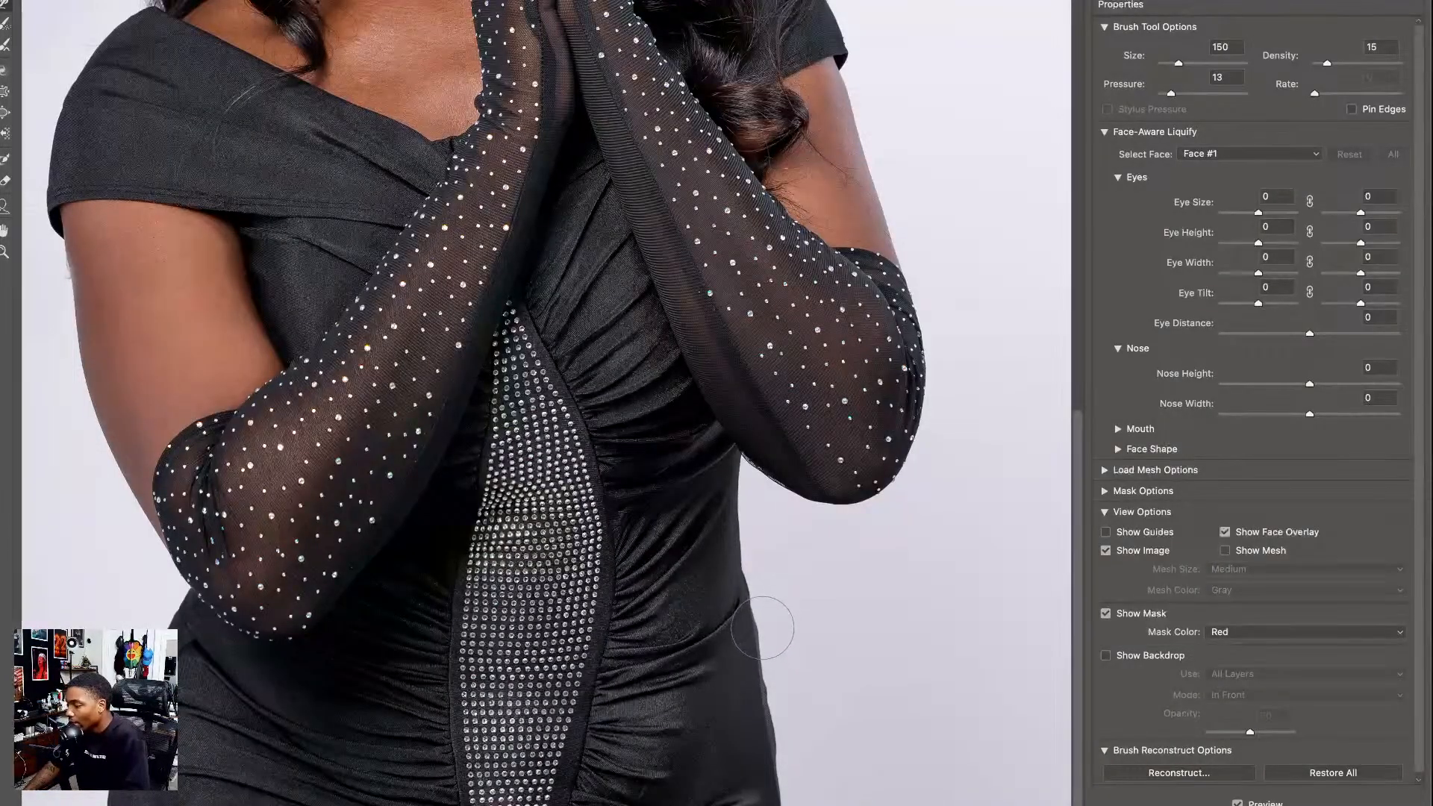
{"action": "key", "text": "bracketright"}
{"action": "key", "text": "bracketright"}
{"action": "key", "text": "bracketright"}
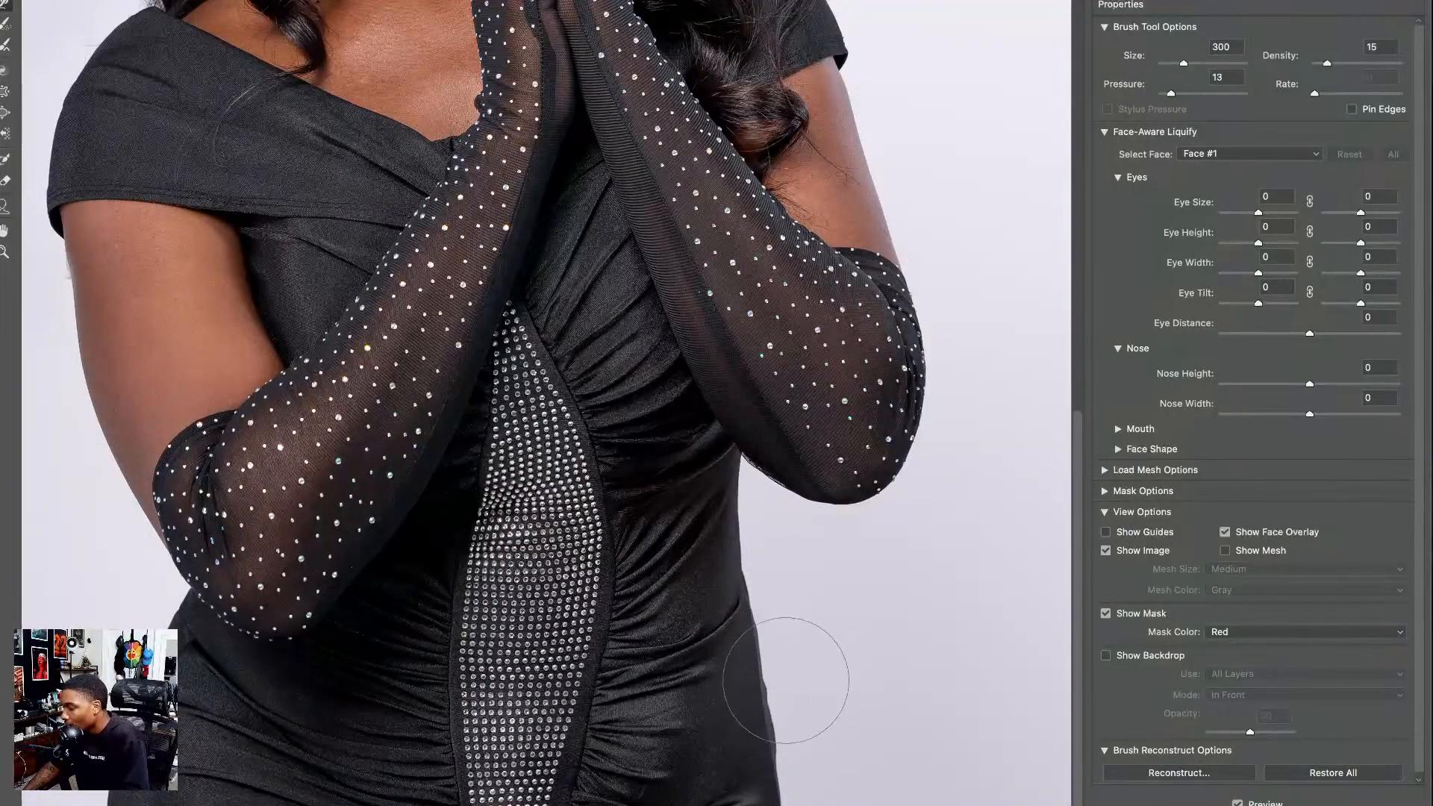
{"action": "scroll", "coordinate": [810, 627], "scroll_direction": "up", "scroll_amount": 10}
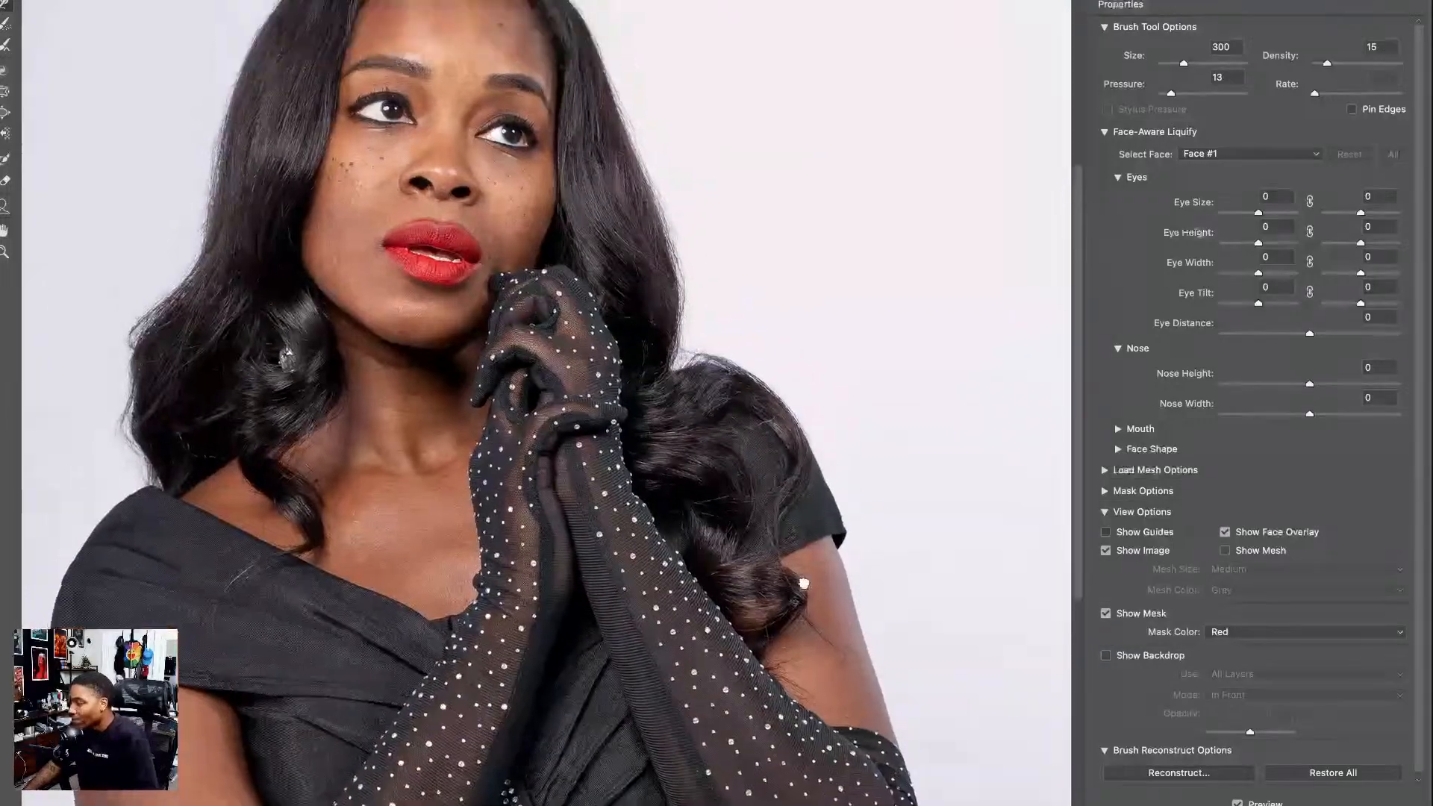
{"action": "key", "text": "ctrl+0"}
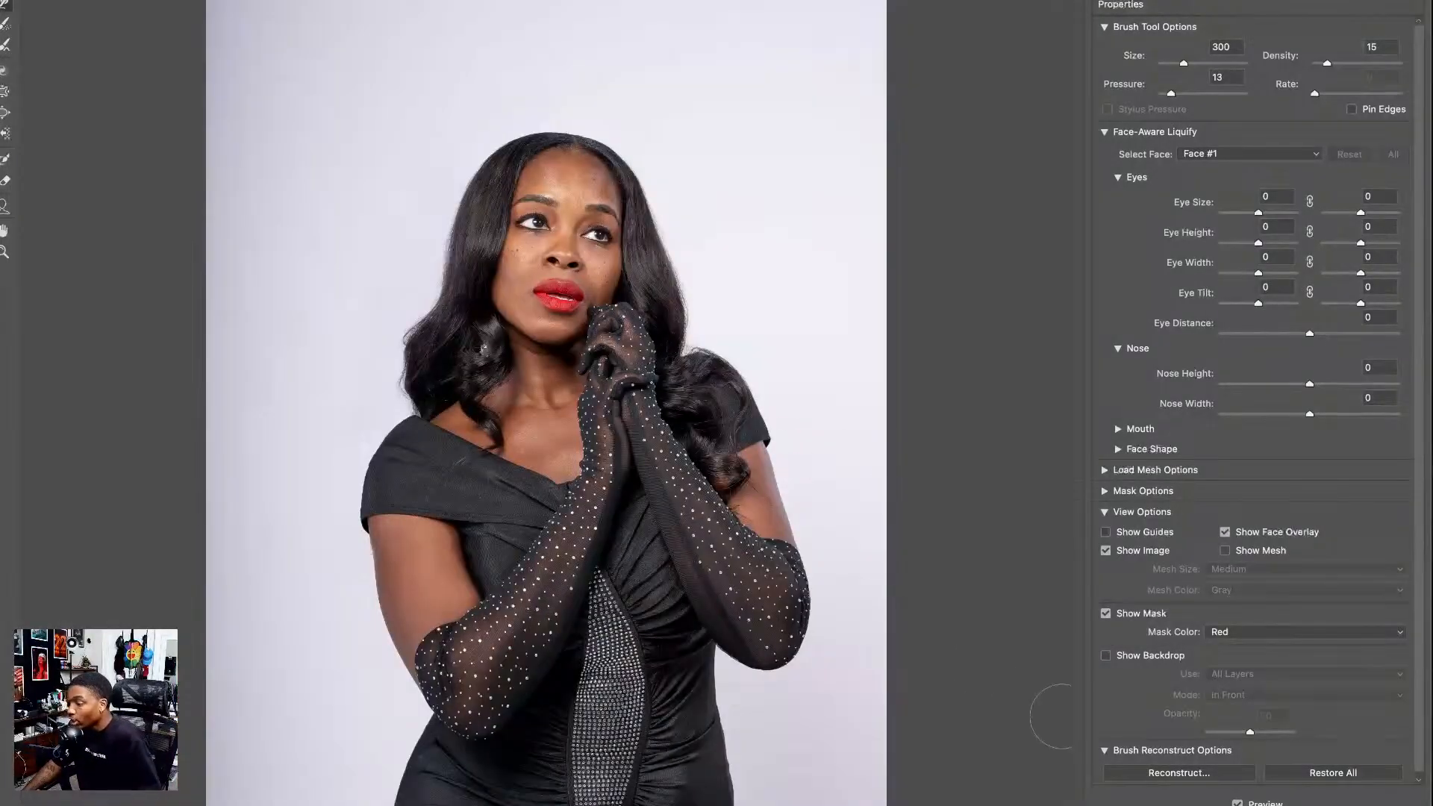
{"action": "key", "text": "Return"}
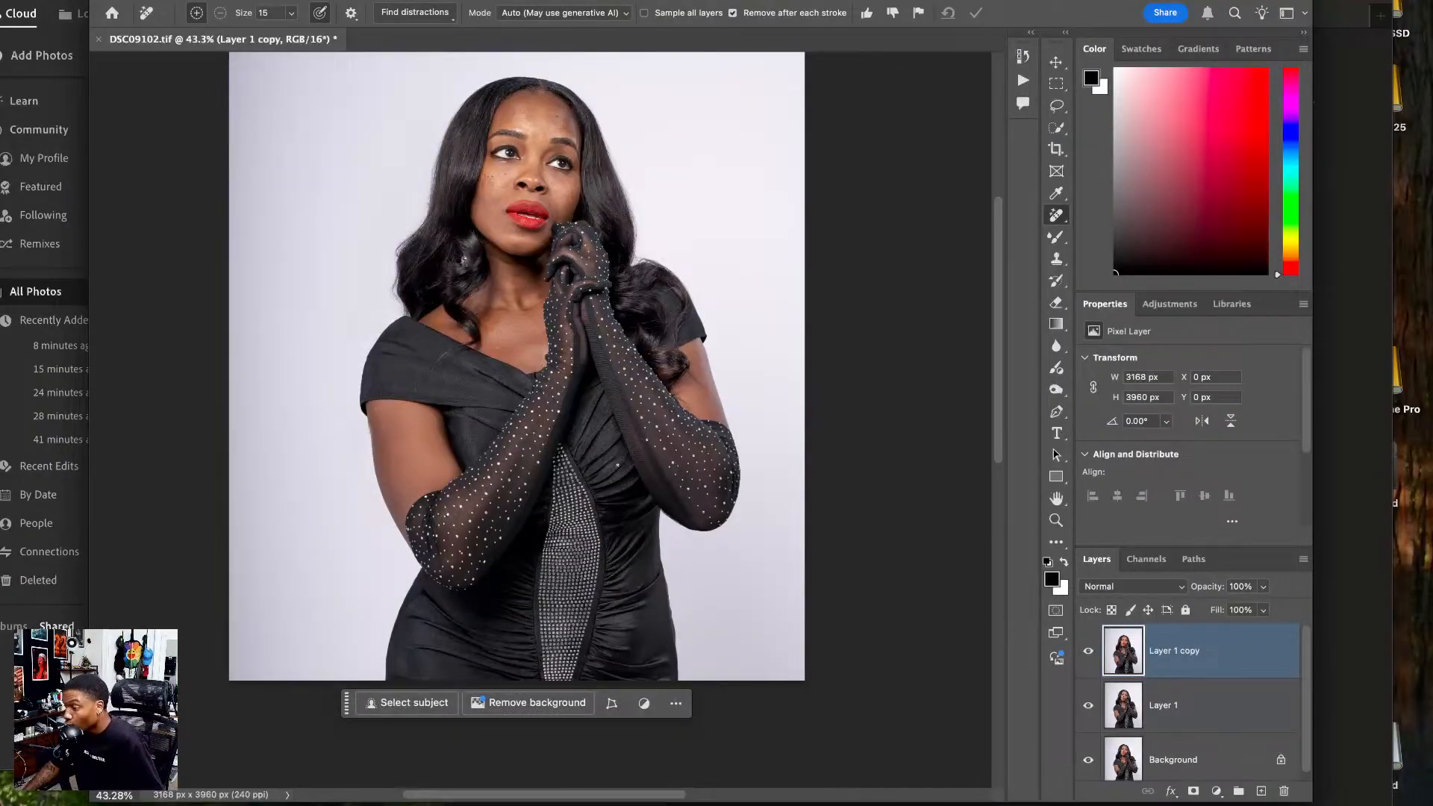
- Remove a small mark on the chest skin above the dress neckline at 200% zoom, and return to the full portrait
{"action": "left_click_drag", "start_coordinate": [434, 224], "coordinate": [413, 297]}
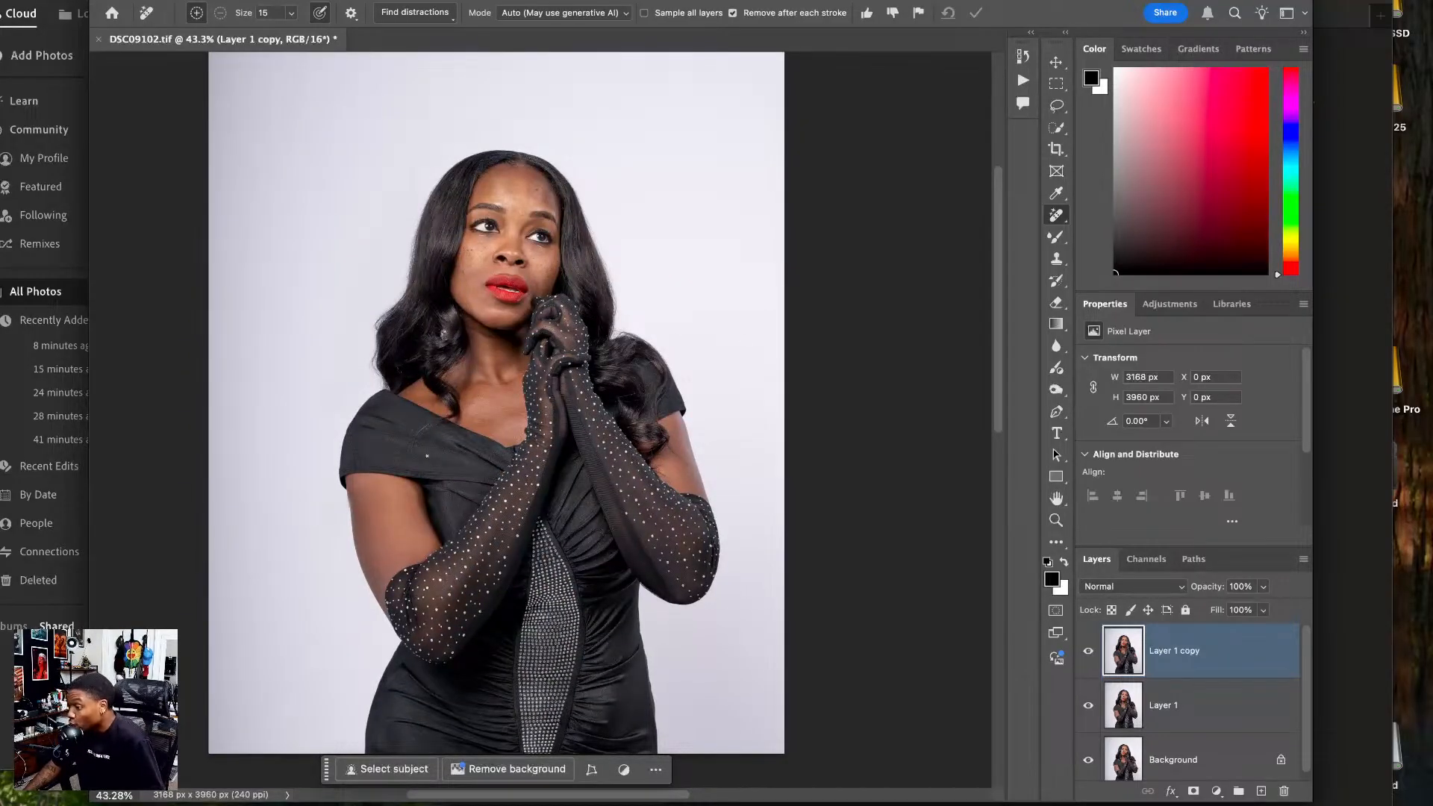
{"action": "key", "text": "ctrl+plus"}
{"action": "key", "text": "ctrl+plus"}
{"action": "key", "text": "ctrl+plus"}
{"action": "key", "text": "ctrl+plus"}
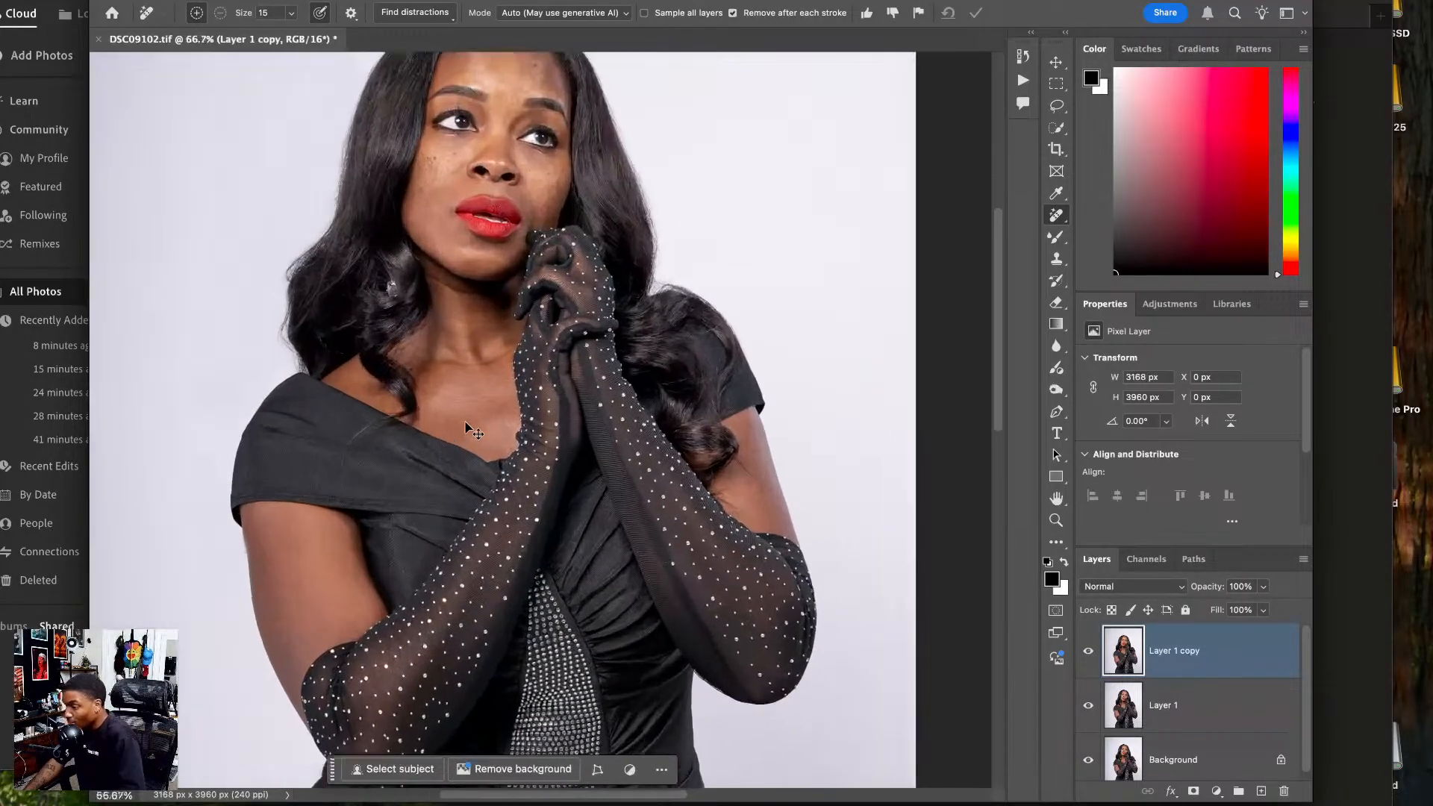
{"action": "left_click_drag", "start_coordinate": [355, 461], "coordinate": [514, 451]}
{"action": "left_click", "coordinate": [438, 411]}
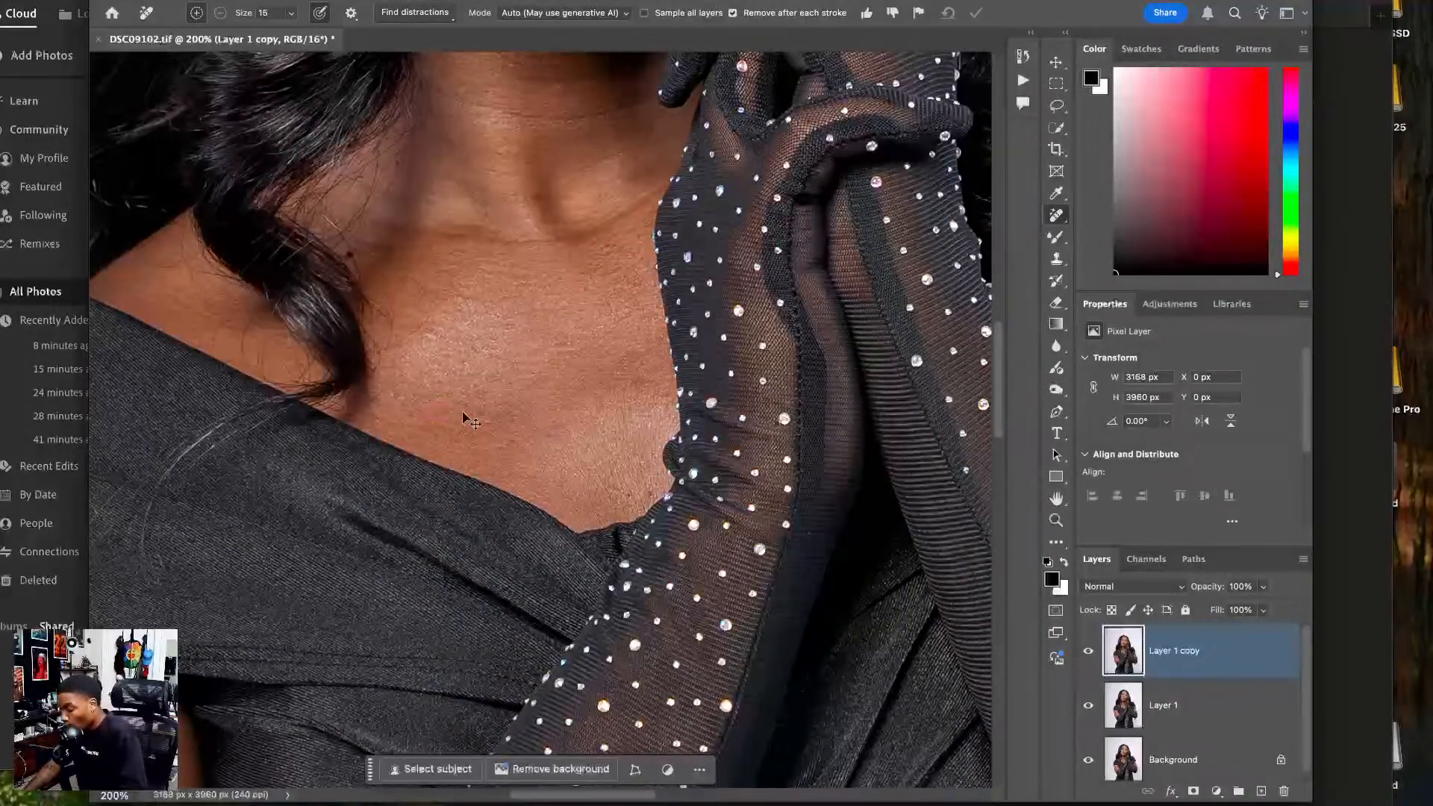
{"action": "key", "text": "ctrl+0"}
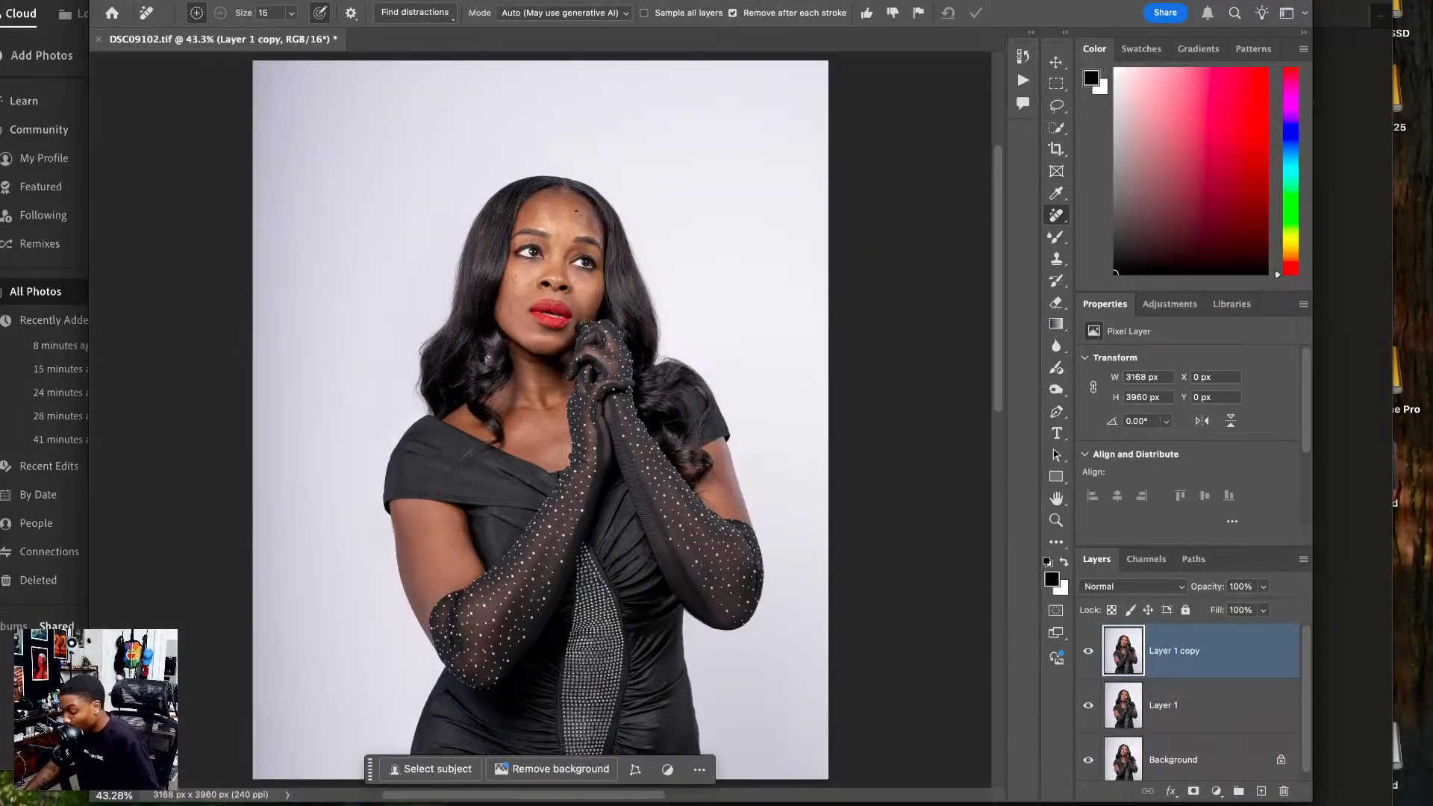
- Remove the small spots beside the forehead mole above the eyebrow, and return to the full portrait
{"action": "key", "text": "ctrl+plus"}
{"action": "key", "text": "ctrl+plus"}
{"action": "key", "text": "ctrl+plus"}
{"action": "key", "text": "ctrl+plus"}
{"action": "mouse_move", "coordinate": [581, 317]}
{"action": "left_mouse_down"}
{"action": "mouse_move", "coordinate": [578, 464]}
{"action": "mouse_move", "coordinate": [586, 454]}
{"action": "left_mouse_up"}
{"action": "left_click", "coordinate": [620, 311]}
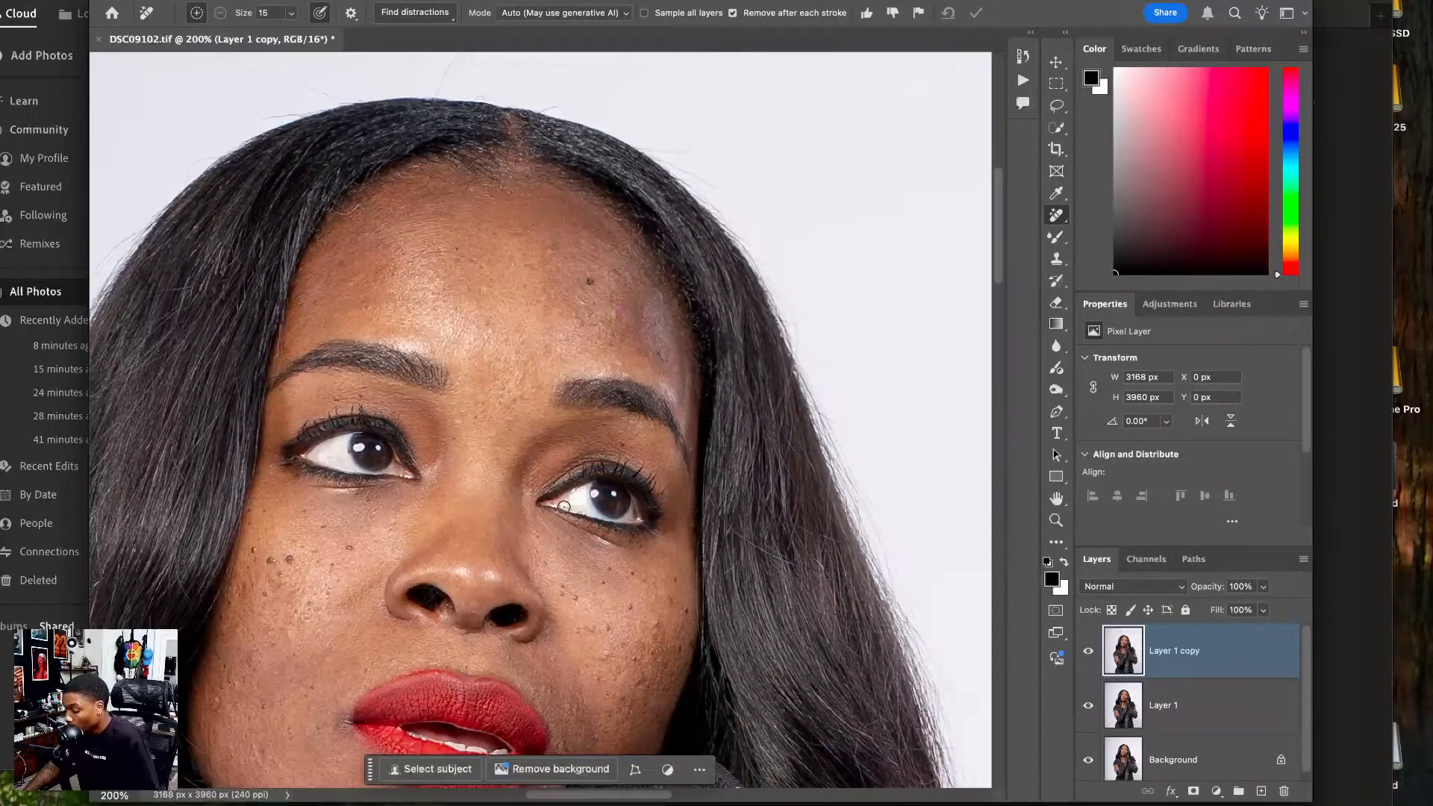
{"action": "key", "text": "ctrl+0"}
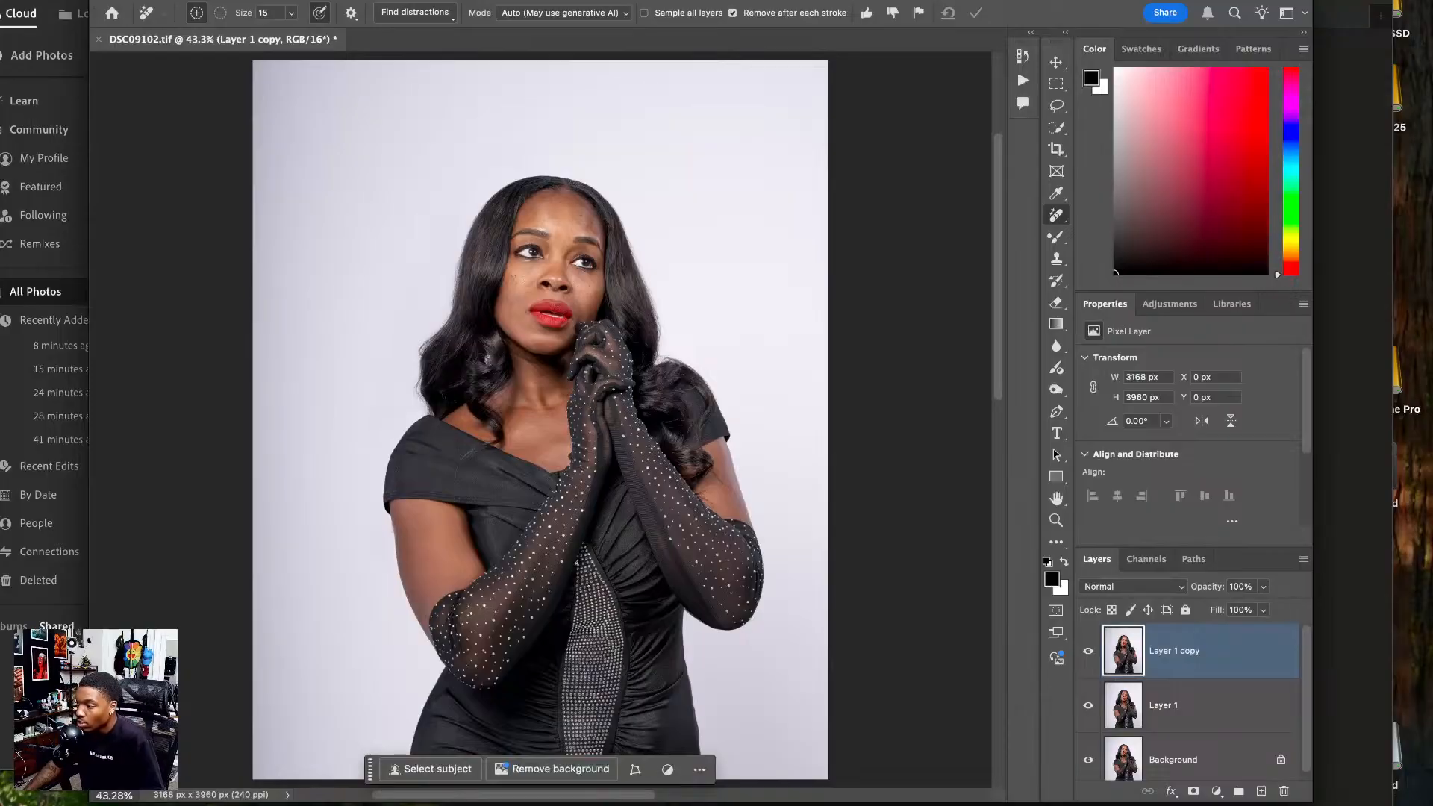
- Close DSC09102.tif saving its changes, and open the portrait in the graphic-print blazer behind the black table in Lightroom
{"action": "left_click", "coordinate": [98, 39]}
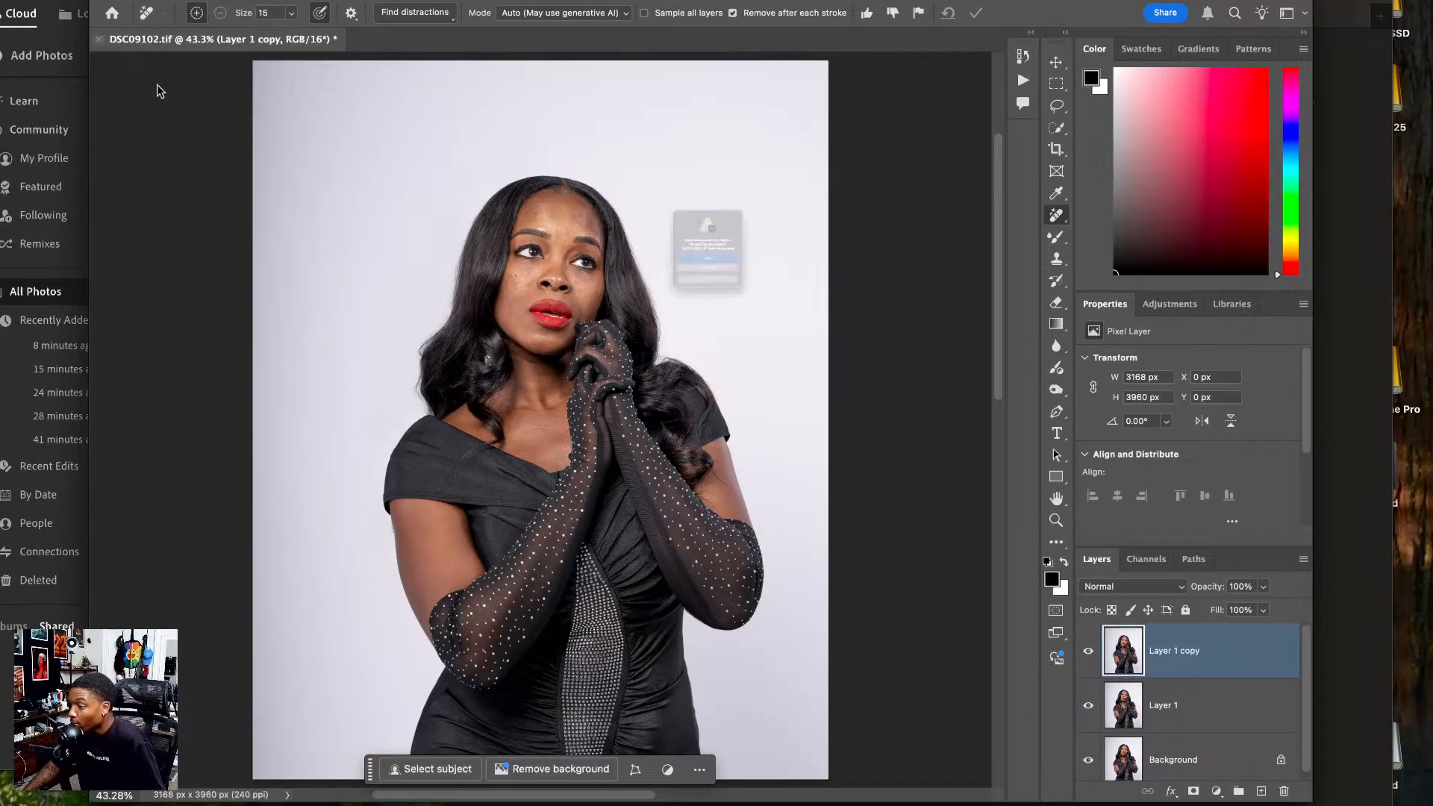
{"action": "left_click", "coordinate": [624, 279]}
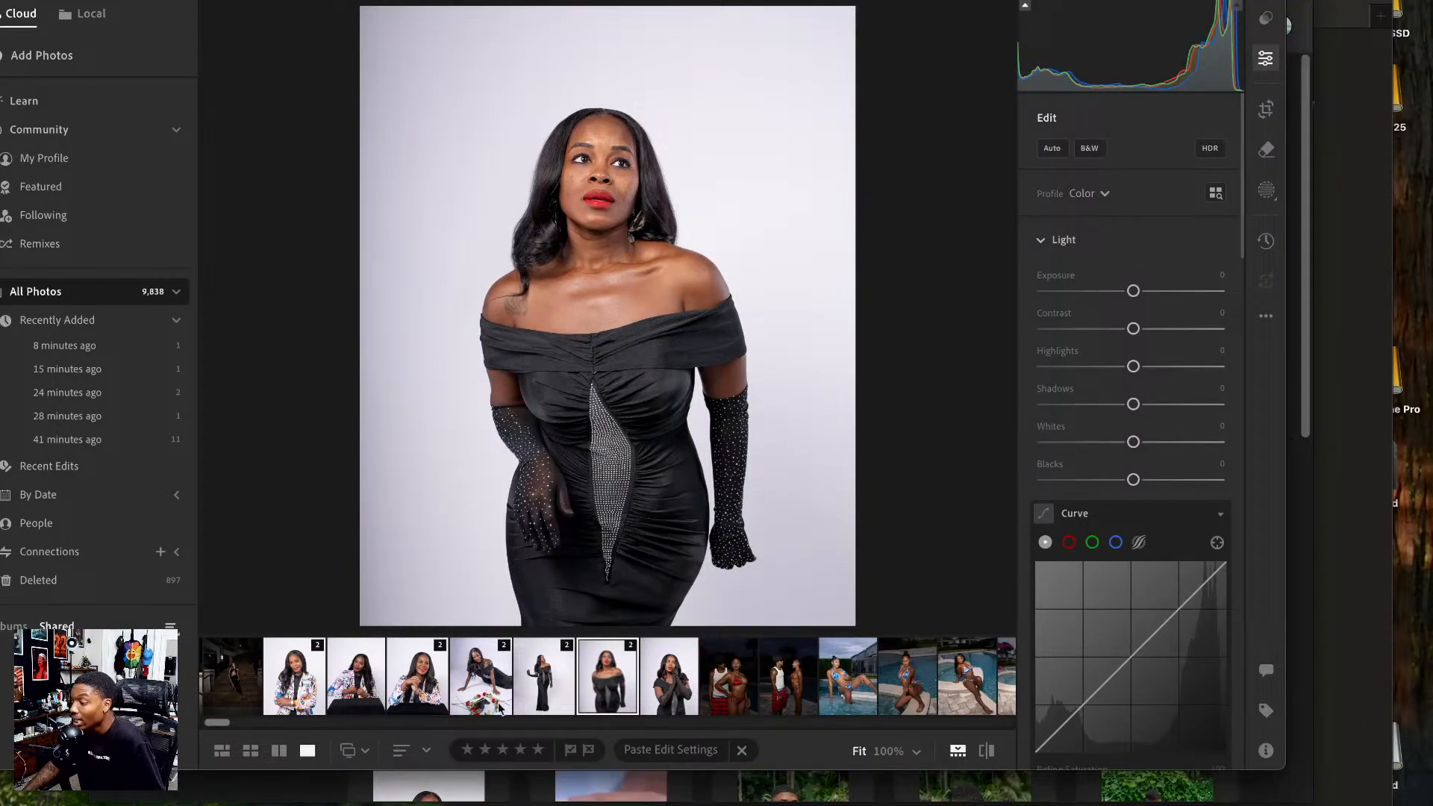
{"action": "left_click", "coordinate": [452, 669]}
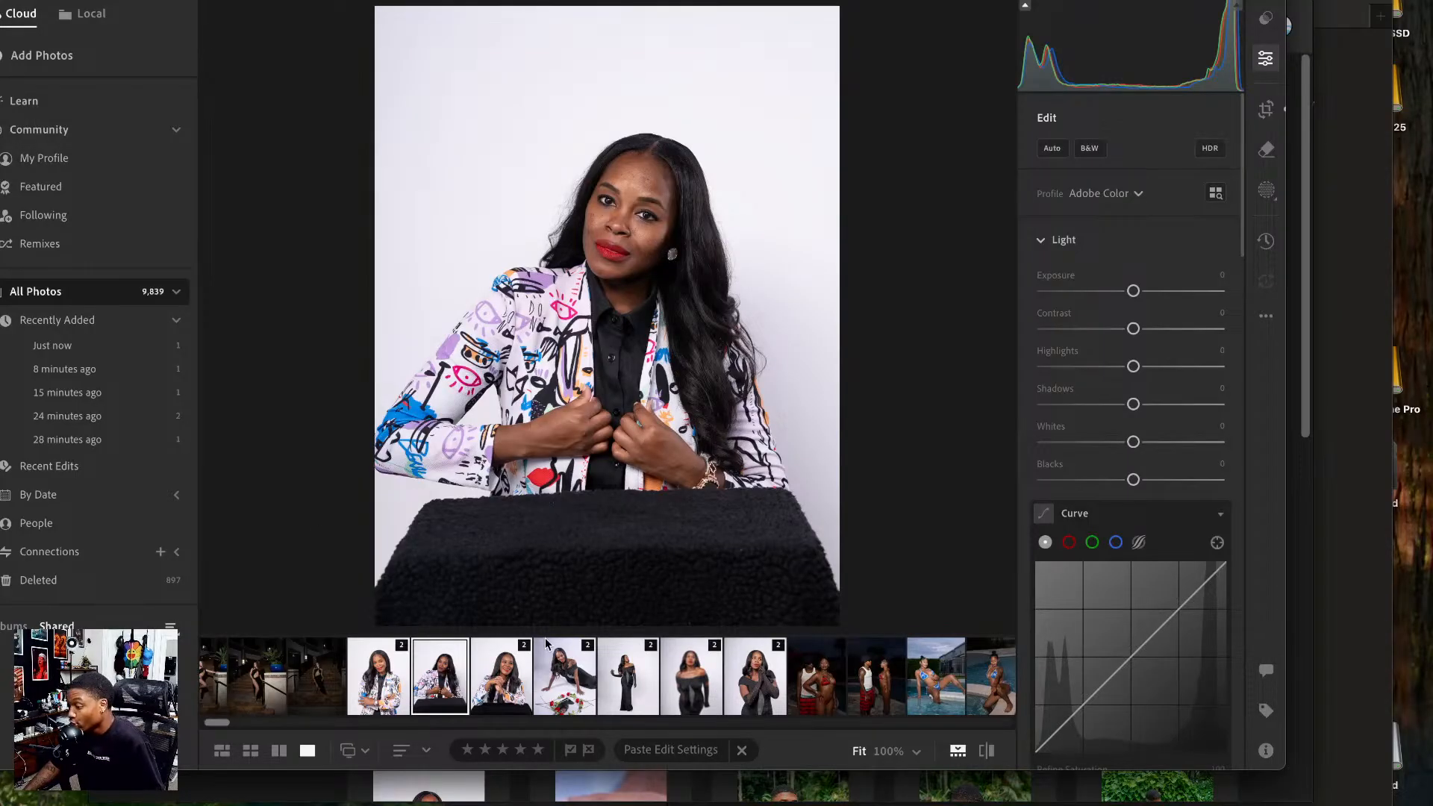
- Paste the copied edit settings onto the open blazer portrait behind the black table, and return to the photo grid
{"action": "key", "text": "super+v"}
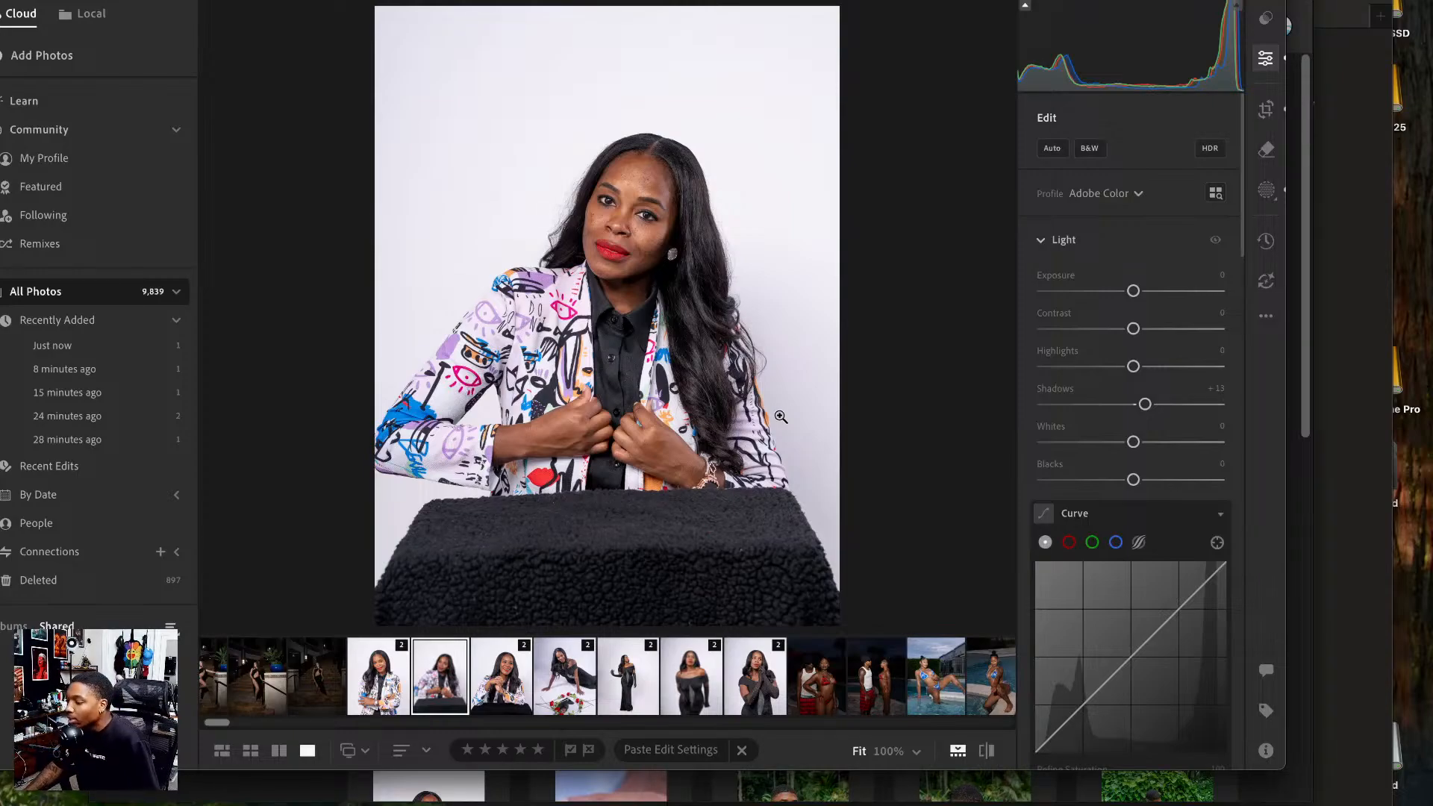
{"action": "left_click", "coordinate": [222, 750]}
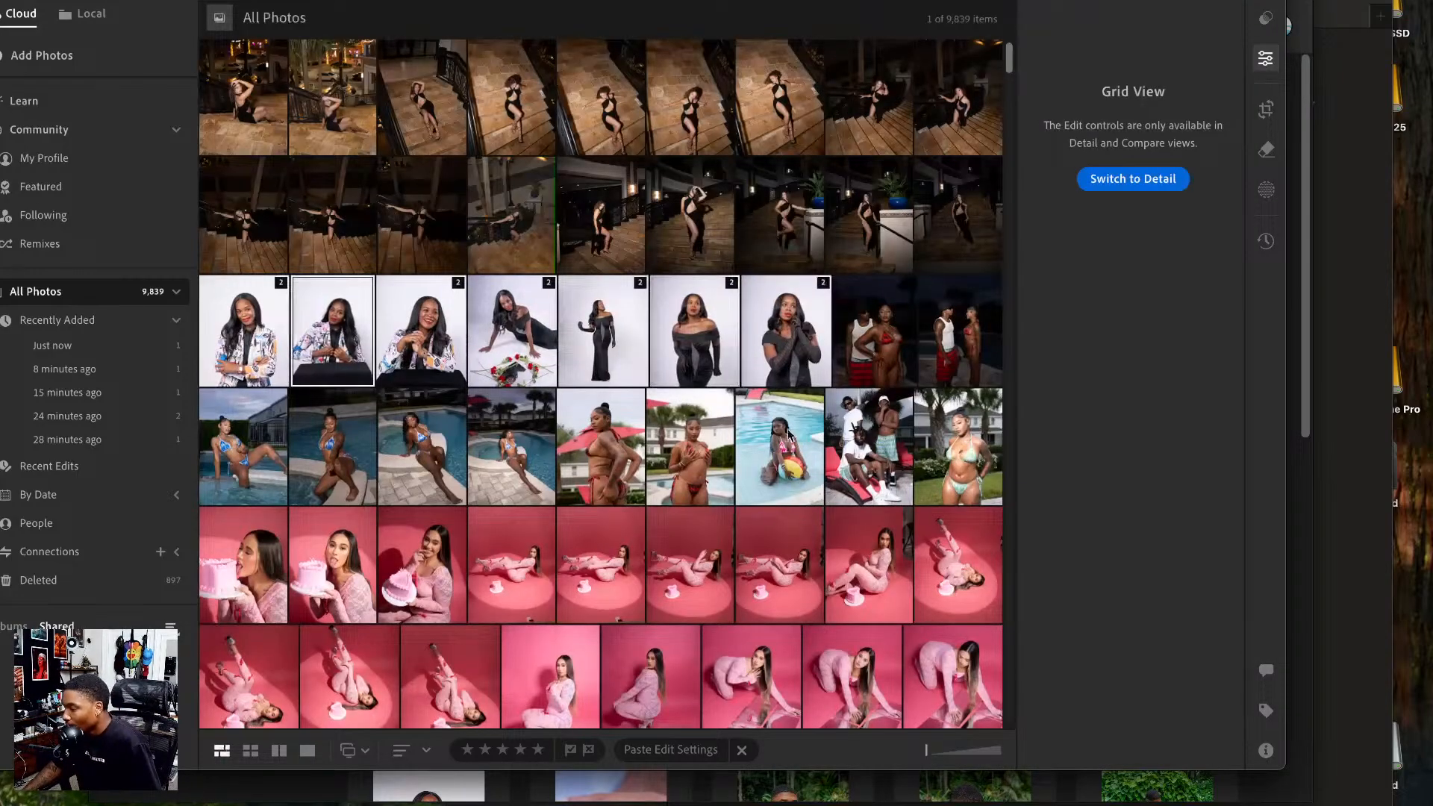
- Browse the older photos in the library and view the night billboard composite and the two giant-in-the-city composites
{"action": "scroll", "coordinate": [789, 435], "scroll_direction": "down", "scroll_amount": 20}
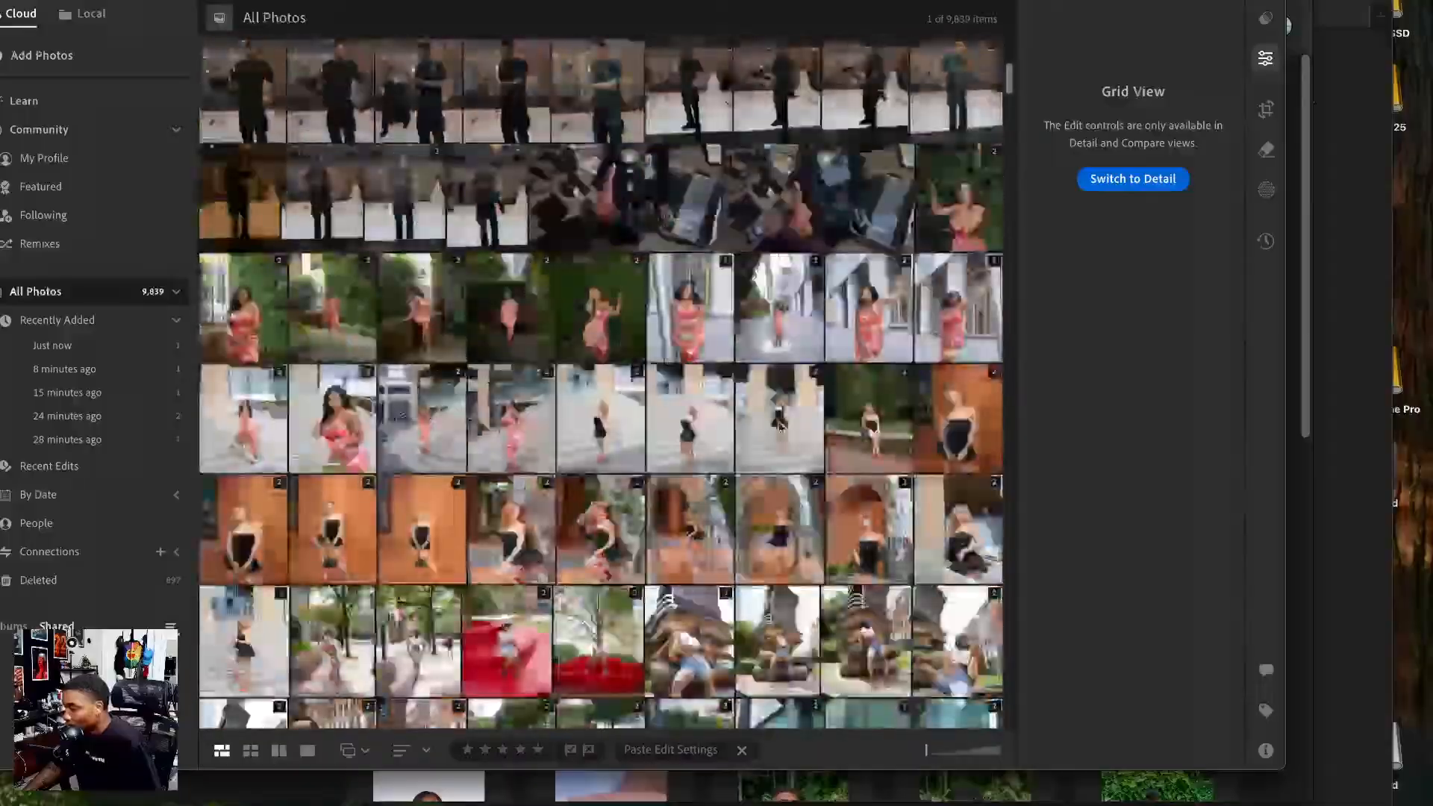
{"action": "scroll", "coordinate": [780, 425], "scroll_direction": "down", "scroll_amount": 15}
{"action": "scroll", "coordinate": [715, 358], "scroll_direction": "up", "scroll_amount": 10}
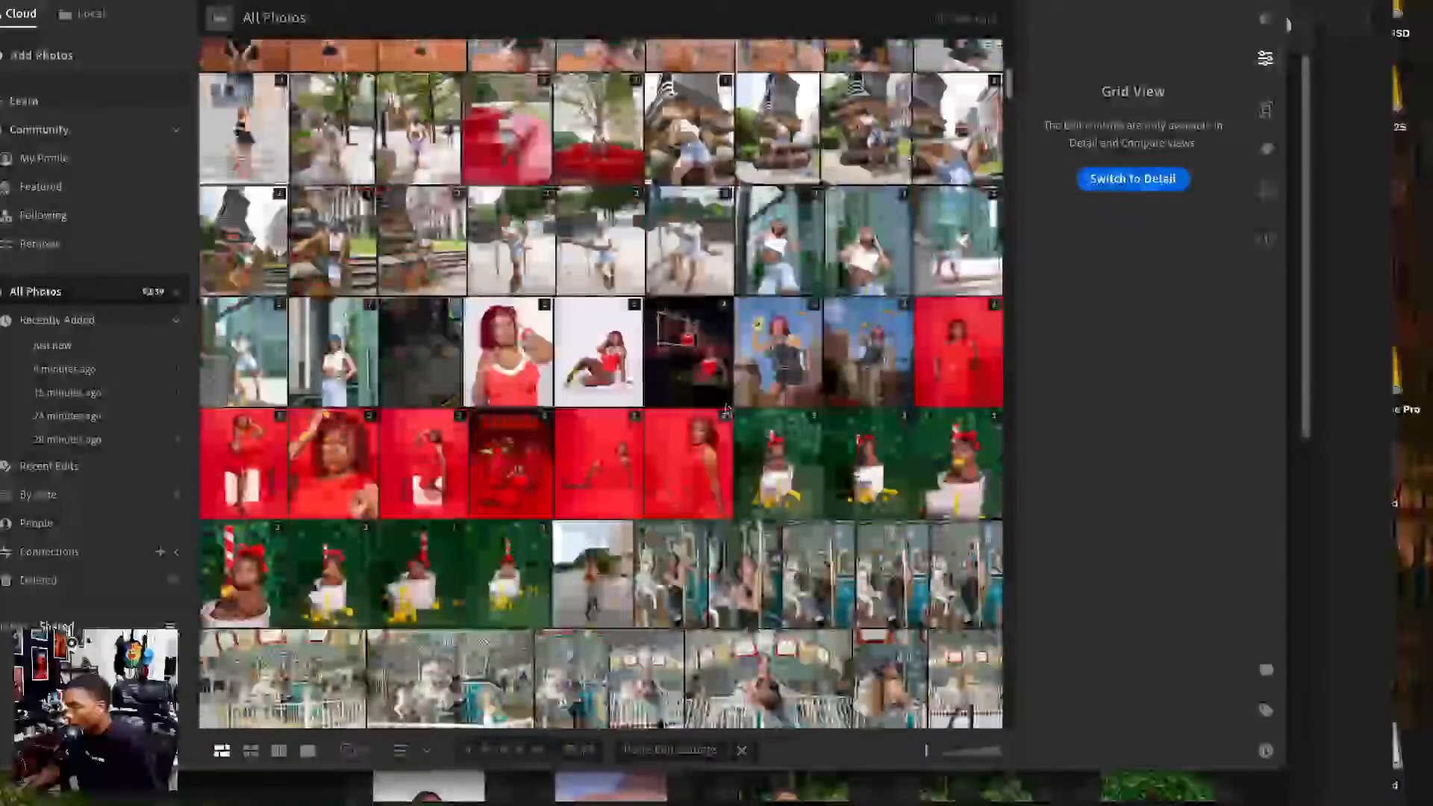
{"action": "double_click", "coordinate": [715, 357]}
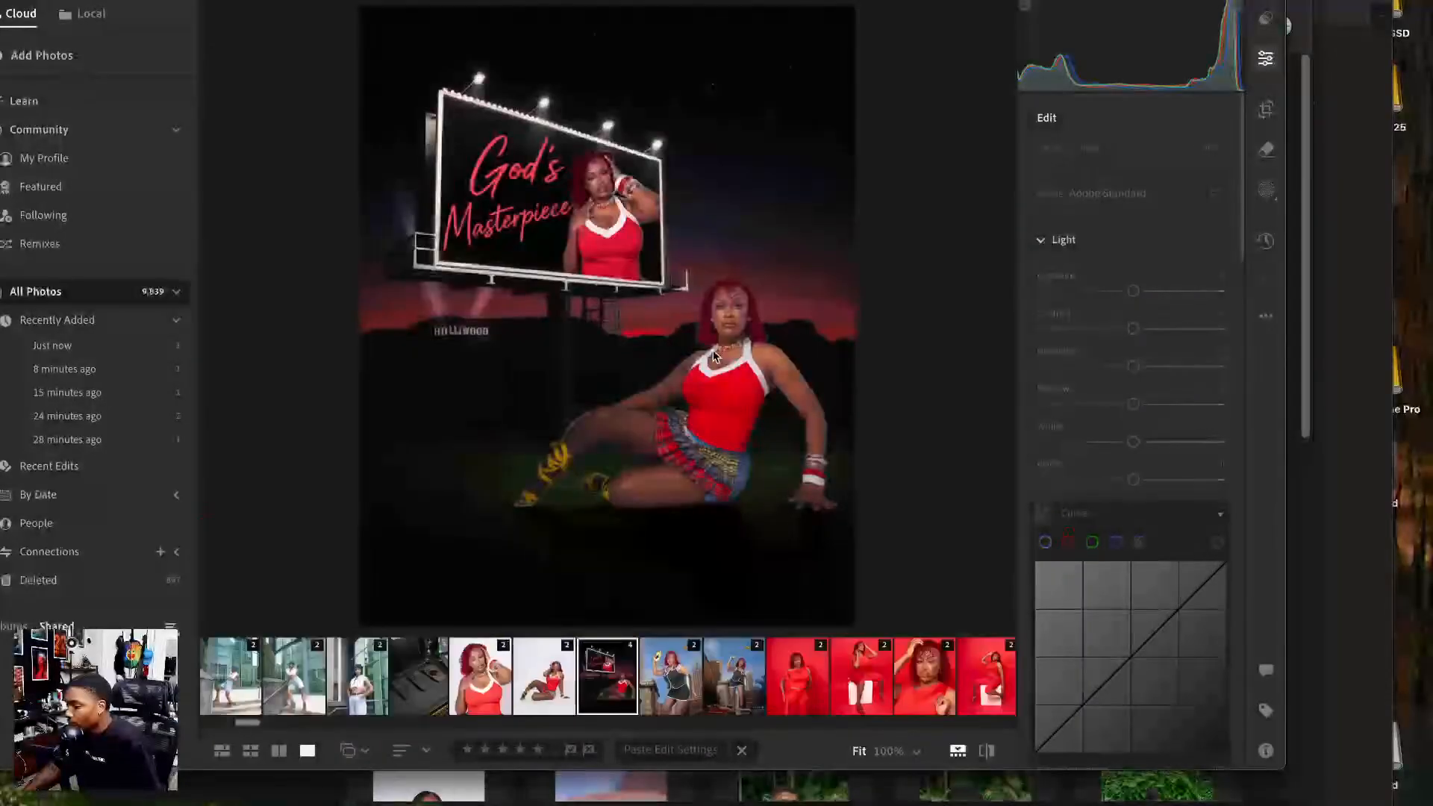
{"action": "left_click", "coordinate": [656, 683]}
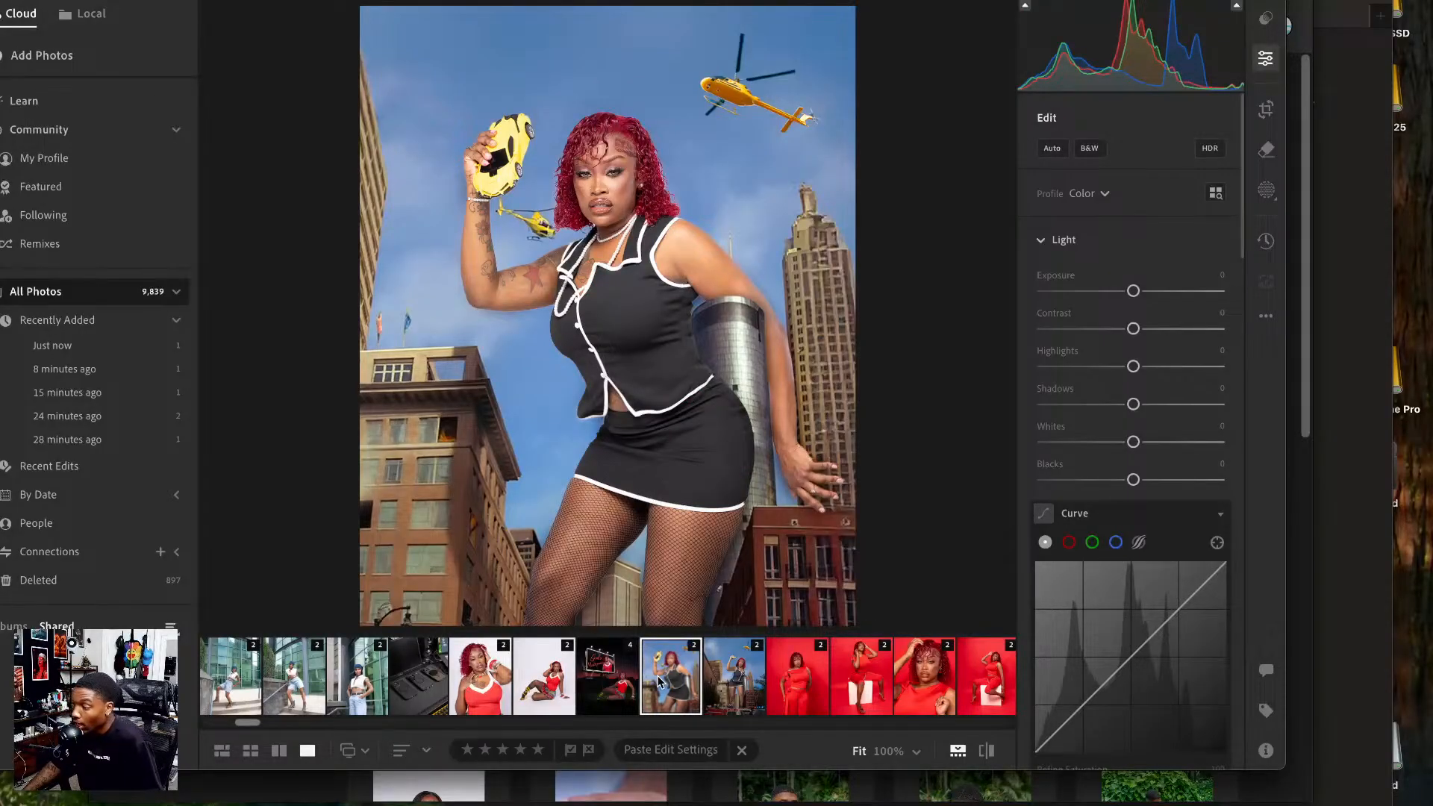
{"action": "left_click", "coordinate": [741, 686]}
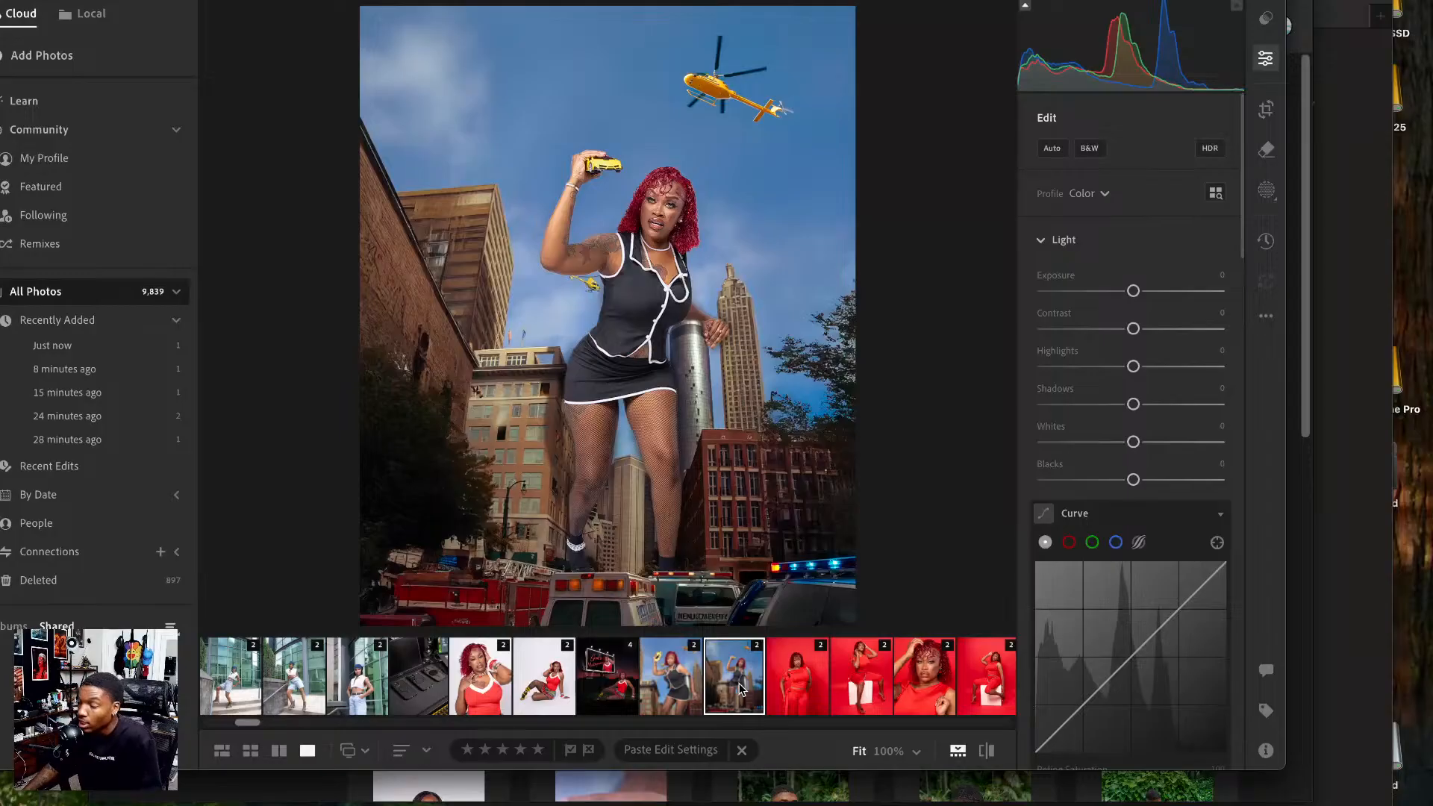
- Compare the red cherry-themed poster composite with the city and billboard composites, and return to the photo grid
{"action": "scroll", "coordinate": [739, 690], "scroll_direction": "right", "scroll_amount": 2}
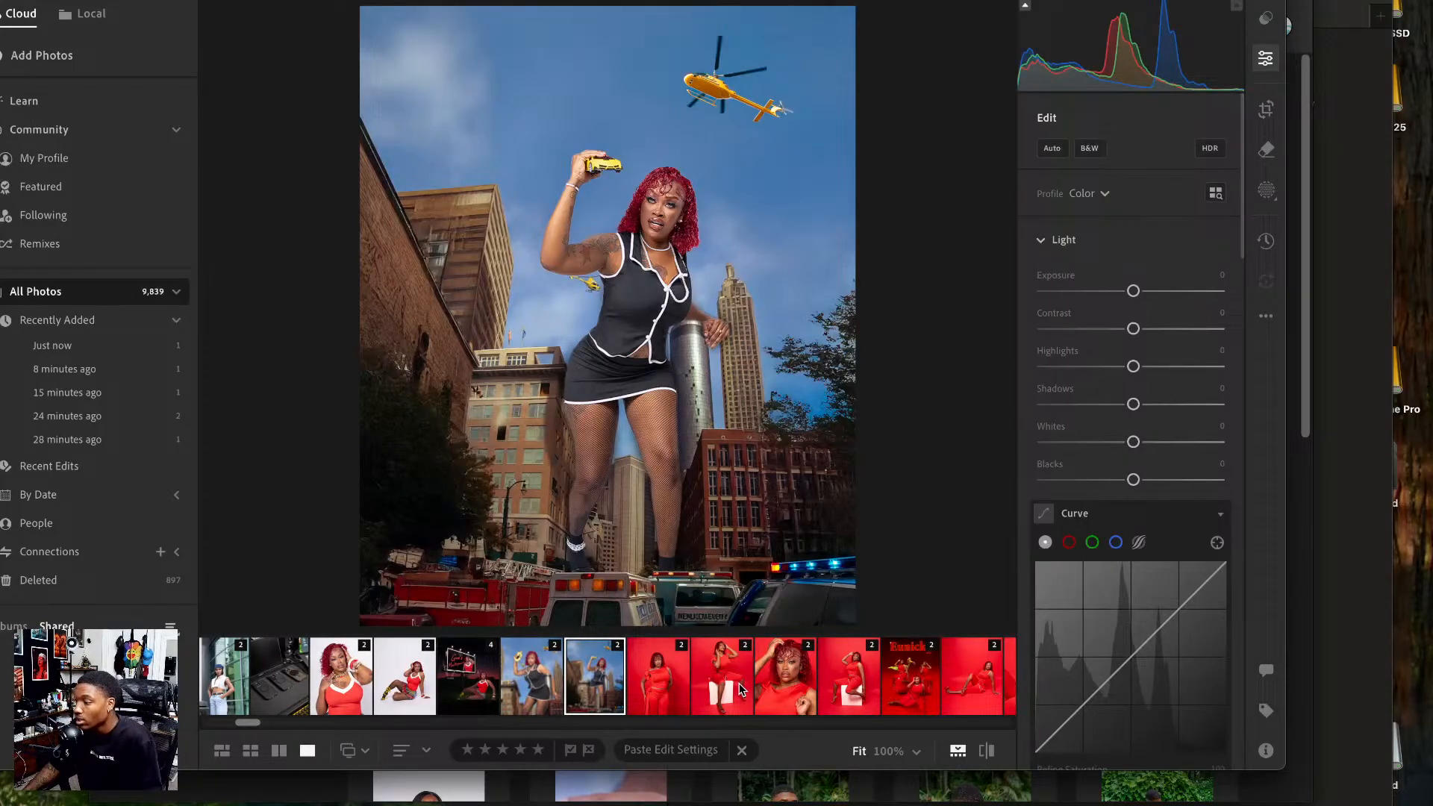
{"action": "scroll", "coordinate": [739, 690], "scroll_direction": "right", "scroll_amount": 1}
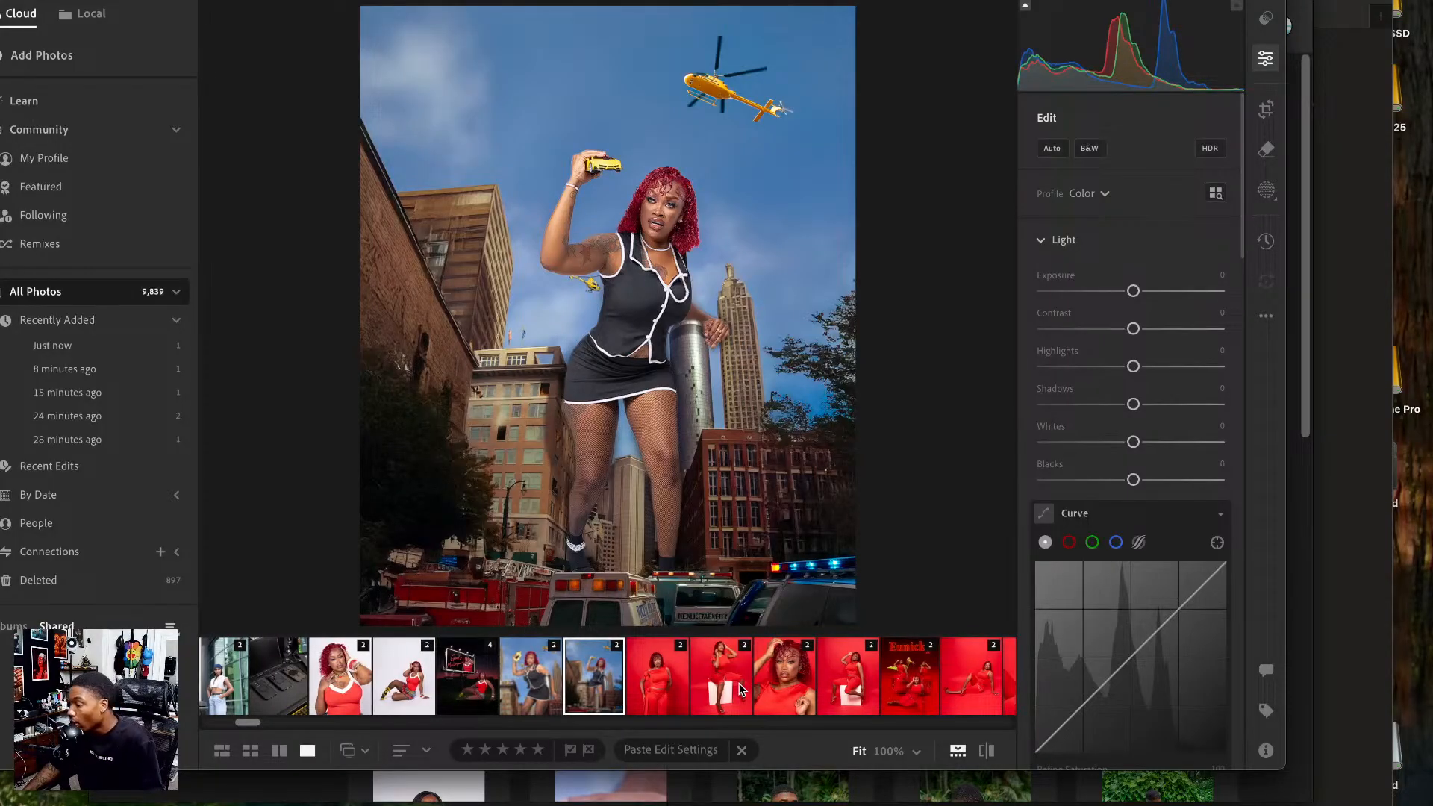
{"action": "left_click", "coordinate": [895, 667]}
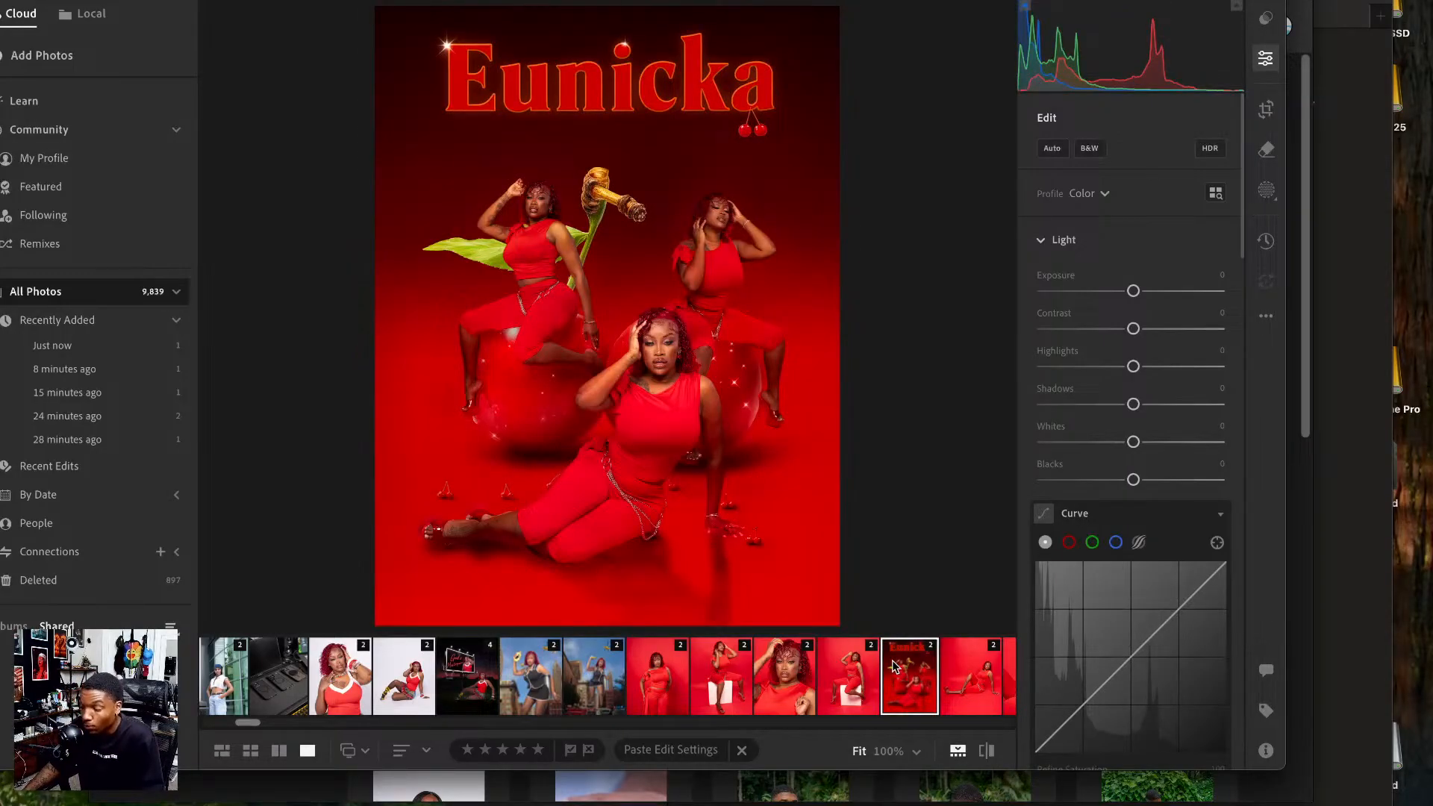
{"action": "left_click", "coordinate": [599, 695]}
{"action": "left_click", "coordinate": [531, 693]}
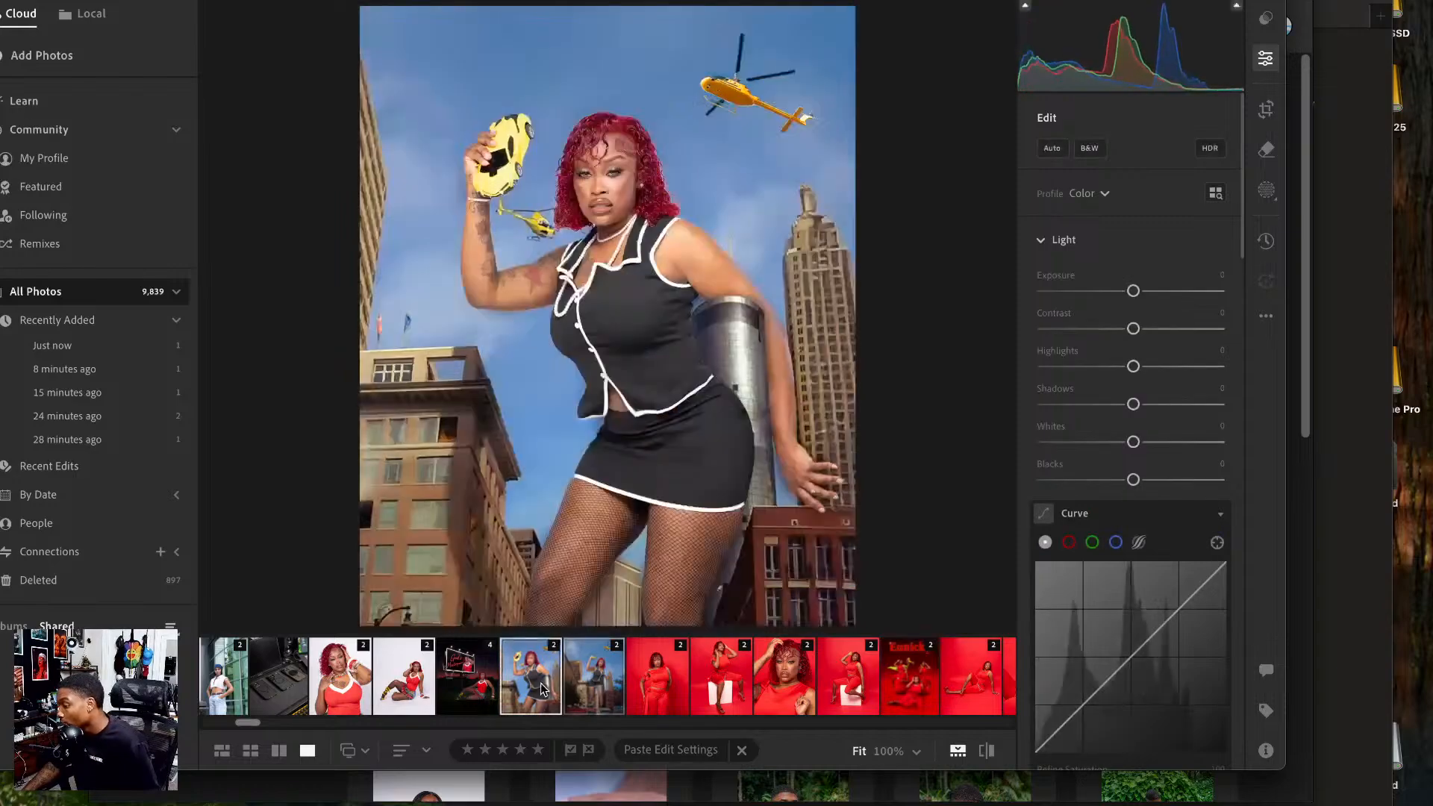
{"action": "left_click", "coordinate": [465, 677]}
{"action": "scroll", "coordinate": [465, 677], "scroll_direction": "right", "scroll_amount": 15}
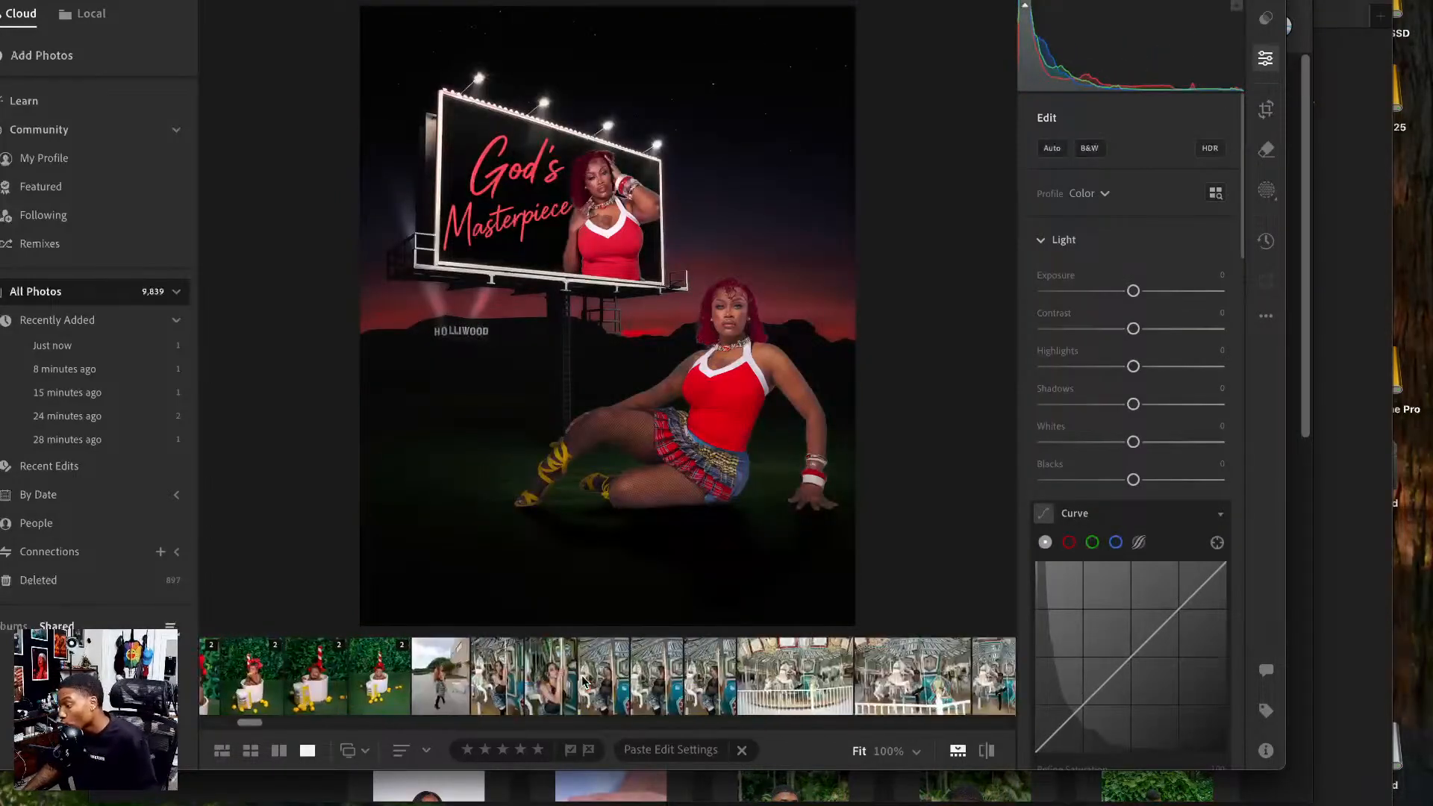
{"action": "scroll", "coordinate": [583, 680], "scroll_direction": "left", "scroll_amount": 5}
{"action": "left_click", "coordinate": [221, 750]}
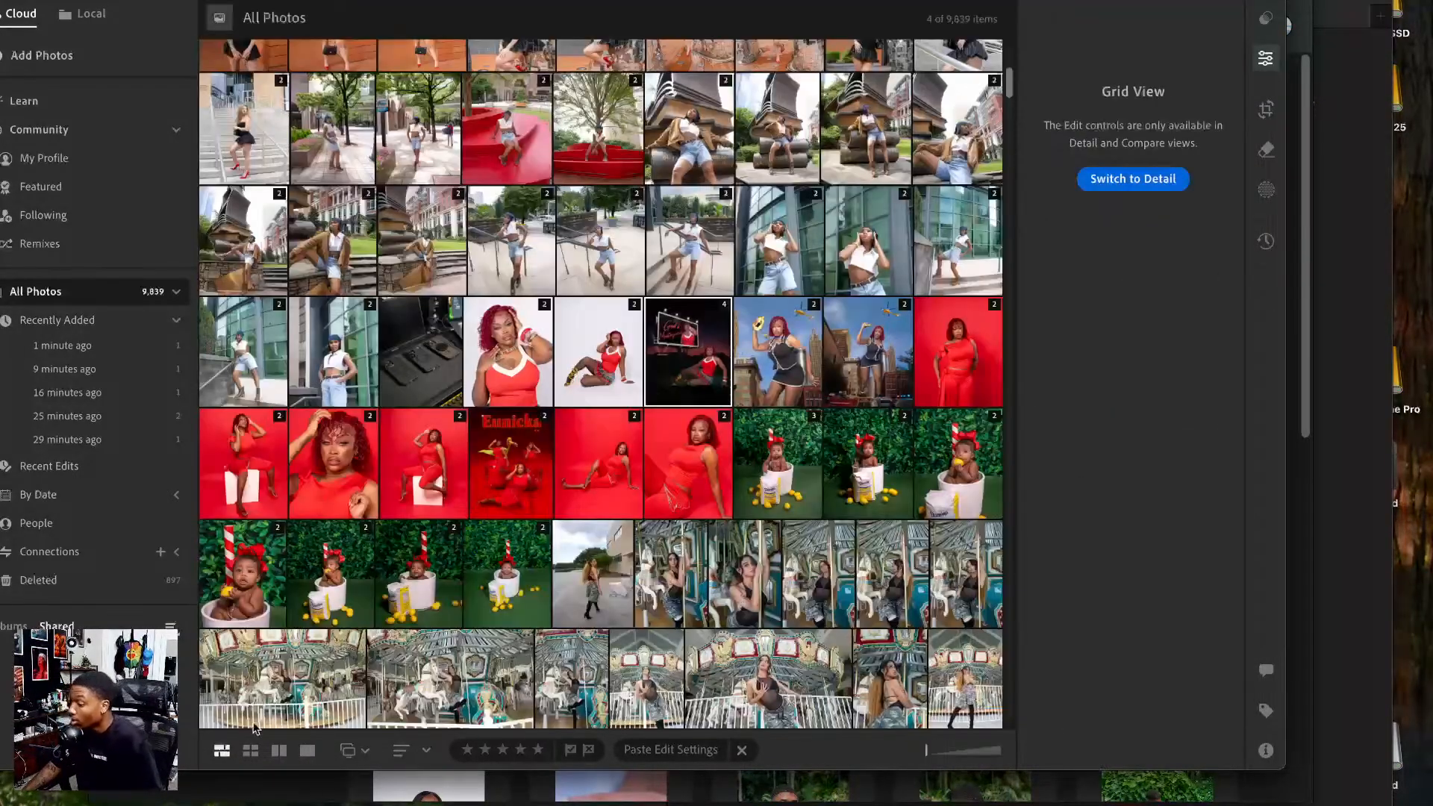
- Open the blazer portrait behind the black table in Photoshop for editing, and duplicate its background layer twice
{"action": "scroll", "coordinate": [415, 400], "scroll_direction": "up", "scroll_amount": 15}
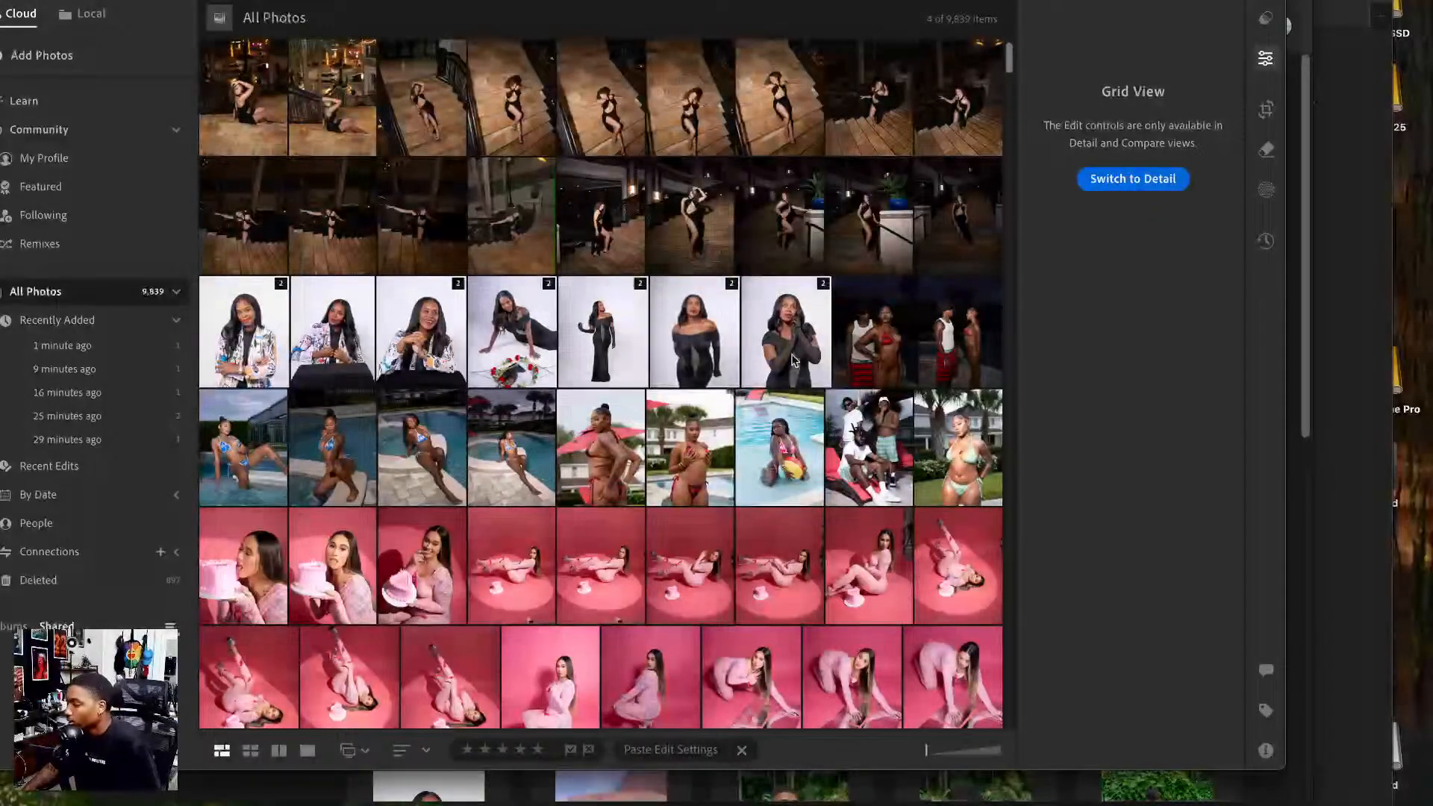
{"action": "double_click", "coordinate": [368, 319]}
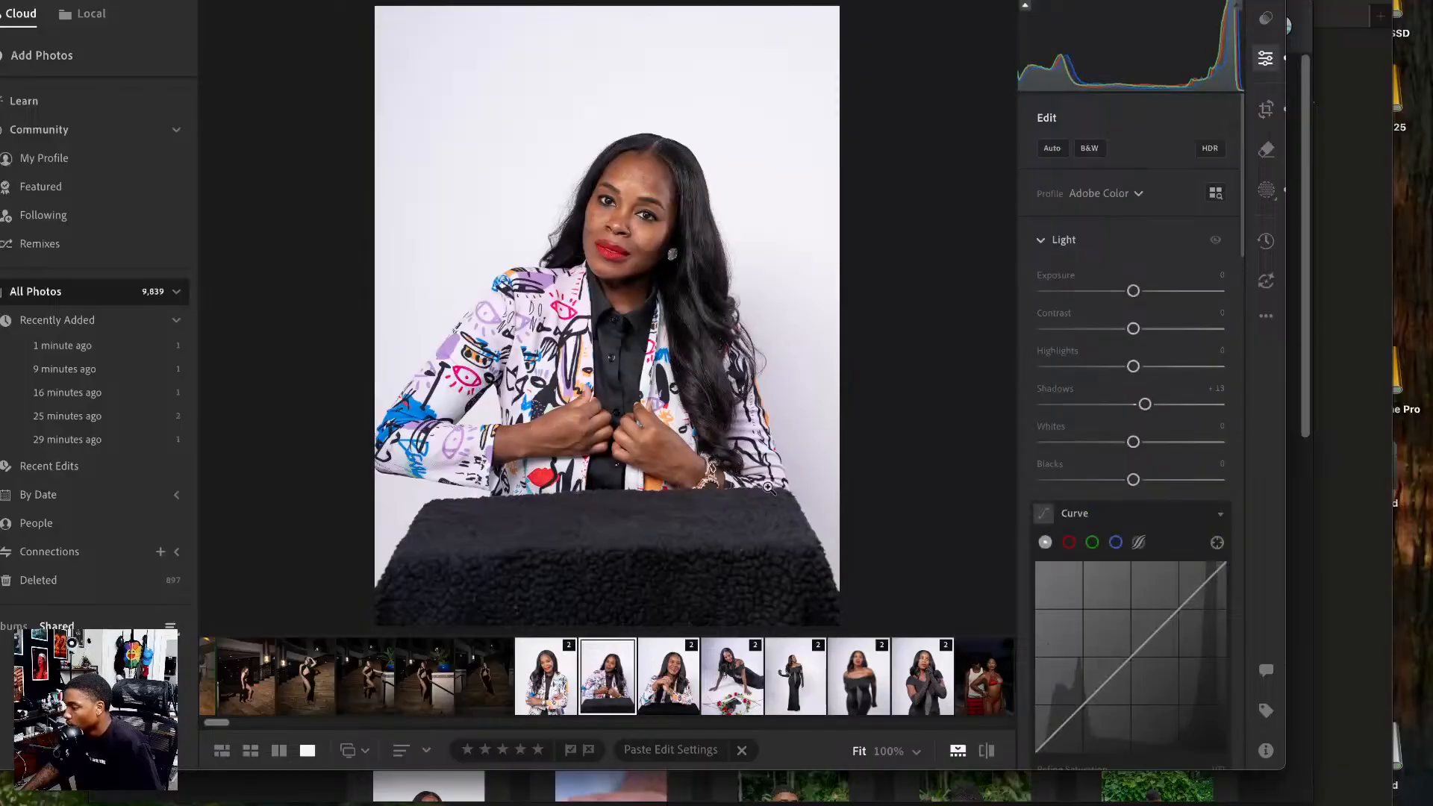
{"action": "right_click", "coordinate": [667, 330]}
{"action": "left_click", "coordinate": [890, 451]}
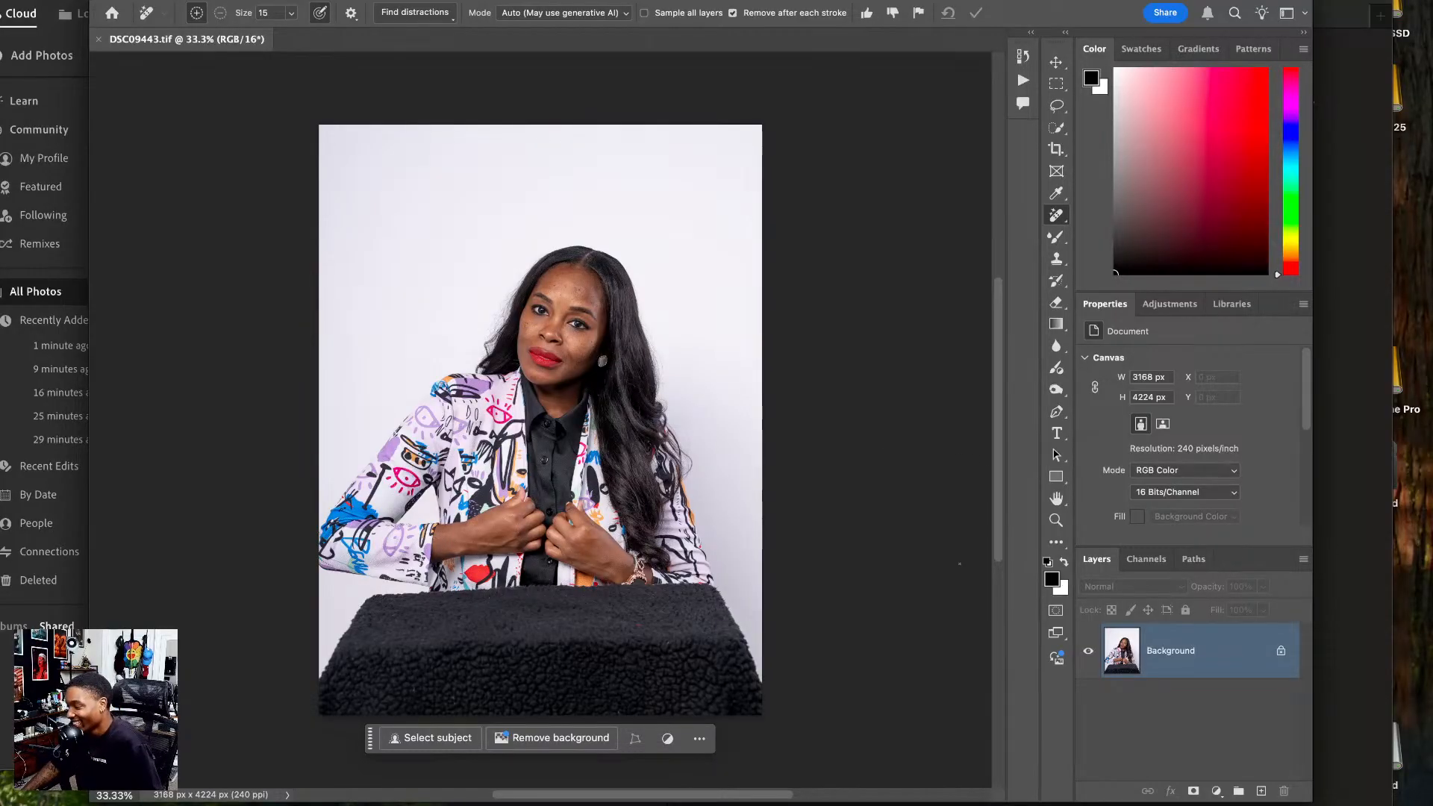
{"action": "key", "text": "super+j"}
{"action": "key", "text": "super+j"}
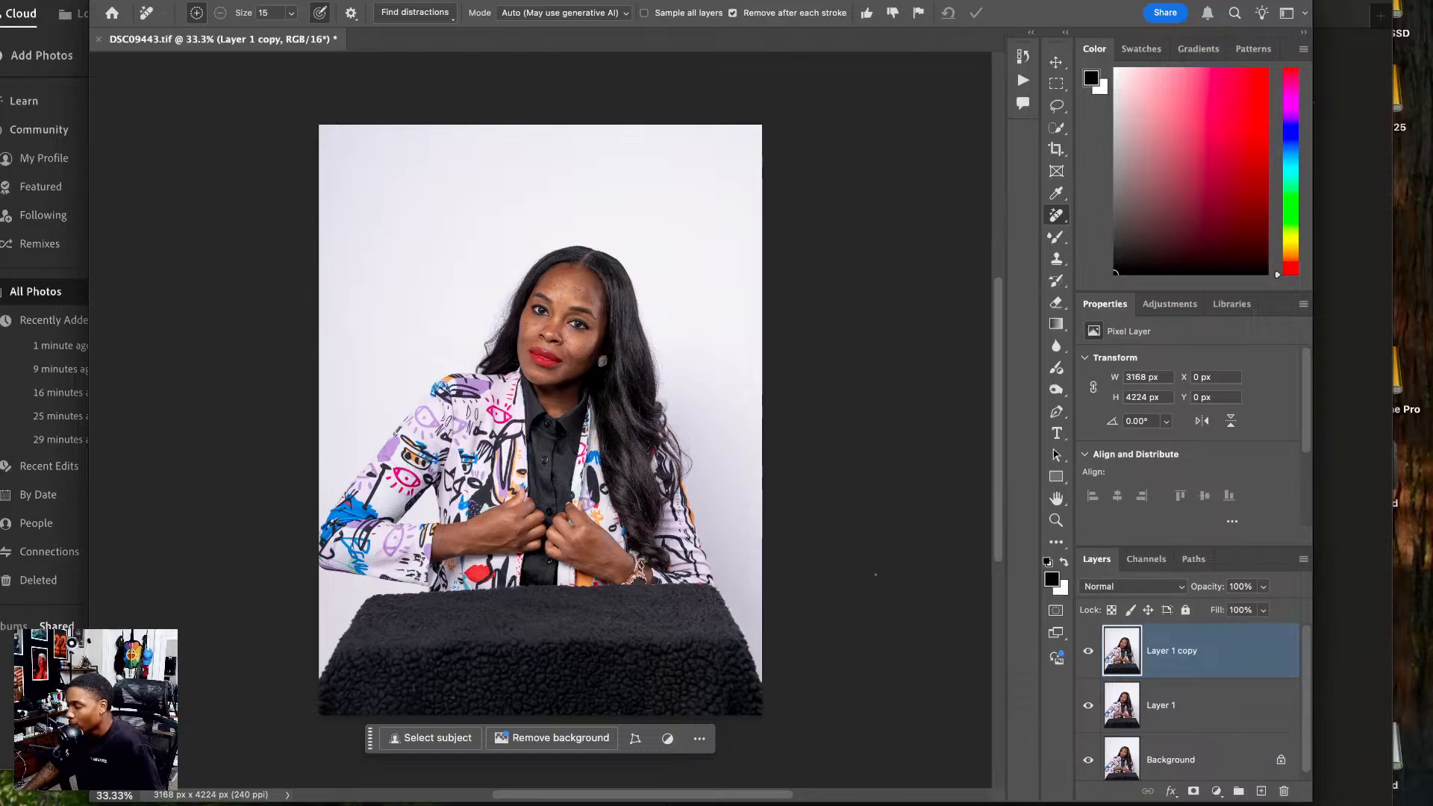
- Crop the portrait to a 4:5 ratio at about 3079 × 3849 px, rotating the image slightly clockwise within the frame
{"action": "key", "text": "c"}
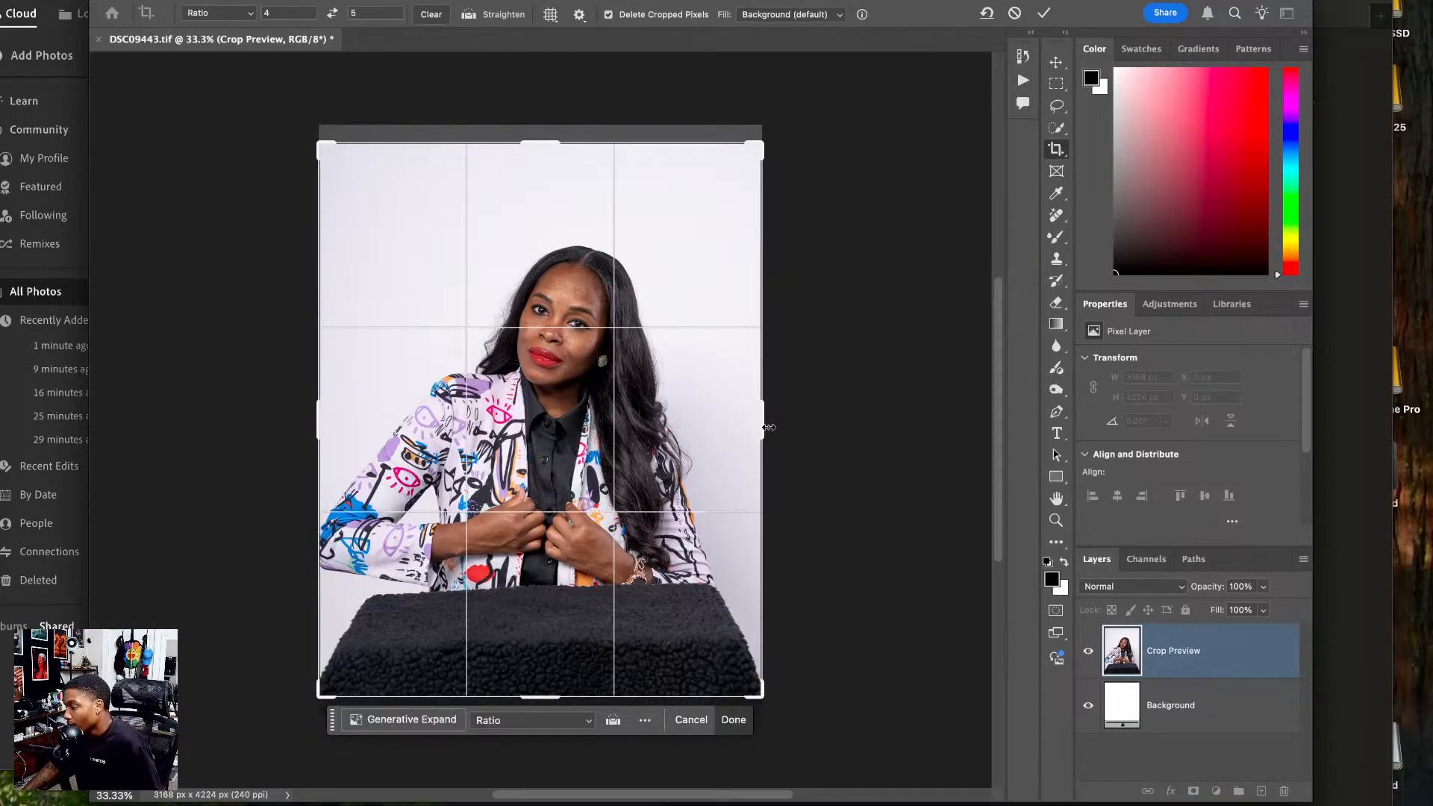
{"action": "left_click_drag", "start_coordinate": [576, 367], "coordinate": [569, 363]}
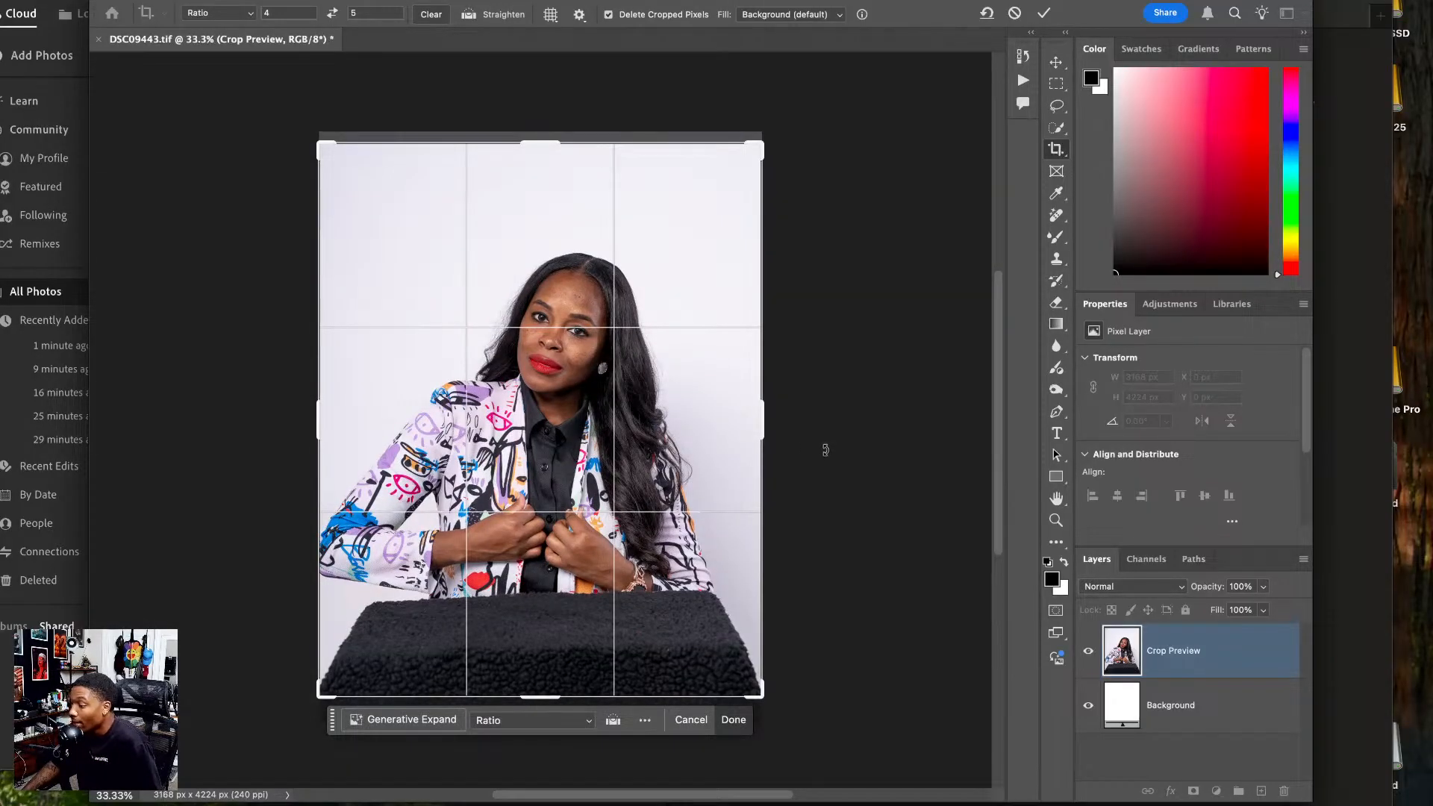
{"action": "left_click_drag", "start_coordinate": [825, 450], "coordinate": [818, 457]}
{"action": "left_click_drag", "start_coordinate": [602, 499], "coordinate": [603, 499]}
{"action": "left_click_drag", "start_coordinate": [816, 576], "coordinate": [806, 573]}
{"action": "left_click_drag", "start_coordinate": [603, 549], "coordinate": [602, 541]}
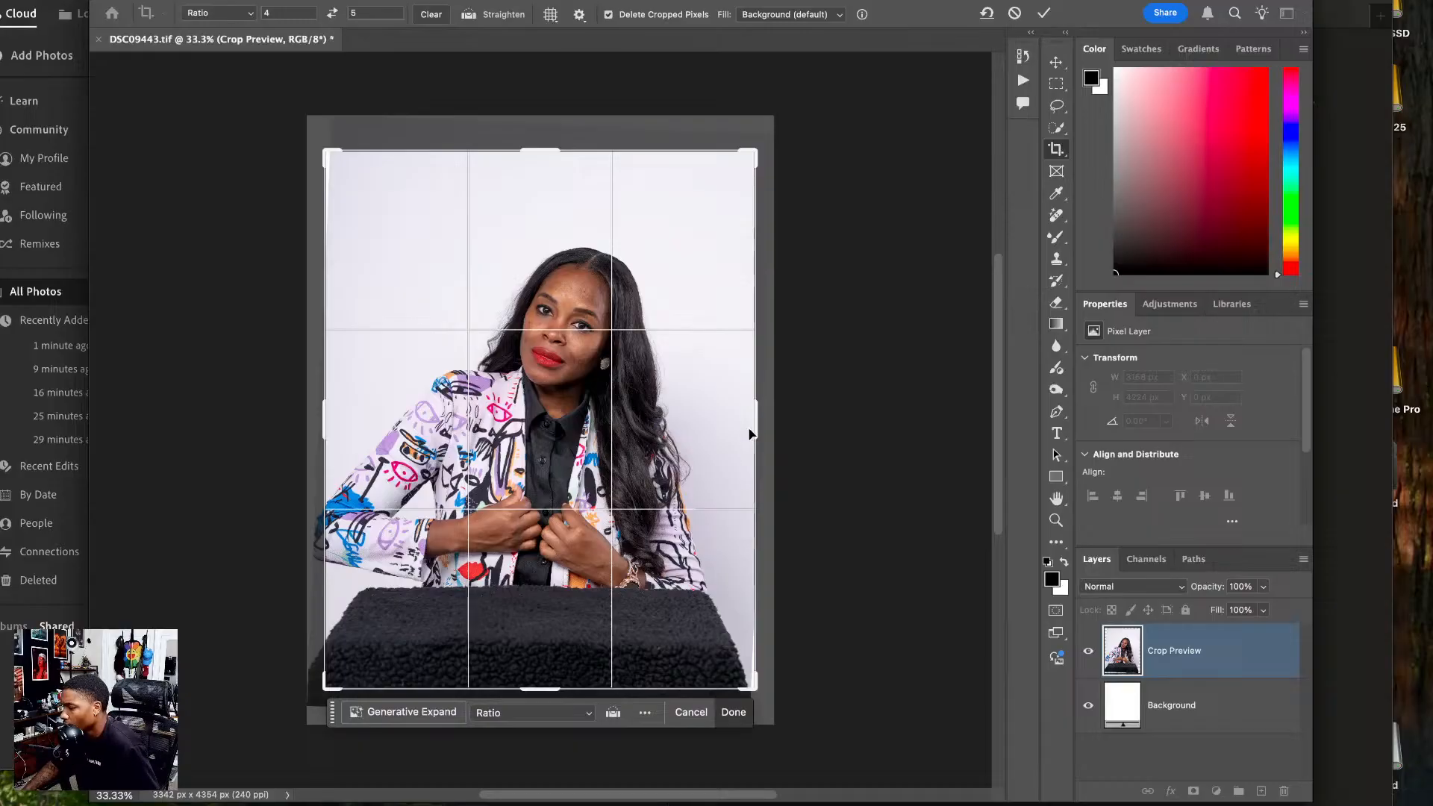
{"action": "left_click_drag", "start_coordinate": [752, 427], "coordinate": [752, 427]}
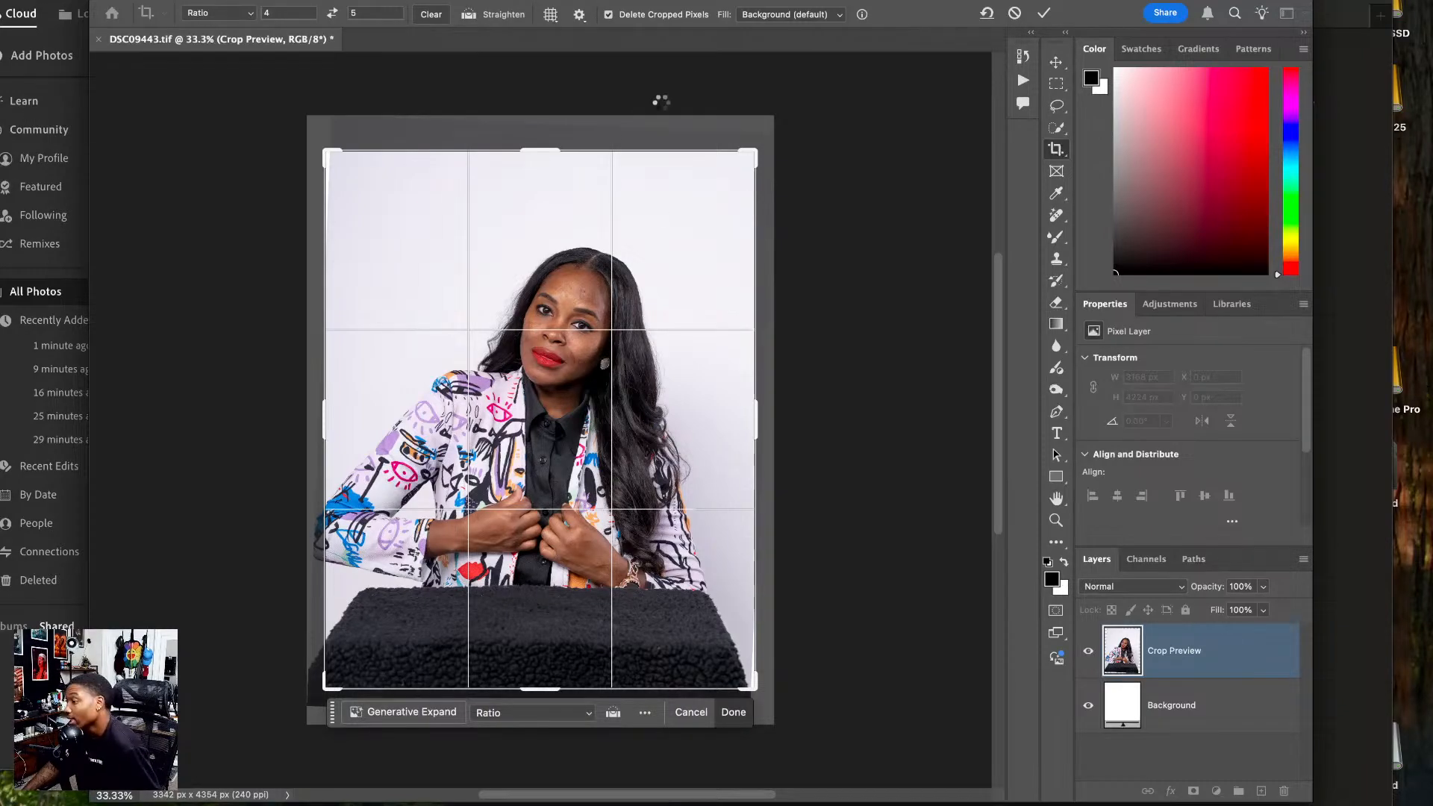
{"action": "key", "text": "Return"}
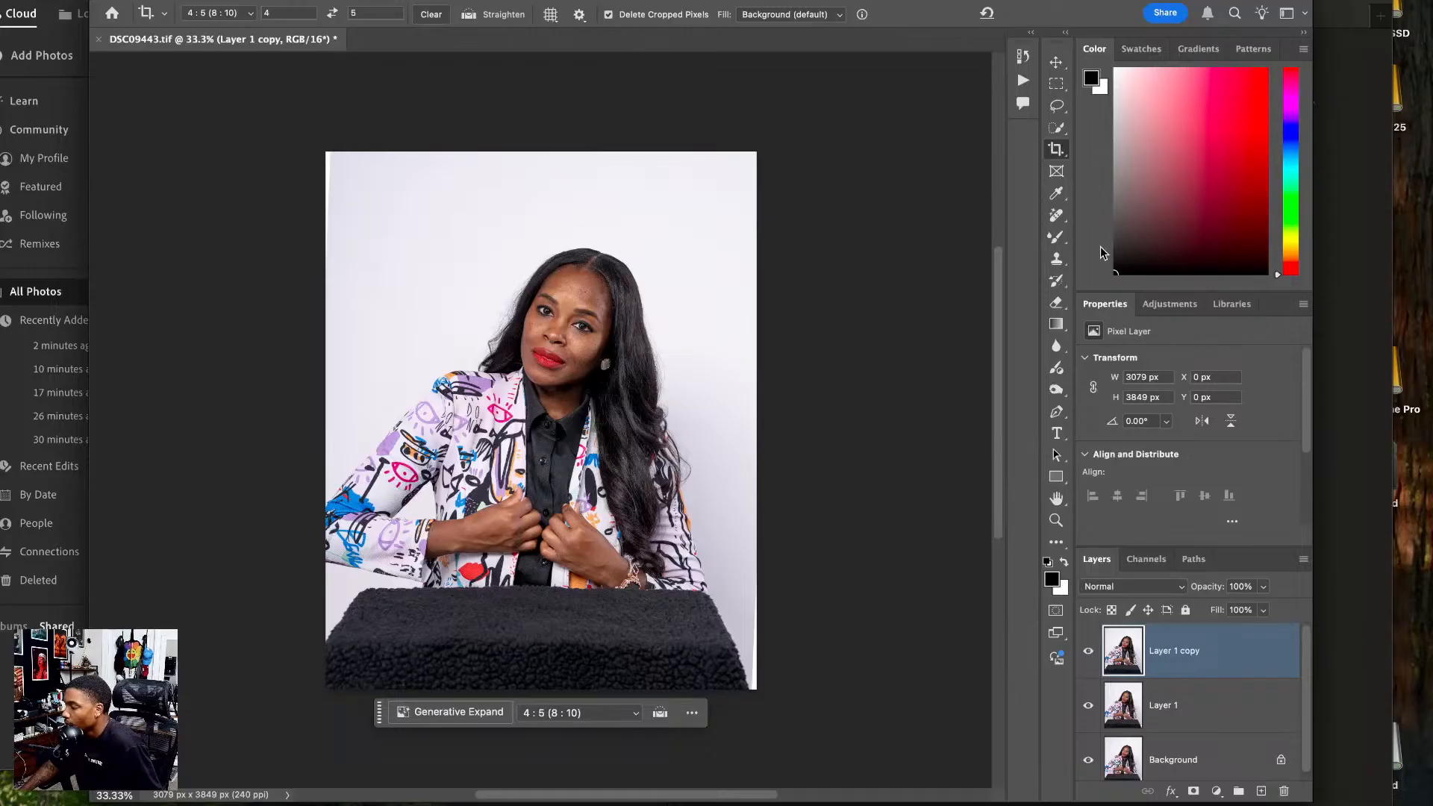
- Clone clean backdrop over the white sliver along the image's upper left edge with the Clone Stamp at 46% opacity
{"action": "left_click", "coordinate": [1056, 258]}
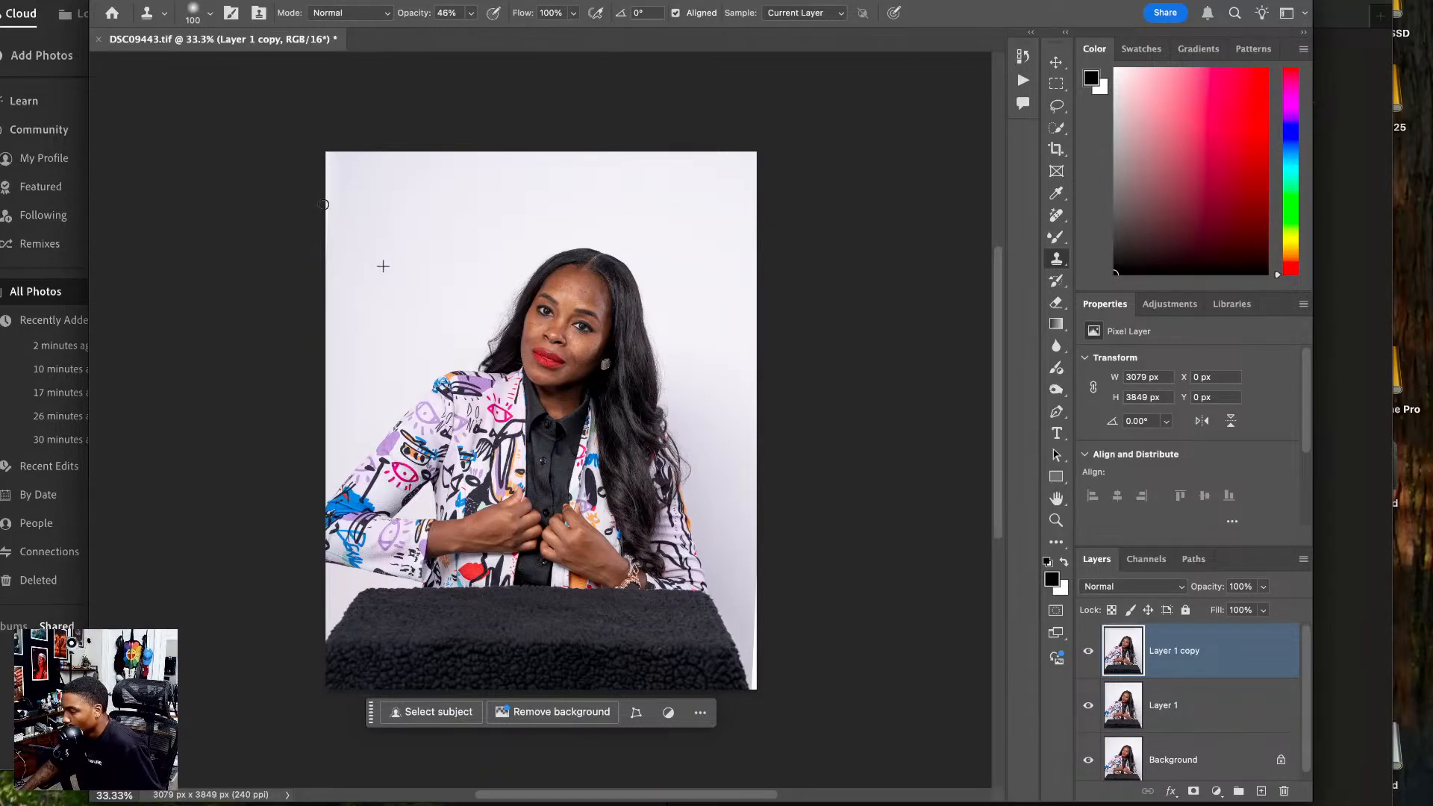
{"action": "mouse_move", "coordinate": [415, 233]}
{"action": "left_mouse_down"}
{"action": "mouse_move", "coordinate": [326, 211]}
{"action": "mouse_move", "coordinate": [371, 227]}
{"action": "mouse_move", "coordinate": [359, 230]}
{"action": "left_mouse_up"}
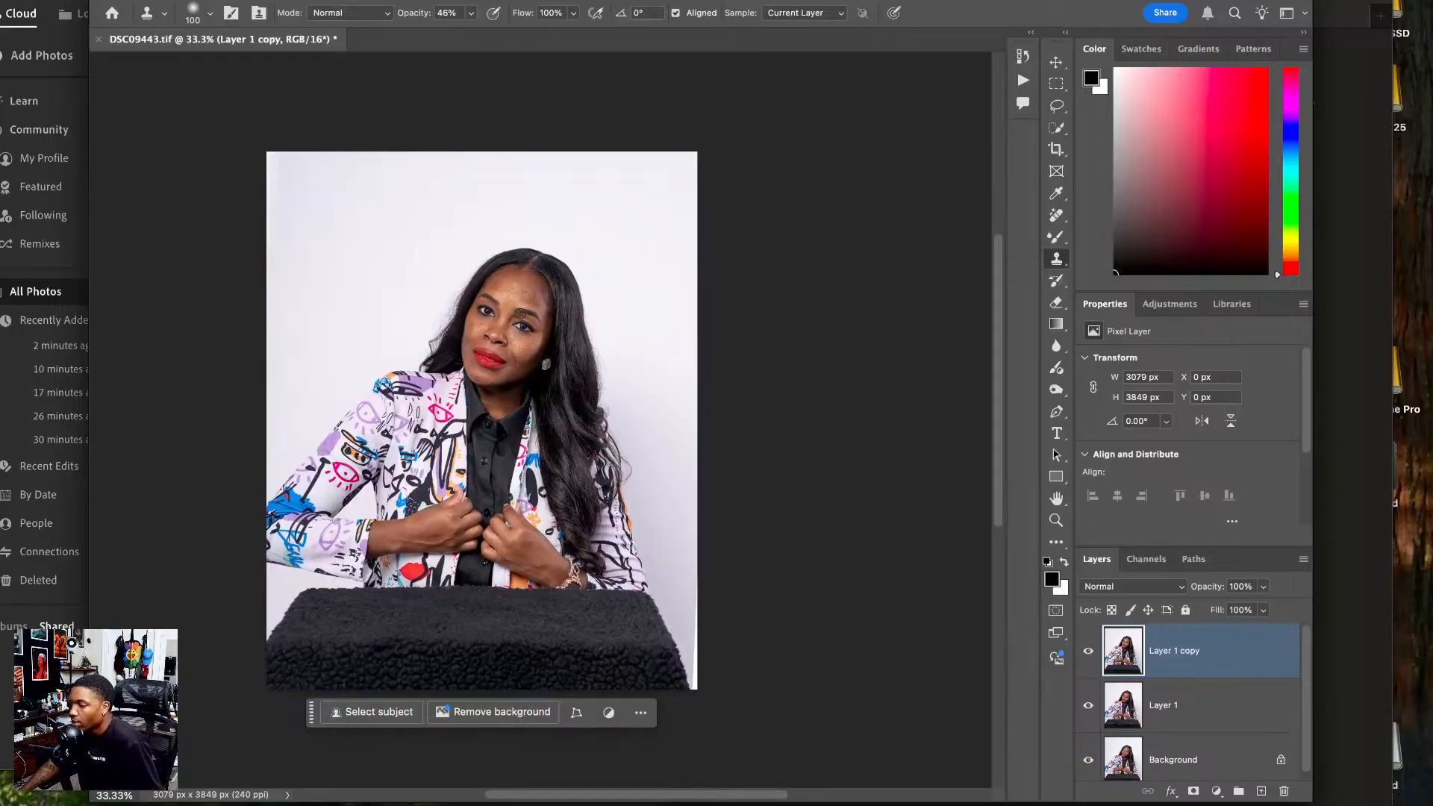
{"action": "scroll", "coordinate": [721, 353], "scroll_direction": "up", "scroll_amount": 2}
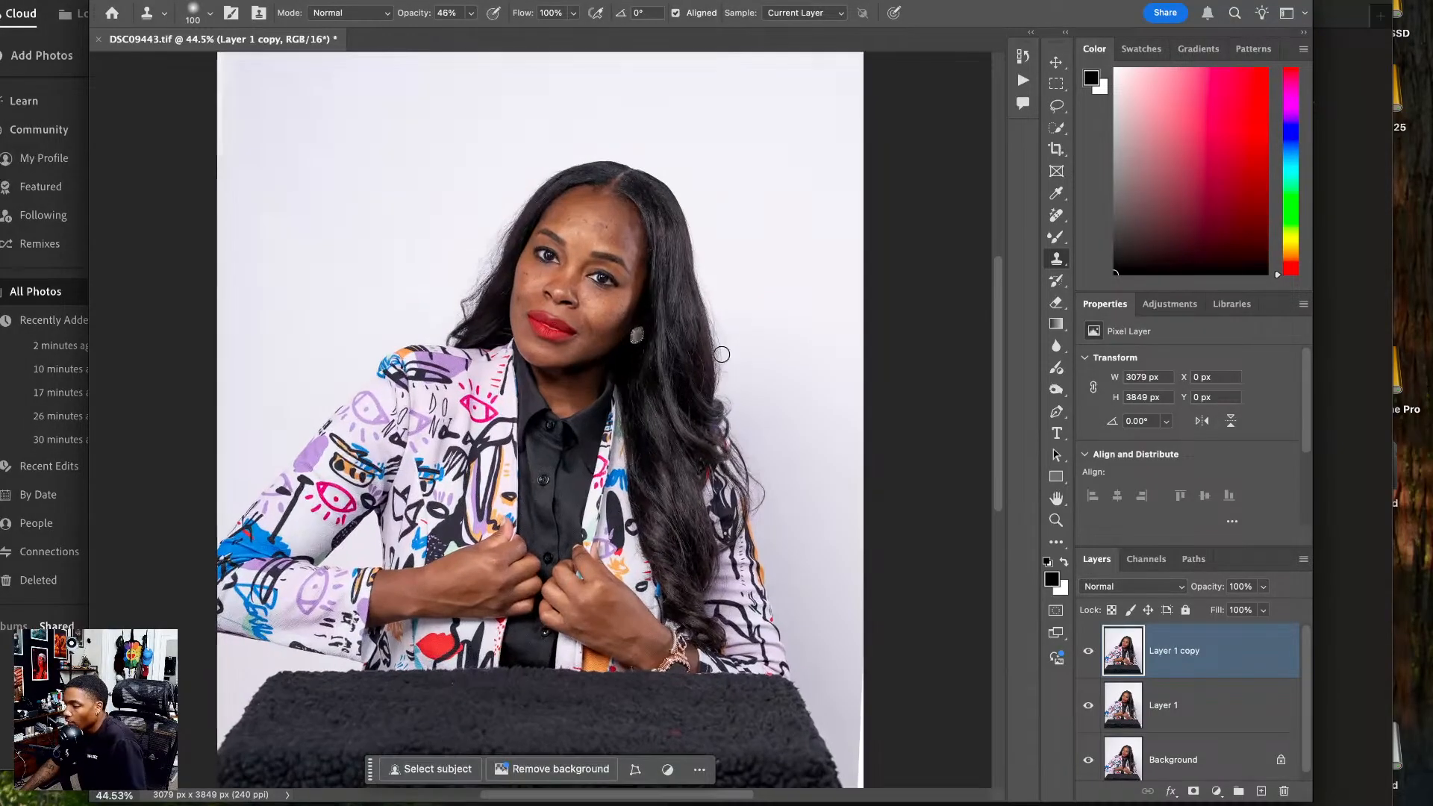
{"action": "scroll", "coordinate": [709, 342], "scroll_direction": "down", "scroll_amount": 2}
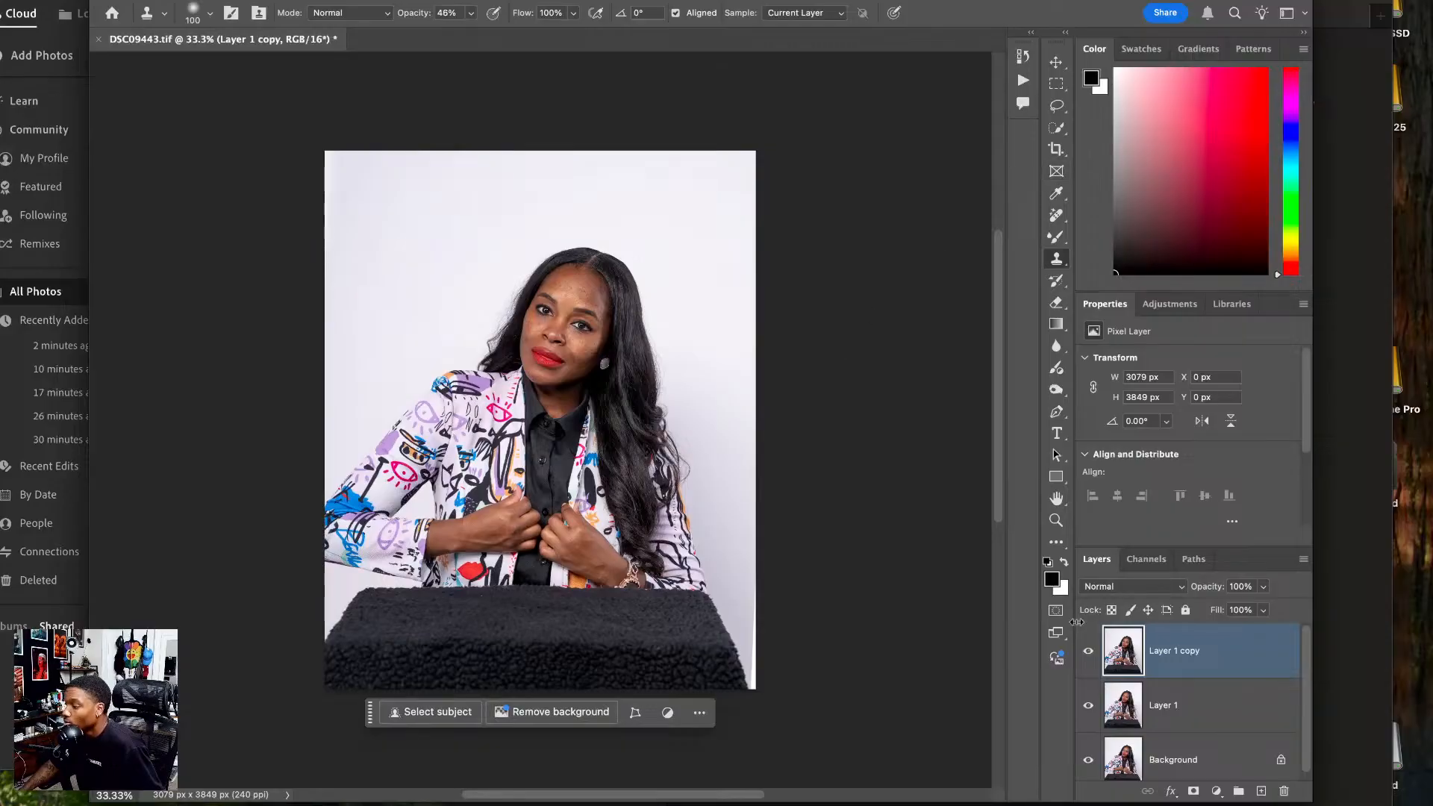
- Clone backdrop over the stray hairs beside the hair on the image's left side, using a size 150 Clone Stamp brush at 100% zoom
{"action": "key", "text": "super+plus"}
{"action": "key", "text": "super+plus"}
{"action": "key", "text": "super+plus"}
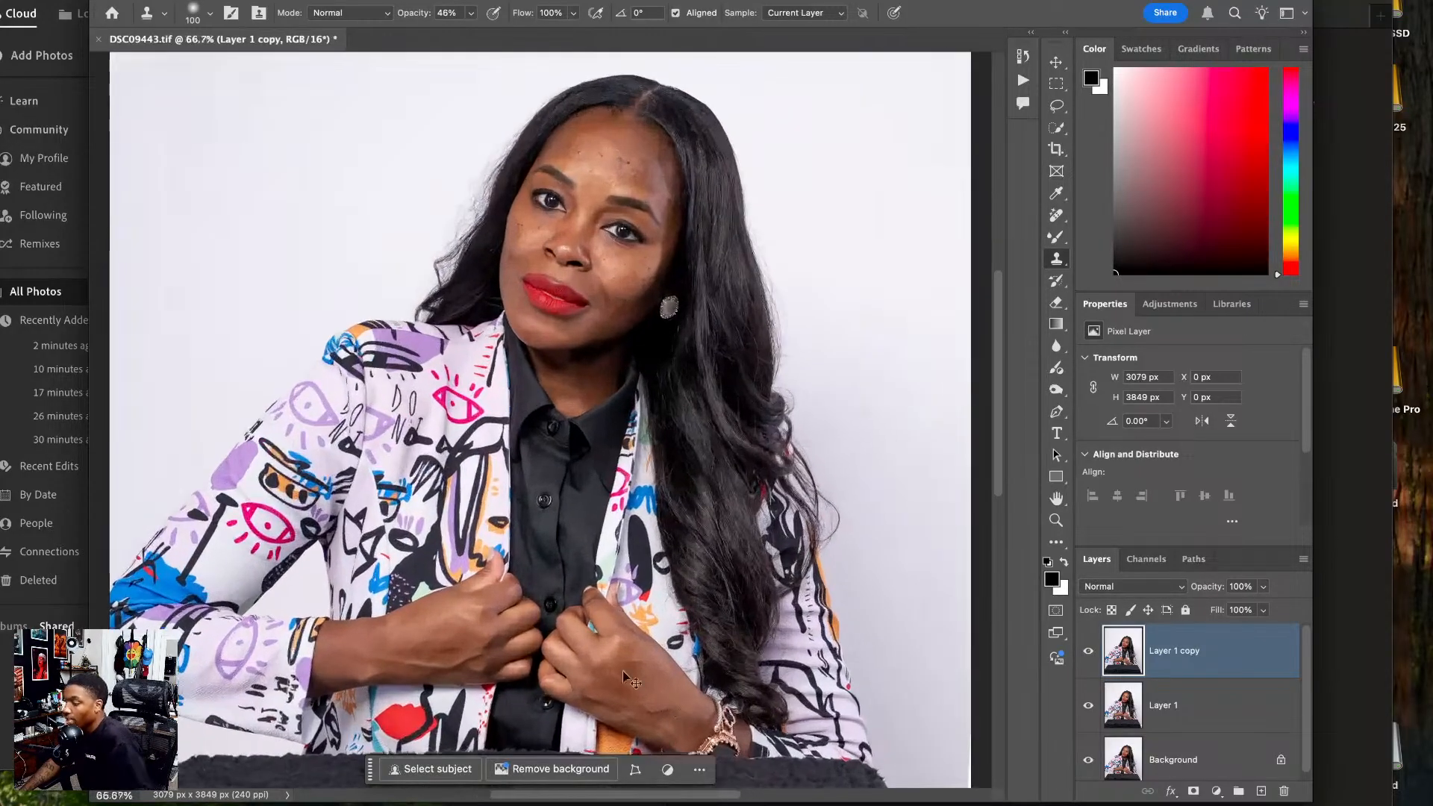
{"action": "left_click_drag", "start_coordinate": [483, 306], "coordinate": [548, 630]}
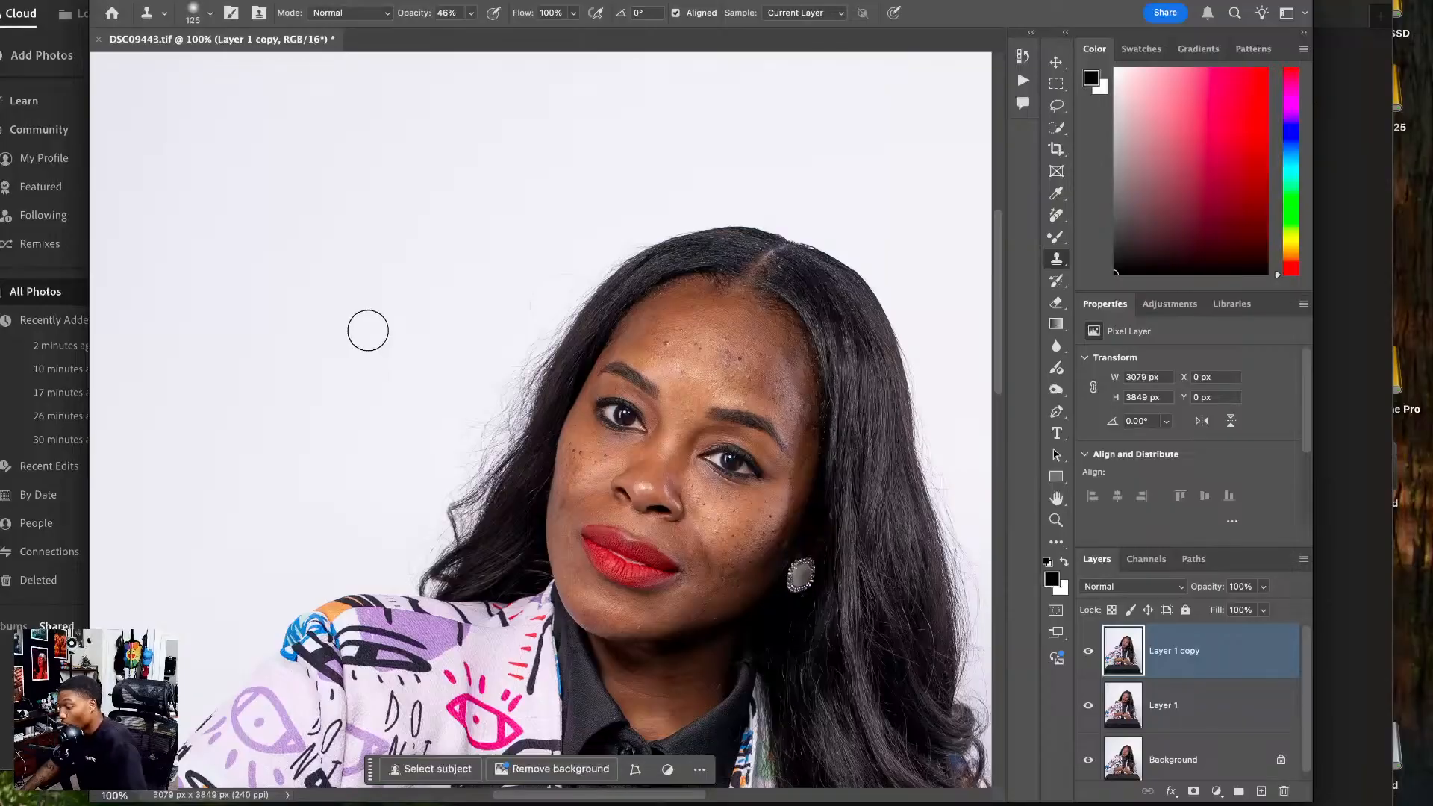
{"action": "key", "text": "bracketright"}
{"action": "key", "text": "bracketright"}
{"action": "left_click", "coordinate": [382, 374], "text": "alt"}
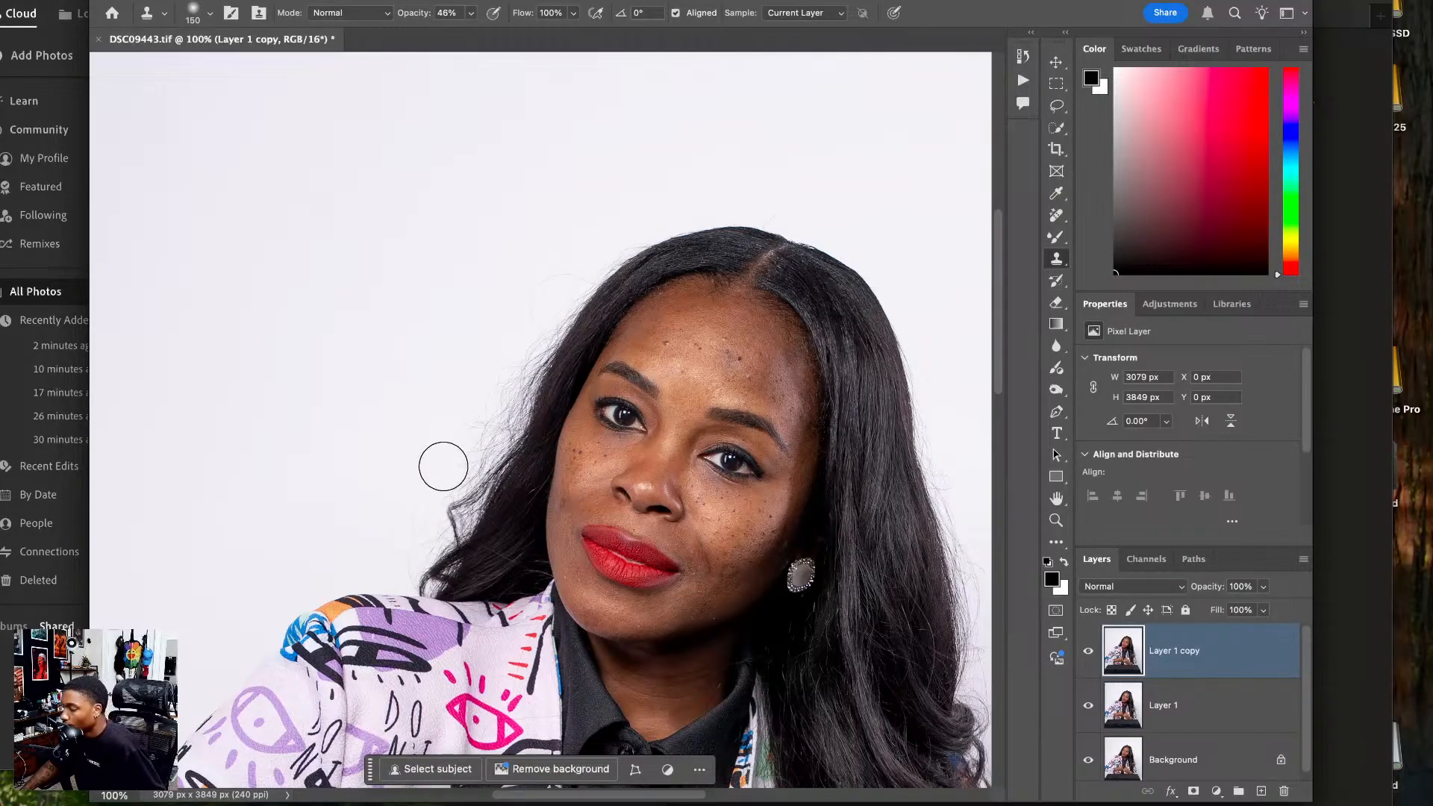
{"action": "mouse_move", "coordinate": [441, 464]}
{"action": "left_mouse_down"}
{"action": "mouse_move", "coordinate": [479, 409]}
{"action": "mouse_move", "coordinate": [481, 423]}
{"action": "mouse_move", "coordinate": [470, 405]}
{"action": "left_mouse_up"}
- Clean the finer flyaways closer to the hair edge, from beside the cheek up toward the crown, with a smaller size 80 brush
{"action": "key", "text": "bracketleft"}
{"action": "key", "text": "bracketleft"}
{"action": "key", "text": "bracketleft"}
{"action": "key", "text": "bracketleft"}
{"action": "key", "text": "bracketleft"}
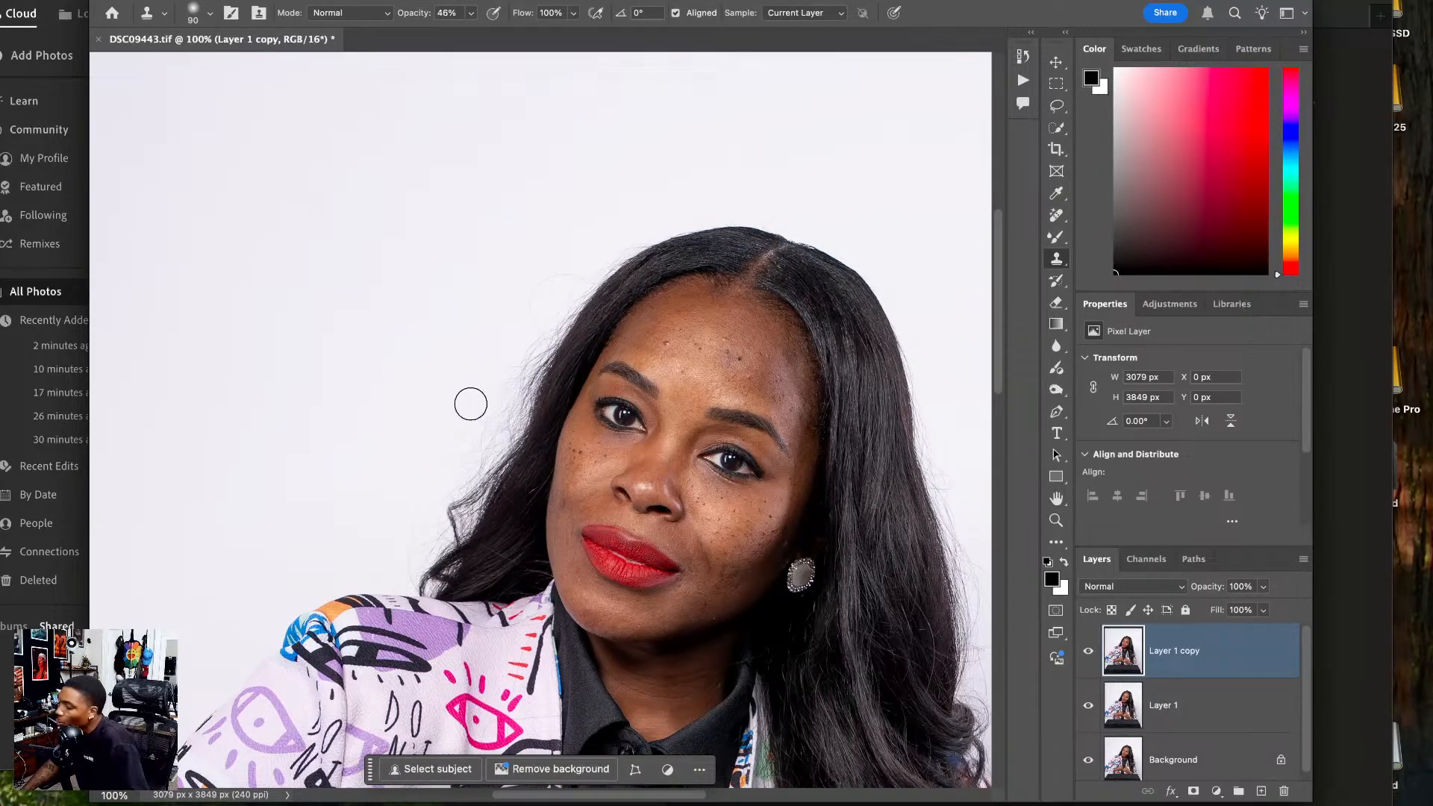
{"action": "mouse_move", "coordinate": [457, 454]}
{"action": "left_mouse_down"}
{"action": "mouse_move", "coordinate": [483, 457]}
{"action": "mouse_move", "coordinate": [501, 404]}
{"action": "mouse_move", "coordinate": [463, 457]}
{"action": "mouse_move", "coordinate": [478, 415]}
{"action": "left_mouse_up"}
{"action": "mouse_move", "coordinate": [493, 331]}
{"action": "left_mouse_down"}
{"action": "mouse_move", "coordinate": [525, 334]}
{"action": "mouse_move", "coordinate": [564, 239]}
{"action": "mouse_move", "coordinate": [559, 270]}
{"action": "mouse_move", "coordinate": [590, 269]}
{"action": "mouse_move", "coordinate": [515, 414]}
{"action": "mouse_move", "coordinate": [529, 315]}
{"action": "mouse_move", "coordinate": [499, 417]}
{"action": "mouse_move", "coordinate": [496, 363]}
{"action": "mouse_move", "coordinate": [474, 352]}
{"action": "mouse_move", "coordinate": [473, 407]}
{"action": "mouse_move", "coordinate": [425, 487]}
{"action": "mouse_move", "coordinate": [394, 562]}
{"action": "mouse_move", "coordinate": [403, 575]}
{"action": "mouse_move", "coordinate": [440, 537]}
{"action": "mouse_move", "coordinate": [422, 497]}
{"action": "mouse_move", "coordinate": [474, 476]}
{"action": "mouse_move", "coordinate": [459, 479]}
{"action": "mouse_move", "coordinate": [510, 428]}
{"action": "mouse_move", "coordinate": [488, 451]}
{"action": "mouse_move", "coordinate": [521, 379]}
{"action": "mouse_move", "coordinate": [513, 417]}
{"action": "mouse_move", "coordinate": [524, 351]}
{"action": "mouse_move", "coordinate": [521, 366]}
{"action": "mouse_move", "coordinate": [589, 272]}
{"action": "mouse_move", "coordinate": [547, 273]}
{"action": "mouse_move", "coordinate": [589, 243]}
{"action": "mouse_move", "coordinate": [655, 249]}
{"action": "mouse_move", "coordinate": [528, 204]}
{"action": "left_mouse_up"}
- Clone backdrop over the flyaways along the long hair on the earring side with a size 70 brush, and return to the full portrait
{"action": "mouse_move", "coordinate": [748, 424]}
{"action": "left_mouse_down"}
{"action": "mouse_move", "coordinate": [560, 234]}
{"action": "mouse_move", "coordinate": [495, 256]}
{"action": "mouse_move", "coordinate": [490, 342]}
{"action": "mouse_move", "coordinate": [454, 153]}
{"action": "mouse_move", "coordinate": [454, 169]}
{"action": "left_mouse_up"}
{"action": "left_click", "coordinate": [591, 284], "text": "alt"}
{"action": "scroll", "coordinate": [454, 168], "scroll_direction": "up", "scroll_amount": 5}
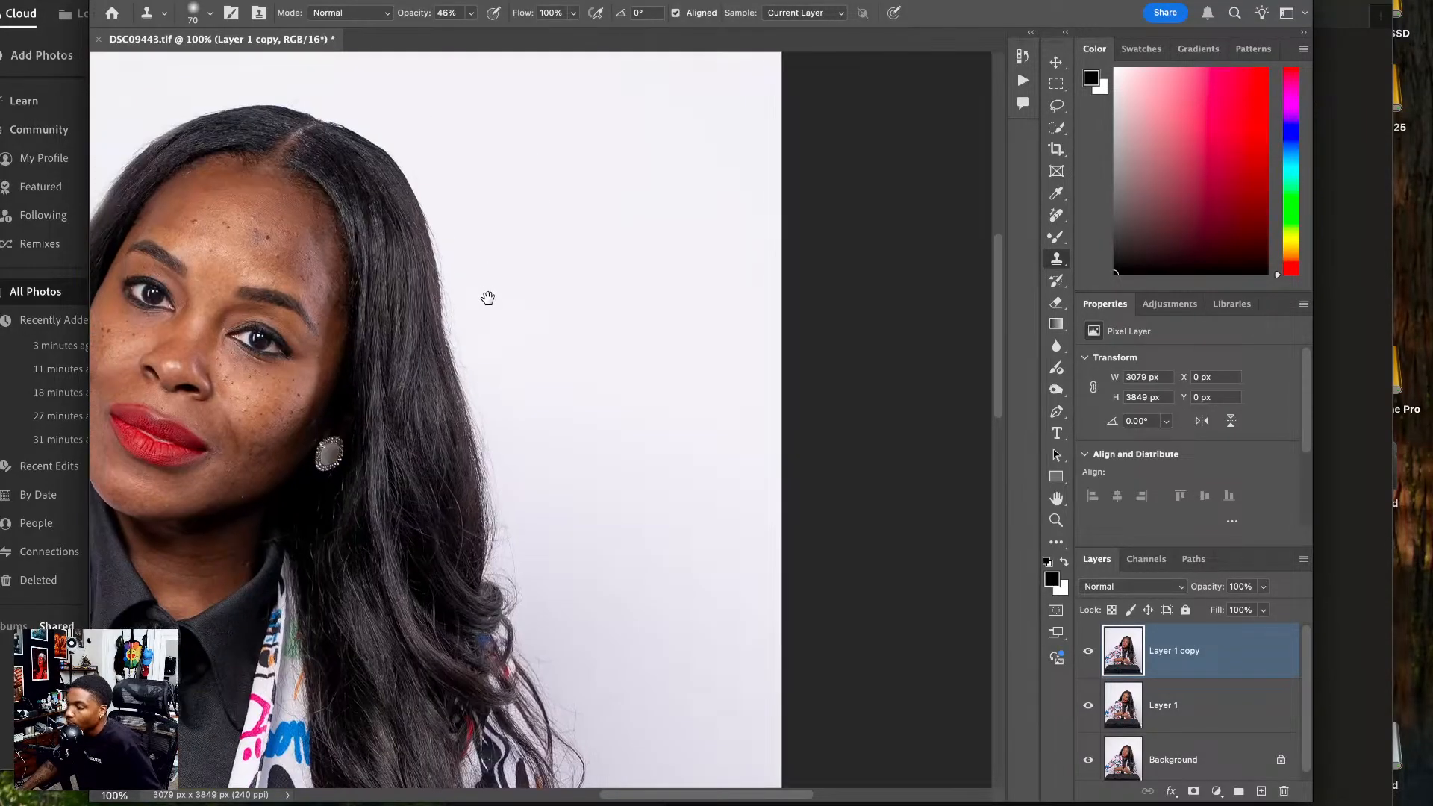
{"action": "mouse_move", "coordinate": [481, 328]}
{"action": "left_mouse_down"}
{"action": "mouse_move", "coordinate": [470, 355]}
{"action": "mouse_move", "coordinate": [463, 307]}
{"action": "mouse_move", "coordinate": [459, 333]}
{"action": "mouse_move", "coordinate": [514, 447]}
{"action": "mouse_move", "coordinate": [530, 549]}
{"action": "mouse_move", "coordinate": [506, 540]}
{"action": "mouse_move", "coordinate": [513, 575]}
{"action": "mouse_move", "coordinate": [538, 604]}
{"action": "mouse_move", "coordinate": [511, 569]}
{"action": "mouse_move", "coordinate": [490, 450]}
{"action": "mouse_move", "coordinate": [512, 531]}
{"action": "left_mouse_up"}
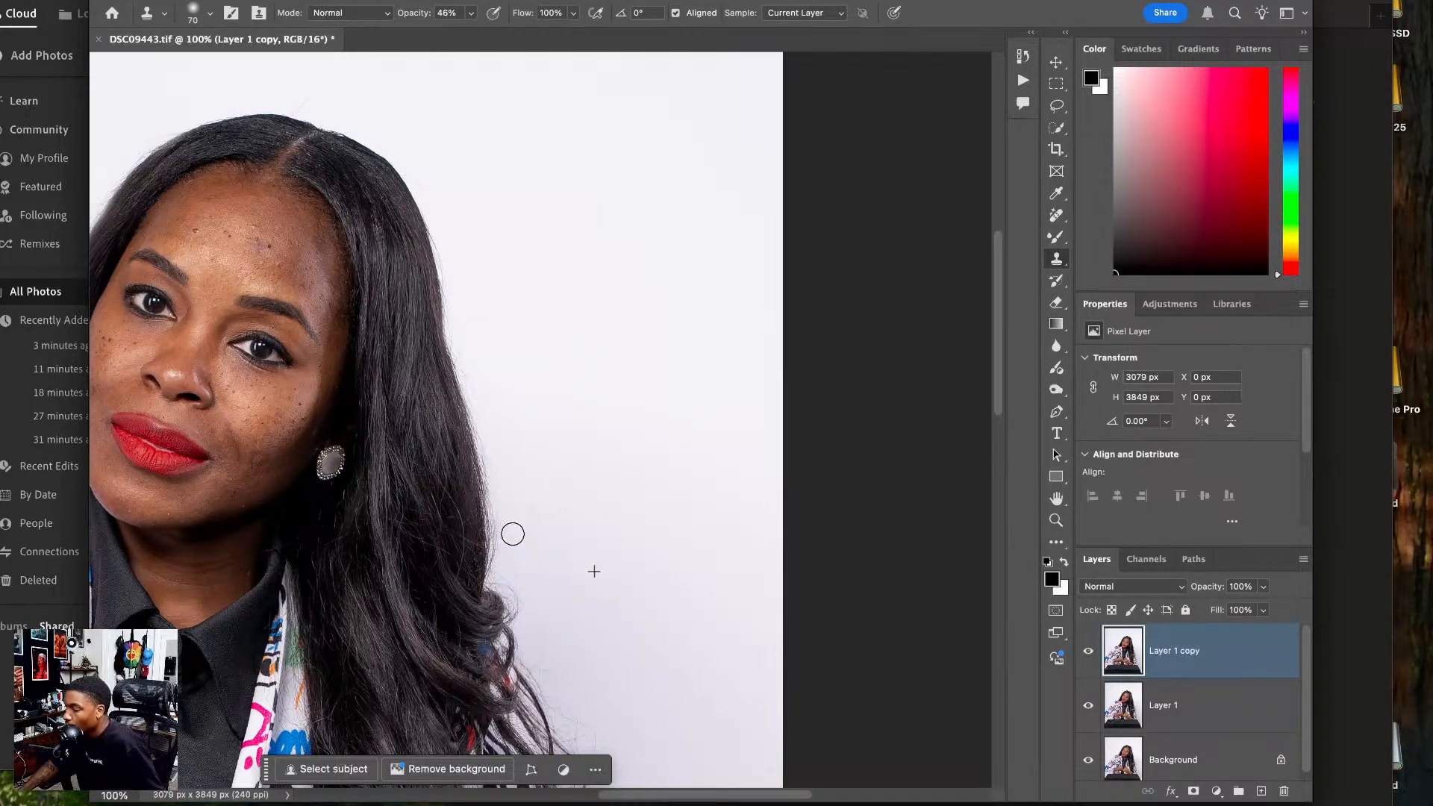
{"action": "scroll", "coordinate": [518, 381], "scroll_direction": "down", "scroll_amount": 5}
{"action": "left_click", "coordinate": [584, 464], "text": "alt"}
{"action": "mouse_move", "coordinate": [526, 464]}
{"action": "left_mouse_down"}
{"action": "mouse_move", "coordinate": [537, 525]}
{"action": "mouse_move", "coordinate": [478, 411]}
{"action": "mouse_move", "coordinate": [543, 540]}
{"action": "mouse_move", "coordinate": [543, 594]}
{"action": "mouse_move", "coordinate": [527, 600]}
{"action": "mouse_move", "coordinate": [543, 596]}
{"action": "mouse_move", "coordinate": [545, 567]}
{"action": "mouse_move", "coordinate": [529, 496]}
{"action": "mouse_move", "coordinate": [554, 561]}
{"action": "mouse_move", "coordinate": [547, 539]}
{"action": "mouse_move", "coordinate": [545, 591]}
{"action": "mouse_move", "coordinate": [543, 530]}
{"action": "mouse_move", "coordinate": [514, 473]}
{"action": "left_mouse_up"}
{"action": "mouse_move", "coordinate": [538, 415]}
{"action": "left_mouse_down"}
{"action": "mouse_move", "coordinate": [537, 624]}
{"action": "mouse_move", "coordinate": [542, 572]}
{"action": "left_mouse_up"}
{"action": "left_click_drag", "start_coordinate": [532, 448], "coordinate": [679, 455]}
{"action": "key", "text": "super+0"}
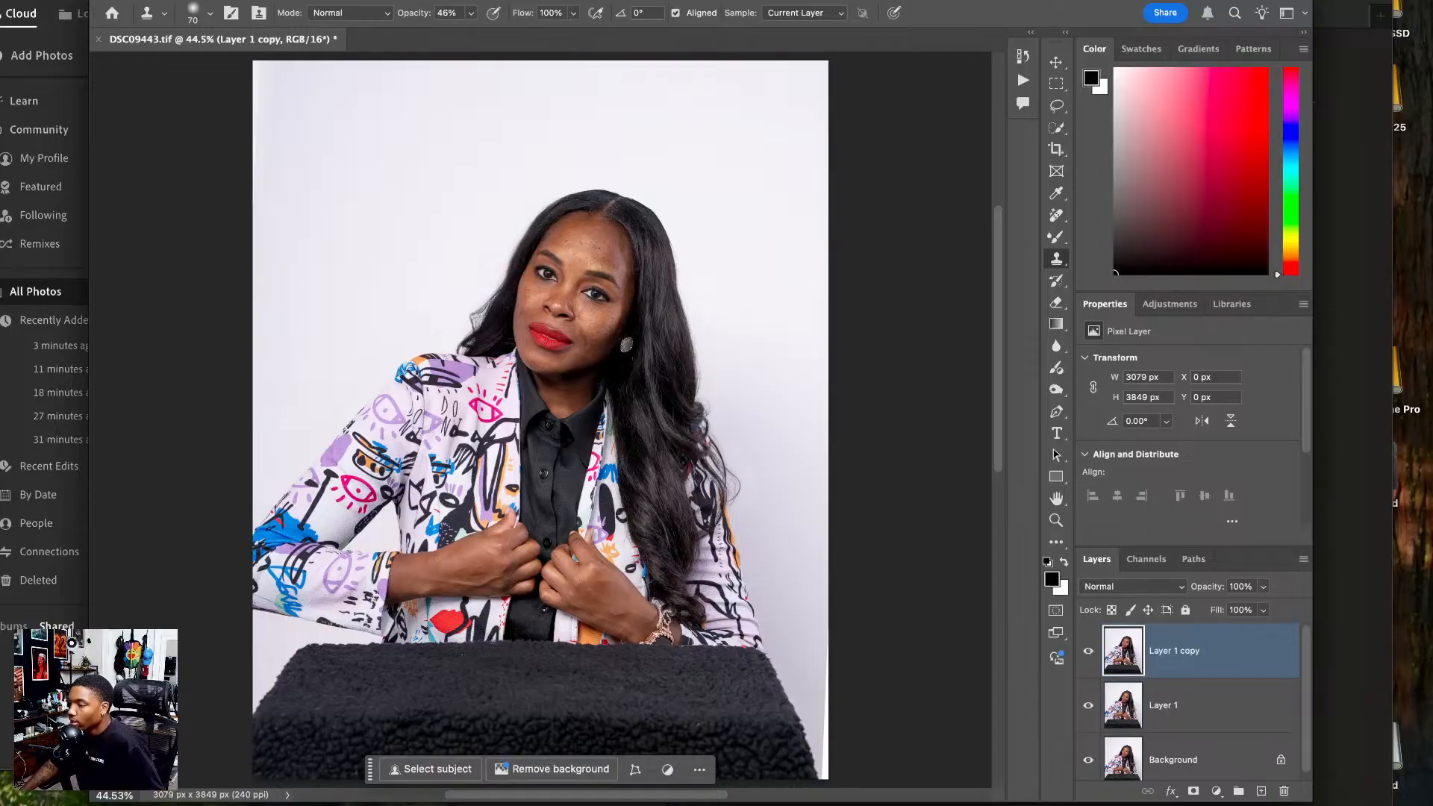
- Open the Liquify filter on Layer 1 copy and nudge the hair at the crown with a size 300 brush at pressure 13
{"action": "key", "text": "super+shift+x"}
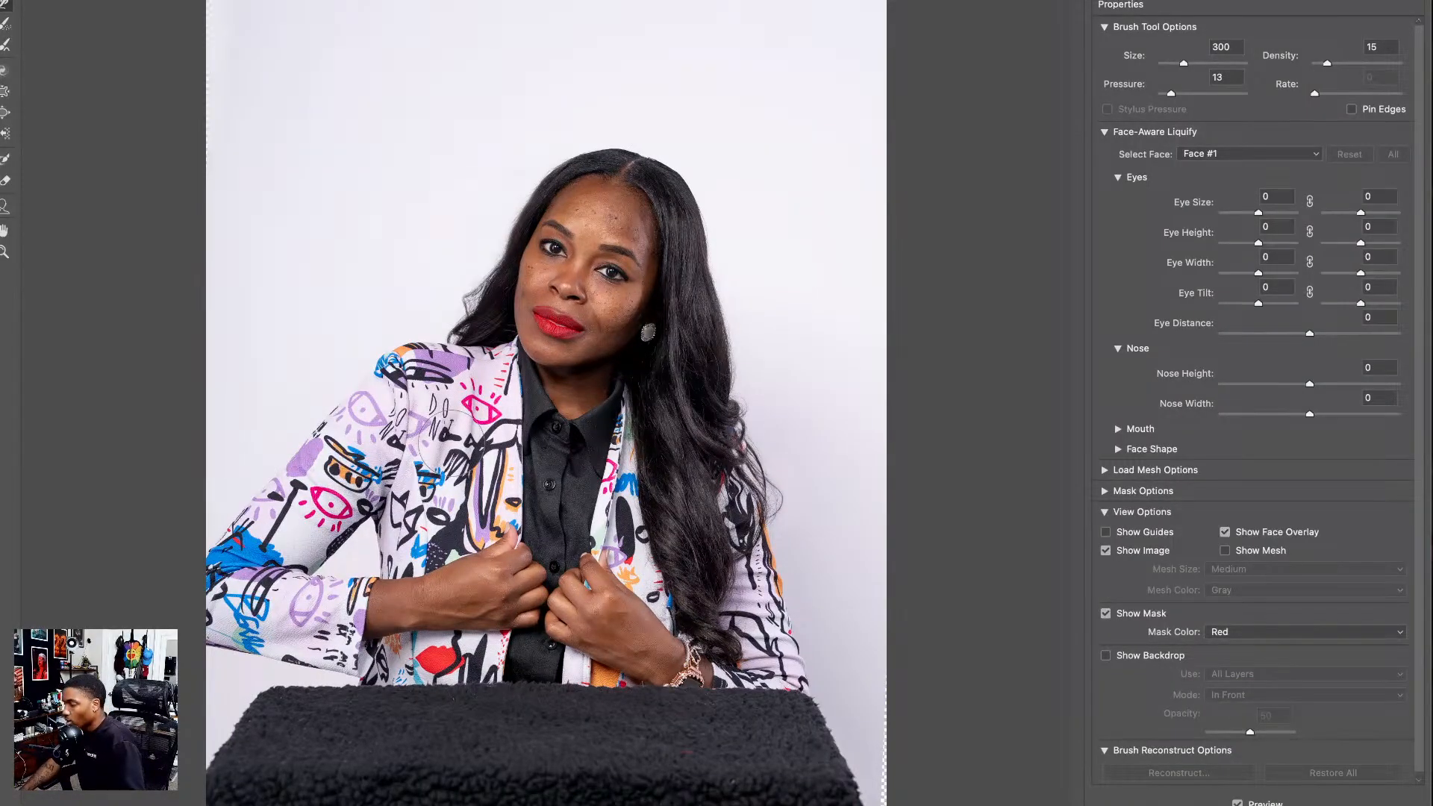
{"action": "key", "text": "ctrl+plus"}
{"action": "mouse_move", "coordinate": [569, 289]}
{"action": "left_mouse_down"}
{"action": "mouse_move", "coordinate": [457, 503]}
{"action": "mouse_move", "coordinate": [449, 658]}
{"action": "left_mouse_up"}
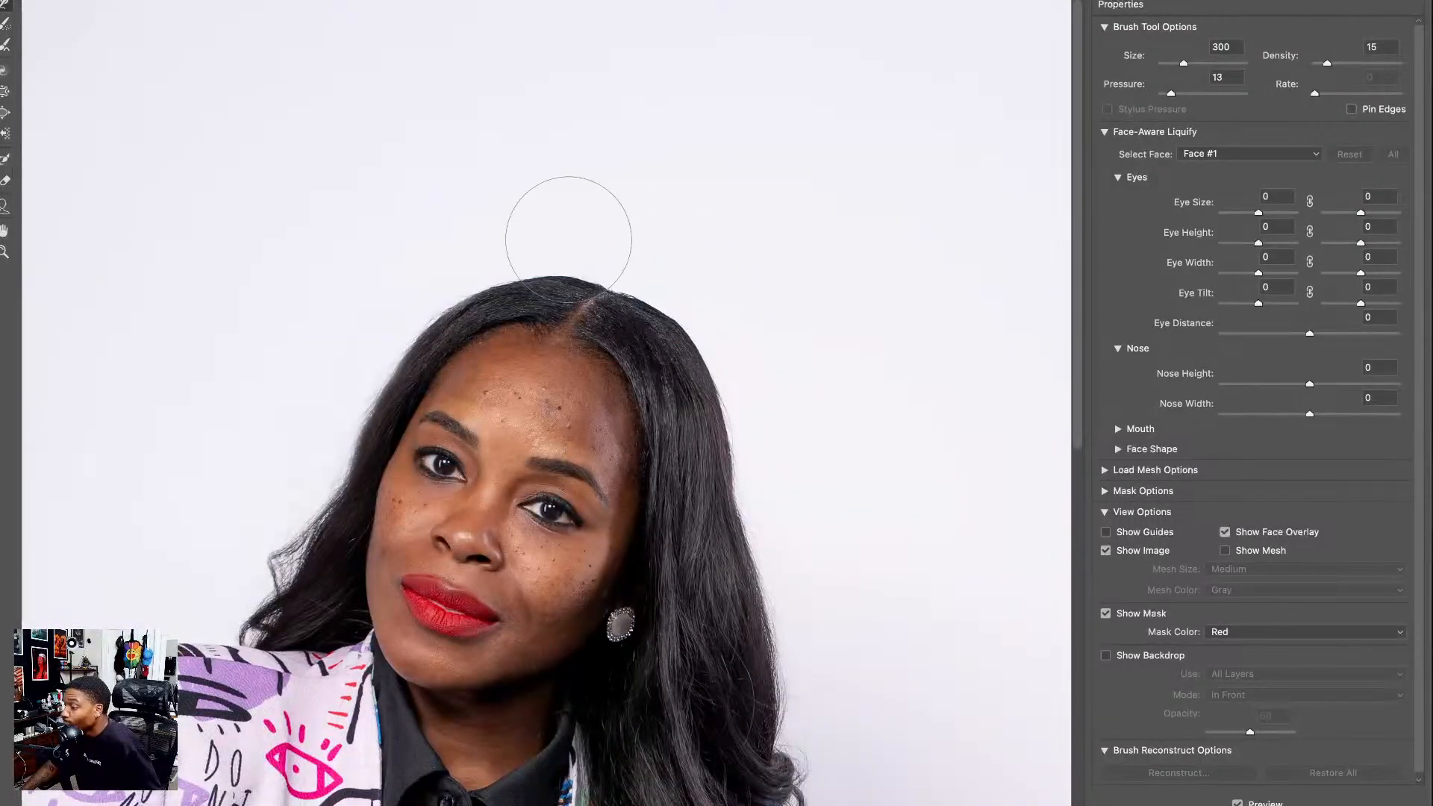
{"action": "left_click_drag", "start_coordinate": [568, 244], "coordinate": [556, 254]}
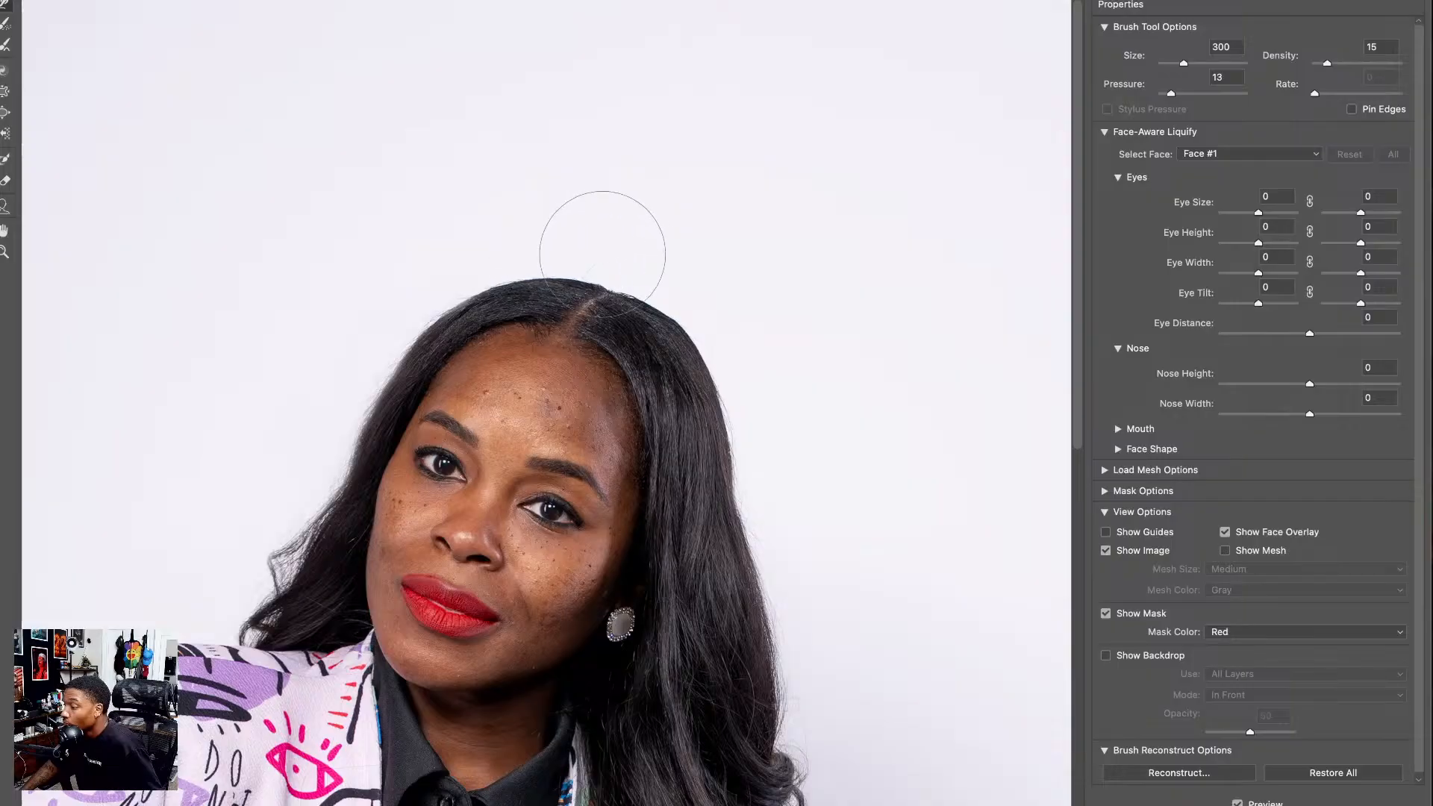
- Reduce the Liquify brush to size 90 and smooth the hair outline on the image's left side, from the temple toward the shoulder
{"action": "key", "text": "bracketleft"}
{"action": "key", "text": "bracketleft"}
{"action": "key", "text": "bracketleft"}
{"action": "key", "text": "bracketleft"}
{"action": "key", "text": "bracketleft"}
{"action": "key", "text": "bracketleft"}
{"action": "key", "text": "bracketleft"}
{"action": "key", "text": "bracketleft"}
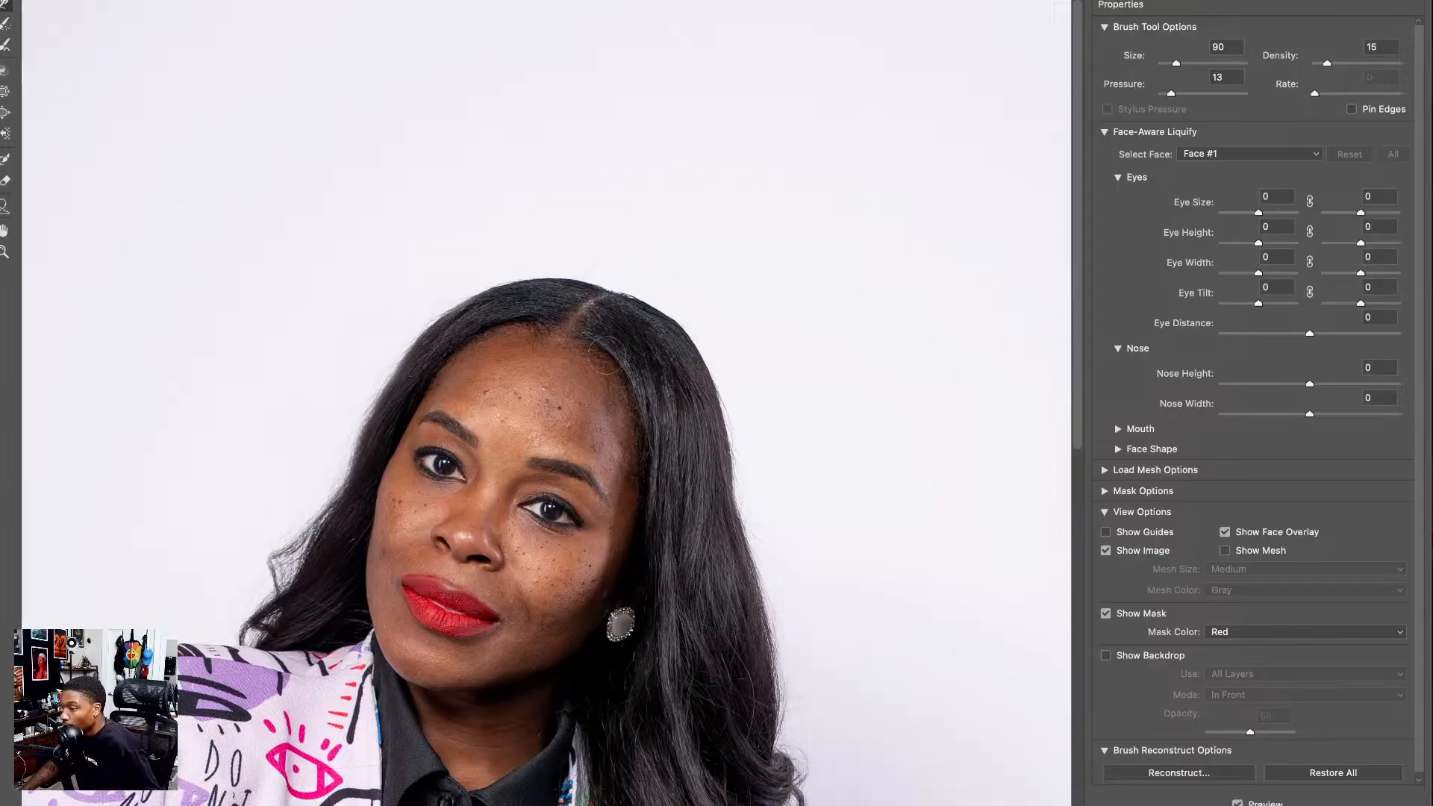
{"action": "scroll", "coordinate": [503, 178], "scroll_direction": "down", "scroll_amount": 5}
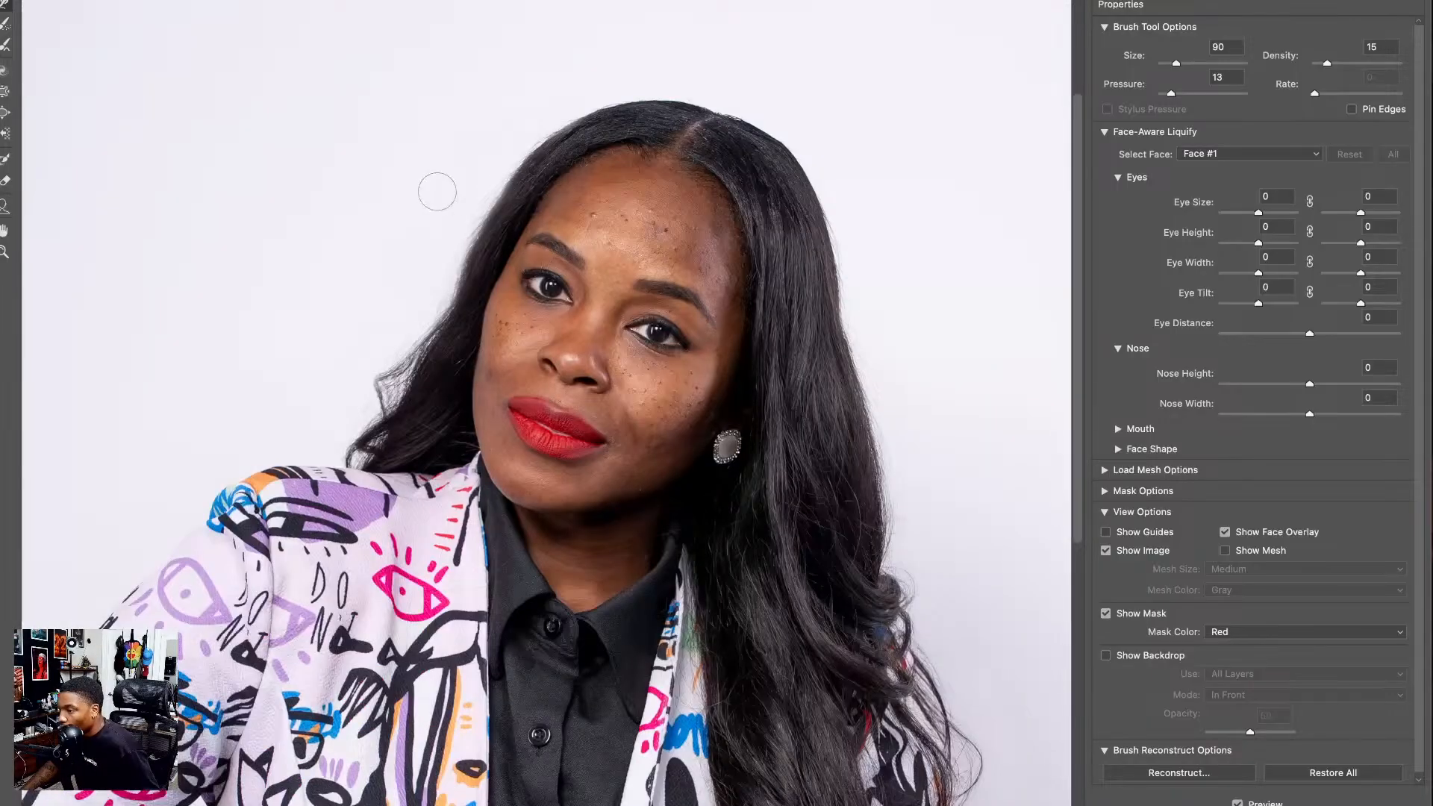
{"action": "mouse_move", "coordinate": [492, 192]}
{"action": "left_mouse_down"}
{"action": "mouse_move", "coordinate": [346, 380]}
{"action": "mouse_move", "coordinate": [522, 171]}
{"action": "mouse_move", "coordinate": [359, 355]}
{"action": "left_mouse_up"}
{"action": "left_click_drag", "start_coordinate": [532, 393], "coordinate": [523, 232]}
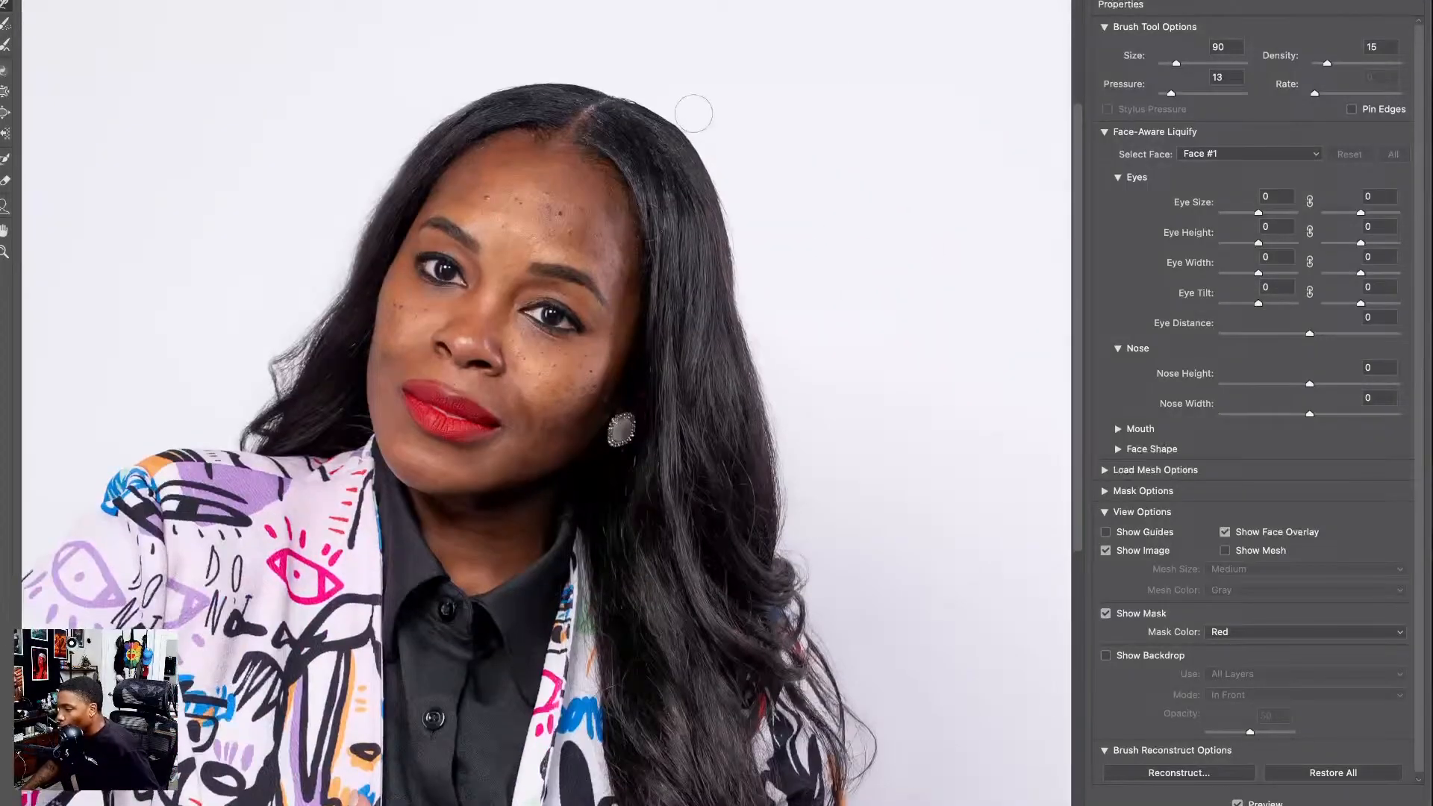
- Enlarge the Liquify brush to size 200, refine the hair silhouette around the head and along the earring side, and apply the filter
{"action": "scroll", "coordinate": [724, 257], "scroll_direction": "down", "scroll_amount": 10}
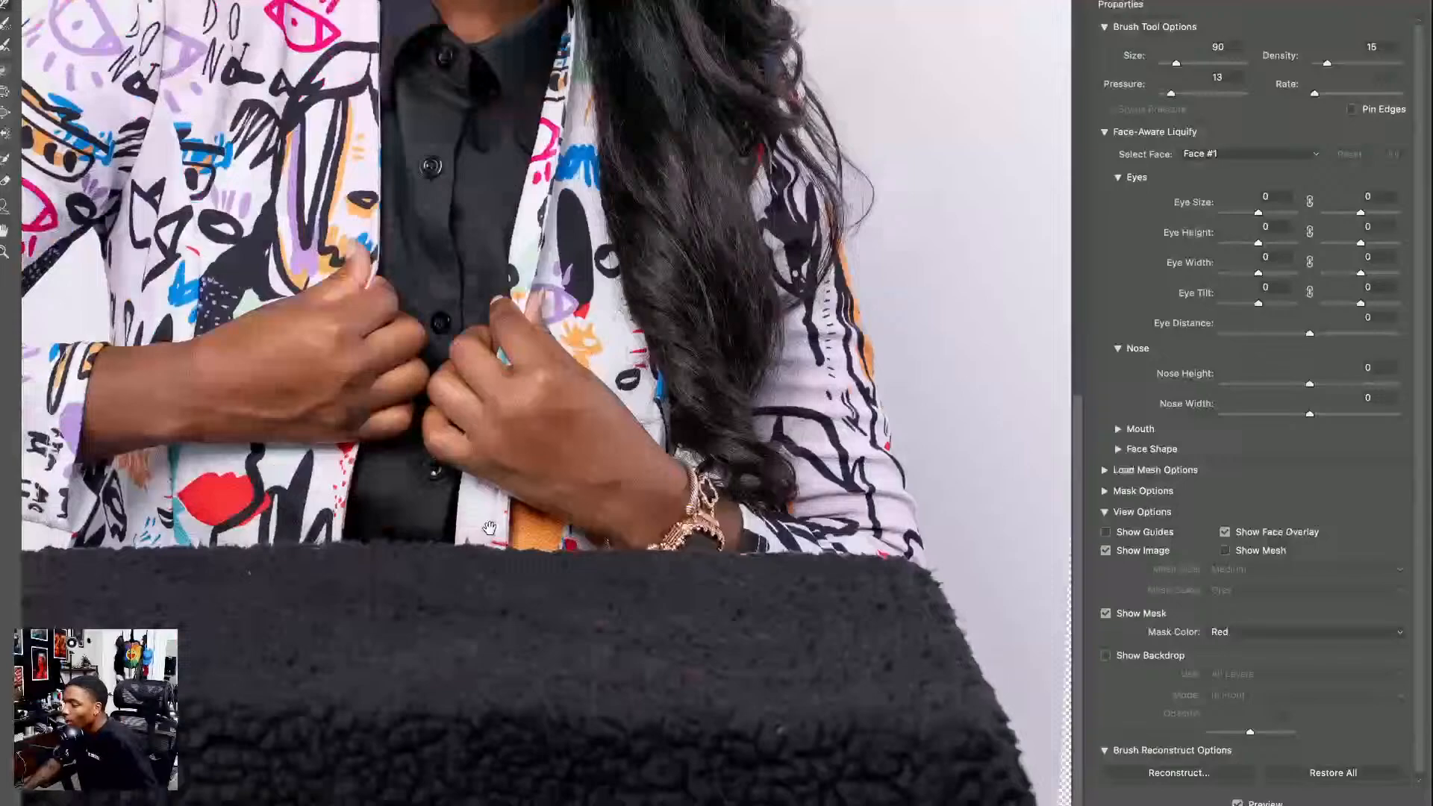
{"action": "left_click_drag", "start_coordinate": [489, 529], "coordinate": [614, 322]}
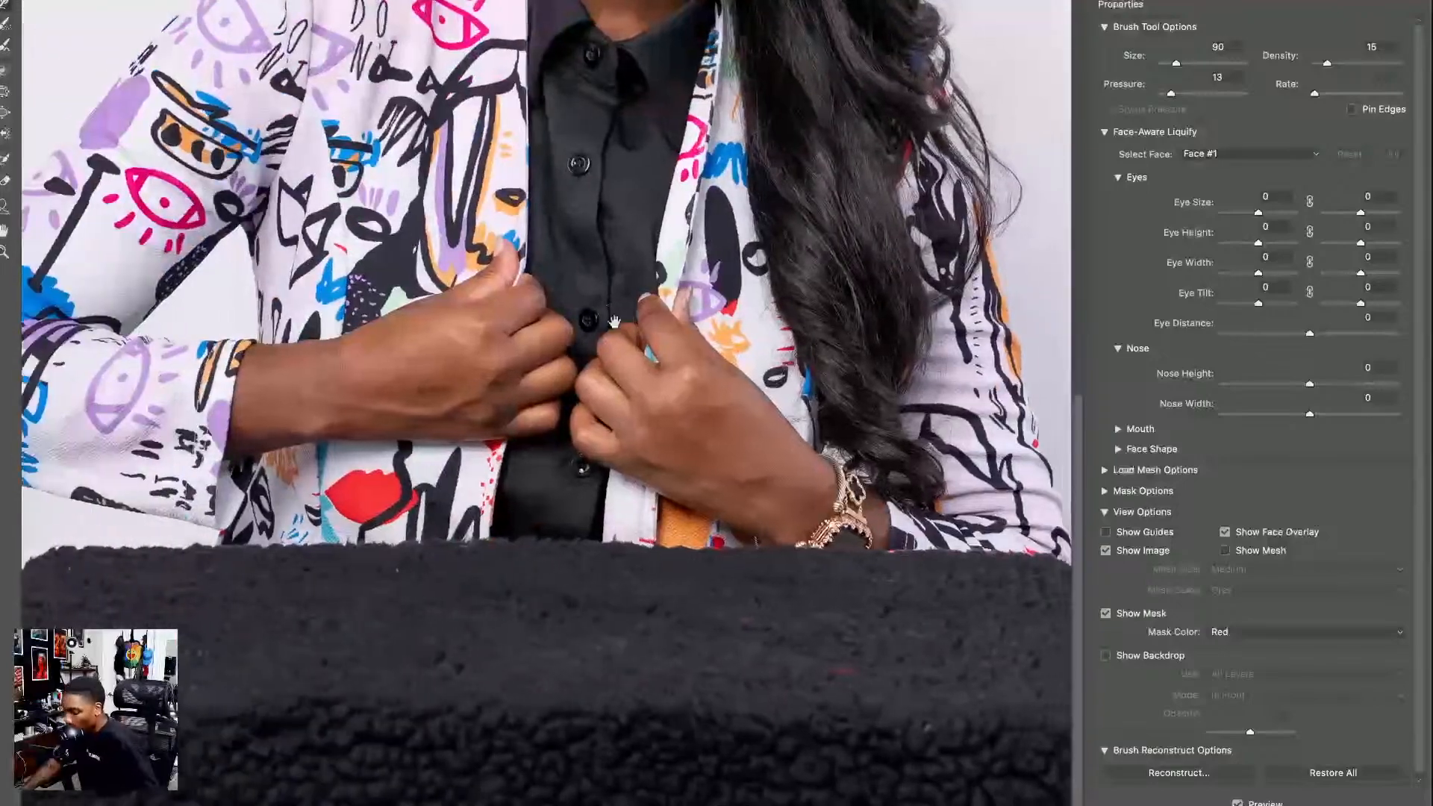
{"action": "key", "text": "ctrl+0"}
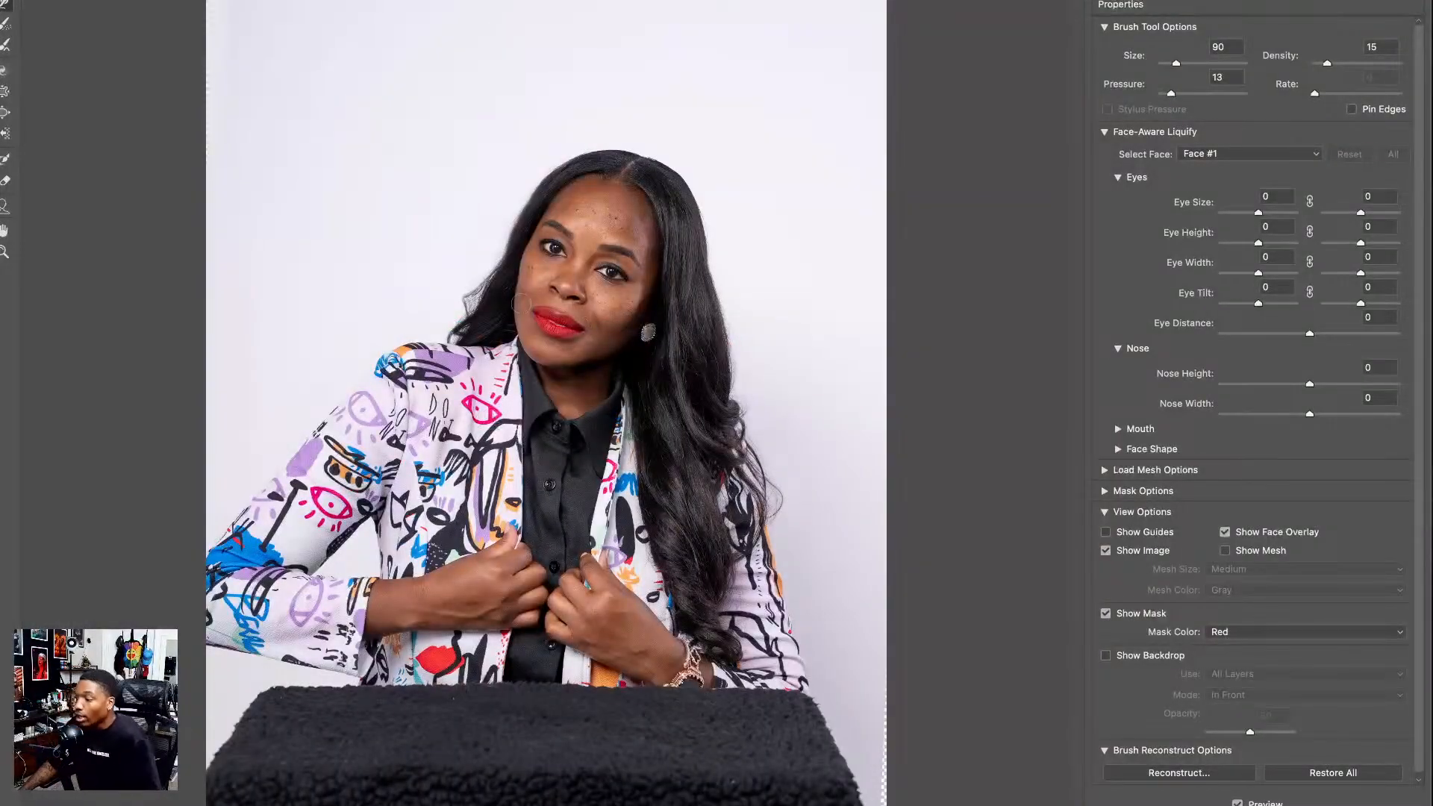
{"action": "key", "text": "bracketright"}
{"action": "key", "text": "bracketright"}
{"action": "key", "text": "bracketright"}
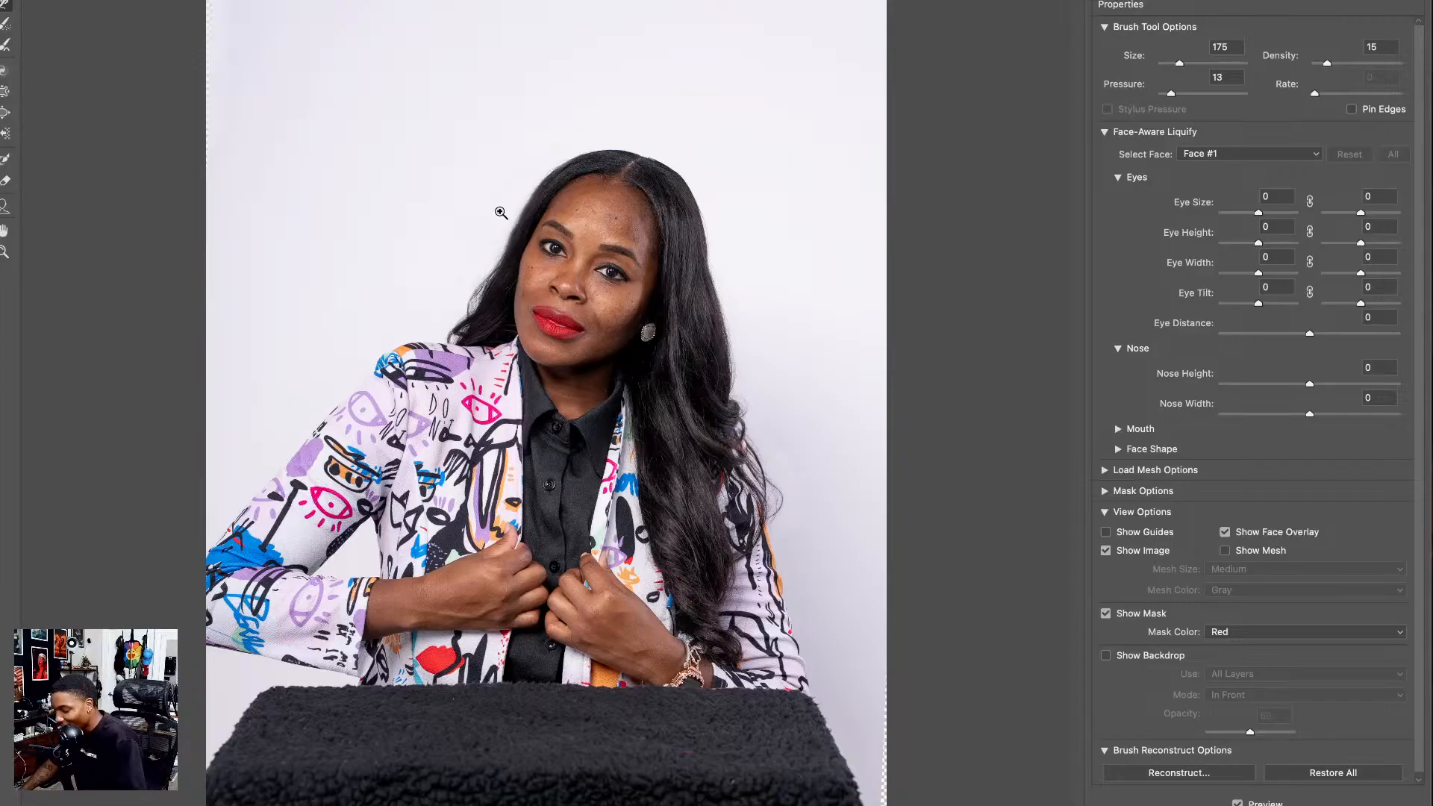
{"action": "left_click", "coordinate": [500, 213]}
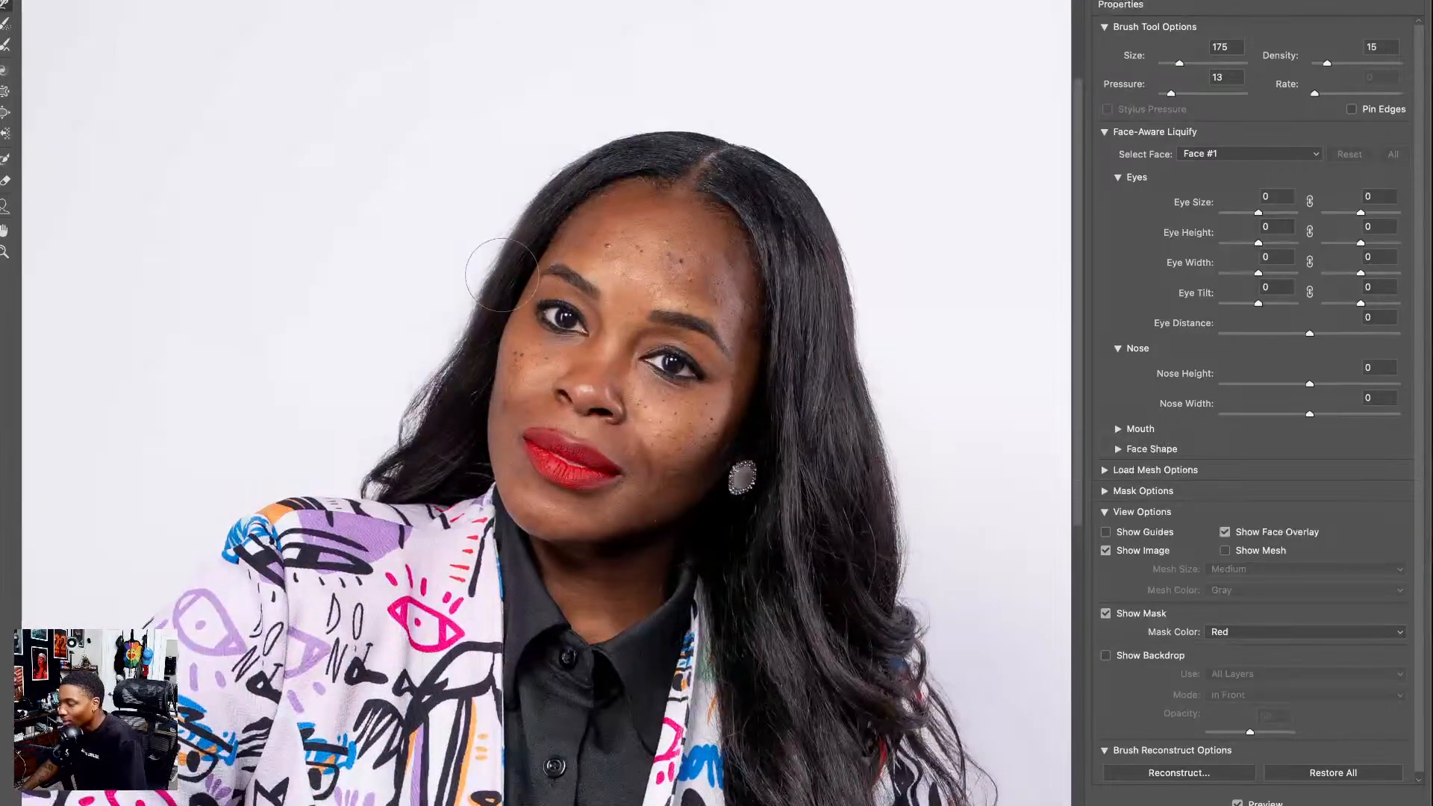
{"action": "key", "text": "bracketright"}
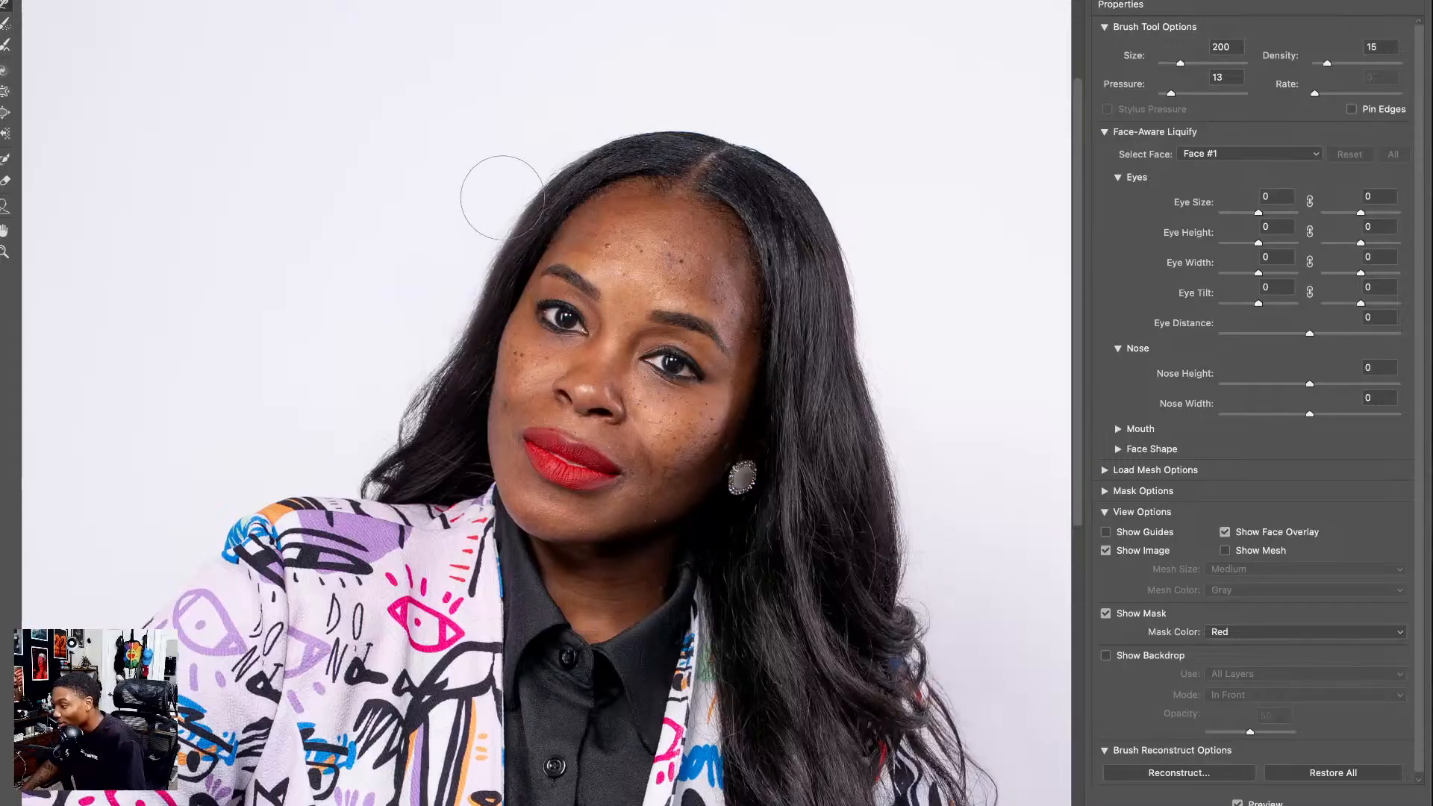
{"action": "left_click_drag", "start_coordinate": [777, 400], "coordinate": [699, 241]}
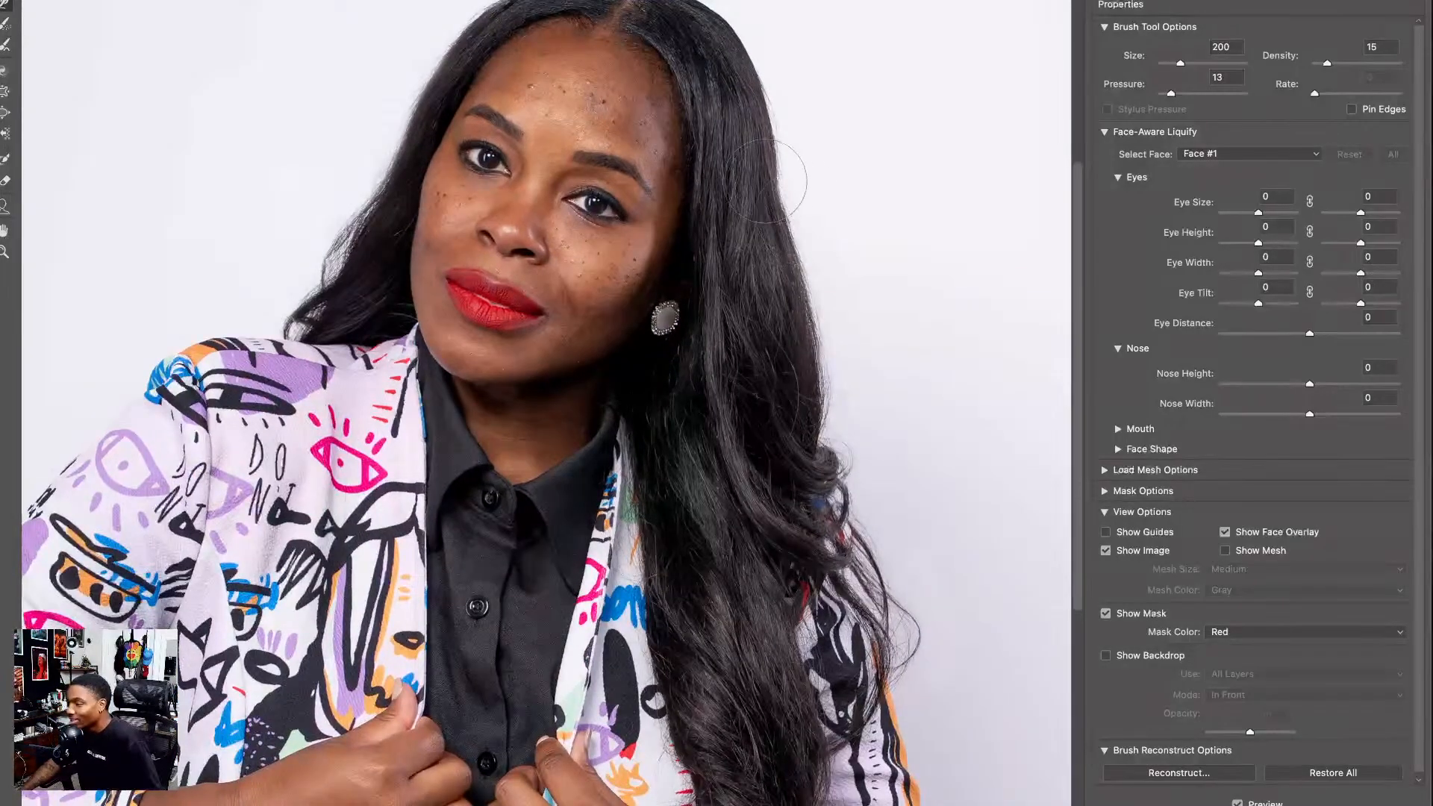
{"action": "left_click_drag", "start_coordinate": [797, 665], "coordinate": [798, 407]}
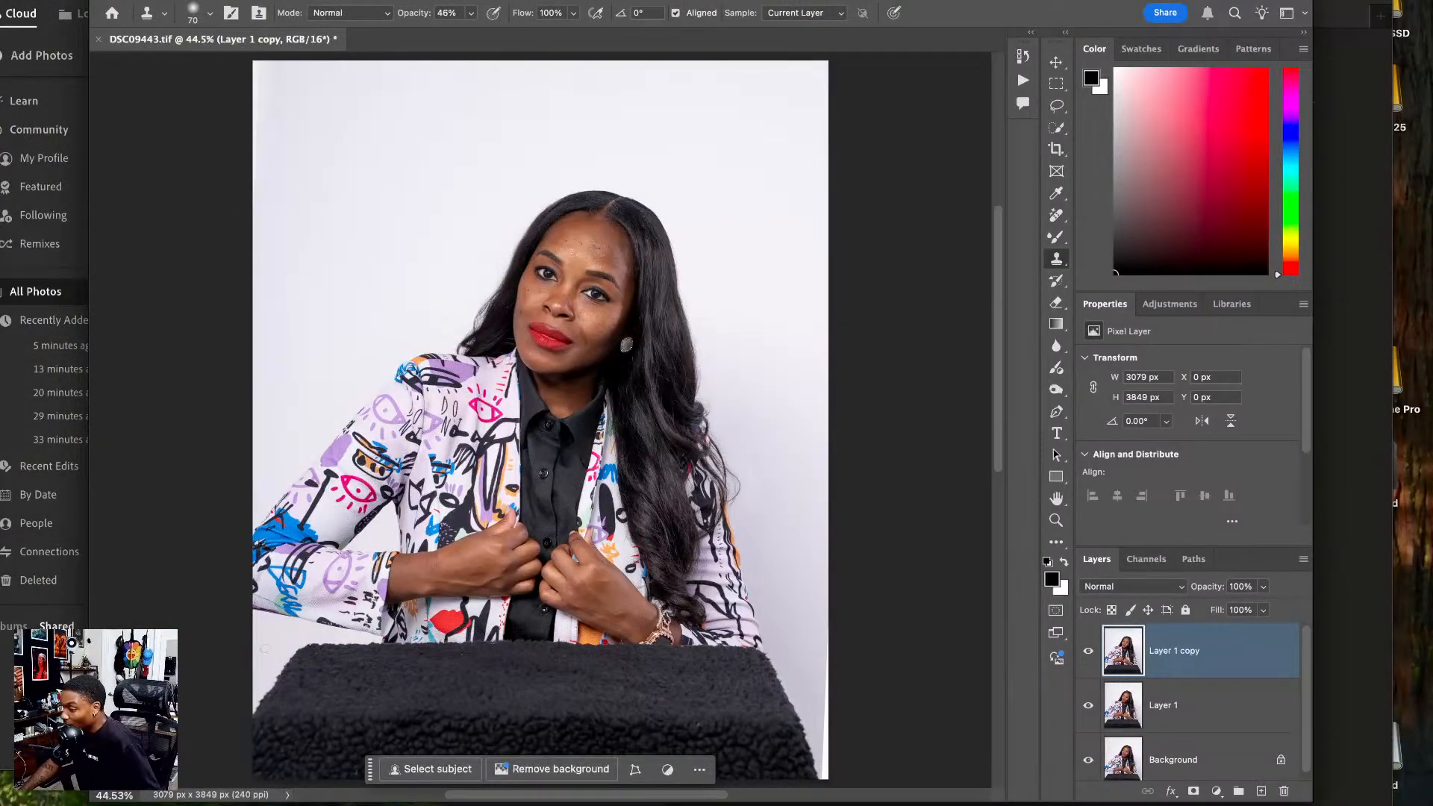
- Select the black textured block in the foreground with the Quick Selection tool and copy it onto its own layer
{"action": "left_click", "coordinate": [1058, 129]}
{"action": "mouse_move", "coordinate": [313, 648]}
{"action": "left_mouse_down"}
{"action": "mouse_move", "coordinate": [347, 658]}
{"action": "mouse_move", "coordinate": [395, 716]}
{"action": "mouse_move", "coordinate": [631, 719]}
{"action": "left_mouse_up"}
{"action": "key", "text": "alt"}
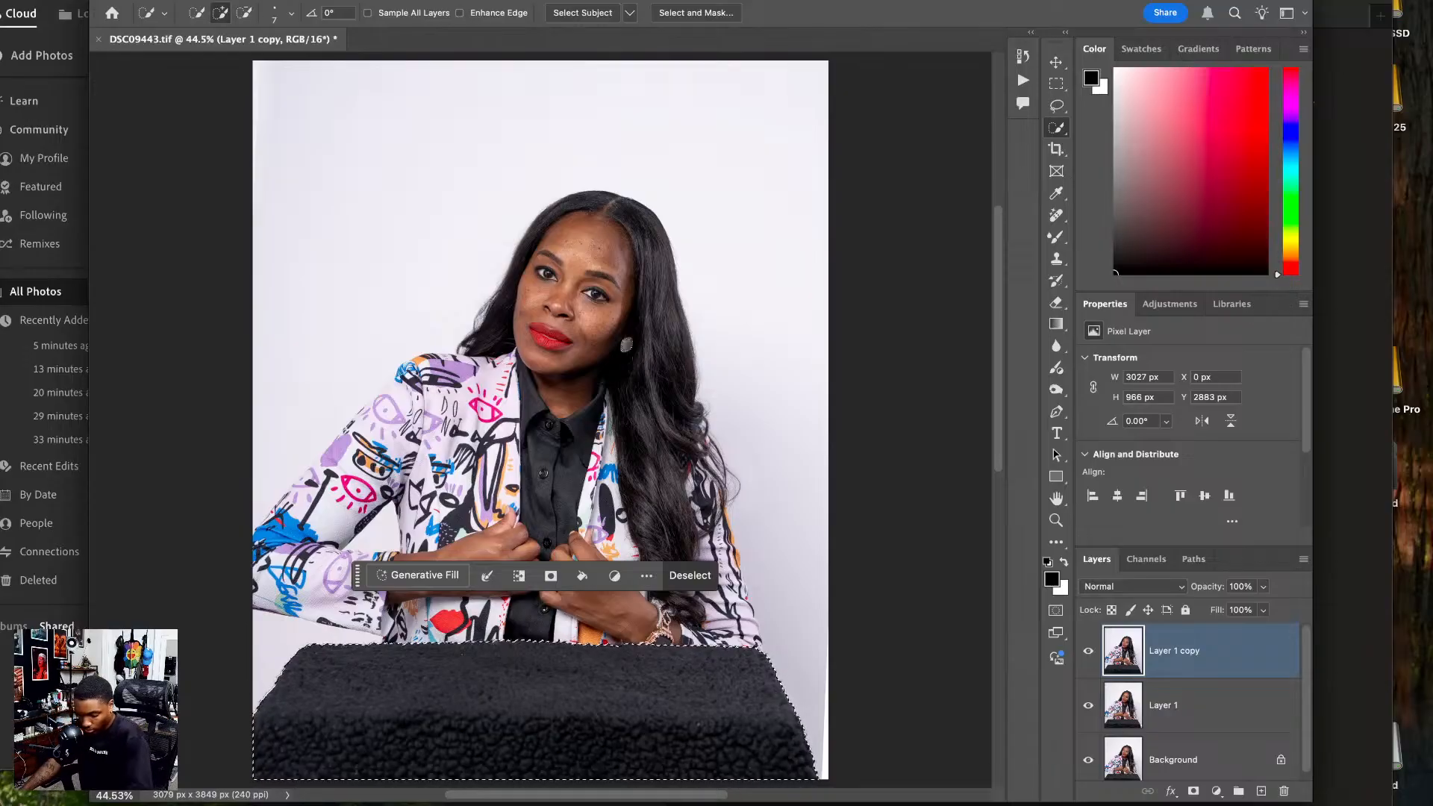
{"action": "key", "text": "ctrl+j"}
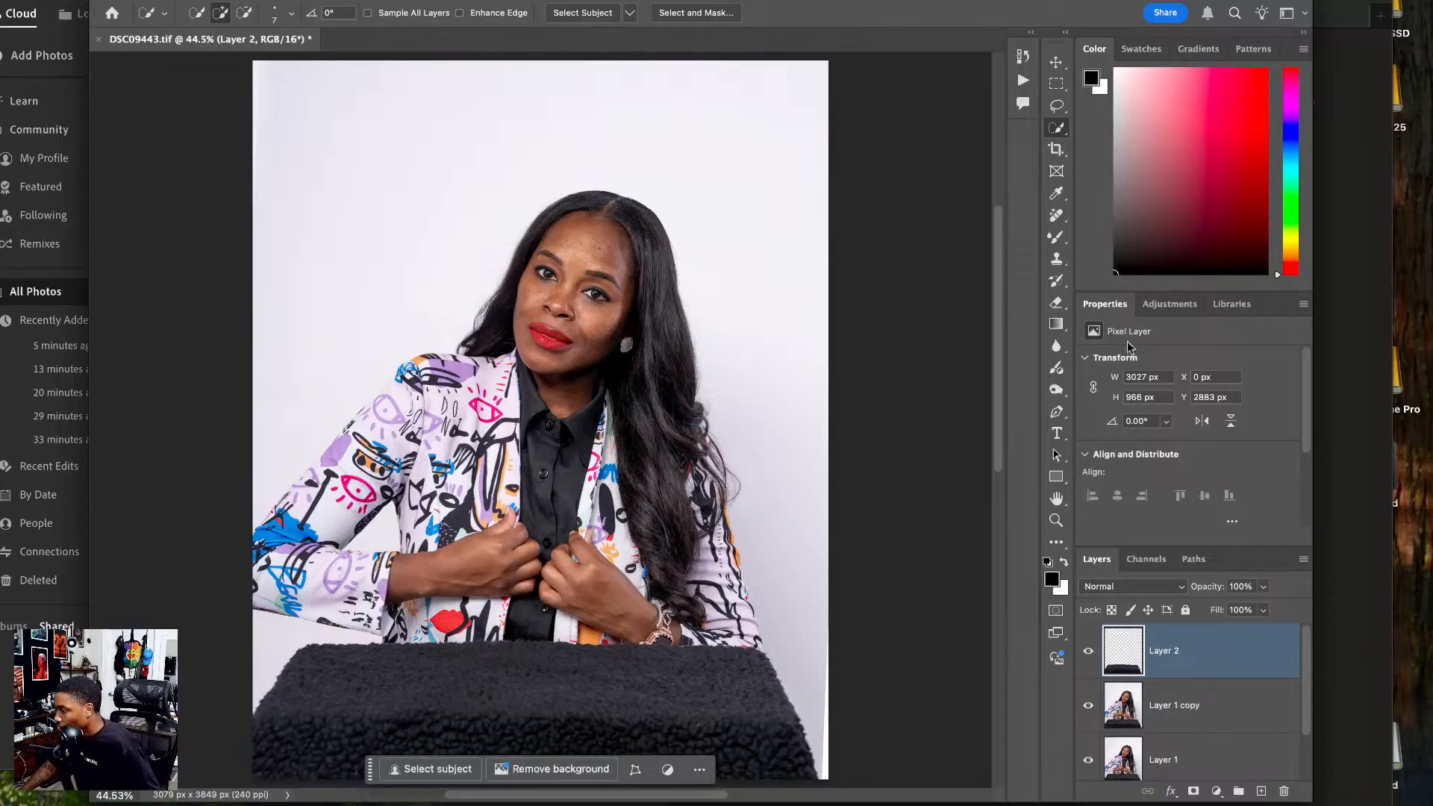
- Add a Hue/Saturation adjustment clipped to the block's layer and lower its Lightness to -59
{"action": "left_click", "coordinate": [1169, 305]}
{"action": "left_click", "coordinate": [1148, 368]}
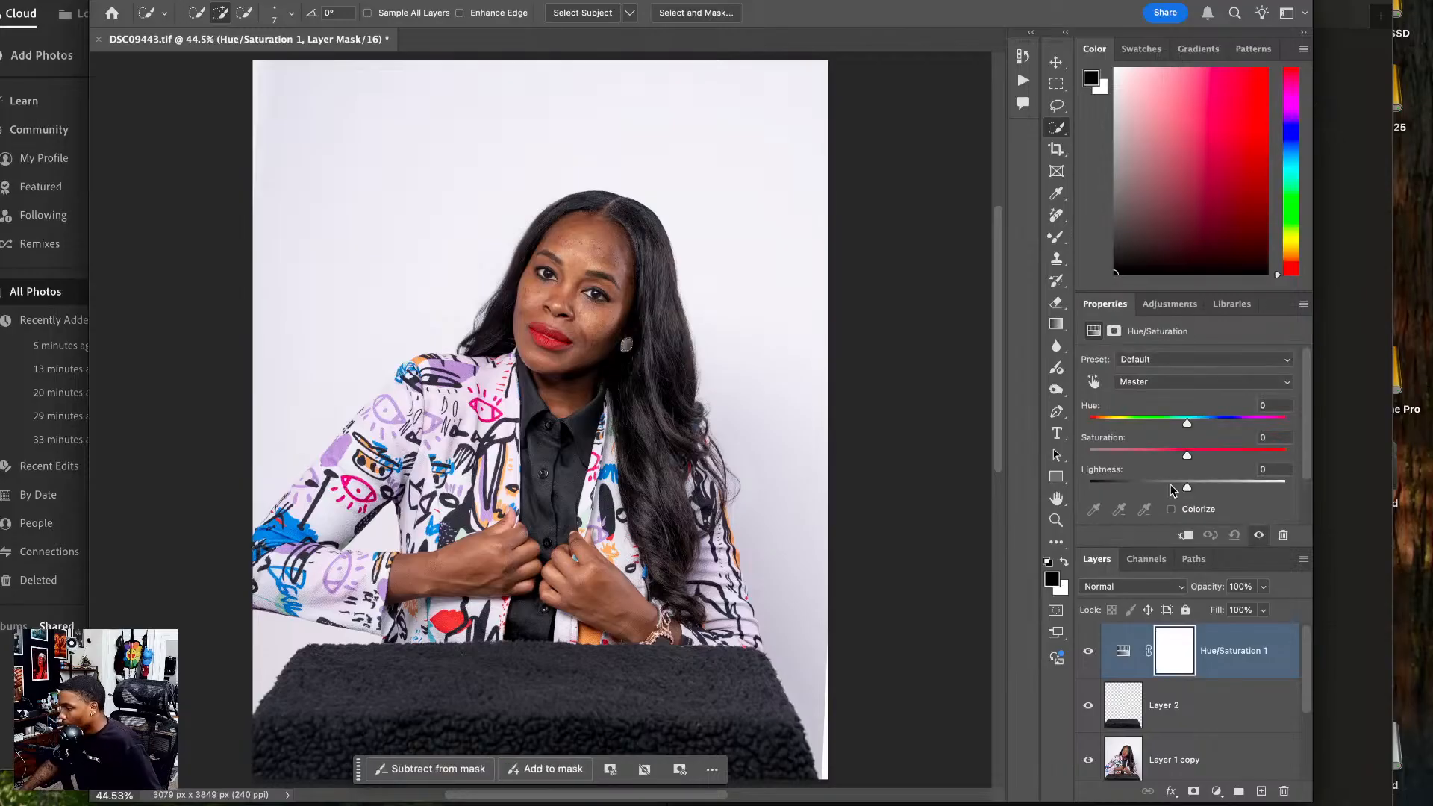
{"action": "left_click", "coordinate": [1185, 535]}
{"action": "left_click_drag", "start_coordinate": [1187, 487], "coordinate": [1135, 489]}
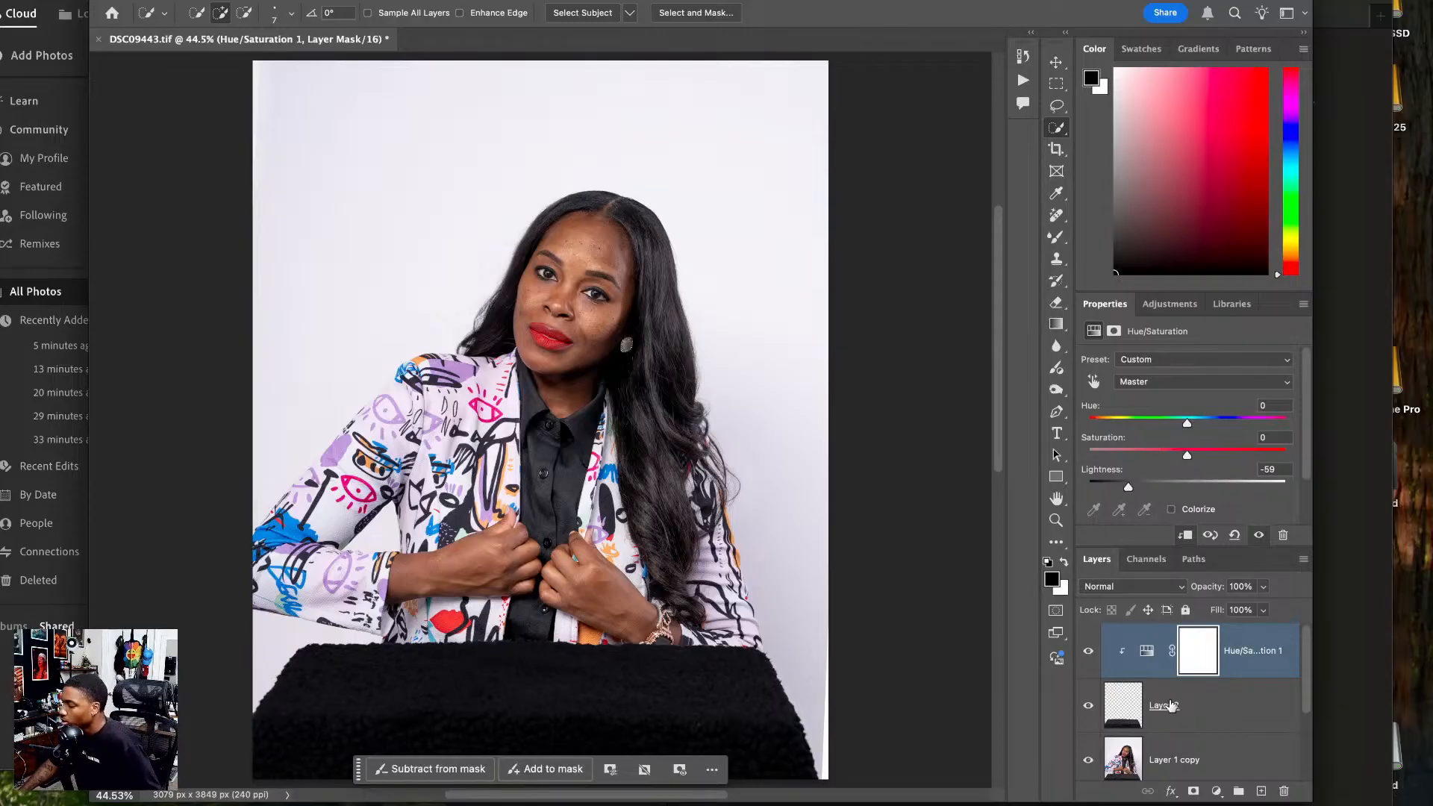
- On Layer 1 copy, use the Remove tool at size 8 to clean up the stray hairs beside the face and the dark spot on the cheek's edge
{"action": "left_click", "coordinate": [1170, 705]}
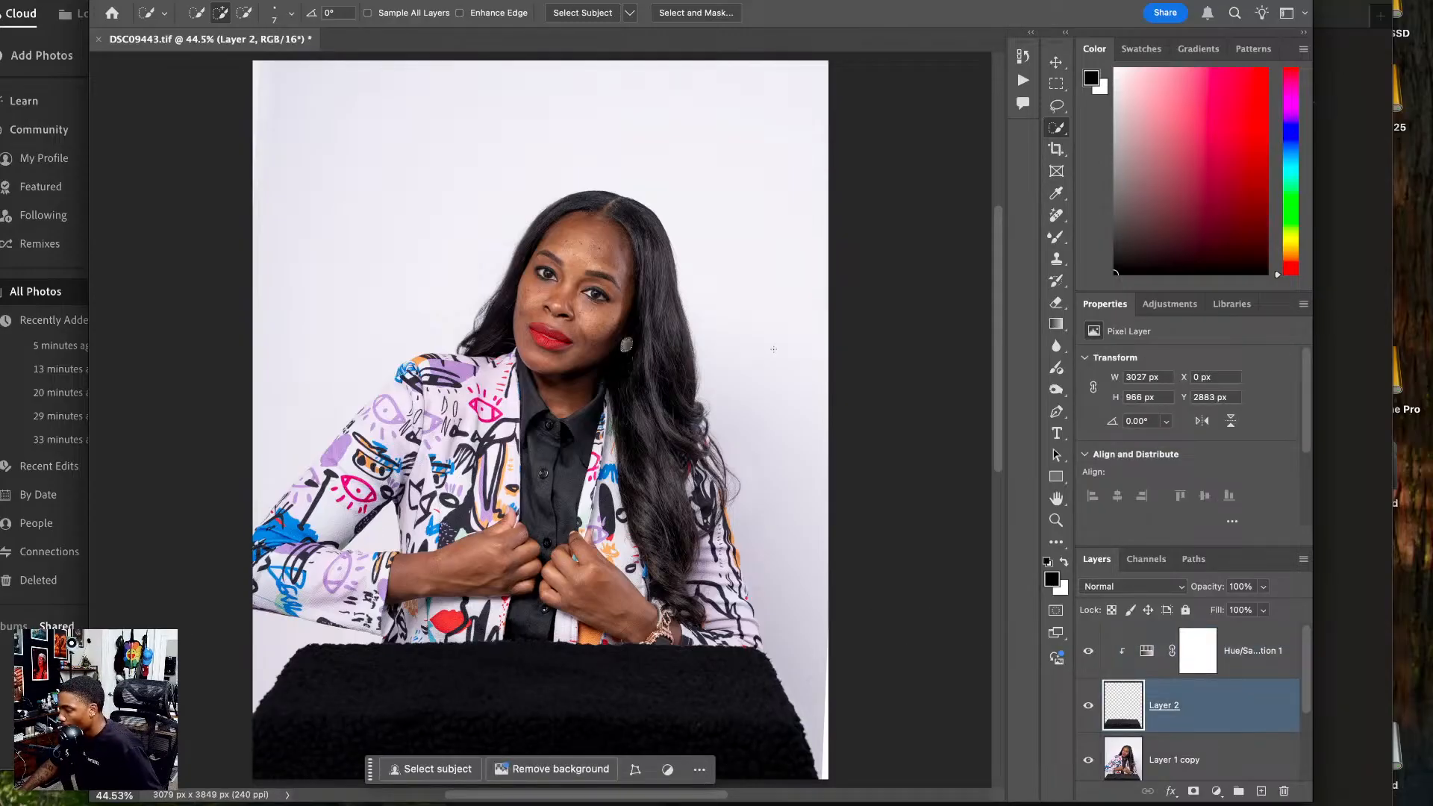
{"action": "left_click", "coordinate": [1188, 765]}
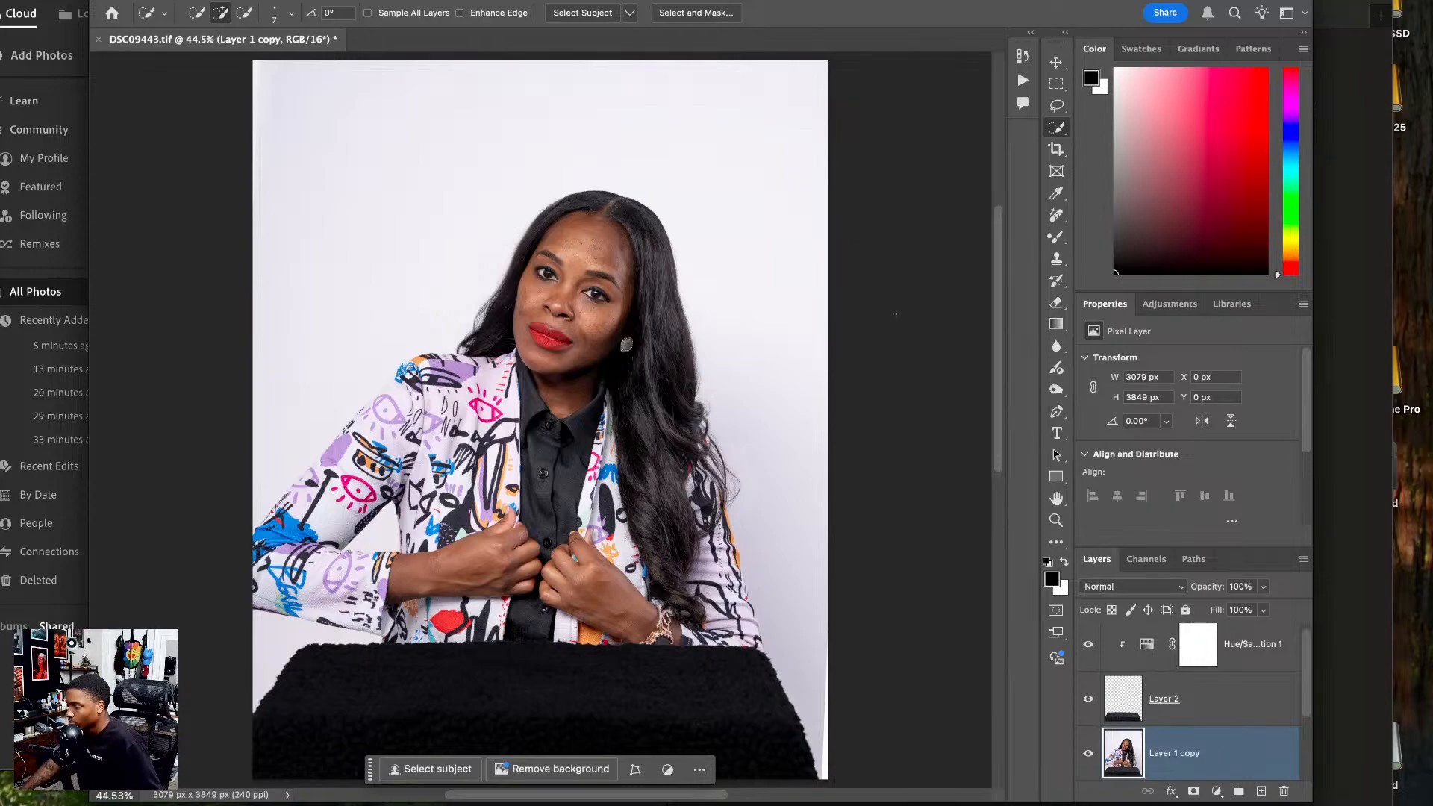
{"action": "left_click", "coordinate": [1056, 215]}
{"action": "key", "text": "super+equal"}
{"action": "key", "text": "super+equal"}
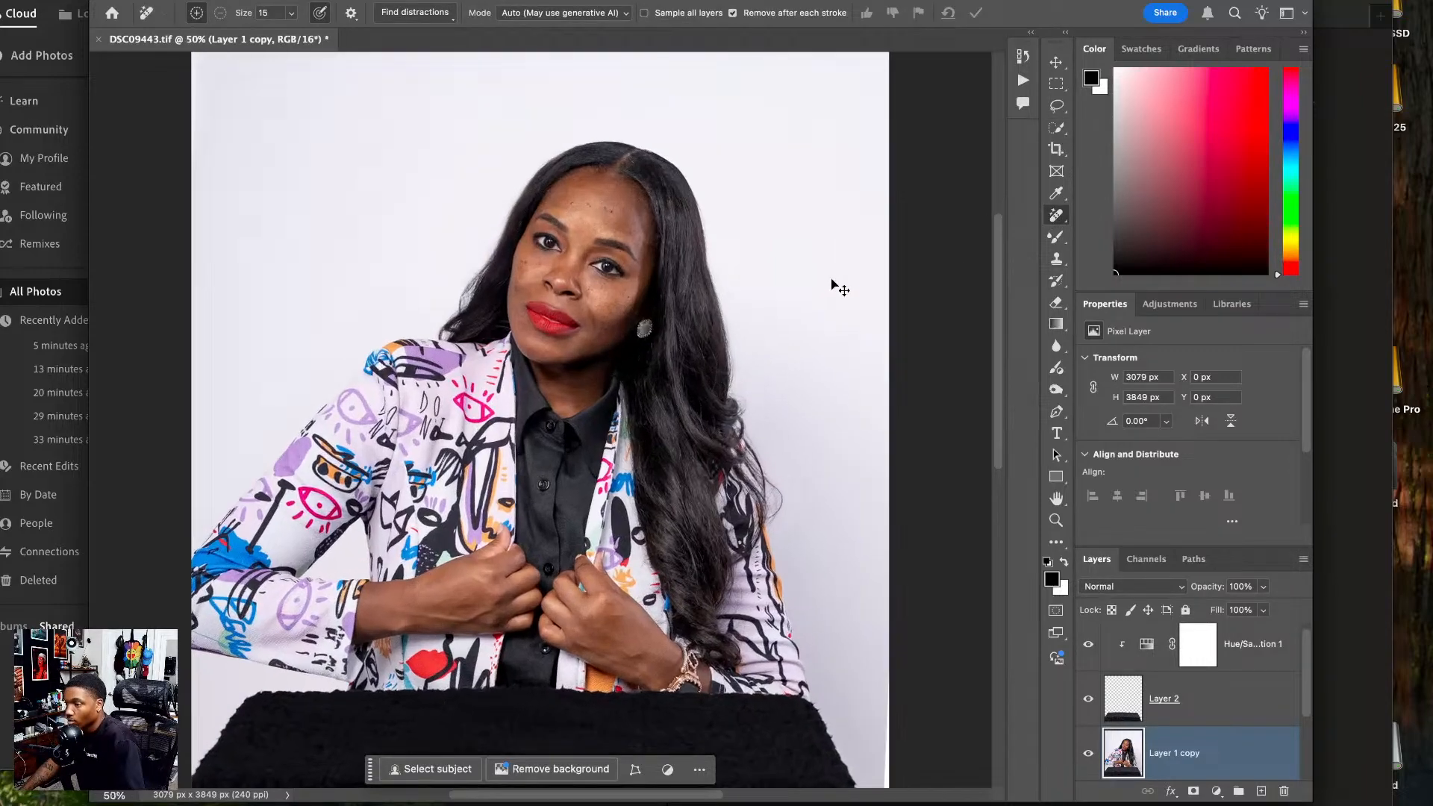
{"action": "key", "text": "super+equal"}
{"action": "left_click_drag", "start_coordinate": [597, 240], "coordinate": [534, 476]}
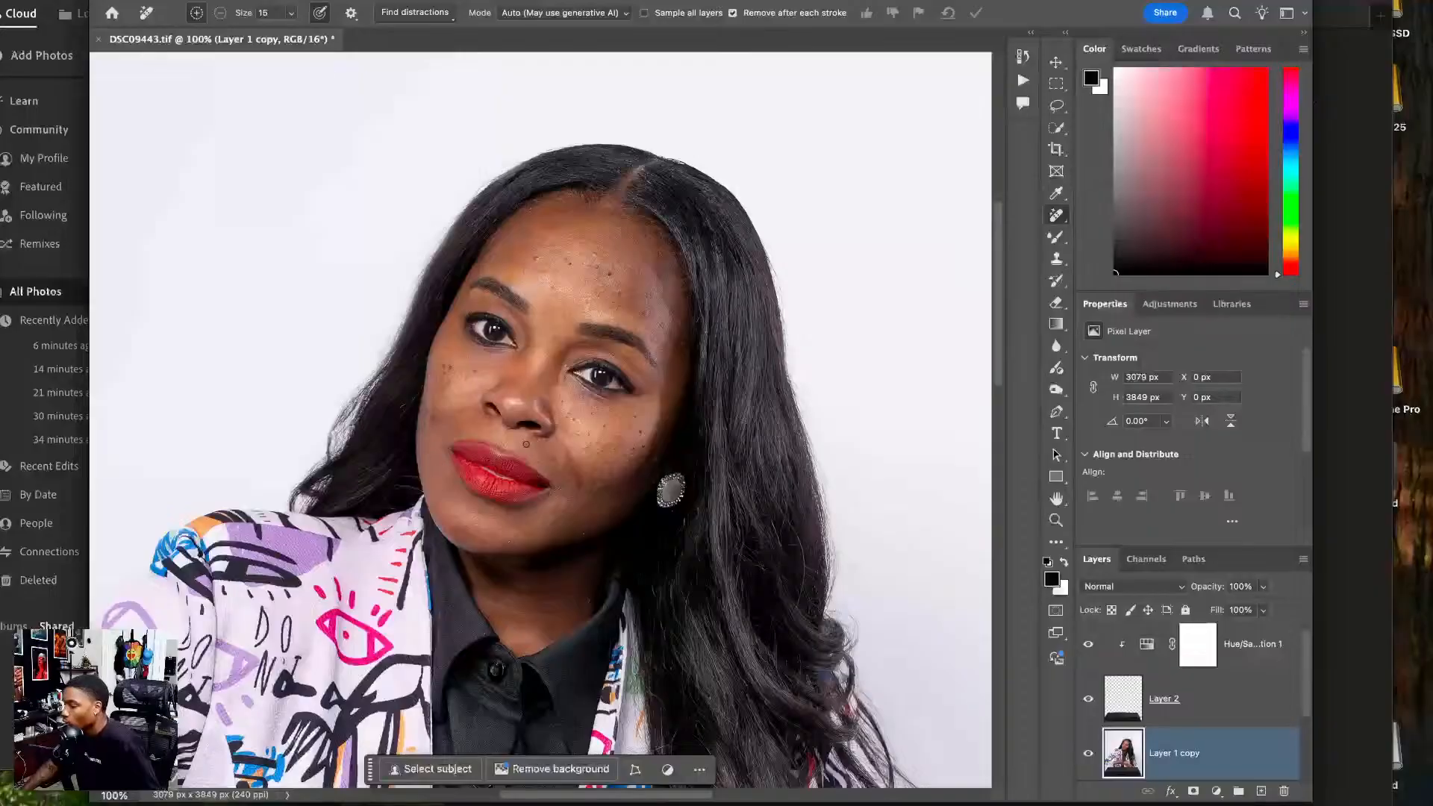
{"action": "key", "text": "super+equal"}
{"action": "key", "text": "super+equal"}
{"action": "mouse_move", "coordinate": [162, 418]}
{"action": "left_mouse_down"}
{"action": "mouse_move", "coordinate": [244, 344]}
{"action": "mouse_move", "coordinate": [540, 269]}
{"action": "left_mouse_up"}
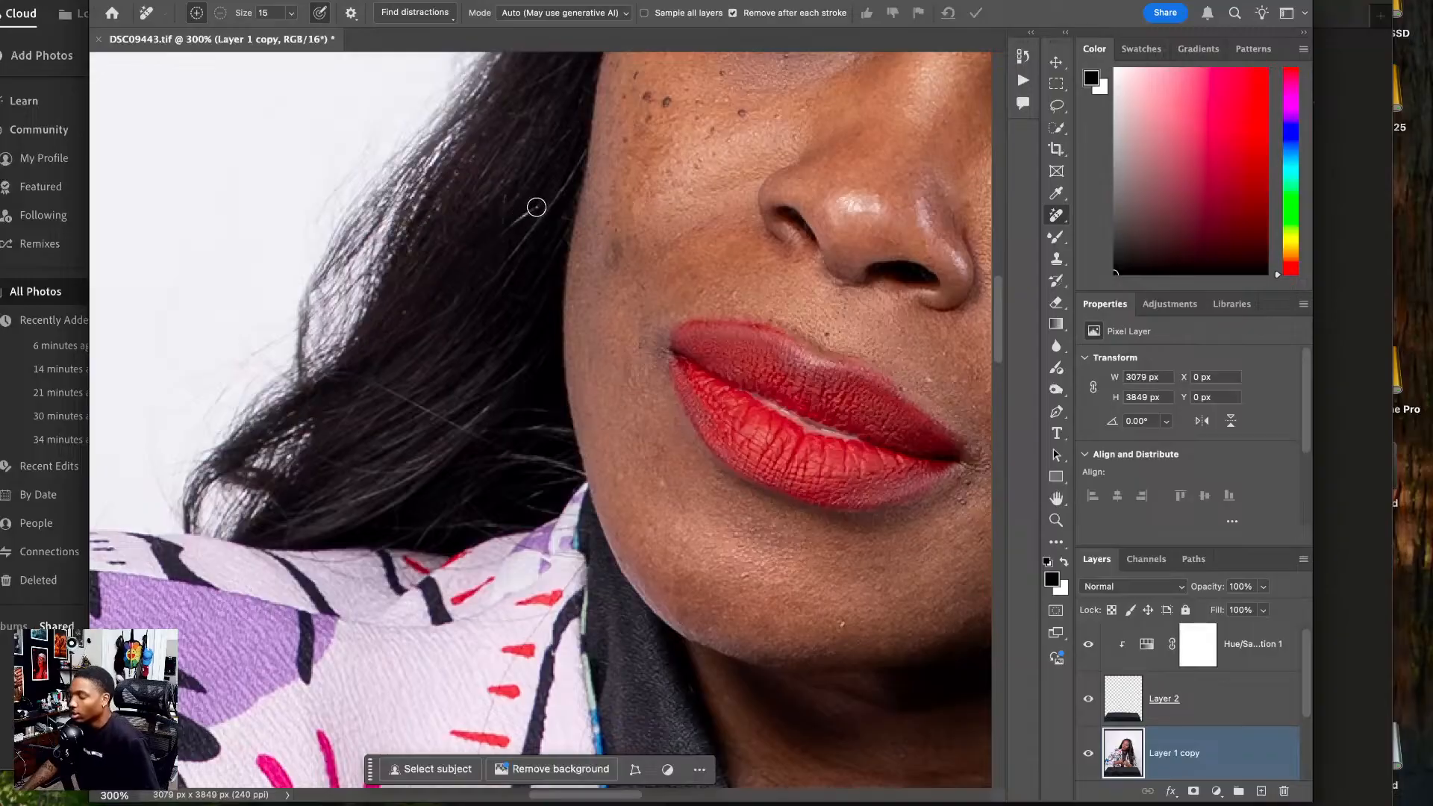
{"action": "key", "text": "bracketleft"}
{"action": "key", "text": "bracketleft"}
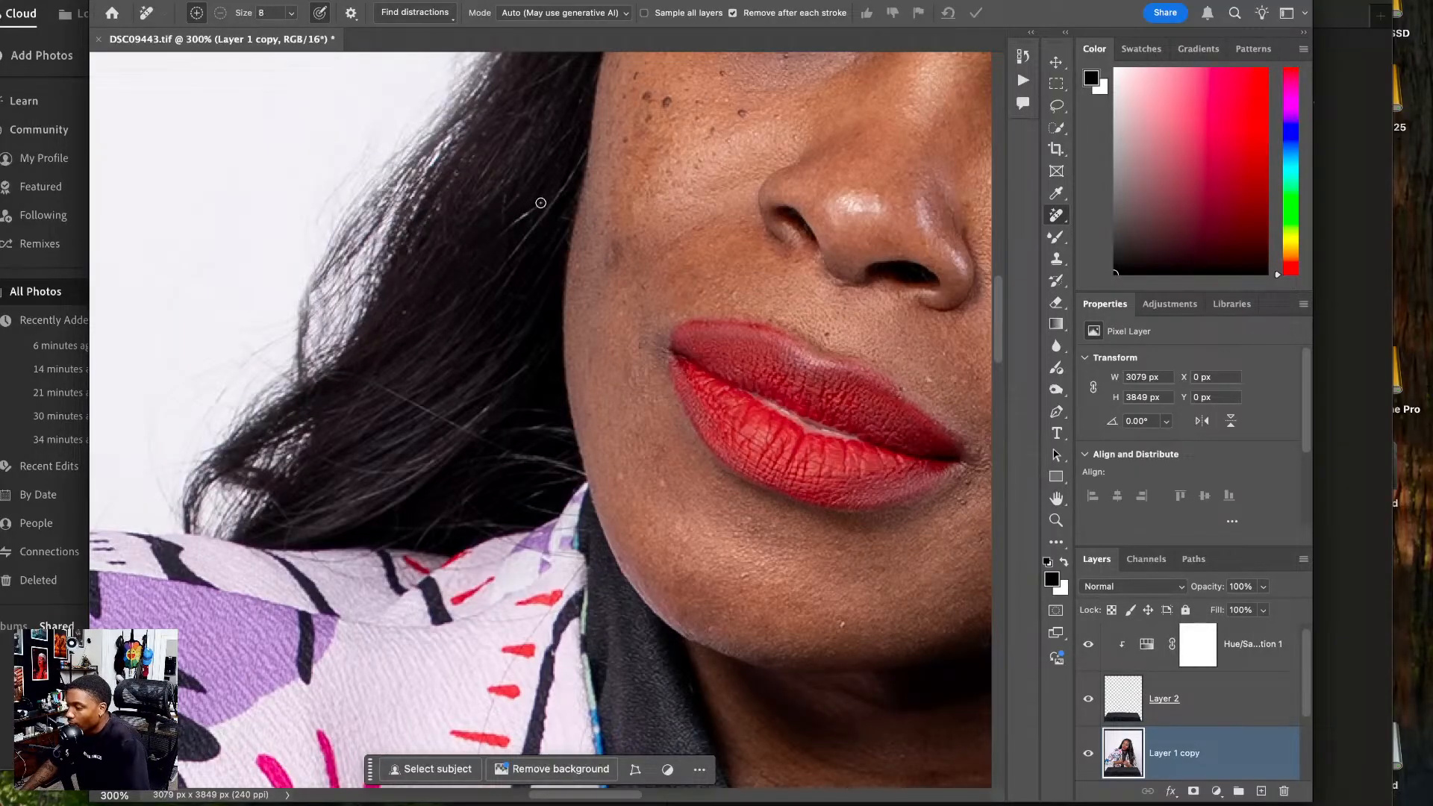
{"action": "mouse_move", "coordinate": [540, 202]}
{"action": "left_mouse_down"}
{"action": "mouse_move", "coordinate": [504, 234]}
{"action": "mouse_move", "coordinate": [540, 210]}
{"action": "mouse_move", "coordinate": [535, 239]}
{"action": "mouse_move", "coordinate": [522, 225]}
{"action": "left_mouse_up"}
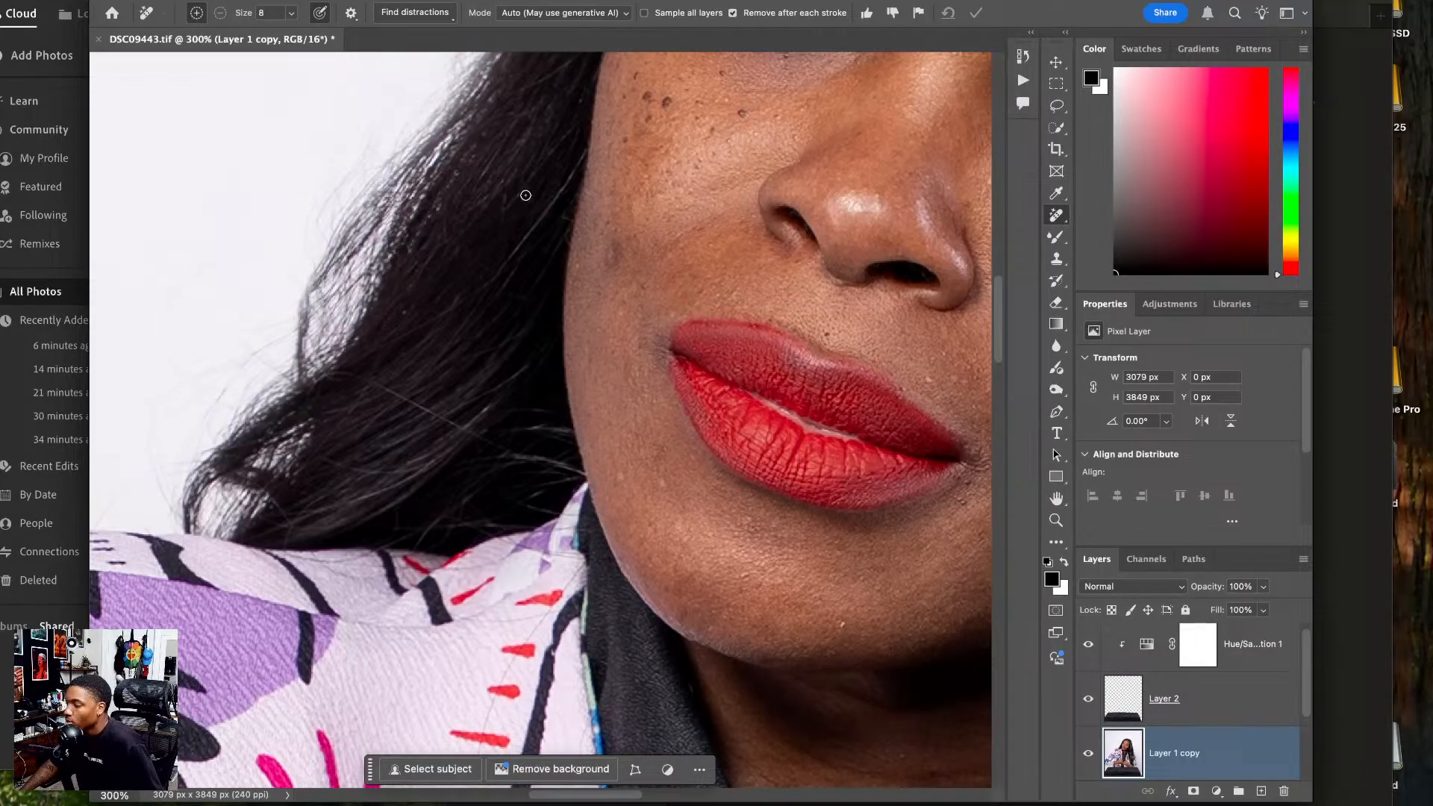
{"action": "mouse_move", "coordinate": [444, 195]}
{"action": "left_mouse_down"}
{"action": "mouse_move", "coordinate": [409, 247]}
{"action": "mouse_move", "coordinate": [479, 142]}
{"action": "mouse_move", "coordinate": [431, 220]}
{"action": "left_mouse_up"}
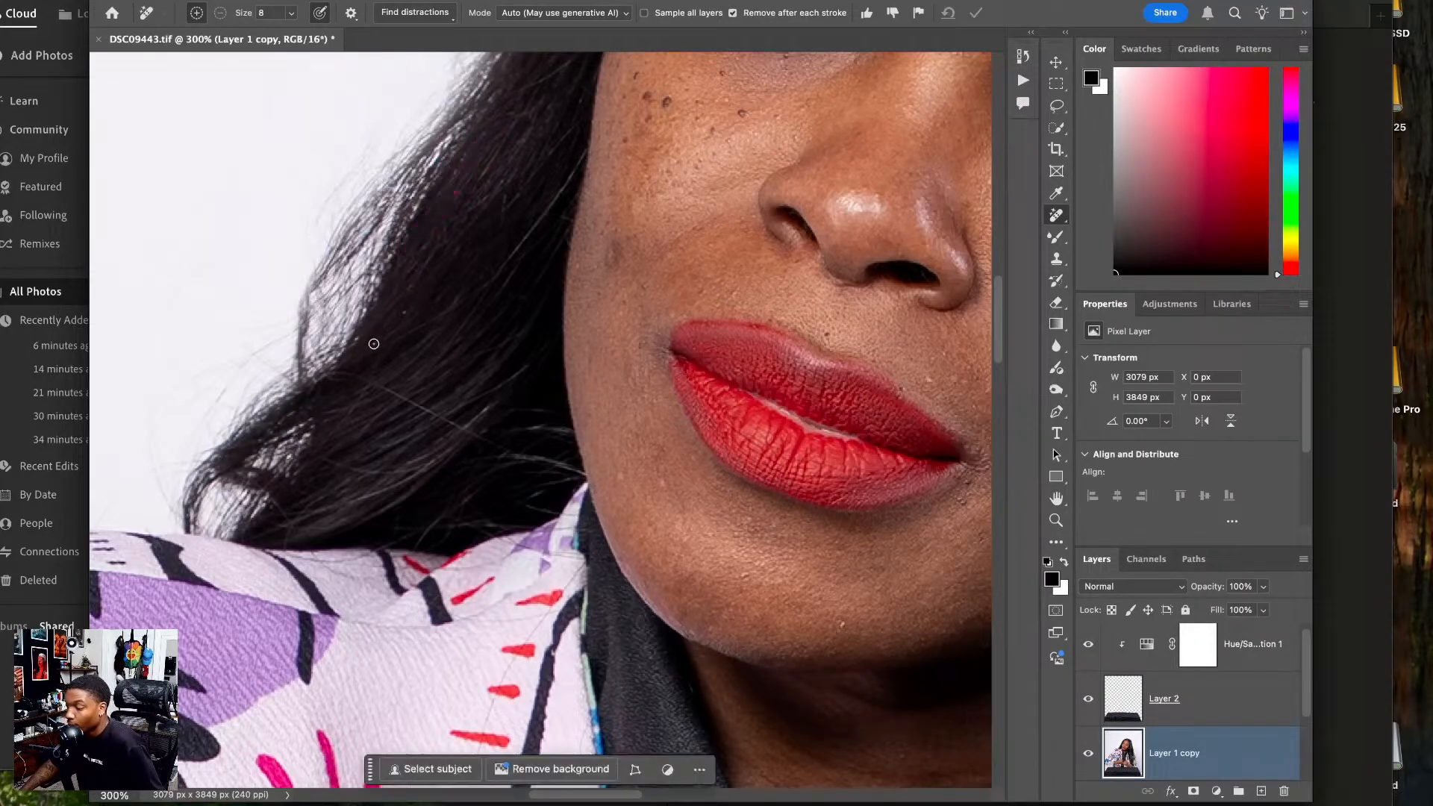
{"action": "left_click_drag", "start_coordinate": [353, 345], "coordinate": [420, 302]}
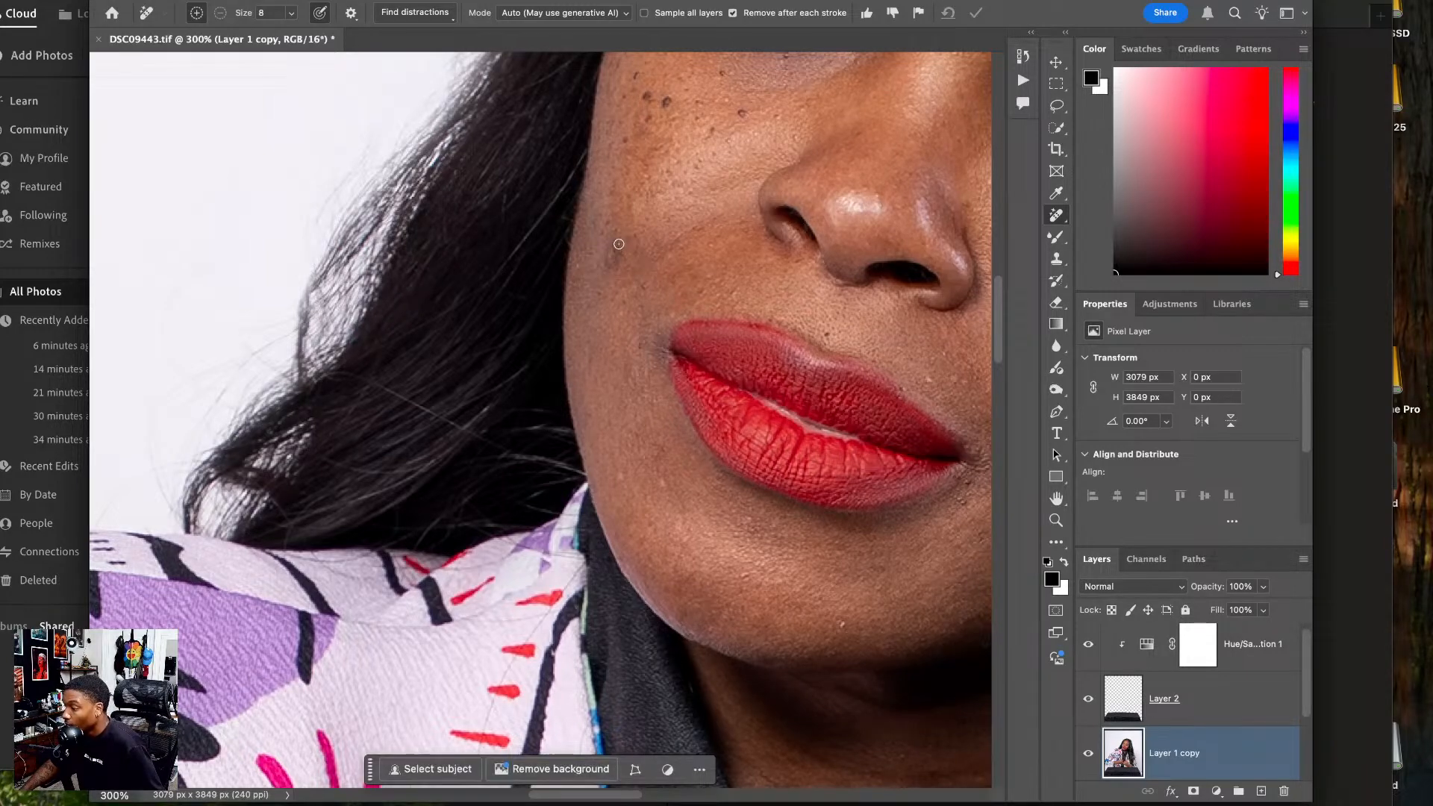
{"action": "left_click_drag", "start_coordinate": [619, 244], "coordinate": [600, 256]}
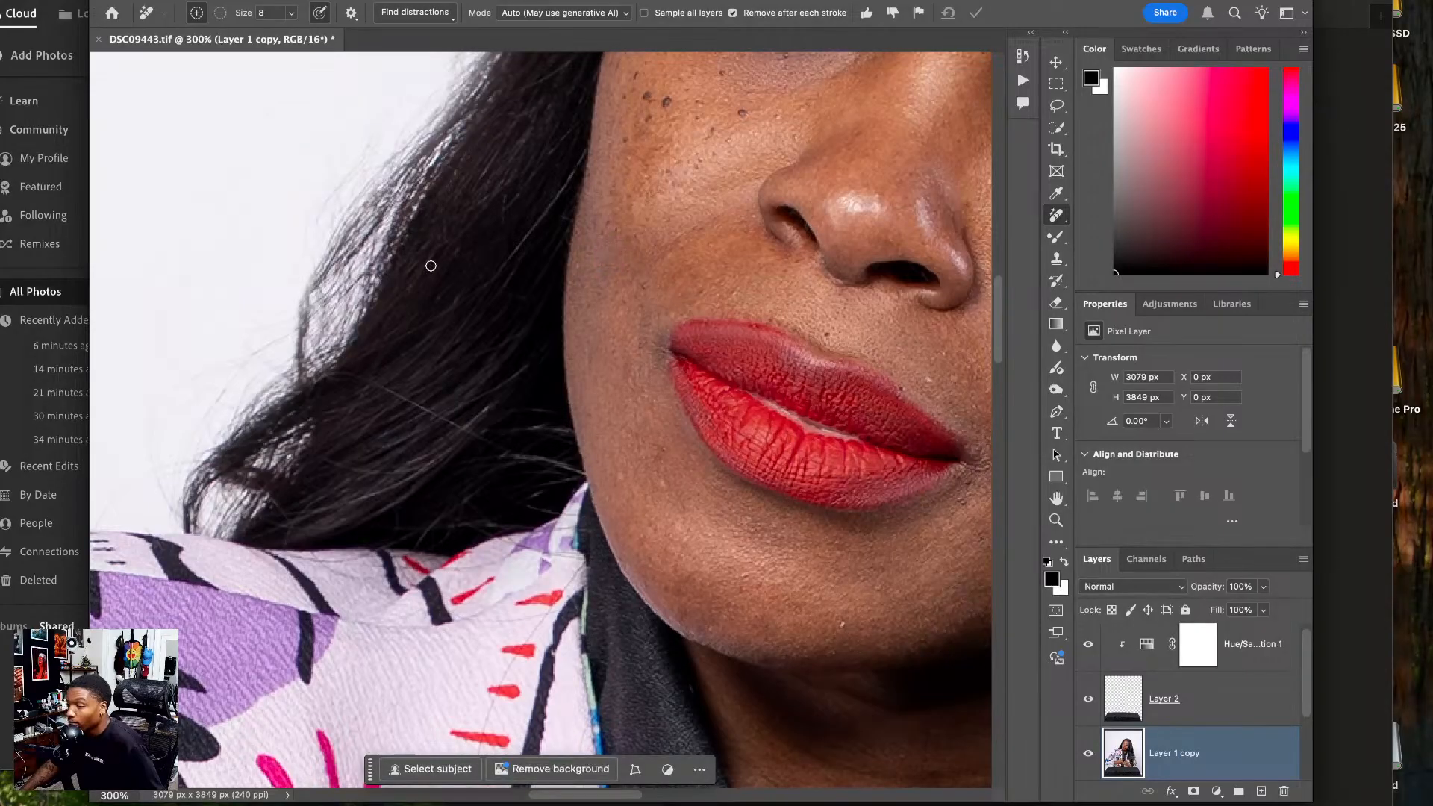
- Remove the dark blemishes and the discoloured patch on the centre of the forehead with the Remove tool
{"action": "left_click_drag", "start_coordinate": [585, 228], "coordinate": [463, 428]}
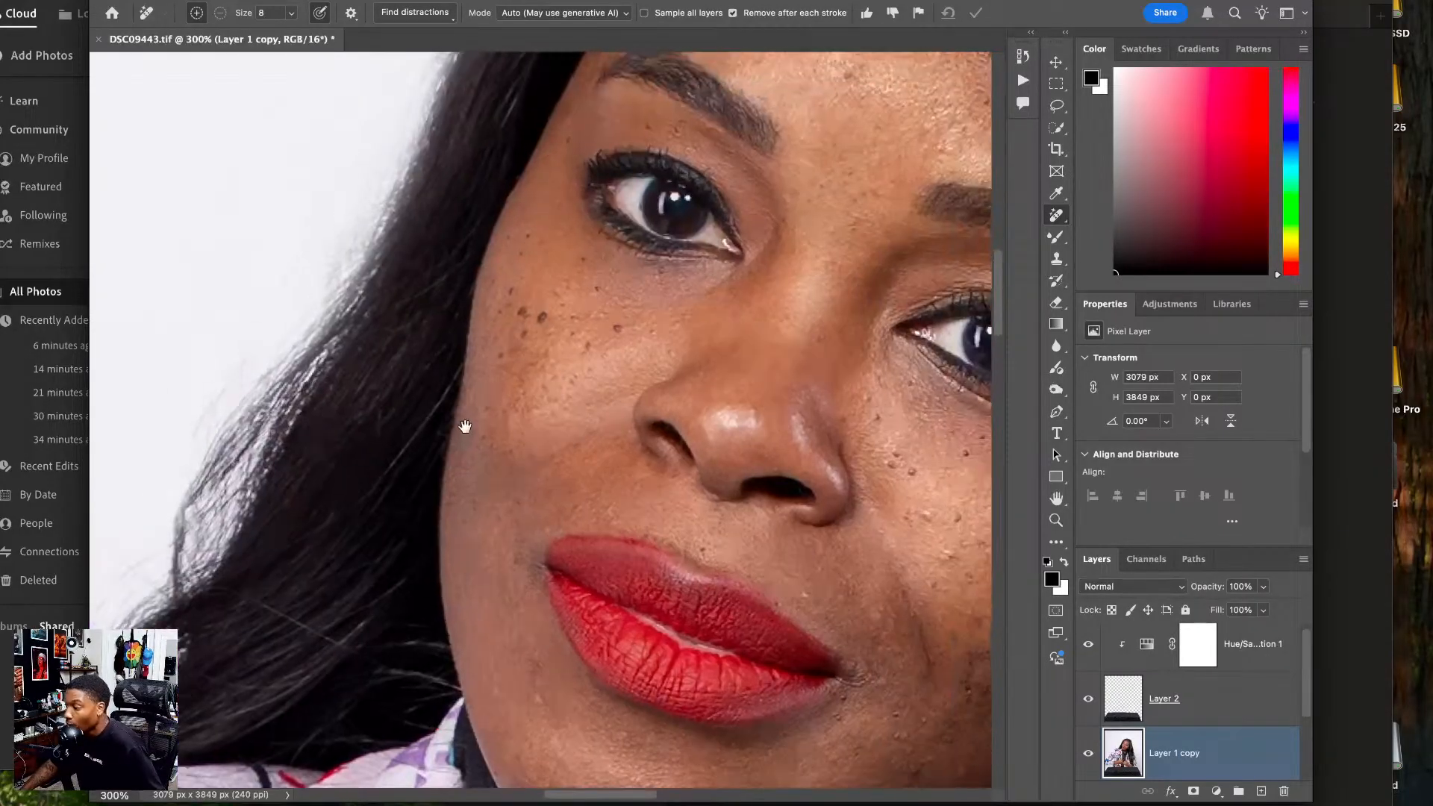
{"action": "left_click_drag", "start_coordinate": [670, 219], "coordinate": [558, 358]}
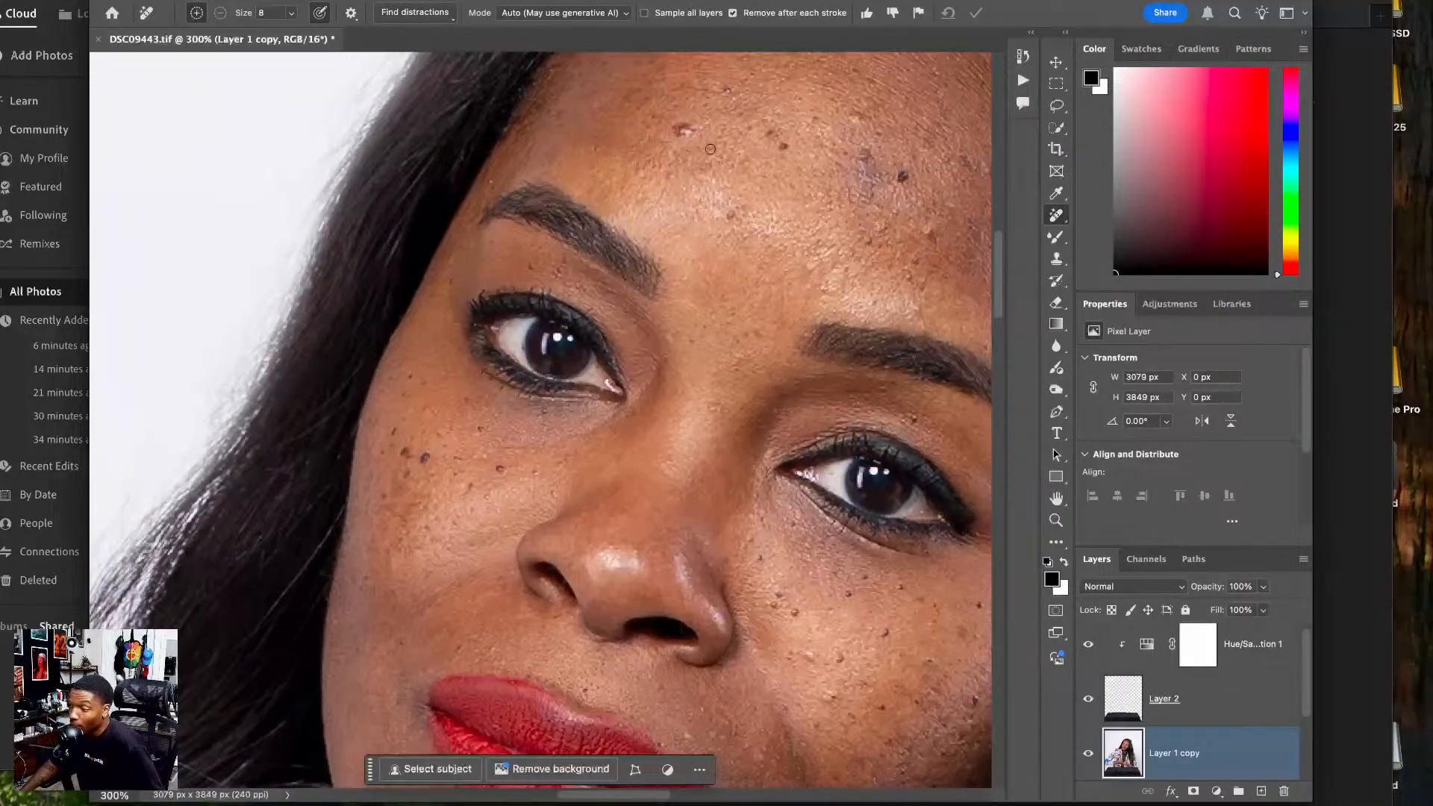
{"action": "mouse_move", "coordinate": [710, 149]}
{"action": "left_mouse_down"}
{"action": "mouse_move", "coordinate": [666, 182]}
{"action": "mouse_move", "coordinate": [580, 210]}
{"action": "mouse_move", "coordinate": [469, 192]}
{"action": "left_mouse_up"}
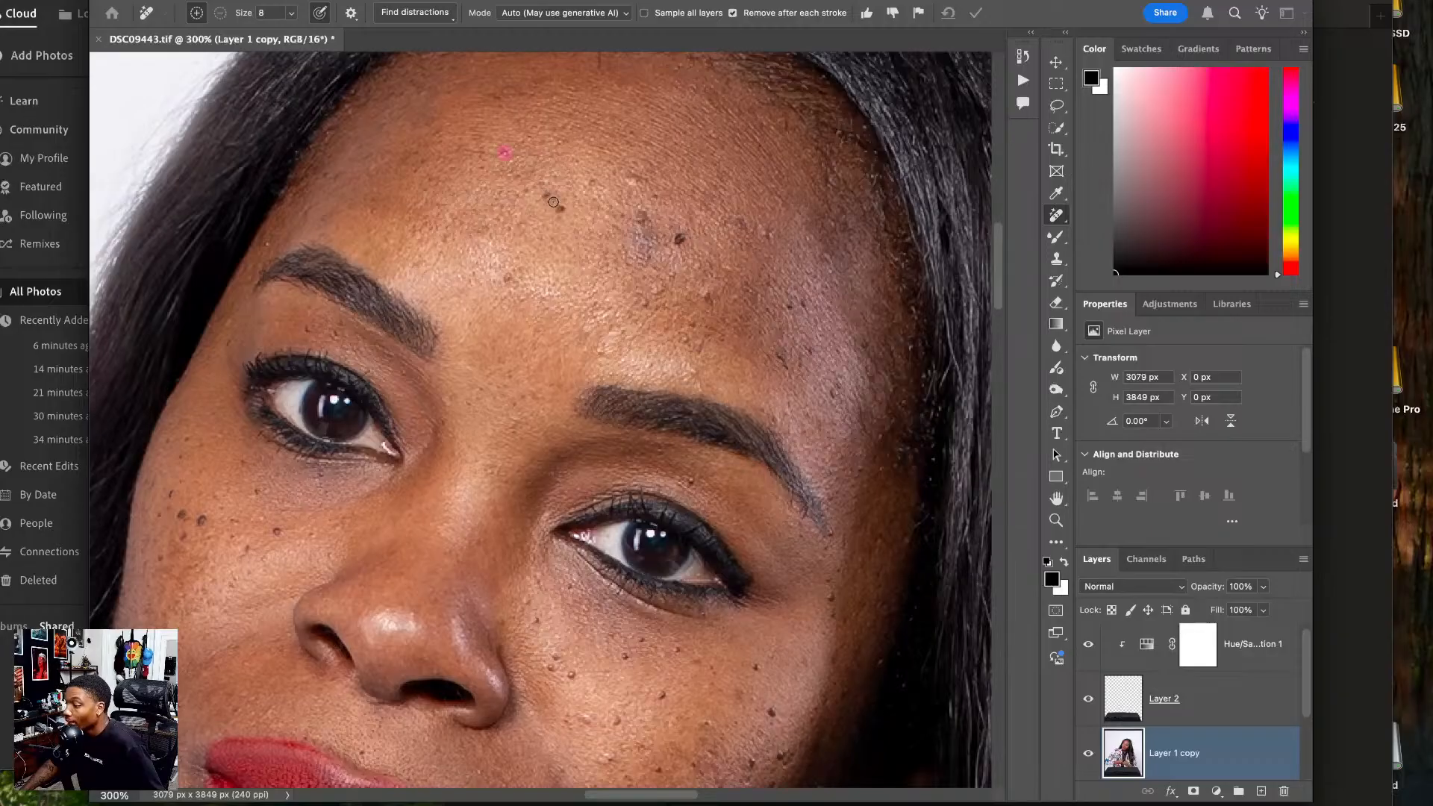
{"action": "left_click", "coordinate": [560, 209]}
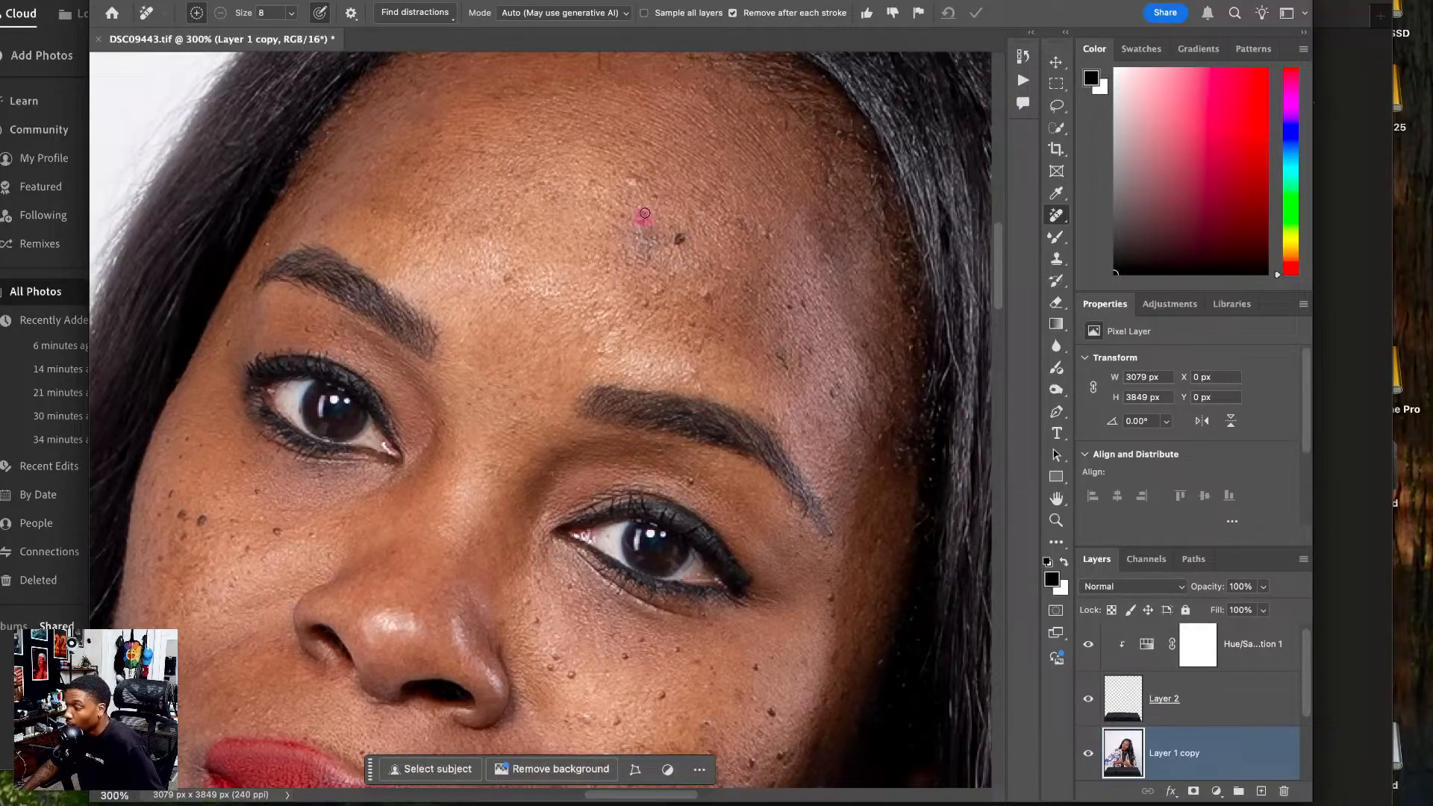
{"action": "left_click_drag", "start_coordinate": [645, 213], "coordinate": [641, 218]}
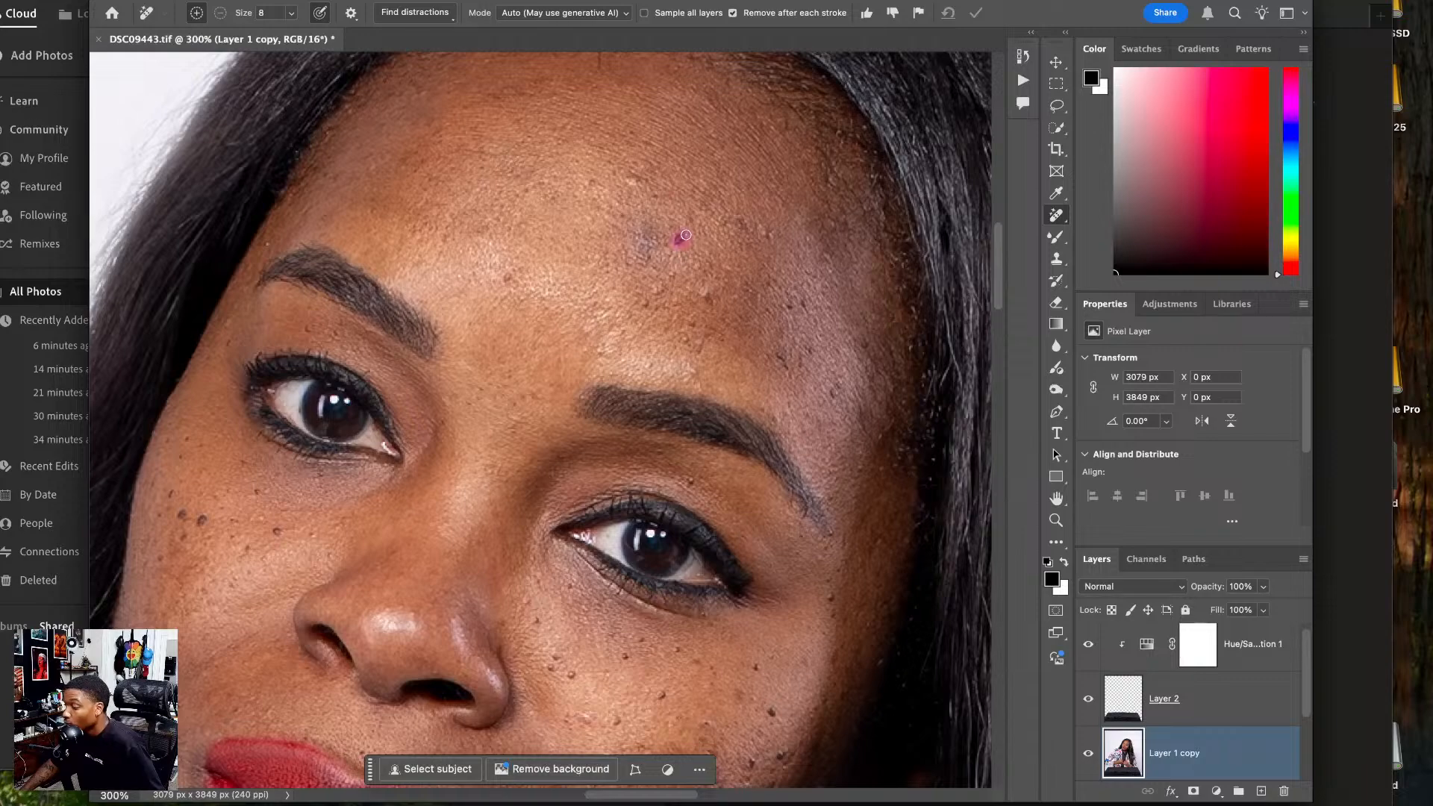
{"action": "left_click_drag", "start_coordinate": [685, 236], "coordinate": [653, 229]}
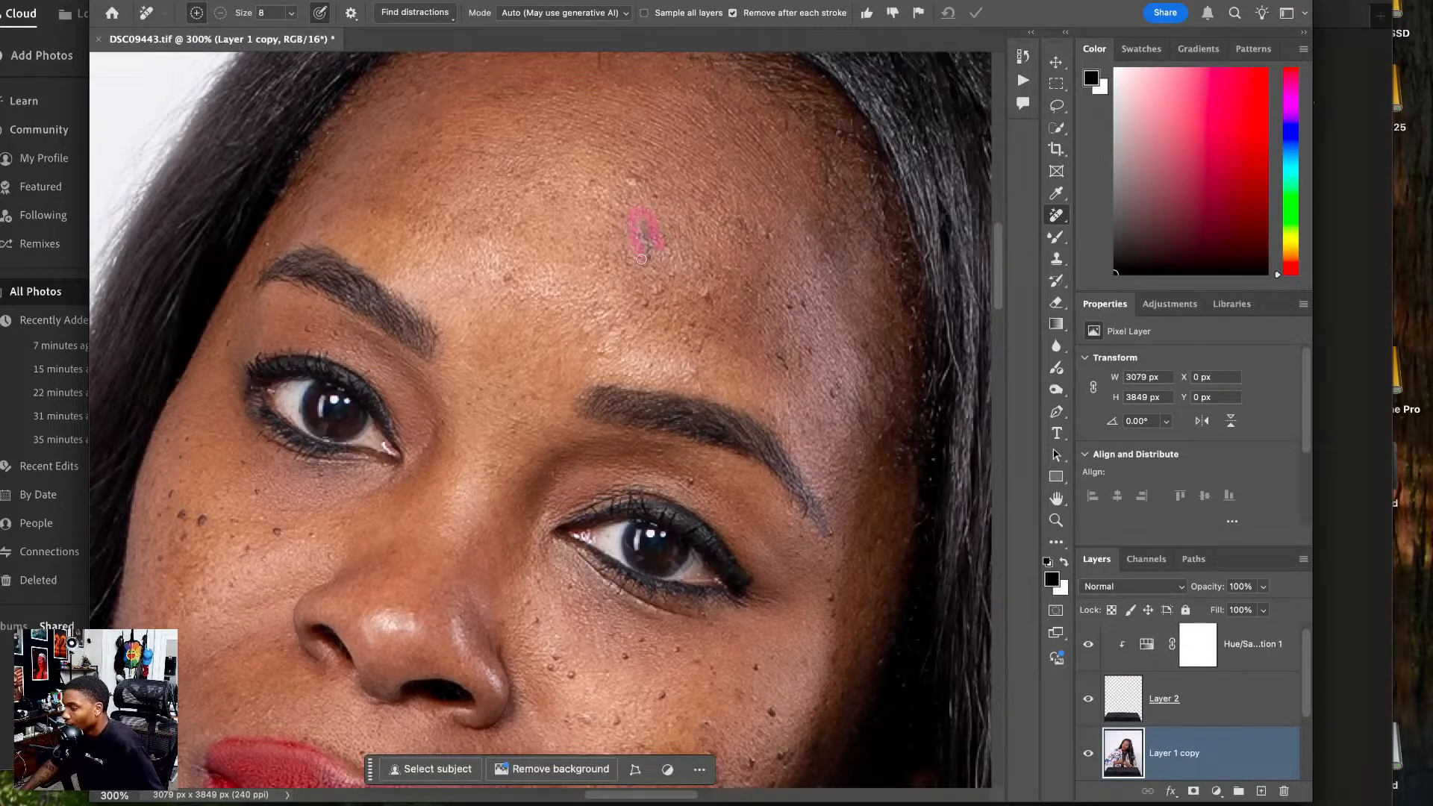
{"action": "left_click_drag", "start_coordinate": [641, 231], "coordinate": [655, 258]}
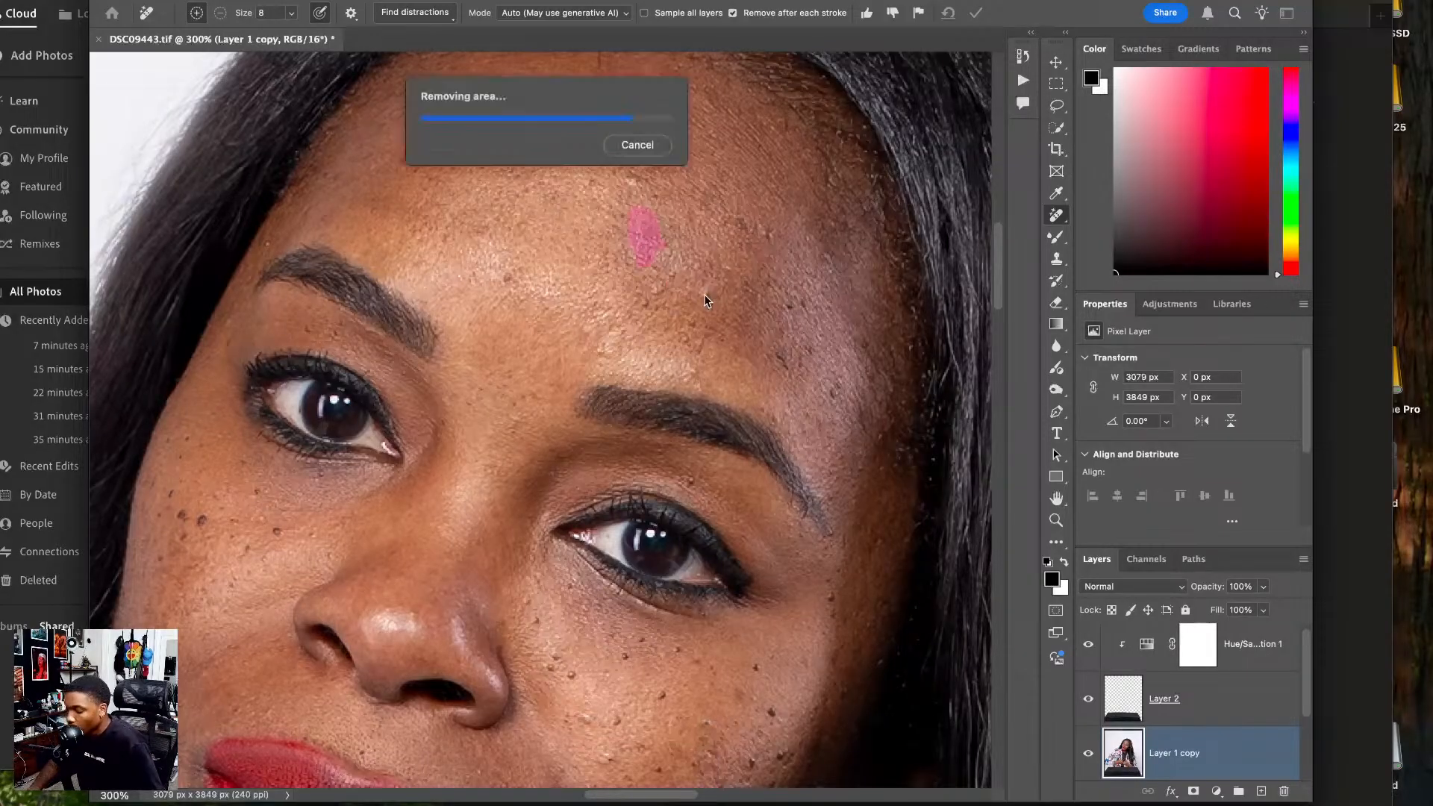
- Set the Remove tool to size 10 and clean up the remaining marks beside the middle of the forehead
{"action": "key", "text": "bracketright"}
{"action": "key", "text": "bracketright"}
{"action": "mouse_move", "coordinate": [703, 291]}
{"action": "left_mouse_down"}
{"action": "mouse_move", "coordinate": [640, 310]}
{"action": "mouse_move", "coordinate": [676, 267]}
{"action": "left_mouse_up"}
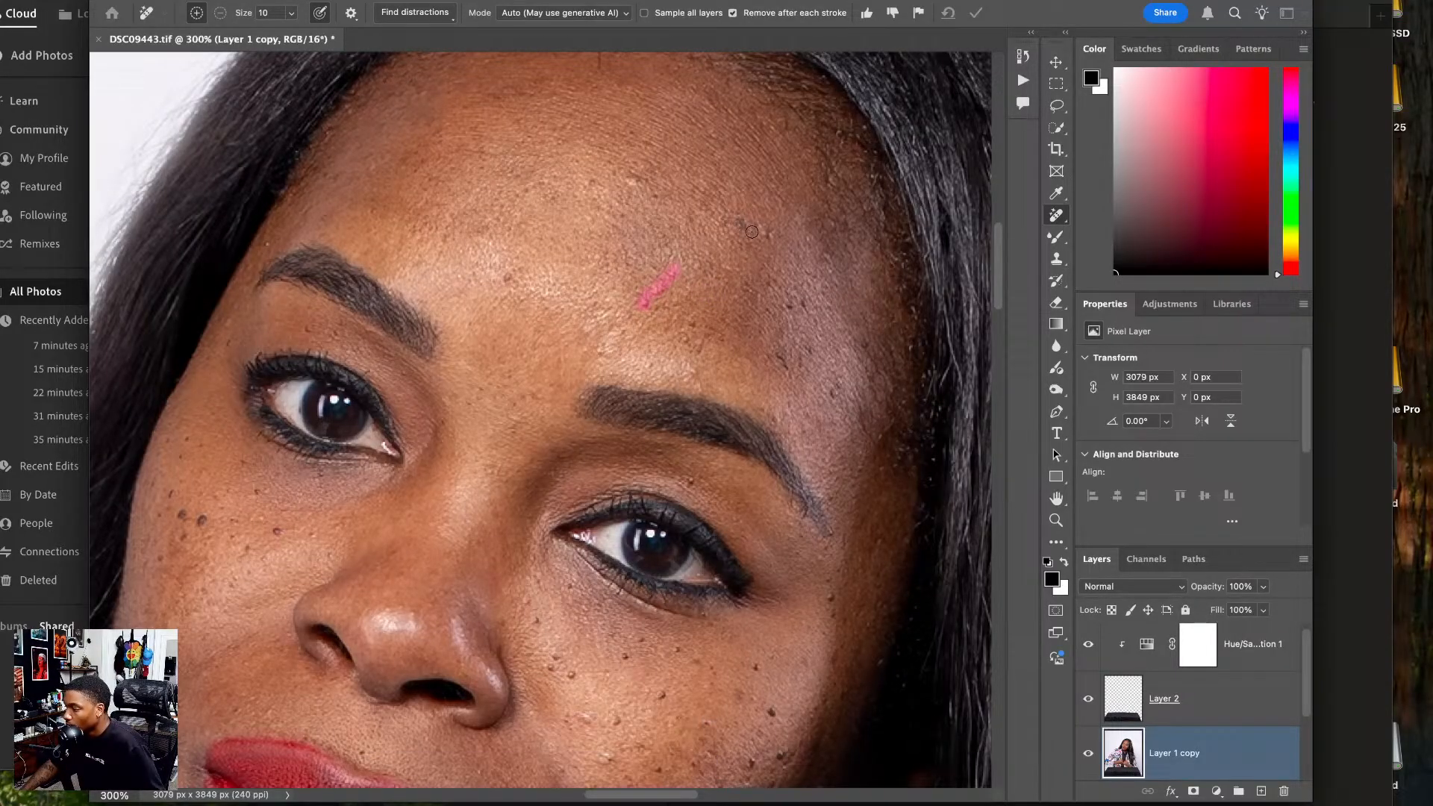
{"action": "left_click_drag", "start_coordinate": [772, 233], "coordinate": [748, 234]}
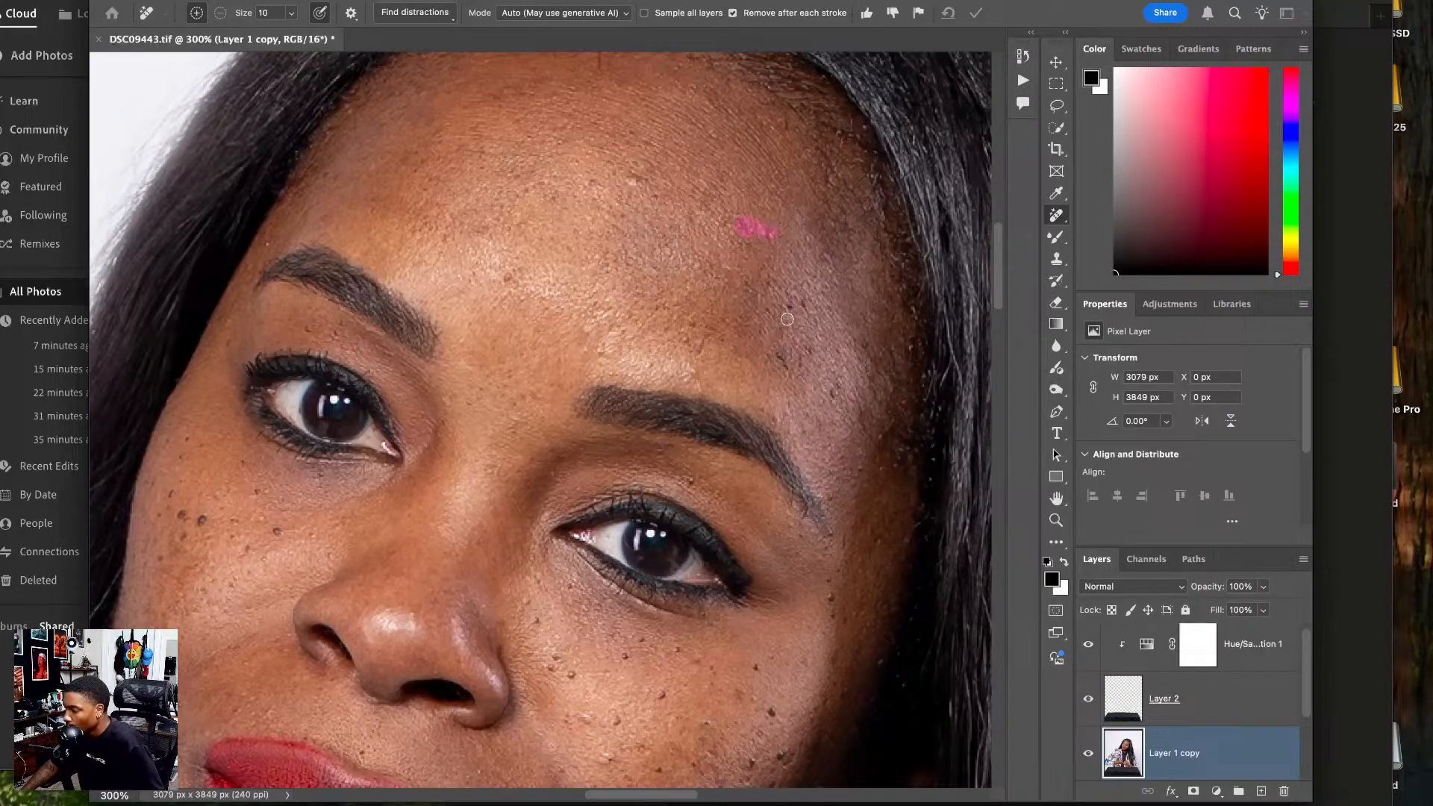
- Remove the blemishes on the temple, above the brows and near the hairline, plus the stray hair mark beside the parting
{"action": "scroll", "coordinate": [747, 298], "scroll_direction": "down", "scroll_amount": 3}
{"action": "scroll", "coordinate": [746, 299], "scroll_direction": "right", "scroll_amount": 4}
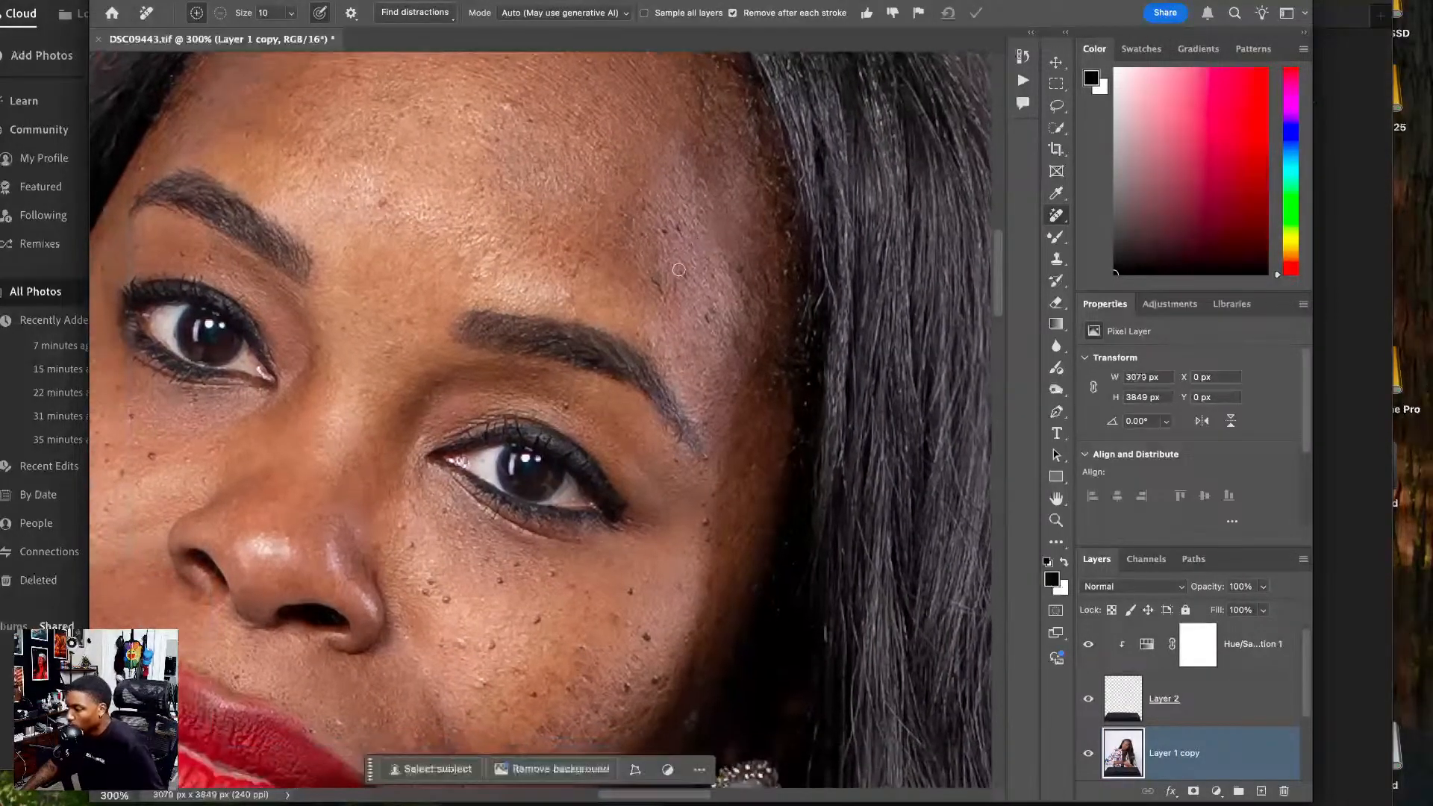
{"action": "left_click_drag", "start_coordinate": [658, 272], "coordinate": [659, 297]}
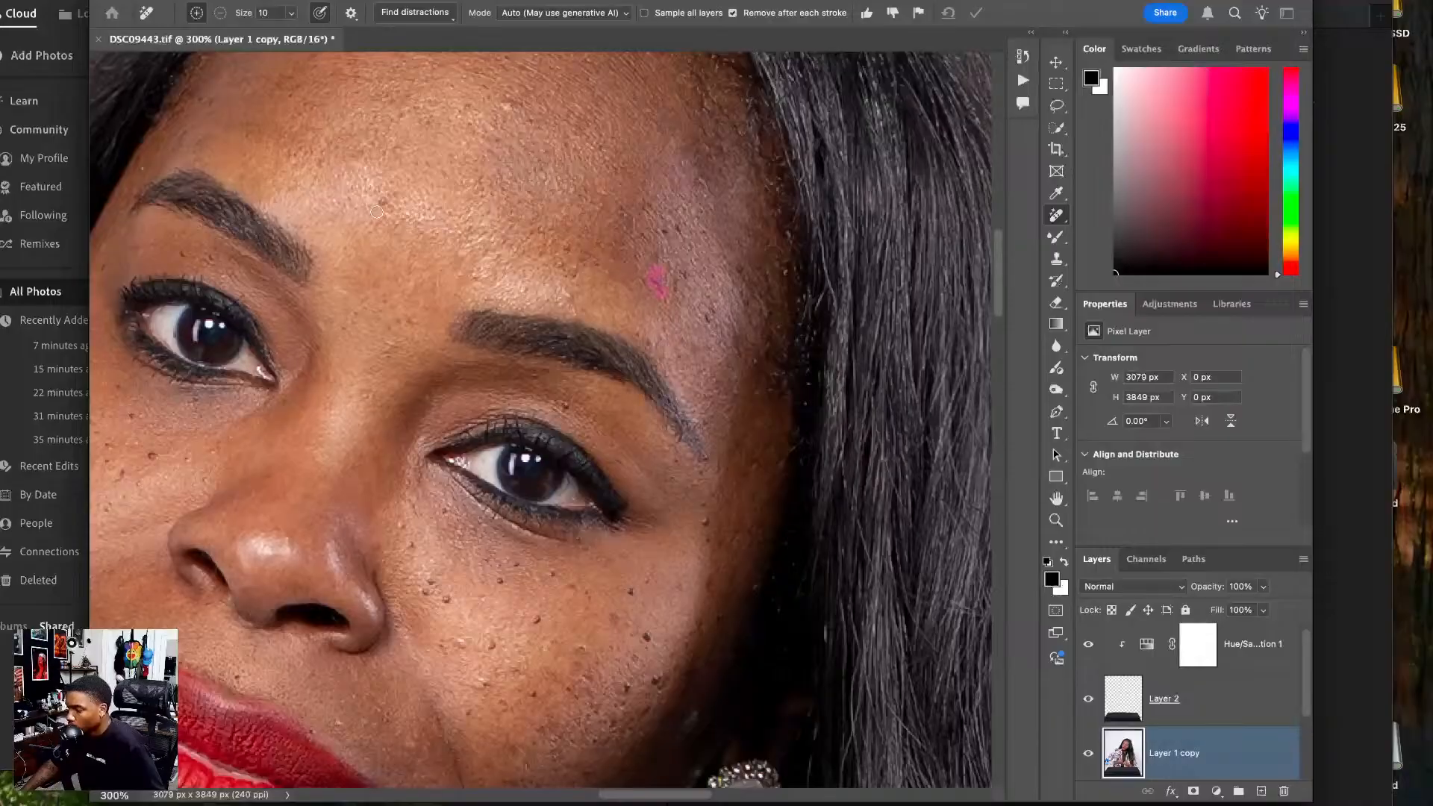
{"action": "left_click_drag", "start_coordinate": [385, 194], "coordinate": [385, 209]}
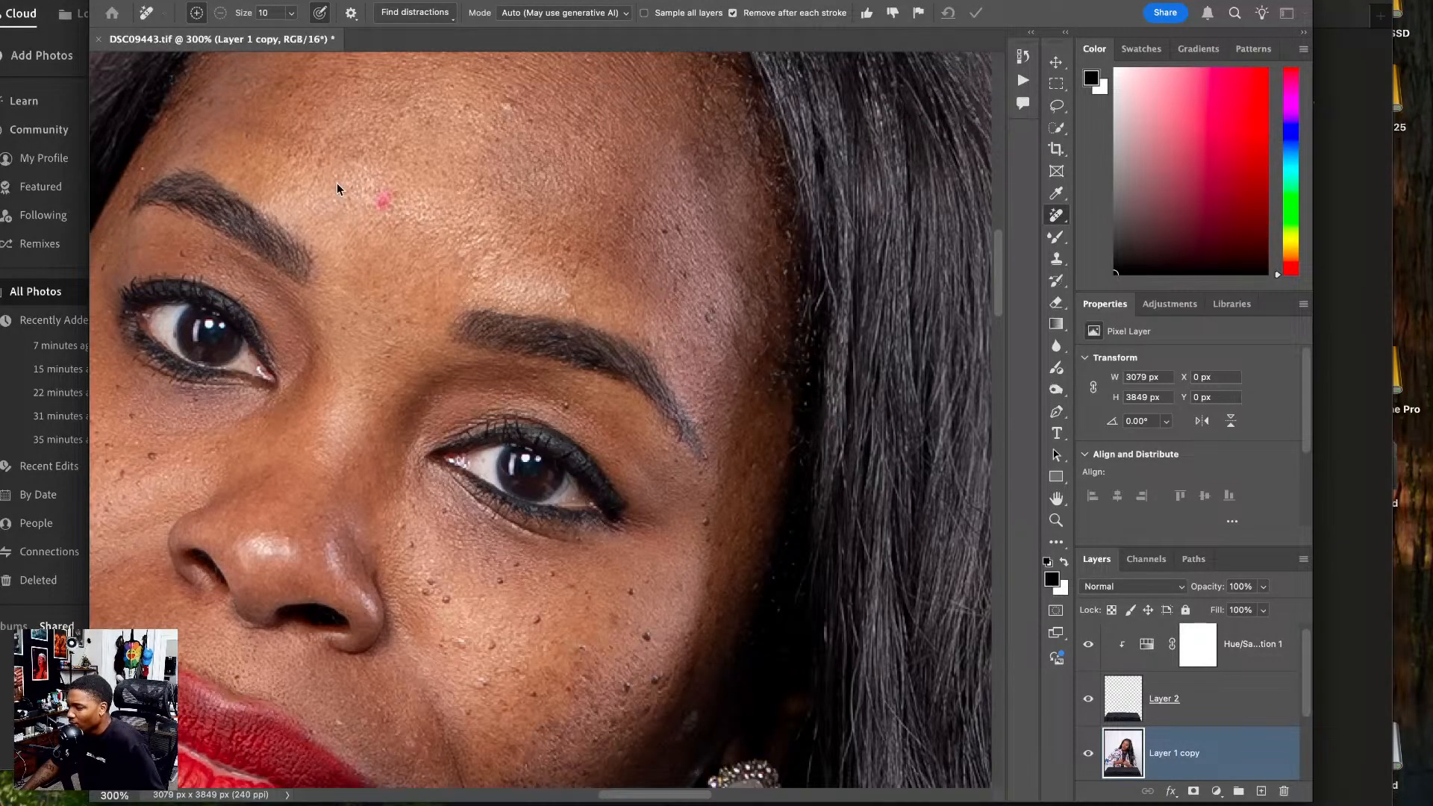
{"action": "mouse_move", "coordinate": [307, 176]}
{"action": "left_mouse_down"}
{"action": "mouse_move", "coordinate": [383, 272]}
{"action": "mouse_move", "coordinate": [390, 338]}
{"action": "mouse_move", "coordinate": [372, 337]}
{"action": "left_mouse_up"}
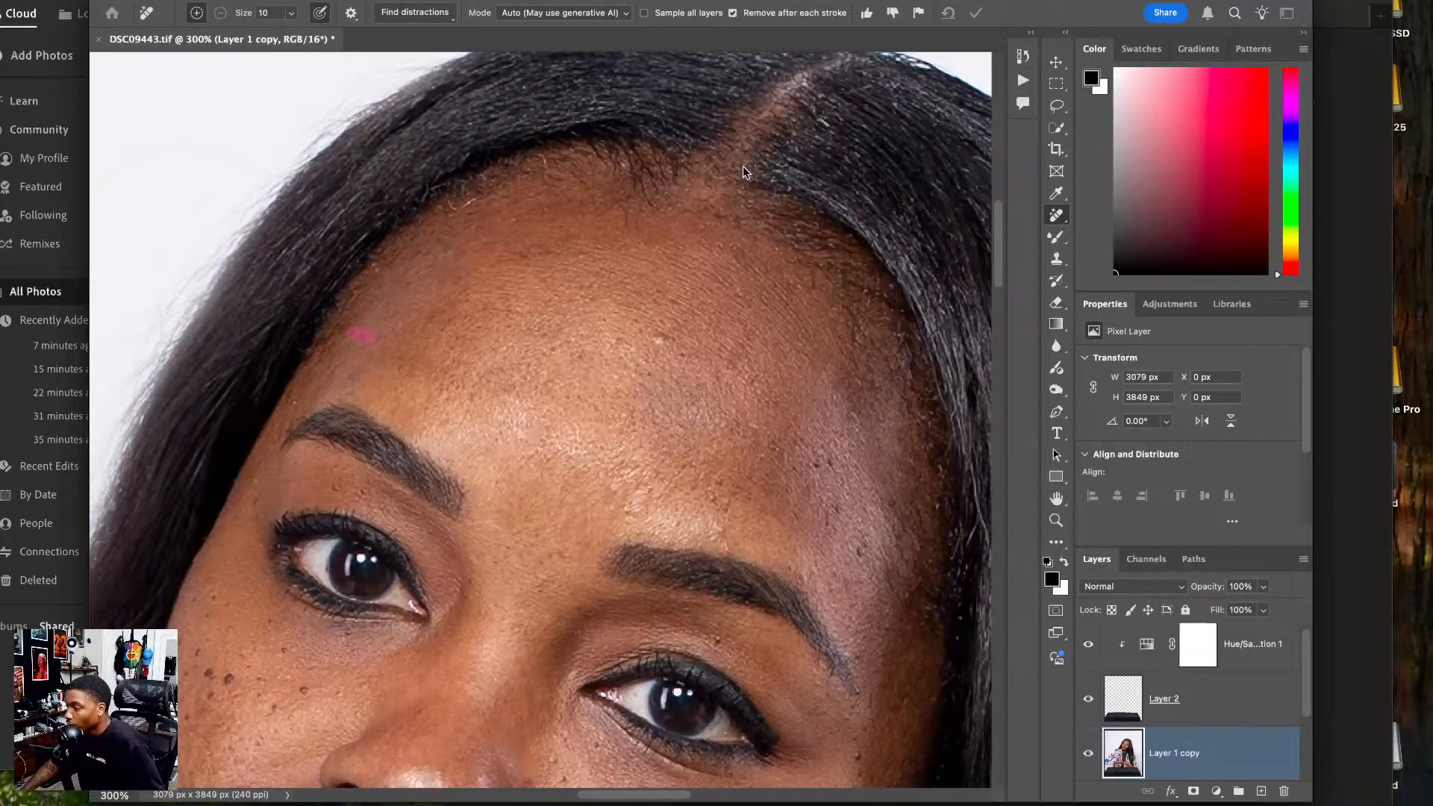
{"action": "left_click_drag", "start_coordinate": [800, 102], "coordinate": [834, 133]}
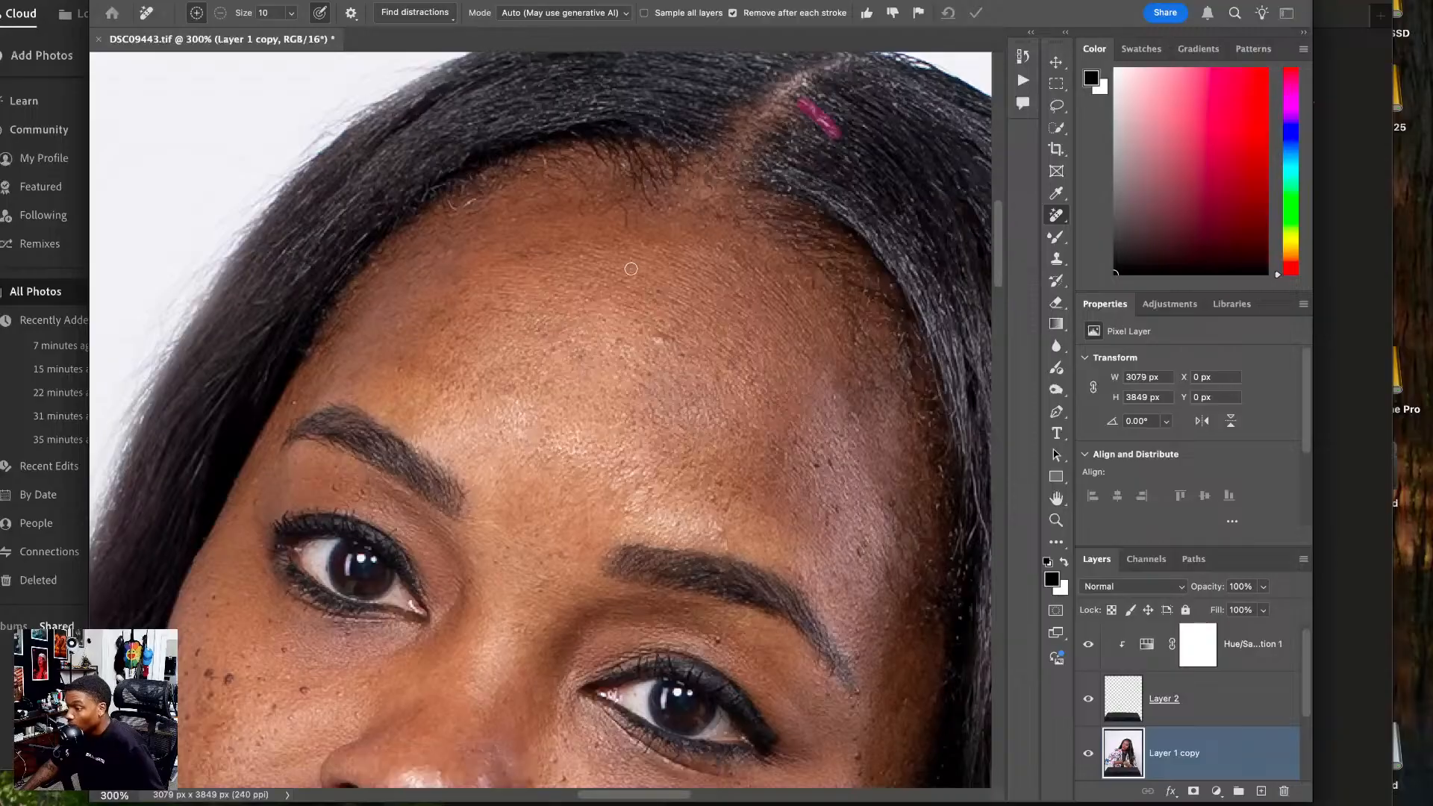
- Remove the small spots along the lower jaw and above the upper lip with the Remove tool
{"action": "left_click_drag", "start_coordinate": [443, 477], "coordinate": [520, 269]}
{"action": "left_click_drag", "start_coordinate": [745, 623], "coordinate": [565, 319]}
{"action": "left_click_drag", "start_coordinate": [511, 667], "coordinate": [538, 473]}
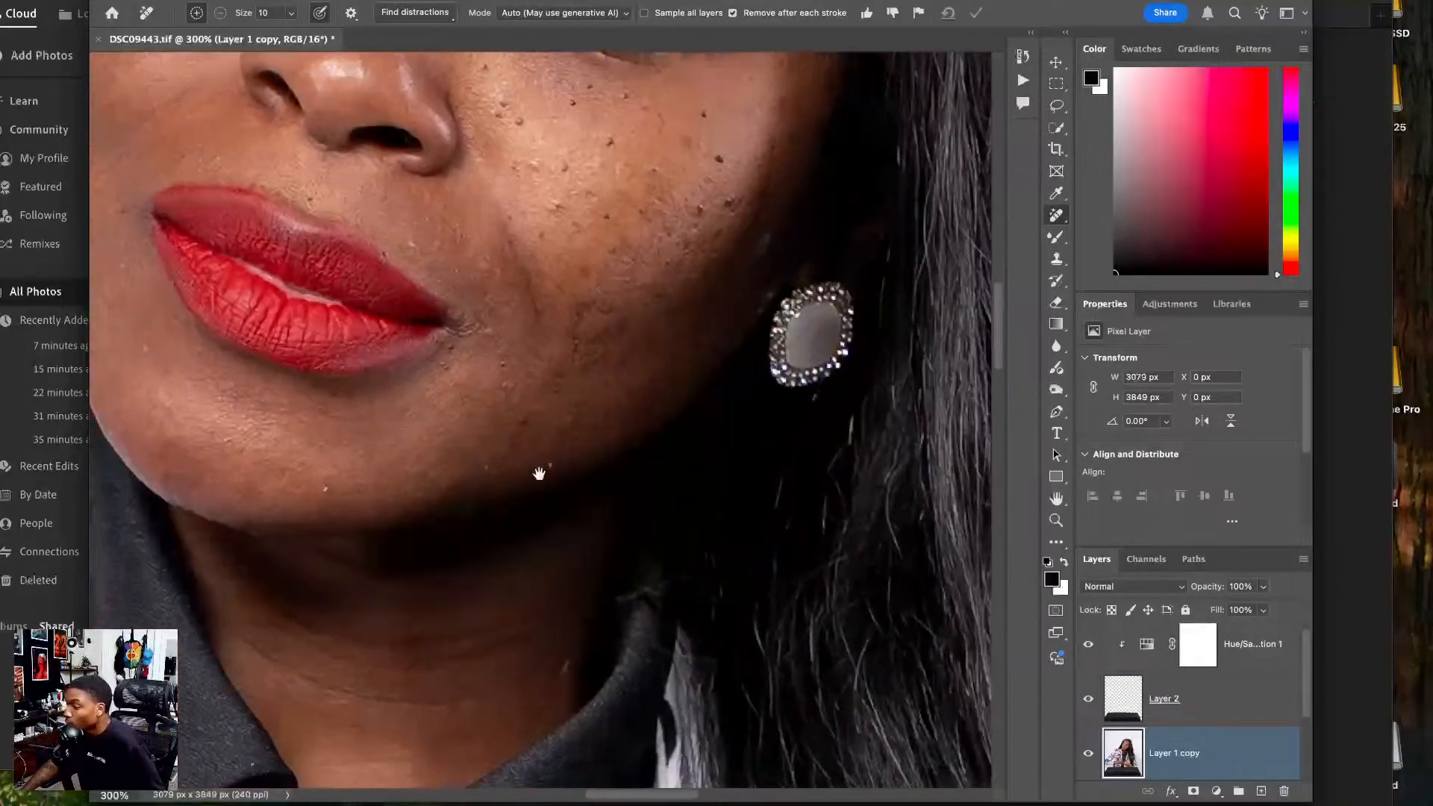
{"action": "left_click", "coordinate": [553, 466]}
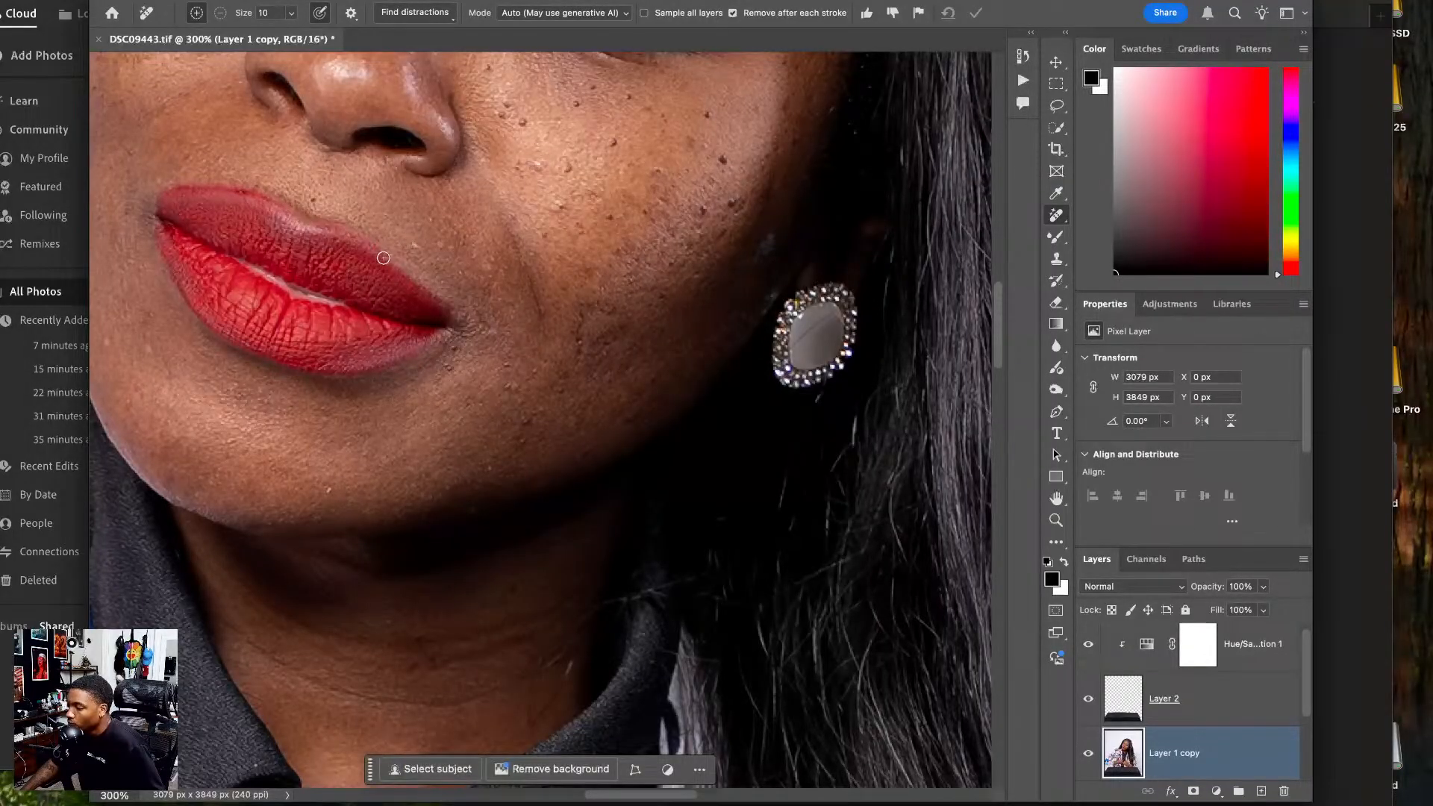
{"action": "left_click", "coordinate": [418, 247]}
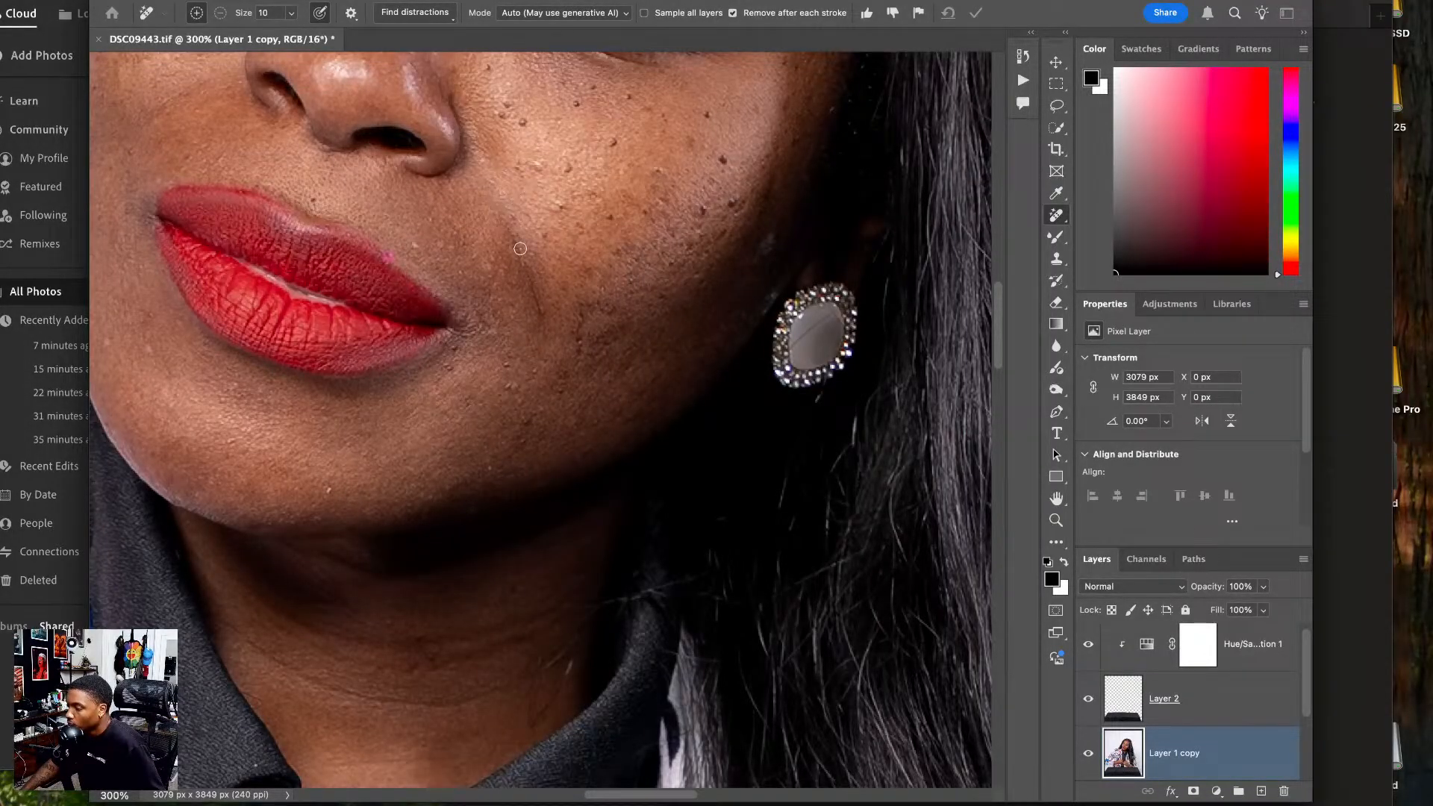
{"action": "left_click", "coordinate": [438, 245]}
{"action": "left_click", "coordinate": [413, 244]}
- Save and close DSC09443.tif, and switch to Lightroom to view the retouched portrait
{"action": "key", "text": "super+0"}
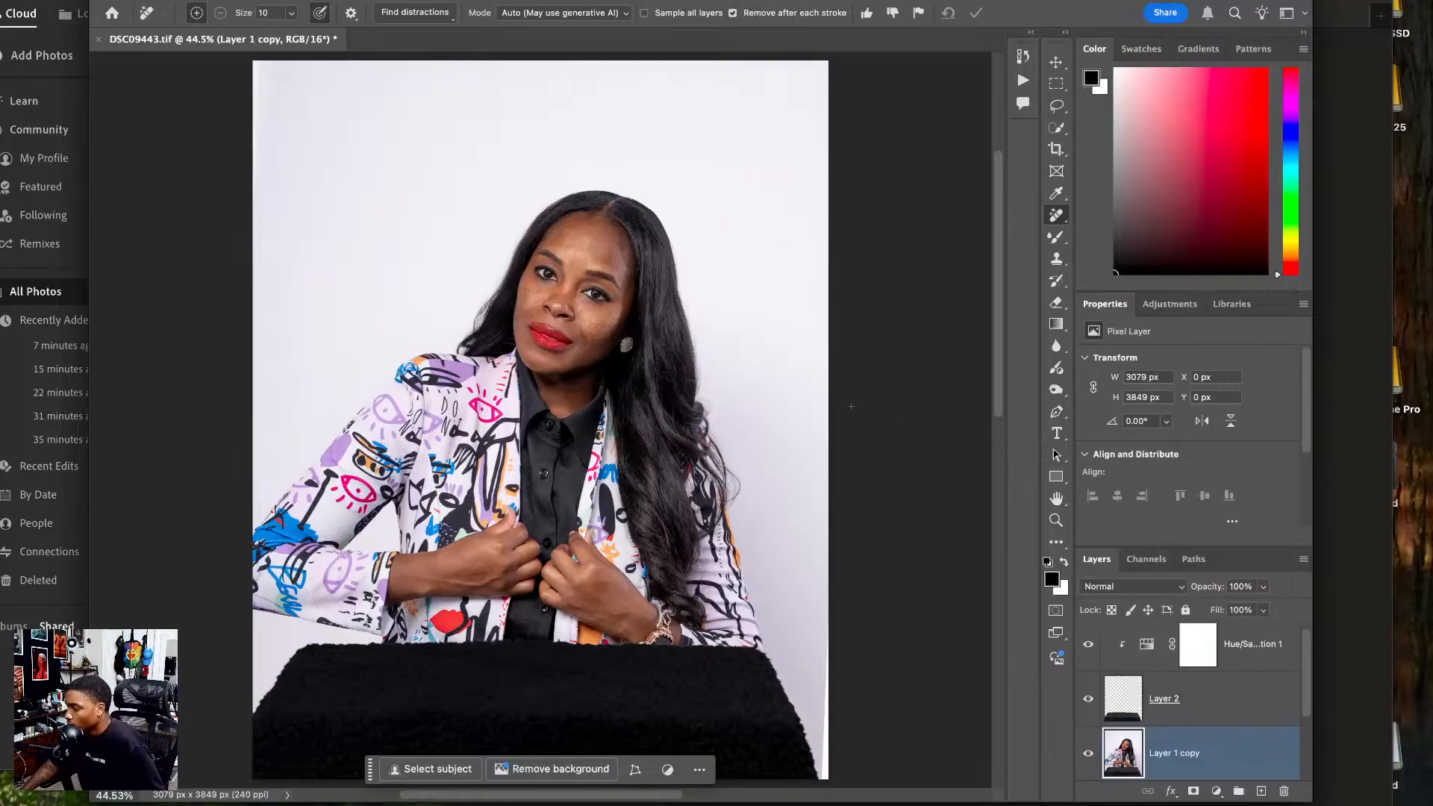
{"action": "left_click", "coordinate": [97, 41]}
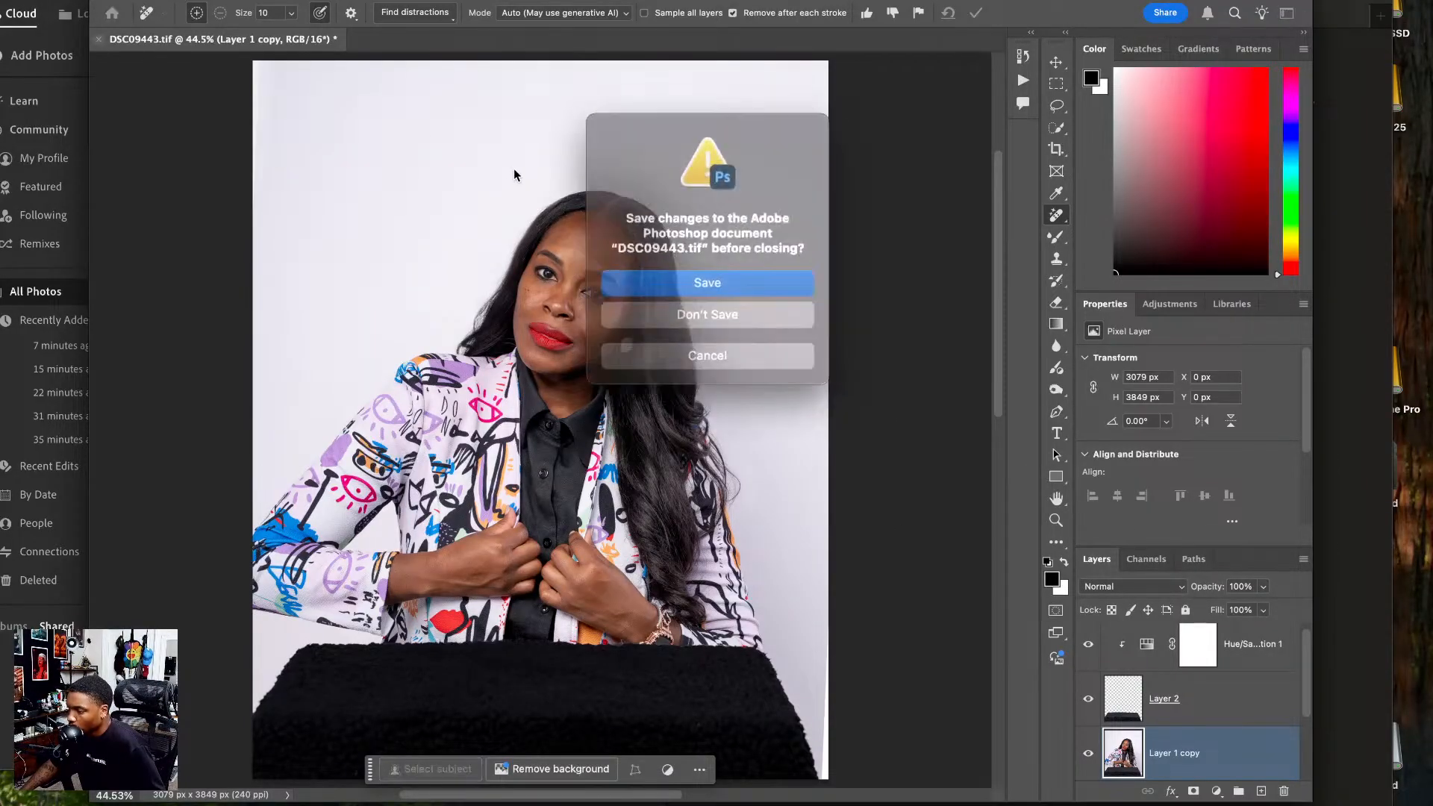
{"action": "key", "text": "Return"}
{"action": "left_click", "coordinate": [41, 753]}
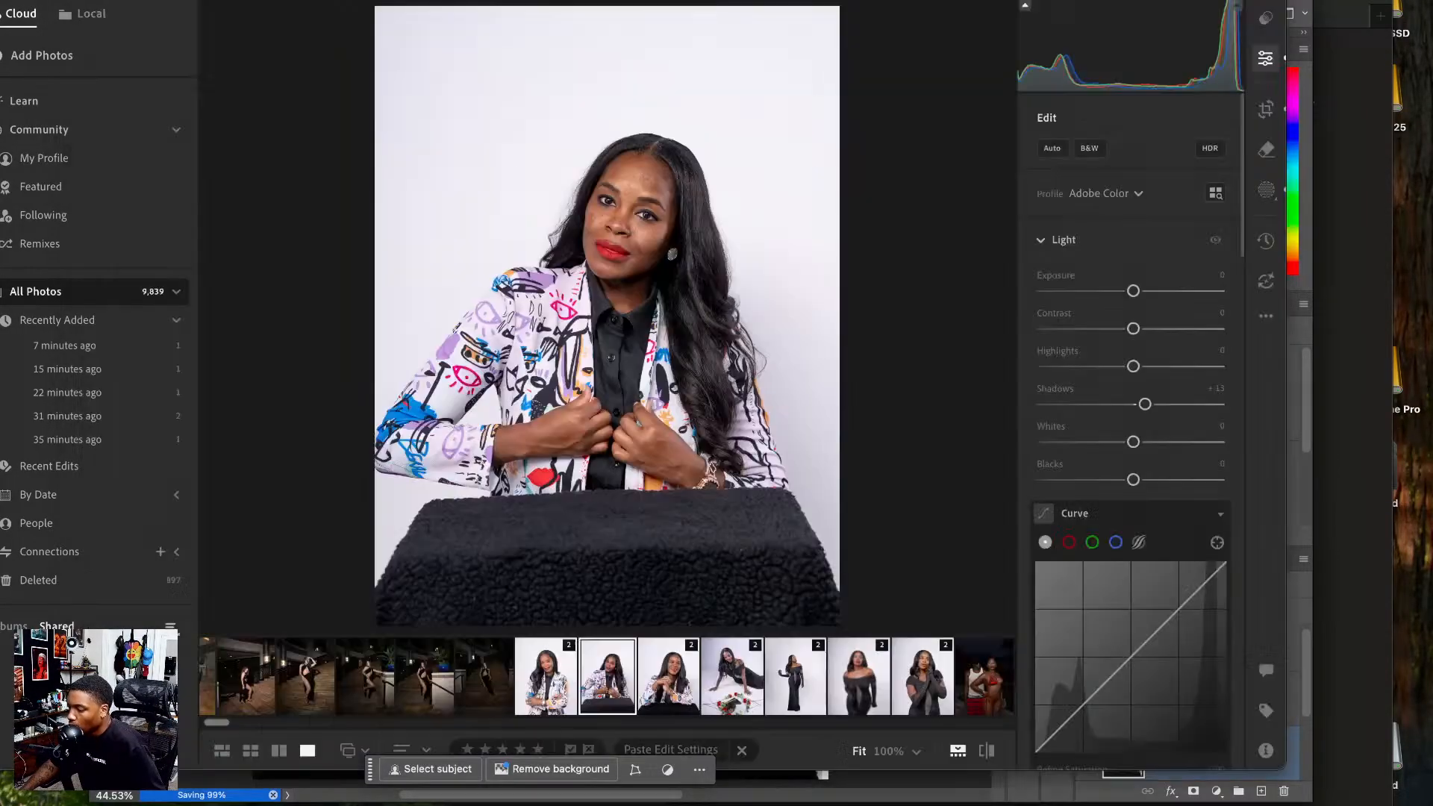
{"action": "scroll", "coordinate": [565, 682], "scroll_direction": "right", "scroll_amount": 10}
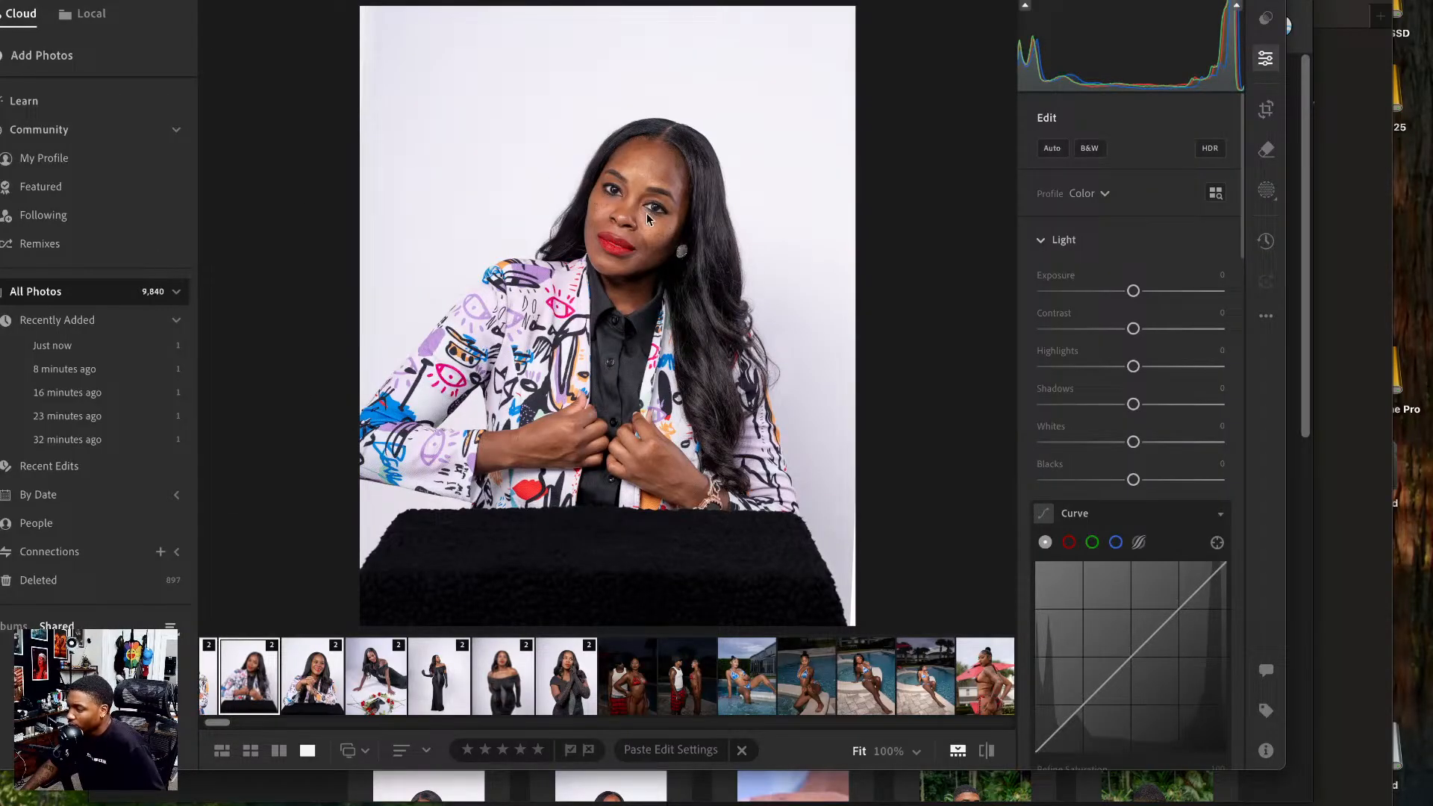
- Examine the eyes and skin of the retouched studio portrait up close
{"action": "left_click", "coordinate": [615, 192]}
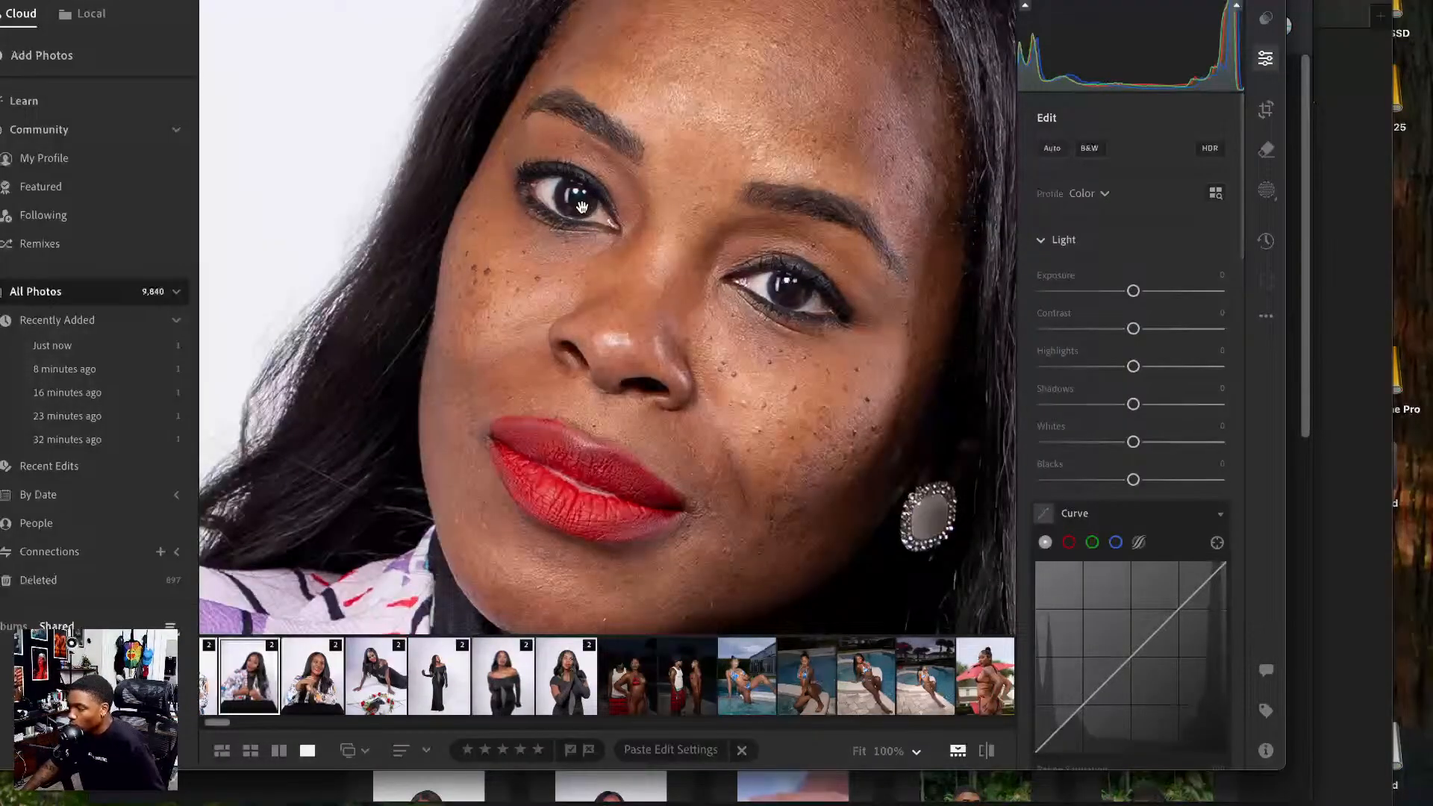
{"action": "scroll", "coordinate": [583, 205], "scroll_direction": "up", "scroll_amount": 10}
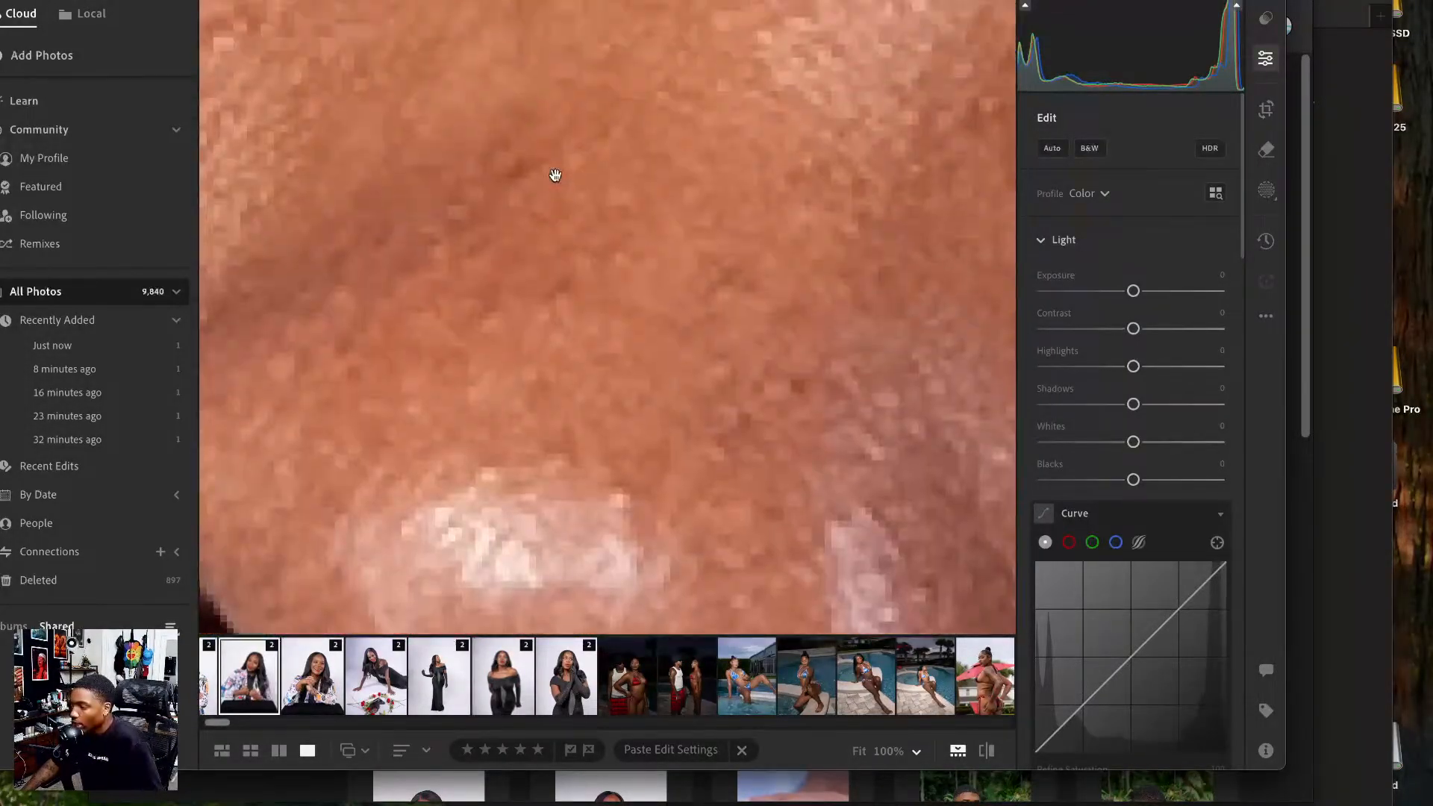
{"action": "left_click_drag", "start_coordinate": [555, 176], "coordinate": [553, 373]}
{"action": "left_click_drag", "start_coordinate": [435, 220], "coordinate": [760, 303]}
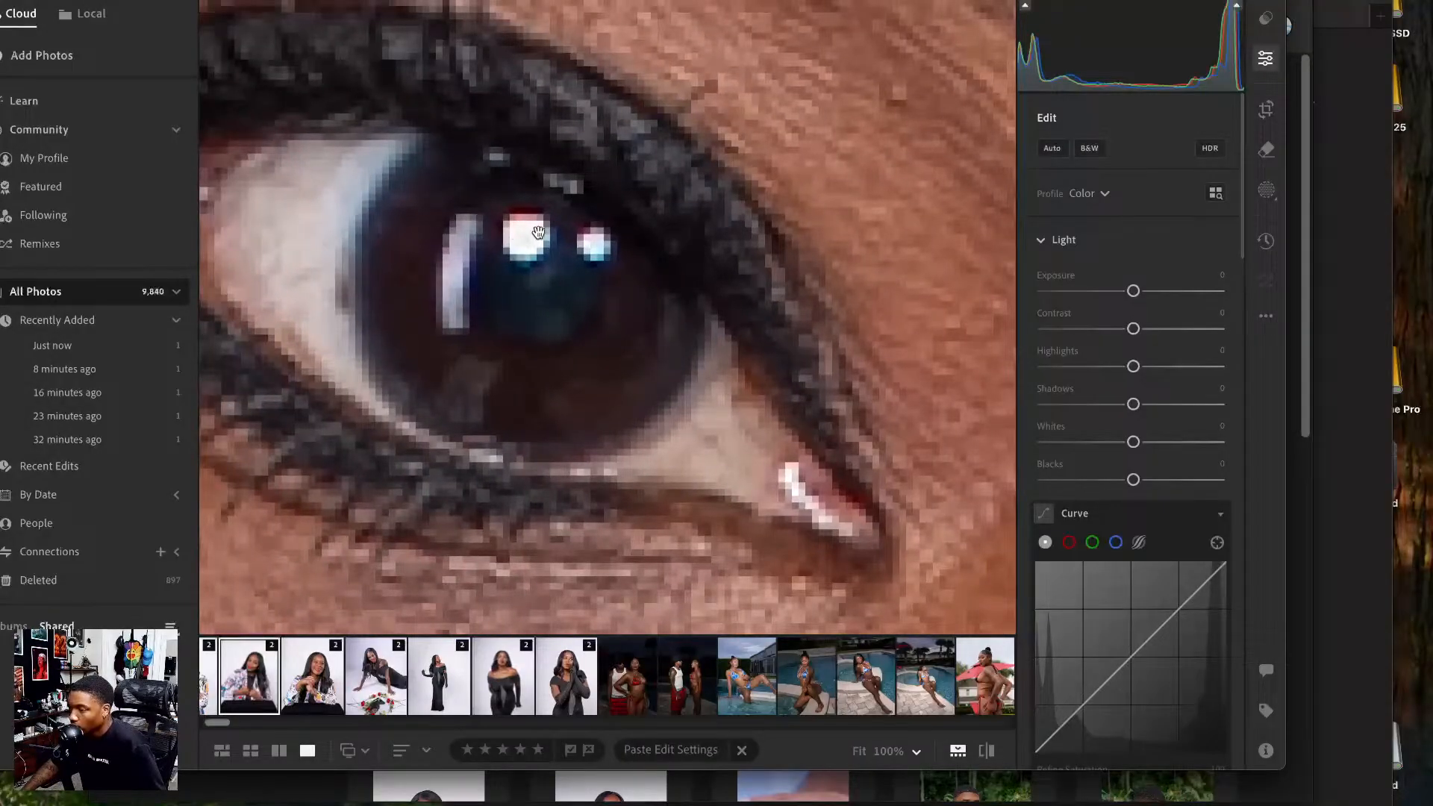
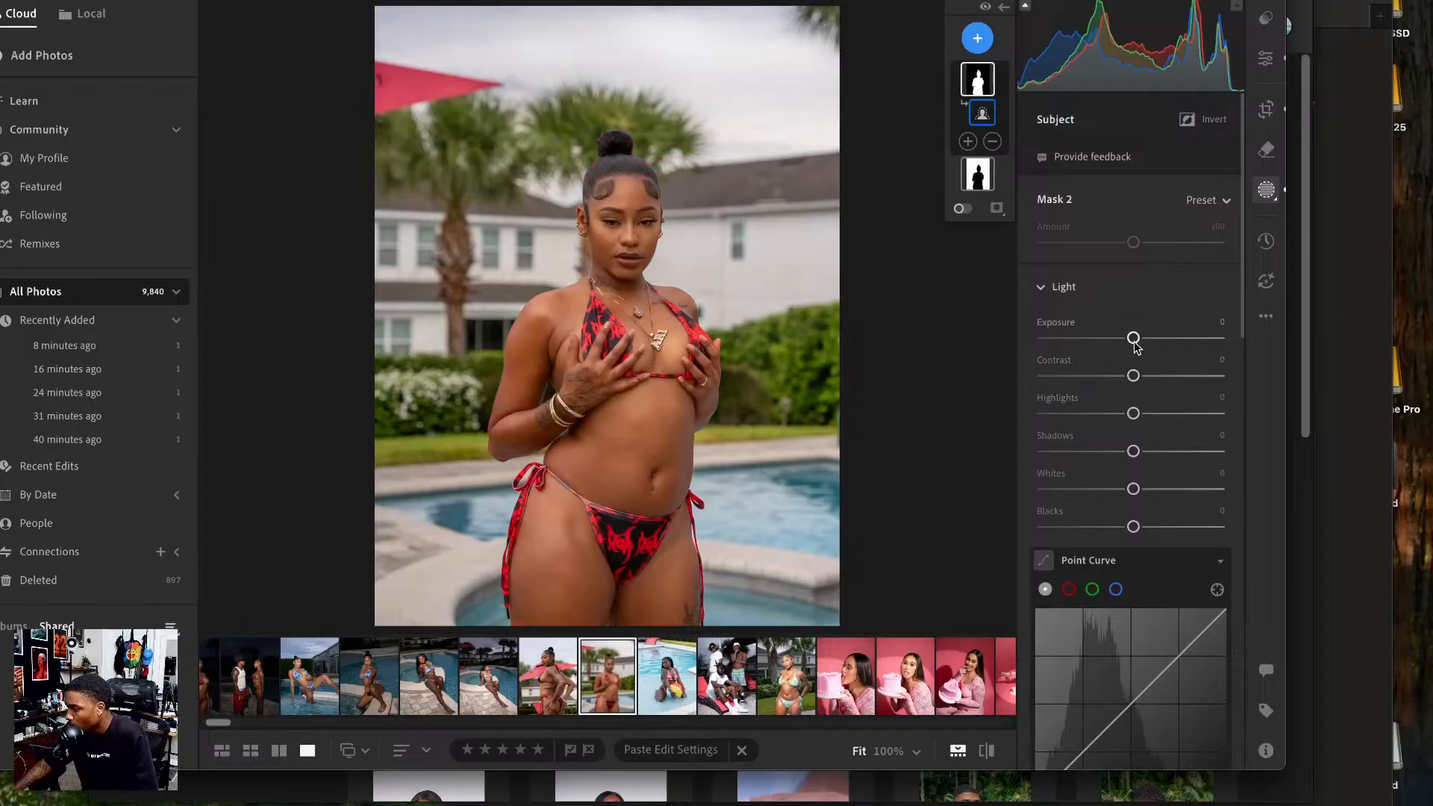
- Set the subject mask of the front-facing poolside photo to exposure +0.28, highlights +19 and shadows +12
{"action": "left_click_drag", "start_coordinate": [1133, 338], "coordinate": [1137, 338]}
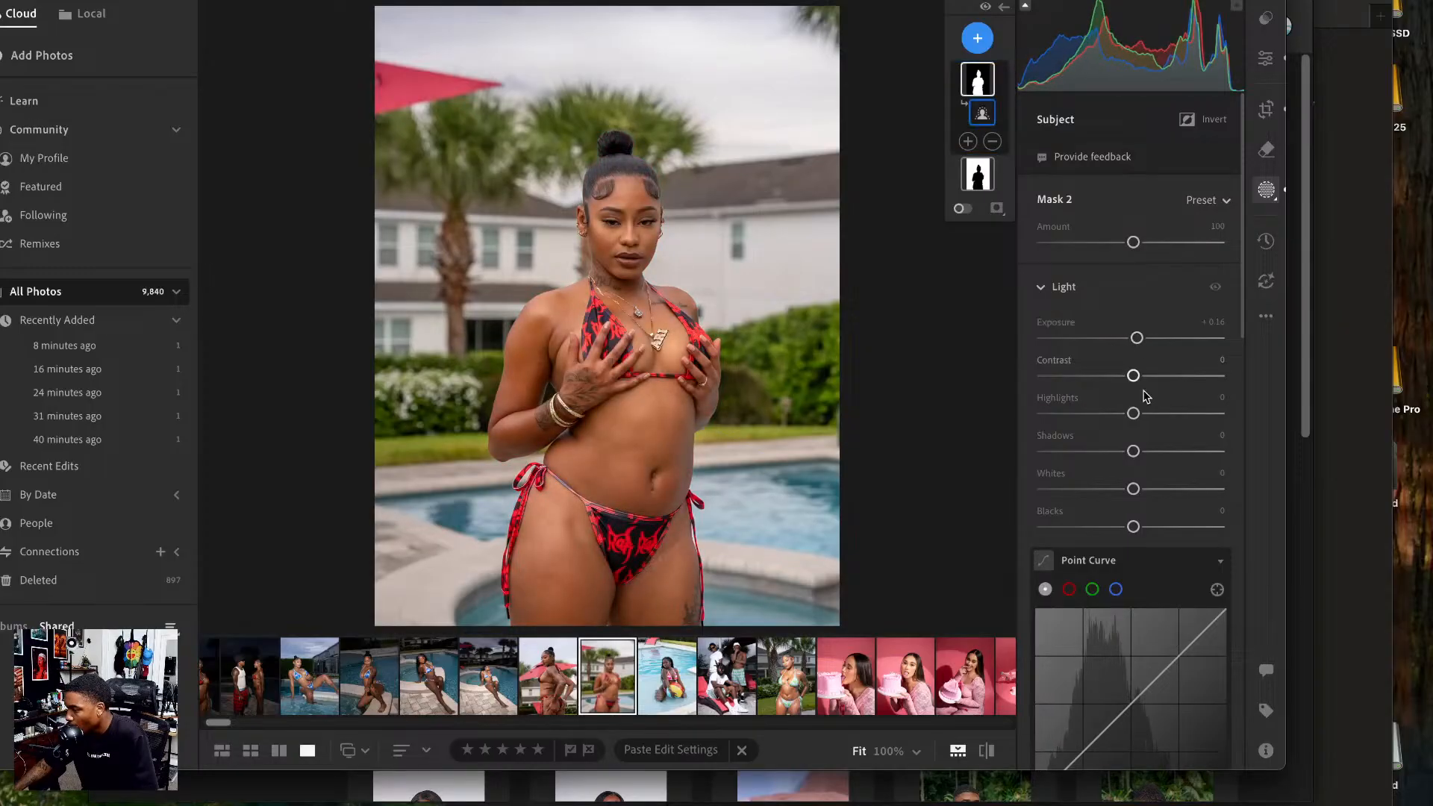
{"action": "mouse_move", "coordinate": [1132, 451]}
{"action": "left_mouse_down"}
{"action": "mouse_move", "coordinate": [1154, 451]}
{"action": "mouse_move", "coordinate": [1135, 413]}
{"action": "mouse_move", "coordinate": [1150, 414]}
{"action": "mouse_move", "coordinate": [1144, 452]}
{"action": "left_mouse_up"}
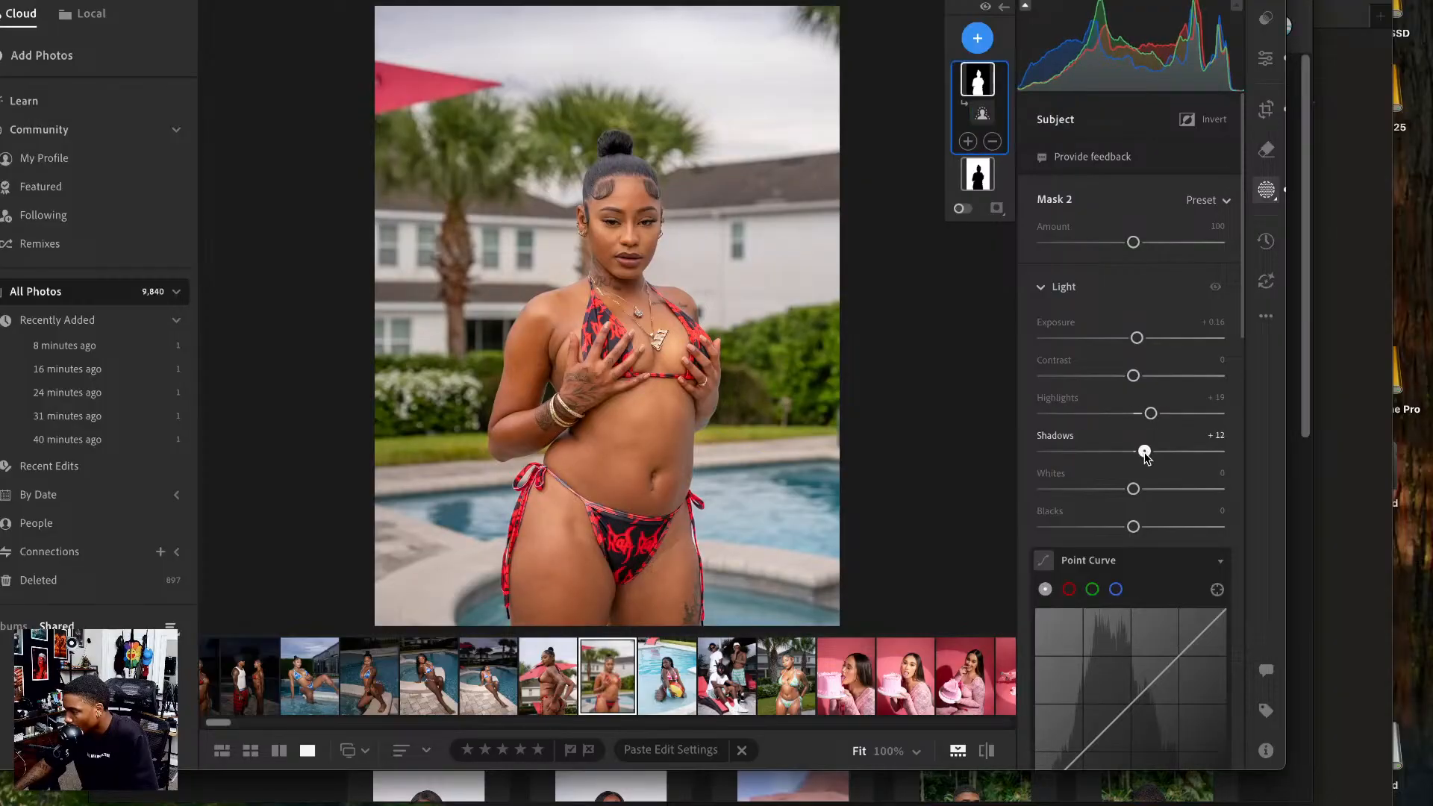
{"action": "left_click_drag", "start_coordinate": [1136, 338], "coordinate": [1138, 347]}
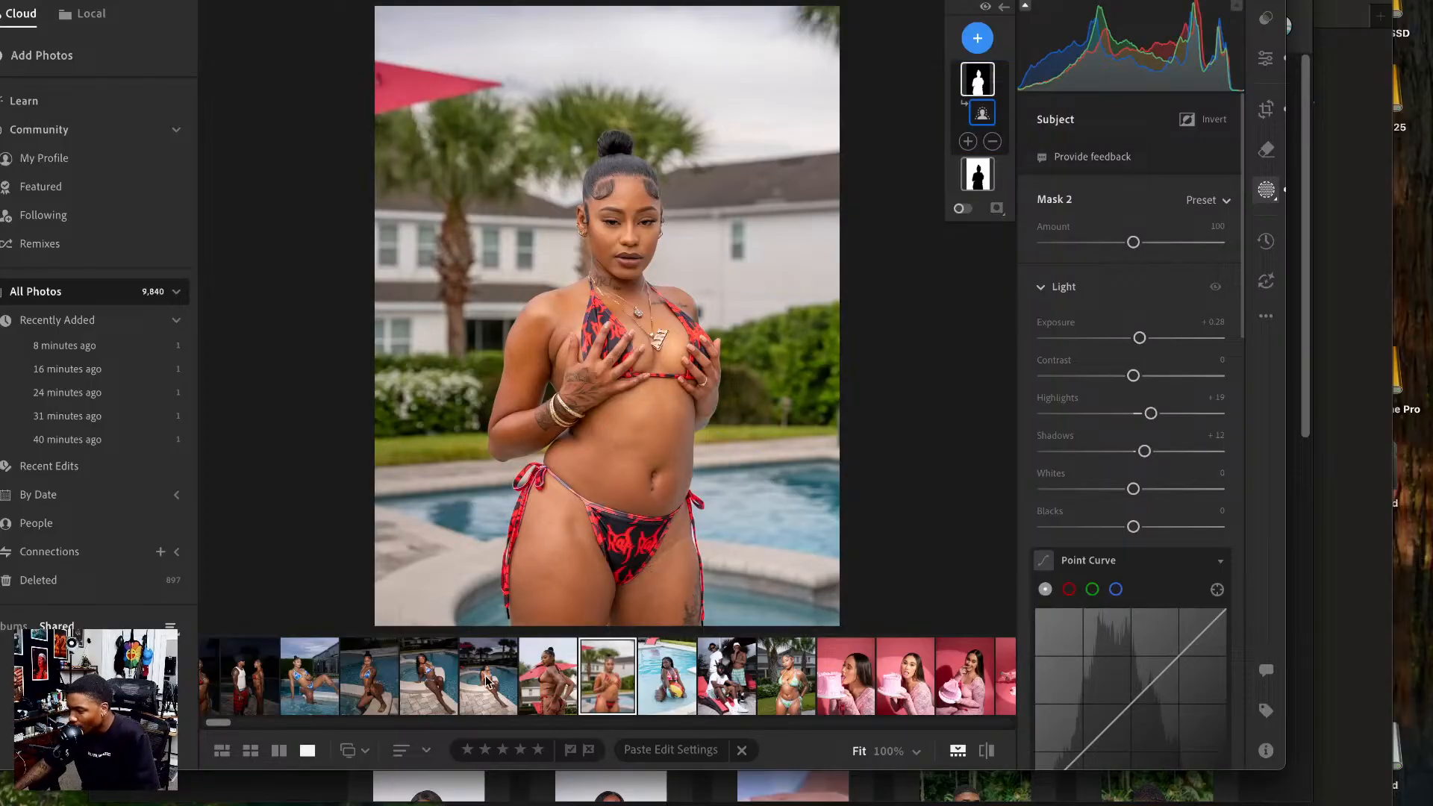
- Paste the edit settings onto the side-pose poolside photo and set its subject mask to highlights +22, exposure +0.20 and shadows +13
{"action": "left_click", "coordinate": [544, 677]}
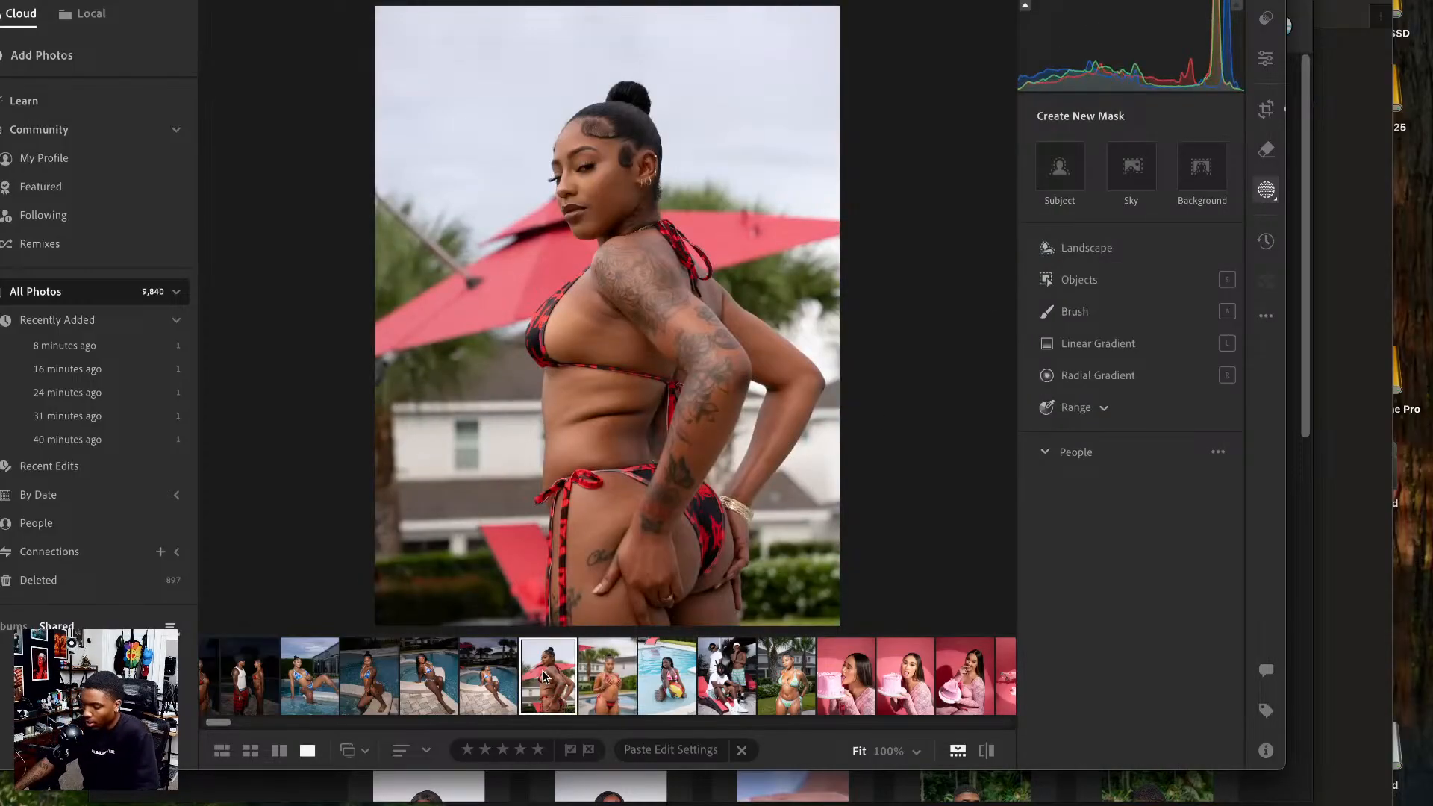
{"action": "key", "text": "ctrl+v"}
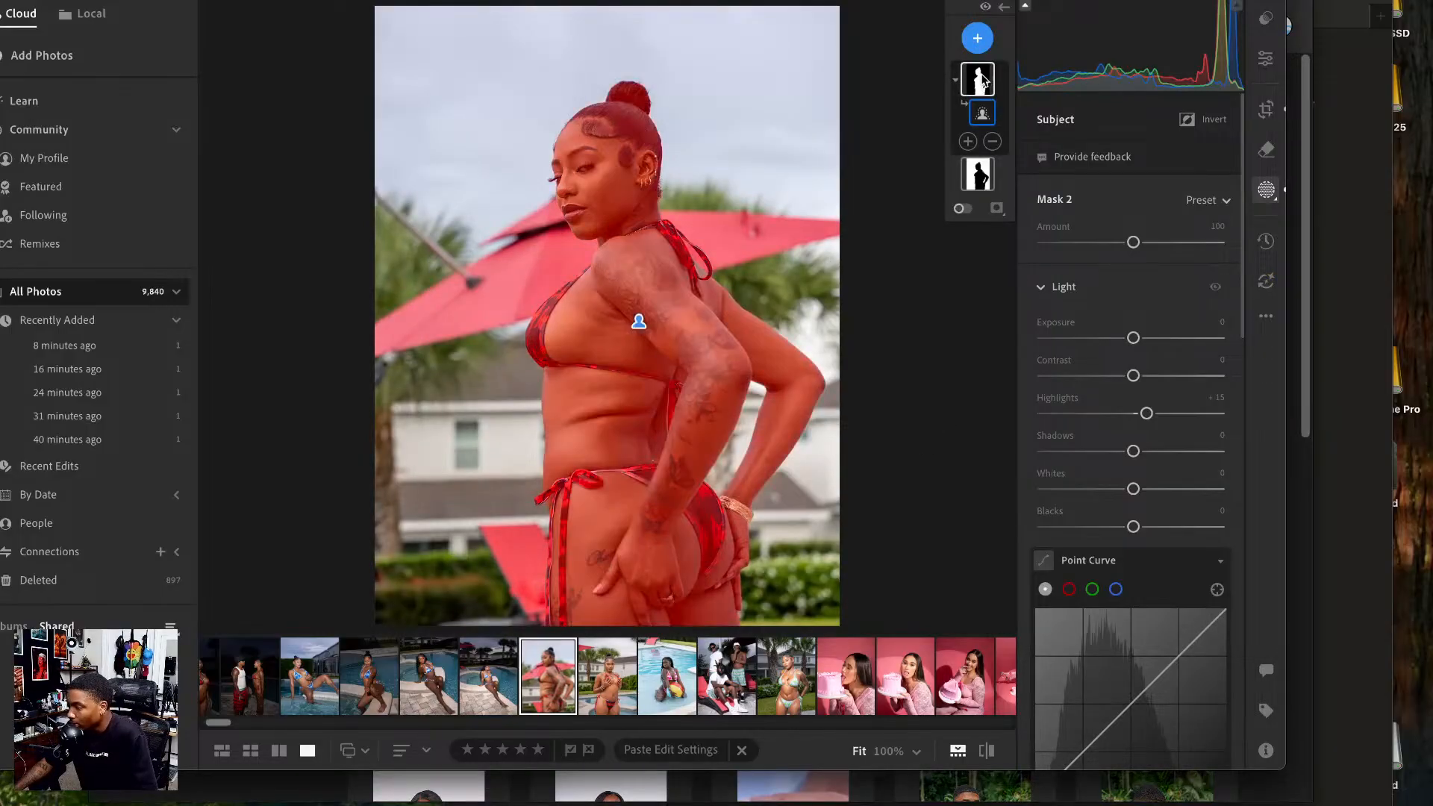
{"action": "left_click_drag", "start_coordinate": [1147, 412], "coordinate": [1153, 413]}
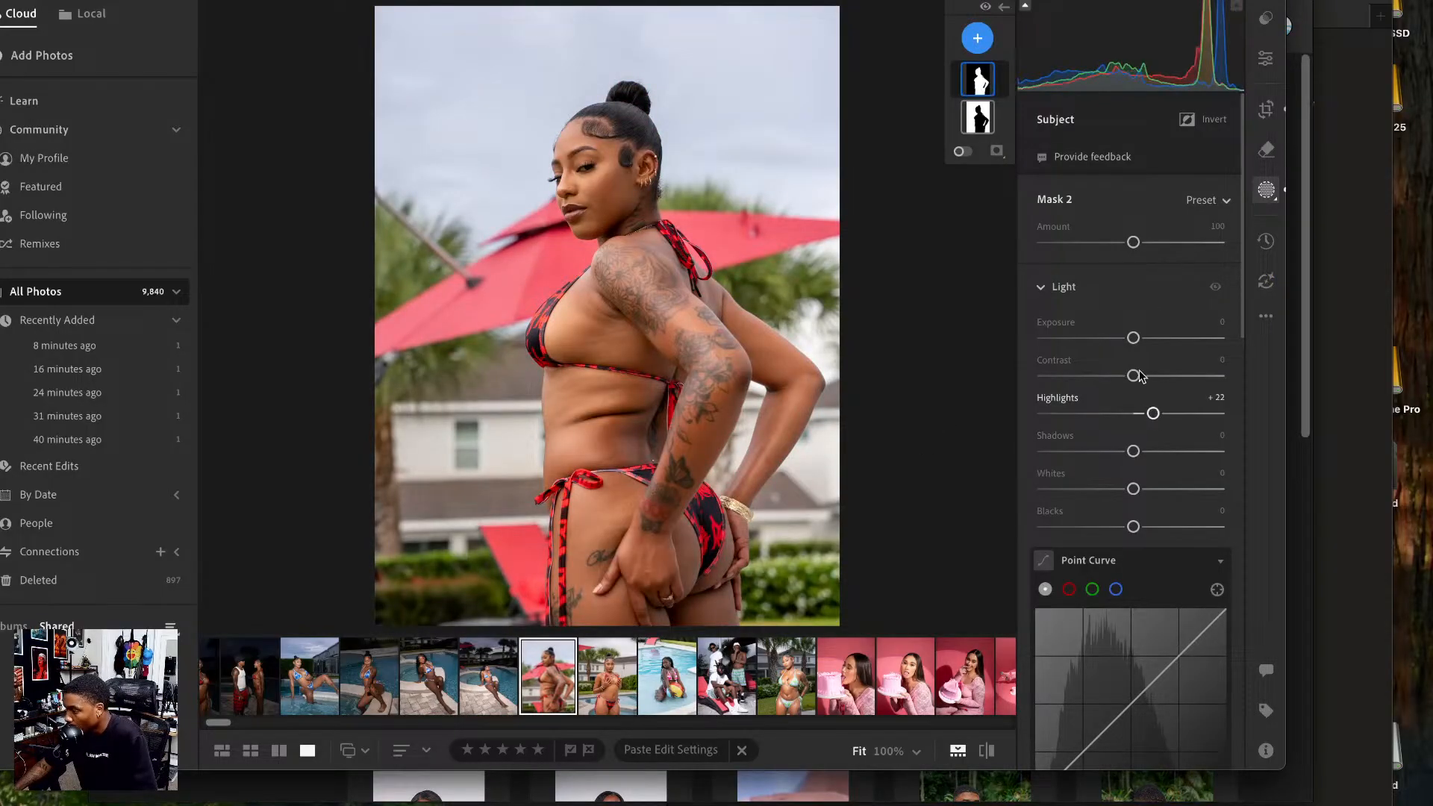
{"action": "left_click_drag", "start_coordinate": [1133, 338], "coordinate": [1140, 338]}
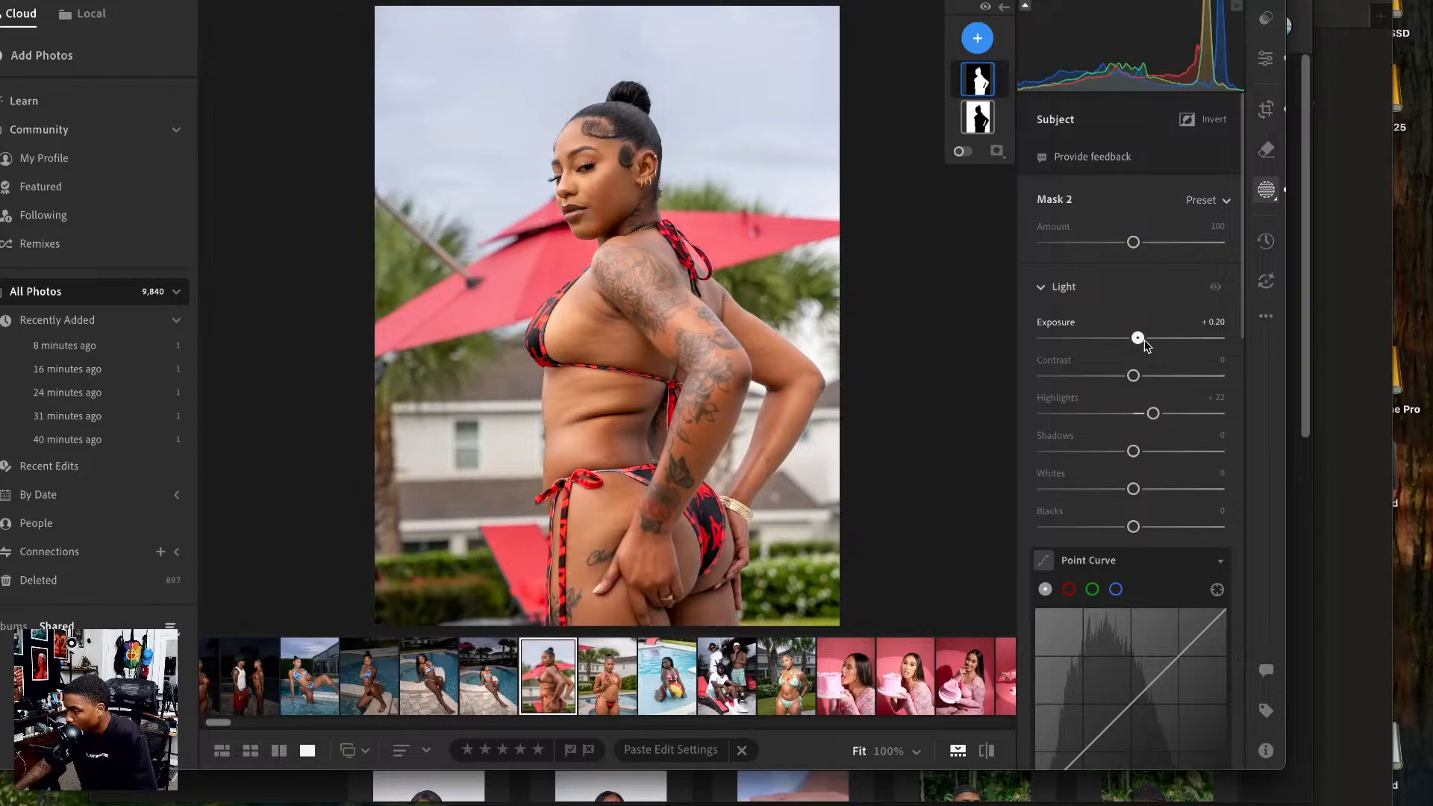
{"action": "left_click_drag", "start_coordinate": [1133, 451], "coordinate": [1149, 452]}
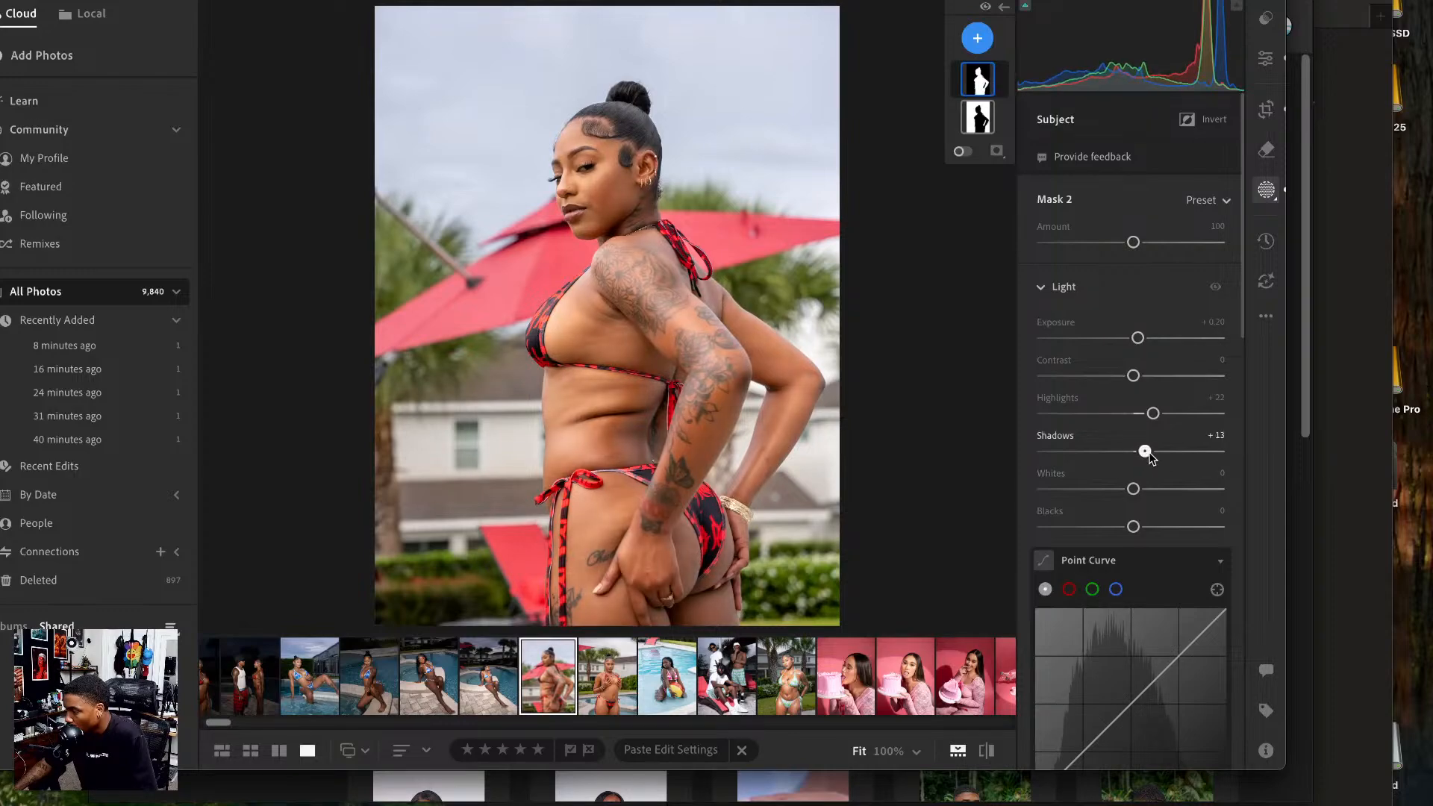
- Check the side-pose photo's background mask, set the front-facing photo's subject mask exposure to +0.40, and open its background mask
{"action": "left_click", "coordinate": [978, 117]}
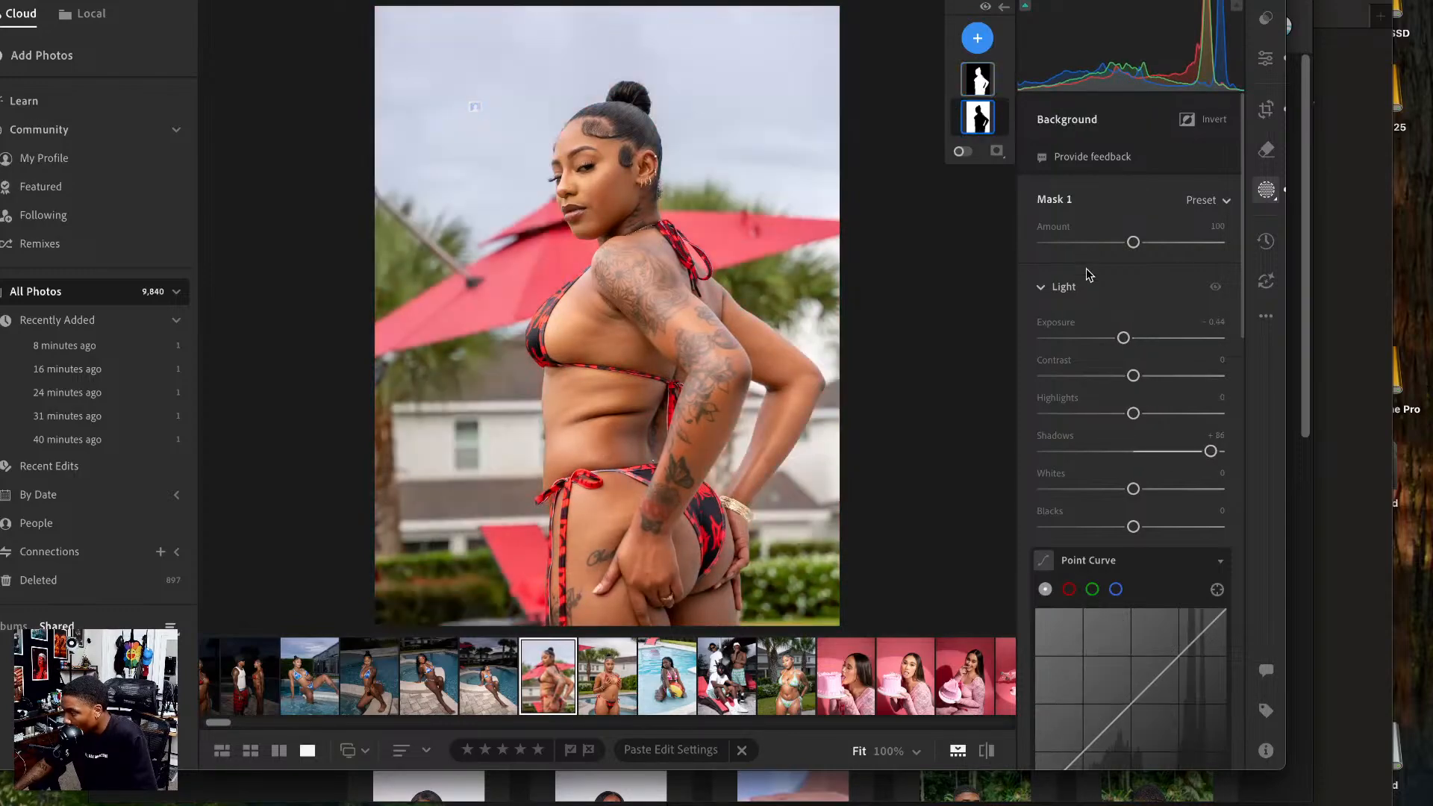
{"action": "left_click_drag", "start_coordinate": [1123, 338], "coordinate": [1142, 338]}
{"action": "left_click", "coordinate": [607, 679]}
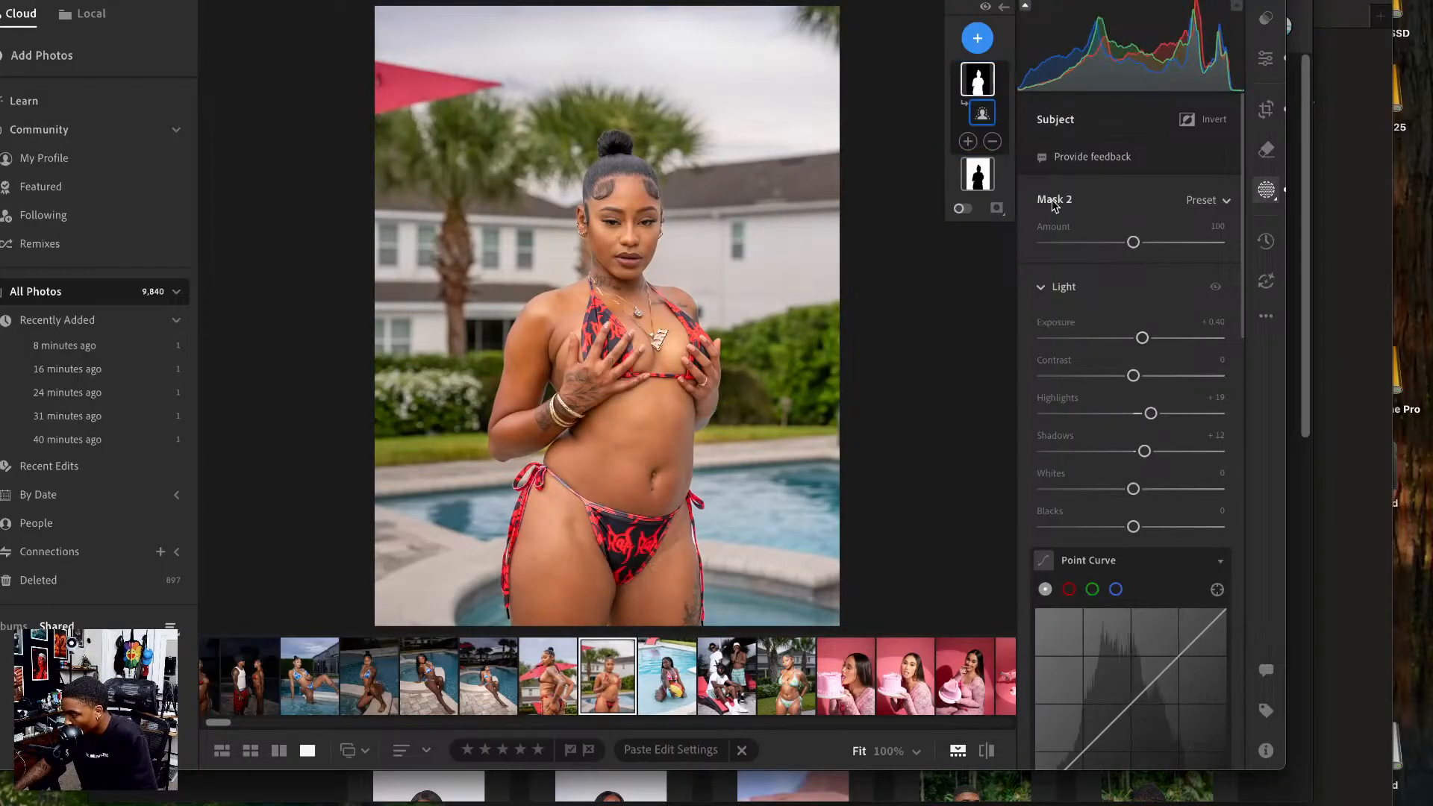
{"action": "left_click", "coordinate": [978, 173]}
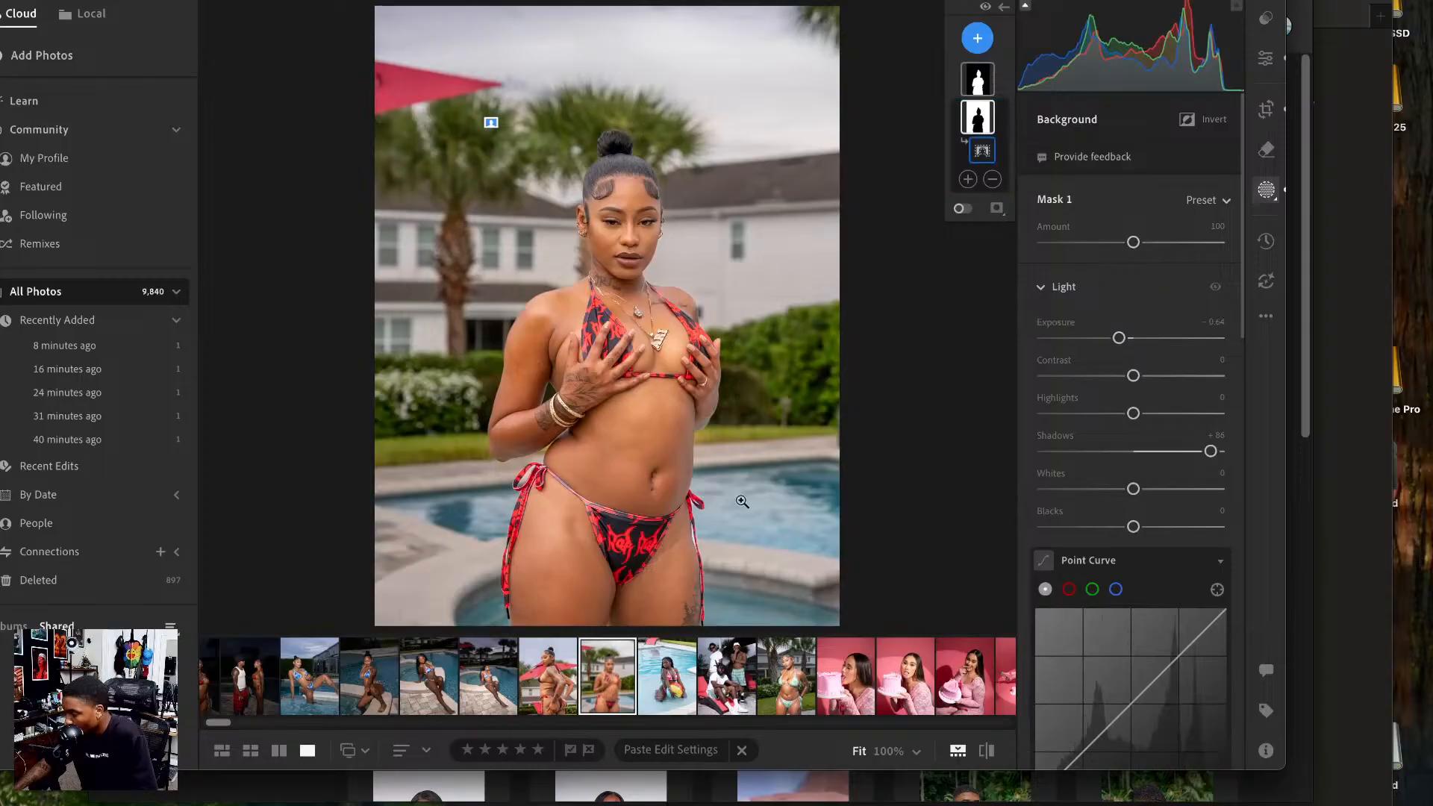
- Open the dusk pool photo of the seated woman in the blue bikini and show its general edit settings
{"action": "left_click", "coordinate": [503, 682]}
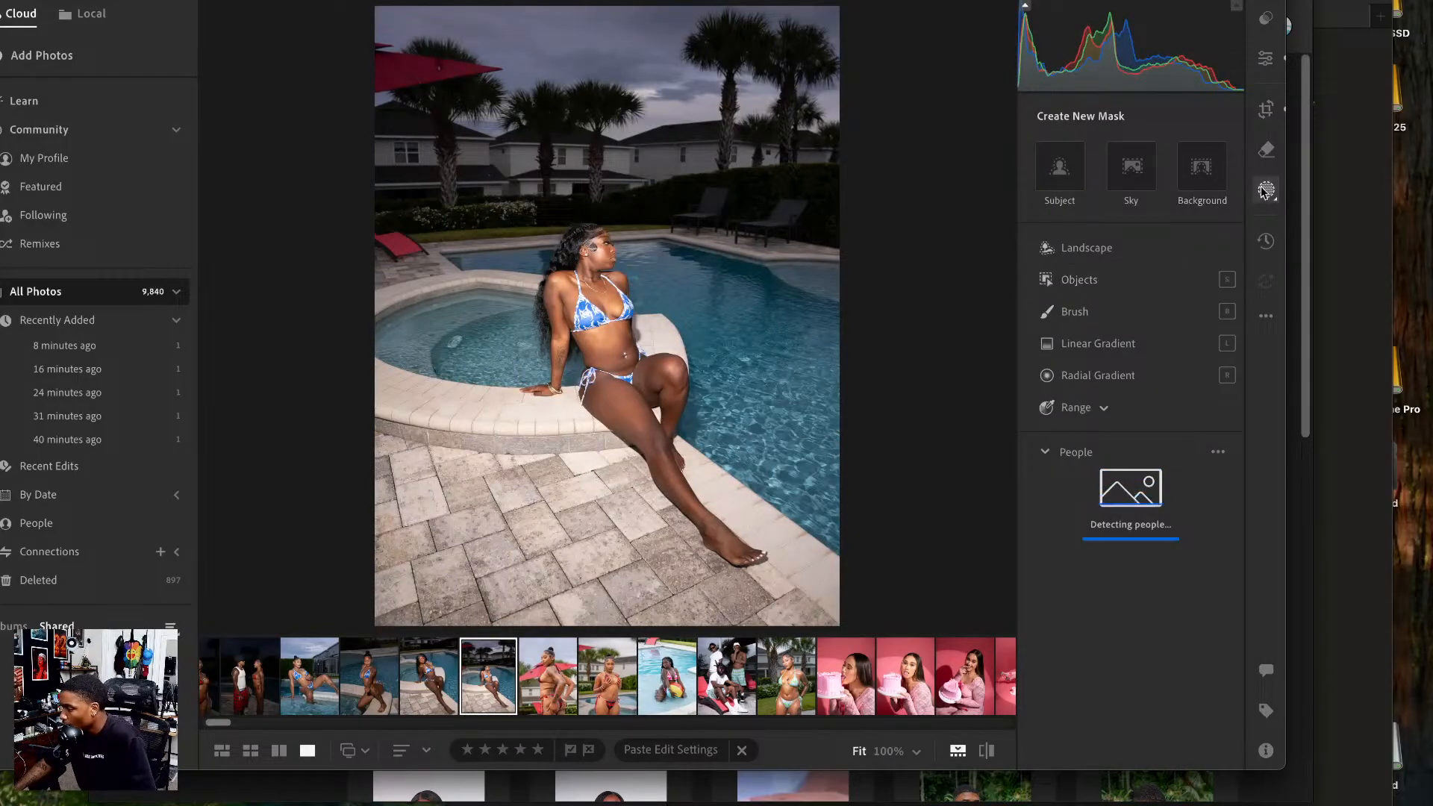
{"action": "left_click", "coordinate": [1268, 54]}
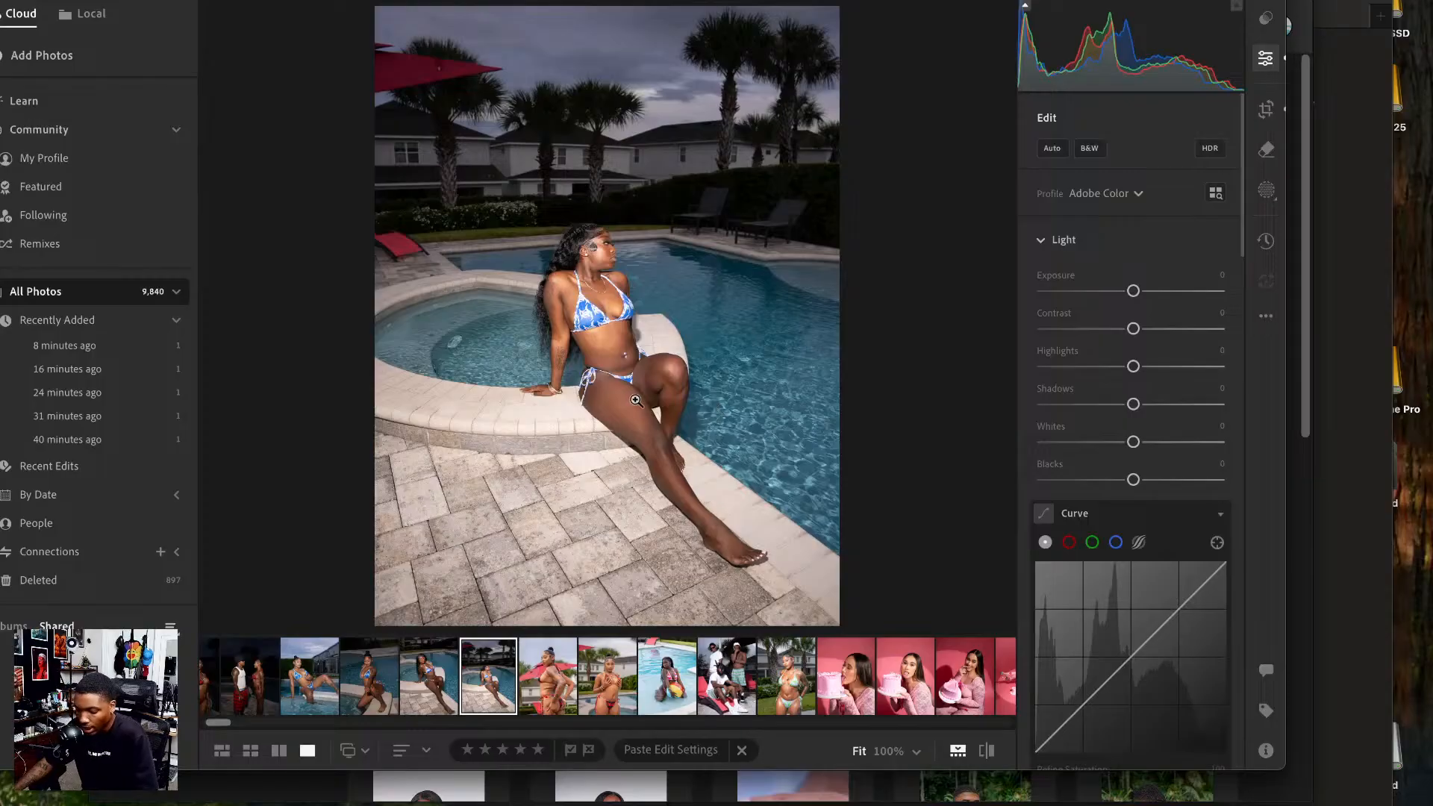
- Try the Auto settings on the dusk pool photo and inspect the woman up close
{"action": "key", "text": "shift+a"}
{"action": "scroll", "coordinate": [573, 276], "scroll_direction": "up", "scroll_amount": 10}
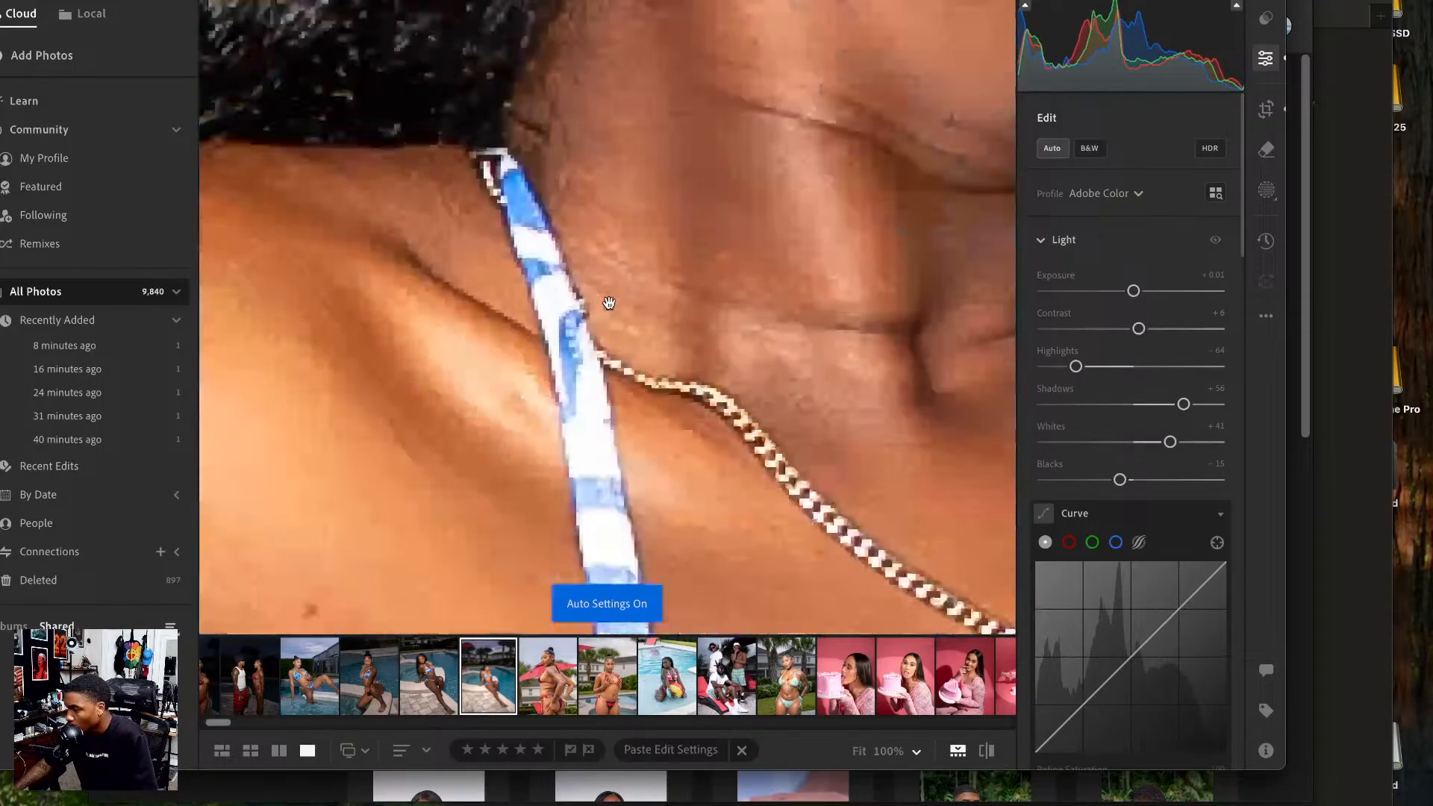
{"action": "scroll", "coordinate": [525, 400], "scroll_direction": "down", "scroll_amount": 10}
{"action": "scroll", "coordinate": [637, 279], "scroll_direction": "up", "scroll_amount": 10}
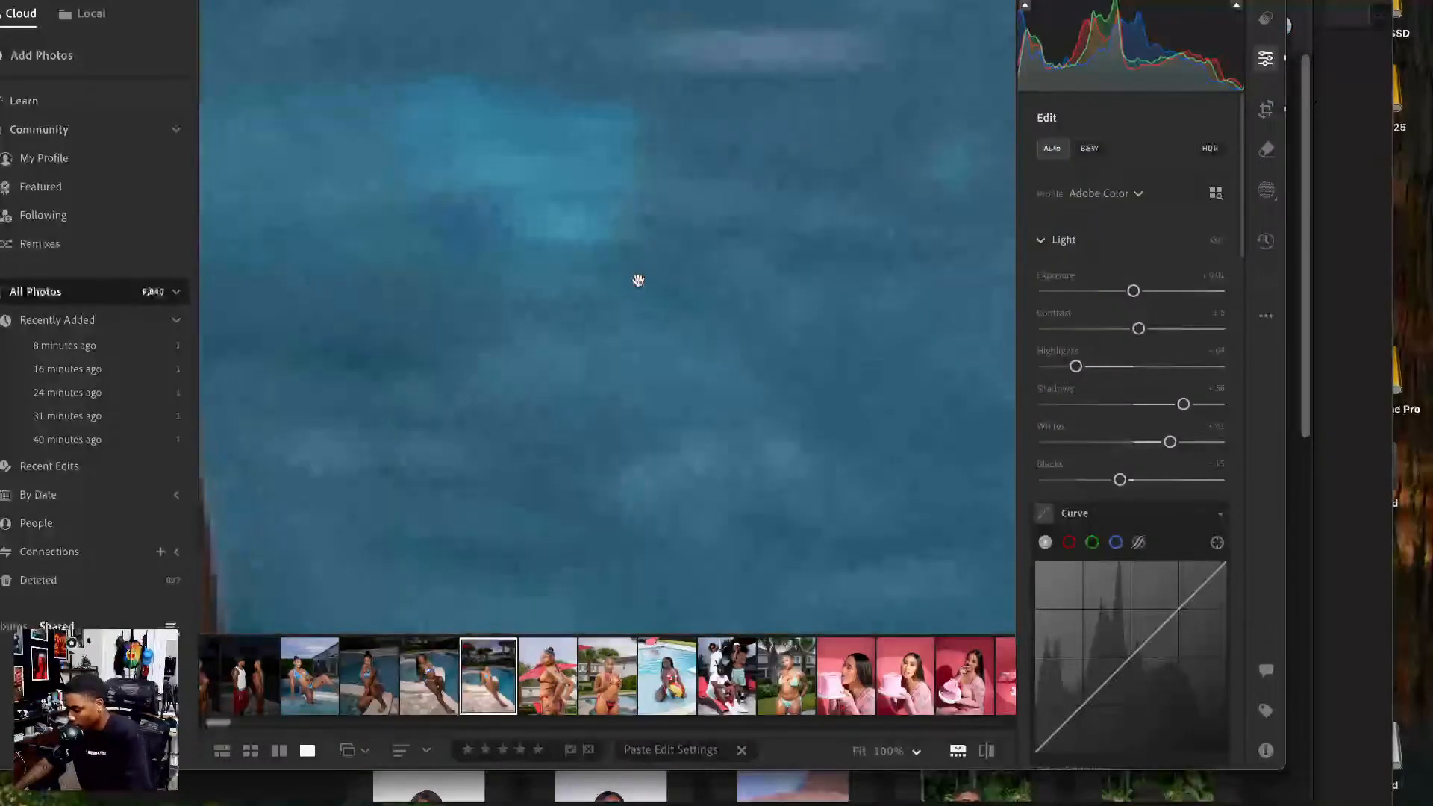
{"action": "scroll", "coordinate": [631, 275], "scroll_direction": "down", "scroll_amount": 6}
{"action": "left_click_drag", "start_coordinate": [493, 369], "coordinate": [638, 291]}
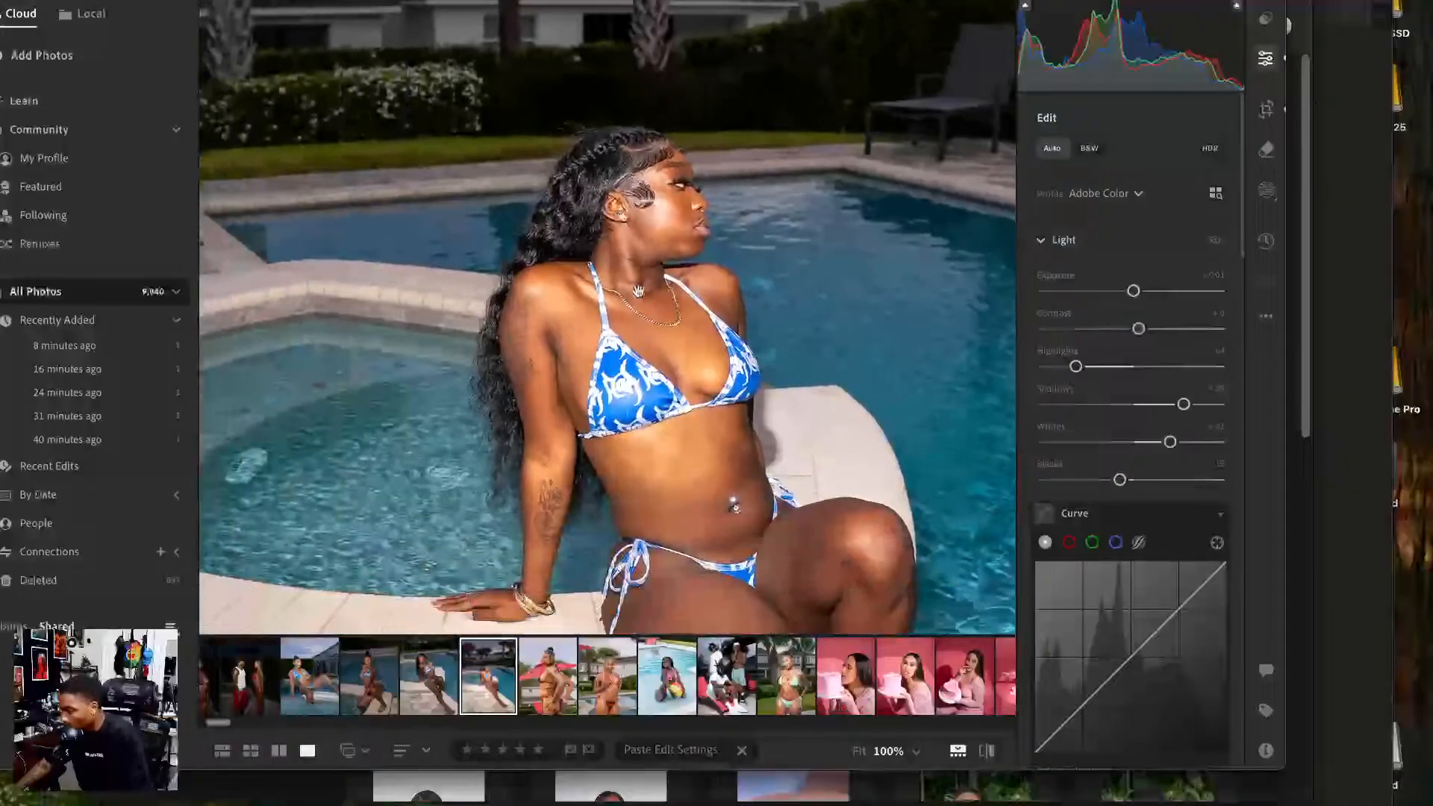
- Compare the auto-adjusted pool photo with the original, and undo the Auto settings
{"action": "left_click", "coordinate": [989, 750]}
{"action": "left_click", "coordinate": [988, 750]}
{"action": "left_click", "coordinate": [989, 751]}
{"action": "left_click", "coordinate": [989, 751]}
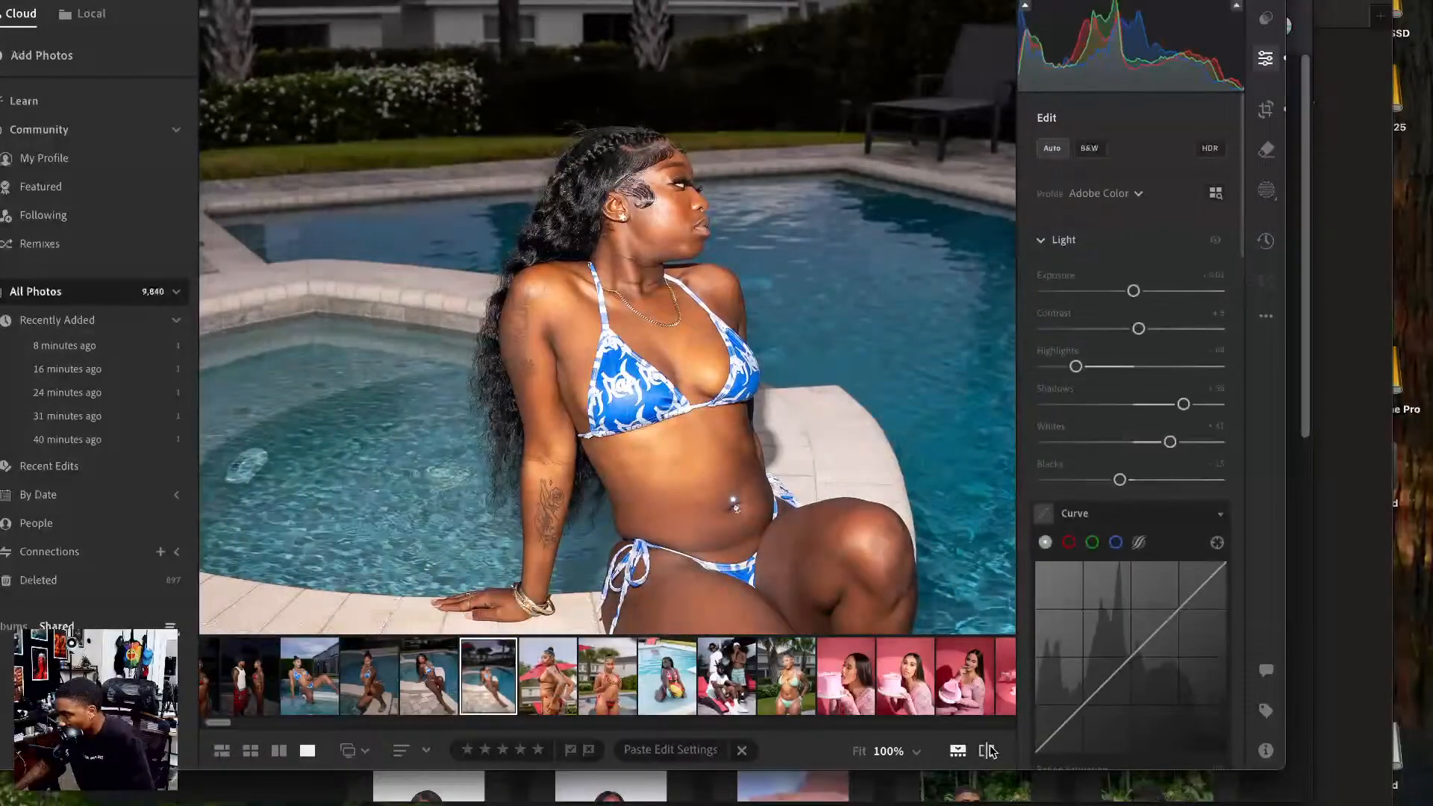
{"action": "left_click", "coordinate": [723, 320]}
{"action": "key", "text": "super+z"}
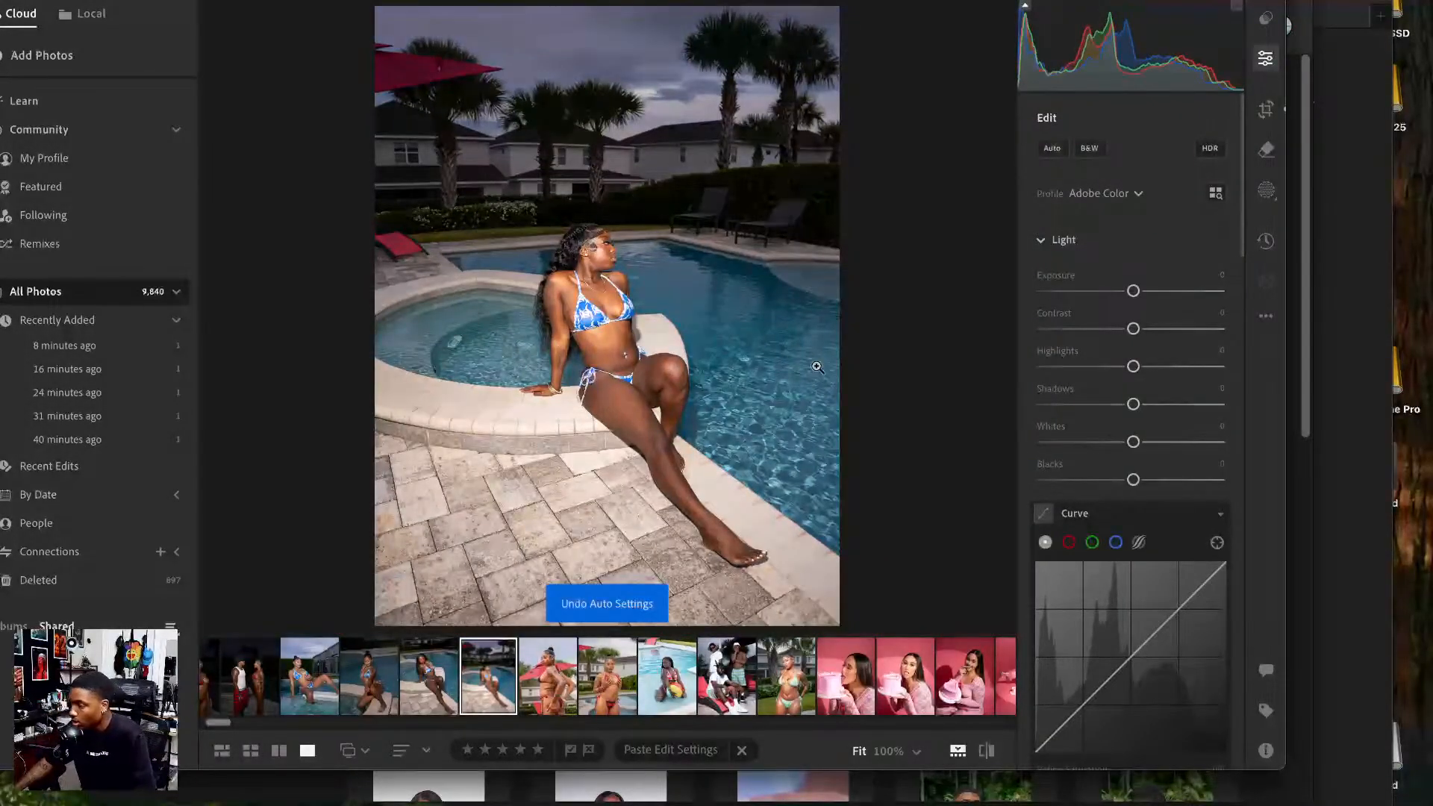
- Create a background mask on the dusk pool photo and check its coverage with the mask overlay
{"action": "left_click", "coordinate": [1266, 191]}
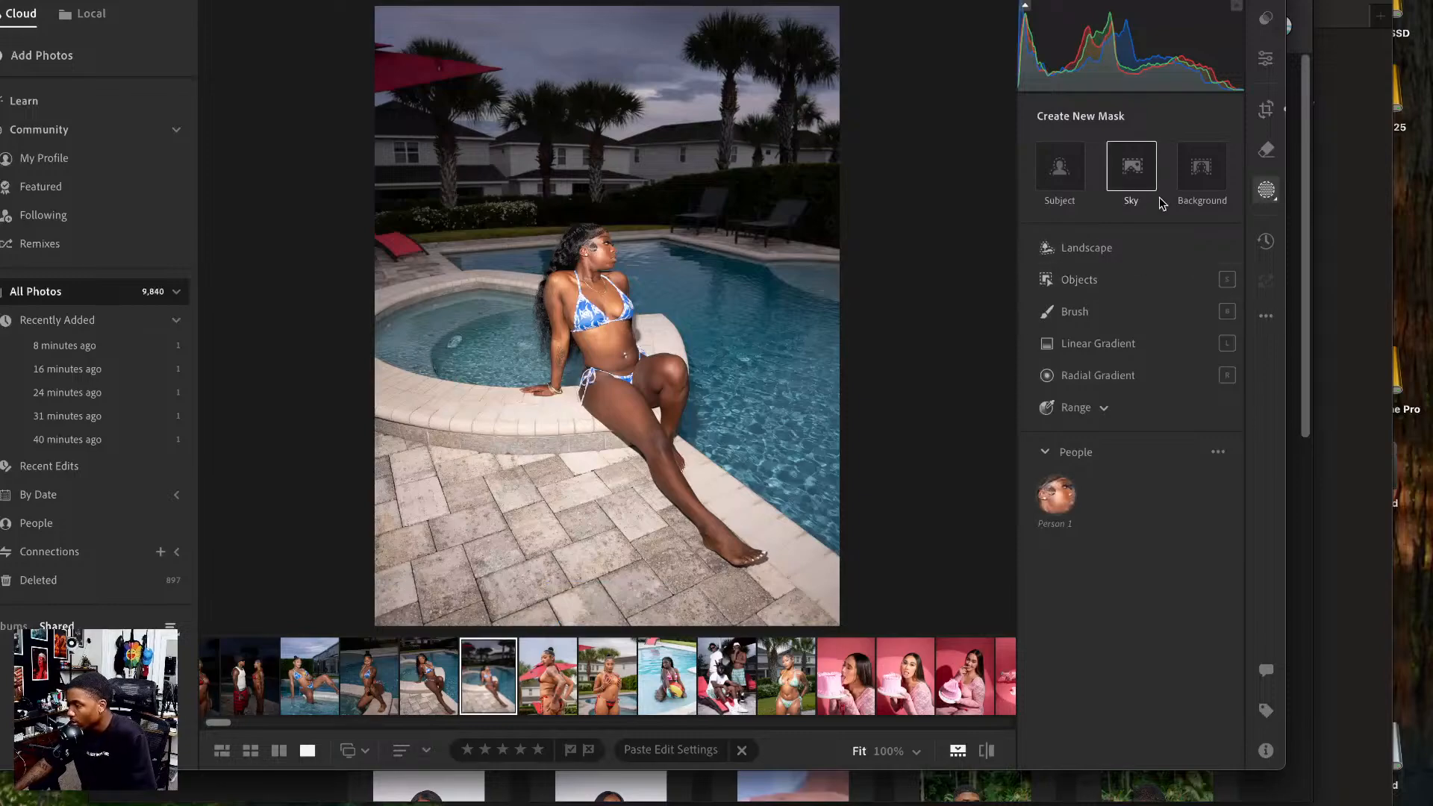
{"action": "left_click", "coordinate": [1190, 187]}
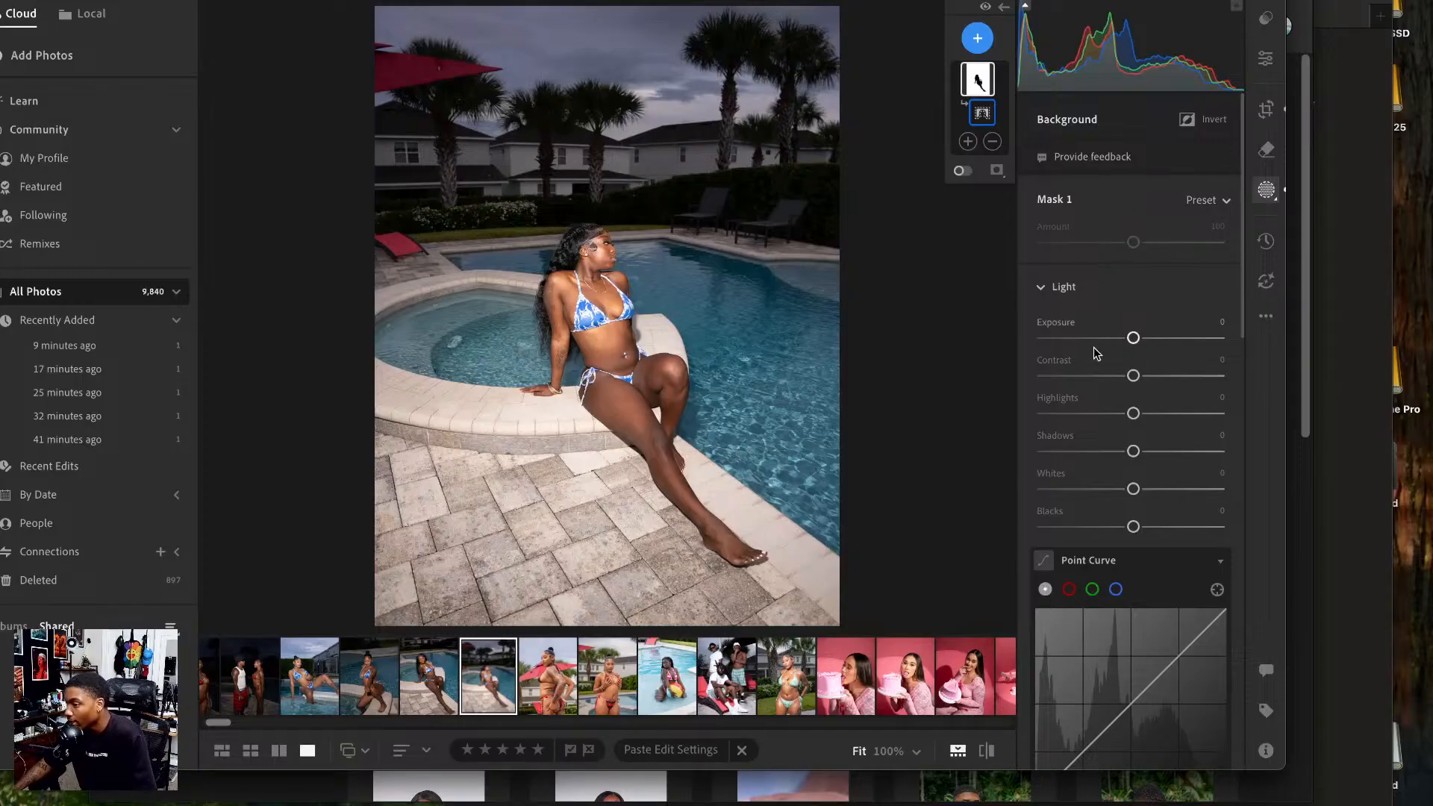
{"action": "key", "text": "o"}
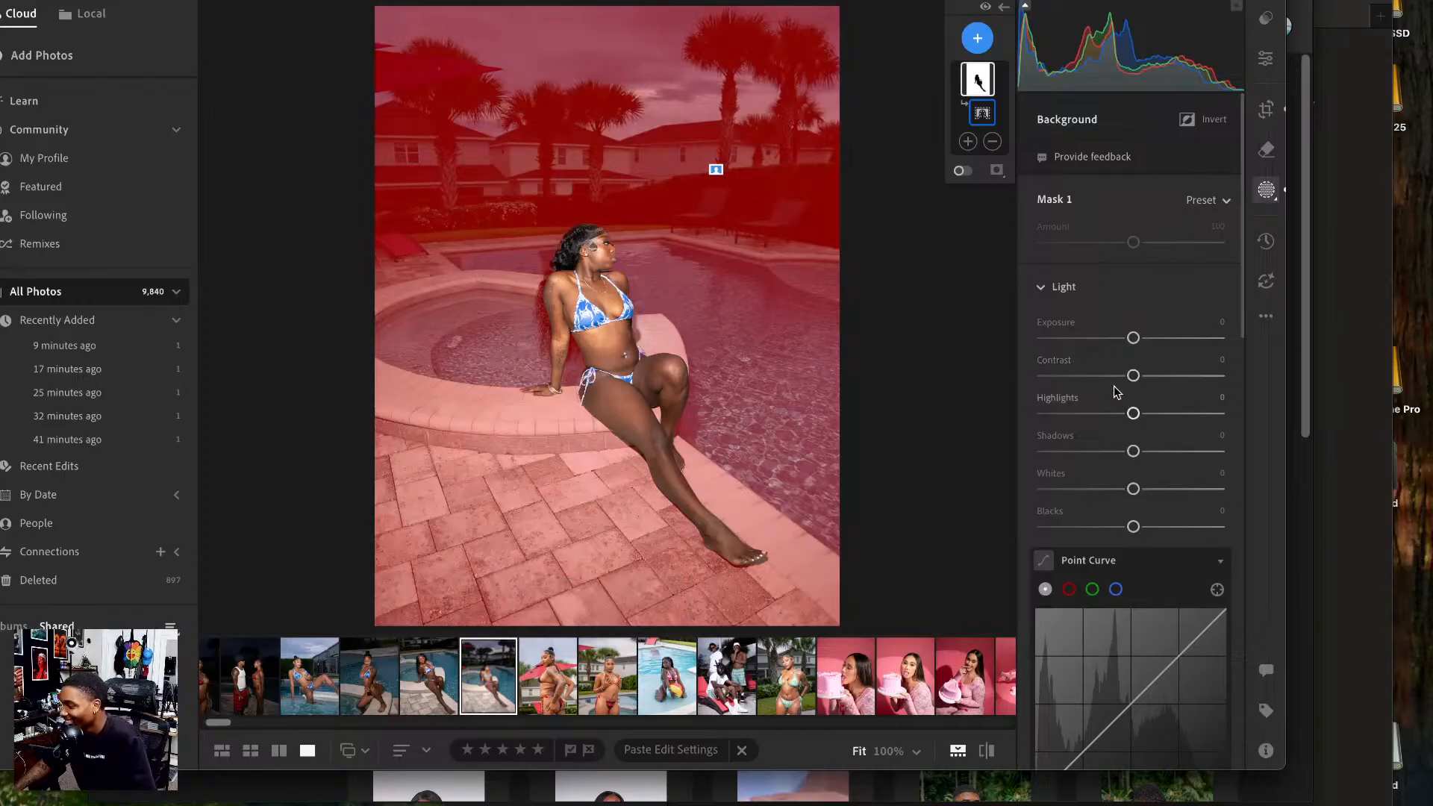
{"action": "key", "text": "o"}
- Set the background mask's shadows to +36 and exposure to +0.12
{"action": "left_click_drag", "start_coordinate": [1133, 338], "coordinate": [1153, 347]}
{"action": "double_click", "coordinate": [1147, 340]}
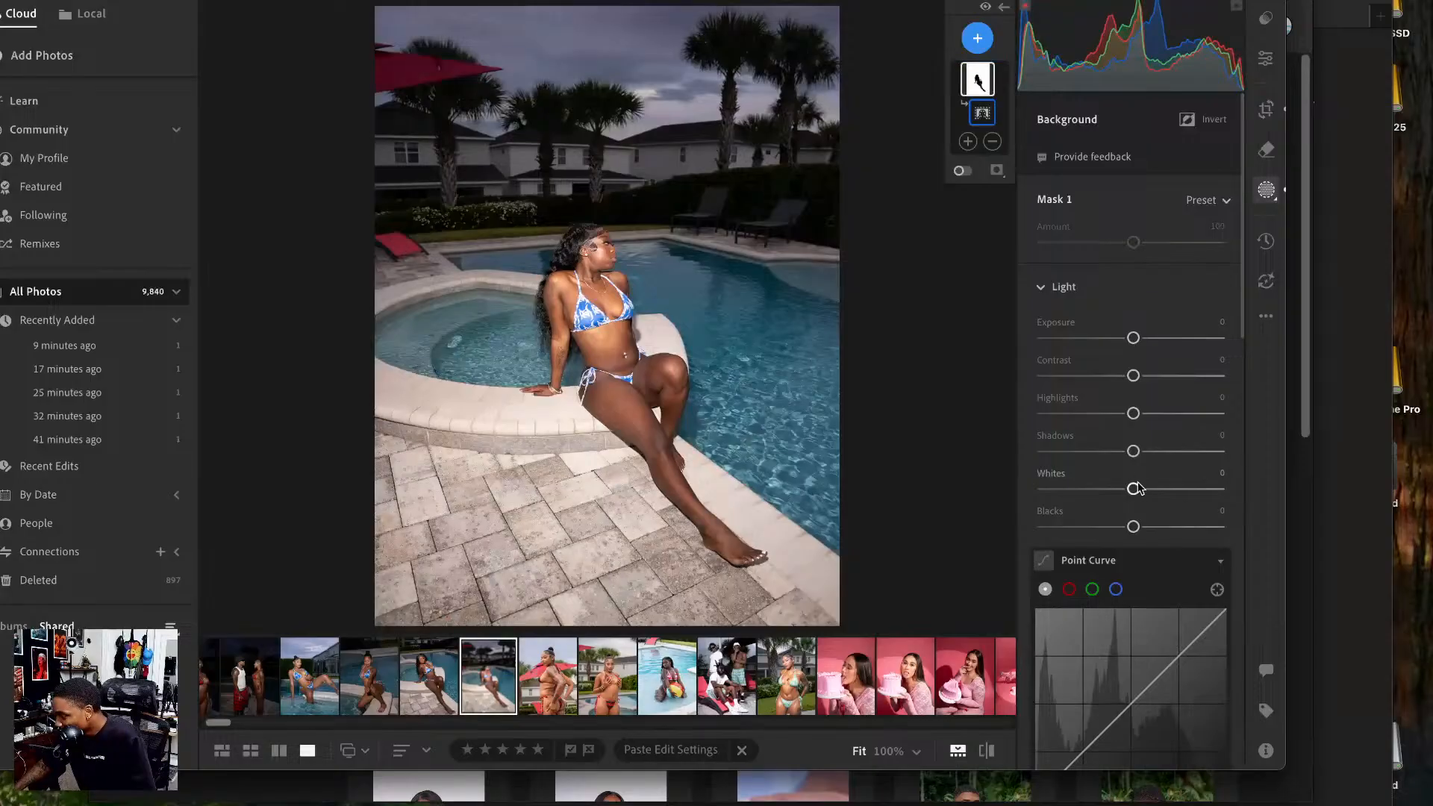
{"action": "left_click_drag", "start_coordinate": [1134, 451], "coordinate": [1164, 451]}
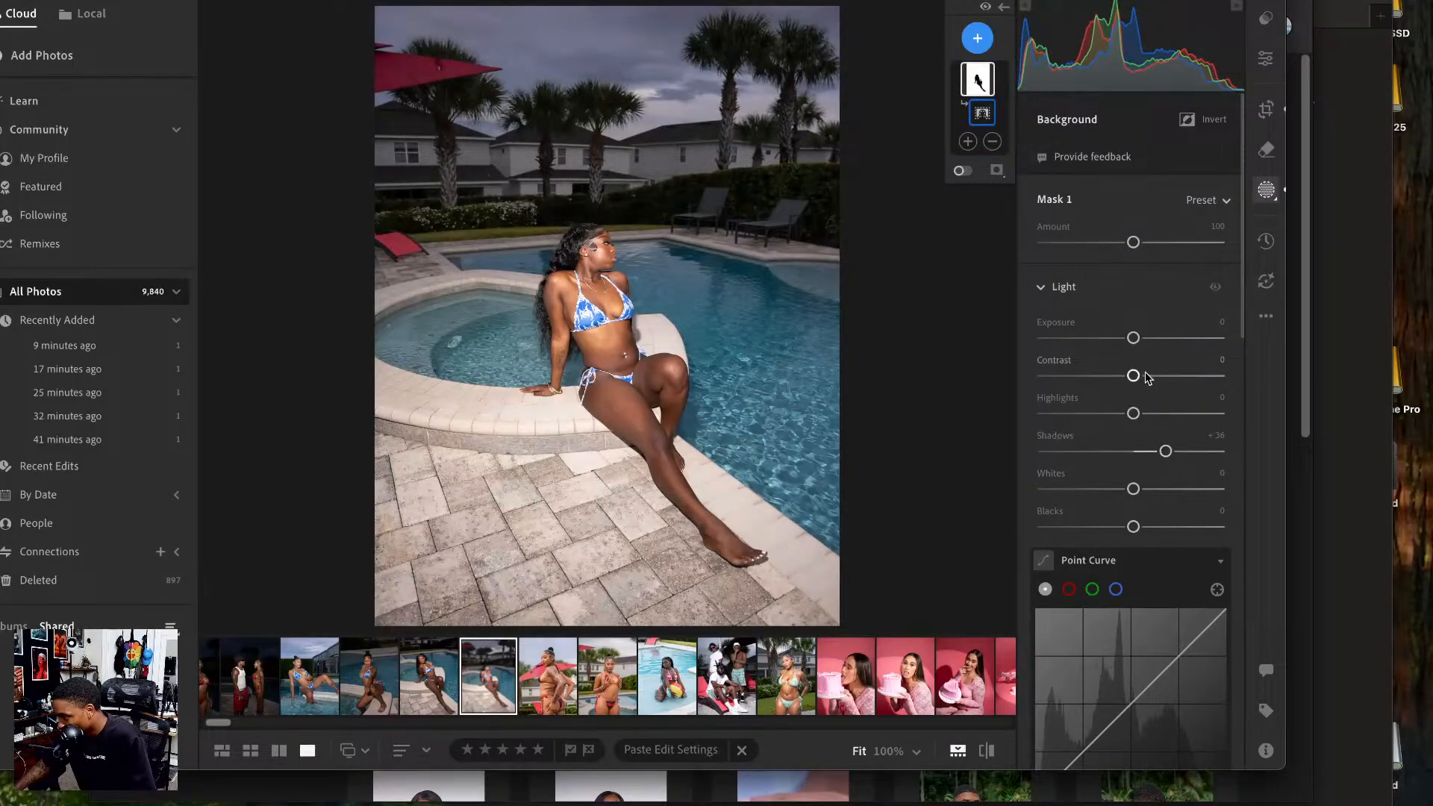
{"action": "left_click_drag", "start_coordinate": [1132, 337], "coordinate": [1139, 345]}
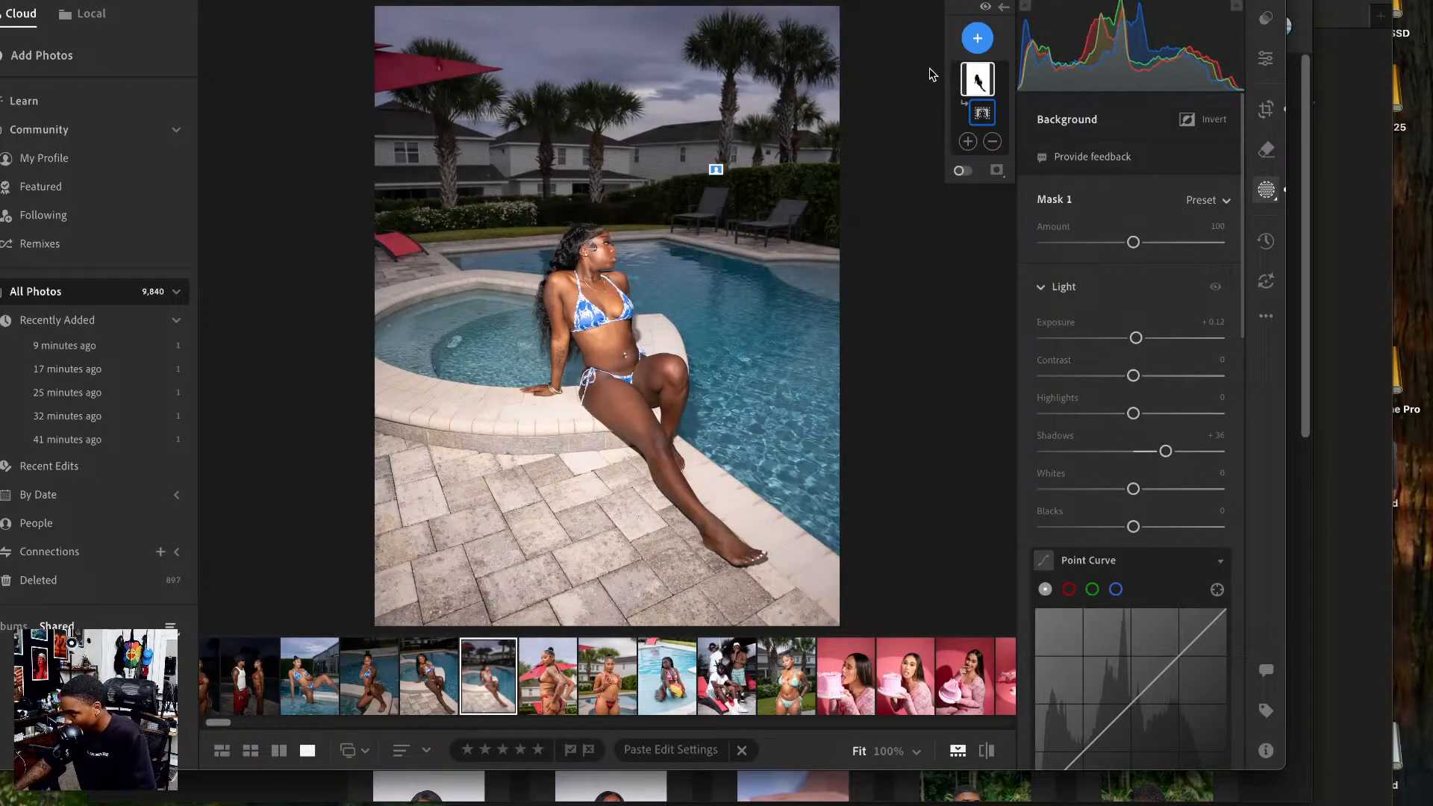
- Add a subject mask with highlights +9, contrast +7 and saturation +7, and compare the photo with its original
{"action": "left_click", "coordinate": [977, 38]}
{"action": "left_click", "coordinate": [1017, 83]}
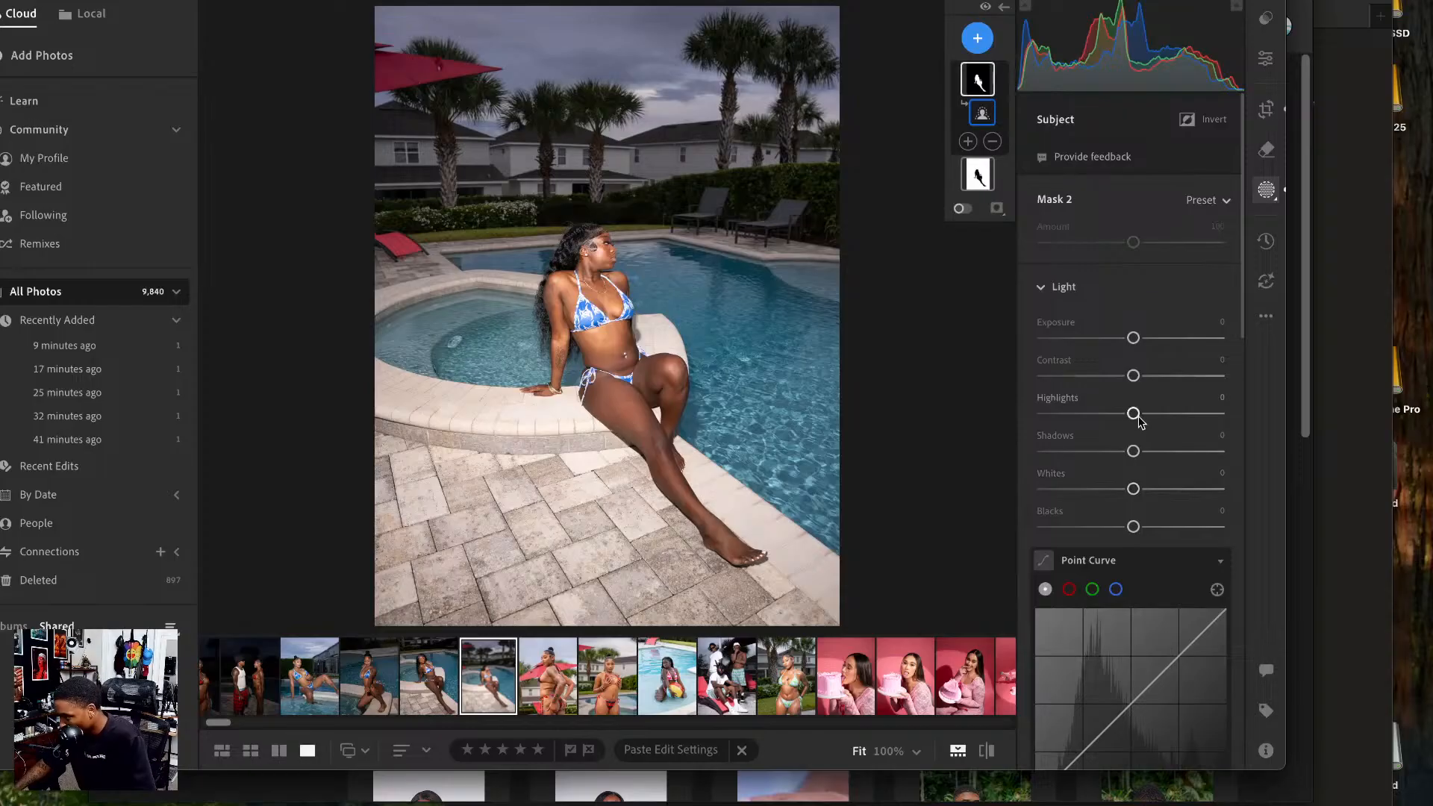
{"action": "left_click_drag", "start_coordinate": [1138, 419], "coordinate": [1140, 377]}
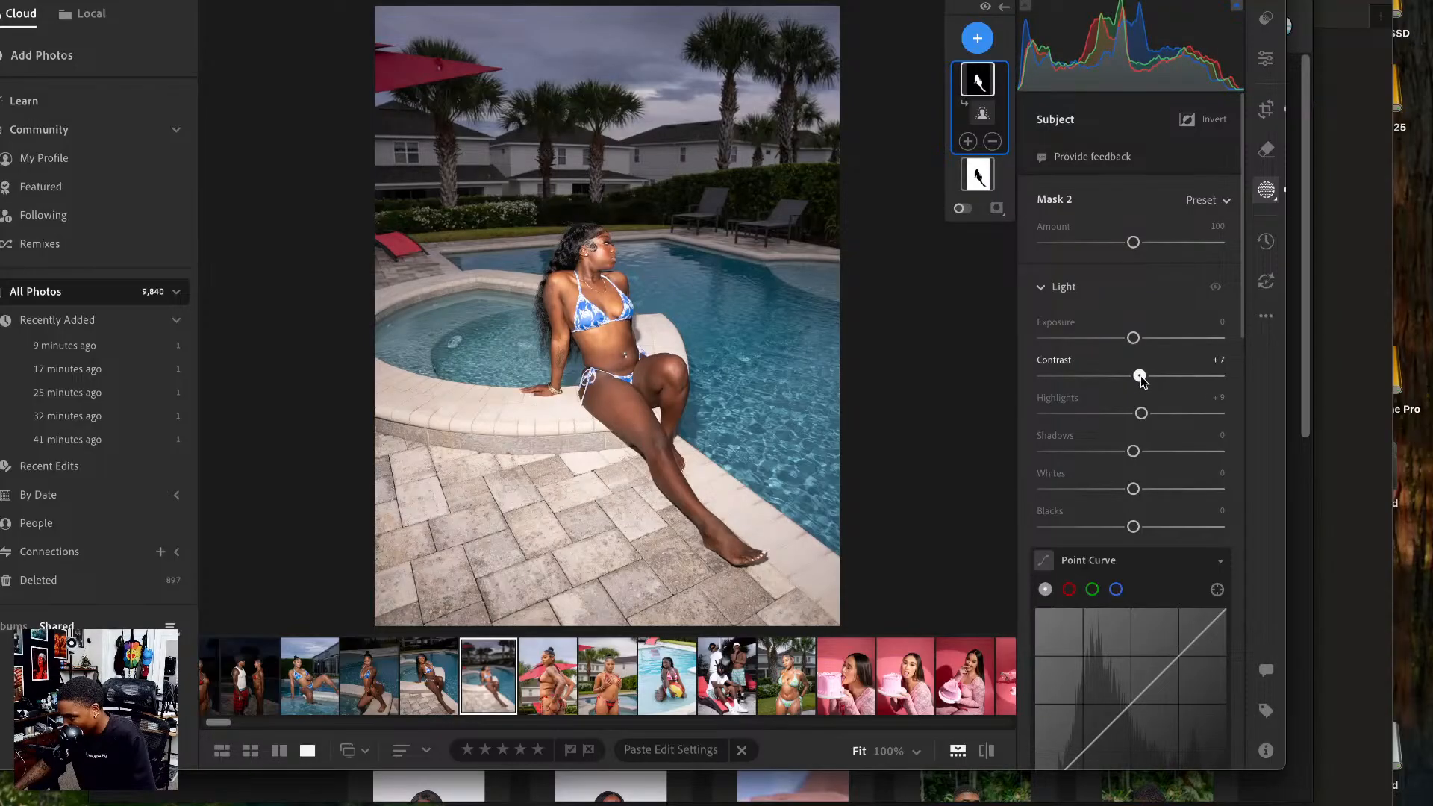
{"action": "scroll", "coordinate": [1145, 560], "scroll_direction": "down", "scroll_amount": 10}
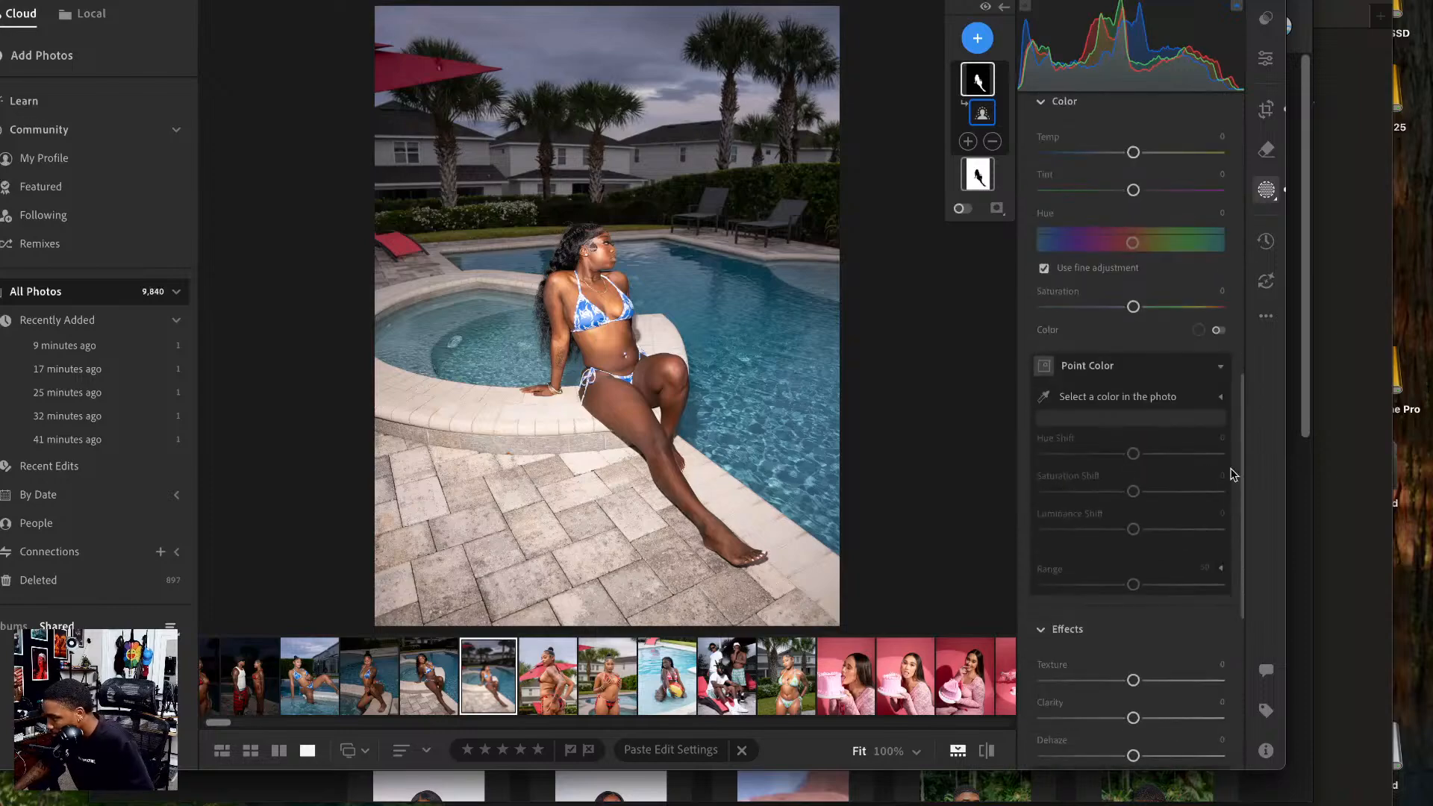
{"action": "left_click_drag", "start_coordinate": [1139, 306], "coordinate": [1140, 307]}
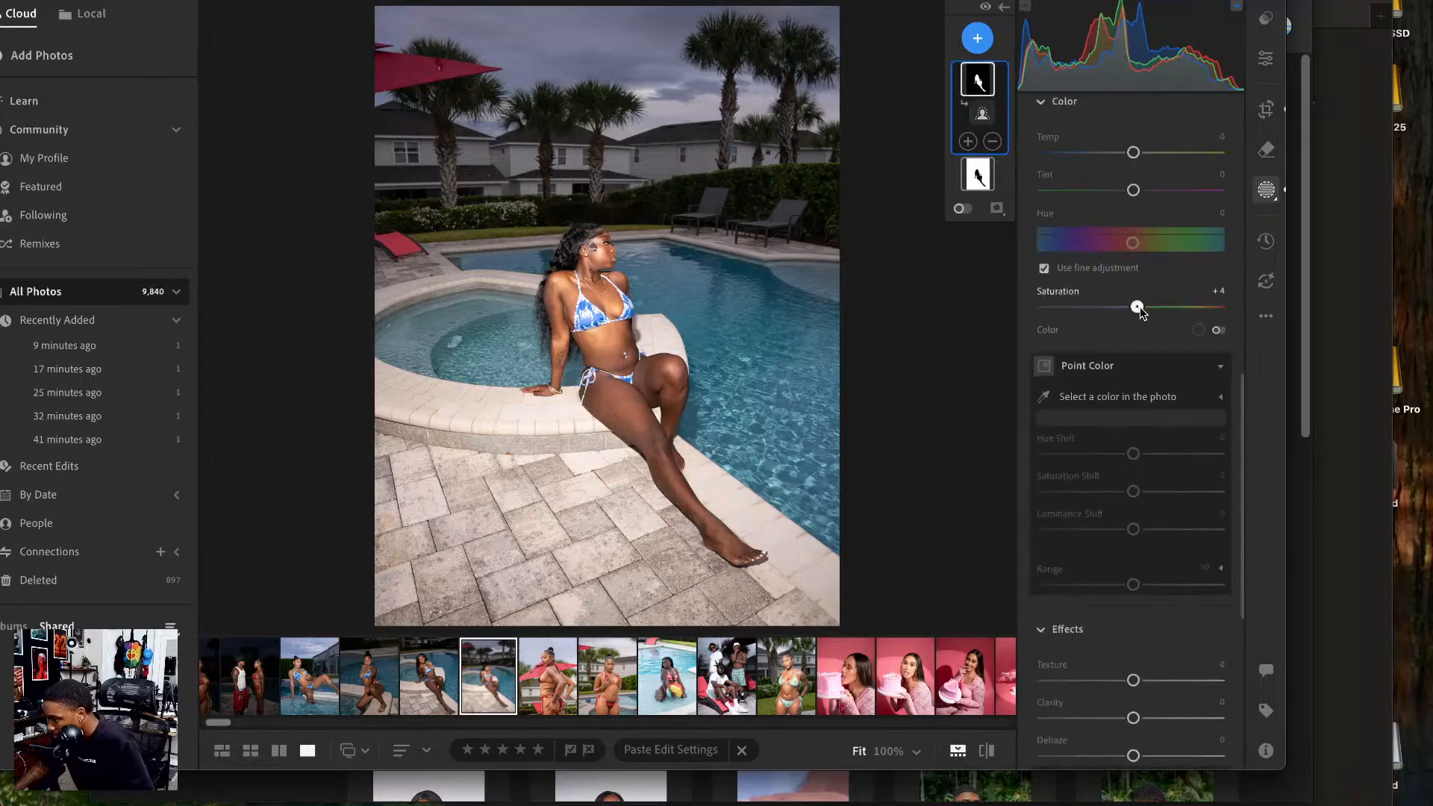
{"action": "left_click", "coordinate": [985, 752]}
{"action": "left_click", "coordinate": [985, 752]}
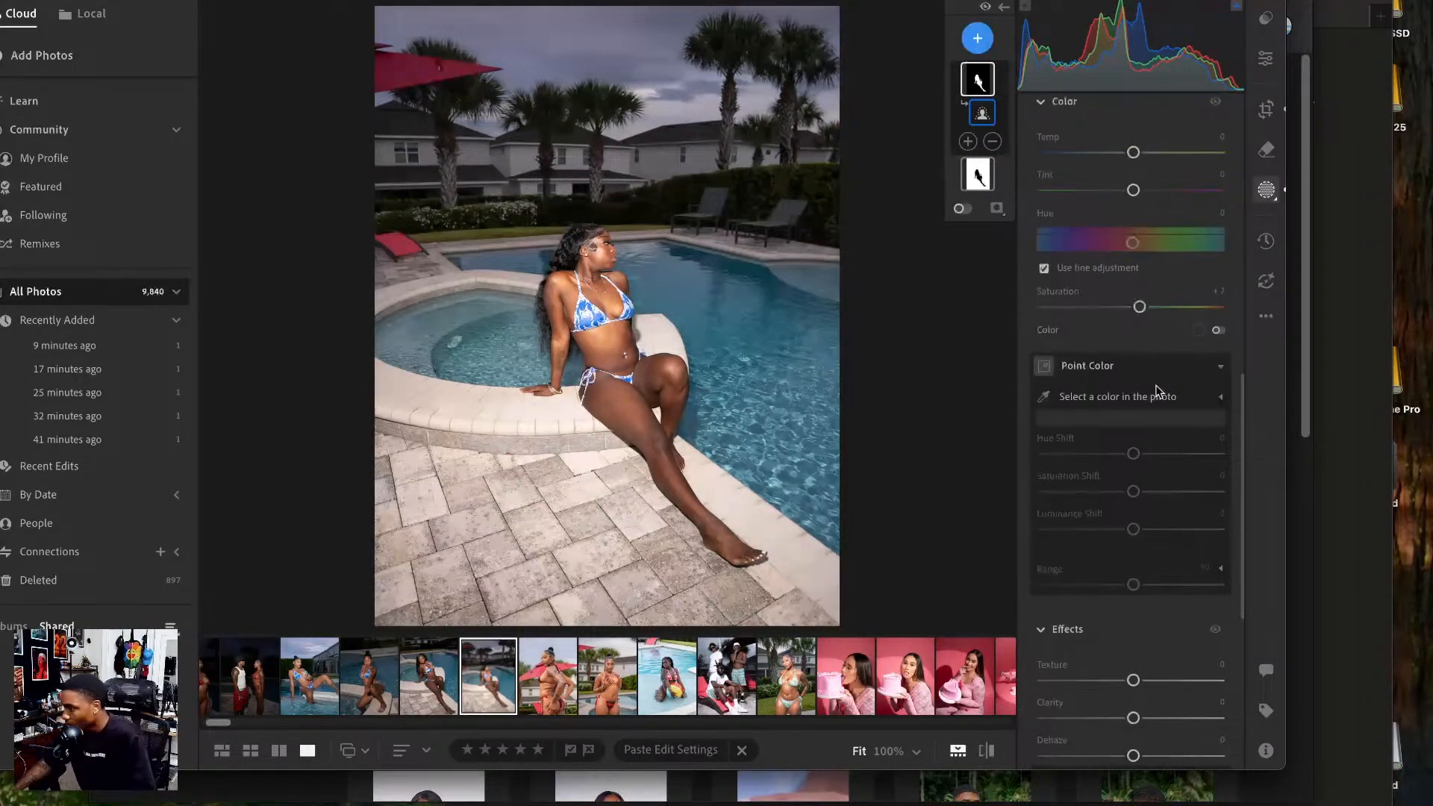
- Copy the dusk pool photo's edit settings with Masking included
{"action": "left_click", "coordinate": [1266, 60]}
{"action": "left_click", "coordinate": [1265, 316]}
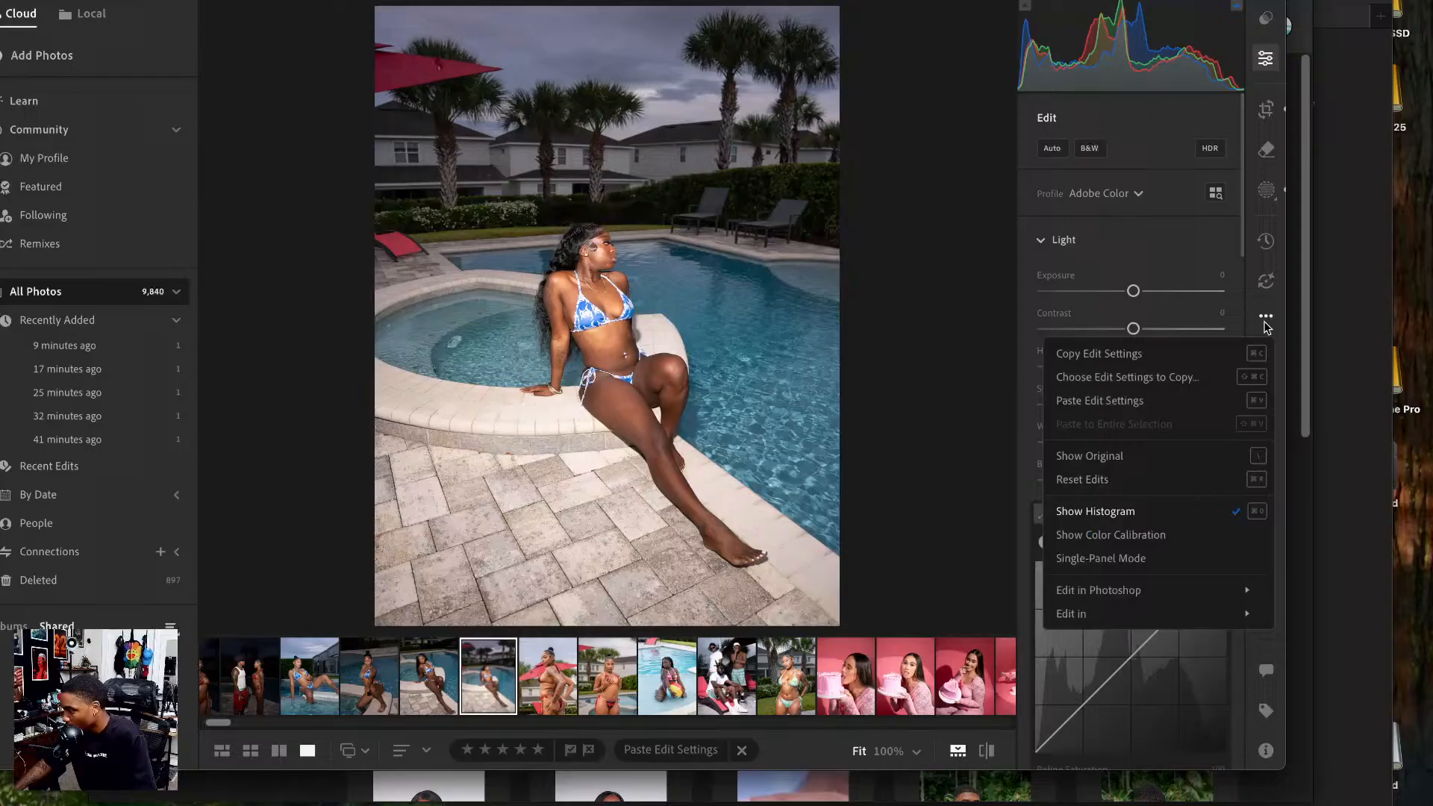
{"action": "left_click", "coordinate": [1137, 379]}
{"action": "left_click", "coordinate": [479, 419]}
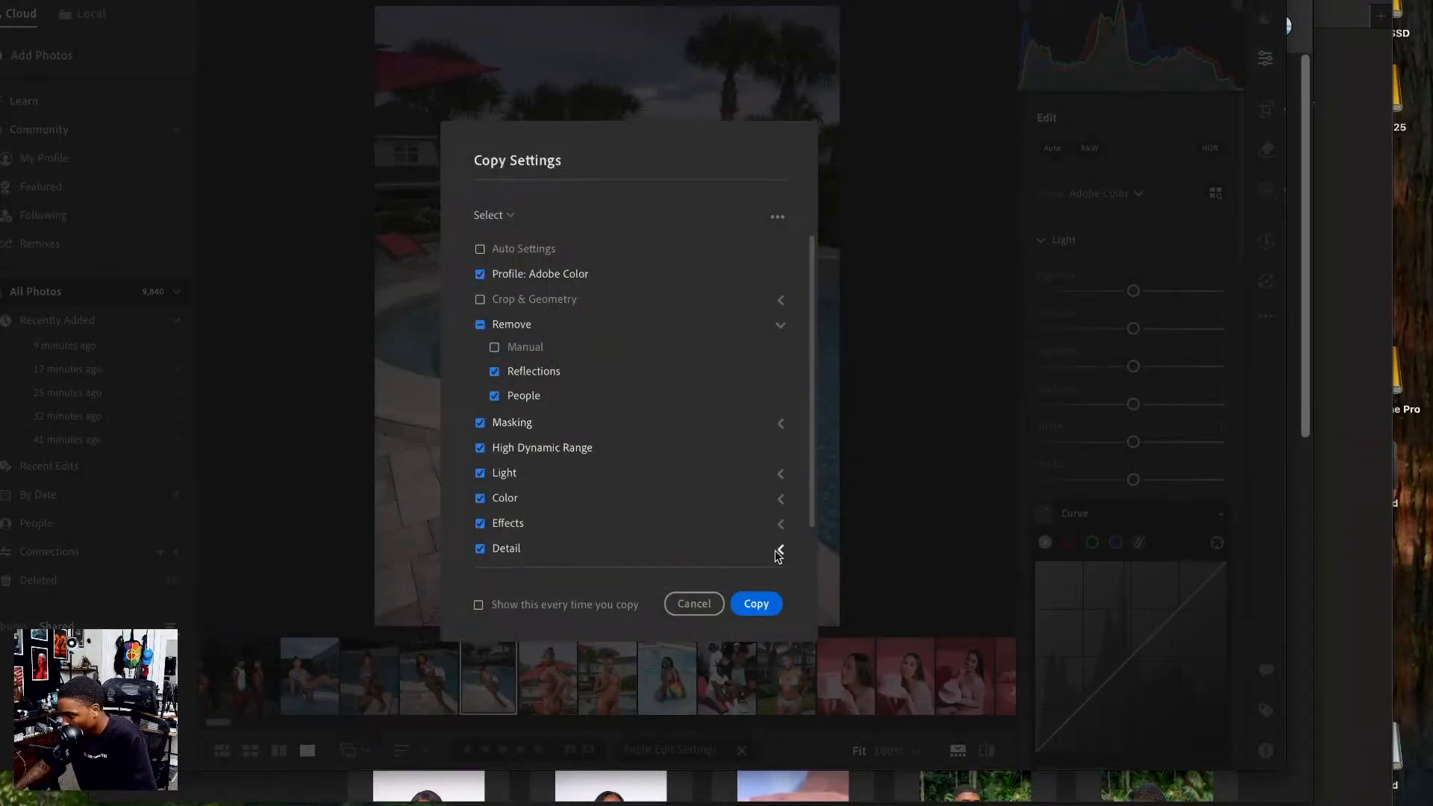
{"action": "left_click", "coordinate": [754, 602]}
- Paste the copied edit settings onto the three preceding photos of women in blue swimwear by the pool
{"action": "left_click", "coordinate": [411, 704]}
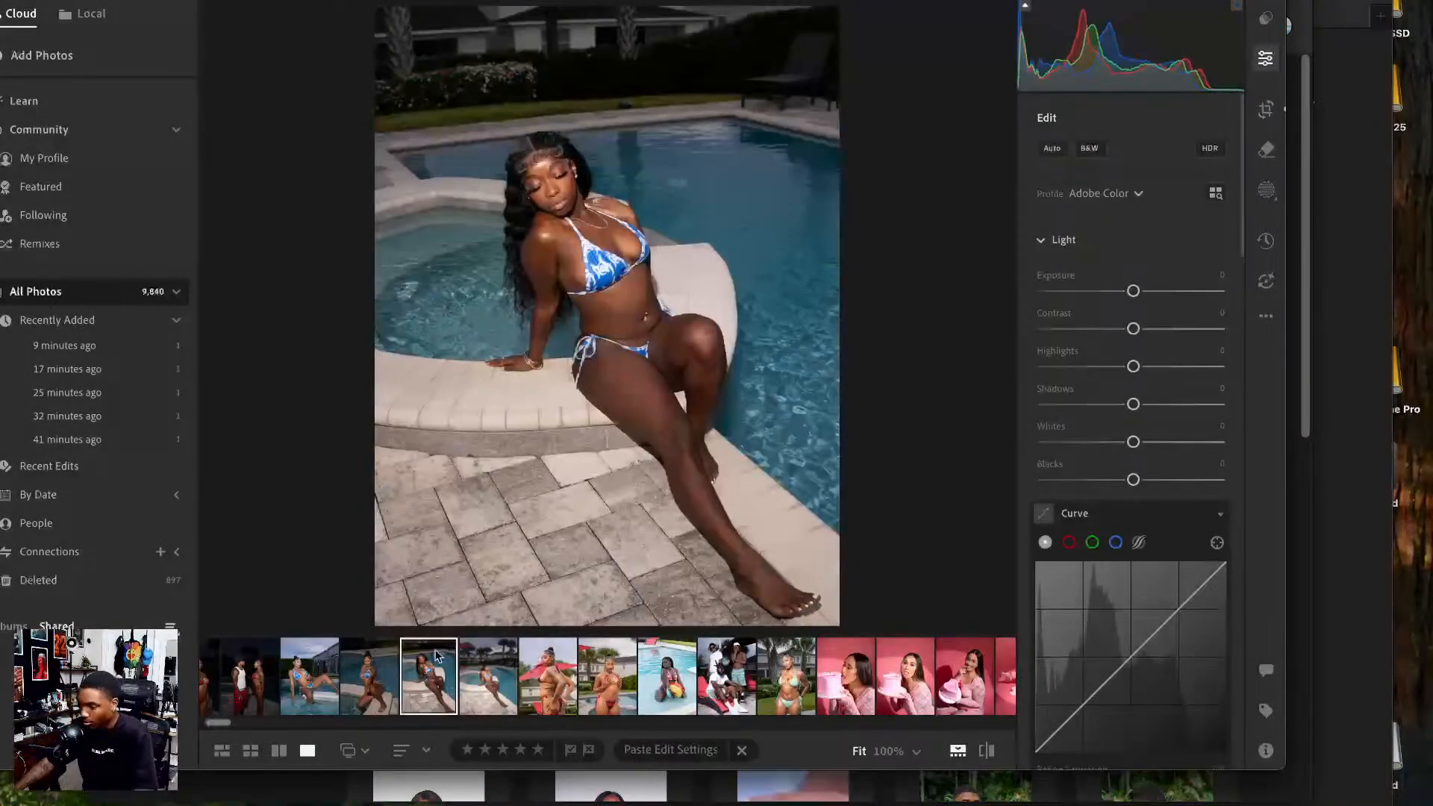
{"action": "key", "text": "super+v"}
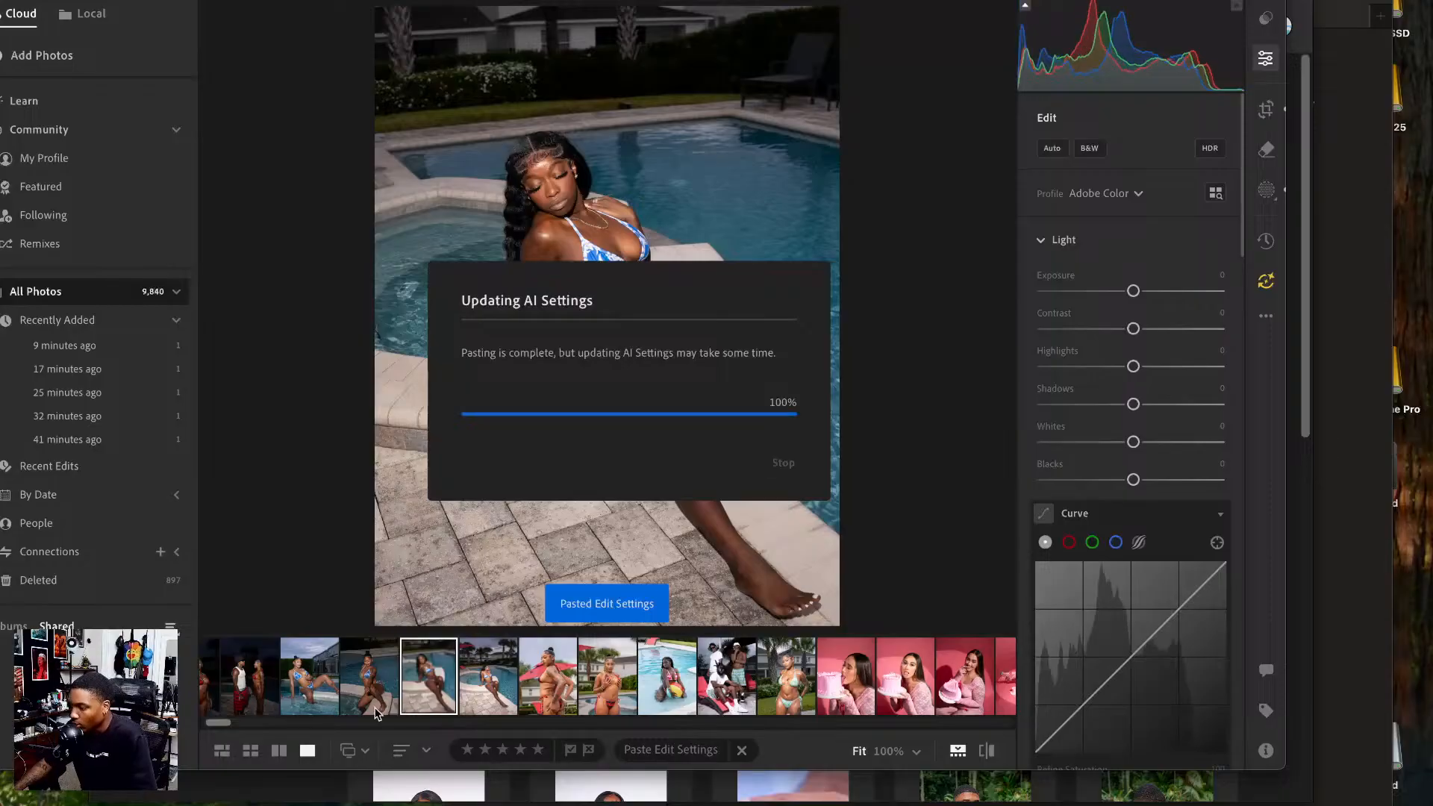
{"action": "left_click", "coordinate": [367, 685]}
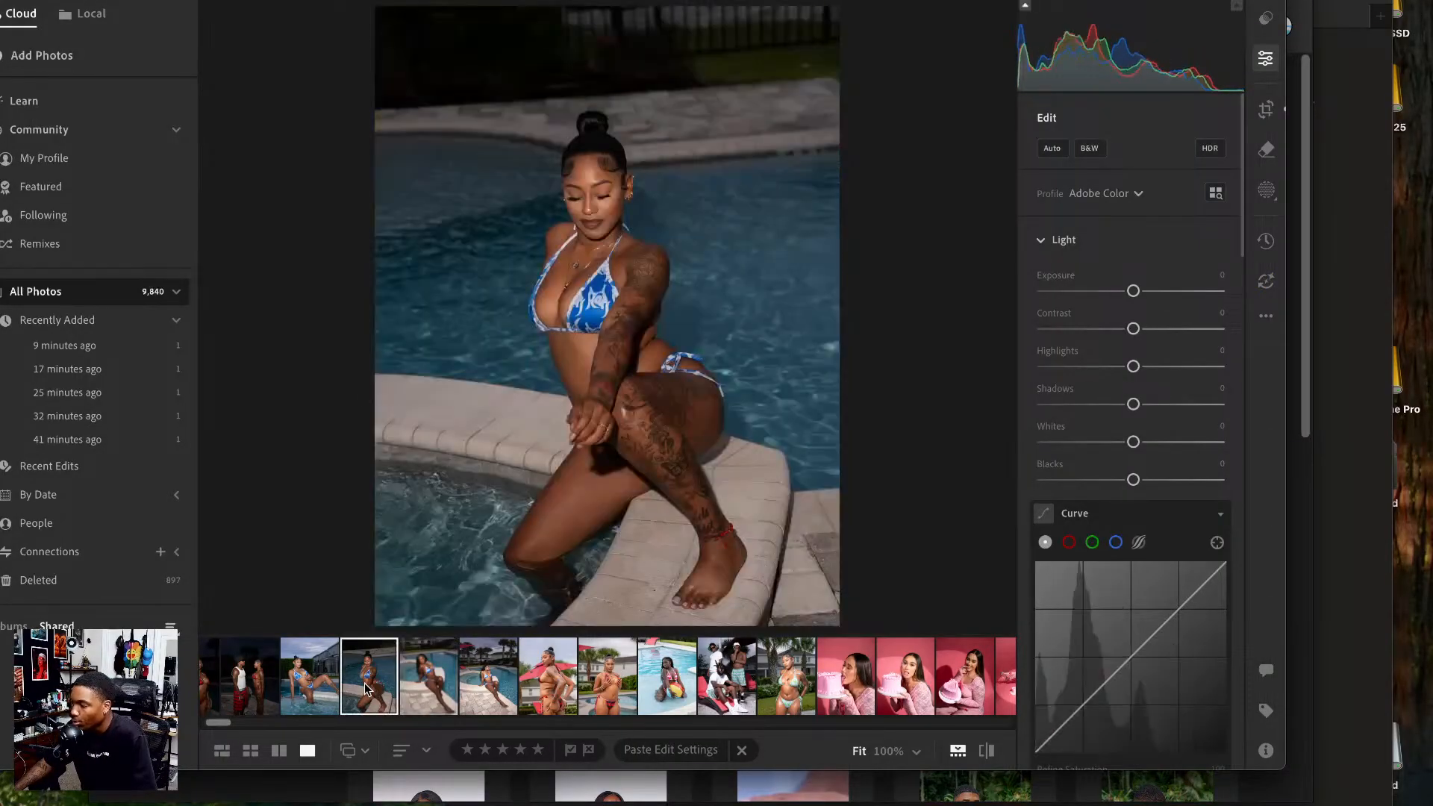
{"action": "key", "text": "super+v"}
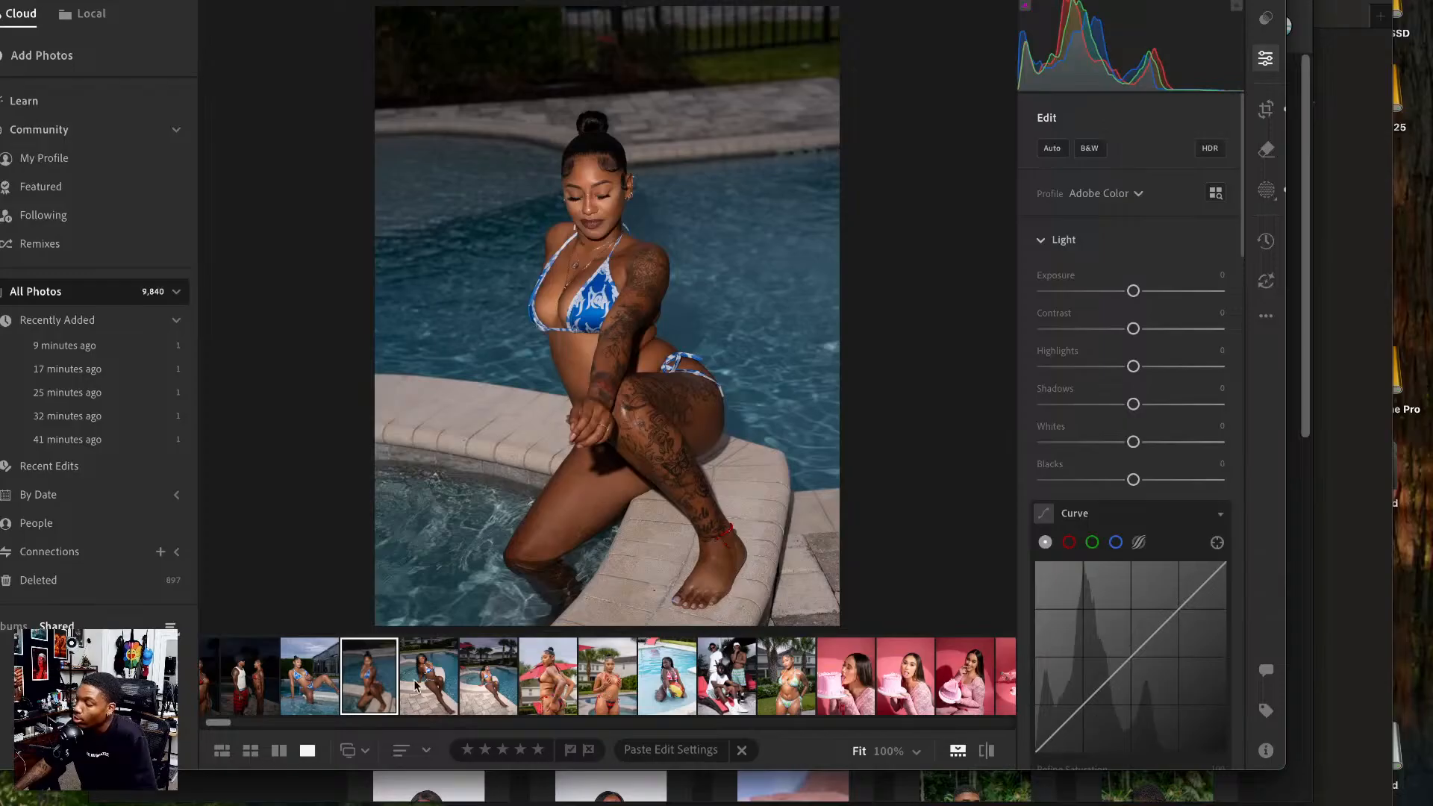
{"action": "left_click", "coordinate": [324, 667]}
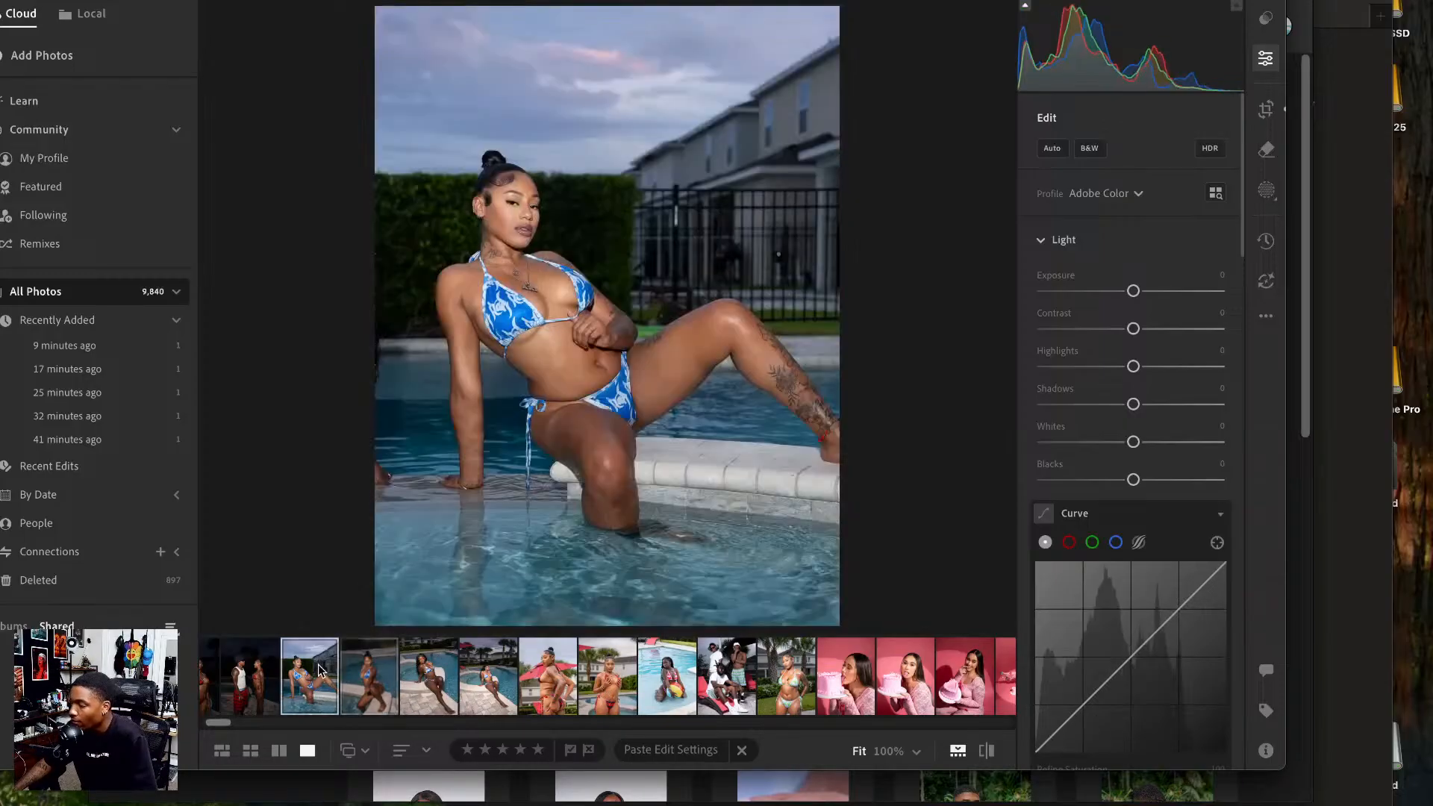
{"action": "key", "text": "super+v"}
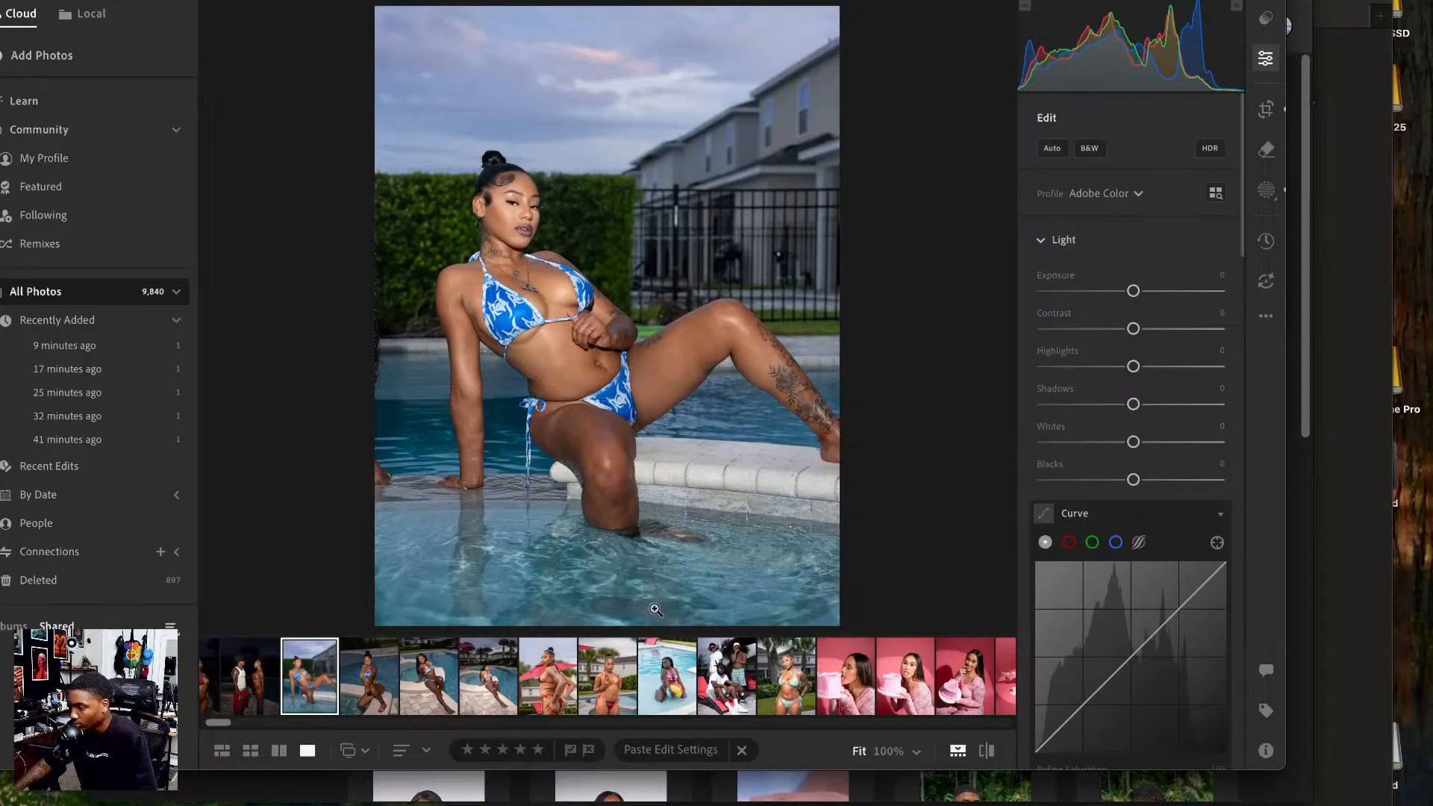
- Compare the photo of the woman leaning back at the pool's edge with its original version
{"action": "left_click", "coordinate": [980, 745]}
{"action": "left_click", "coordinate": [980, 745]}
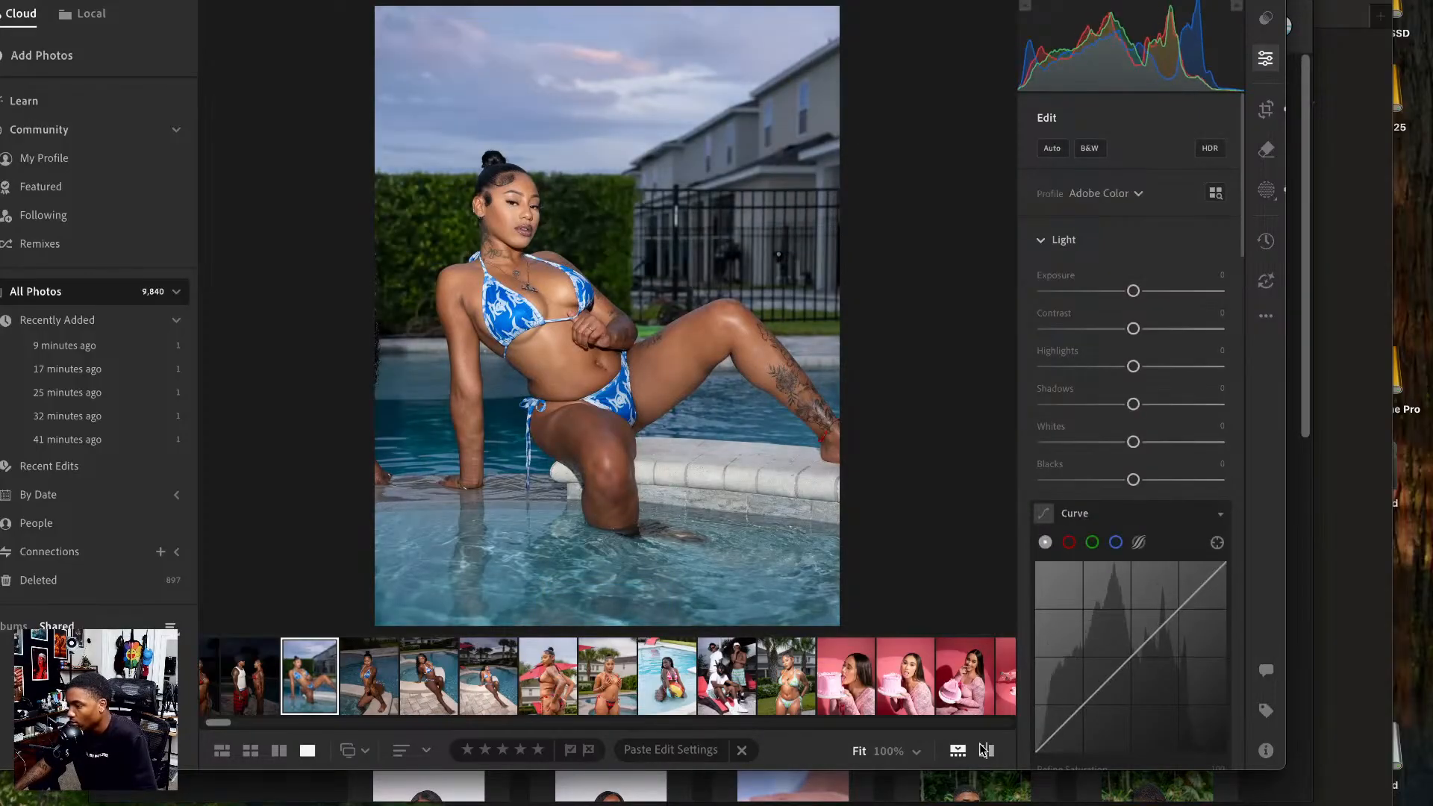
{"action": "left_click", "coordinate": [981, 746]}
{"action": "left_click", "coordinate": [981, 745]}
- On the photo of the tattooed woman seated on the pool ledge, set shadows to +29 and exposure to +0.59
{"action": "key", "text": "Right"}
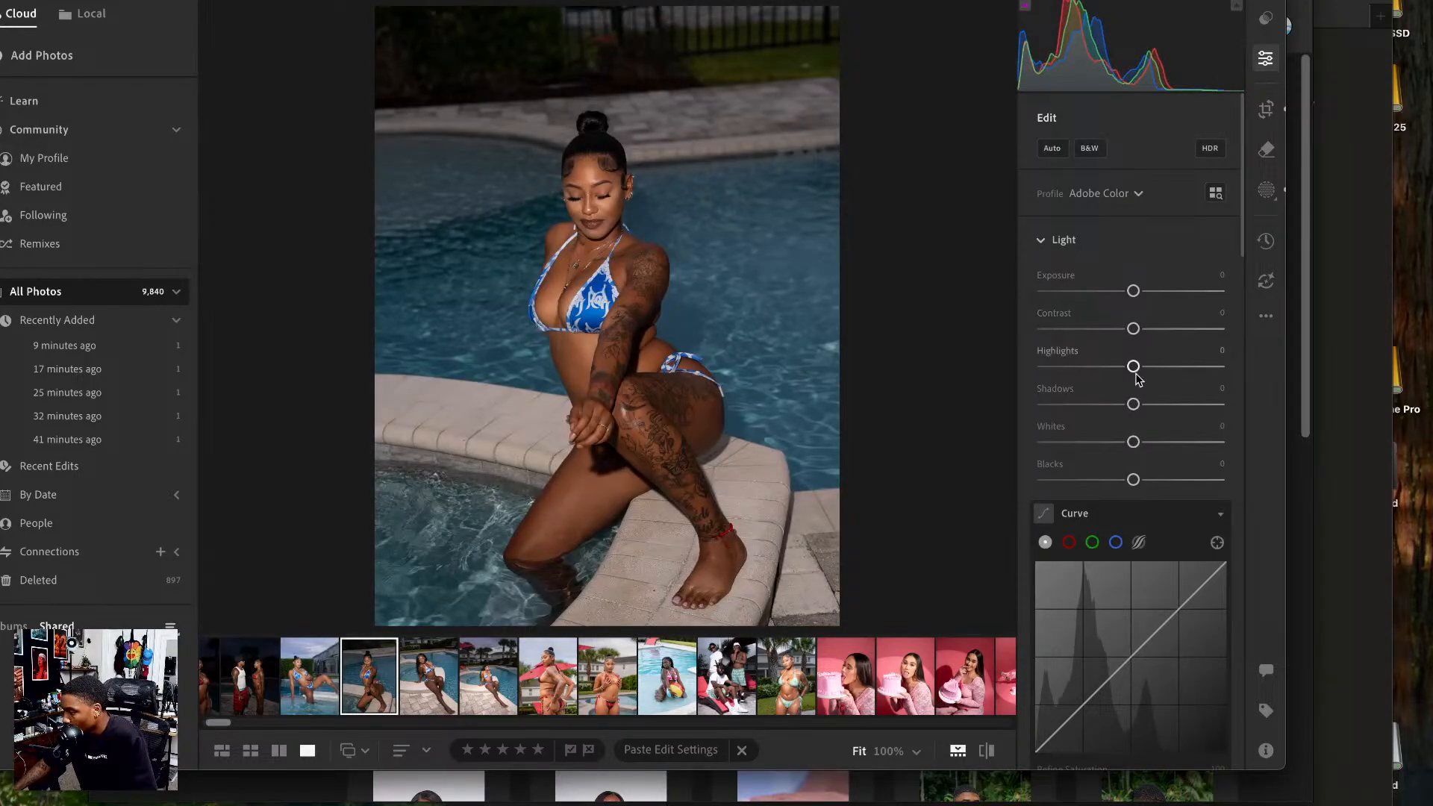
{"action": "left_click_drag", "start_coordinate": [1139, 403], "coordinate": [1161, 401]}
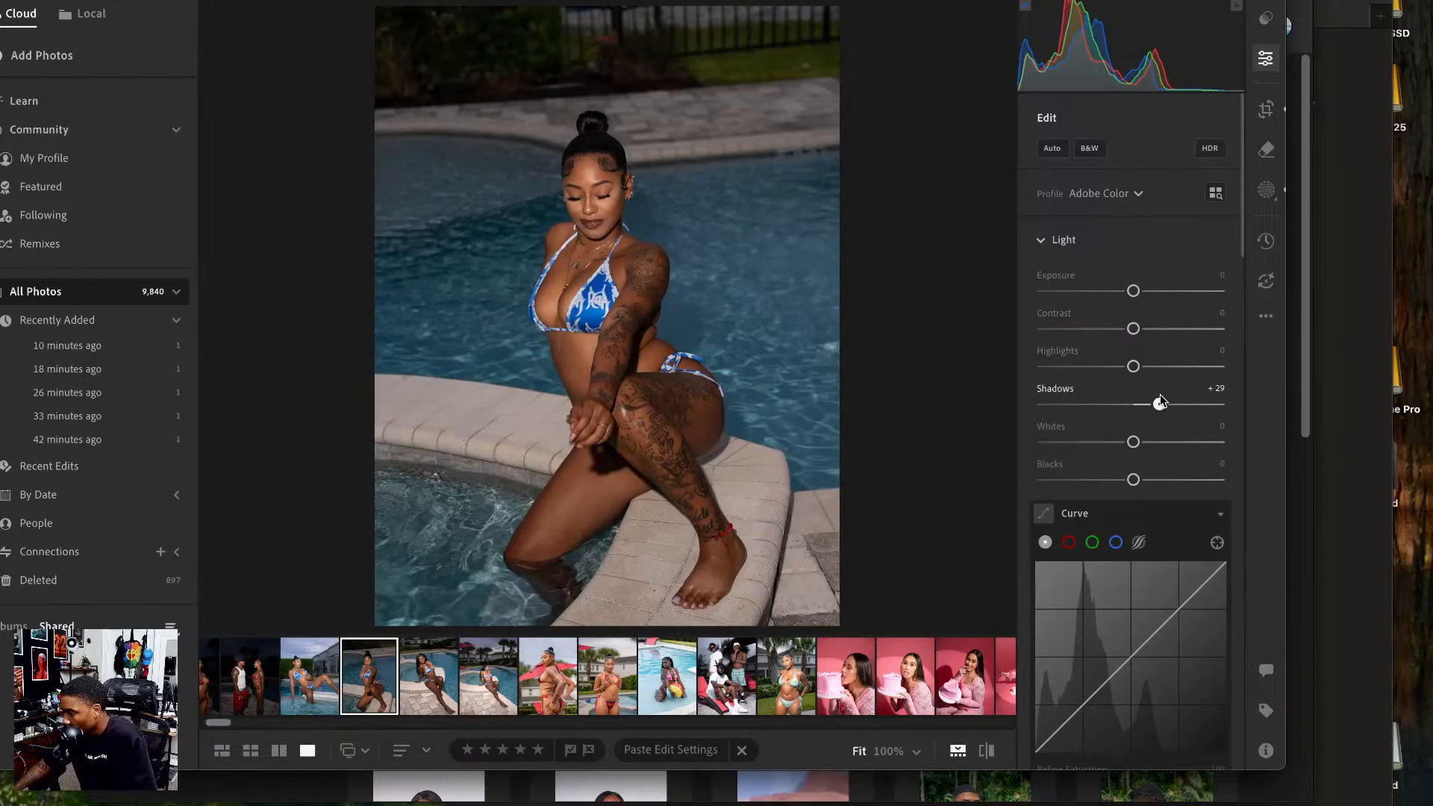
{"action": "left_click_drag", "start_coordinate": [1133, 291], "coordinate": [1142, 291]}
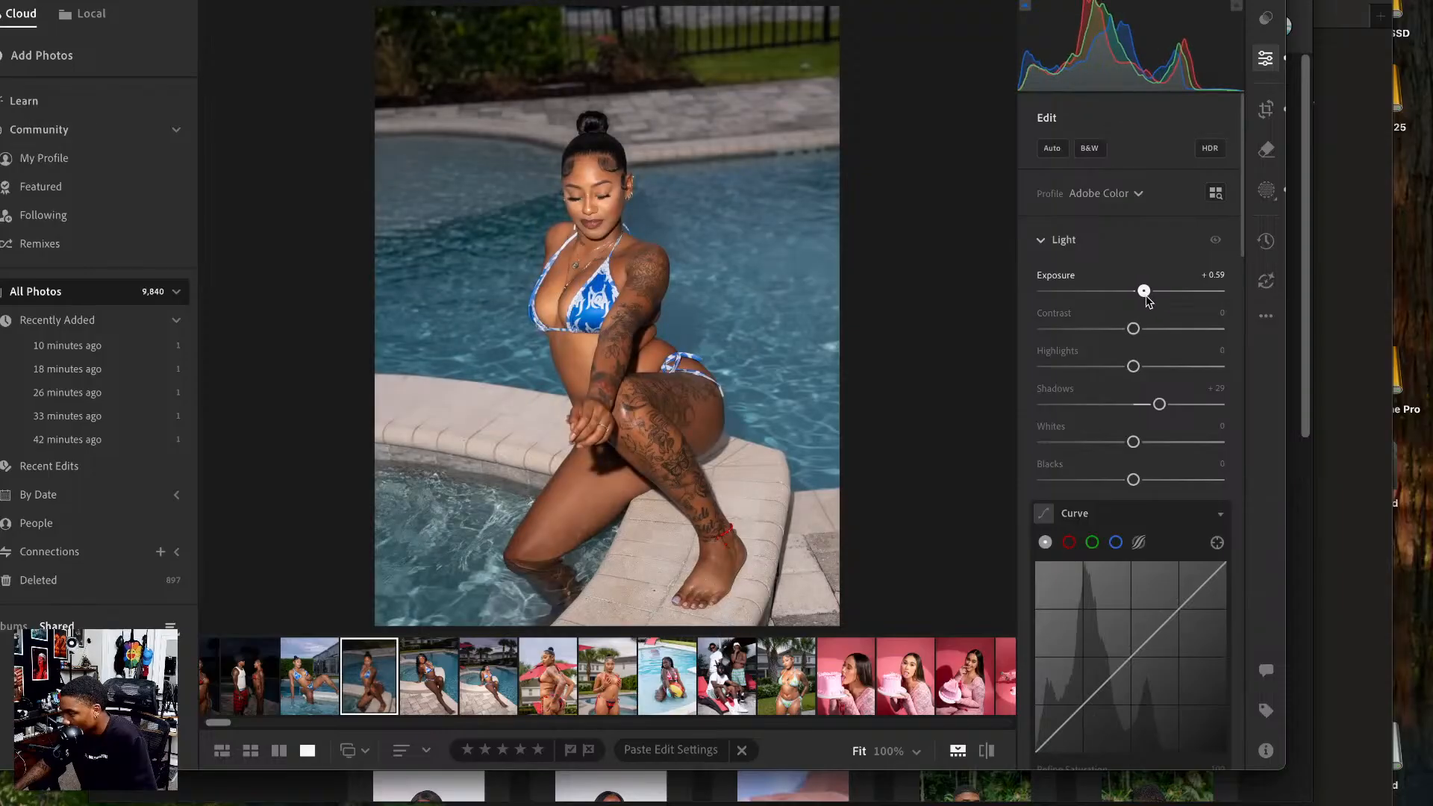
- Raise the subject mask's highlights, and set the background mask's exposure to -0.24 and shadows to +58
{"action": "left_click", "coordinate": [1278, 109]}
{"action": "left_click", "coordinate": [1267, 195]}
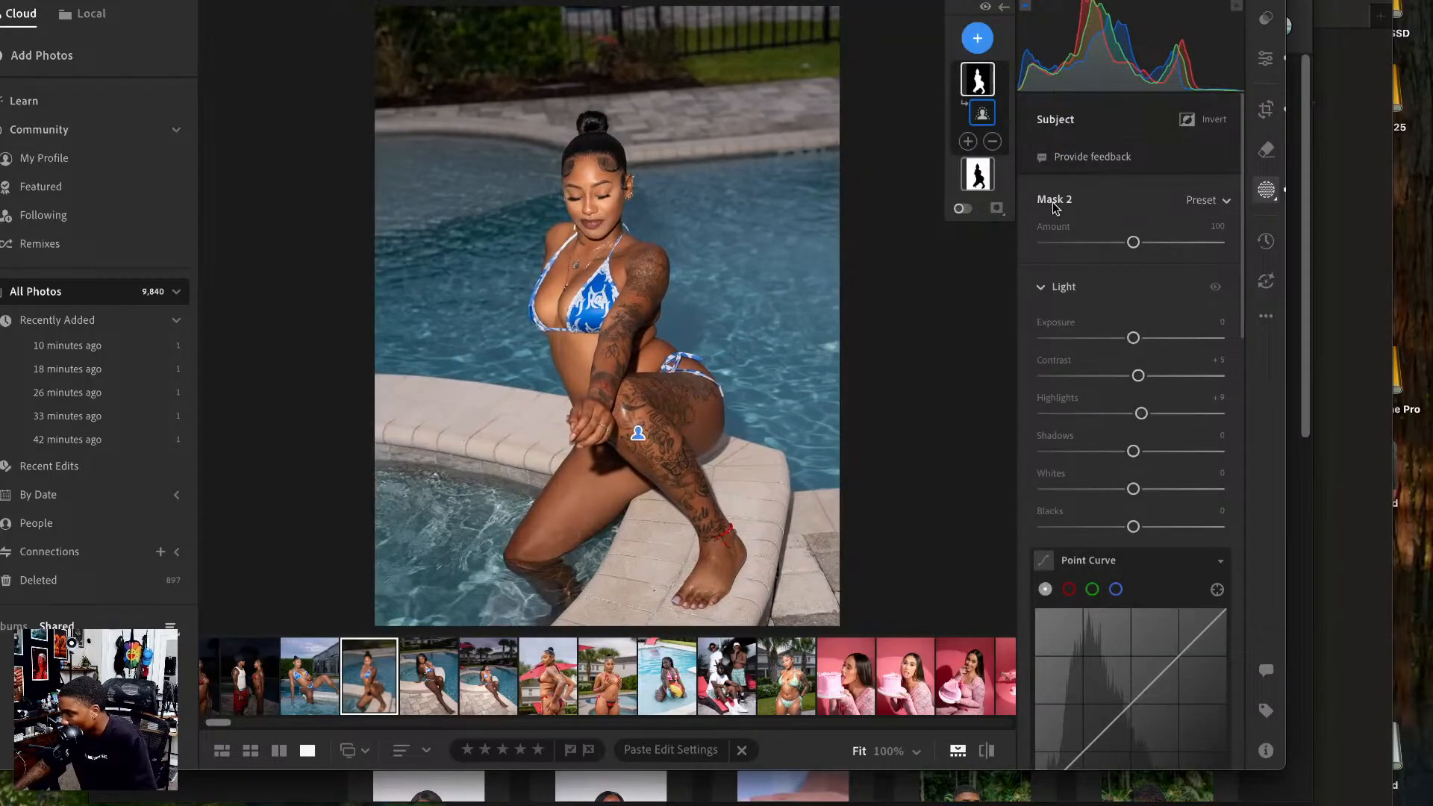
{"action": "left_click_drag", "start_coordinate": [1141, 413], "coordinate": [1152, 415]}
{"action": "left_click", "coordinate": [978, 175]}
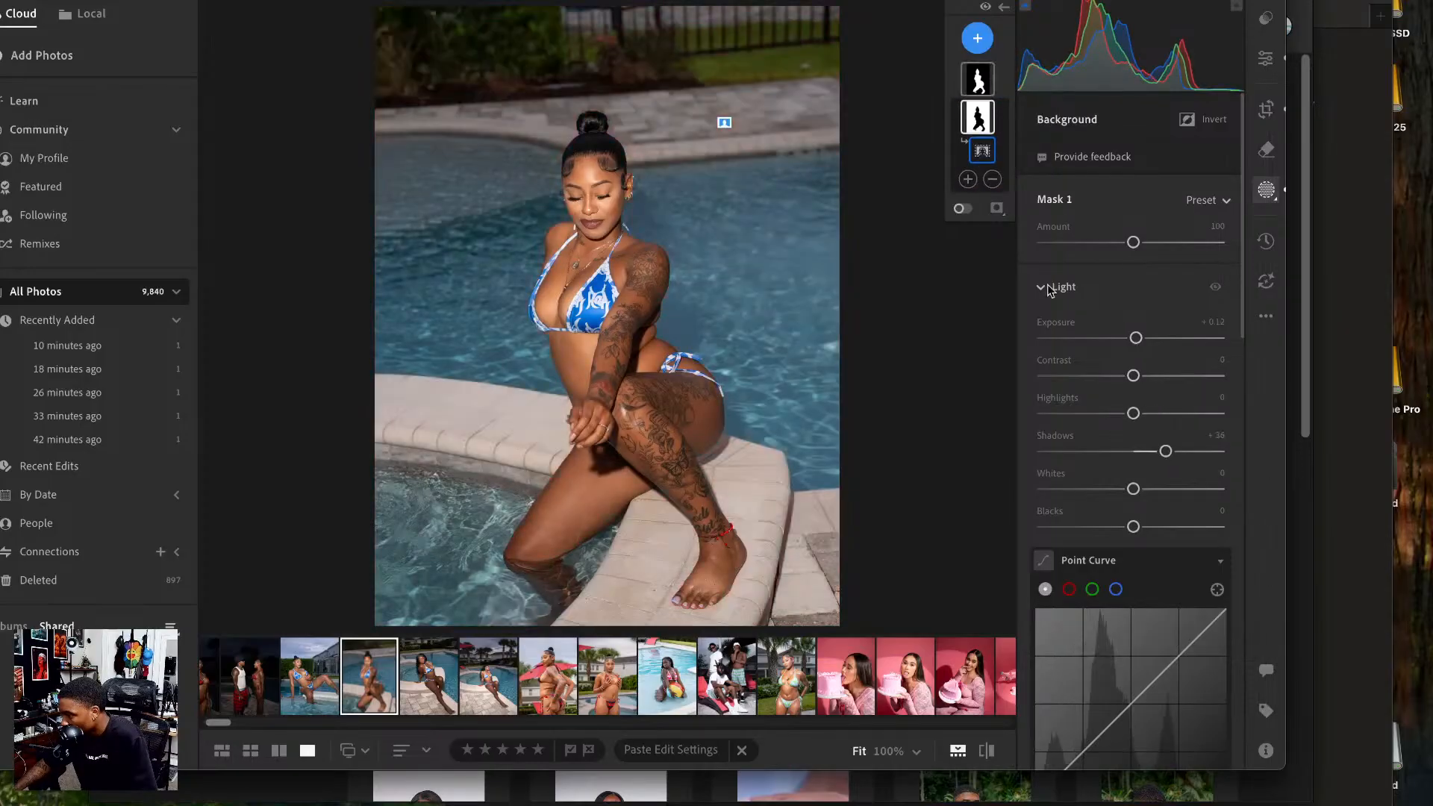
{"action": "left_click_drag", "start_coordinate": [1133, 340], "coordinate": [1129, 340]}
{"action": "left_click_drag", "start_coordinate": [1165, 451], "coordinate": [1180, 453]}
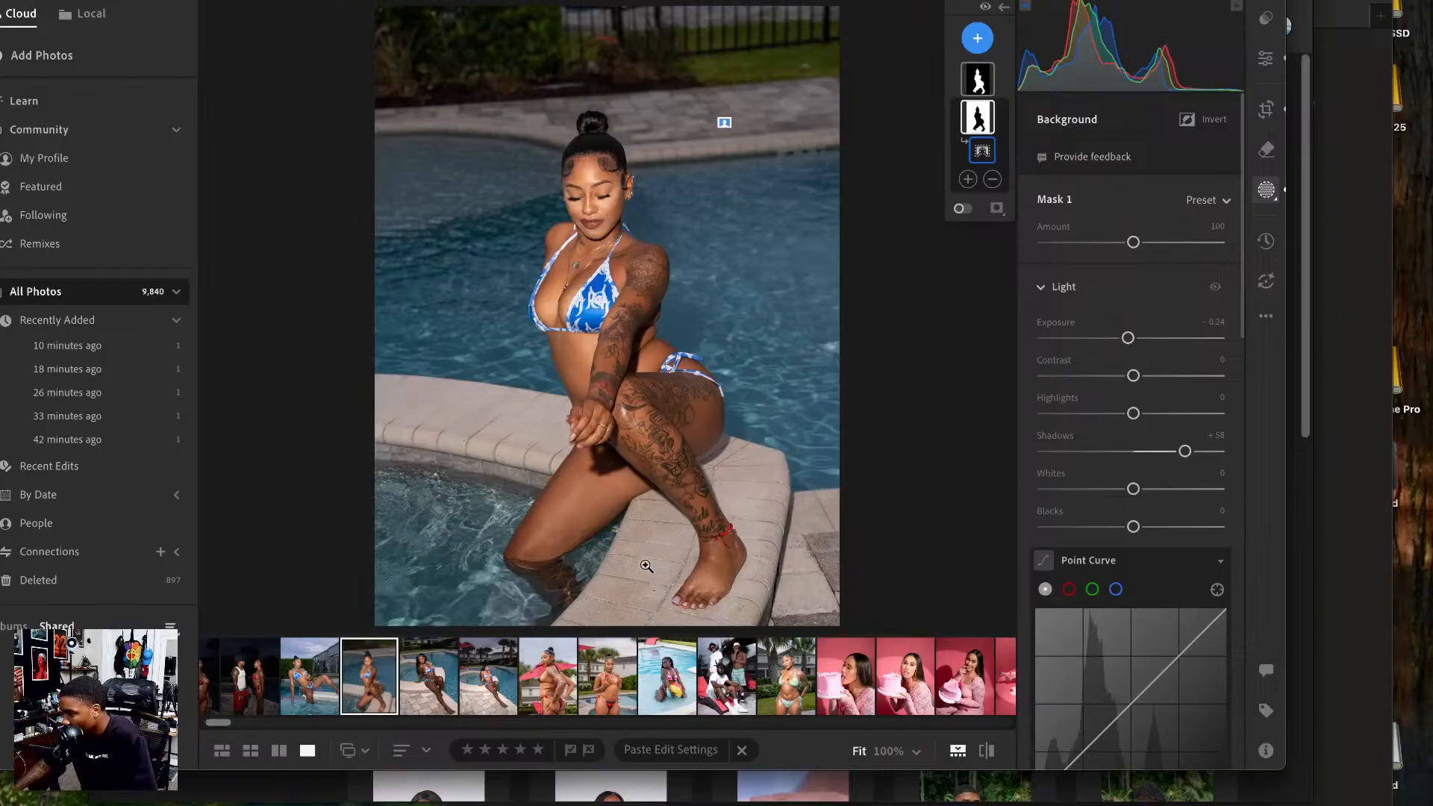
- Paste the copied edit settings onto the night photo of the couple facing each other by the pool
{"action": "left_click", "coordinate": [323, 671]}
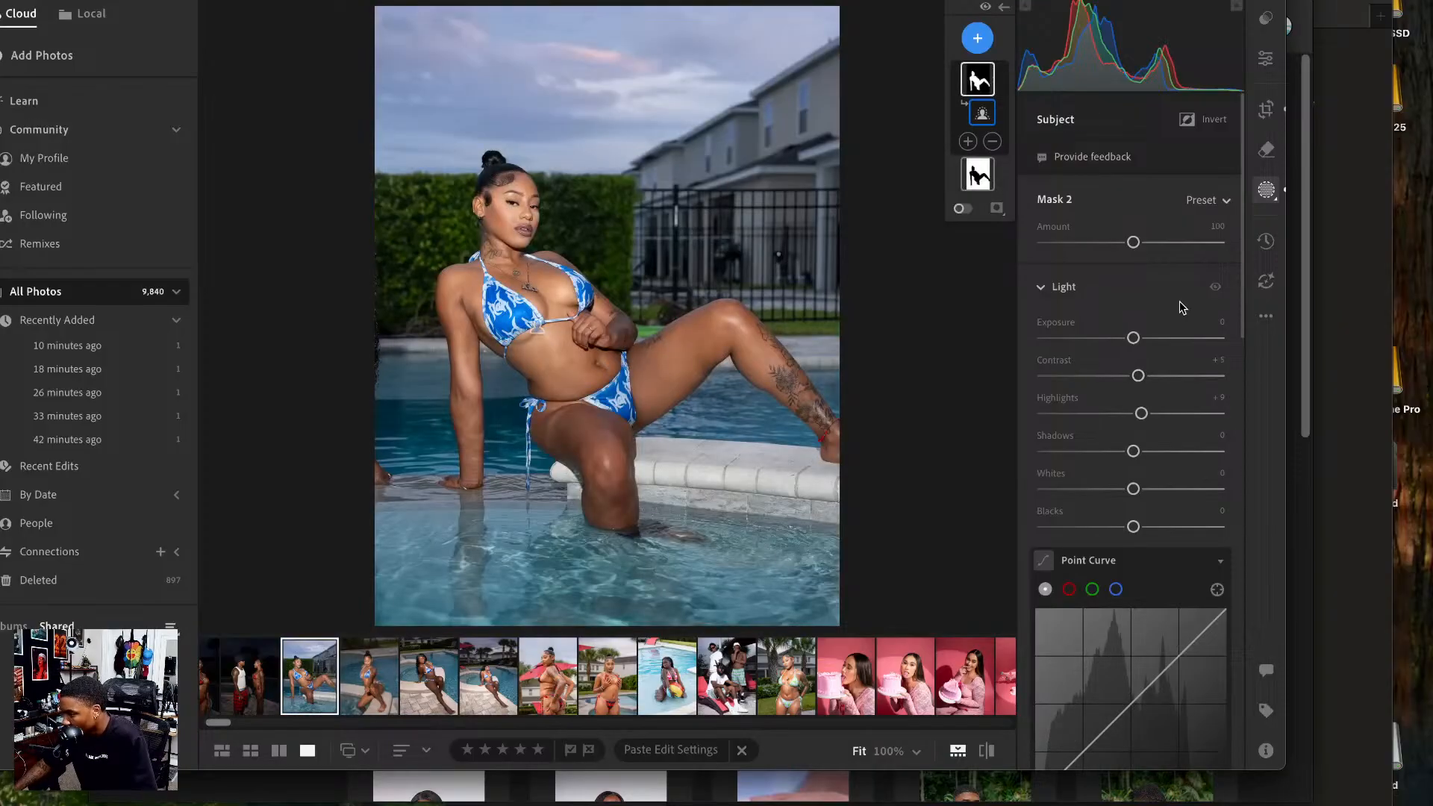
{"action": "scroll", "coordinate": [304, 682], "scroll_direction": "left", "scroll_amount": 3}
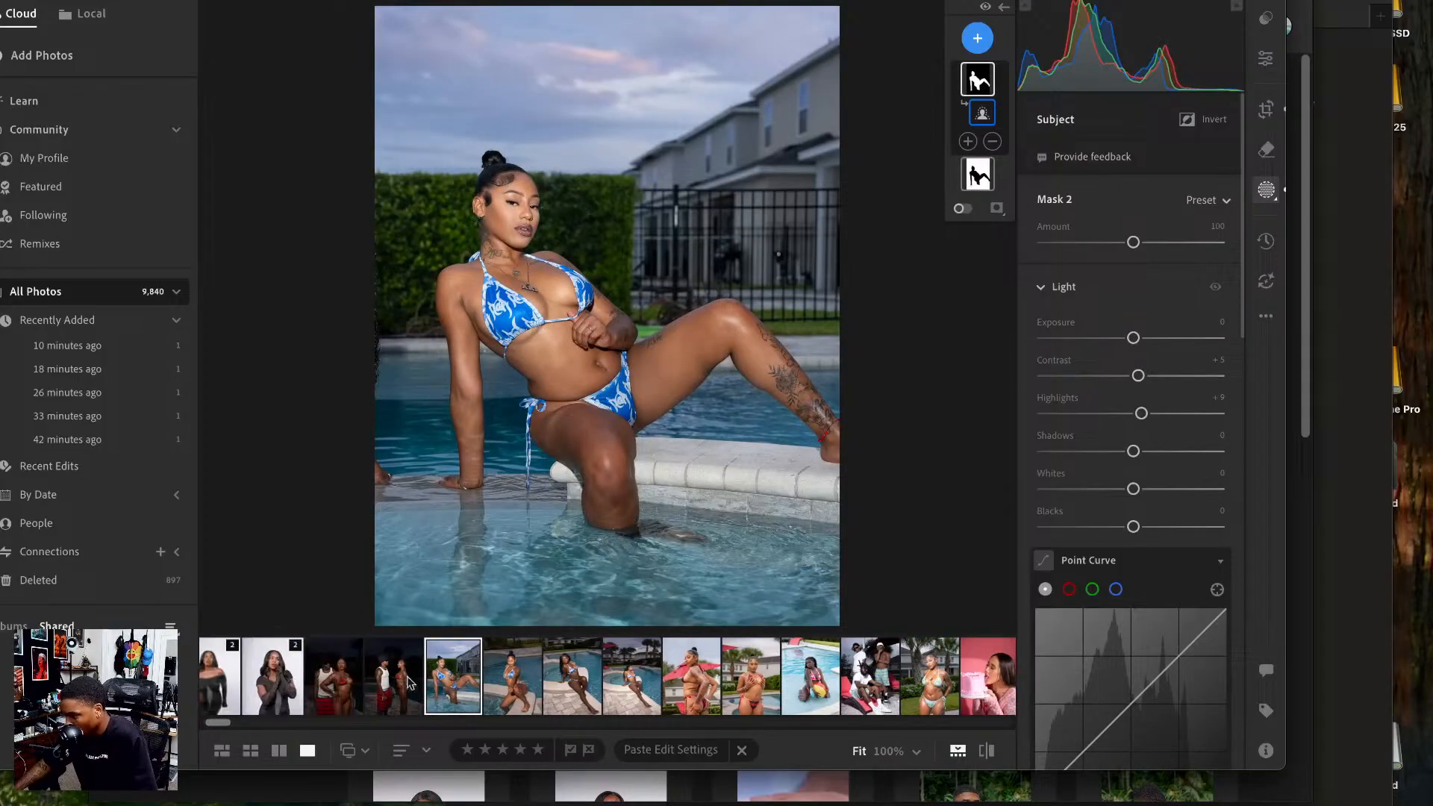
{"action": "left_click", "coordinate": [384, 675]}
{"action": "key", "text": "super+shift+v"}
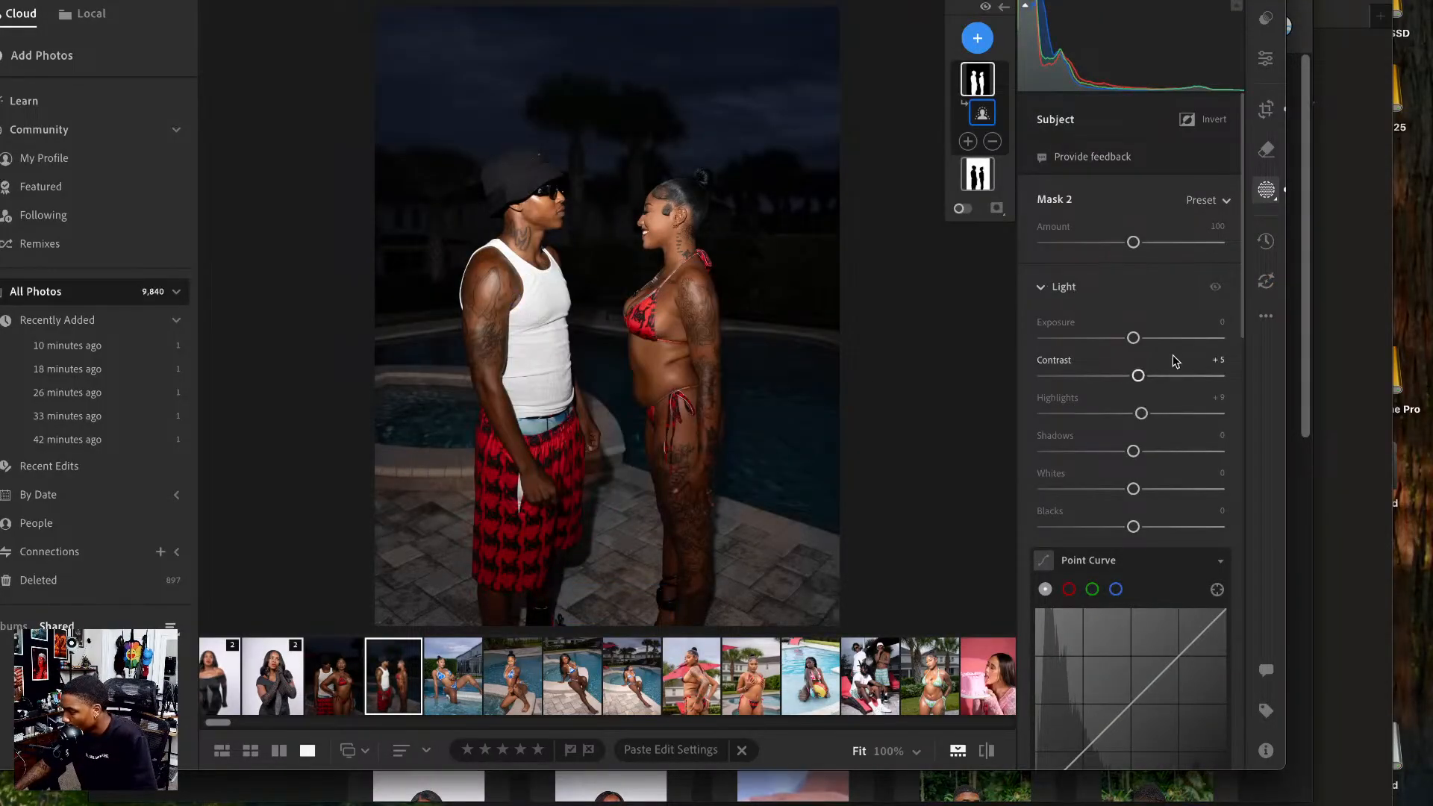
- Set the subject mask's highlights to +17, and the background mask's exposure to +0.48 and shadows to +57
{"action": "left_click_drag", "start_coordinate": [1142, 416], "coordinate": [1160, 416]}
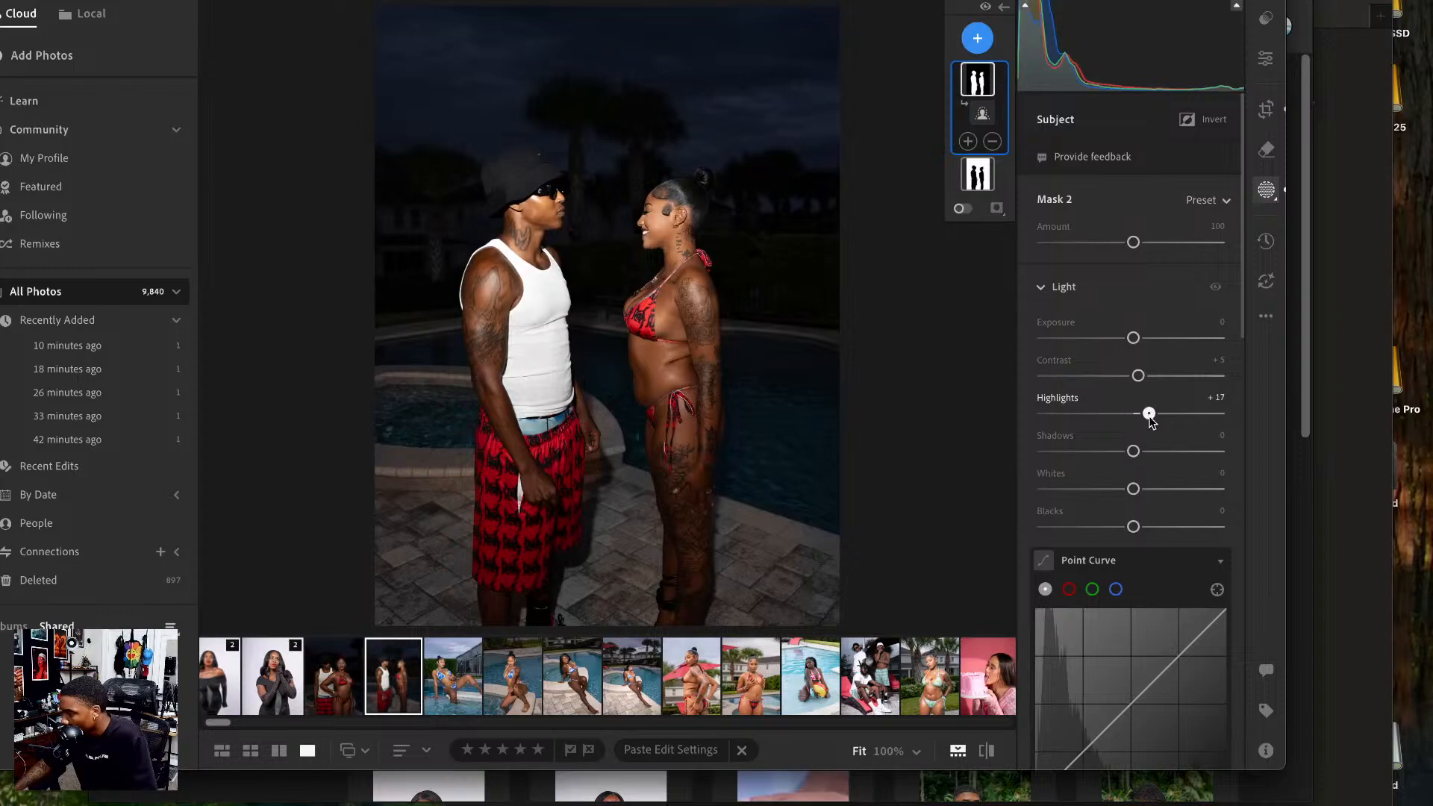
{"action": "left_click", "coordinate": [978, 175]}
{"action": "left_click_drag", "start_coordinate": [1134, 338], "coordinate": [1146, 339]}
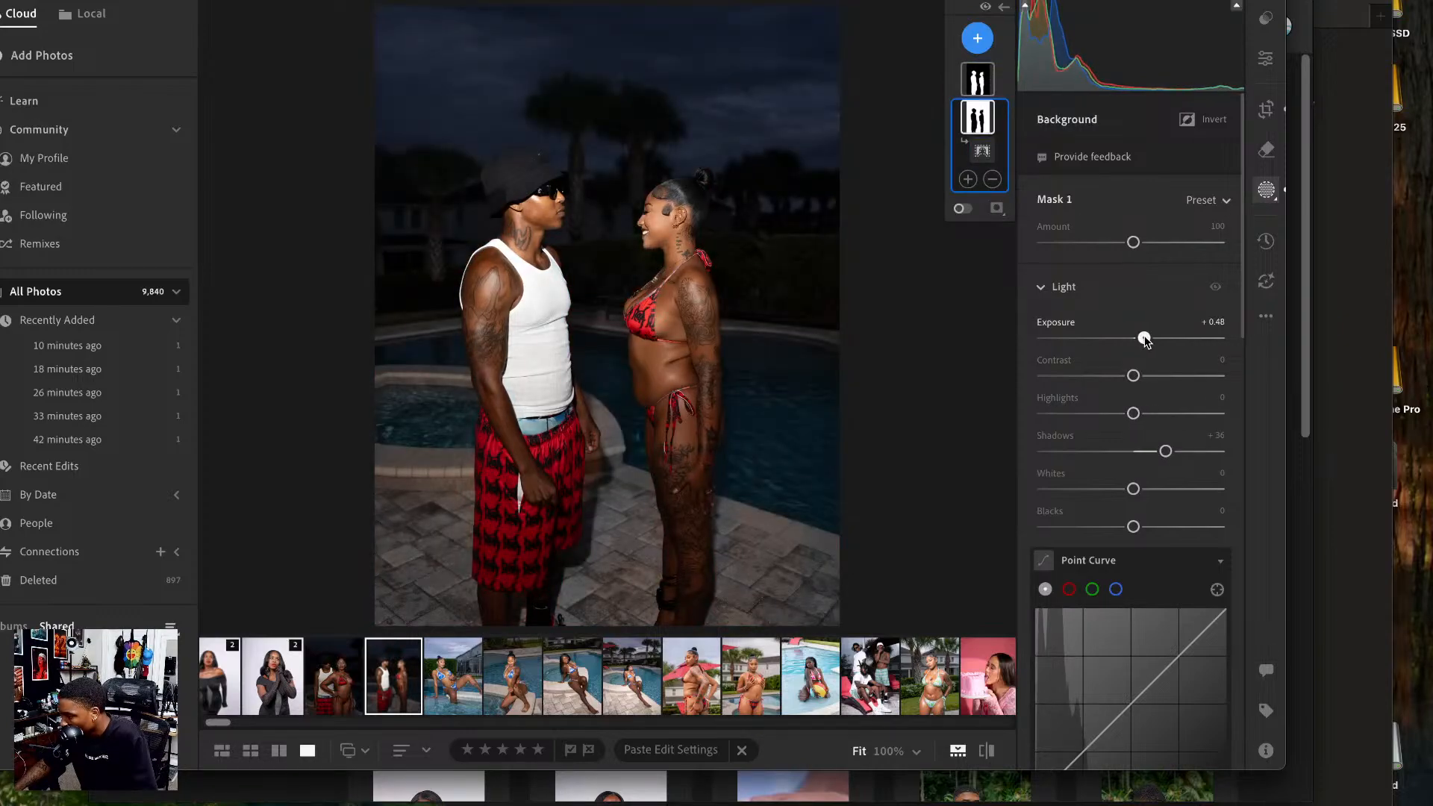
{"action": "left_click_drag", "start_coordinate": [1166, 452], "coordinate": [1187, 452]}
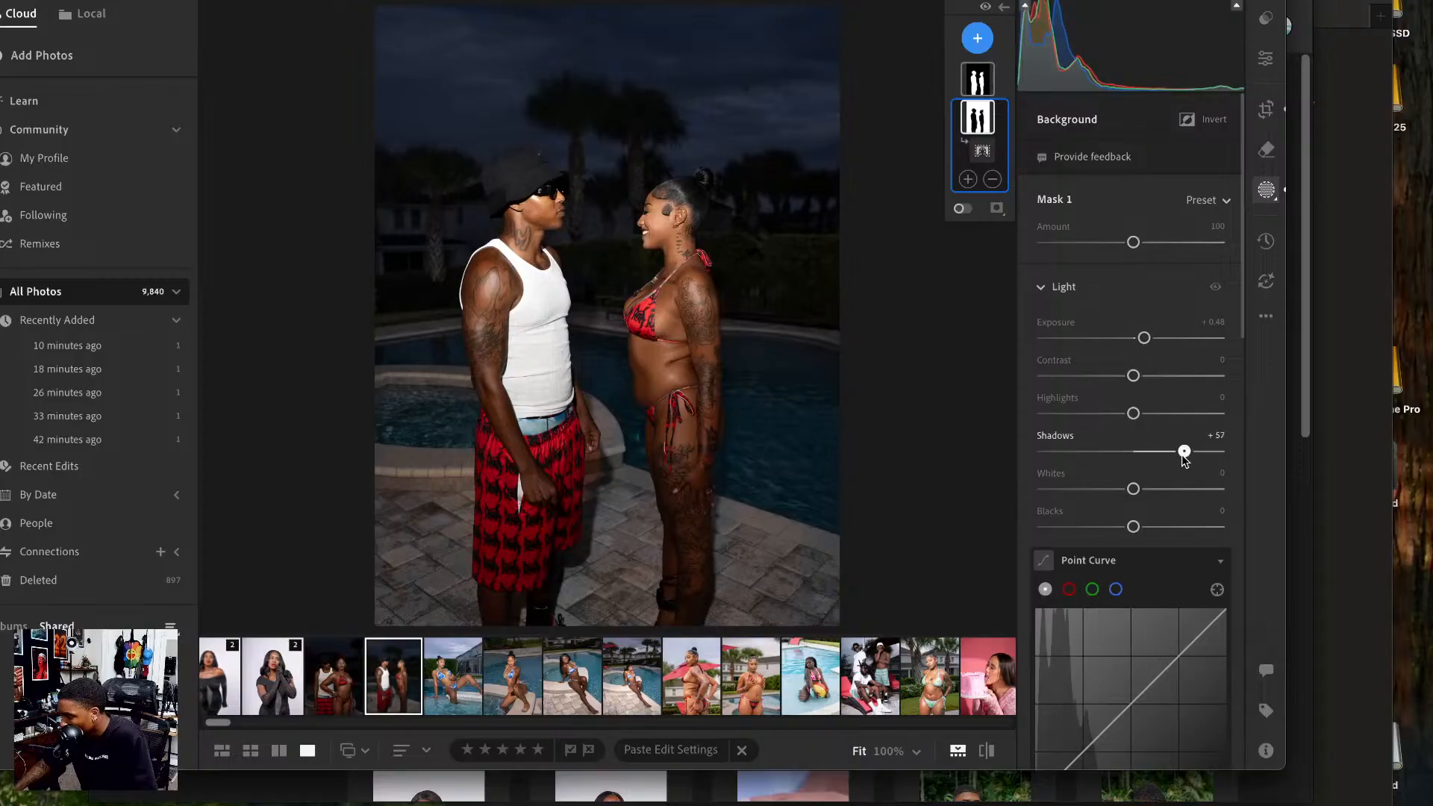
- Set the subject mask's shadows to +35 and inspect the man's hat and face up close
{"action": "left_click", "coordinate": [977, 80]}
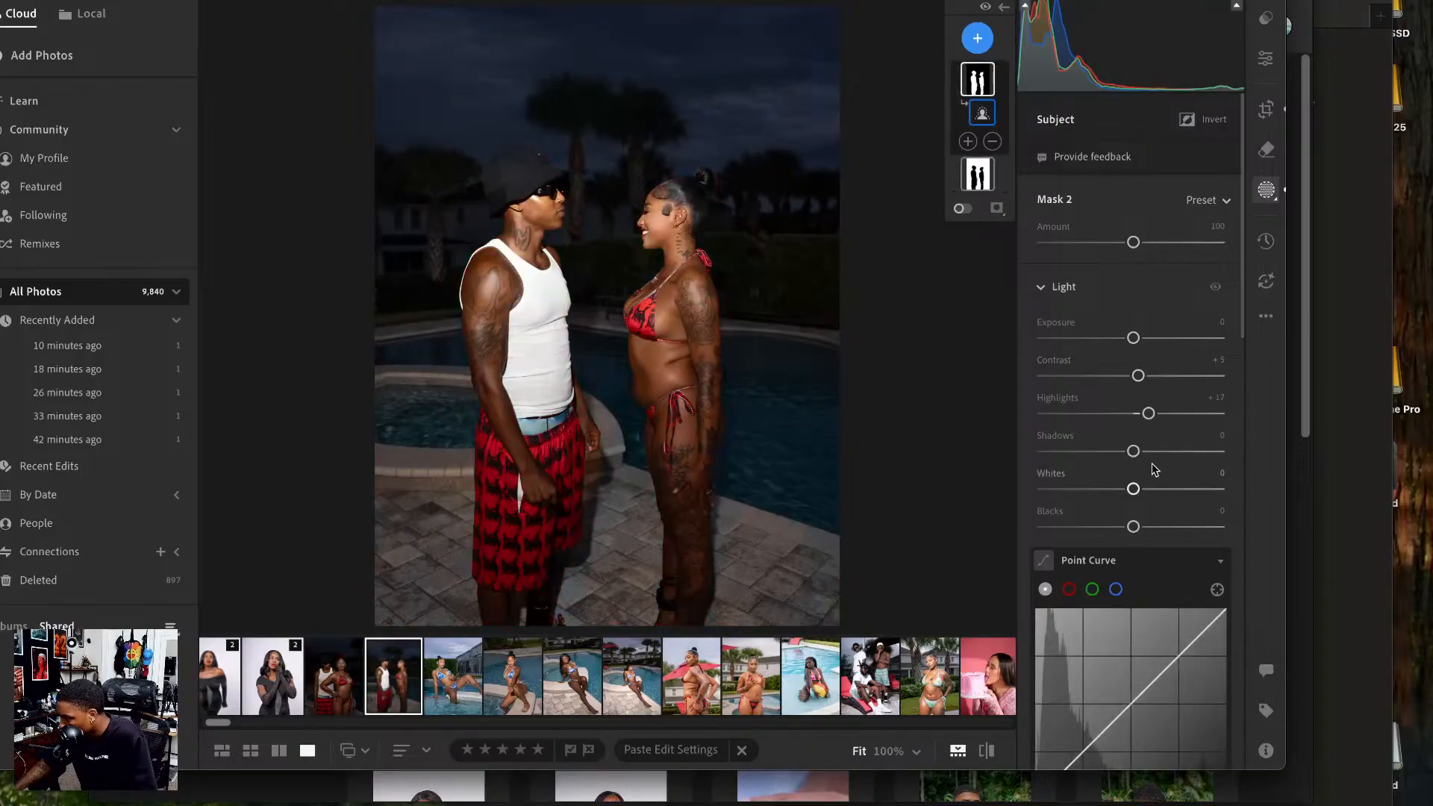
{"action": "left_click_drag", "start_coordinate": [1133, 451], "coordinate": [1166, 469]}
{"action": "left_click", "coordinate": [480, 184]}
{"action": "left_click_drag", "start_coordinate": [481, 184], "coordinate": [546, 171]}
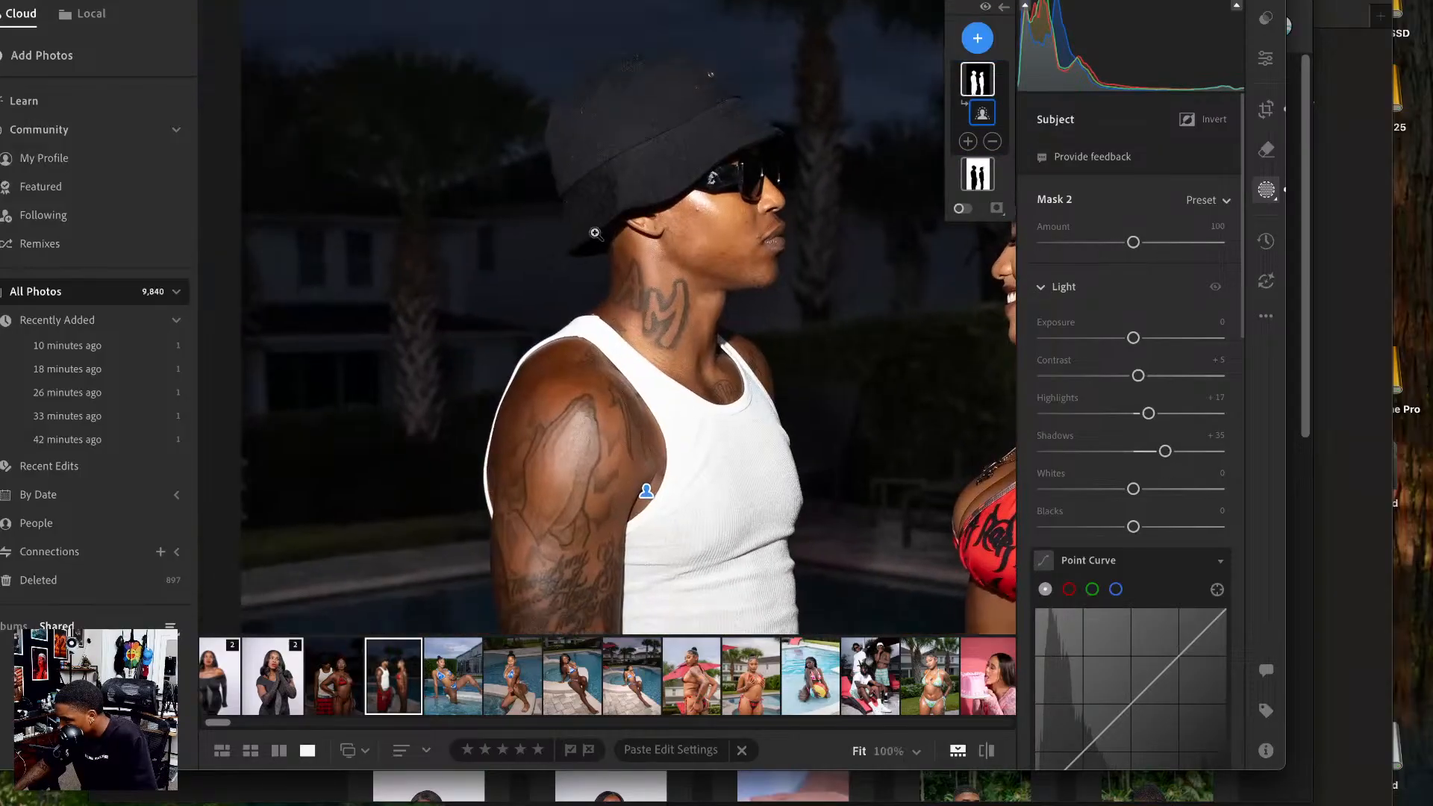
{"action": "left_click", "coordinate": [545, 171]}
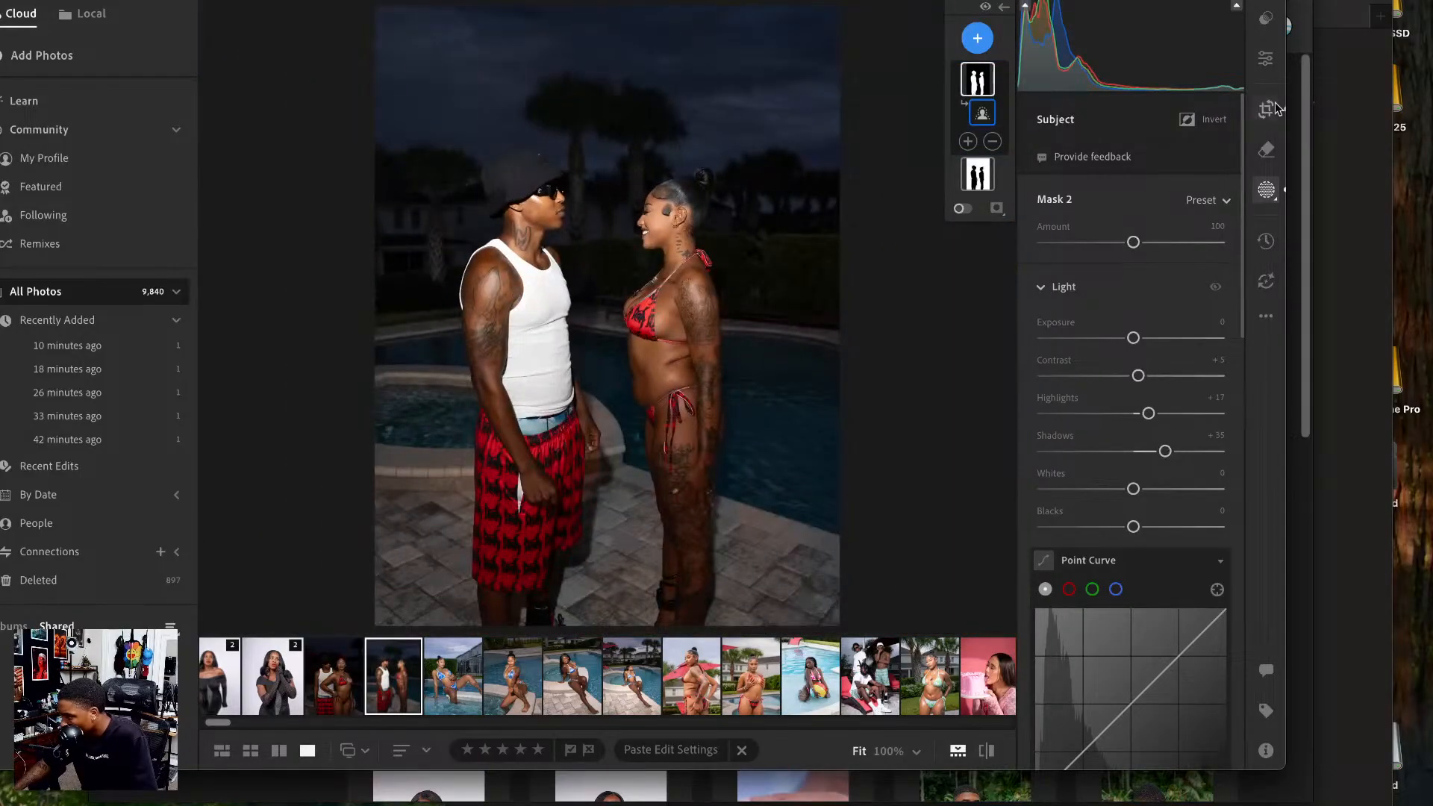
- Set the whole photo's exposure to +0.36 and shadows to +9
{"action": "left_click", "coordinate": [1266, 58]}
{"action": "left_click", "coordinate": [1266, 315]}
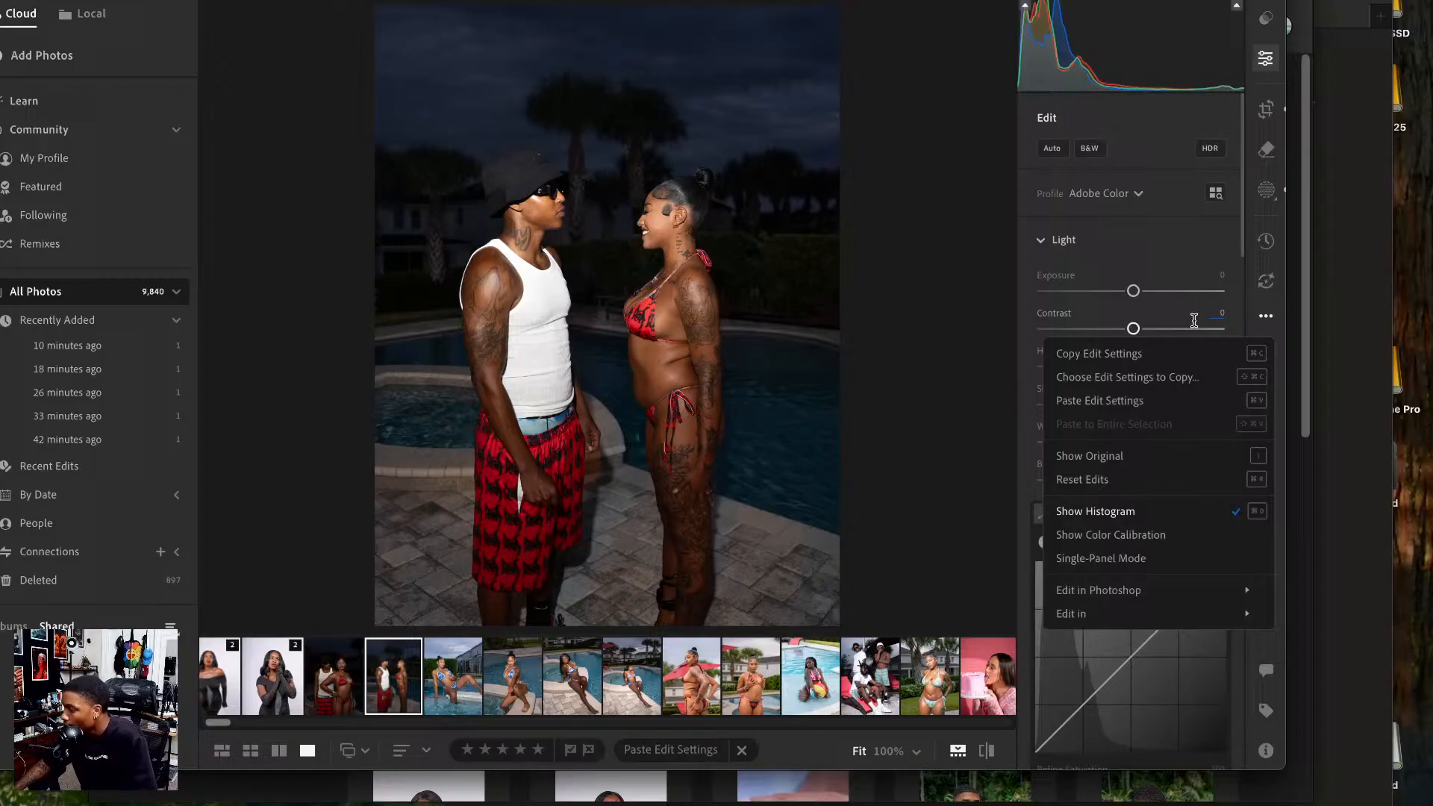
{"action": "left_click", "coordinate": [1136, 289]}
{"action": "left_click", "coordinate": [1047, 240]}
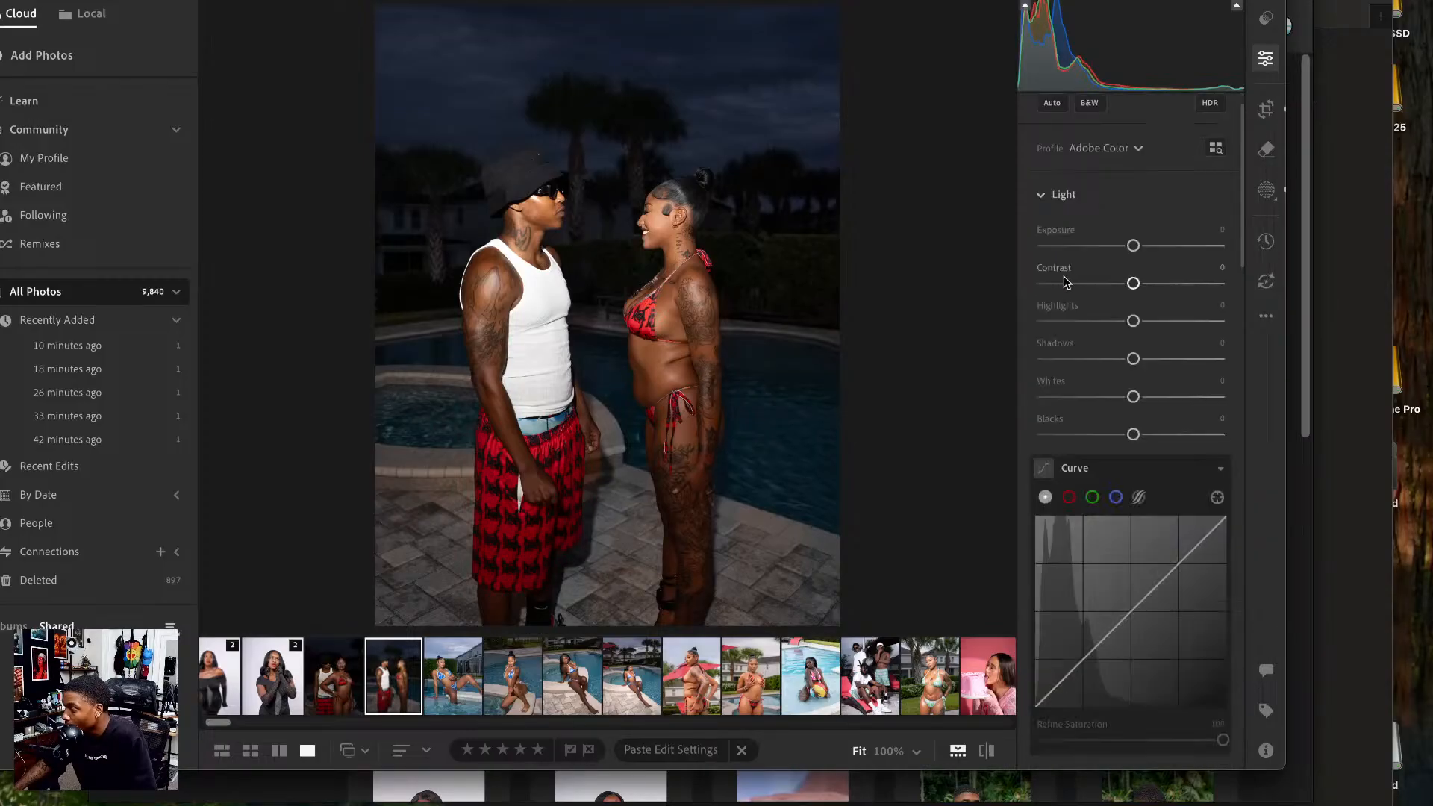
{"action": "left_click_drag", "start_coordinate": [1134, 246], "coordinate": [1142, 246]}
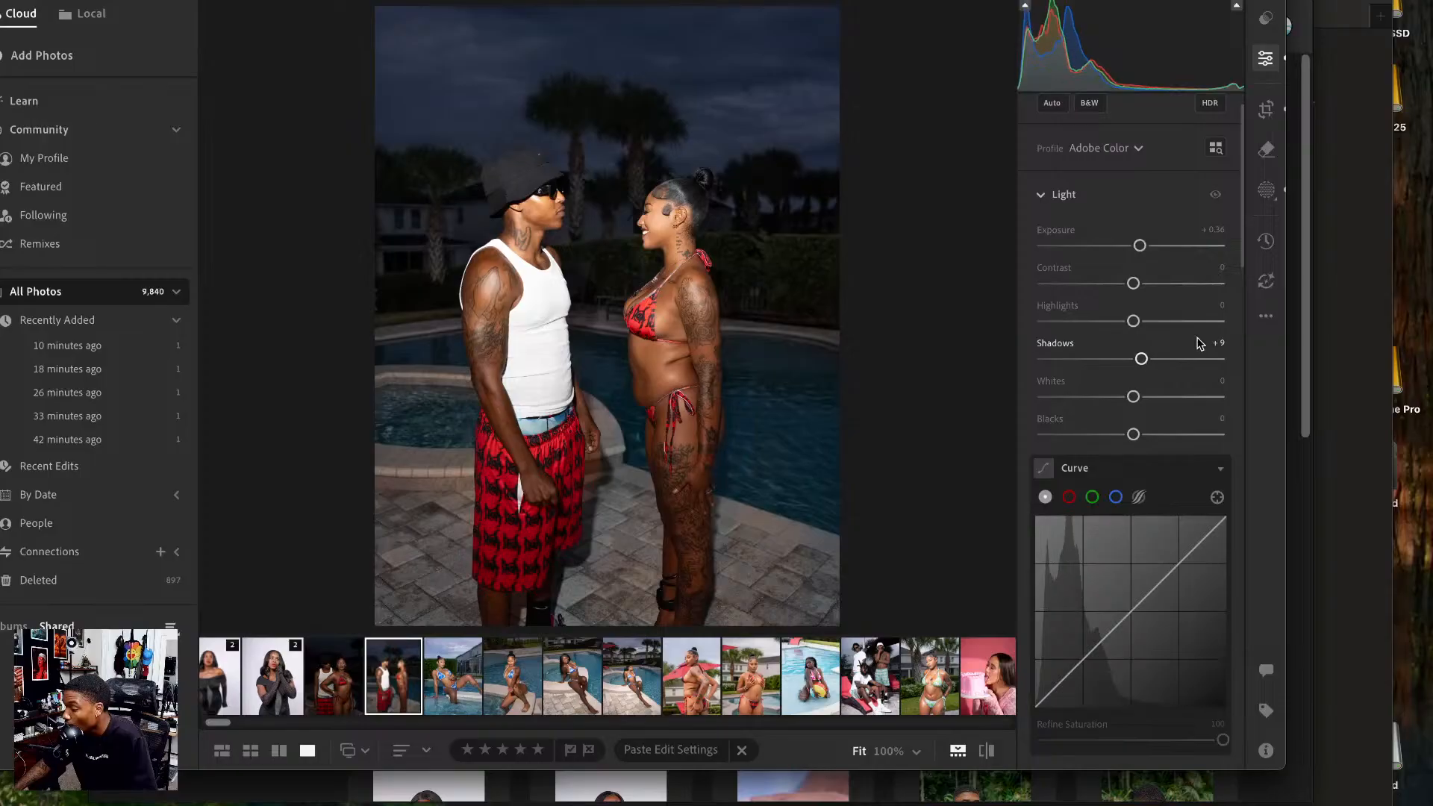
- Copy these edit settings with Masking included and paste them onto the night photo of the couple standing close together
{"action": "left_click", "coordinate": [1265, 316]}
{"action": "left_click", "coordinate": [1127, 377]}
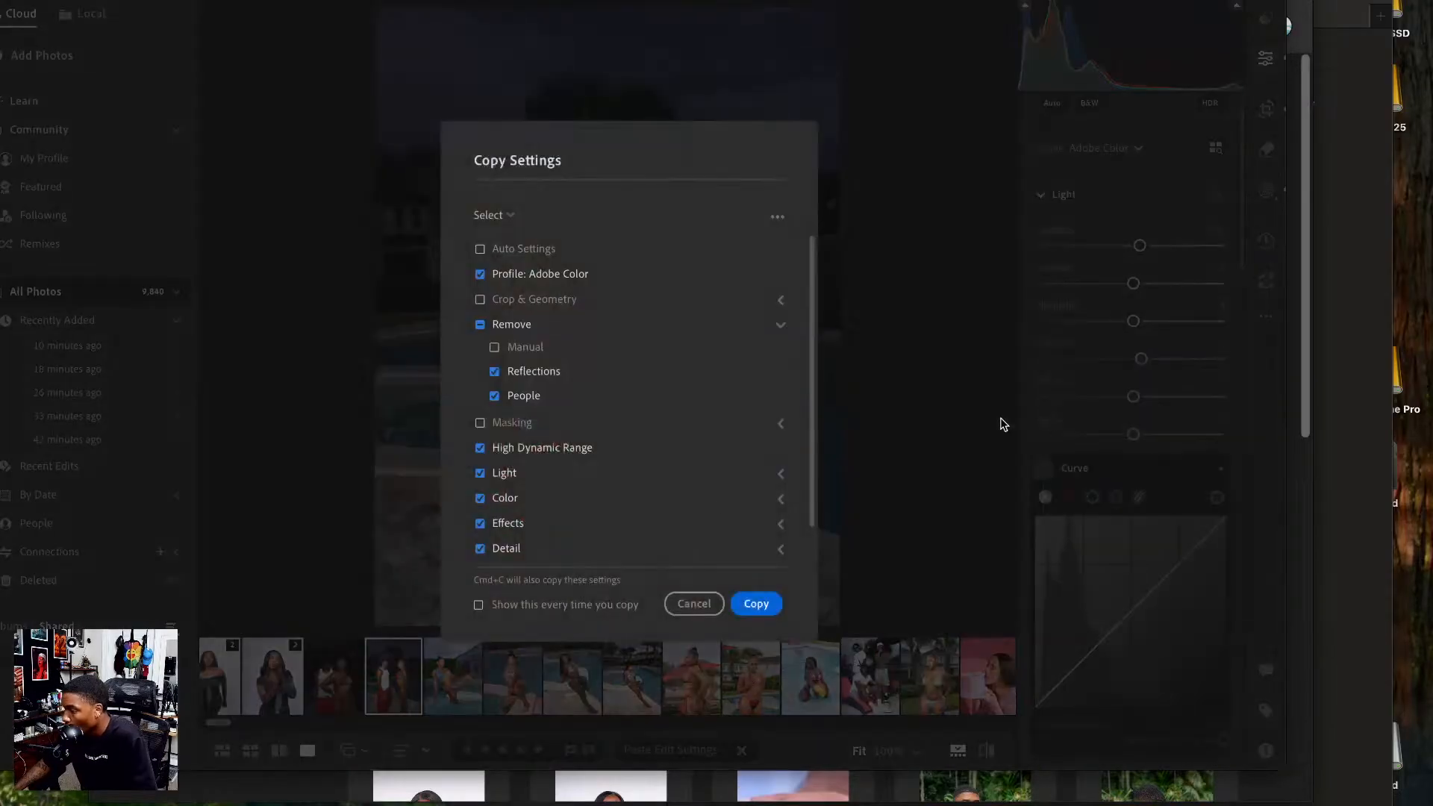
{"action": "left_click", "coordinate": [755, 604]}
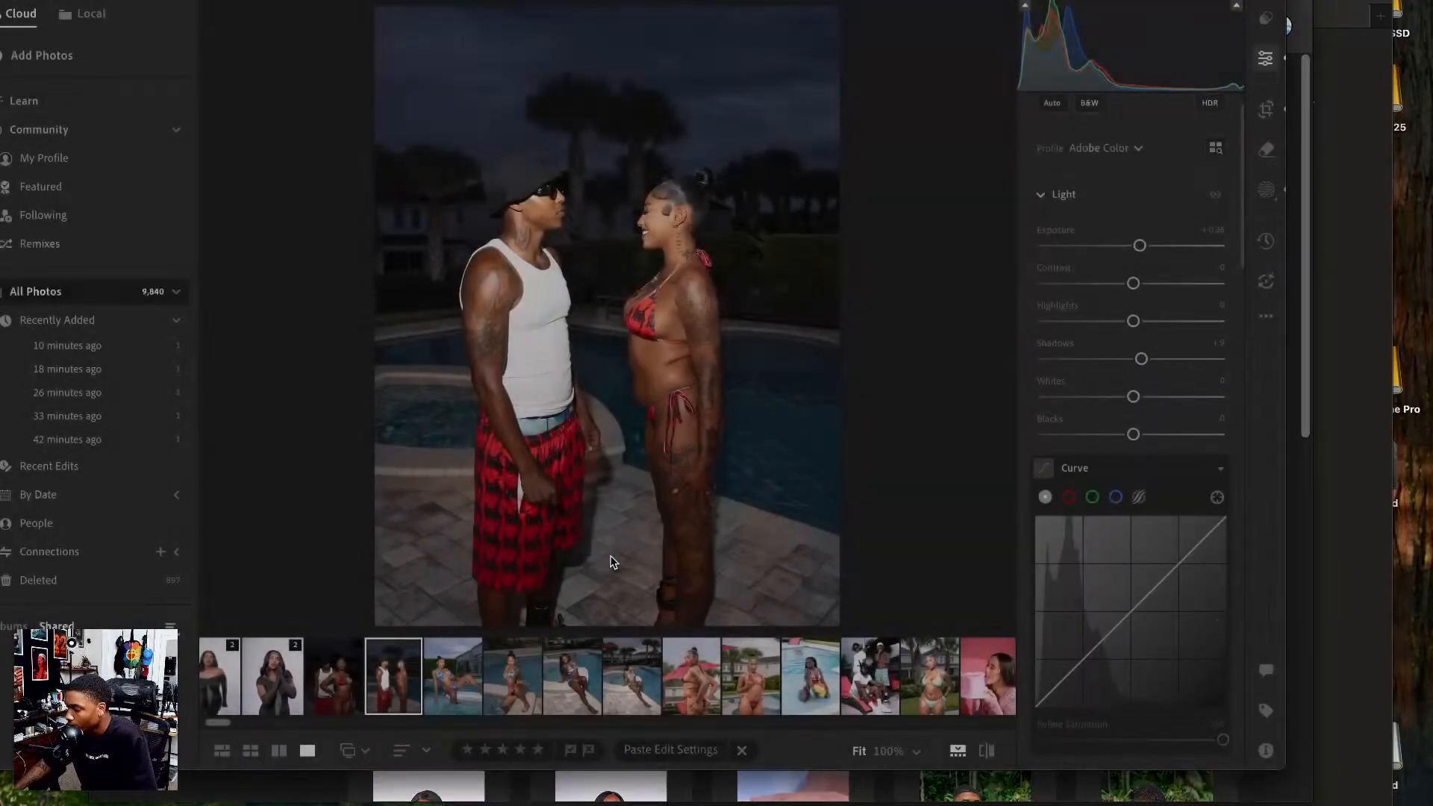
{"action": "left_click", "coordinate": [343, 679]}
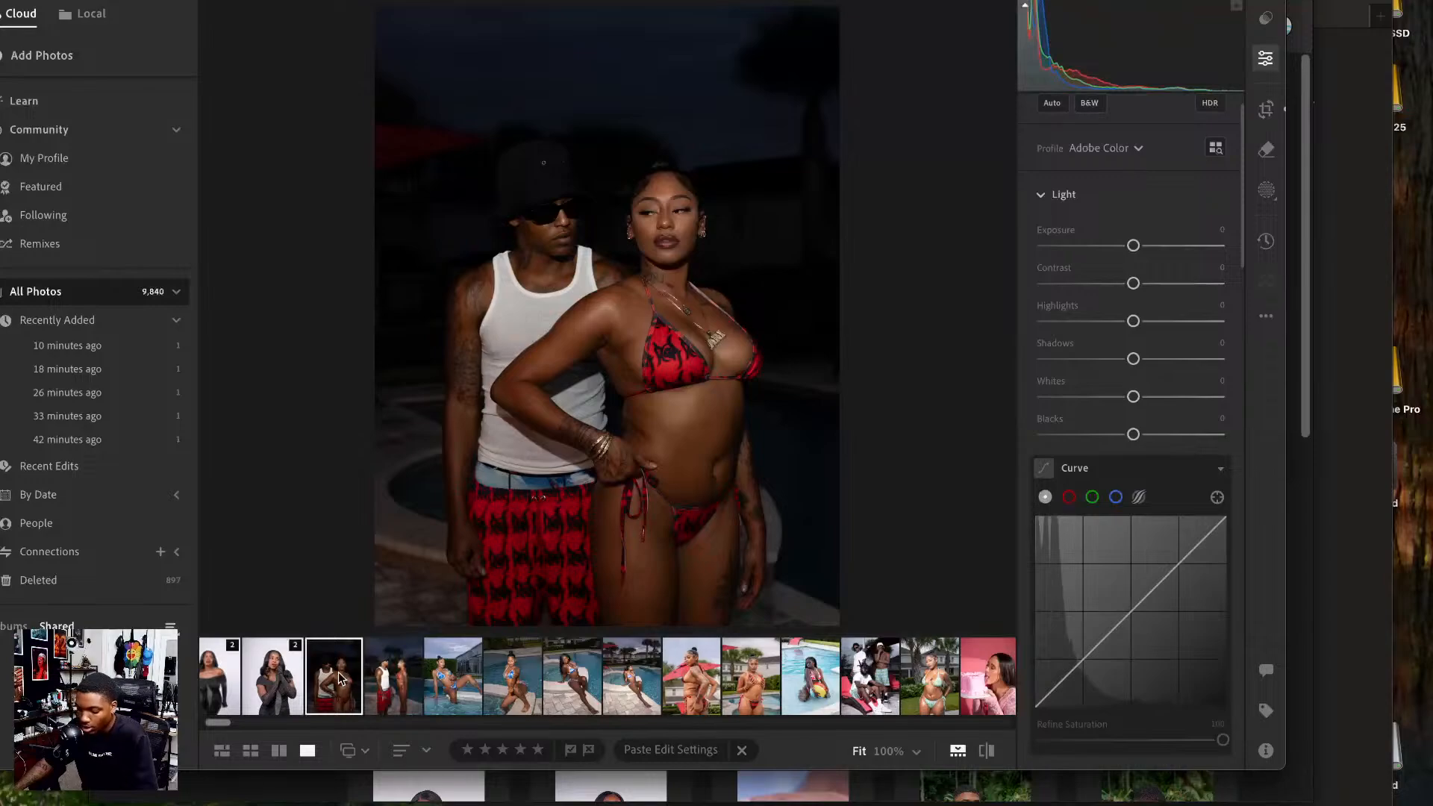
{"action": "key", "text": "super+v"}
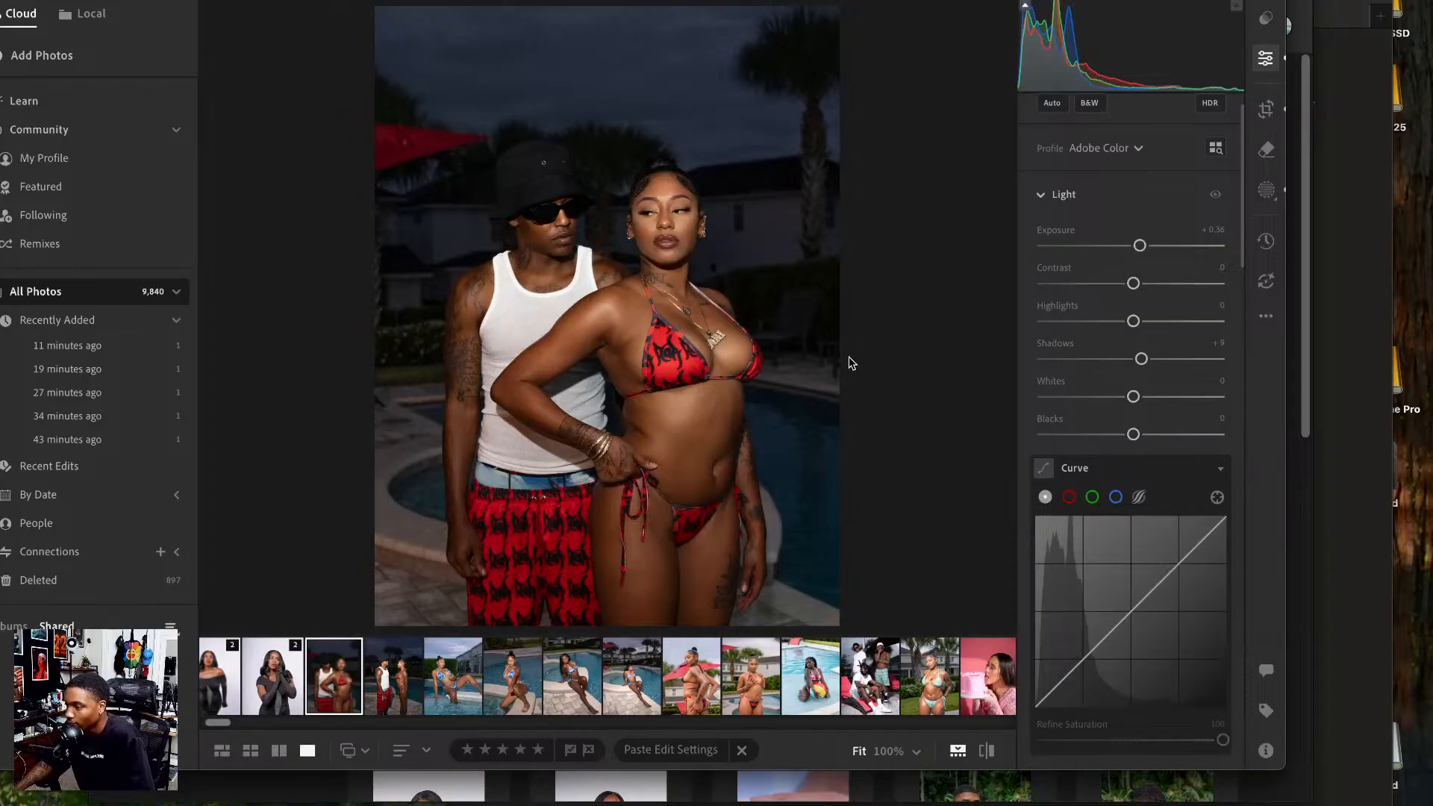
- Set this photo's overall exposure to +0.82, and its subject mask's exposure to +0.20 and shadows to +42
{"action": "left_click_drag", "start_coordinate": [1140, 247], "coordinate": [1152, 258]}
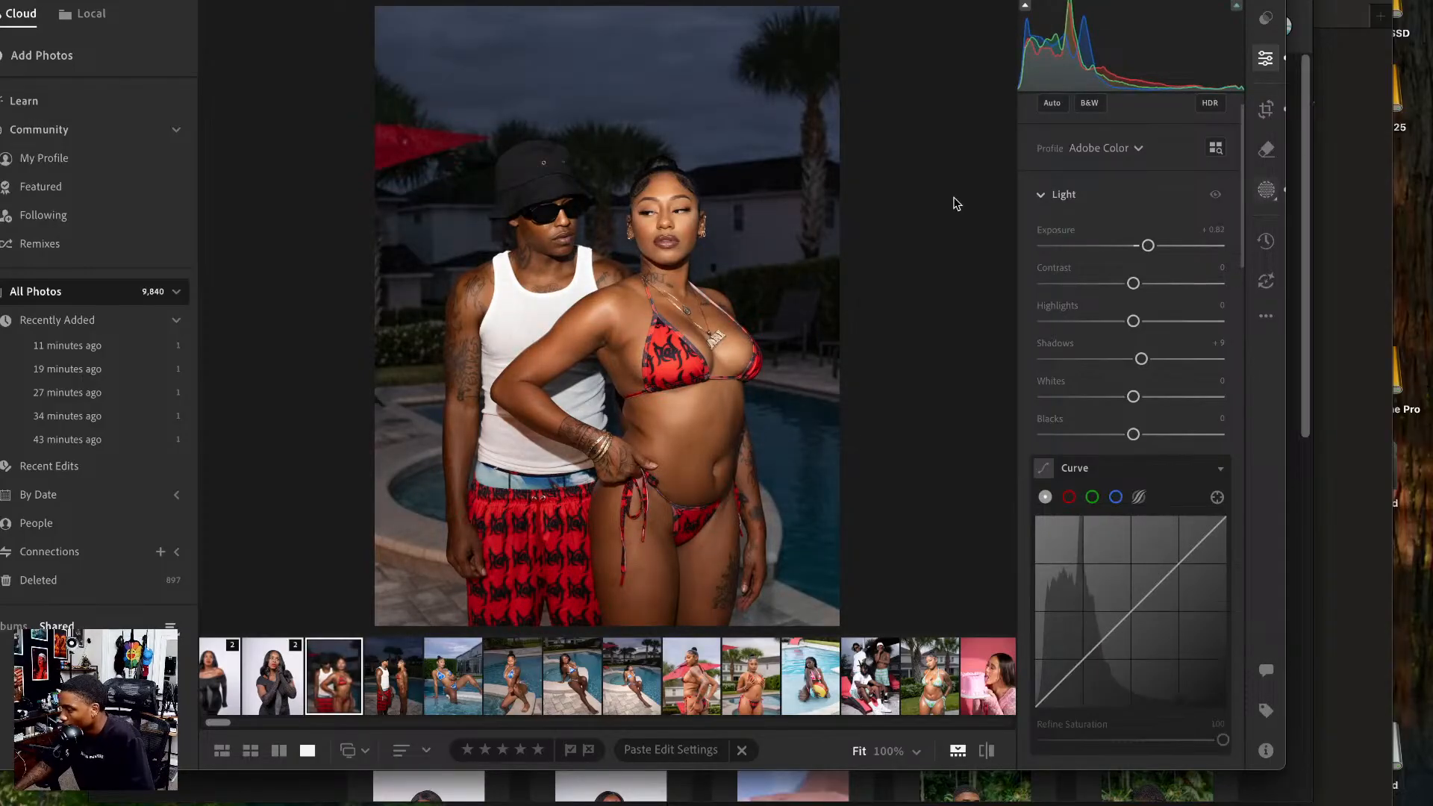
{"action": "left_click", "coordinate": [978, 74]}
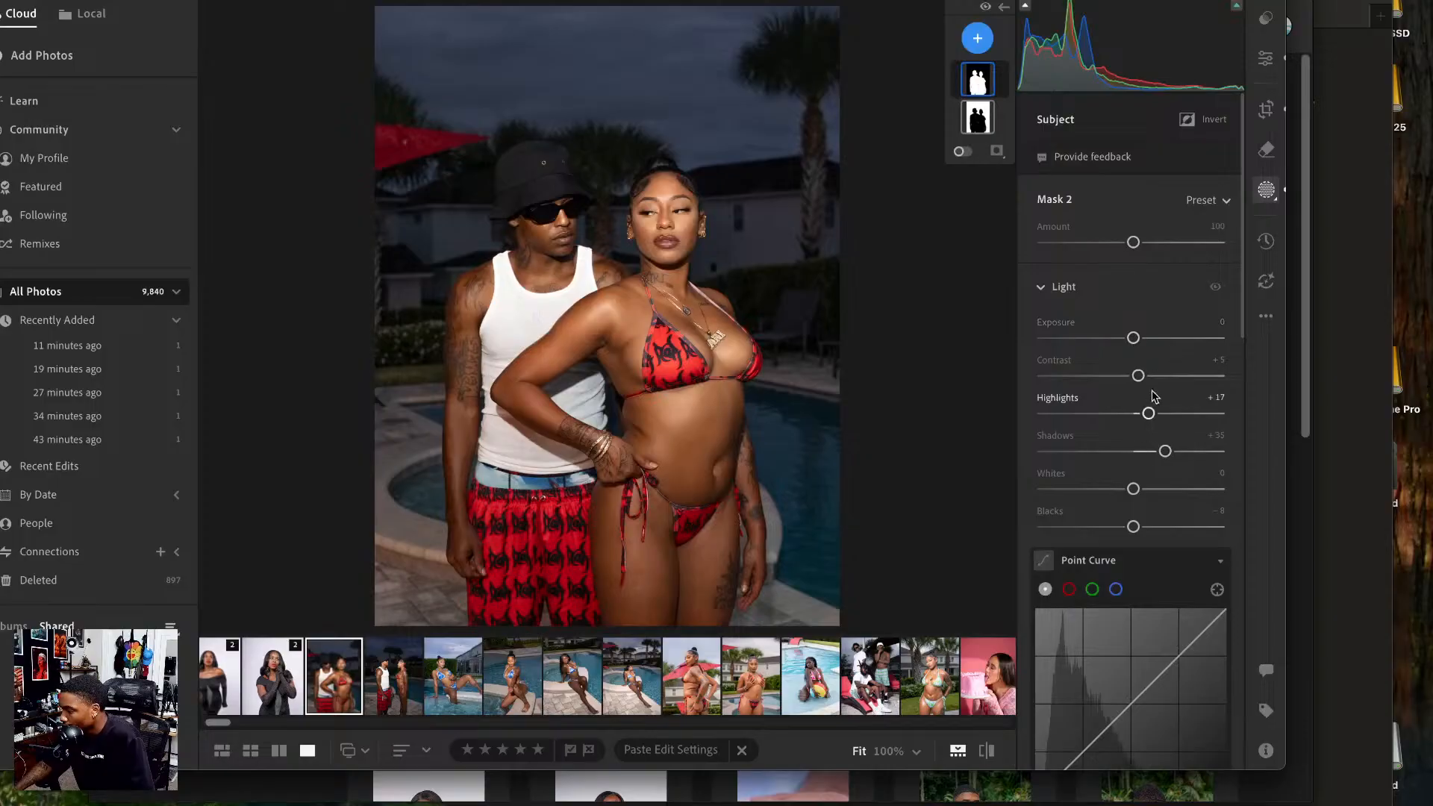
{"action": "left_click_drag", "start_coordinate": [1133, 337], "coordinate": [1137, 340]}
{"action": "left_click_drag", "start_coordinate": [1140, 345], "coordinate": [1137, 346]}
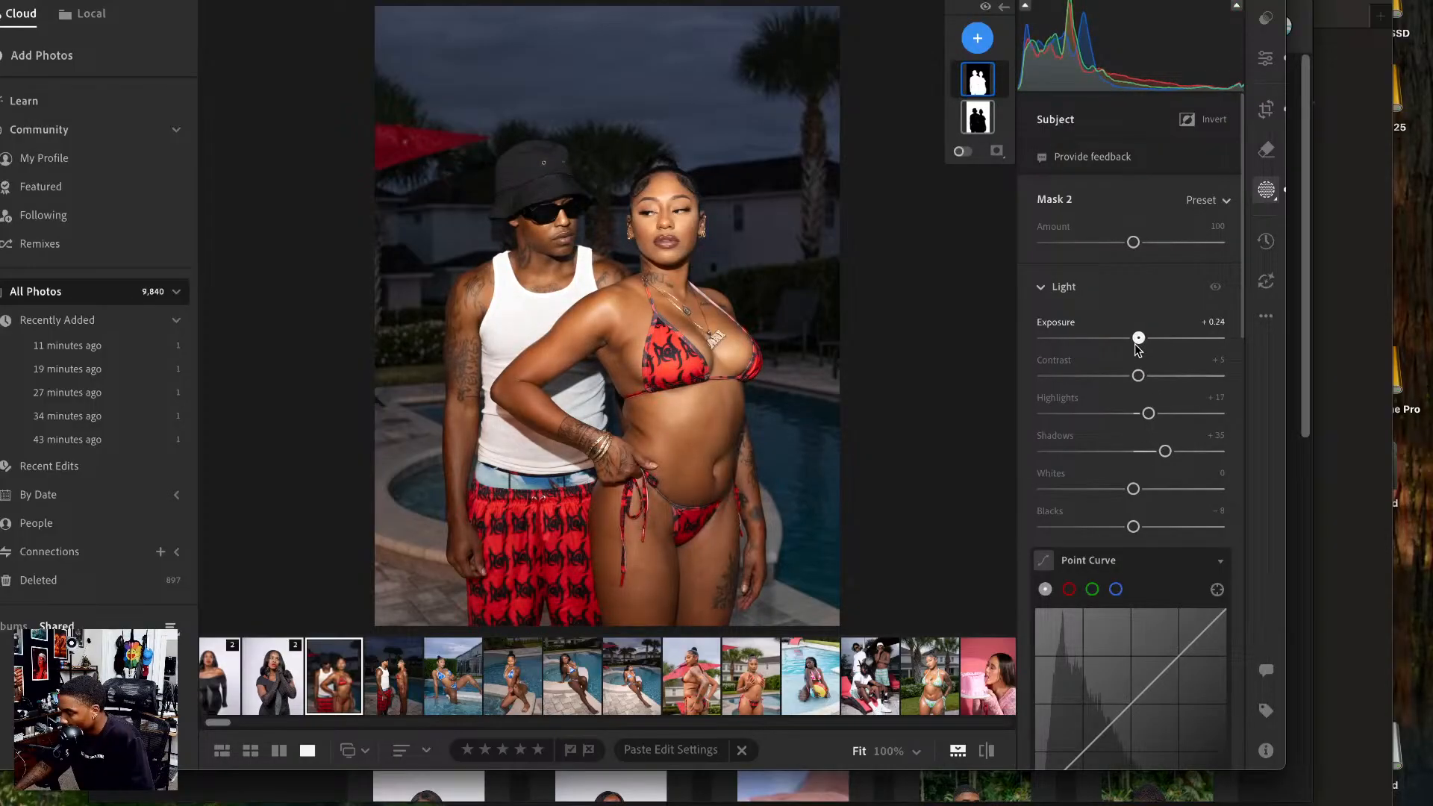
{"action": "left_click_drag", "start_coordinate": [1166, 450], "coordinate": [1170, 451]}
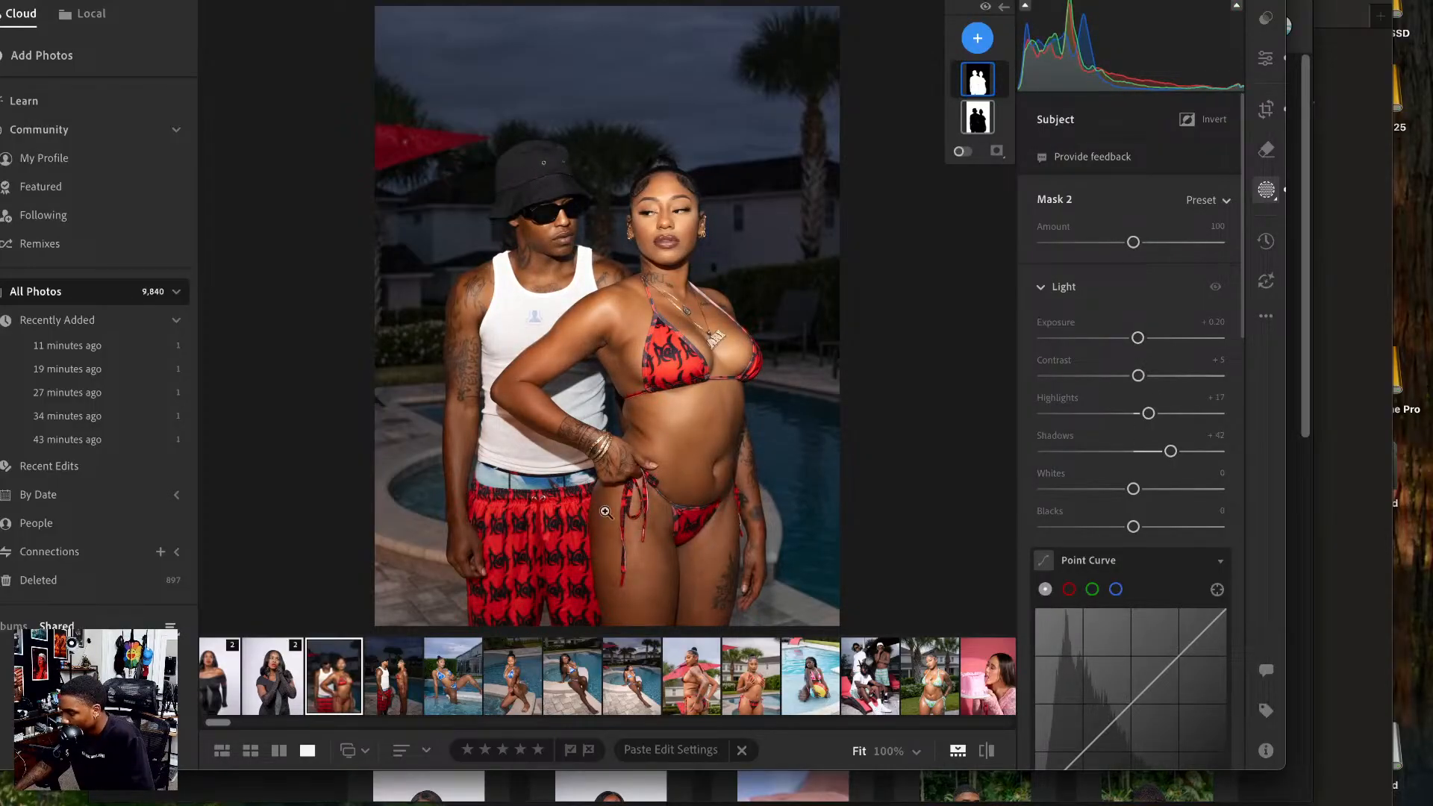
- Set the background mask's exposure to +0.80 and shadows to +72, and open the photo for editing in Photoshop
{"action": "left_click", "coordinate": [978, 118]}
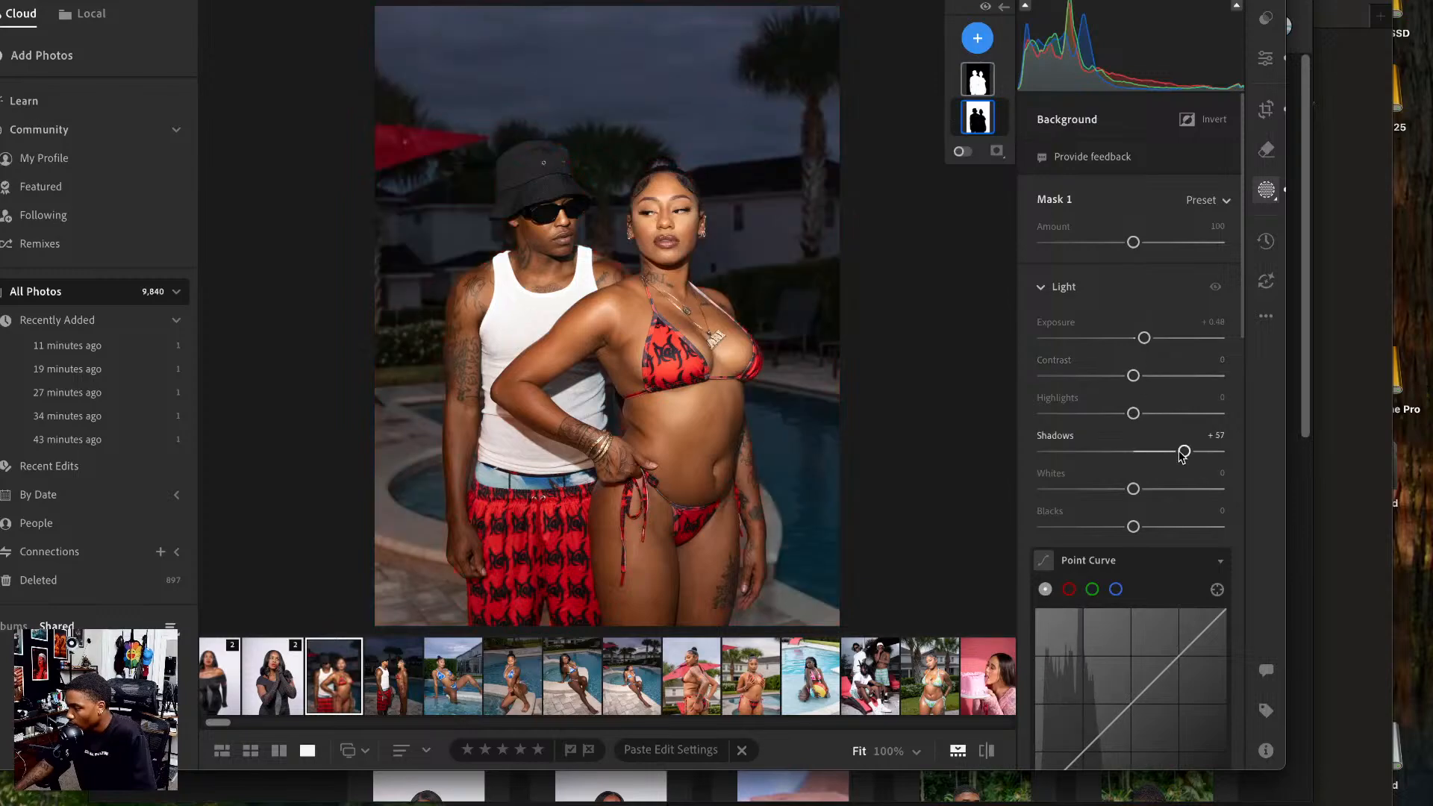
{"action": "left_click_drag", "start_coordinate": [1142, 346], "coordinate": [1153, 347]}
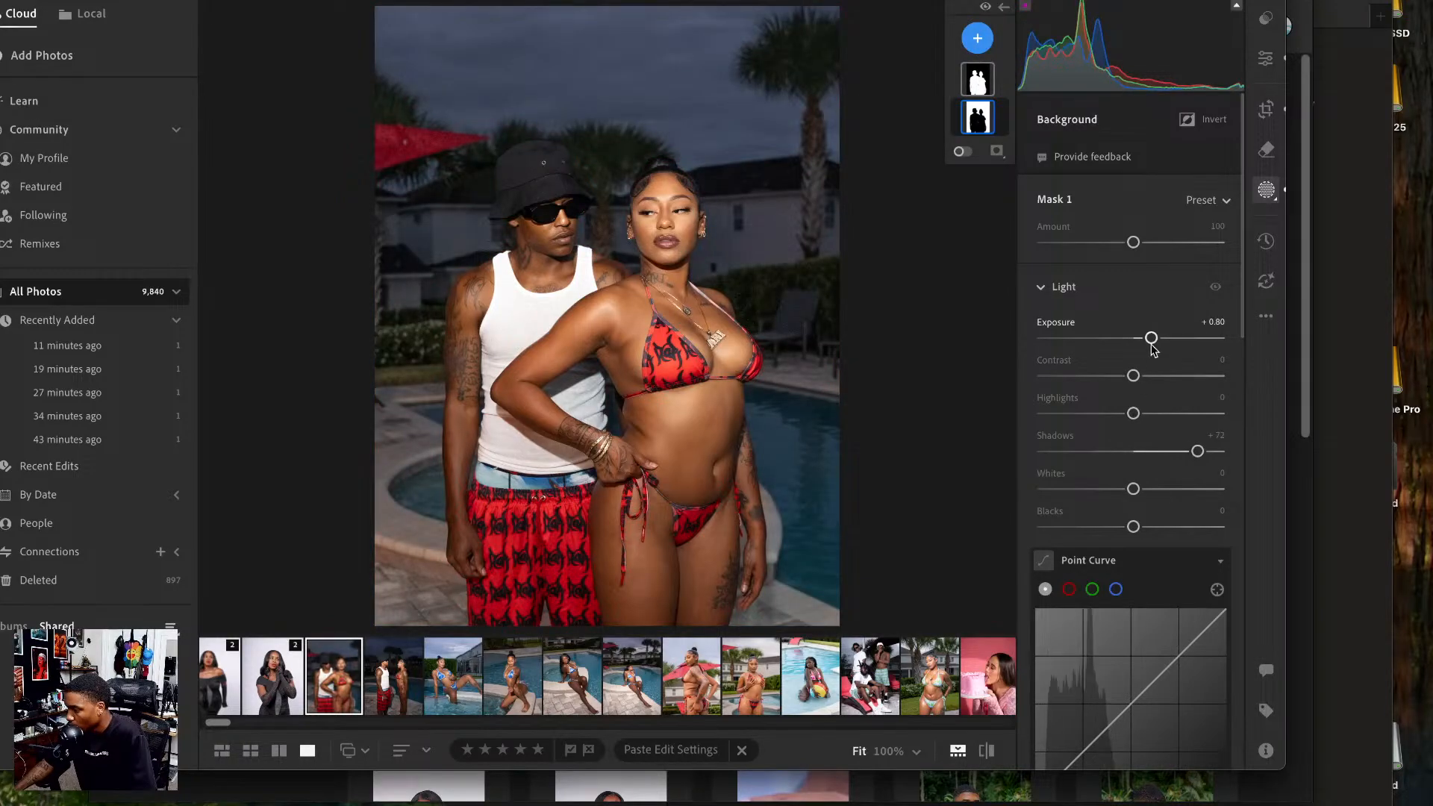
{"action": "right_click", "coordinate": [597, 297]}
{"action": "mouse_move", "coordinate": [701, 420]}
{"action": "left_click", "coordinate": [838, 420]}
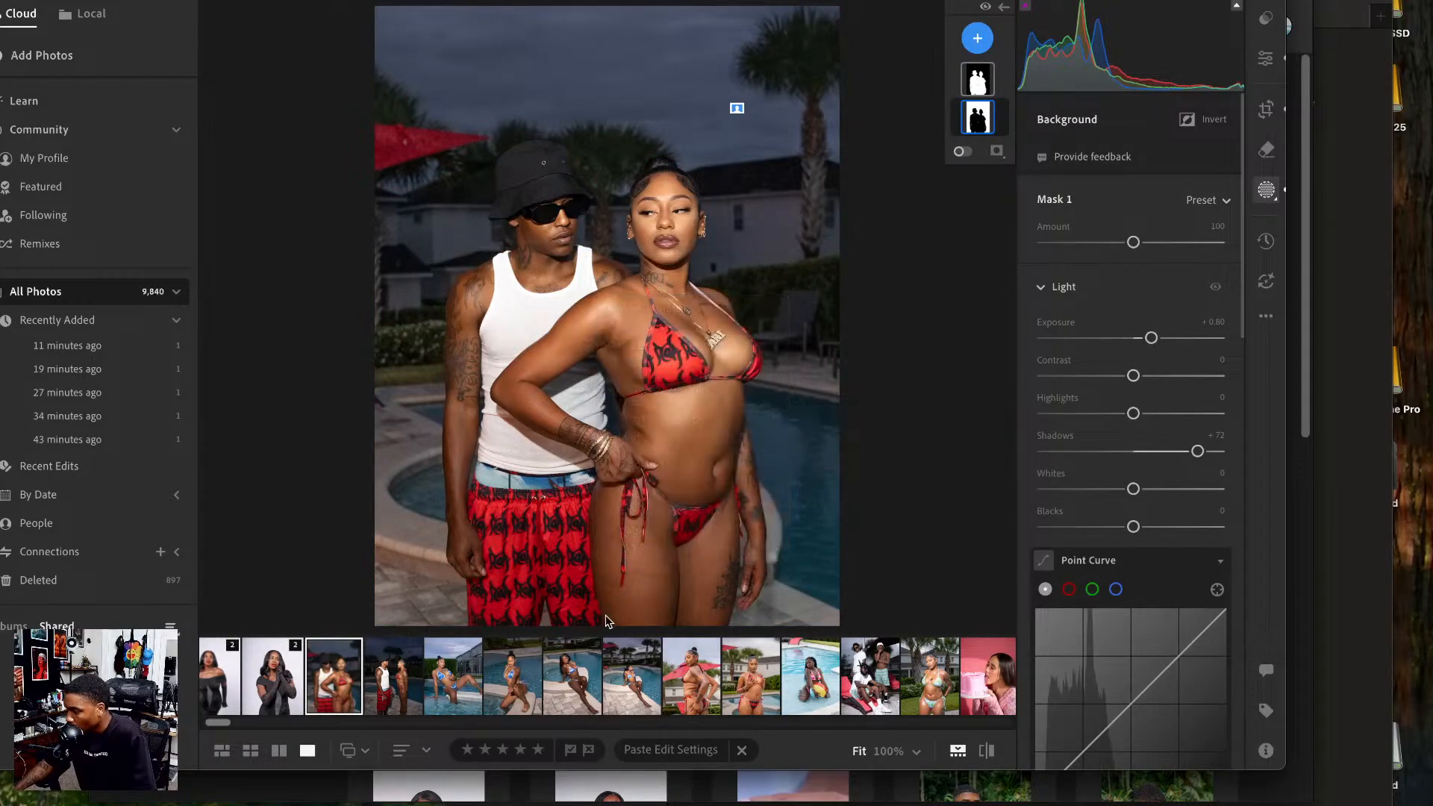
- Send the night photo of the couple facing each other and the next photo, of the woman in the blue bikini, to Photoshop
{"action": "left_click", "coordinate": [379, 674]}
{"action": "right_click", "coordinate": [642, 246]}
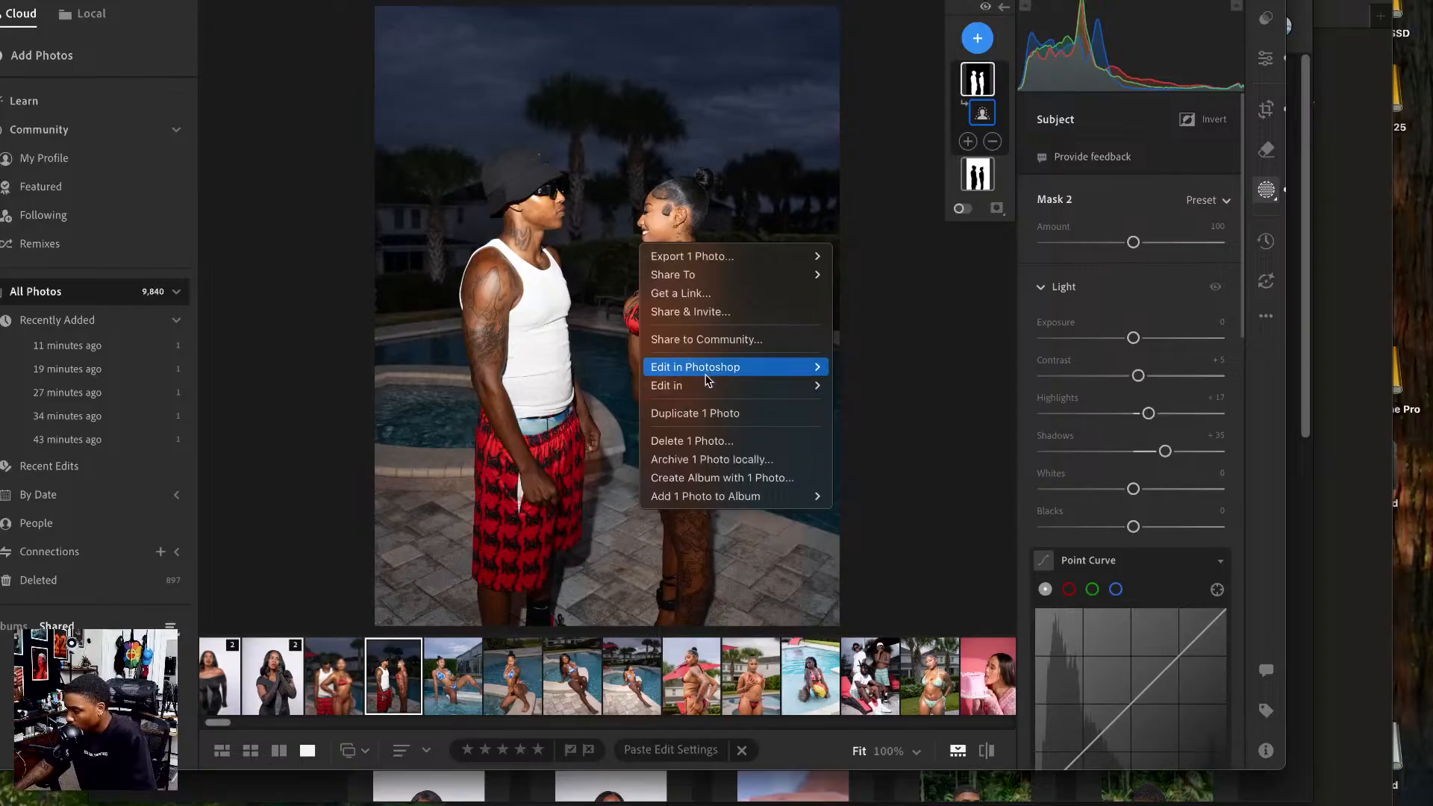
{"action": "mouse_move", "coordinate": [708, 369]}
{"action": "left_click", "coordinate": [849, 369]}
{"action": "key", "text": "Right"}
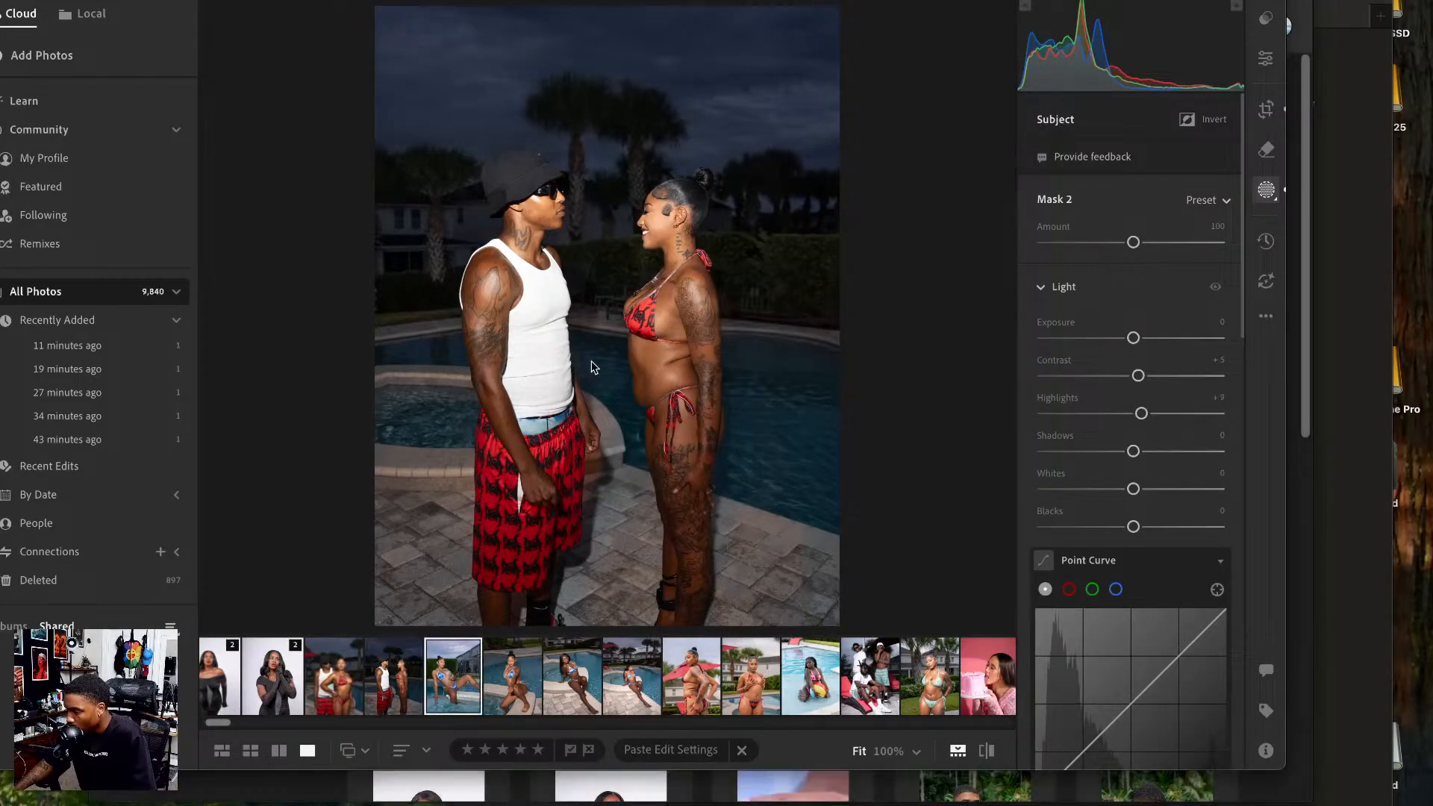
{"action": "right_click", "coordinate": [594, 306]}
{"action": "mouse_move", "coordinate": [683, 424]}
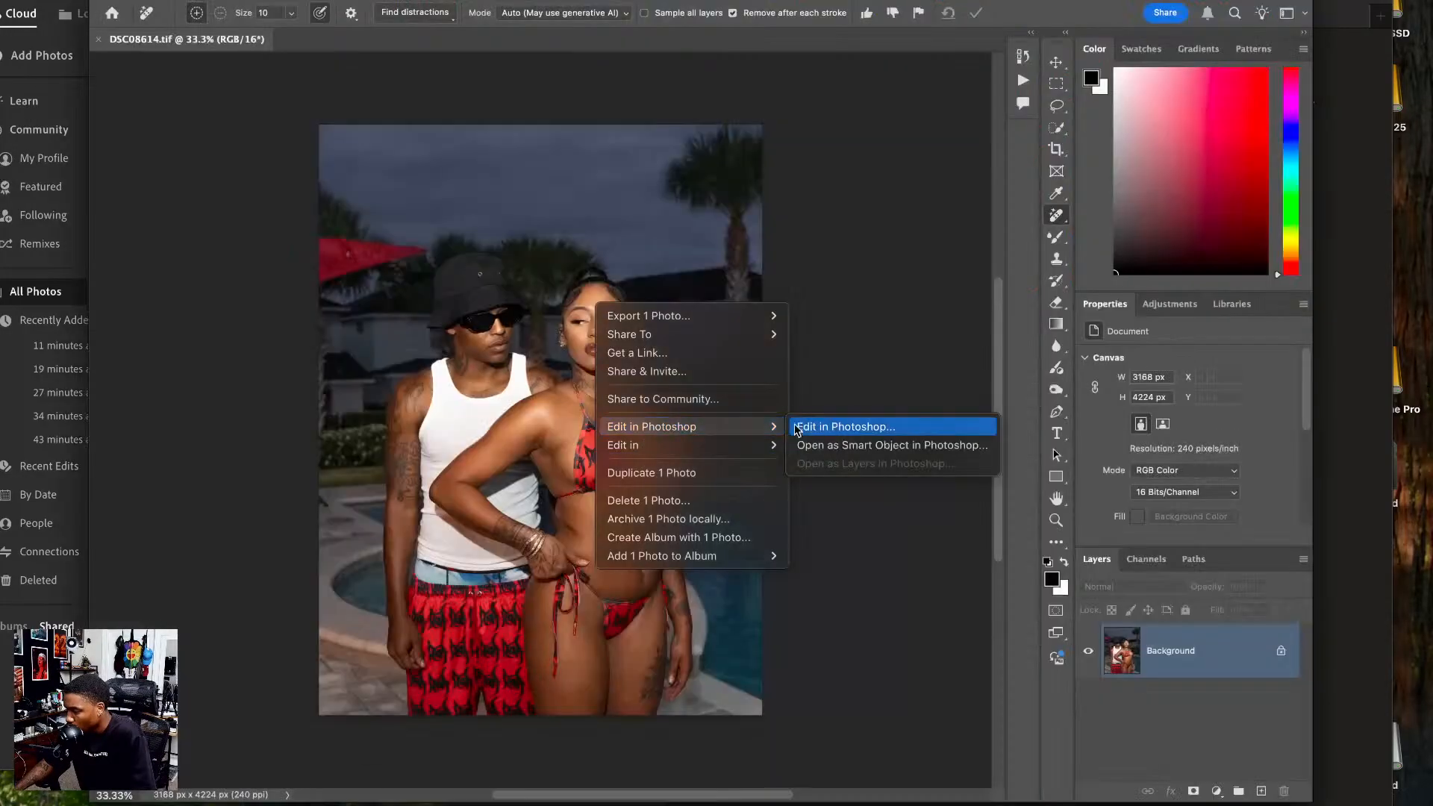
{"action": "left_click", "coordinate": [814, 429]}
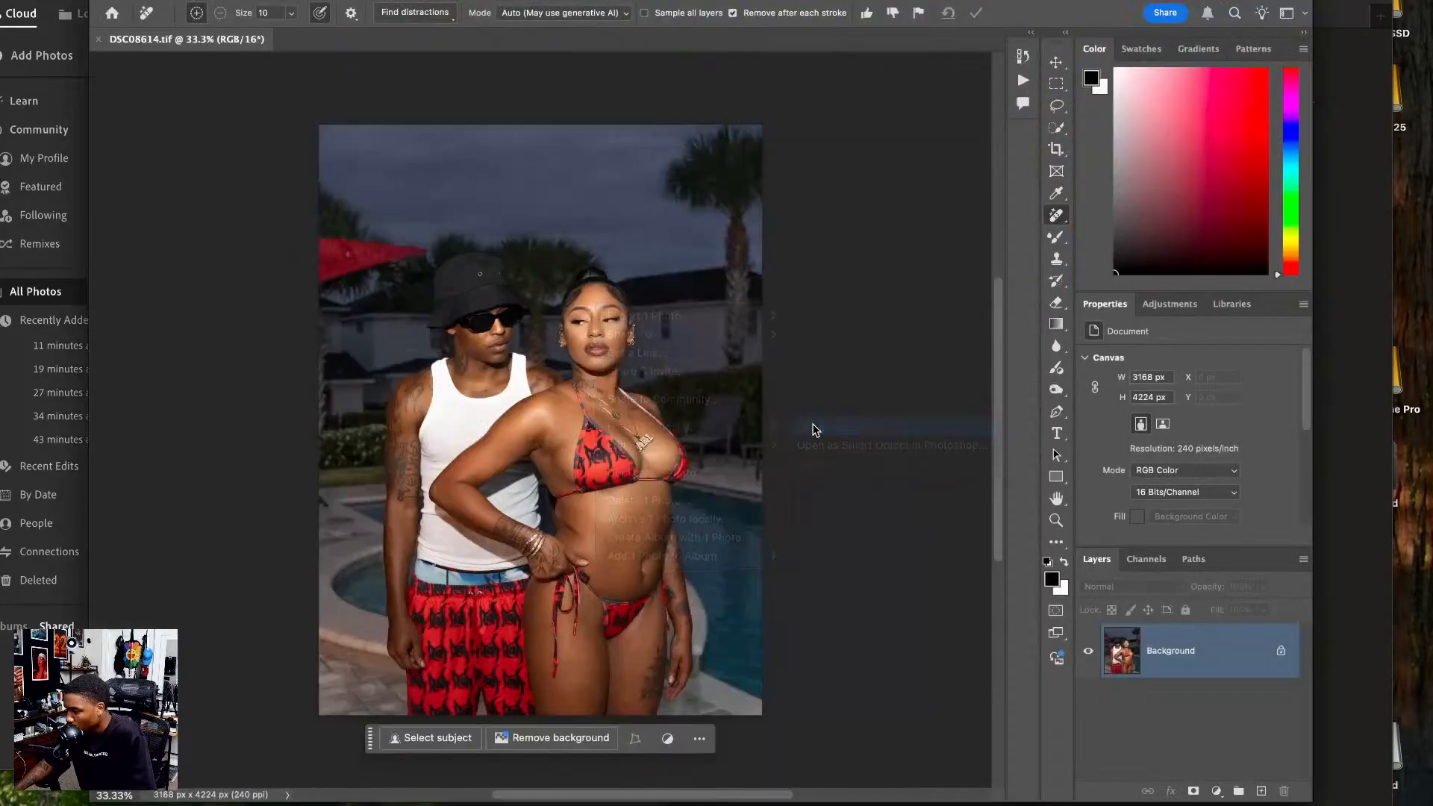
- Return to Lightroom and open the close photo of the long-haired woman sitting on the pool ledge in Photoshop
{"action": "left_click", "coordinate": [11, 690]}
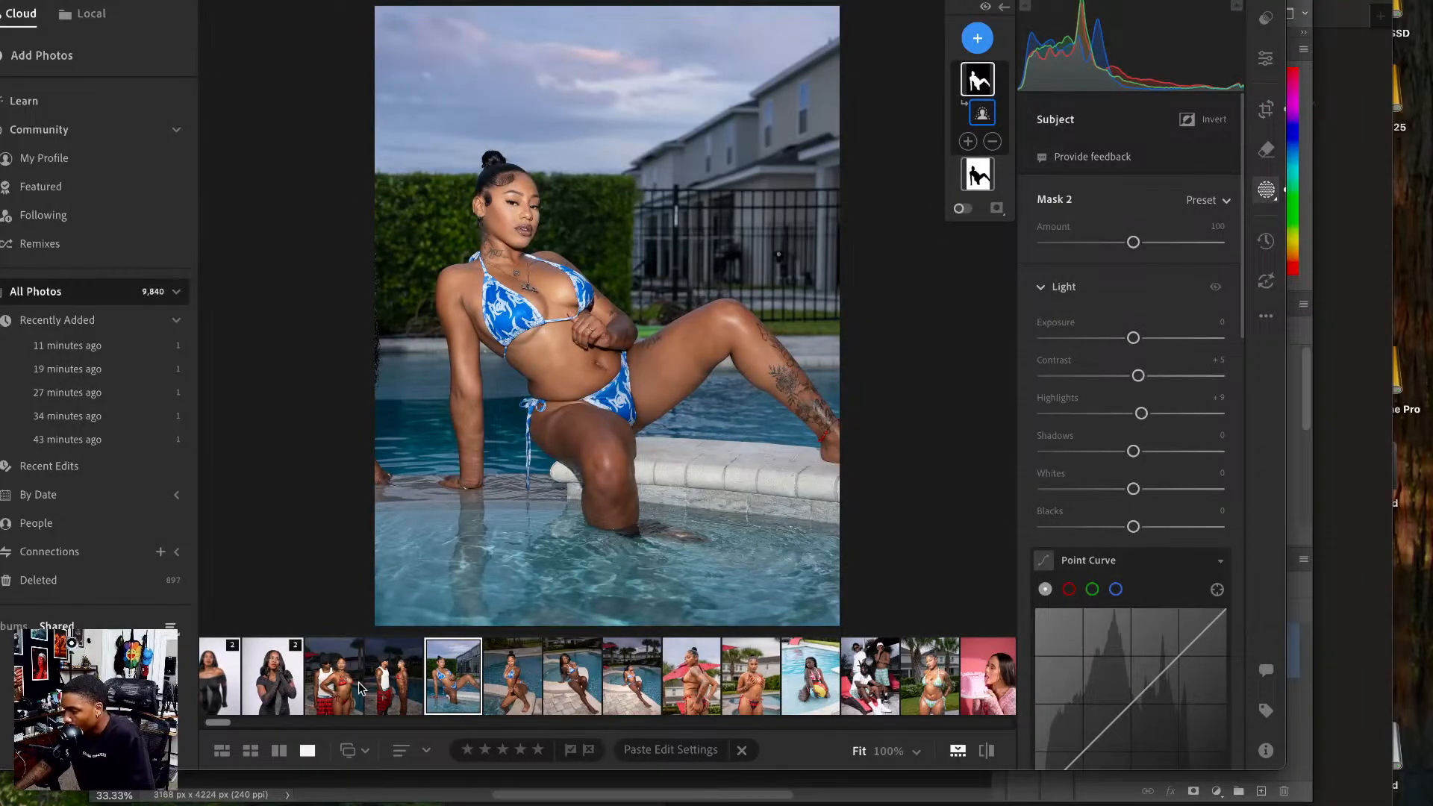
{"action": "left_click", "coordinate": [597, 668]}
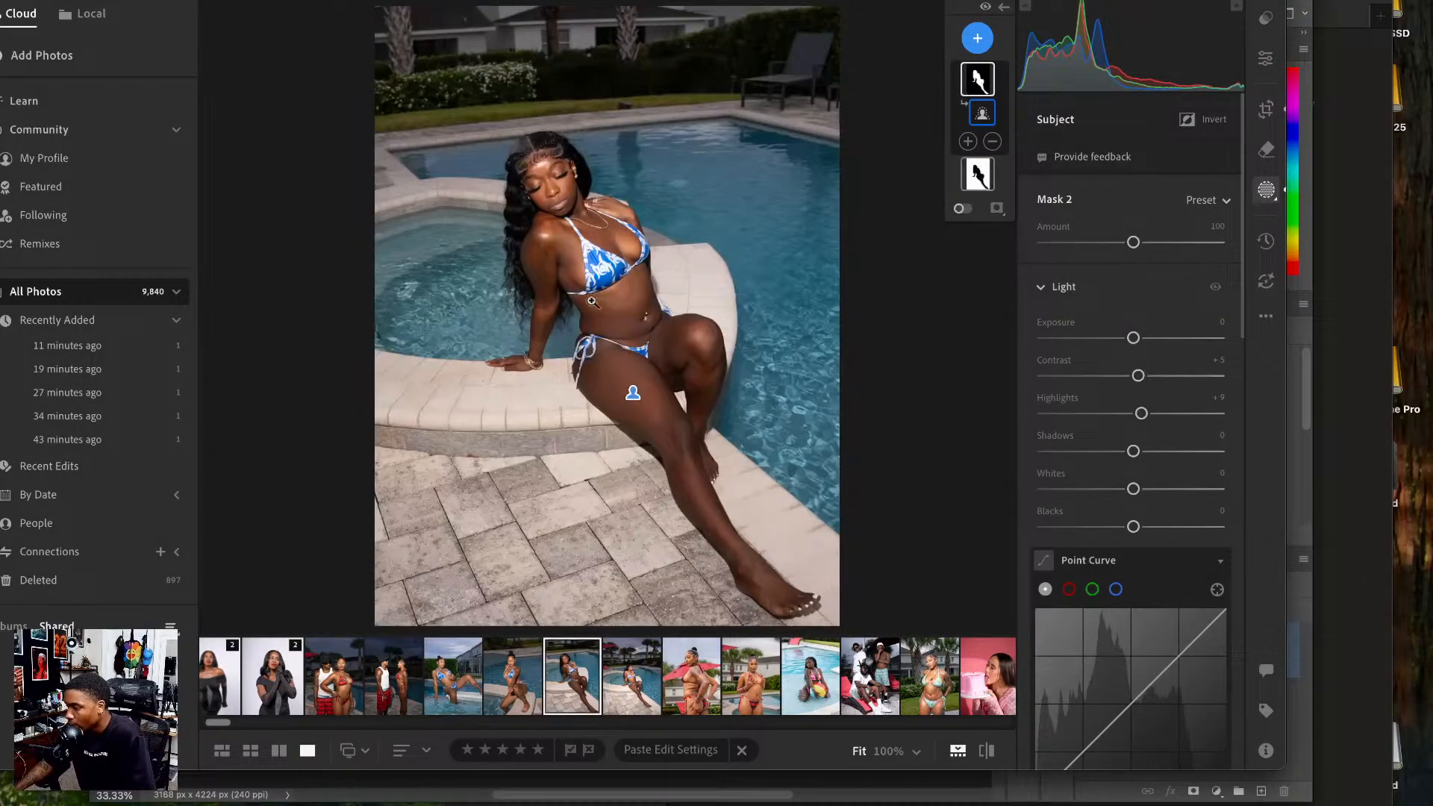
{"action": "key", "text": "super+Tab"}
{"action": "right_click", "coordinate": [713, 417]}
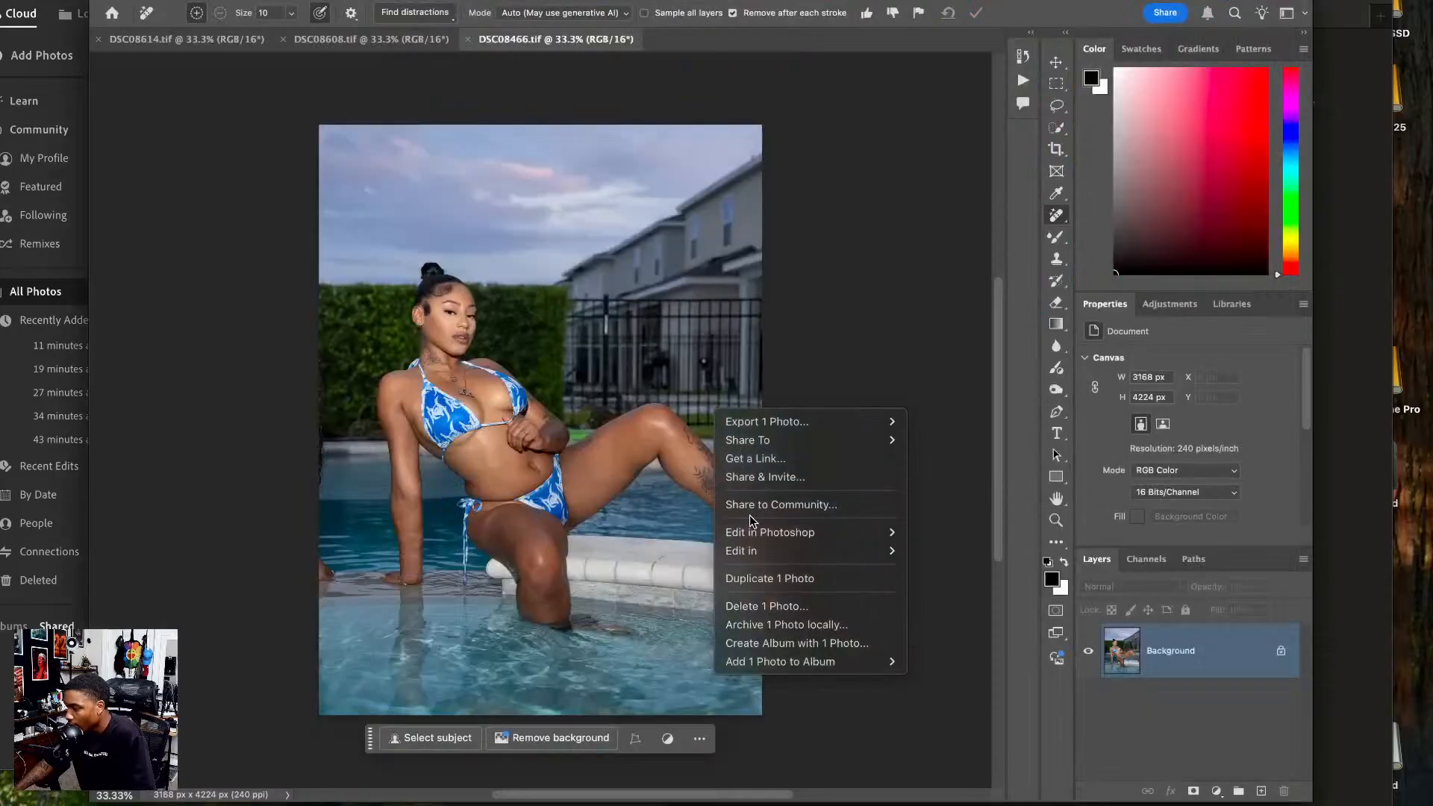
{"action": "mouse_move", "coordinate": [820, 532]}
{"action": "left_click", "coordinate": [944, 532]}
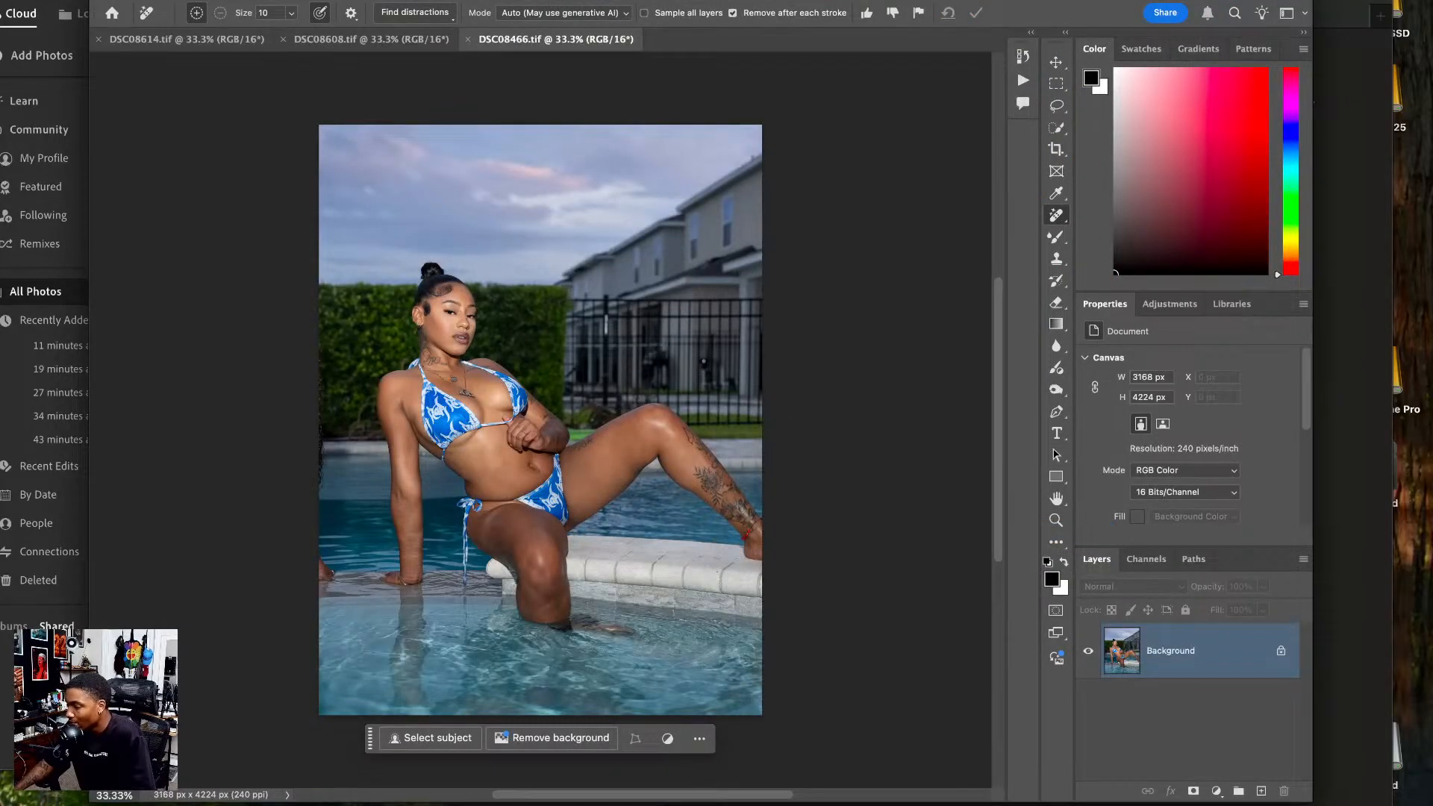
- Switch back to Lightroom and open the wider poolside photo, with palm trees and houses behind the woman, in Photoshop
{"action": "key", "text": "super+Tab"}
{"action": "left_click", "coordinate": [633, 663]}
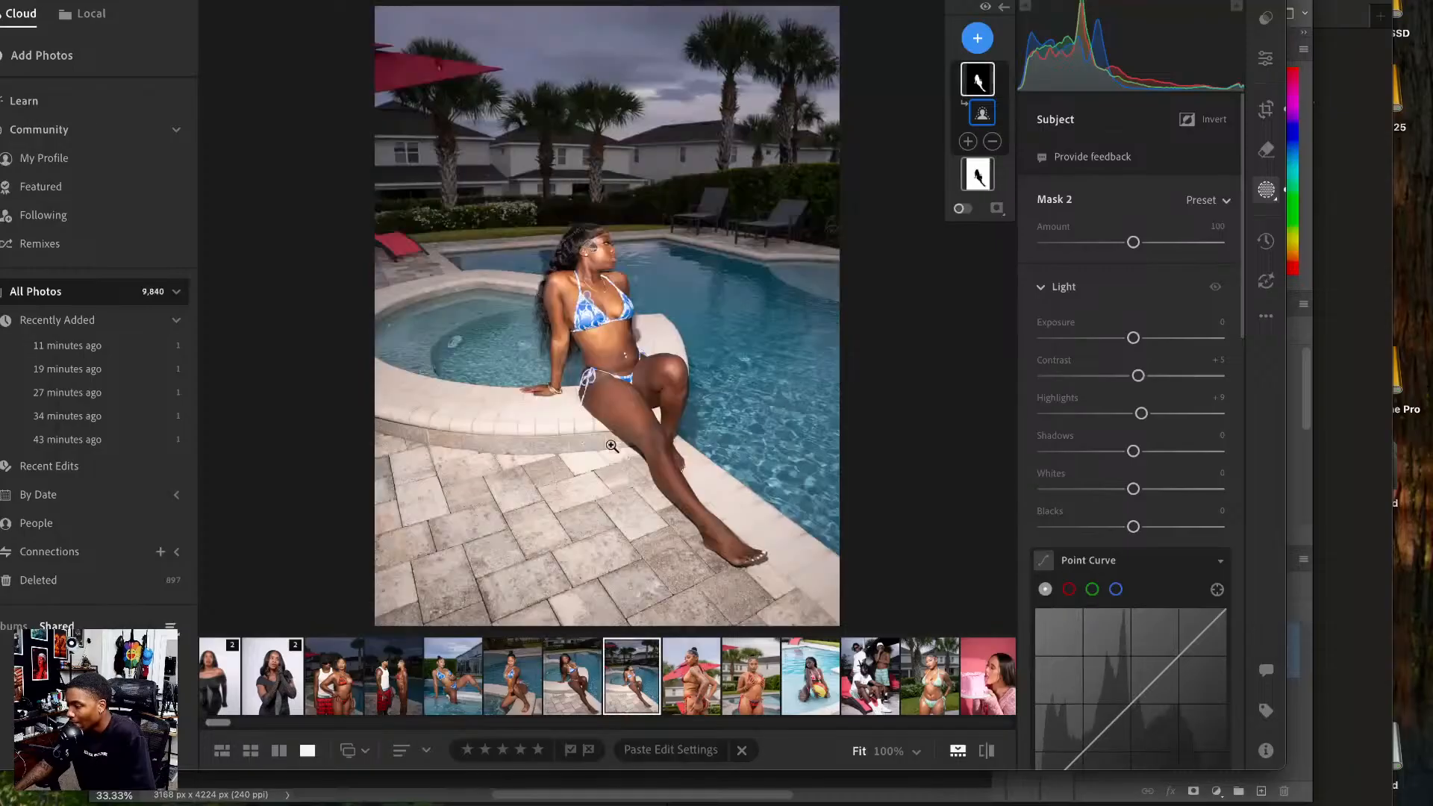
{"action": "right_click", "coordinate": [648, 671]}
{"action": "mouse_move", "coordinate": [716, 625]}
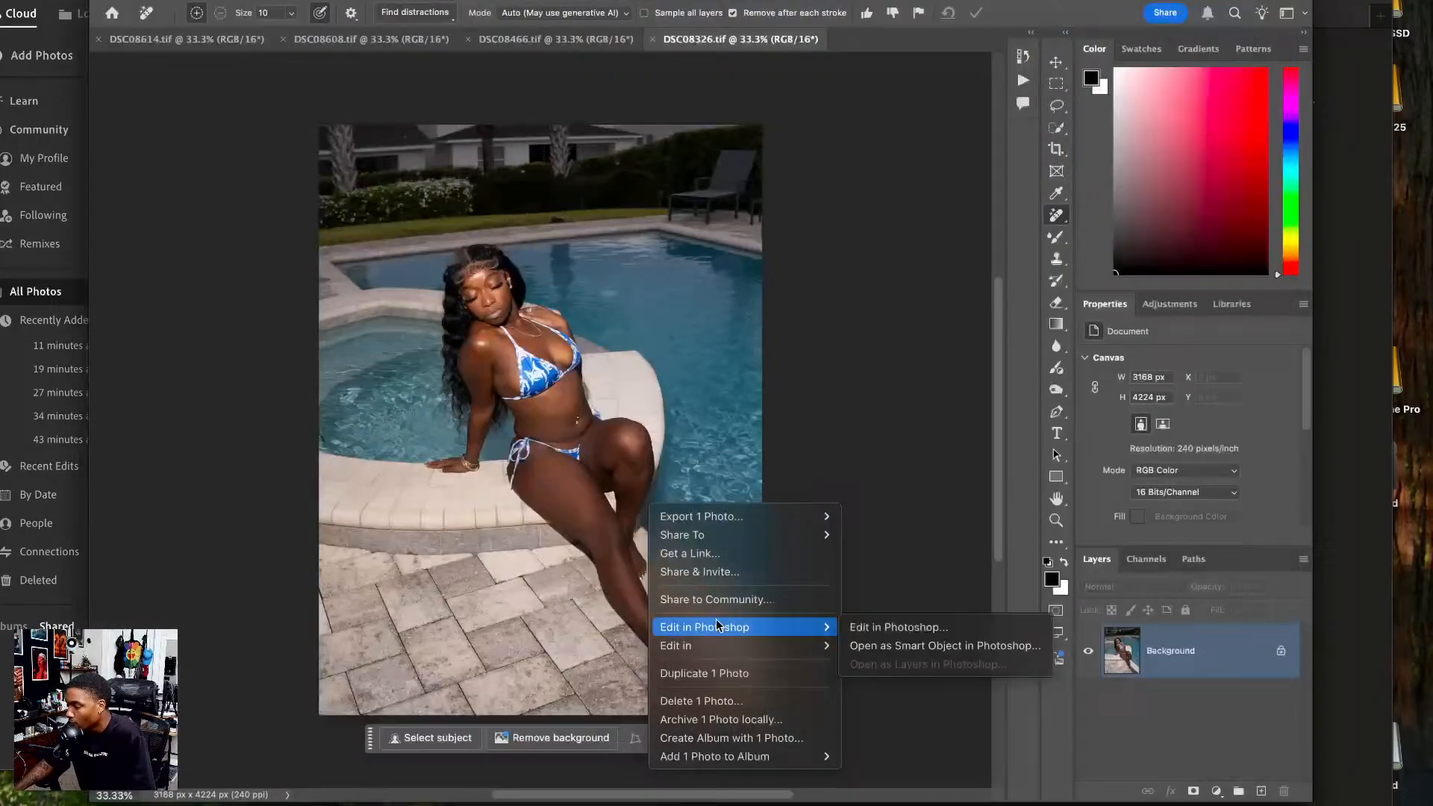
{"action": "left_click", "coordinate": [899, 627]}
- Switch back to Lightroom and open the red-bikini photo of the woman turned sideways before the red umbrella in Photoshop
{"action": "key", "text": "super+Tab"}
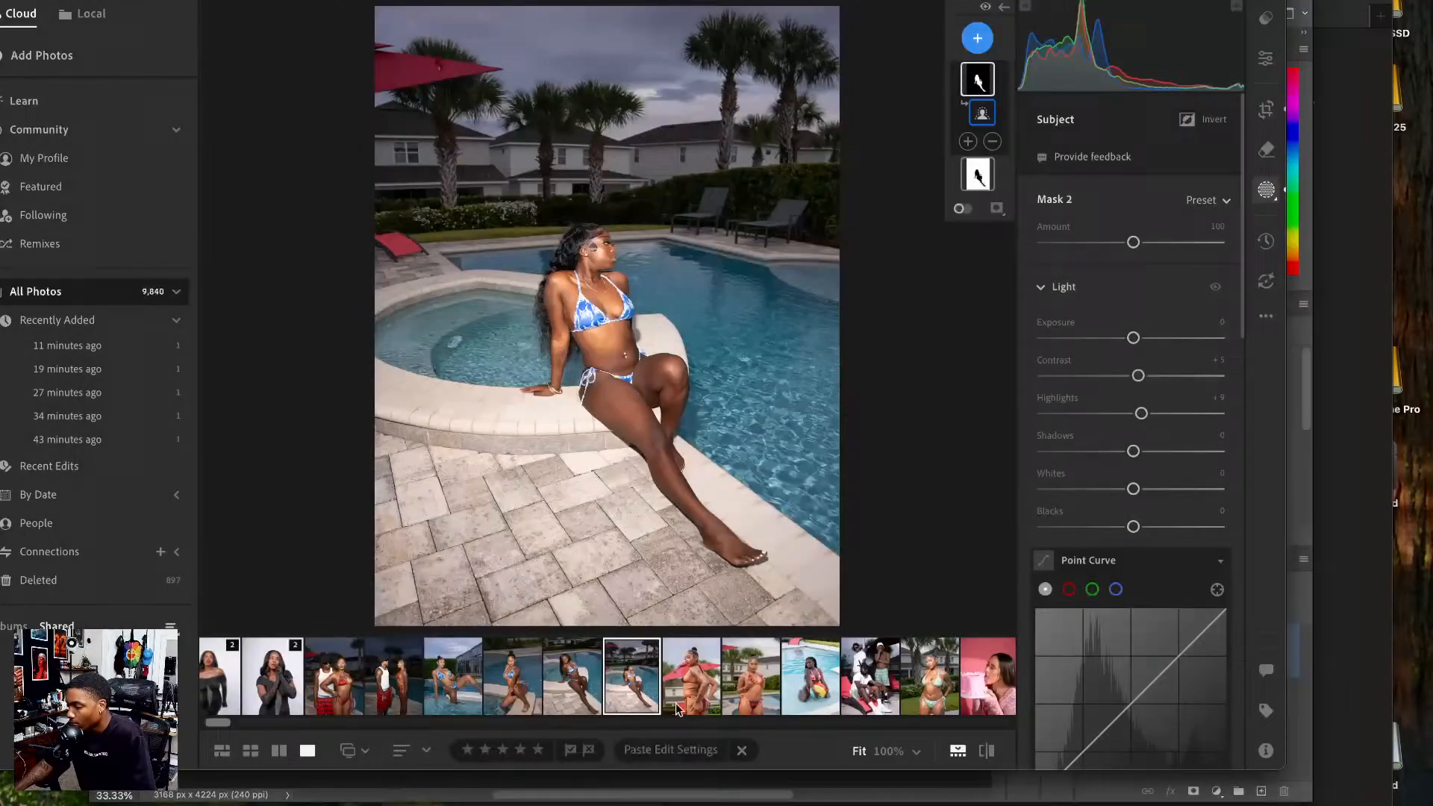
{"action": "left_click", "coordinate": [694, 659]}
{"action": "right_click", "coordinate": [660, 395]}
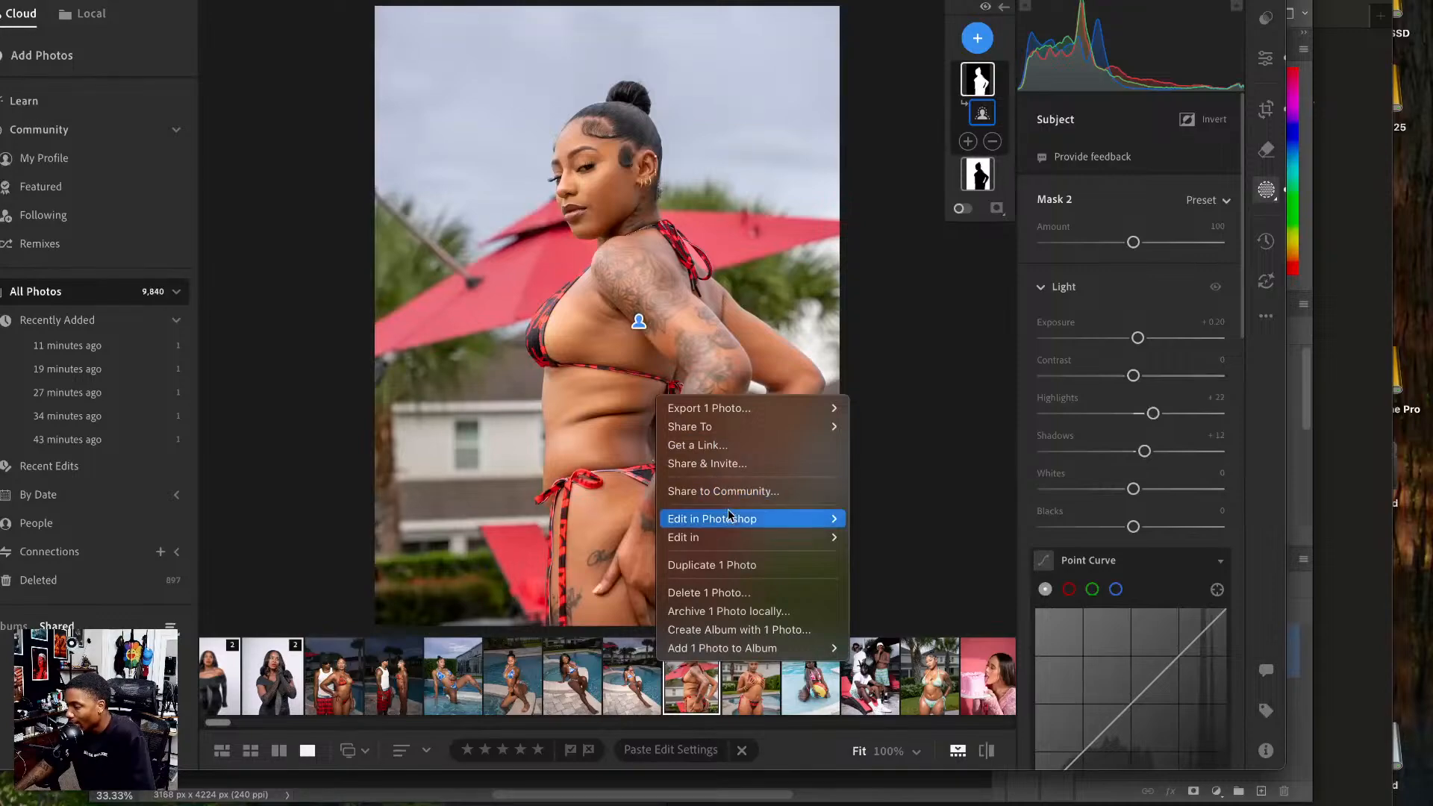
{"action": "left_click", "coordinate": [897, 517]}
{"action": "right_click", "coordinate": [754, 516]}
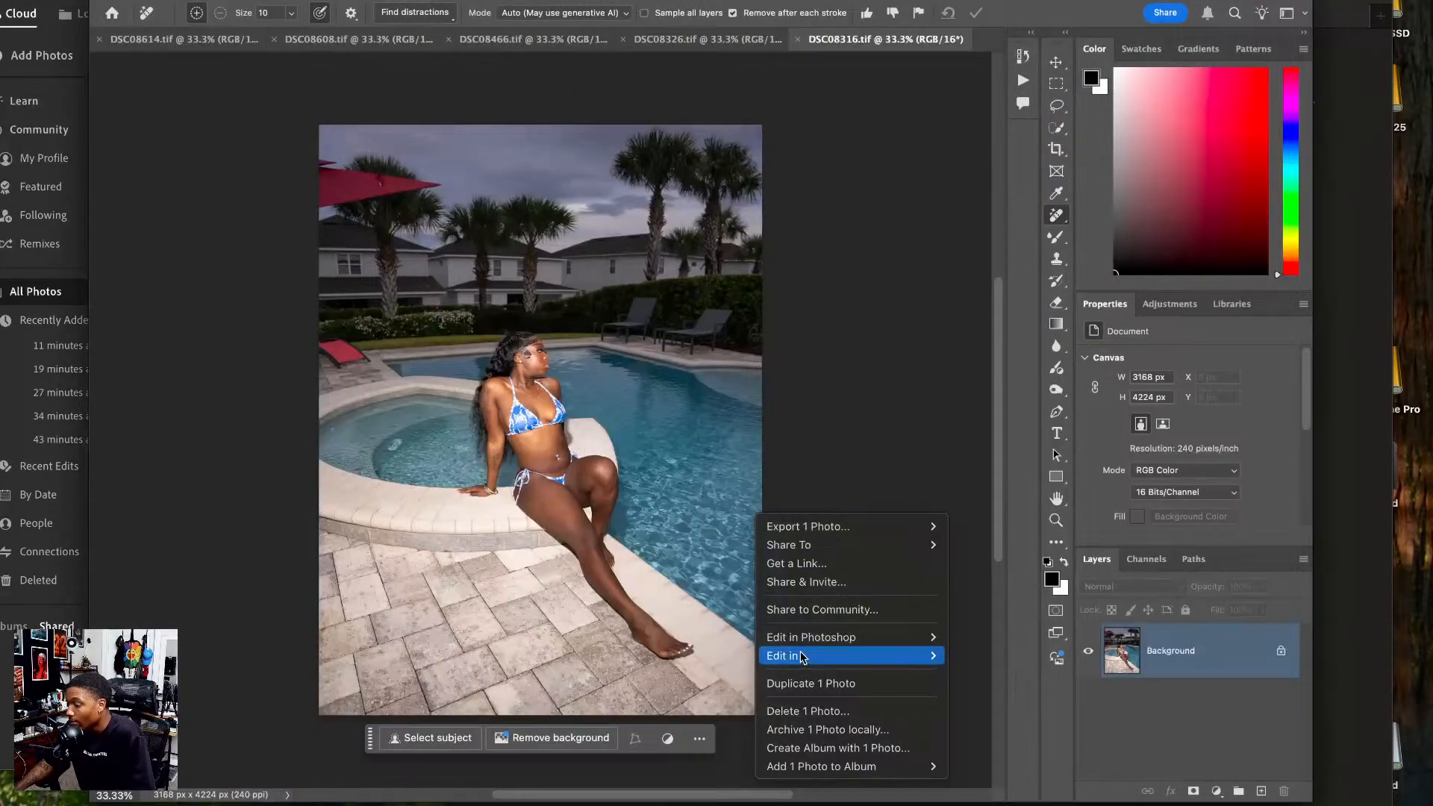
{"action": "mouse_move", "coordinate": [857, 636]}
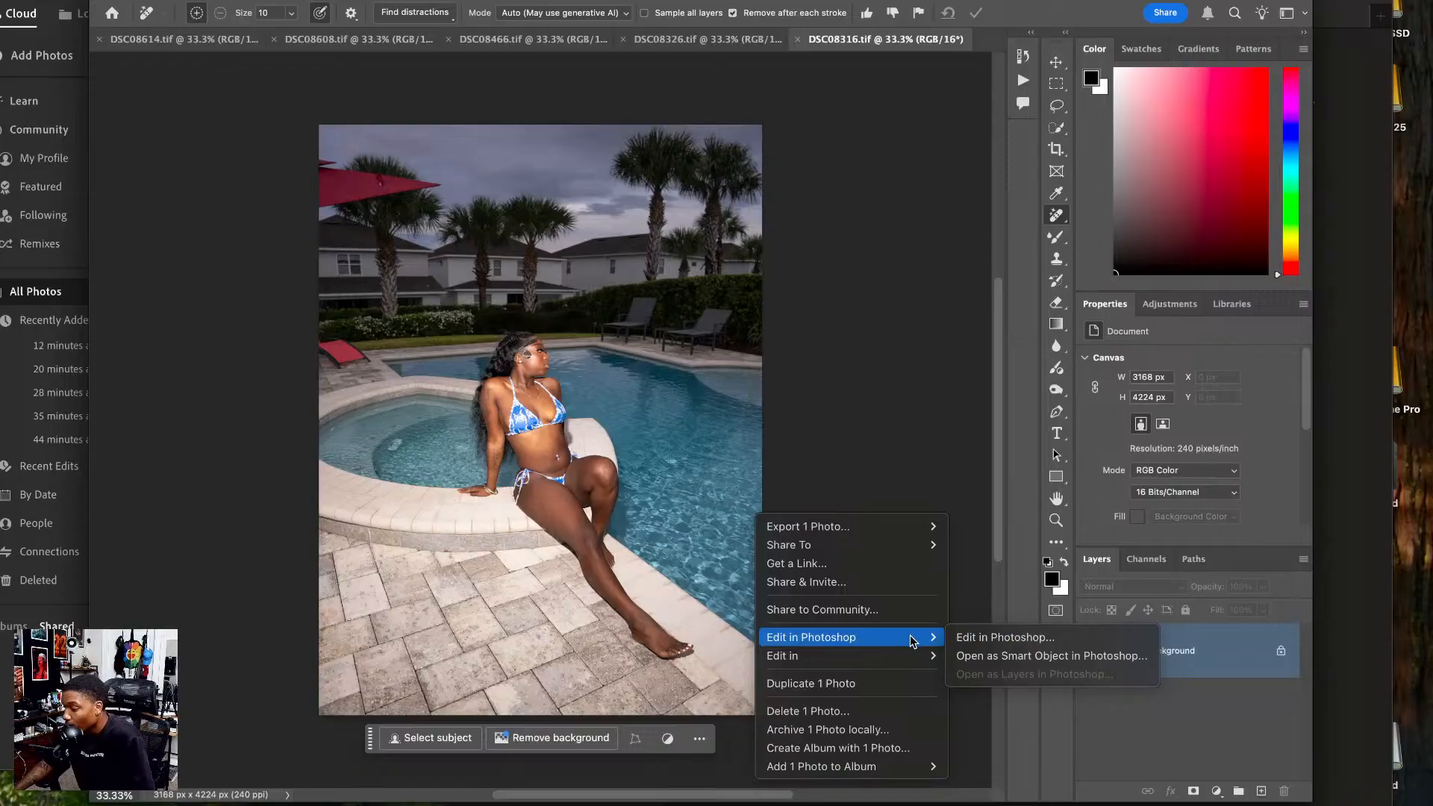
{"action": "left_click", "coordinate": [1004, 637]}
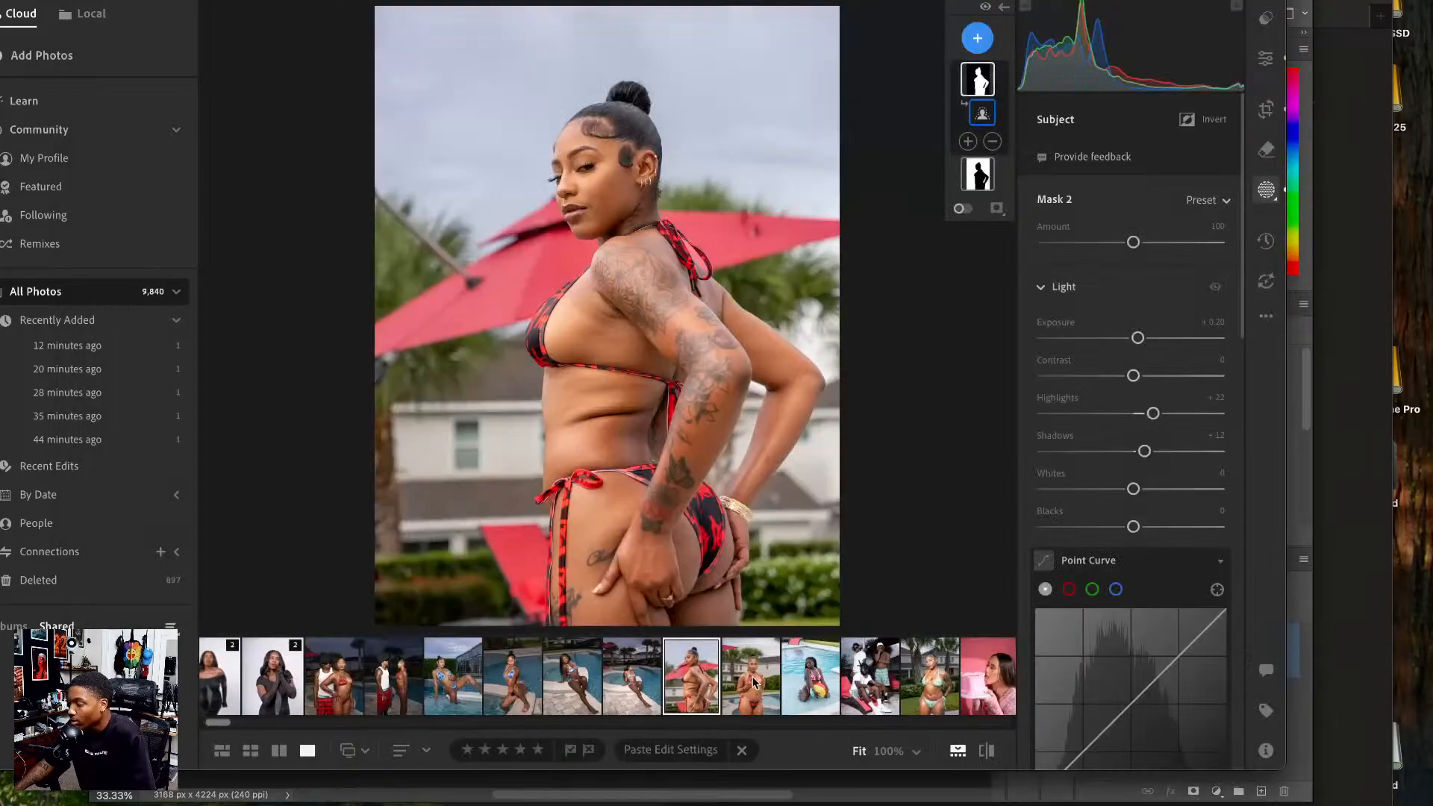
- Send the photo of the woman in the red bikini facing the camera to Photoshop
{"action": "left_click", "coordinate": [752, 679]}
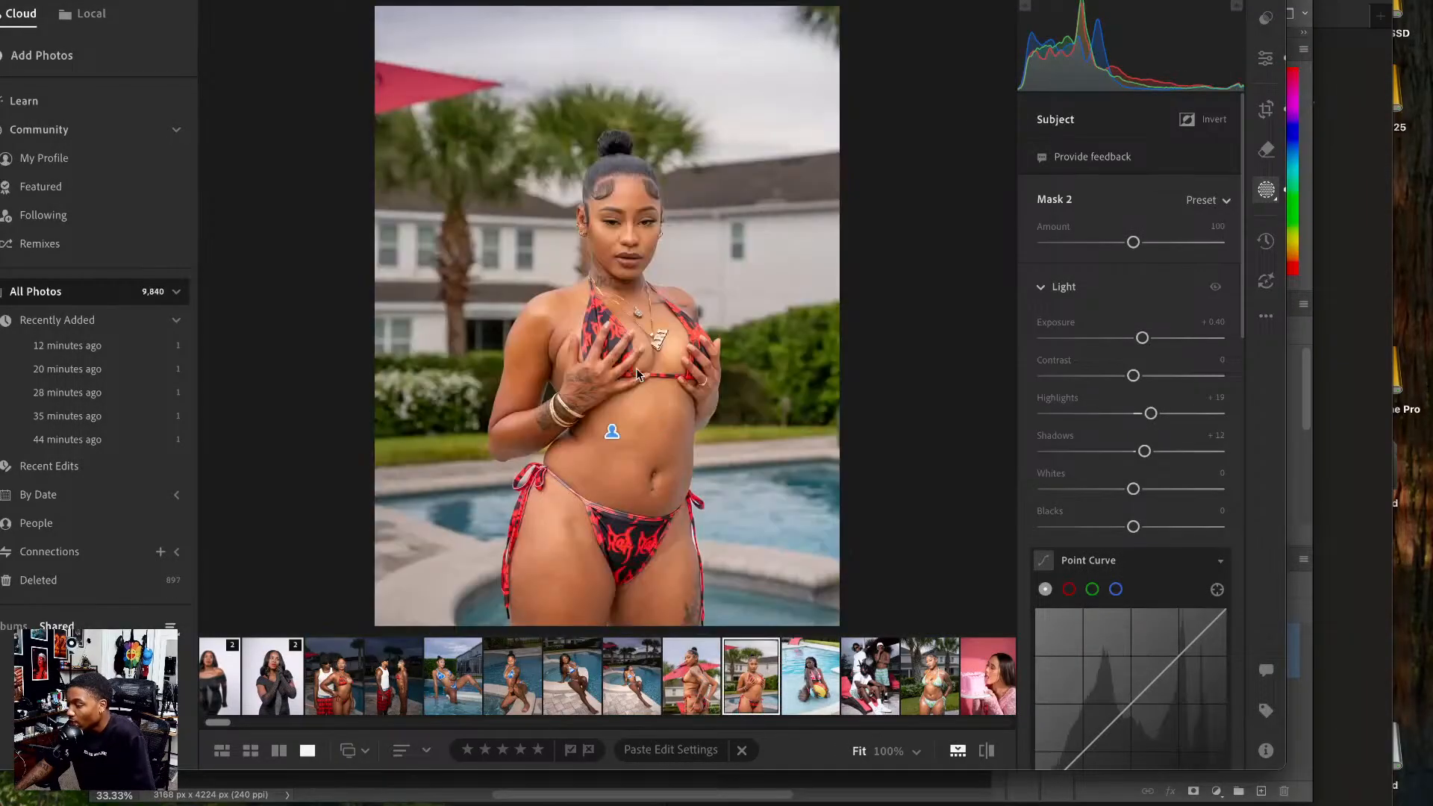
{"action": "right_click", "coordinate": [616, 340]}
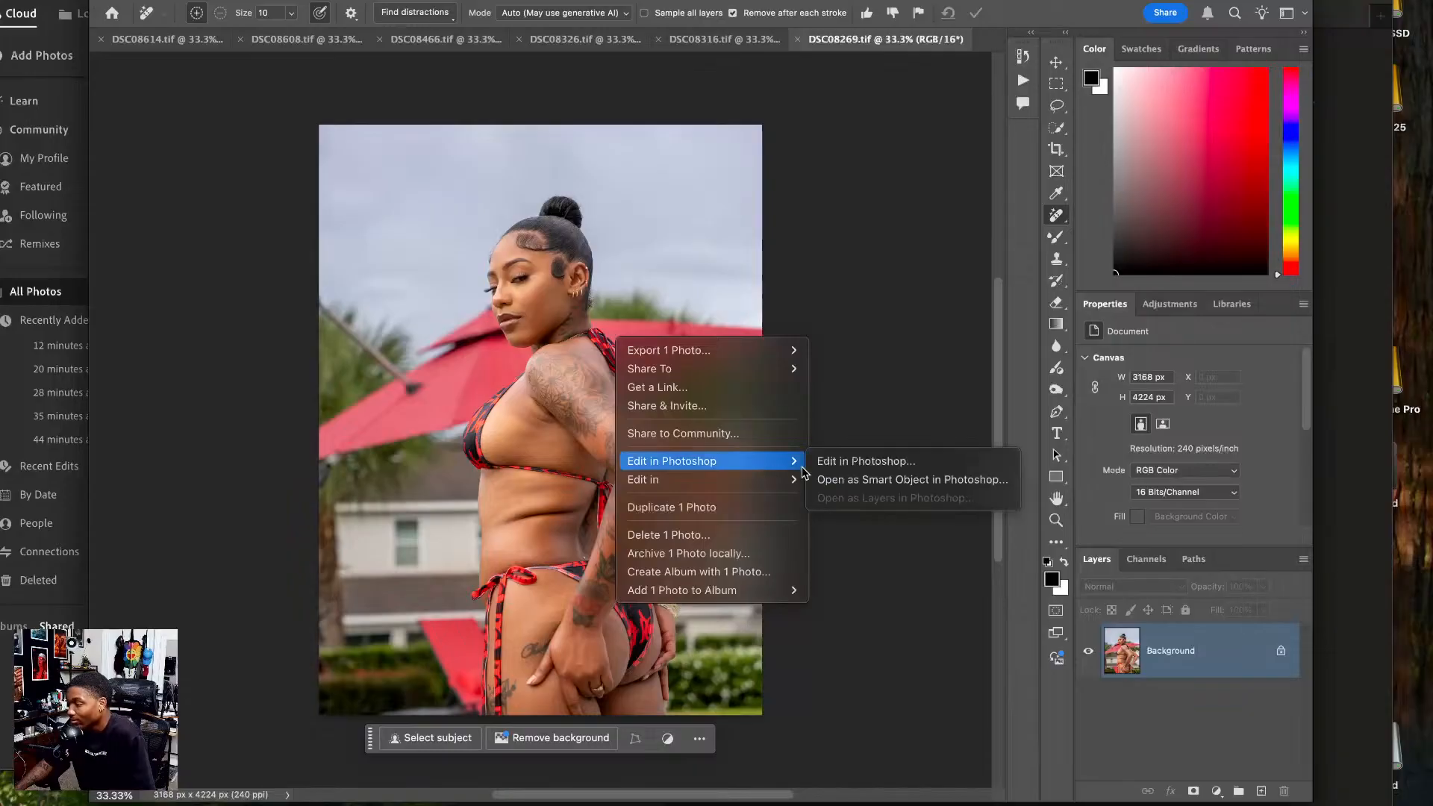
{"action": "left_click", "coordinate": [869, 469]}
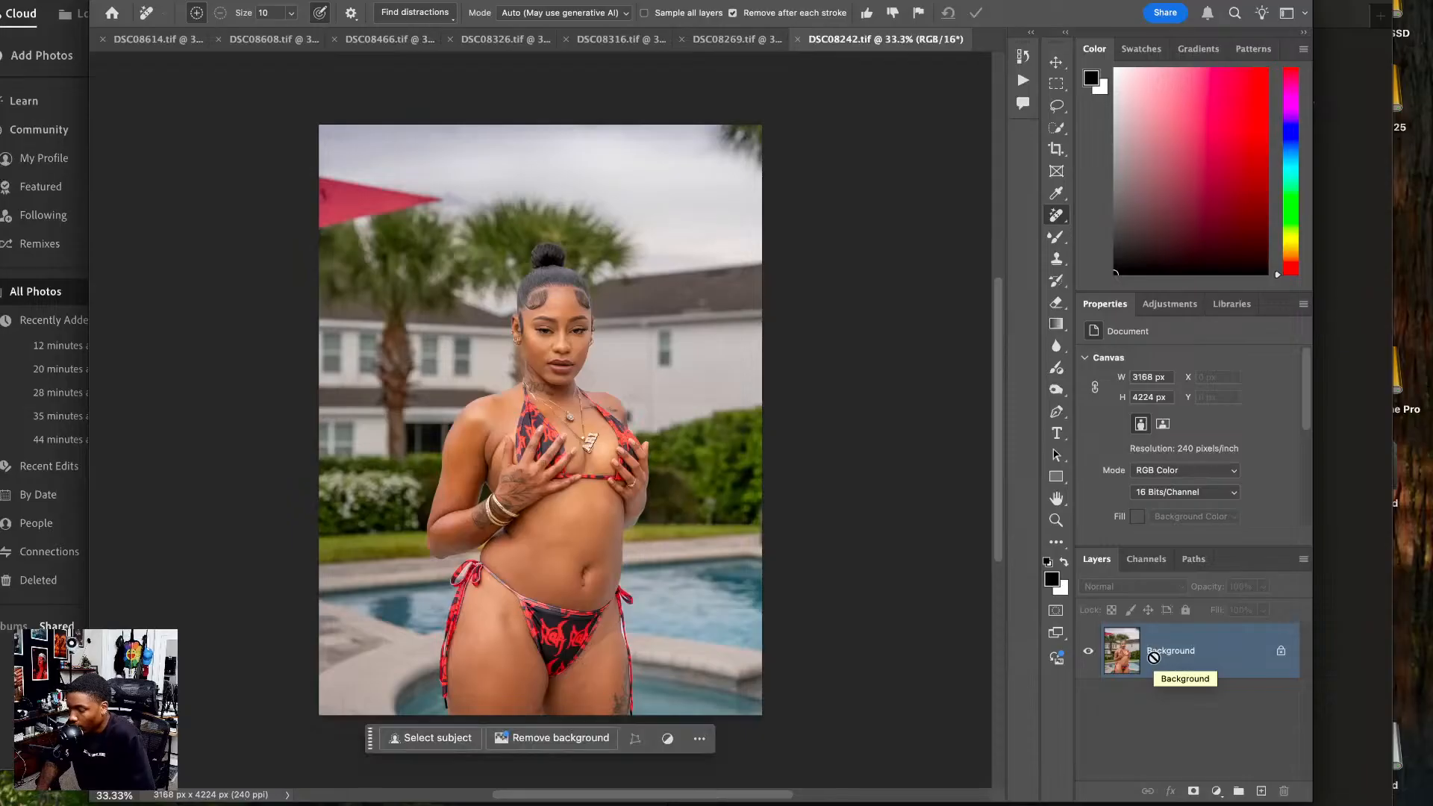
- Duplicate the background layer twice and crop the image to 4:5, extending the frame slightly past both sides of the photo
{"action": "key", "text": "super+j"}
{"action": "key", "text": "super+j"}
{"action": "key", "text": "c"}
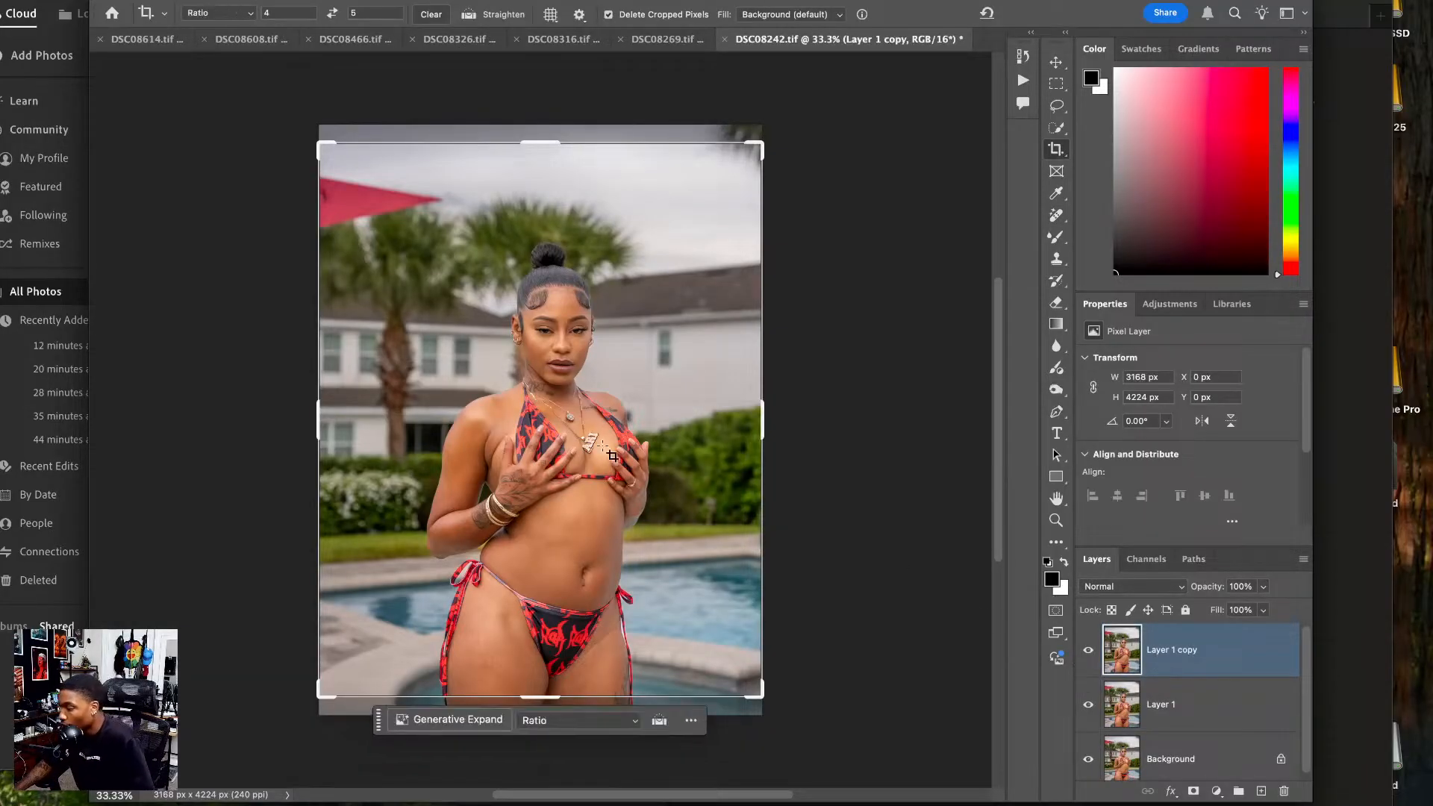
{"action": "left_click", "coordinate": [563, 500]}
{"action": "left_click_drag", "start_coordinate": [564, 499], "coordinate": [565, 465]}
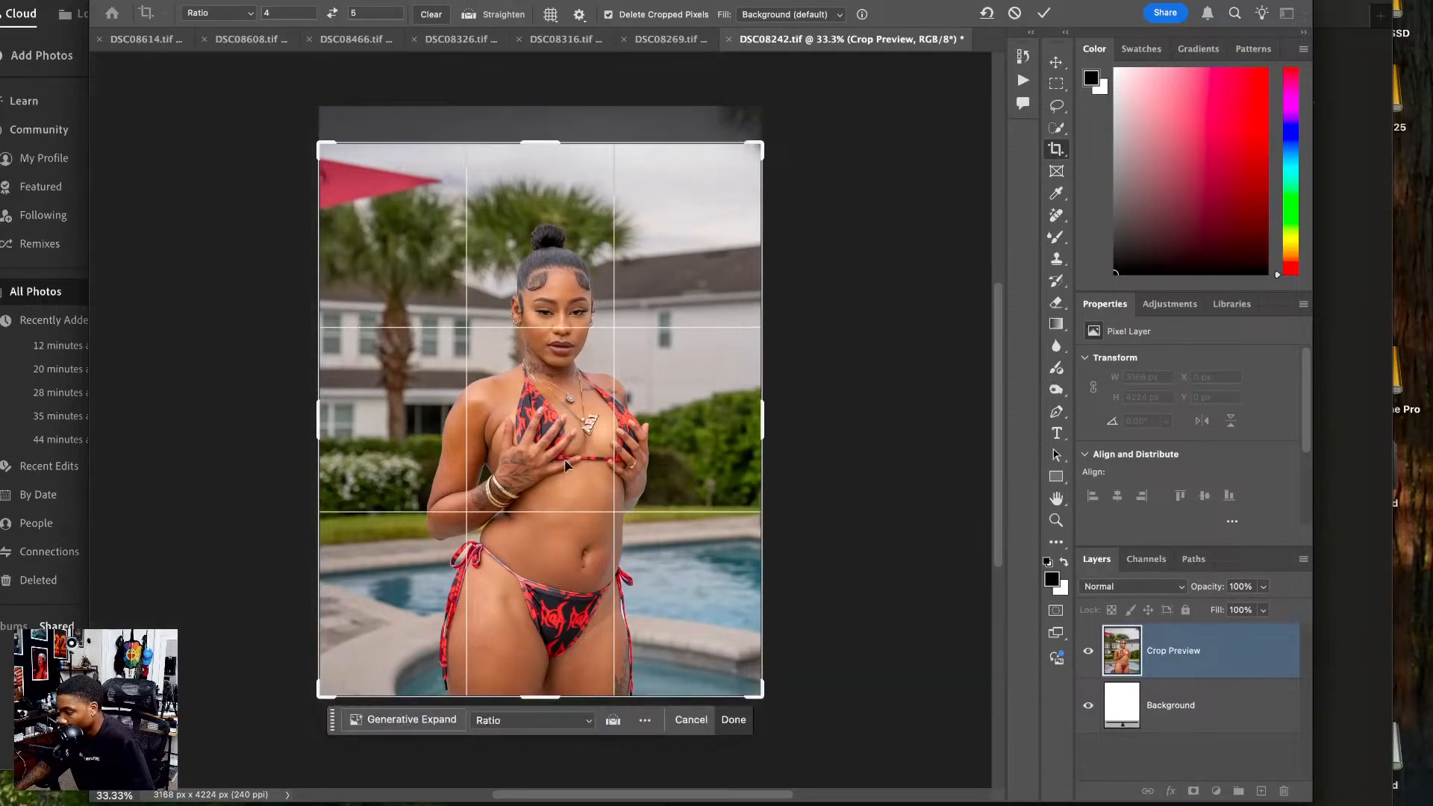
{"action": "left_click_drag", "start_coordinate": [543, 147], "coordinate": [544, 132]}
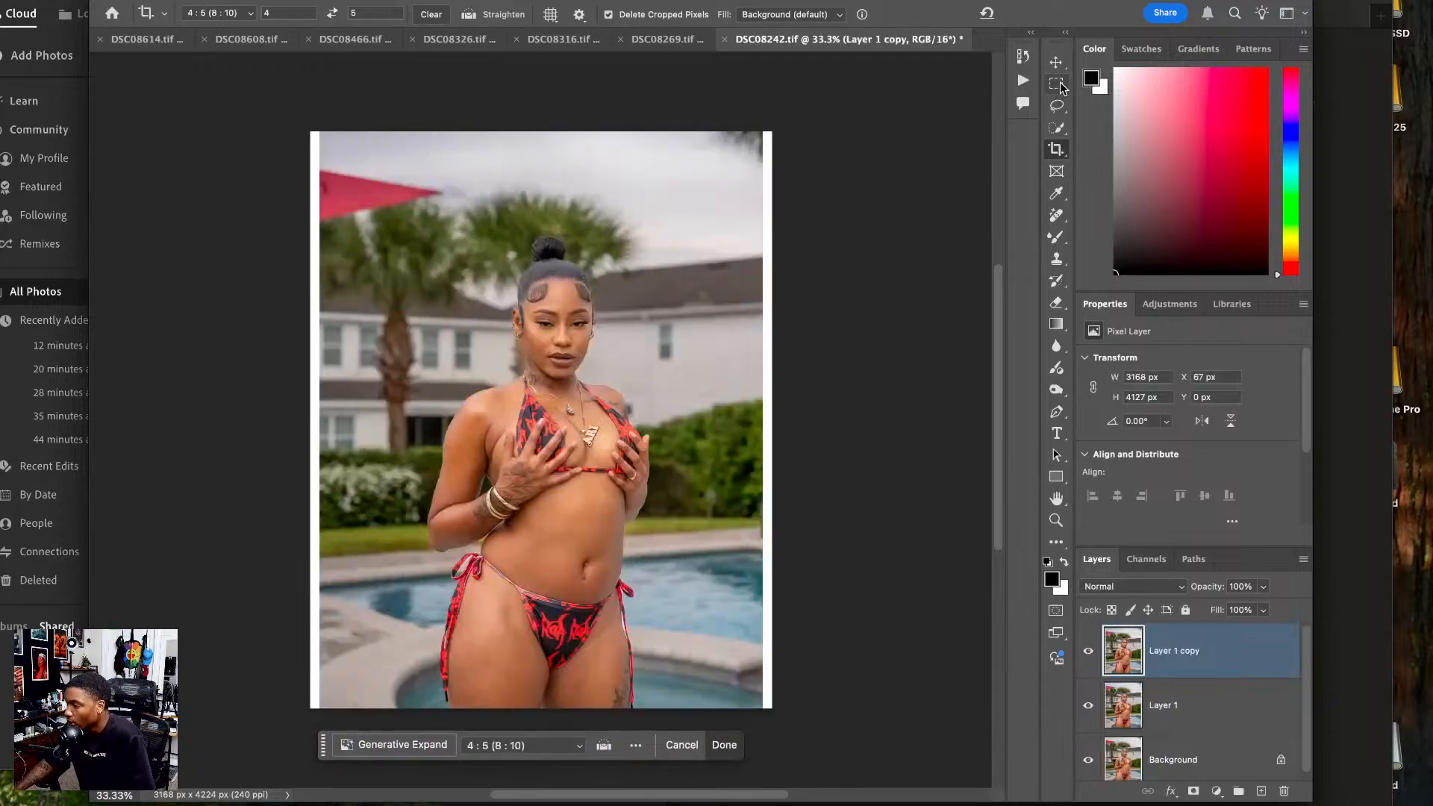
- Select a full-height strip along the photo's right side and stretch it outward with Free Transform to cover the white edge
{"action": "key", "text": "m"}
{"action": "left_click_drag", "start_coordinate": [819, 109], "coordinate": [662, 772]}
{"action": "key", "text": "ctrl+t"}
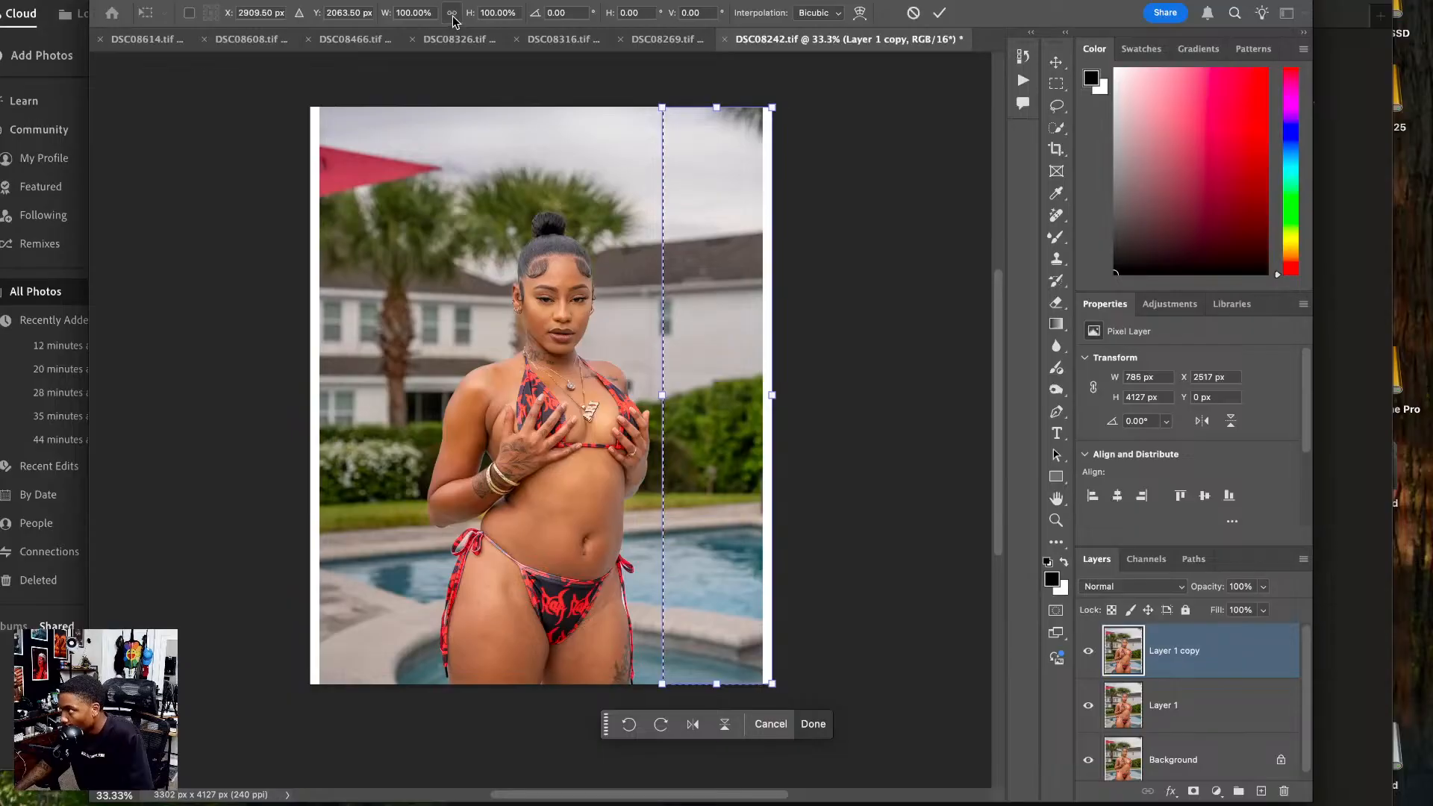
{"action": "left_click_drag", "start_coordinate": [772, 395], "coordinate": [788, 397]}
{"action": "key", "text": "Return"}
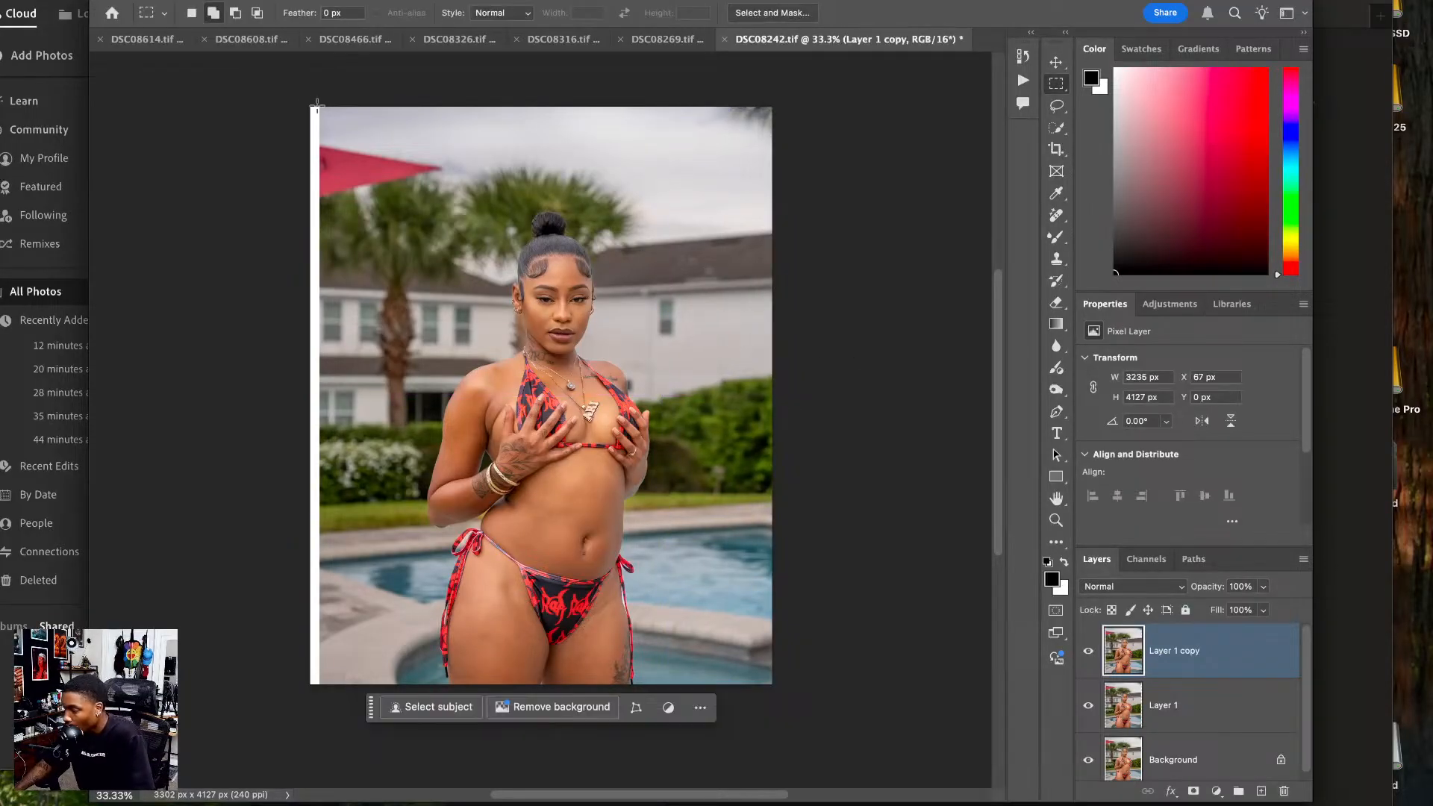
- Select a full-height strip along the photo's left side, stretch its width to about 117% over the white edge, and deselect it
{"action": "left_click_drag", "start_coordinate": [311, 108], "coordinate": [416, 750]}
{"action": "key", "text": "super+t"}
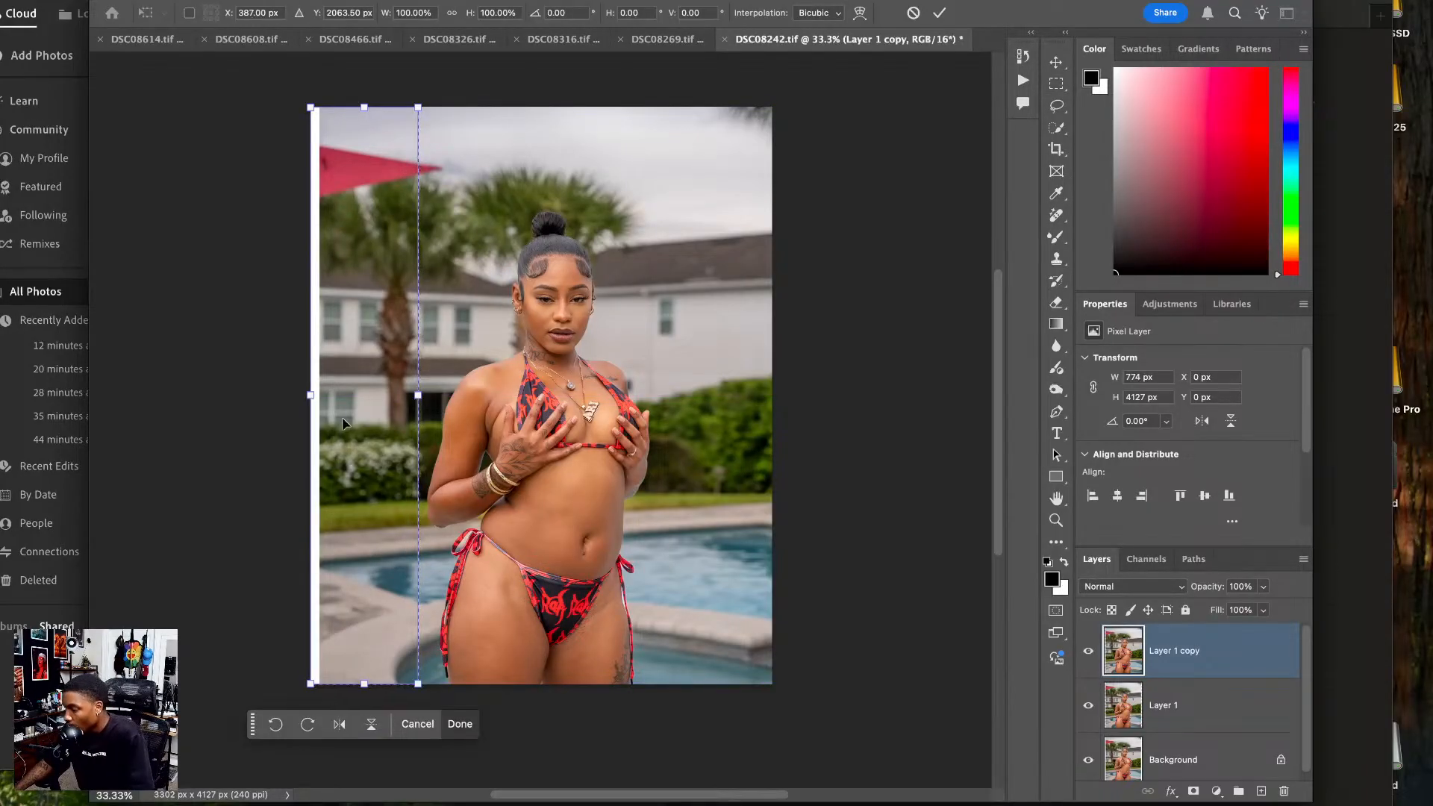
{"action": "left_click_drag", "start_coordinate": [309, 395], "coordinate": [291, 395]}
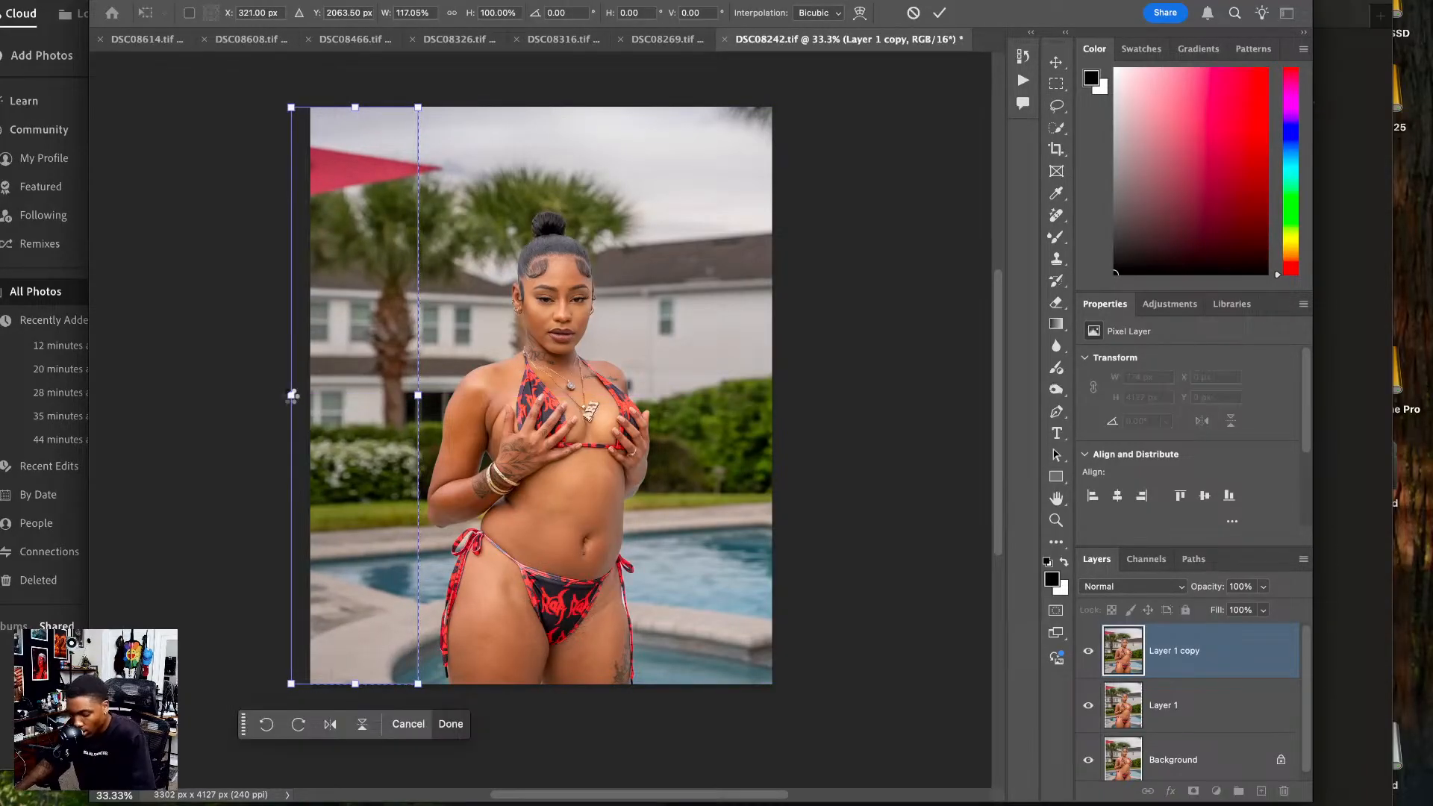
{"action": "key", "text": "Return"}
{"action": "key", "text": "super+d"}
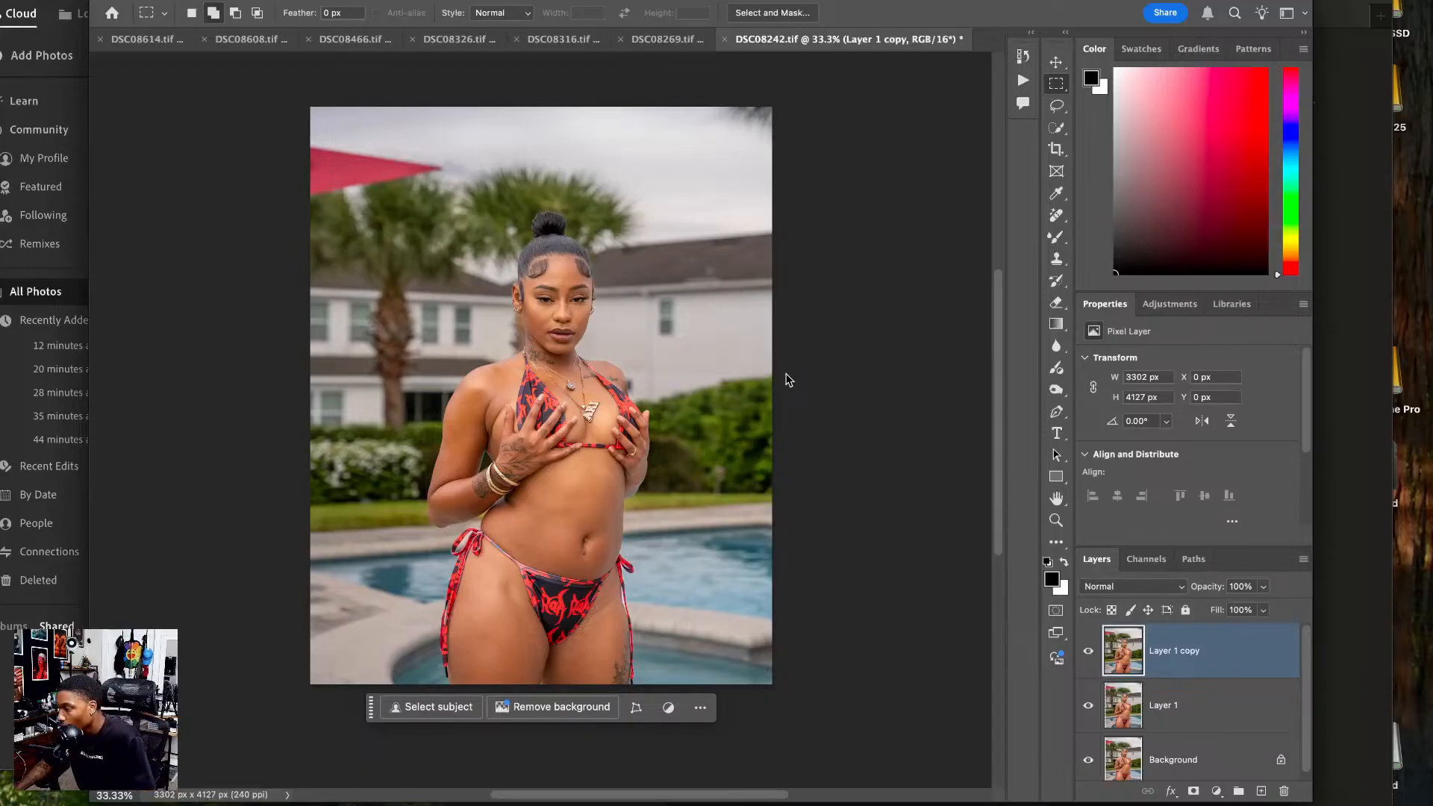
- Open the Liquify filter on the top layer and push in the tip of the woman's bent elbow with a size 150 brush
{"action": "key", "text": "shift+super+x"}
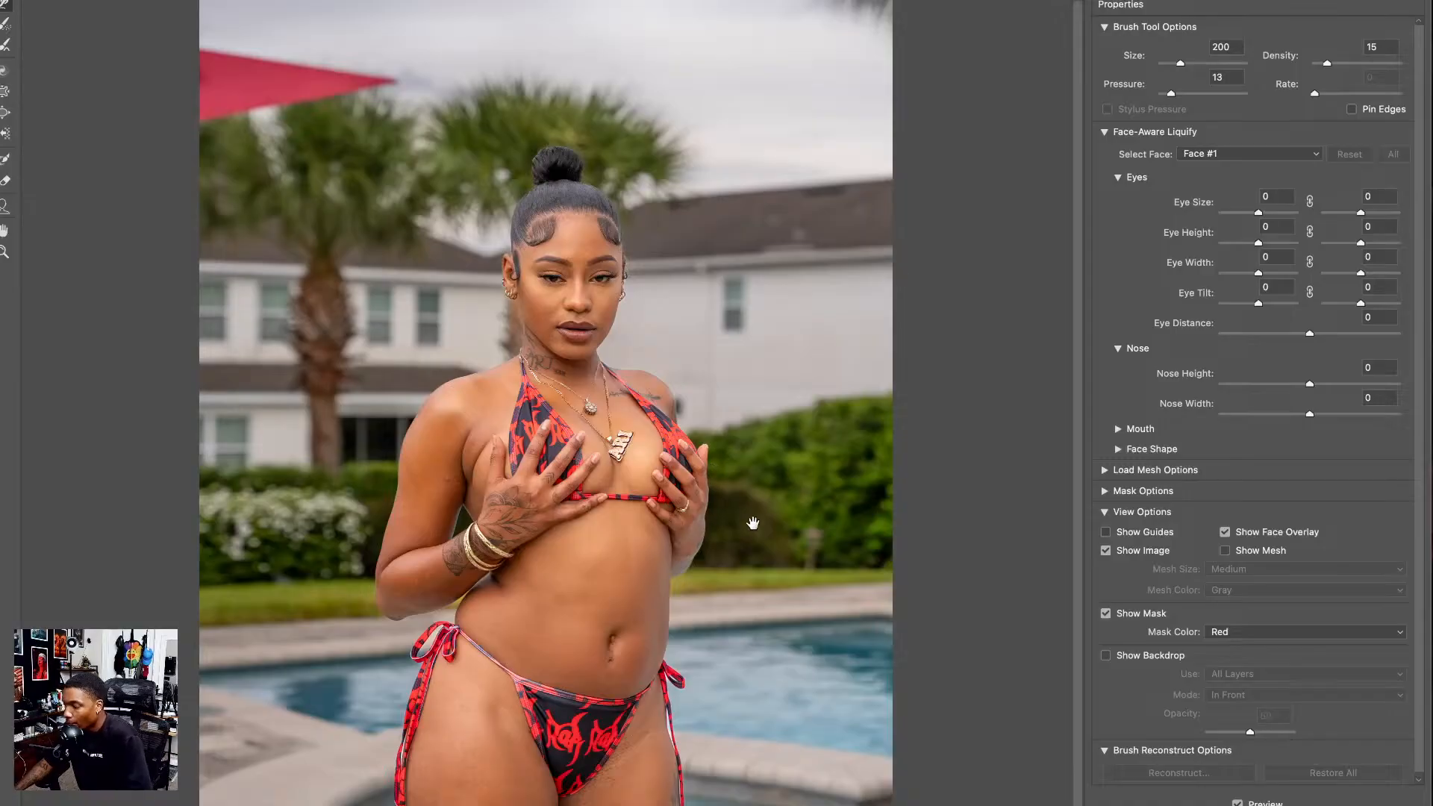
{"action": "key", "text": "super+plus"}
{"action": "left_click_drag", "start_coordinate": [761, 622], "coordinate": [752, 483]}
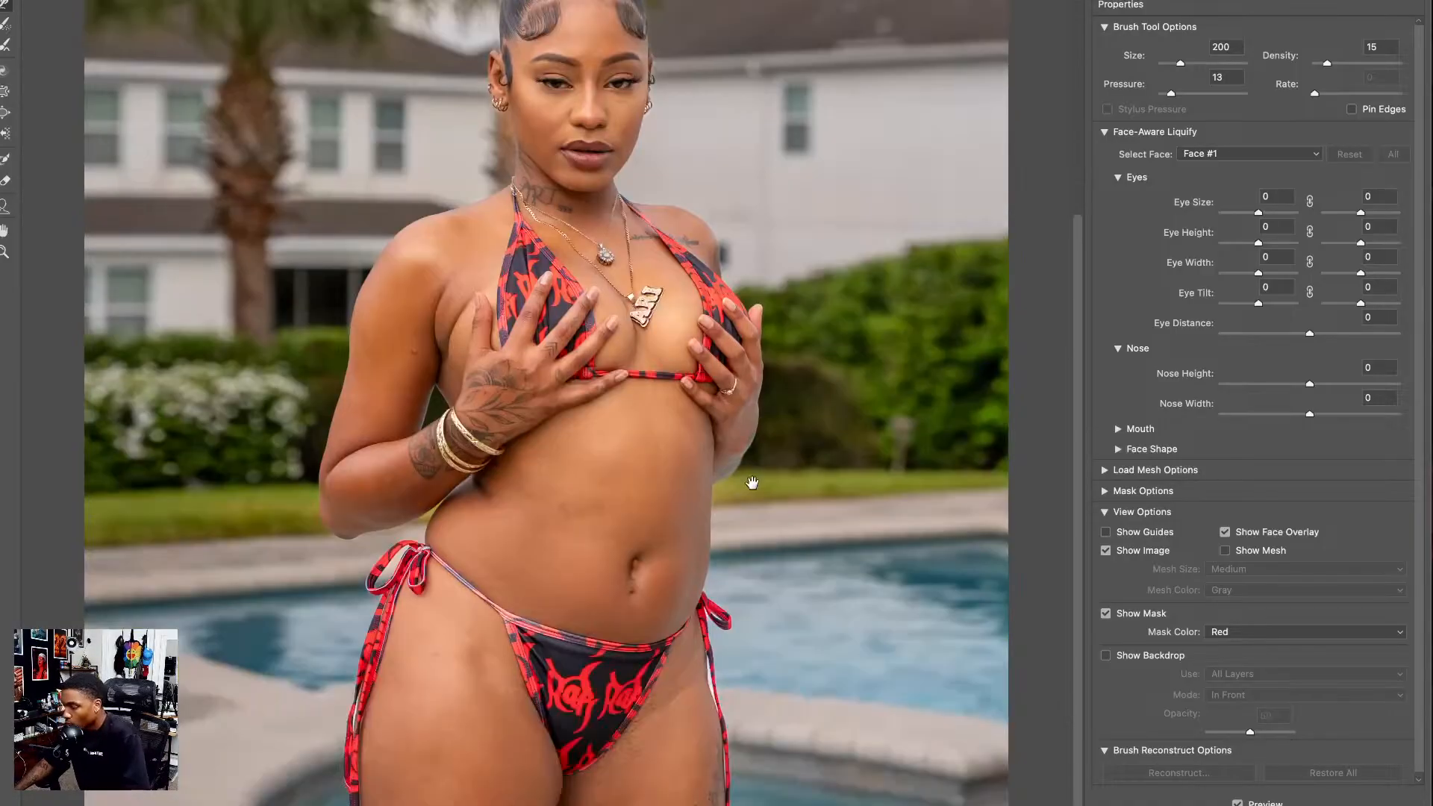
{"action": "key", "text": "super+plus"}
{"action": "key", "text": "super+plus"}
{"action": "mouse_move", "coordinate": [586, 477]}
{"action": "left_mouse_down"}
{"action": "mouse_move", "coordinate": [589, 450]}
{"action": "mouse_move", "coordinate": [744, 472]}
{"action": "left_mouse_up"}
{"action": "key", "text": "bracketleft"}
{"action": "key", "text": "bracketleft"}
{"action": "key", "text": "bracketleft"}
{"action": "key", "text": "bracketleft"}
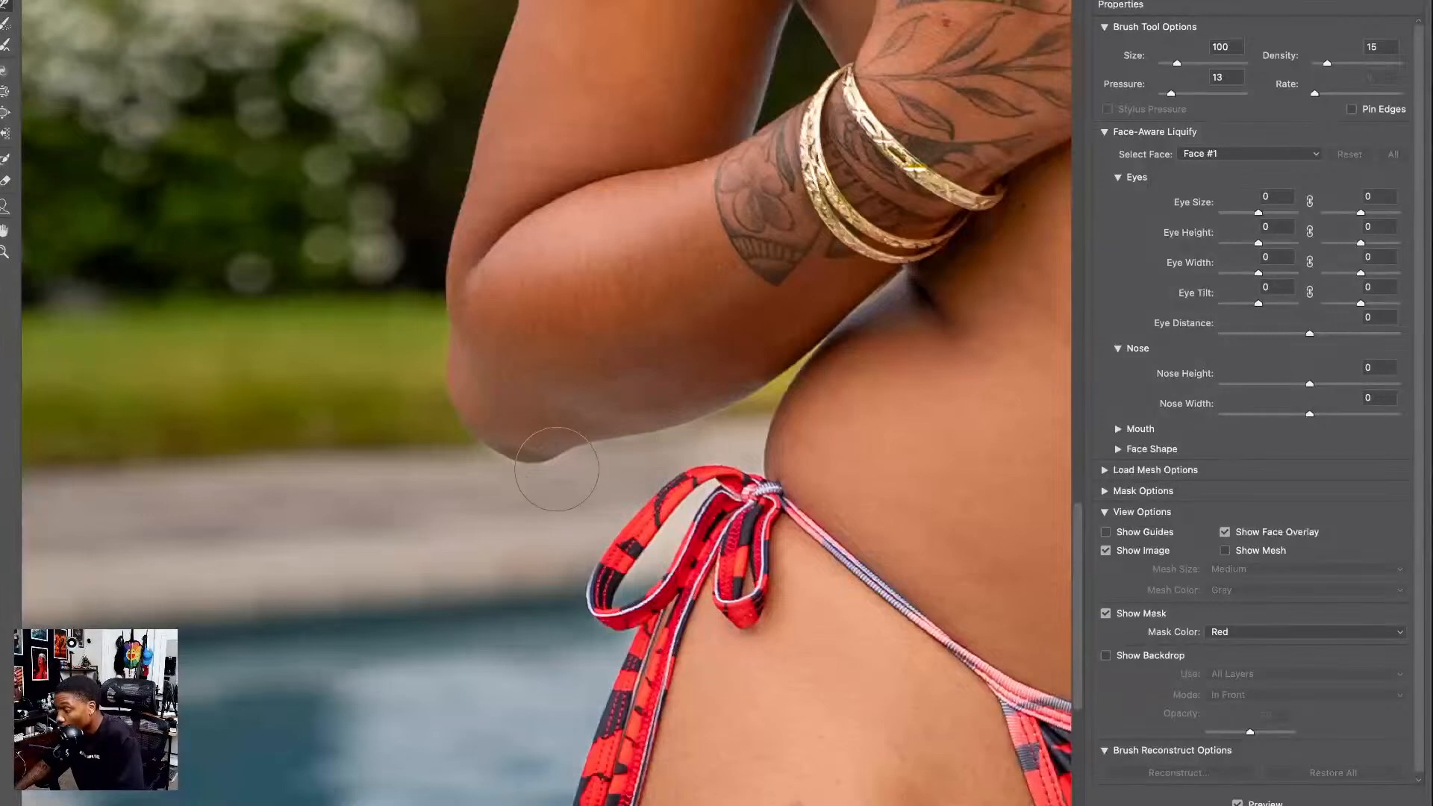
{"action": "key", "text": "bracketright"}
{"action": "key", "text": "bracketright"}
{"action": "mouse_move", "coordinate": [555, 486]}
{"action": "left_mouse_down"}
{"action": "mouse_move", "coordinate": [536, 453]}
{"action": "mouse_move", "coordinate": [541, 478]}
{"action": "mouse_move", "coordinate": [459, 454]}
{"action": "mouse_move", "coordinate": [429, 424]}
{"action": "mouse_move", "coordinate": [438, 389]}
{"action": "left_mouse_up"}
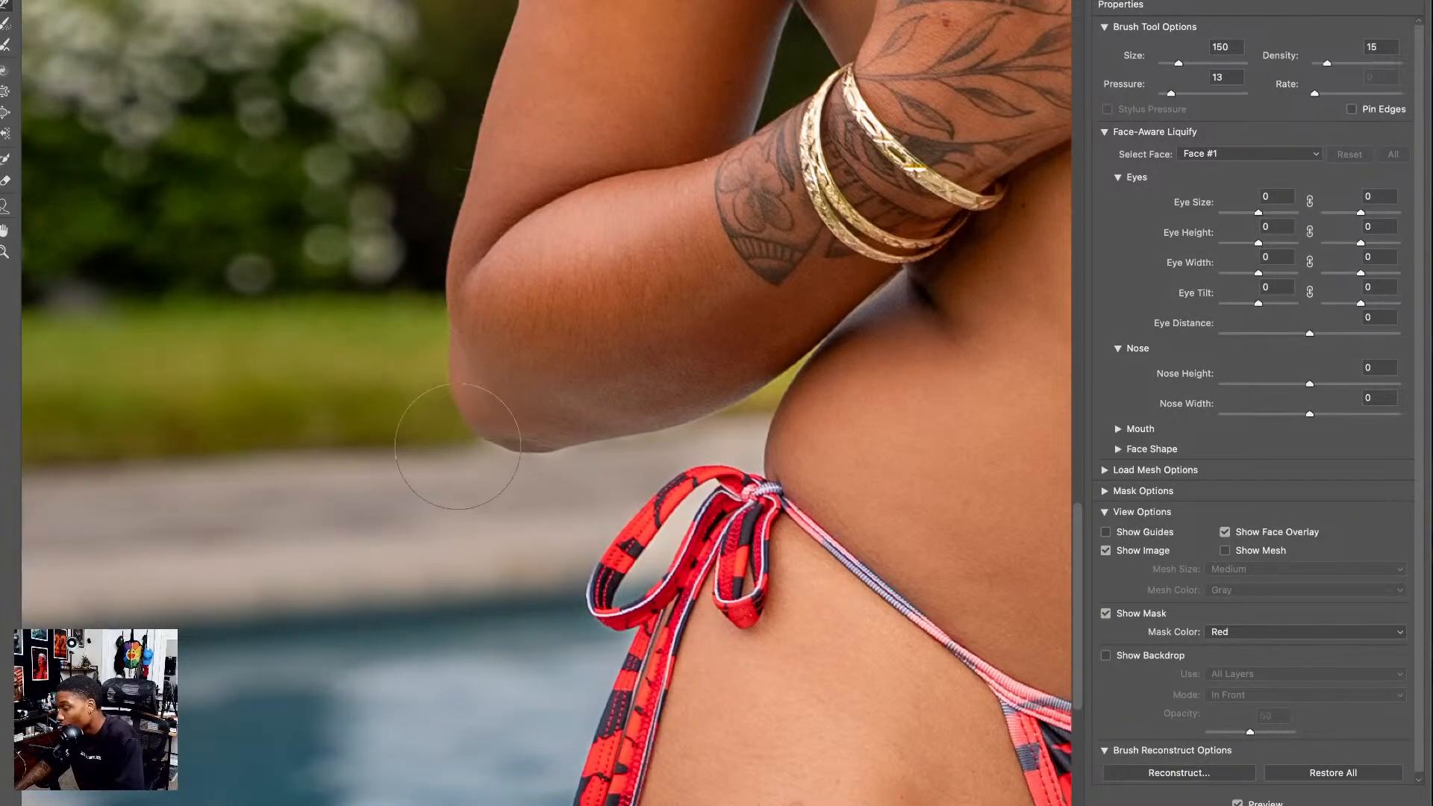
- Refine the outline under the woman's elbow tip by pushing it in slightly with a Liquify brush of about size 100
{"action": "key", "text": "bracketleft"}
{"action": "key", "text": "bracketleft"}
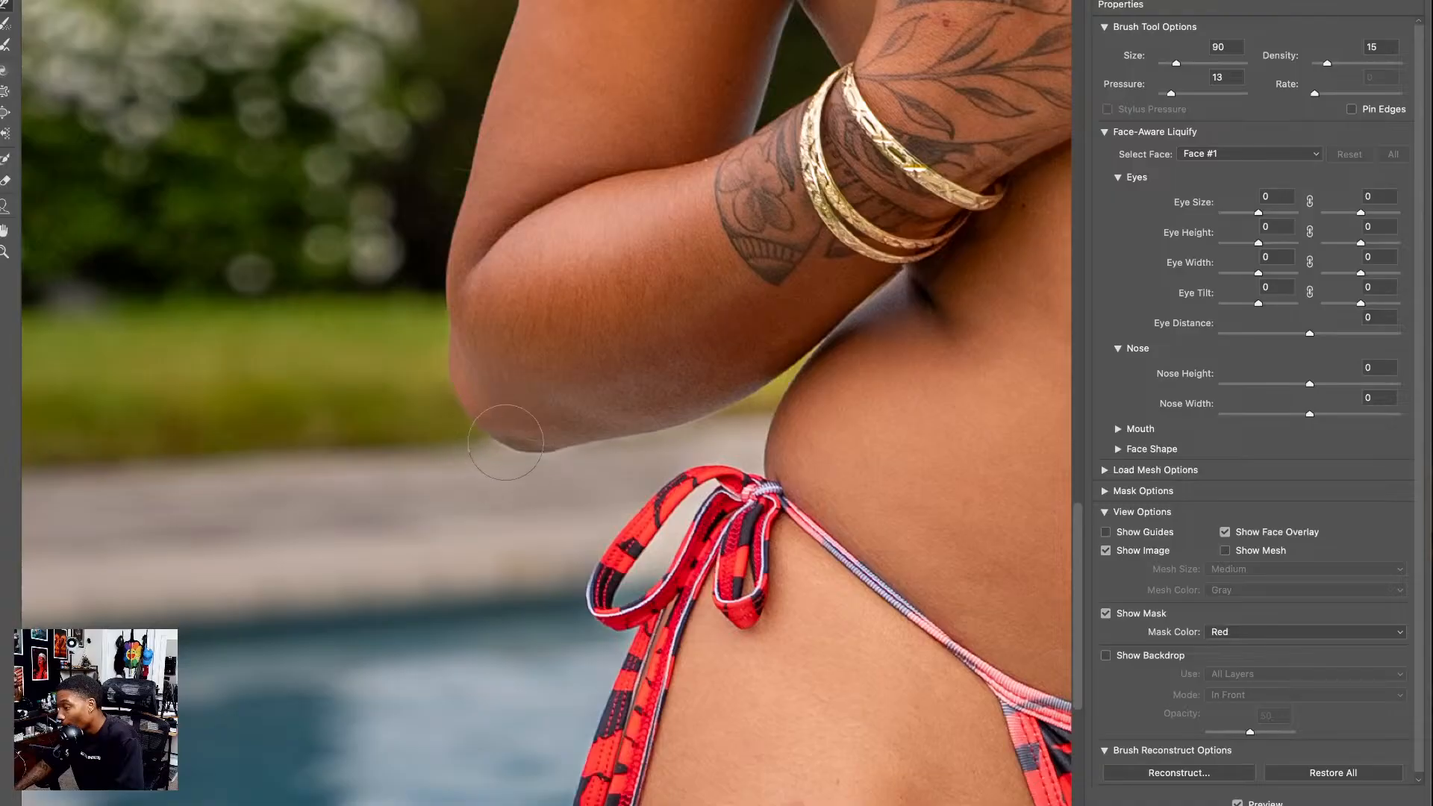
{"action": "left_click_drag", "start_coordinate": [539, 458], "coordinate": [528, 439]}
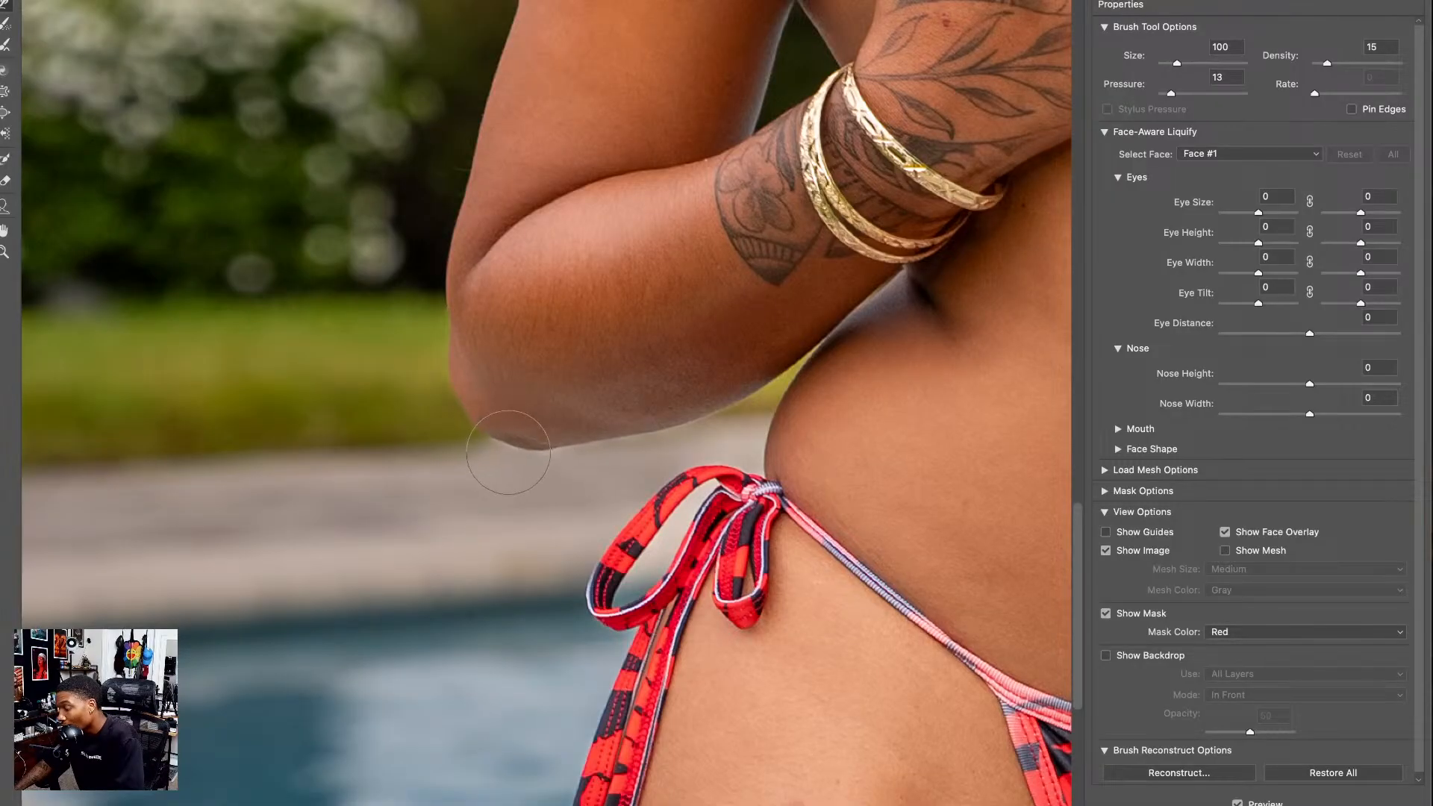
{"action": "key", "text": "bracketleft"}
{"action": "key", "text": "bracketleft"}
- Reshape the outer contour of the hip and upper thigh below the bikini tie, using a Liquify brush of size 500 to 700
{"action": "key", "text": "ctrl+minus"}
{"action": "key", "text": "ctrl+minus"}
{"action": "key", "text": "ctrl+minus"}
{"action": "key", "text": "ctrl+minus"}
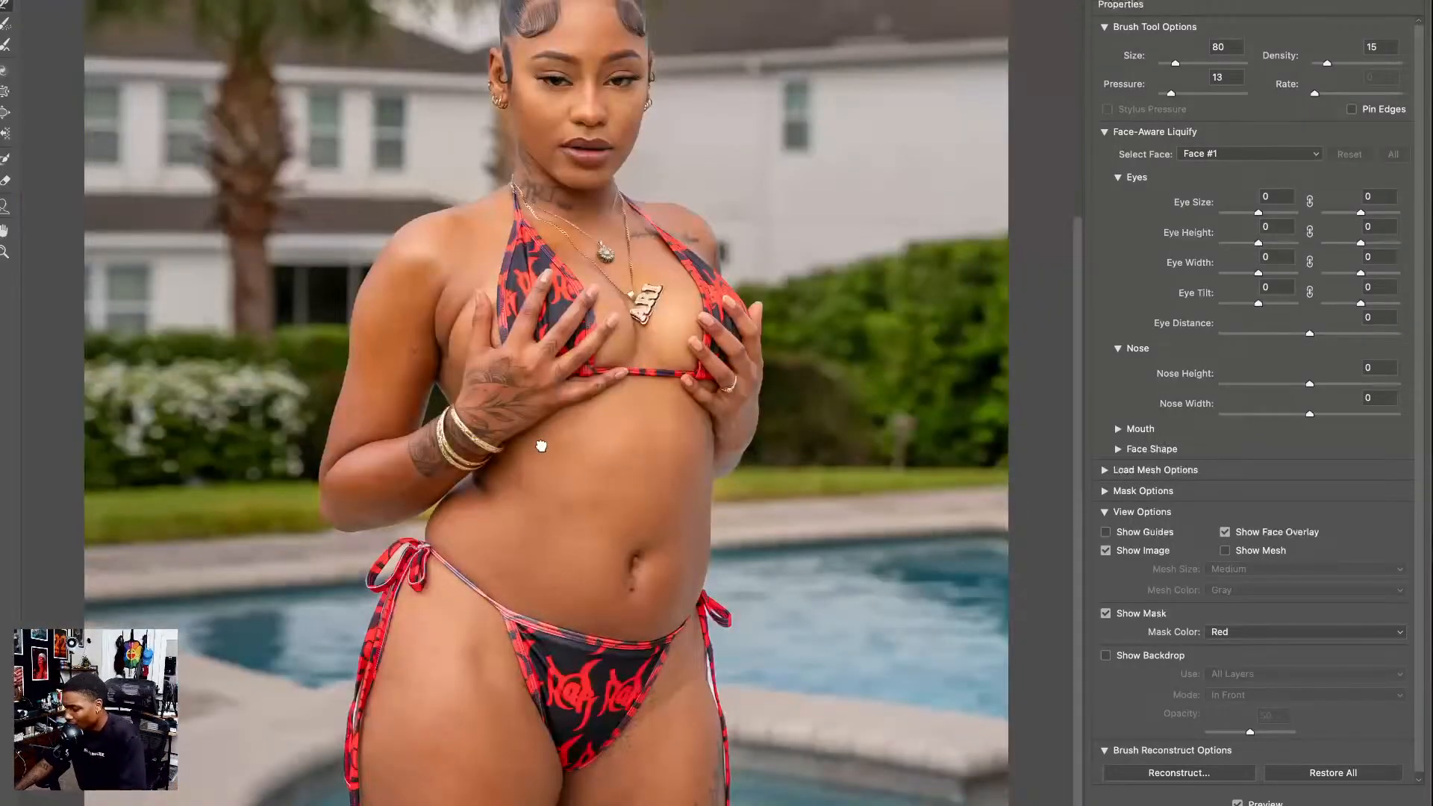
{"action": "key", "text": "bracketright"}
{"action": "key", "text": "bracketright"}
{"action": "key", "text": "bracketright"}
{"action": "key", "text": "bracketright"}
{"action": "key", "text": "bracketright"}
{"action": "key", "text": "bracketright"}
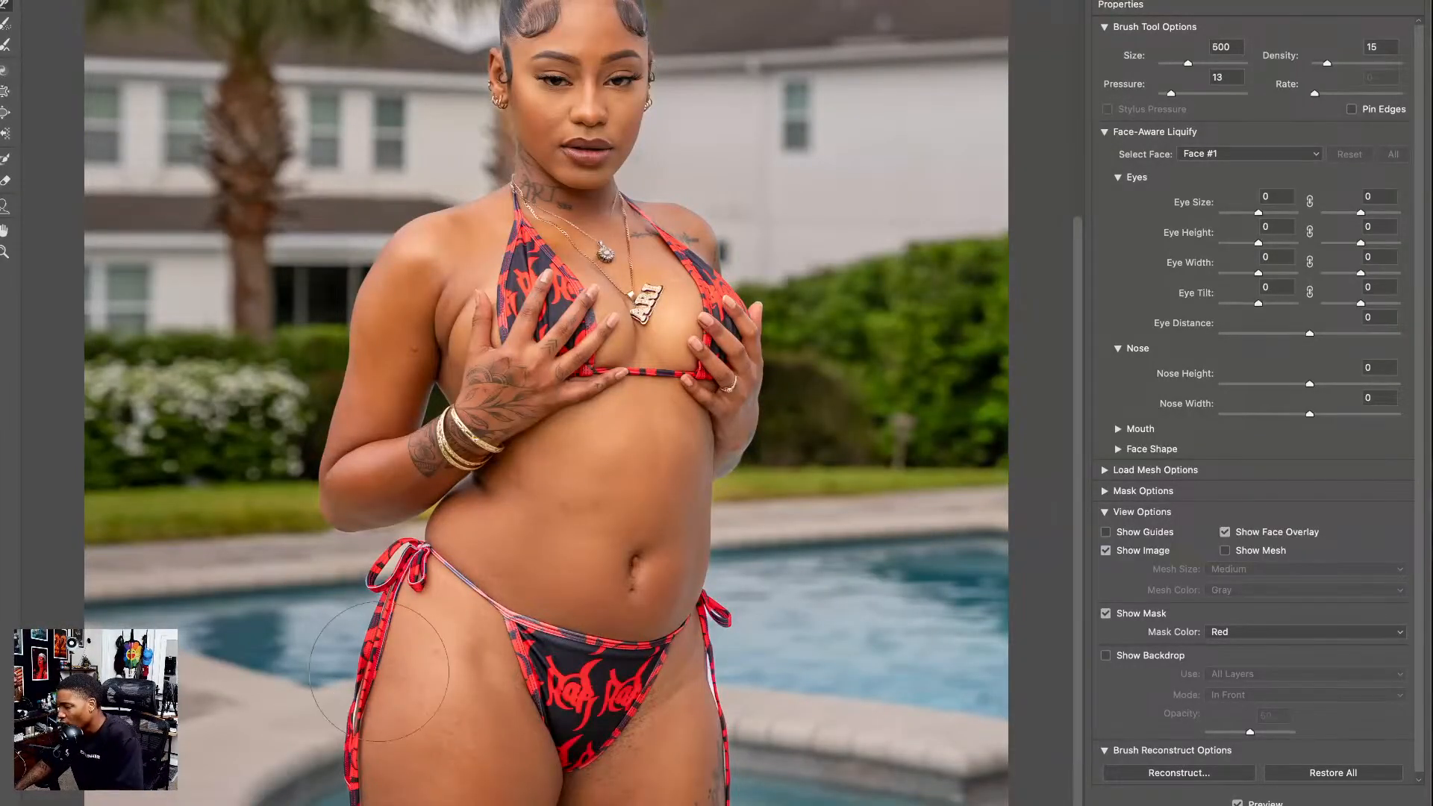
{"action": "mouse_move", "coordinate": [393, 716]}
{"action": "left_mouse_down"}
{"action": "mouse_move", "coordinate": [363, 709]}
{"action": "mouse_move", "coordinate": [347, 682]}
{"action": "mouse_move", "coordinate": [364, 646]}
{"action": "mouse_move", "coordinate": [351, 627]}
{"action": "left_mouse_up"}
{"action": "left_click_drag", "start_coordinate": [339, 701], "coordinate": [356, 704]}
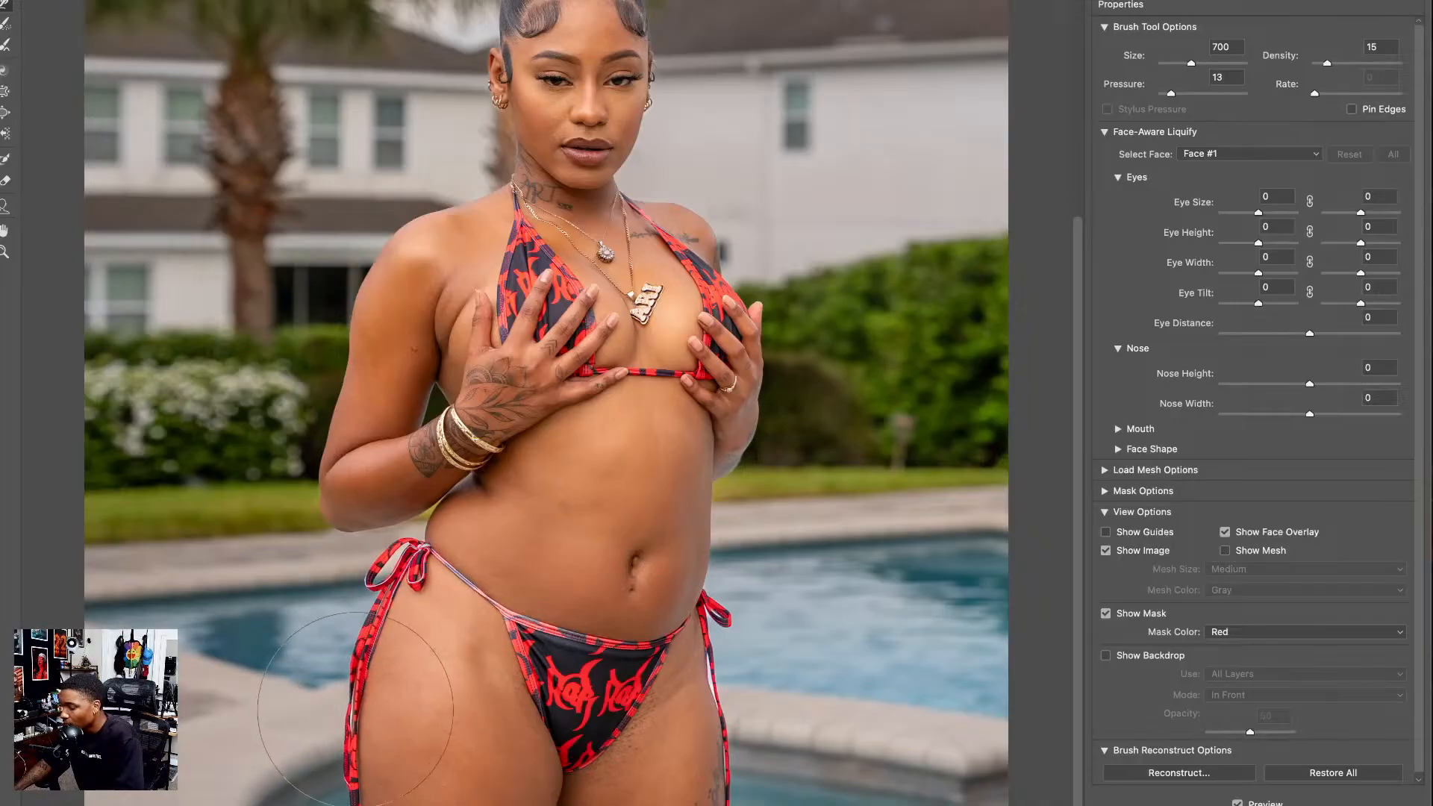
- Push in the waistline beside the navel on the photo's right side with a size 500 Liquify brush
{"action": "key", "text": "bracketleft"}
{"action": "key", "text": "bracketleft"}
{"action": "key", "text": "bracketleft"}
{"action": "key", "text": "bracketleft"}
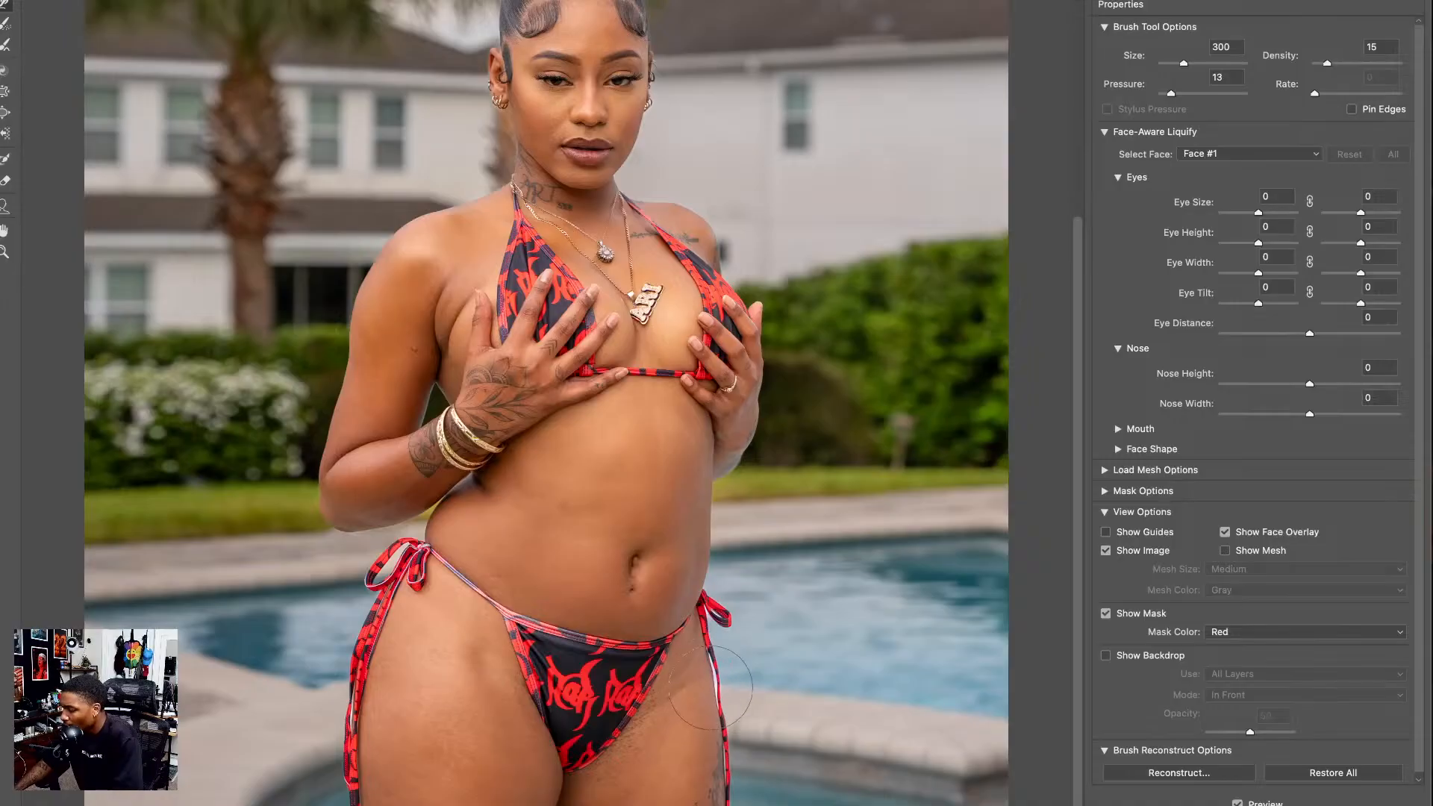
{"action": "key", "text": "bracketright"}
{"action": "key", "text": "bracketright"}
{"action": "key", "text": "bracketright"}
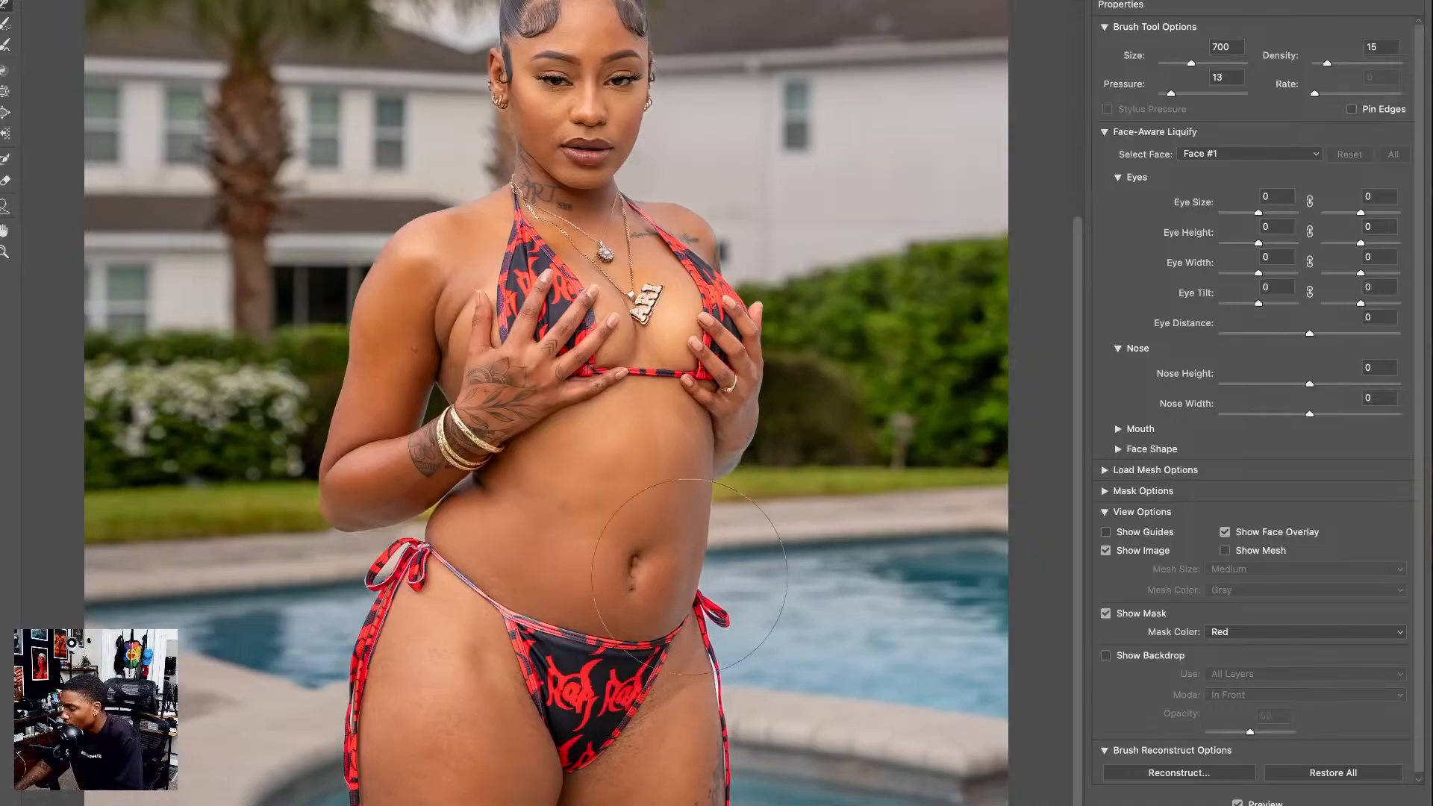
{"action": "key", "text": "bracketleft"}
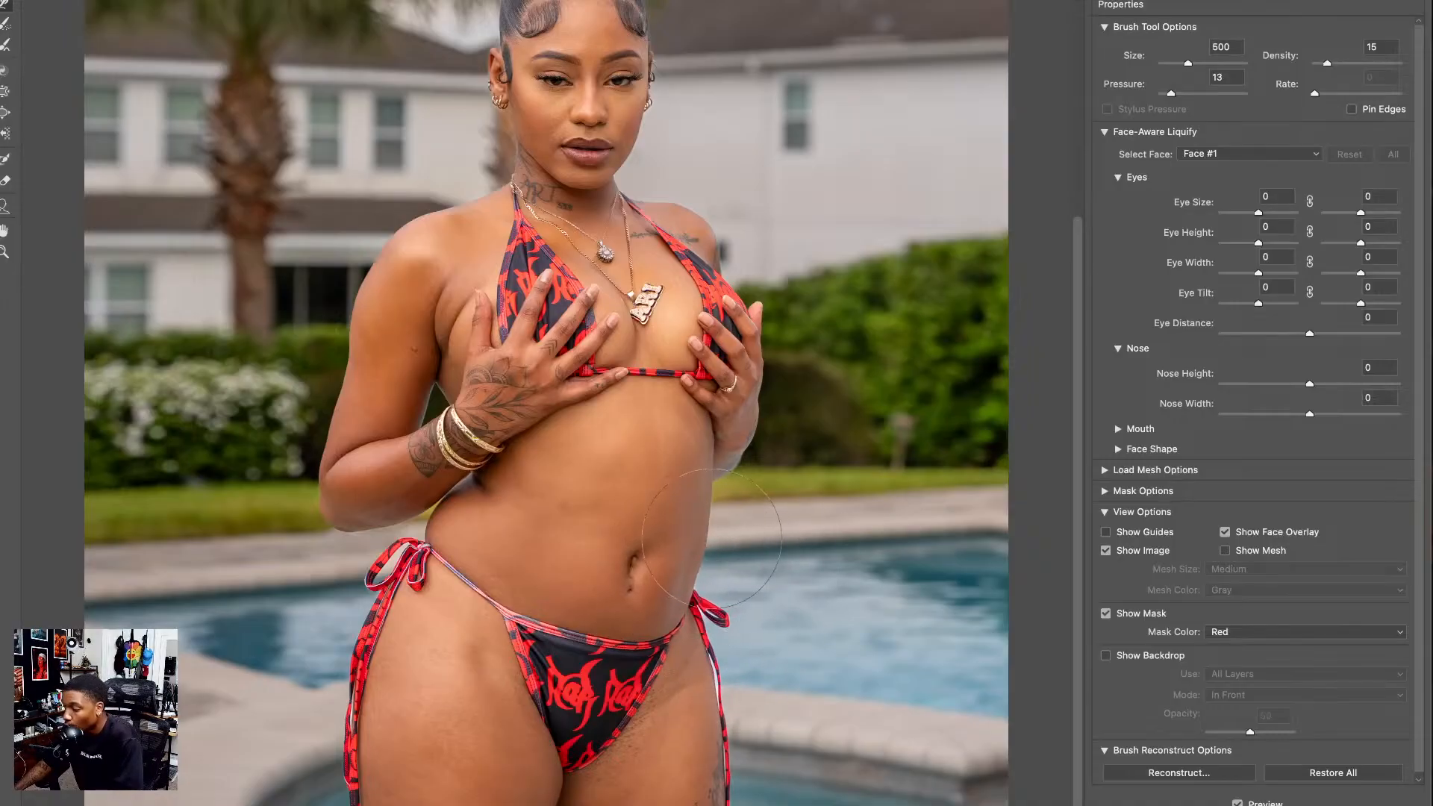
{"action": "mouse_move", "coordinate": [721, 527]}
{"action": "left_mouse_down"}
{"action": "mouse_move", "coordinate": [712, 487]}
{"action": "mouse_move", "coordinate": [687, 564]}
{"action": "mouse_move", "coordinate": [699, 558]}
{"action": "mouse_move", "coordinate": [696, 588]}
{"action": "mouse_move", "coordinate": [673, 611]}
{"action": "left_mouse_up"}
- Touch up the outer edge of the upper arm on the photo's left side with a size 200 brush and apply Liquify
{"action": "mouse_move", "coordinate": [640, 507]}
{"action": "left_mouse_down"}
{"action": "mouse_move", "coordinate": [617, 771]}
{"action": "mouse_move", "coordinate": [612, 742]}
{"action": "left_mouse_up"}
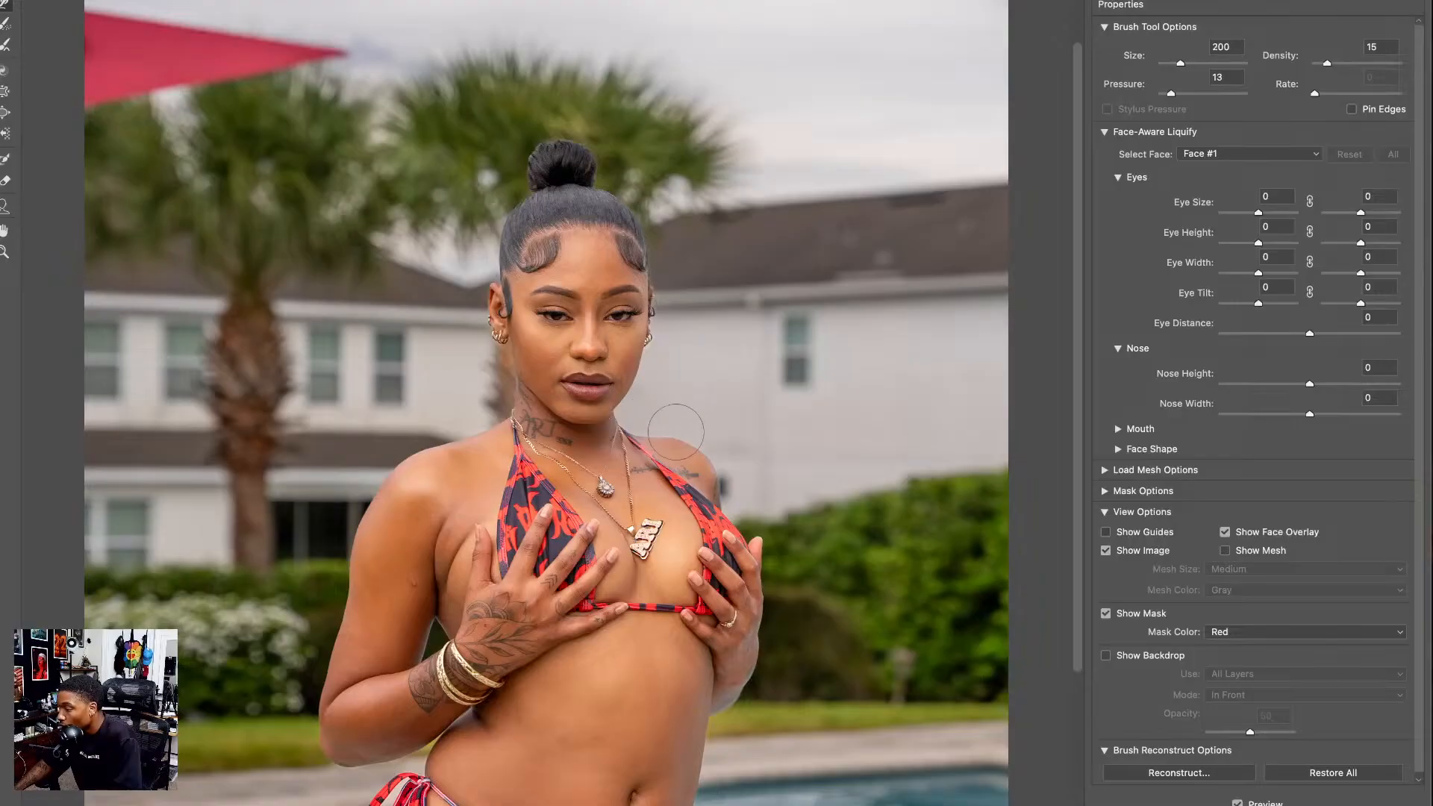
{"action": "key", "text": "bracketright"}
{"action": "key", "text": "bracketright"}
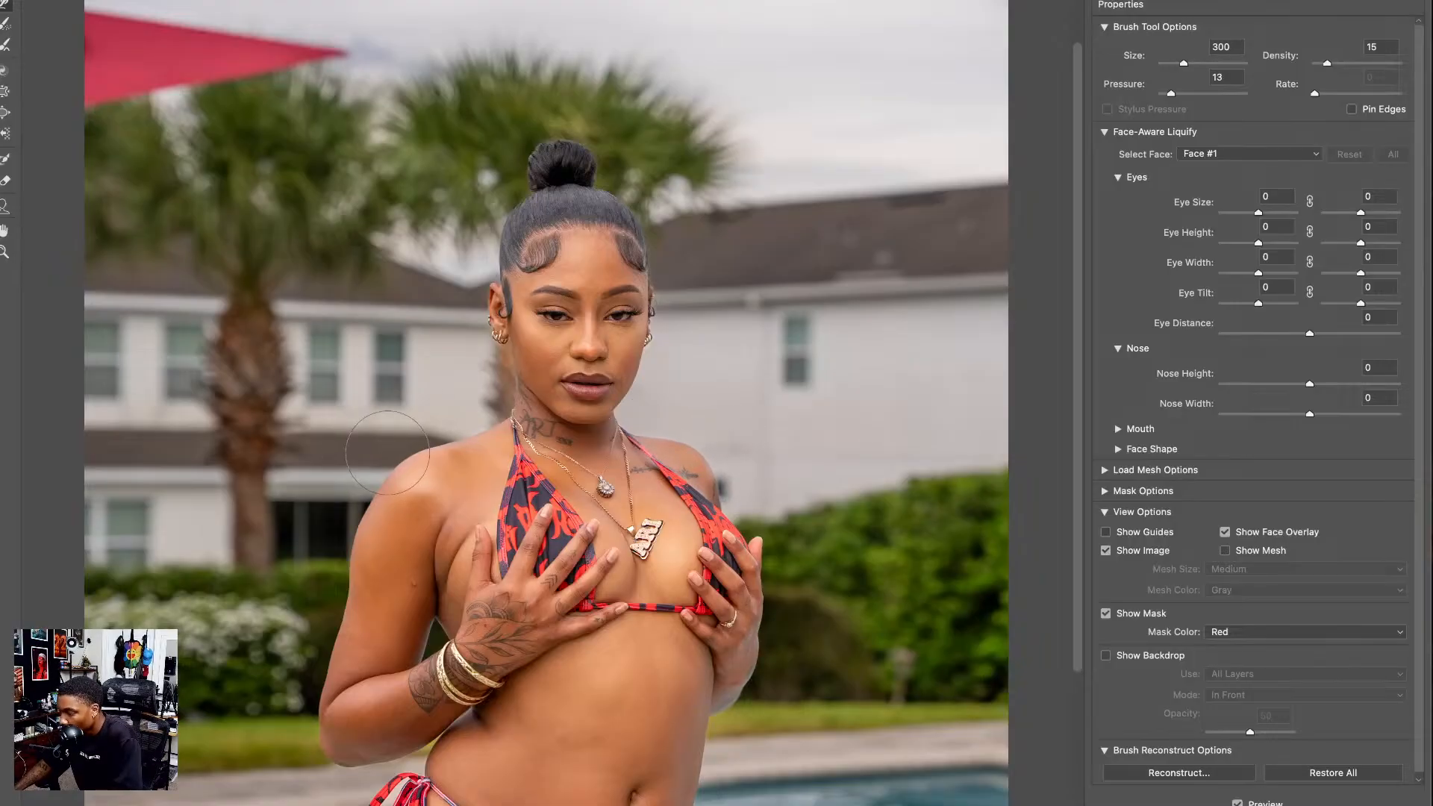
{"action": "key", "text": "bracketleft"}
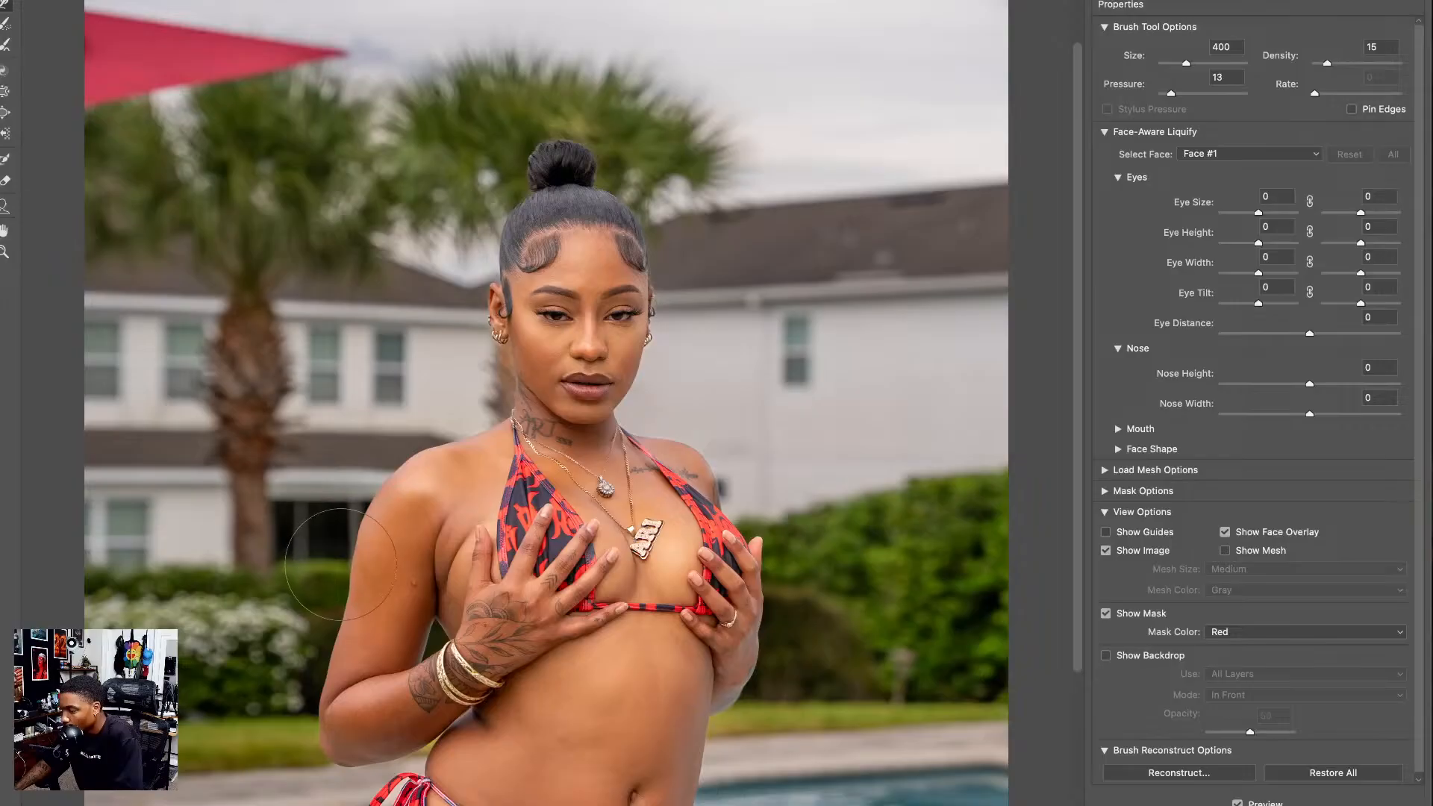
{"action": "key", "text": "bracketleft"}
{"action": "left_click_drag", "start_coordinate": [362, 540], "coordinate": [352, 490]}
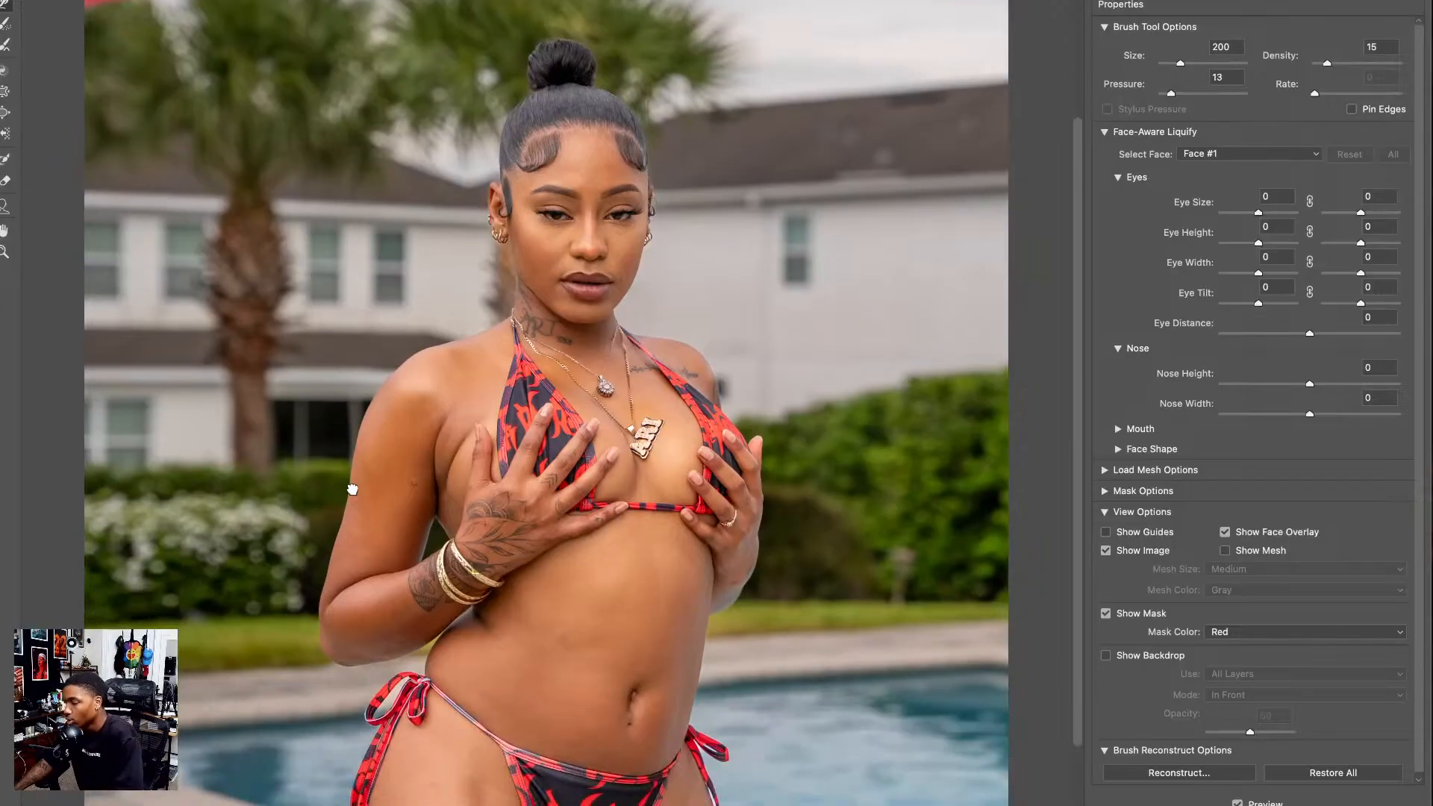
{"action": "mouse_move", "coordinate": [350, 430]}
{"action": "left_mouse_down"}
{"action": "mouse_move", "coordinate": [298, 589]}
{"action": "mouse_move", "coordinate": [320, 418]}
{"action": "left_mouse_up"}
{"action": "left_click_drag", "start_coordinate": [580, 211], "coordinate": [504, 349]}
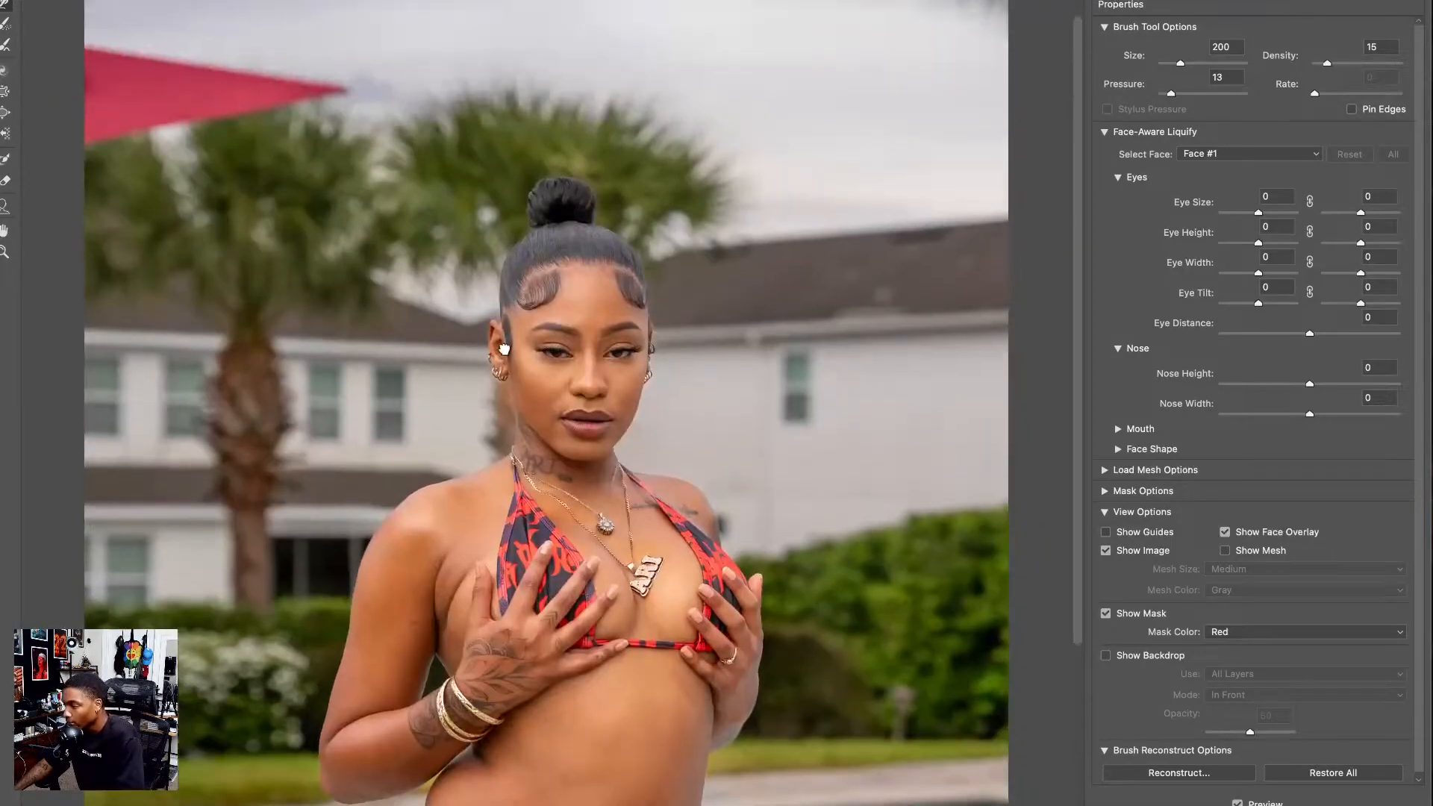
{"action": "key", "text": "ctrl+minus"}
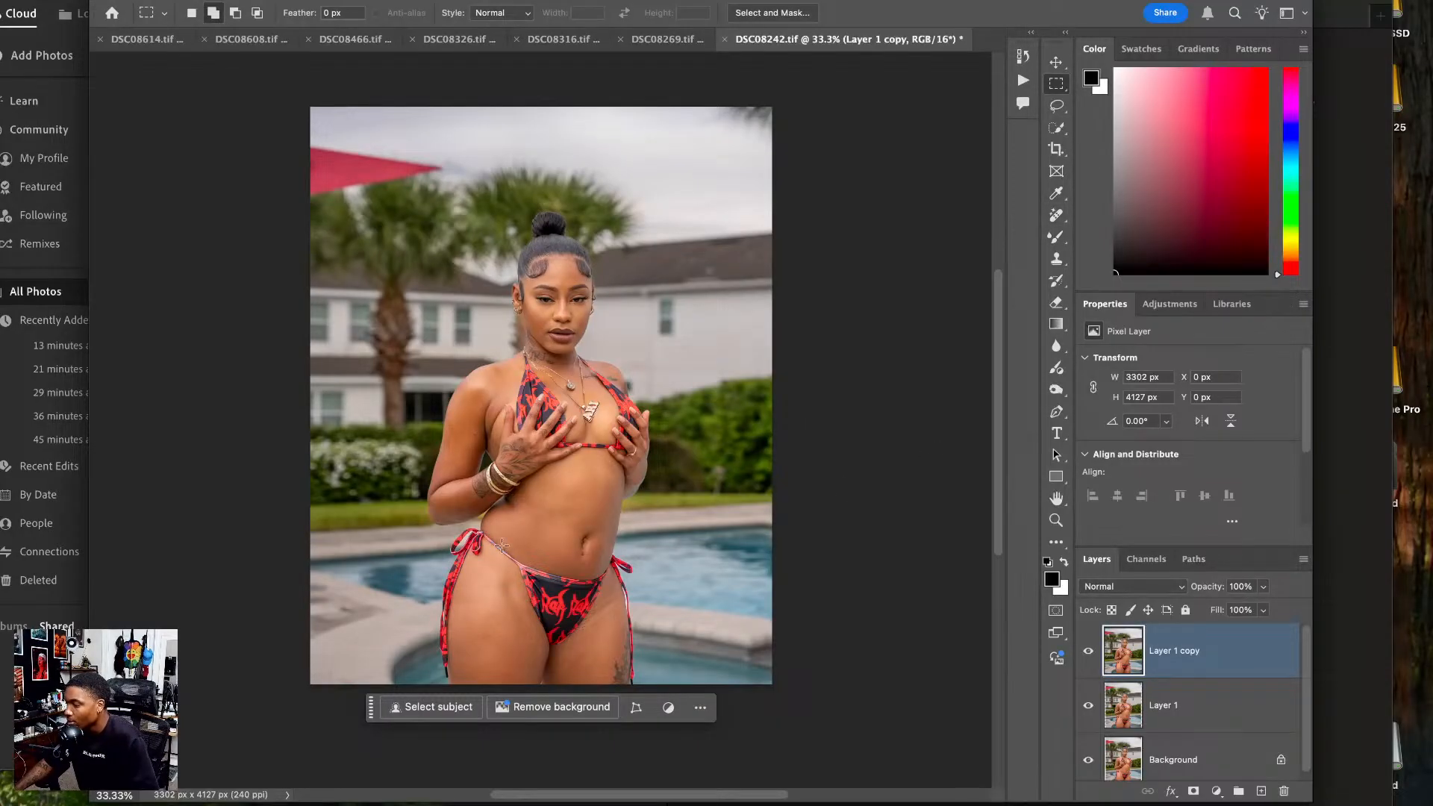
- Erase the dark spots below and beside the navel with the Remove tool at size 10
{"action": "left_click", "coordinate": [1061, 217]}
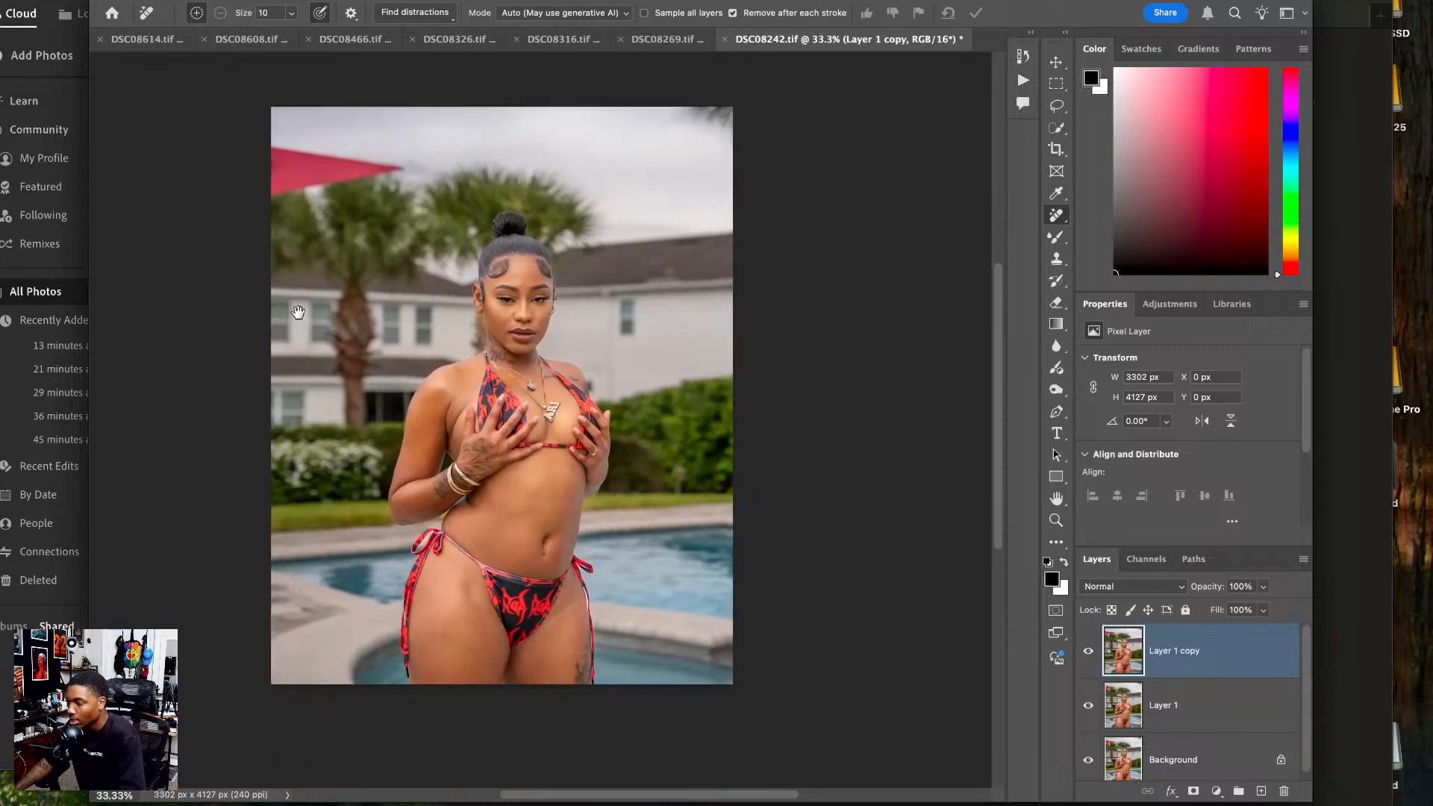
{"action": "key", "text": "ctrl+plus"}
{"action": "key", "text": "ctrl+plus"}
{"action": "key", "text": "ctrl+plus"}
{"action": "key", "text": "ctrl+plus"}
{"action": "key", "text": "ctrl+plus"}
{"action": "key", "text": "ctrl+plus"}
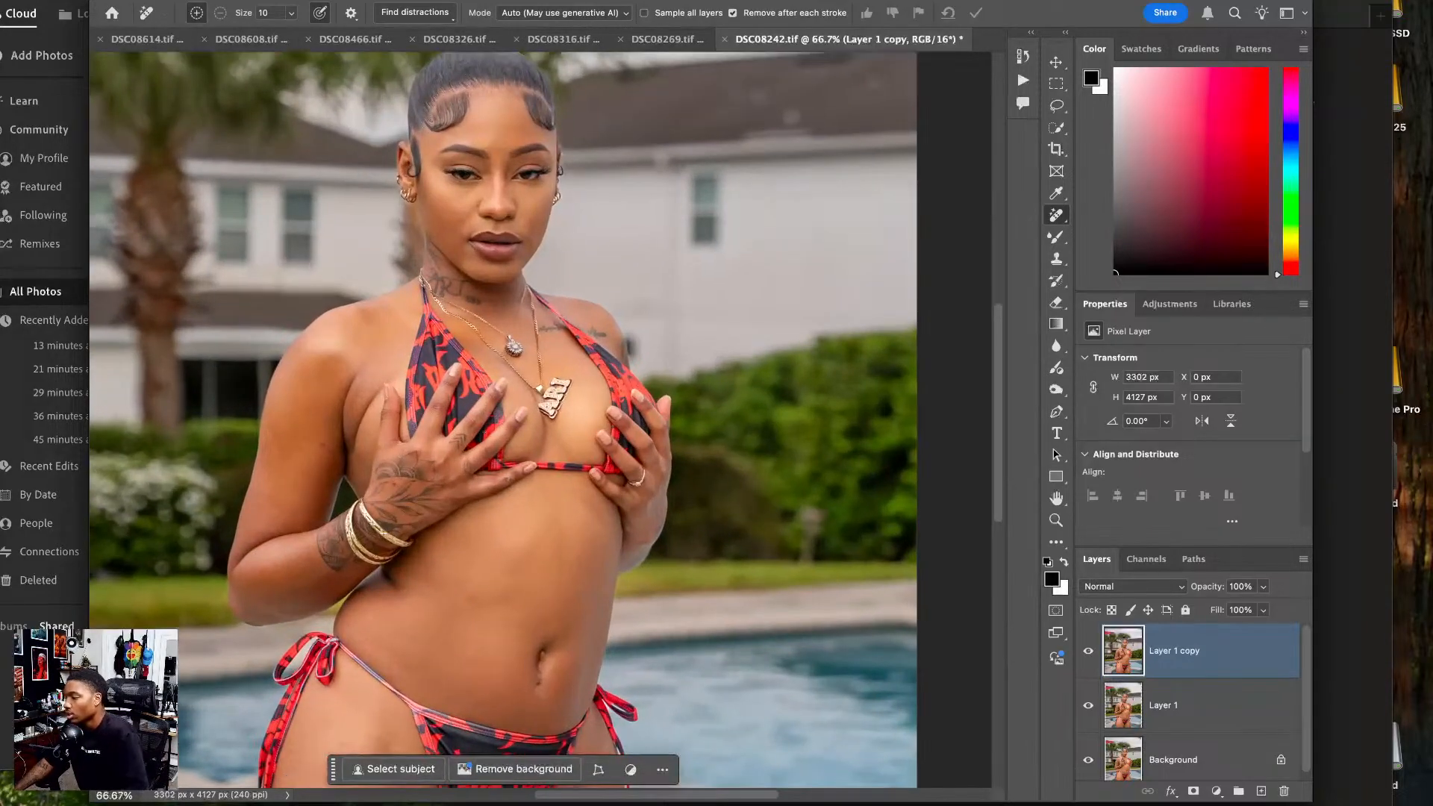
{"action": "key", "text": "ctrl+minus"}
{"action": "key", "text": "ctrl+minus"}
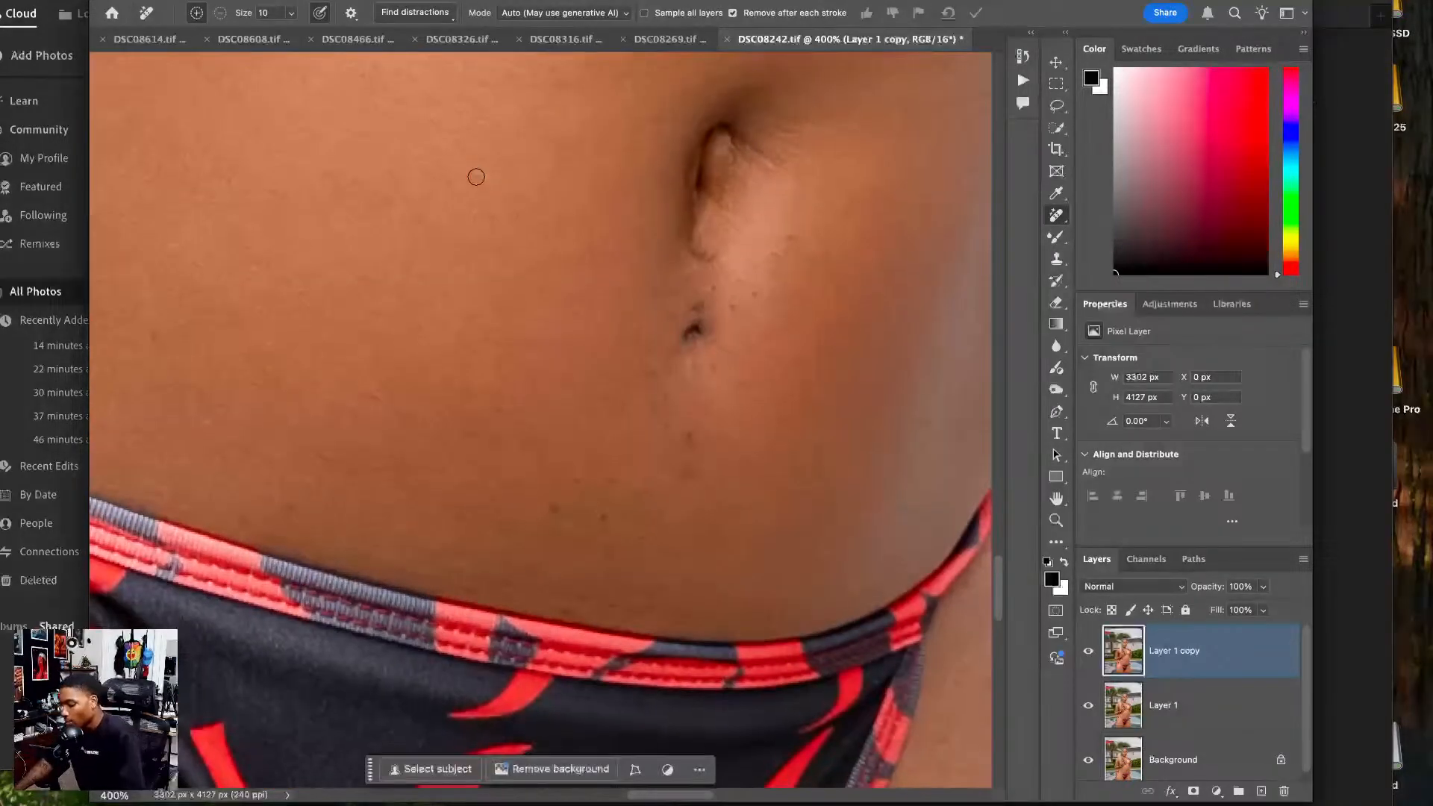
{"action": "scroll", "coordinate": [477, 183], "scroll_direction": "up", "scroll_amount": 3}
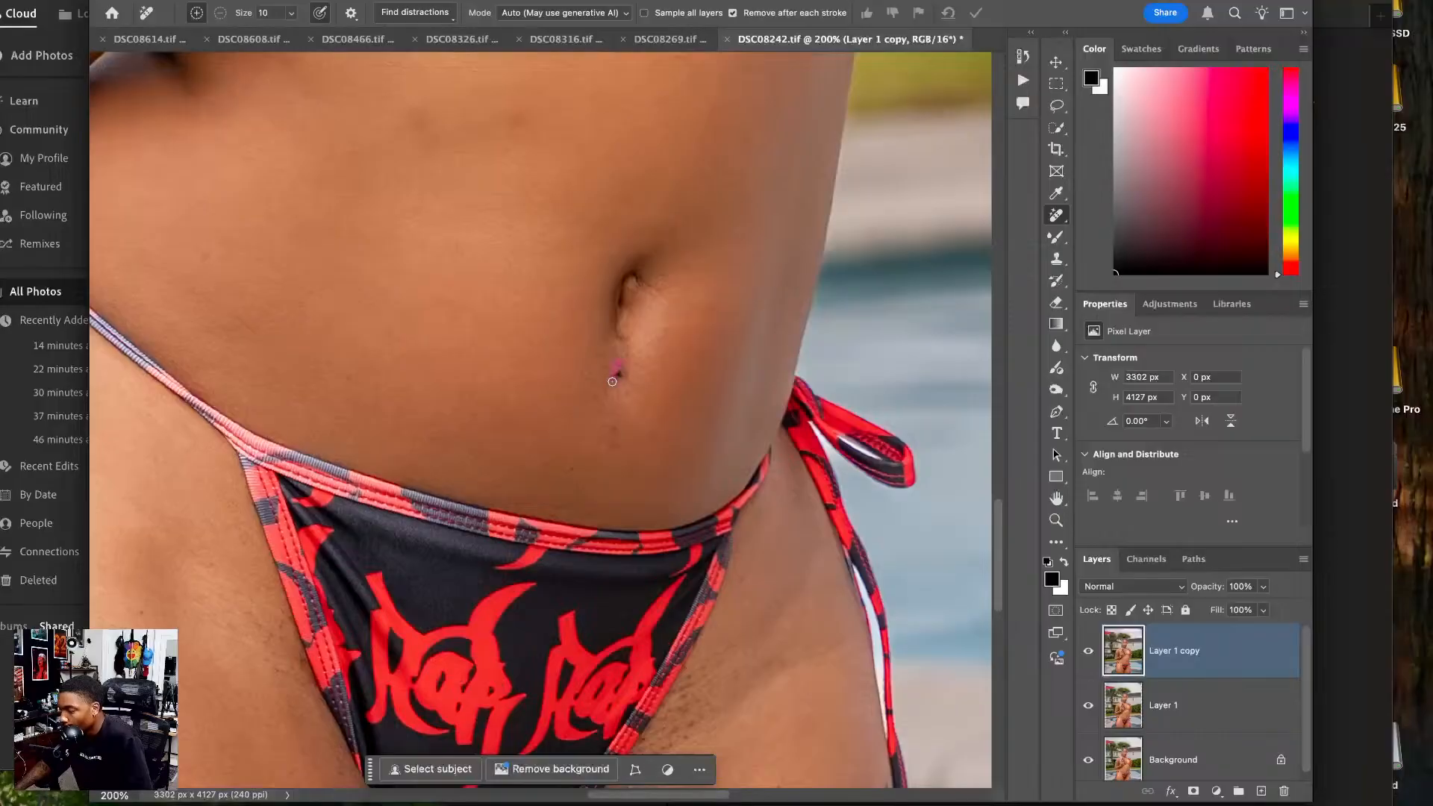
{"action": "left_click_drag", "start_coordinate": [620, 386], "coordinate": [620, 384]}
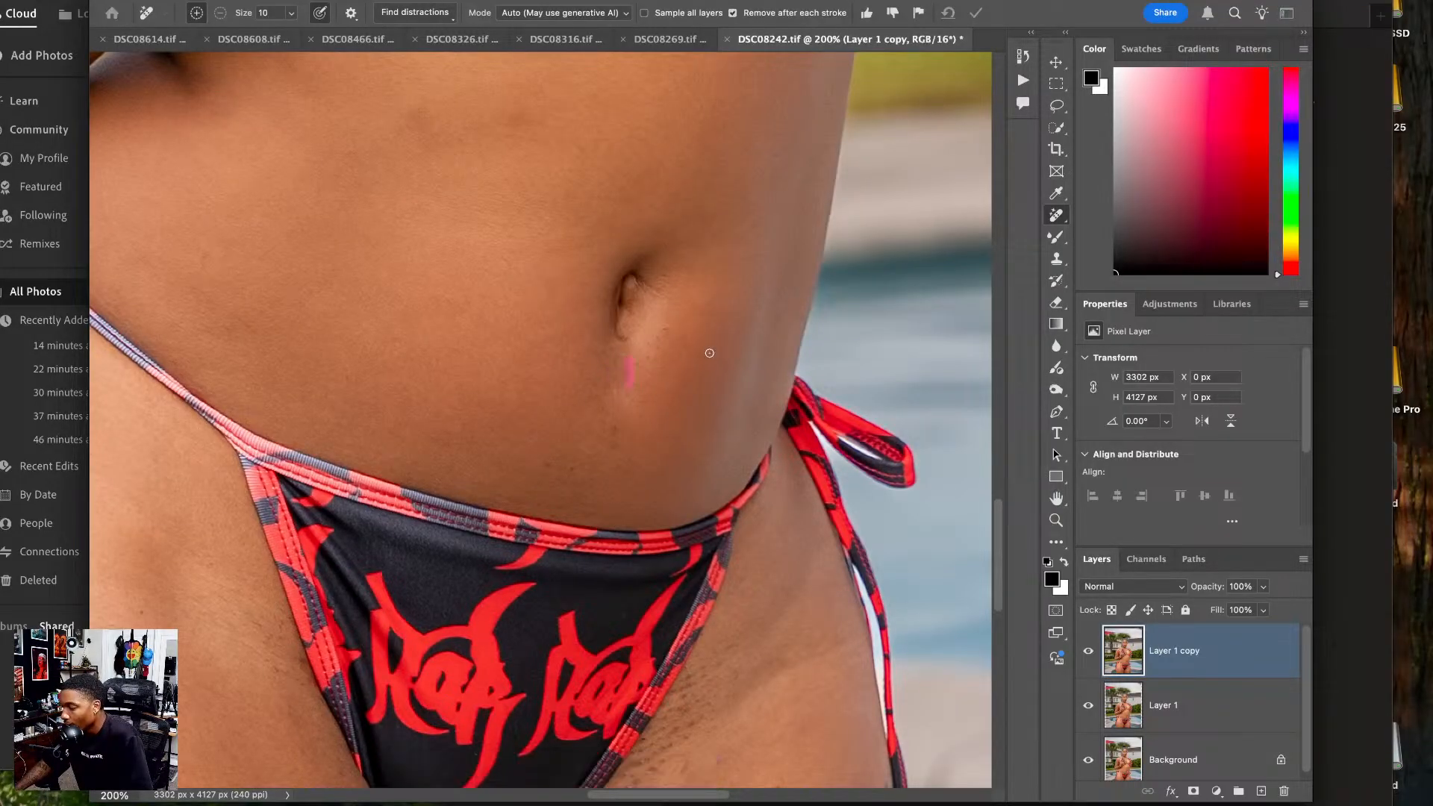
{"action": "left_click_drag", "start_coordinate": [665, 326], "coordinate": [667, 345]}
- Erase the mole on the upper arm and the marks around the shoulder with the Remove tool, using brush sizes up to 20
{"action": "mouse_move", "coordinate": [507, 466]}
{"action": "left_mouse_down"}
{"action": "mouse_move", "coordinate": [553, 624]}
{"action": "mouse_move", "coordinate": [534, 675]}
{"action": "left_mouse_up"}
{"action": "left_click_drag", "start_coordinate": [554, 556], "coordinate": [582, 724]}
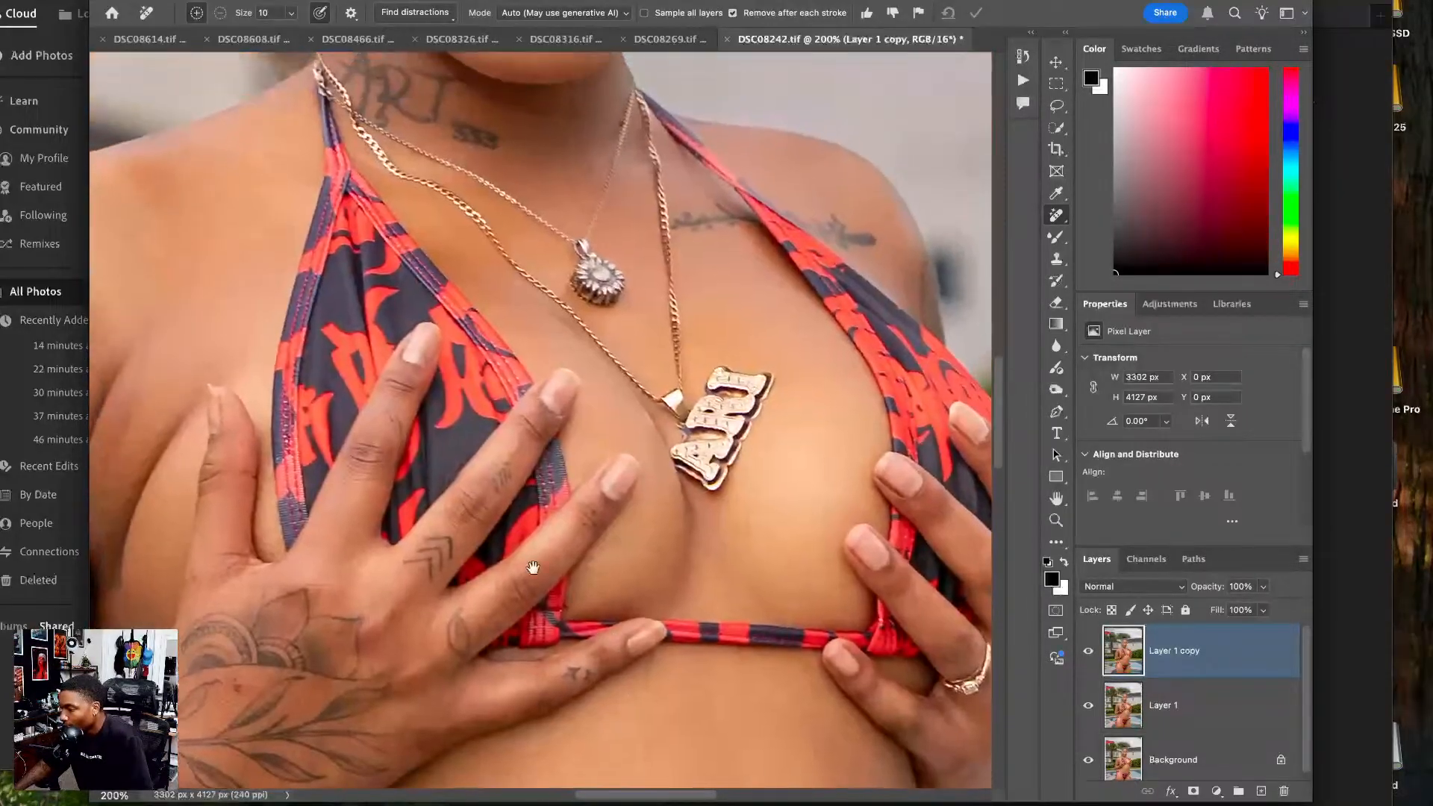
{"action": "left_click_drag", "start_coordinate": [533, 567], "coordinate": [981, 576]}
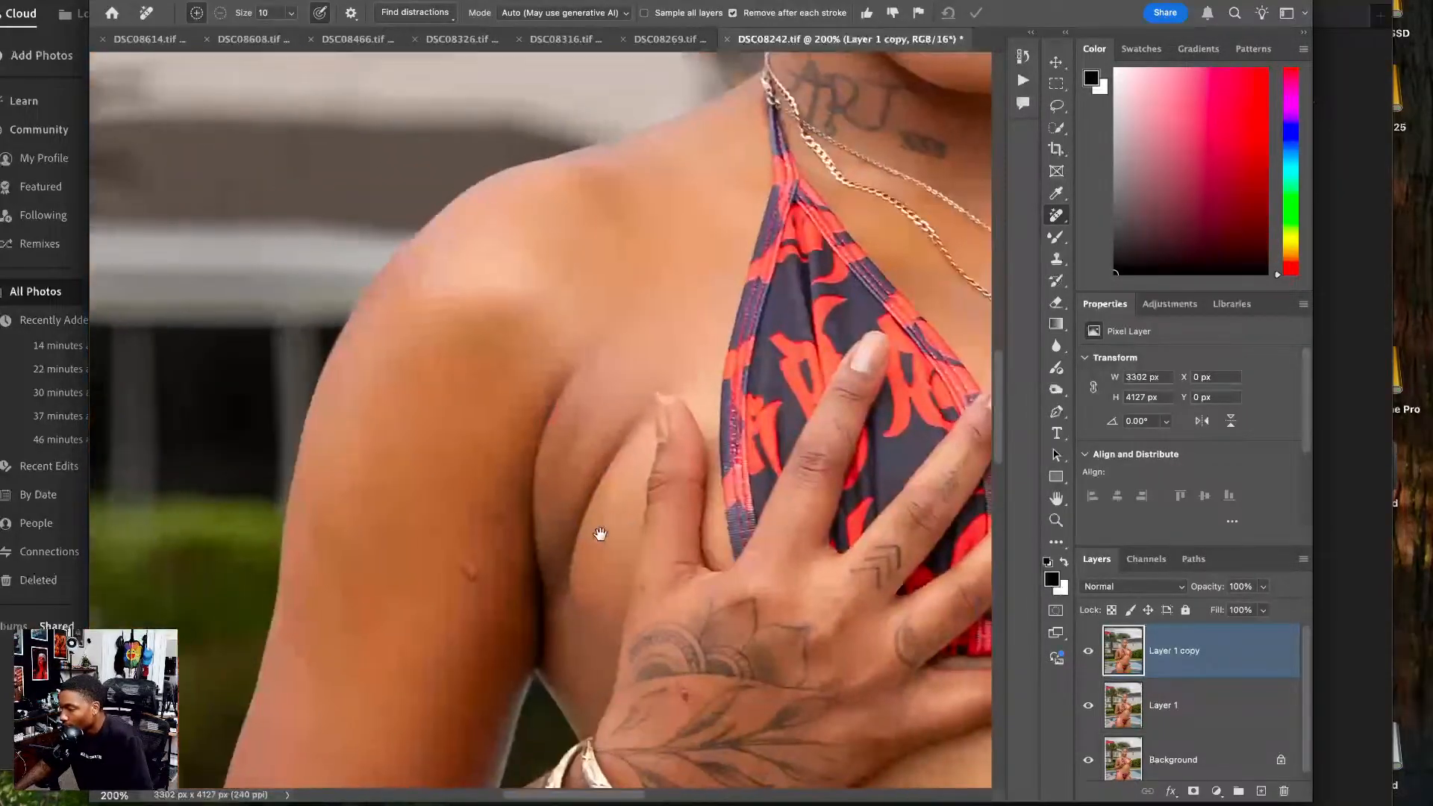
{"action": "left_click", "coordinate": [469, 573]}
{"action": "mouse_move", "coordinate": [381, 471]}
{"action": "left_mouse_down"}
{"action": "mouse_move", "coordinate": [378, 451]}
{"action": "mouse_move", "coordinate": [367, 485]}
{"action": "left_mouse_up"}
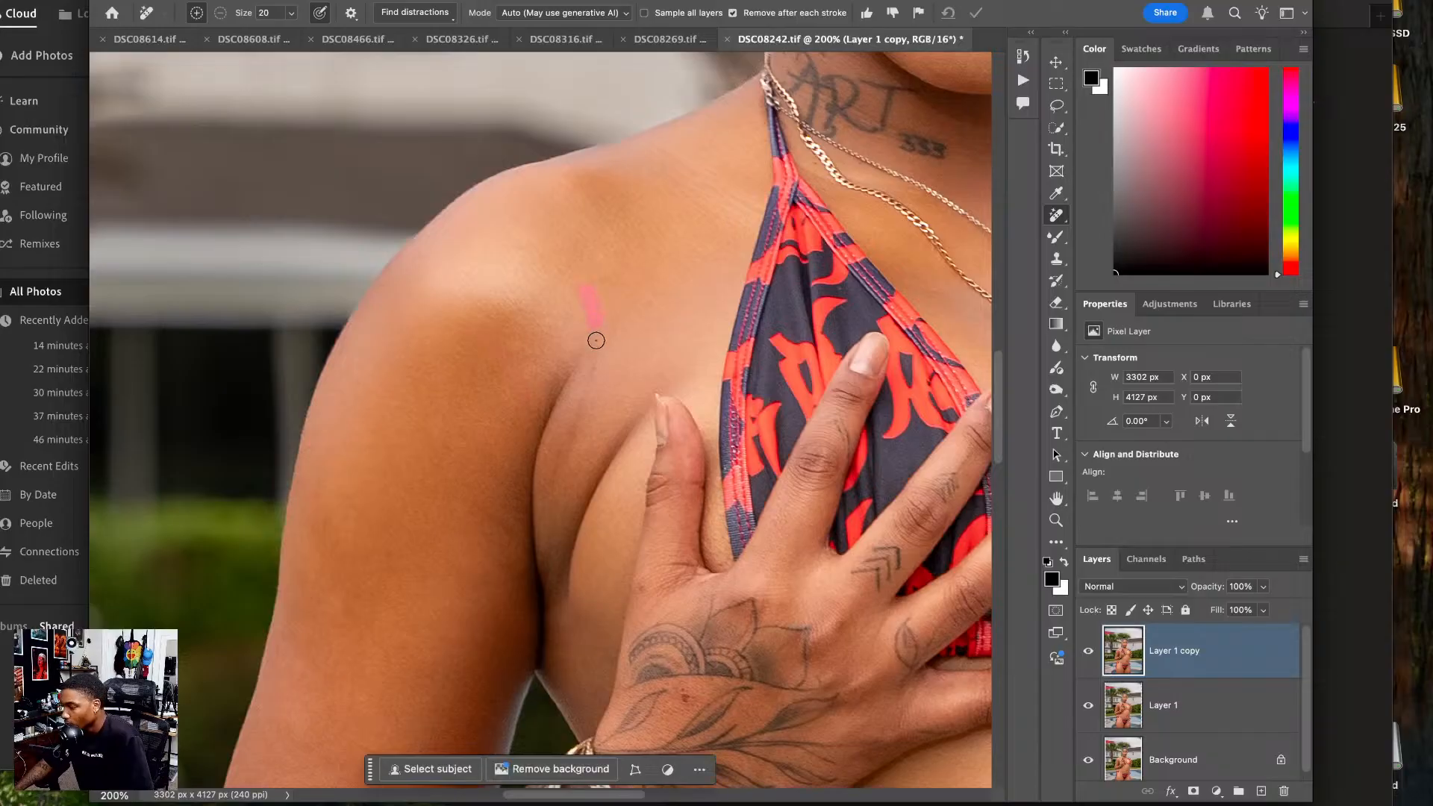
- Clean up small blemishes on the cheeks, beside the mouth, at the temple and along the hairline with the Remove tool at size 10
{"action": "mouse_move", "coordinate": [575, 440]}
{"action": "left_mouse_down"}
{"action": "mouse_move", "coordinate": [563, 472]}
{"action": "mouse_move", "coordinate": [589, 477]}
{"action": "mouse_move", "coordinate": [463, 634]}
{"action": "left_mouse_up"}
{"action": "left_click_drag", "start_coordinate": [664, 373], "coordinate": [547, 527]}
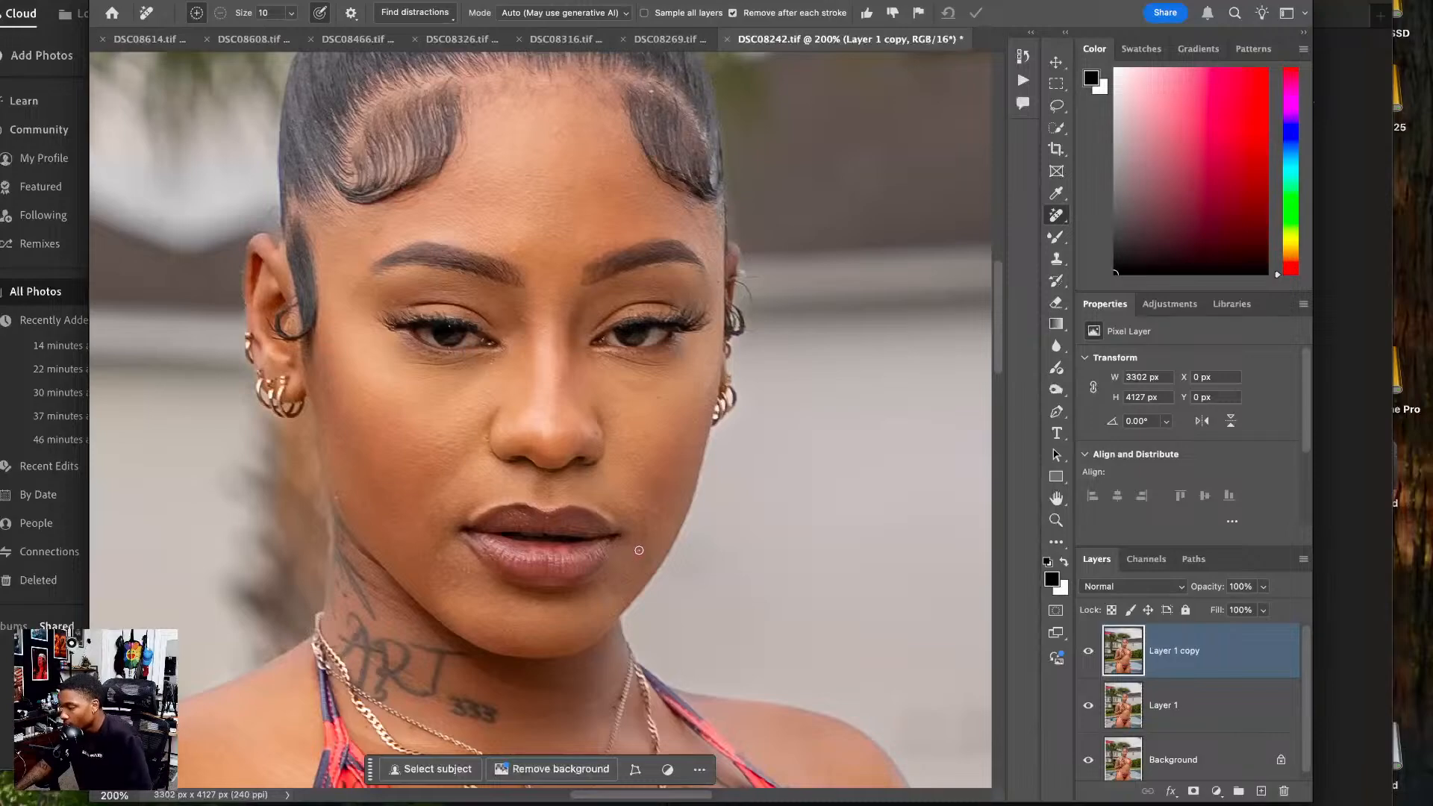
{"action": "left_click_drag", "start_coordinate": [644, 501], "coordinate": [641, 509]}
{"action": "left_click_drag", "start_coordinate": [431, 500], "coordinate": [427, 543]}
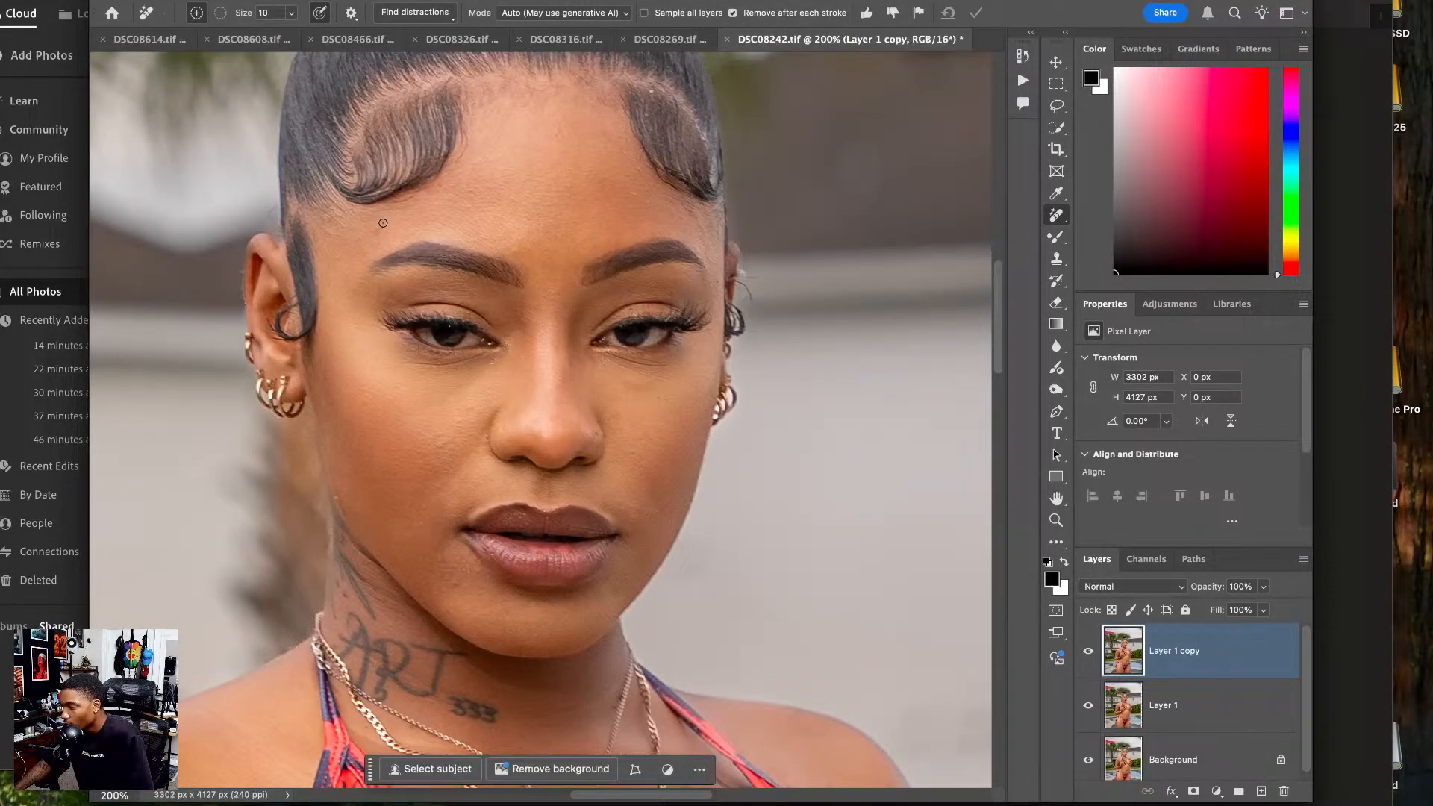
{"action": "left_click_drag", "start_coordinate": [379, 228], "coordinate": [370, 240]}
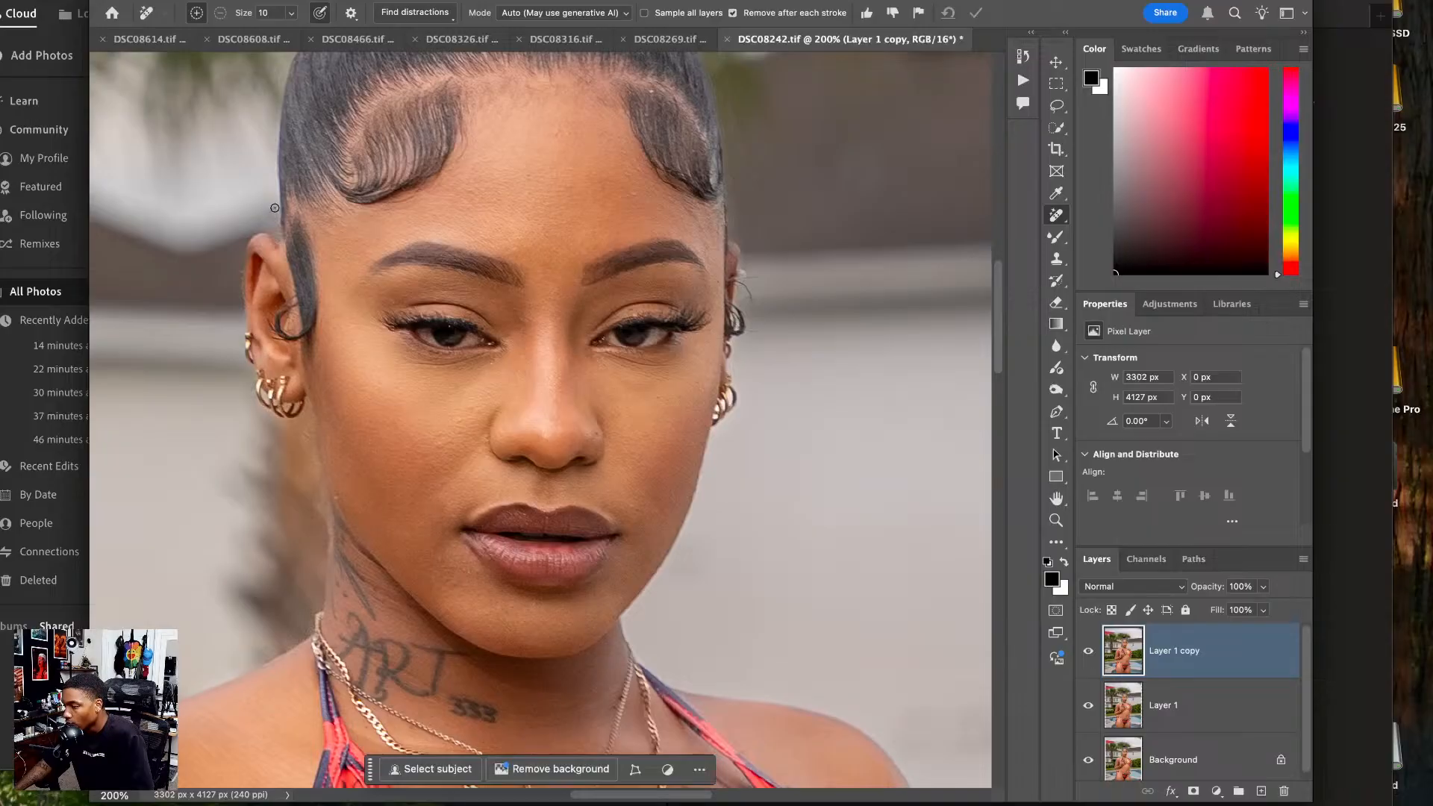
{"action": "left_click_drag", "start_coordinate": [268, 210], "coordinate": [271, 220]}
{"action": "left_click_drag", "start_coordinate": [573, 103], "coordinate": [568, 216]}
{"action": "left_click", "coordinate": [640, 201]}
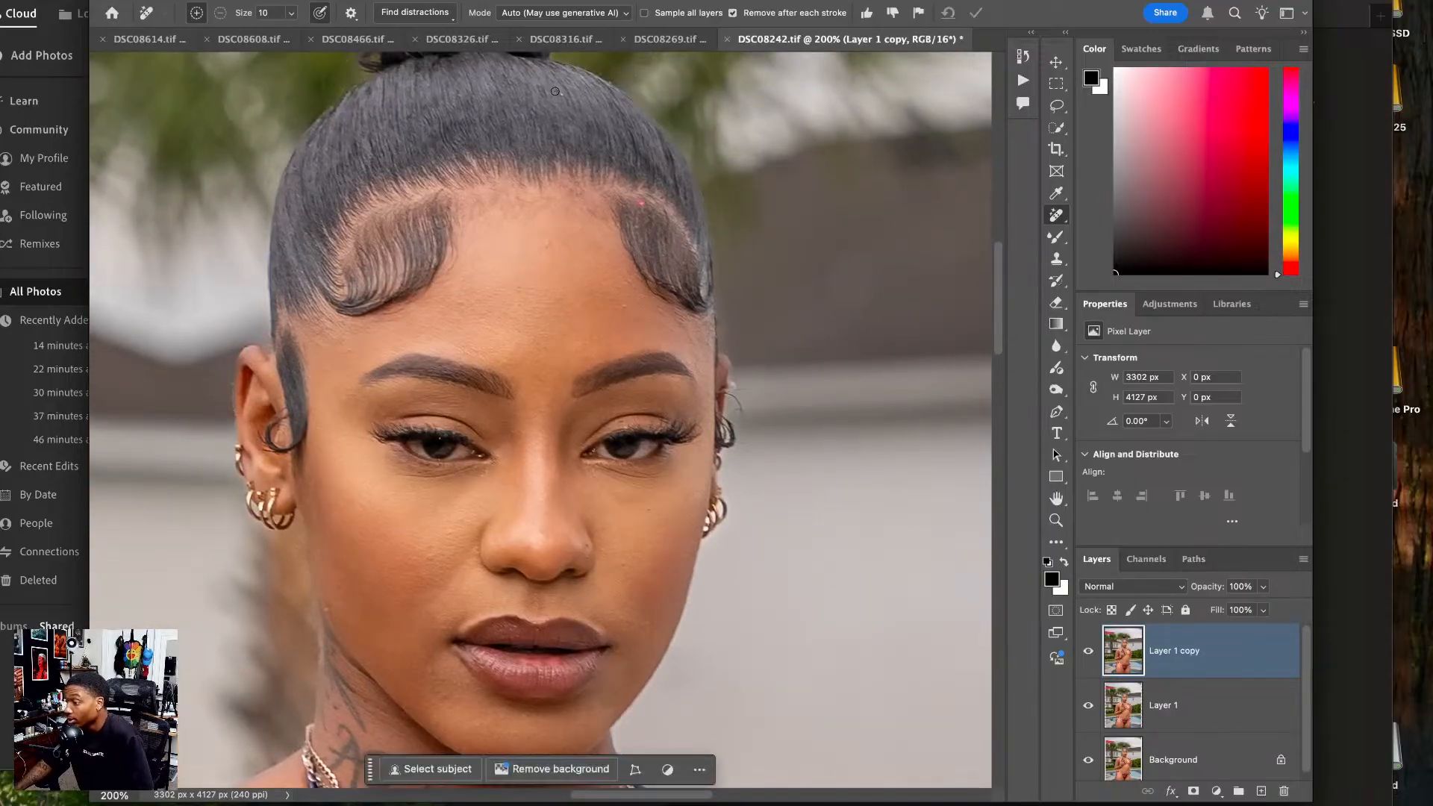
- Outline the discoloured marks on the midriff above the navel with the Patch tool, replace them with clean skin below, and deselect
{"action": "scroll", "coordinate": [649, 237], "scroll_direction": "down", "scroll_amount": 10}
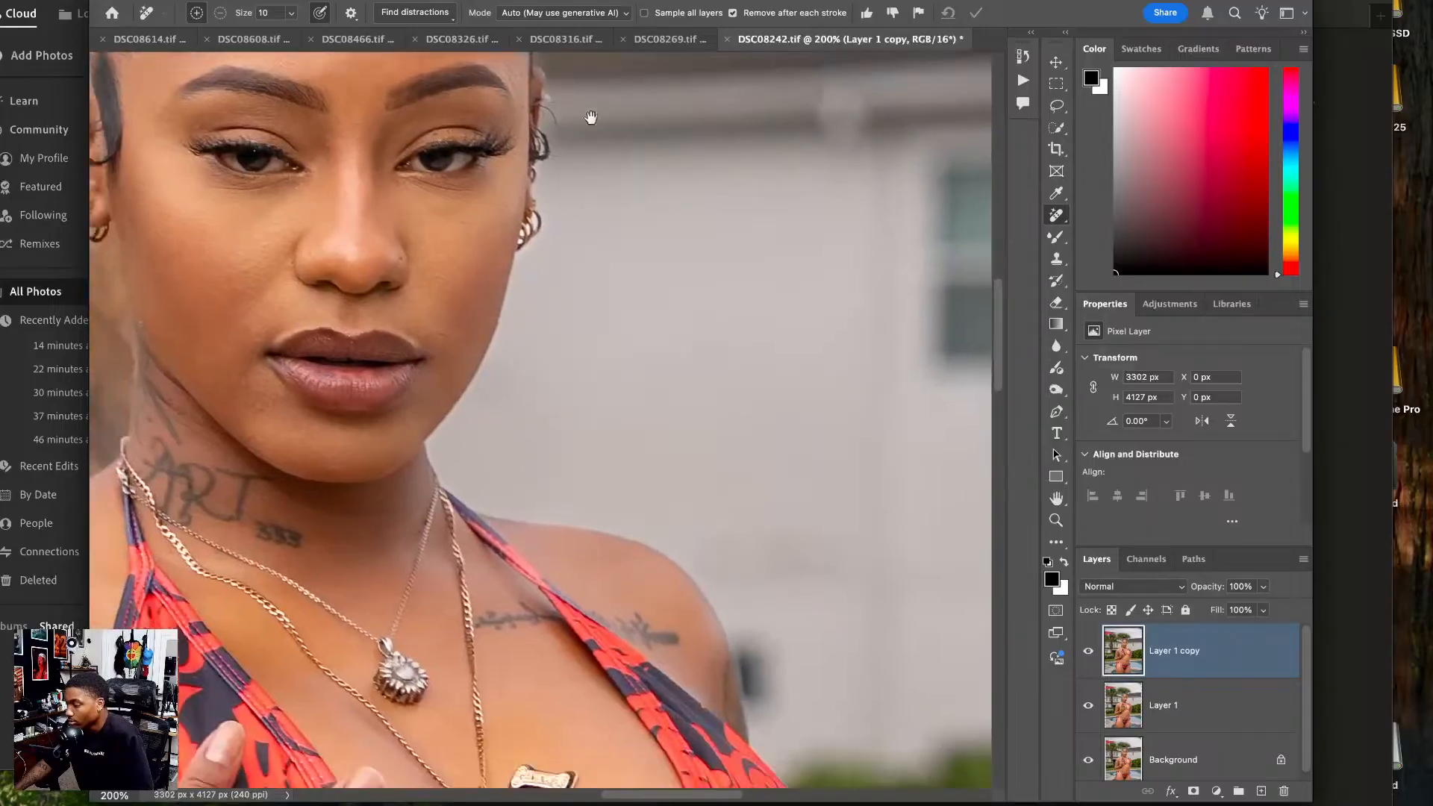
{"action": "scroll", "coordinate": [556, 166], "scroll_direction": "down", "scroll_amount": 15}
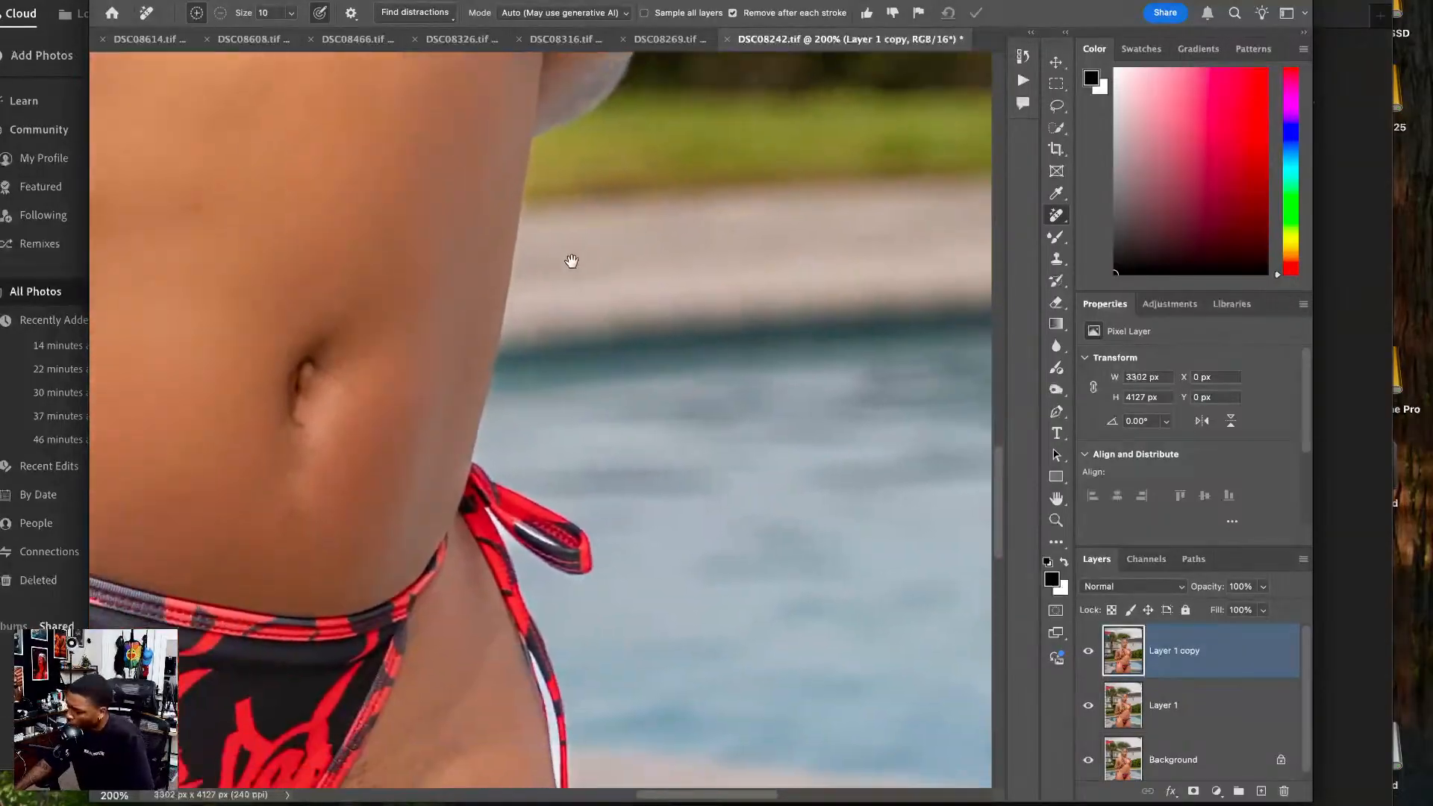
{"action": "scroll", "coordinate": [572, 261], "scroll_direction": "left", "scroll_amount": 3}
{"action": "left_click_drag", "start_coordinate": [626, 255], "coordinate": [688, 153]}
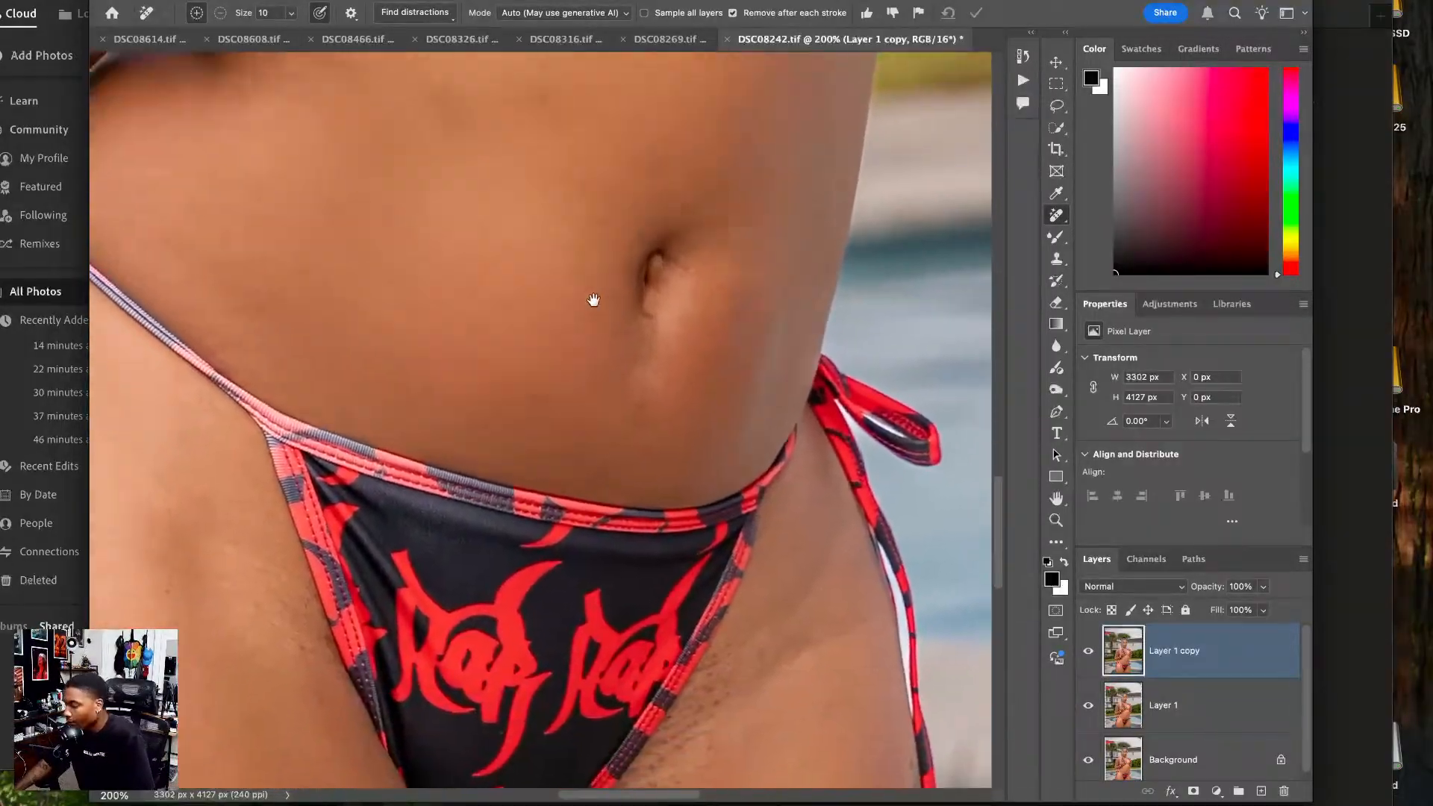
{"action": "left_click_drag", "start_coordinate": [592, 301], "coordinate": [641, 383]}
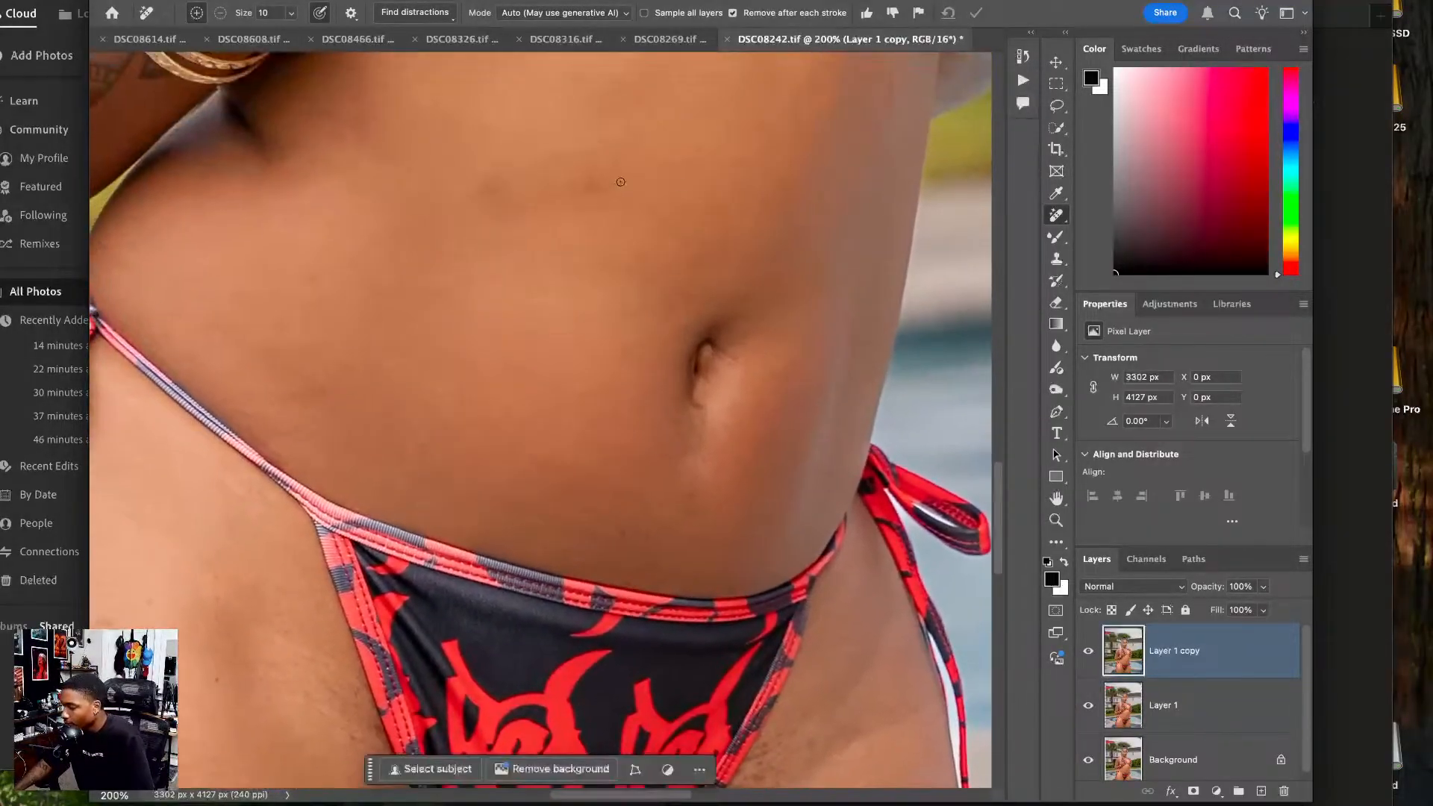
{"action": "right_click", "coordinate": [1055, 217]}
{"action": "left_click", "coordinate": [1097, 262]}
{"action": "left_click_drag", "start_coordinate": [659, 144], "coordinate": [553, 124]}
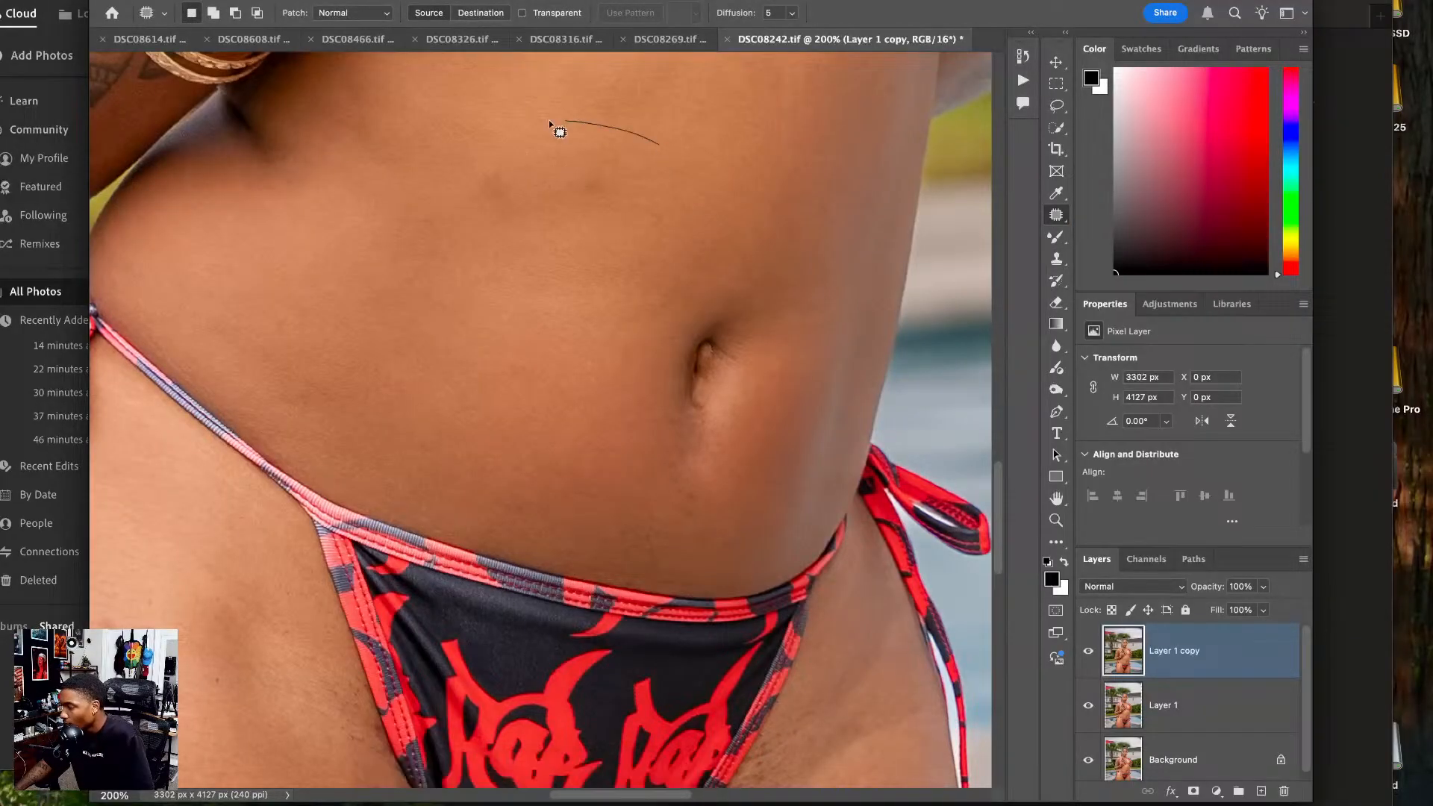
{"action": "left_click_drag", "start_coordinate": [482, 237], "coordinate": [608, 243]}
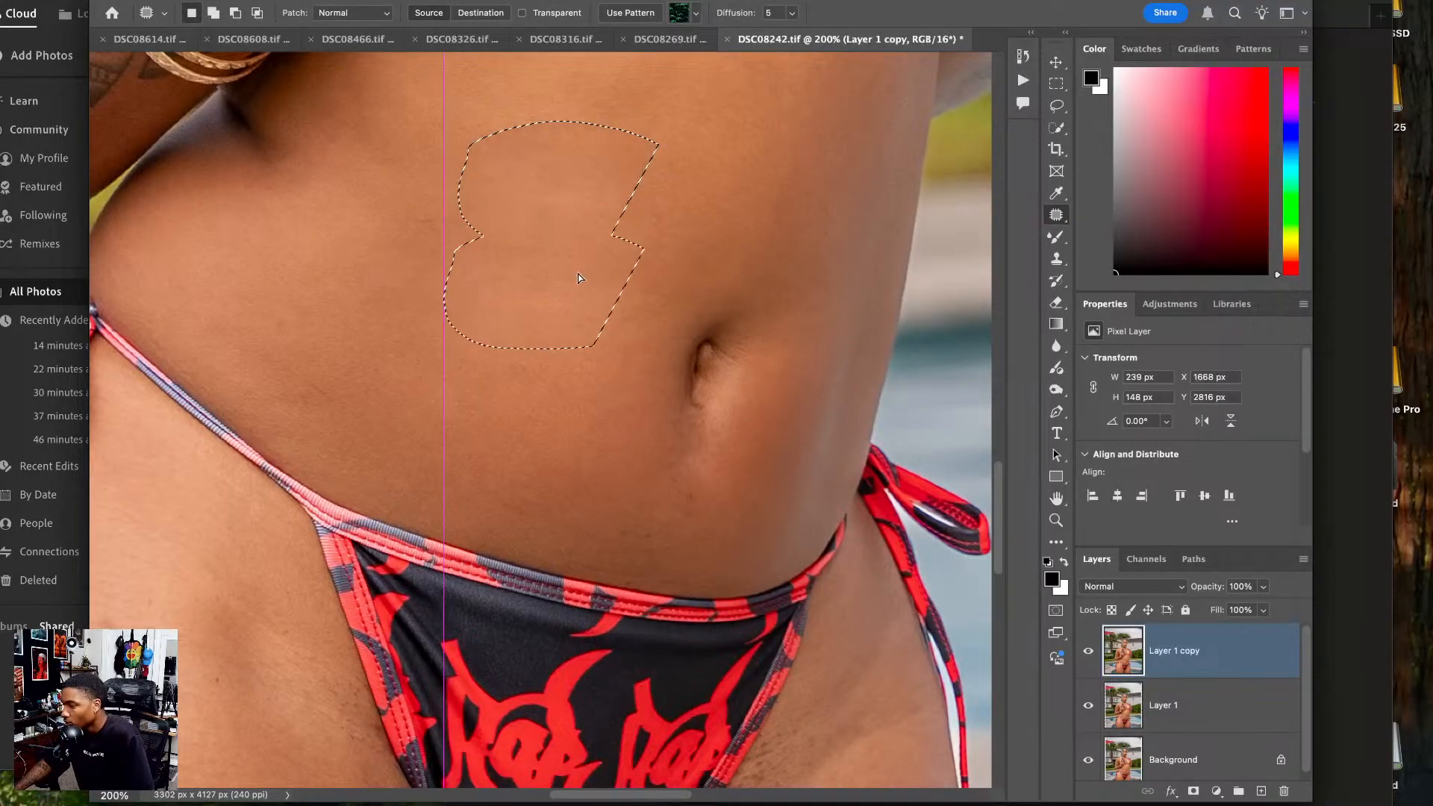
{"action": "left_click", "coordinate": [729, 160]}
- Outline a small blemish of about 67 by 58 px on the upper thigh and patch it with the skin just above
{"action": "left_click_drag", "start_coordinate": [691, 247], "coordinate": [570, 154]}
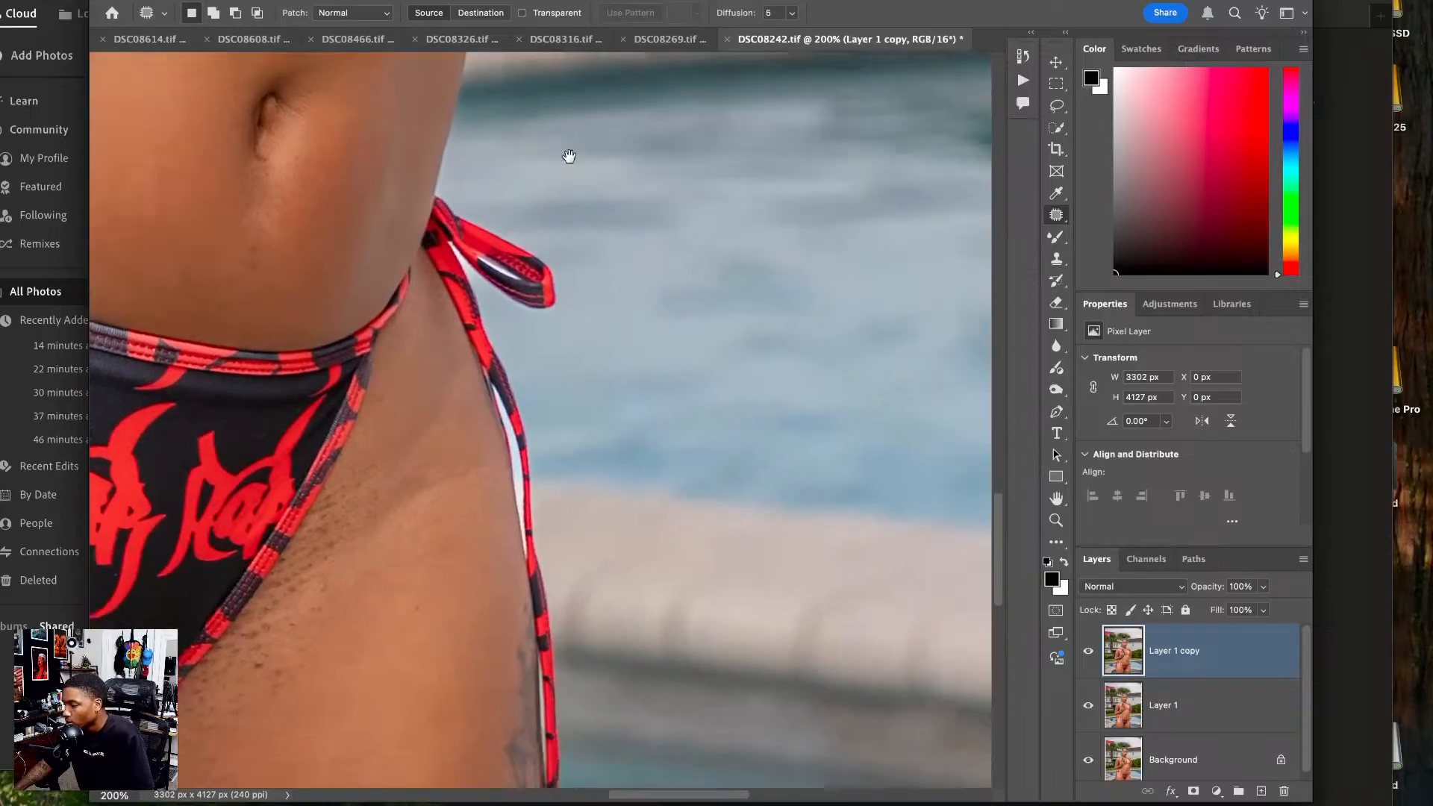
{"action": "left_click_drag", "start_coordinate": [557, 400], "coordinate": [594, 203]}
{"action": "left_click_drag", "start_coordinate": [316, 470], "coordinate": [675, 269]}
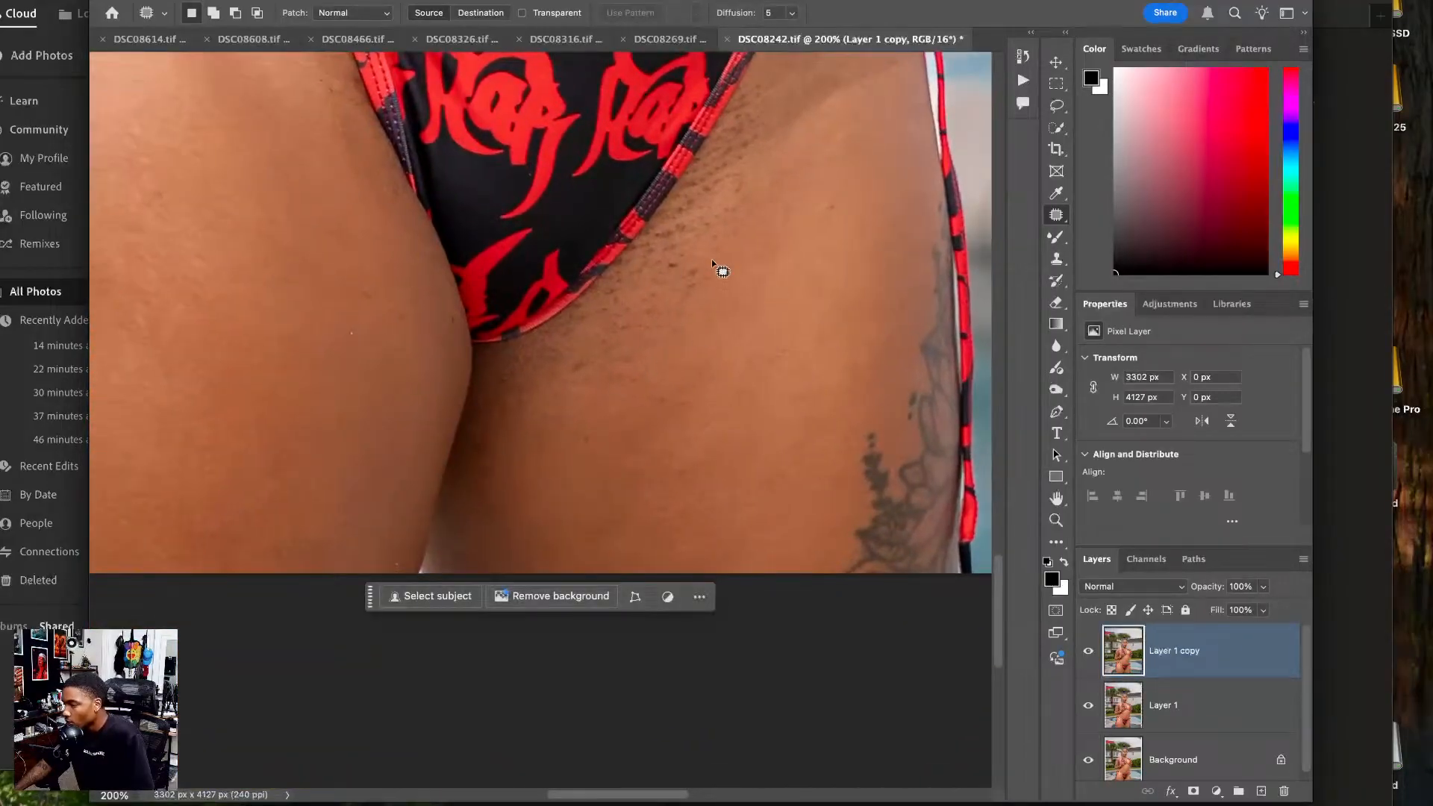
{"action": "left_click_drag", "start_coordinate": [925, 104], "coordinate": [831, 294]}
{"action": "left_click_drag", "start_coordinate": [276, 272], "coordinate": [741, 372]}
{"action": "mouse_move", "coordinate": [518, 256]}
{"action": "left_mouse_down"}
{"action": "mouse_move", "coordinate": [531, 302]}
{"action": "mouse_move", "coordinate": [535, 208]}
{"action": "left_mouse_up"}
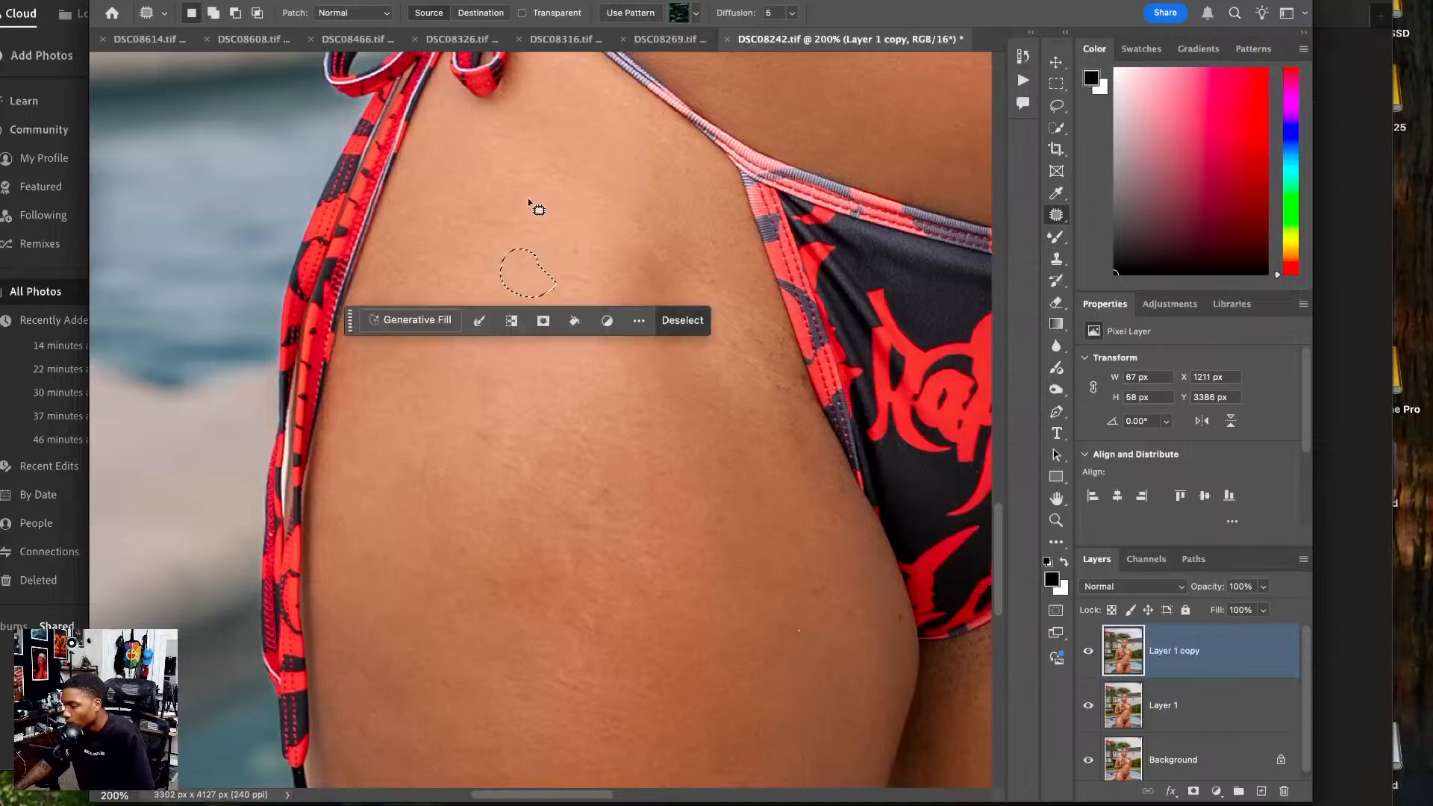
- Outline the marks on the front of the thigh in areas up to about 120 by 144 px, patch them with nearby skin, and deselect
{"action": "left_click", "coordinate": [523, 357]}
{"action": "mouse_move", "coordinate": [510, 358]}
{"action": "left_mouse_down"}
{"action": "mouse_move", "coordinate": [520, 448]}
{"action": "mouse_move", "coordinate": [529, 387]}
{"action": "left_mouse_up"}
{"action": "left_click_drag", "start_coordinate": [482, 424], "coordinate": [470, 492]}
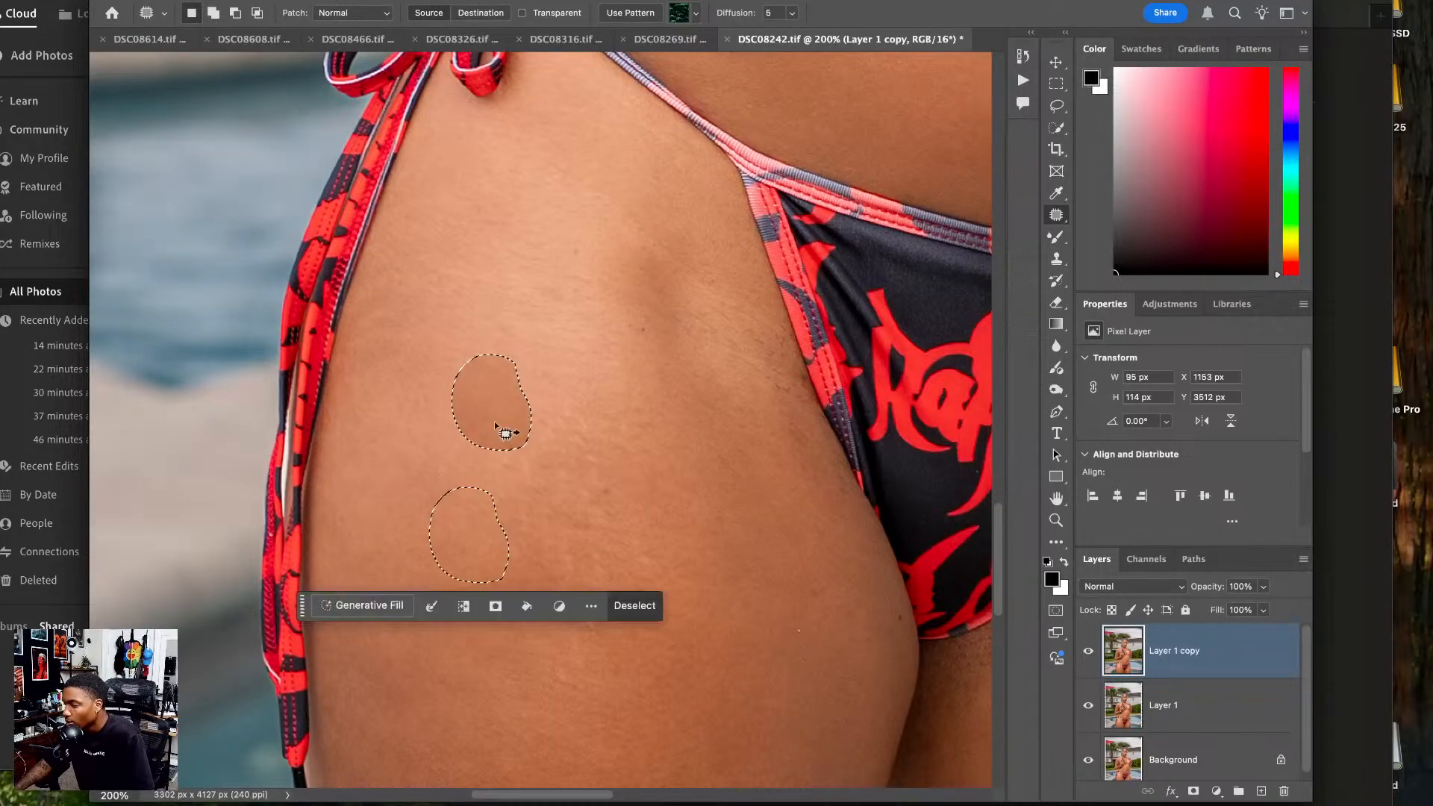
{"action": "left_click", "coordinate": [578, 435]}
{"action": "mouse_move", "coordinate": [621, 460]}
{"action": "left_mouse_down"}
{"action": "mouse_move", "coordinate": [540, 476]}
{"action": "mouse_move", "coordinate": [637, 546]}
{"action": "left_mouse_up"}
{"action": "left_click_drag", "start_coordinate": [608, 515], "coordinate": [617, 623]}
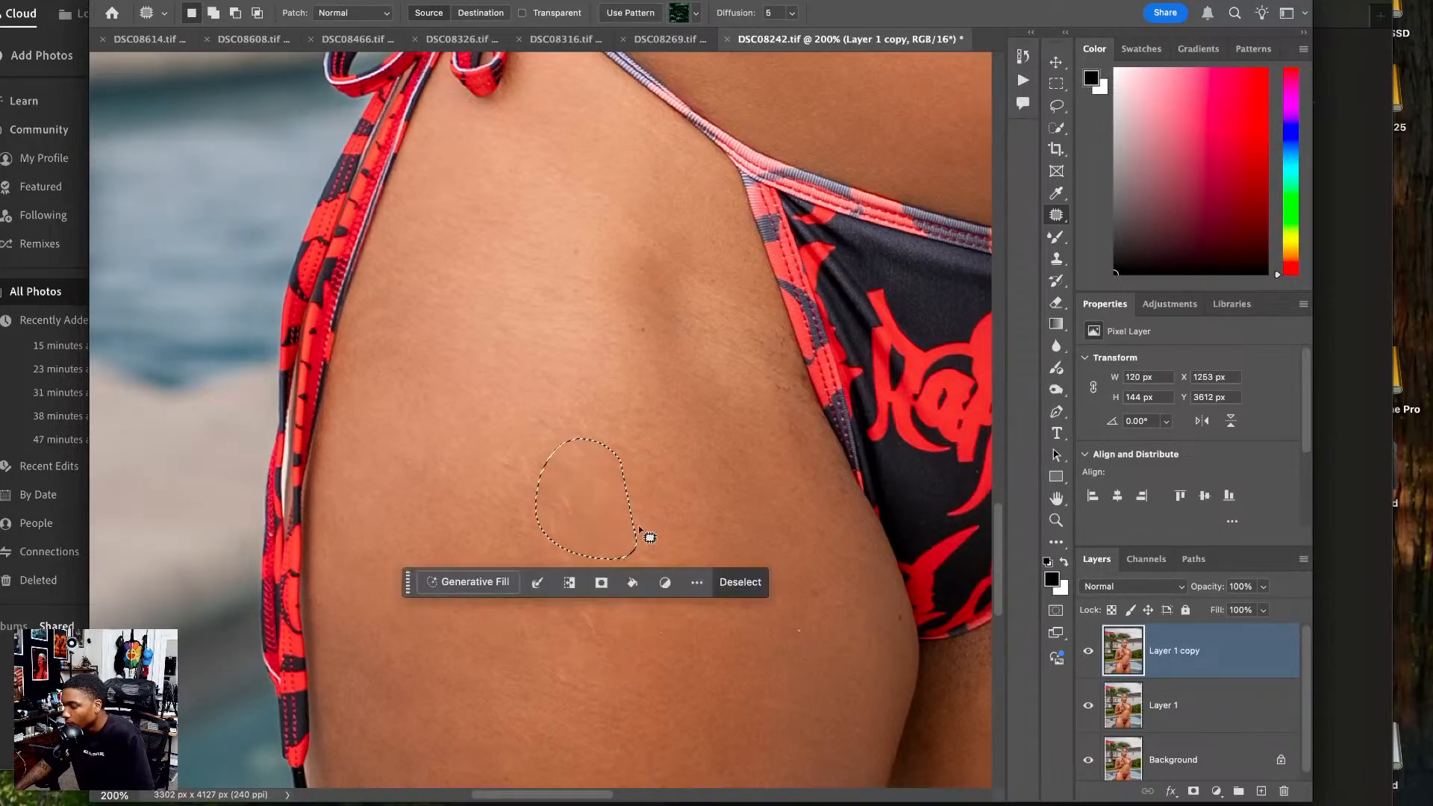
{"action": "left_click_drag", "start_coordinate": [630, 476], "coordinate": [666, 441]}
{"action": "left_click", "coordinate": [740, 268]}
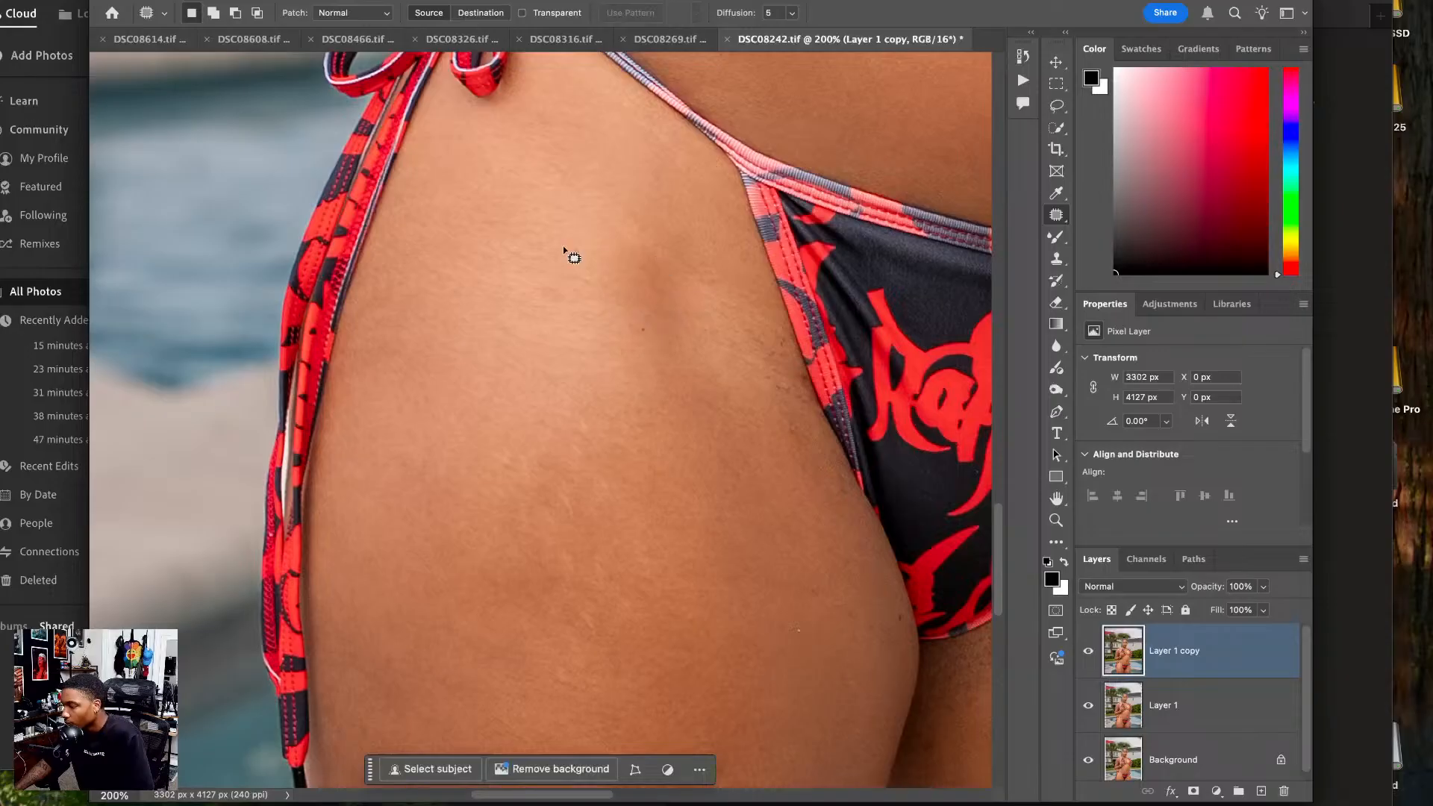
- Patch the small spots on the upper thigh and a narrow area of about 24 by 44 px near the bikini edge with nearby skin
{"action": "mouse_move", "coordinate": [586, 233]}
{"action": "left_mouse_down"}
{"action": "mouse_move", "coordinate": [582, 266]}
{"action": "mouse_move", "coordinate": [600, 242]}
{"action": "left_mouse_up"}
{"action": "left_click", "coordinate": [622, 263]}
{"action": "left_click_drag", "start_coordinate": [678, 372], "coordinate": [532, 346]}
{"action": "mouse_move", "coordinate": [502, 280]}
{"action": "left_mouse_down"}
{"action": "mouse_move", "coordinate": [505, 318]}
{"action": "mouse_move", "coordinate": [508, 291]}
{"action": "left_mouse_up"}
{"action": "left_click_drag", "start_coordinate": [503, 304], "coordinate": [515, 345]}
{"action": "left_click", "coordinate": [610, 360]}
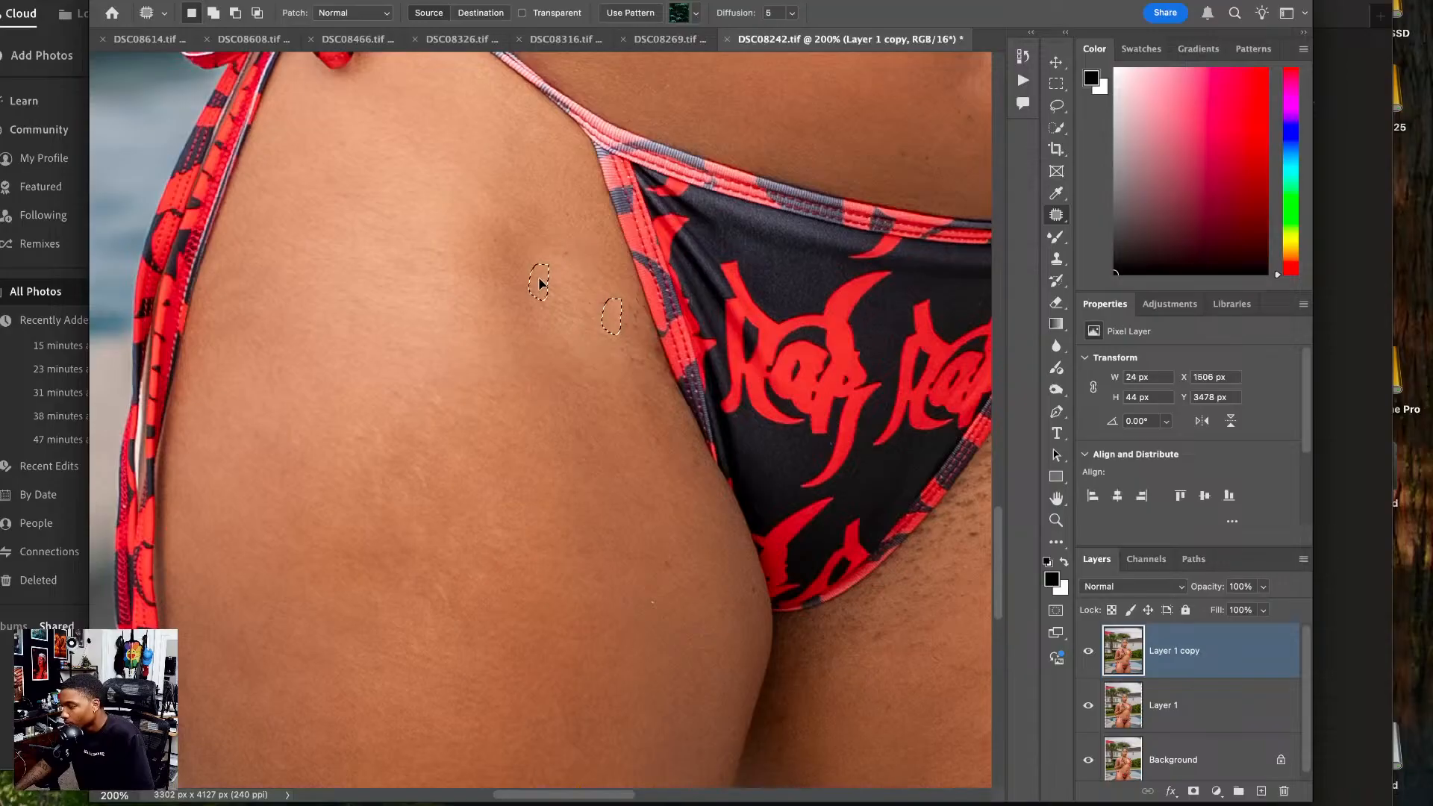
- Cover the stubble along the bikini line and inner thigh with clean skin using the Clone Stamp at size 70 and 46% opacity
{"action": "scroll", "coordinate": [544, 233], "scroll_direction": "right", "scroll_amount": 10}
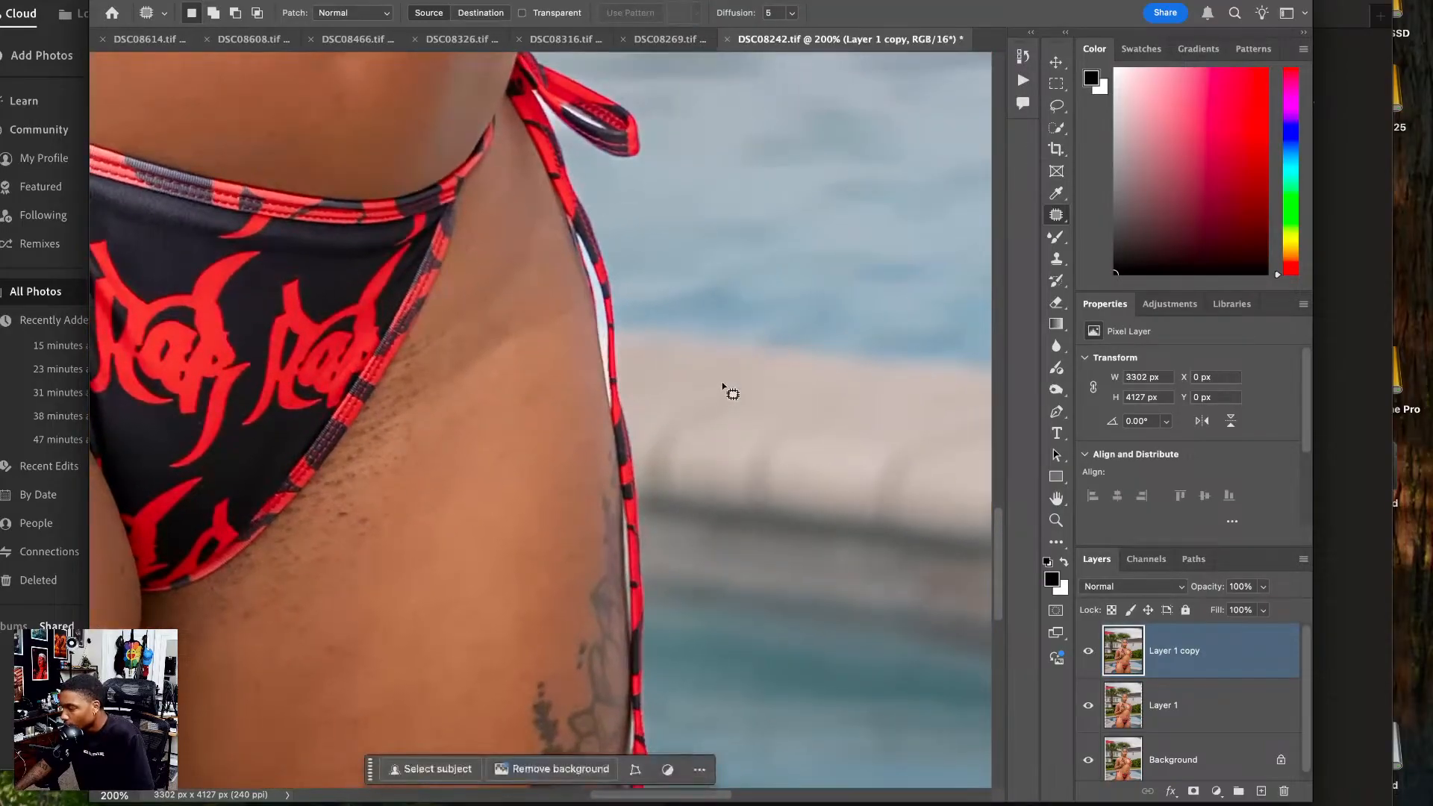
{"action": "right_click", "coordinate": [1059, 217]}
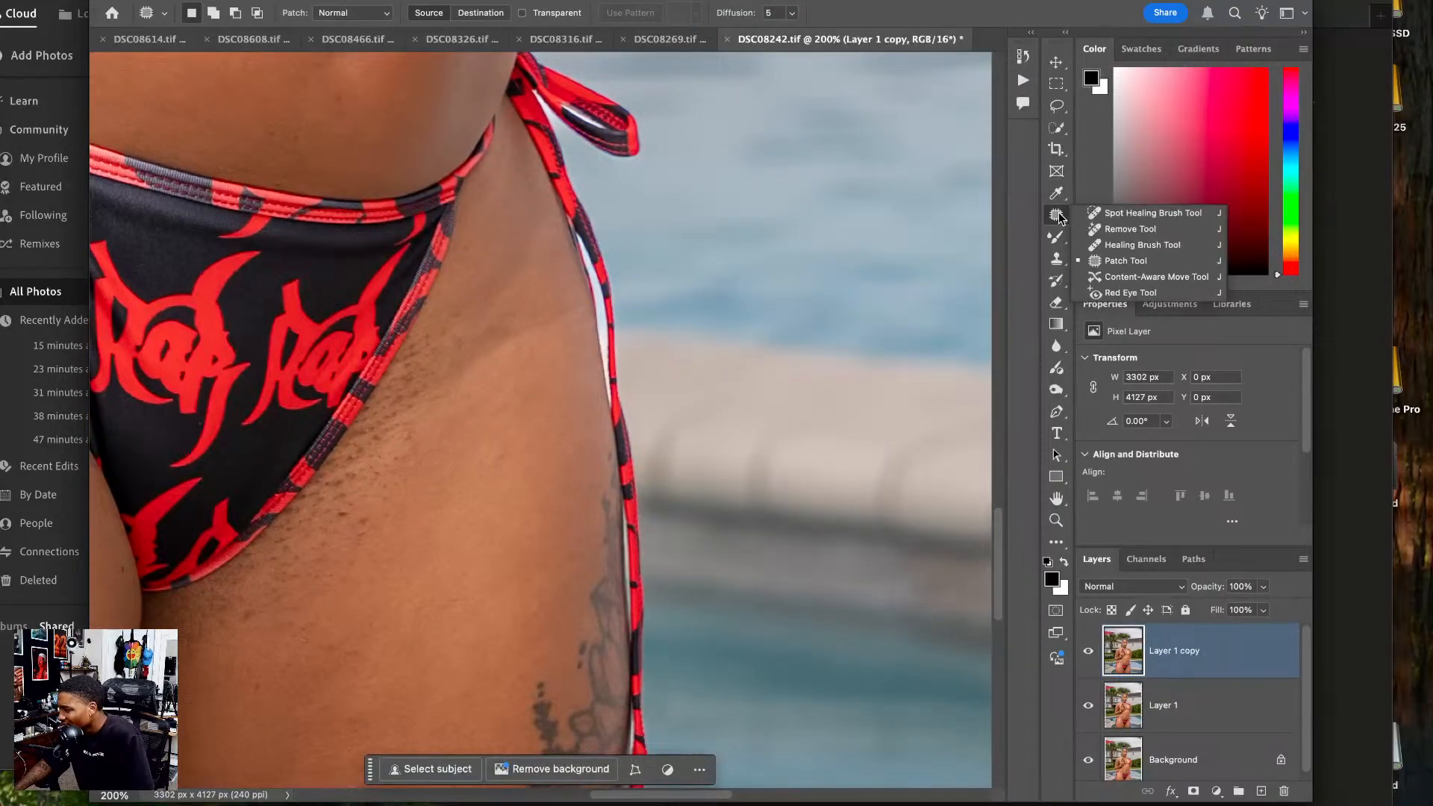
{"action": "left_click", "coordinate": [1057, 259]}
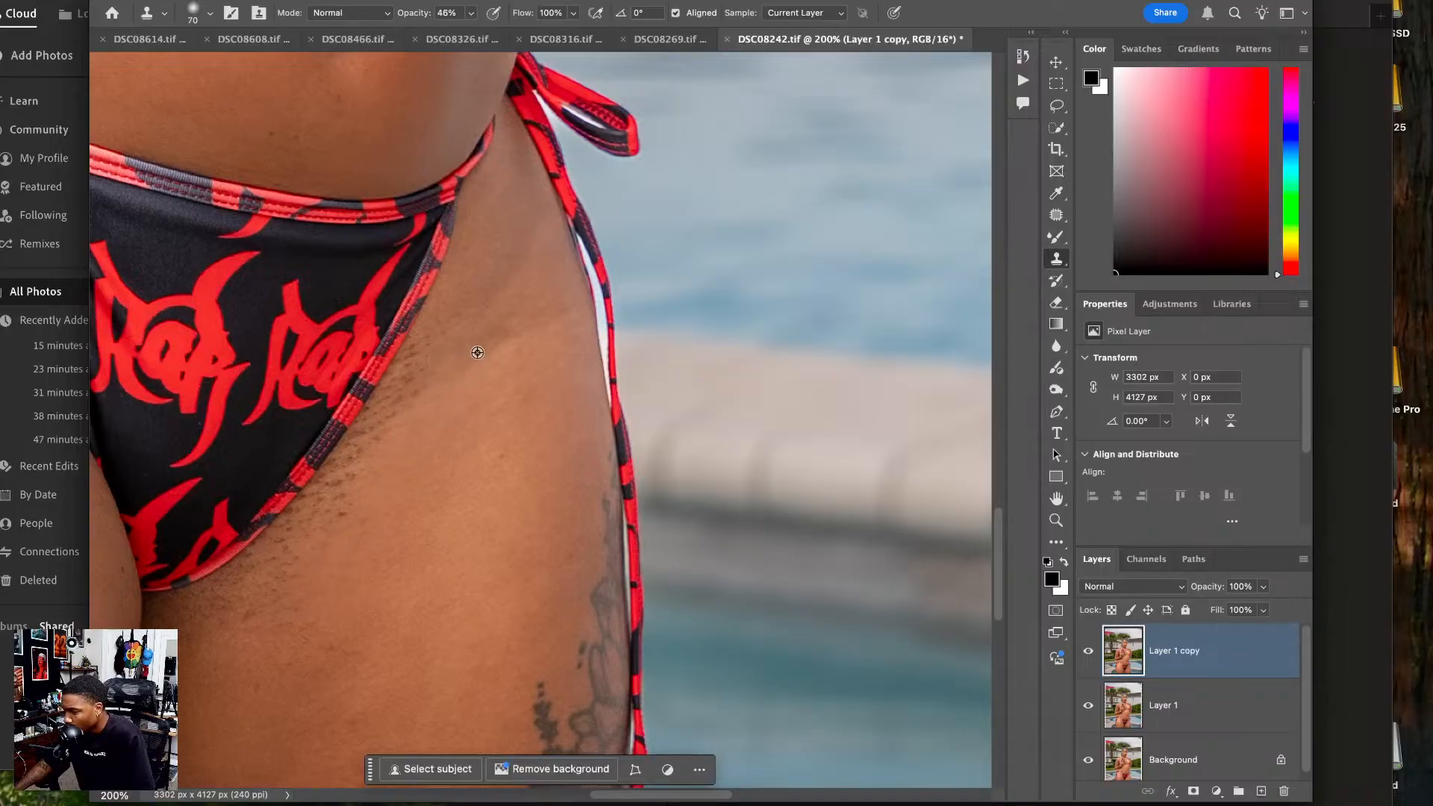
{"action": "left_click_drag", "start_coordinate": [423, 377], "coordinate": [409, 386]}
{"action": "left_click_drag", "start_coordinate": [493, 336], "coordinate": [474, 350]}
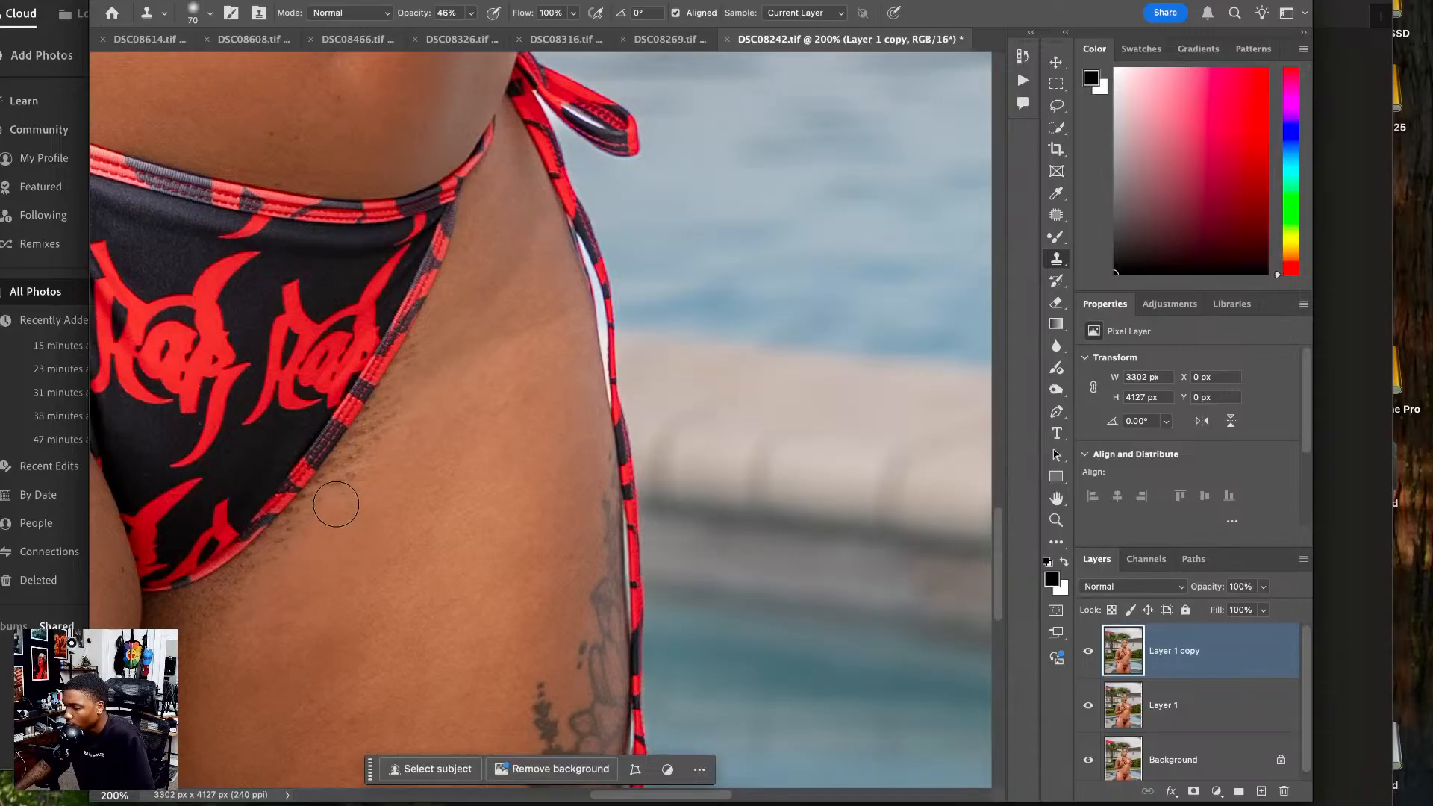
{"action": "left_click_drag", "start_coordinate": [456, 427], "coordinate": [623, 241]}
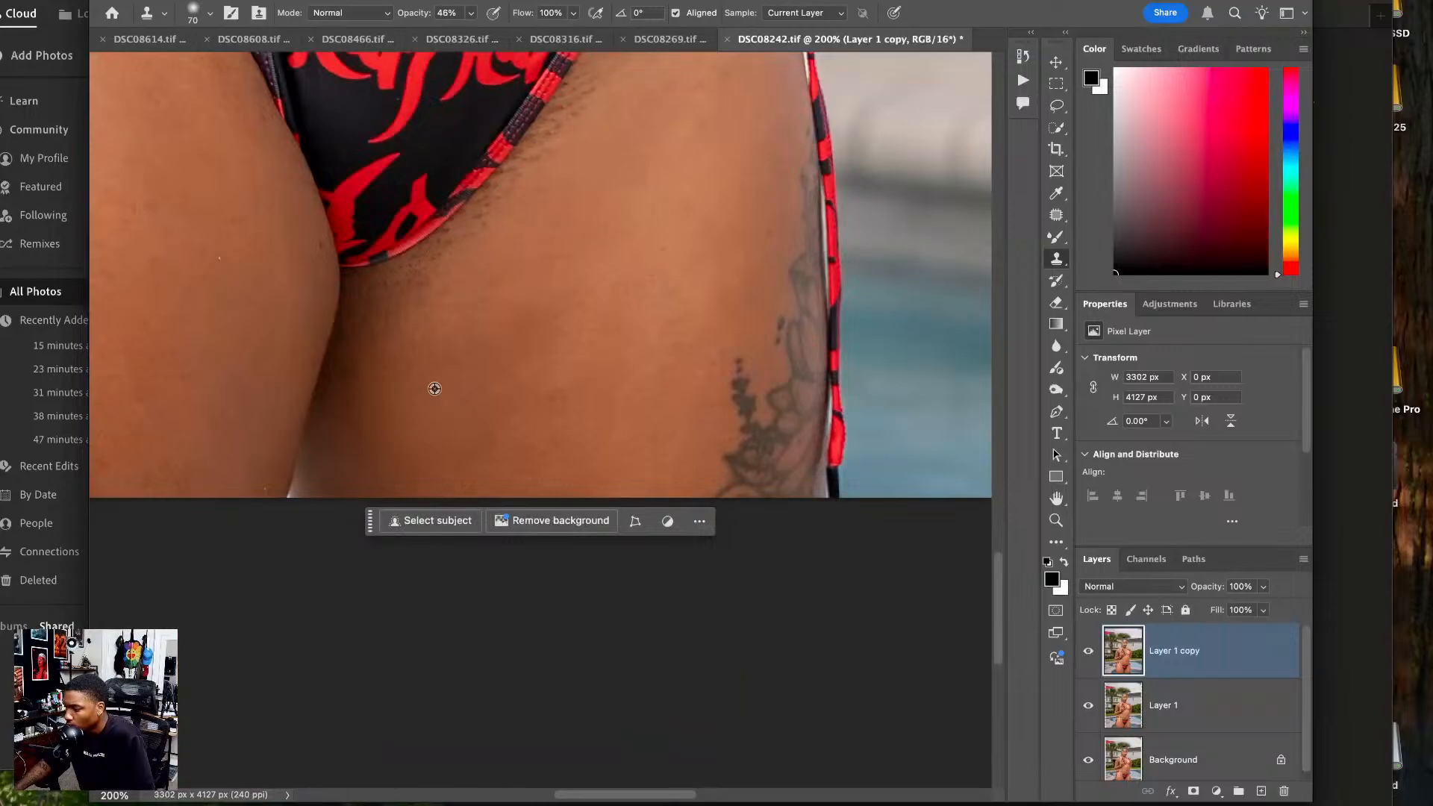
{"action": "mouse_move", "coordinate": [418, 370]}
{"action": "left_mouse_down"}
{"action": "mouse_move", "coordinate": [434, 344]}
{"action": "mouse_move", "coordinate": [493, 325]}
{"action": "left_mouse_up"}
{"action": "left_click", "coordinate": [381, 335]}
- Fit the whole photo in view and compare it with and without the Layer 1 copy retouching
{"action": "key", "text": "super+0"}
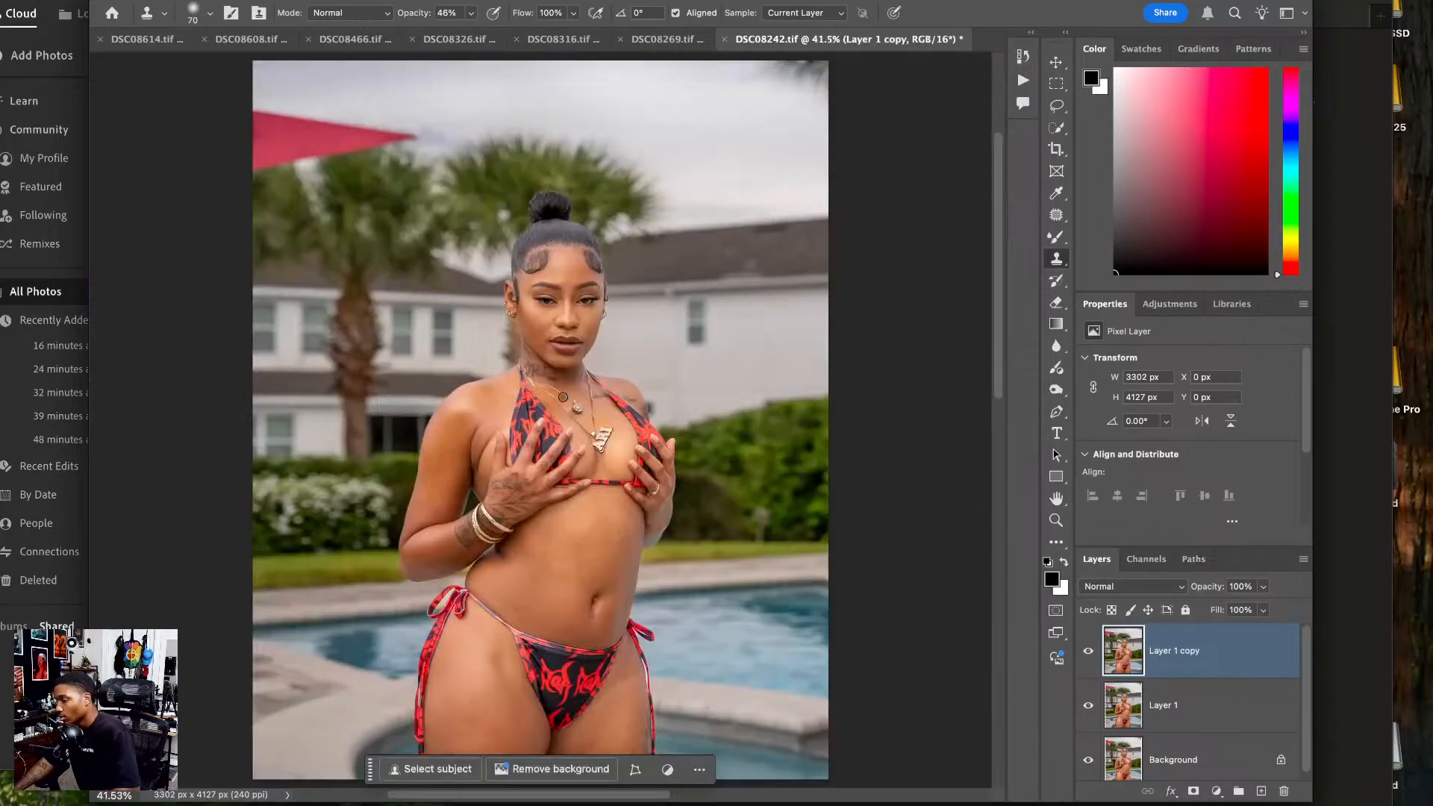
{"action": "scroll", "coordinate": [782, 620], "scroll_direction": "down", "scroll_amount": 3}
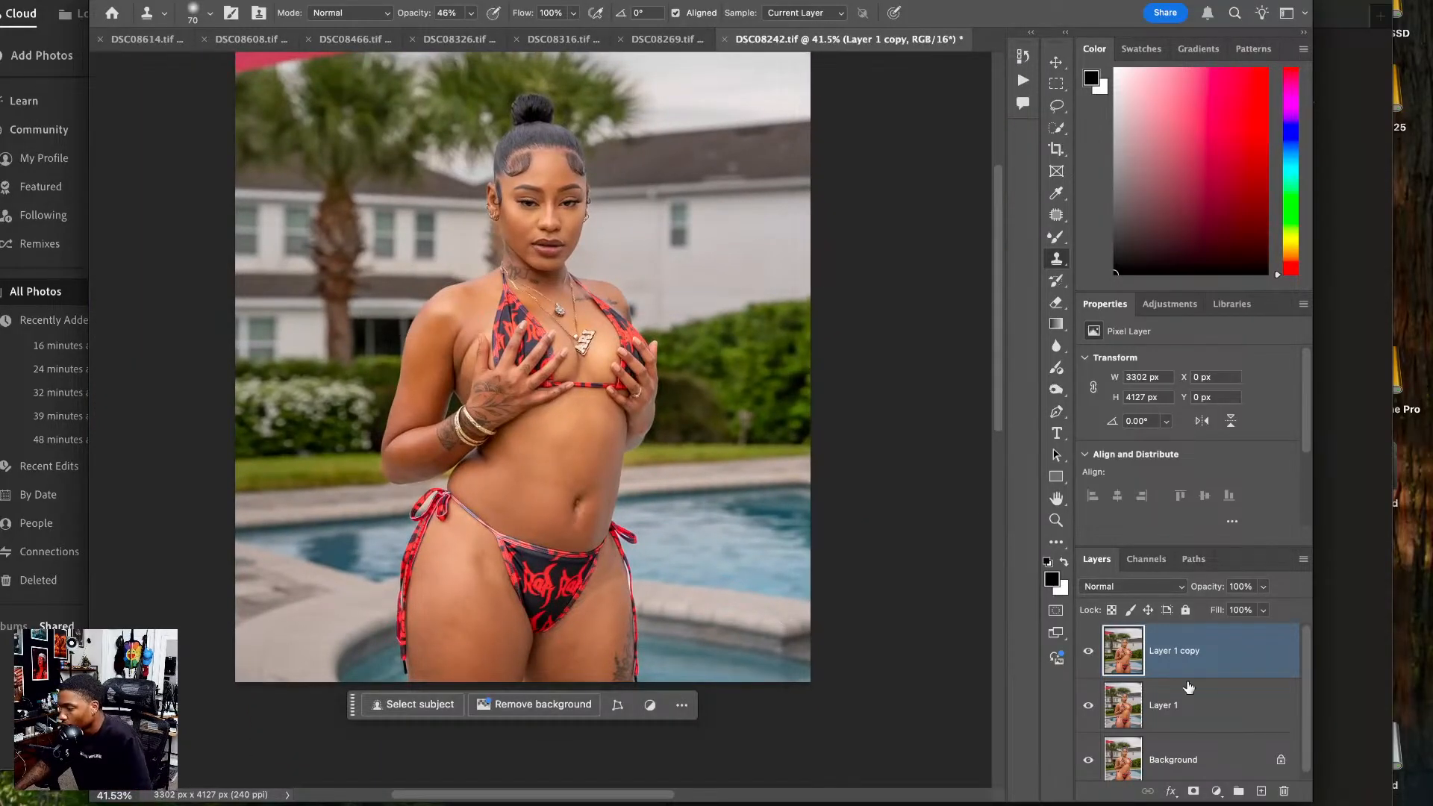
{"action": "left_click", "coordinate": [1089, 652]}
{"action": "left_click", "coordinate": [1089, 652]}
{"action": "left_click", "coordinate": [1089, 652]}
{"action": "left_click", "coordinate": [1088, 652]}
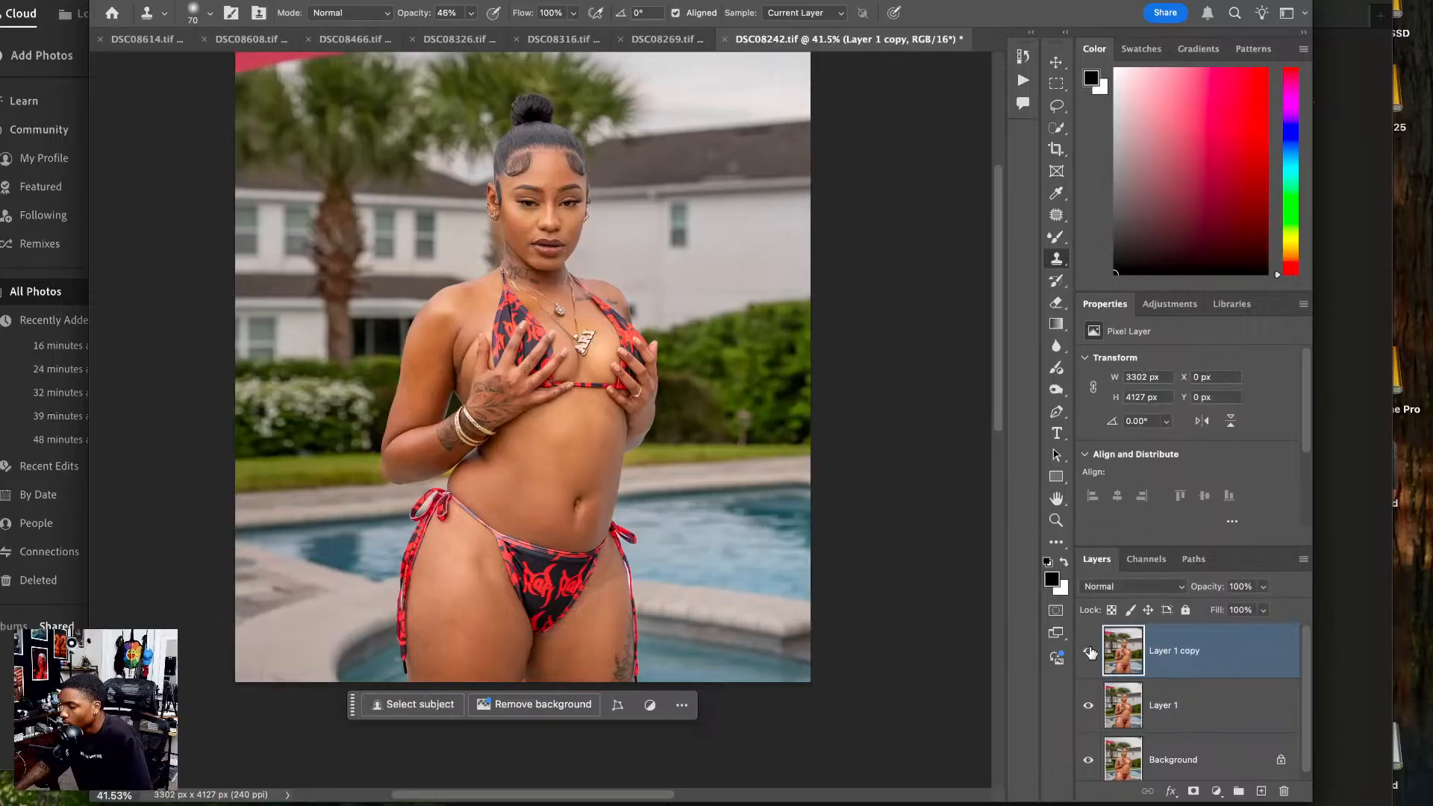
{"action": "left_click", "coordinate": [1089, 652]}
{"action": "left_click", "coordinate": [1089, 652]}
{"action": "left_click", "coordinate": [1089, 651]}
{"action": "left_click", "coordinate": [1088, 652]}
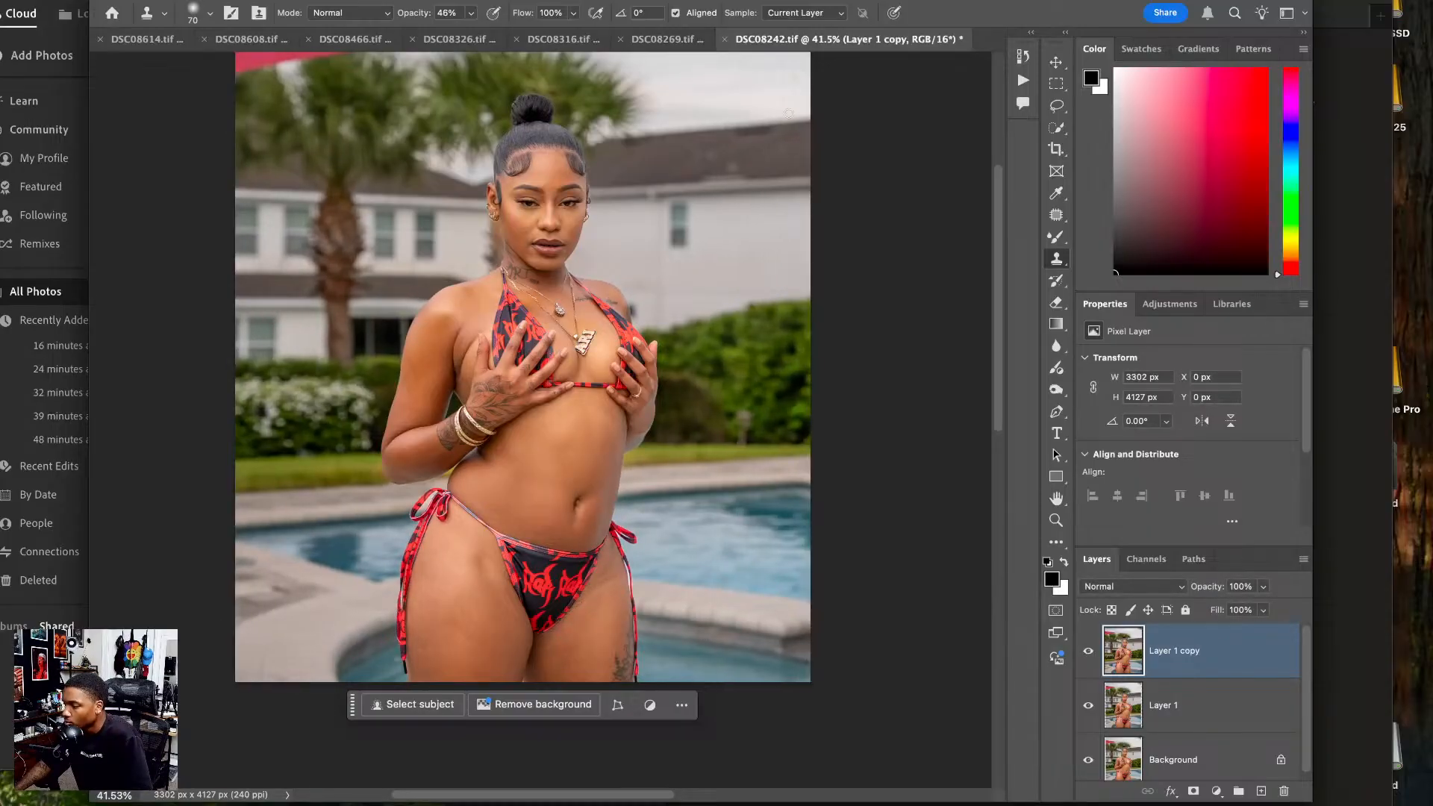
- Close DSC08242.tif, saving its changes, and bring up DSC08269.tif
{"action": "left_click", "coordinate": [724, 39]}
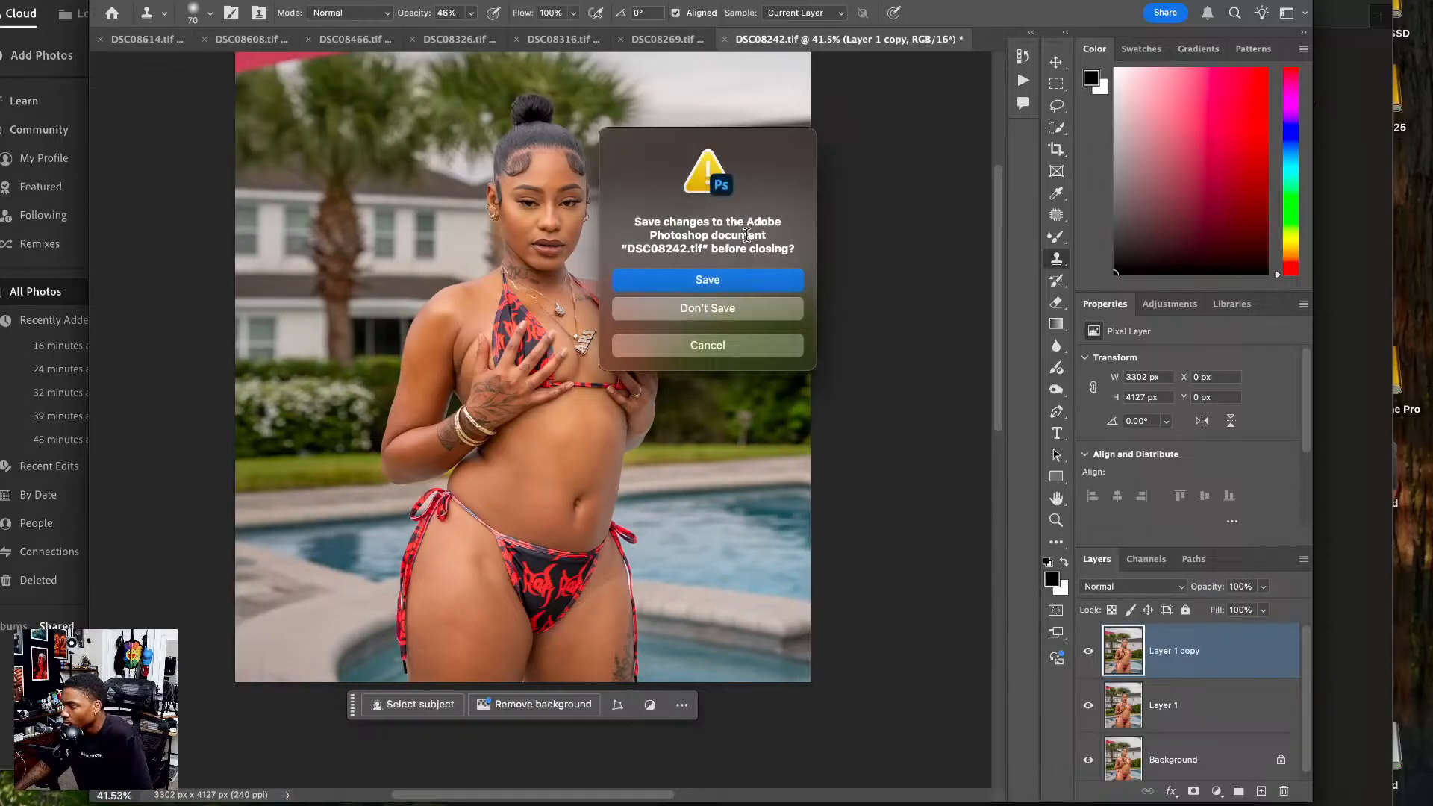
{"action": "left_click", "coordinate": [737, 280]}
{"action": "left_click", "coordinate": [593, 39]}
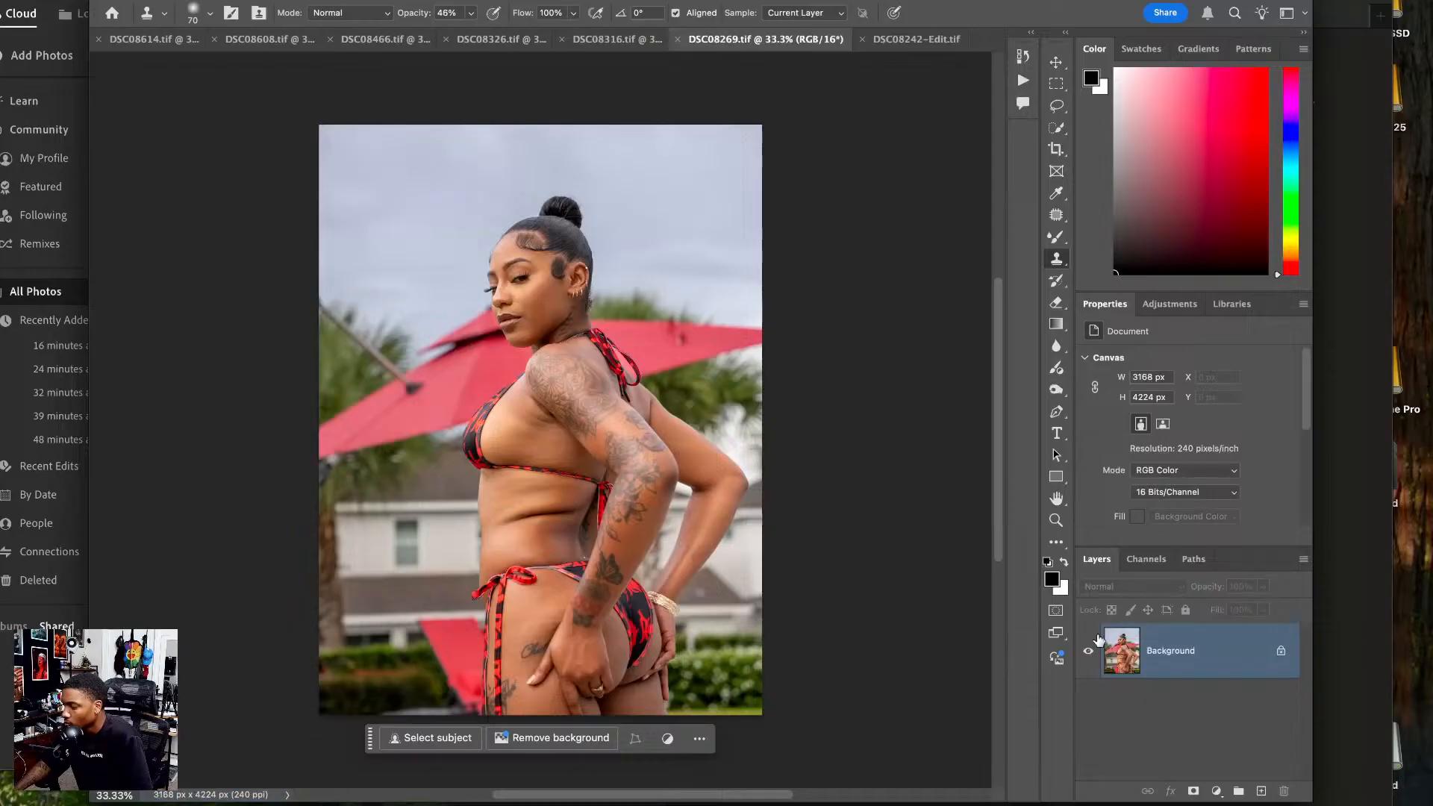
- Duplicate the background layer twice and crop the photo to 4:5, trimming the sky and keeping the lower edge
{"action": "key", "text": "ctrl+j"}
{"action": "key", "text": "ctrl+j"}
{"action": "key", "text": "c"}
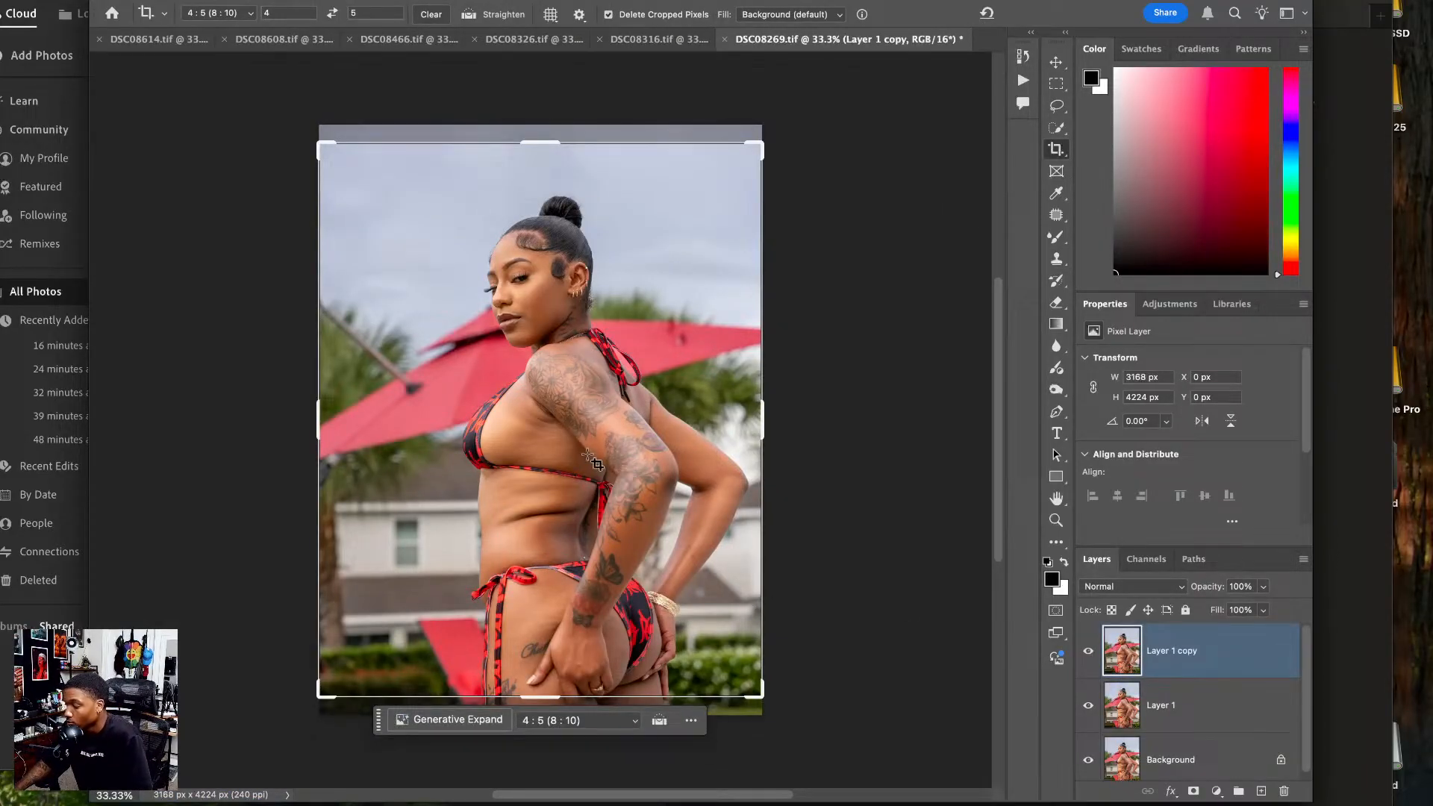
{"action": "left_click", "coordinate": [757, 442]}
{"action": "left_click_drag", "start_coordinate": [705, 444], "coordinate": [705, 425]}
{"action": "key", "text": "Return"}
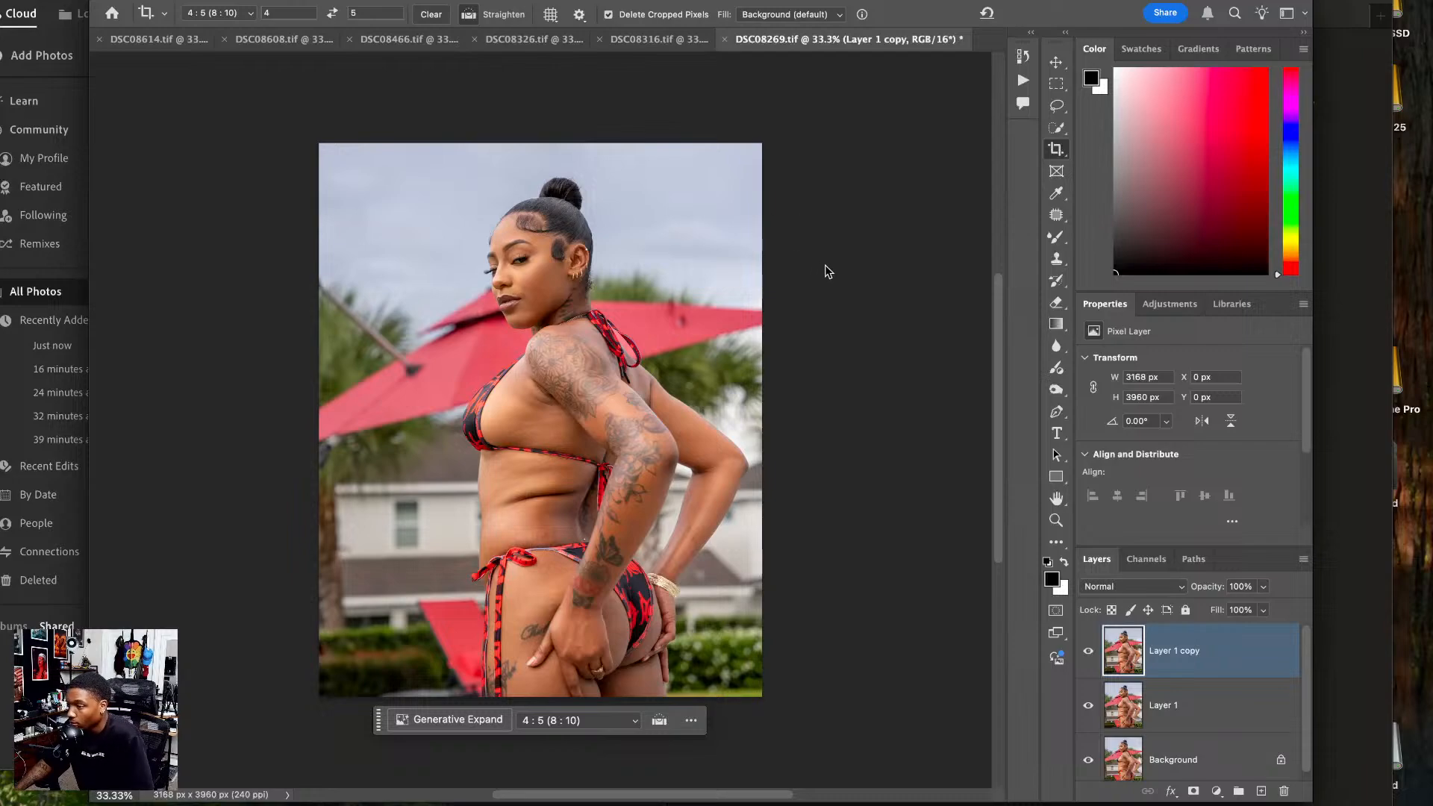
- Open Liquify and refine the hair outline behind the ear with a size 100 brush and around the bun at size 200
{"action": "key", "text": "super+shift+x"}
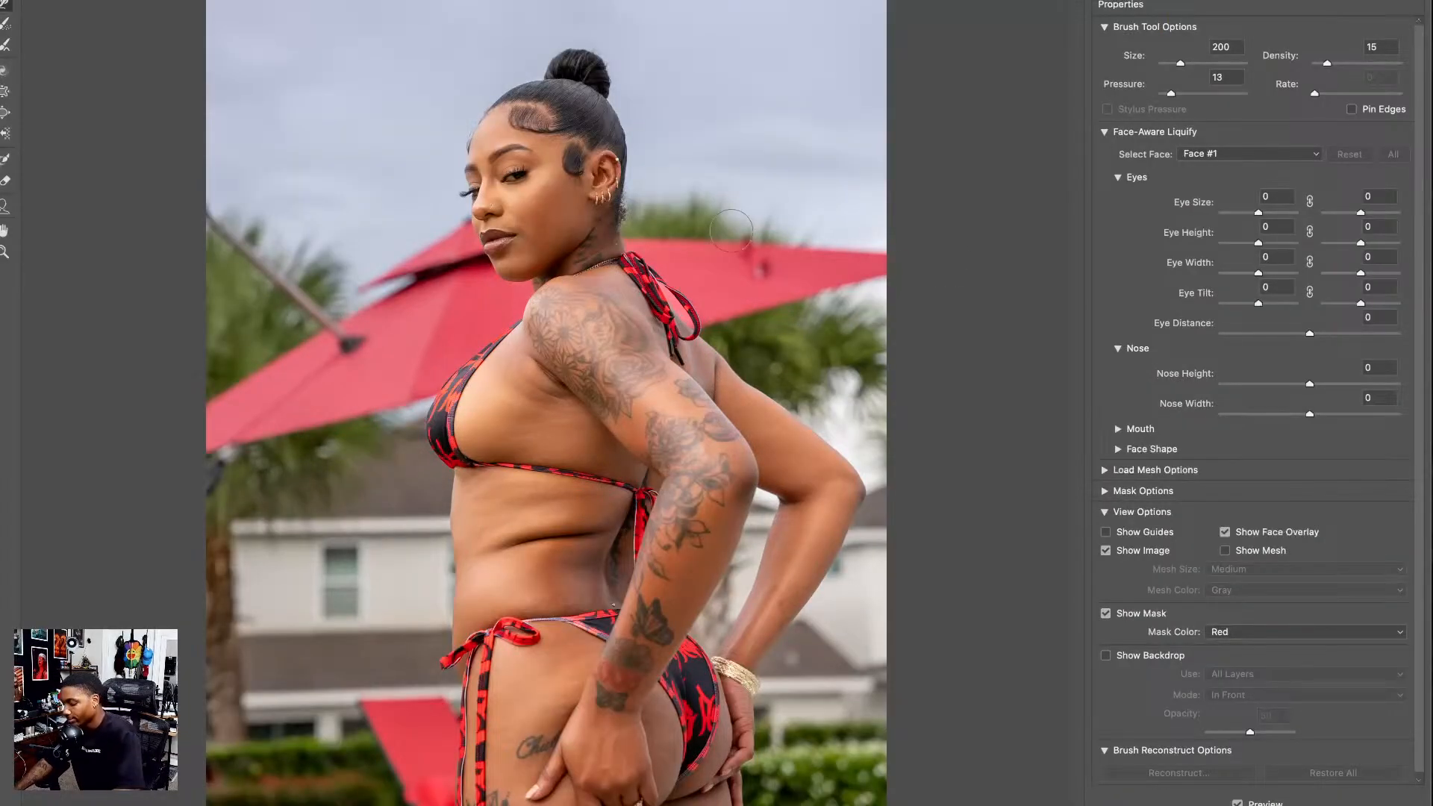
{"action": "key", "text": "super+equal"}
{"action": "key", "text": "super+equal"}
{"action": "mouse_move", "coordinate": [635, 63]}
{"action": "left_mouse_down"}
{"action": "mouse_move", "coordinate": [707, 313]}
{"action": "mouse_move", "coordinate": [698, 472]}
{"action": "left_mouse_up"}
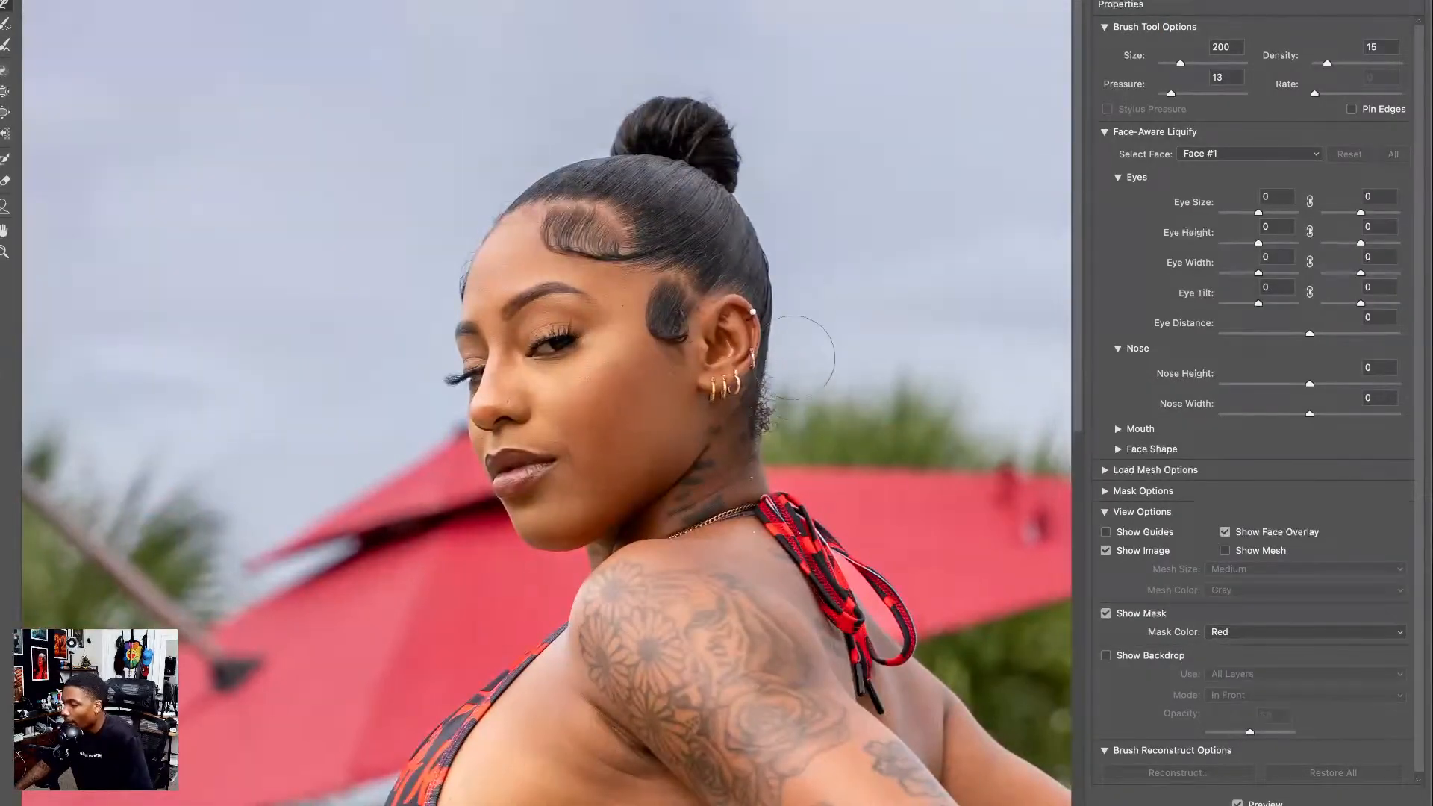
{"action": "key", "text": "bracketleft"}
{"action": "key", "text": "bracketleft"}
{"action": "key", "text": "bracketleft"}
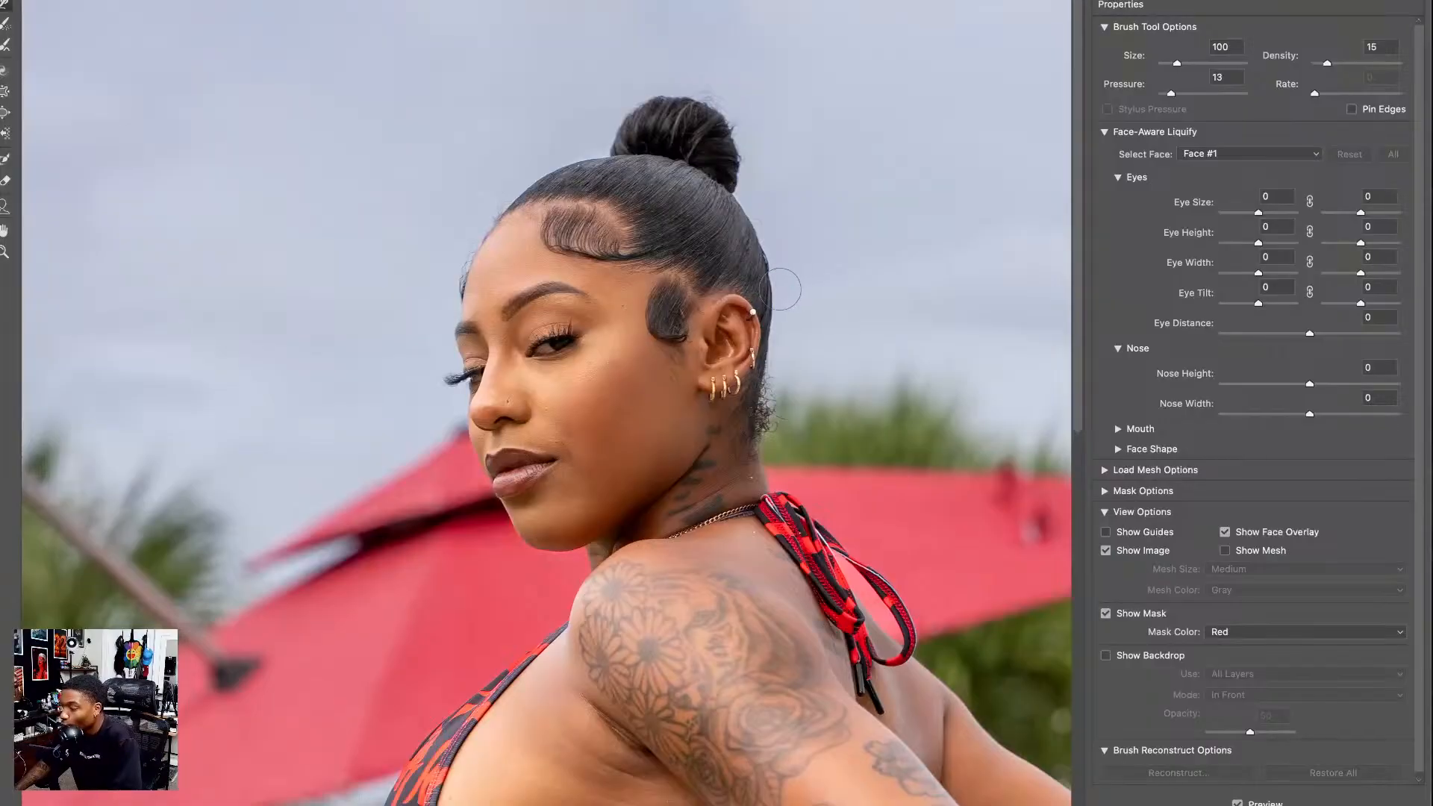
{"action": "left_click_drag", "start_coordinate": [780, 290], "coordinate": [772, 289]}
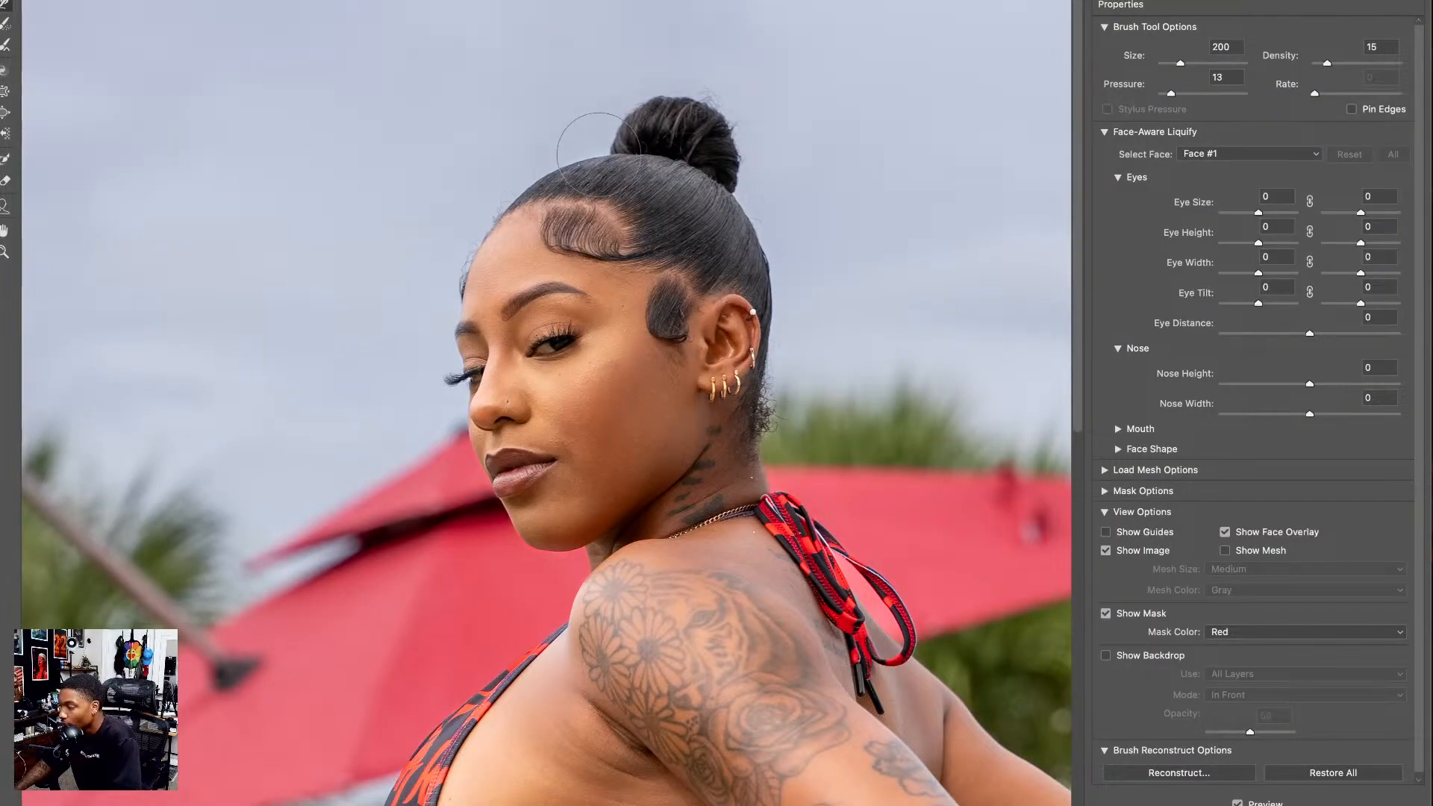
{"action": "key", "text": "bracketright"}
{"action": "key", "text": "bracketright"}
{"action": "key", "text": "bracketright"}
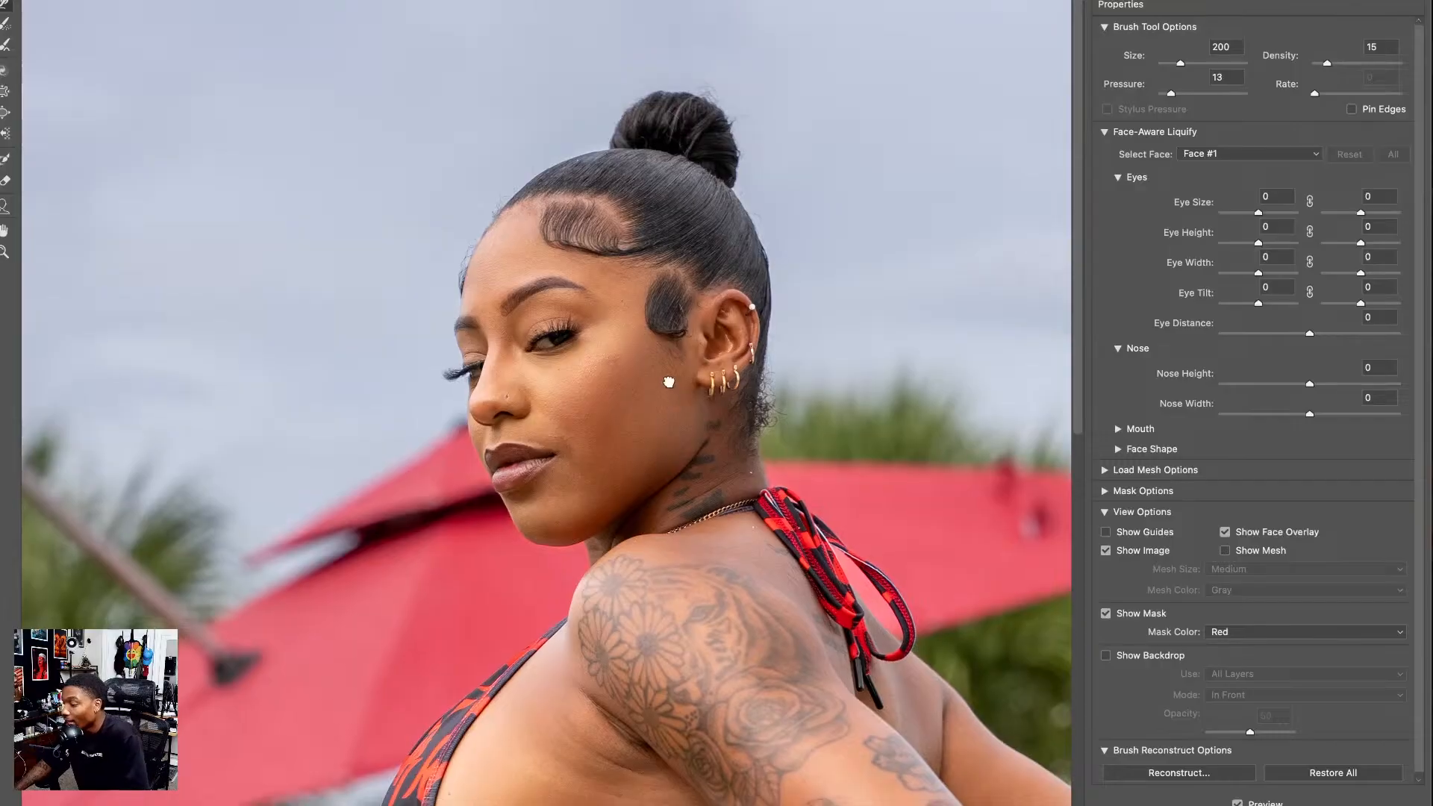
- Push the front waistline below the bikini top inward with the Liquify brush at size 600
{"action": "scroll", "coordinate": [672, 378], "scroll_direction": "down", "scroll_amount": 5}
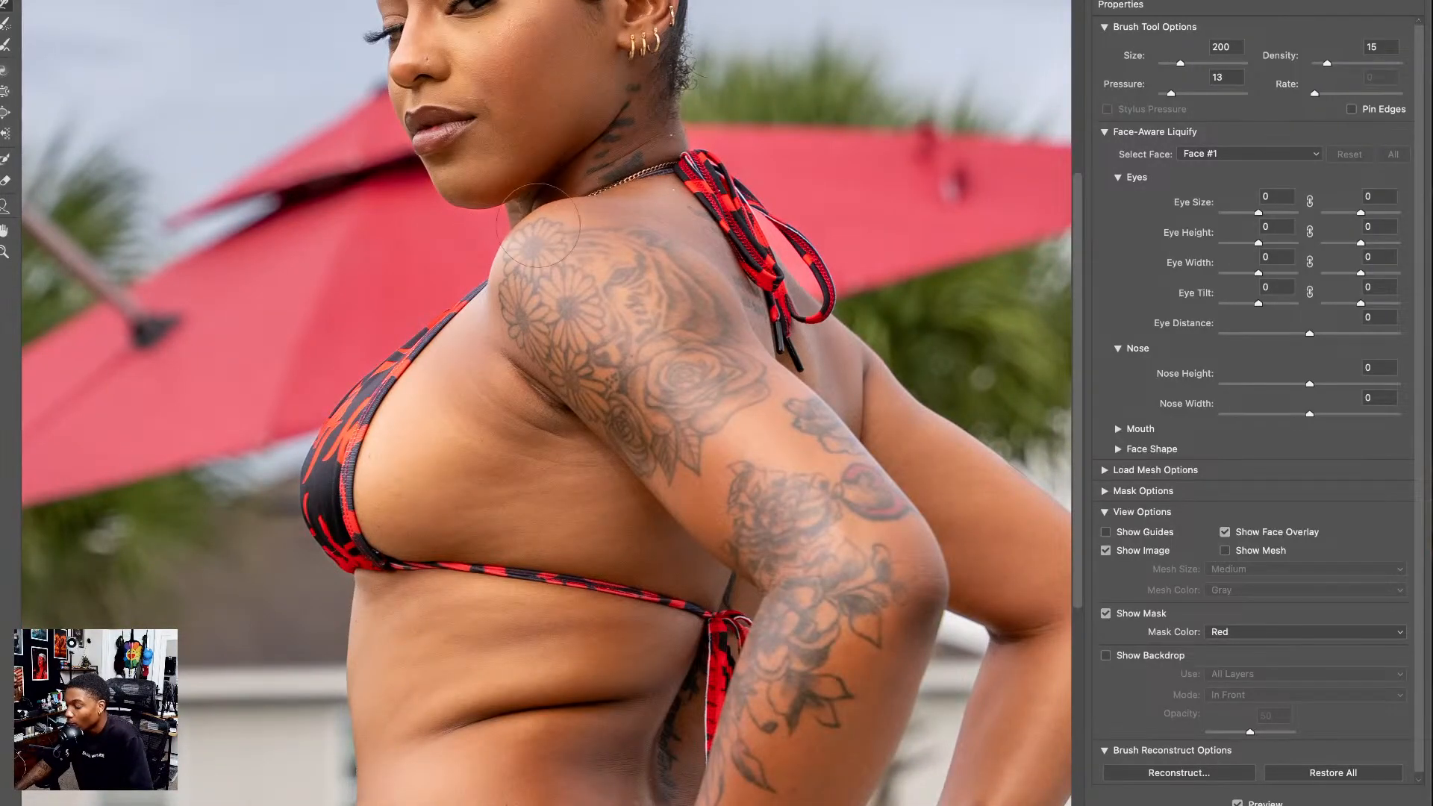
{"action": "left_click_drag", "start_coordinate": [486, 366], "coordinate": [554, 256]}
{"action": "scroll", "coordinate": [554, 256], "scroll_direction": "down", "scroll_amount": 3}
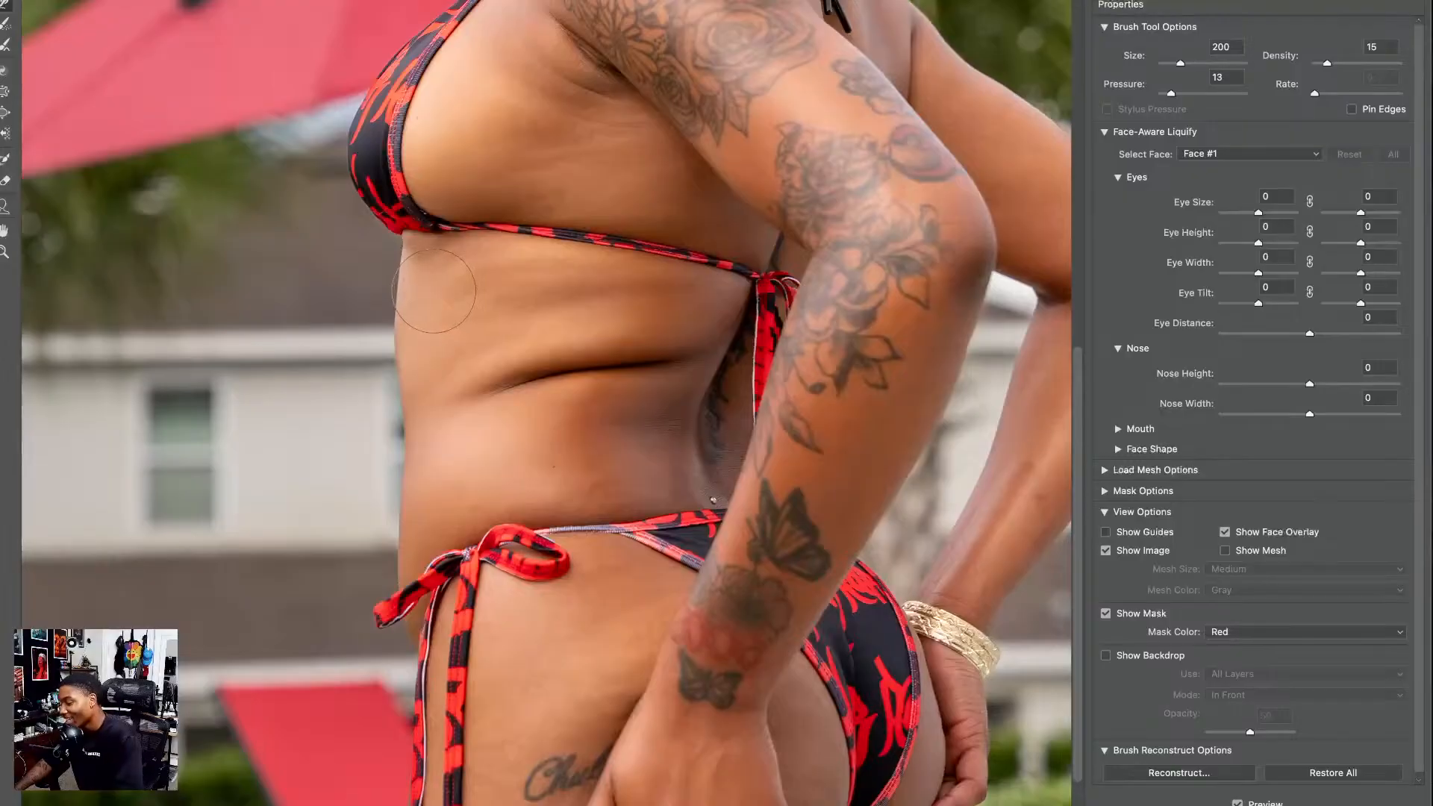
{"action": "key", "text": "bracketright"}
{"action": "key", "text": "bracketright"}
{"action": "key", "text": "bracketright"}
{"action": "key", "text": "bracketright"}
{"action": "key", "text": "bracketright"}
{"action": "left_click_drag", "start_coordinate": [382, 285], "coordinate": [402, 355]}
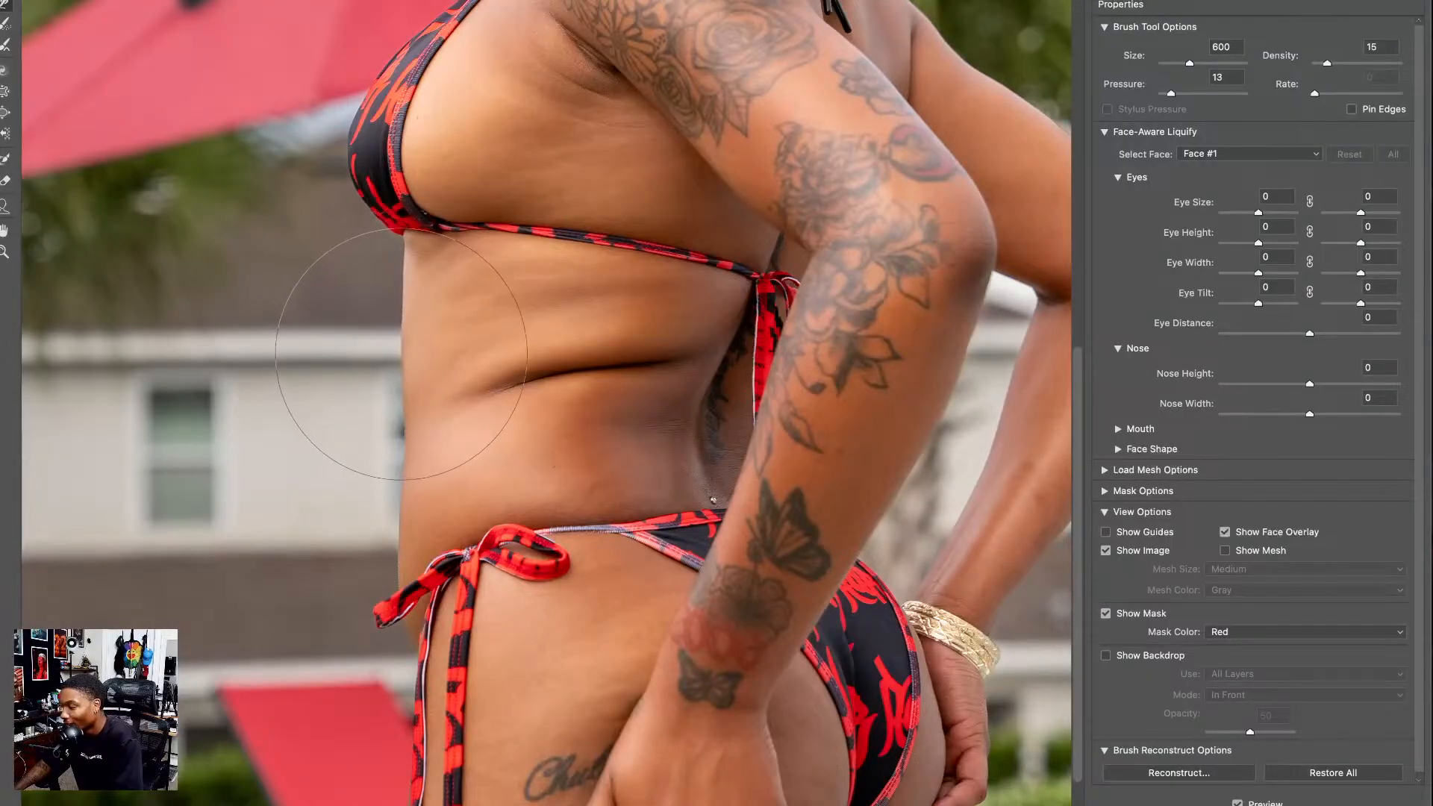
- Reshape the front hip contour around the bikini side tie with the Liquify brush at size 400
{"action": "key", "text": "bracketleft"}
{"action": "key", "text": "bracketleft"}
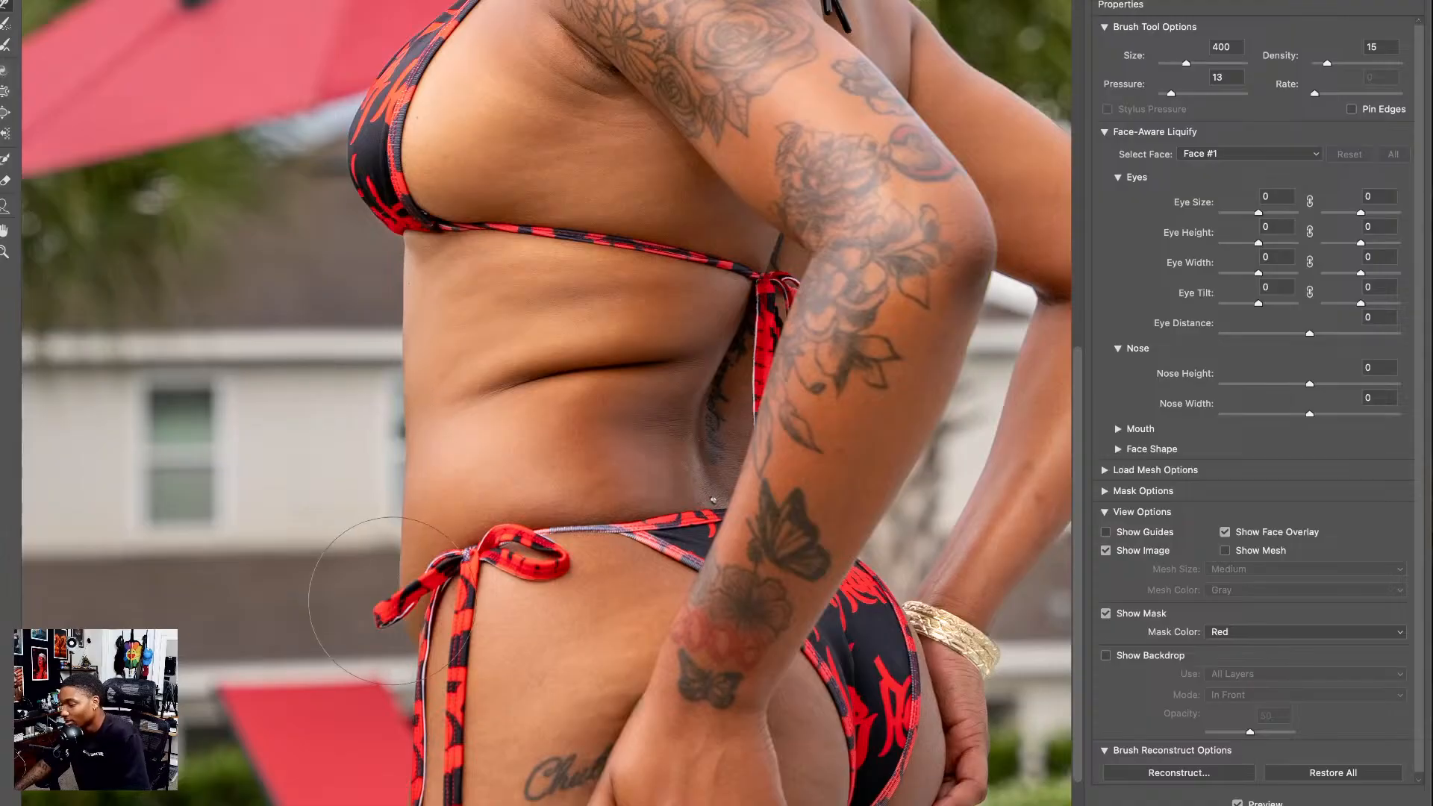
{"action": "mouse_move", "coordinate": [457, 529]}
{"action": "left_mouse_down"}
{"action": "mouse_move", "coordinate": [425, 406]}
{"action": "mouse_move", "coordinate": [520, 416]}
{"action": "left_mouse_up"}
{"action": "mouse_move", "coordinate": [445, 625]}
{"action": "left_mouse_down"}
{"action": "mouse_move", "coordinate": [406, 614]}
{"action": "mouse_move", "coordinate": [401, 668]}
{"action": "mouse_move", "coordinate": [402, 635]}
{"action": "left_mouse_up"}
{"action": "mouse_move", "coordinate": [447, 228]}
{"action": "left_mouse_down"}
{"action": "mouse_move", "coordinate": [362, 393]}
{"action": "mouse_move", "coordinate": [283, 622]}
{"action": "left_mouse_up"}
- Refine the contours of both elbows and the rear upper arm in Liquify with brush sizes between 150 and 250
{"action": "mouse_move", "coordinate": [665, 532]}
{"action": "left_mouse_down"}
{"action": "mouse_move", "coordinate": [640, 447]}
{"action": "mouse_move", "coordinate": [618, 521]}
{"action": "mouse_move", "coordinate": [630, 410]}
{"action": "mouse_move", "coordinate": [595, 400]}
{"action": "left_mouse_up"}
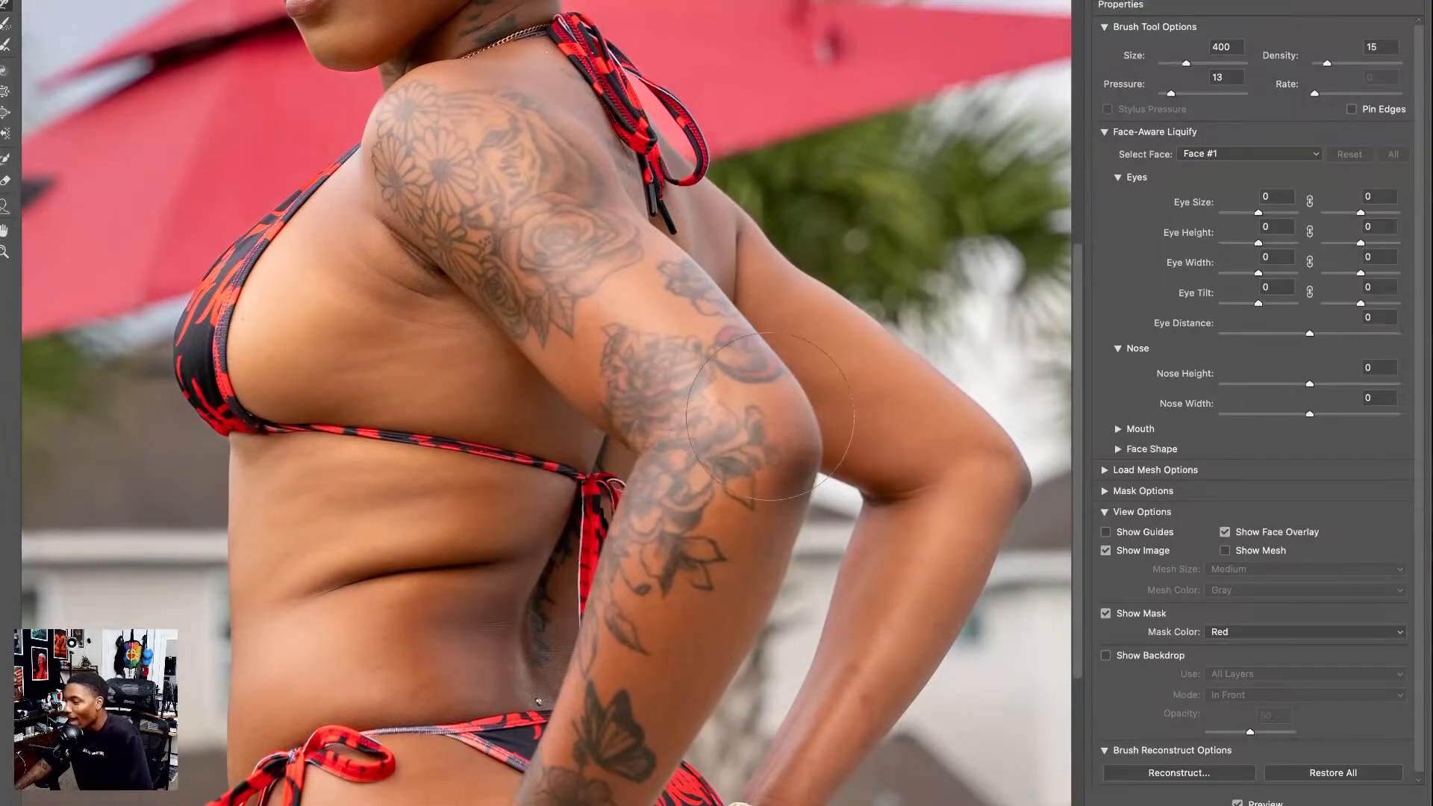
{"action": "key", "text": "bracketleft"}
{"action": "key", "text": "bracketleft"}
{"action": "key", "text": "bracketleft"}
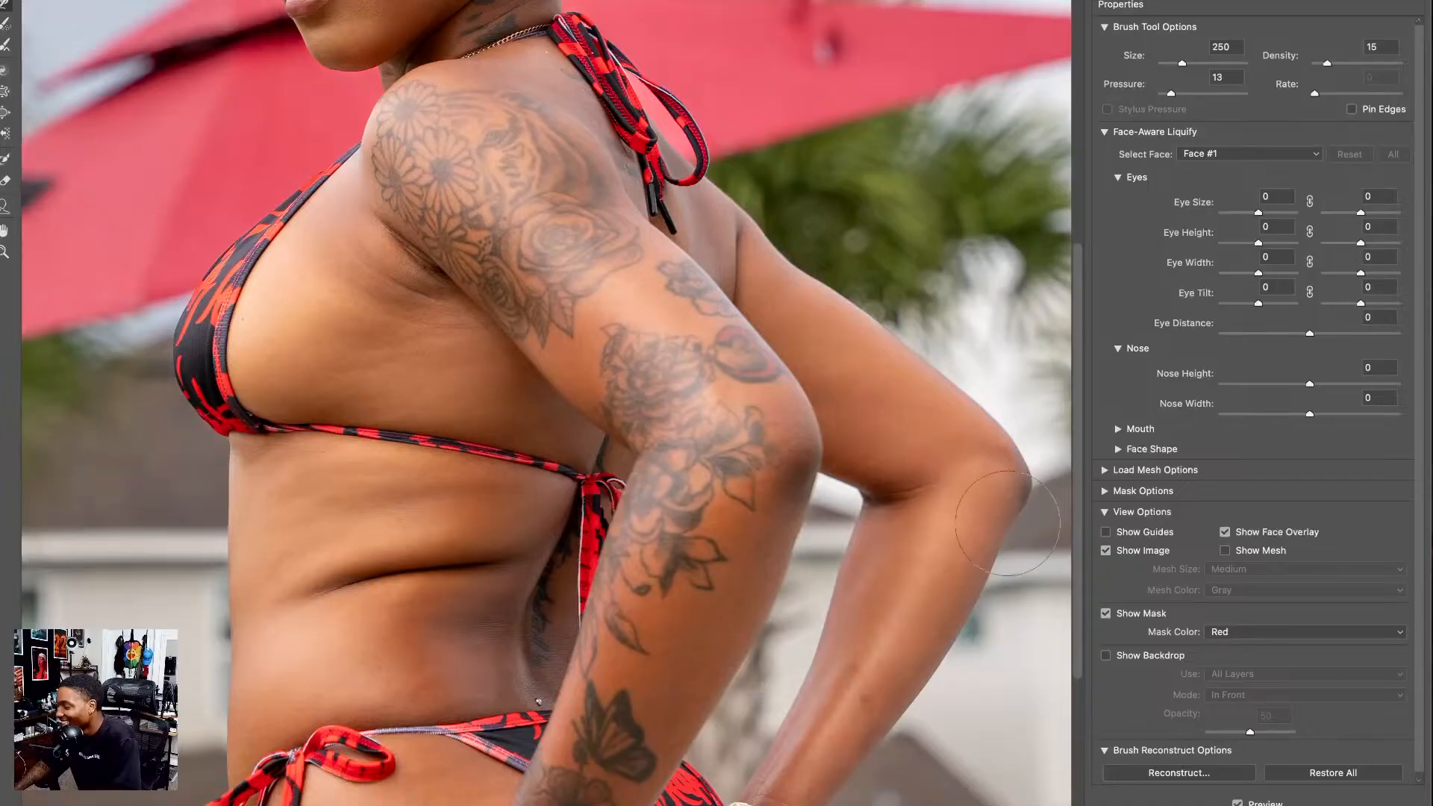
{"action": "key", "text": "bracketleft"}
{"action": "key", "text": "bracketleft"}
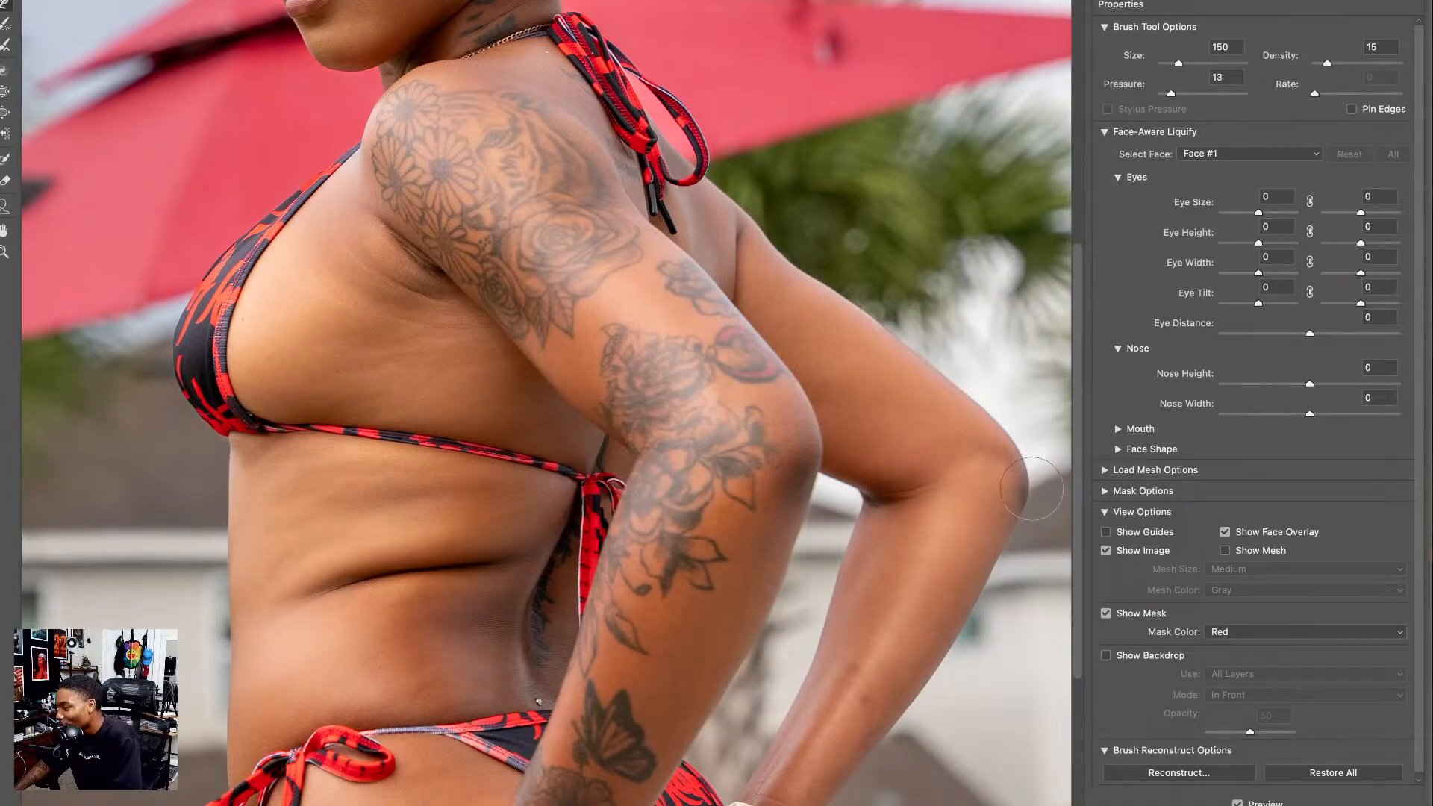
{"action": "key", "text": "bracketright"}
{"action": "key", "text": "bracketright"}
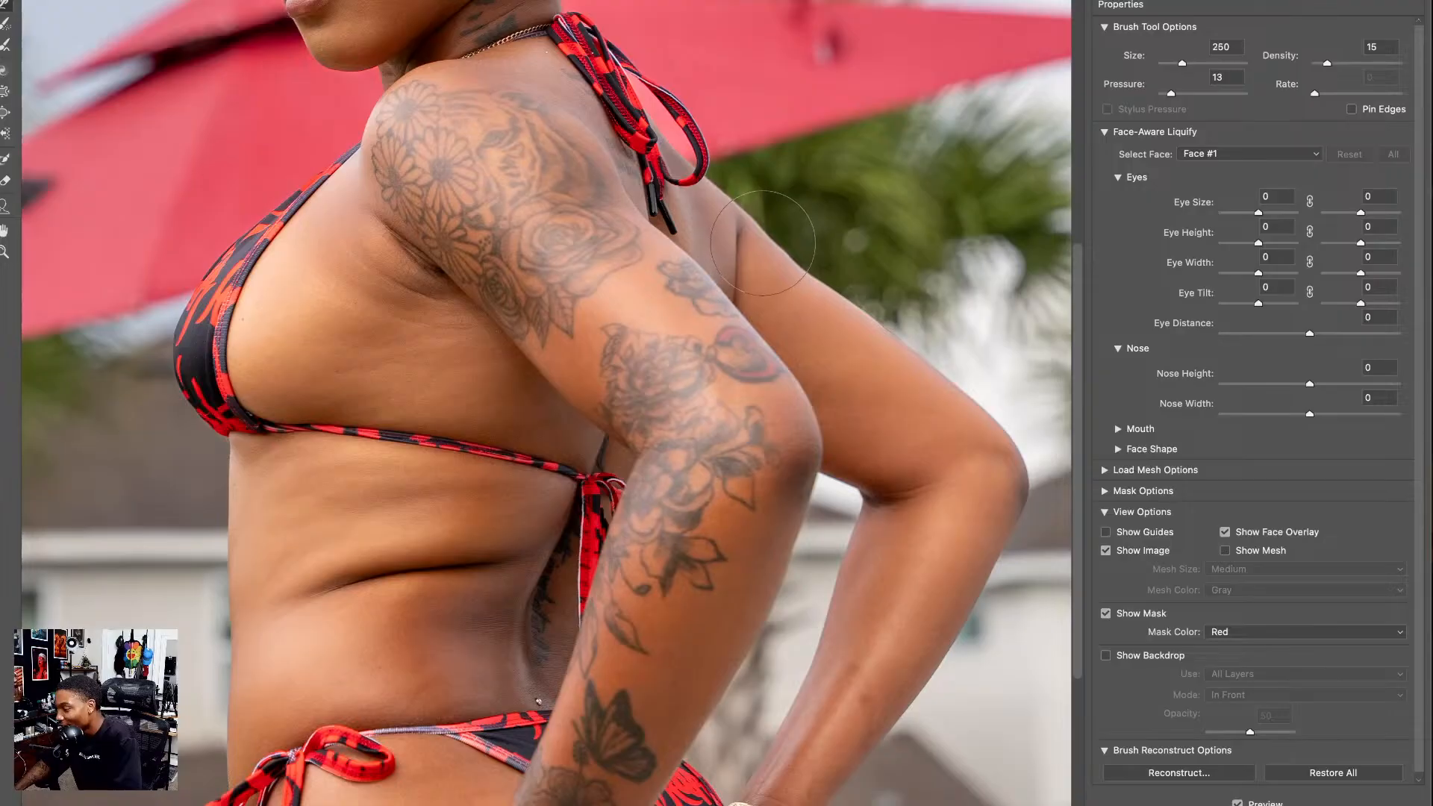
{"action": "key", "text": "bracketleft"}
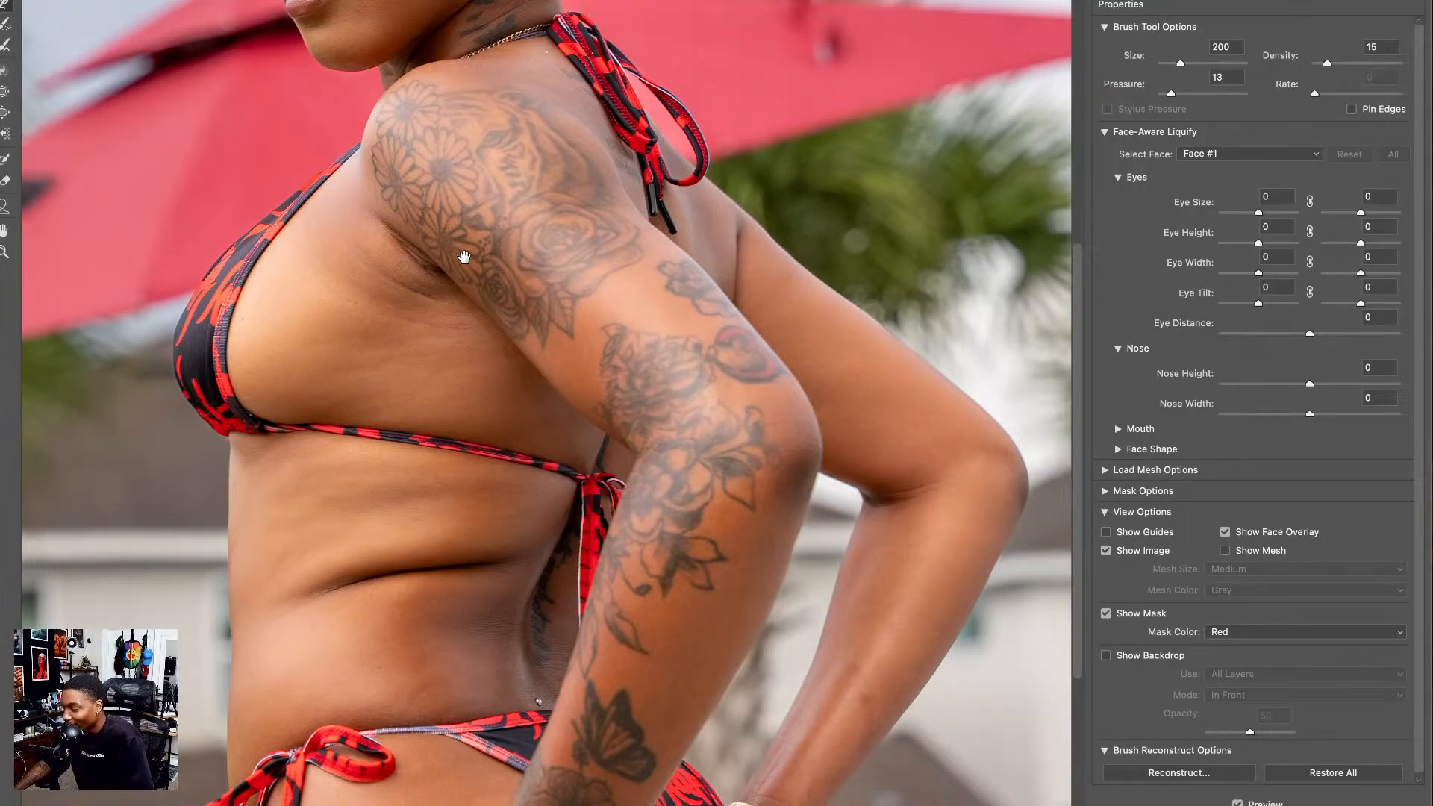
- Push the rear contour of the bikini bottom outward beside the bracelet with the Liquify brush at size 400
{"action": "mouse_move", "coordinate": [463, 257]}
{"action": "left_mouse_down"}
{"action": "mouse_move", "coordinate": [518, 384]}
{"action": "mouse_move", "coordinate": [512, 633]}
{"action": "mouse_move", "coordinate": [532, 231]}
{"action": "left_mouse_up"}
{"action": "left_click_drag", "start_coordinate": [488, 582], "coordinate": [525, 285]}
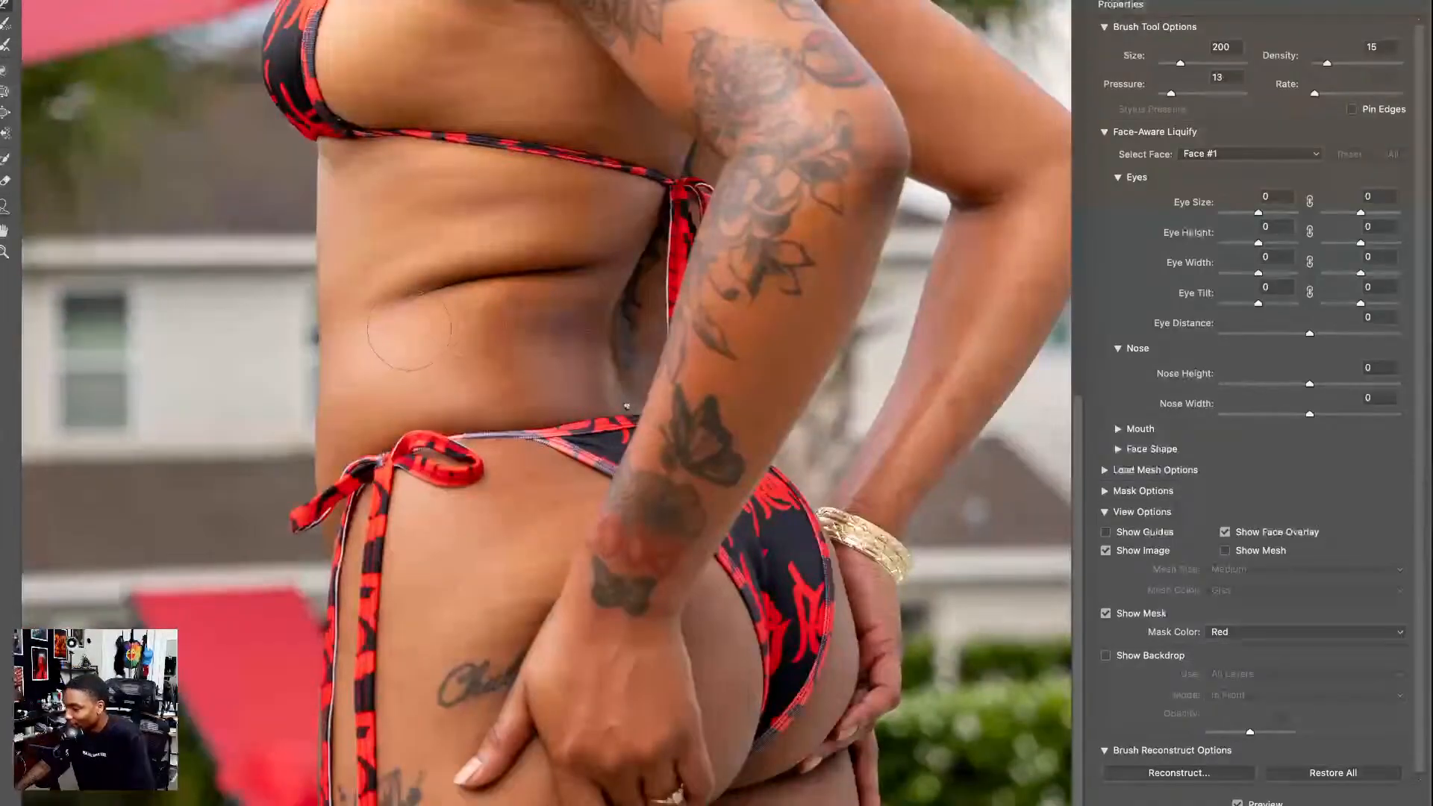
{"action": "scroll", "coordinate": [345, 345], "scroll_direction": "down", "scroll_amount": 2}
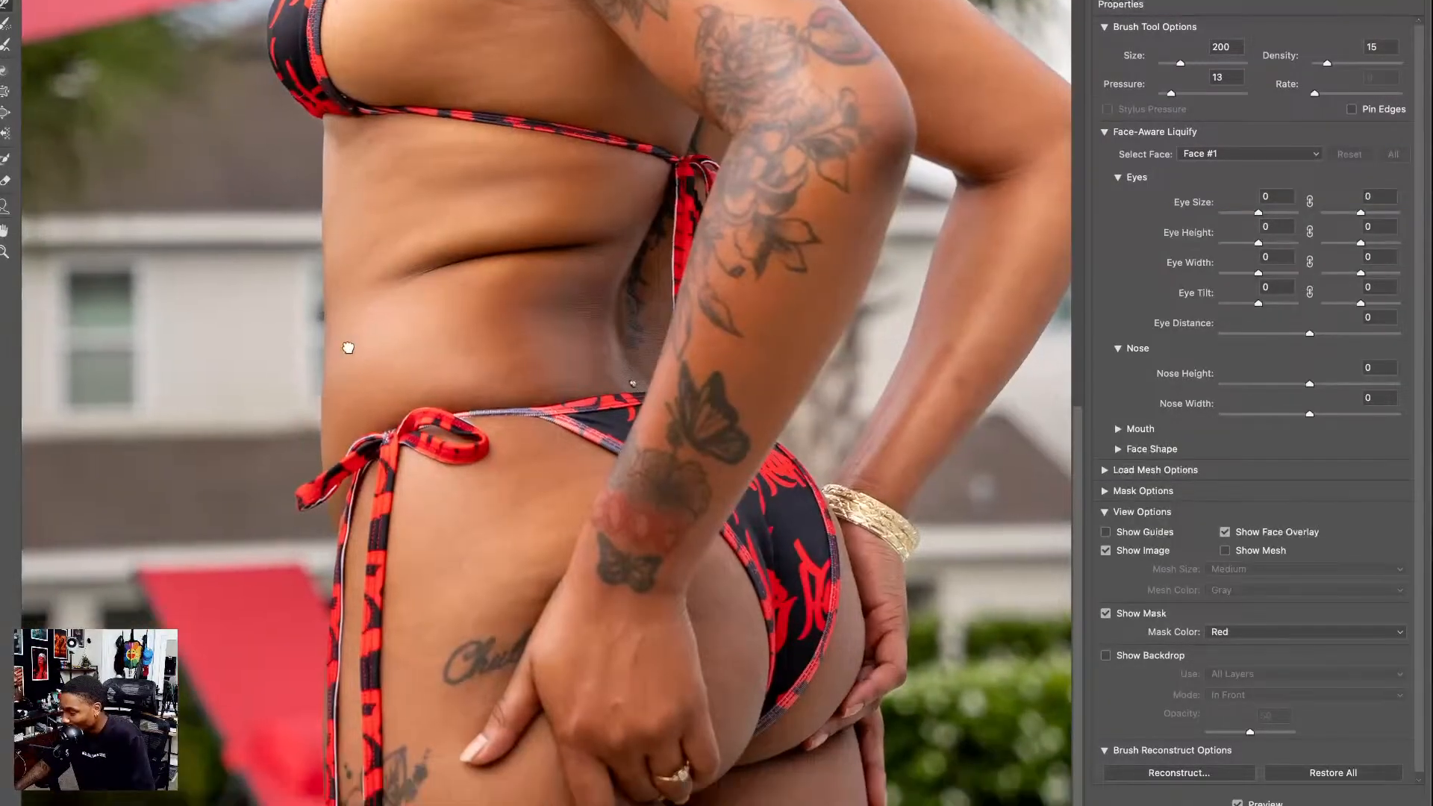
{"action": "key", "text": "bracketright"}
{"action": "key", "text": "bracketright"}
{"action": "key", "text": "bracketright"}
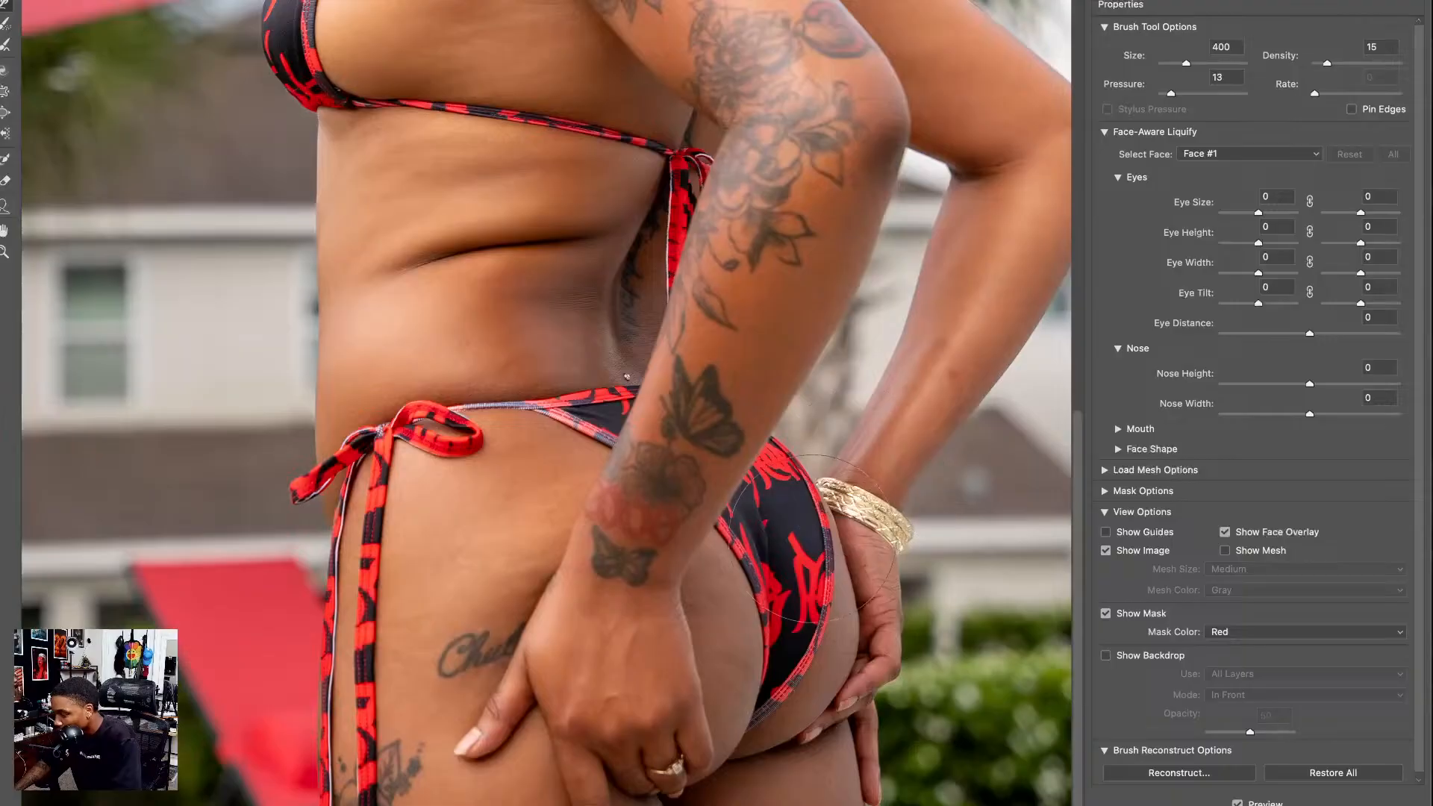
{"action": "left_click_drag", "start_coordinate": [814, 540], "coordinate": [842, 591]}
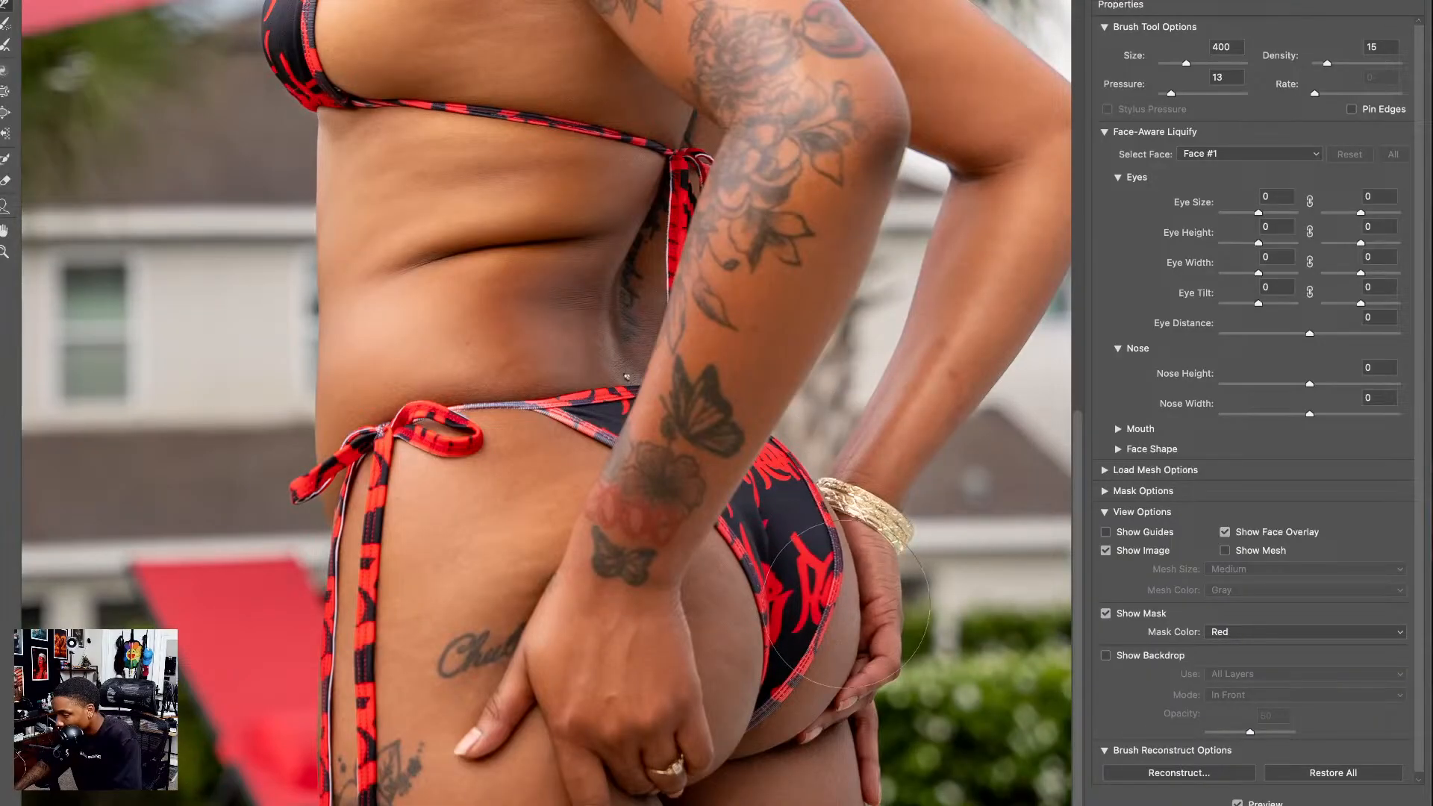
- Compare the whole figure with and without the Liquify reshaping and apply the Liquify changes
{"action": "left_click_drag", "start_coordinate": [790, 549], "coordinate": [777, 486]}
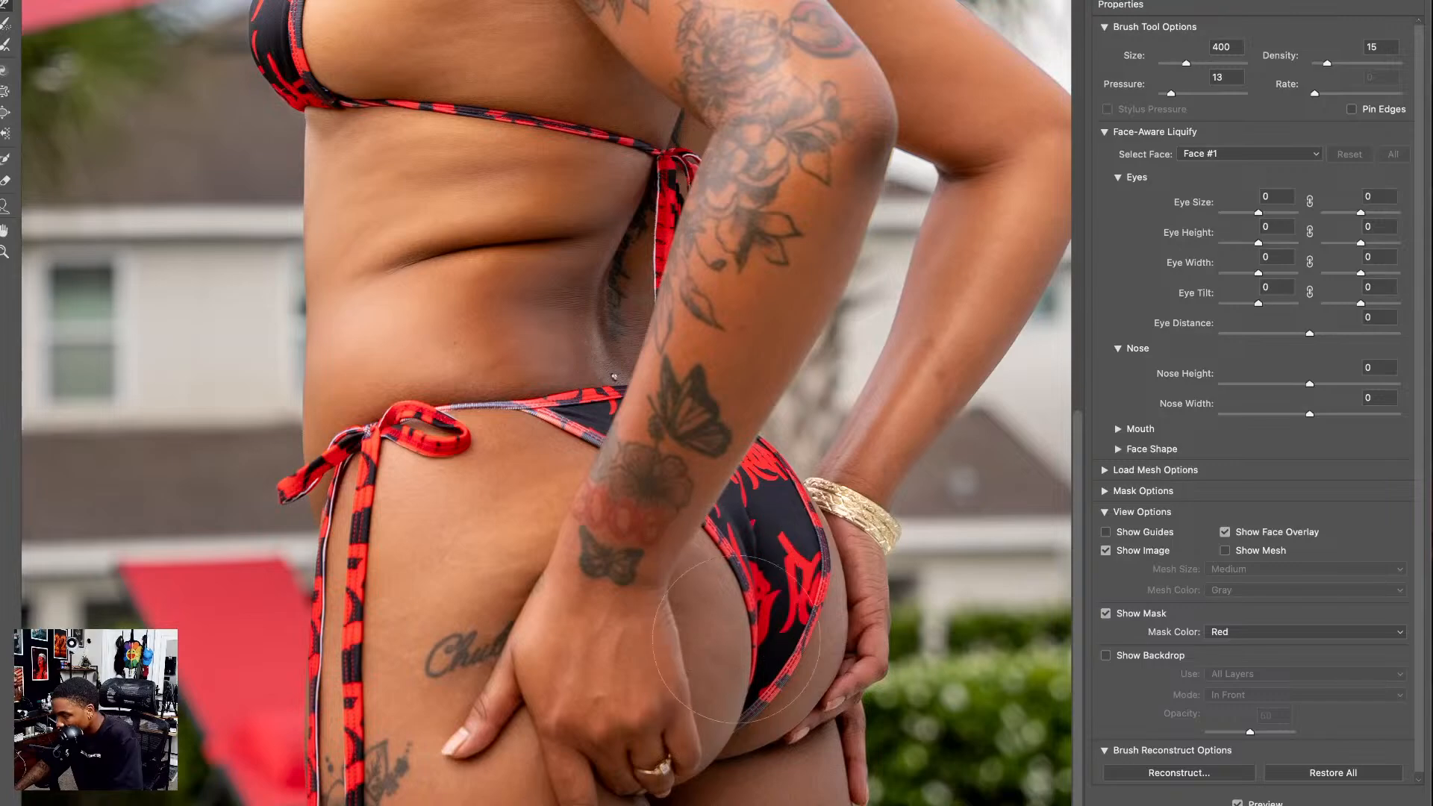
{"action": "key", "text": "ctrl+0"}
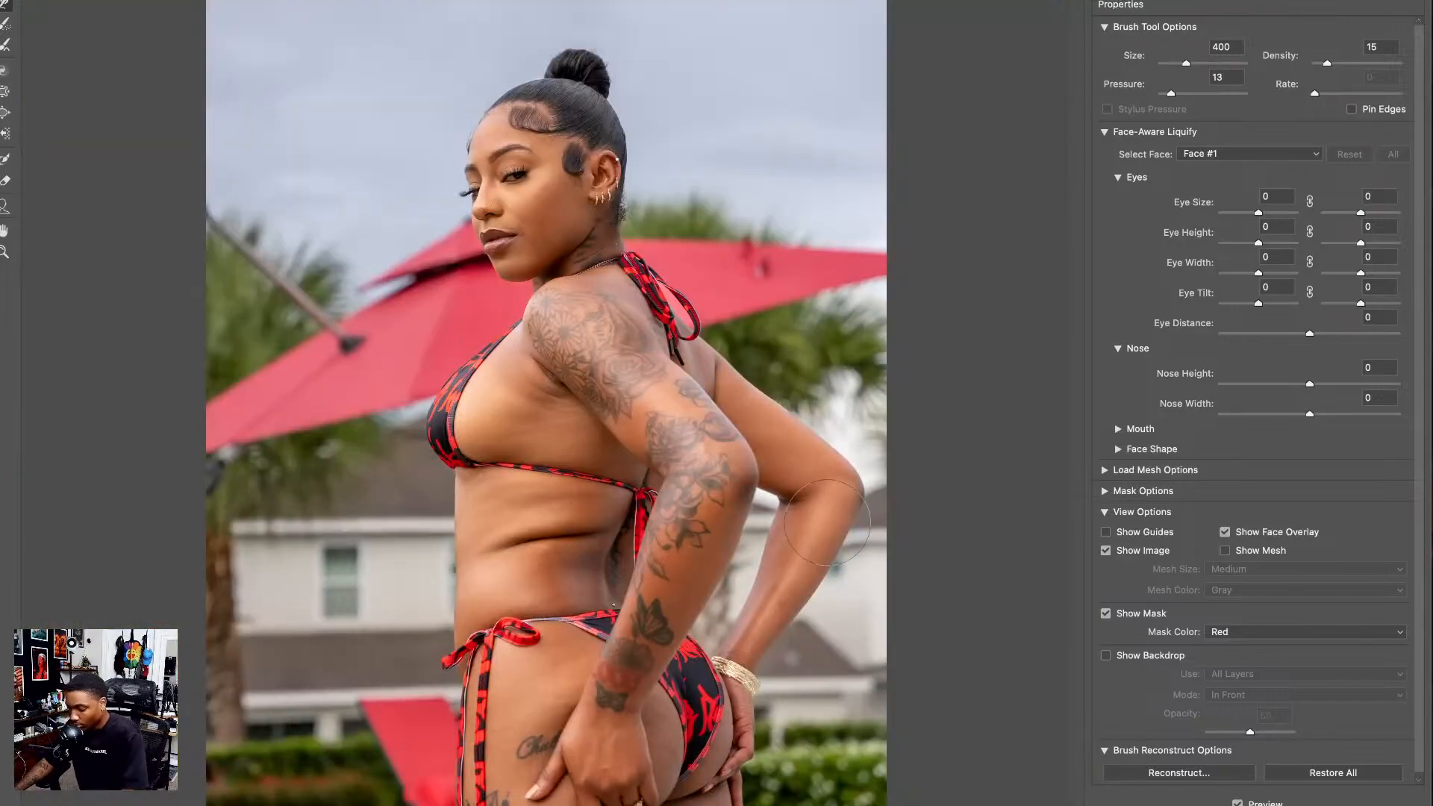
{"action": "key", "text": "p"}
{"action": "key", "text": "p"}
{"action": "key", "text": "p"}
{"action": "key", "text": "p"}
{"action": "key", "text": "p"}
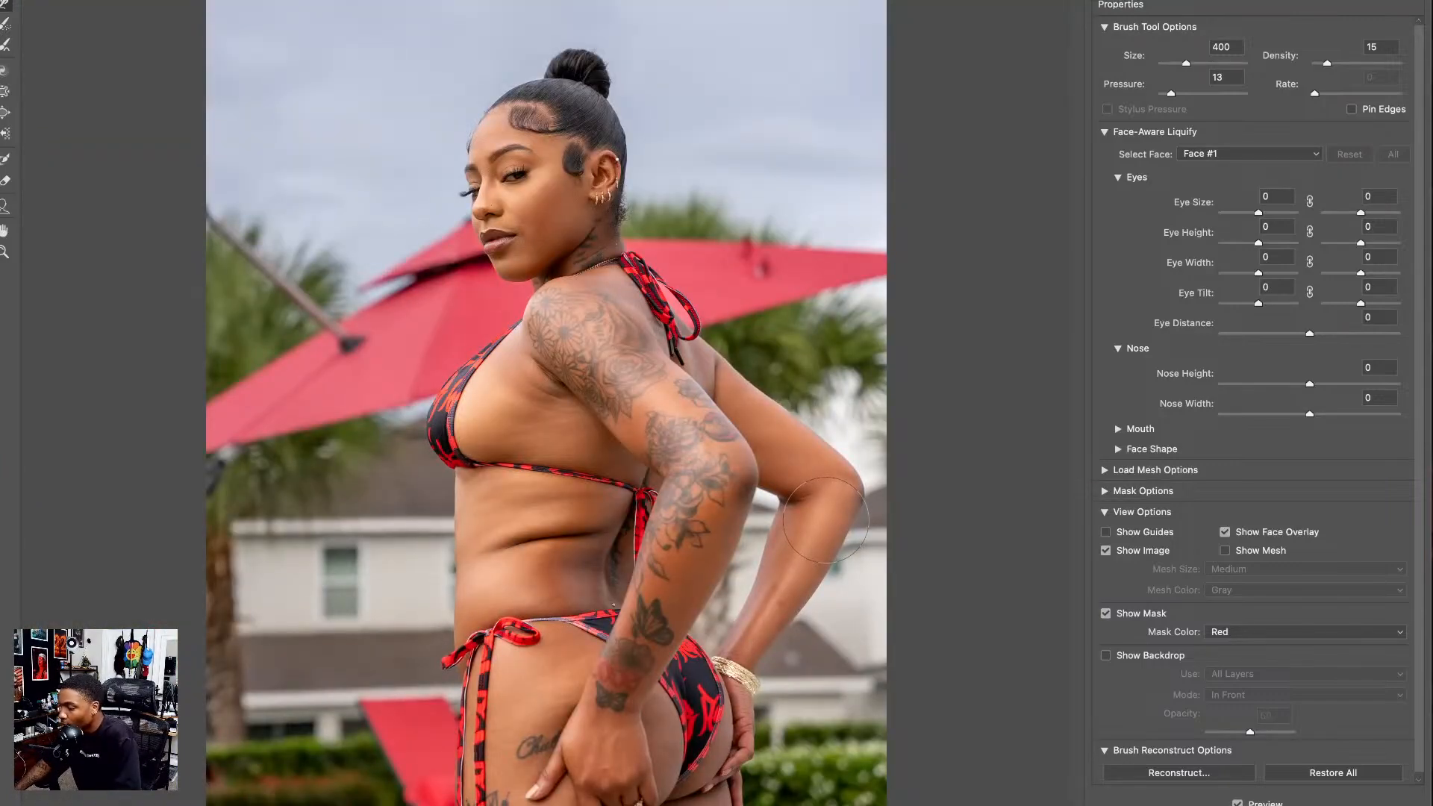
{"action": "key", "text": "p"}
{"action": "key", "text": "p"}
{"action": "key", "text": "p"}
{"action": "key", "text": "p"}
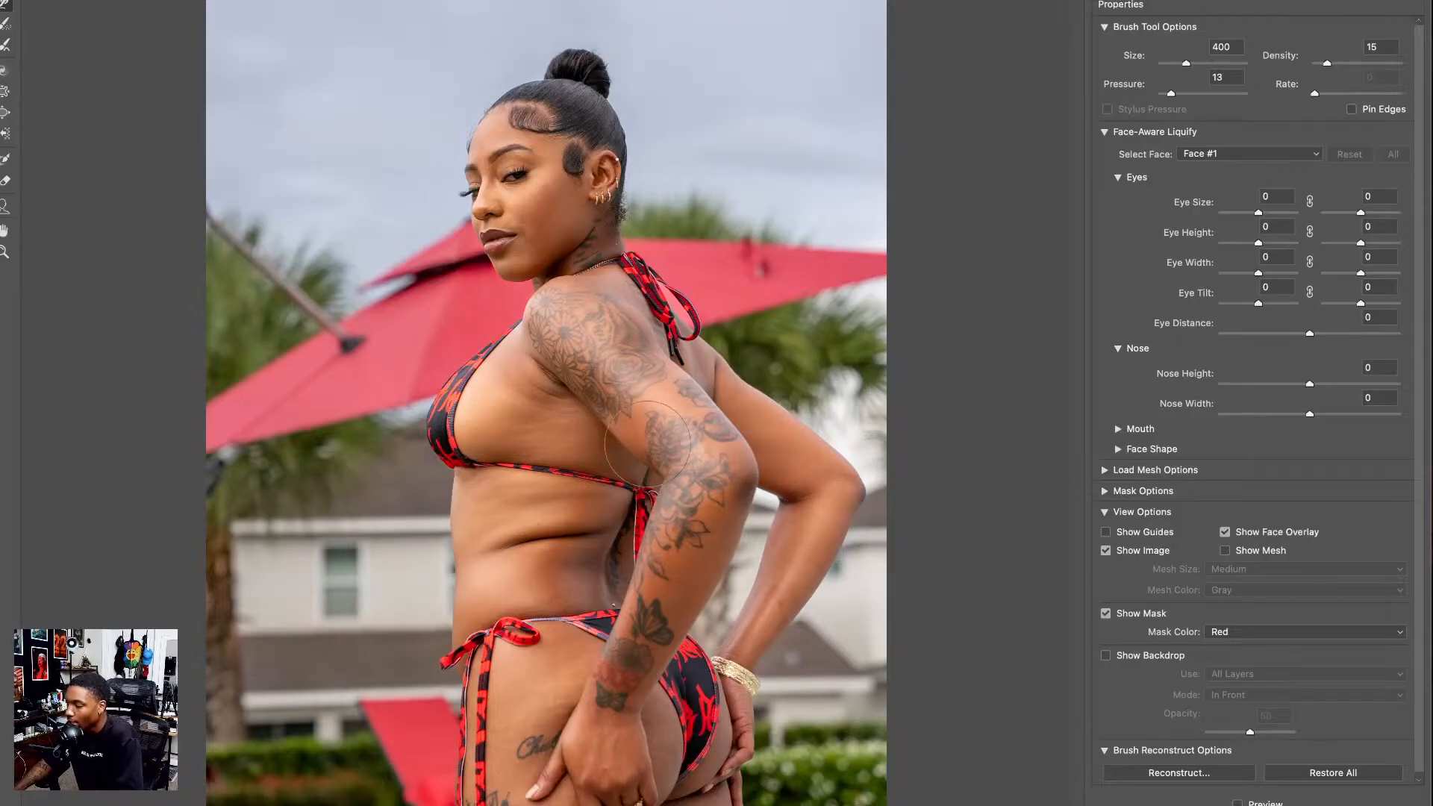
{"action": "key", "text": "p"}
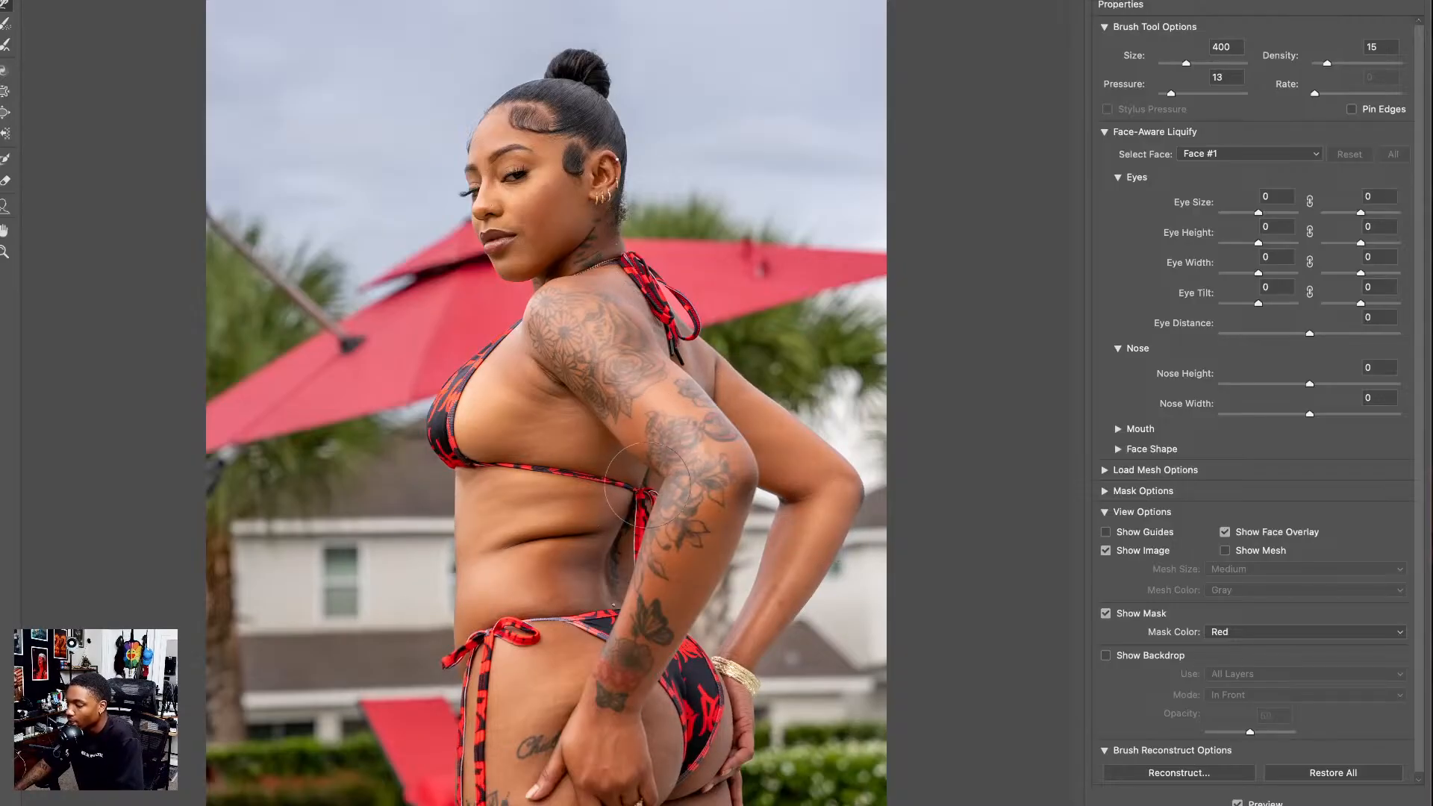
{"action": "key", "text": "p"}
{"action": "key", "text": "p"}
{"action": "key", "text": "p"}
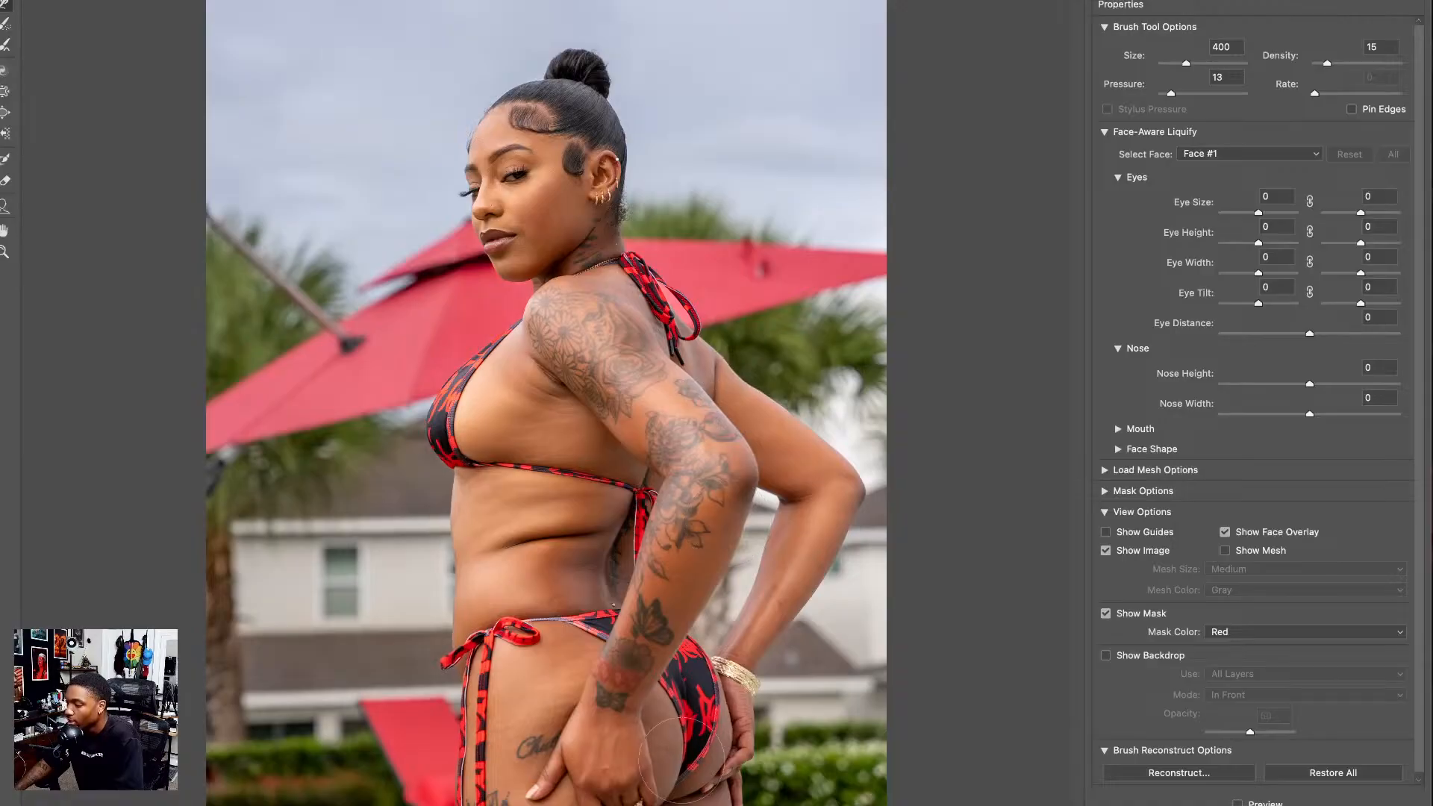
{"action": "key", "text": "p"}
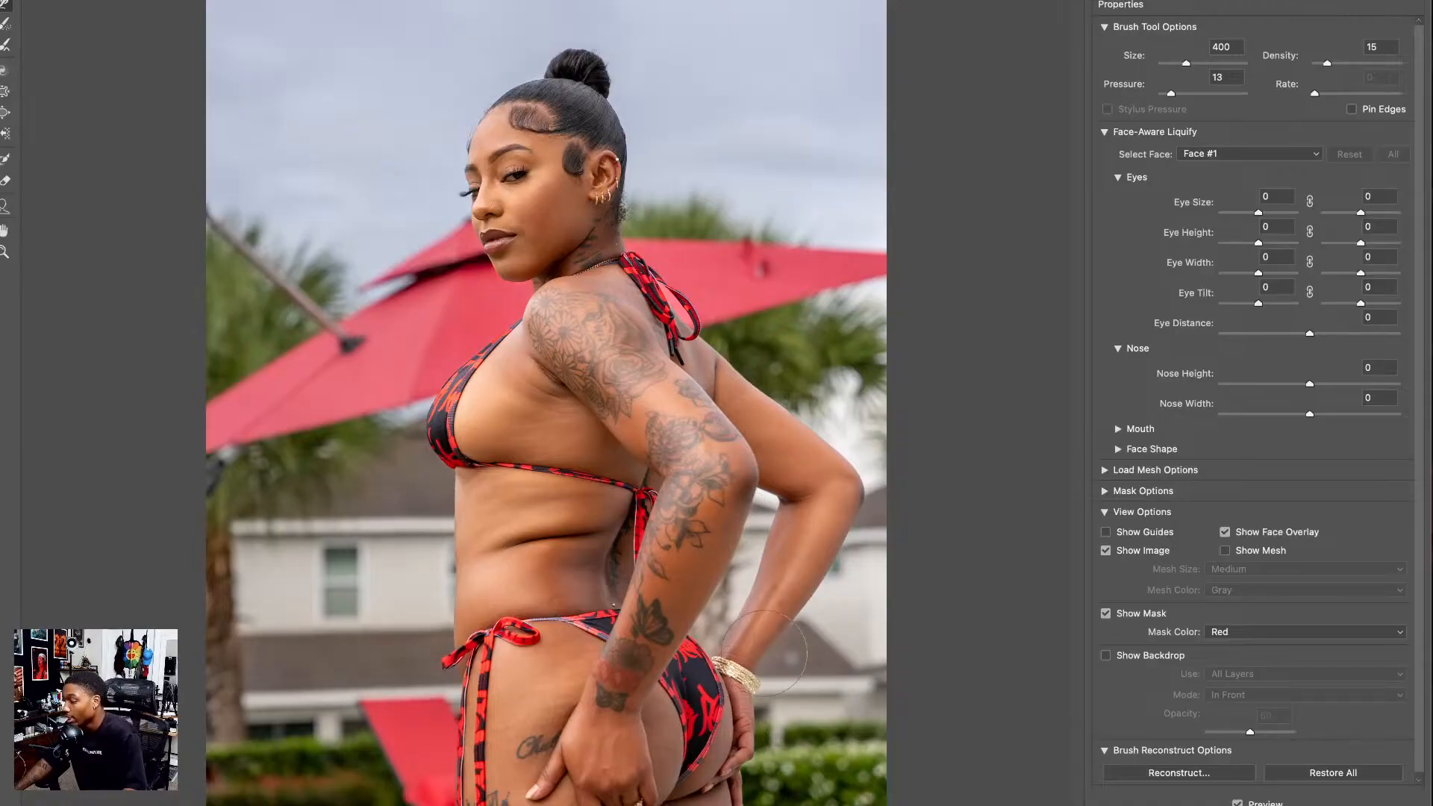
{"action": "key", "text": "p"}
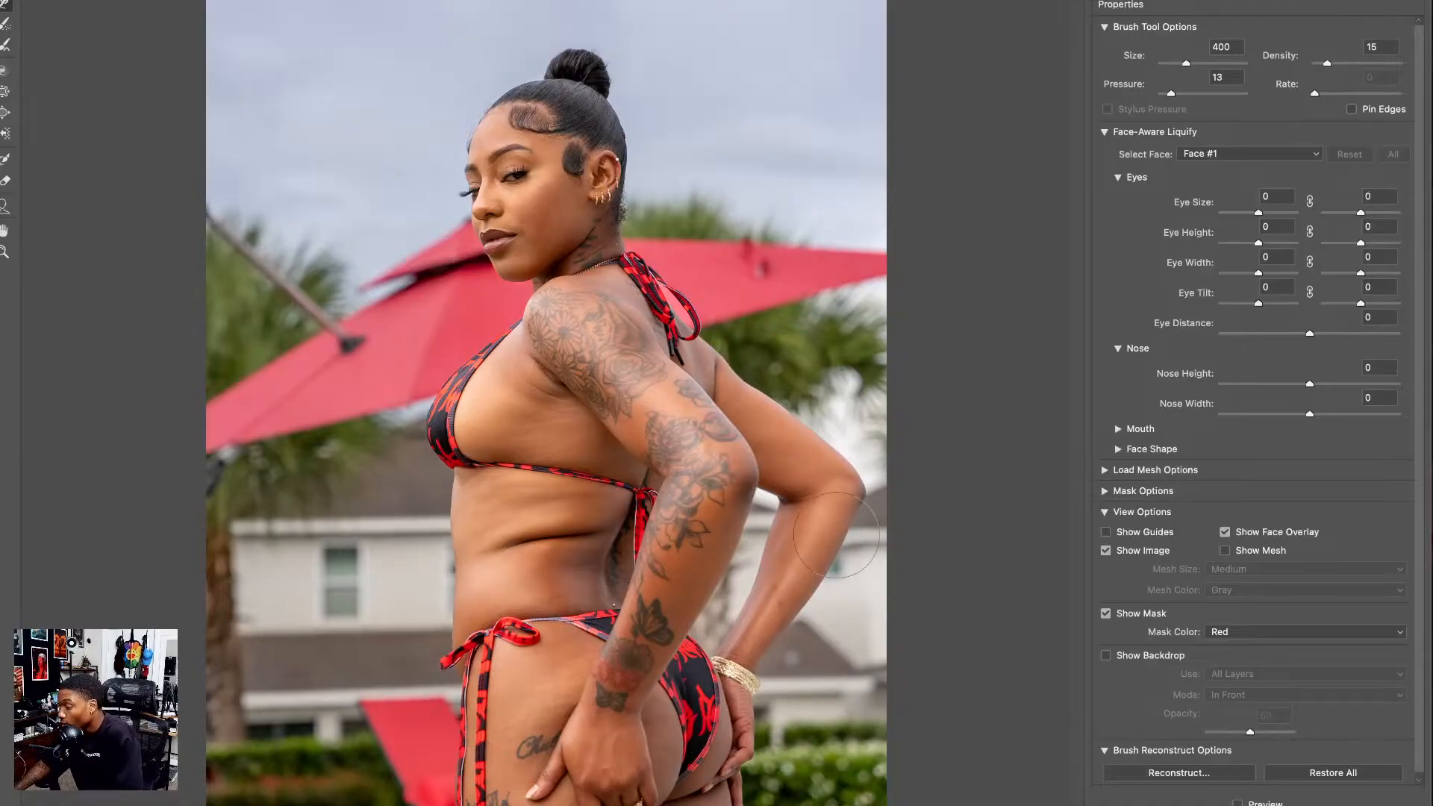
{"action": "key", "text": "p"}
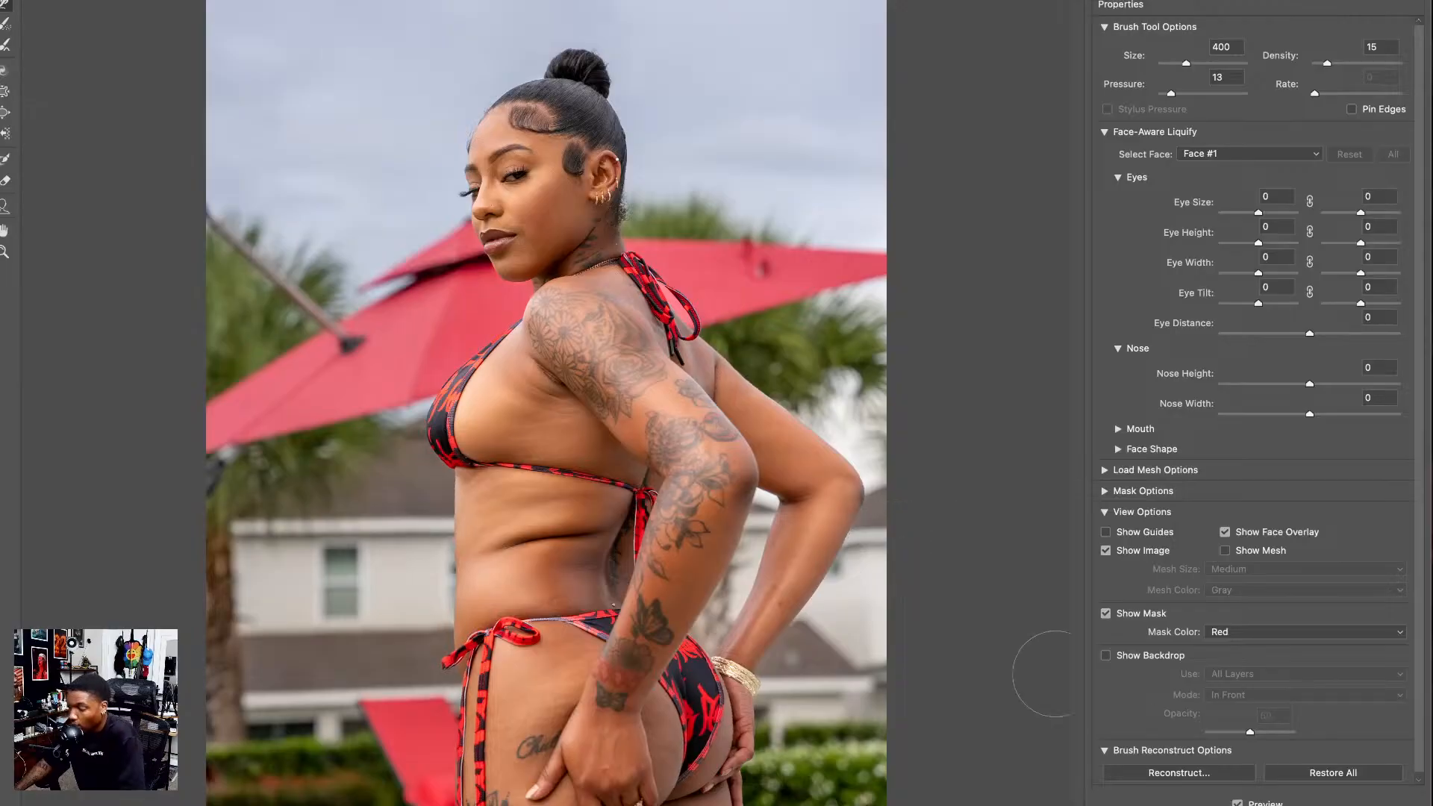
{"action": "left_click", "coordinate": [1261, 805]}
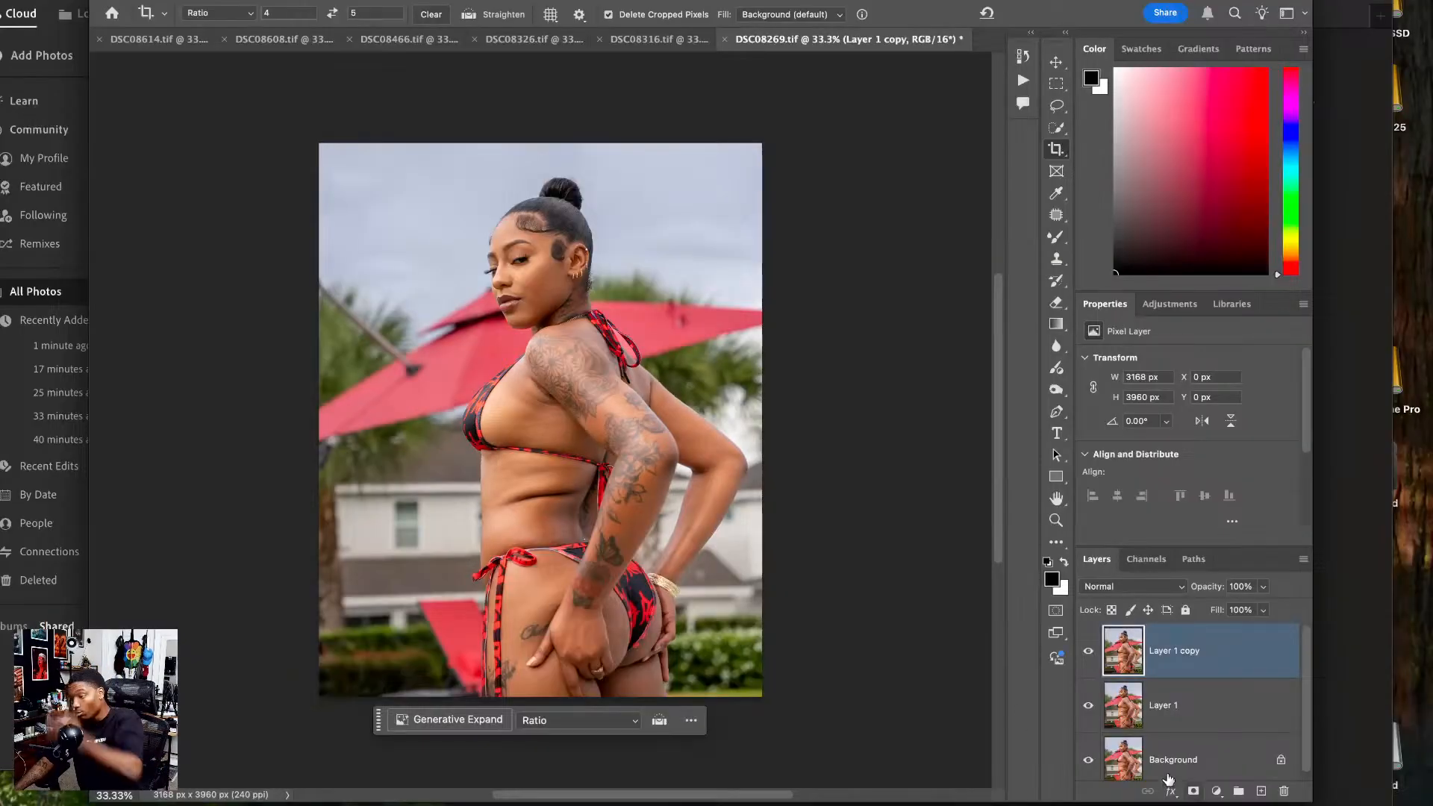
- Patch the dark spot in the middle of the rear forearm with clean neighbouring skin
{"action": "left_click", "coordinate": [1063, 217]}
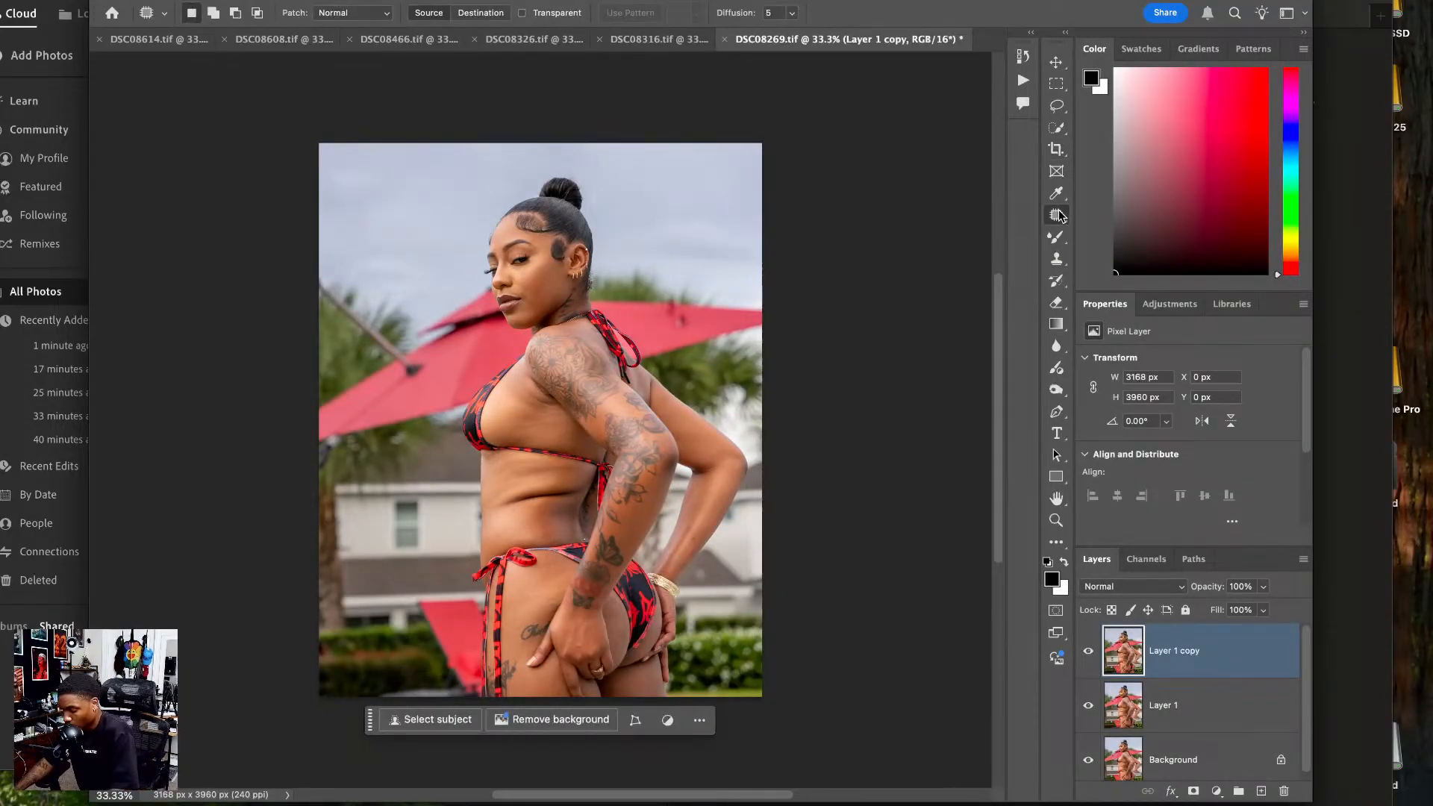
{"action": "key", "text": "super+plus"}
{"action": "key", "text": "super+plus"}
{"action": "left_click_drag", "start_coordinate": [684, 539], "coordinate": [420, 326]}
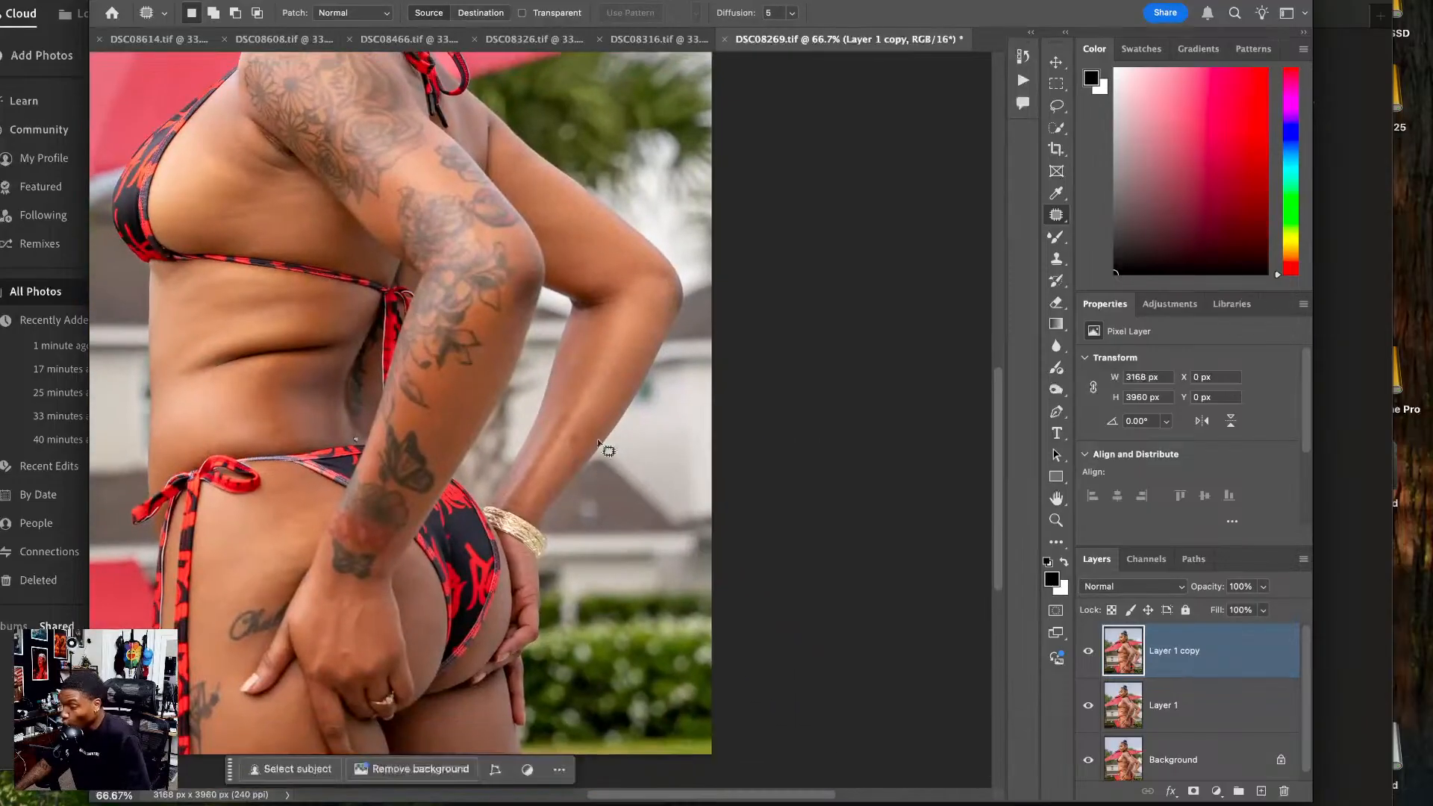
{"action": "scroll", "coordinate": [587, 424], "scroll_direction": "up", "scroll_amount": 4}
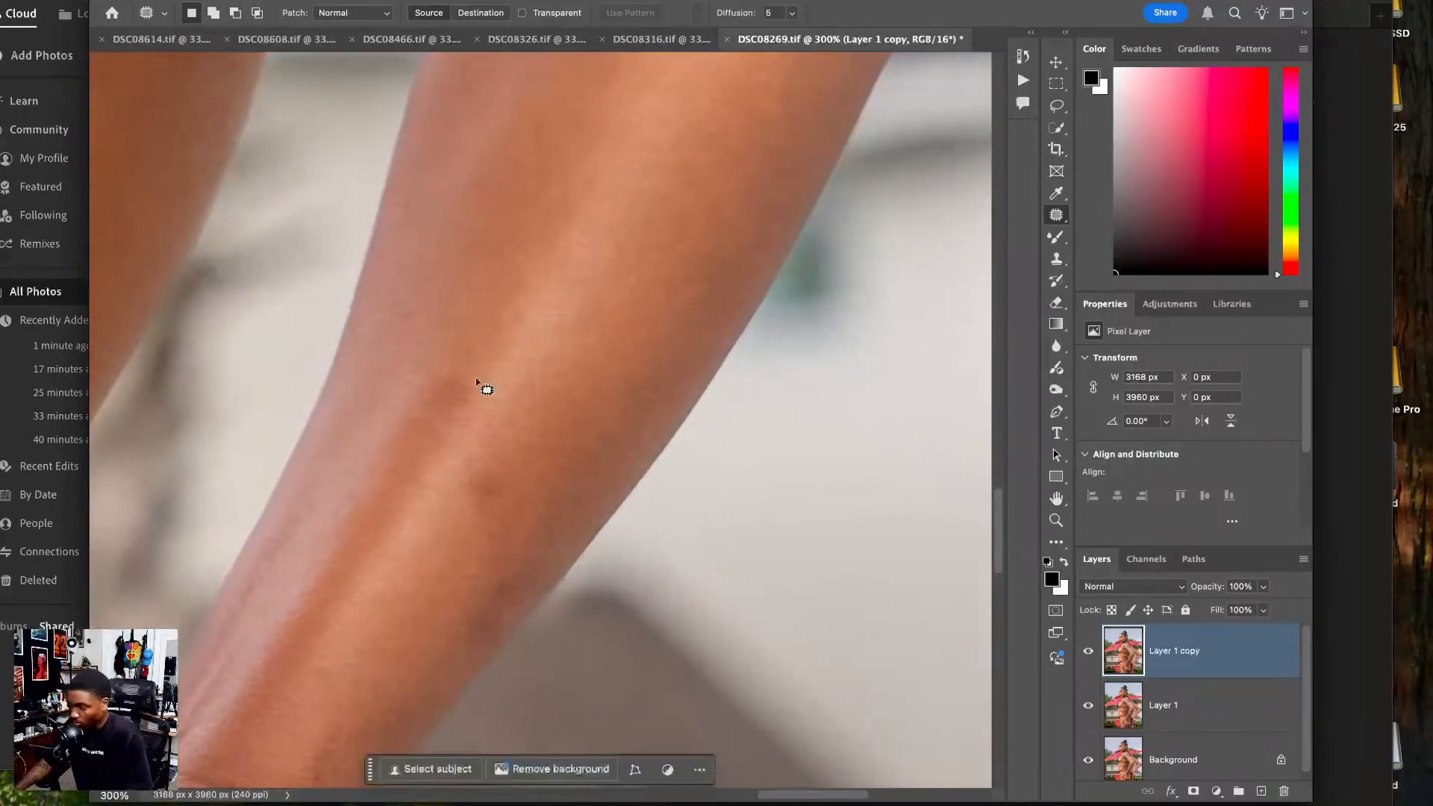
{"action": "mouse_move", "coordinate": [452, 357]}
{"action": "left_mouse_down"}
{"action": "mouse_move", "coordinate": [429, 418]}
{"action": "mouse_move", "coordinate": [470, 416]}
{"action": "mouse_move", "coordinate": [484, 331]}
{"action": "left_mouse_up"}
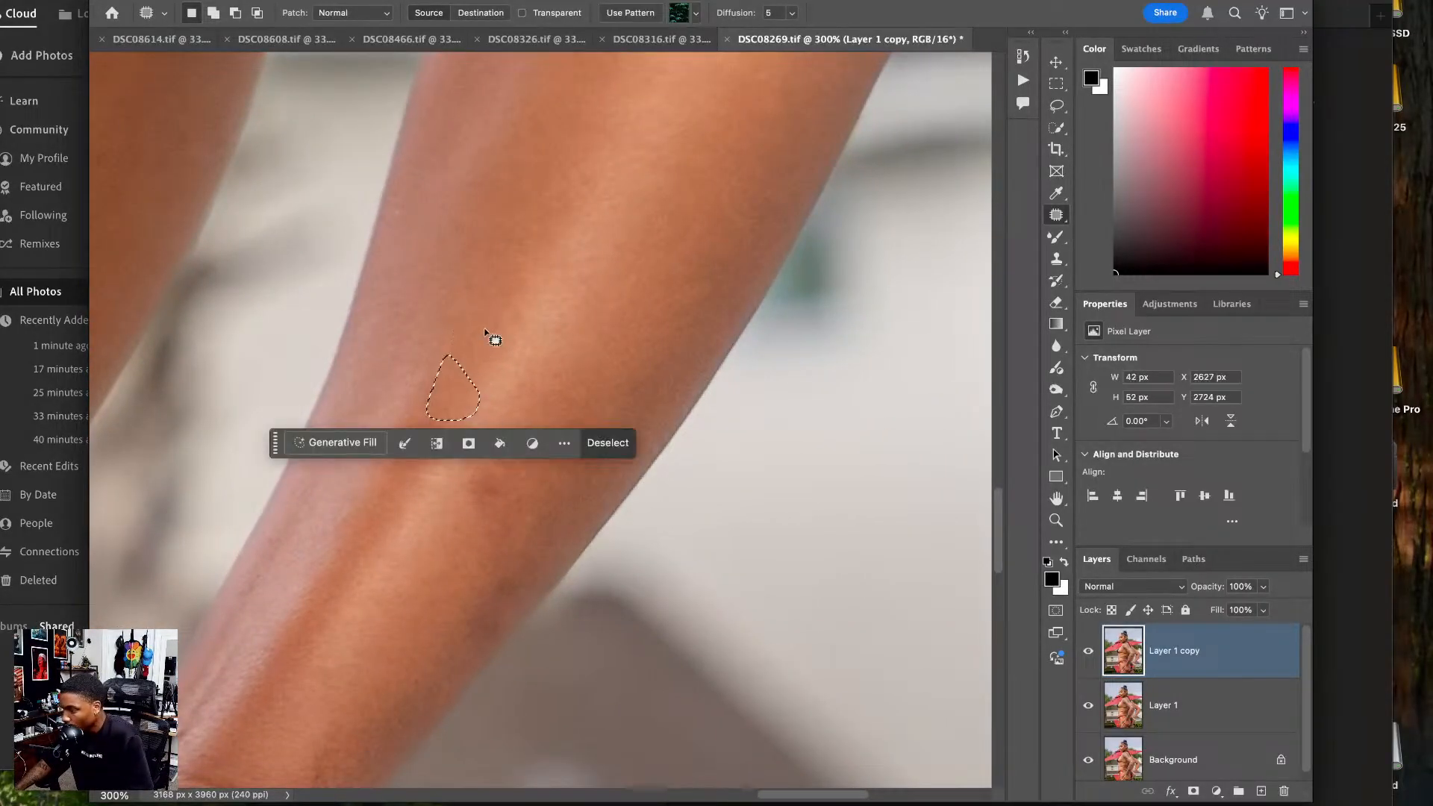
{"action": "key", "text": "super+d"}
- Patch the remaining darker skin spots lower on the rear forearm with clean skin nearby
{"action": "mouse_move", "coordinate": [508, 449]}
{"action": "left_mouse_down"}
{"action": "mouse_move", "coordinate": [460, 475]}
{"action": "mouse_move", "coordinate": [508, 507]}
{"action": "left_mouse_up"}
{"action": "left_click_drag", "start_coordinate": [496, 432], "coordinate": [494, 429]}
{"action": "left_click_drag", "start_coordinate": [491, 472], "coordinate": [534, 406]}
{"action": "key", "text": "super+d"}
{"action": "mouse_move", "coordinate": [525, 552]}
{"action": "left_mouse_down"}
{"action": "mouse_move", "coordinate": [483, 576]}
{"action": "mouse_move", "coordinate": [525, 553]}
{"action": "left_mouse_up"}
{"action": "left_click_drag", "start_coordinate": [499, 612], "coordinate": [561, 512]}
{"action": "key", "text": "super+d"}
- Clone skin from below over the rear part of the waist fold with the Clone Stamp at size 70 and 46% opacity
{"action": "mouse_move", "coordinate": [515, 467]}
{"action": "left_mouse_down"}
{"action": "mouse_move", "coordinate": [591, 538]}
{"action": "mouse_move", "coordinate": [615, 629]}
{"action": "left_mouse_up"}
{"action": "left_click_drag", "start_coordinate": [320, 328], "coordinate": [578, 559]}
{"action": "left_click_drag", "start_coordinate": [477, 534], "coordinate": [675, 409]}
{"action": "key", "text": "super+minus"}
{"action": "key", "text": "super+minus"}
{"action": "scroll", "coordinate": [540, 483], "scroll_direction": "up", "scroll_amount": 1}
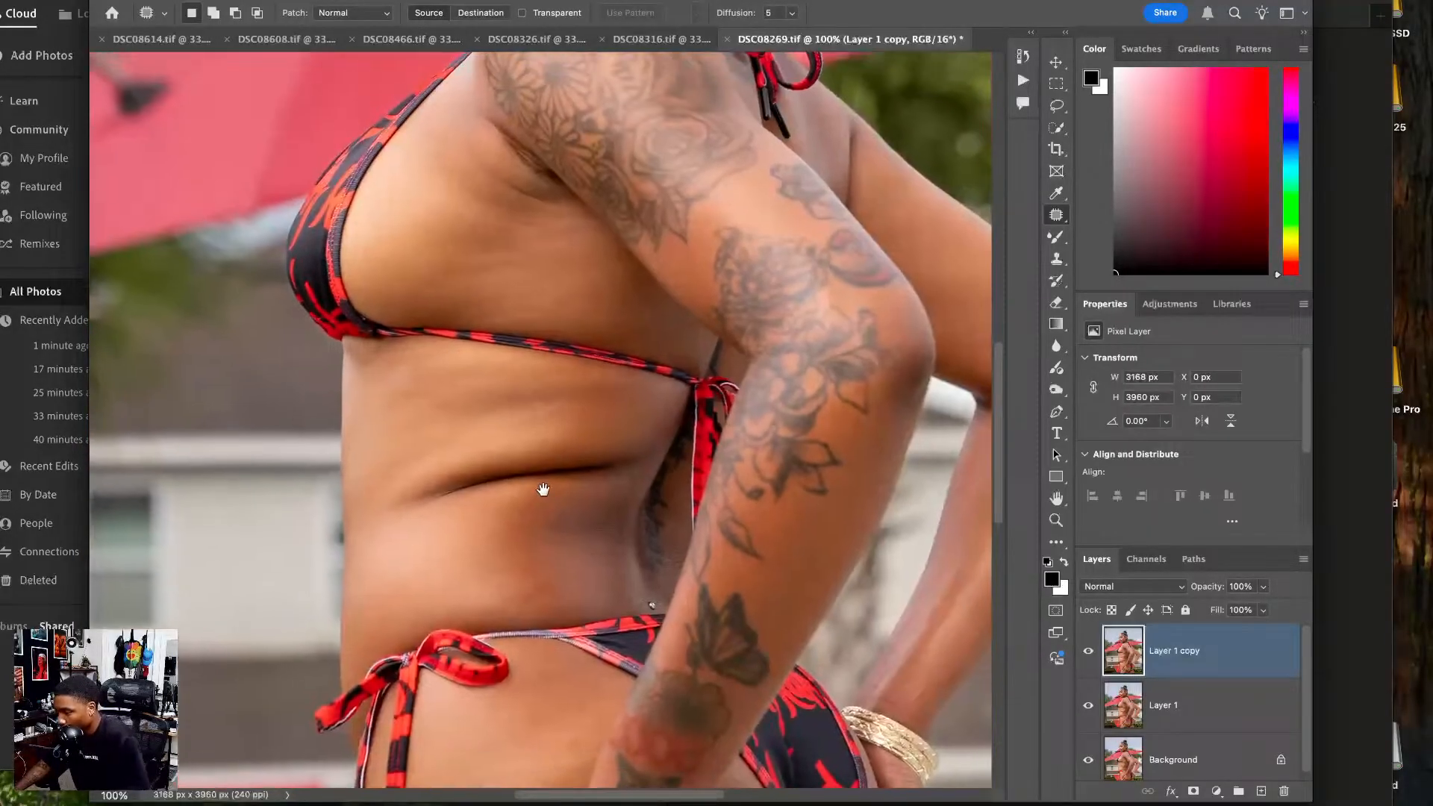
{"action": "left_click", "coordinate": [1058, 259]}
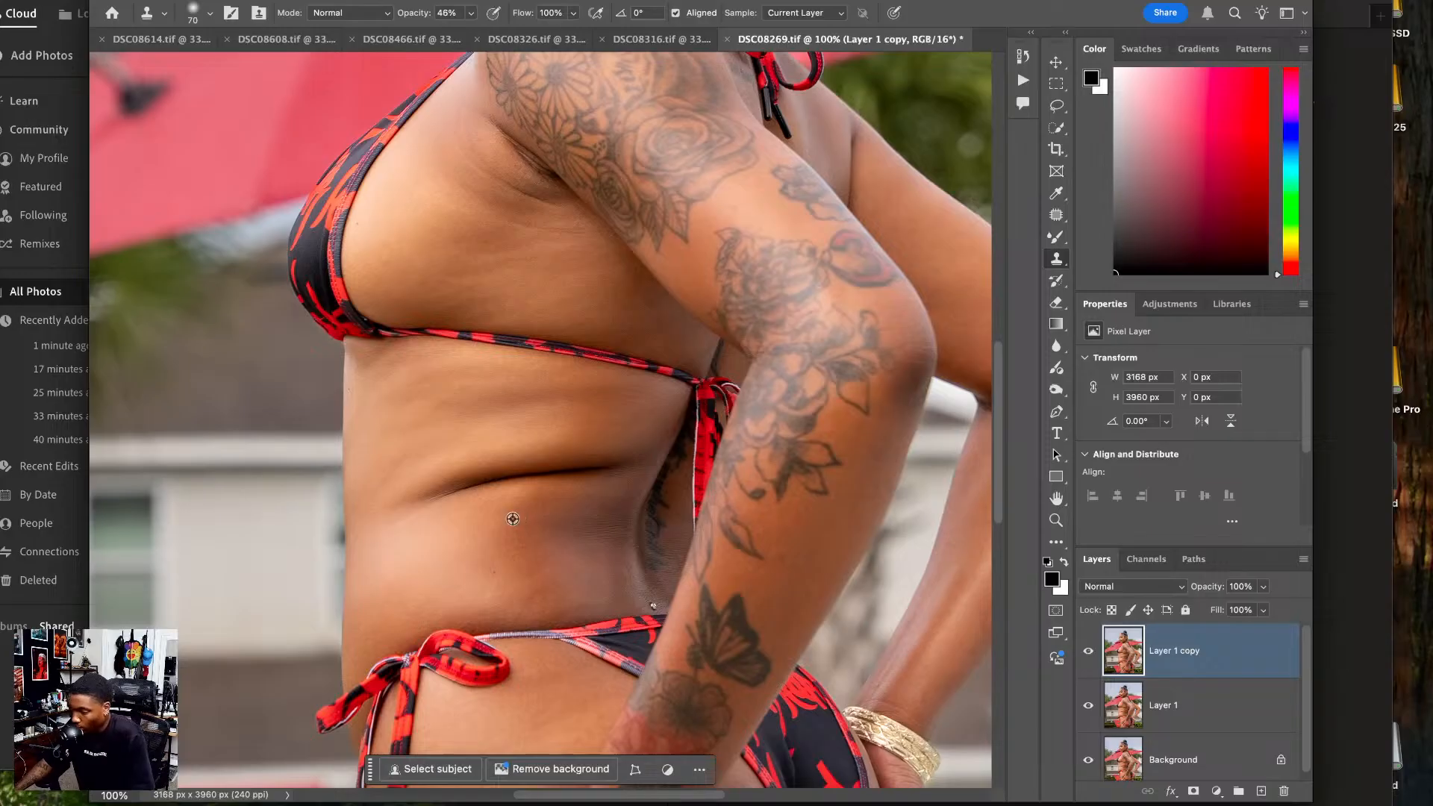
{"action": "left_click", "coordinate": [514, 528], "text": "alt"}
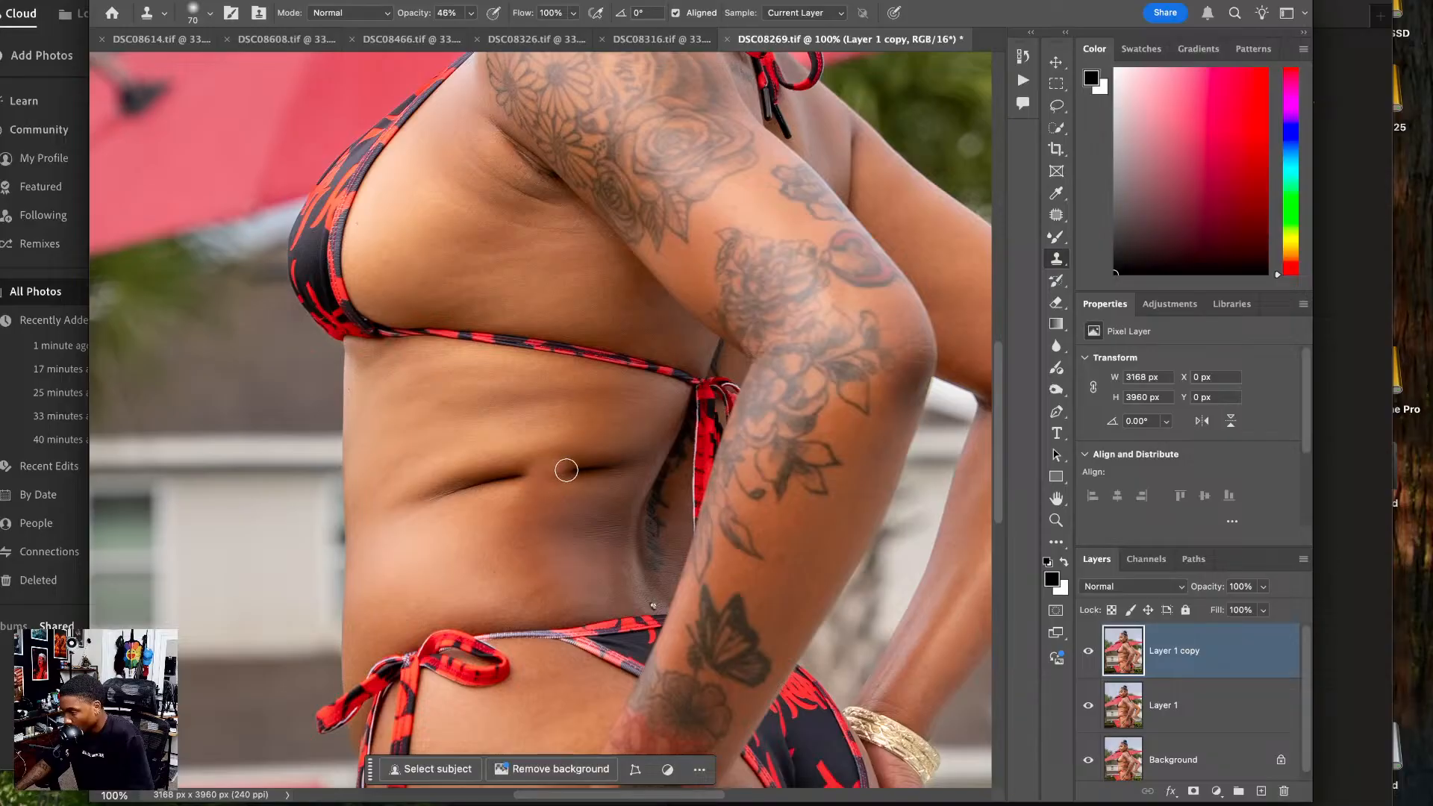
{"action": "left_click_drag", "start_coordinate": [580, 471], "coordinate": [603, 469]}
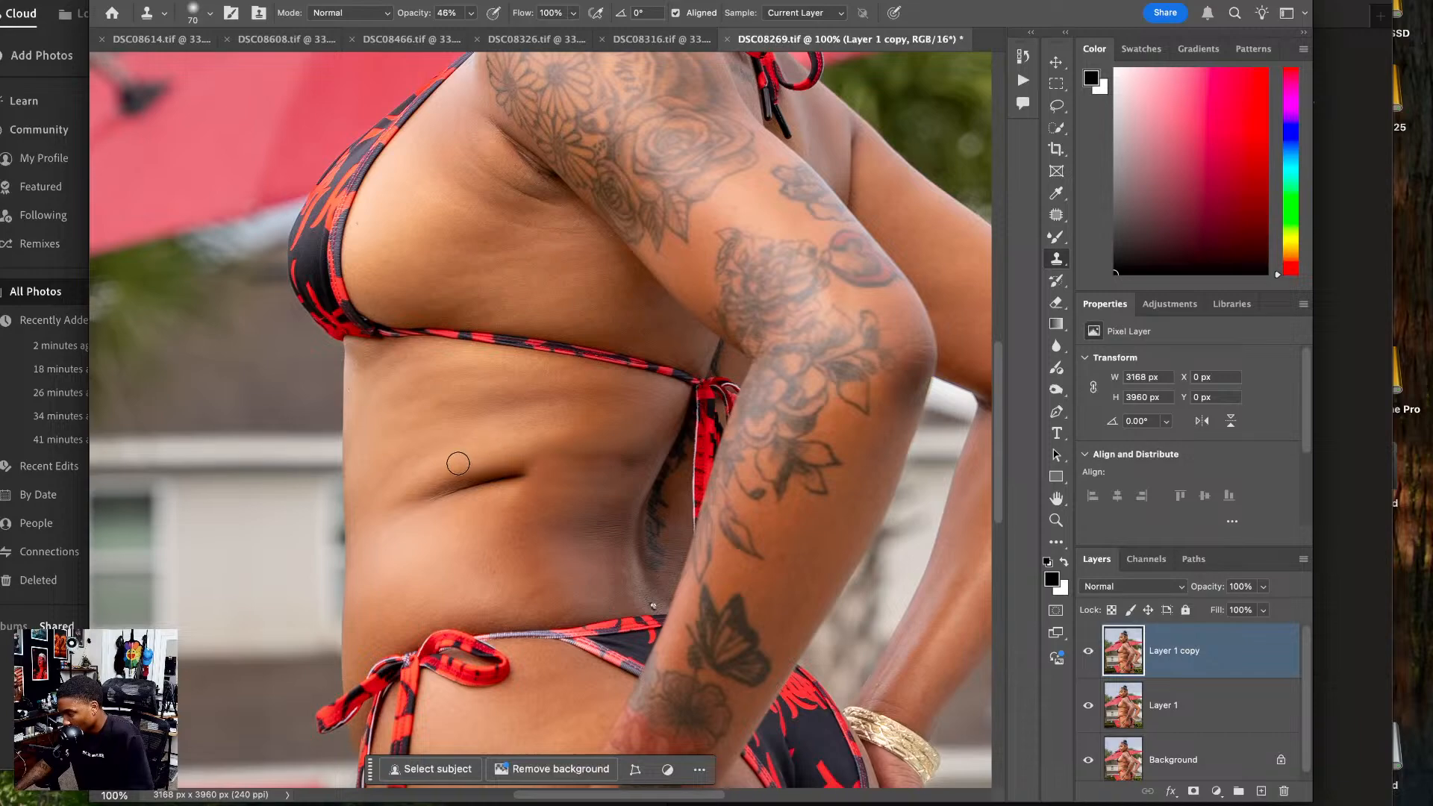
- Cover the front part of the waist fold with cloned skin using the Clone Stamp at size 125
{"action": "key", "text": "bracketright"}
{"action": "key", "text": "bracketright"}
{"action": "key", "text": "bracketright"}
{"action": "key", "text": "bracketright"}
{"action": "left_click", "coordinate": [413, 545], "text": "alt"}
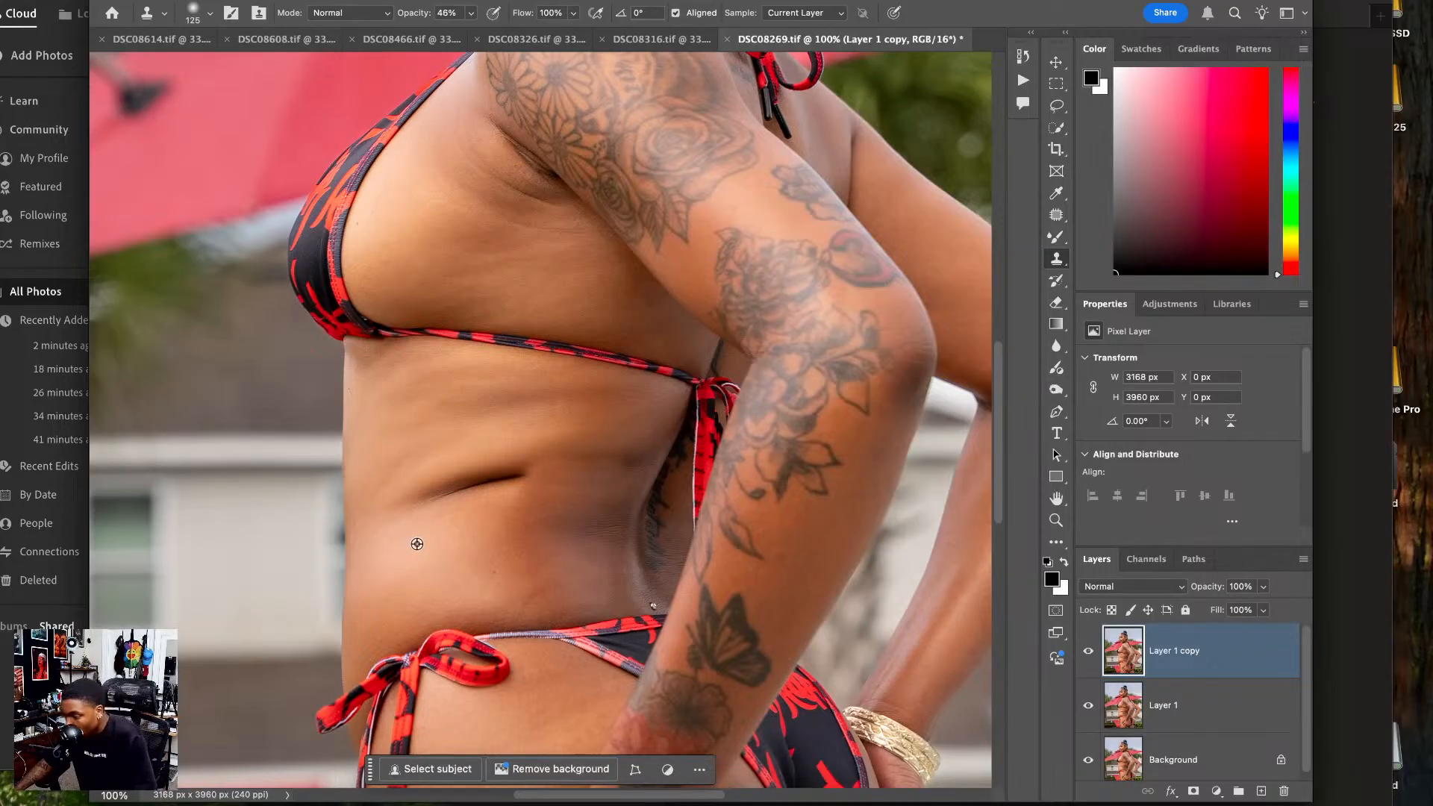
{"action": "mouse_move", "coordinate": [410, 512]}
{"action": "left_mouse_down"}
{"action": "mouse_move", "coordinate": [438, 496]}
{"action": "mouse_move", "coordinate": [396, 502]}
{"action": "mouse_move", "coordinate": [419, 491]}
{"action": "mouse_move", "coordinate": [494, 486]}
{"action": "mouse_move", "coordinate": [488, 506]}
{"action": "mouse_move", "coordinate": [521, 474]}
{"action": "mouse_move", "coordinate": [469, 483]}
{"action": "mouse_move", "coordinate": [529, 475]}
{"action": "left_mouse_up"}
{"action": "left_click", "coordinate": [417, 475], "text": "alt"}
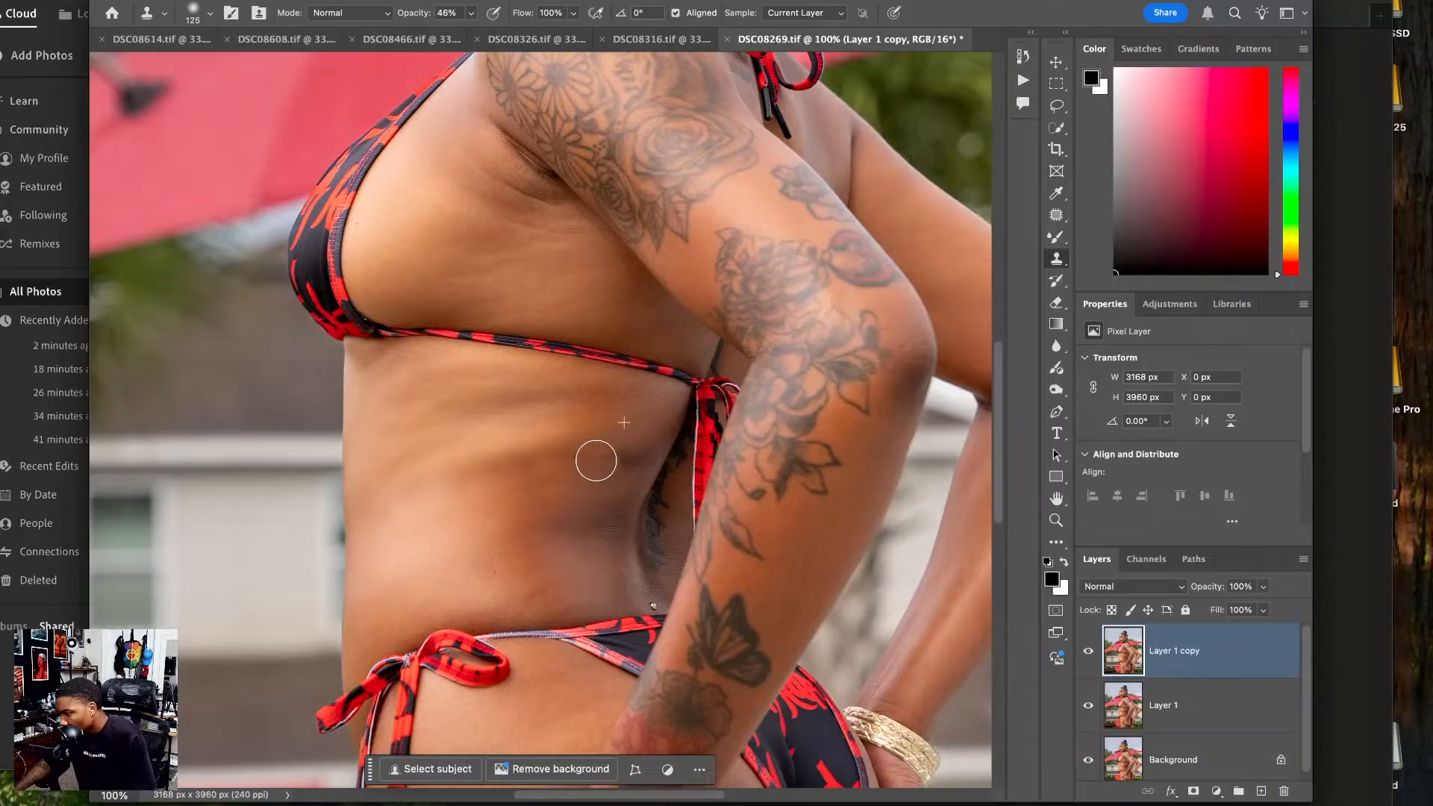
- Blend the uneven skin tones across the waist with Clone Stamp strokes from newly sampled nearby skin
{"action": "left_click_drag", "start_coordinate": [596, 460], "coordinate": [548, 465]}
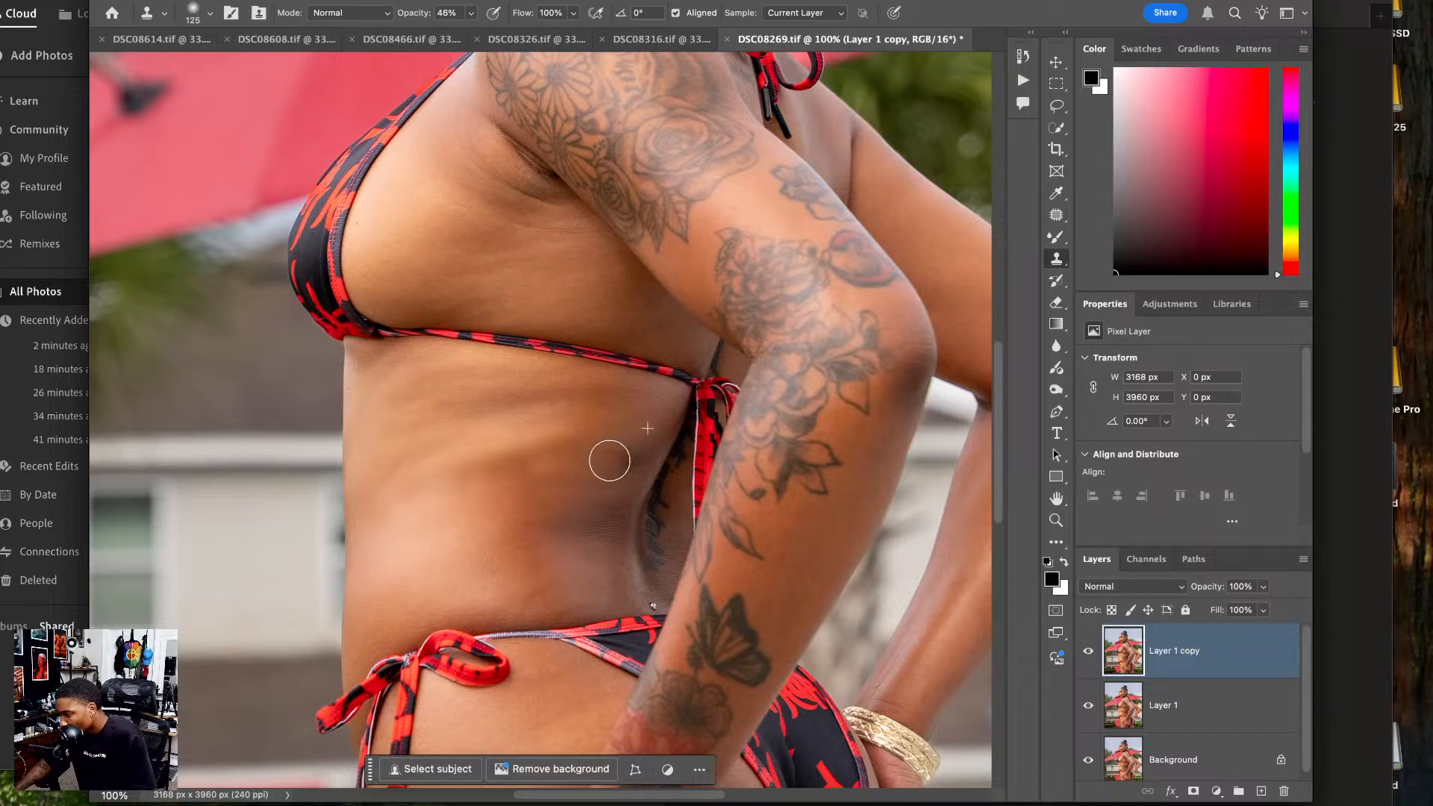
{"action": "left_click_drag", "start_coordinate": [601, 470], "coordinate": [556, 477]}
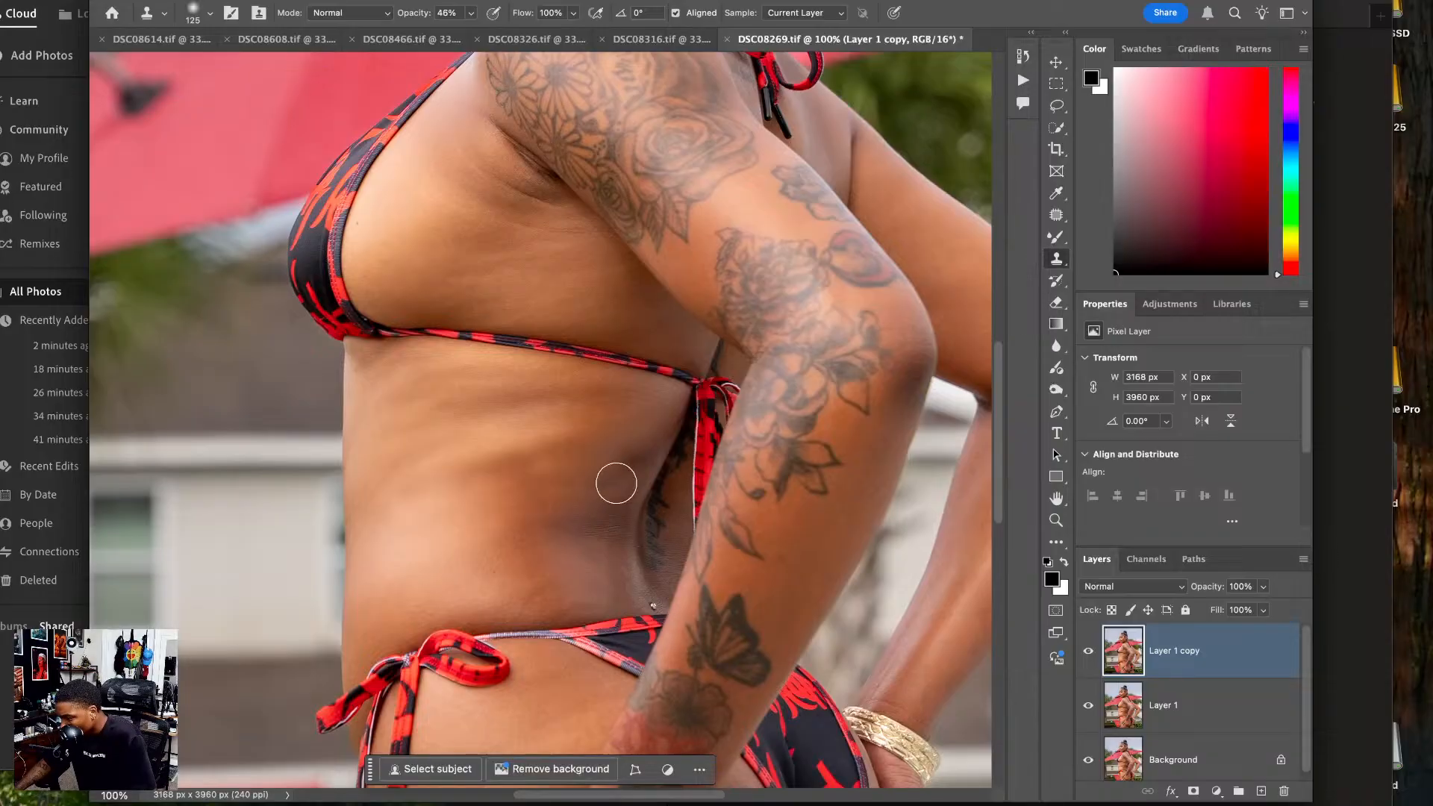
{"action": "mouse_move", "coordinate": [626, 465]}
{"action": "left_mouse_down"}
{"action": "mouse_move", "coordinate": [652, 438]}
{"action": "mouse_move", "coordinate": [550, 418]}
{"action": "mouse_move", "coordinate": [390, 468]}
{"action": "mouse_move", "coordinate": [416, 435]}
{"action": "left_mouse_up"}
{"action": "left_click", "coordinate": [362, 420], "text": "alt"}
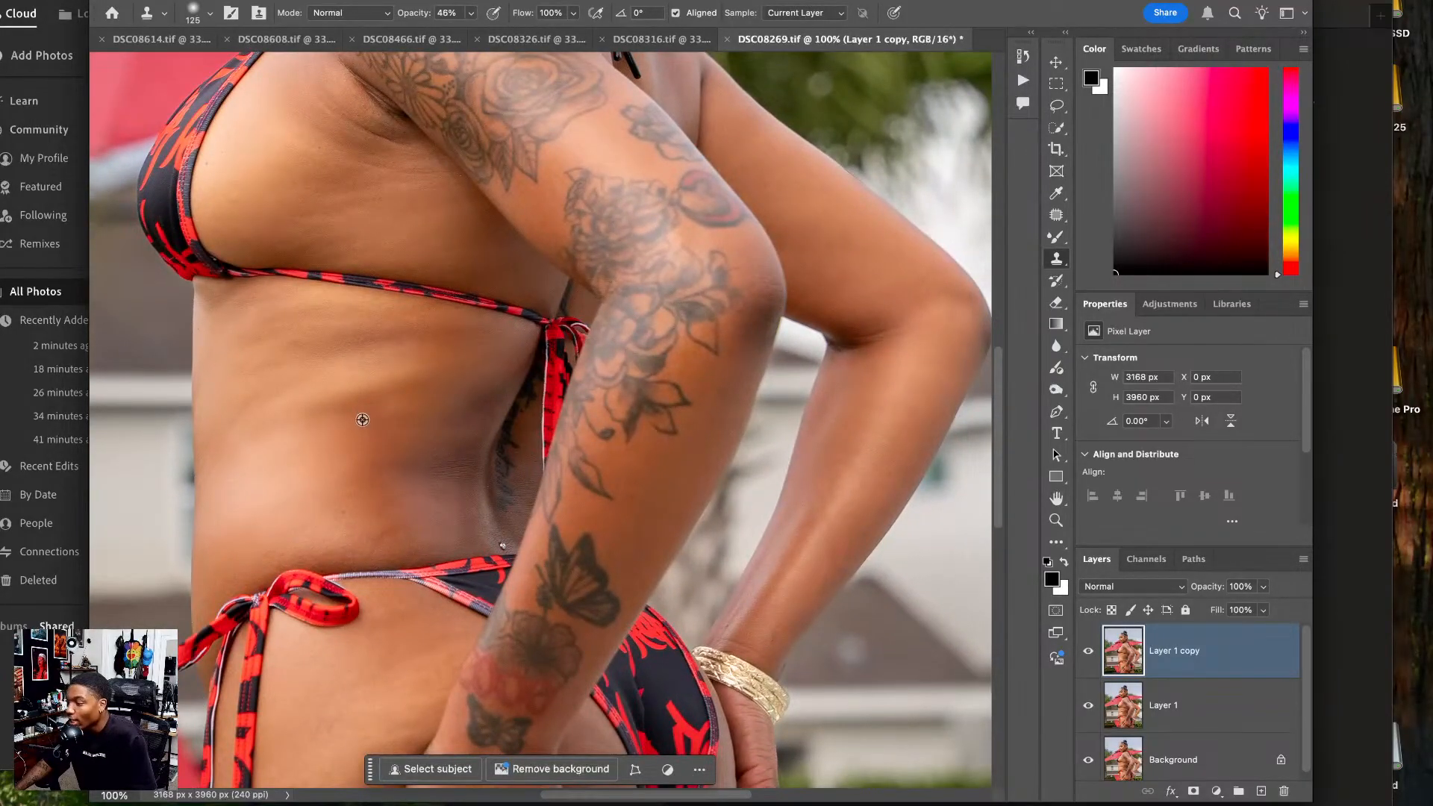
{"action": "left_click", "coordinate": [409, 402], "text": "alt"}
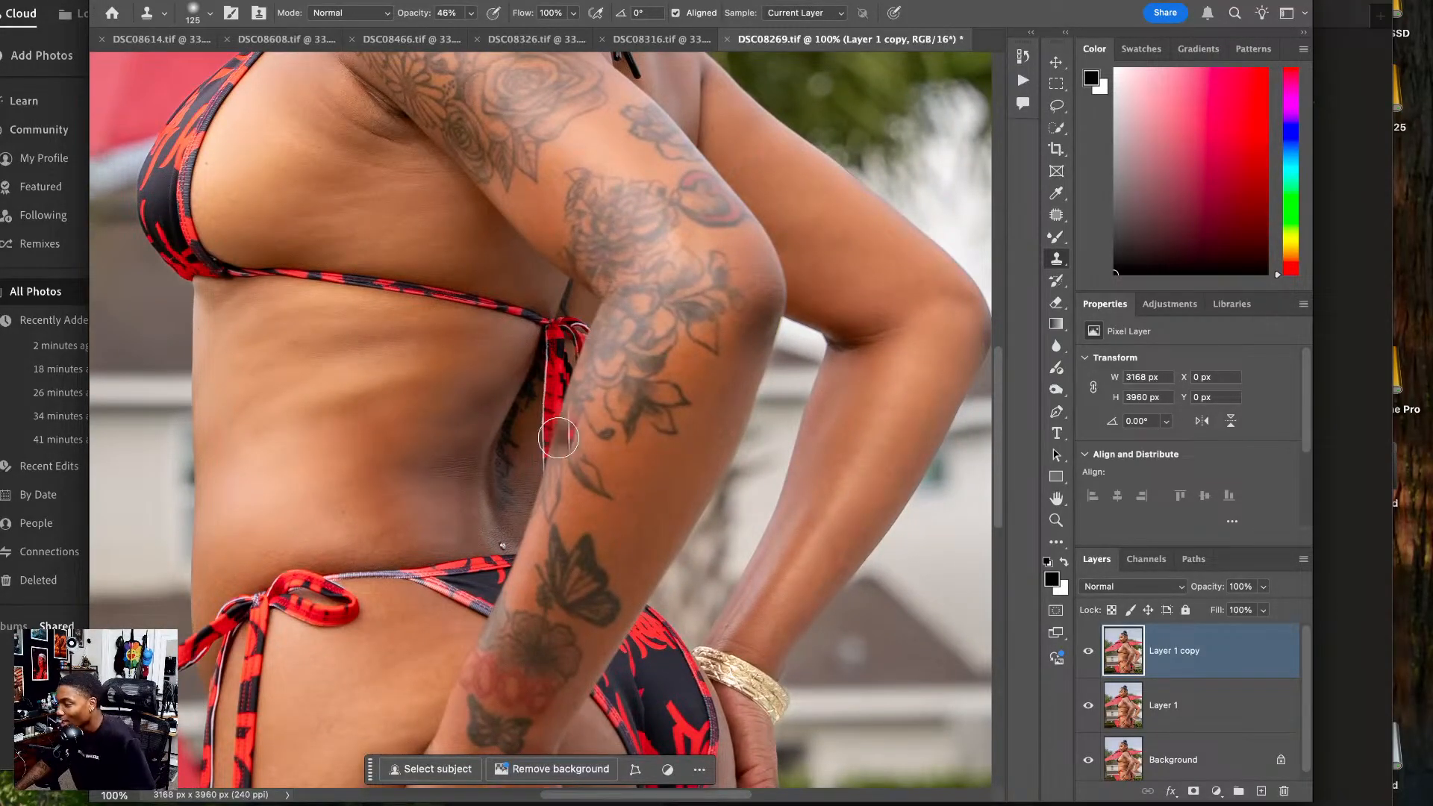
{"action": "left_click", "coordinate": [371, 452], "text": "alt"}
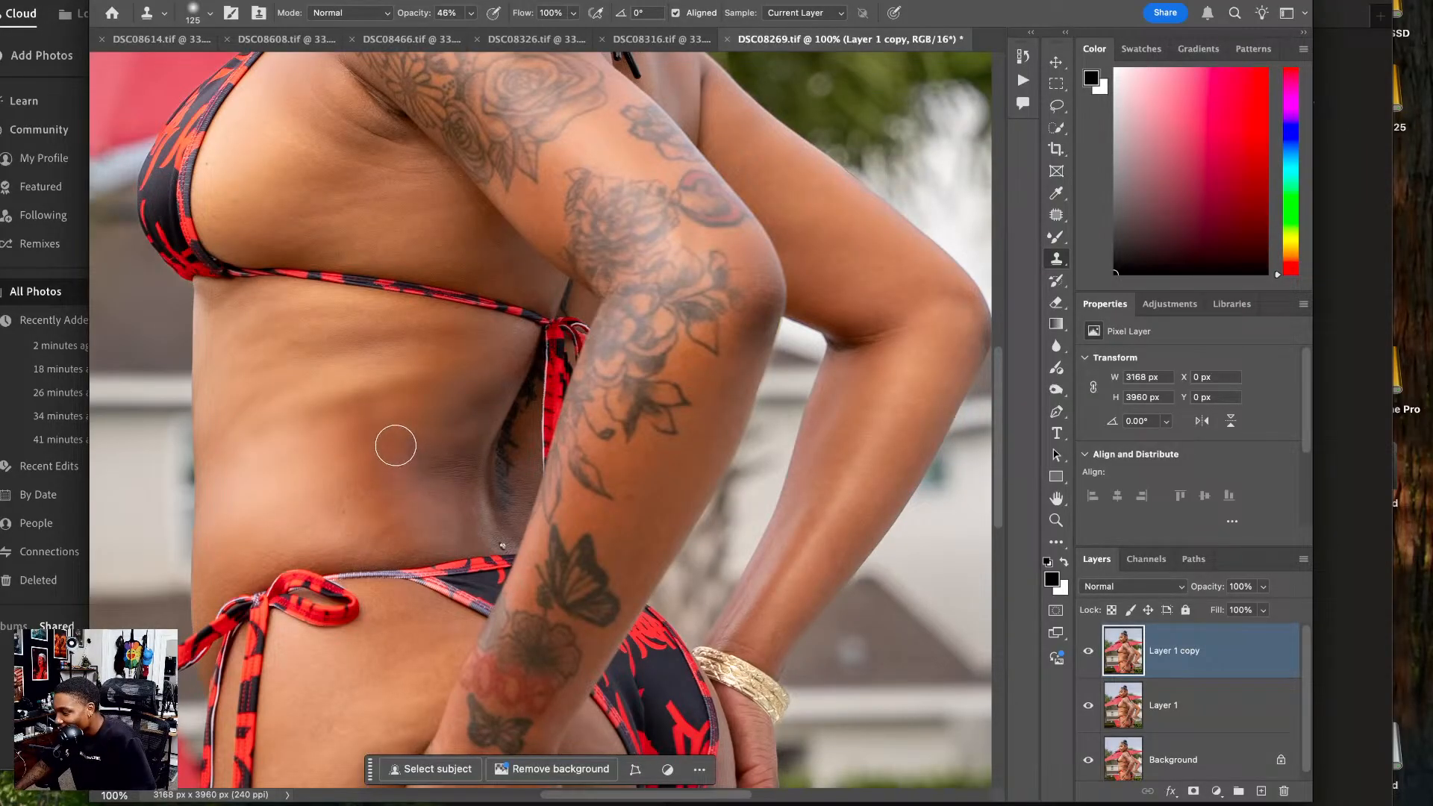
{"action": "mouse_move", "coordinate": [450, 521]}
{"action": "left_mouse_down"}
{"action": "mouse_move", "coordinate": [505, 413]}
{"action": "mouse_move", "coordinate": [470, 550]}
{"action": "mouse_move", "coordinate": [413, 533]}
{"action": "left_mouse_up"}
- Examine the retouching on the full portrait by comparing it with and without Layer 1 copy
{"action": "scroll", "coordinate": [412, 533], "scroll_direction": "up", "scroll_amount": 3}
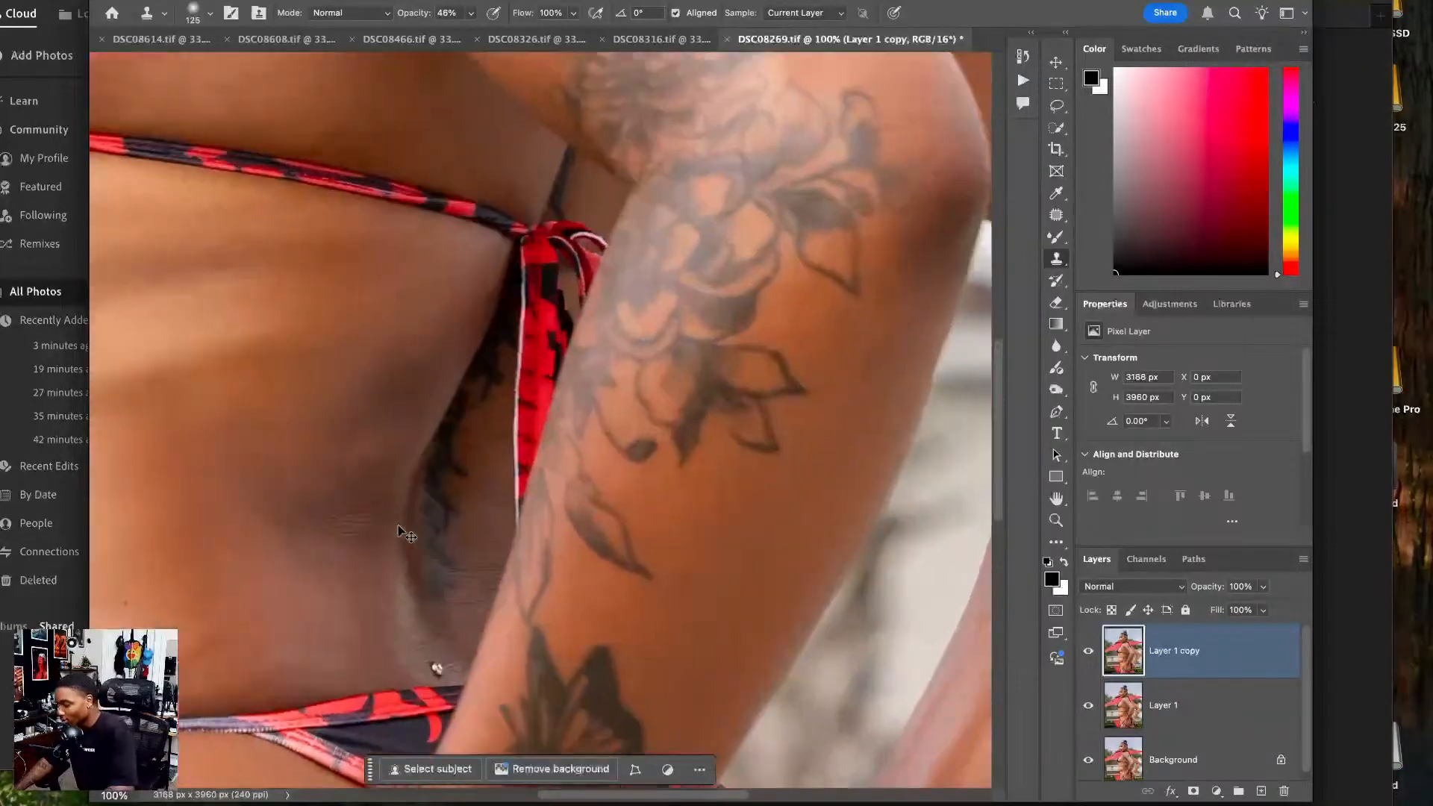
{"action": "scroll", "coordinate": [523, 582], "scroll_direction": "down", "scroll_amount": 8}
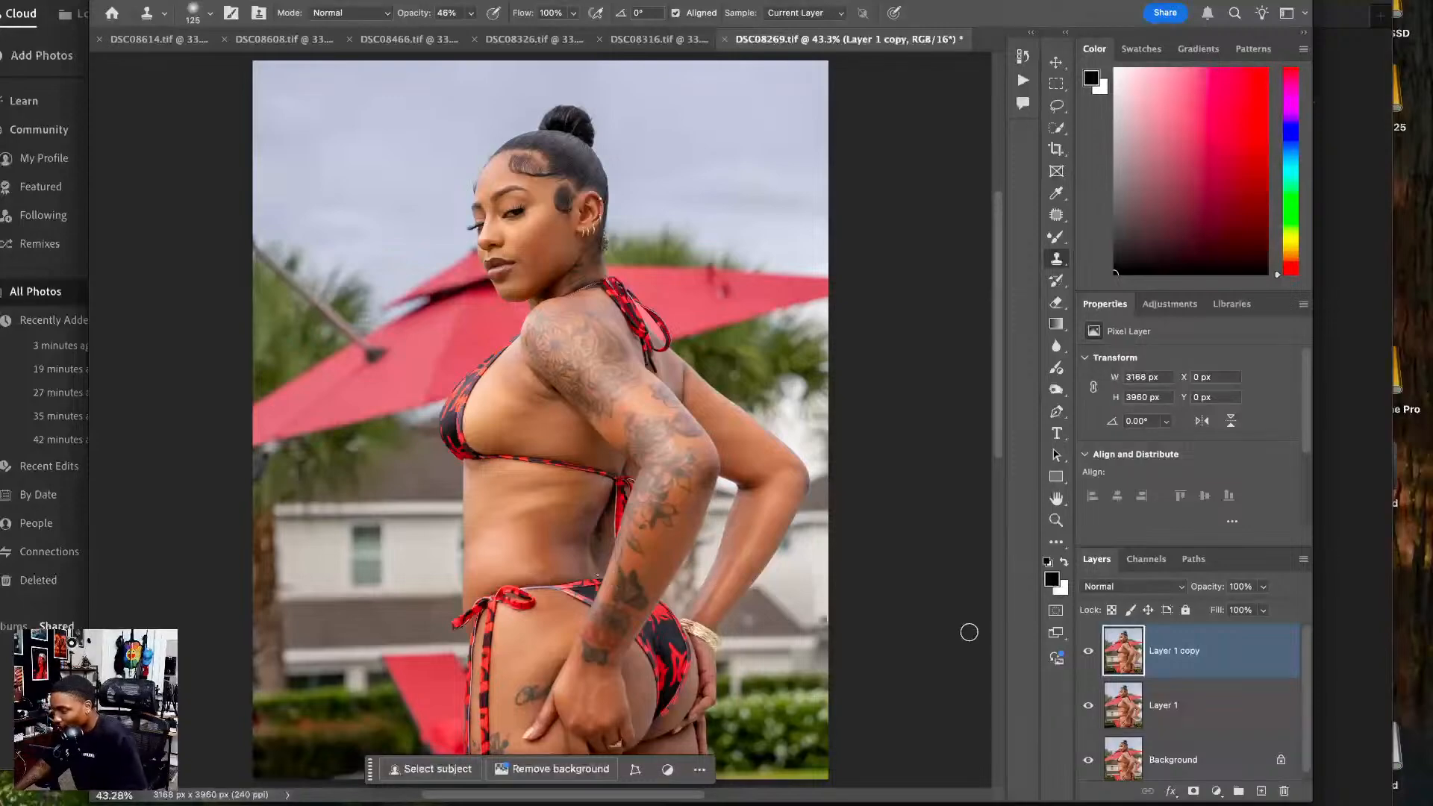
{"action": "left_click", "coordinate": [1088, 653]}
{"action": "left_click", "coordinate": [1089, 654]}
{"action": "left_click", "coordinate": [1088, 654]}
{"action": "left_click", "coordinate": [1089, 654]}
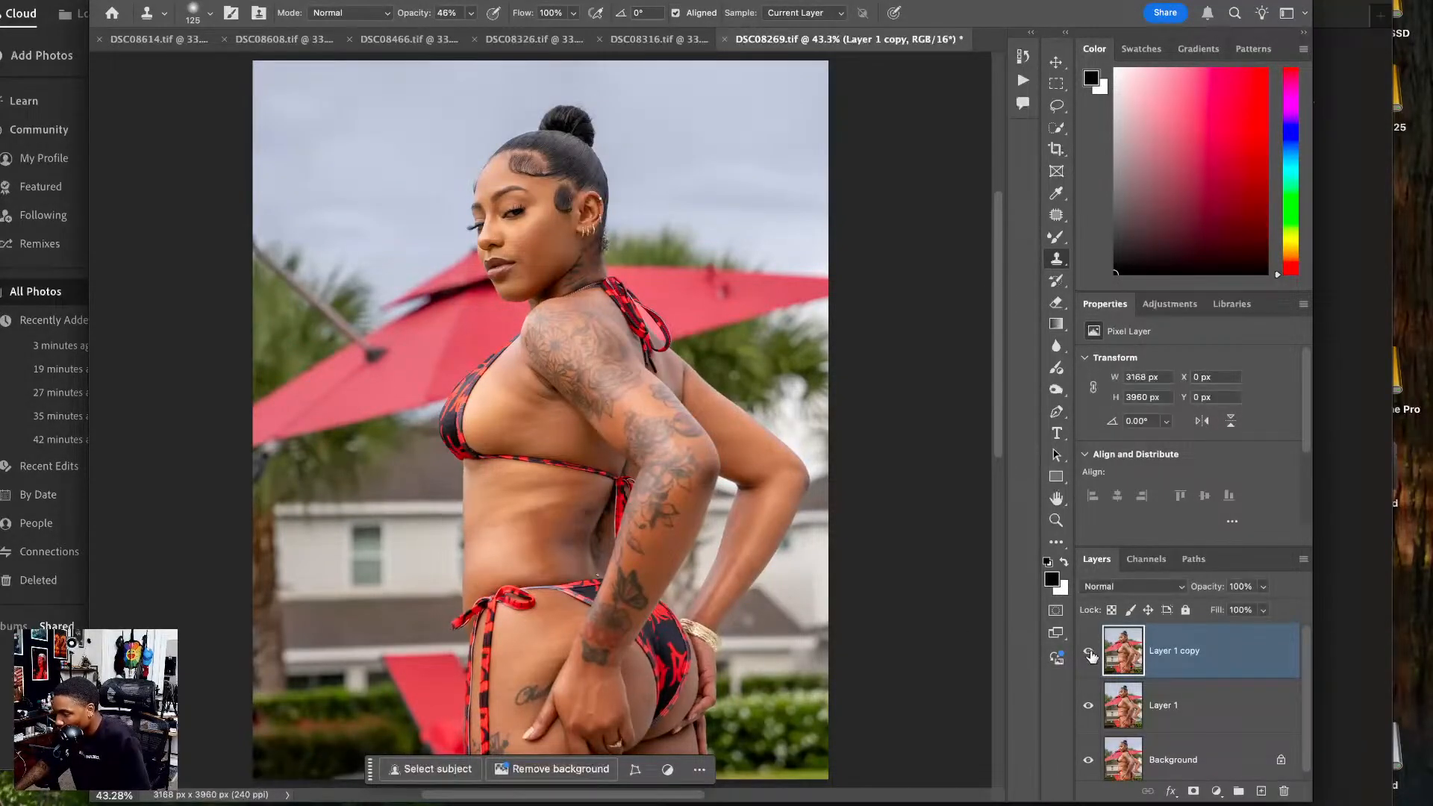
{"action": "left_click", "coordinate": [1090, 654]}
{"action": "left_click", "coordinate": [1089, 654]}
{"action": "left_click", "coordinate": [1090, 653]}
{"action": "left_click", "coordinate": [1090, 653]}
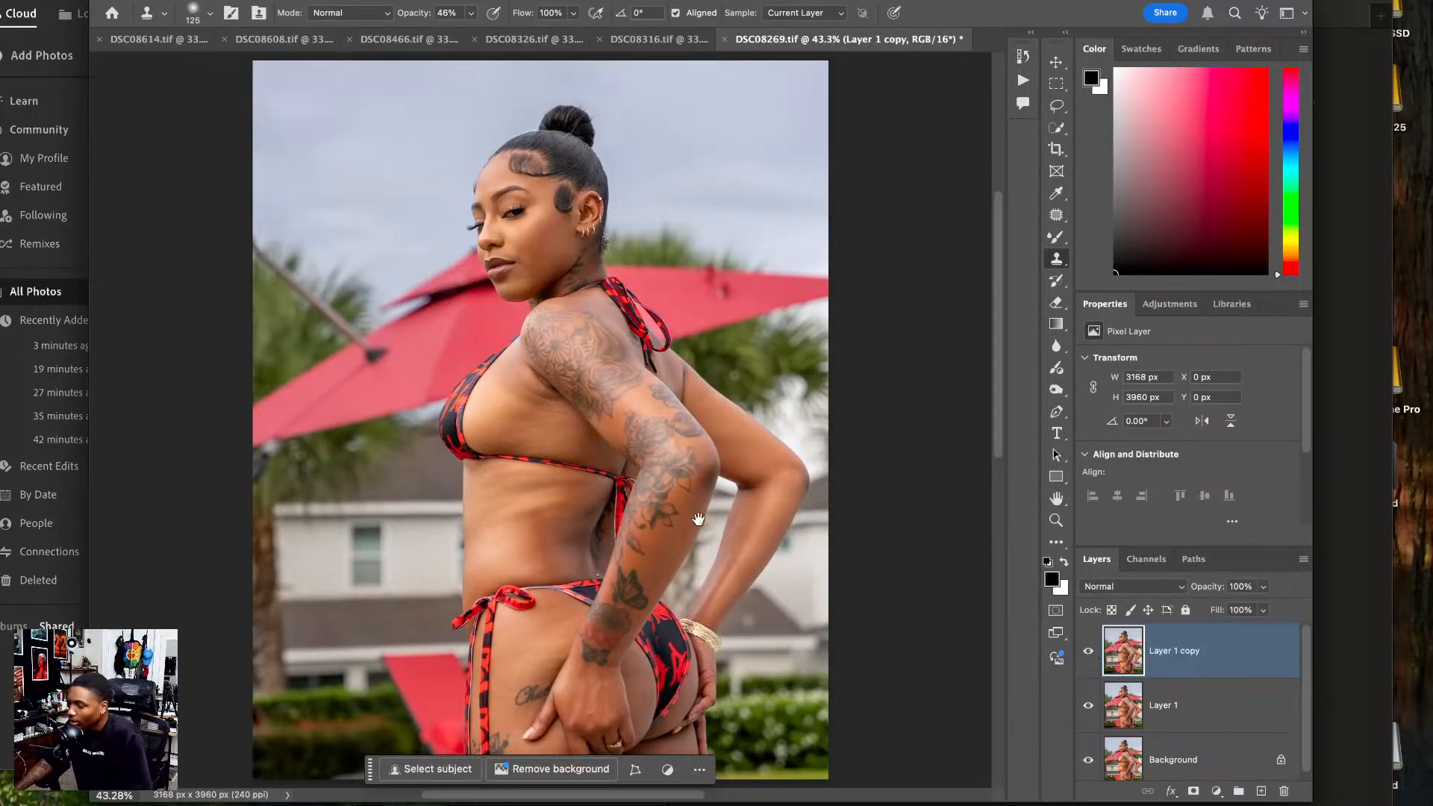
{"action": "mouse_move", "coordinate": [698, 519]}
{"action": "left_mouse_down"}
{"action": "mouse_move", "coordinate": [669, 682]}
{"action": "mouse_move", "coordinate": [697, 504]}
{"action": "left_mouse_up"}
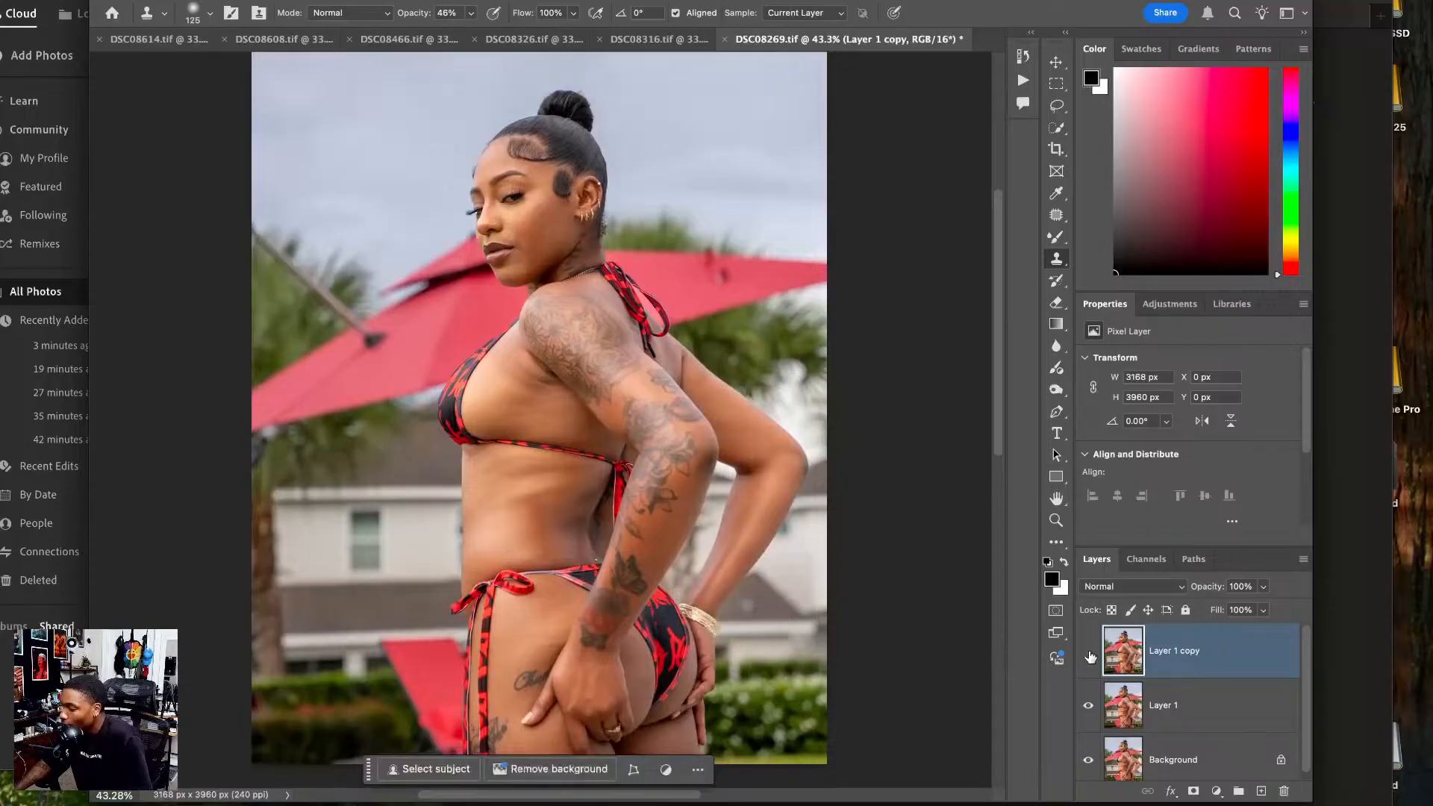
{"action": "left_click", "coordinate": [1090, 653]}
{"action": "left_click", "coordinate": [1089, 653]}
{"action": "left_click", "coordinate": [1090, 653]}
{"action": "left_click", "coordinate": [1090, 654]}
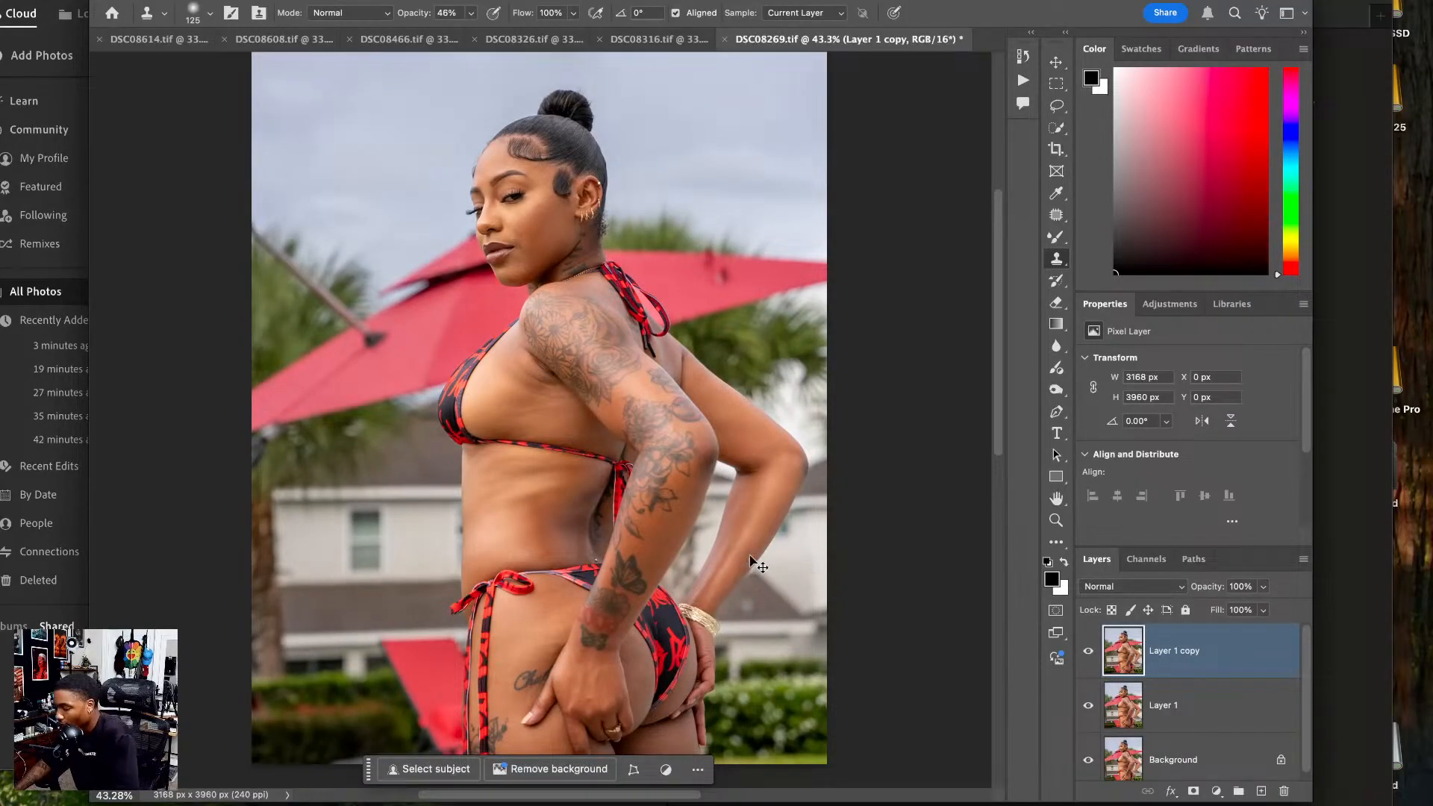
- Patch the crease across the midriff with smoother nearby skin using the Patch tool in Normal mode with diffusion 5
{"action": "scroll", "coordinate": [750, 559], "scroll_direction": "up", "scroll_amount": 2}
{"action": "left_click", "coordinate": [1055, 216]}
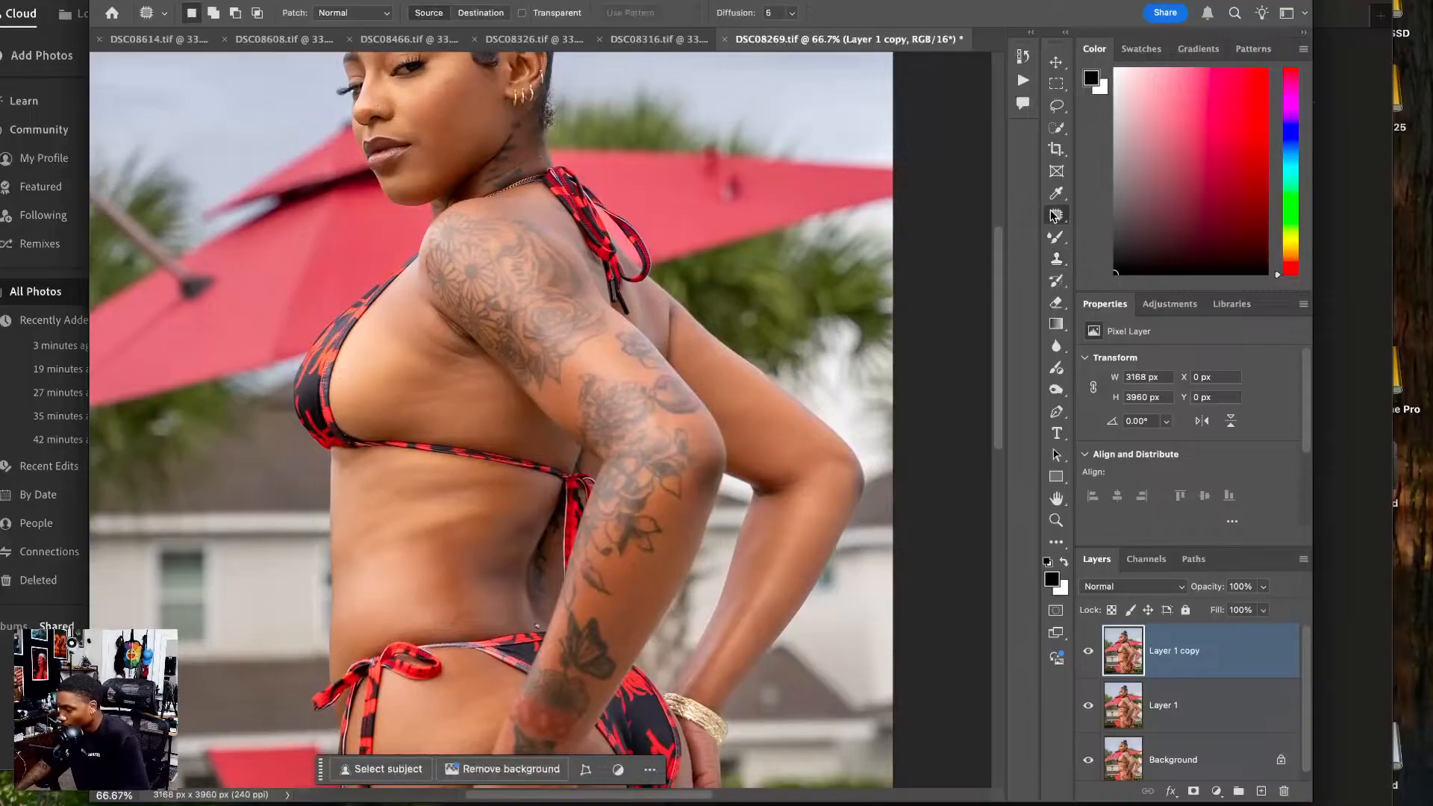
{"action": "scroll", "coordinate": [852, 323], "scroll_direction": "up", "scroll_amount": 4}
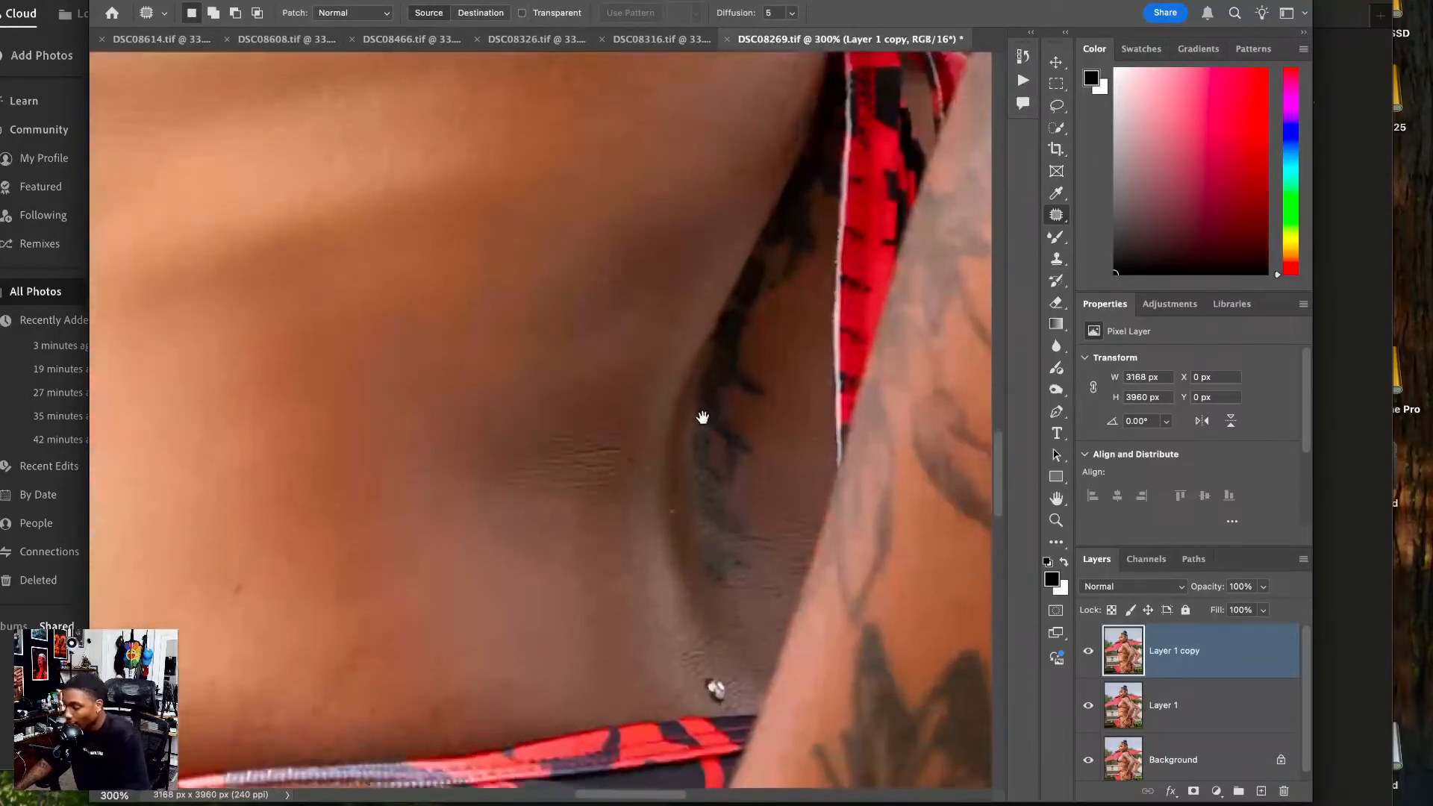
{"action": "scroll", "coordinate": [709, 426], "scroll_direction": "down", "scroll_amount": 3}
{"action": "mouse_move", "coordinate": [502, 364]}
{"action": "left_mouse_down"}
{"action": "mouse_move", "coordinate": [429, 372]}
{"action": "mouse_move", "coordinate": [483, 382]}
{"action": "mouse_move", "coordinate": [398, 386]}
{"action": "left_mouse_up"}
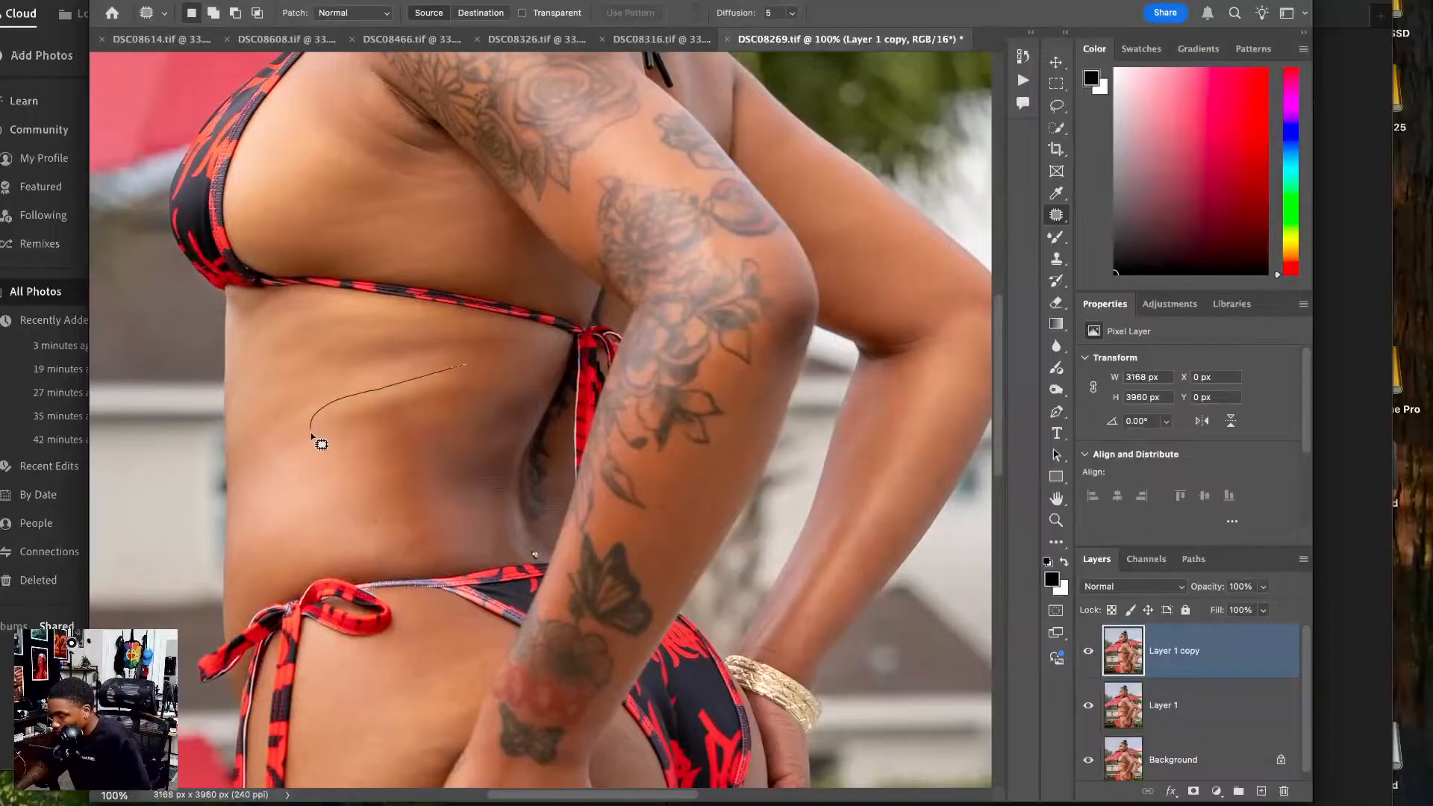
{"action": "mouse_move", "coordinate": [311, 434]}
{"action": "left_mouse_down"}
{"action": "mouse_move", "coordinate": [466, 410]}
{"action": "mouse_move", "coordinate": [407, 427]}
{"action": "mouse_move", "coordinate": [409, 453]}
{"action": "left_mouse_up"}
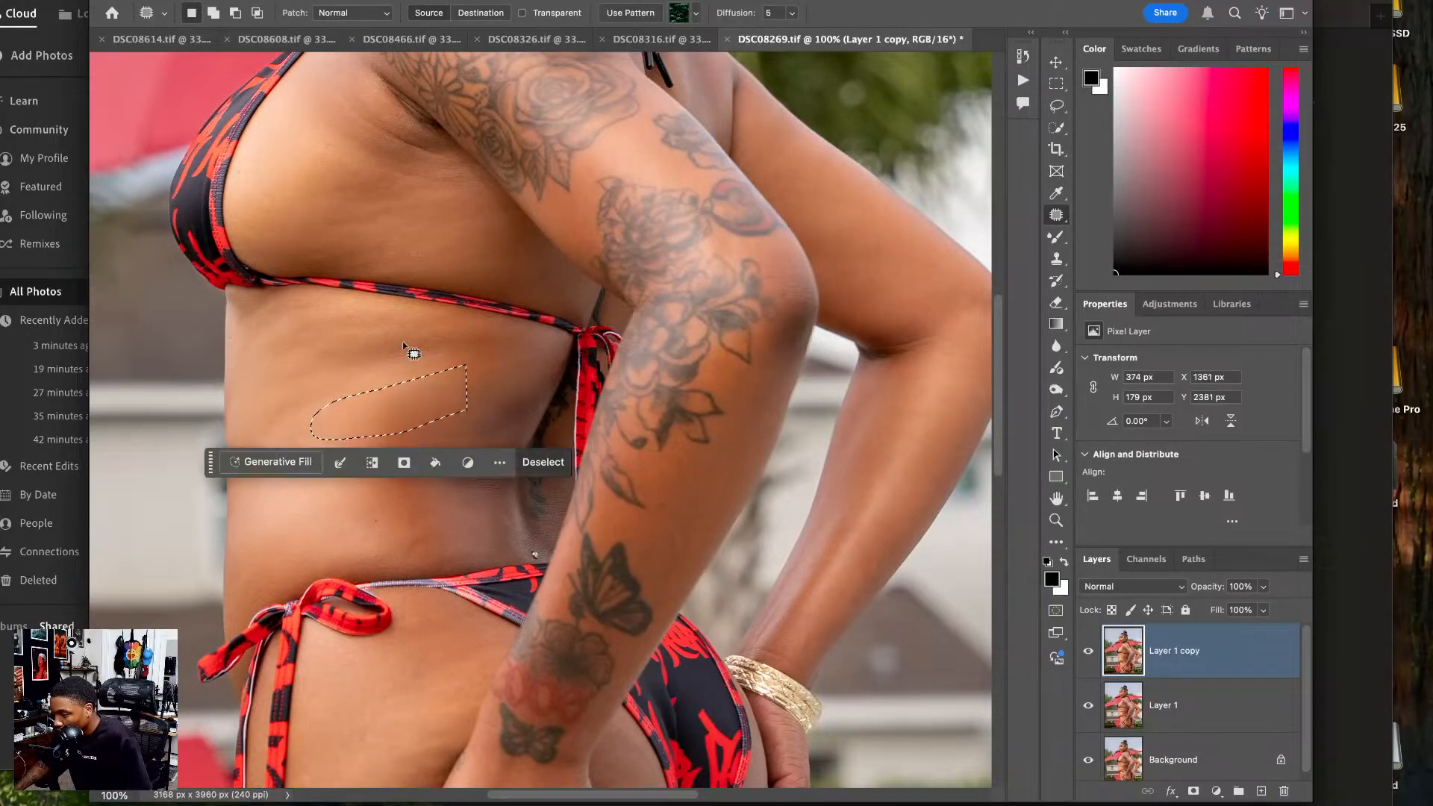
{"action": "key", "text": "ctrl+d"}
- Try to patch the shaded midriff skin near the bikini top's tie with skin from just above it
{"action": "left_click_drag", "start_coordinate": [495, 378], "coordinate": [344, 372]}
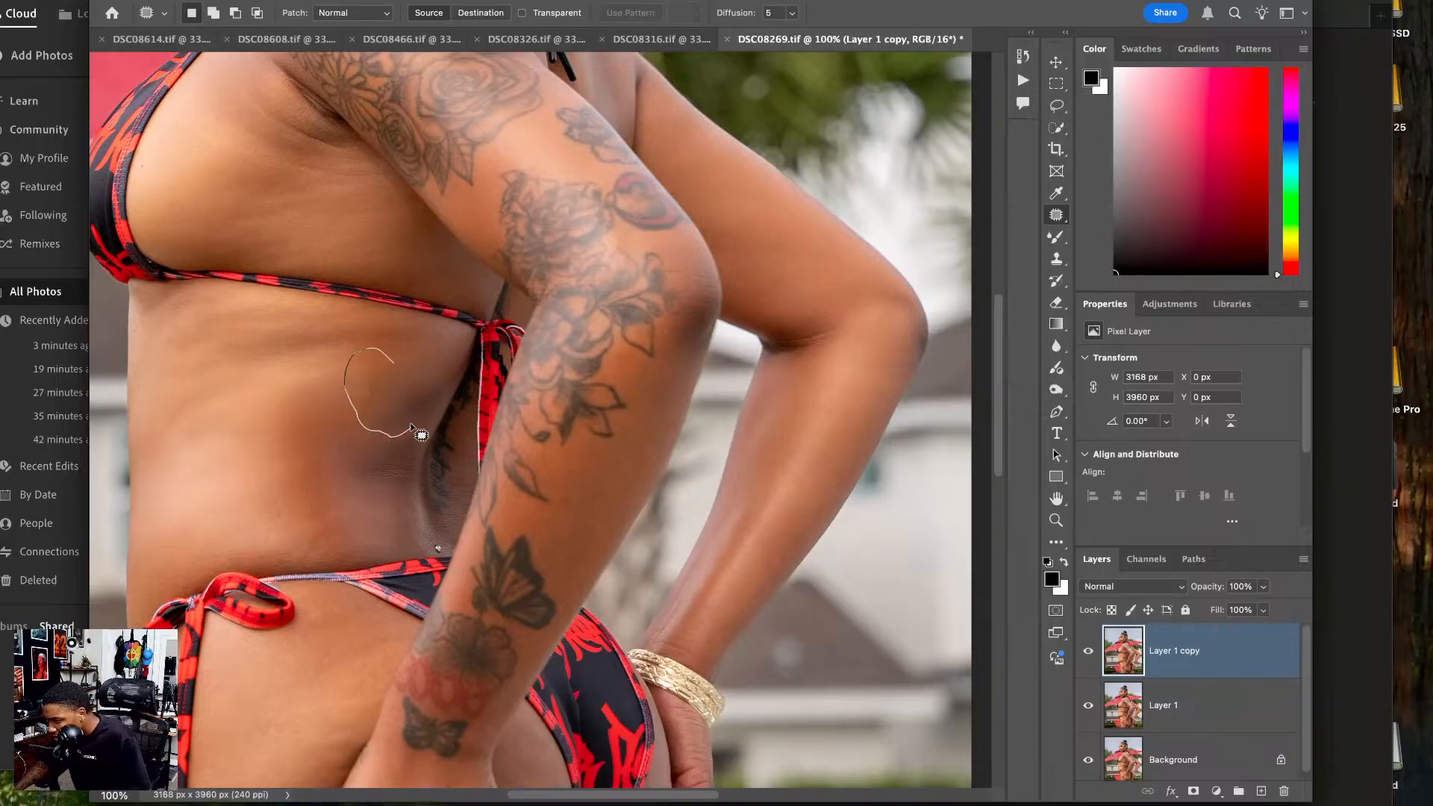
{"action": "left_click_drag", "start_coordinate": [439, 403], "coordinate": [406, 345]}
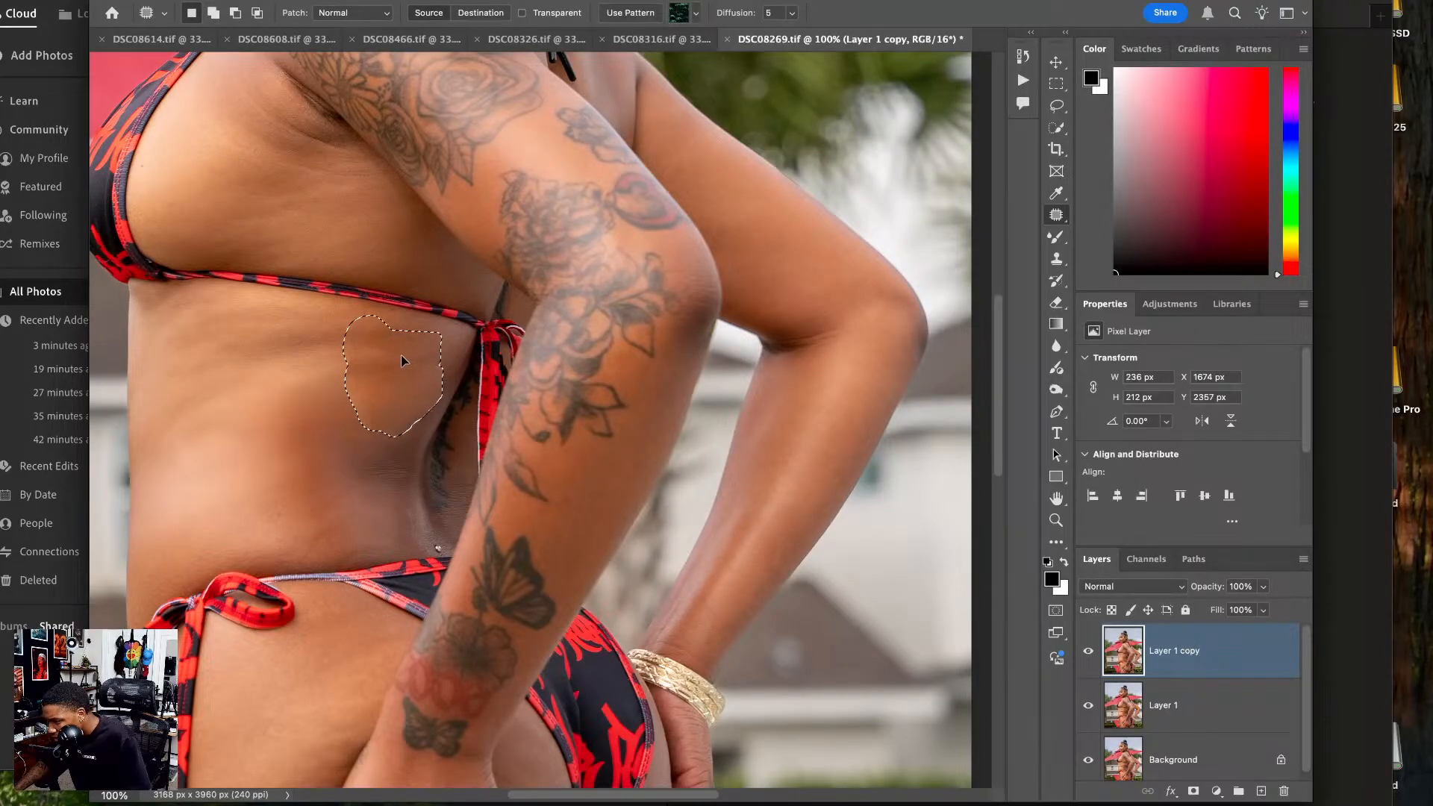
{"action": "key", "text": "ctrl+d"}
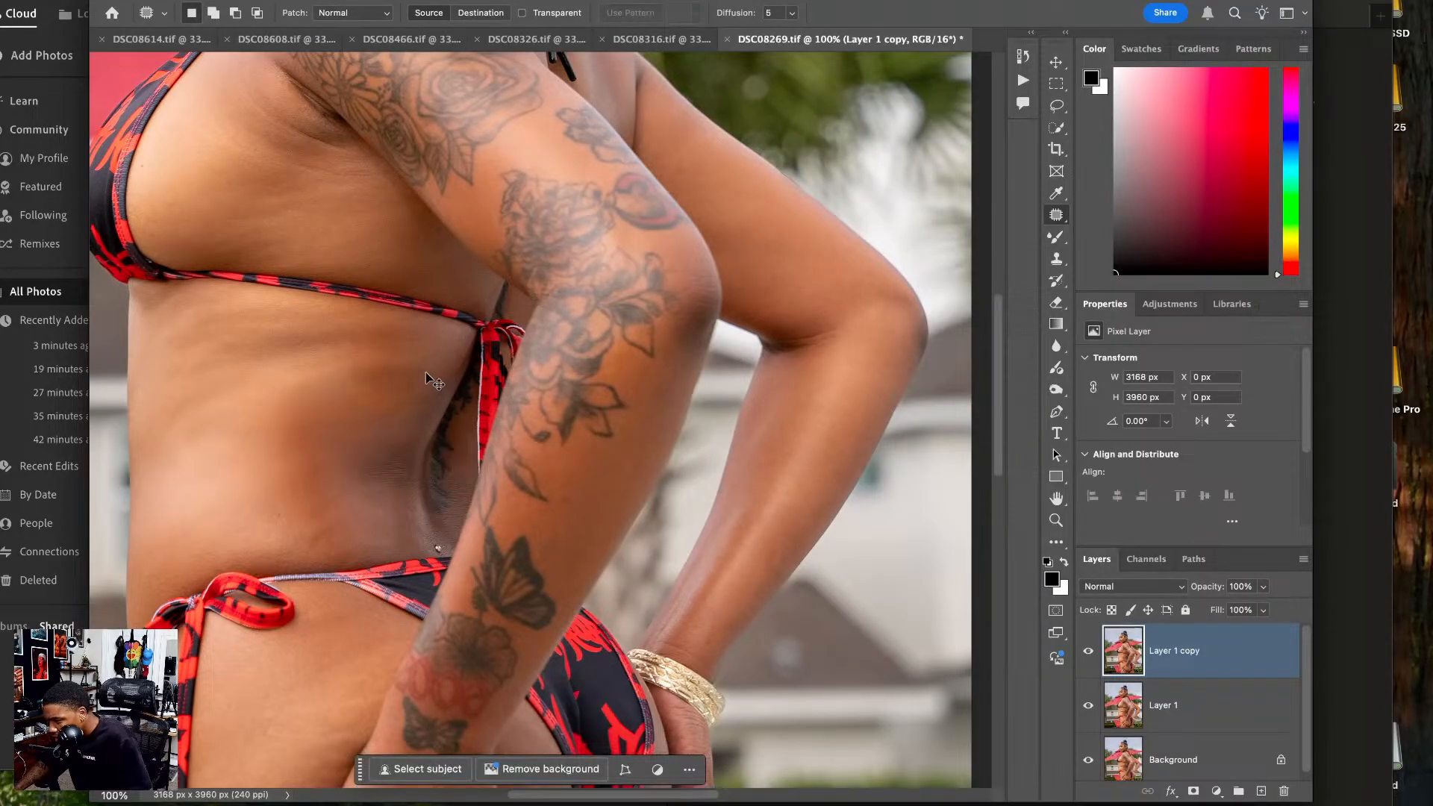
{"action": "key", "text": "ctrl+z"}
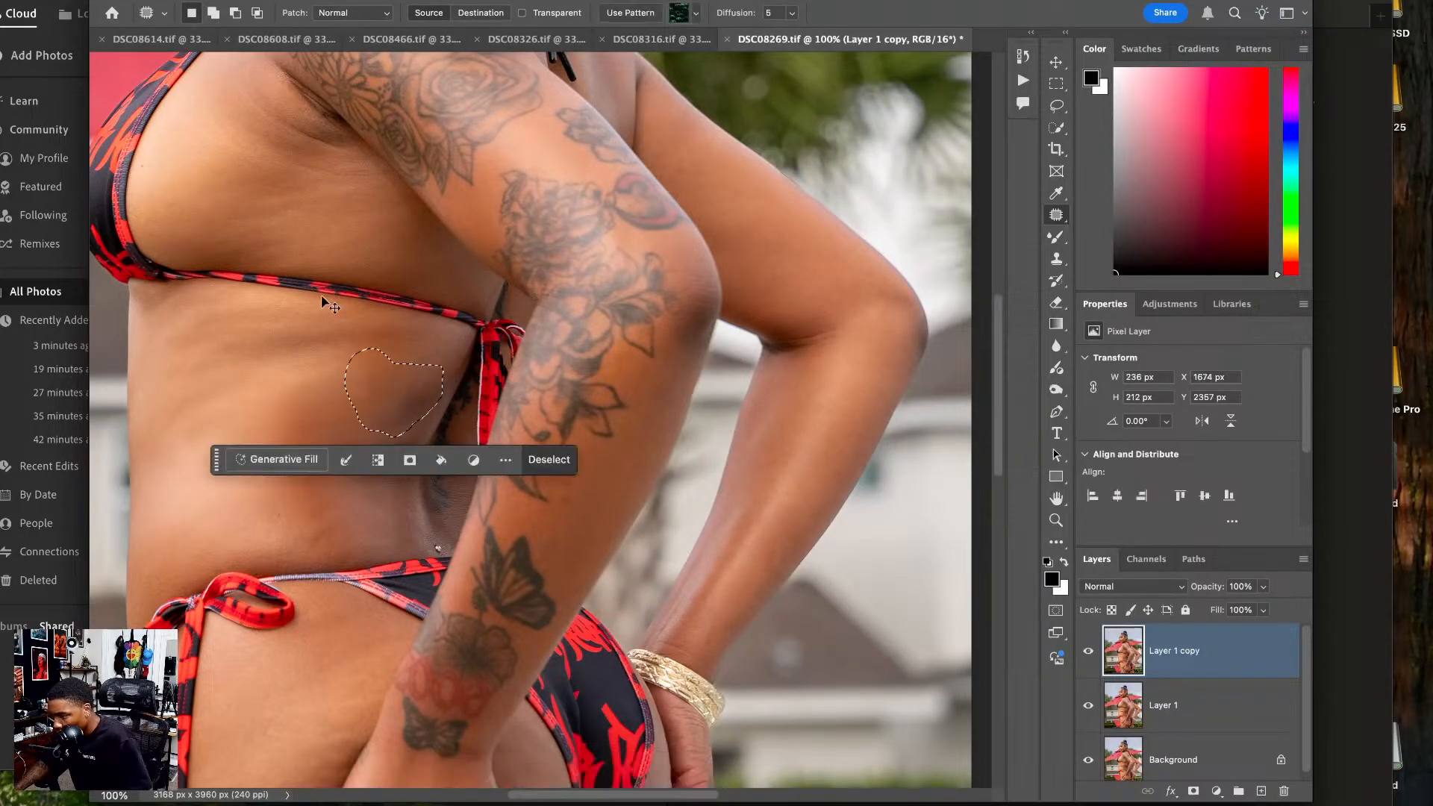
- Try a Content-Aware patch on the same midriff area, undo it and return the patch mode to Normal
{"action": "left_click", "coordinate": [352, 13]}
{"action": "left_click", "coordinate": [348, 31]}
{"action": "left_click_drag", "start_coordinate": [358, 373], "coordinate": [272, 330]}
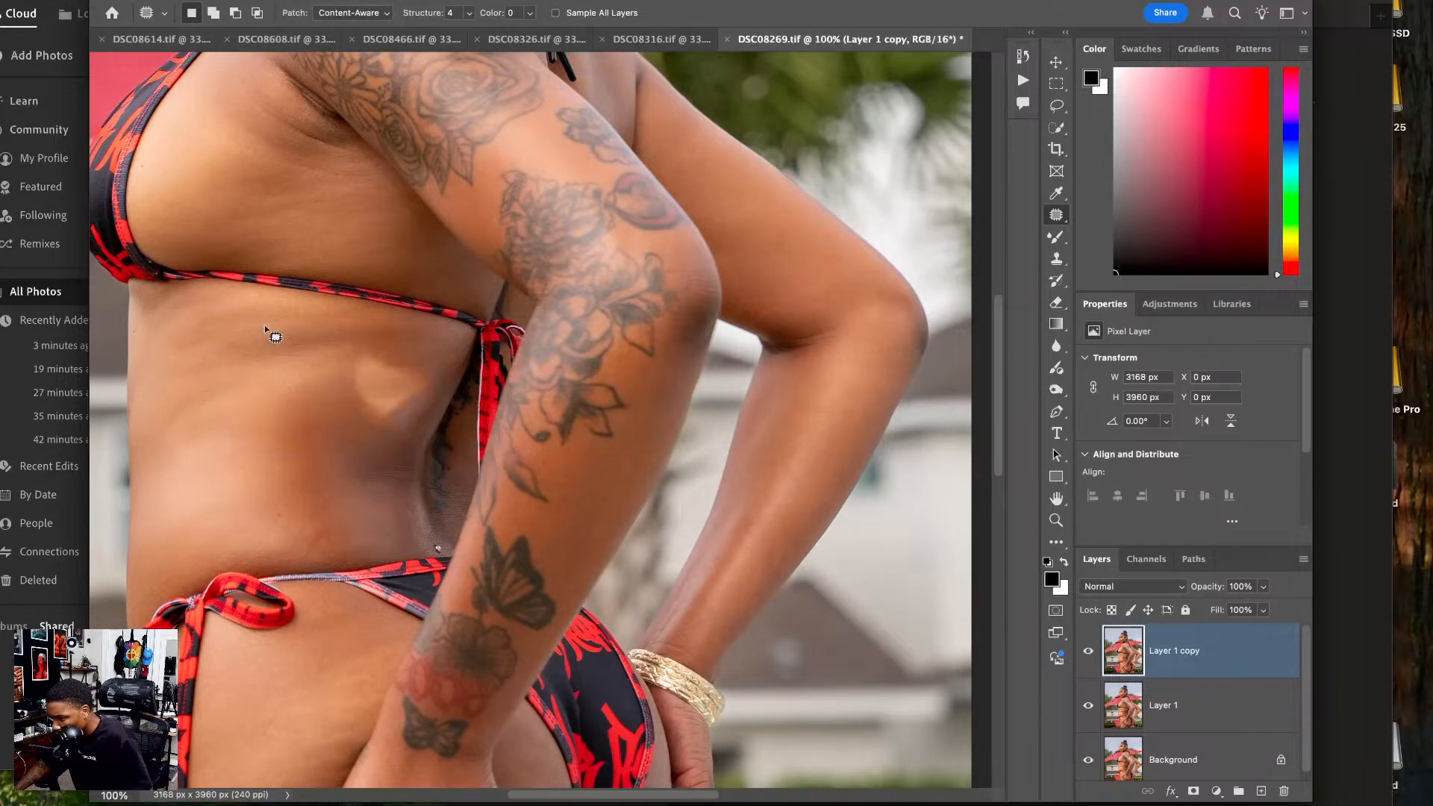
{"action": "left_click", "coordinate": [349, 13]}
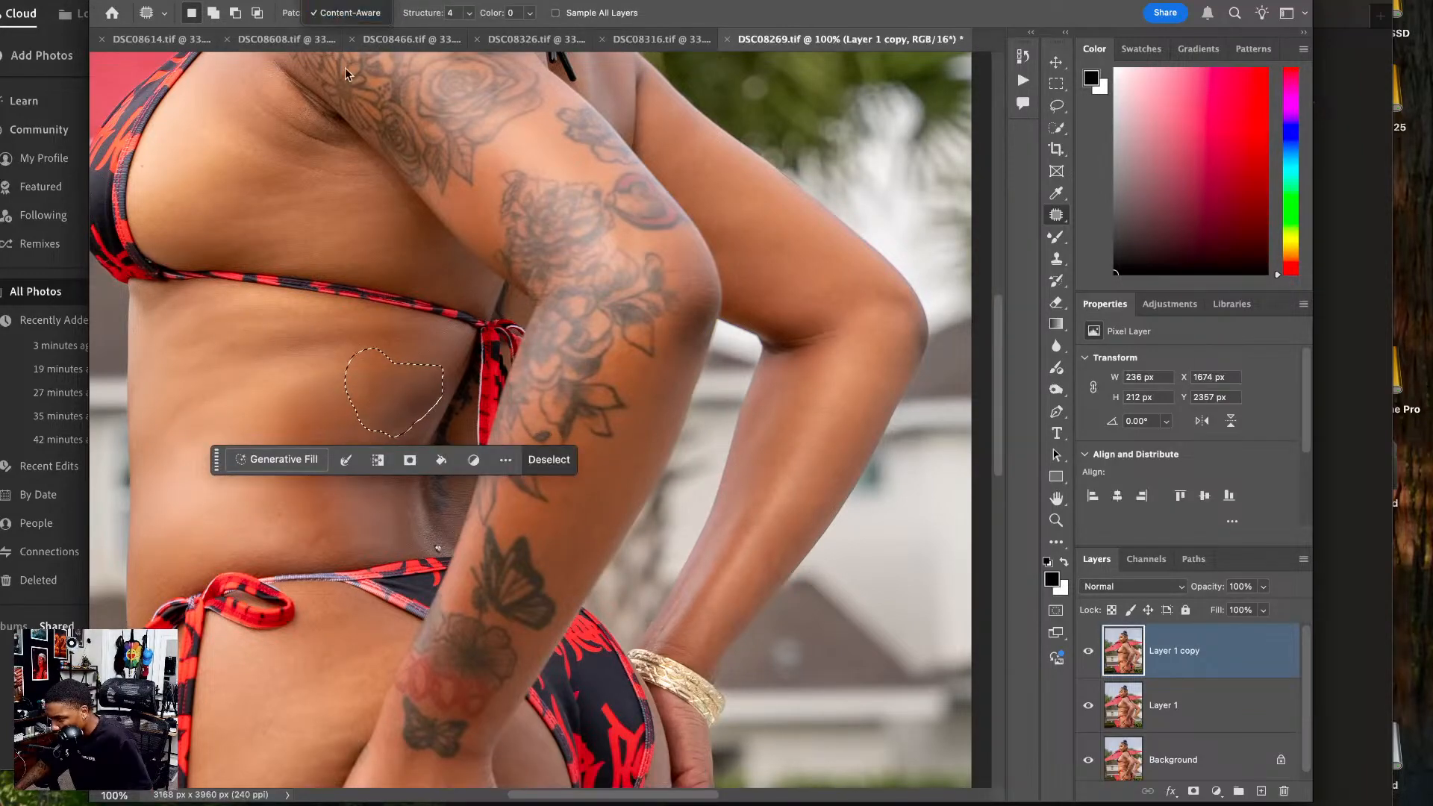
{"action": "left_click", "coordinate": [345, 2]}
{"action": "key", "text": "ctrl+d"}
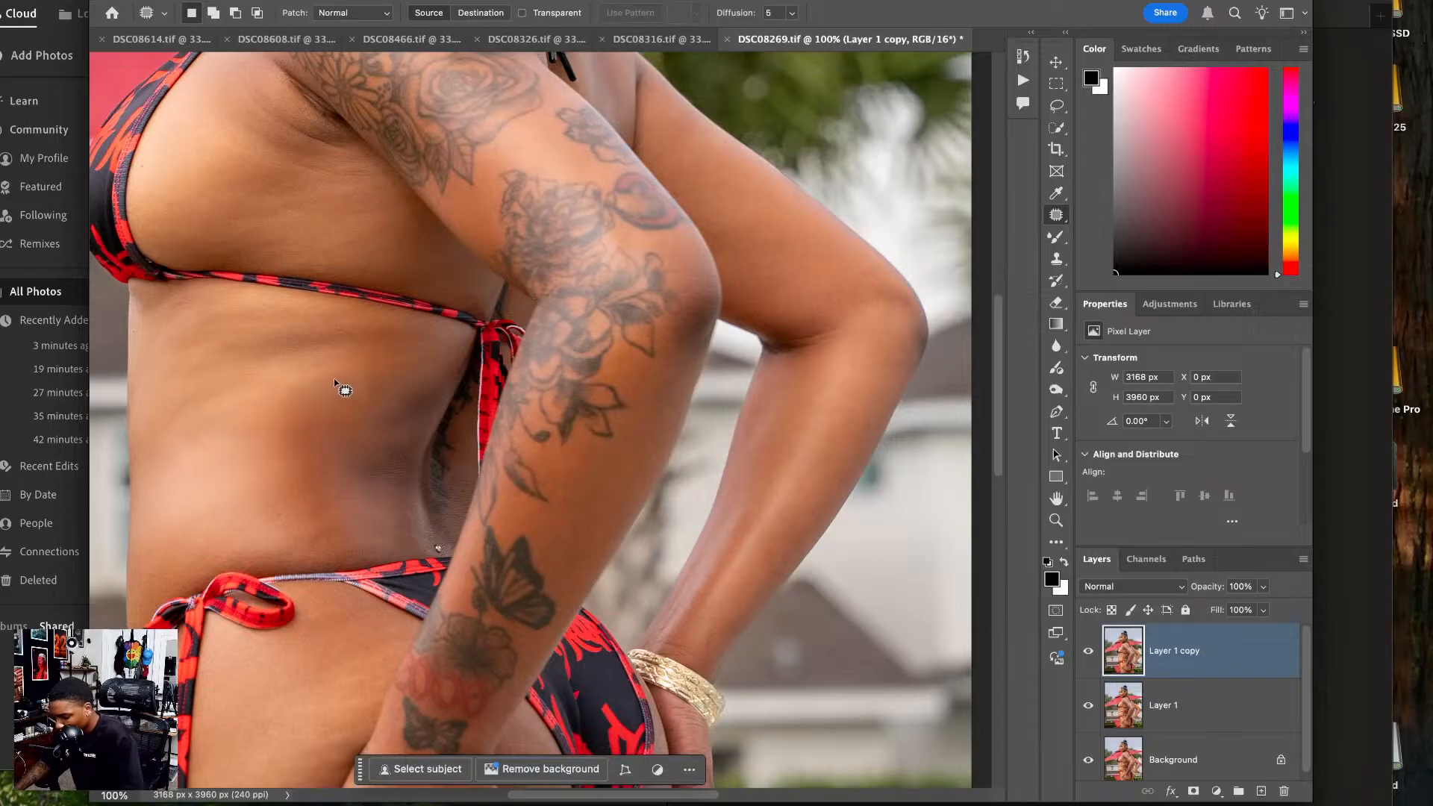
- Patch a small uneven area in the middle of the midriff with skin from slightly above it
{"action": "key", "text": "ctrl+plus"}
{"action": "scroll", "coordinate": [343, 389], "scroll_direction": "left", "scroll_amount": 6}
{"action": "scroll", "coordinate": [343, 390], "scroll_direction": "up", "scroll_amount": 1}
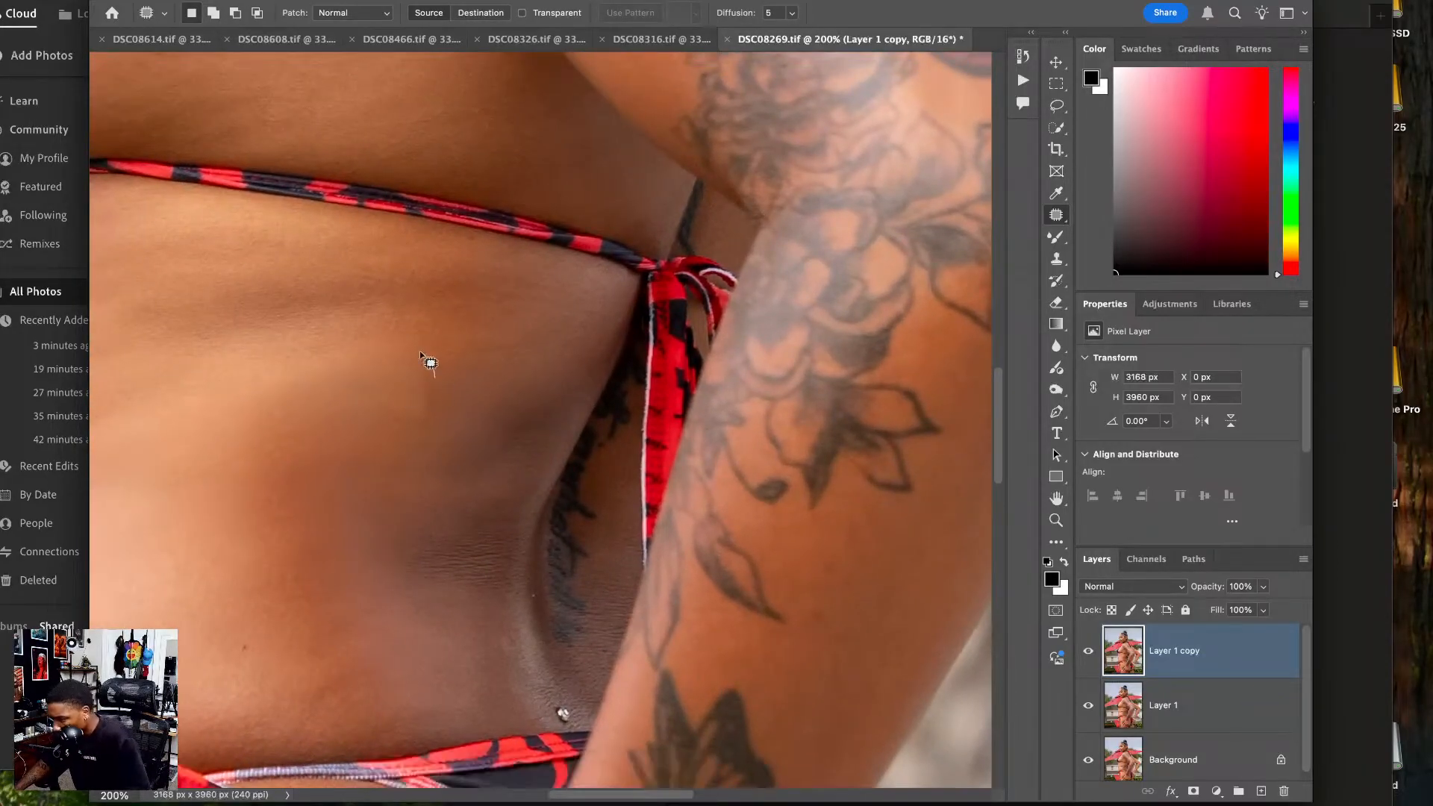
{"action": "left_click_drag", "start_coordinate": [432, 403], "coordinate": [435, 382]}
{"action": "left_click_drag", "start_coordinate": [429, 403], "coordinate": [451, 372]}
{"action": "key", "text": "super+d"}
- Patch the dark shadow on the rear of the waist beside the tattoo with lighter skin from above
{"action": "mouse_move", "coordinate": [447, 453]}
{"action": "left_mouse_down"}
{"action": "mouse_move", "coordinate": [492, 396]}
{"action": "mouse_move", "coordinate": [396, 448]}
{"action": "left_mouse_up"}
{"action": "left_click_drag", "start_coordinate": [538, 371], "coordinate": [494, 370]}
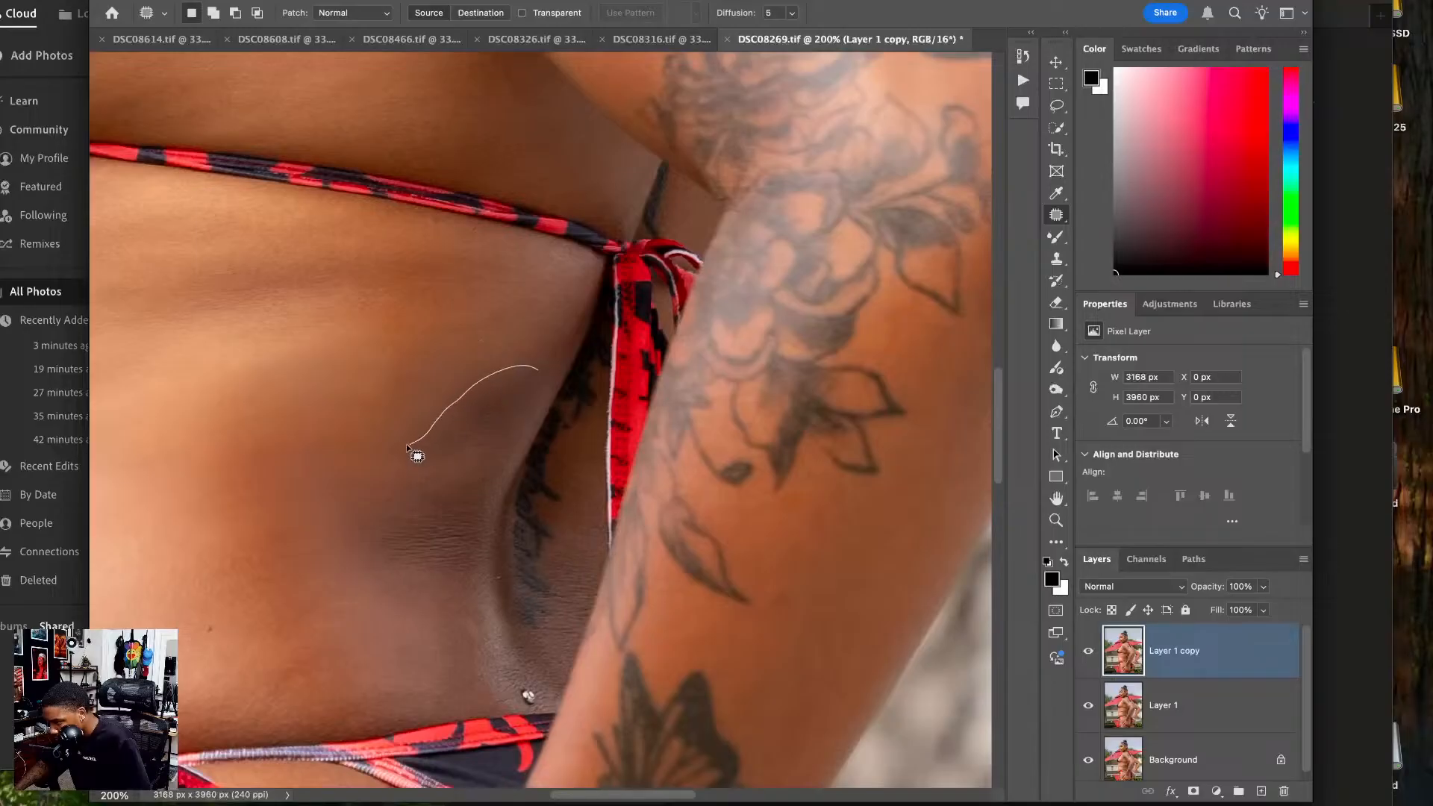
{"action": "left_click_drag", "start_coordinate": [517, 427], "coordinate": [534, 369]}
{"action": "left_click_drag", "start_coordinate": [478, 407], "coordinate": [495, 297]}
{"action": "key", "text": "super+d"}
- Examine the midriff retouching on the full portrait by comparing it with and without Layer 1 copy
{"action": "mouse_move", "coordinate": [418, 349]}
{"action": "left_mouse_down"}
{"action": "mouse_move", "coordinate": [477, 406]}
{"action": "mouse_move", "coordinate": [416, 323]}
{"action": "left_mouse_up"}
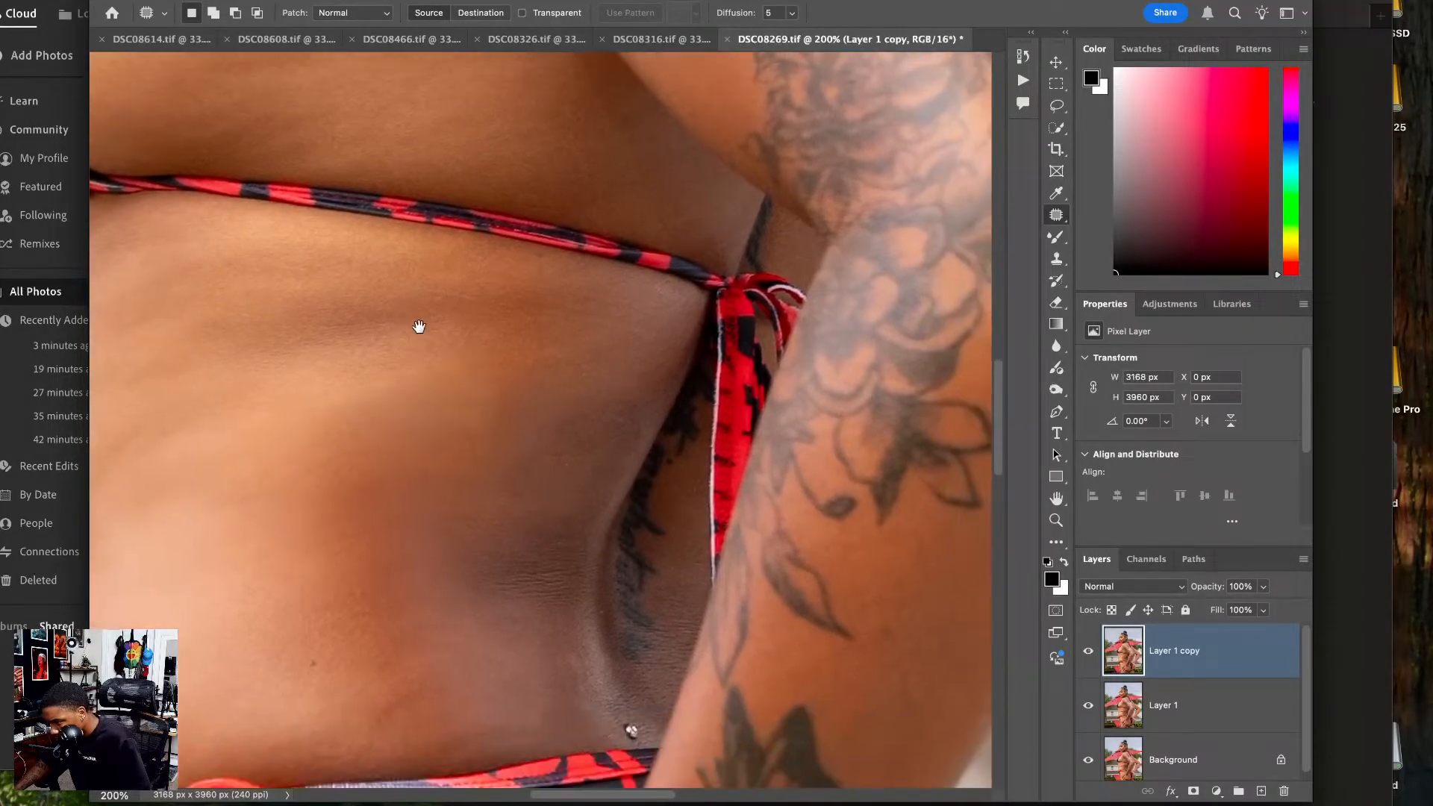
{"action": "key", "text": "super+0"}
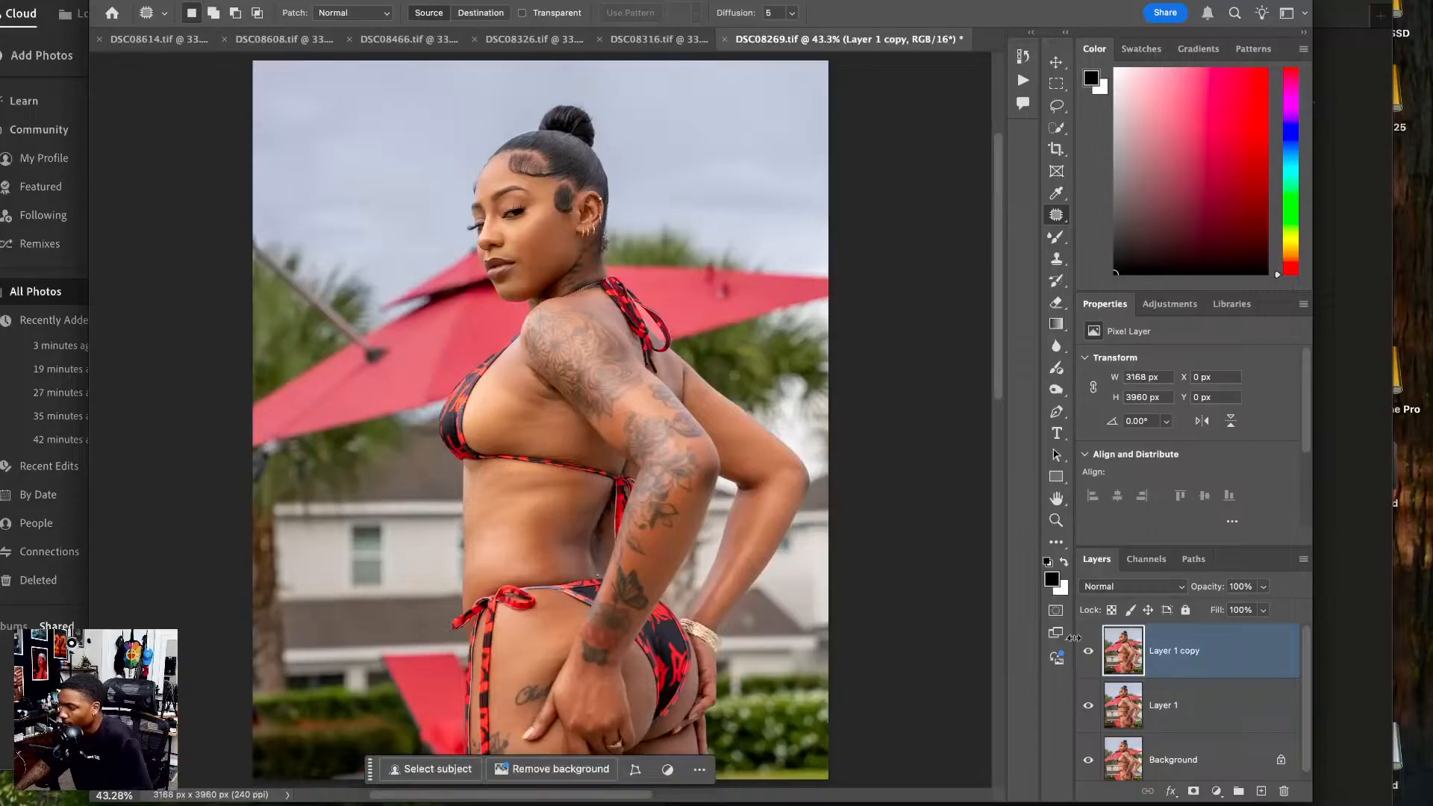
{"action": "left_click", "coordinate": [1090, 652]}
{"action": "left_click", "coordinate": [1089, 651]}
{"action": "left_click", "coordinate": [1089, 652]}
{"action": "left_click", "coordinate": [1089, 652]}
{"action": "left_click", "coordinate": [1089, 651]}
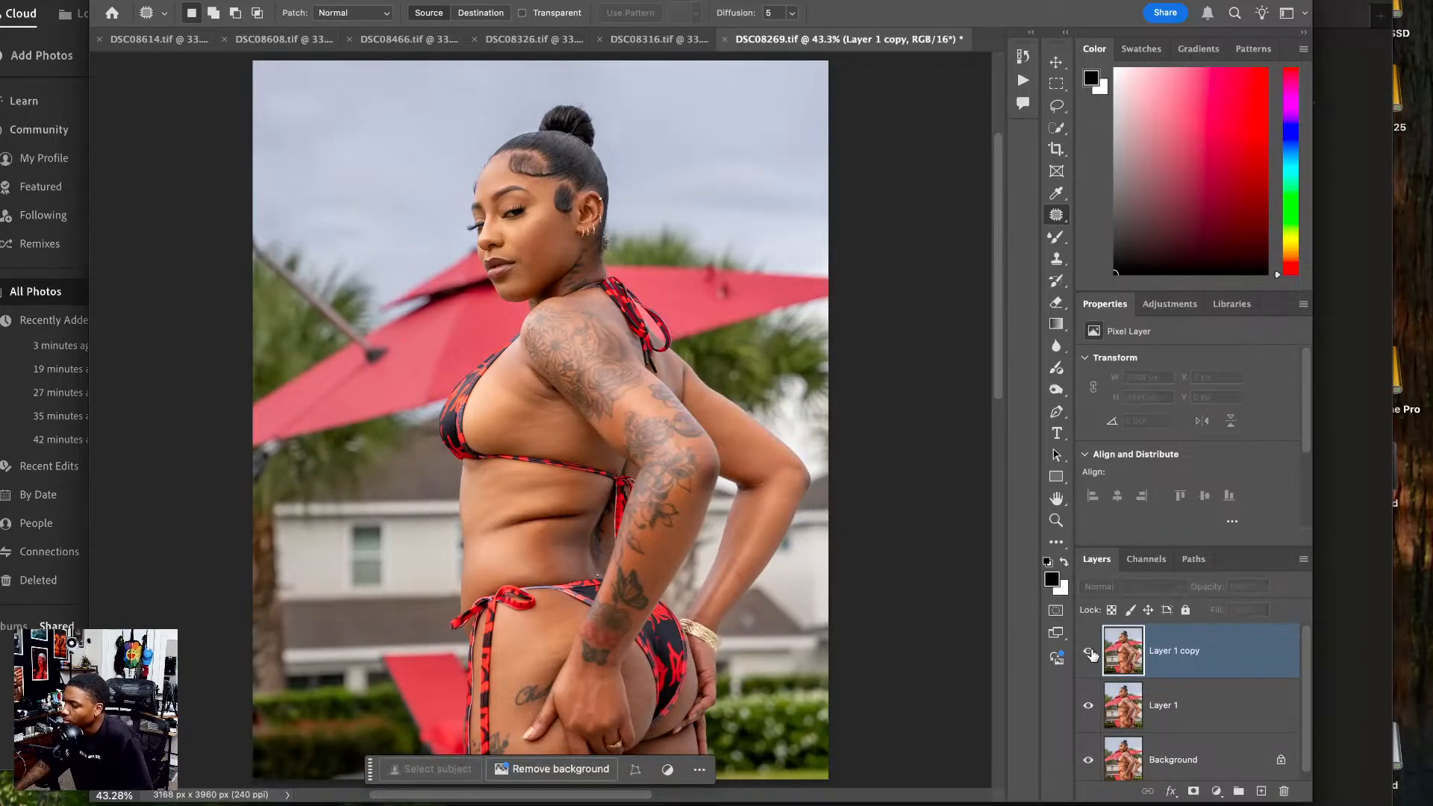
{"action": "left_click", "coordinate": [1090, 653]}
- Patch out a small blemish on the face using clean skin right beside it
{"action": "left_click_drag", "start_coordinate": [759, 398], "coordinate": [704, 414]}
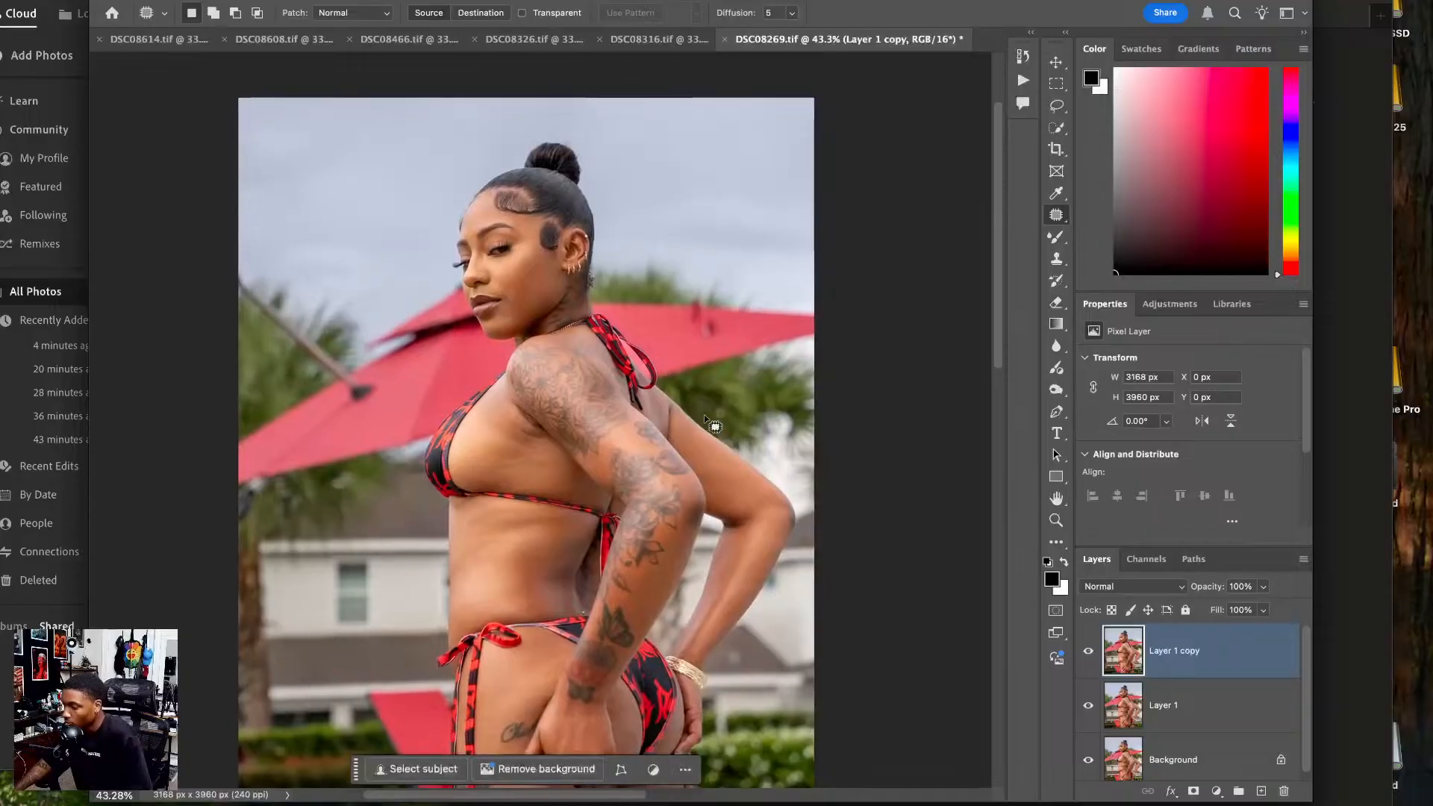
{"action": "key", "text": "super+plus"}
{"action": "key", "text": "super+plus"}
{"action": "left_click_drag", "start_coordinate": [627, 67], "coordinate": [525, 545]}
{"action": "key", "text": "super+plus"}
{"action": "key", "text": "super+plus"}
{"action": "key", "text": "super+plus"}
{"action": "key", "text": "super+plus"}
{"action": "mouse_move", "coordinate": [578, 257]}
{"action": "left_mouse_down"}
{"action": "mouse_move", "coordinate": [615, 306]}
{"action": "mouse_move", "coordinate": [600, 252]}
{"action": "left_mouse_up"}
{"action": "mouse_move", "coordinate": [579, 289]}
{"action": "left_mouse_down"}
{"action": "mouse_move", "coordinate": [560, 362]}
{"action": "mouse_move", "coordinate": [571, 258]}
{"action": "left_mouse_up"}
{"action": "left_click", "coordinate": [552, 197]}
- Patch the smile line and crease beside the corner of the mouth with smooth cheek skin
{"action": "scroll", "coordinate": [570, 258], "scroll_direction": "down", "scroll_amount": 5}
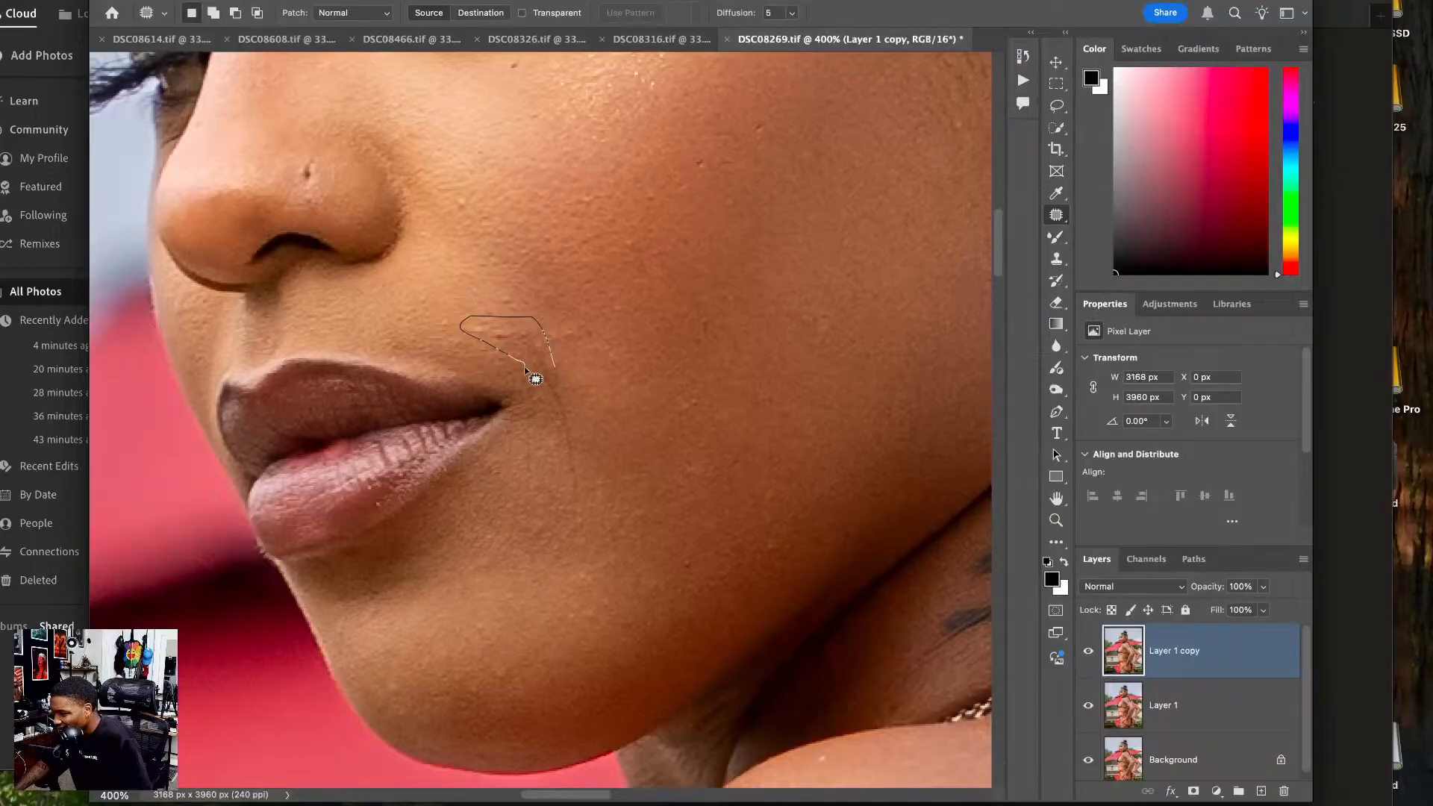
{"action": "left_click_drag", "start_coordinate": [573, 379], "coordinate": [556, 367]}
{"action": "mouse_move", "coordinate": [560, 382]}
{"action": "left_mouse_down"}
{"action": "mouse_move", "coordinate": [602, 378]}
{"action": "mouse_move", "coordinate": [608, 351]}
{"action": "left_mouse_up"}
{"action": "left_click", "coordinate": [609, 327]}
{"action": "mouse_move", "coordinate": [585, 300]}
{"action": "left_mouse_down"}
{"action": "mouse_move", "coordinate": [606, 348]}
{"action": "mouse_move", "coordinate": [601, 293]}
{"action": "left_mouse_up"}
{"action": "left_click", "coordinate": [601, 289]}
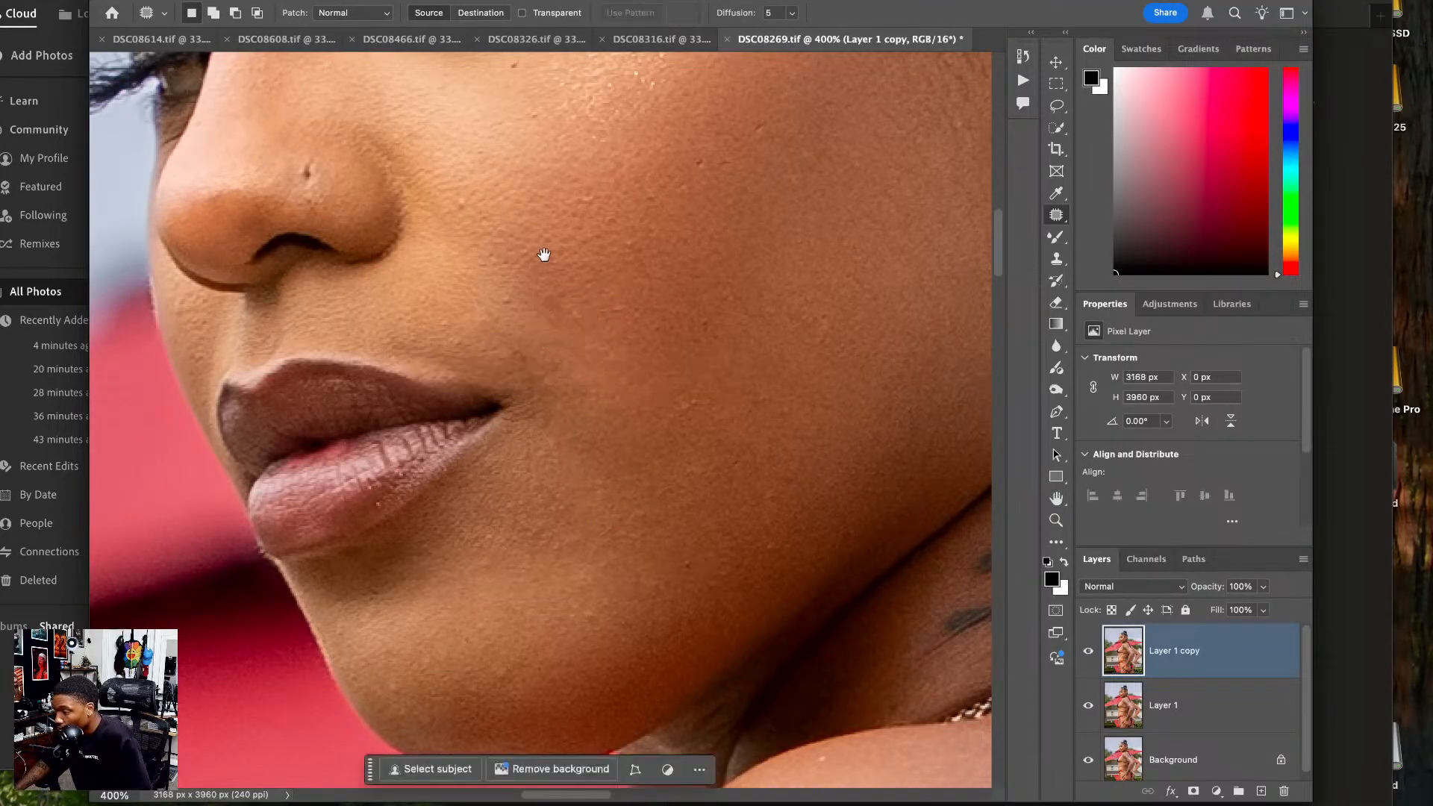
- Patch out the small spots on the upper cheek and under the eye with neighbouring clean skin
{"action": "left_click_drag", "start_coordinate": [544, 255], "coordinate": [589, 425]}
{"action": "mouse_move", "coordinate": [684, 462]}
{"action": "left_mouse_down"}
{"action": "mouse_move", "coordinate": [674, 504]}
{"action": "mouse_move", "coordinate": [685, 464]}
{"action": "left_mouse_up"}
{"action": "left_click_drag", "start_coordinate": [685, 490], "coordinate": [725, 498]}
{"action": "left_click", "coordinate": [762, 433]}
{"action": "left_click_drag", "start_coordinate": [771, 403], "coordinate": [646, 514]}
{"action": "left_click_drag", "start_coordinate": [553, 539], "coordinate": [563, 548]}
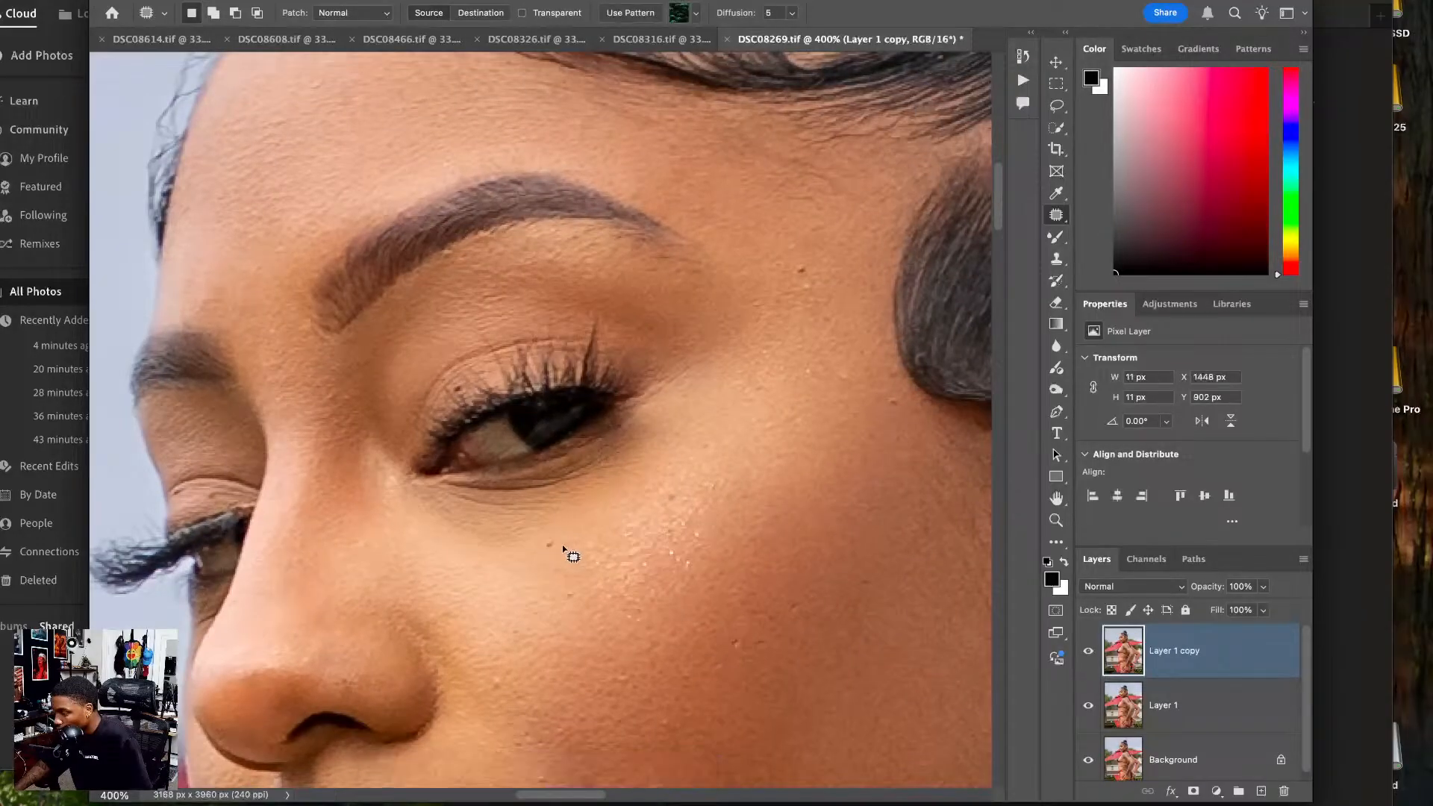
{"action": "key", "text": "super+d"}
{"action": "left_click_drag", "start_coordinate": [460, 399], "coordinate": [454, 372]}
{"action": "key", "text": "super+d"}
{"action": "scroll", "coordinate": [454, 375], "scroll_direction": "up", "scroll_amount": 5}
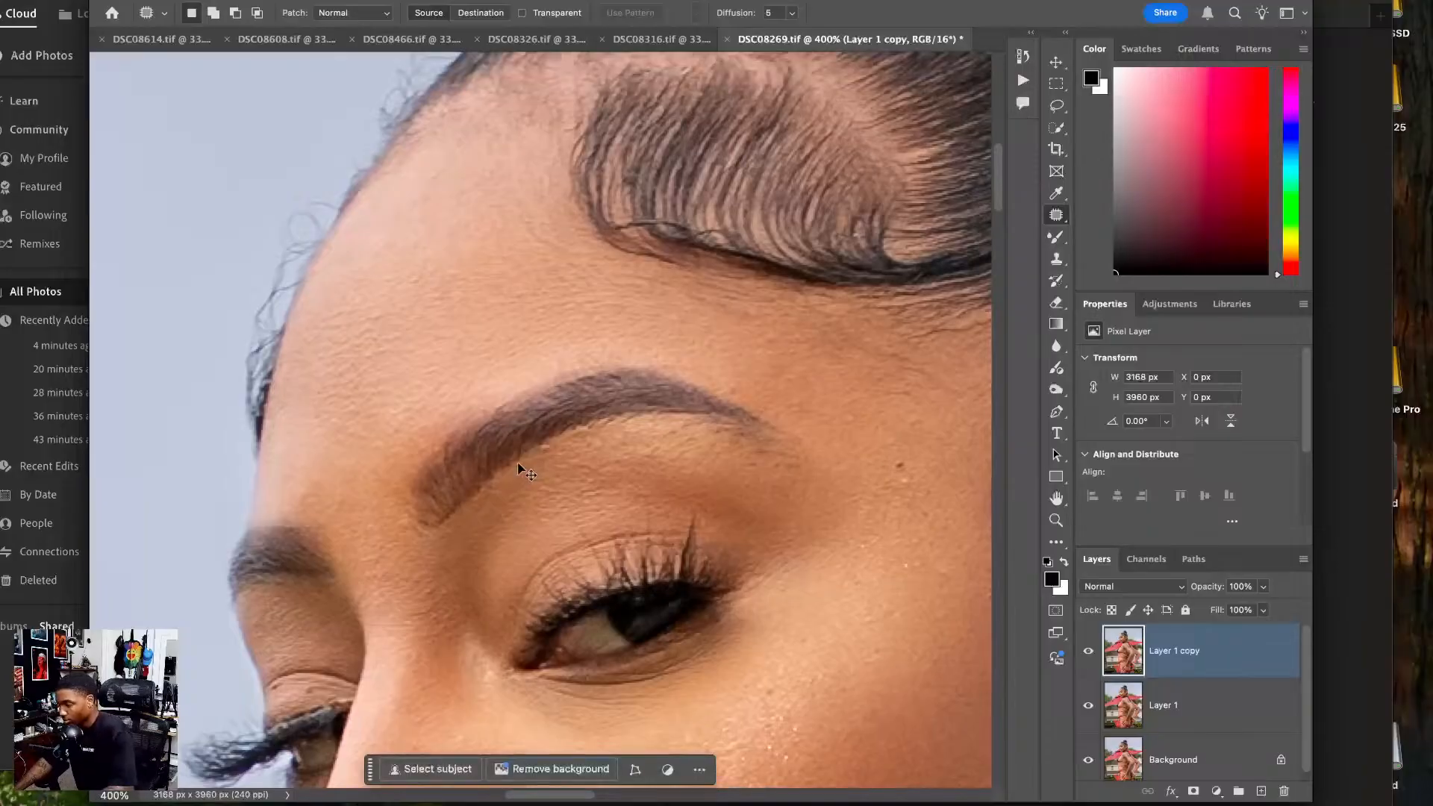
- Close DSC08269.tif and save its changes
{"action": "key", "text": "super+0"}
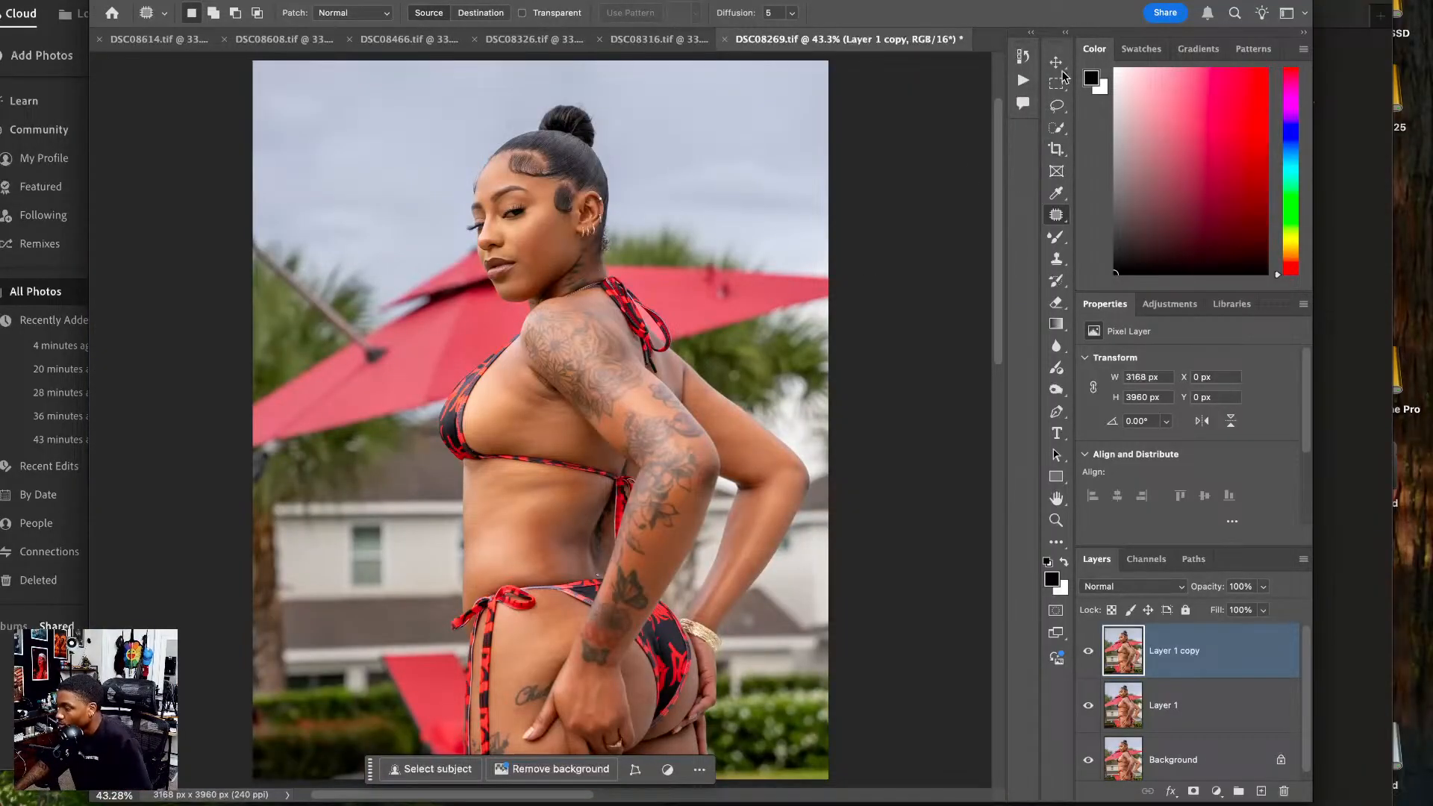
{"action": "left_click", "coordinate": [727, 39]}
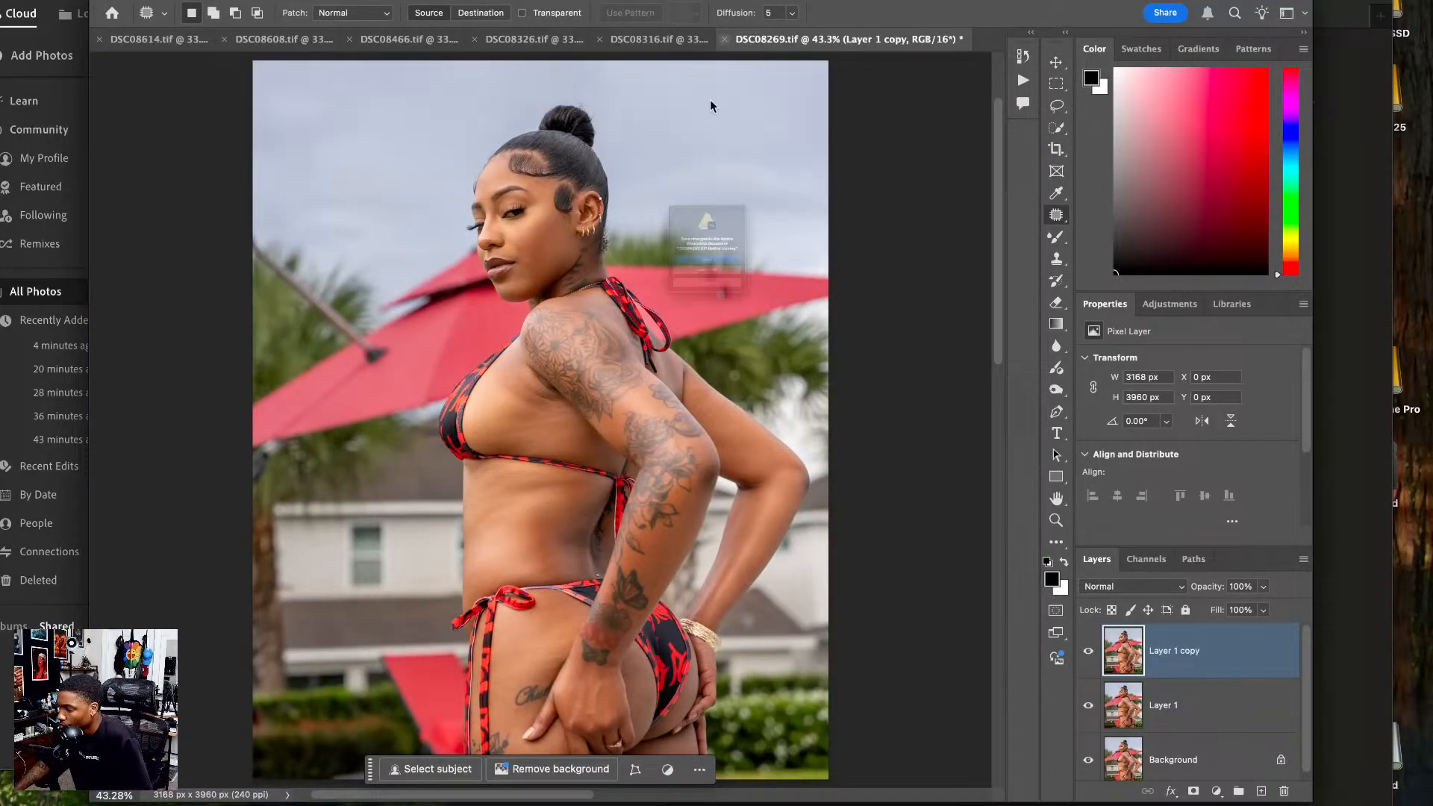
{"action": "left_click", "coordinate": [719, 273]}
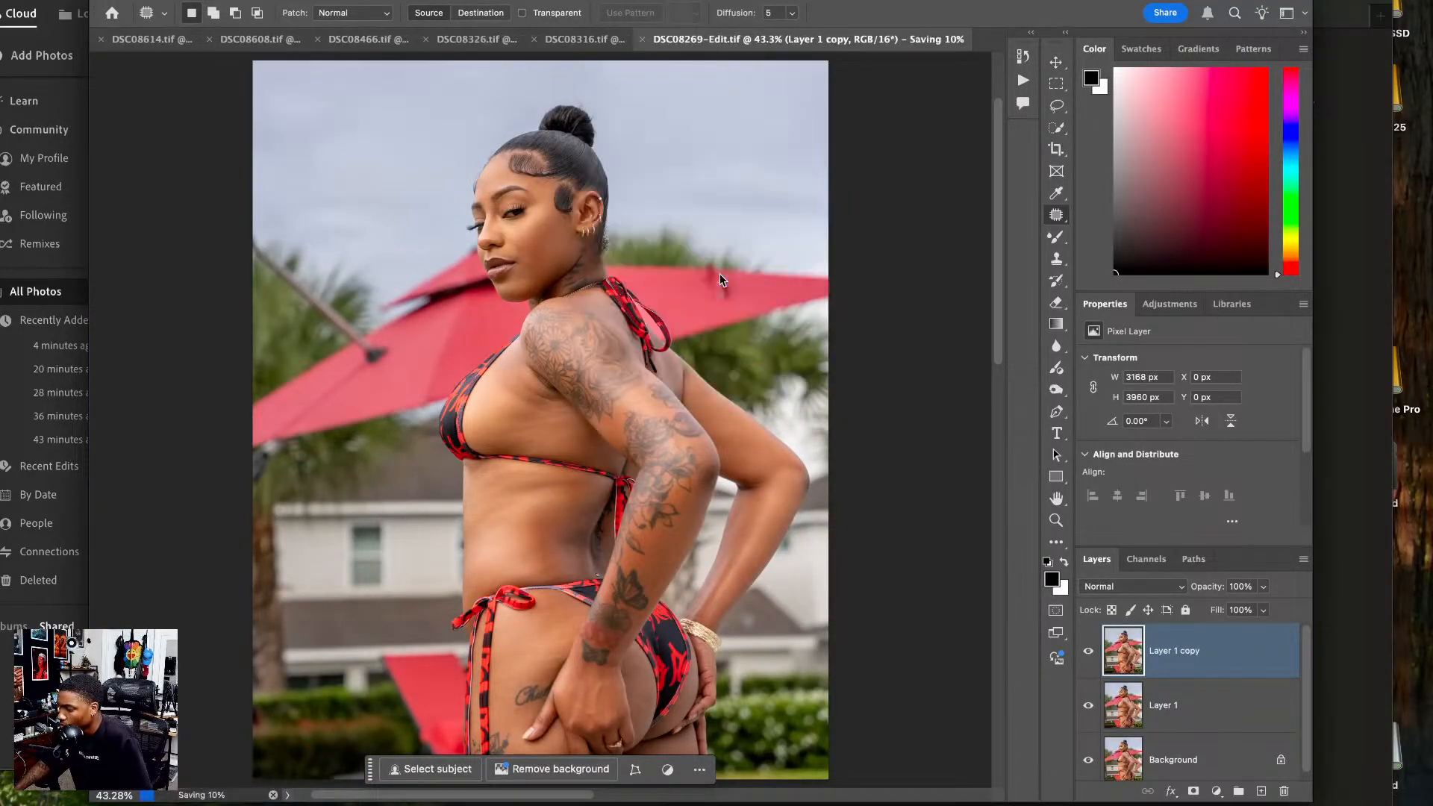
- Switch to DSC08316.tif in Photoshop and duplicate the photo layer twice
{"action": "left_click", "coordinate": [585, 41]}
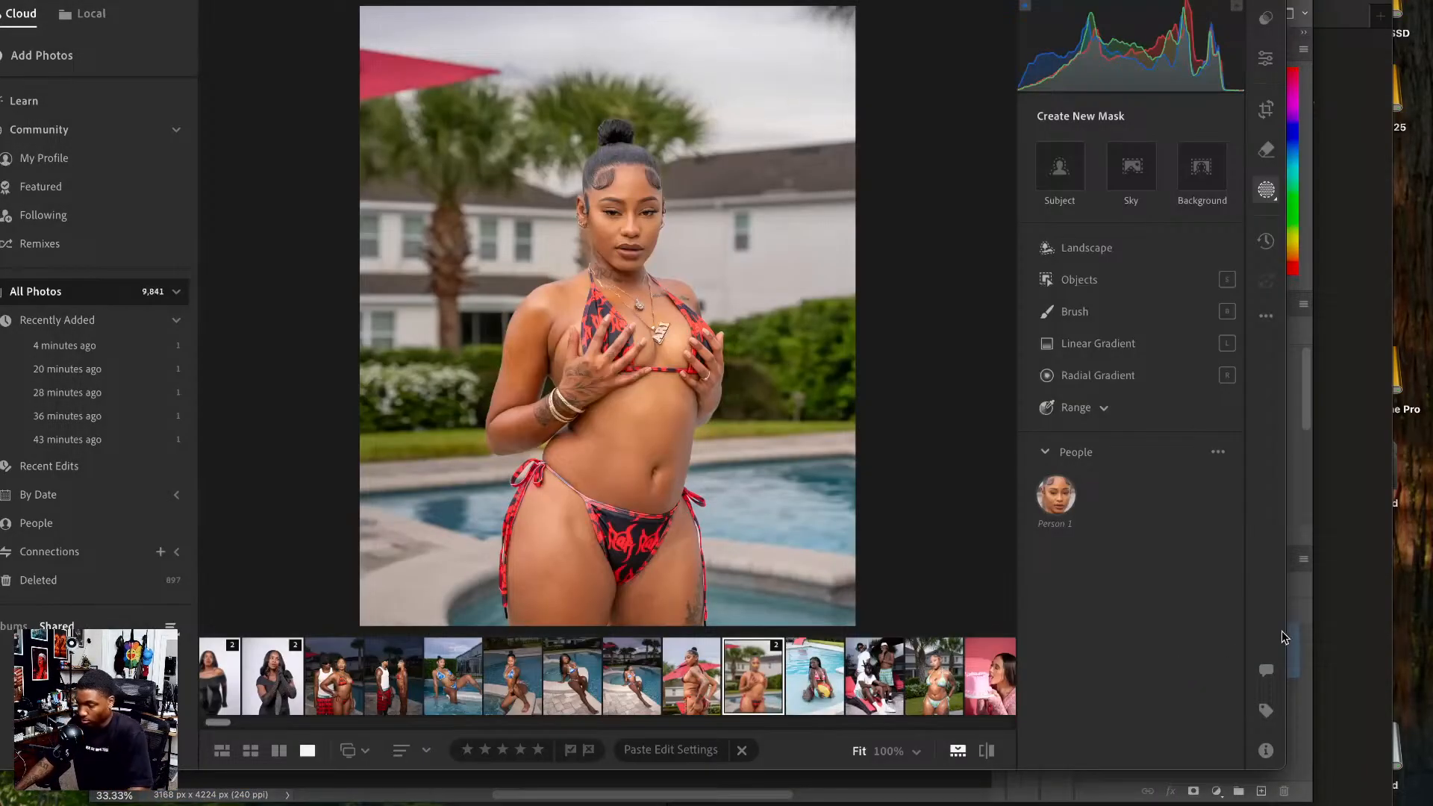
{"action": "left_click", "coordinate": [1302, 667]}
{"action": "key", "text": "super+j"}
{"action": "key", "text": "super+j"}
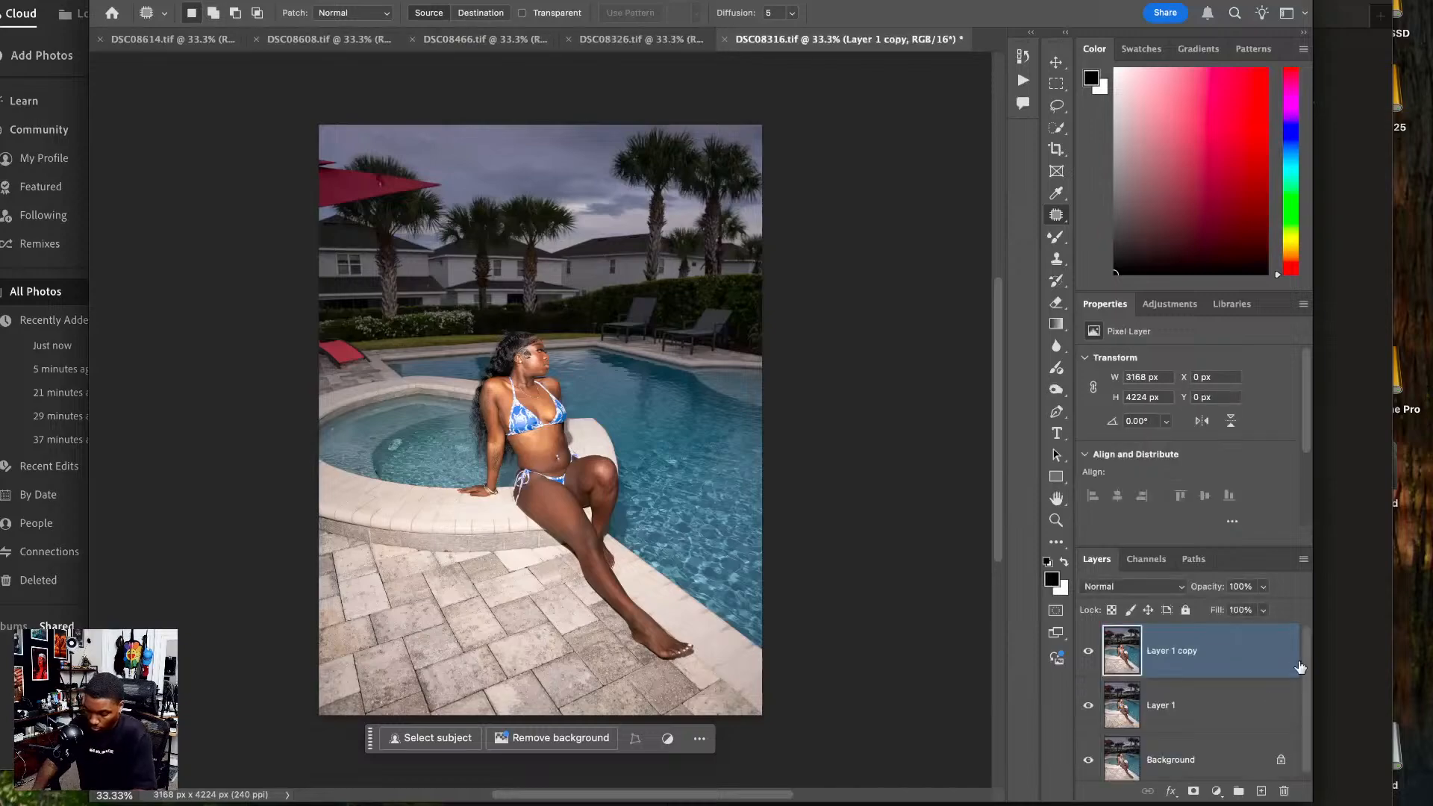
- Crop the pool photo to the 4:5 (8:10) ratio, repositioning the image within the frame
{"action": "key", "text": "c"}
{"action": "left_click", "coordinate": [669, 465]}
{"action": "left_click_drag", "start_coordinate": [648, 512], "coordinate": [646, 493]}
{"action": "key", "text": "Return"}
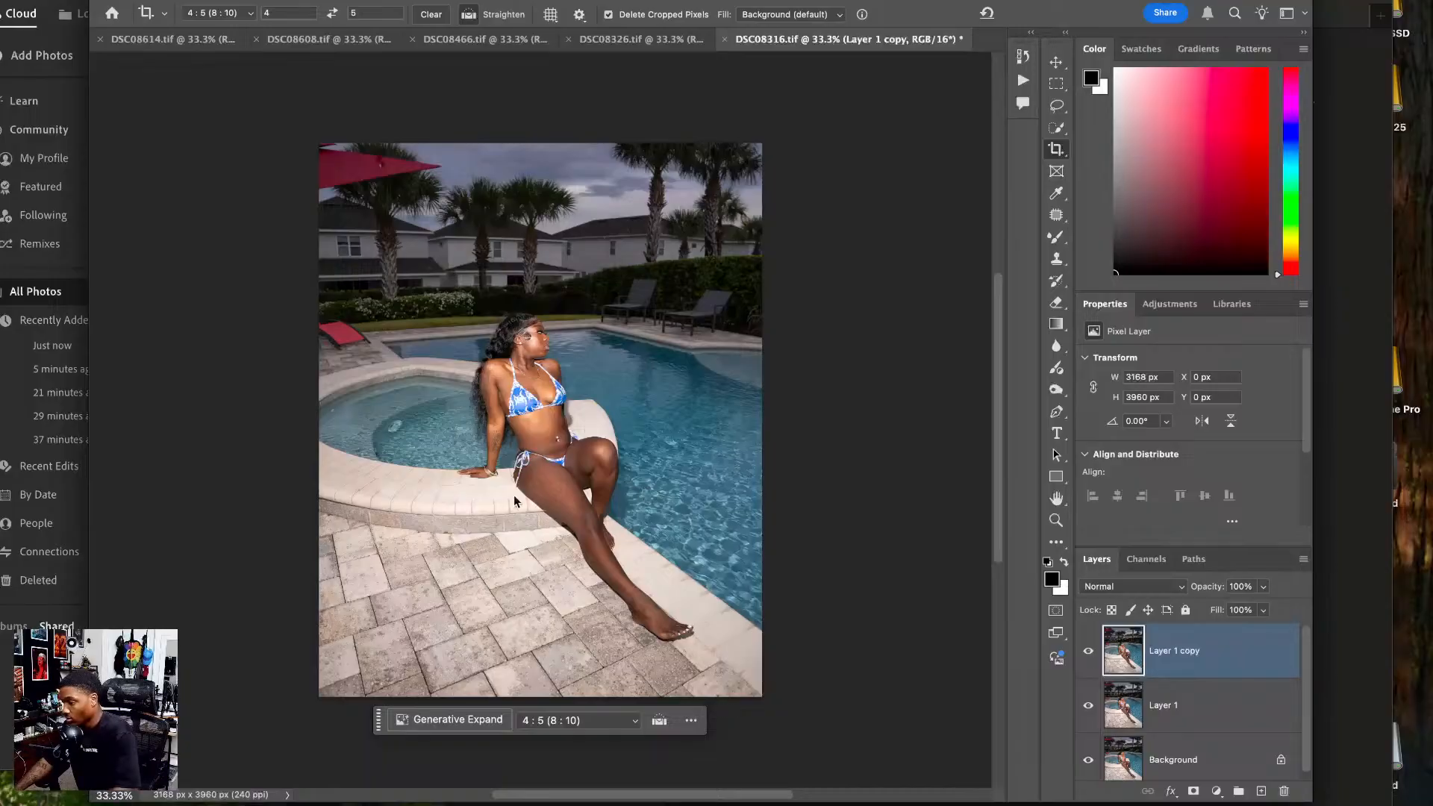
- Open Liquify on Layer 1 copy and push the waistline beside the navel slightly inward with a smaller brush
{"action": "key", "text": "super+shift+x"}
{"action": "key", "text": "bracketleft"}
{"action": "key", "text": "bracketleft"}
{"action": "key", "text": "bracketleft"}
{"action": "key", "text": "bracketleft"}
{"action": "key", "text": "bracketleft"}
{"action": "key", "text": "bracketleft"}
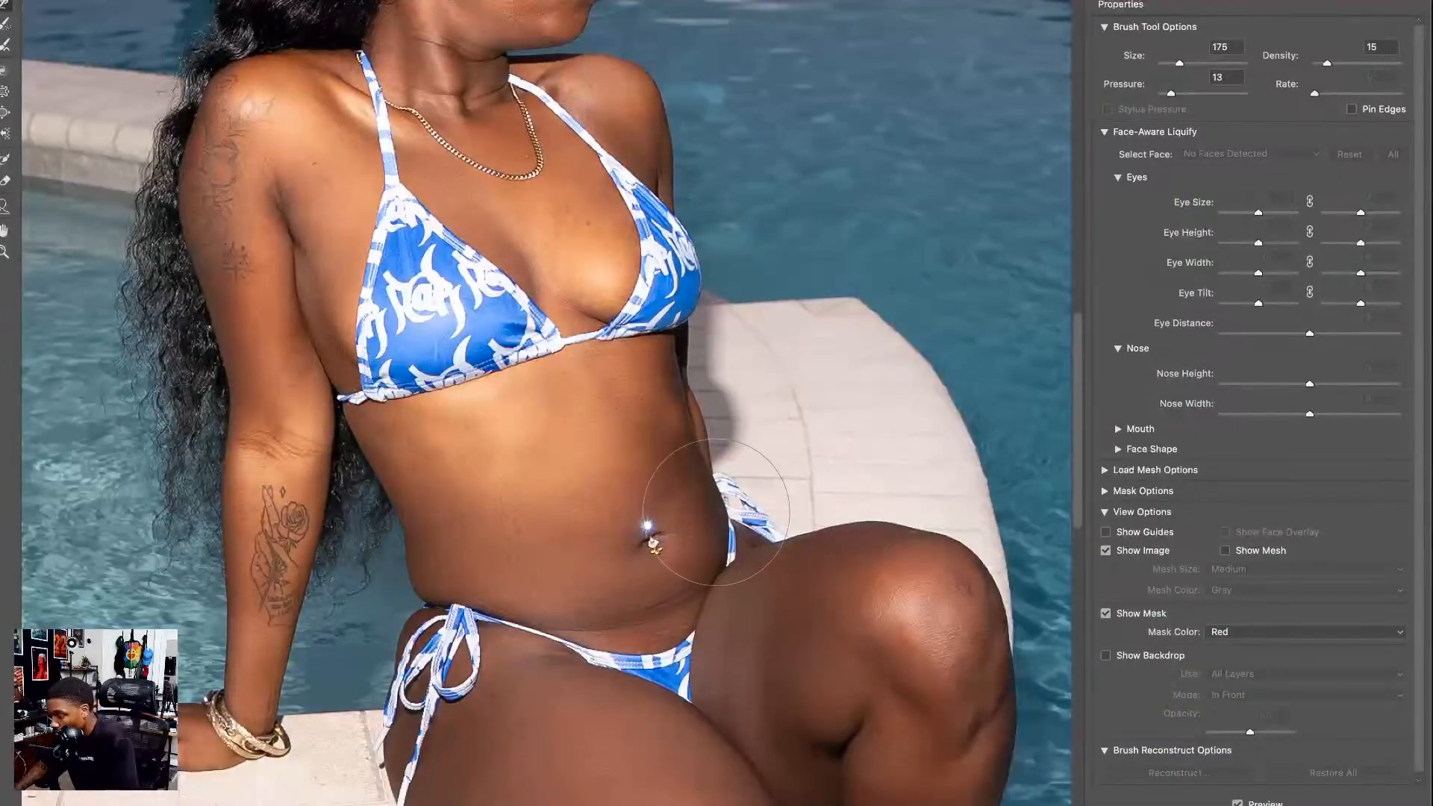
{"action": "left_click_drag", "start_coordinate": [731, 514], "coordinate": [725, 514]}
- Push the opposite waistline inward above the side tie of the bikini bottom, using Liquify at pressure 13
{"action": "key", "text": "bracketright"}
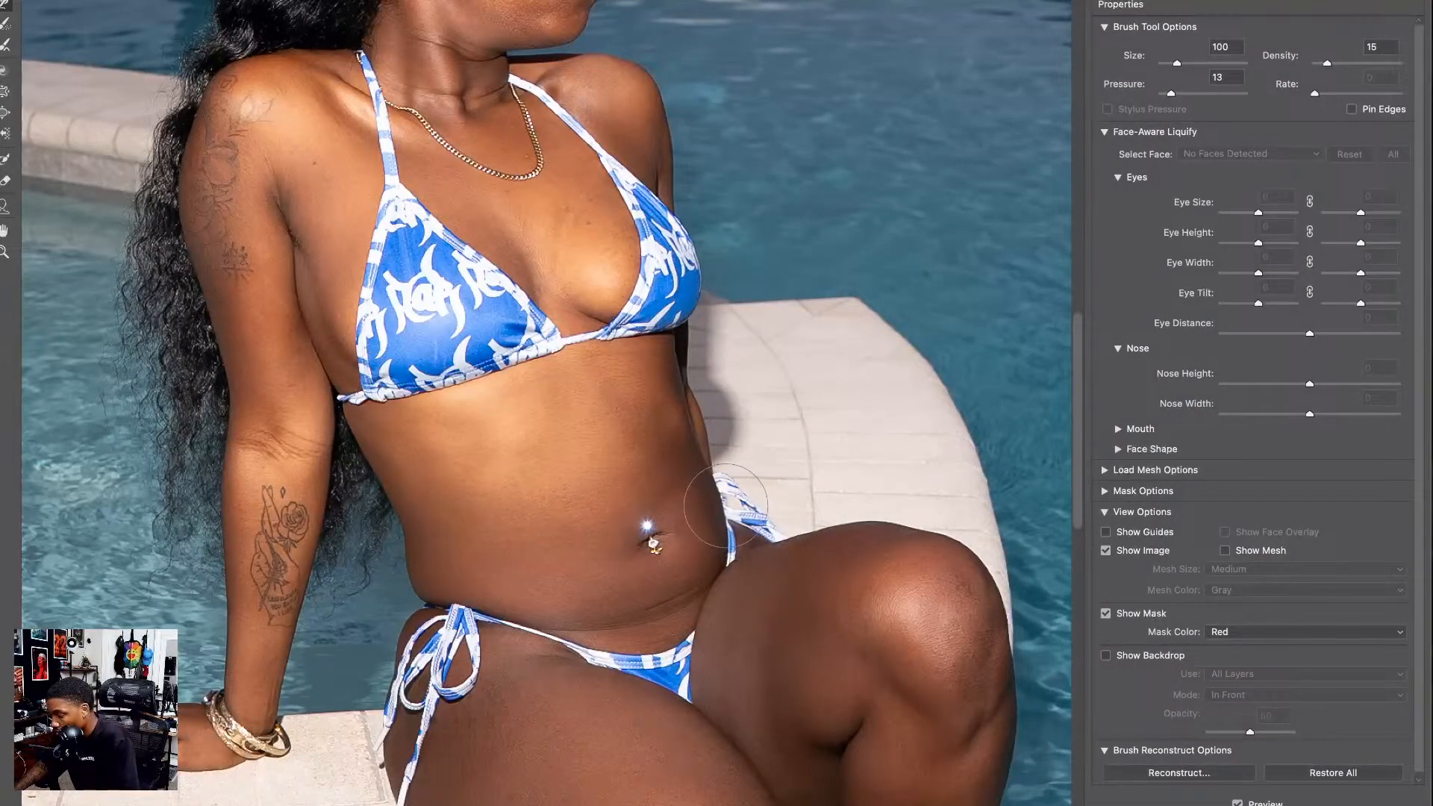
{"action": "left_click_drag", "start_coordinate": [382, 578], "coordinate": [398, 569]}
{"action": "key", "text": "bracketleft"}
{"action": "key", "text": "bracketleft"}
{"action": "key", "text": "bracketleft"}
{"action": "key", "text": "bracketright"}
{"action": "key", "text": "bracketright"}
{"action": "key", "text": "bracketright"}
{"action": "key", "text": "bracketright"}
{"action": "key", "text": "bracketright"}
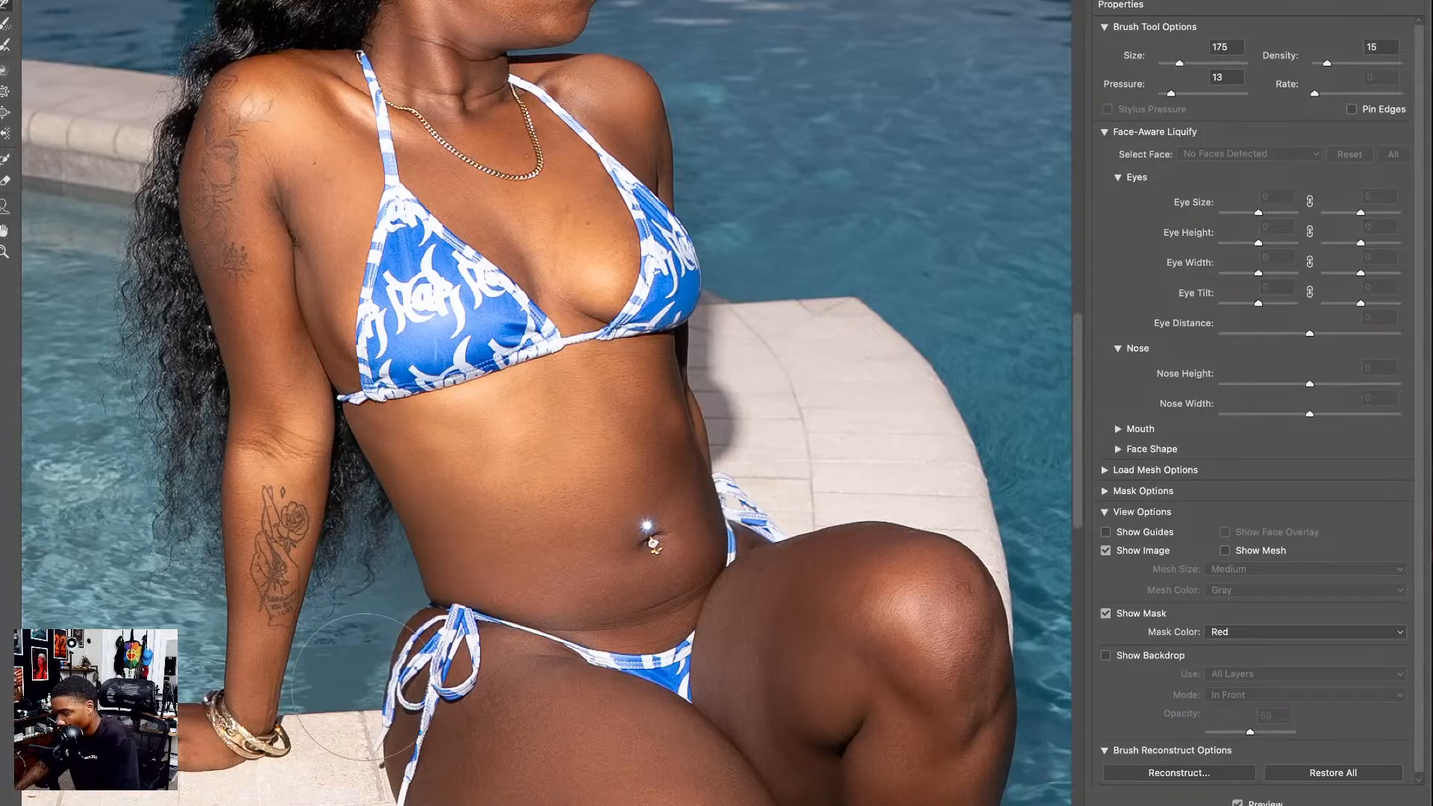
- Slim the outer edge of the tattooed upper arm beside the hair with a Liquify brush of size 200
{"action": "left_click_drag", "start_coordinate": [379, 515], "coordinate": [396, 684]}
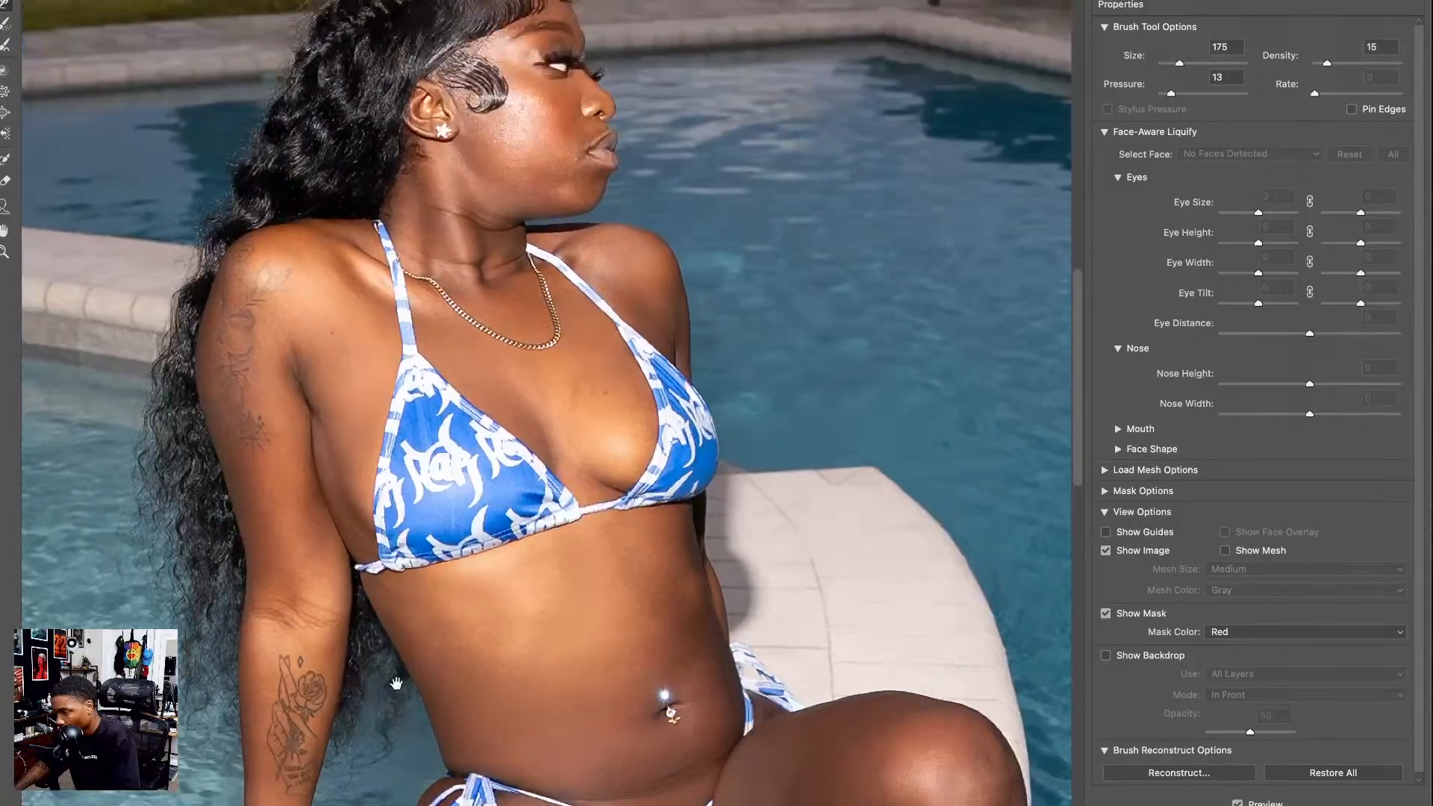
{"action": "key", "text": "bracketright"}
{"action": "left_click_drag", "start_coordinate": [284, 387], "coordinate": [332, 514]}
{"action": "key", "text": "bracketleft"}
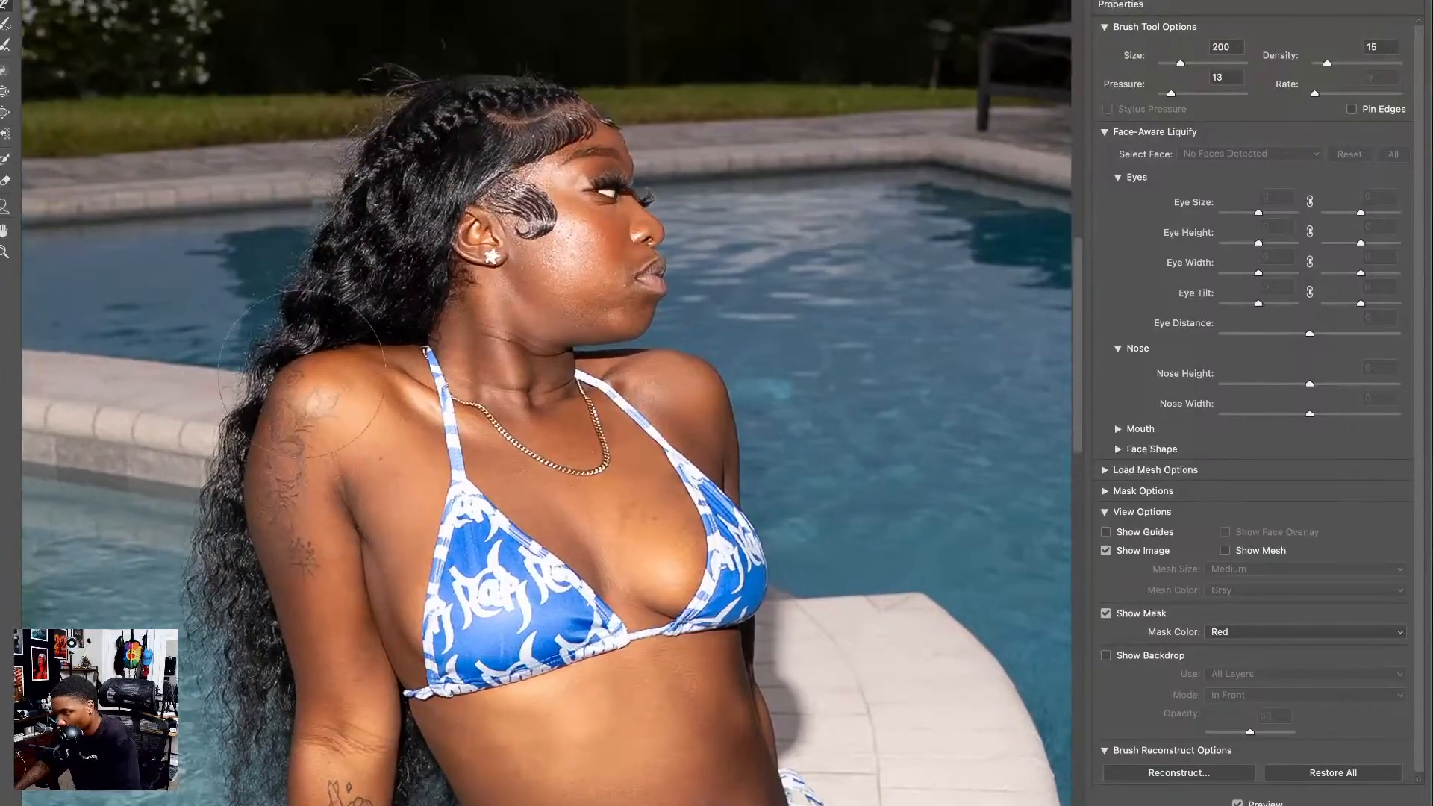
{"action": "key", "text": "bracketleft"}
{"action": "key", "text": "bracketleft"}
{"action": "key", "text": "bracketright"}
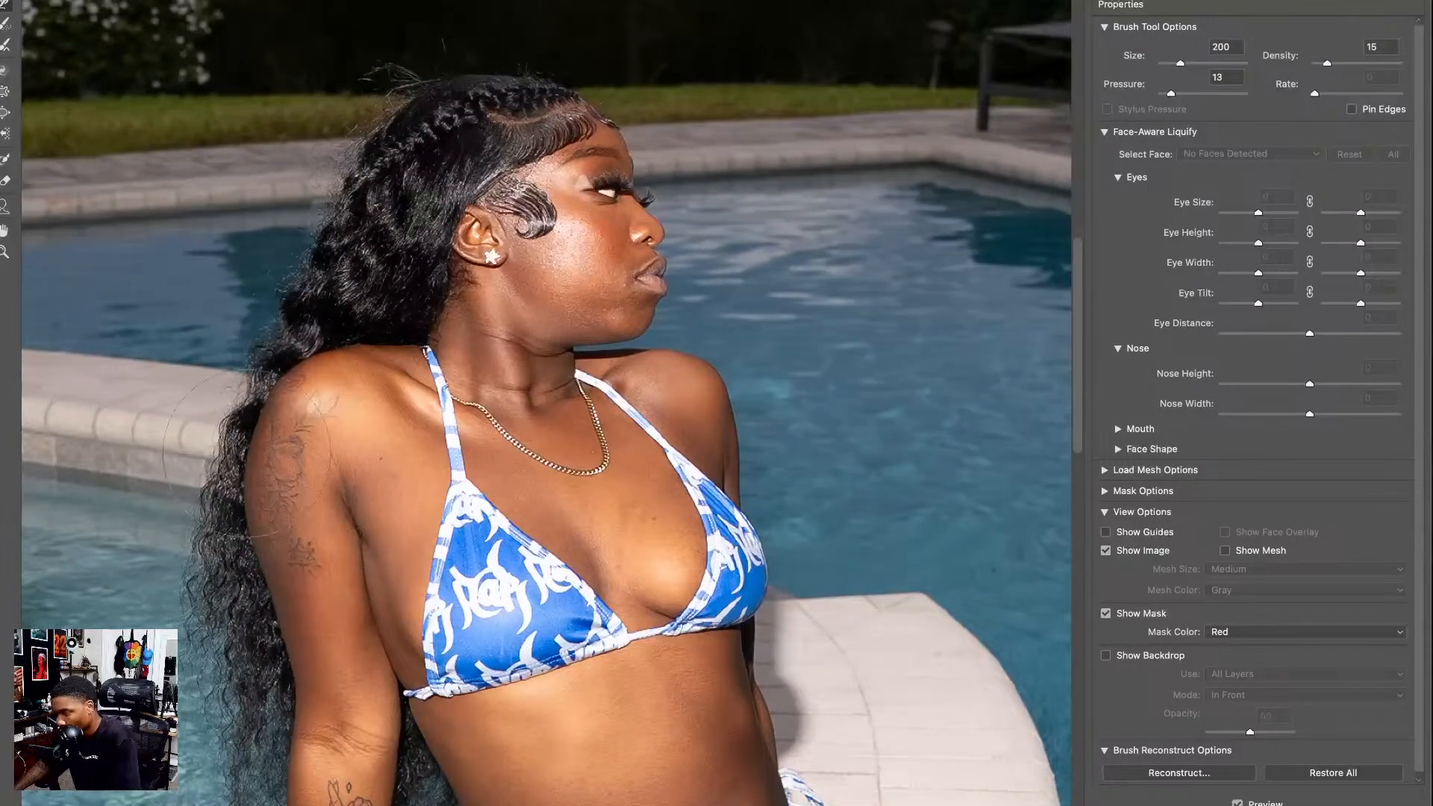
{"action": "mouse_move", "coordinate": [225, 488]}
{"action": "left_mouse_down"}
{"action": "mouse_move", "coordinate": [251, 504]}
{"action": "mouse_move", "coordinate": [272, 531]}
{"action": "left_mouse_up"}
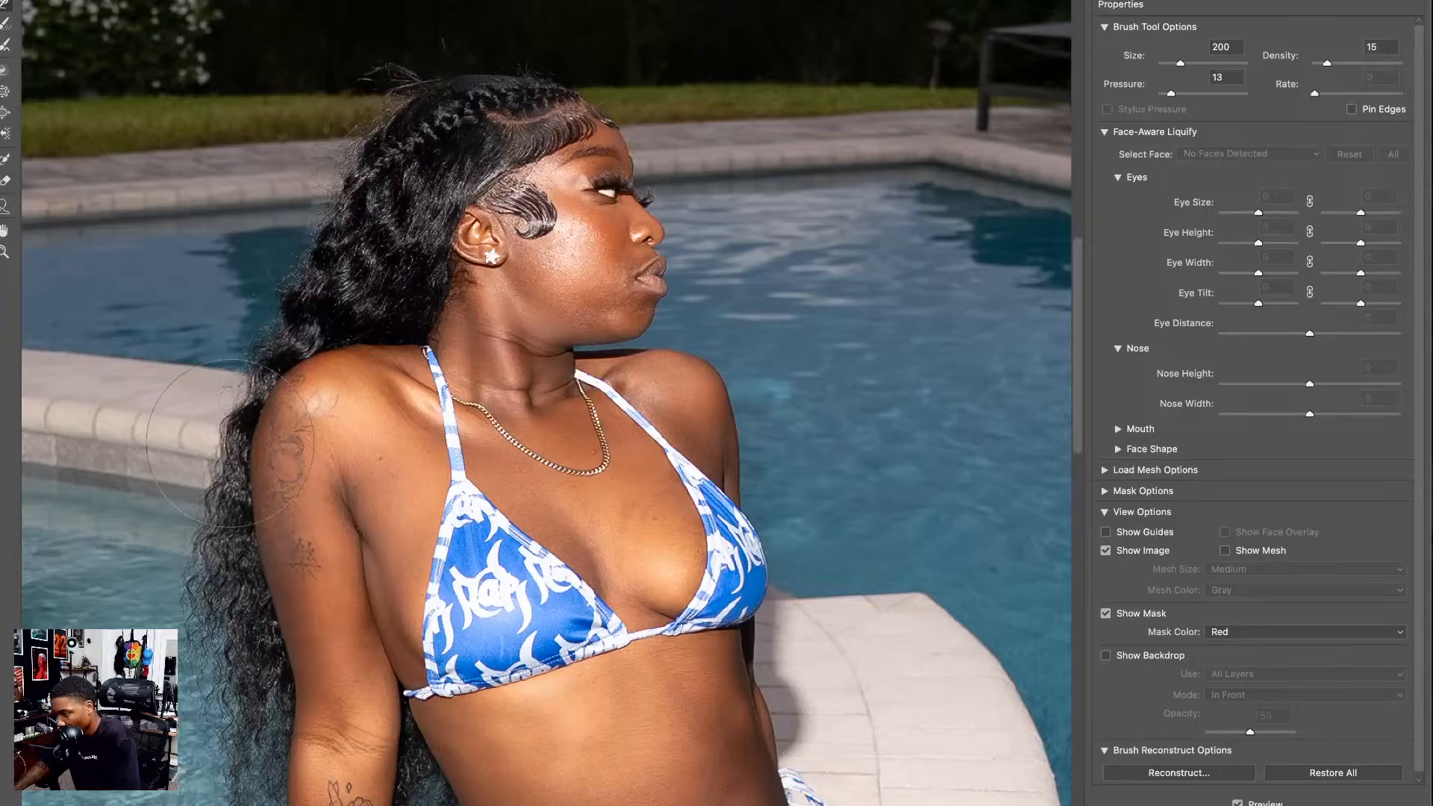
{"action": "left_click_drag", "start_coordinate": [230, 441], "coordinate": [281, 432]}
{"action": "key", "text": "bracketleft"}
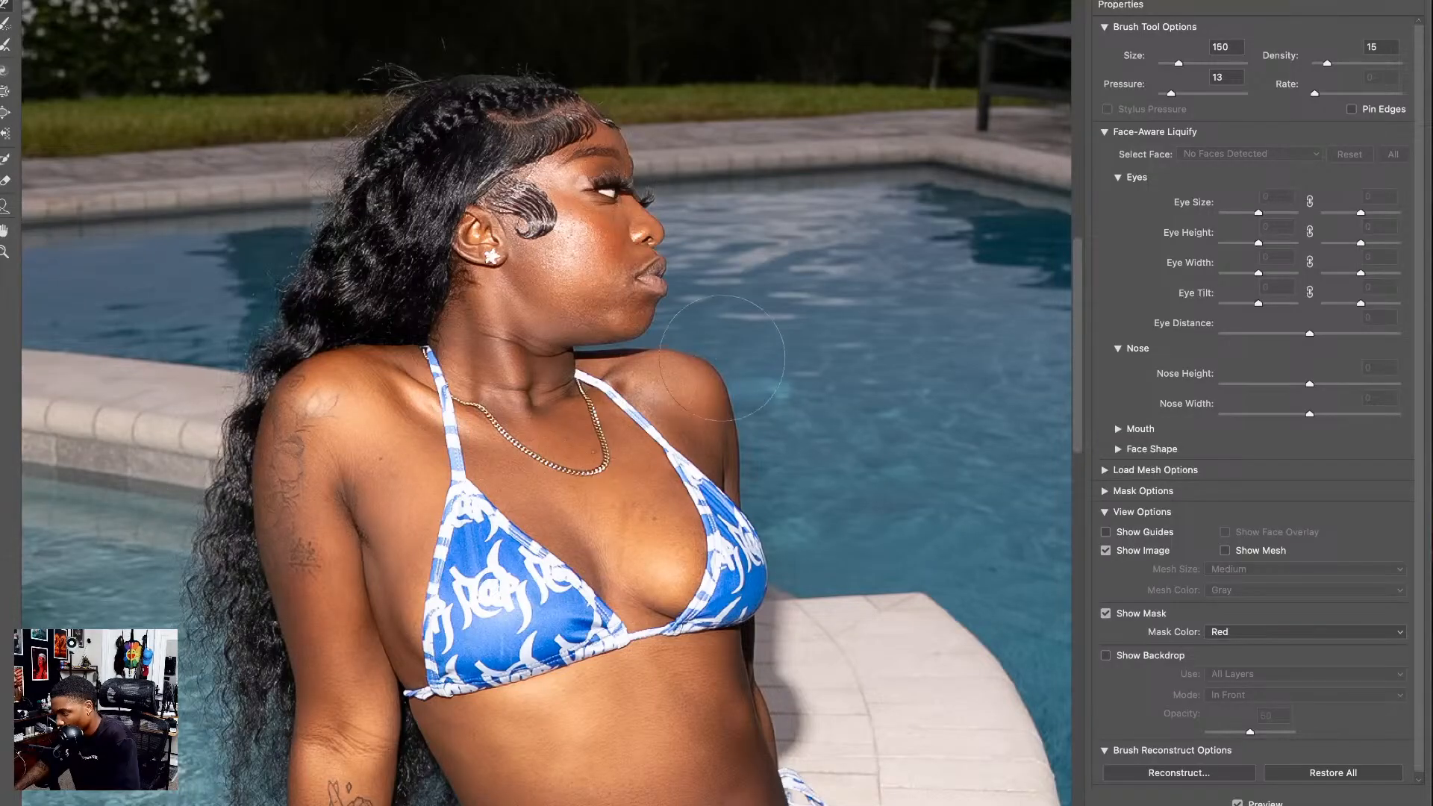
- Push the hair at the crown slightly inward with a size 125 Liquify brush and apply the Liquify edits
{"action": "key", "text": "["}
{"action": "mouse_move", "coordinate": [458, 61]}
{"action": "left_mouse_down"}
{"action": "mouse_move", "coordinate": [444, 72]}
{"action": "mouse_move", "coordinate": [465, 76]}
{"action": "left_mouse_up"}
{"action": "left_click_drag", "start_coordinate": [650, 459], "coordinate": [462, 216]}
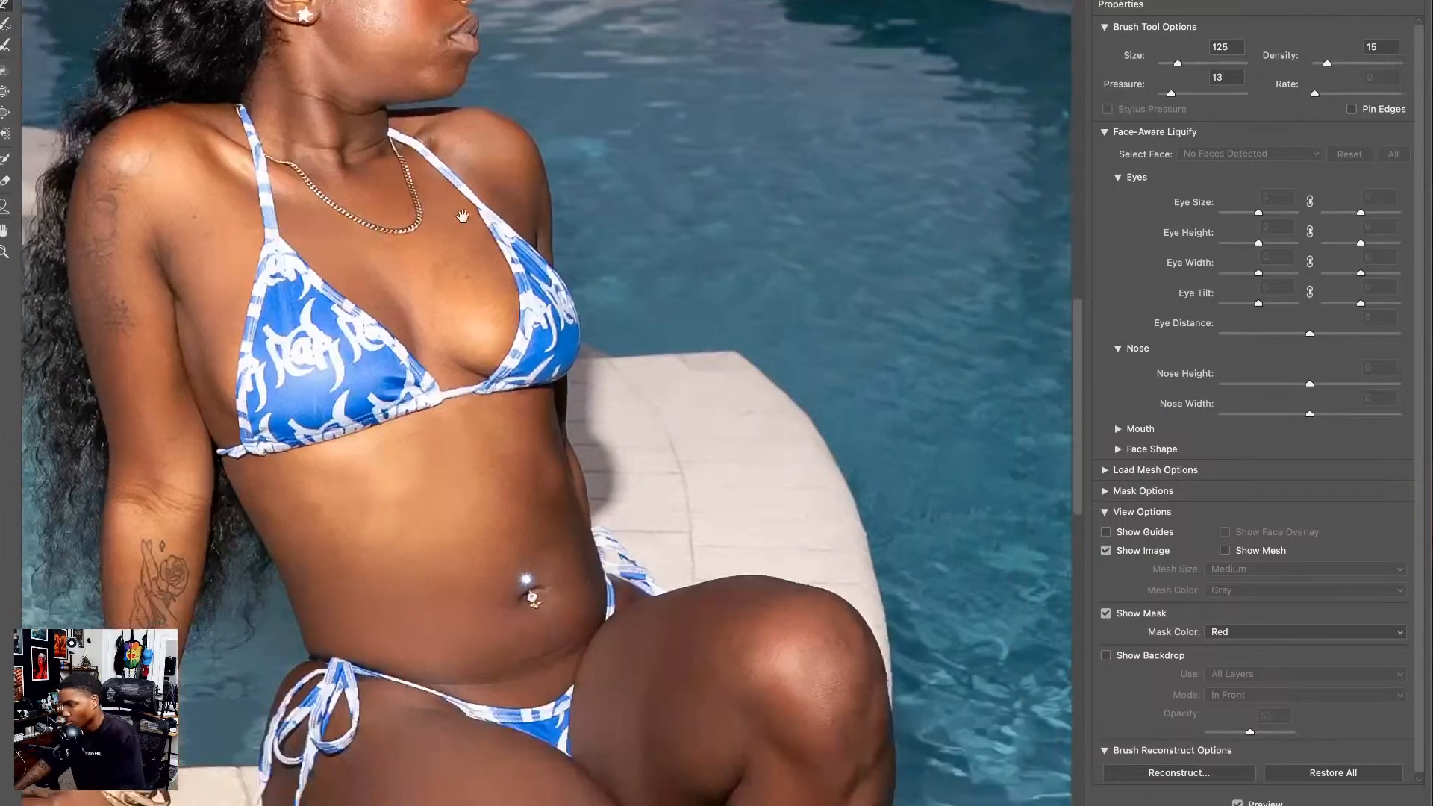
{"action": "left_click_drag", "start_coordinate": [474, 387], "coordinate": [467, 182]}
{"action": "mouse_move", "coordinate": [518, 533]}
{"action": "left_mouse_down"}
{"action": "mouse_move", "coordinate": [480, 344]}
{"action": "mouse_move", "coordinate": [596, 220]}
{"action": "mouse_move", "coordinate": [425, 422]}
{"action": "left_mouse_up"}
{"action": "key", "text": "bracketright"}
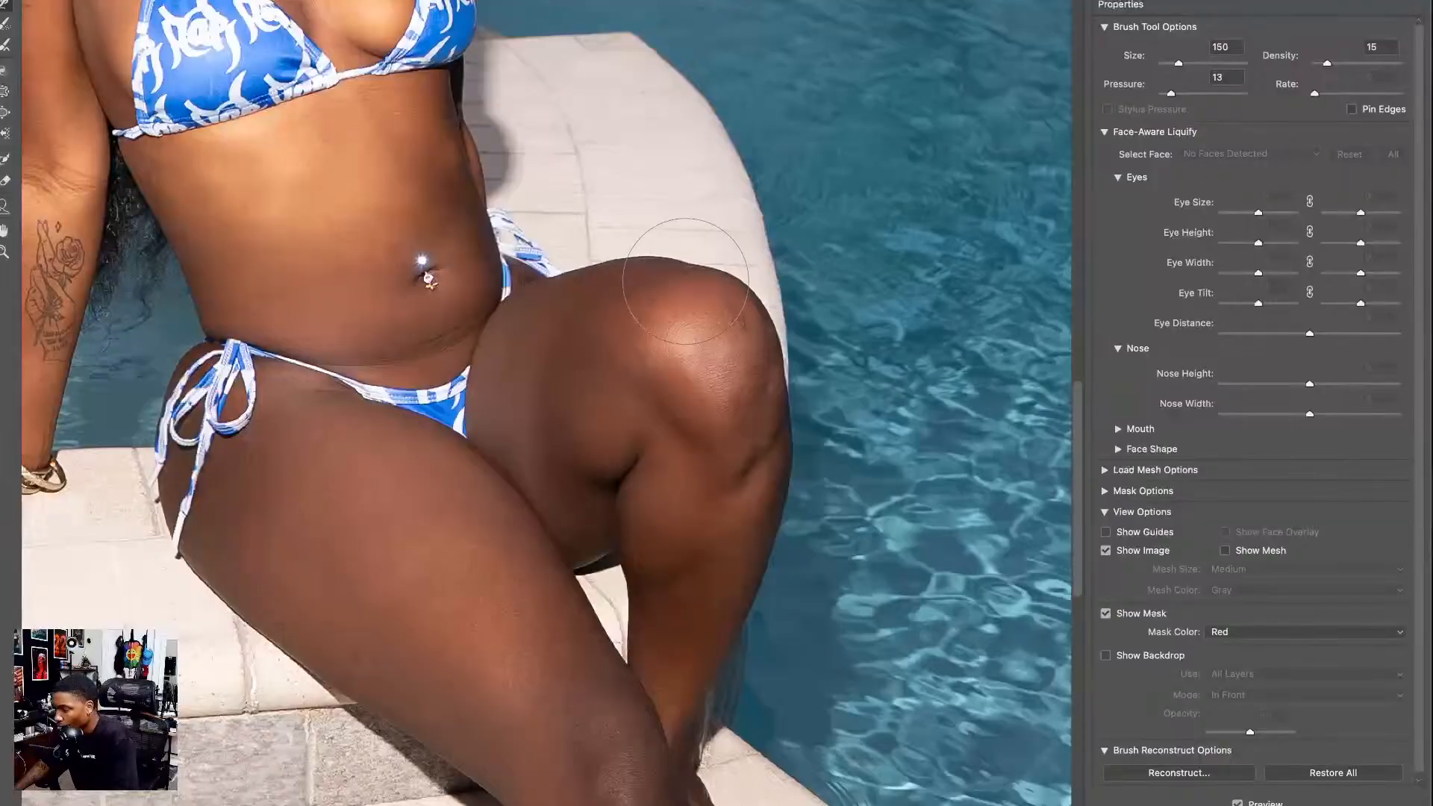
{"action": "key", "text": "bracketright"}
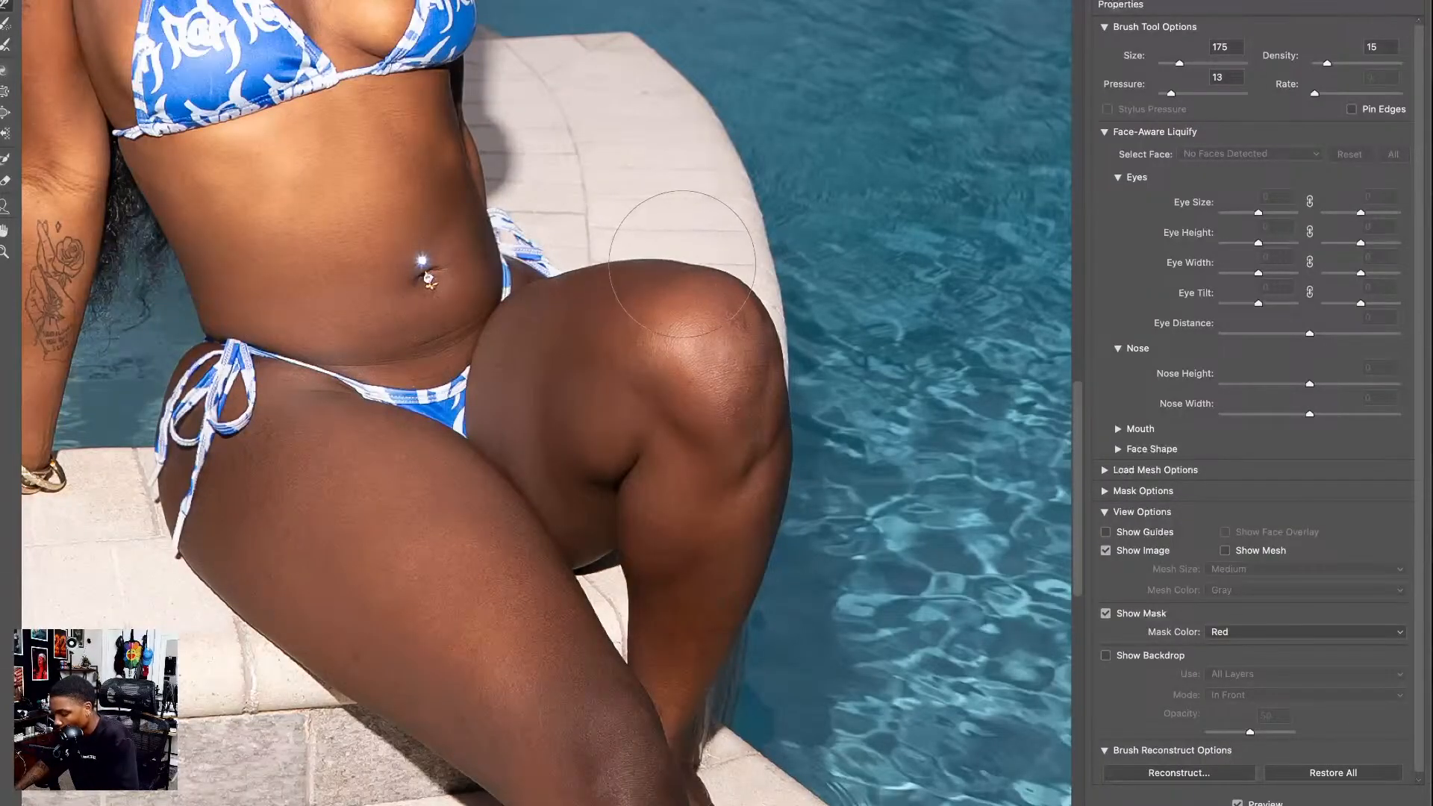
{"action": "key", "text": "ctrl+0"}
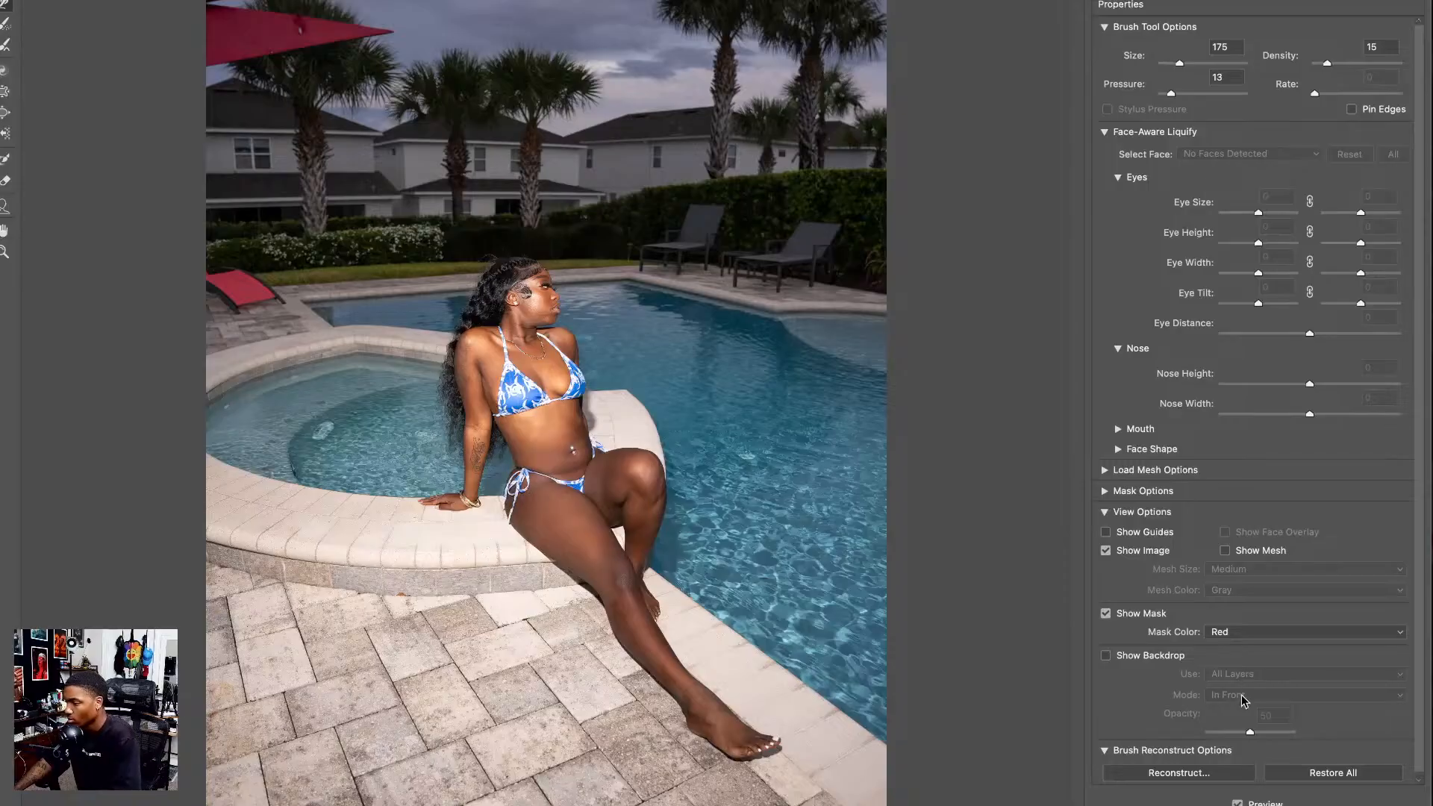
{"action": "left_click", "coordinate": [1373, 805]}
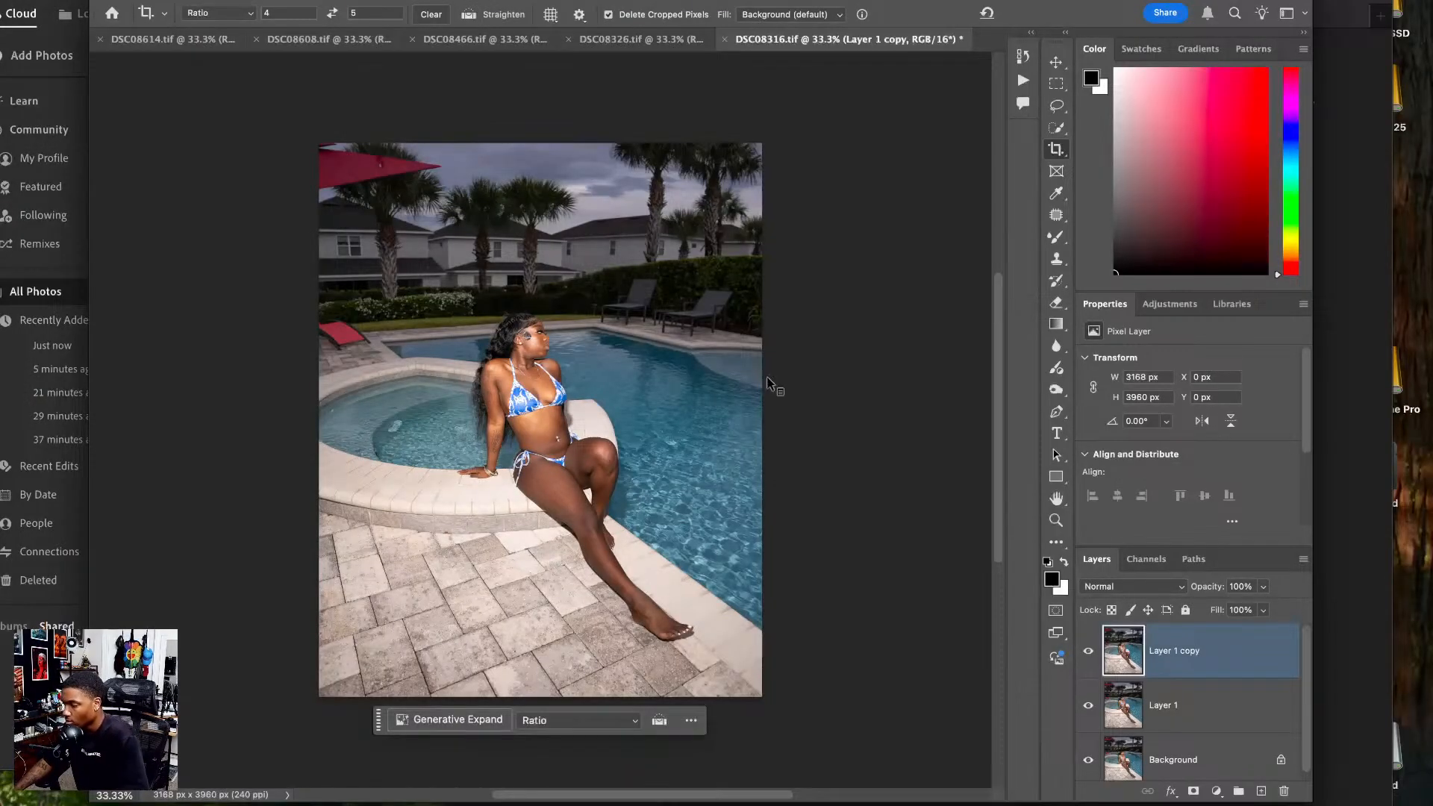
- Patch the pale floating object in the hot tub with clean water using the Patch tool, and clear the selection
{"action": "left_click", "coordinate": [1056, 216]}
{"action": "scroll", "coordinate": [429, 447], "scroll_direction": "up", "scroll_amount": 3}
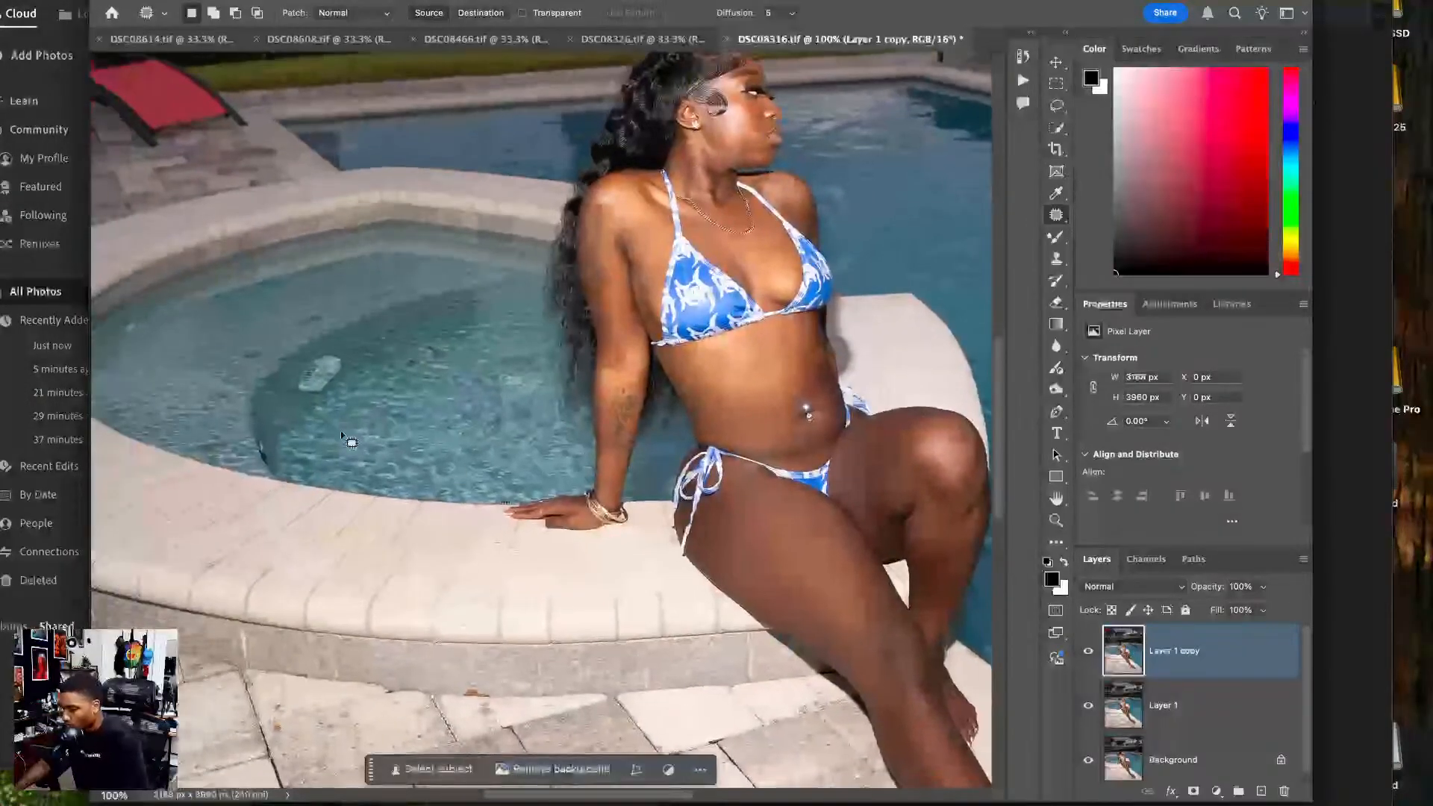
{"action": "mouse_move", "coordinate": [344, 346]}
{"action": "left_mouse_down"}
{"action": "mouse_move", "coordinate": [293, 398]}
{"action": "mouse_move", "coordinate": [403, 327]}
{"action": "left_mouse_up"}
{"action": "key", "text": "super+d"}
{"action": "scroll", "coordinate": [368, 388], "scroll_direction": "up", "scroll_amount": 4}
{"action": "scroll", "coordinate": [368, 388], "scroll_direction": "right", "scroll_amount": 4}
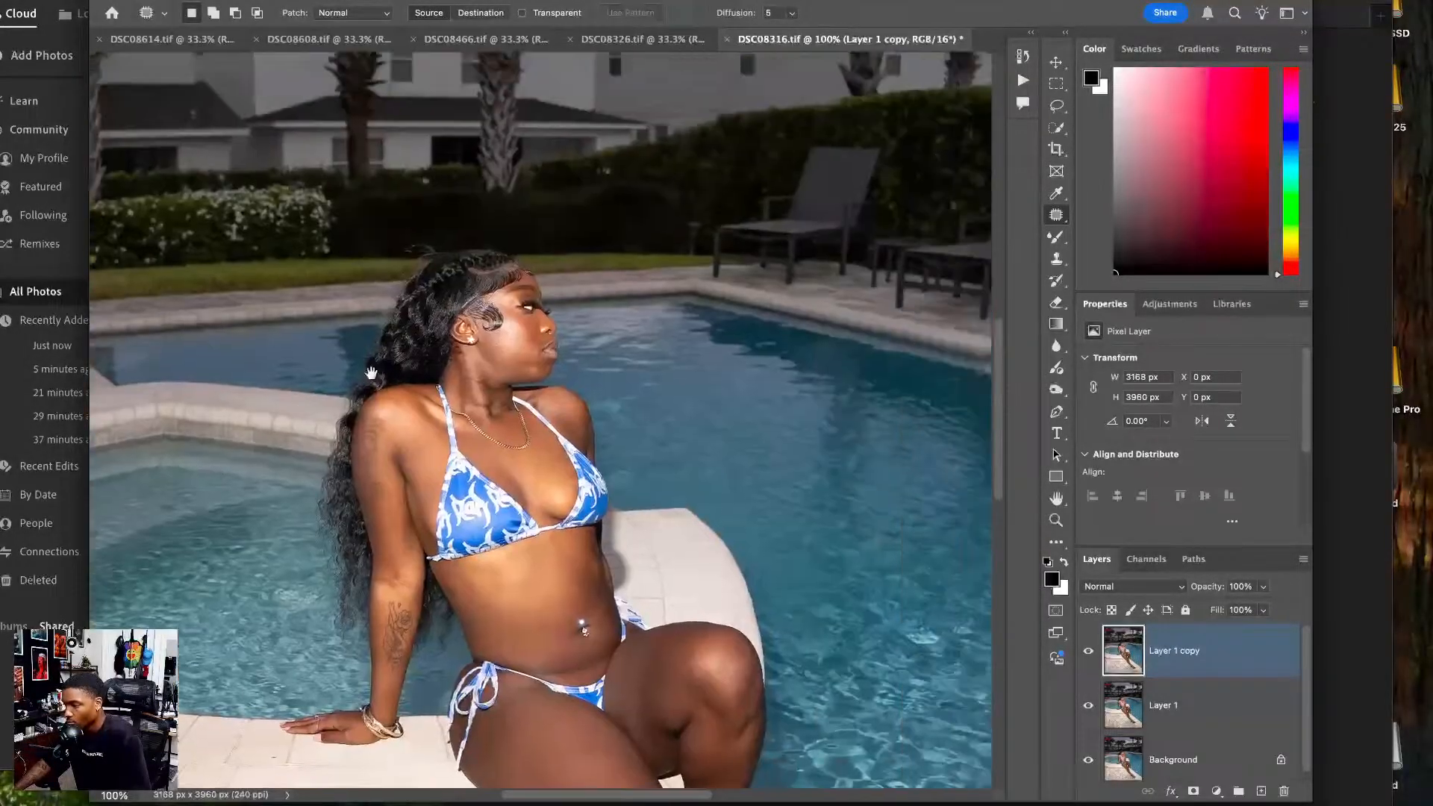
{"action": "key", "text": "super+0"}
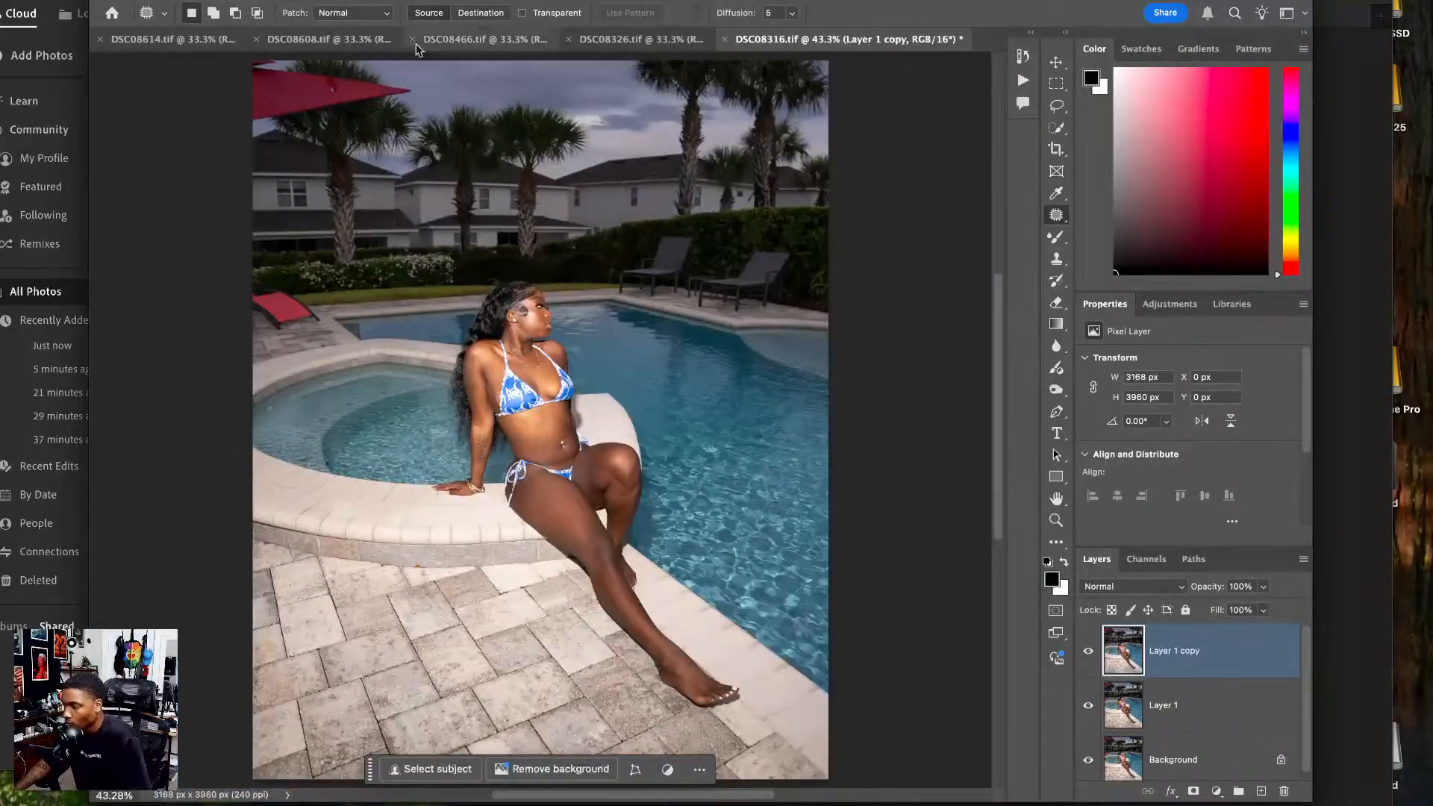
- Close DSC08316.tif with its changes saved and bring up DSC08326.tif
{"action": "left_click", "coordinate": [724, 39]}
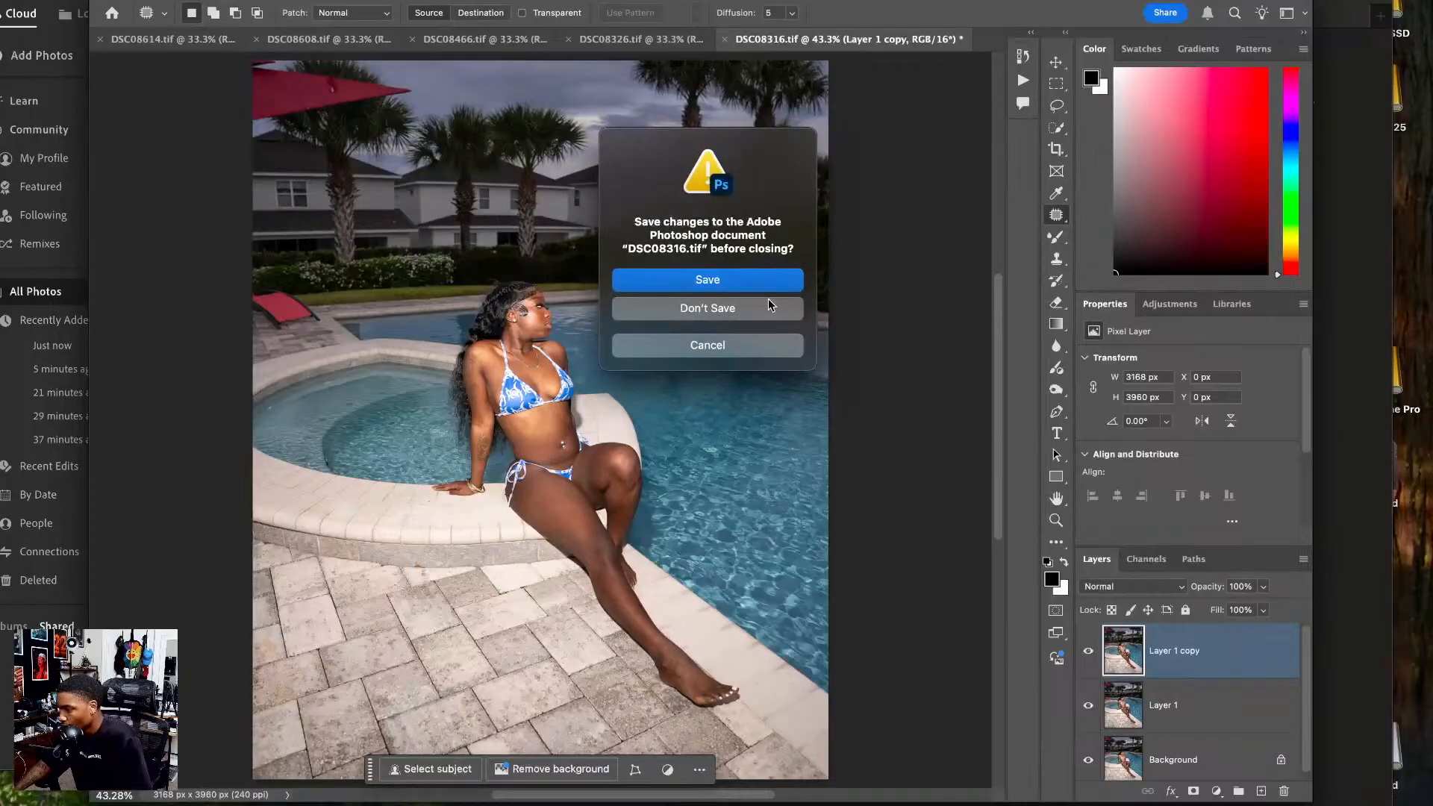
{"action": "left_click", "coordinate": [709, 278]}
{"action": "left_click", "coordinate": [549, 39]}
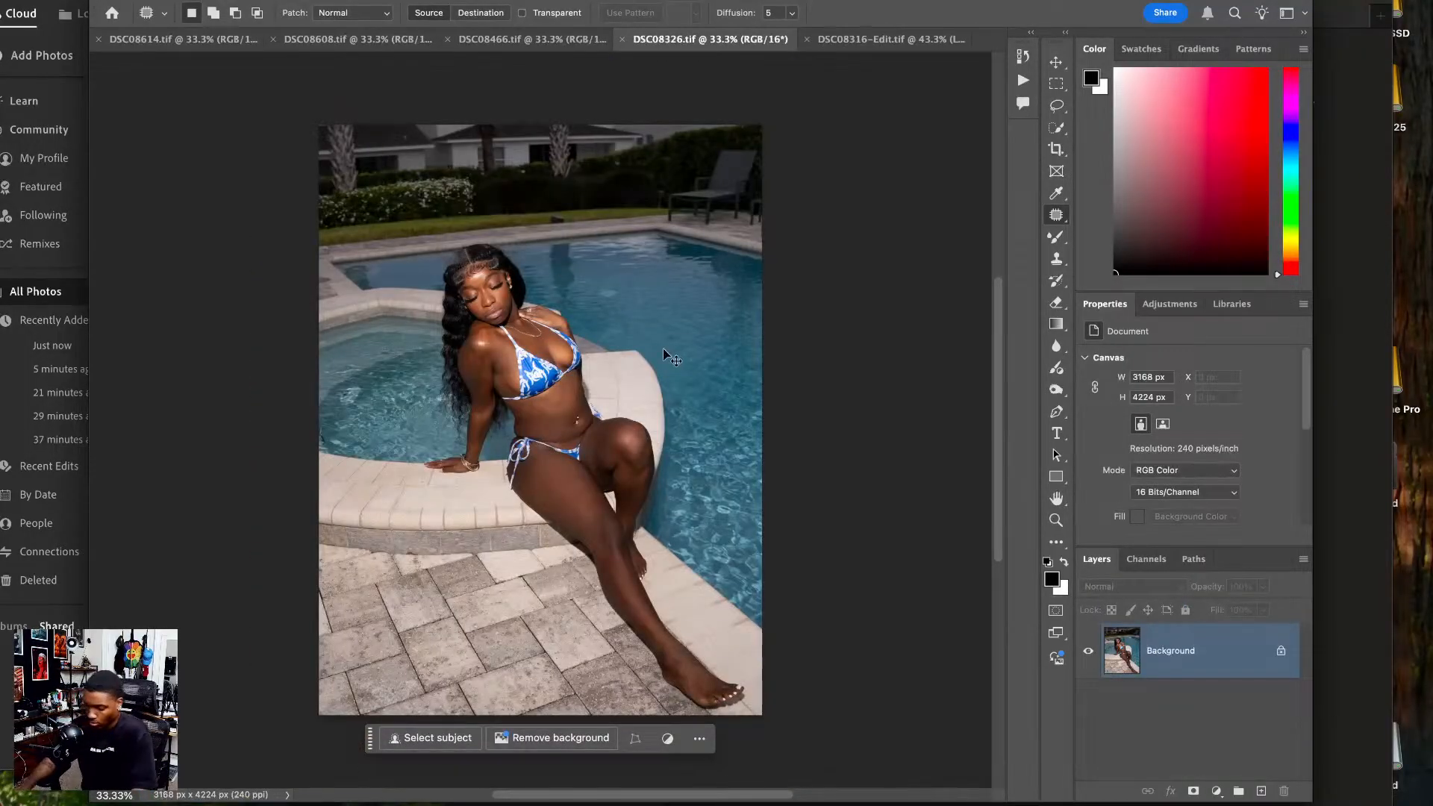
{"action": "key", "text": "i"}
{"action": "key", "text": "super+k"}
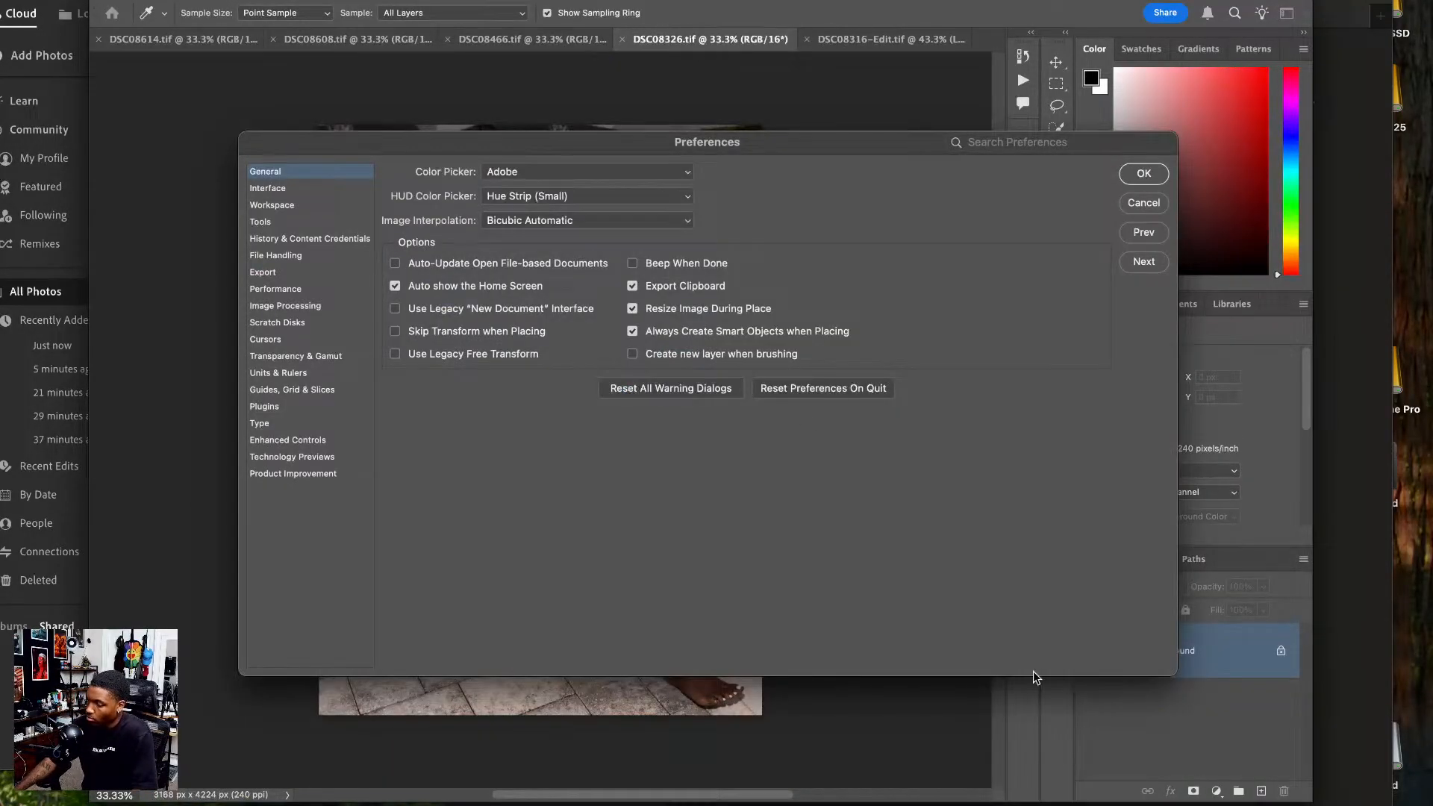
{"action": "left_click", "coordinate": [1142, 203]}
{"action": "key", "text": "super+Tab"}
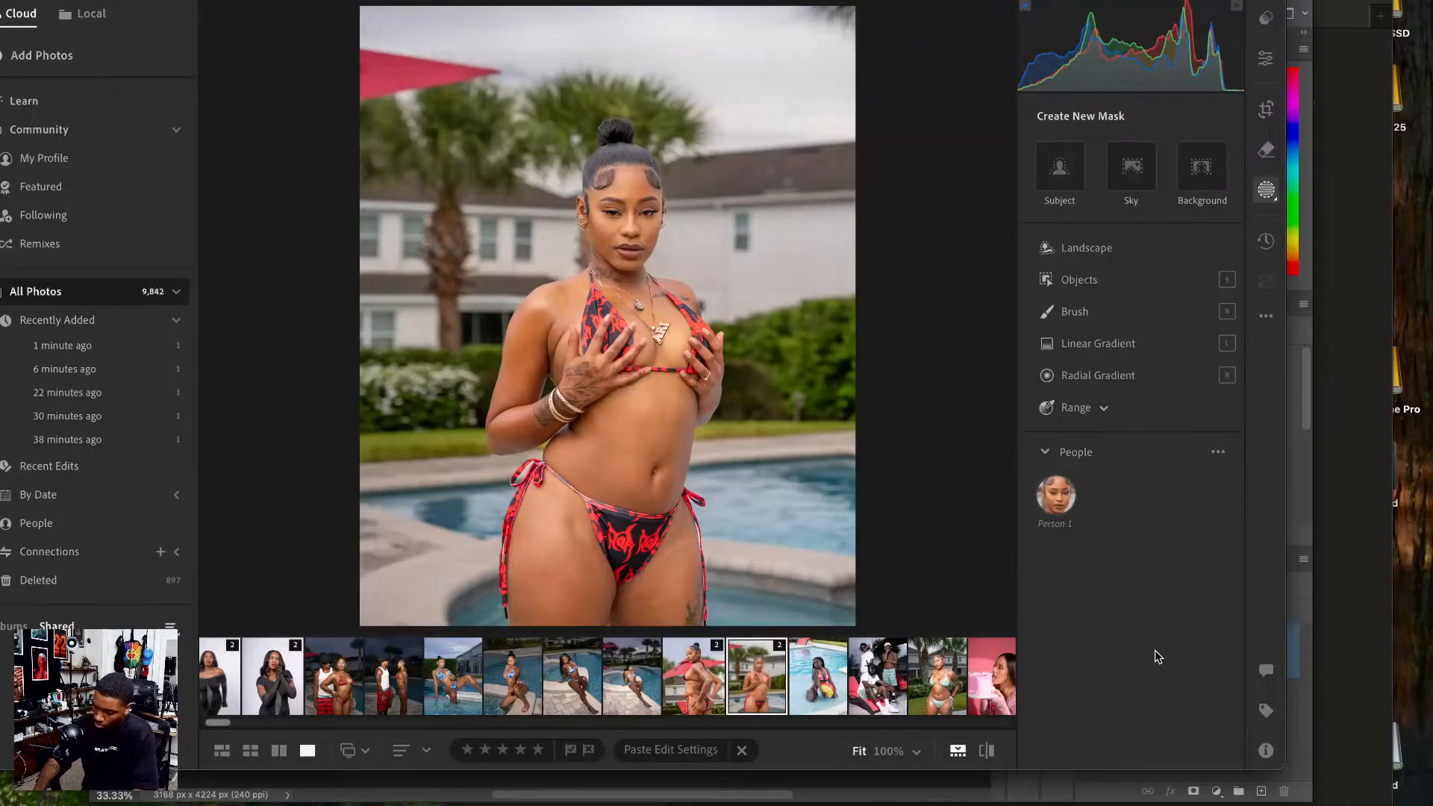
{"action": "key", "text": "super+Tab"}
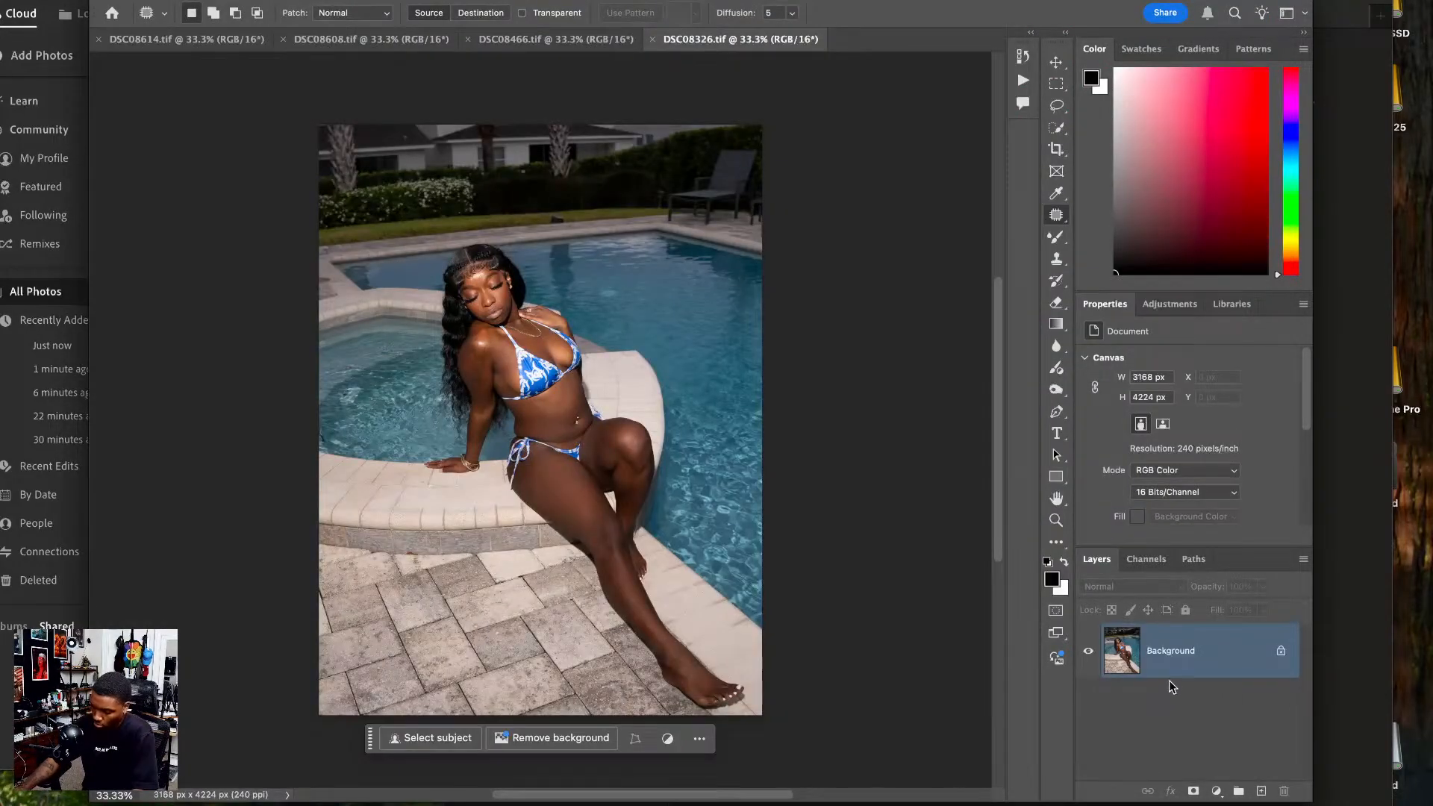
- Duplicate the background layer twice and crop the photo to 4:5 (8:10), shifting the image slightly upward within the frame
{"action": "key", "text": "super+j"}
{"action": "key", "text": "super+j"}
{"action": "key", "text": "c"}
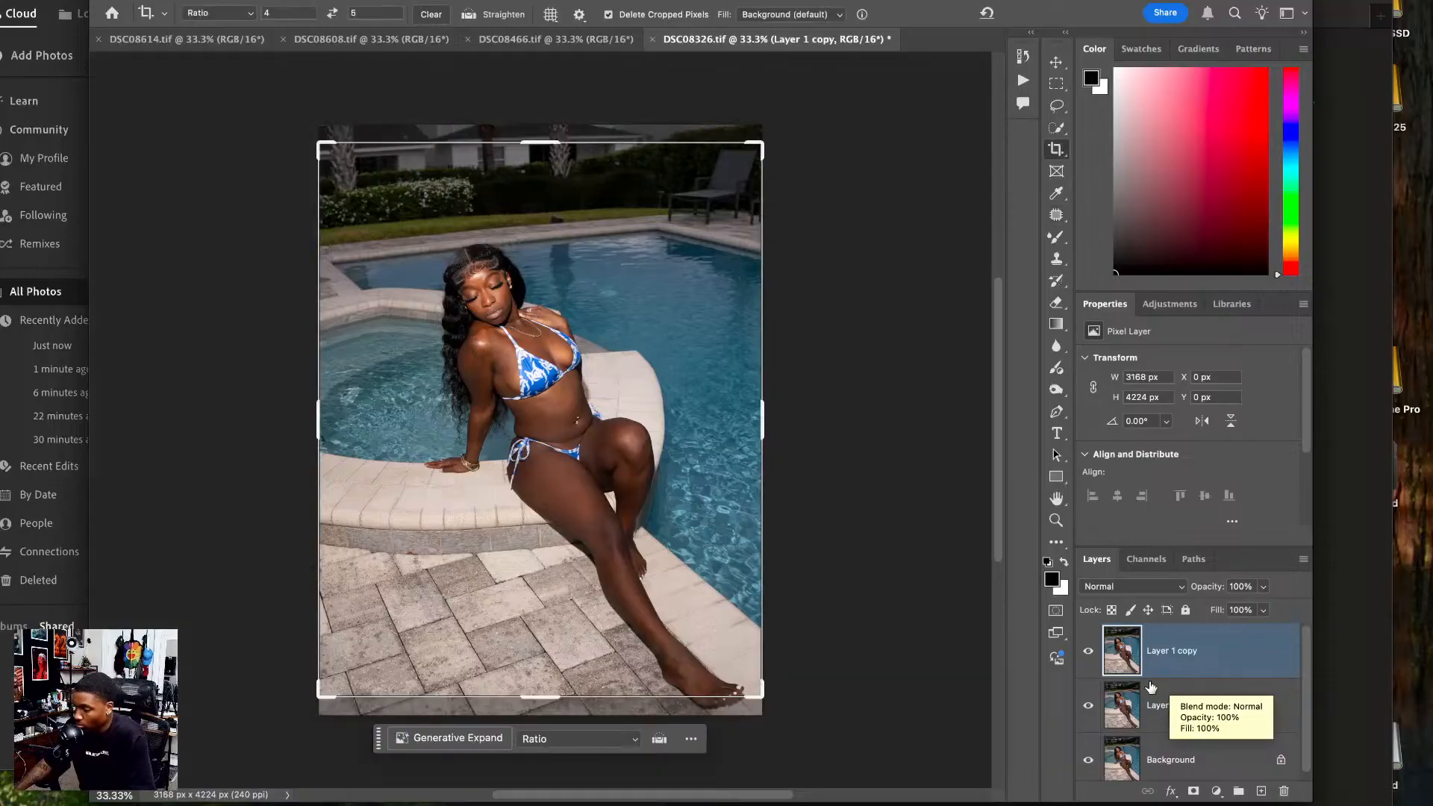
{"action": "left_click_drag", "start_coordinate": [664, 522], "coordinate": [666, 515]}
{"action": "key", "text": "Return"}
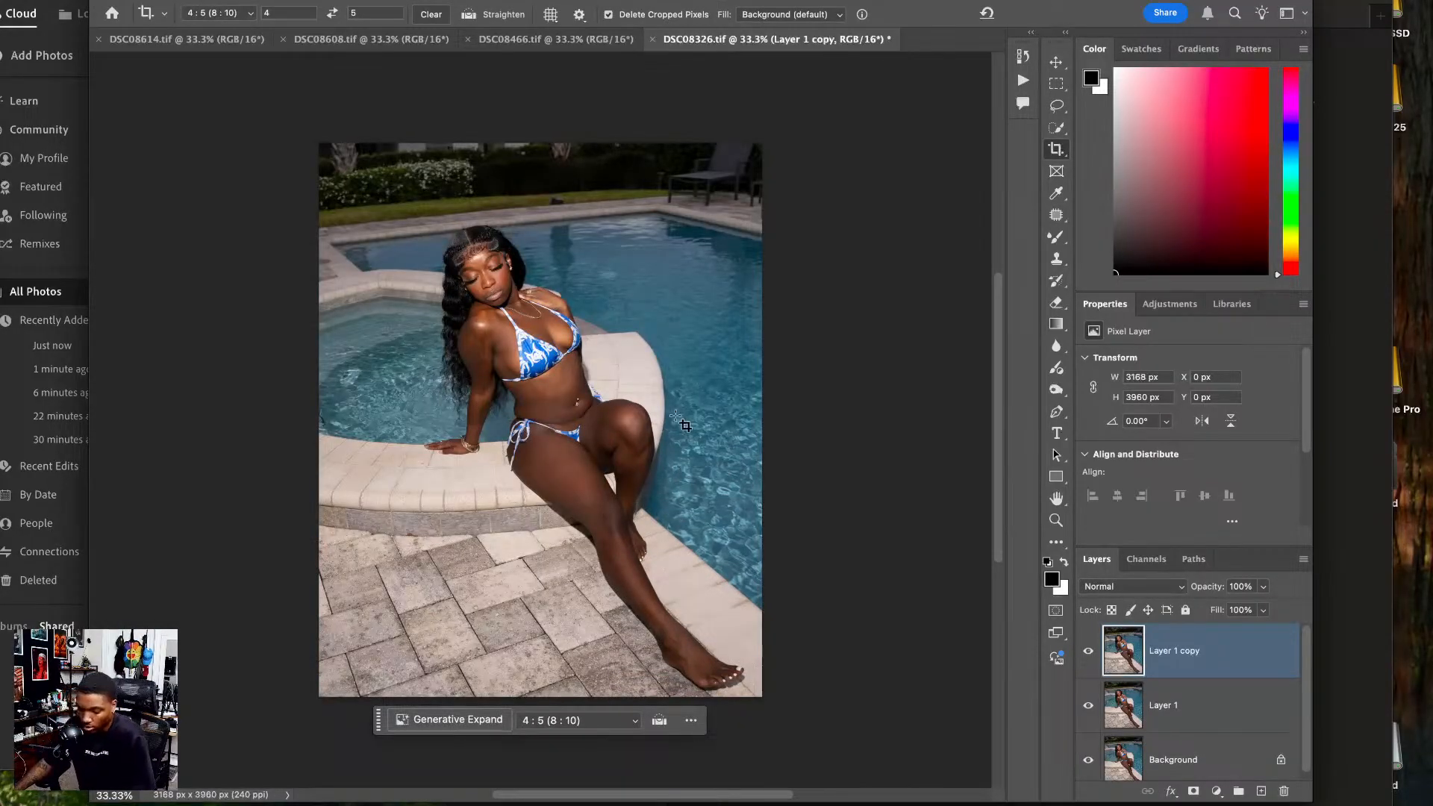
- Open Liquify on Layer 1 copy and push the waistline above the bikini's side tie inward with a size 175 brush
{"action": "key", "text": "super+shift+x"}
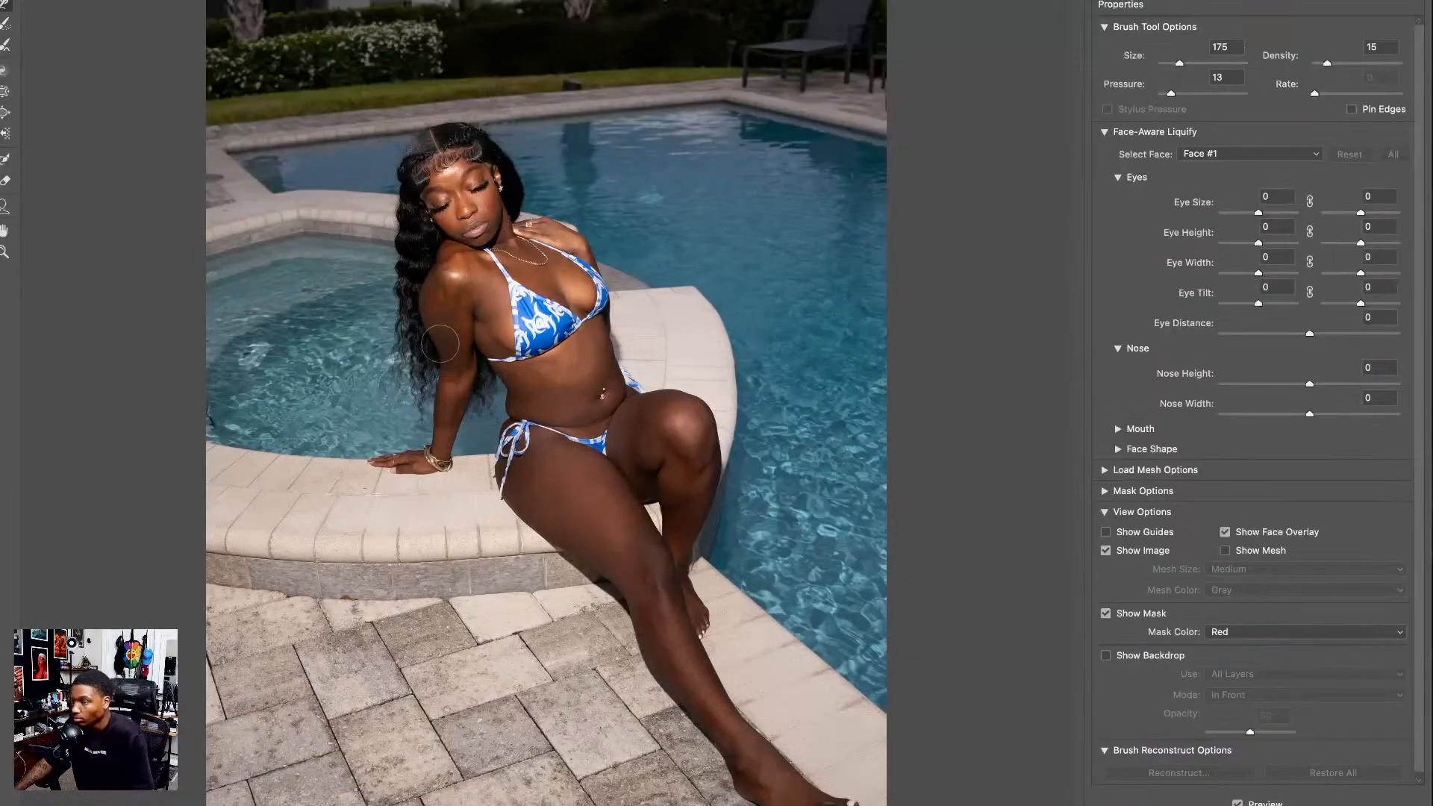
{"action": "scroll", "coordinate": [437, 365], "scroll_direction": "up", "scroll_amount": 2}
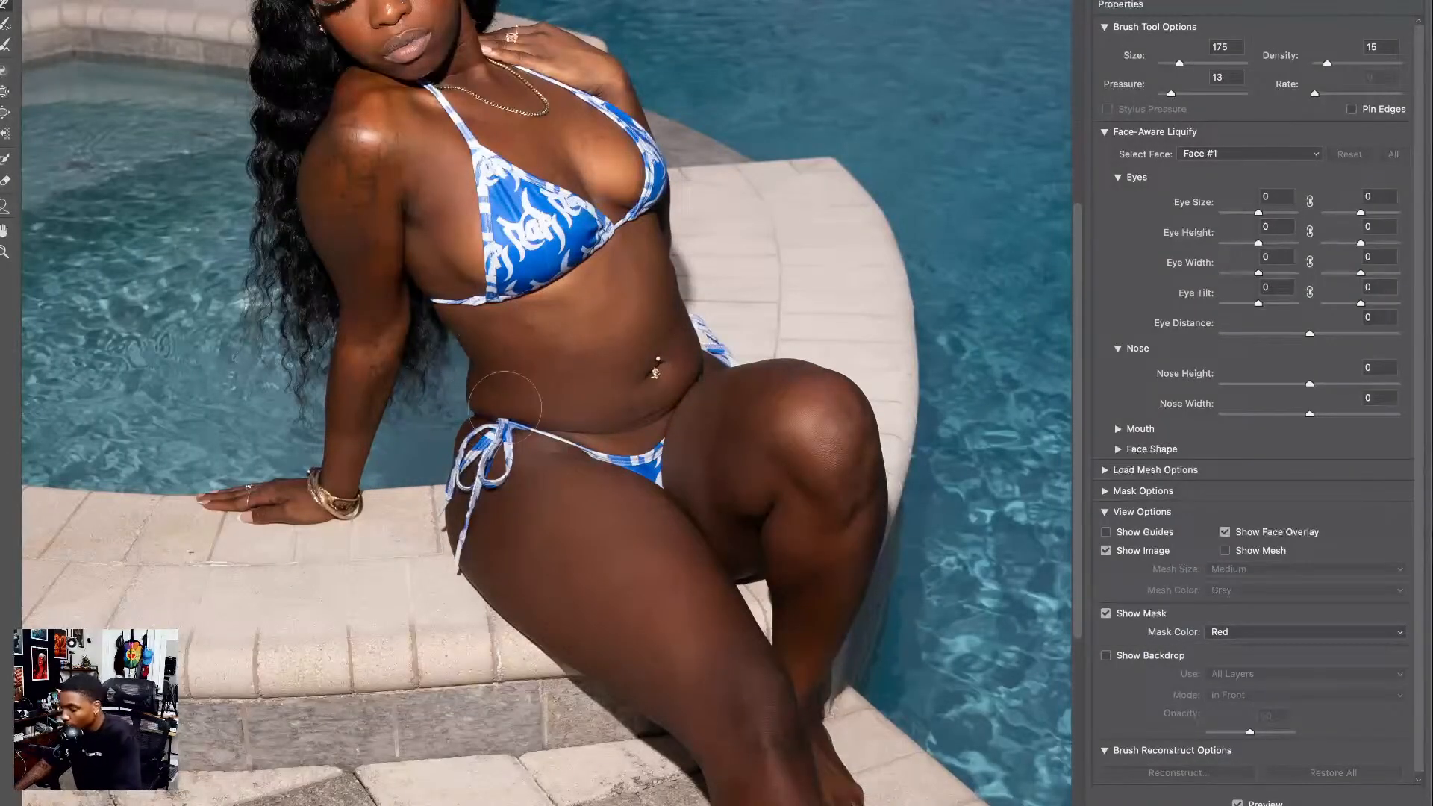
{"action": "key", "text": "]"}
{"action": "left_click_drag", "start_coordinate": [465, 404], "coordinate": [469, 395]}
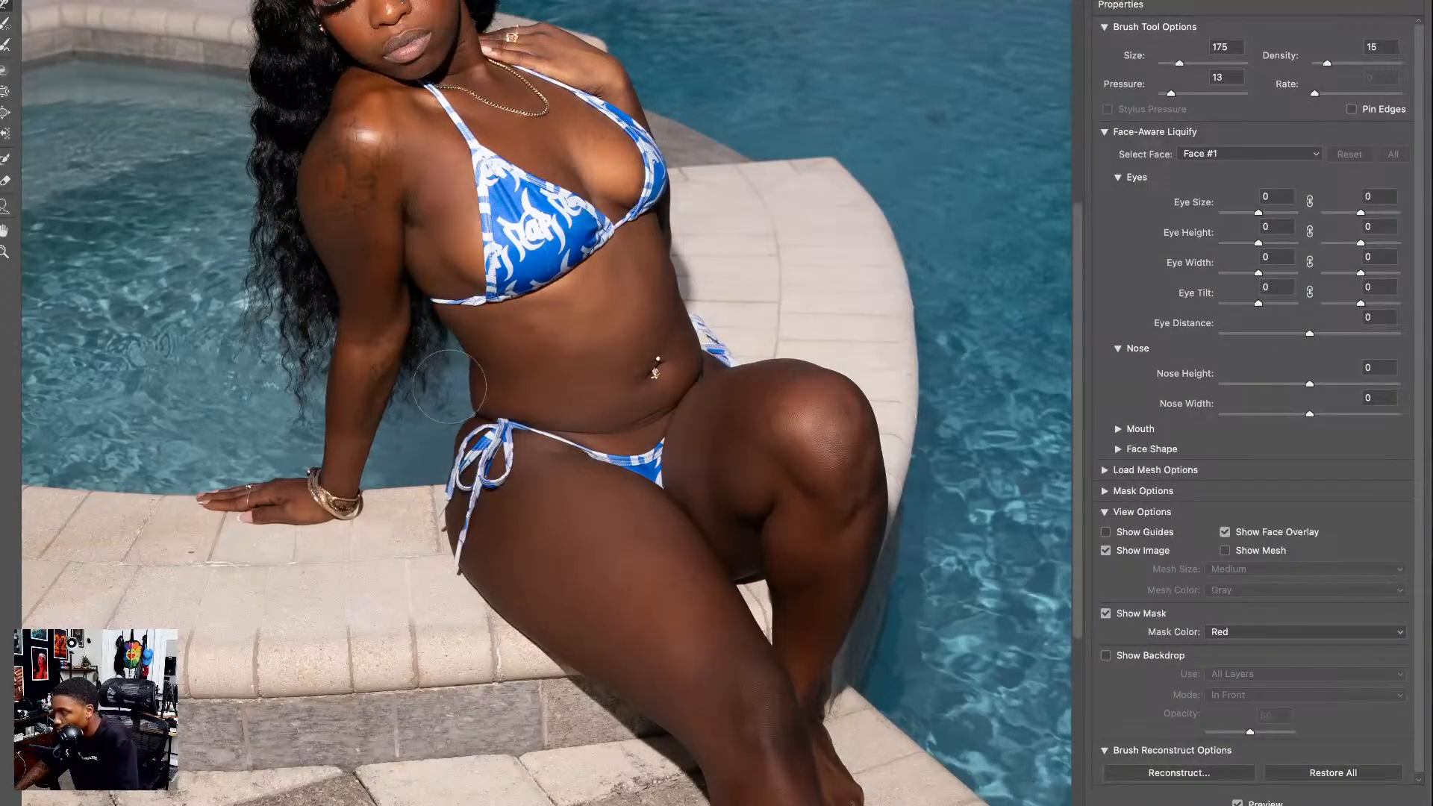
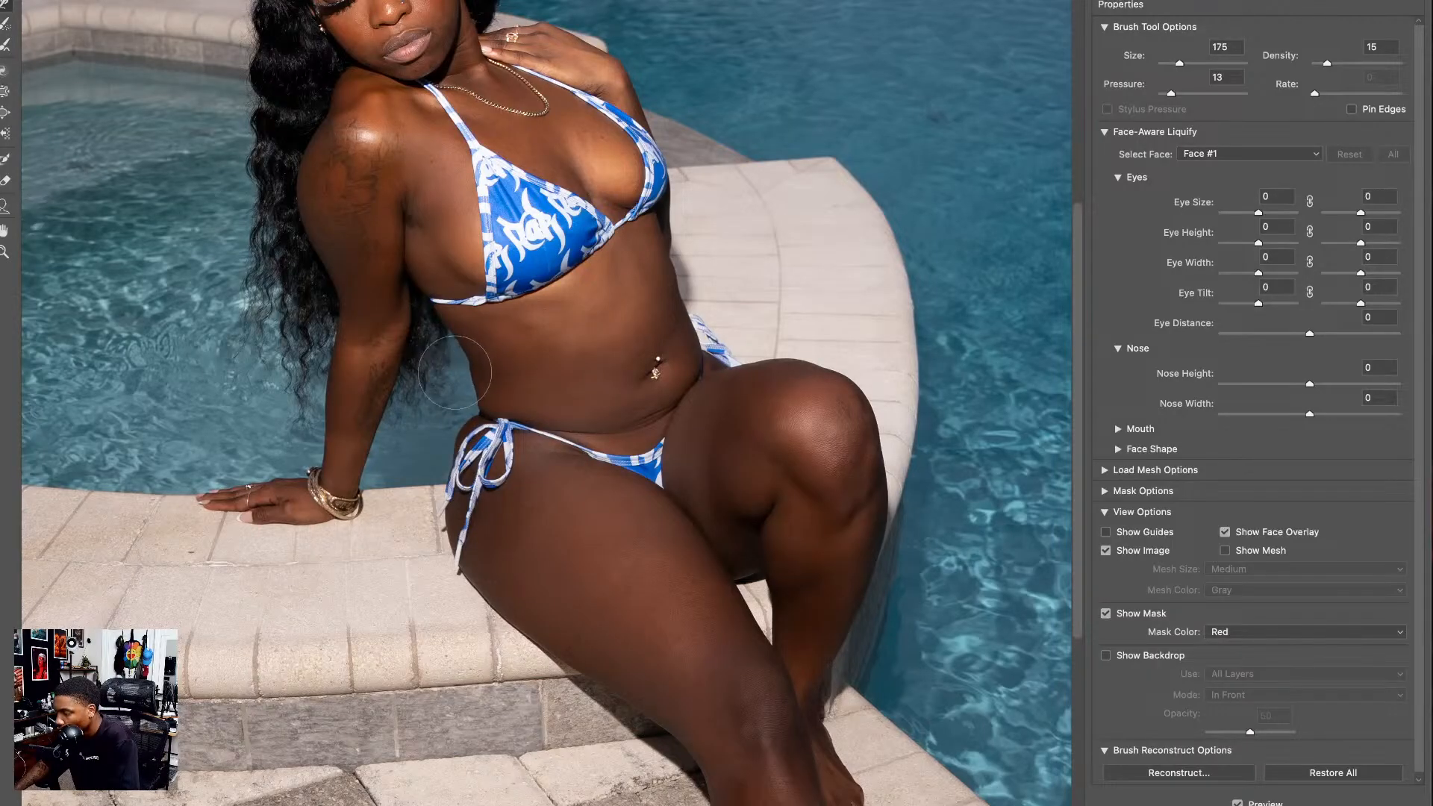
- Slim the outer edge of the upper arm beside the hair with a size 300 Liquify brush
{"action": "key", "text": "]"}
{"action": "key", "text": "]"}
{"action": "key", "text": "]"}
{"action": "key", "text": "]"}
{"action": "key", "text": "]"}
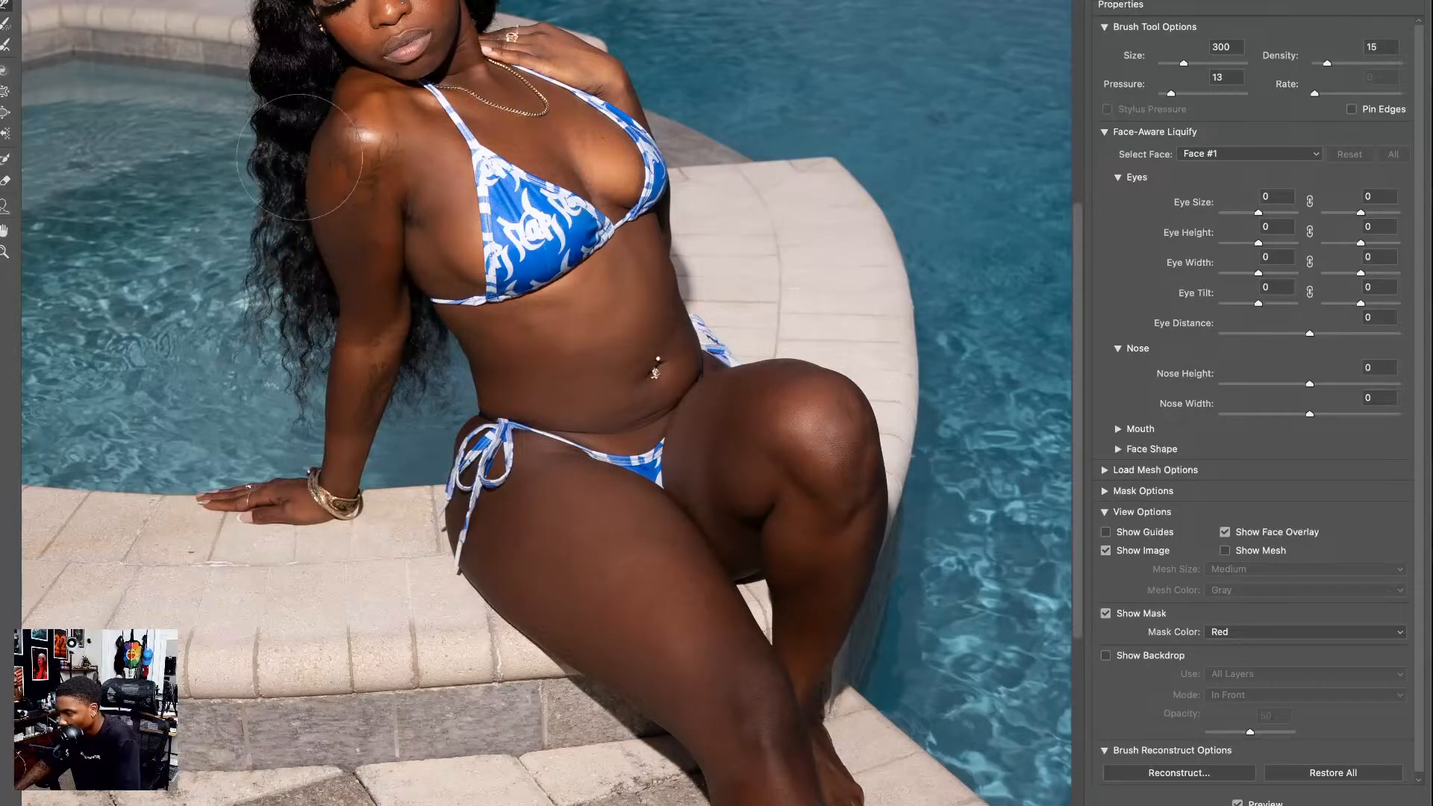
{"action": "left_click_drag", "start_coordinate": [300, 153], "coordinate": [337, 202]}
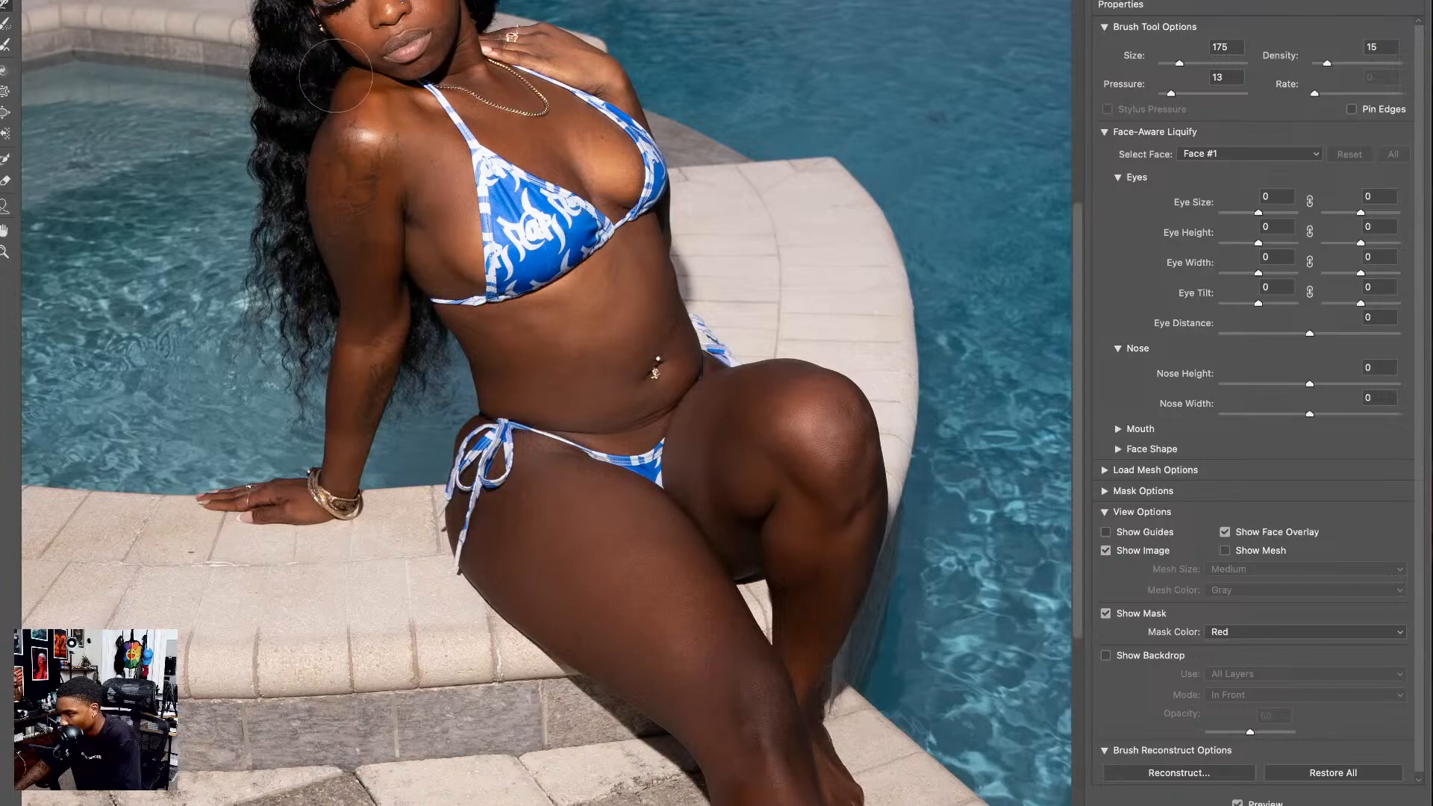
- Push the hip beside the side tie slightly outward at brush size 300, and the raised knee's top edge inward at size 200
{"action": "scroll", "coordinate": [407, 192], "scroll_direction": "down", "scroll_amount": 10}
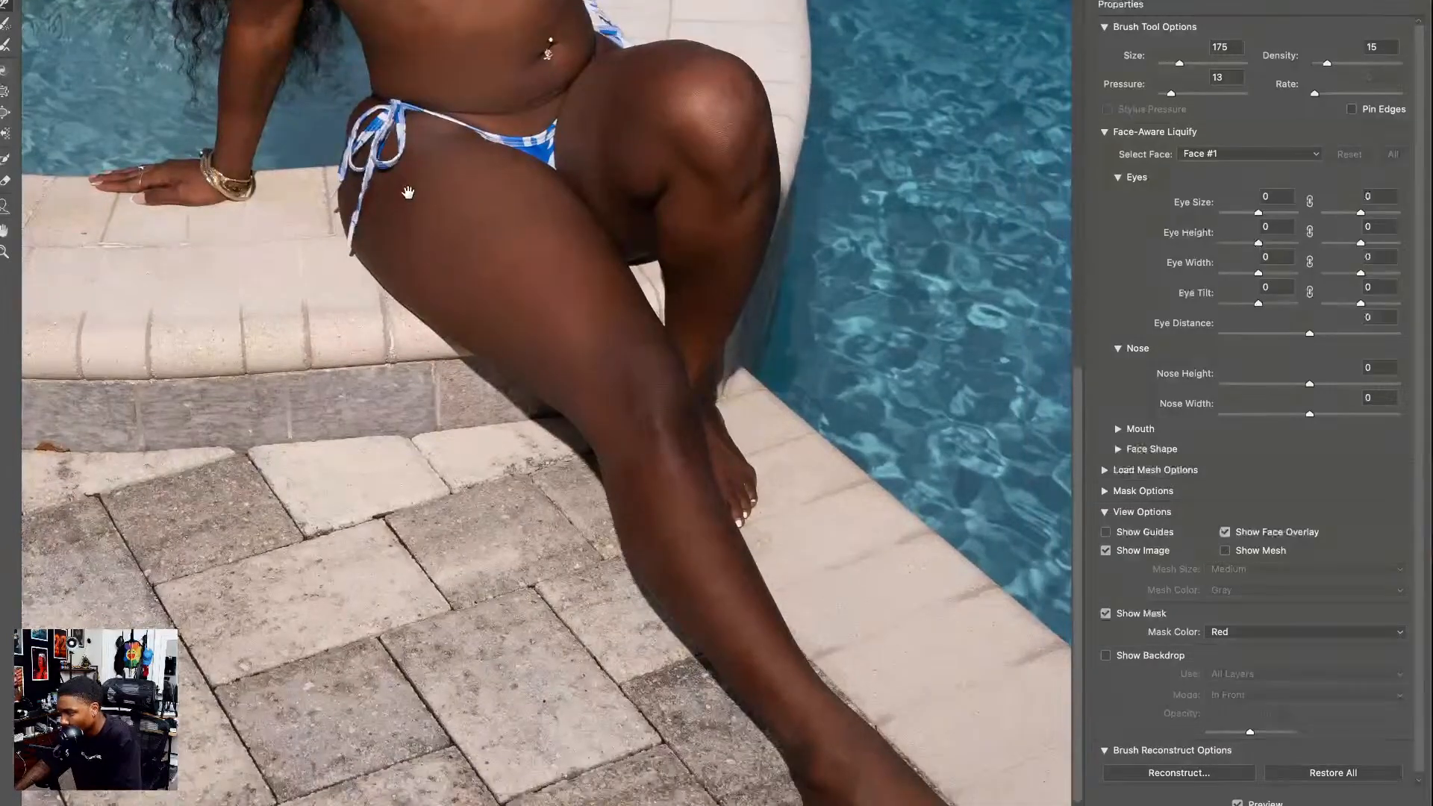
{"action": "key", "text": "bracketright"}
{"action": "left_click_drag", "start_coordinate": [356, 152], "coordinate": [343, 153]}
{"action": "scroll", "coordinate": [512, 319], "scroll_direction": "up", "scroll_amount": 6}
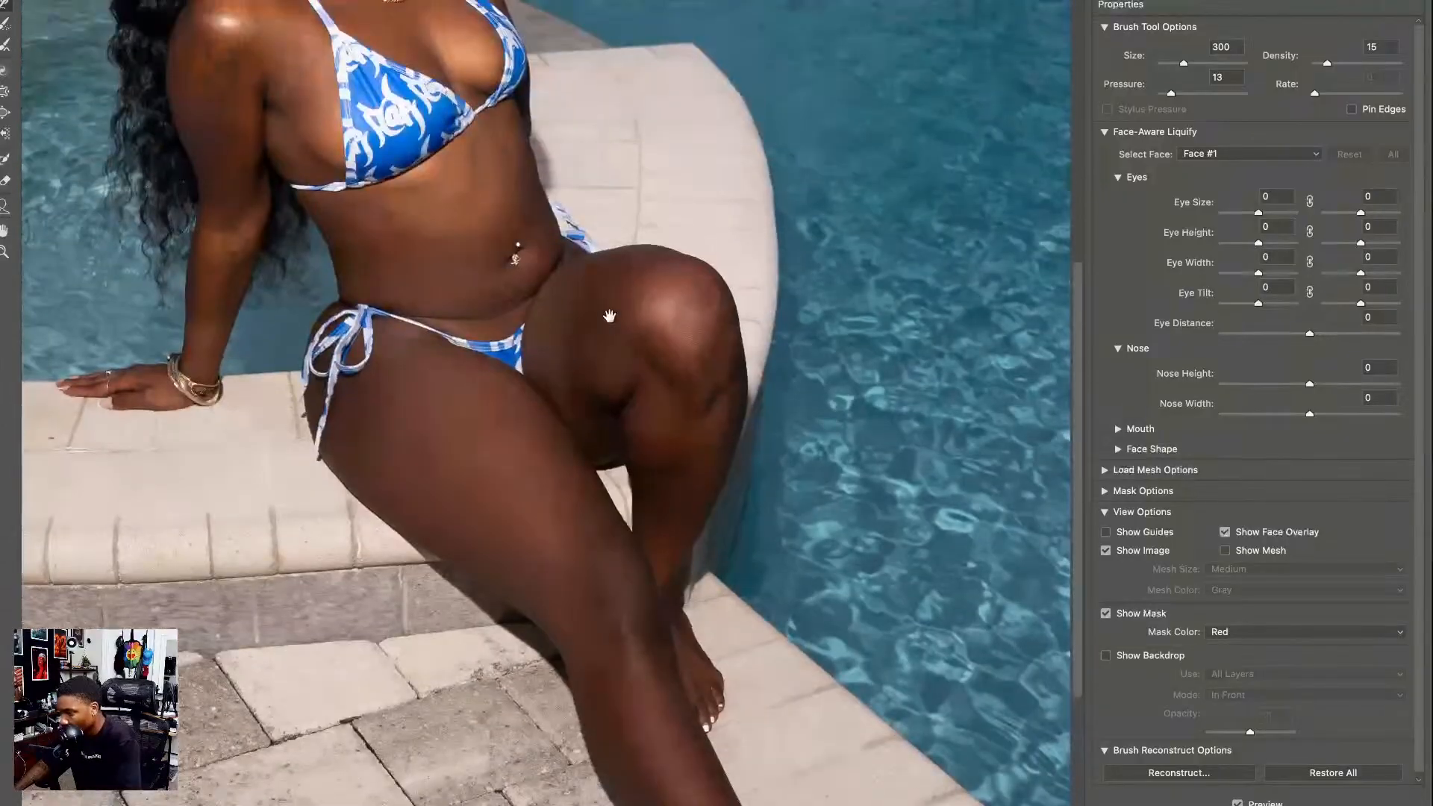
{"action": "key", "text": "bracketleft"}
{"action": "left_click_drag", "start_coordinate": [664, 239], "coordinate": [628, 251]}
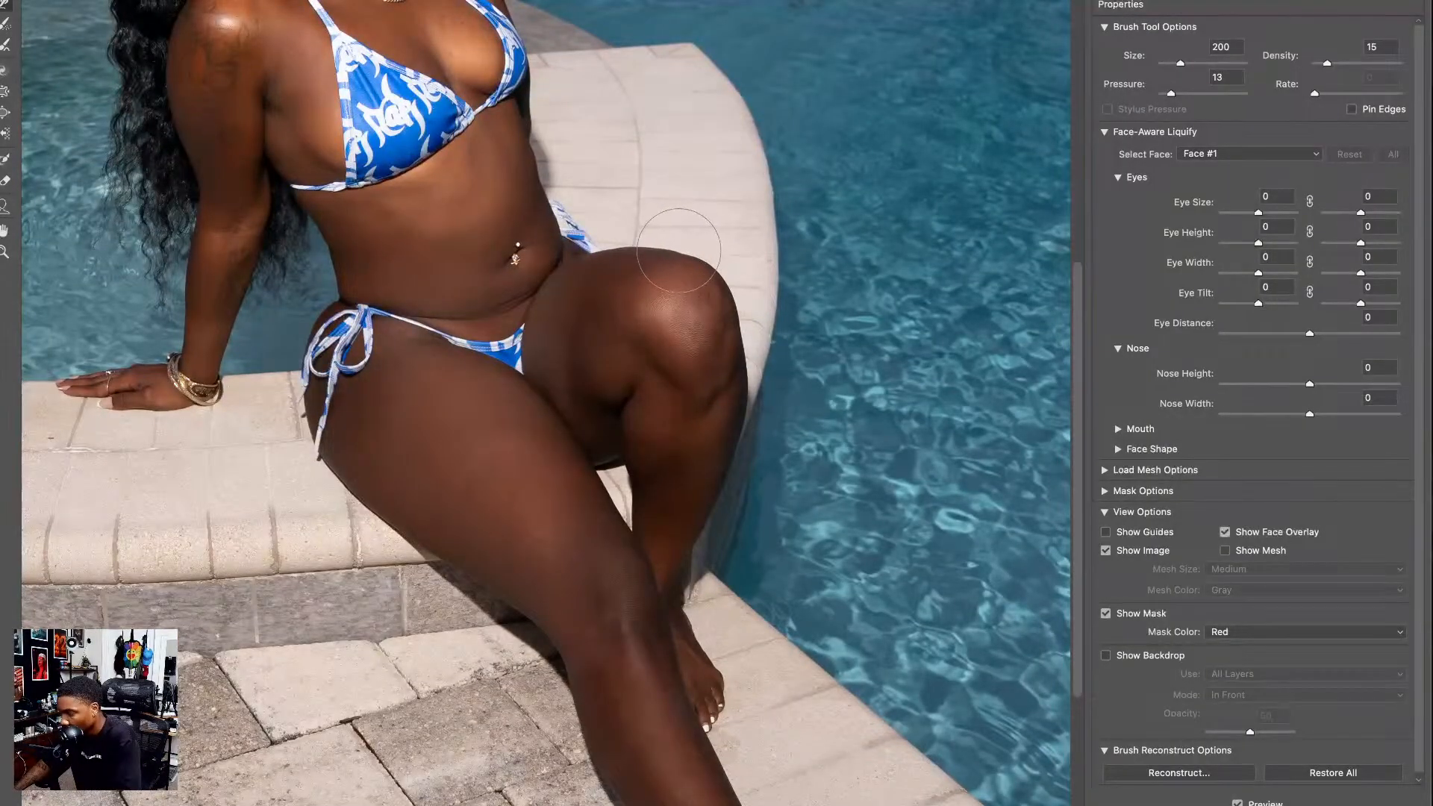
- Refine the torso edge below the bikini top with a size 175 Liquify brush, check the whole figure and apply the Liquify edits
{"action": "scroll", "coordinate": [634, 254], "scroll_direction": "up", "scroll_amount": 4}
{"action": "key", "text": "bracketleft"}
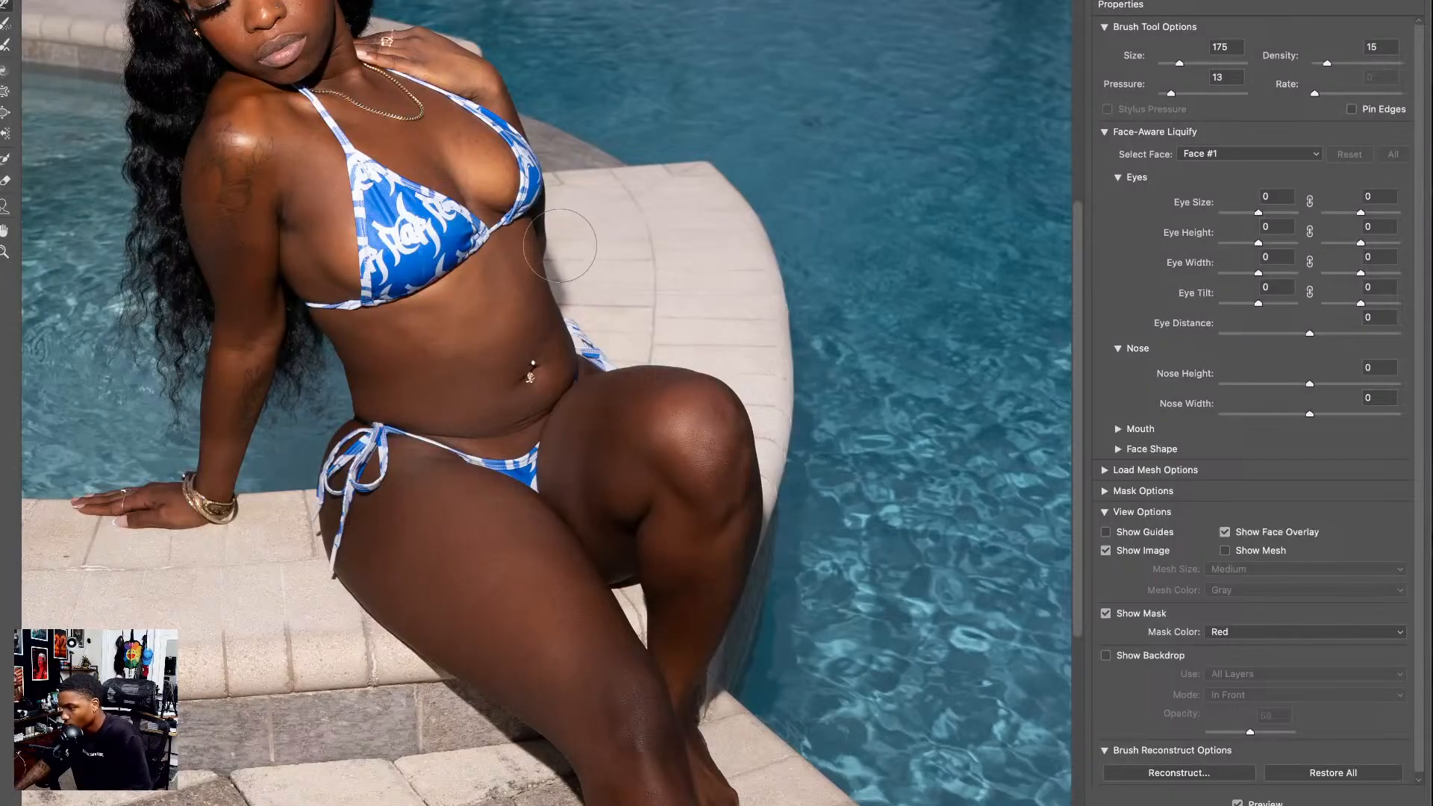
{"action": "mouse_move", "coordinate": [527, 235]}
{"action": "left_mouse_down"}
{"action": "mouse_move", "coordinate": [594, 420]}
{"action": "mouse_move", "coordinate": [630, 610]}
{"action": "left_mouse_up"}
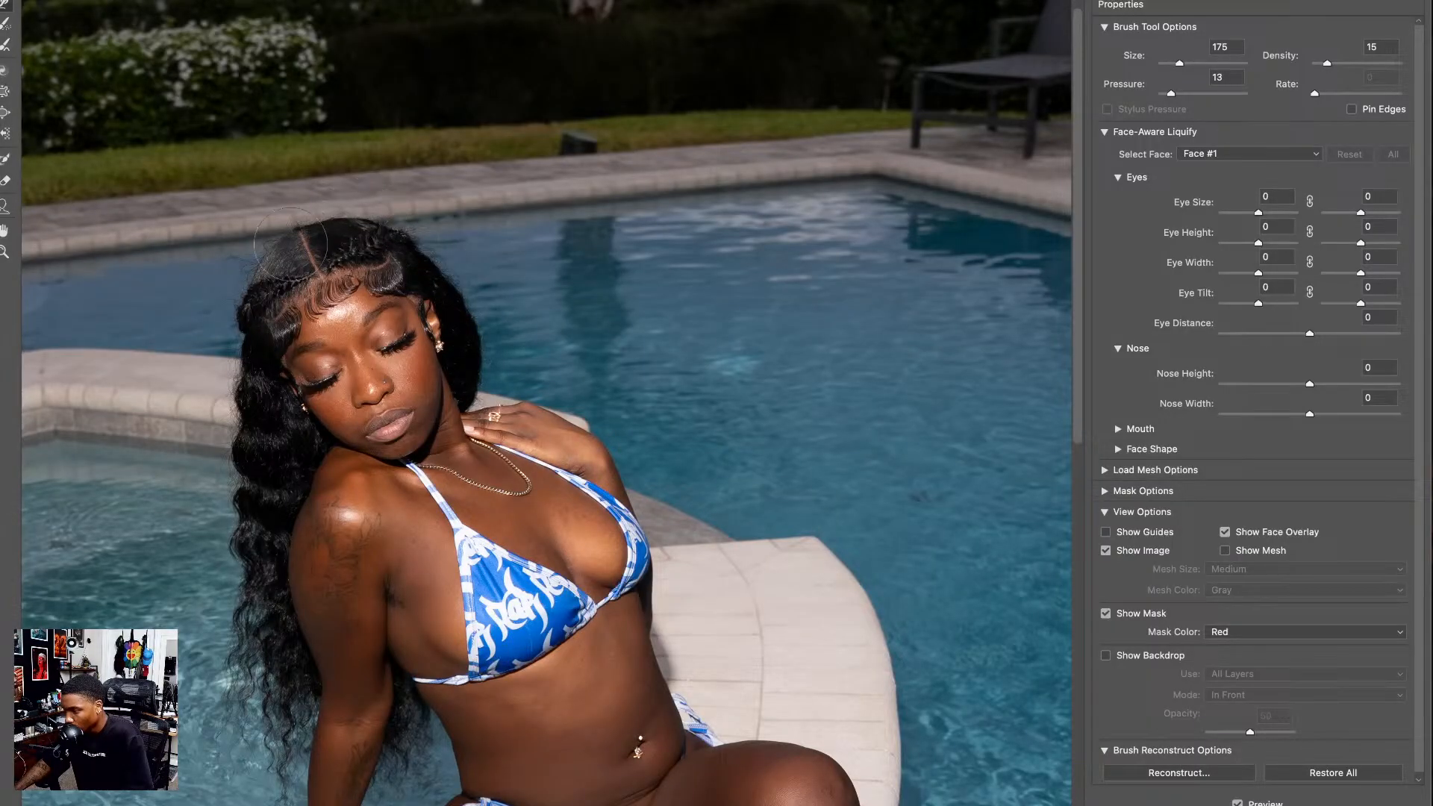
{"action": "left_click_drag", "start_coordinate": [364, 269], "coordinate": [288, 86]}
{"action": "left_click_drag", "start_coordinate": [311, 390], "coordinate": [266, 151]}
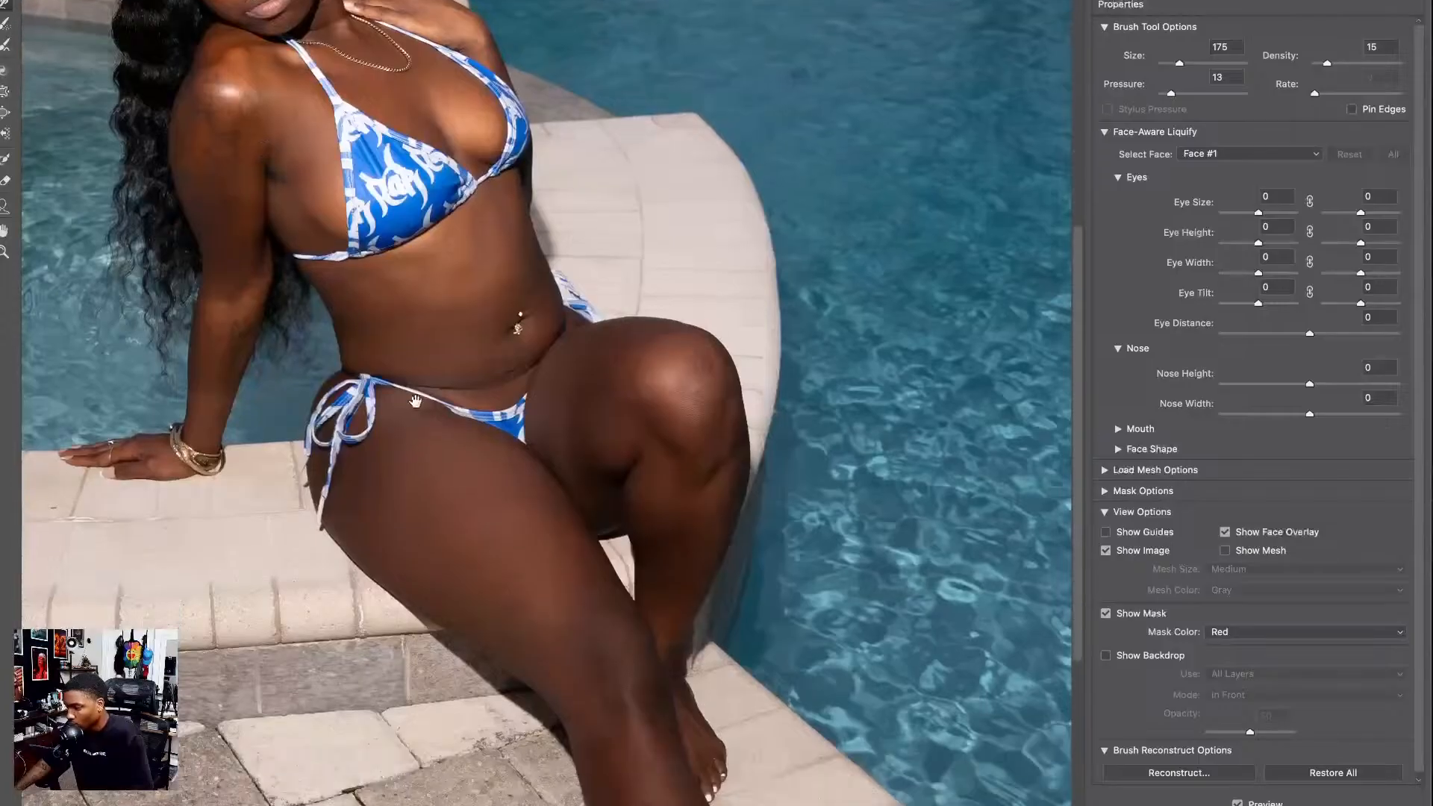
{"action": "left_click_drag", "start_coordinate": [415, 402], "coordinate": [365, 62]}
{"action": "key", "text": "ctrl+0"}
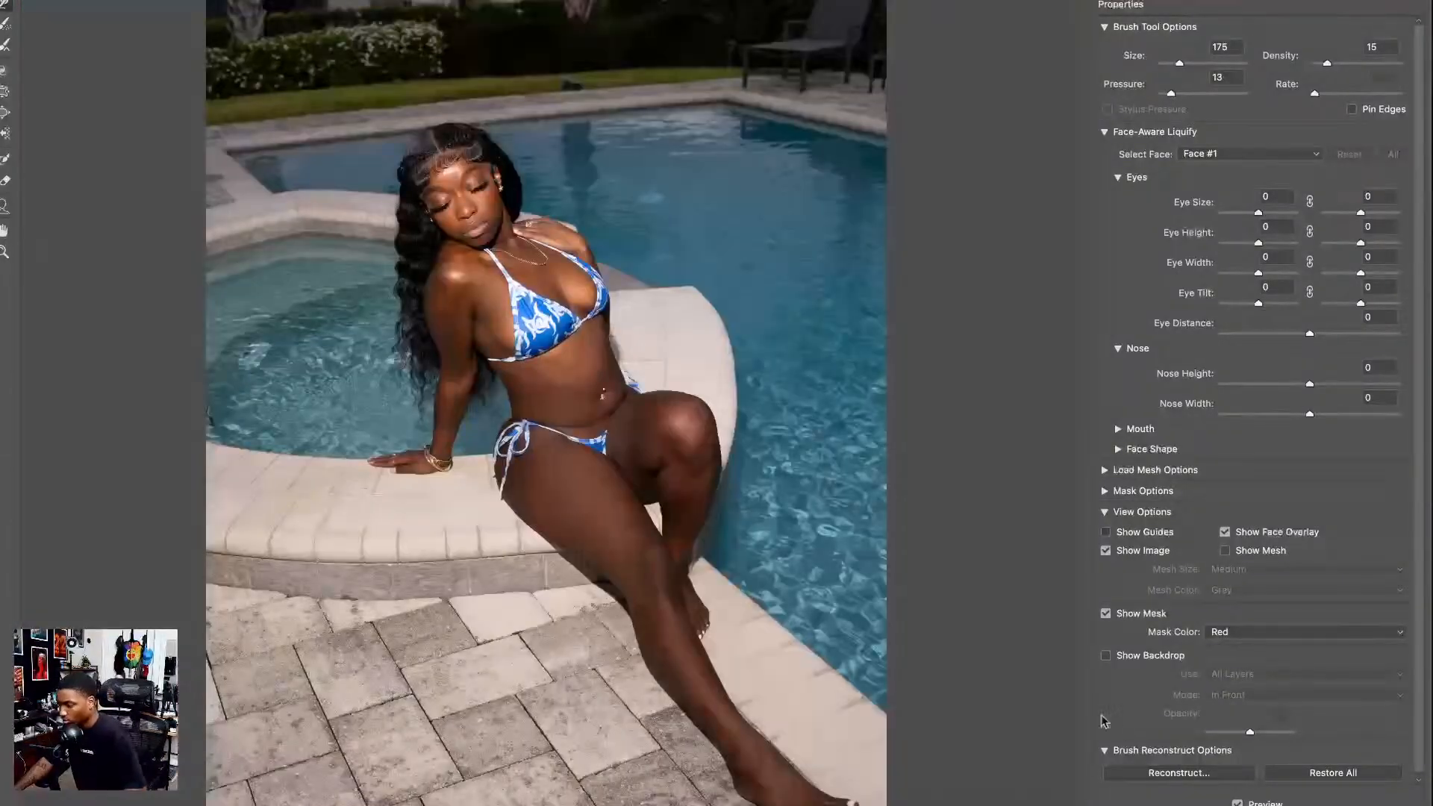
{"action": "left_click", "coordinate": [1333, 805]}
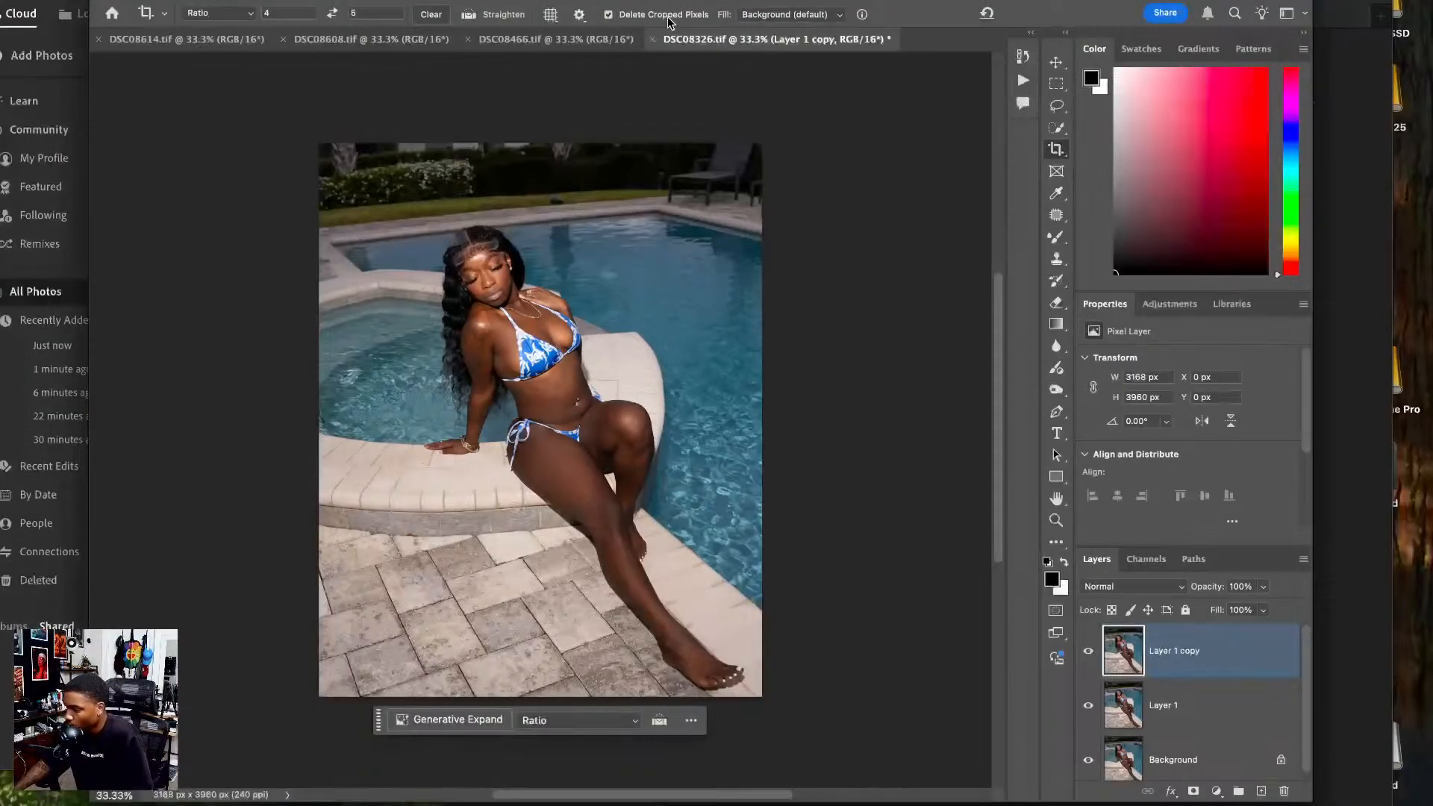
- Close DSC08326.tif with its changes saved and bring up DSC08466.tif
{"action": "left_click", "coordinate": [653, 42]}
{"action": "left_click", "coordinate": [761, 282]}
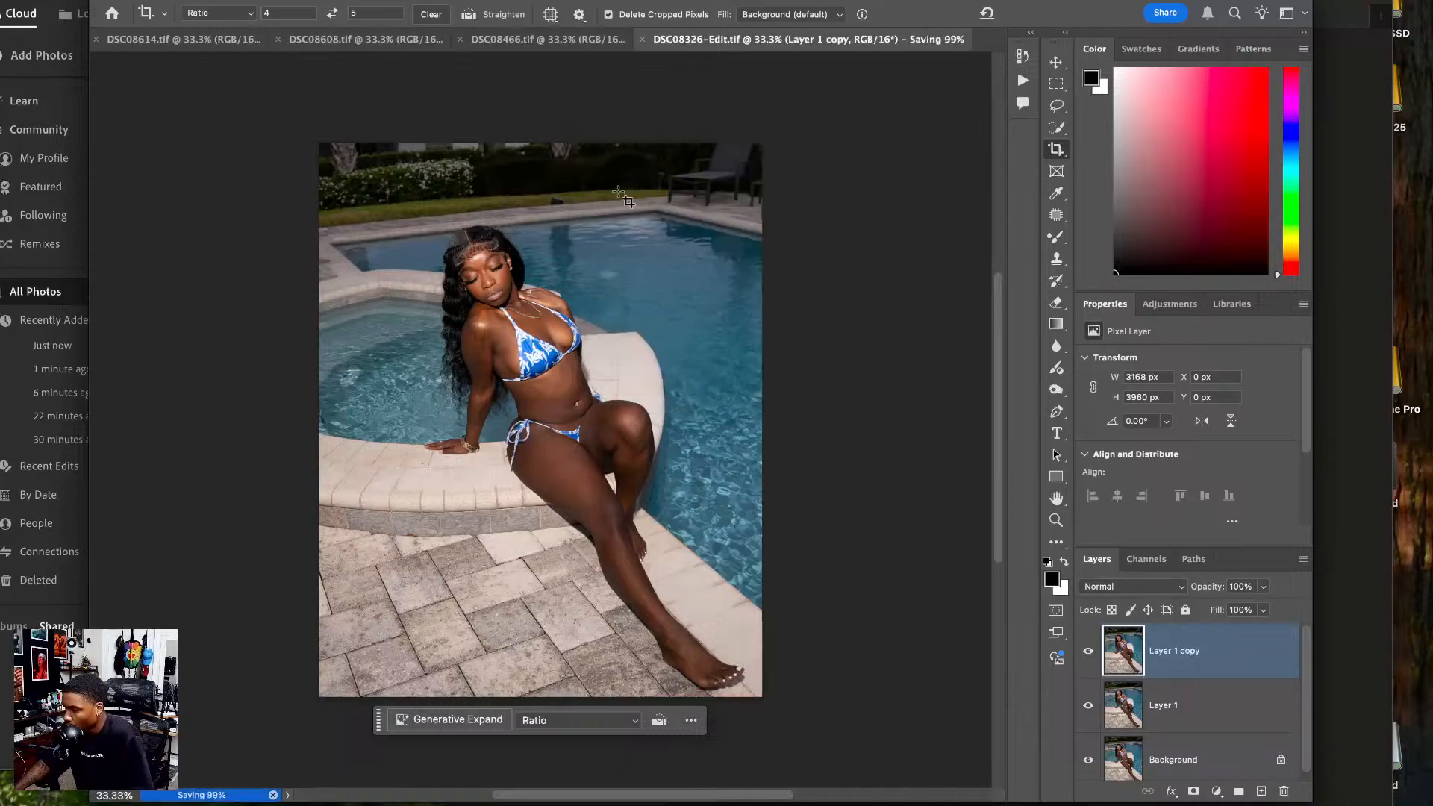
{"action": "left_click", "coordinate": [553, 39]}
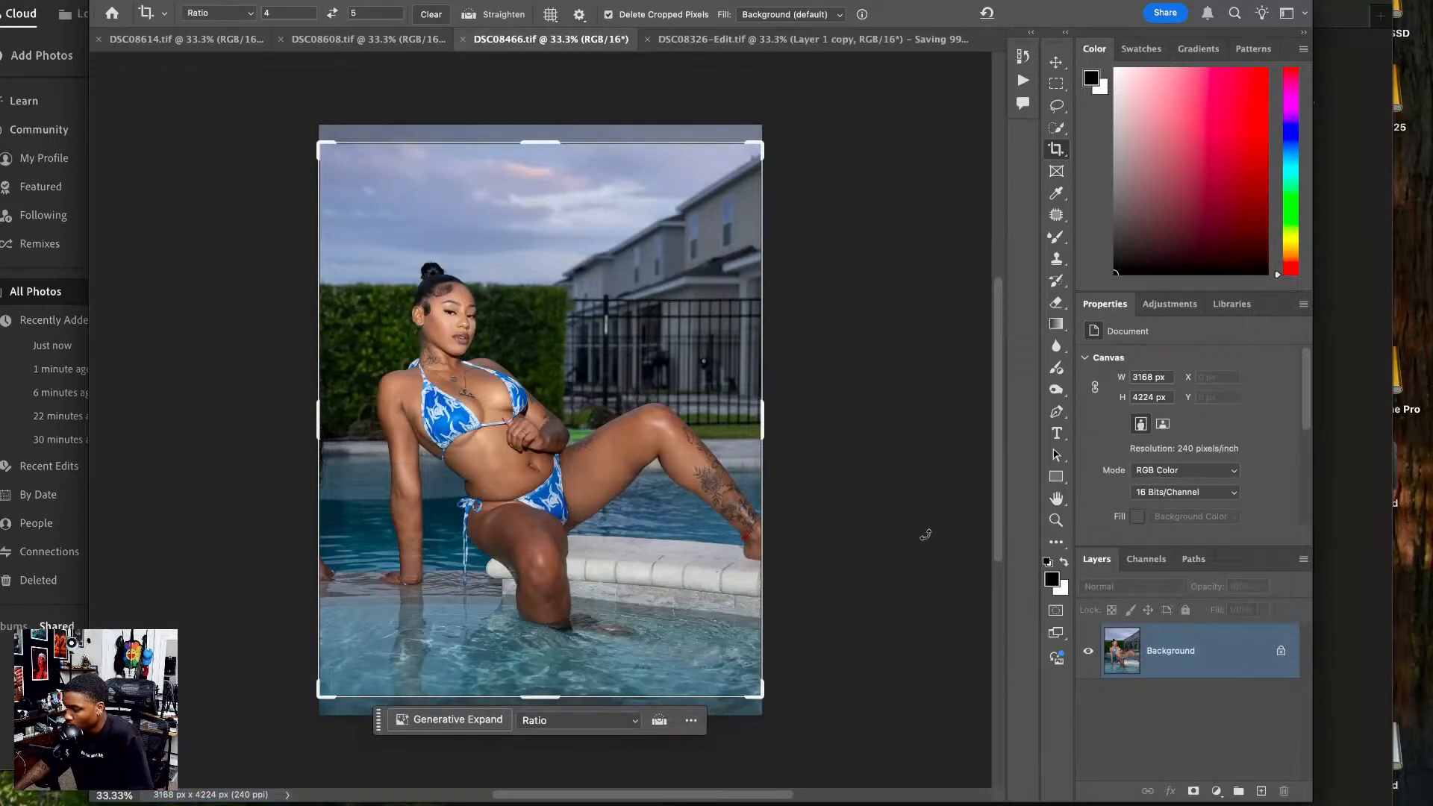
- Crop the photo of the woman seated in the pool to the 4:5 (8:10) ratio
{"action": "mouse_move", "coordinate": [709, 423]}
{"action": "left_mouse_down"}
{"action": "mouse_move", "coordinate": [706, 411]}
{"action": "mouse_move", "coordinate": [702, 431]}
{"action": "left_mouse_up"}
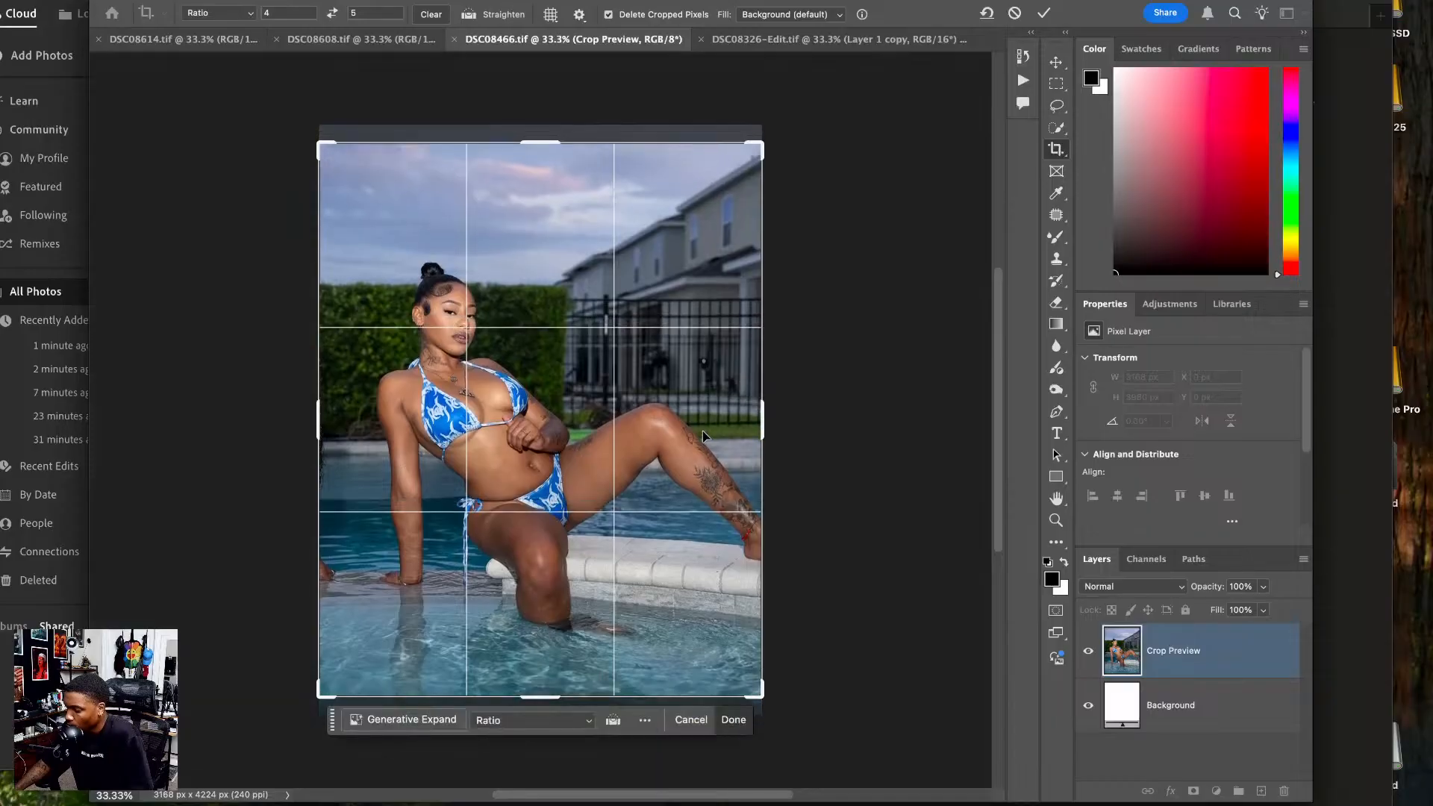
{"action": "key", "text": "Return"}
{"action": "key", "text": "Return"}
{"action": "key", "text": "super+Tab"}
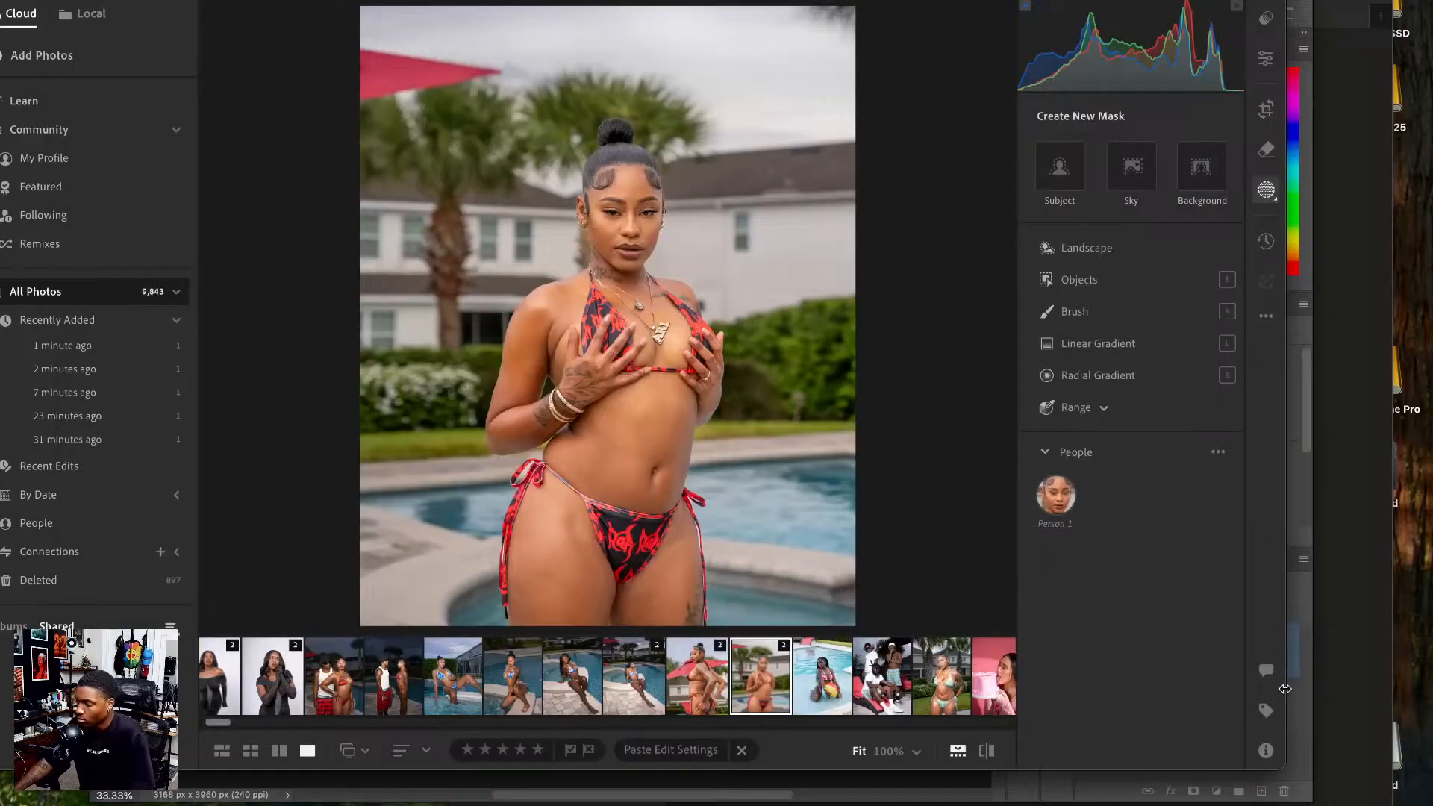
{"action": "left_click", "coordinate": [1299, 669]}
{"action": "key", "text": "Return"}
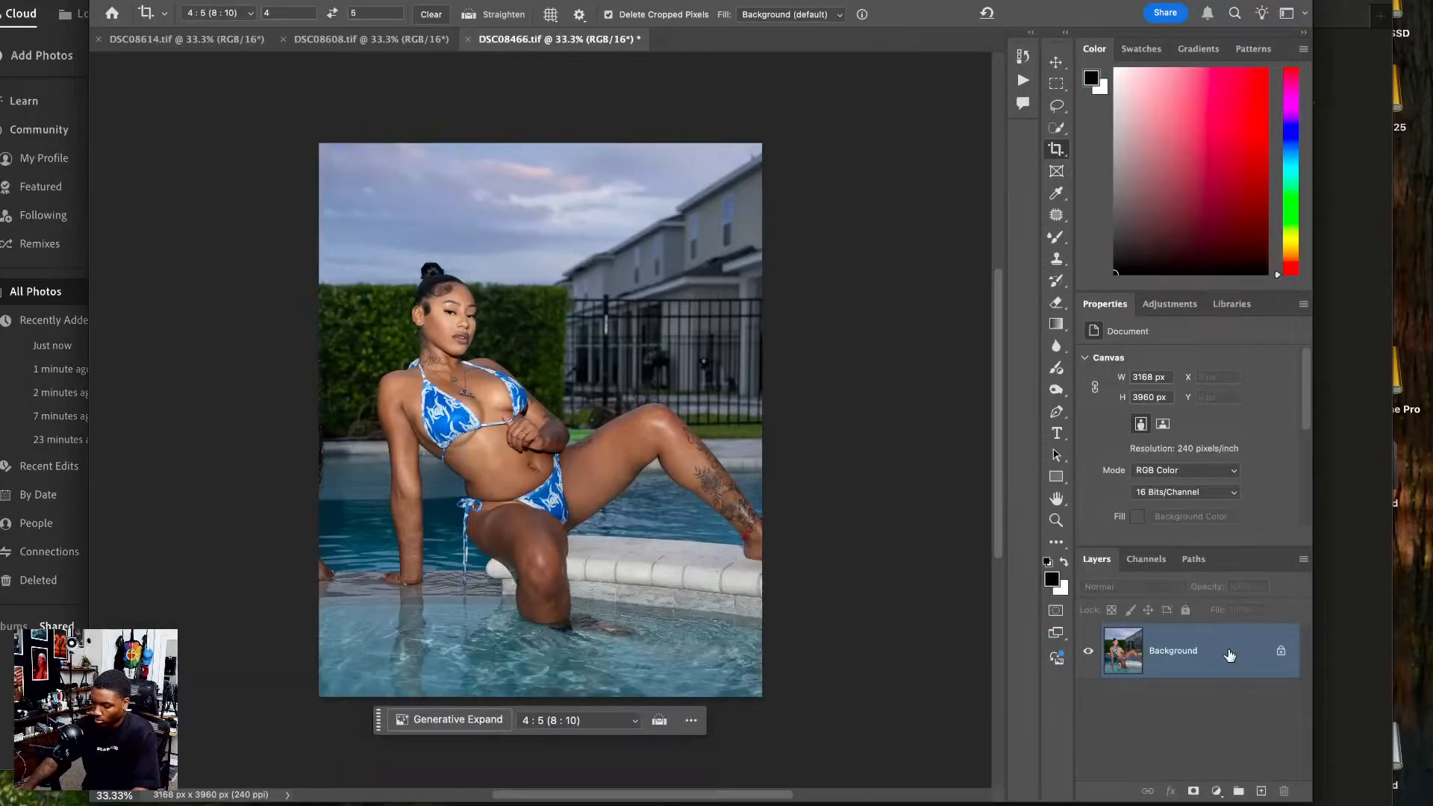
- Duplicate the background layer of DSC08466.tif twice
{"action": "key", "text": "super+j"}
{"action": "key", "text": "super+j"}
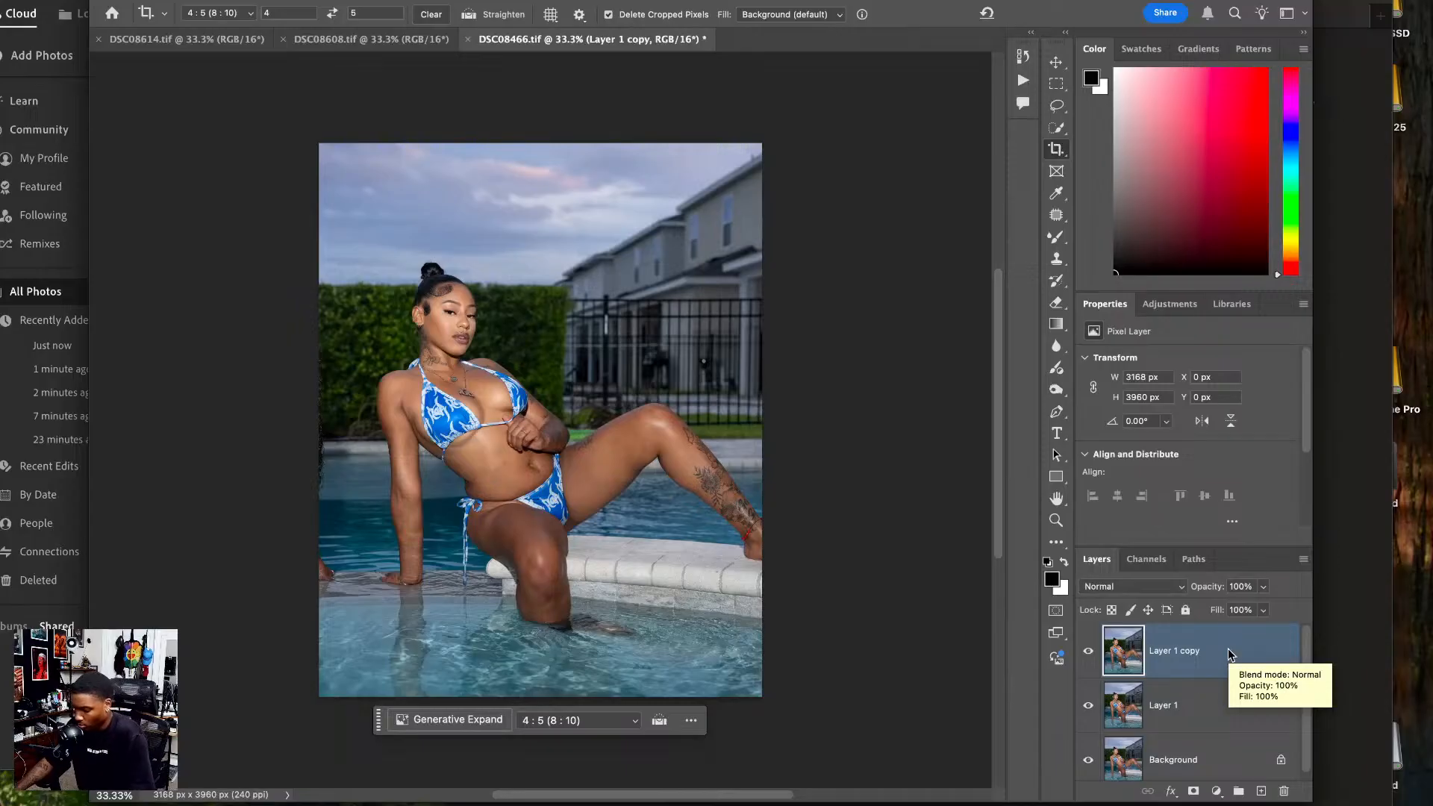
- Open Liquify on Layer 1 copy and shape the seated woman's shoulder, head and waist area with brush sizes 400 and 250
{"action": "key", "text": "super+shift+x"}
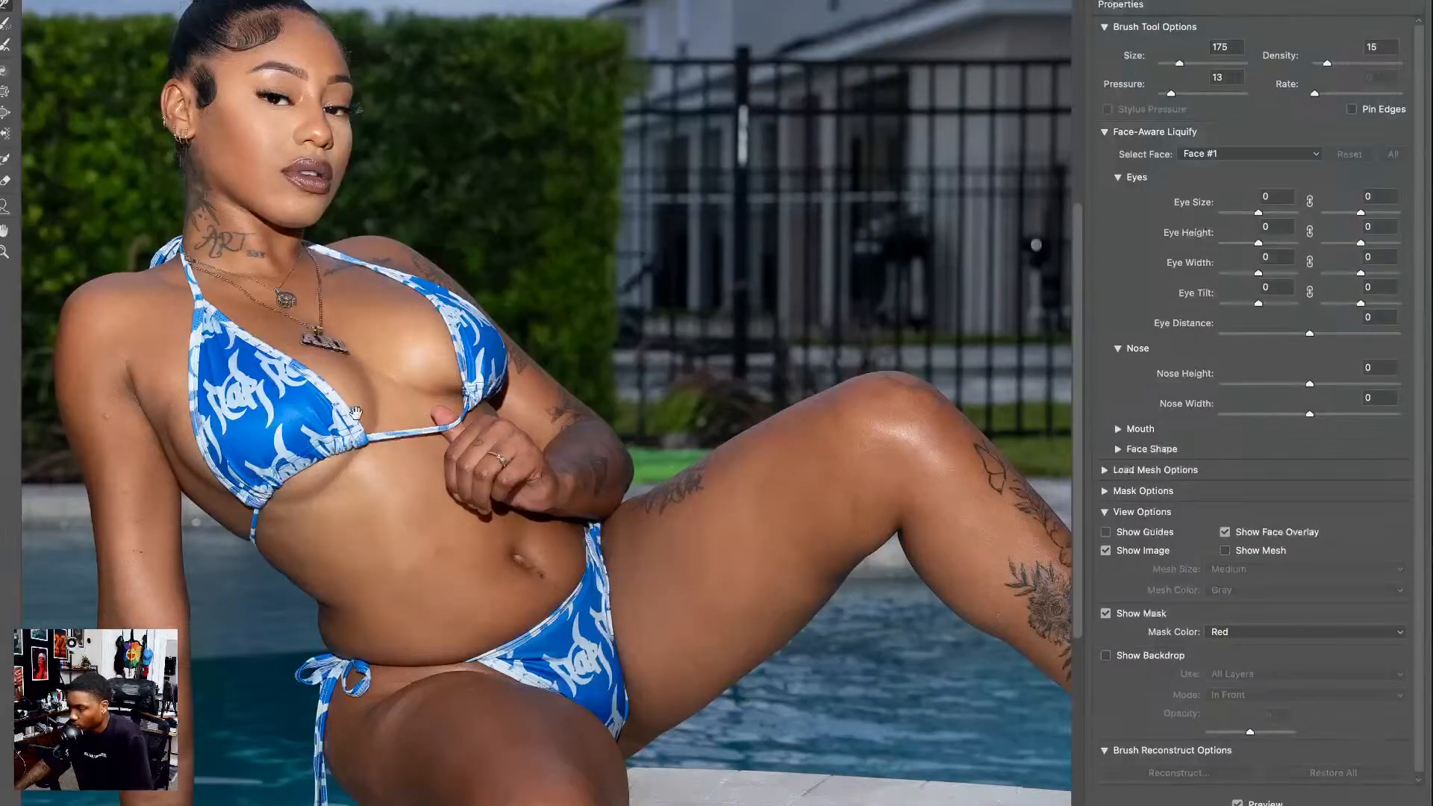
{"action": "left_click_drag", "start_coordinate": [356, 413], "coordinate": [493, 476]}
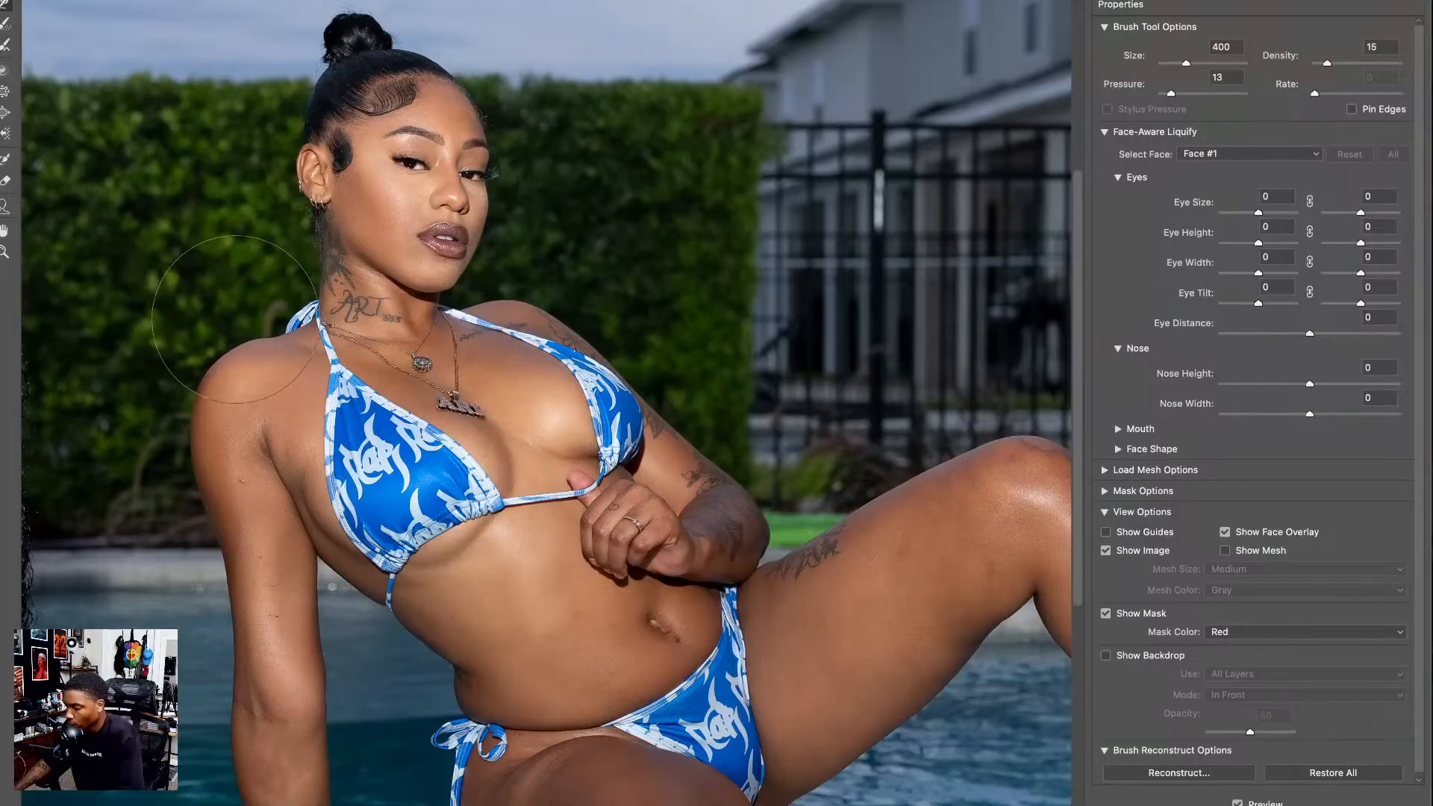
{"action": "key", "text": "bracketleft"}
{"action": "key", "text": "bracketleft"}
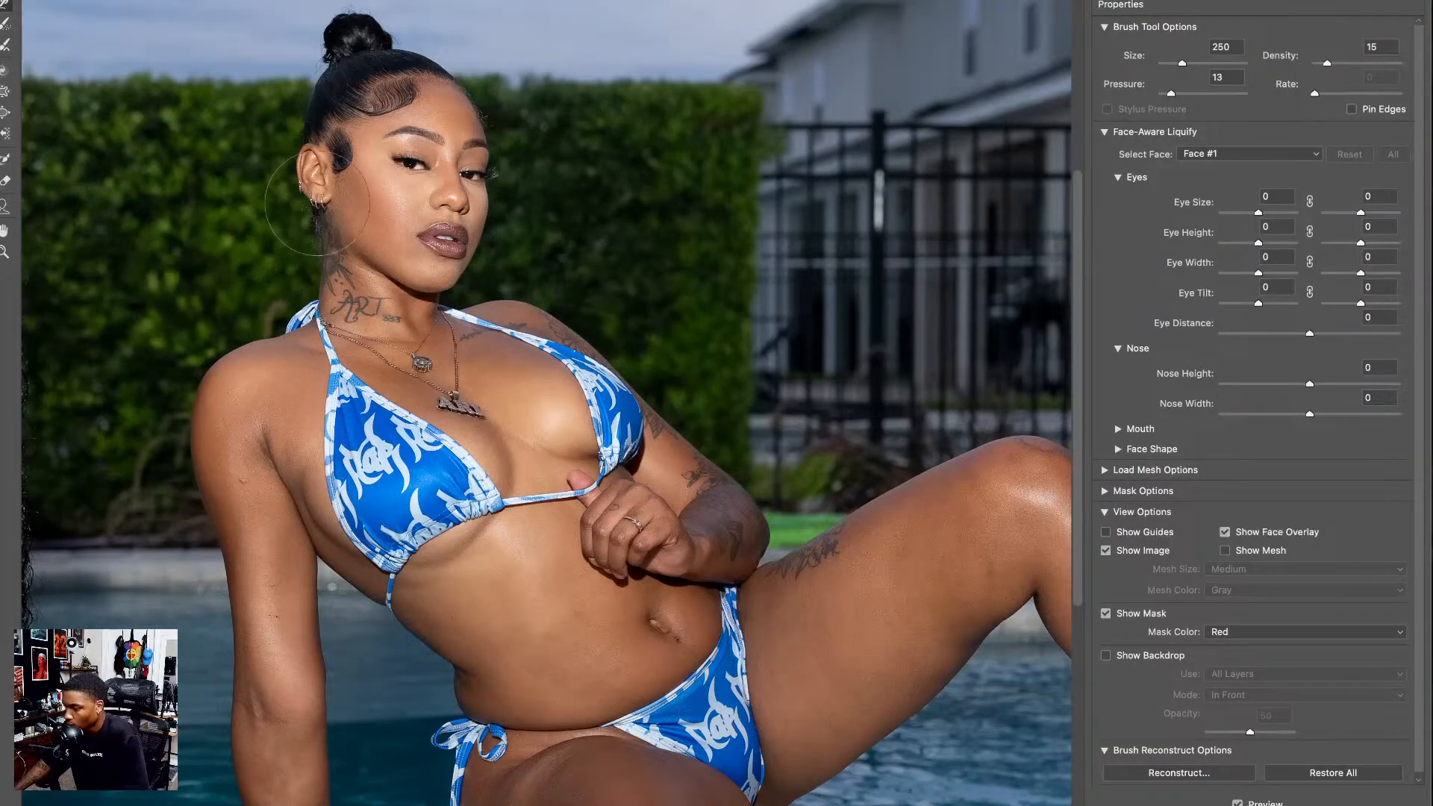
{"action": "left_click_drag", "start_coordinate": [398, 398], "coordinate": [326, 234]}
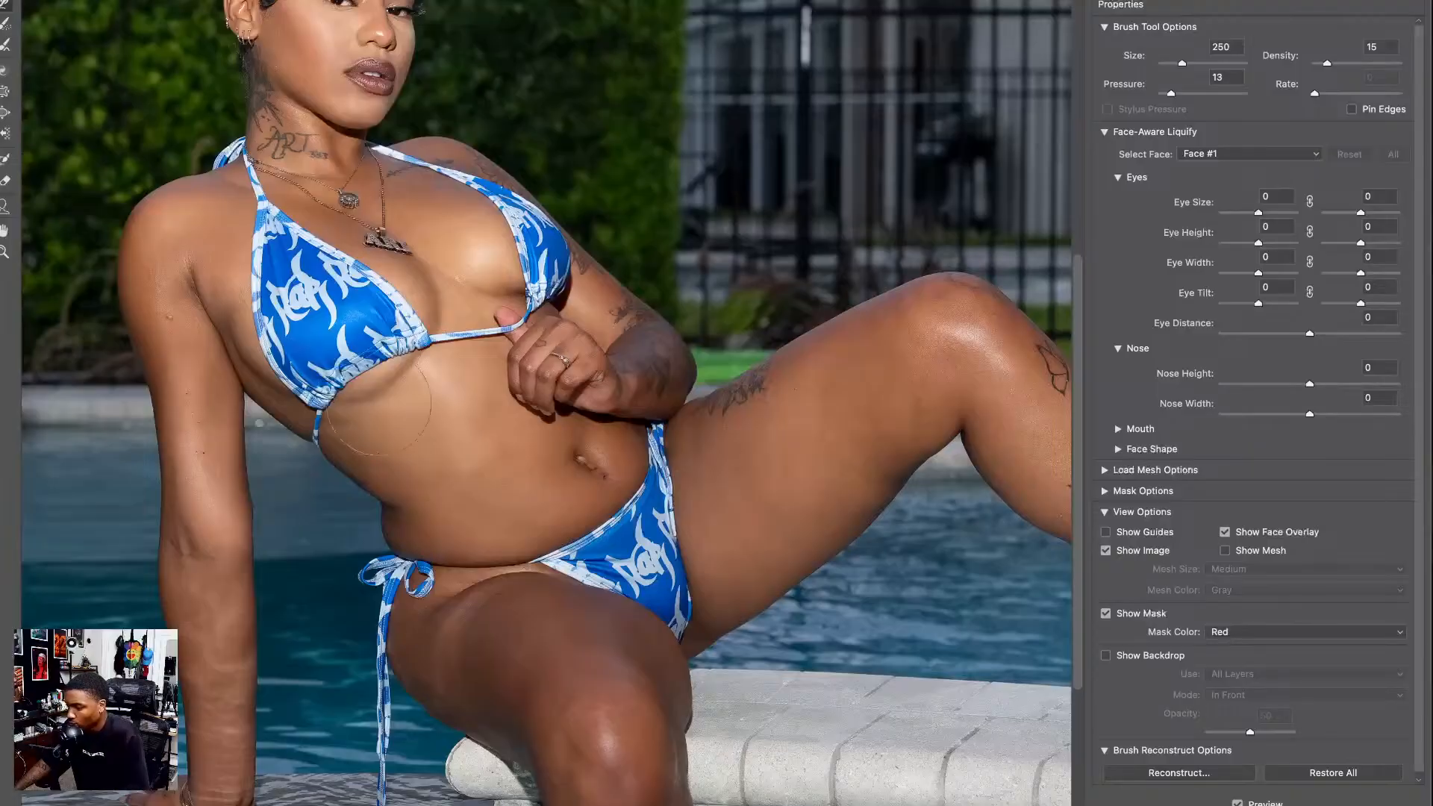
{"action": "left_click_drag", "start_coordinate": [364, 540], "coordinate": [371, 536]}
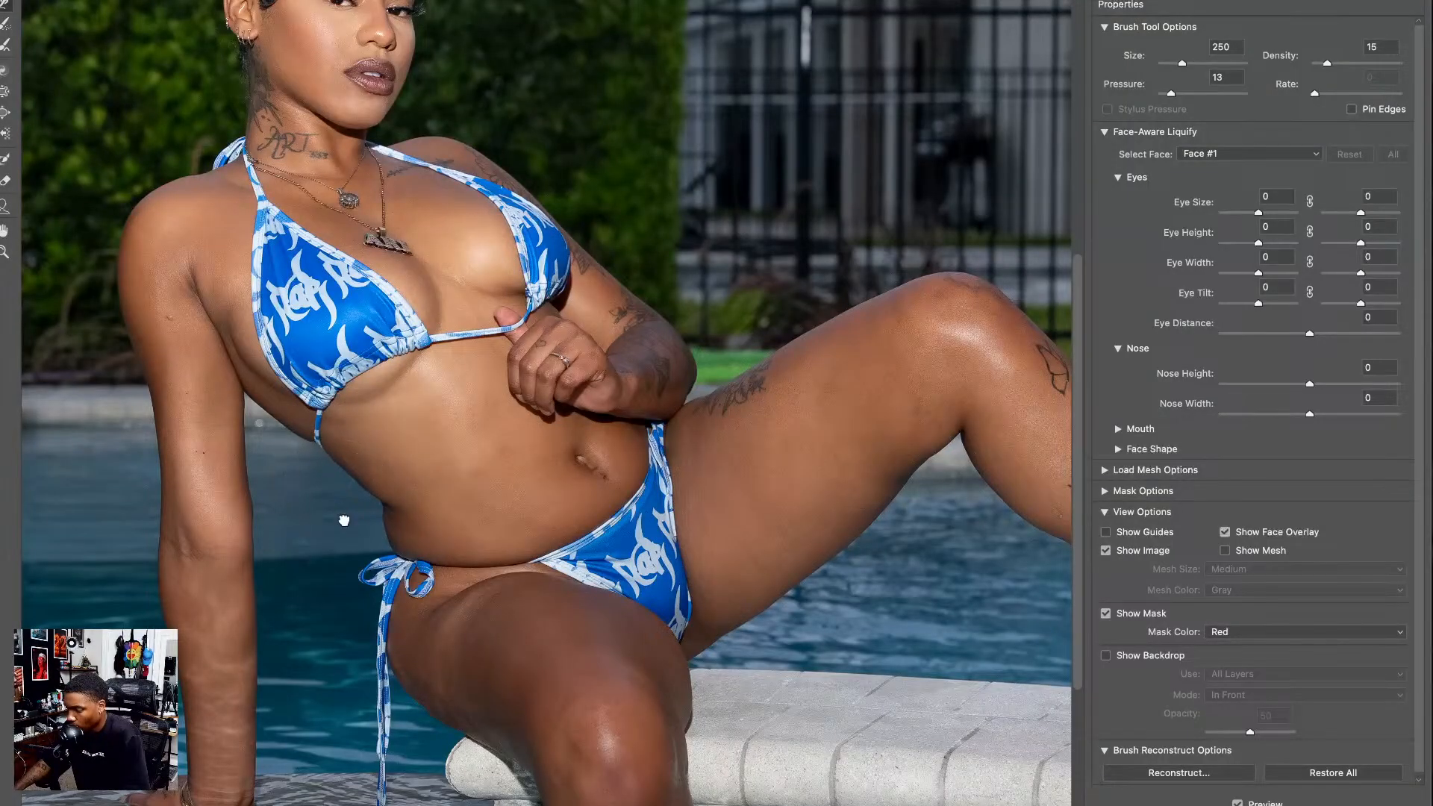
- Shape the underside of the raised thigh toward the knee with the size 250 Liquify brush
{"action": "left_click_drag", "start_coordinate": [519, 562], "coordinate": [320, 438]}
{"action": "left_click_drag", "start_coordinate": [439, 389], "coordinate": [436, 548]}
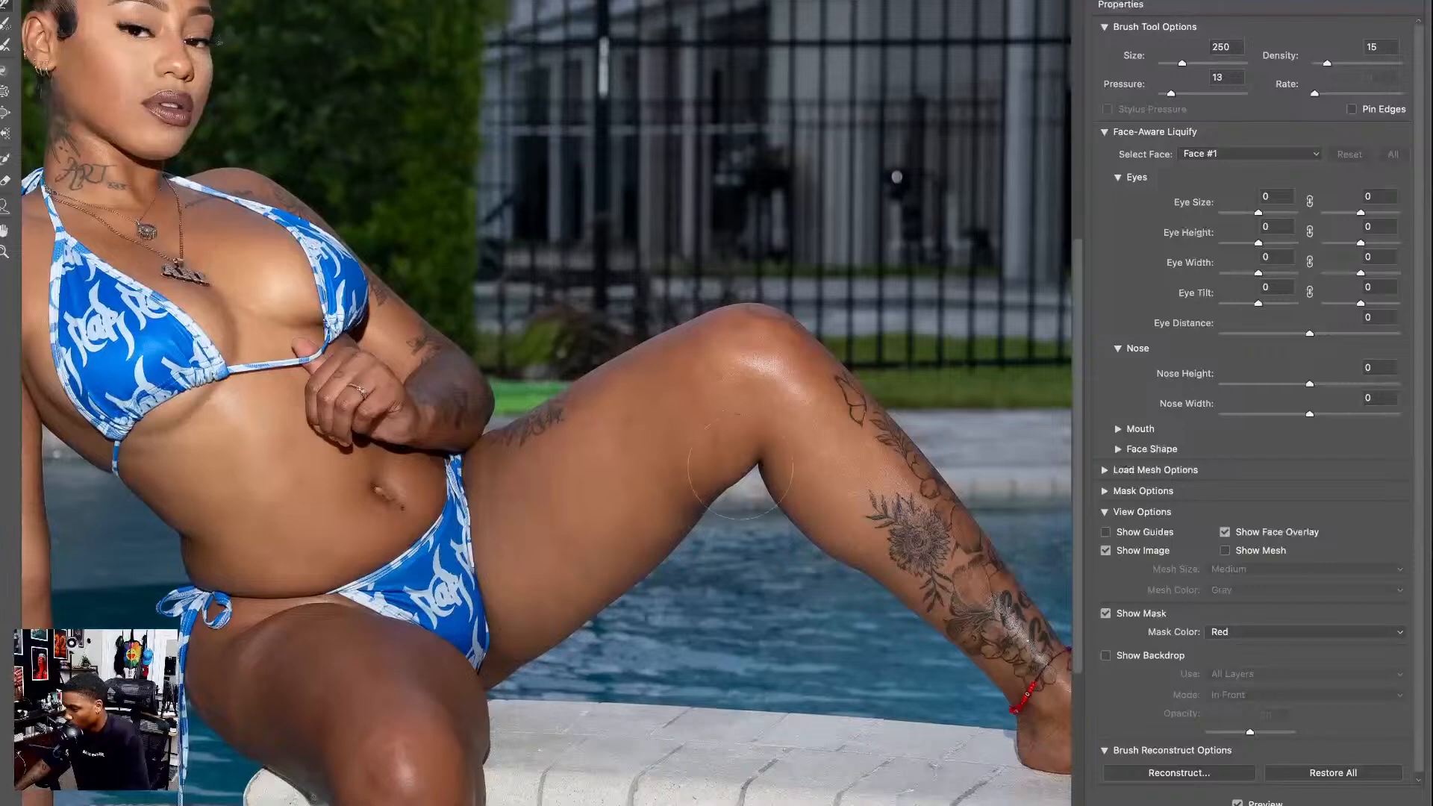
{"action": "left_click_drag", "start_coordinate": [659, 518], "coordinate": [724, 690]}
{"action": "left_click_drag", "start_coordinate": [690, 590], "coordinate": [899, 643]}
{"action": "left_click_drag", "start_coordinate": [746, 719], "coordinate": [749, 536]}
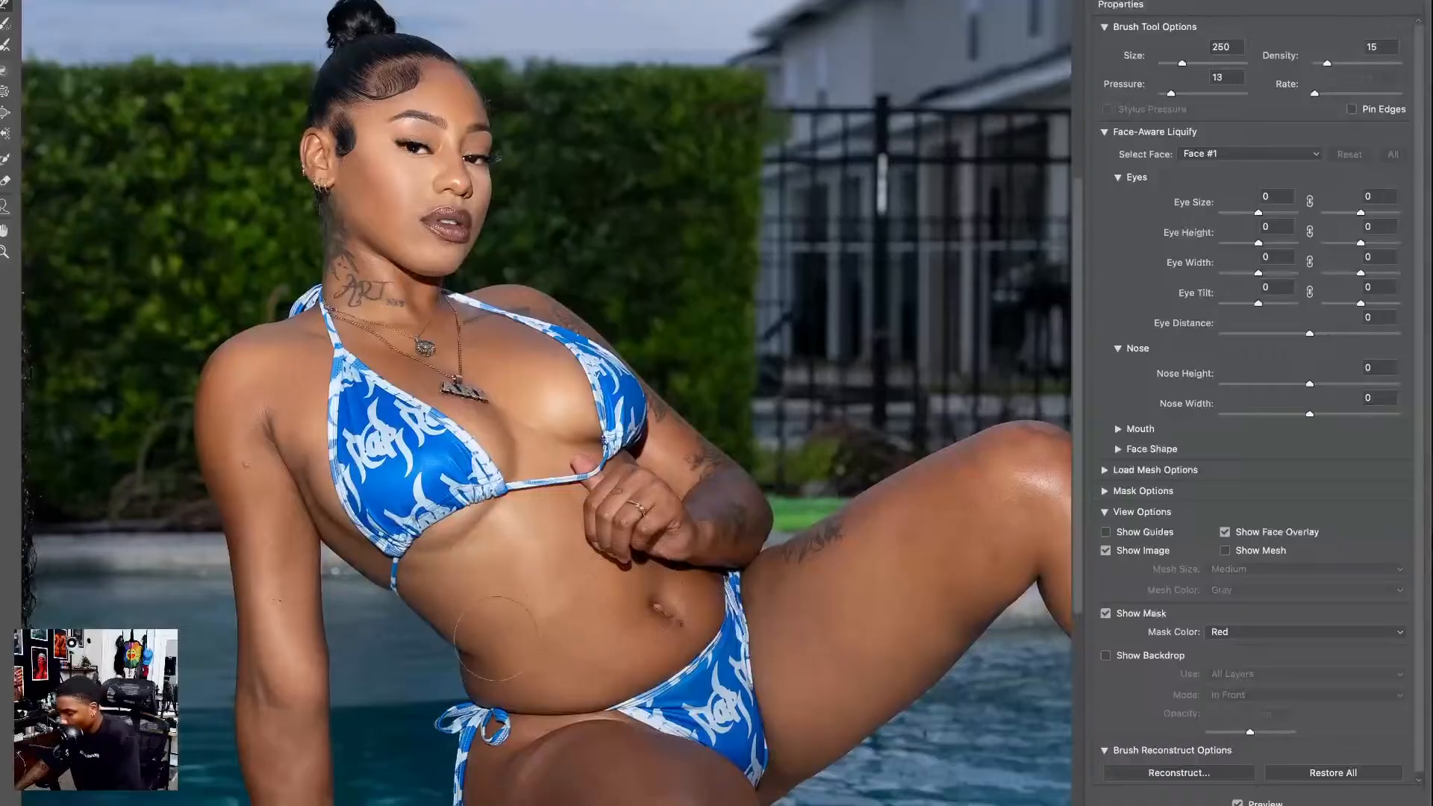
- Smooth the waist contour above the bikini tie with Liquify brush sizes between 200 and 300
{"action": "key", "text": "bracketleft"}
{"action": "key", "text": "bracketleft"}
{"action": "key", "text": "bracketright"}
{"action": "key", "text": "bracketright"}
{"action": "key", "text": "bracketright"}
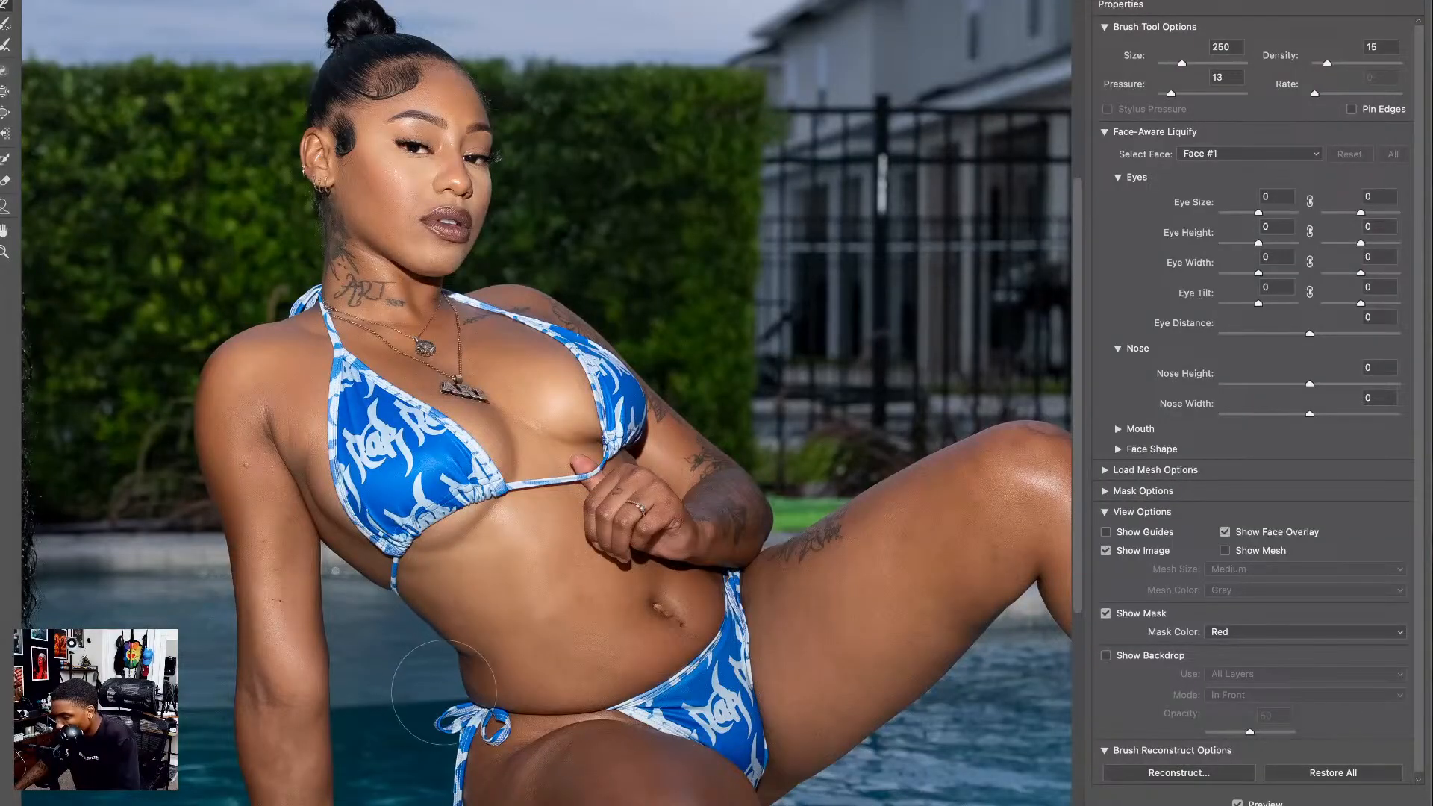
{"action": "key", "text": "bracketleft"}
{"action": "key", "text": "bracketleft"}
{"action": "key", "text": "bracketleft"}
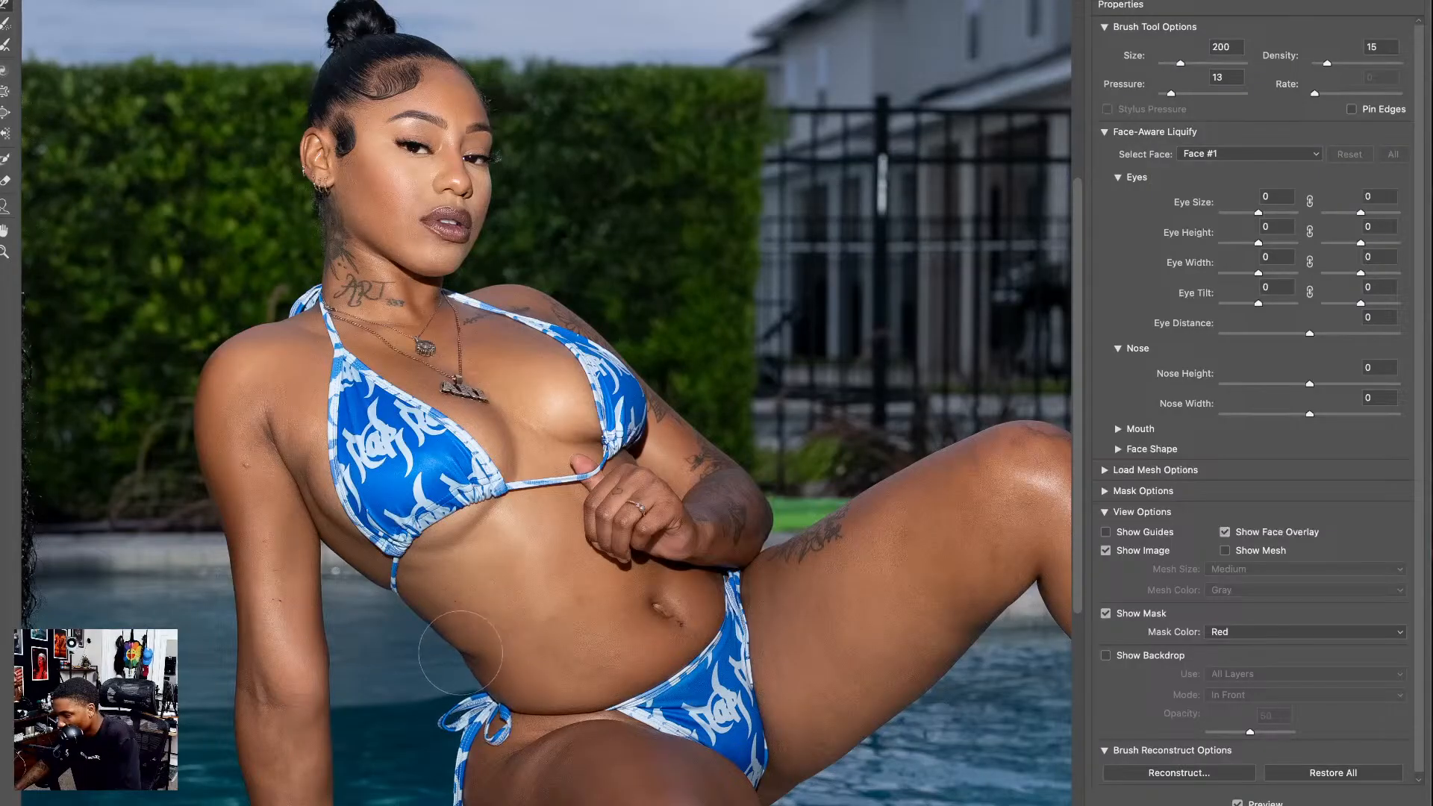
{"action": "key", "text": "bracketright"}
{"action": "key", "text": "bracketright"}
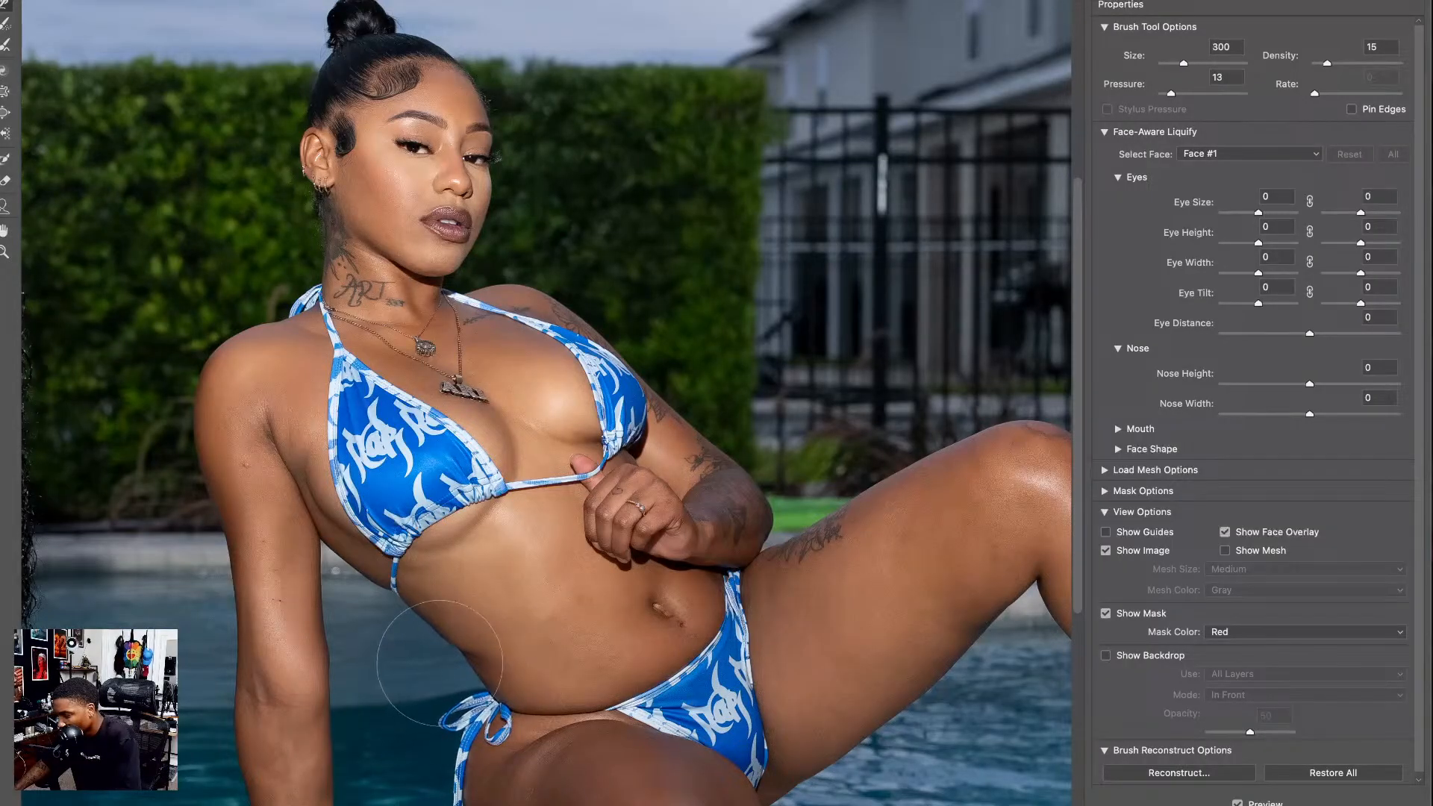
- Refine the hip and inner edge of the lowered thigh with Liquify brush sizes between 200 and 300
{"action": "scroll", "coordinate": [460, 656], "scroll_direction": "down", "scroll_amount": 10}
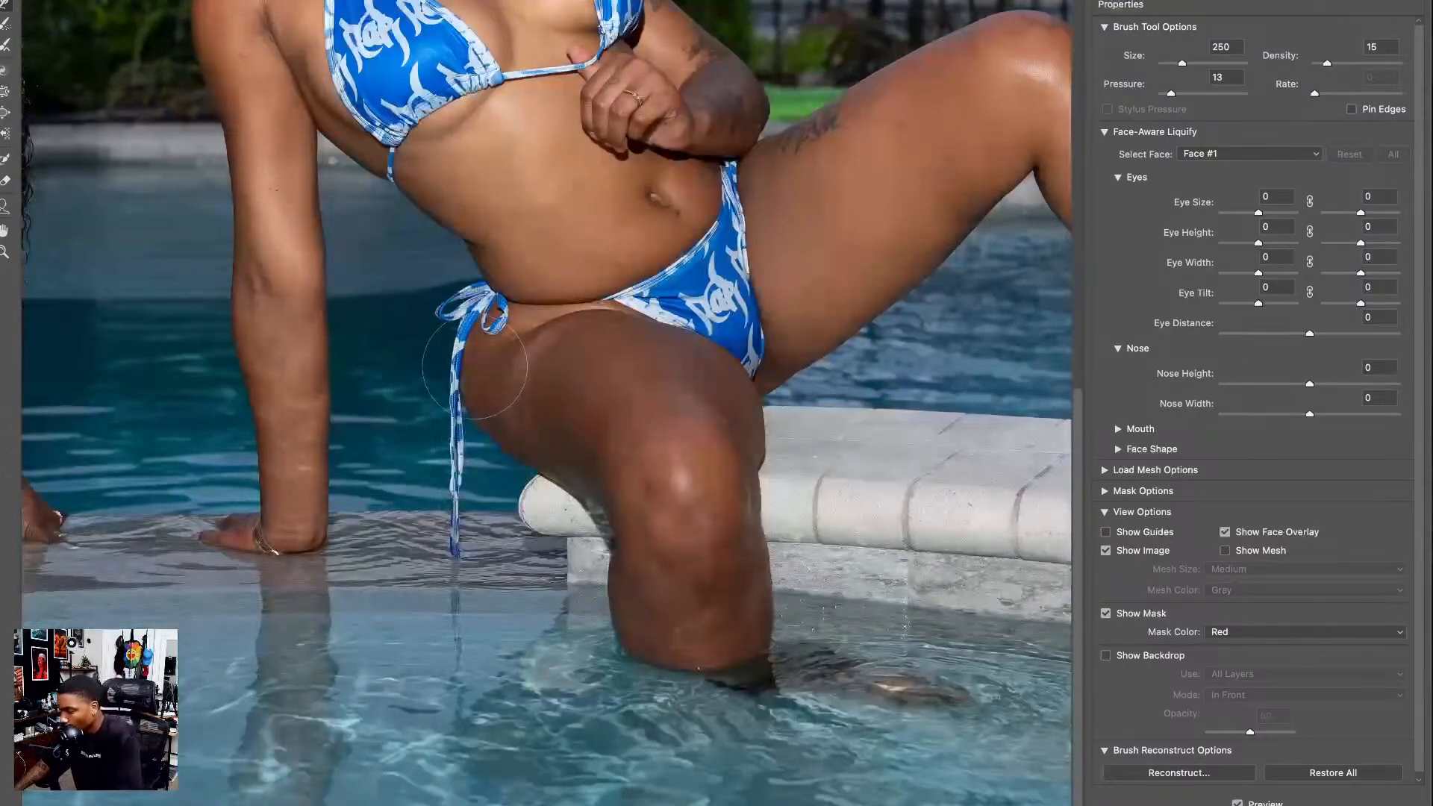
{"action": "key", "text": "bracketright"}
{"action": "key", "text": "bracketright"}
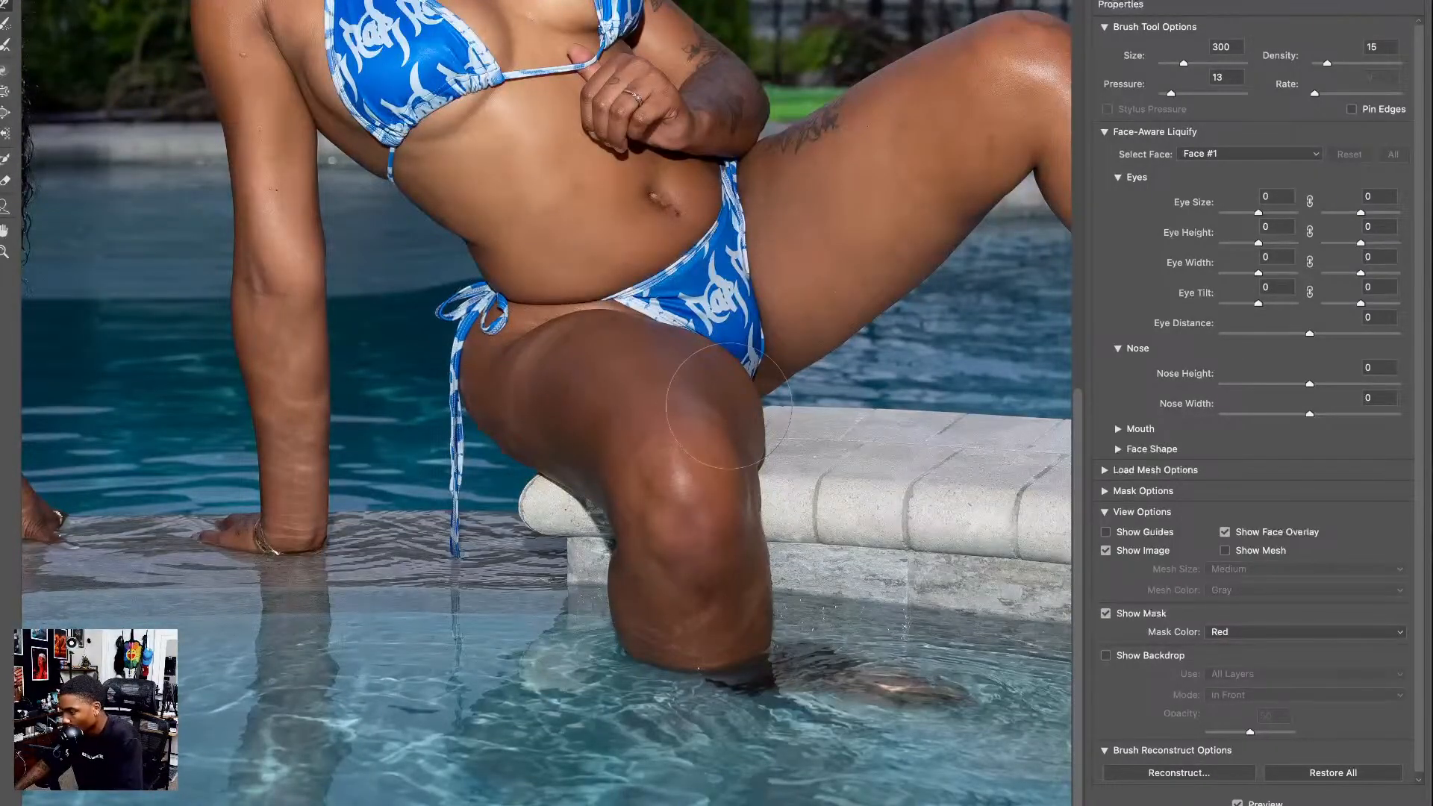
{"action": "key", "text": "bracketleft"}
{"action": "key", "text": "bracketleft"}
{"action": "key", "text": "bracketleft"}
{"action": "key", "text": "bracketleft"}
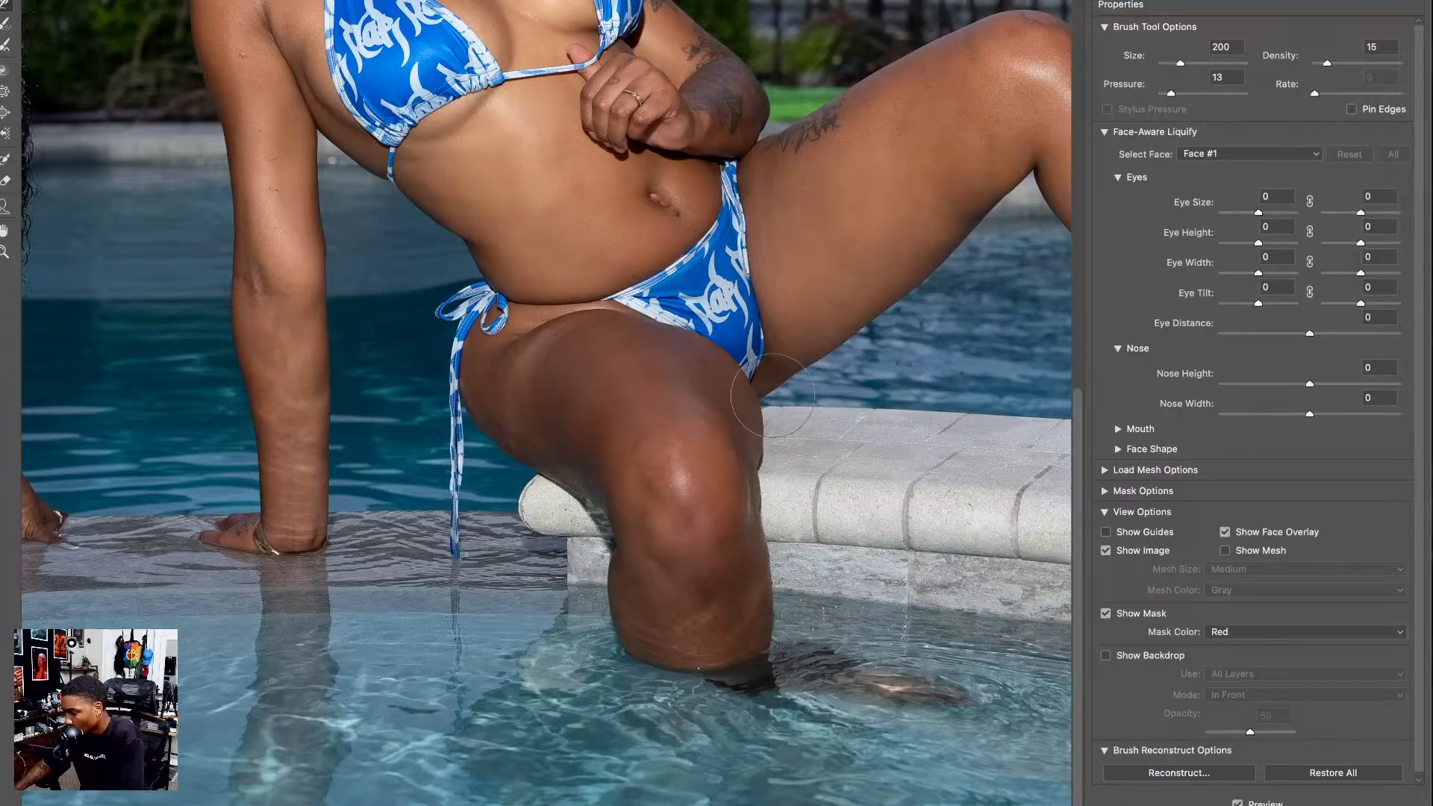
{"action": "key", "text": "bracketright"}
{"action": "key", "text": "bracketright"}
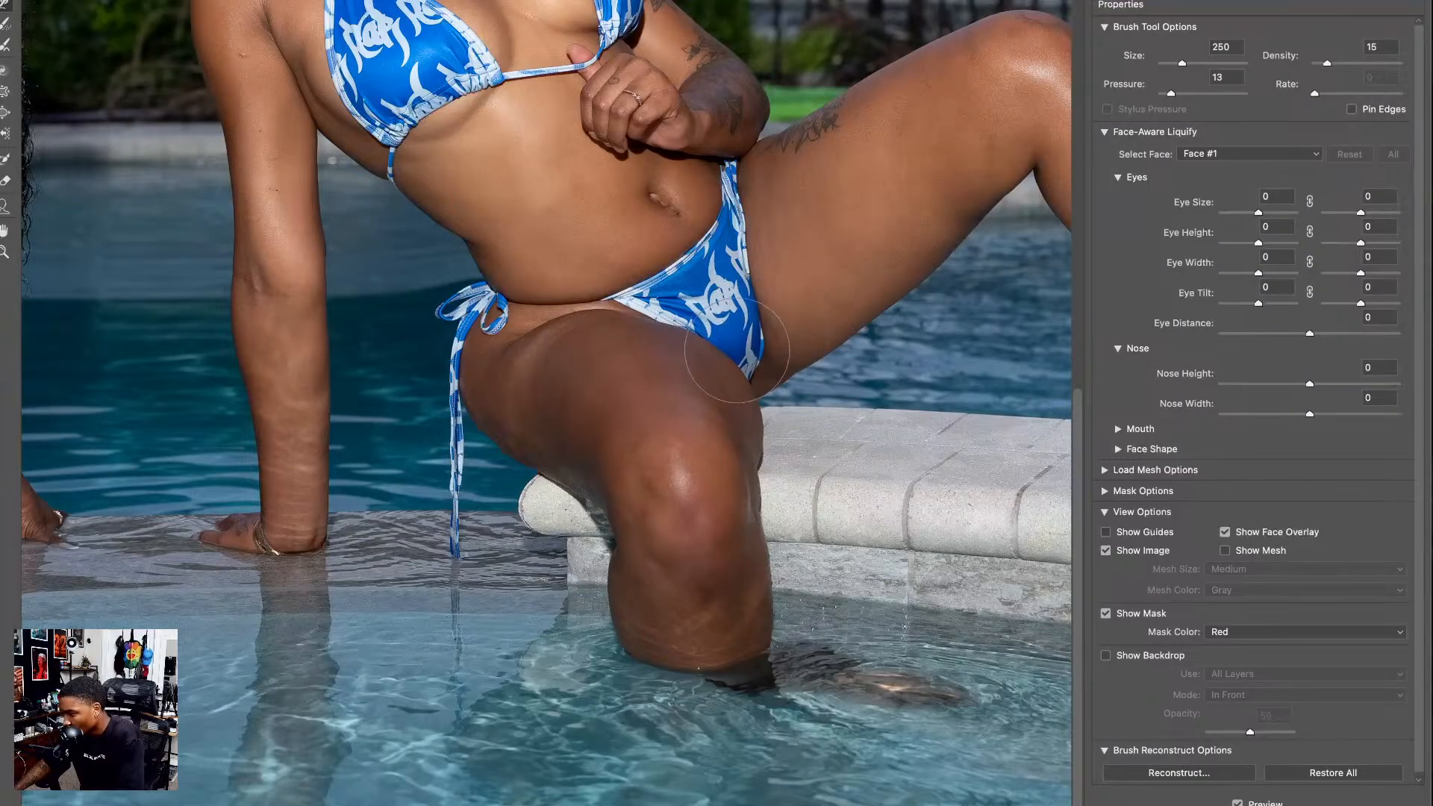
- Touch up the top of the lowered thigh with the size 250 brush, check the figure and apply the Liquify edits
{"action": "mouse_move", "coordinate": [773, 339]}
{"action": "left_mouse_down"}
{"action": "mouse_move", "coordinate": [740, 340]}
{"action": "mouse_move", "coordinate": [762, 346]}
{"action": "mouse_move", "coordinate": [752, 298]}
{"action": "mouse_move", "coordinate": [730, 323]}
{"action": "mouse_move", "coordinate": [684, 300]}
{"action": "left_mouse_up"}
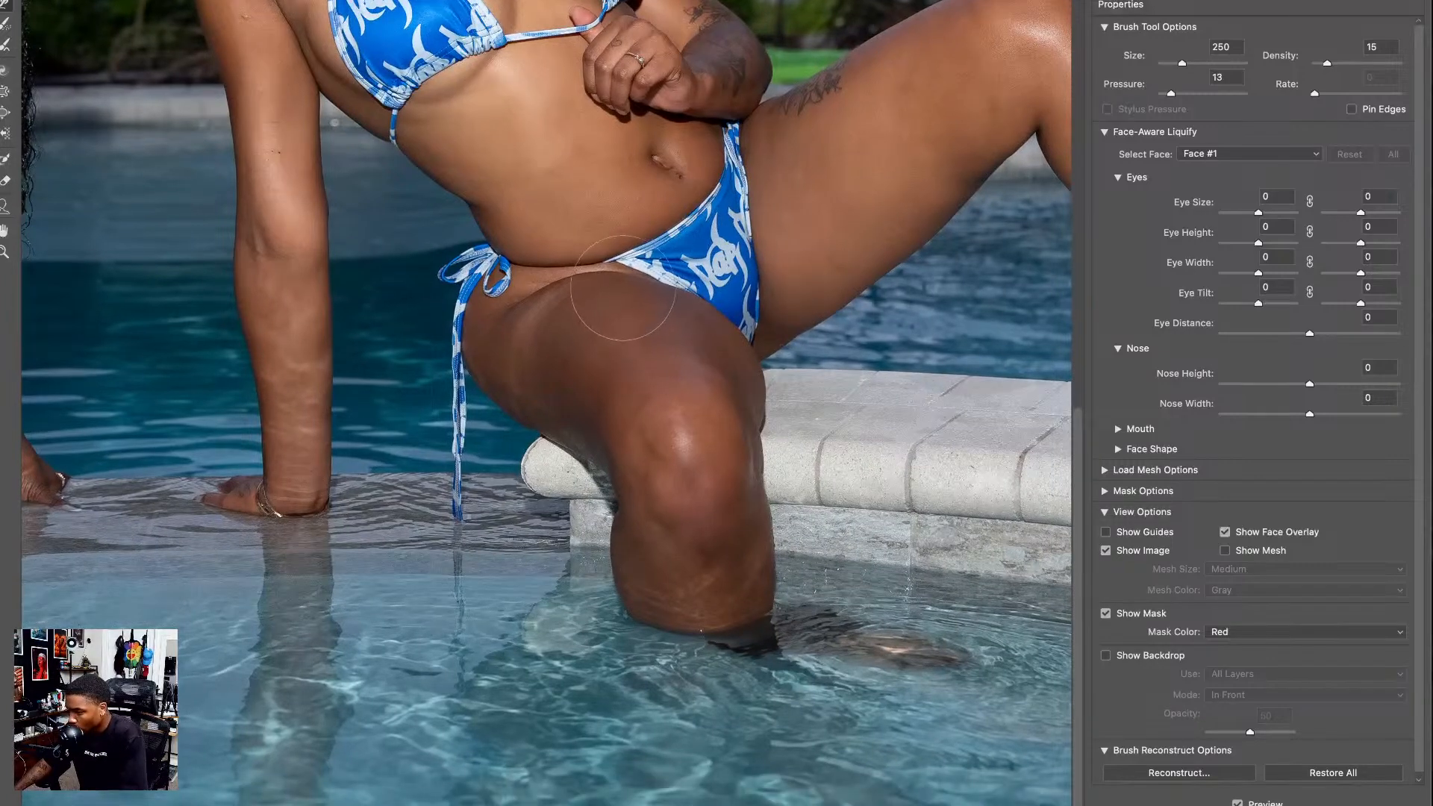
{"action": "left_click_drag", "start_coordinate": [639, 304], "coordinate": [569, 455]}
{"action": "mouse_move", "coordinate": [637, 221]}
{"action": "left_mouse_down"}
{"action": "mouse_move", "coordinate": [592, 460]}
{"action": "mouse_move", "coordinate": [628, 628]}
{"action": "left_mouse_up"}
{"action": "left_click_drag", "start_coordinate": [601, 485], "coordinate": [608, 641]}
{"action": "key", "text": "super+0"}
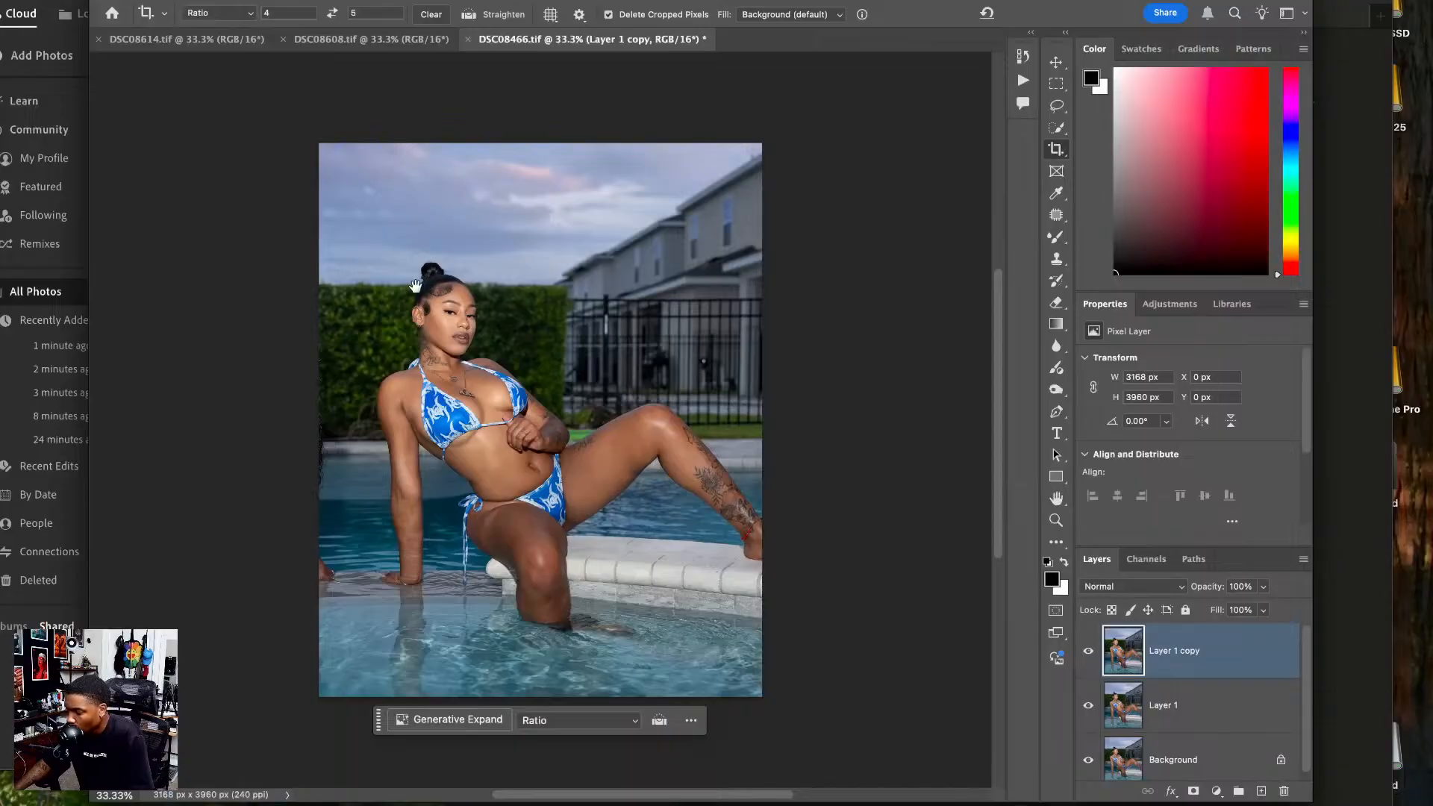
- Switch to DSC08608.tif, duplicate its background layer and expand the canvas to a full-height 4:5 (8:10) crop
{"action": "left_click", "coordinate": [371, 39]}
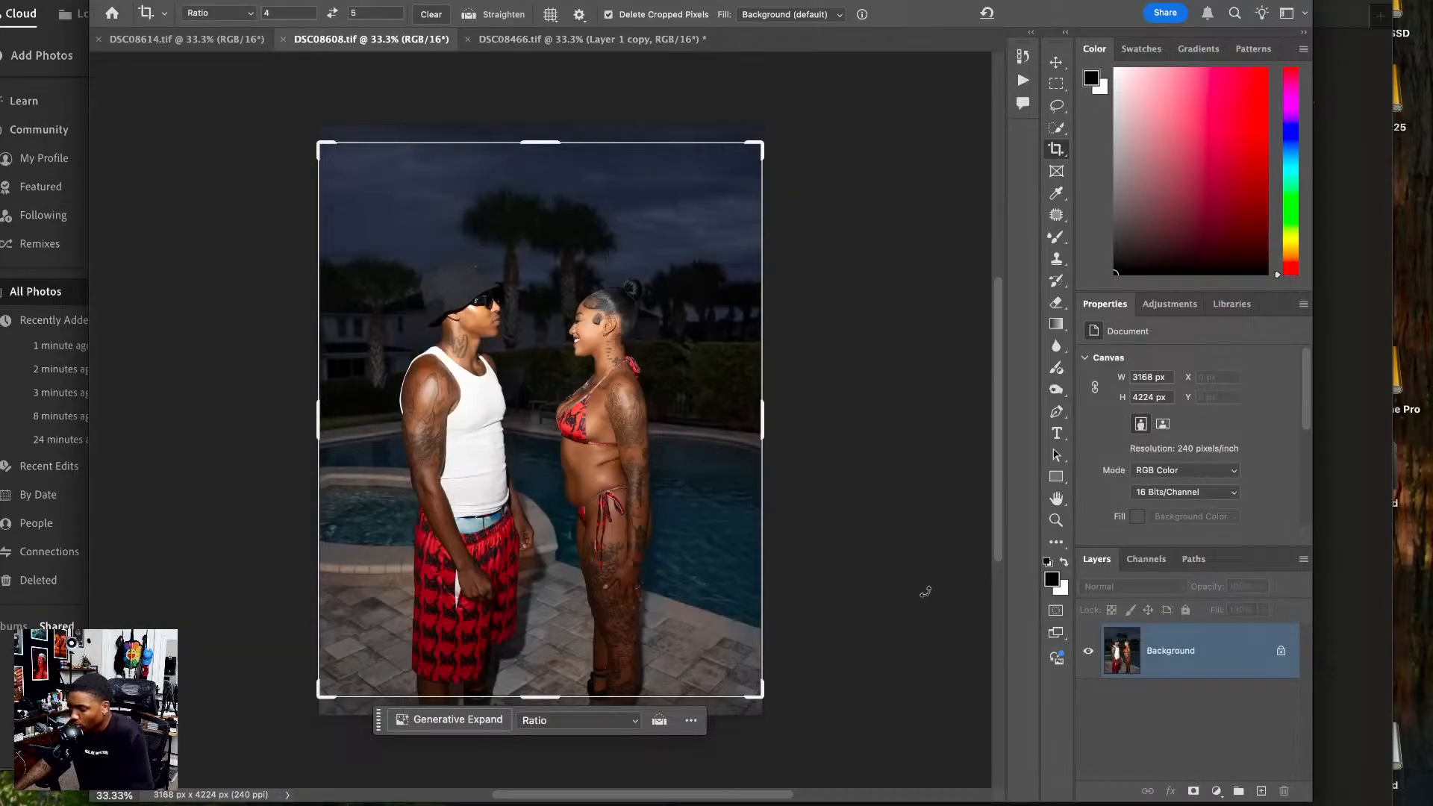
{"action": "key", "text": "ctrl+j"}
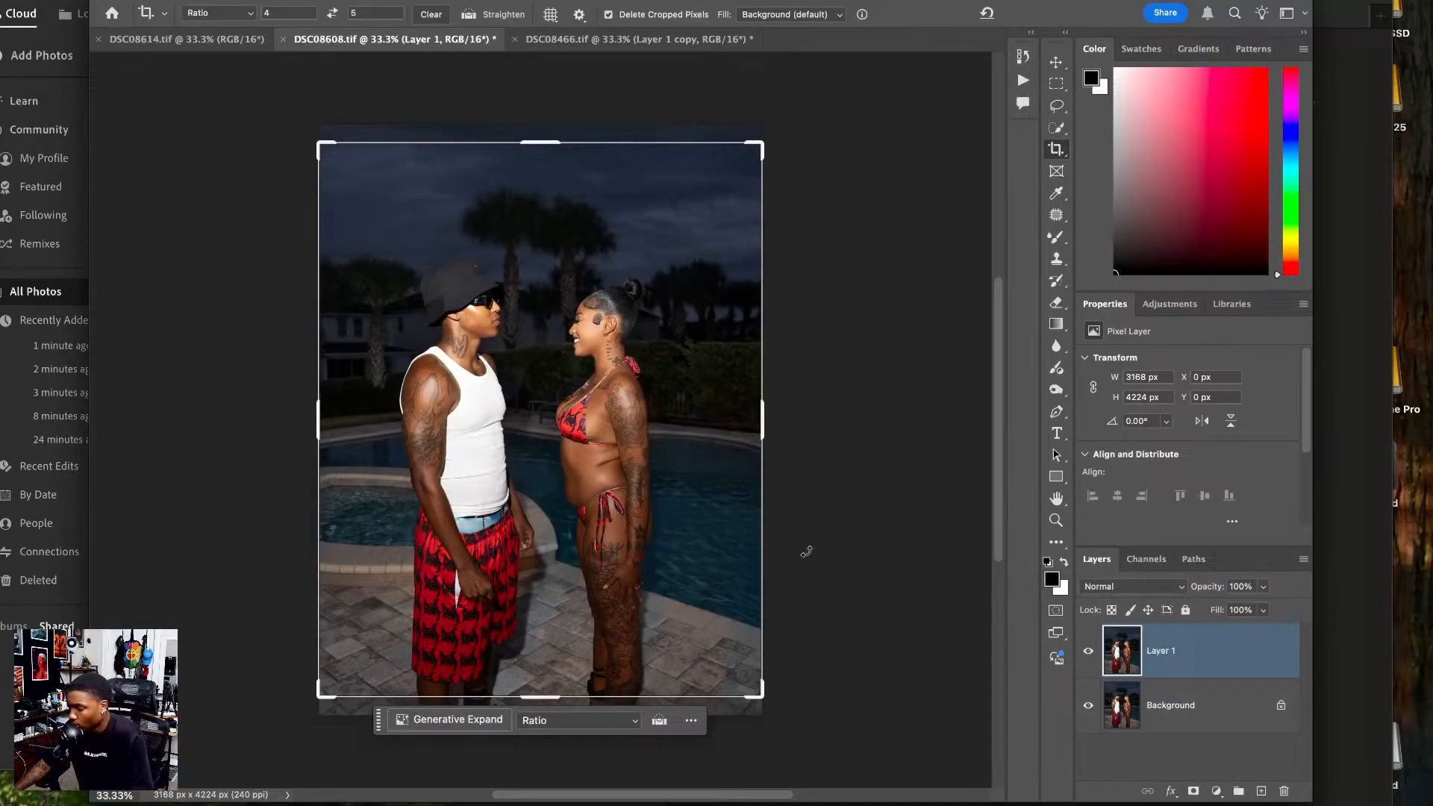
{"action": "left_click", "coordinate": [672, 487]}
{"action": "left_click_drag", "start_coordinate": [647, 520], "coordinate": [647, 497]}
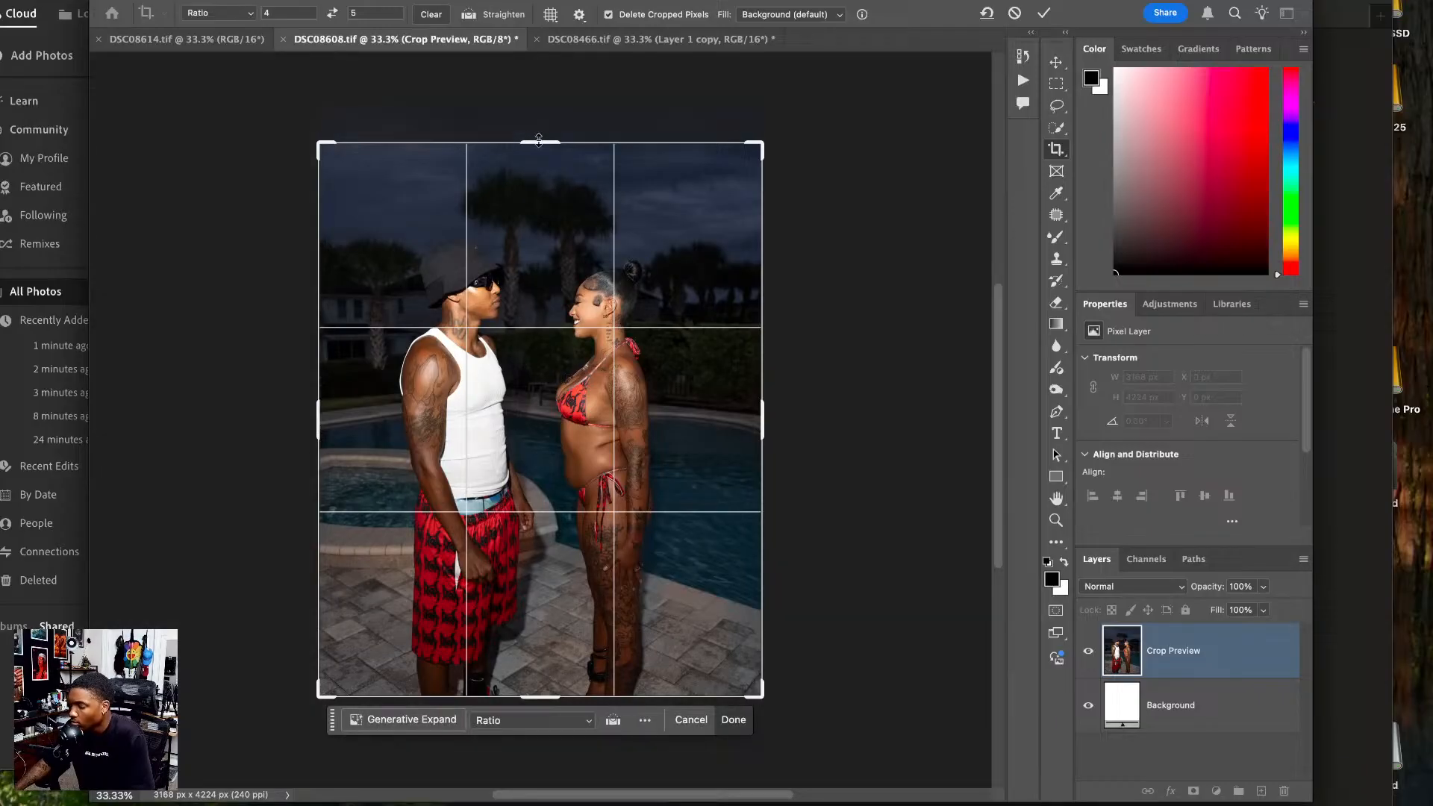
{"action": "left_click_drag", "start_coordinate": [538, 140], "coordinate": [541, 124]}
{"action": "key", "text": "Return"}
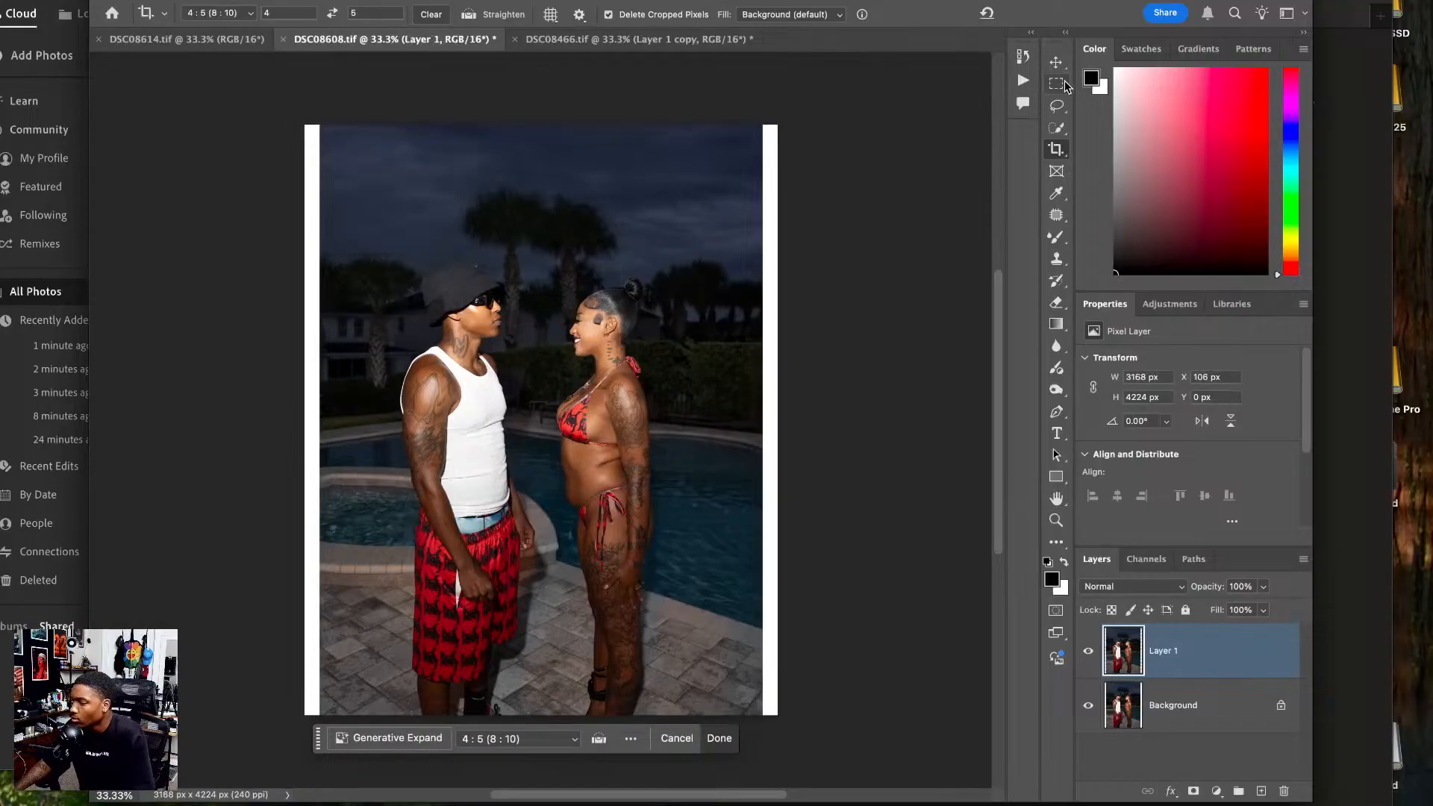
- Select the strip of Layer 1 beside the woman and stretch it outward to about 122% width to cover the white margin
{"action": "key", "text": "m"}
{"action": "left_click_drag", "start_coordinate": [846, 86], "coordinate": [659, 754]}
{"action": "key", "text": "ctrl+t"}
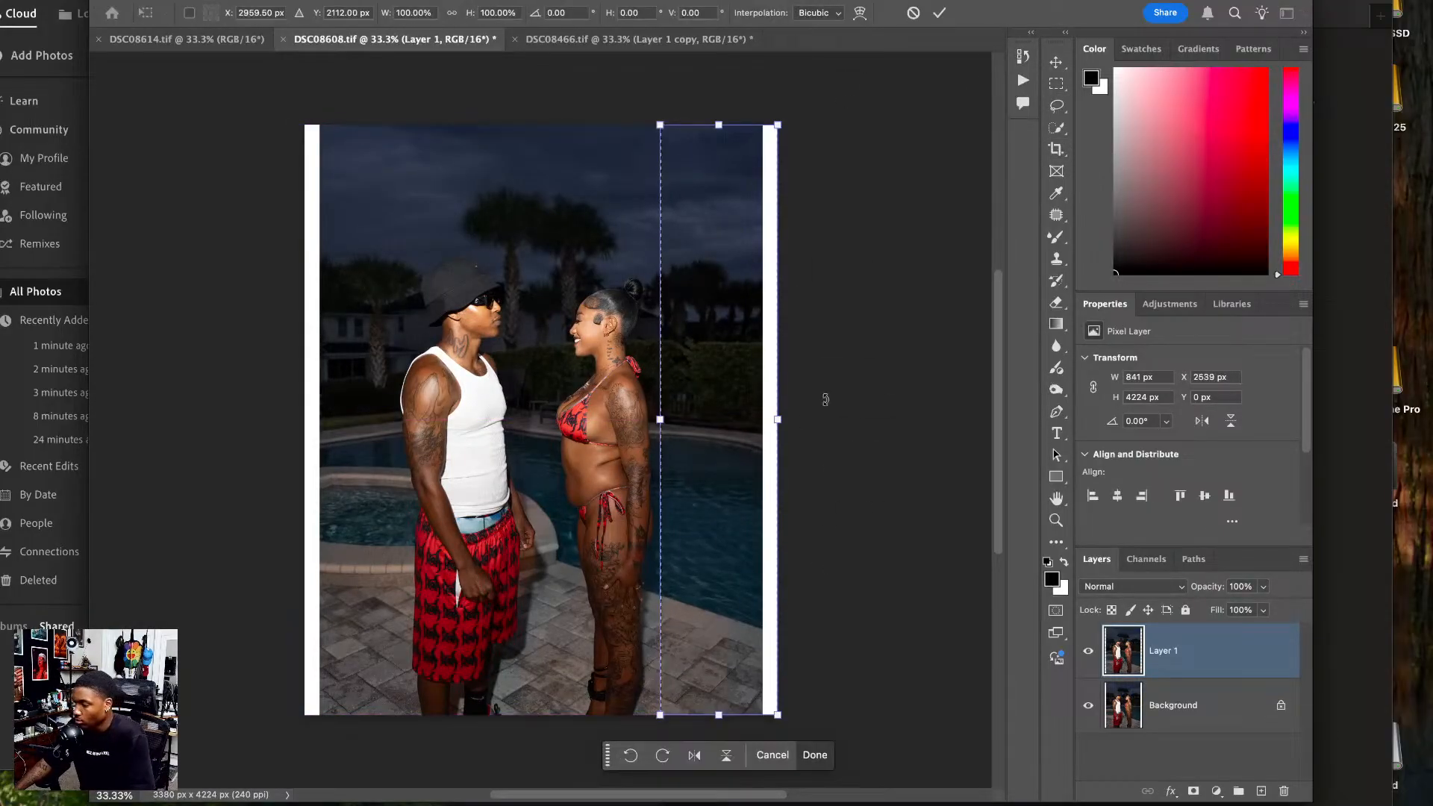
{"action": "left_click_drag", "start_coordinate": [779, 418], "coordinate": [804, 416]}
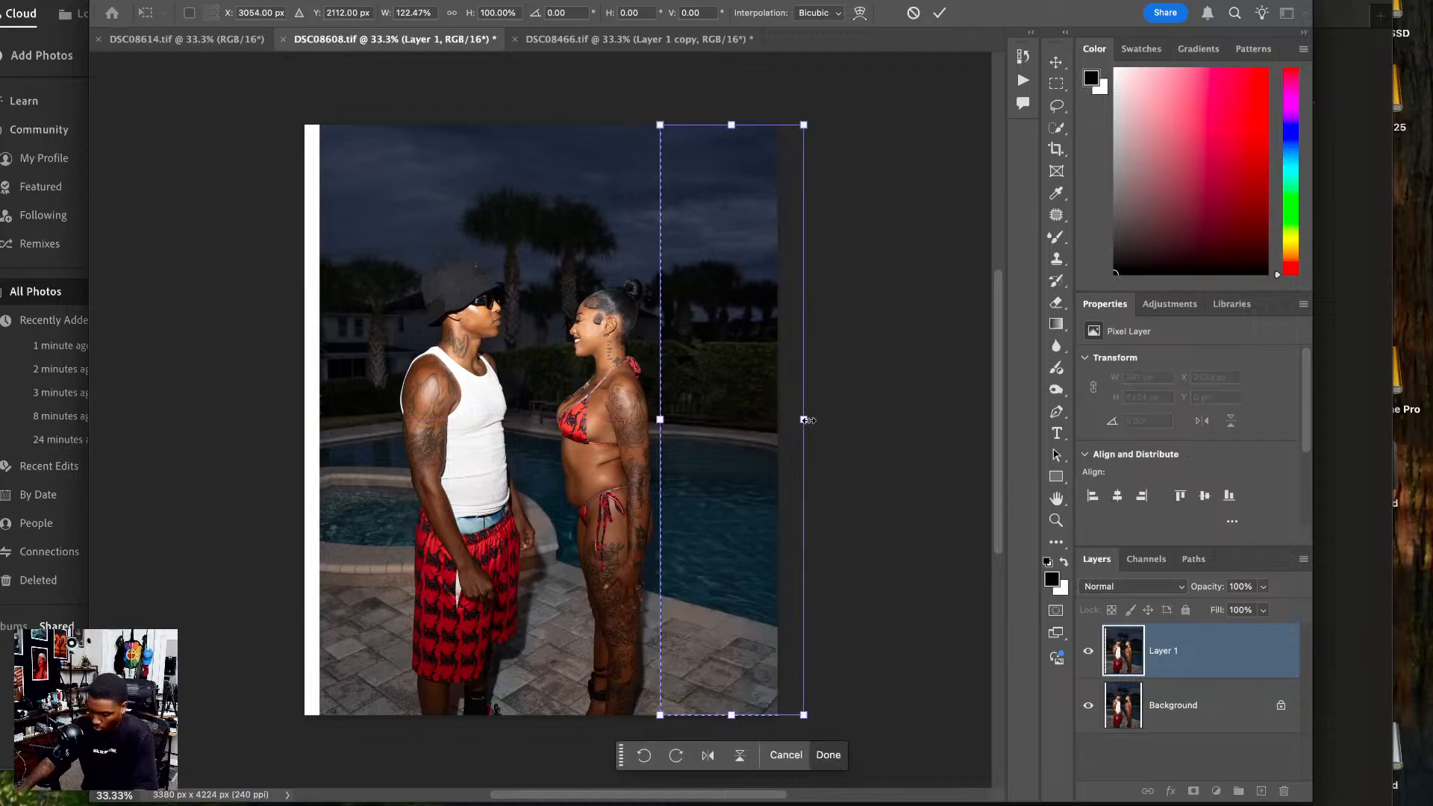
{"action": "key", "text": "Return"}
{"action": "key", "text": "ctrl+d"}
- Select the strip of Layer 1 beside the man and stretch it outward to cover the remaining white margin
{"action": "left_click_drag", "start_coordinate": [307, 104], "coordinate": [391, 742]}
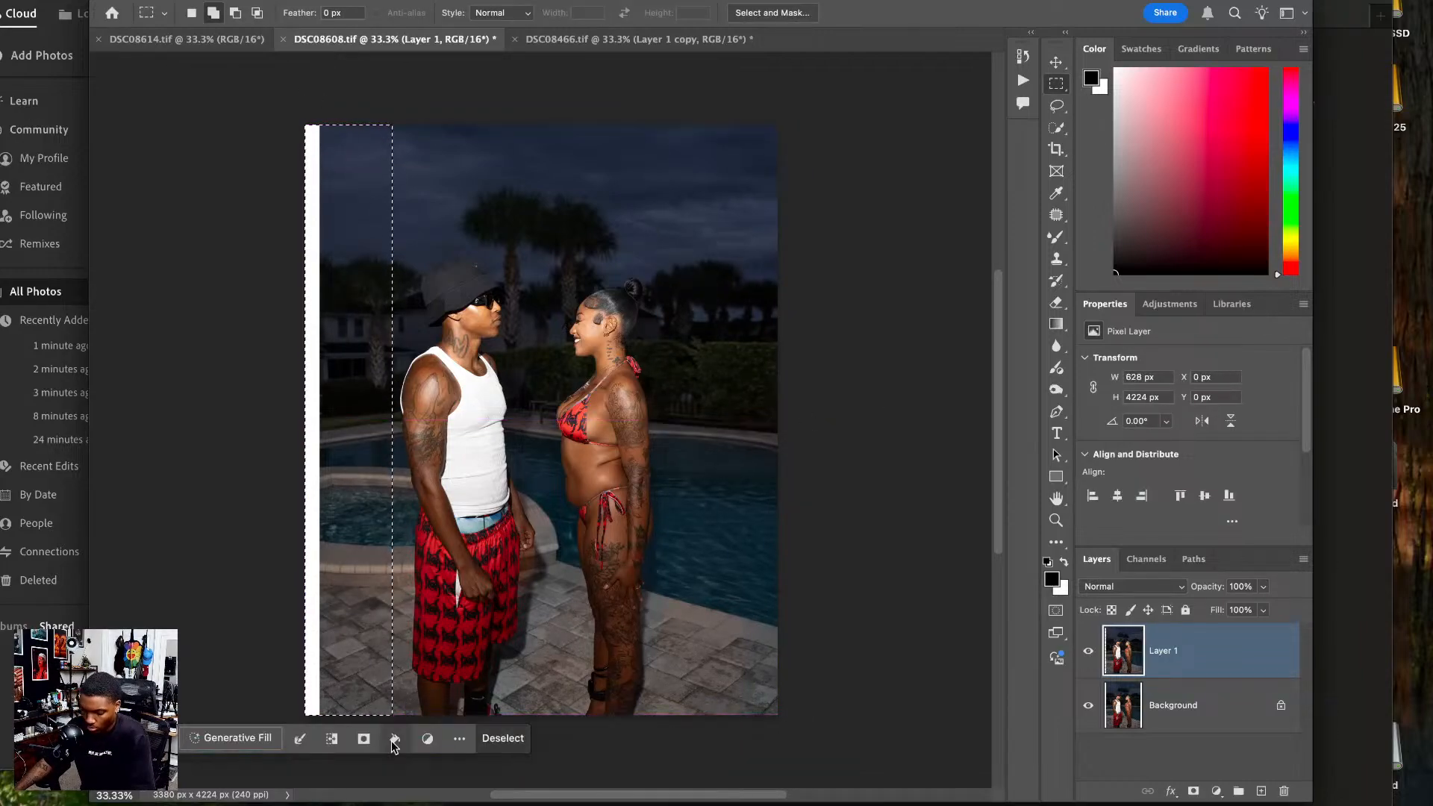
{"action": "key", "text": "ctrl+t"}
{"action": "left_click_drag", "start_coordinate": [297, 422], "coordinate": [281, 418]}
{"action": "key", "text": "Return"}
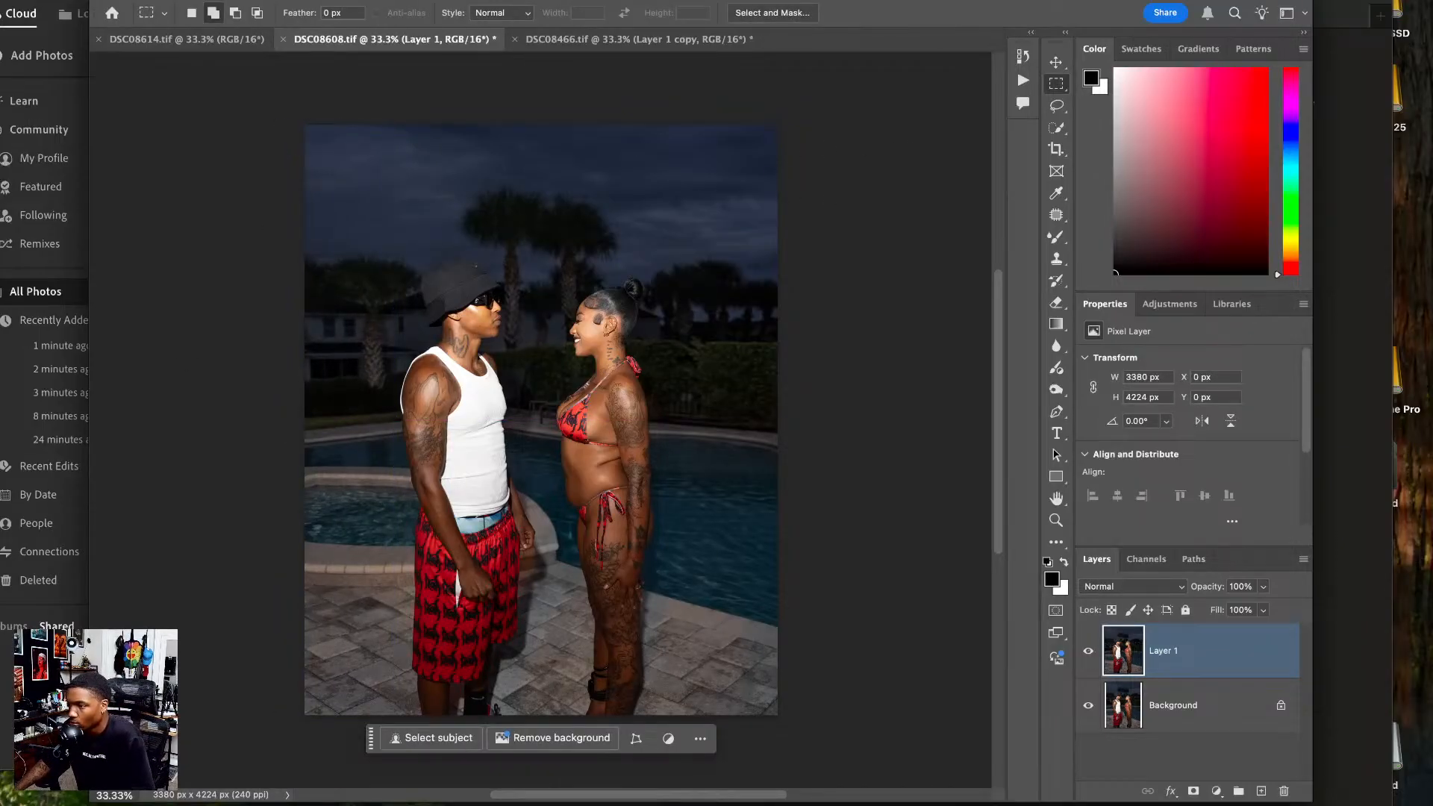
{"action": "key", "text": "ctrl+s"}
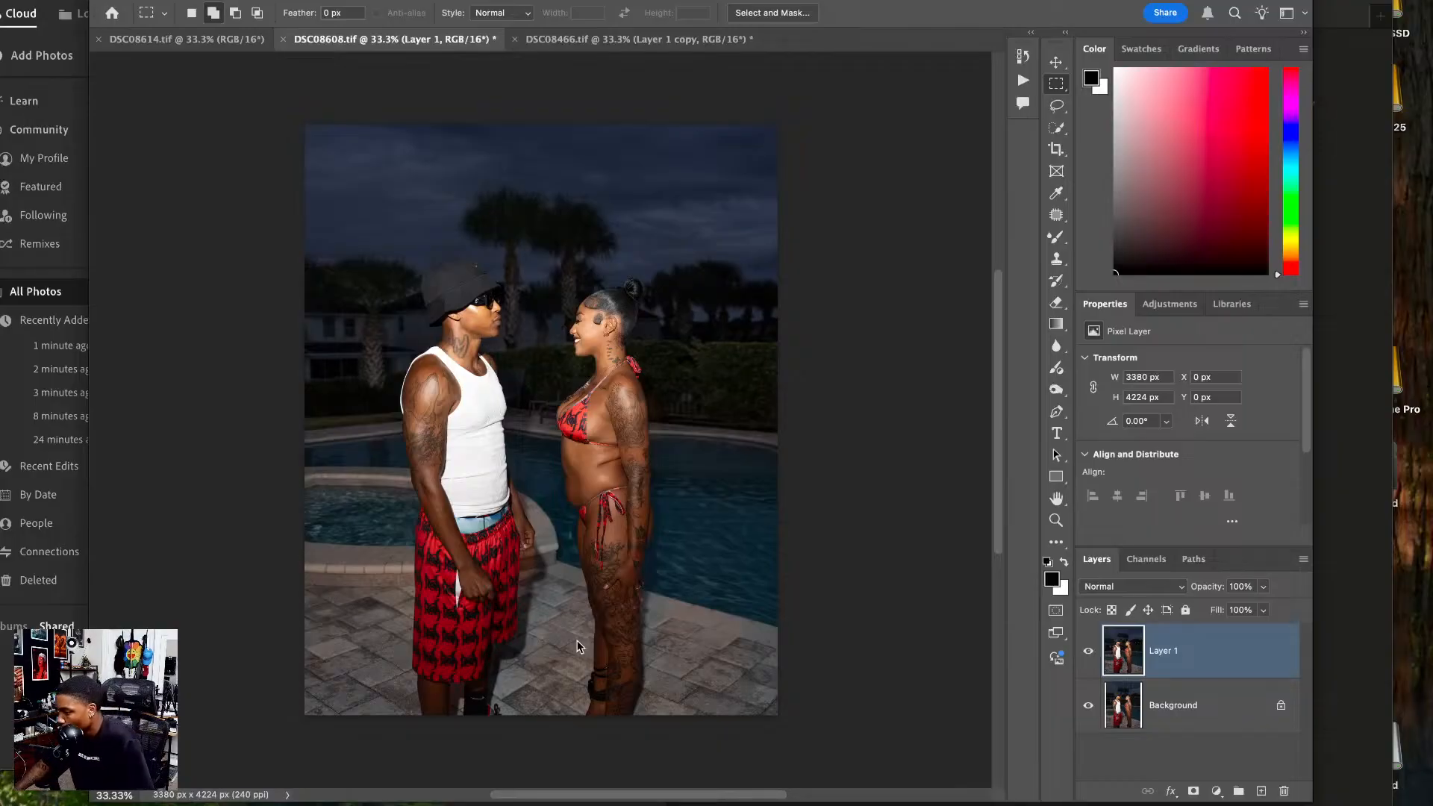
- Open Liquify on Layer 1 and slim the standing woman's abdomen with a size 400 brush
{"action": "key", "text": "ctrl+equal"}
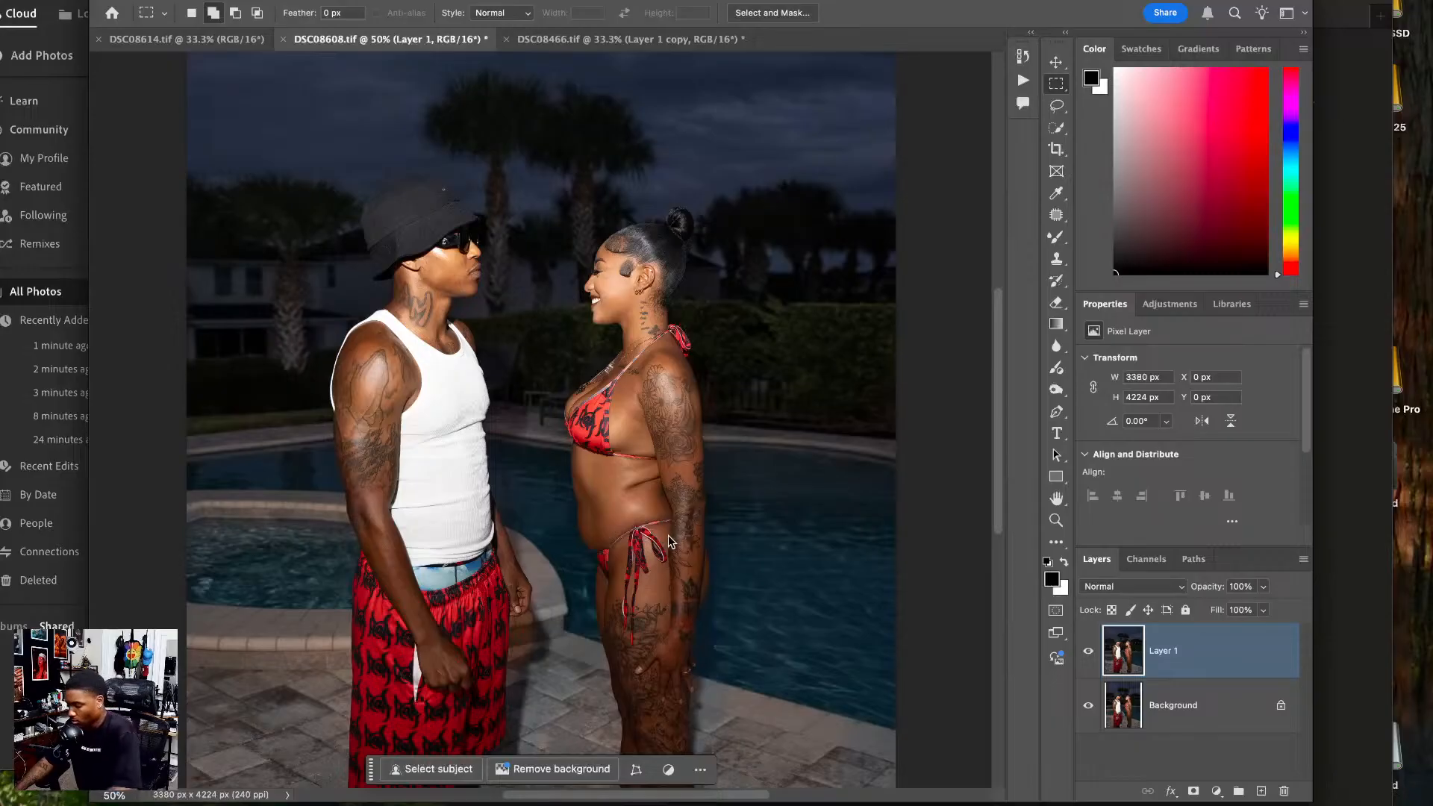
{"action": "key", "text": "ctrl+shift+x"}
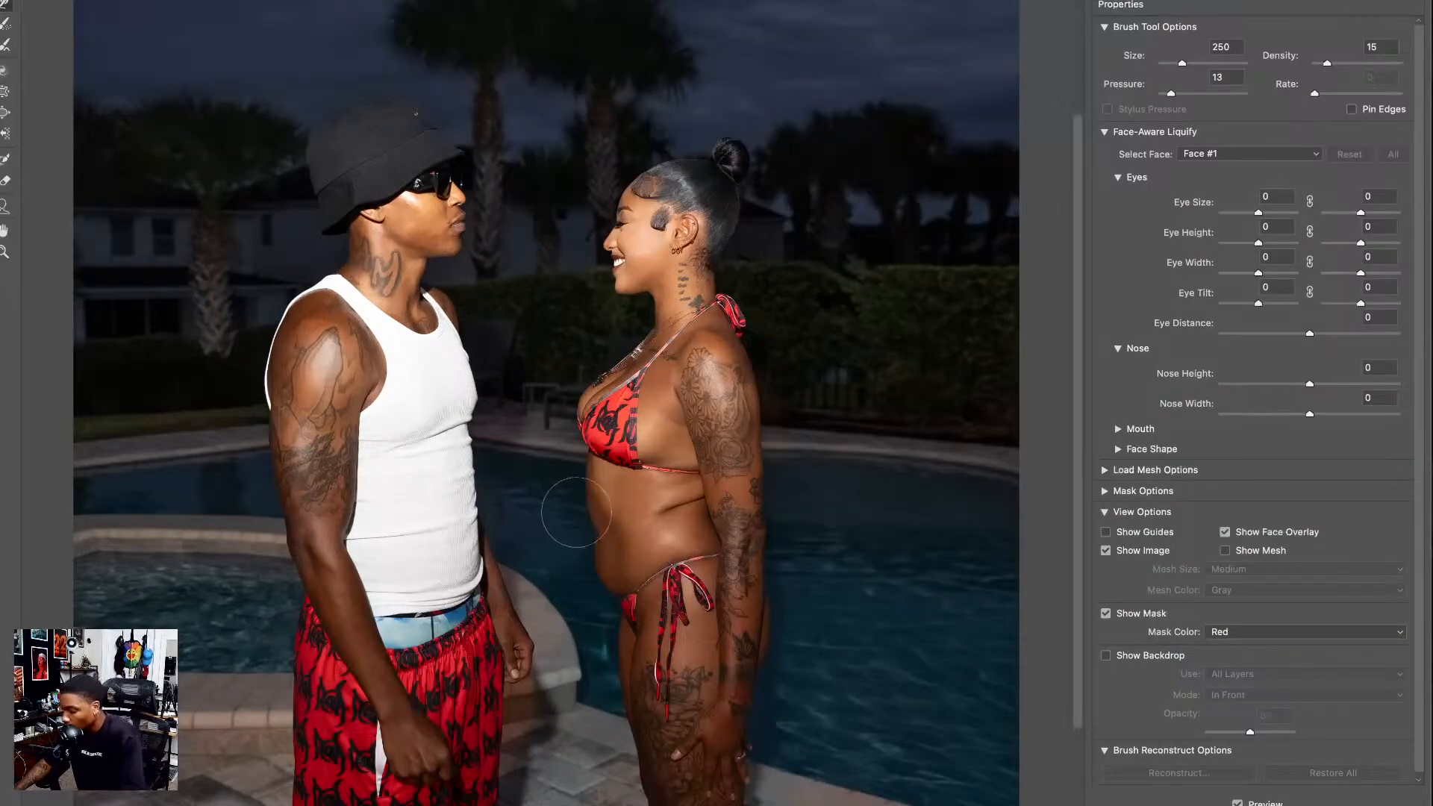
{"action": "key", "text": "bracketright"}
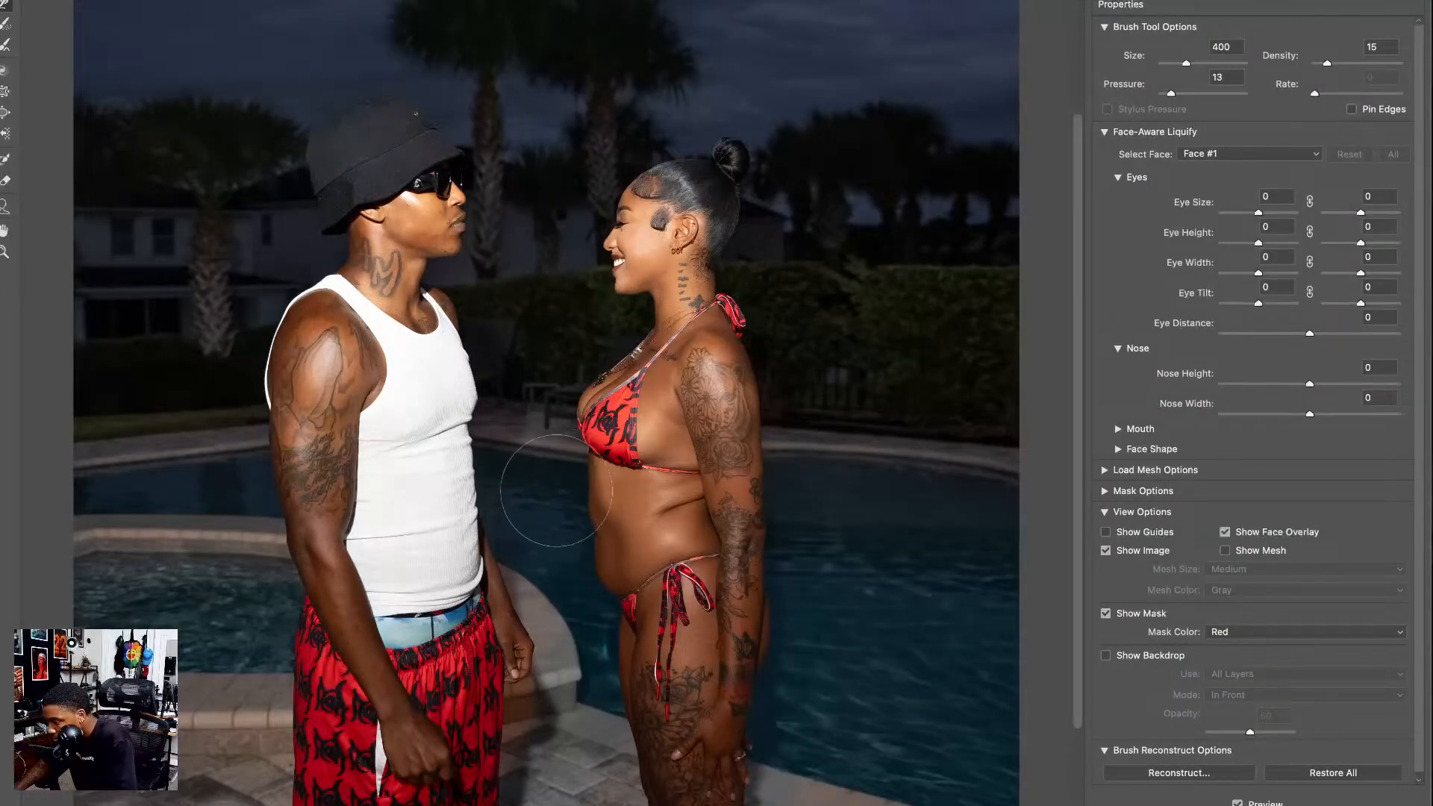
- Refine the standing woman's arm and body contours with a size 300 brush and apply the Liquify edits
{"action": "key", "text": "bracketleft"}
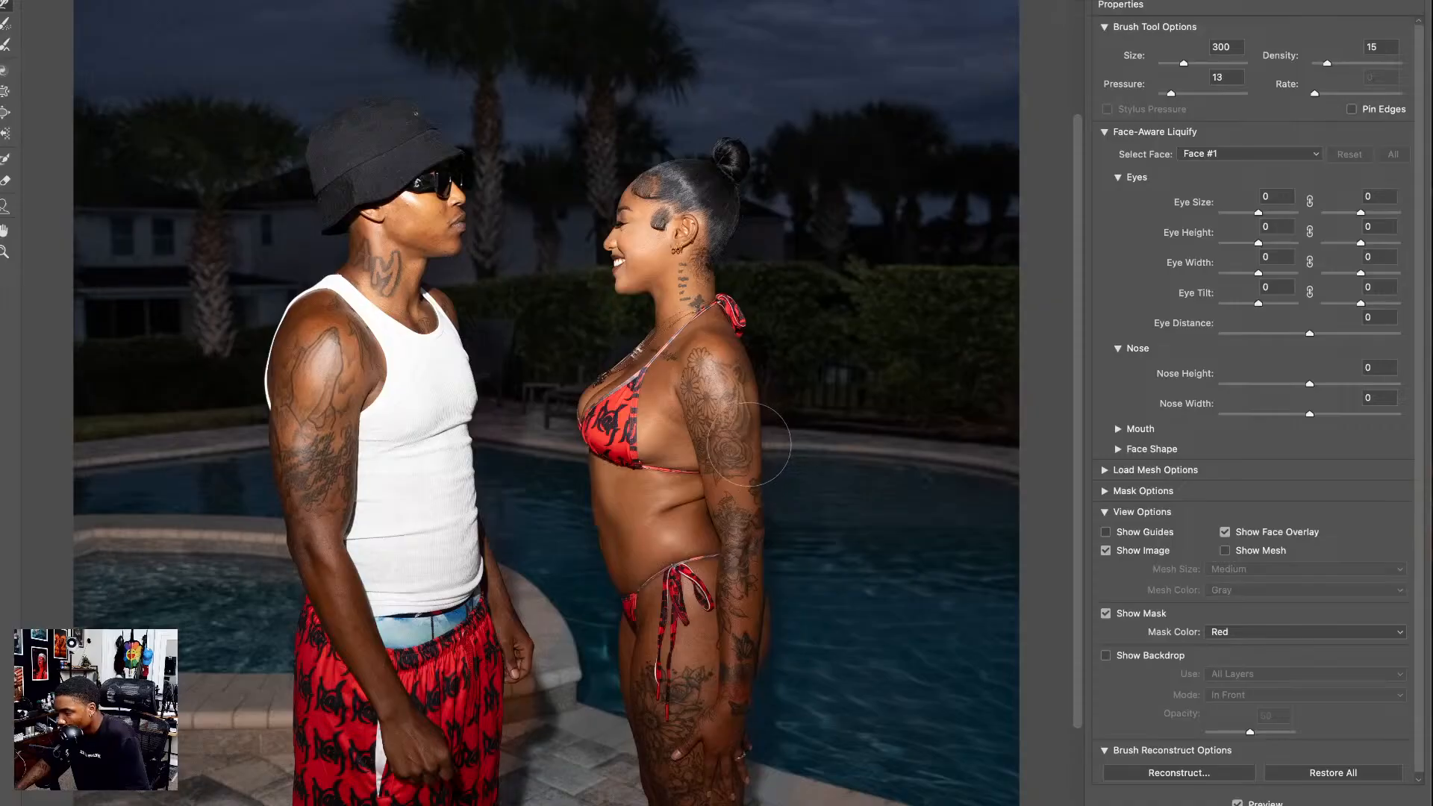
{"action": "scroll", "coordinate": [747, 448], "scroll_direction": "up", "scroll_amount": 2}
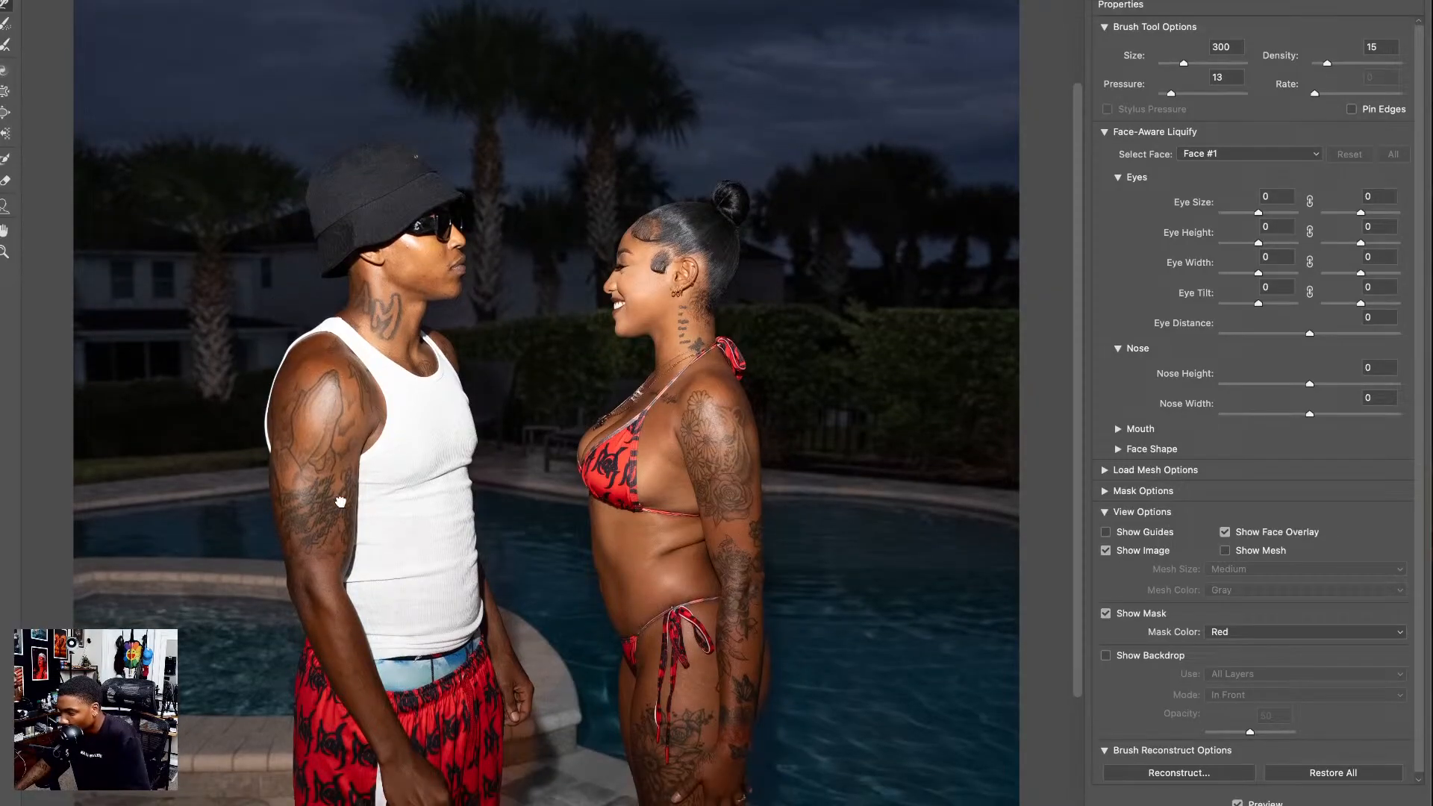
{"action": "scroll", "coordinate": [340, 502], "scroll_direction": "down", "scroll_amount": 5}
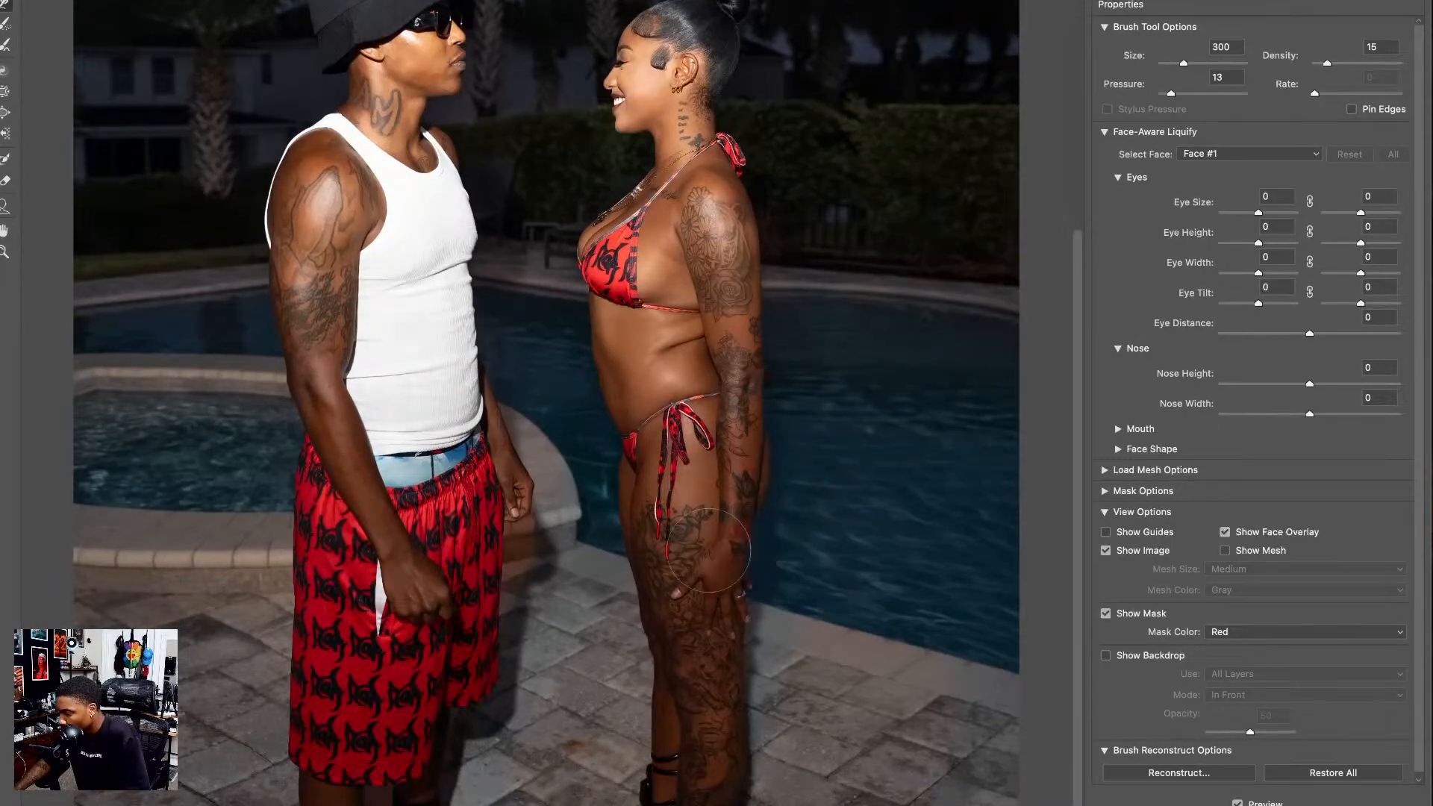
{"action": "scroll", "coordinate": [746, 522], "scroll_direction": "up", "scroll_amount": 5}
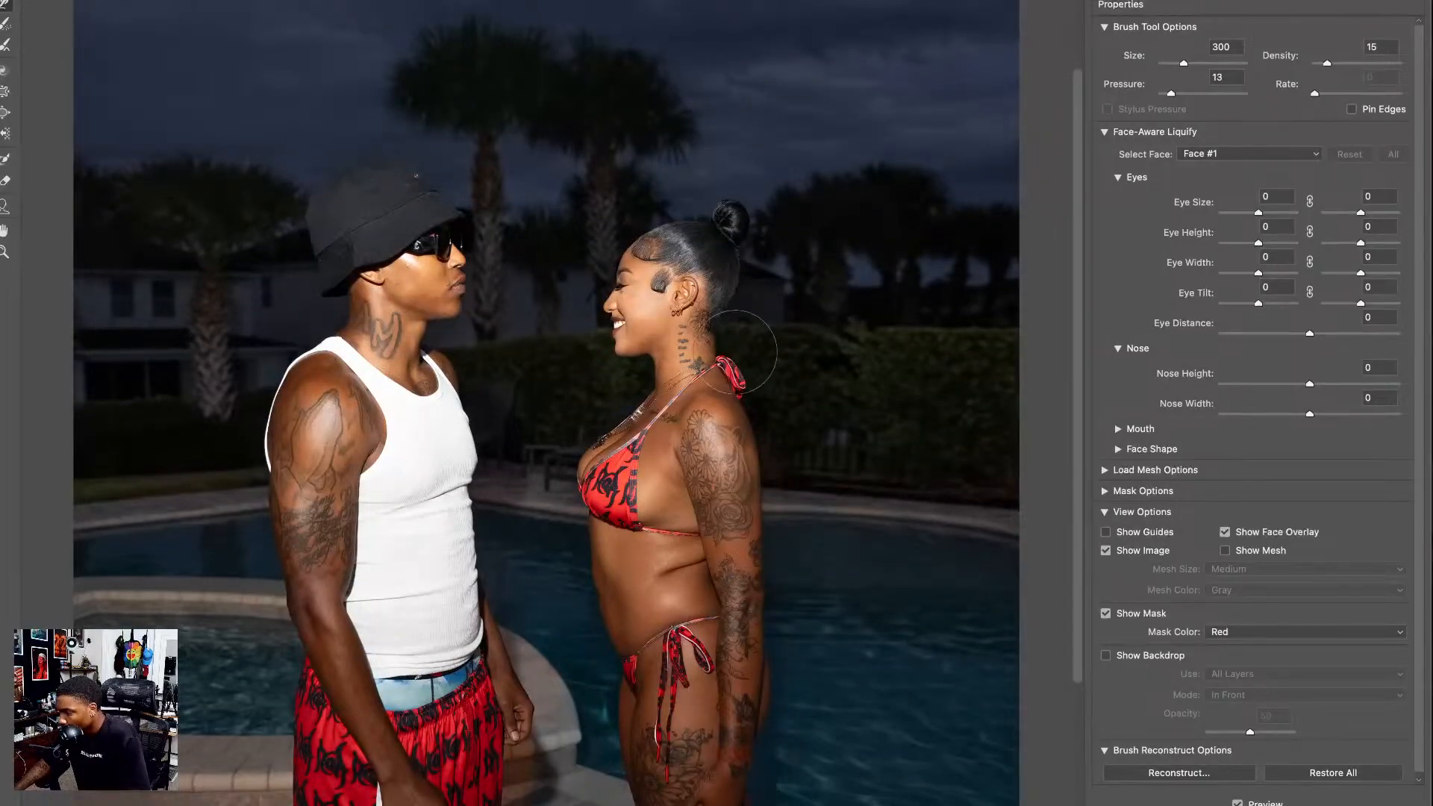
{"action": "key", "text": "Return"}
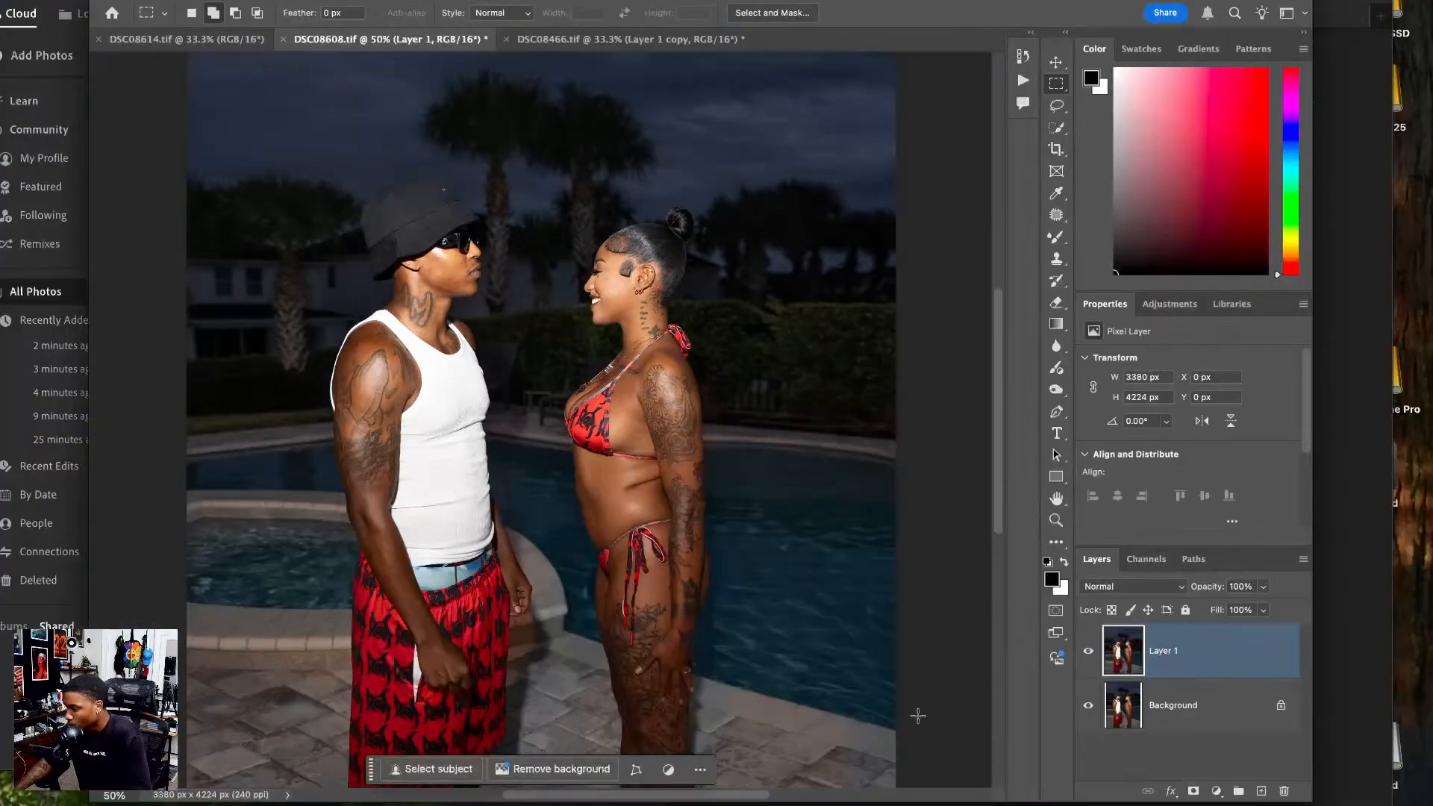
- Clone nearby smooth skin over the crease on the standing woman's waist using a size 70 Clone Stamp at 46% opacity
{"action": "scroll", "coordinate": [671, 582], "scroll_direction": "up", "scroll_amount": 6}
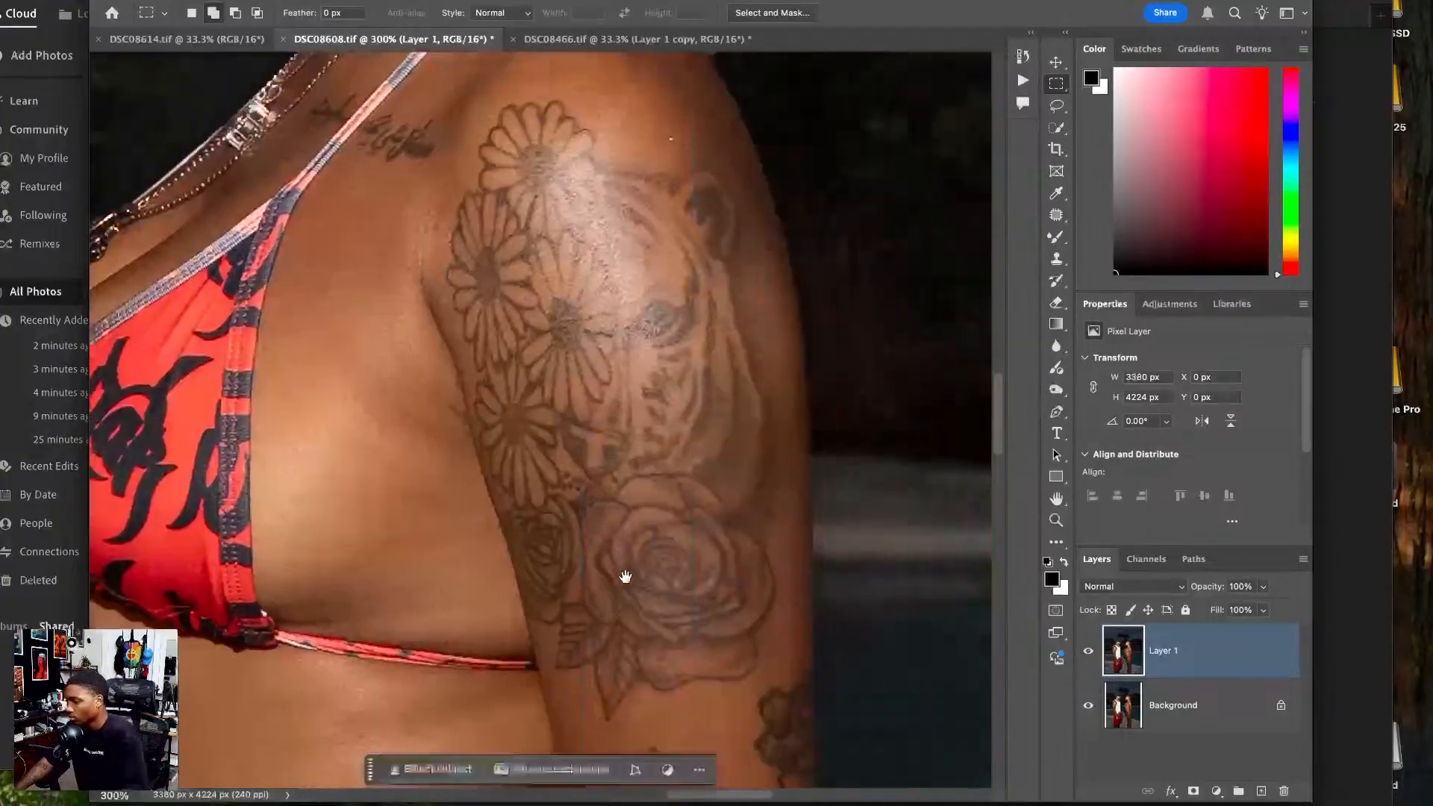
{"action": "scroll", "coordinate": [656, 566], "scroll_direction": "up", "scroll_amount": 5}
{"action": "scroll", "coordinate": [655, 565], "scroll_direction": "left", "scroll_amount": 5}
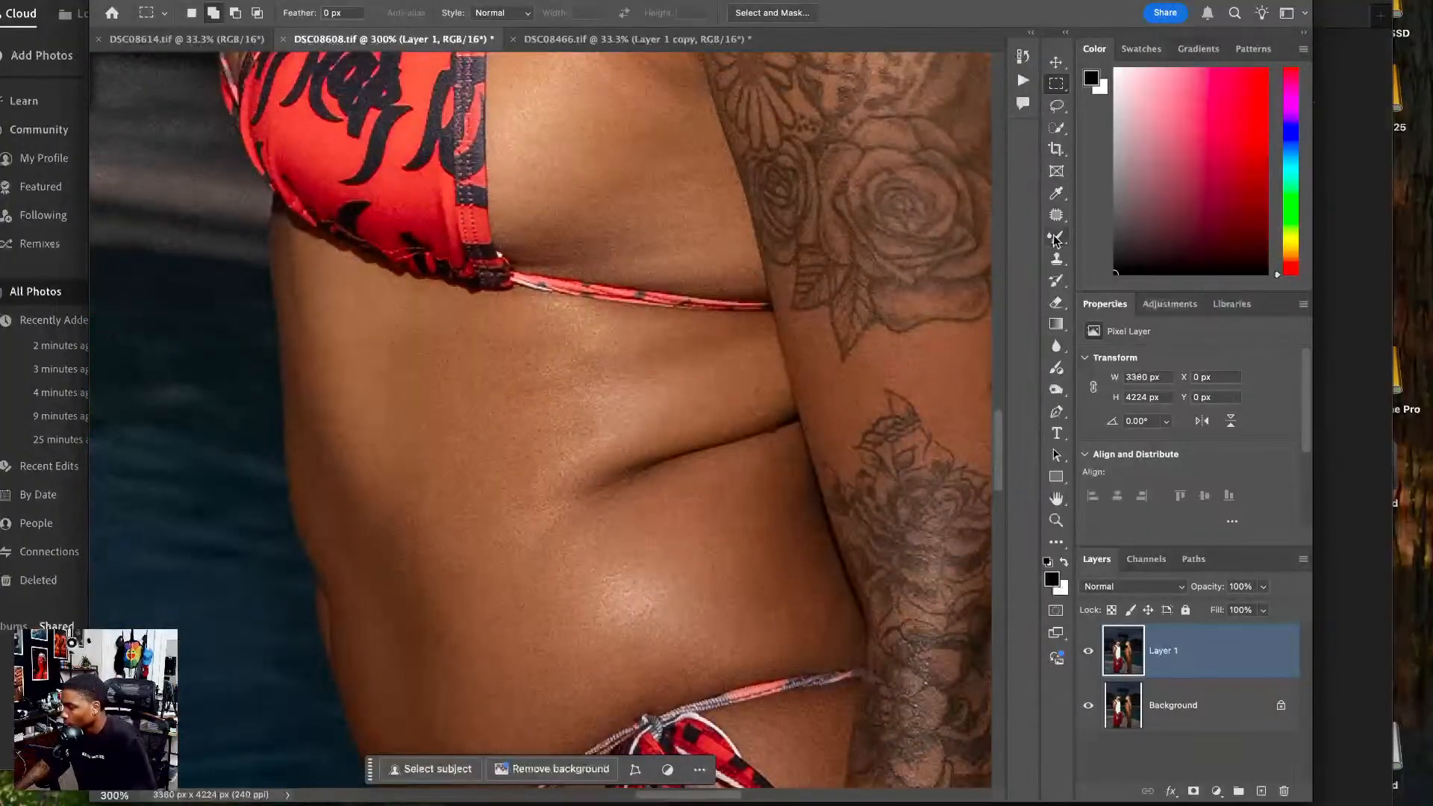
{"action": "left_click", "coordinate": [1057, 258]}
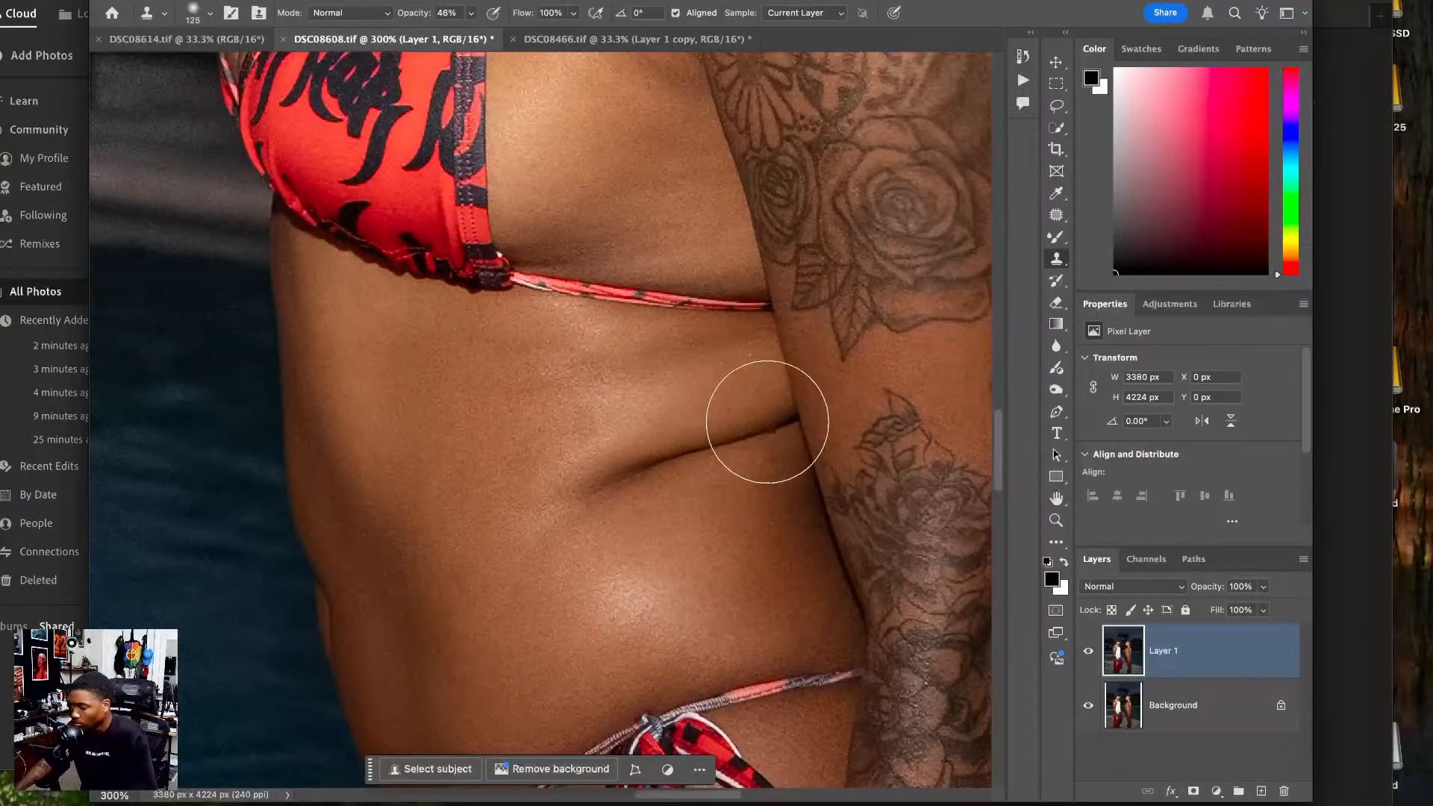
{"action": "key", "text": "bracketleft"}
{"action": "key", "text": "bracketleft"}
{"action": "key", "text": "bracketleft"}
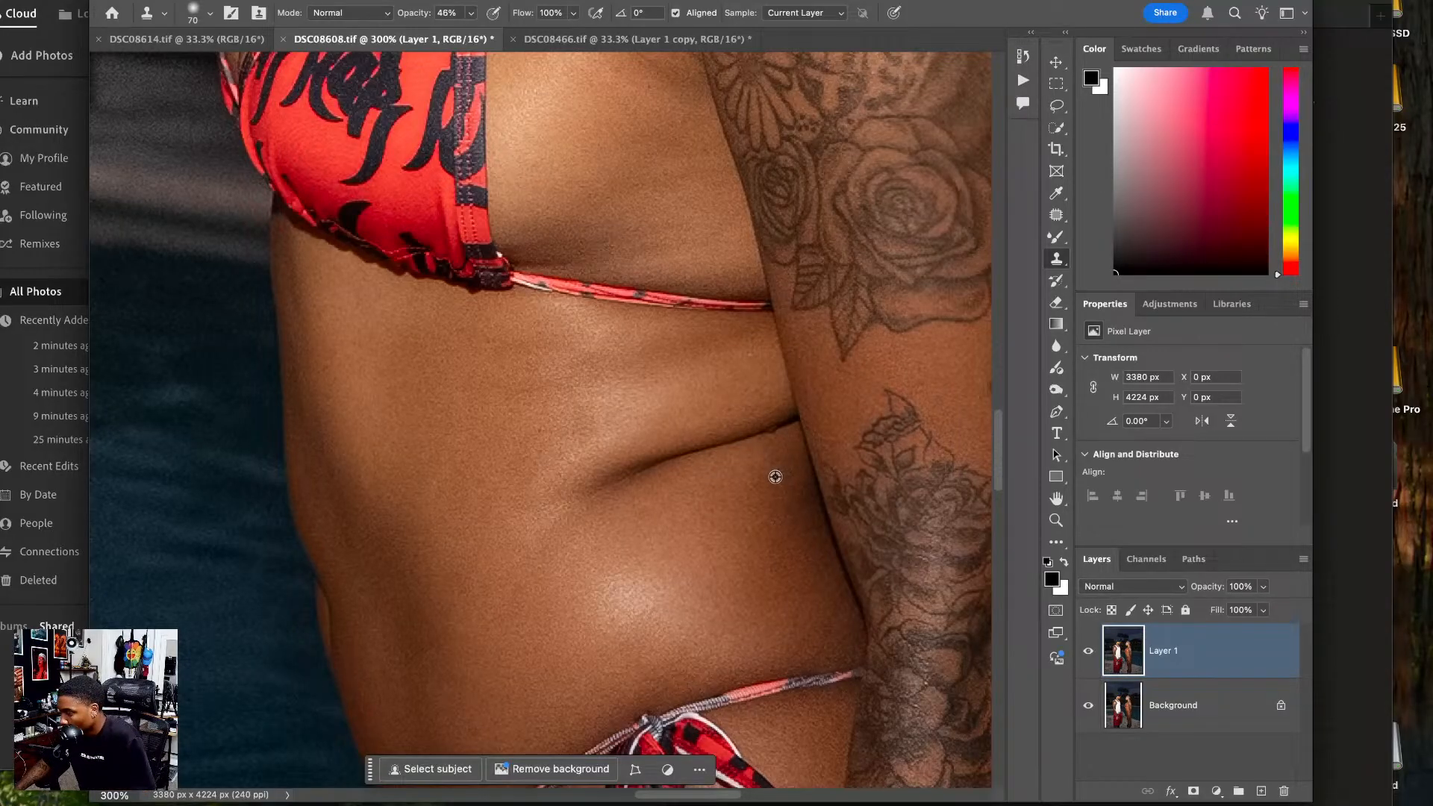
{"action": "left_click", "coordinate": [775, 477], "text": "alt"}
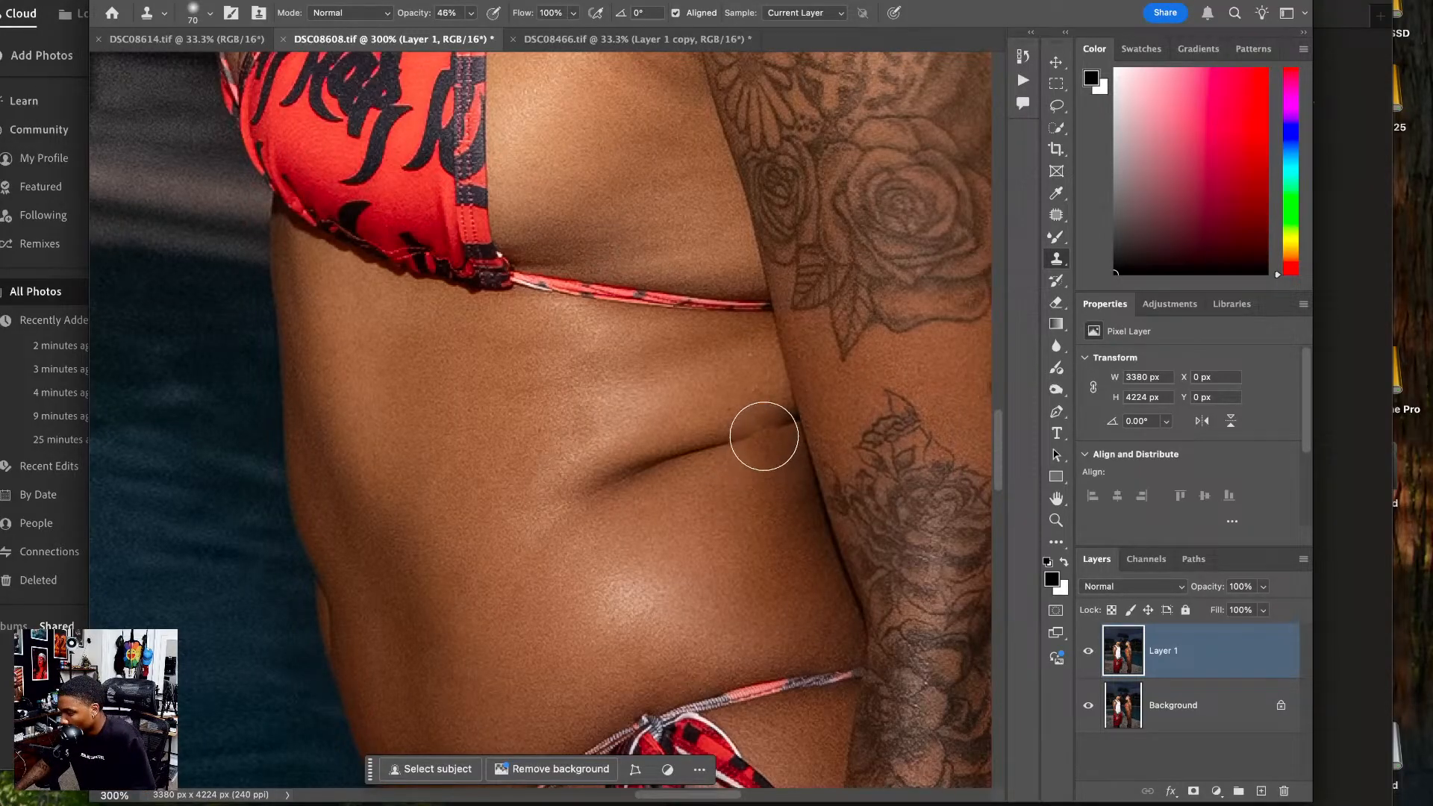
{"action": "left_click", "coordinate": [761, 434]}
{"action": "left_click_drag", "start_coordinate": [738, 436], "coordinate": [597, 486]}
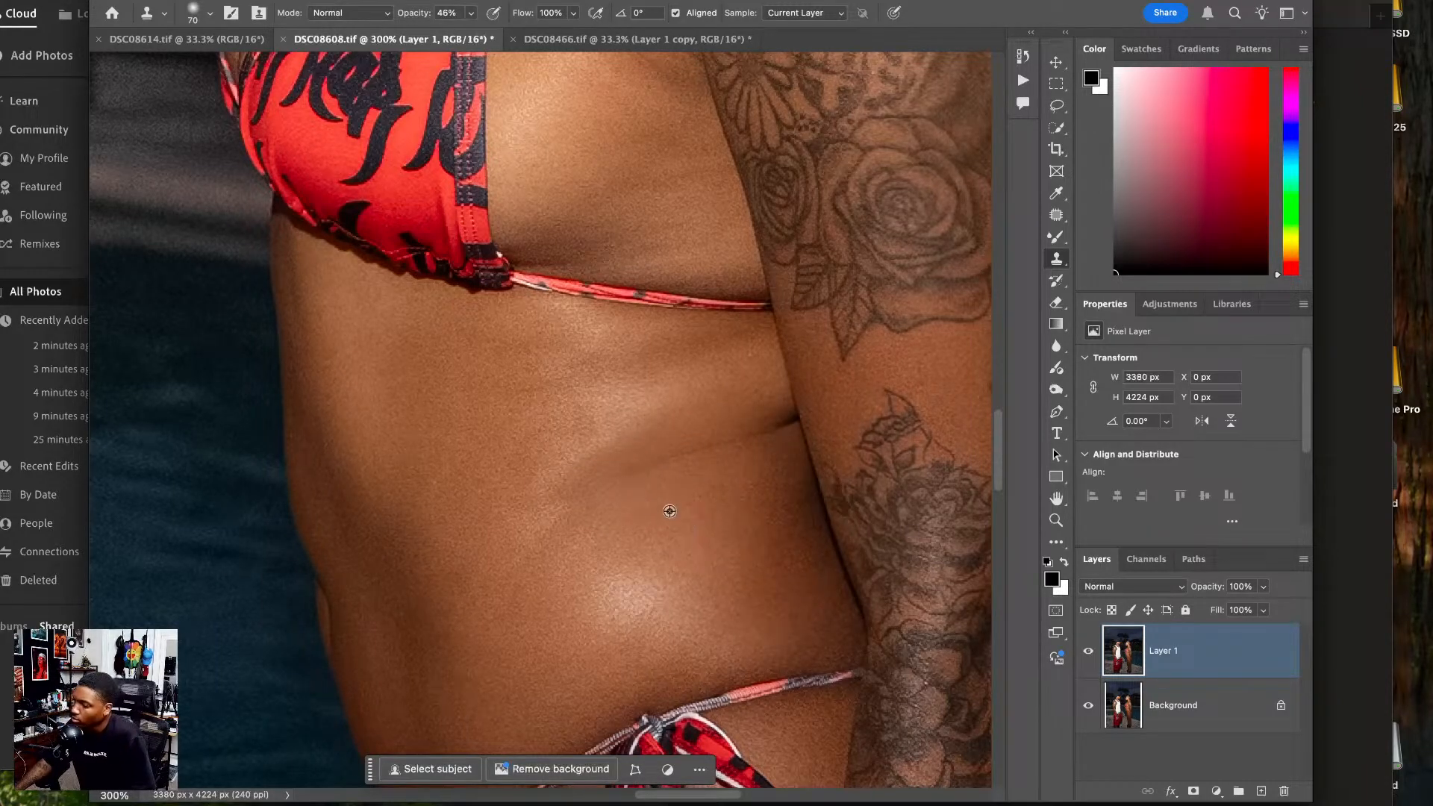
{"action": "left_click", "coordinate": [629, 524], "text": "alt"}
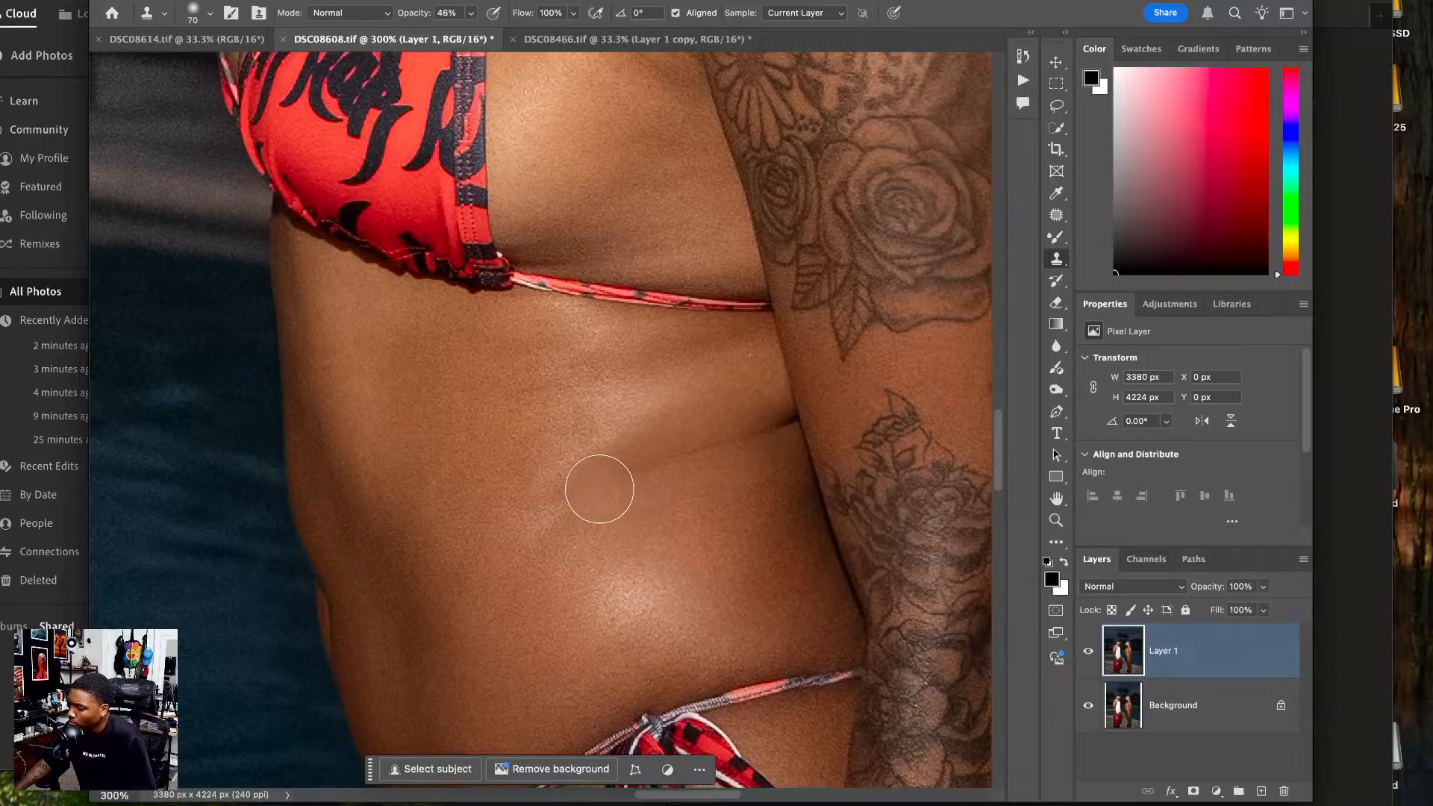
{"action": "mouse_move", "coordinate": [598, 489]}
{"action": "left_mouse_down"}
{"action": "mouse_move", "coordinate": [755, 438]}
{"action": "mouse_move", "coordinate": [777, 416]}
{"action": "mouse_move", "coordinate": [777, 483]}
{"action": "mouse_move", "coordinate": [854, 441]}
{"action": "mouse_move", "coordinate": [673, 460]}
{"action": "left_mouse_up"}
- Clone adjacent skin over the crease's remaining dark end beside the tattooed arm, and undo the last dab
{"action": "key", "text": "super+plus"}
{"action": "key", "text": "super+plus"}
{"action": "key", "text": "super+plus"}
{"action": "key", "text": "super+plus"}
{"action": "key", "text": "super+plus"}
{"action": "mouse_move", "coordinate": [677, 532]}
{"action": "left_mouse_down"}
{"action": "mouse_move", "coordinate": [634, 442]}
{"action": "mouse_move", "coordinate": [605, 419]}
{"action": "mouse_move", "coordinate": [573, 420]}
{"action": "mouse_move", "coordinate": [620, 512]}
{"action": "left_mouse_up"}
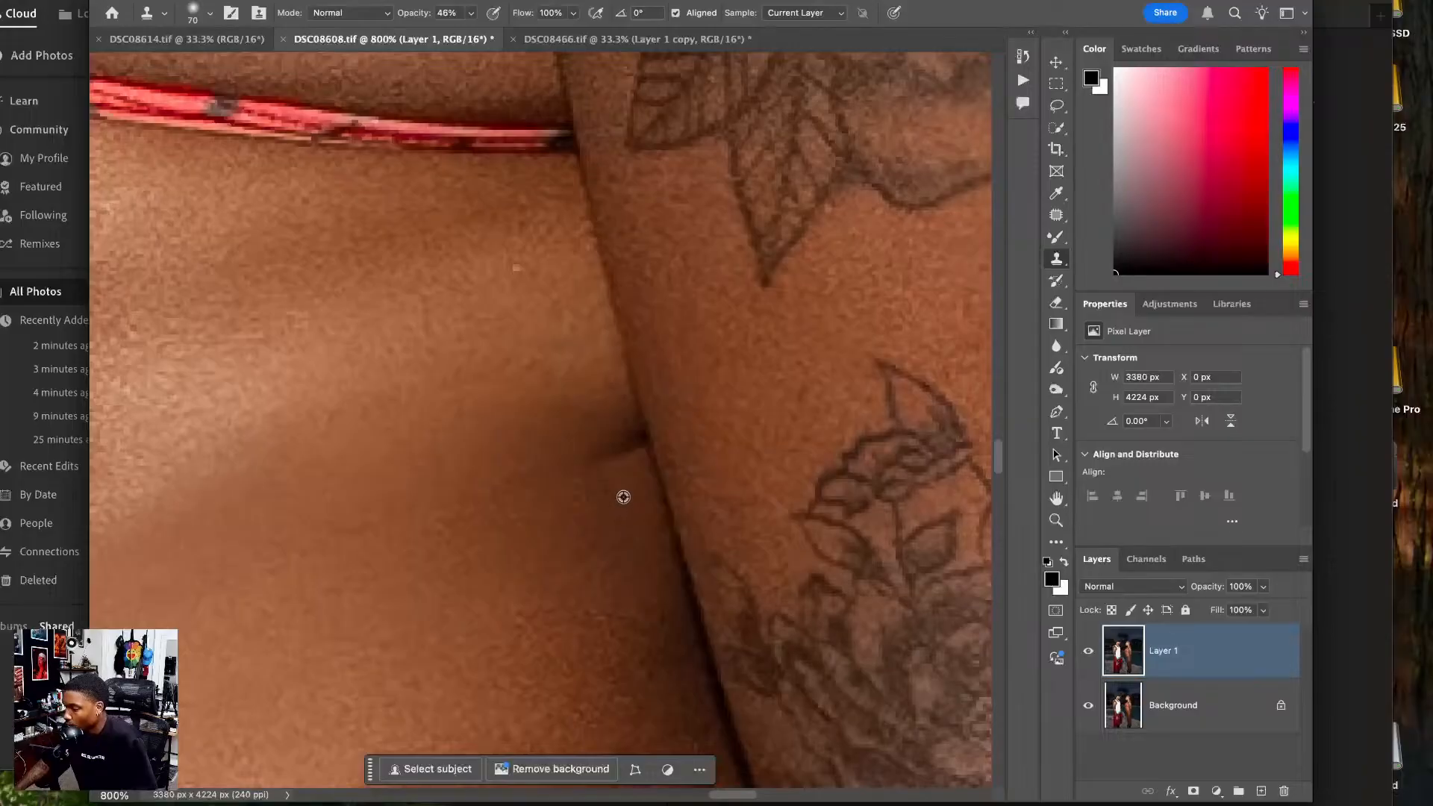
{"action": "left_click", "coordinate": [662, 492], "text": "alt"}
{"action": "left_click", "coordinate": [647, 449]}
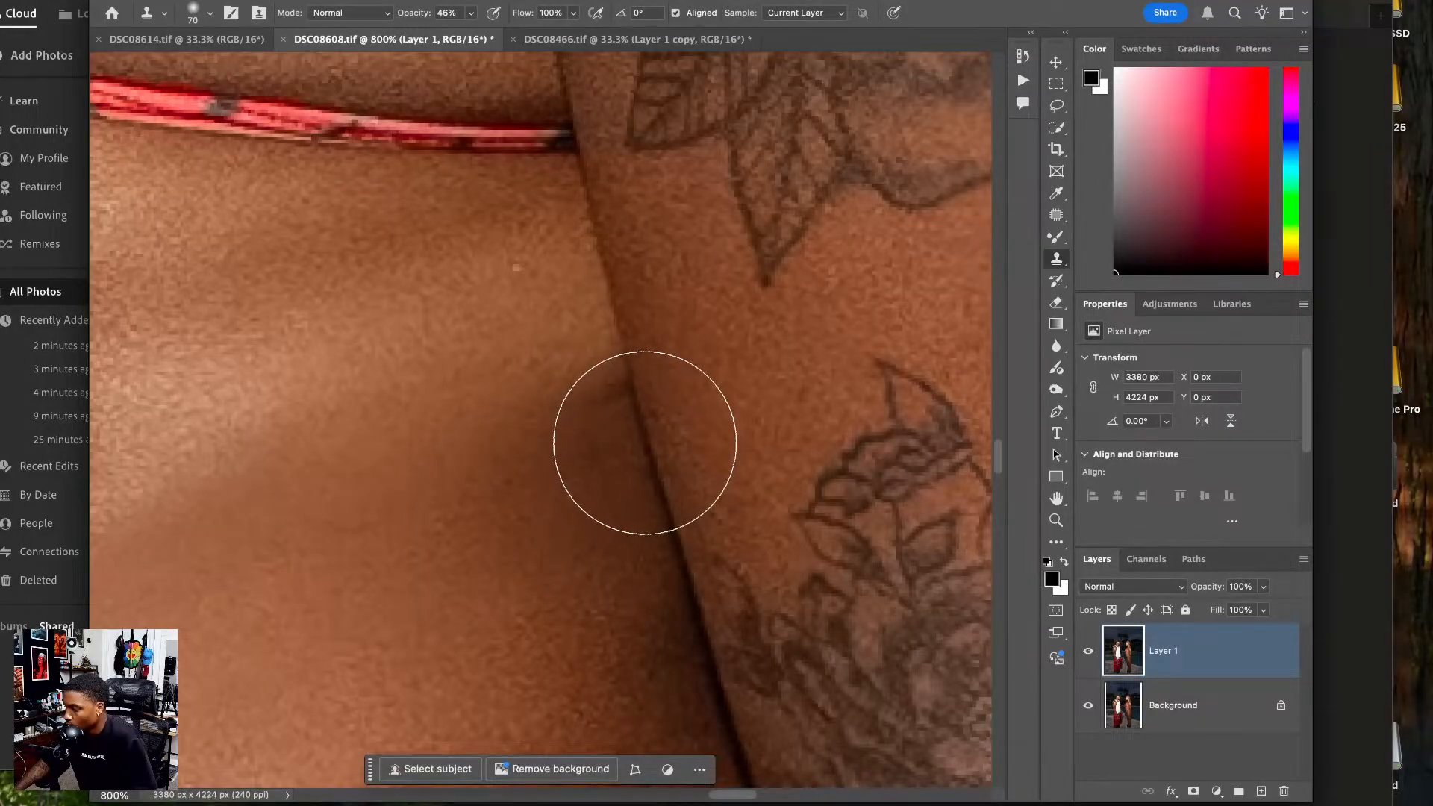
{"action": "left_click", "coordinate": [637, 426]}
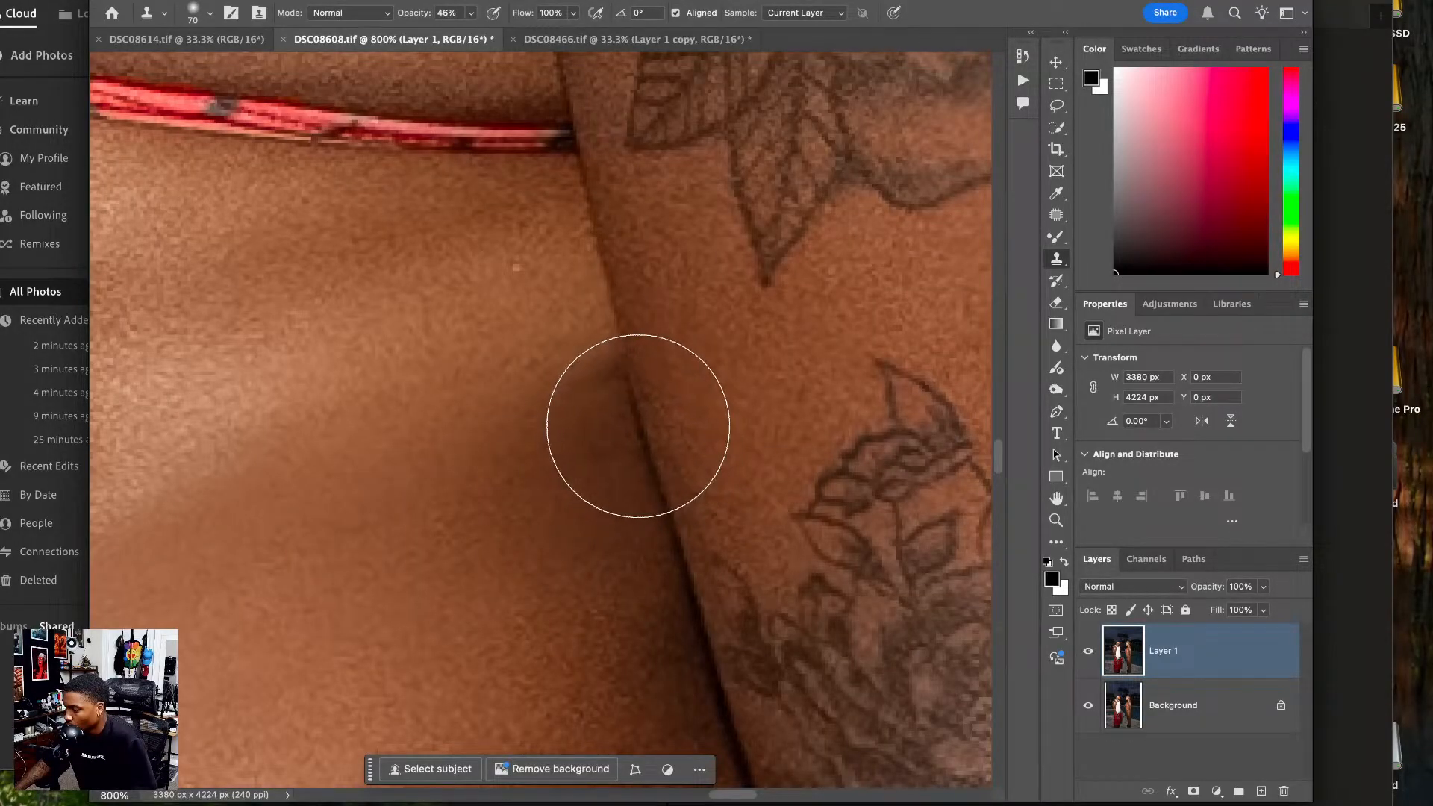
{"action": "key", "text": "super+z"}
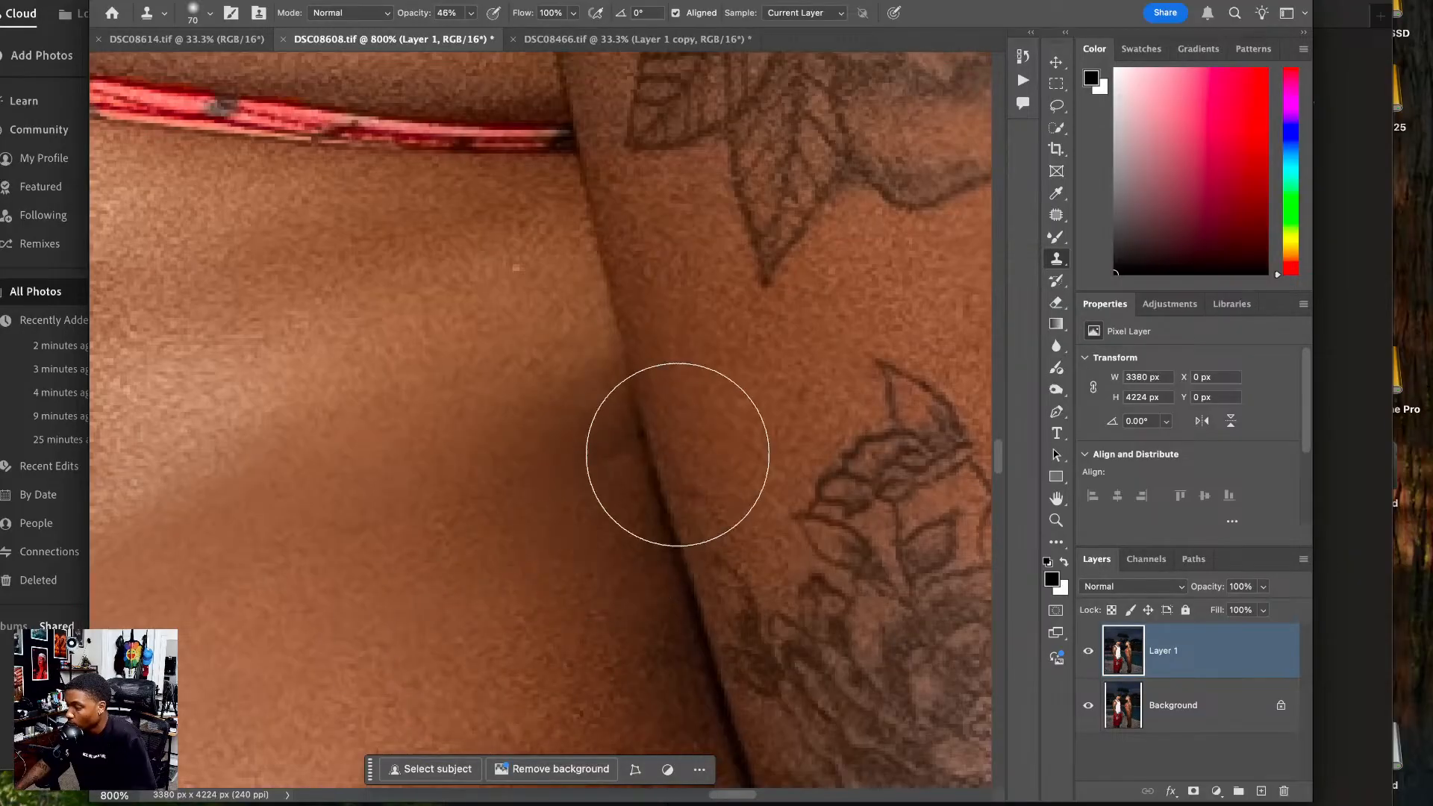
{"action": "key", "text": "bracketleft"}
{"action": "key", "text": "bracketleft"}
{"action": "key", "text": "bracketleft"}
{"action": "key", "text": "bracketleft"}
{"action": "key", "text": "bracketleft"}
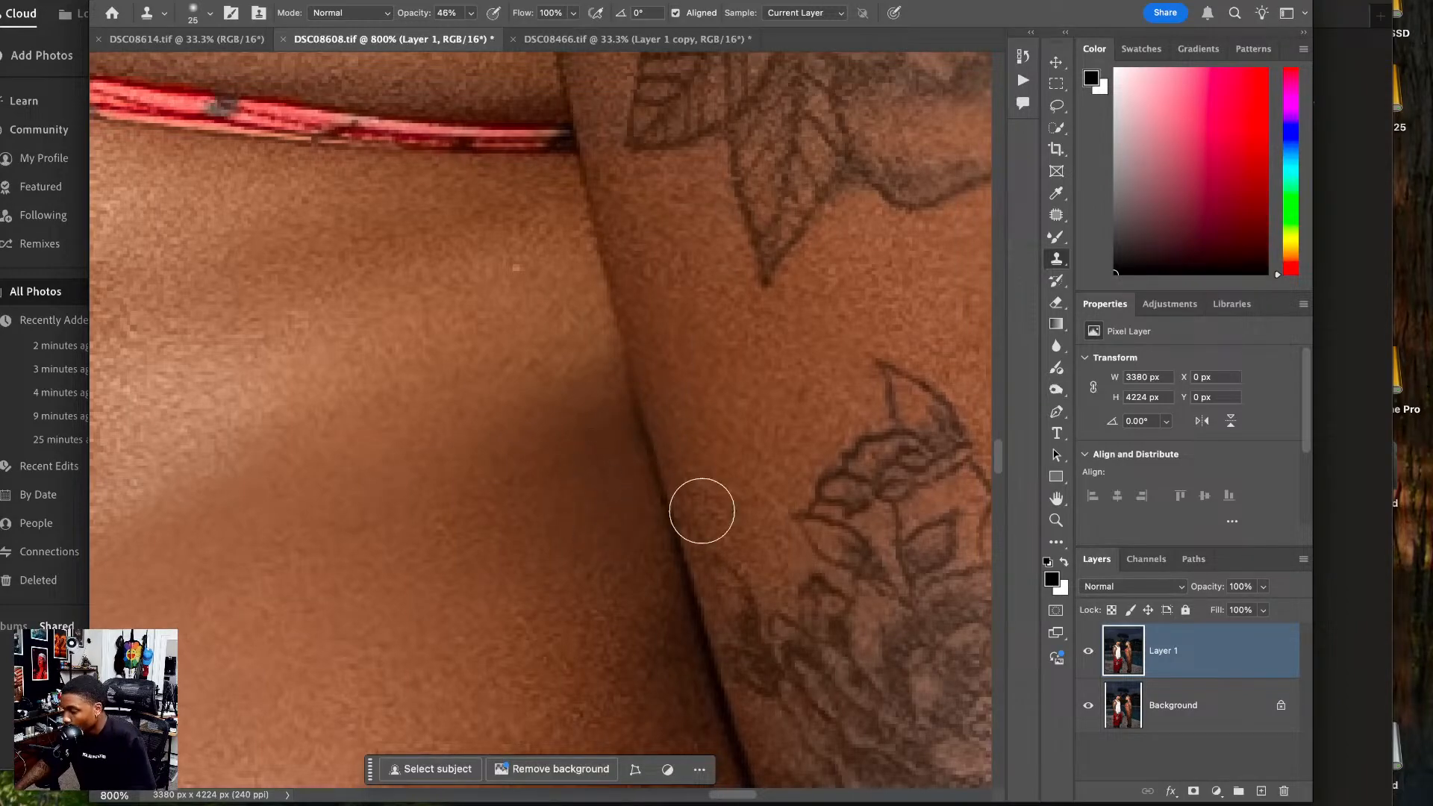
- Compare the whole photo with and without Layer 1 and examine the retouched bodies
{"action": "key", "text": "super+0"}
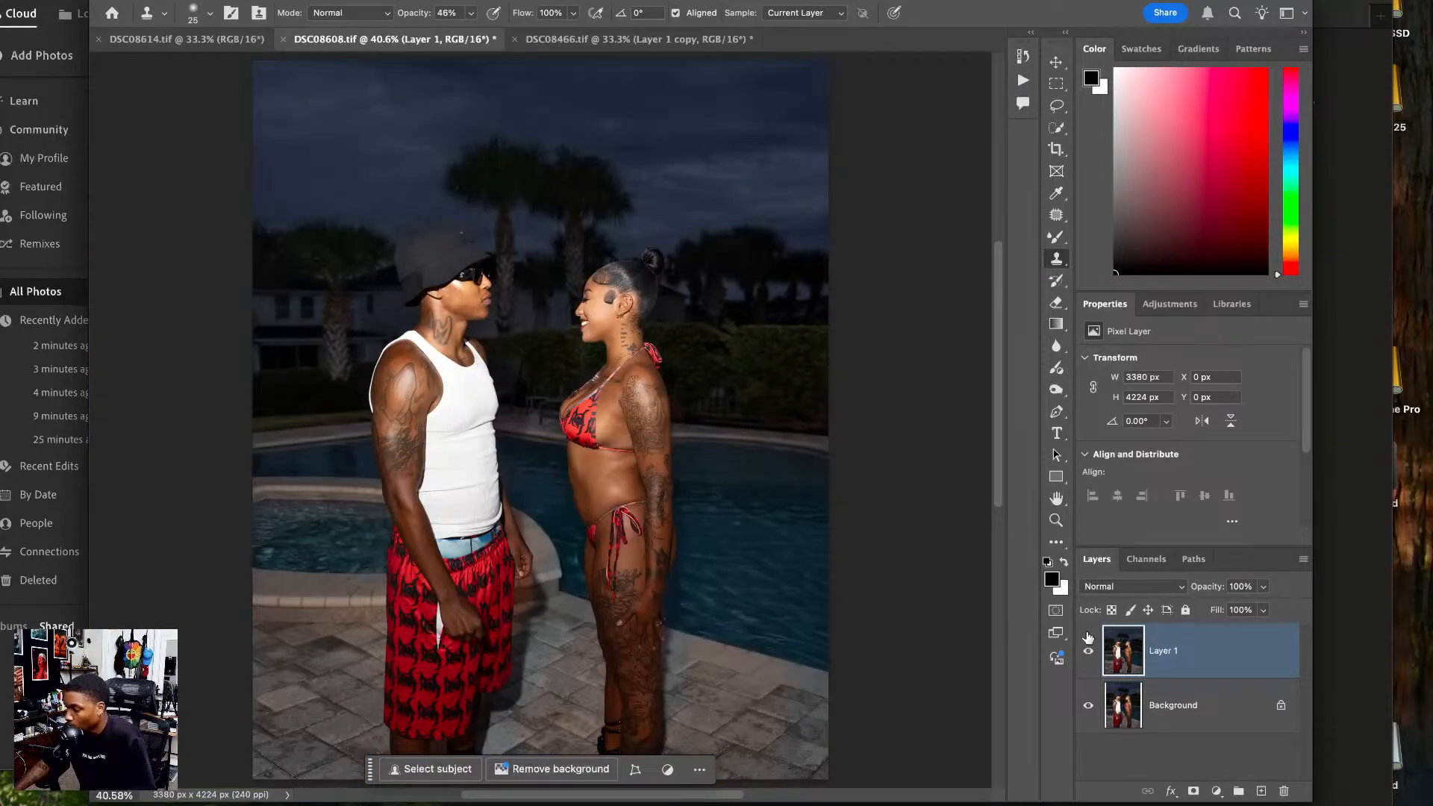
{"action": "left_click", "coordinate": [1087, 652]}
{"action": "left_click", "coordinate": [1088, 651]}
{"action": "left_click", "coordinate": [1087, 652]}
{"action": "left_click", "coordinate": [1087, 652]}
{"action": "left_click", "coordinate": [1087, 652]}
{"action": "left_click", "coordinate": [1087, 652]}
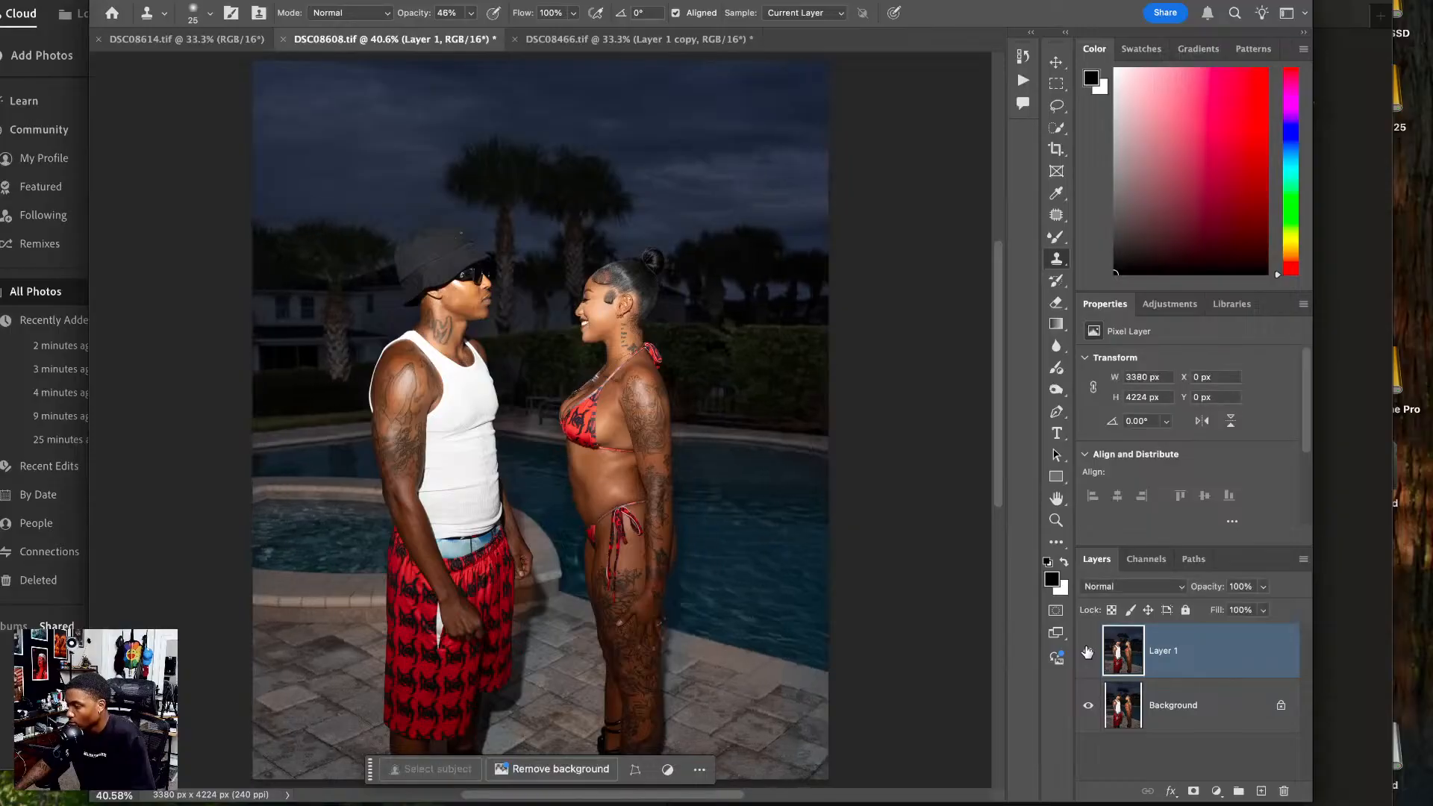
{"action": "scroll", "coordinate": [513, 248], "scroll_direction": "down", "scroll_amount": 5}
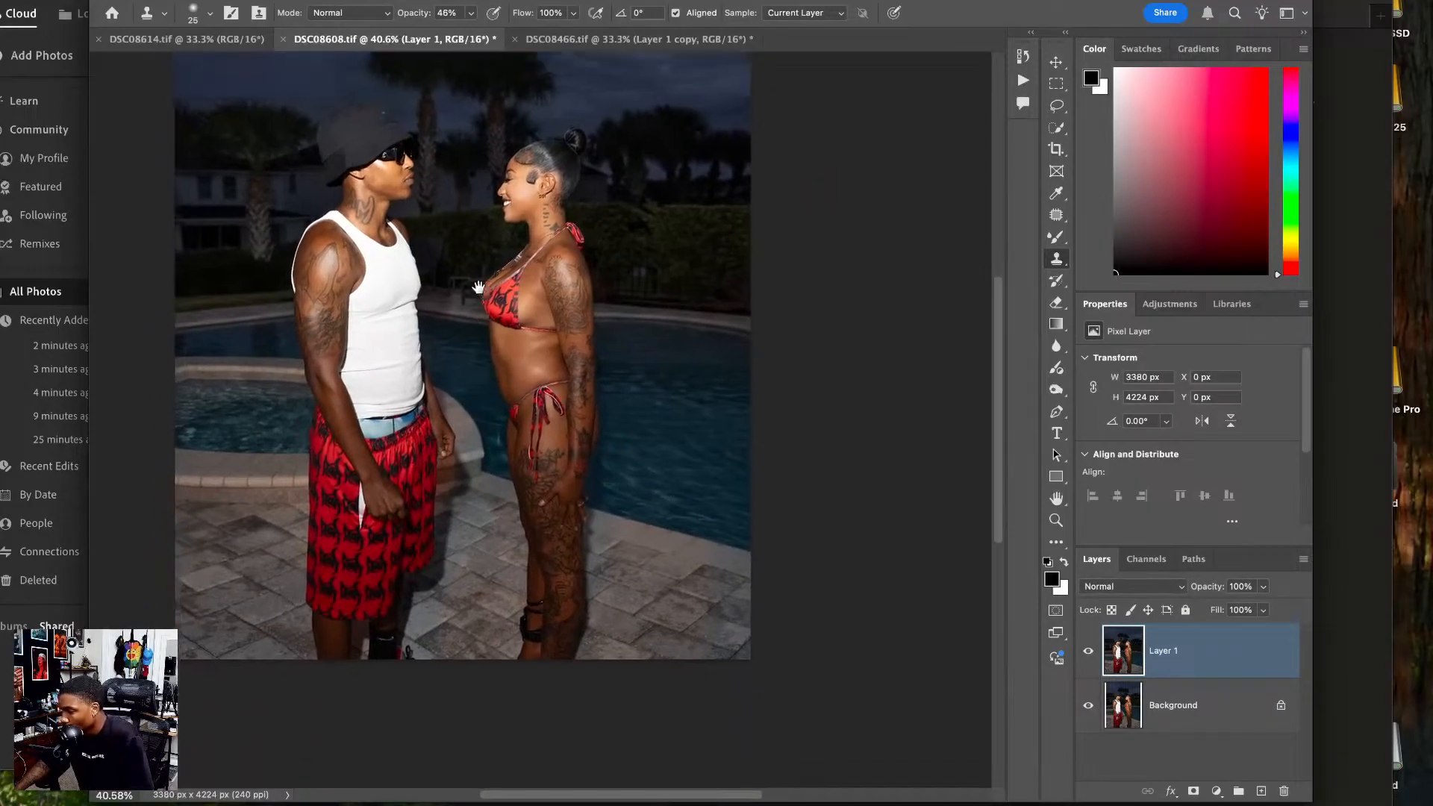
{"action": "left_click_drag", "start_coordinate": [472, 253], "coordinate": [505, 423]}
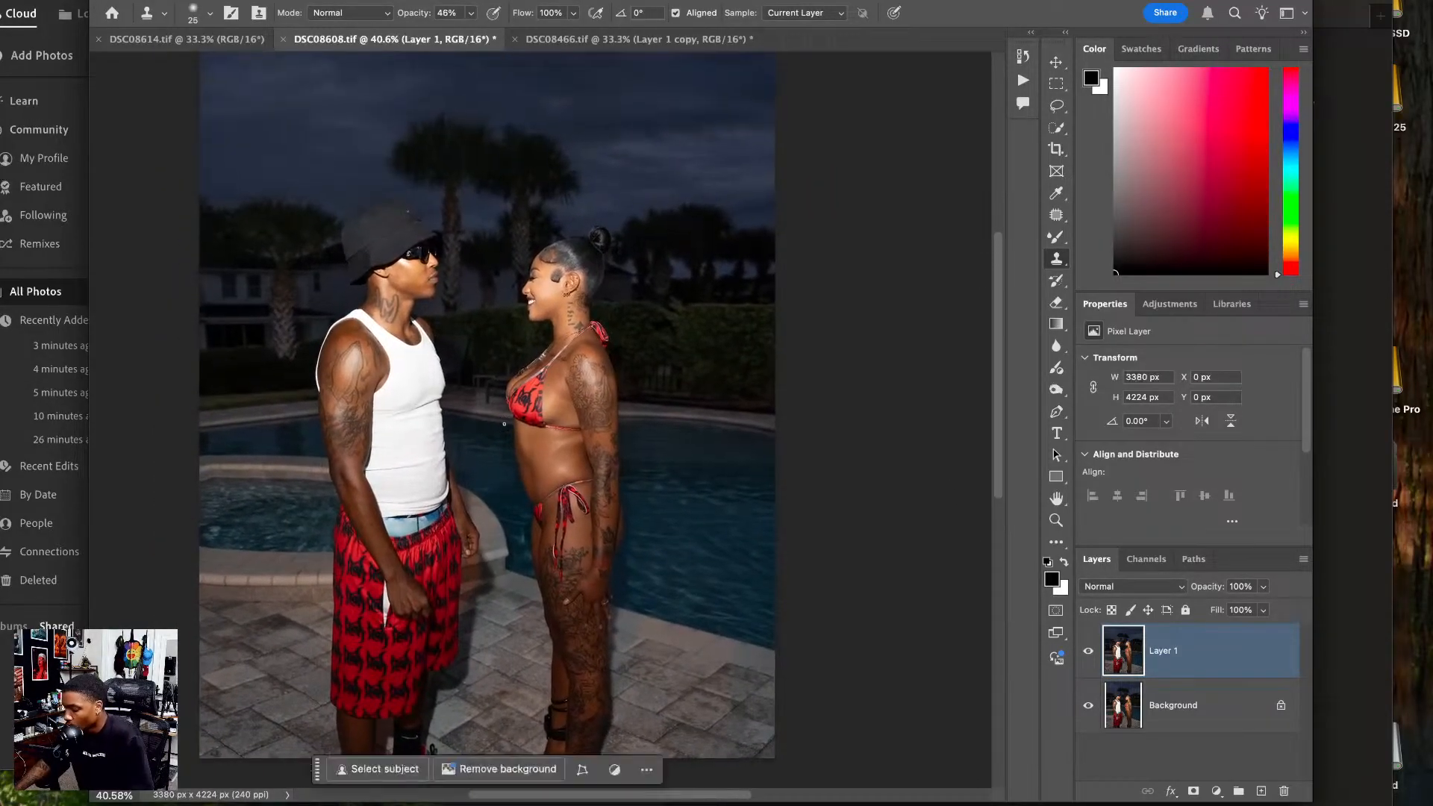
{"action": "key", "text": "super+0"}
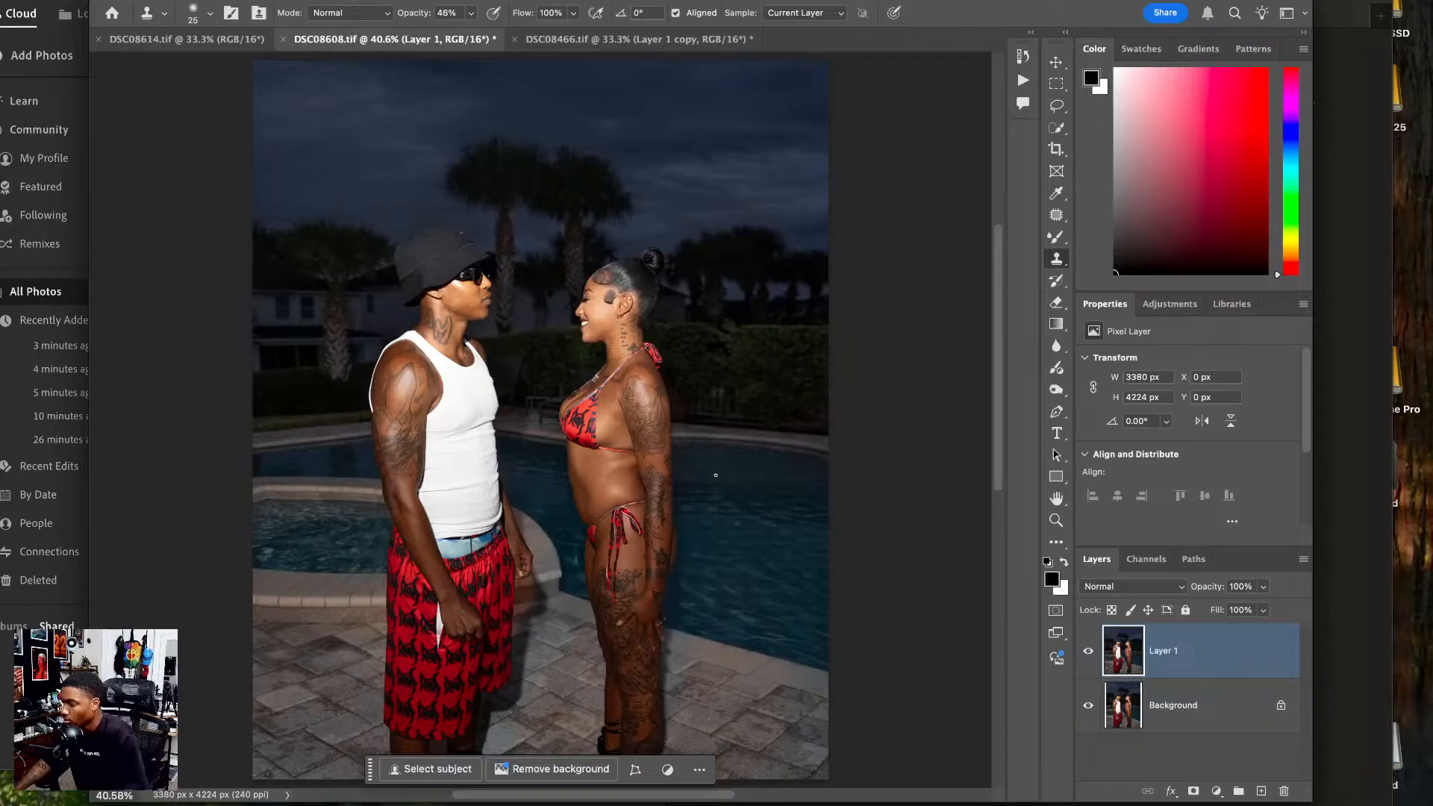
{"action": "mouse_move", "coordinate": [577, 480]}
{"action": "left_mouse_down"}
{"action": "mouse_move", "coordinate": [579, 406]}
{"action": "mouse_move", "coordinate": [582, 472]}
{"action": "left_mouse_up"}
{"action": "left_click_drag", "start_coordinate": [567, 330], "coordinate": [560, 381]}
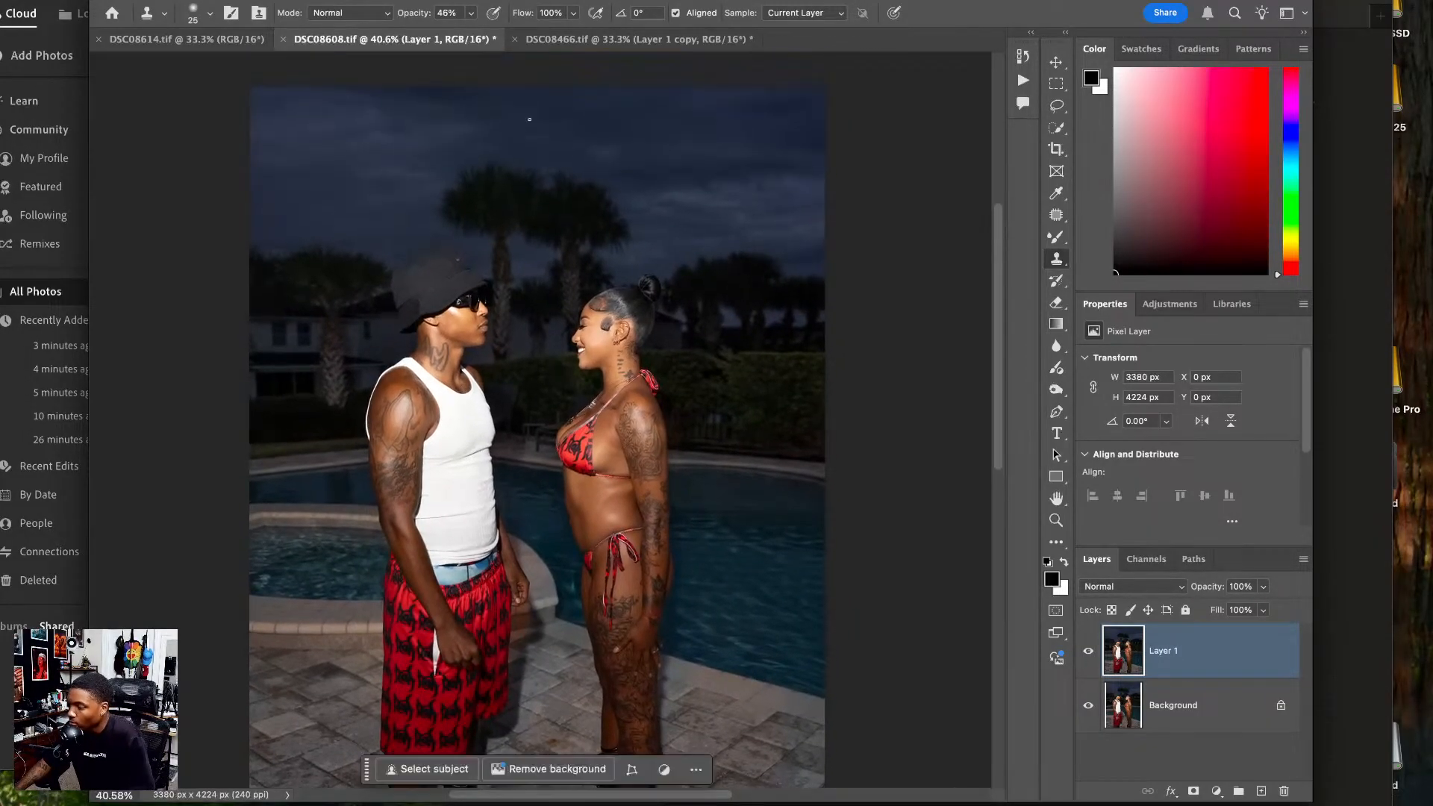
- Close DSC08608.tif with its changes saved and bring up DSC08614.tif
{"action": "left_click", "coordinate": [283, 38]}
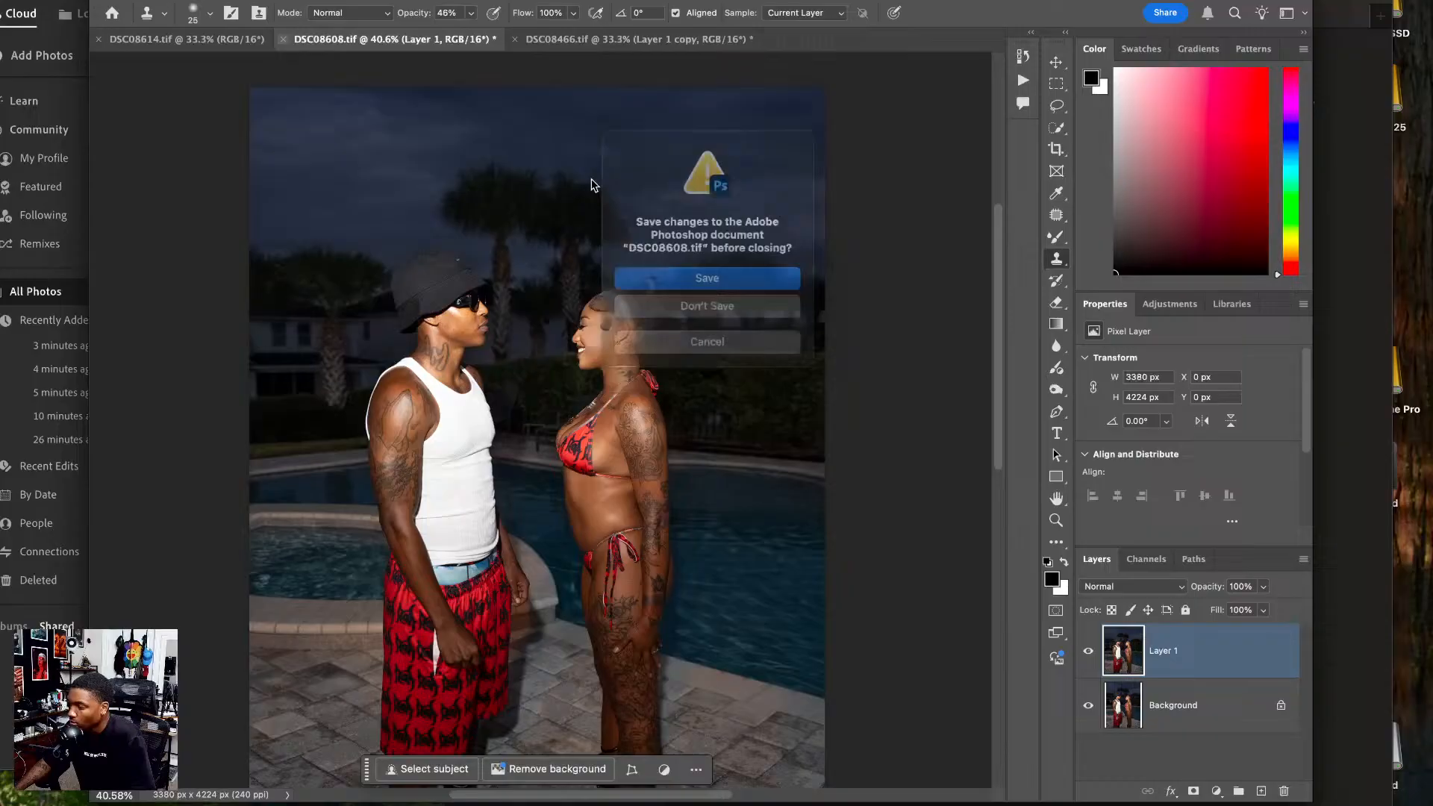
{"action": "left_click", "coordinate": [707, 280]}
{"action": "left_click", "coordinate": [203, 43]}
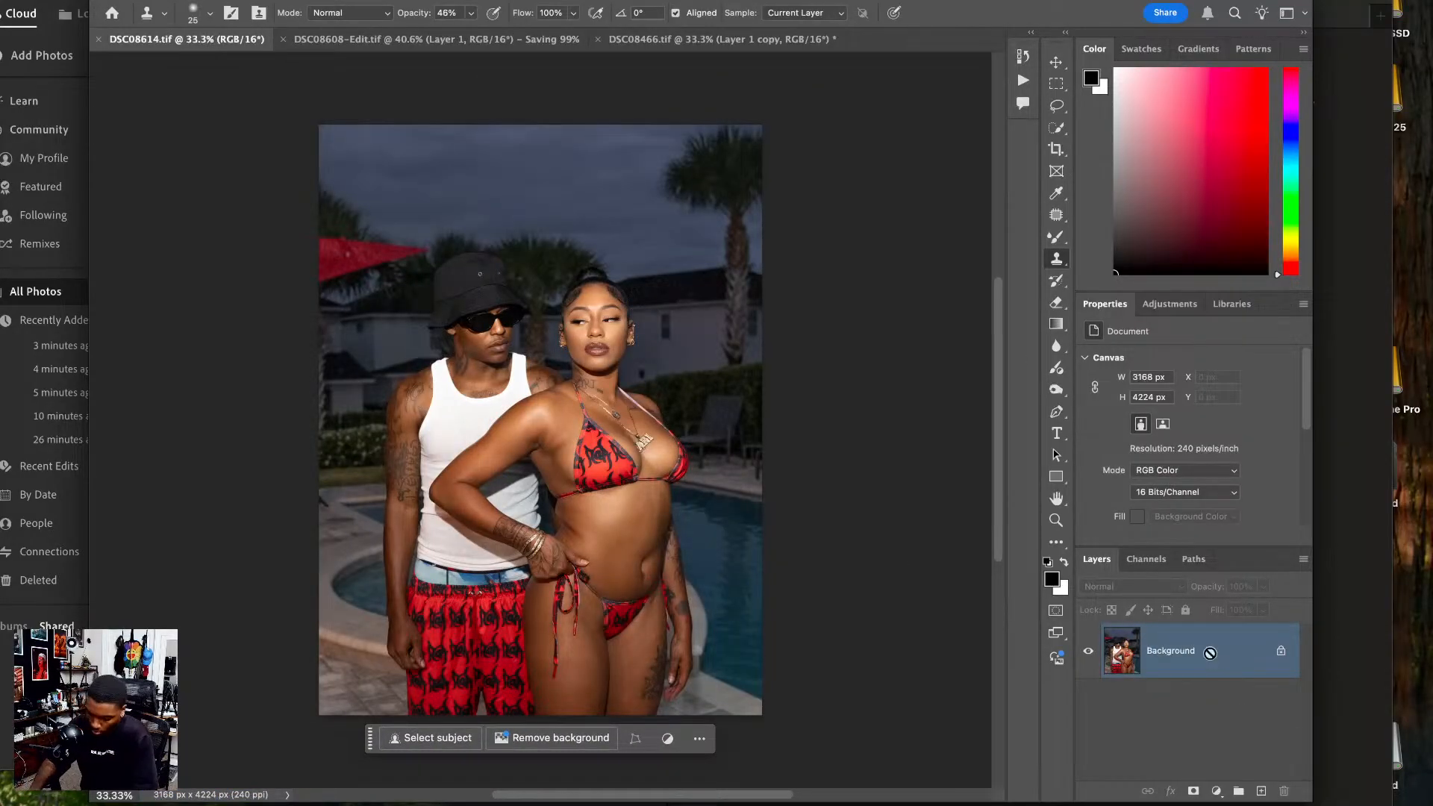
- Duplicate the Background layer of DSC08614.tif twice and crop the image to a 4:5 ratio
{"action": "key", "text": "super+j"}
{"action": "key", "text": "super+j"}
{"action": "key", "text": "c"}
{"action": "key", "text": "super+Tab"}
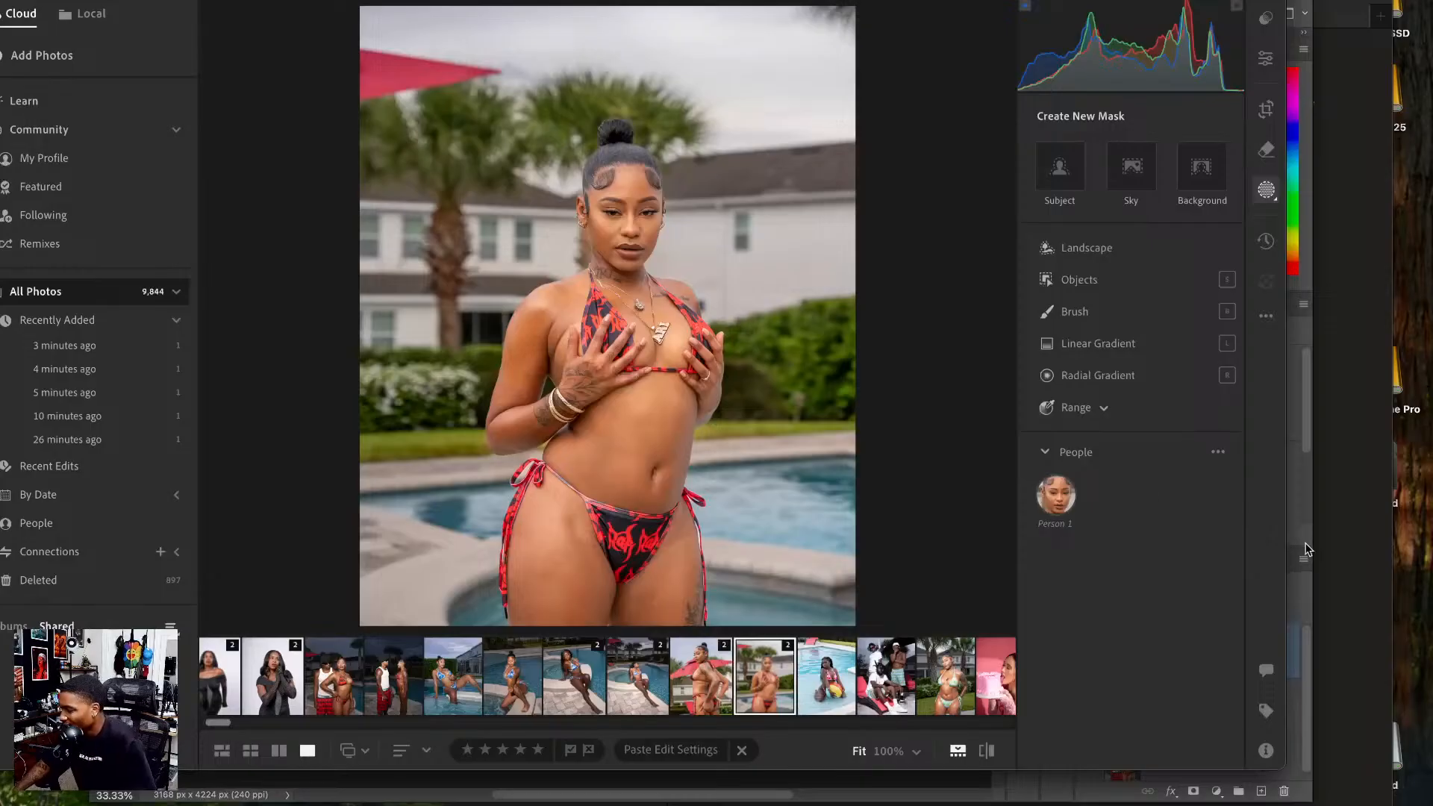
{"action": "left_click", "coordinate": [1307, 599]}
{"action": "left_click", "coordinate": [561, 457]}
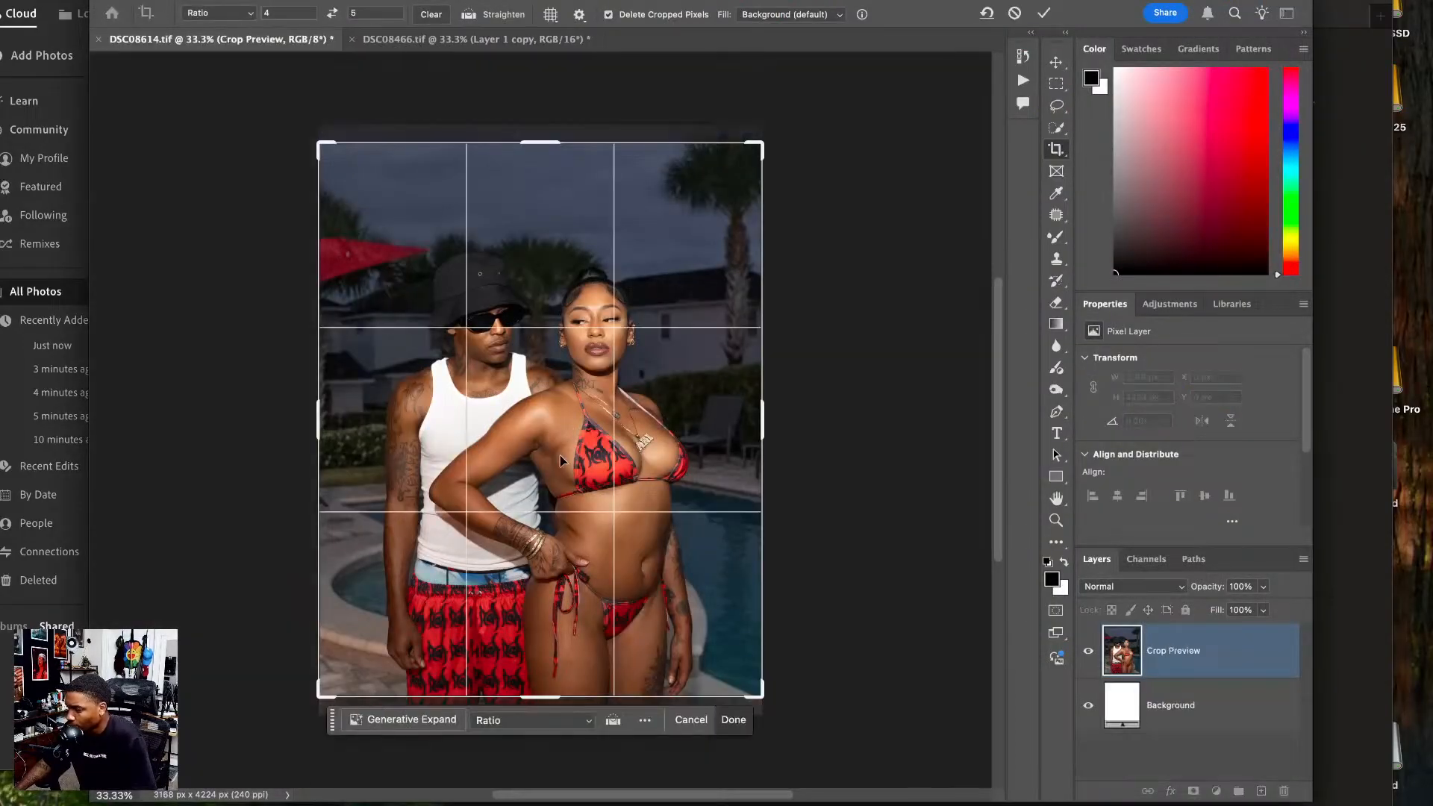
{"action": "mouse_move", "coordinate": [560, 457]}
{"action": "left_mouse_down"}
{"action": "mouse_move", "coordinate": [560, 441]}
{"action": "mouse_move", "coordinate": [559, 515]}
{"action": "mouse_move", "coordinate": [562, 458]}
{"action": "left_mouse_up"}
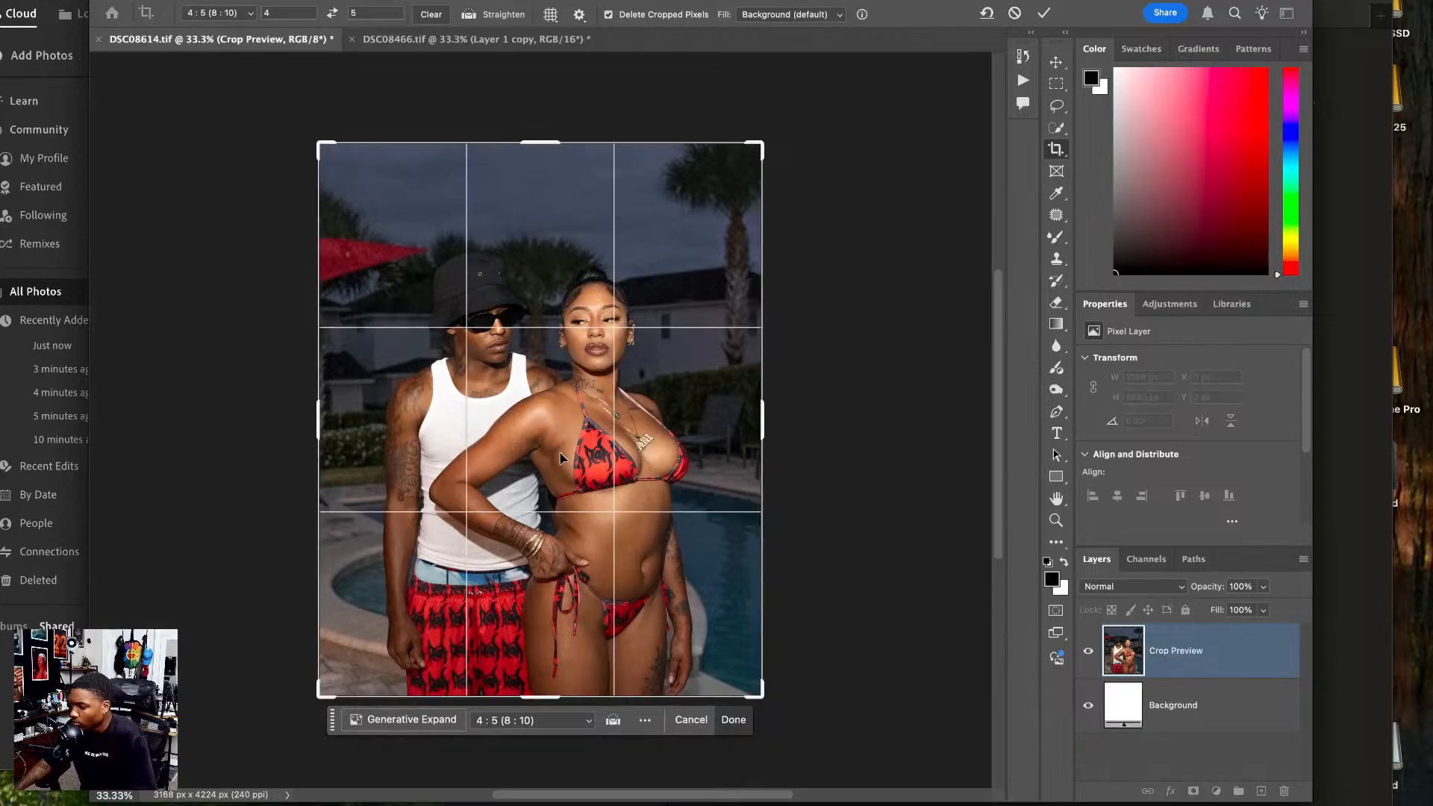
{"action": "key", "text": "Return"}
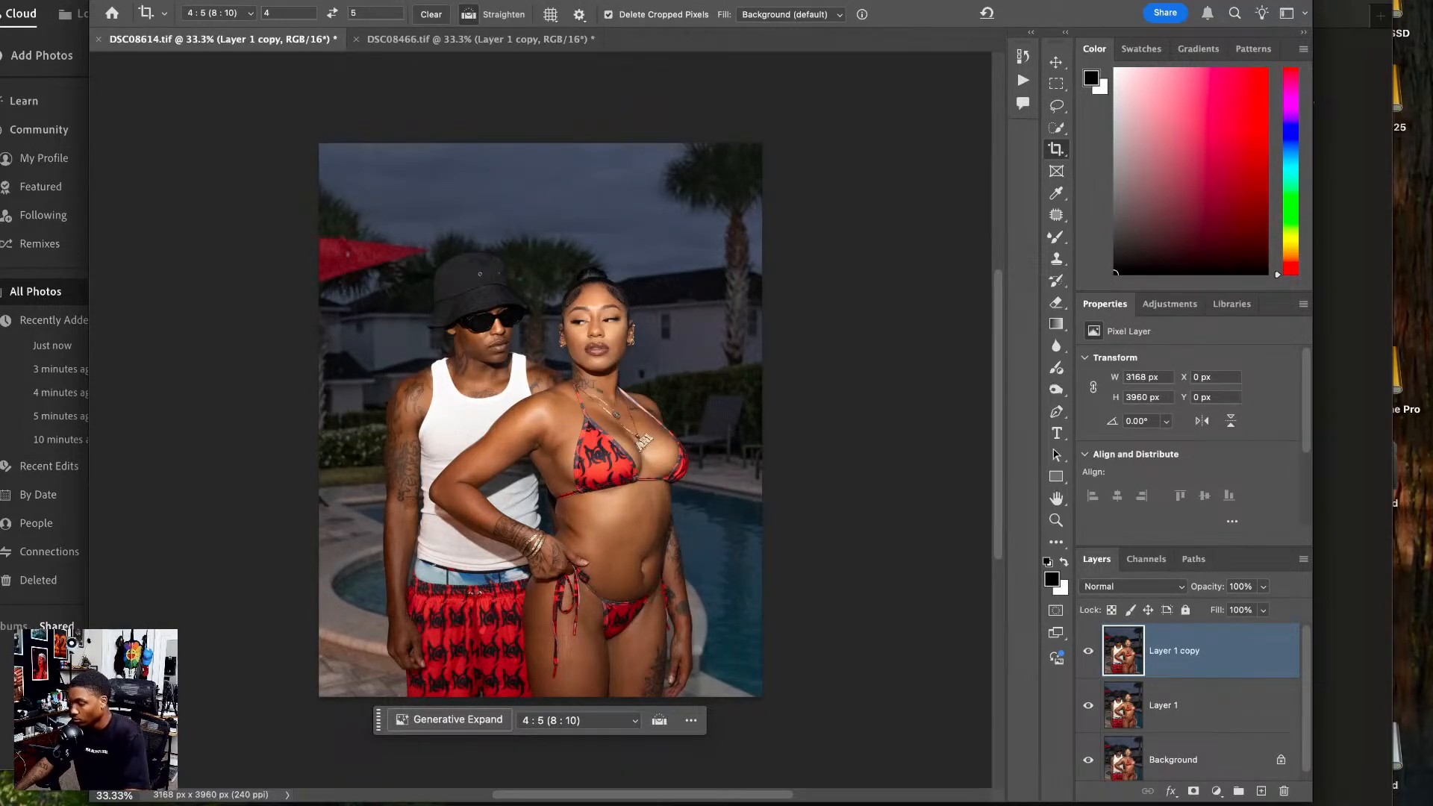
- Open Liquify on the top layer copy and push the woman's waist beside her bent arm inward with a size 200 brush
{"action": "key", "text": "super+shift+x"}
{"action": "scroll", "coordinate": [579, 472], "scroll_direction": "down", "scroll_amount": 2}
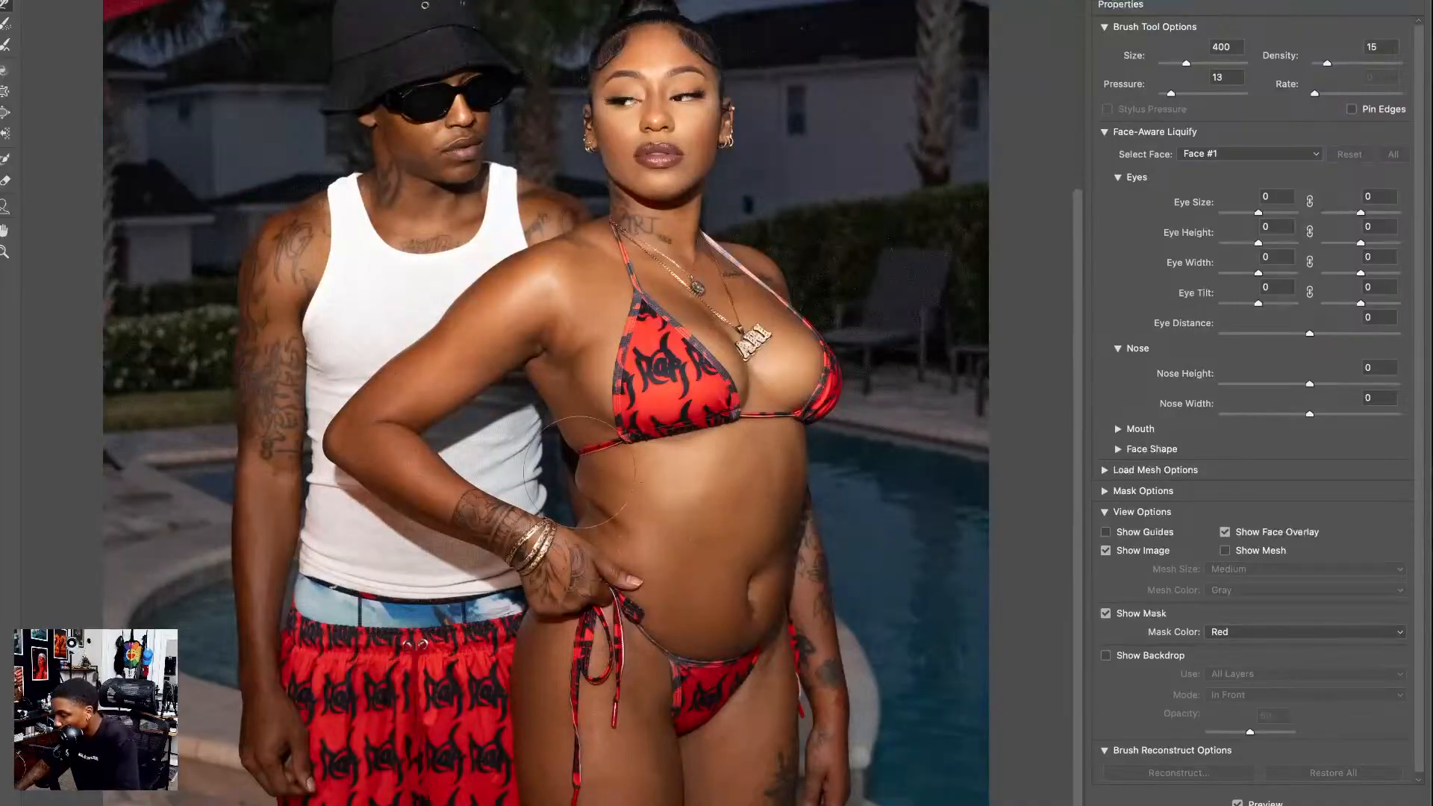
{"action": "key", "text": "bracketleft"}
{"action": "key", "text": "bracketleft"}
{"action": "key", "text": "bracketleft"}
{"action": "key", "text": "bracketleft"}
{"action": "key", "text": "bracketleft"}
{"action": "key", "text": "bracketright"}
{"action": "key", "text": "bracketright"}
{"action": "key", "text": "bracketright"}
{"action": "left_click_drag", "start_coordinate": [573, 480], "coordinate": [583, 489]}
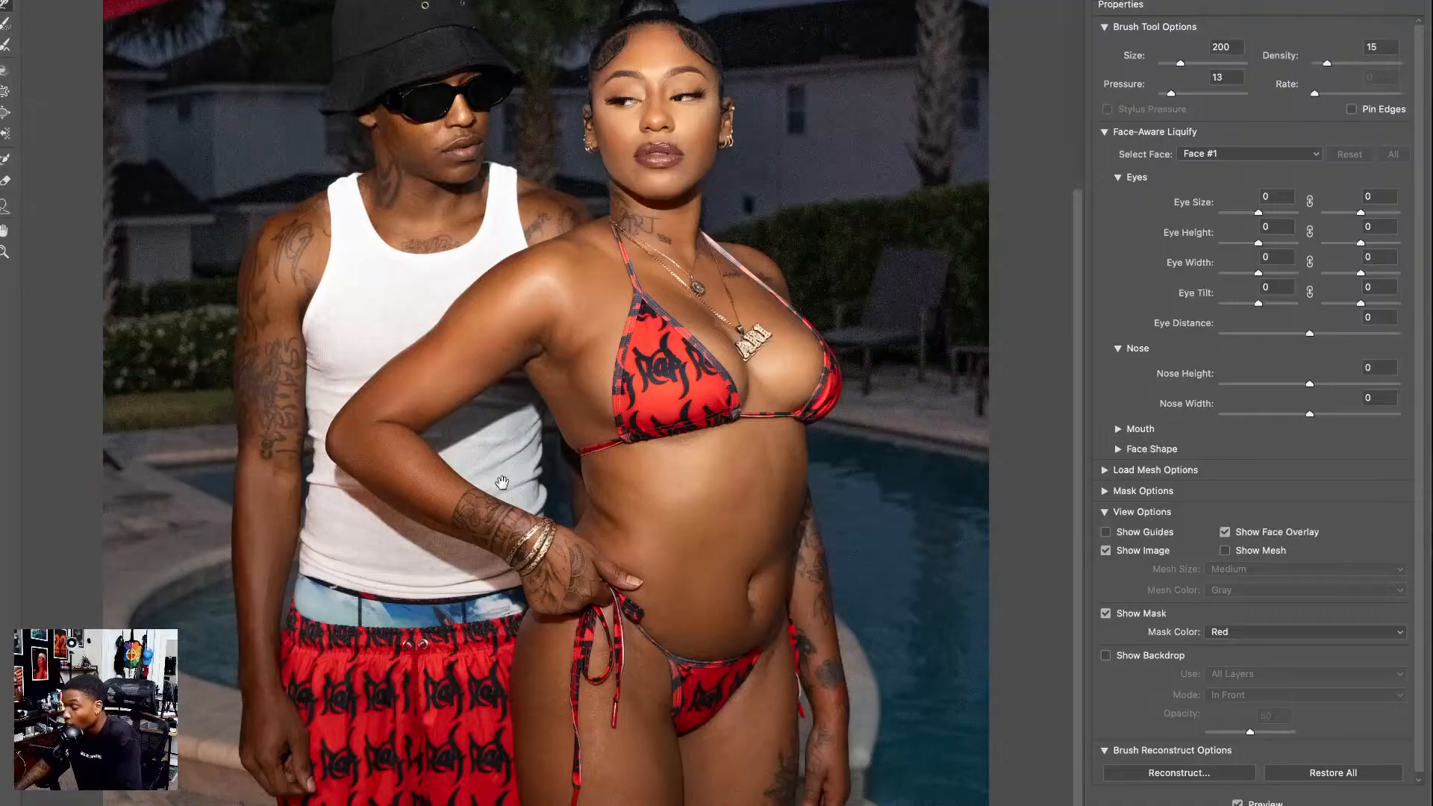
{"action": "mouse_move", "coordinate": [502, 483]}
{"action": "left_mouse_down"}
{"action": "mouse_move", "coordinate": [327, 534]}
{"action": "mouse_move", "coordinate": [328, 553]}
{"action": "mouse_move", "coordinate": [302, 398]}
{"action": "left_mouse_up"}
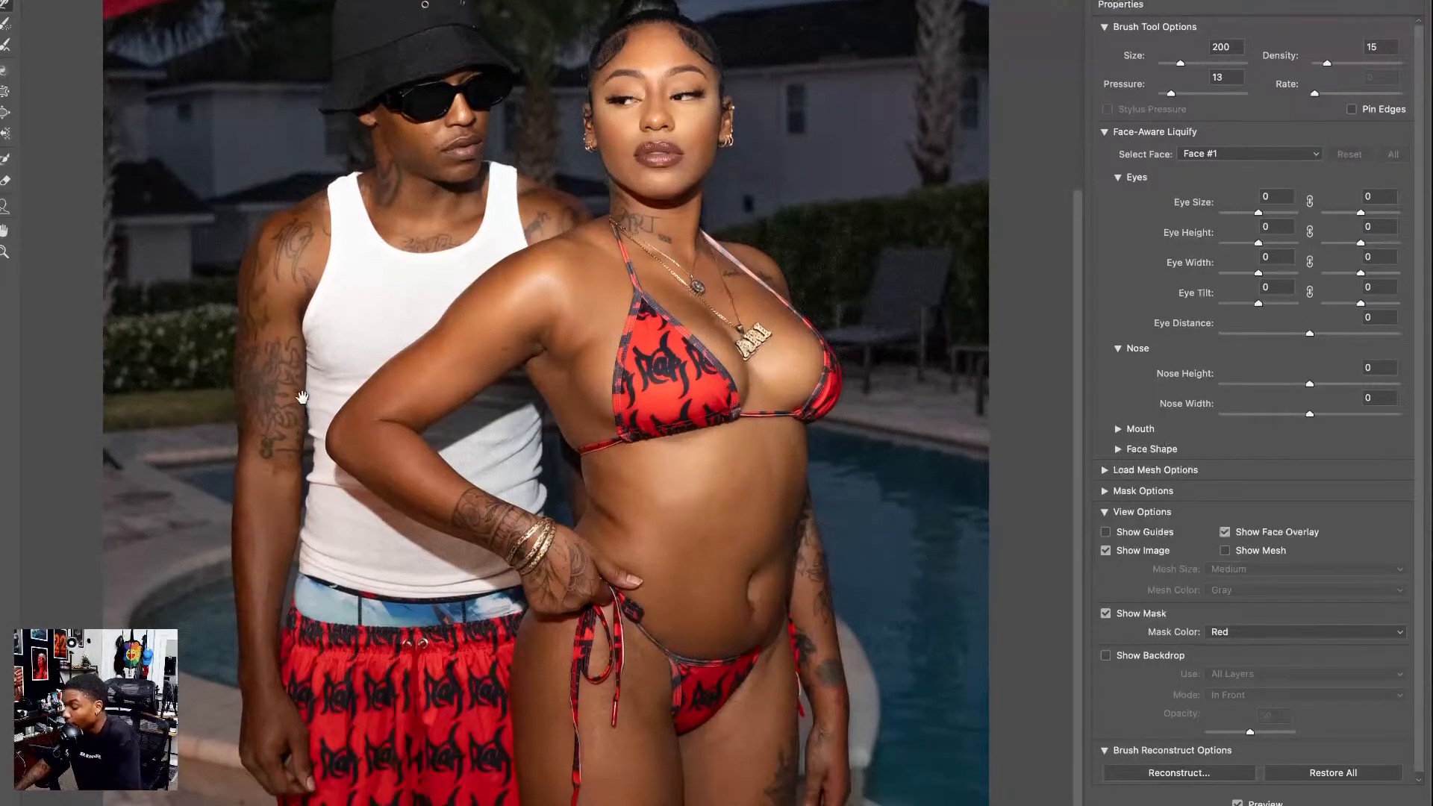
- Slim the poolside edge of the woman's waist below her bikini top with a size 500 brush
{"action": "key", "text": "bracketright"}
{"action": "key", "text": "bracketright"}
{"action": "left_click_drag", "start_coordinate": [829, 459], "coordinate": [802, 499]}
{"action": "key", "text": "bracketleft"}
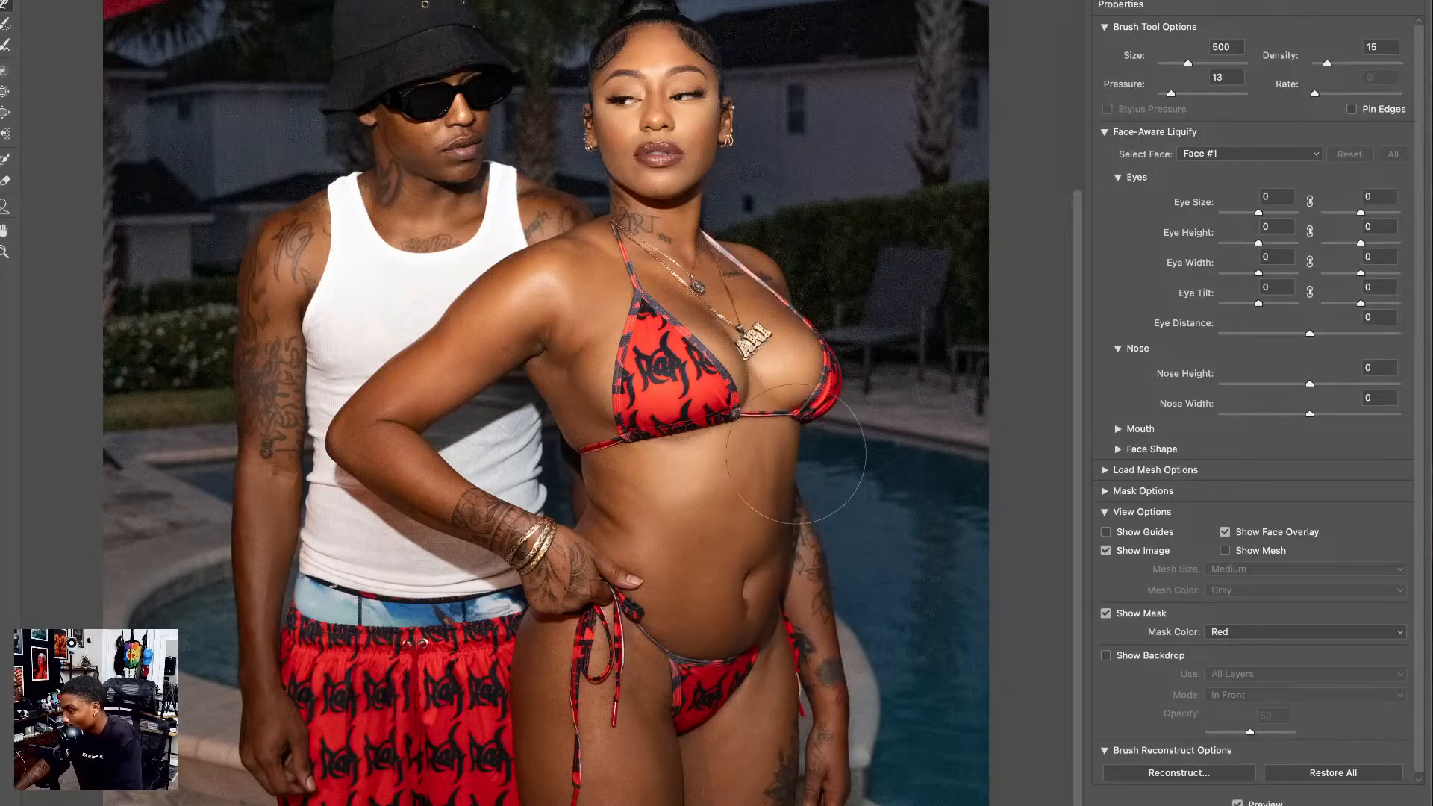
- Push the woman's hip and upper thigh beside the man's shorts outward with a size 600 brush
{"action": "key", "text": "bracketleft"}
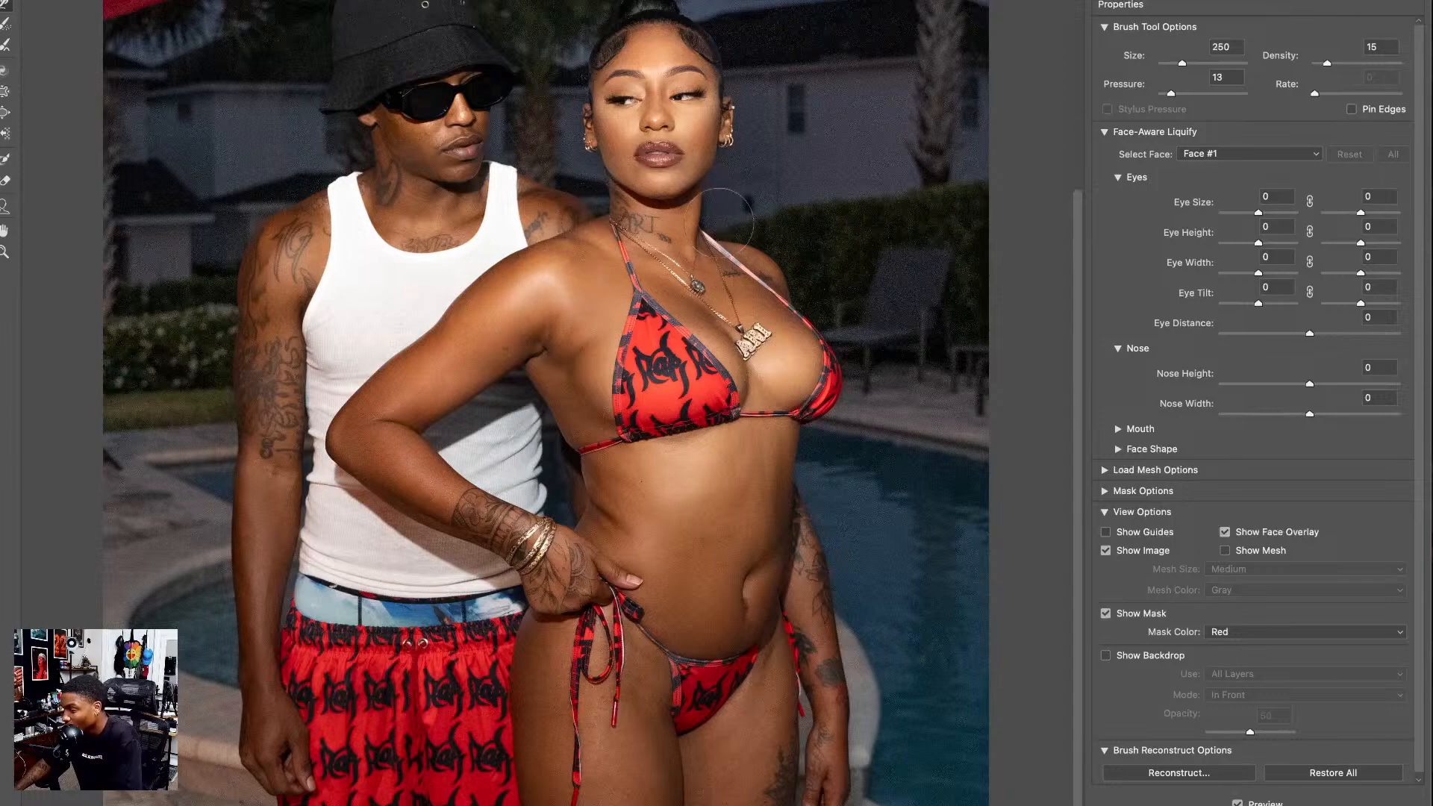
{"action": "left_click_drag", "start_coordinate": [669, 212], "coordinate": [574, 410]}
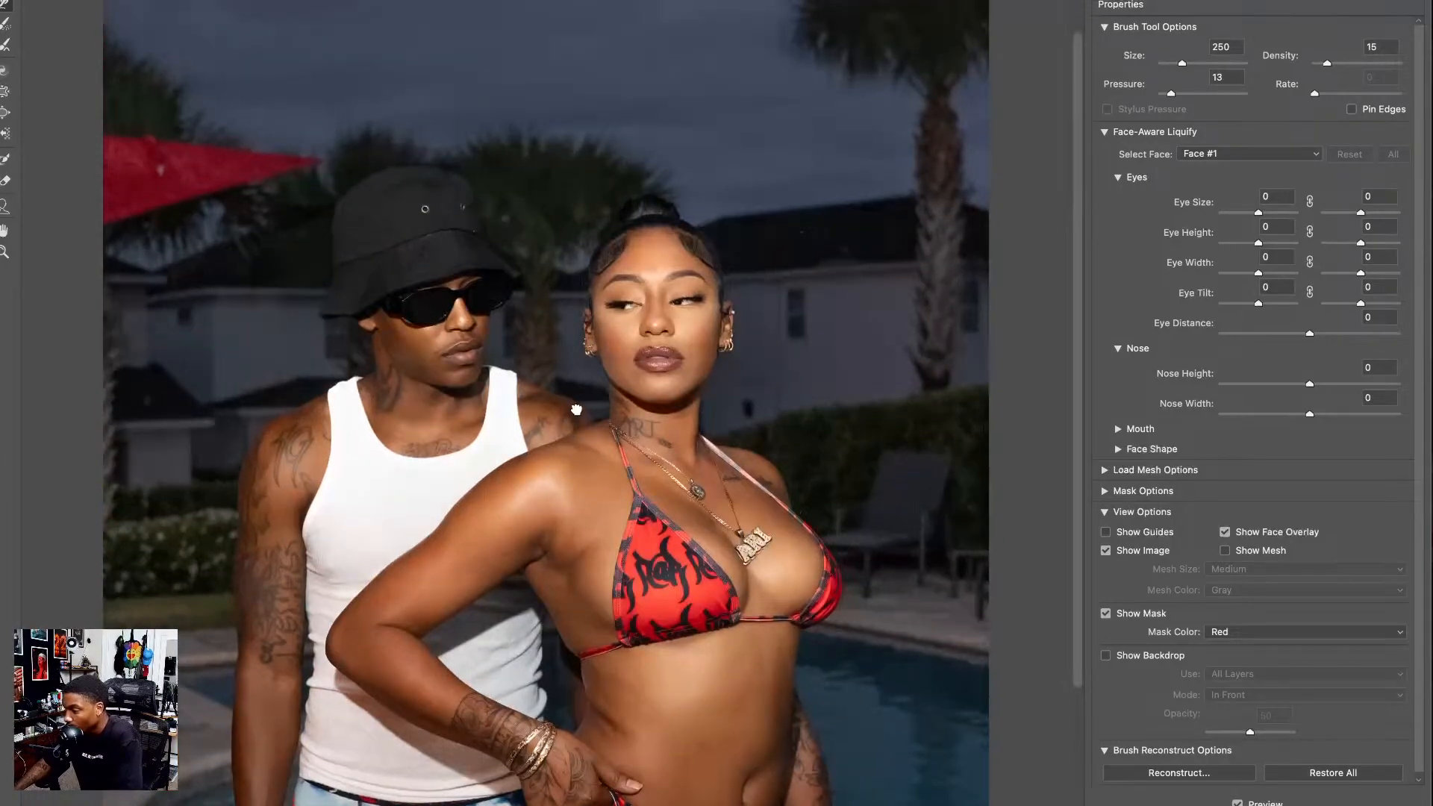
{"action": "scroll", "coordinate": [576, 410], "scroll_direction": "down", "scroll_amount": 3}
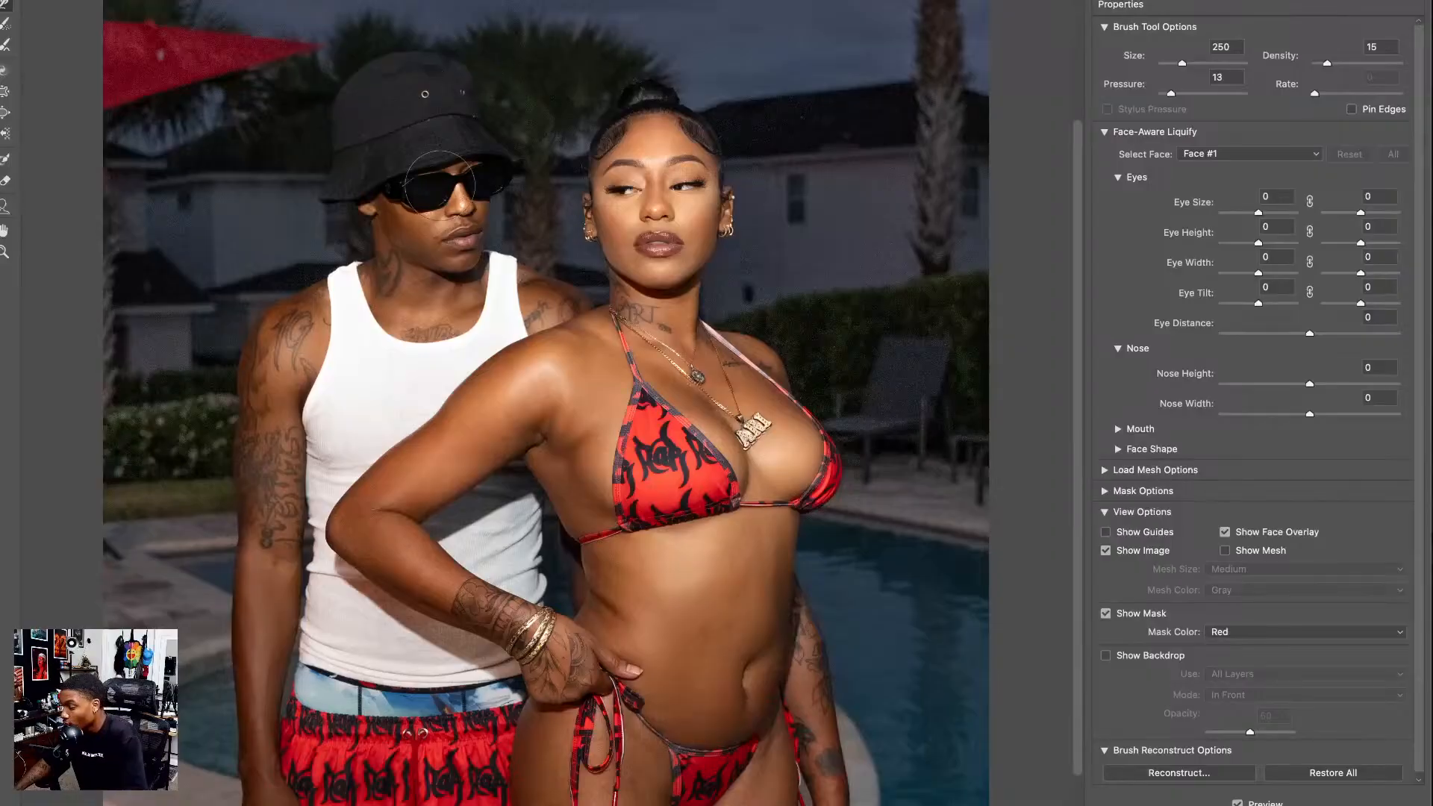
{"action": "scroll", "coordinate": [417, 343], "scroll_direction": "down", "scroll_amount": 2}
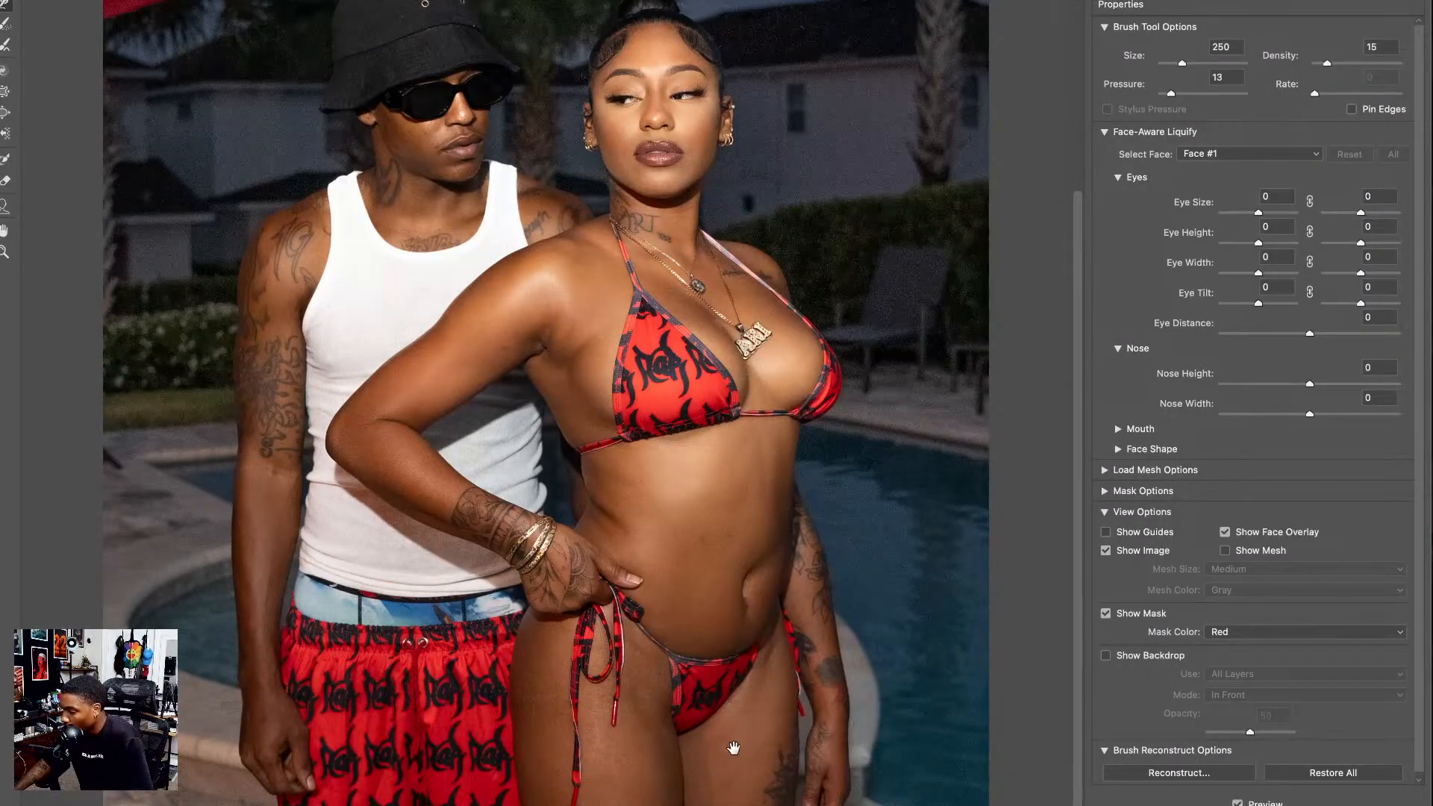
{"action": "key", "text": "bracketright"}
{"action": "key", "text": "bracketright"}
{"action": "key", "text": "bracketright"}
{"action": "key", "text": "bracketright"}
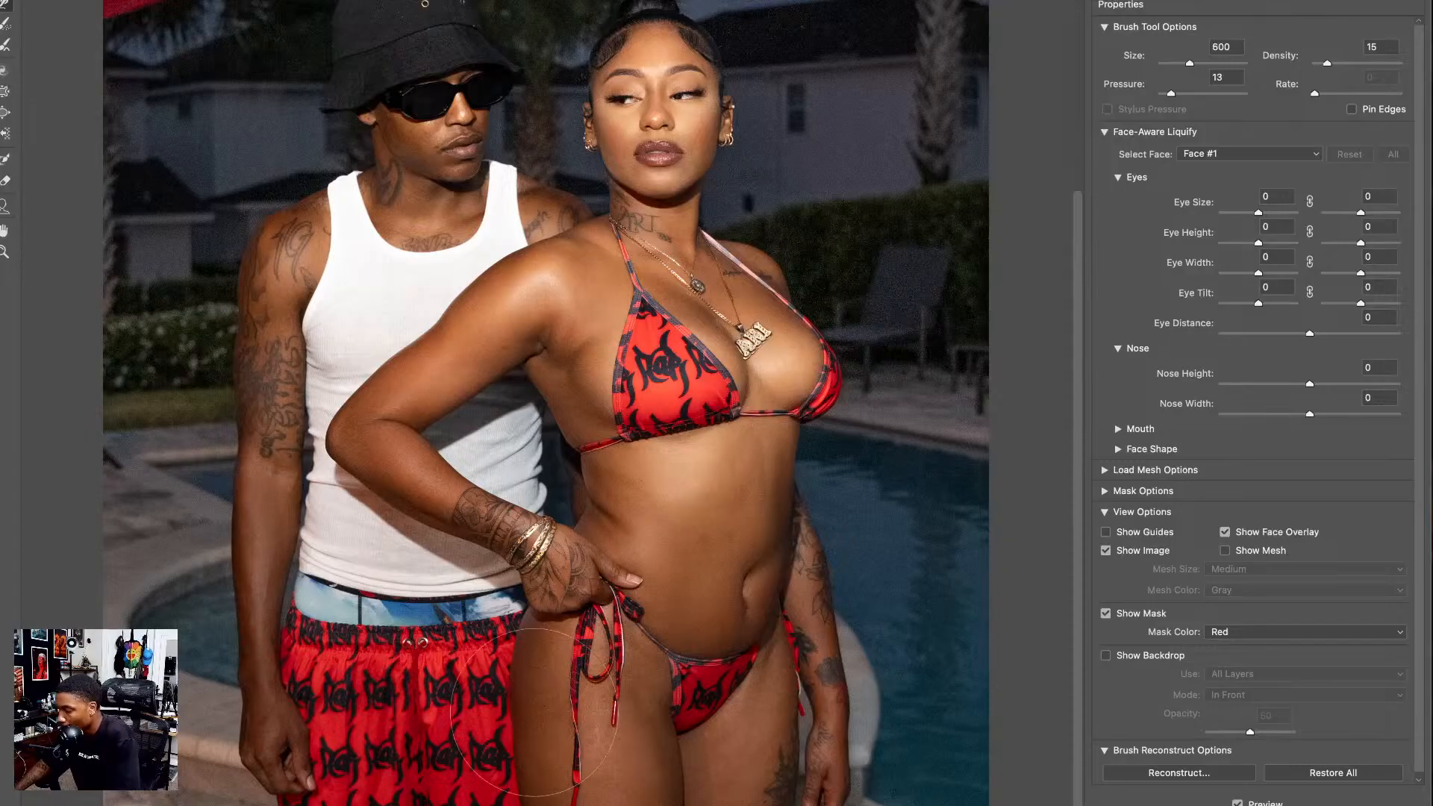
{"action": "left_click_drag", "start_coordinate": [523, 728], "coordinate": [496, 727]}
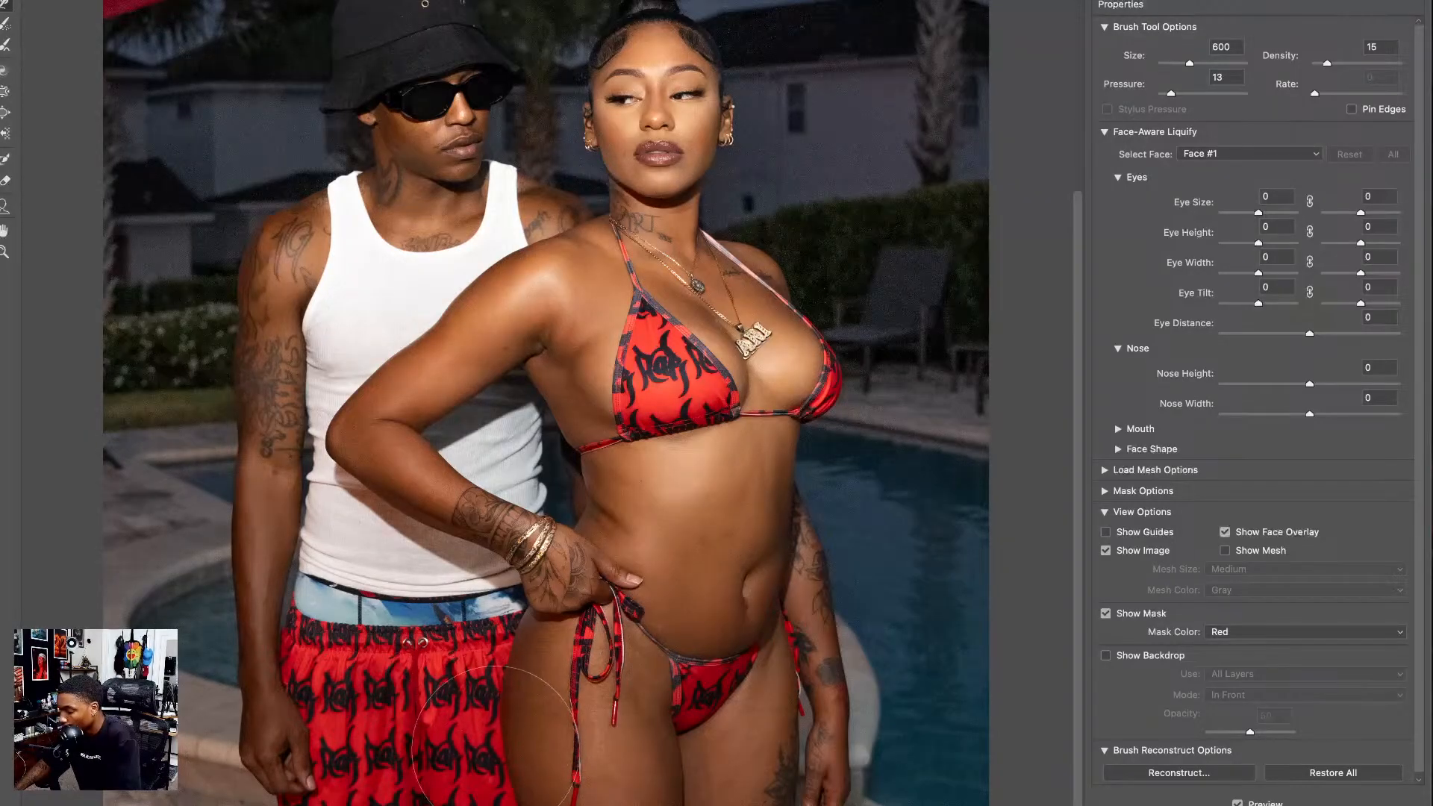
{"action": "scroll", "coordinate": [514, 783], "scroll_direction": "up", "scroll_amount": 3}
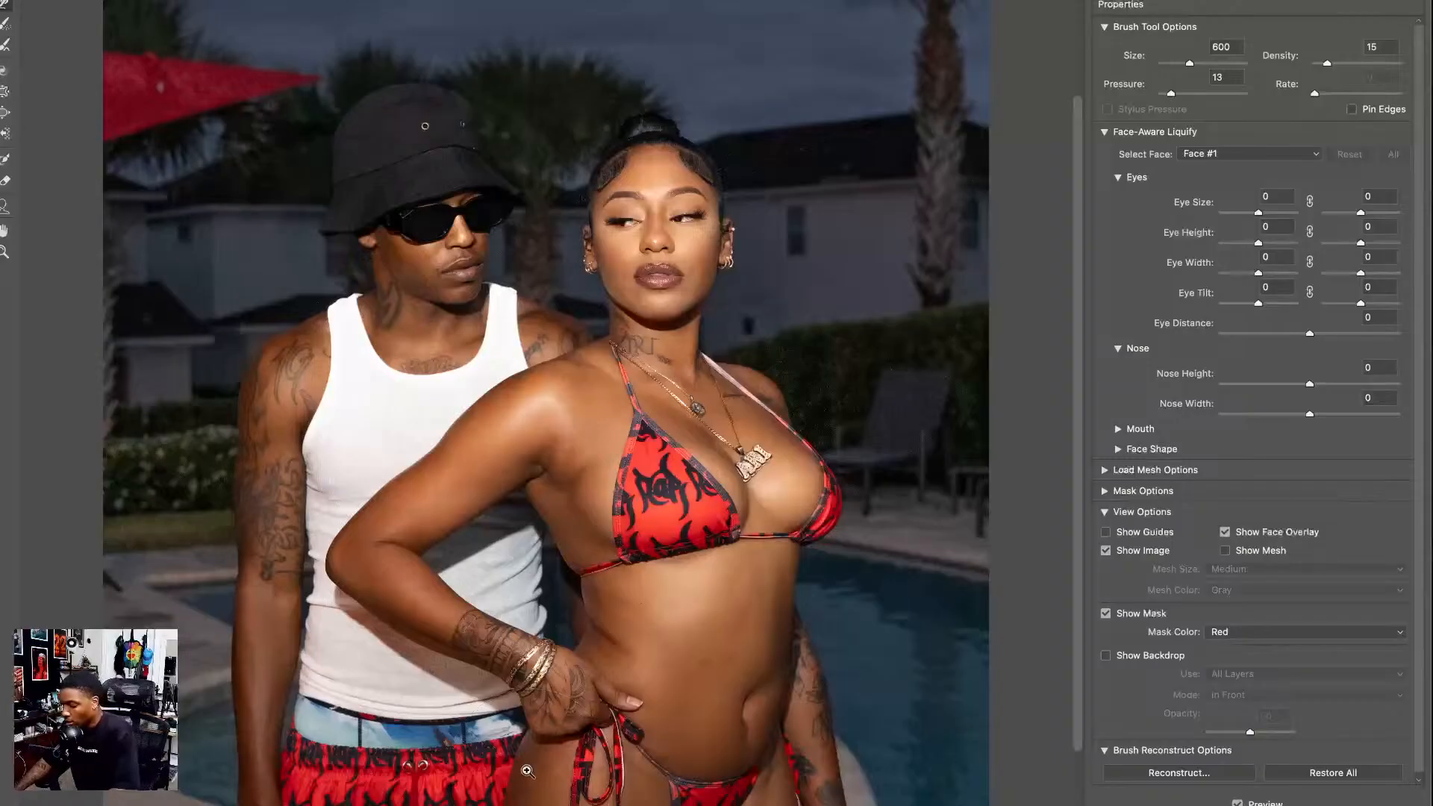
- Finish the Liquify edit, close DSC08614.tif with its changes saved, and bring DSC08466.tif to the front
{"action": "key", "text": "ctrl+minus"}
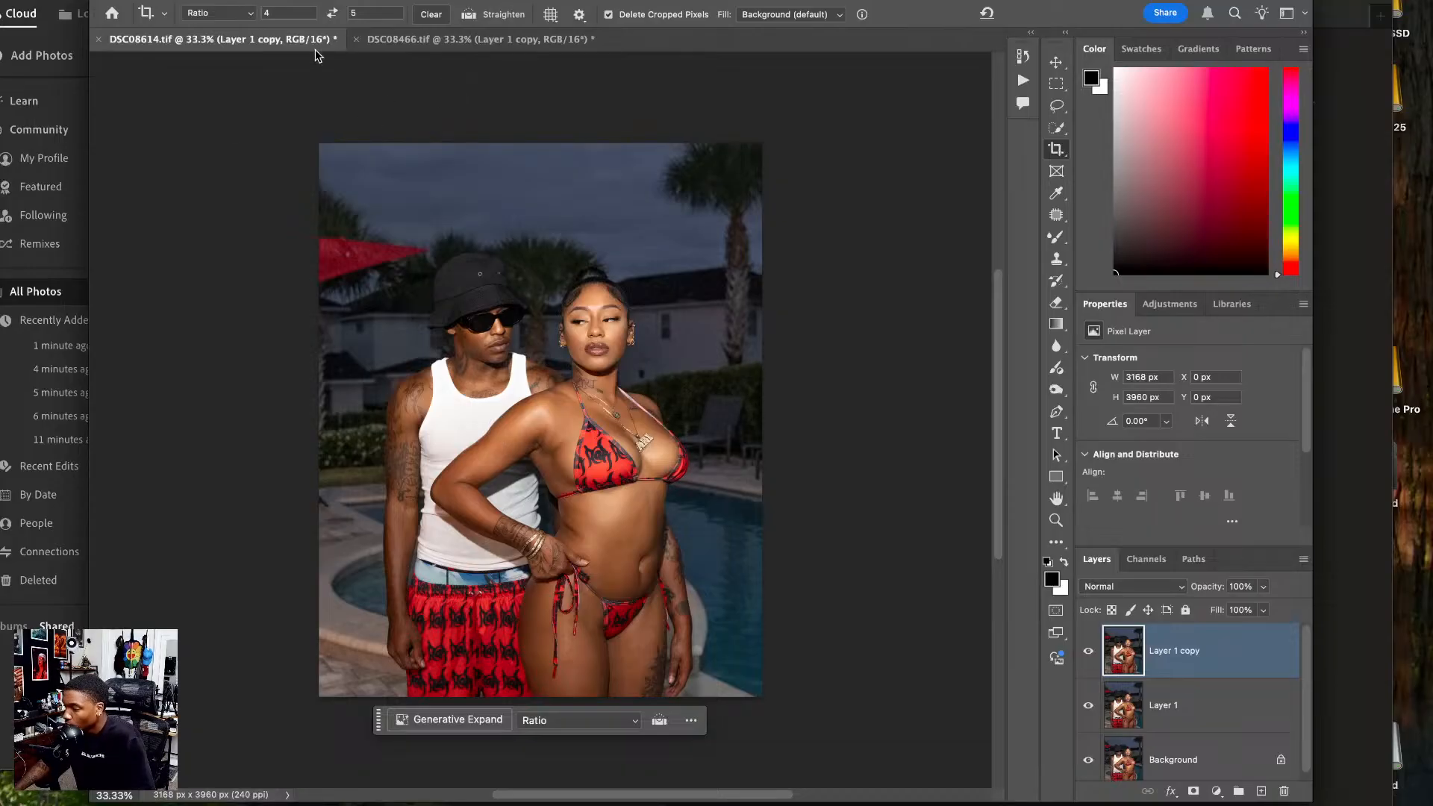
{"action": "left_click", "coordinate": [98, 40]}
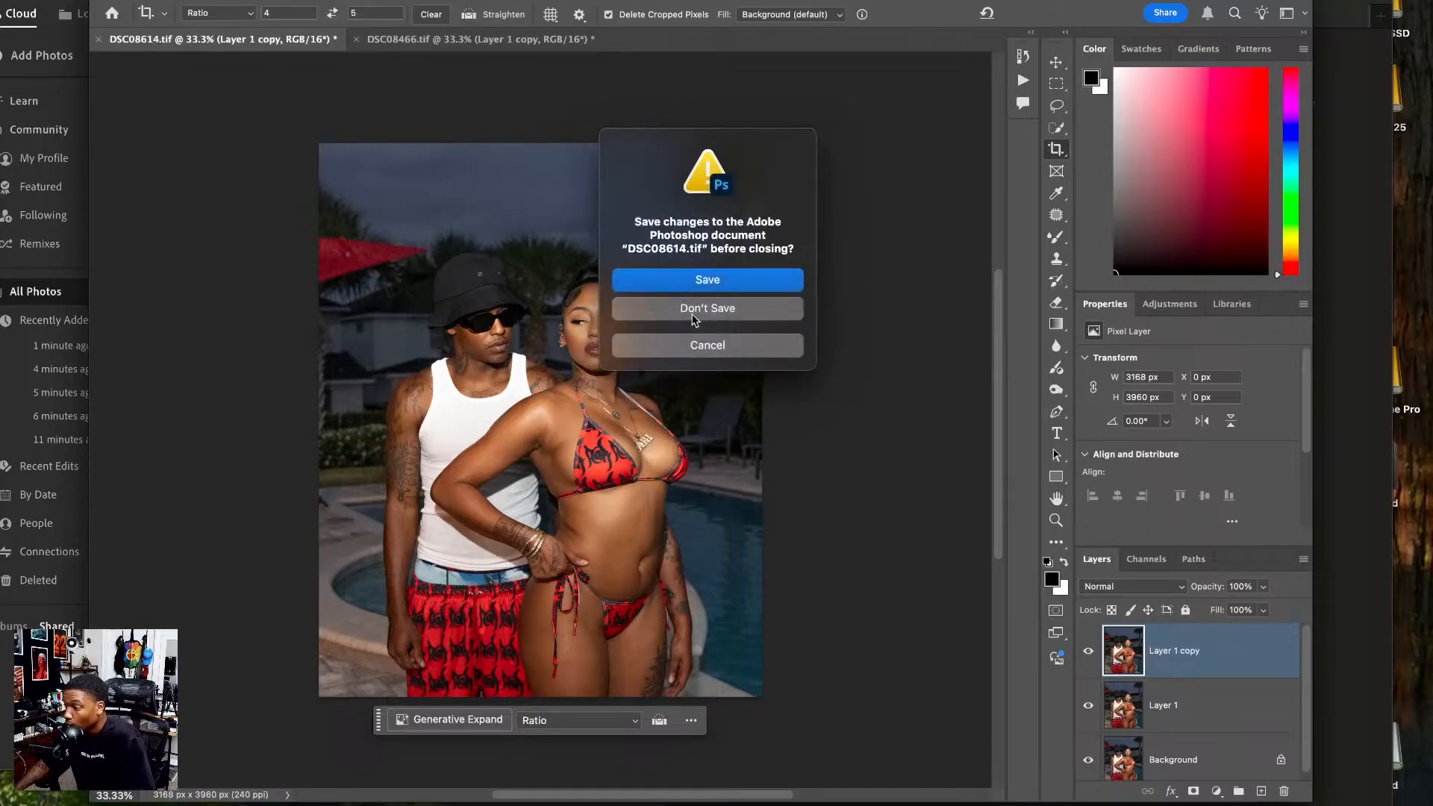
{"action": "left_click", "coordinate": [707, 281]}
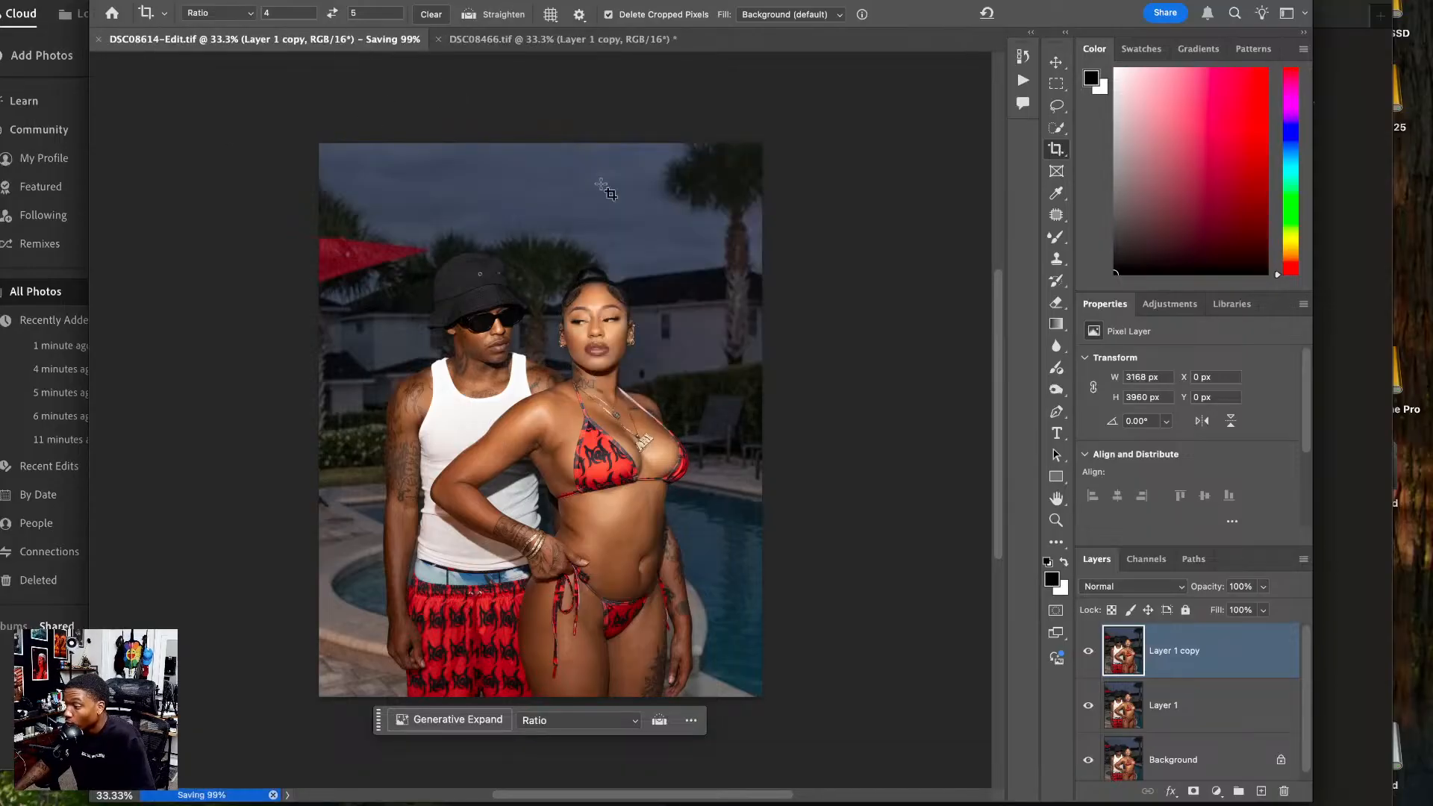
{"action": "left_click", "coordinate": [477, 39]}
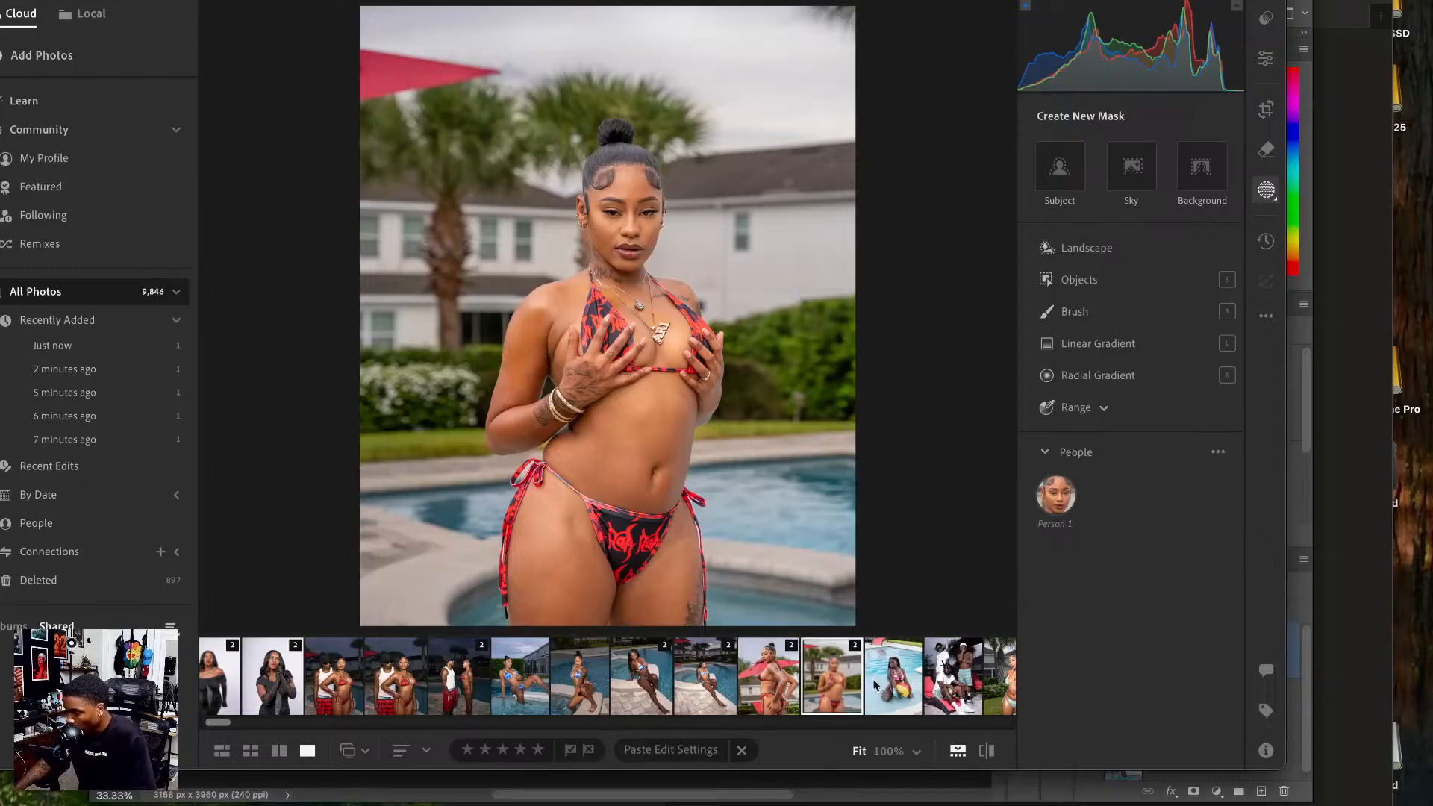
- In Lightroom, mask the background of the beach ball pool photo, setting Shadows to +58 and Exposure to about -0.44
{"action": "left_click", "coordinate": [876, 684]}
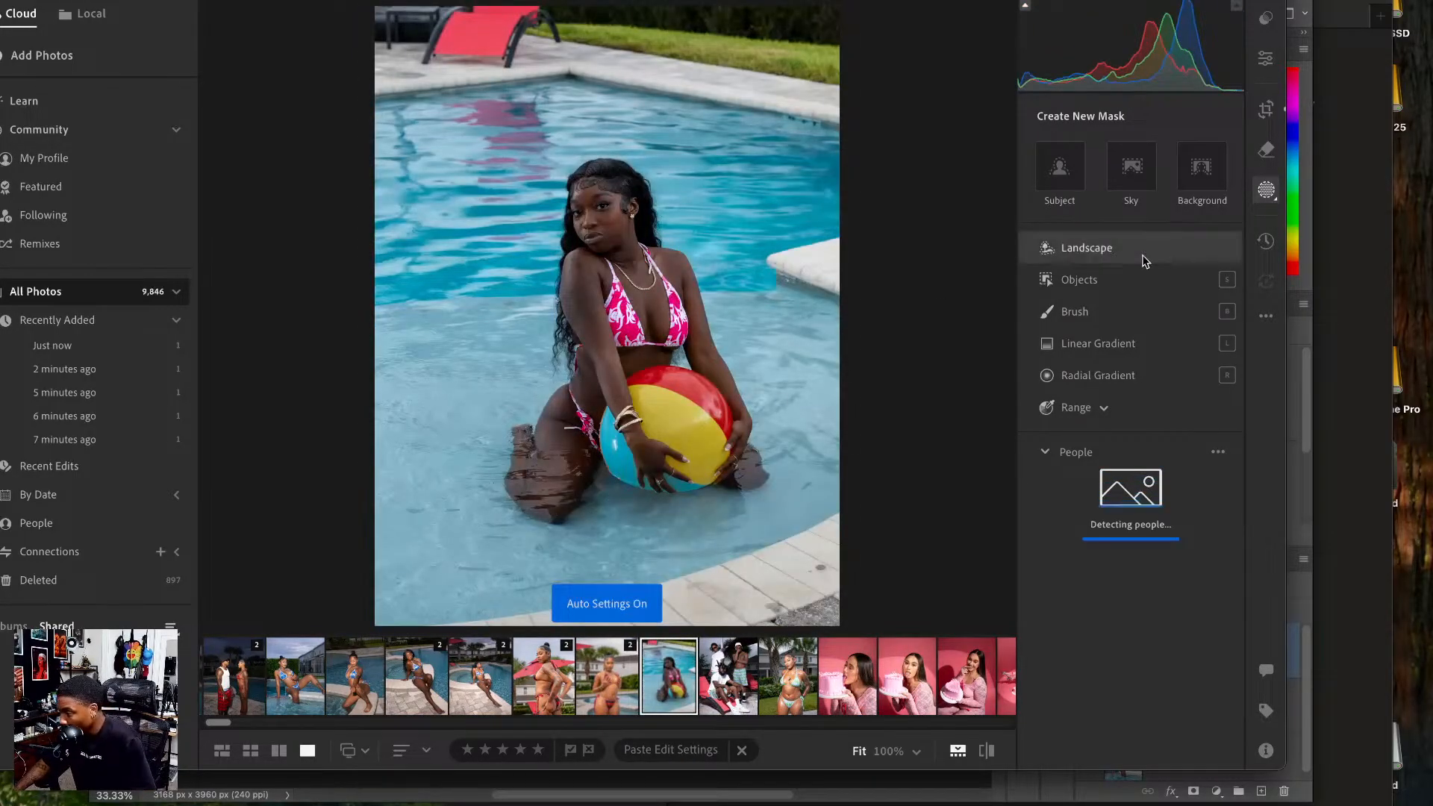
{"action": "left_click", "coordinate": [1201, 168]}
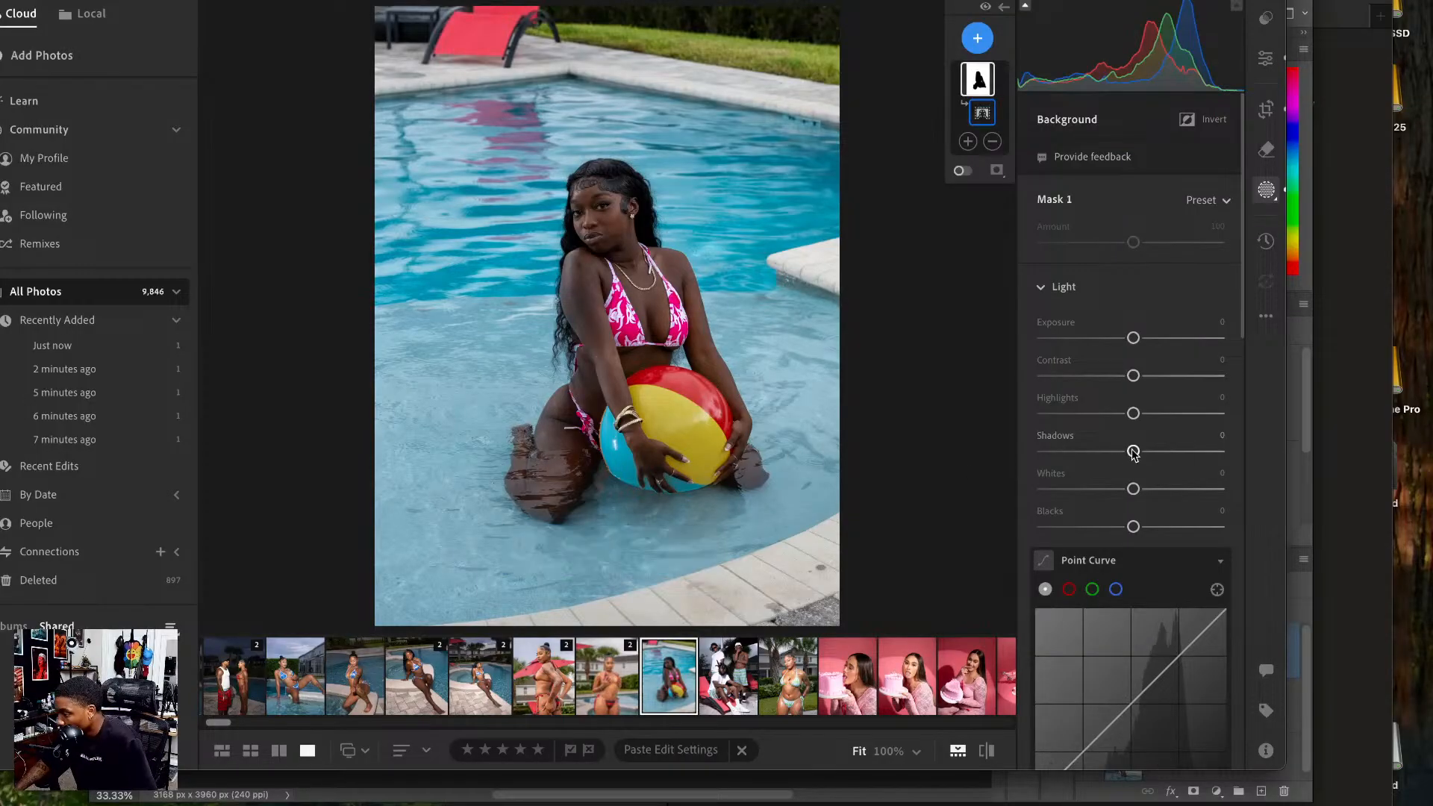
{"action": "left_click_drag", "start_coordinate": [1133, 450], "coordinate": [1185, 452]}
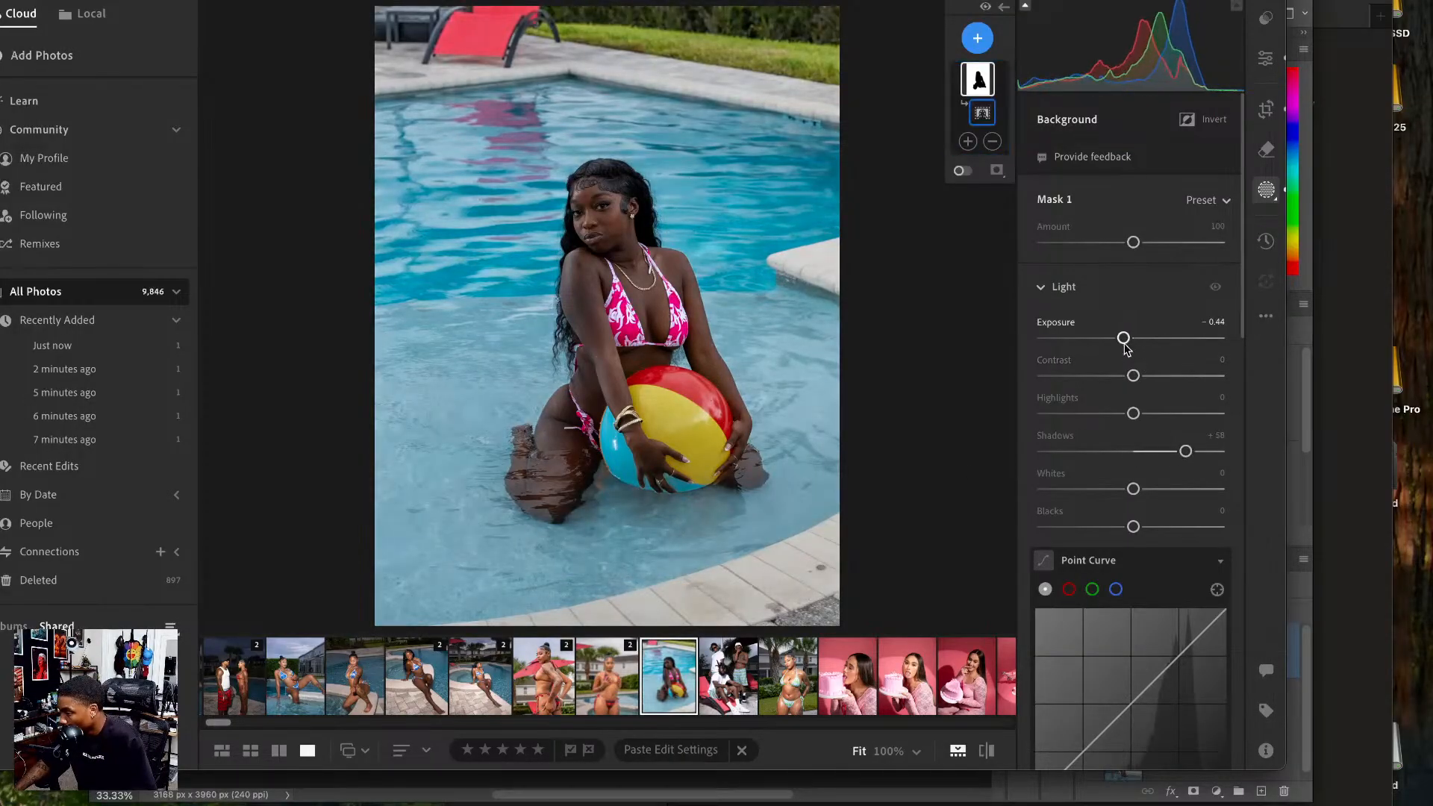
- Add a Subject mask to the beach ball photo with Exposure +0.20, Highlights +29 and Shadows +9
{"action": "left_click", "coordinate": [977, 38]}
{"action": "left_click", "coordinate": [1010, 86]}
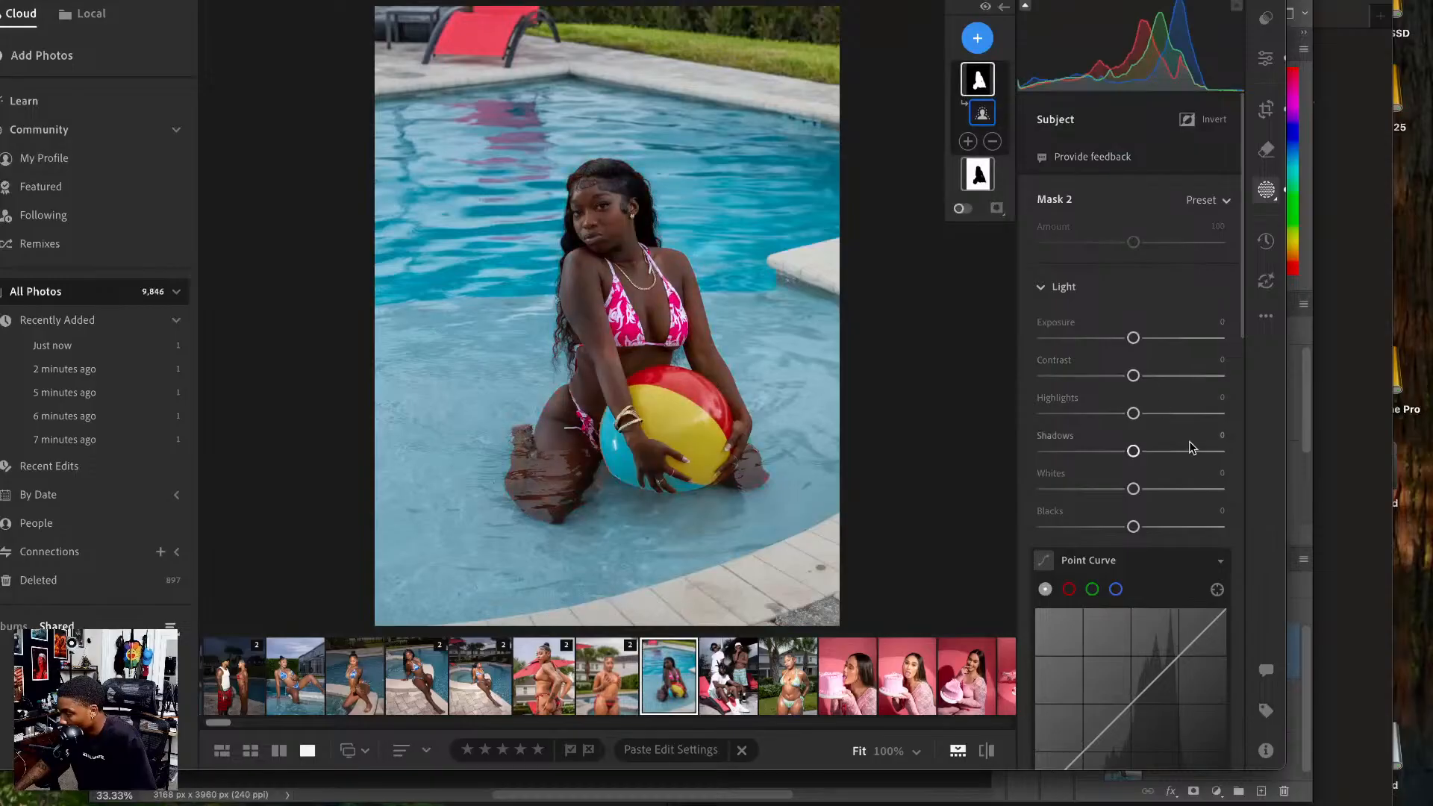
{"action": "left_click_drag", "start_coordinate": [1132, 340], "coordinate": [1138, 339]}
{"action": "left_click_drag", "start_coordinate": [1133, 413], "coordinate": [1141, 451]}
{"action": "left_click_drag", "start_coordinate": [1157, 414], "coordinate": [1159, 415]}
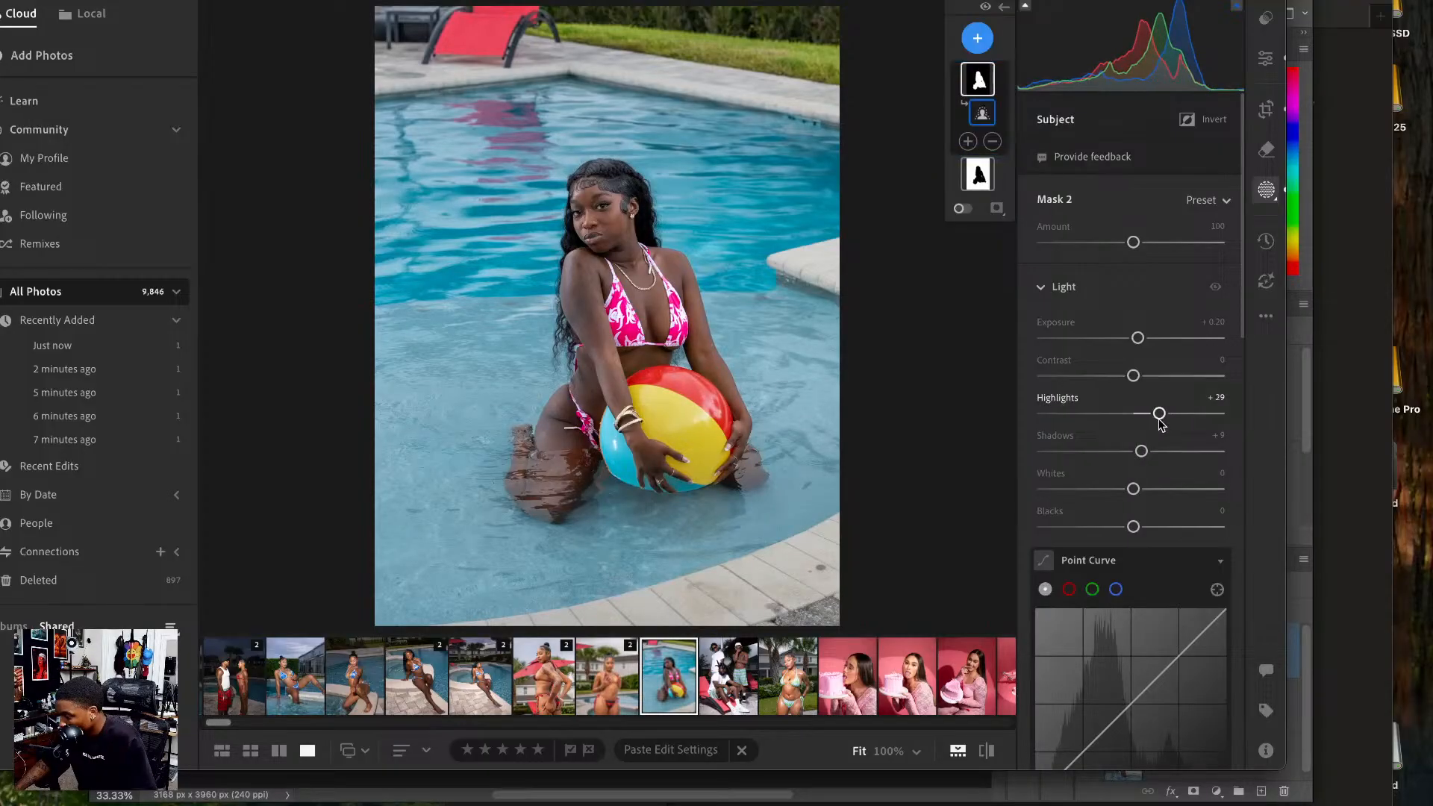
- Send the beach ball photo to Photoshop for editing
{"action": "right_click", "coordinate": [646, 327]}
{"action": "mouse_move", "coordinate": [720, 448]}
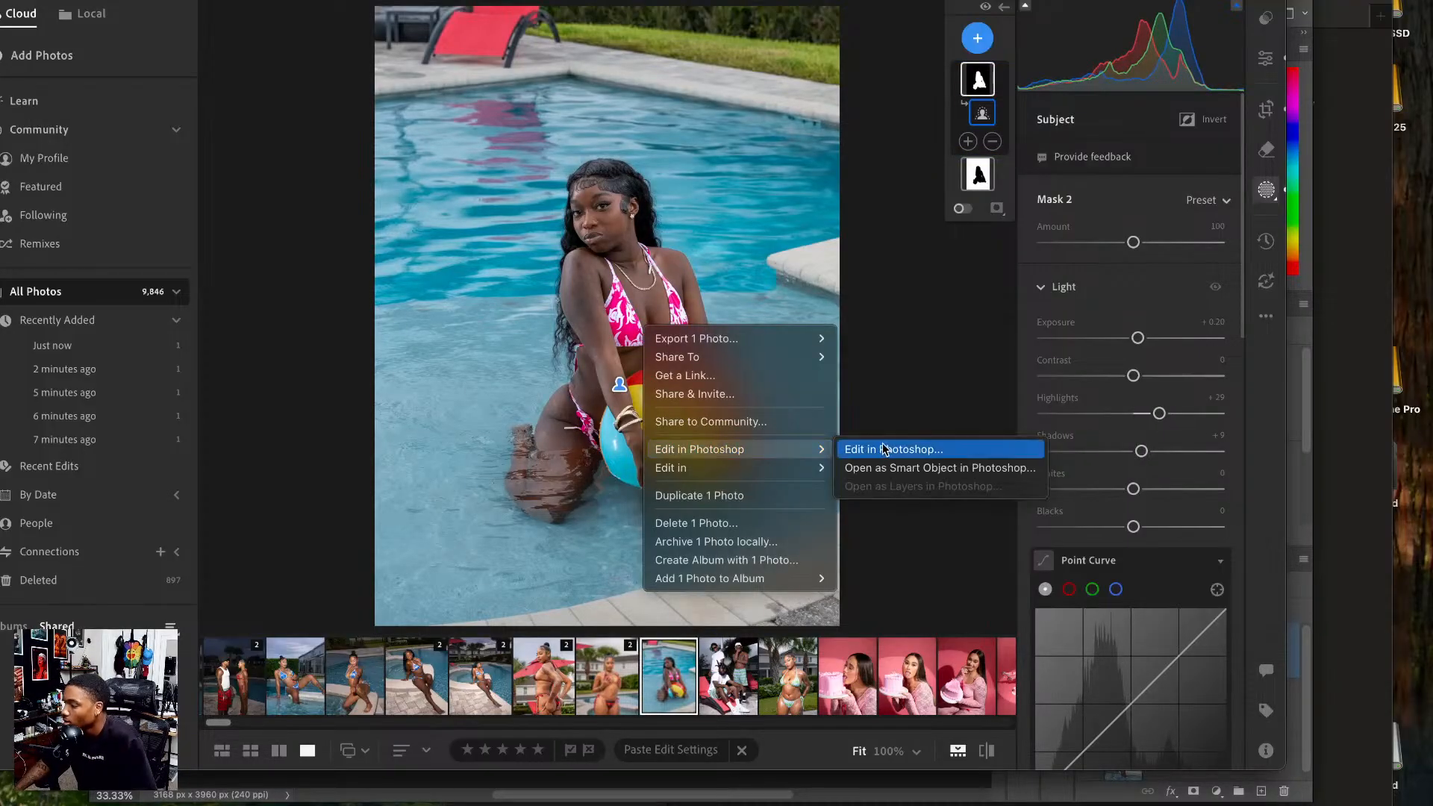
- Open the photo of the woman with the beach ball in Photoshop for editing
{"action": "left_click", "coordinate": [873, 448]}
- Apply automatic settings to the photo of the three men and add a Background mask and a Subject mask
{"action": "left_click", "coordinate": [731, 675]}
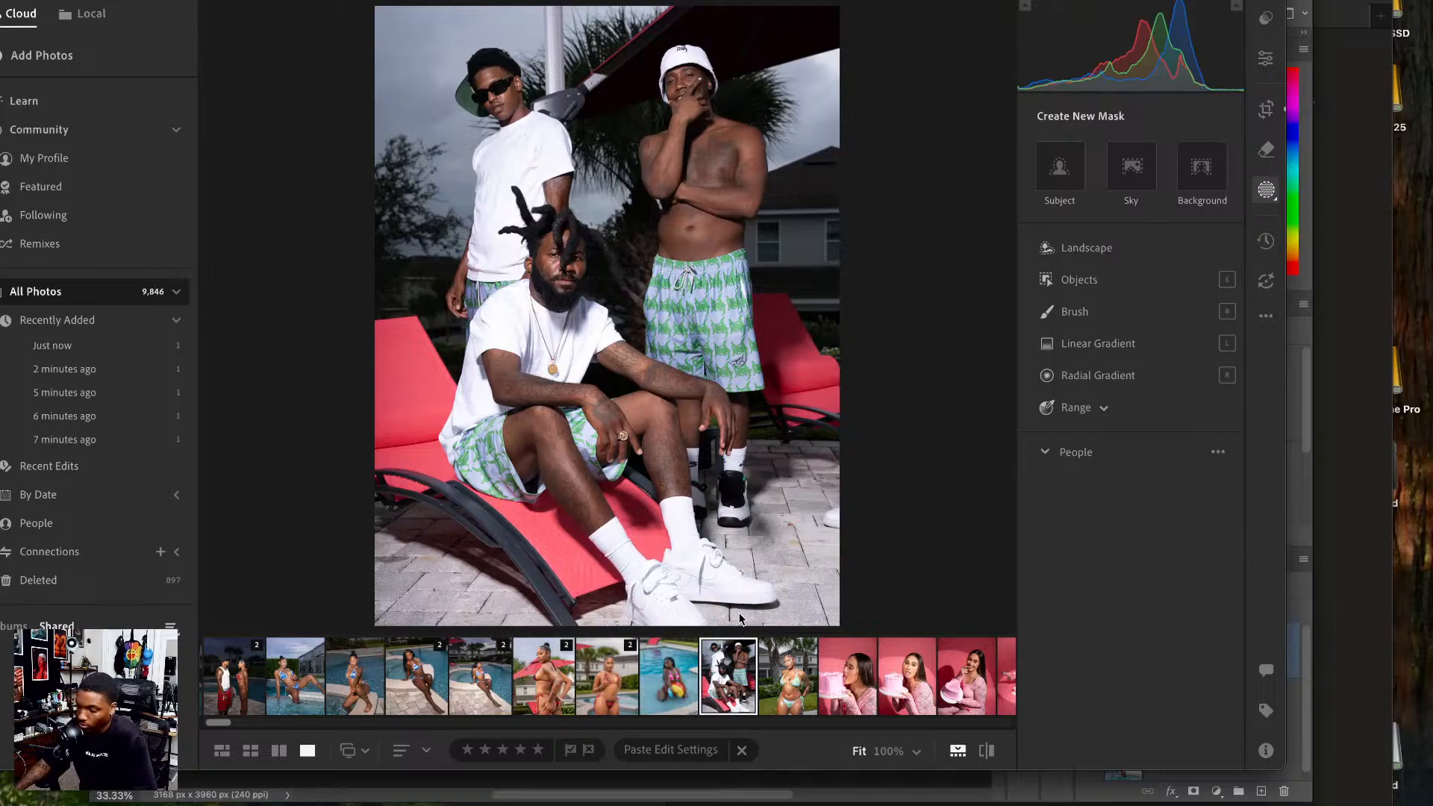
{"action": "key", "text": "shift+a"}
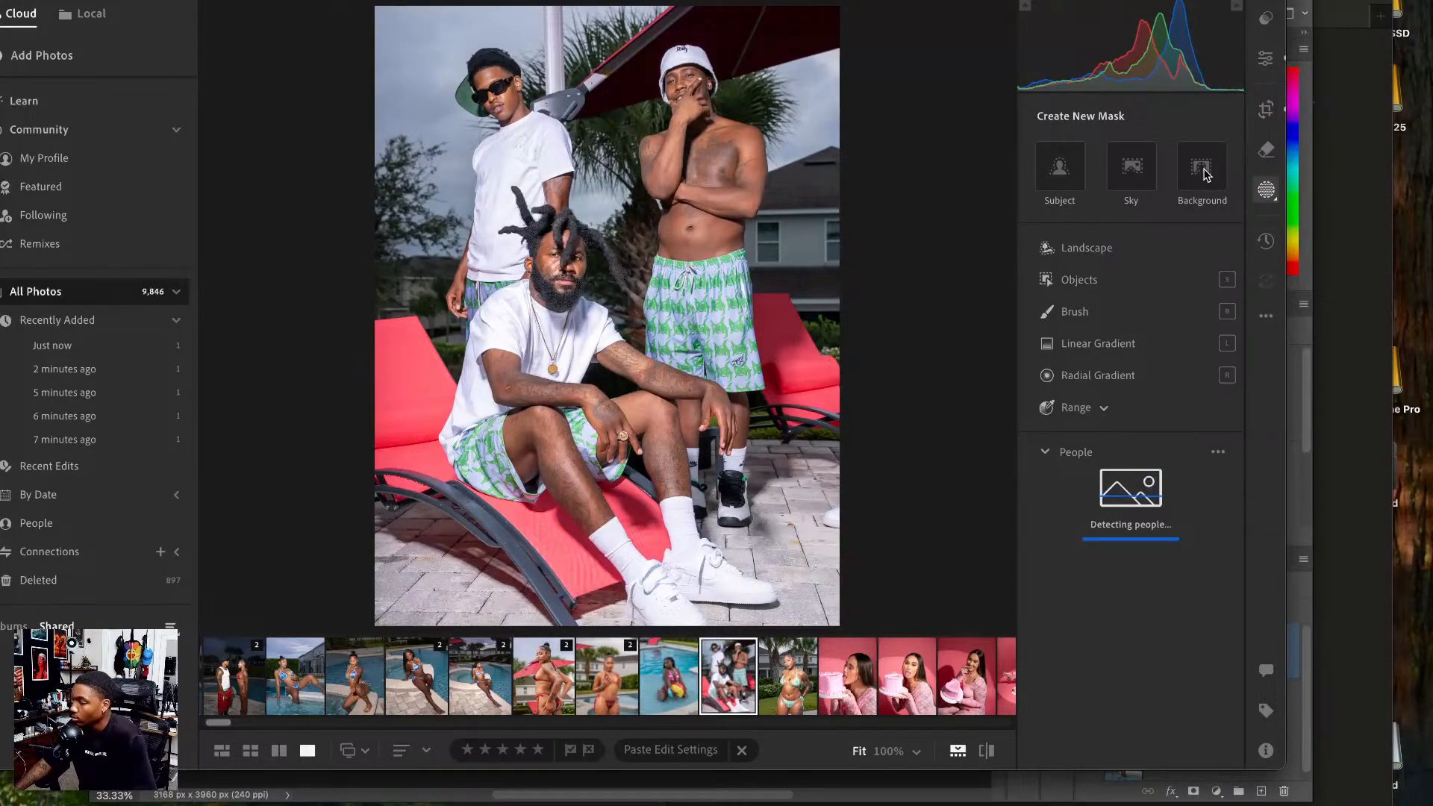
{"action": "left_click", "coordinate": [1203, 173]}
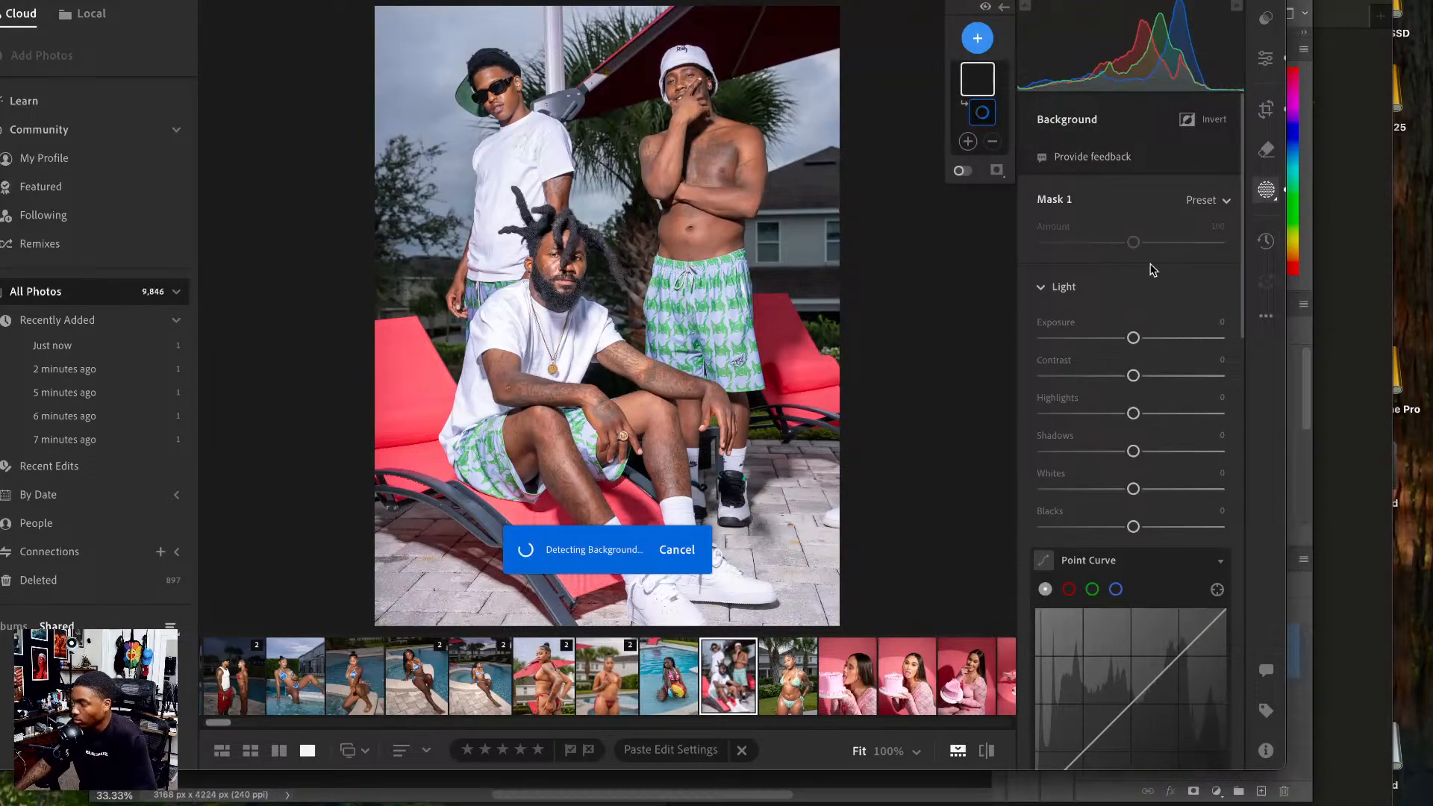
{"action": "left_click", "coordinate": [979, 39]}
{"action": "left_click", "coordinate": [1021, 102]}
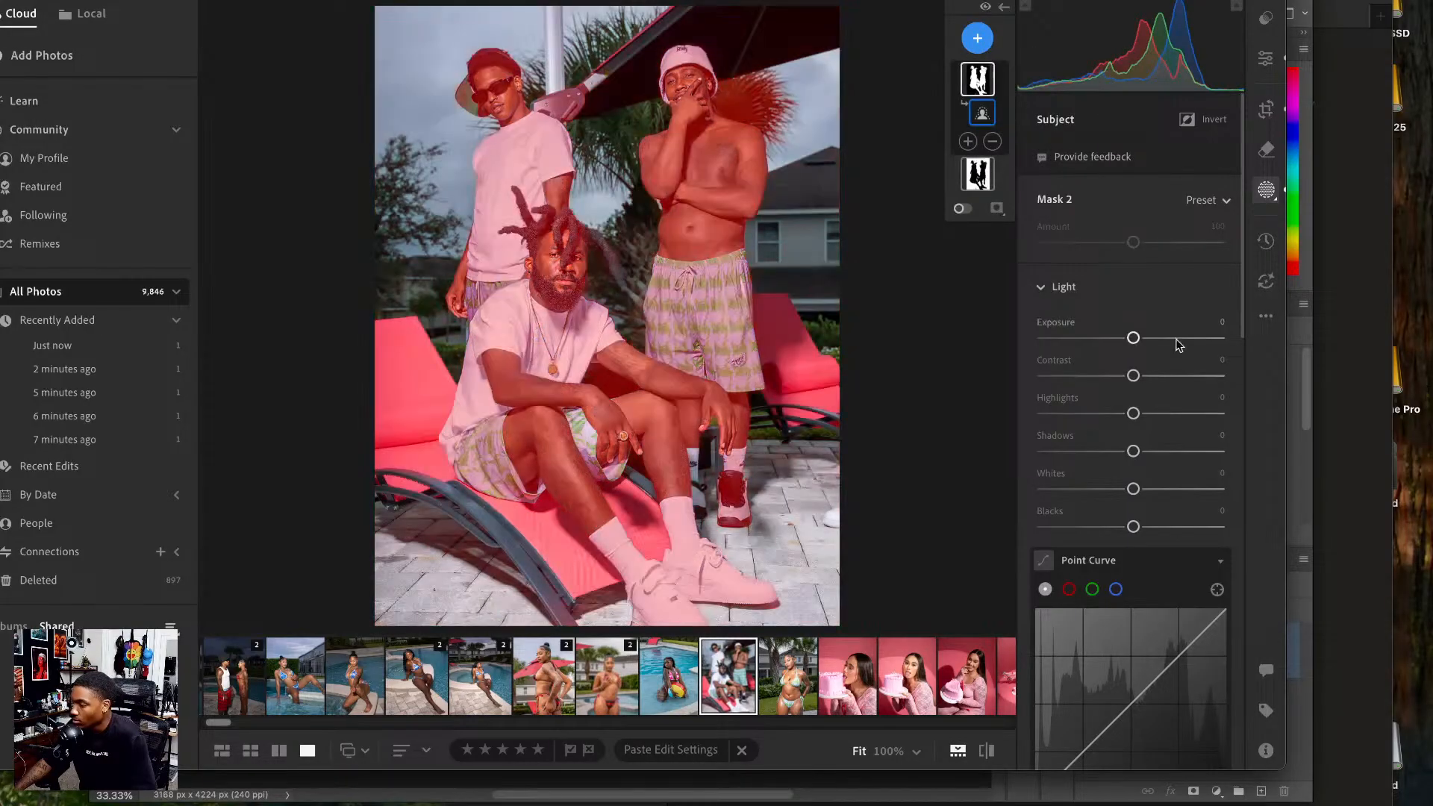
- Set Highlights to -14 and Shadows to -12 on the Subject mask, and Shadows to +34 and Exposure to -0.88 on the Background mask
{"action": "left_click_drag", "start_coordinate": [1132, 415], "coordinate": [1123, 416]}
{"action": "left_click", "coordinate": [968, 142]}
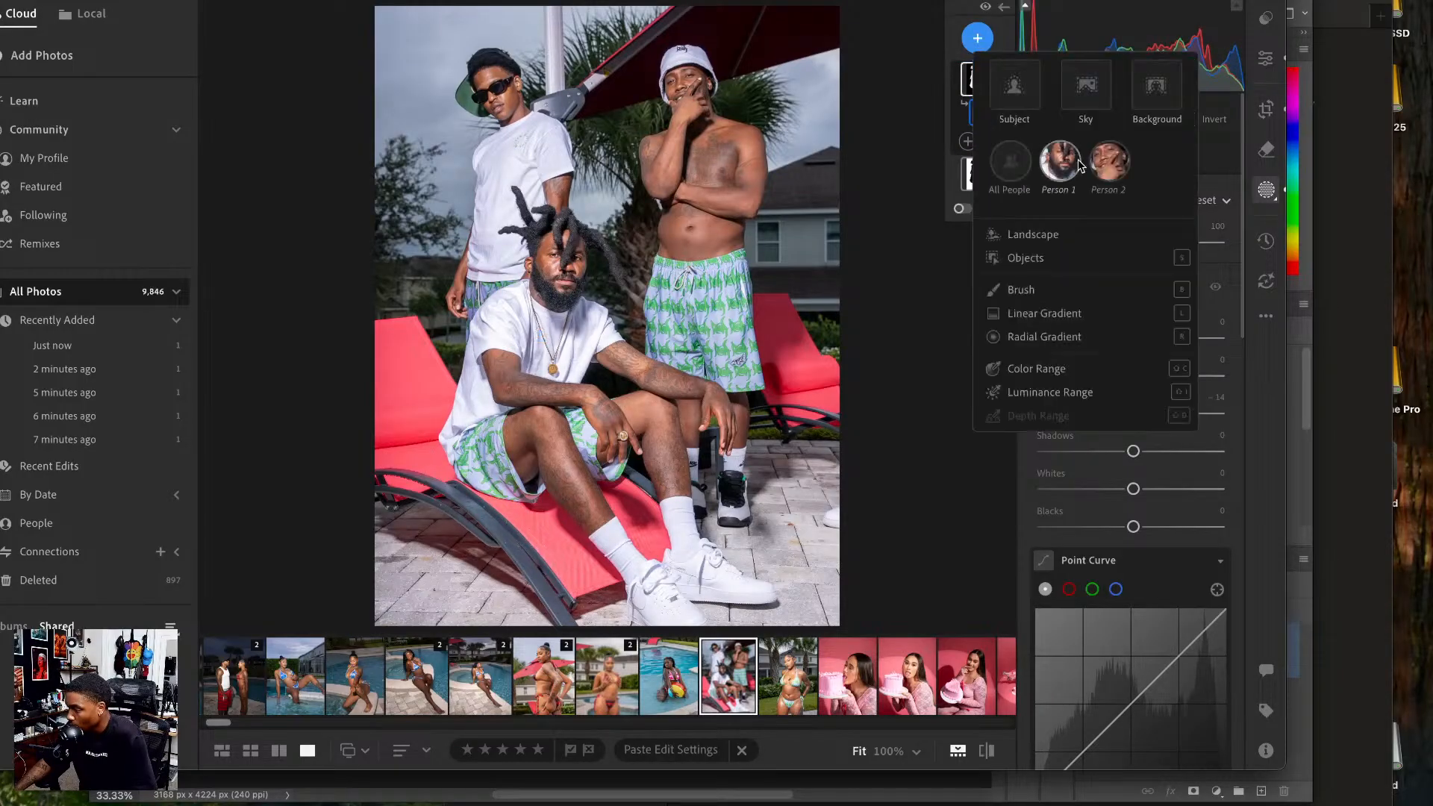
{"action": "left_click", "coordinate": [1156, 84]}
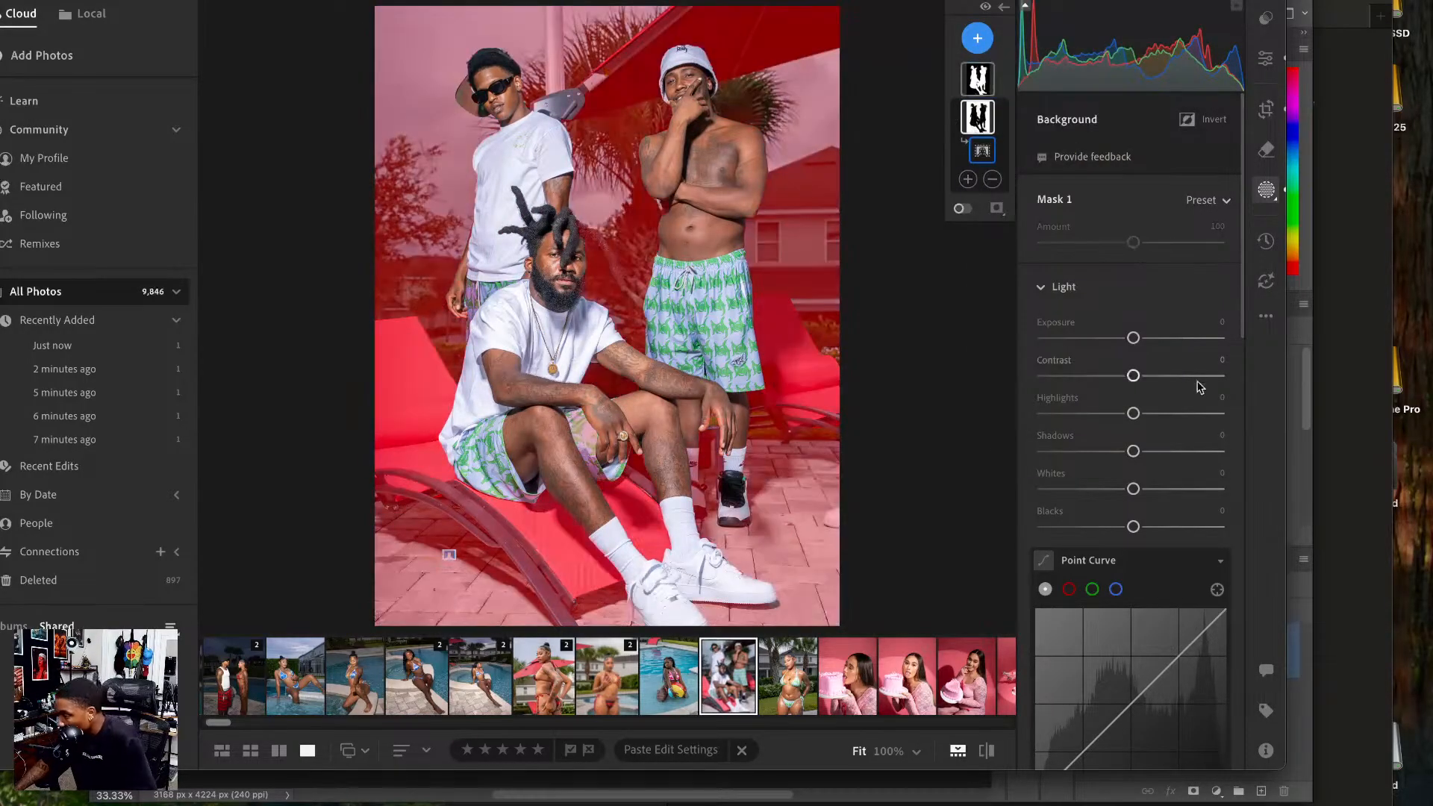
{"action": "left_click_drag", "start_coordinate": [1133, 452], "coordinate": [1163, 452]}
{"action": "left_click_drag", "start_coordinate": [1133, 337], "coordinate": [1116, 338]}
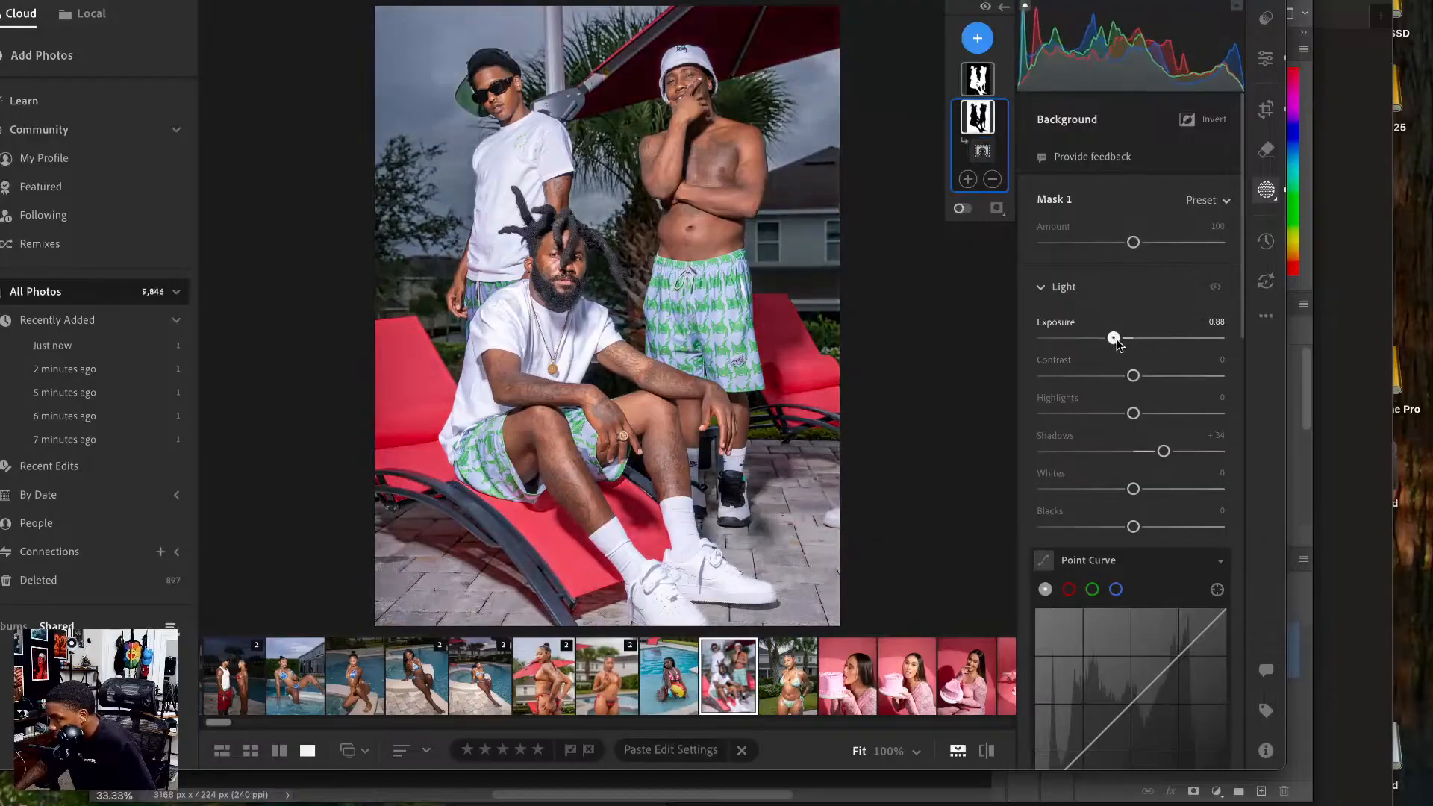
{"action": "left_click", "coordinate": [978, 79]}
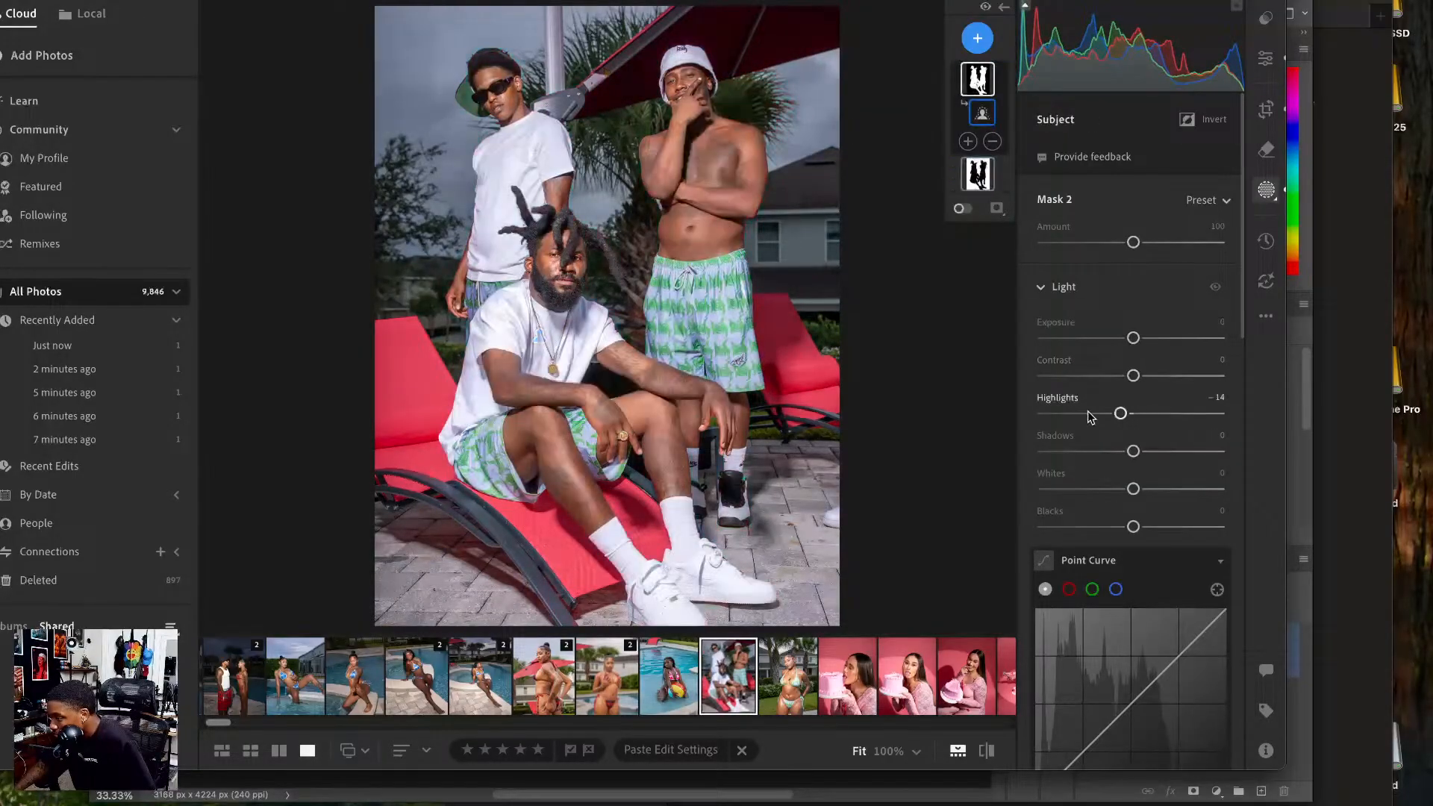
{"action": "left_click_drag", "start_coordinate": [1132, 412], "coordinate": [1122, 452]}
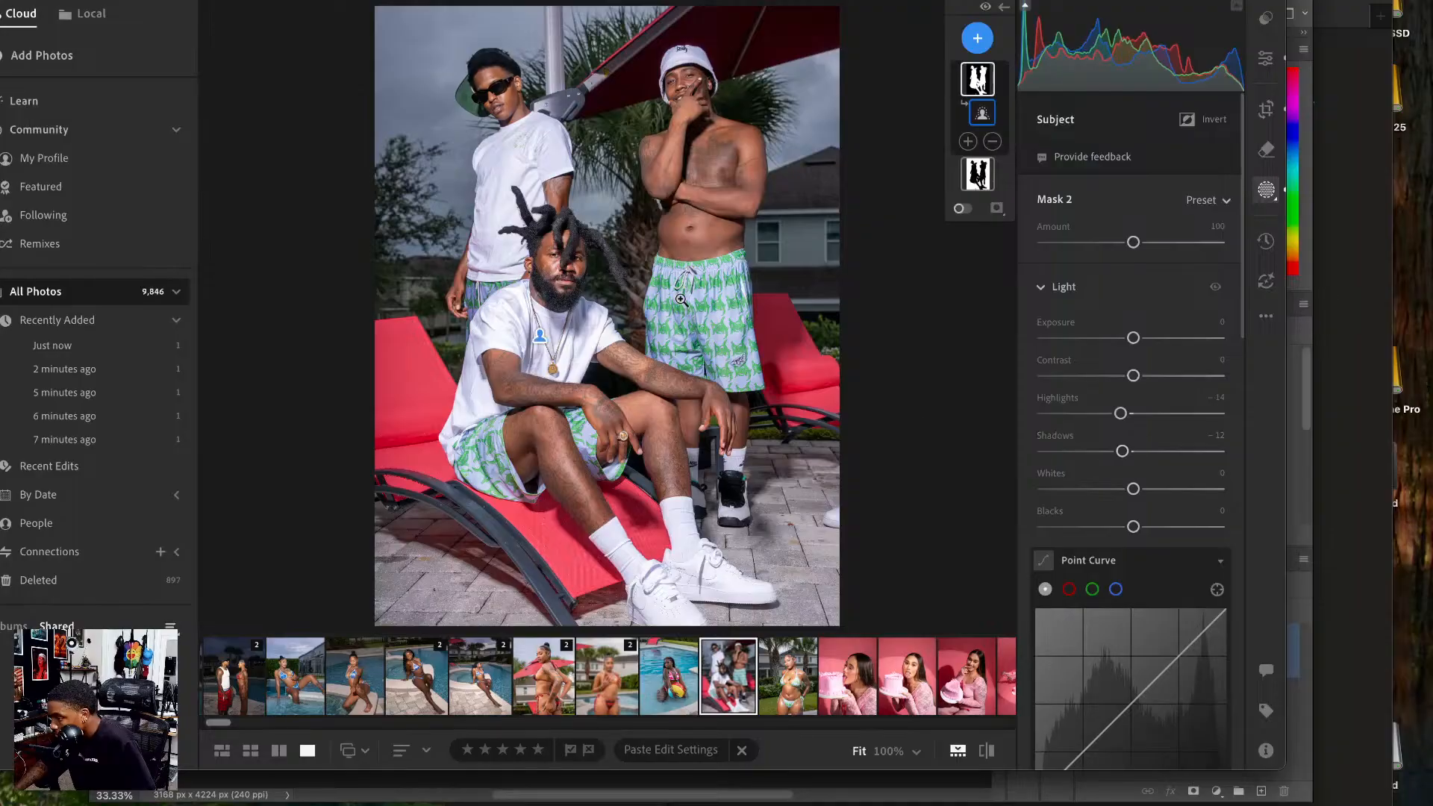
- Check the three men's faces up close and open their photo in Photoshop for editing
{"action": "left_click", "coordinate": [491, 70]}
{"action": "left_click_drag", "start_coordinate": [492, 73], "coordinate": [562, 327]}
{"action": "left_click", "coordinate": [564, 327]}
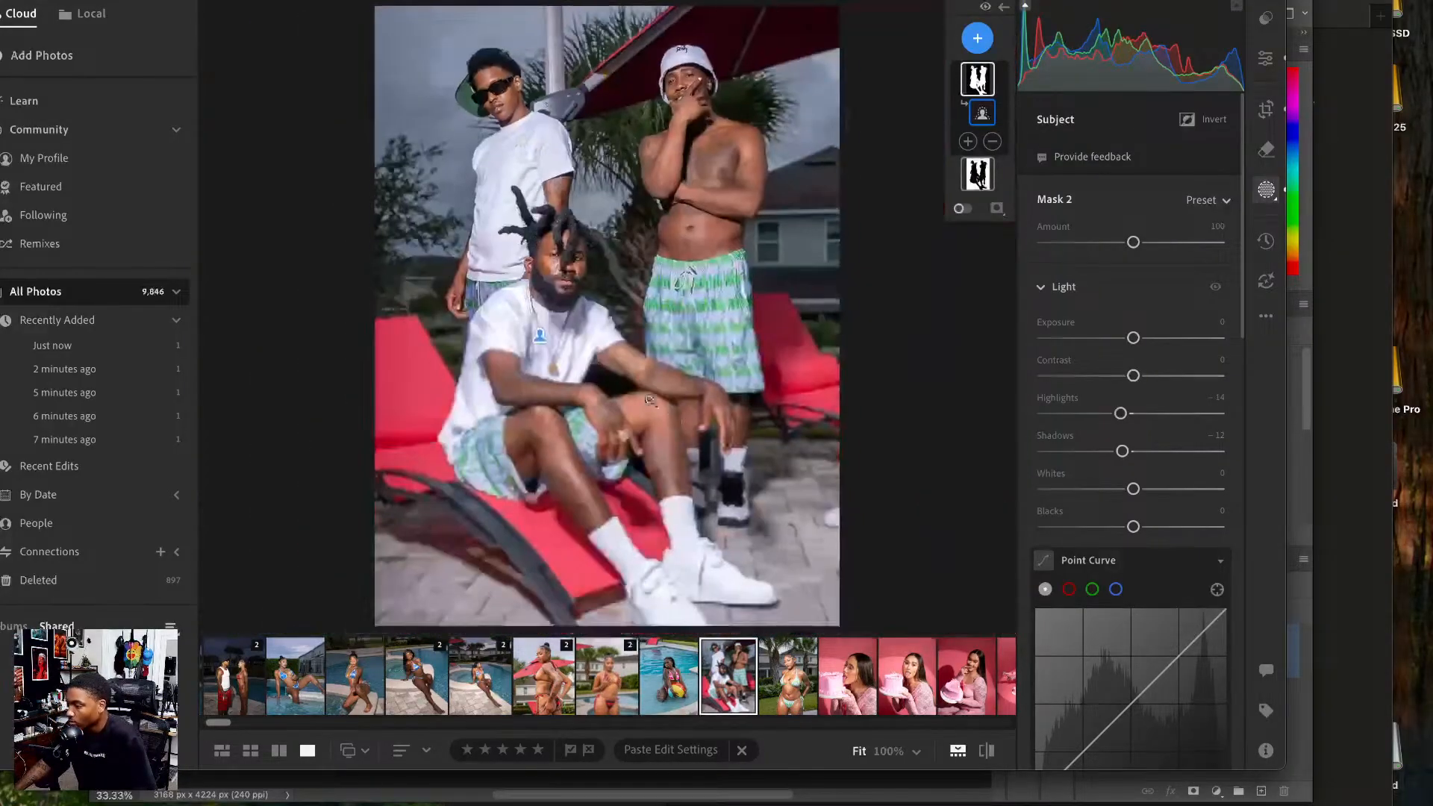
{"action": "right_click", "coordinate": [609, 299]}
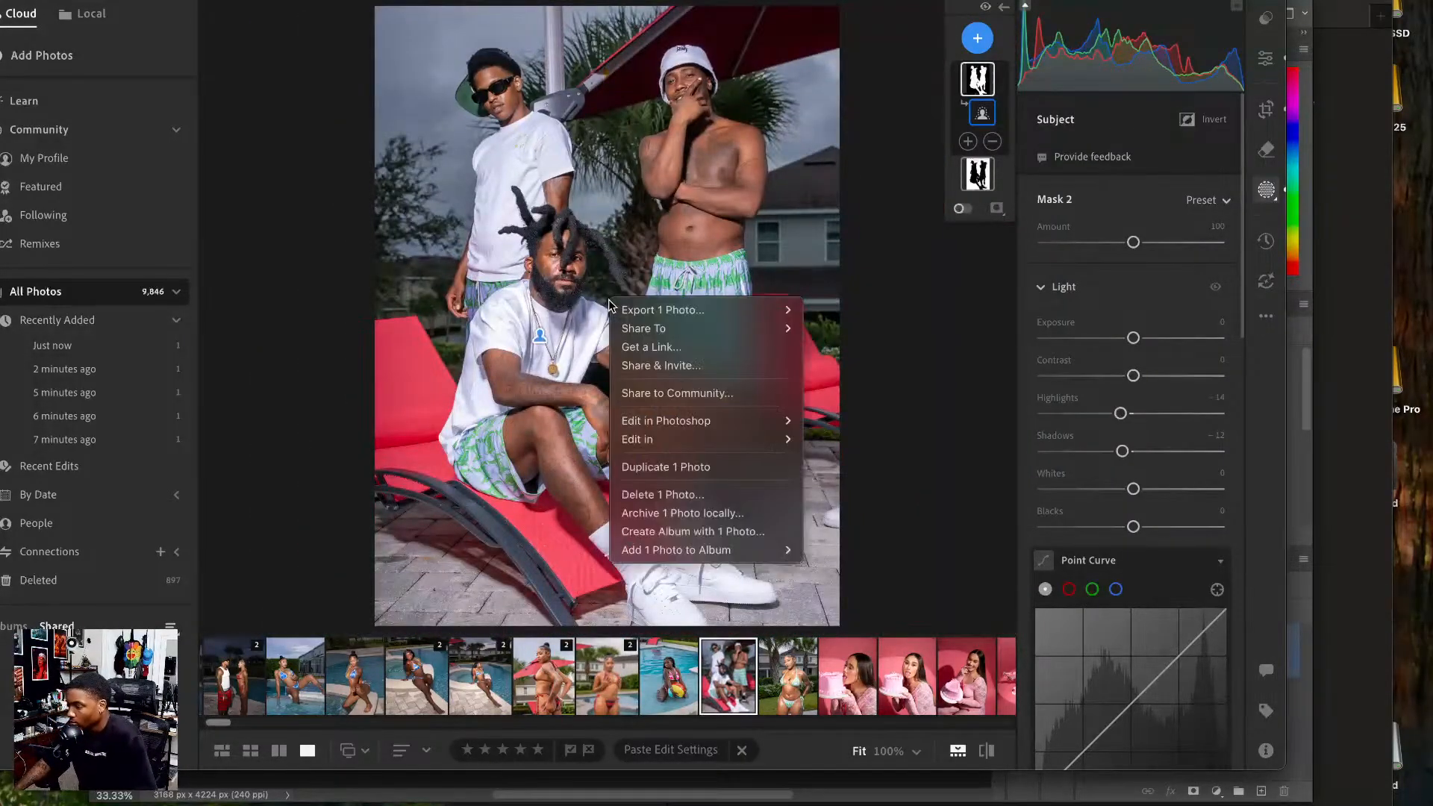
{"action": "mouse_move", "coordinate": [716, 421]}
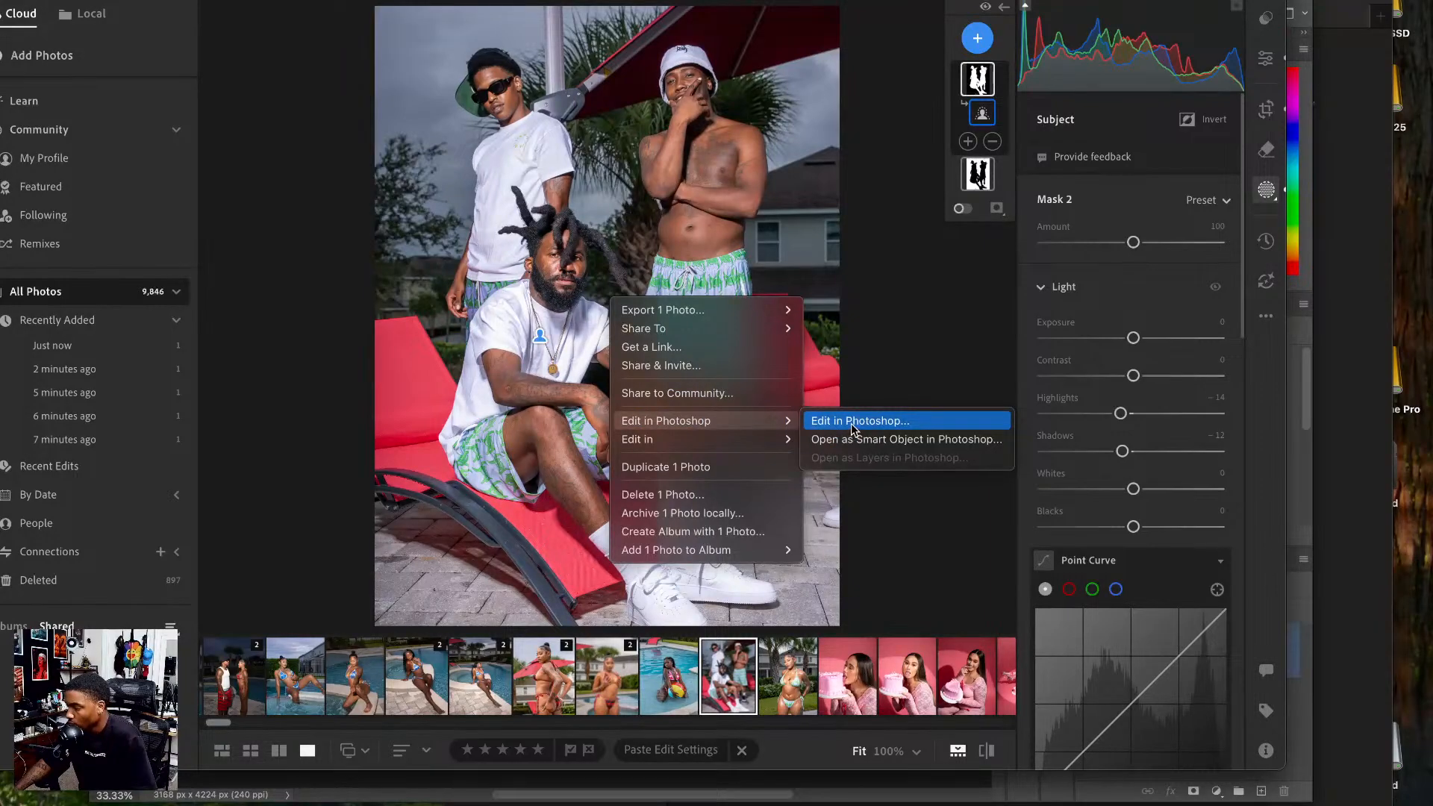
{"action": "left_click", "coordinate": [851, 423]}
- Go to the next photo, the woman in the green and white bikini, and open it in Photoshop
{"action": "key", "text": "Right"}
{"action": "right_click", "coordinate": [664, 300]}
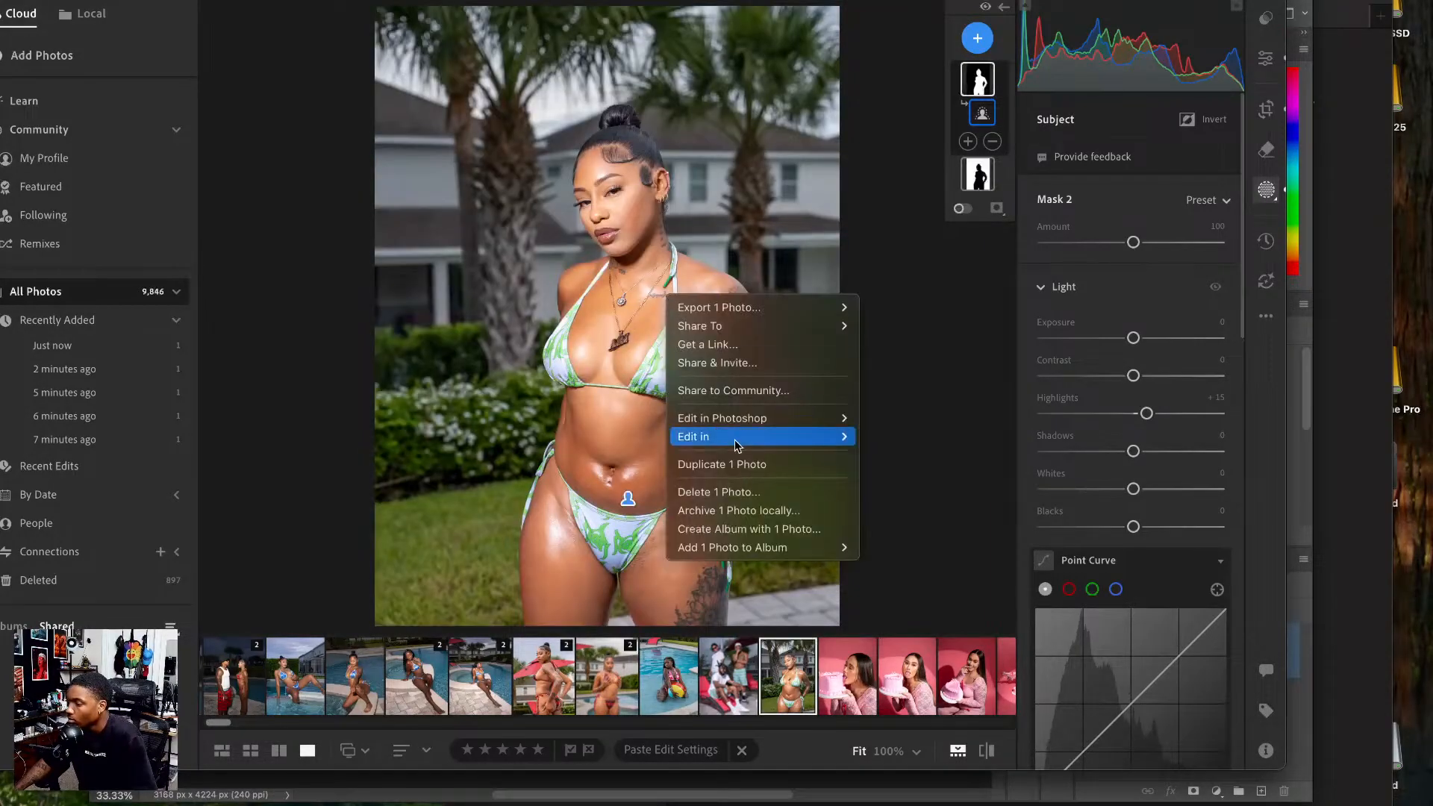
{"action": "mouse_move", "coordinate": [747, 418]}
{"action": "left_click", "coordinate": [872, 425]}
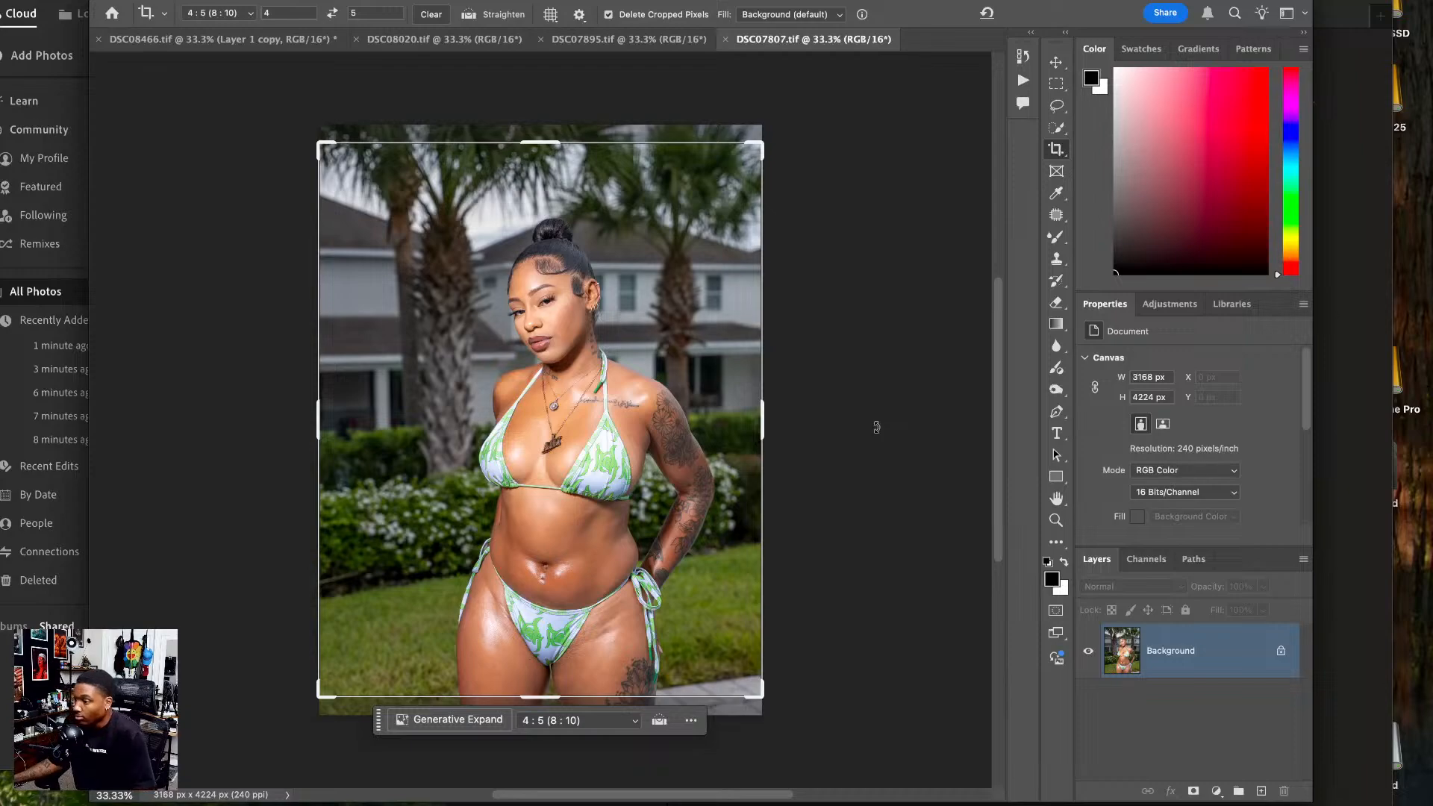
- Duplicate the background layer twice and extend the canvas beyond the photo's right edge with a full-height 4:5 crop
{"action": "key", "text": "ctrl+j"}
{"action": "key", "text": "ctrl+j"}
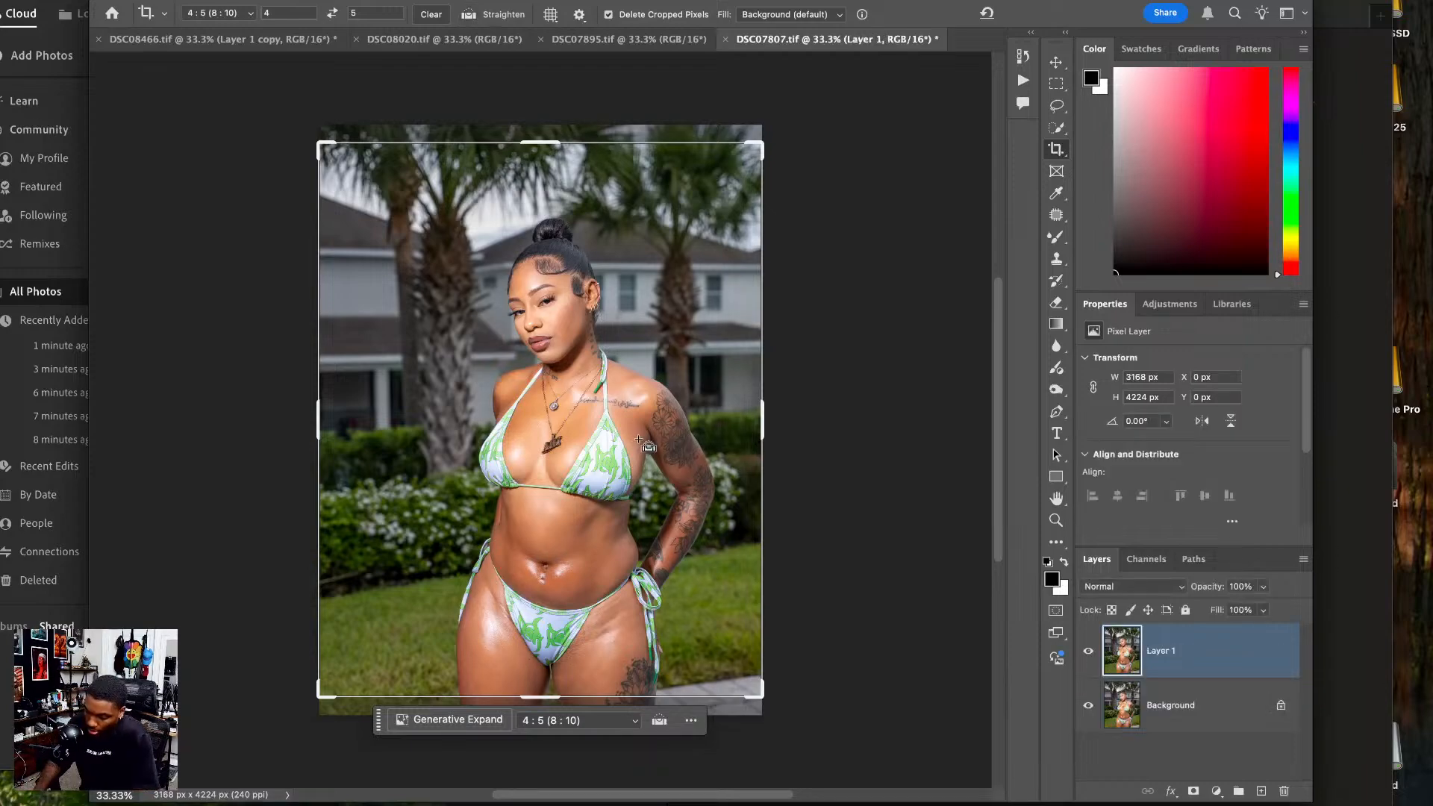
{"action": "left_click", "coordinate": [561, 398]}
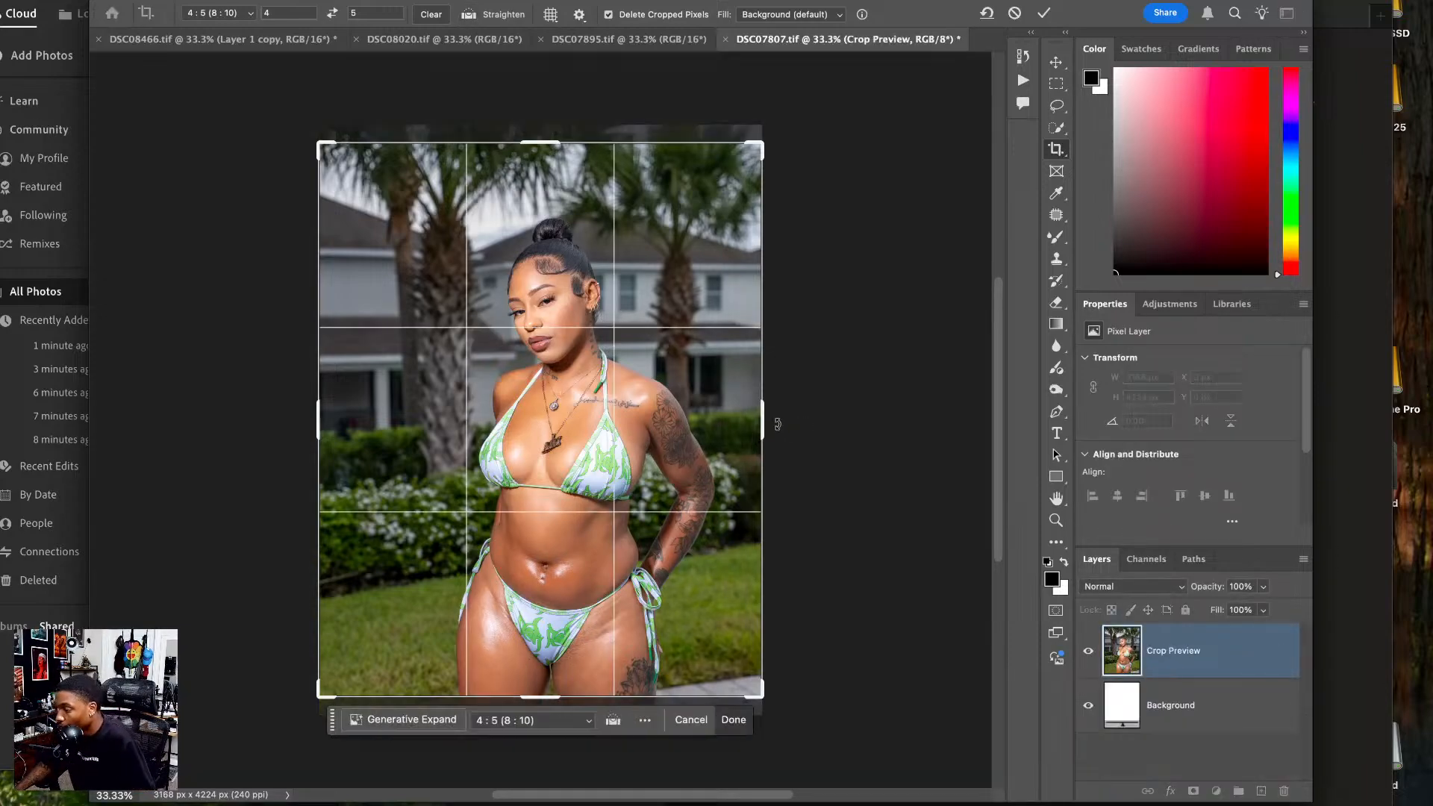
{"action": "left_click_drag", "start_coordinate": [762, 423], "coordinate": [778, 403]}
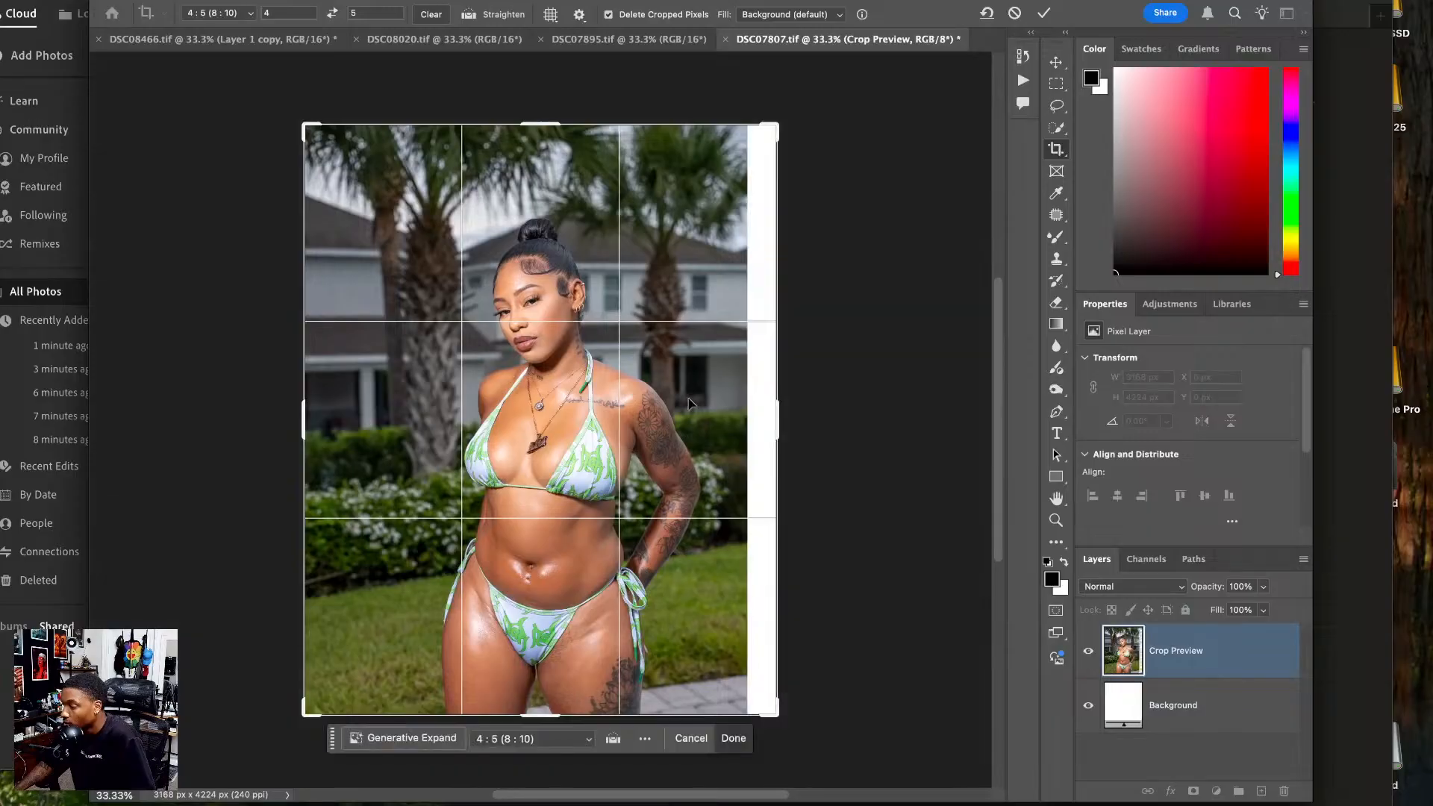
{"action": "left_click_drag", "start_coordinate": [617, 395], "coordinate": [625, 397]}
{"action": "key", "text": "super+z"}
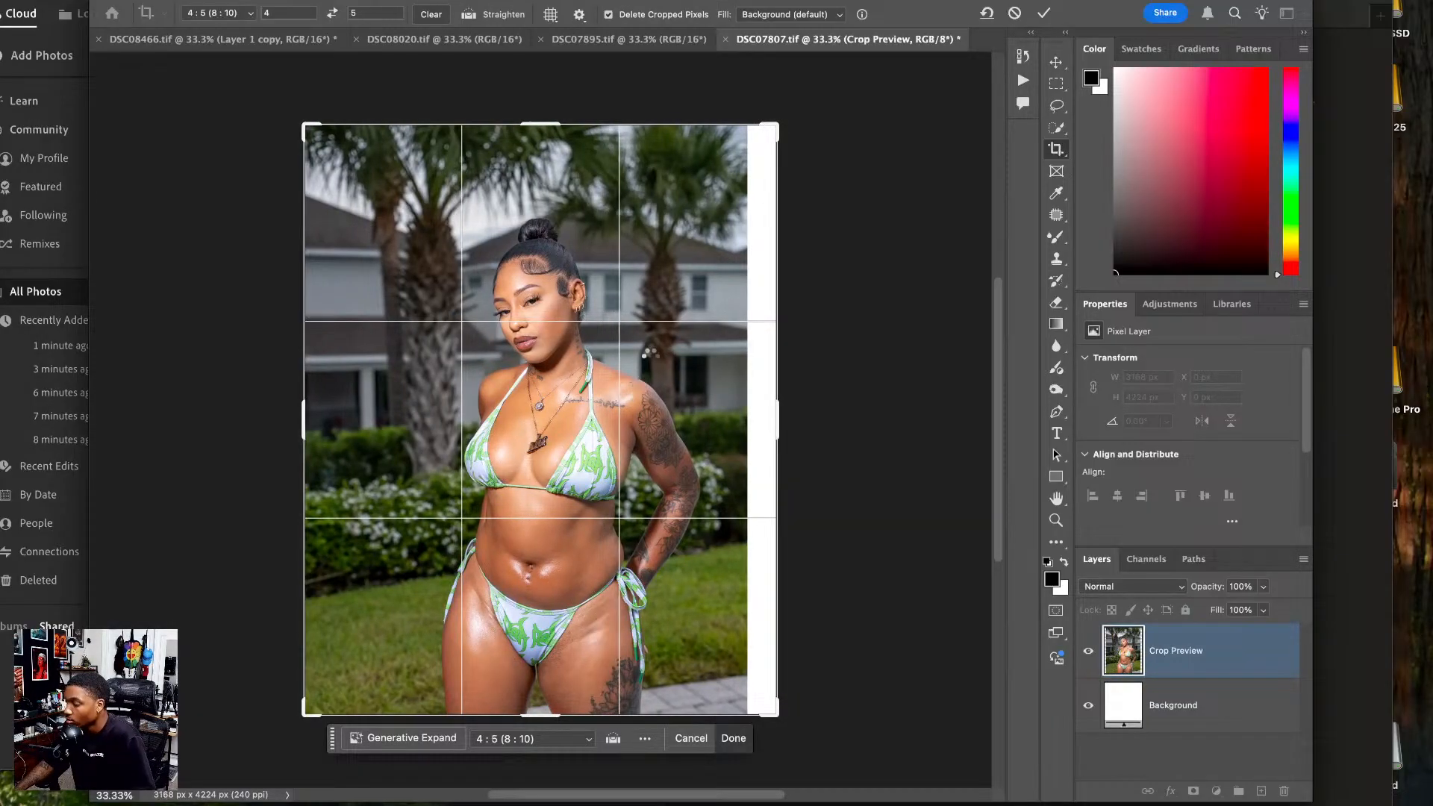
{"action": "left_click", "coordinate": [1055, 83]}
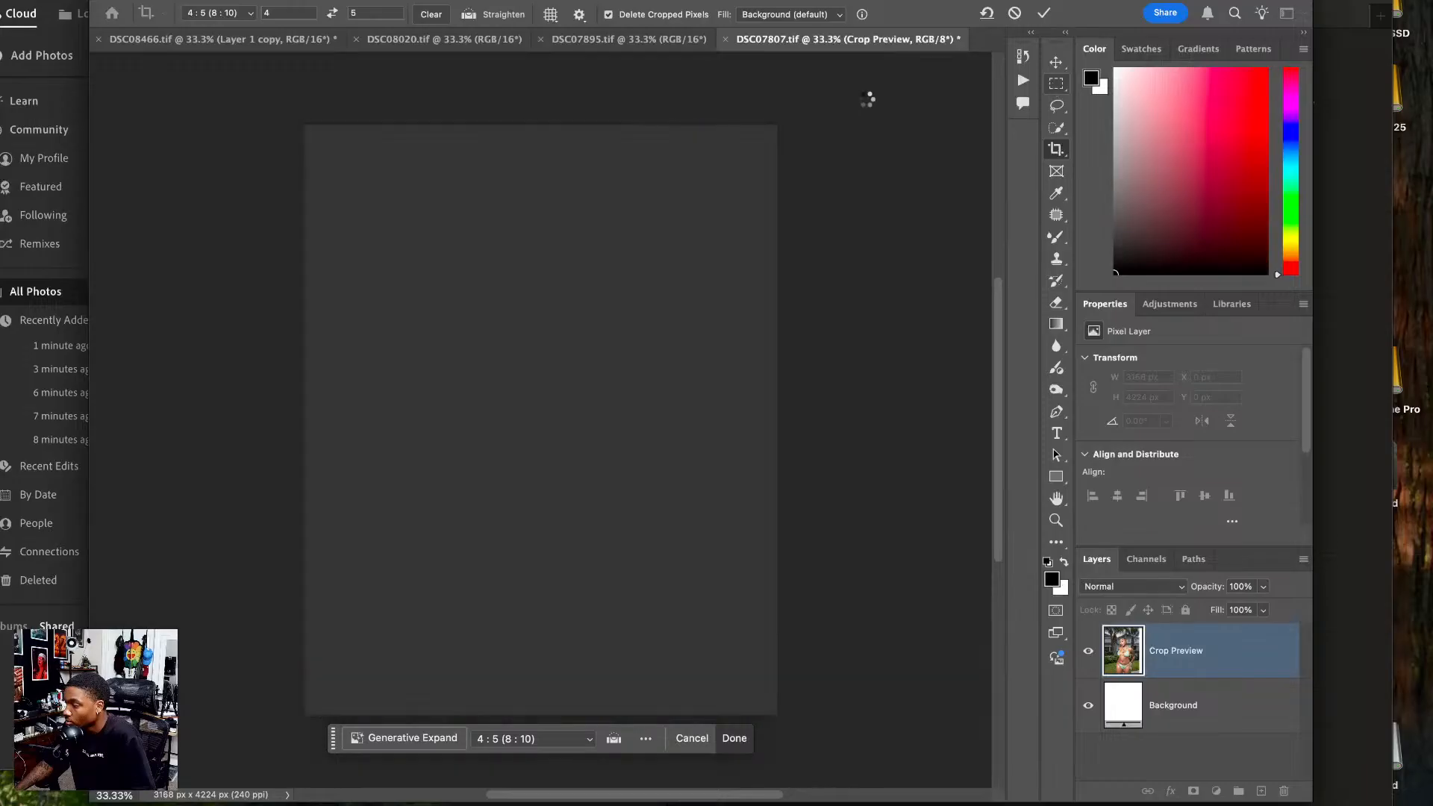
- Try to stretch a selected strip along the photo's right edge with Free Transform, and clear the selection
{"action": "left_click_drag", "start_coordinate": [791, 112], "coordinate": [705, 736]}
{"action": "key", "text": "super+t"}
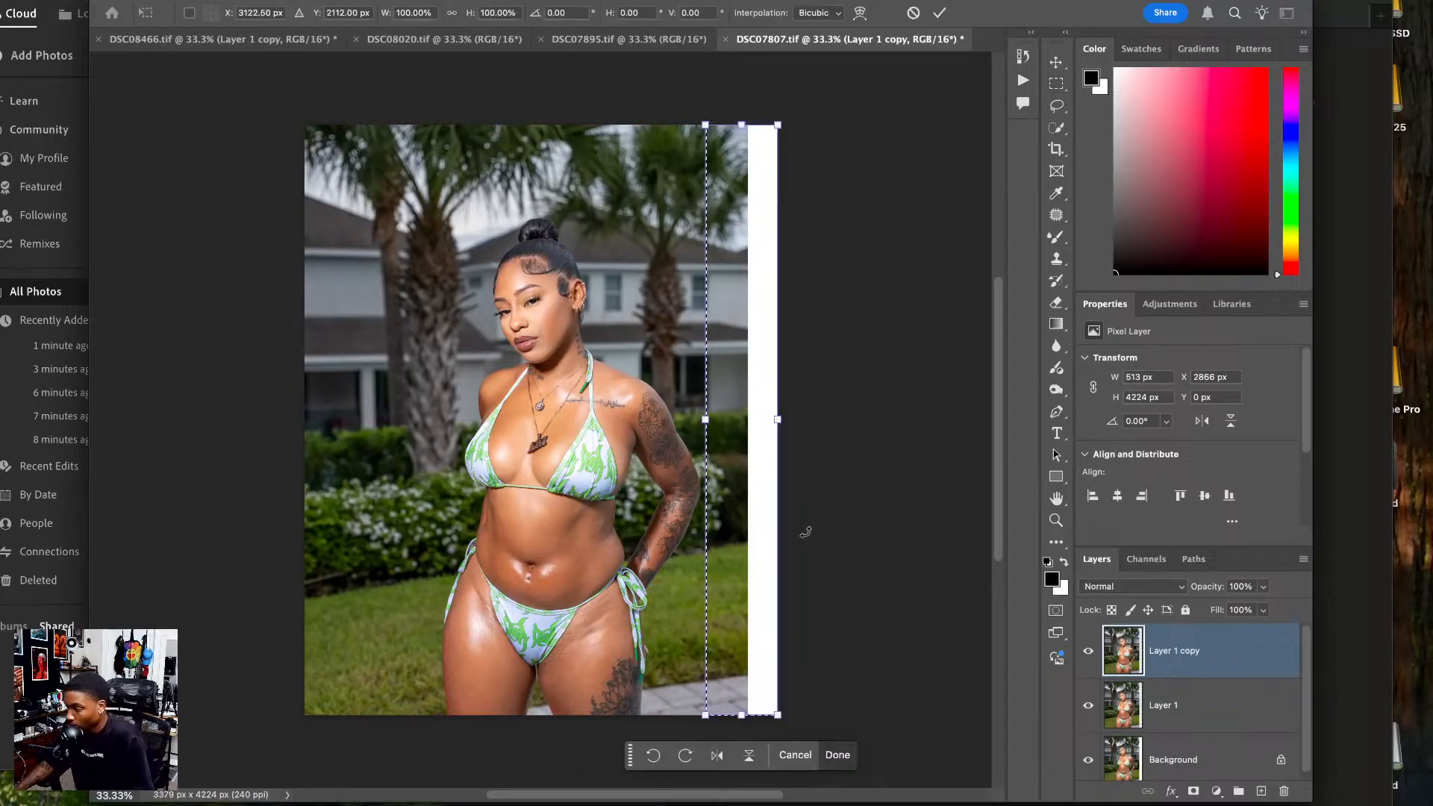
{"action": "mouse_move", "coordinate": [779, 421]}
{"action": "left_mouse_down"}
{"action": "mouse_move", "coordinate": [830, 430]}
{"action": "mouse_move", "coordinate": [782, 437]}
{"action": "left_mouse_up"}
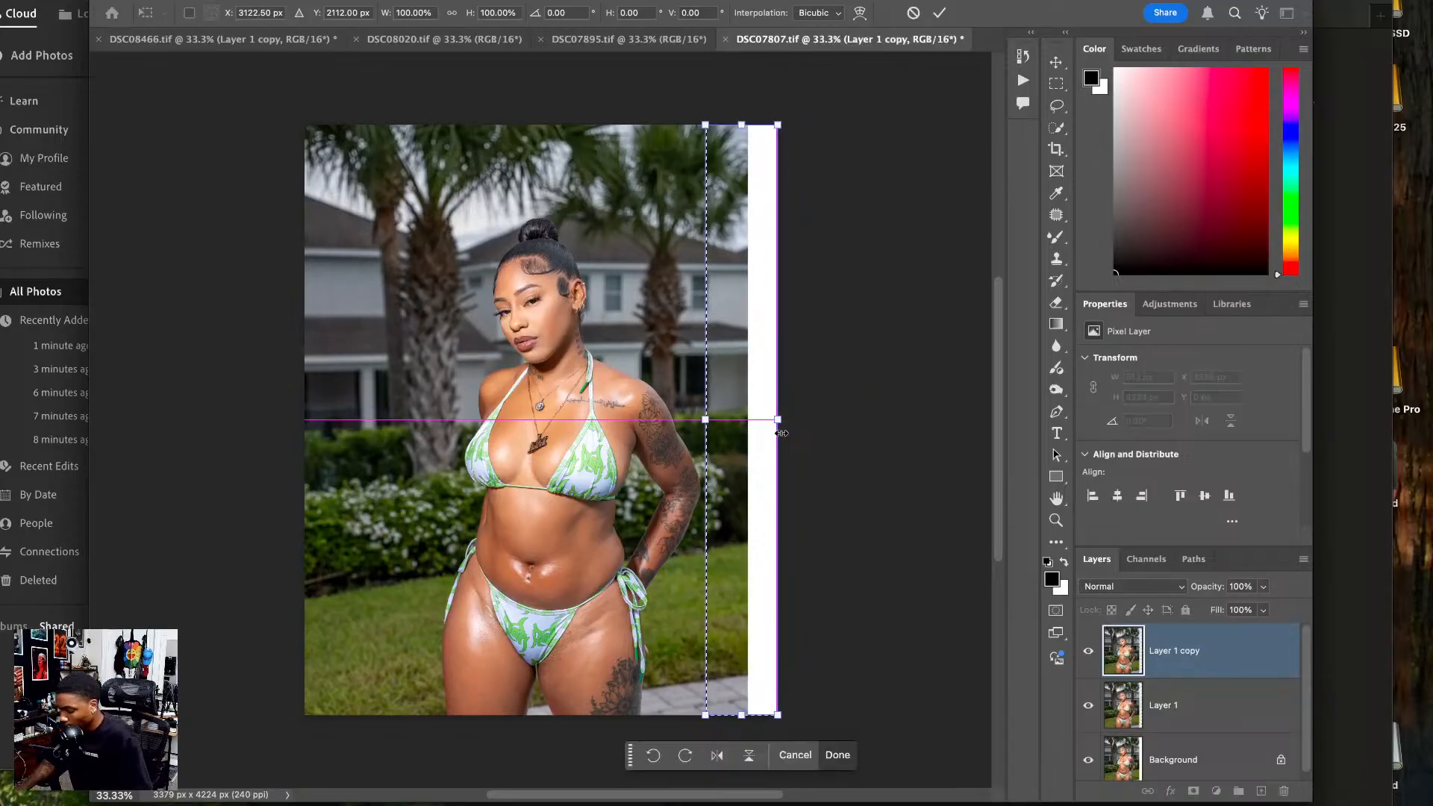
{"action": "key", "text": "Return"}
{"action": "key", "text": "ctrl+d"}
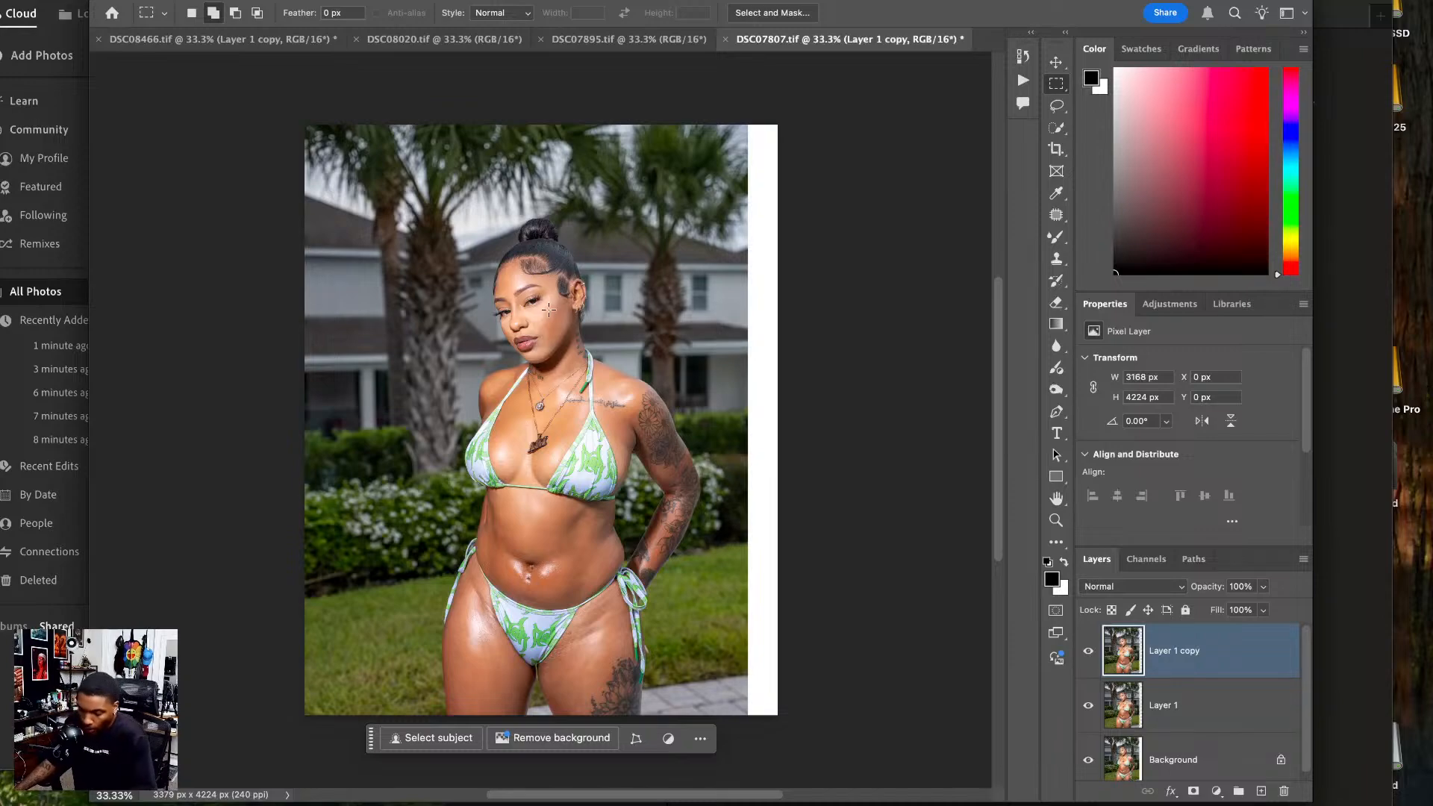
- Try to fill the blank strip by cropping again at 4:5 with the fill set to Generative Expand
{"action": "key", "text": "c"}
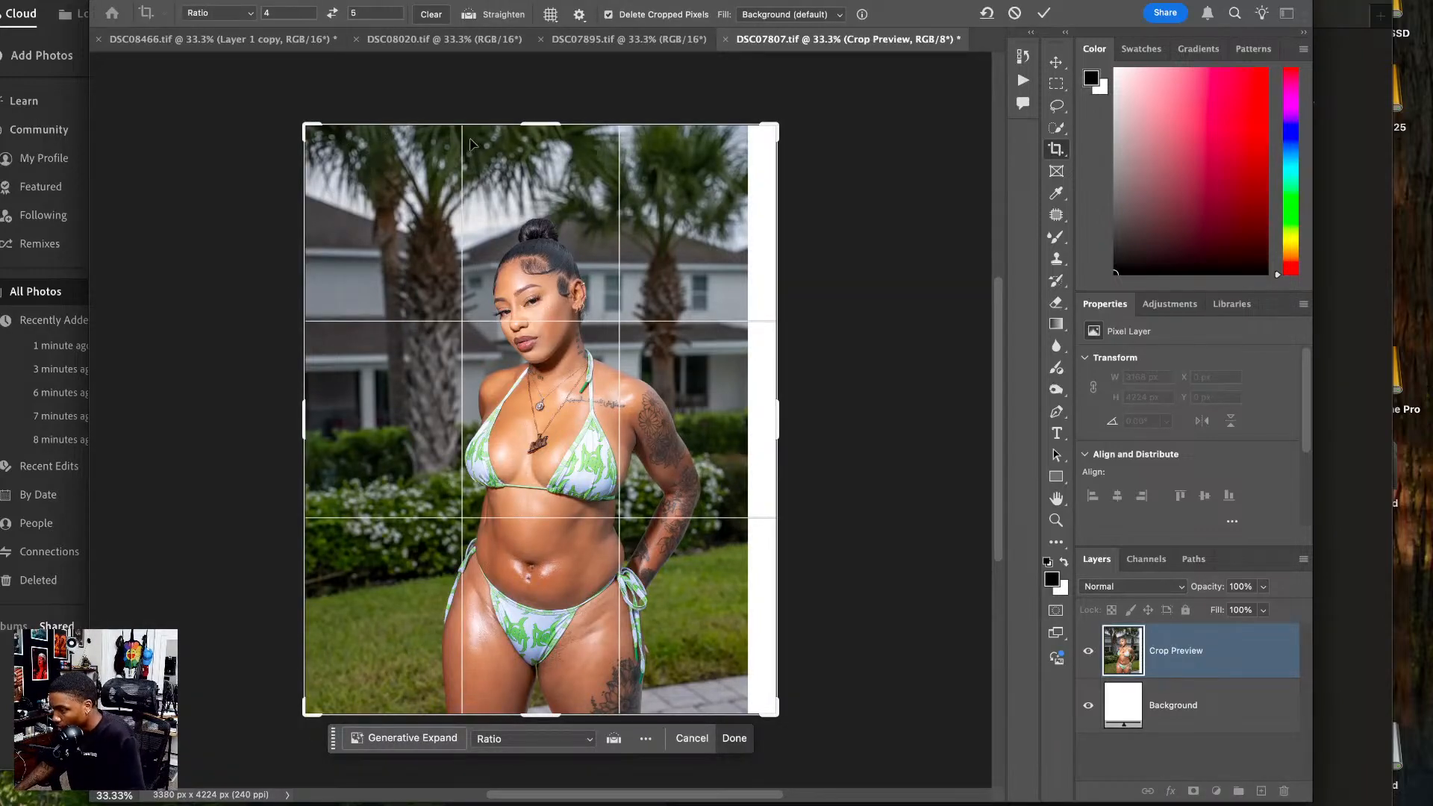
{"action": "left_click_drag", "start_coordinate": [771, 128], "coordinate": [744, 160]}
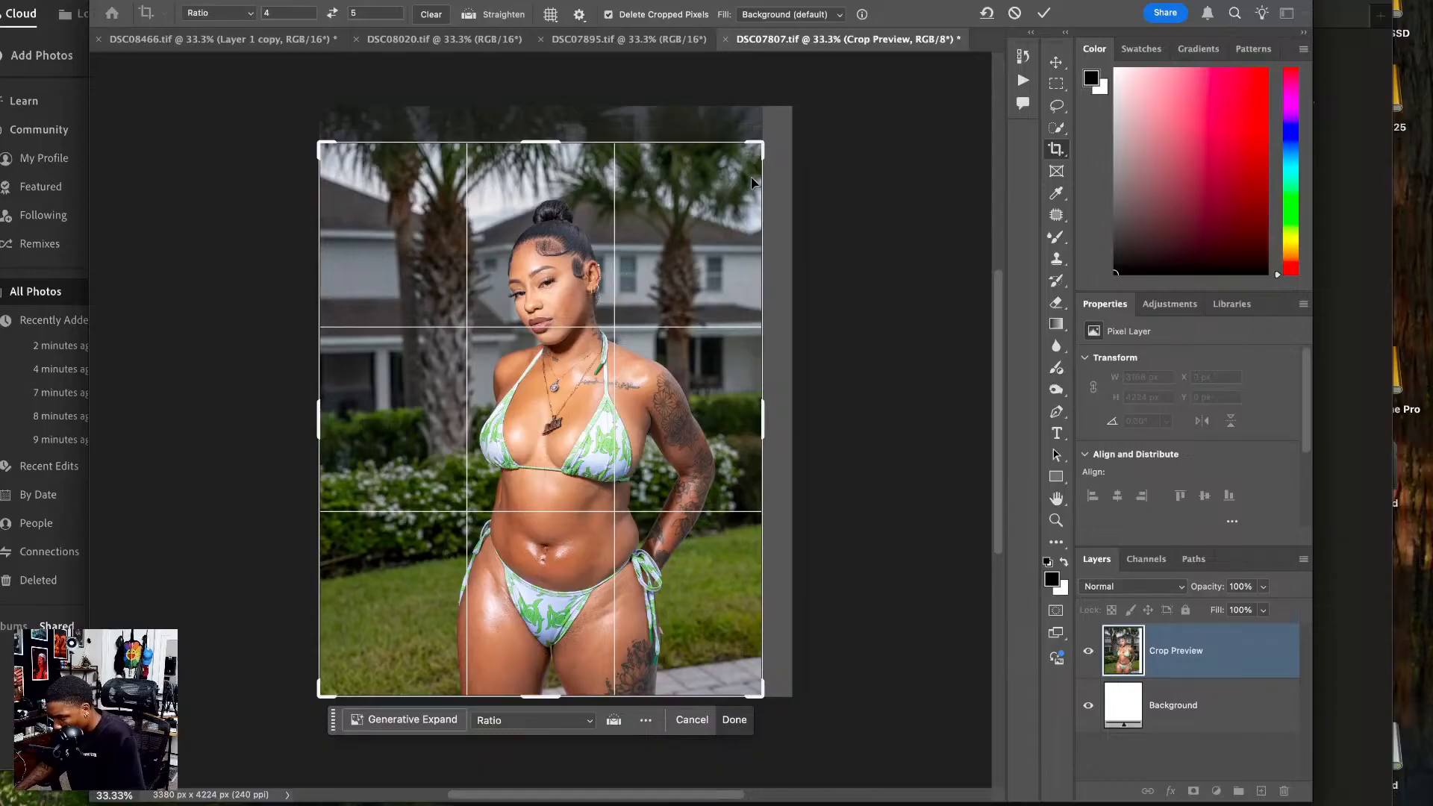
{"action": "left_click_drag", "start_coordinate": [766, 142], "coordinate": [795, 75]}
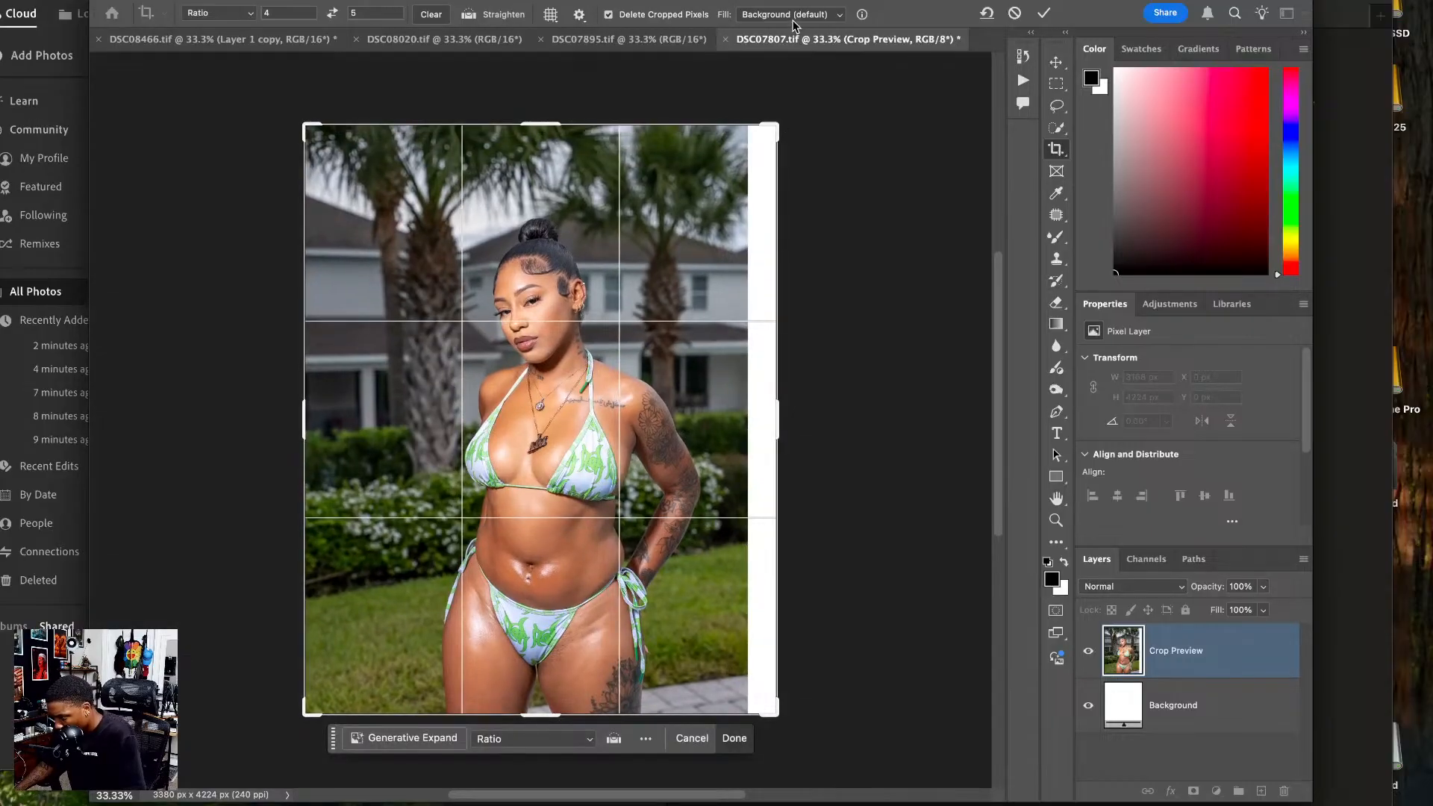
{"action": "left_click", "coordinate": [792, 15]}
{"action": "left_click", "coordinate": [791, 34]}
{"action": "key", "text": "Return"}
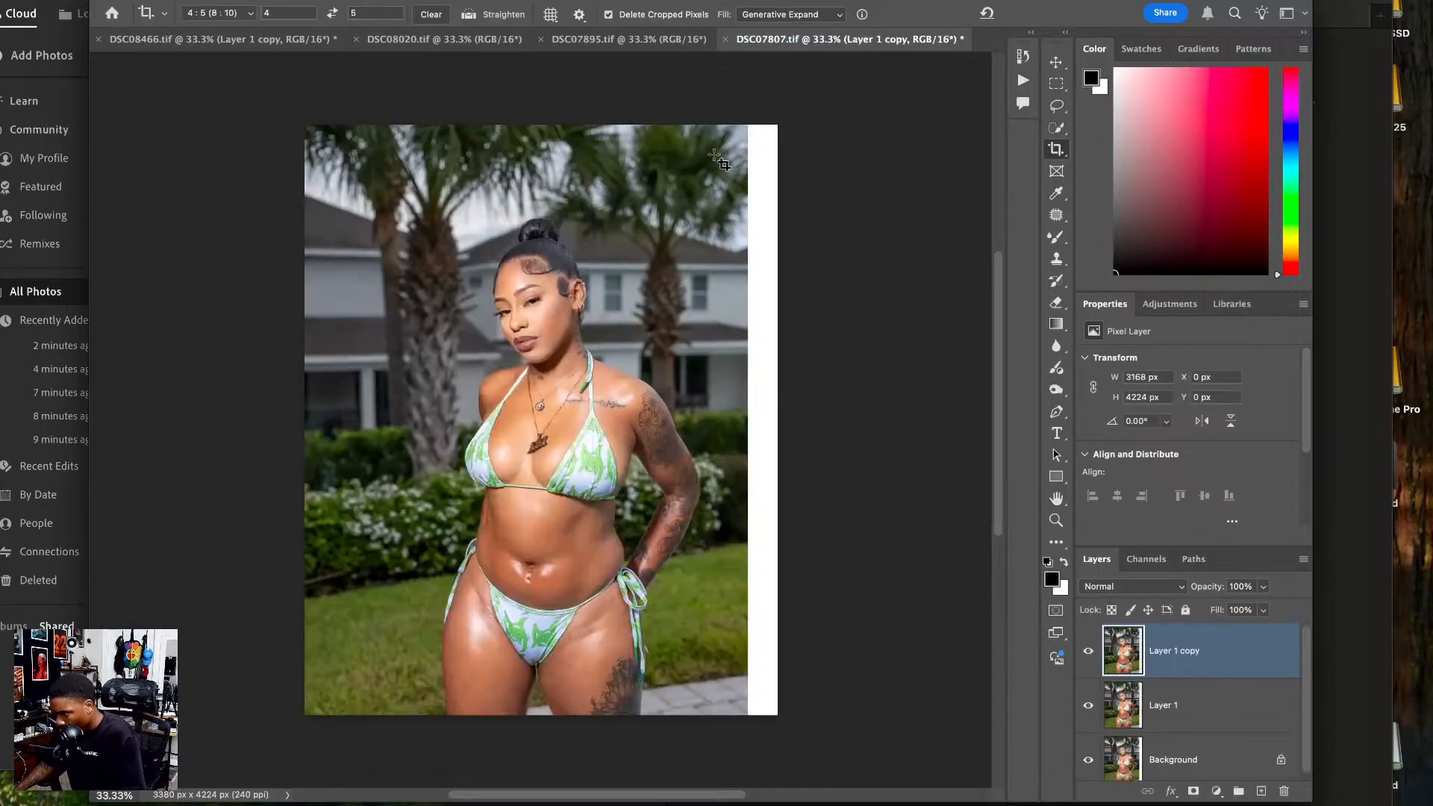
- Select the blank white strip along the image's right edge and run Generative Fill on it without a prompt
{"action": "left_click", "coordinate": [1055, 83]}
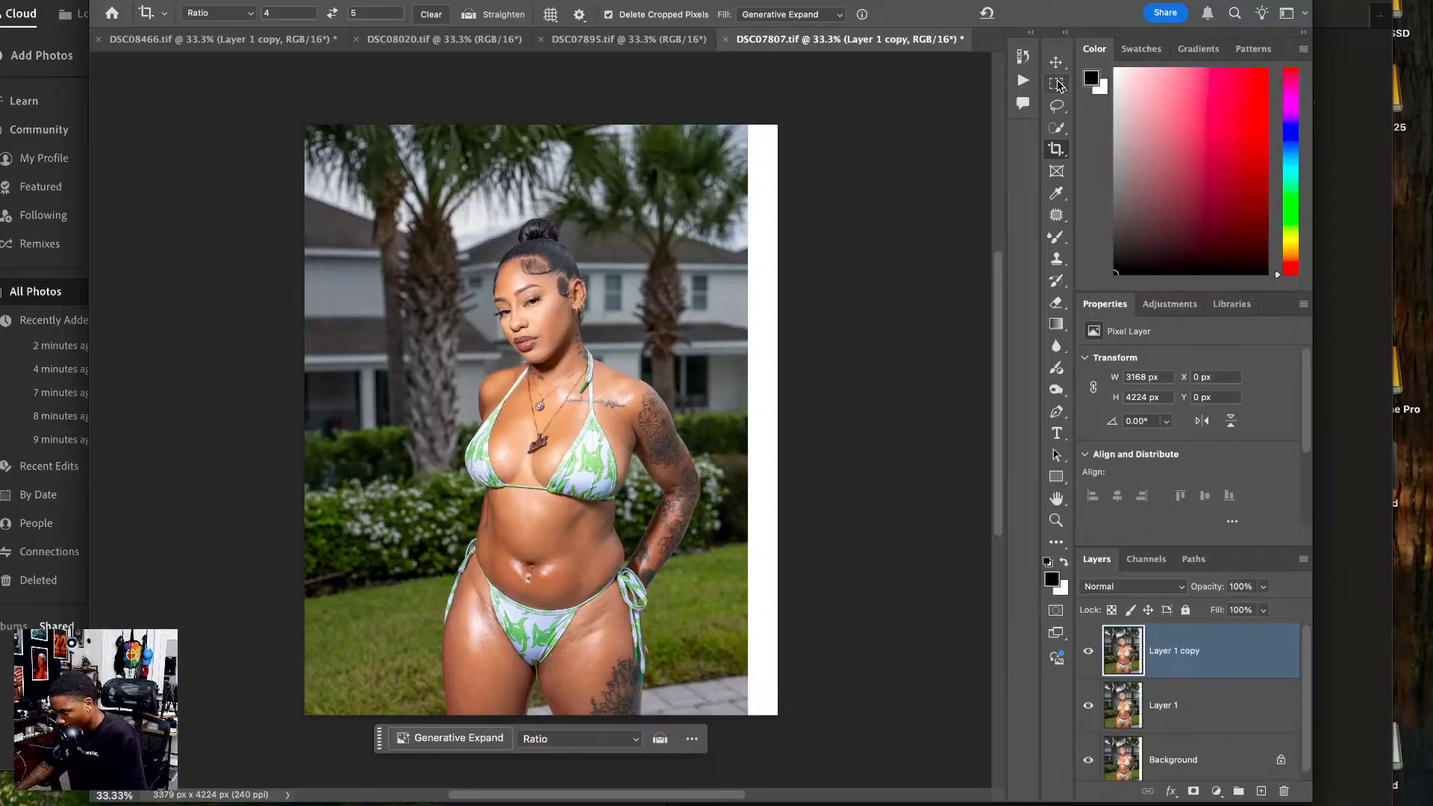
{"action": "left_click_drag", "start_coordinate": [746, 118], "coordinate": [843, 735]}
{"action": "left_click", "coordinate": [669, 746]}
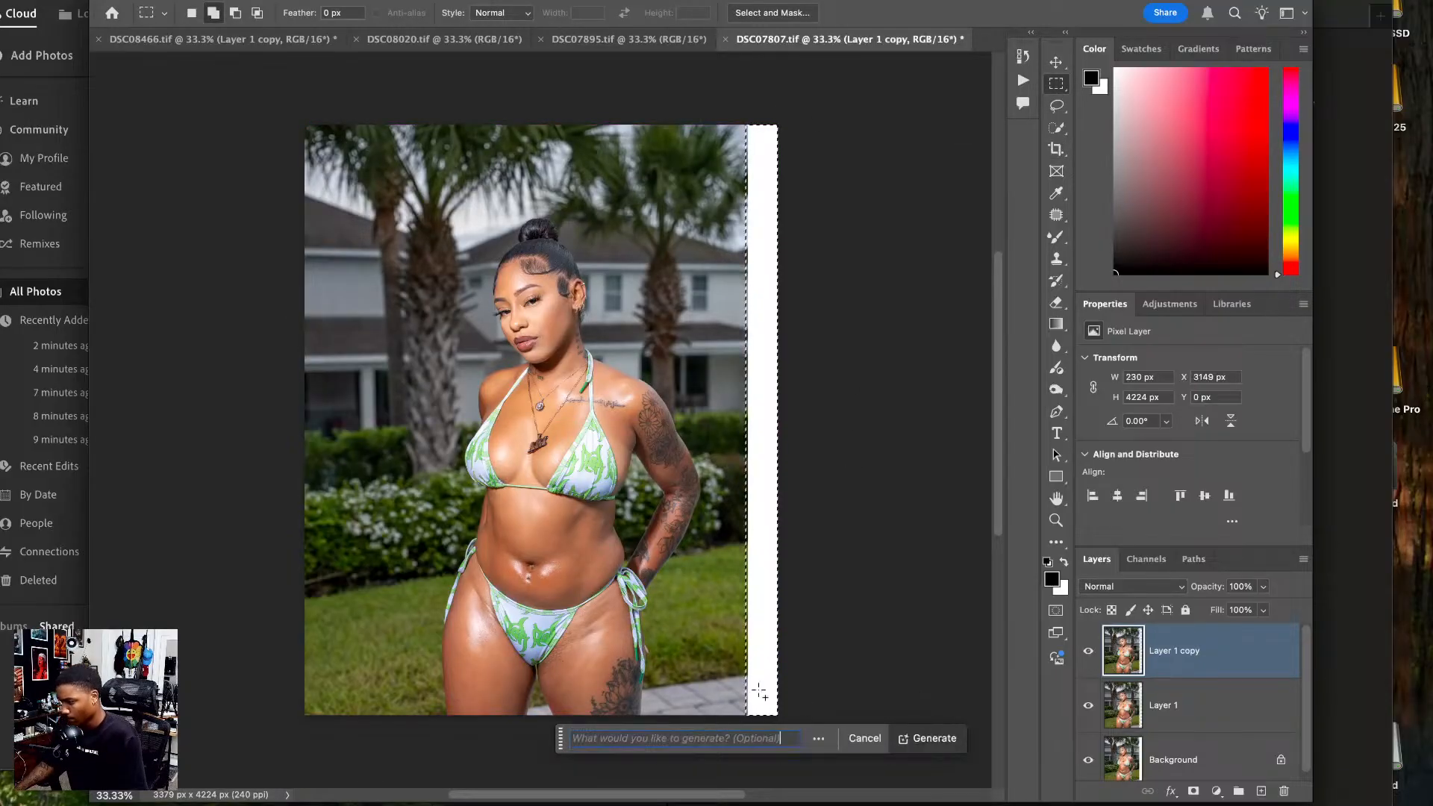
{"action": "left_click", "coordinate": [933, 738]}
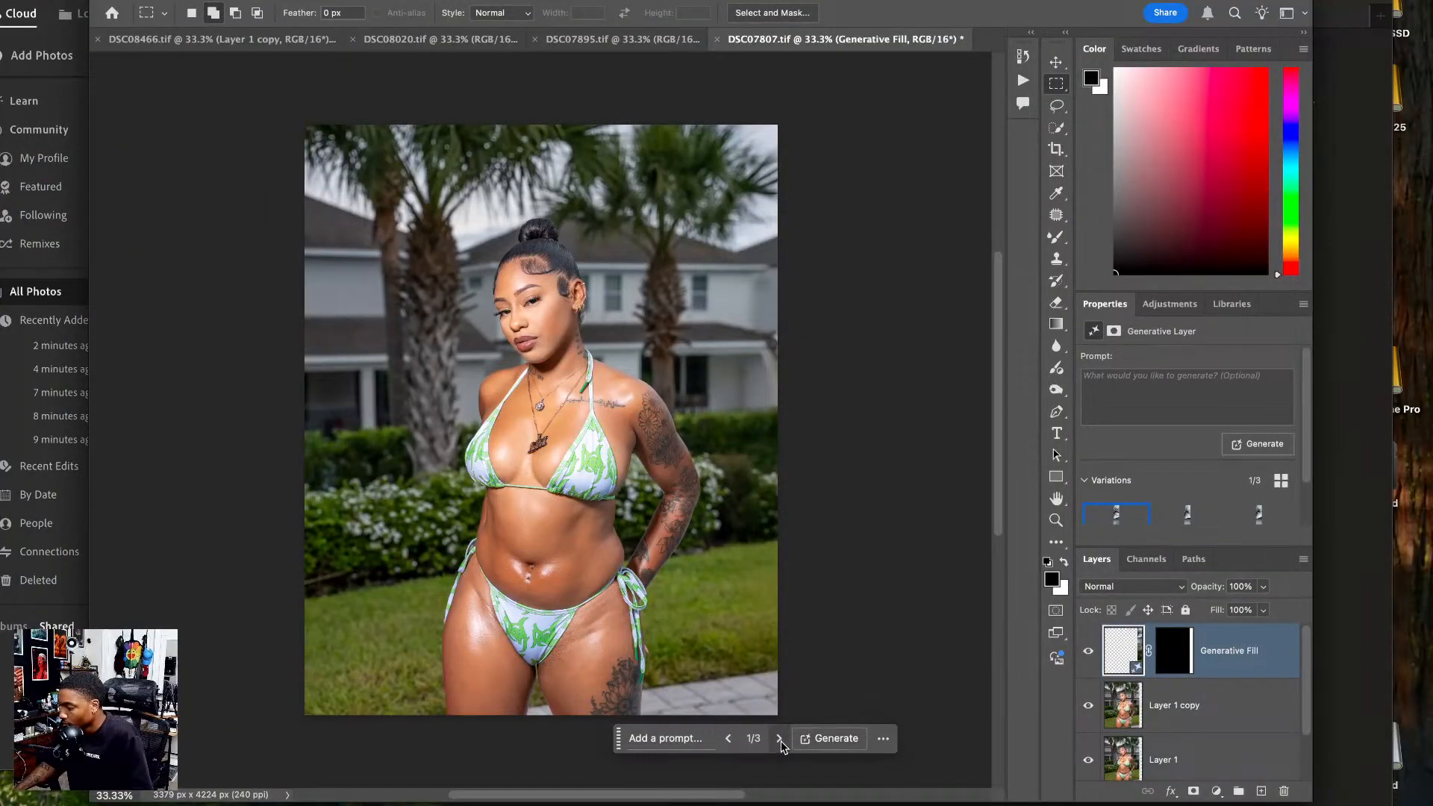
- Compare the Generative Fill variations of the extended background and choose the third one
{"action": "left_click", "coordinate": [780, 739]}
{"action": "left_click", "coordinate": [780, 738]}
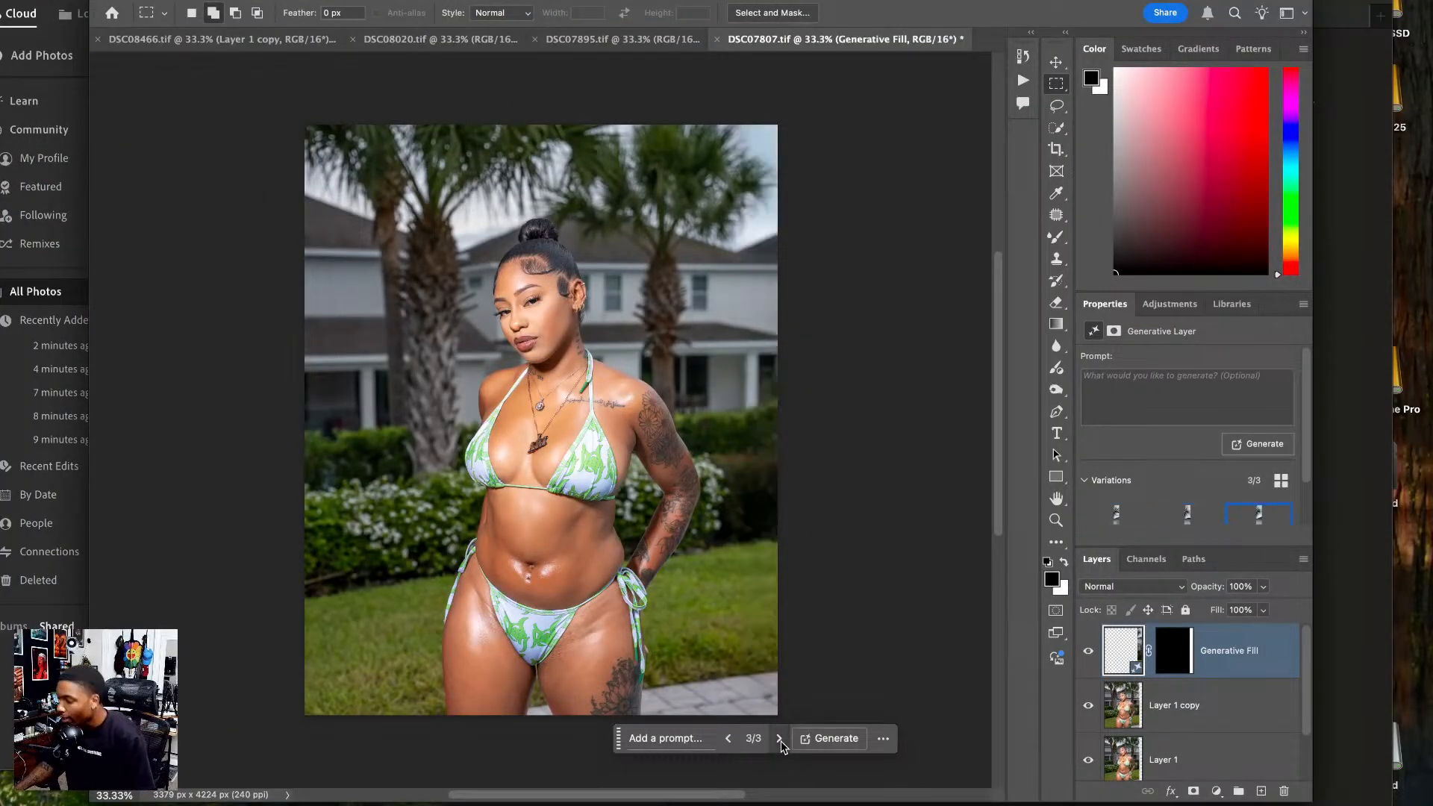
{"action": "left_click", "coordinate": [780, 739]}
{"action": "left_click", "coordinate": [780, 739]}
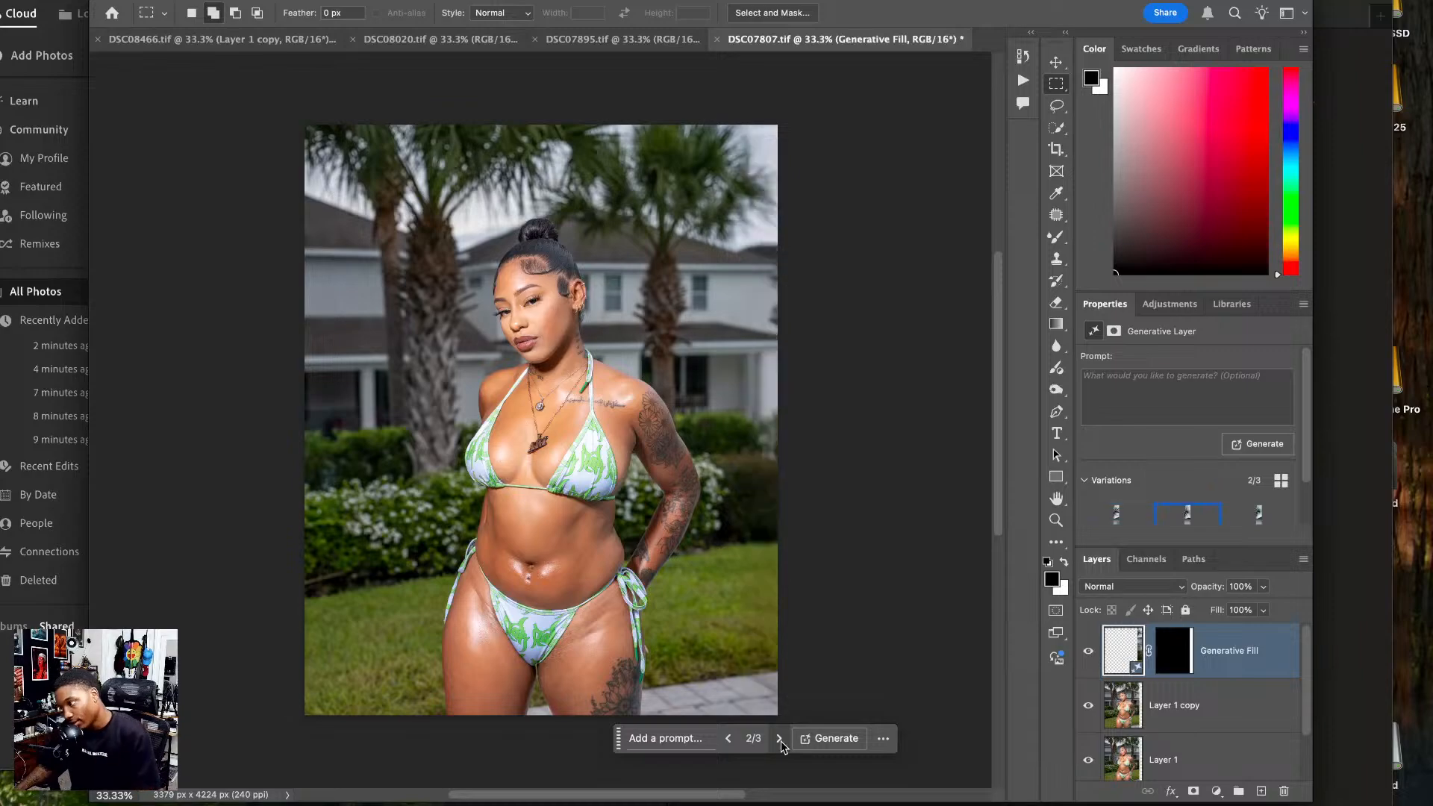
{"action": "left_click", "coordinate": [780, 739]}
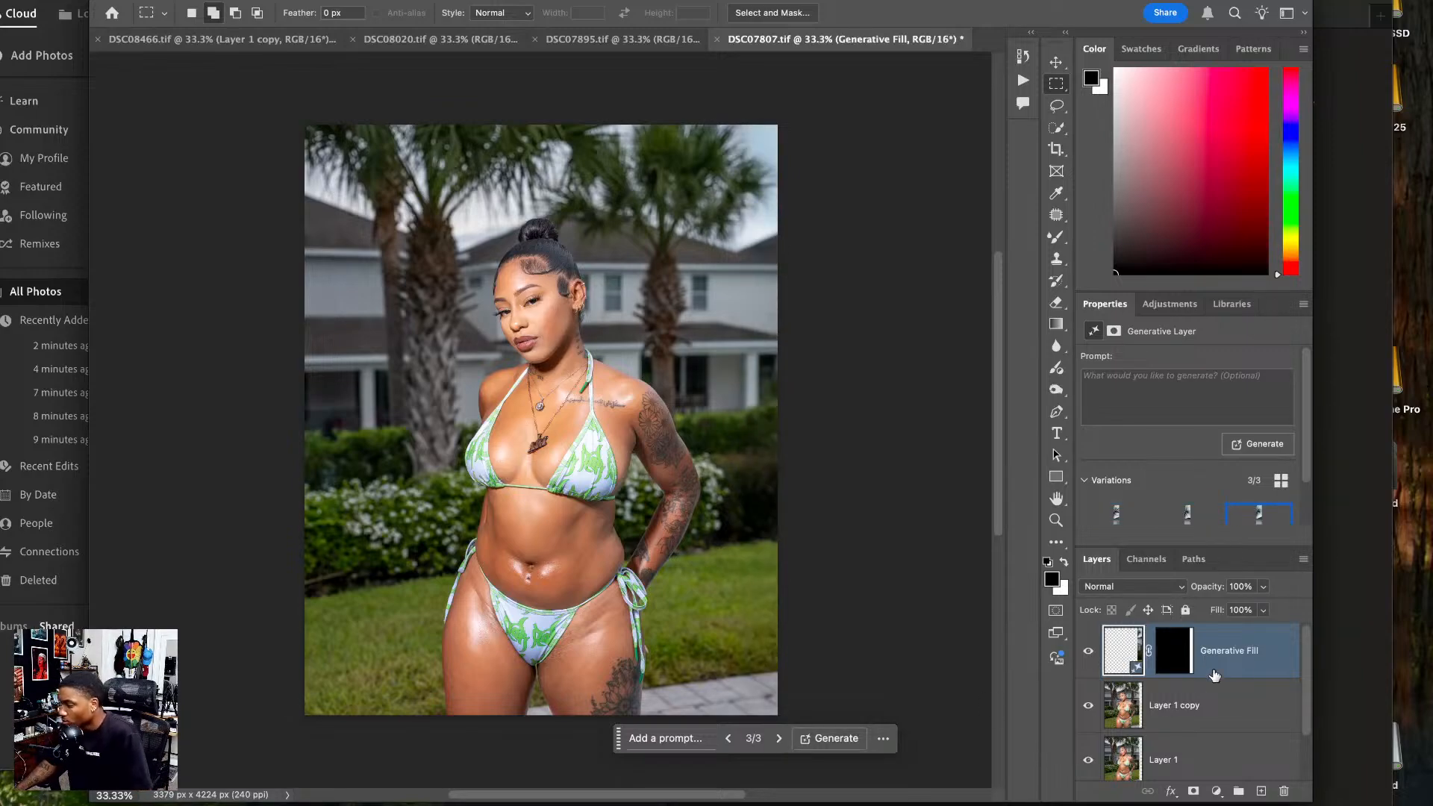
- Merge the Generative Fill layer down into Layer 1 copy
{"action": "right_click", "coordinate": [1250, 657]}
{"action": "left_click", "coordinate": [692, 520]}
{"action": "key", "text": "super+e"}
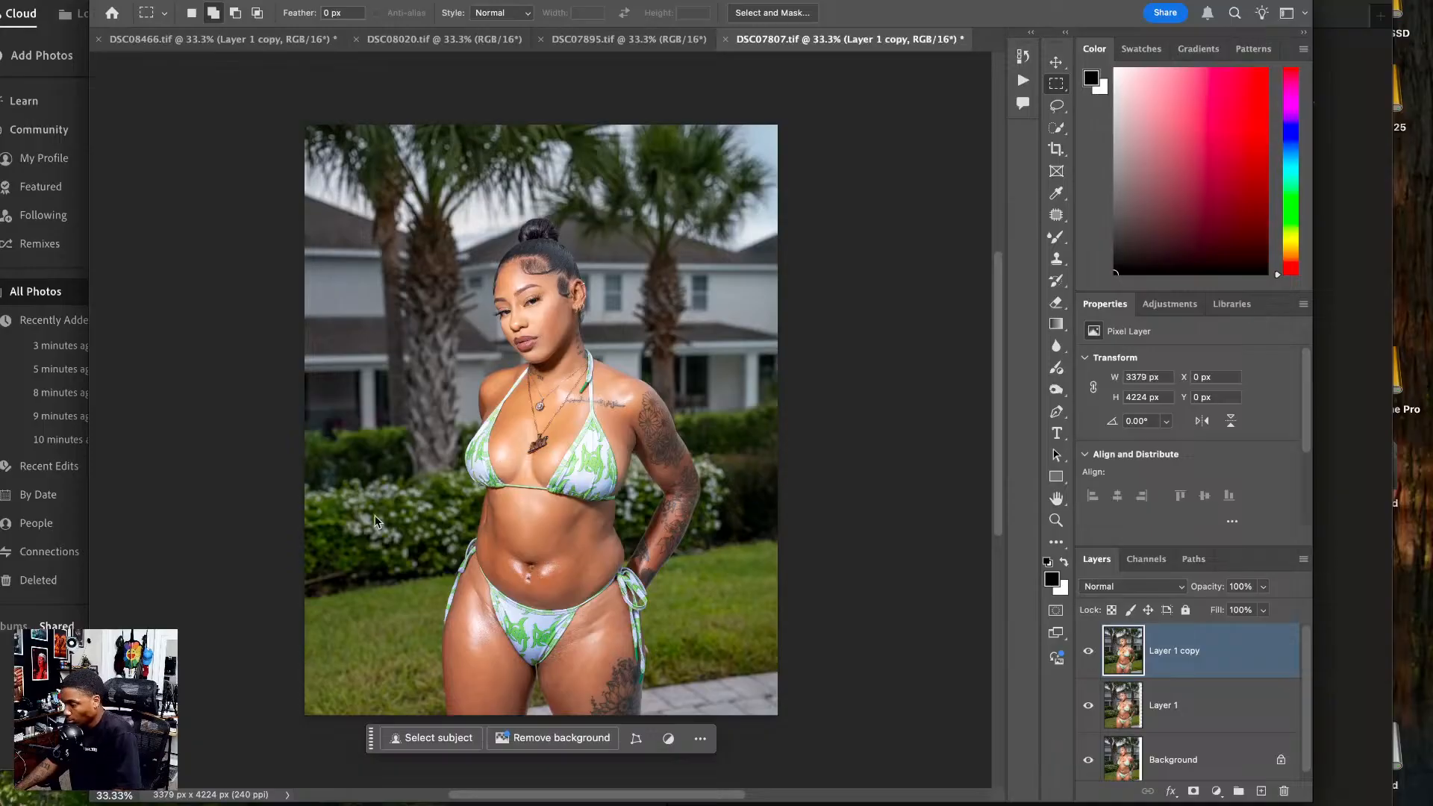
- Open Liquify on Layer 1 copy and nudge the shoulder and waist edges with a brush of 300 to 400
{"action": "key", "text": "super+shift+x"}
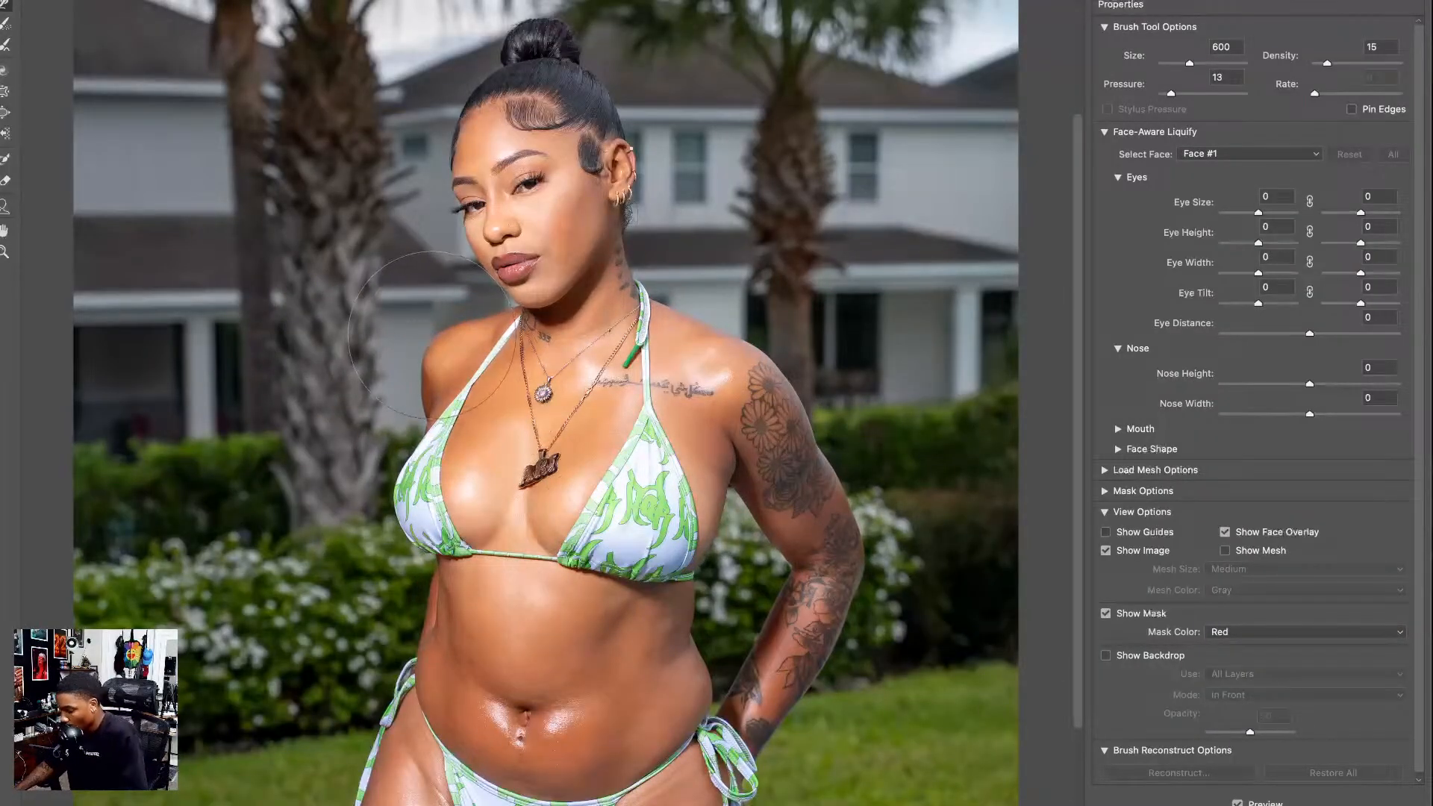
{"action": "key", "text": "bracketleft"}
{"action": "key", "text": "bracketleft"}
{"action": "left_click_drag", "start_coordinate": [432, 342], "coordinate": [441, 335]}
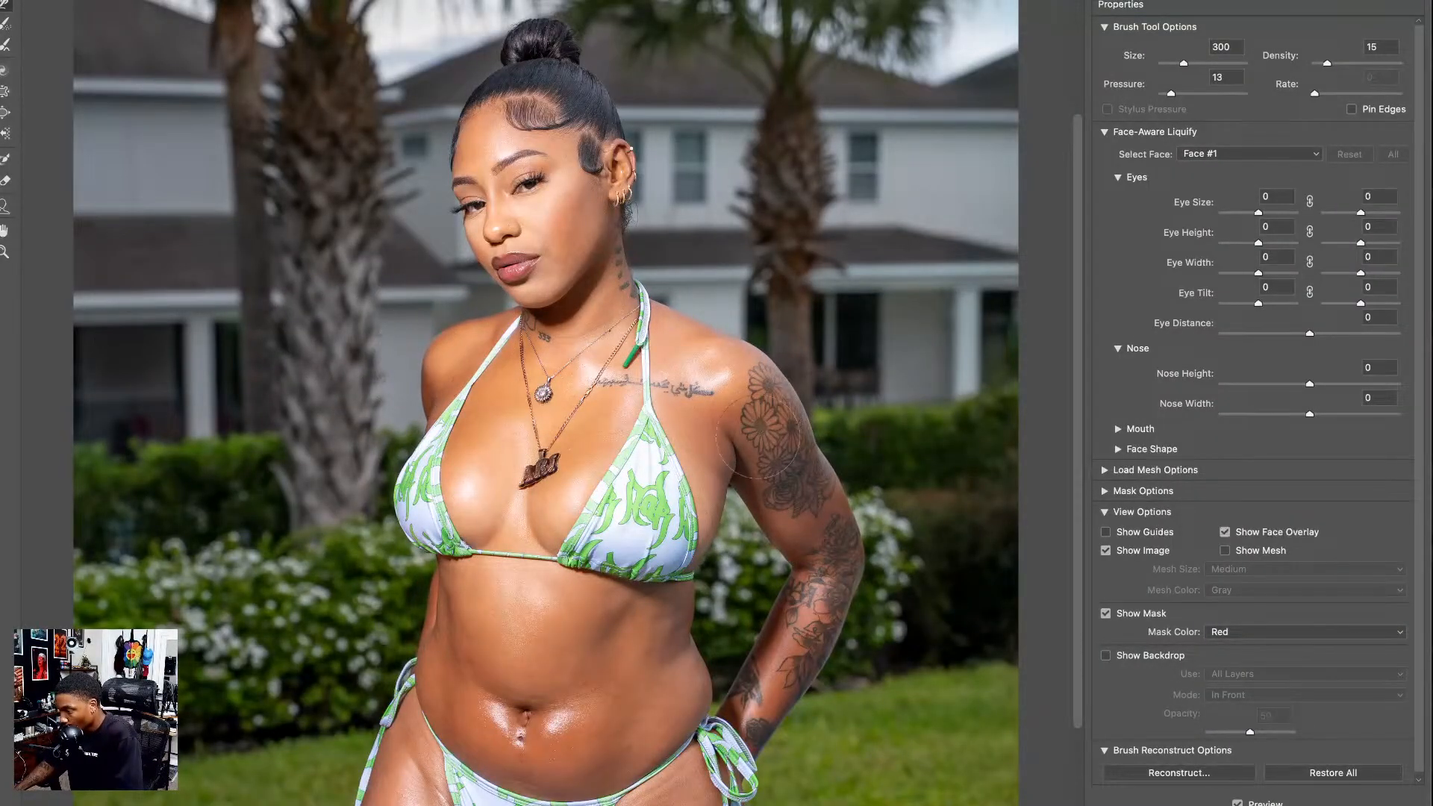
{"action": "key", "text": "bracketright"}
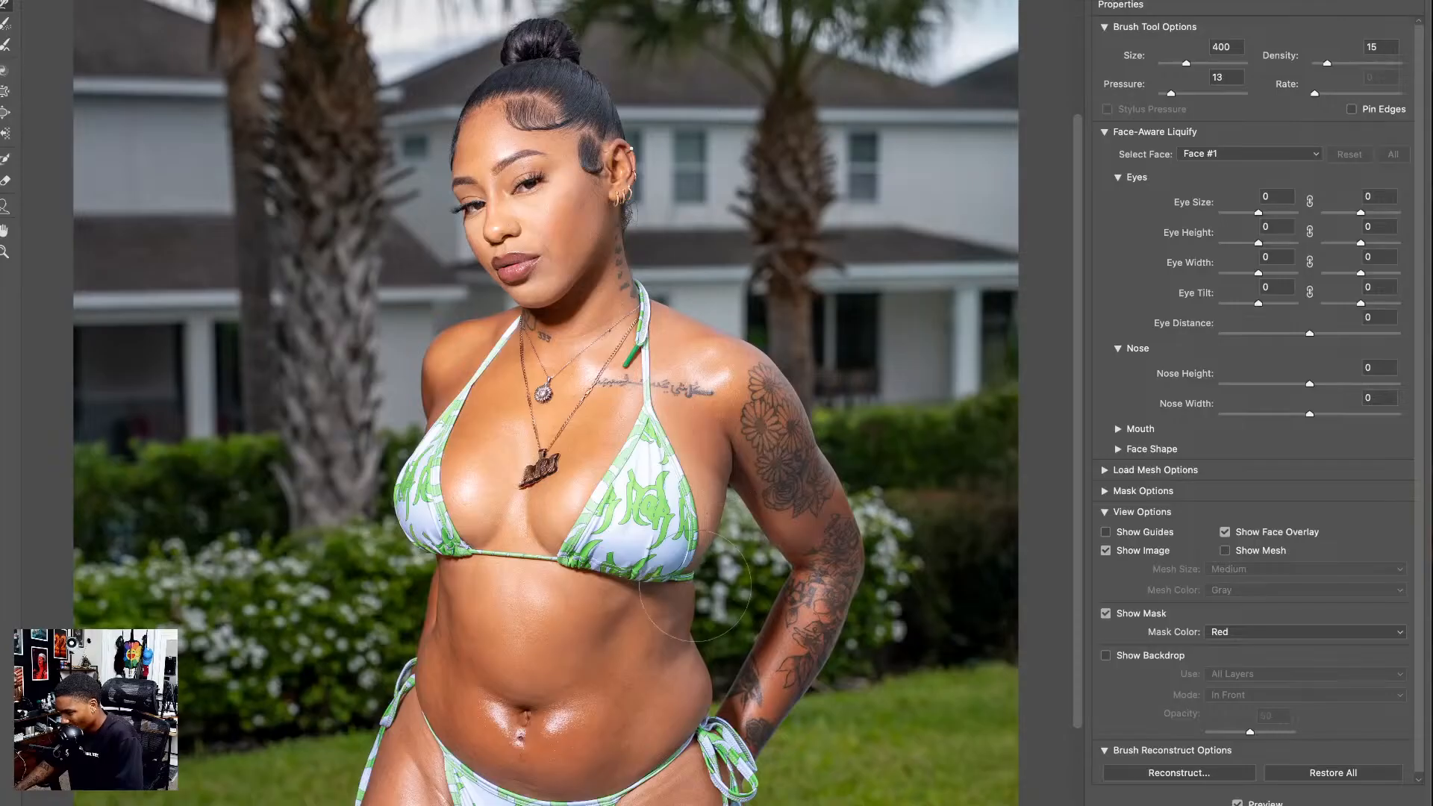
{"action": "key", "text": "bracketleft"}
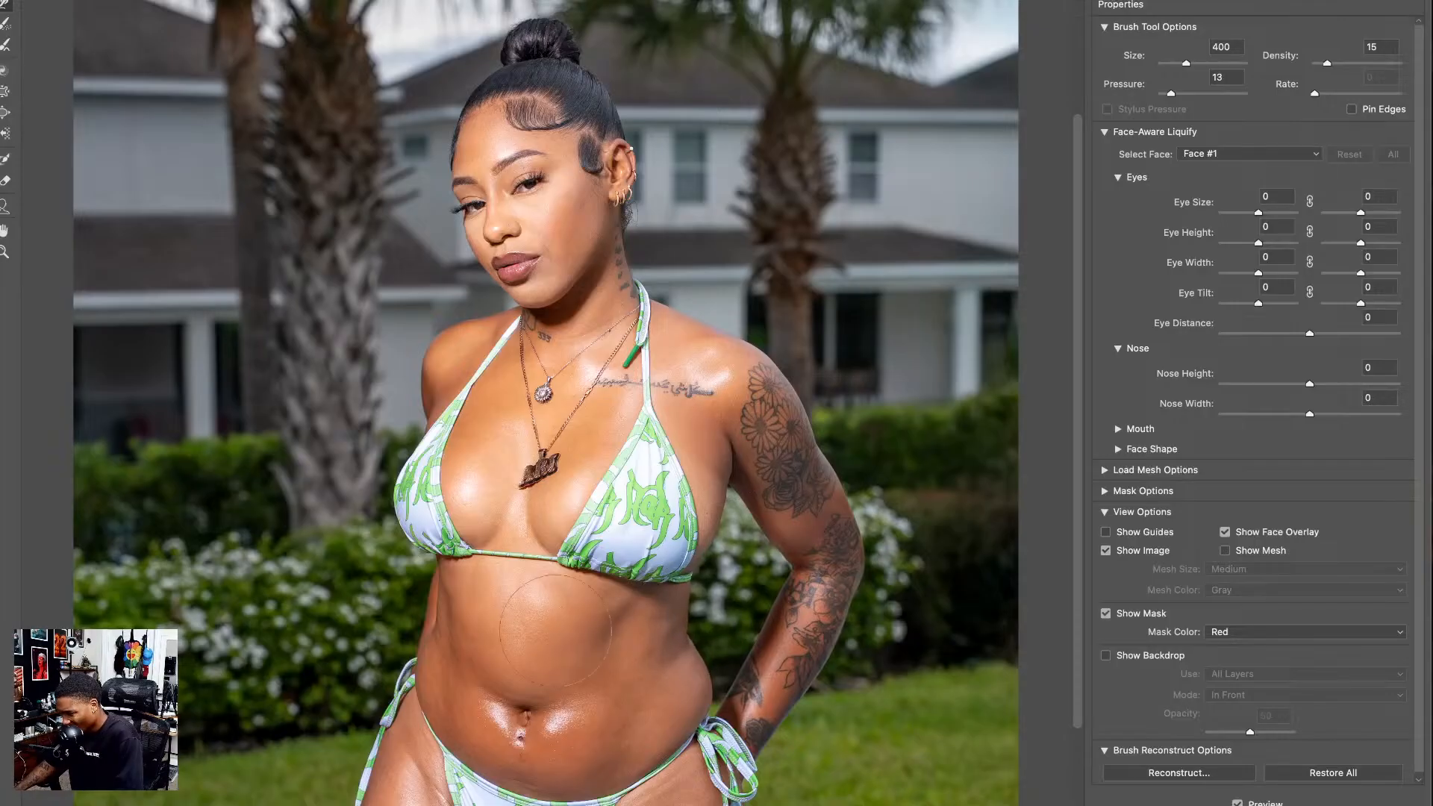
{"action": "mouse_move", "coordinate": [415, 644]}
{"action": "left_mouse_down"}
{"action": "mouse_move", "coordinate": [432, 683]}
{"action": "mouse_move", "coordinate": [413, 643]}
{"action": "mouse_move", "coordinate": [426, 651]}
{"action": "mouse_move", "coordinate": [425, 706]}
{"action": "left_mouse_up"}
- Push both hip edges slightly outward in Liquify with the brush size at 700
{"action": "scroll", "coordinate": [425, 705], "scroll_direction": "down", "scroll_amount": 4}
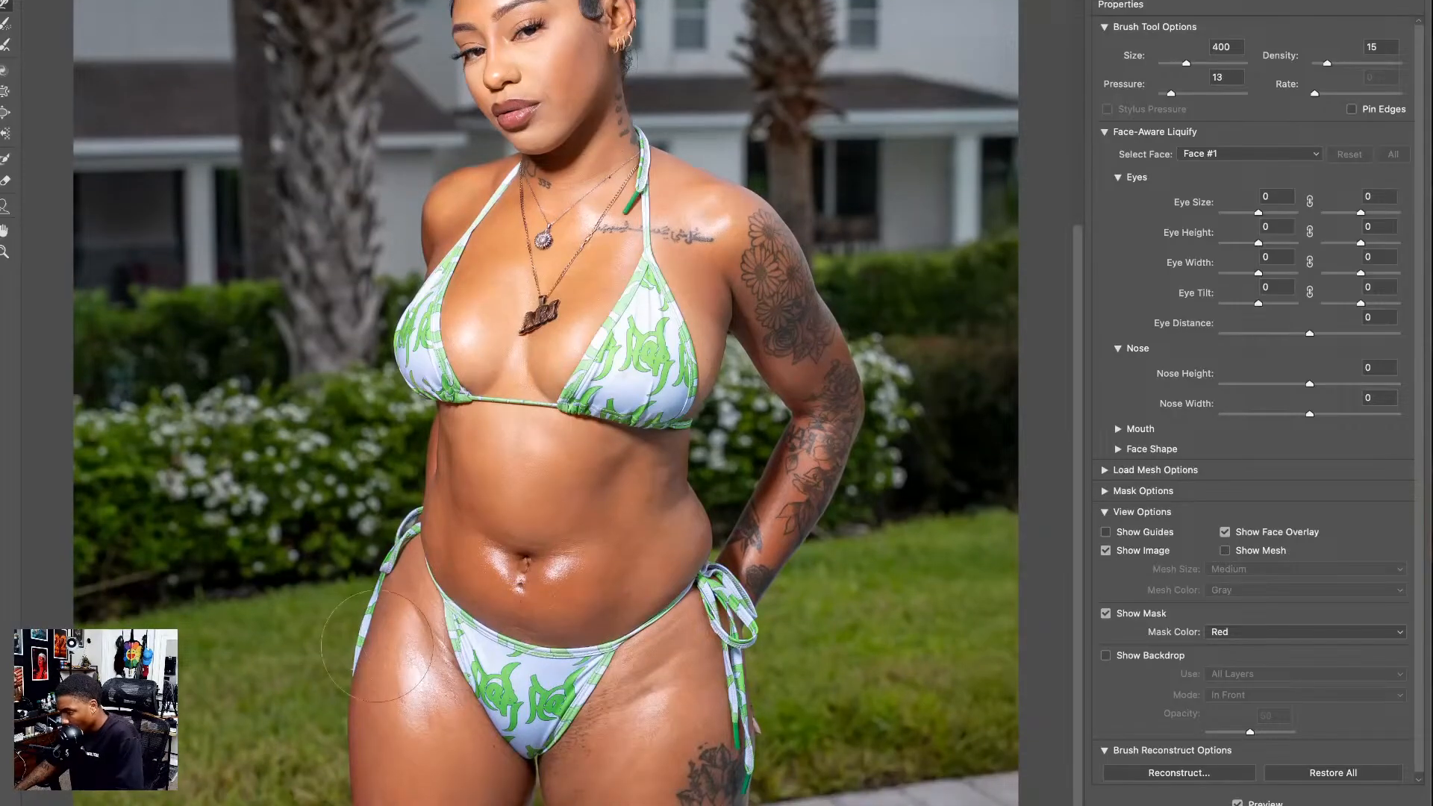
{"action": "key", "text": "bracketright"}
{"action": "key", "text": "bracketright"}
{"action": "key", "text": "bracketright"}
{"action": "key", "text": "bracketright"}
{"action": "left_click_drag", "start_coordinate": [393, 626], "coordinate": [356, 626]}
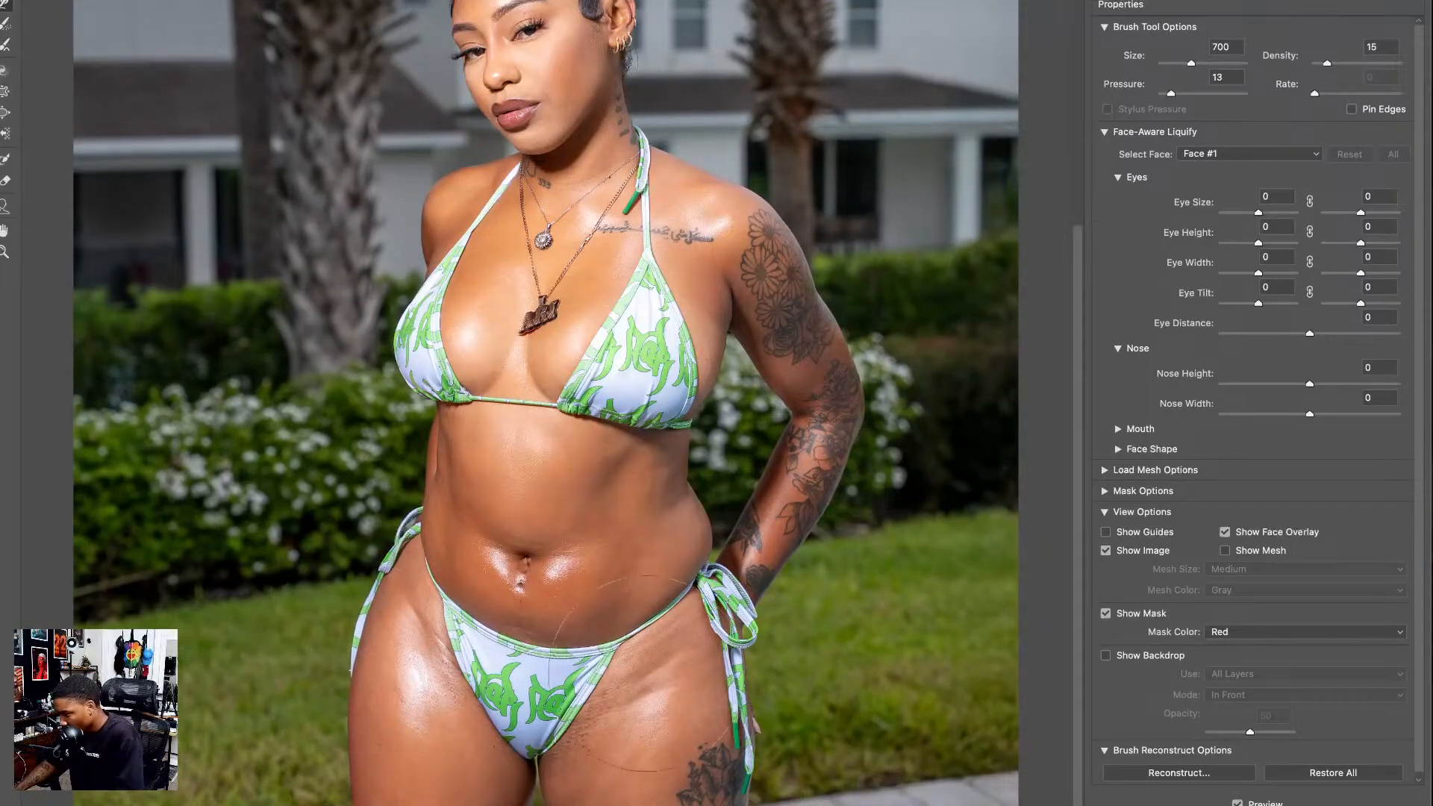
{"action": "mouse_move", "coordinate": [694, 660]}
{"action": "left_mouse_down"}
{"action": "mouse_move", "coordinate": [738, 668]}
{"action": "mouse_move", "coordinate": [735, 683]}
{"action": "left_mouse_up"}
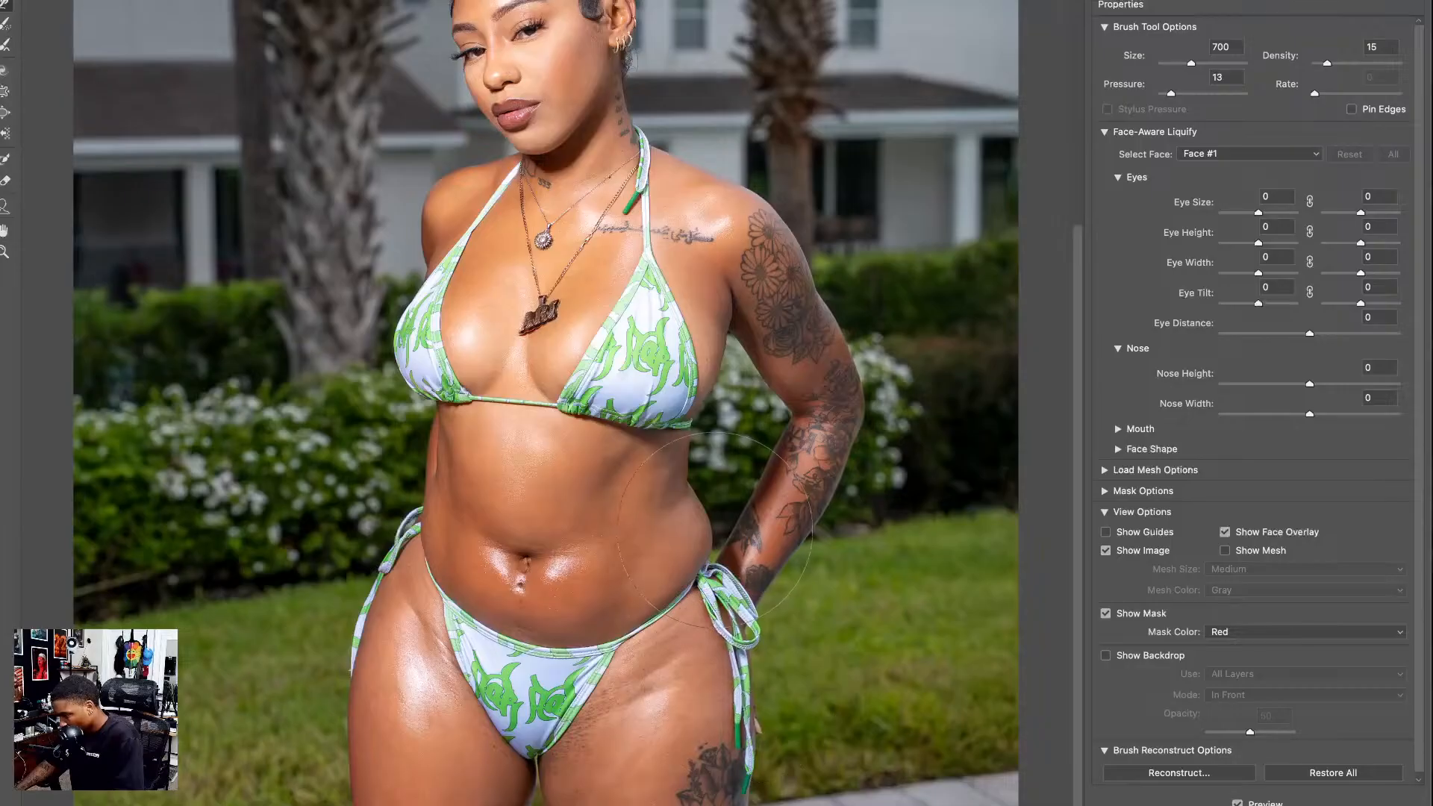
- Refine the waist contour beside the tattooed arm in Liquify with smaller brushes, including sizes 300 and 250
{"action": "key", "text": "bracketleft"}
{"action": "key", "text": "bracketleft"}
{"action": "key", "text": "bracketleft"}
{"action": "mouse_move", "coordinate": [714, 523]}
{"action": "left_mouse_down"}
{"action": "mouse_move", "coordinate": [713, 545]}
{"action": "mouse_move", "coordinate": [707, 499]}
{"action": "left_mouse_up"}
{"action": "key", "text": "bracketleft"}
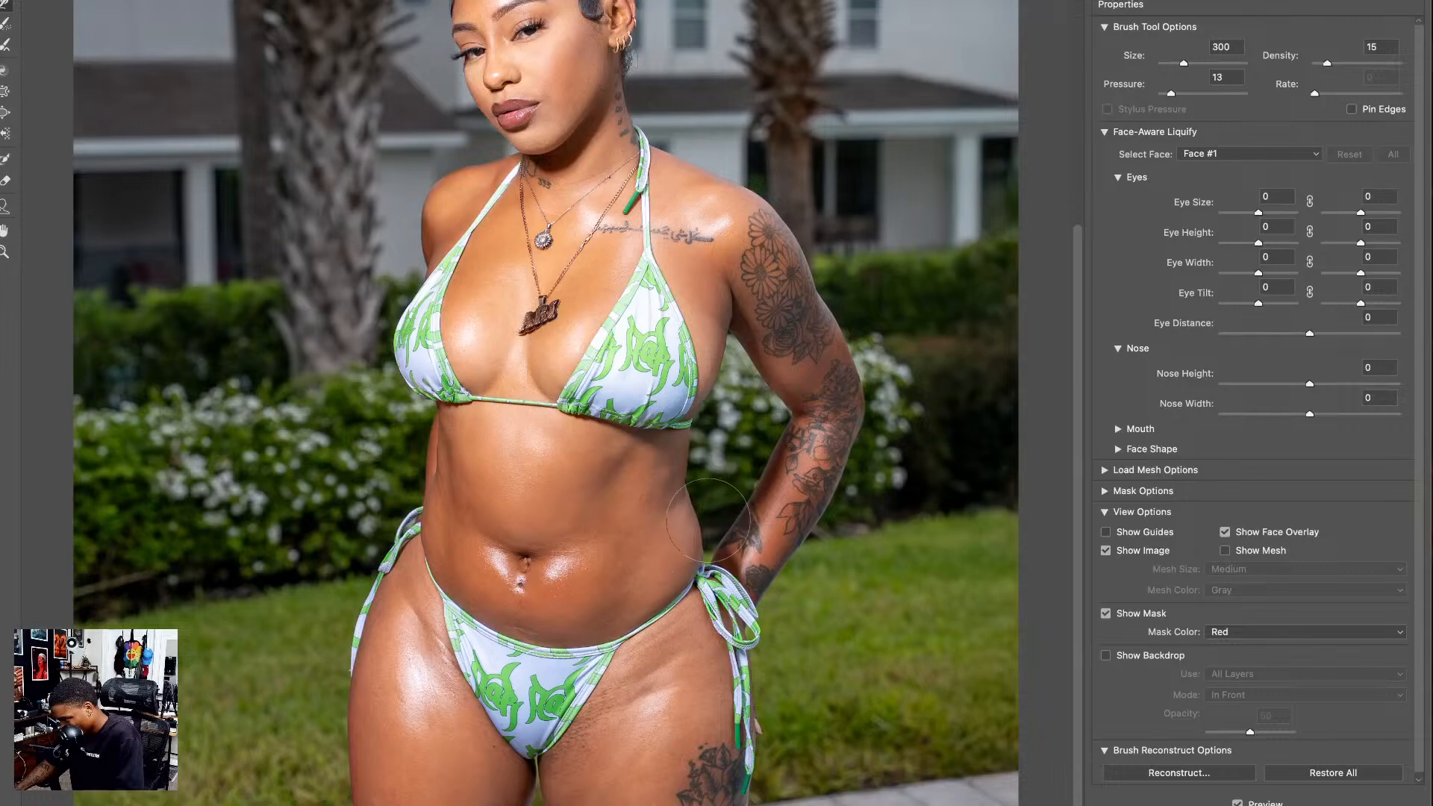
{"action": "key", "text": "bracketleft"}
{"action": "key", "text": "bracketright"}
{"action": "key", "text": "bracketright"}
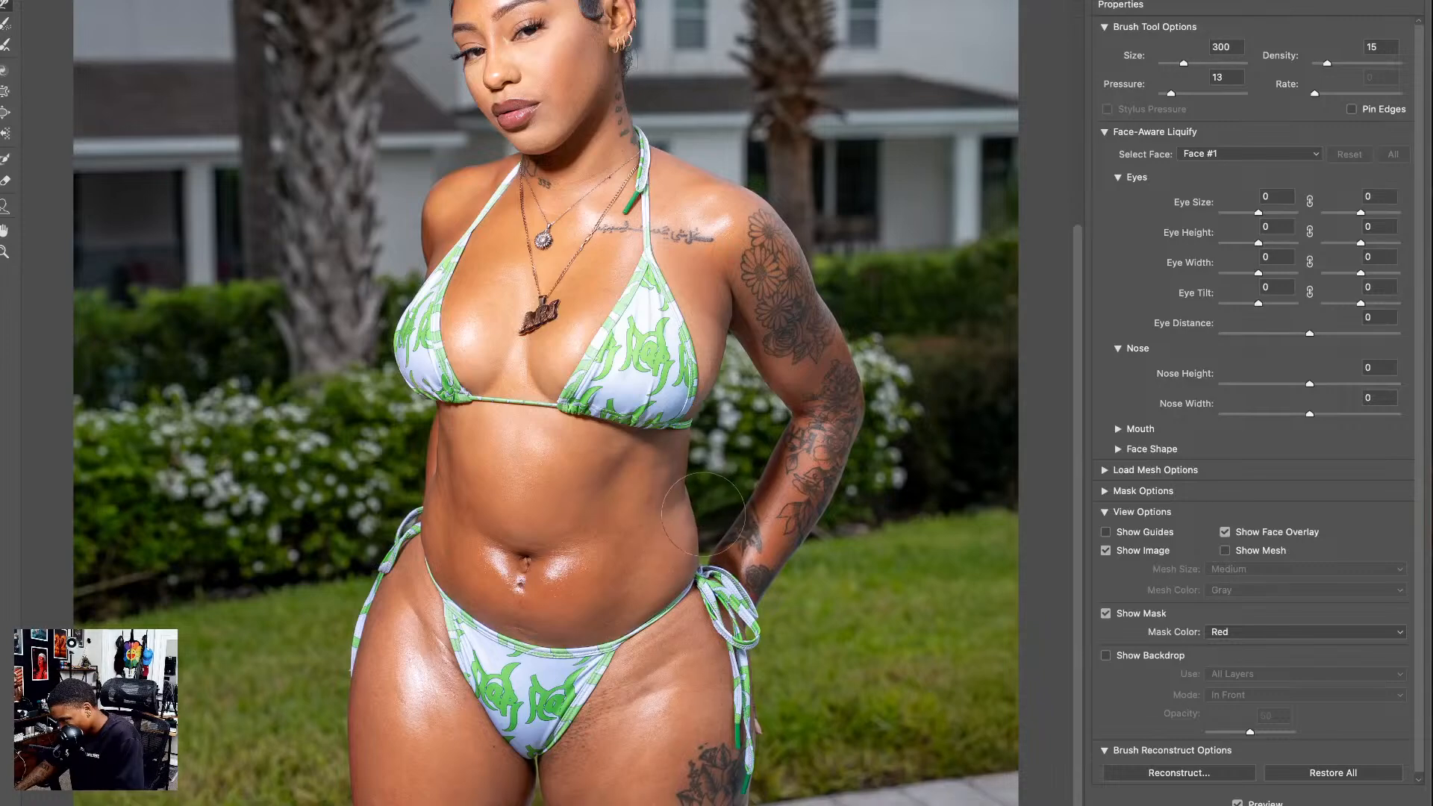
{"action": "key", "text": "bracketright"}
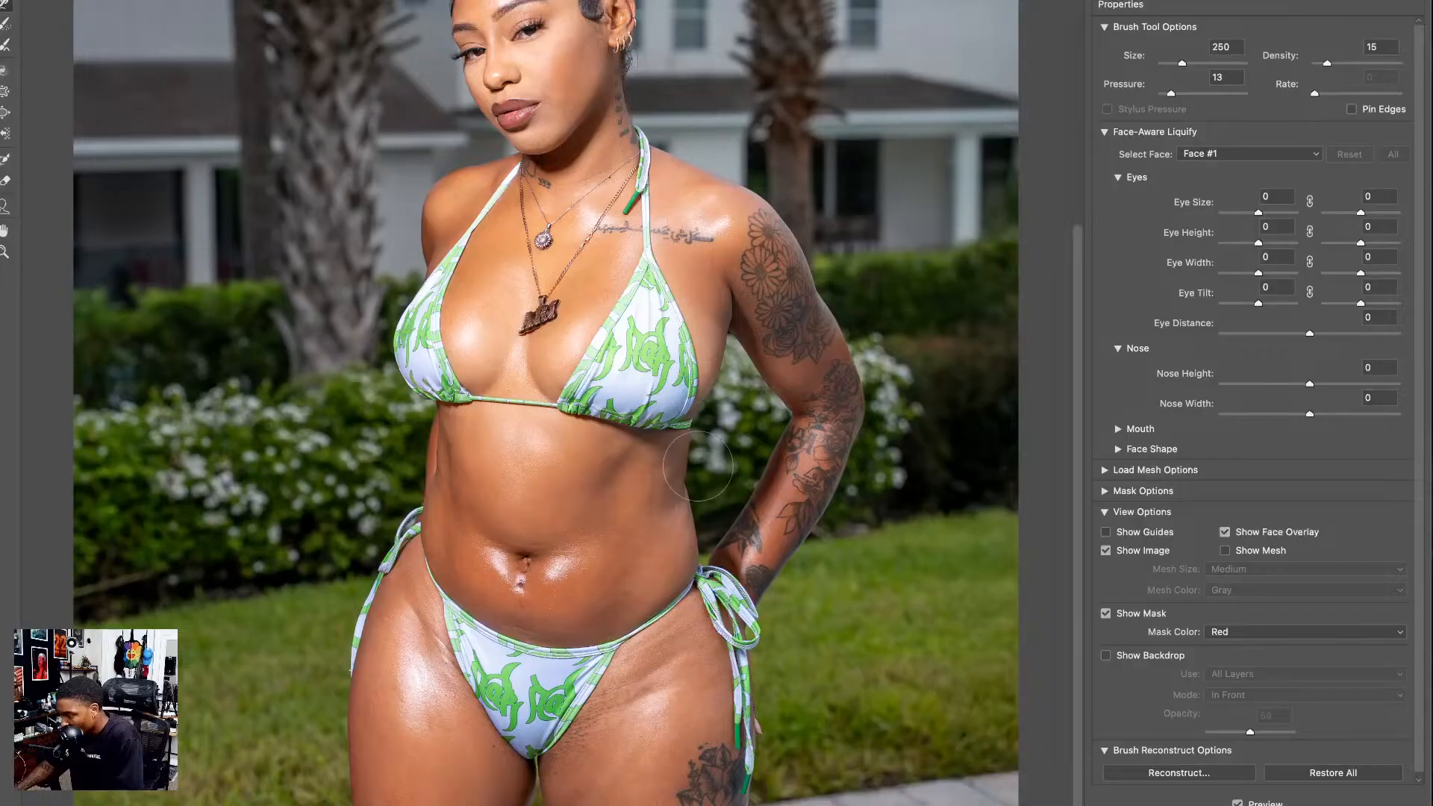
{"action": "key", "text": "bracketright"}
{"action": "key", "text": "bracketright"}
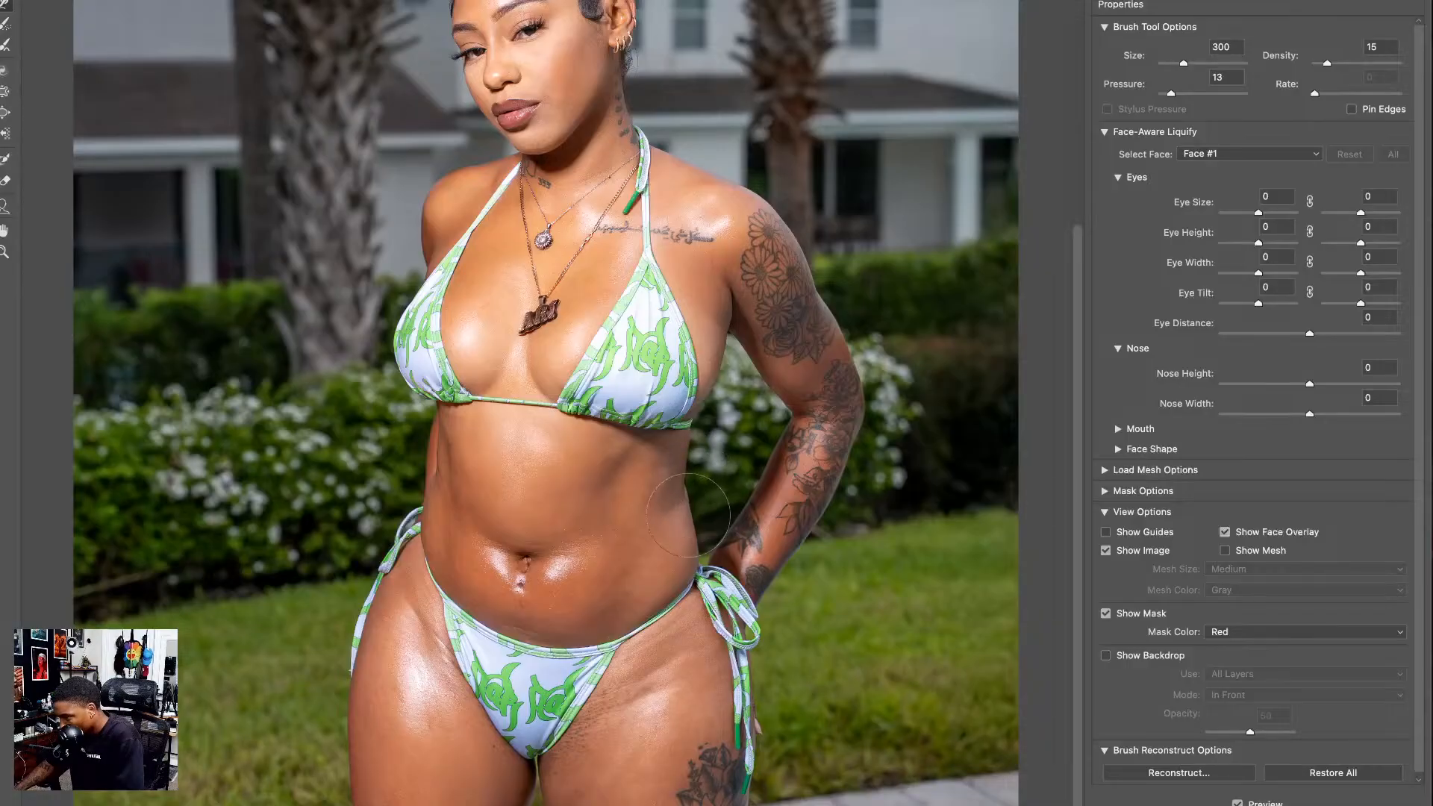
{"action": "key", "text": "bracketleft"}
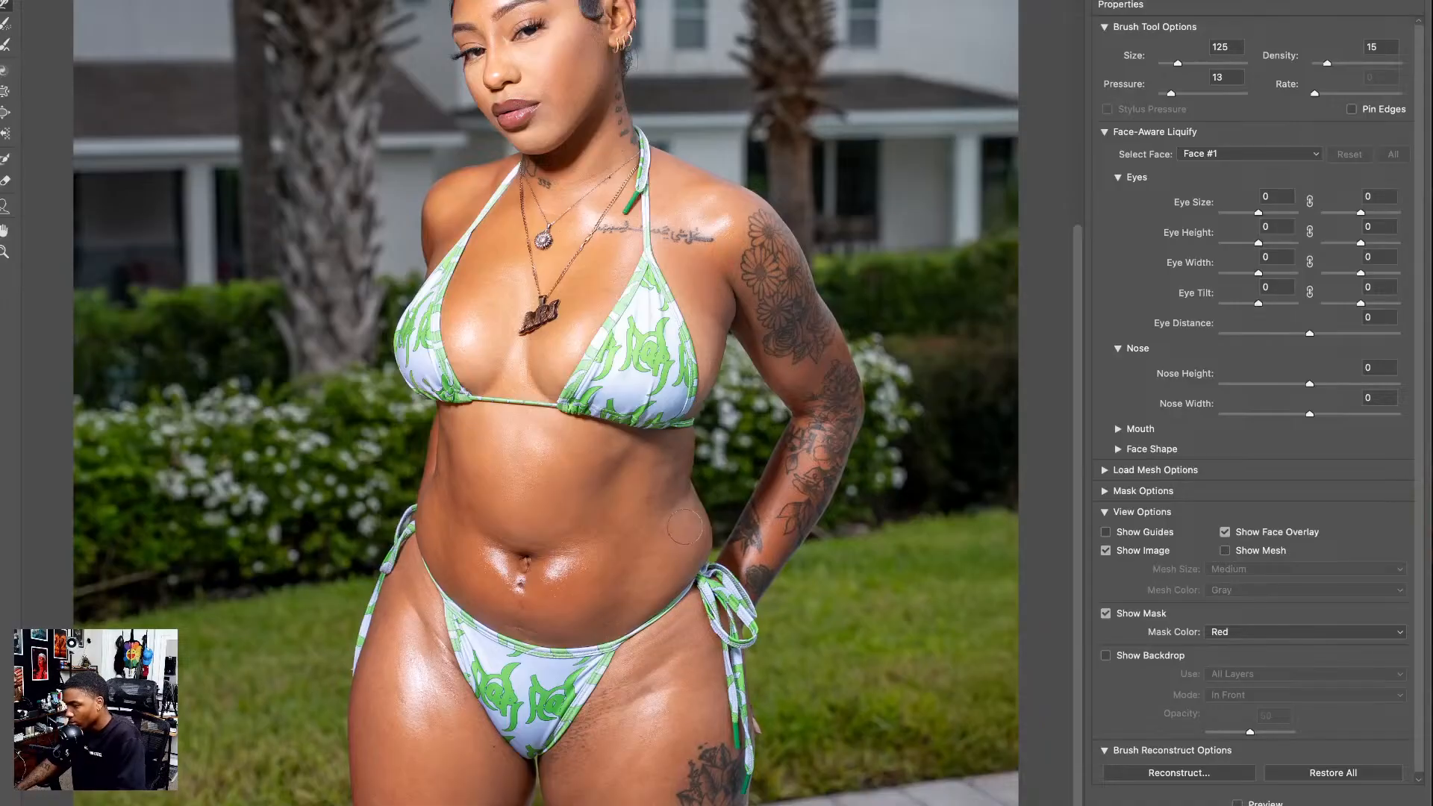
- Enlarge the Liquify brush to 500, check the whole figure and apply the Liquify changes
{"action": "key", "text": "bracketright"}
{"action": "key", "text": "bracketright"}
{"action": "key", "text": "bracketright"}
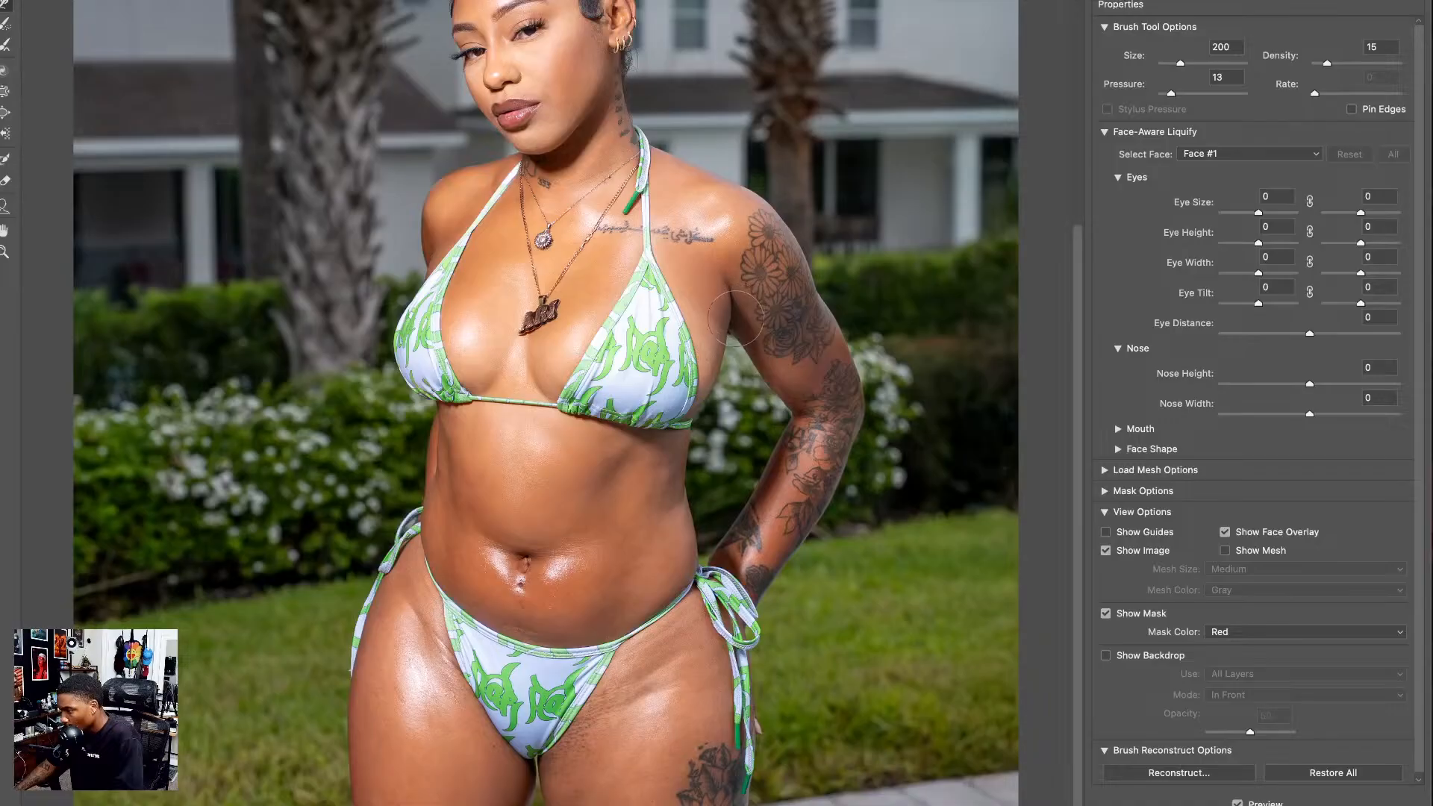
{"action": "key", "text": "bracketright"}
{"action": "key", "text": "bracketright"}
{"action": "key", "text": "bracketright"}
{"action": "key", "text": "bracketright"}
{"action": "key", "text": "bracketright"}
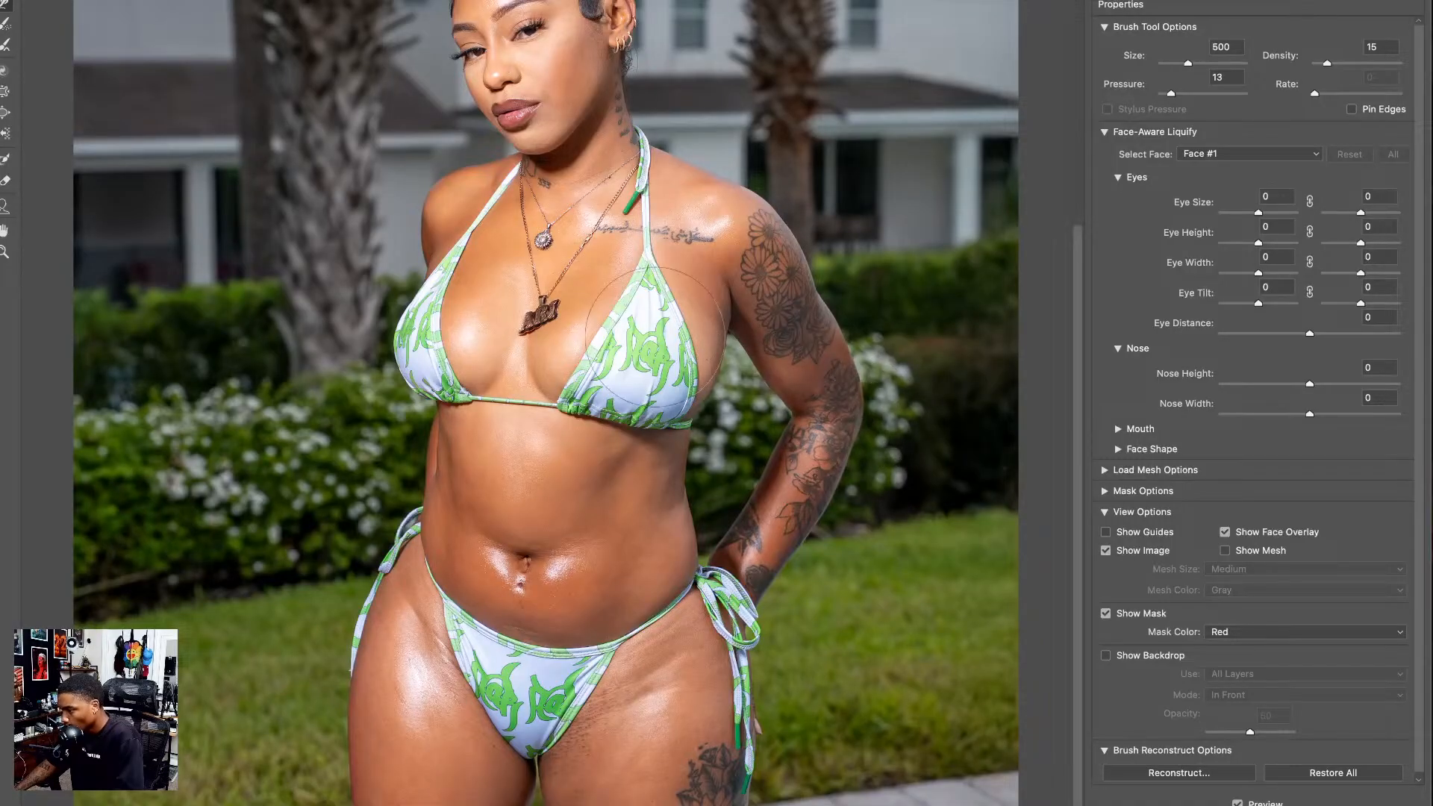
{"action": "key", "text": "super+0"}
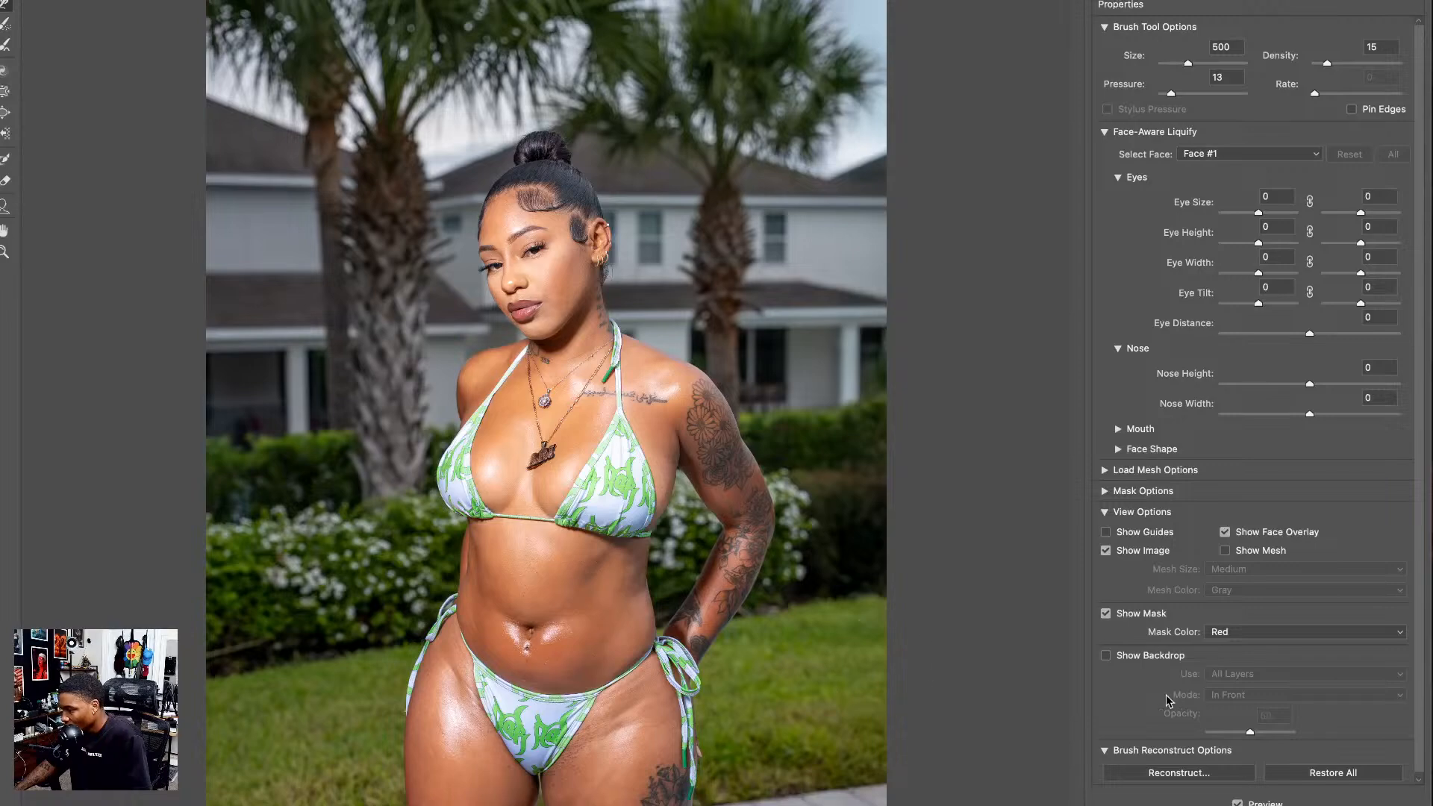
{"action": "key", "text": "Return"}
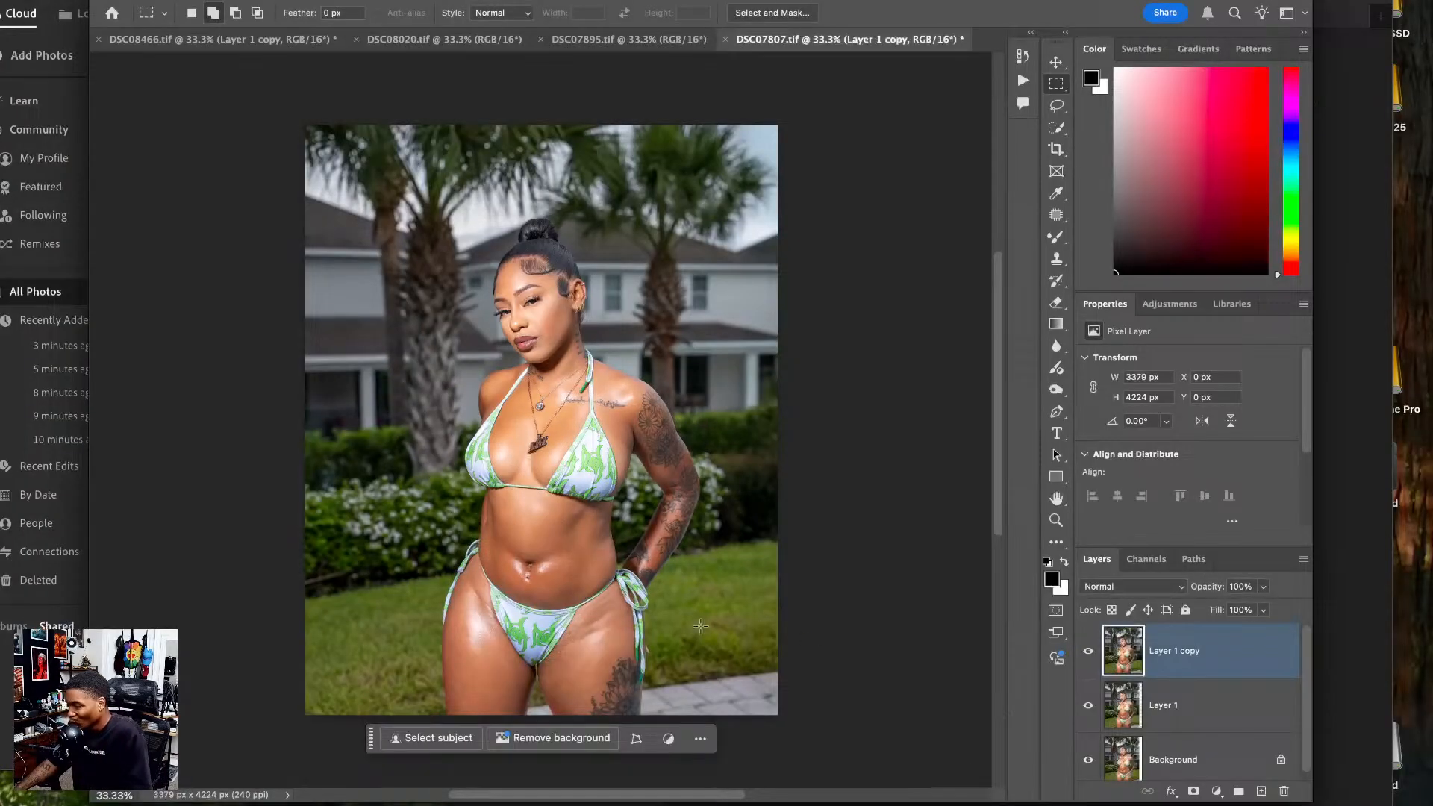
- Set the Clone Stamp to size 60 at 46% opacity and clone smooth skin over bumps on the tattooed upper thigh
{"action": "left_click", "coordinate": [1058, 260]}
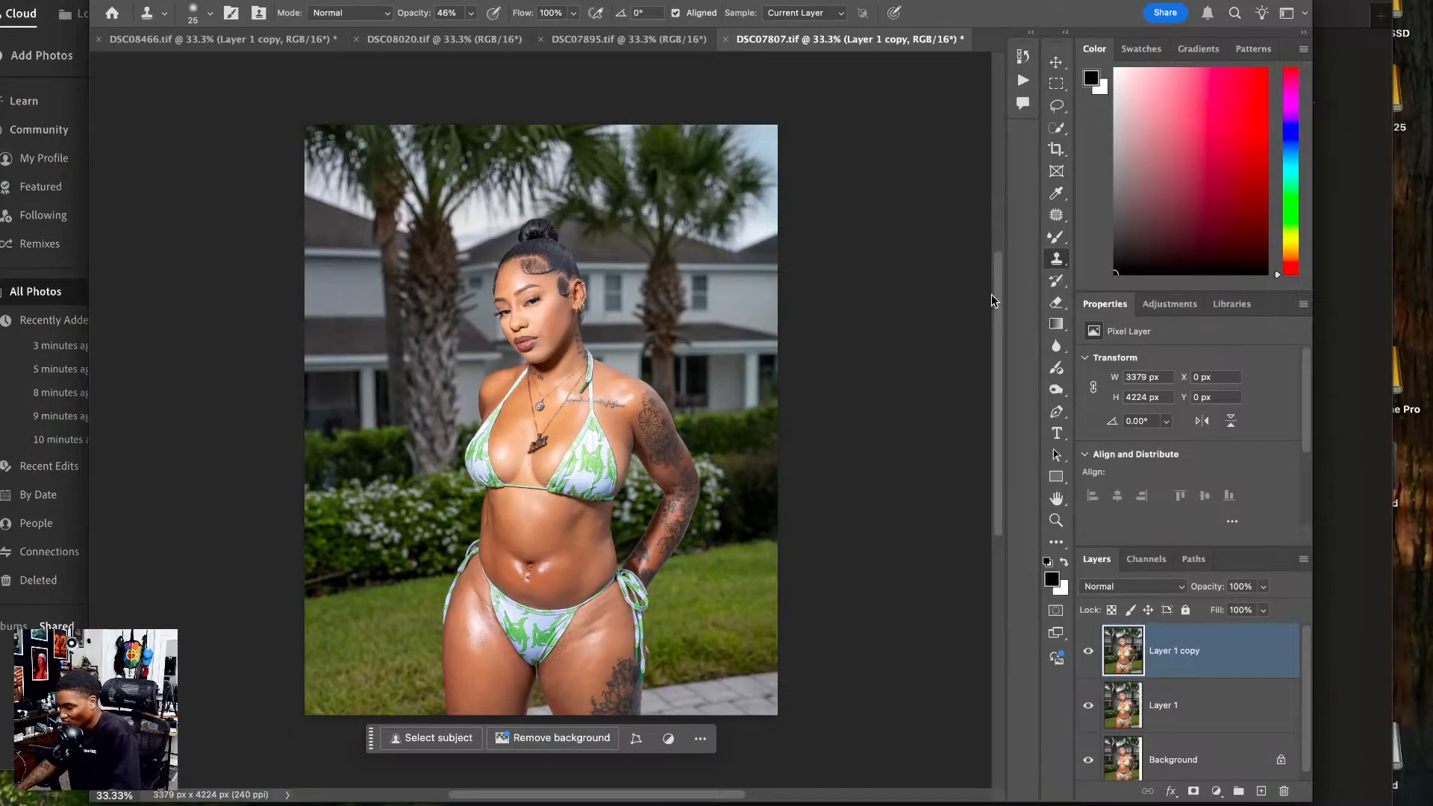
{"action": "key", "text": "super+plus"}
{"action": "key", "text": "super+plus"}
{"action": "key", "text": "super+plus"}
{"action": "key", "text": "super+plus"}
{"action": "key", "text": "super+plus"}
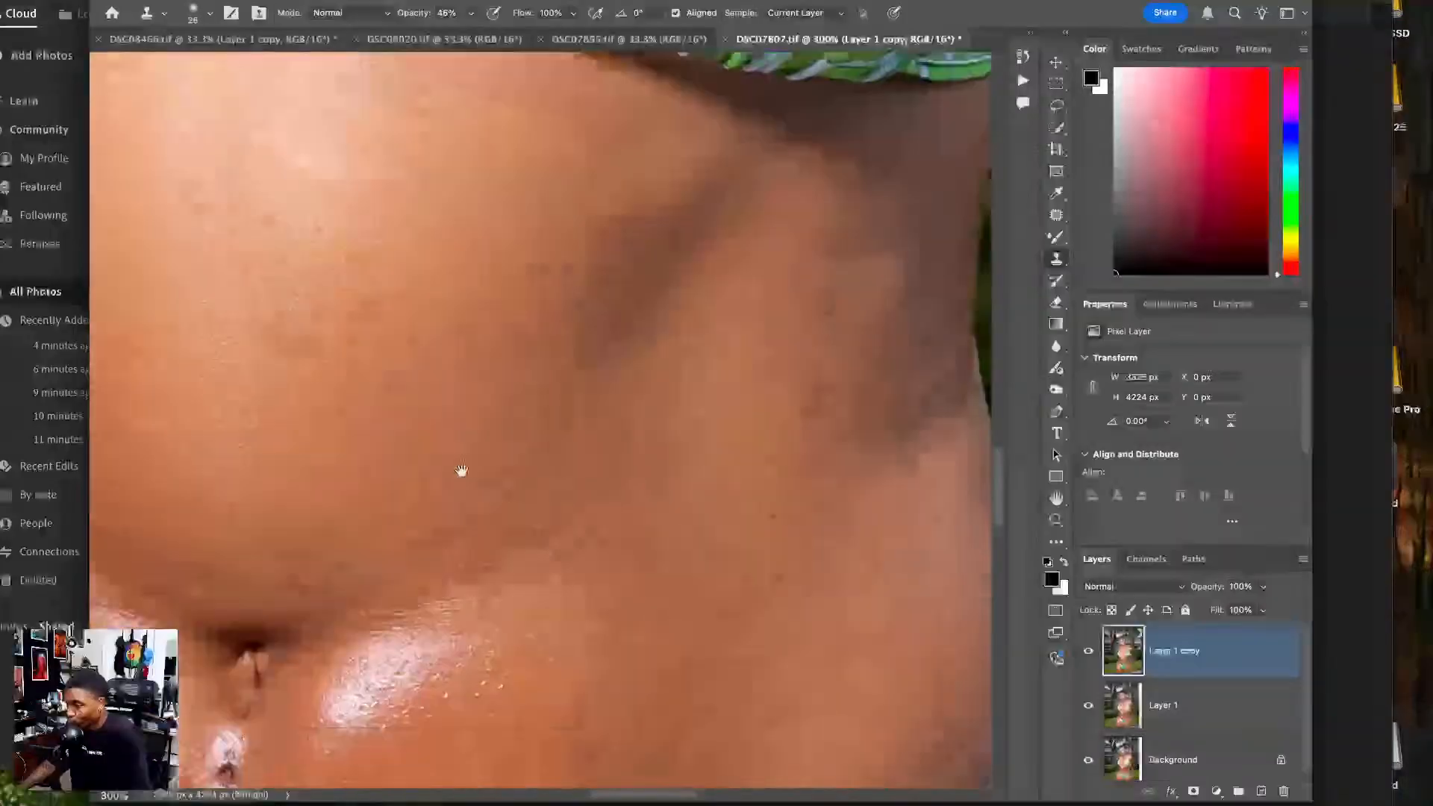
{"action": "left_click_drag", "start_coordinate": [461, 471], "coordinate": [445, 350]}
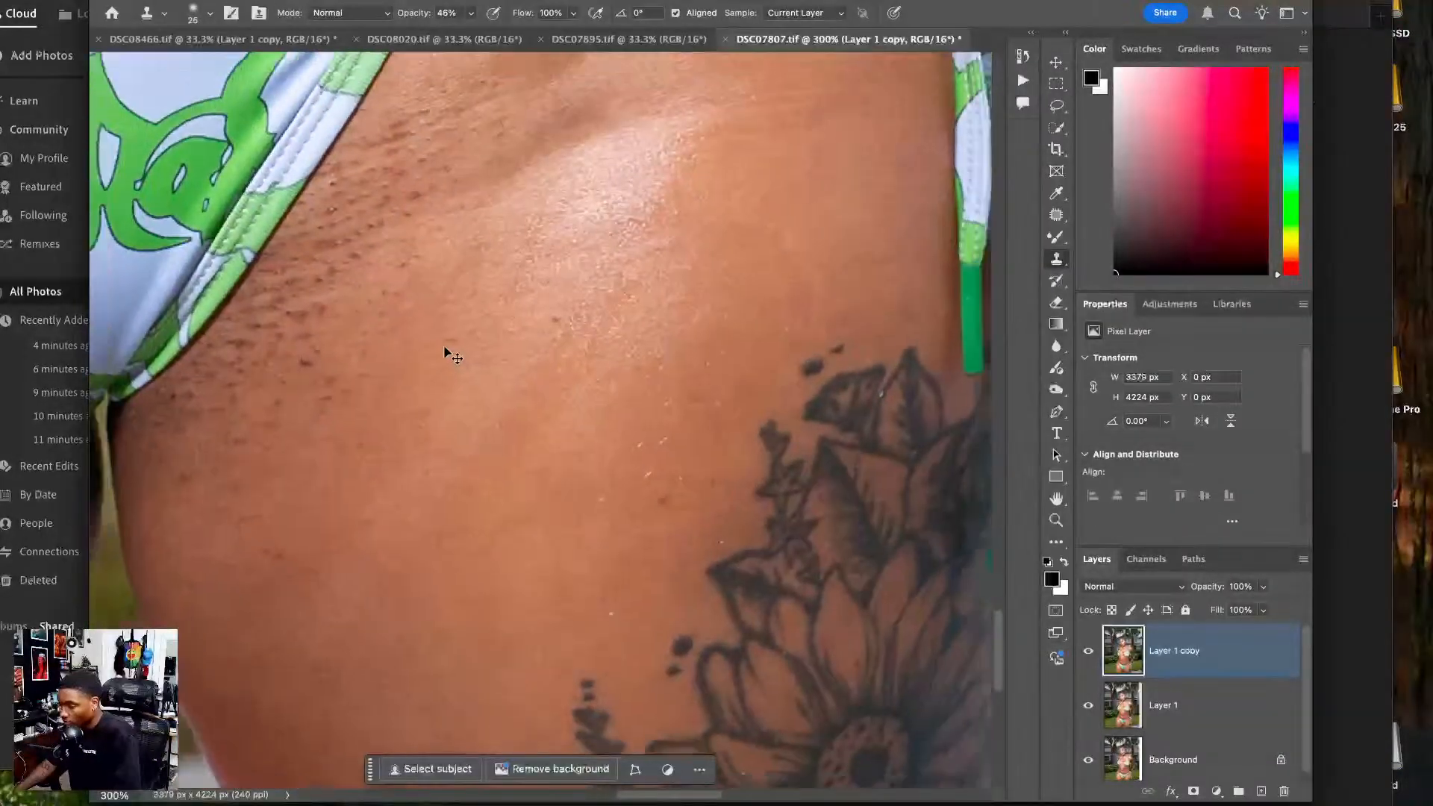
{"action": "key", "text": "super+minus"}
{"action": "key", "text": "bracketright"}
{"action": "key", "text": "bracketright"}
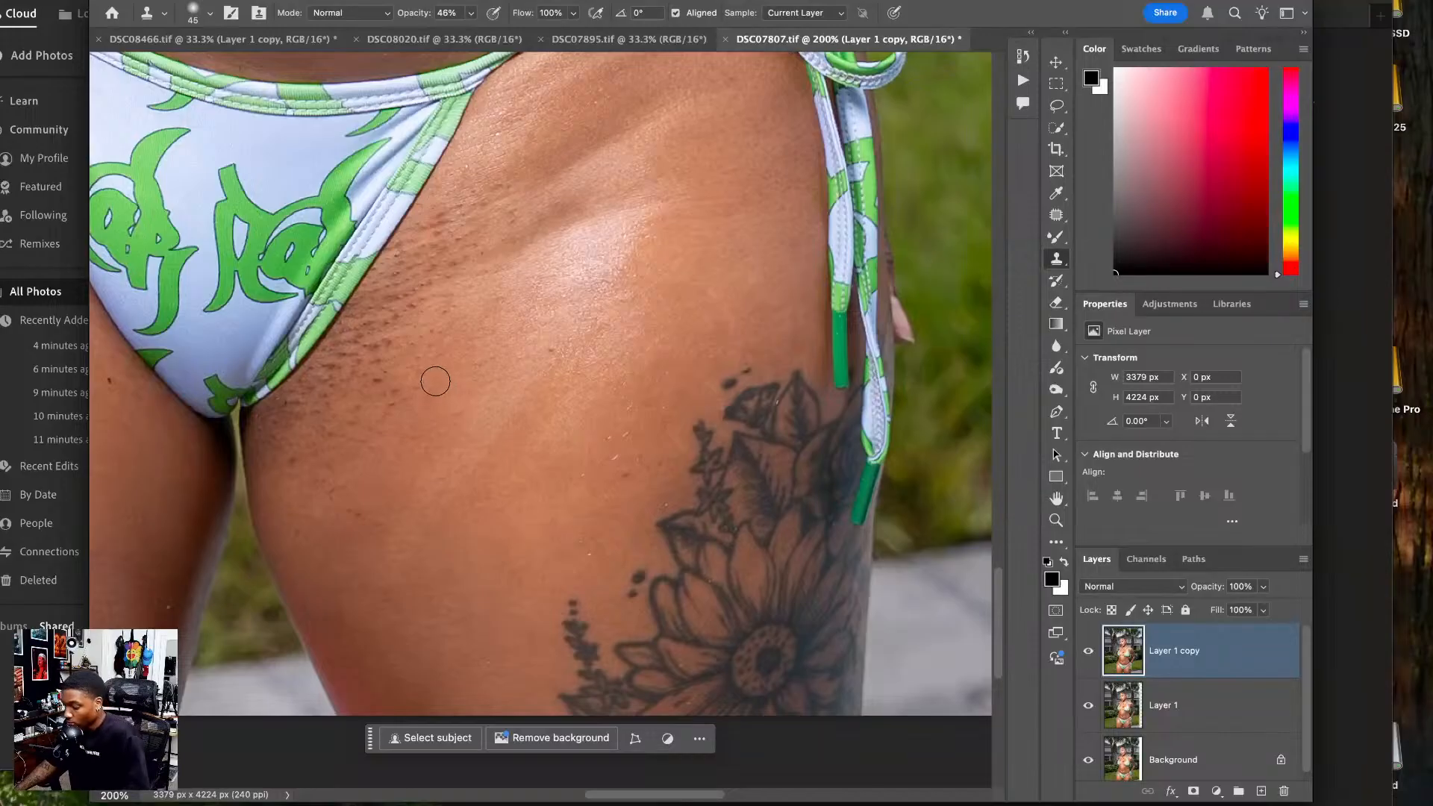
{"action": "key", "text": "bracketright"}
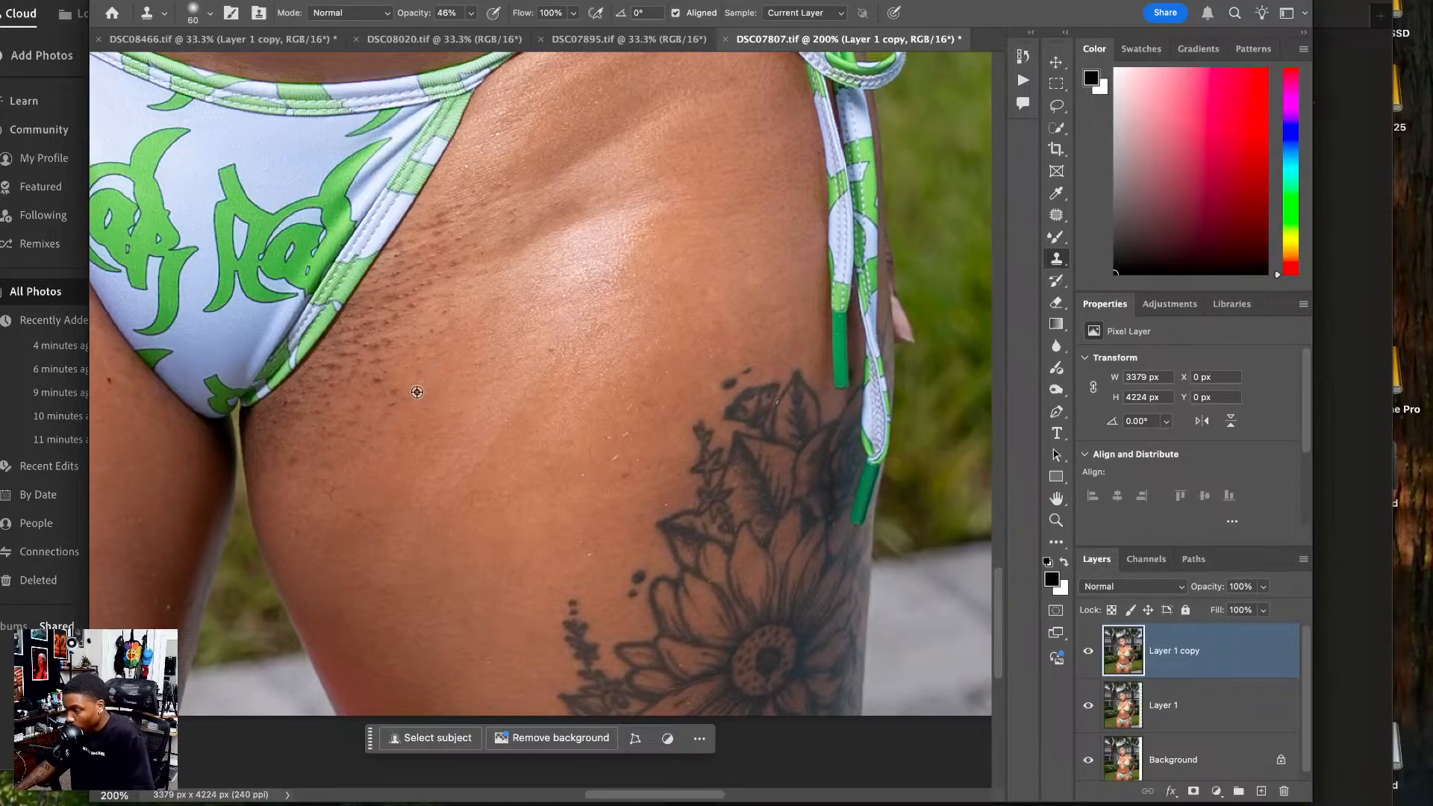
{"action": "left_click", "coordinate": [456, 390], "text": "alt"}
{"action": "left_click_drag", "start_coordinate": [414, 388], "coordinate": [461, 358]}
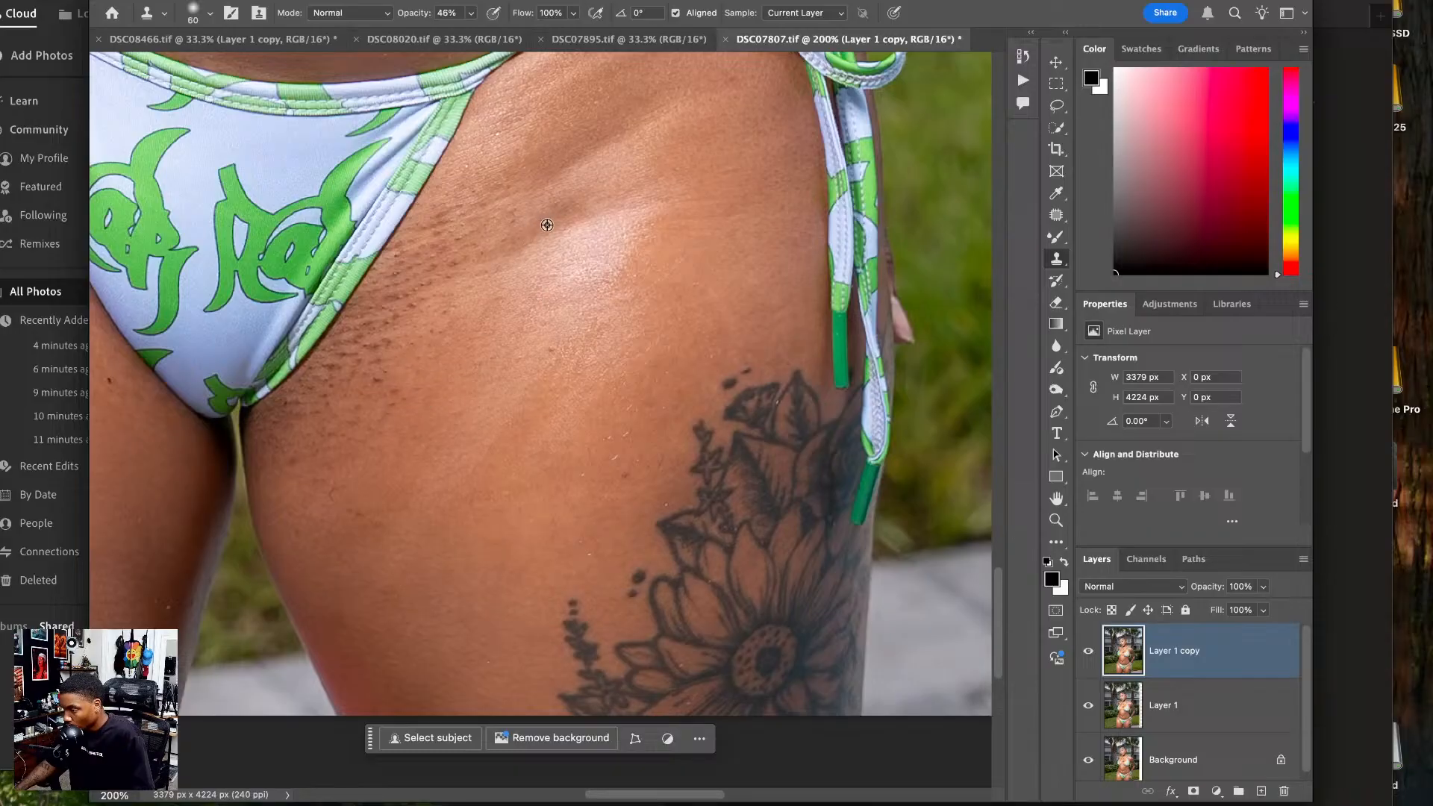
- Sample clean thigh skin and clone it over the bumps from the hip crease down the bikini line
{"action": "left_click", "coordinate": [540, 228], "text": "alt"}
{"action": "mouse_move", "coordinate": [496, 239]}
{"action": "left_mouse_down"}
{"action": "mouse_move", "coordinate": [464, 253]}
{"action": "mouse_move", "coordinate": [503, 243]}
{"action": "mouse_move", "coordinate": [509, 202]}
{"action": "mouse_move", "coordinate": [459, 257]}
{"action": "mouse_move", "coordinate": [529, 291]}
{"action": "mouse_move", "coordinate": [435, 311]}
{"action": "mouse_move", "coordinate": [432, 300]}
{"action": "mouse_move", "coordinate": [401, 338]}
{"action": "mouse_move", "coordinate": [406, 319]}
{"action": "mouse_move", "coordinate": [379, 325]}
{"action": "mouse_move", "coordinate": [360, 342]}
{"action": "mouse_move", "coordinate": [412, 358]}
{"action": "mouse_move", "coordinate": [348, 383]}
{"action": "mouse_move", "coordinate": [394, 398]}
{"action": "mouse_move", "coordinate": [384, 421]}
{"action": "mouse_move", "coordinate": [337, 416]}
{"action": "mouse_move", "coordinate": [354, 448]}
{"action": "mouse_move", "coordinate": [335, 462]}
{"action": "mouse_move", "coordinate": [317, 451]}
{"action": "mouse_move", "coordinate": [334, 413]}
{"action": "left_mouse_up"}
{"action": "left_click", "coordinate": [559, 259], "text": "alt"}
{"action": "left_click", "coordinate": [462, 349], "text": "alt"}
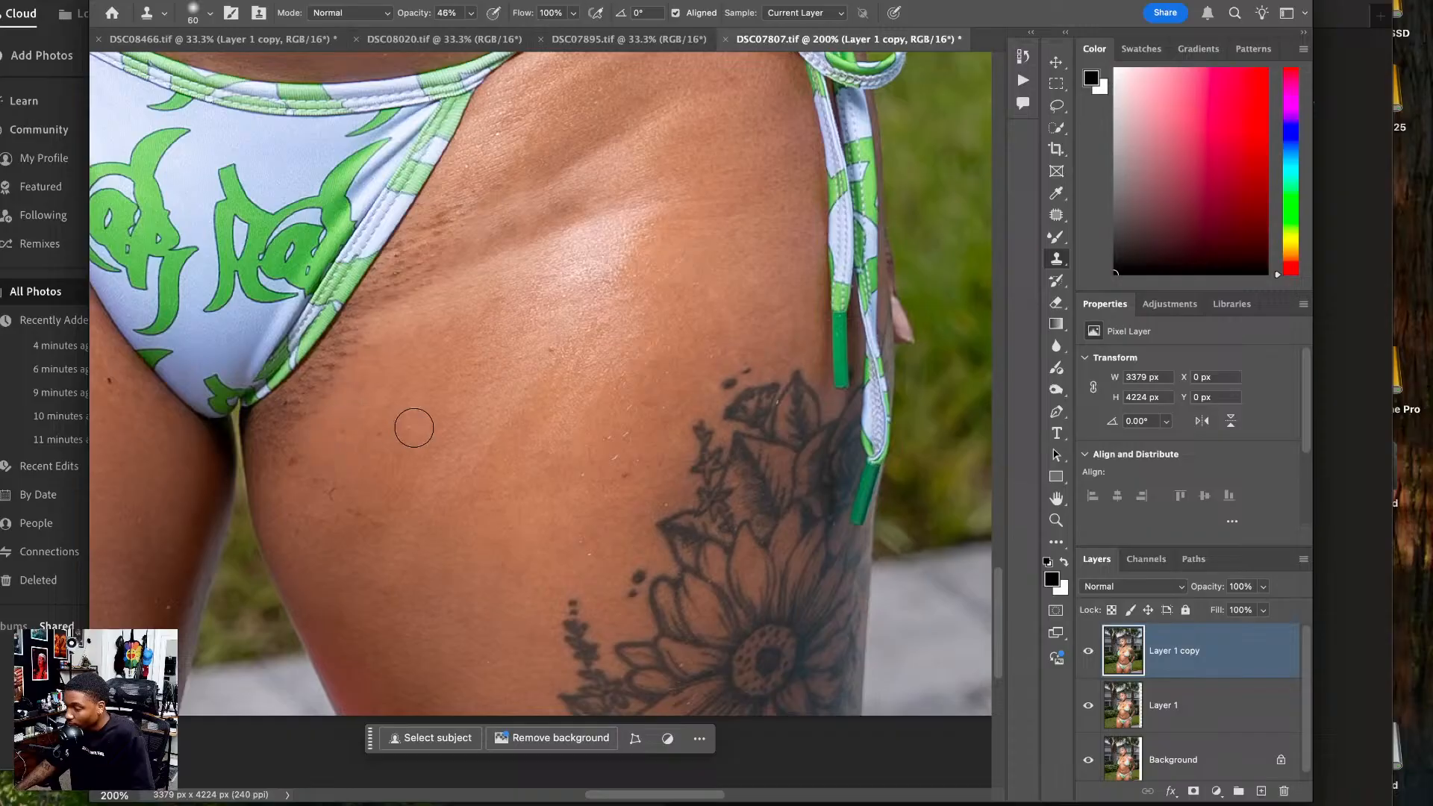
- Clone clean skin over the remaining rough texture beside the bikini edge and up to the hip crease
{"action": "left_click", "coordinate": [455, 406], "text": "alt"}
{"action": "mouse_move", "coordinate": [423, 418]}
{"action": "left_mouse_down"}
{"action": "mouse_move", "coordinate": [396, 434]}
{"action": "mouse_move", "coordinate": [400, 393]}
{"action": "mouse_move", "coordinate": [370, 434]}
{"action": "mouse_move", "coordinate": [368, 402]}
{"action": "mouse_move", "coordinate": [341, 421]}
{"action": "left_mouse_up"}
{"action": "mouse_move", "coordinate": [399, 358]}
{"action": "left_mouse_down"}
{"action": "mouse_move", "coordinate": [388, 346]}
{"action": "mouse_move", "coordinate": [425, 333]}
{"action": "left_mouse_up"}
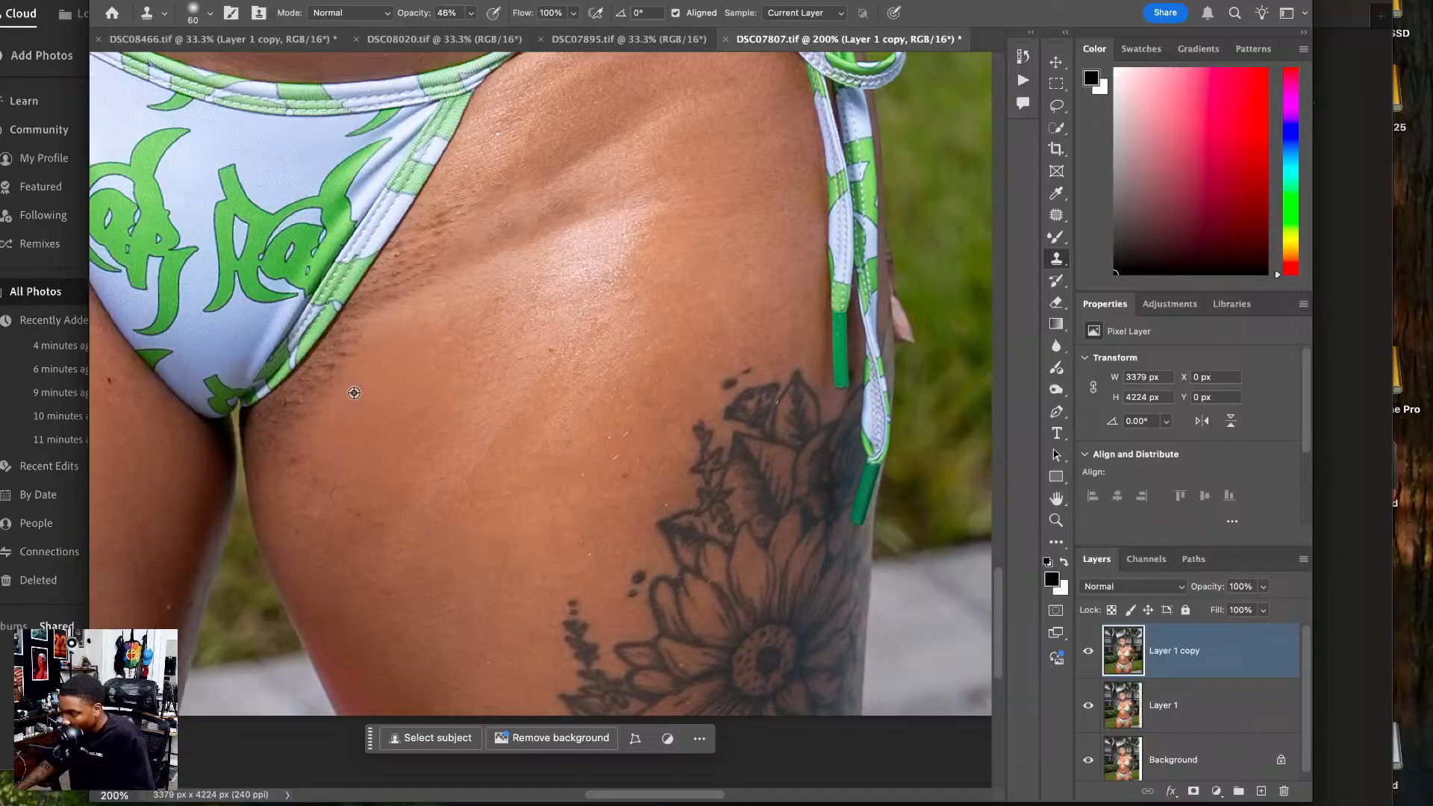
{"action": "left_click", "coordinate": [470, 234], "text": "alt"}
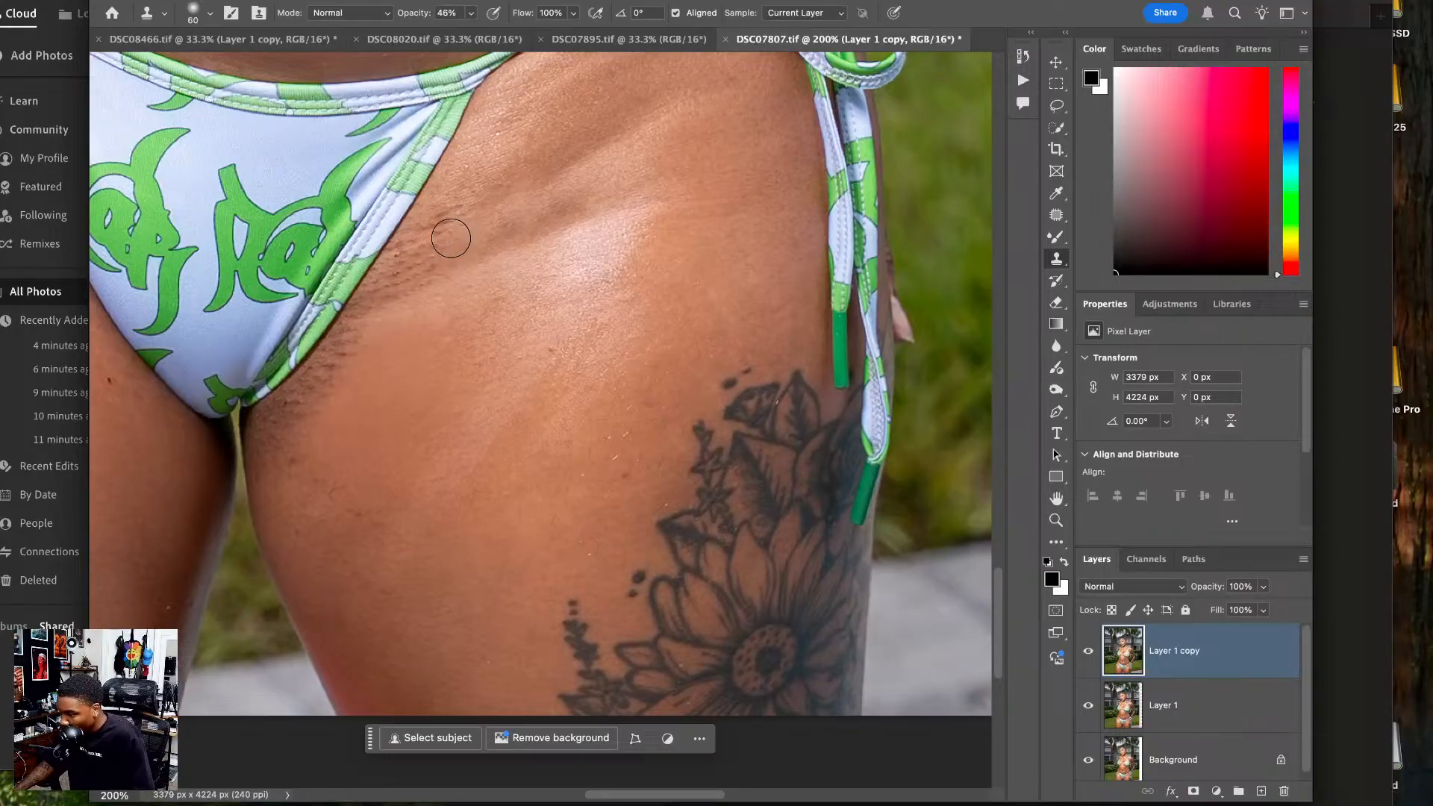
{"action": "mouse_move", "coordinate": [441, 251]}
{"action": "left_mouse_down"}
{"action": "mouse_move", "coordinate": [388, 297]}
{"action": "mouse_move", "coordinate": [428, 233]}
{"action": "mouse_move", "coordinate": [420, 252]}
{"action": "mouse_move", "coordinate": [494, 185]}
{"action": "left_mouse_up"}
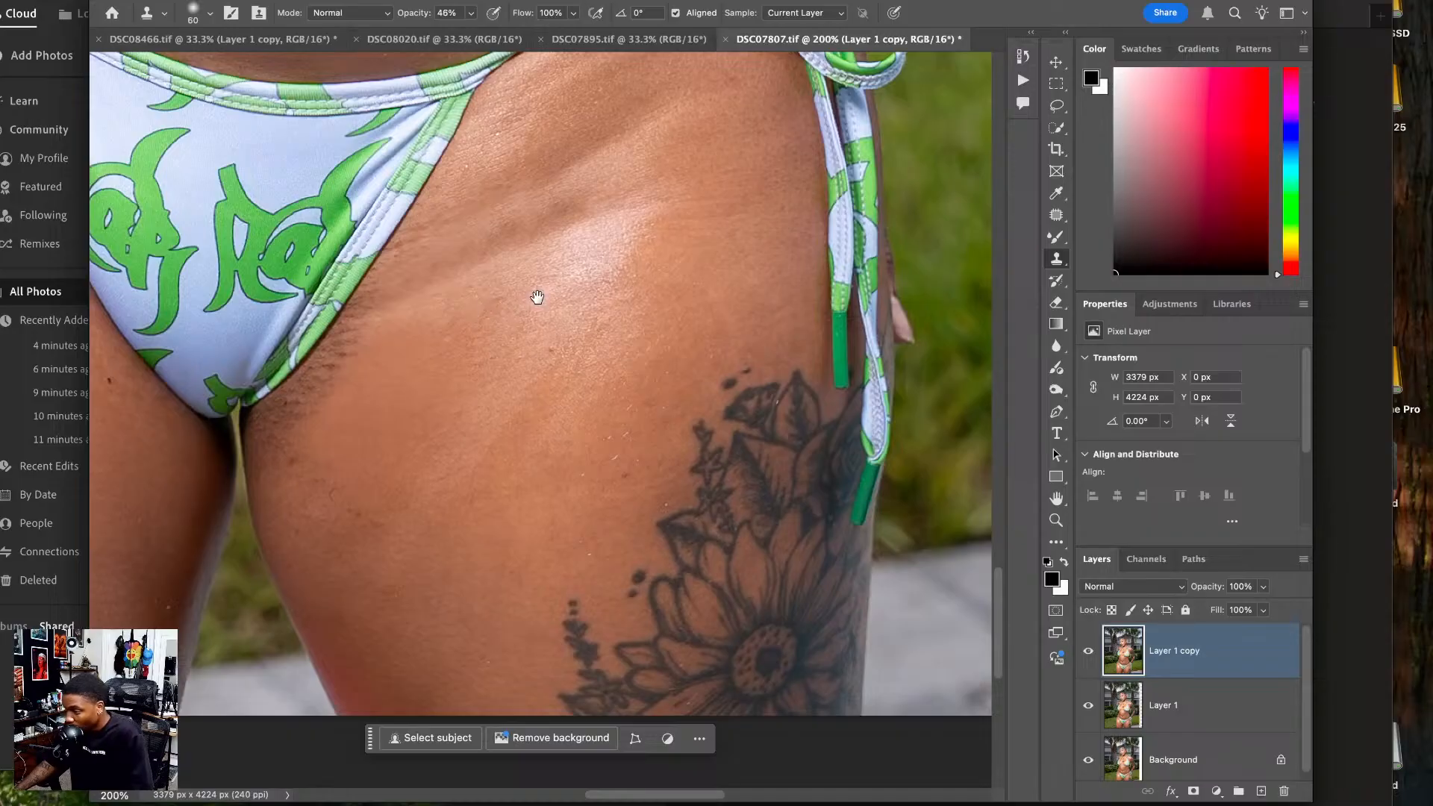
- Soften the dark hip crease above the thigh highlight with the Patch tool, using nearby skin
{"action": "left_click_drag", "start_coordinate": [534, 297], "coordinate": [513, 455]}
{"action": "key", "text": "ctrl+0"}
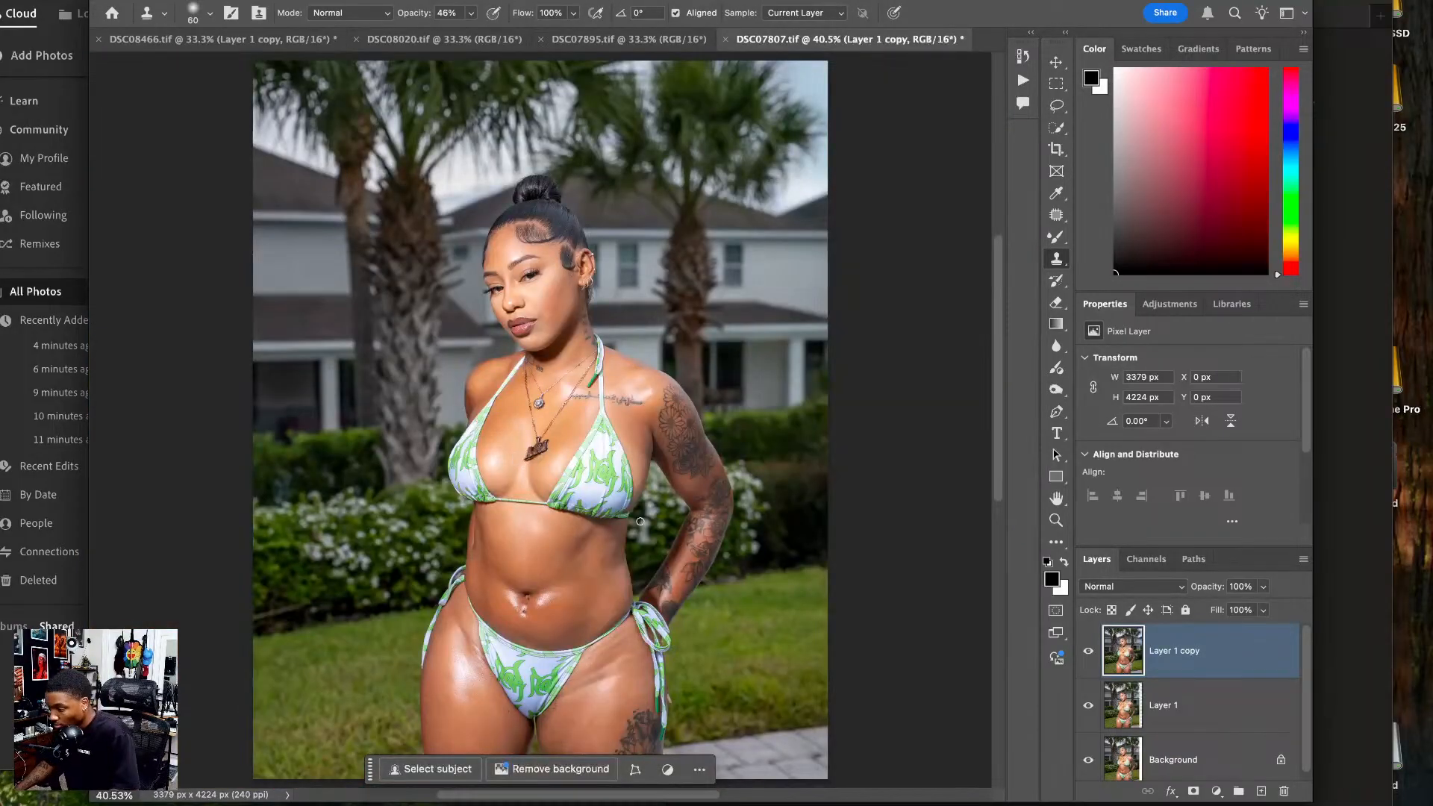
{"action": "key", "text": "ctrl+plus"}
{"action": "key", "text": "ctrl+plus"}
{"action": "key", "text": "ctrl+plus"}
{"action": "key", "text": "ctrl+plus"}
{"action": "left_click_drag", "start_coordinate": [619, 571], "coordinate": [541, 291]}
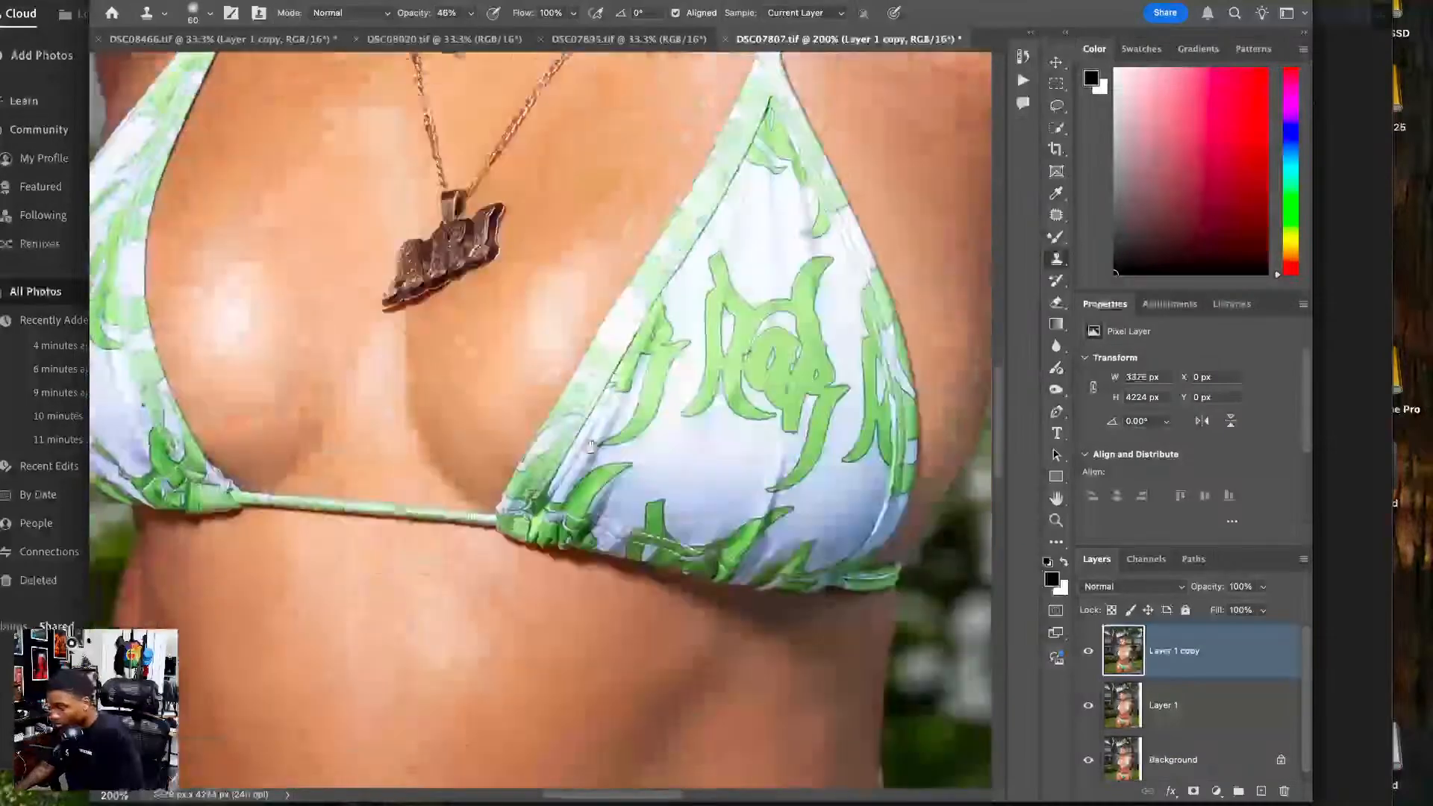
{"action": "left_click_drag", "start_coordinate": [634, 657], "coordinate": [605, 278]}
{"action": "left_click_drag", "start_coordinate": [617, 686], "coordinate": [662, 336]}
{"action": "key", "text": "j"}
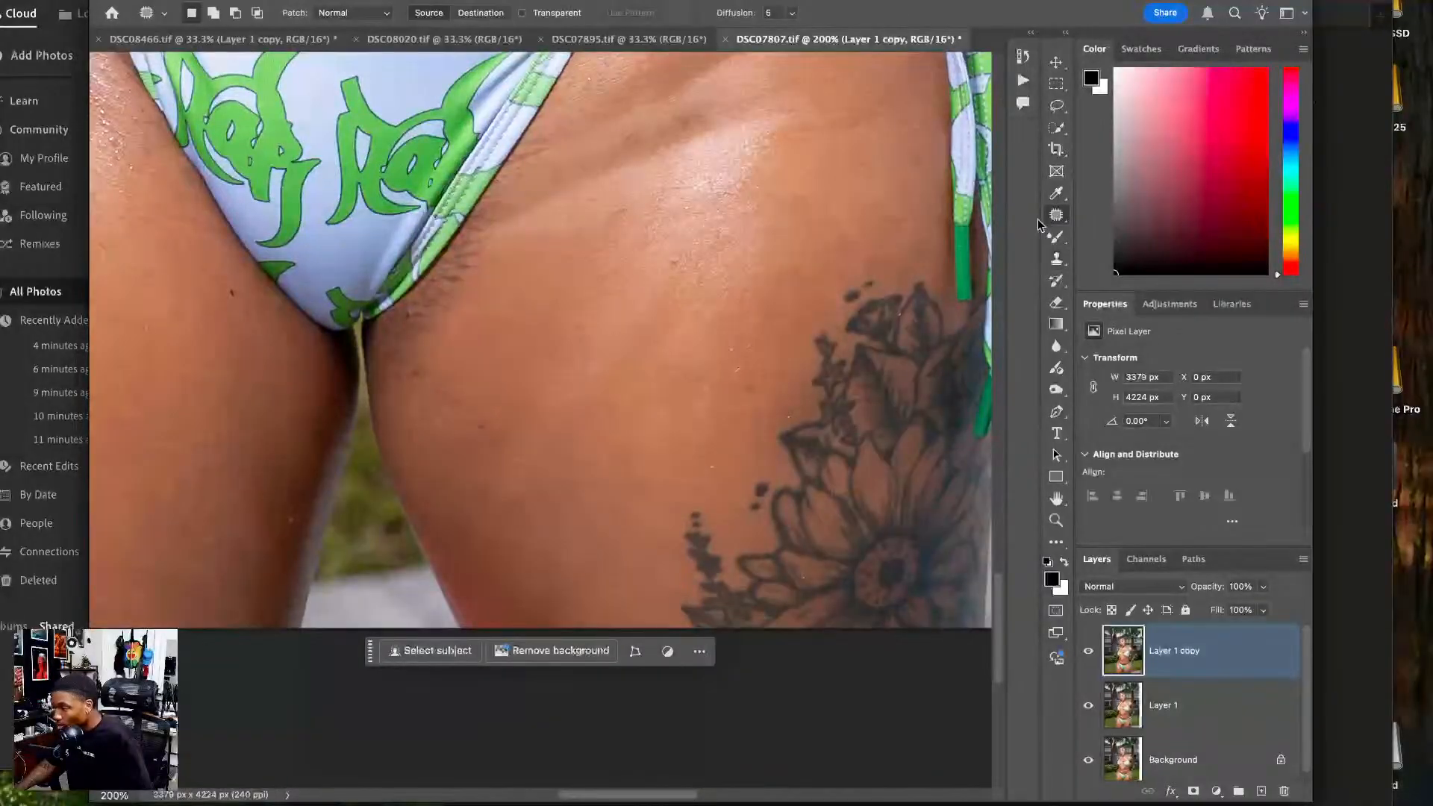
{"action": "left_click_drag", "start_coordinate": [547, 366], "coordinate": [524, 519]}
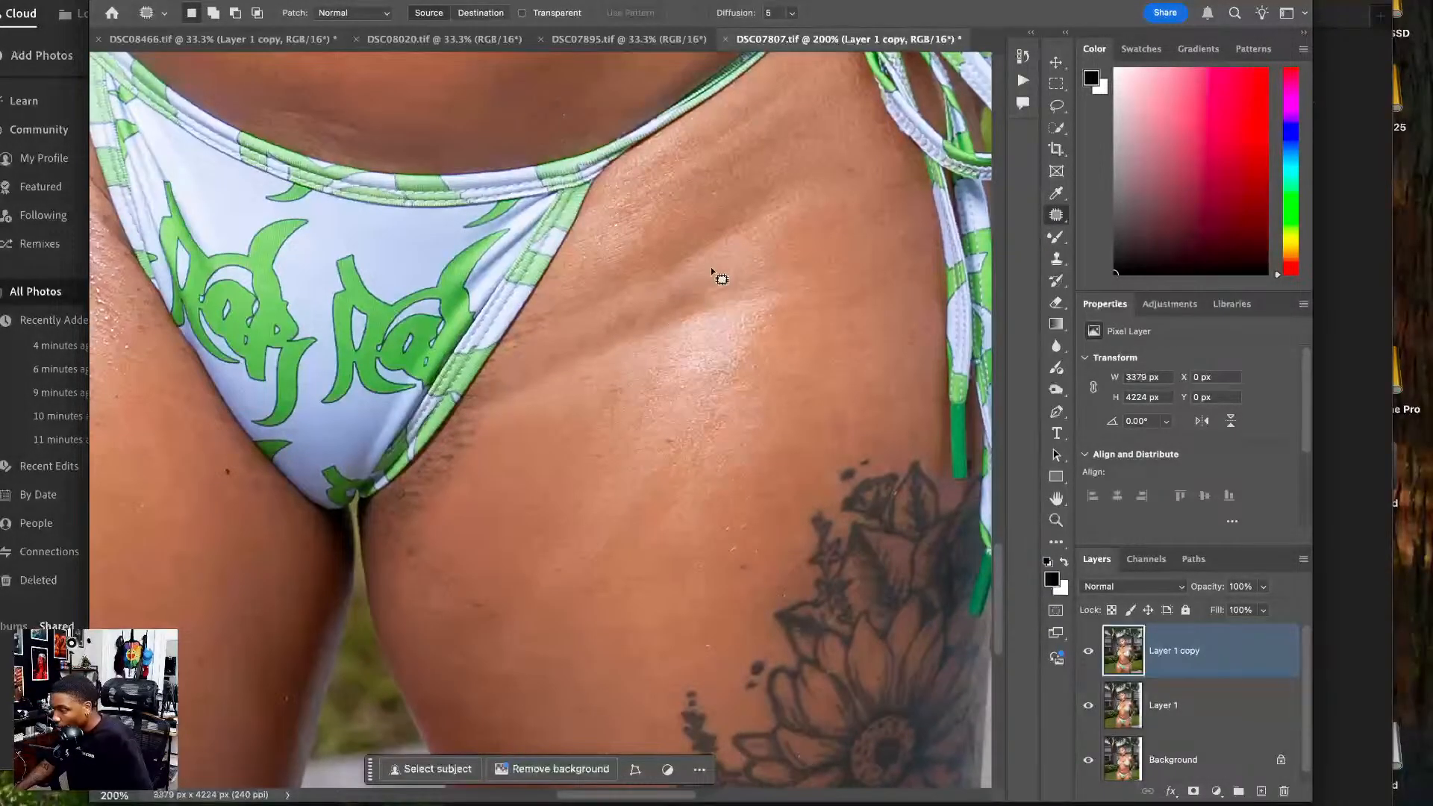
{"action": "mouse_move", "coordinate": [718, 261]}
{"action": "left_mouse_down"}
{"action": "mouse_move", "coordinate": [525, 351]}
{"action": "mouse_move", "coordinate": [501, 393]}
{"action": "mouse_move", "coordinate": [685, 354]}
{"action": "mouse_move", "coordinate": [724, 272]}
{"action": "left_mouse_up"}
{"action": "mouse_move", "coordinate": [683, 303]}
{"action": "left_mouse_down"}
{"action": "mouse_move", "coordinate": [719, 234]}
{"action": "mouse_move", "coordinate": [711, 203]}
{"action": "left_mouse_up"}
{"action": "key", "text": "ctrl+d"}
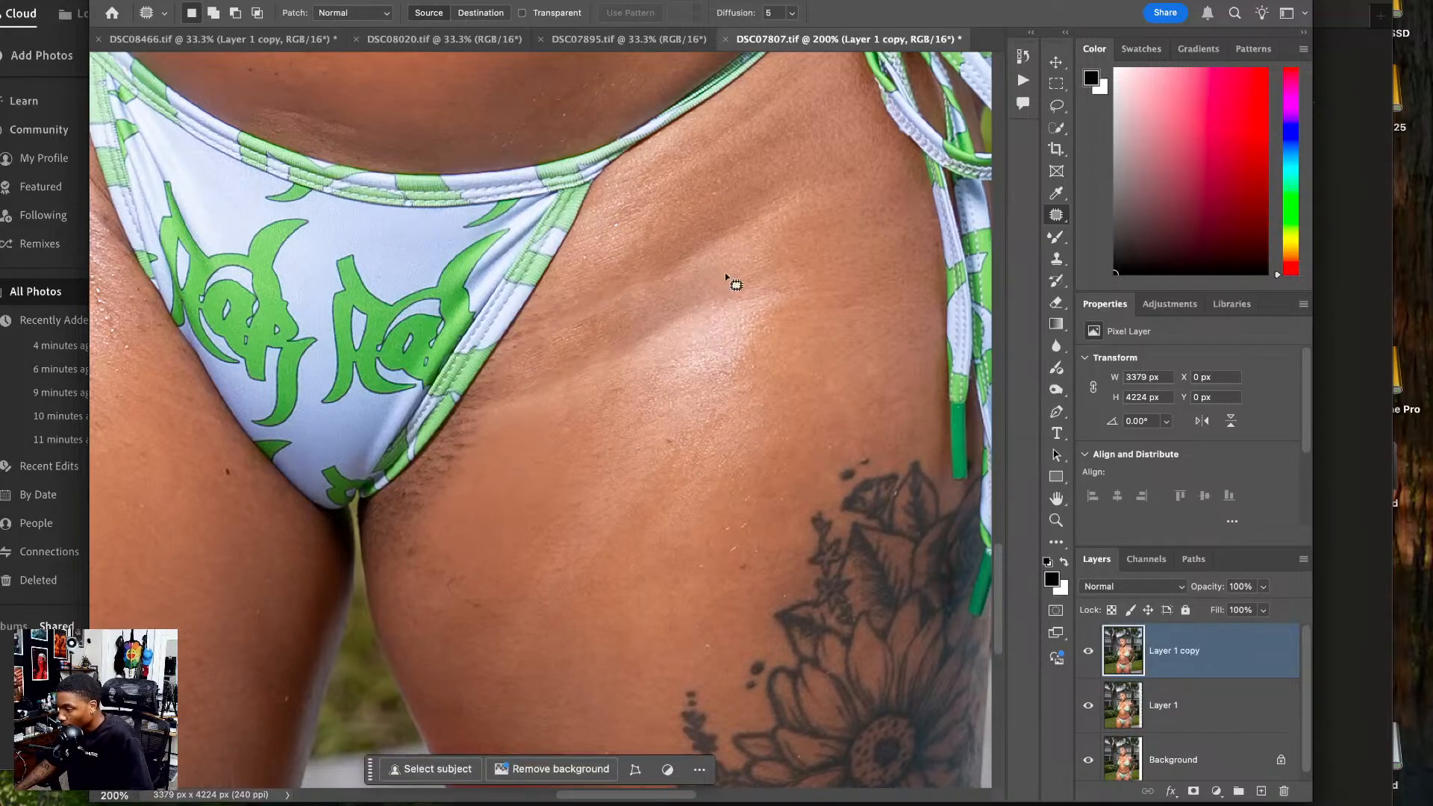
- Try another patch on the hip crease above the thigh highlight, undo it and clear the selection
{"action": "mouse_move", "coordinate": [725, 278]}
{"action": "left_mouse_down"}
{"action": "mouse_move", "coordinate": [650, 368]}
{"action": "mouse_move", "coordinate": [735, 310]}
{"action": "mouse_move", "coordinate": [718, 347]}
{"action": "left_mouse_up"}
{"action": "key", "text": "ctrl+d"}
{"action": "key", "text": "ctrl+z"}
{"action": "key", "text": "ctrl+z"}
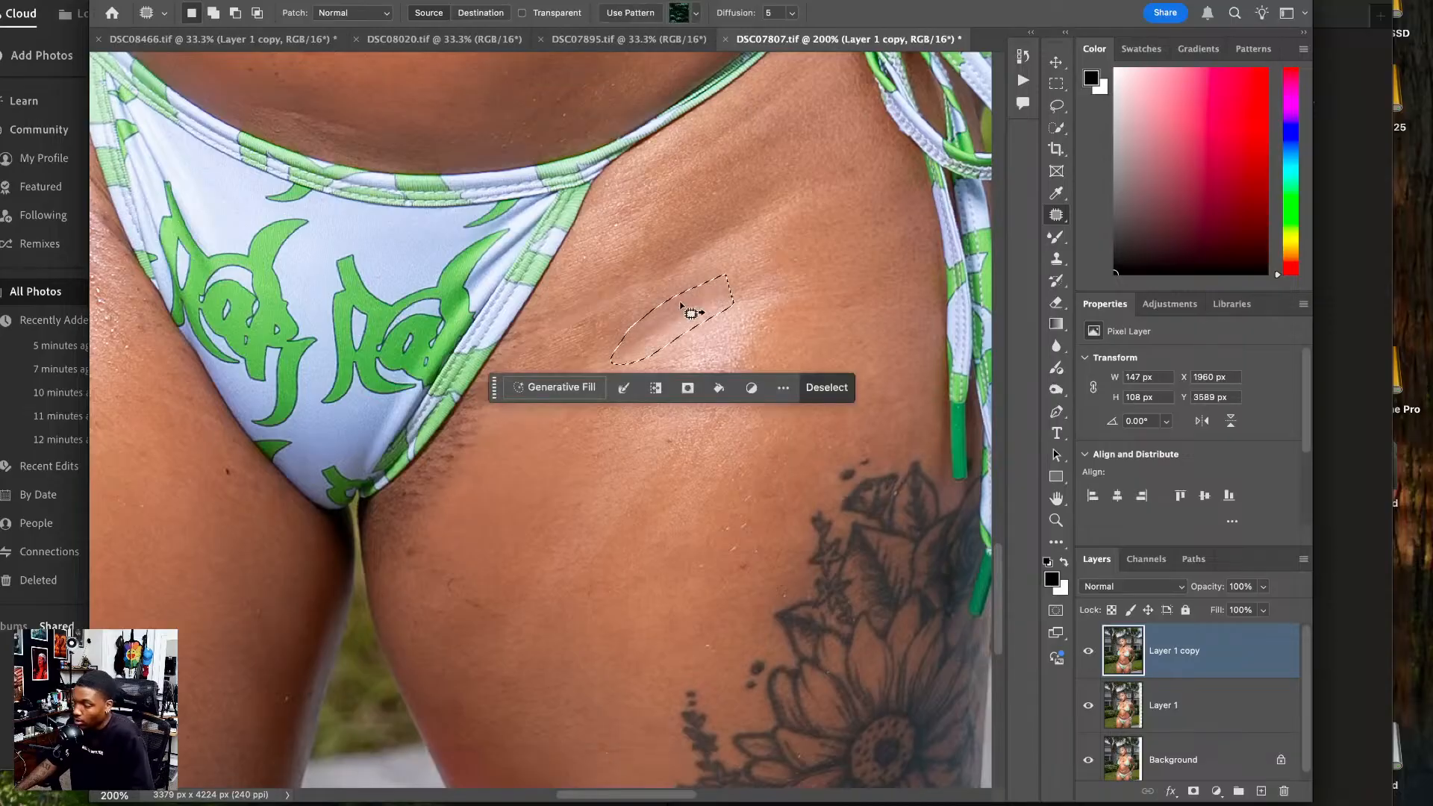
{"action": "key", "text": "ctrl+d"}
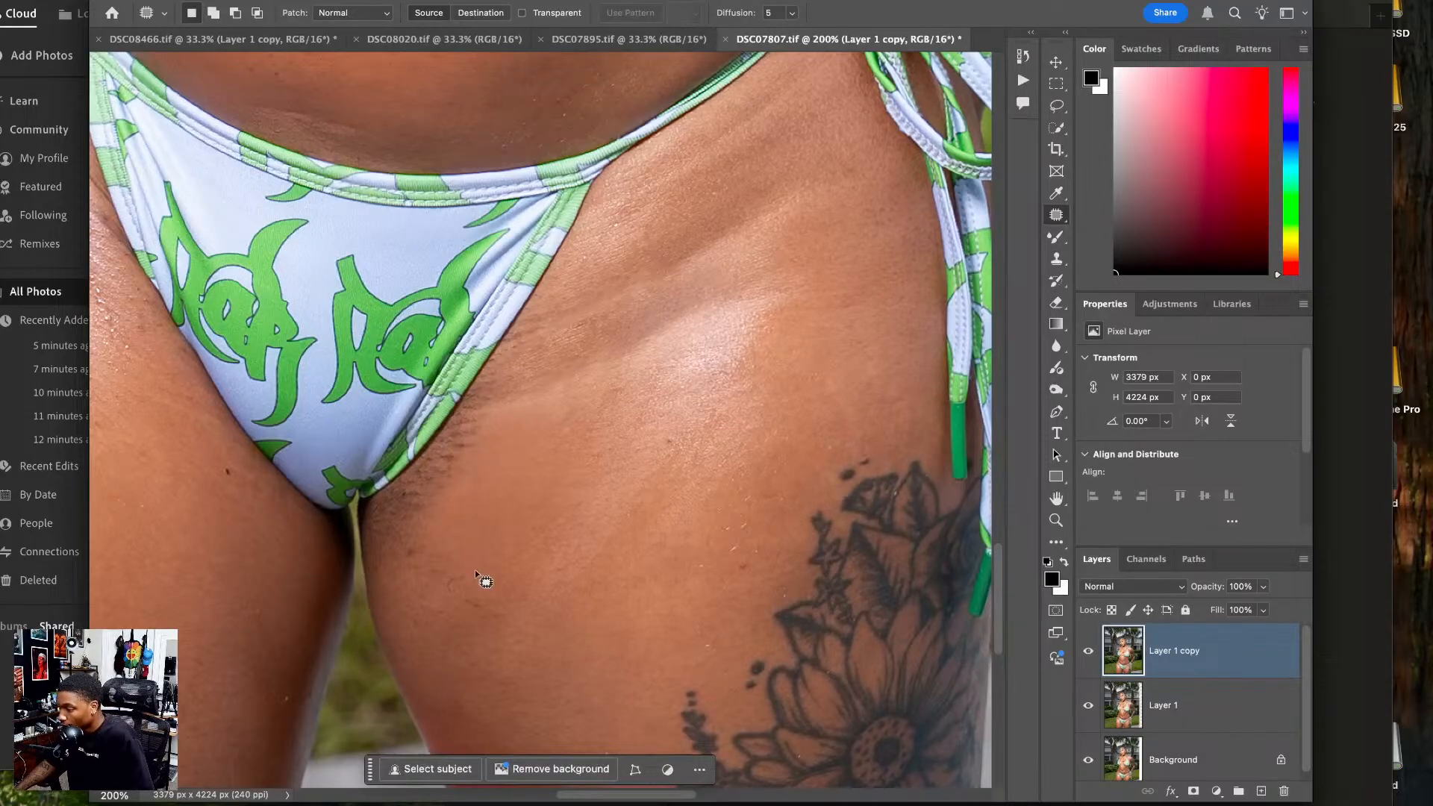
- Patch the small blemishes on the inner thigh and below the thigh highlight with clean nearby skin
{"action": "mouse_move", "coordinate": [438, 539]}
{"action": "left_mouse_down"}
{"action": "mouse_move", "coordinate": [415, 567]}
{"action": "mouse_move", "coordinate": [480, 595]}
{"action": "mouse_move", "coordinate": [489, 557]}
{"action": "mouse_move", "coordinate": [561, 544]}
{"action": "left_mouse_up"}
{"action": "key", "text": "ctrl+d"}
{"action": "mouse_move", "coordinate": [684, 423]}
{"action": "left_mouse_down"}
{"action": "mouse_move", "coordinate": [677, 459]}
{"action": "mouse_move", "coordinate": [678, 403]}
{"action": "left_mouse_up"}
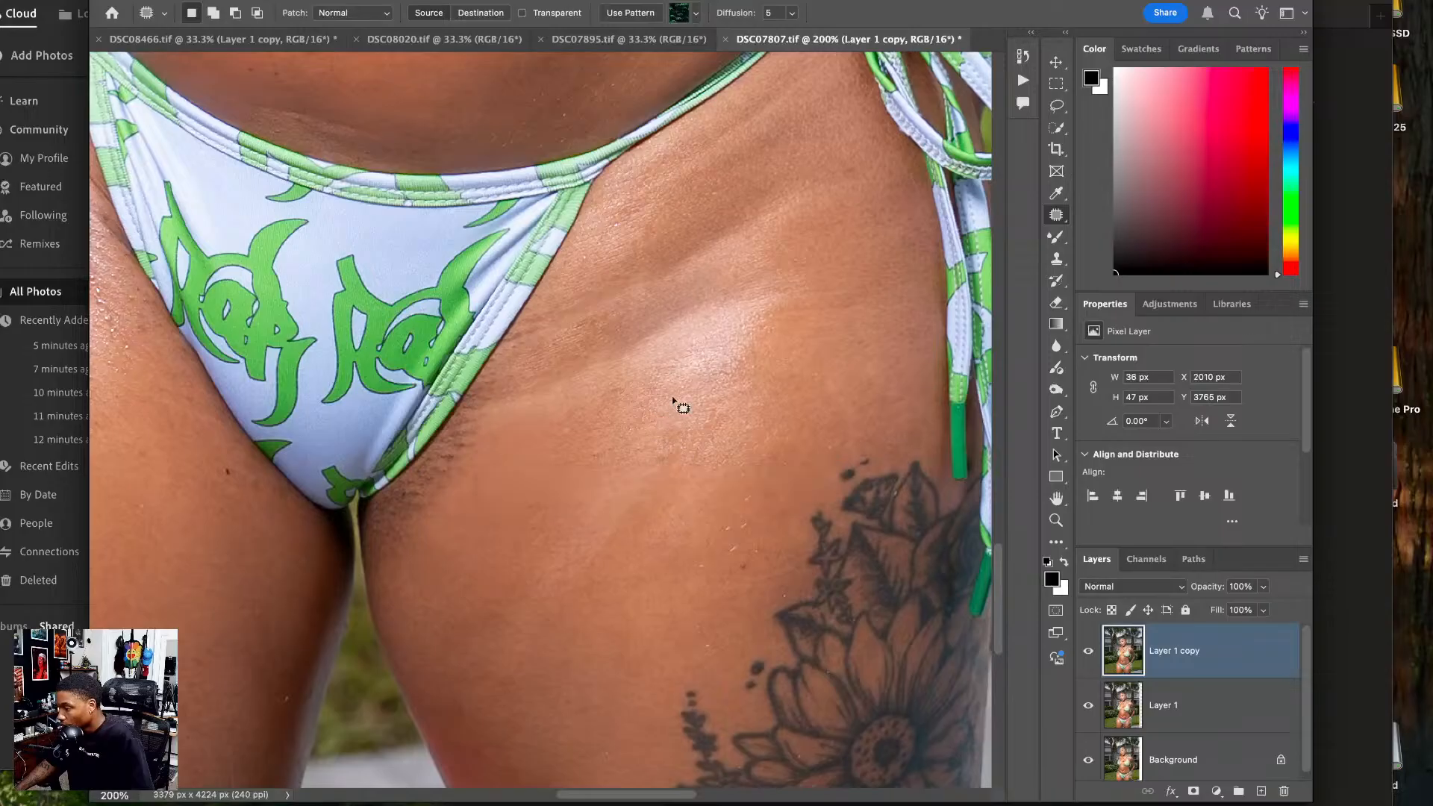
{"action": "key", "text": "ctrl+d"}
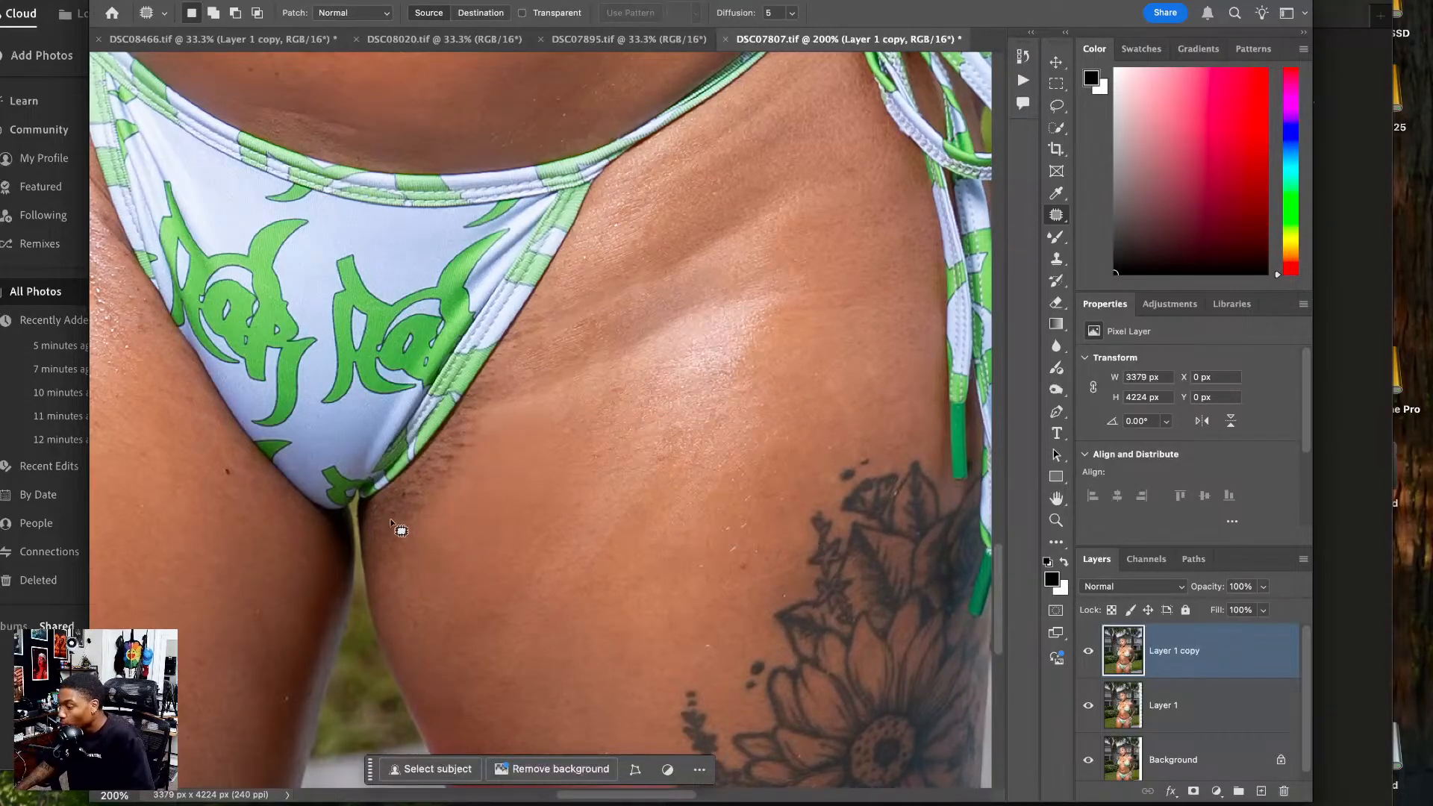
- Patch the rough stubble beside the bikini's lower edge with clean skin from the thigh
{"action": "mouse_move", "coordinate": [410, 475]}
{"action": "left_mouse_down"}
{"action": "mouse_move", "coordinate": [382, 505]}
{"action": "mouse_move", "coordinate": [417, 517]}
{"action": "mouse_move", "coordinate": [448, 496]}
{"action": "mouse_move", "coordinate": [481, 409]}
{"action": "mouse_move", "coordinate": [428, 461]}
{"action": "left_mouse_up"}
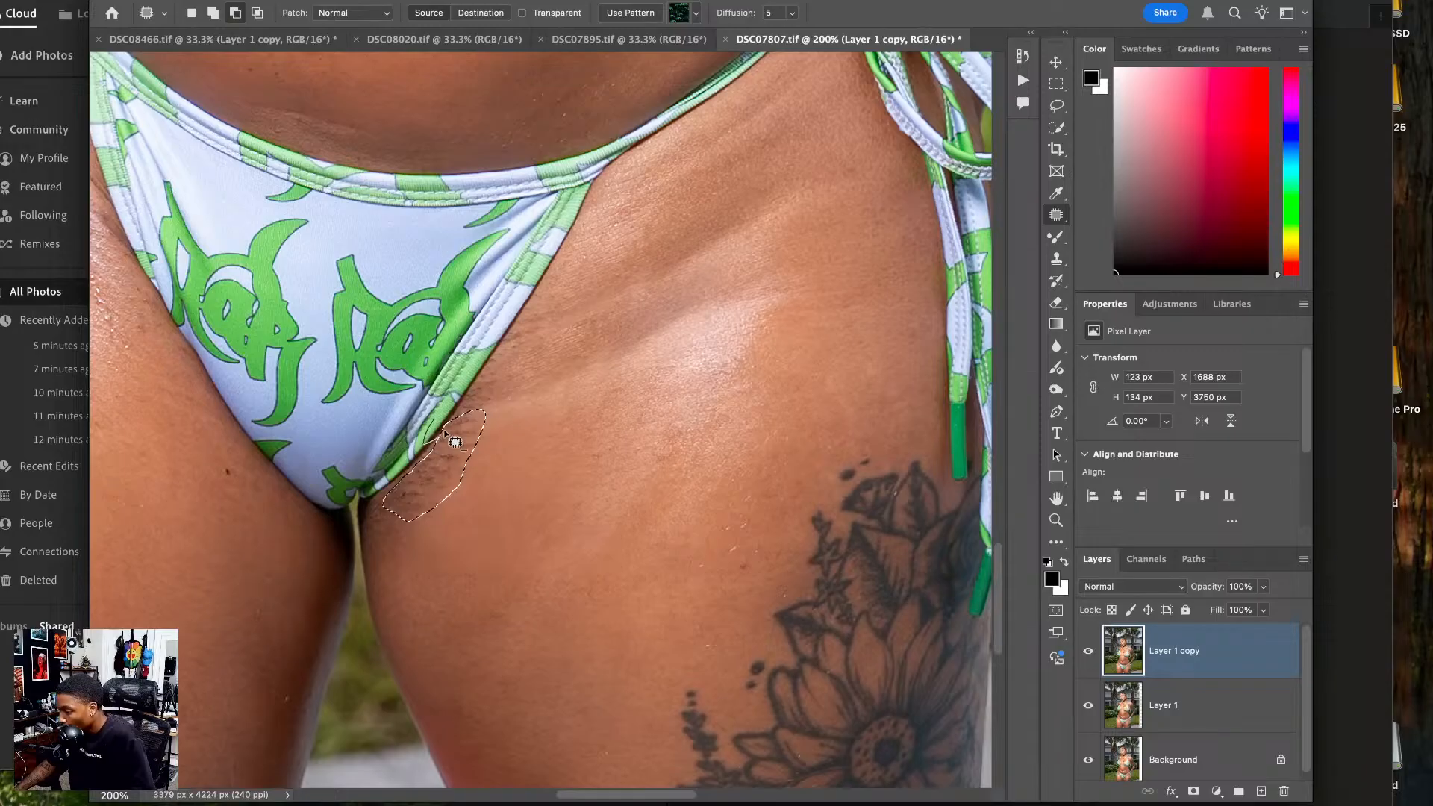
{"action": "left_click_drag", "start_coordinate": [464, 448], "coordinate": [536, 478]}
{"action": "key", "text": "ctrl+d"}
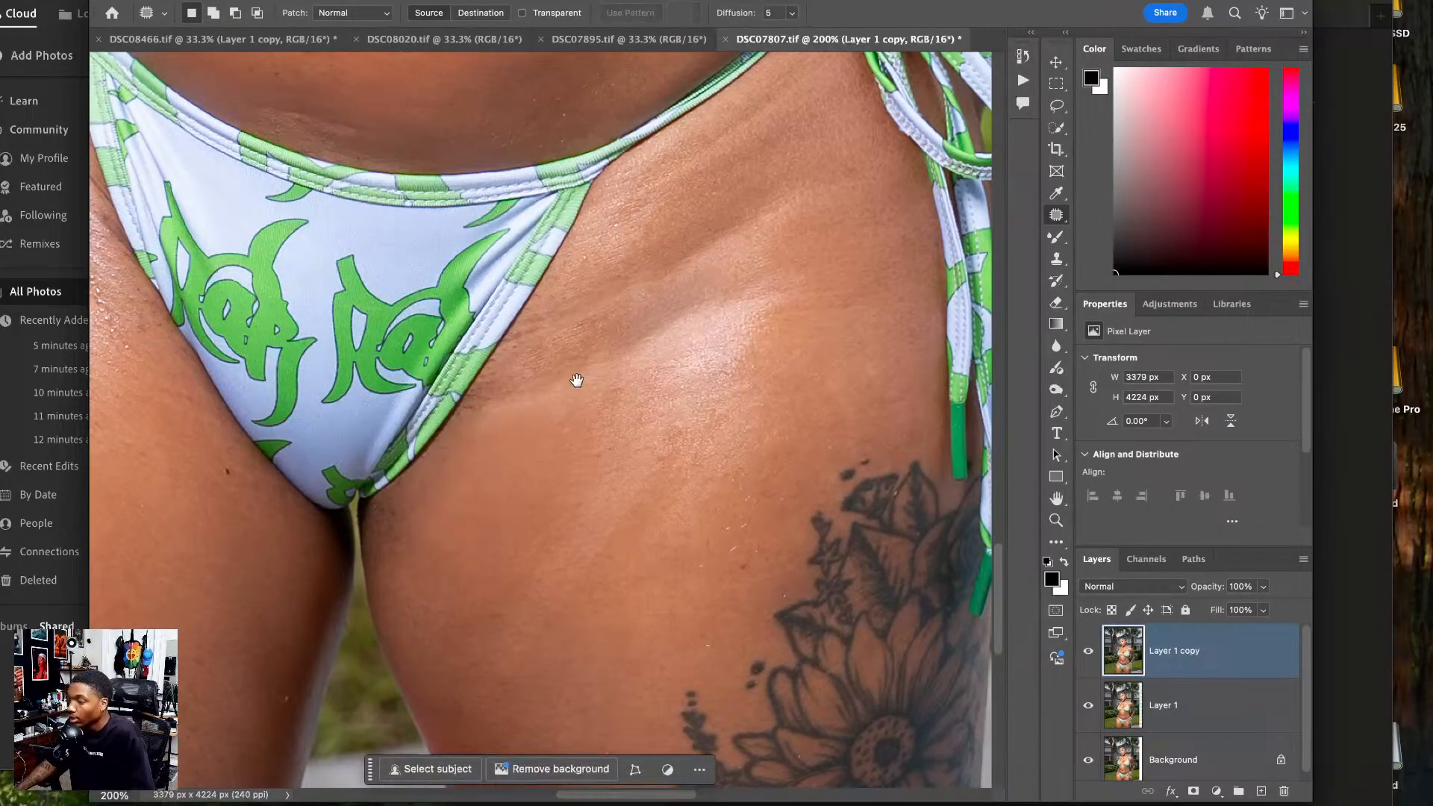
- Patch the lower hedge area at the photo's left edge with nearby foliage and clear the selection
{"action": "left_click_drag", "start_coordinate": [577, 381], "coordinate": [570, 546]}
{"action": "left_click_drag", "start_coordinate": [500, 491], "coordinate": [588, 599]}
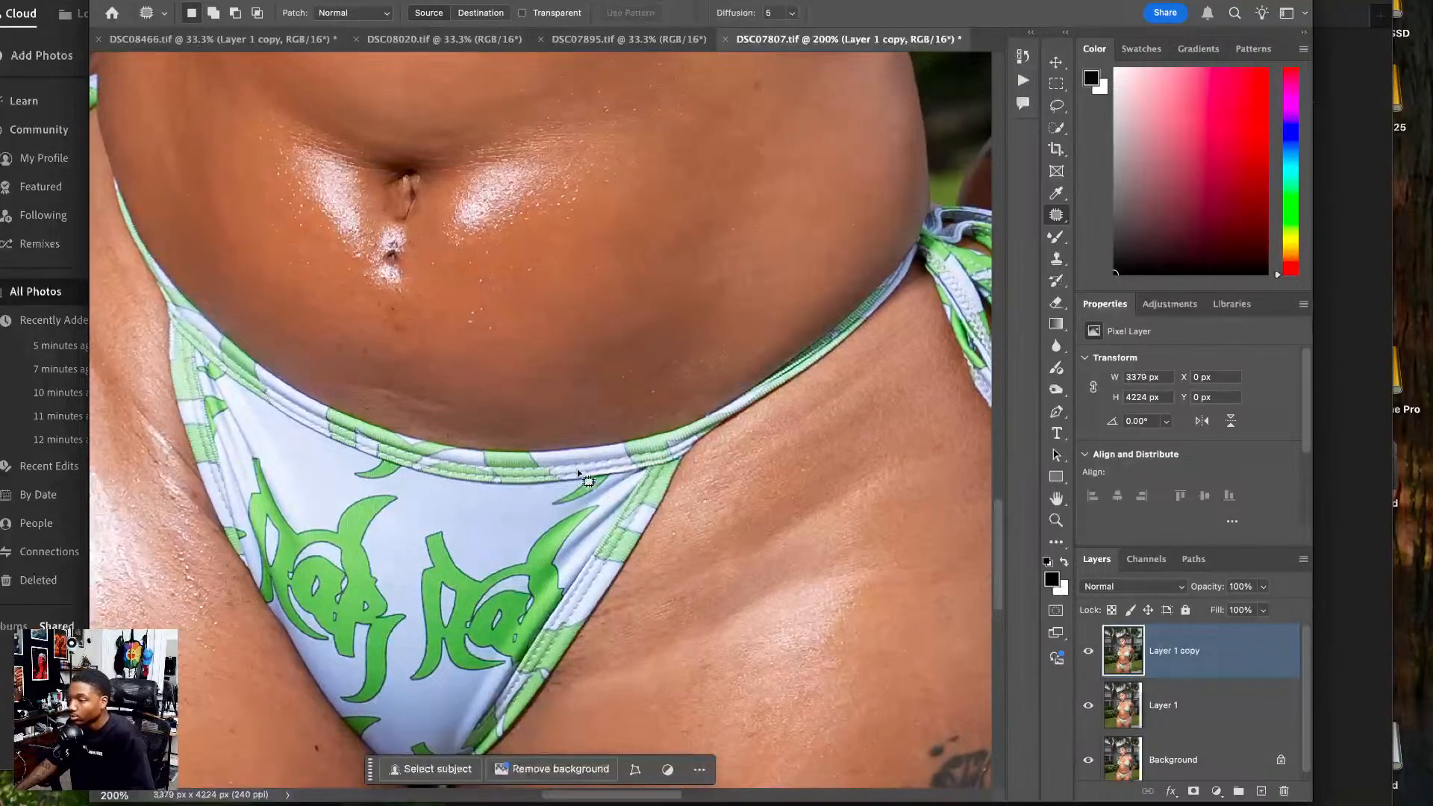
{"action": "key", "text": "ctrl+0"}
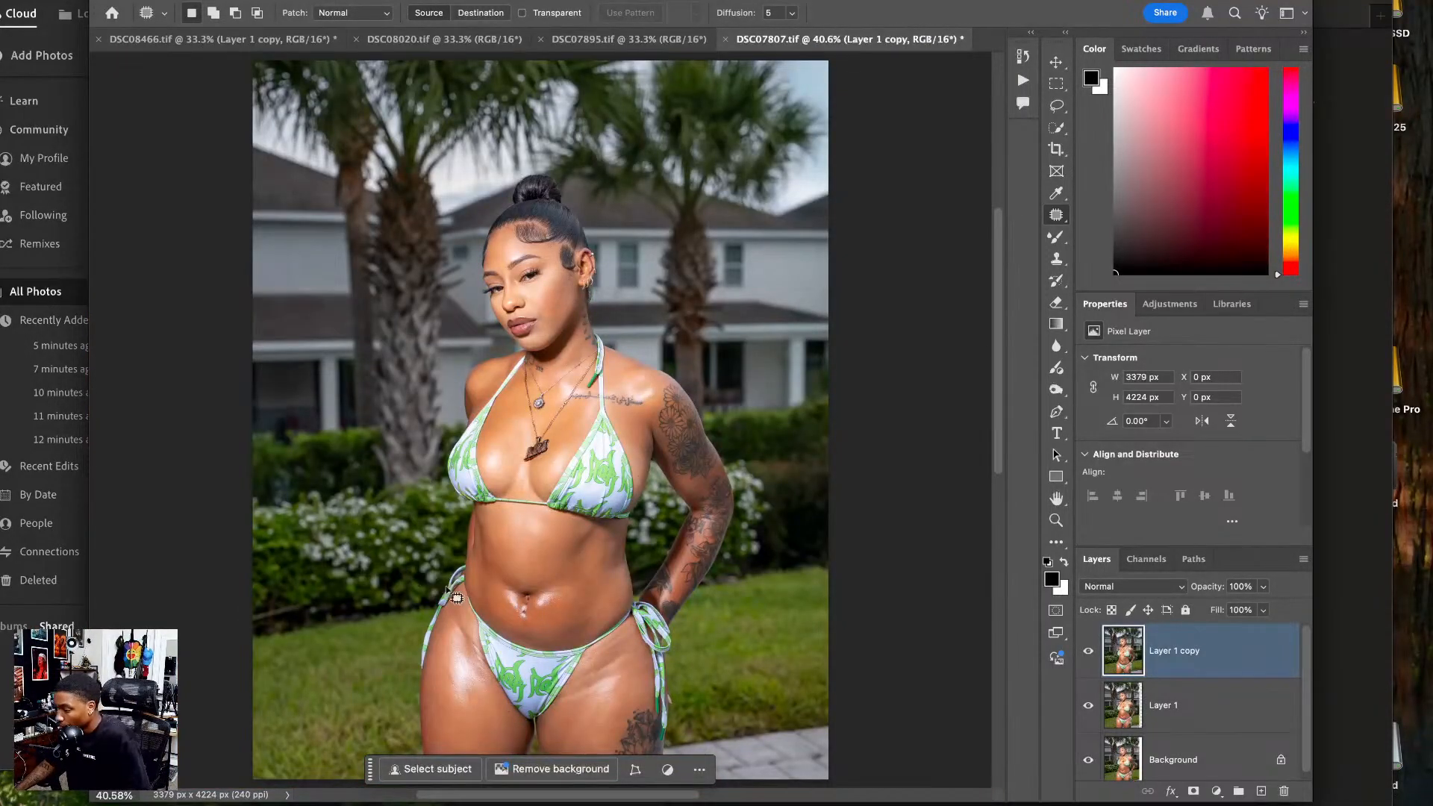
{"action": "mouse_move", "coordinate": [308, 589]}
{"action": "left_mouse_down"}
{"action": "mouse_move", "coordinate": [245, 621]}
{"action": "mouse_move", "coordinate": [322, 611]}
{"action": "mouse_move", "coordinate": [309, 589]}
{"action": "left_mouse_up"}
{"action": "left_click_drag", "start_coordinate": [296, 604], "coordinate": [296, 574]}
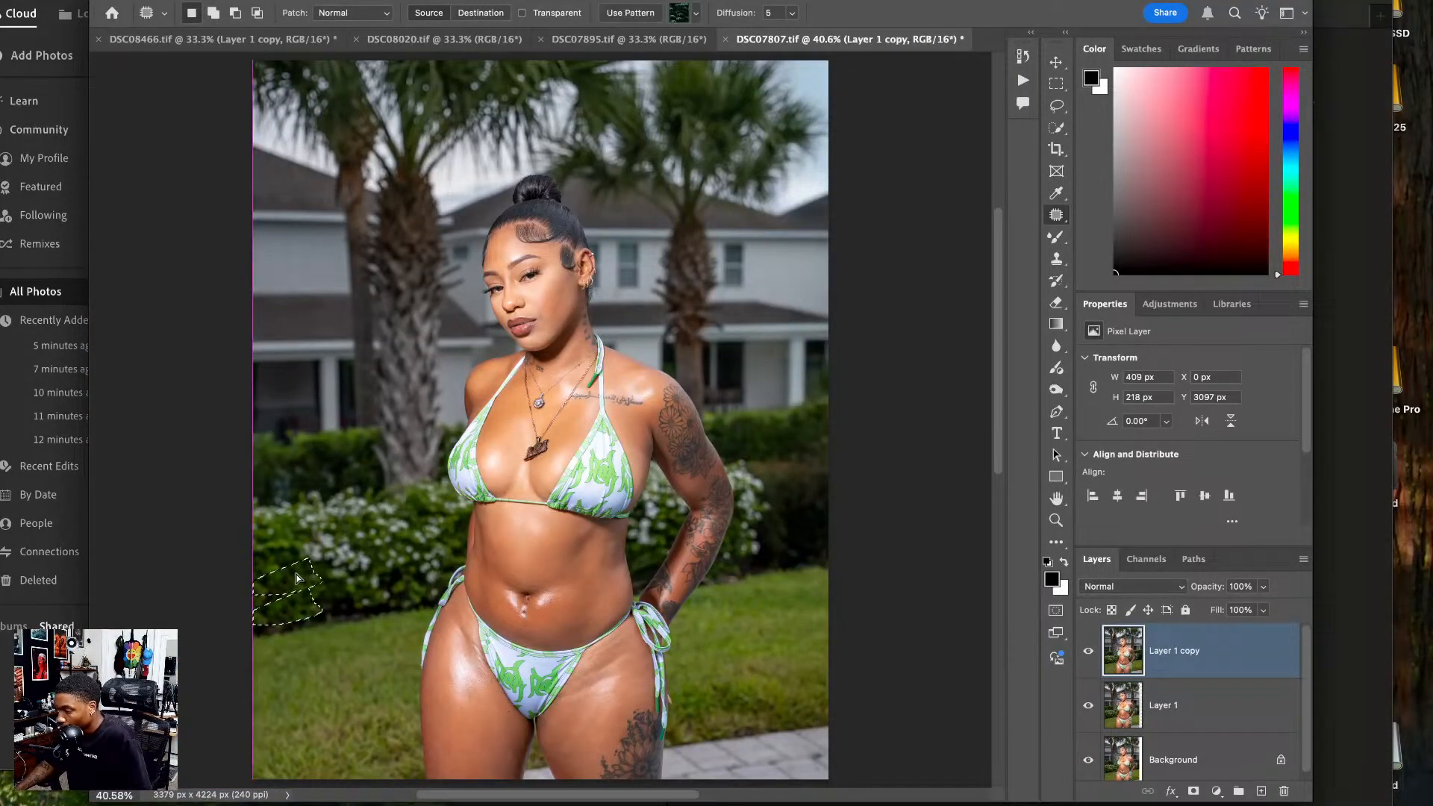
{"action": "key", "text": "ctrl+d"}
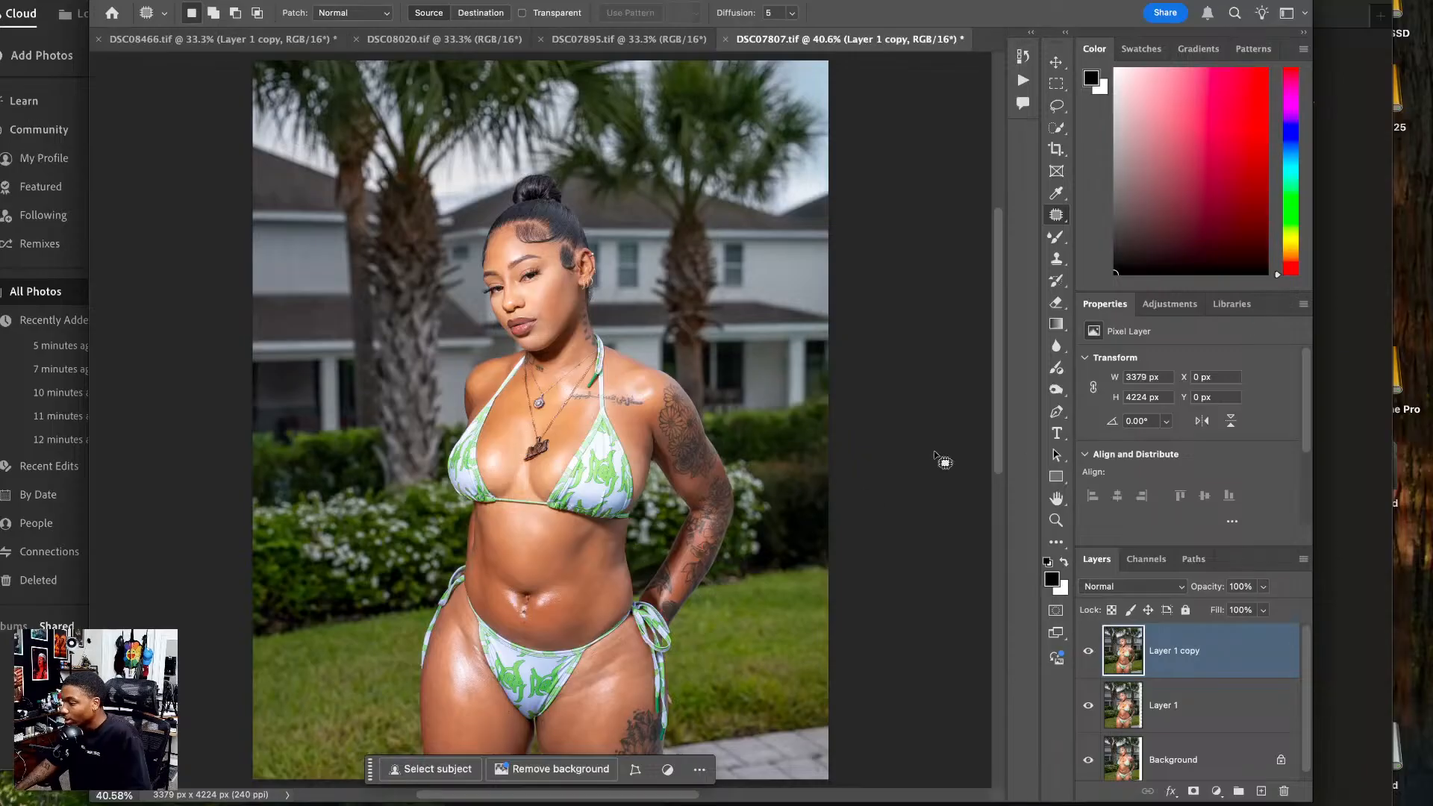
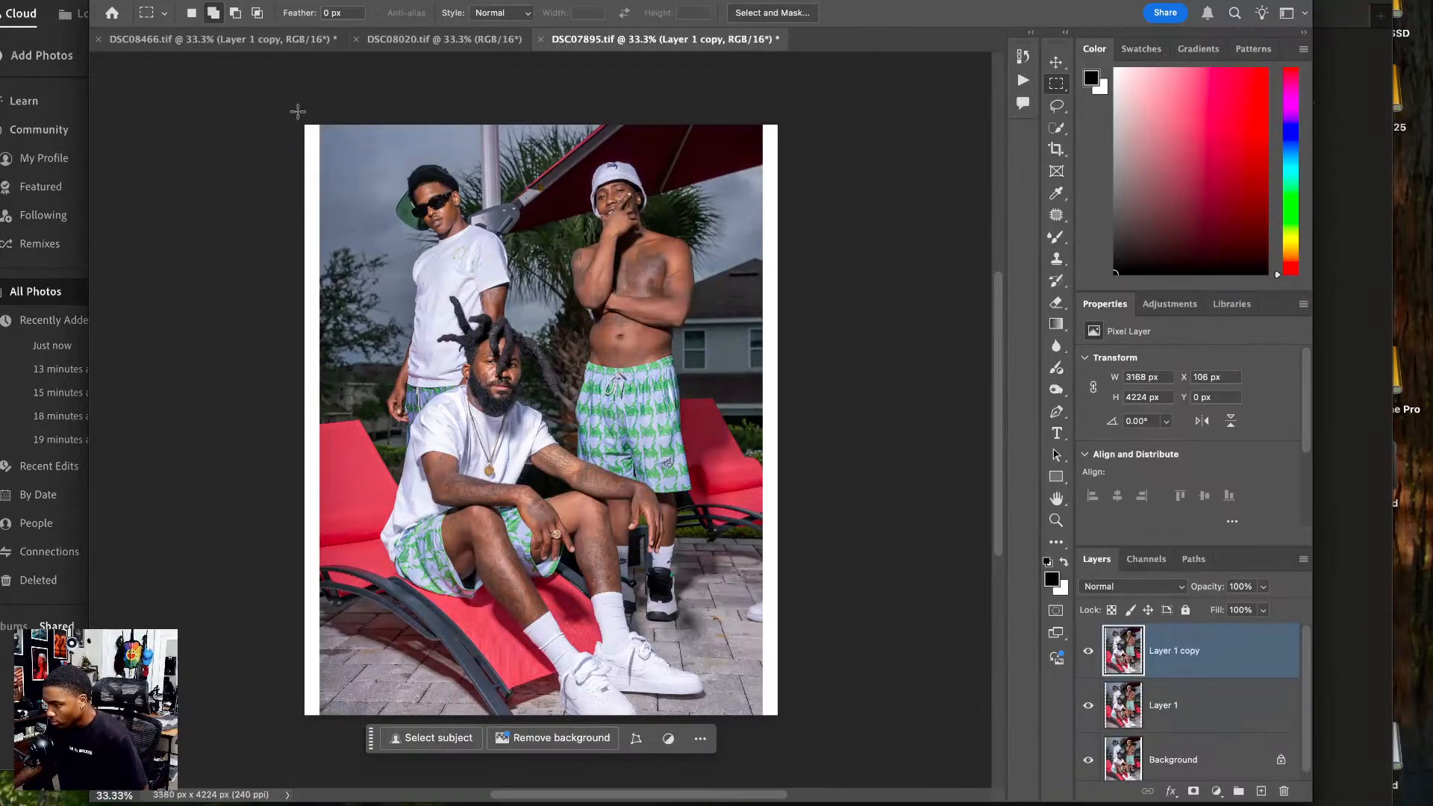
- Stretch the left strip of DSC07895.tif outward to about 132.6% width to cover the white margin
{"action": "left_click_drag", "start_coordinate": [298, 120], "coordinate": [374, 741]}
{"action": "key", "text": "super+t"}
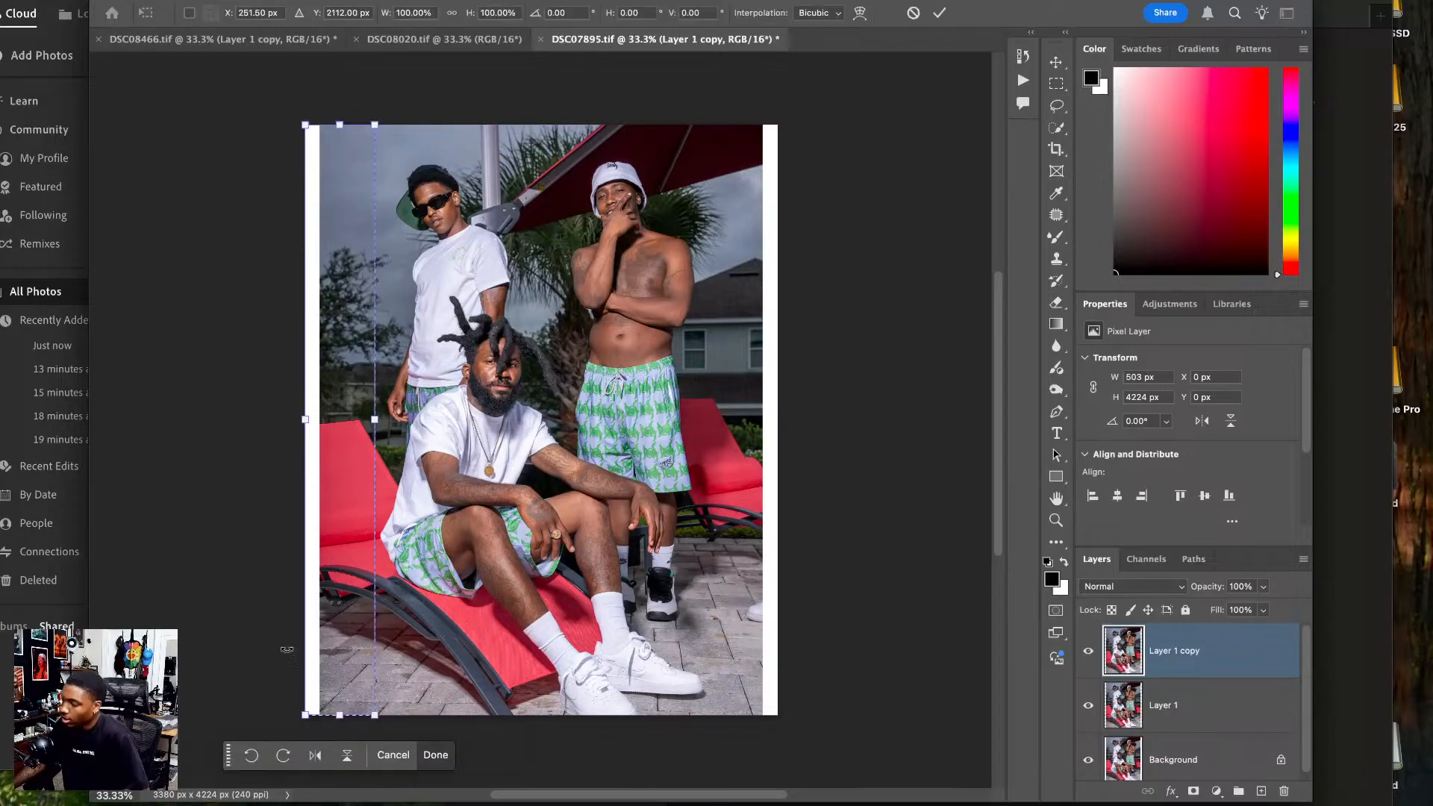
{"action": "left_click_drag", "start_coordinate": [303, 421], "coordinate": [281, 422]}
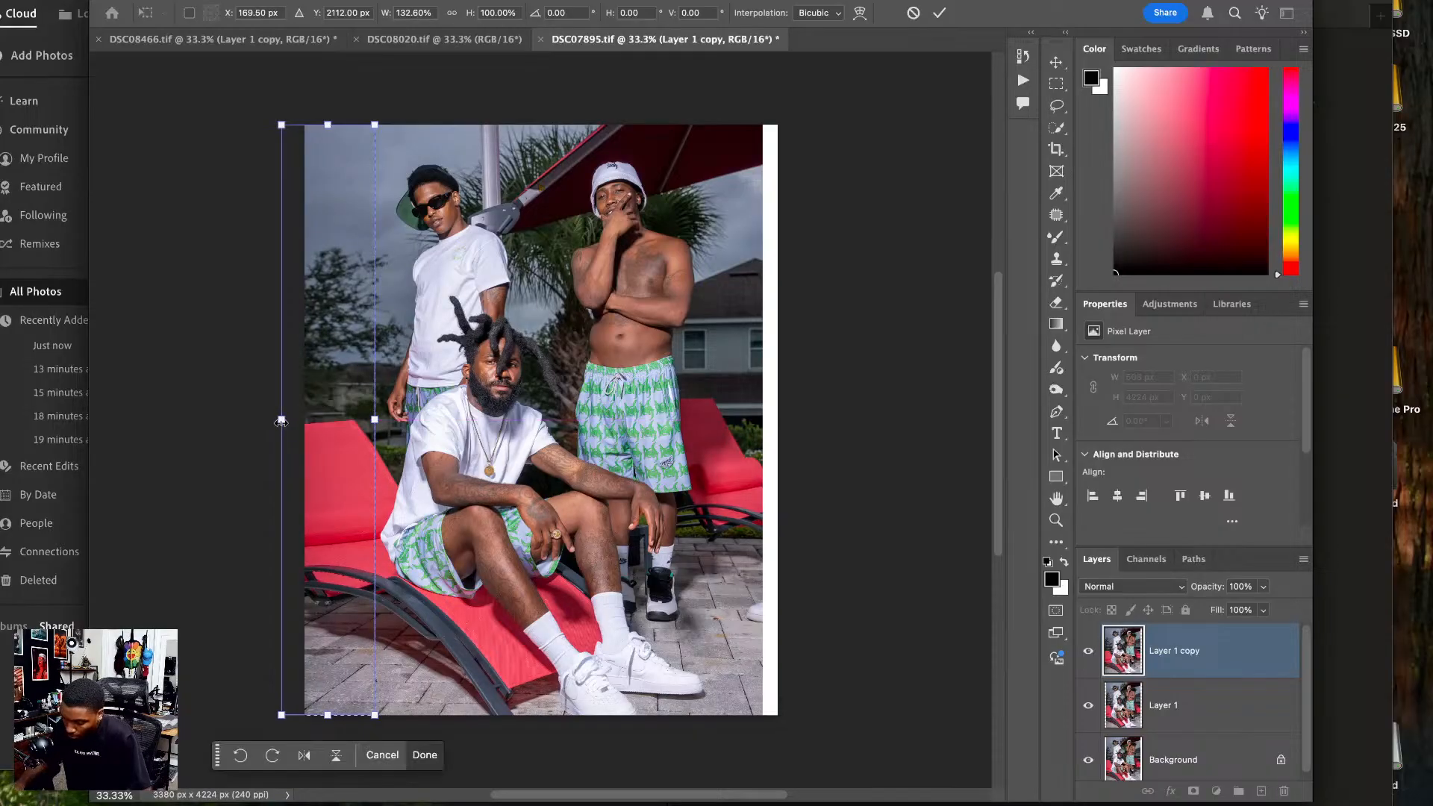
{"action": "key", "text": "Return"}
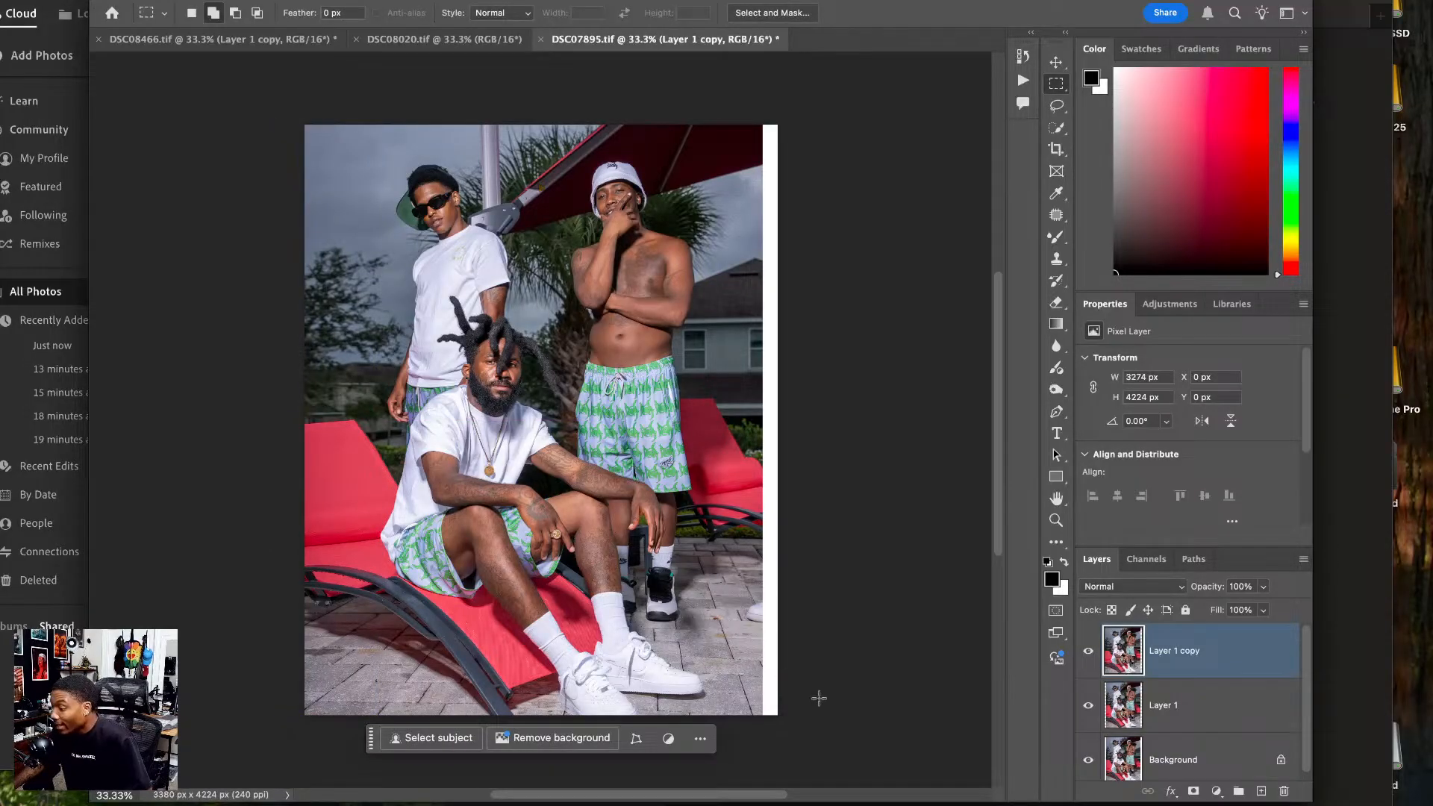
- Stretch the right strip of the photo outward over the white margin and clear the selection
{"action": "left_click_drag", "start_coordinate": [857, 745], "coordinate": [711, 70]}
{"action": "key", "text": "ctrl+t"}
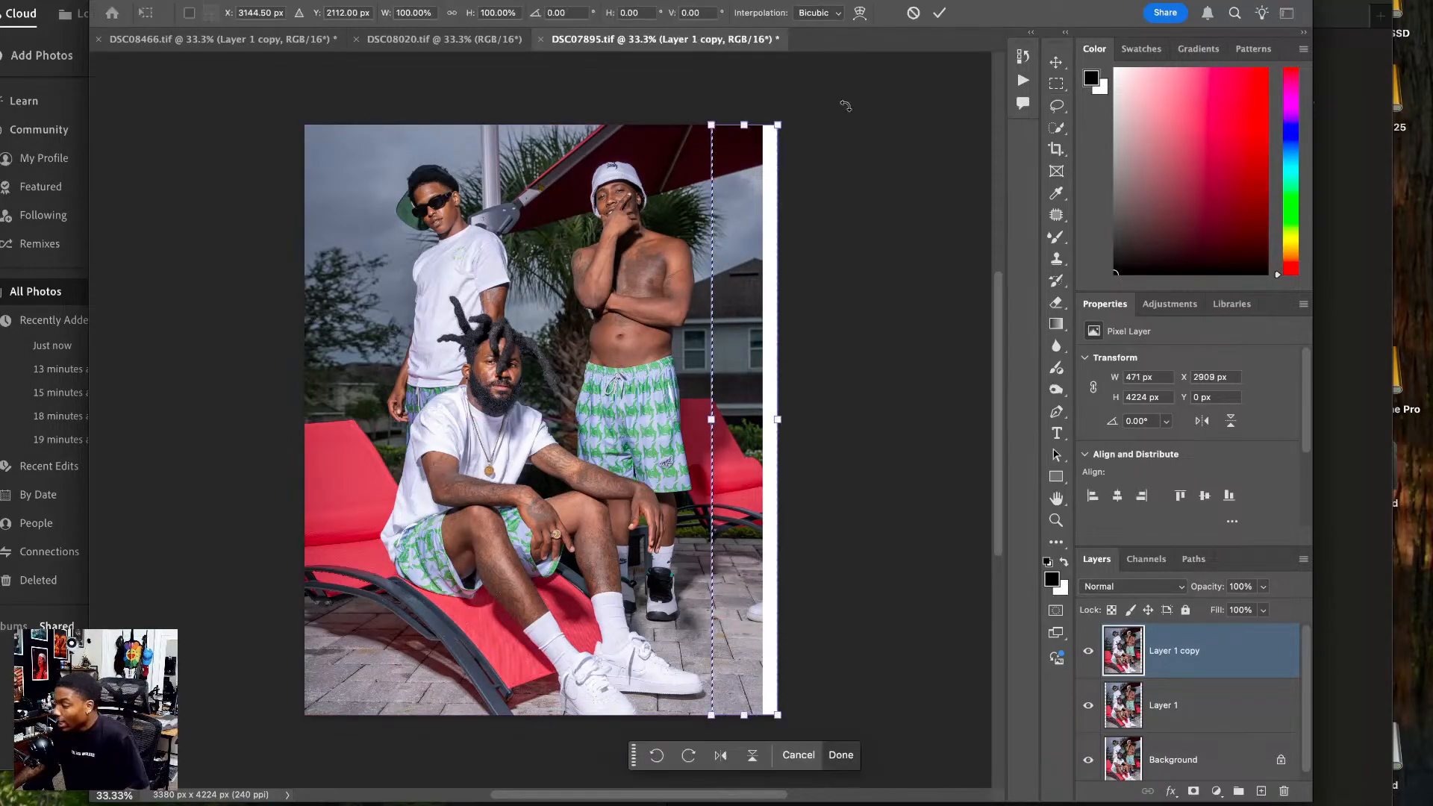
{"action": "left_click_drag", "start_coordinate": [778, 419], "coordinate": [800, 424]}
{"action": "key", "text": "Return"}
{"action": "key", "text": "super+d"}
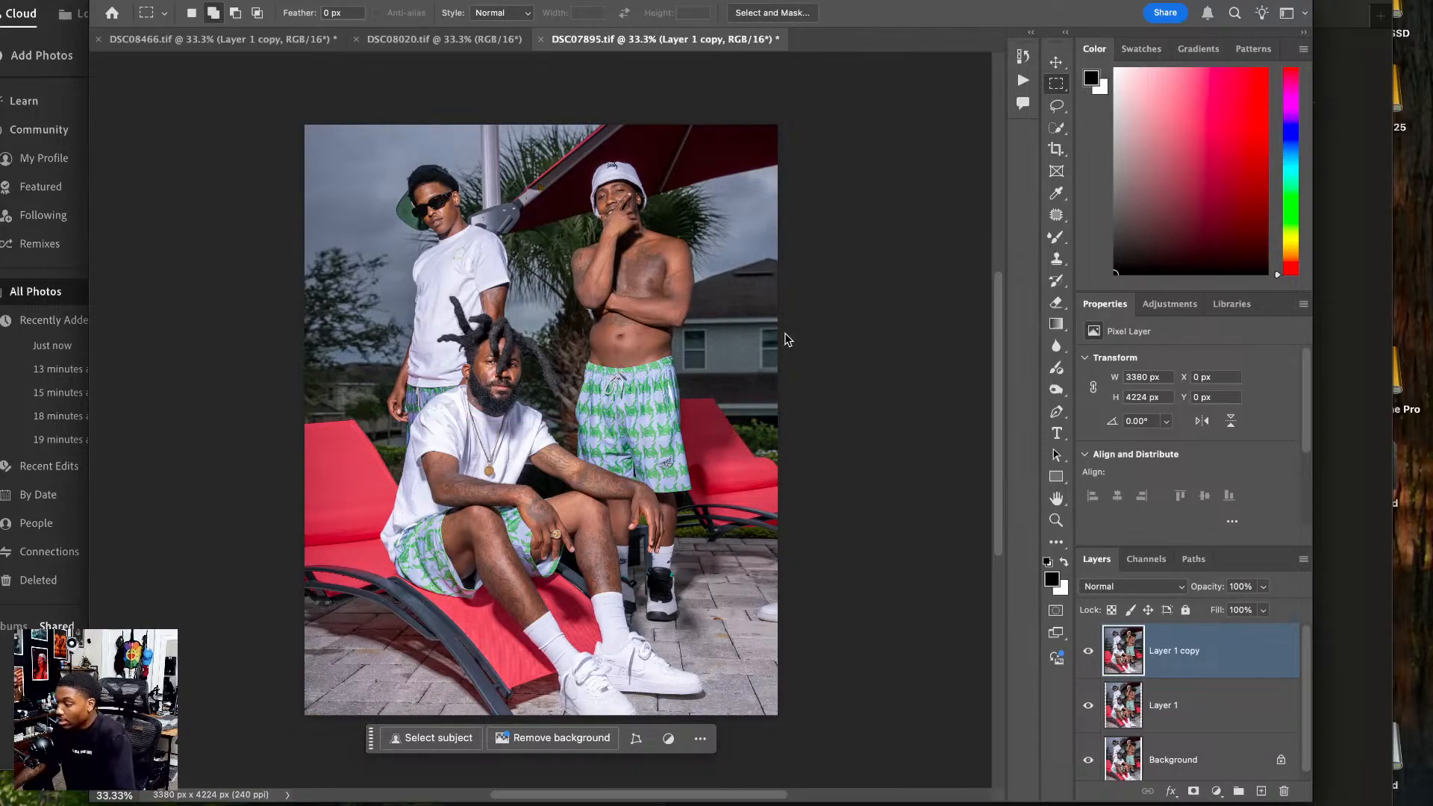
- Use Liquify with a size 400 brush to push in the seated man's shirt at his lower back, and apply it
{"action": "key", "text": "super+shift+x"}
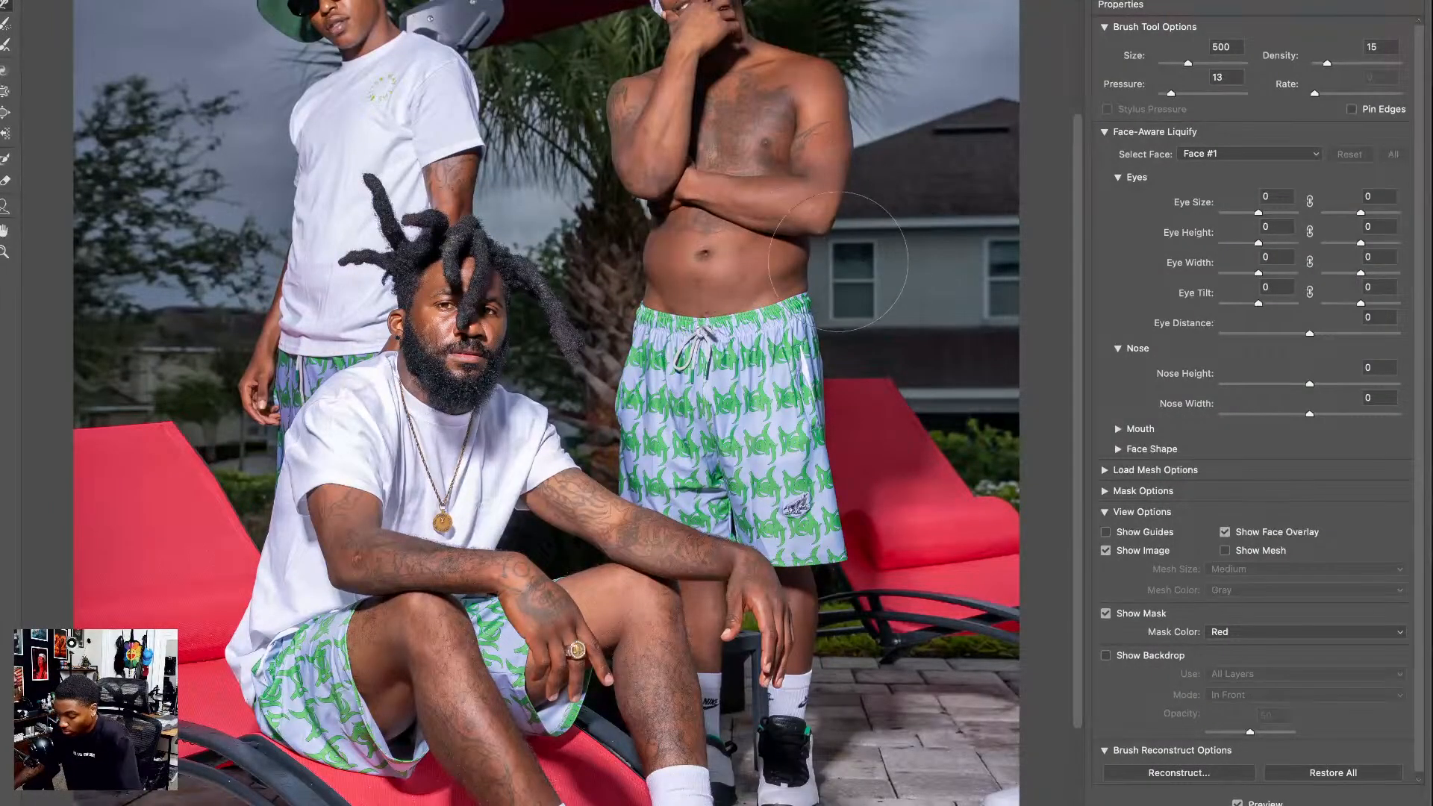
{"action": "key", "text": "bracketleft"}
{"action": "key", "text": "bracketleft"}
{"action": "key", "text": "bracketleft"}
{"action": "key", "text": "bracketleft"}
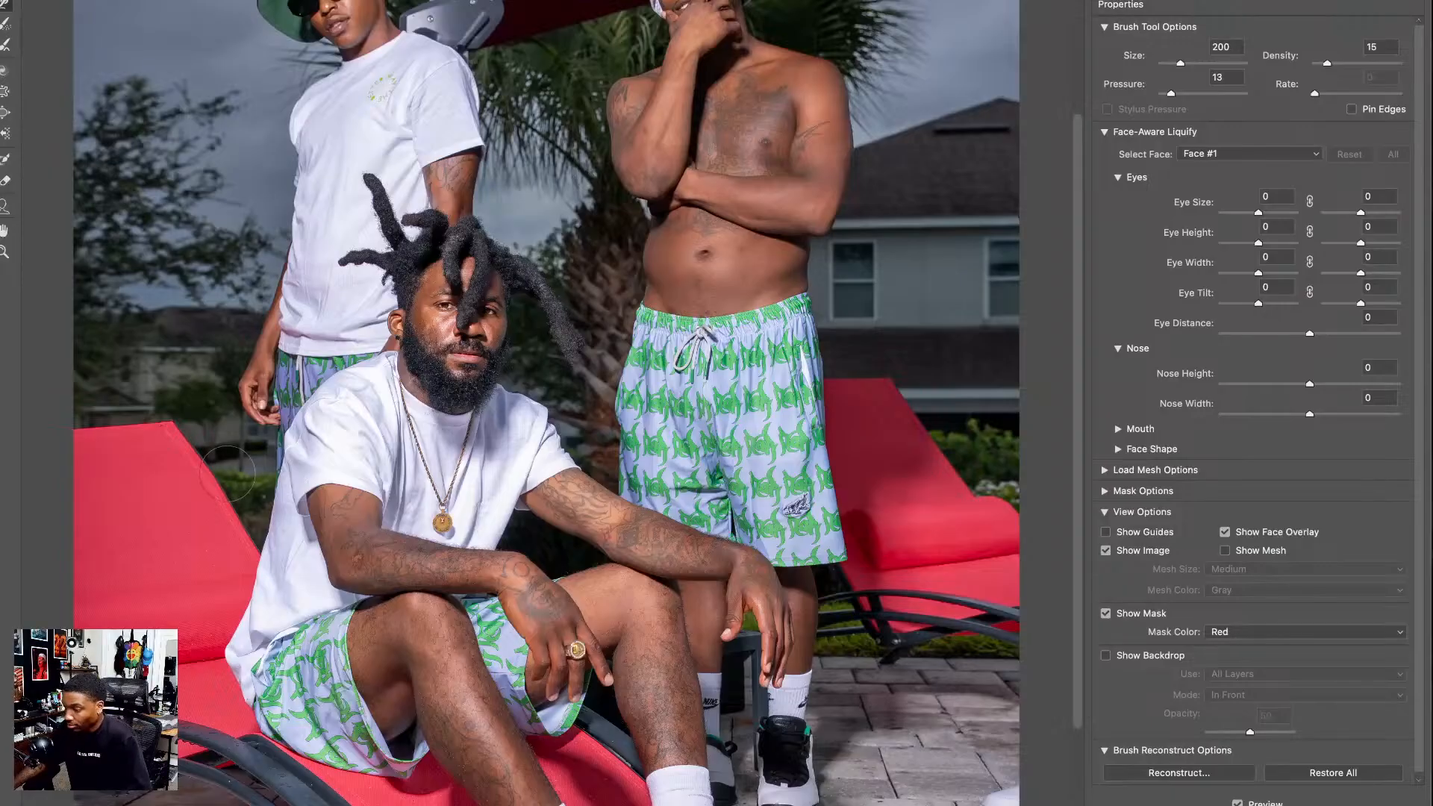
{"action": "key", "text": "bracketright"}
{"action": "key", "text": "bracketright"}
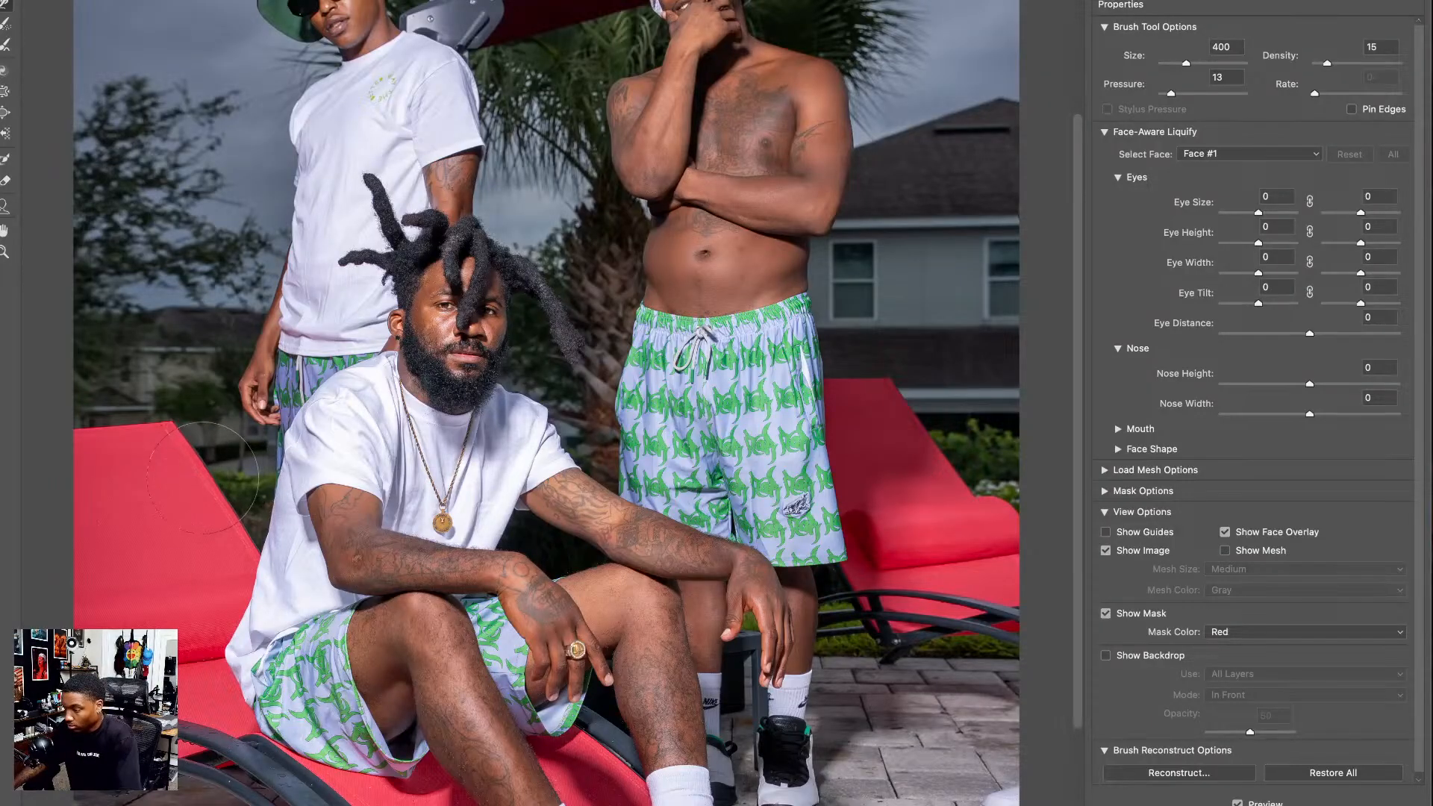
{"action": "scroll", "coordinate": [236, 567], "scroll_direction": "down", "scroll_amount": 3}
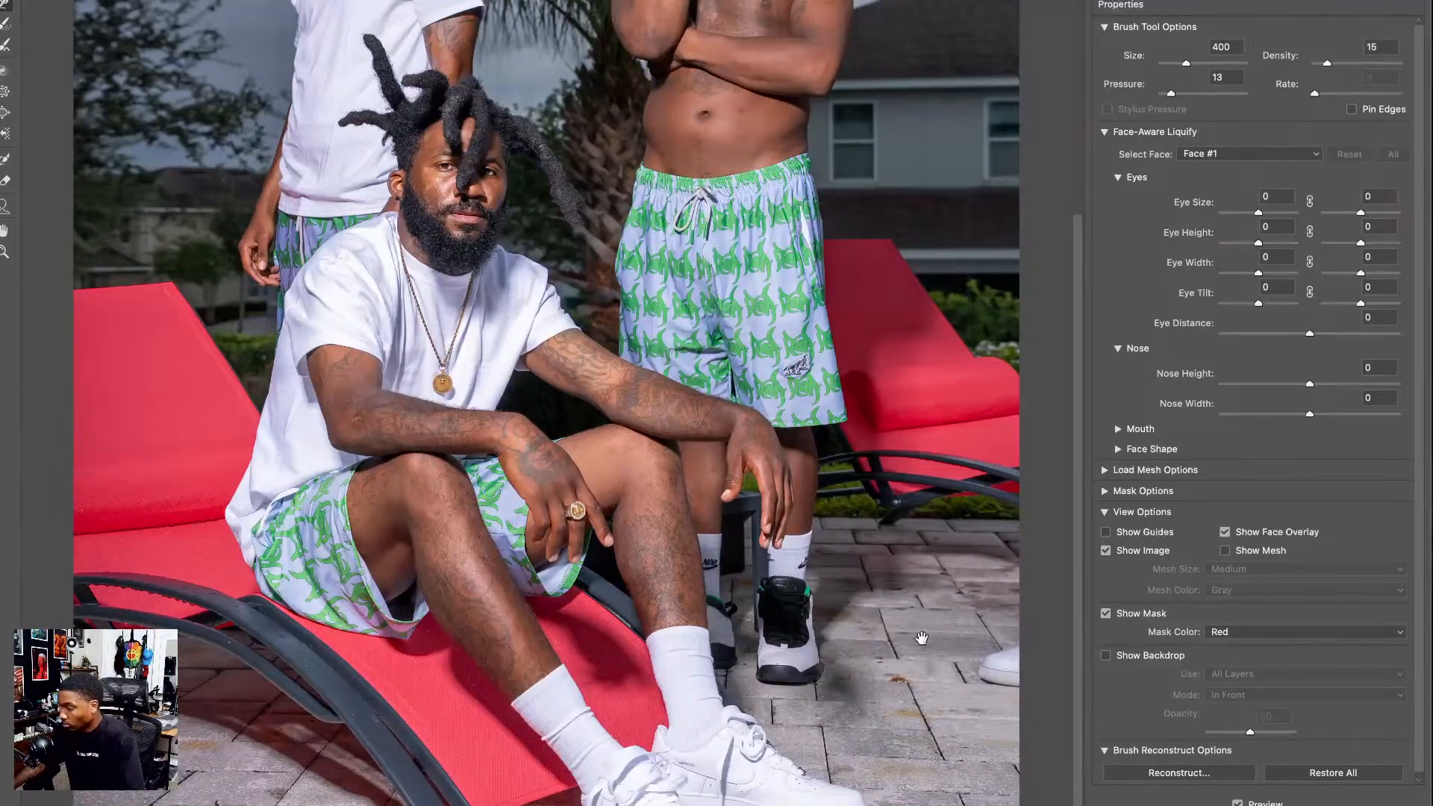
{"action": "scroll", "coordinate": [913, 536], "scroll_direction": "up", "scroll_amount": 3}
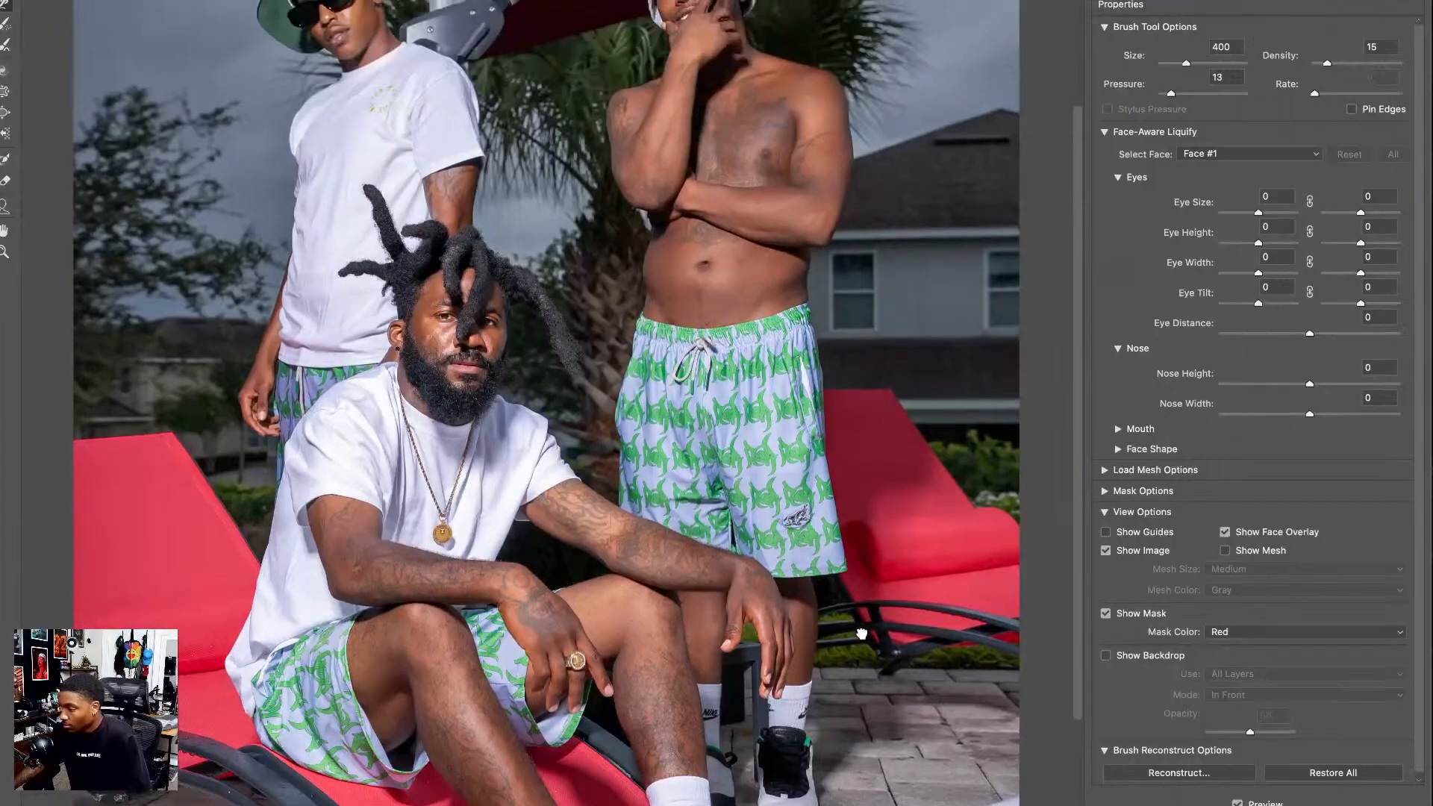
{"action": "key", "text": "bracketleft"}
{"action": "key", "text": "bracketleft"}
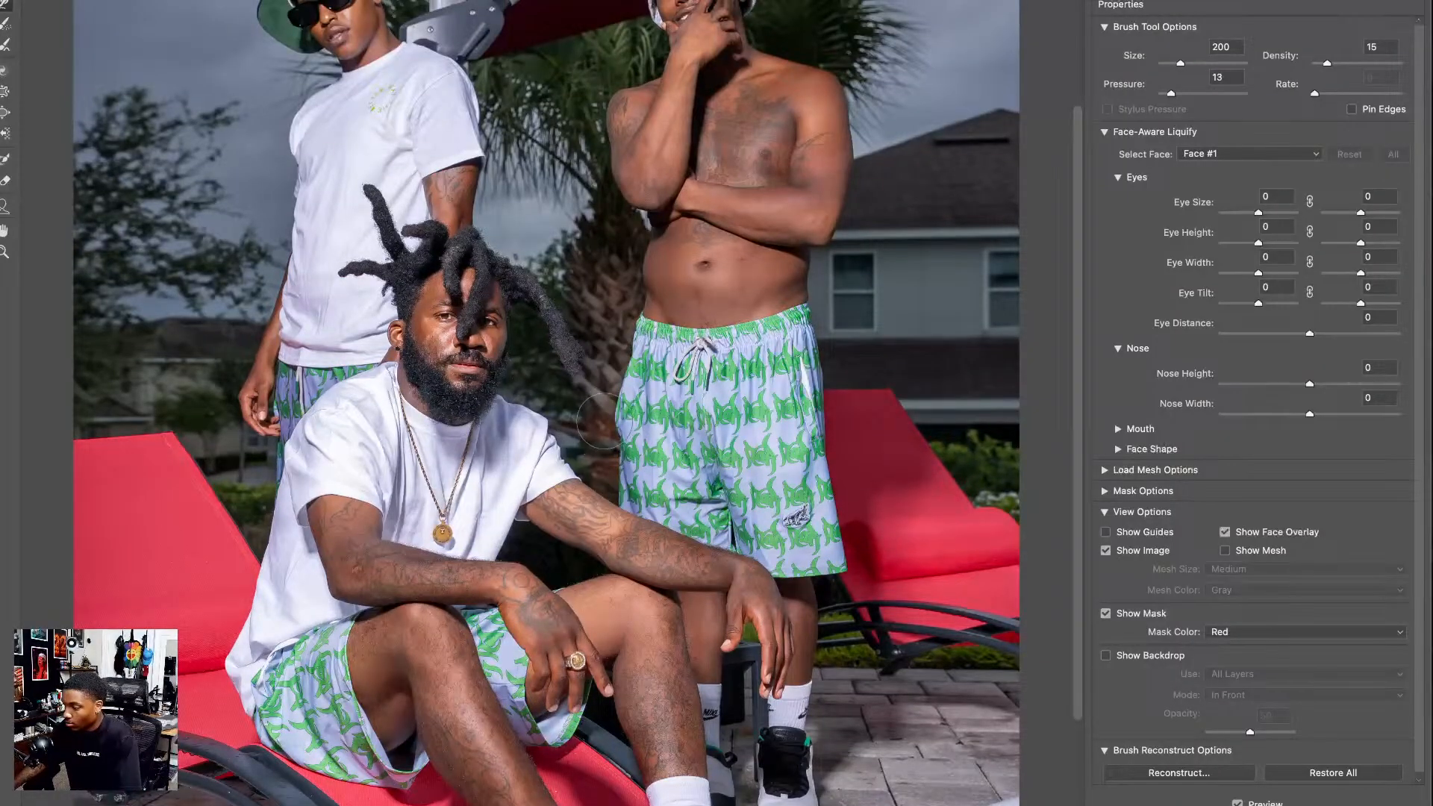
{"action": "scroll", "coordinate": [601, 418], "scroll_direction": "down", "scroll_amount": 3}
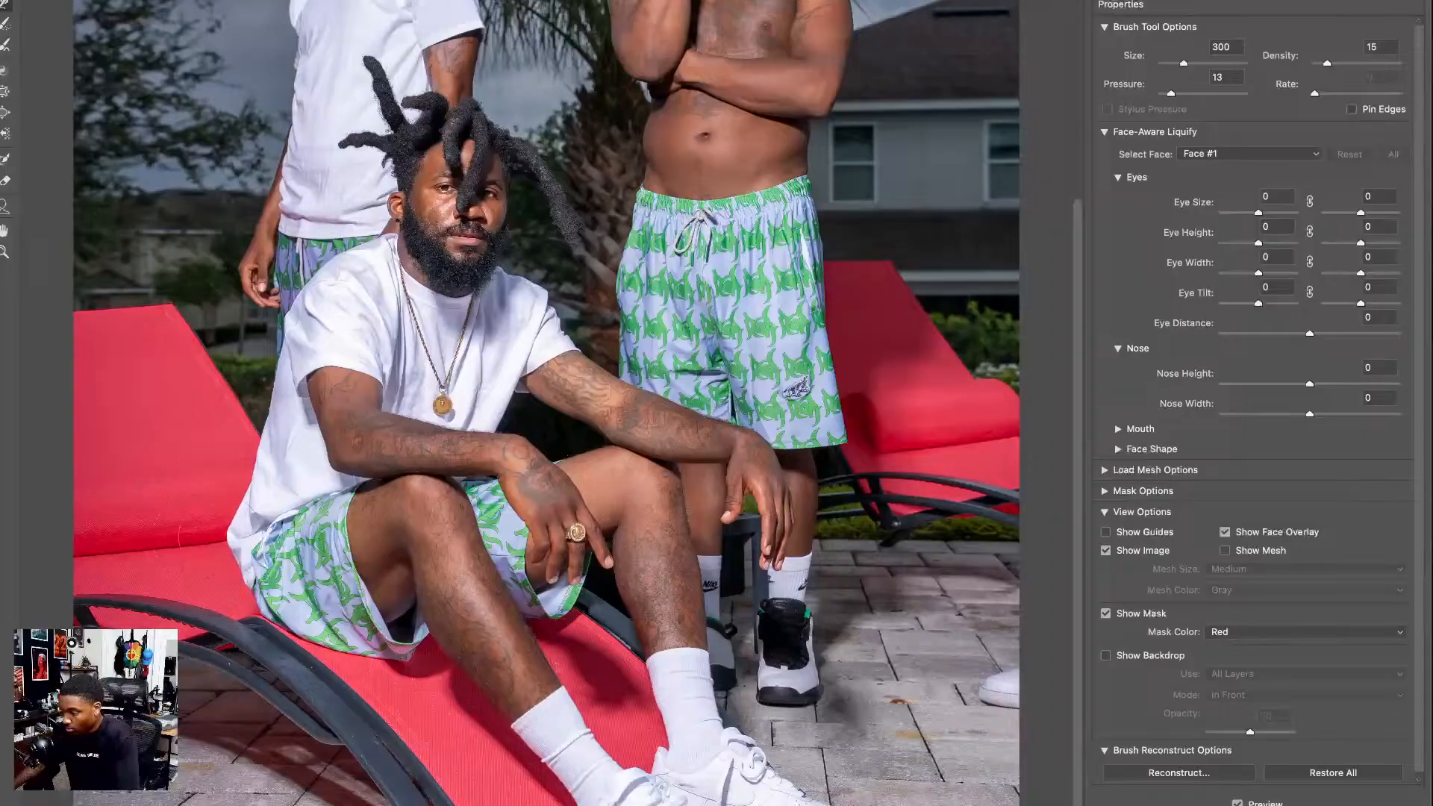
{"action": "mouse_move", "coordinate": [222, 538]}
{"action": "left_mouse_down"}
{"action": "mouse_move", "coordinate": [237, 539]}
{"action": "mouse_move", "coordinate": [221, 517]}
{"action": "mouse_move", "coordinate": [238, 493]}
{"action": "left_mouse_up"}
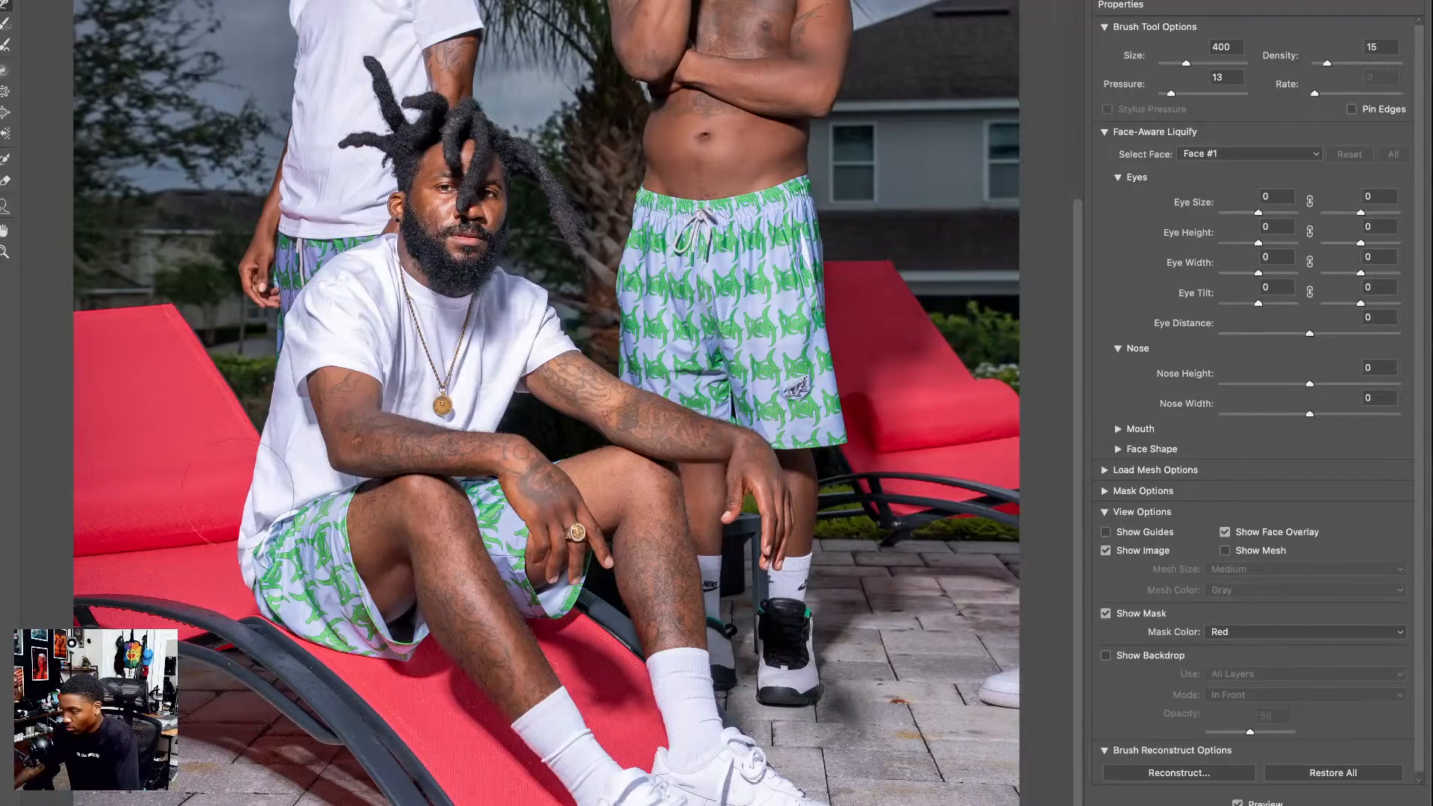
{"action": "left_click_drag", "start_coordinate": [216, 568], "coordinate": [225, 561]}
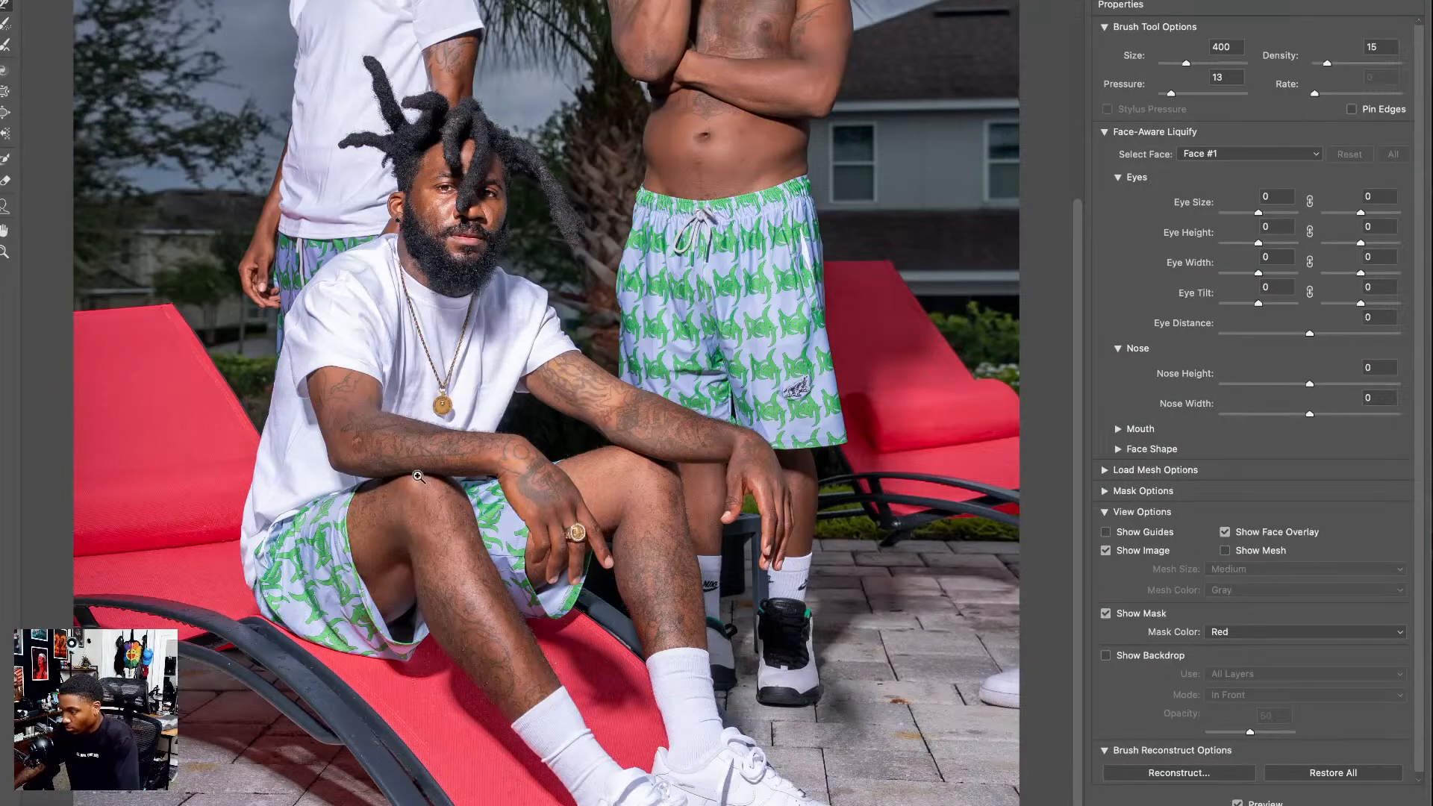
{"action": "left_click", "coordinate": [418, 476]}
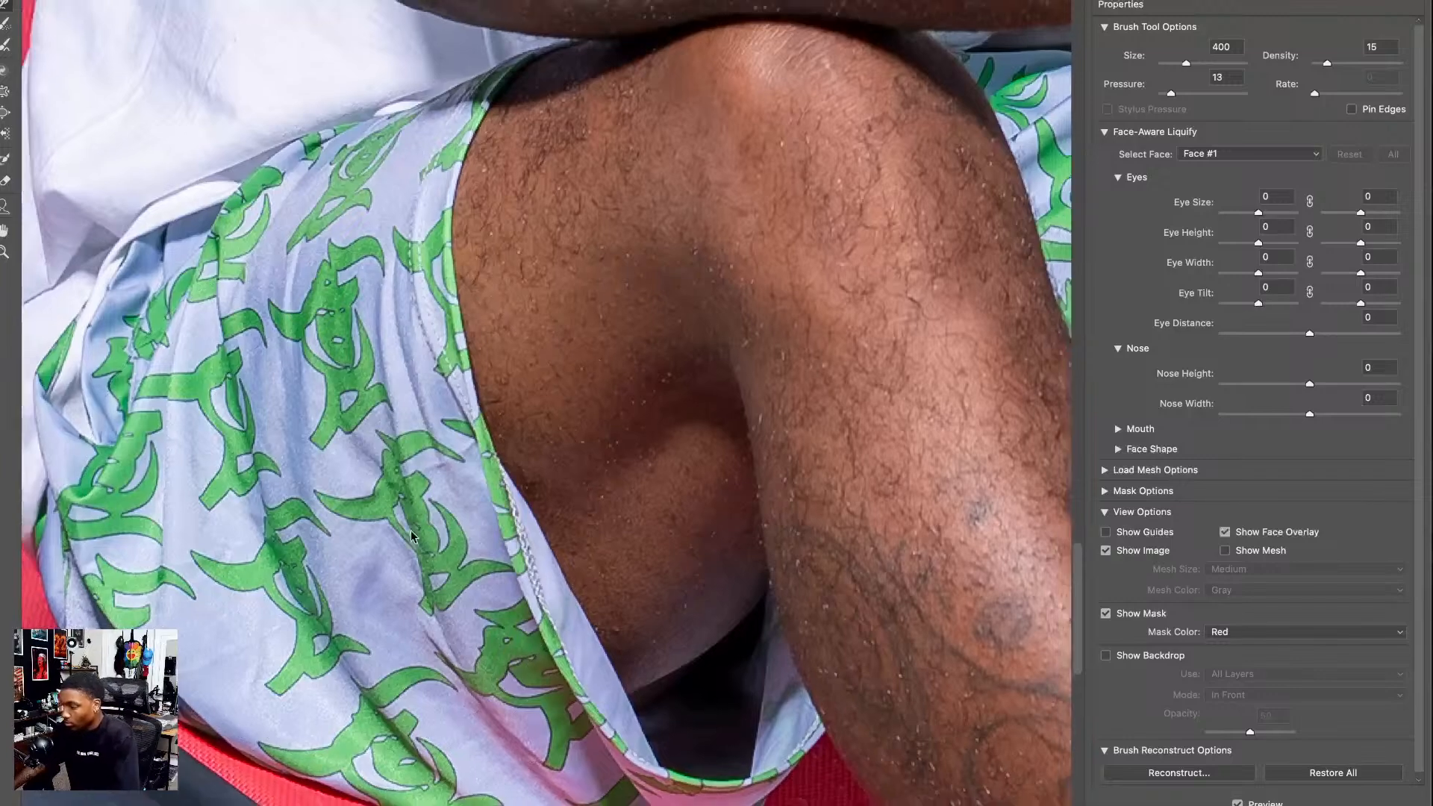
{"action": "key", "text": "super+minus"}
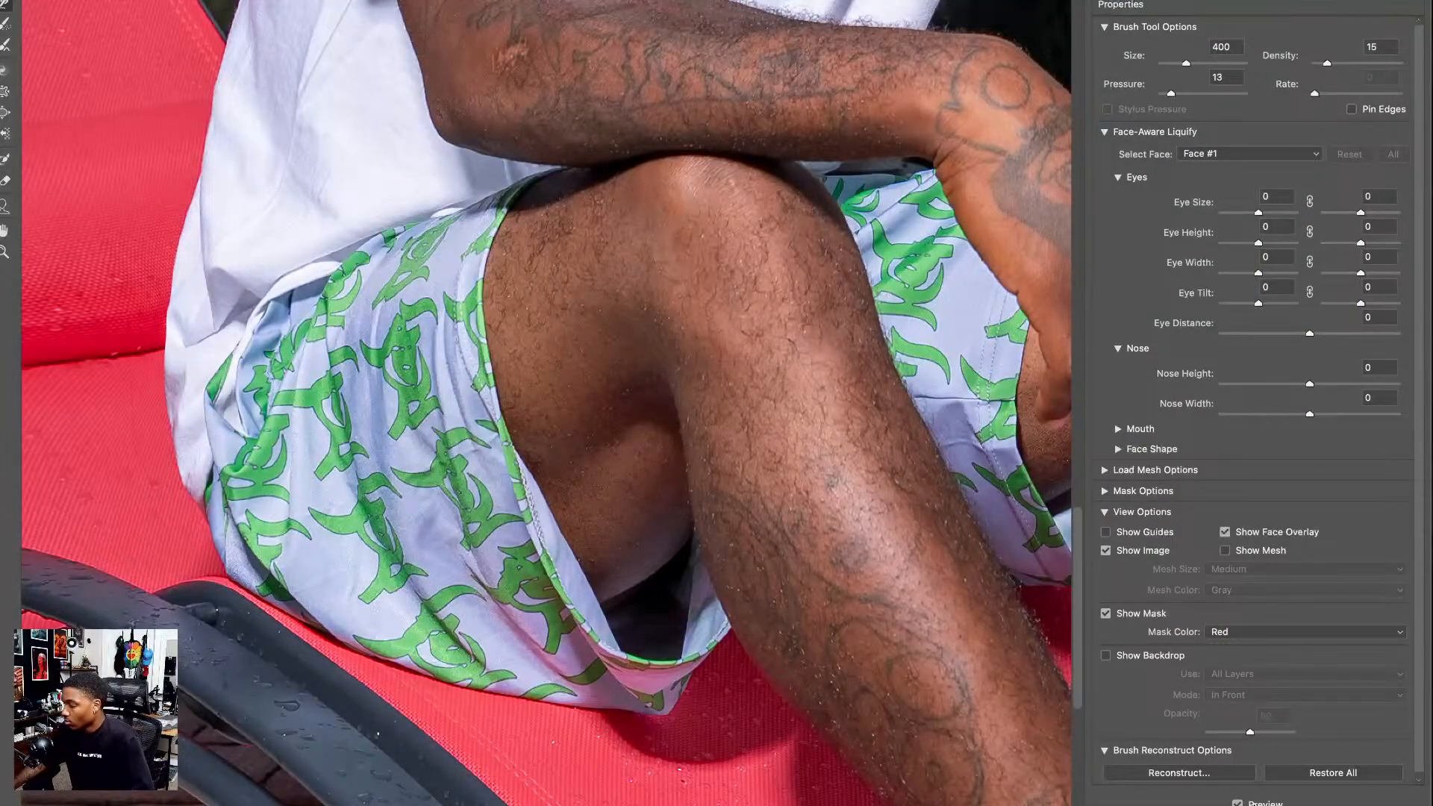
{"action": "key", "text": "Return"}
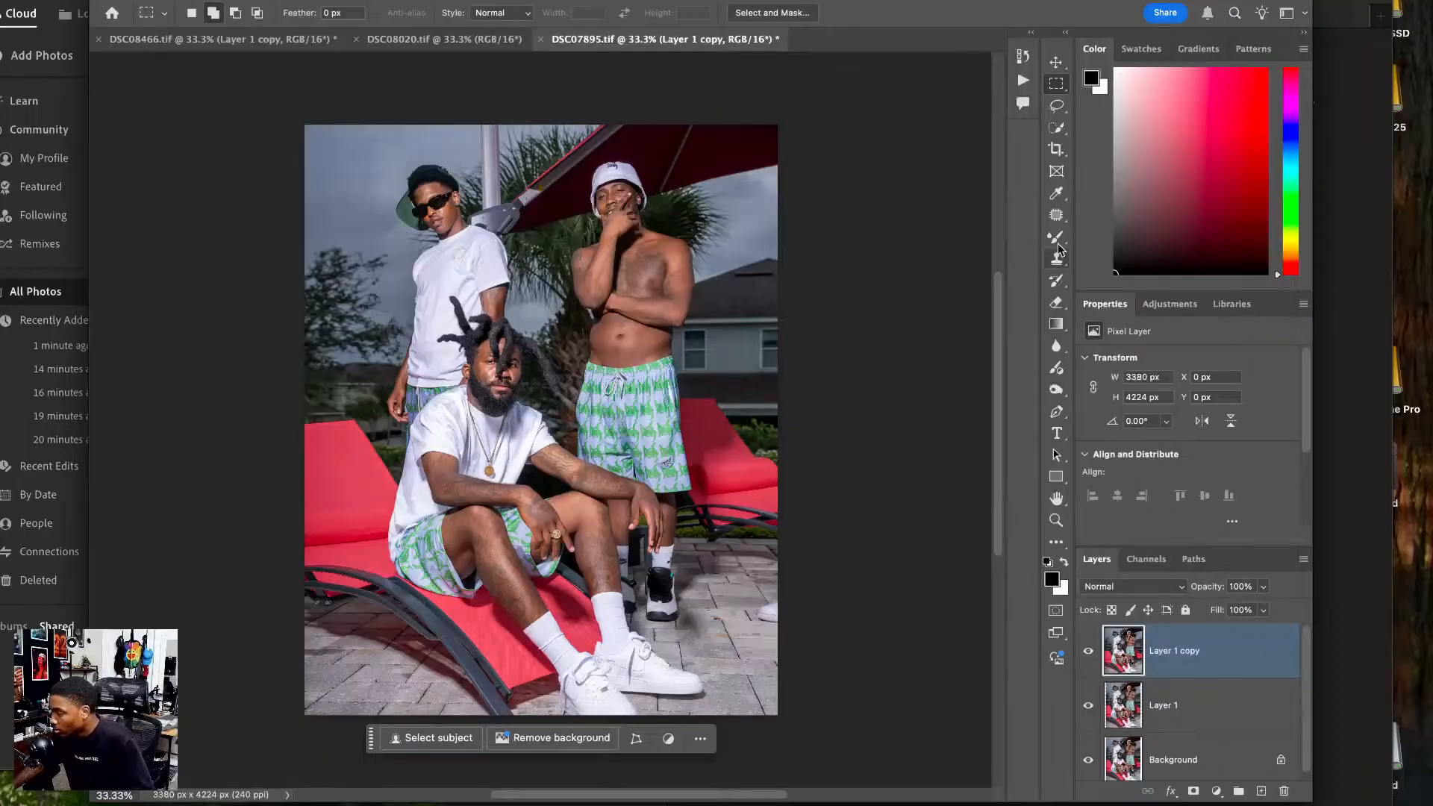
- Patch over the stray white shoe at the photo's right edge with clean paving stones
{"action": "key", "text": "j"}
{"action": "key", "text": "super+plus"}
{"action": "key", "text": "super+plus"}
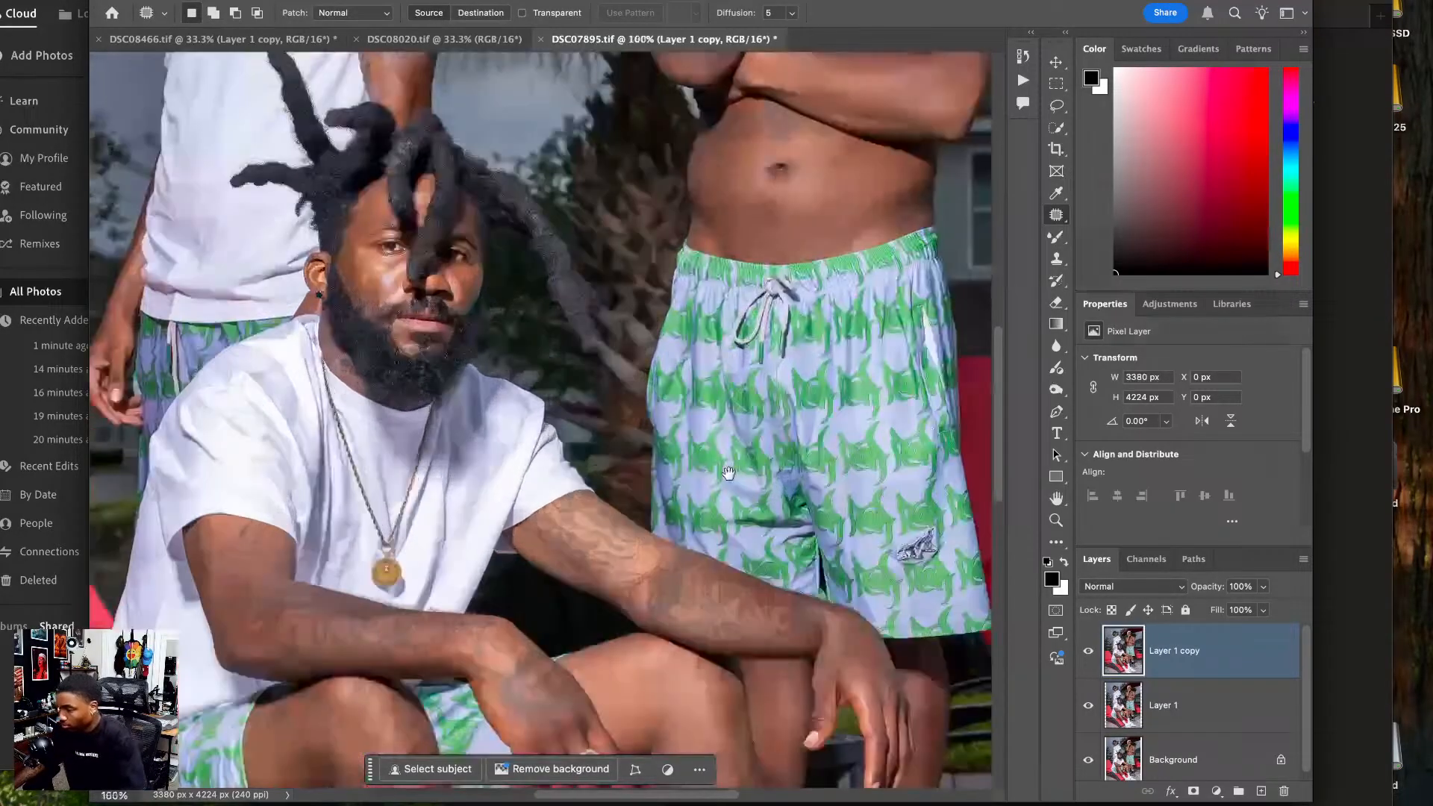
{"action": "left_click_drag", "start_coordinate": [729, 473], "coordinate": [560, 473]}
{"action": "left_click_drag", "start_coordinate": [675, 642], "coordinate": [664, 438]}
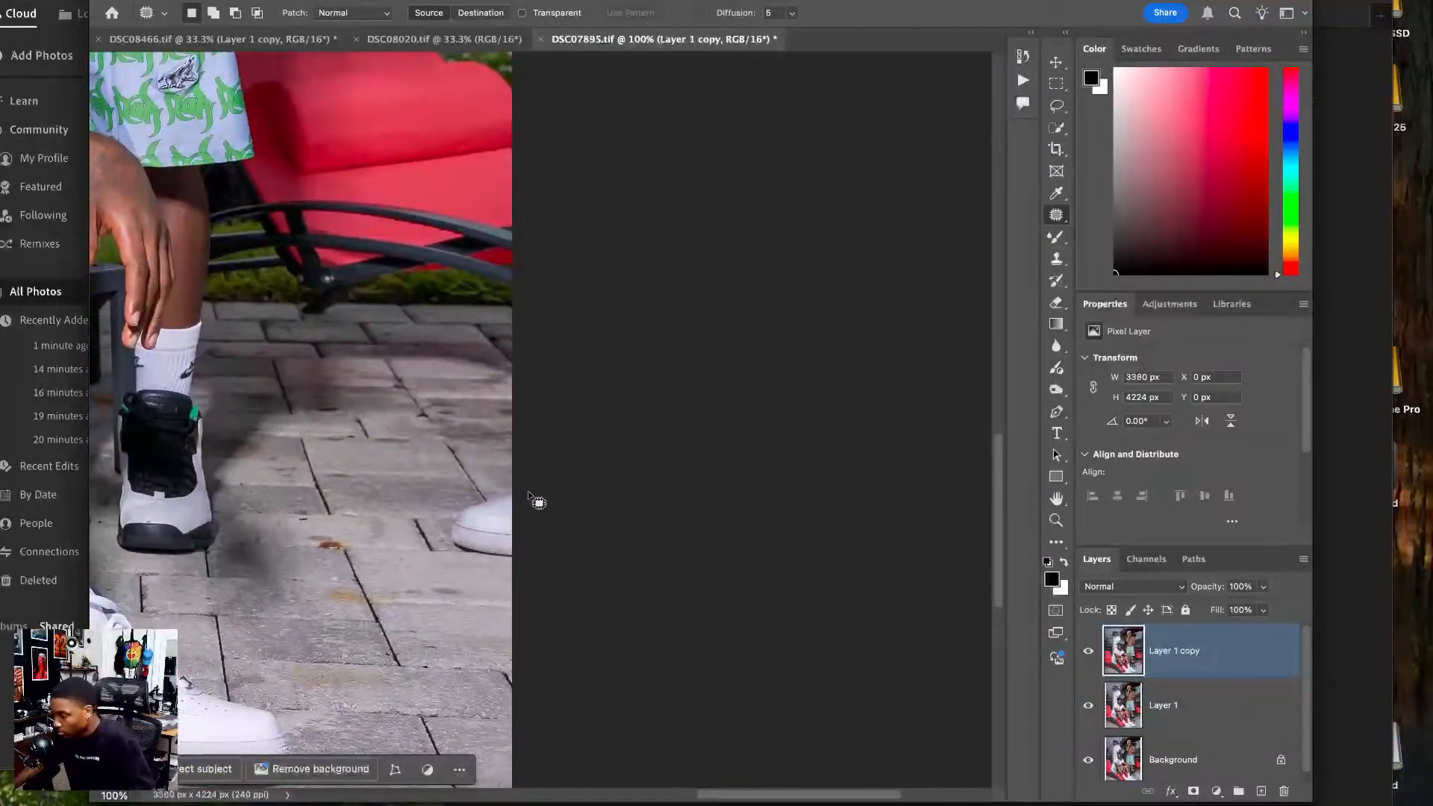
{"action": "left_click_drag", "start_coordinate": [478, 573], "coordinate": [577, 516]}
{"action": "mouse_move", "coordinate": [472, 540]}
{"action": "left_mouse_down"}
{"action": "mouse_move", "coordinate": [472, 597]}
{"action": "mouse_move", "coordinate": [460, 495]}
{"action": "mouse_move", "coordinate": [444, 494]}
{"action": "left_mouse_up"}
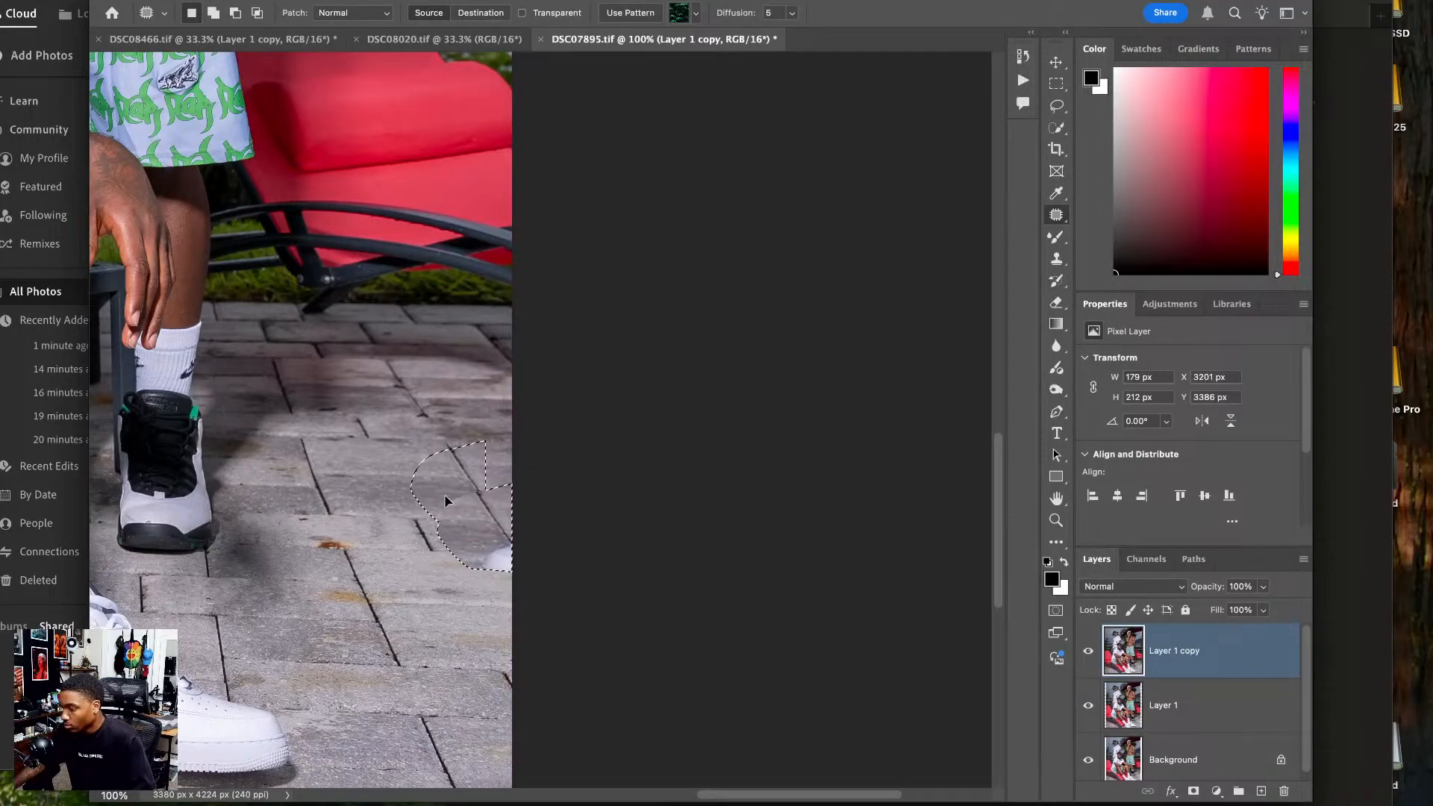
{"action": "key", "text": "ctrl+d"}
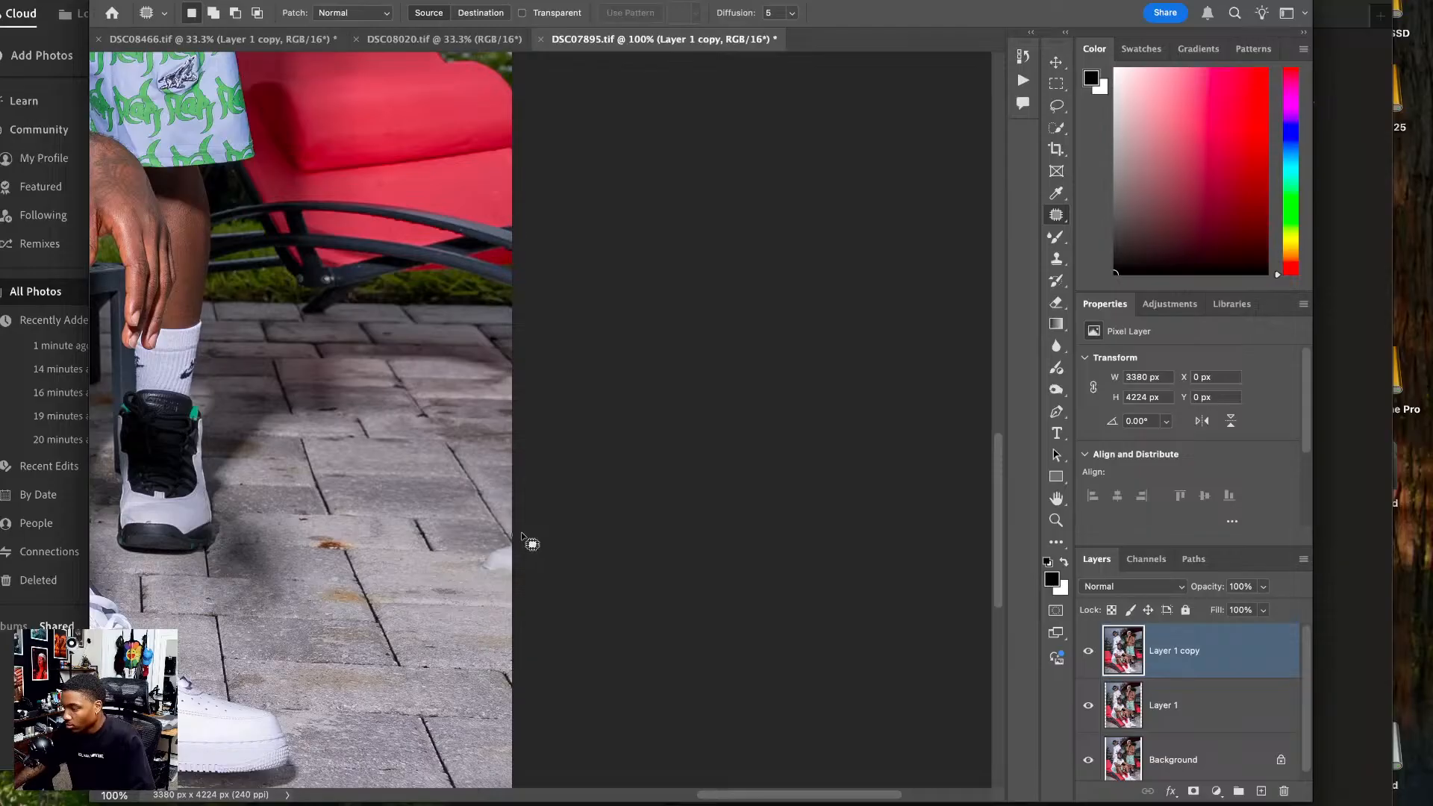
- Patch the remaining white trace of the shoe on the paving, and save and close DSC07895.tif
{"action": "mouse_move", "coordinate": [487, 579]}
{"action": "left_mouse_down"}
{"action": "mouse_move", "coordinate": [538, 540]}
{"action": "mouse_move", "coordinate": [485, 563]}
{"action": "mouse_move", "coordinate": [469, 524]}
{"action": "mouse_move", "coordinate": [470, 550]}
{"action": "left_mouse_up"}
{"action": "key", "text": "ctrl+d"}
{"action": "key", "text": "ctrl+0"}
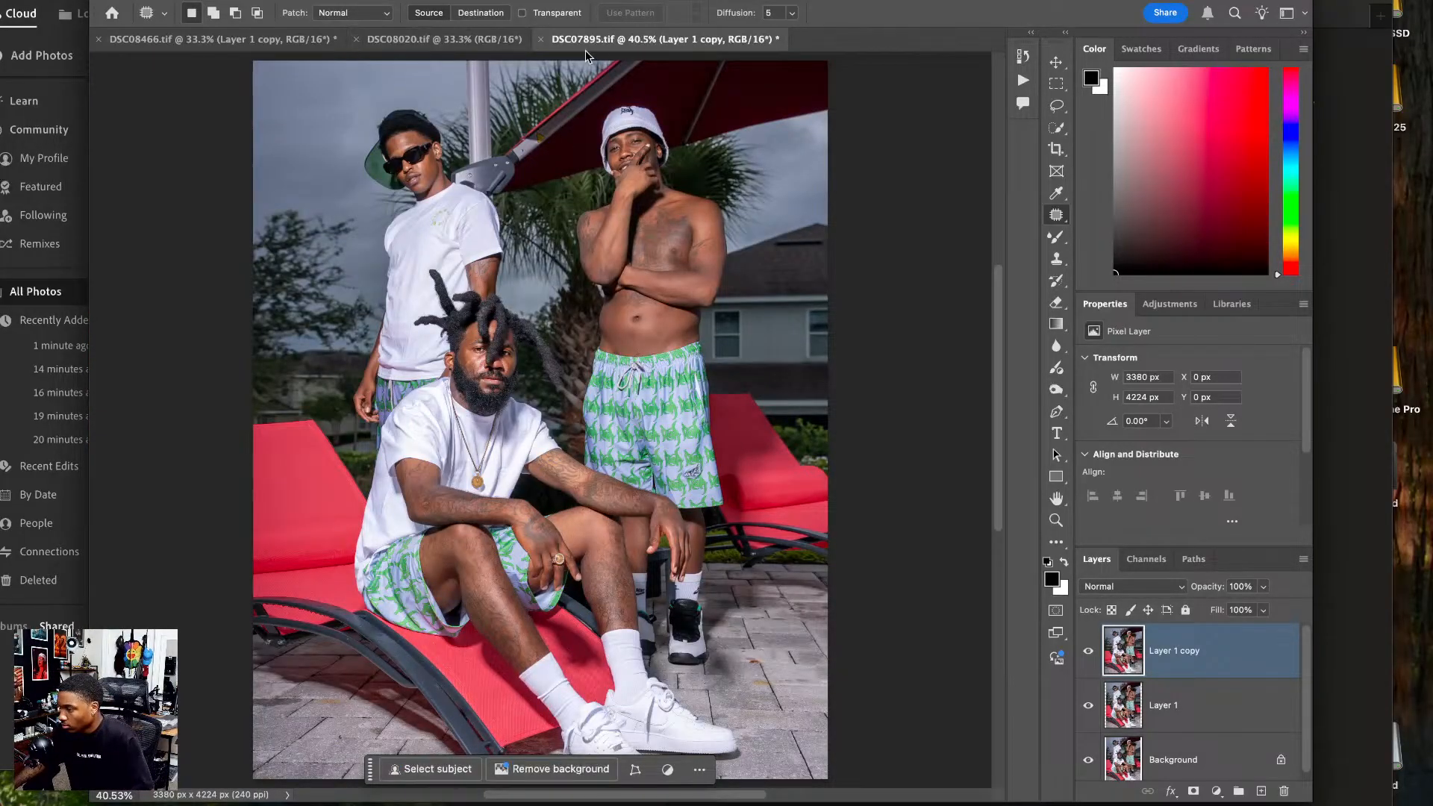
{"action": "left_click", "coordinate": [540, 39]}
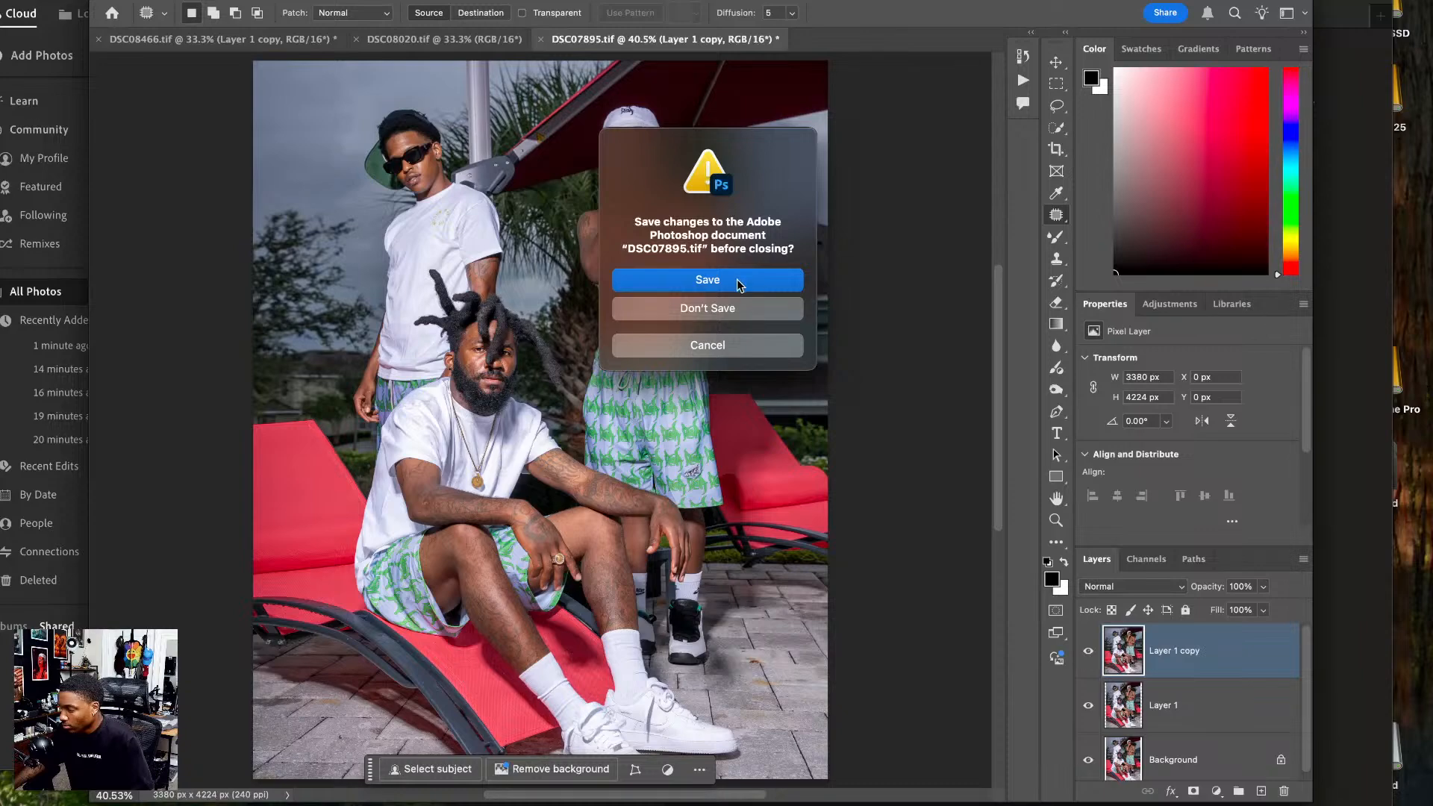
{"action": "left_click", "coordinate": [737, 279]}
- Switch to DSC08020.tif and duplicate its background layer twice
{"action": "left_click", "coordinate": [415, 33]}
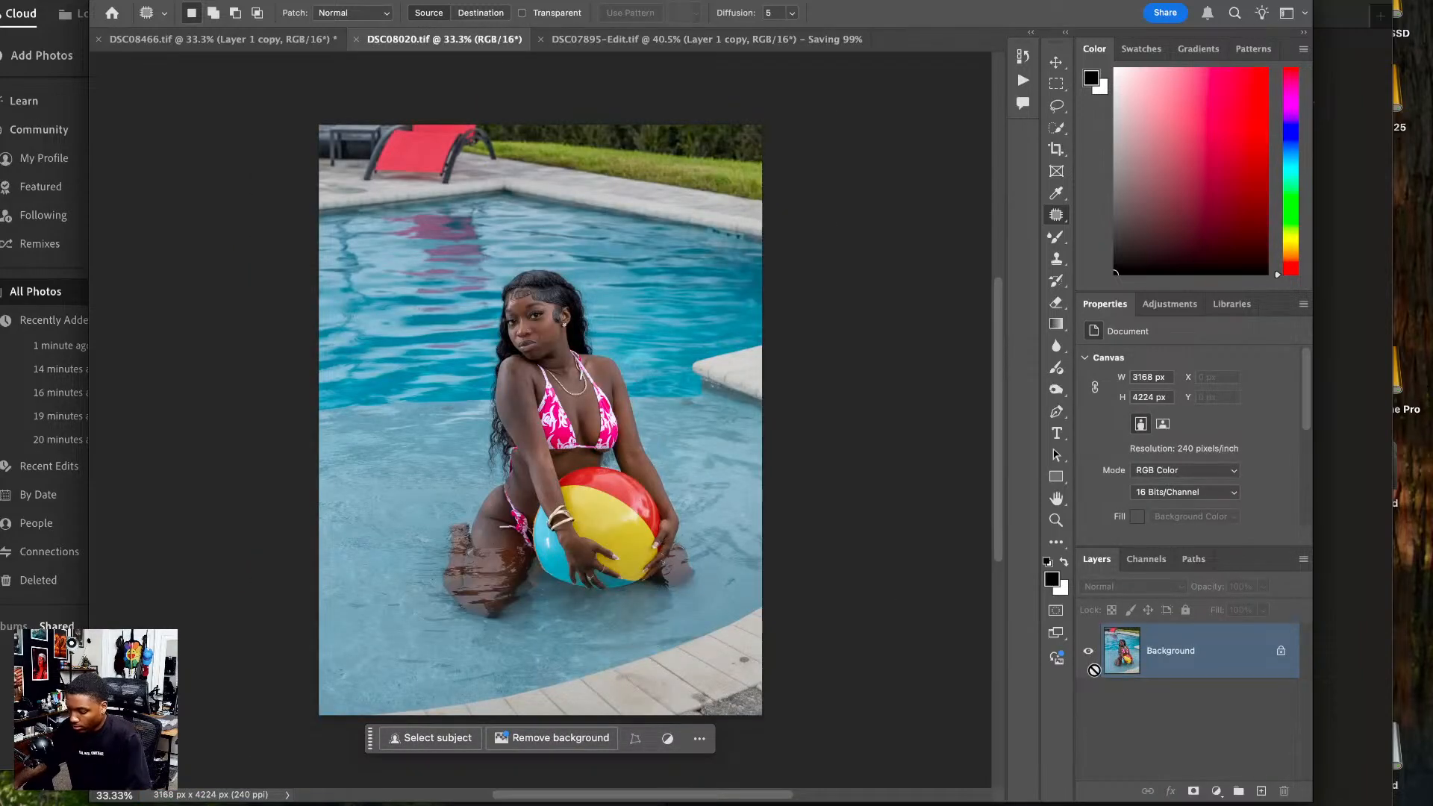
{"action": "key", "text": "ctrl+j"}
{"action": "key", "text": "ctrl+j"}
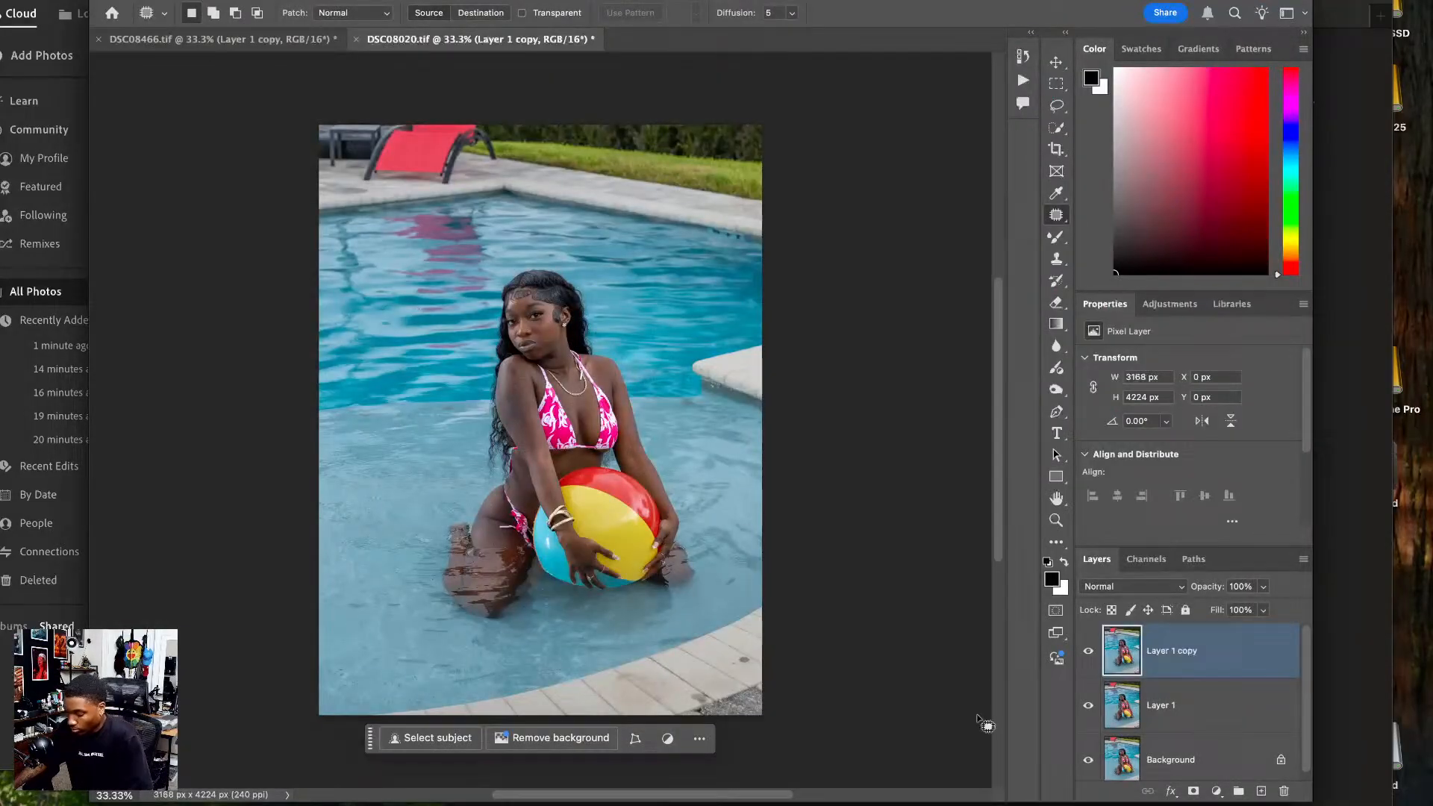
- Crop the pool photo to a 4:5 ratio, trimming the upper and lower edges around the woman
{"action": "key", "text": "c"}
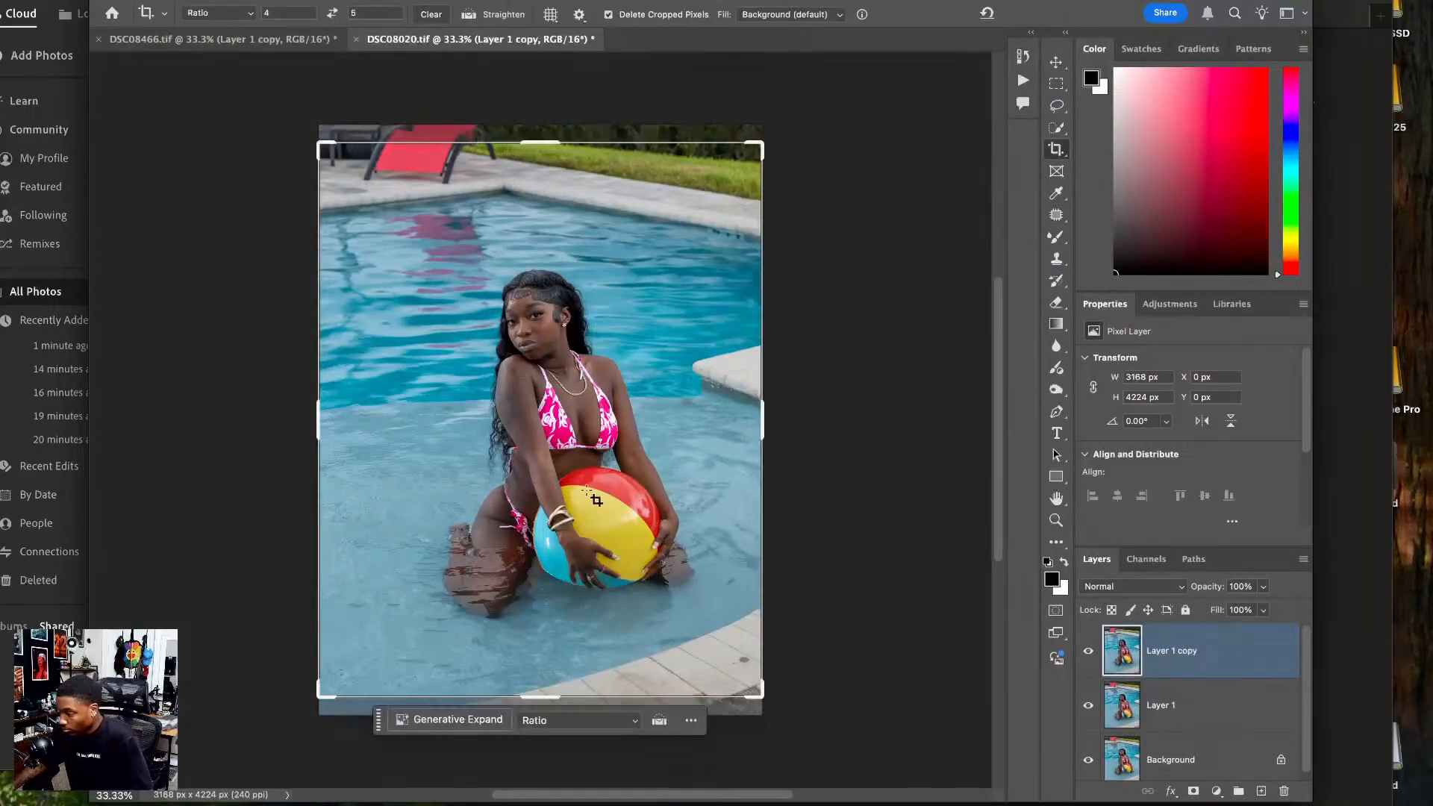
{"action": "left_click_drag", "start_coordinate": [571, 519], "coordinate": [571, 534]}
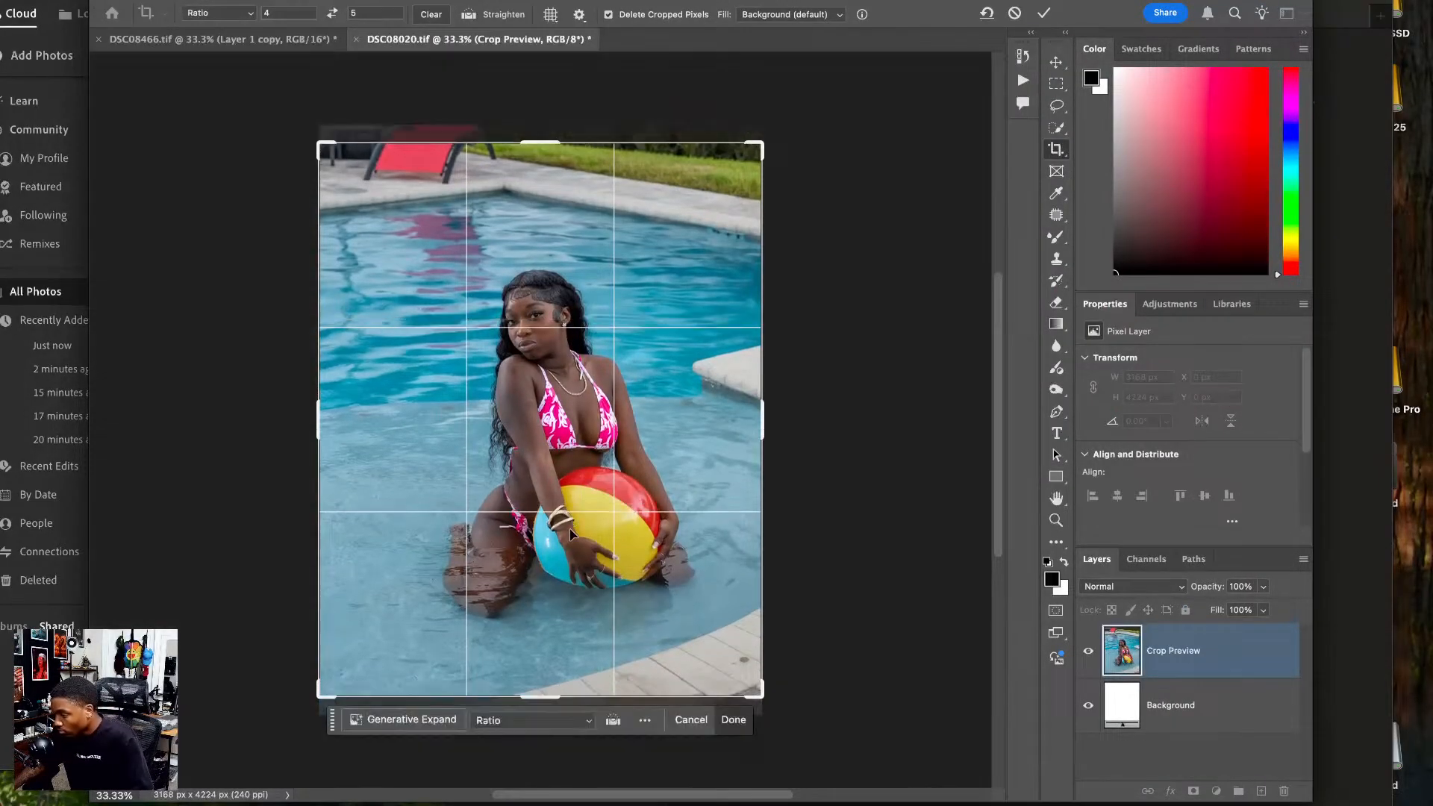
{"action": "key", "text": "Return"}
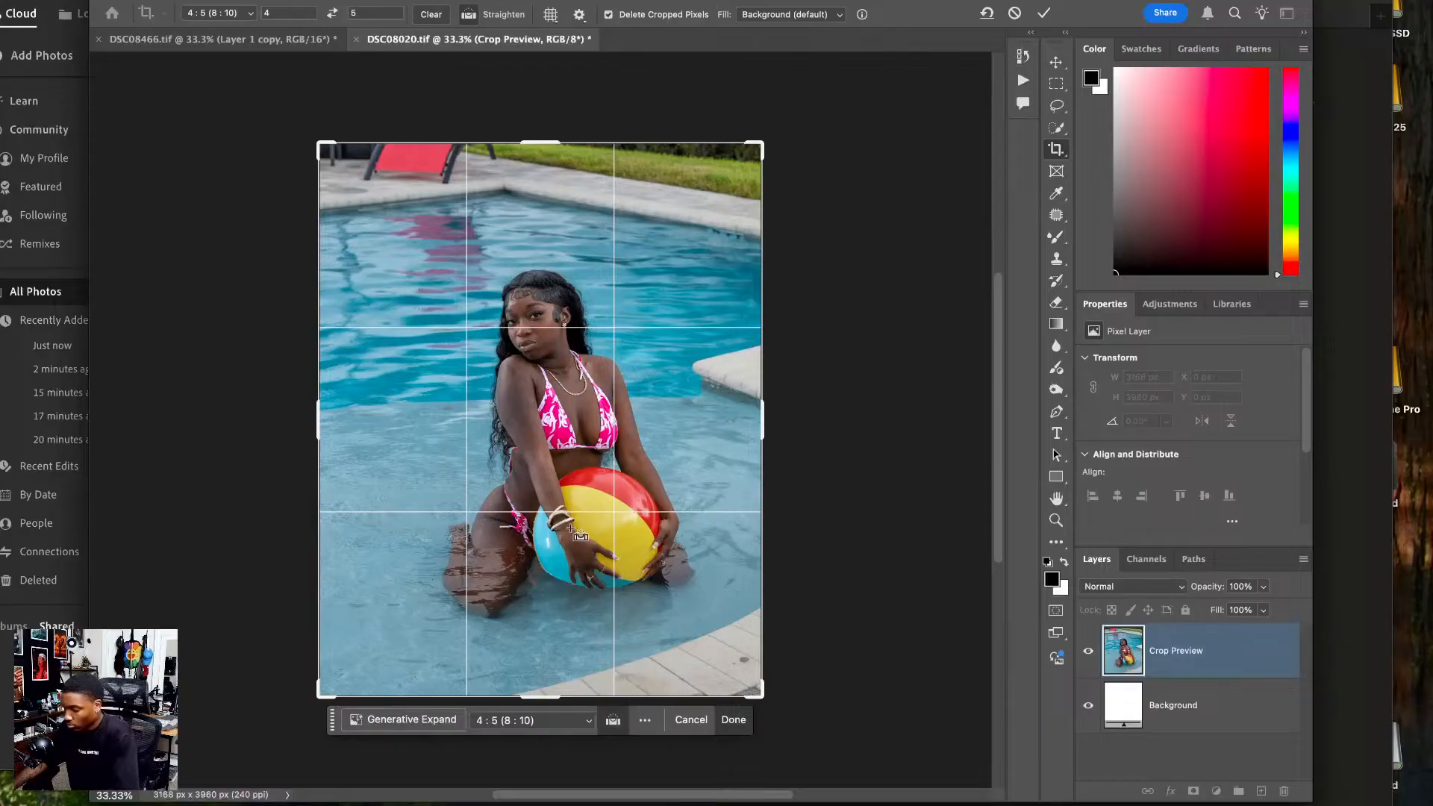
- Apply the 4:5 crop to the pool photo of the woman with the beach ball
{"action": "key", "text": "super+plus"}
{"action": "key", "text": "super+plus"}
{"action": "key", "text": "Return"}
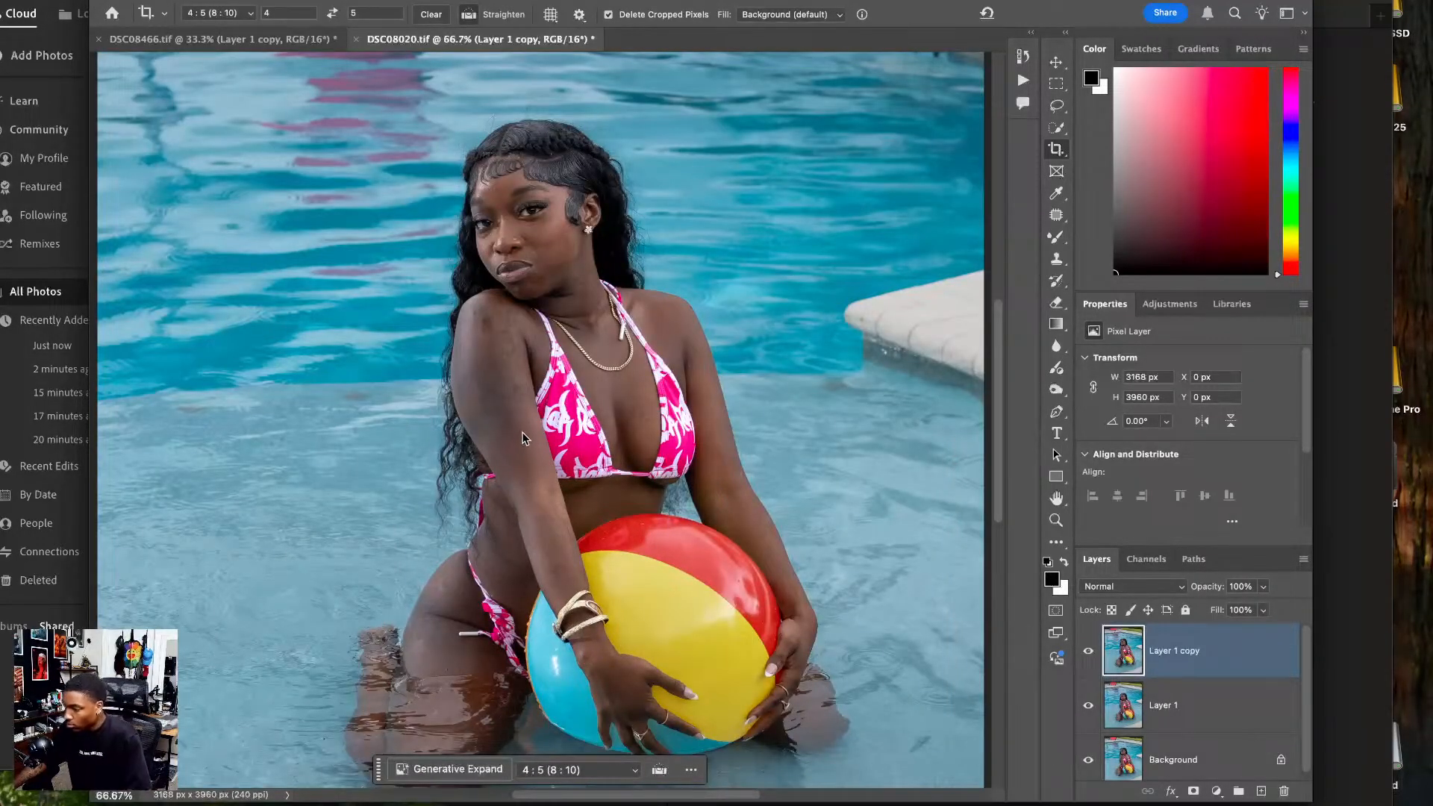
- Reshape the woman's hair and body contours in Liquify, varying the brush size between 175 and 600, and apply the result
{"action": "key", "text": "super+shift+x"}
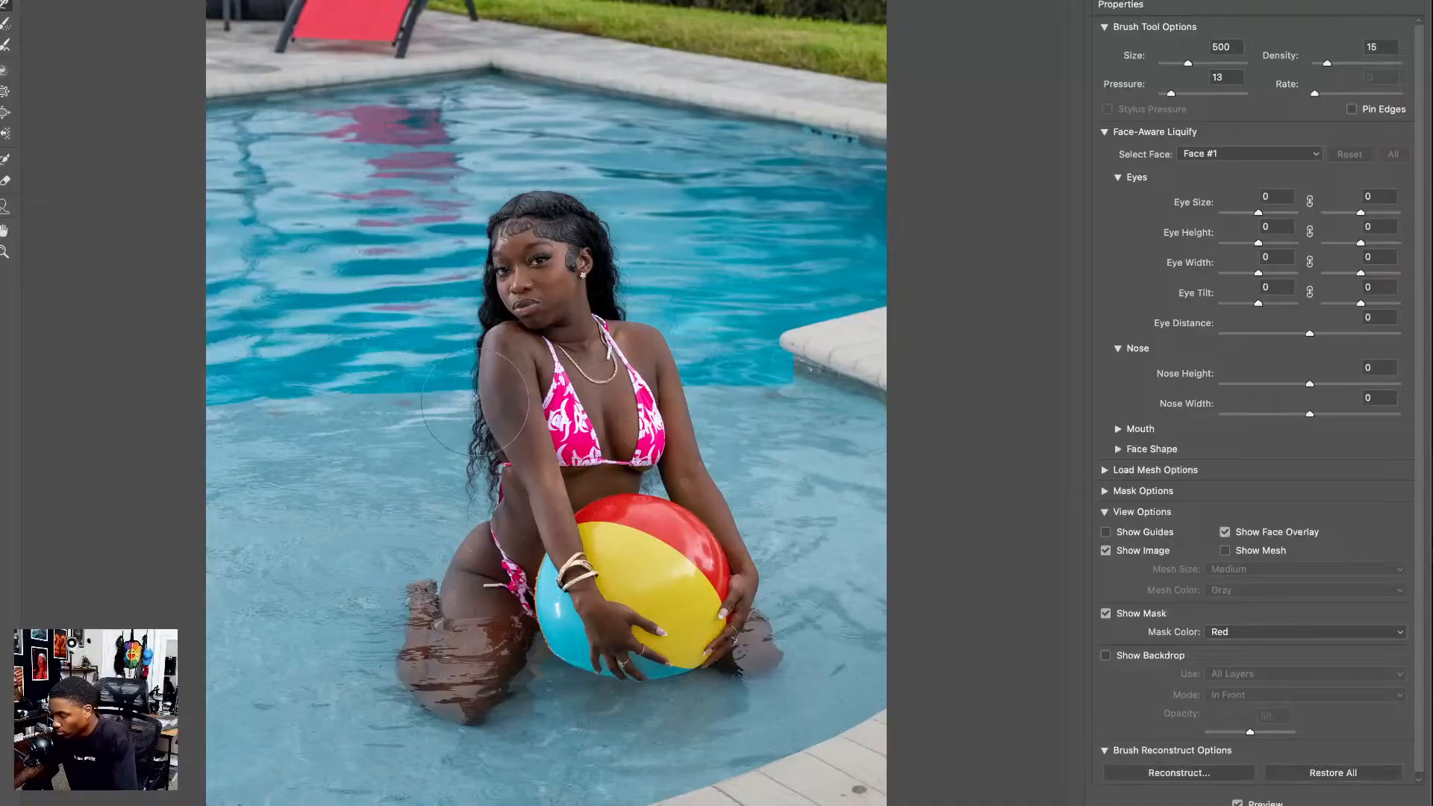
{"action": "key", "text": "bracketleft"}
{"action": "key", "text": "bracketleft"}
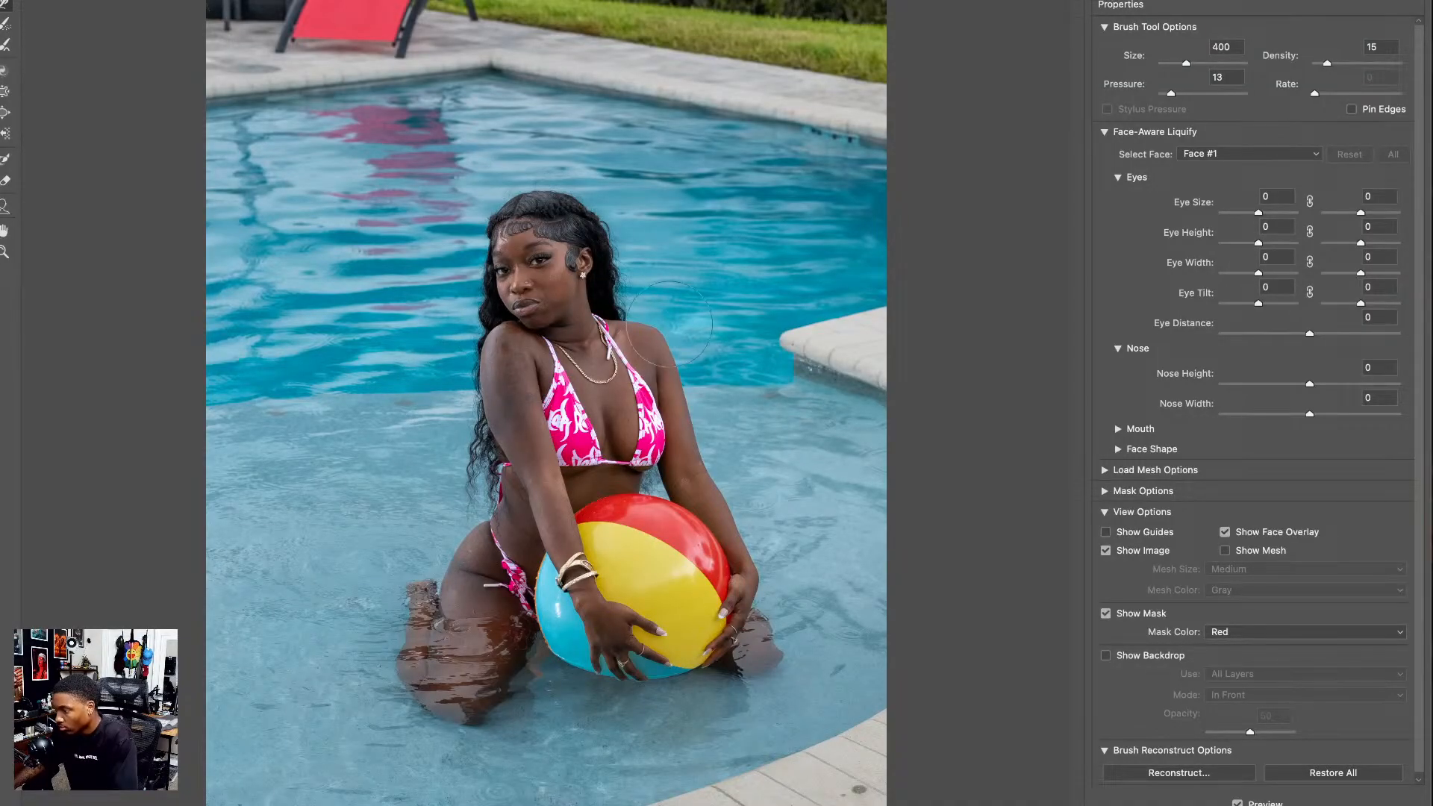
{"action": "key", "text": "bracketright"}
{"action": "key", "text": "bracketright"}
{"action": "key", "text": "bracketright"}
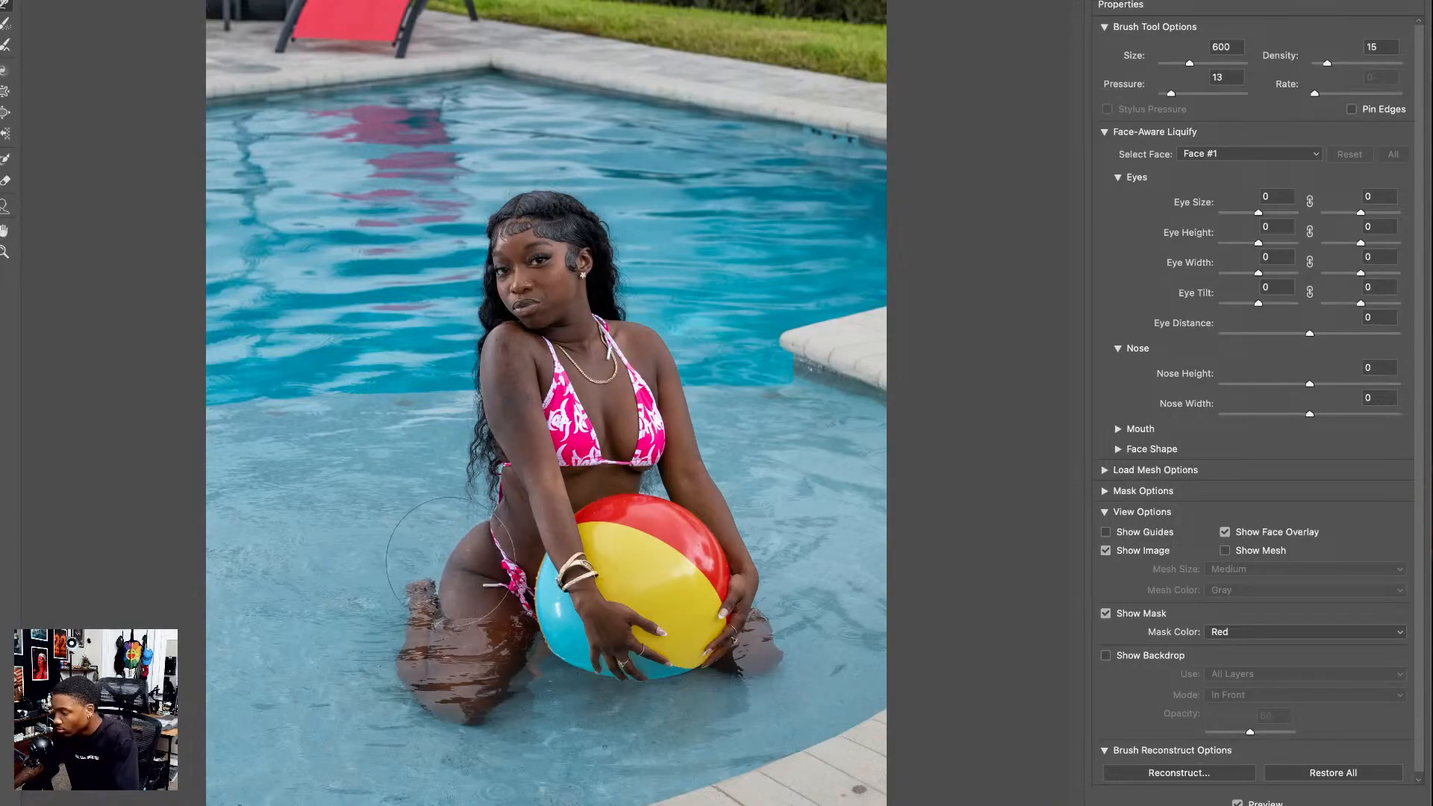
{"action": "key", "text": "bracketleft"}
{"action": "key", "text": "bracketleft"}
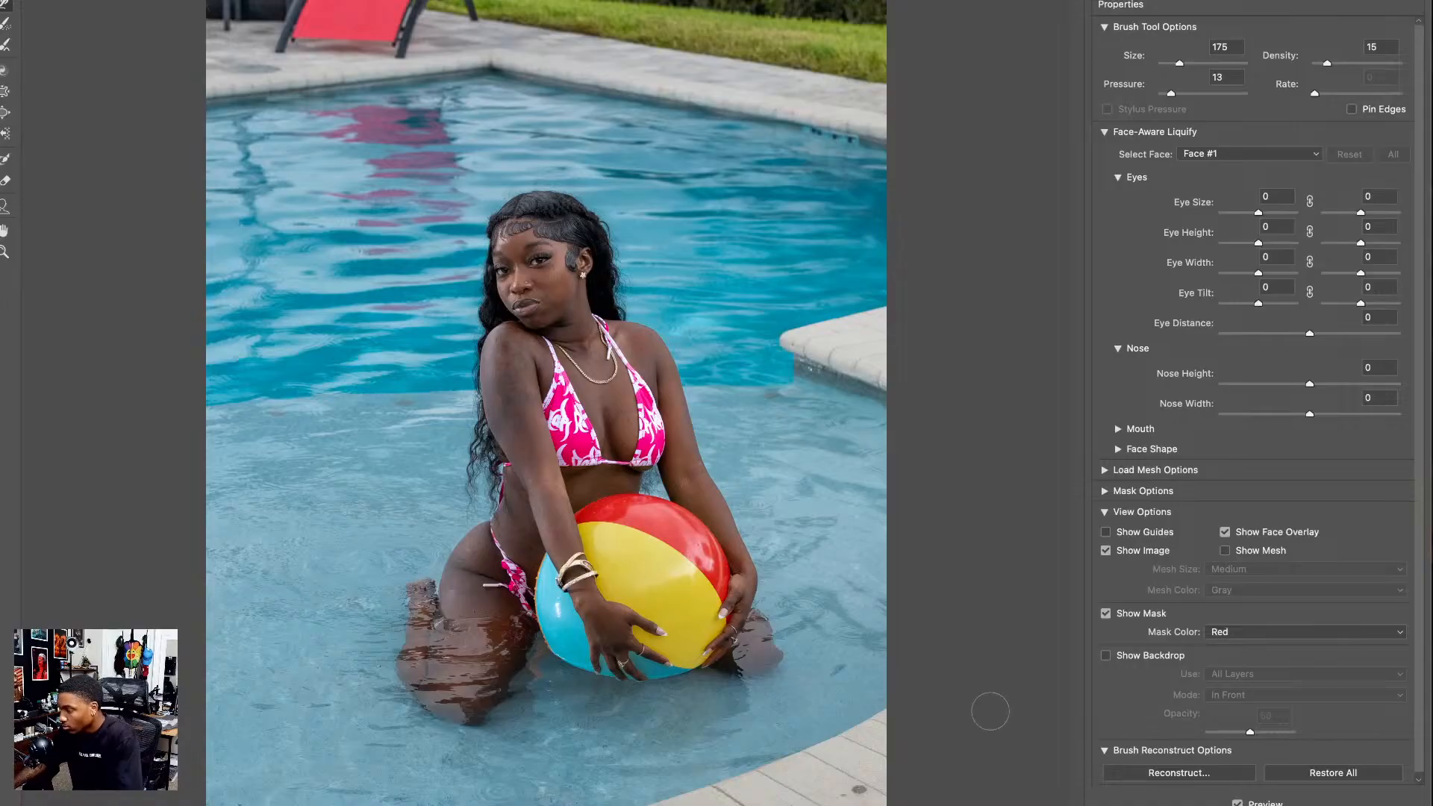
{"action": "key", "text": "Return"}
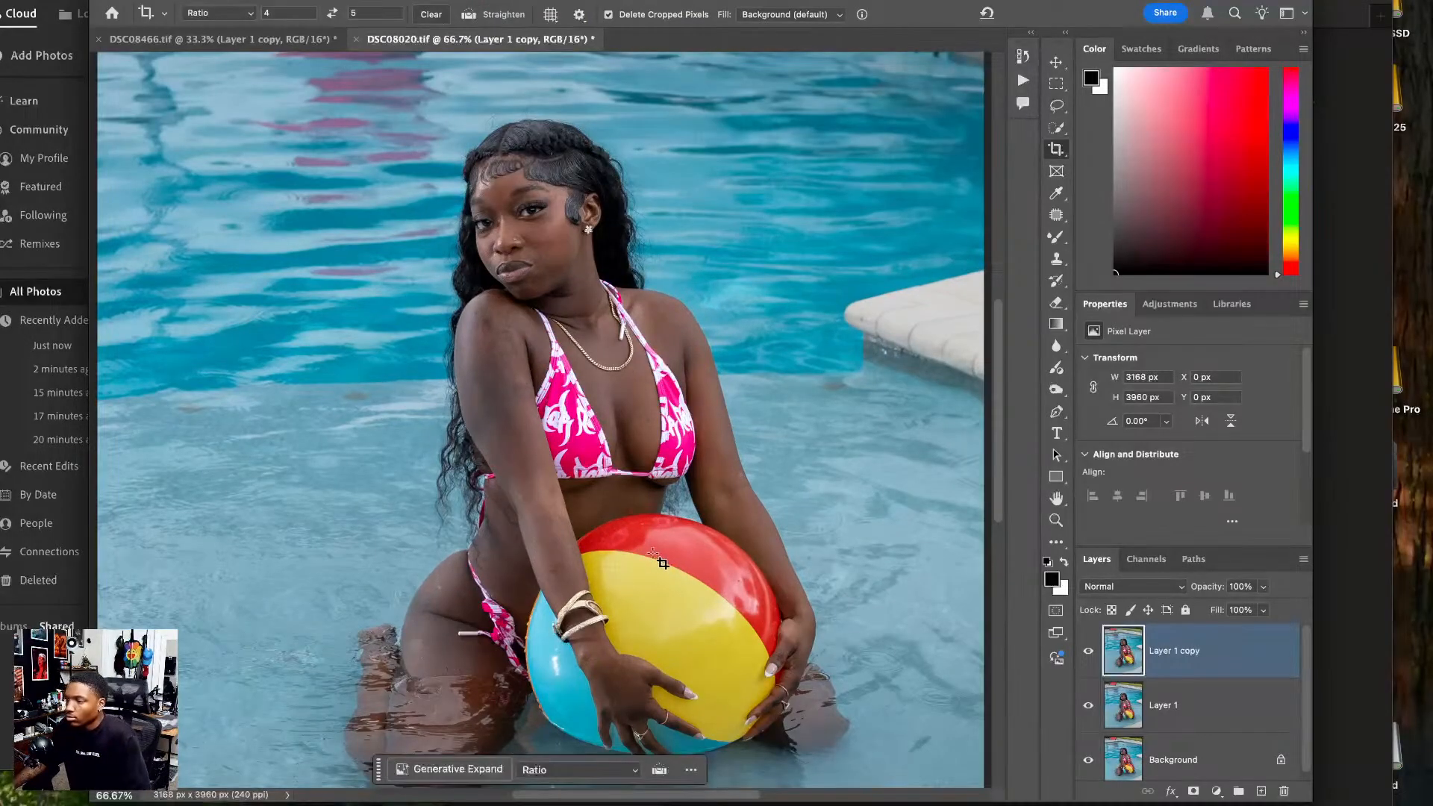
- Patch the dark spot on the paving in the photo's lower right corner with clean stone, and clear the selection
{"action": "left_click_drag", "start_coordinate": [351, 286], "coordinate": [274, 386]}
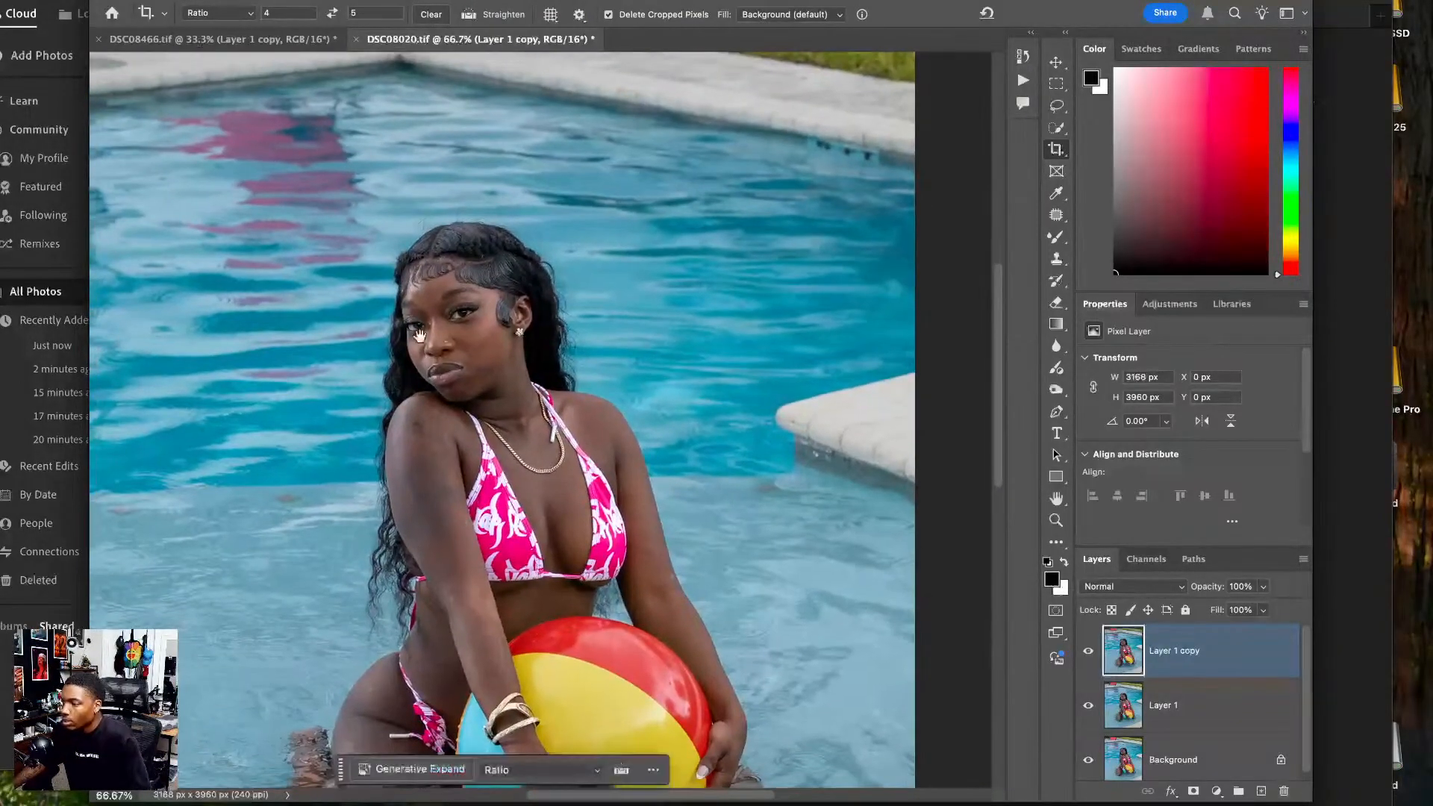
{"action": "left_click_drag", "start_coordinate": [457, 320], "coordinate": [287, 315]}
{"action": "key", "text": "super+0"}
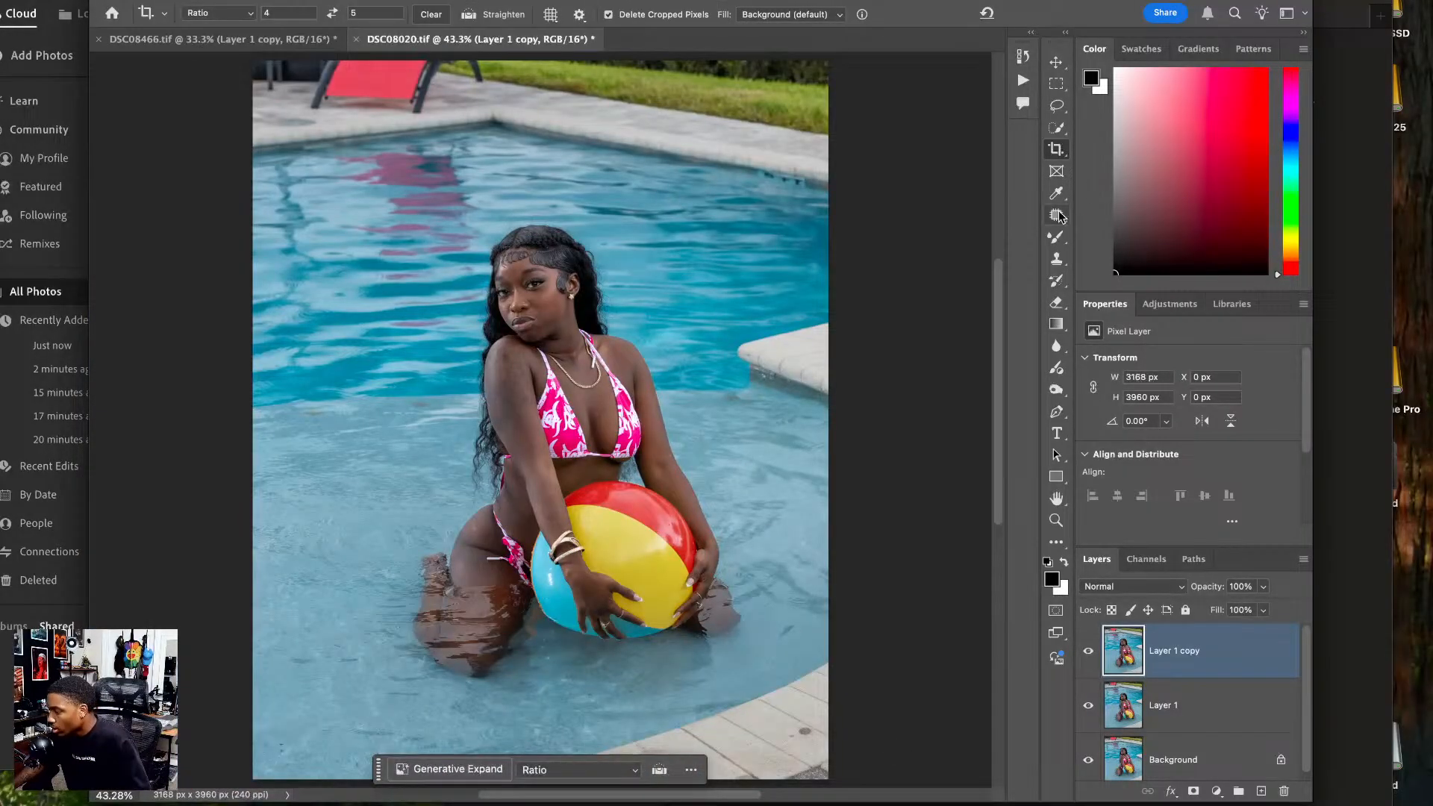
{"action": "left_click", "coordinate": [1058, 216]}
{"action": "left_click_drag", "start_coordinate": [798, 725], "coordinate": [794, 728]}
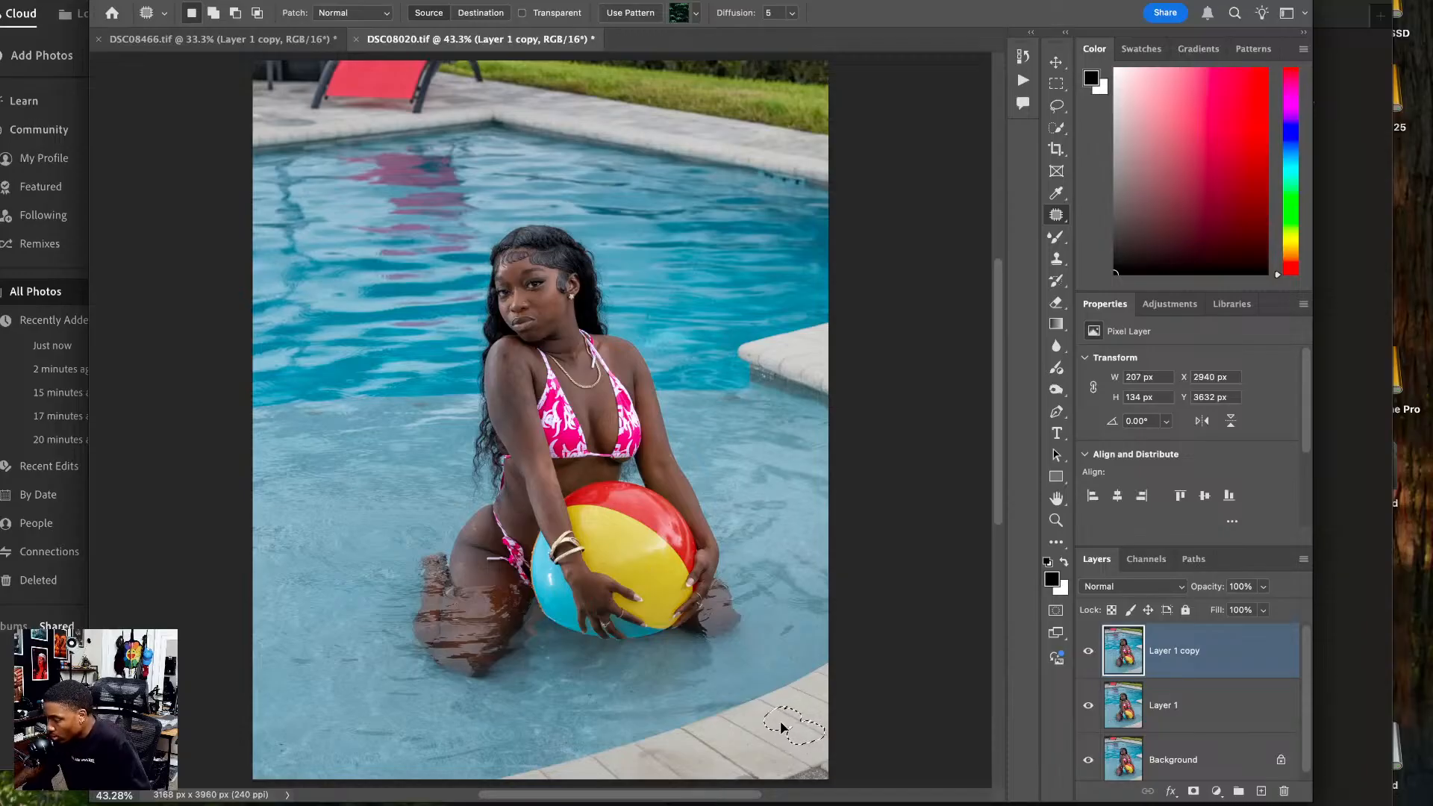
{"action": "key", "text": "ctrl+d"}
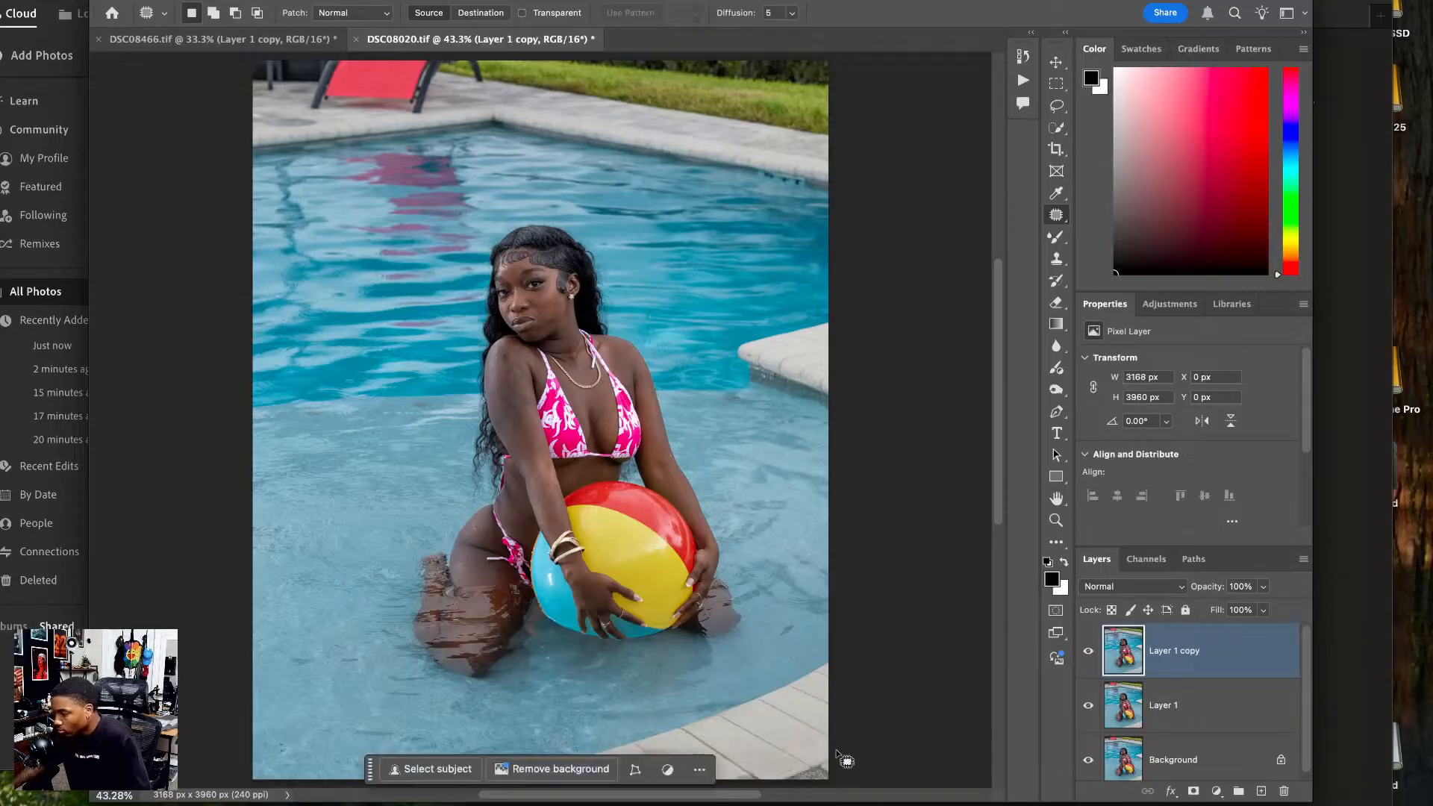
- Patch the brownish spot in the water beside the woman's upper arm with clean water texture
{"action": "scroll", "coordinate": [753, 650], "scroll_direction": "up", "scroll_amount": 3}
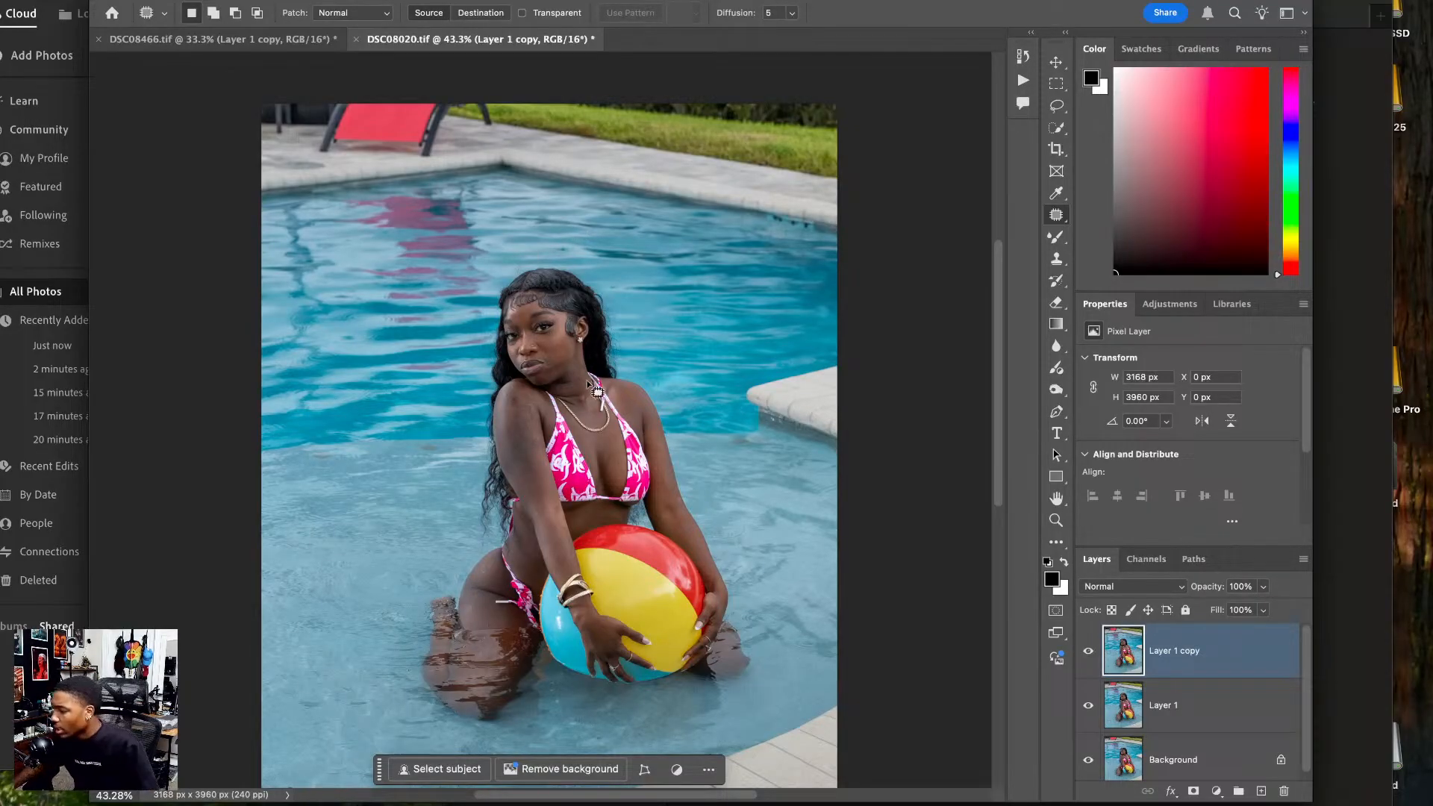
{"action": "scroll", "coordinate": [513, 377], "scroll_direction": "up", "scroll_amount": 4}
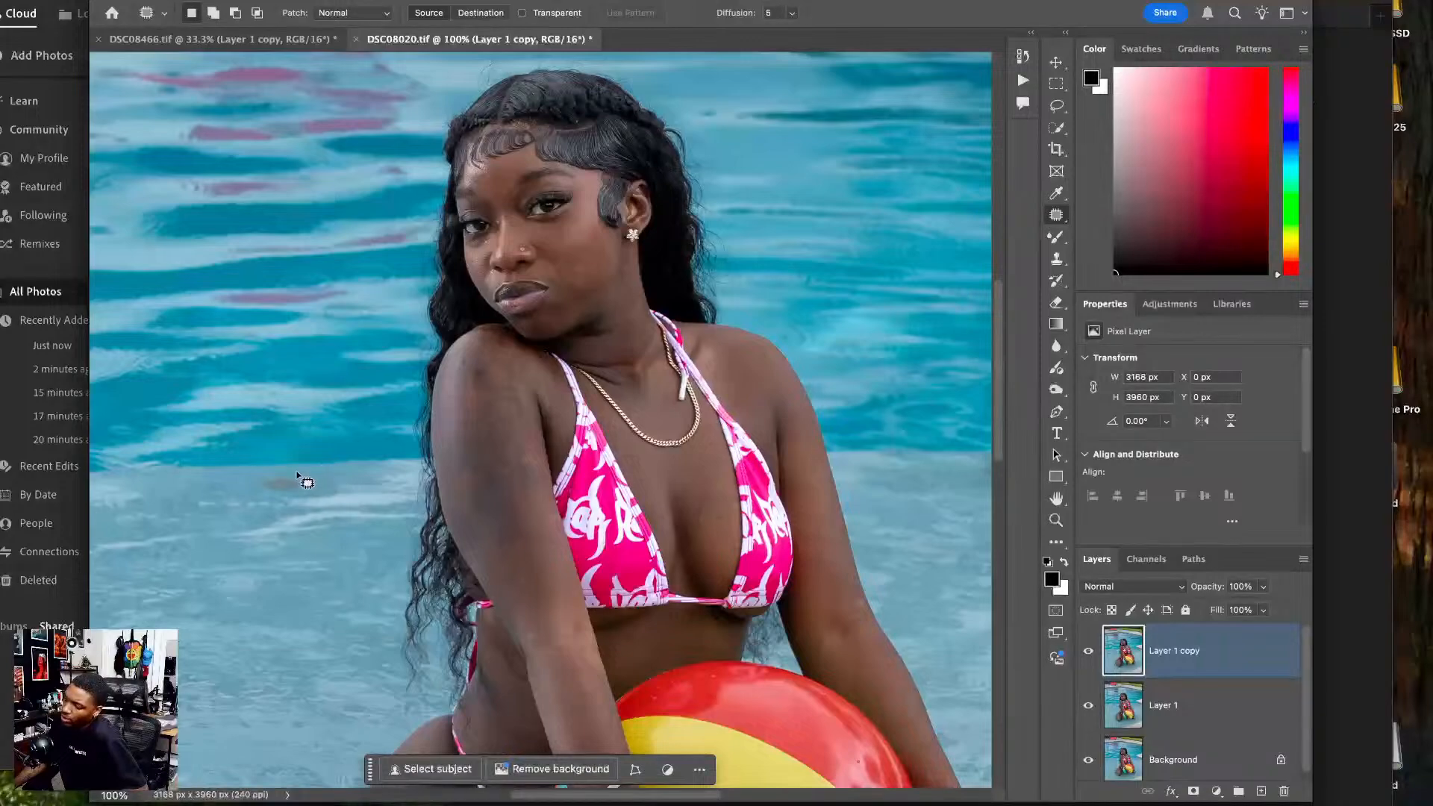
{"action": "mouse_move", "coordinate": [297, 474]}
{"action": "left_mouse_down"}
{"action": "mouse_move", "coordinate": [248, 488]}
{"action": "mouse_move", "coordinate": [313, 485]}
{"action": "mouse_move", "coordinate": [253, 468]}
{"action": "mouse_move", "coordinate": [318, 482]}
{"action": "mouse_move", "coordinate": [296, 472]}
{"action": "left_mouse_up"}
{"action": "left_click", "coordinate": [323, 471]}
{"action": "left_click_drag", "start_coordinate": [292, 482], "coordinate": [208, 486]}
{"action": "left_click", "coordinate": [222, 463]}
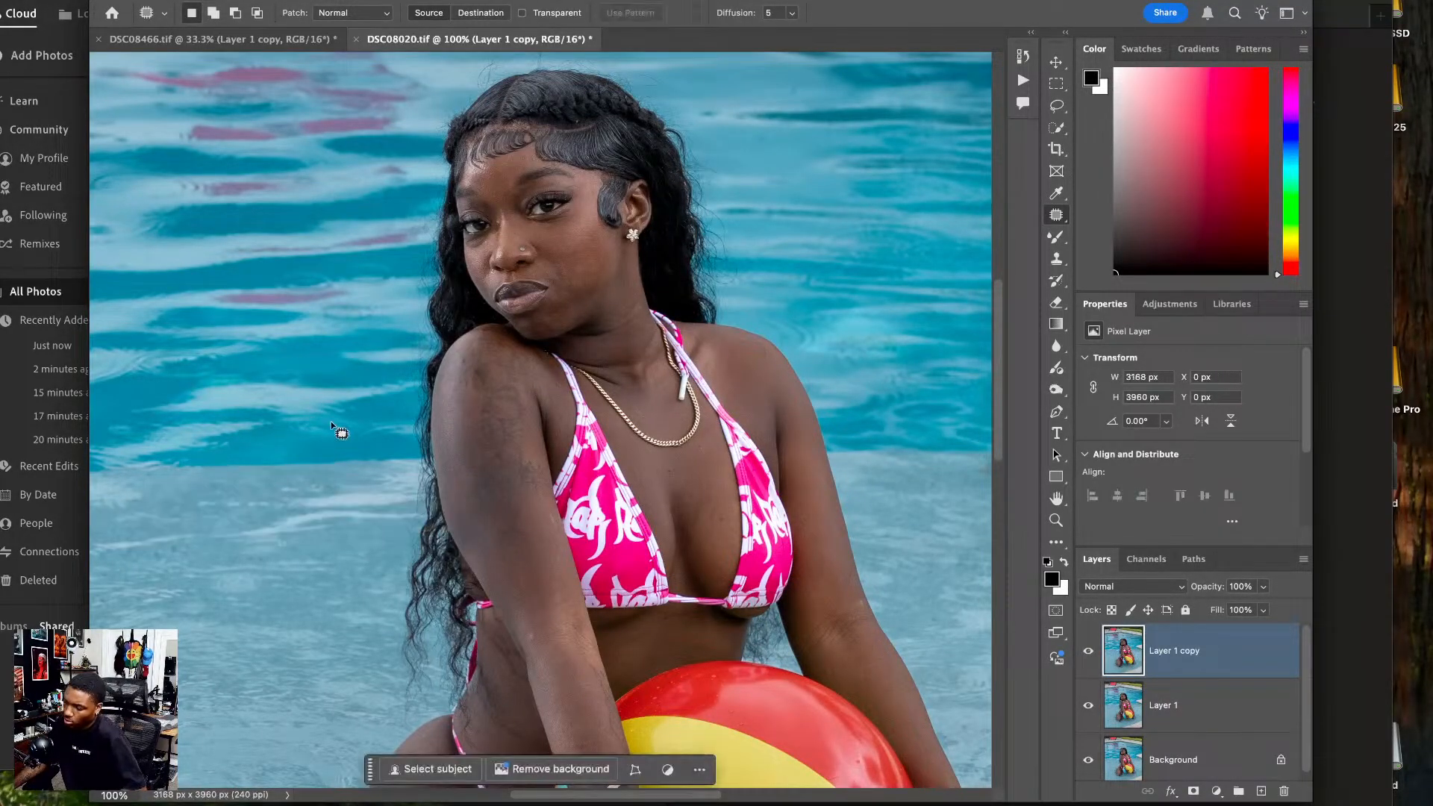
- Save and close DSC08020.tif, and return to DSC08466.tif in Photoshop
{"action": "key", "text": "ctrl+0"}
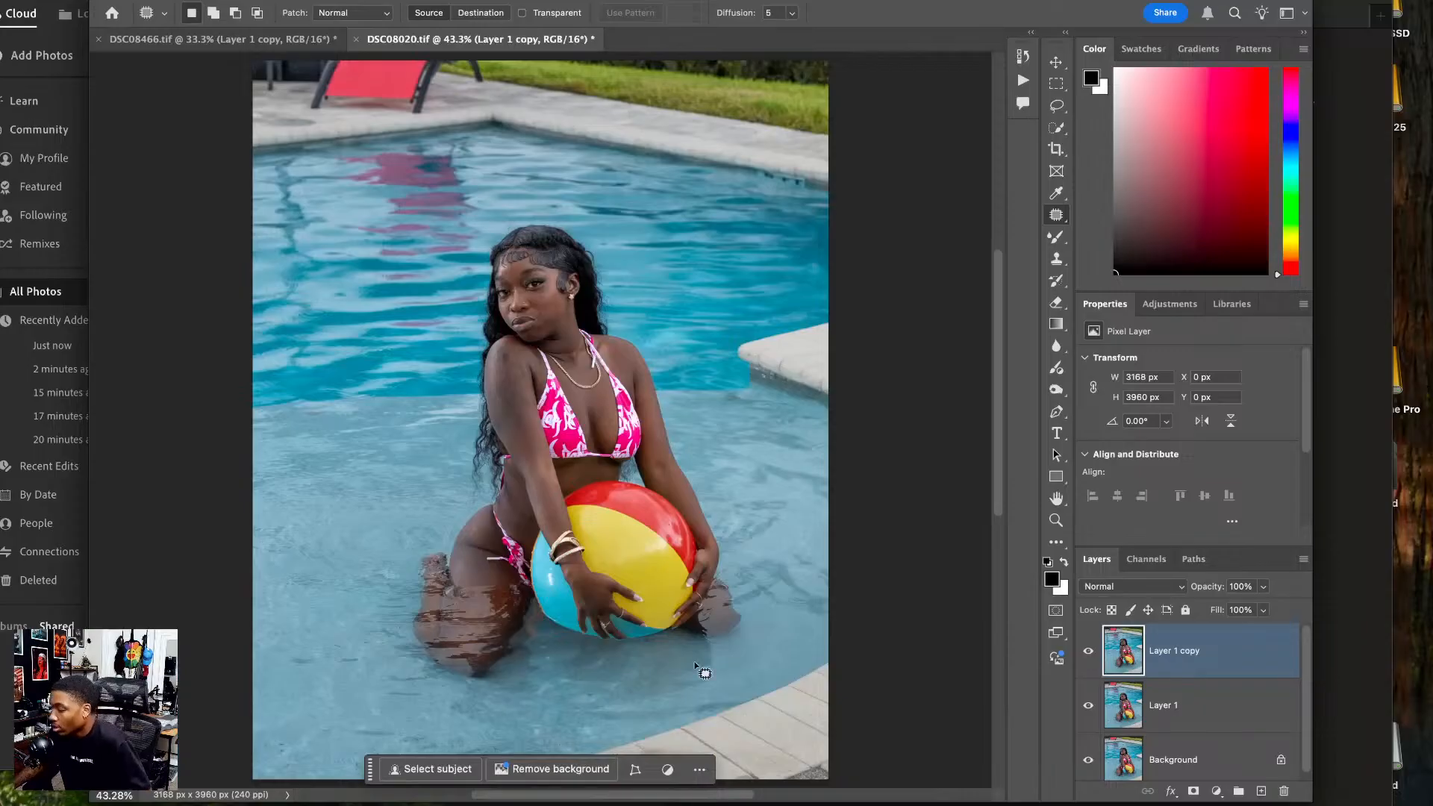
{"action": "left_click", "coordinate": [357, 39]}
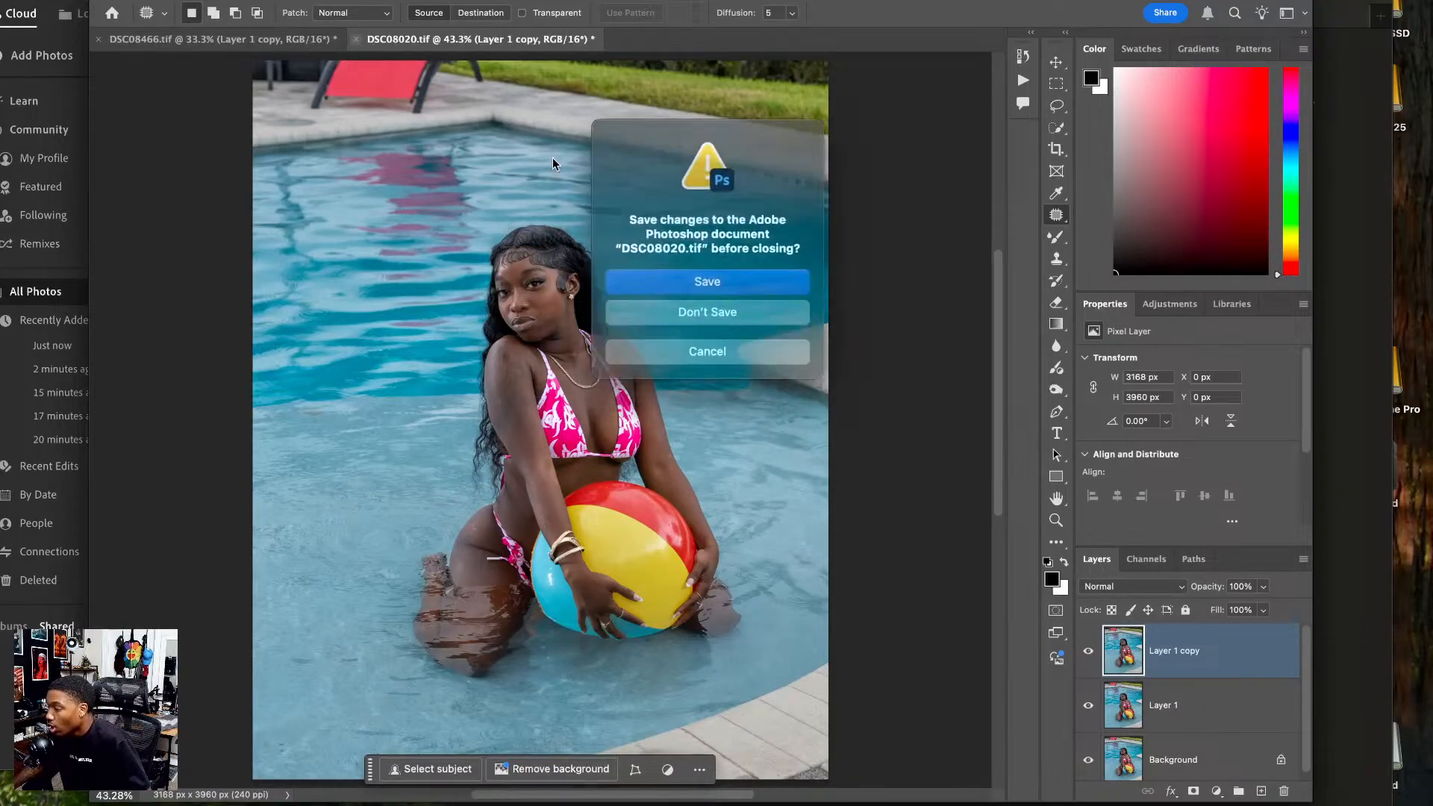
{"action": "left_click", "coordinate": [655, 282]}
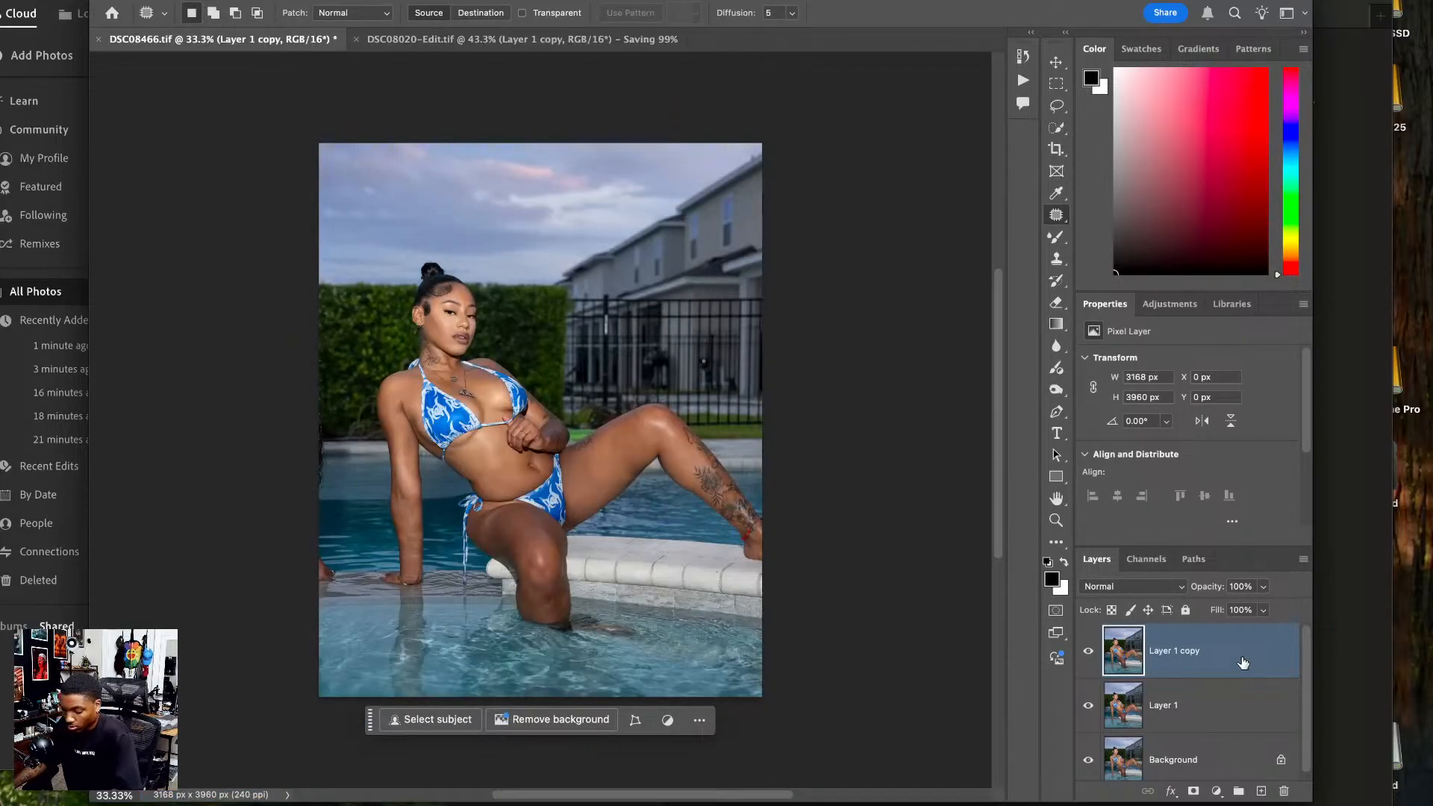
{"action": "key", "text": "super+Tab"}
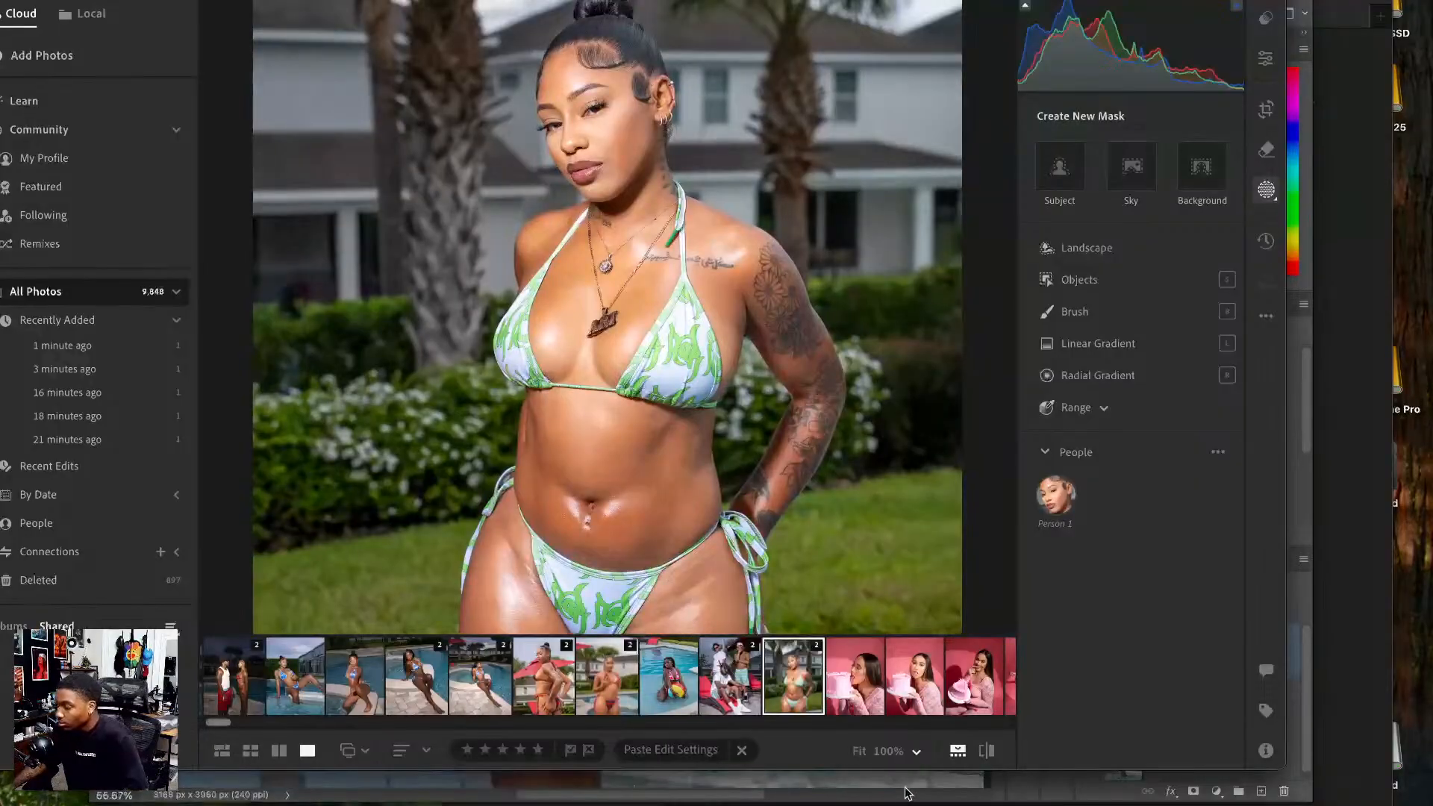
{"action": "left_click", "coordinate": [1019, 803]}
- Select a full-height strip about 365 px wide at the photo's left edge and stretch it outward to push the stray hand out of frame
{"action": "left_click_drag", "start_coordinate": [374, 585], "coordinate": [436, 515]}
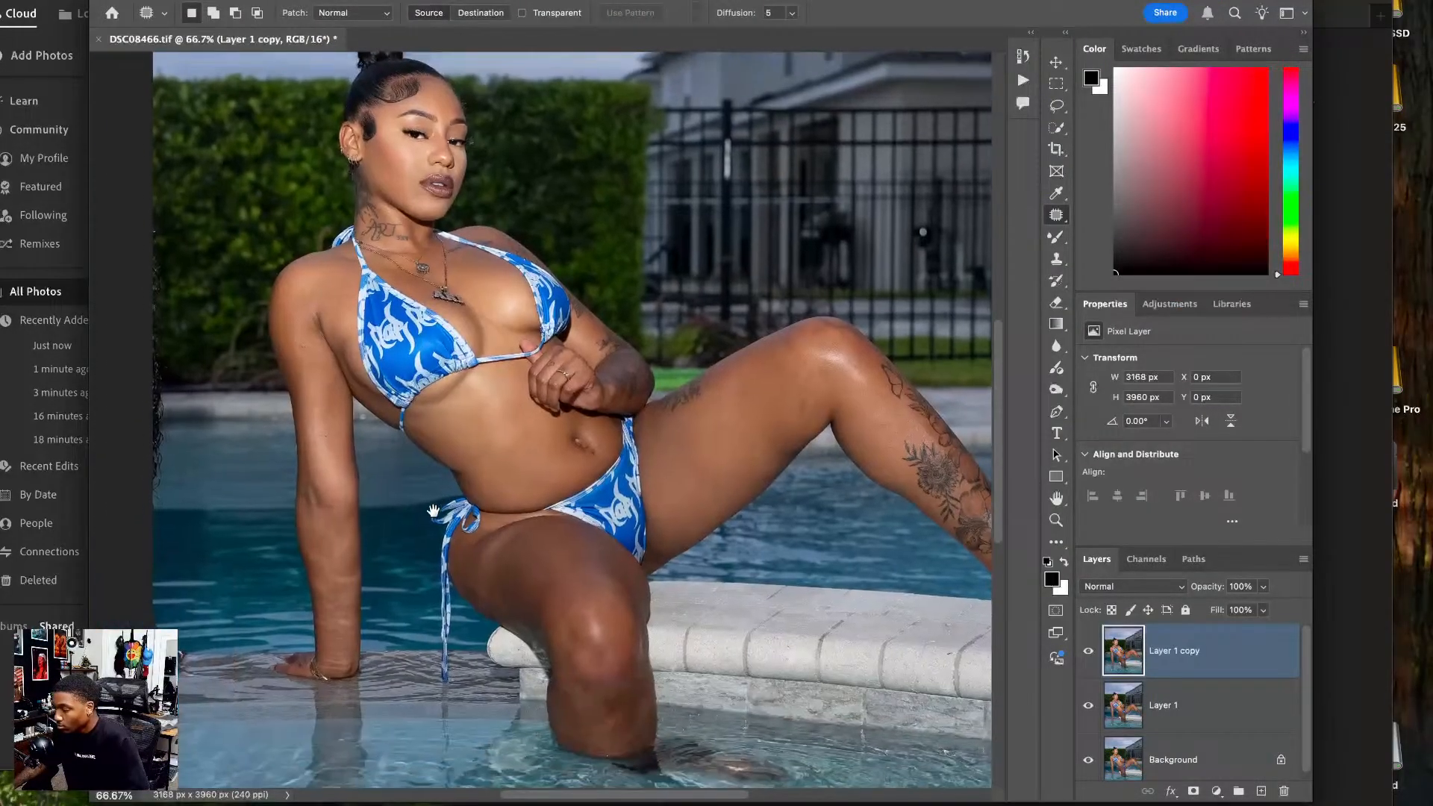
{"action": "scroll", "coordinate": [437, 515], "scroll_direction": "down", "scroll_amount": 3}
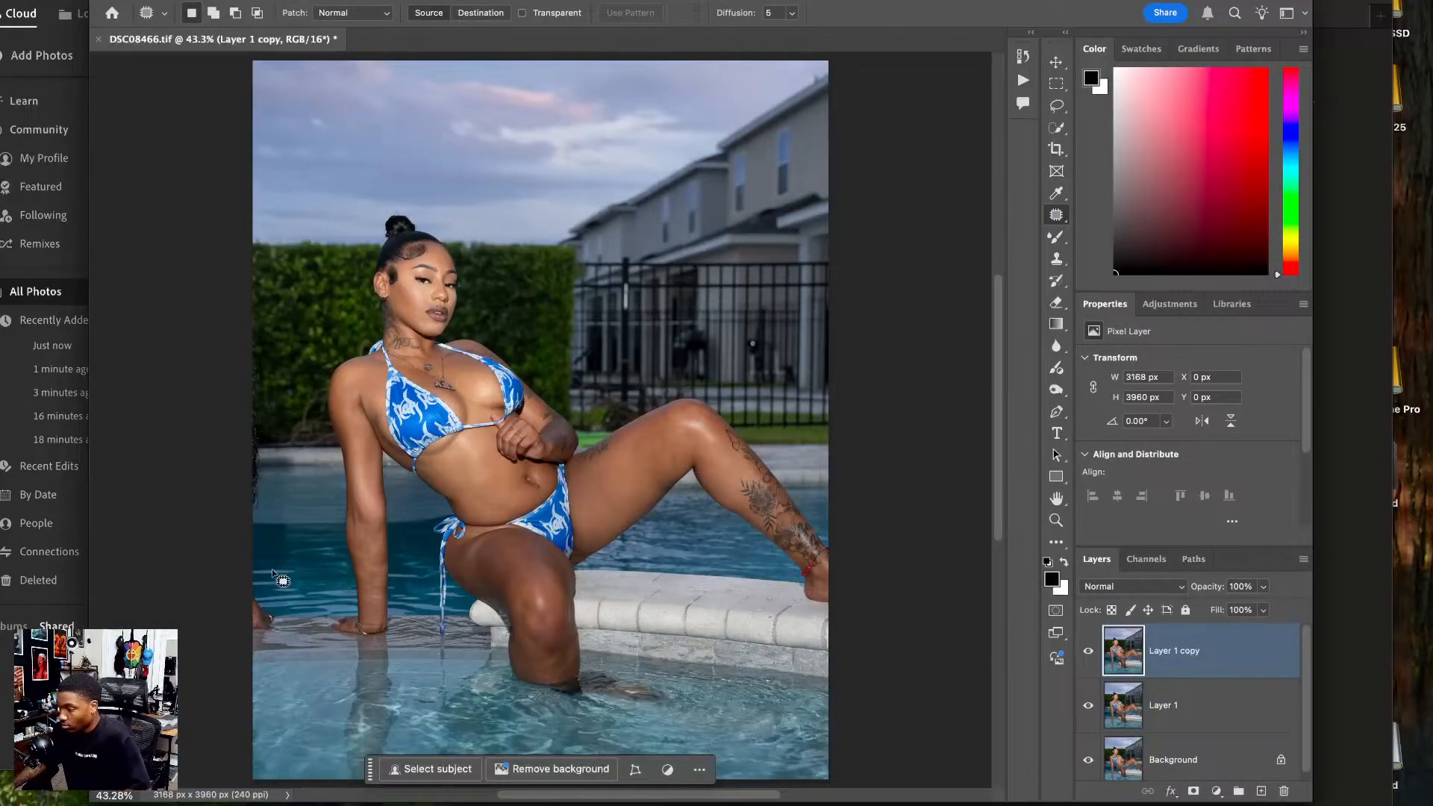
{"action": "left_click_drag", "start_coordinate": [272, 561], "coordinate": [299, 558]}
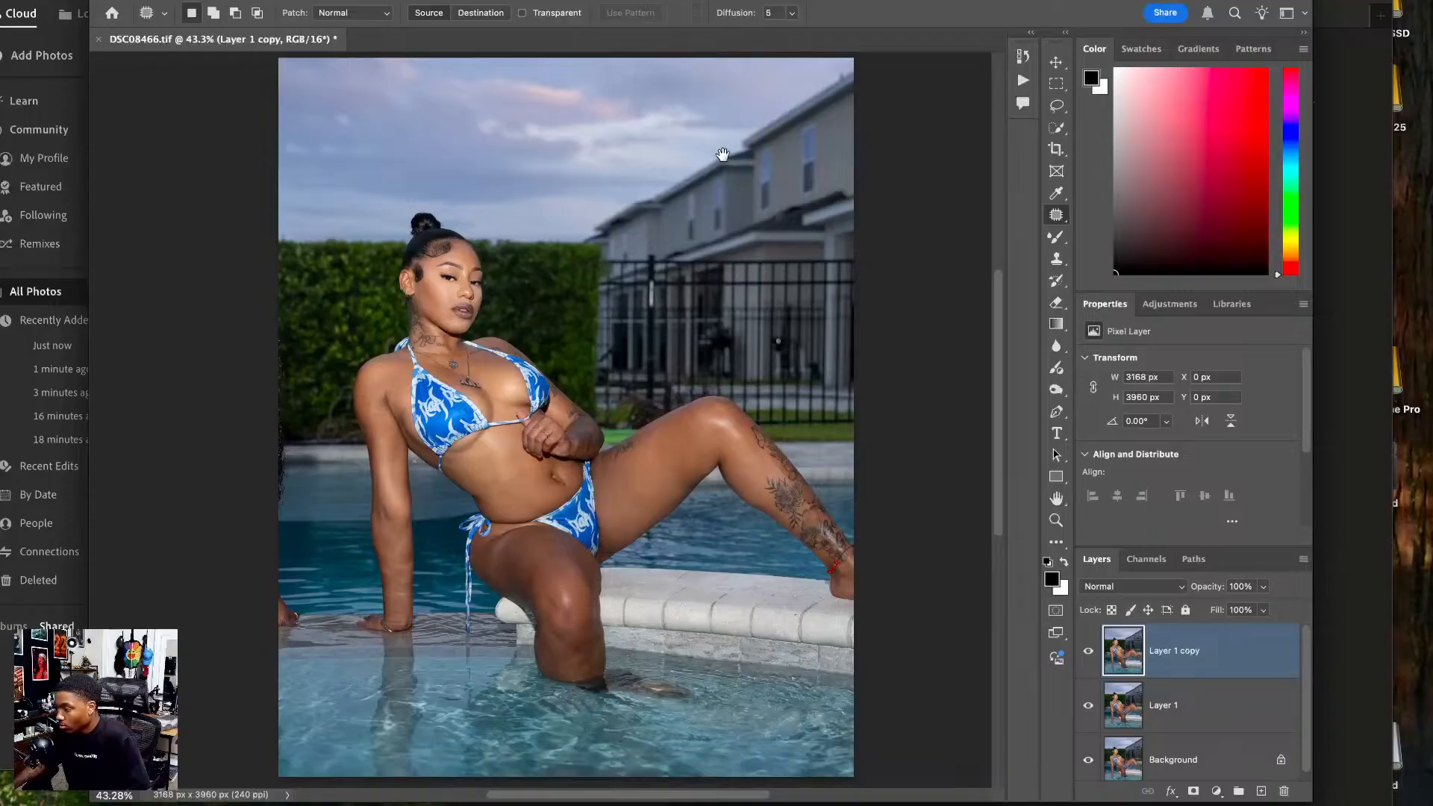
{"action": "left_click_drag", "start_coordinate": [722, 154], "coordinate": [730, 151]}
{"action": "key", "text": "m"}
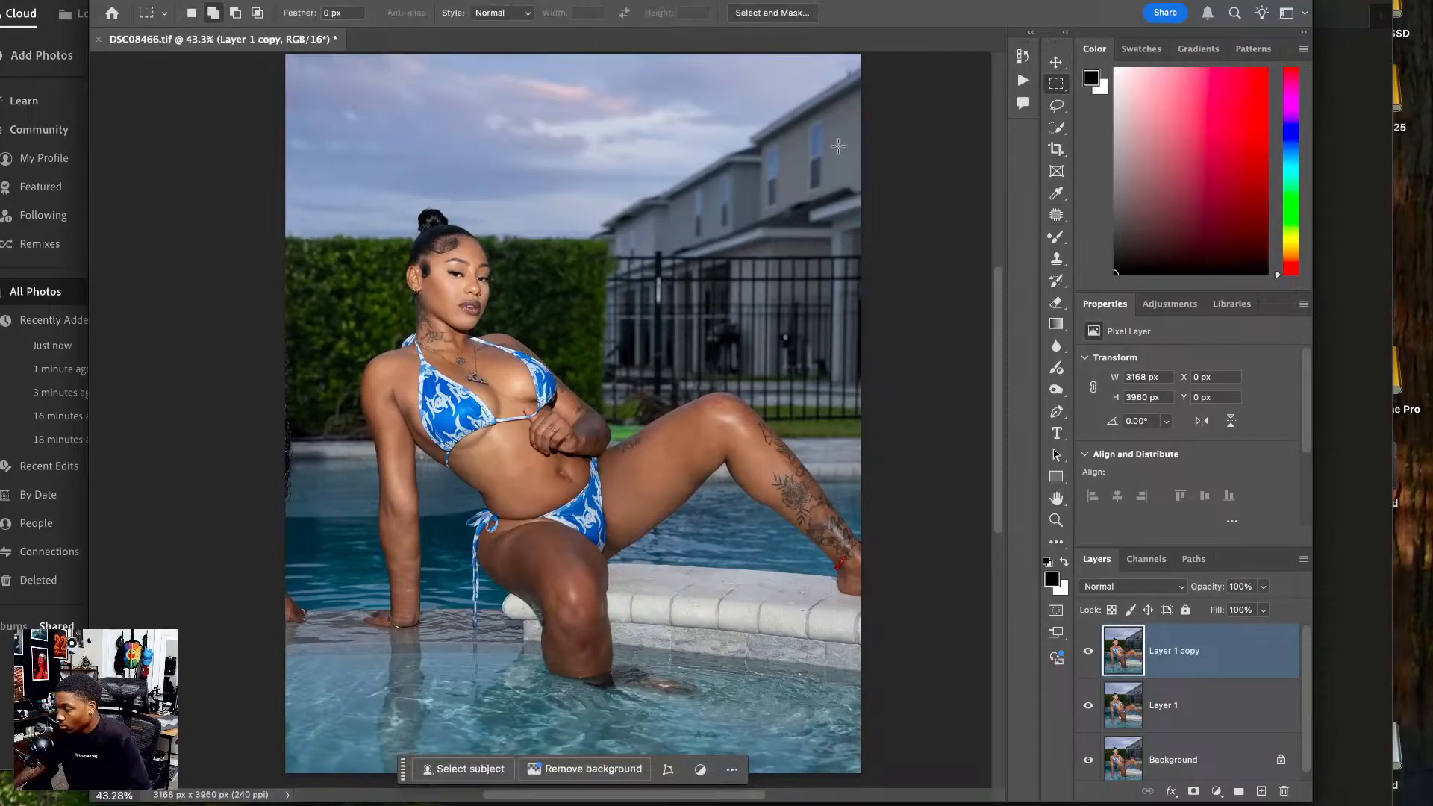
{"action": "left_click_drag", "start_coordinate": [286, 56], "coordinate": [352, 780]}
{"action": "key", "text": "ctrl+t"}
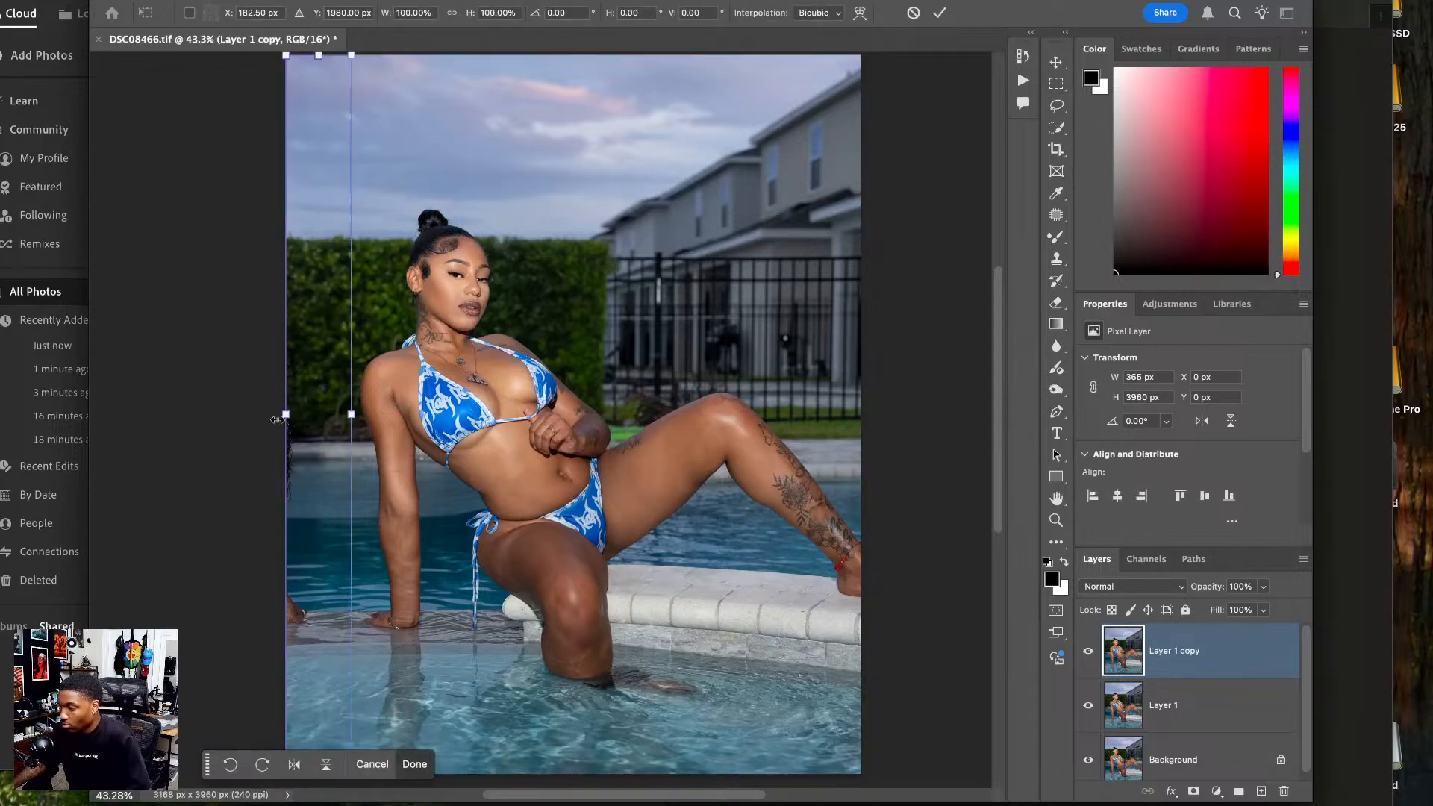
{"action": "left_click_drag", "start_coordinate": [277, 419], "coordinate": [260, 416]}
{"action": "key", "text": "Return"}
{"action": "key", "text": "ctrl+d"}
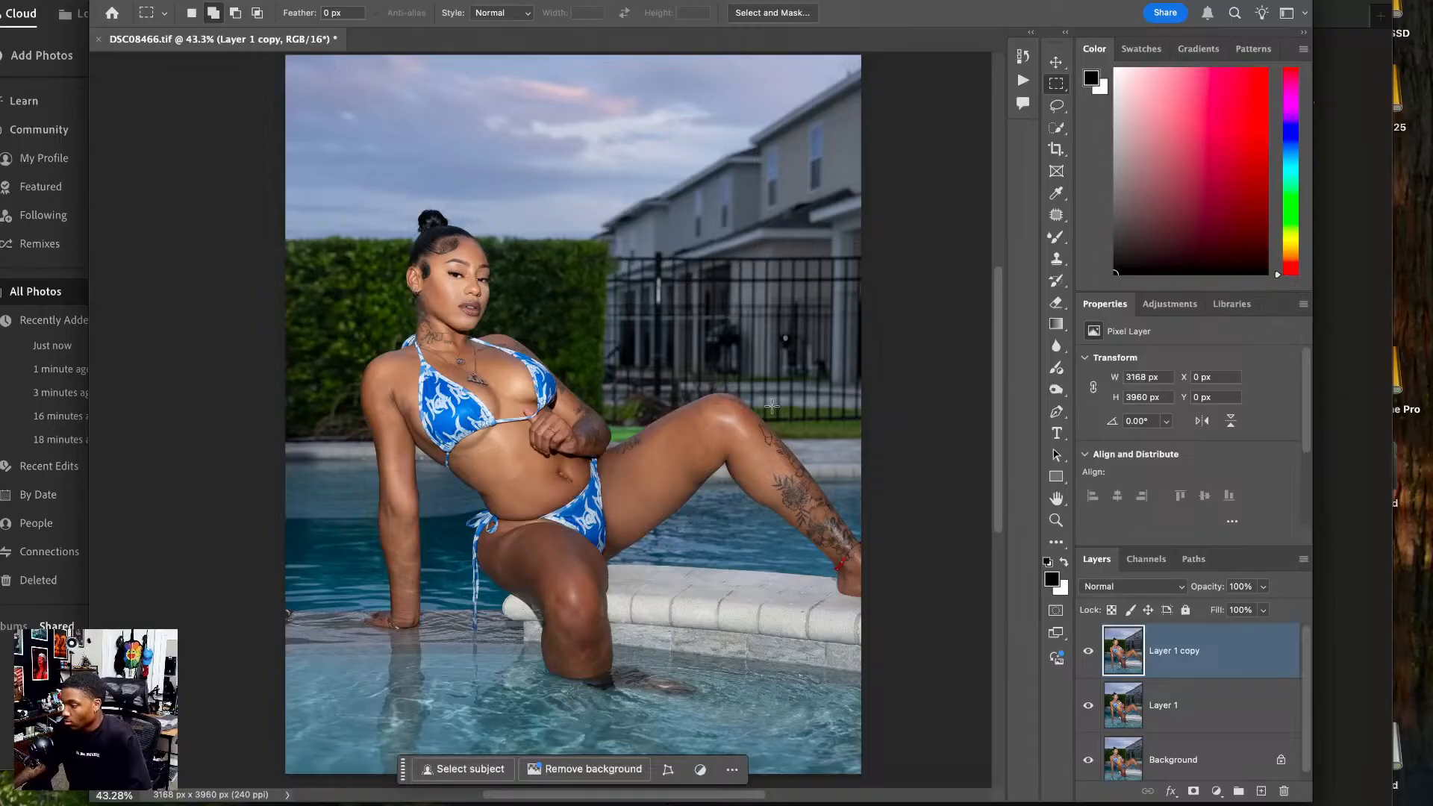
- Patch the small skin mark on the woman's raised thigh with clean skin, and save and close DSC08466.tif
{"action": "left_click", "coordinate": [1056, 215]}
{"action": "scroll", "coordinate": [538, 414], "scroll_direction": "up", "scroll_amount": 8}
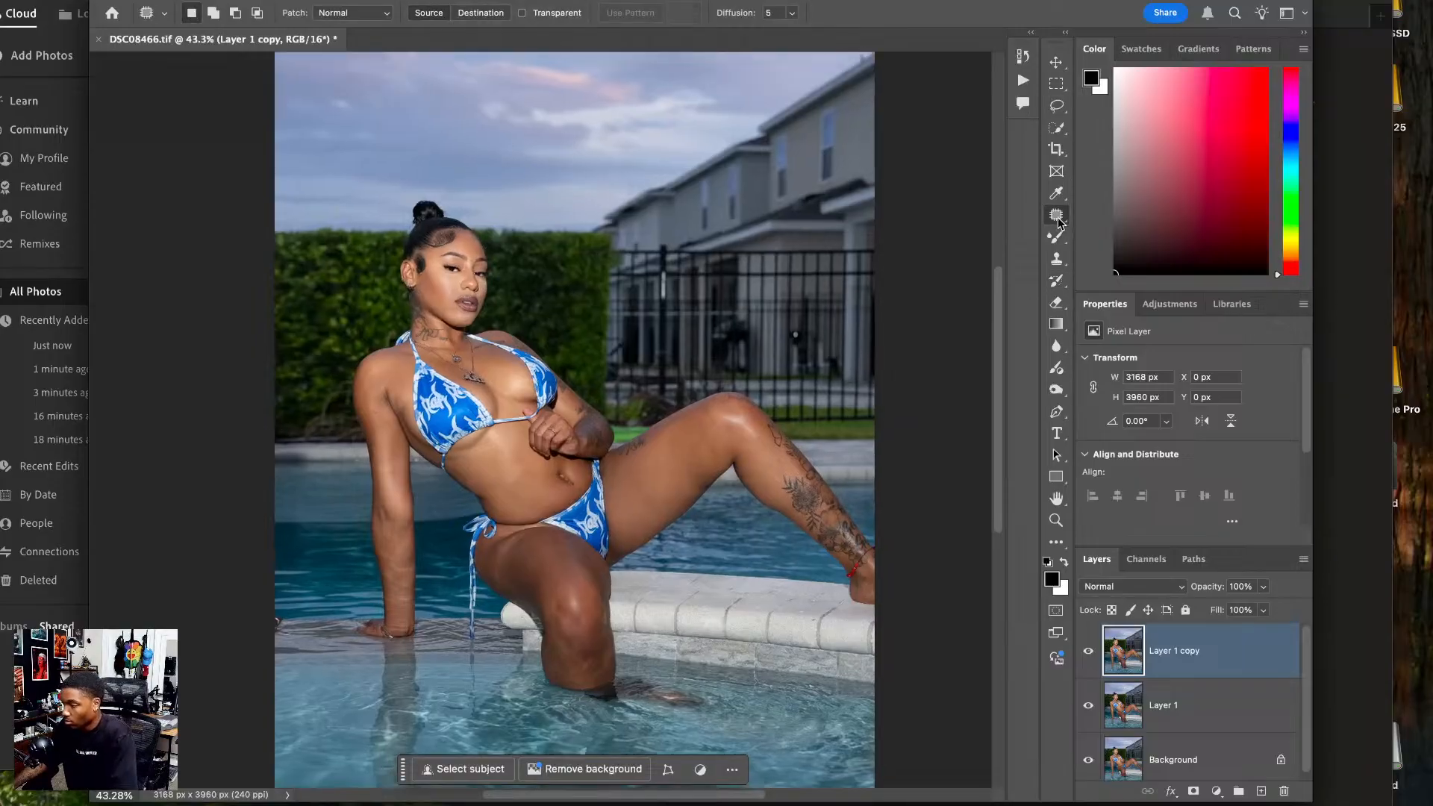
{"action": "scroll", "coordinate": [475, 574], "scroll_direction": "down", "scroll_amount": 5}
{"action": "scroll", "coordinate": [483, 569], "scroll_direction": "right", "scroll_amount": 6}
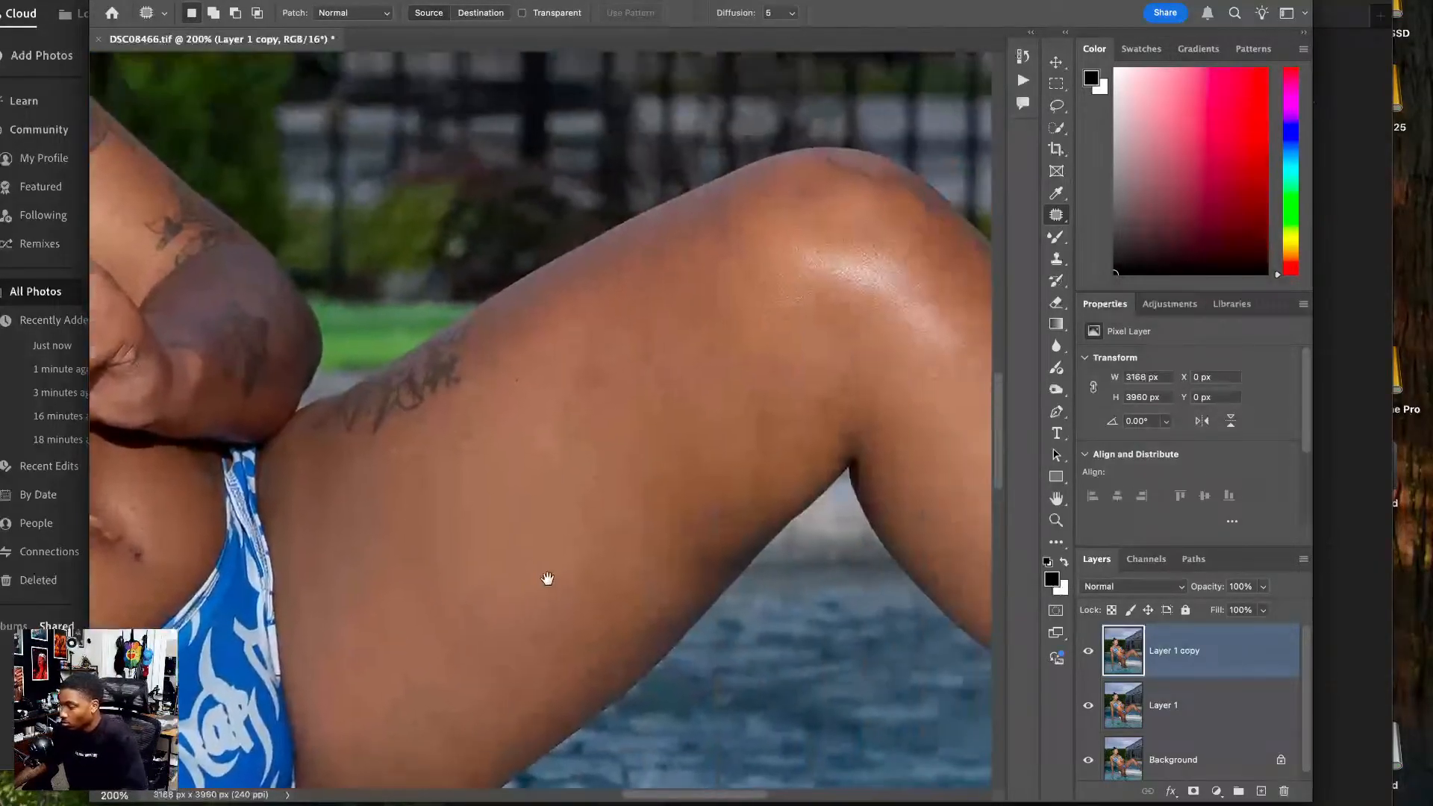
{"action": "mouse_move", "coordinate": [774, 381]}
{"action": "left_mouse_down"}
{"action": "mouse_move", "coordinate": [778, 427]}
{"action": "mouse_move", "coordinate": [715, 402]}
{"action": "left_mouse_up"}
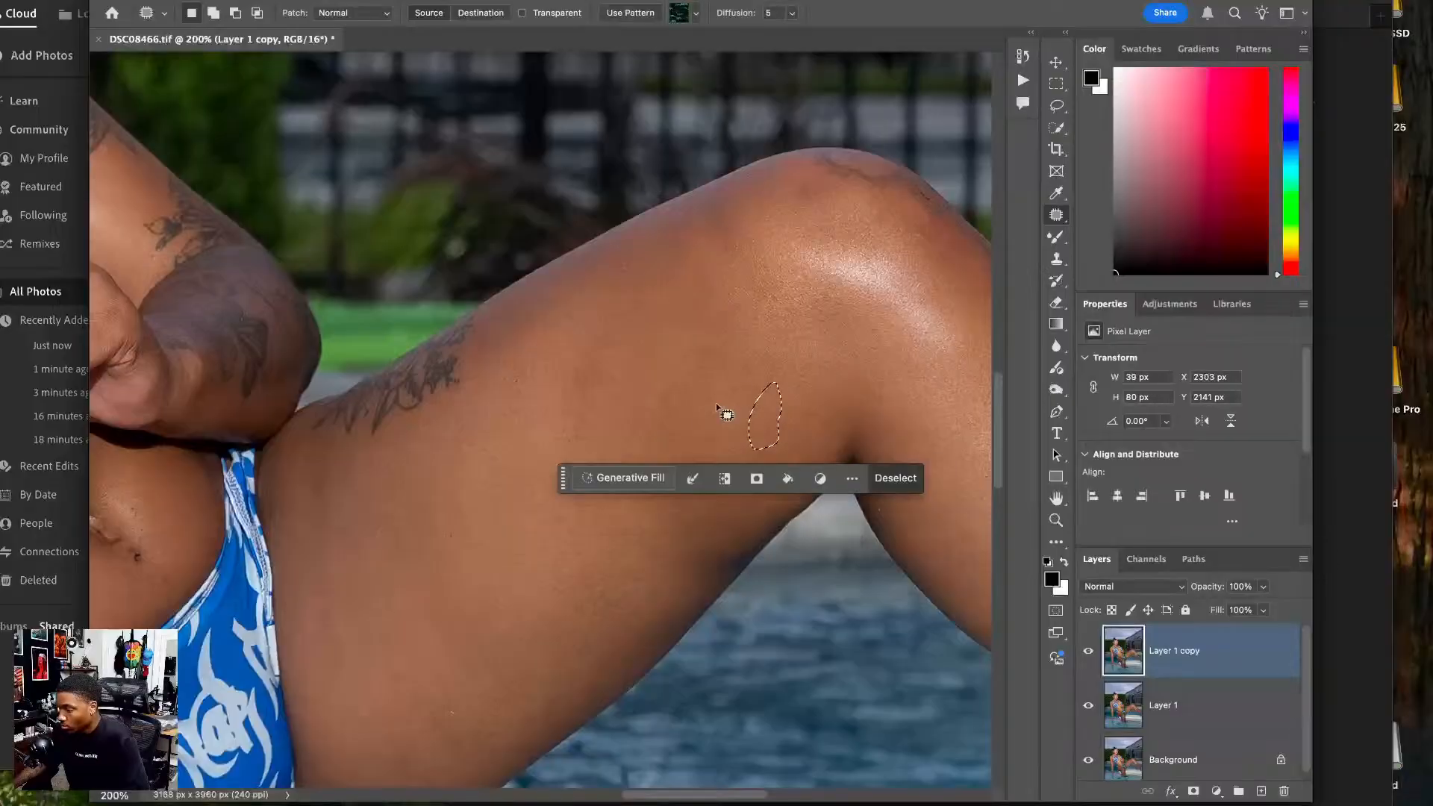
{"action": "key", "text": "super+d"}
{"action": "key", "text": "super+0"}
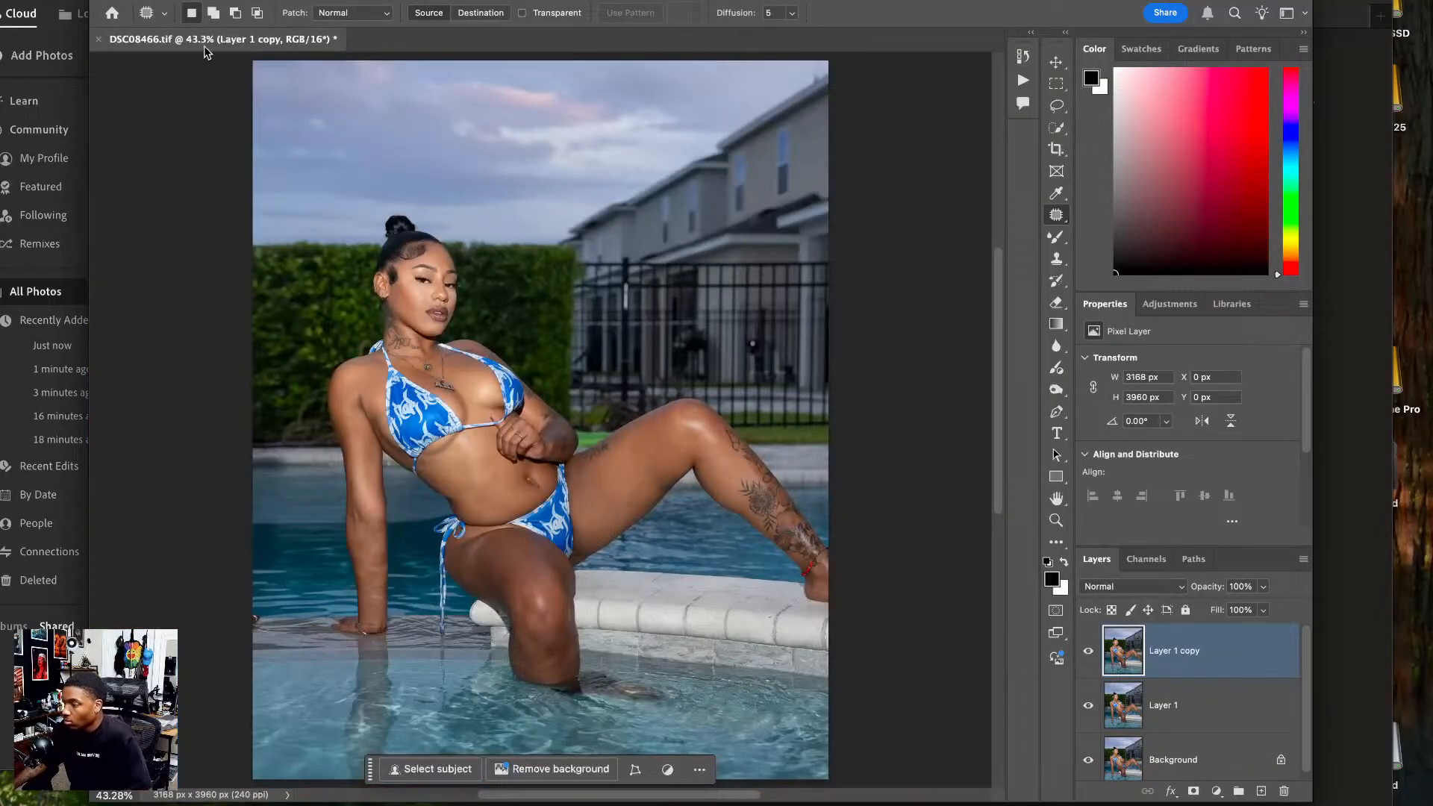
{"action": "left_click", "coordinate": [97, 41]}
{"action": "key", "text": "Return"}
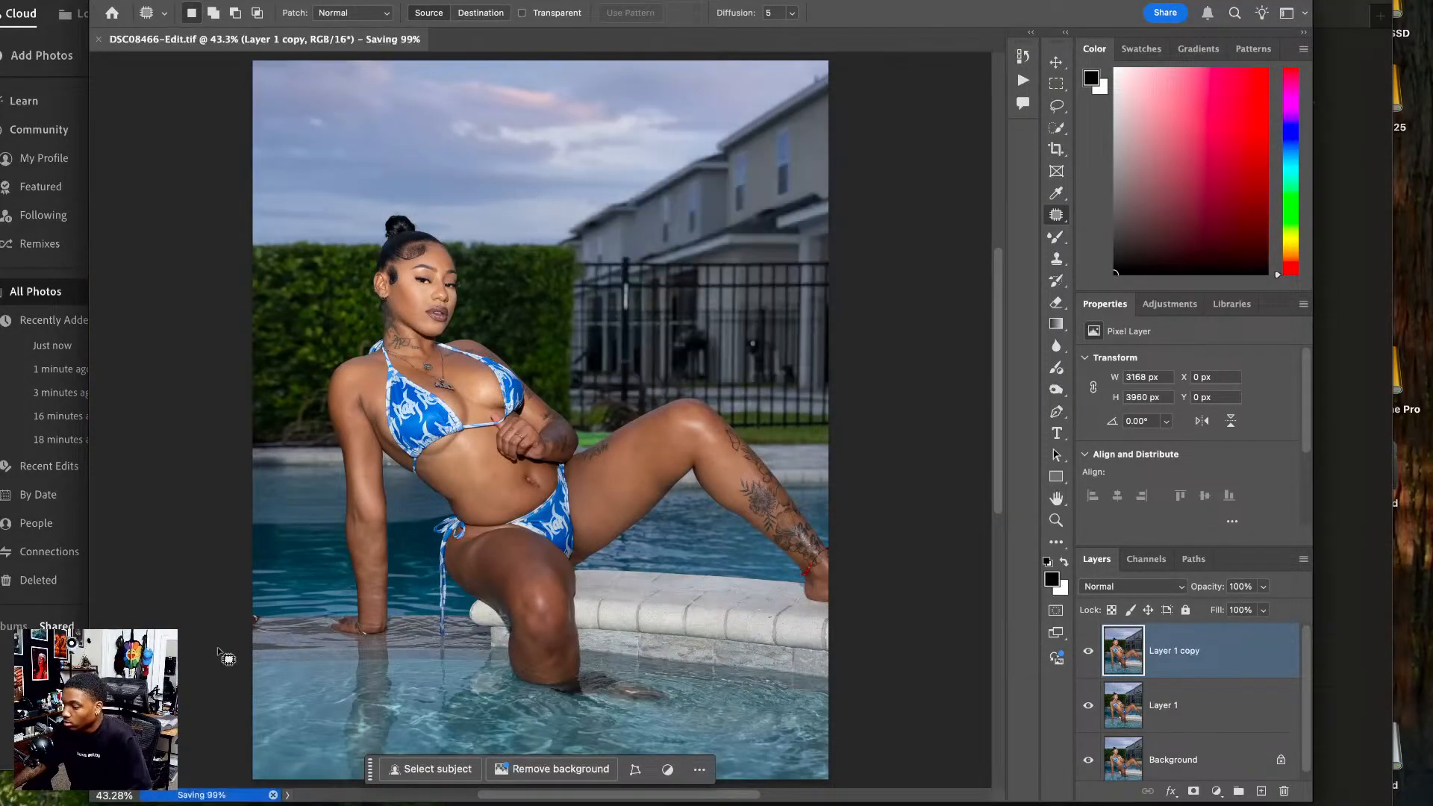
- Switch to Lightroom and send the photo of the woman seated on the curved pool ledge to Photoshop for editing
{"action": "key", "text": "super+Tab"}
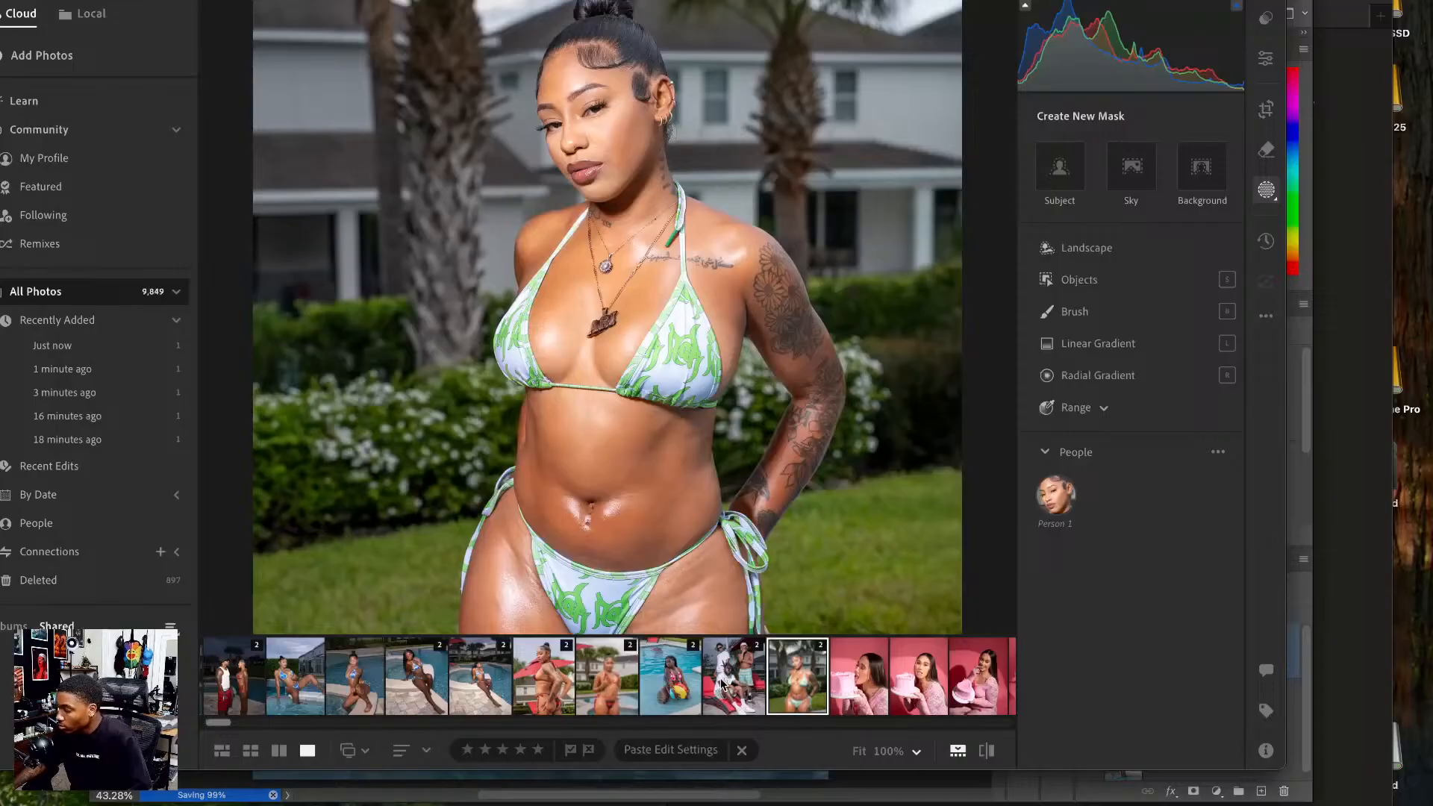
{"action": "scroll", "coordinate": [629, 678], "scroll_direction": "left", "scroll_amount": 2}
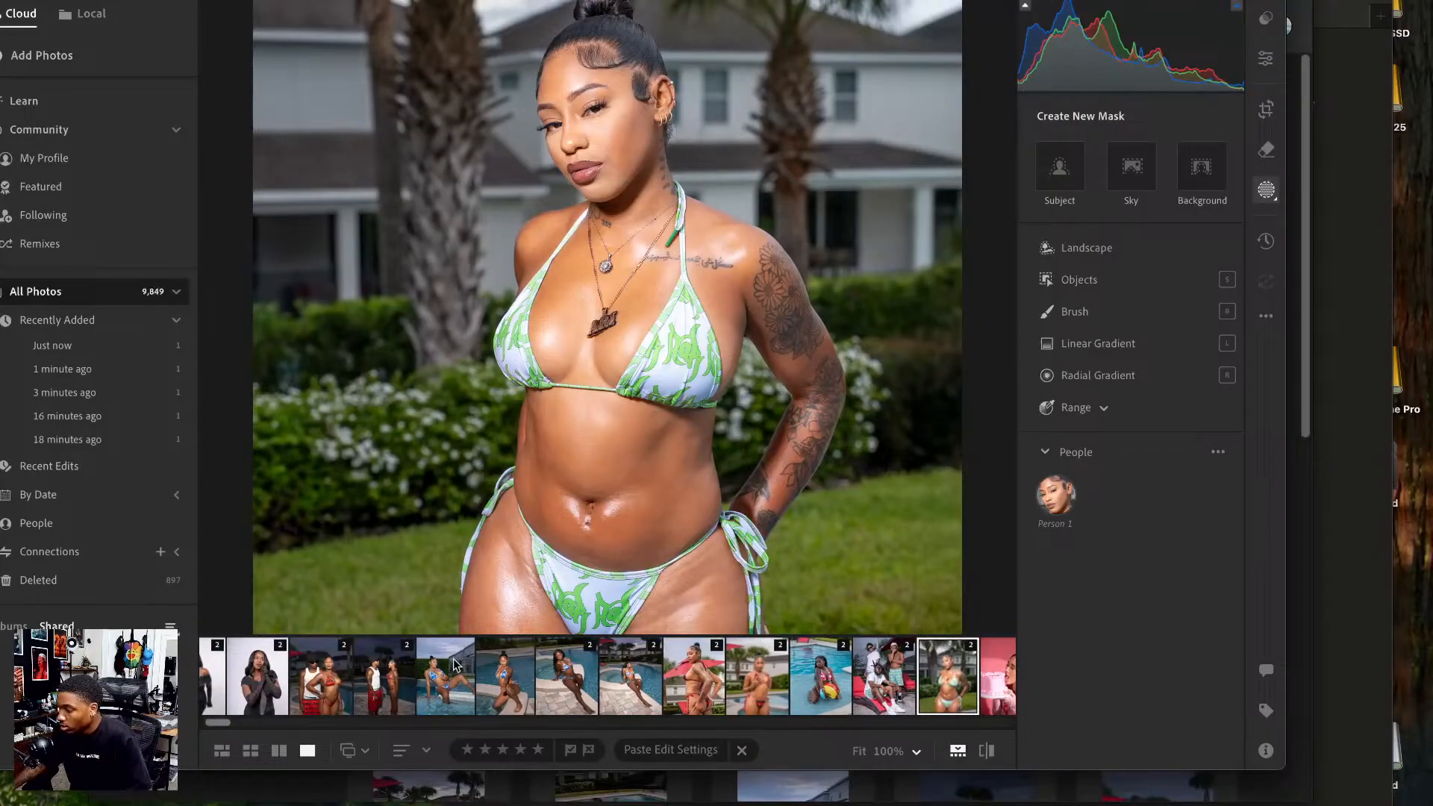
{"action": "left_click", "coordinate": [515, 666]}
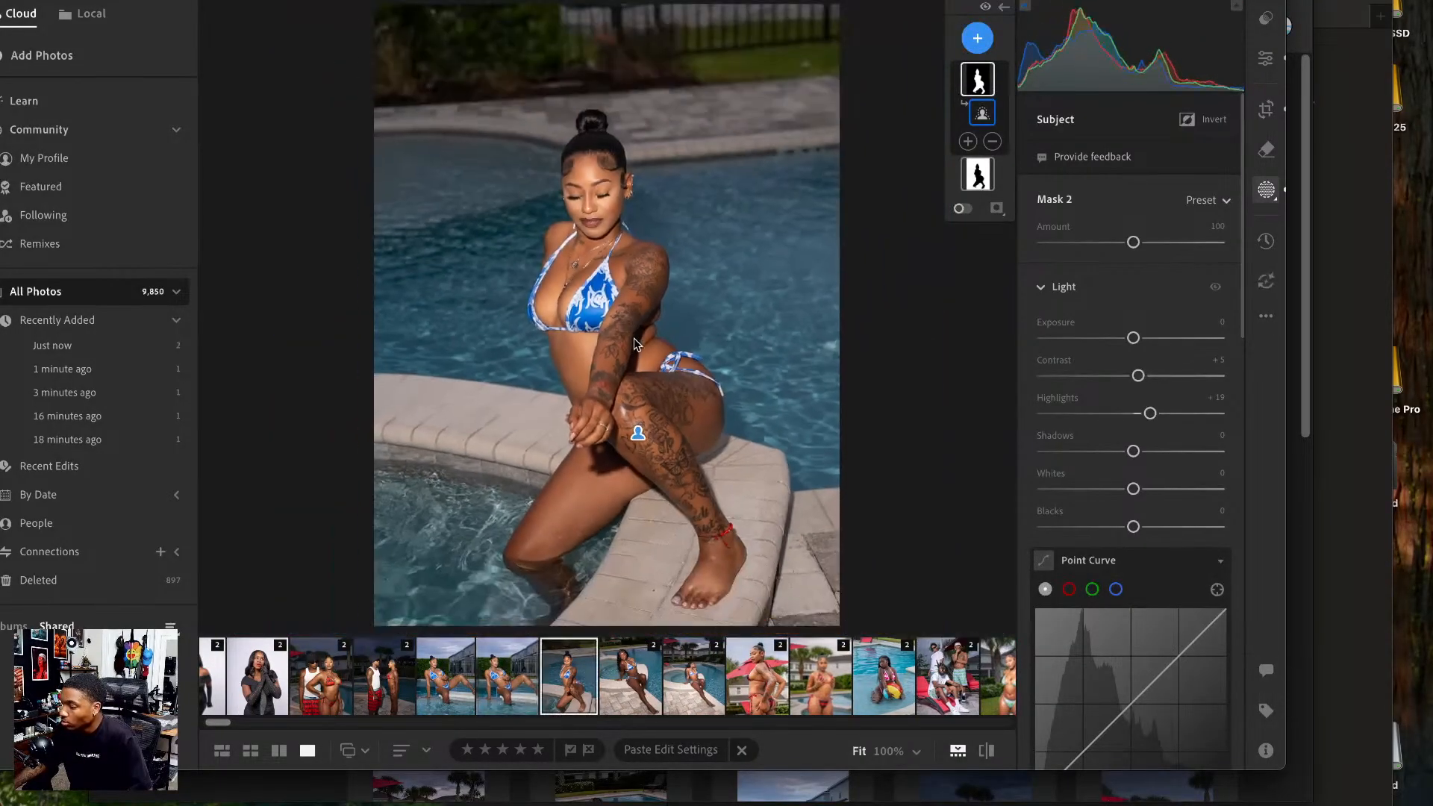
{"action": "right_click", "coordinate": [635, 337]}
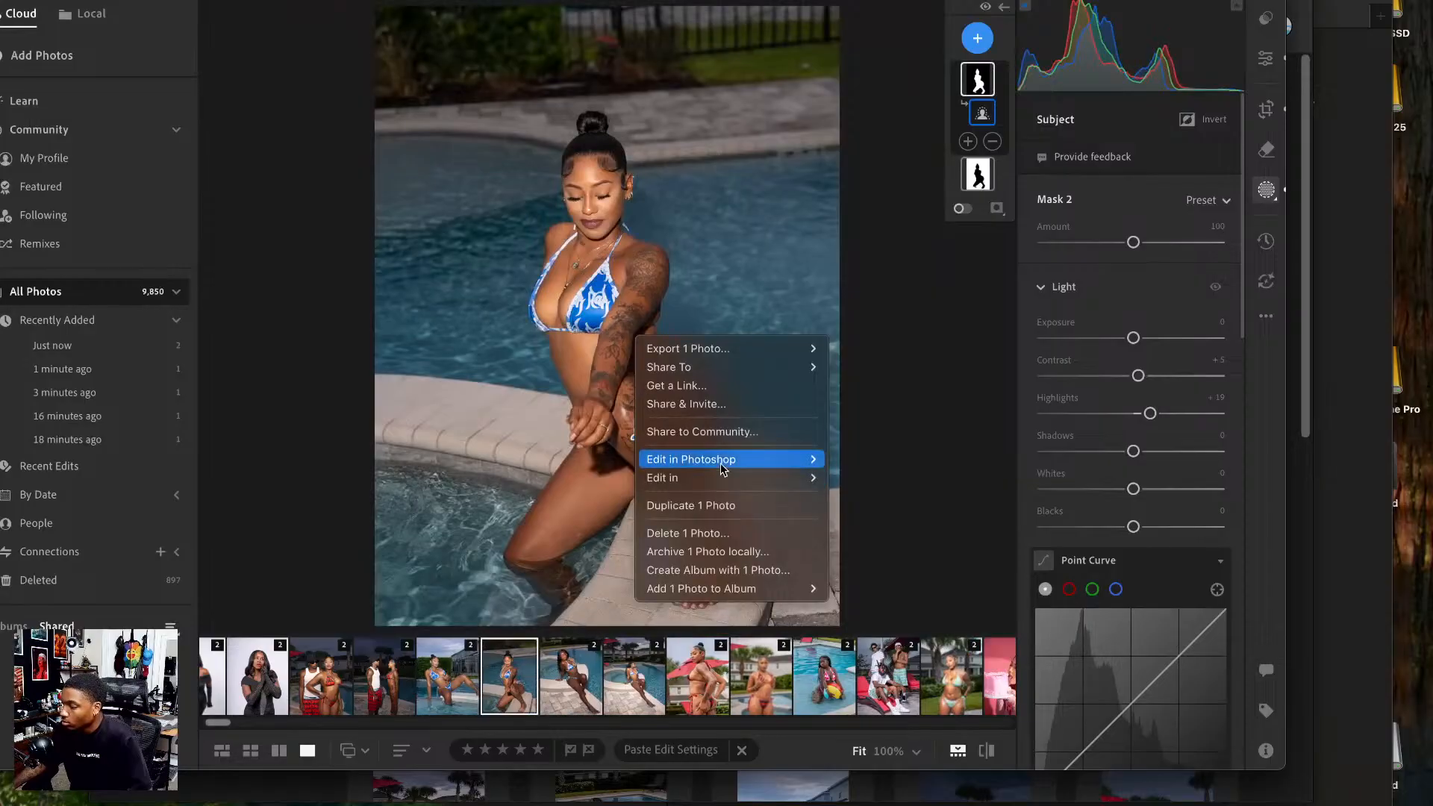
{"action": "mouse_move", "coordinate": [724, 460]}
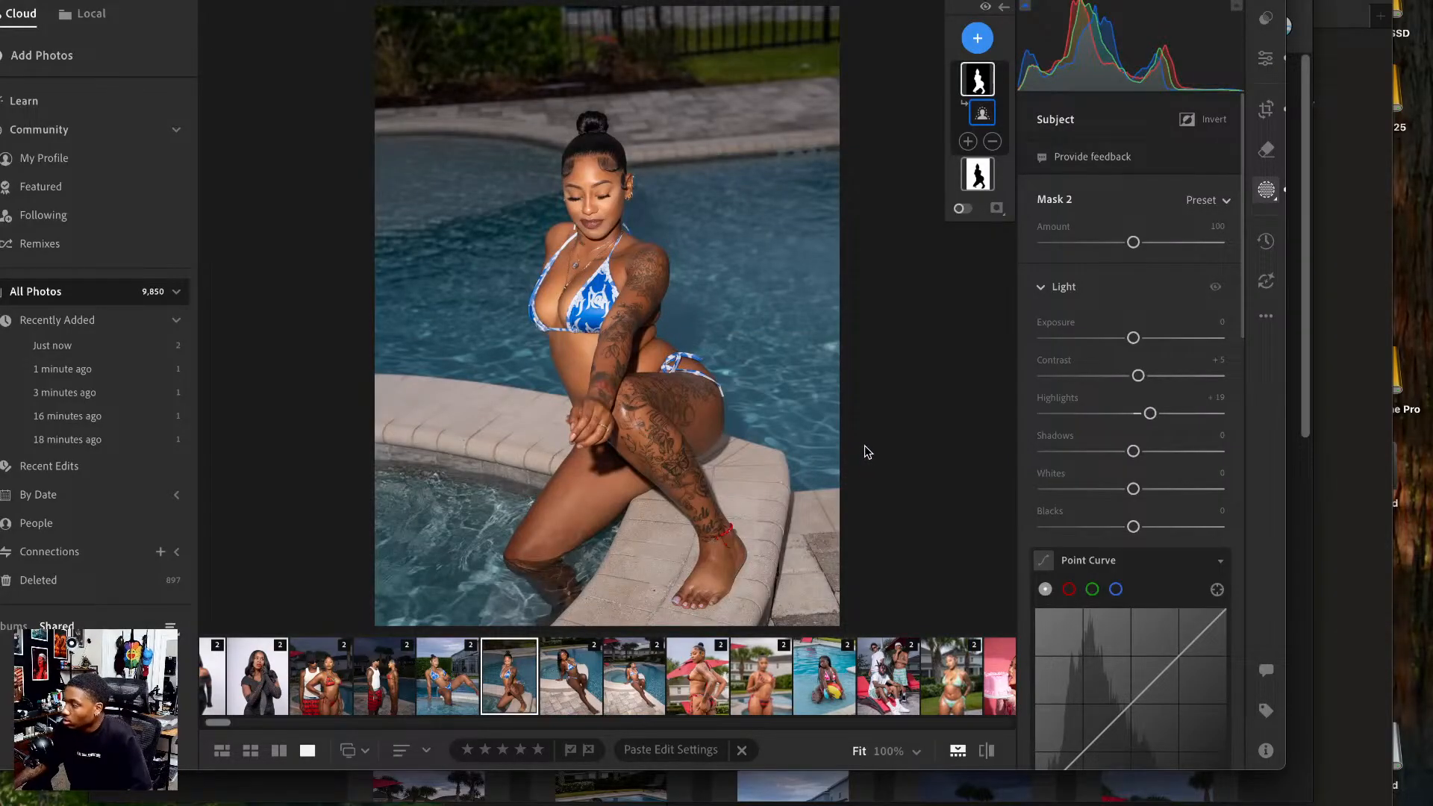
- Switch to DSC08378.tif in Photoshop and duplicate its background layer twice
{"action": "key", "text": "super+Tab"}
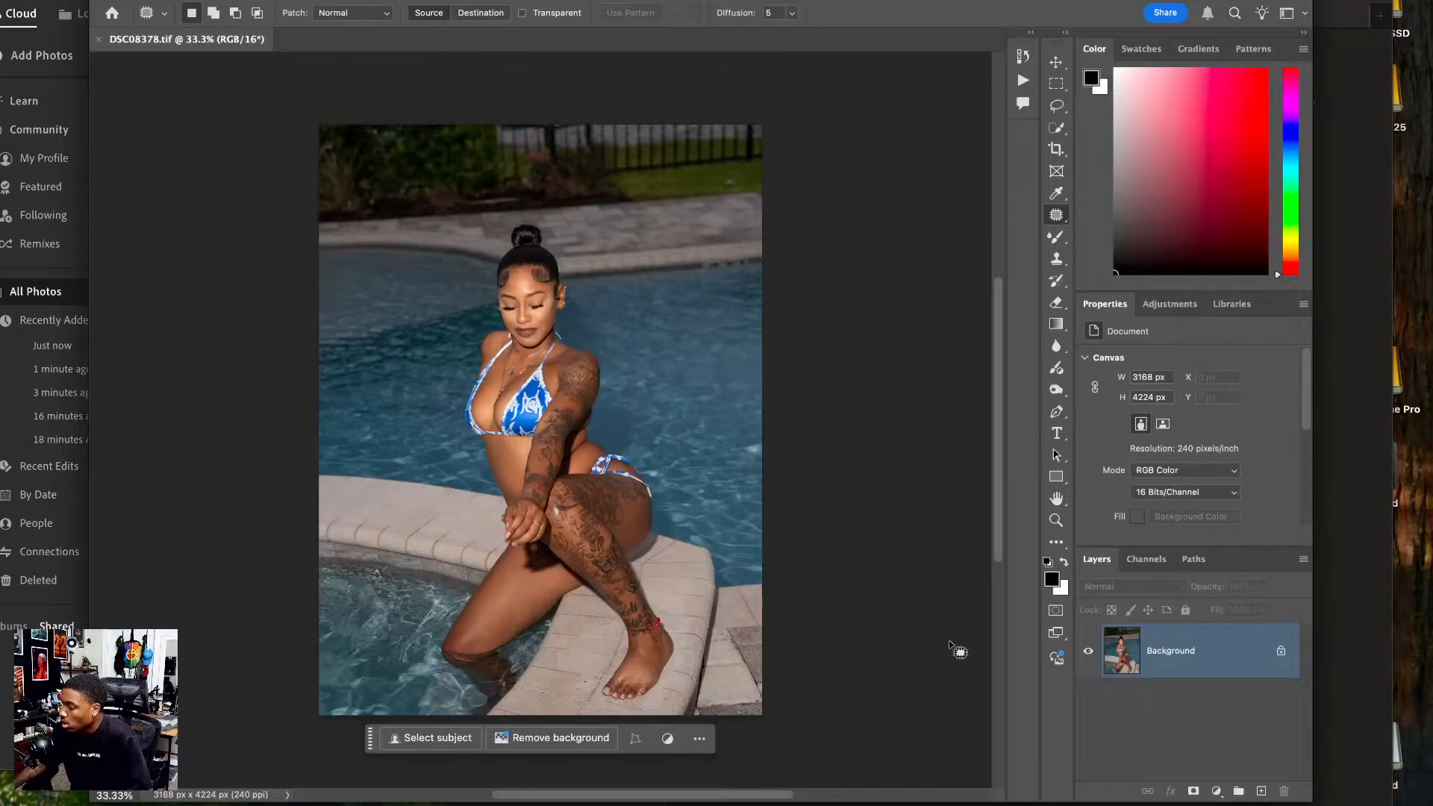
{"action": "key", "text": "ctrl+j"}
{"action": "key", "text": "ctrl+j"}
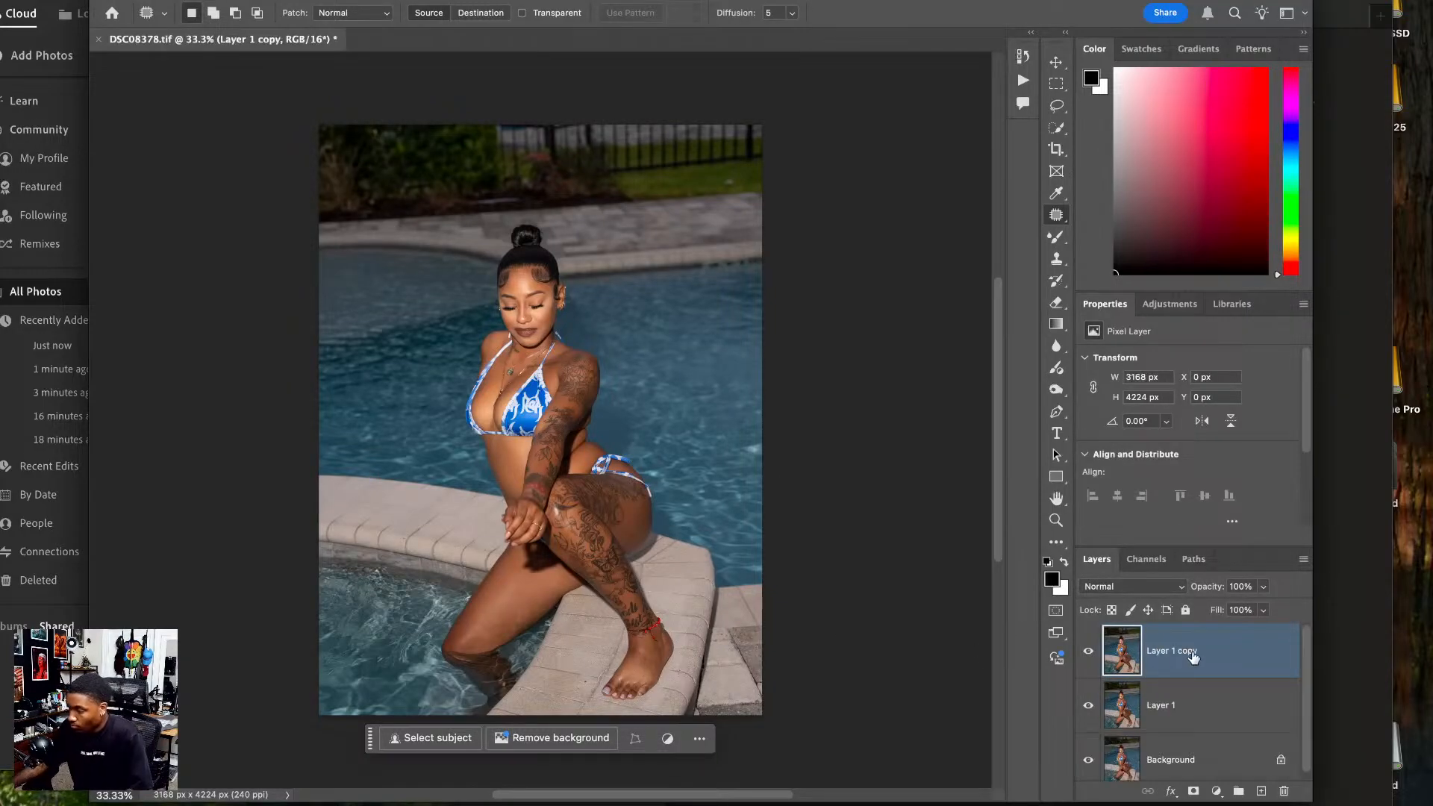
- Crop the photo to a 4:5 ratio, shifting the frame vertically to keep the whole woman and her foot in view
{"action": "key", "text": "c"}
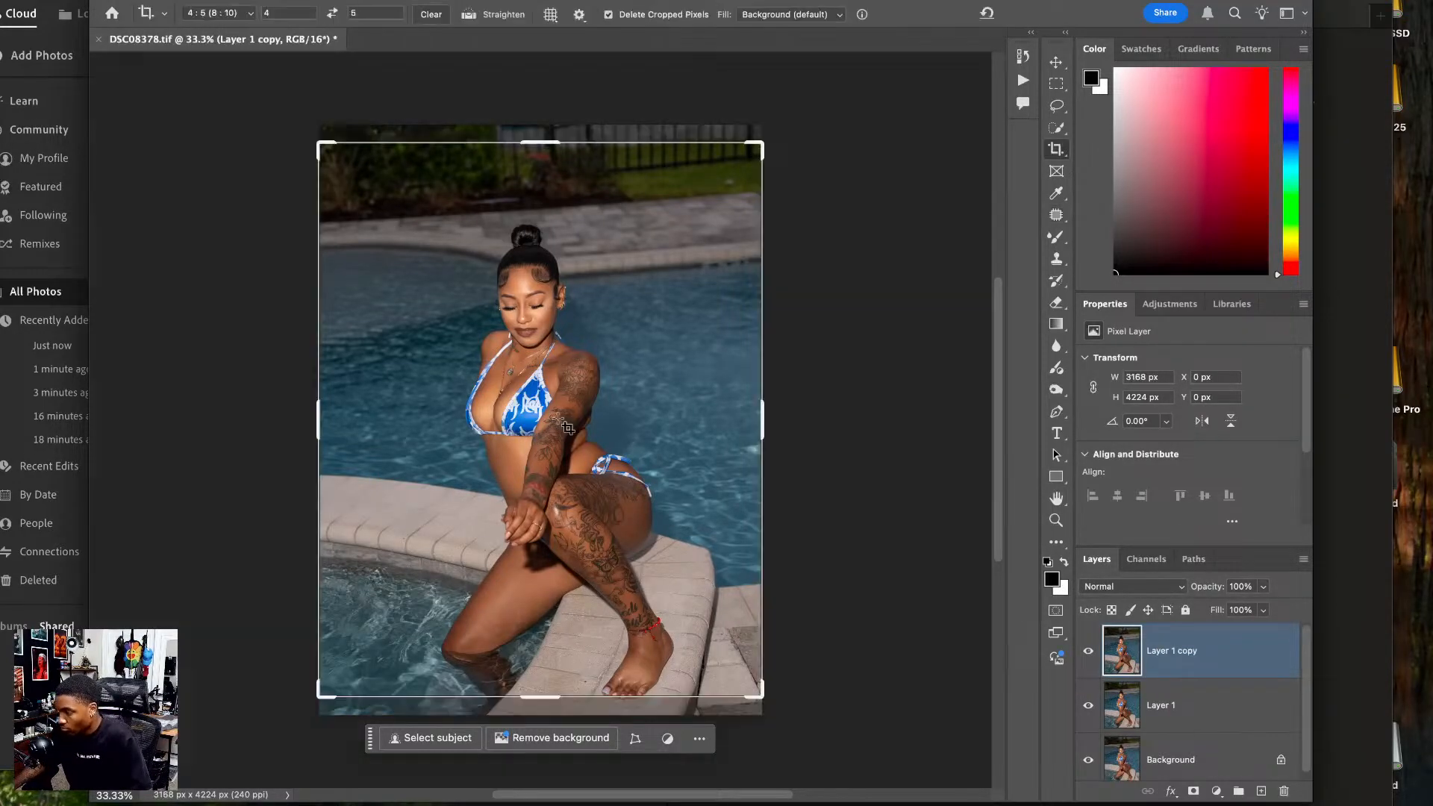
{"action": "left_click", "coordinate": [560, 423]}
{"action": "left_click_drag", "start_coordinate": [559, 423], "coordinate": [558, 415]}
{"action": "key", "text": "Return"}
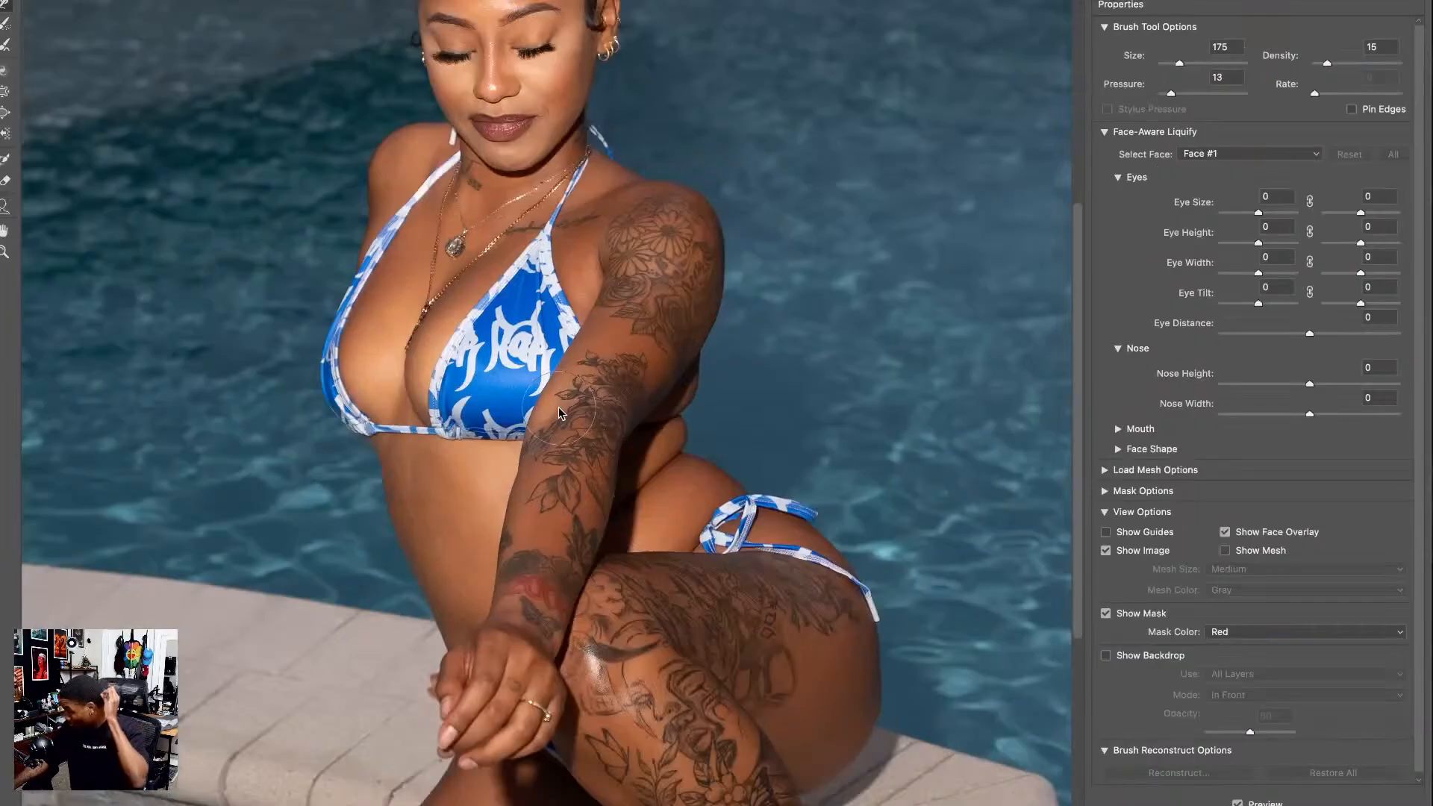
- In Liquify, push in the woman's back contour just below her tattooed arm with a brush of about 175 to 200
{"action": "left_click_drag", "start_coordinate": [721, 400], "coordinate": [671, 404]}
{"action": "key", "text": "]"}
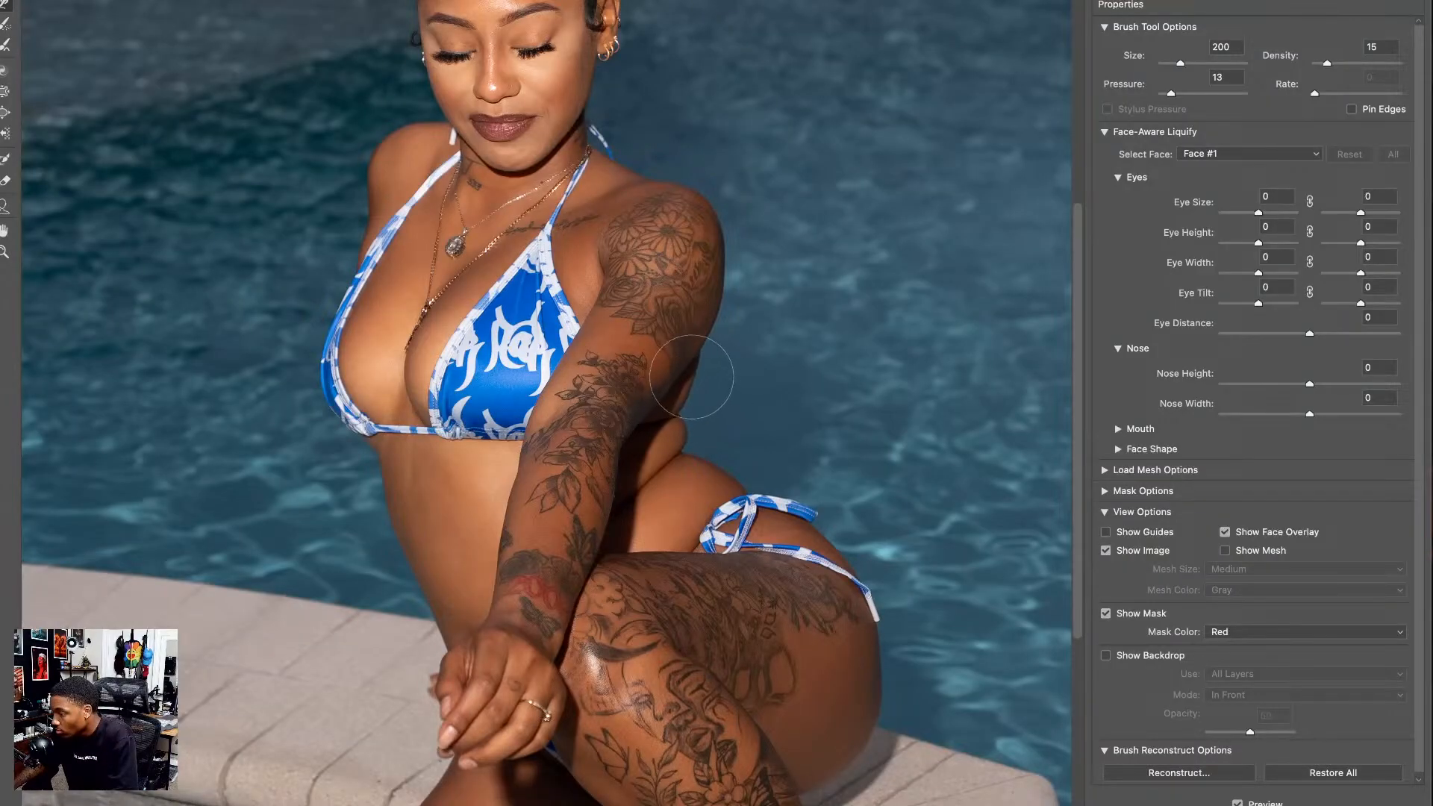
{"action": "key", "text": "["}
{"action": "key", "text": "["}
{"action": "key", "text": "["}
{"action": "key", "text": "]"}
{"action": "key", "text": "]"}
{"action": "key", "text": "]"}
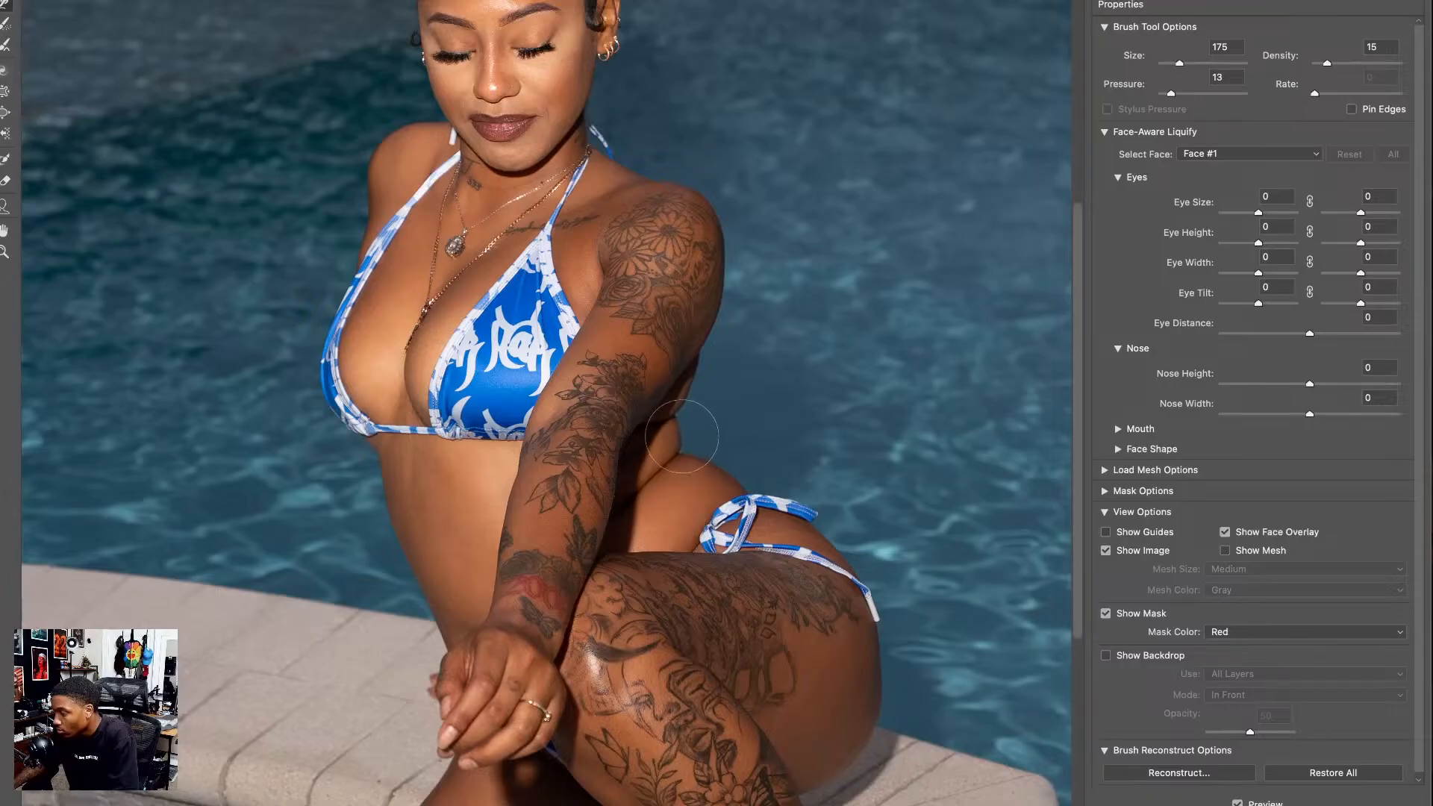
- Smooth the waist curve between her arm and the bikini tie with a Liquify brush of about 150 to 200
{"action": "key", "text": "["}
{"action": "key", "text": "["}
{"action": "key", "text": "["}
{"action": "key", "text": "["}
{"action": "key", "text": "]"}
{"action": "key", "text": "]"}
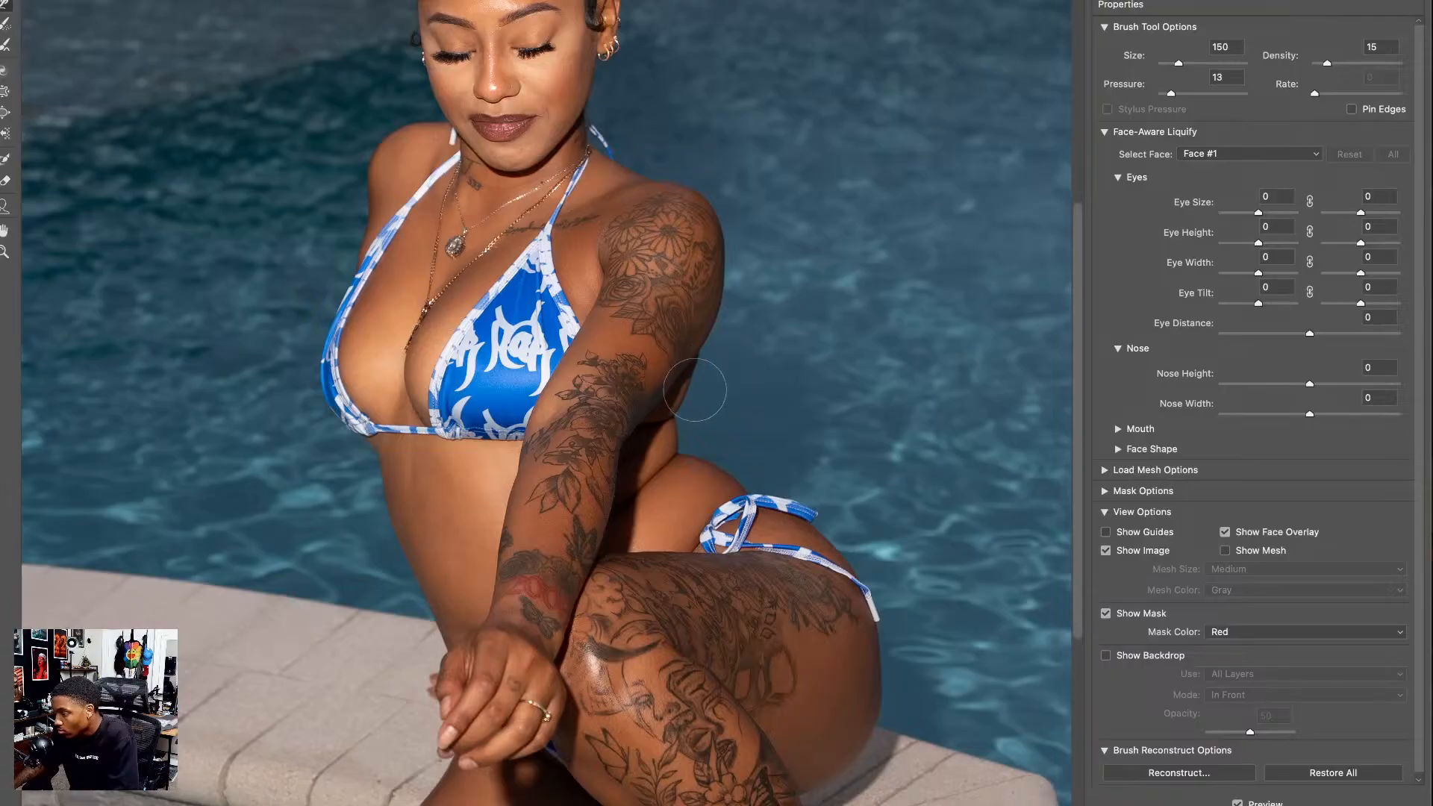
{"action": "key", "text": "]"}
{"action": "key", "text": "]"}
{"action": "key", "text": "]"}
{"action": "key", "text": "]"}
{"action": "key", "text": "bracketleft"}
{"action": "key", "text": "bracketleft"}
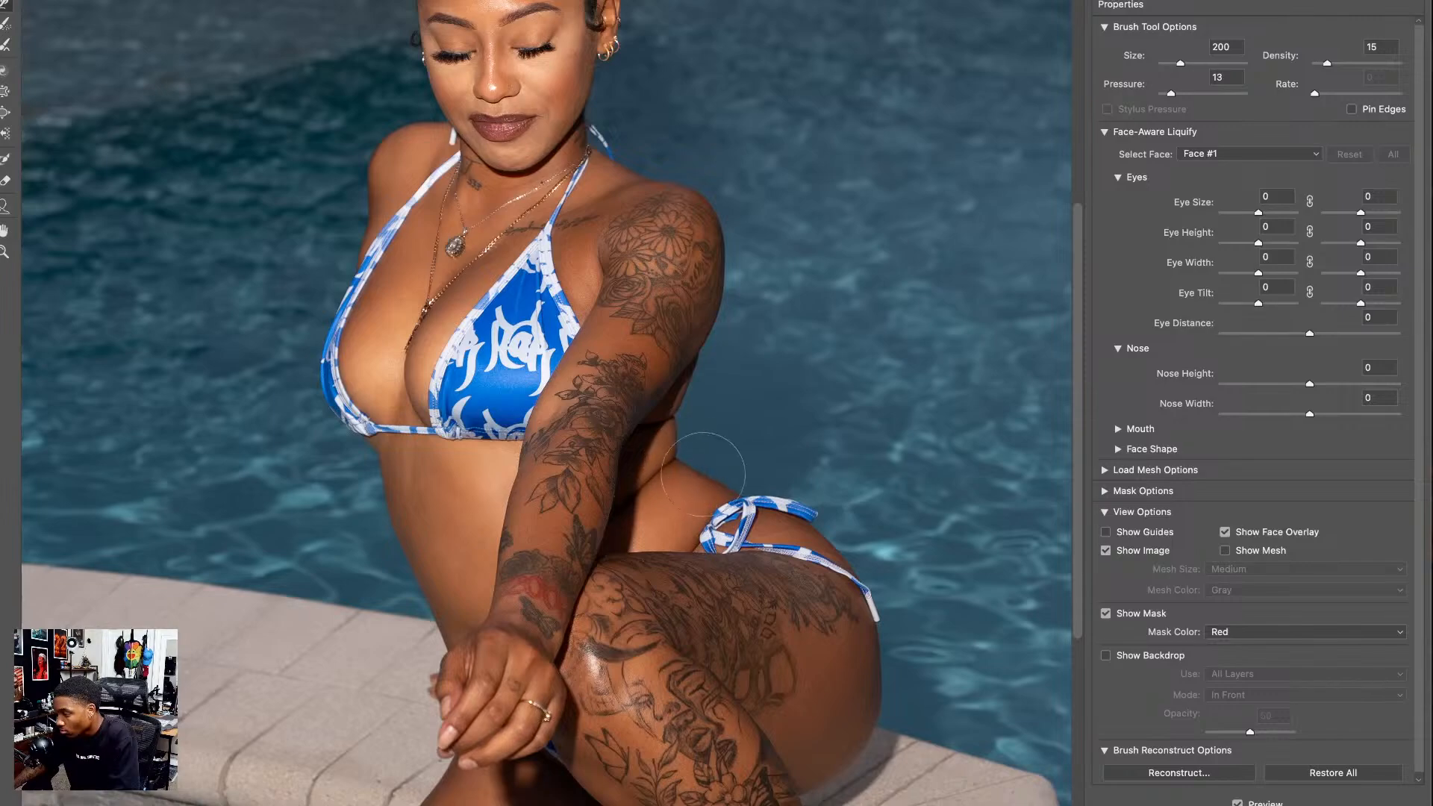
- Enlarge the Liquify brush to 500 and push the hip and buttock contour slightly outward into a rounder shape
{"action": "key", "text": "bracketright"}
{"action": "key", "text": "bracketright"}
{"action": "key", "text": "bracketright"}
{"action": "key", "text": "bracketright"}
{"action": "key", "text": "bracketright"}
{"action": "key", "text": "bracketright"}
{"action": "key", "text": "bracketright"}
{"action": "key", "text": "bracketright"}
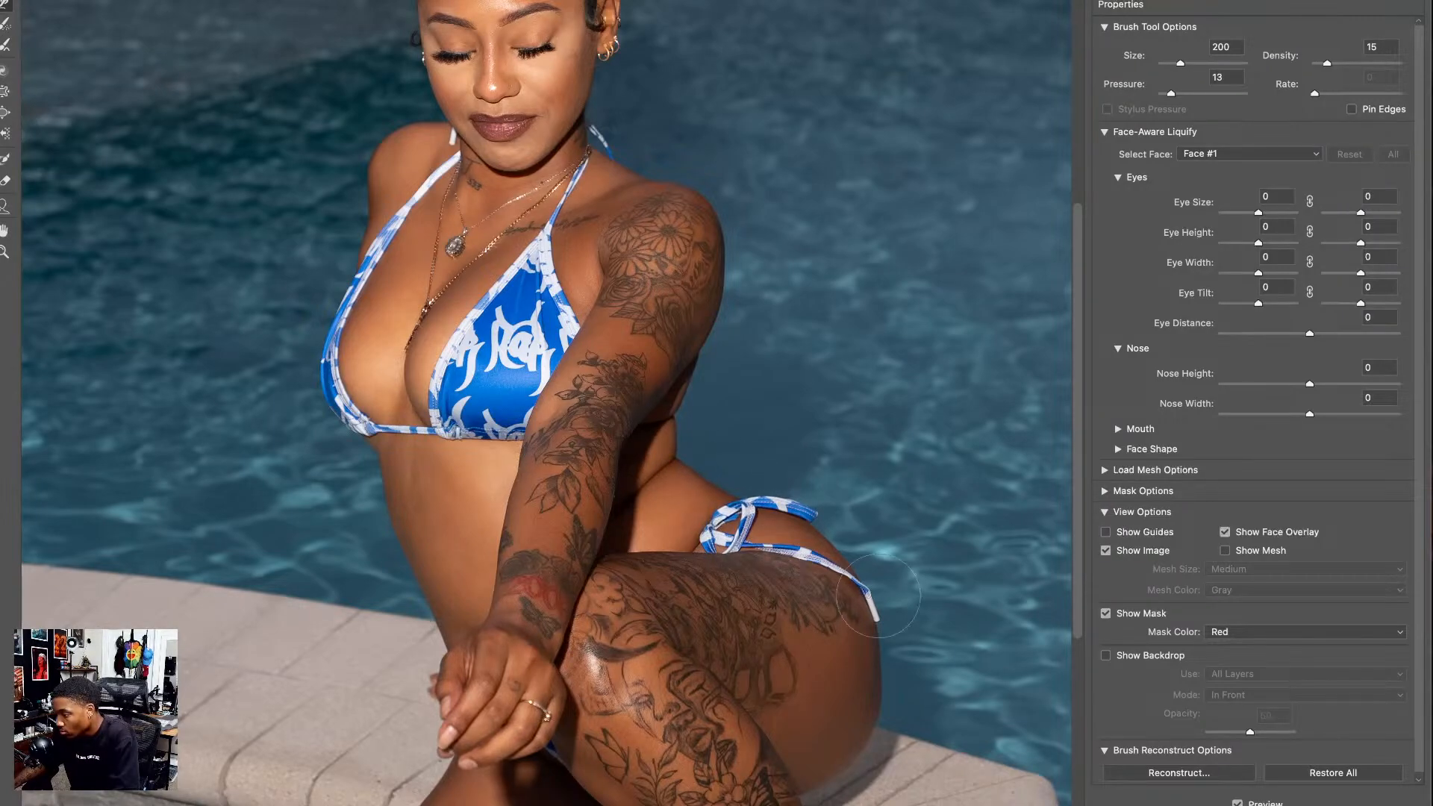
{"action": "key", "text": "bracketright"}
{"action": "mouse_move", "coordinate": [811, 562]}
{"action": "left_mouse_down"}
{"action": "mouse_move", "coordinate": [864, 593]}
{"action": "mouse_move", "coordinate": [877, 671]}
{"action": "left_mouse_up"}
{"action": "scroll", "coordinate": [759, 486], "scroll_direction": "down", "scroll_amount": 5}
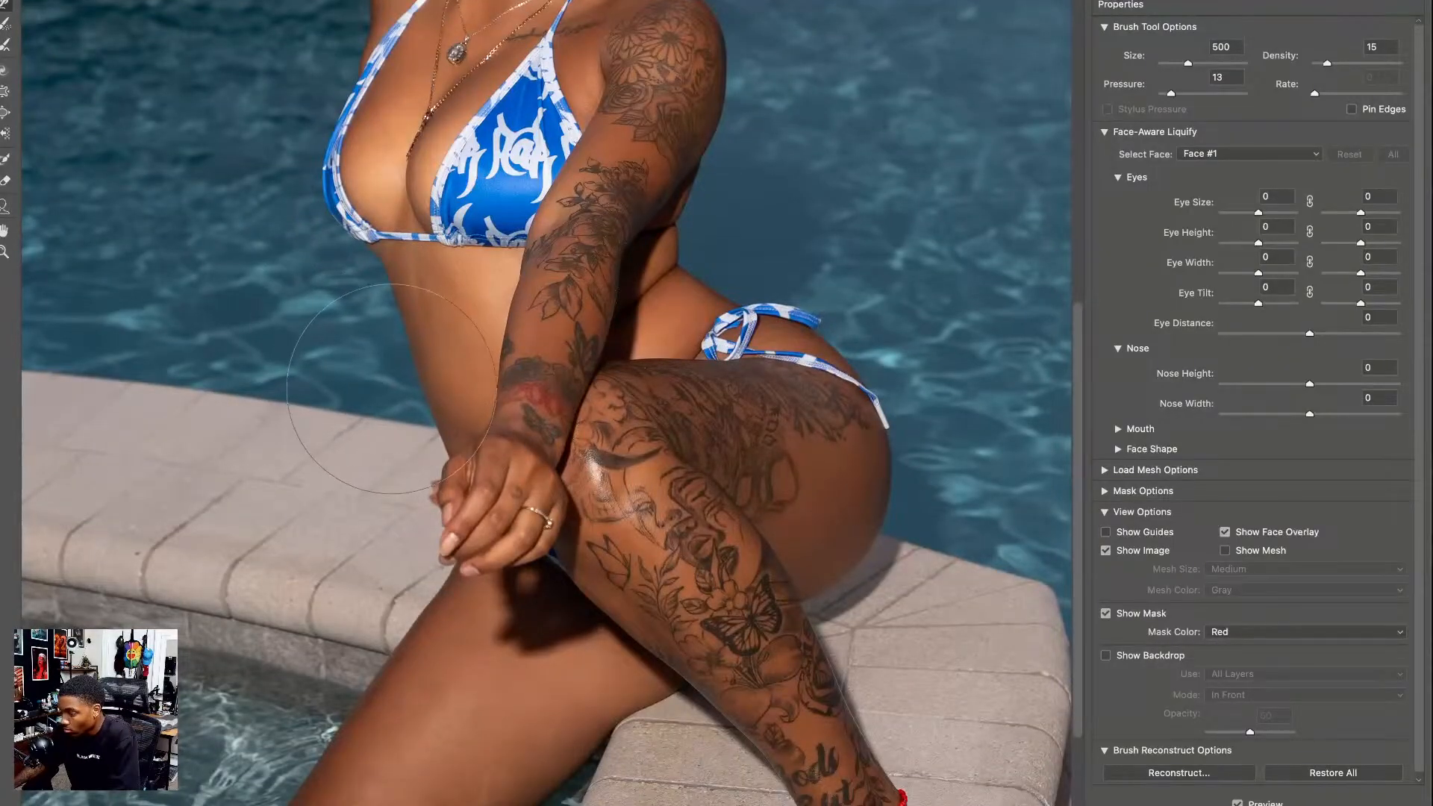
- Slim the stomach edge above her hands with a 250 brush and shape the lowered thigh's underside with a 300 brush
{"action": "key", "text": "bracketleft"}
{"action": "key", "text": "bracketleft"}
{"action": "key", "text": "bracketleft"}
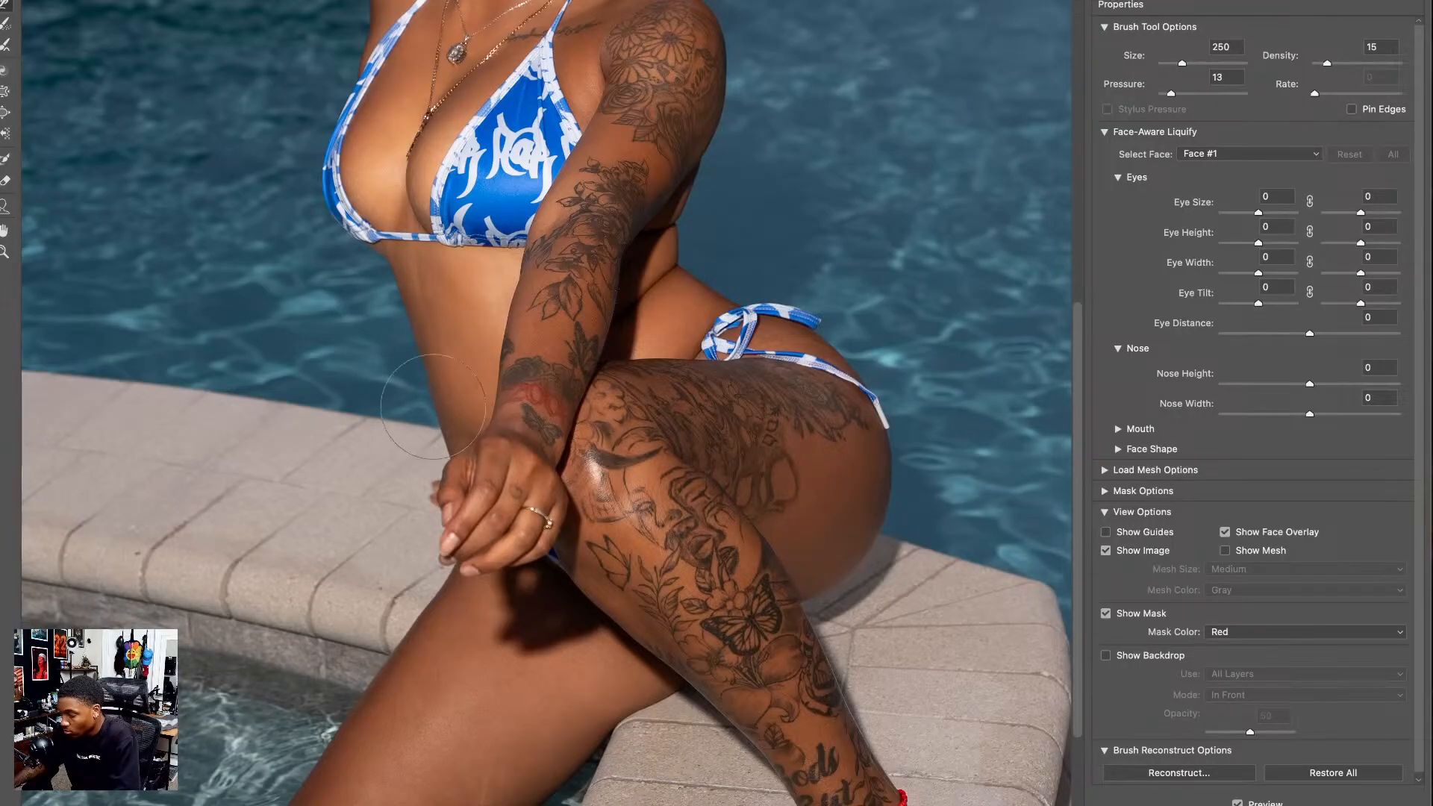
{"action": "left_click_drag", "start_coordinate": [562, 577], "coordinate": [425, 371]}
{"action": "key", "text": "bracketright"}
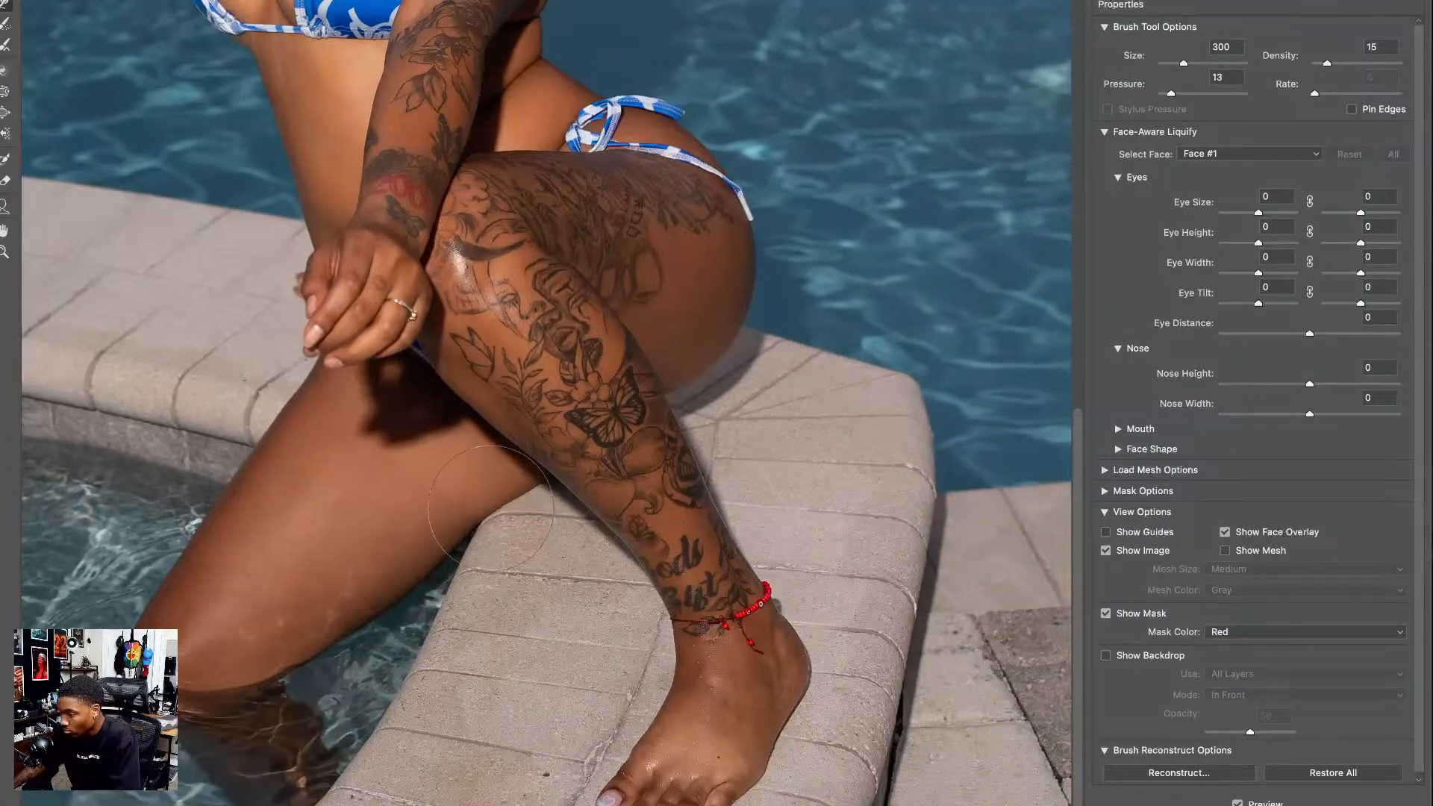
{"action": "left_click_drag", "start_coordinate": [499, 470], "coordinate": [508, 607]}
- Refine the waist and upper-arm contours with a 200 brush and apply the Liquify changes
{"action": "scroll", "coordinate": [508, 606], "scroll_direction": "up", "scroll_amount": 5}
{"action": "scroll", "coordinate": [523, 620], "scroll_direction": "up", "scroll_amount": 3}
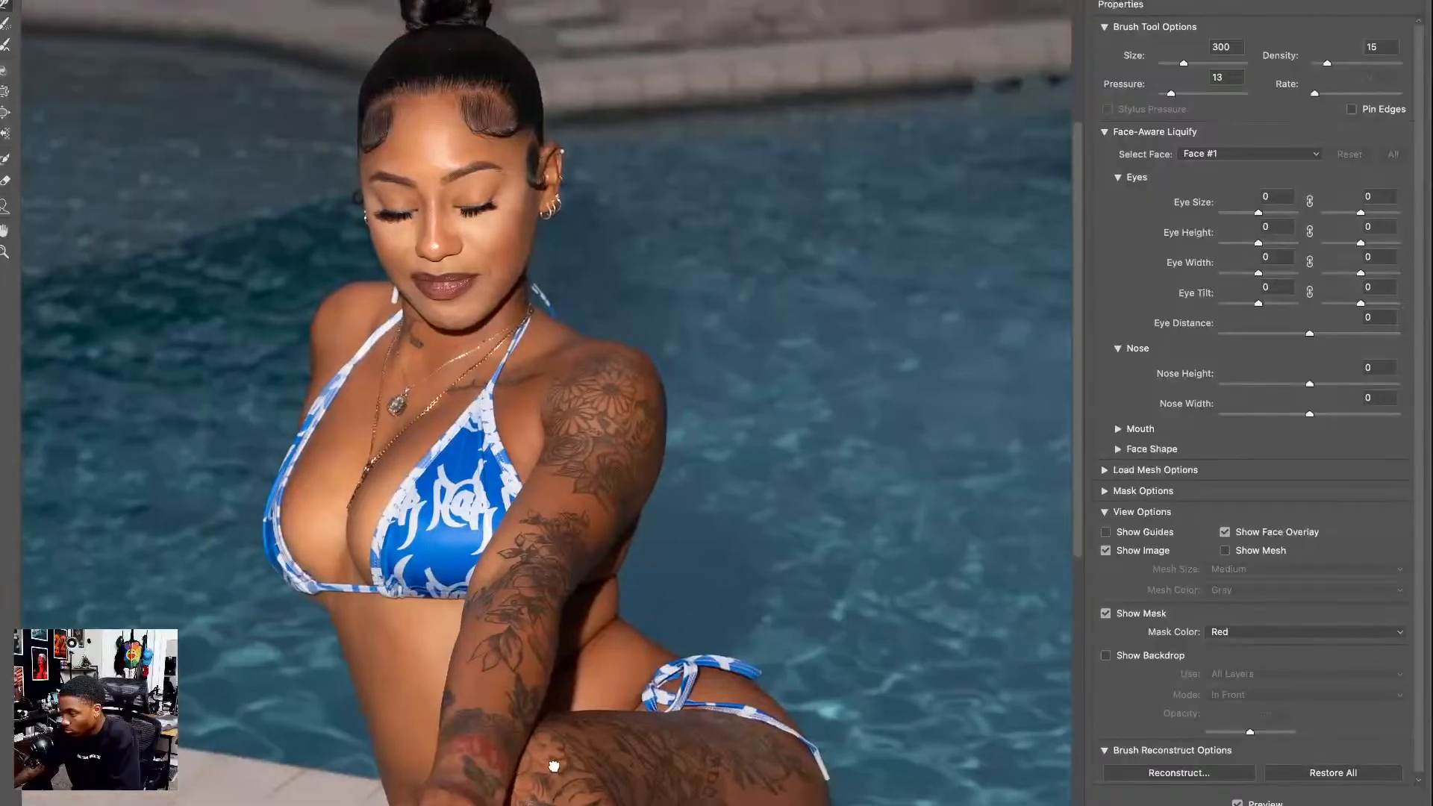
{"action": "key", "text": "bracketleft"}
{"action": "key", "text": "bracketleft"}
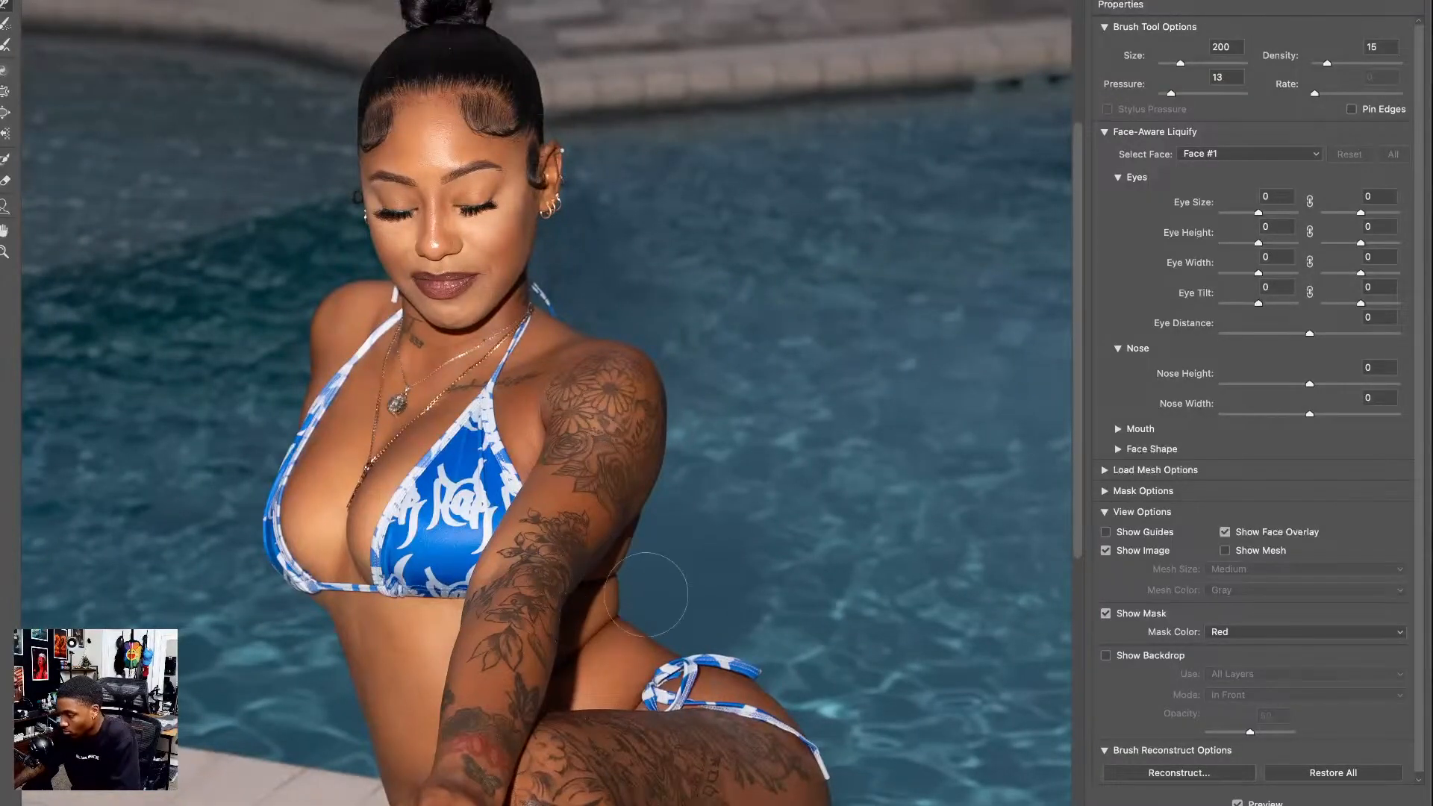
{"action": "left_click_drag", "start_coordinate": [671, 620], "coordinate": [694, 416]}
{"action": "key", "text": "super+0"}
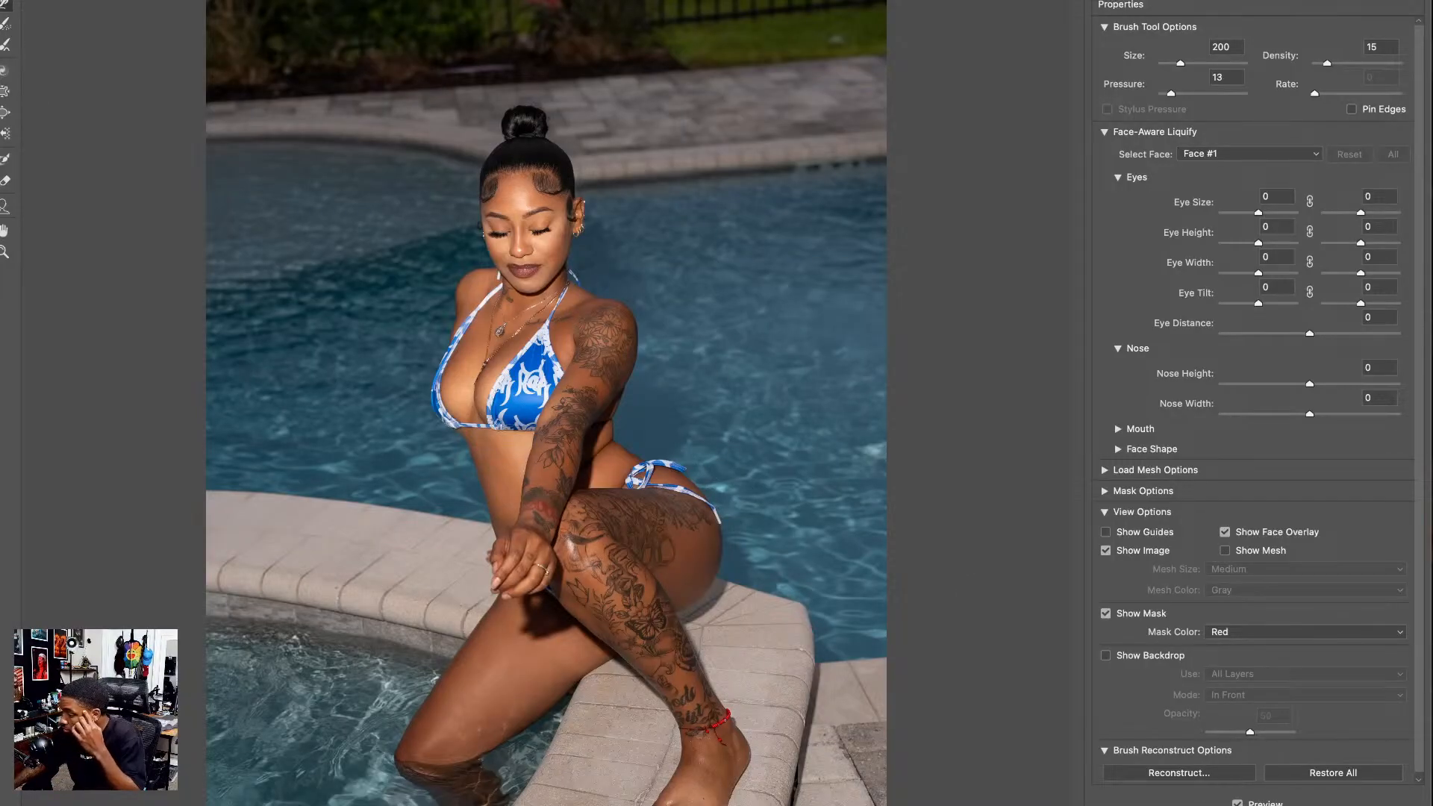
{"action": "key", "text": "Return"}
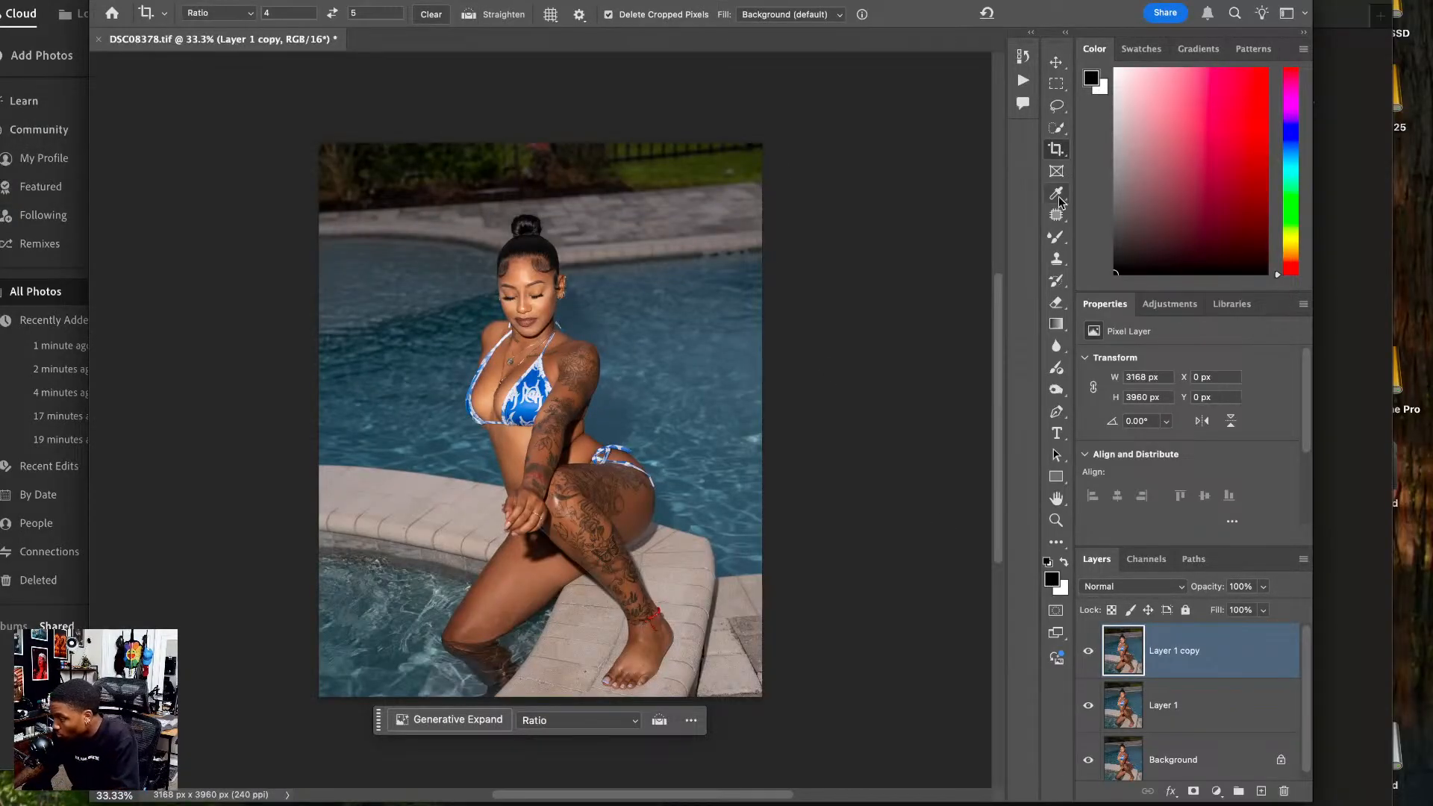
- Patch the light spots on the lawn and at the pool water's outer edge, and save and close DSC08378.tif
{"action": "left_click", "coordinate": [1057, 213]}
{"action": "mouse_move", "coordinate": [724, 162]}
{"action": "left_mouse_down"}
{"action": "mouse_move", "coordinate": [739, 176]}
{"action": "mouse_move", "coordinate": [709, 179]}
{"action": "left_mouse_up"}
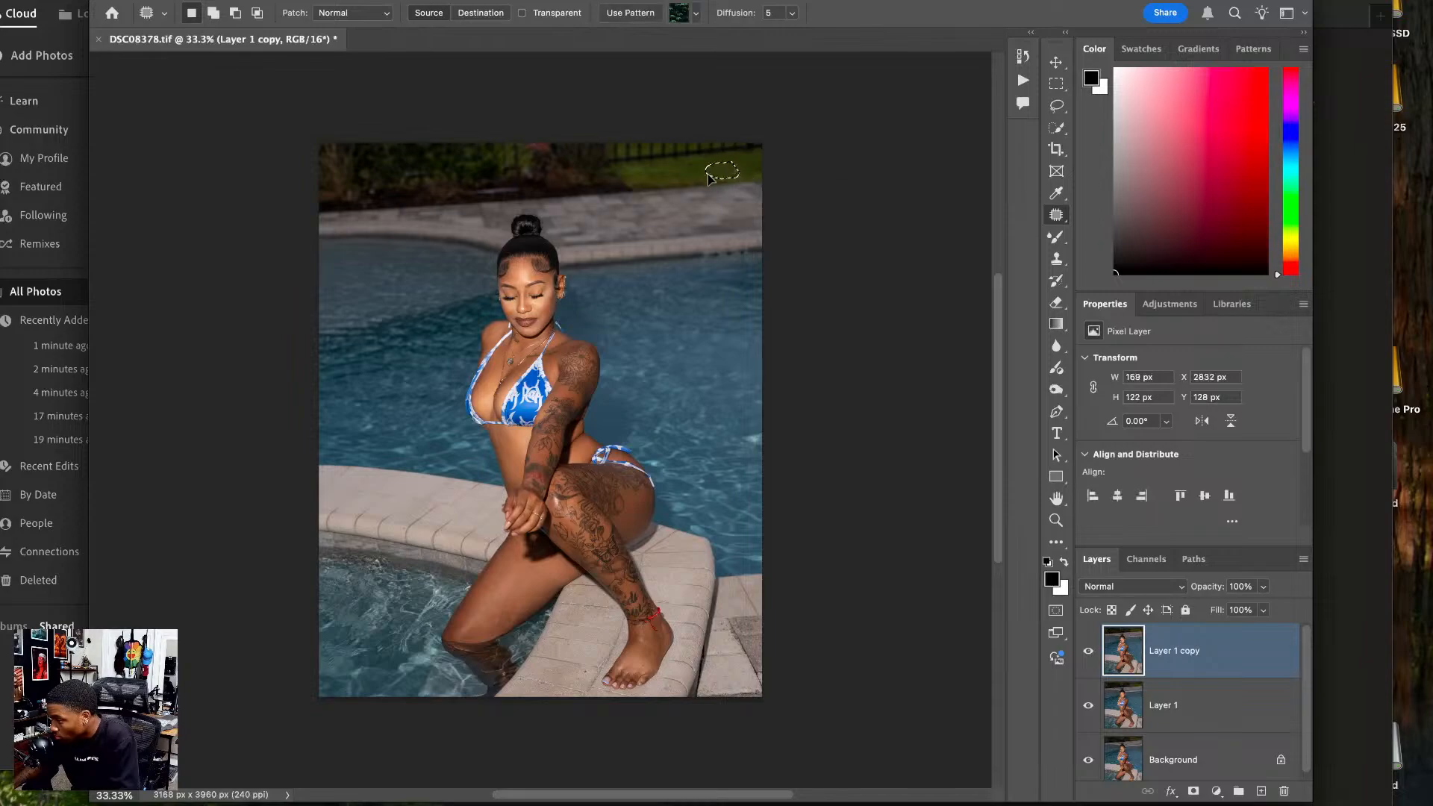
{"action": "key", "text": "ctrl+d"}
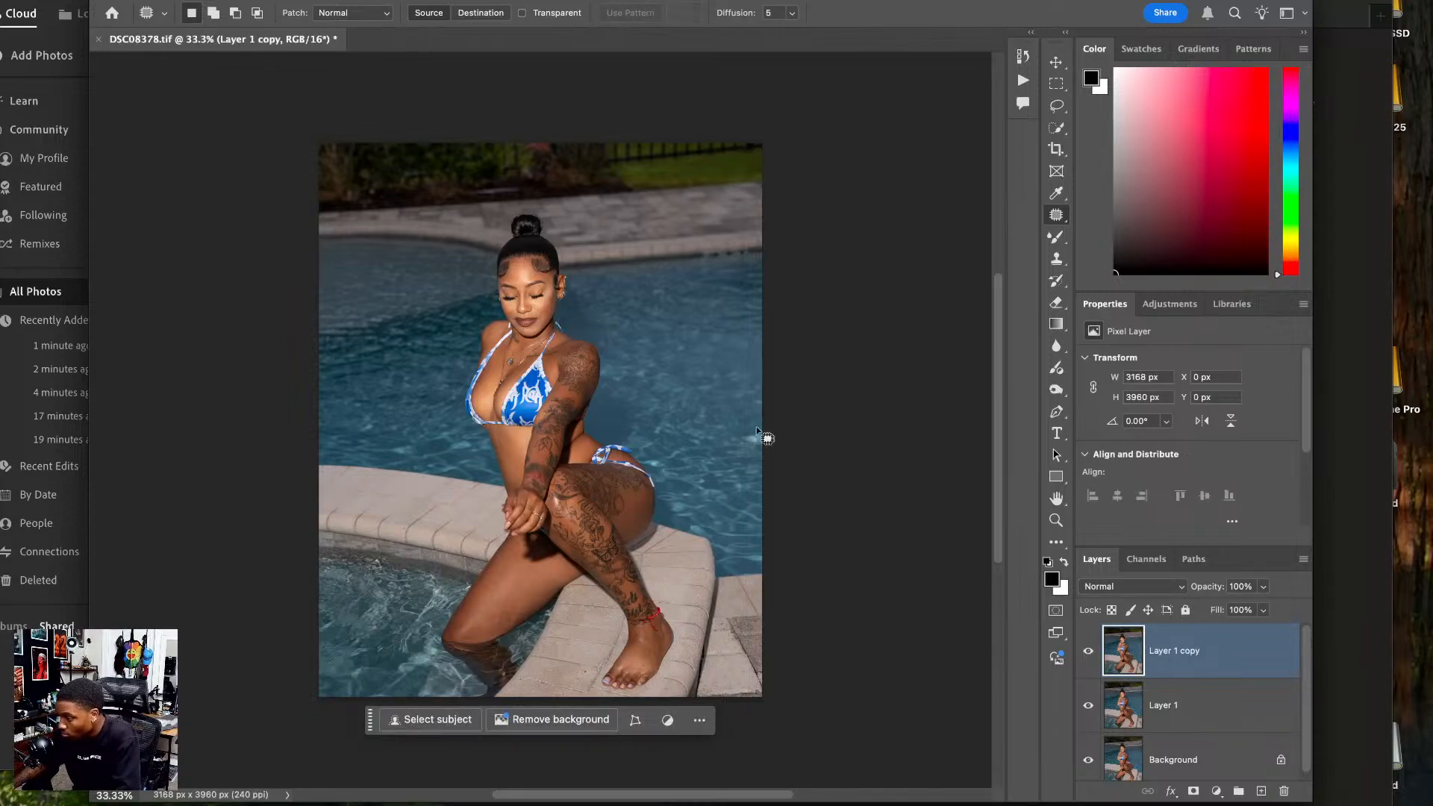
{"action": "left_click_drag", "start_coordinate": [775, 416], "coordinate": [717, 422]}
{"action": "key", "text": "ctrl+d"}
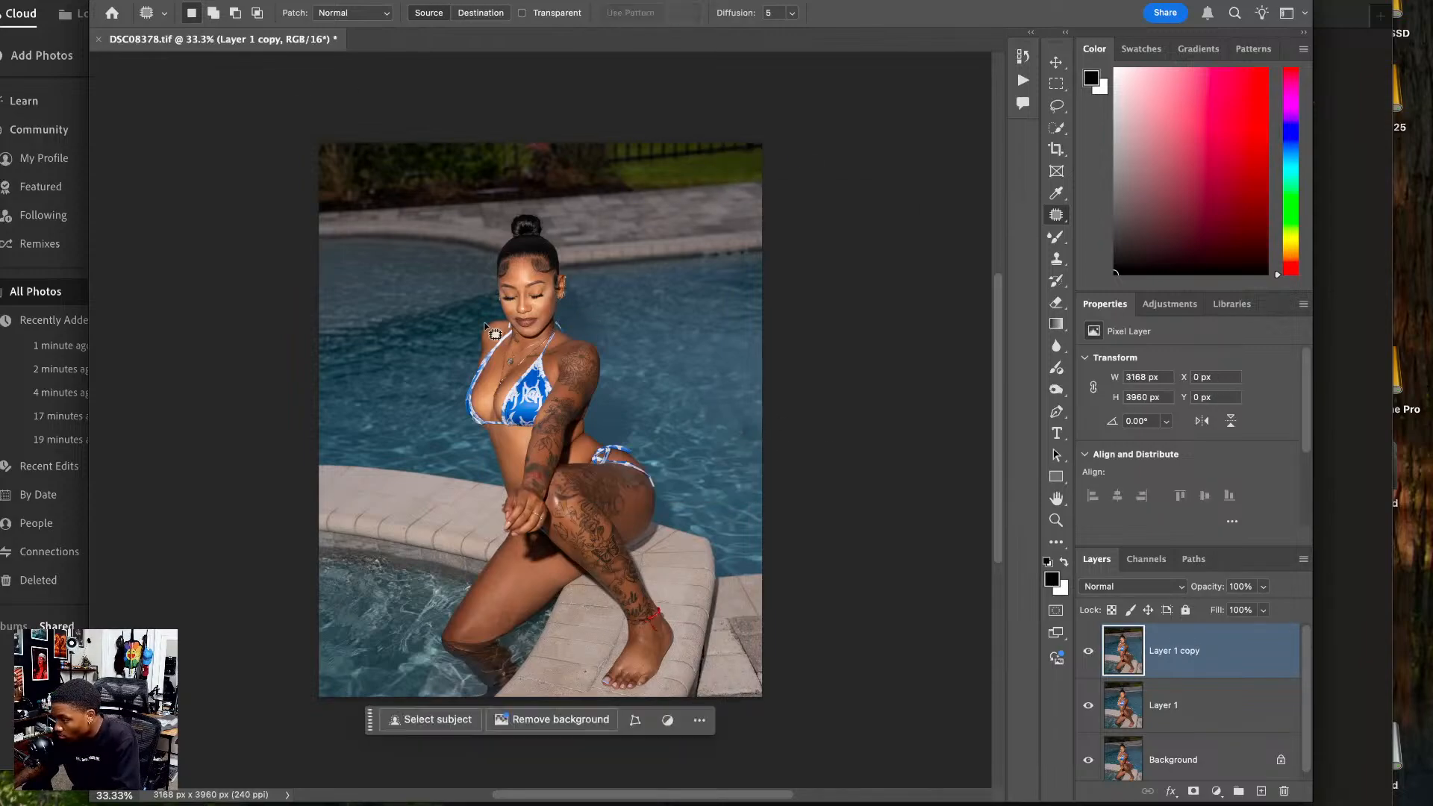
{"action": "left_click", "coordinate": [98, 38]}
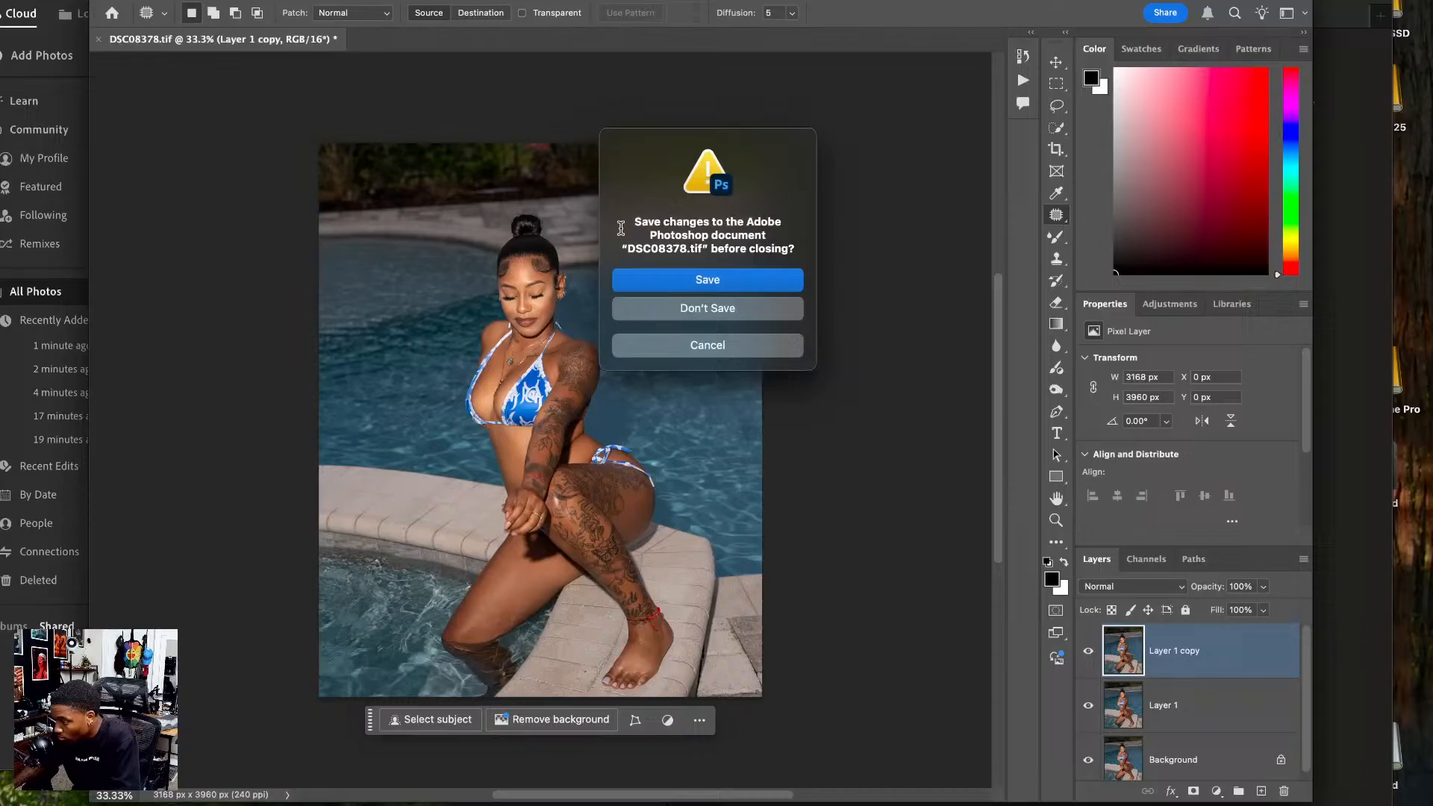
{"action": "left_click", "coordinate": [661, 279]}
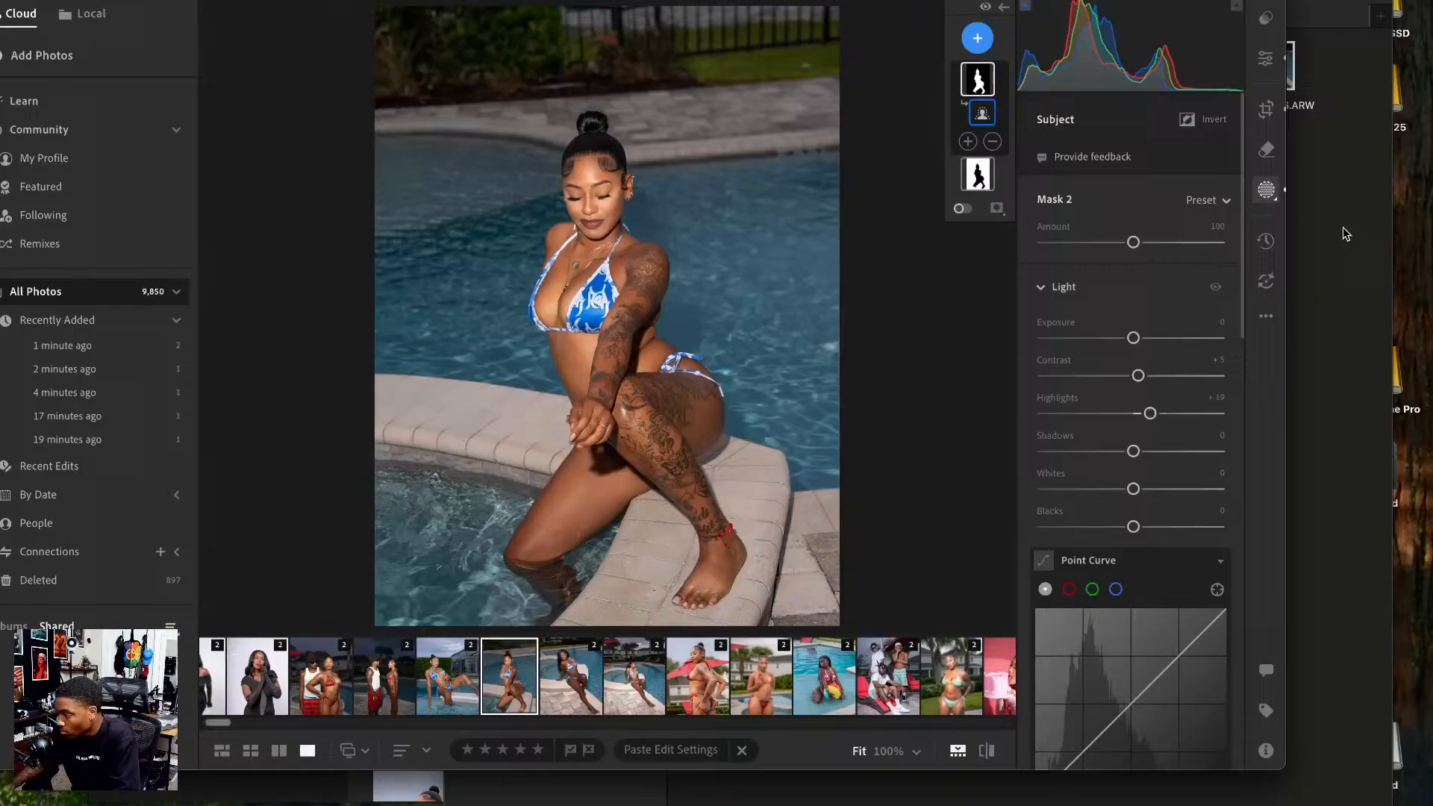
- Switch to Finder and create a folder named Standard in the 2 EDIT folder
{"action": "left_click", "coordinate": [884, 365]}
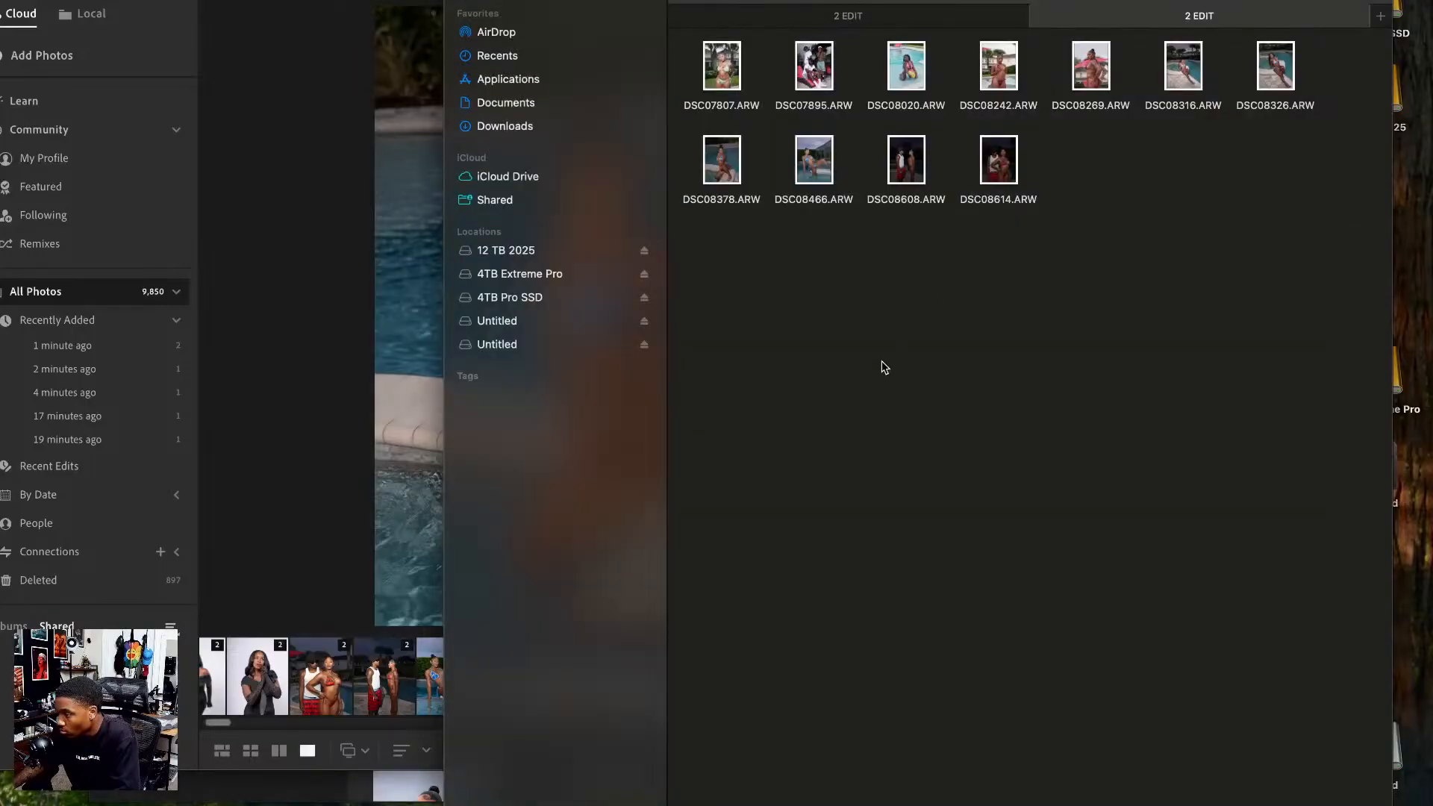
{"action": "right_click", "coordinate": [884, 365]}
{"action": "left_click", "coordinate": [912, 375]}
{"action": "type", "text": "St"}
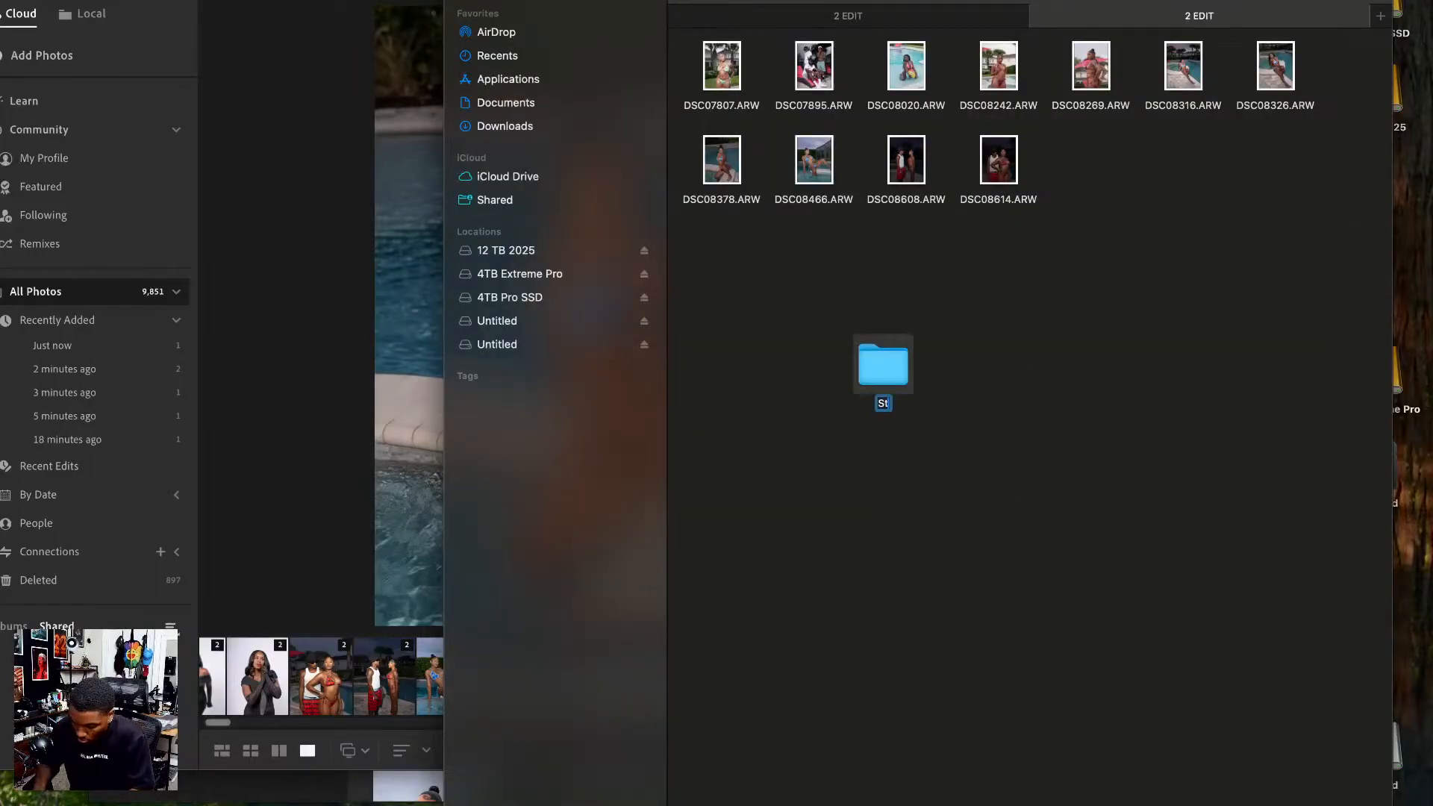
{"action": "type", "text": "andard"}
{"action": "left_click", "coordinate": [993, 322]}
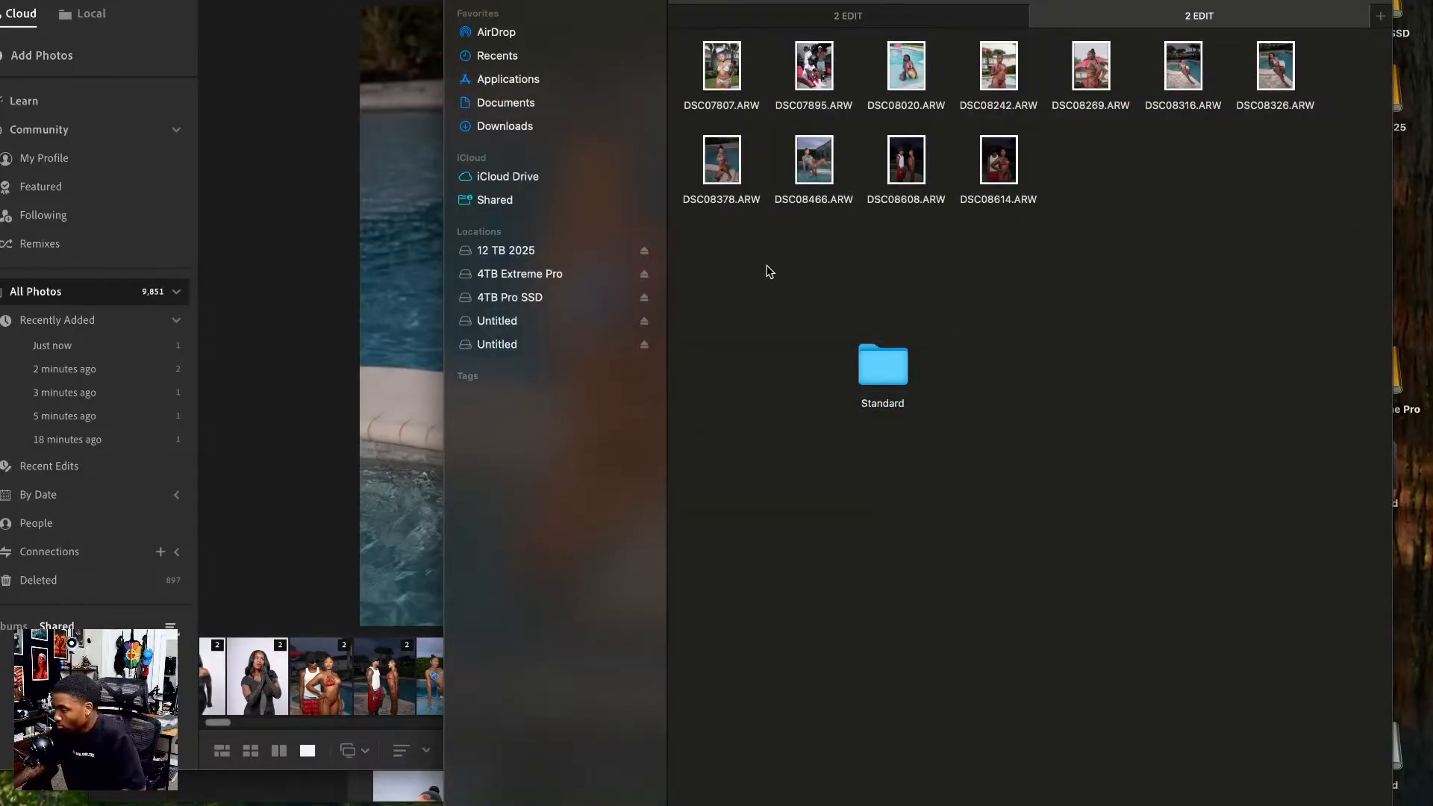
- Switch to Lightroom, select the eleven edited poolside photos and export them as JPG (Large)
{"action": "left_click", "coordinate": [310, 298]}
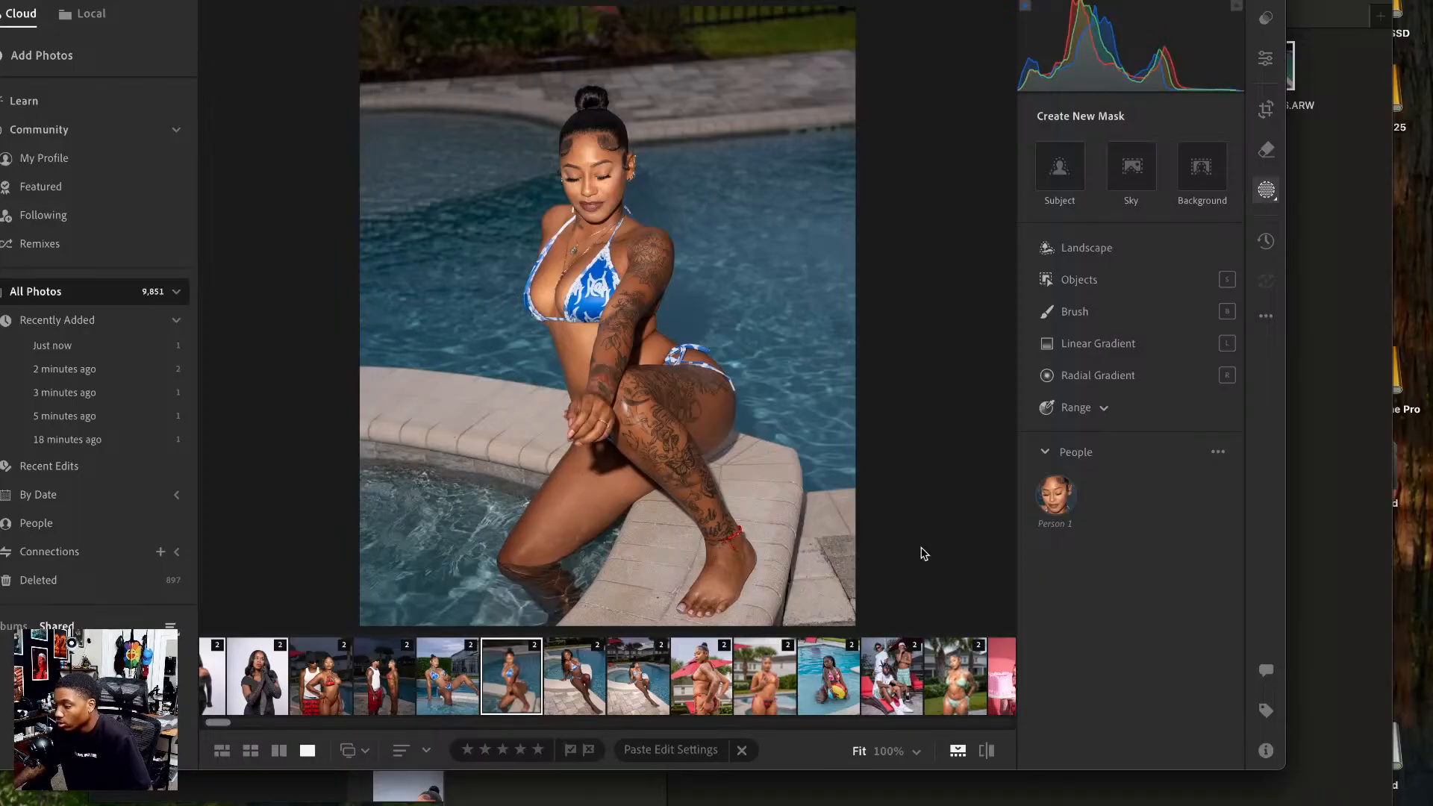
{"action": "left_click", "coordinate": [325, 674]}
{"action": "scroll", "coordinate": [548, 676], "scroll_direction": "right", "scroll_amount": 3}
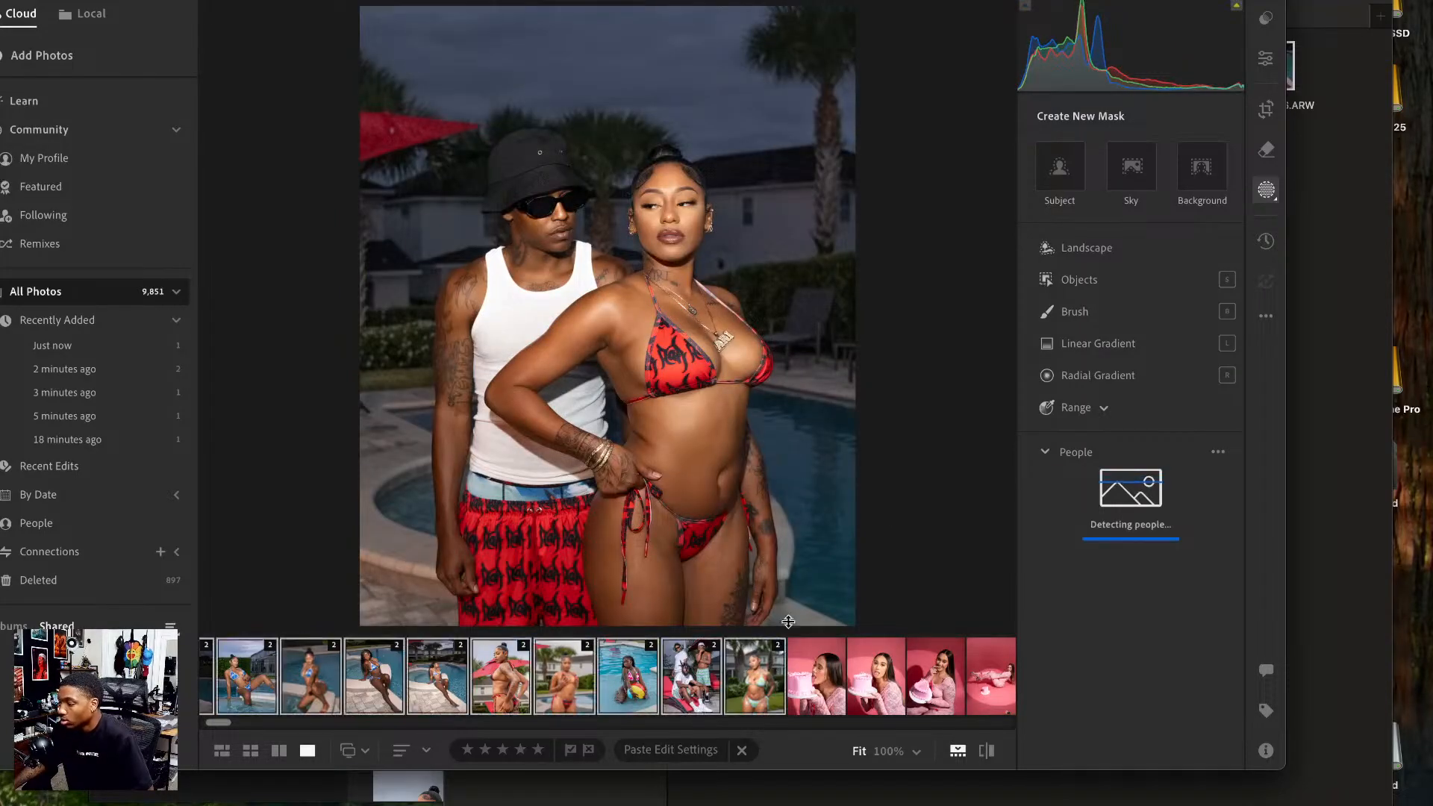
{"action": "left_click", "coordinate": [1132, 11]}
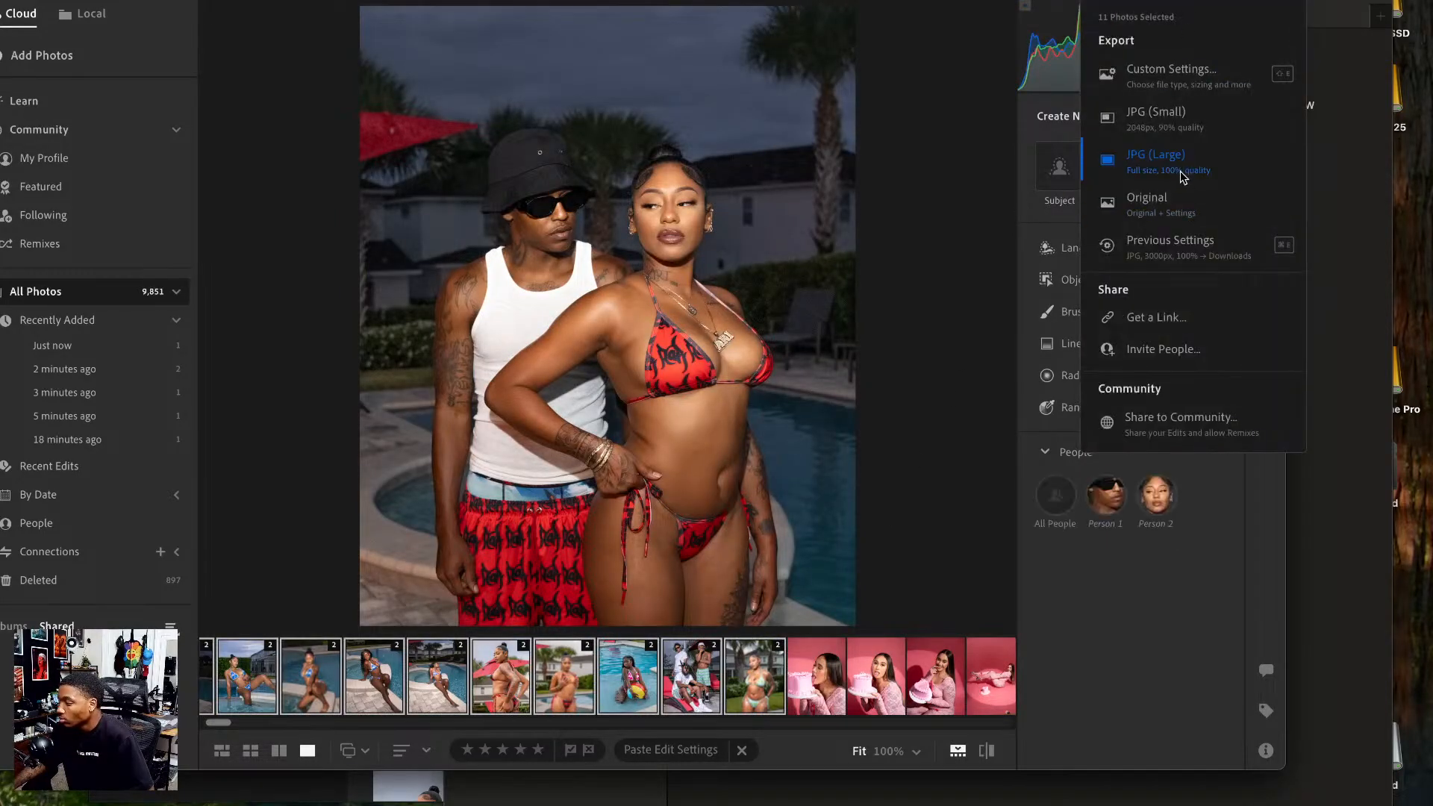
{"action": "left_click", "coordinate": [1176, 157]}
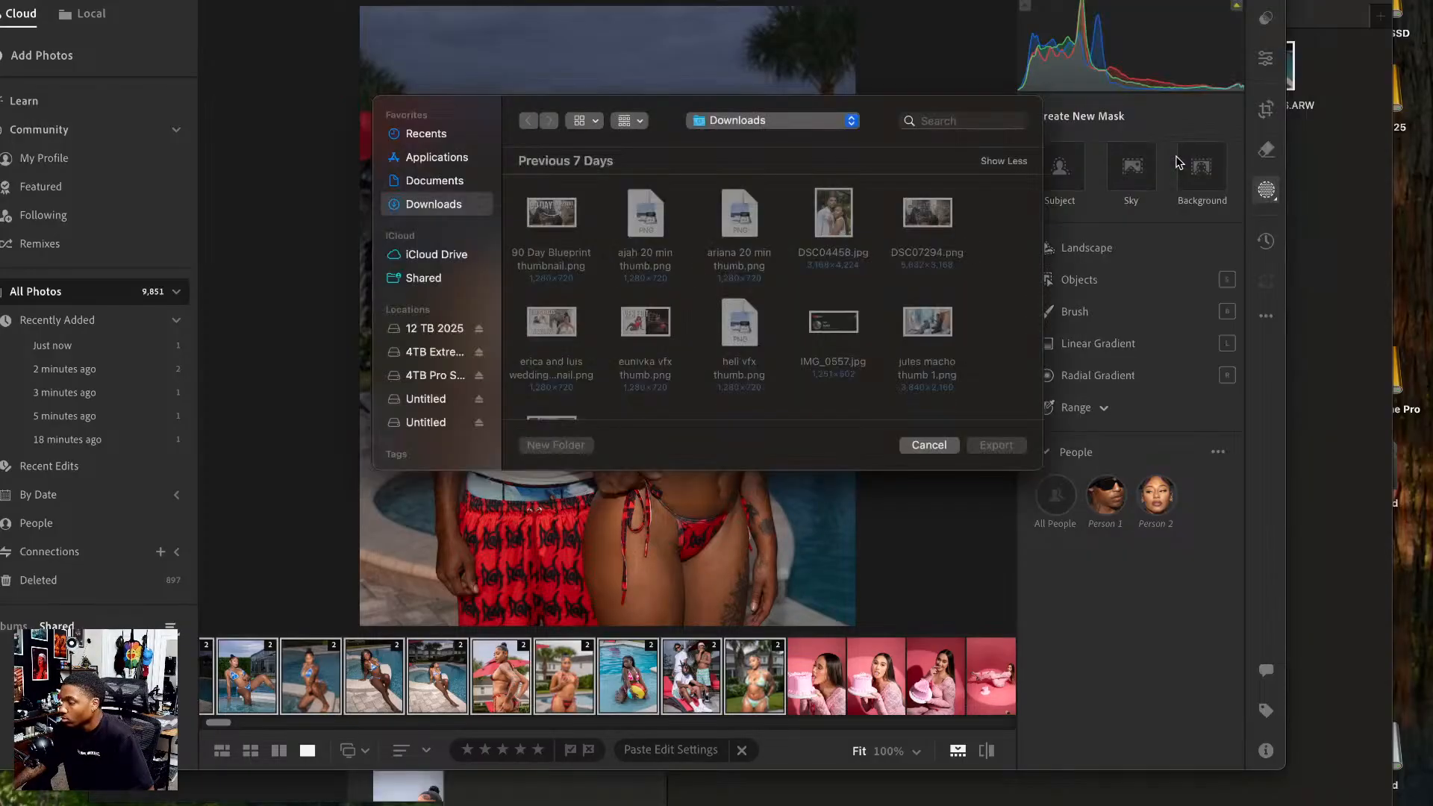
{"action": "left_click", "coordinate": [995, 445]}
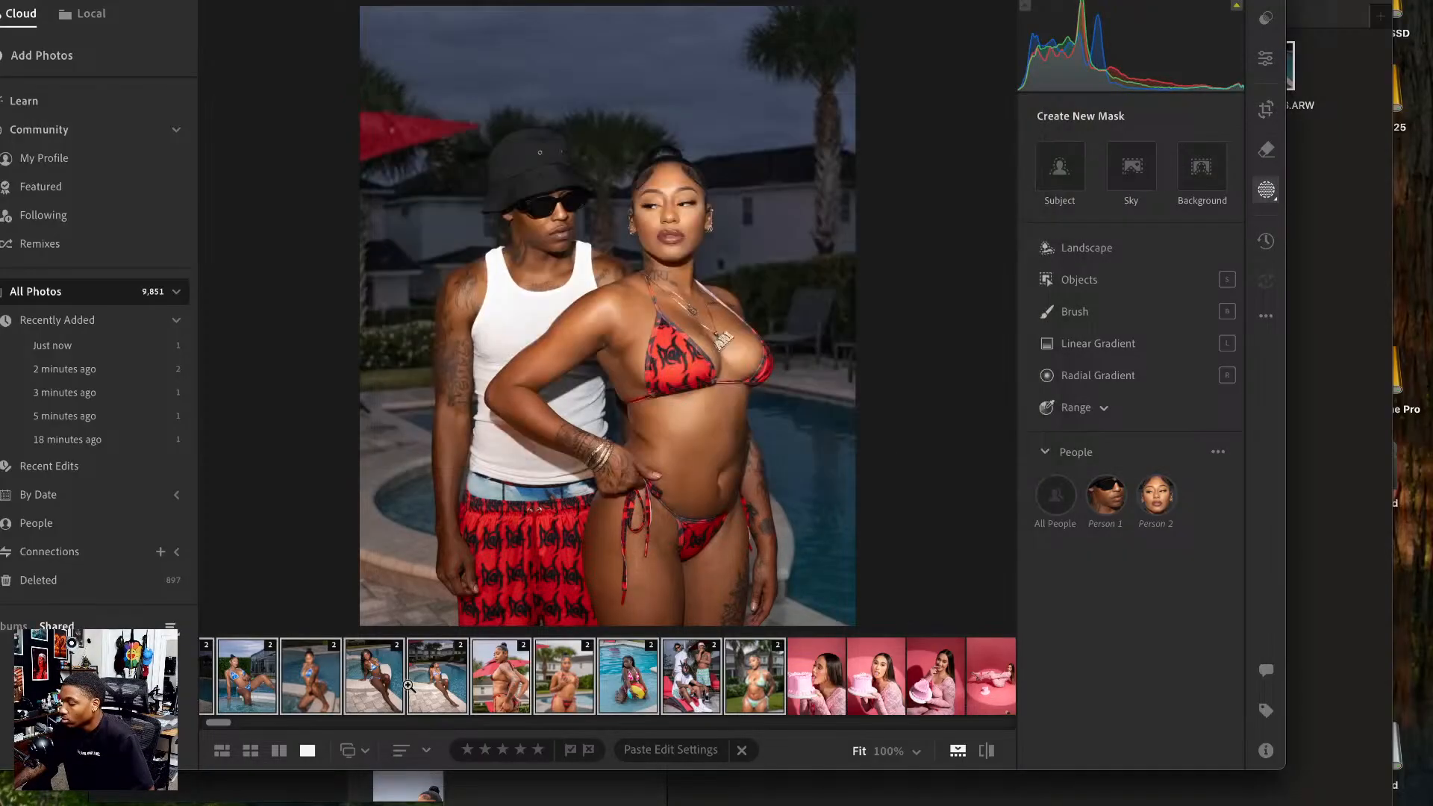
- Select the seven edited white-backdrop studio portraits and export them as JPG (Large)
{"action": "left_click", "coordinate": [413, 681]}
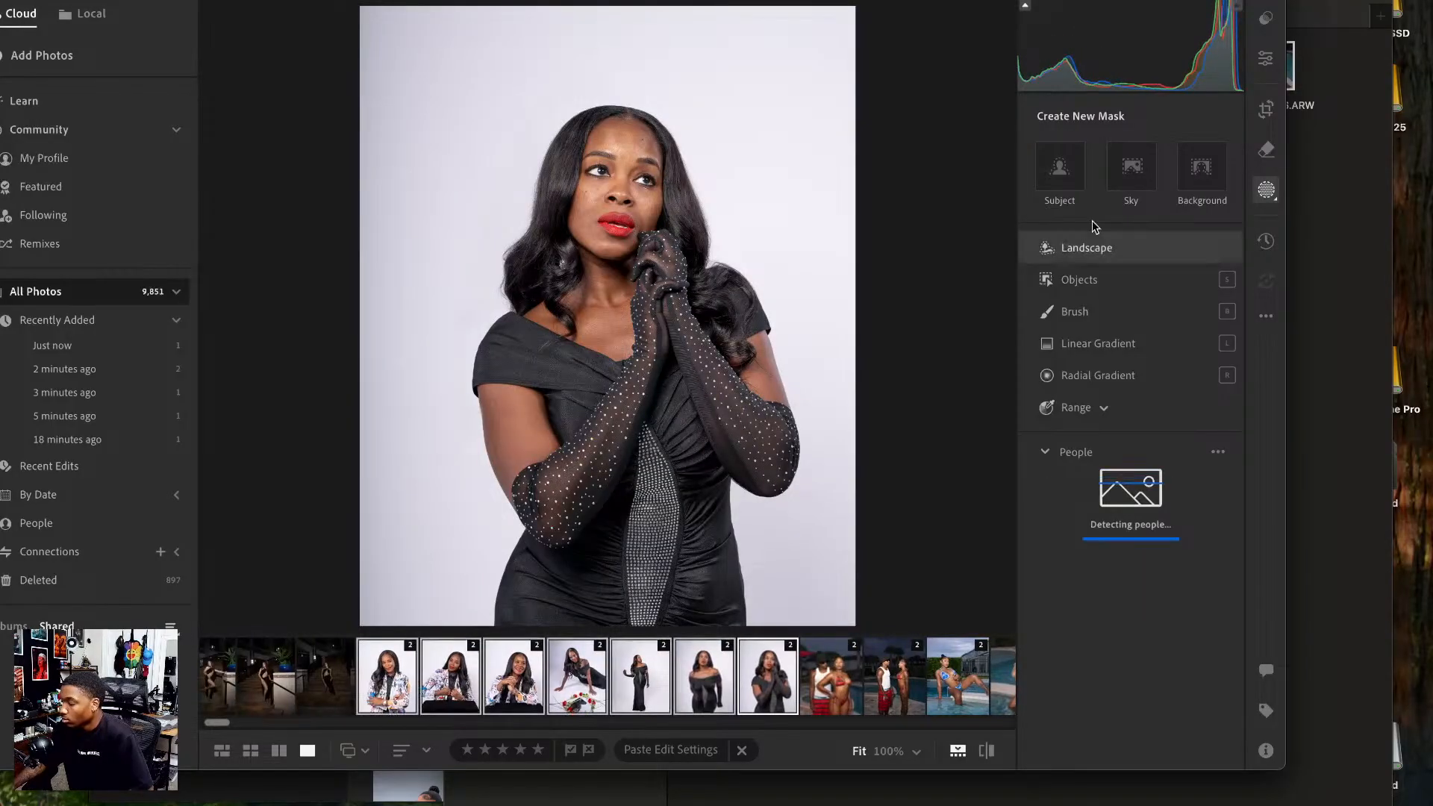
{"action": "left_click", "coordinate": [1193, 1]}
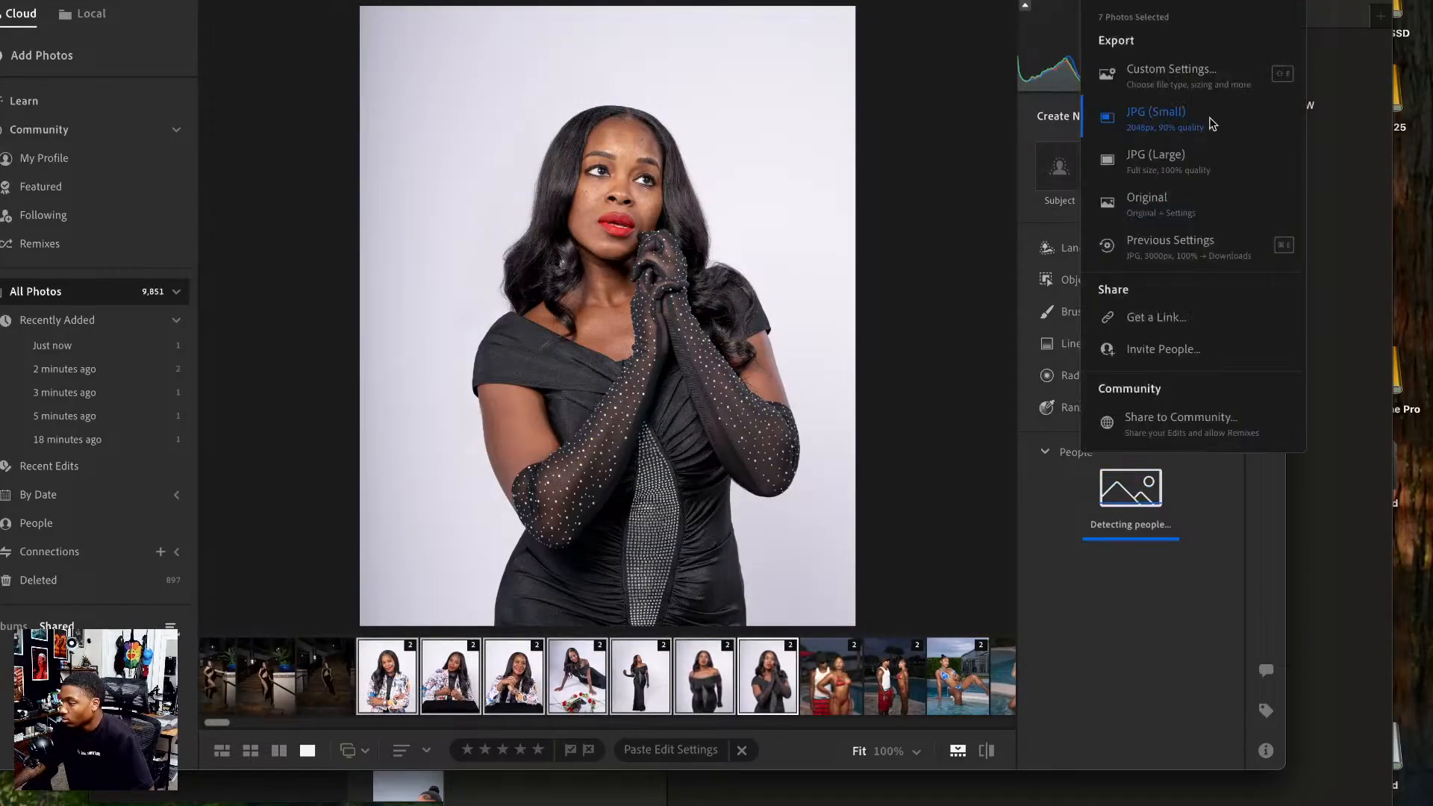
{"action": "left_click", "coordinate": [1191, 173]}
{"action": "left_click", "coordinate": [998, 445]}
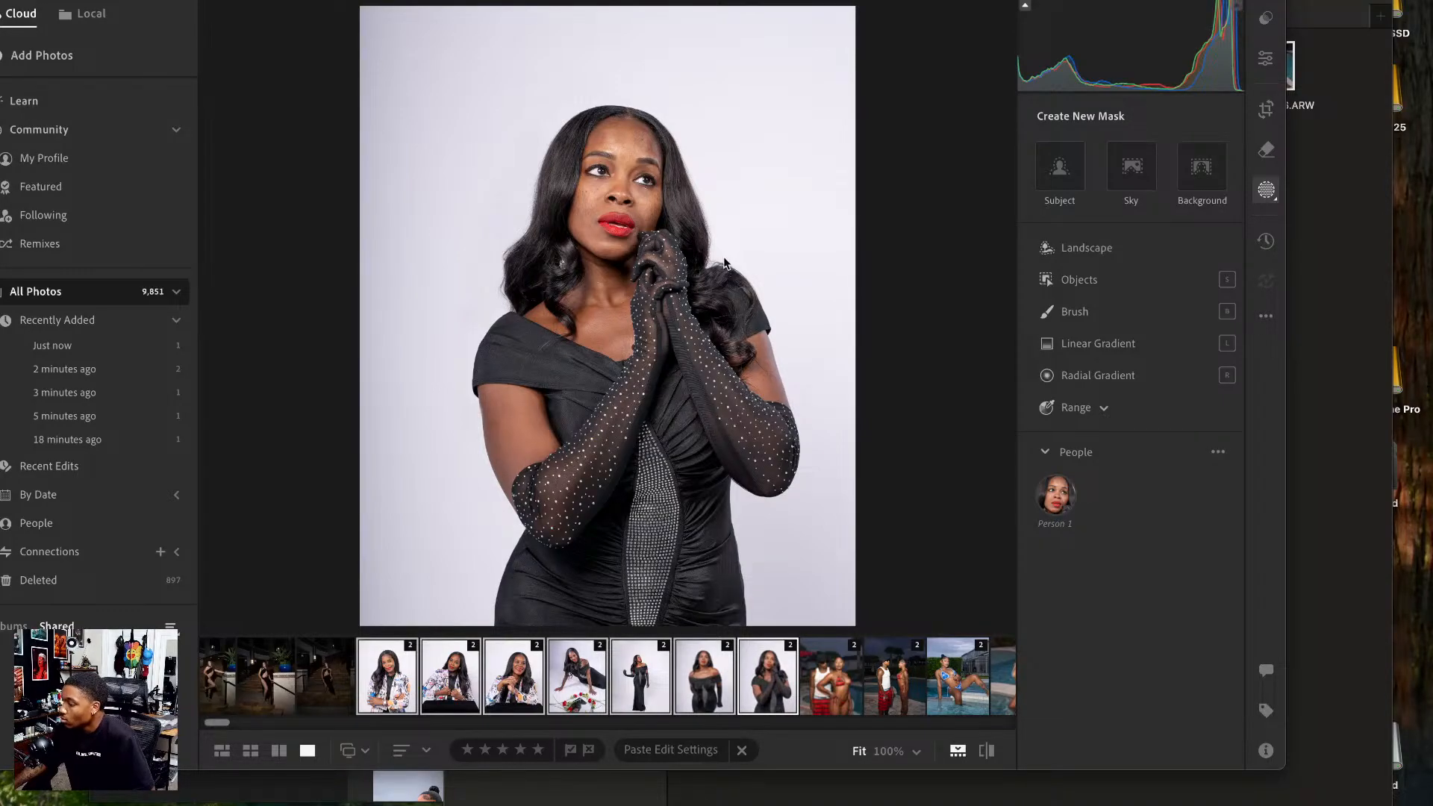
- Look through the pink-backdrop cake photos, comparing the shots of the woman lying with her legs raised
{"action": "scroll", "coordinate": [459, 648], "scroll_direction": "right", "scroll_amount": 10}
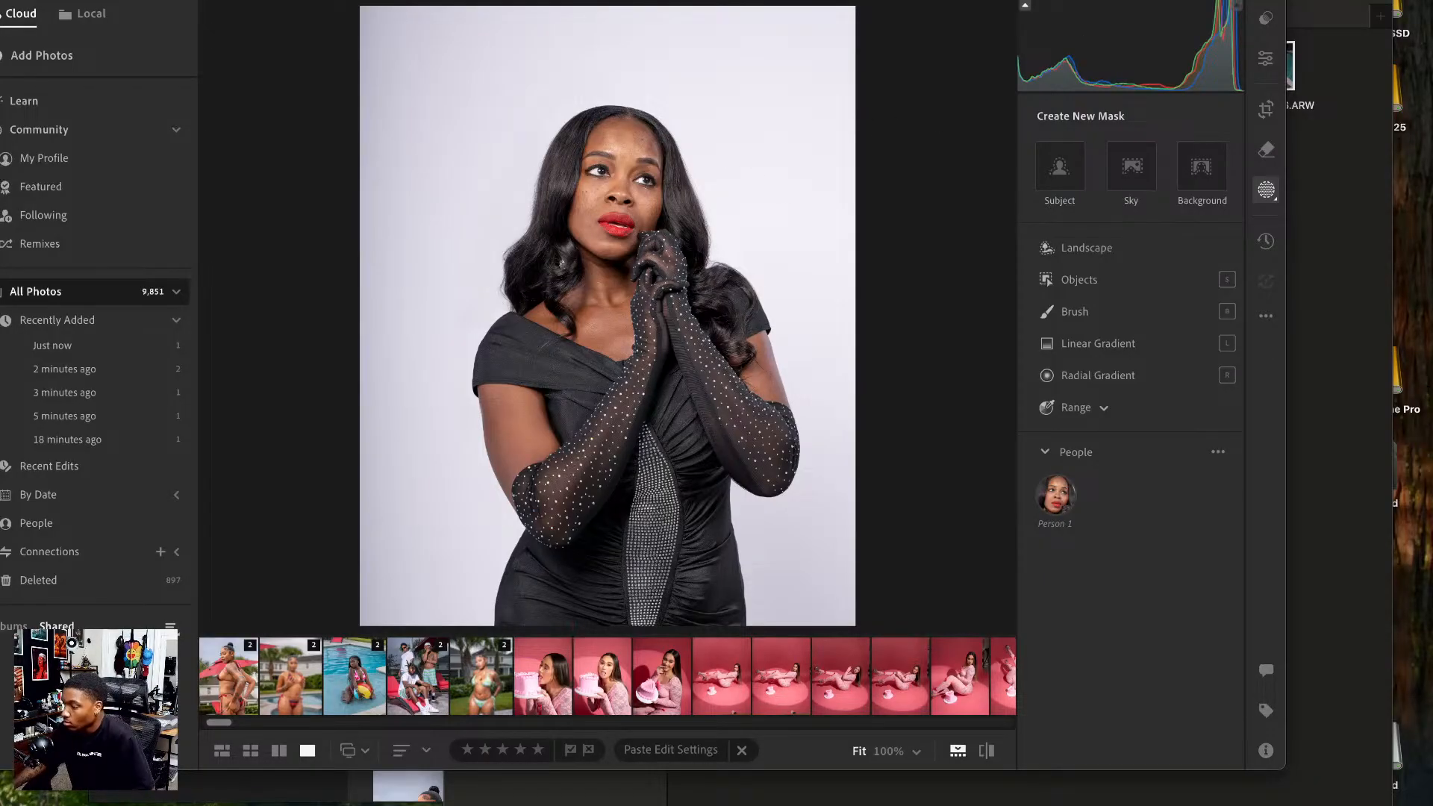
{"action": "scroll", "coordinate": [583, 683], "scroll_direction": "right", "scroll_amount": 5}
{"action": "scroll", "coordinate": [584, 683], "scroll_direction": "left", "scroll_amount": 5}
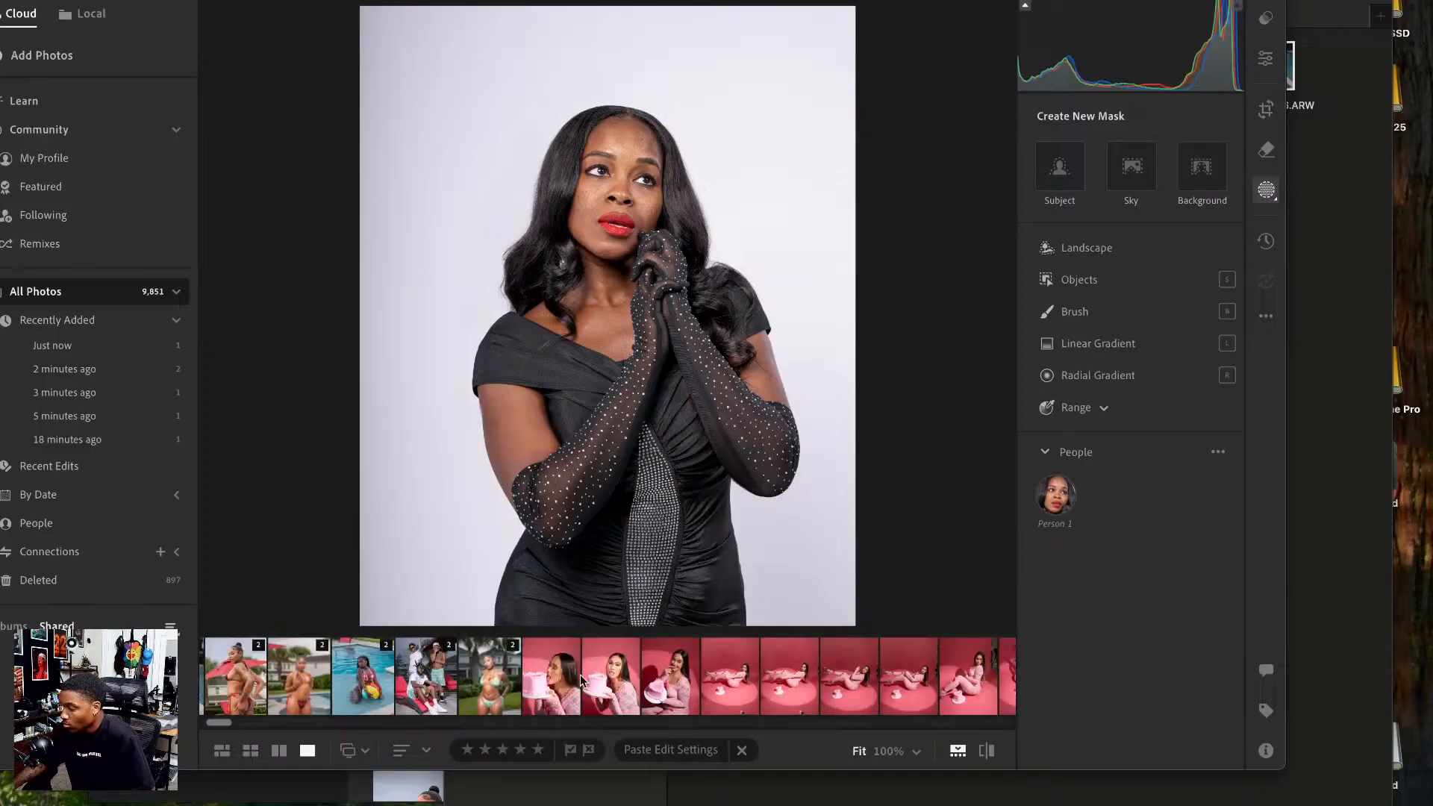
{"action": "left_click", "coordinate": [612, 674]}
{"action": "left_click", "coordinate": [666, 678]}
{"action": "left_click", "coordinate": [561, 675]}
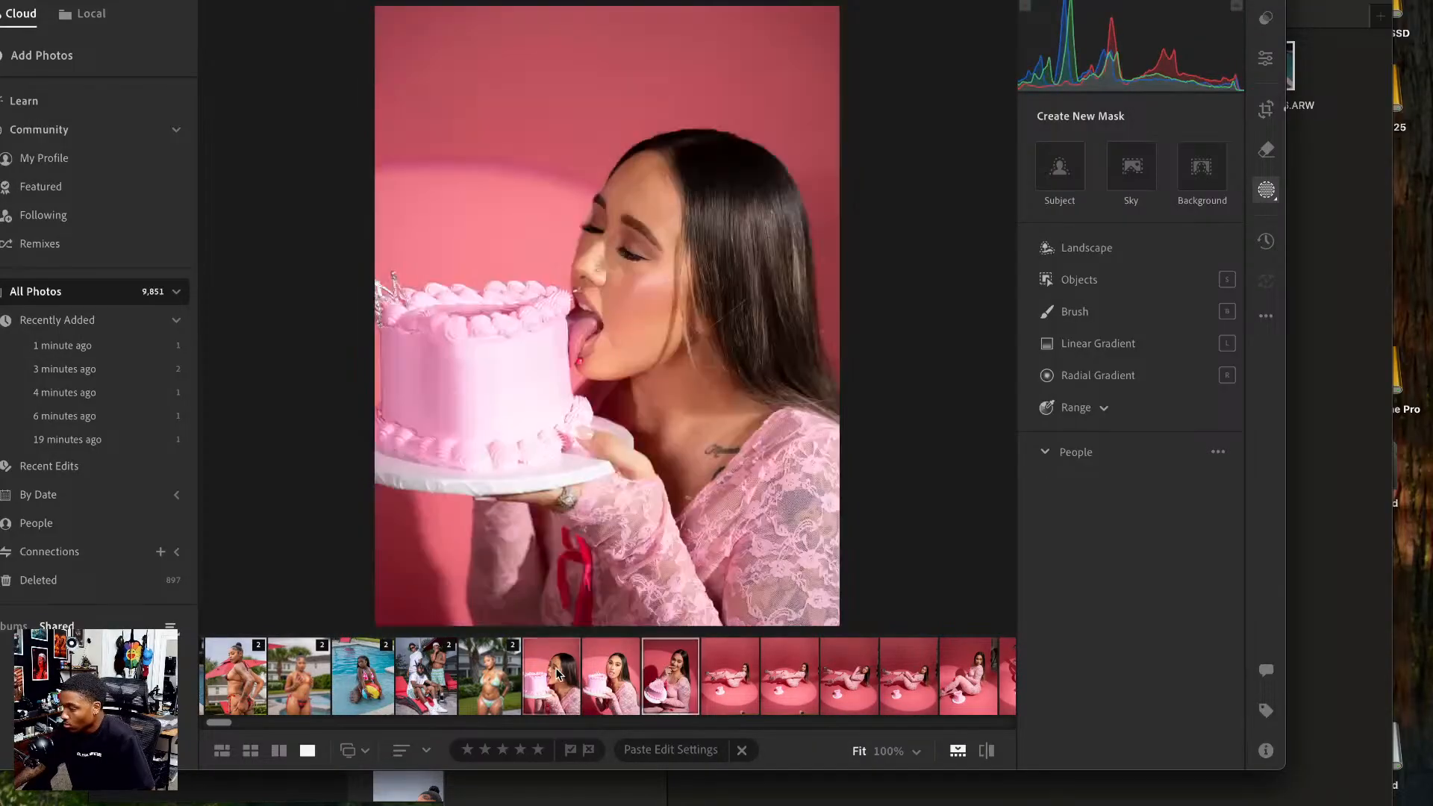
{"action": "scroll", "coordinate": [664, 696], "scroll_direction": "right", "scroll_amount": 5}
{"action": "left_click", "coordinate": [705, 694]}
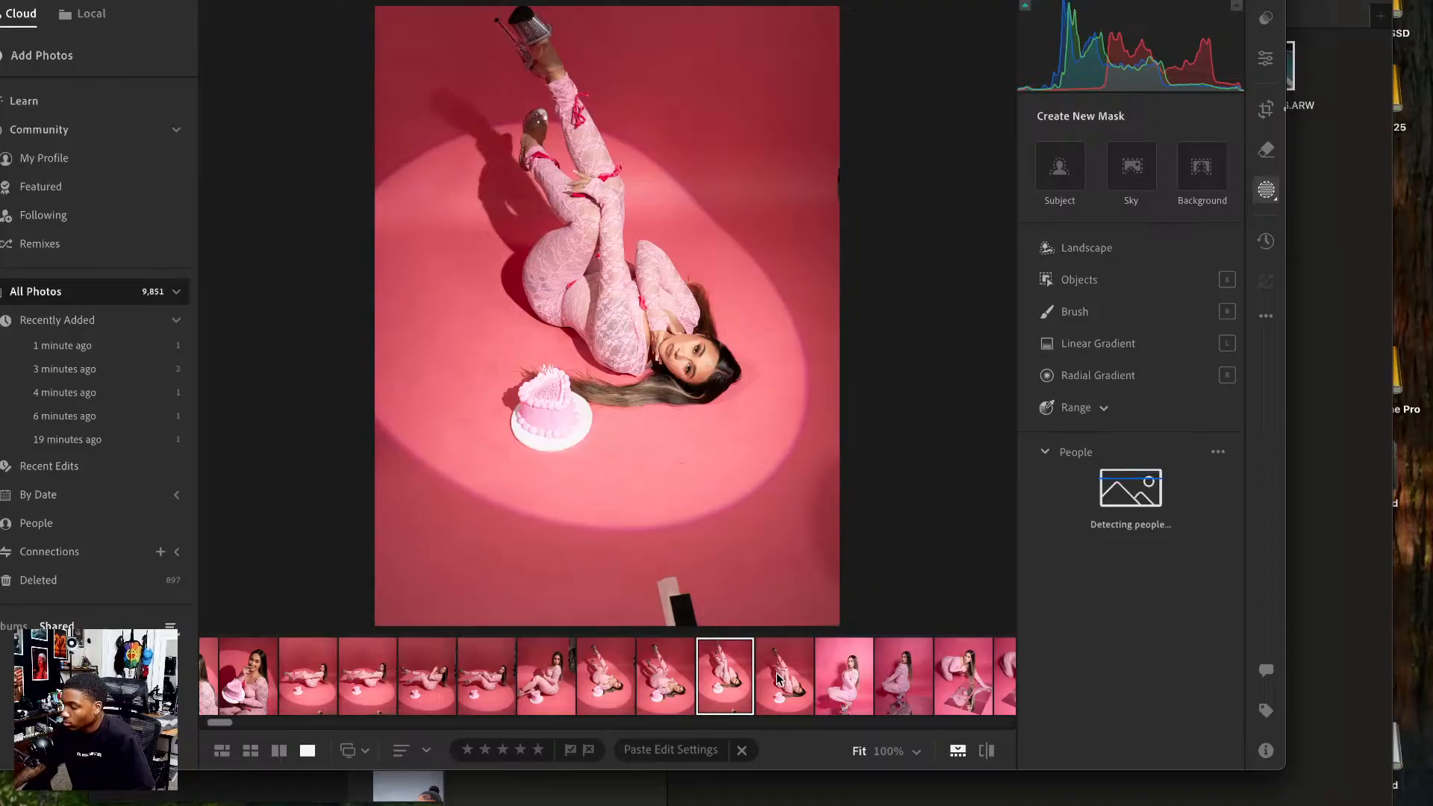
{"action": "left_click", "coordinate": [777, 676]}
{"action": "left_click", "coordinate": [722, 678]}
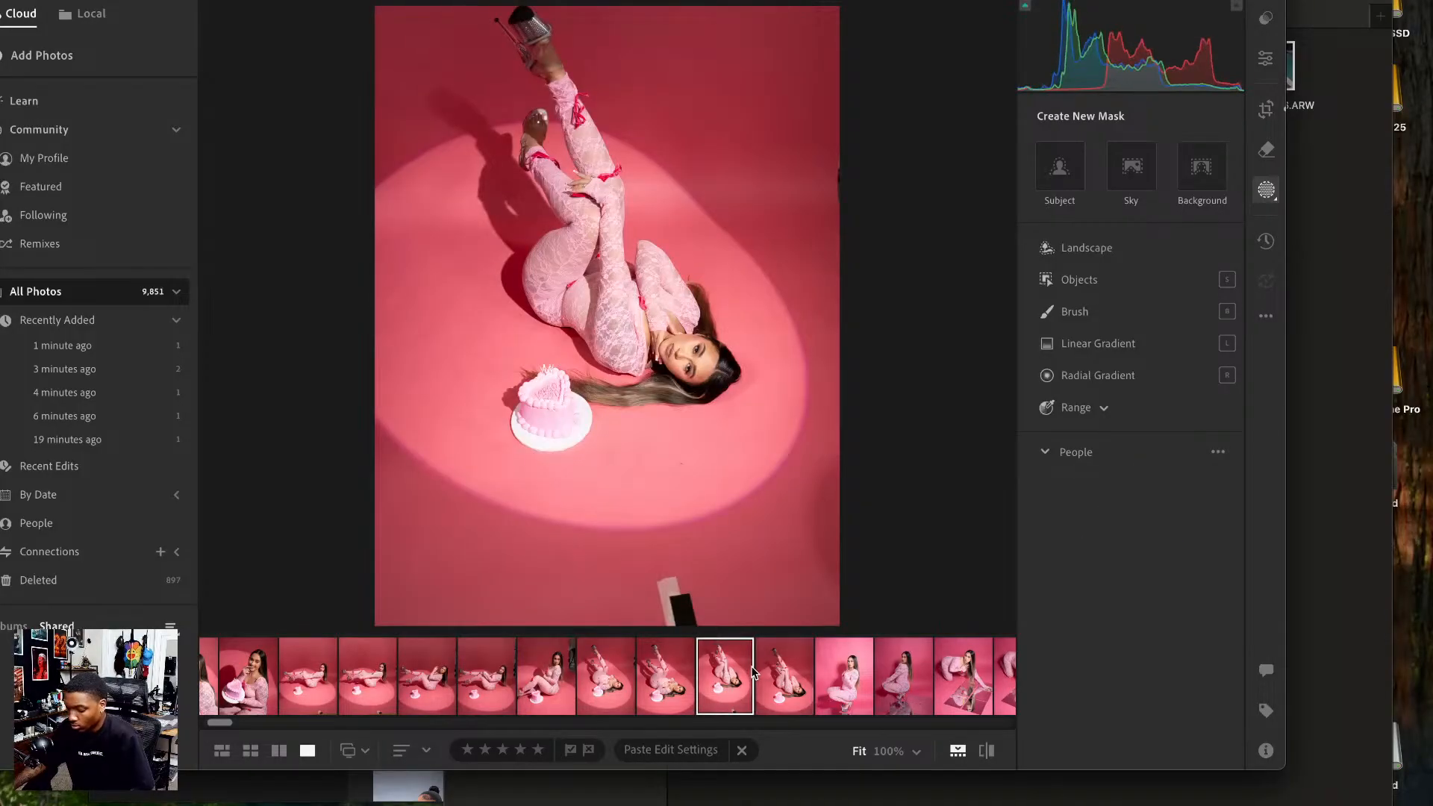
- Try the automatic settings on the legs-raised cake photo with the box in its lower corner, and undo them
{"action": "key", "text": "shift+a"}
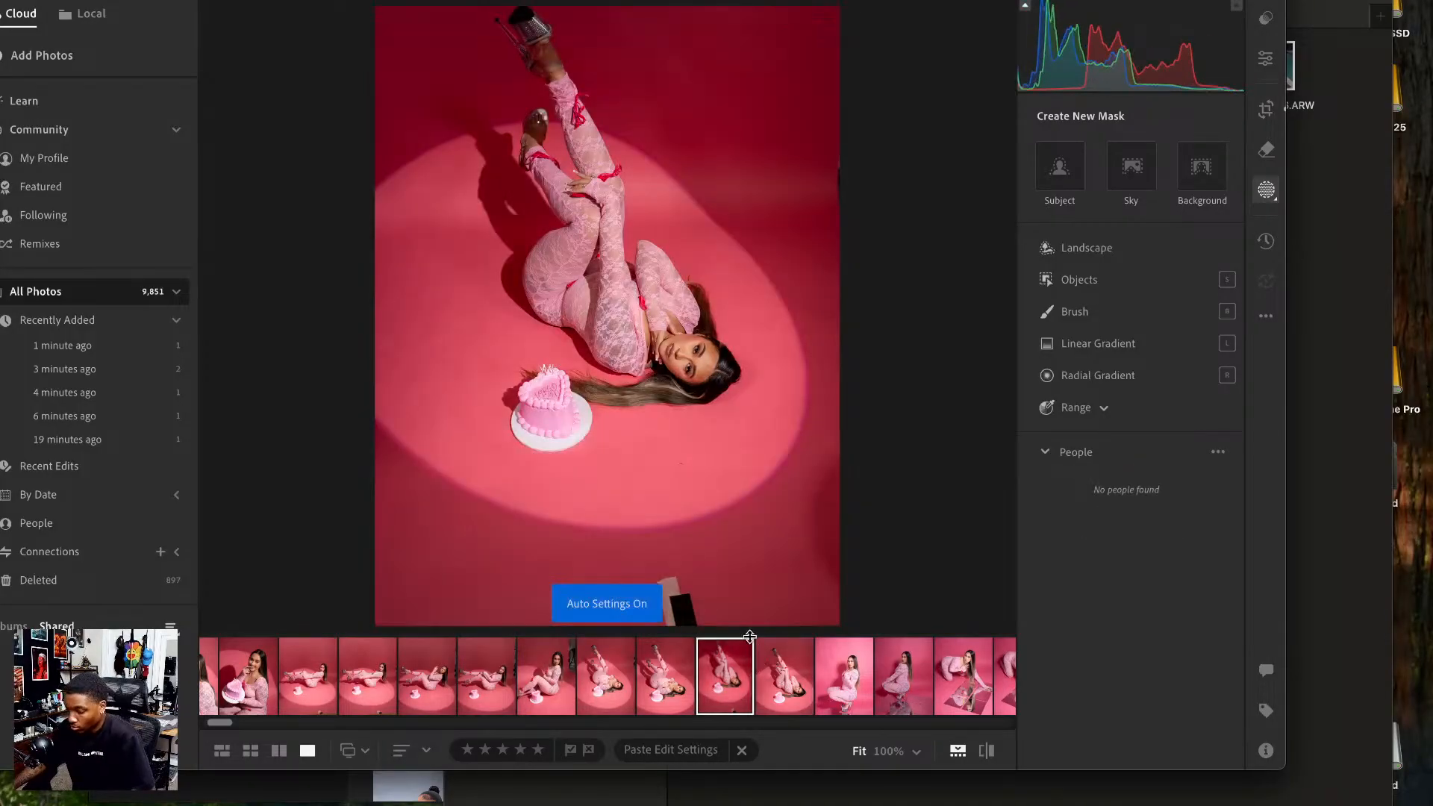
{"action": "key", "text": "super+z"}
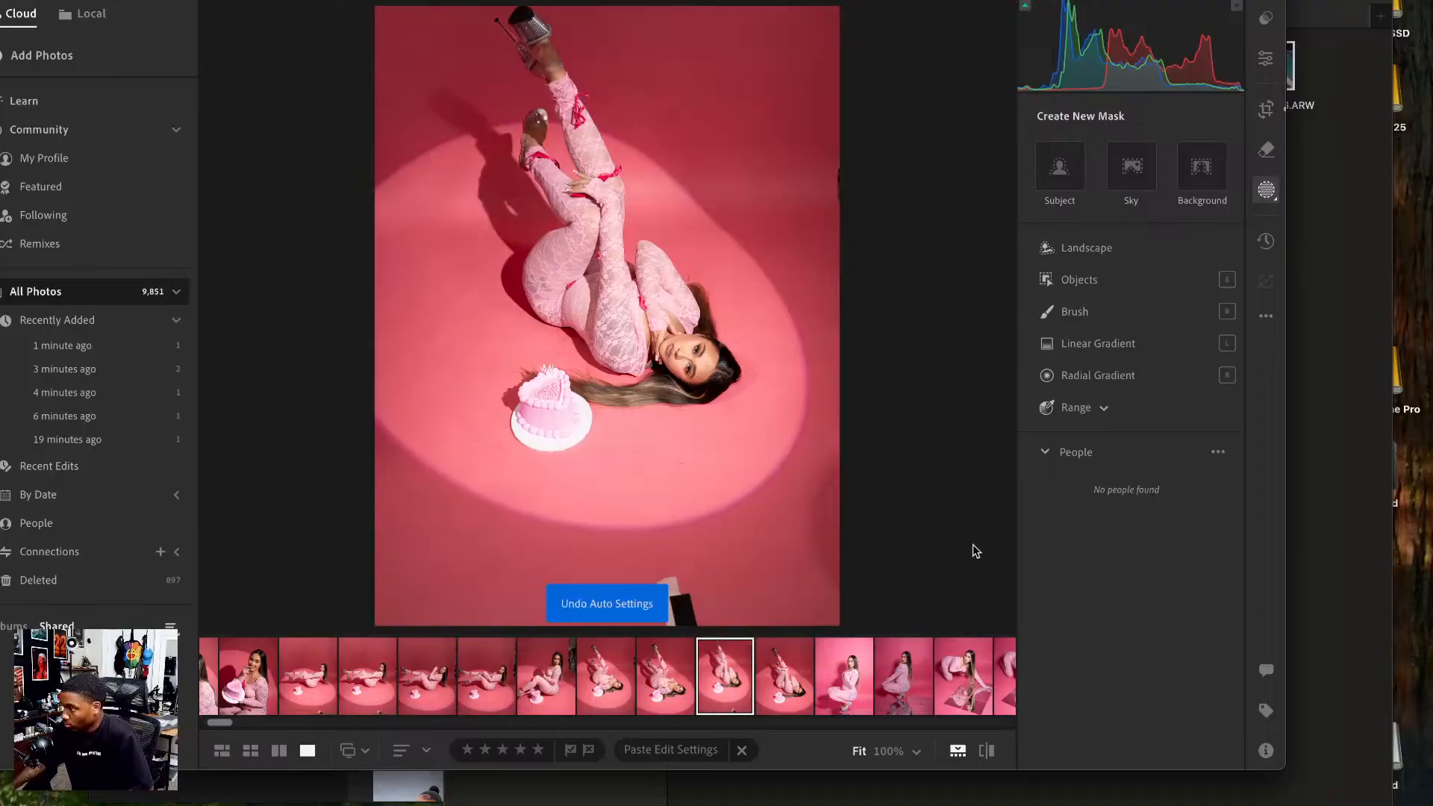
- Look through the pink-backdrop shots of the woman kneeling over the mirror tiles and return to the legs-raised cake photos
{"action": "scroll", "coordinate": [813, 690], "scroll_direction": "down", "scroll_amount": 2}
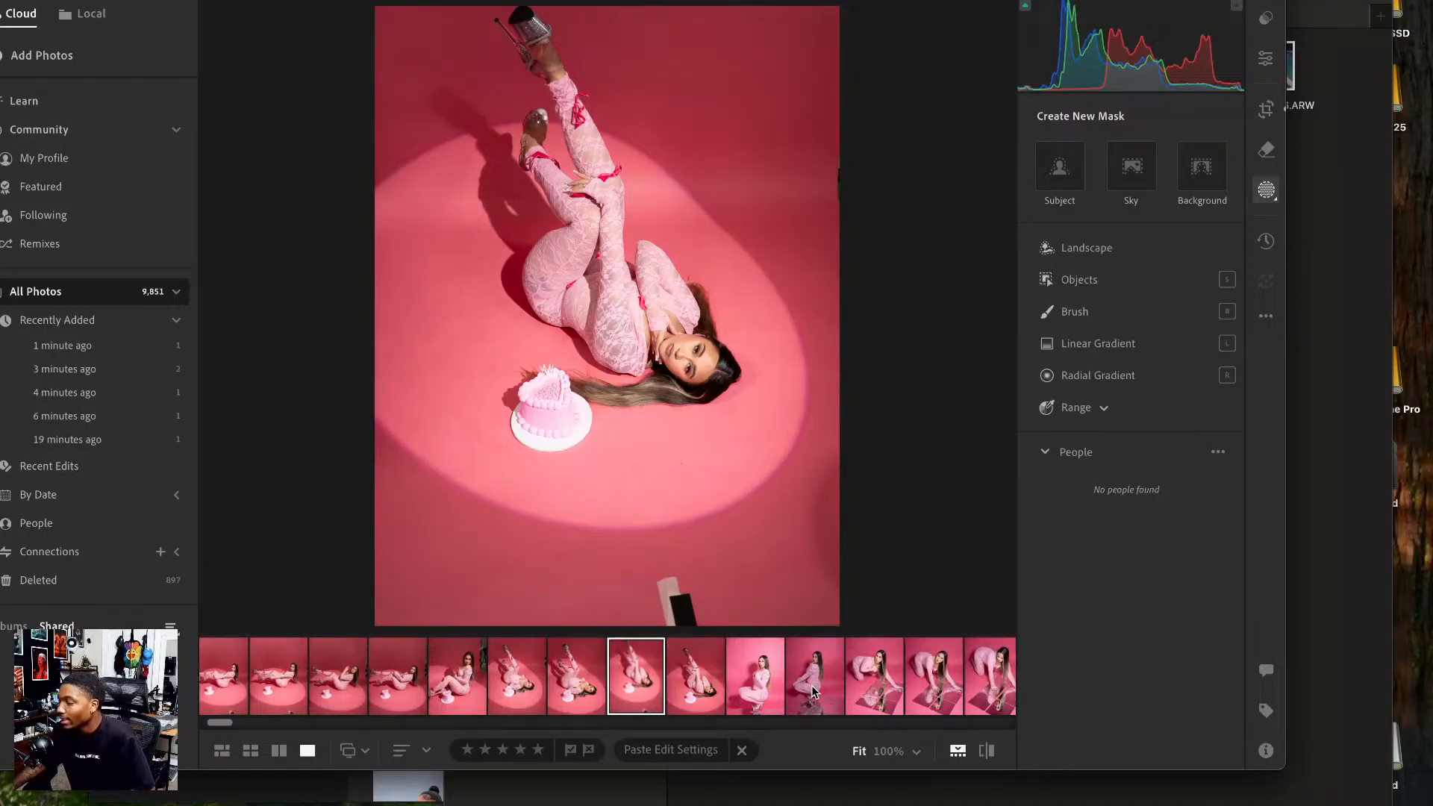
{"action": "scroll", "coordinate": [813, 690], "scroll_direction": "down", "scroll_amount": 4}
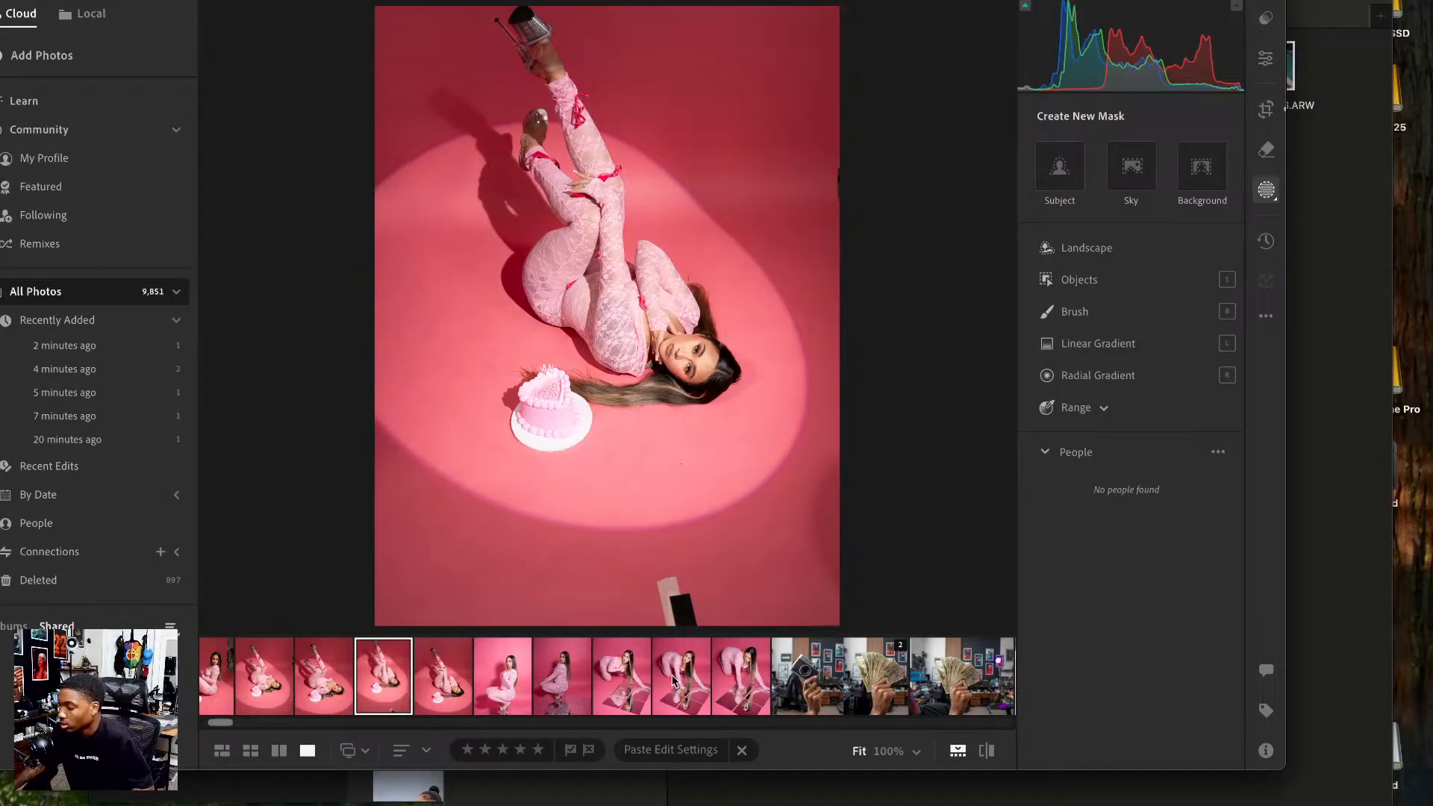
{"action": "left_click", "coordinate": [814, 678]}
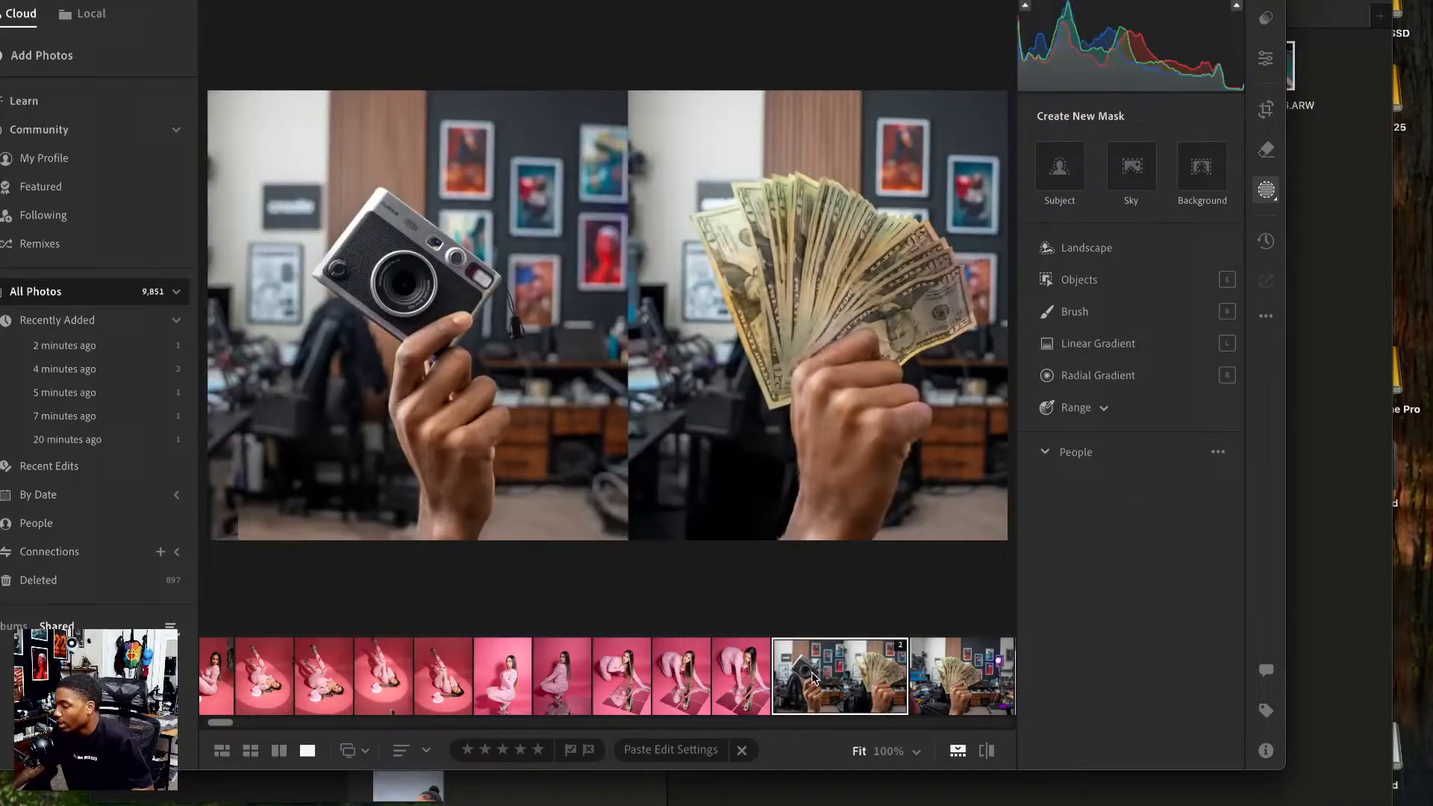
{"action": "left_click", "coordinate": [722, 668]}
{"action": "left_click", "coordinate": [688, 674]}
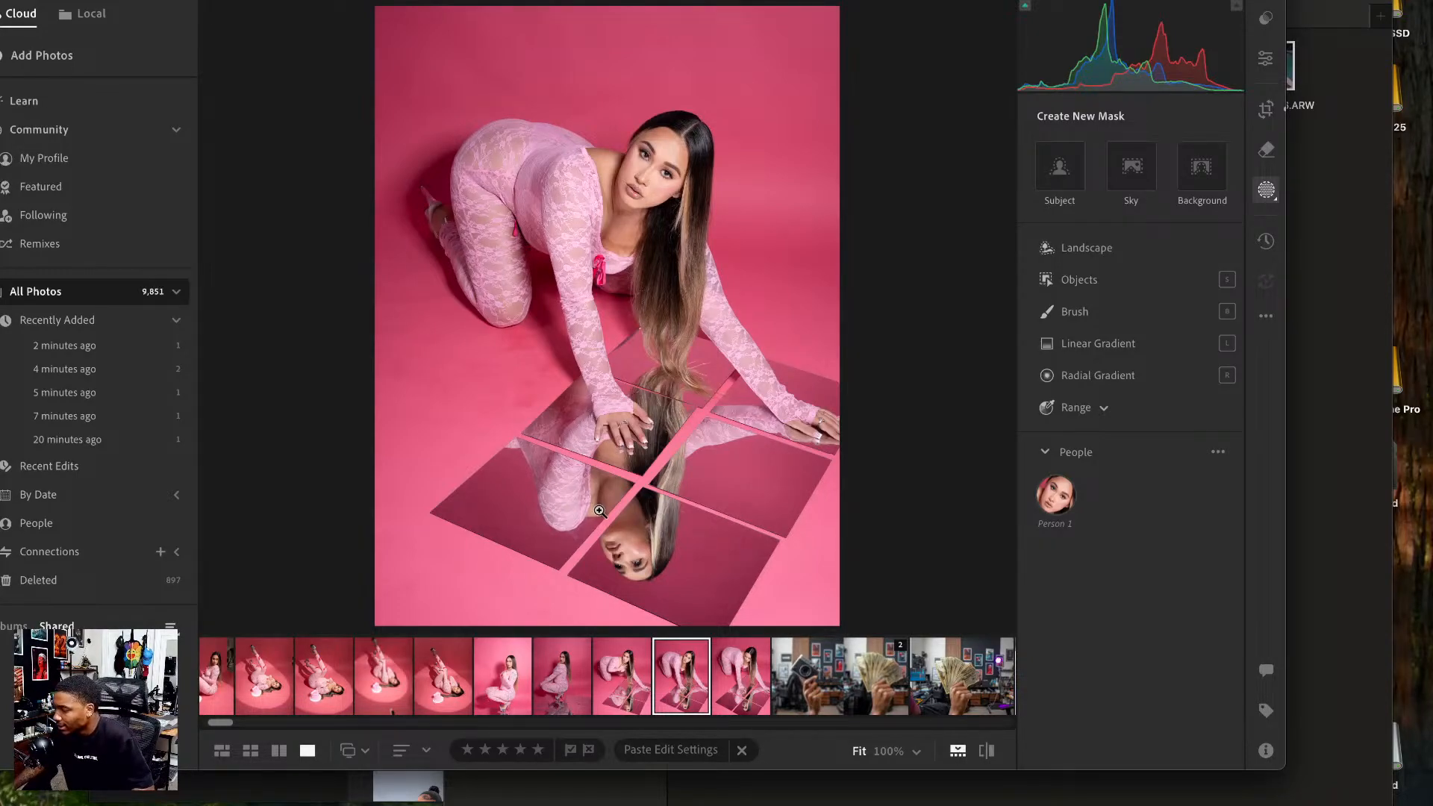
{"action": "left_click", "coordinate": [627, 673]}
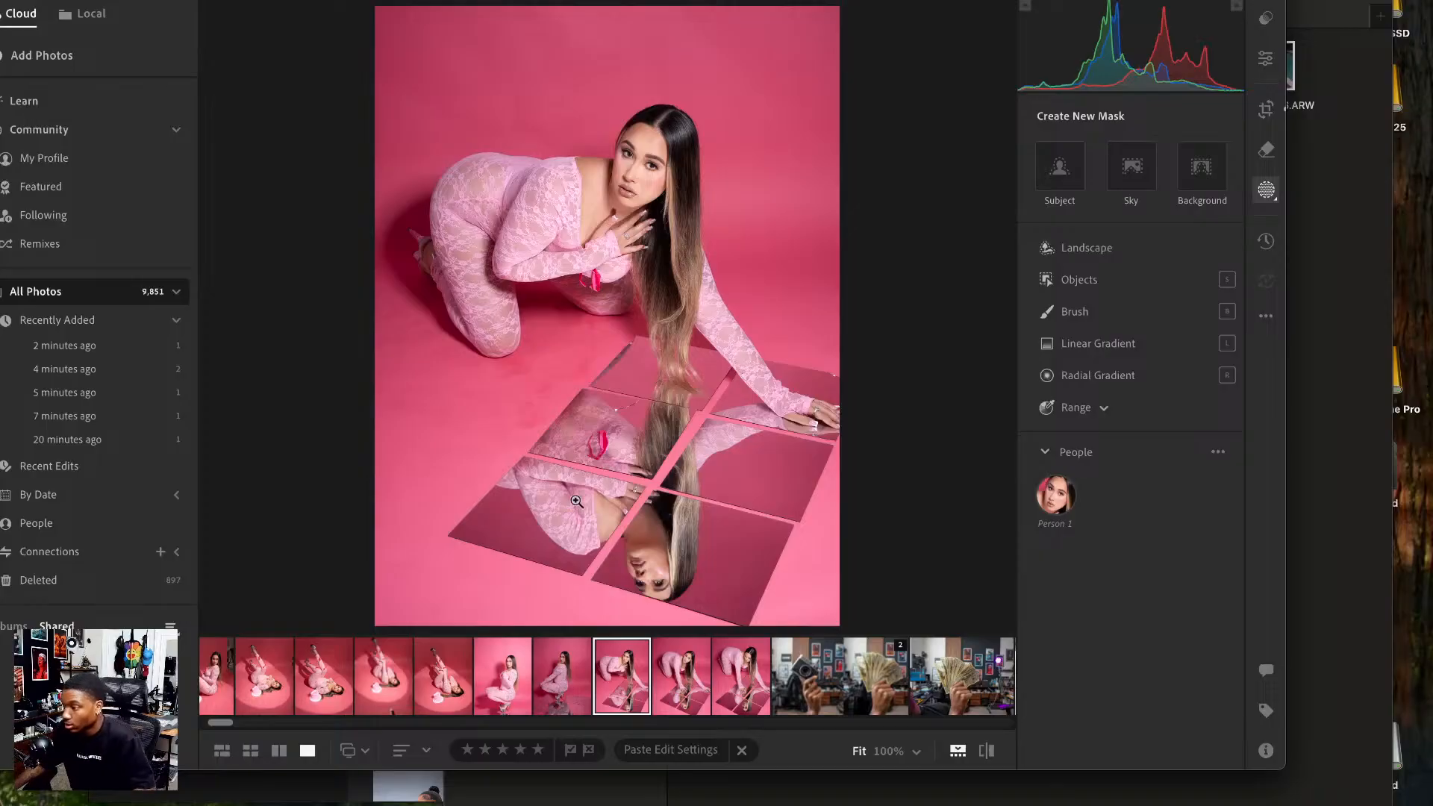
{"action": "left_click", "coordinate": [672, 683]}
{"action": "left_click", "coordinate": [727, 695]}
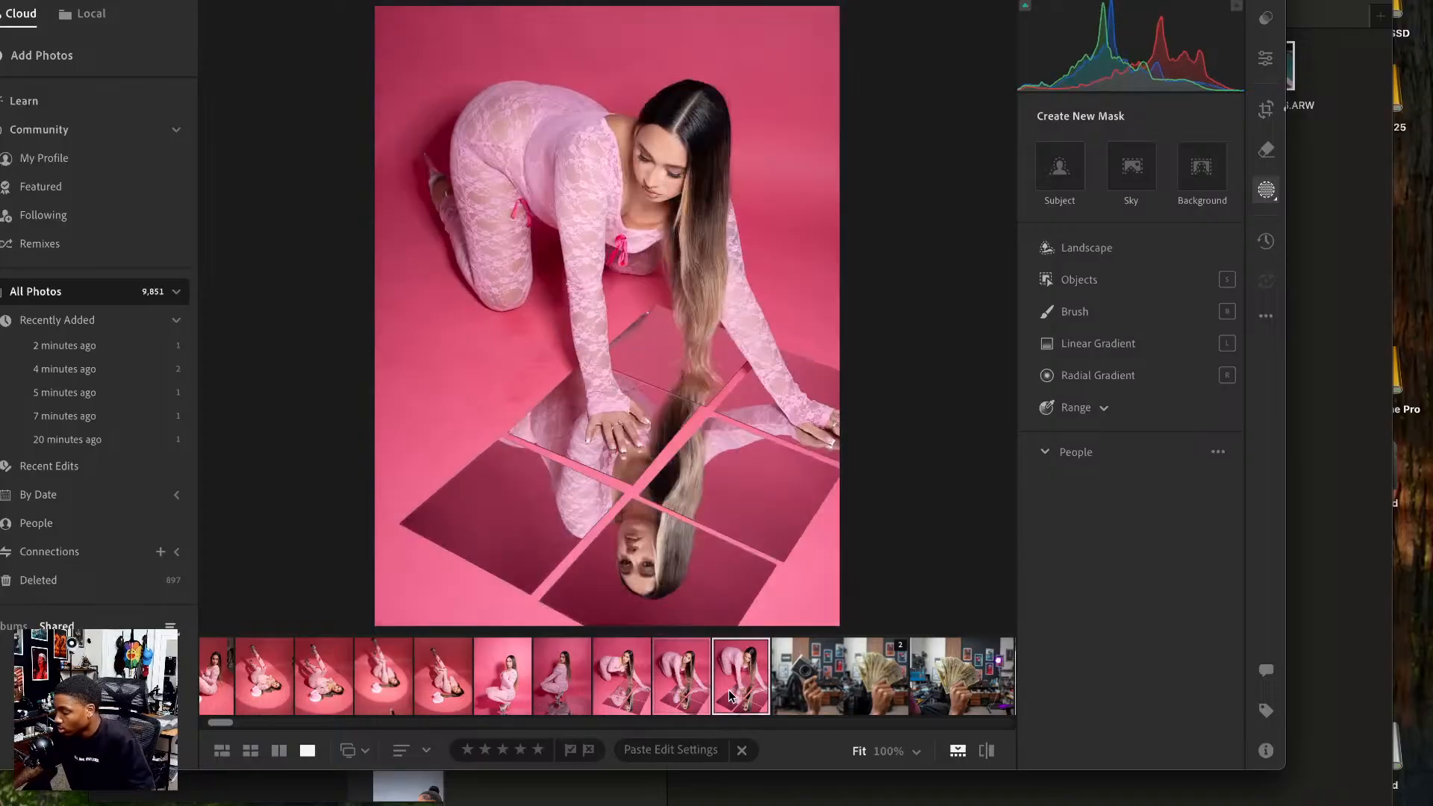
{"action": "scroll", "coordinate": [659, 679], "scroll_direction": "left", "scroll_amount": 3}
{"action": "left_click", "coordinate": [653, 678]}
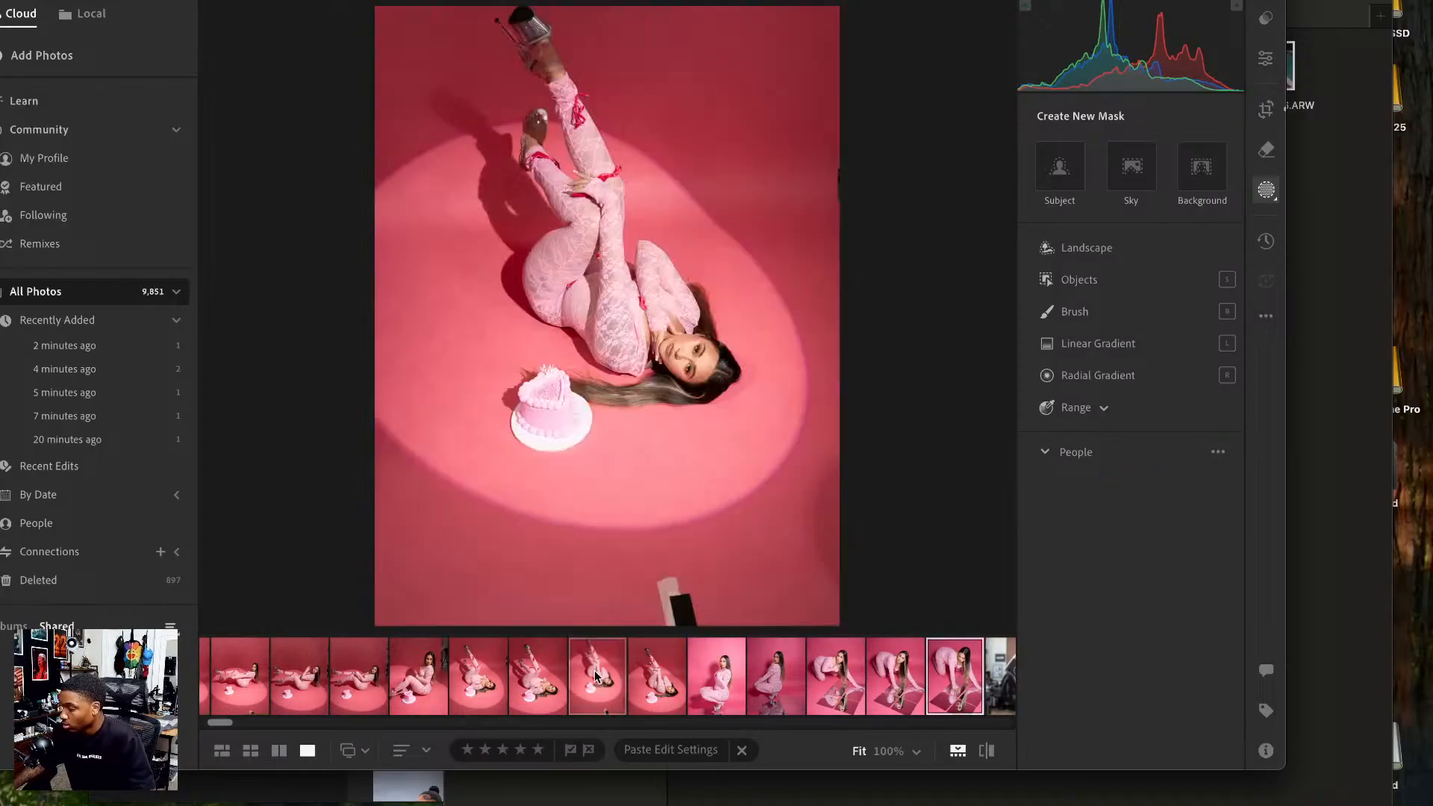
- Try pasting the copied edit settings onto the last legs-raised cake photo
{"action": "left_click", "coordinate": [775, 467]}
{"action": "left_click", "coordinate": [776, 468]}
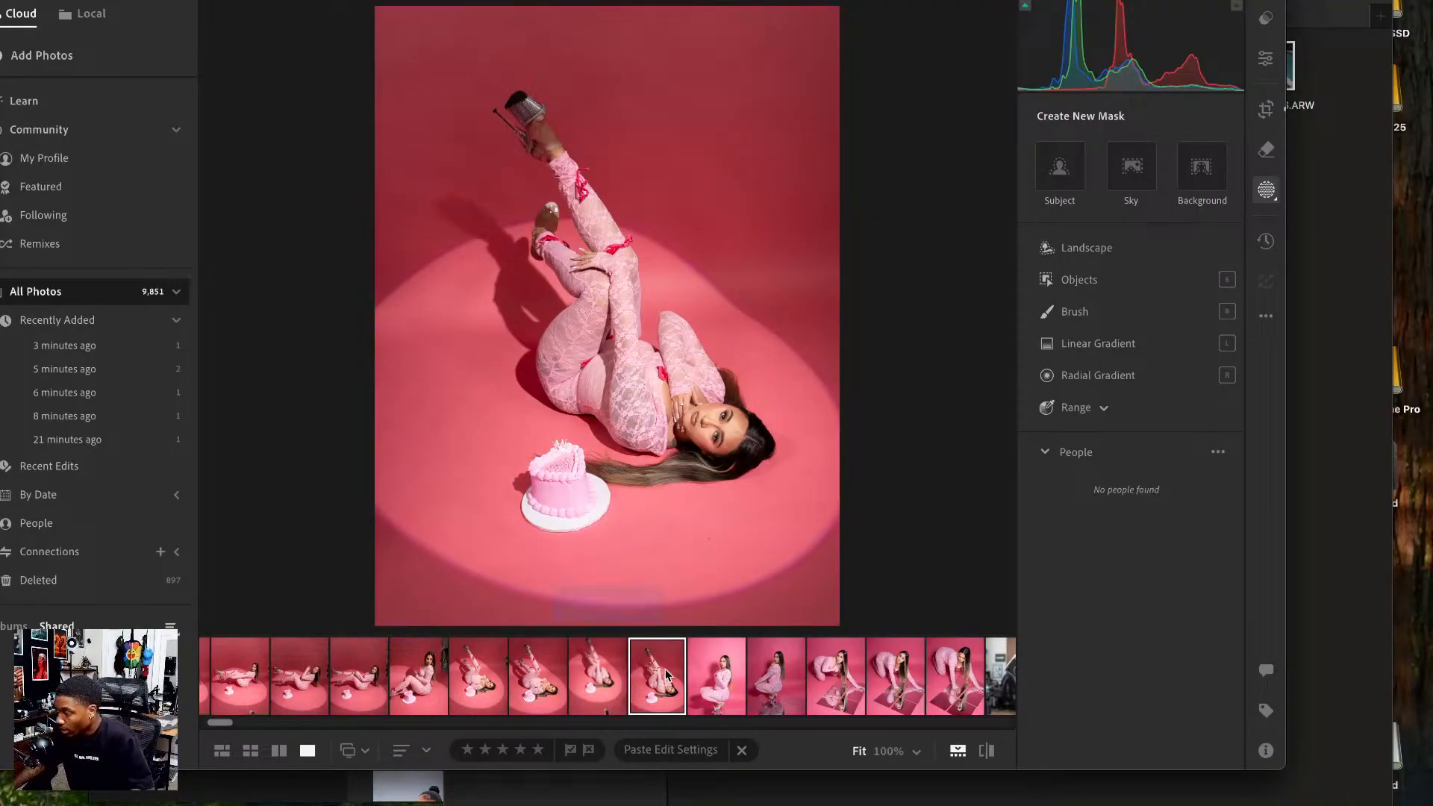
{"action": "key", "text": "super+v"}
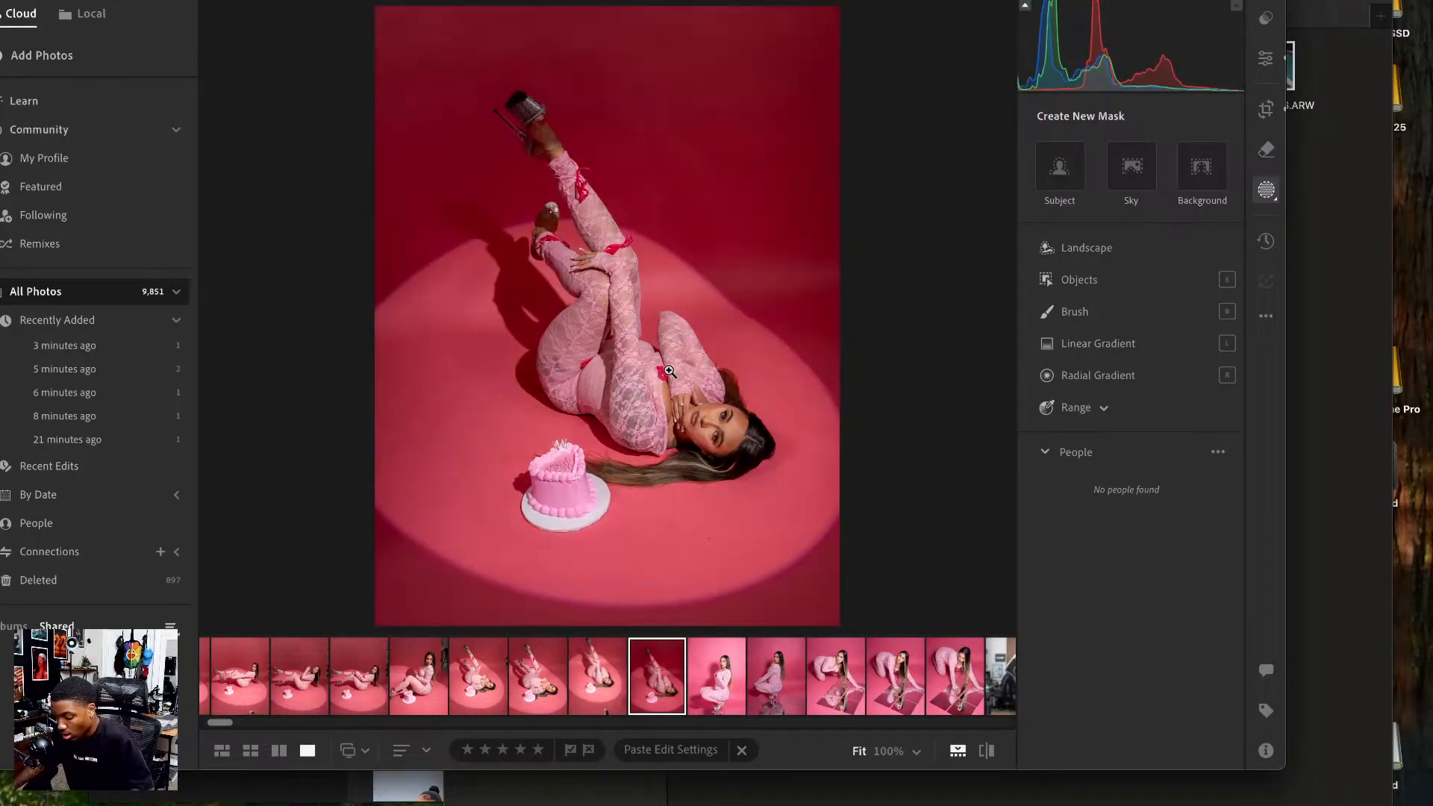
- Create a Background mask and a separate Subject mask on the last legs-raised cake photo
{"action": "left_click", "coordinate": [1201, 169]}
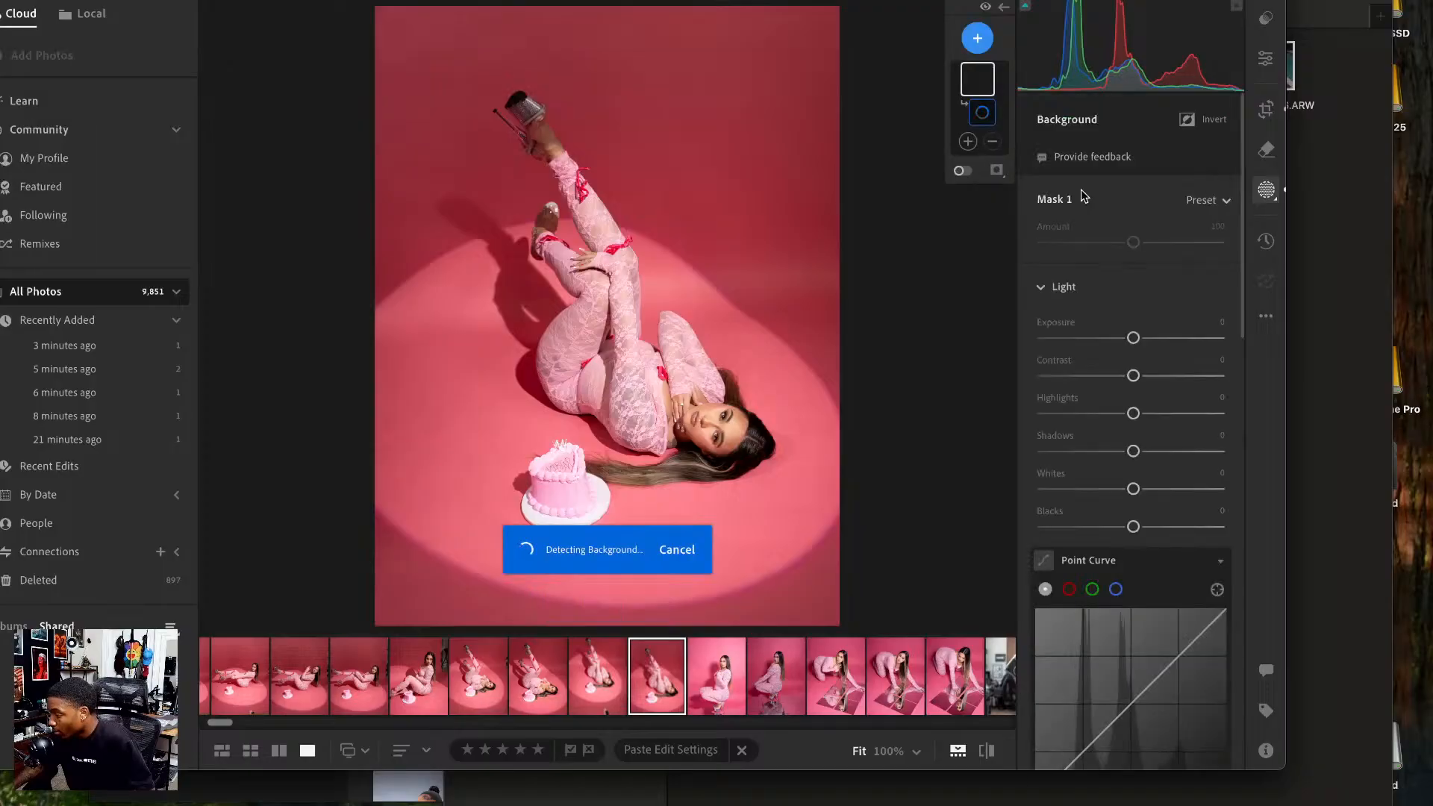
{"action": "left_click", "coordinate": [977, 41]}
{"action": "left_click", "coordinate": [1003, 83]}
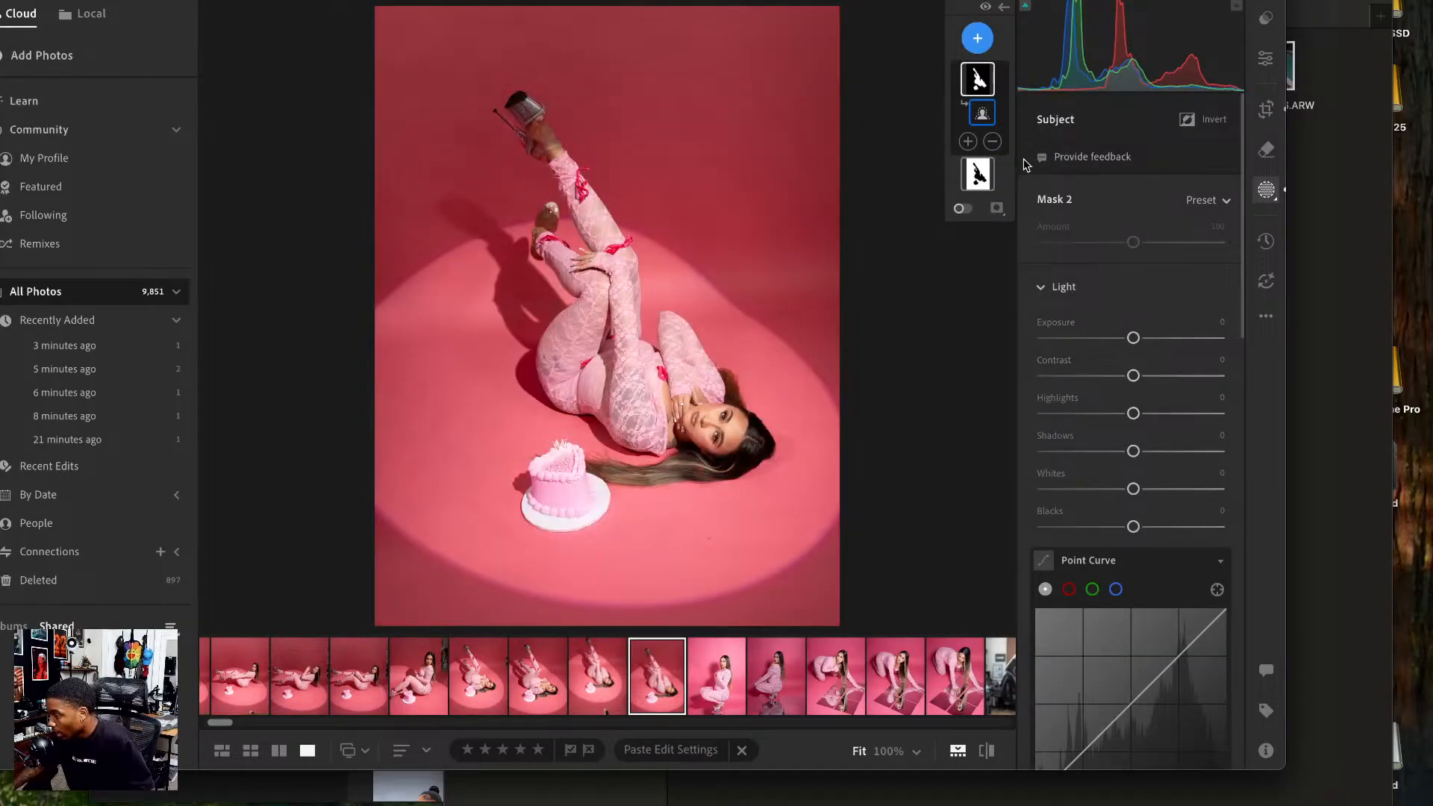
- Set the Background mask's Tint to +22 and Saturation to -29, and compare the photo with the original
{"action": "left_click", "coordinate": [977, 174]}
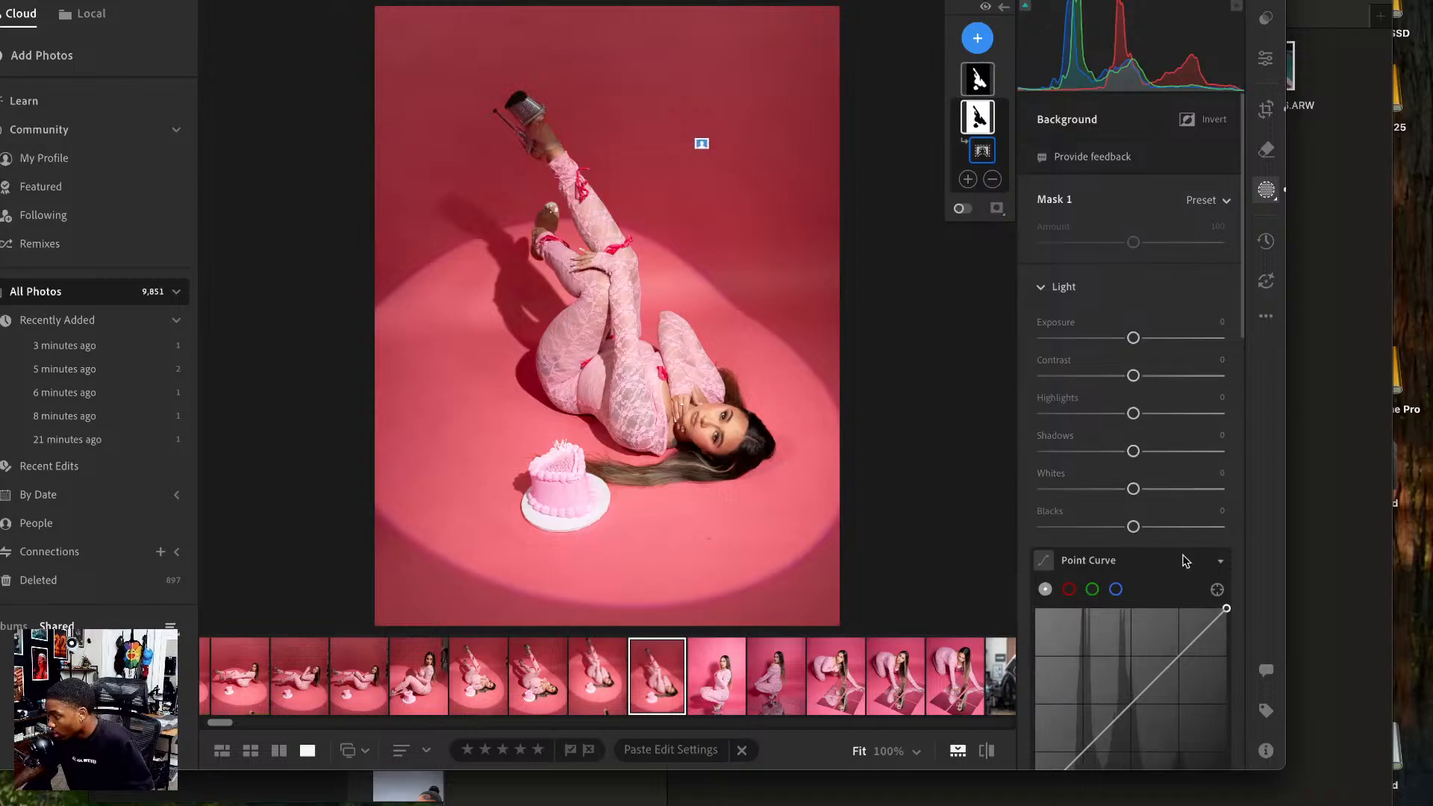
{"action": "scroll", "coordinate": [1185, 561], "scroll_direction": "down", "scroll_amount": 5}
{"action": "left_click_drag", "start_coordinate": [1133, 657], "coordinate": [1188, 677]}
{"action": "double_click", "coordinate": [1182, 657]}
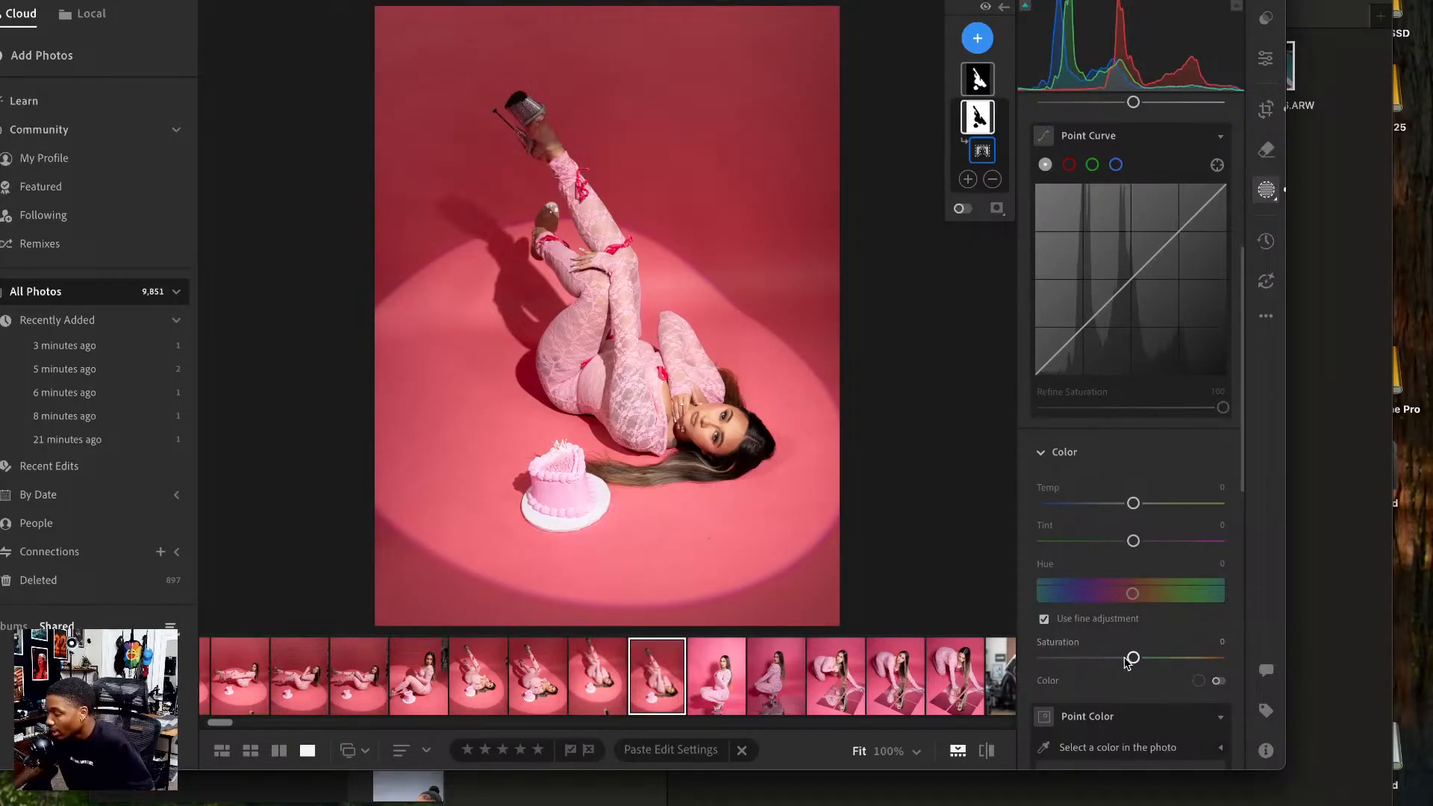
{"action": "left_click_drag", "start_coordinate": [1131, 657], "coordinate": [1106, 665]}
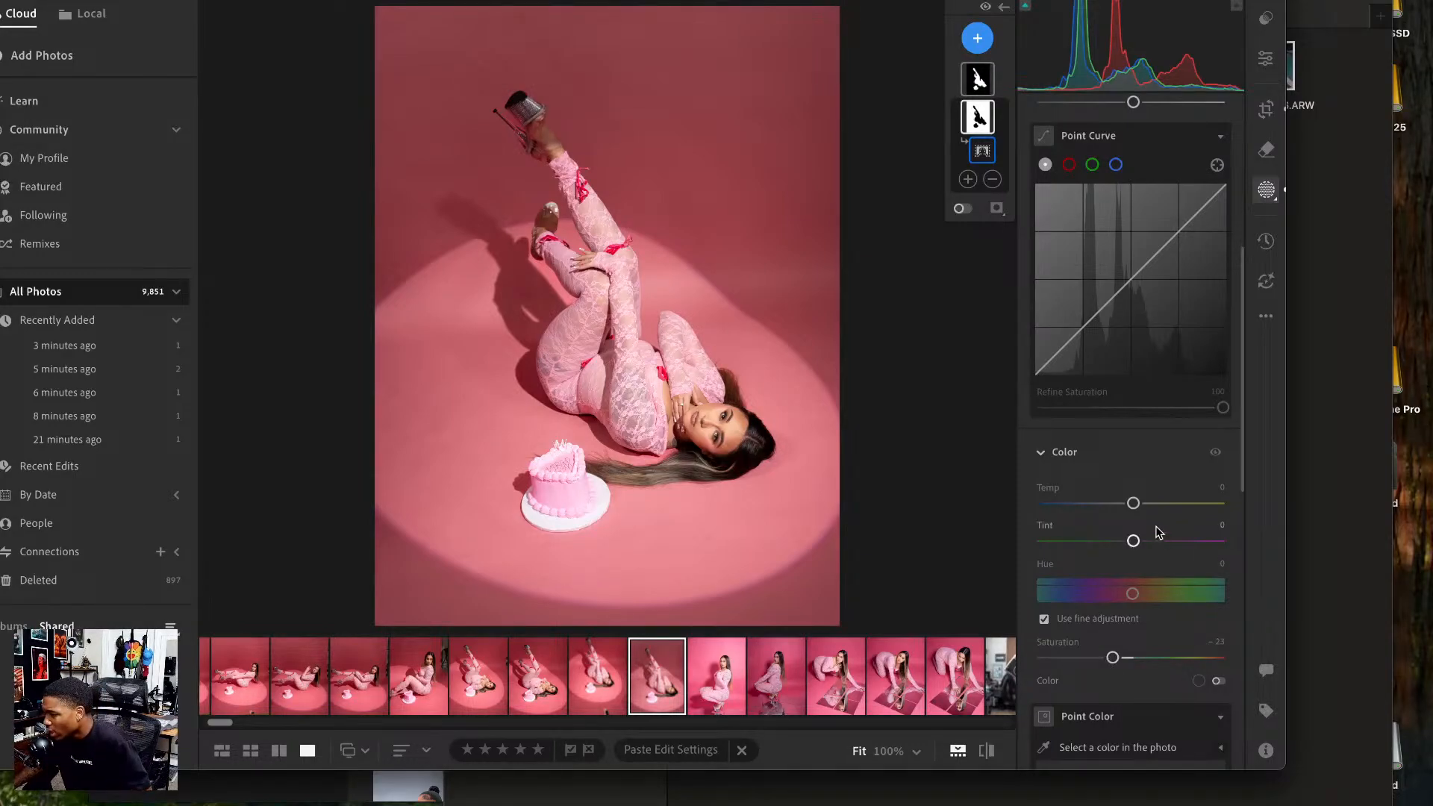
{"action": "left_click_drag", "start_coordinate": [1133, 541], "coordinate": [1154, 548]}
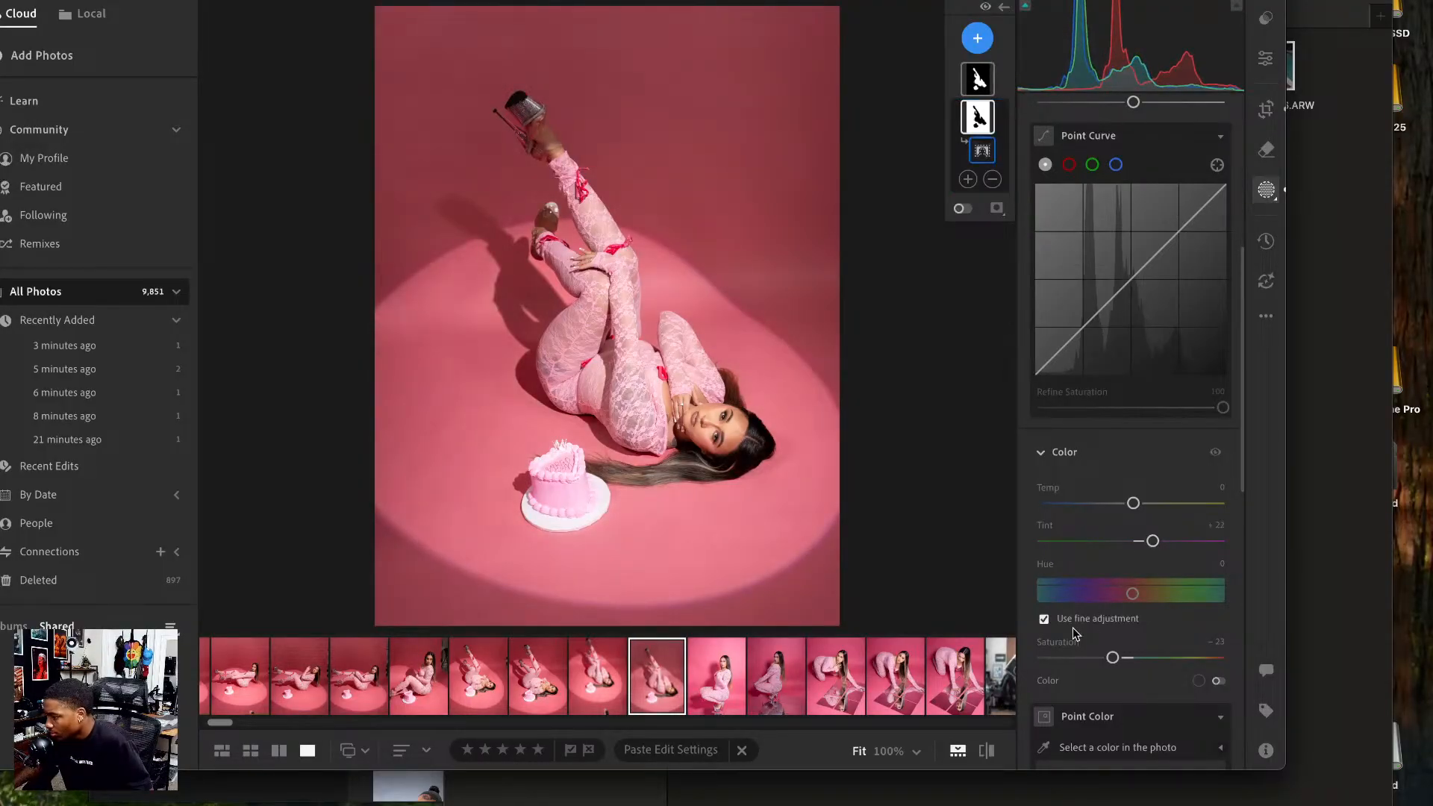
{"action": "left_click_drag", "start_coordinate": [1113, 658], "coordinate": [1109, 659]}
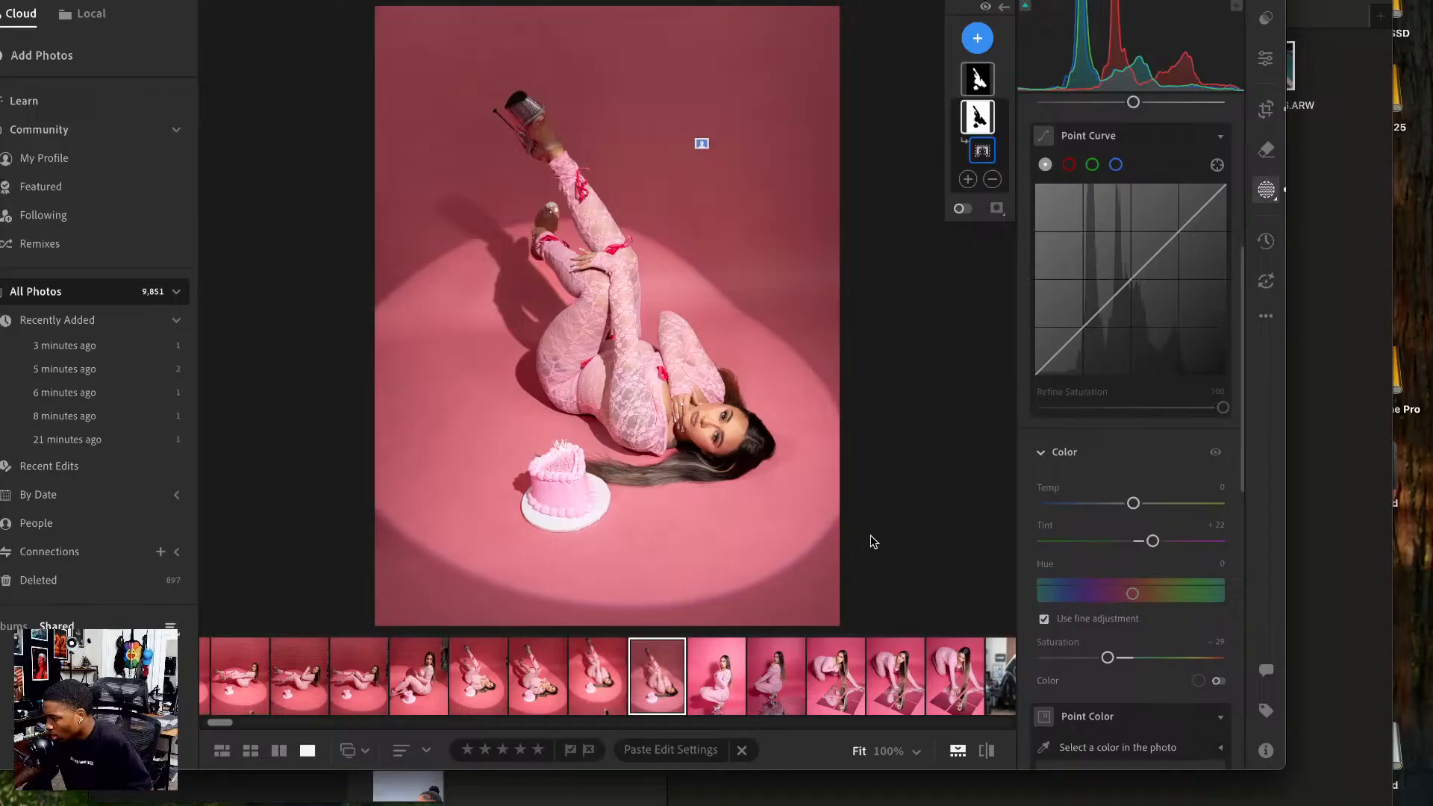
{"action": "left_click", "coordinate": [988, 751]}
{"action": "left_click", "coordinate": [988, 752]}
- Set the Subject mask's Saturation to +9 and Highlights to +7, and compare the photo with the original
{"action": "left_click", "coordinate": [978, 79]}
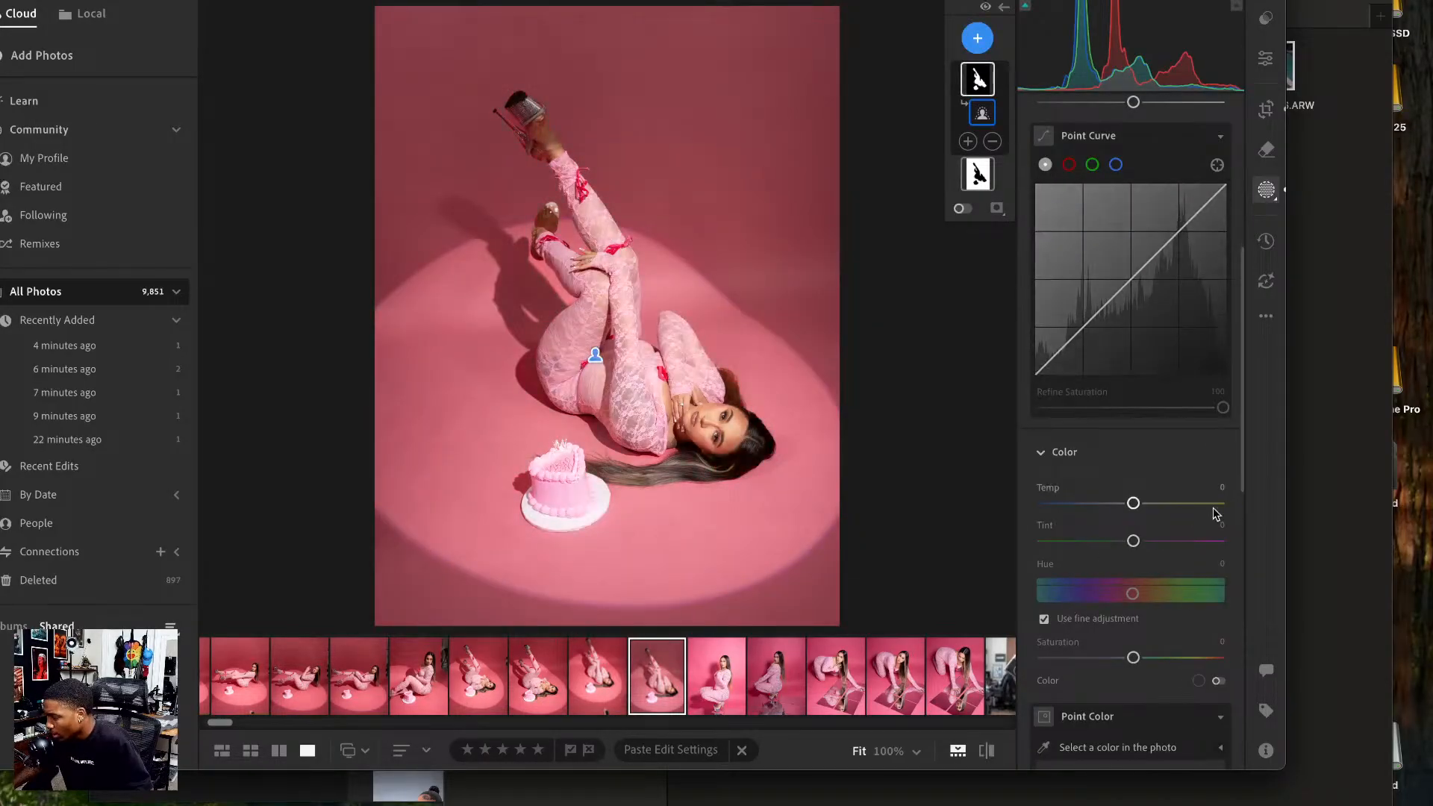
{"action": "scroll", "coordinate": [1134, 446], "scroll_direction": "up", "scroll_amount": 5}
{"action": "scroll", "coordinate": [1133, 445], "scroll_direction": "down", "scroll_amount": 8}
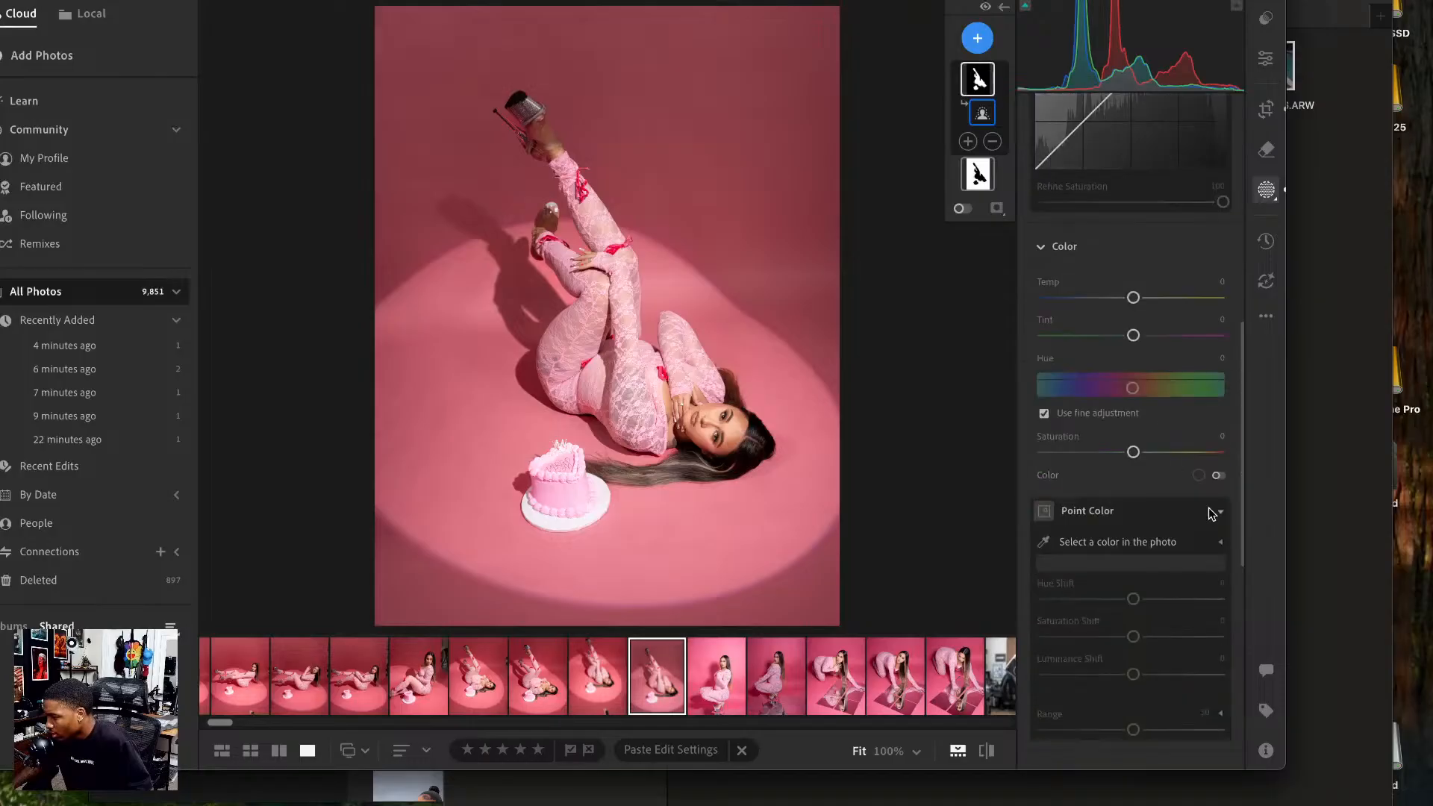
{"action": "left_click_drag", "start_coordinate": [1133, 452], "coordinate": [1141, 453]}
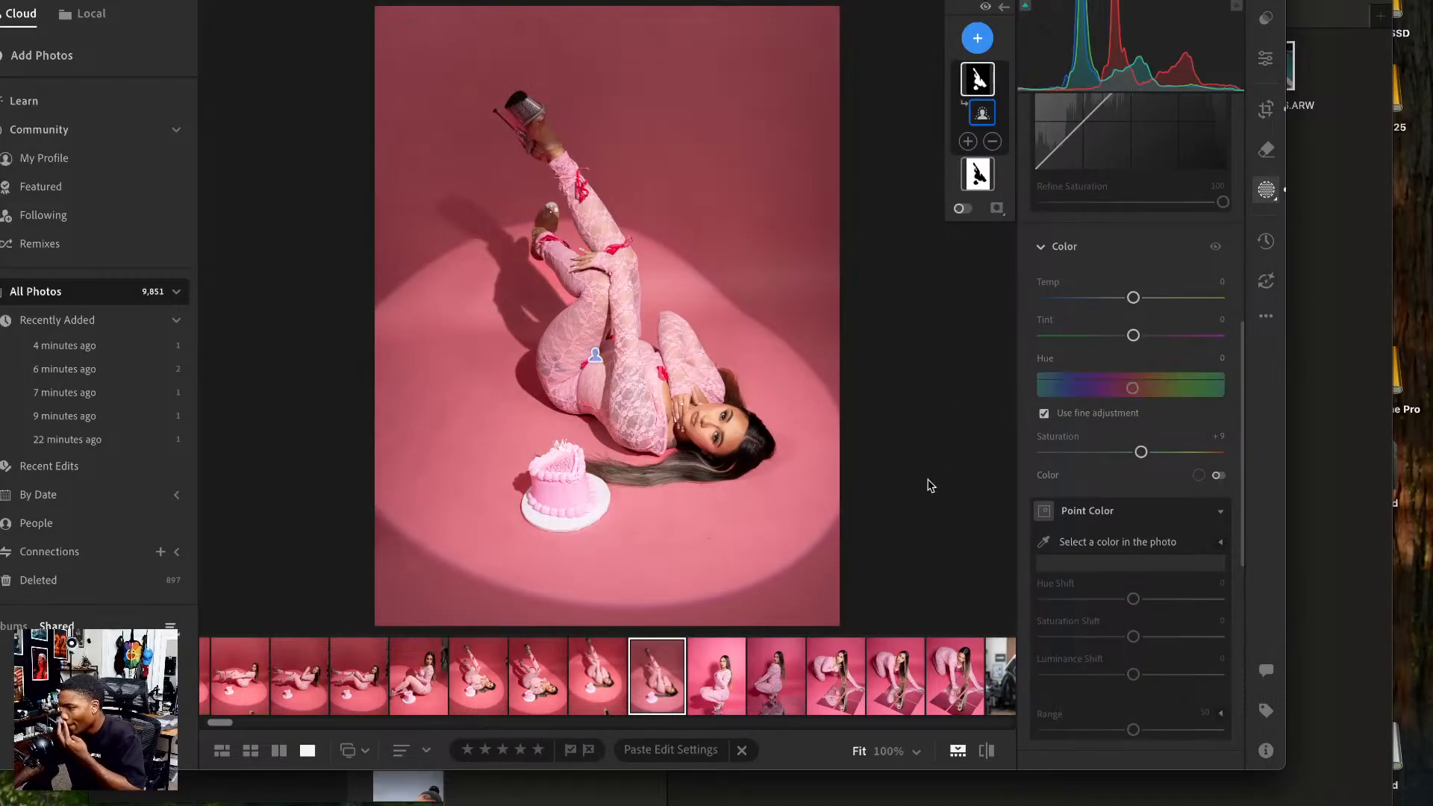
{"action": "scroll", "coordinate": [1134, 448], "scroll_direction": "up", "scroll_amount": 8}
{"action": "left_click_drag", "start_coordinate": [1133, 413], "coordinate": [1137, 414]}
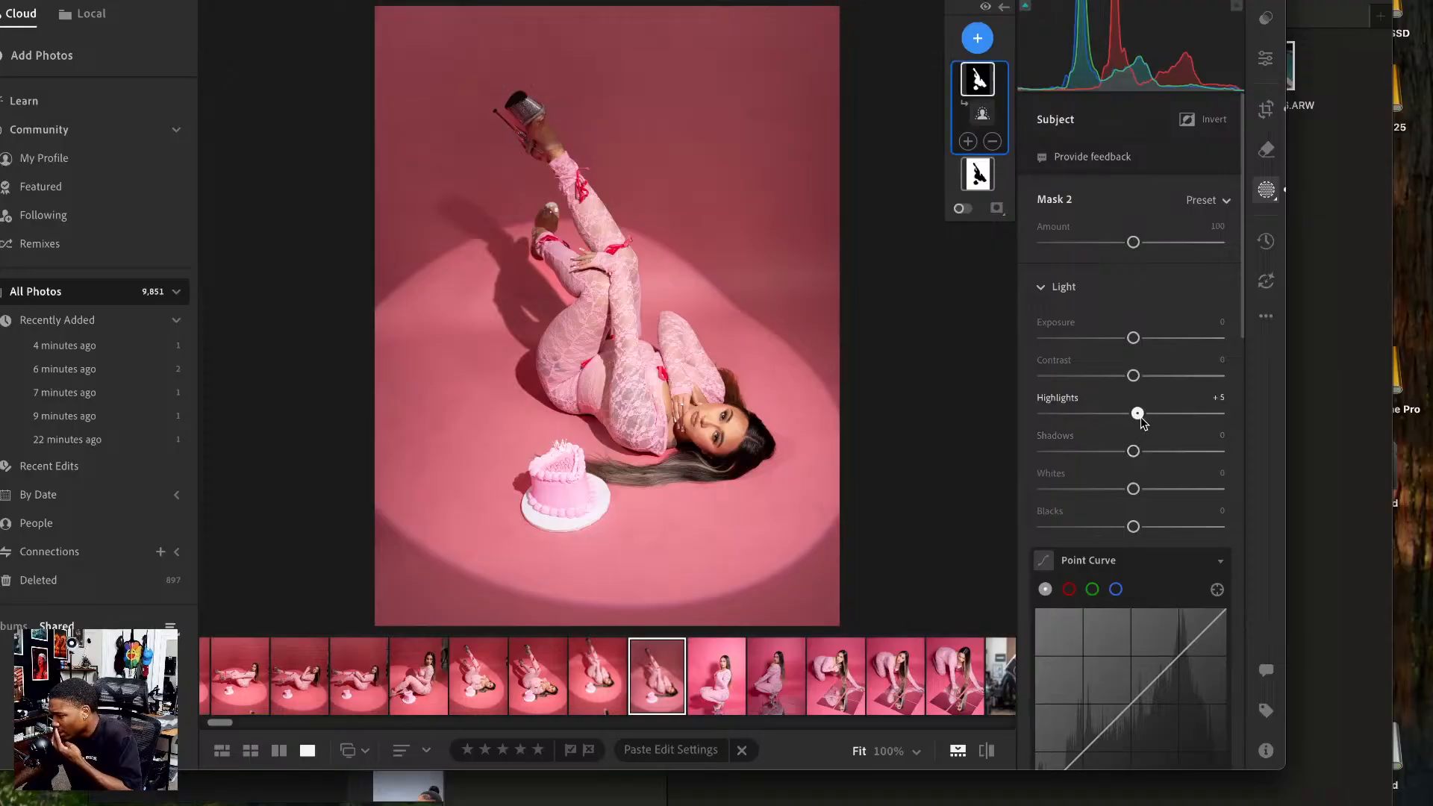
{"action": "left_click", "coordinate": [980, 755]}
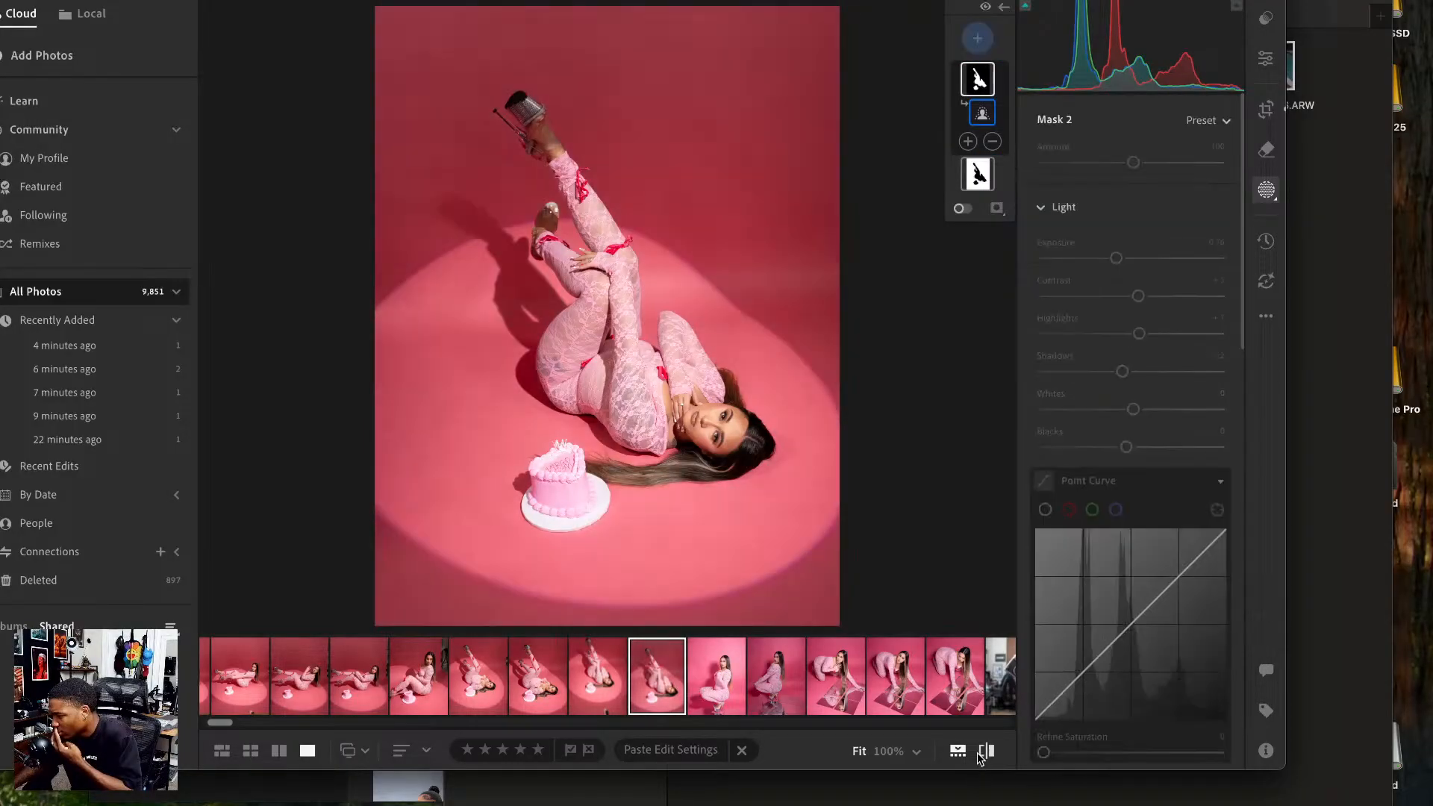
{"action": "left_click", "coordinate": [980, 755]}
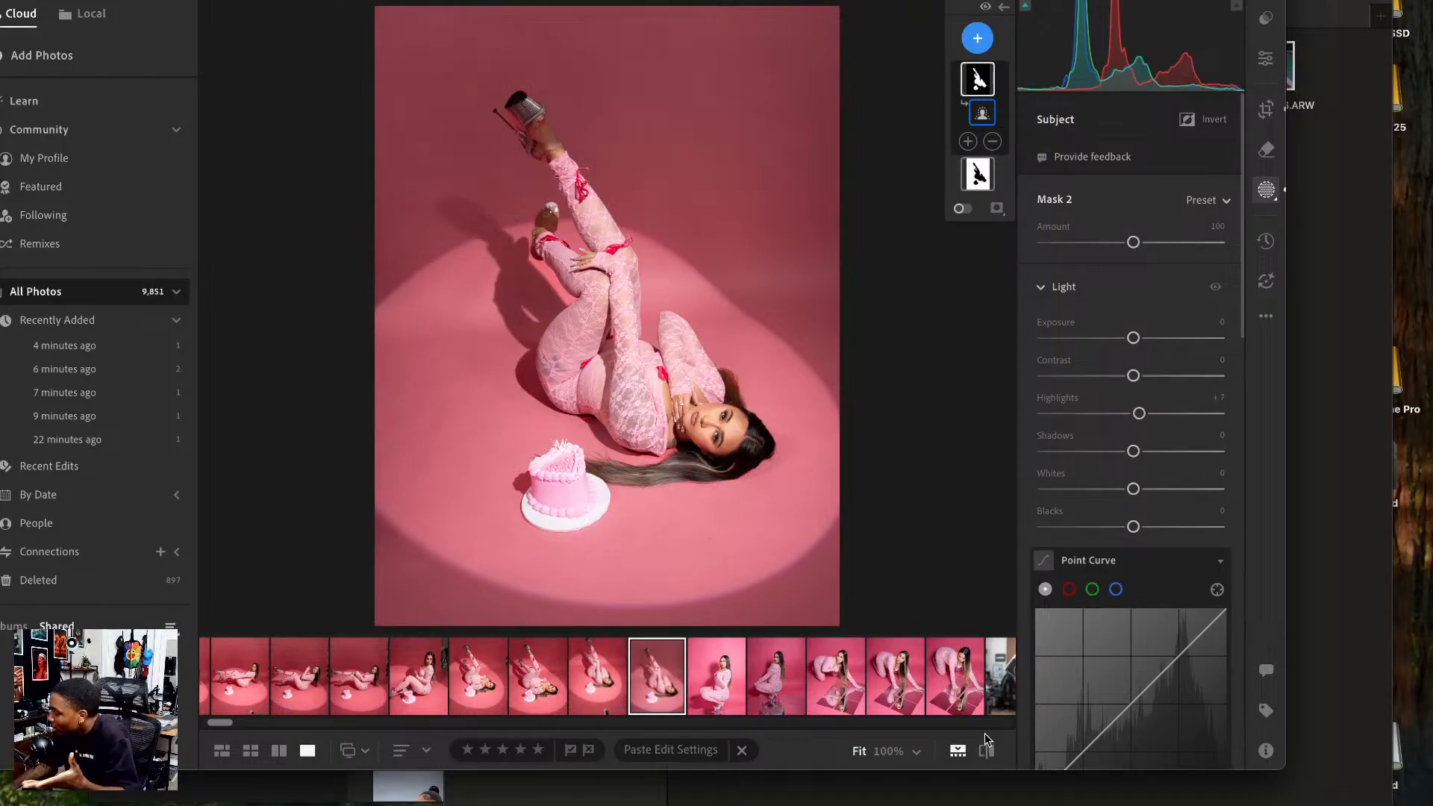
- Set the Background mask's Saturation to -14 and compare the photo with the original
{"action": "scroll", "coordinate": [1188, 460], "scroll_direction": "down", "scroll_amount": 8}
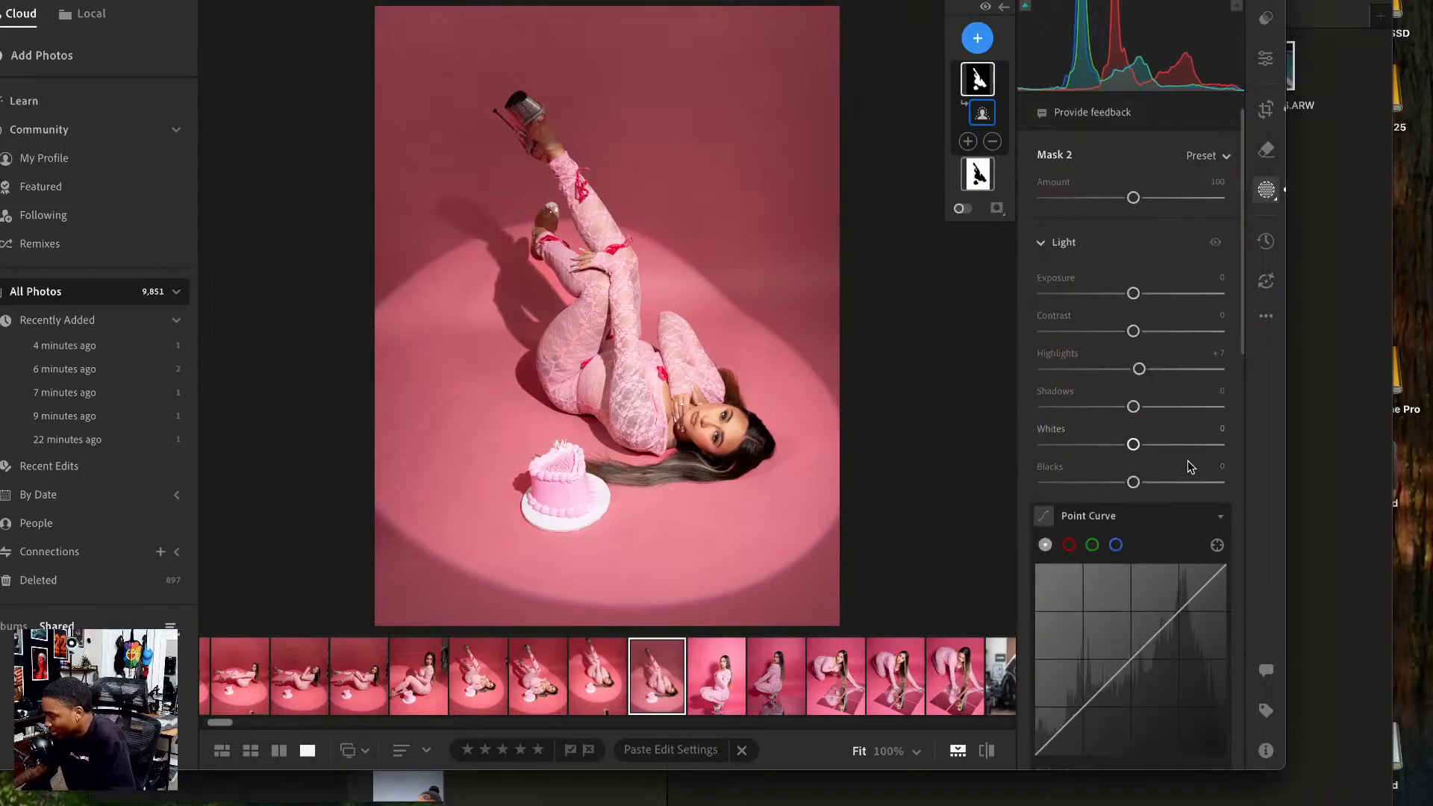
{"action": "scroll", "coordinate": [1147, 397], "scroll_direction": "down", "scroll_amount": 5}
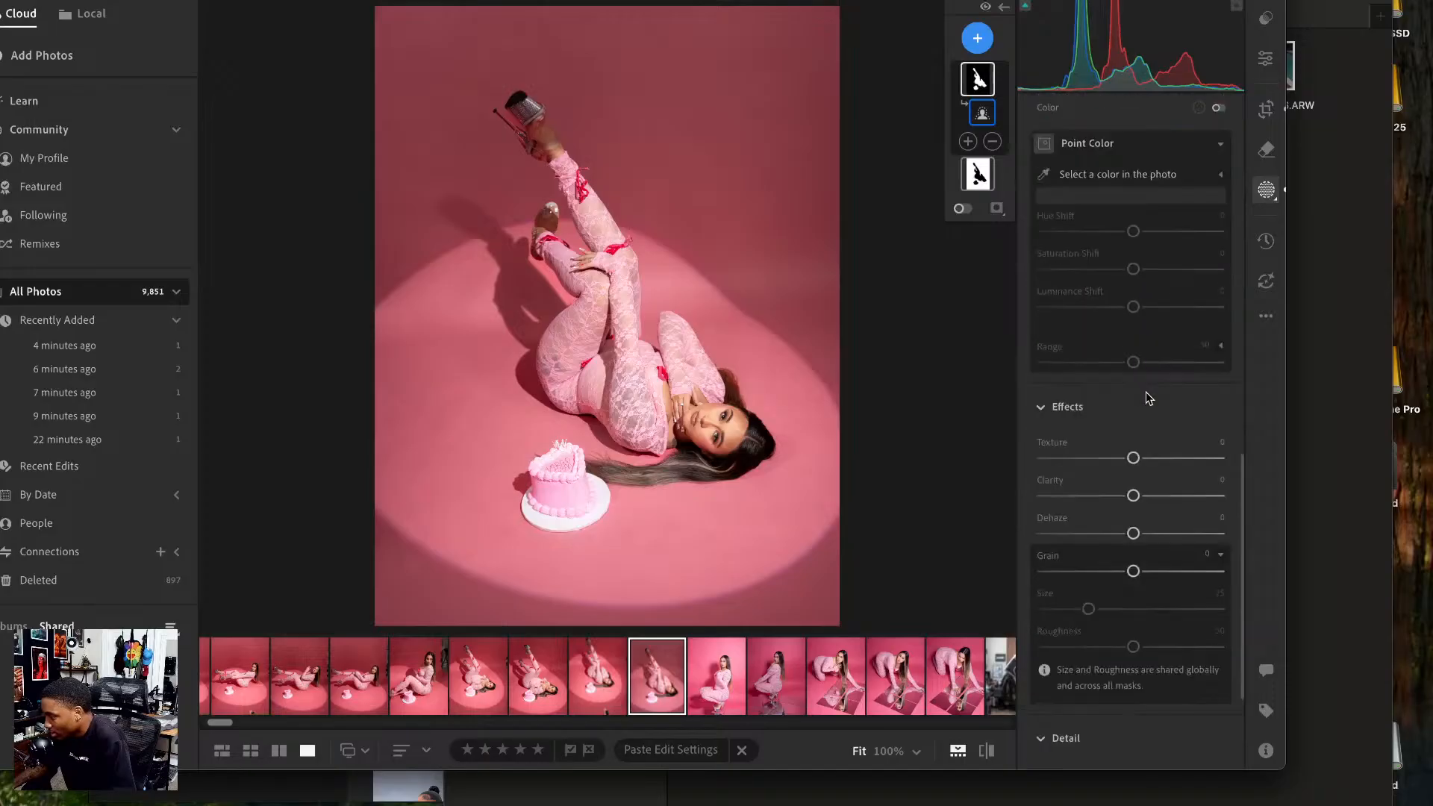
{"action": "scroll", "coordinate": [1097, 425], "scroll_direction": "up", "scroll_amount": 7}
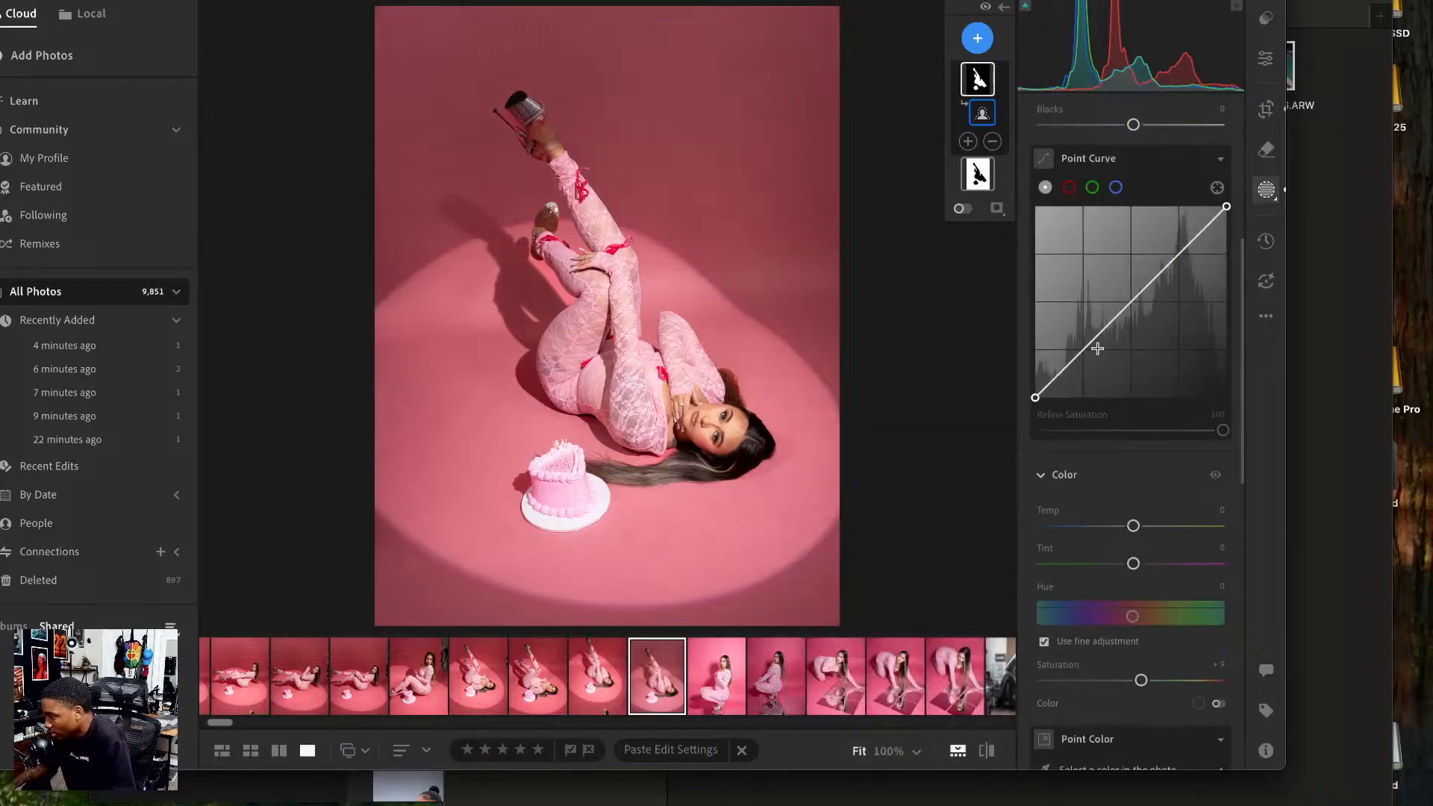
{"action": "left_click", "coordinate": [977, 174]}
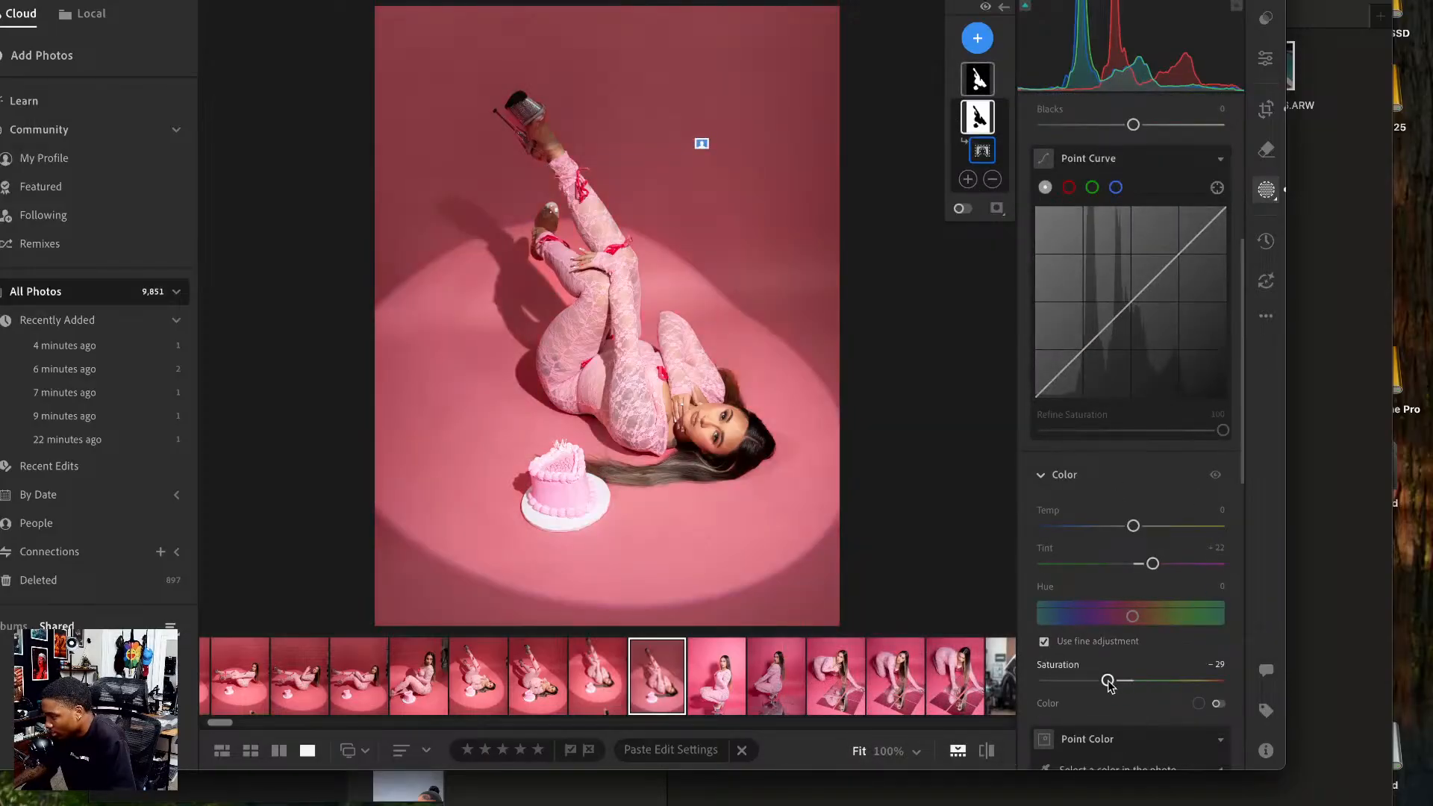
{"action": "left_click_drag", "start_coordinate": [1107, 680], "coordinate": [1120, 681]}
{"action": "left_click", "coordinate": [981, 758]}
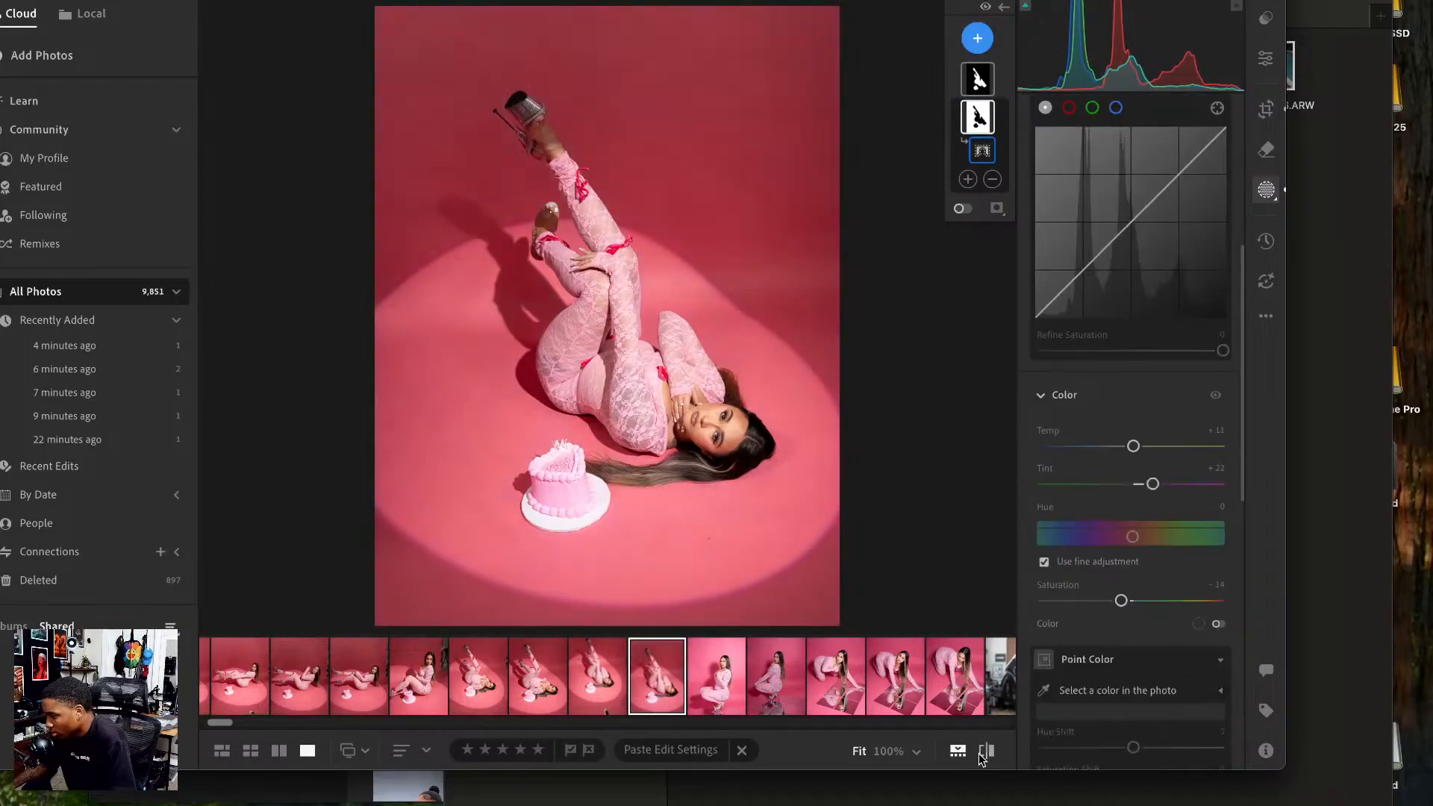
{"action": "left_click", "coordinate": [982, 757]}
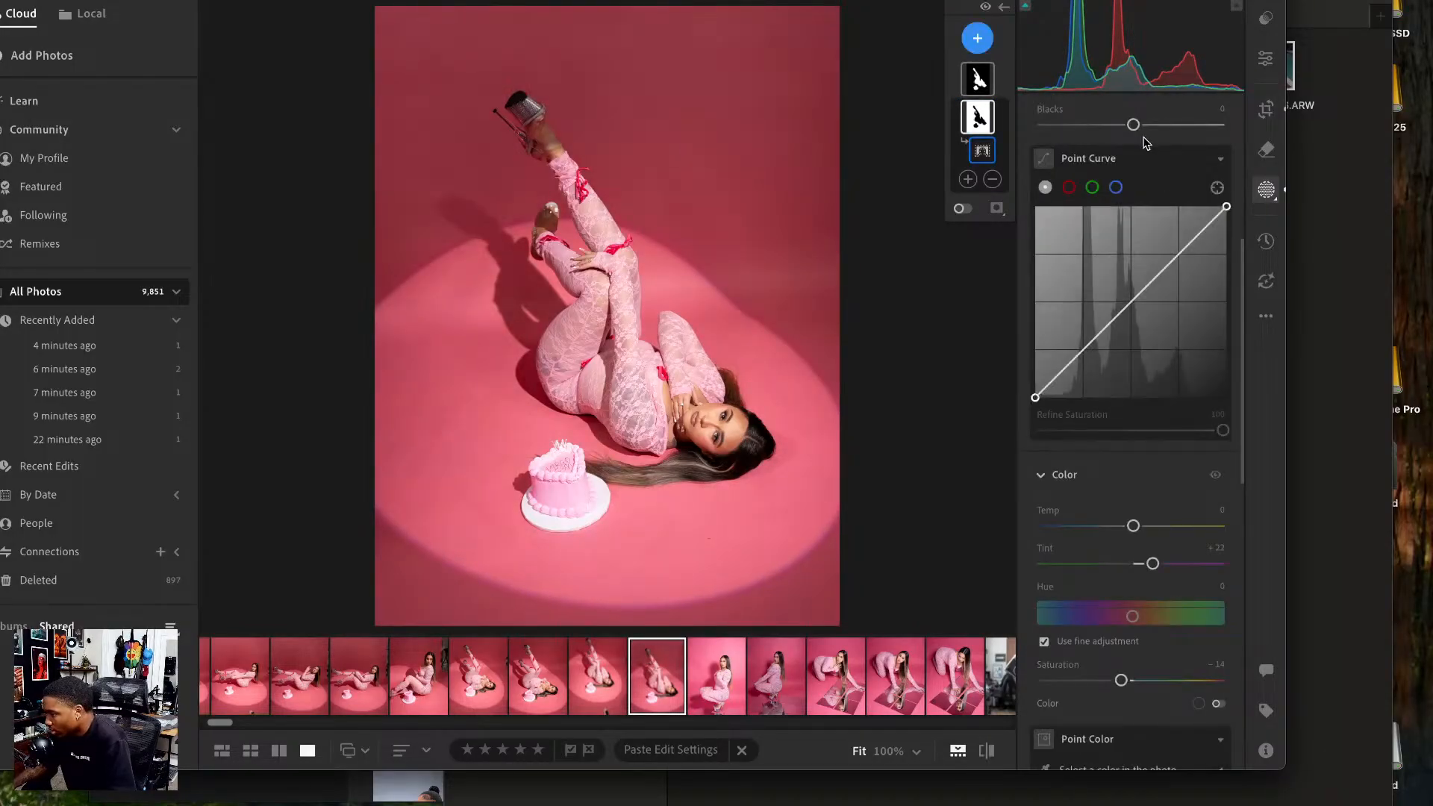
- Copy this photo's edit settings, including Masking, Light and Color, and paste them onto the preceding legs-raised cake photo
{"action": "left_click", "coordinate": [1267, 191]}
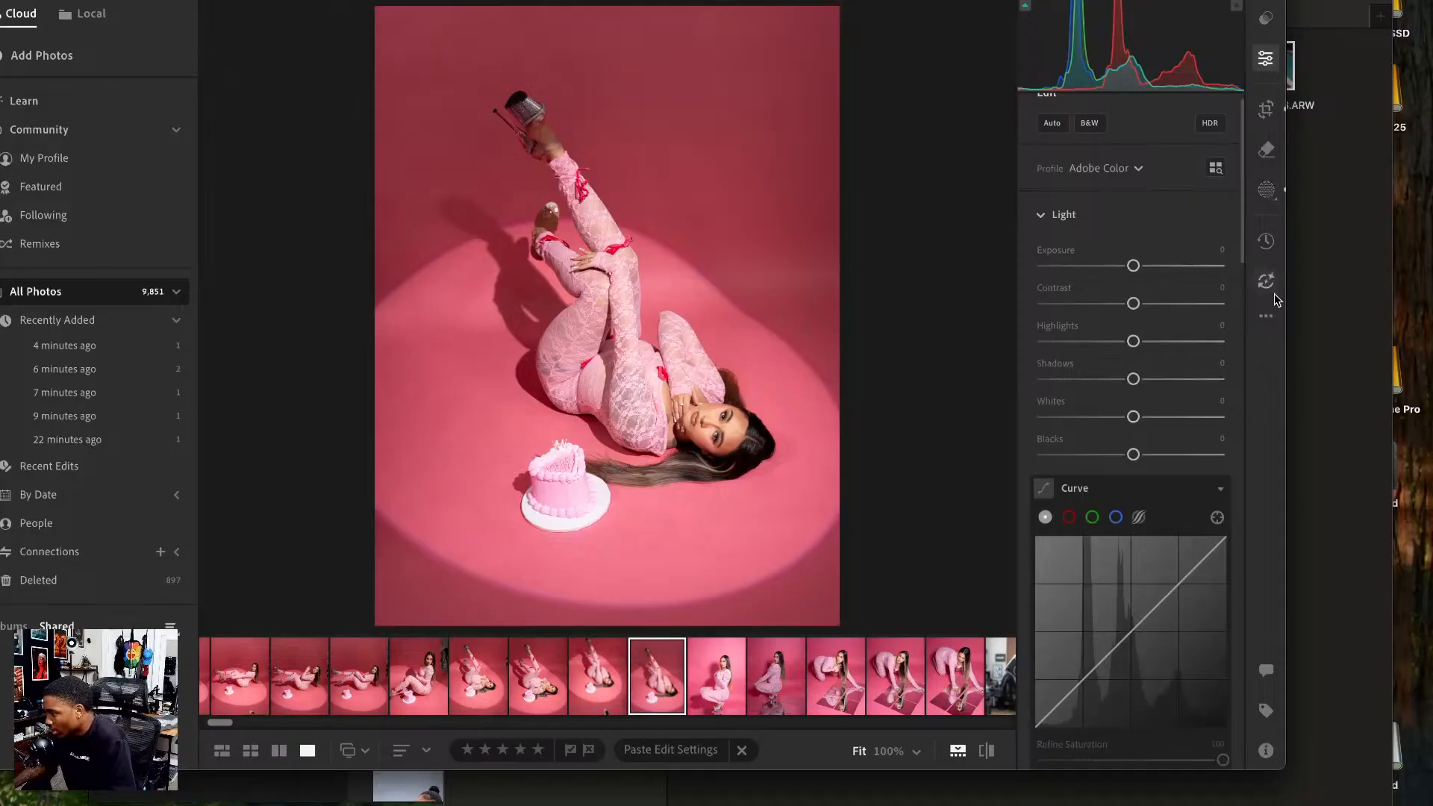
{"action": "left_click", "coordinate": [1265, 316]}
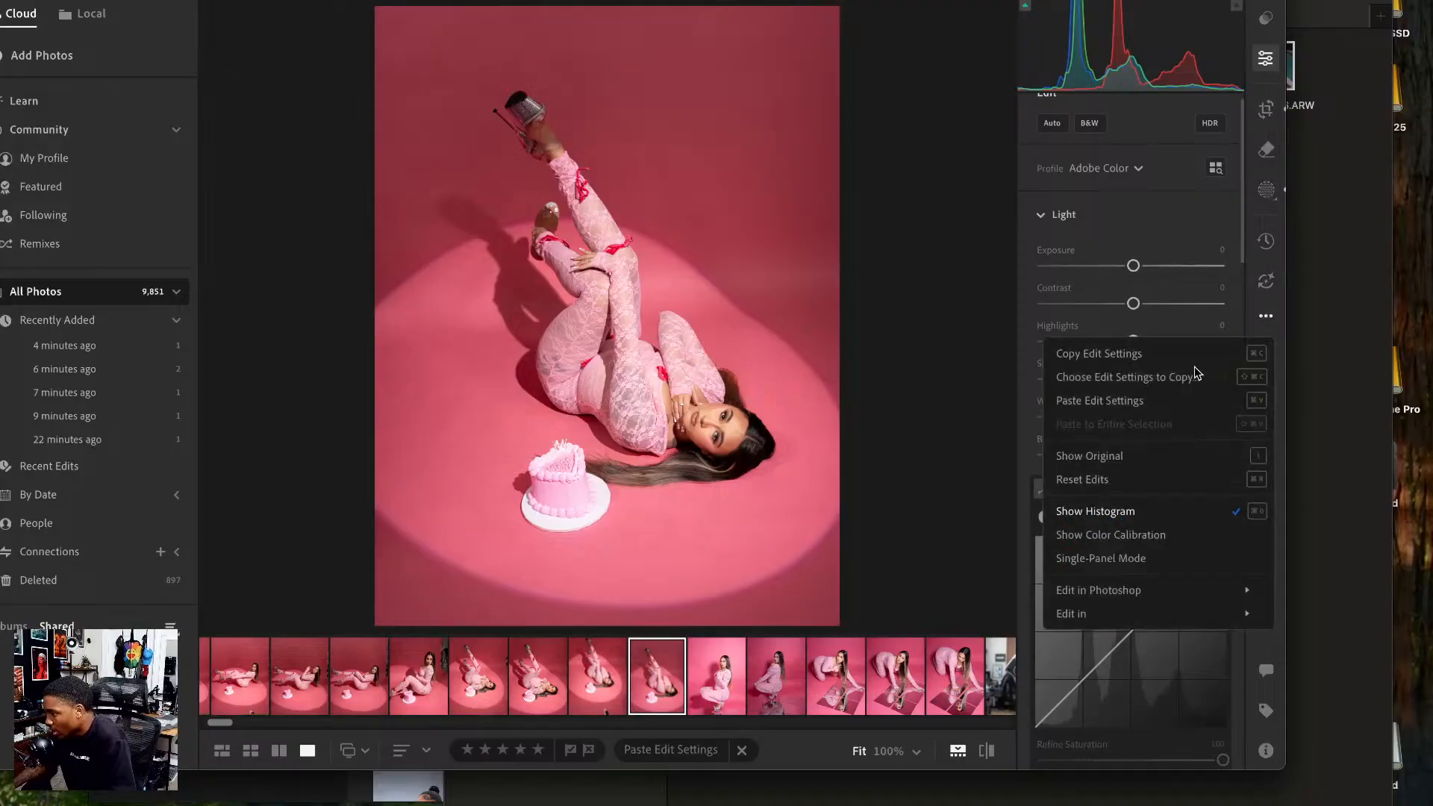
{"action": "left_click", "coordinate": [1127, 377]}
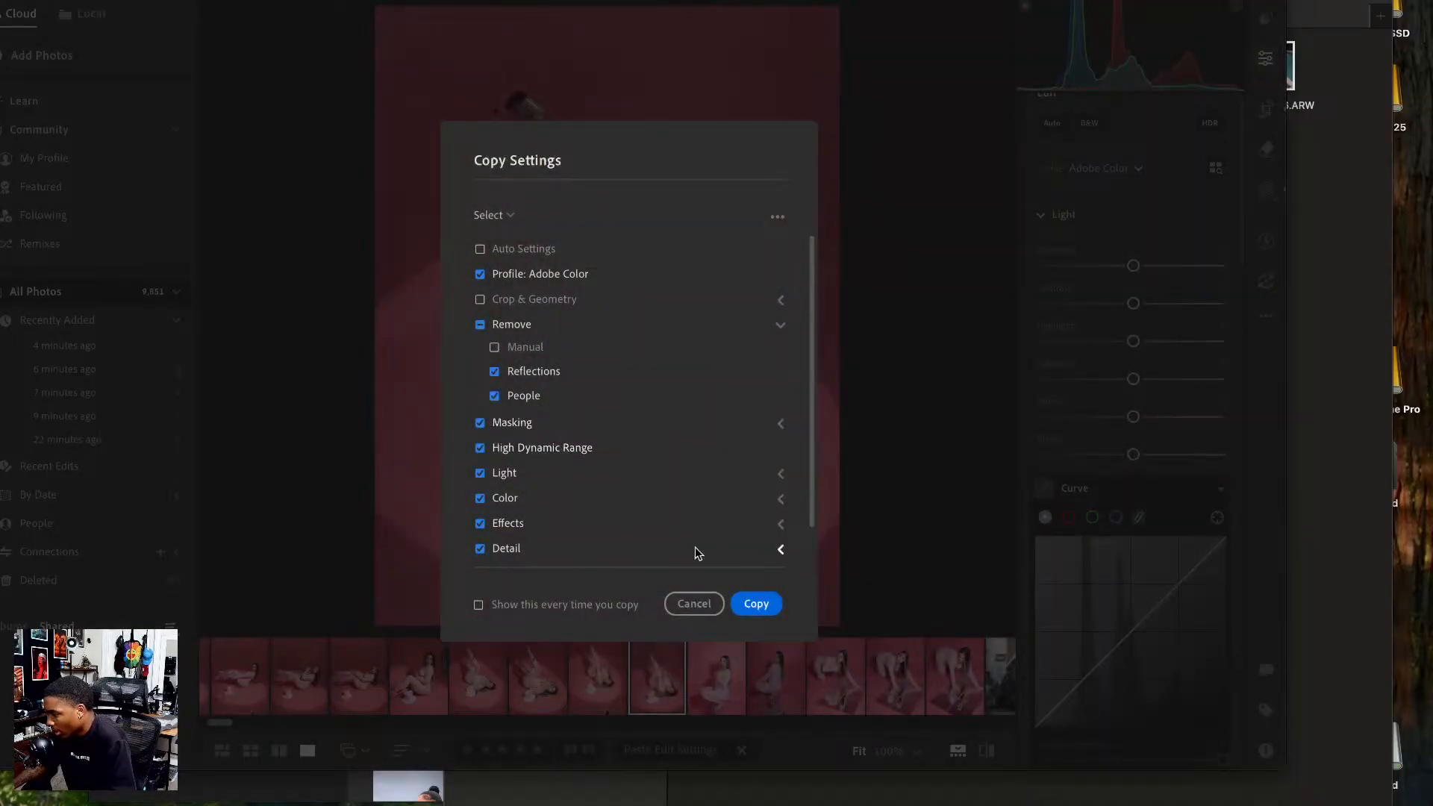
{"action": "left_click", "coordinate": [757, 603]}
{"action": "left_click", "coordinate": [602, 665]}
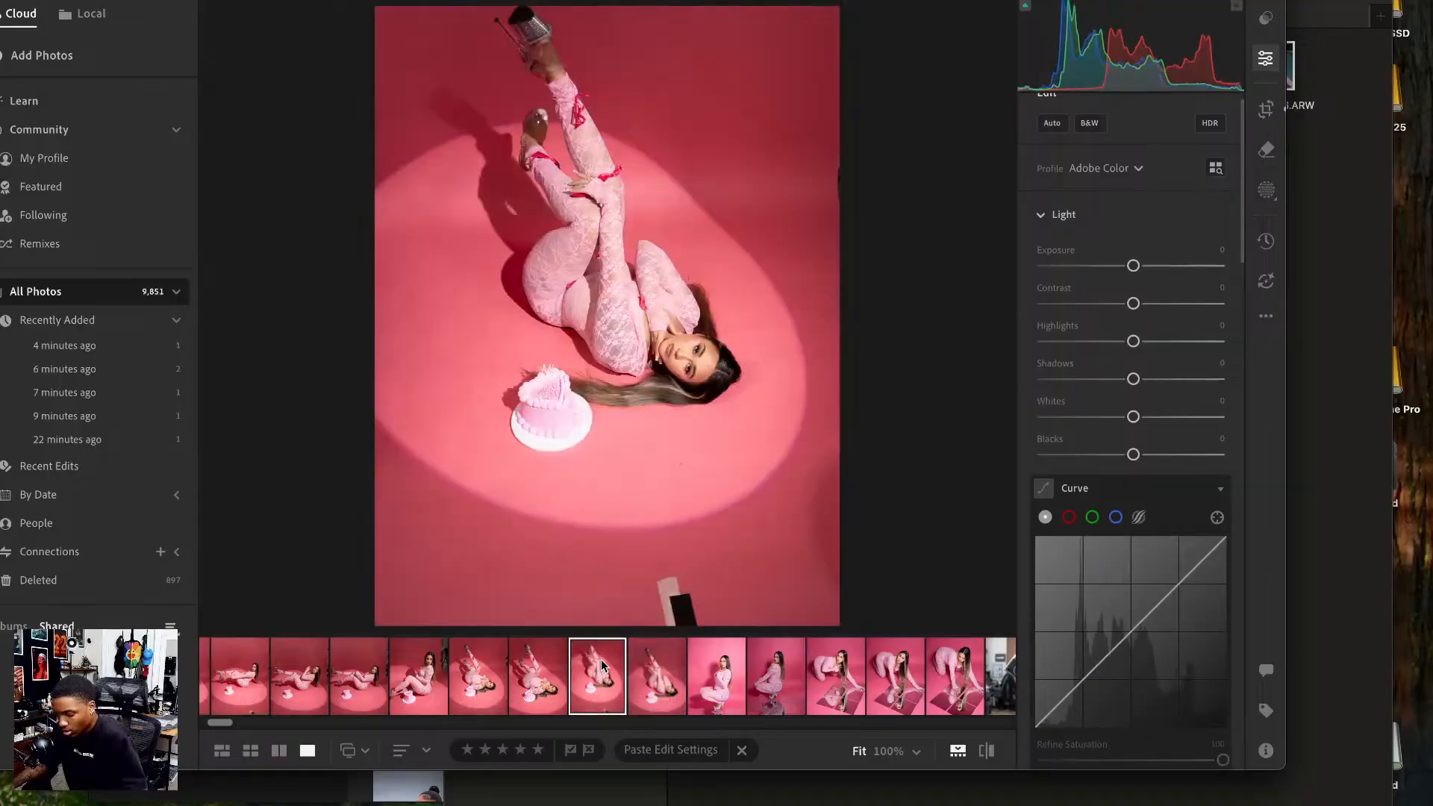
{"action": "key", "text": "super+v"}
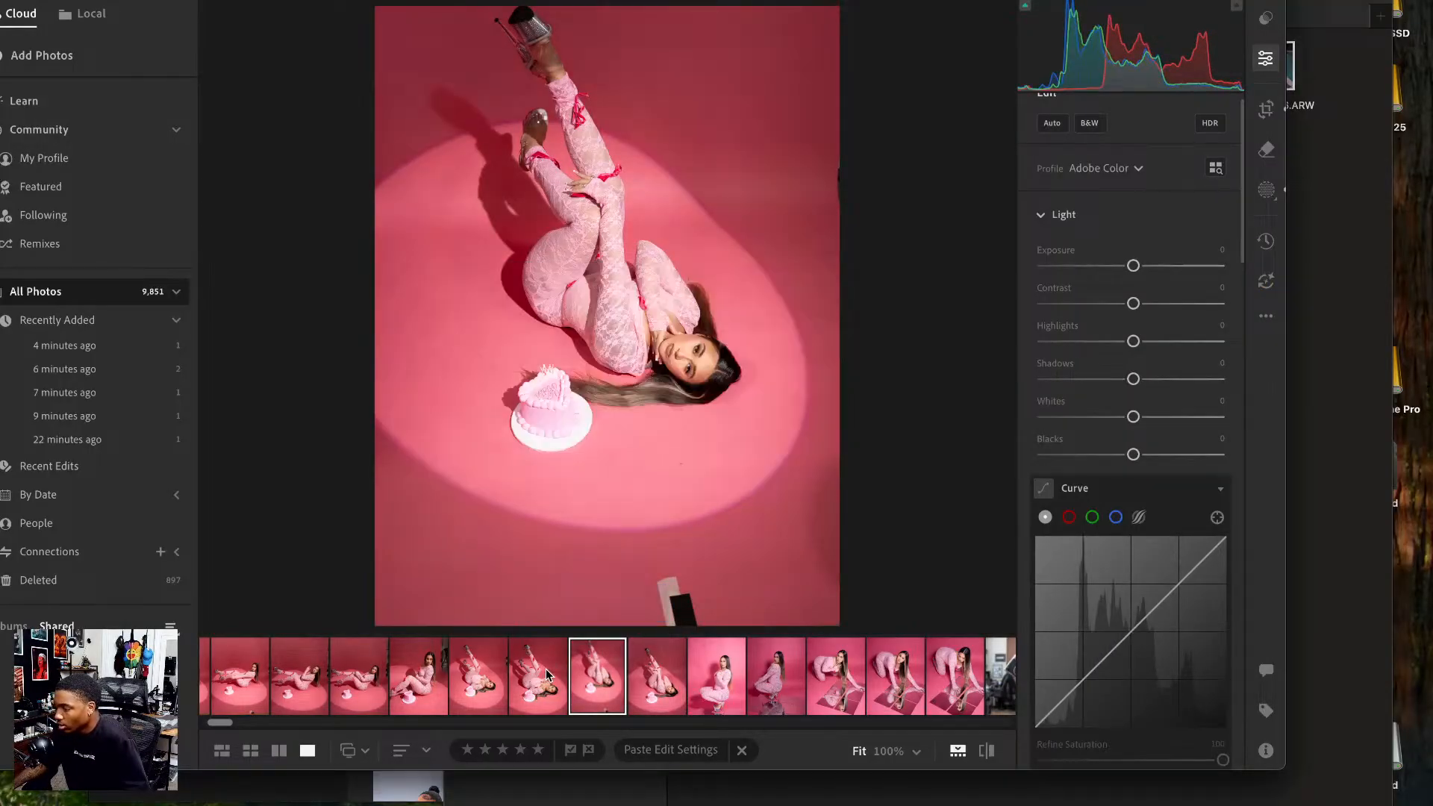
- Paste the copied edit settings onto the last, first and second of the legs-raised cake photos
{"action": "left_click", "coordinate": [658, 676]}
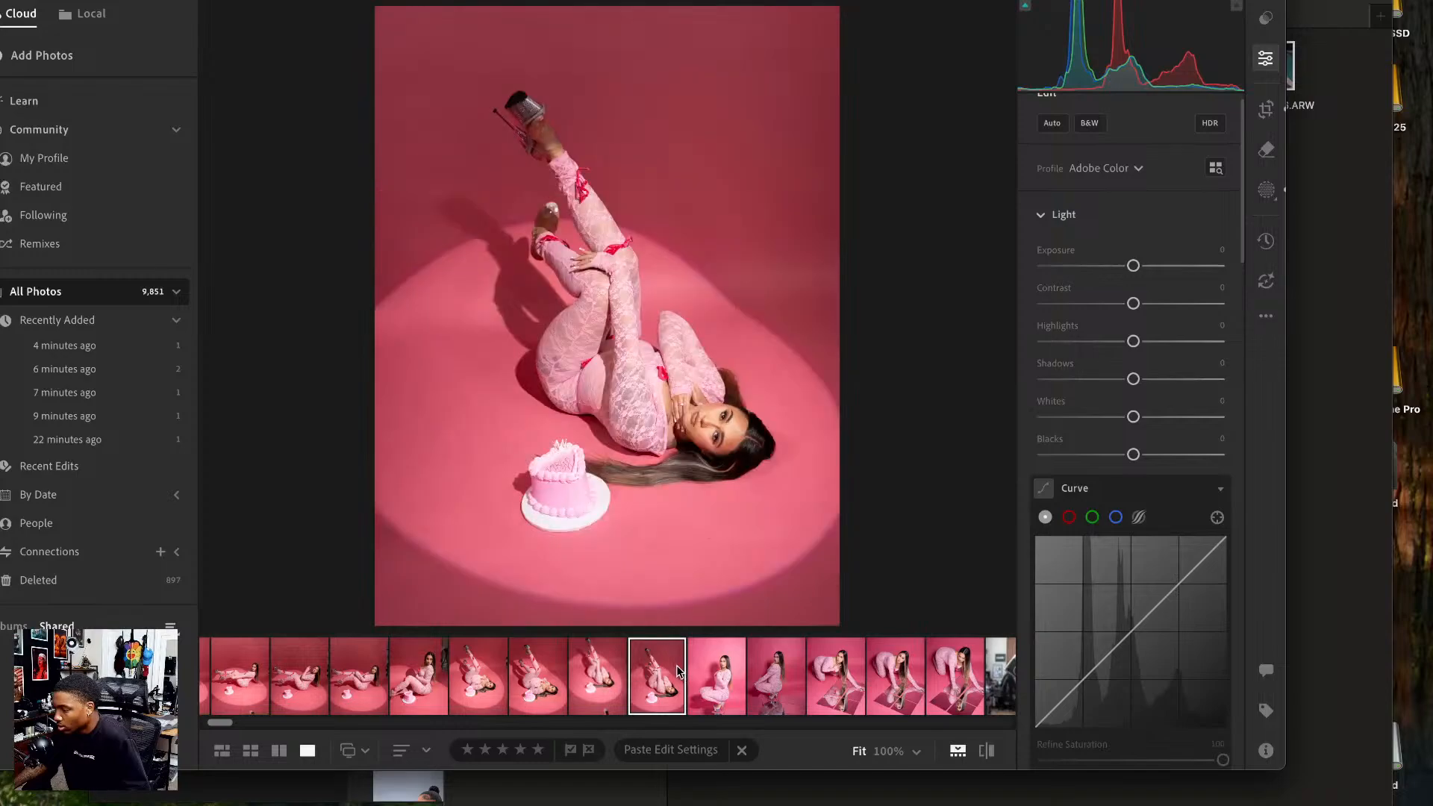
{"action": "key", "text": "super+v"}
{"action": "left_click", "coordinate": [705, 467]}
{"action": "left_click", "coordinate": [498, 666]}
{"action": "key", "text": "super+v"}
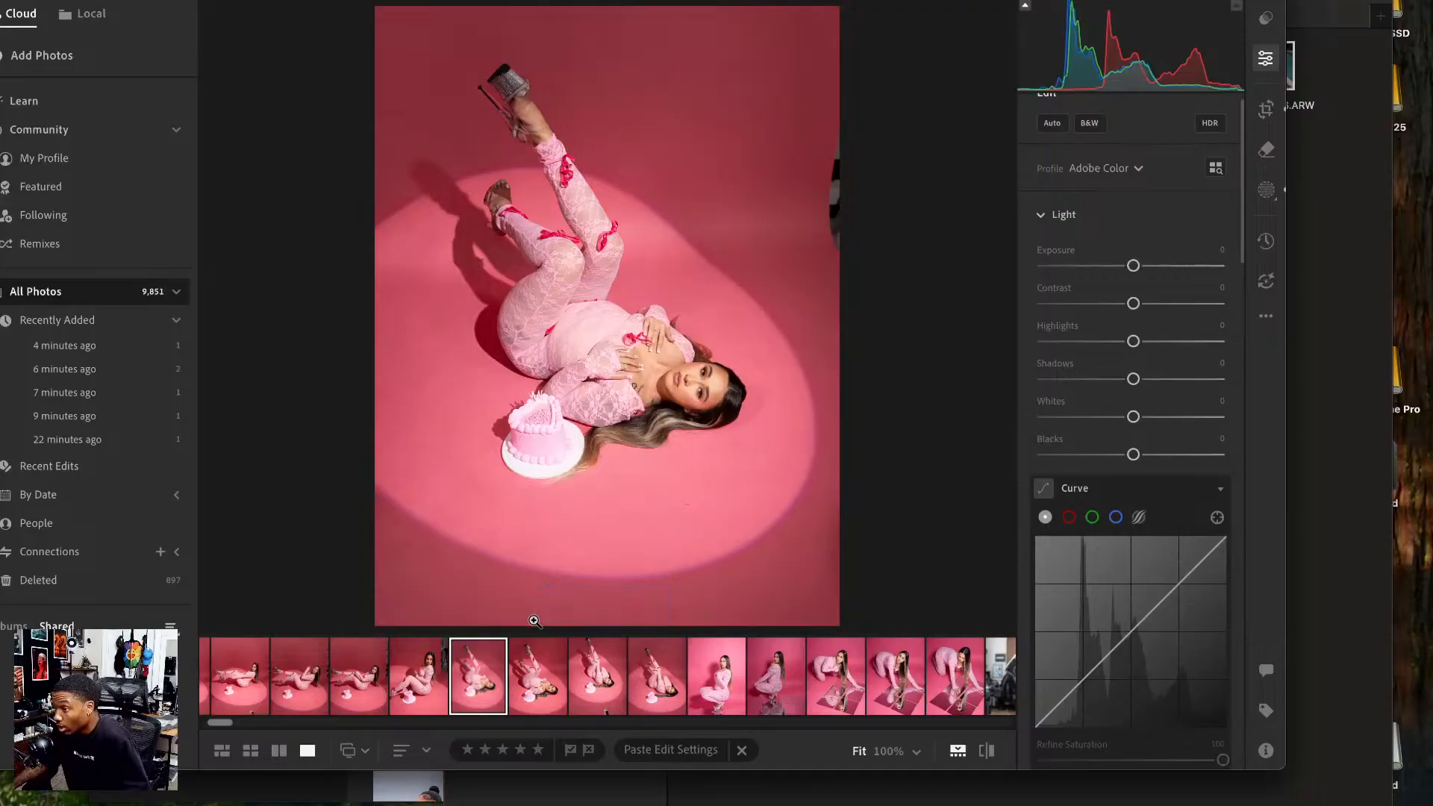
{"action": "left_click", "coordinate": [548, 650]}
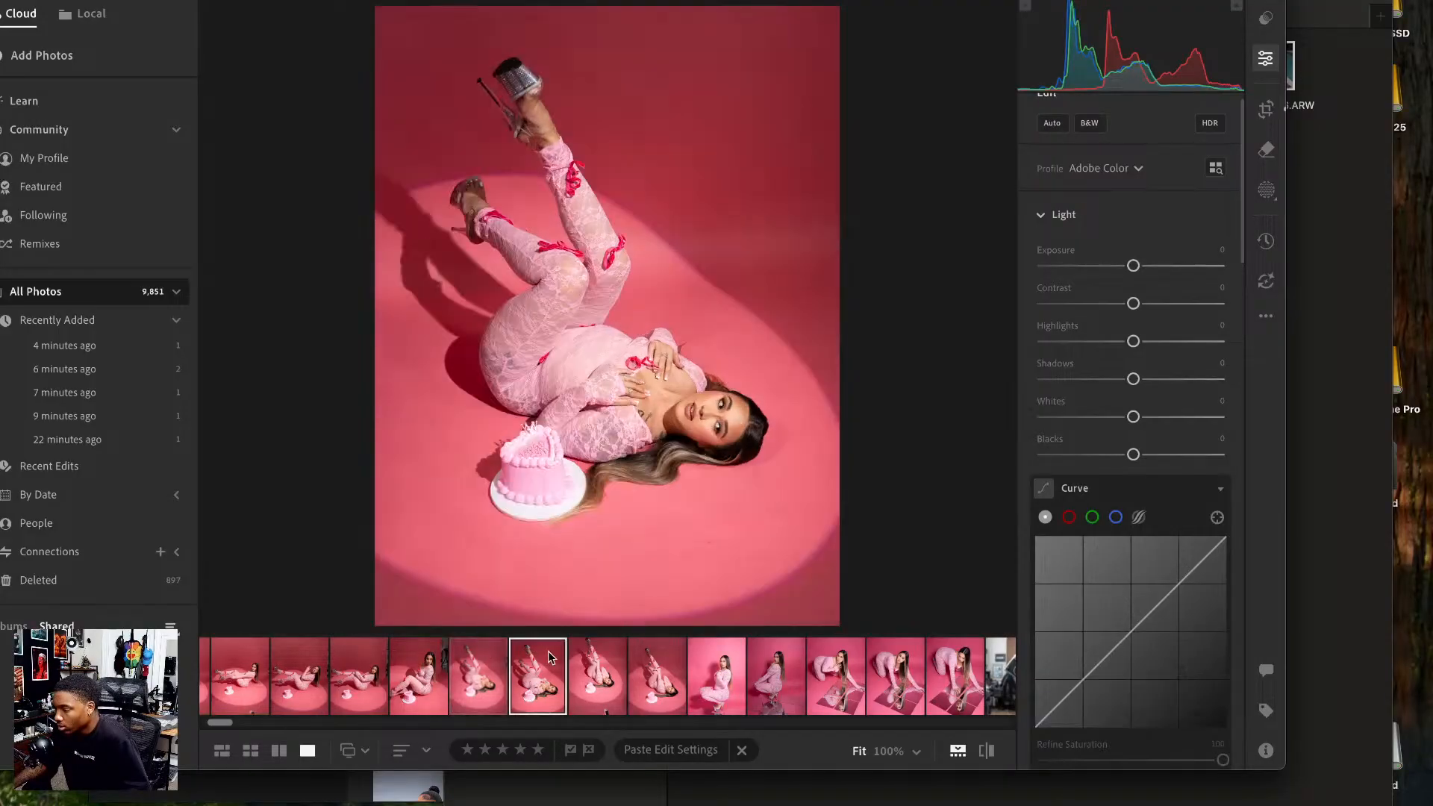
{"action": "key", "text": "super+v"}
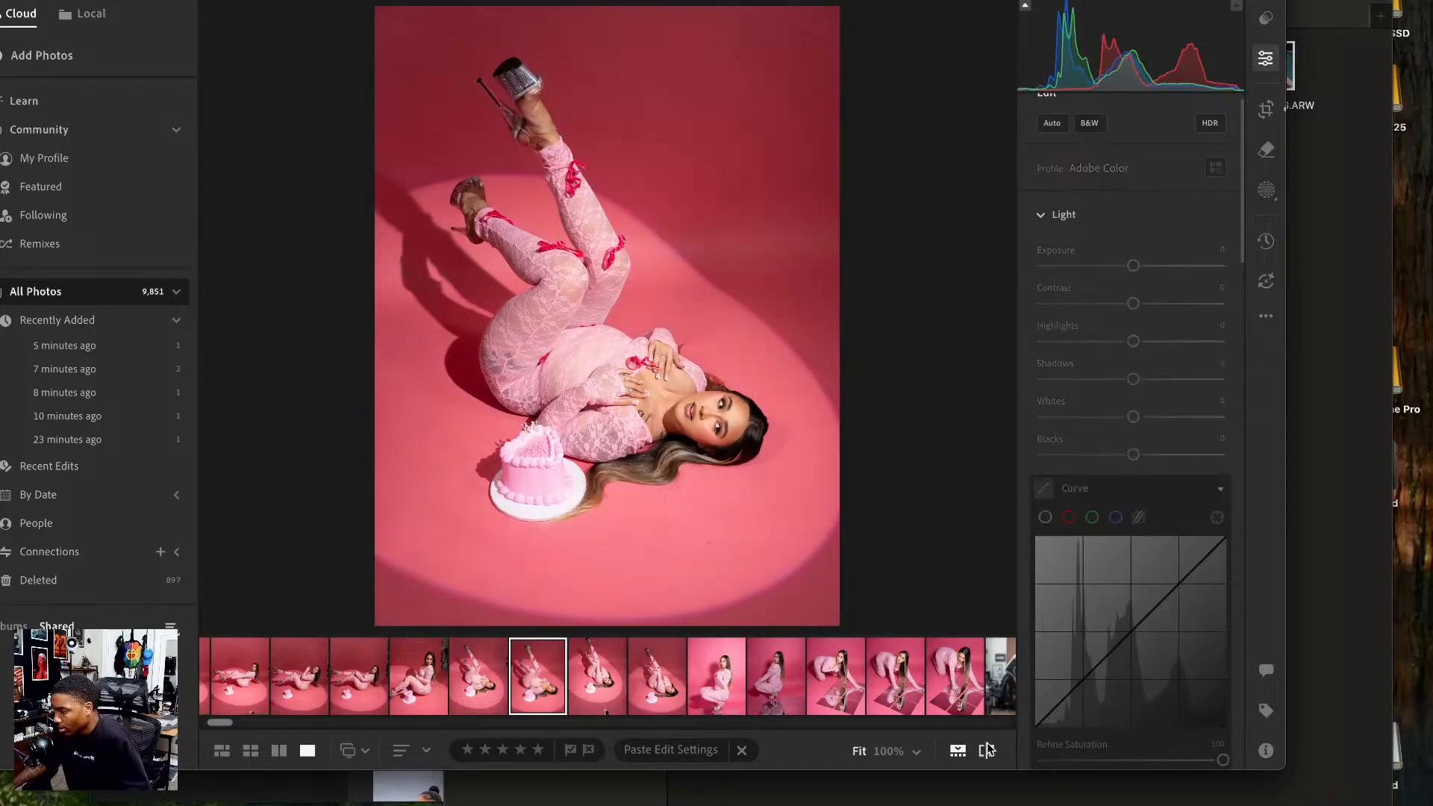
- Paste the copied edit settings onto the seated cake photo and the three reclining cake photos preceding it
{"action": "left_click", "coordinate": [426, 668]}
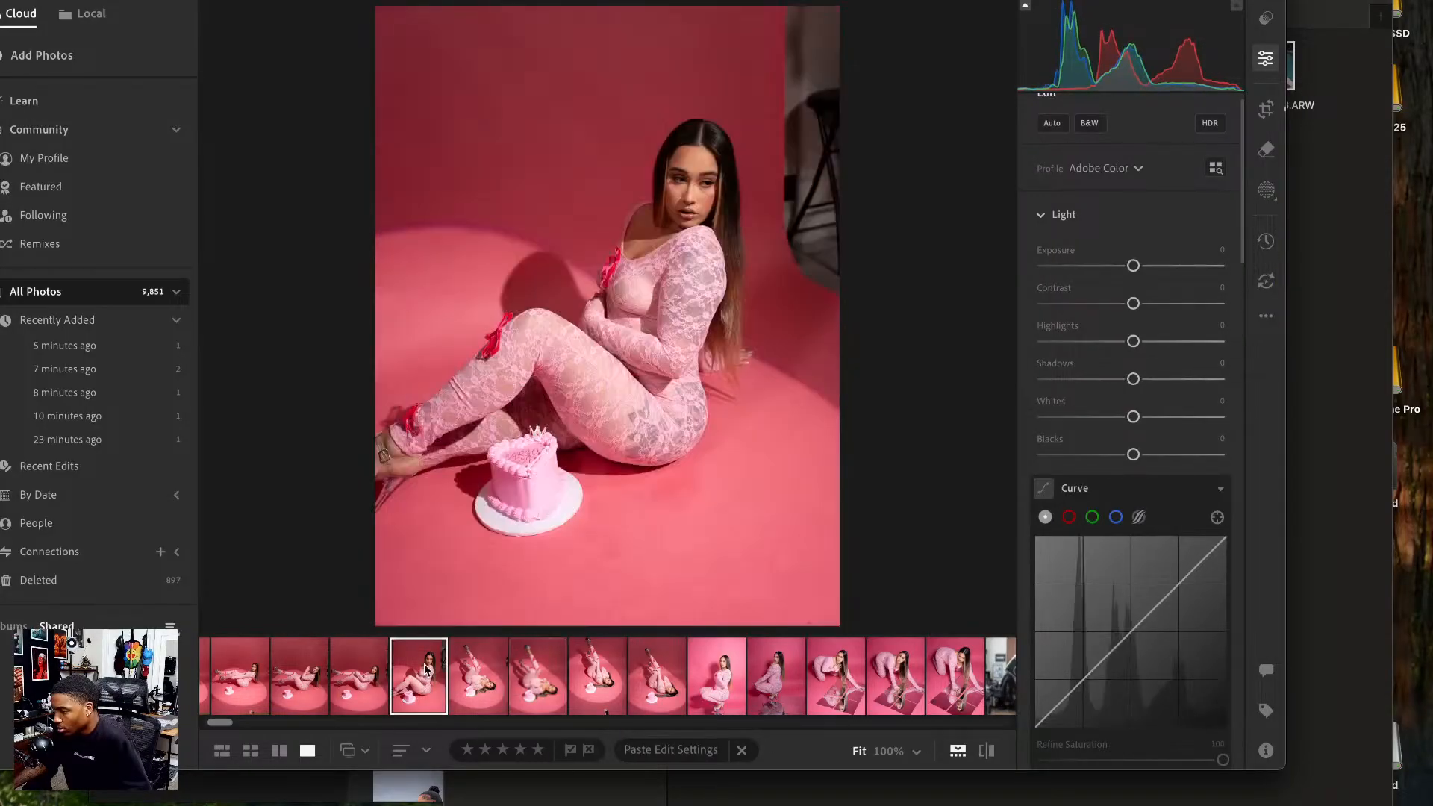
{"action": "key", "text": "super+v"}
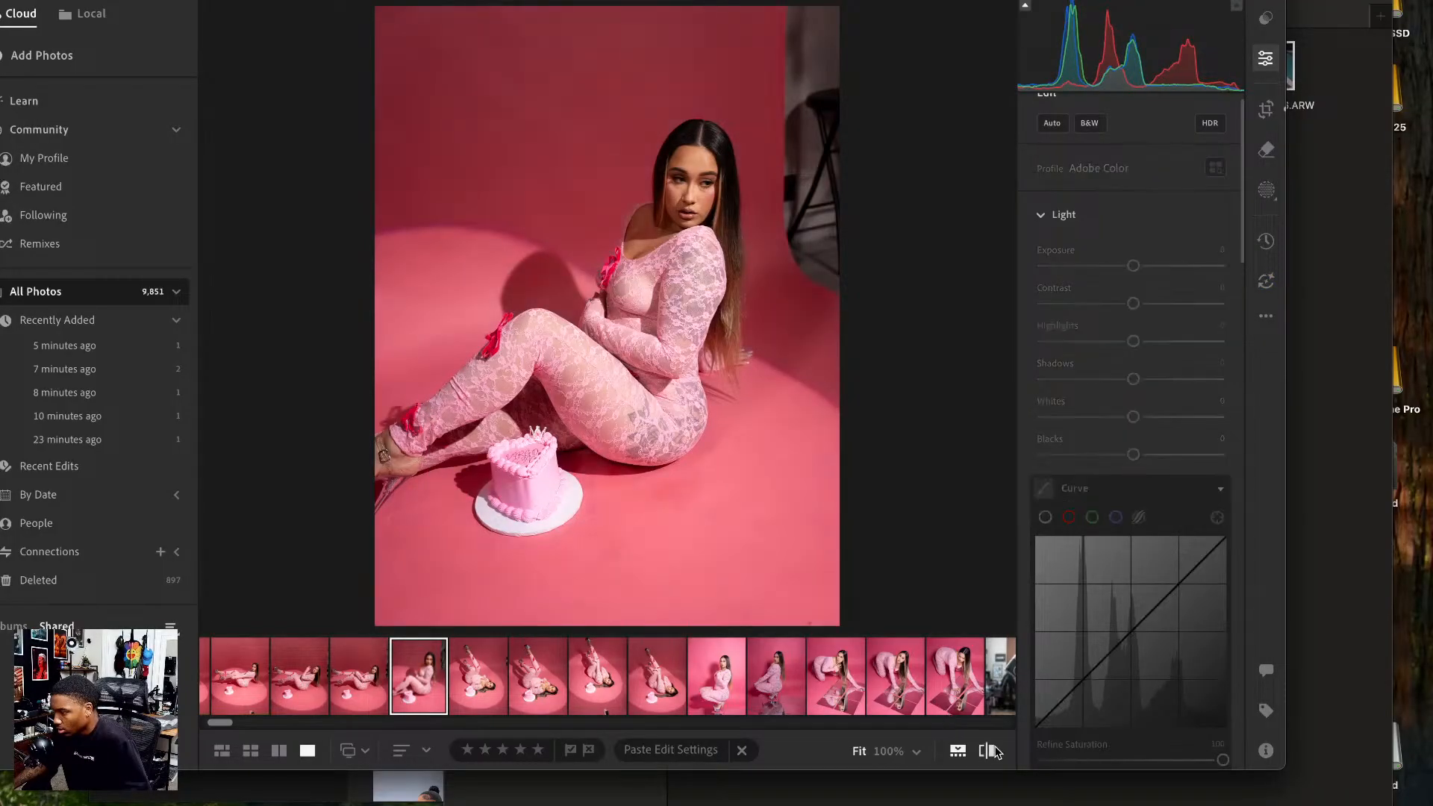
{"action": "left_click", "coordinate": [370, 682]}
{"action": "key", "text": "ctrl+shift+v"}
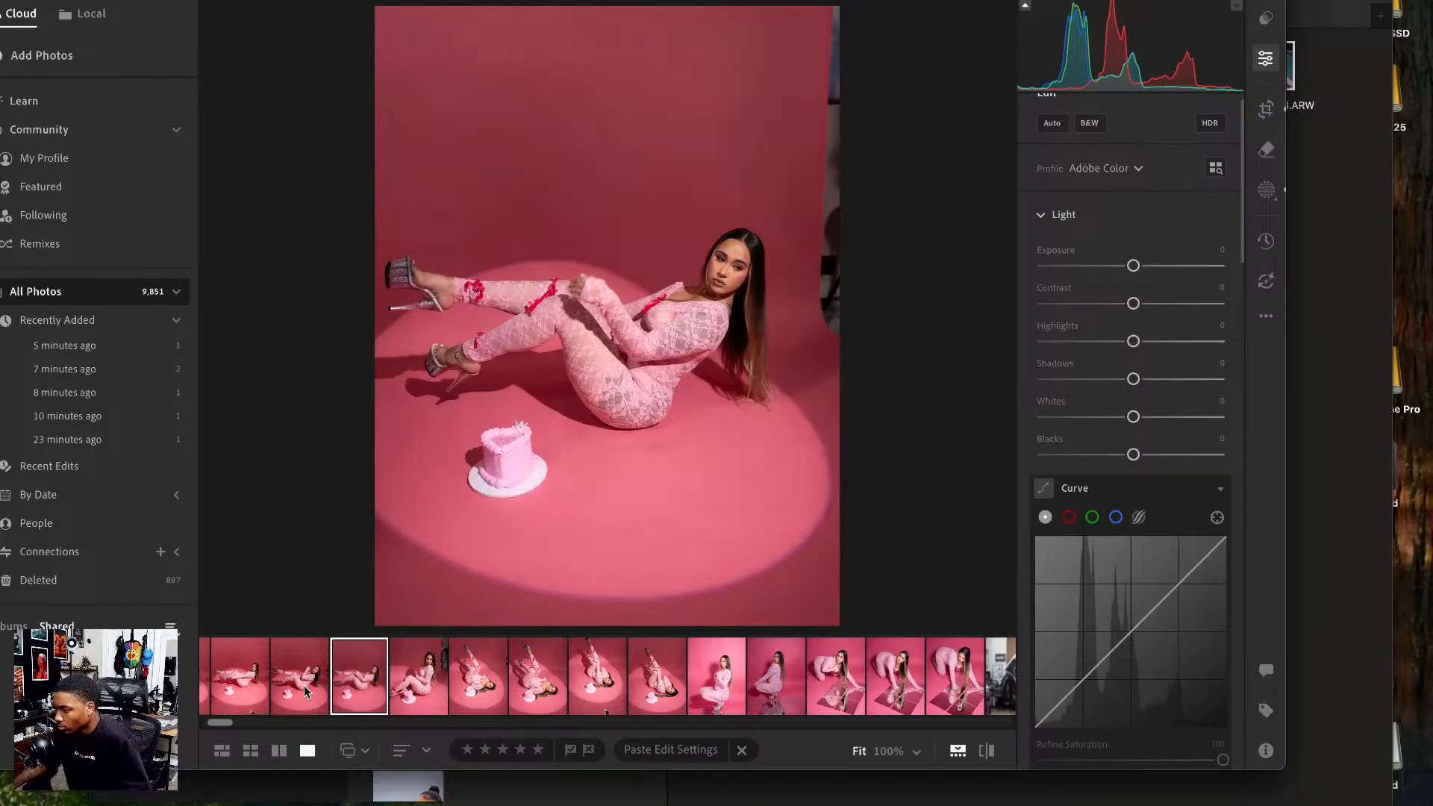
{"action": "left_click", "coordinate": [303, 685]}
{"action": "key", "text": "ctrl+shift+v"}
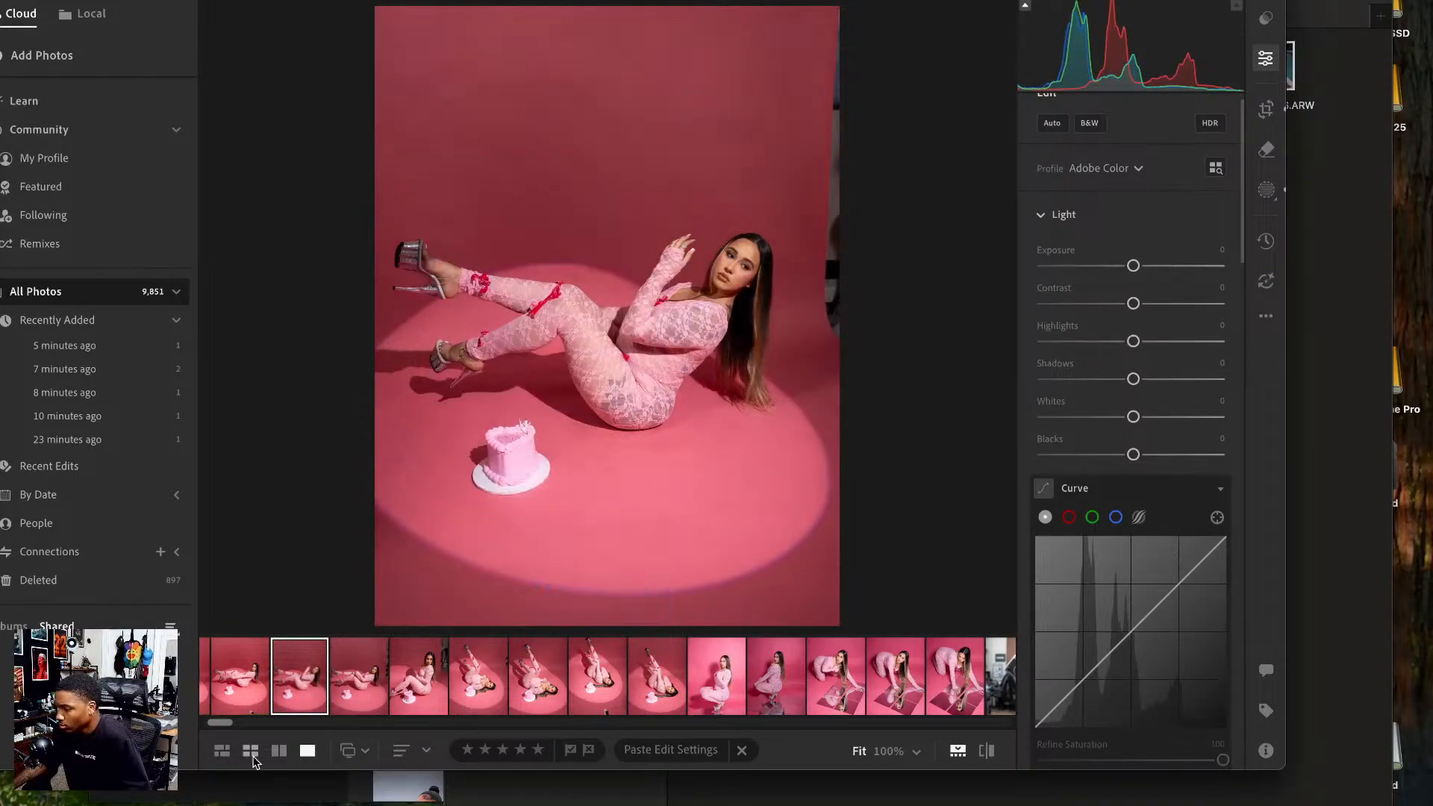
{"action": "left_click", "coordinate": [241, 687]}
{"action": "key", "text": "ctrl+shift+v"}
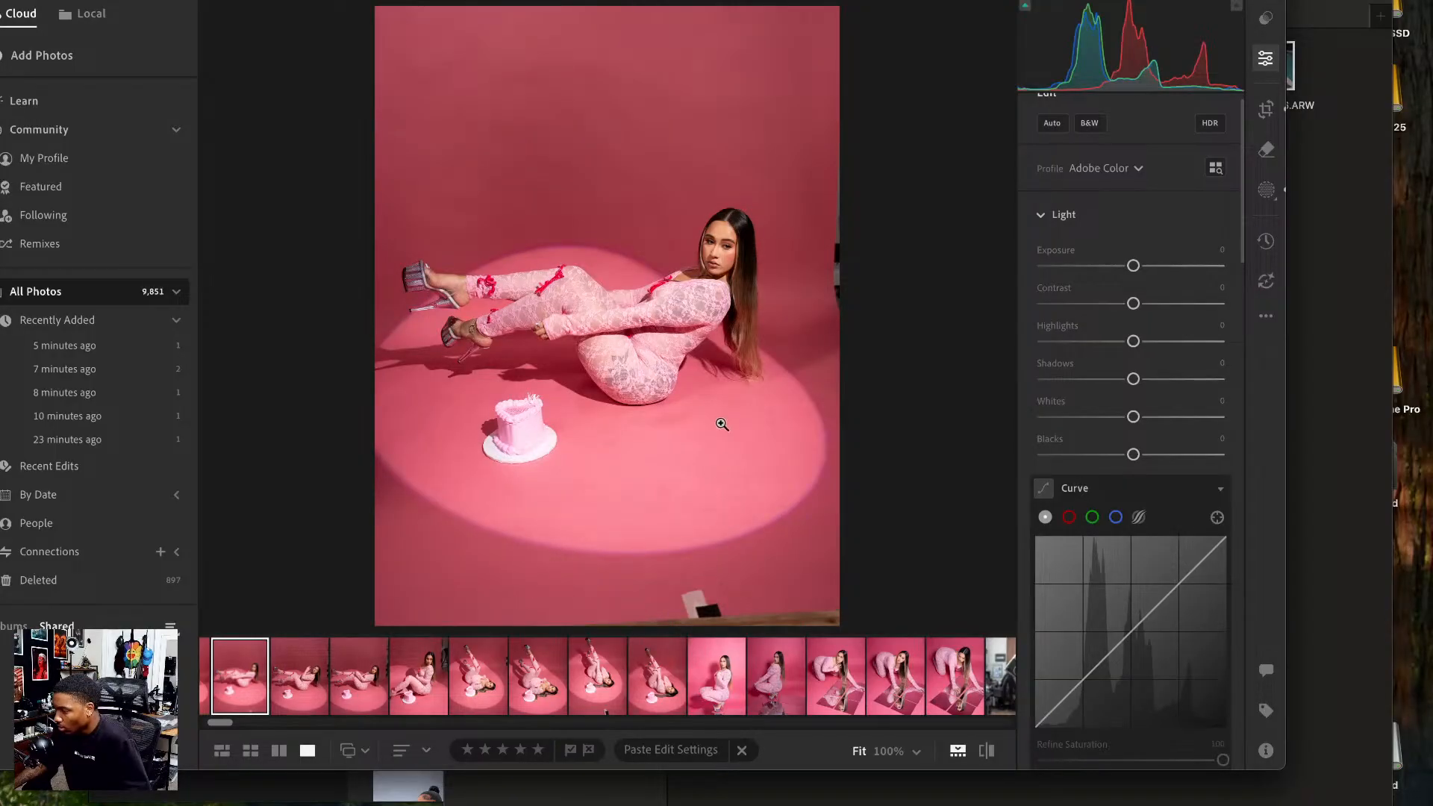
- Open the second reclining cake photo and the seated cake photo for editing in Photoshop
{"action": "right_click", "coordinate": [697, 377]}
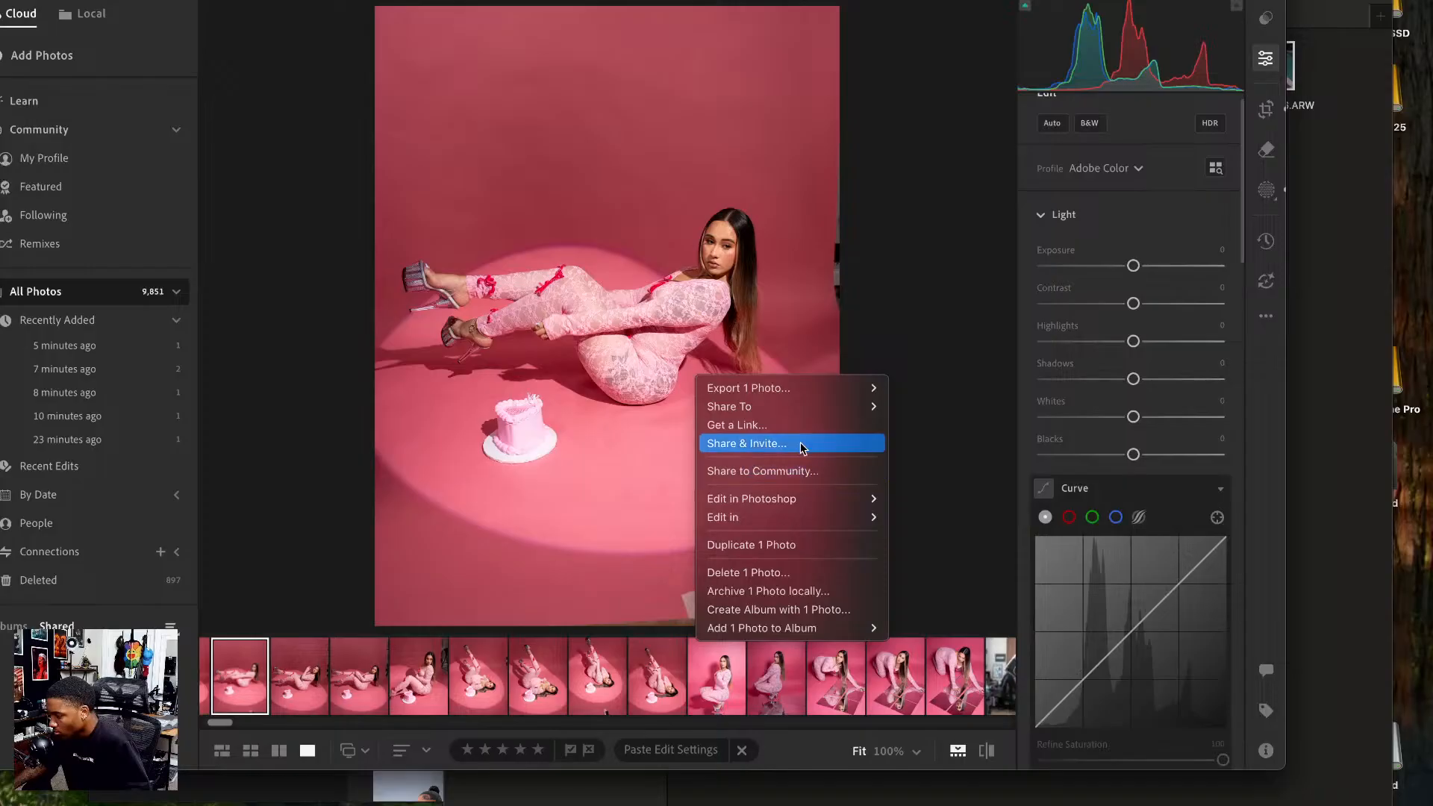
{"action": "mouse_move", "coordinate": [809, 498]}
{"action": "left_click", "coordinate": [940, 499]}
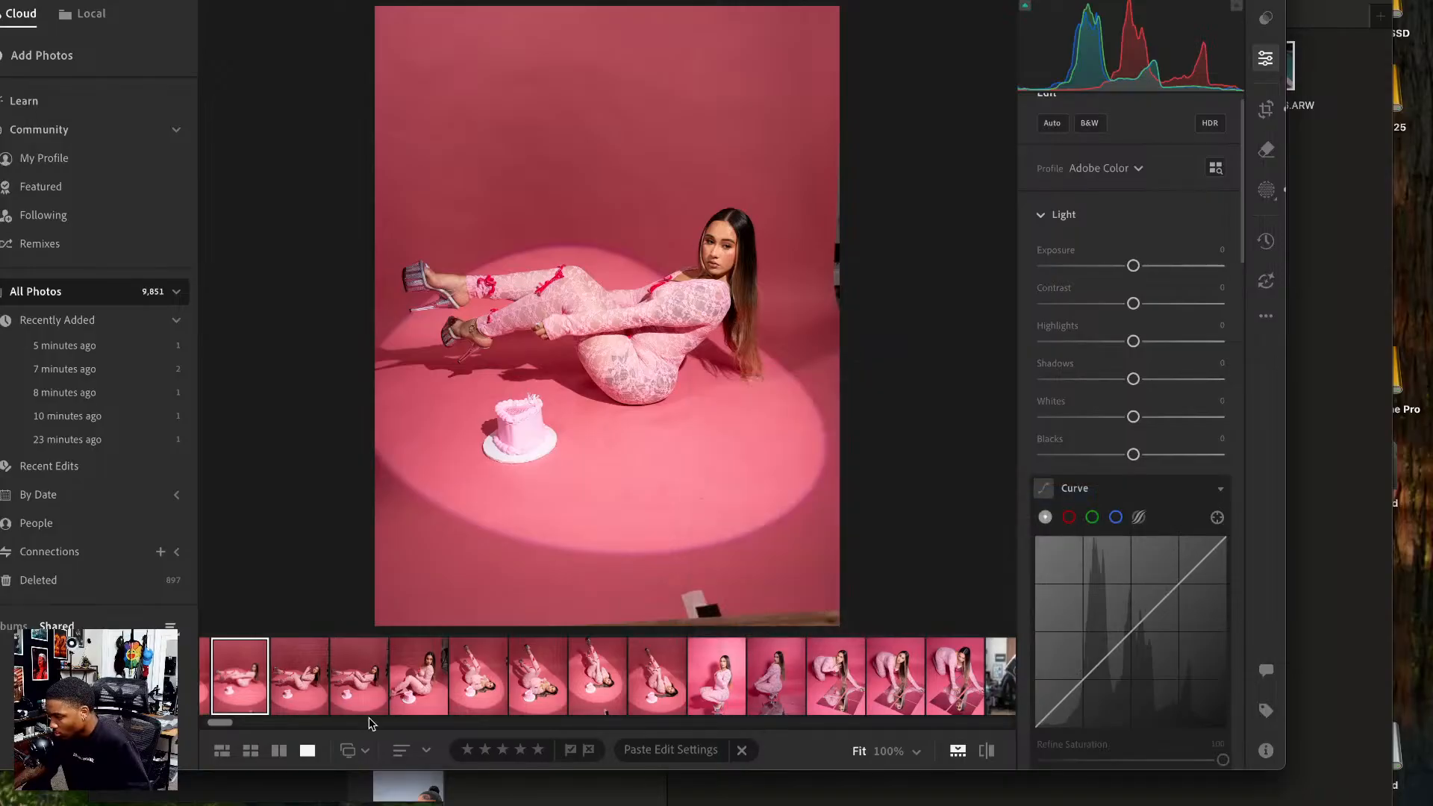
{"action": "left_click", "coordinate": [416, 680]}
{"action": "right_click", "coordinate": [564, 413]}
{"action": "mouse_move", "coordinate": [648, 536]}
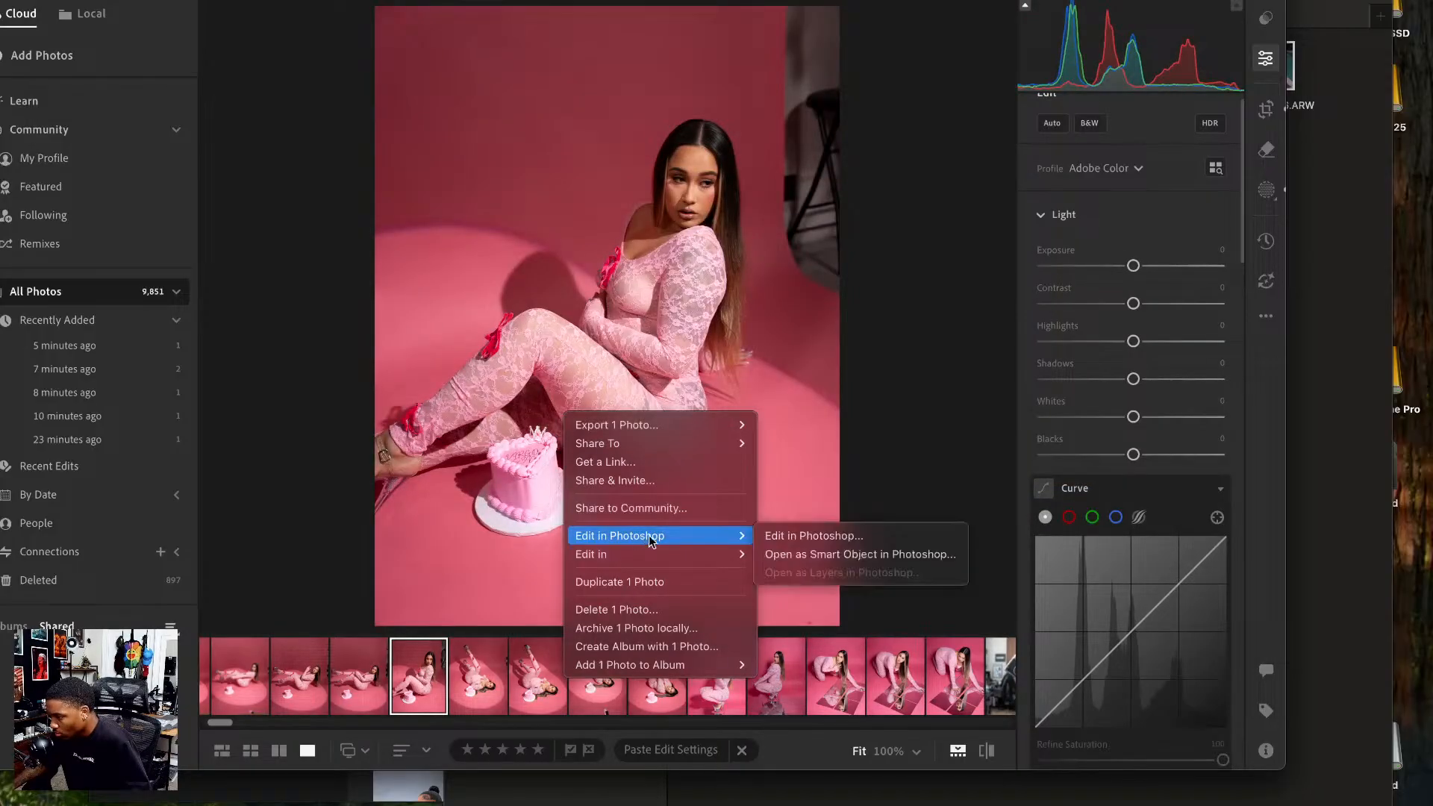
{"action": "left_click", "coordinate": [793, 537]}
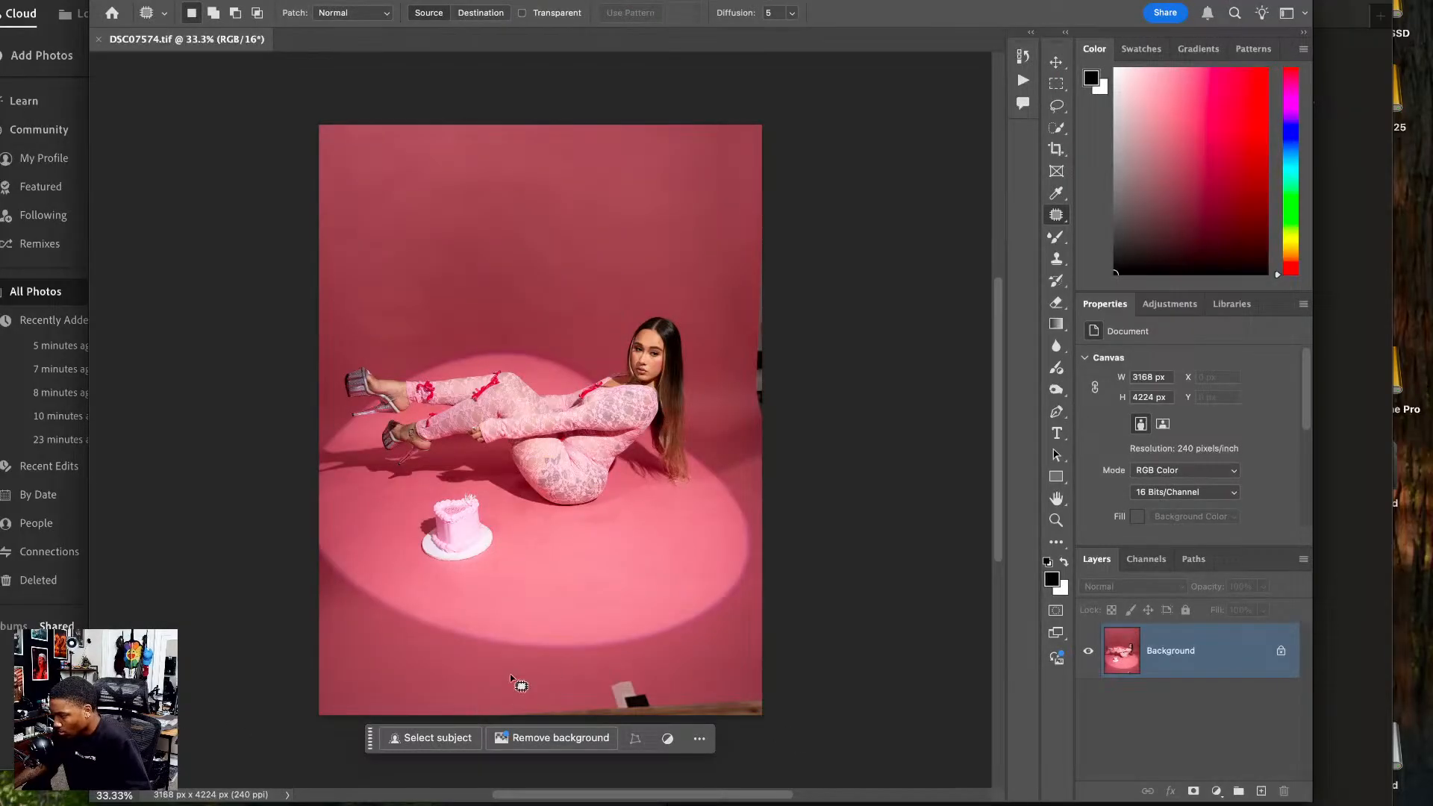
- Return to Lightroom, paste the copied edit settings onto the first reclining cake photo and open it for editing in Photoshop
{"action": "key", "text": "super+Tab"}
{"action": "scroll", "coordinate": [464, 678], "scroll_direction": "left", "scroll_amount": 5}
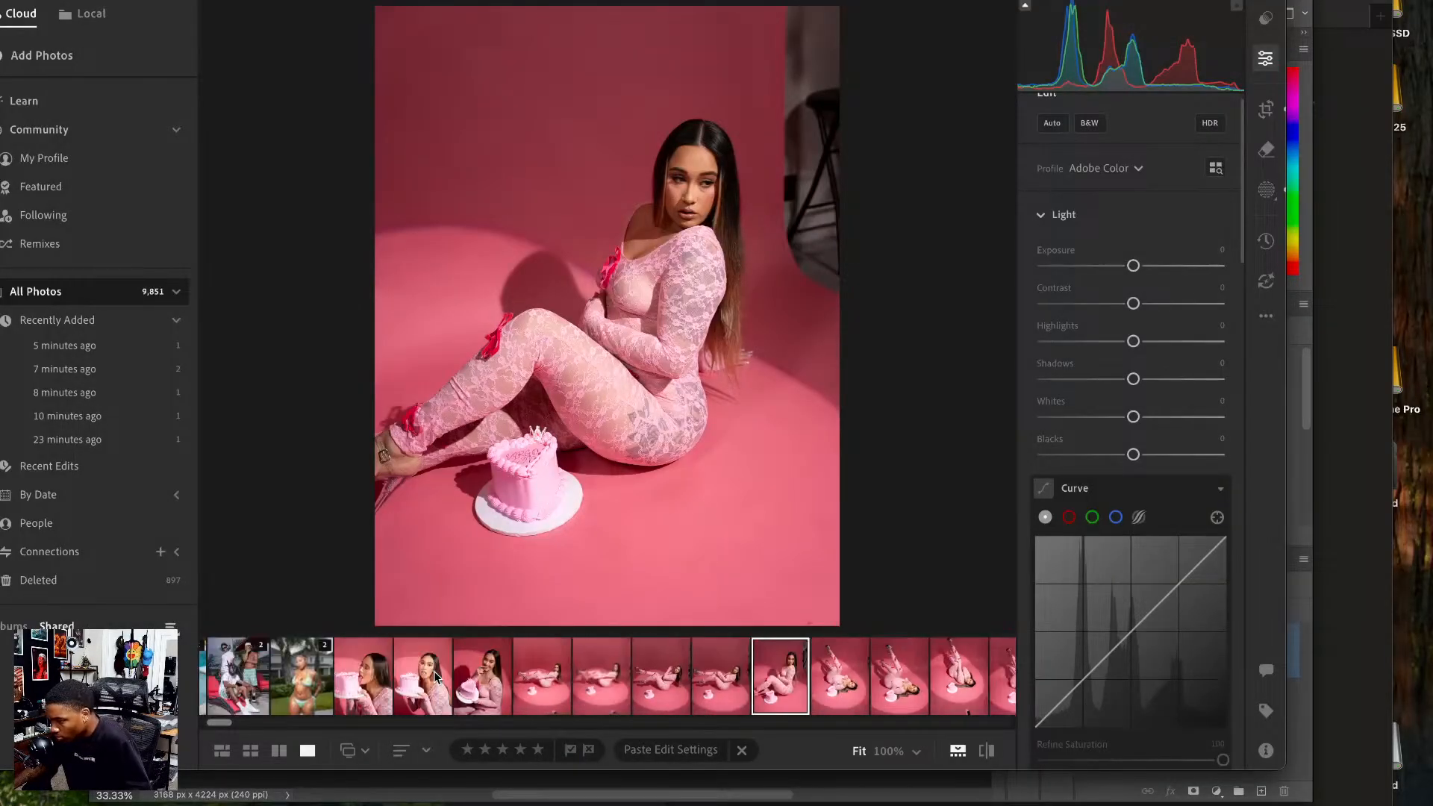
{"action": "left_click", "coordinate": [541, 670]}
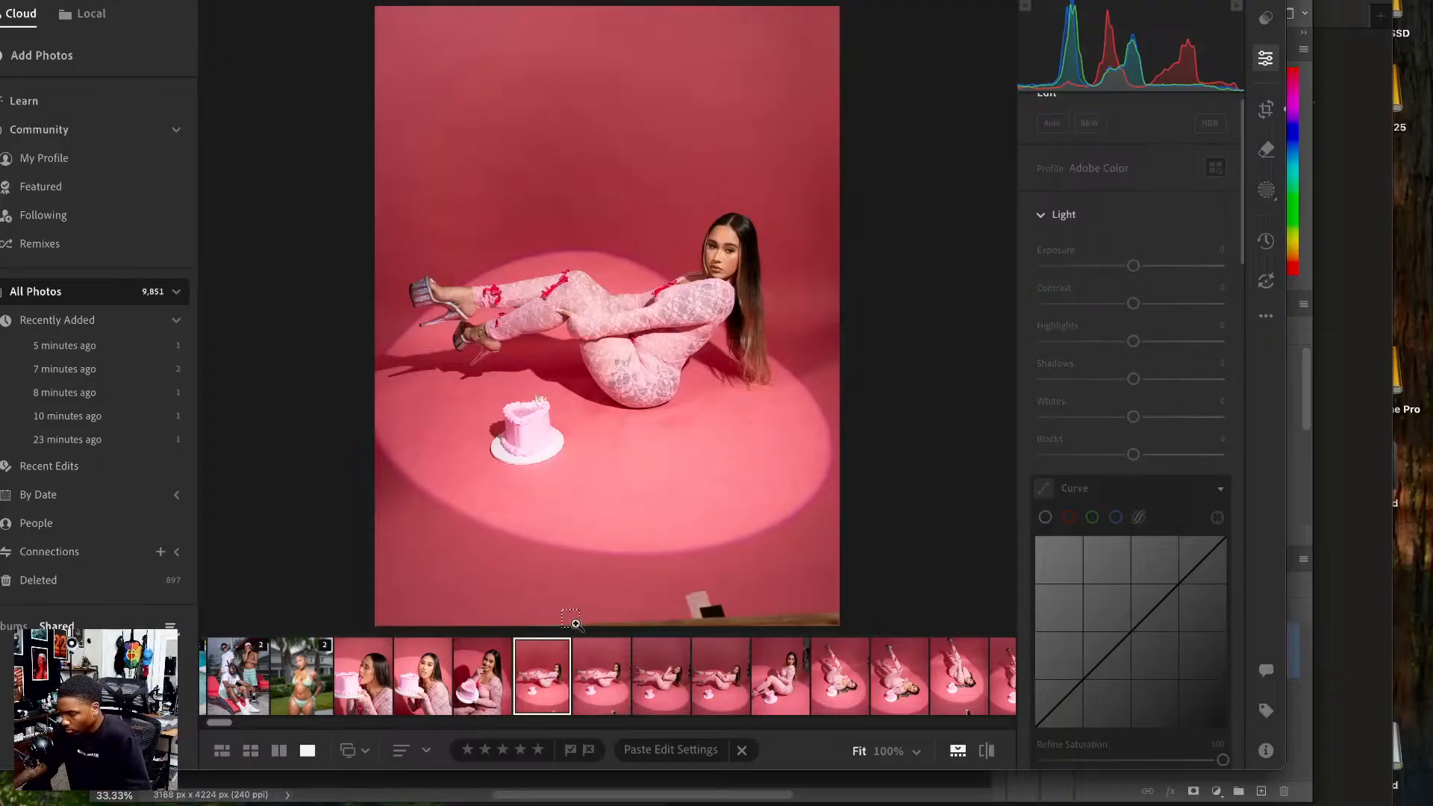
{"action": "key", "text": "super+v"}
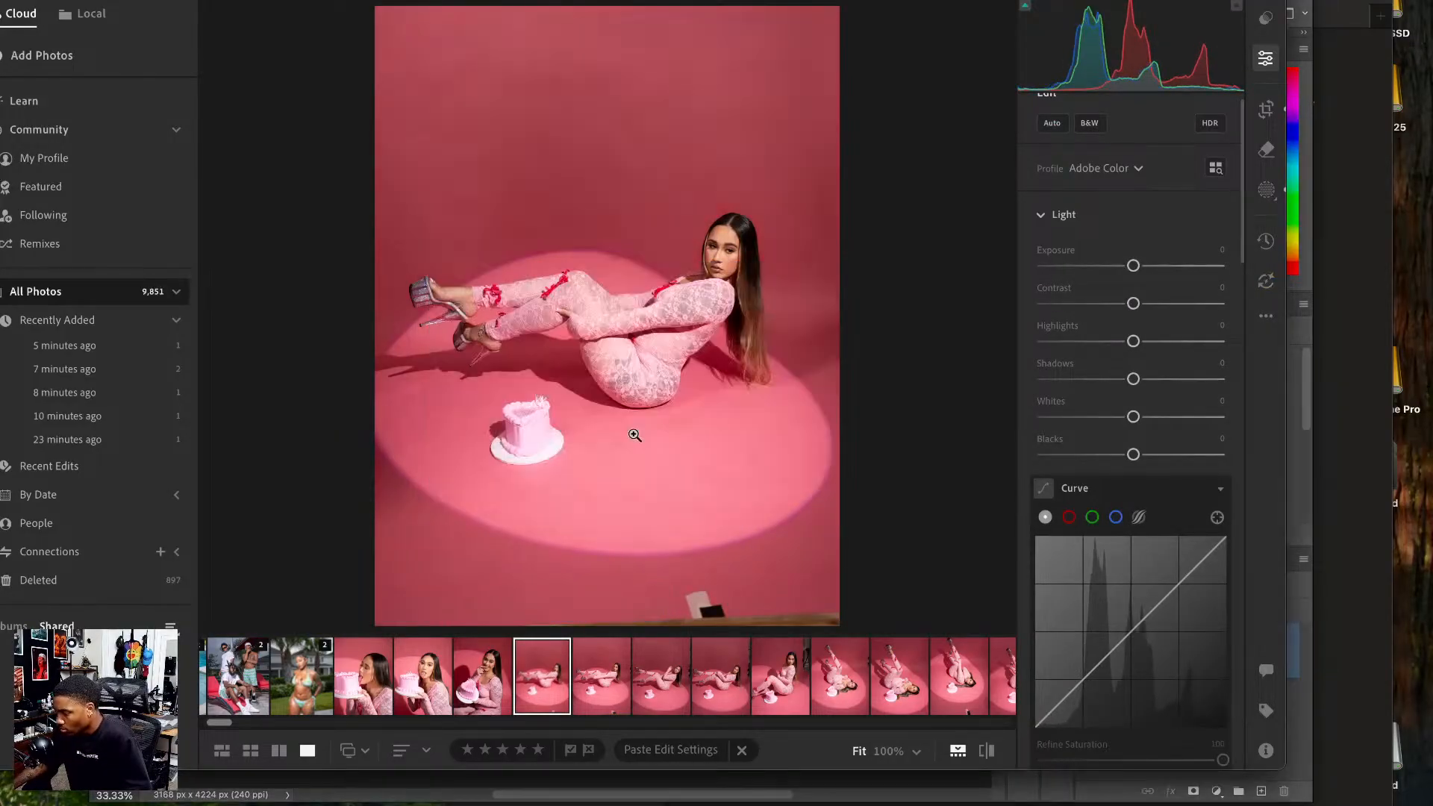
{"action": "right_click", "coordinate": [669, 340]}
{"action": "mouse_move", "coordinate": [753, 458]}
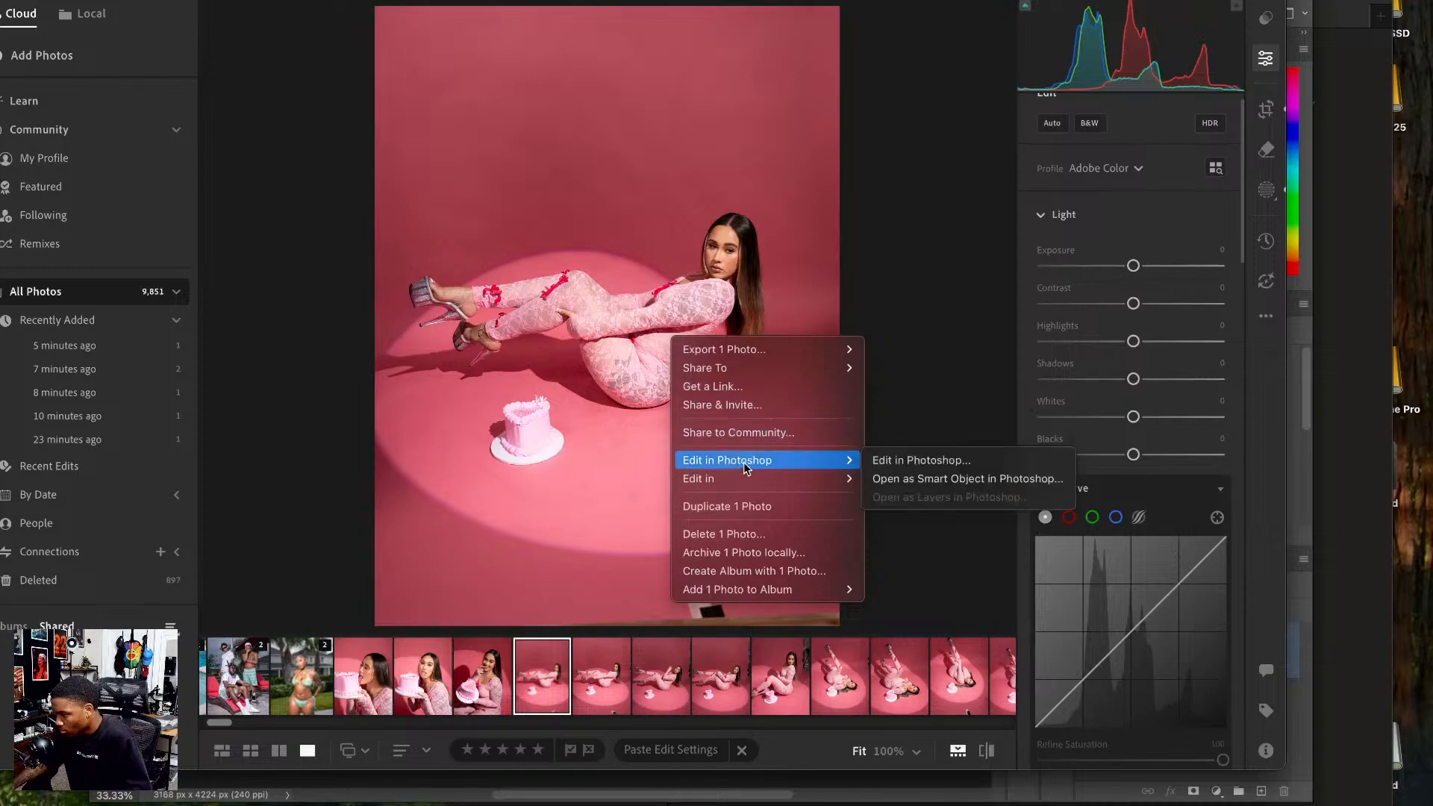
{"action": "left_click", "coordinate": [907, 460]}
- Paste the copied edit settings onto the first kneeling mirror photo in Lightroom and compare it with the original
{"action": "scroll", "coordinate": [687, 692], "scroll_direction": "down", "scroll_amount": 5}
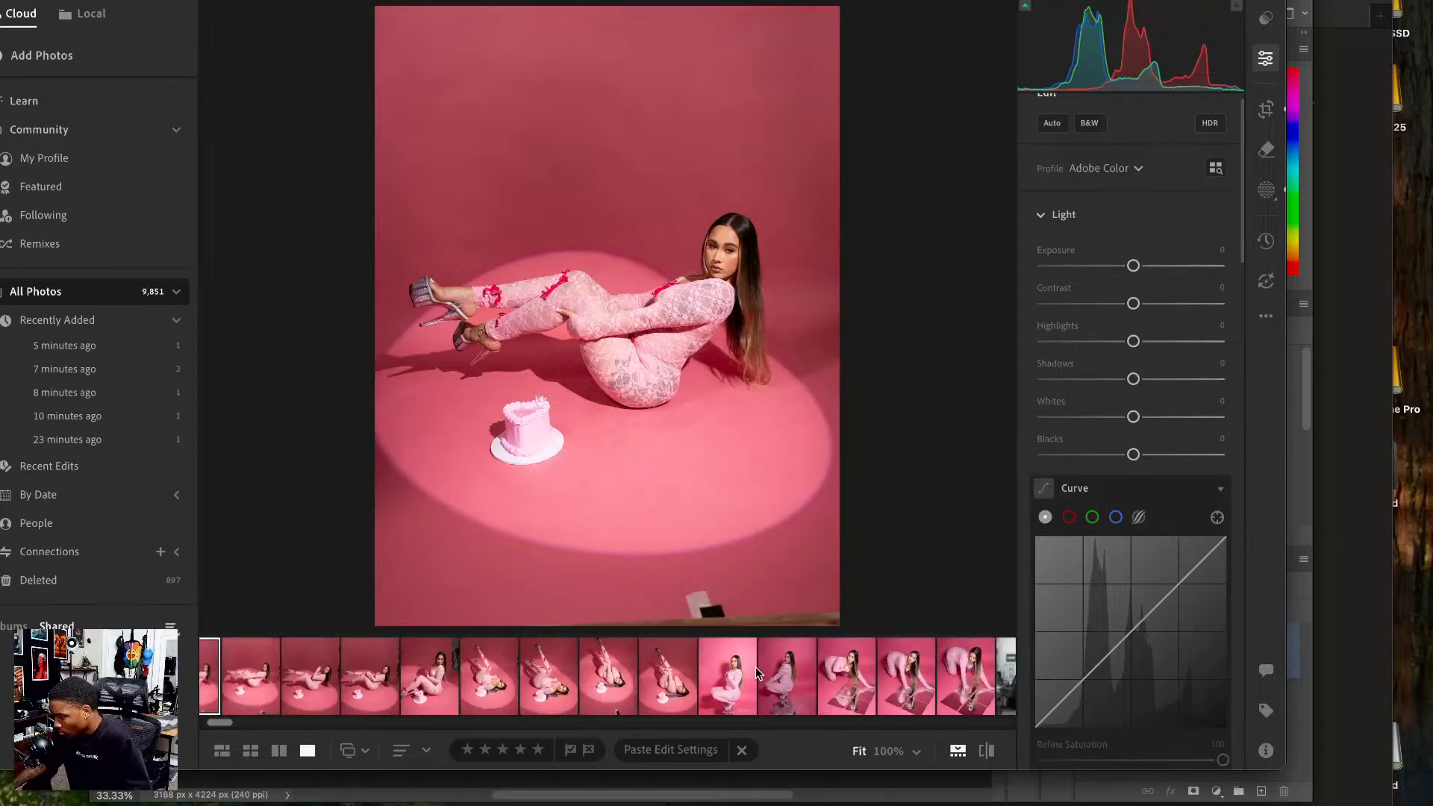
{"action": "left_click", "coordinate": [843, 666]}
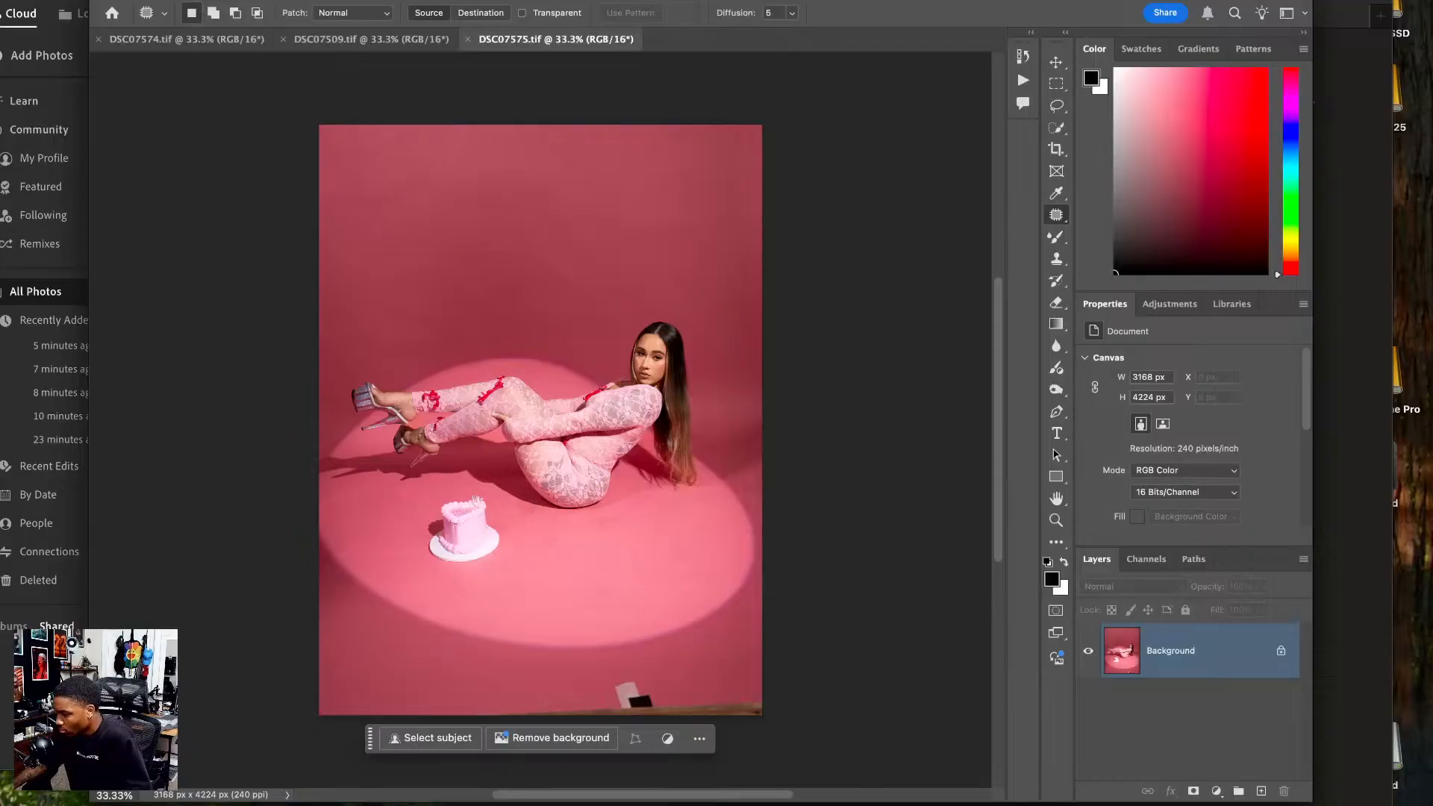
{"action": "key", "text": "super+Tab"}
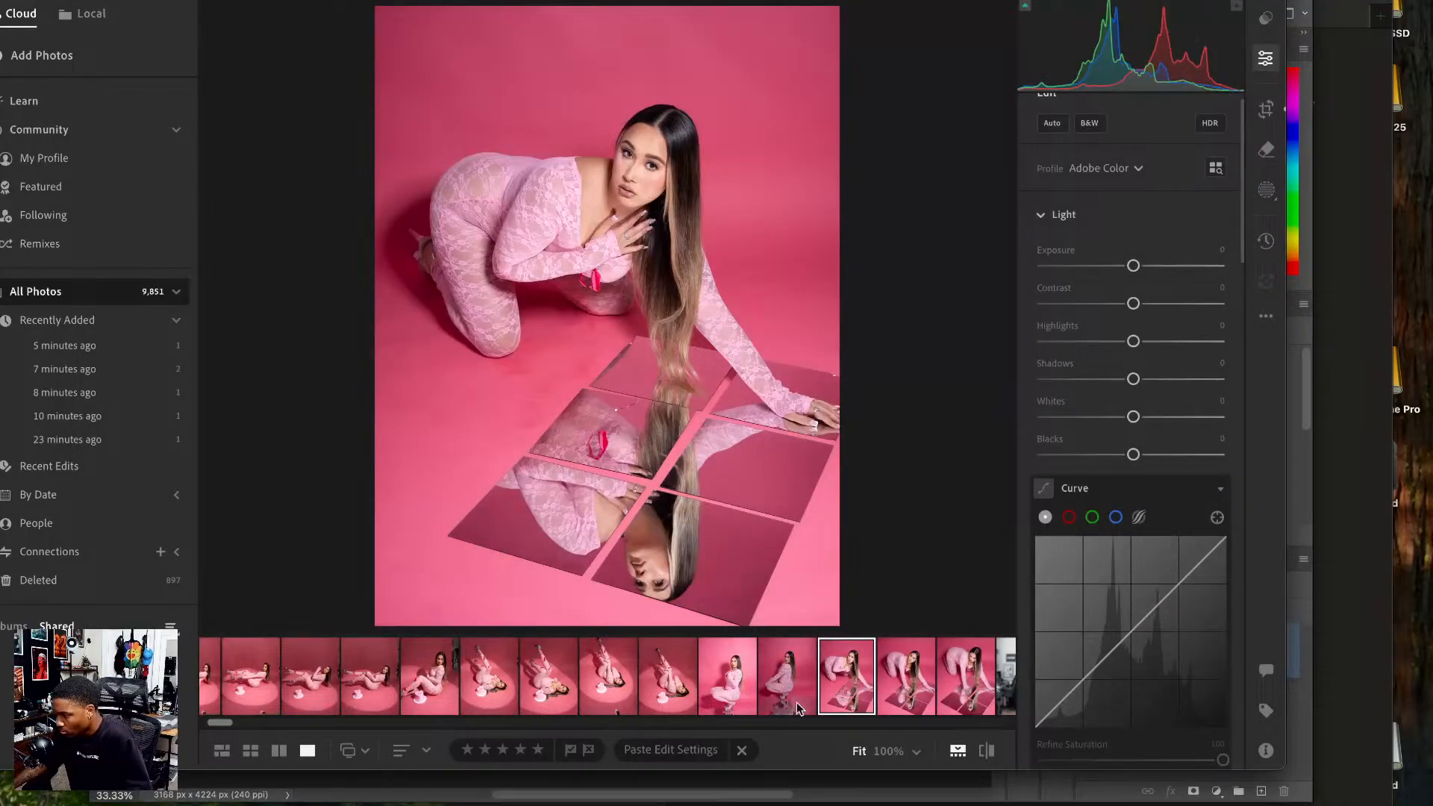
{"action": "key", "text": "super+shift+v"}
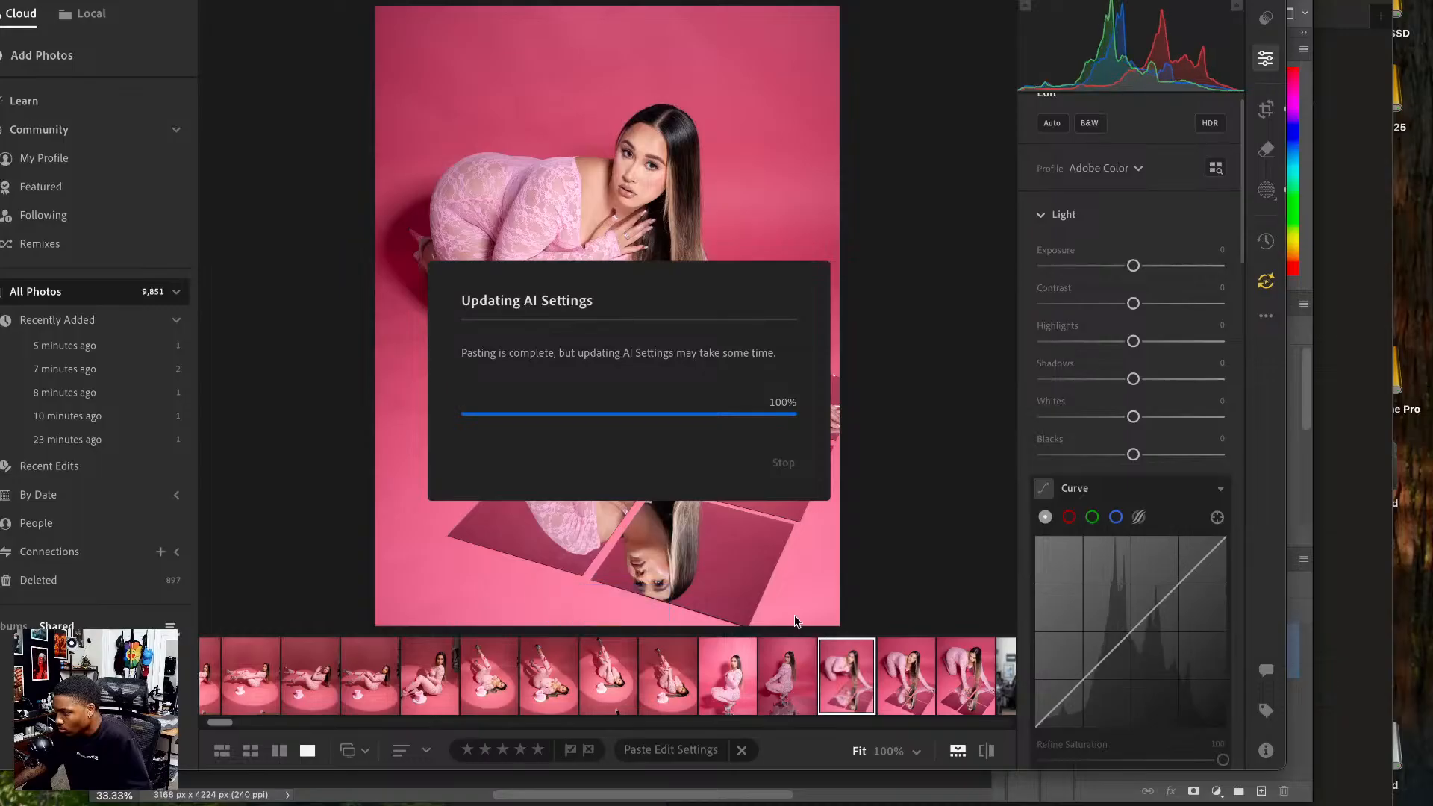
{"action": "left_click", "coordinate": [986, 745]}
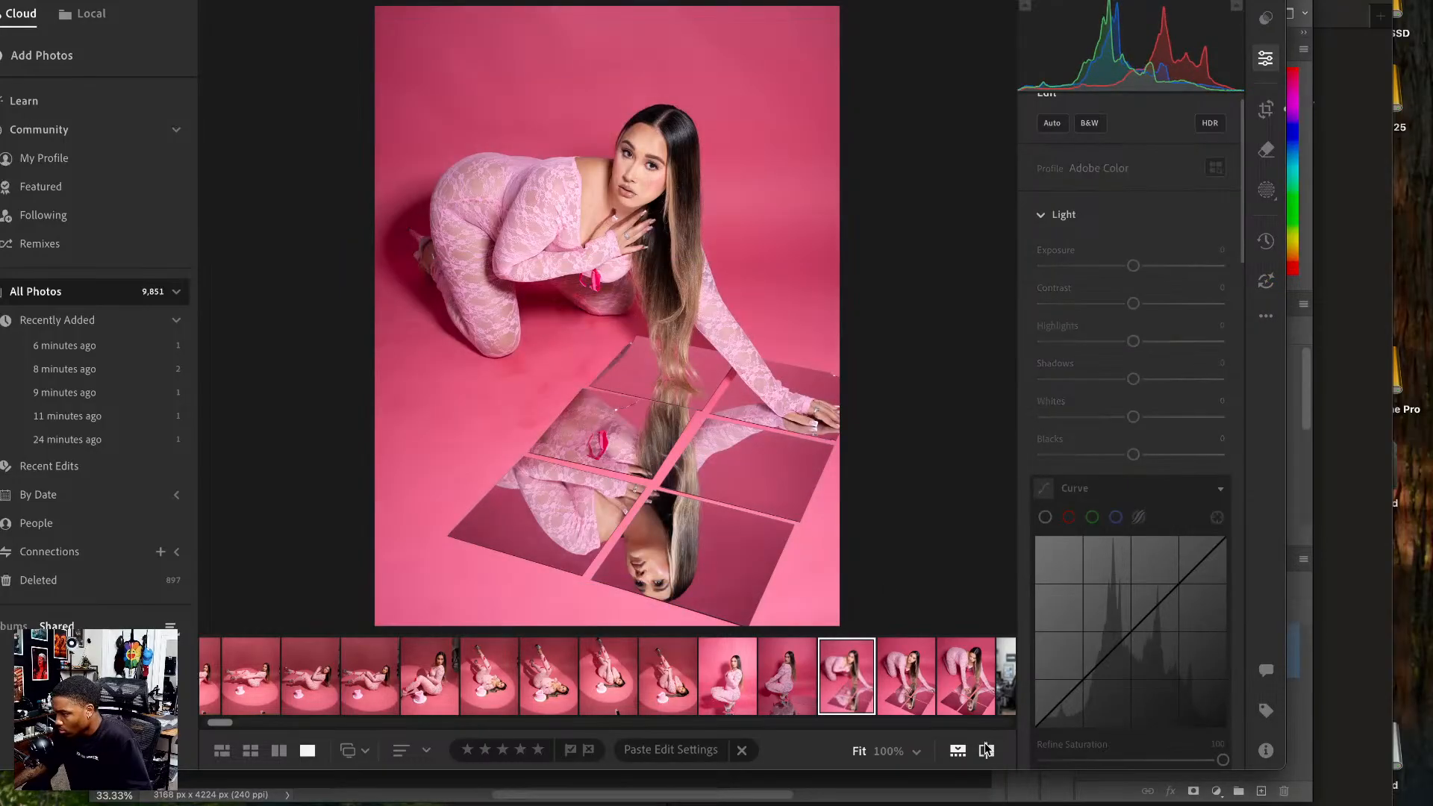
{"action": "left_click", "coordinate": [986, 745]}
{"action": "right_click", "coordinate": [602, 279]}
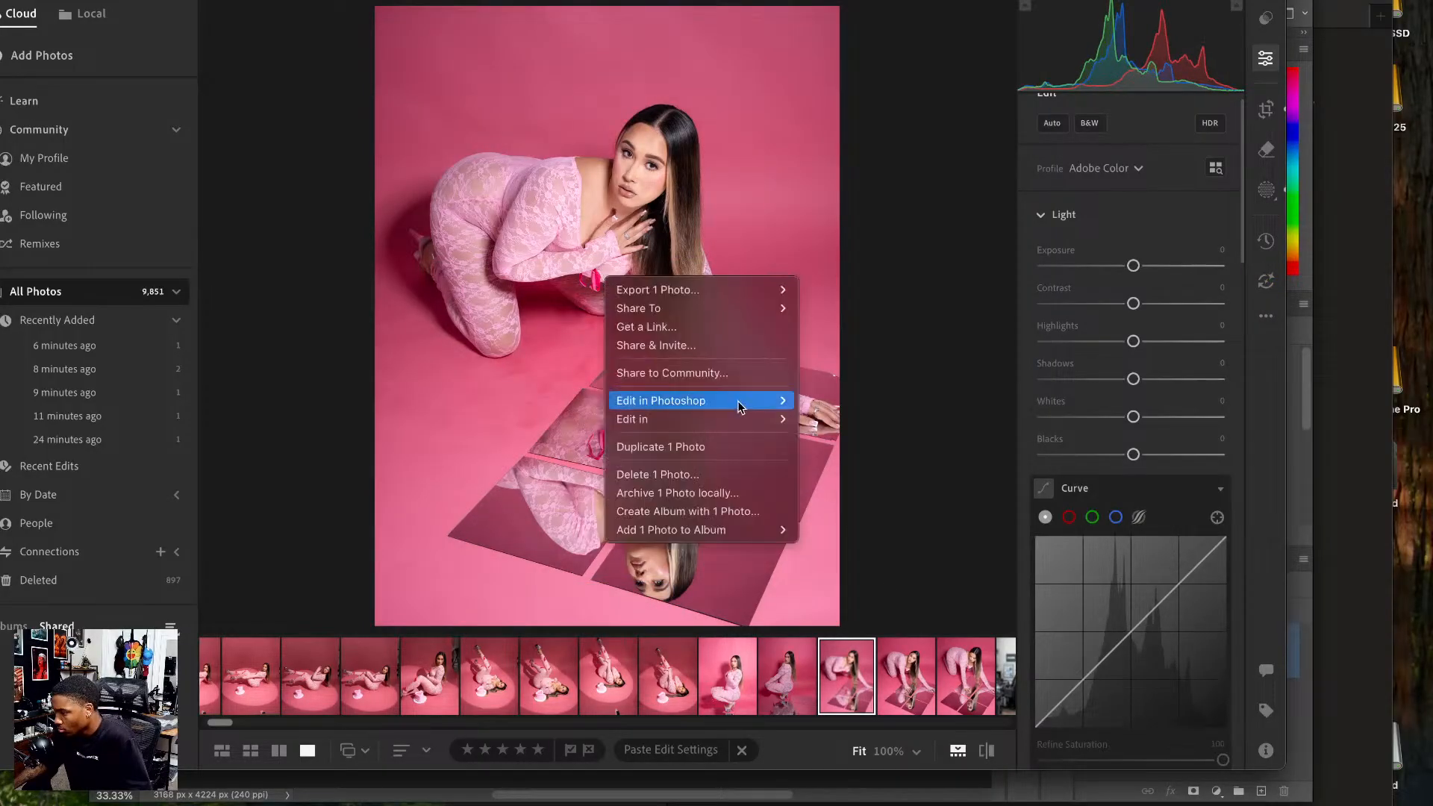
{"action": "left_click", "coordinate": [920, 304]}
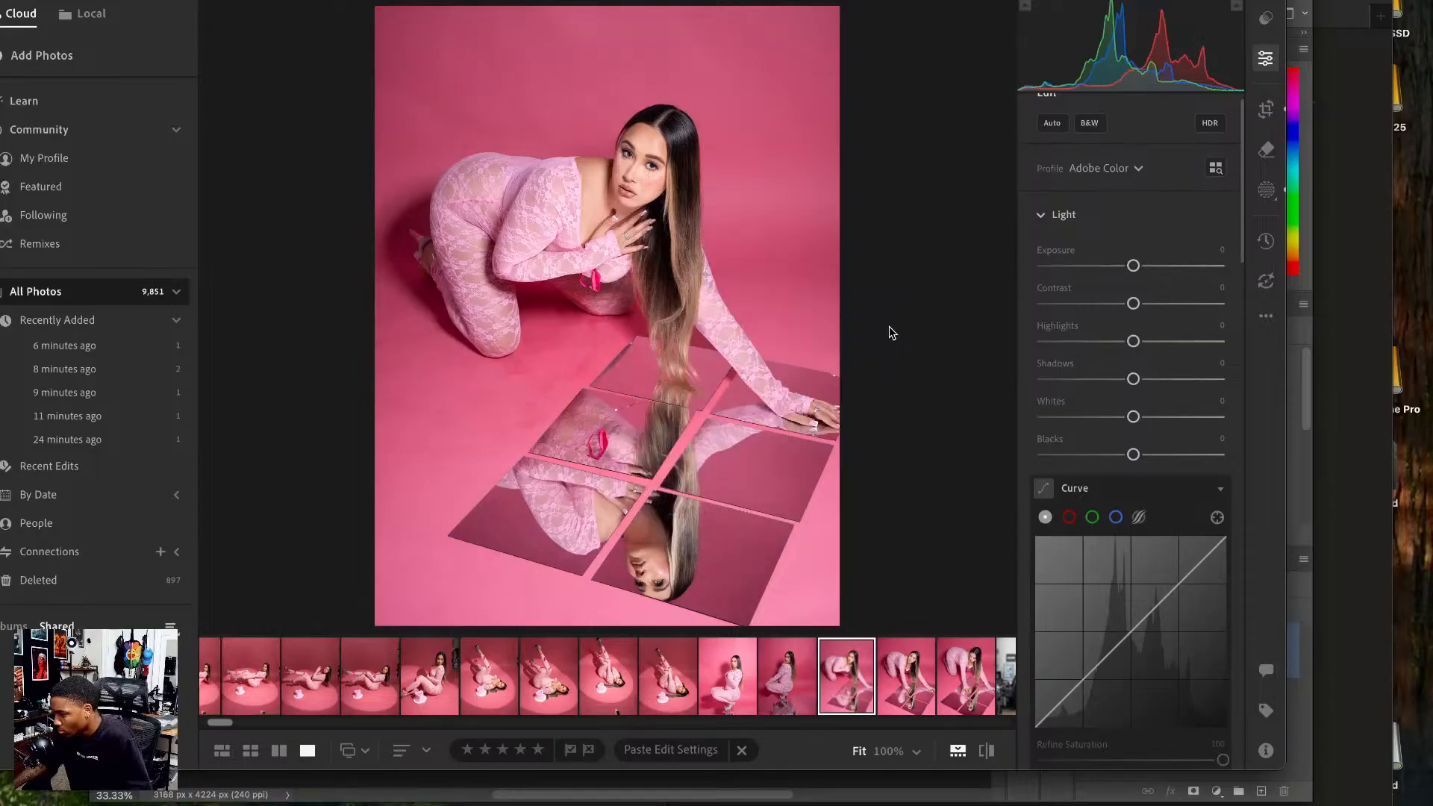
- Set the Subject mask's Contrast to +16 on the first mirror photo and open it for editing in Photoshop
{"action": "left_click", "coordinate": [1265, 190]}
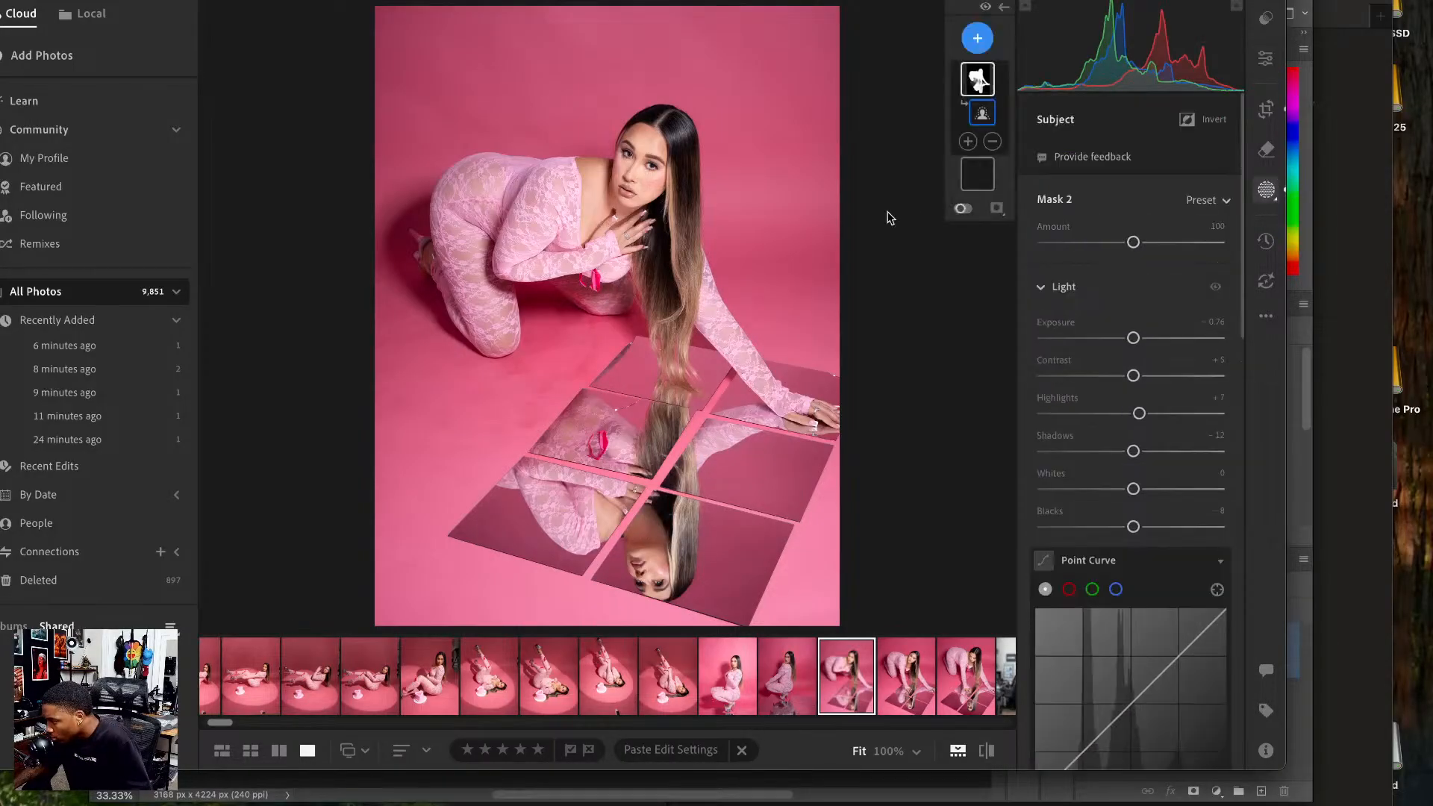
{"action": "left_click", "coordinate": [983, 77]}
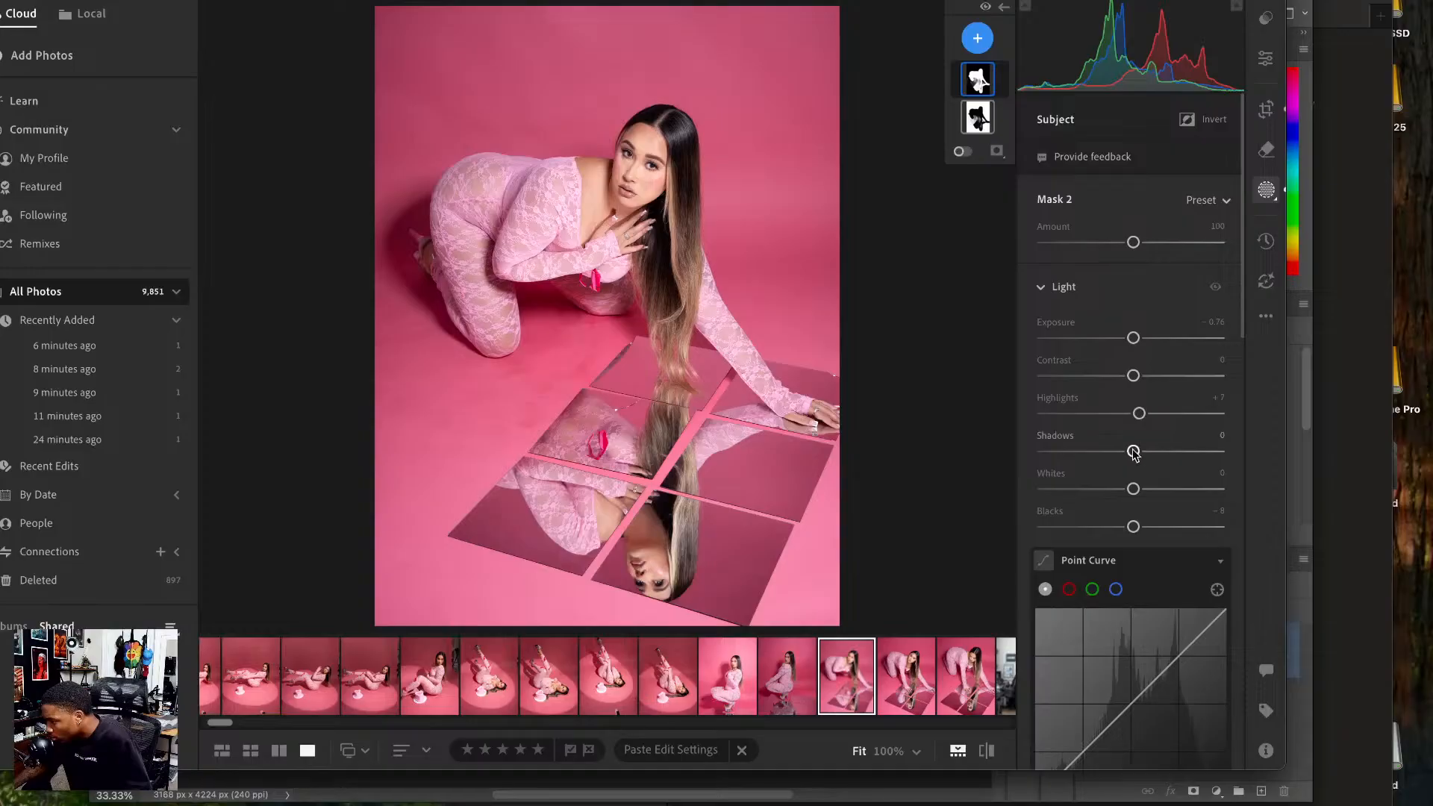
{"action": "left_click_drag", "start_coordinate": [1133, 375], "coordinate": [1140, 379]}
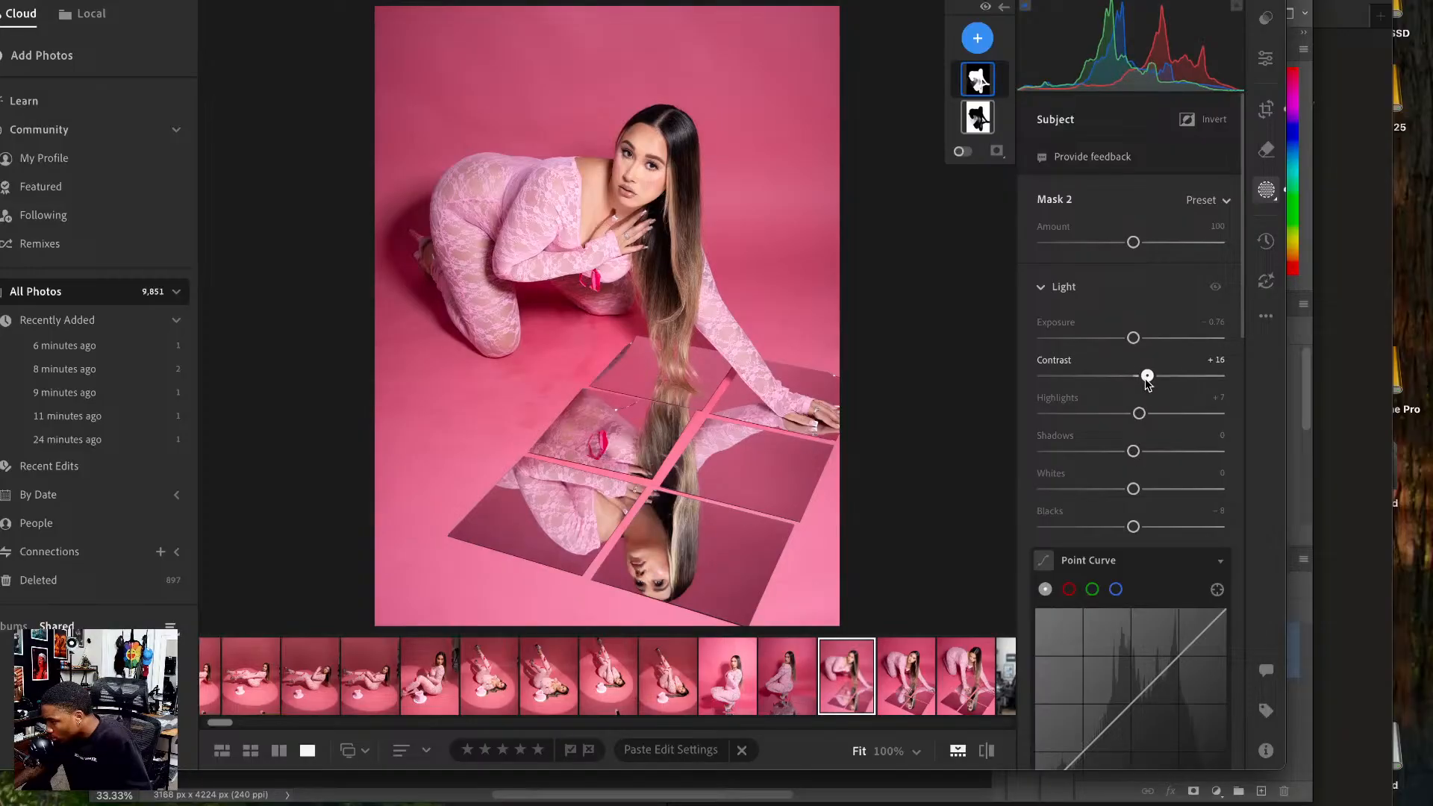
{"action": "right_click", "coordinate": [619, 377]}
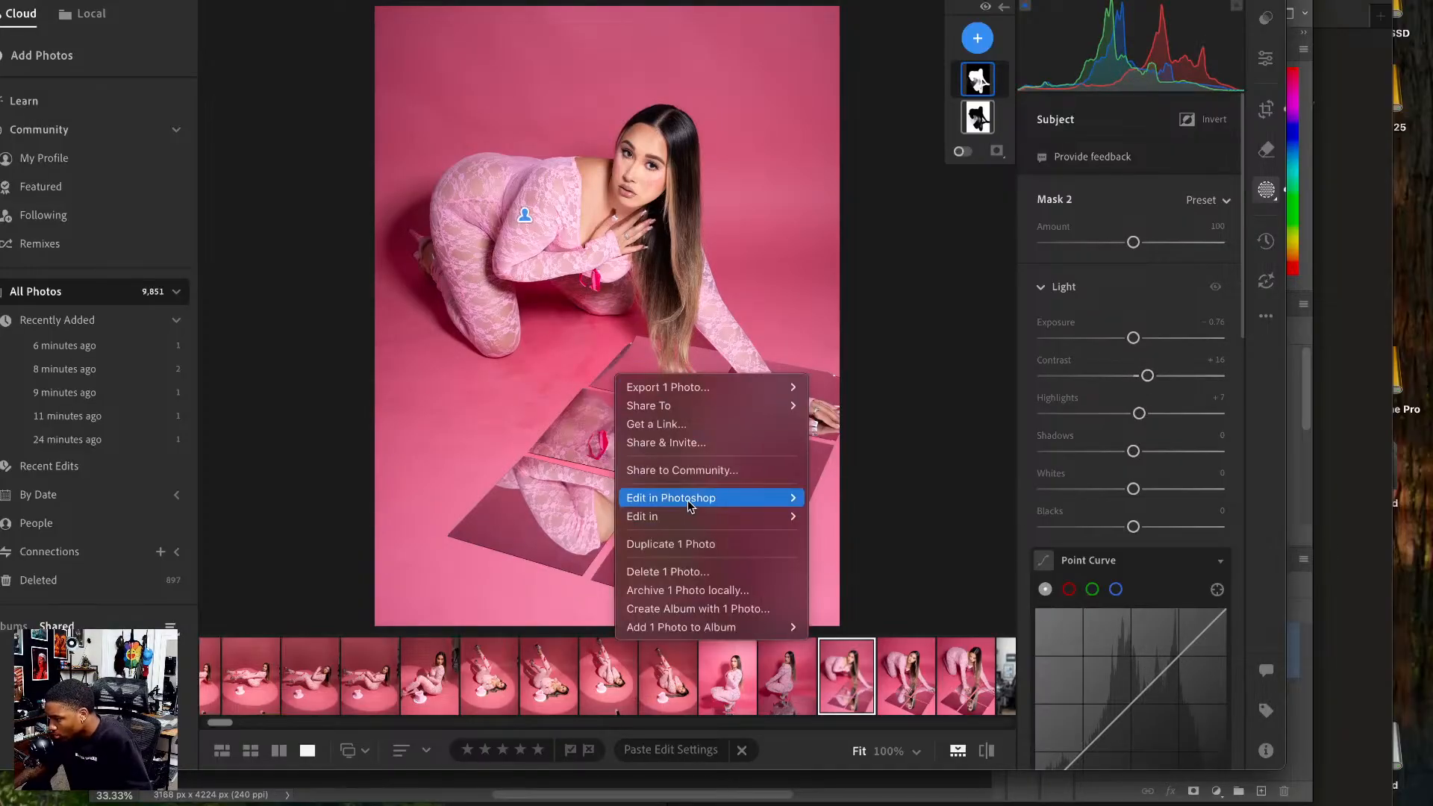
{"action": "left_click", "coordinate": [850, 497]}
- Paste the copied edit settings onto the second kneeling mirror photo in Lightroom and set its Subject mask's Contrast to +18
{"action": "left_click", "coordinate": [893, 671]}
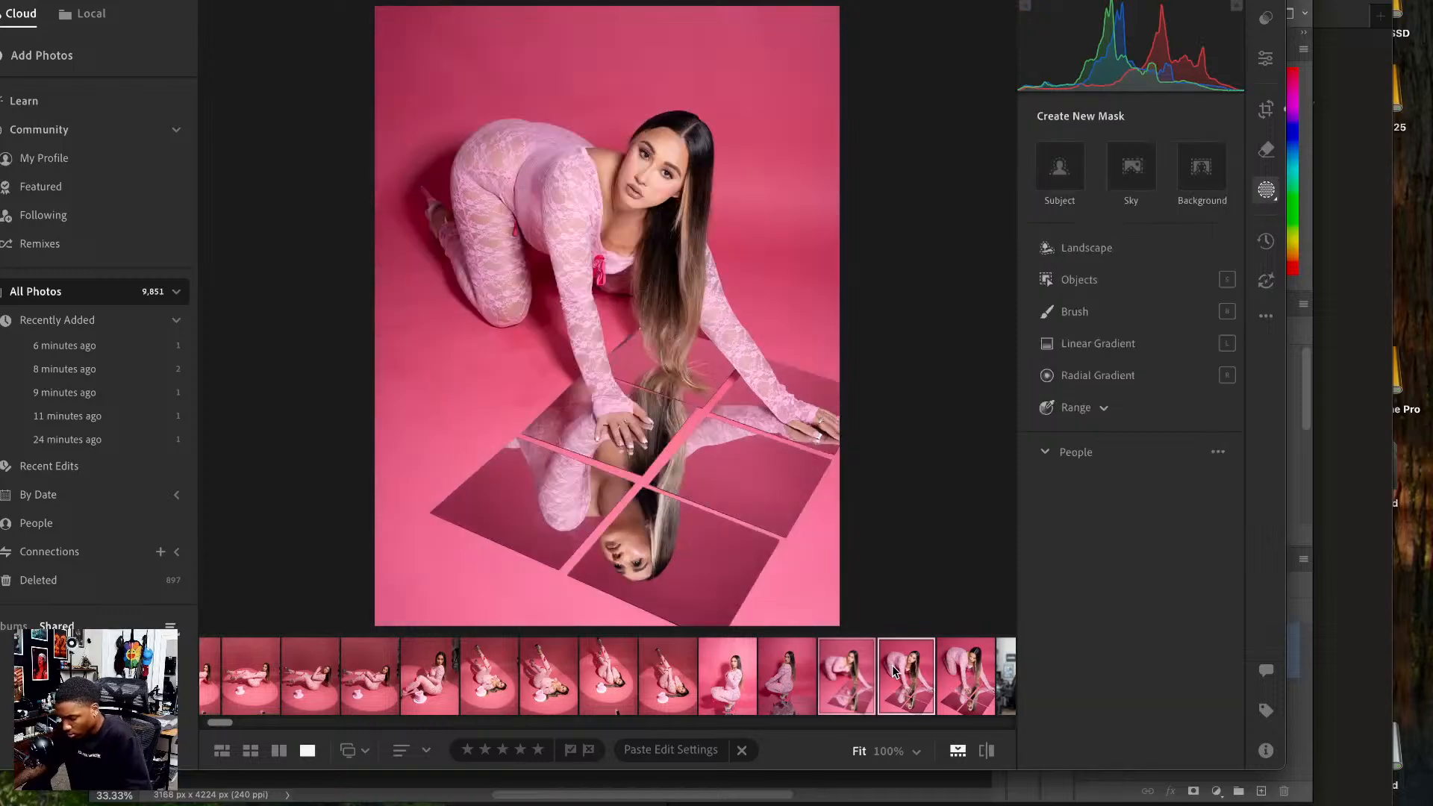
{"action": "key", "text": "super+v"}
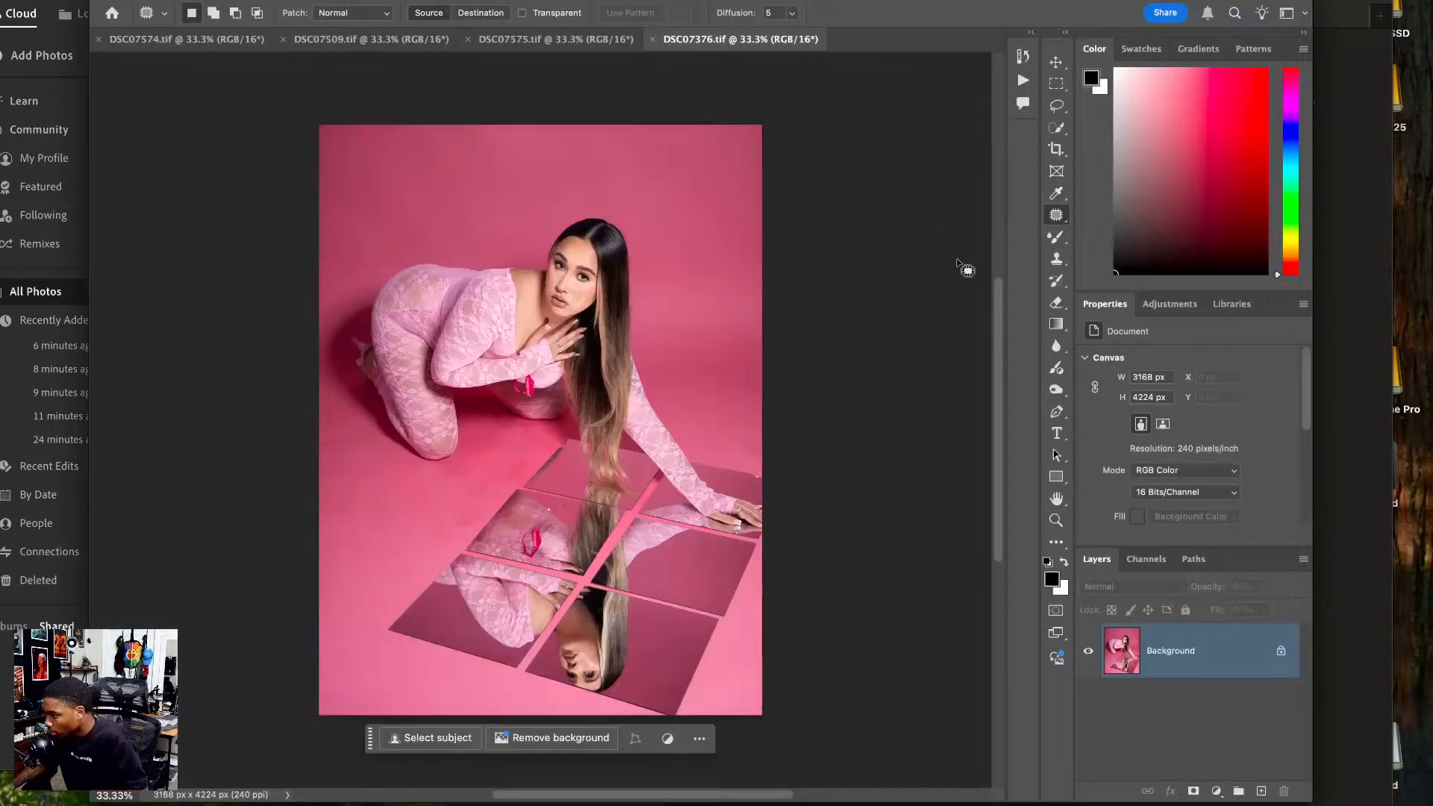
{"action": "key", "text": "super+Tab"}
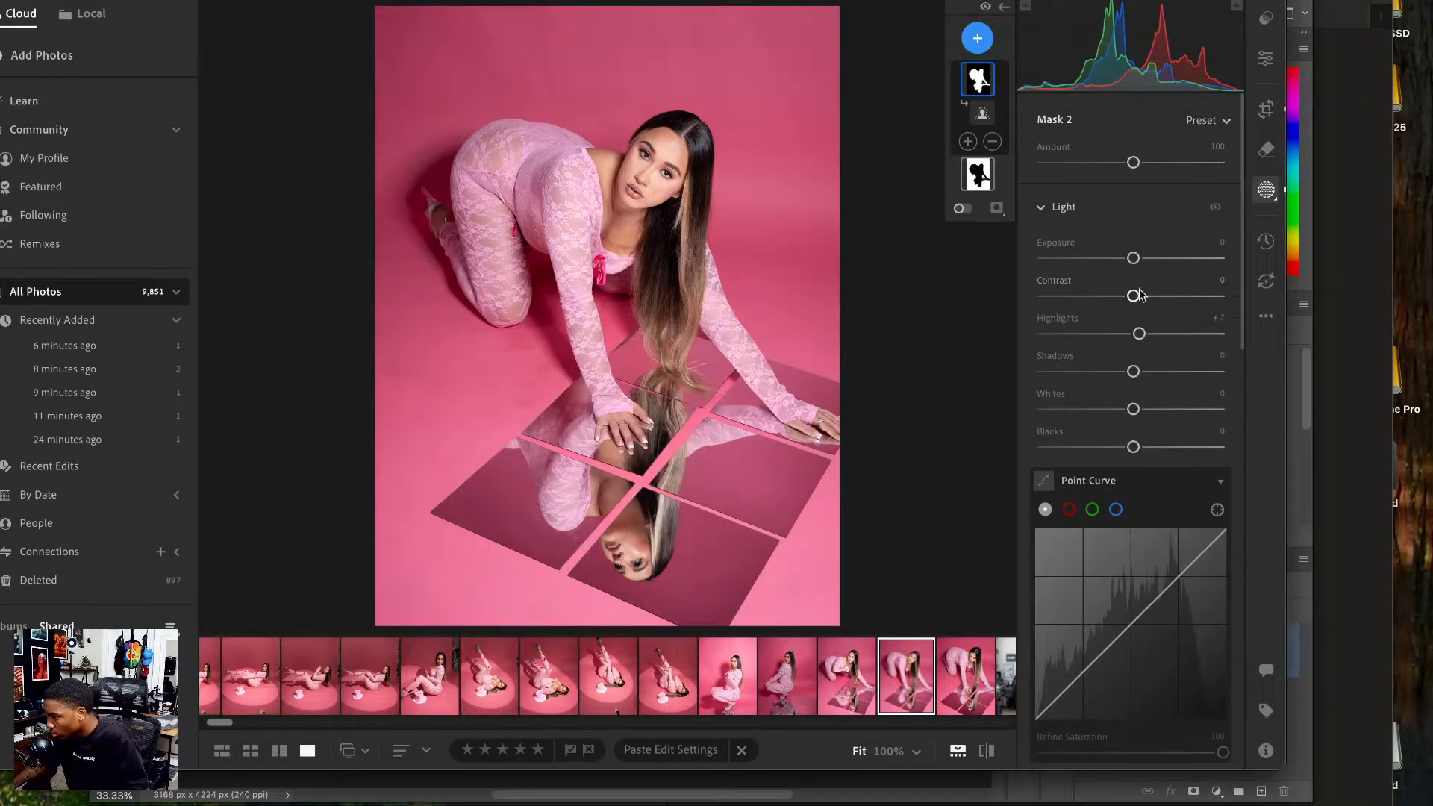
{"action": "left_click_drag", "start_coordinate": [1133, 296], "coordinate": [1148, 297]}
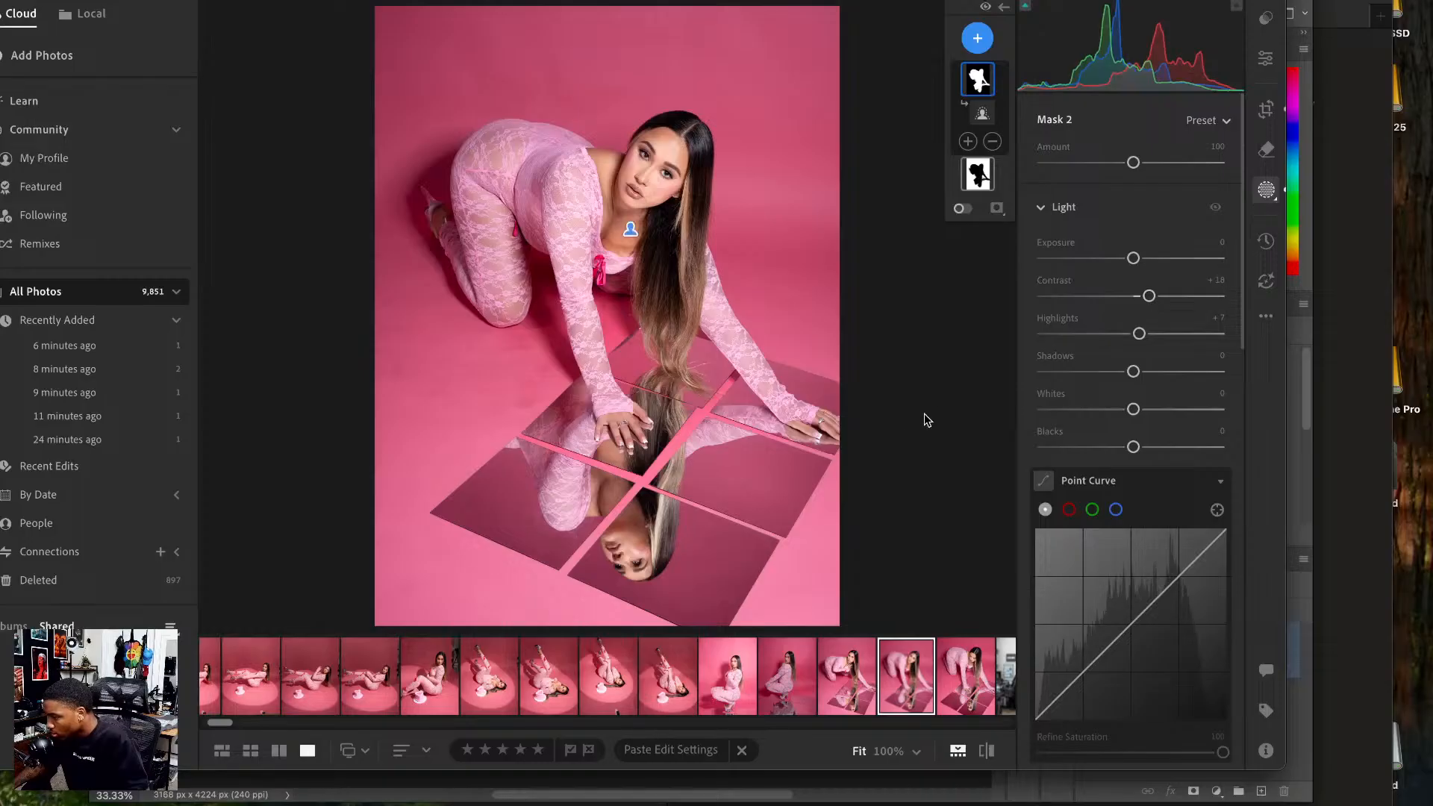
{"action": "right_click", "coordinate": [715, 367]}
{"action": "left_click", "coordinate": [962, 640]}
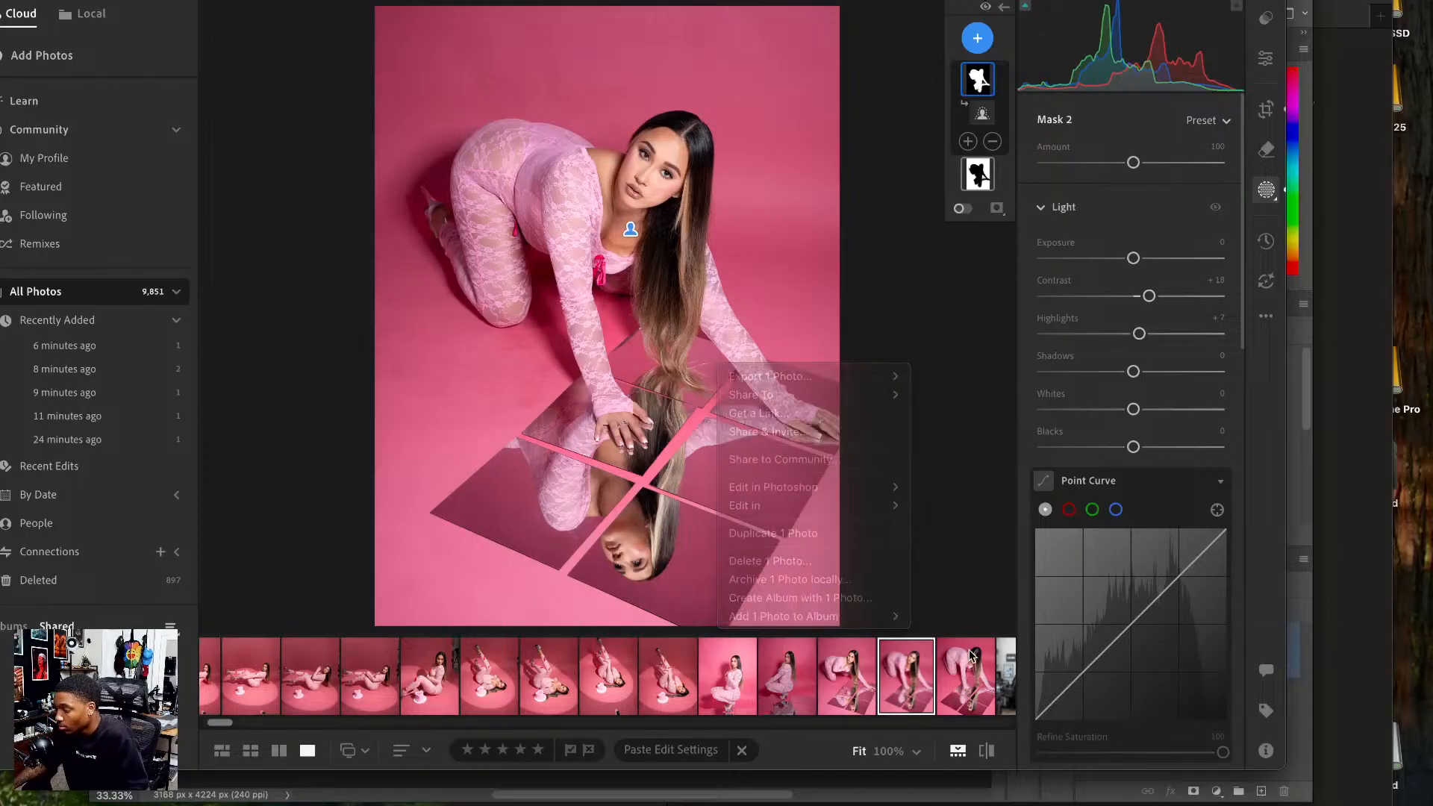
- Paste the copied edit settings onto the third kneeling mirror photo and set its Subject mask's Contrast to +18
{"action": "left_click", "coordinate": [970, 666]}
{"action": "key", "text": "super+v"}
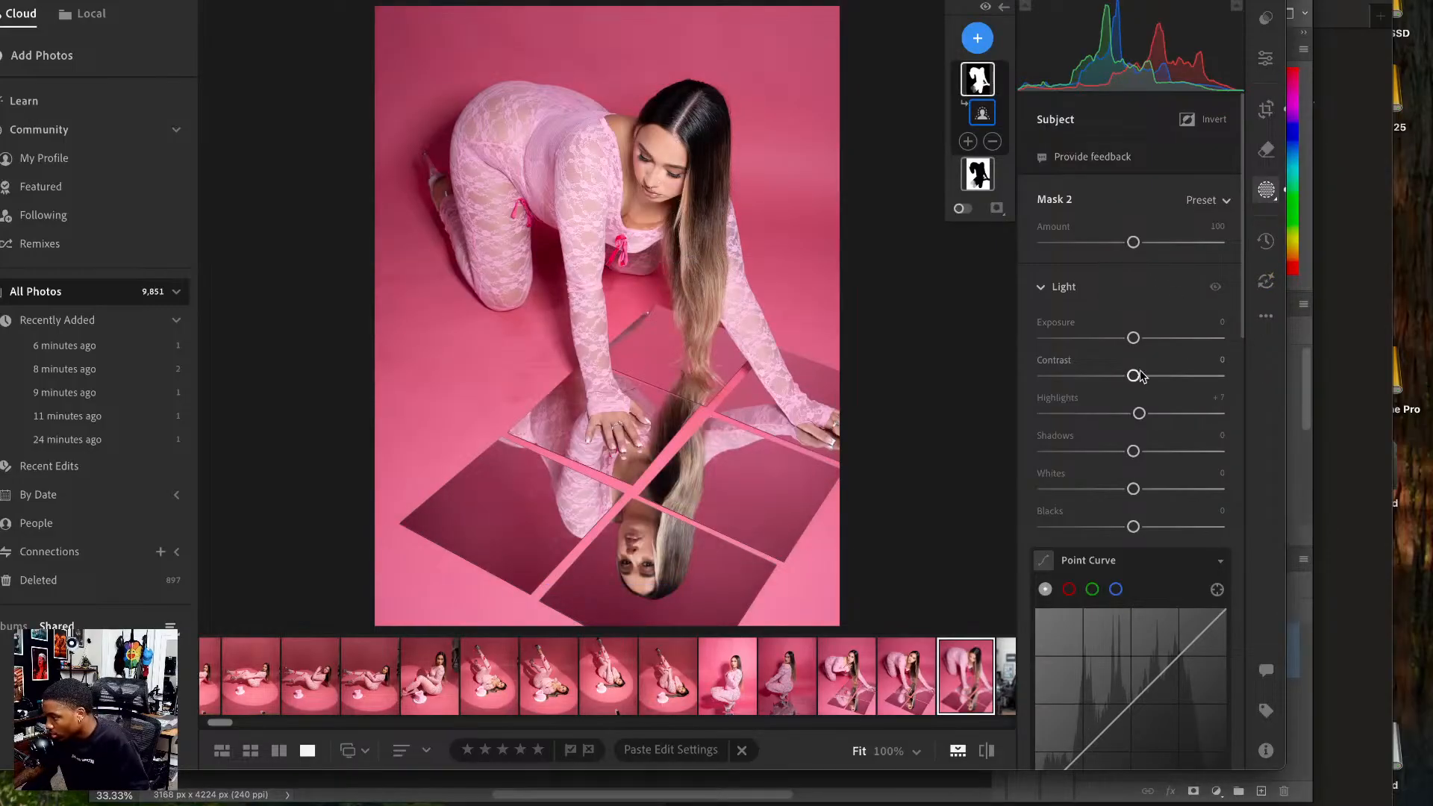
{"action": "left_click_drag", "start_coordinate": [1133, 376], "coordinate": [1146, 377]}
- Open the third and the second kneeling mirror photos for editing in Photoshop
{"action": "right_click", "coordinate": [588, 301]}
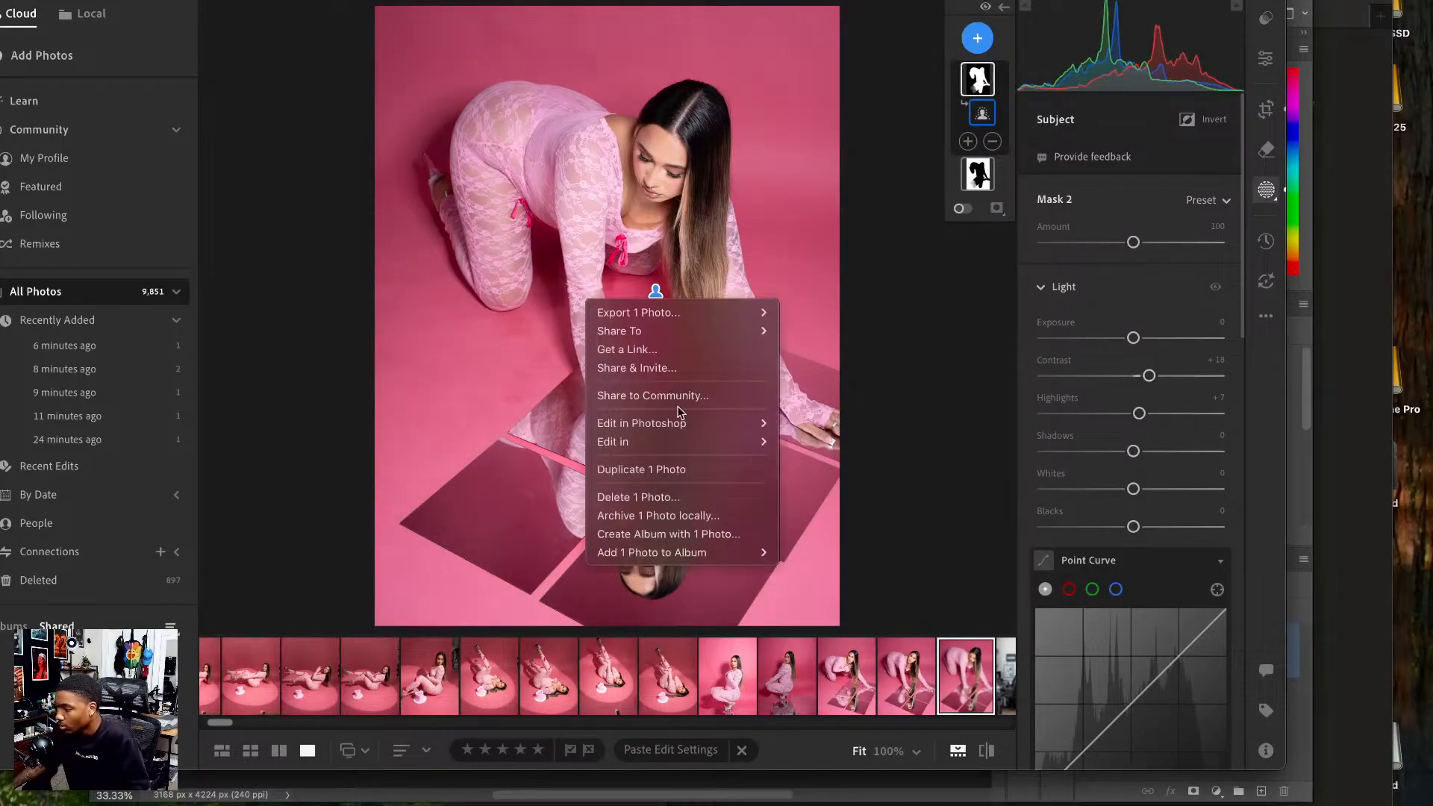
{"action": "mouse_move", "coordinate": [679, 423]}
{"action": "left_click", "coordinate": [814, 424]}
{"action": "left_click", "coordinate": [907, 706]}
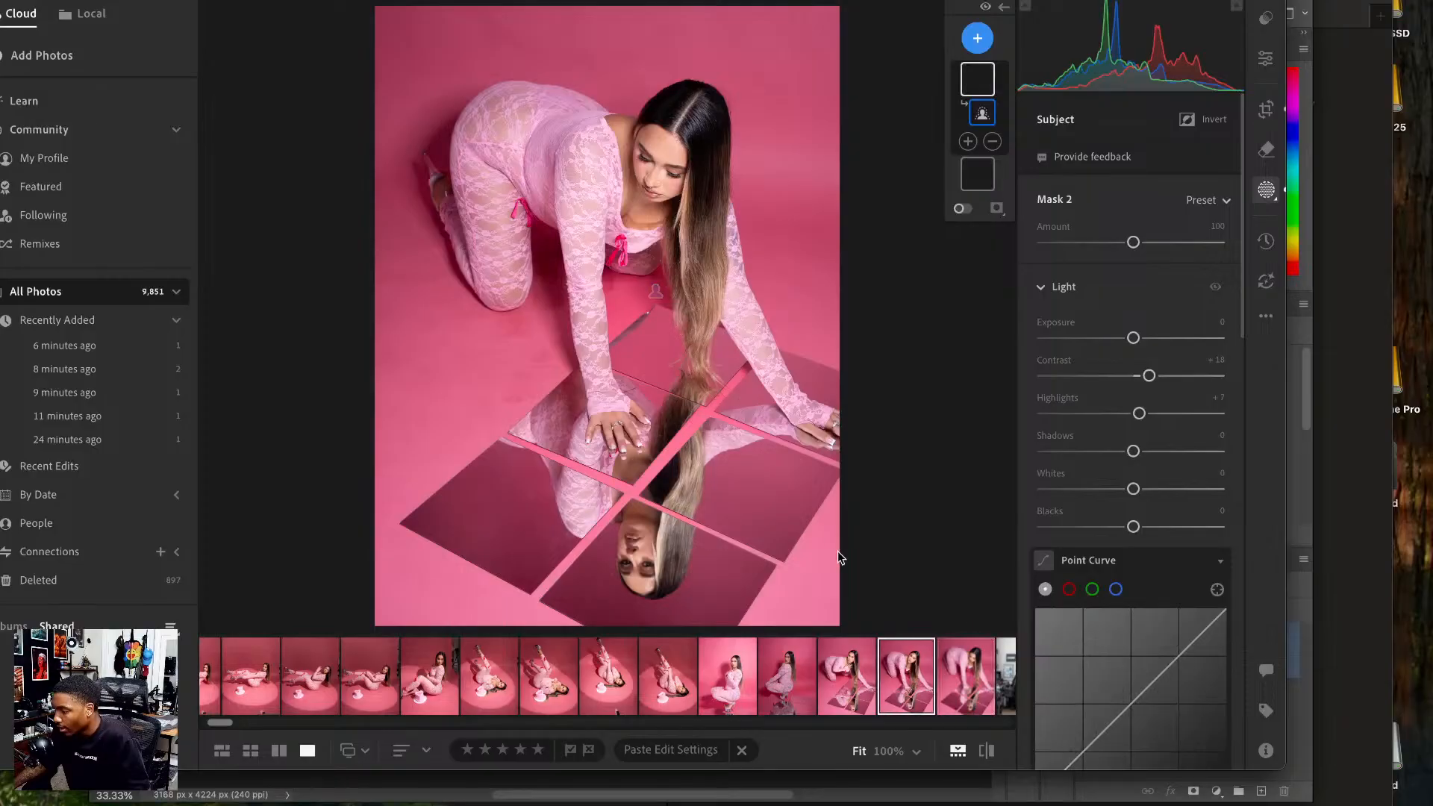
{"action": "right_click", "coordinate": [733, 366]}
{"action": "mouse_move", "coordinate": [818, 484]}
{"action": "left_click", "coordinate": [947, 486]}
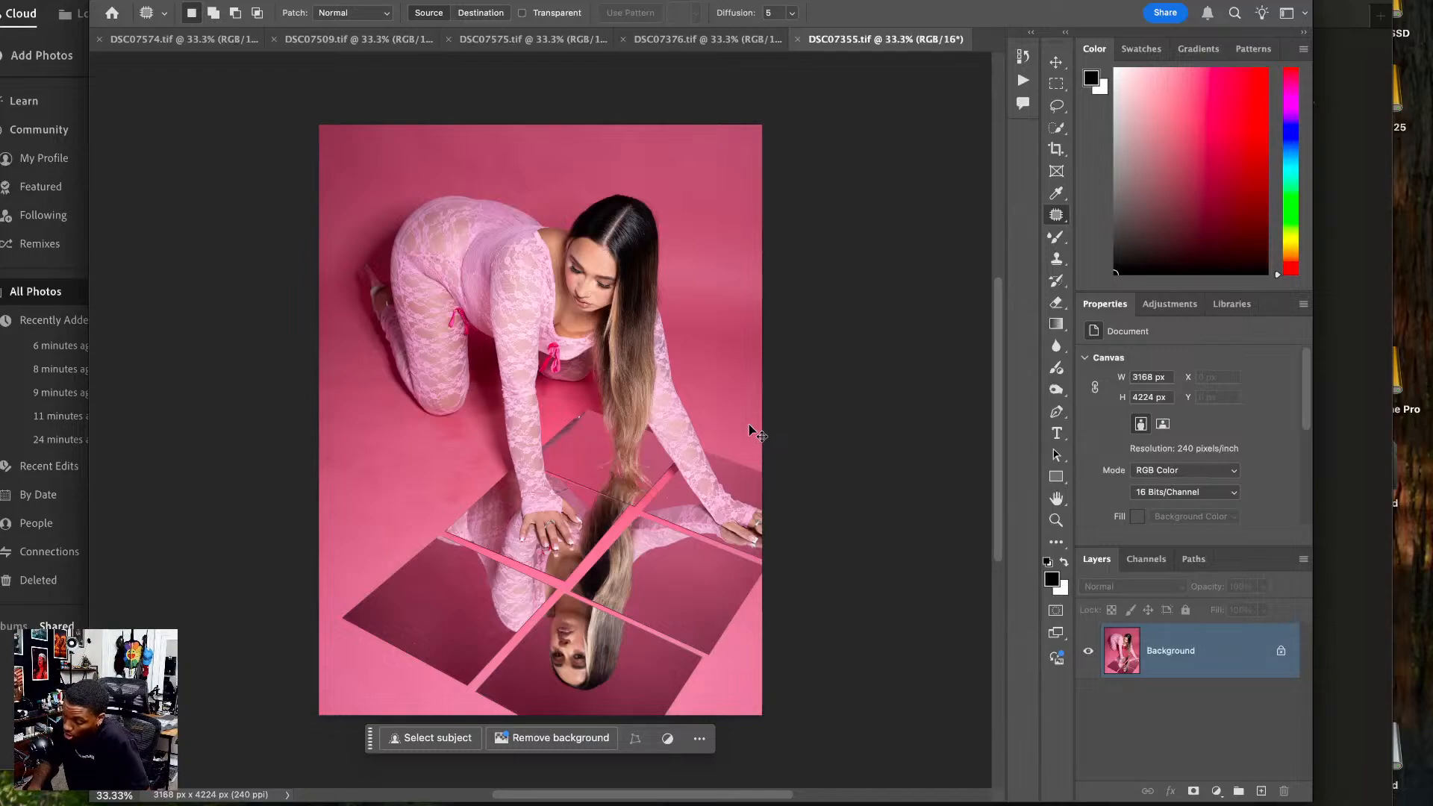
- Duplicate the photo layer twice and expand the canvas to 3379 × 4224 px with a 4:5 crop using Content-Aware Fill
{"action": "key", "text": "super+j"}
{"action": "key", "text": "super+j"}
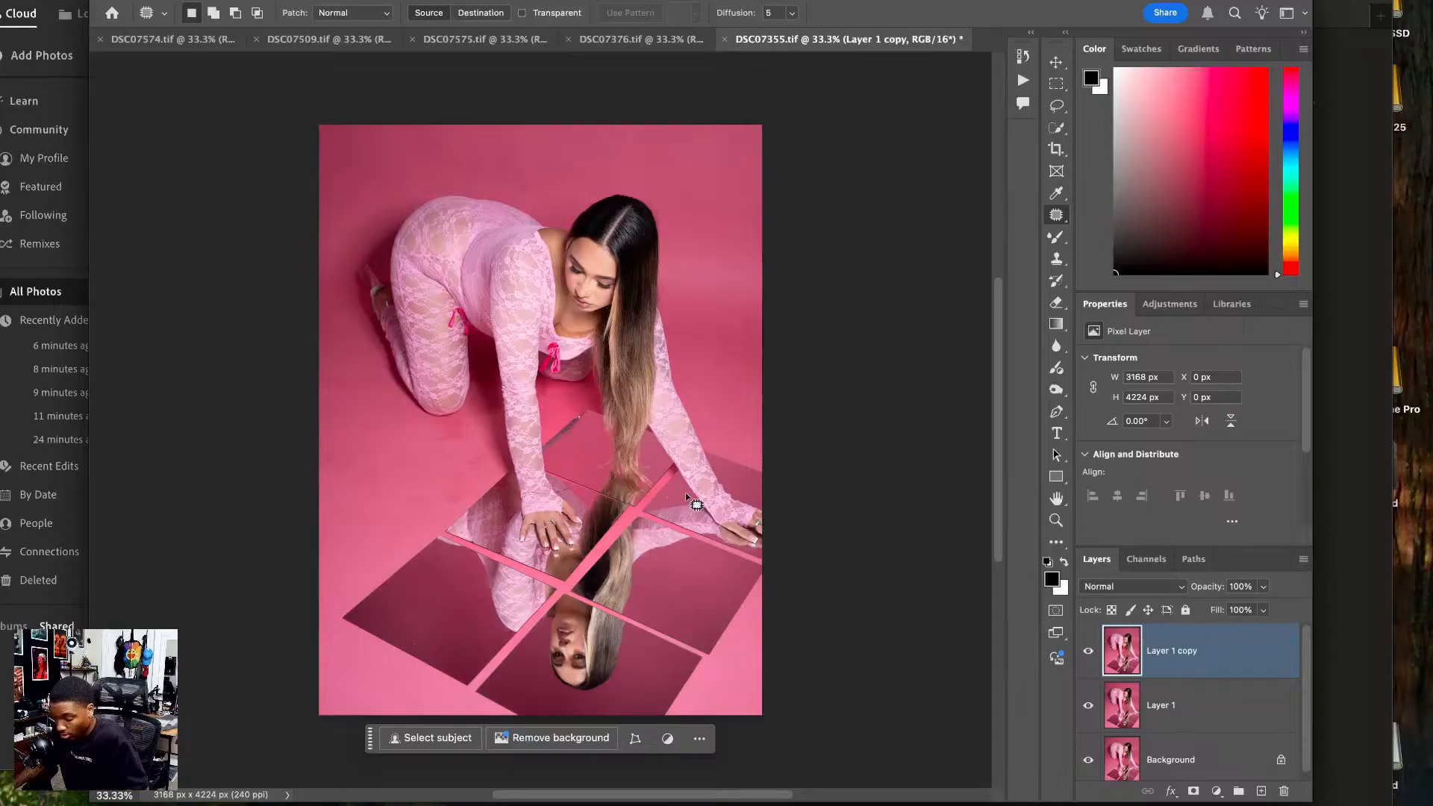
{"action": "key", "text": "c"}
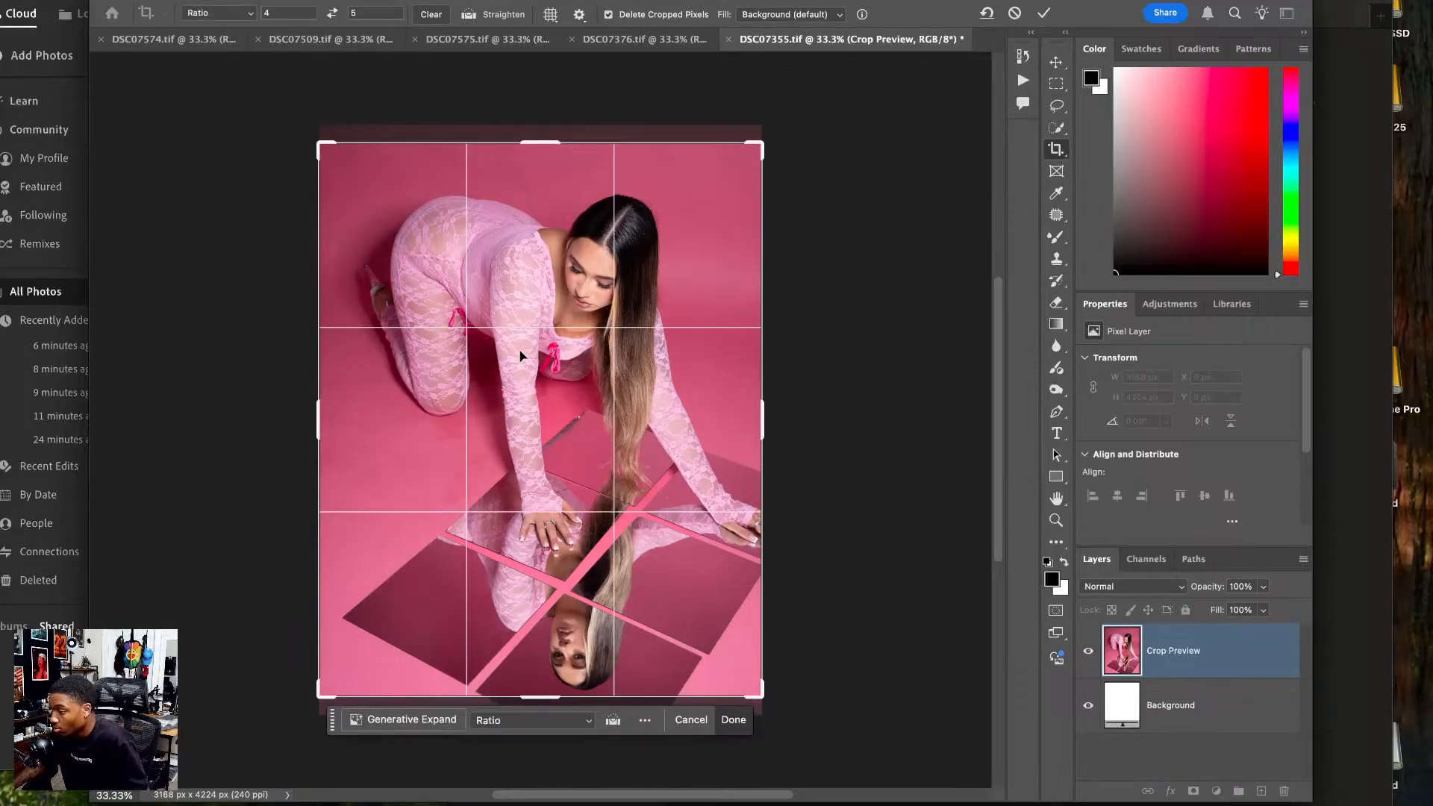
{"action": "left_click_drag", "start_coordinate": [326, 430], "coordinate": [303, 400]}
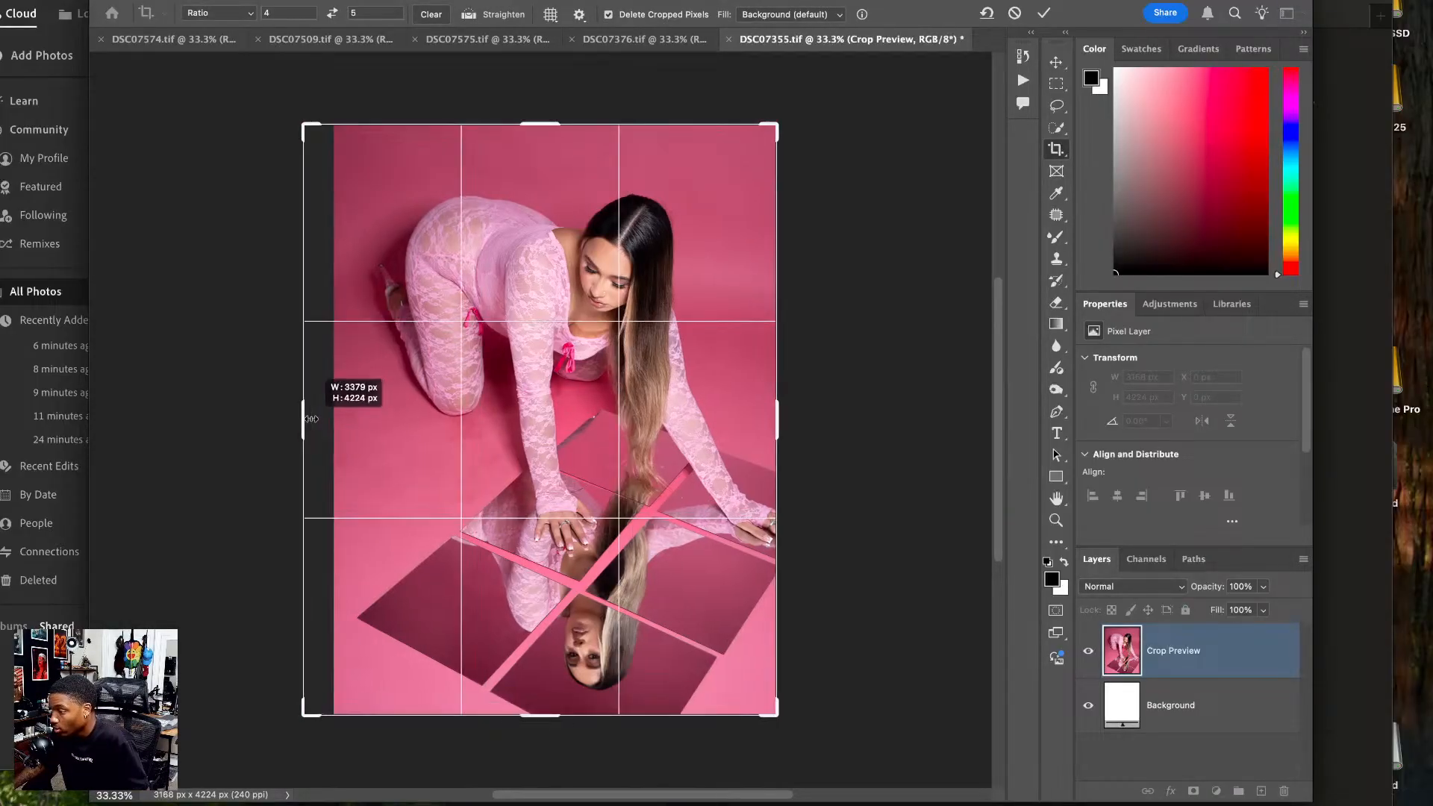
{"action": "left_click", "coordinate": [797, 15]}
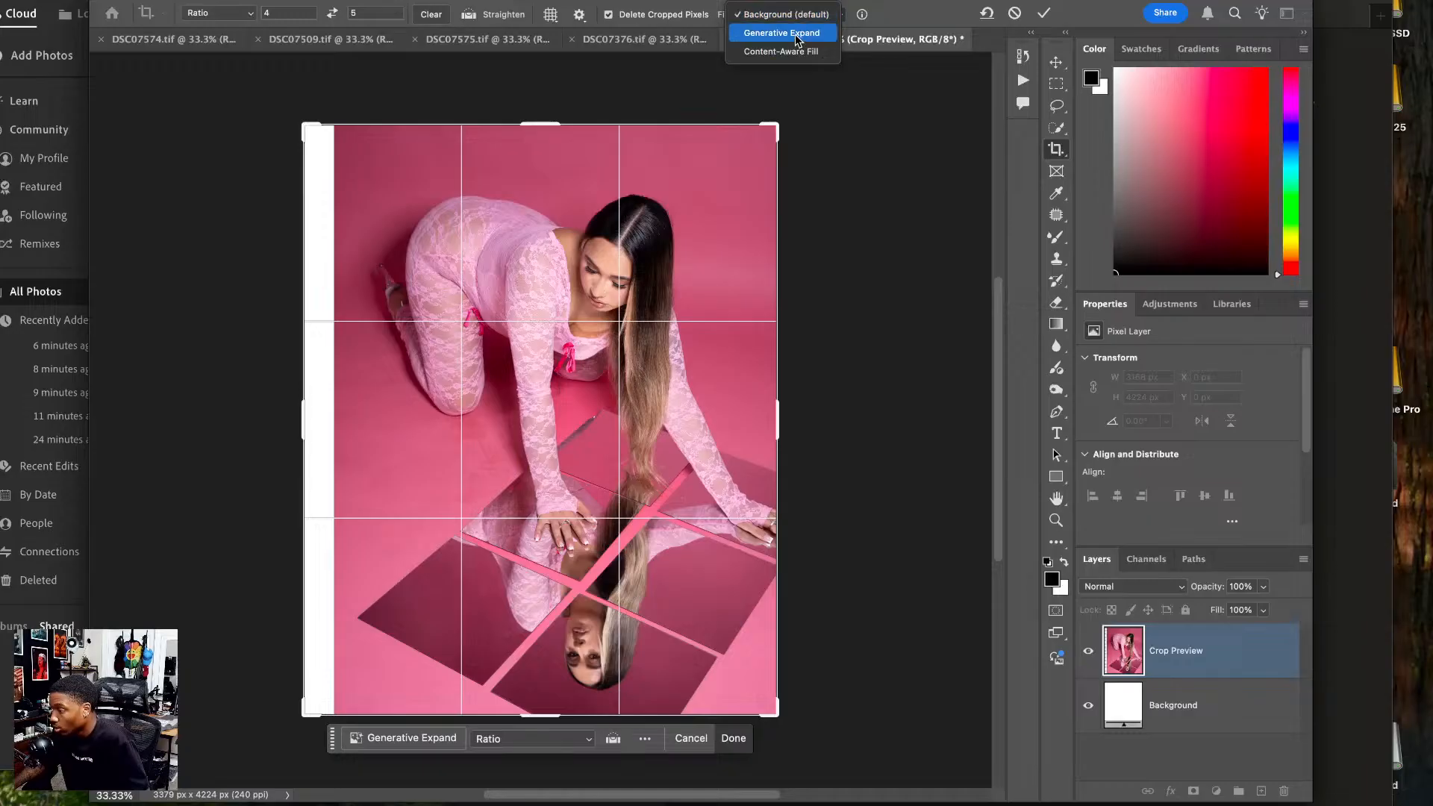
{"action": "left_click", "coordinate": [783, 51]}
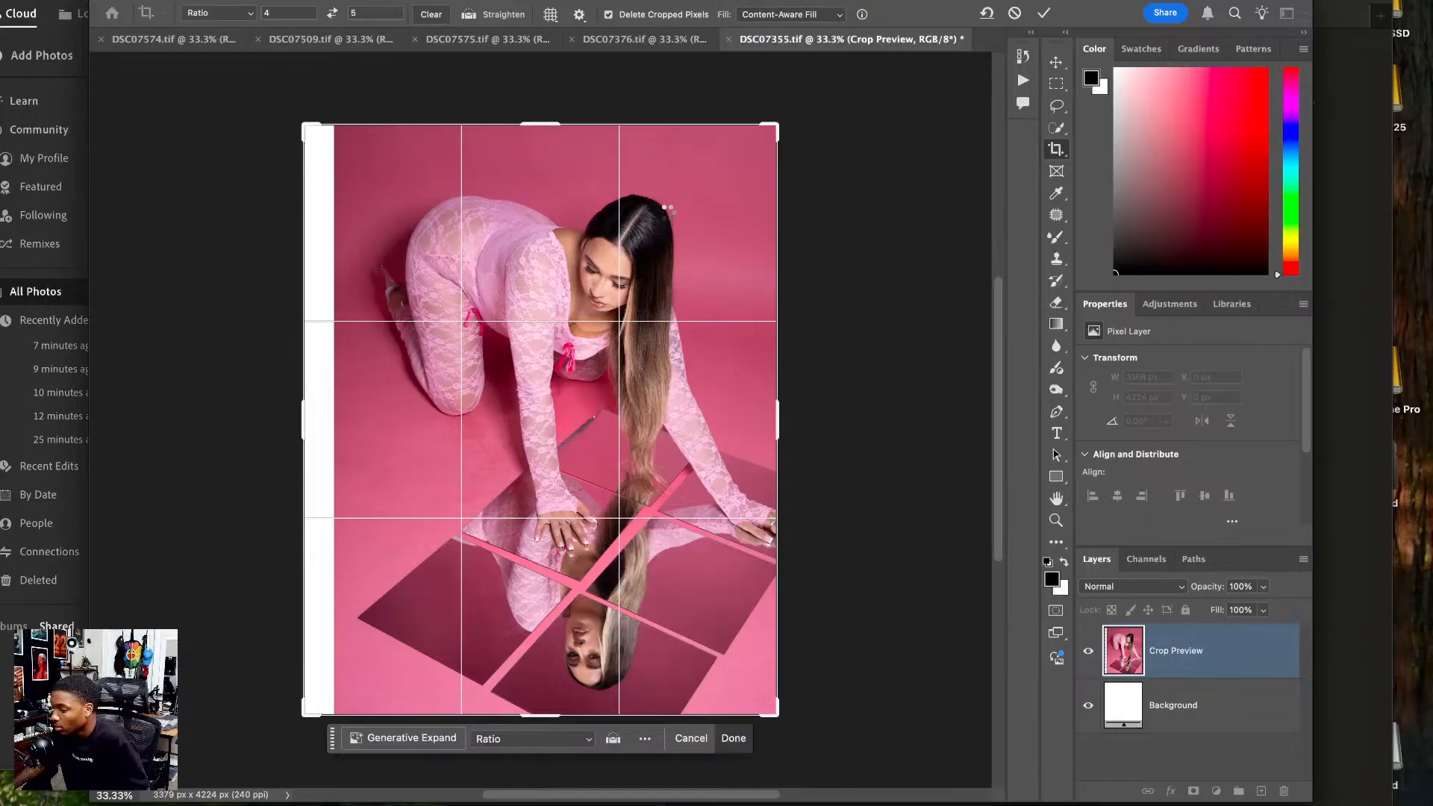
{"action": "key", "text": "Return"}
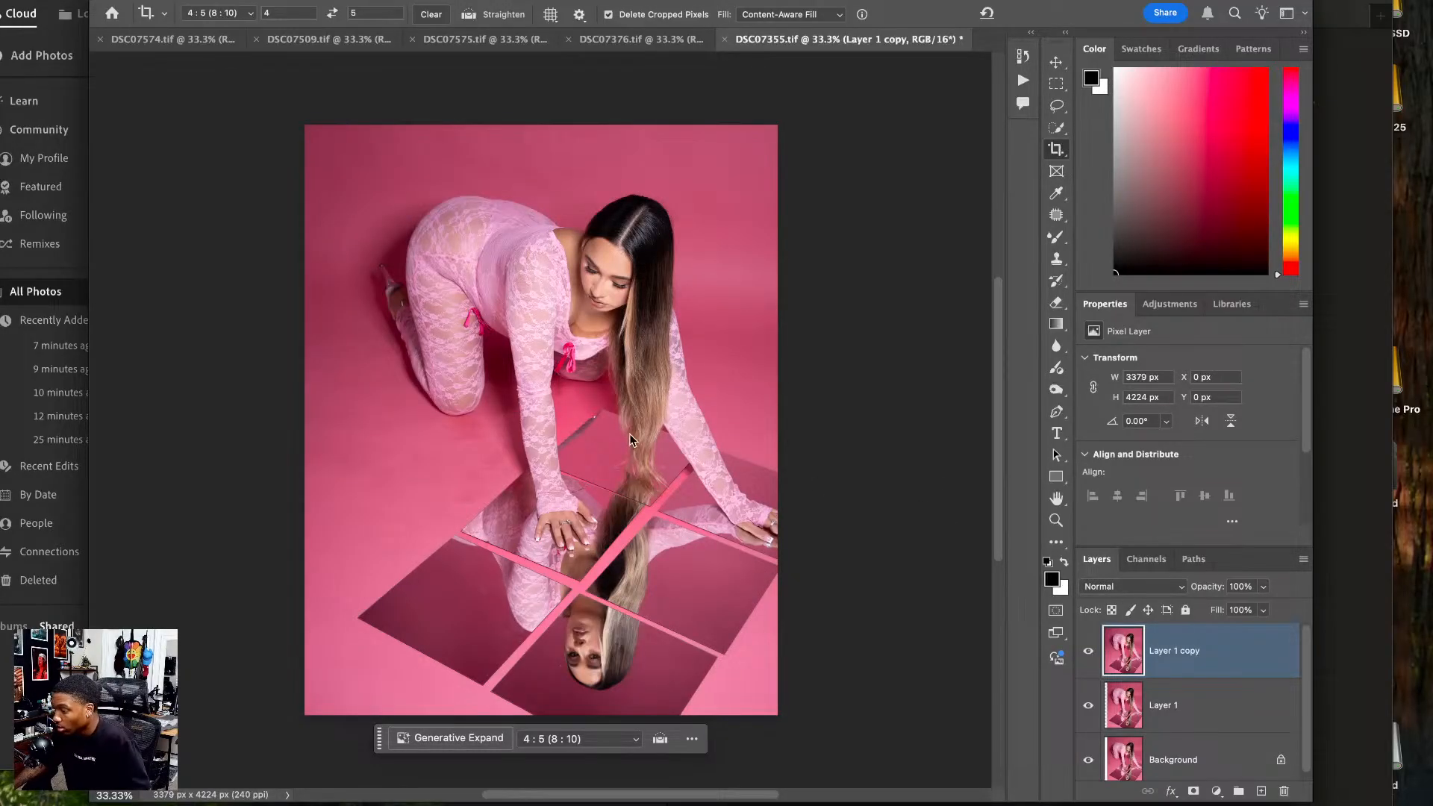
- Open the Liquify filter and reshape the underside of the model's waist with the brush at size 400
{"action": "key", "text": "ctrl+shift+x"}
{"action": "scroll", "coordinate": [509, 414], "scroll_direction": "up", "scroll_amount": 5}
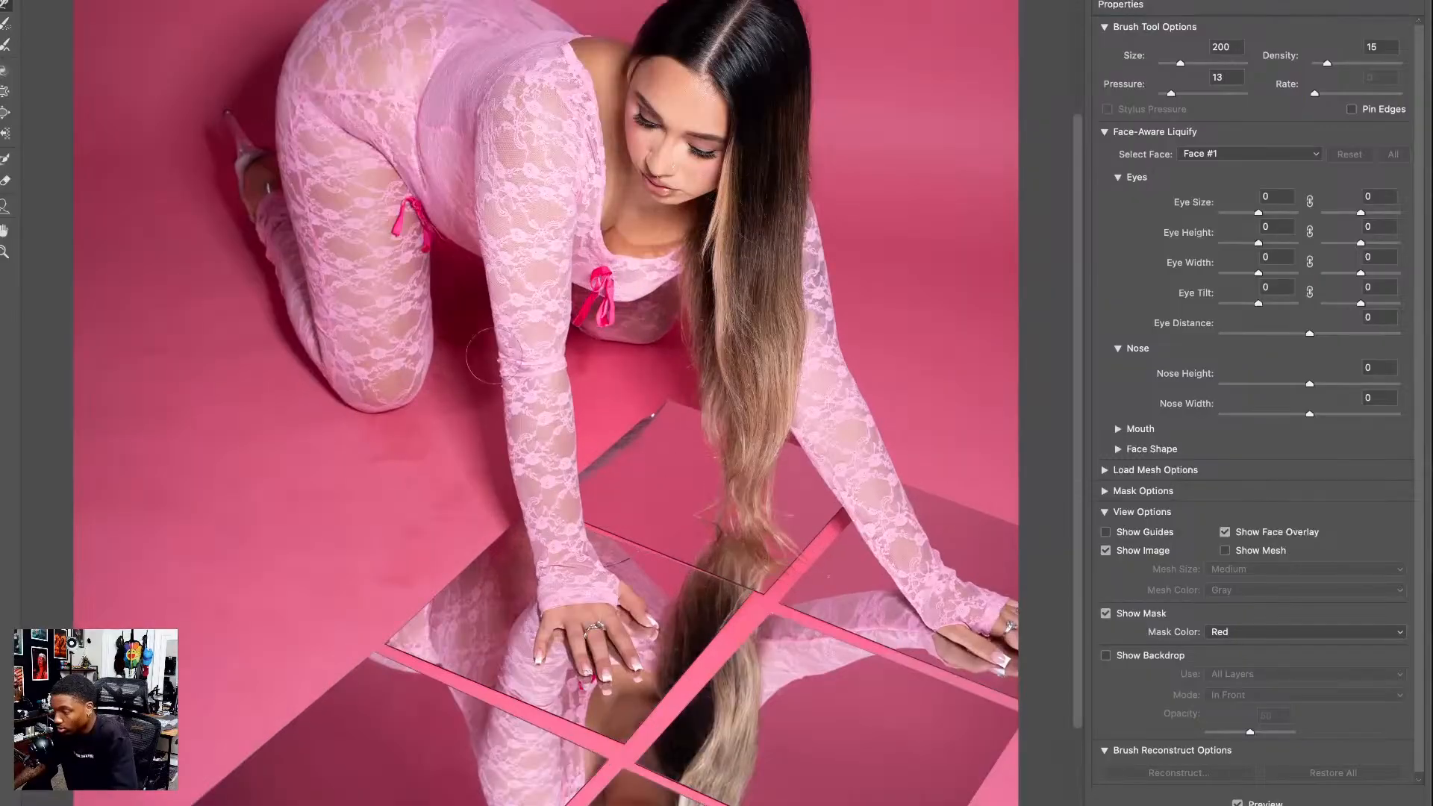
{"action": "key", "text": "bracketright"}
{"action": "key", "text": "bracketright"}
{"action": "key", "text": "bracketright"}
{"action": "key", "text": "bracketright"}
{"action": "key", "text": "bracketright"}
{"action": "mouse_move", "coordinate": [470, 427]}
{"action": "left_mouse_down"}
{"action": "mouse_move", "coordinate": [448, 376]}
{"action": "mouse_move", "coordinate": [415, 361]}
{"action": "mouse_move", "coordinate": [436, 362]}
{"action": "left_mouse_up"}
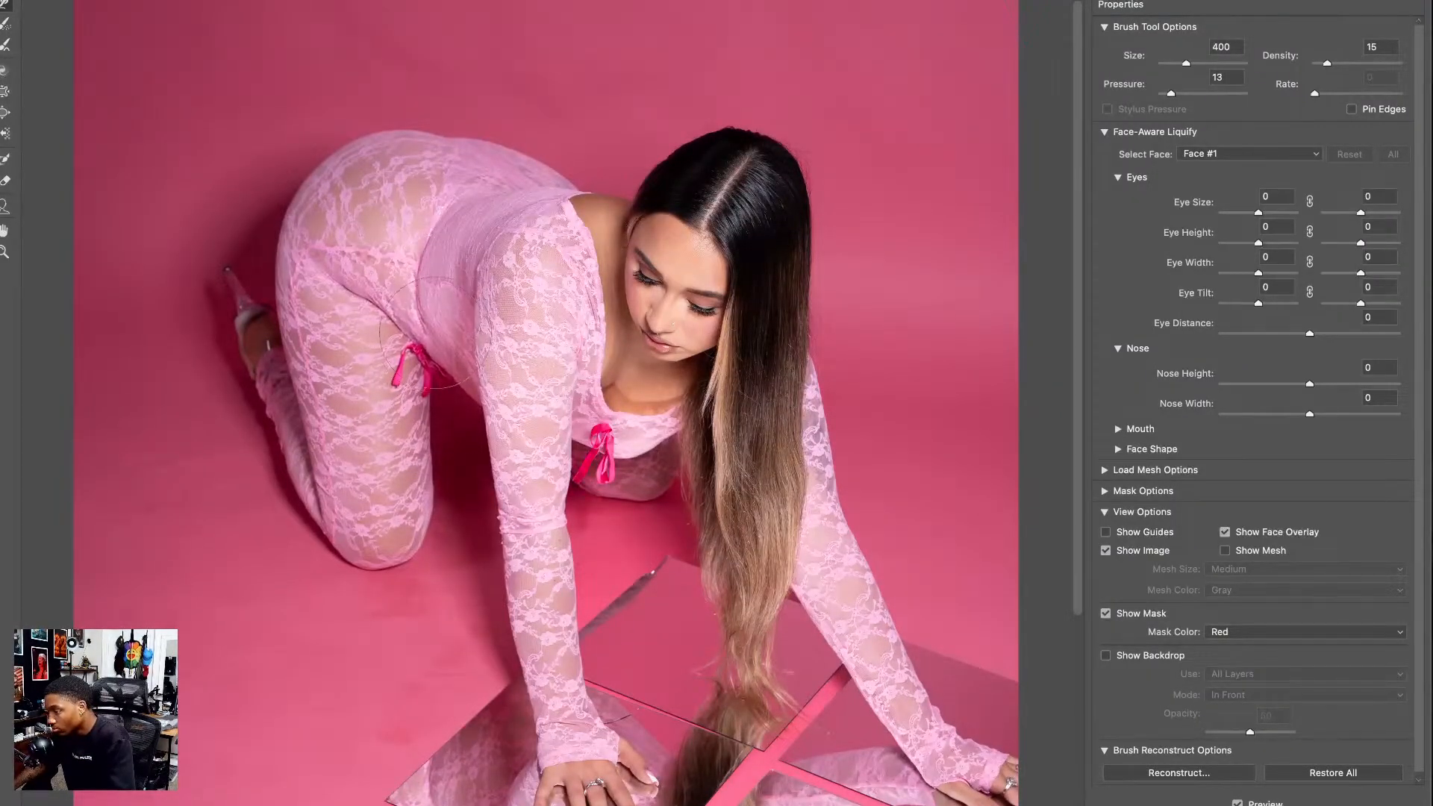
- Smooth the upper contour of the model's hips and lower back with the Liquify brush at size 200
{"action": "key", "text": "bracketleft"}
{"action": "key", "text": "bracketleft"}
{"action": "key", "text": "bracketleft"}
{"action": "key", "text": "bracketleft"}
{"action": "key", "text": "bracketleft"}
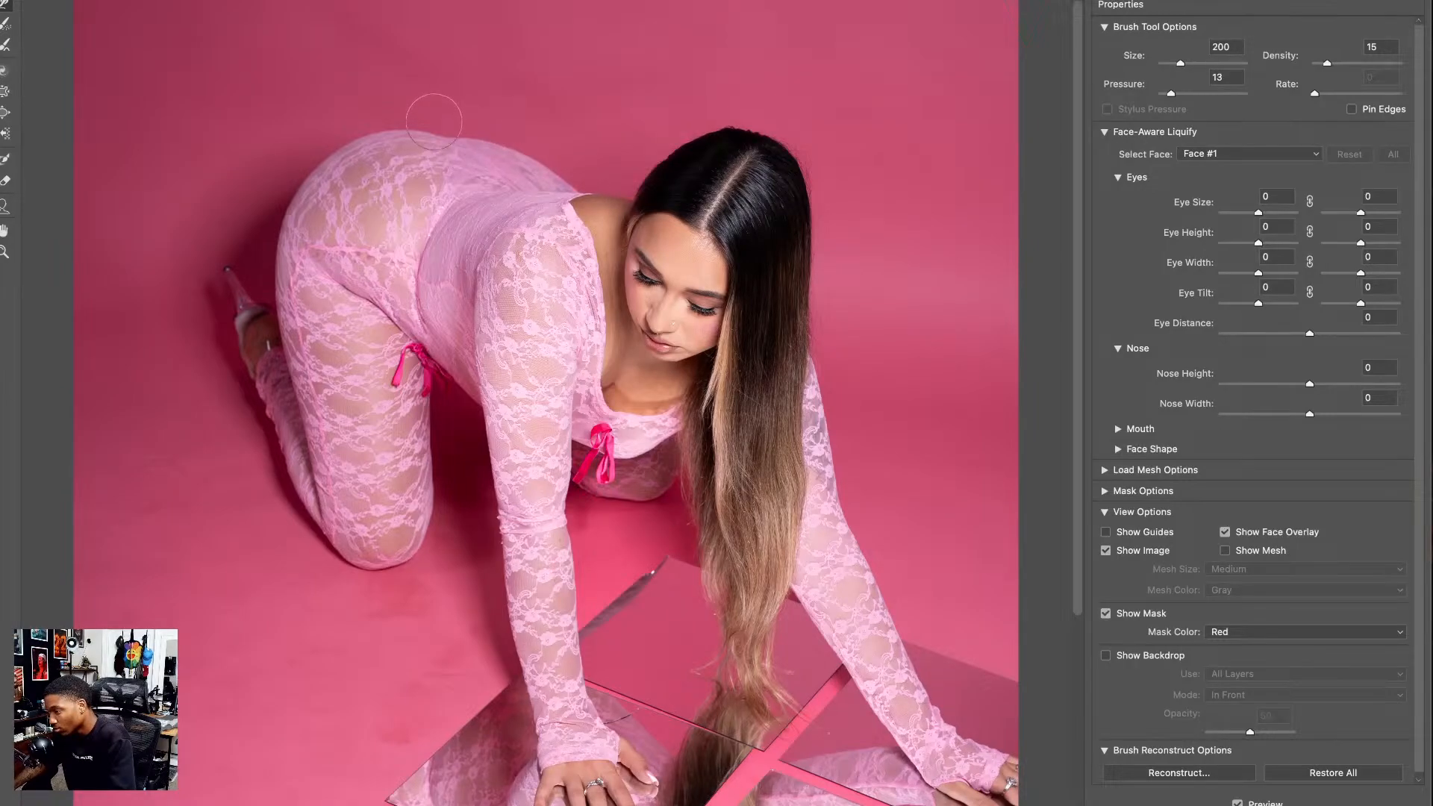
{"action": "left_click_drag", "start_coordinate": [436, 134], "coordinate": [452, 156]}
- Set the Liquify brush size to 250 and slightly adjust the contour along the model's front forearm
{"action": "key", "text": "bracketright"}
{"action": "key", "text": "bracketright"}
{"action": "key", "text": "bracketright"}
{"action": "key", "text": "bracketright"}
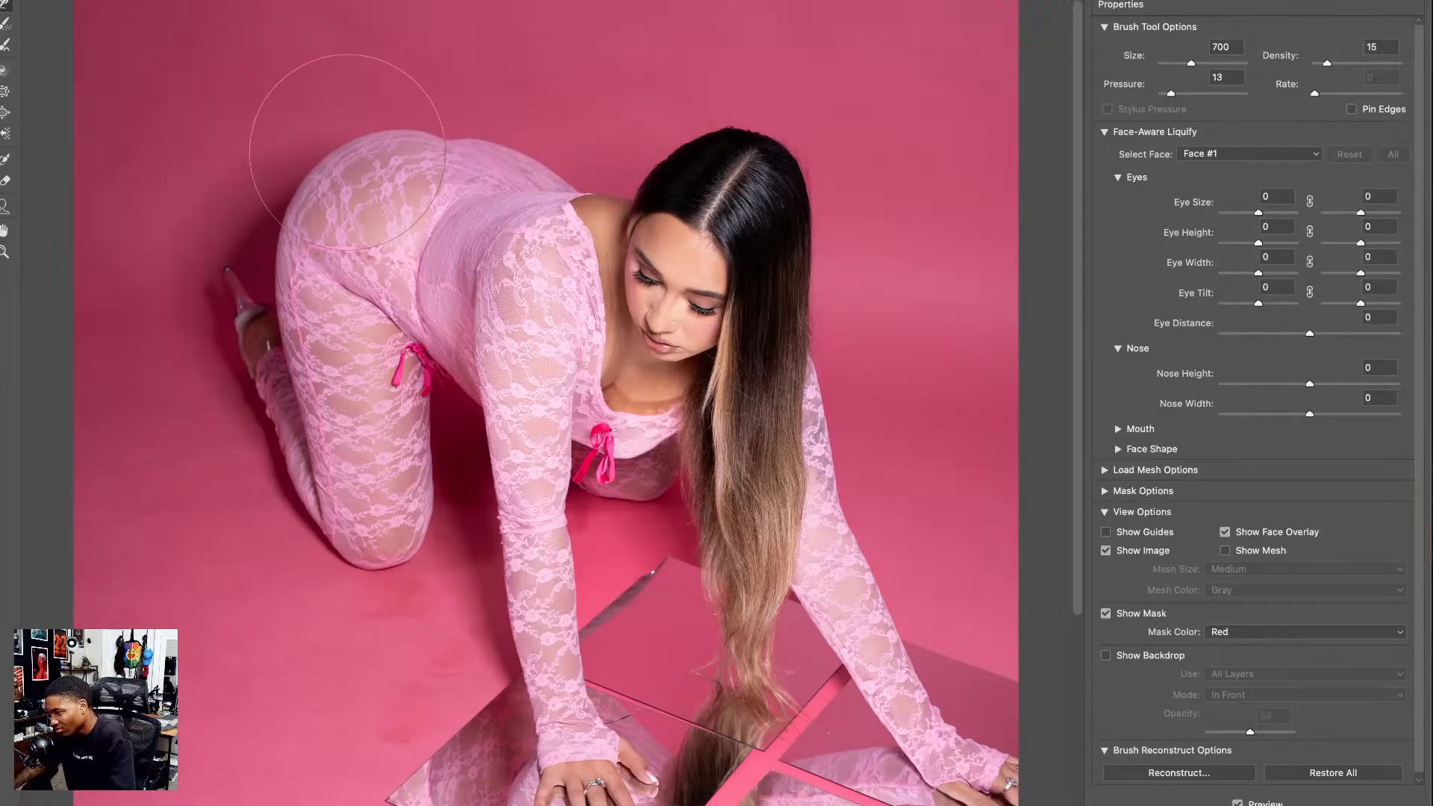
{"action": "key", "text": "bracketleft"}
{"action": "key", "text": "bracketleft"}
{"action": "key", "text": "bracketleft"}
{"action": "key", "text": "bracketleft"}
{"action": "key", "text": "bracketleft"}
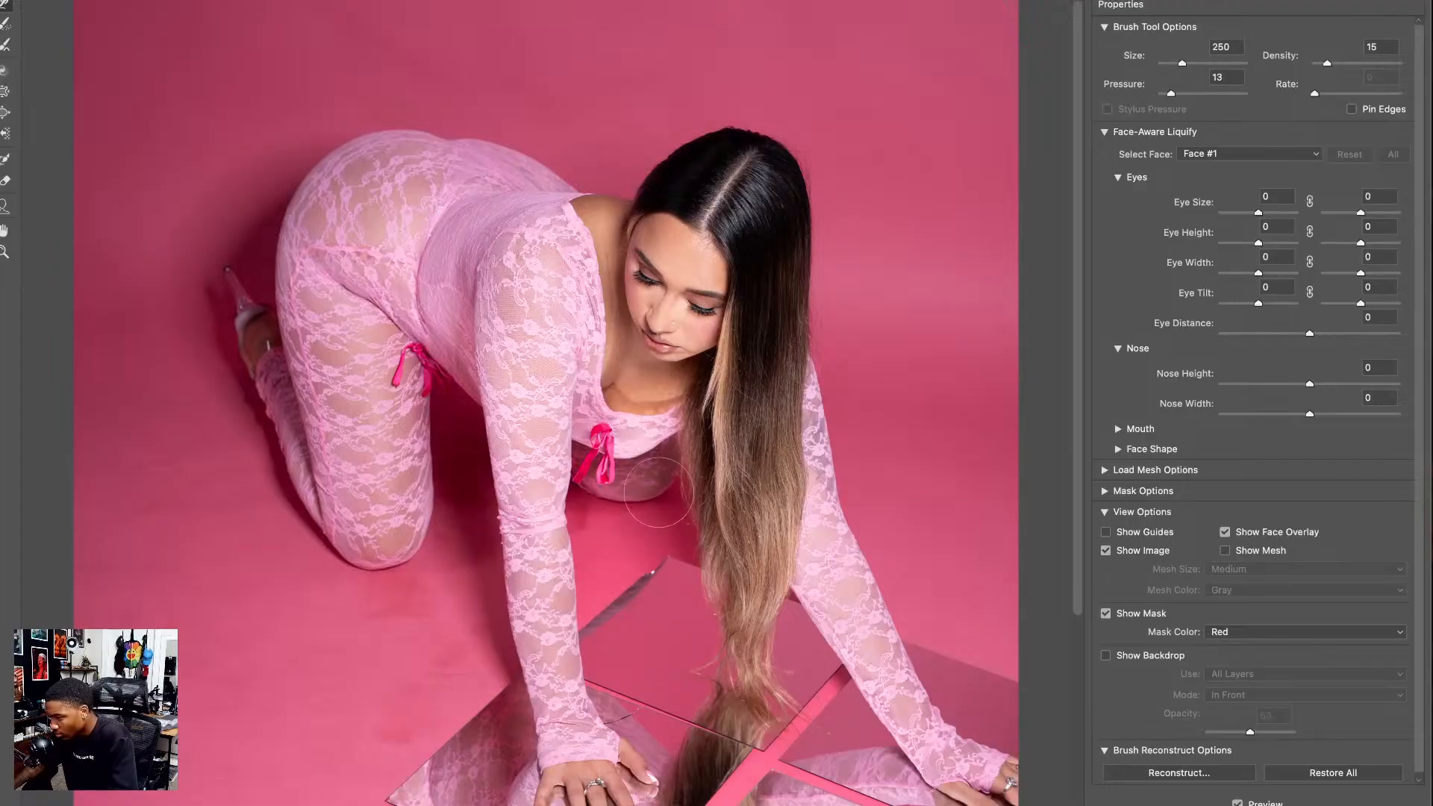
{"action": "mouse_move", "coordinate": [544, 510]}
{"action": "left_mouse_down"}
{"action": "mouse_move", "coordinate": [544, 365]}
{"action": "mouse_move", "coordinate": [544, 508]}
{"action": "left_mouse_up"}
- Refine the model's arm and wrist contours above the mirror tiles with the Liquify brush at size 400
{"action": "key", "text": "bracketright"}
{"action": "key", "text": "bracketright"}
{"action": "key", "text": "bracketright"}
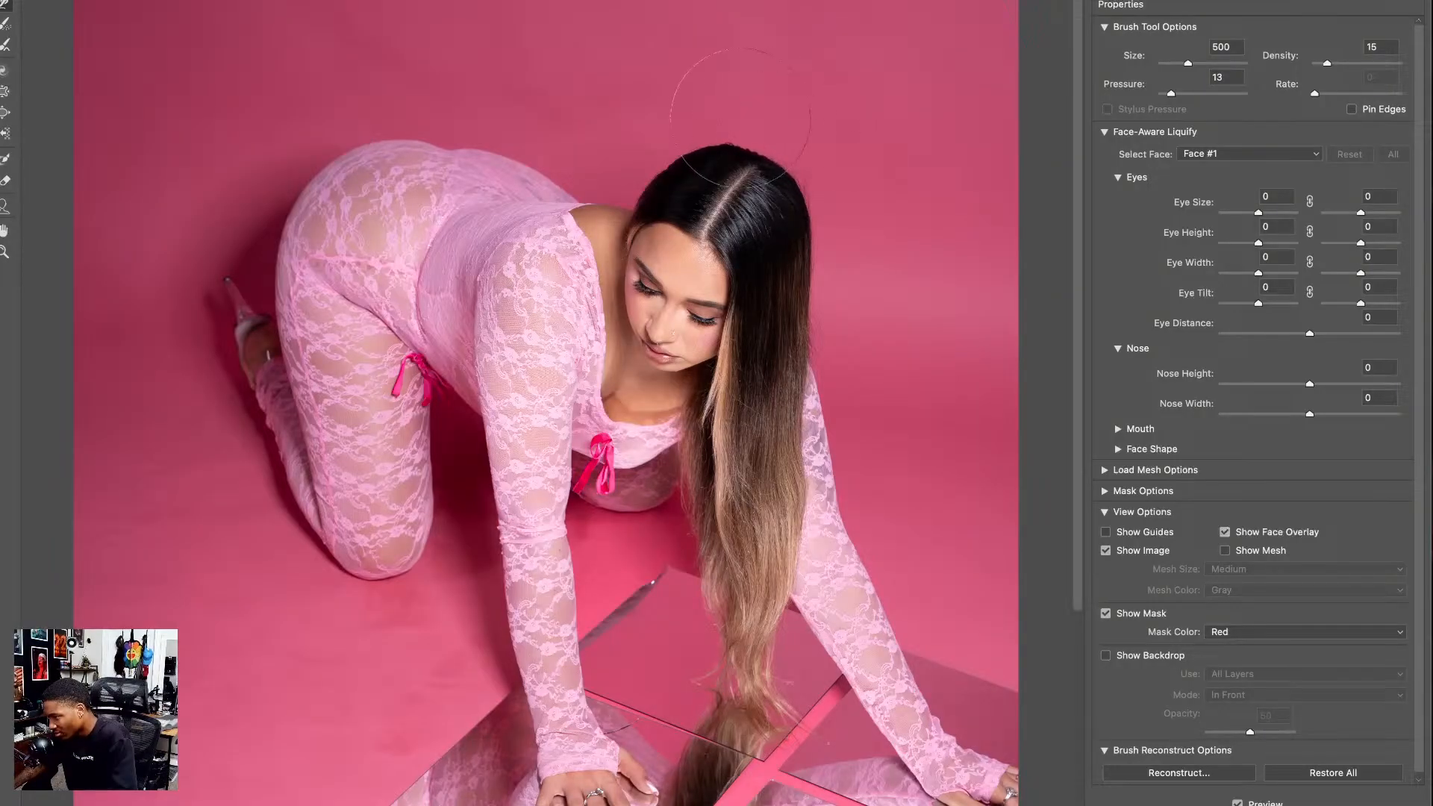
{"action": "mouse_move", "coordinate": [828, 314]}
{"action": "left_mouse_down"}
{"action": "mouse_move", "coordinate": [800, 167]}
{"action": "mouse_move", "coordinate": [797, 241]}
{"action": "left_mouse_up"}
{"action": "key", "text": "bracketleft"}
{"action": "key", "text": "bracketleft"}
{"action": "key", "text": "bracketright"}
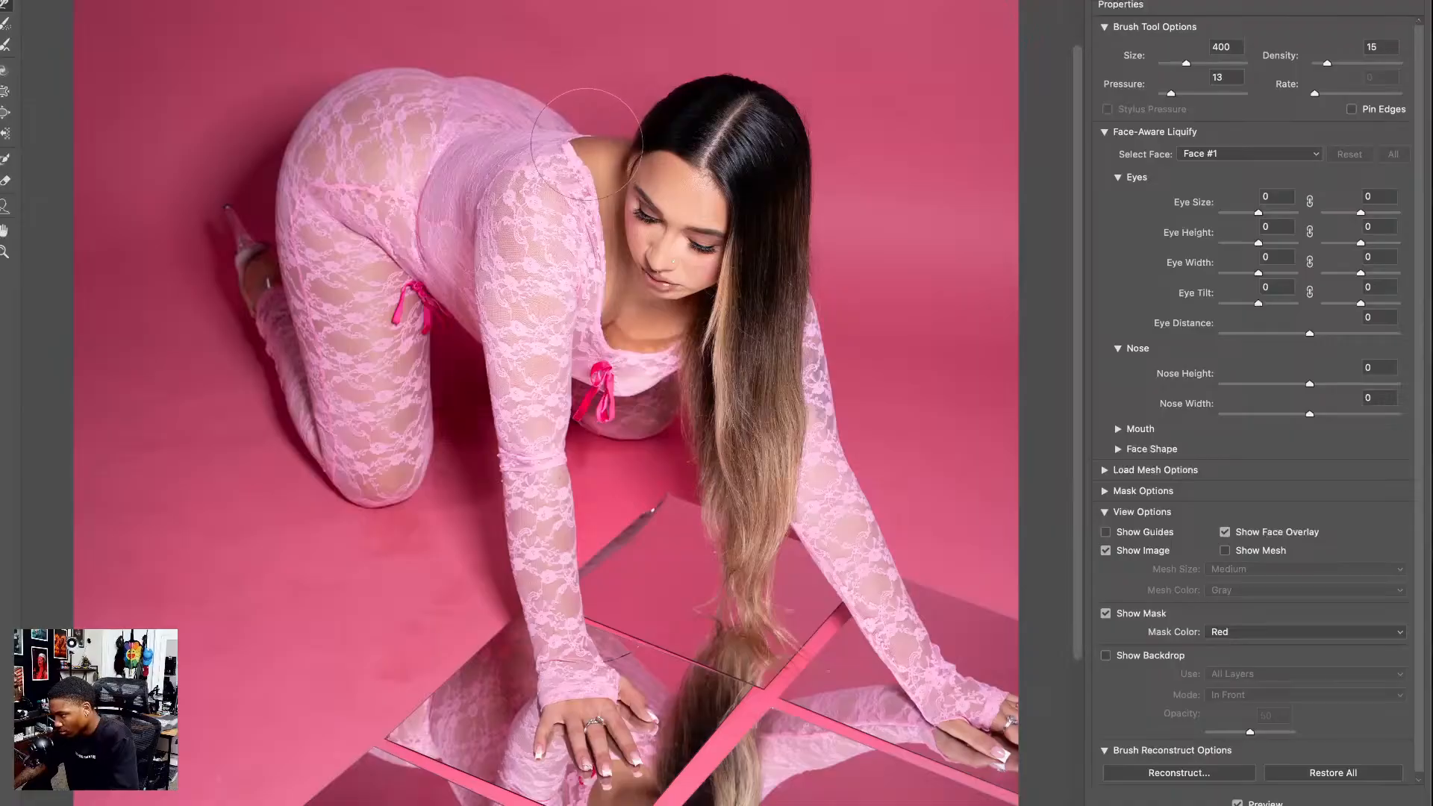
{"action": "left_click_drag", "start_coordinate": [531, 352], "coordinate": [517, 97]}
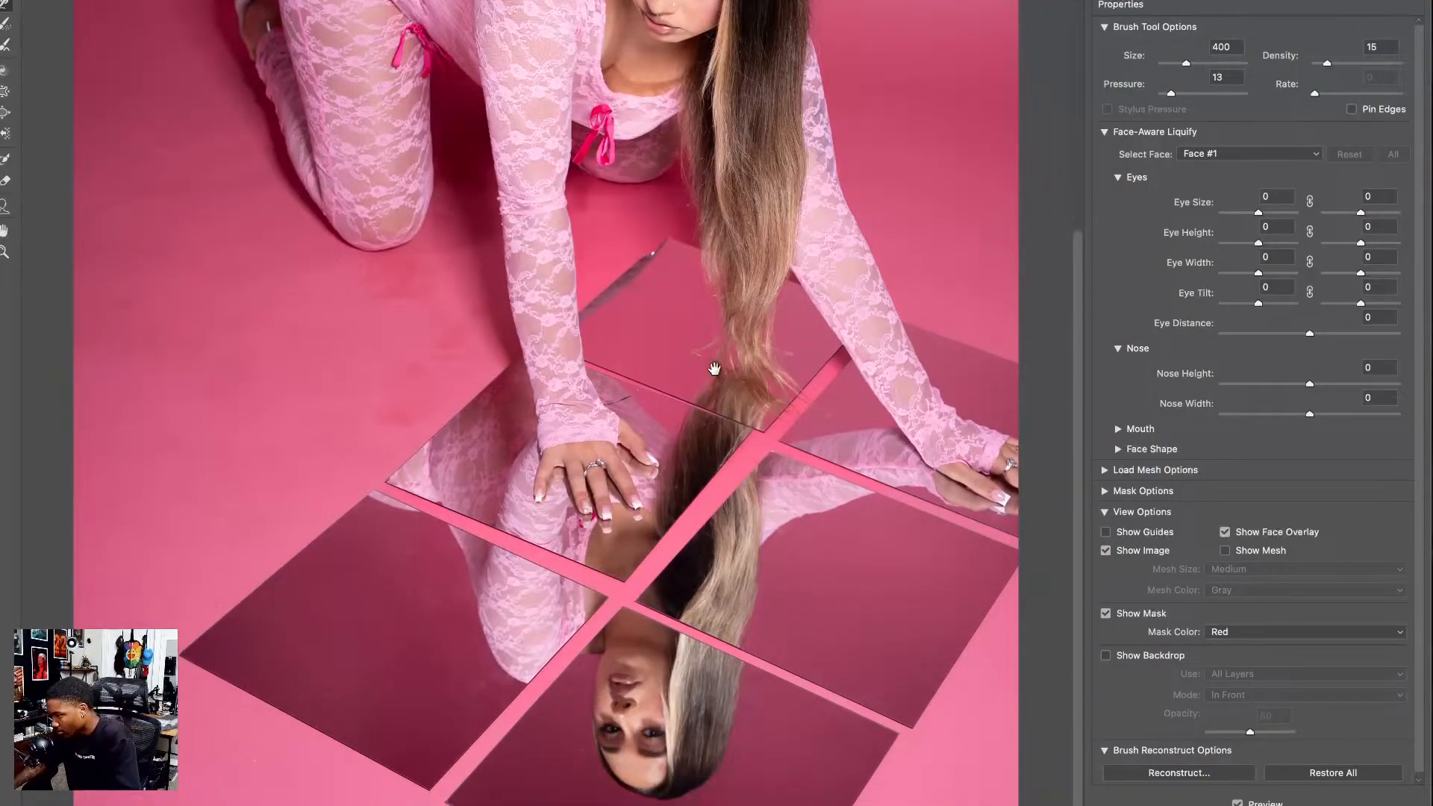
{"action": "left_click_drag", "start_coordinate": [715, 369], "coordinate": [628, 288]}
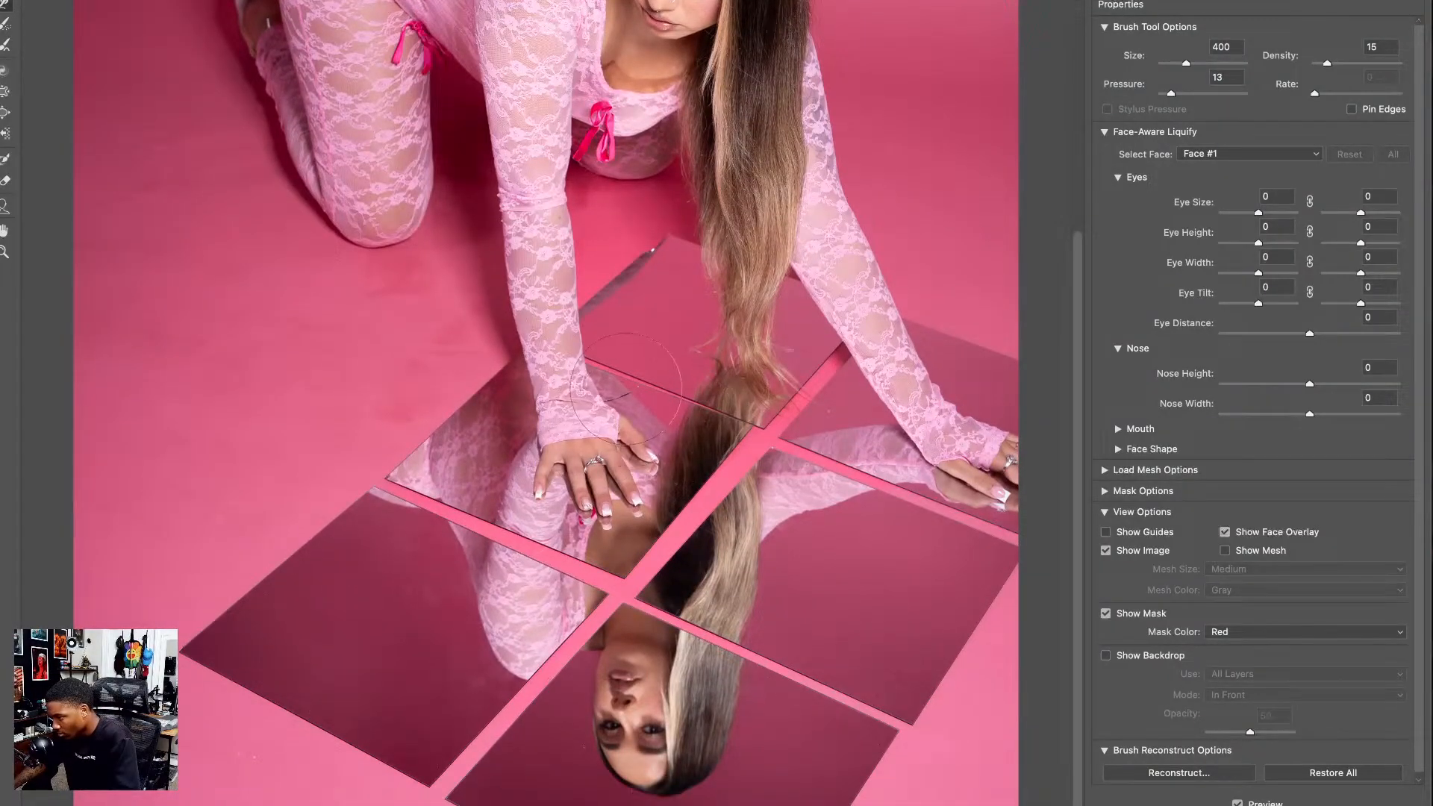
{"action": "left_click_drag", "start_coordinate": [615, 412], "coordinate": [616, 414]}
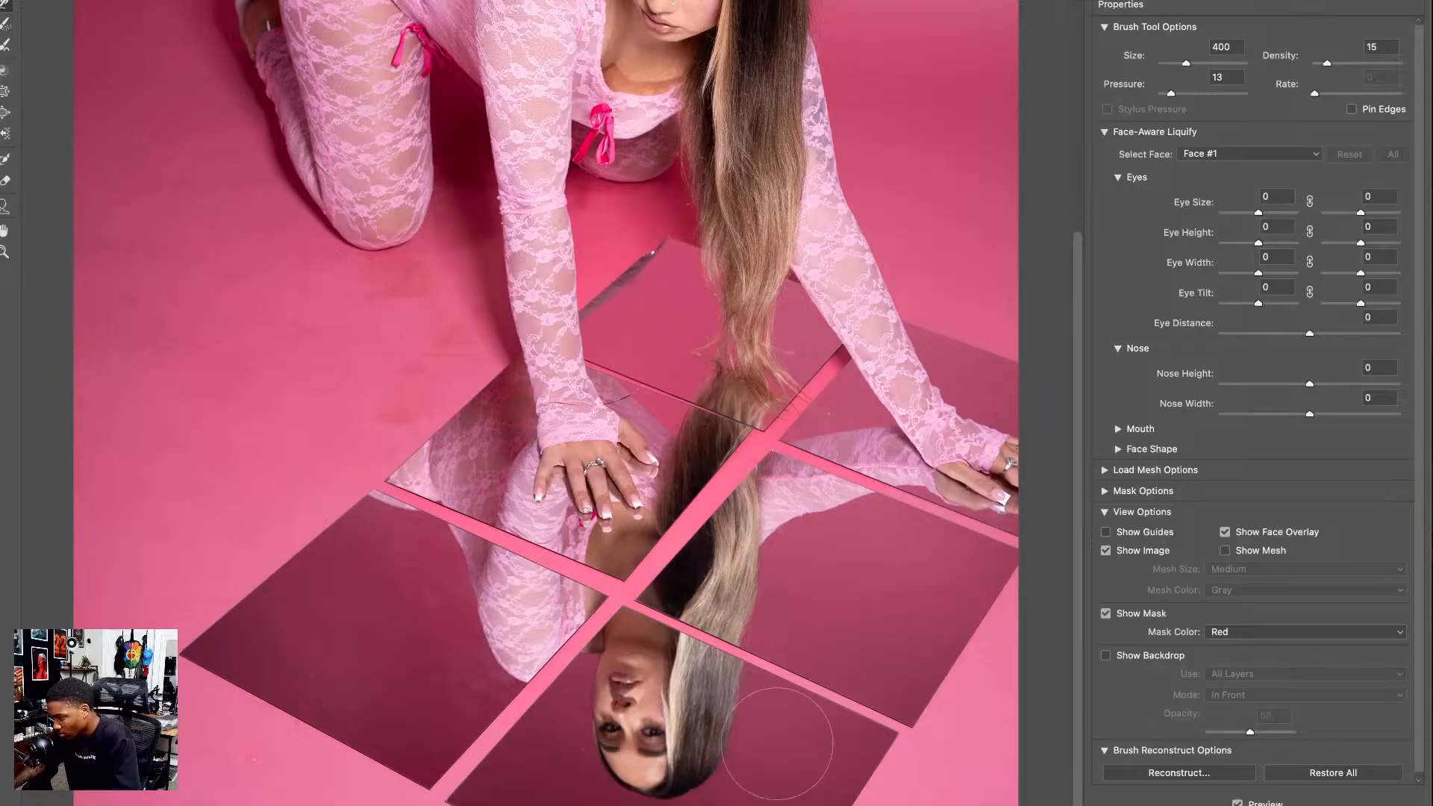
- Adjust the mirror tile edge beside the reflected sleeve with the Liquify brush at size 200 and finish the filter
{"action": "left_click", "coordinate": [682, 707], "text": "alt+super"}
{"action": "key", "text": "super+plus"}
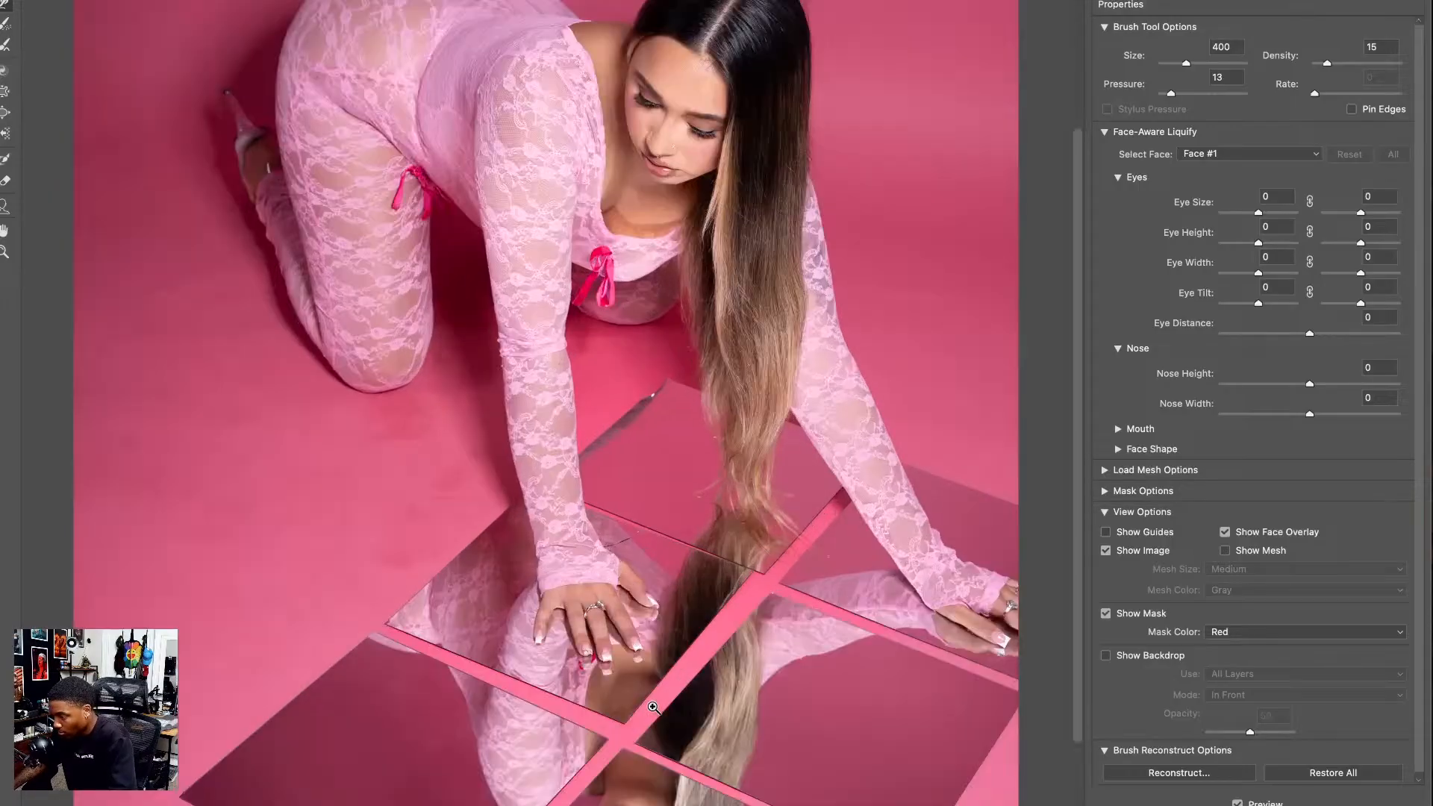
{"action": "key", "text": "super+plus"}
{"action": "left_click_drag", "start_coordinate": [547, 784], "coordinate": [577, 602]}
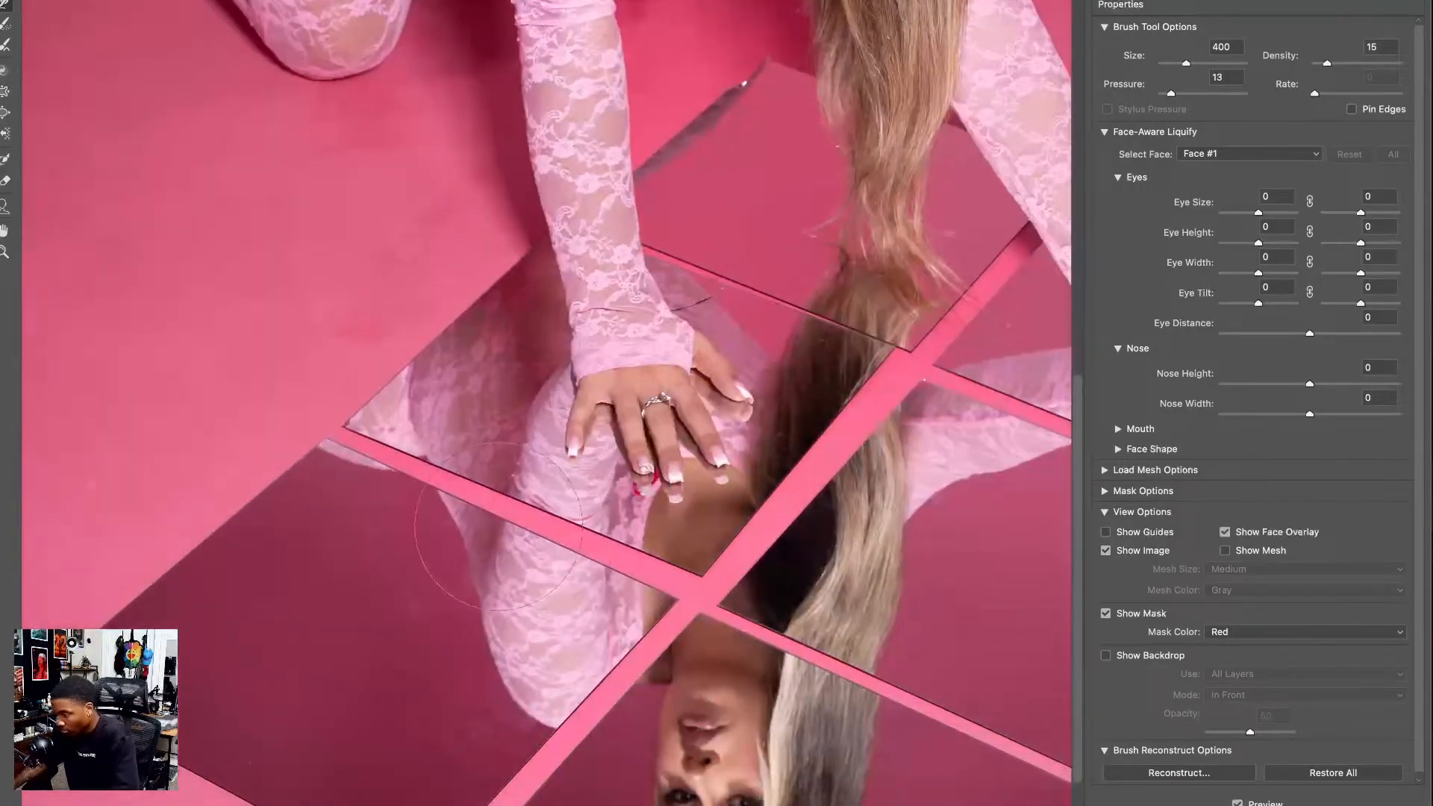
{"action": "key", "text": "bracketleft"}
{"action": "key", "text": "bracketleft"}
{"action": "left_click_drag", "start_coordinate": [426, 512], "coordinate": [429, 475]}
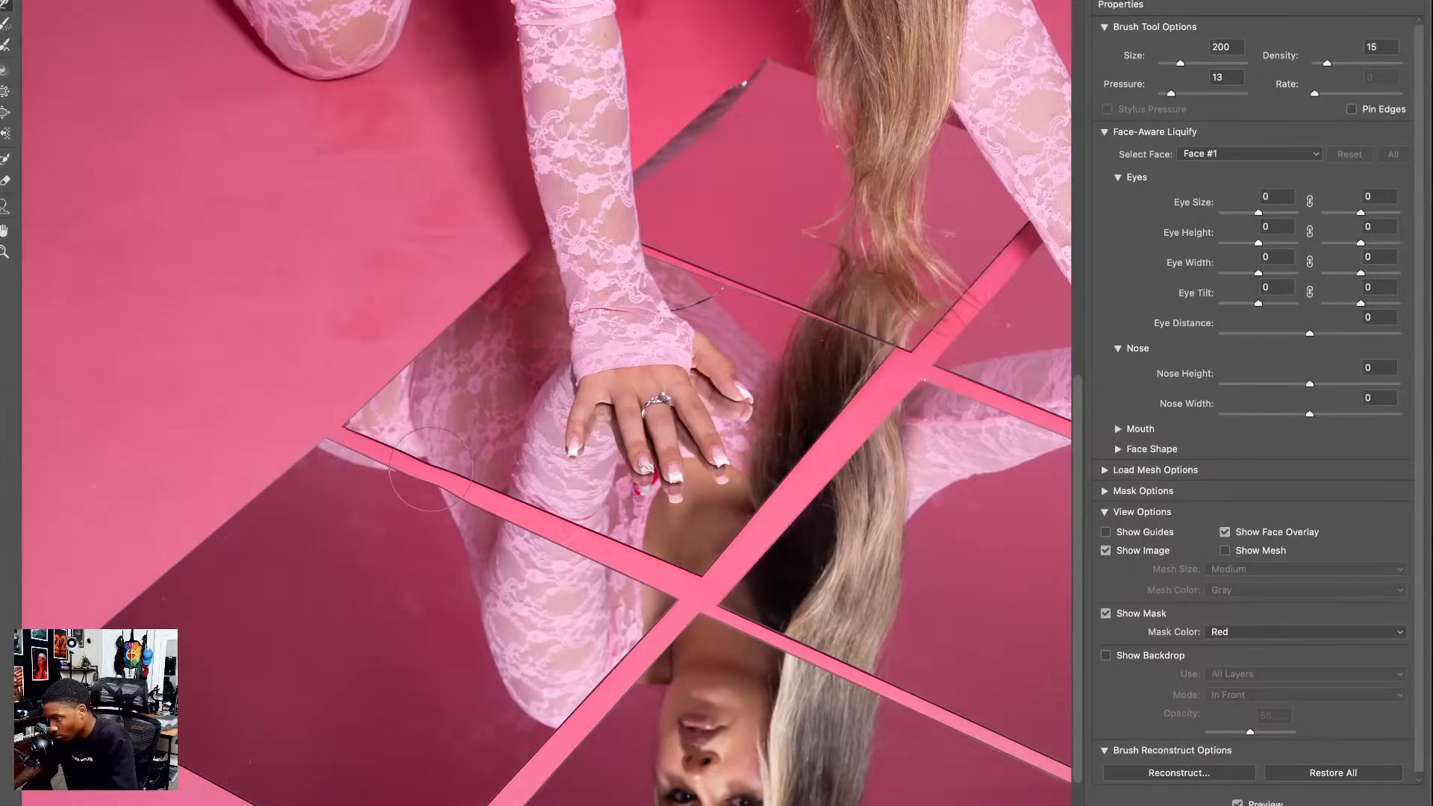
{"action": "key", "text": "super+minus"}
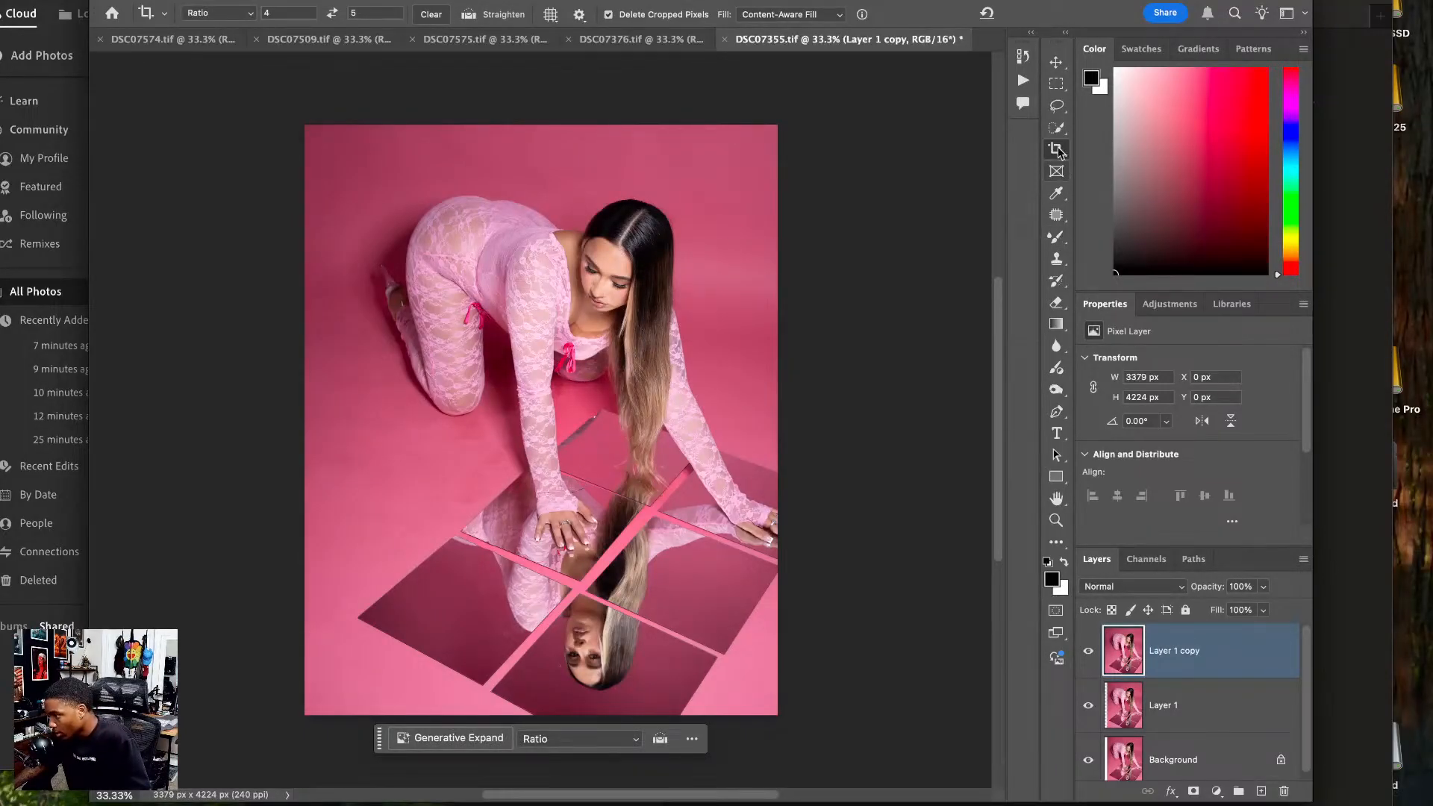
- Select the Lasso tool for outlining the gaps between the mirror tiles
{"action": "left_click", "coordinate": [1056, 106]}
{"action": "key", "text": "super+plus"}
{"action": "key", "text": "super+plus"}
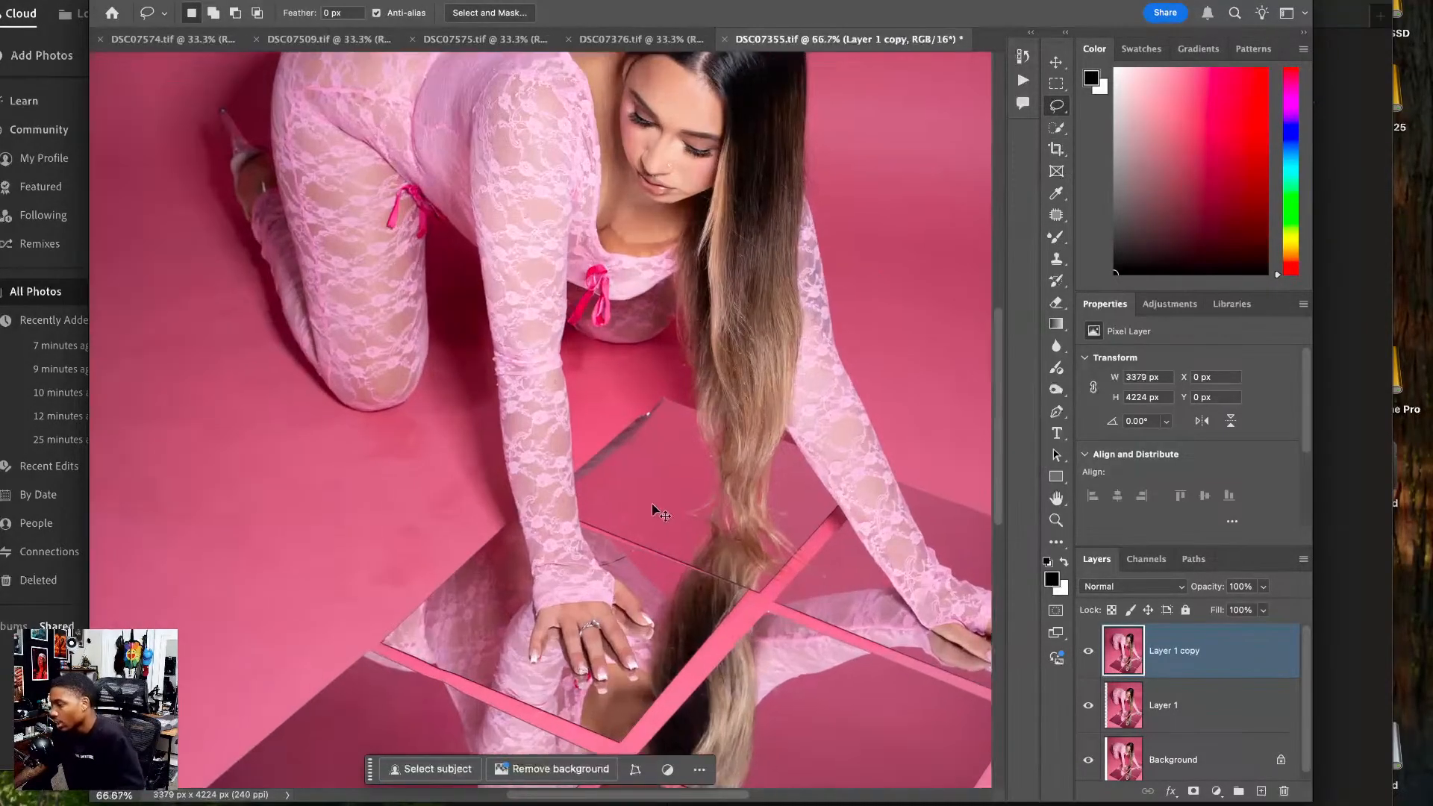
{"action": "key", "text": "super+plus"}
{"action": "left_click_drag", "start_coordinate": [617, 534], "coordinate": [515, 261]}
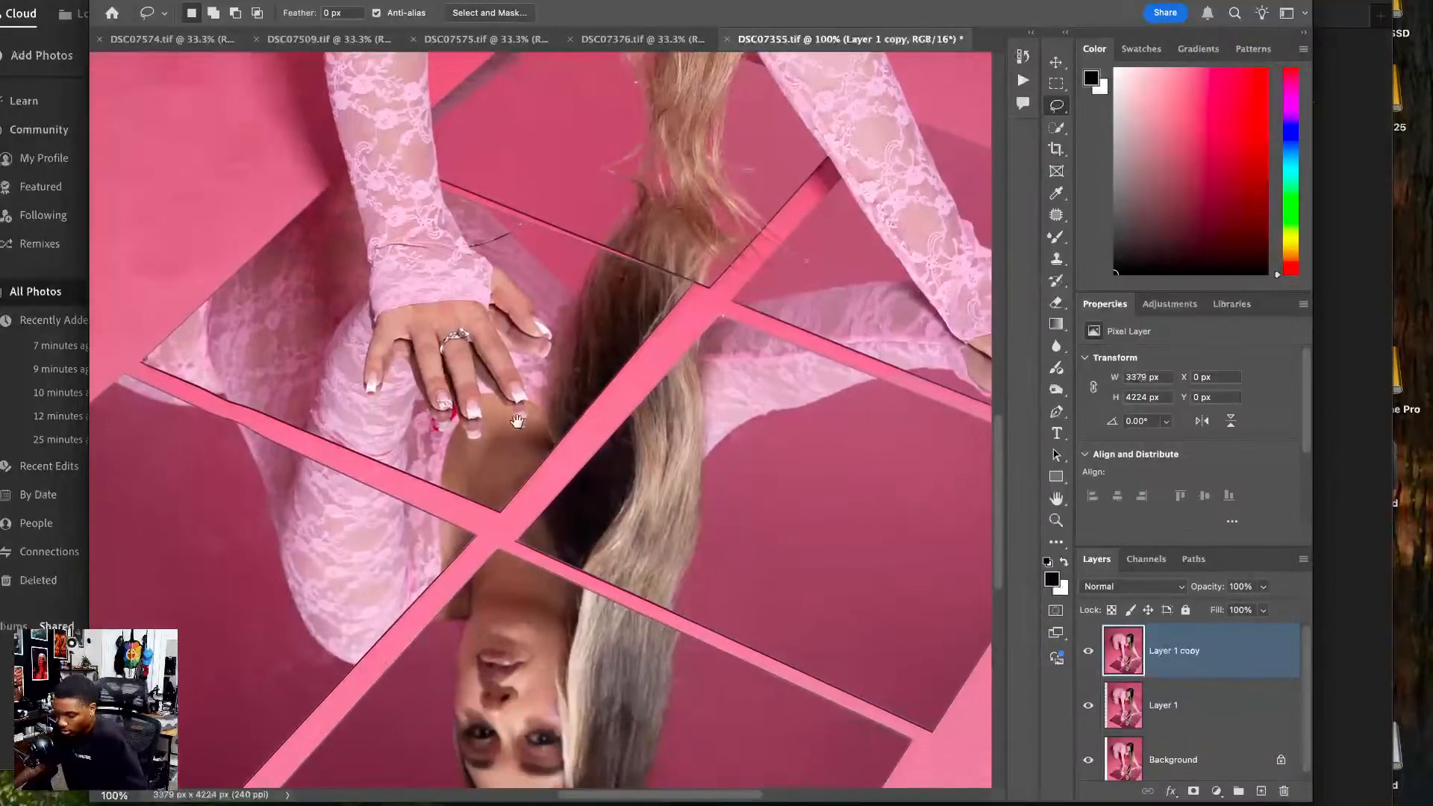
{"action": "key", "text": "super+minus"}
{"action": "left_click_drag", "start_coordinate": [291, 387], "coordinate": [283, 378]}
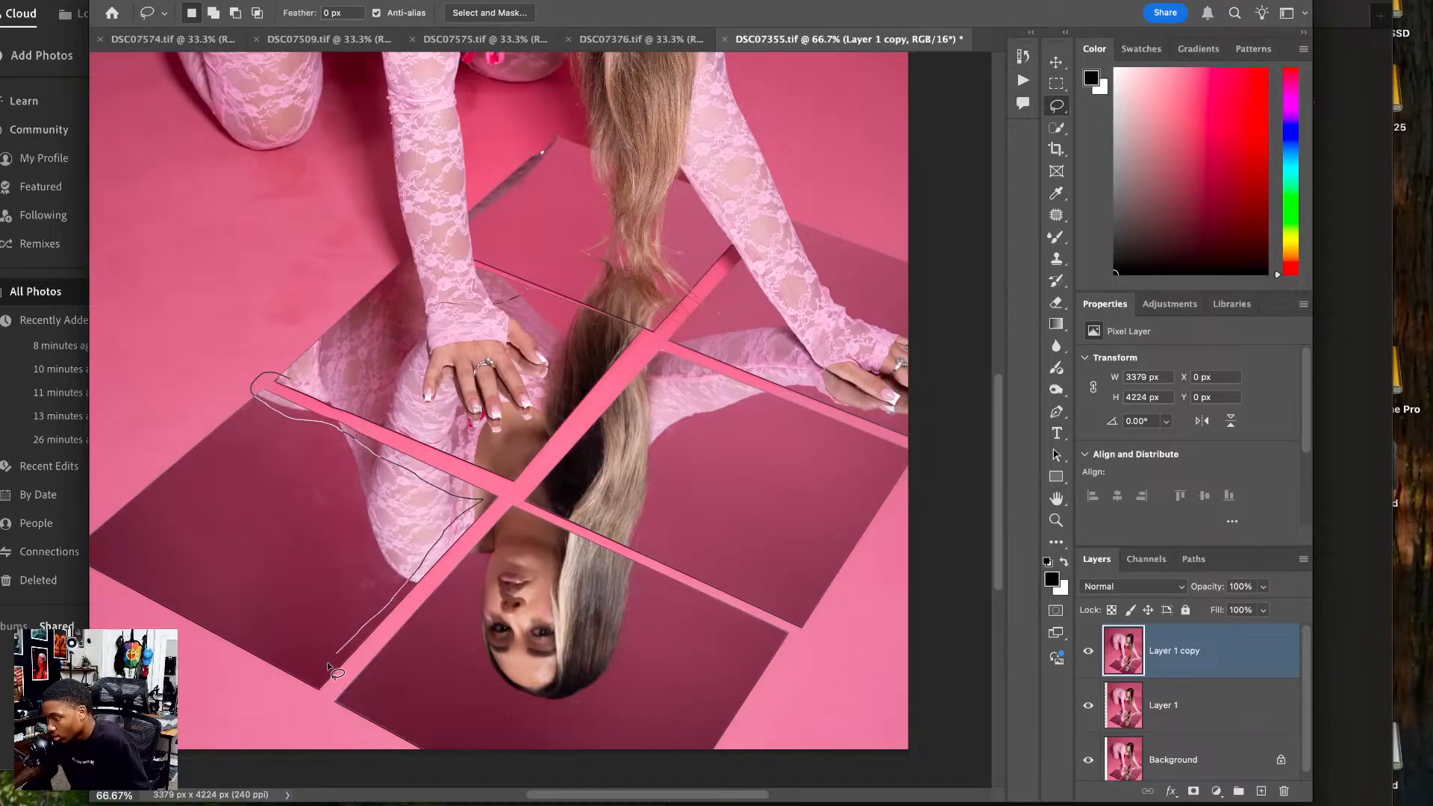
{"action": "left_click_drag", "start_coordinate": [368, 683], "coordinate": [481, 549]}
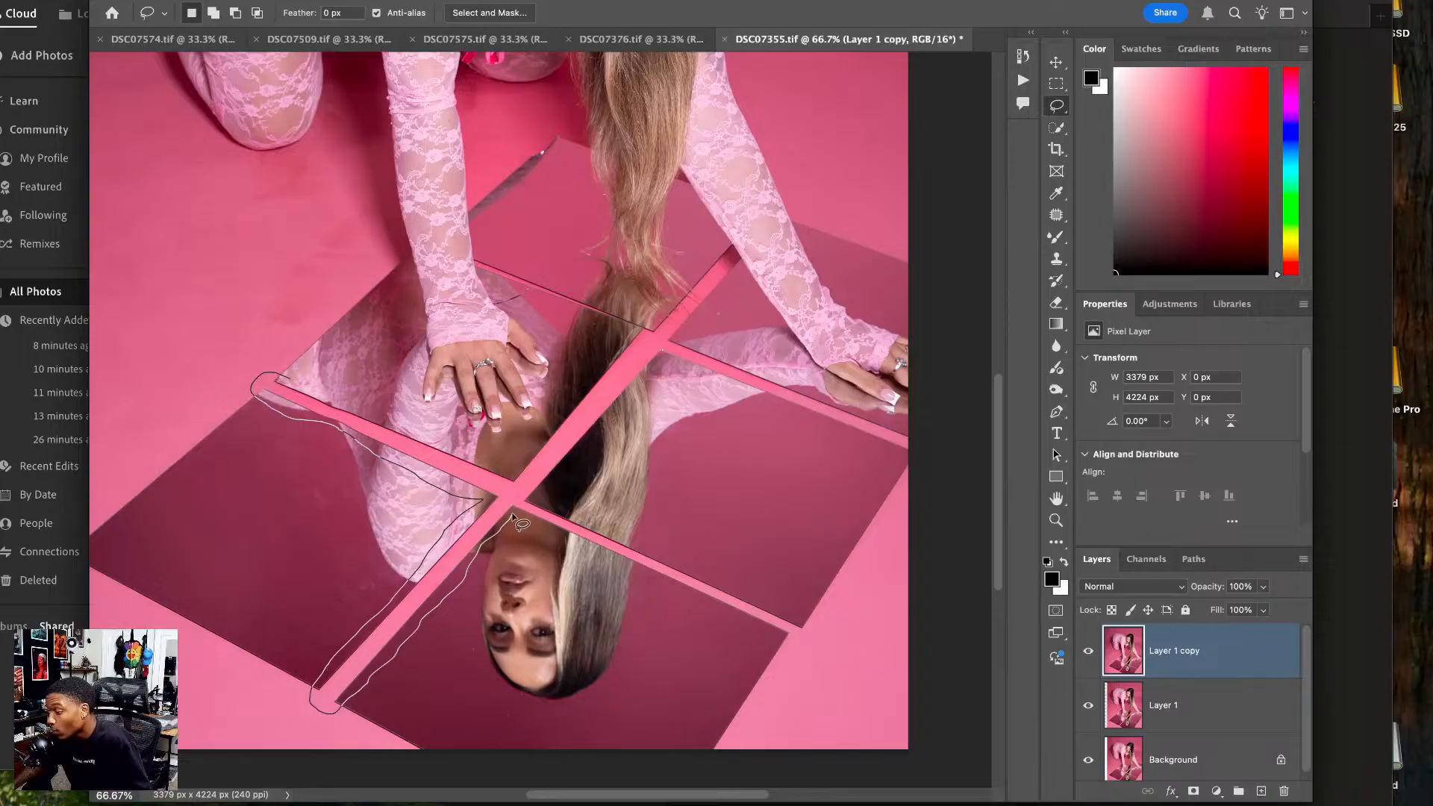
{"action": "mouse_move", "coordinate": [585, 552]}
{"action": "left_mouse_down"}
{"action": "mouse_move", "coordinate": [716, 630]}
{"action": "mouse_move", "coordinate": [798, 650]}
{"action": "mouse_move", "coordinate": [815, 634]}
{"action": "mouse_move", "coordinate": [780, 597]}
{"action": "mouse_move", "coordinate": [647, 526]}
{"action": "mouse_move", "coordinate": [535, 502]}
{"action": "mouse_move", "coordinate": [281, 376]}
{"action": "mouse_move", "coordinate": [613, 522]}
{"action": "mouse_move", "coordinate": [520, 478]}
{"action": "mouse_move", "coordinate": [534, 505]}
{"action": "mouse_move", "coordinate": [561, 420]}
{"action": "left_mouse_up"}
- Select the crossing gaps around the lower mirror tiles with a straight-edged Lasso outline
{"action": "left_click", "coordinate": [225, 369]}
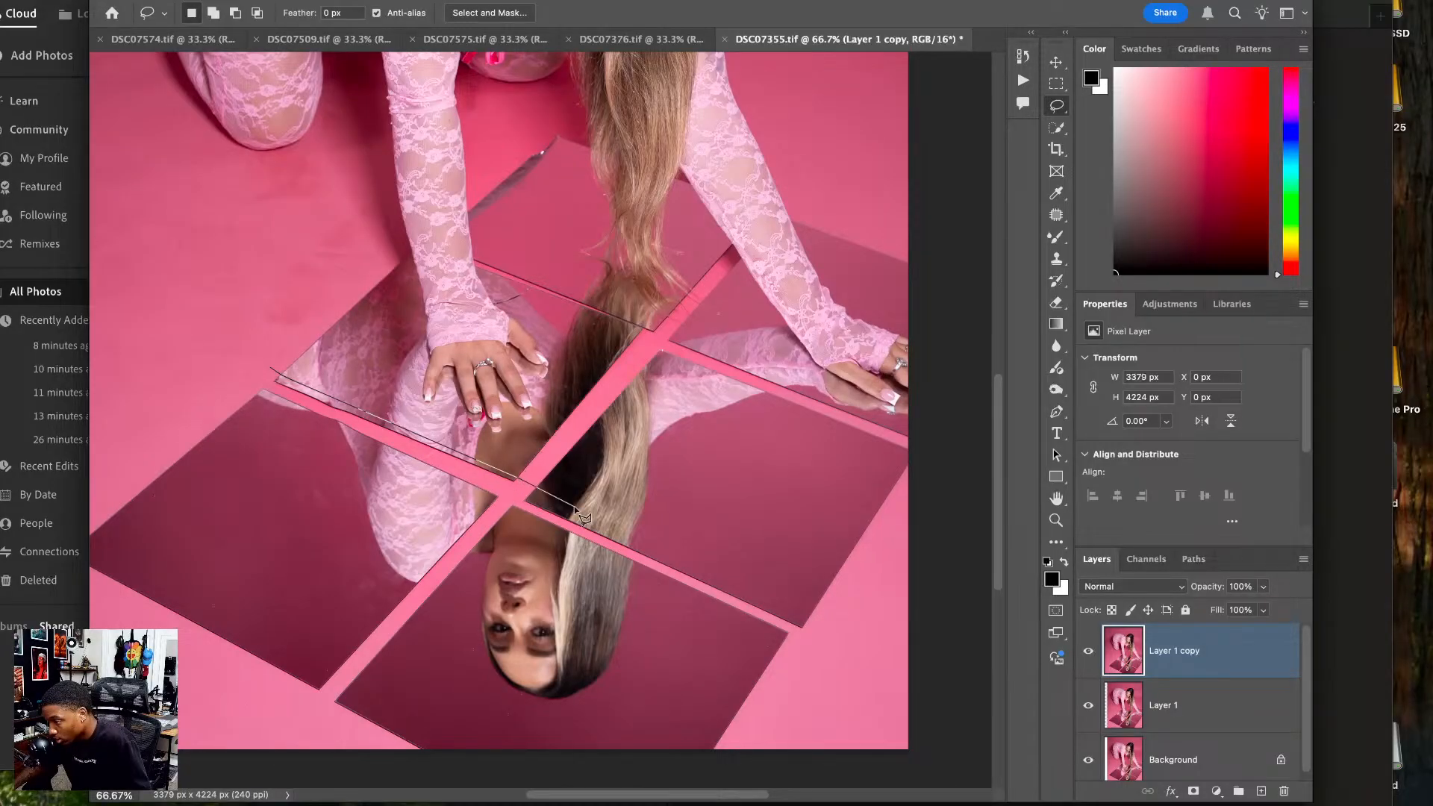
{"action": "mouse_move", "coordinate": [570, 525]}
{"action": "left_mouse_down"}
{"action": "mouse_move", "coordinate": [779, 603]}
{"action": "mouse_move", "coordinate": [809, 629]}
{"action": "mouse_move", "coordinate": [789, 644]}
{"action": "mouse_move", "coordinate": [641, 561]}
{"action": "mouse_move", "coordinate": [491, 503]}
{"action": "mouse_move", "coordinate": [514, 514]}
{"action": "mouse_move", "coordinate": [435, 647]}
{"action": "mouse_move", "coordinate": [329, 706]}
{"action": "left_mouse_up"}
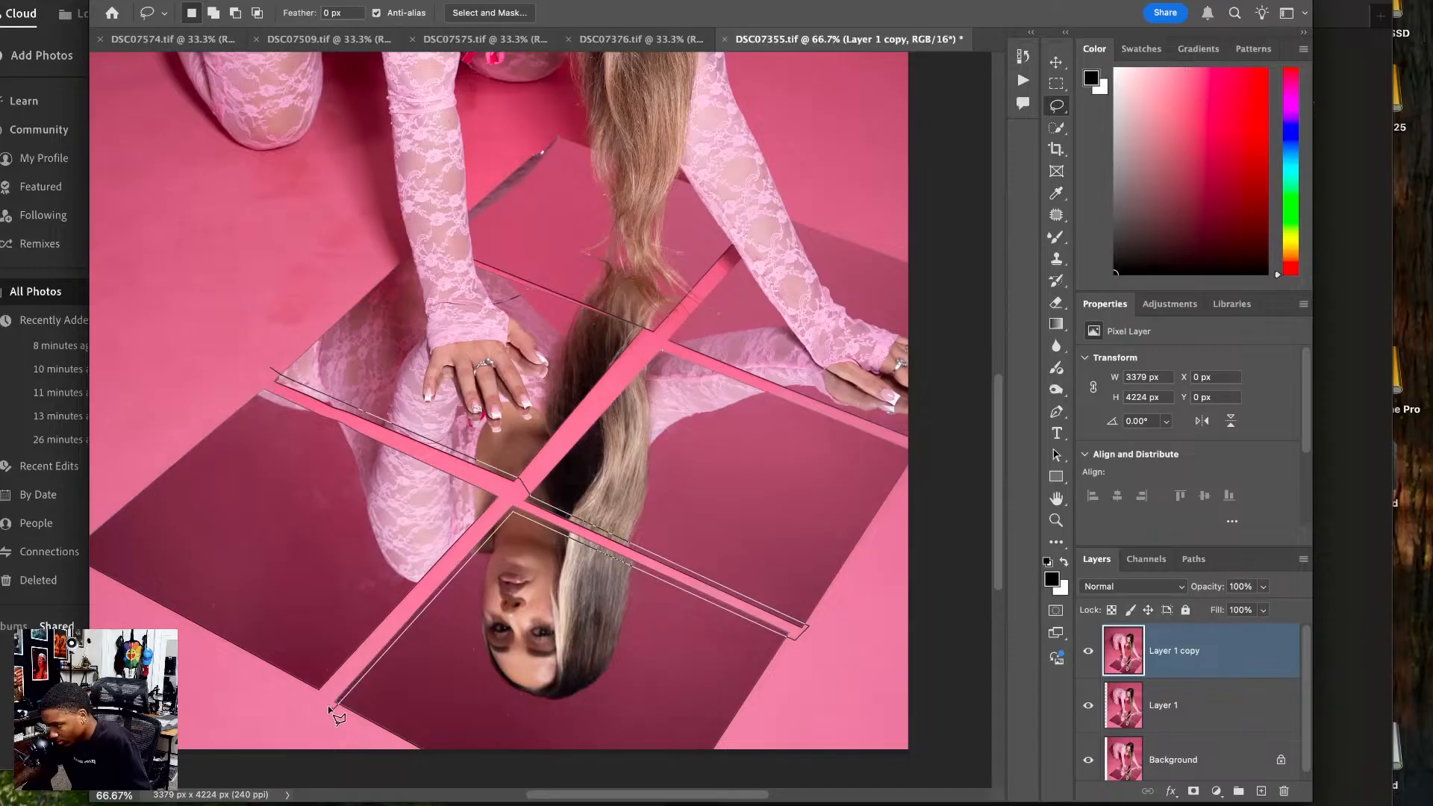
{"action": "mouse_move", "coordinate": [357, 646]}
{"action": "left_mouse_down"}
{"action": "mouse_move", "coordinate": [440, 576]}
{"action": "mouse_move", "coordinate": [500, 493]}
{"action": "mouse_move", "coordinate": [247, 387]}
{"action": "left_mouse_up"}
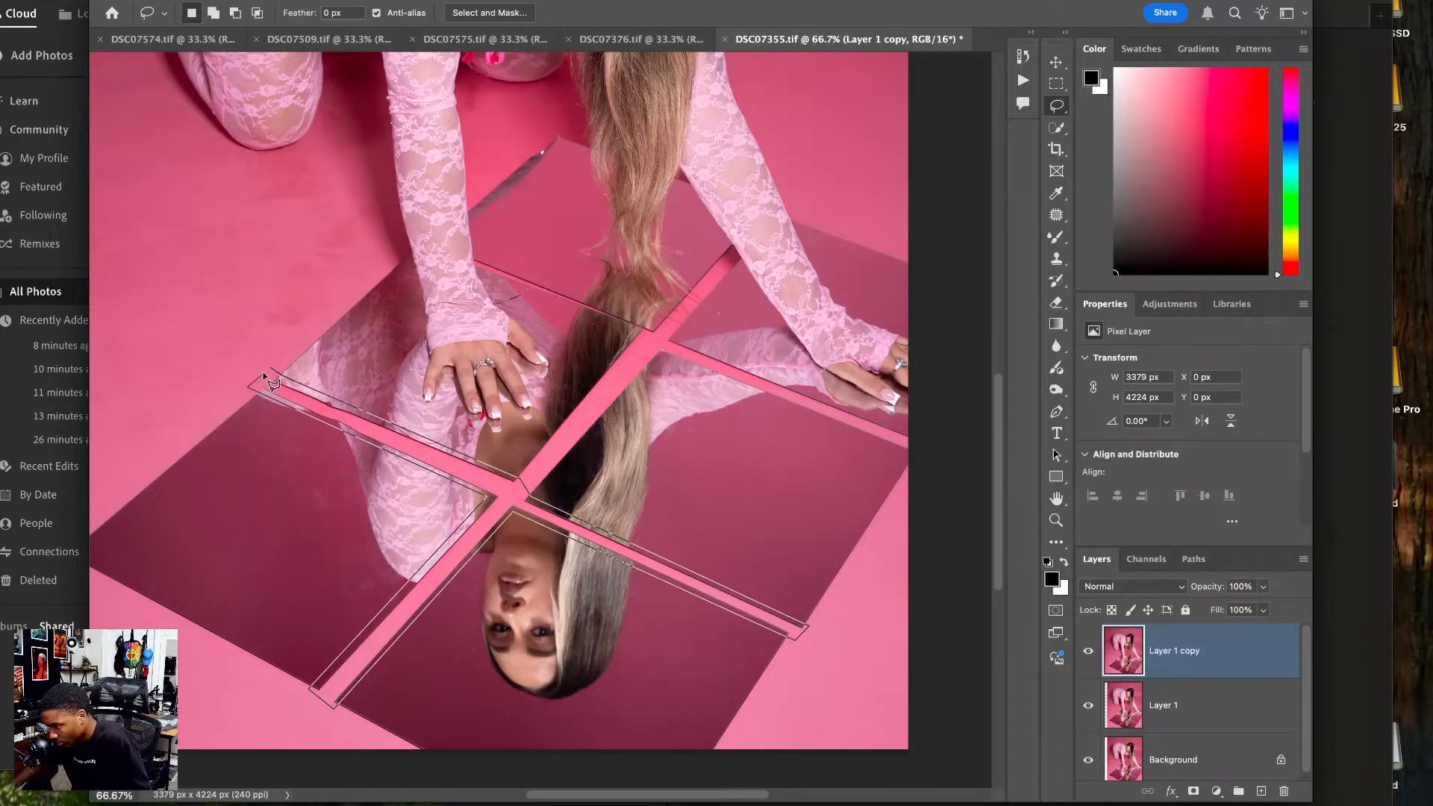
{"action": "left_click_drag", "start_coordinate": [427, 415], "coordinate": [429, 417]}
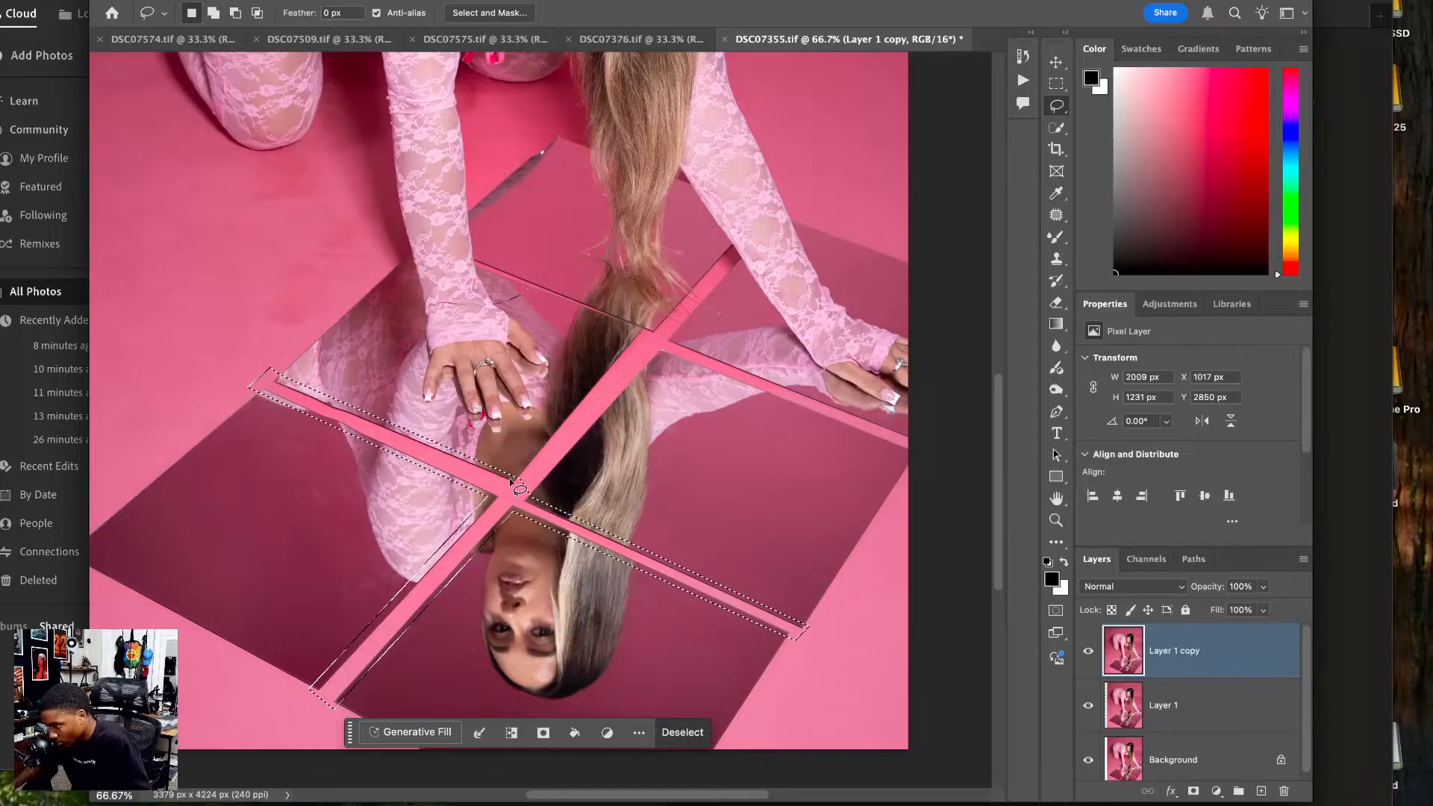
- Add the crossing gaps around the upper mirror tiles to the existing selection with a straight-edged Lasso outline
{"action": "left_click", "coordinate": [213, 13]}
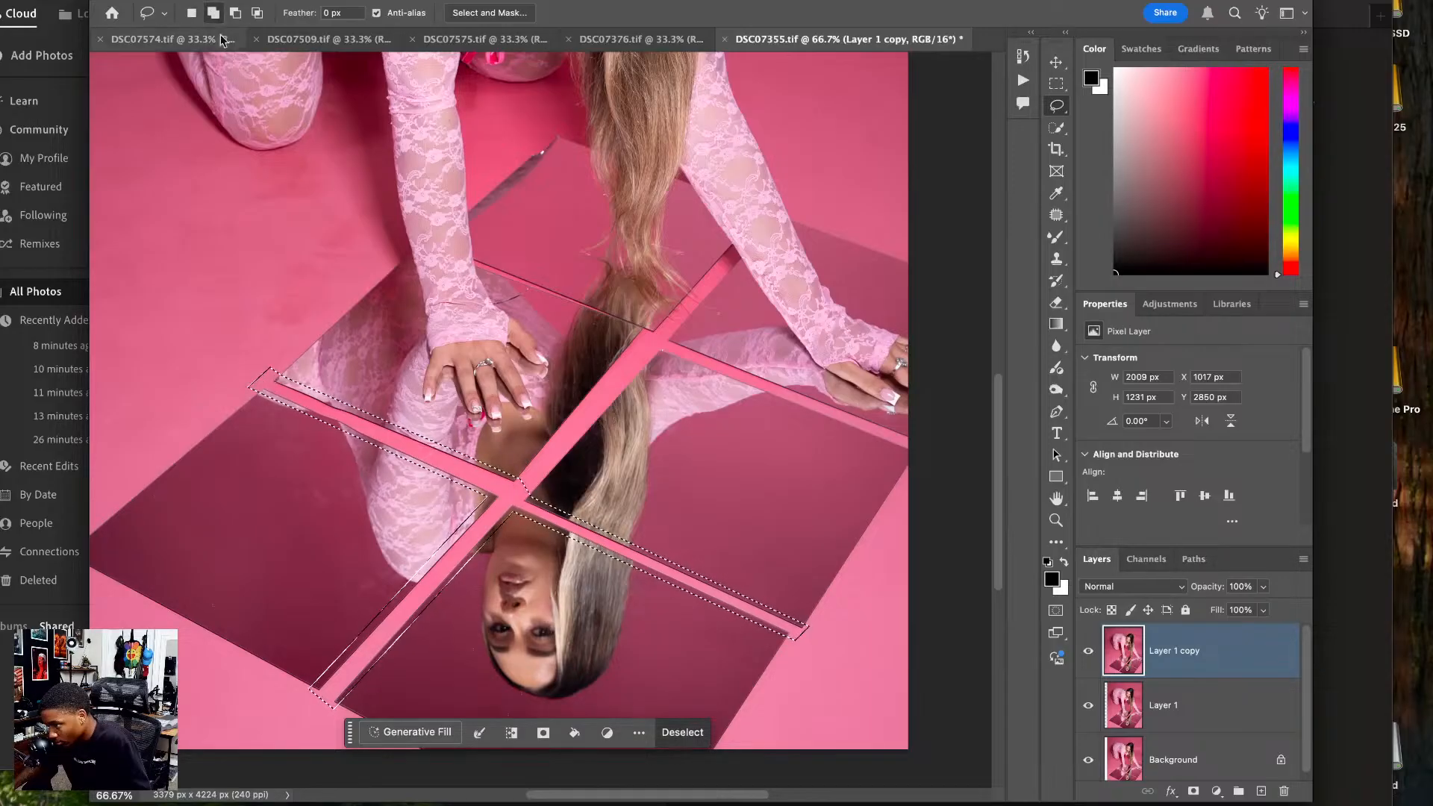
{"action": "left_click", "coordinate": [512, 480]}
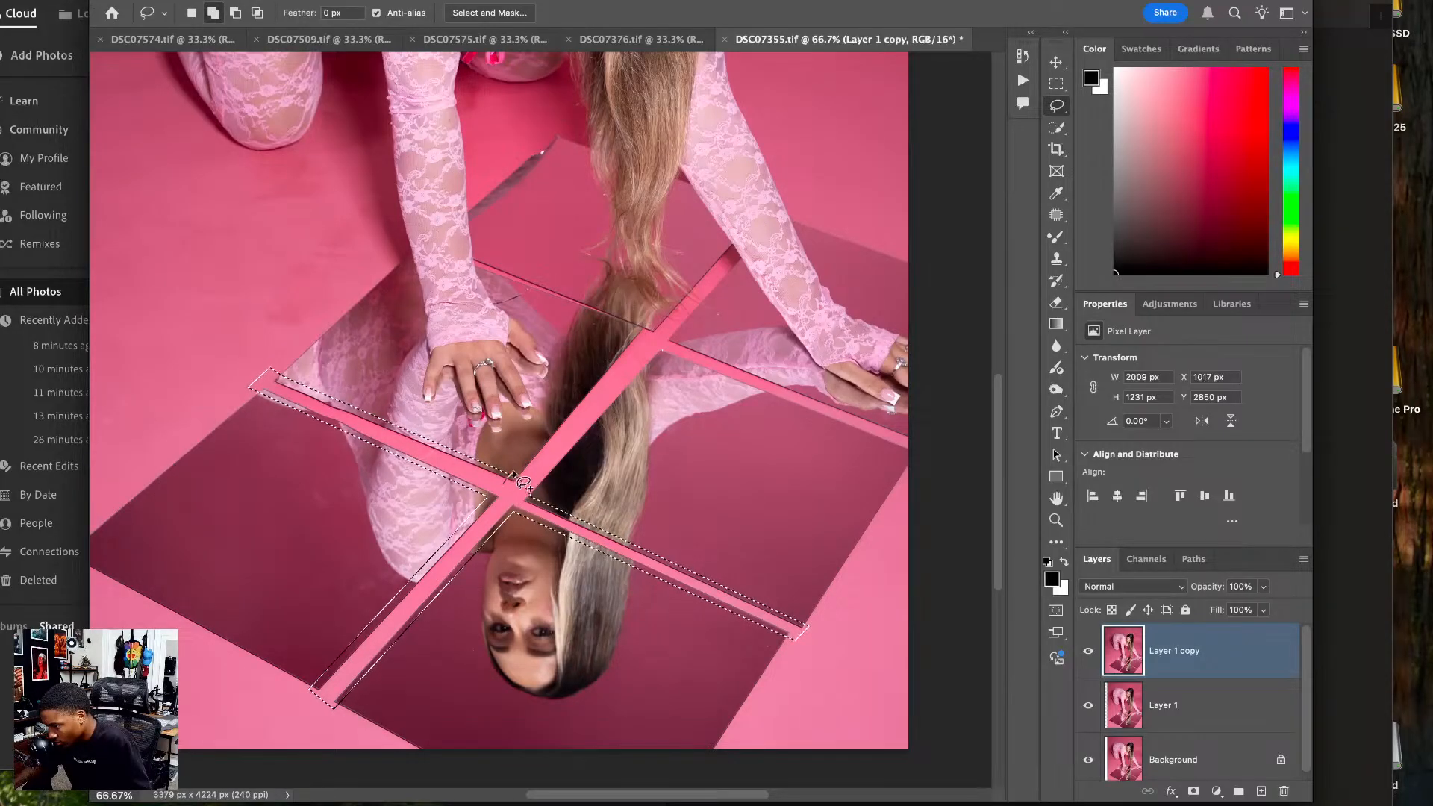
{"action": "left_click", "coordinate": [634, 329]}
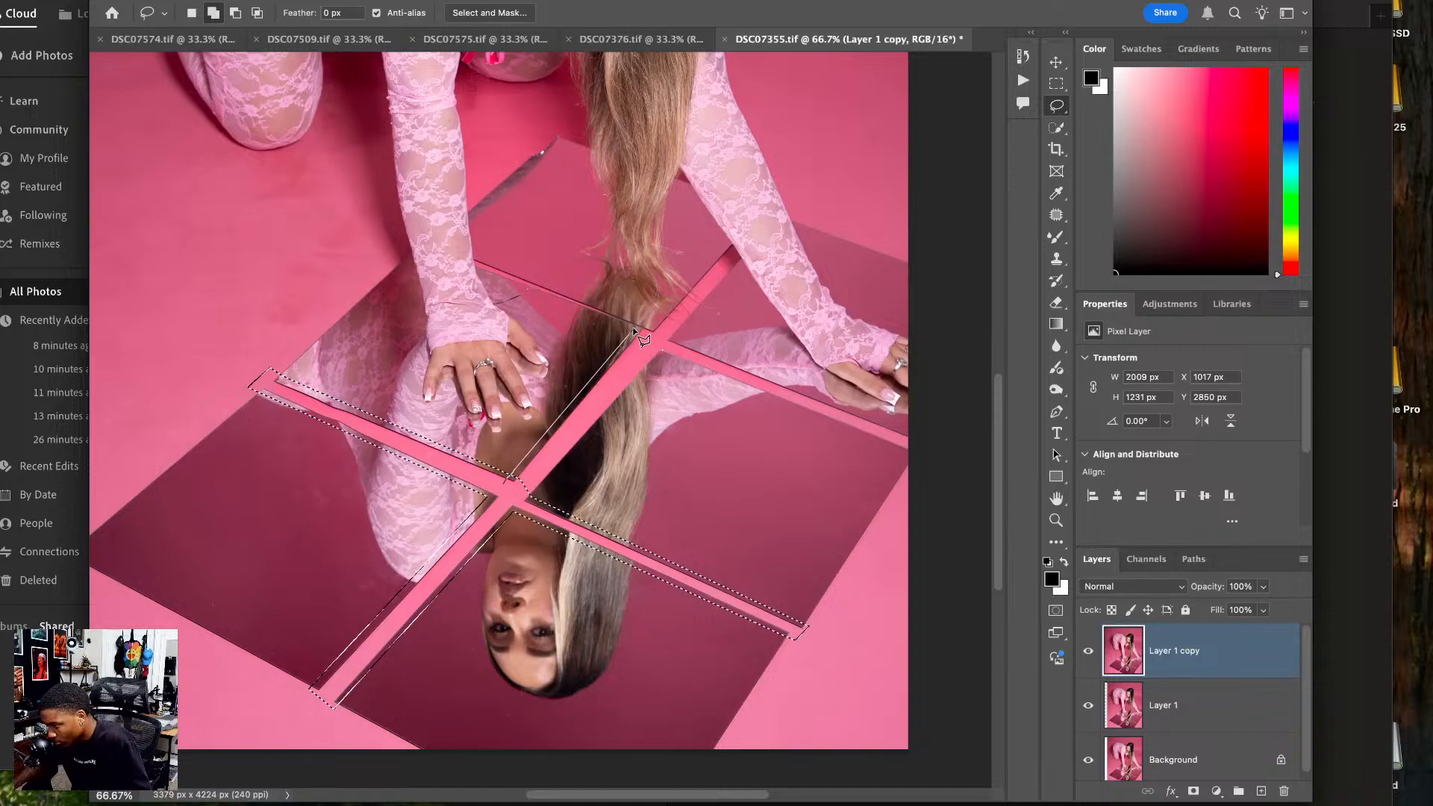
{"action": "left_click", "coordinate": [474, 267]}
{"action": "left_click", "coordinate": [469, 252]}
{"action": "left_click", "coordinate": [649, 321]}
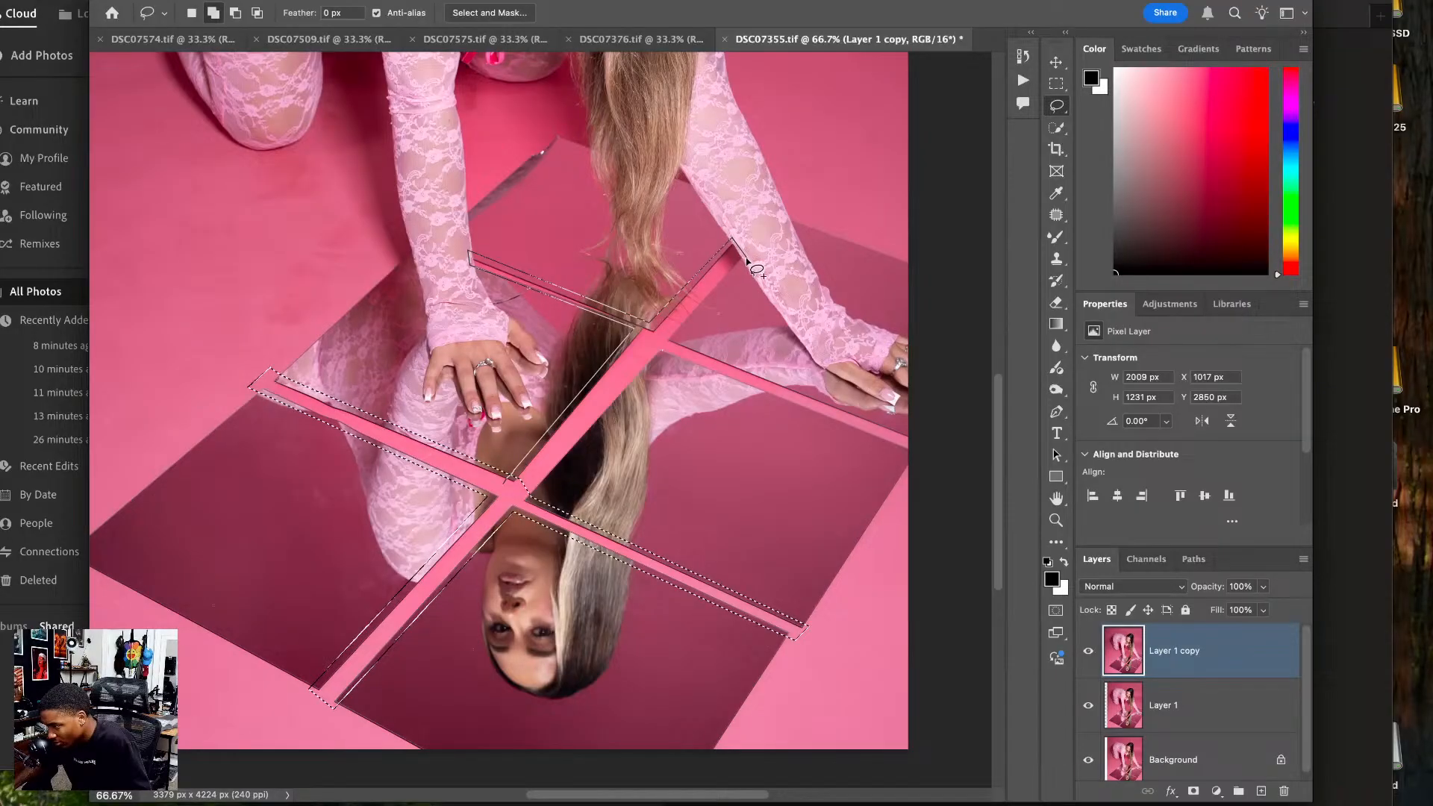
{"action": "left_click", "coordinate": [746, 259]}
{"action": "left_click", "coordinate": [674, 337]}
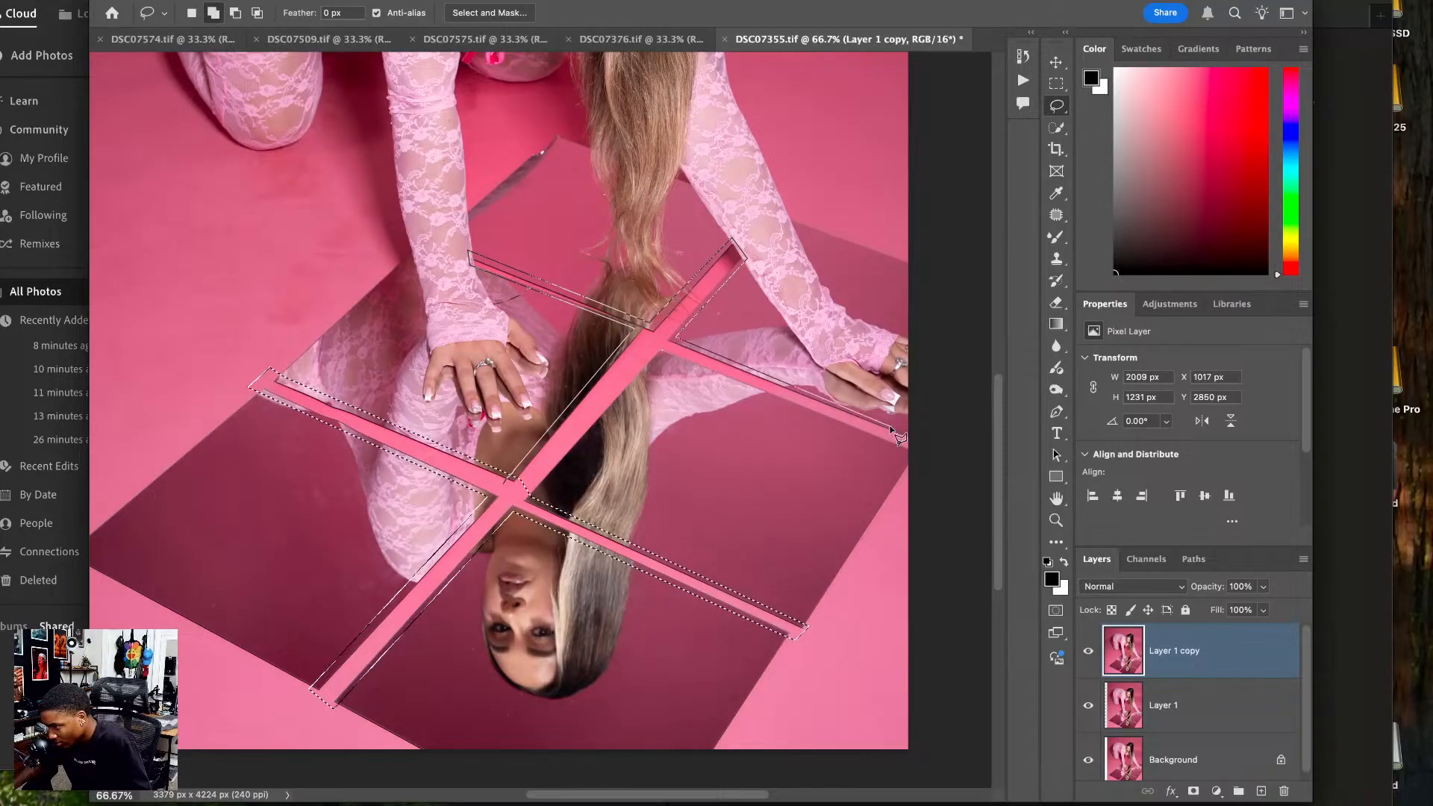
{"action": "left_click", "coordinate": [913, 433]}
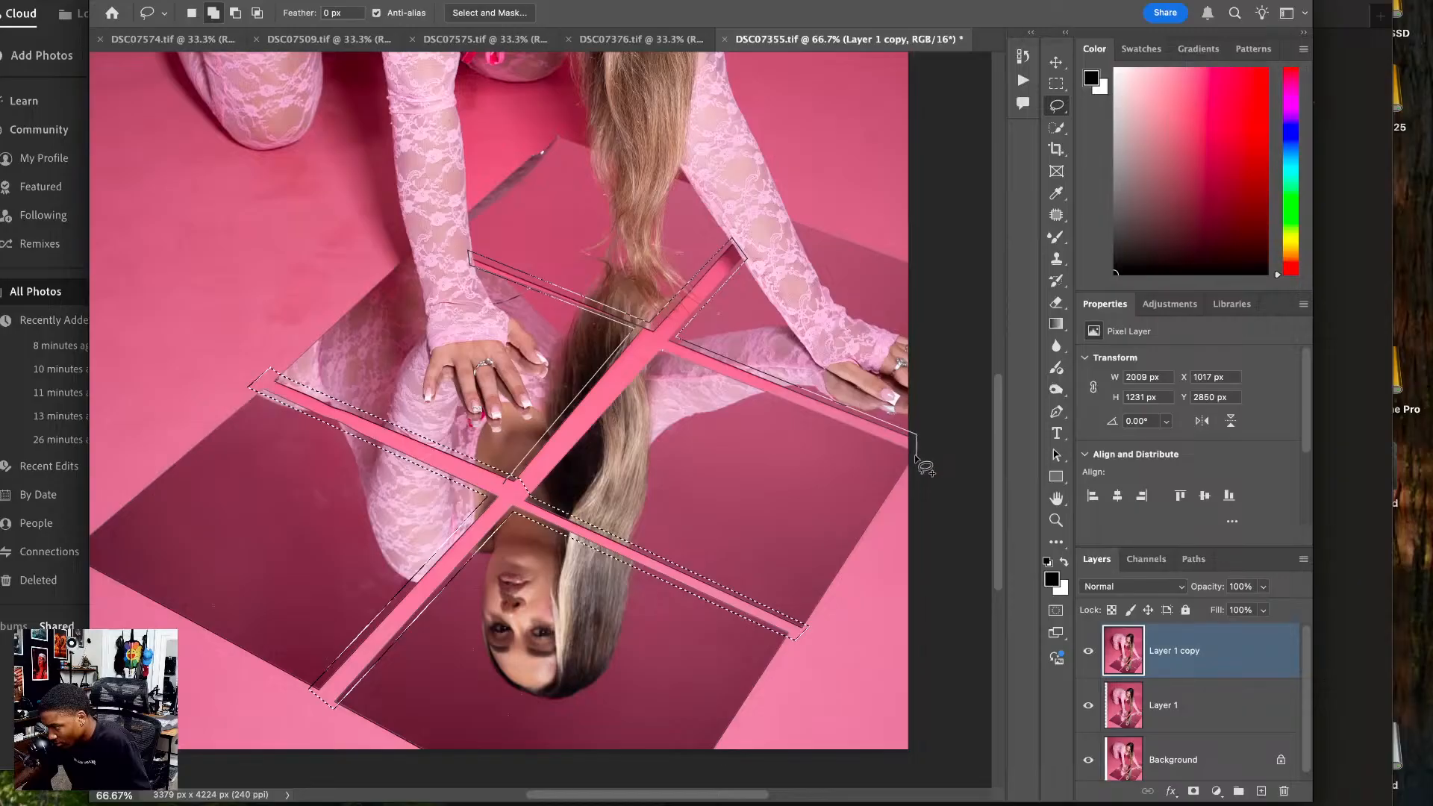
{"action": "left_click", "coordinate": [916, 454]}
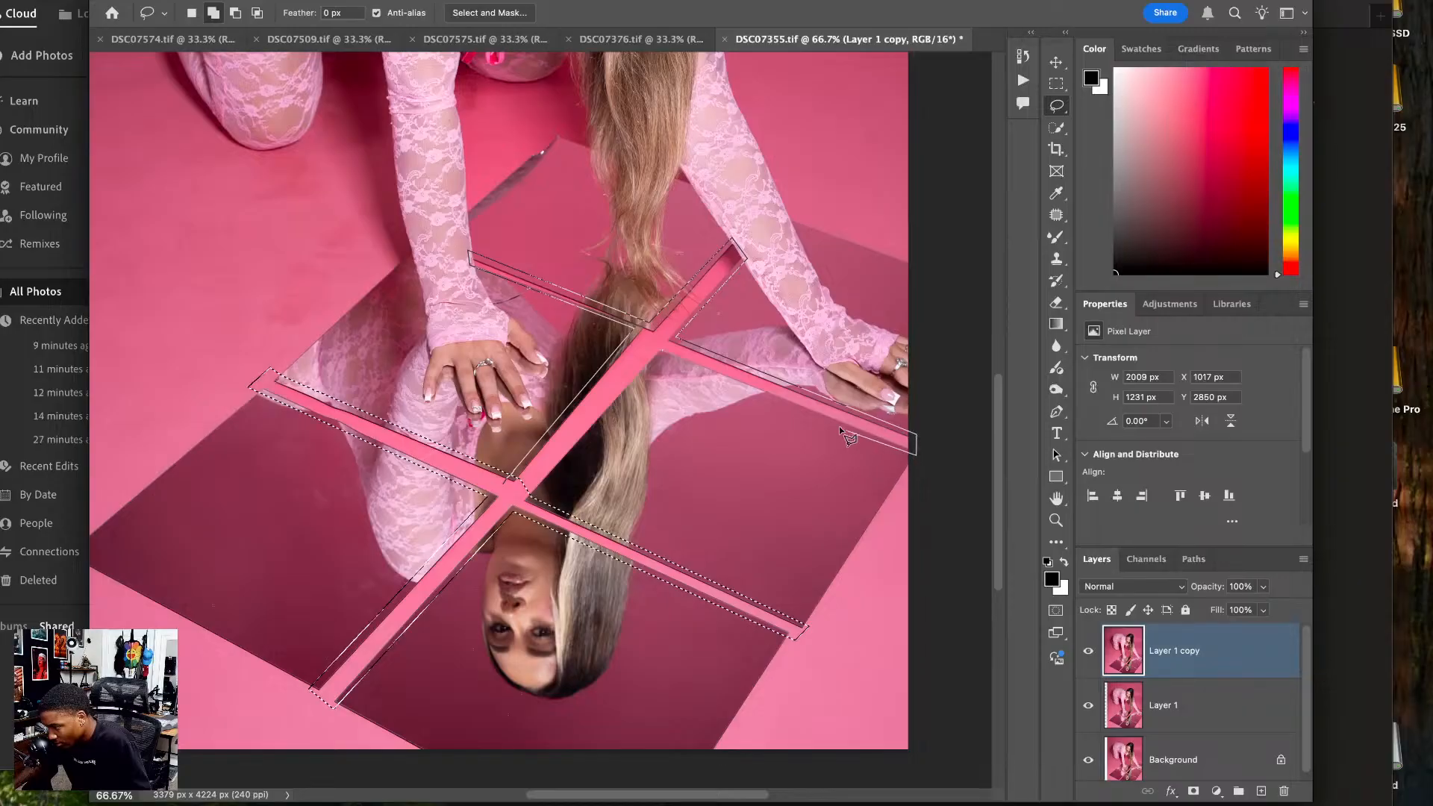
{"action": "left_click", "coordinate": [661, 353]}
{"action": "left_click", "coordinate": [533, 502]}
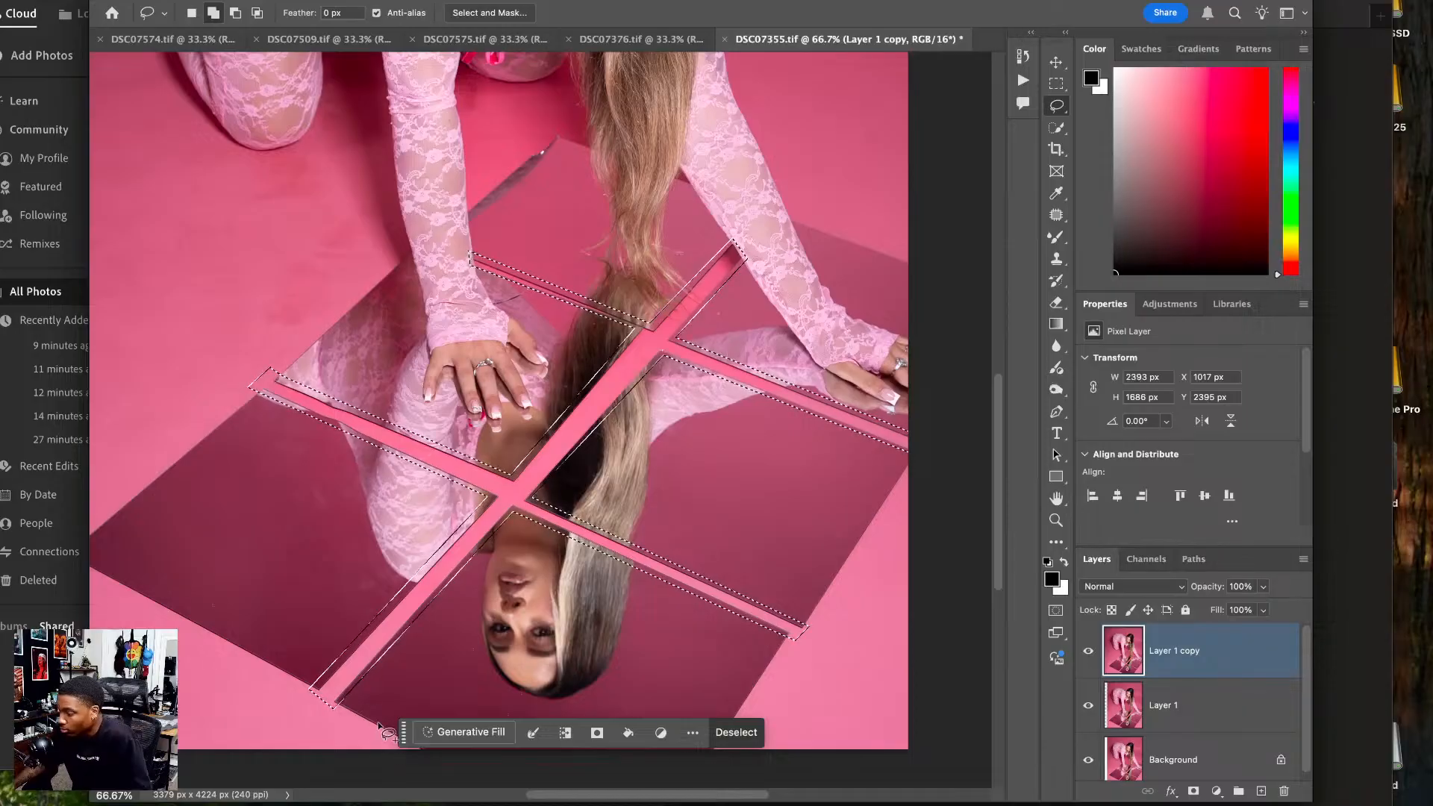
- Fill the selected tile gaps using Generative Fill without a prompt and compare the generated variations
{"action": "left_click", "coordinate": [464, 732]}
{"action": "left_click", "coordinate": [756, 734]}
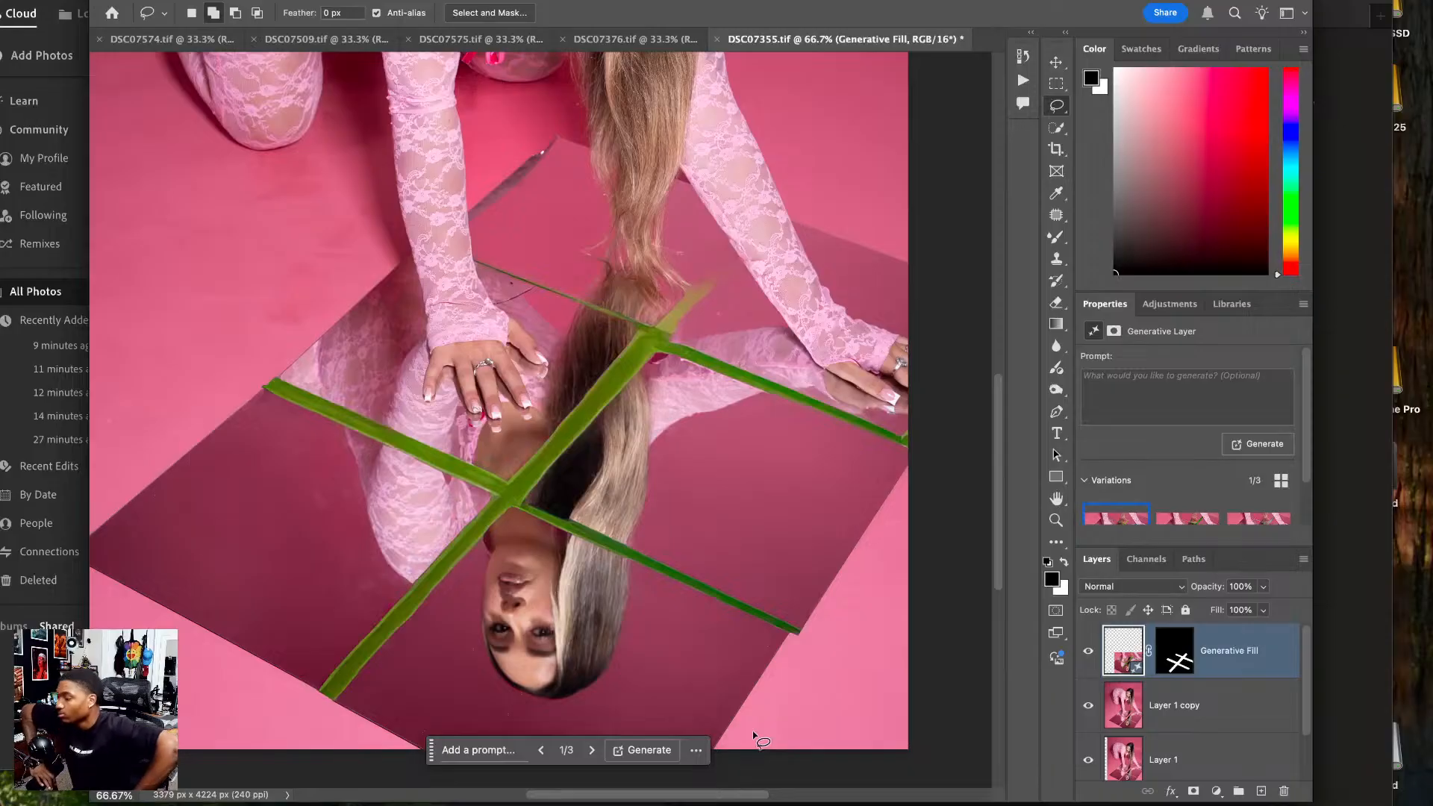
{"action": "left_click", "coordinate": [591, 750]}
{"action": "left_click", "coordinate": [590, 750]}
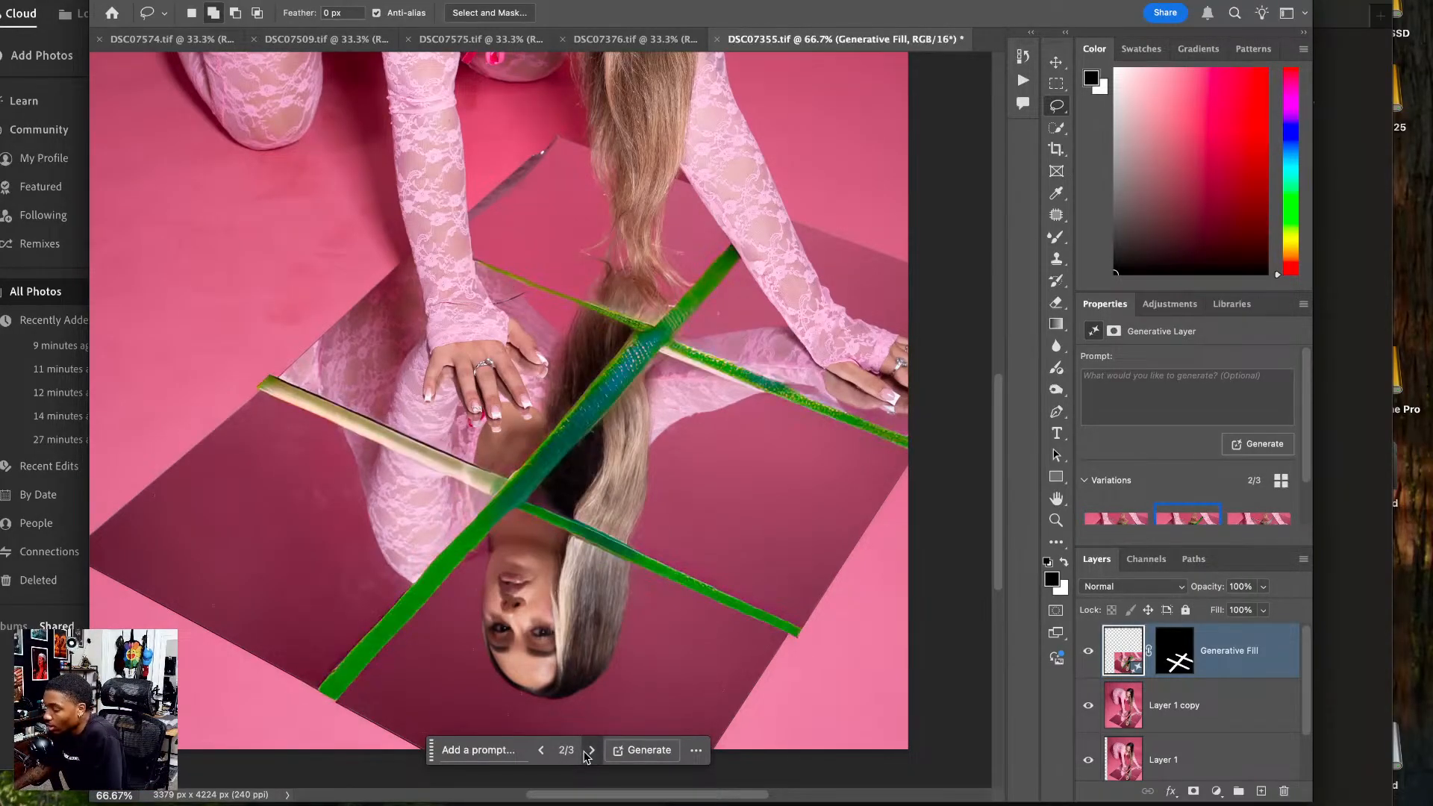
{"action": "left_click", "coordinate": [589, 753]}
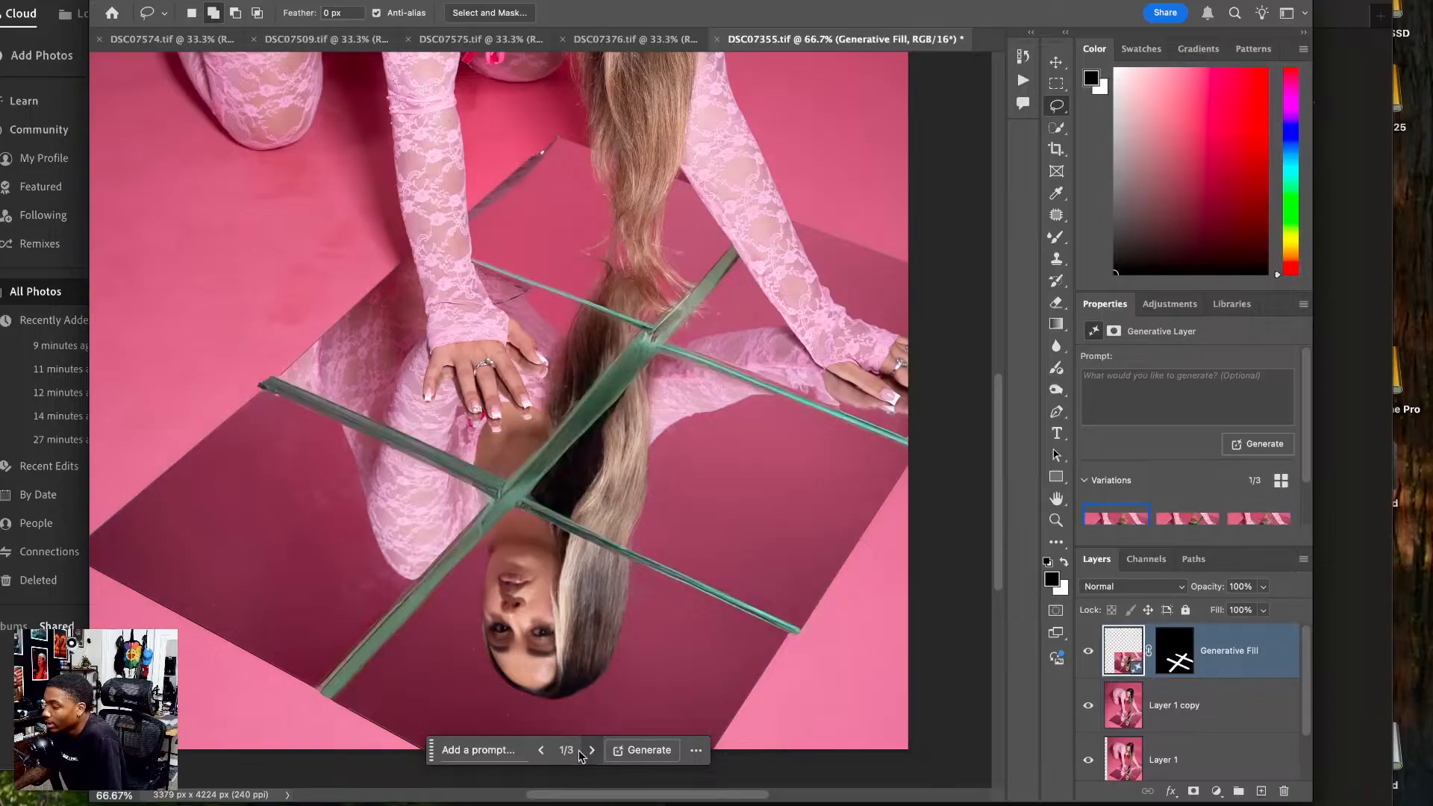
- Regenerate the fill in the mirror tile gaps with the prompt "remove"
{"action": "left_click", "coordinate": [478, 751]}
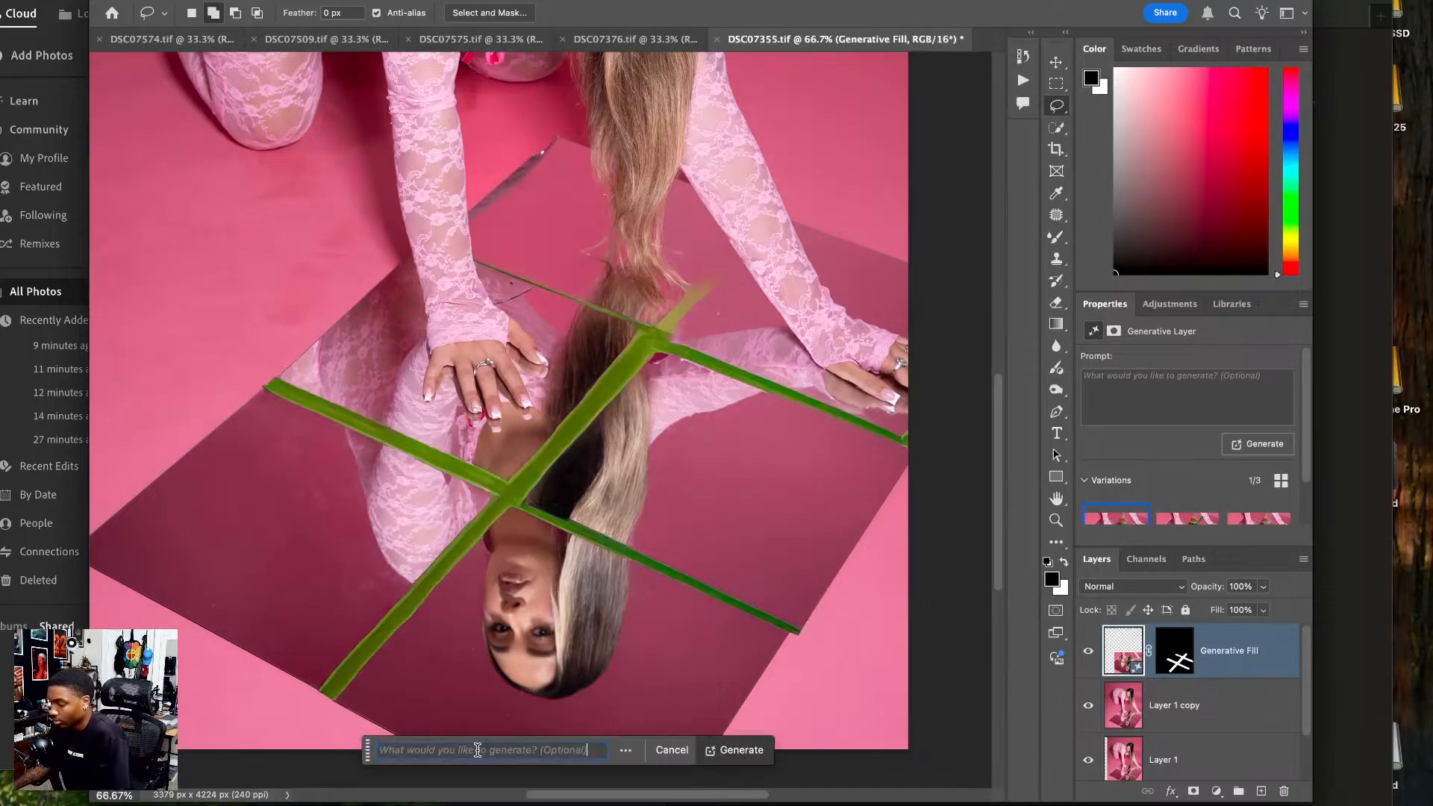
{"action": "type", "text": "f"}
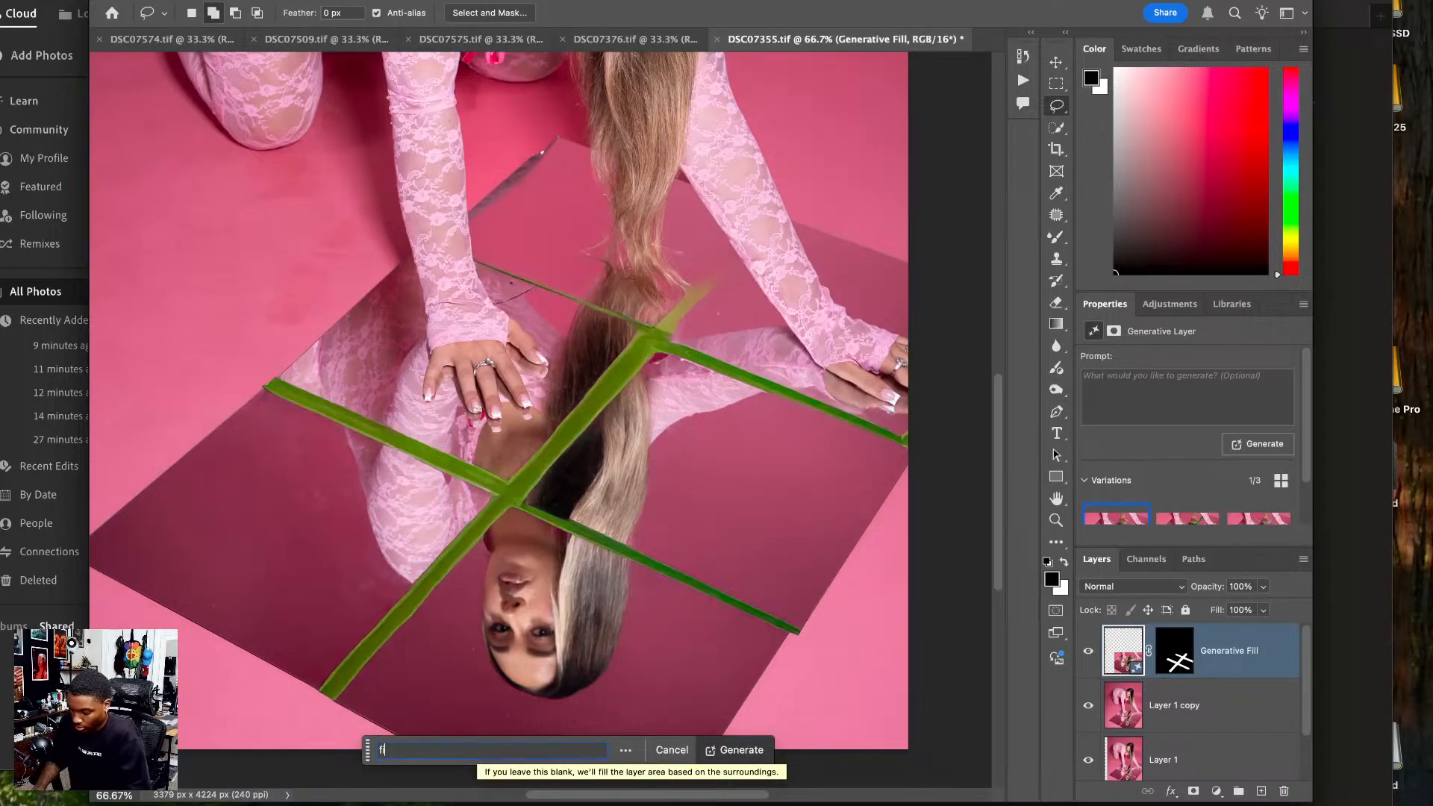
{"action": "key", "text": "BackSpace"}
{"action": "key", "text": "BackSpace"}
{"action": "type", "text": "remov"}
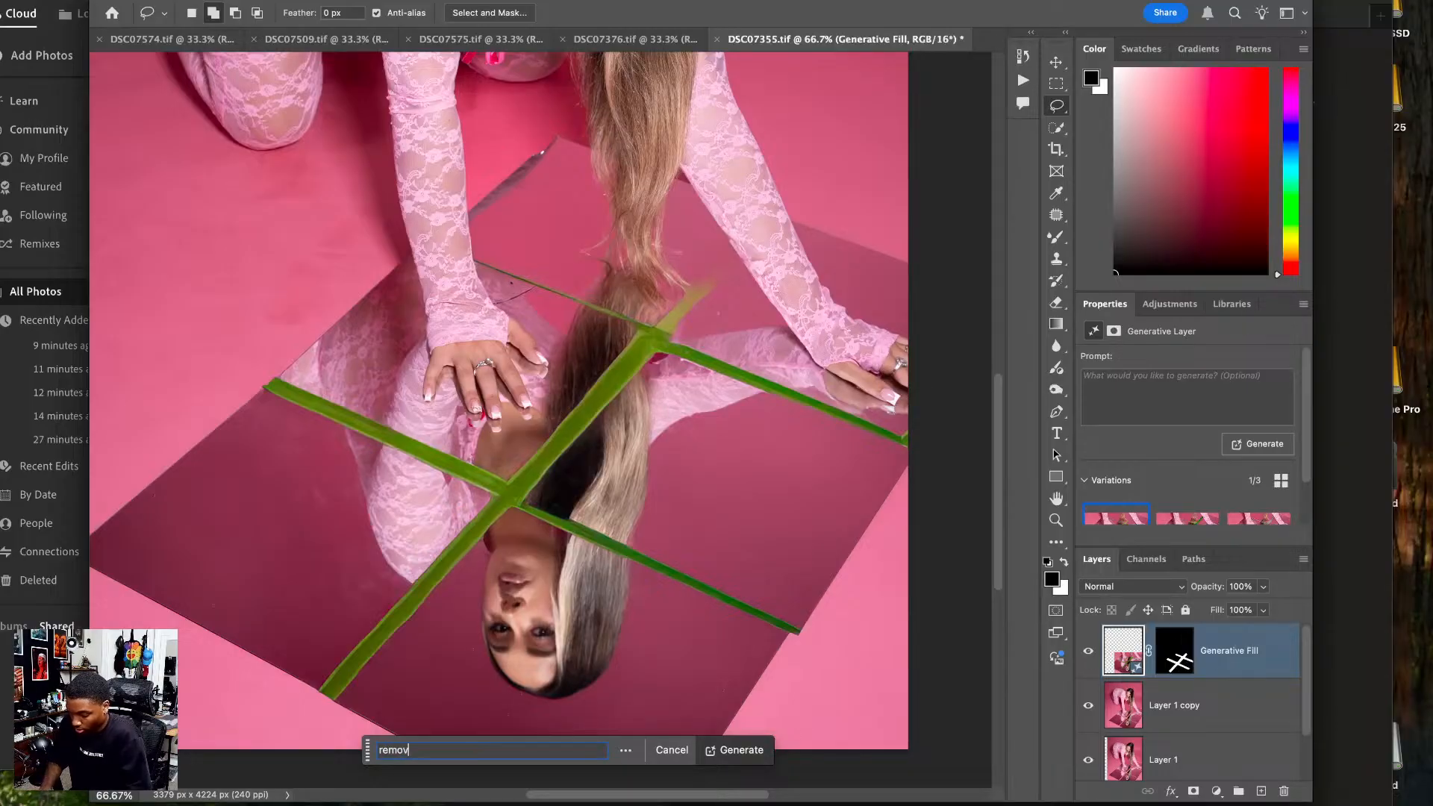
{"action": "type", "text": "e"}
{"action": "key", "text": "Return"}
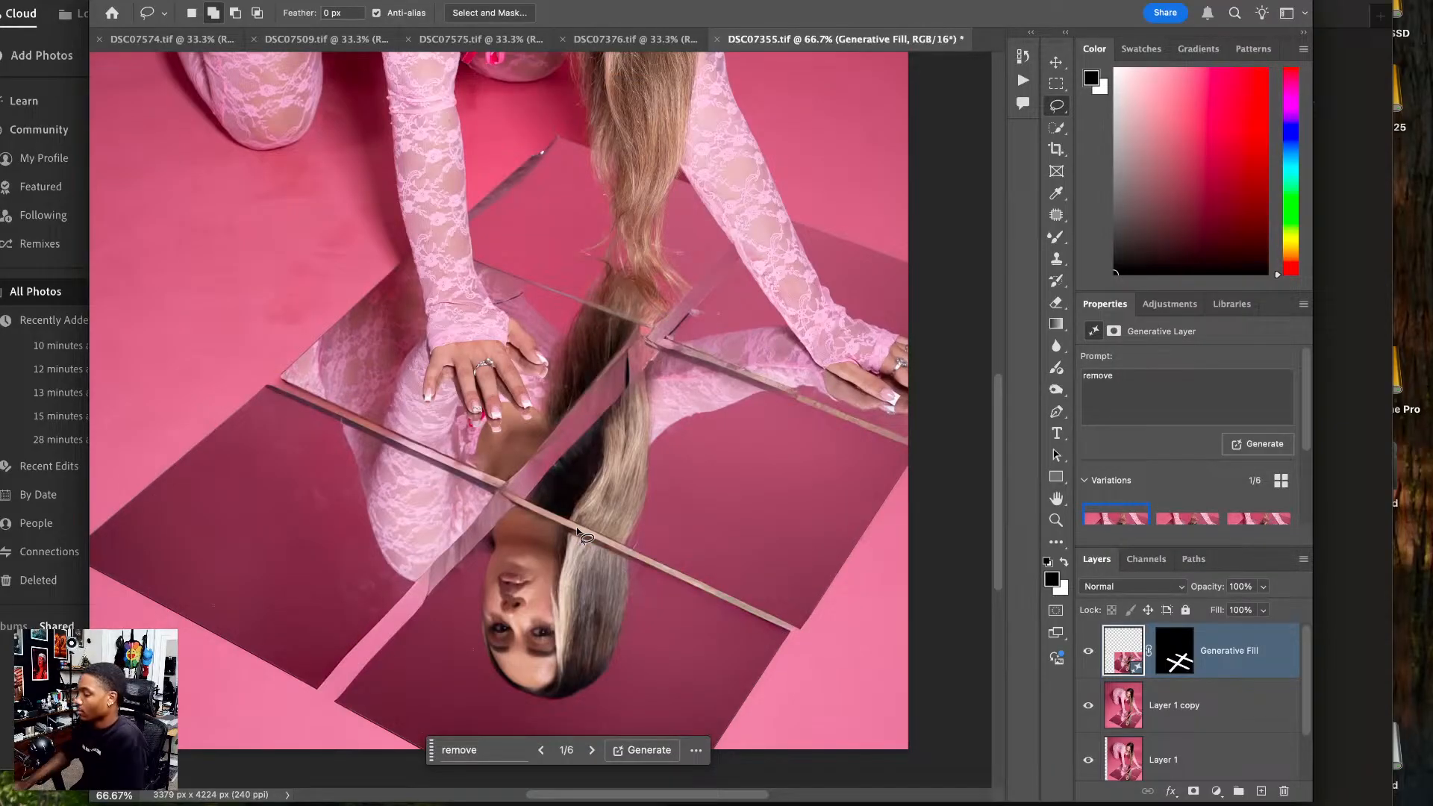
- Compare the variations generated for the tile gaps and delete the Generative Fill layer
{"action": "left_click", "coordinate": [594, 750]}
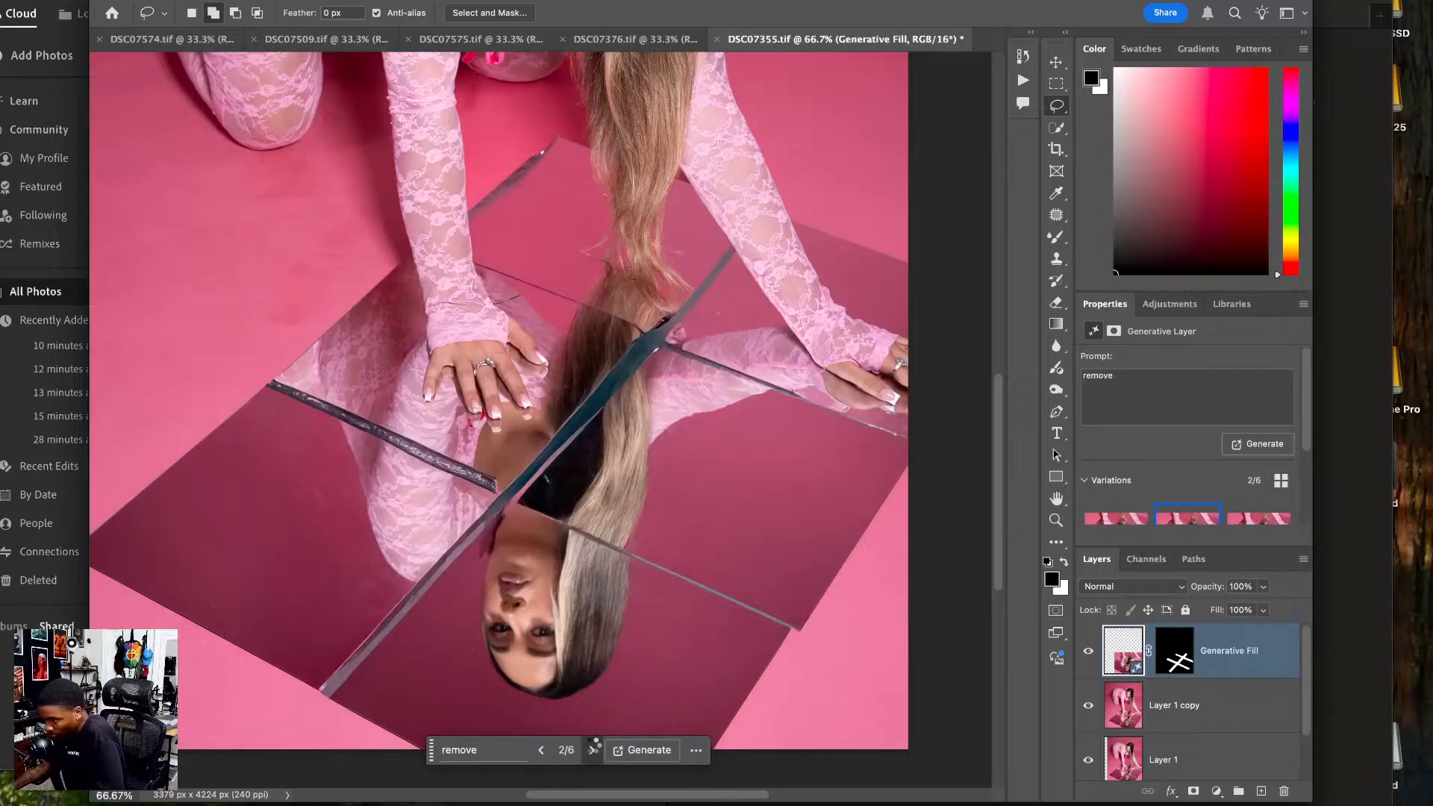
{"action": "left_click", "coordinate": [593, 749]}
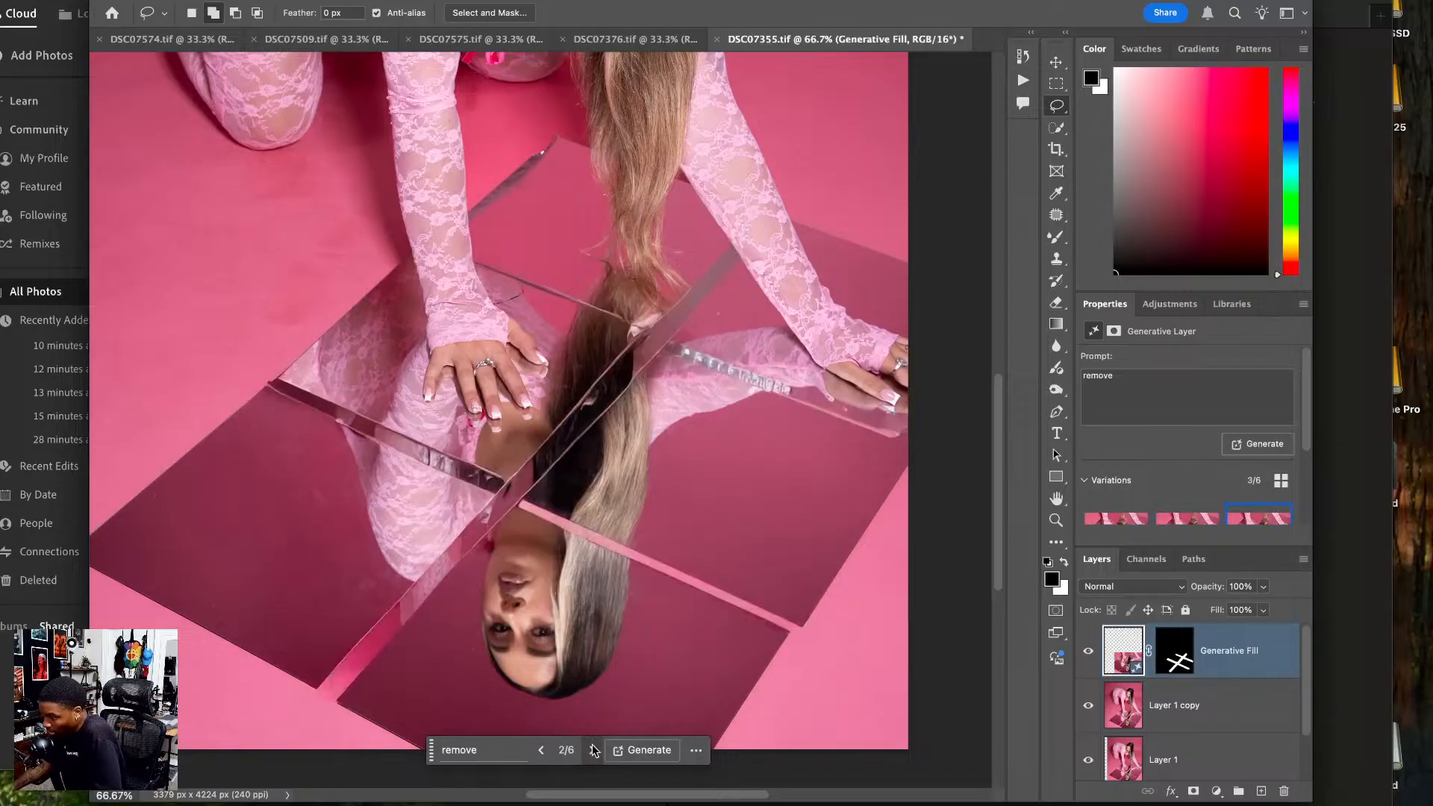
{"action": "left_click", "coordinate": [542, 748]}
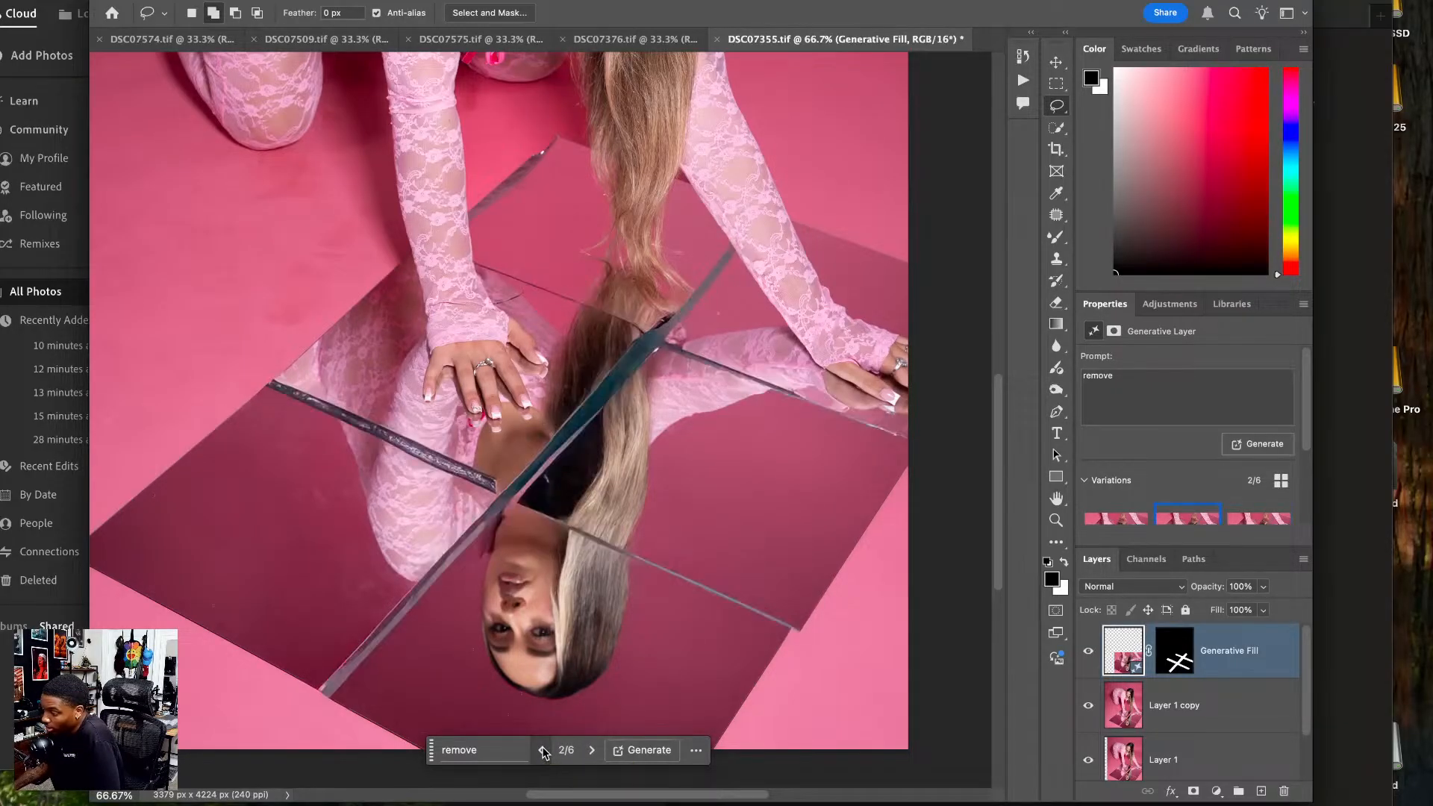
{"action": "left_click", "coordinate": [593, 749]}
{"action": "left_click", "coordinate": [593, 749]}
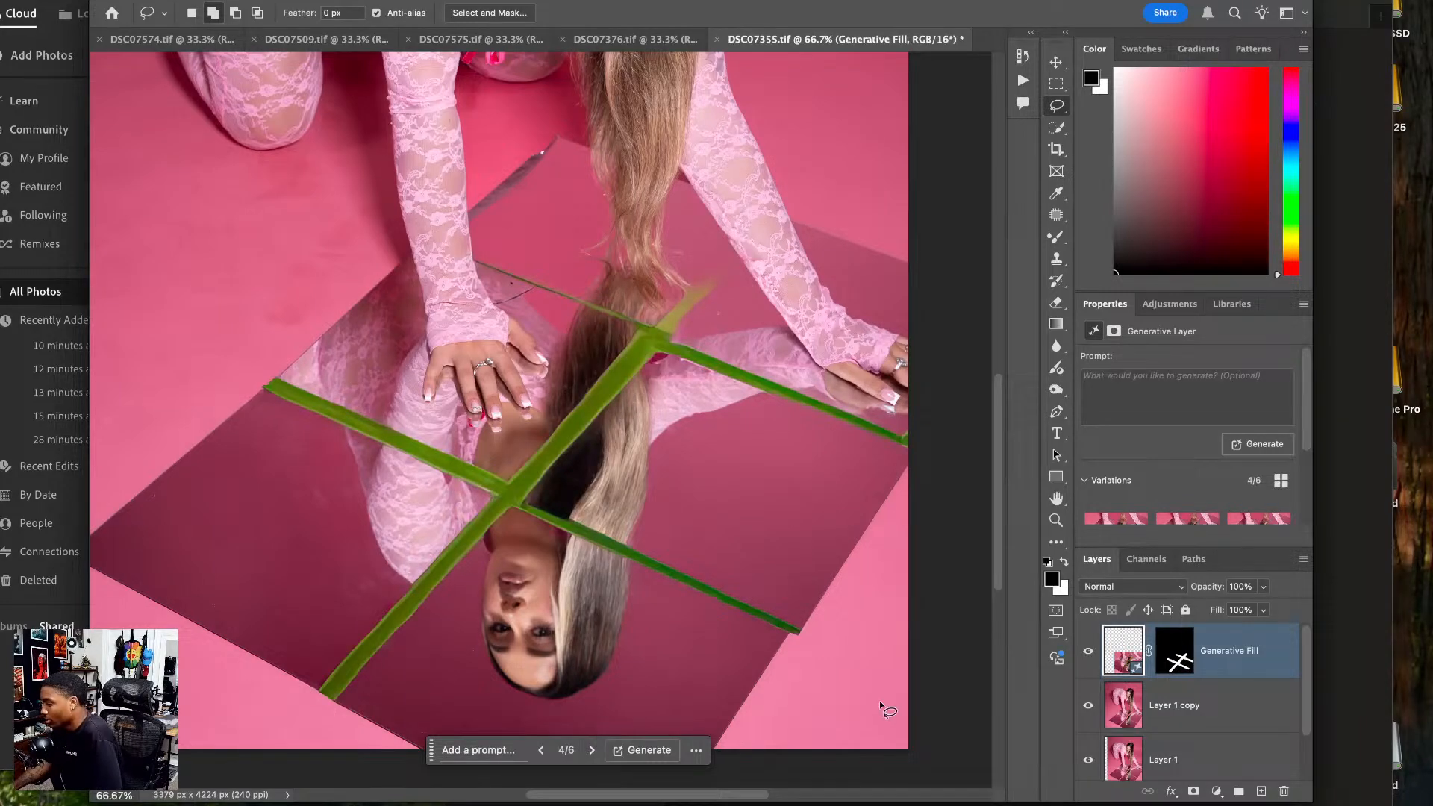
{"action": "key", "text": "Delete"}
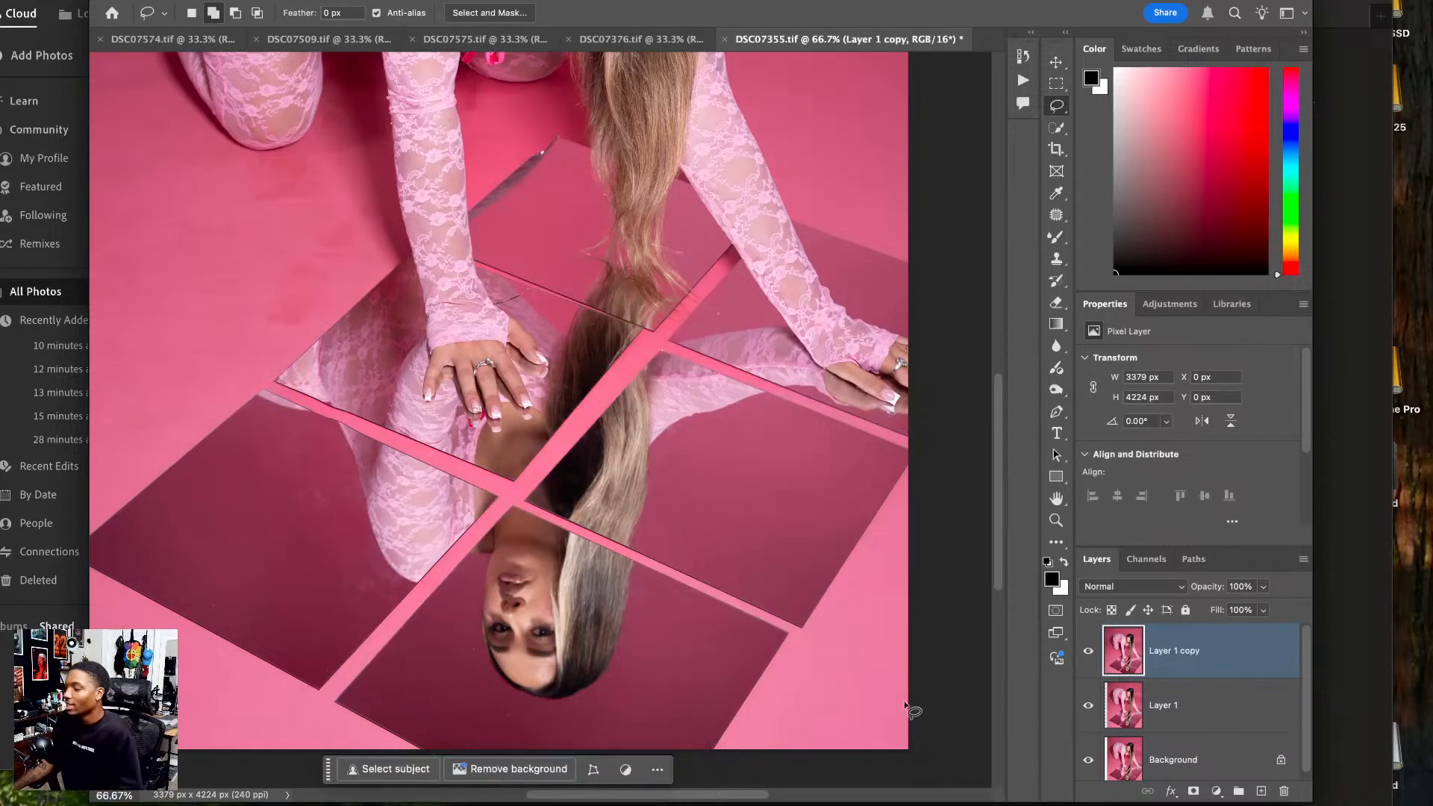
- Switch to the DSC07376.tif document and duplicate its background layer twice
{"action": "scroll", "coordinate": [486, 392], "scroll_direction": "up", "scroll_amount": 10}
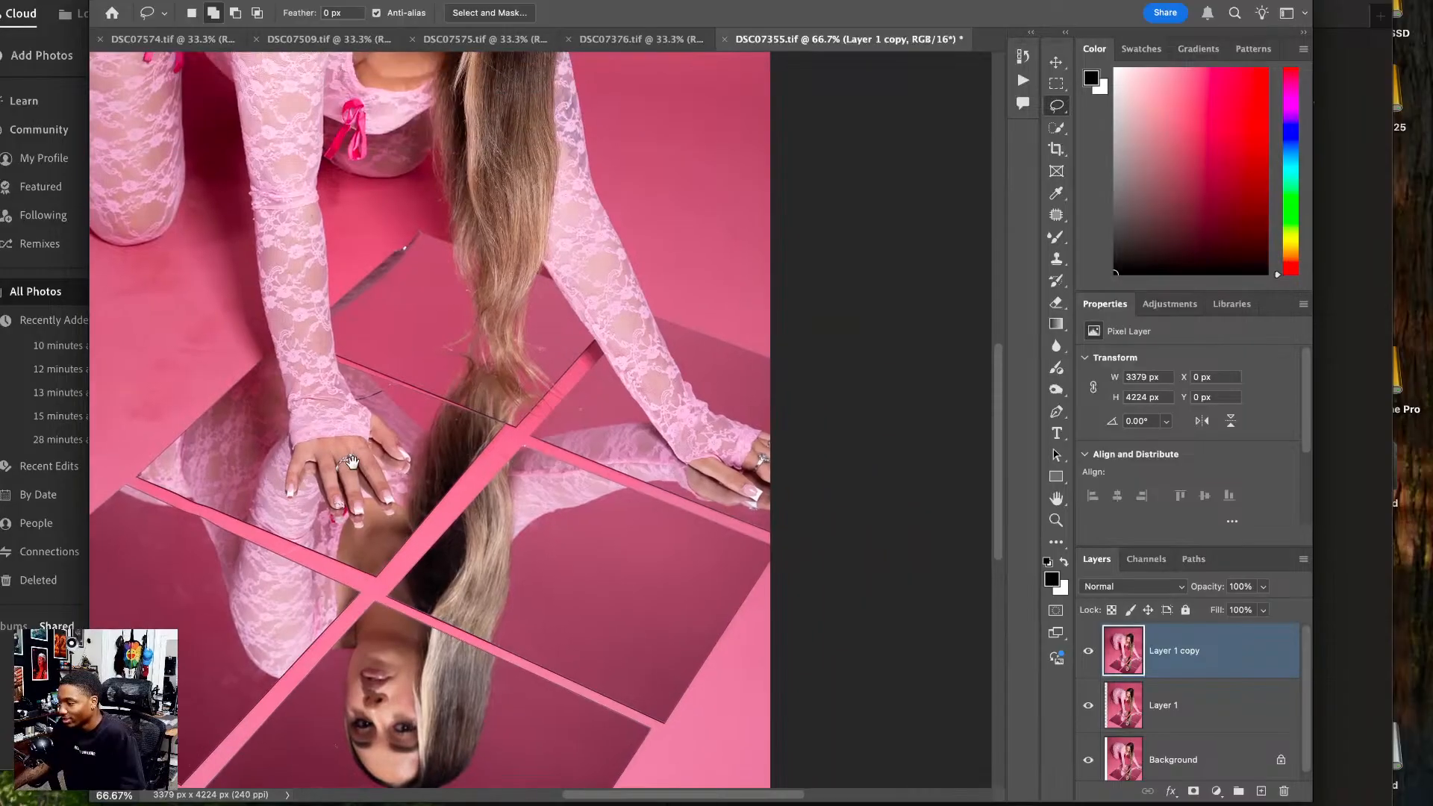
{"action": "key", "text": "ctrl+0"}
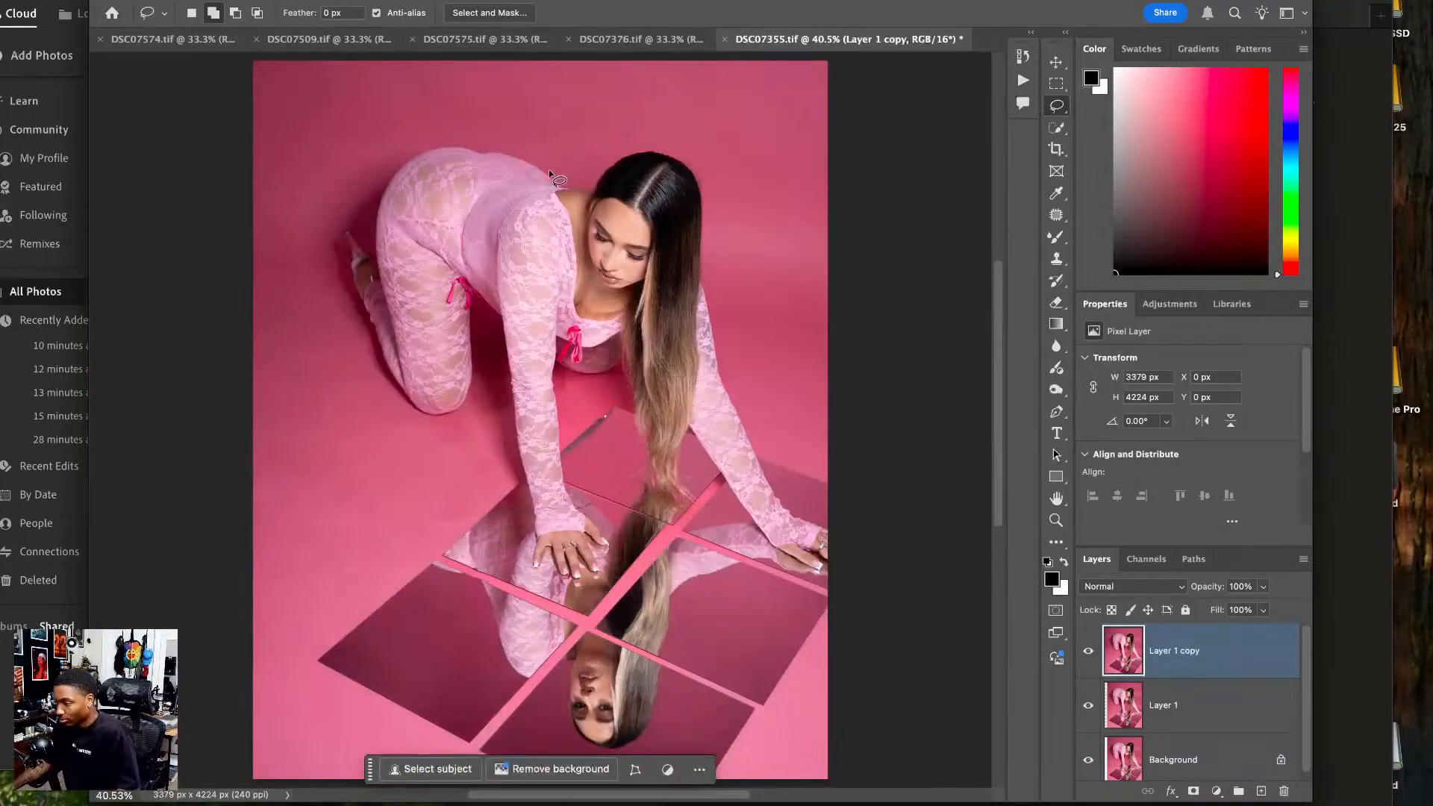
{"action": "left_click", "coordinate": [656, 39]}
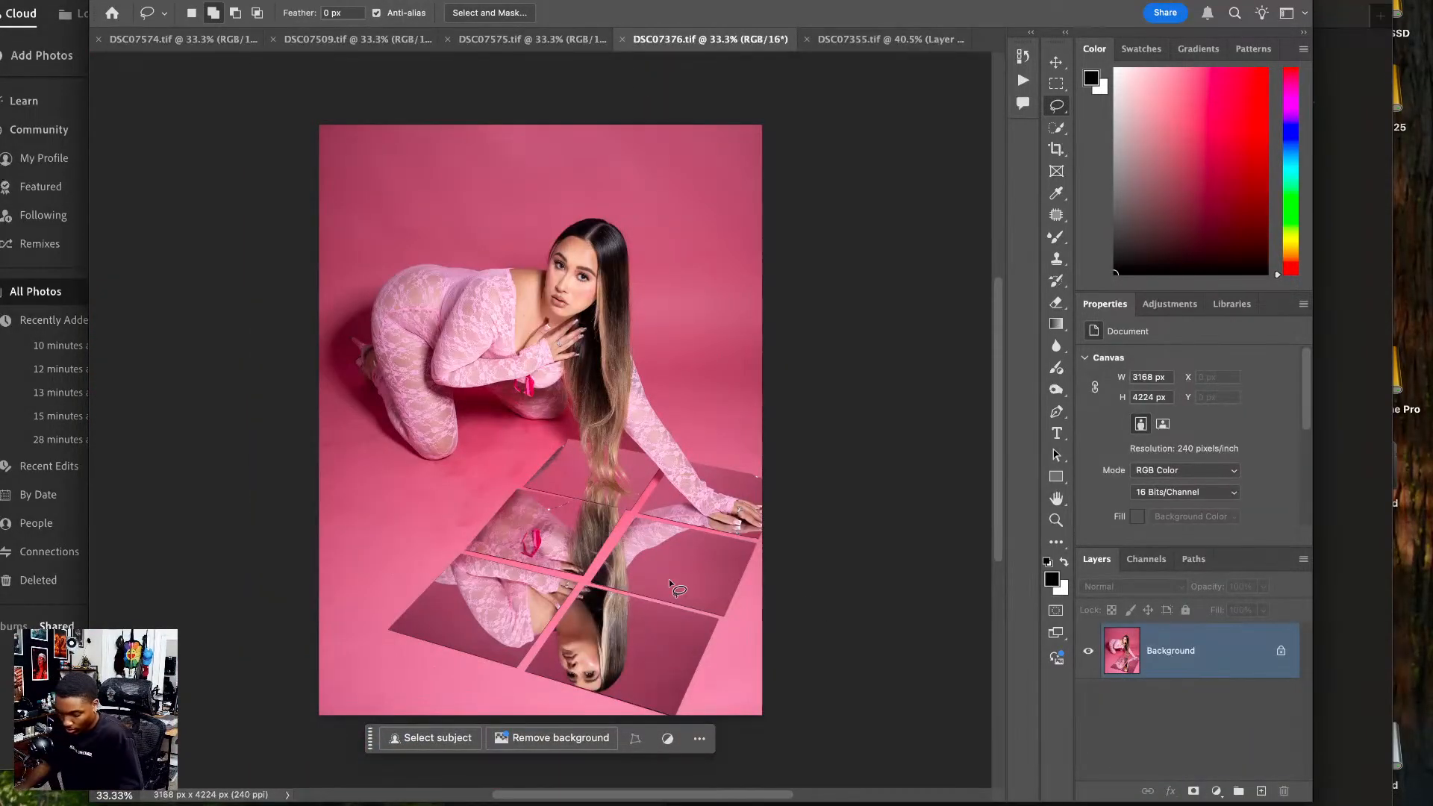
{"action": "key", "text": "ctrl+j"}
{"action": "key", "text": "ctrl+j"}
- Crop the photo to a 4:5 ratio at full height, extending the canvas beyond its left edge with Content-Aware Fill
{"action": "key", "text": "c"}
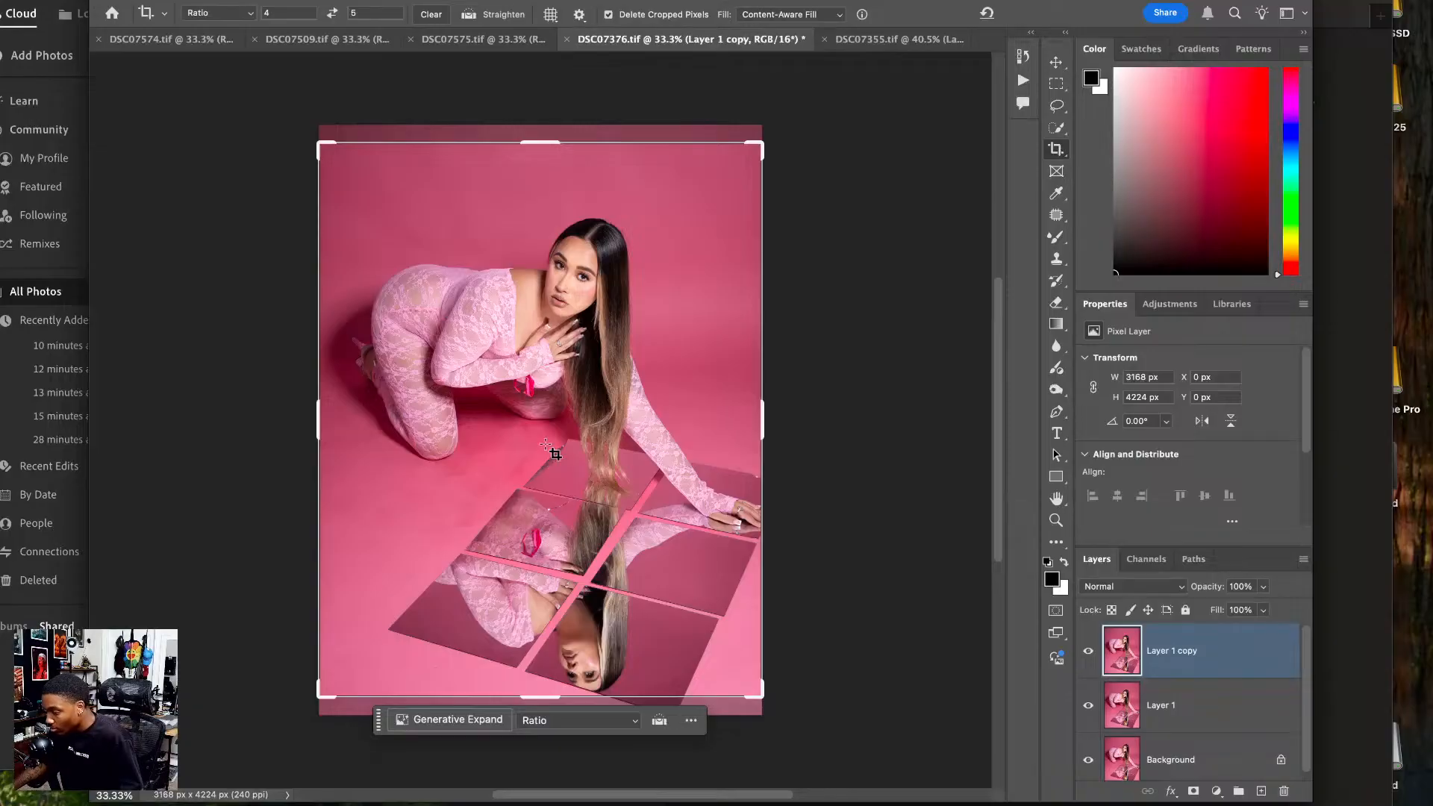
{"action": "left_click", "coordinate": [547, 435]}
{"action": "left_click_drag", "start_coordinate": [549, 409], "coordinate": [548, 427]}
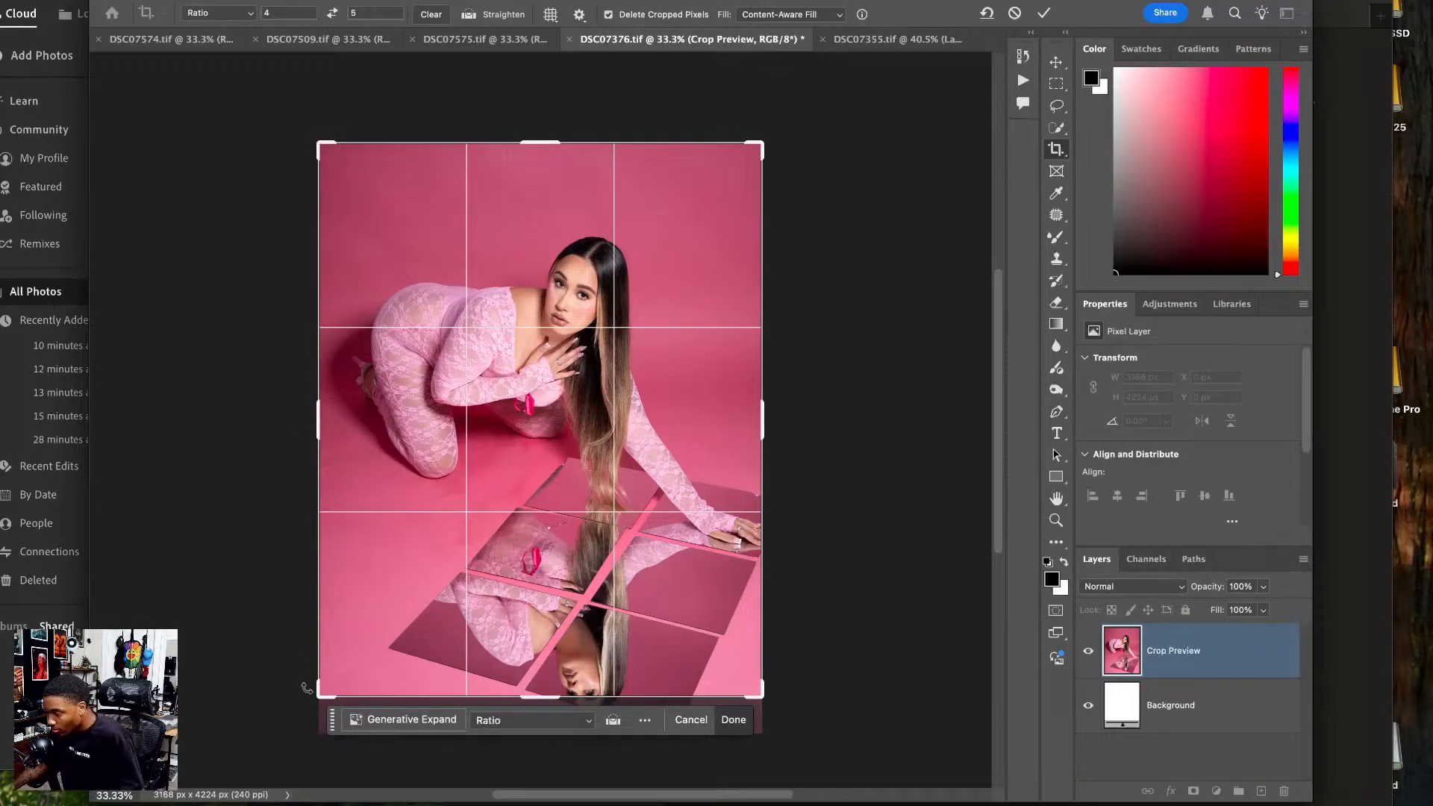
{"action": "left_click_drag", "start_coordinate": [306, 687], "coordinate": [294, 708]}
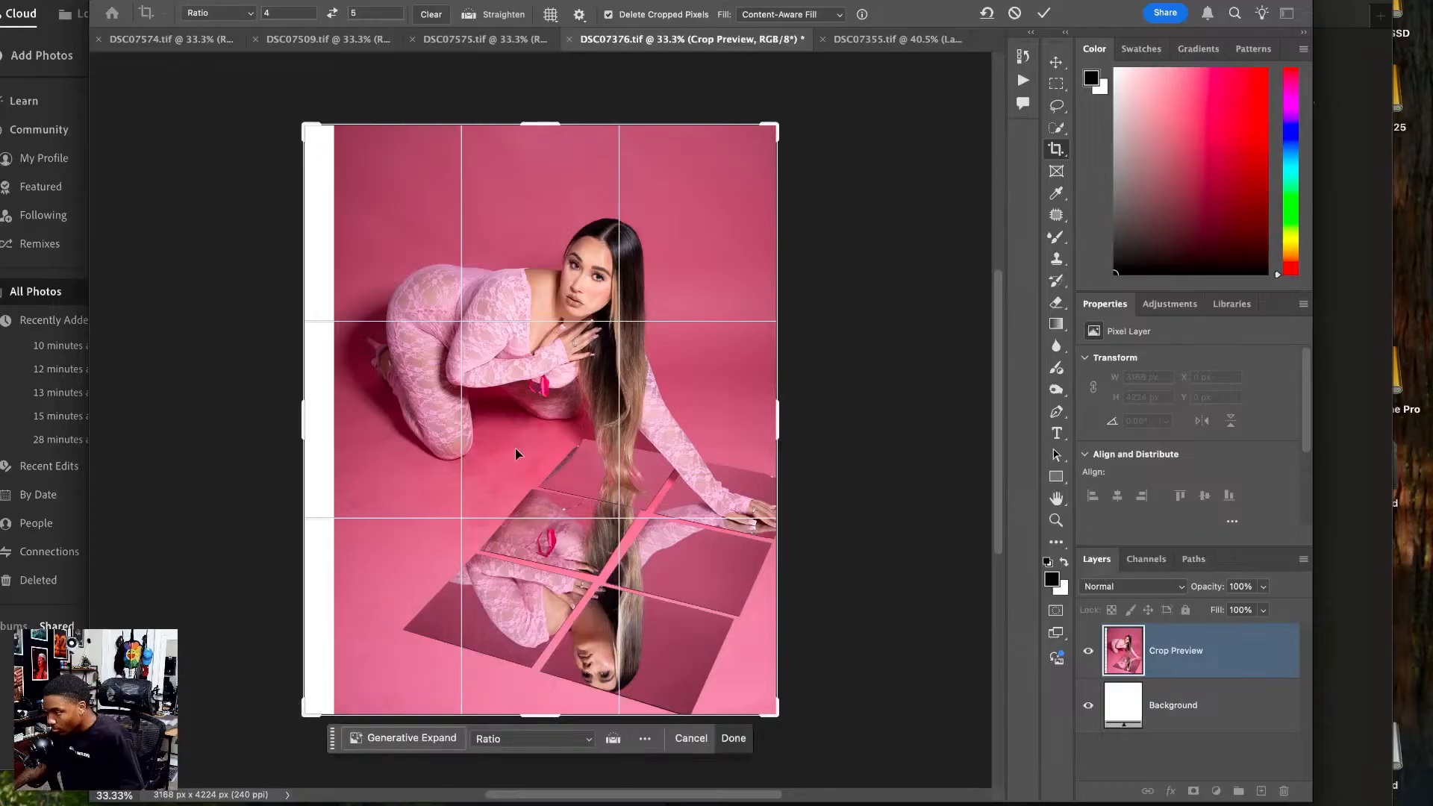
{"action": "double_click", "coordinate": [515, 447]}
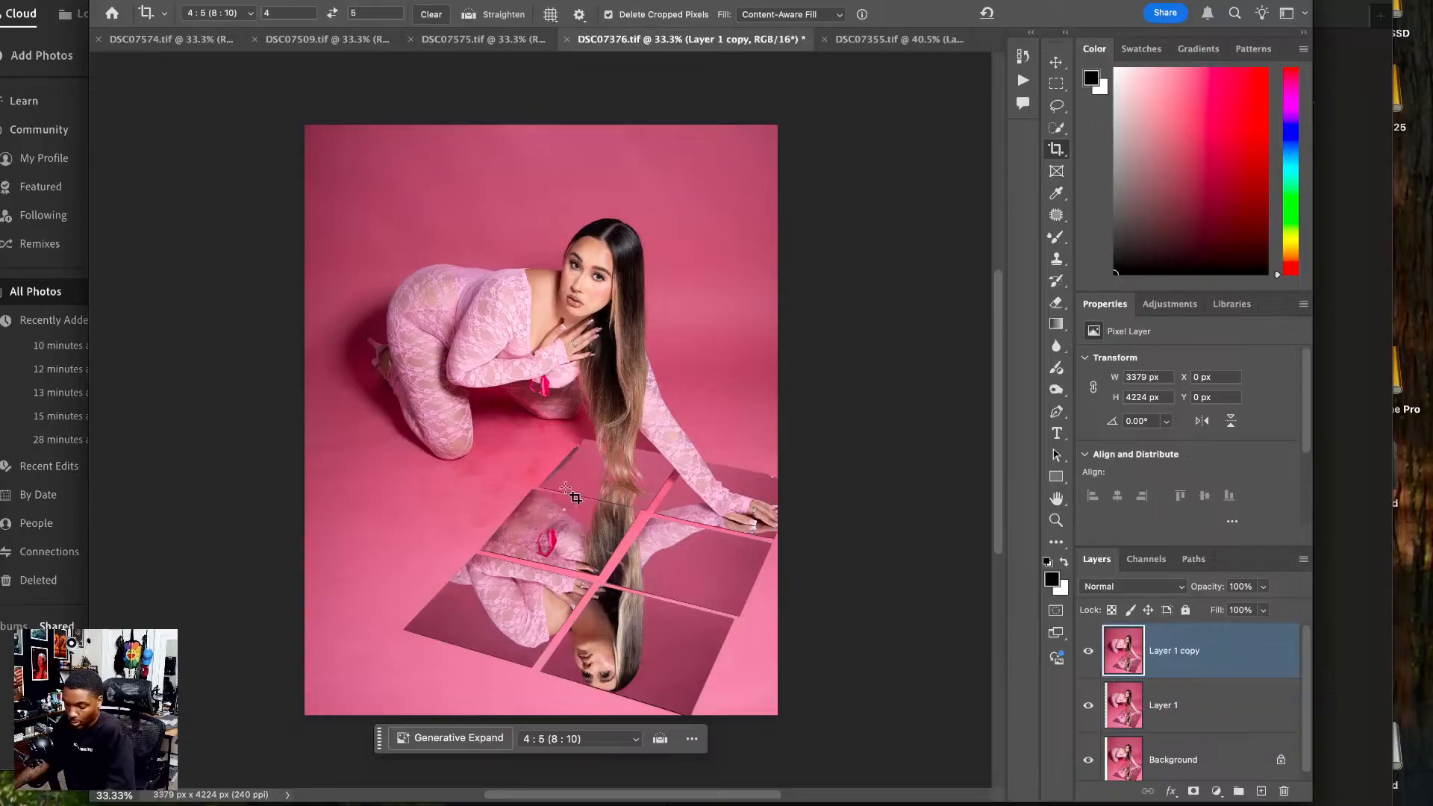
- Open Liquify on the top layer and reshape the woman's back contour with the warp brush at sizes 300 and 400
{"action": "key", "text": "super+="}
{"action": "key", "text": "super+="}
{"action": "key", "text": "super+="}
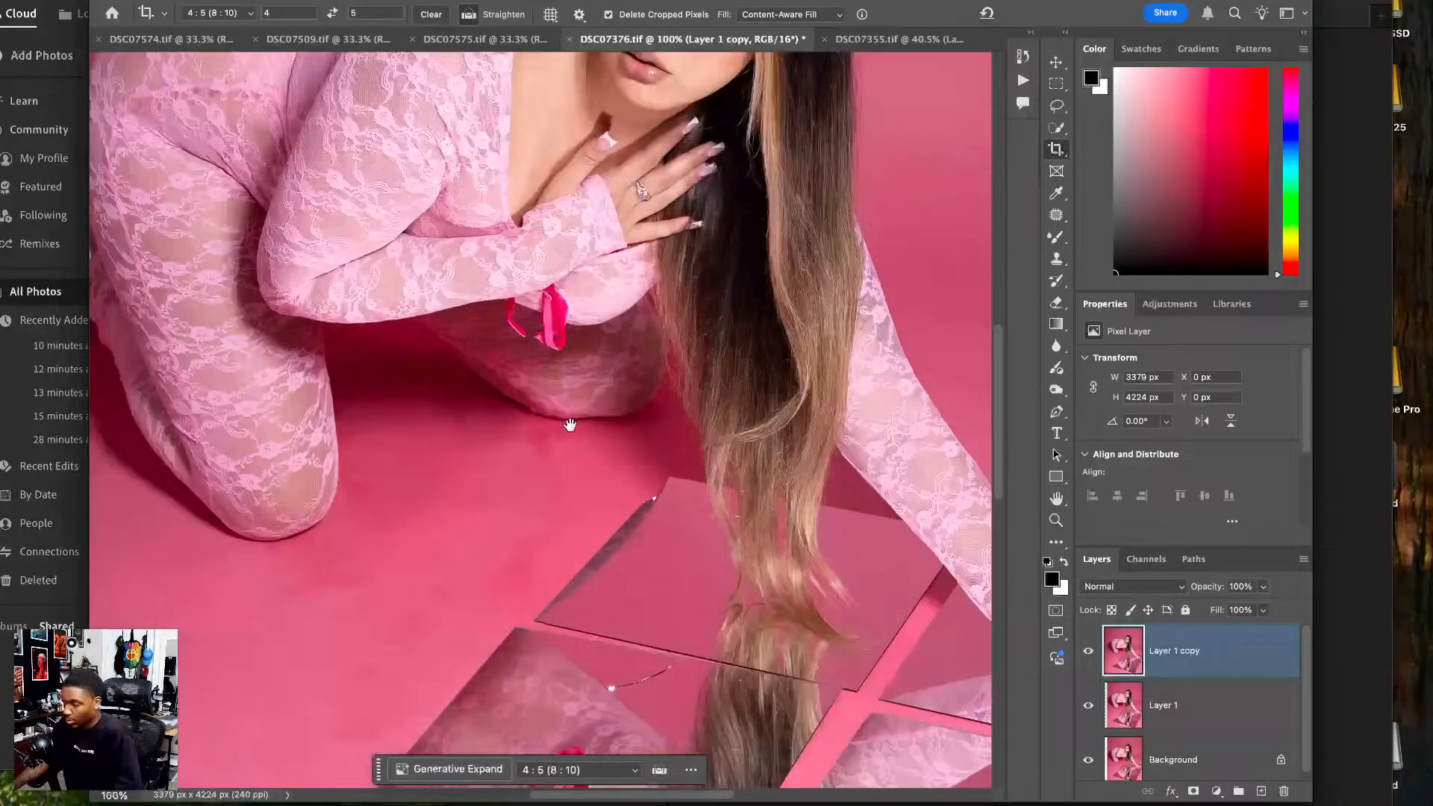
{"action": "left_click_drag", "start_coordinate": [570, 423], "coordinate": [564, 457]}
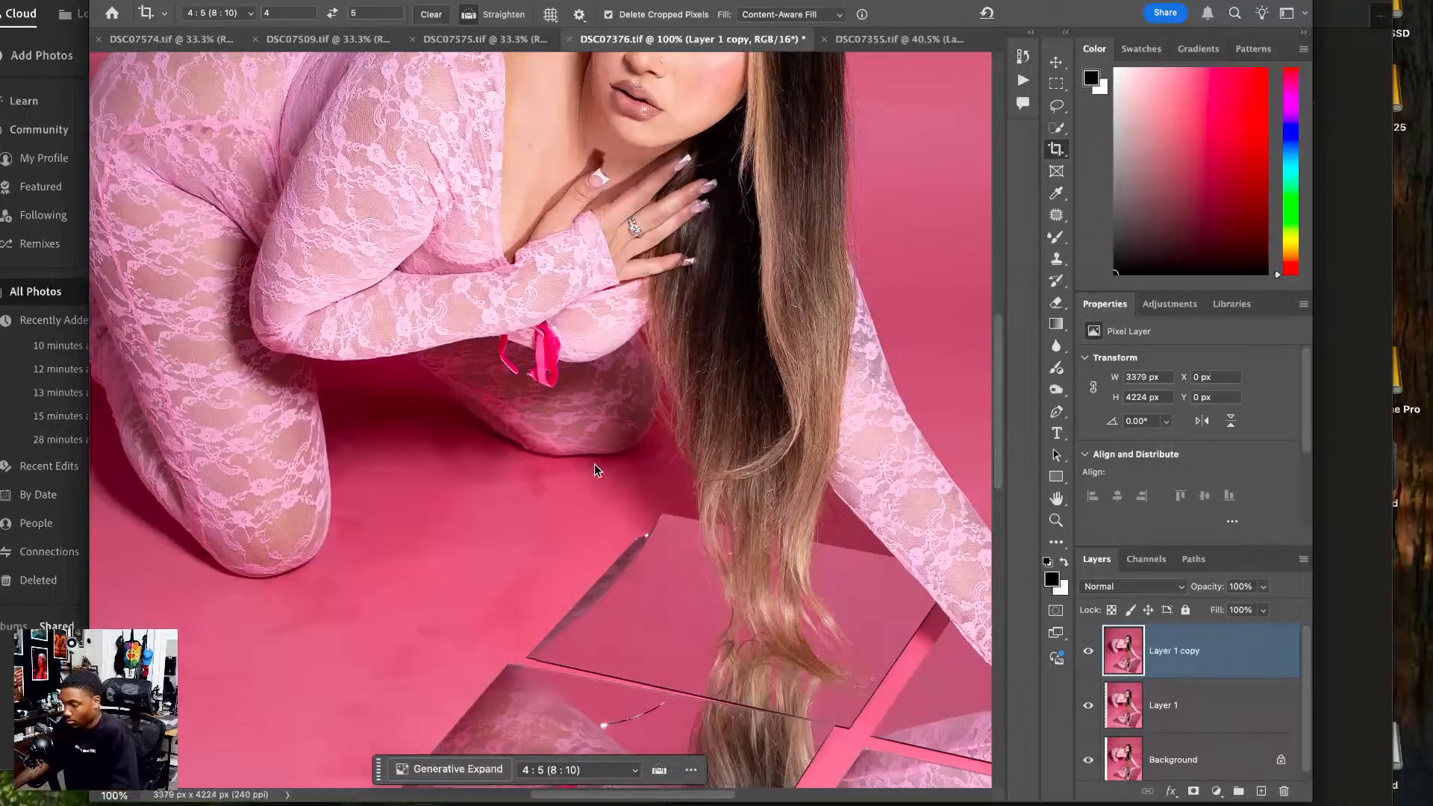
{"action": "key", "text": "super+shift+x"}
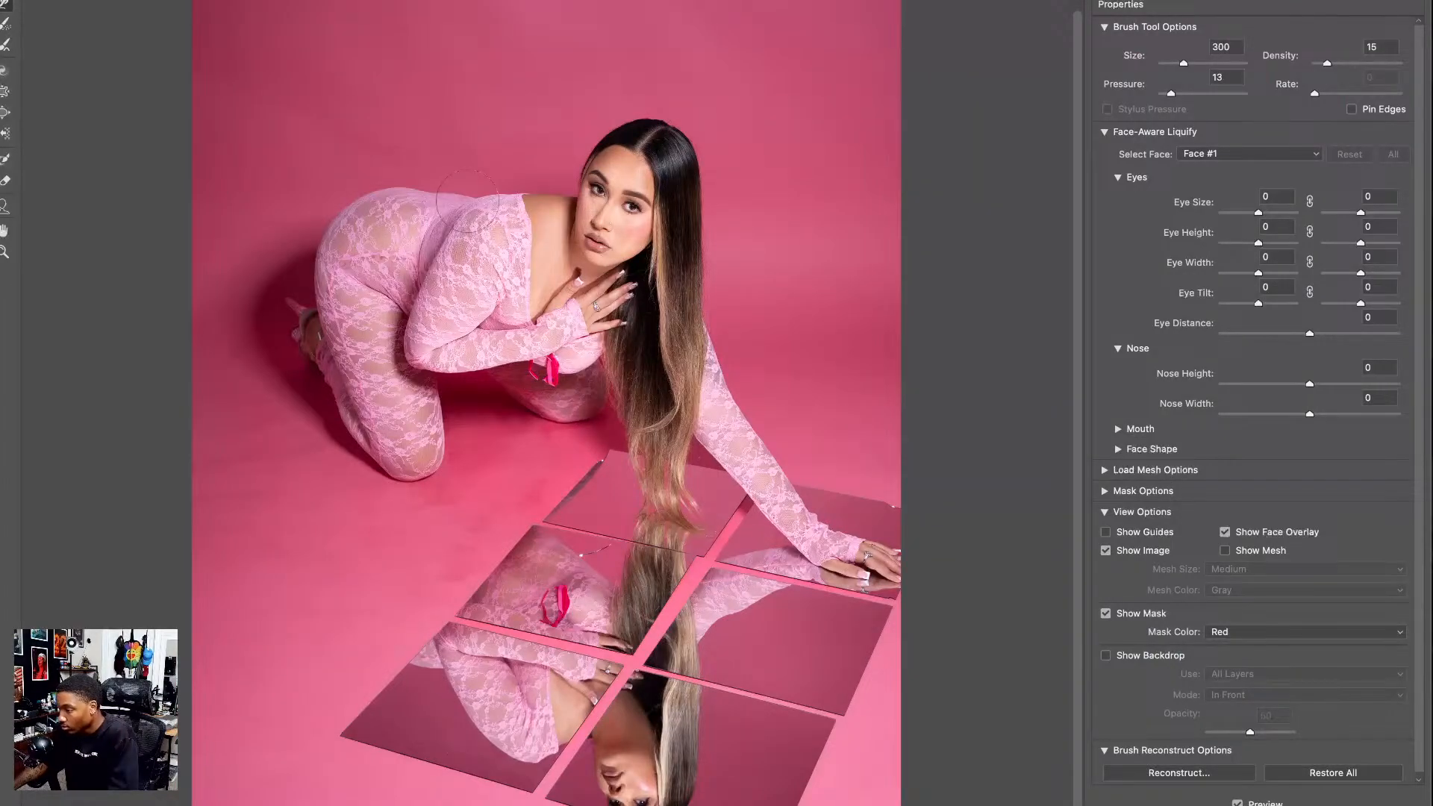
{"action": "key", "text": "bracketright"}
{"action": "key", "text": "bracketright"}
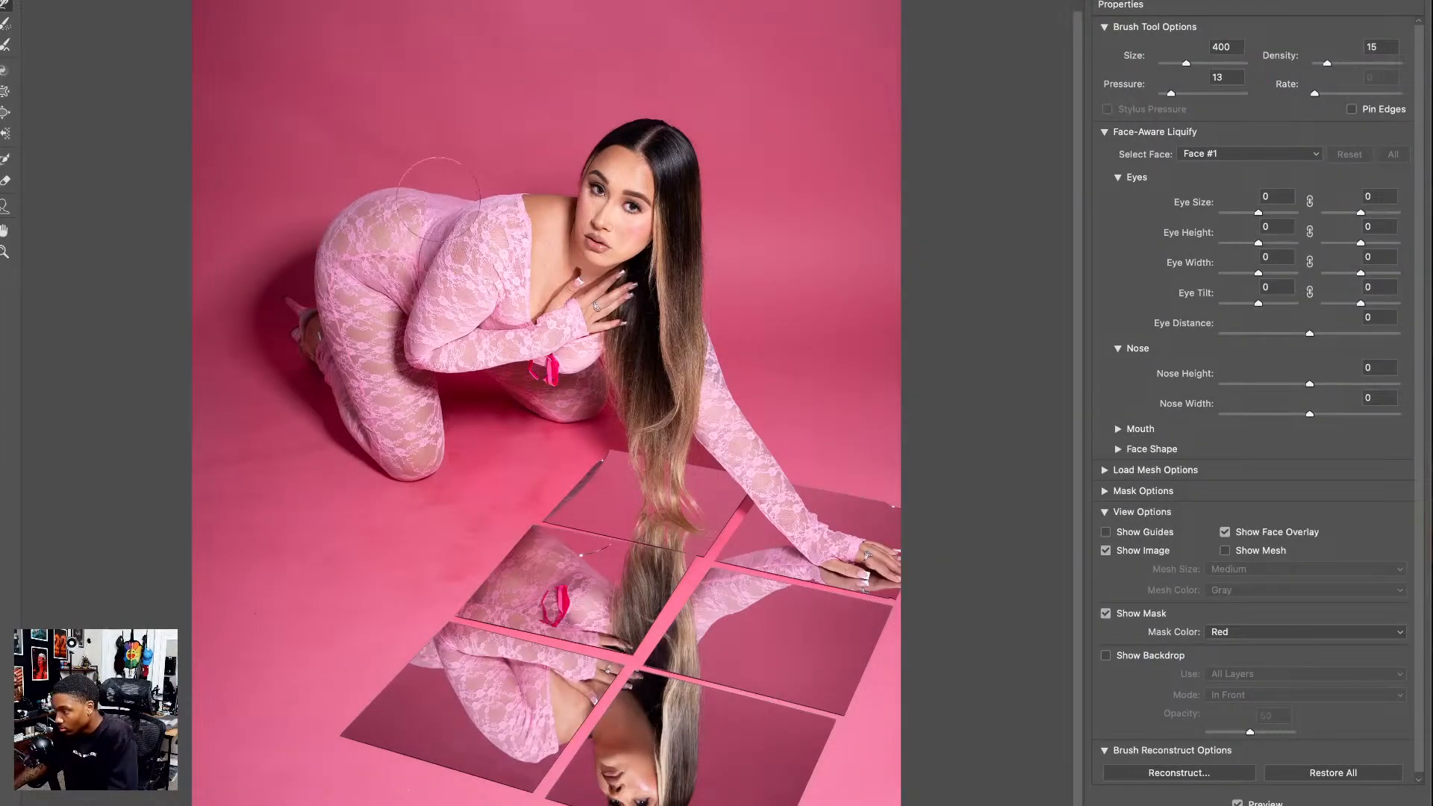
{"action": "key", "text": "bracketleft"}
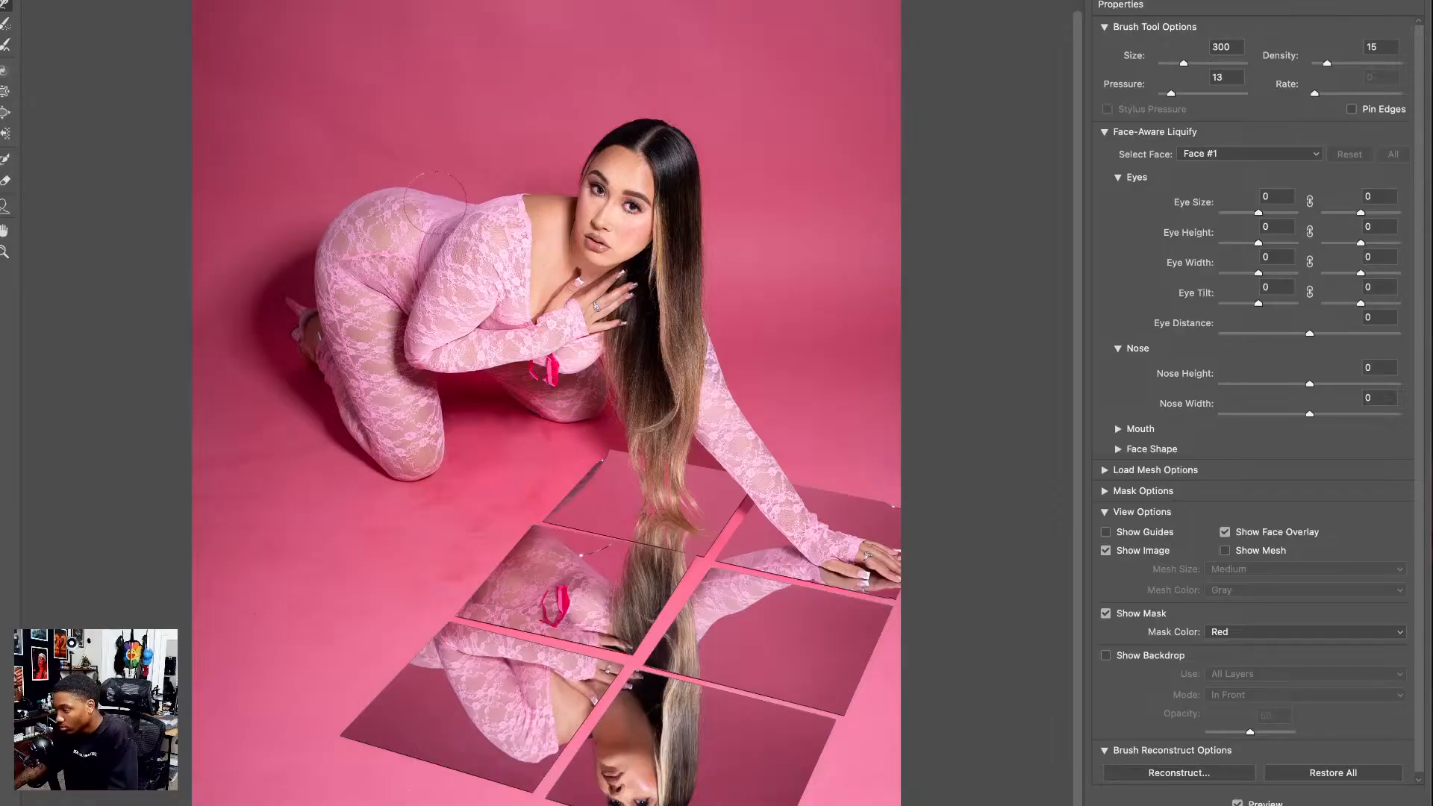
- Refine the waist and lower-back contour in Liquify with the brush at sizes 250 and 150
{"action": "key", "text": "super+space"}
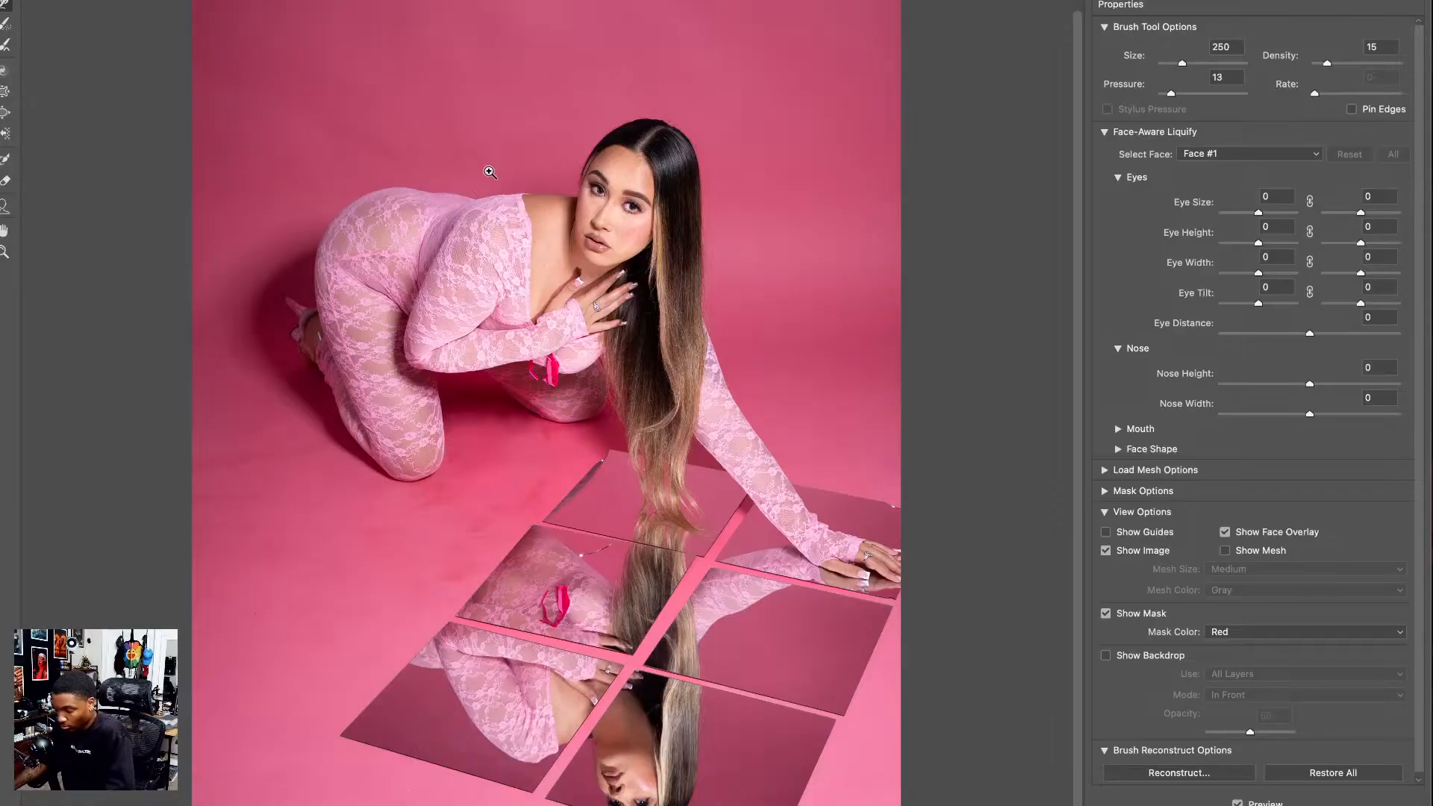
{"action": "key", "text": "super+plus"}
{"action": "left_click_drag", "start_coordinate": [431, 84], "coordinate": [469, 315]}
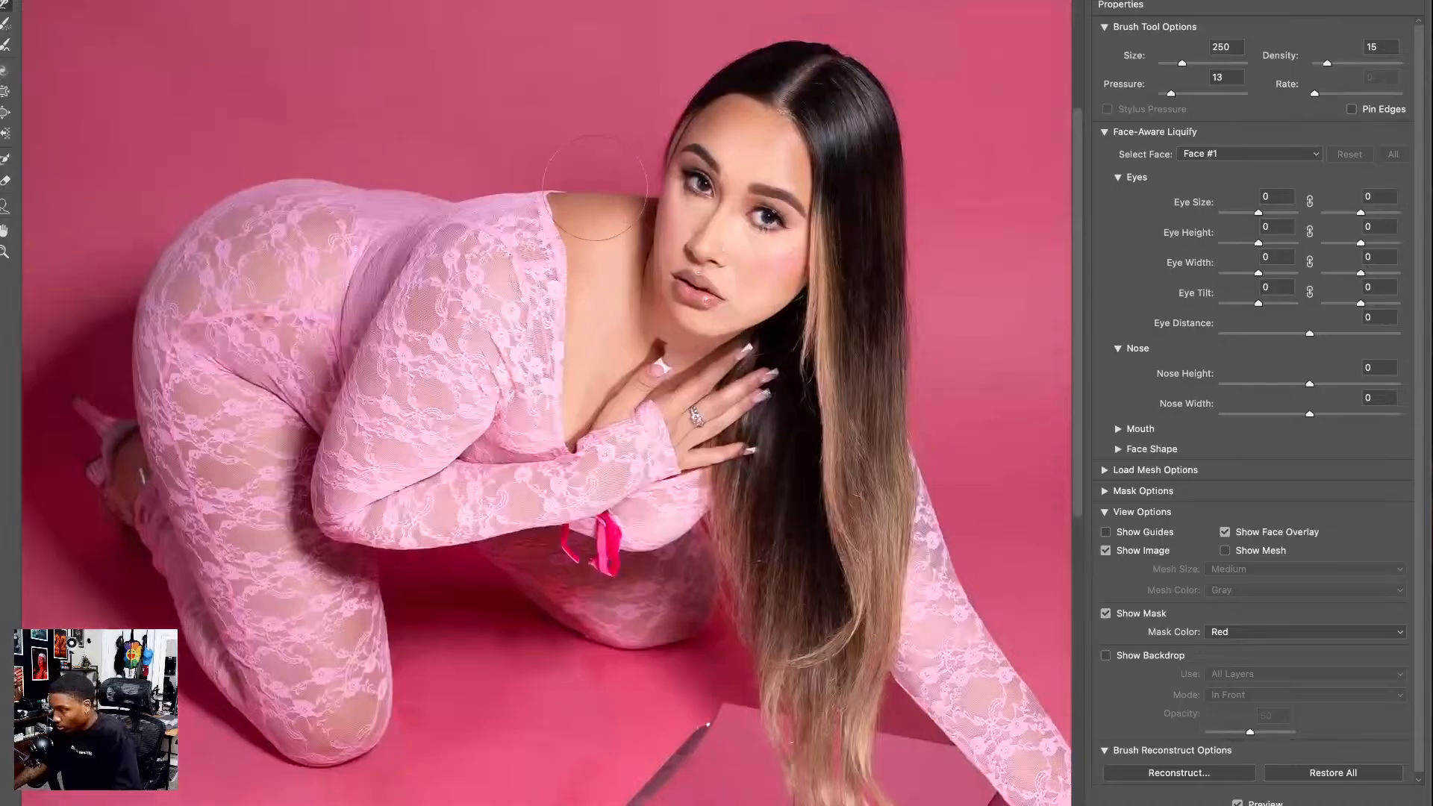
{"action": "left_click_drag", "start_coordinate": [576, 259], "coordinate": [707, 260]}
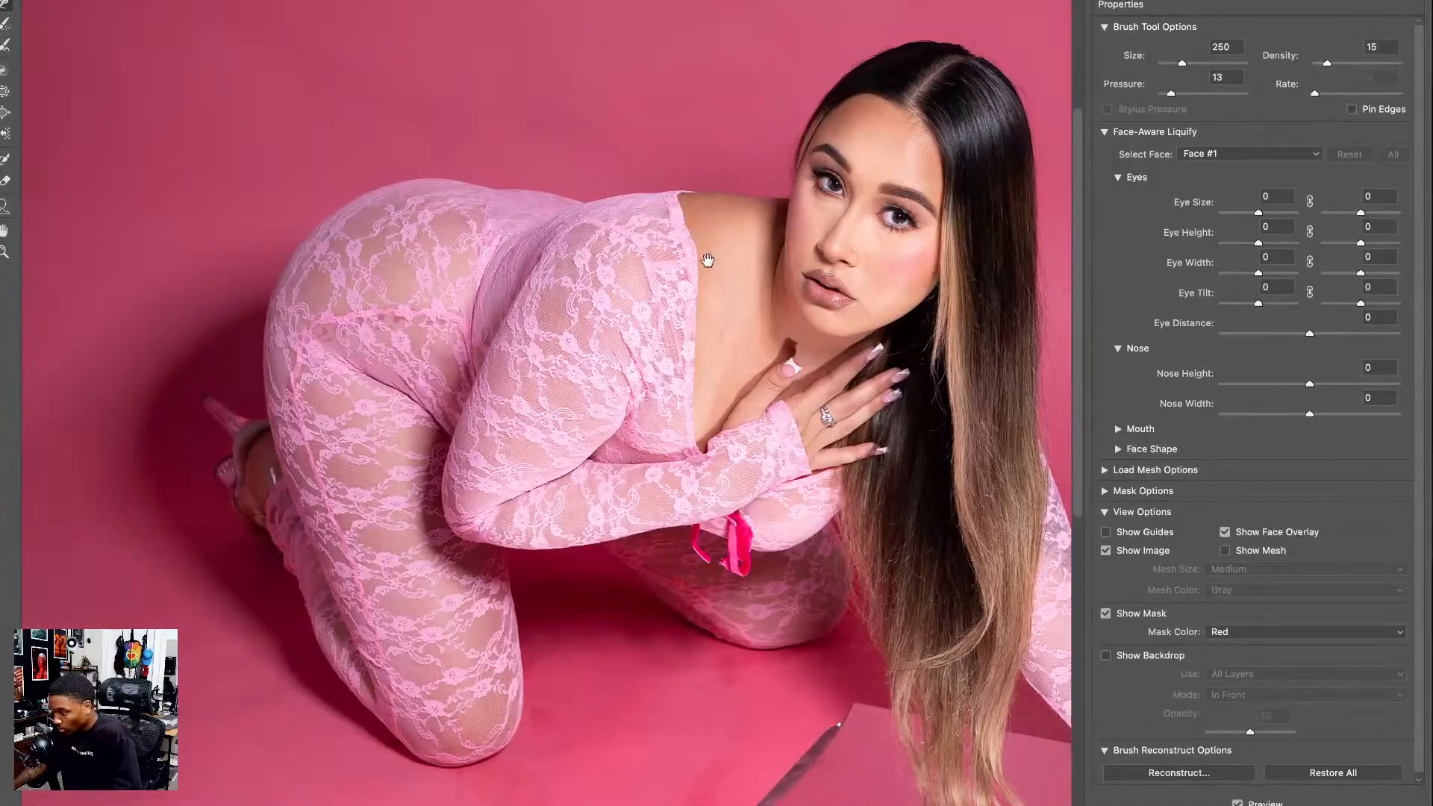
{"action": "left_click_drag", "start_coordinate": [480, 364], "coordinate": [482, 498]}
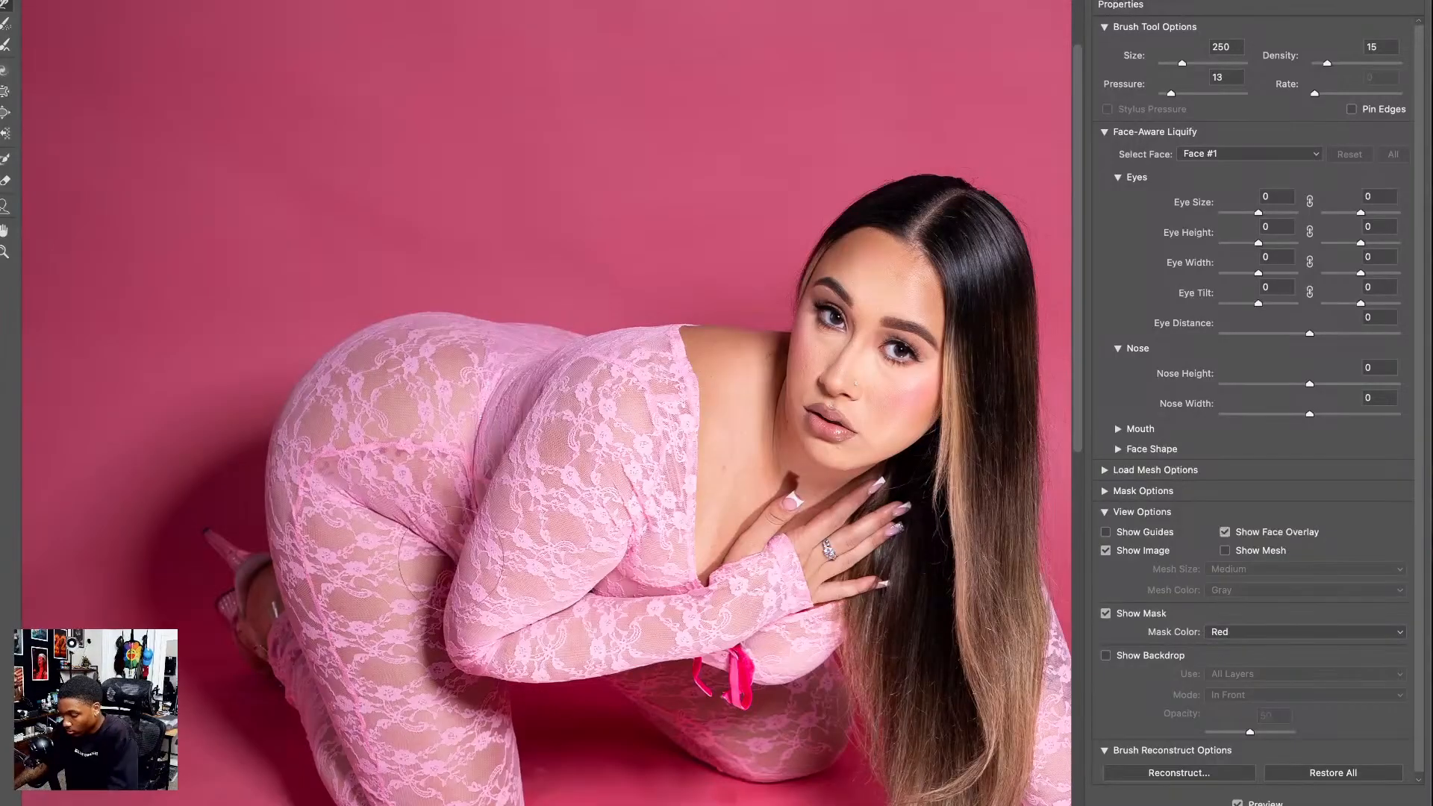
{"action": "key", "text": "bracketleft"}
{"action": "key", "text": "bracketleft"}
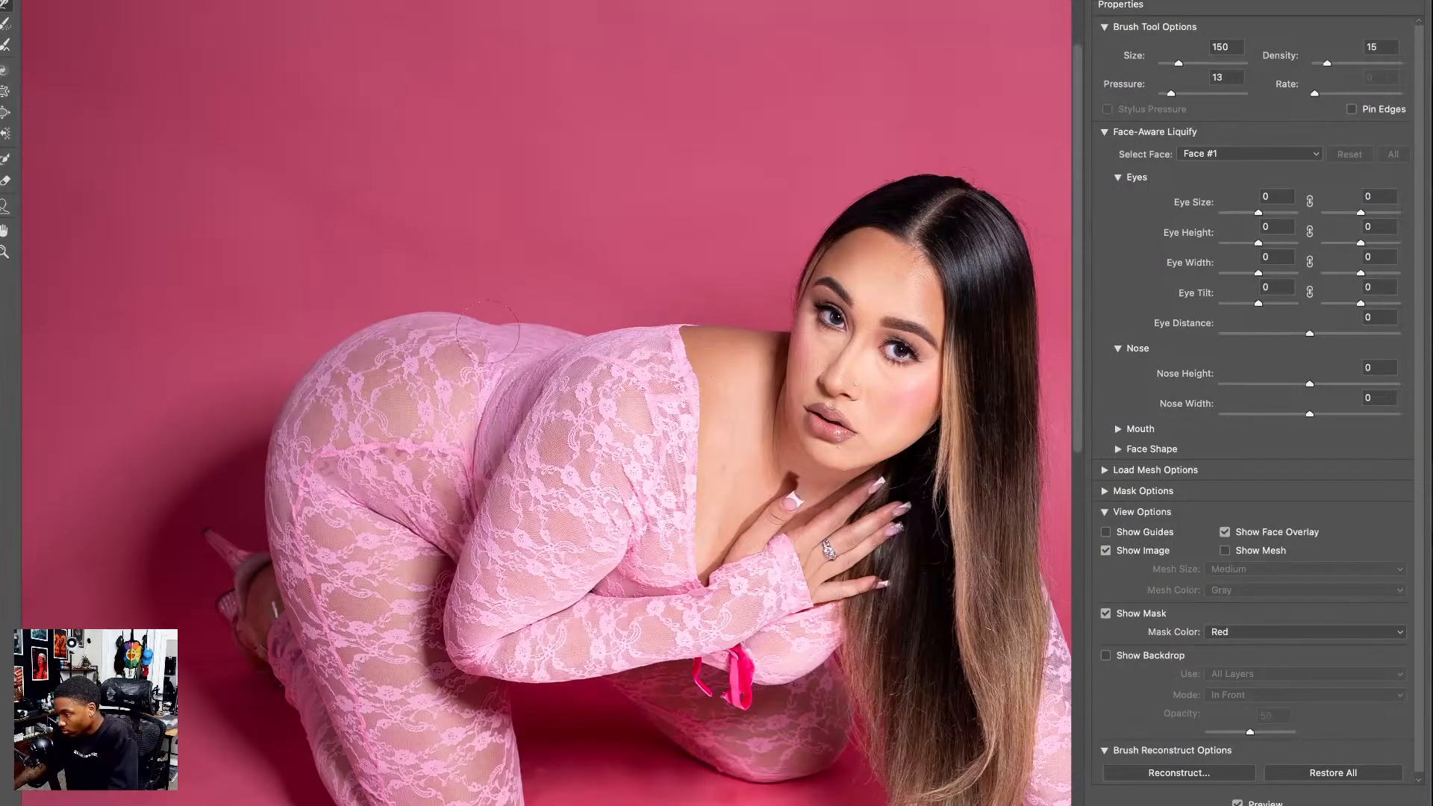
- Smooth the upper back and shoulder outline in Liquify, using brush sizes up to 500 and then 200
{"action": "key", "text": "bracketright"}
{"action": "key", "text": "bracketright"}
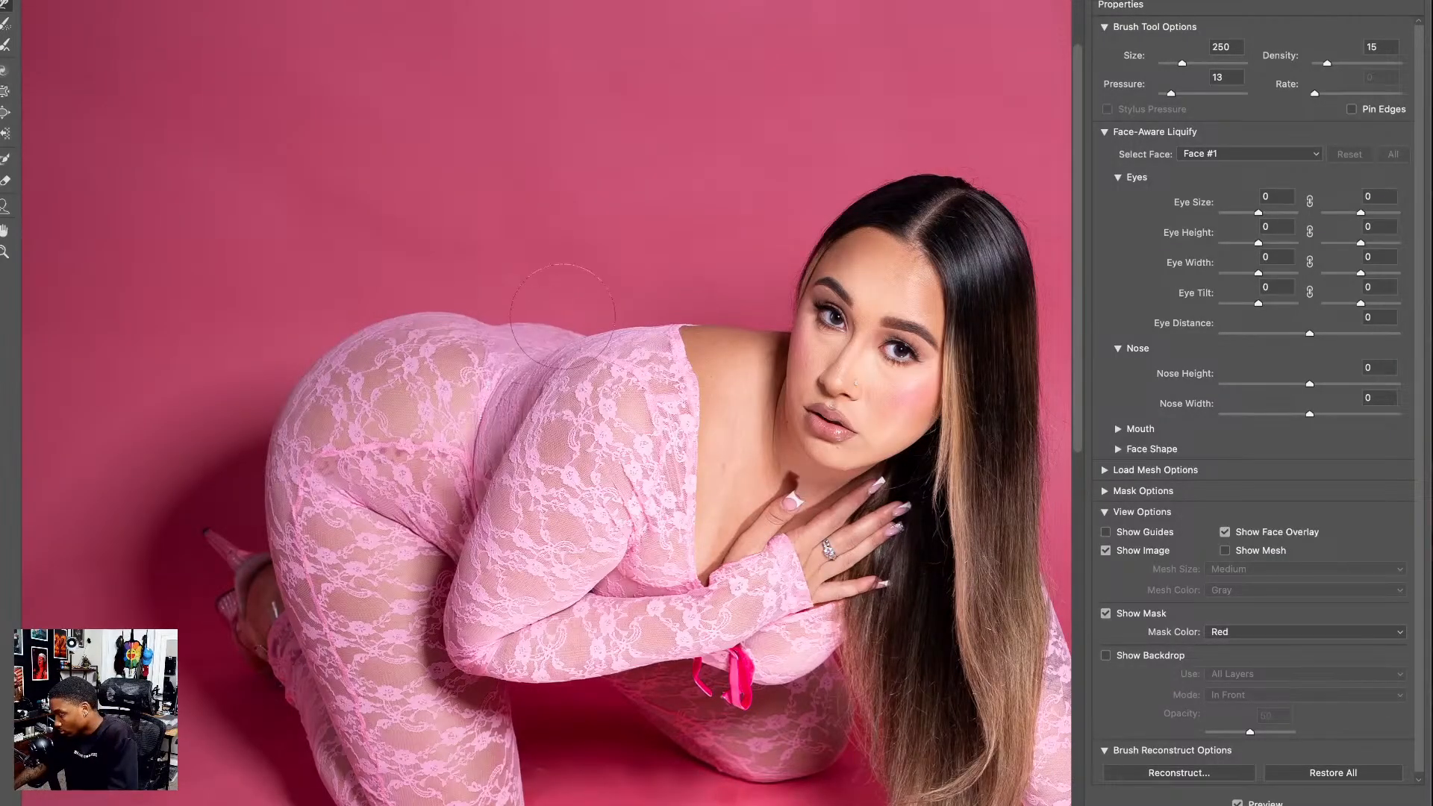
{"action": "key", "text": "bracketright"}
{"action": "key", "text": "bracketright"}
{"action": "key", "text": "bracketright"}
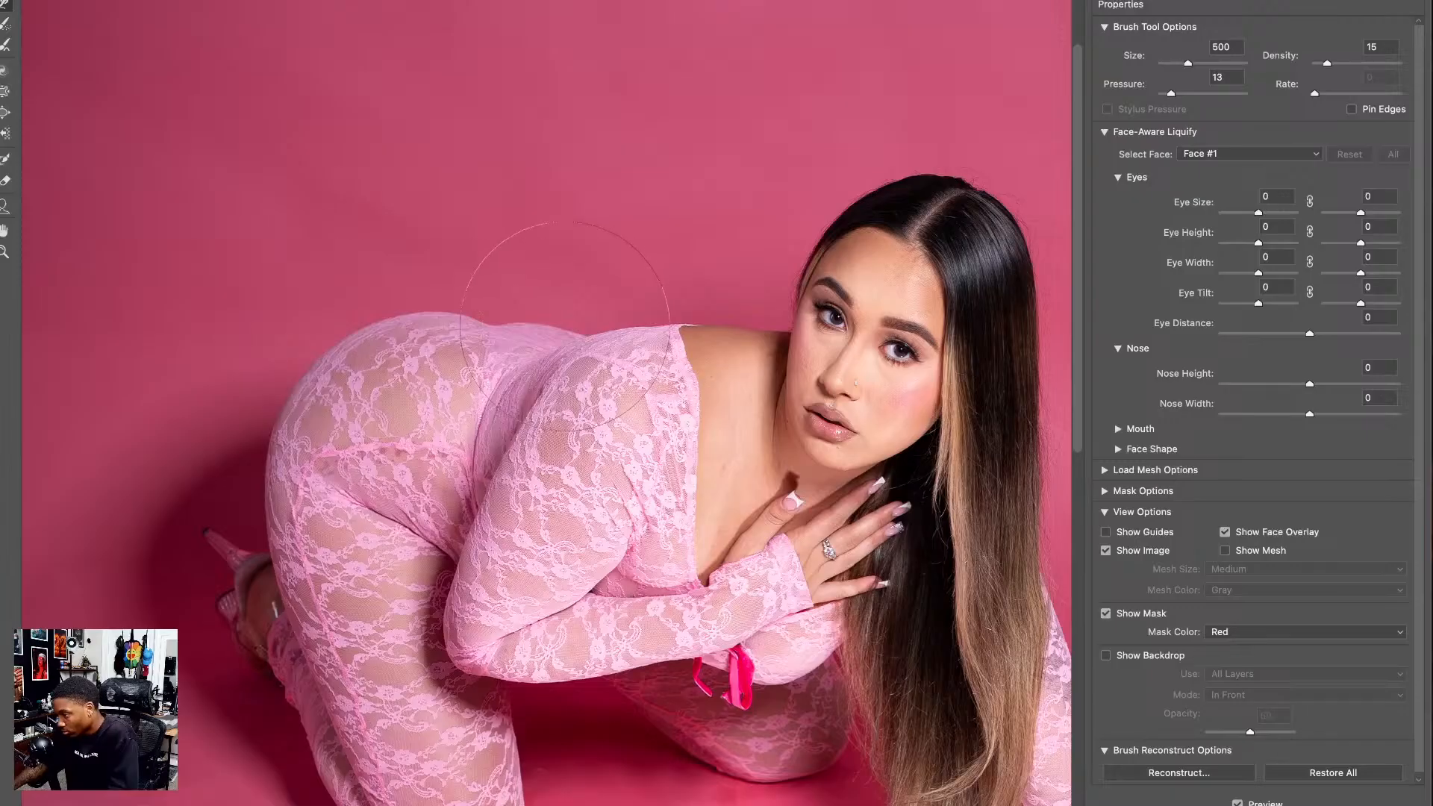
{"action": "key", "text": "bracketleft"}
{"action": "key", "text": "bracketleft"}
{"action": "key", "text": "bracketleft"}
{"action": "key", "text": "bracketleft"}
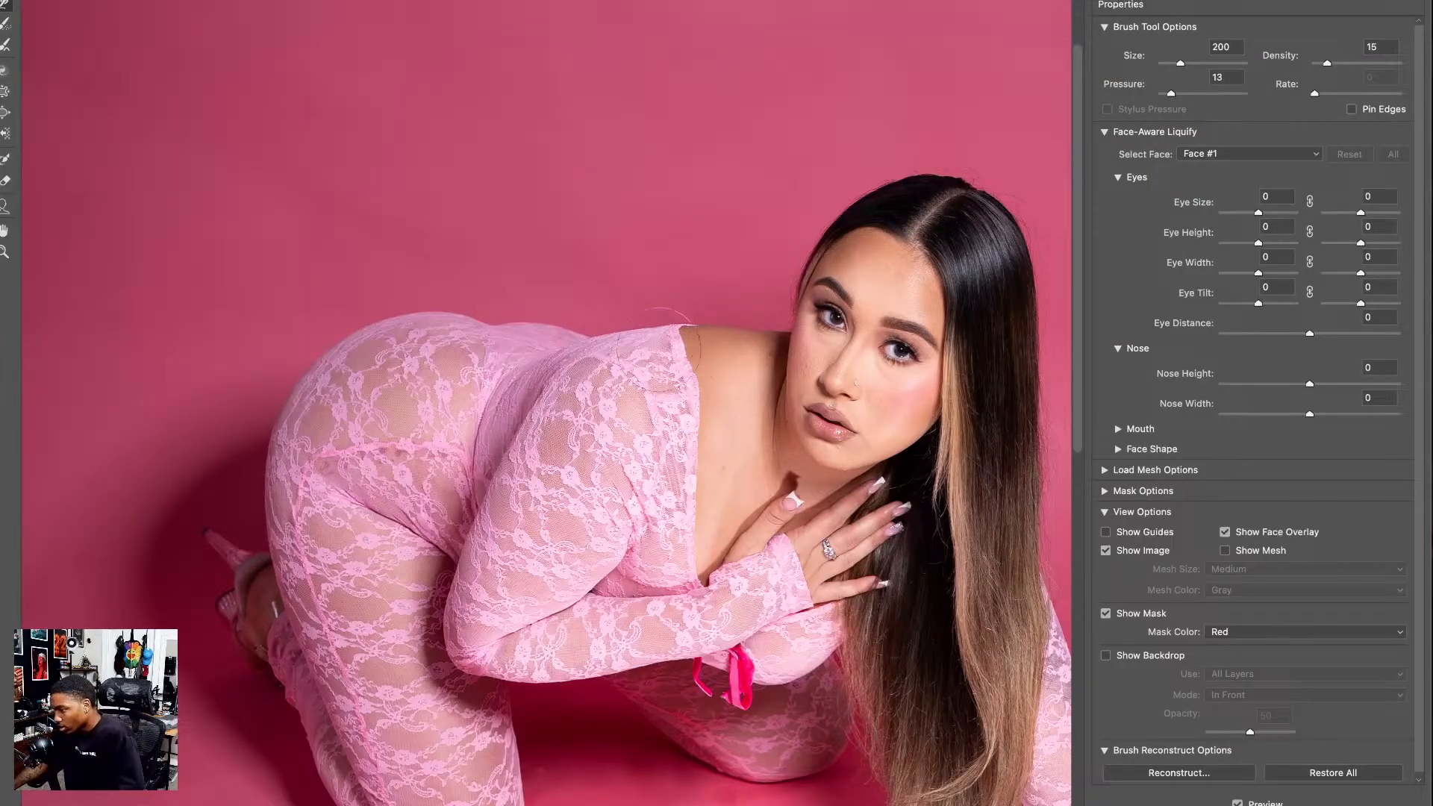
- Reshape the outstretched arm in Liquify with the brush at size 125 and apply the Liquify changes
{"action": "mouse_move", "coordinate": [685, 397]}
{"action": "left_mouse_down"}
{"action": "mouse_move", "coordinate": [672, 298]}
{"action": "mouse_move", "coordinate": [569, 242]}
{"action": "mouse_move", "coordinate": [568, 214]}
{"action": "left_mouse_up"}
{"action": "key", "text": "bracketleft"}
{"action": "key", "text": "bracketleft"}
{"action": "key", "text": "bracketleft"}
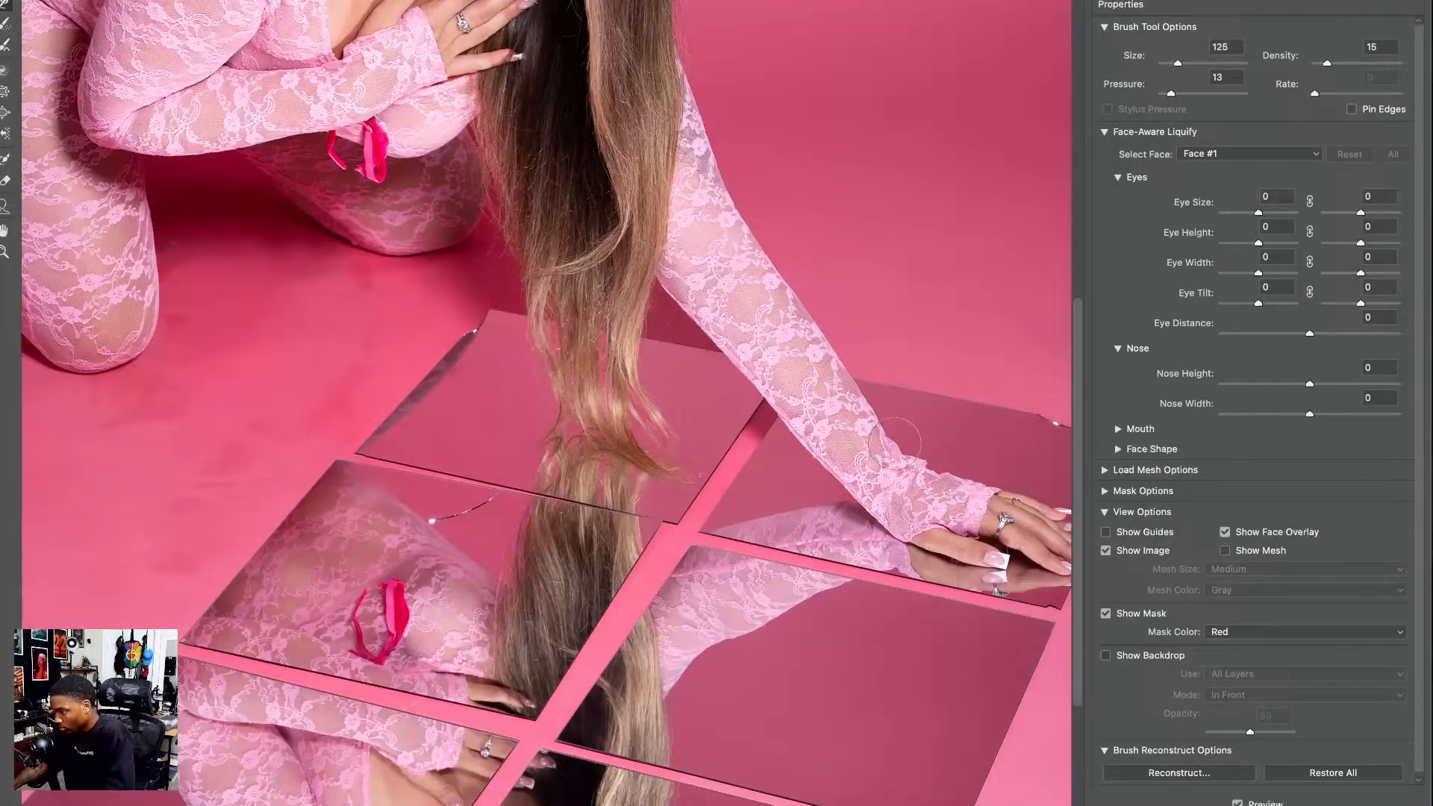
{"action": "key", "text": "ctrl+0"}
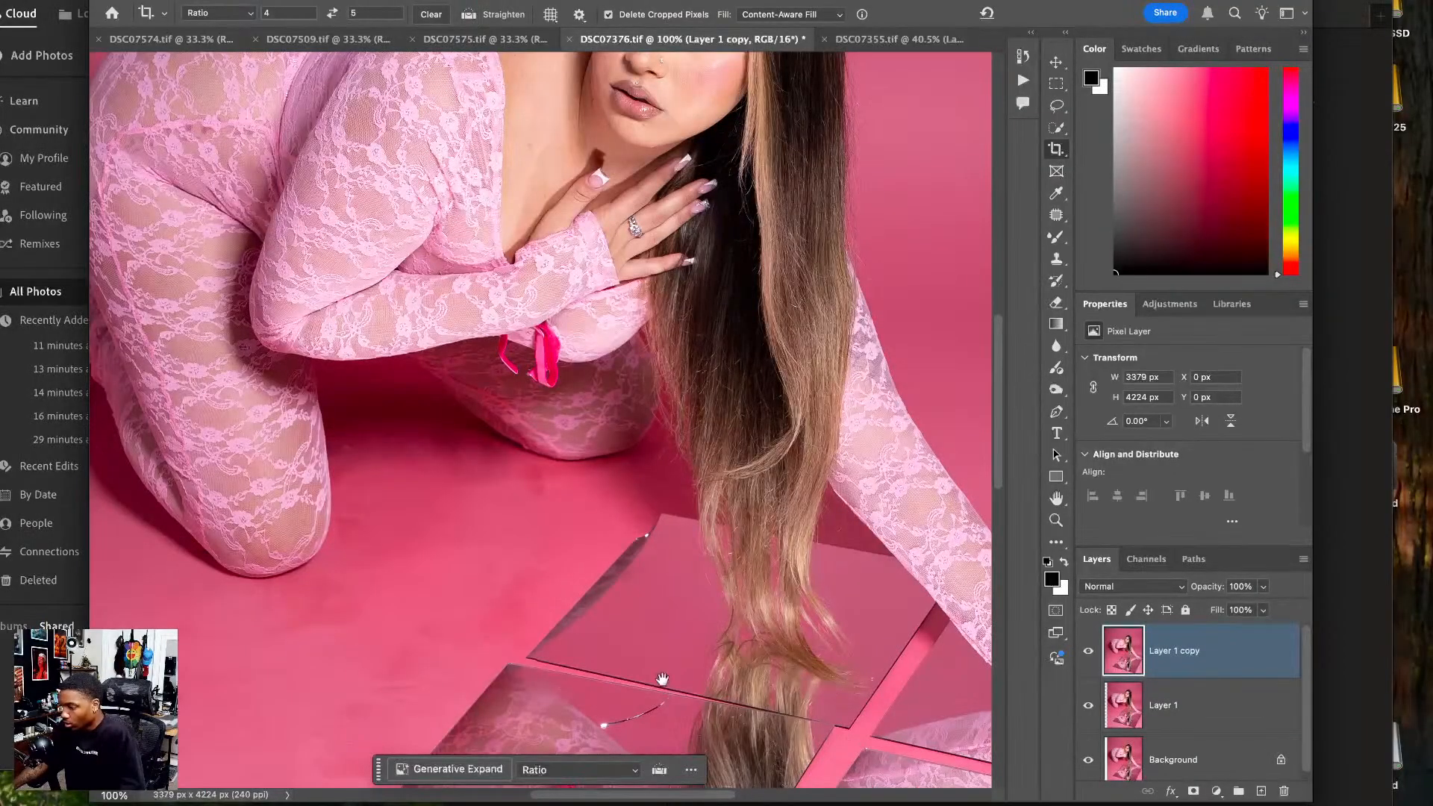
- Erase the thin stray line reflected in the upper mirror tile with the Remove tool at size 10
{"action": "mouse_move", "coordinate": [662, 678]}
{"action": "left_mouse_down"}
{"action": "mouse_move", "coordinate": [573, 588]}
{"action": "mouse_move", "coordinate": [576, 452]}
{"action": "left_mouse_up"}
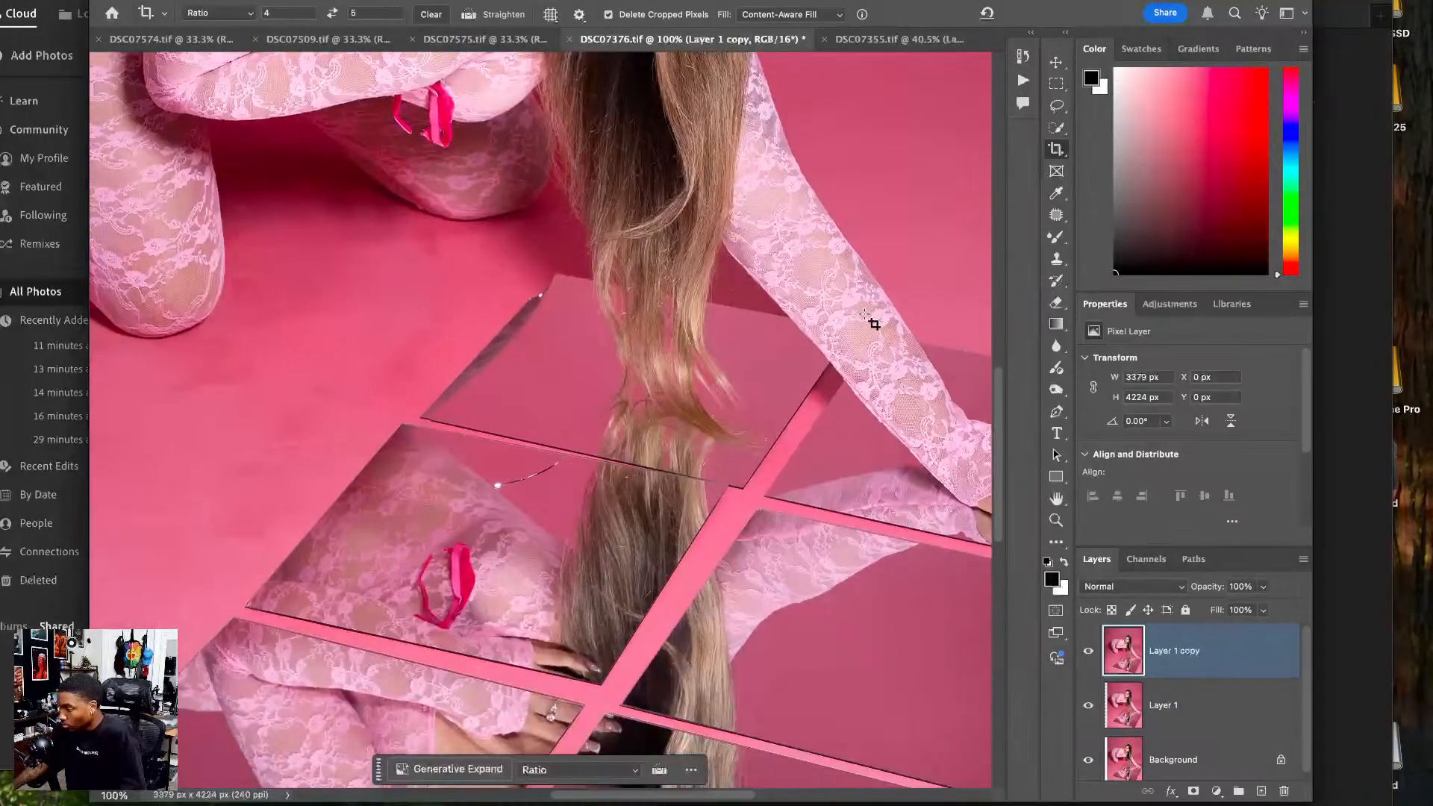
{"action": "left_click", "coordinate": [1056, 215]}
{"action": "right_click", "coordinate": [1056, 215]}
{"action": "left_click", "coordinate": [1130, 229]}
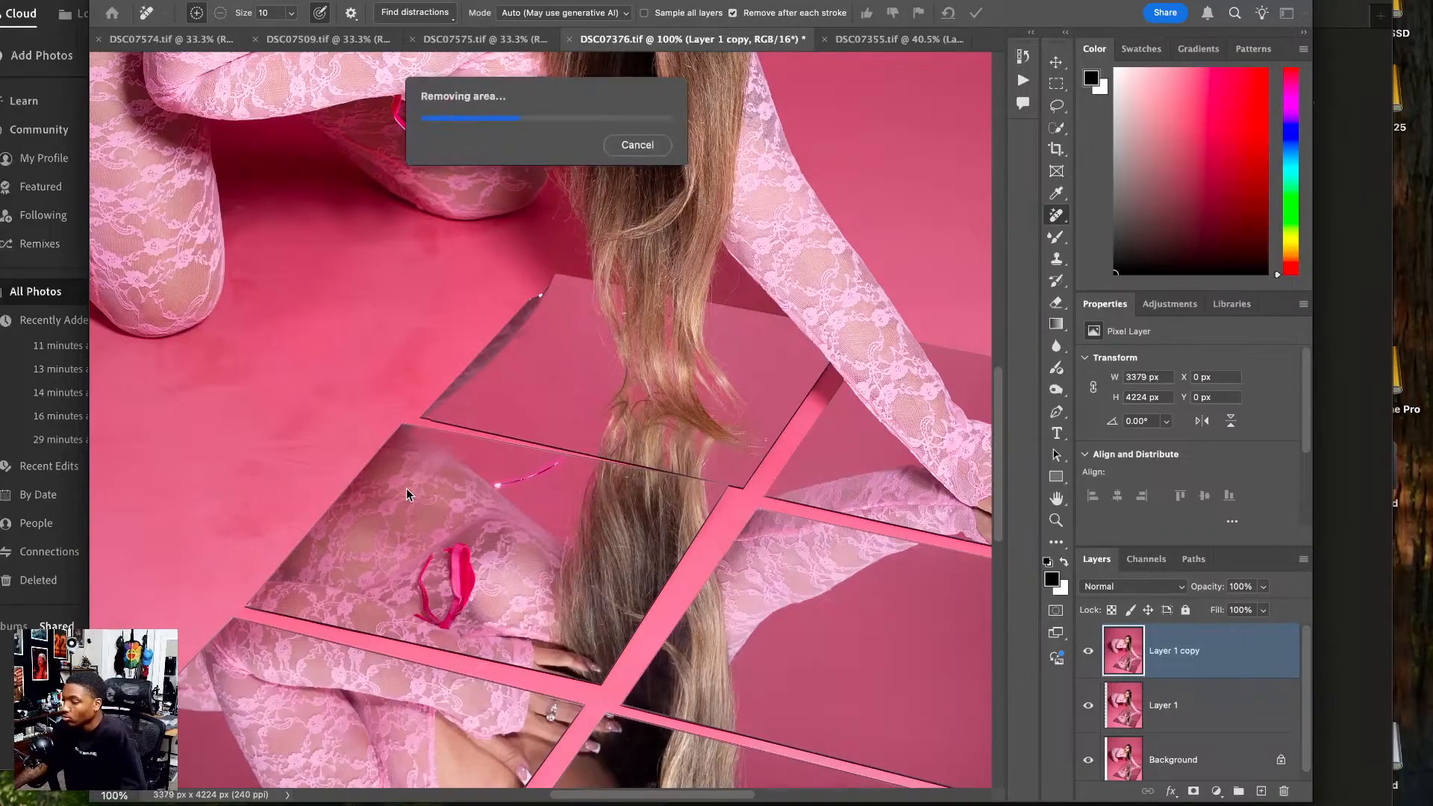
{"action": "left_click_drag", "start_coordinate": [385, 465], "coordinate": [198, 116]}
{"action": "left_click_drag", "start_coordinate": [445, 419], "coordinate": [474, 387]}
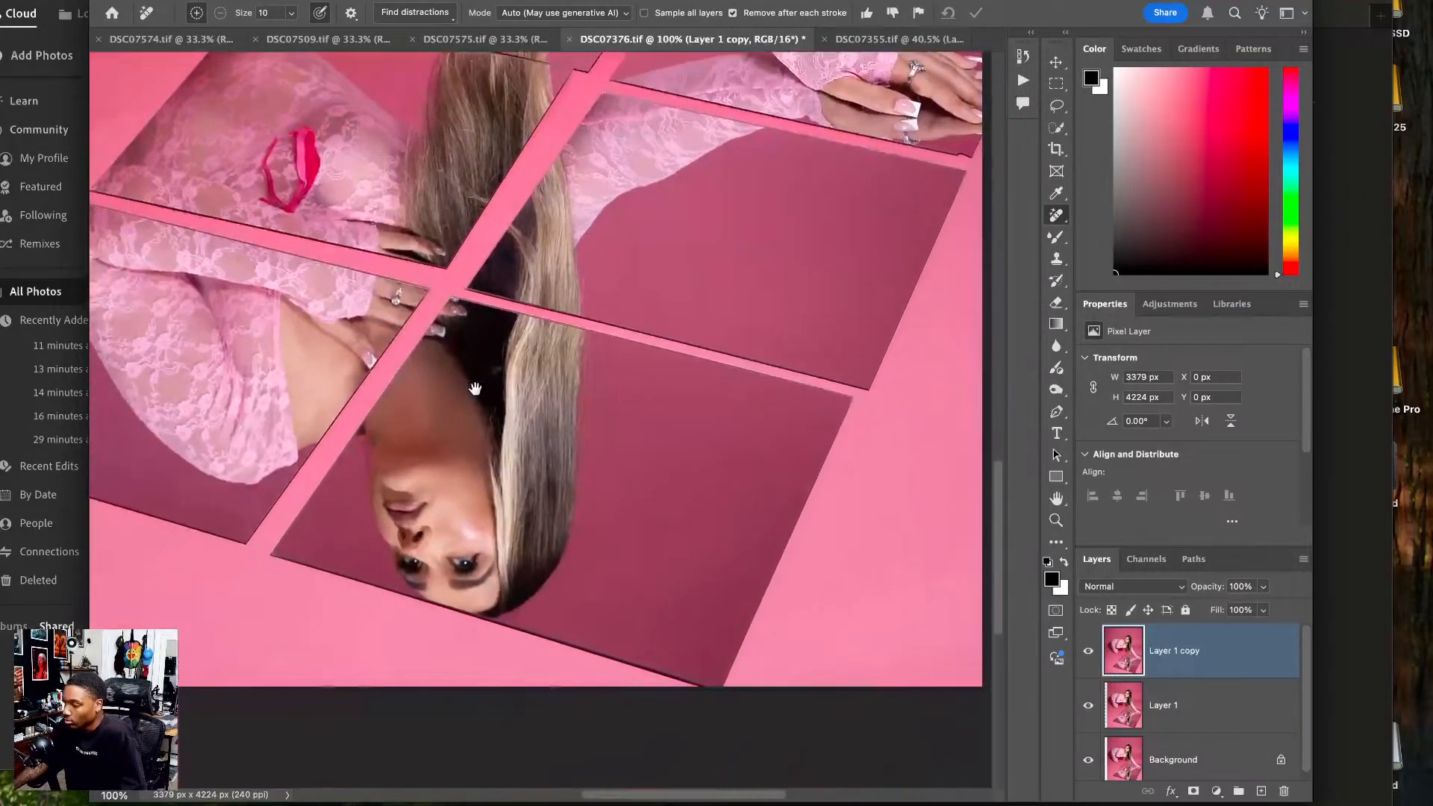
{"action": "left_click_drag", "start_coordinate": [303, 173], "coordinate": [476, 463]}
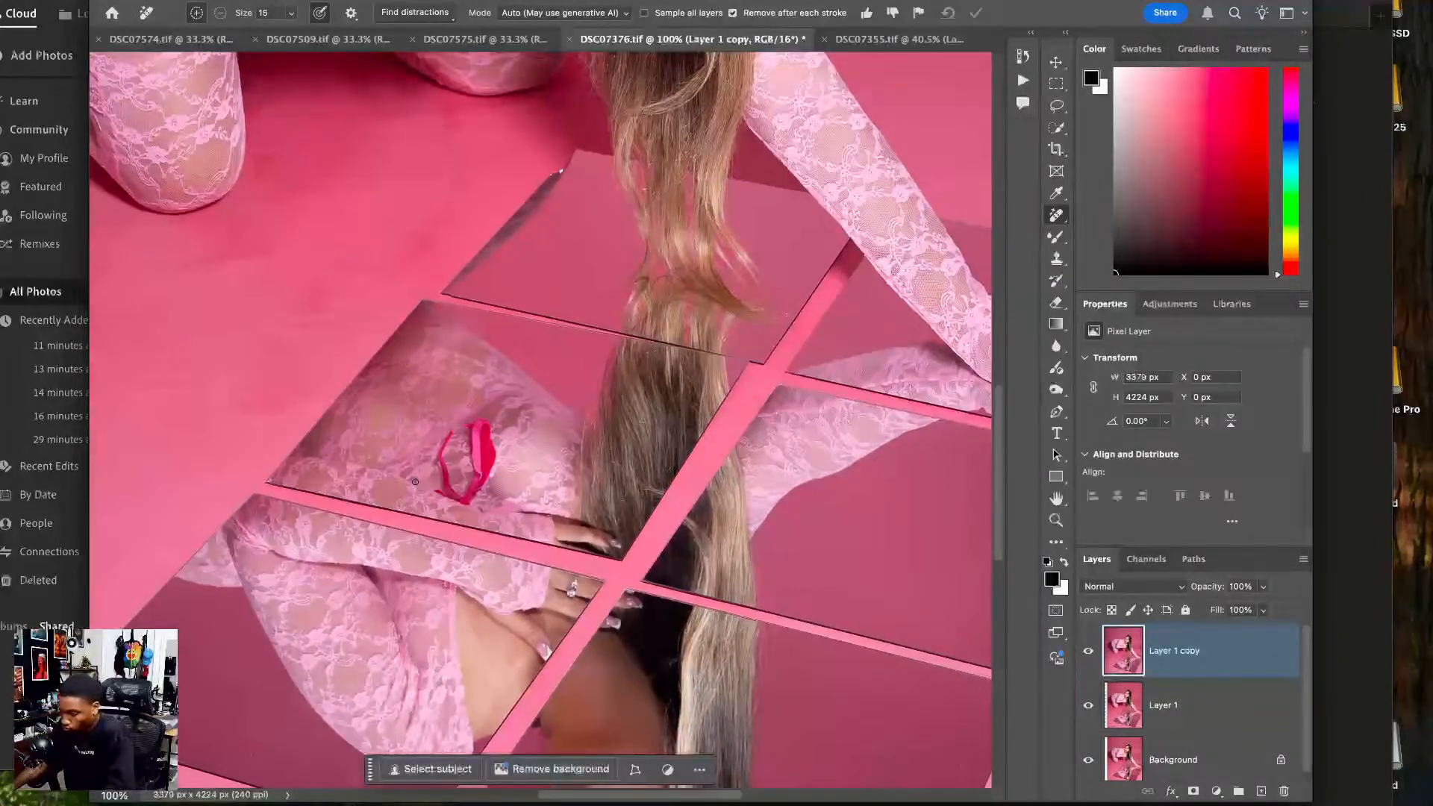
- Retouch the gap along the lower edge of the mirror tile showing the ribbon, with the Remove tool at size 60
{"action": "key", "text": "bracketright"}
{"action": "key", "text": "bracketright"}
{"action": "key", "text": "bracketright"}
{"action": "key", "text": "bracketright"}
{"action": "mouse_move", "coordinate": [258, 489]}
{"action": "left_mouse_down"}
{"action": "mouse_move", "coordinate": [606, 567]}
{"action": "mouse_move", "coordinate": [437, 527]}
{"action": "left_mouse_up"}
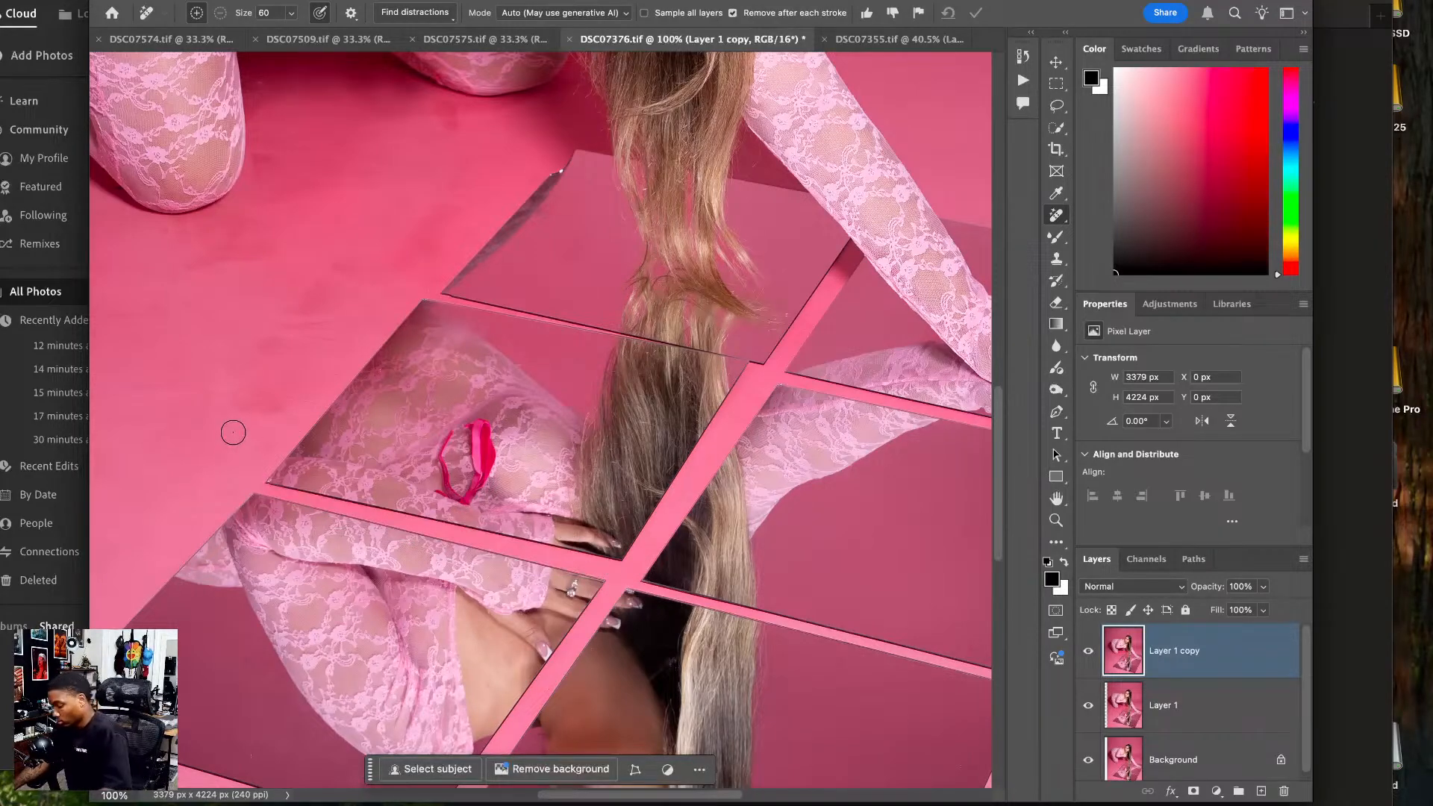
- Close the DSC07376.tif document and save its changes
{"action": "key", "text": "super+0"}
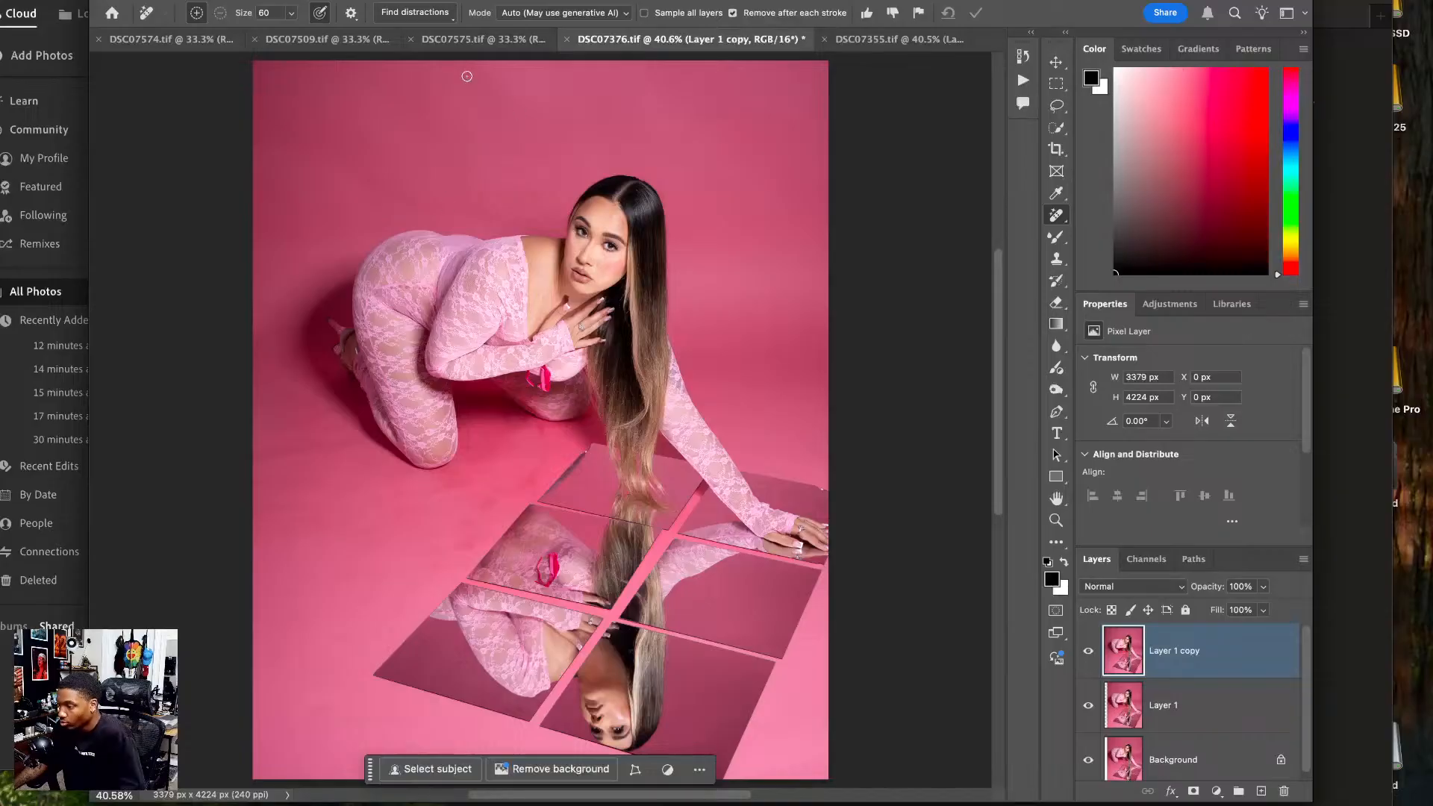
{"action": "left_click", "coordinate": [566, 39]}
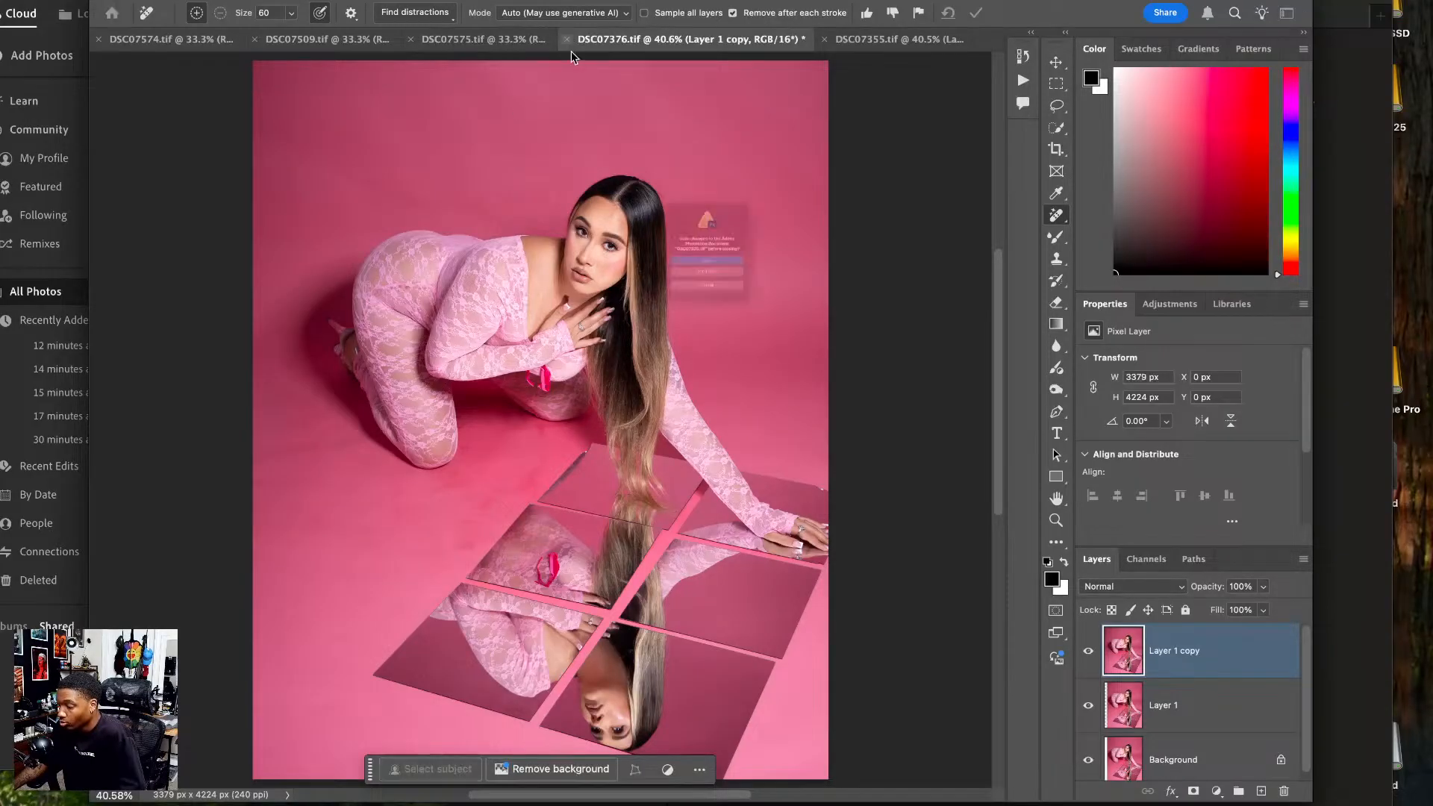
{"action": "left_click", "coordinate": [666, 281]}
- Switch to the DSC07575.tif document and apply its pending 4:5 crop
{"action": "left_click", "coordinate": [439, 44]}
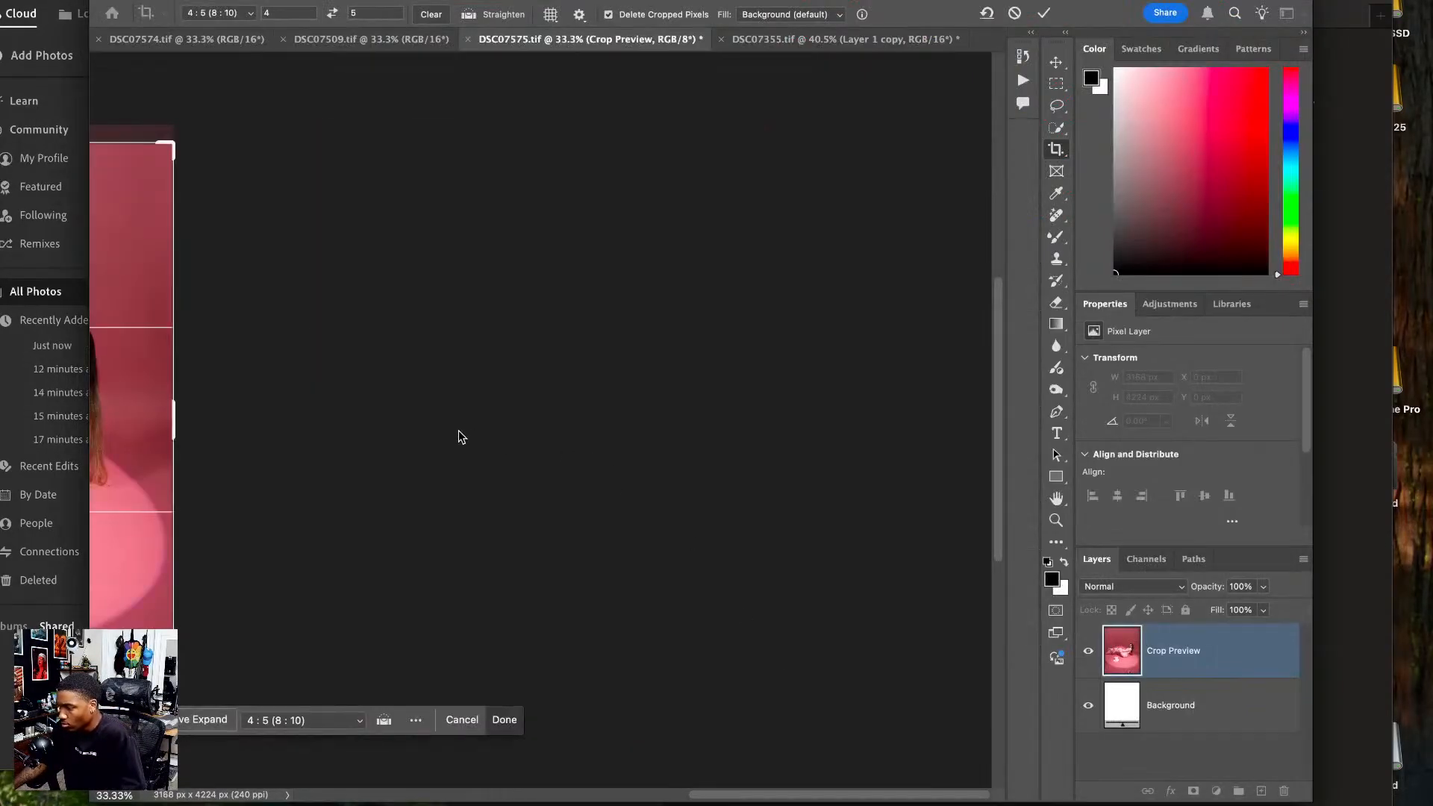
{"action": "key", "text": "super+0"}
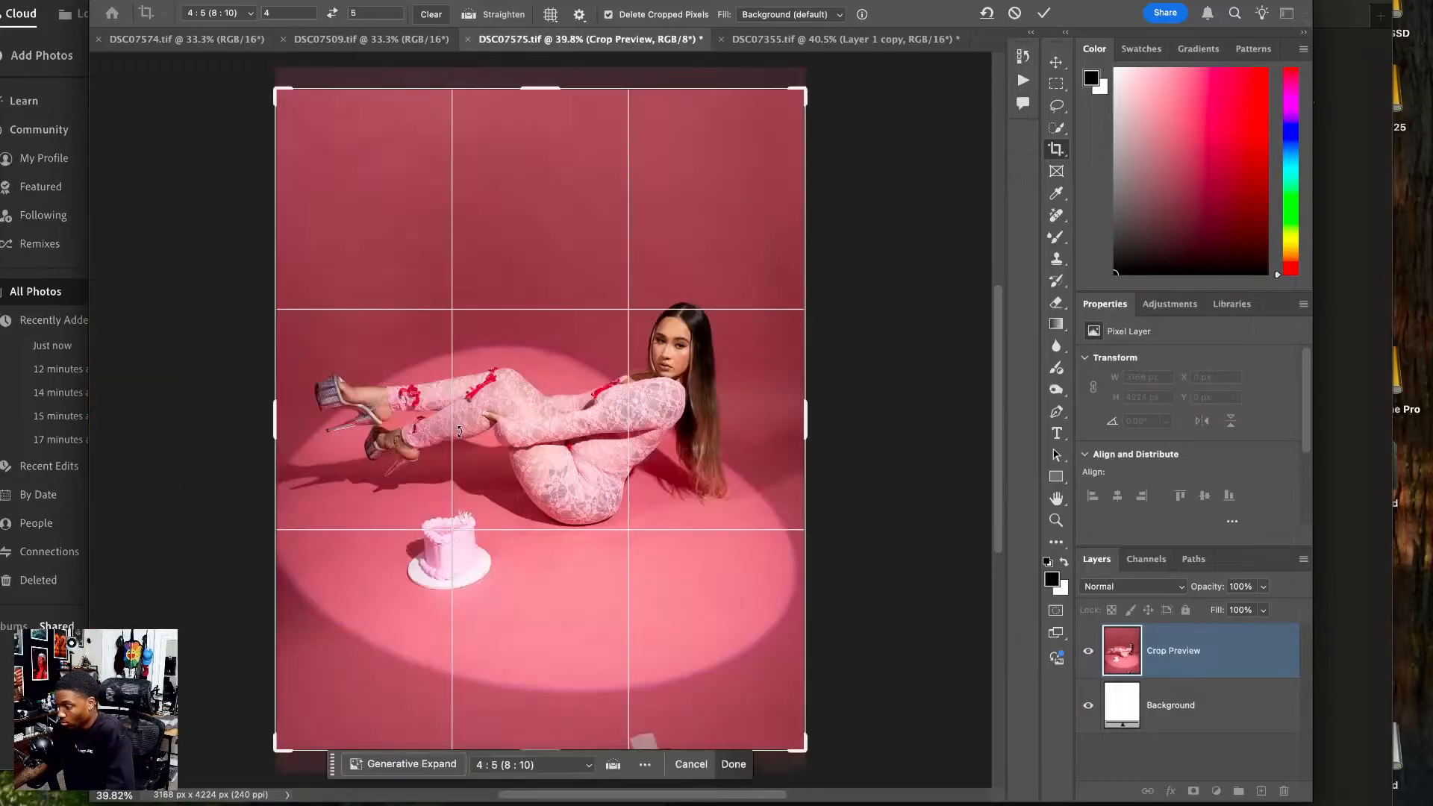
{"action": "left_click", "coordinate": [510, 441]}
{"action": "key", "text": "Return"}
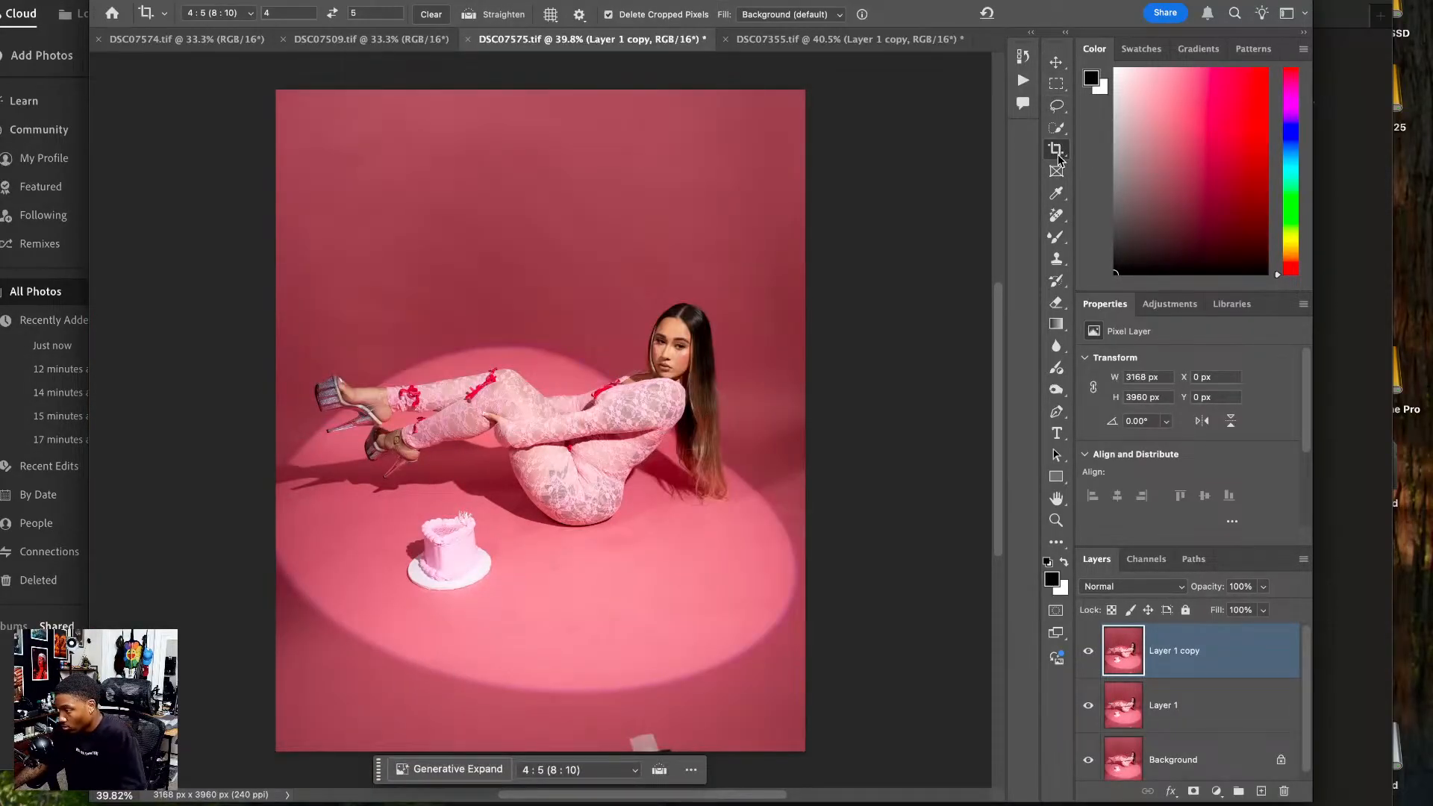
- Erase the pale object at the bottom edge of the pink floor with the Remove tool at size 90
{"action": "left_click", "coordinate": [1056, 216]}
{"action": "scroll", "coordinate": [746, 580], "scroll_direction": "down", "scroll_amount": 5}
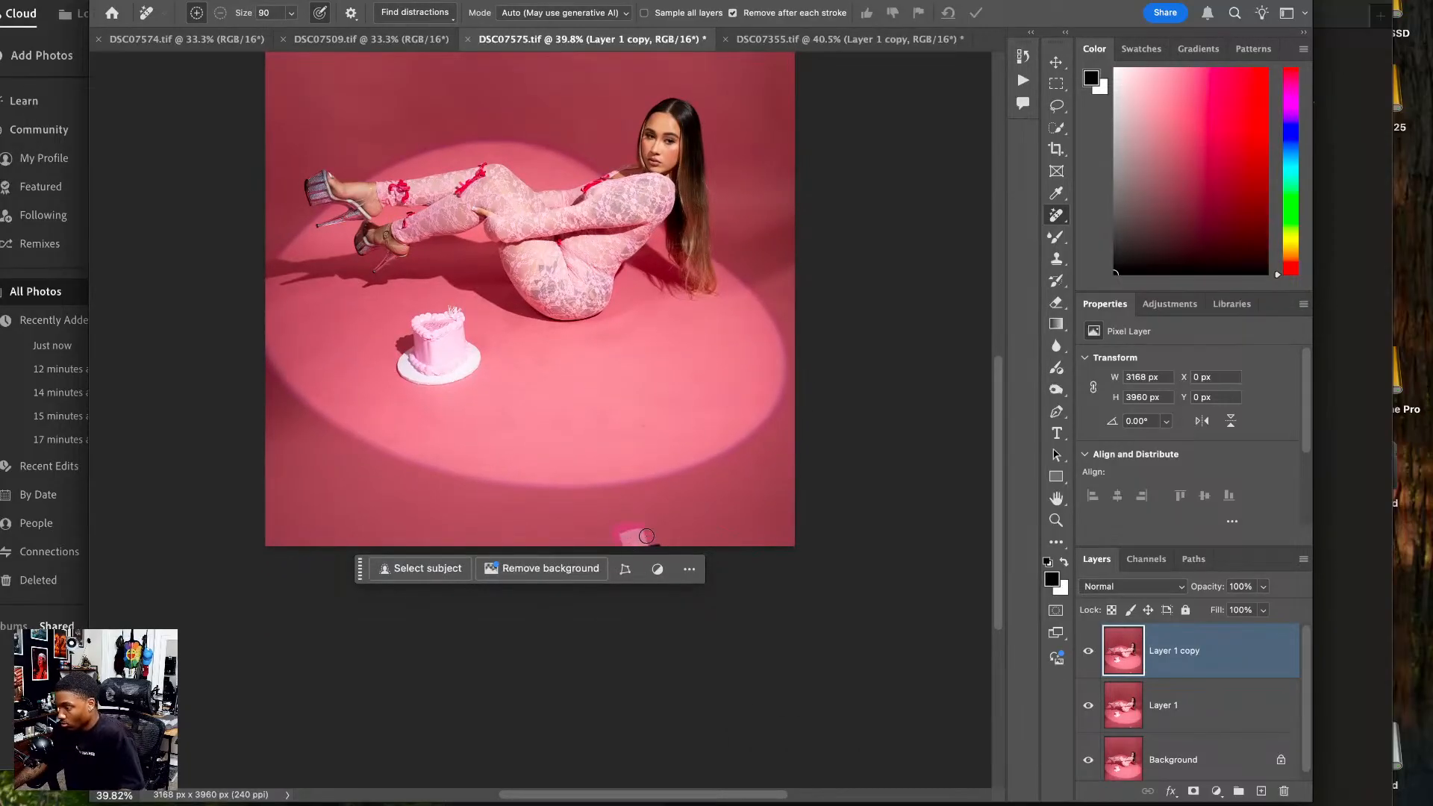
{"action": "left_click", "coordinate": [634, 543]}
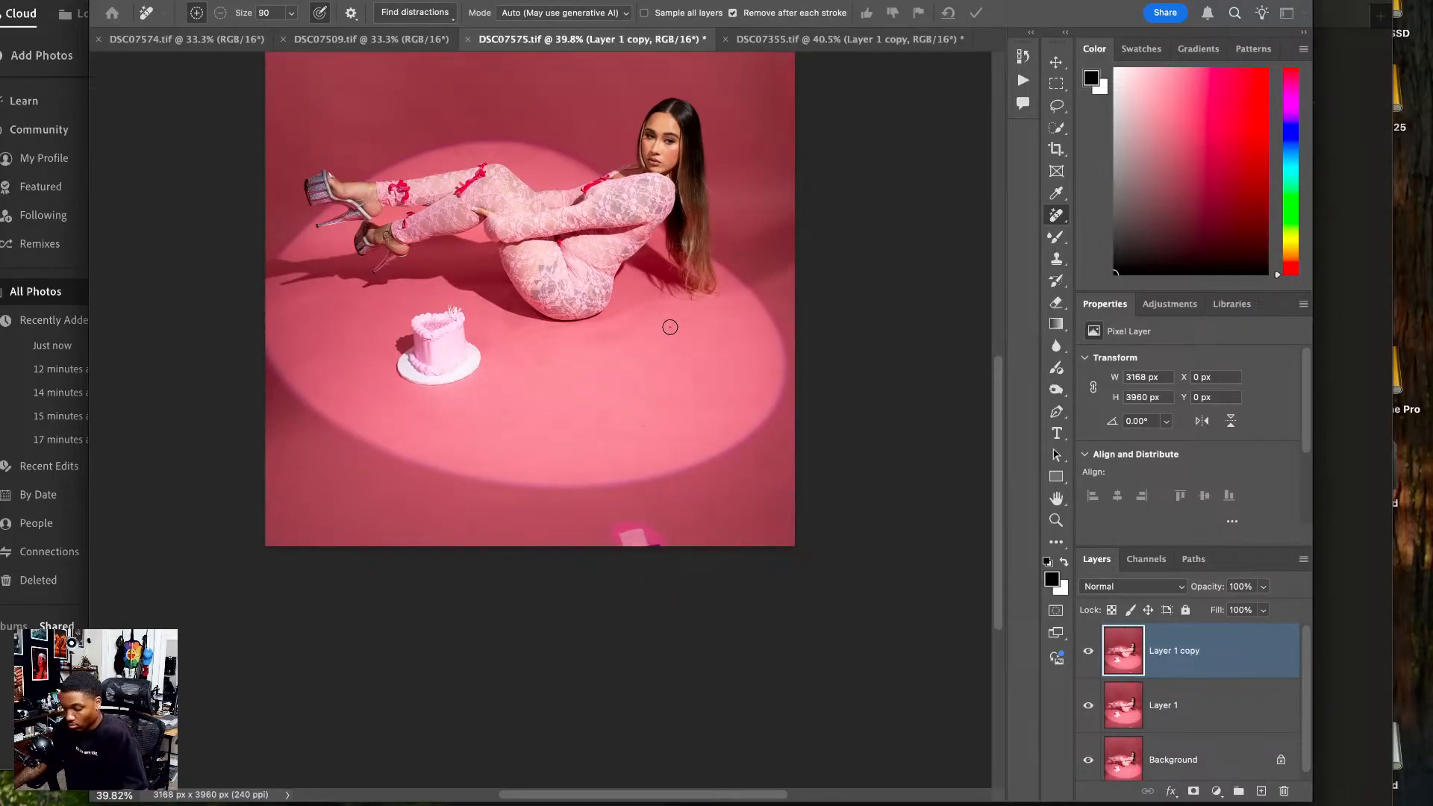
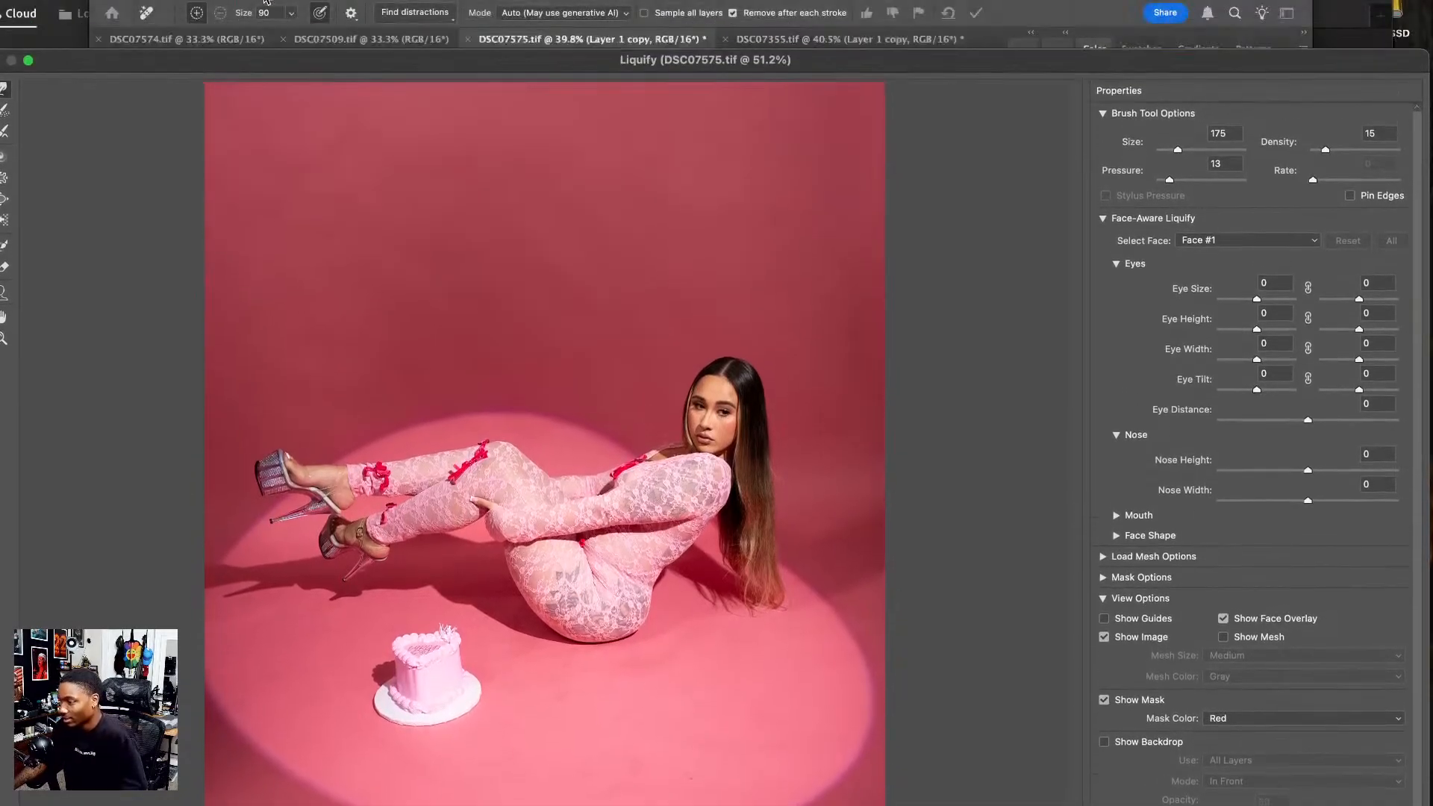
{"action": "mouse_move", "coordinate": [326, 75]}
{"action": "left_mouse_down"}
{"action": "mouse_move", "coordinate": [361, 269]}
{"action": "mouse_move", "coordinate": [351, 370]}
{"action": "left_mouse_up"}
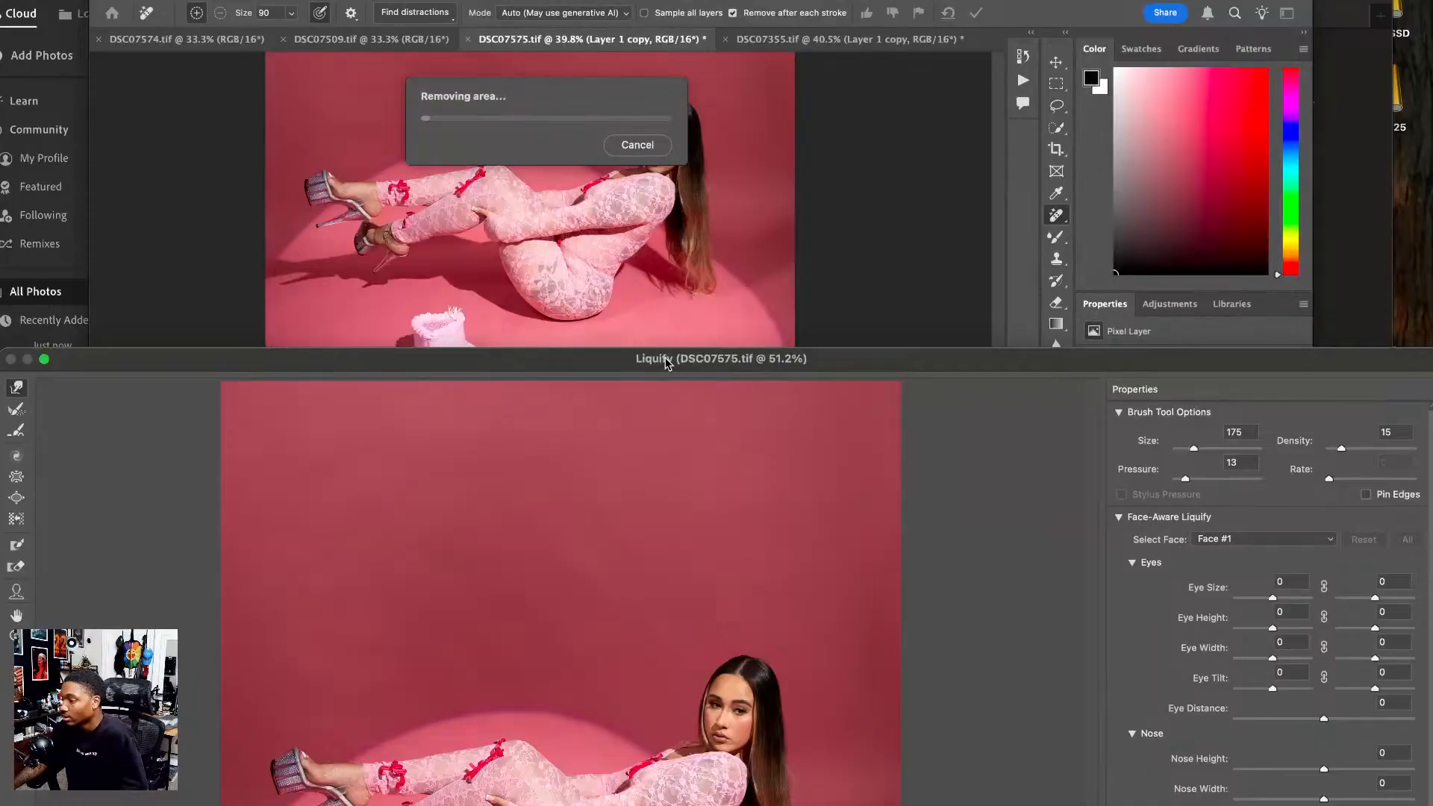
{"action": "left_click_drag", "start_coordinate": [666, 364], "coordinate": [601, 104]}
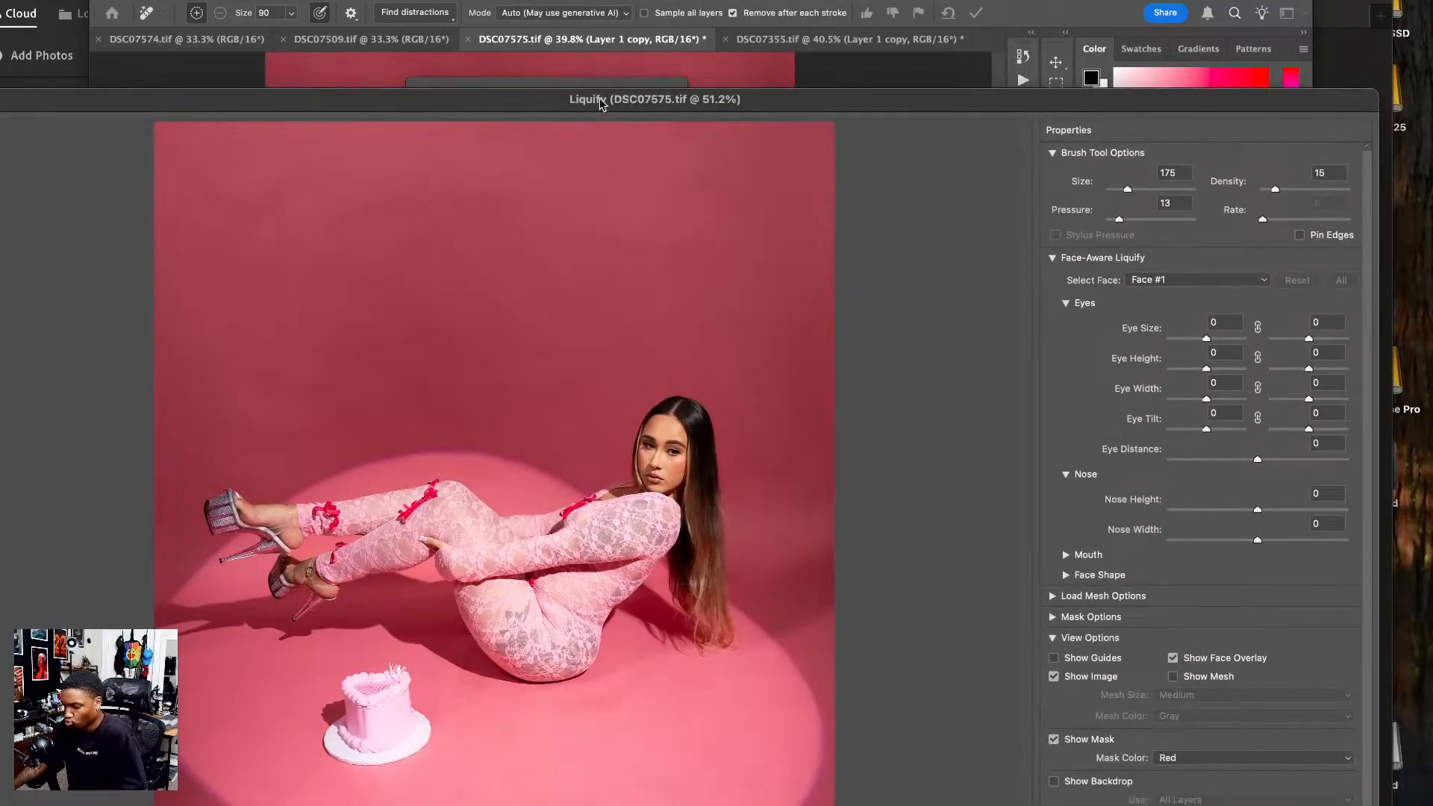
{"action": "key", "text": "Escape"}
- Open Liquify on the top layer and reshape the woman's lower back with the warp brush at size 300
{"action": "left_click_drag", "start_coordinate": [599, 319], "coordinate": [604, 399]}
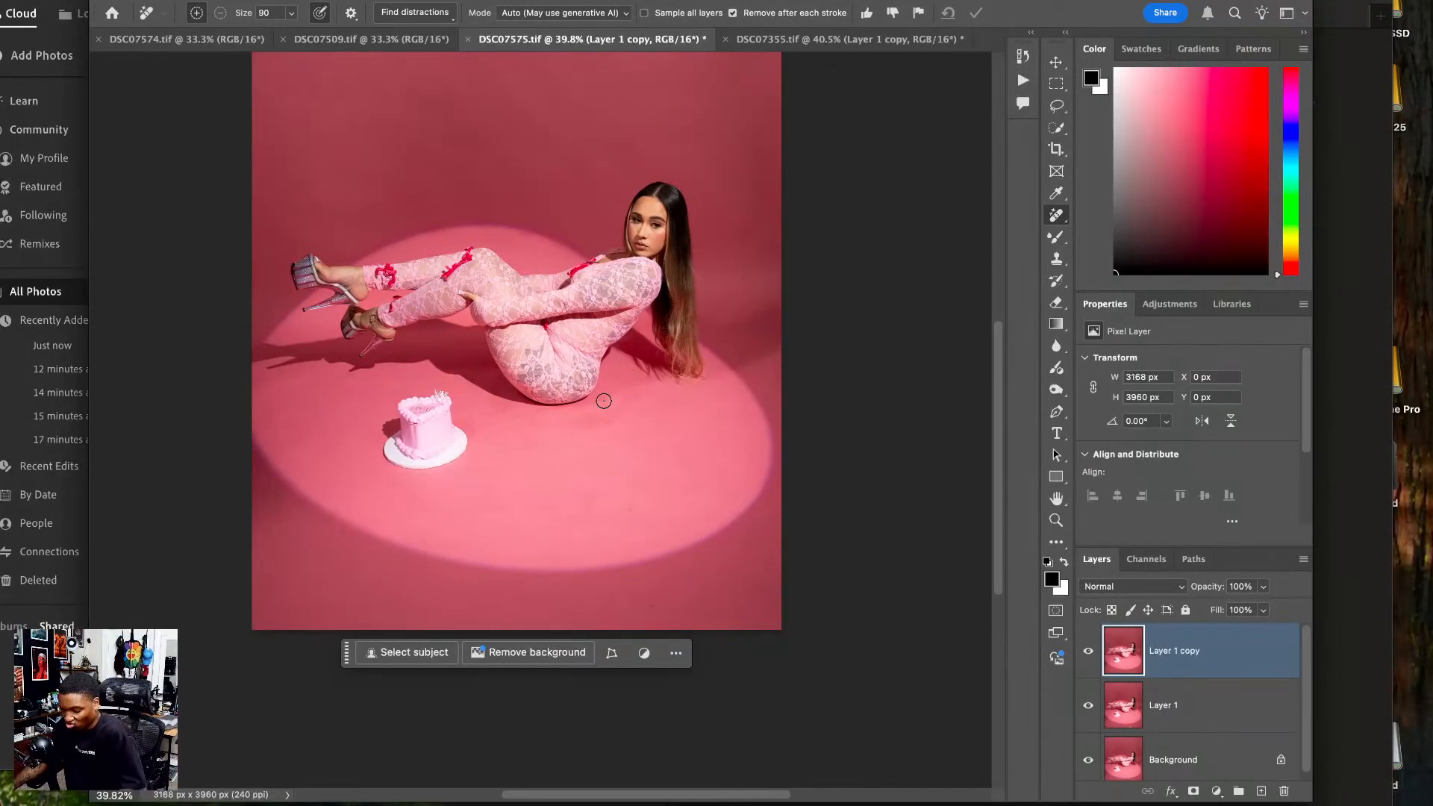
{"action": "key", "text": "shift+super+x"}
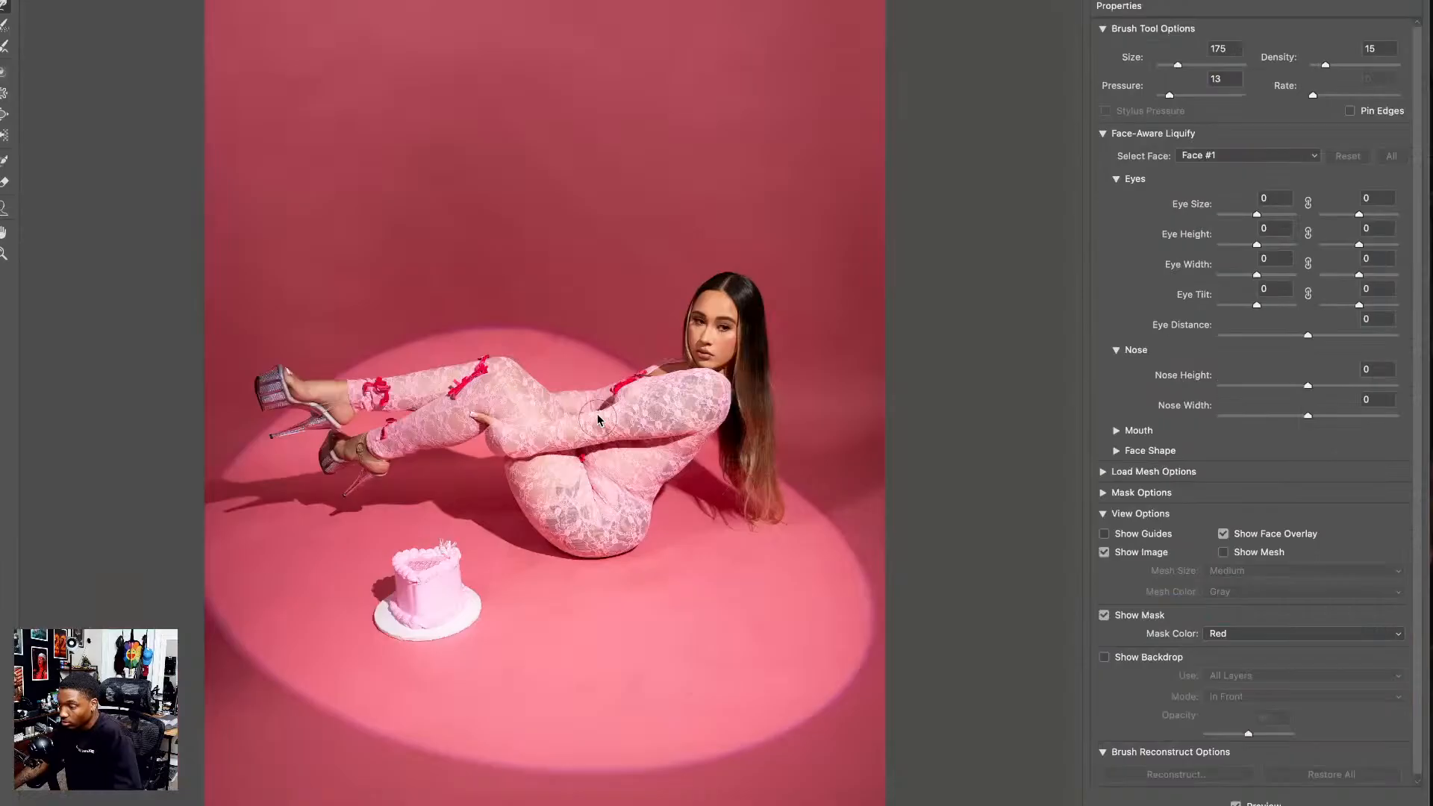
{"action": "key", "text": "super+plus"}
{"action": "key", "text": "super+plus"}
{"action": "left_click_drag", "start_coordinate": [691, 488], "coordinate": [661, 478]}
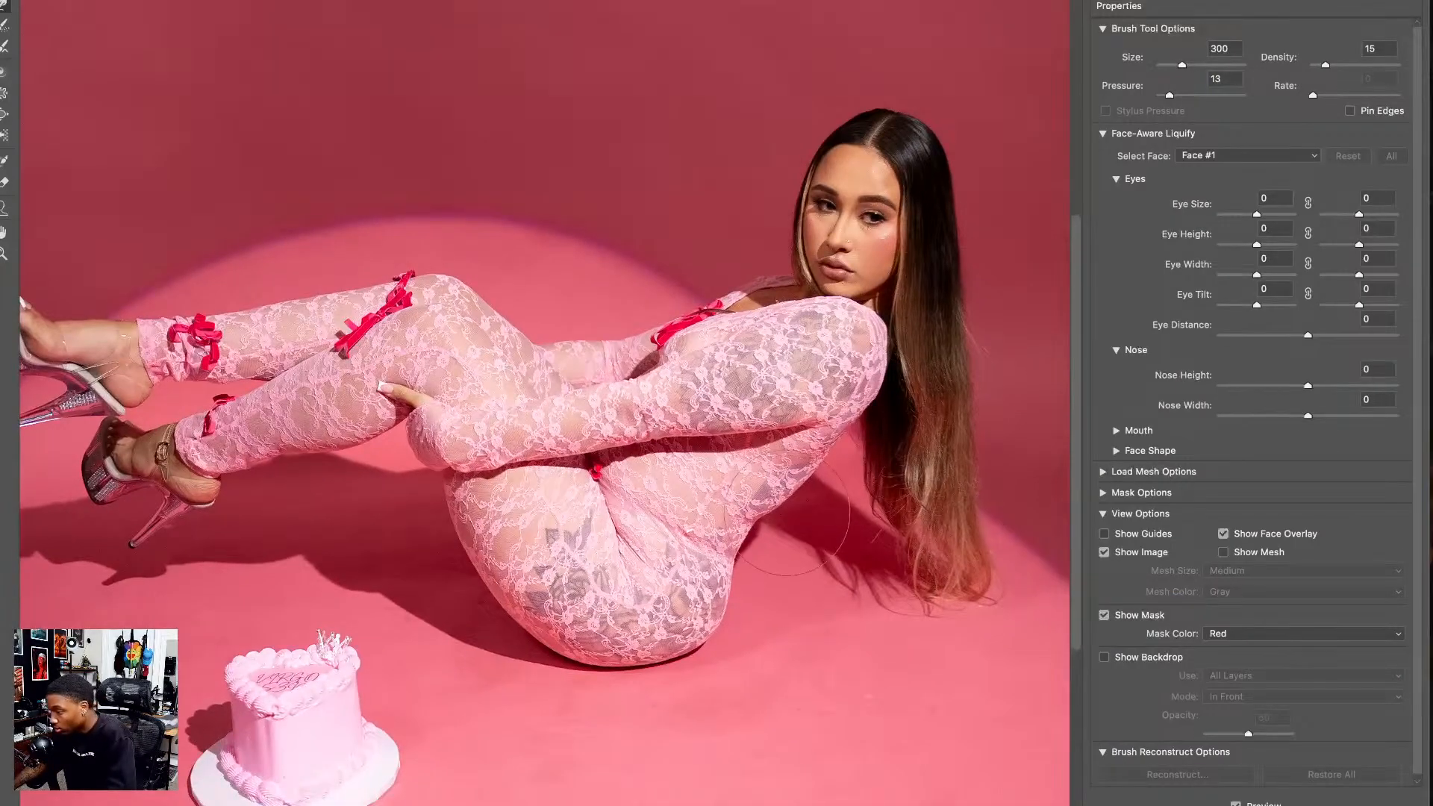
{"action": "mouse_move", "coordinate": [801, 515]}
{"action": "left_mouse_down"}
{"action": "mouse_move", "coordinate": [769, 498]}
{"action": "mouse_move", "coordinate": [812, 470]}
{"action": "left_mouse_up"}
- Reshape the lower curve of the woman's hips with the Liquify warp brush at size 500
{"action": "key", "text": "bracketright"}
{"action": "key", "text": "bracketright"}
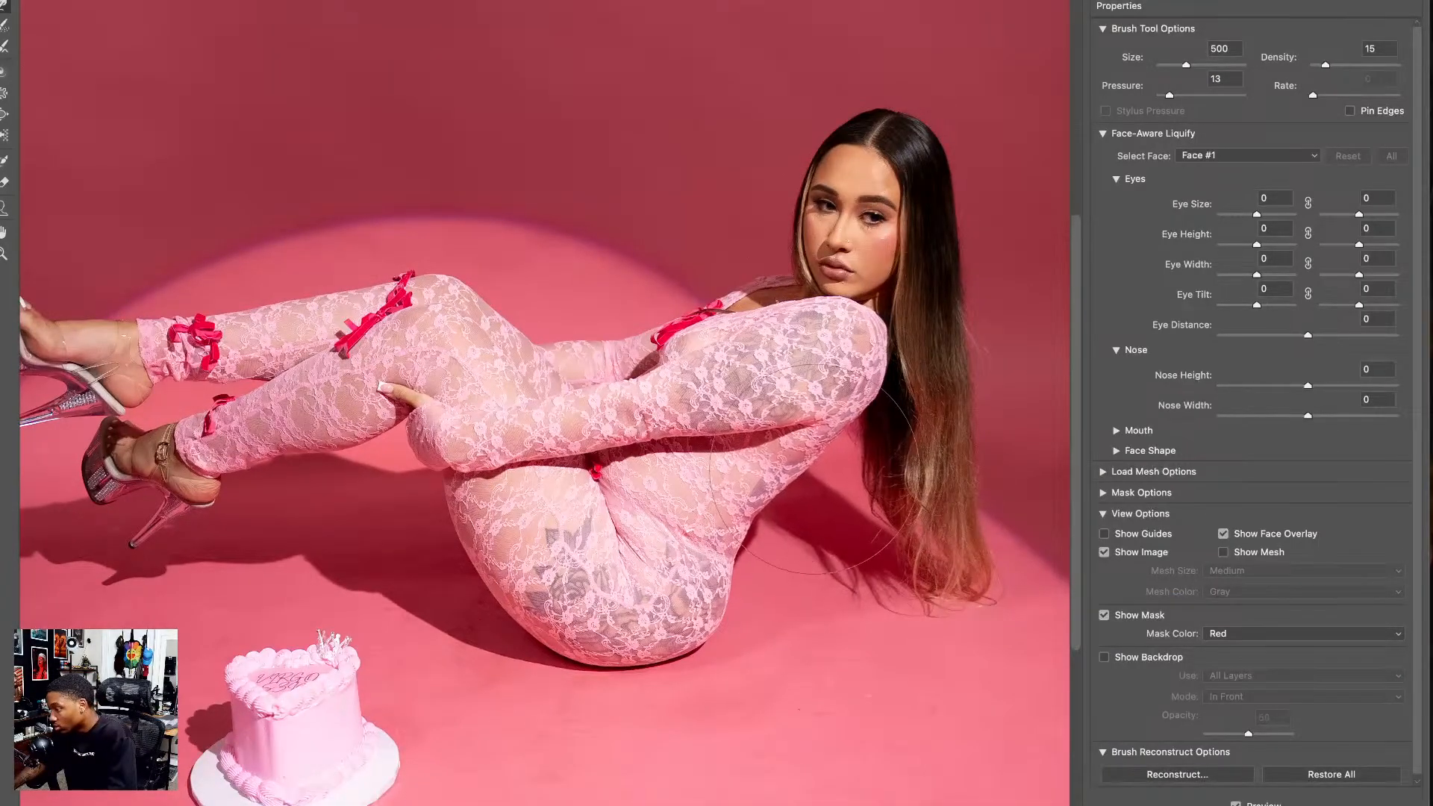
{"action": "key", "text": "bracketleft"}
{"action": "key", "text": "bracketleft"}
{"action": "key", "text": "bracketleft"}
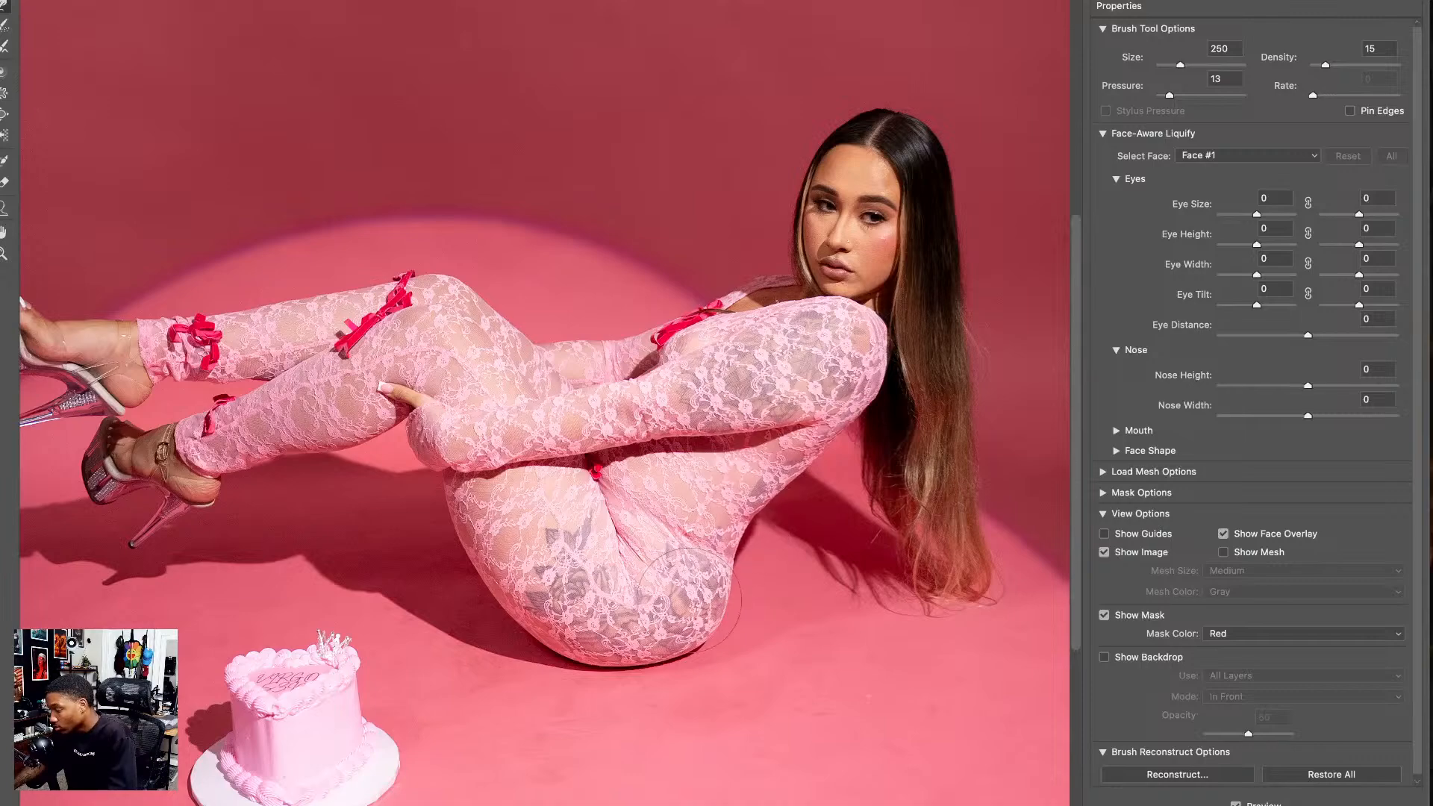
{"action": "key", "text": "bracketright"}
{"action": "key", "text": "bracketright"}
{"action": "key", "text": "bracketright"}
{"action": "left_click_drag", "start_coordinate": [627, 634], "coordinate": [672, 652]}
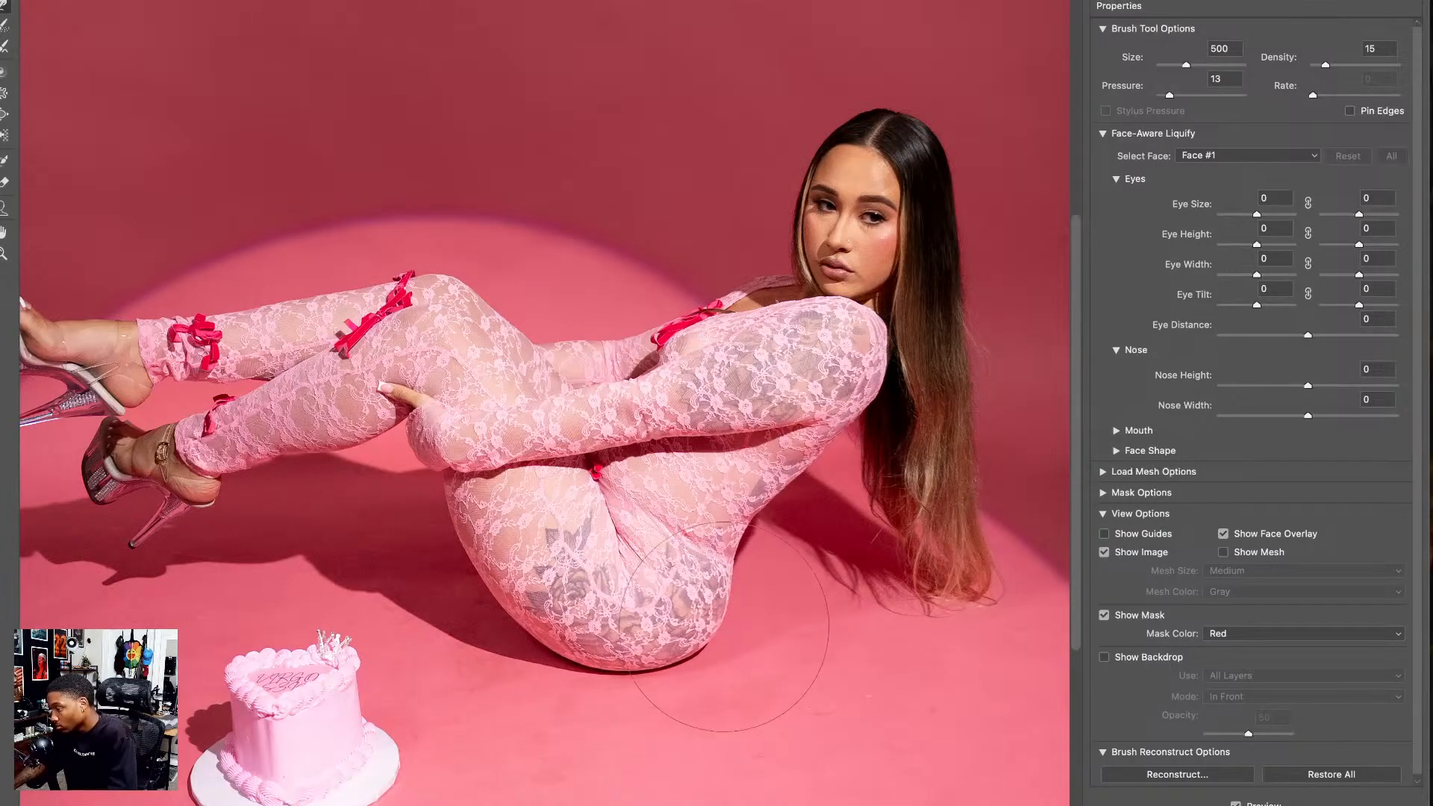
- Reduce the warp brush size to 150 and apply the Liquify changes after comparing them with the original
{"action": "key", "text": "bracketleft"}
{"action": "key", "text": "bracketleft"}
{"action": "key", "text": "bracketleft"}
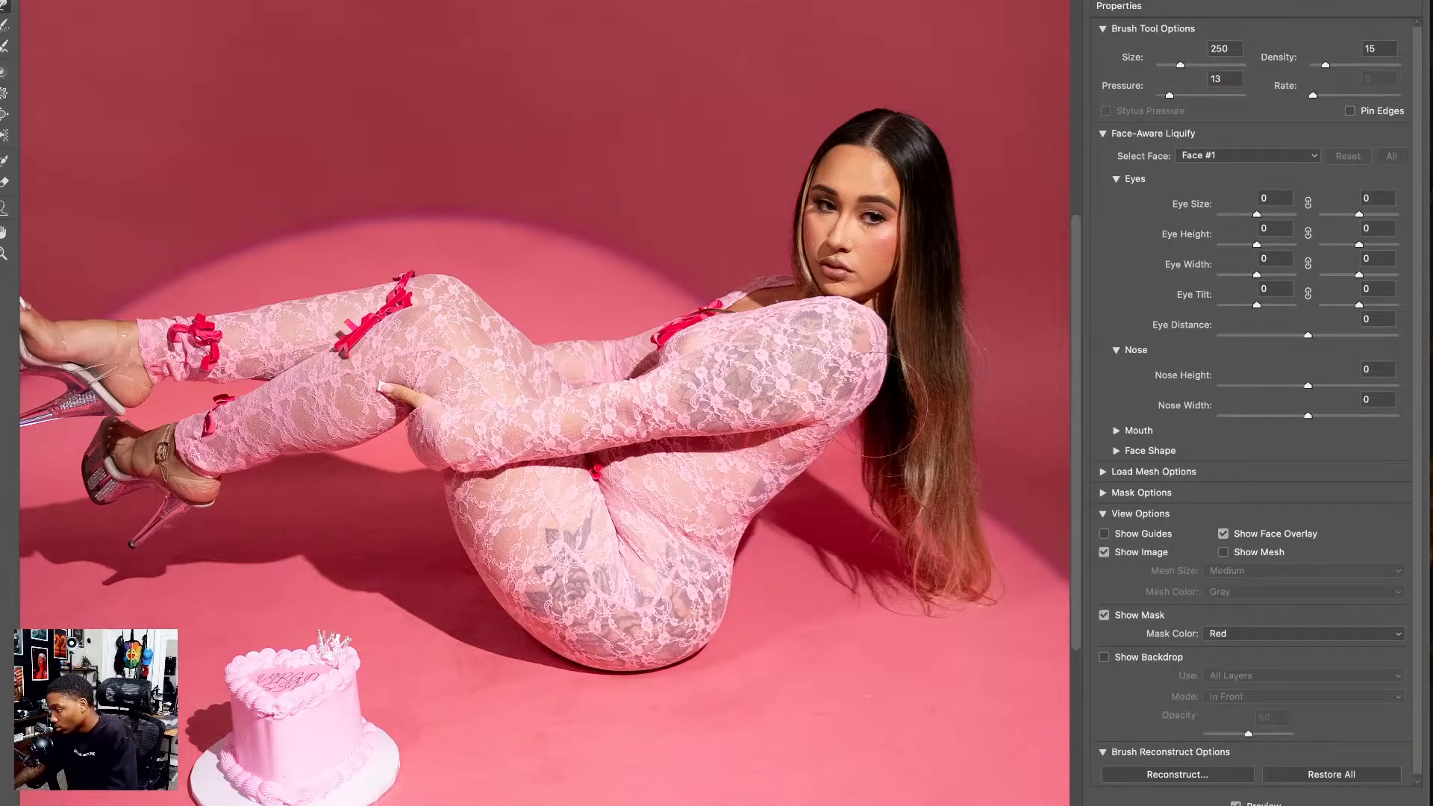
{"action": "key", "text": "bracketright"}
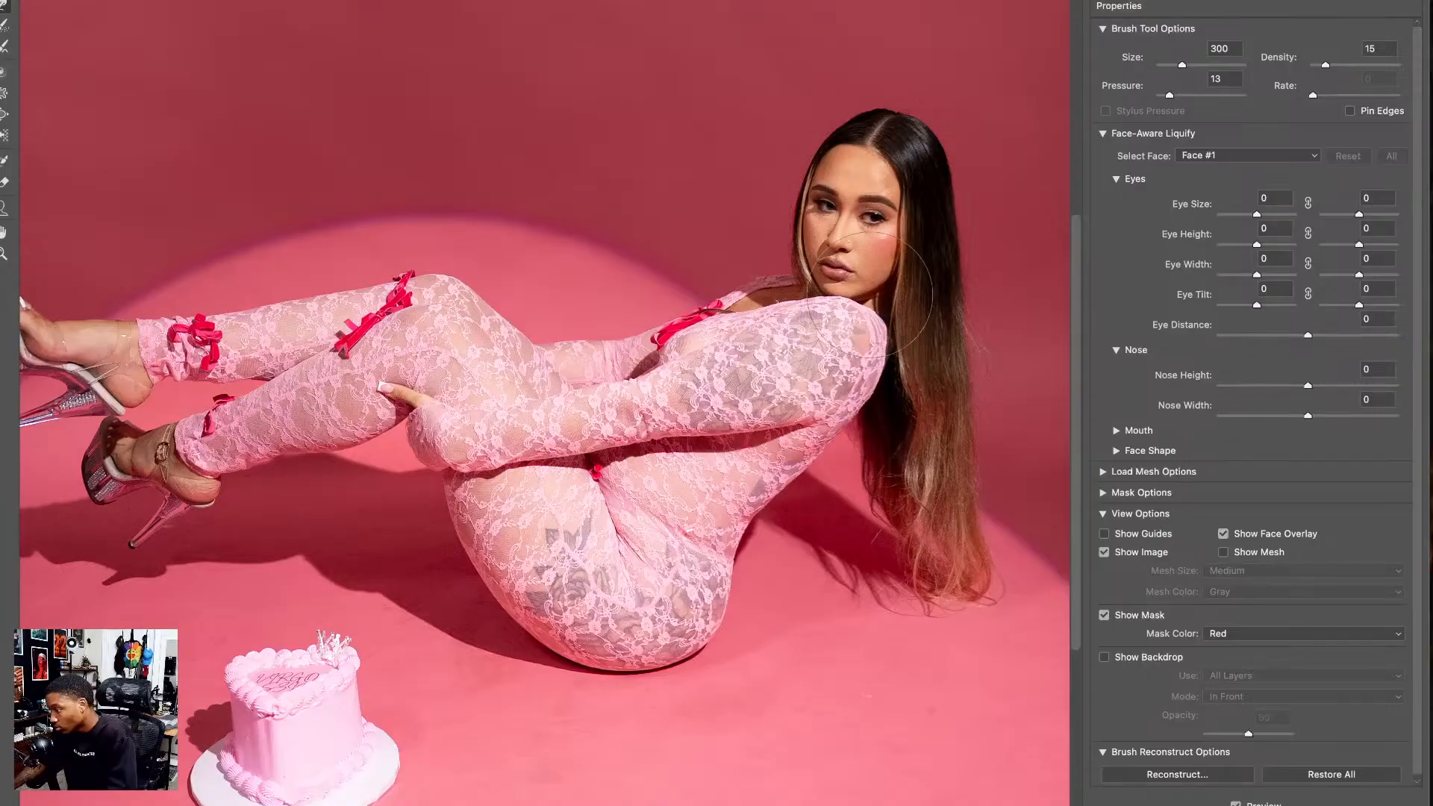
{"action": "key", "text": "bracketleft"}
{"action": "key", "text": "bracketleft"}
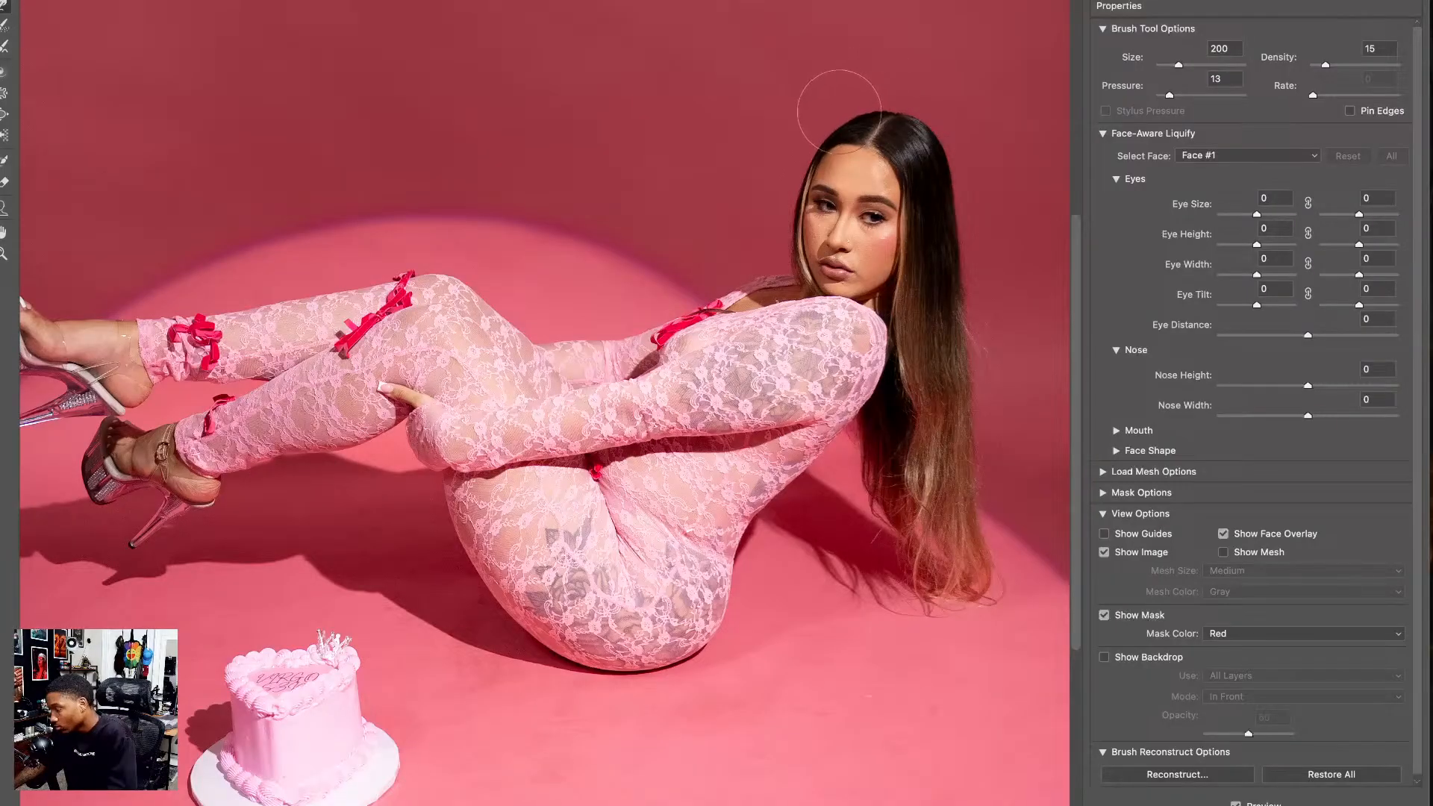
{"action": "key", "text": "bracketleft"}
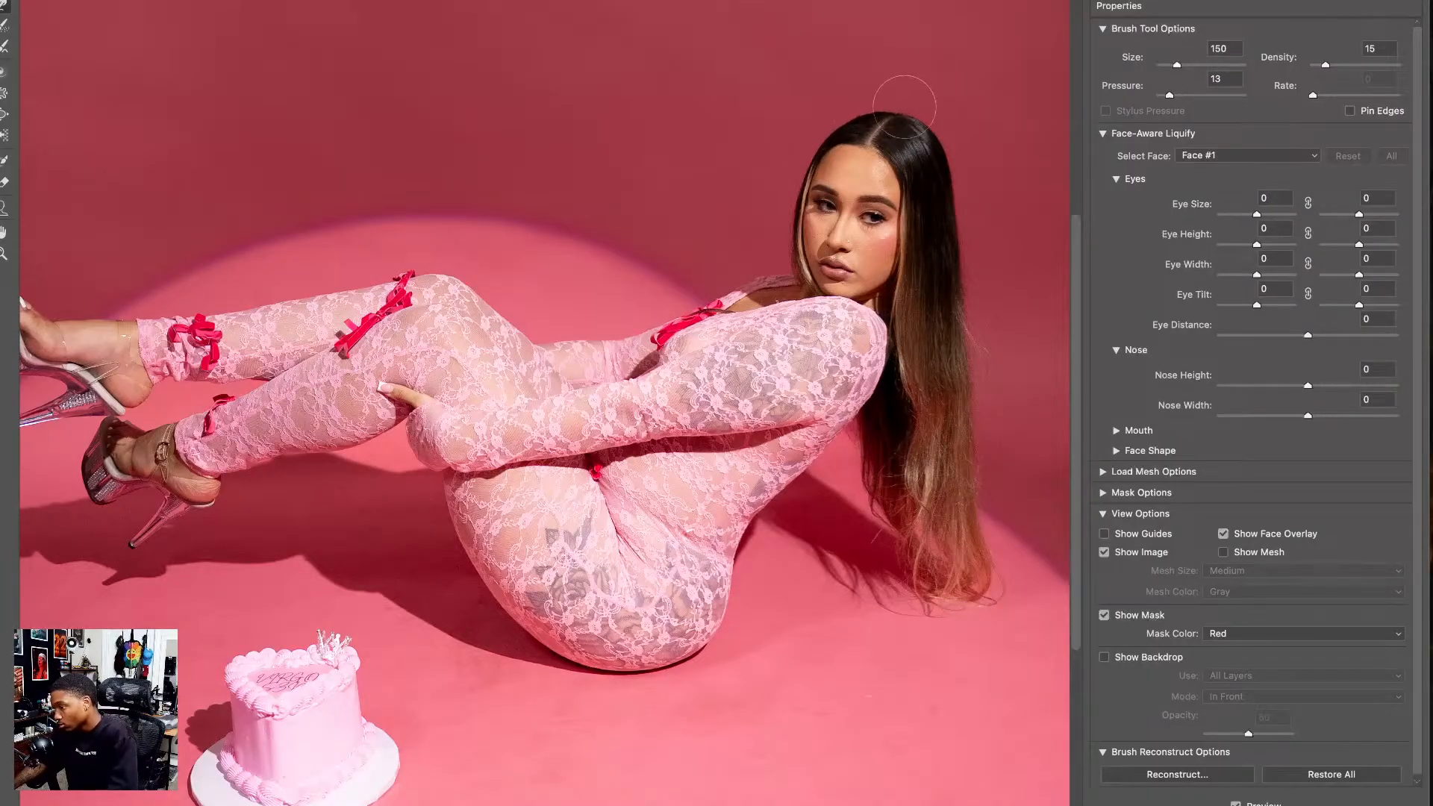
{"action": "mouse_move", "coordinate": [476, 395]}
{"action": "left_mouse_down"}
{"action": "mouse_move", "coordinate": [400, 290]}
{"action": "mouse_move", "coordinate": [391, 362]}
{"action": "mouse_move", "coordinate": [470, 469]}
{"action": "mouse_move", "coordinate": [542, 327]}
{"action": "mouse_move", "coordinate": [594, 291]}
{"action": "mouse_move", "coordinate": [547, 384]}
{"action": "mouse_move", "coordinate": [451, 447]}
{"action": "mouse_move", "coordinate": [447, 613]}
{"action": "left_mouse_up"}
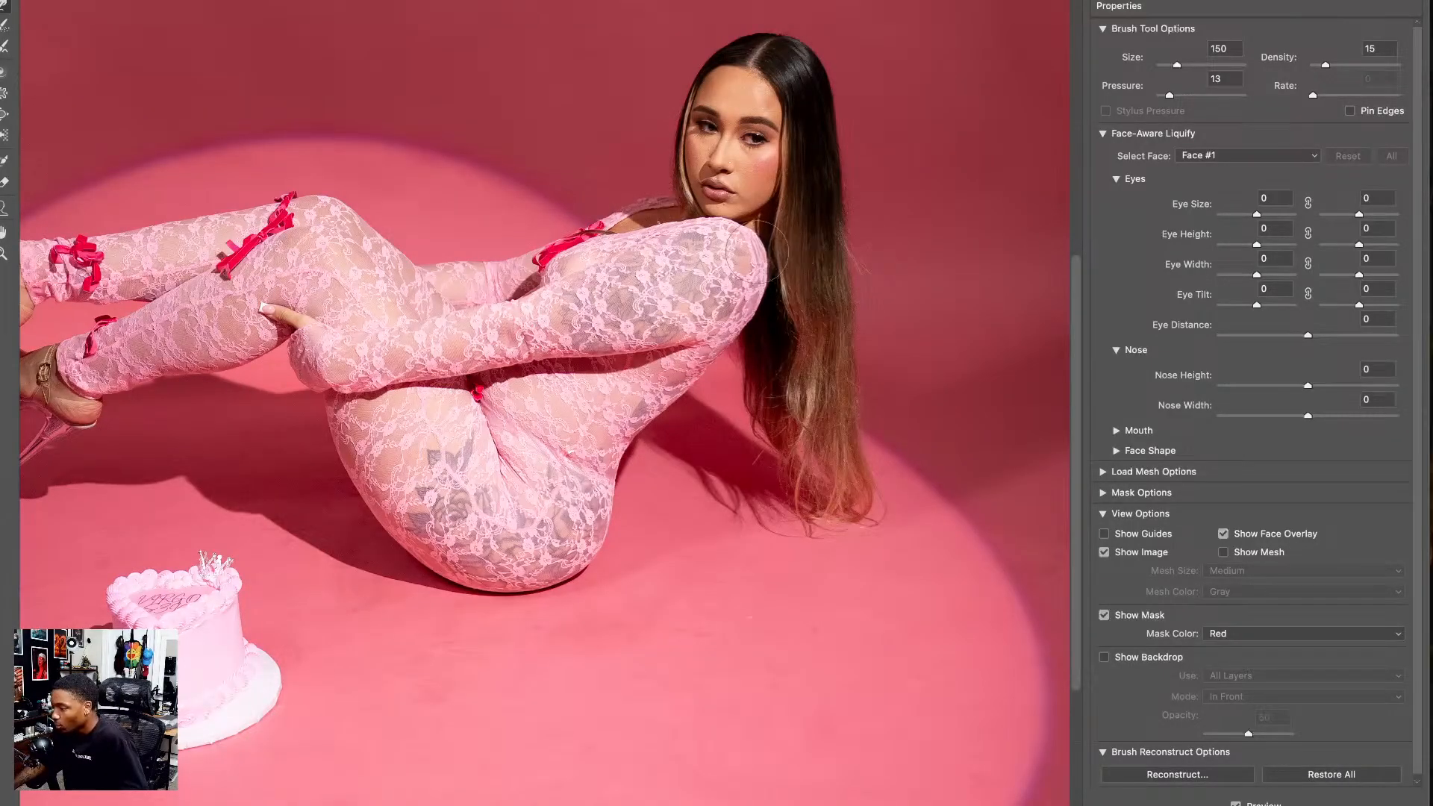
{"action": "mouse_move", "coordinate": [567, 500]}
{"action": "left_mouse_down"}
{"action": "mouse_move", "coordinate": [797, 412]}
{"action": "mouse_move", "coordinate": [680, 331]}
{"action": "left_mouse_up"}
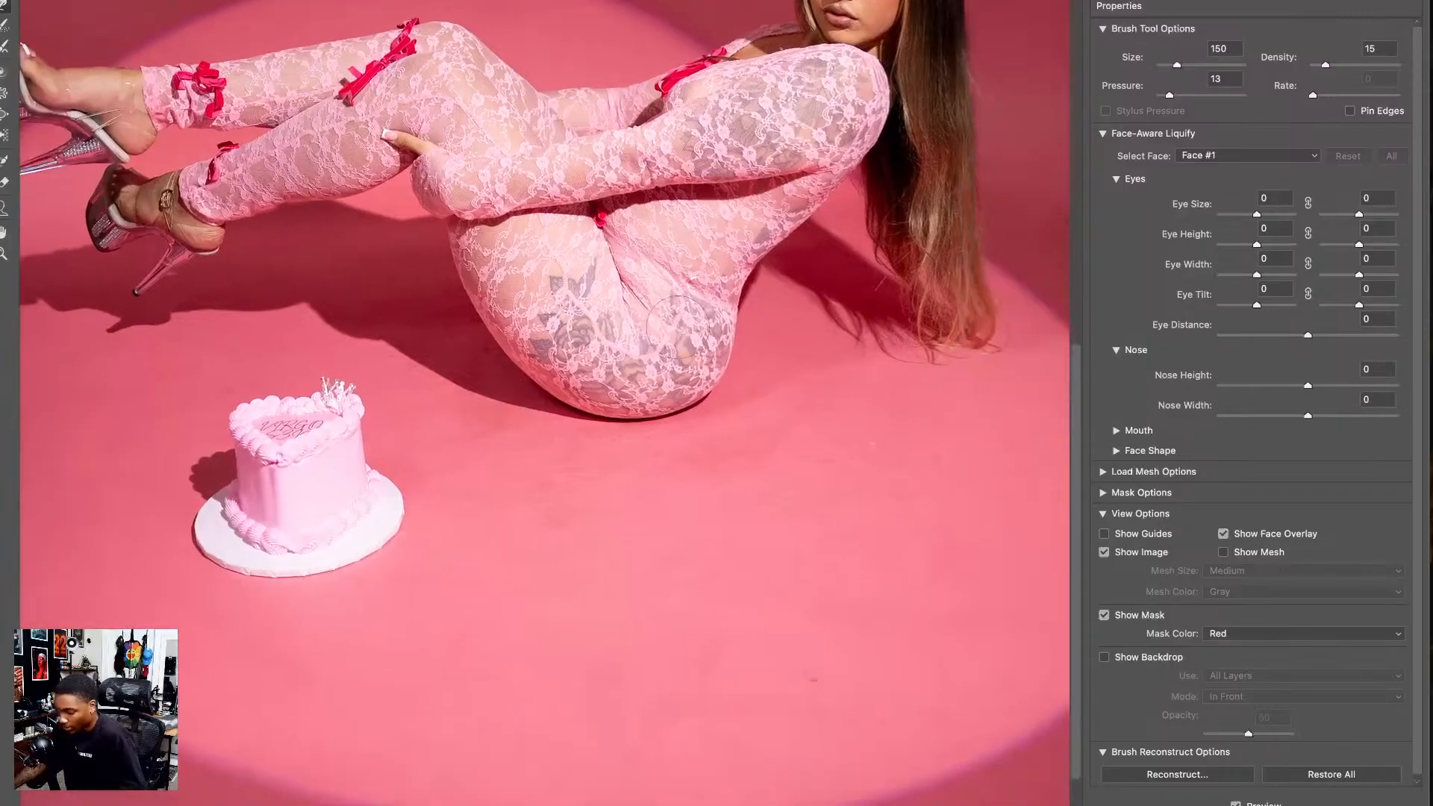
{"action": "key", "text": "ctrl+0"}
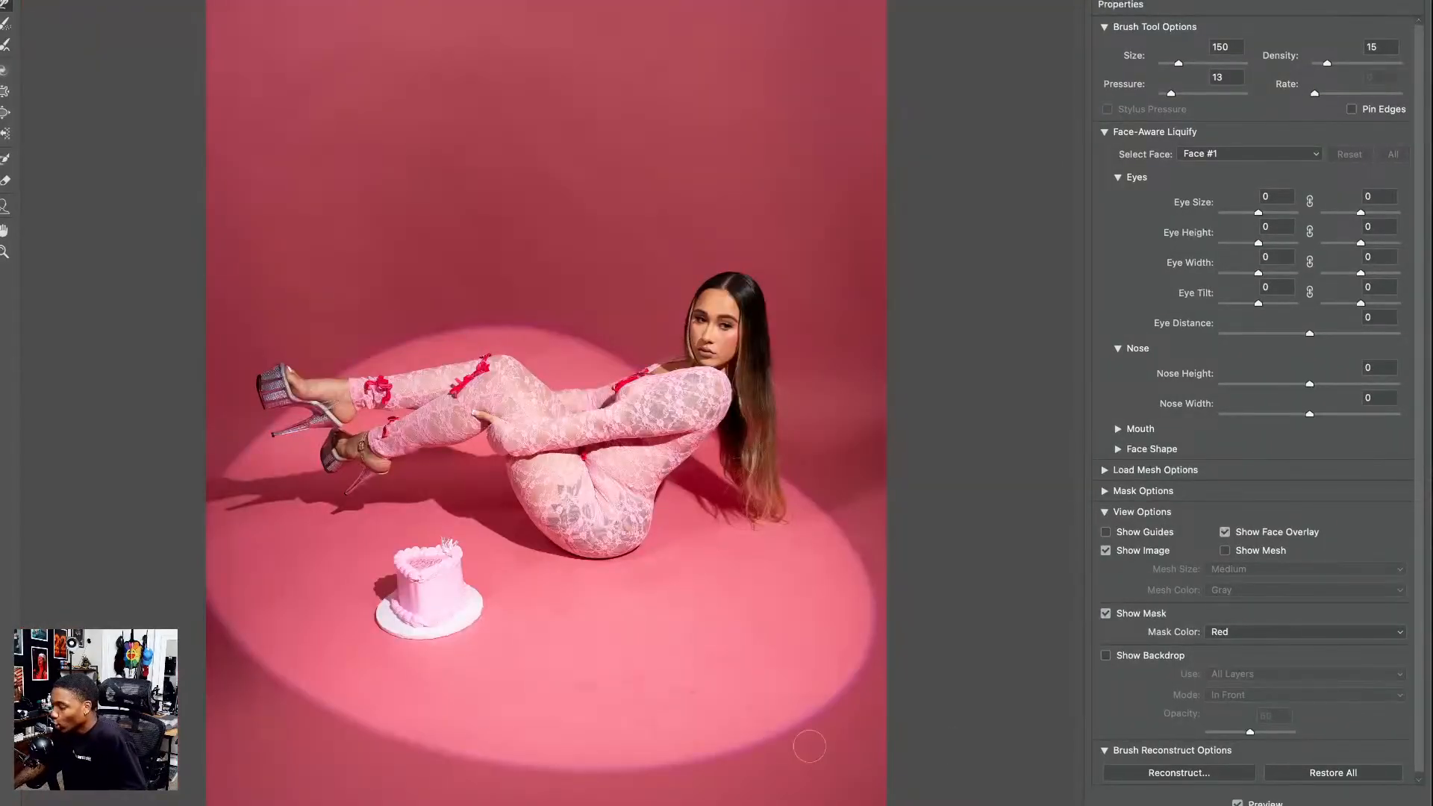
{"action": "left_click", "coordinate": [1239, 803]}
{"action": "left_click", "coordinate": [1238, 804]}
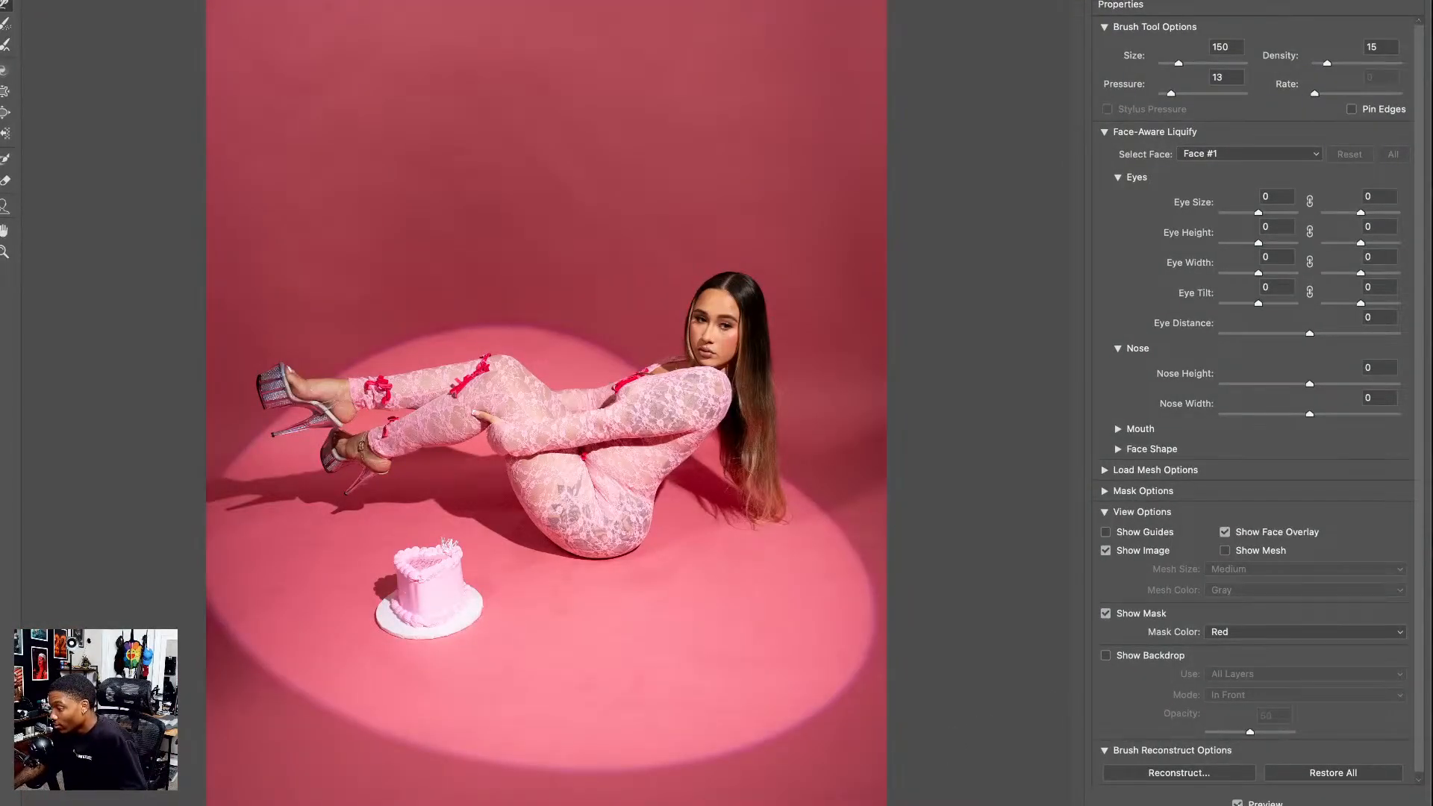
{"action": "key", "text": "Return"}
{"action": "scroll", "coordinate": [653, 460], "scroll_direction": "up", "scroll_amount": 5}
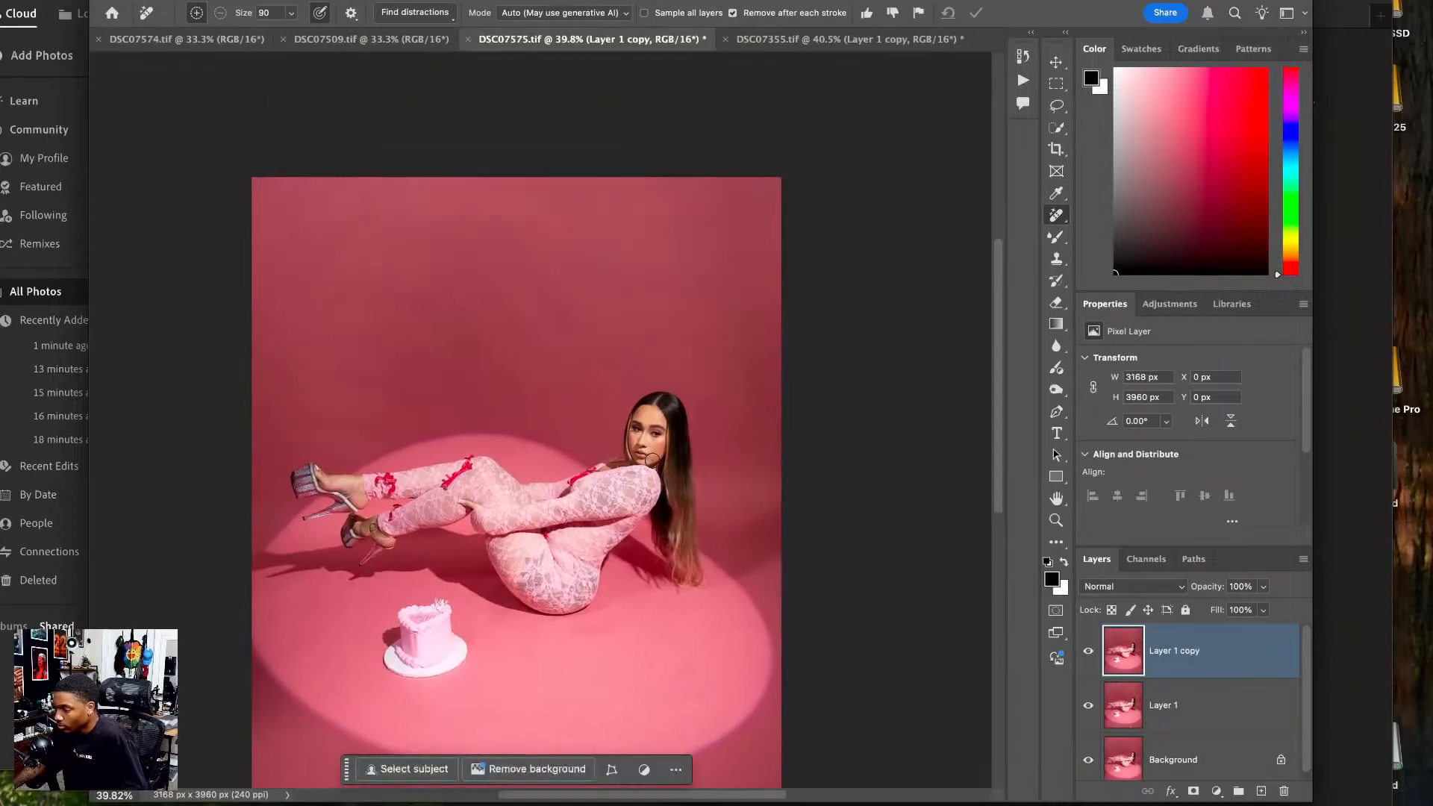
- Switch to the DSC07509.tif document and duplicate its background layer twice
{"action": "left_click", "coordinate": [421, 43]}
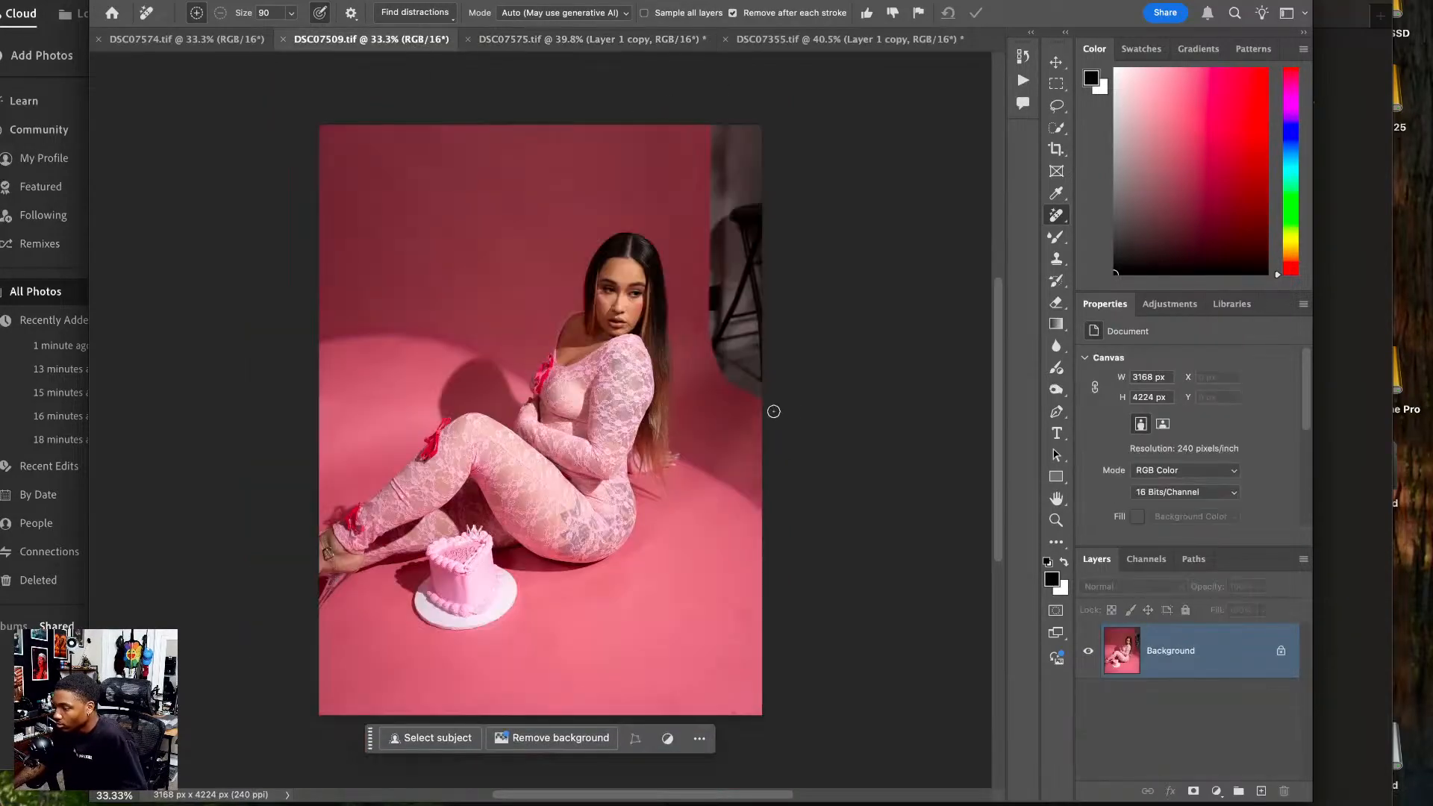
{"action": "key", "text": "ctrl+j"}
{"action": "key", "text": "ctrl+j"}
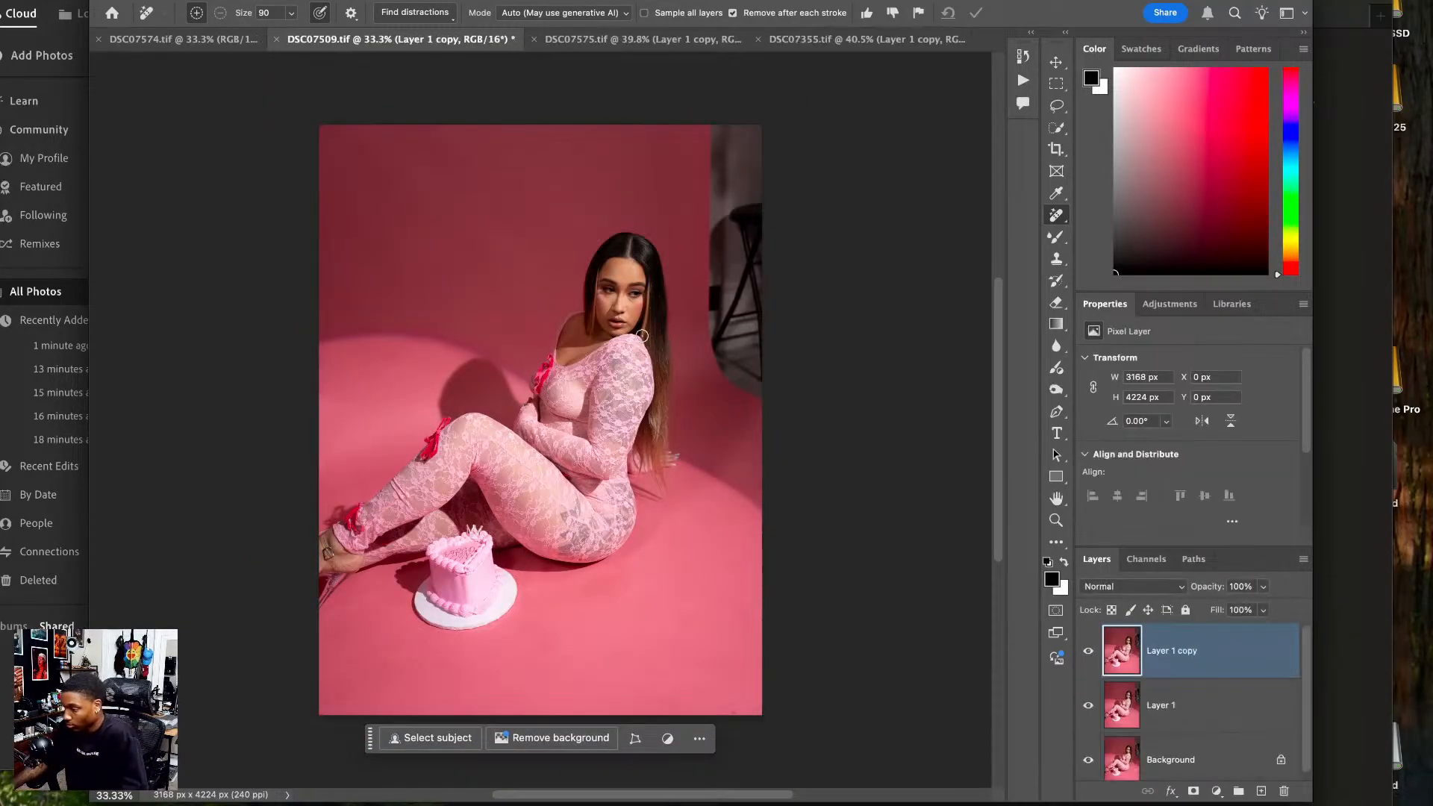
- Crop the photo to a 4:5 ratio, keeping its upper edge and trimming the excess floor below
{"action": "key", "text": "c"}
{"action": "left_click_drag", "start_coordinate": [641, 336], "coordinate": [641, 352]}
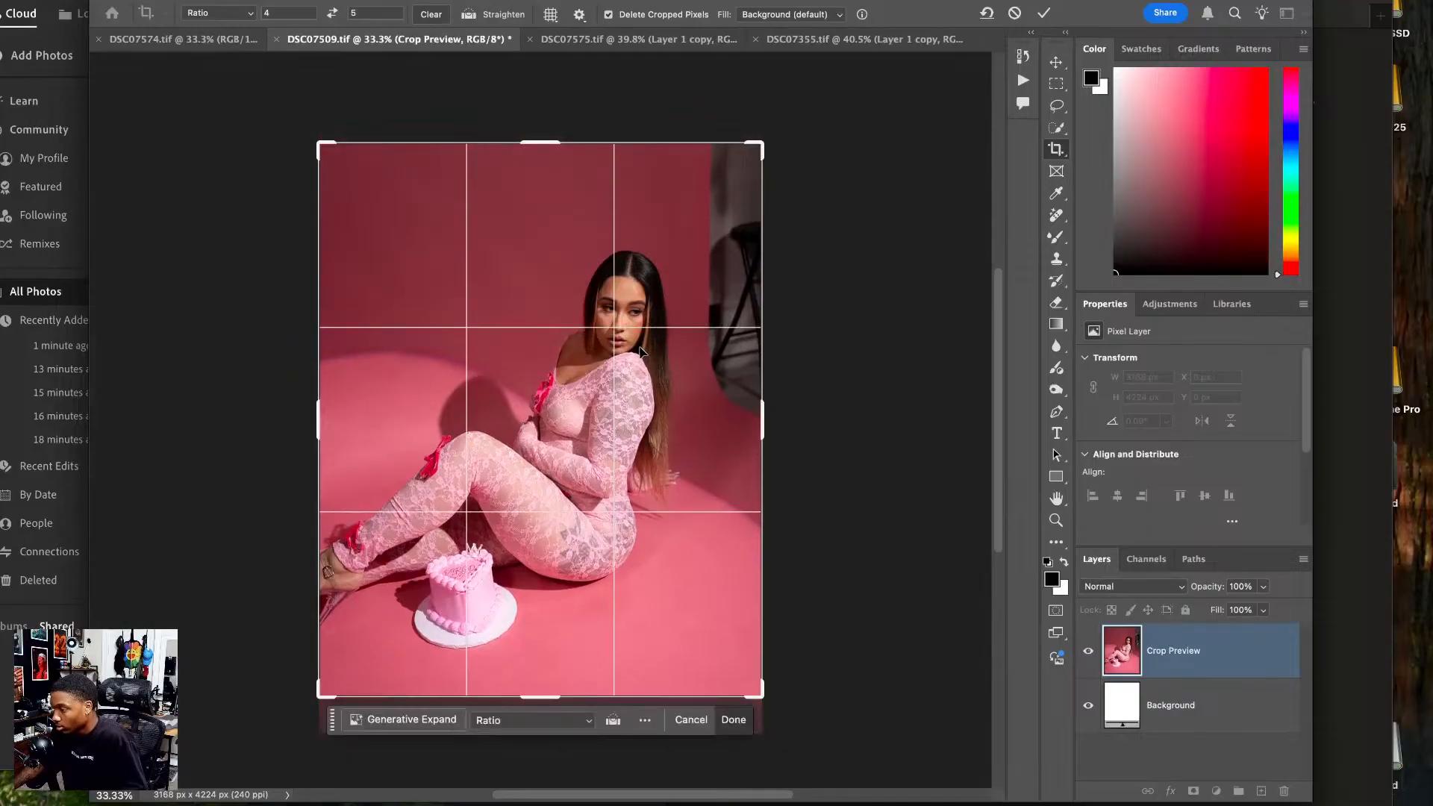
{"action": "key", "text": "Return"}
- Select the dark strip with the stool beside the pink backdrop, replace it using Content-Aware Fill at 100% opacity, and deselect
{"action": "key", "text": "m"}
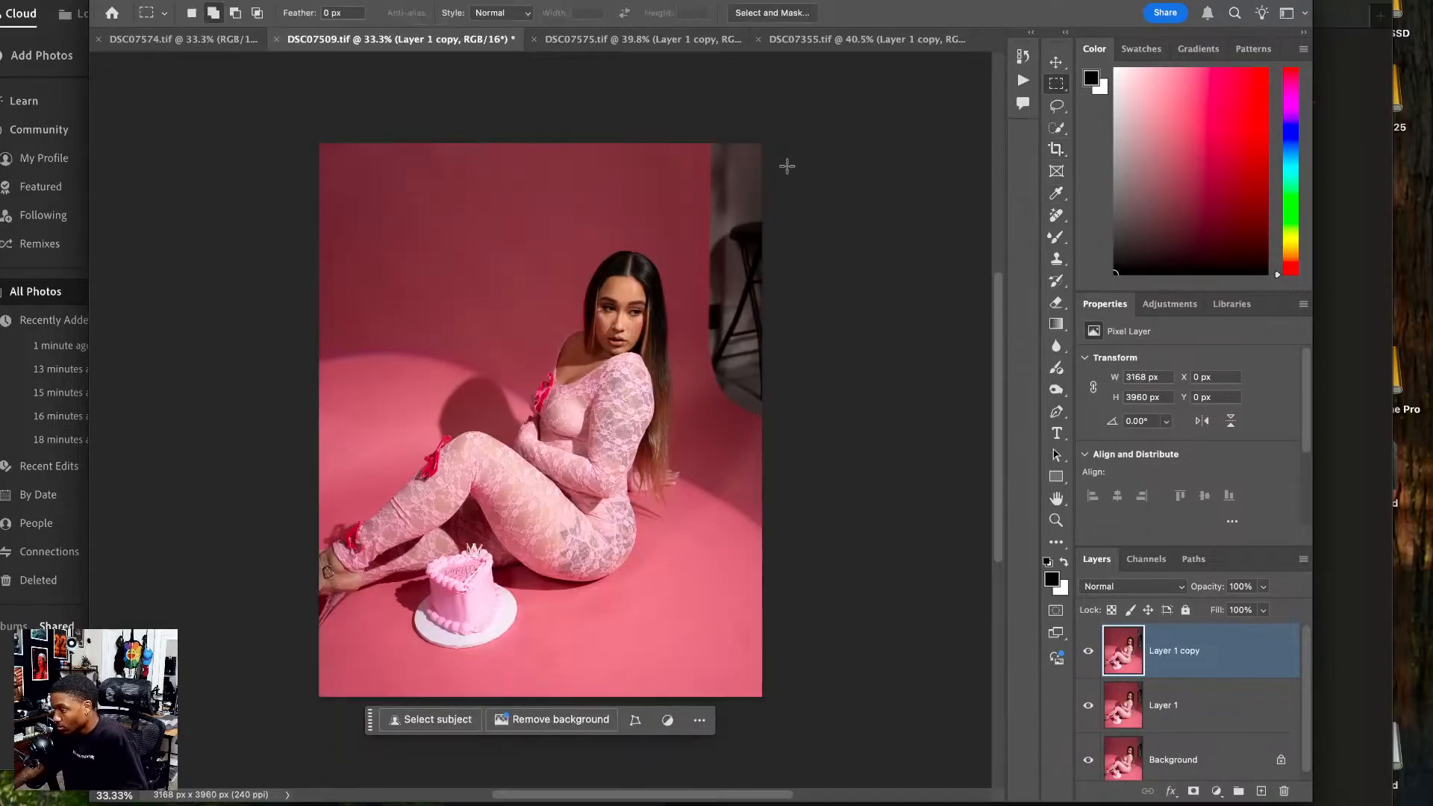
{"action": "left_click_drag", "start_coordinate": [701, 130], "coordinate": [803, 425]}
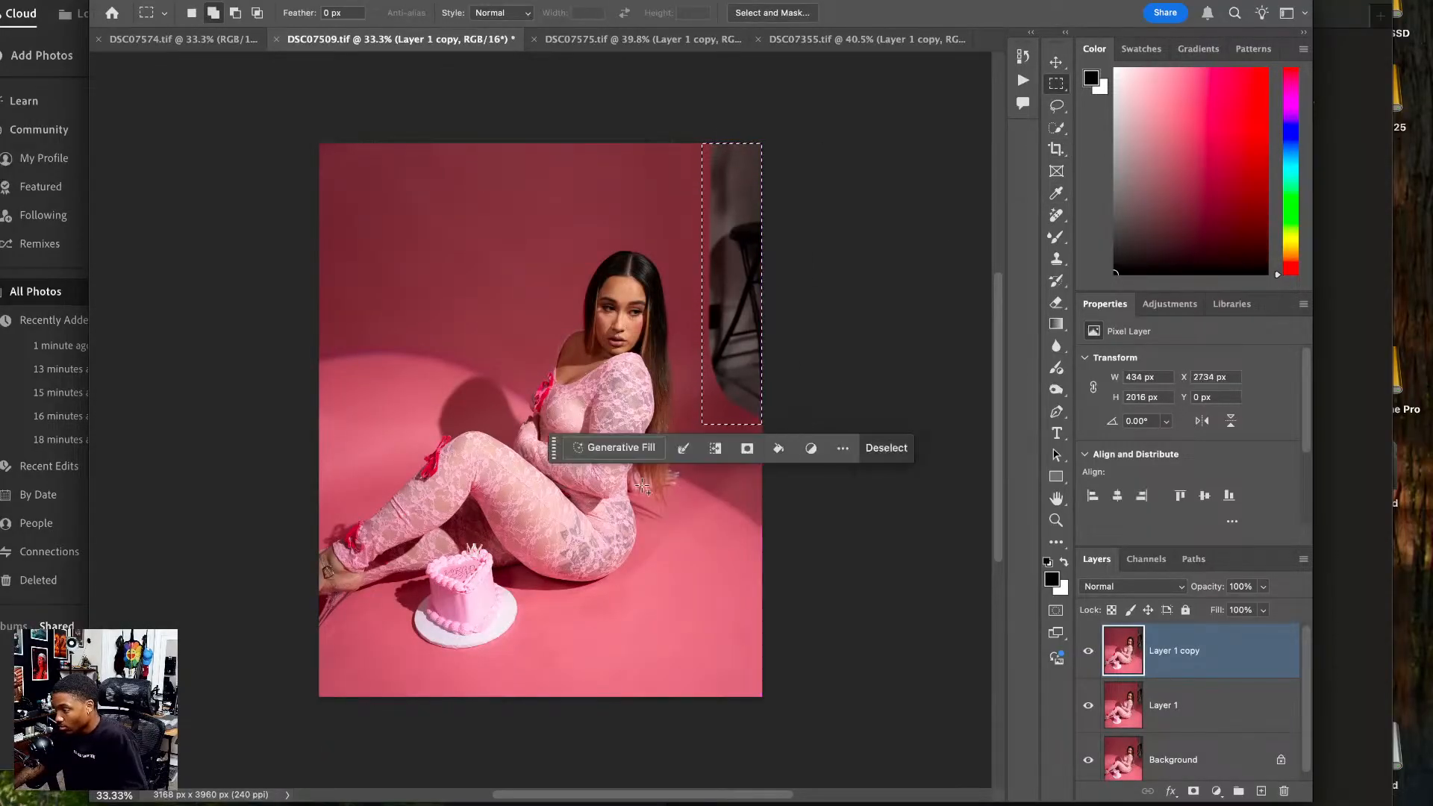
{"action": "right_click", "coordinate": [729, 384]}
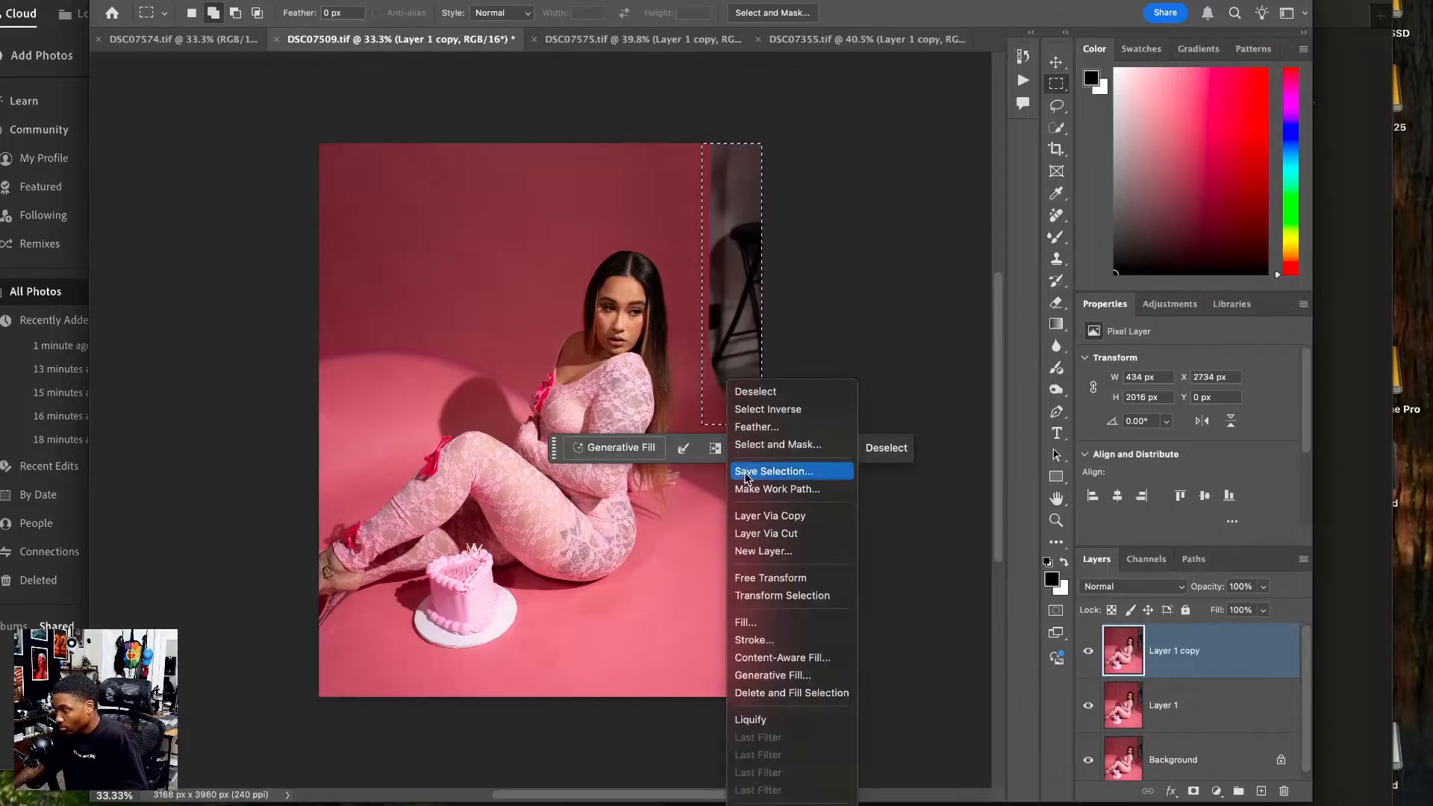
{"action": "left_click", "coordinate": [785, 631]}
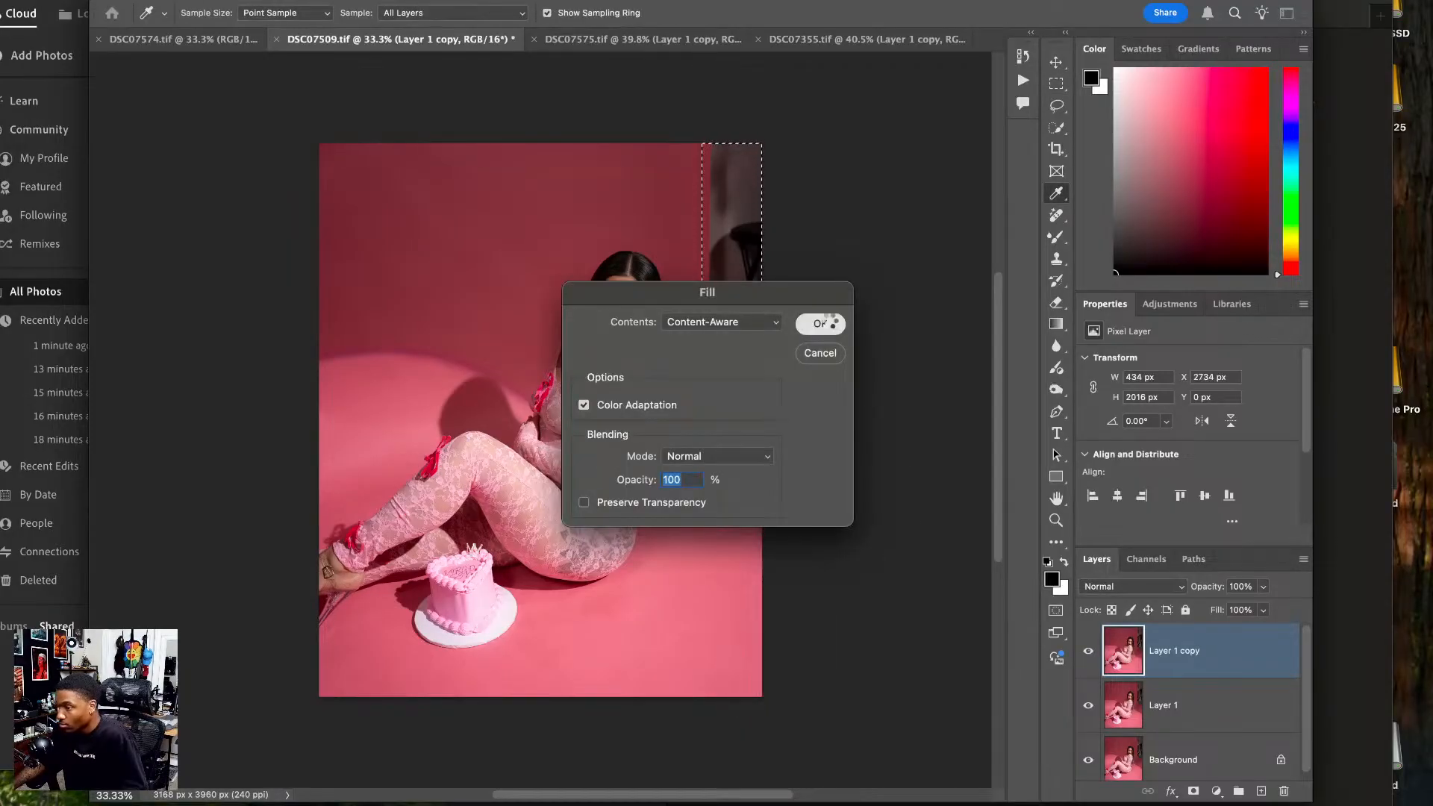
{"action": "left_click", "coordinate": [826, 320]}
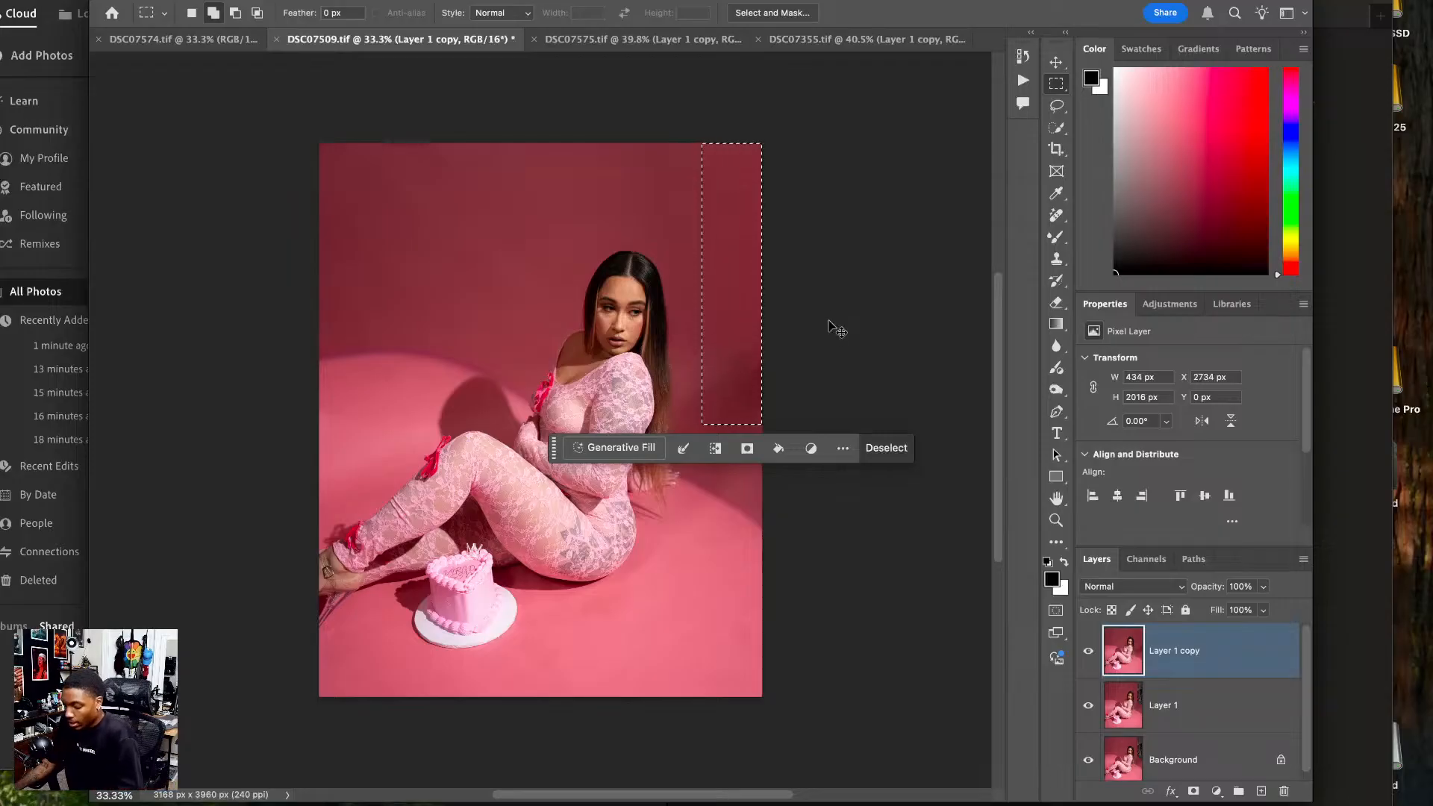
{"action": "key", "text": "ctrl+d"}
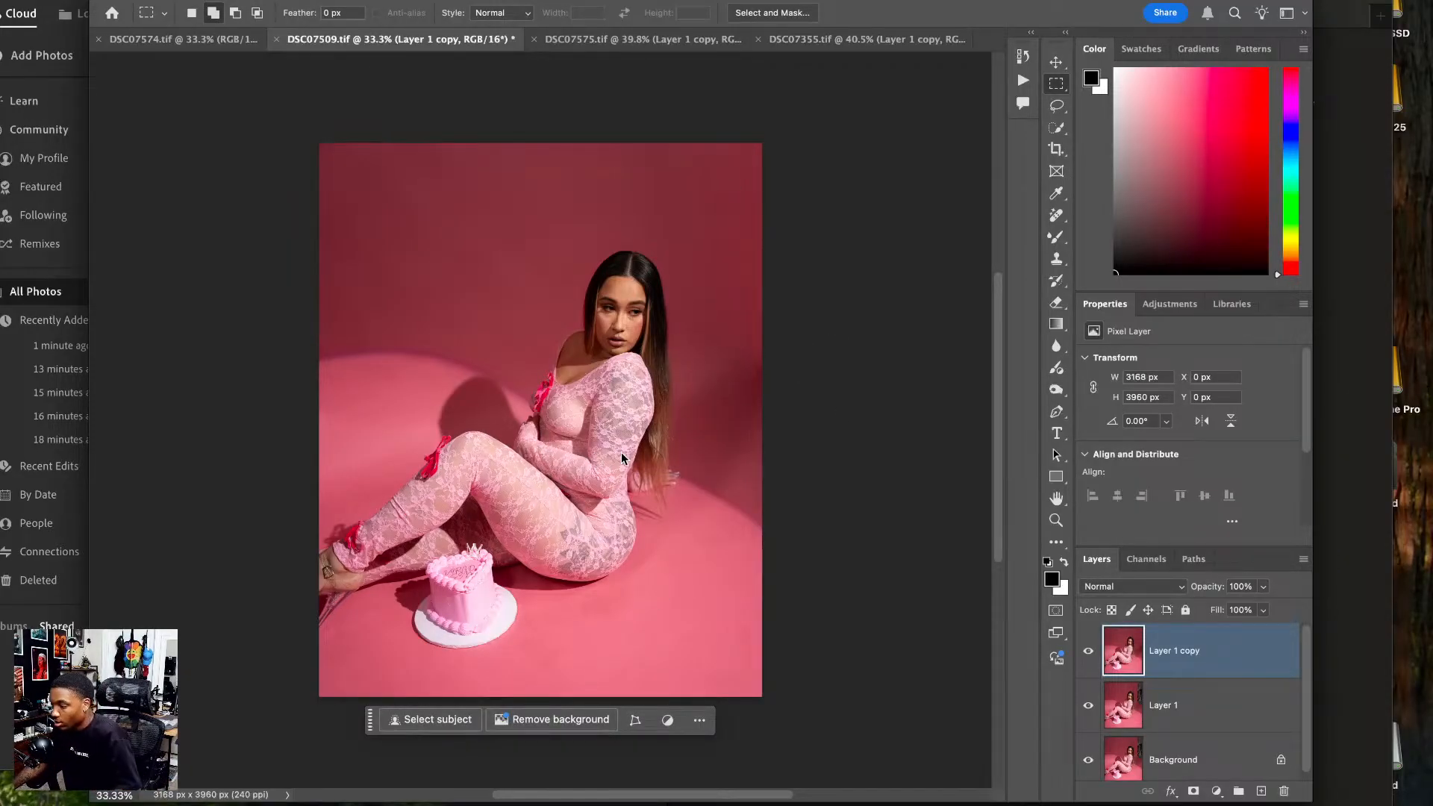
- Open Liquify on the top layer and slim the outer edge of the woman's upper arm with the warp brush
{"action": "key", "text": "ctrl+shift+x"}
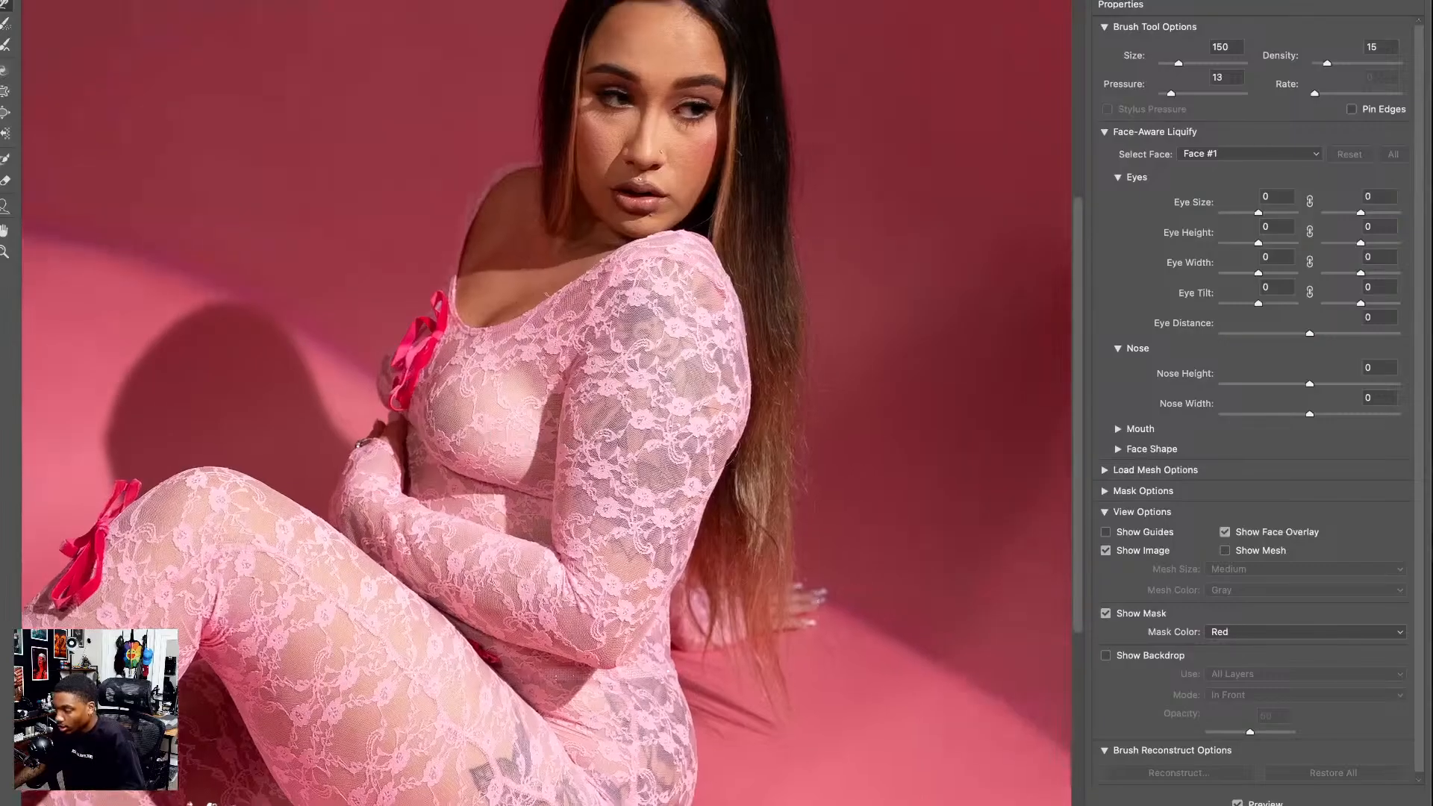
{"action": "key", "text": "bracketright"}
{"action": "key", "text": "bracketright"}
{"action": "key", "text": "bracketright"}
{"action": "key", "text": "bracketright"}
{"action": "key", "text": "bracketright"}
{"action": "key", "text": "bracketright"}
{"action": "left_click_drag", "start_coordinate": [771, 418], "coordinate": [737, 385]}
{"action": "key", "text": "bracketleft"}
{"action": "key", "text": "bracketleft"}
{"action": "key", "text": "bracketleft"}
{"action": "key", "text": "bracketleft"}
{"action": "key", "text": "bracketleft"}
{"action": "key", "text": "bracketleft"}
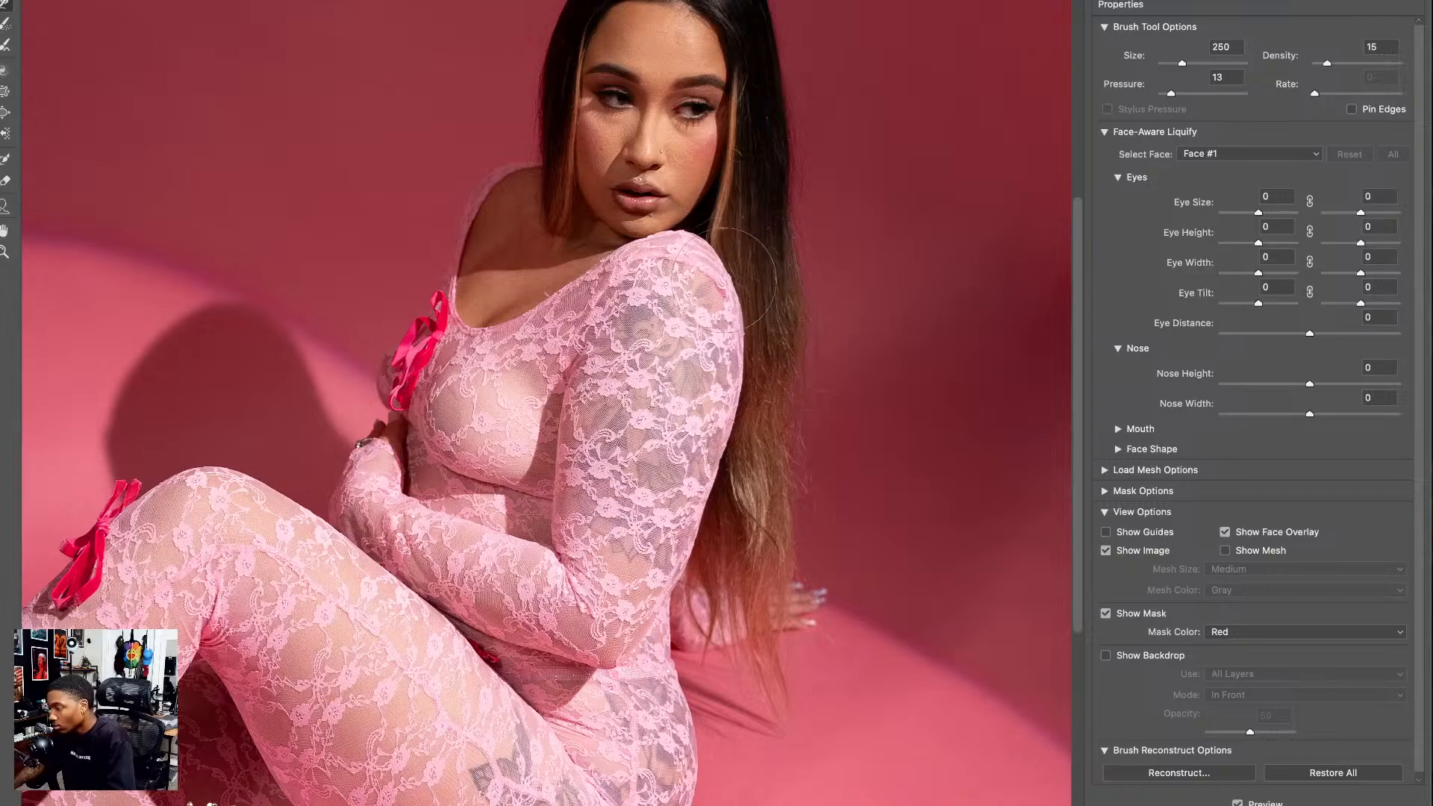
- Reshape the woman's hips and the underside of her thigh with the warp brush at size 600
{"action": "key", "text": "bracketright"}
{"action": "key", "text": "bracketright"}
{"action": "key", "text": "bracketright"}
{"action": "key", "text": "bracketright"}
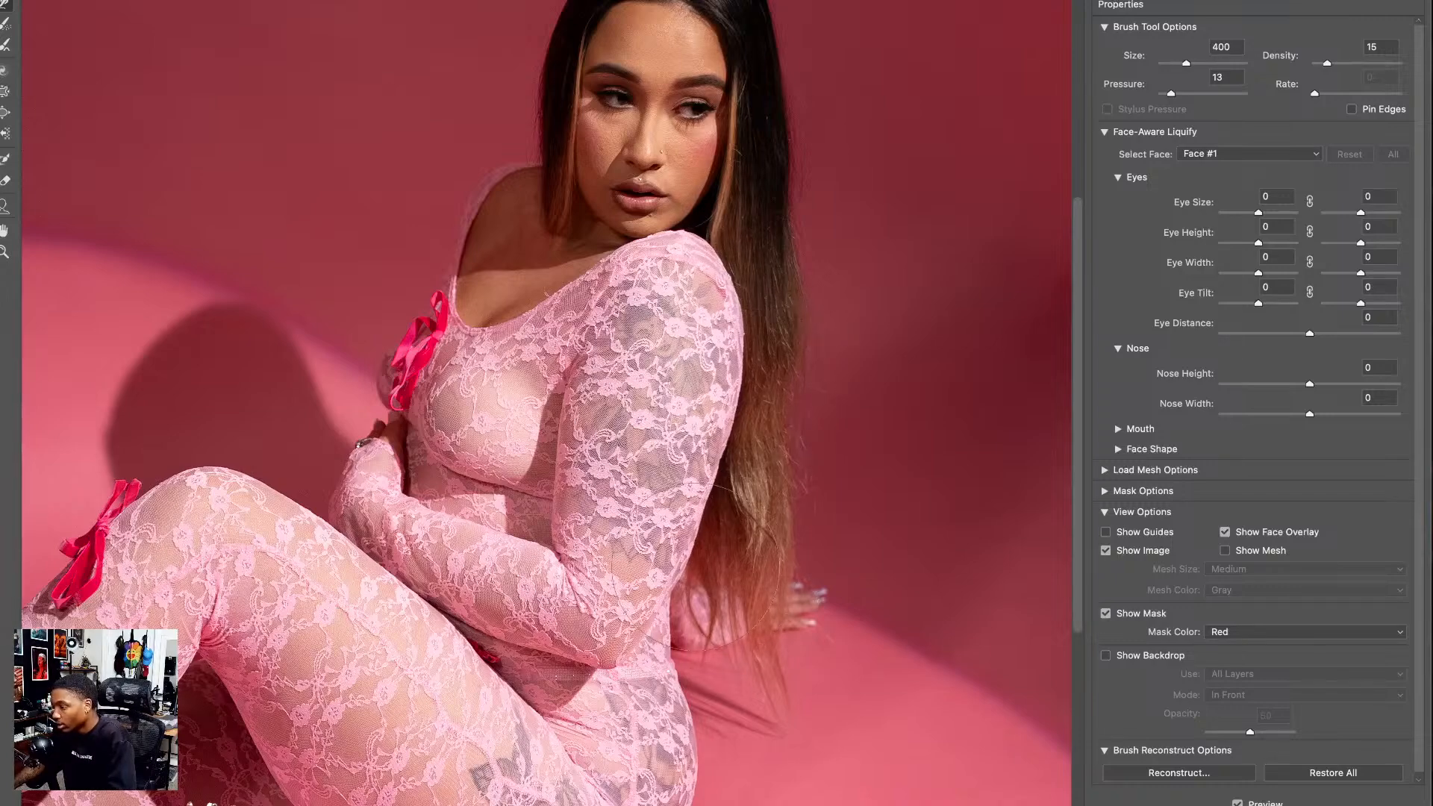
{"action": "left_click_drag", "start_coordinate": [626, 685], "coordinate": [663, 532]}
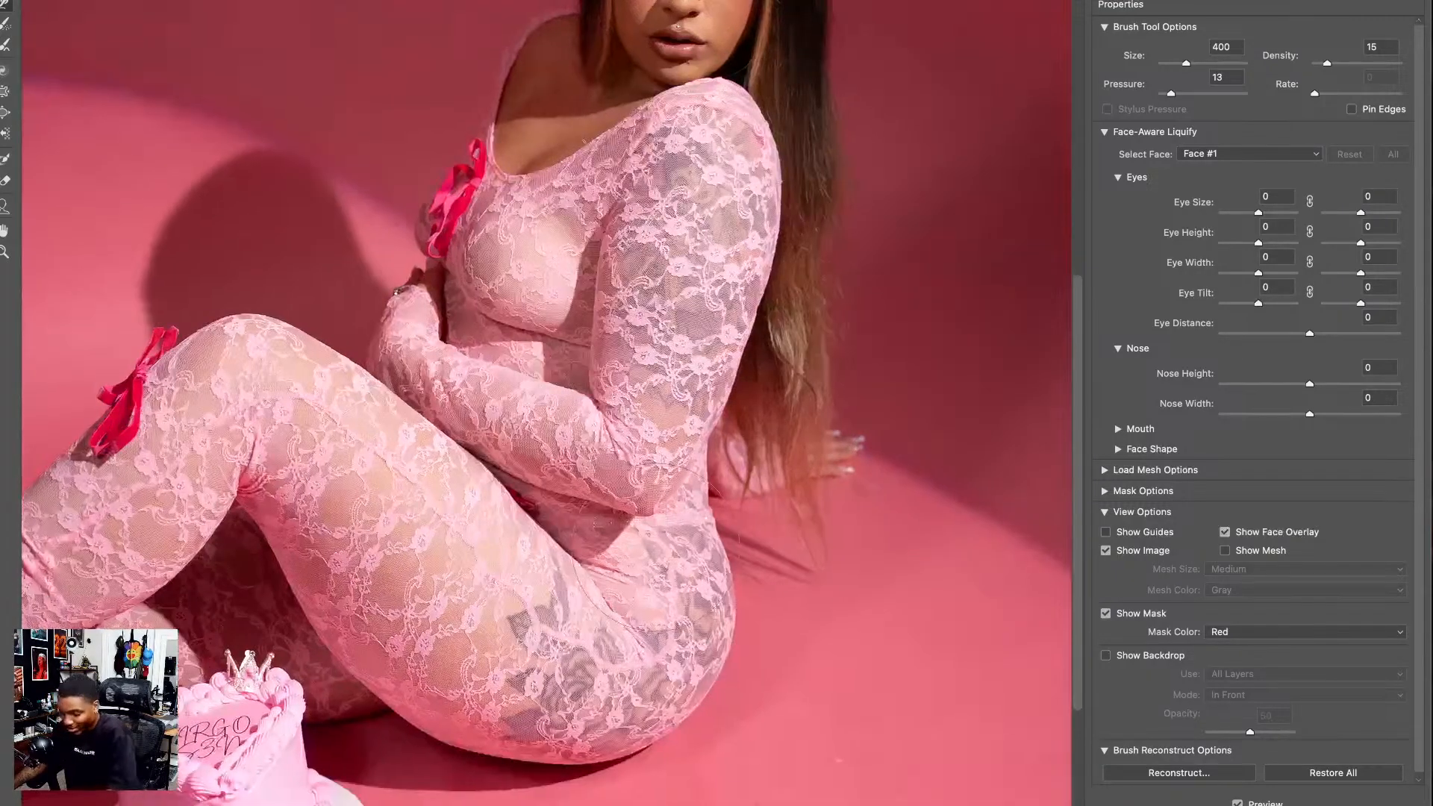
{"action": "key", "text": "bracketleft"}
{"action": "key", "text": "bracketleft"}
{"action": "key", "text": "bracketleft"}
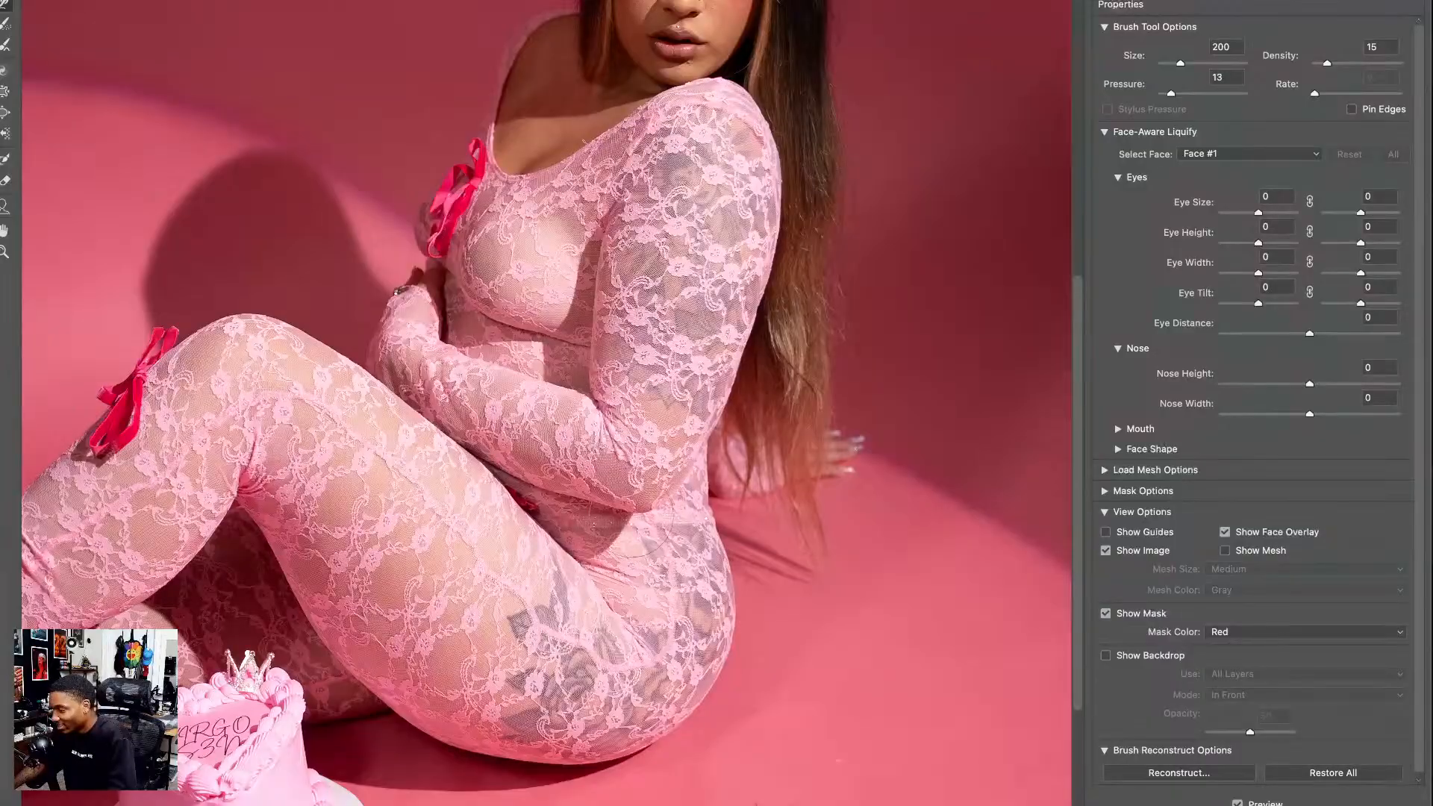
{"action": "key", "text": "bracketright"}
{"action": "key", "text": "bracketright"}
{"action": "key", "text": "bracketright"}
{"action": "key", "text": "bracketright"}
{"action": "key", "text": "bracketright"}
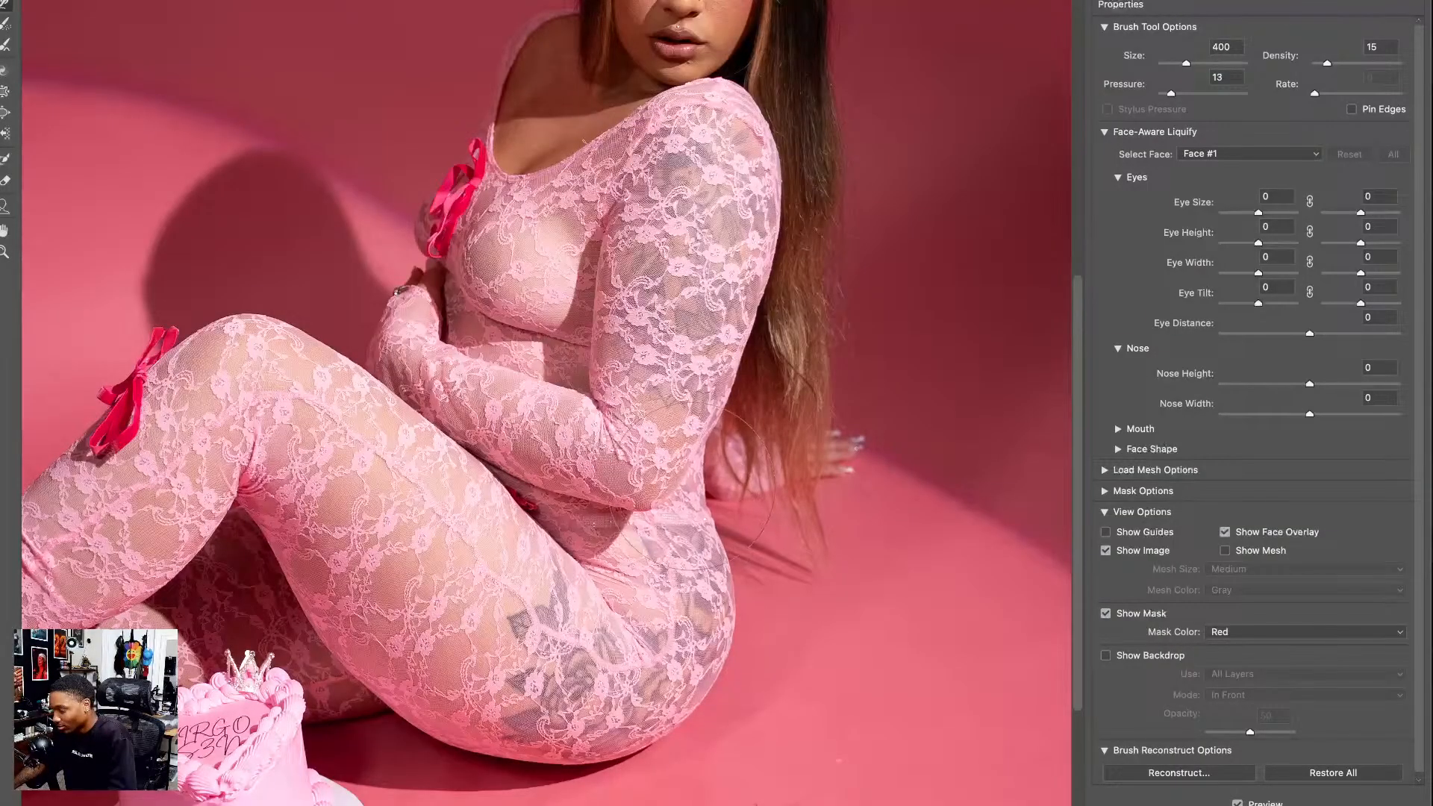
{"action": "left_click_drag", "start_coordinate": [697, 571], "coordinate": [702, 657]}
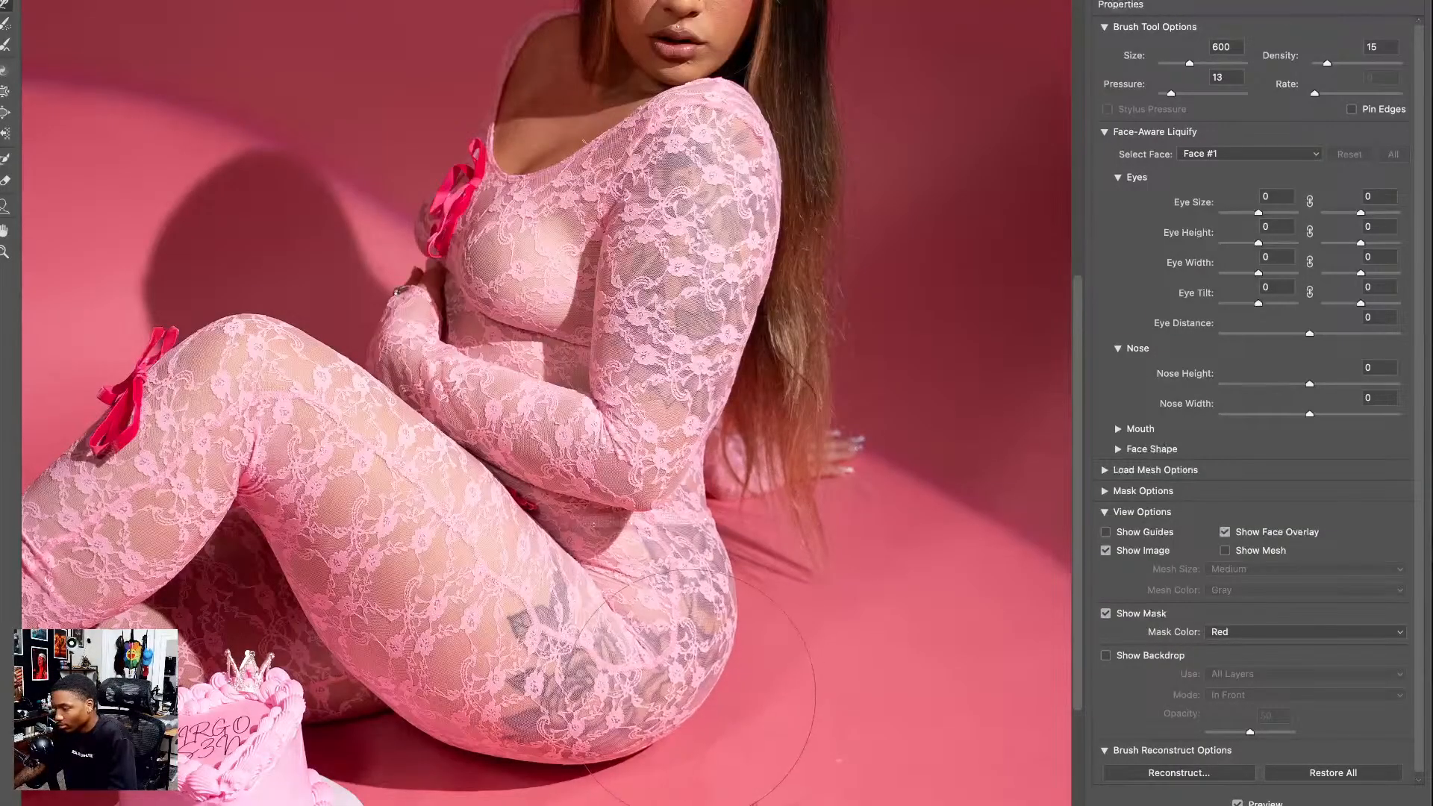
{"action": "mouse_move", "coordinate": [499, 713]}
{"action": "left_mouse_down"}
{"action": "mouse_move", "coordinate": [501, 732]}
{"action": "mouse_move", "coordinate": [591, 742]}
{"action": "mouse_move", "coordinate": [657, 728]}
{"action": "mouse_move", "coordinate": [685, 686]}
{"action": "left_mouse_up"}
- Apply the Liquify changes after reviewing the whole figure, and close DSC07509.tif with its changes saved
{"action": "scroll", "coordinate": [685, 686], "scroll_direction": "up", "scroll_amount": 5}
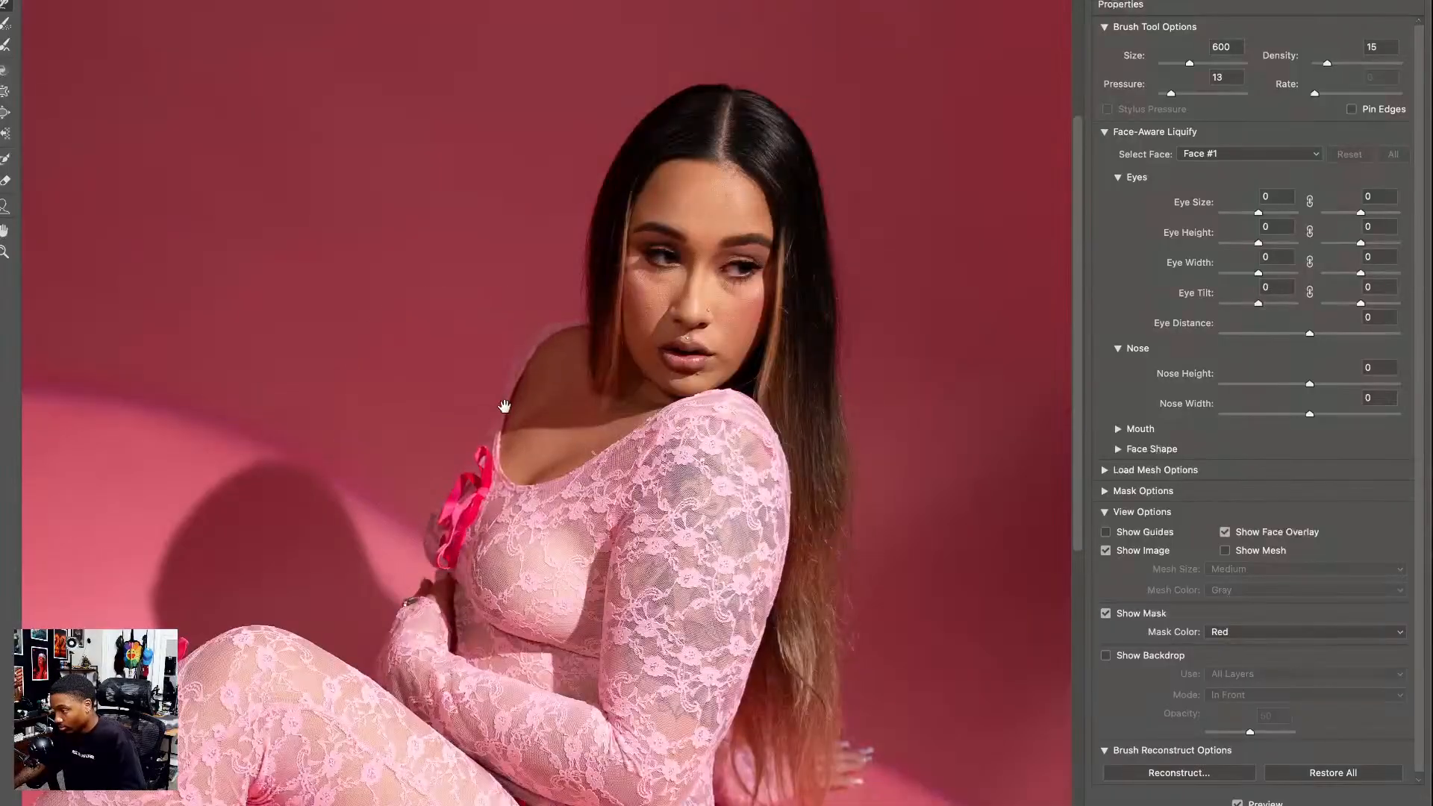
{"action": "left_click_drag", "start_coordinate": [504, 406], "coordinate": [469, 544]}
{"action": "key", "text": "super+0"}
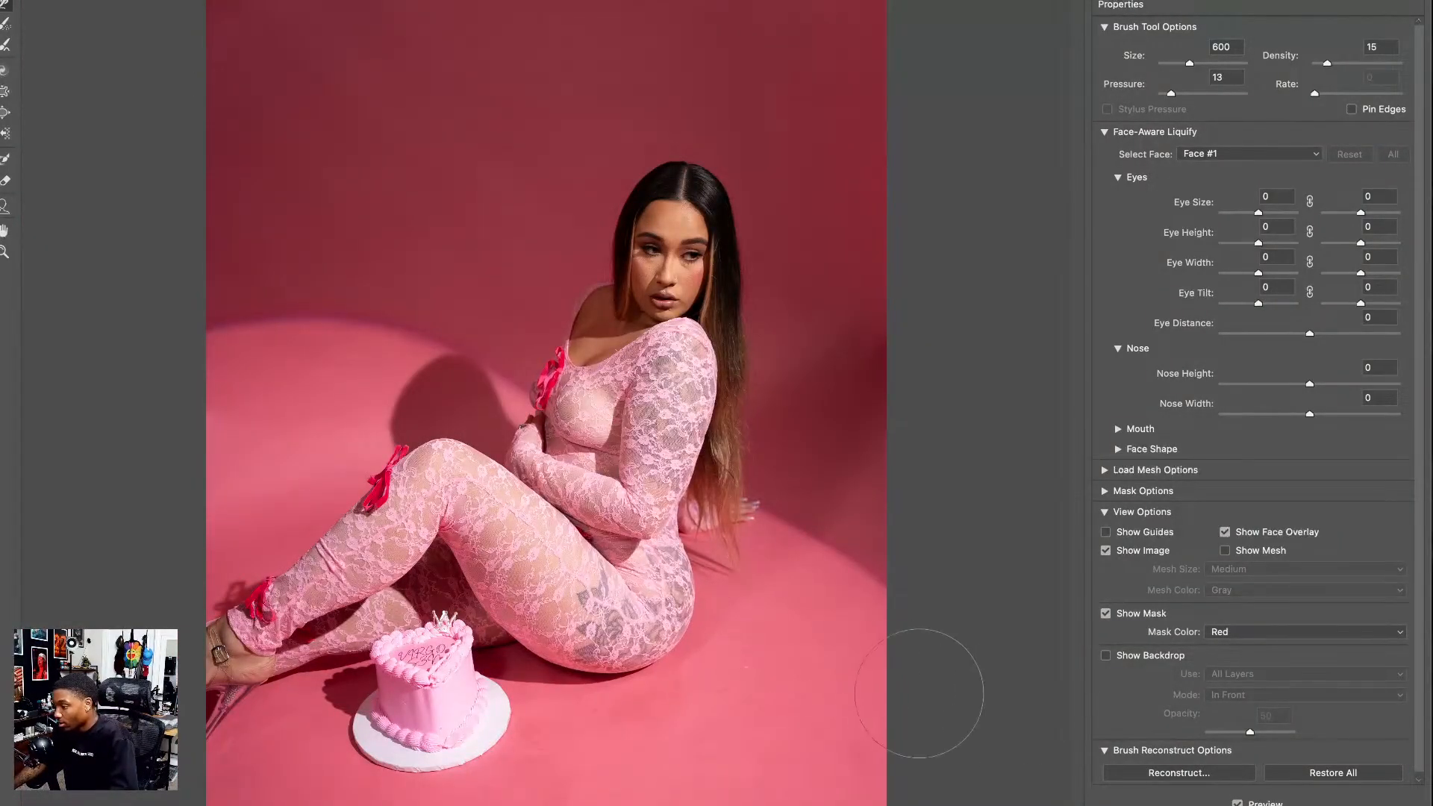
{"action": "key", "text": "Return"}
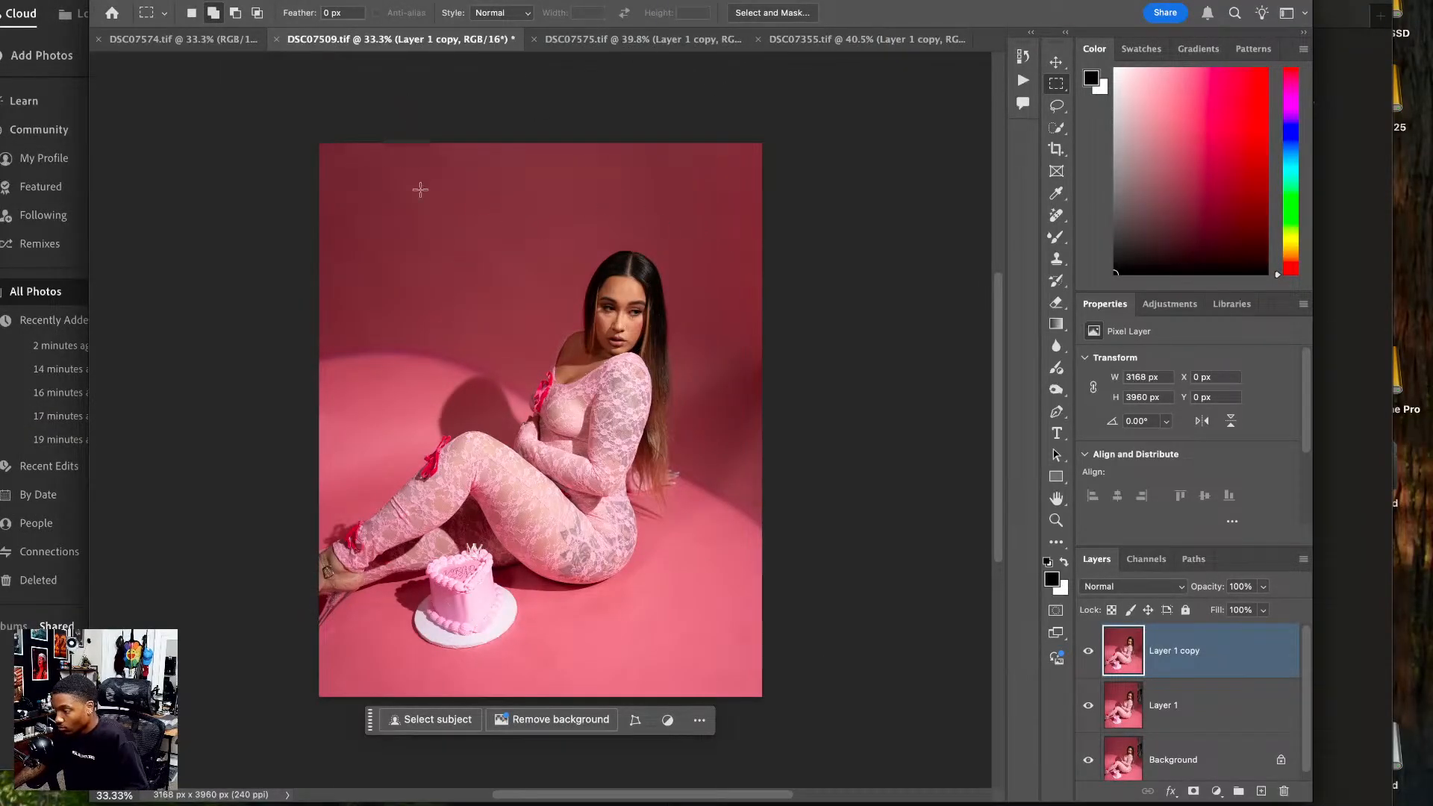
{"action": "left_click", "coordinate": [276, 40]}
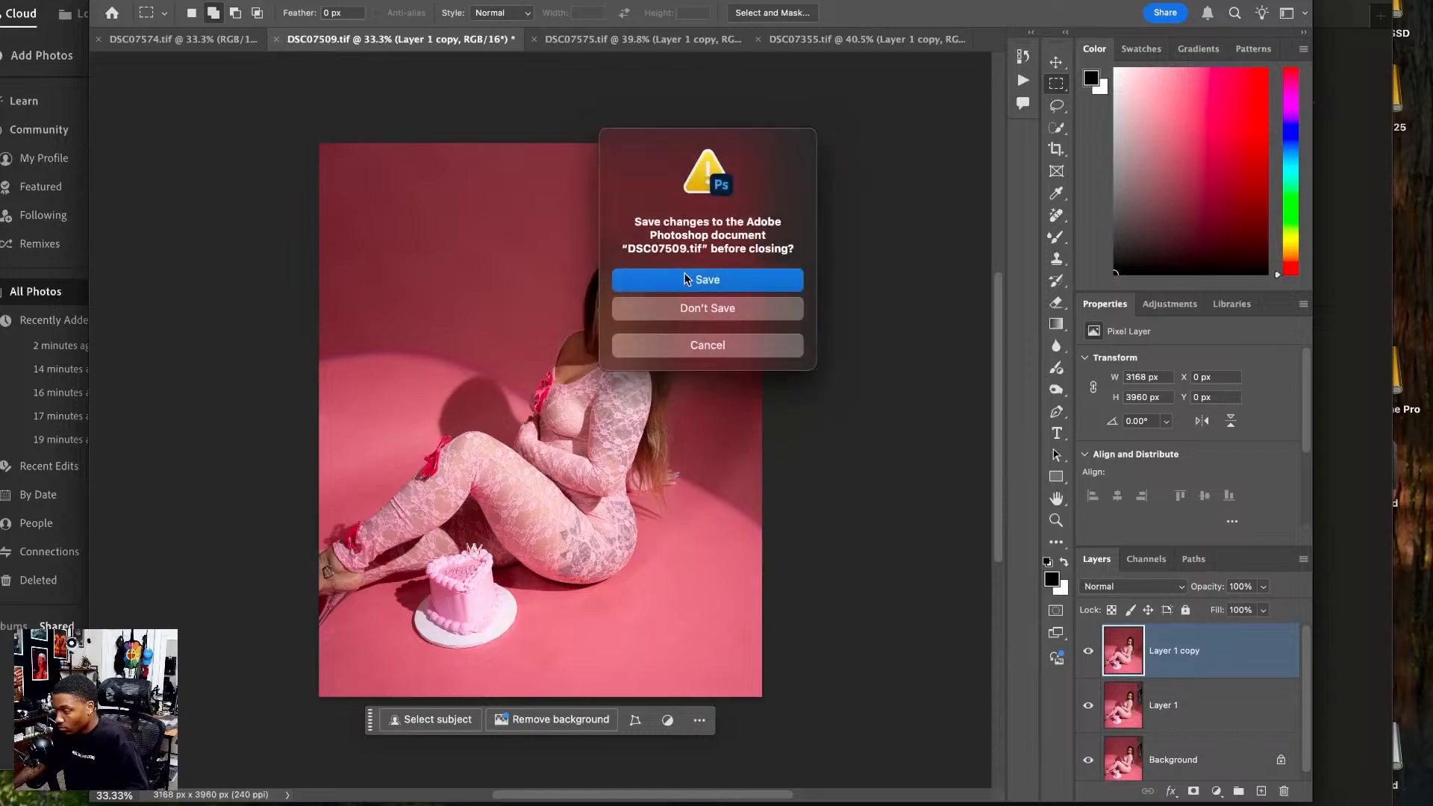
{"action": "key", "text": "Return"}
- Switch to the DSC07574.tif document, duplicate its background layer twice and start a 4:5 crop
{"action": "left_click", "coordinate": [186, 43]}
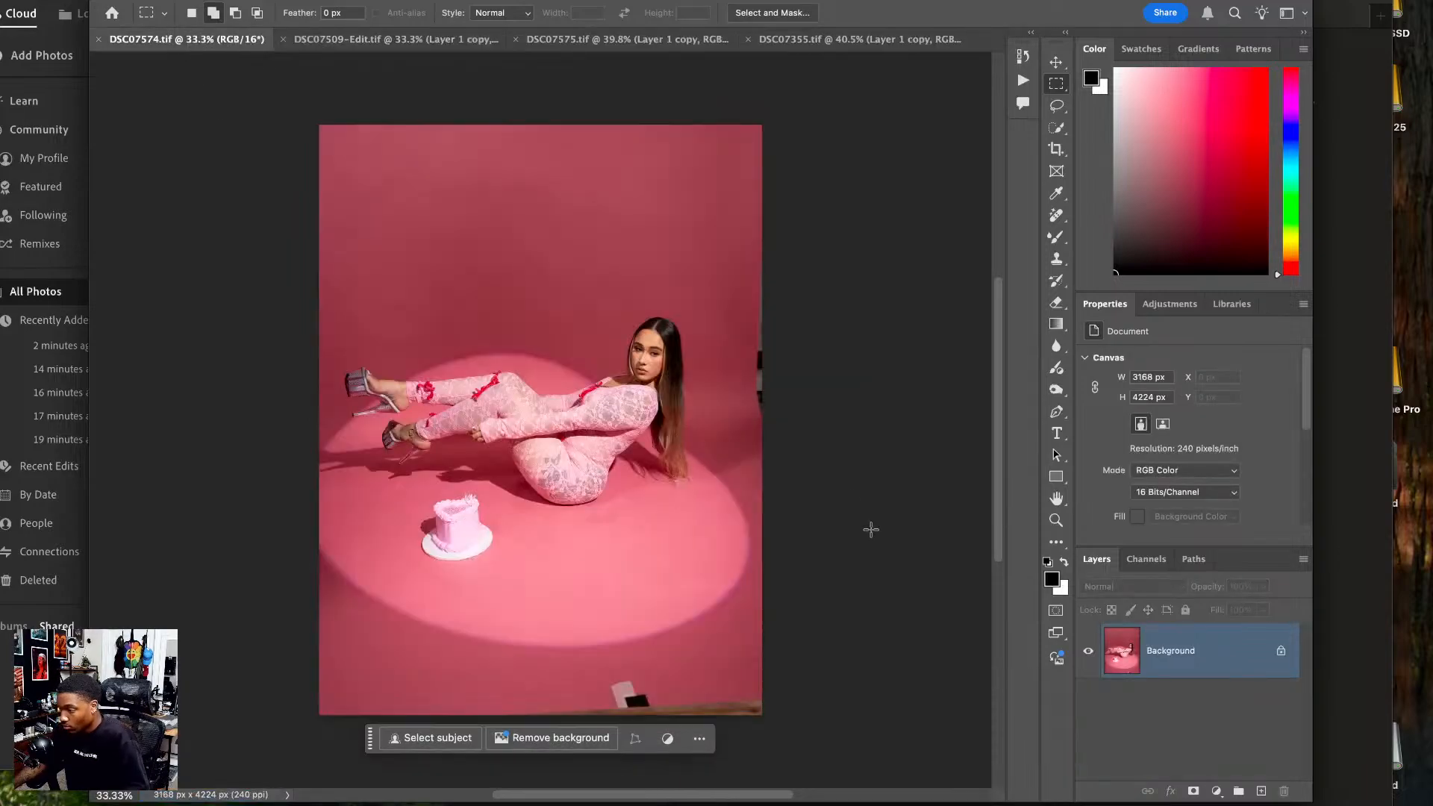
{"action": "key", "text": "super+j"}
{"action": "key", "text": "super+j"}
{"action": "key", "text": "c"}
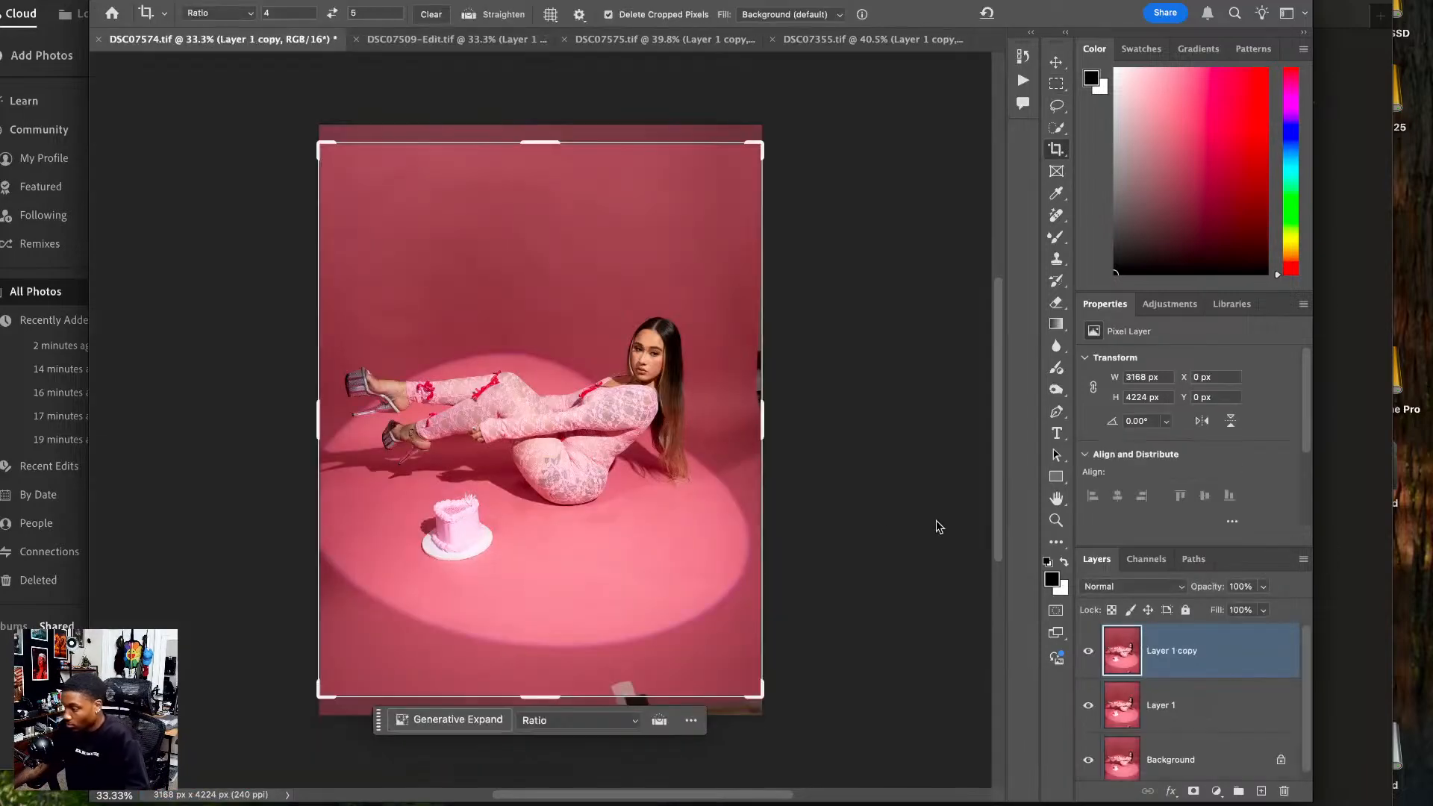
- Check Lightroom briefly, then return to Photoshop and apply the 4:5 crop aligned to the photo's upper edge, trimming the bottom strip
{"action": "key", "text": "super+Tab"}
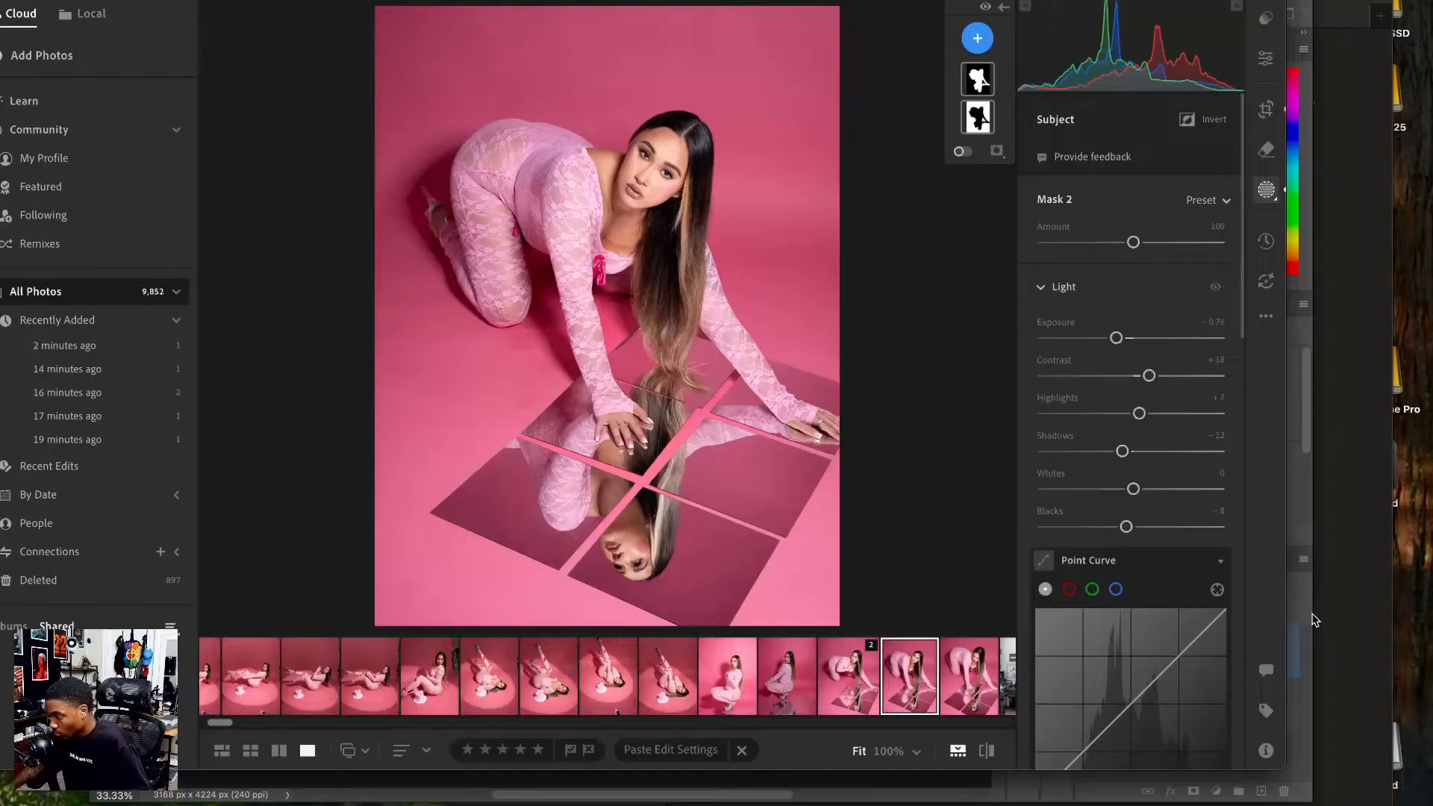
{"action": "key", "text": "super+Tab"}
{"action": "left_click_drag", "start_coordinate": [602, 453], "coordinate": [597, 466]}
{"action": "key", "text": "Return"}
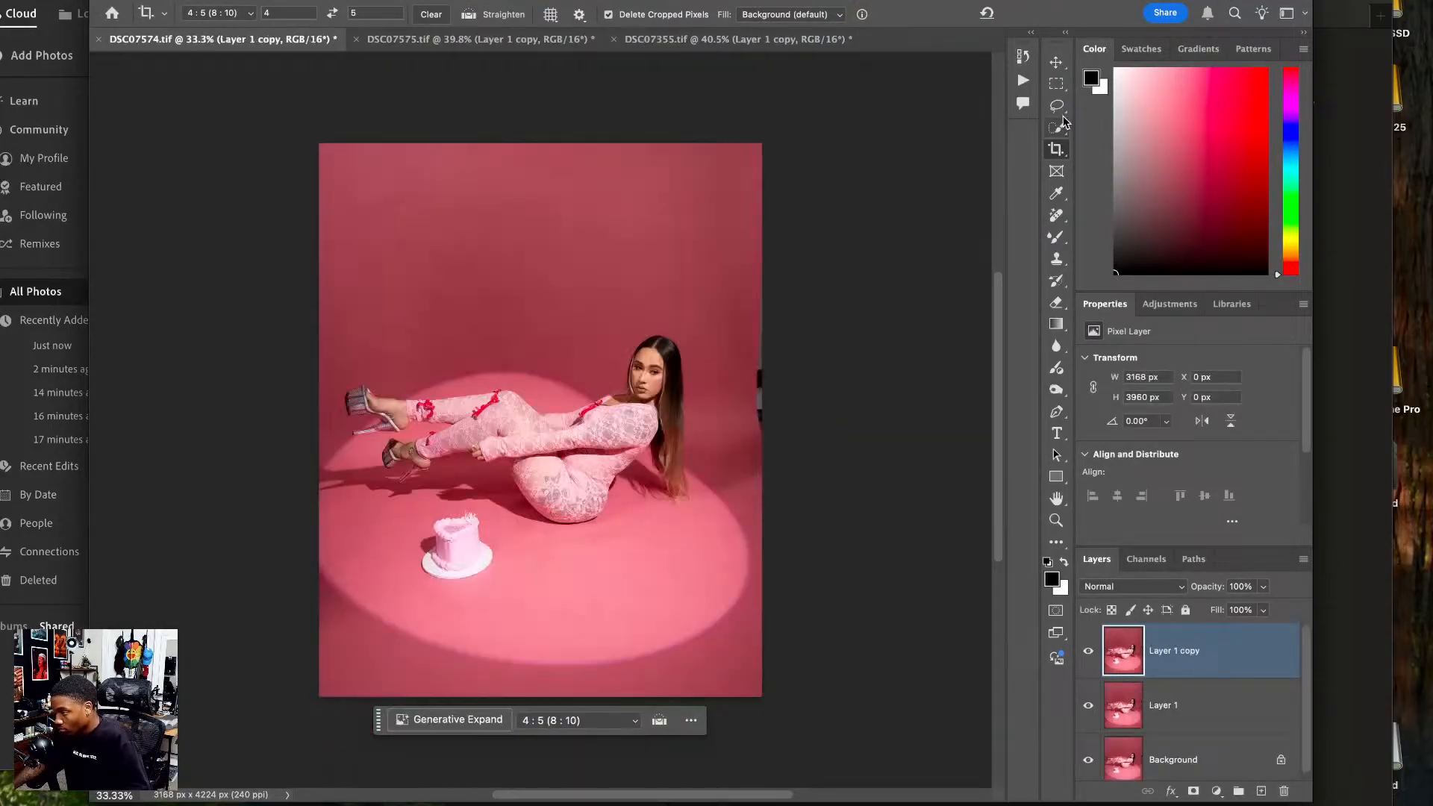
- Select the narrow strip around the dark object on the photo's right edge, remove it with a Content-Aware fill and clear the selection
{"action": "key", "text": "m"}
{"action": "left_click_drag", "start_coordinate": [826, 115], "coordinate": [750, 248]}
{"action": "key", "text": "BackSpace"}
{"action": "left_click", "coordinate": [784, 270]}
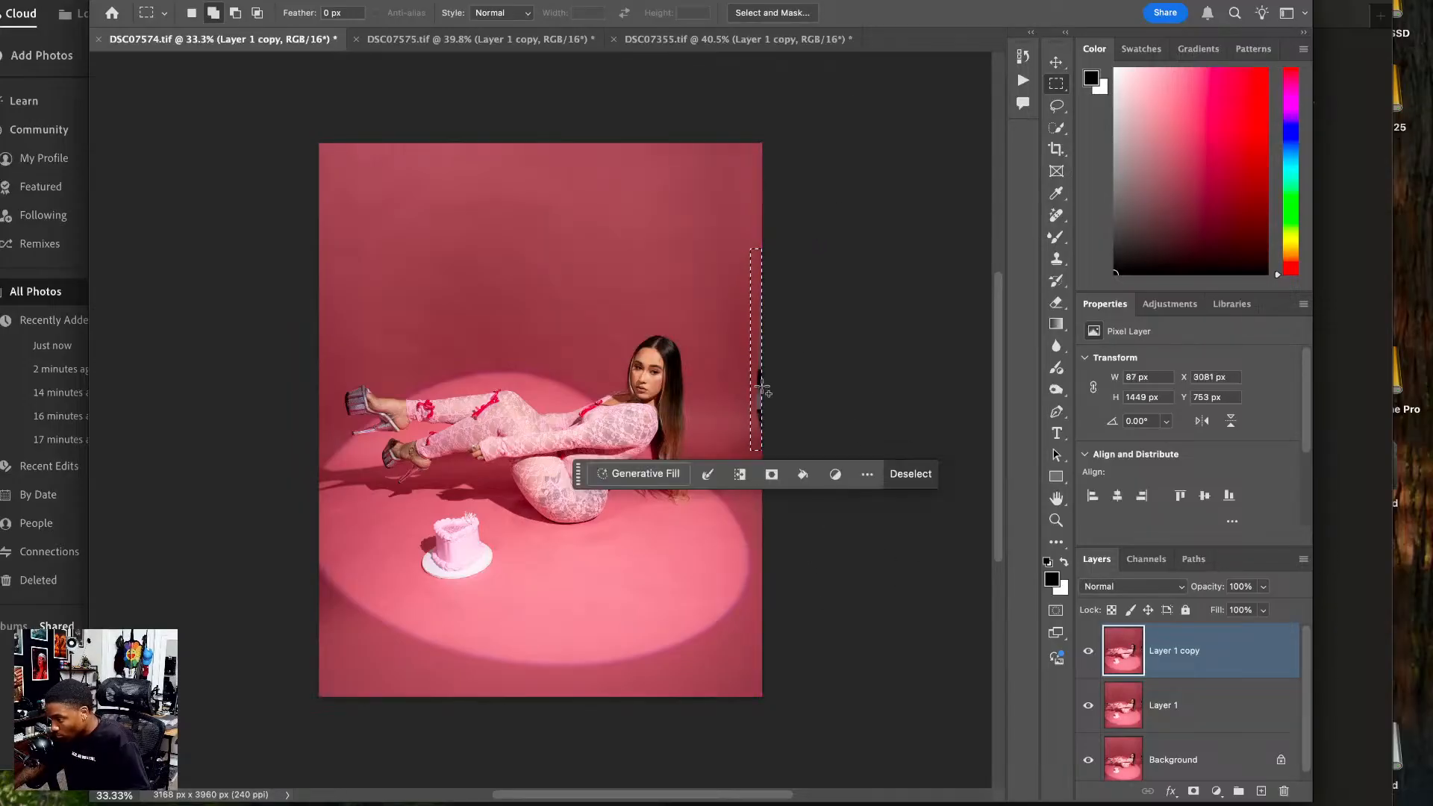
{"action": "right_click", "coordinate": [756, 434]}
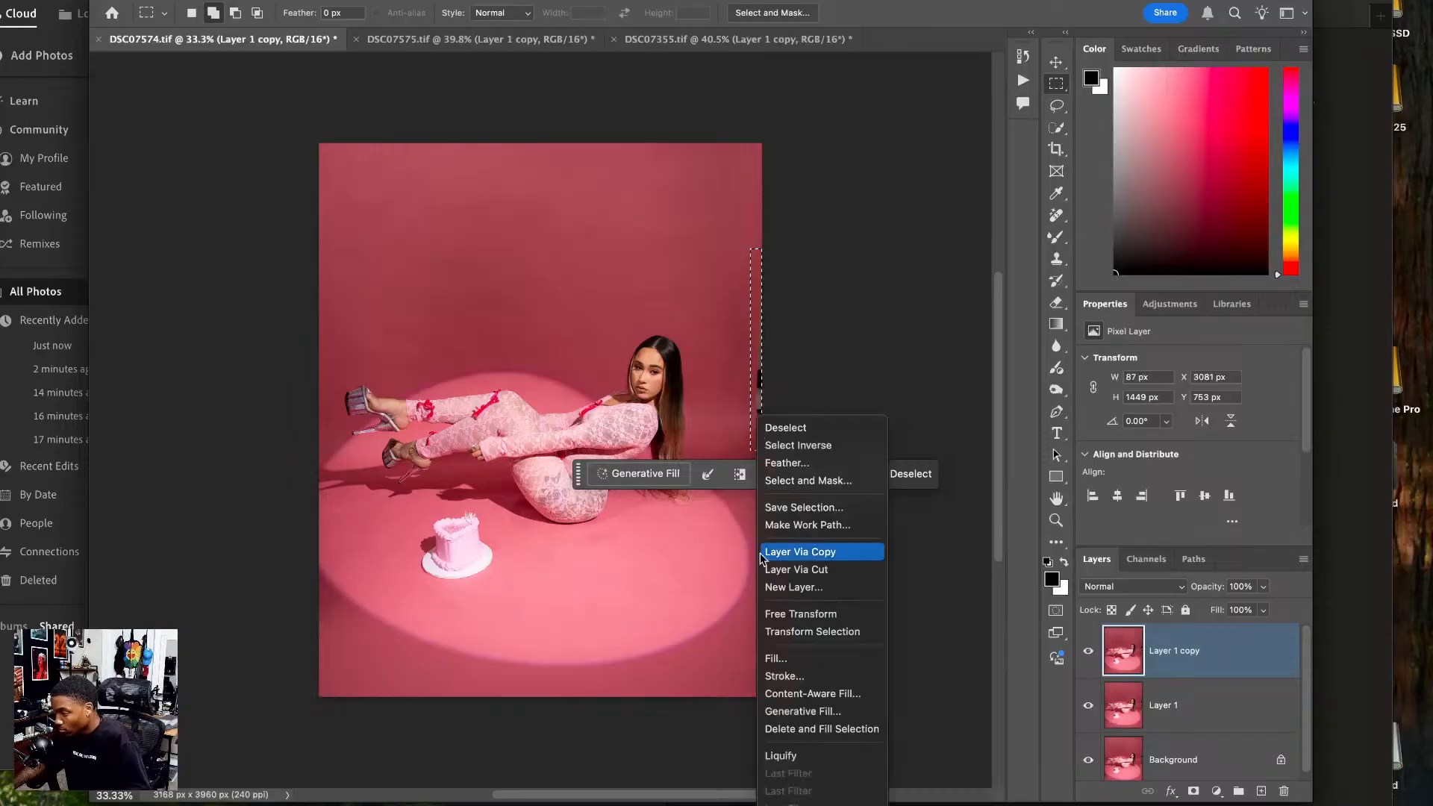
{"action": "left_click", "coordinate": [789, 656]}
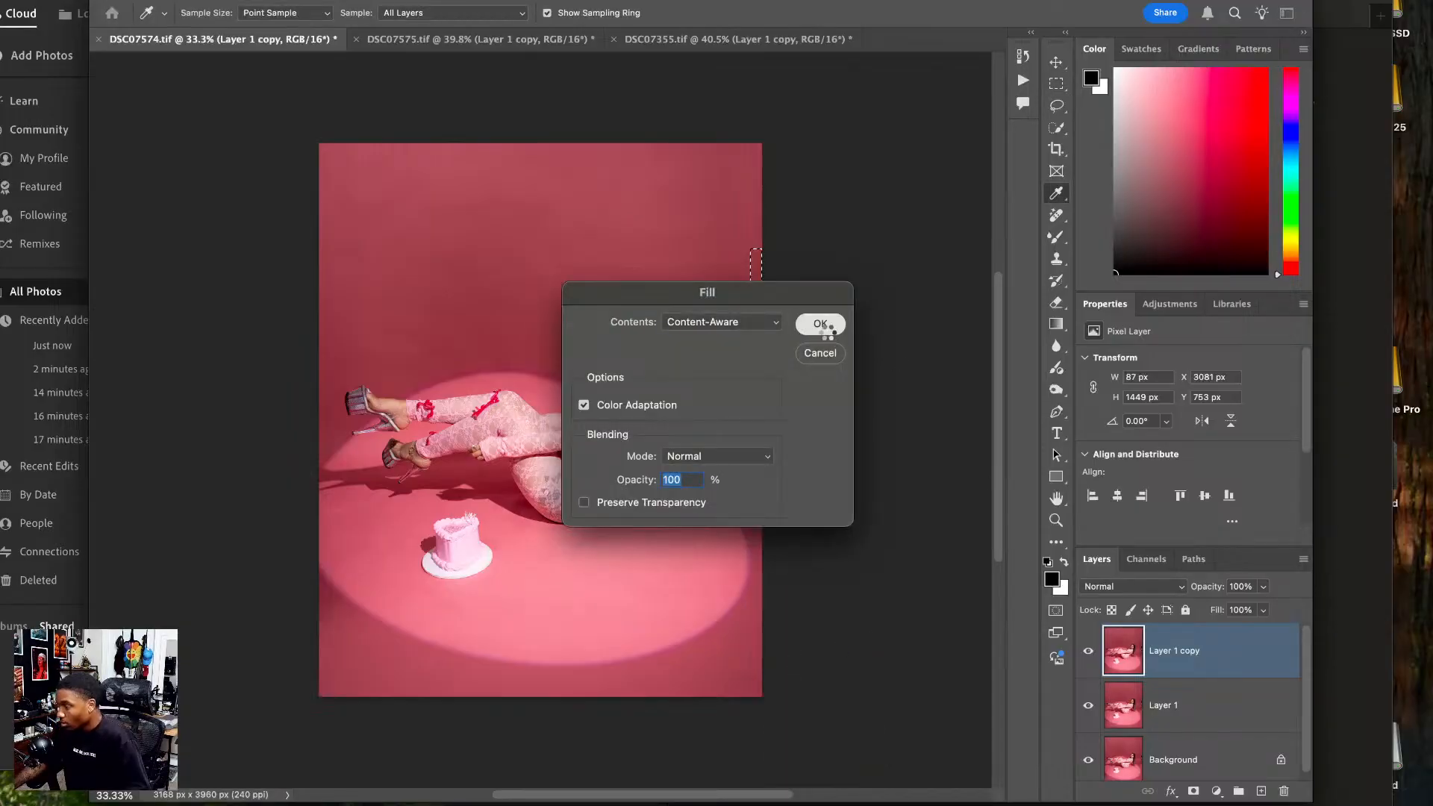
{"action": "left_click", "coordinate": [821, 325]}
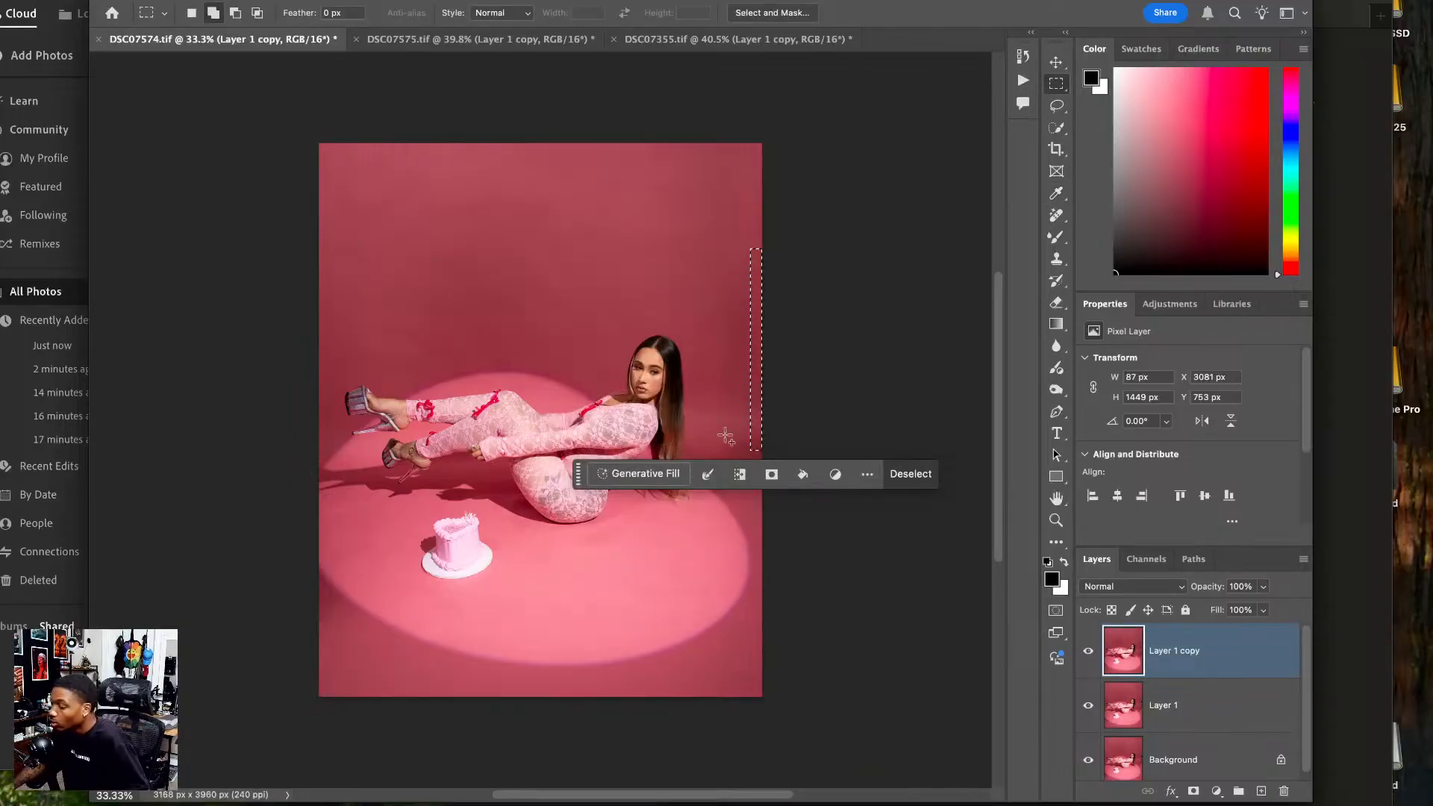
{"action": "left_click", "coordinate": [912, 475]}
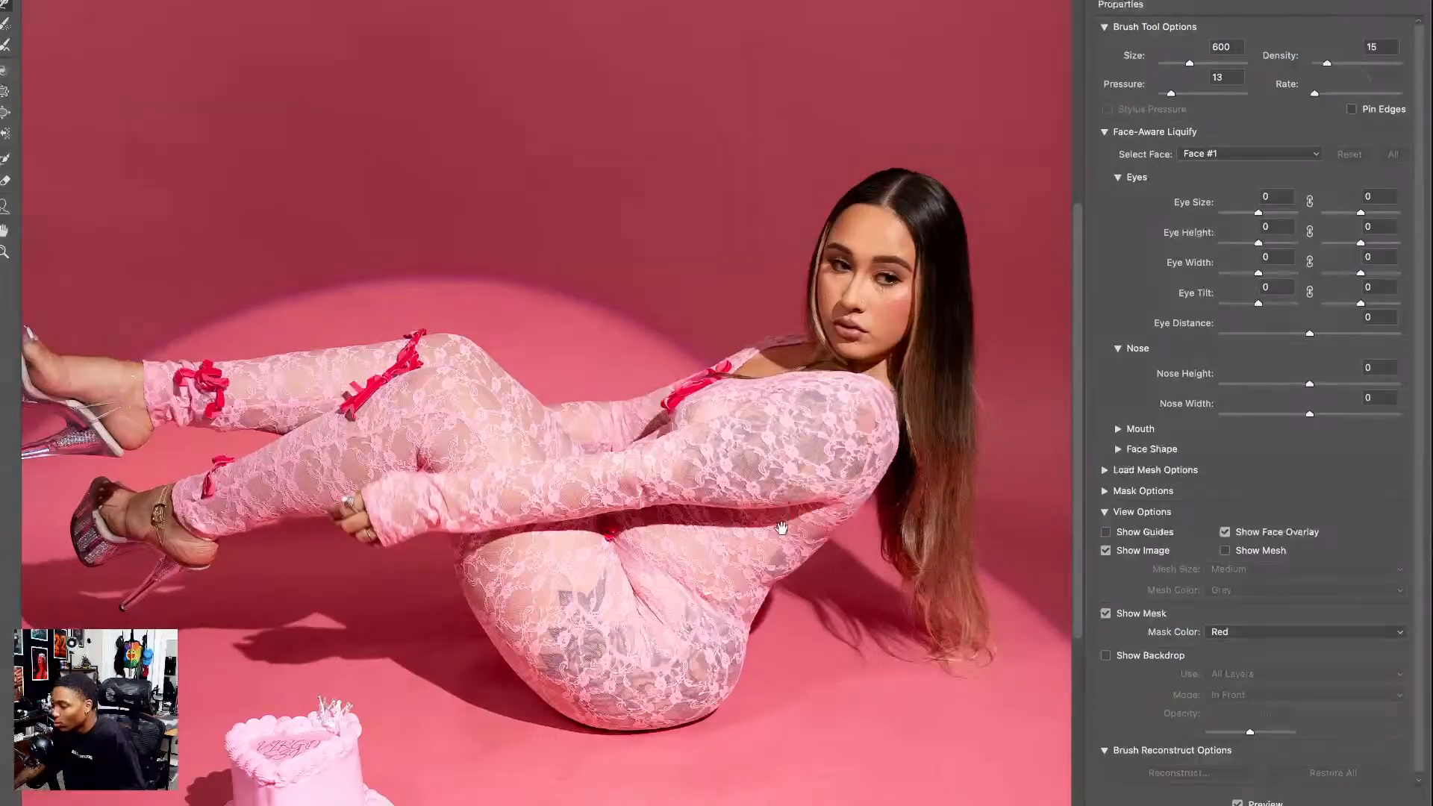
- Open Liquify on the top layer and refine the woman's waist and lower-back contour, reducing the warp brush size to 125
{"action": "scroll", "coordinate": [656, 455], "scroll_direction": "up", "scroll_amount": 2}
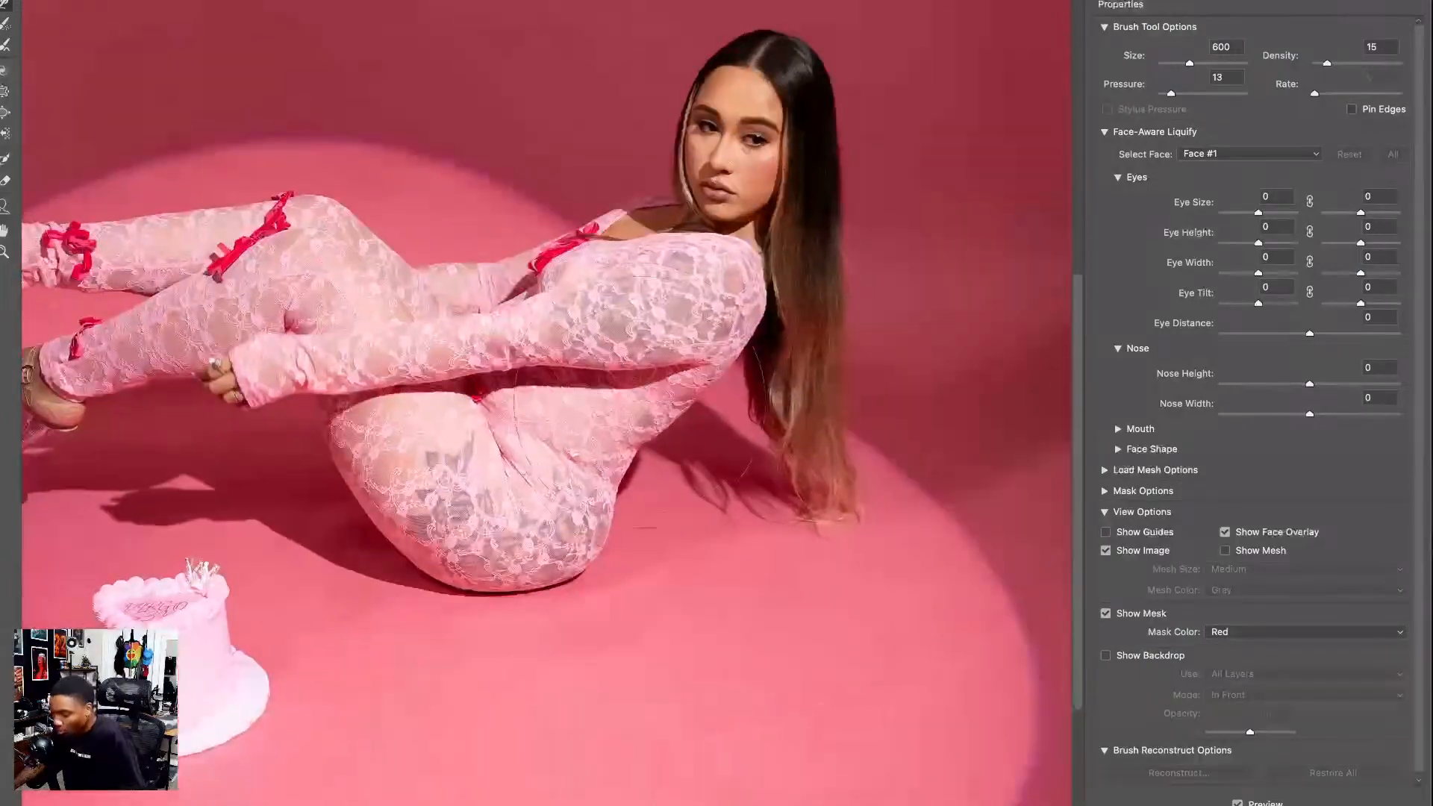
{"action": "key", "text": "bracketleft"}
{"action": "left_click_drag", "start_coordinate": [669, 450], "coordinate": [681, 434]}
{"action": "key", "text": "bracketleft"}
{"action": "key", "text": "bracketleft"}
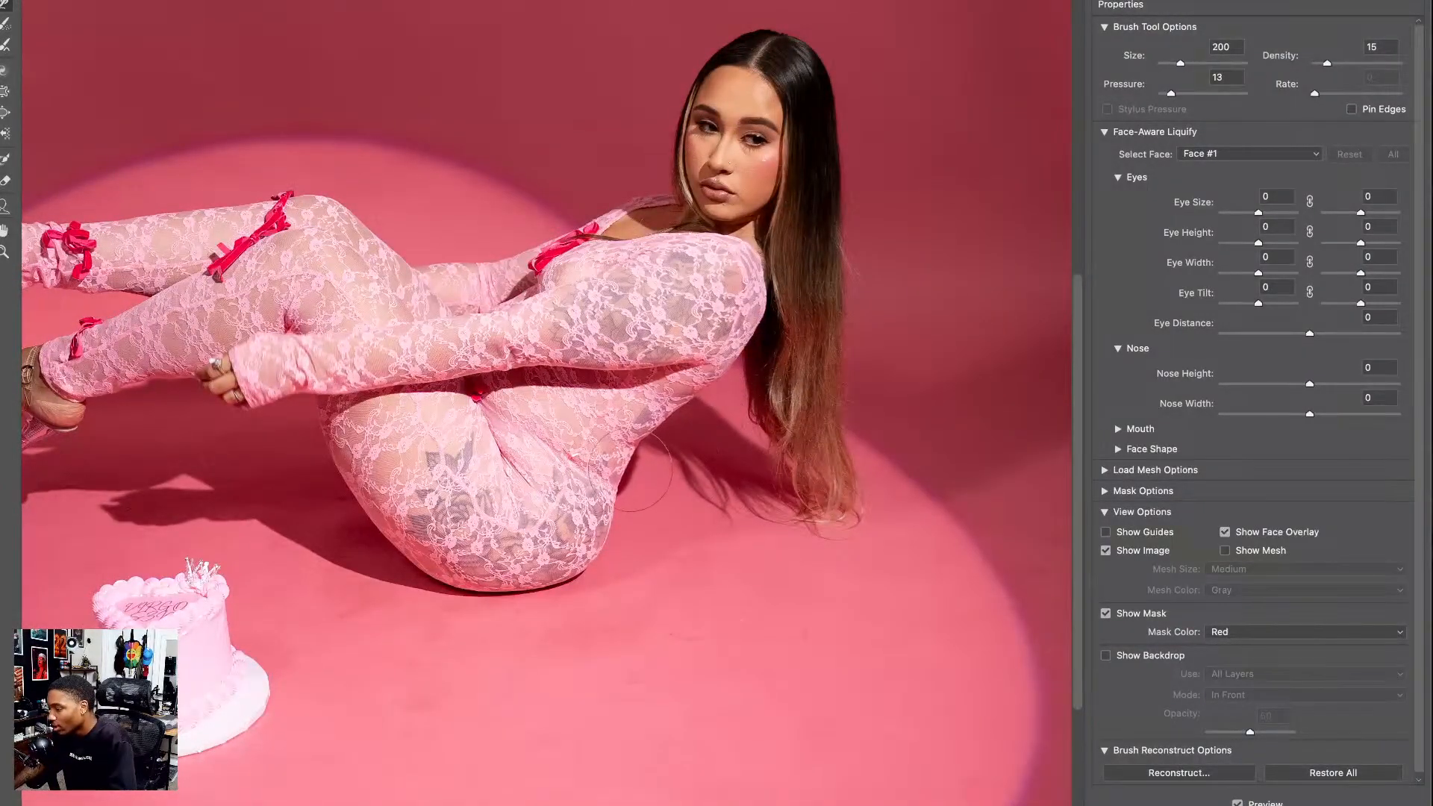
{"action": "key", "text": "bracketleft"}
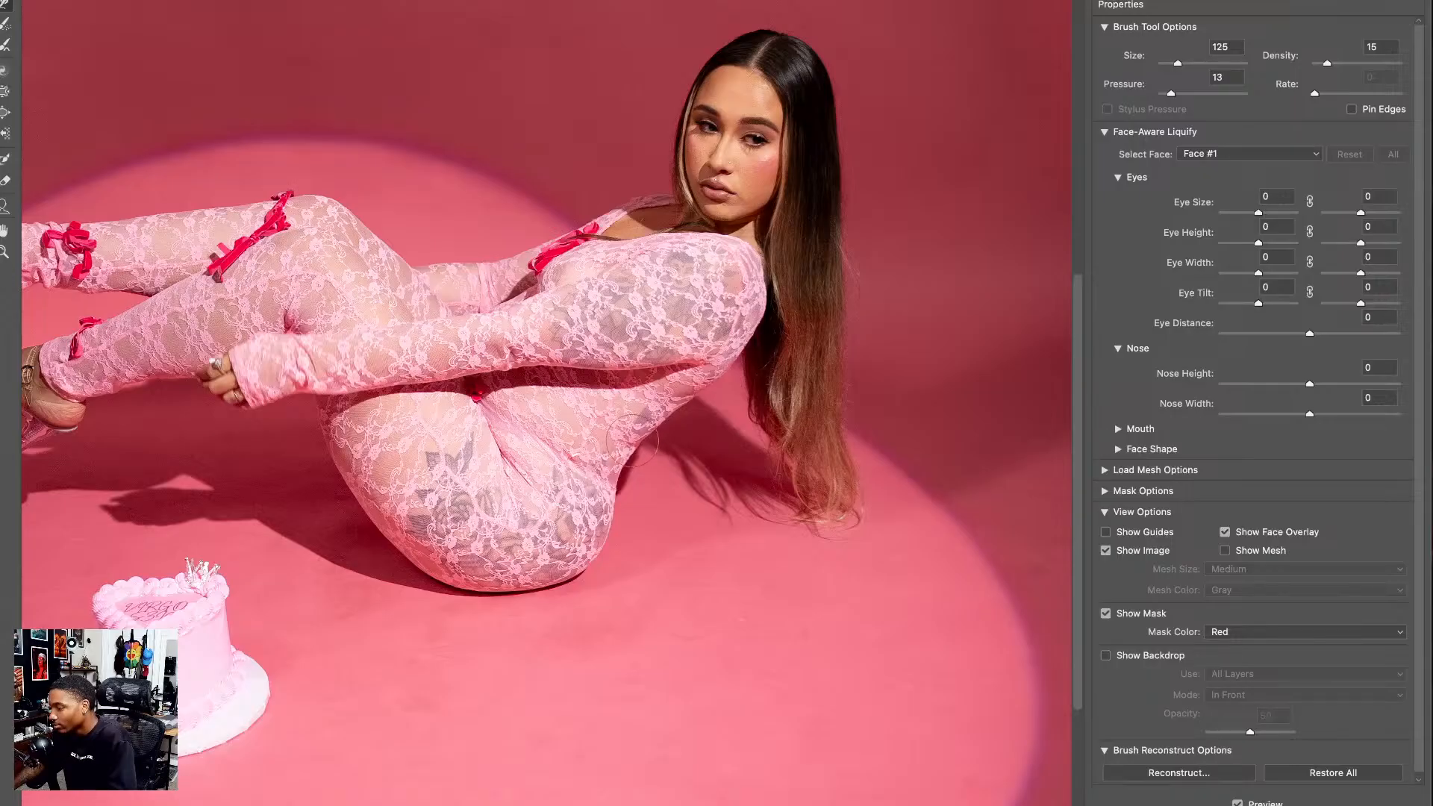
- Reshape the woman's hip and the underside of her buttocks with the warp brush at sizes between 400 and 600
{"action": "key", "text": "bracketright"}
{"action": "key", "text": "bracketright"}
{"action": "key", "text": "bracketright"}
{"action": "key", "text": "bracketright"}
{"action": "key", "text": "bracketright"}
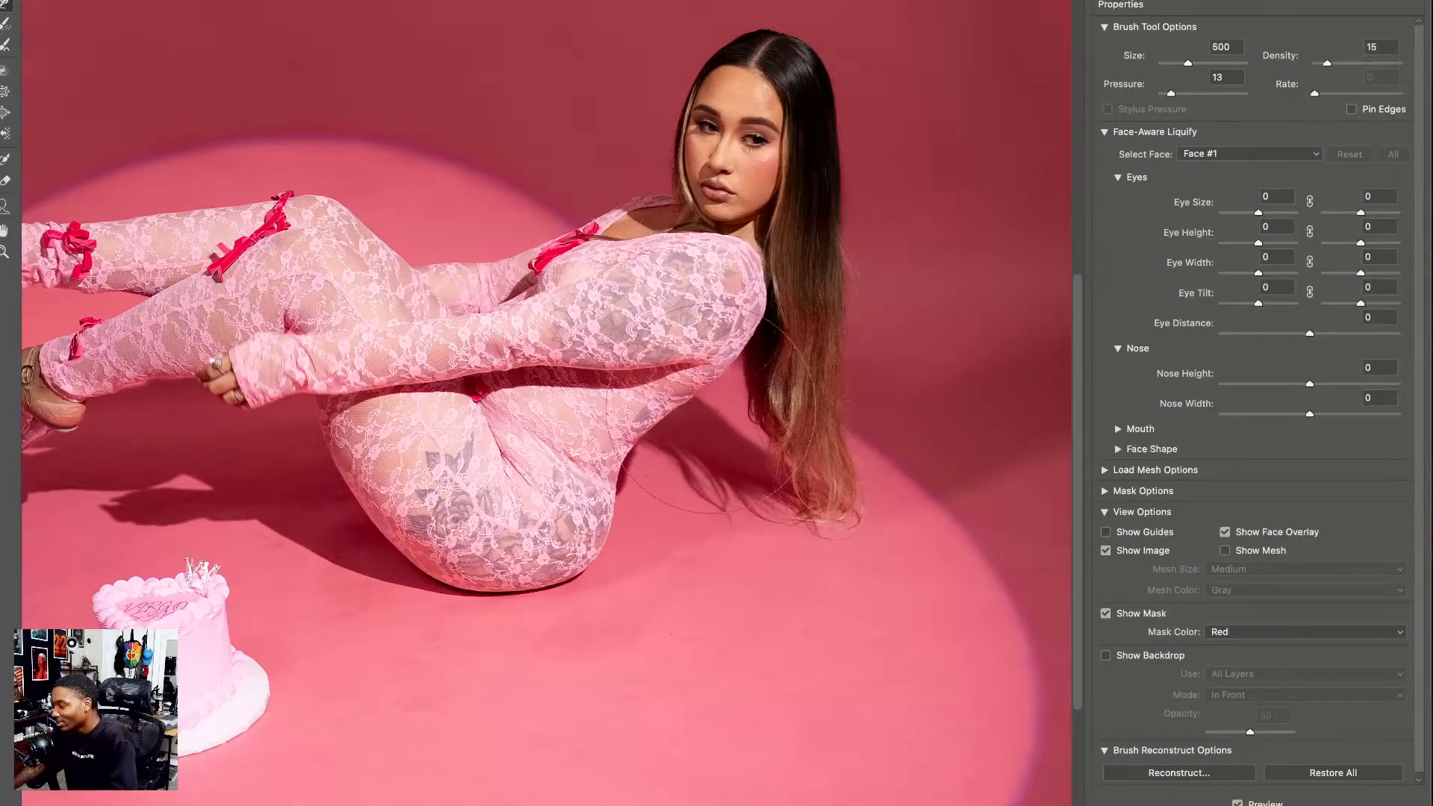
{"action": "key", "text": "bracketleft"}
{"action": "key", "text": "bracketleft"}
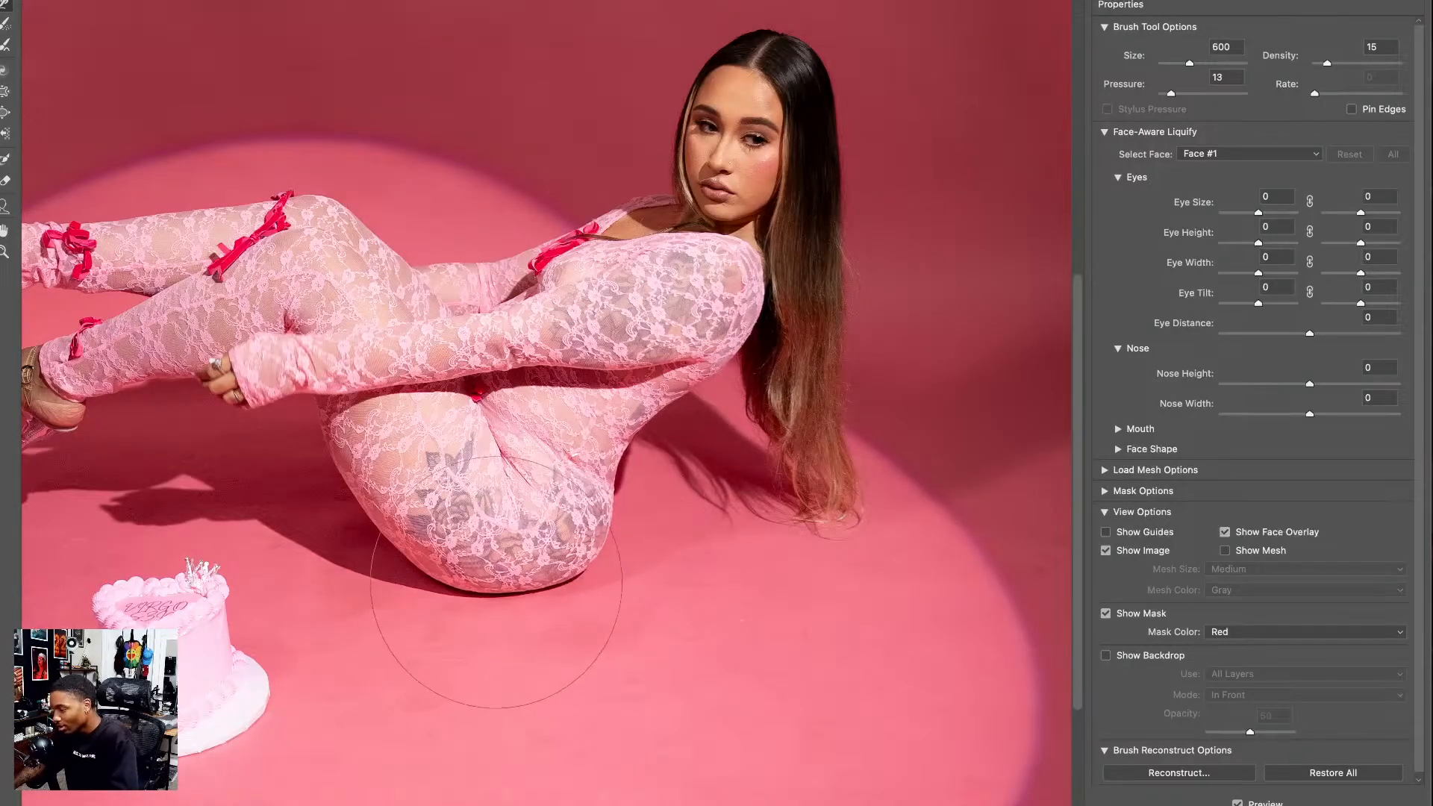
{"action": "key", "text": "bracketright"}
{"action": "key", "text": "bracketright"}
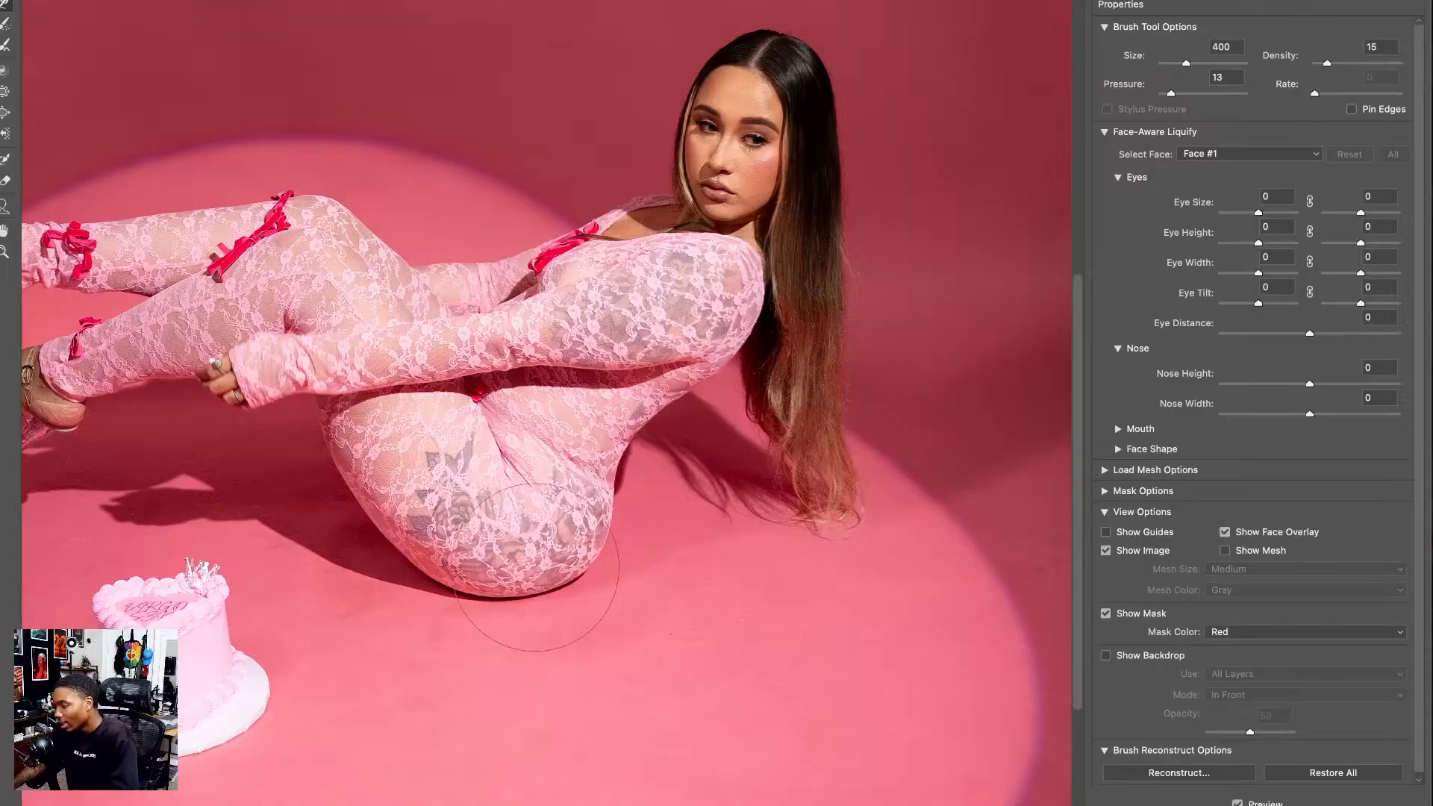
- Touch up the contour of the woman's hip and thigh with the warp brush at size 200, and review the whole figure
{"action": "key", "text": "bracketleft"}
{"action": "key", "text": "bracketleft"}
{"action": "key", "text": "bracketleft"}
{"action": "key", "text": "bracketleft"}
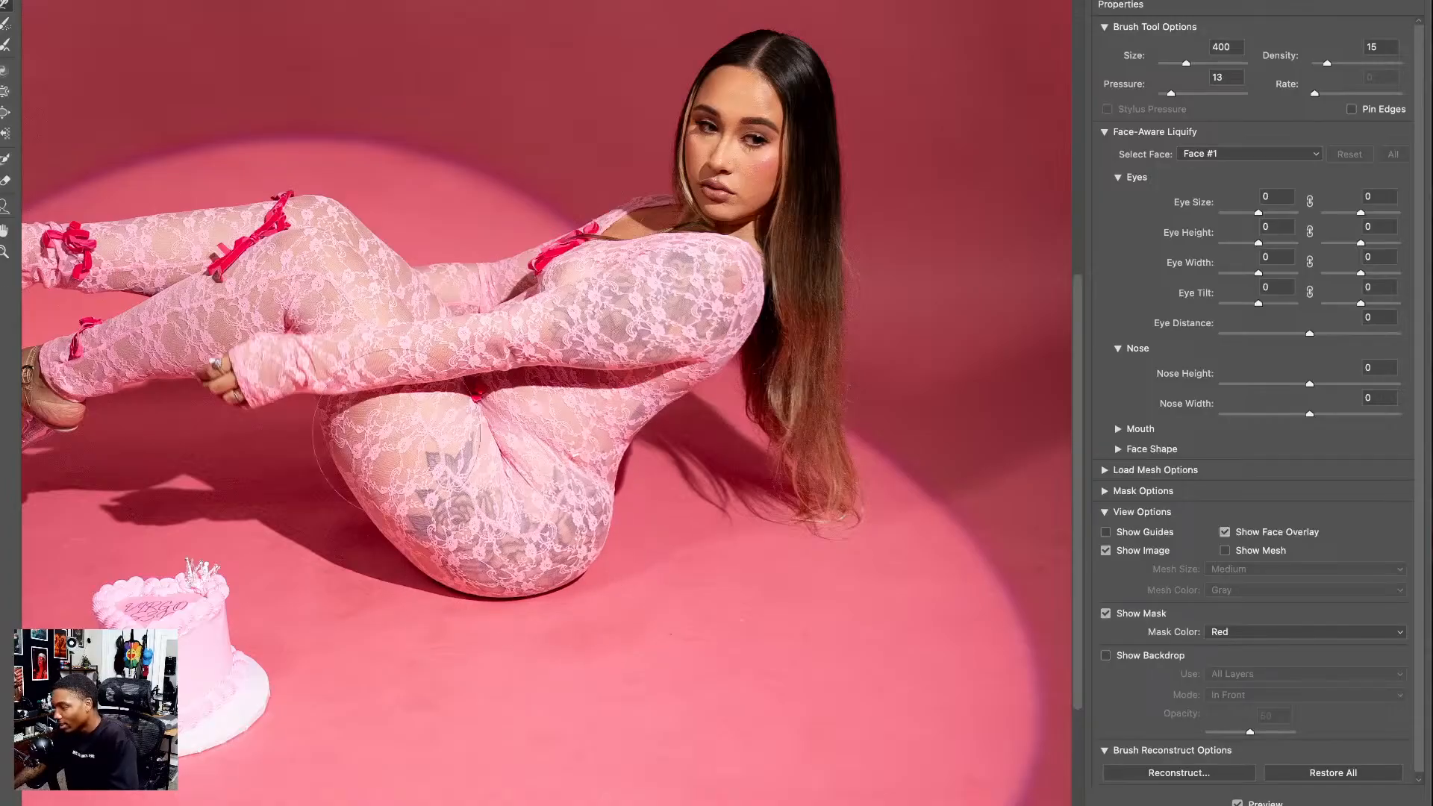
{"action": "mouse_move", "coordinate": [332, 419]}
{"action": "left_mouse_down"}
{"action": "mouse_move", "coordinate": [323, 221]}
{"action": "mouse_move", "coordinate": [461, 215]}
{"action": "mouse_move", "coordinate": [513, 441]}
{"action": "left_mouse_up"}
{"action": "left_click_drag", "start_coordinate": [505, 529], "coordinate": [385, 551]}
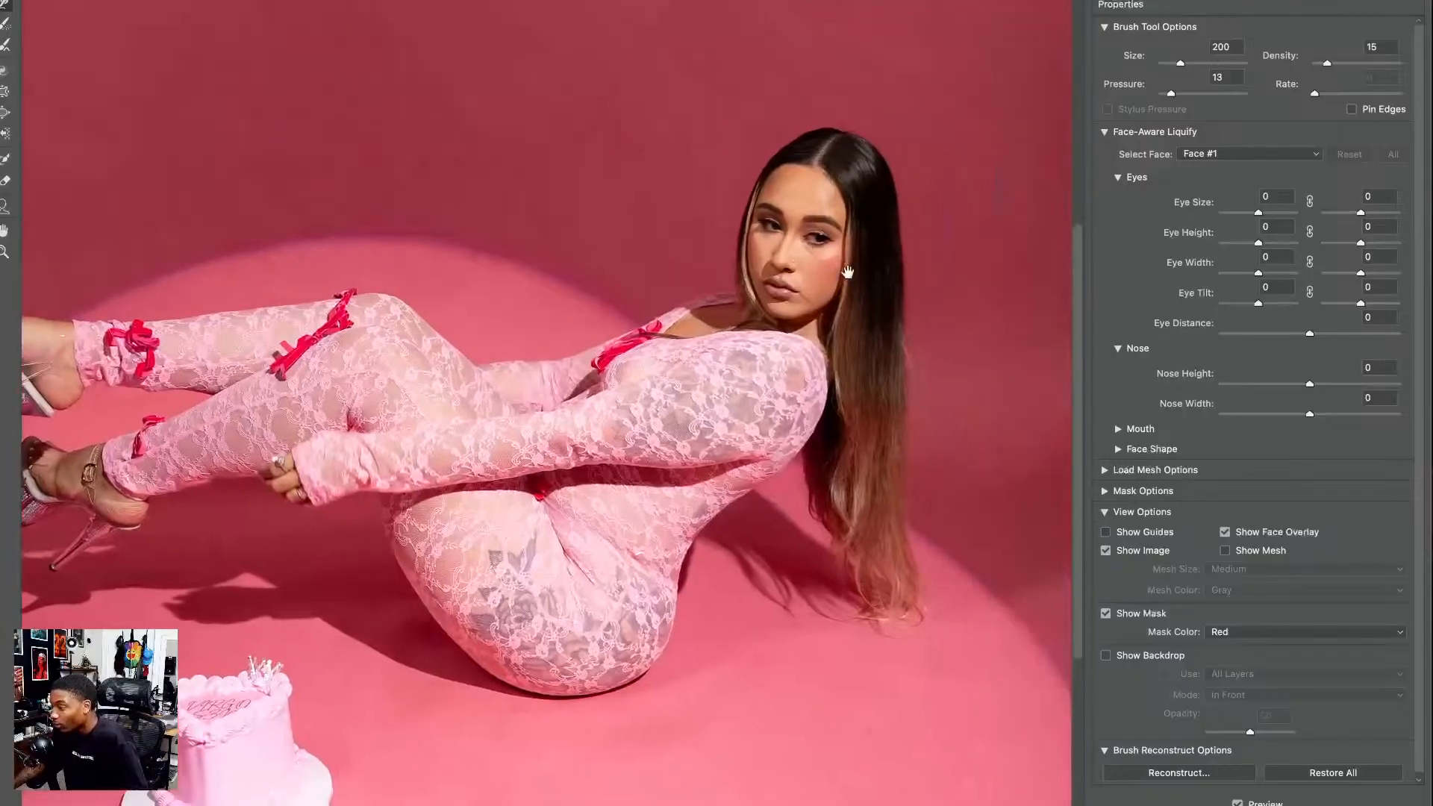
{"action": "left_click_drag", "start_coordinate": [847, 271], "coordinate": [772, 413]}
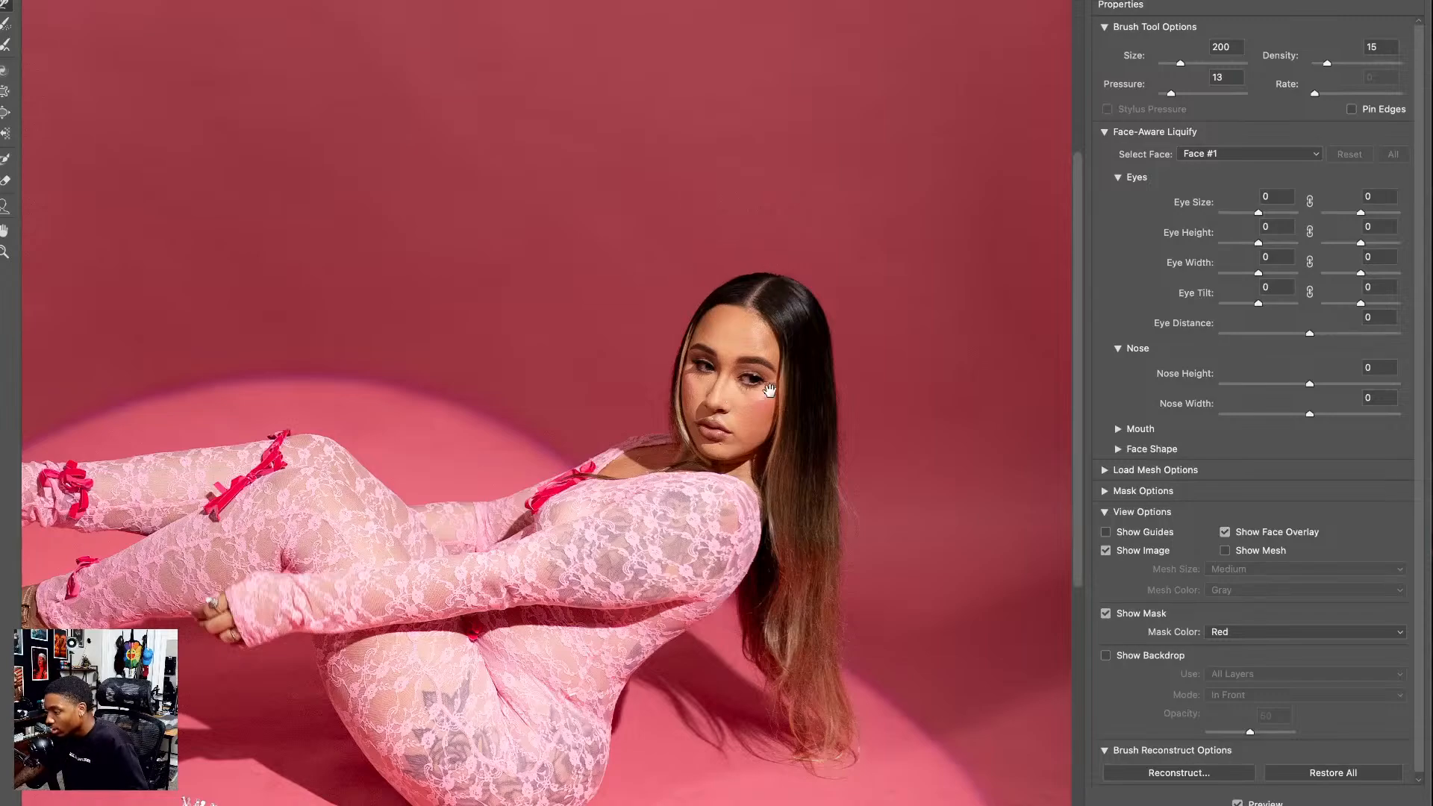
{"action": "scroll", "coordinate": [730, 262], "scroll_direction": "down", "scroll_amount": 5}
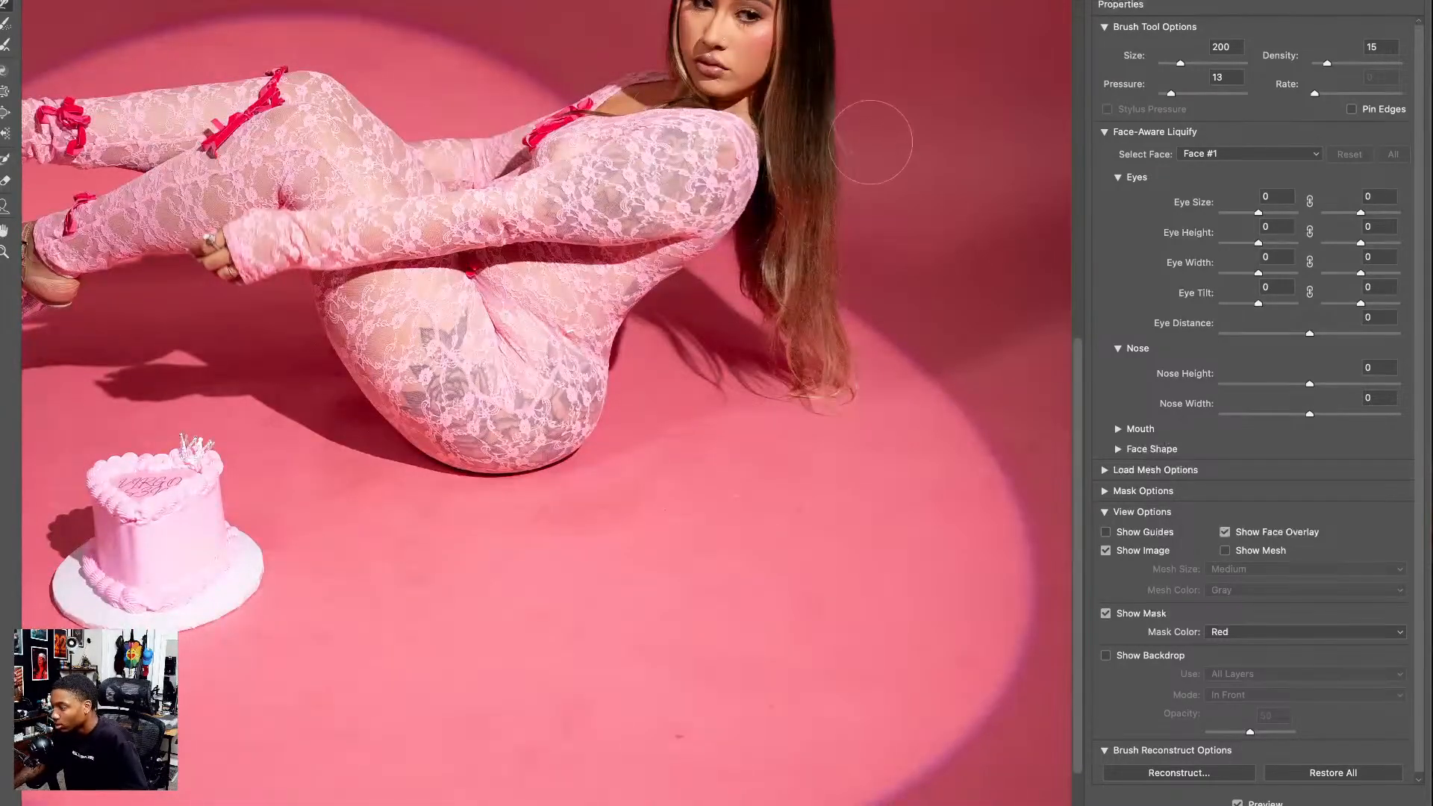
{"action": "scroll", "coordinate": [858, 179], "scroll_direction": "left", "scroll_amount": 4}
{"action": "scroll", "coordinate": [858, 180], "scroll_direction": "down", "scroll_amount": 2}
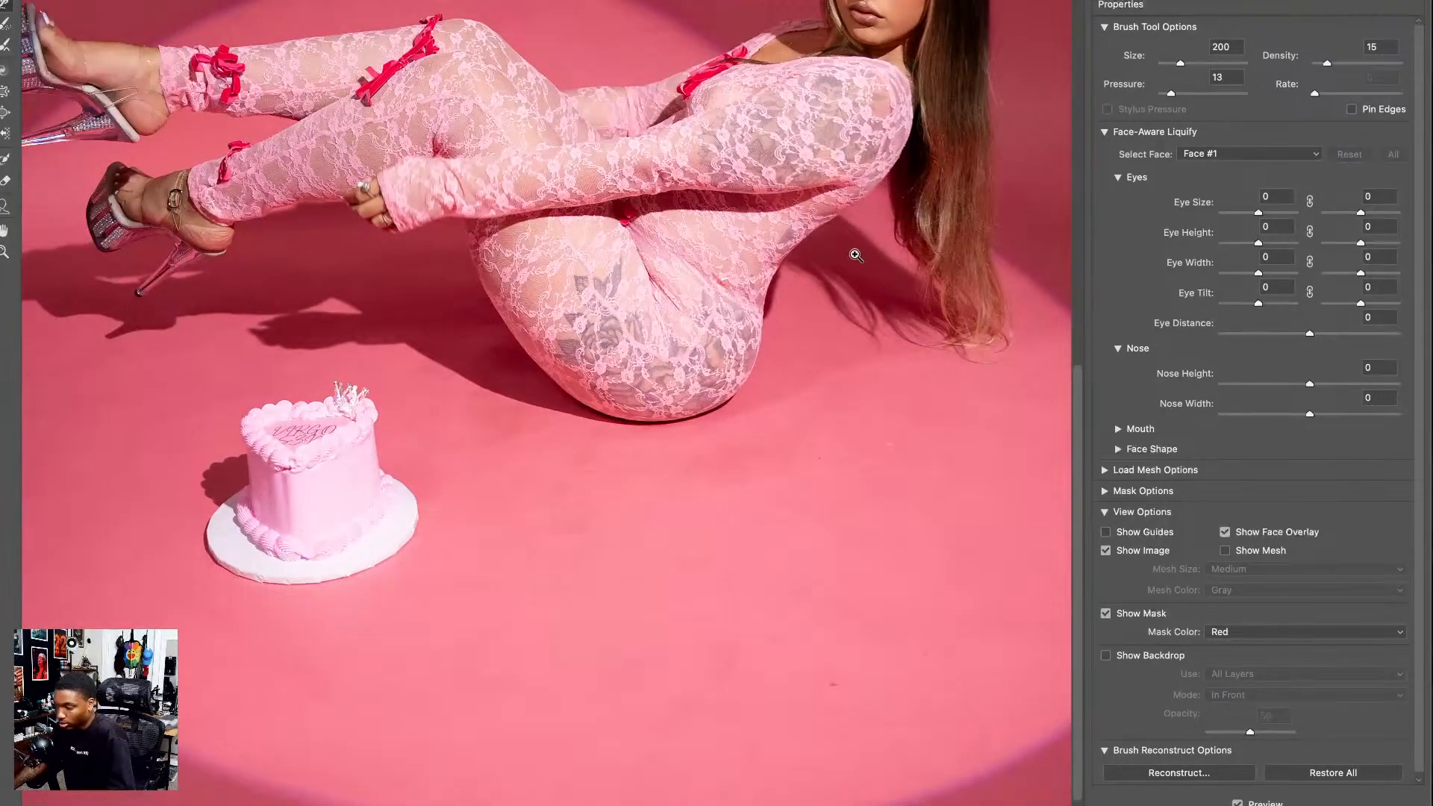
- Apply the Liquify edit, save and close DSC07574.tif, and bring up DSC07575.tif
{"action": "key", "text": "ctrl+0"}
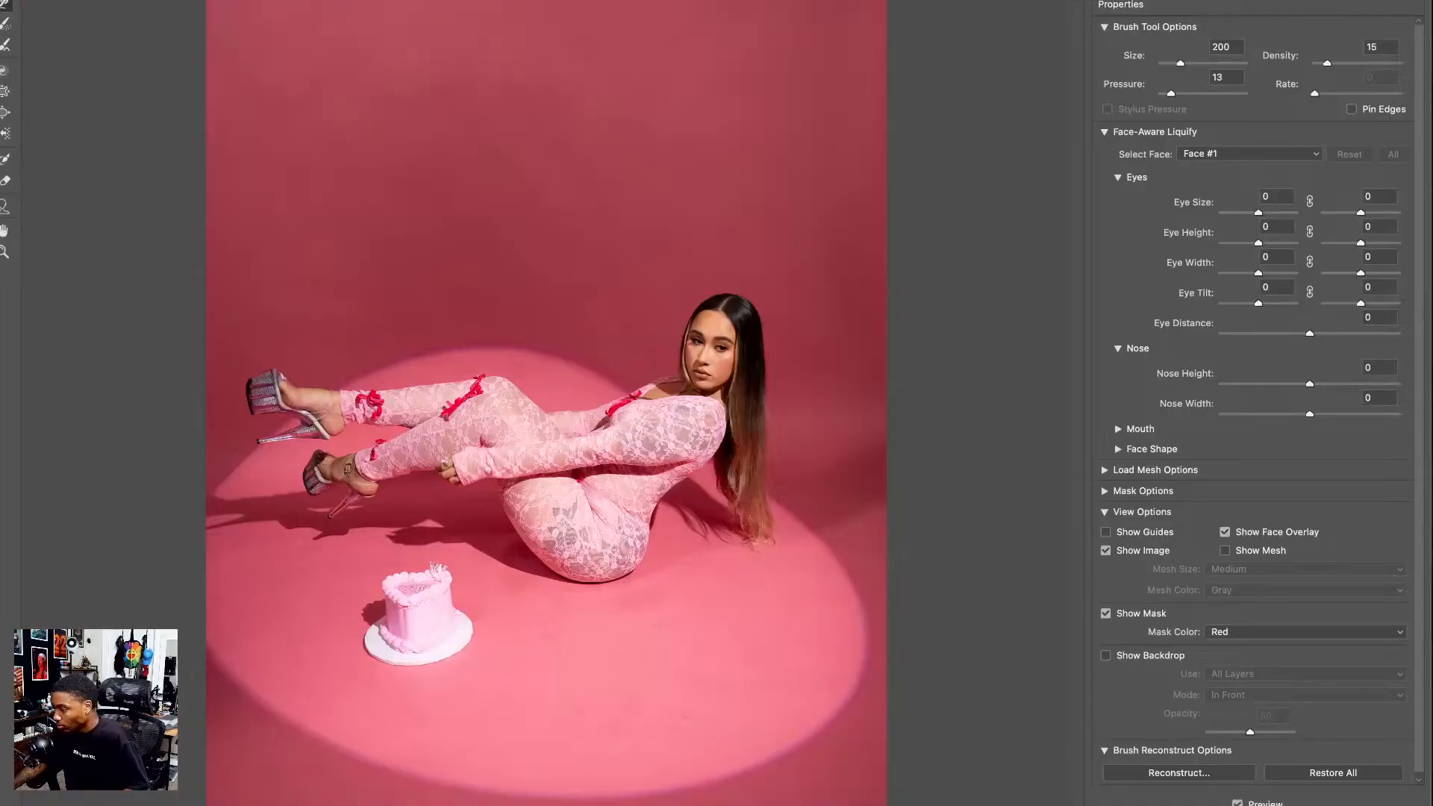
{"action": "key", "text": "Return"}
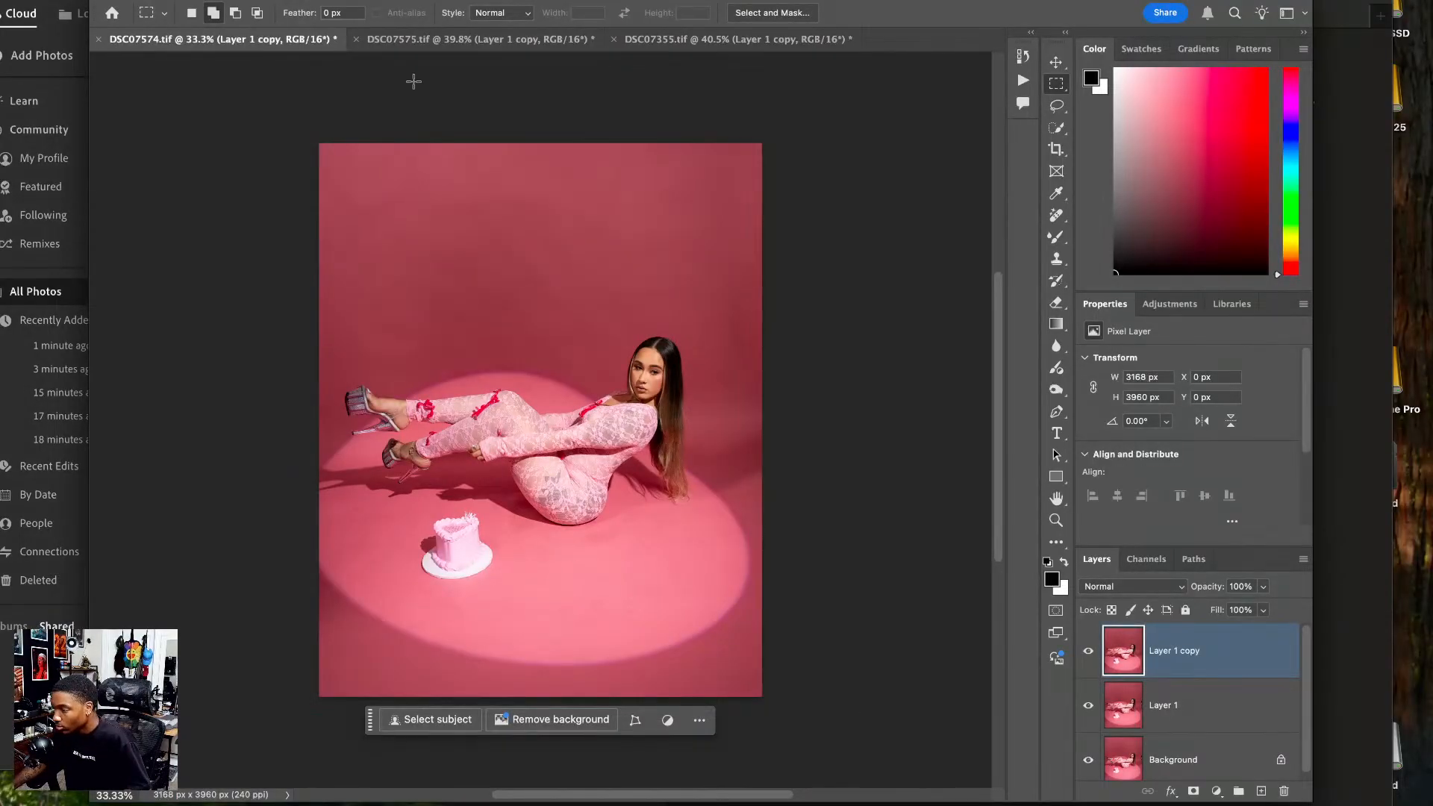
{"action": "left_click", "coordinate": [100, 40]}
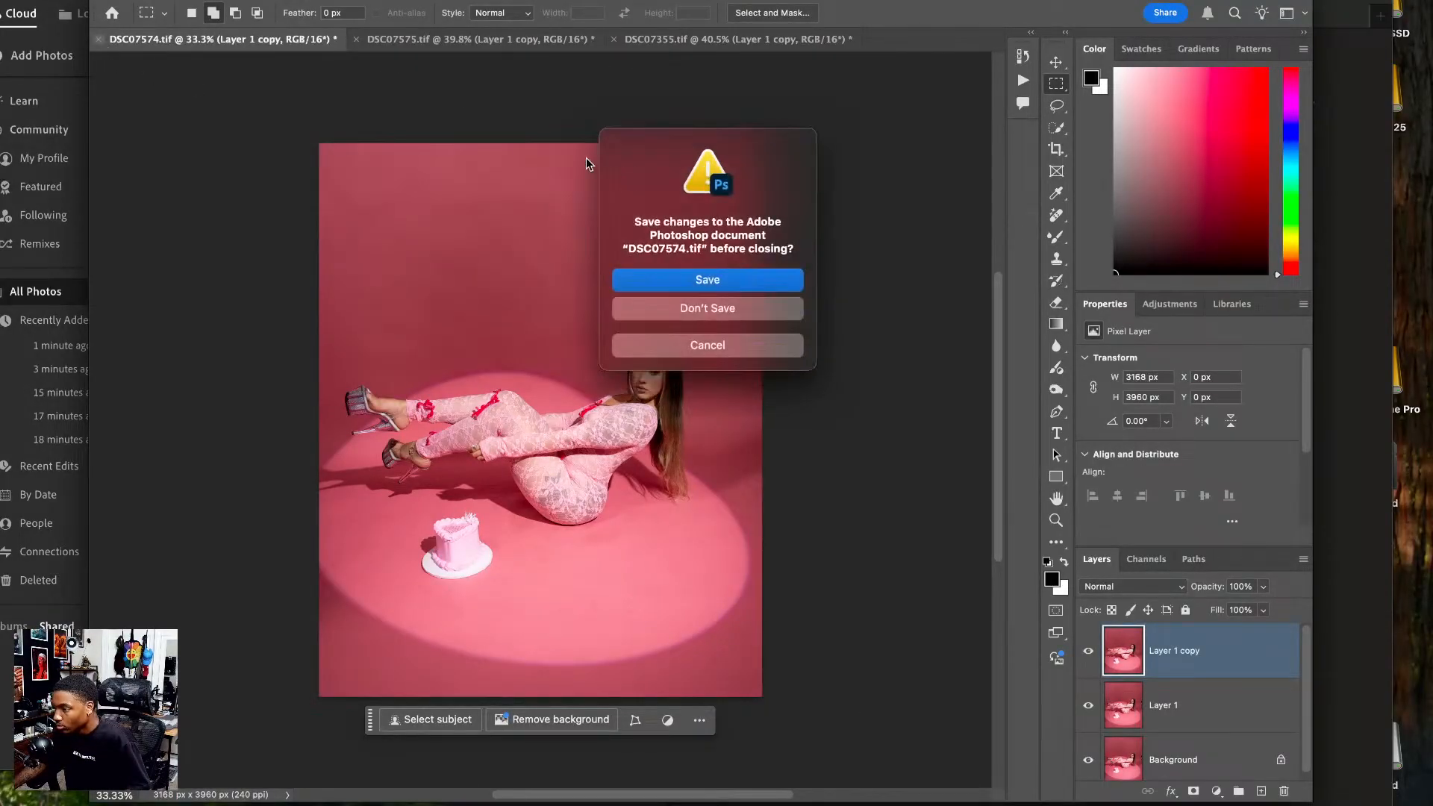
{"action": "left_click", "coordinate": [722, 277]}
{"action": "left_click", "coordinate": [509, 44]}
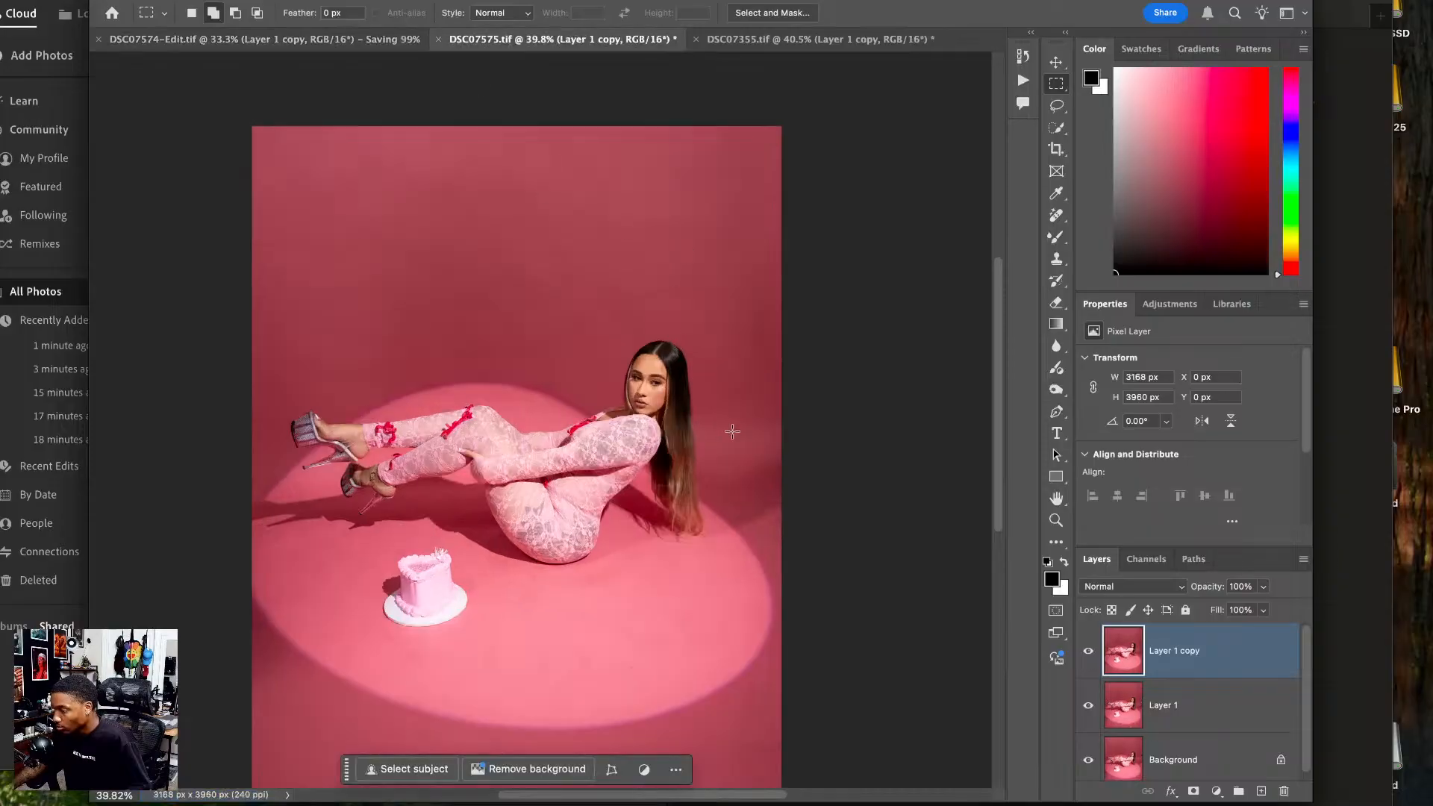
- Switch to Lightroom and paste the copied edit settings onto the portrait of the smiling woman holding the tilted heart cake
{"action": "scroll", "coordinate": [403, 686], "scroll_direction": "left", "scroll_amount": 2}
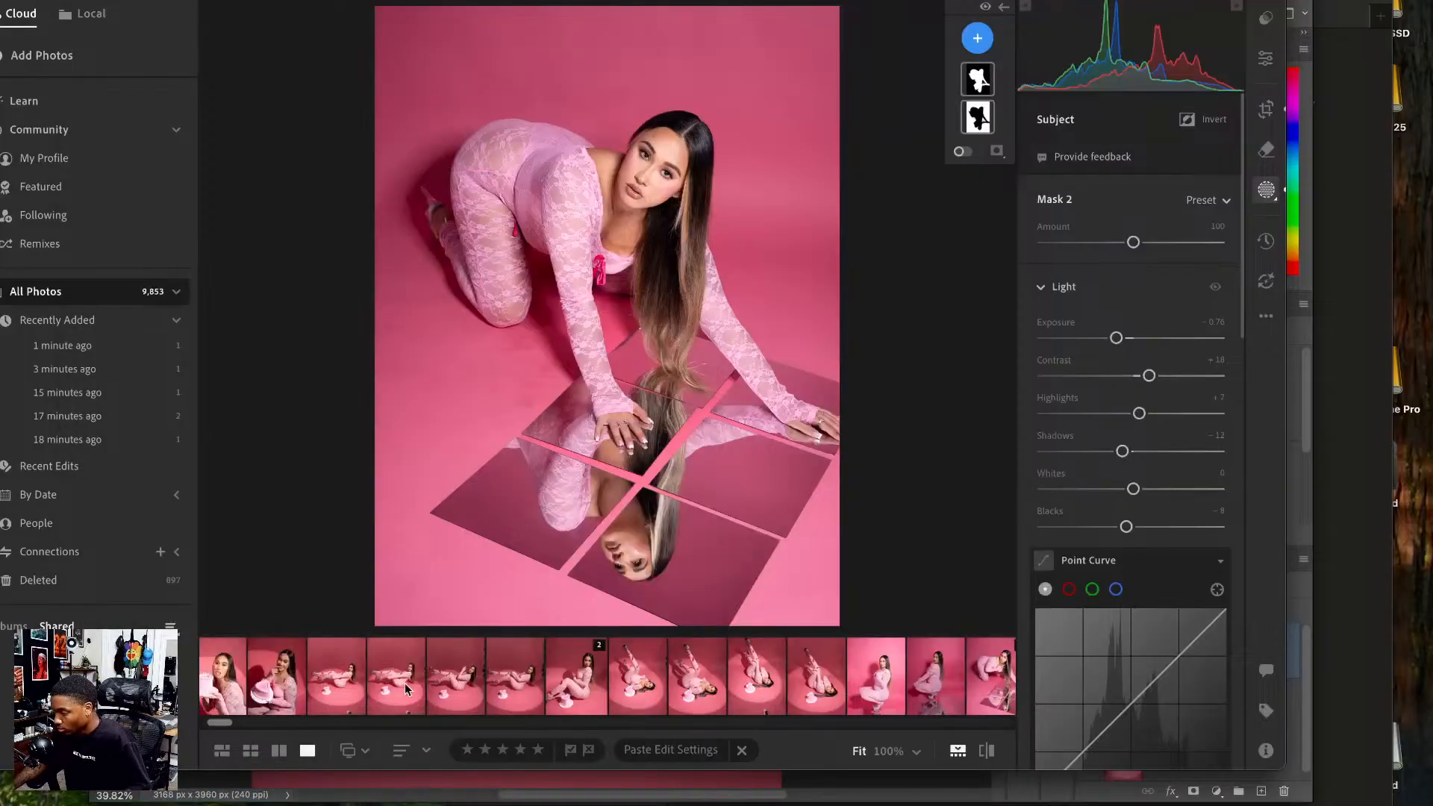
{"action": "scroll", "coordinate": [347, 685], "scroll_direction": "left", "scroll_amount": 1}
{"action": "left_click", "coordinate": [356, 668]}
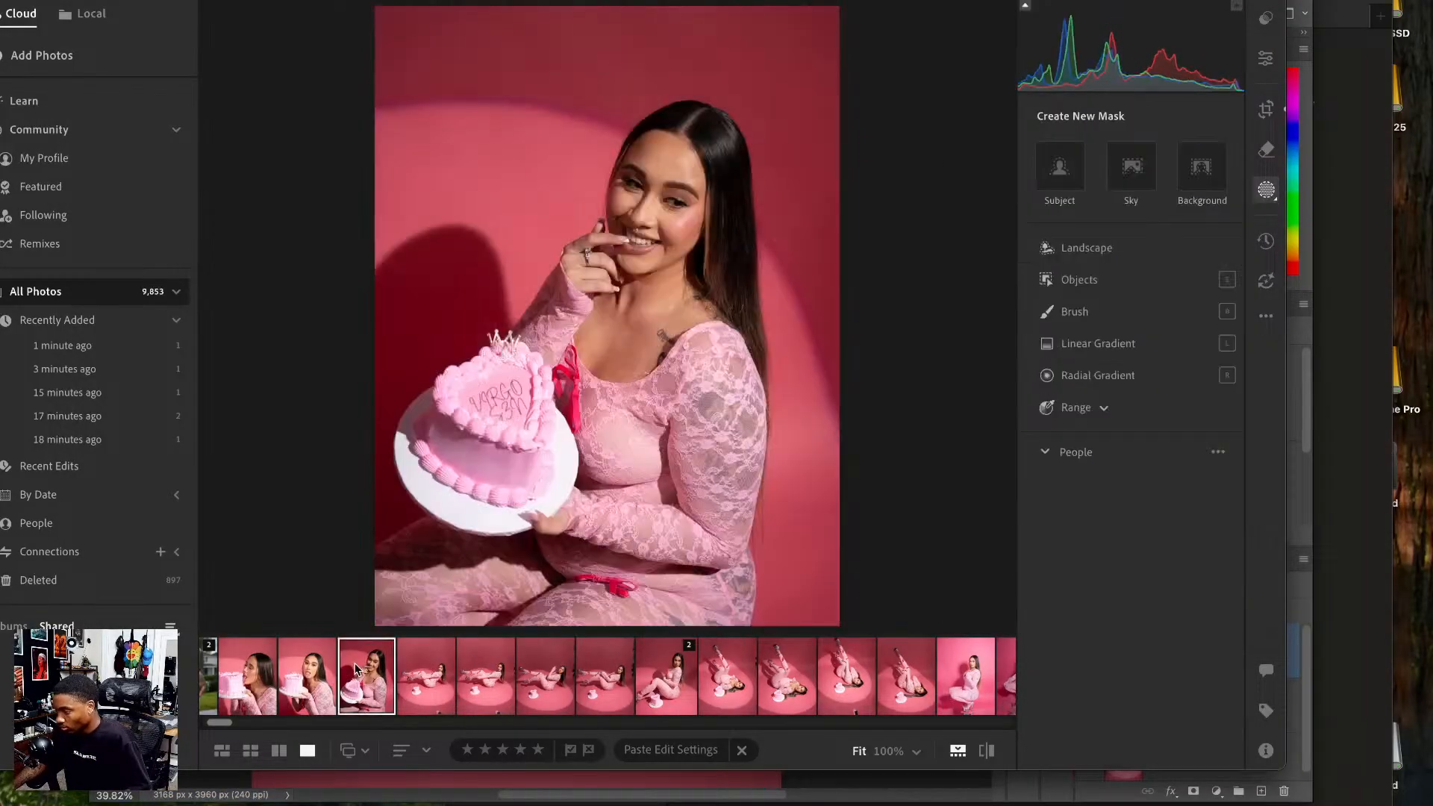
{"action": "left_click", "coordinate": [1265, 58]}
{"action": "key", "text": "ctrl+v"}
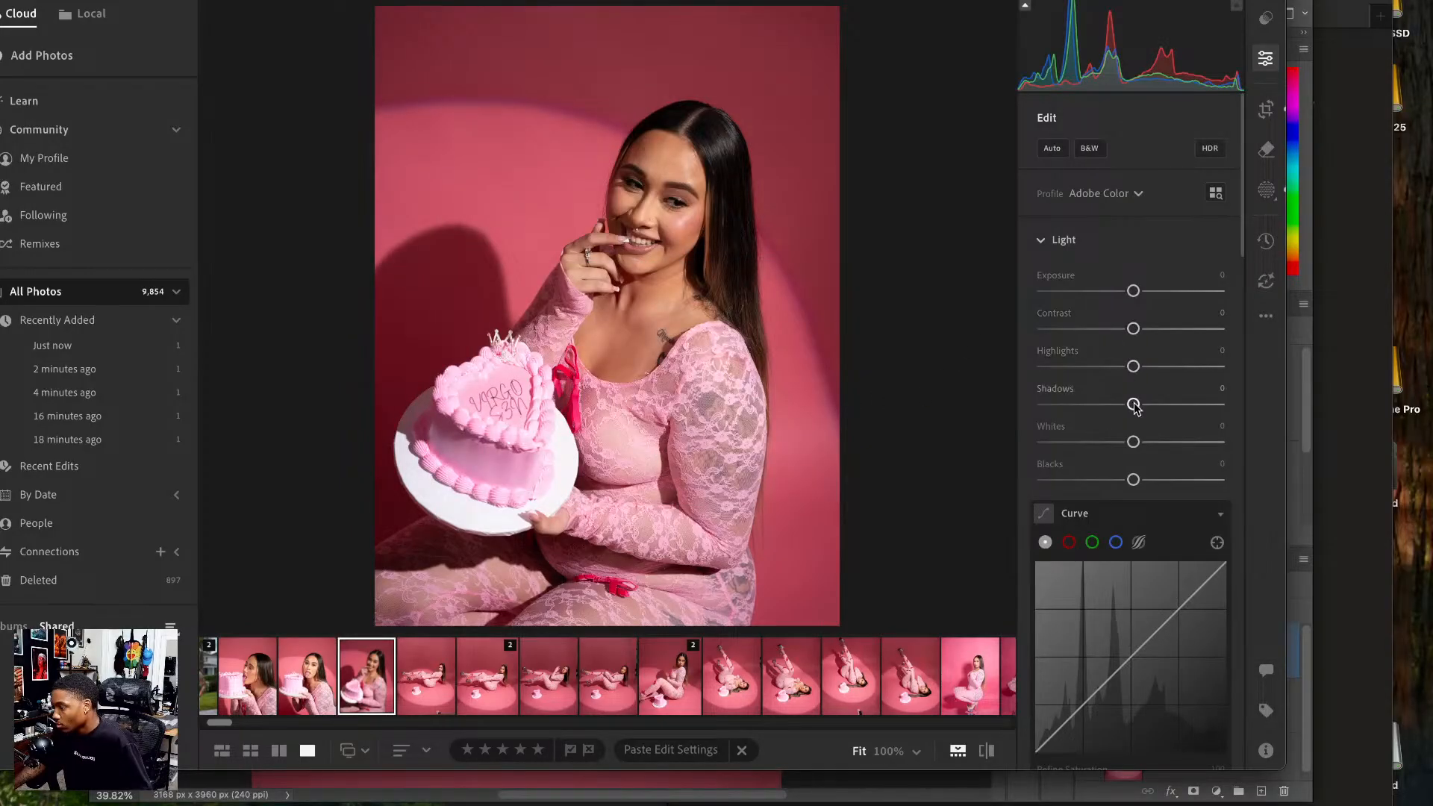
- Set the photo's Shadows to +15 and Highlights to +7, and the subject mask's Highlights to +19 and Shadows to +5
{"action": "left_click_drag", "start_coordinate": [1133, 404], "coordinate": [1139, 366]}
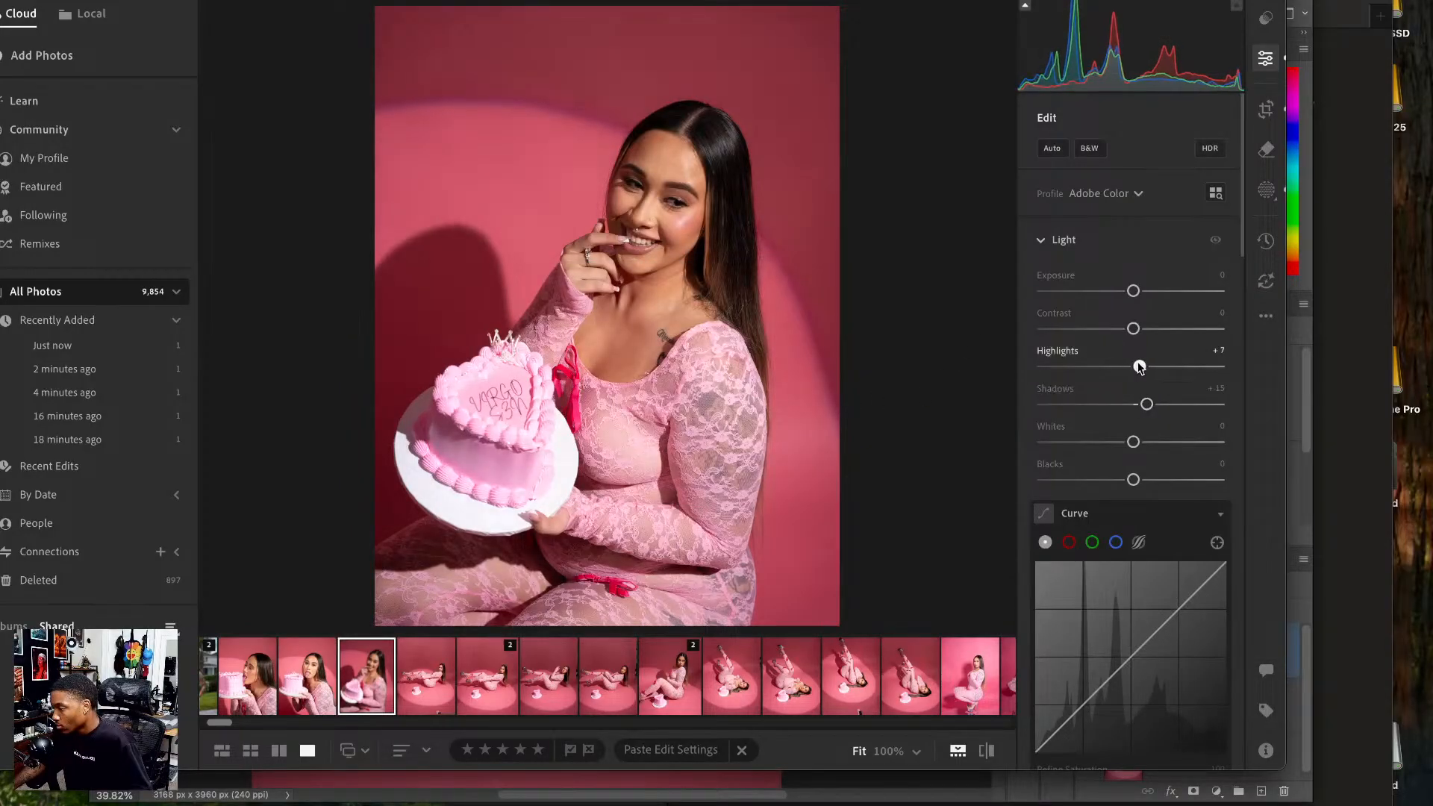
{"action": "left_click", "coordinate": [1266, 190]}
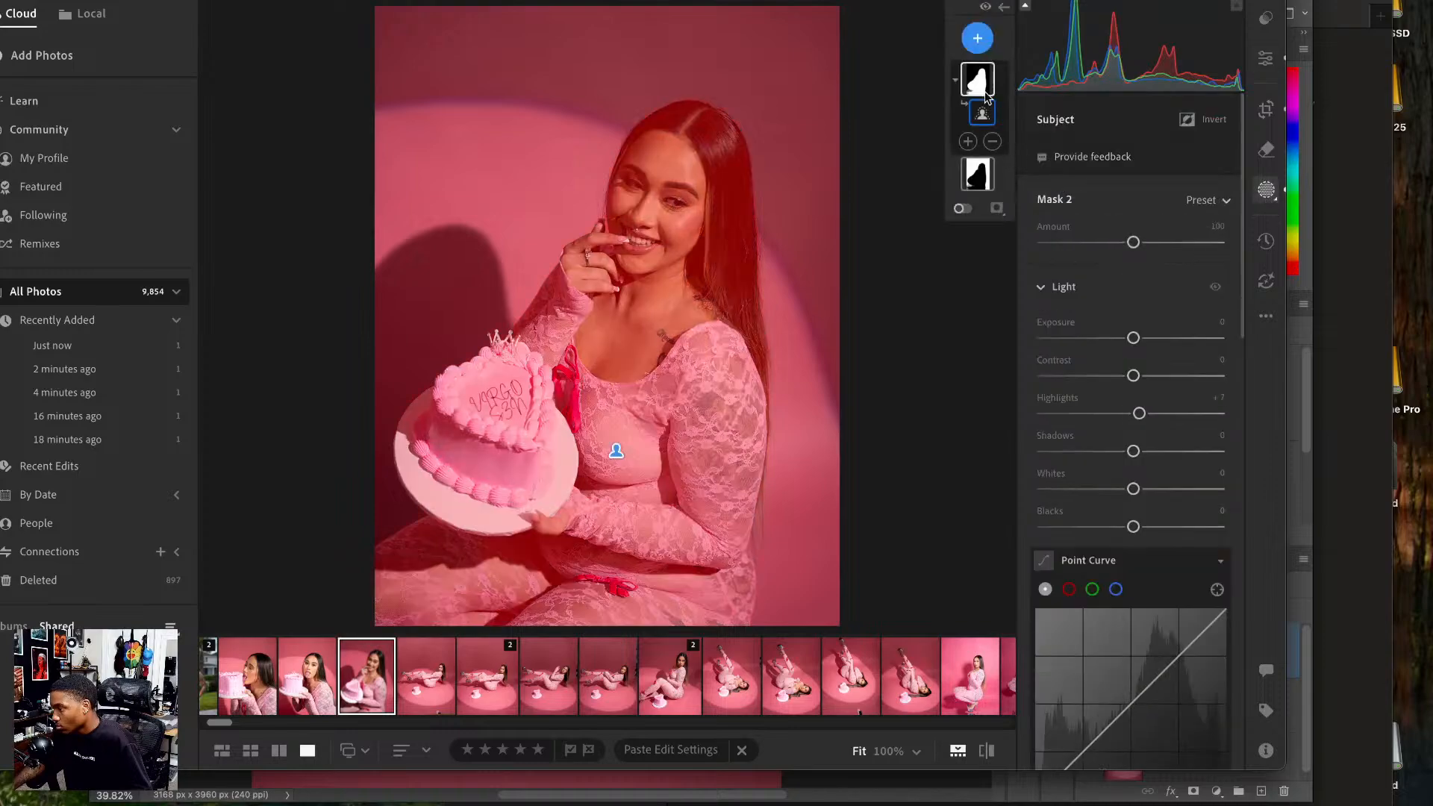
{"action": "left_click_drag", "start_coordinate": [1139, 414], "coordinate": [1137, 451]}
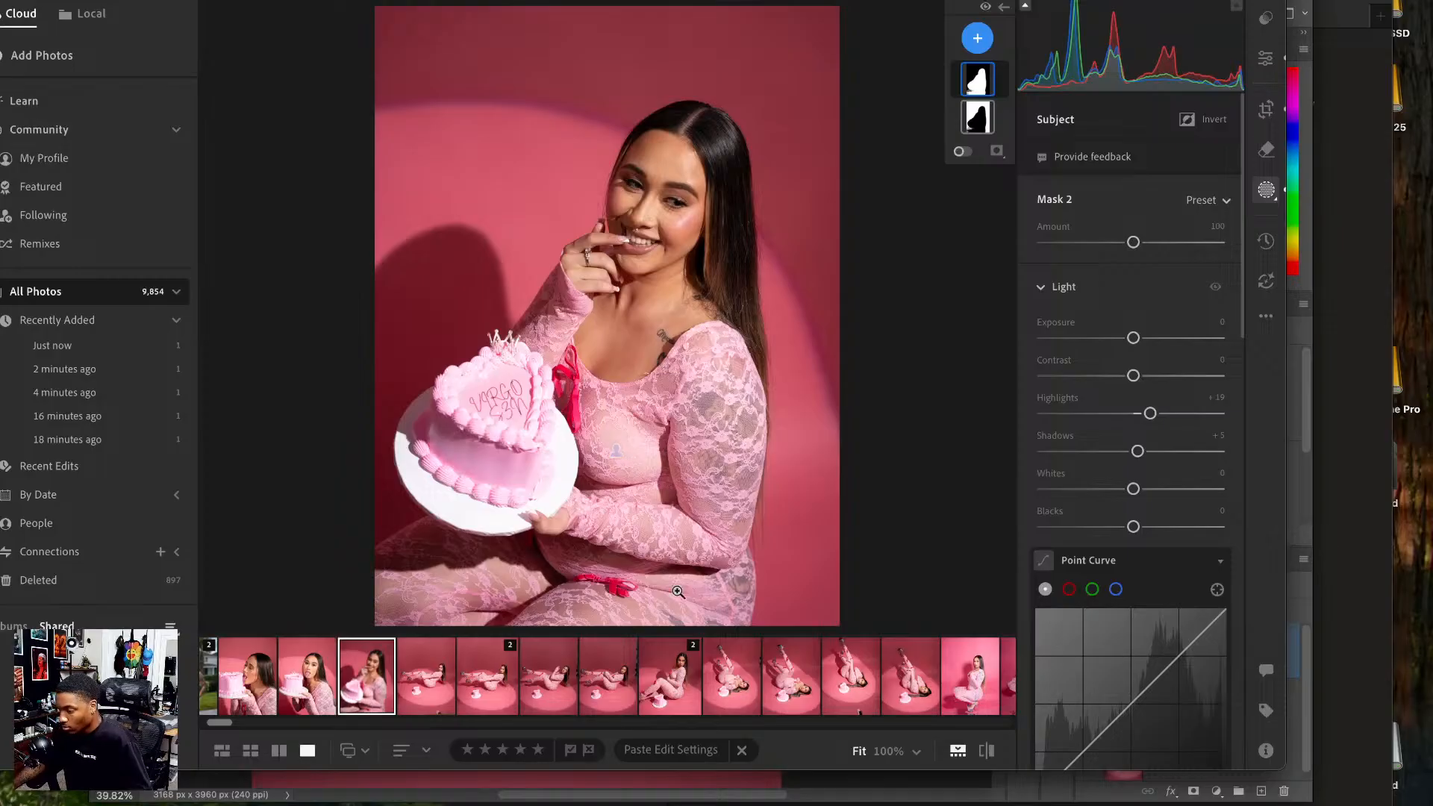
- Paste the edit settings onto the photo of the woman sticking her tongue out beside the cake and compare it with the original
{"action": "left_click", "coordinate": [307, 675]}
{"action": "key", "text": "ctrl+v"}
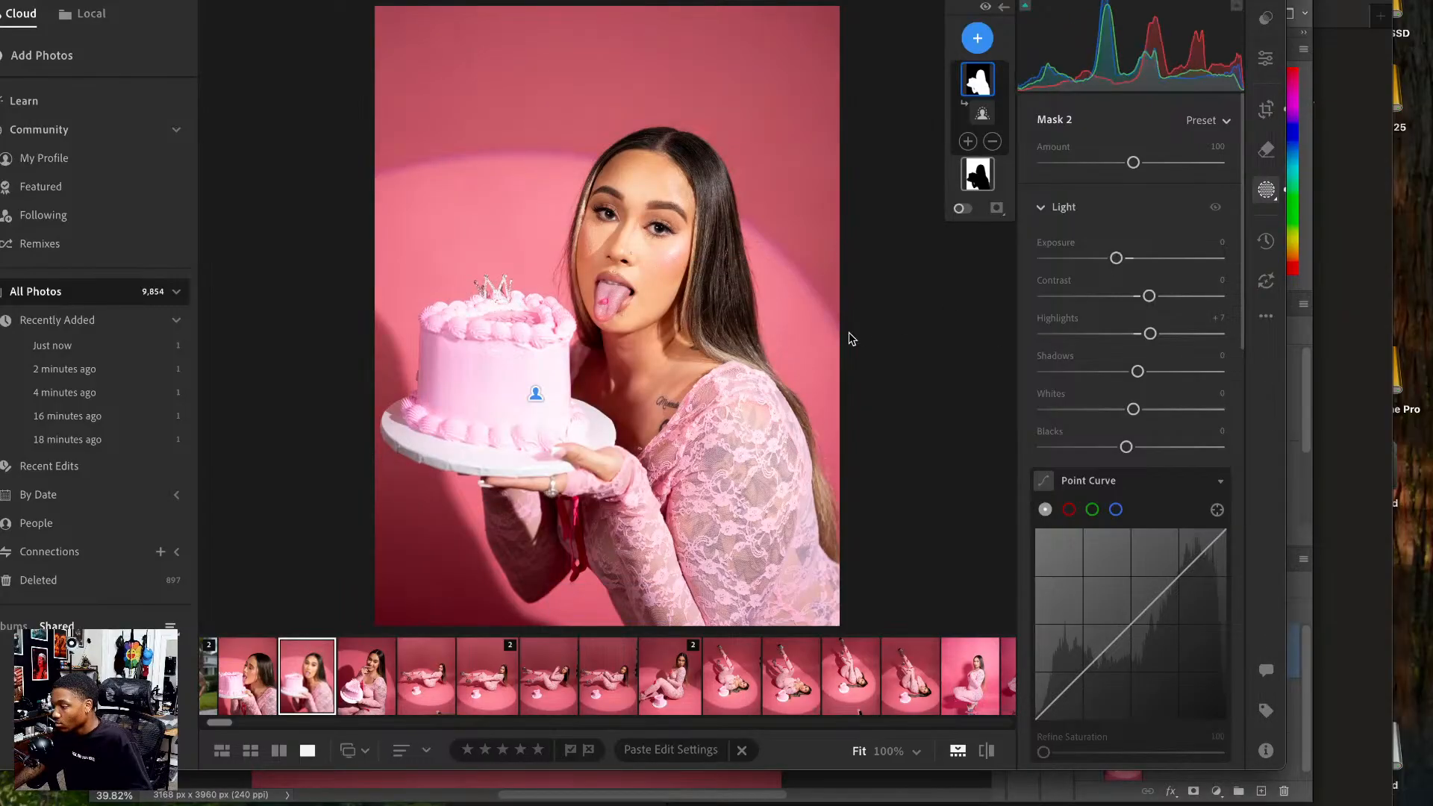
{"action": "left_click", "coordinate": [988, 751]}
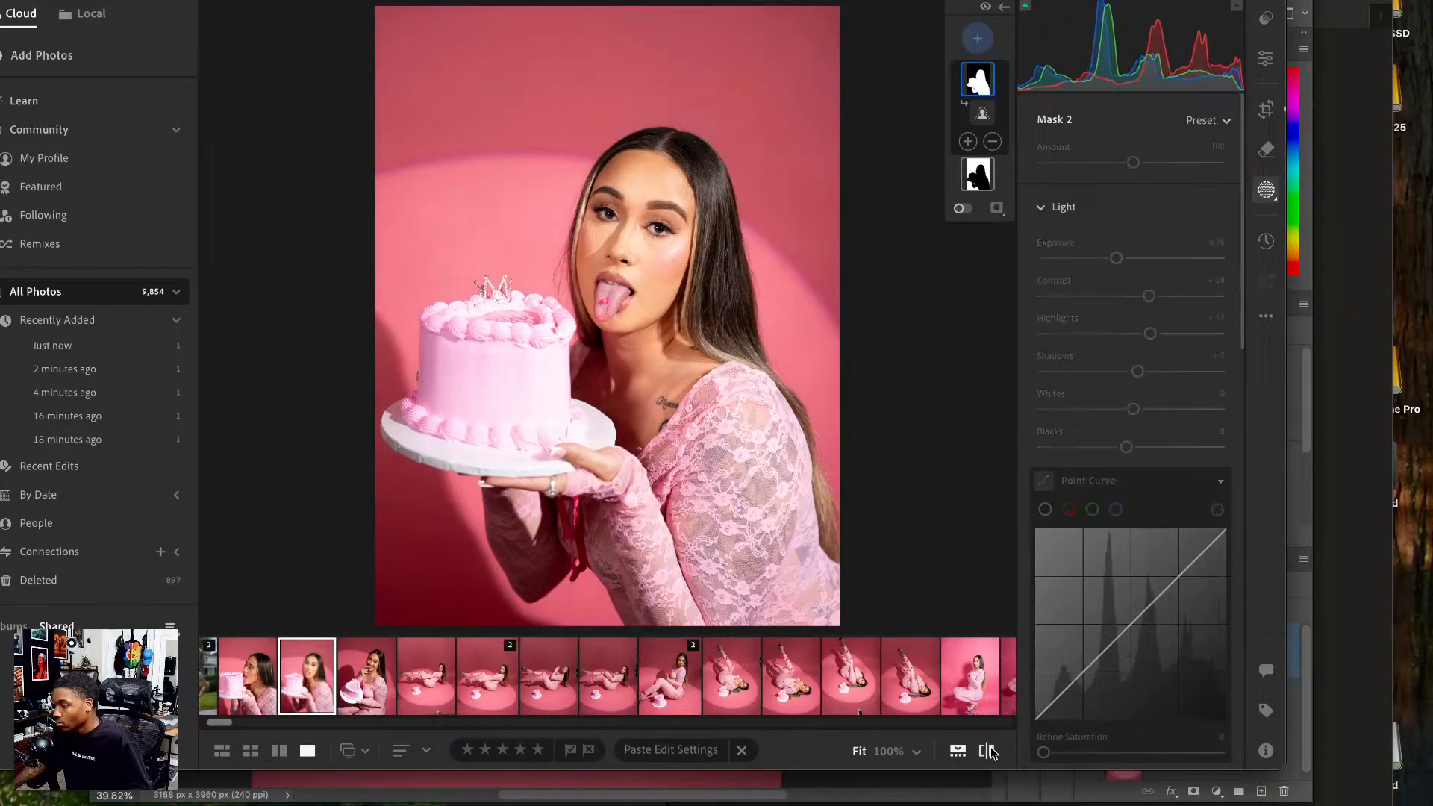
{"action": "left_click", "coordinate": [986, 752]}
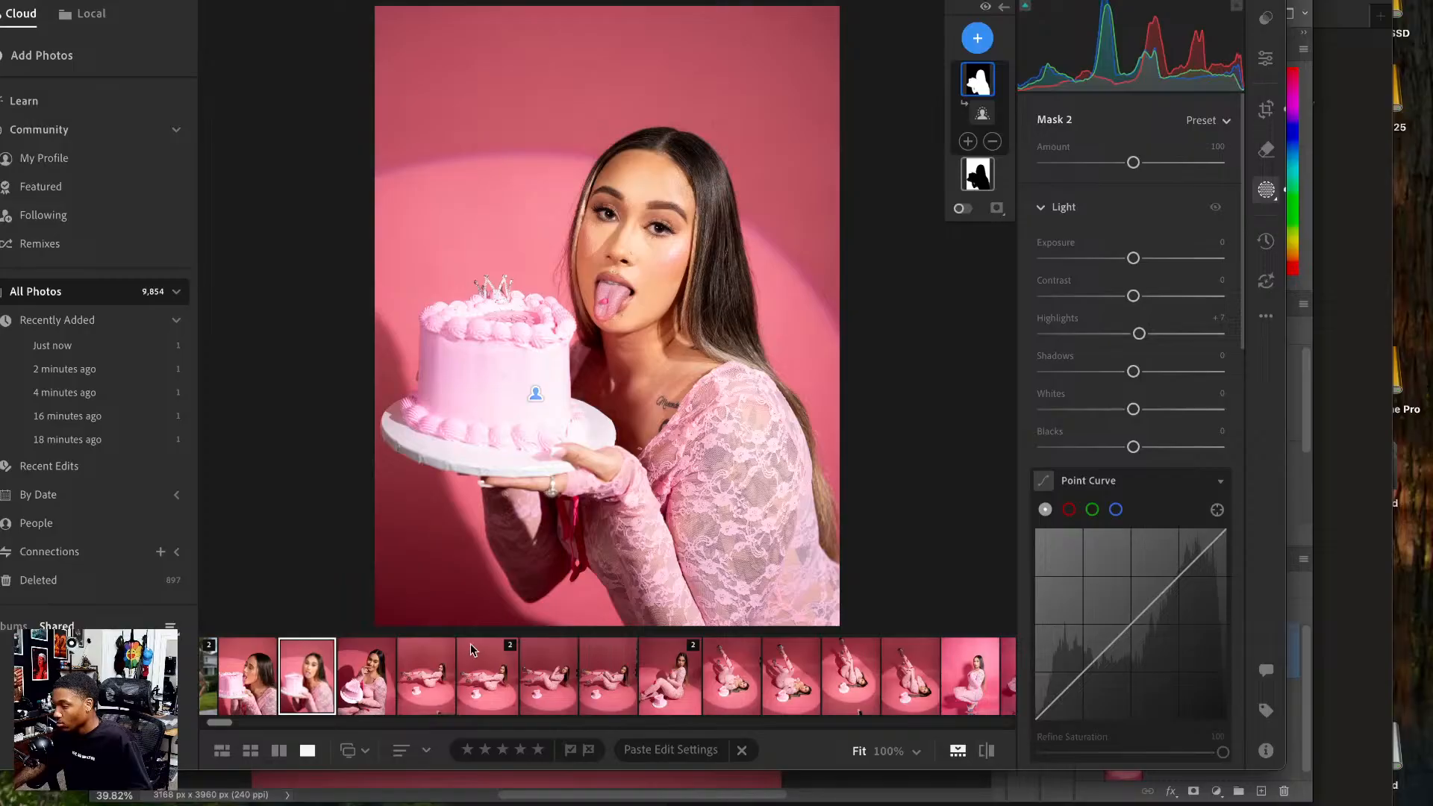
- Paste the edit settings onto the photo of the woman licking the cake and compare it with the original
{"action": "left_click", "coordinate": [251, 685]}
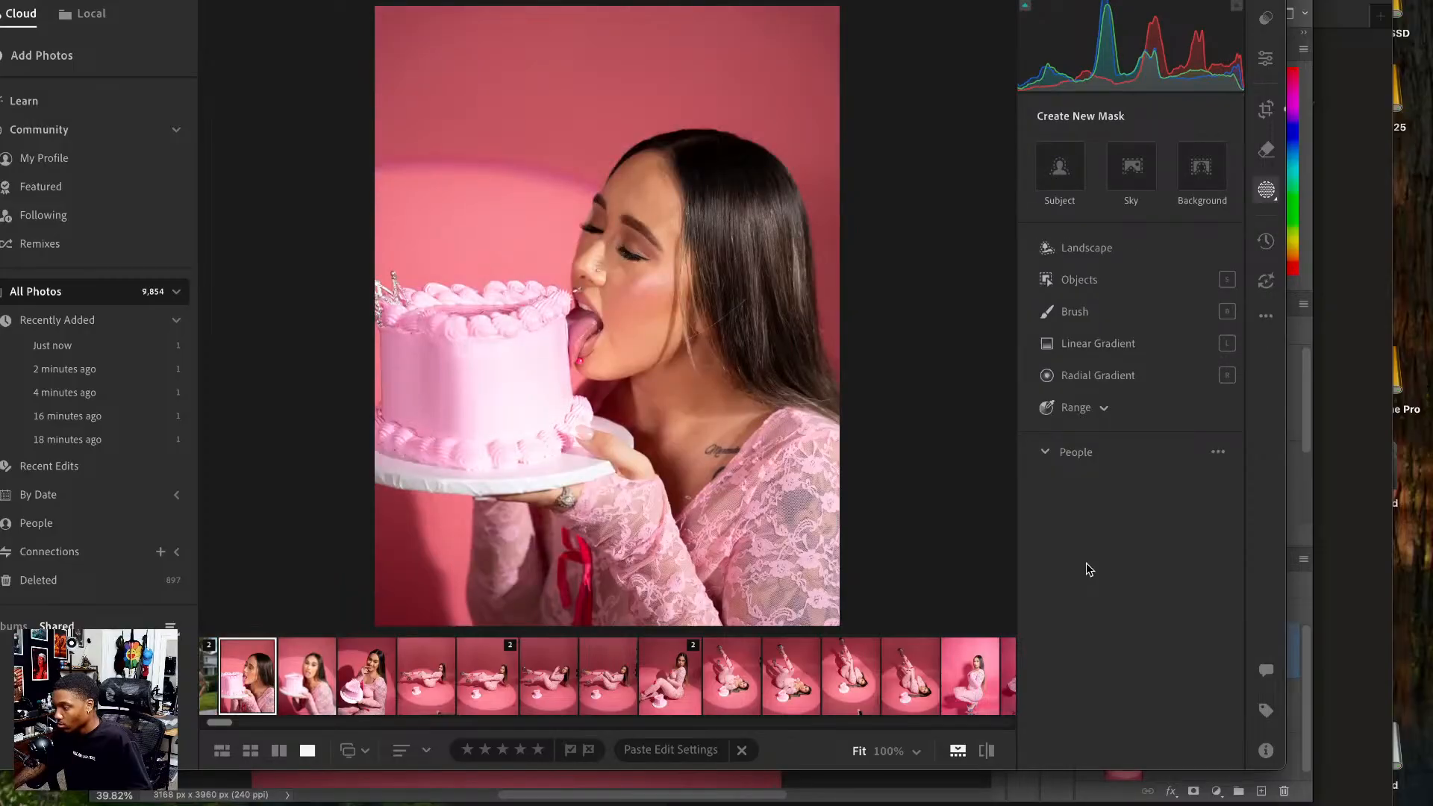
{"action": "left_click", "coordinate": [1267, 60]}
{"action": "key", "text": "ctrl+v"}
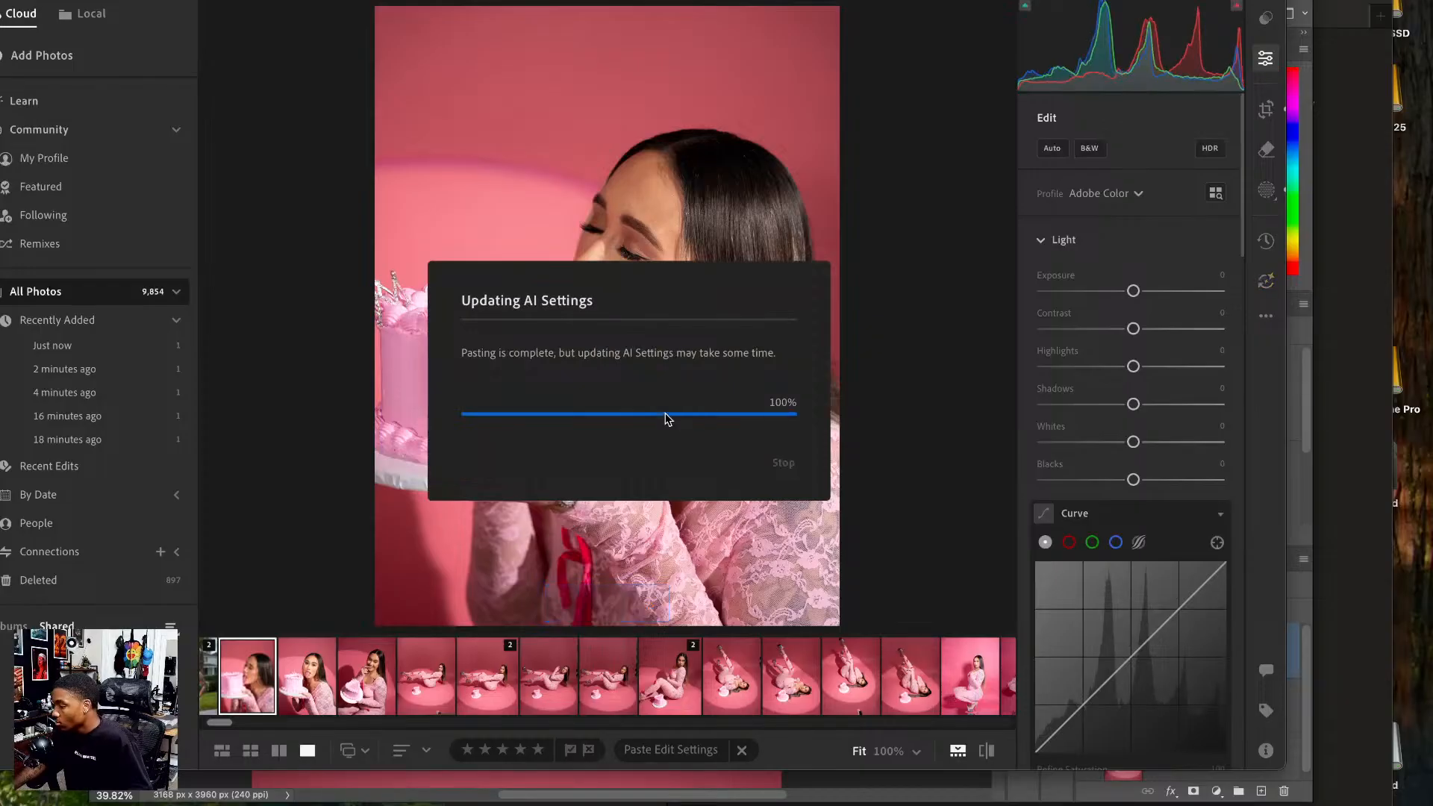
{"action": "left_click", "coordinate": [985, 750]}
{"action": "left_click", "coordinate": [985, 749]}
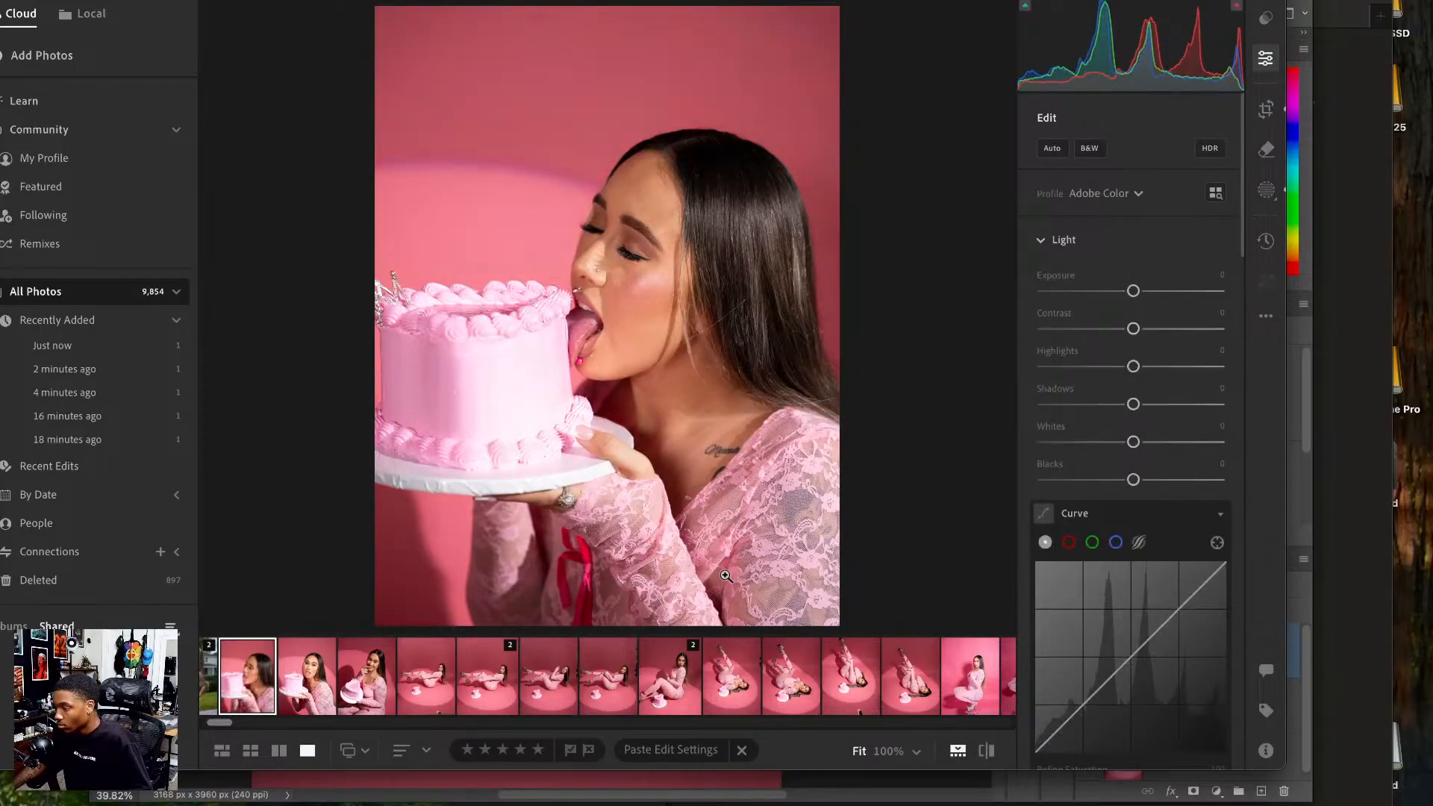
- Send the cake-licking photo to Photoshop for editing
{"action": "right_click", "coordinate": [664, 347]}
{"action": "mouse_move", "coordinate": [753, 451]}
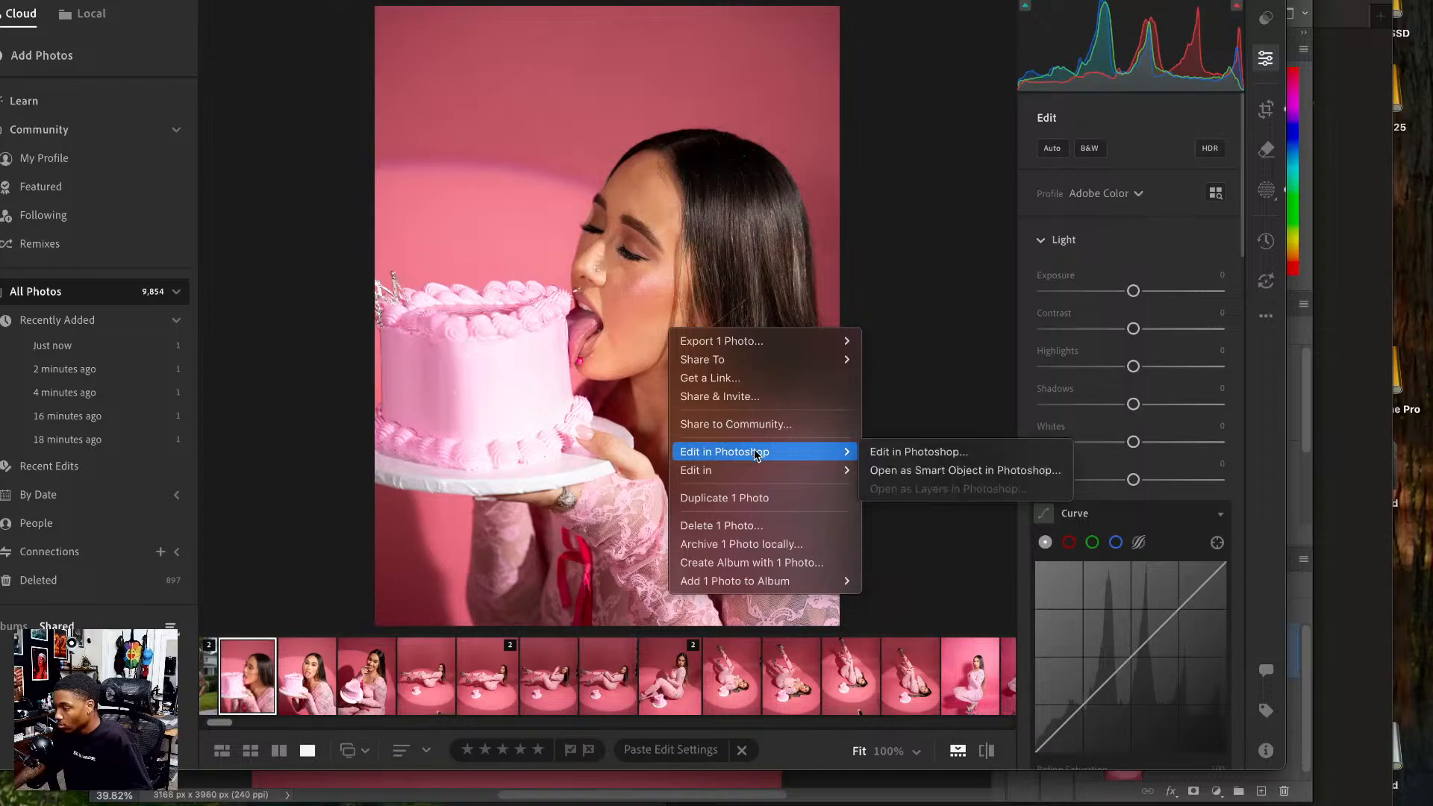
{"action": "left_click", "coordinate": [892, 452]}
- Try to send the smiling portrait with the tilted heart cake to Photoshop
{"action": "left_click", "coordinate": [373, 660]}
{"action": "right_click", "coordinate": [633, 367]}
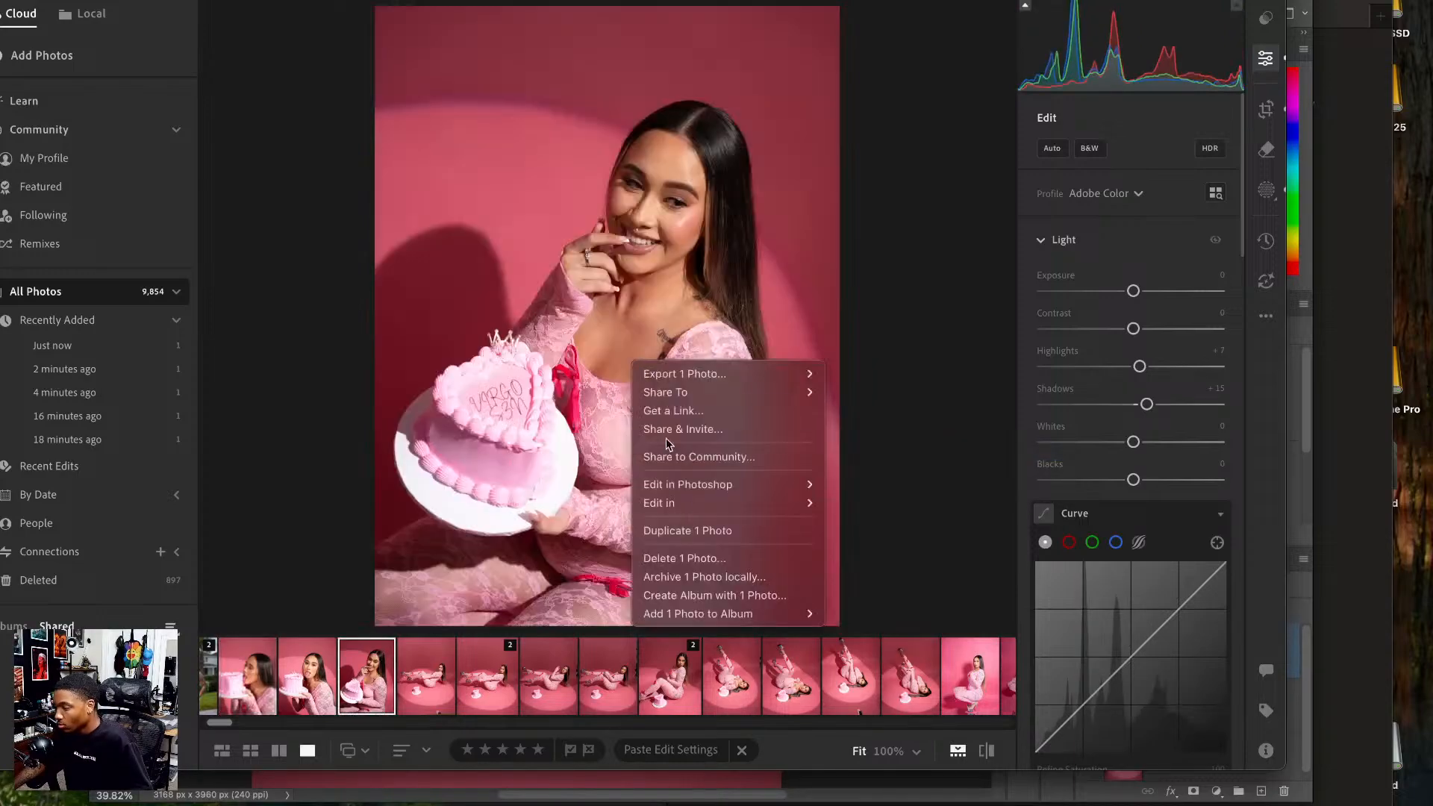
{"action": "mouse_move", "coordinate": [701, 492]}
{"action": "left_click", "coordinate": [866, 484]}
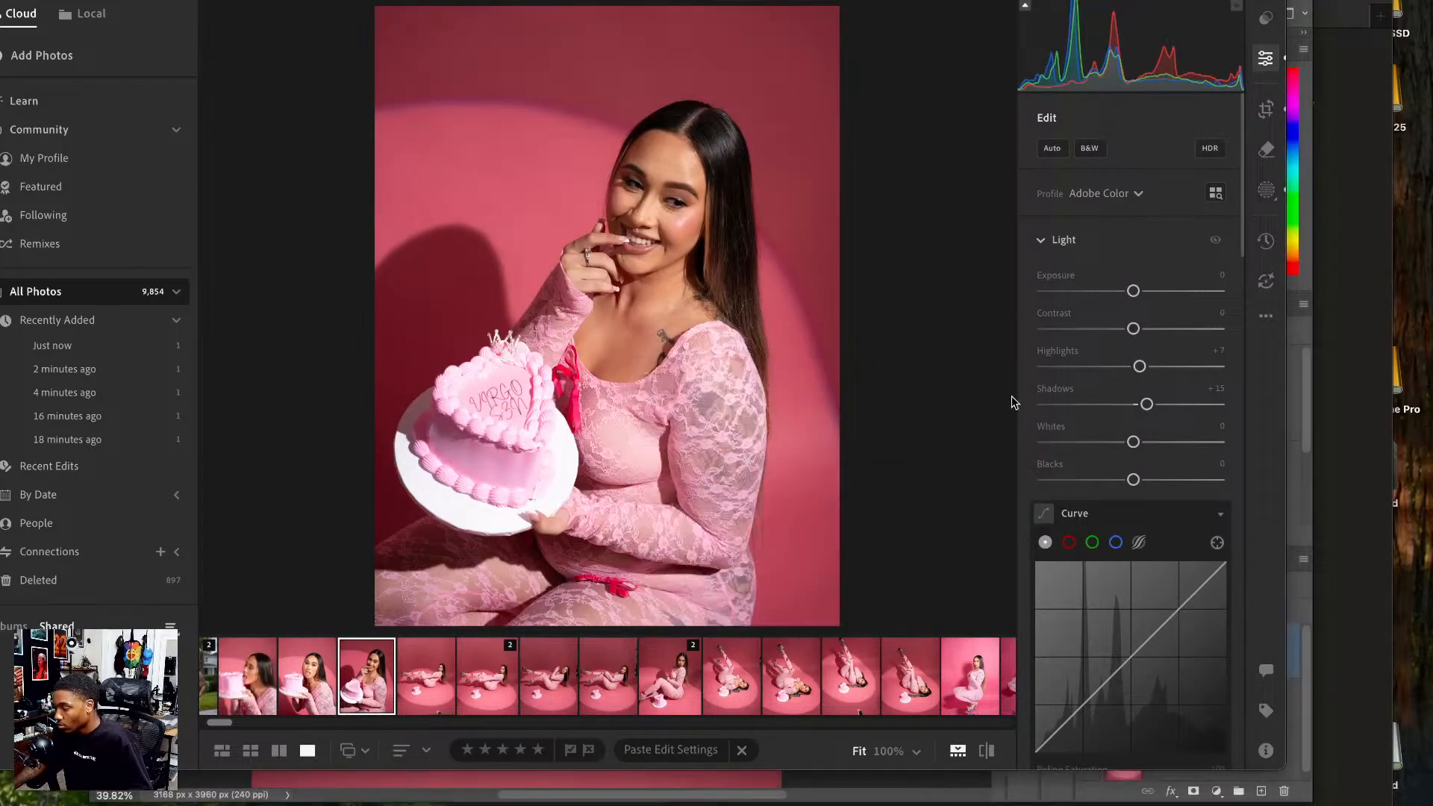
{"action": "key", "text": "super+Tab"}
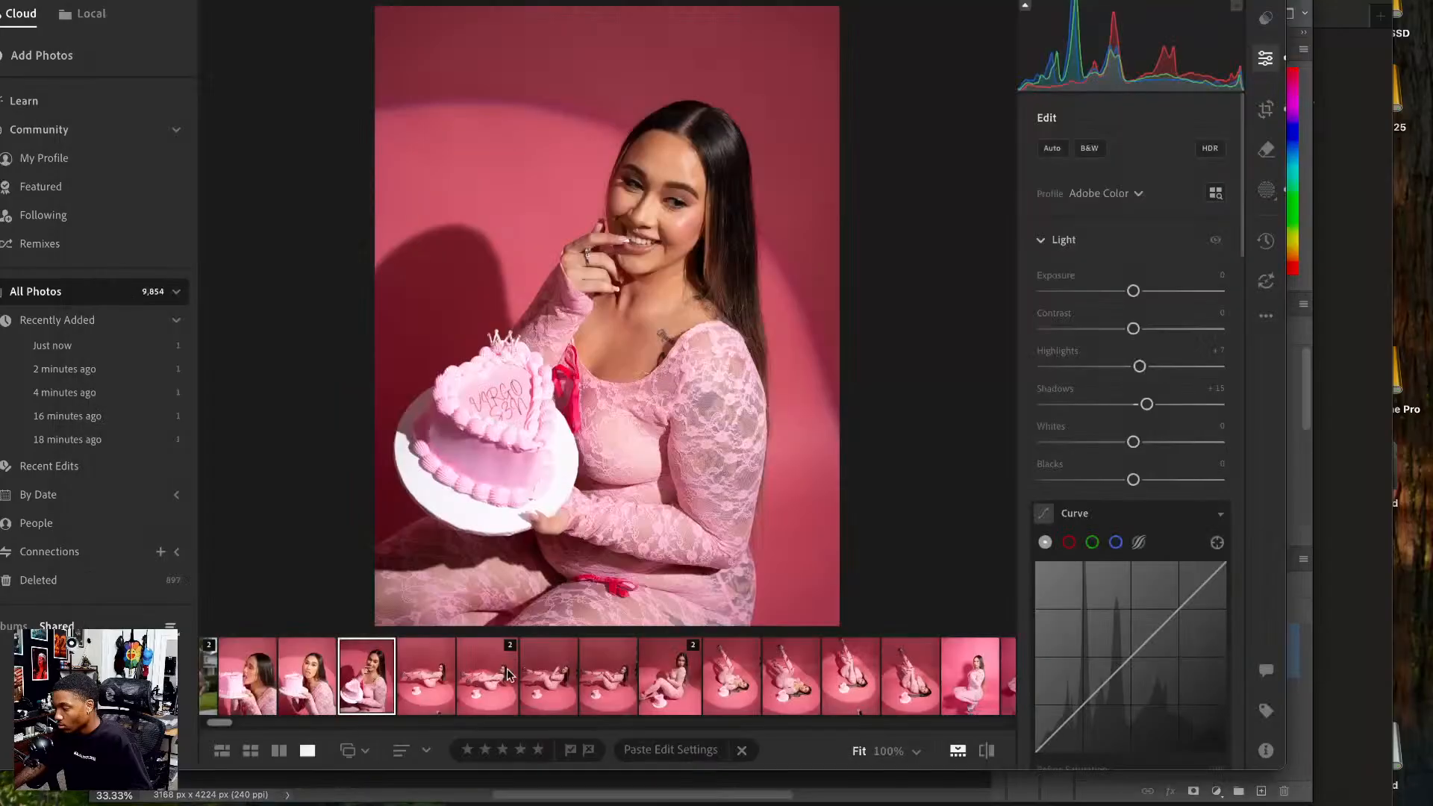
- Set the background mask's Tint to +14 on the smiling cake portrait
{"action": "left_click", "coordinate": [1267, 191]}
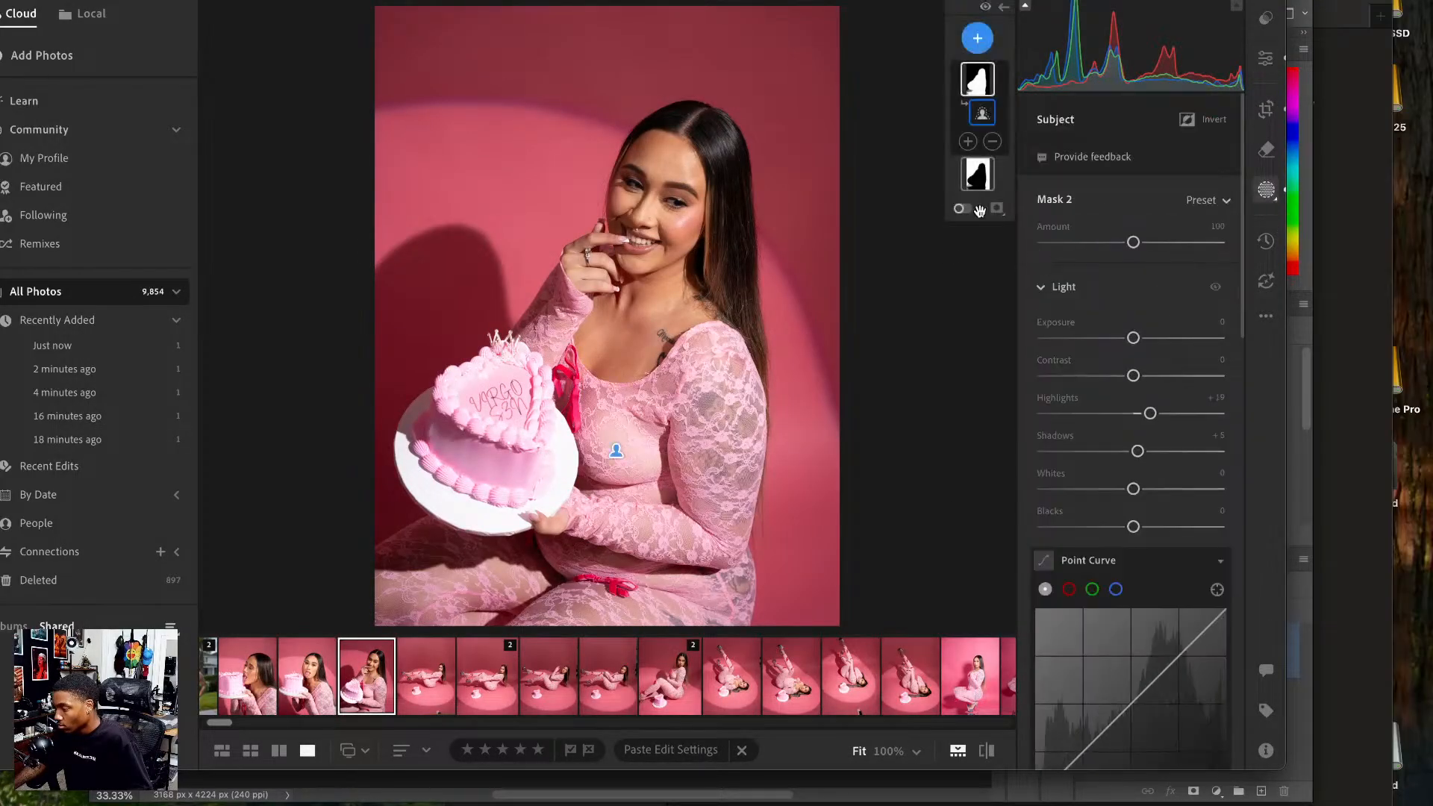
{"action": "left_click", "coordinate": [979, 178]}
{"action": "scroll", "coordinate": [1169, 431], "scroll_direction": "down", "scroll_amount": 5}
{"action": "scroll", "coordinate": [1169, 431], "scroll_direction": "down", "scroll_amount": 2}
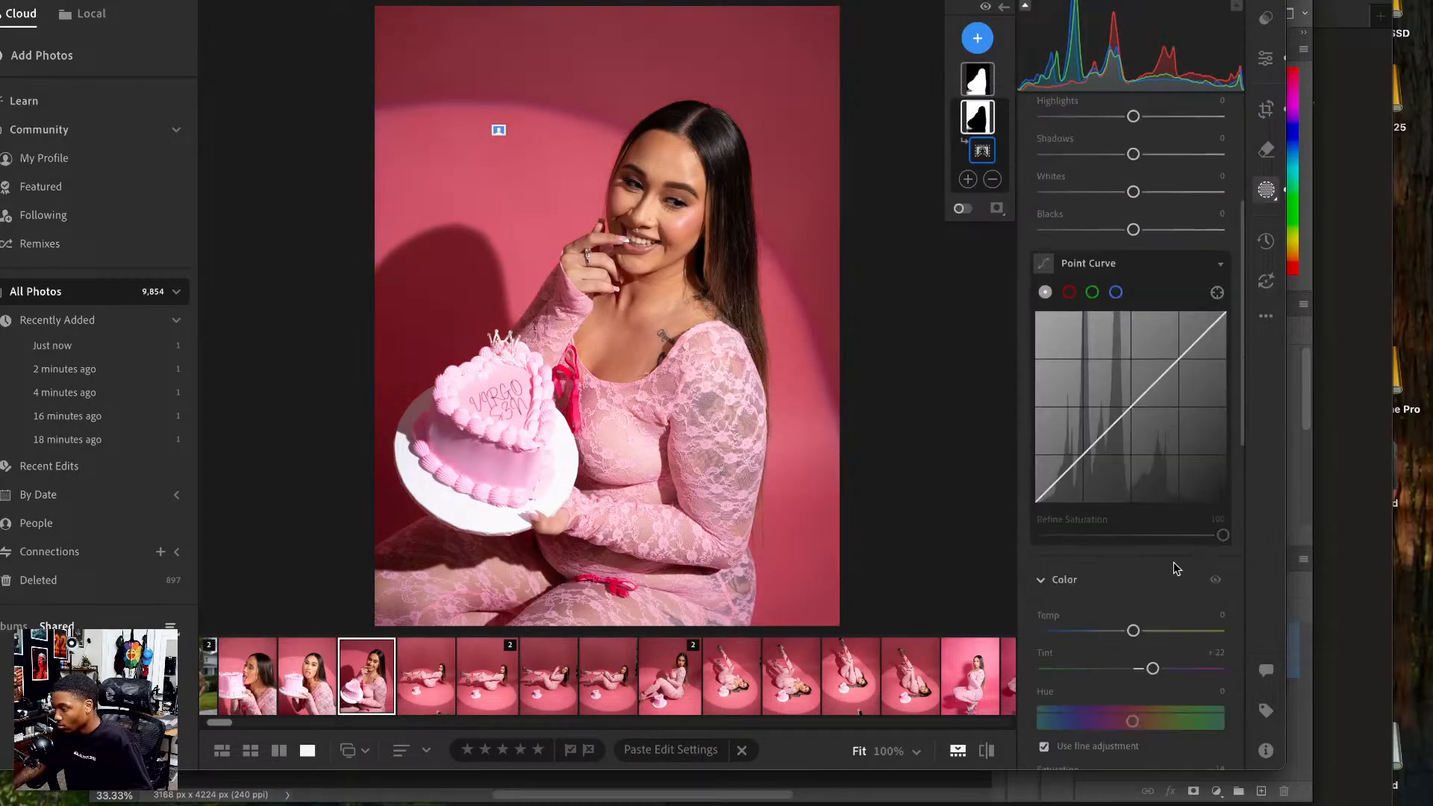
{"action": "left_click_drag", "start_coordinate": [1152, 669], "coordinate": [1147, 671]}
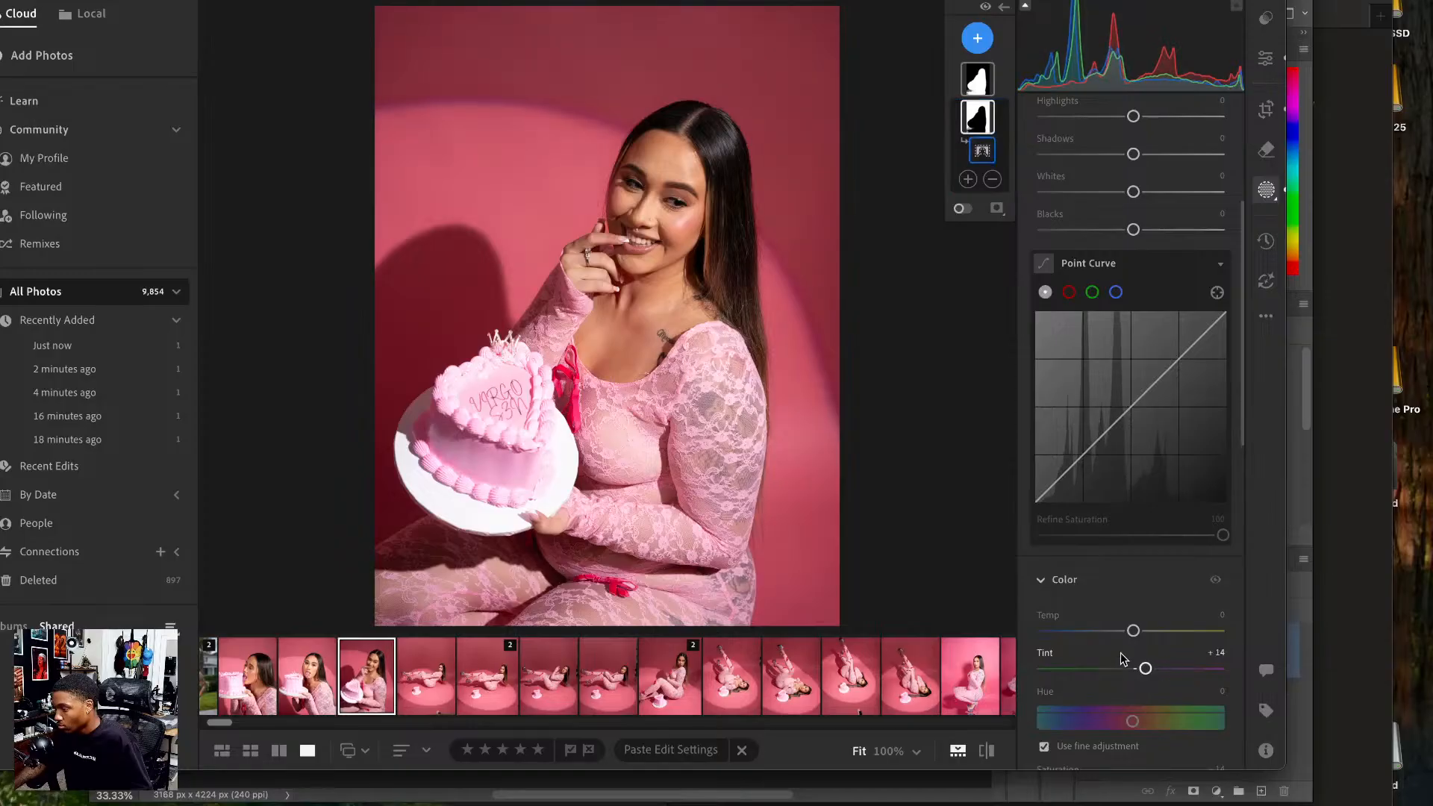
- Open the smiling cake portrait in Photoshop and duplicate its background layer twice
{"action": "right_click", "coordinate": [649, 355]}
{"action": "mouse_move", "coordinate": [742, 476]}
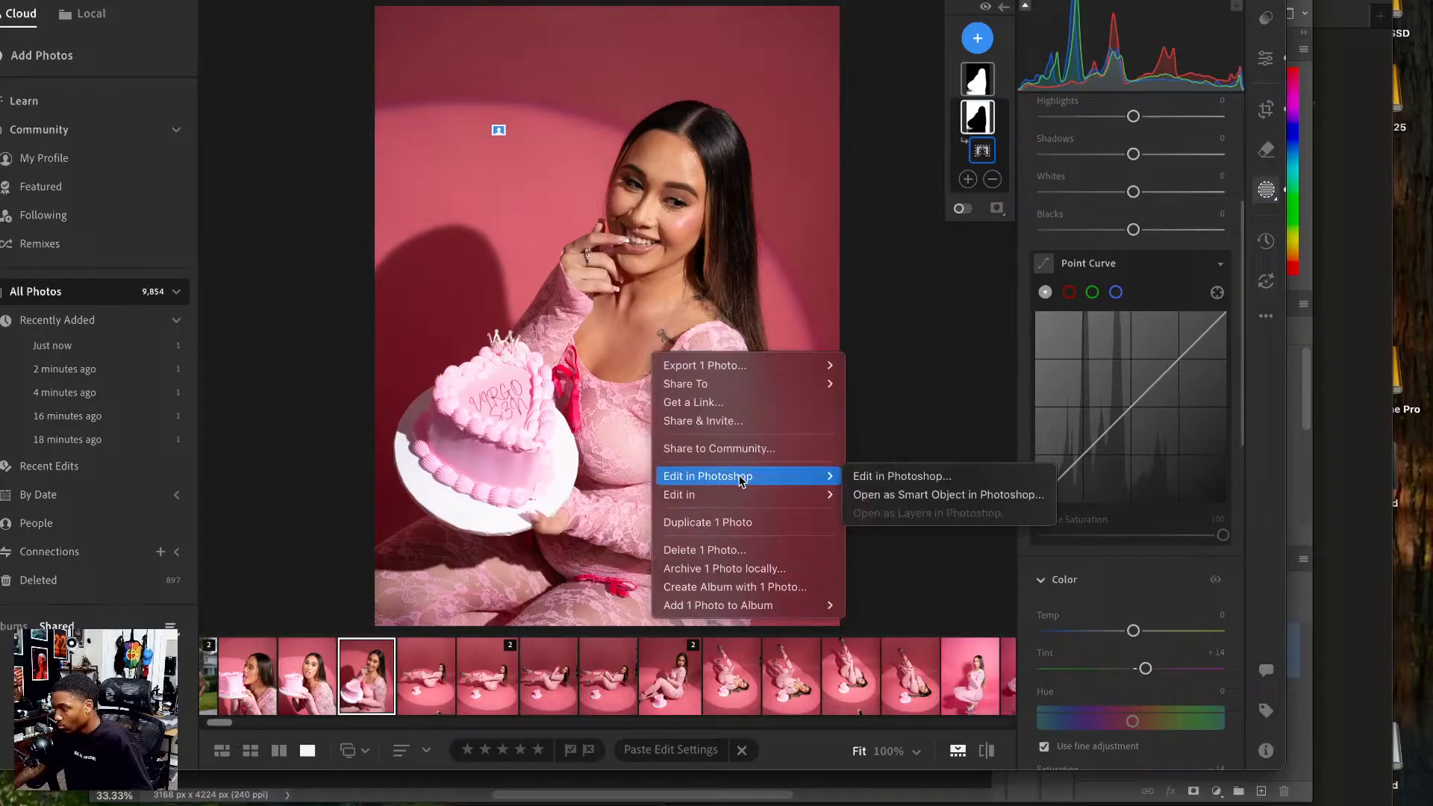
{"action": "left_click", "coordinate": [960, 476]}
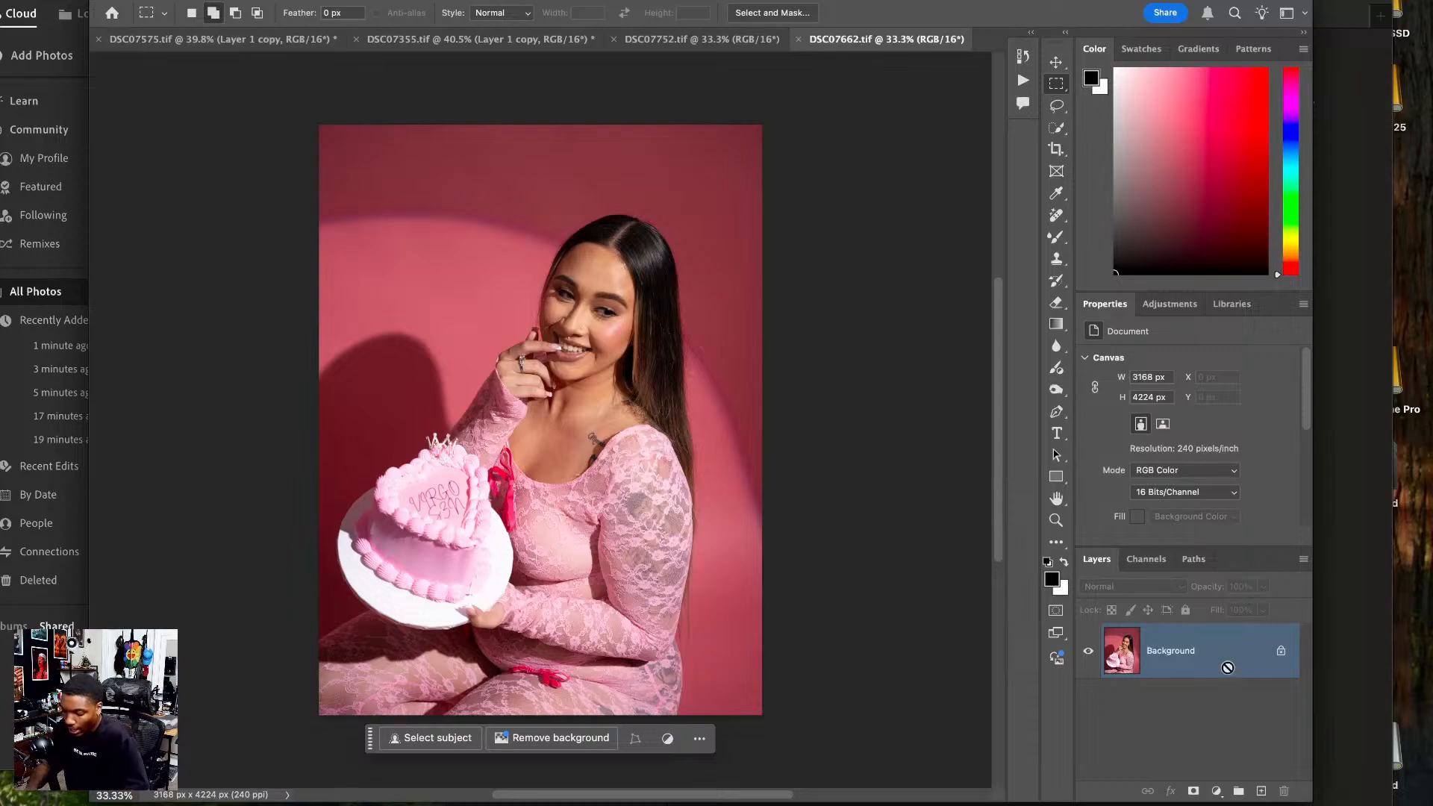
{"action": "left_click_drag", "start_coordinate": [1226, 668], "coordinate": [1228, 672]}
- Crop DSC07662.tif to a 4:5 ratio, shifting the image up so that only its upper edge is trimmed
{"action": "key", "text": "c"}
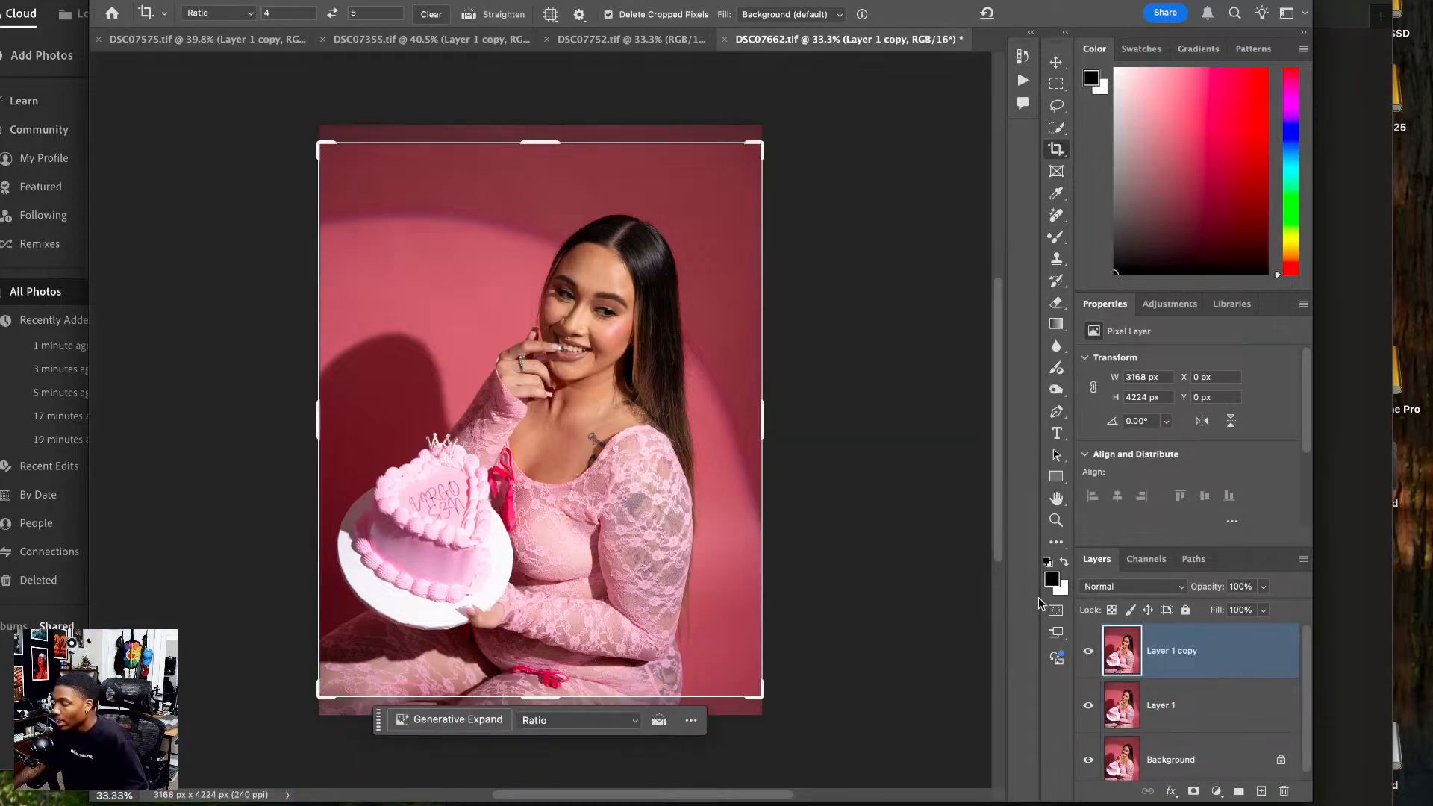
{"action": "left_click", "coordinate": [638, 484]}
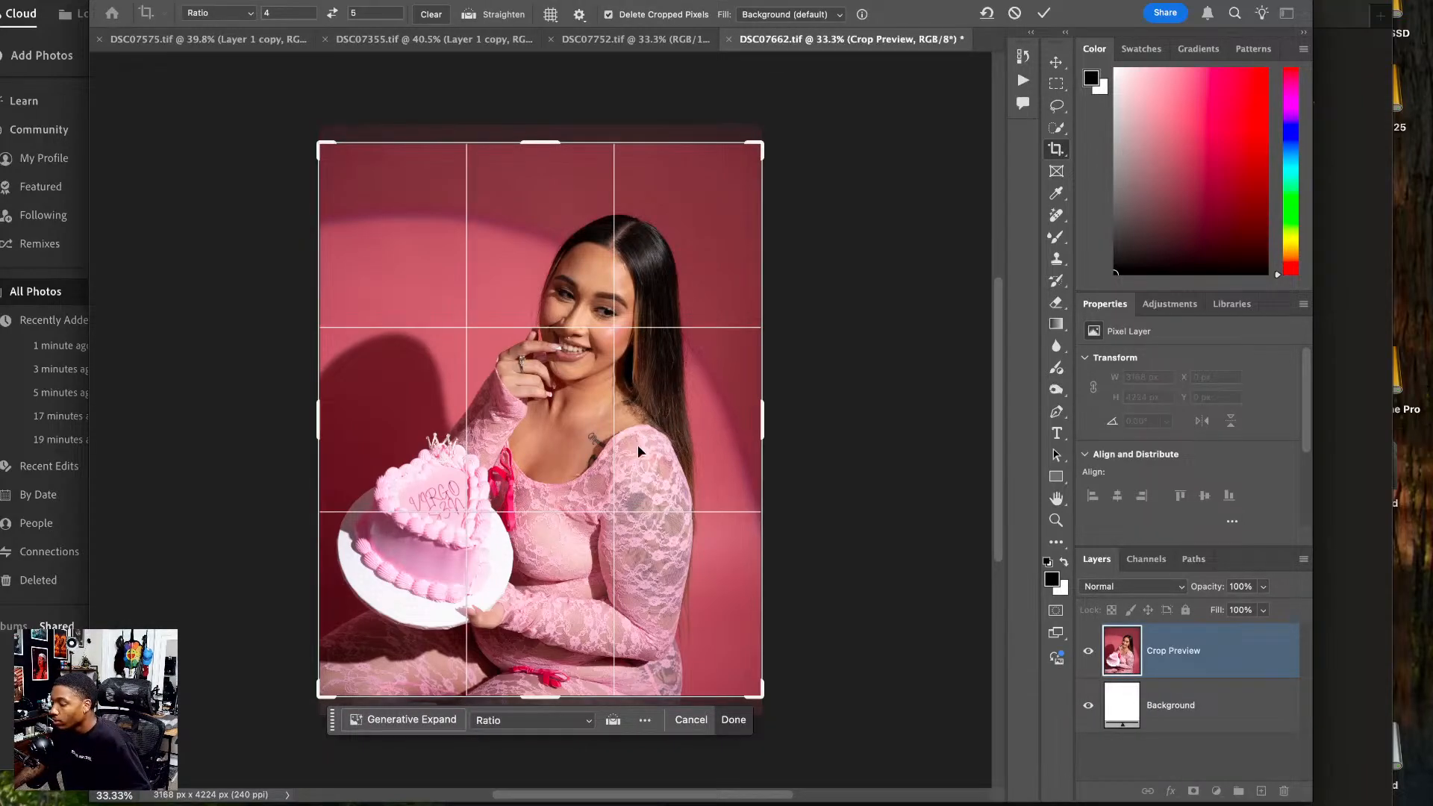
{"action": "left_click_drag", "start_coordinate": [637, 445], "coordinate": [638, 429]}
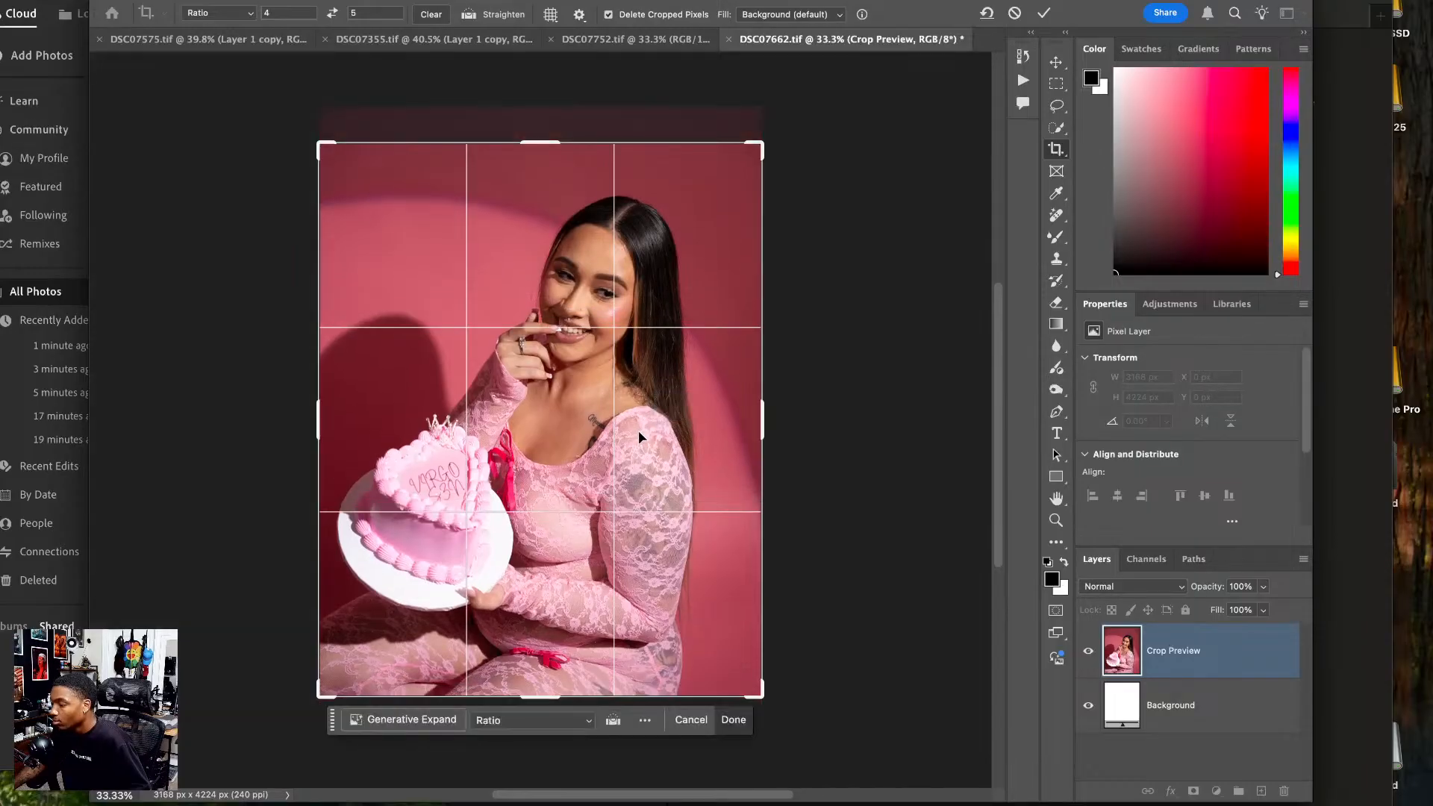
{"action": "key", "text": "Return"}
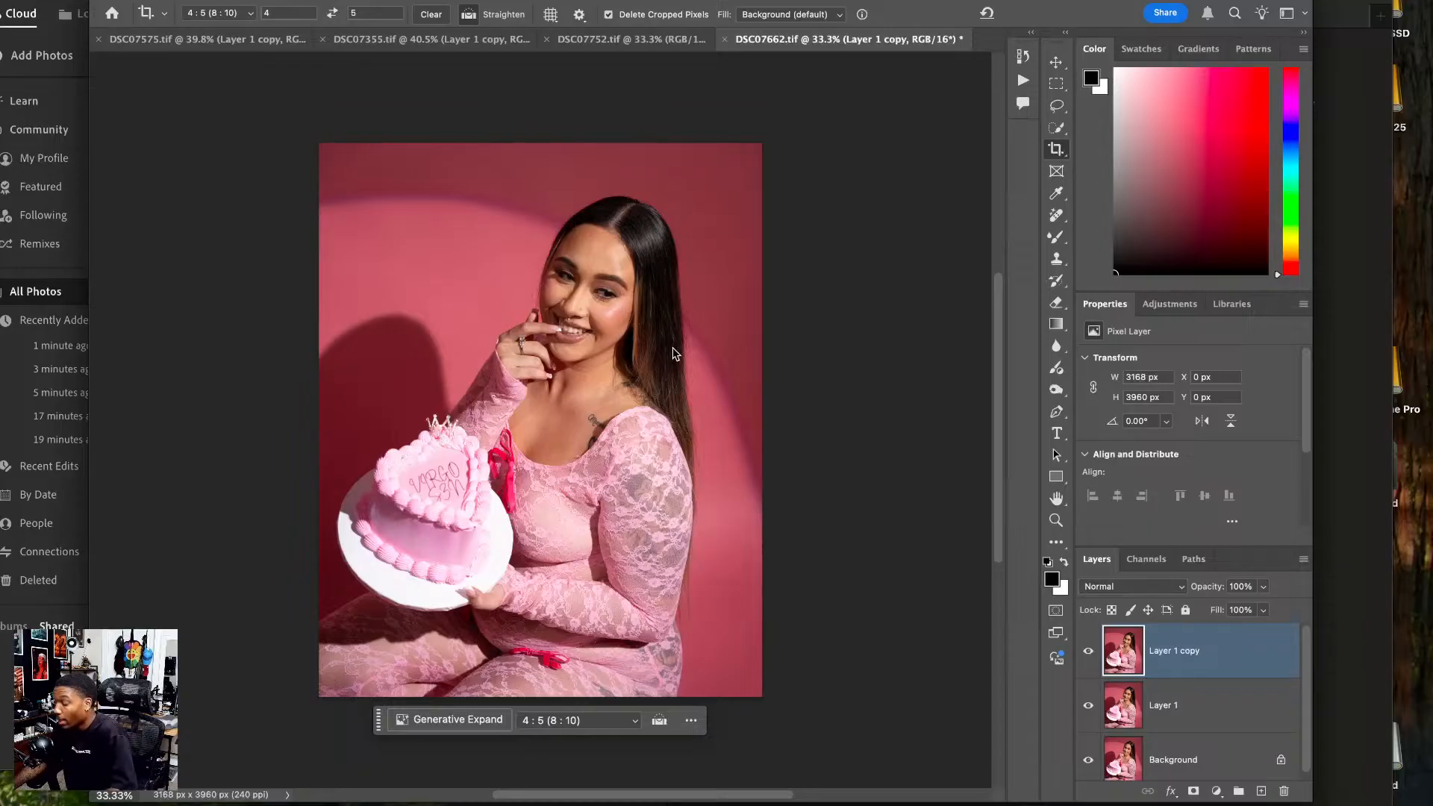
- Open the top layer in Liquify and push the outer edge of the woman's lace sleeve inward with a size 600 brush
{"action": "key", "text": "super+shift+x"}
{"action": "left_click_drag", "start_coordinate": [710, 366], "coordinate": [402, 736]}
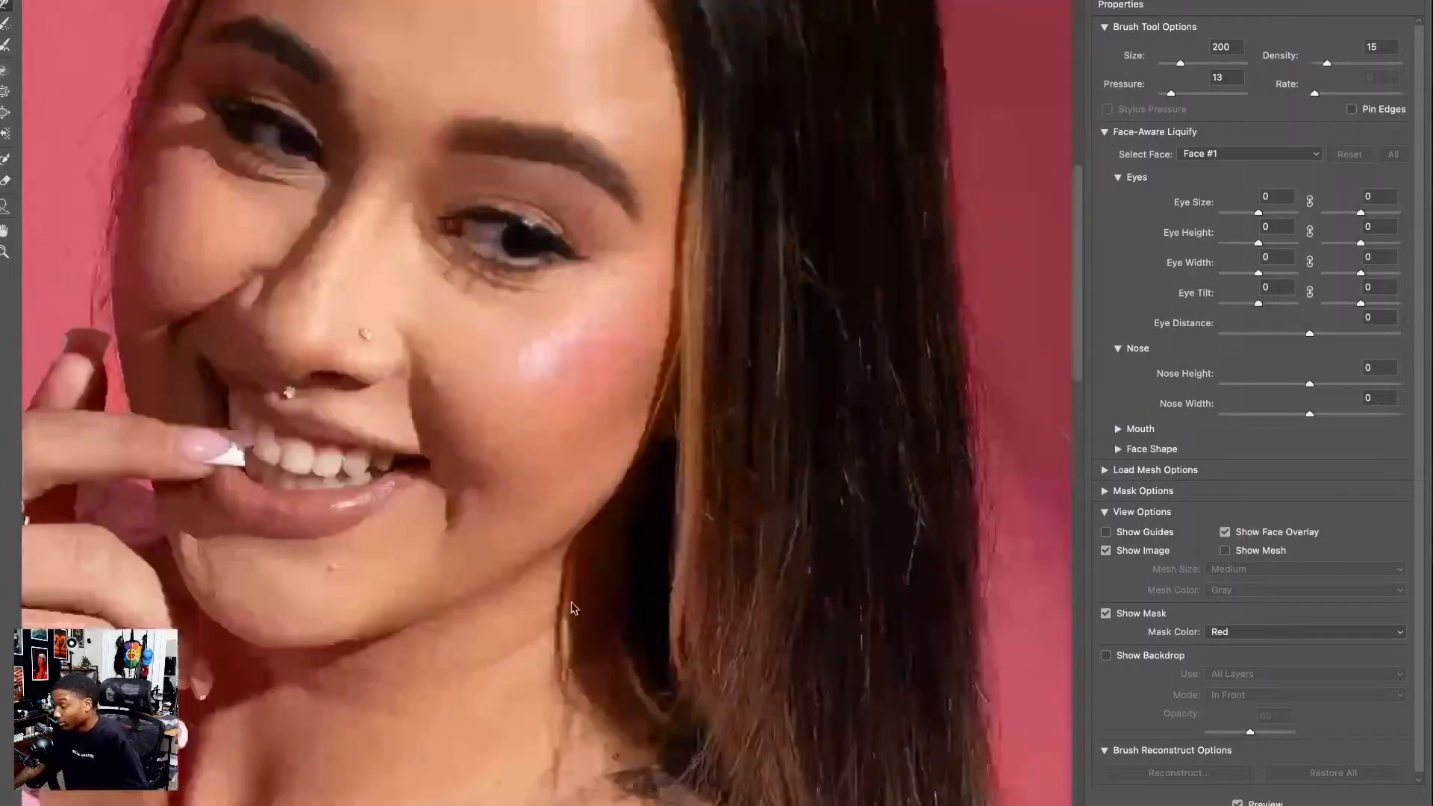
{"action": "mouse_move", "coordinate": [778, 365]}
{"action": "left_mouse_down"}
{"action": "mouse_move", "coordinate": [681, 480]}
{"action": "mouse_move", "coordinate": [596, 542]}
{"action": "left_mouse_up"}
{"action": "key", "text": "super+minus"}
{"action": "key", "text": "super+minus"}
{"action": "key", "text": "super+minus"}
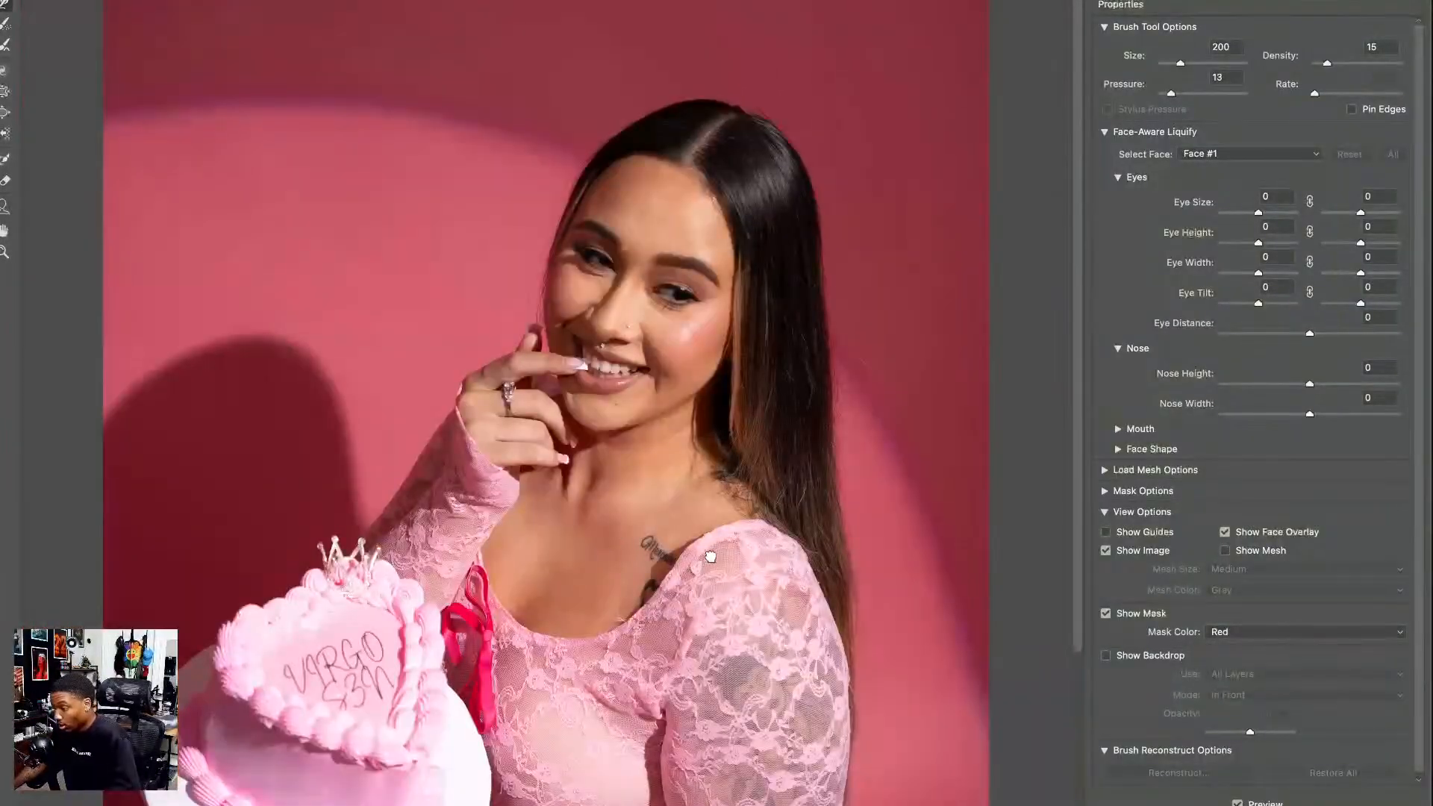
{"action": "key", "text": "bracketright"}
{"action": "key", "text": "bracketright"}
{"action": "key", "text": "bracketright"}
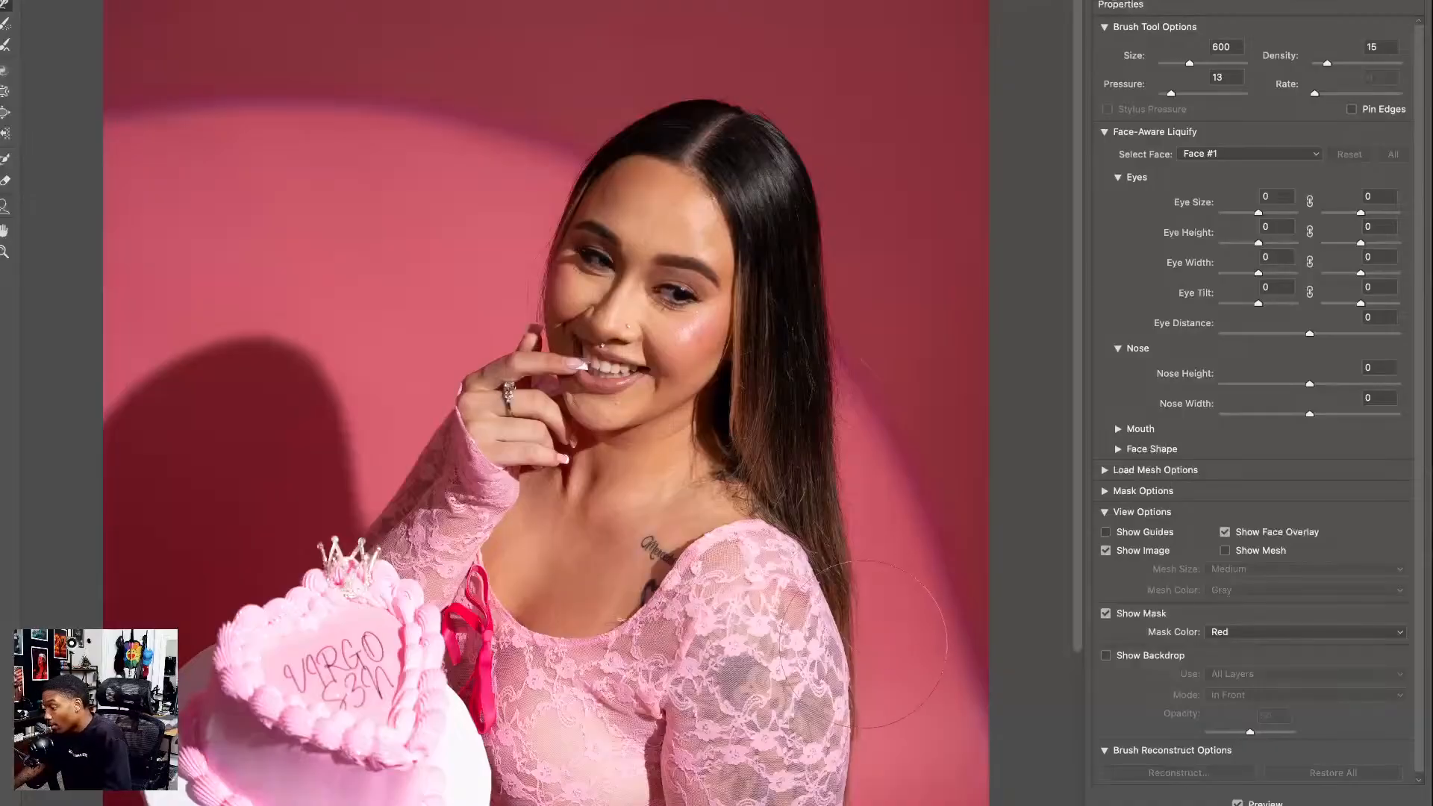
{"action": "left_click_drag", "start_coordinate": [865, 648], "coordinate": [830, 688]}
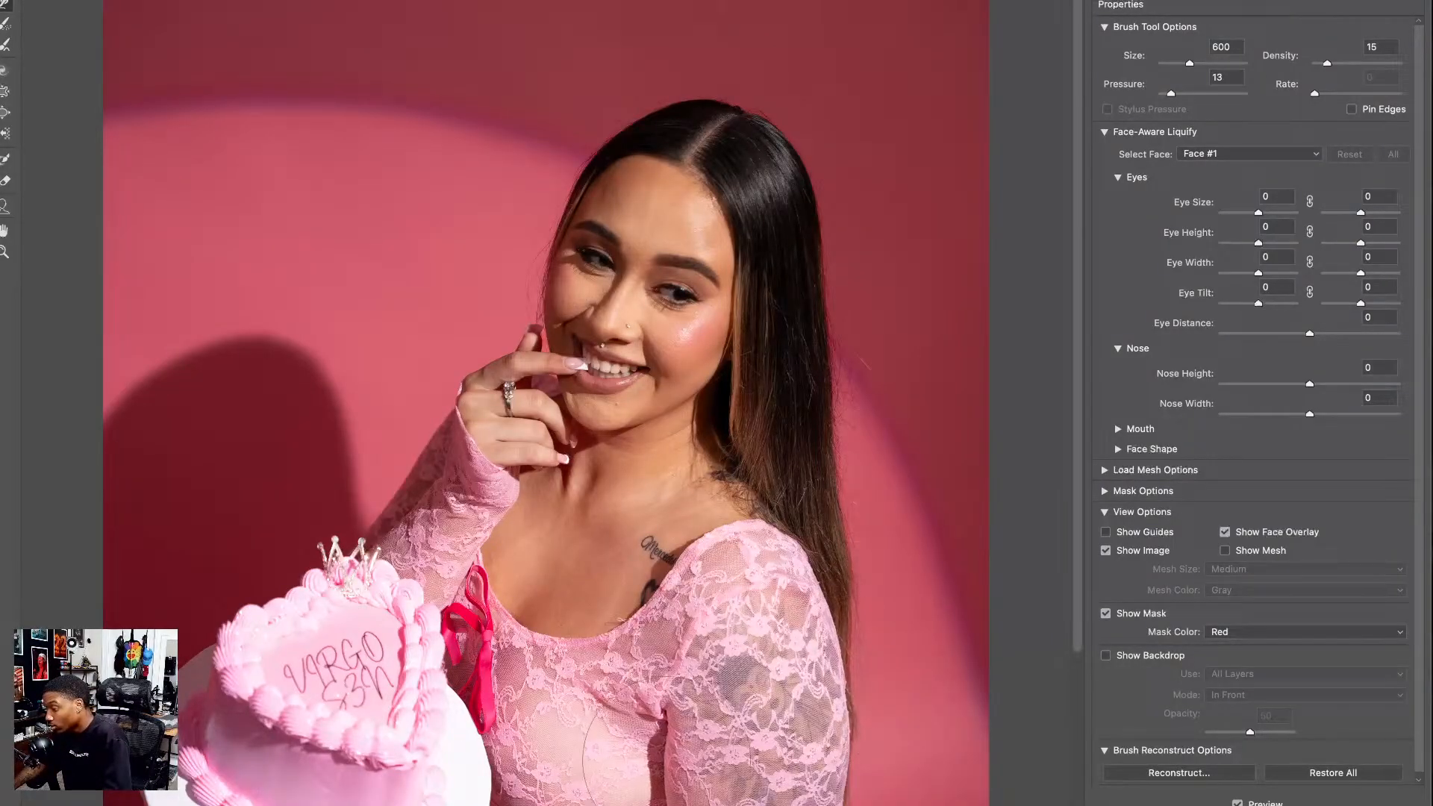
- Reshape the crown of the woman's hair with a size 500 Liquify brush
{"action": "key", "text": "bracketleft"}
{"action": "key", "text": "bracketleft"}
{"action": "key", "text": "bracketleft"}
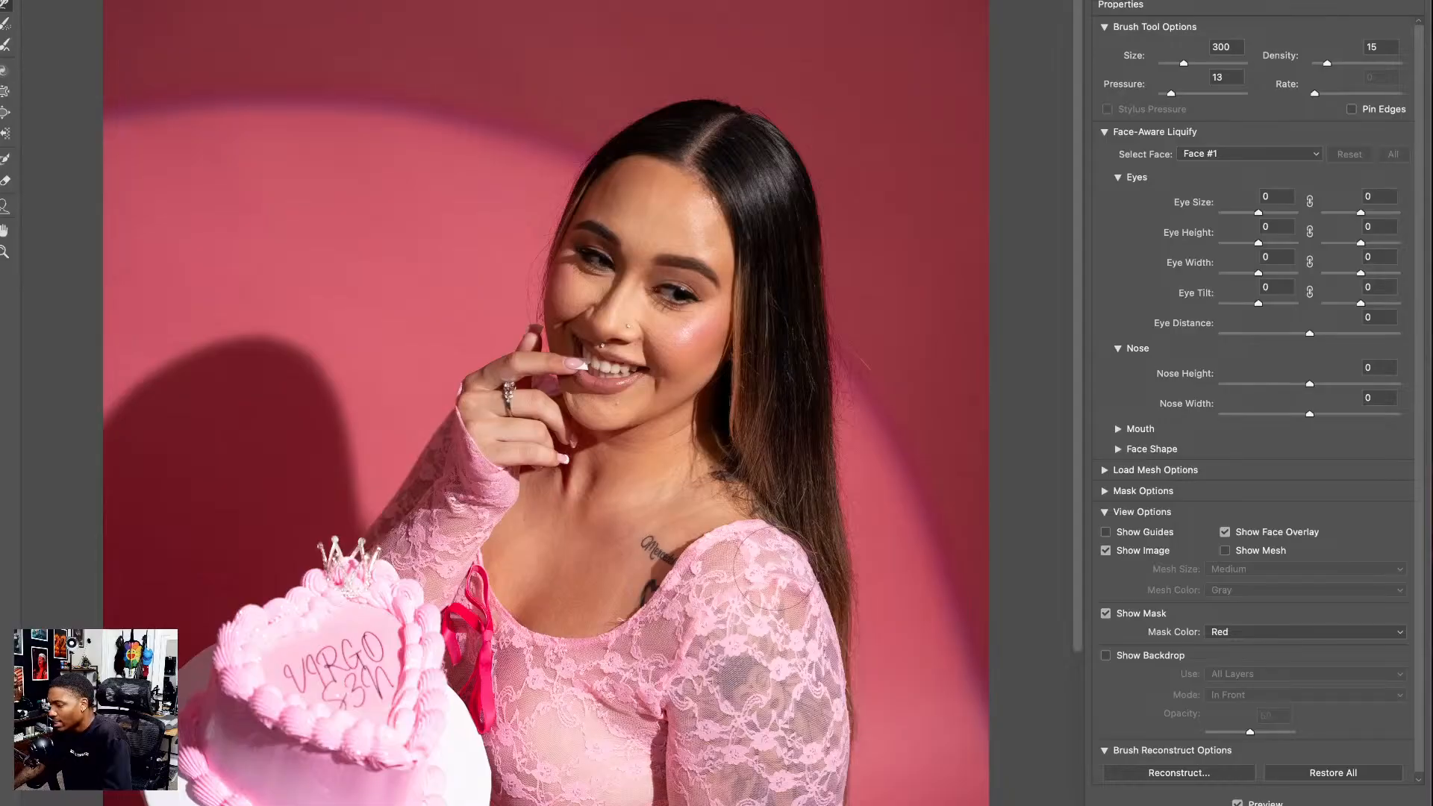
{"action": "key", "text": "bracketright"}
{"action": "key", "text": "bracketright"}
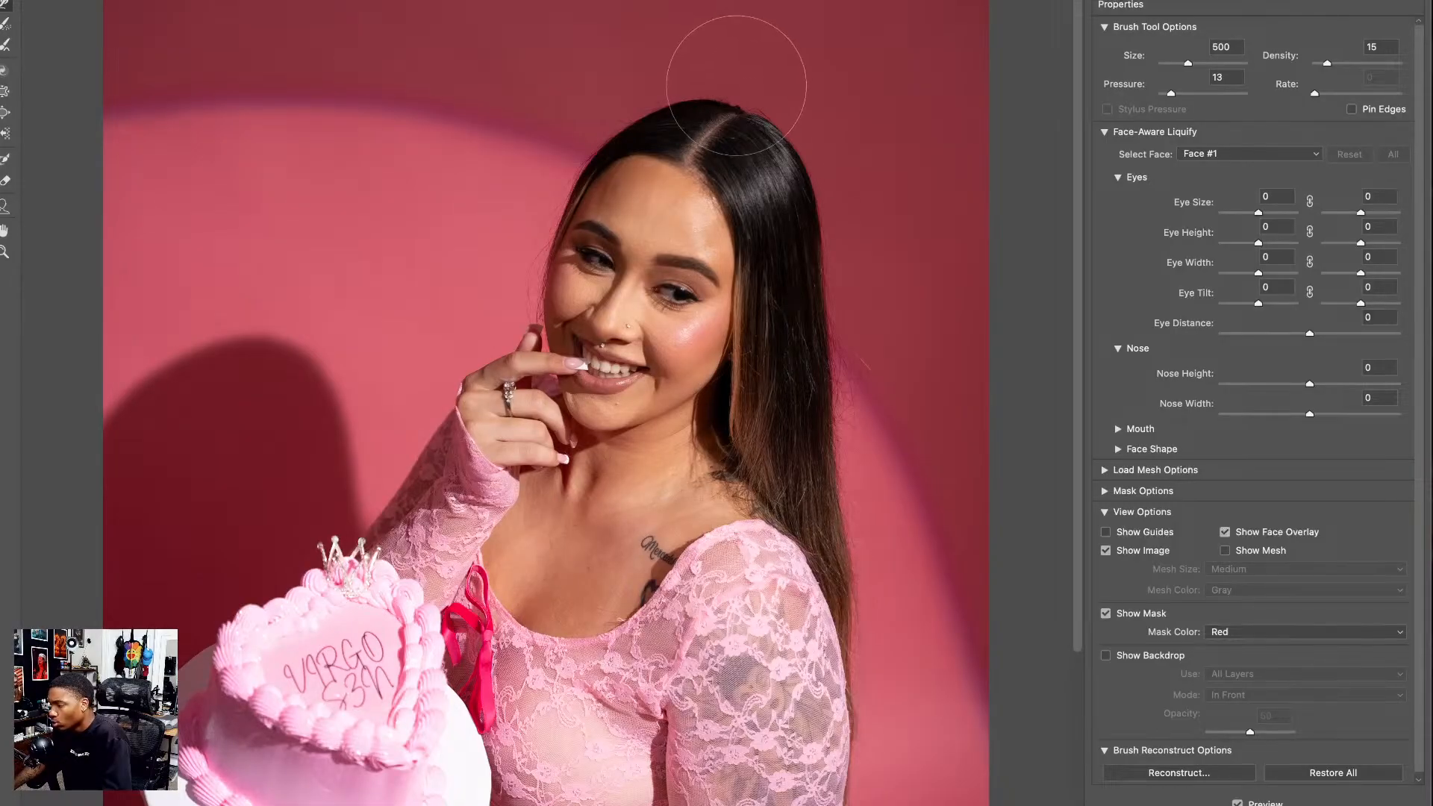
{"action": "key", "text": "space"}
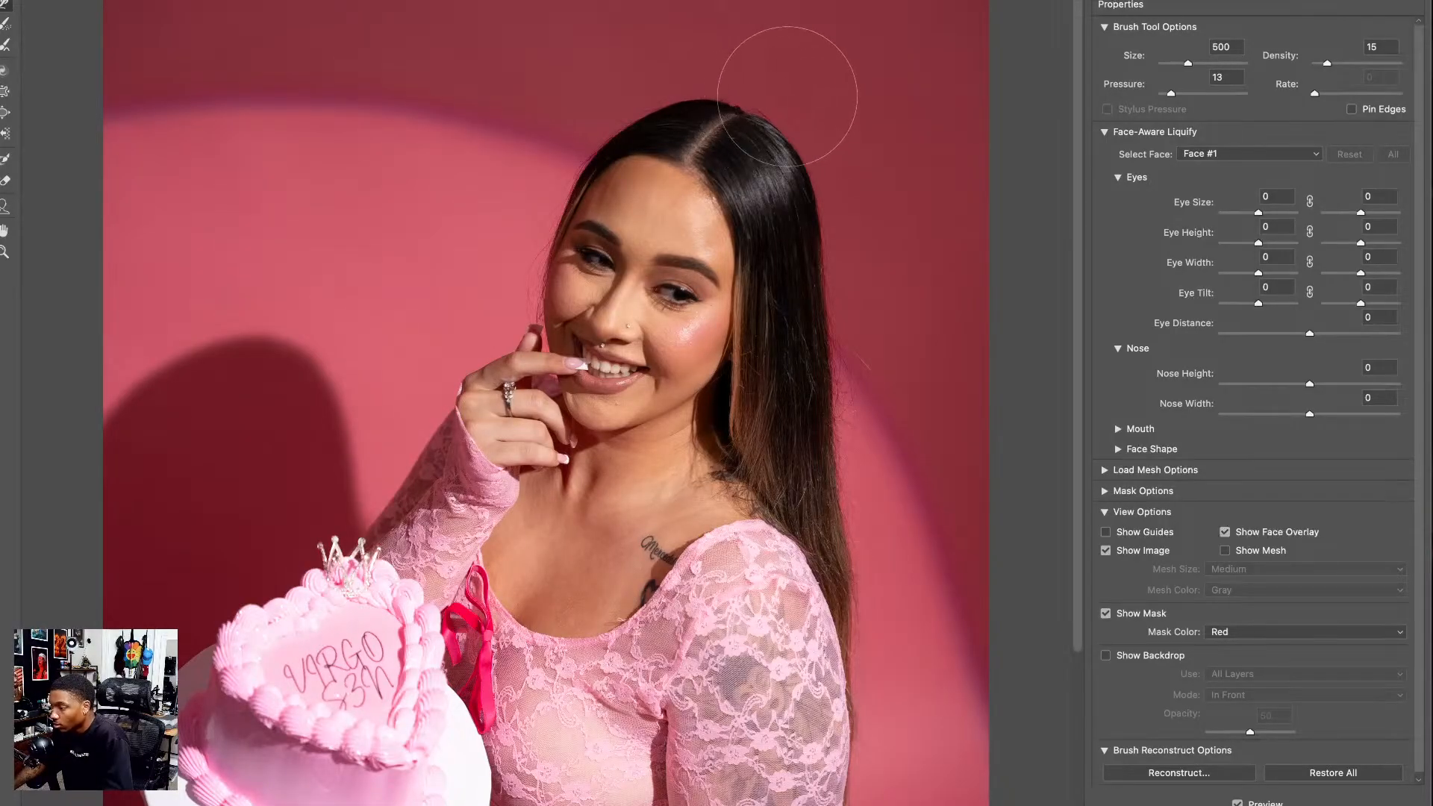
{"action": "left_click_drag", "start_coordinate": [742, 76], "coordinate": [675, 81]}
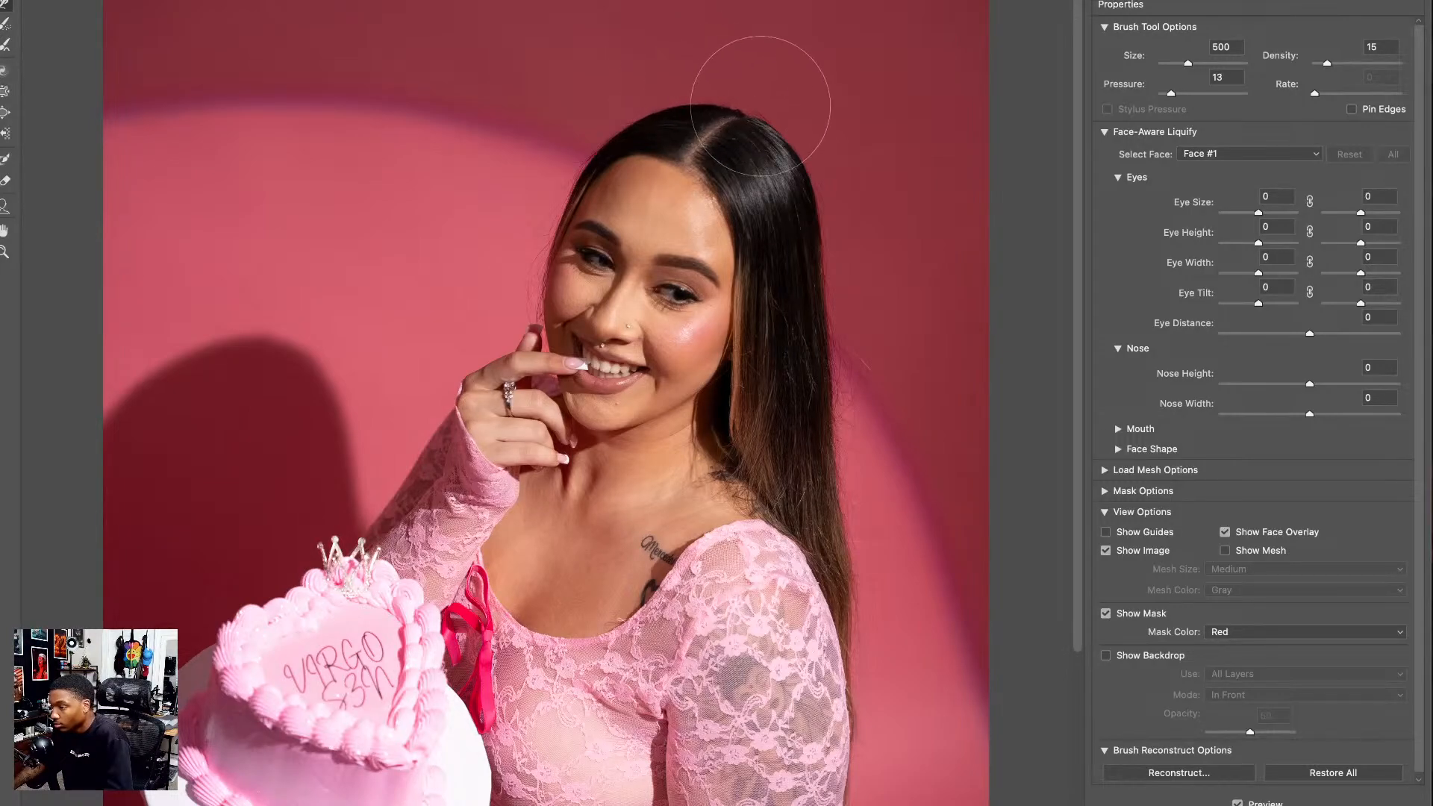
- Push the outer edge of the lace sleeve around the elbow further inward with a size 700 Liquify brush
{"action": "key", "text": "space"}
{"action": "left_click_drag", "start_coordinate": [697, 237], "coordinate": [696, 88]}
{"action": "left_click_drag", "start_coordinate": [685, 329], "coordinate": [651, 173]}
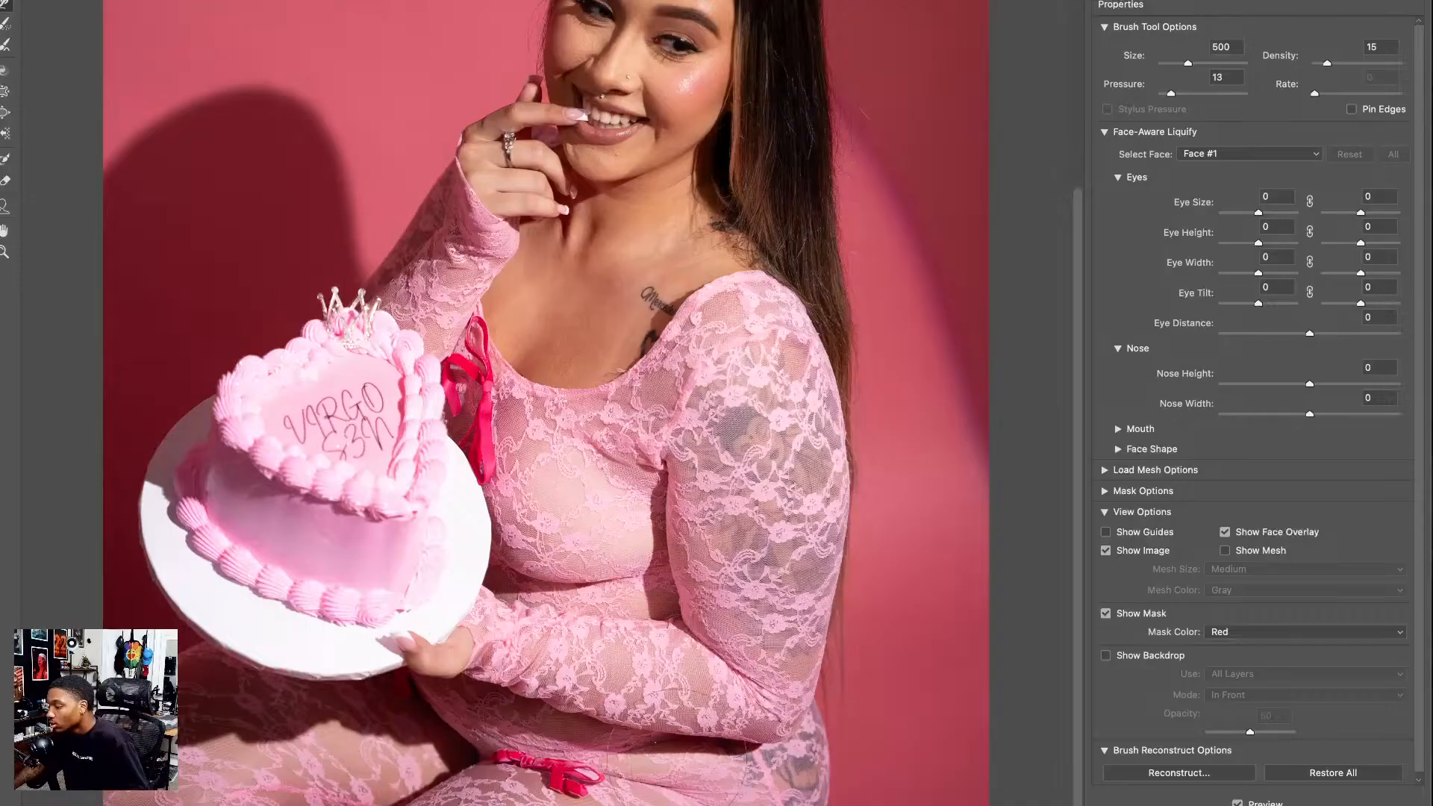
{"action": "key", "text": "bracketleft"}
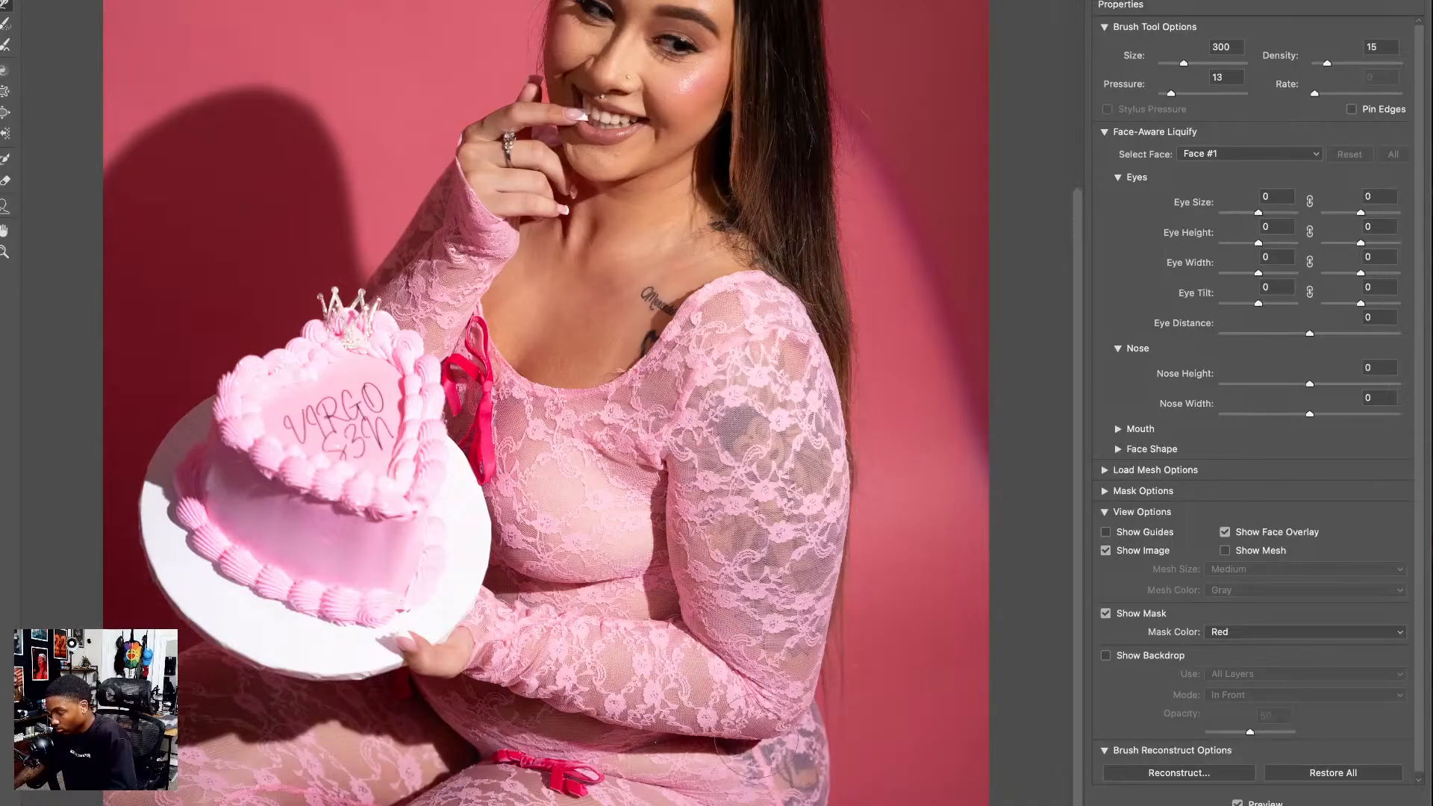
{"action": "key", "text": "bracketright"}
{"action": "key", "text": "bracketright"}
{"action": "key", "text": "bracketright"}
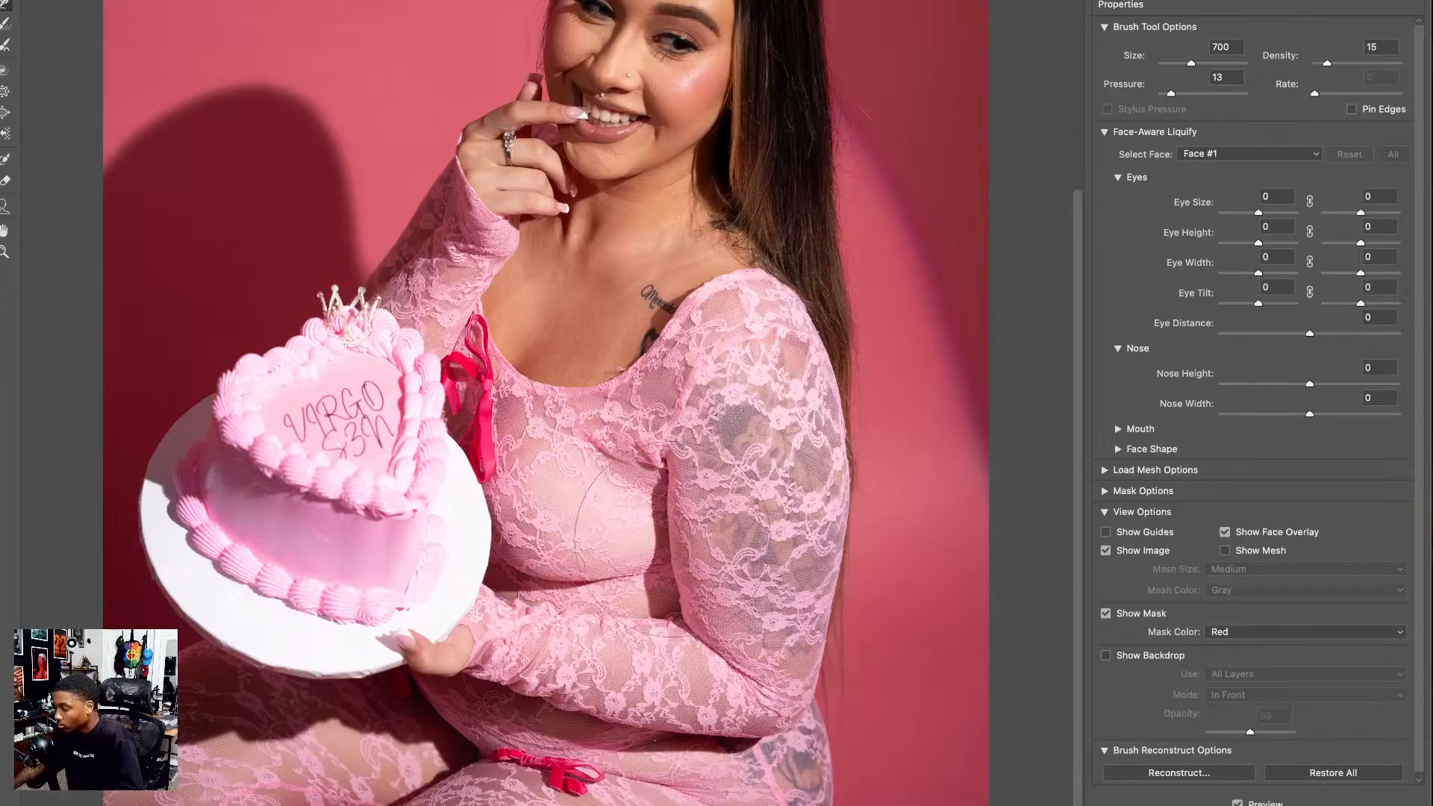
{"action": "left_click_drag", "start_coordinate": [834, 503], "coordinate": [817, 503]}
- Apply the Liquify changes, and save and close DSC07662.tif
{"action": "left_click_drag", "start_coordinate": [750, 419], "coordinate": [738, 592]}
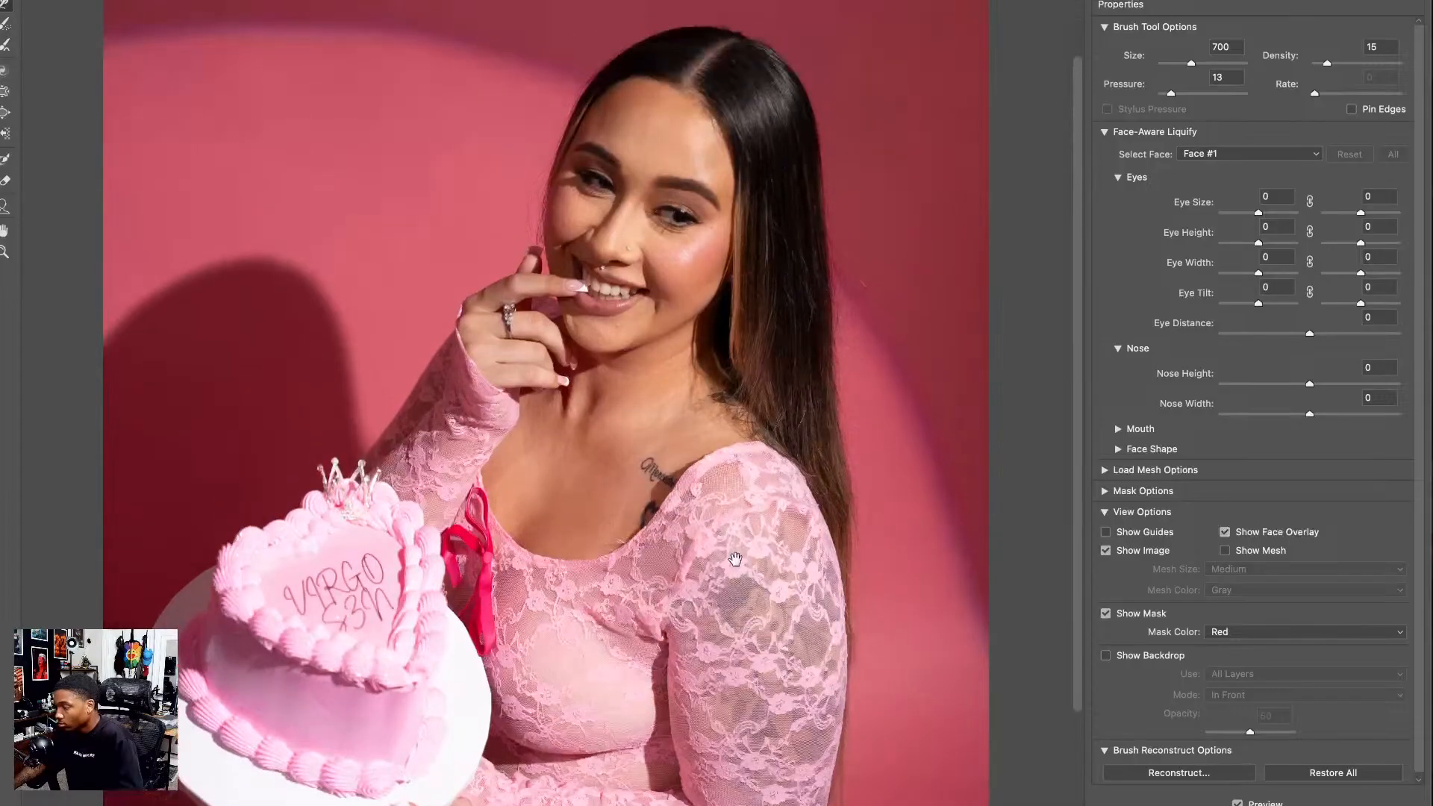
{"action": "key", "text": "ctrl+minus"}
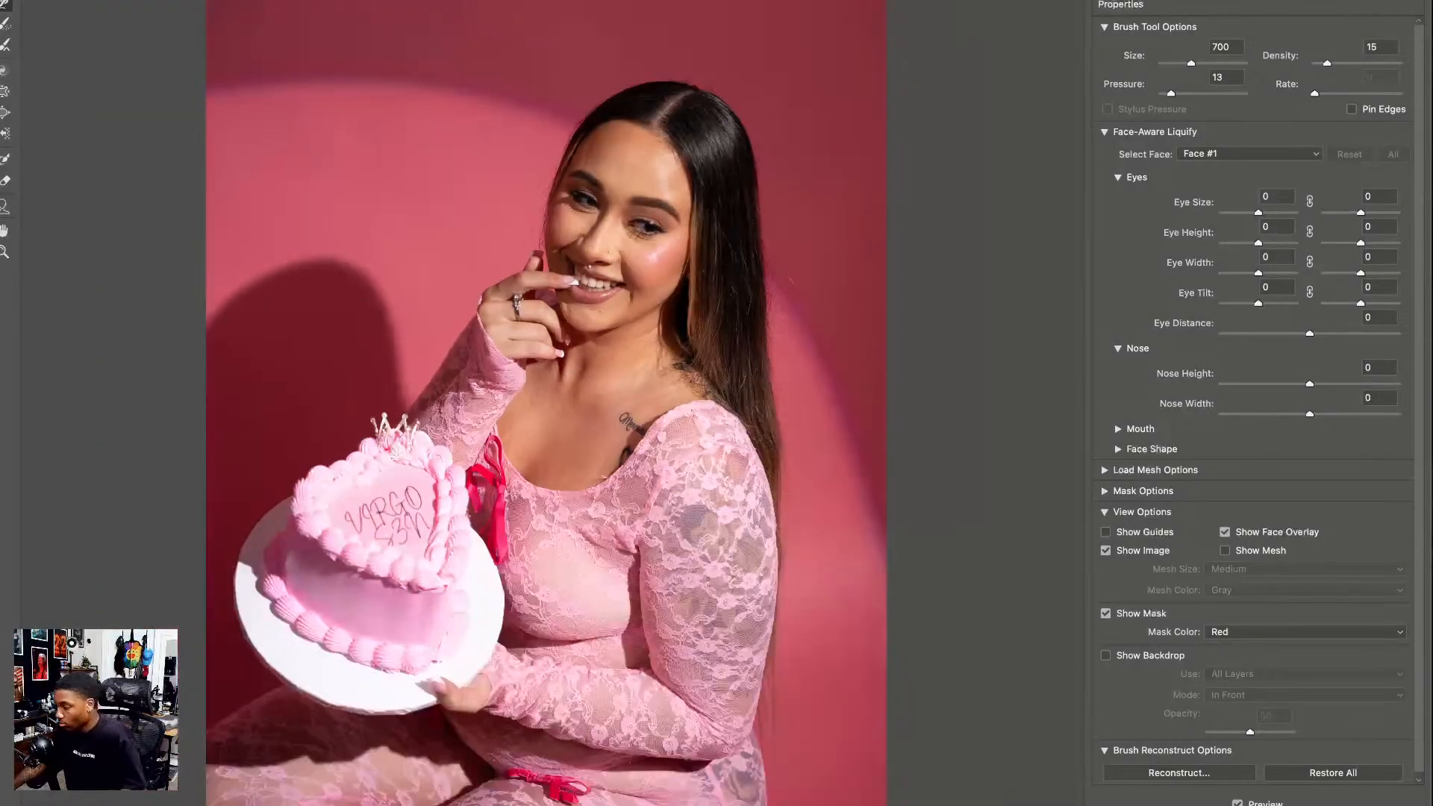
{"action": "key", "text": "Return"}
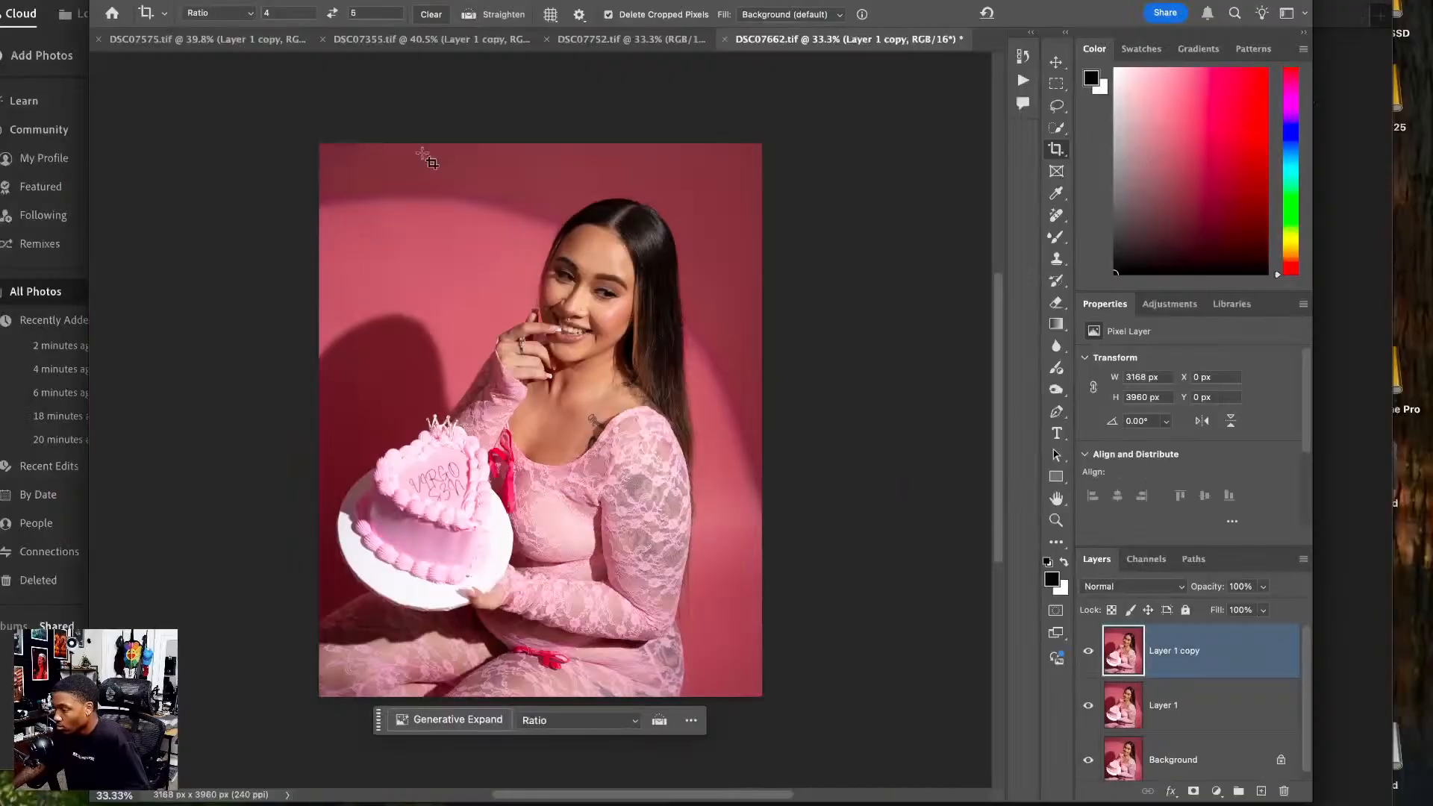
{"action": "left_click", "coordinate": [725, 39]}
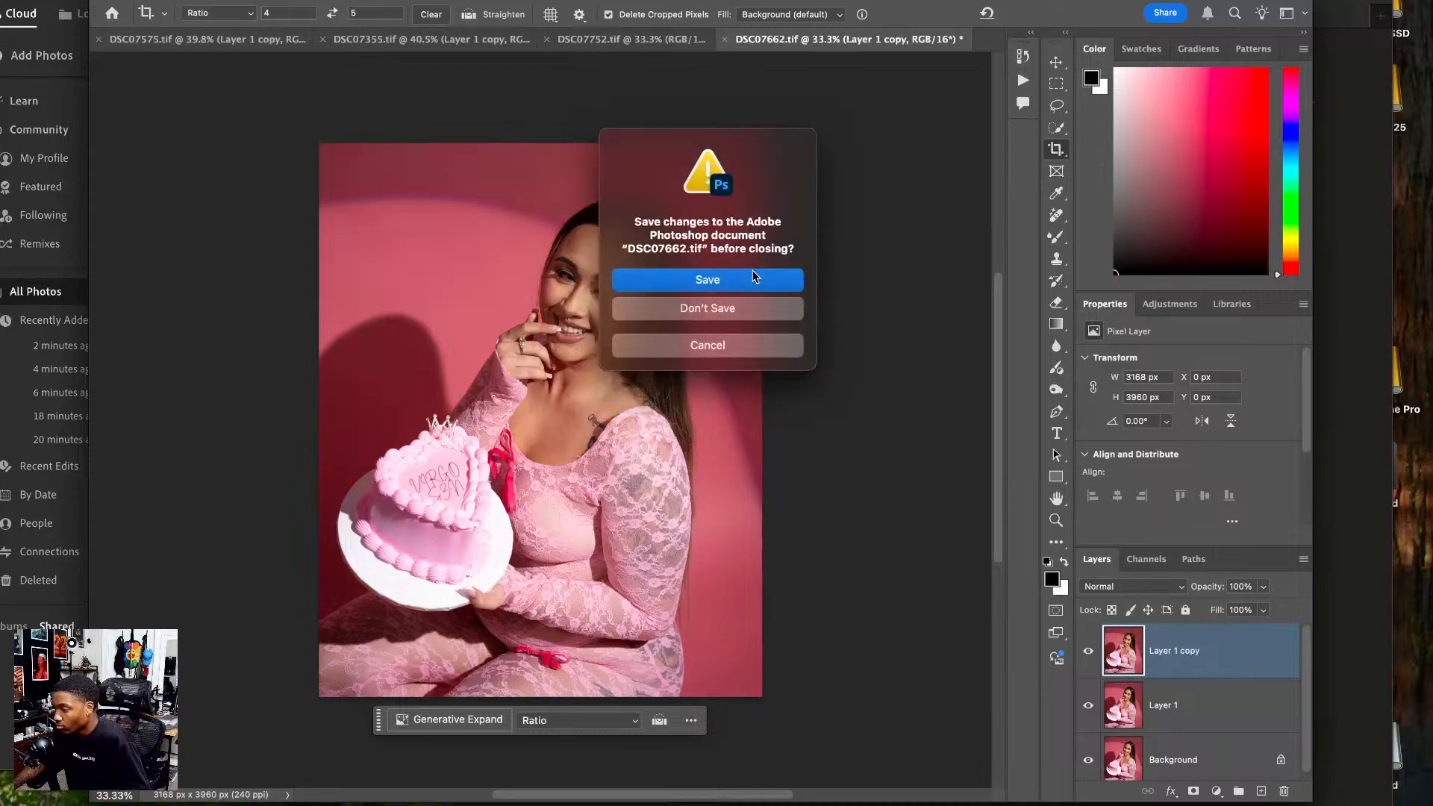
{"action": "key", "text": "Return"}
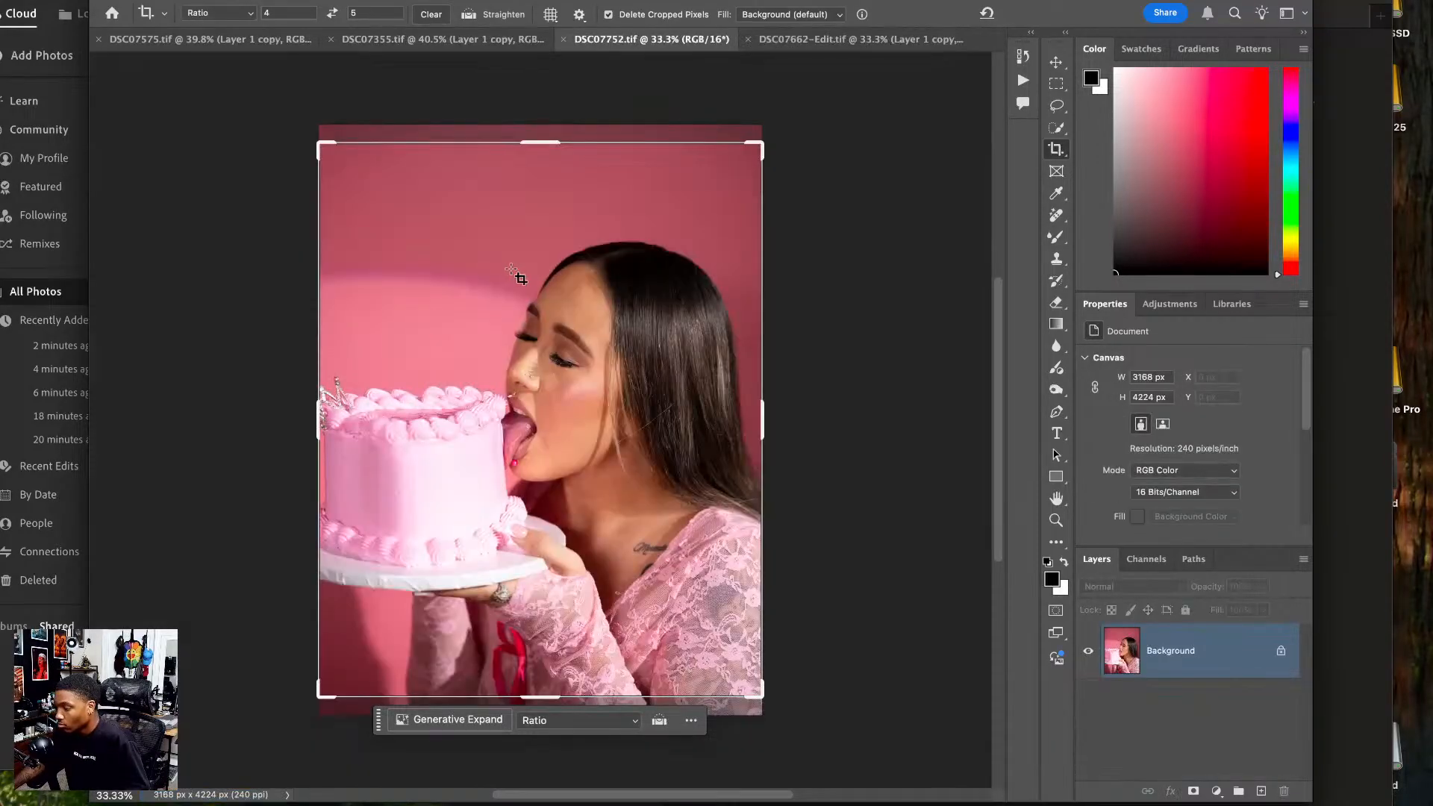
- Crop DSC07752.tif to a 4:5 ratio, shifting the image up so that only its upper edge is trimmed
{"action": "left_click_drag", "start_coordinate": [514, 436], "coordinate": [511, 415]}
{"action": "key", "text": "Return"}
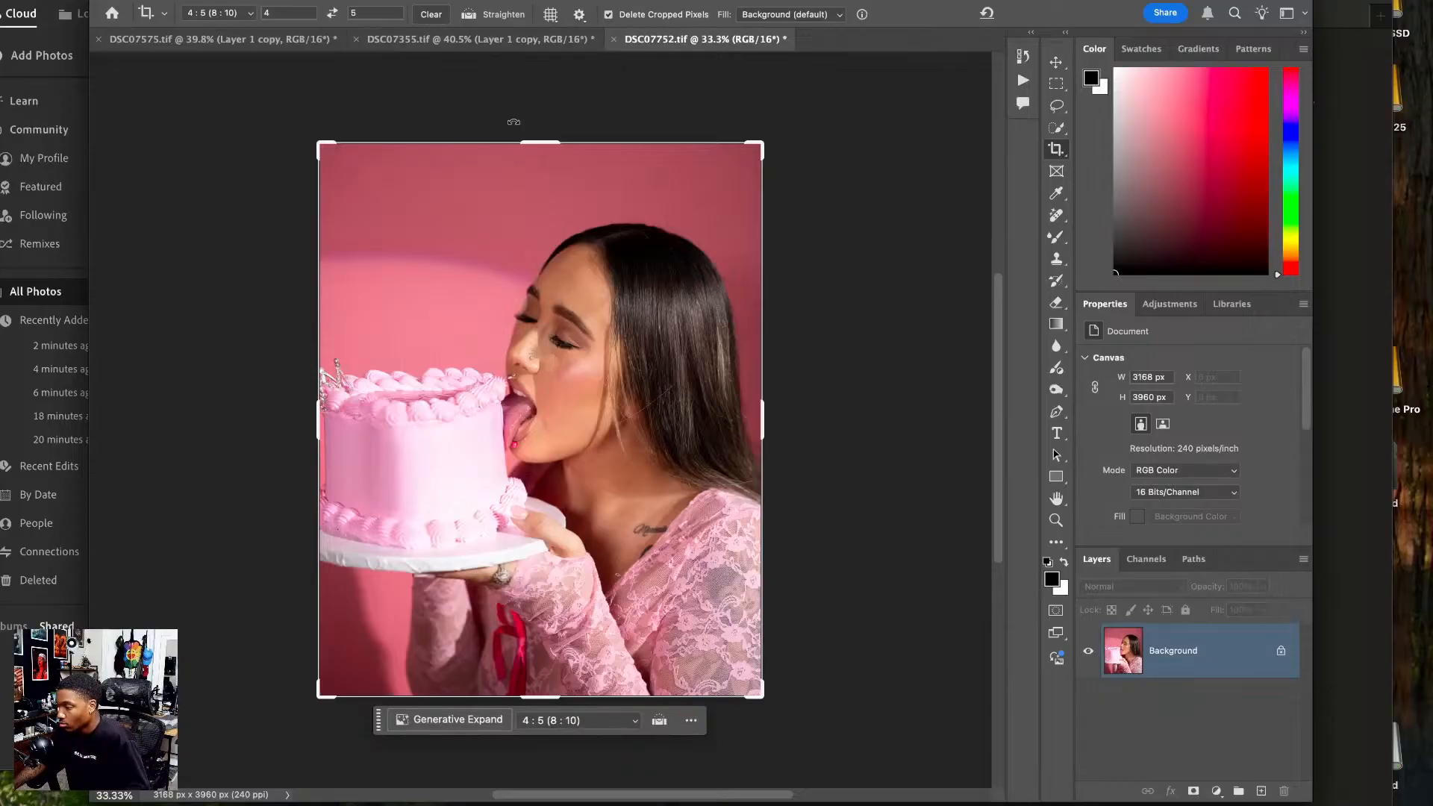
{"action": "left_click", "coordinate": [478, 38]}
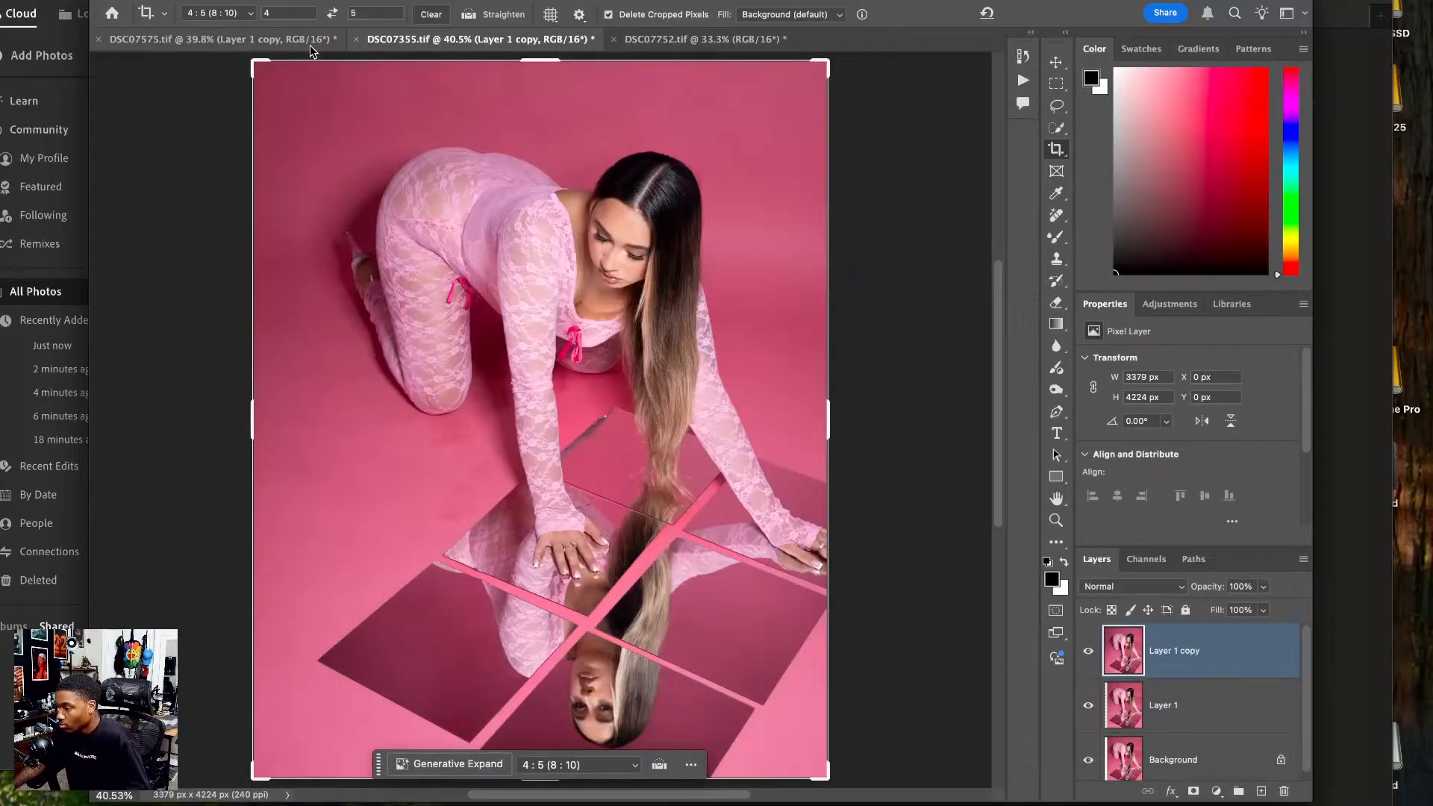
{"action": "left_click", "coordinate": [306, 41]}
{"action": "left_click", "coordinate": [687, 40]}
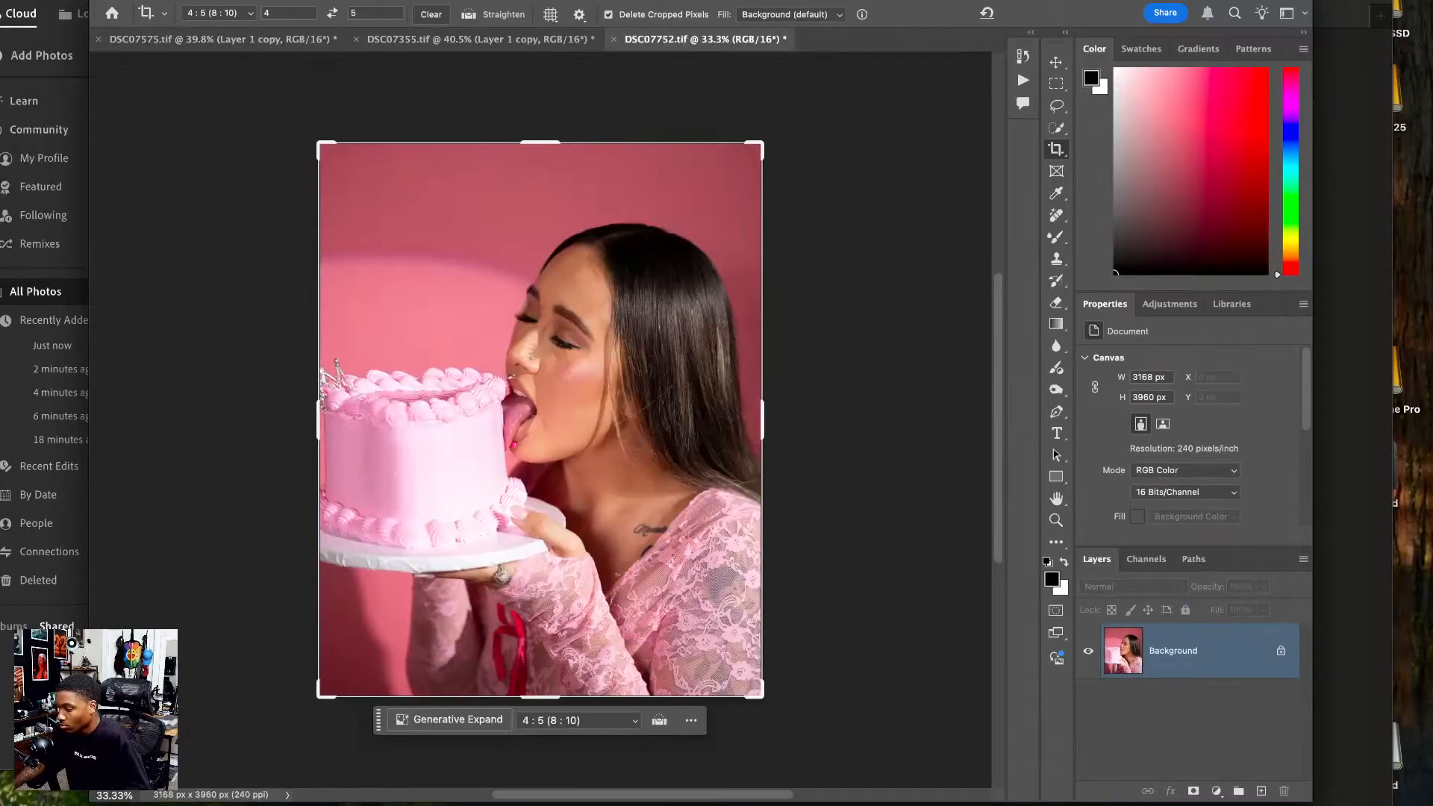
- Switch to Lightroom and open the cake portrait with the woman facing the camera, tongue out, in Photoshop
{"action": "left_click", "coordinate": [64, 672]}
{"action": "left_click", "coordinate": [259, 675]}
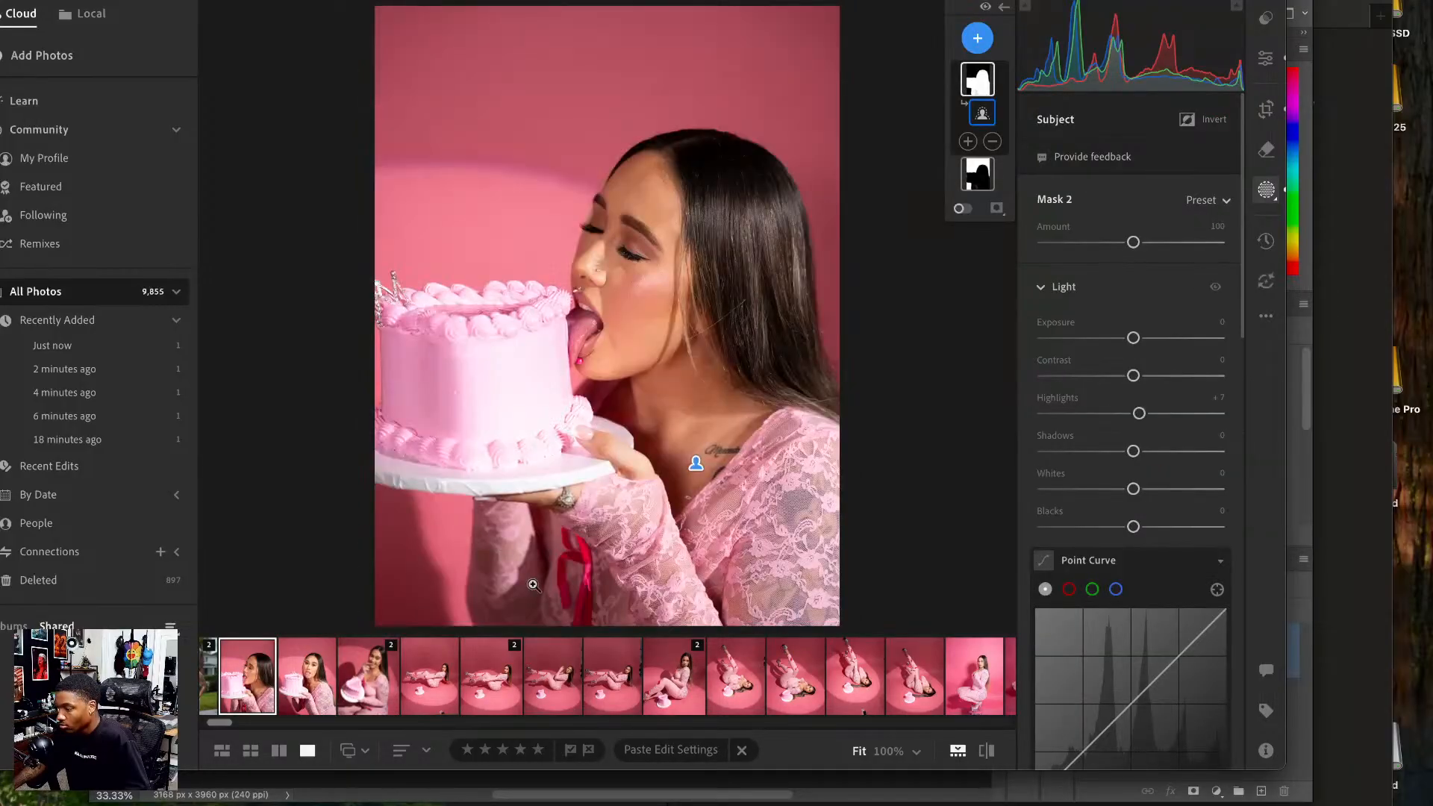
{"action": "left_click", "coordinate": [323, 680]}
{"action": "right_click", "coordinate": [606, 278]}
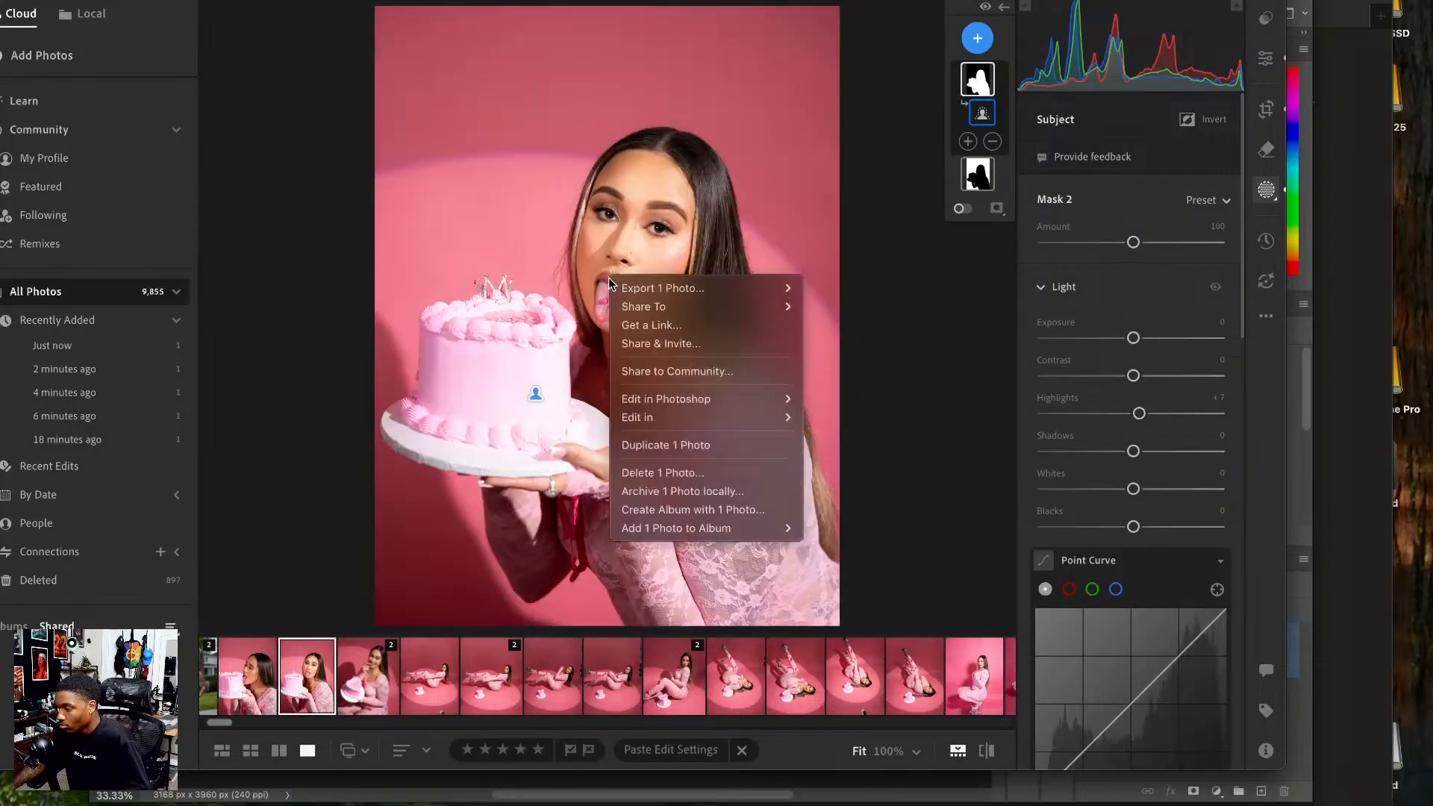
{"action": "mouse_move", "coordinate": [660, 399]}
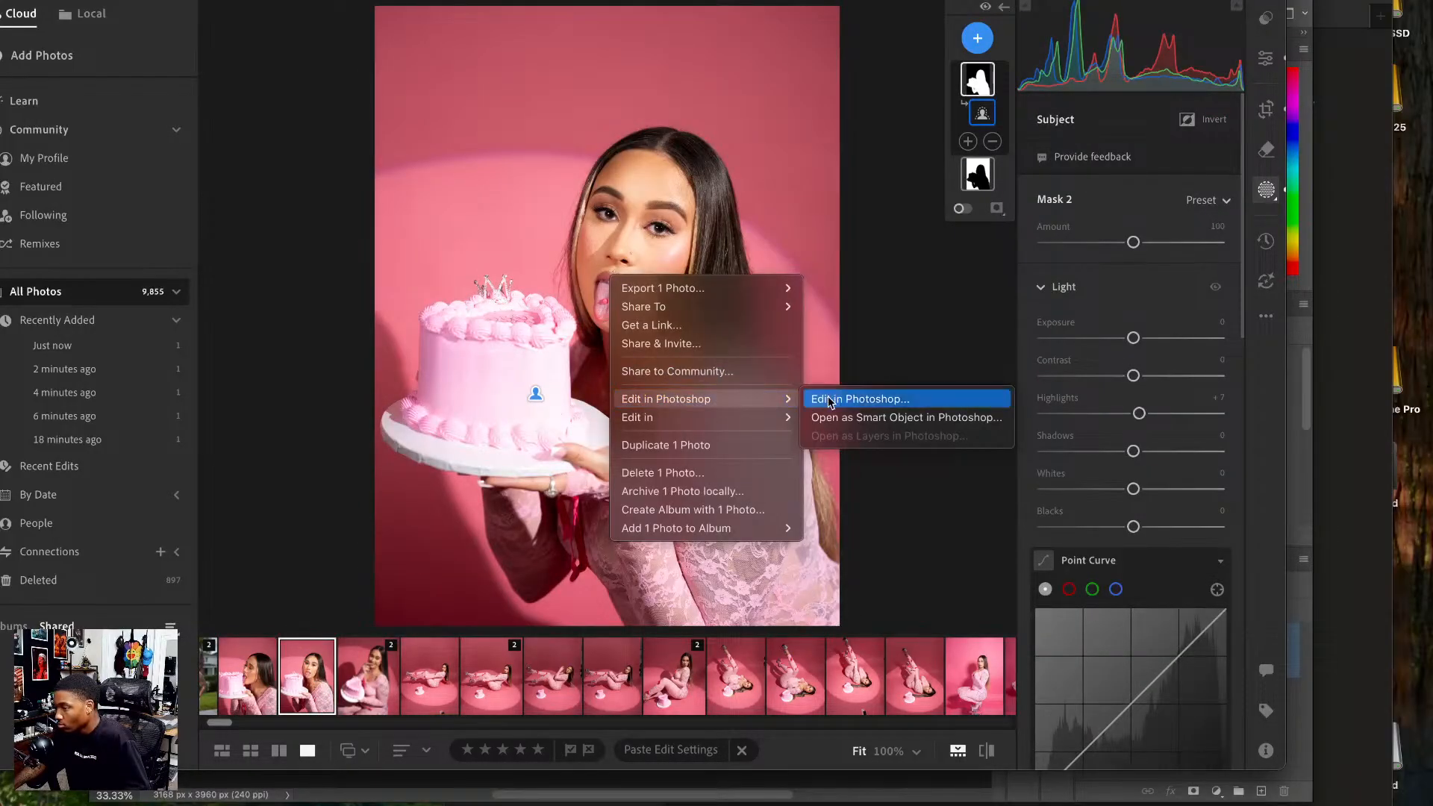
{"action": "left_click", "coordinate": [830, 399]}
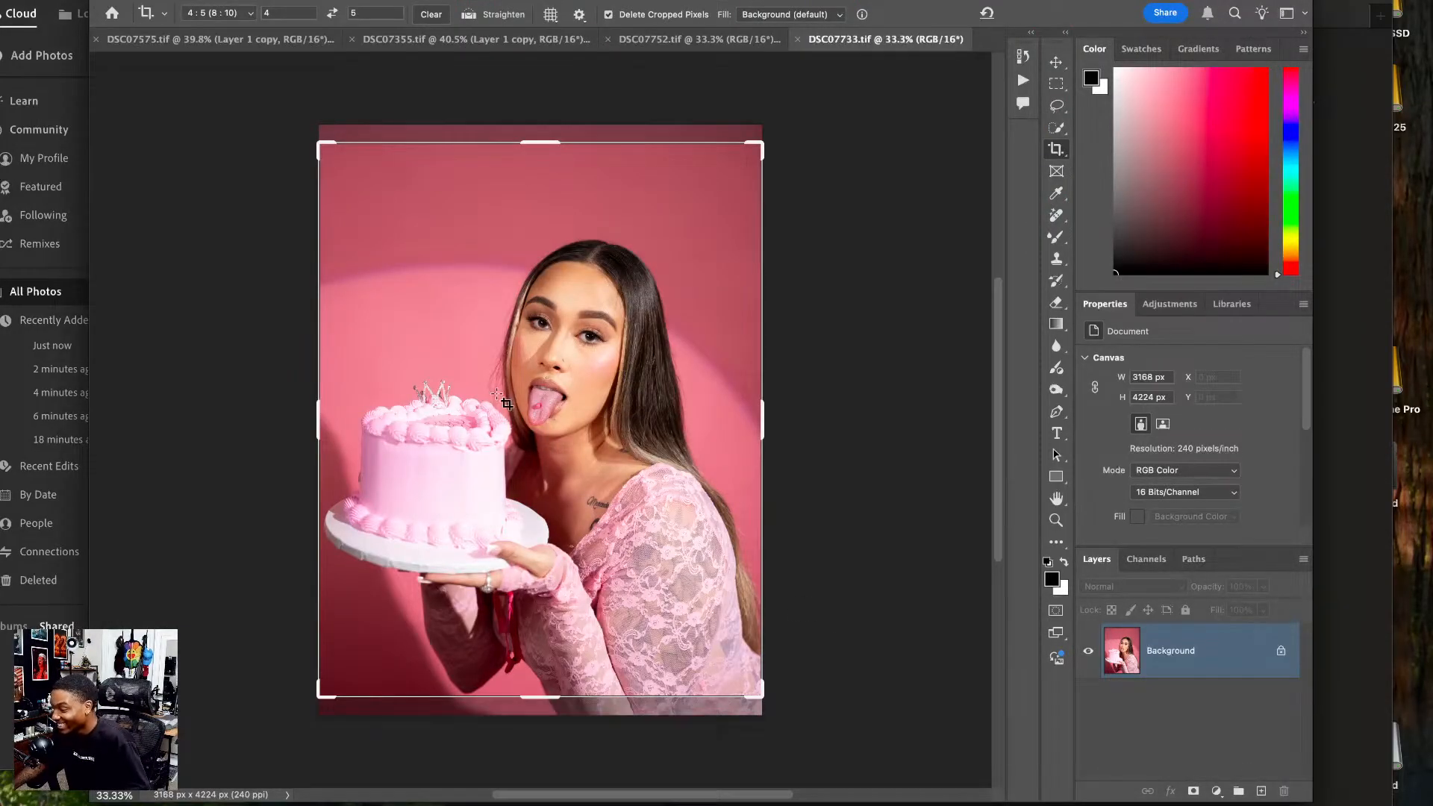
- Crop DSC07733.tif to a 4:5 ratio, shifting the image up so that only its upper edge is trimmed
{"action": "left_click", "coordinate": [496, 409]}
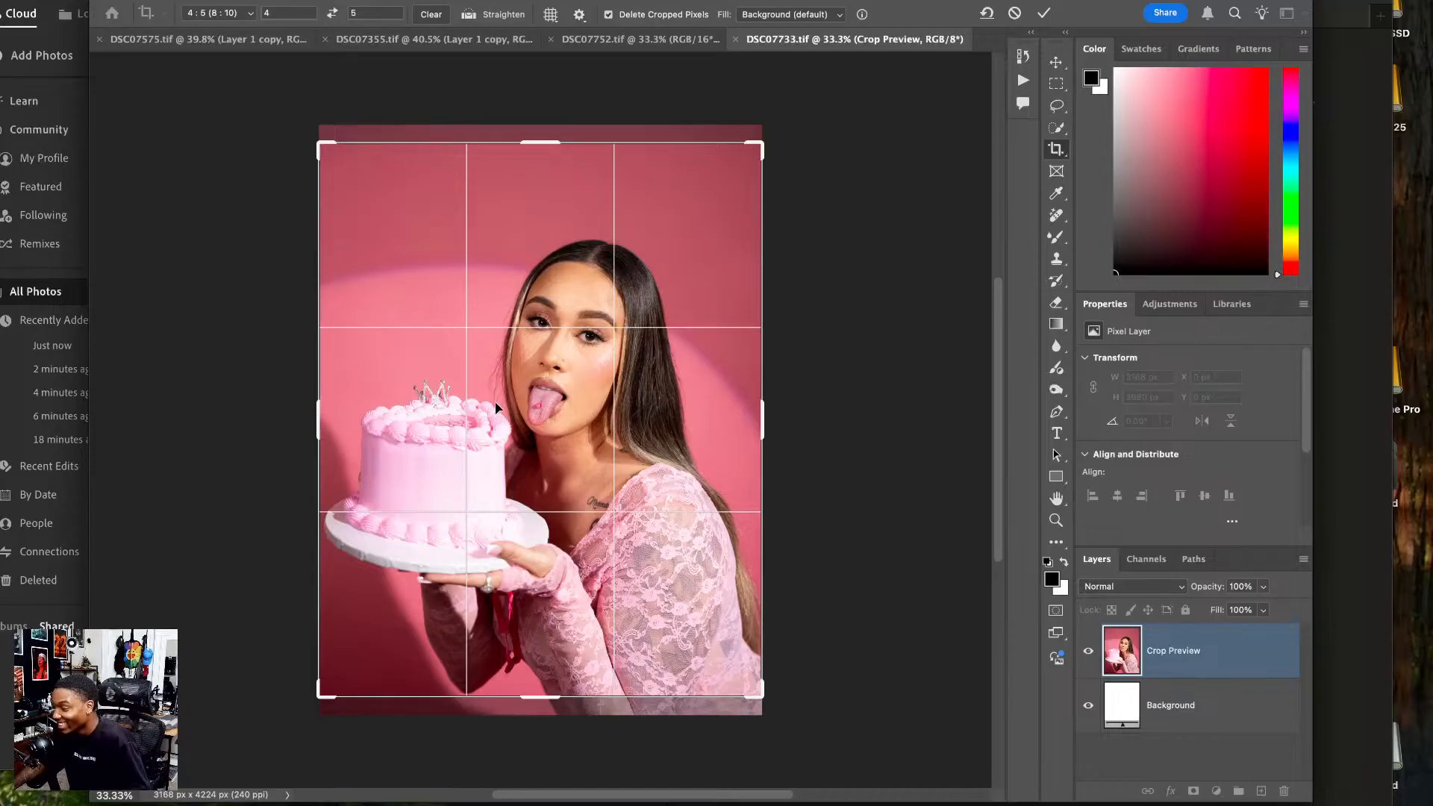
{"action": "left_click_drag", "start_coordinate": [496, 409], "coordinate": [507, 401]}
{"action": "key", "text": "Return"}
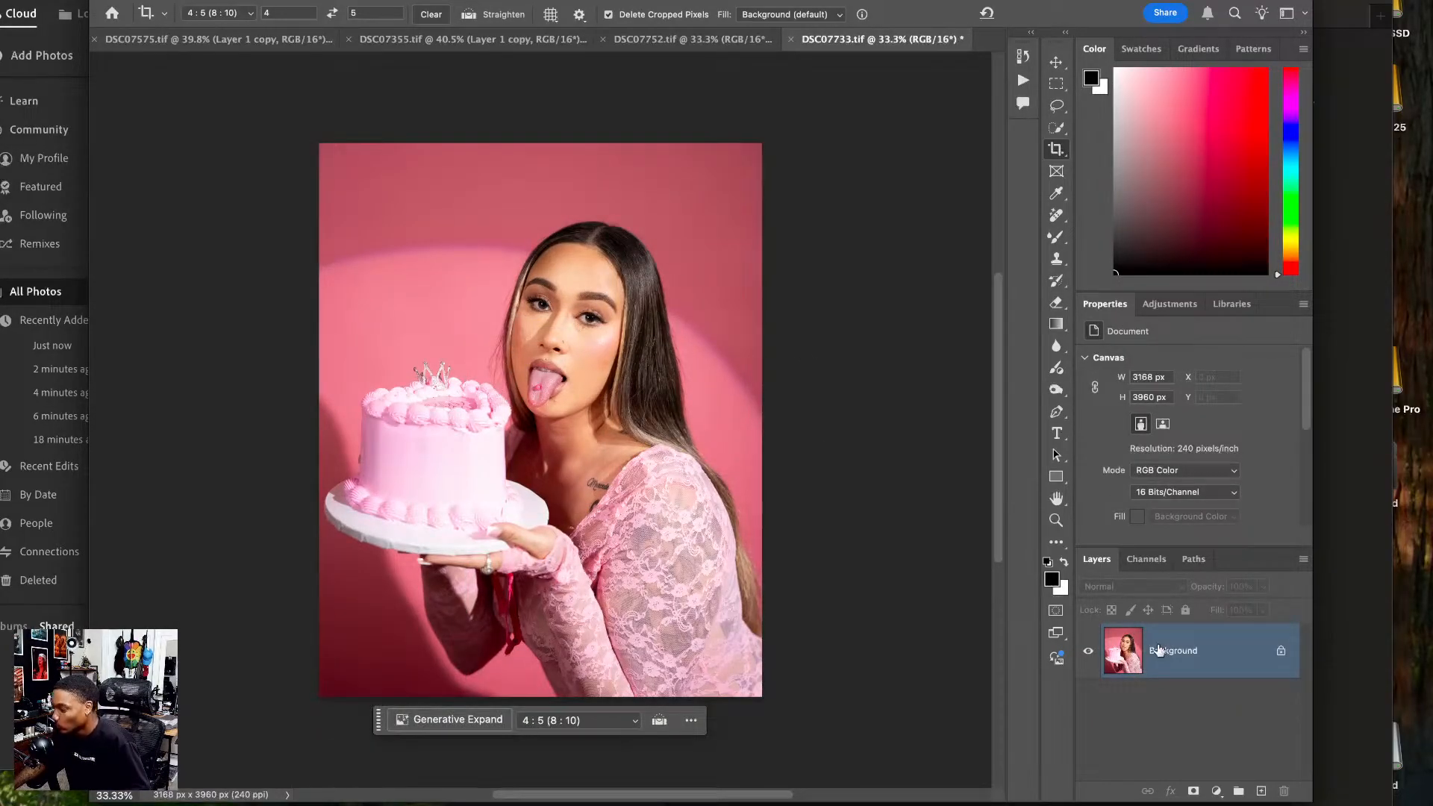
- Duplicate the background layer of DSC07733.tif twice
{"action": "key", "text": "ctrl+j"}
{"action": "key", "text": "ctrl+j"}
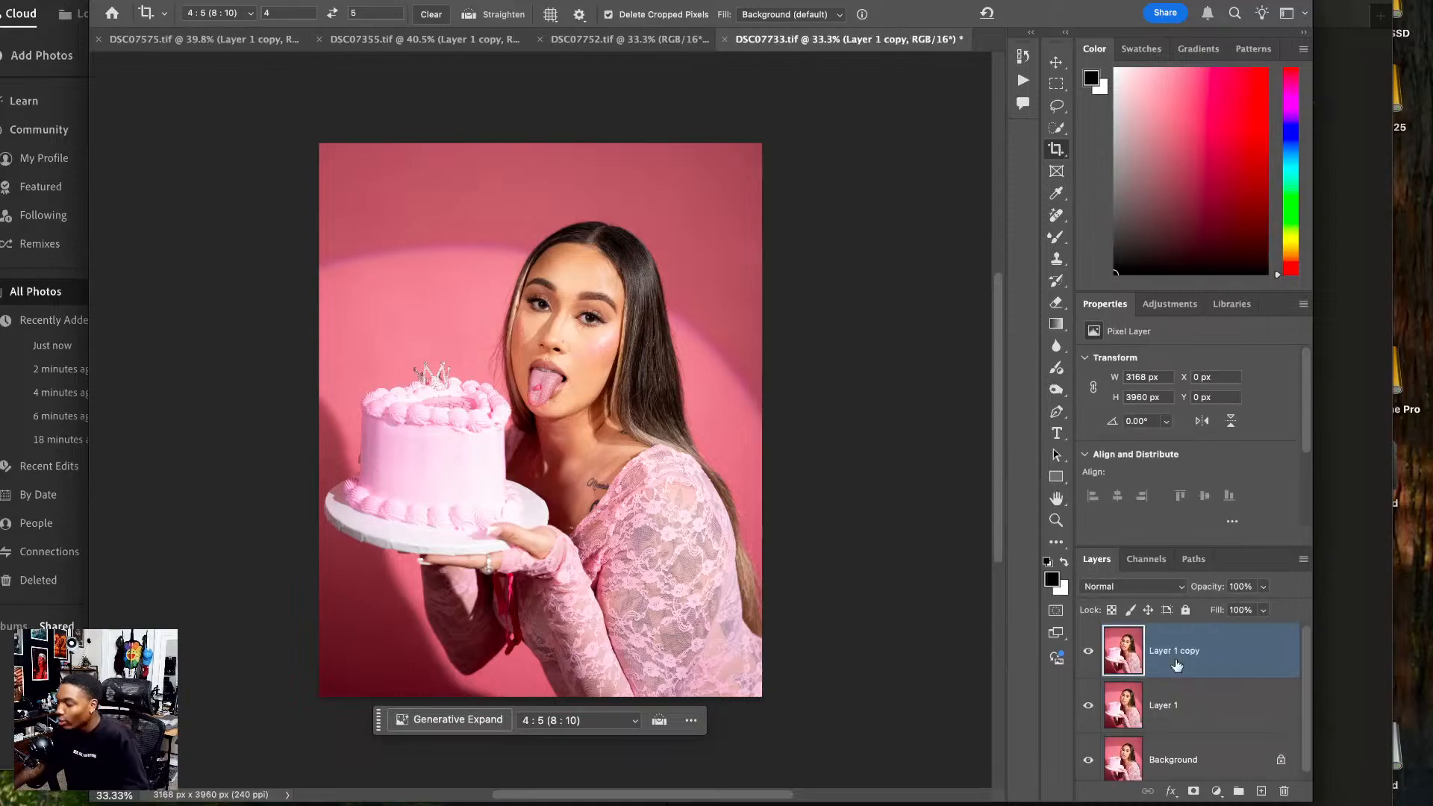
{"action": "left_click", "coordinate": [638, 386]}
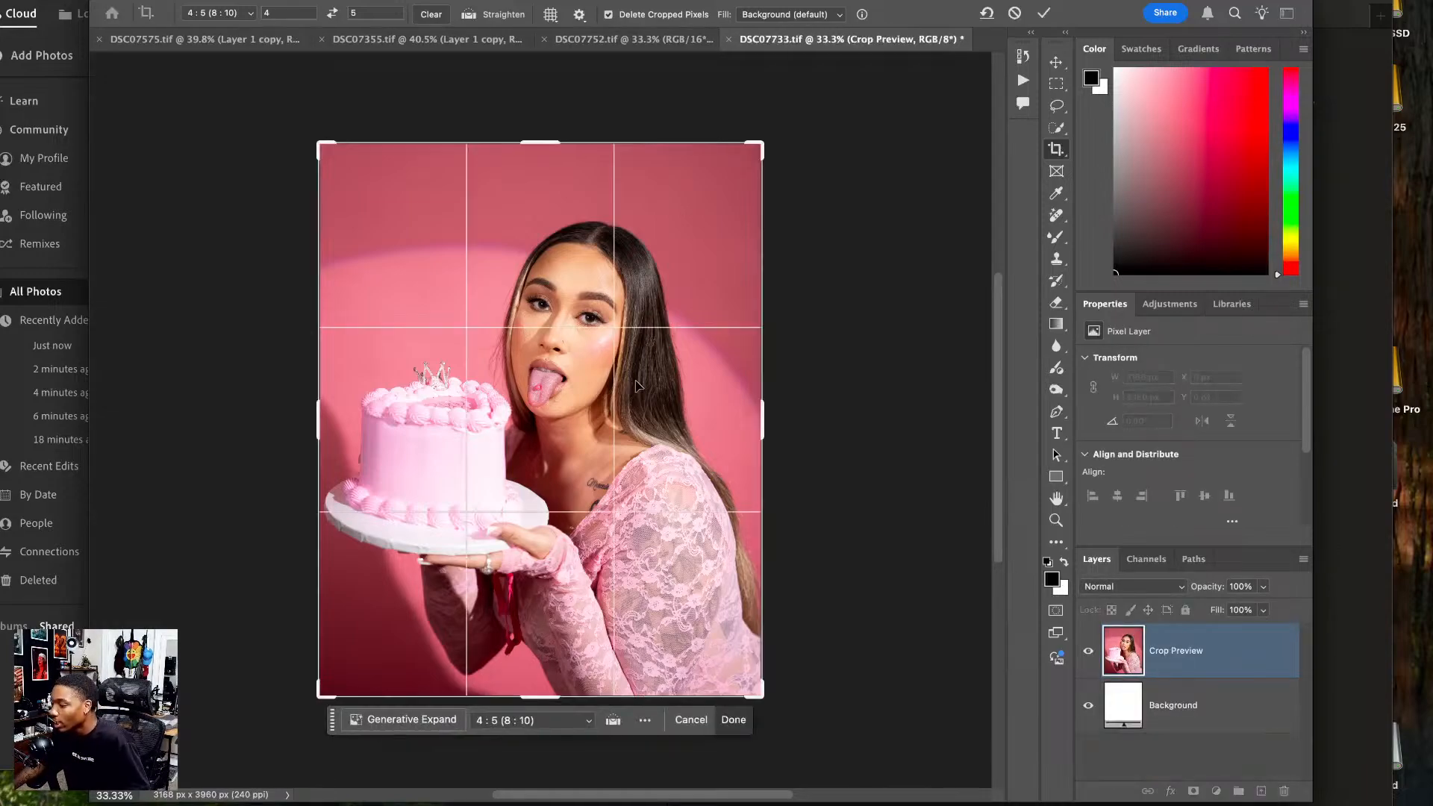
{"action": "key", "text": "Escape"}
- Open the top layer in Liquify and nudge the hair beside the lace sleeve's outer edge with a size 400 brush
{"action": "key", "text": "m"}
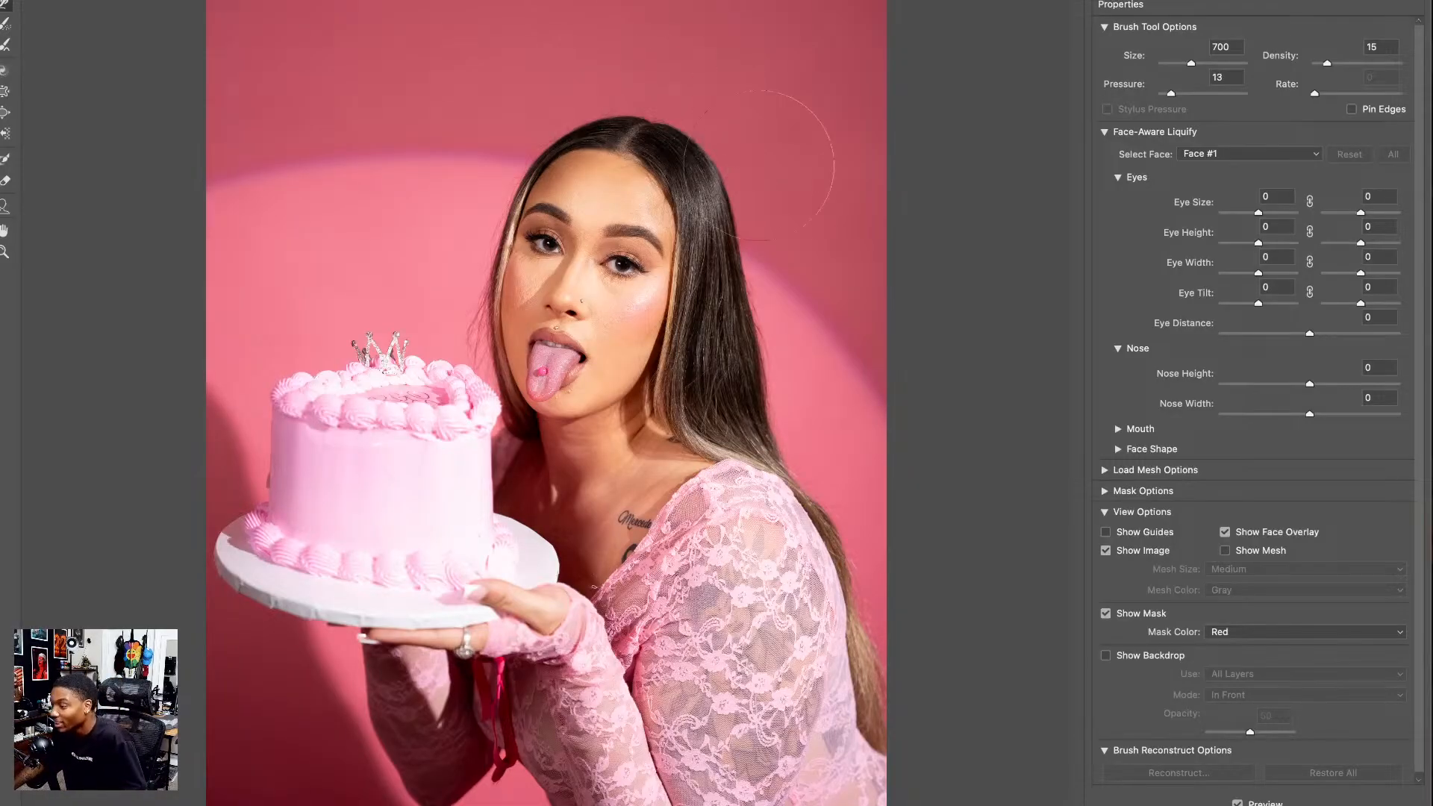
{"action": "key", "text": "bracketleft"}
{"action": "key", "text": "bracketleft"}
{"action": "key", "text": "bracketleft"}
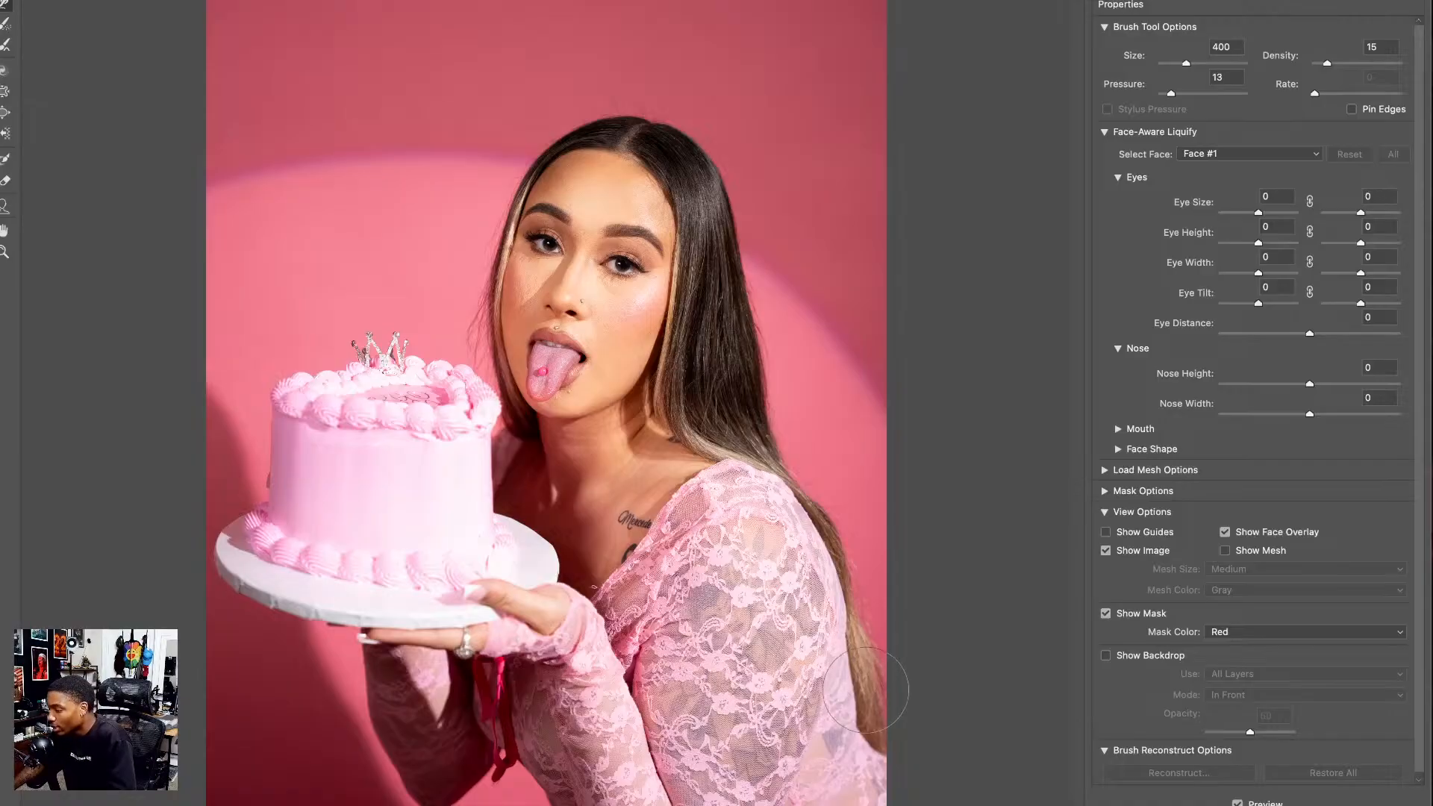
{"action": "left_click_drag", "start_coordinate": [832, 660], "coordinate": [851, 675]}
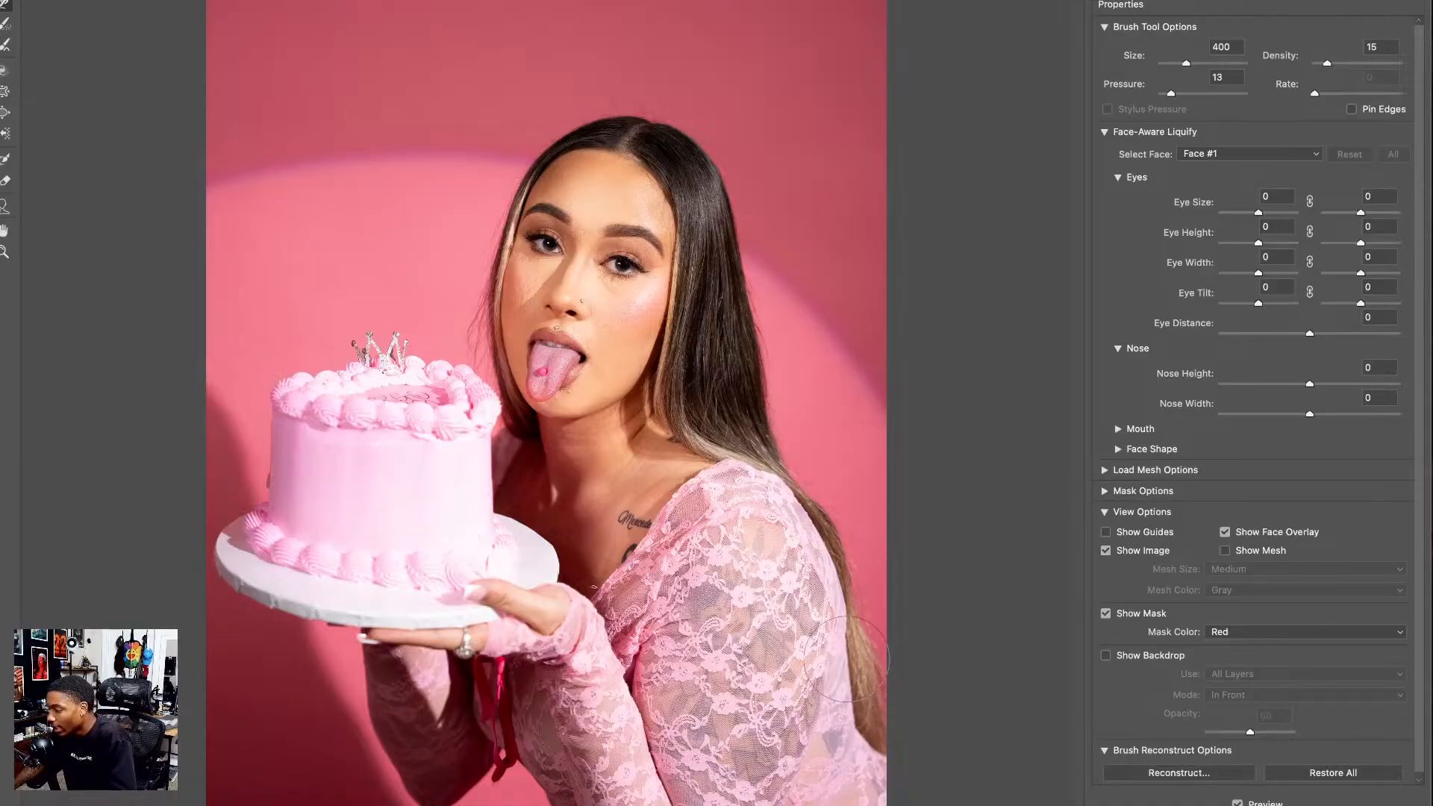
- Refine the lace sleeve beneath the cake with Liquify brush sizes between 175 and 500, and apply the changes
{"action": "key", "text": "bracketleft"}
{"action": "key", "text": "bracketleft"}
{"action": "key", "text": "bracketleft"}
{"action": "key", "text": "bracketleft"}
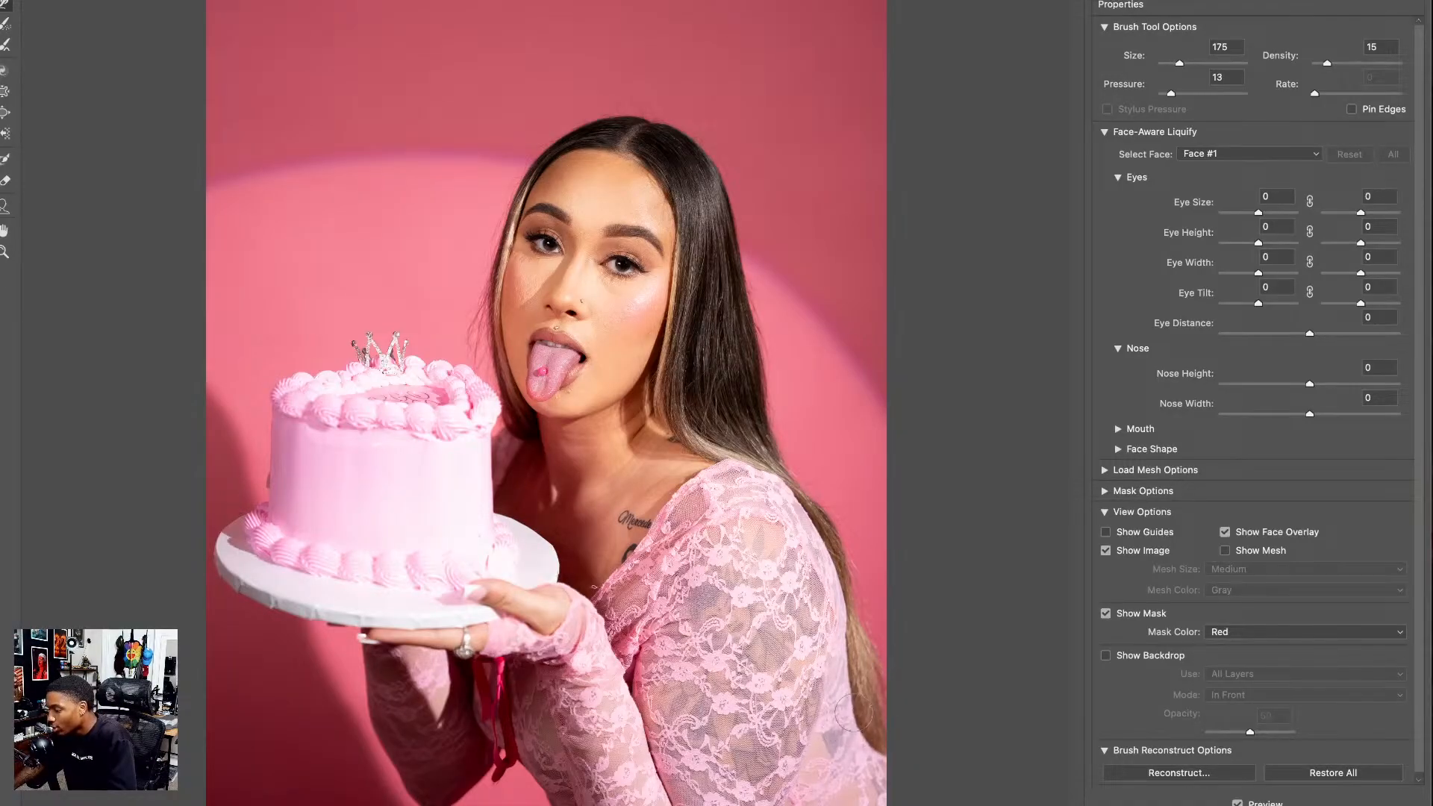
{"action": "key", "text": "bracketright"}
{"action": "key", "text": "bracketright"}
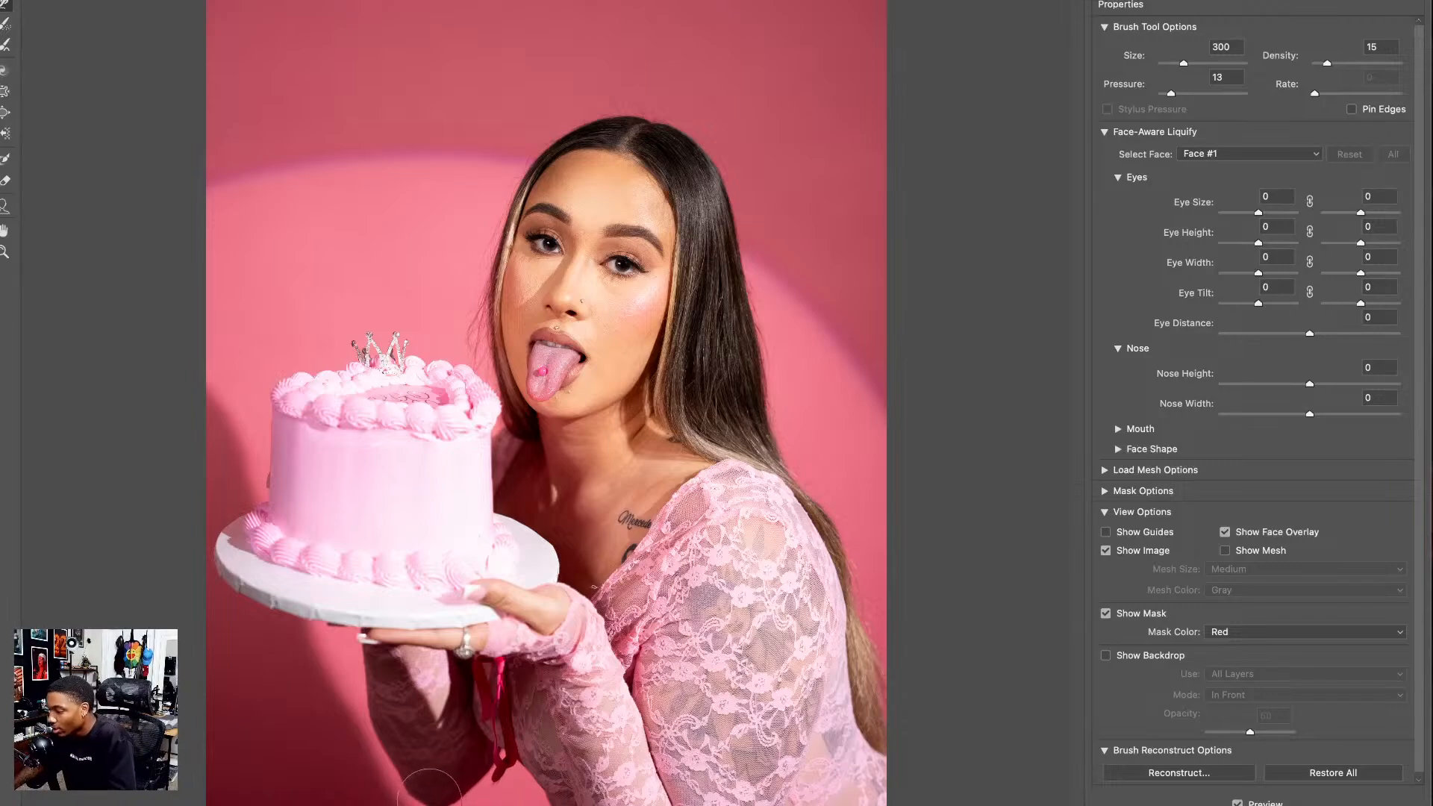
{"action": "key", "text": "bracketright"}
{"action": "key", "text": "bracketright"}
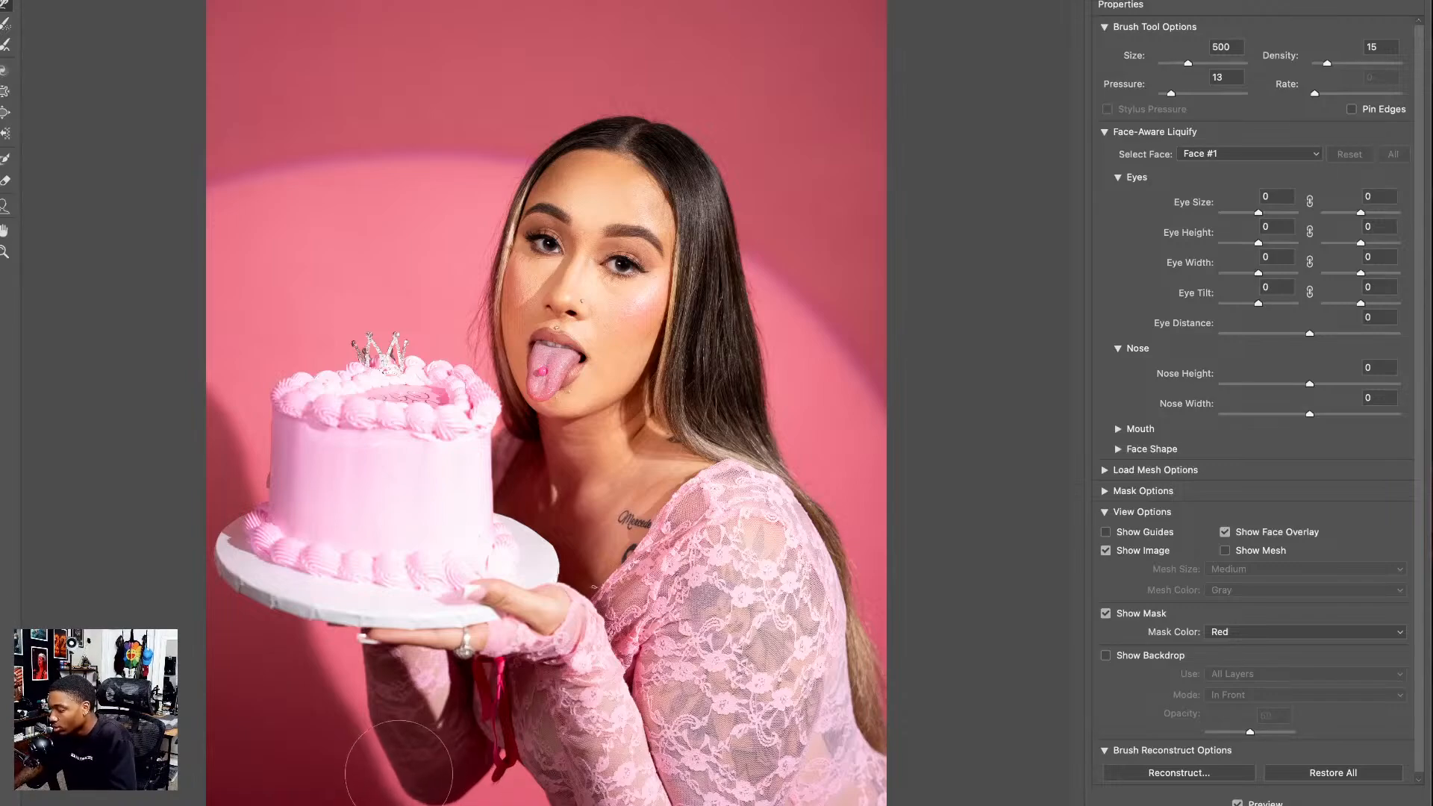
{"action": "key", "text": "bracketleft"}
{"action": "key", "text": "bracketleft"}
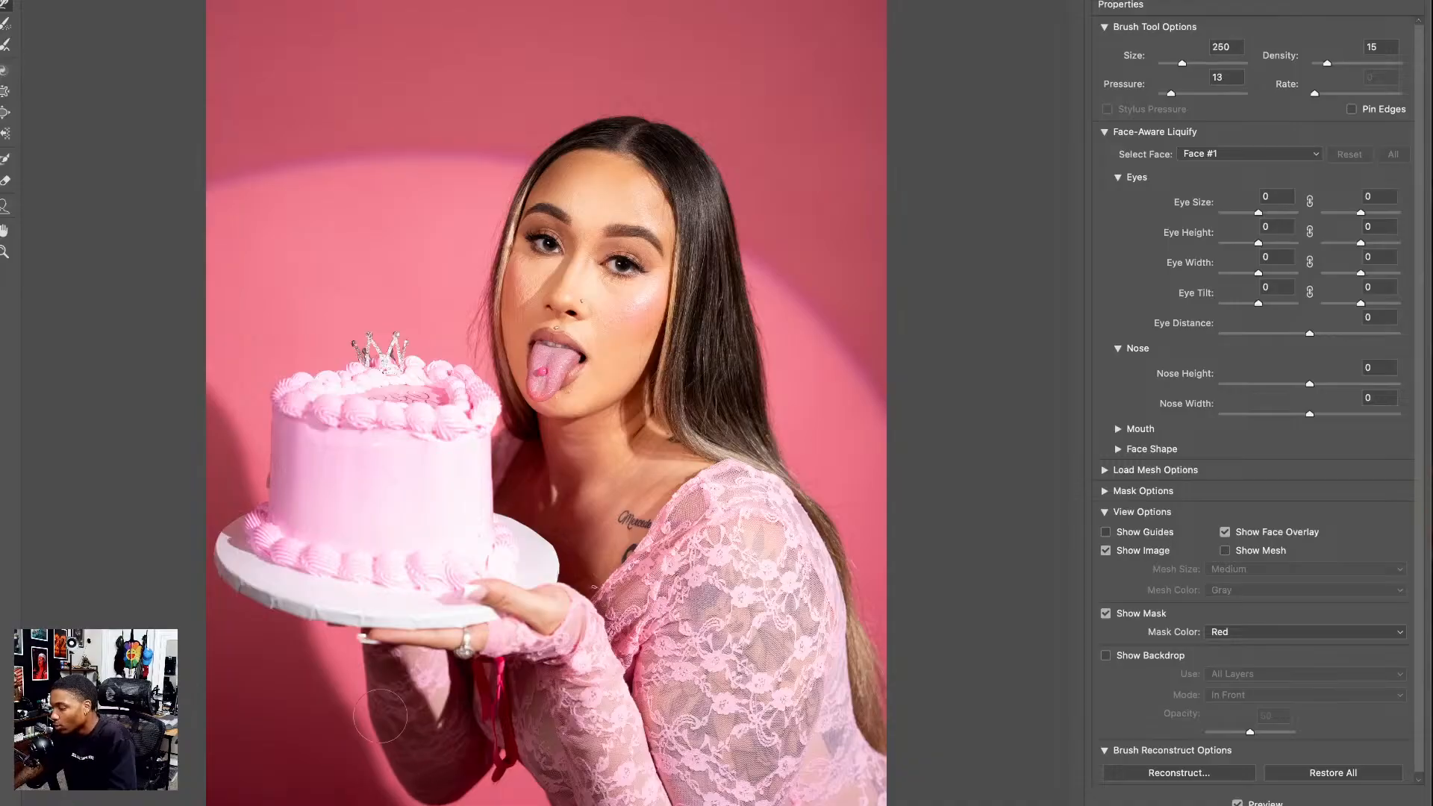
{"action": "key", "text": "bracketright"}
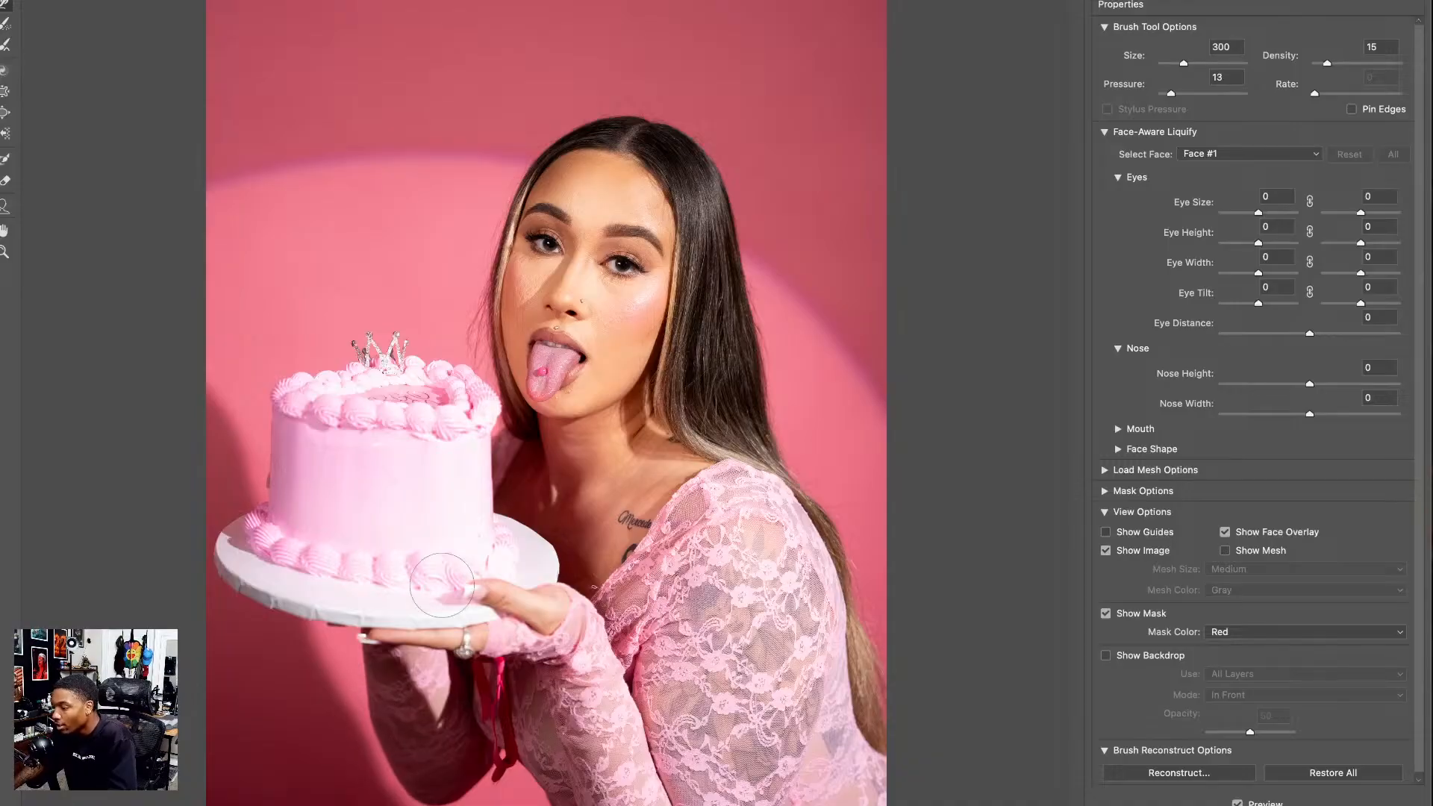
{"action": "key", "text": "bracketright"}
{"action": "key", "text": "bracketright"}
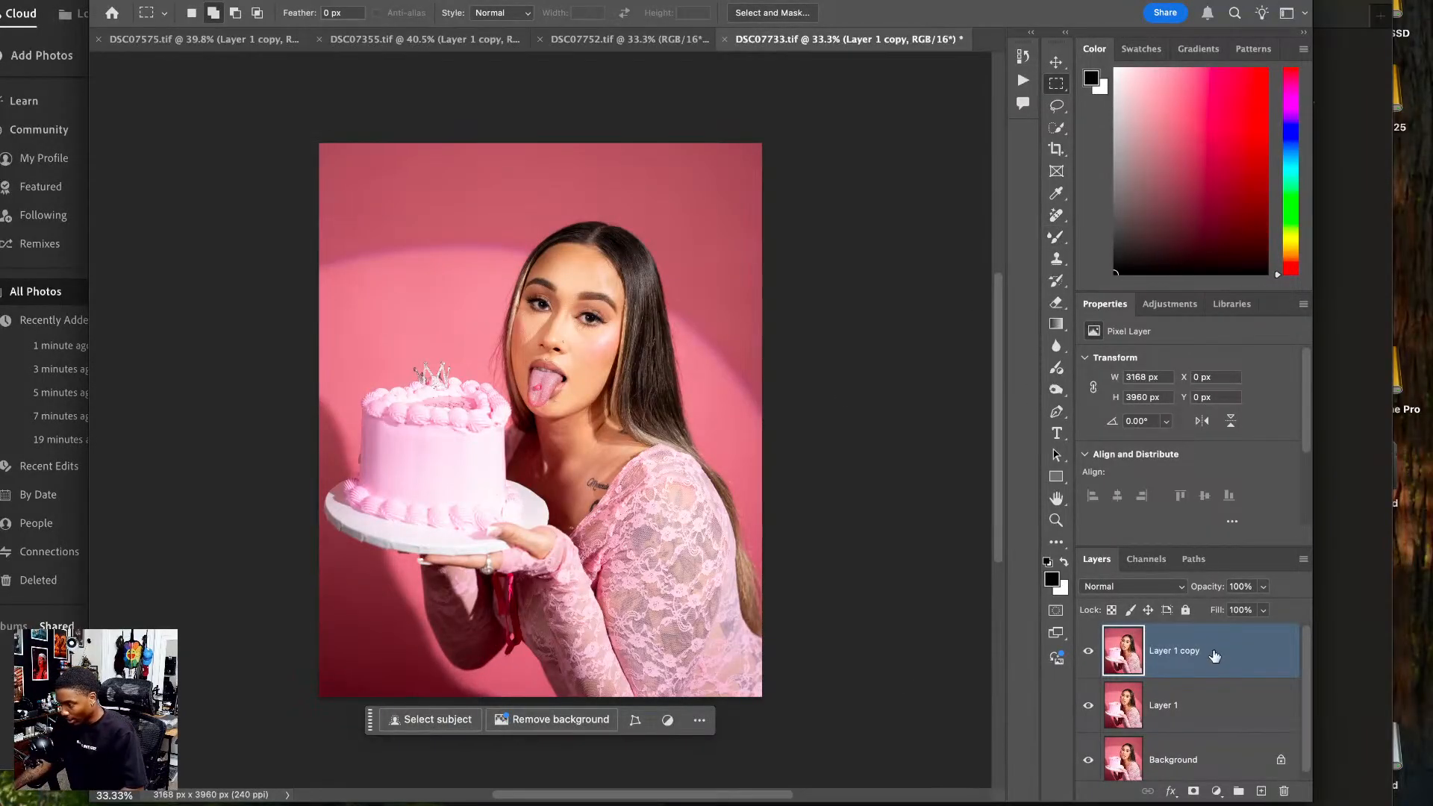
- Duplicate the top layer of DSC07733.tif and remove the background from the new copy
{"action": "key", "text": "super+j"}
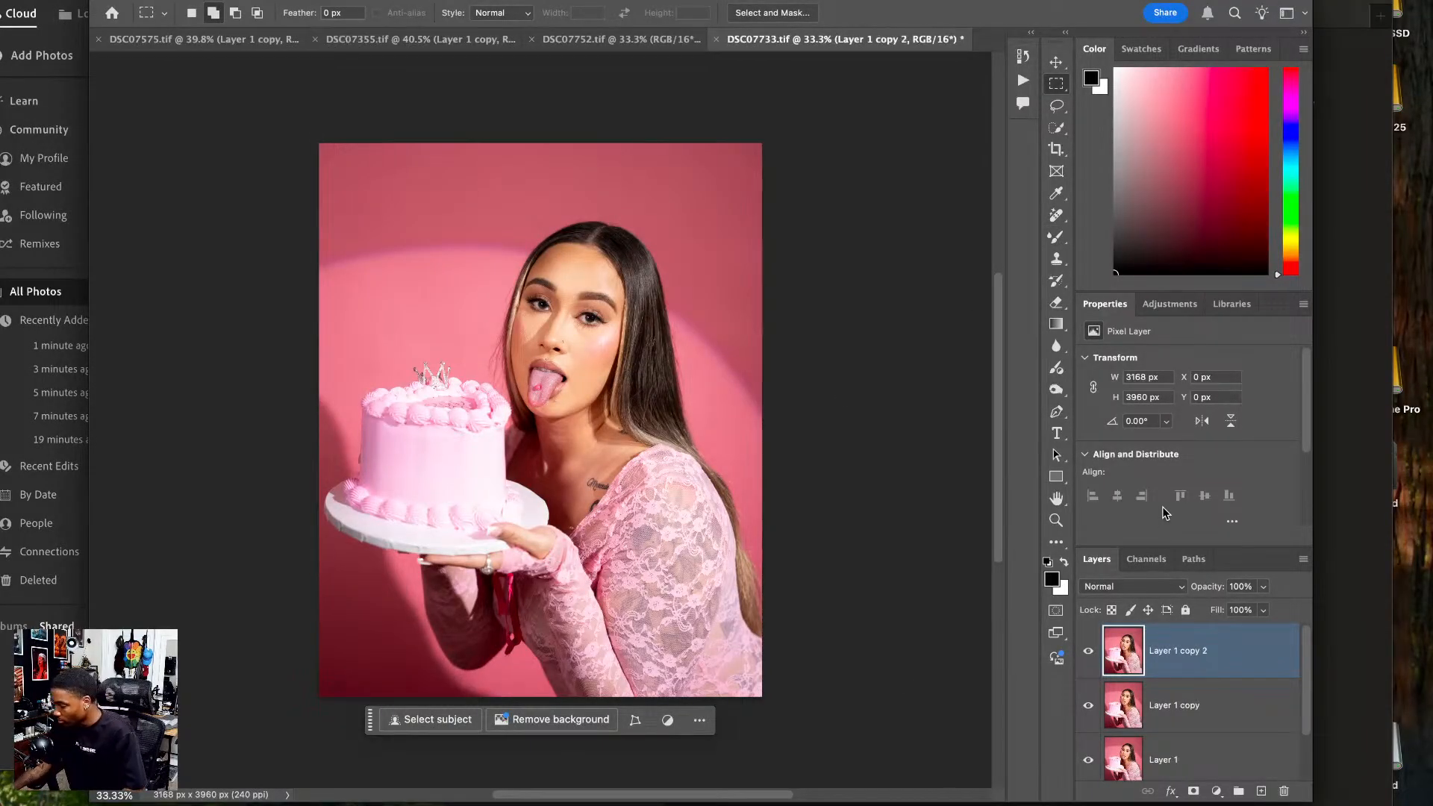
{"action": "scroll", "coordinate": [1165, 513], "scroll_direction": "down", "scroll_amount": 3}
{"action": "left_click", "coordinate": [1190, 451]}
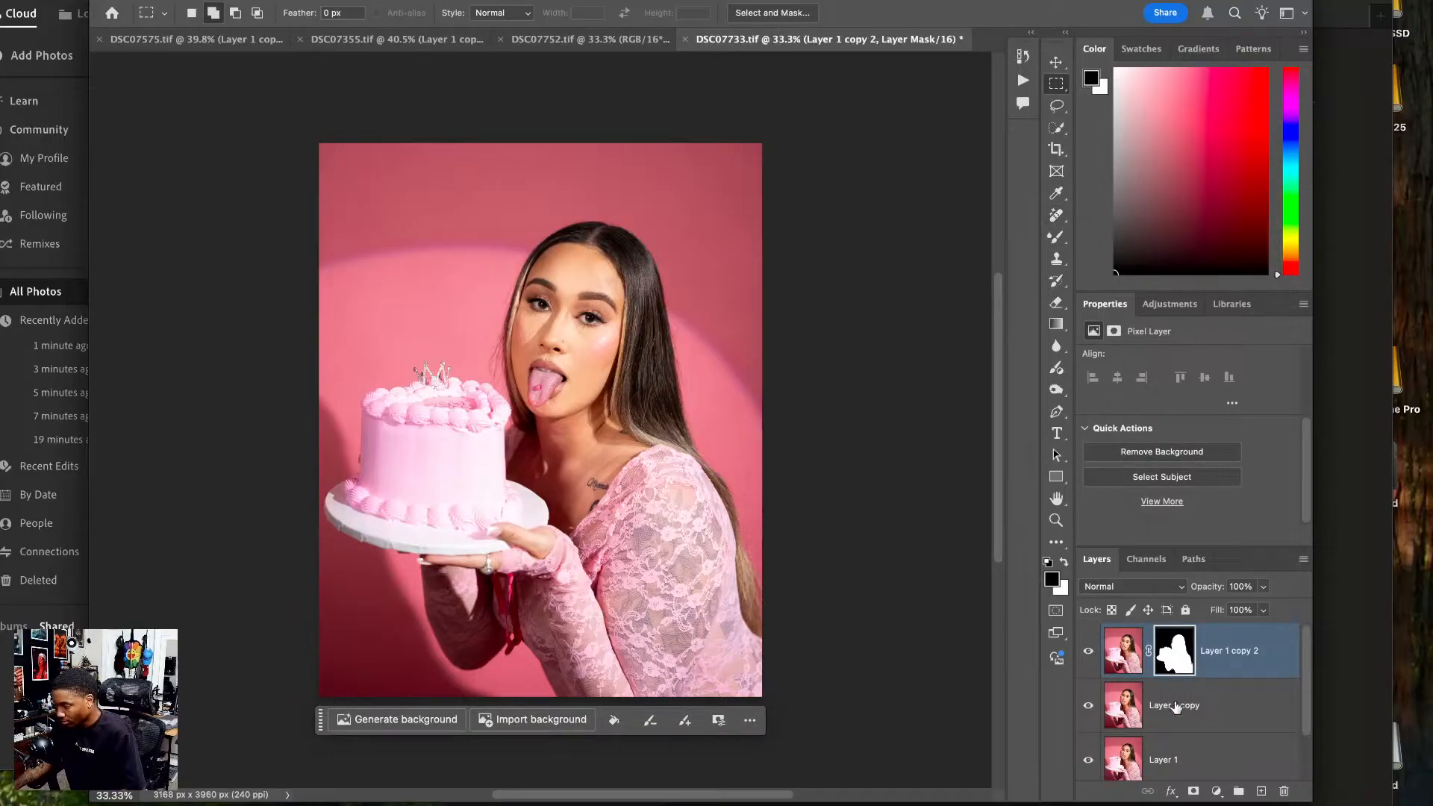
- Smooth the backdrop between the cake crown and the face on Layer 1 copy with a size 200 Mixer Brush sampled from the pink
{"action": "left_click", "coordinate": [1175, 707]}
{"action": "left_click", "coordinate": [1053, 242]}
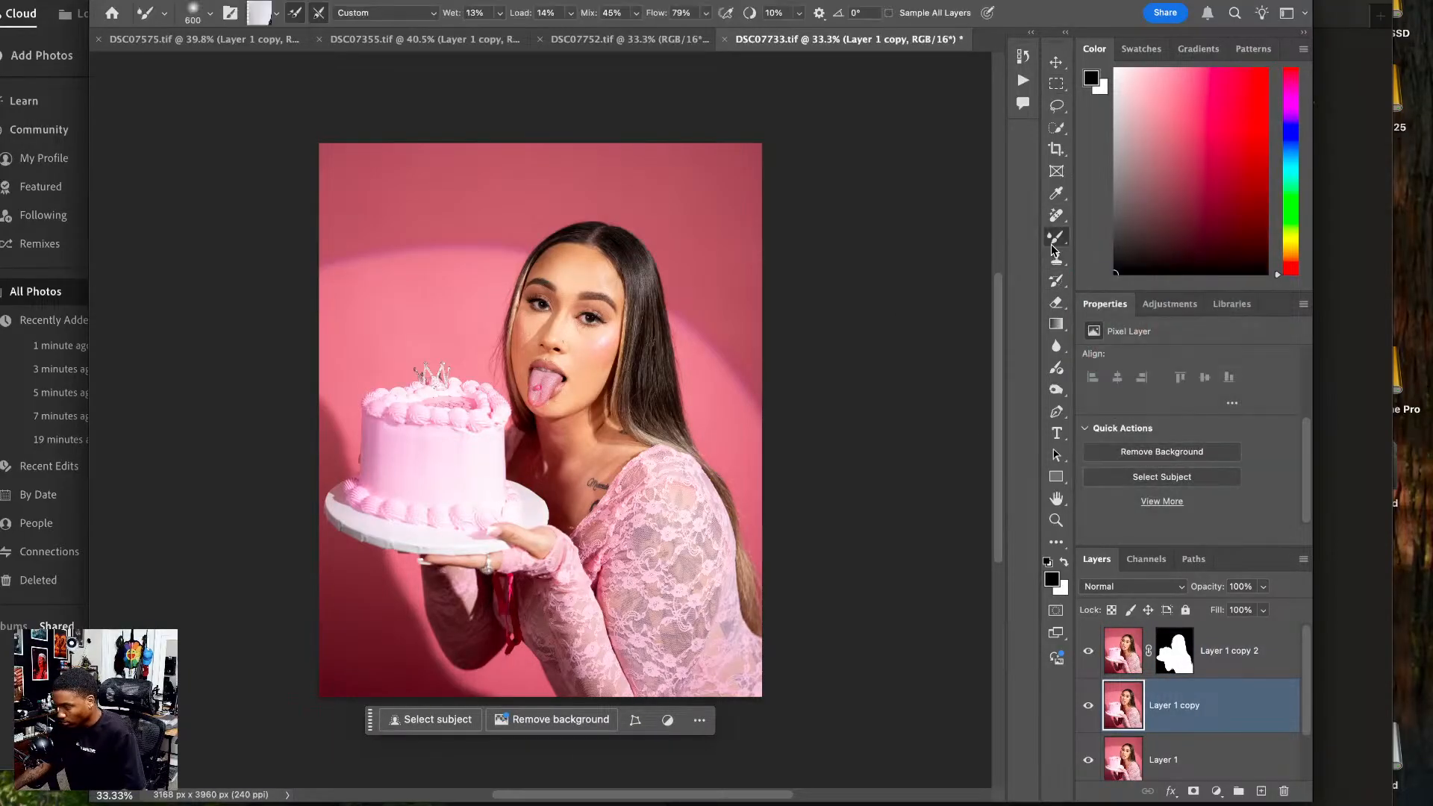
{"action": "key", "text": "super+plus"}
{"action": "key", "text": "super+plus"}
{"action": "left_click_drag", "start_coordinate": [367, 334], "coordinate": [363, 451]}
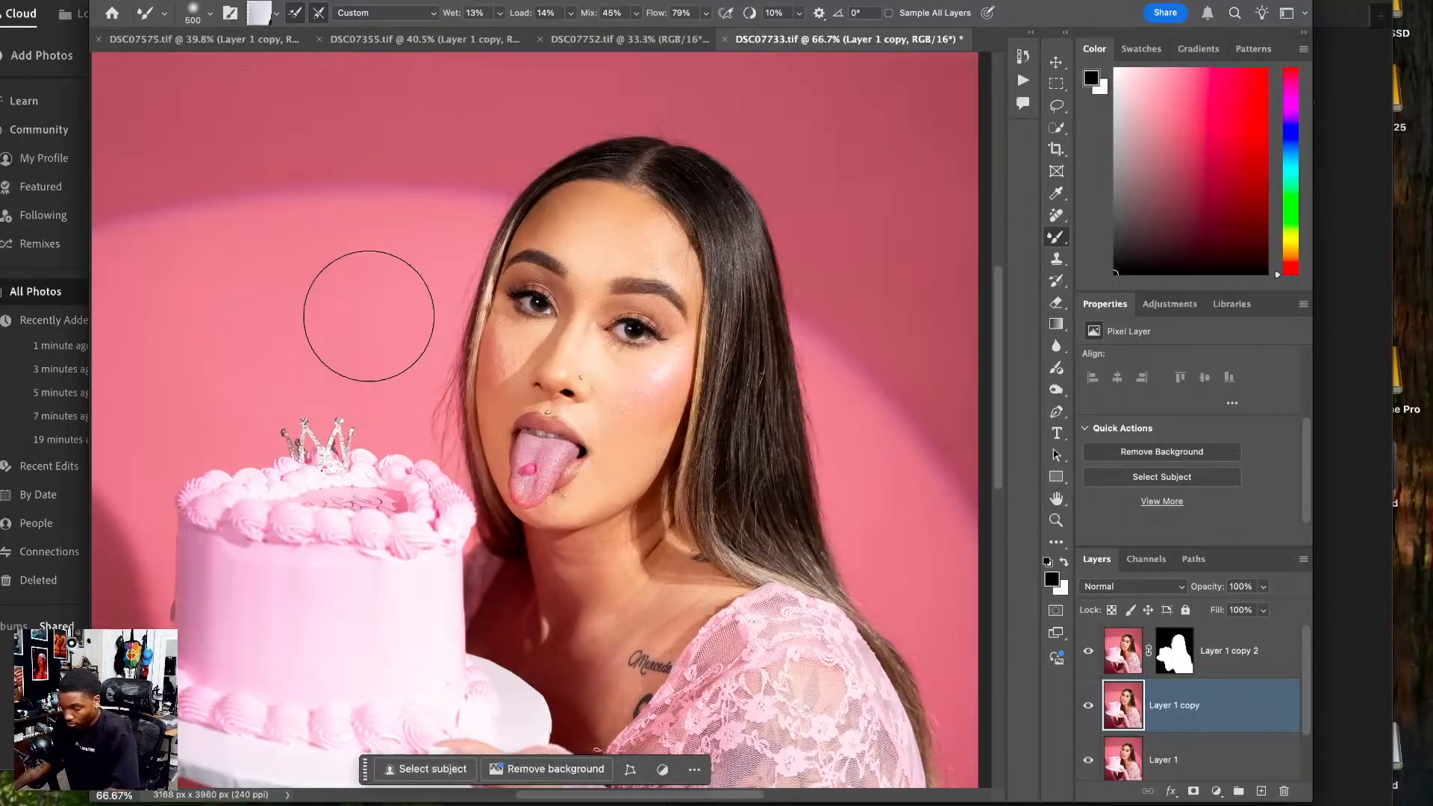
{"action": "key", "text": "bracketleft"}
{"action": "key", "text": "bracketleft"}
{"action": "key", "text": "bracketleft"}
{"action": "left_click", "coordinate": [395, 358], "text": "alt"}
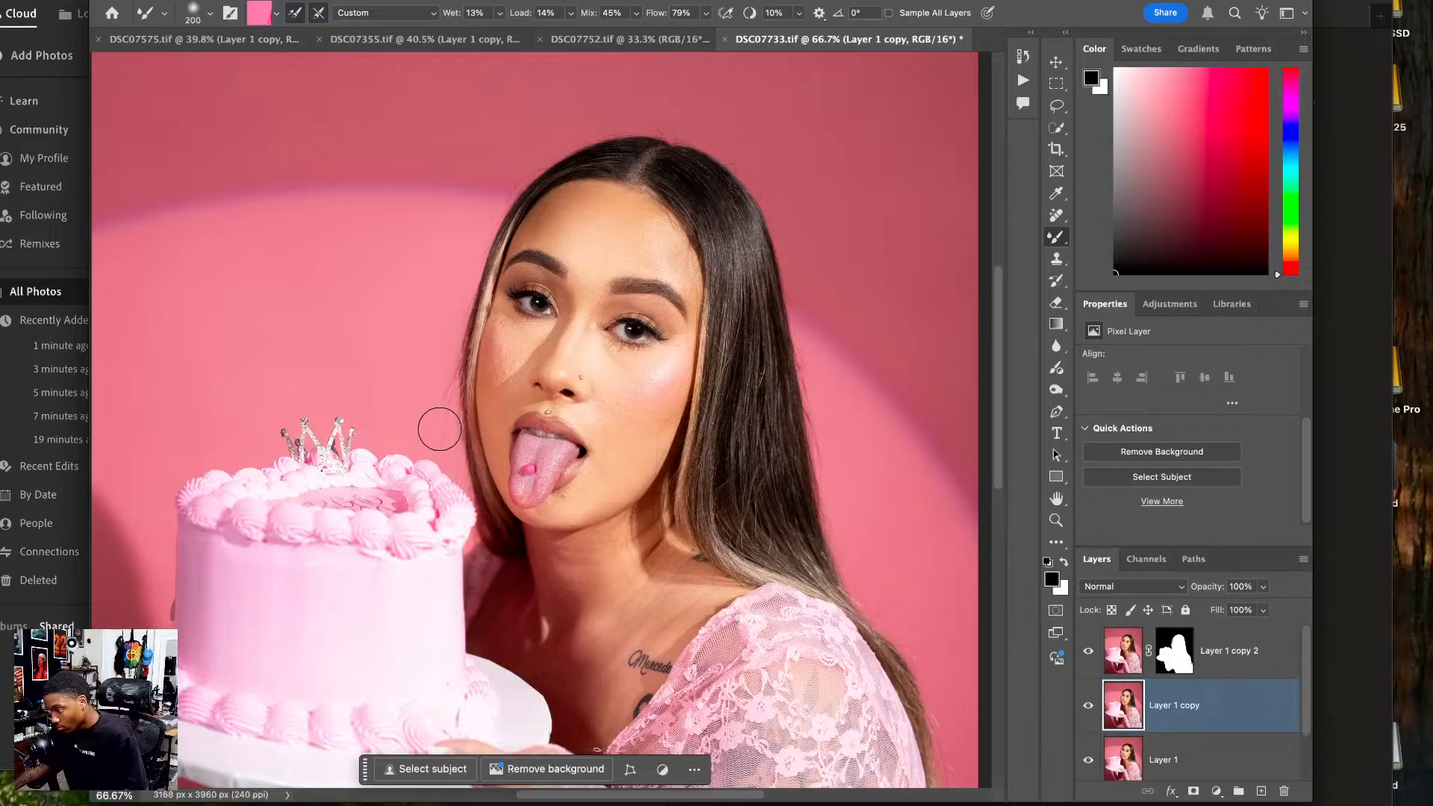
{"action": "key", "text": "ctrl+0"}
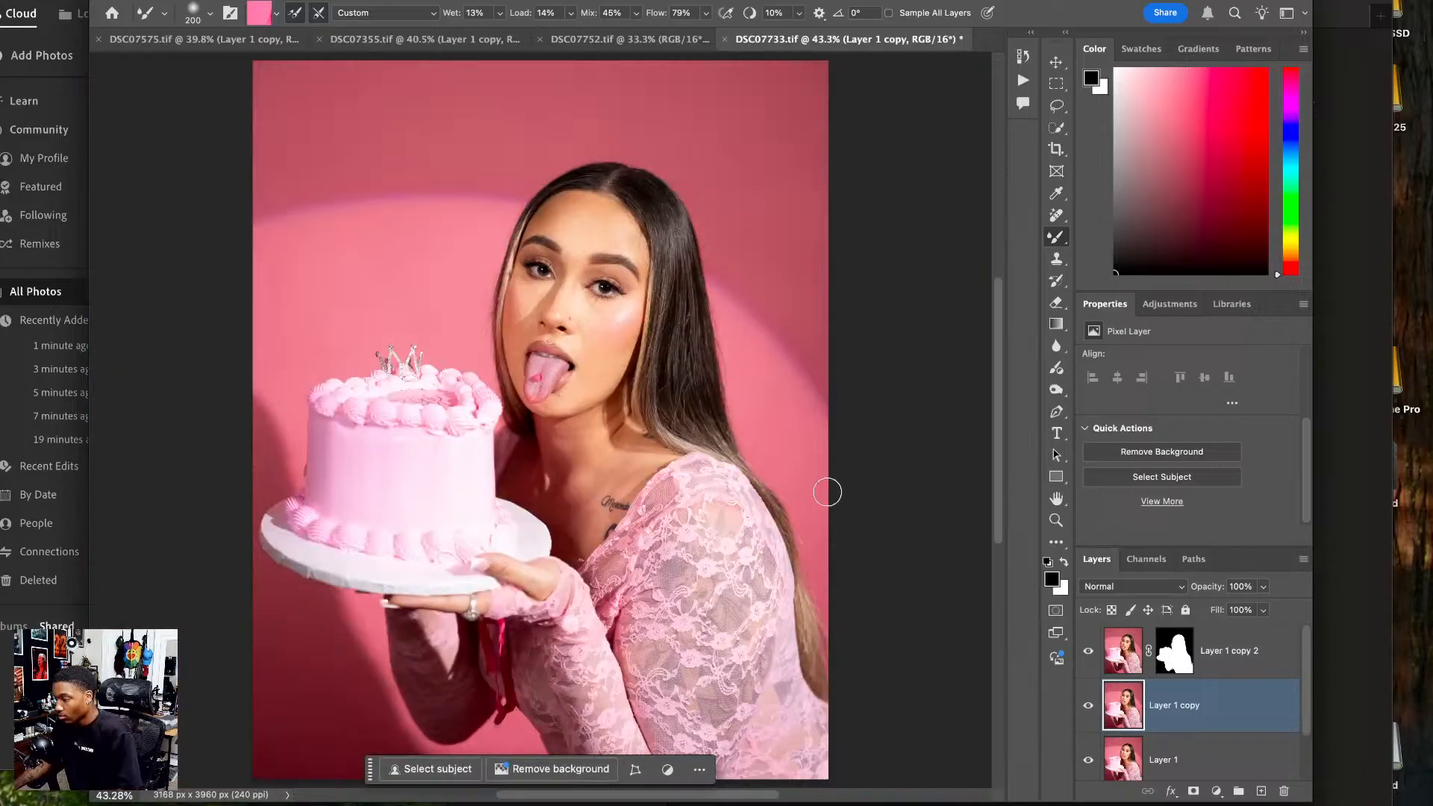
- Merge the masked cutout layer of DSC07733.tif down into the layer beneath it
{"action": "left_click", "coordinate": [1231, 667]}
{"action": "right_click", "coordinate": [1231, 666]}
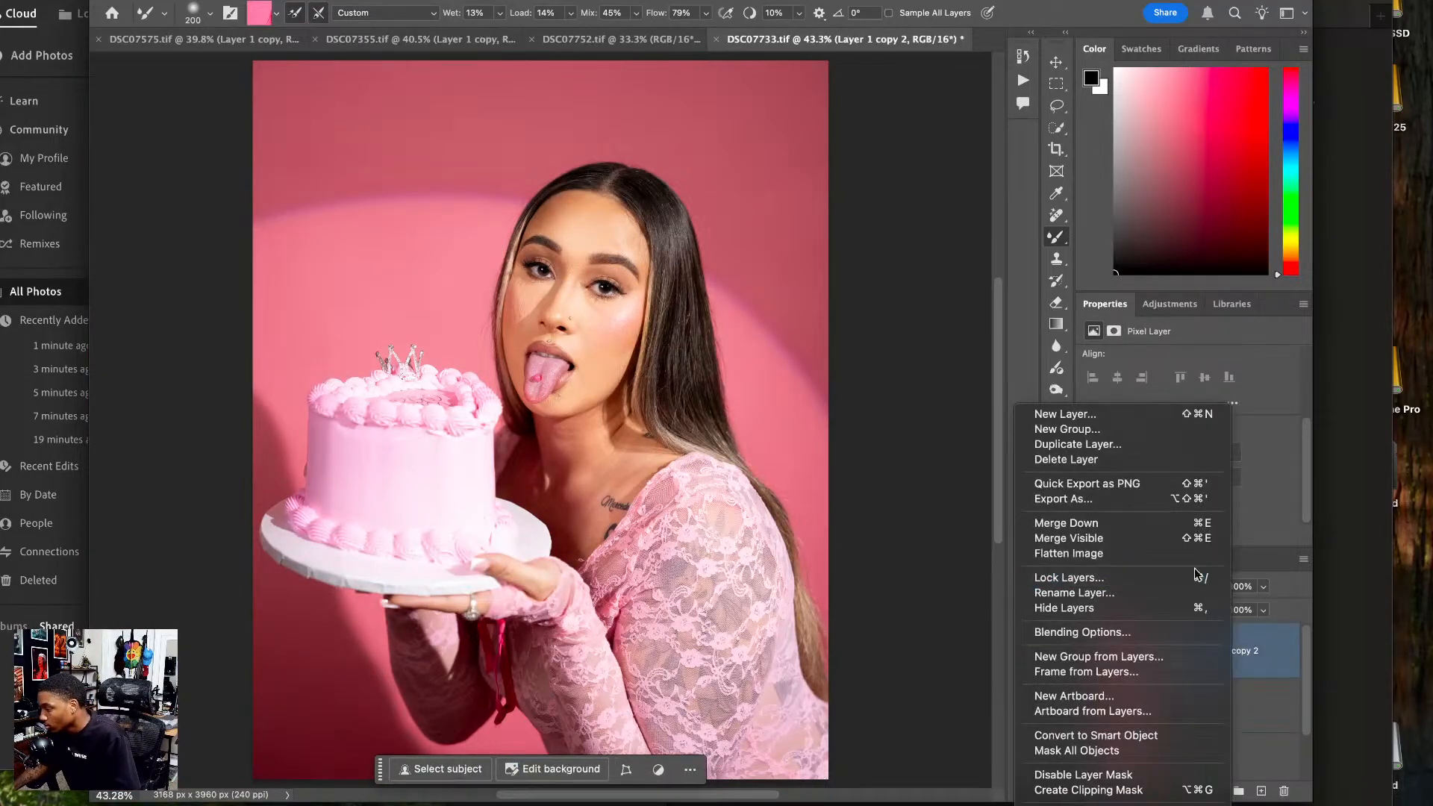
{"action": "left_click", "coordinate": [1160, 525]}
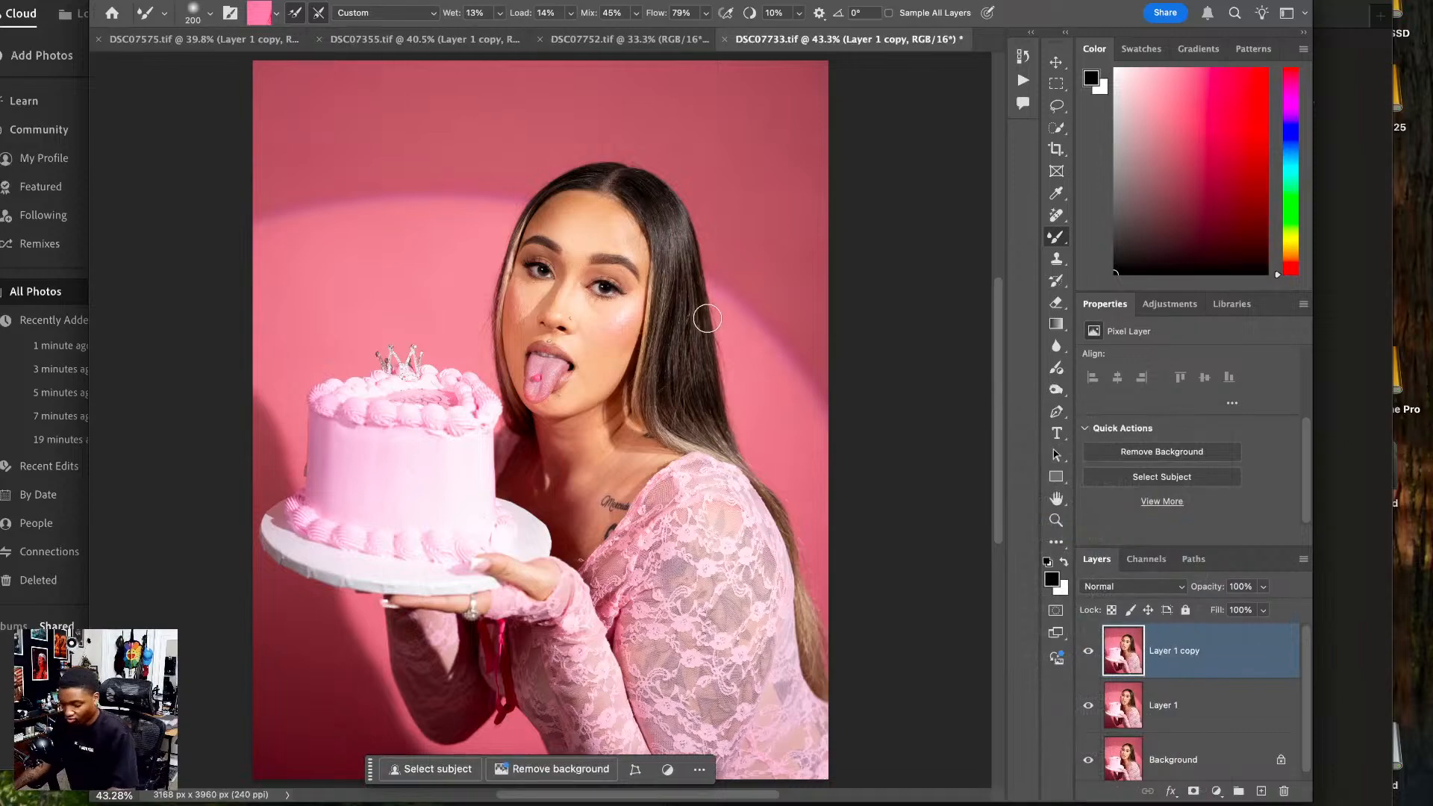
- Remove the stray hairs between the cheek and the cake crown with a size 60 Clone Stamp at 46% opacity
{"action": "key", "text": "ctrl+plus"}
{"action": "key", "text": "ctrl+plus"}
{"action": "left_click_drag", "start_coordinate": [638, 298], "coordinate": [725, 435]}
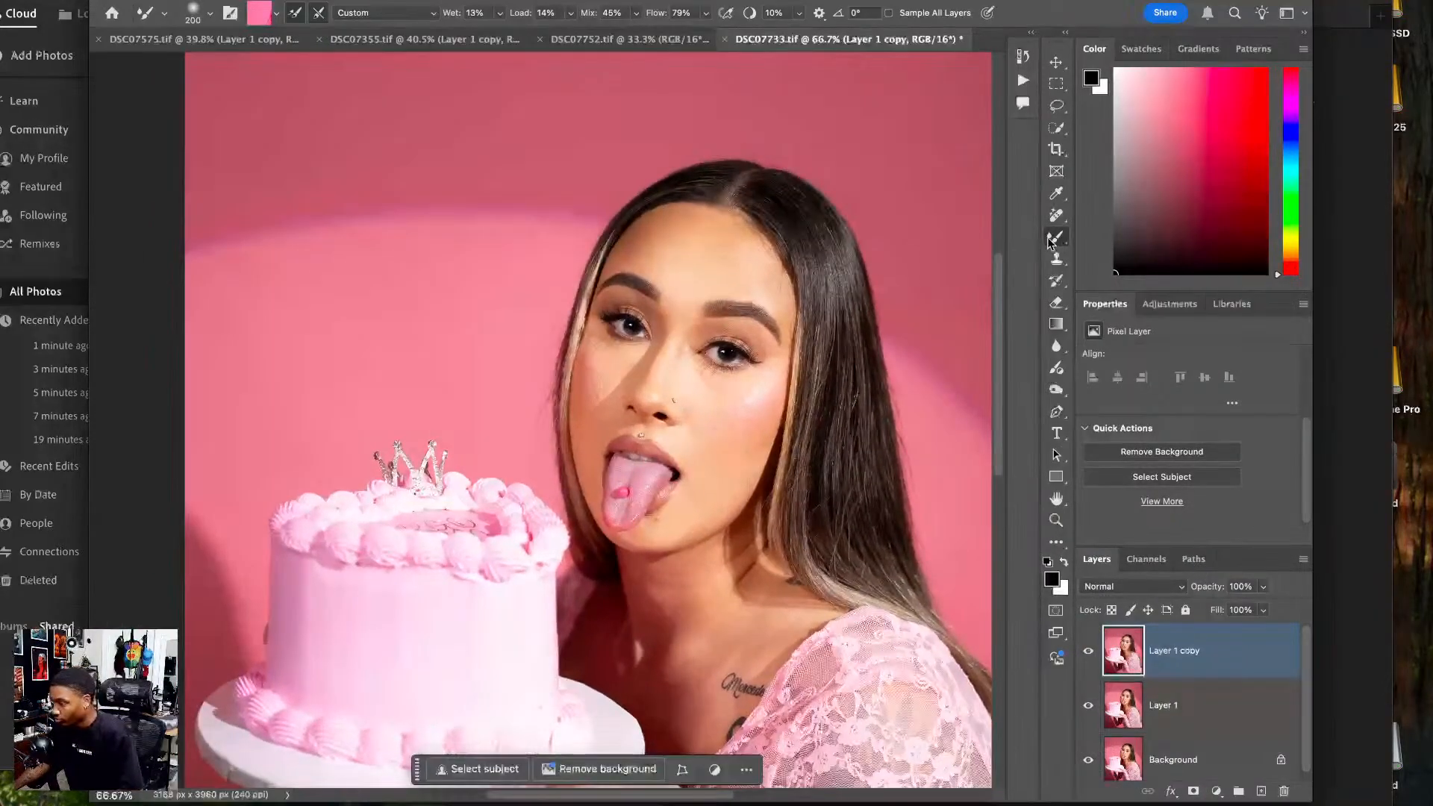
{"action": "left_click", "coordinate": [1056, 259]}
{"action": "key", "text": "ctrl+plus"}
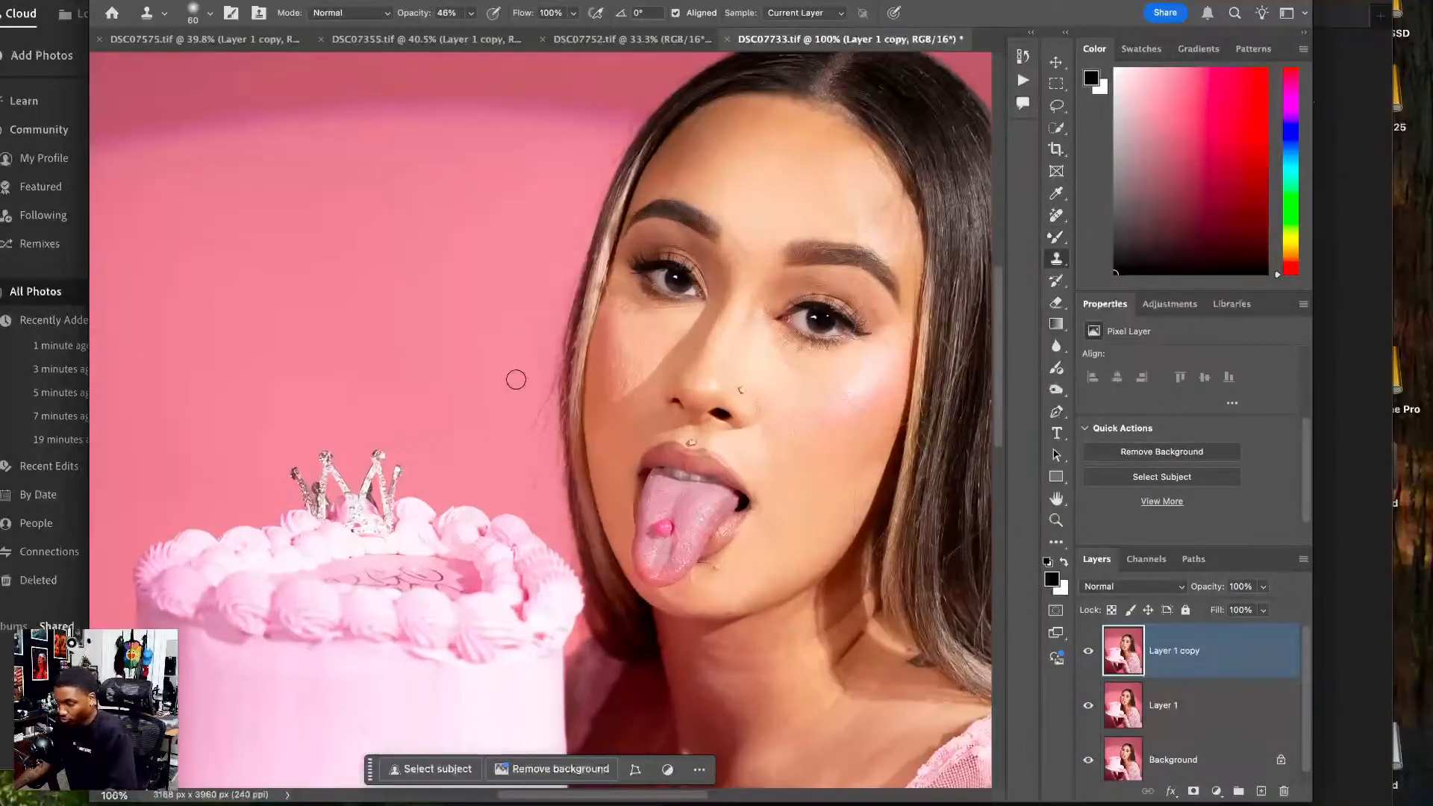
{"action": "left_click", "coordinate": [483, 429], "text": "alt"}
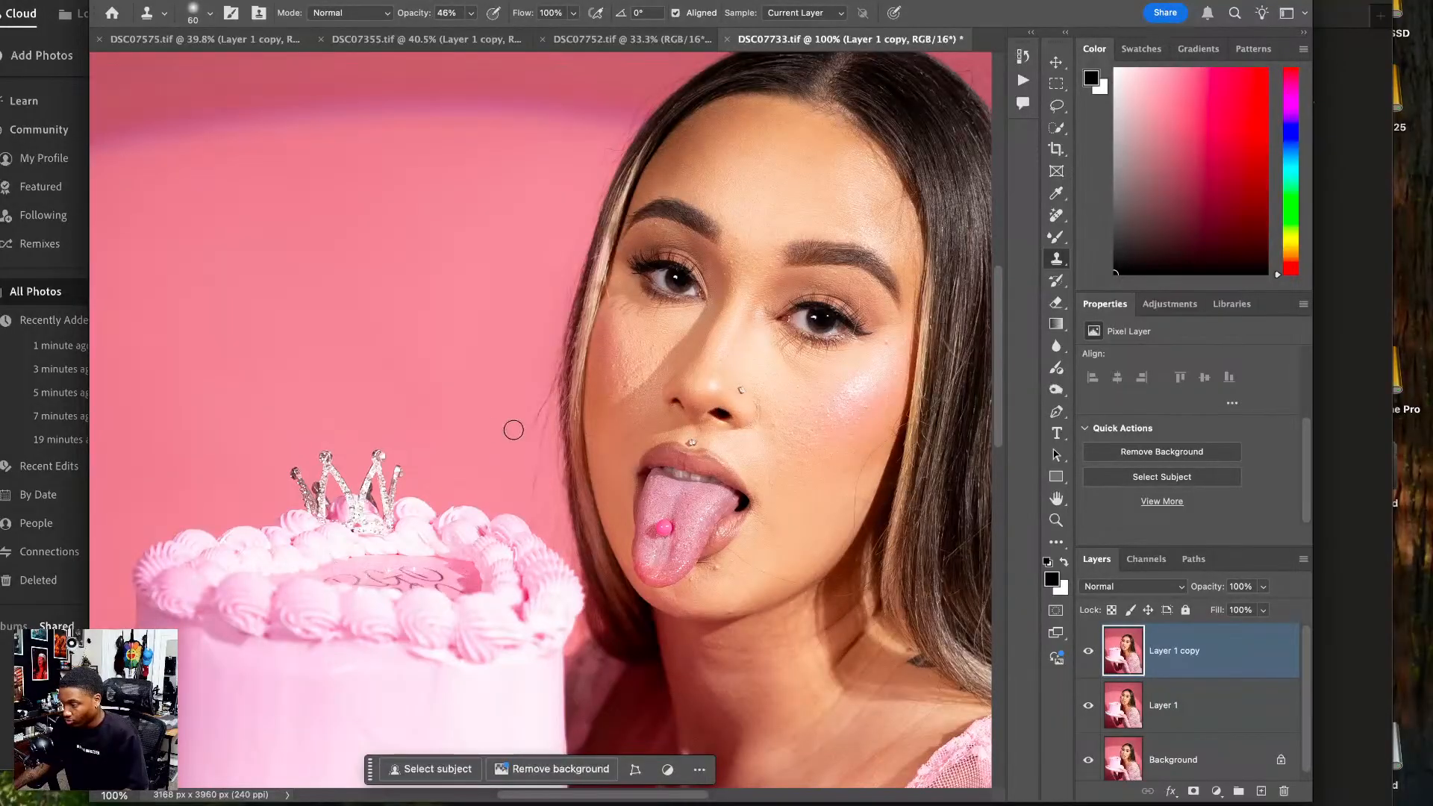
{"action": "mouse_move", "coordinate": [521, 436]}
{"action": "left_mouse_down"}
{"action": "mouse_move", "coordinate": [534, 381]}
{"action": "mouse_move", "coordinate": [511, 397]}
{"action": "mouse_move", "coordinate": [472, 386]}
{"action": "mouse_move", "coordinate": [512, 376]}
{"action": "mouse_move", "coordinate": [528, 447]}
{"action": "mouse_move", "coordinate": [531, 432]}
{"action": "mouse_move", "coordinate": [540, 450]}
{"action": "mouse_move", "coordinate": [548, 415]}
{"action": "mouse_move", "coordinate": [524, 454]}
{"action": "left_mouse_up"}
{"action": "left_click", "coordinate": [509, 410], "text": "alt"}
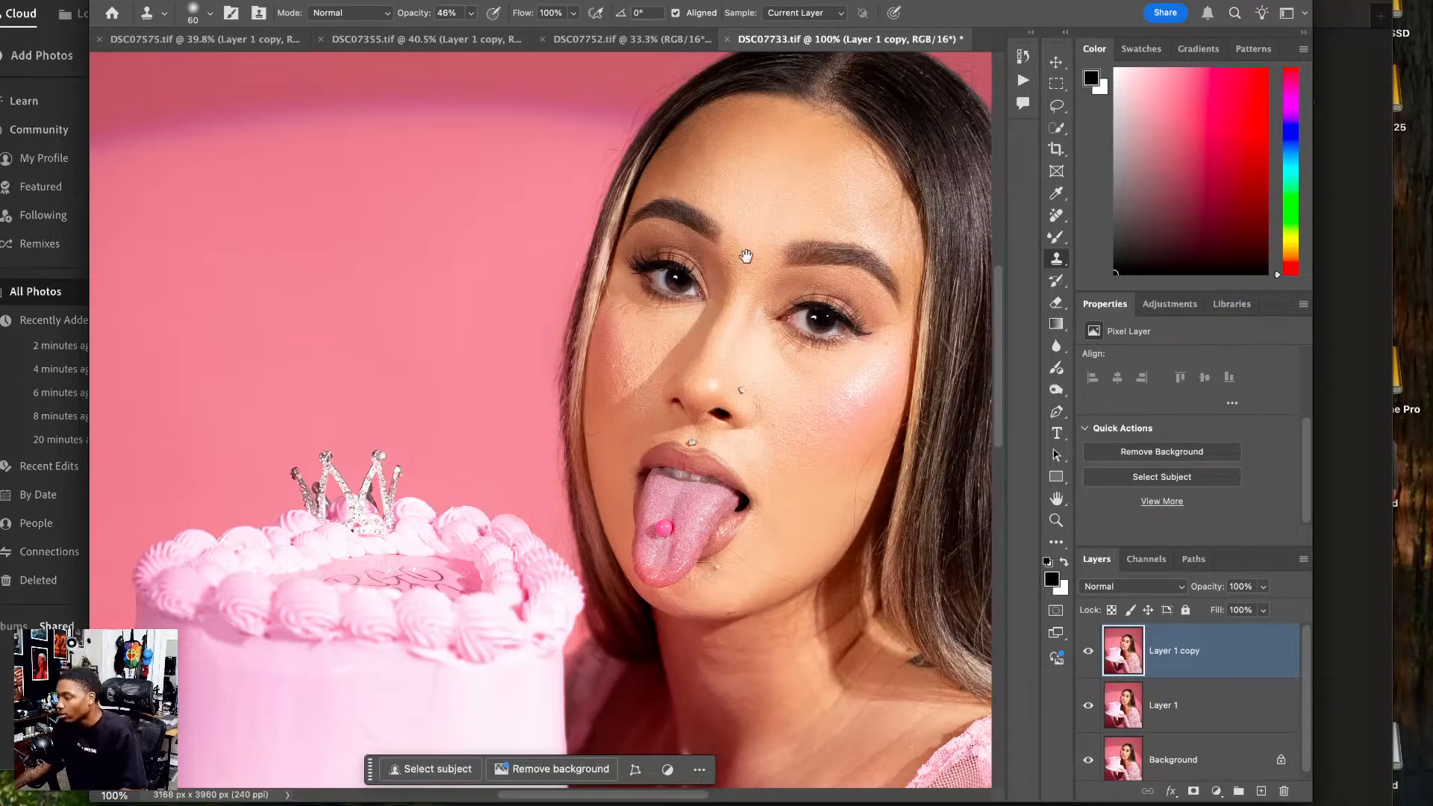
- Clone backdrop over the flyaway hairs from the cake-side temple up to the crown of the head
{"action": "left_click_drag", "start_coordinate": [745, 256], "coordinate": [723, 414]}
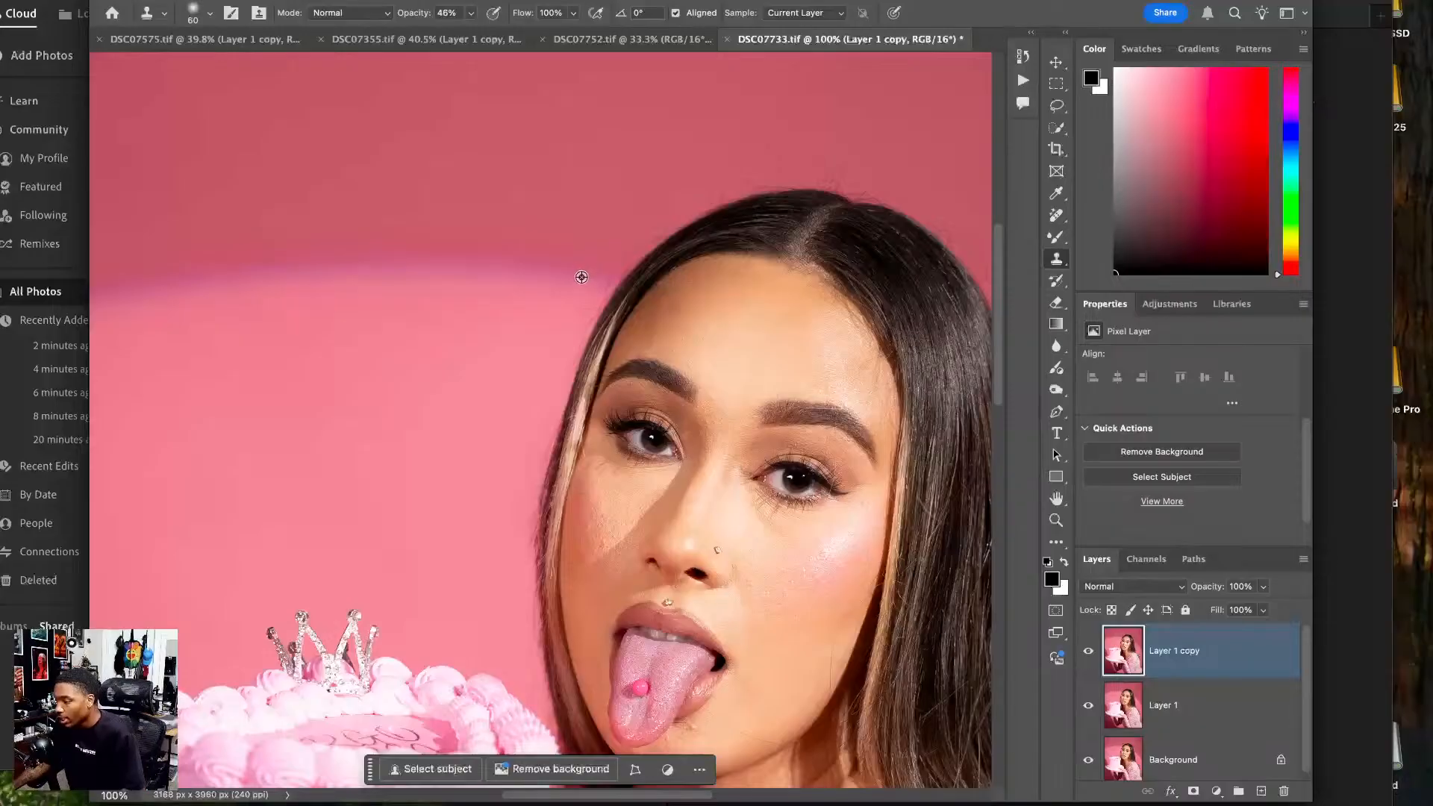
{"action": "left_click_drag", "start_coordinate": [601, 279], "coordinate": [609, 270]}
{"action": "left_click_drag", "start_coordinate": [644, 217], "coordinate": [639, 222]}
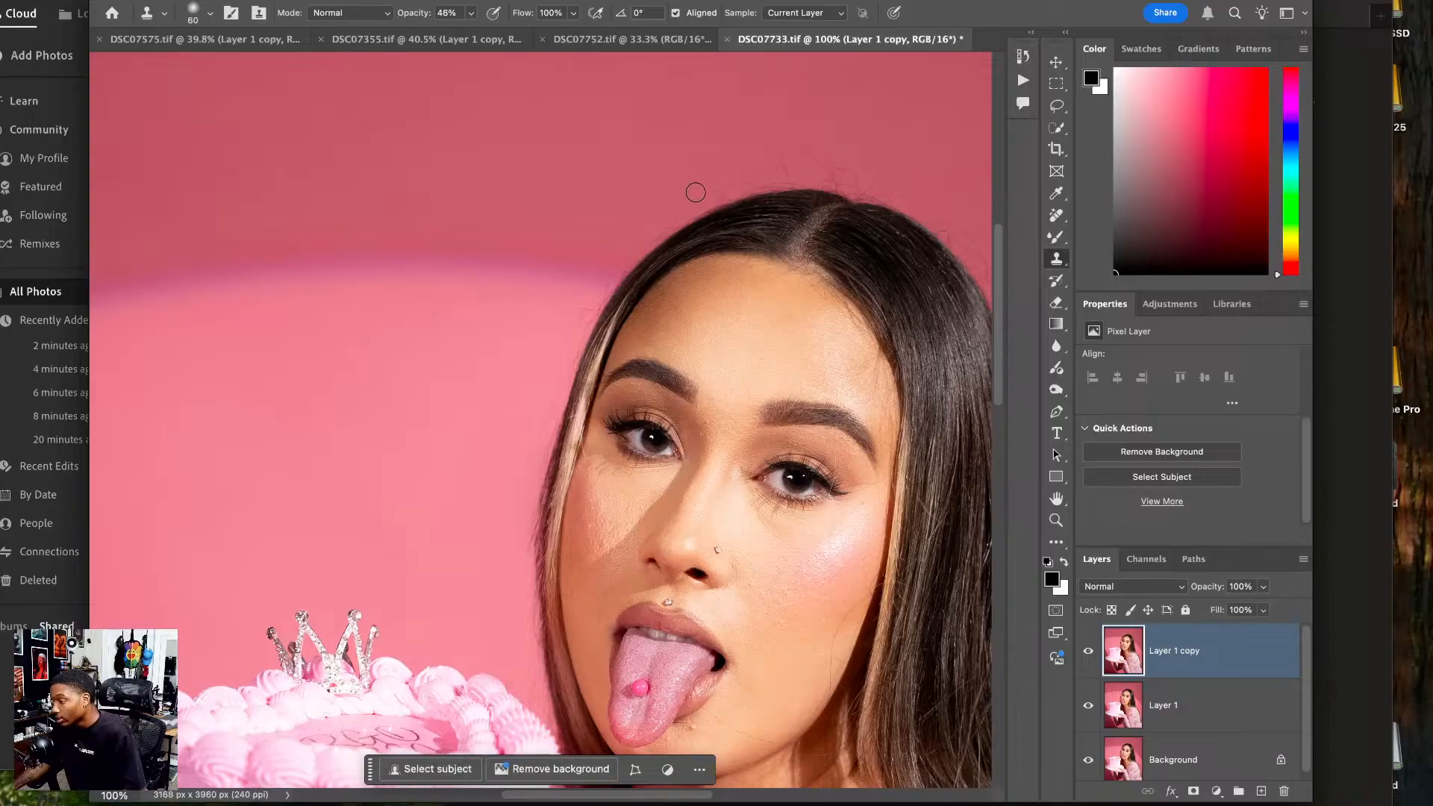
{"action": "left_click_drag", "start_coordinate": [751, 180], "coordinate": [769, 178]}
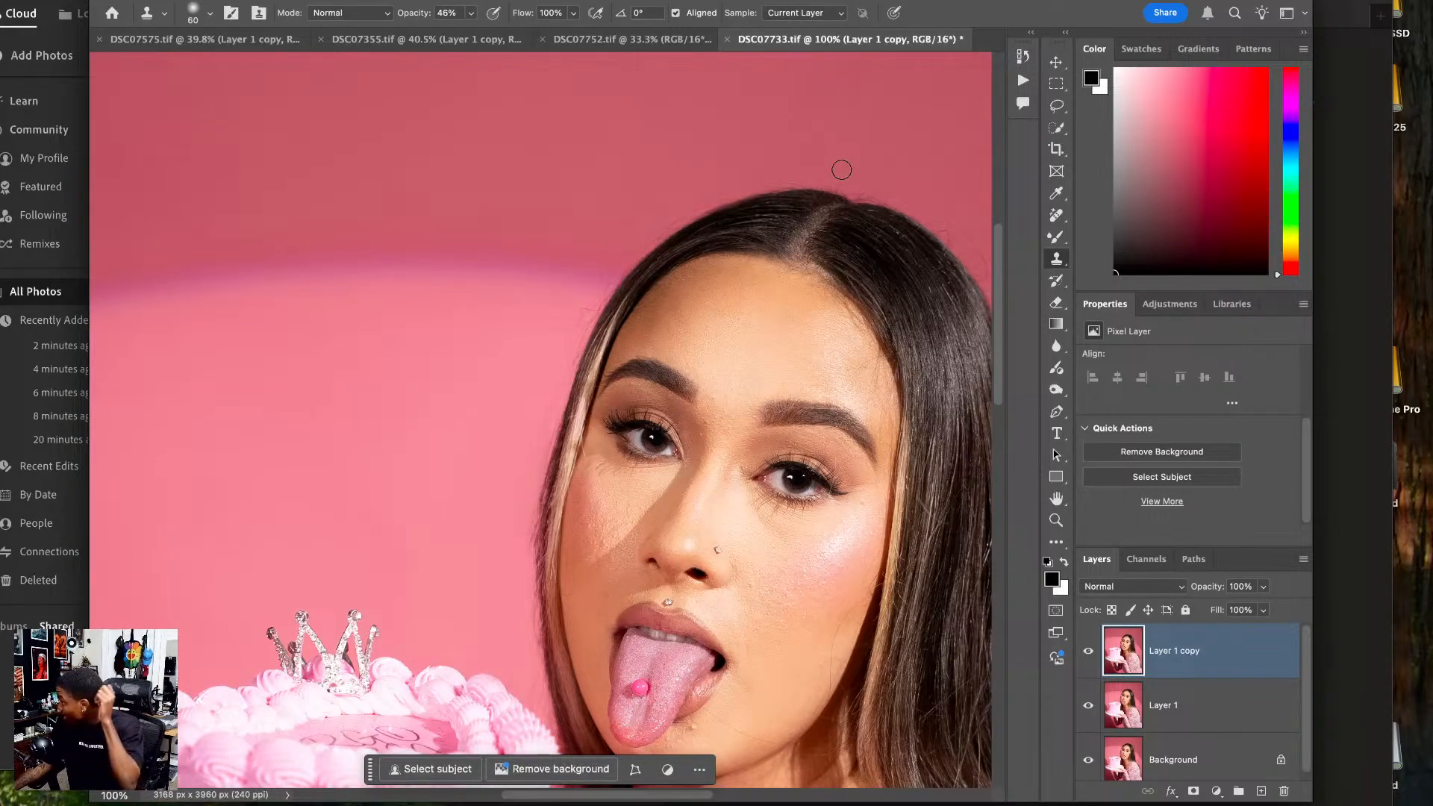
- Clone out the flyaway hairs along the crown and upper hair on the side away from the cake
{"action": "left_click_drag", "start_coordinate": [825, 230], "coordinate": [589, 262]}
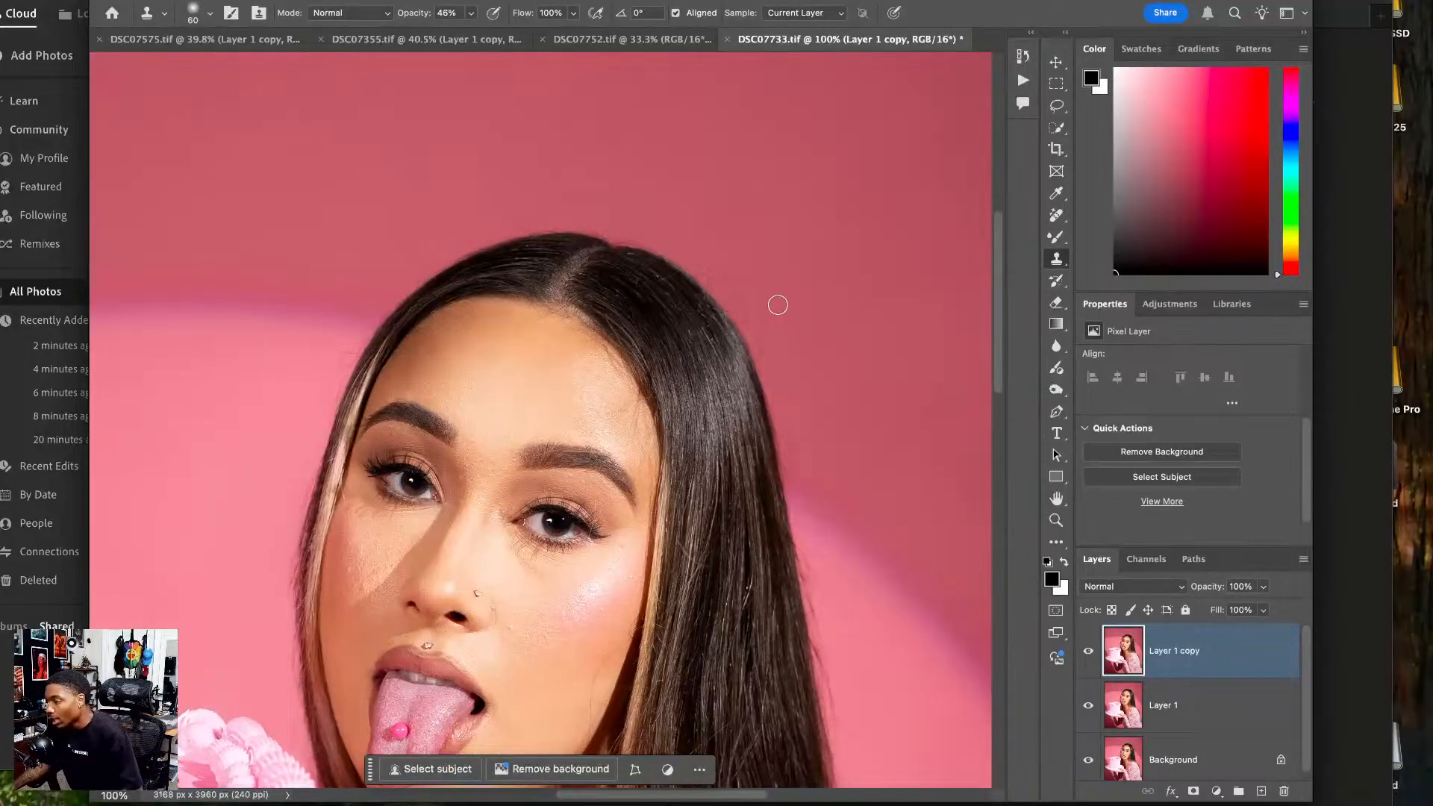
{"action": "left_click", "coordinate": [820, 265], "text": "alt"}
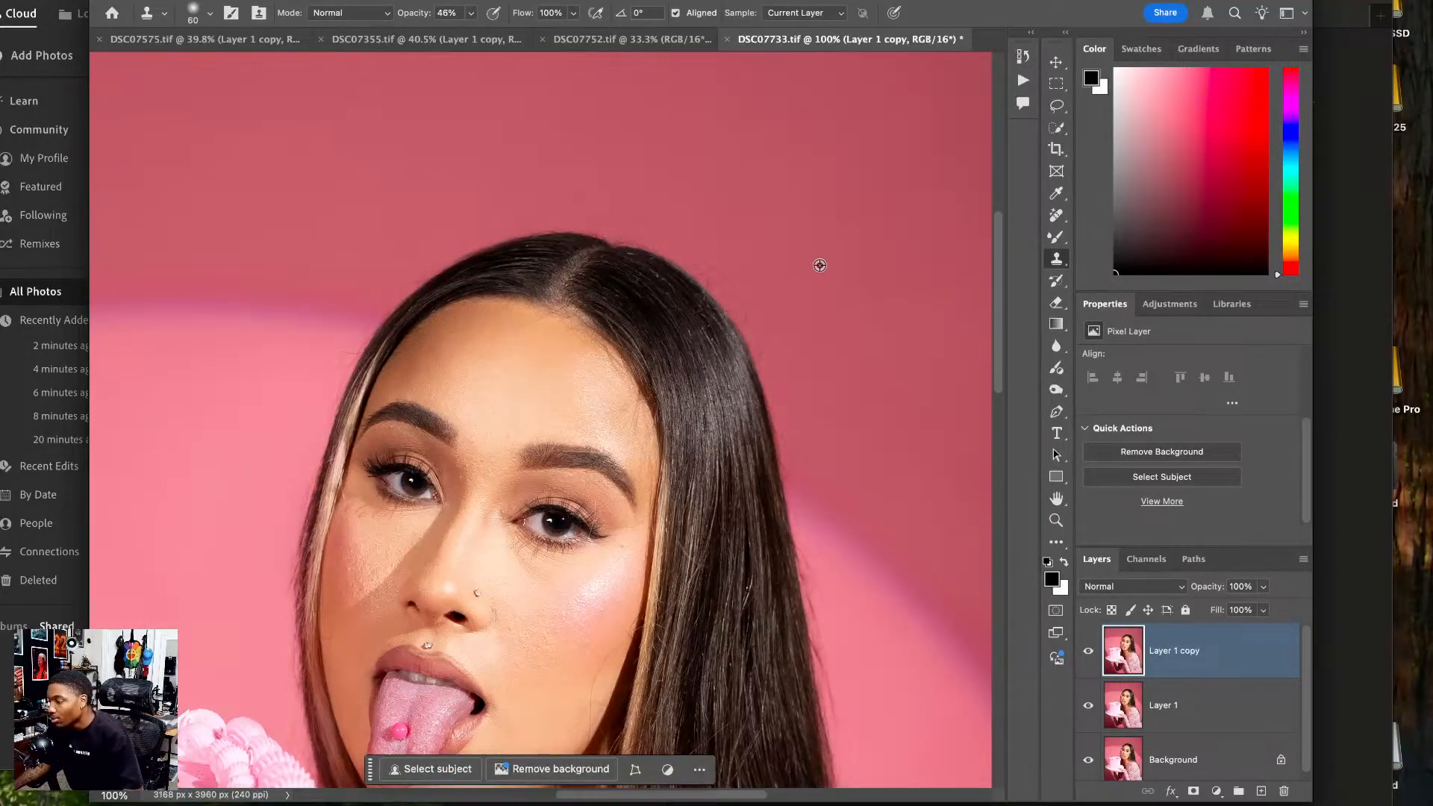
{"action": "mouse_move", "coordinate": [746, 288]}
{"action": "left_mouse_down"}
{"action": "mouse_move", "coordinate": [774, 356]}
{"action": "mouse_move", "coordinate": [714, 273]}
{"action": "left_mouse_up"}
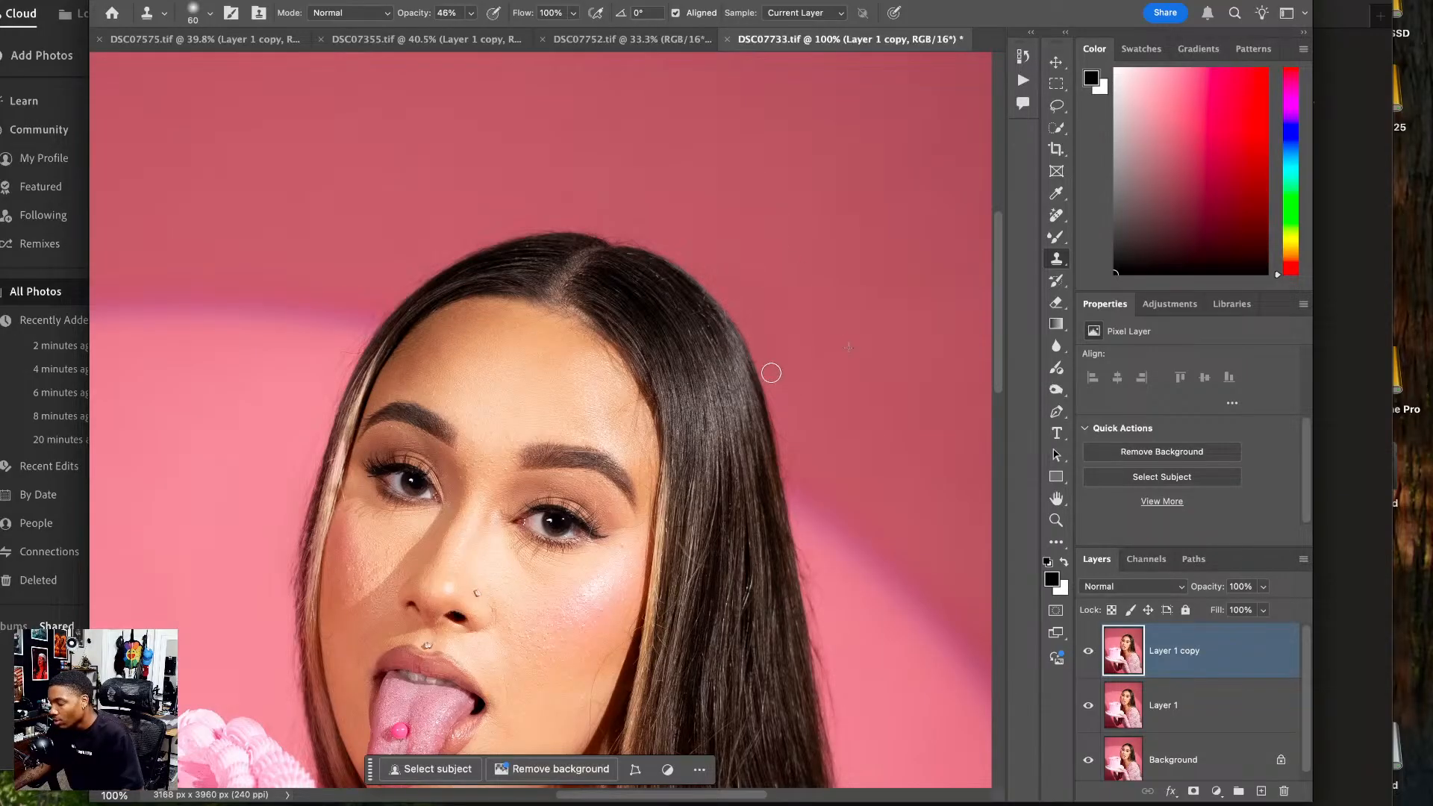
{"action": "left_click_drag", "start_coordinate": [796, 465], "coordinate": [799, 500]}
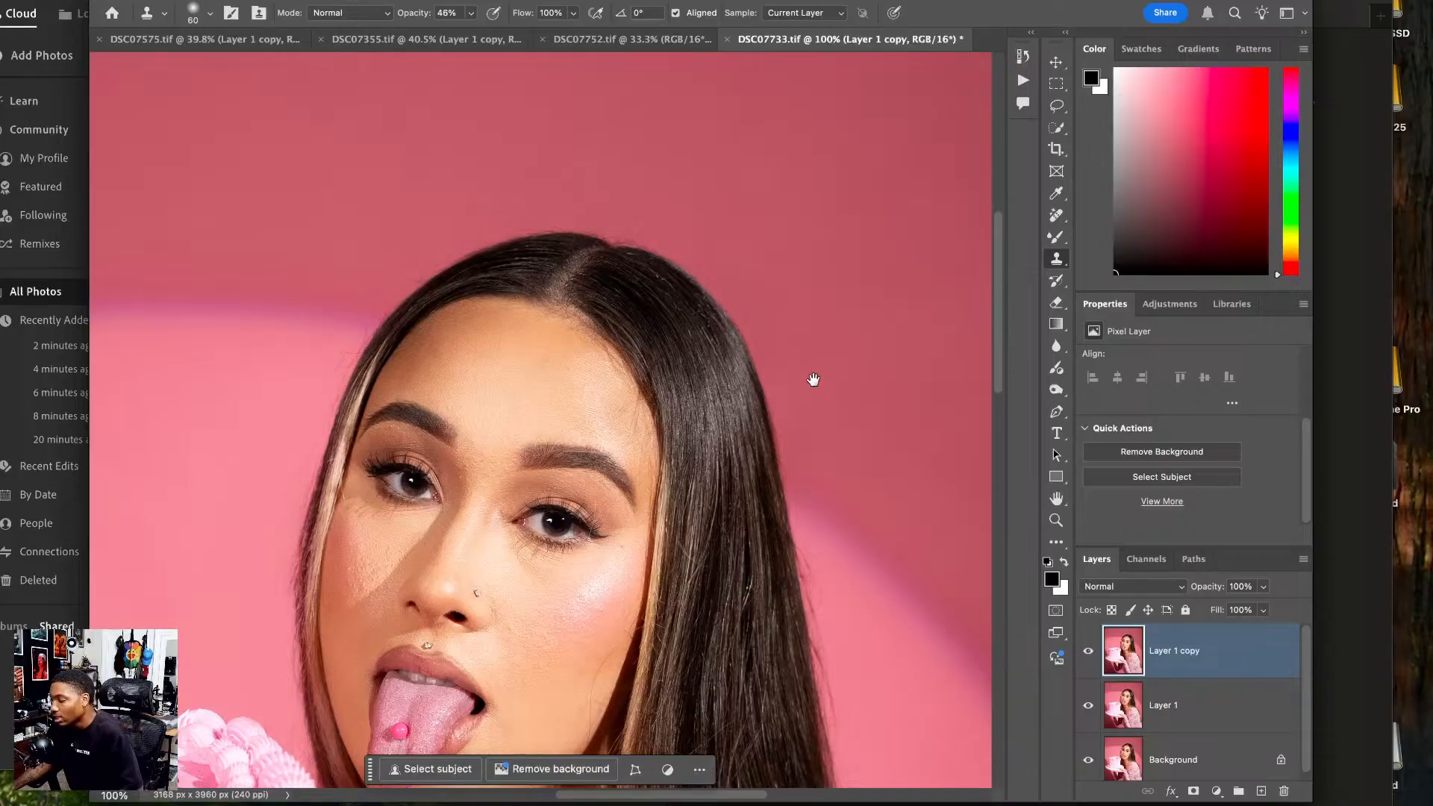
- Clone clean backdrop along the outer edge of the long hair down past the lace shoulder
{"action": "left_click_drag", "start_coordinate": [814, 379], "coordinate": [698, 249]}
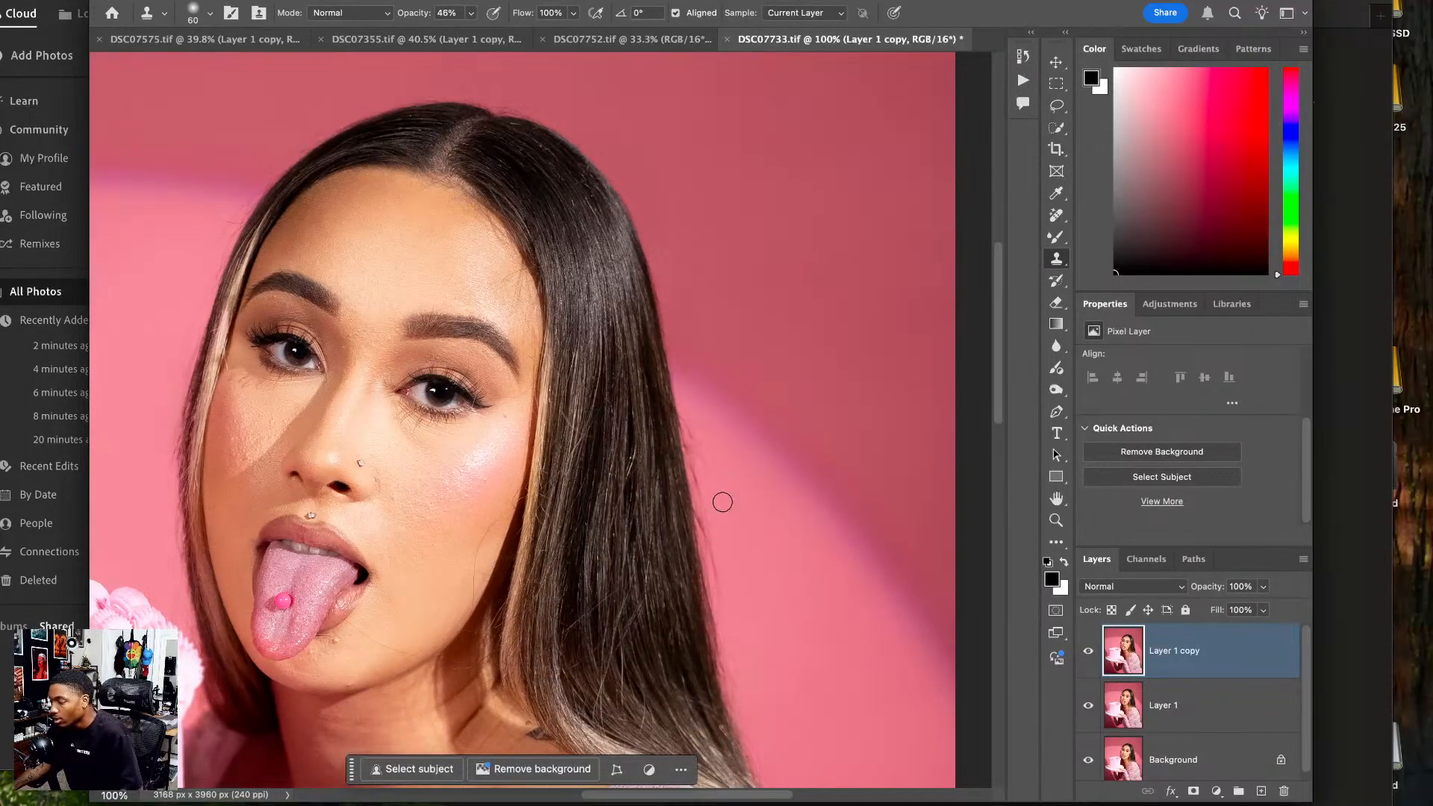
{"action": "mouse_move", "coordinate": [716, 534]}
{"action": "left_mouse_down"}
{"action": "mouse_move", "coordinate": [712, 518]}
{"action": "mouse_move", "coordinate": [719, 607]}
{"action": "mouse_move", "coordinate": [712, 486]}
{"action": "mouse_move", "coordinate": [714, 508]}
{"action": "mouse_move", "coordinate": [688, 419]}
{"action": "mouse_move", "coordinate": [715, 558]}
{"action": "left_mouse_up"}
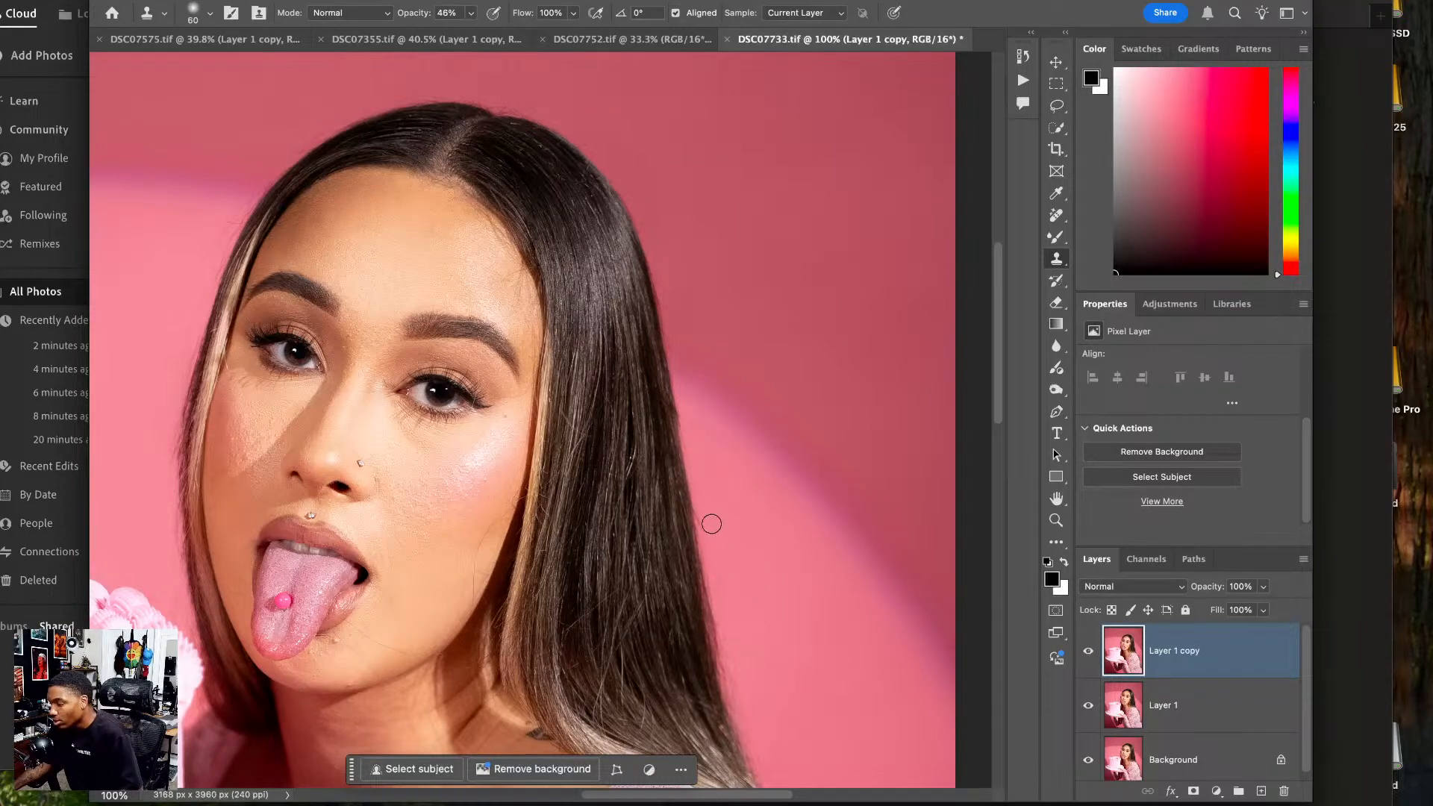
{"action": "left_click_drag", "start_coordinate": [728, 622], "coordinate": [732, 634]}
{"action": "left_click_drag", "start_coordinate": [745, 703], "coordinate": [707, 535]}
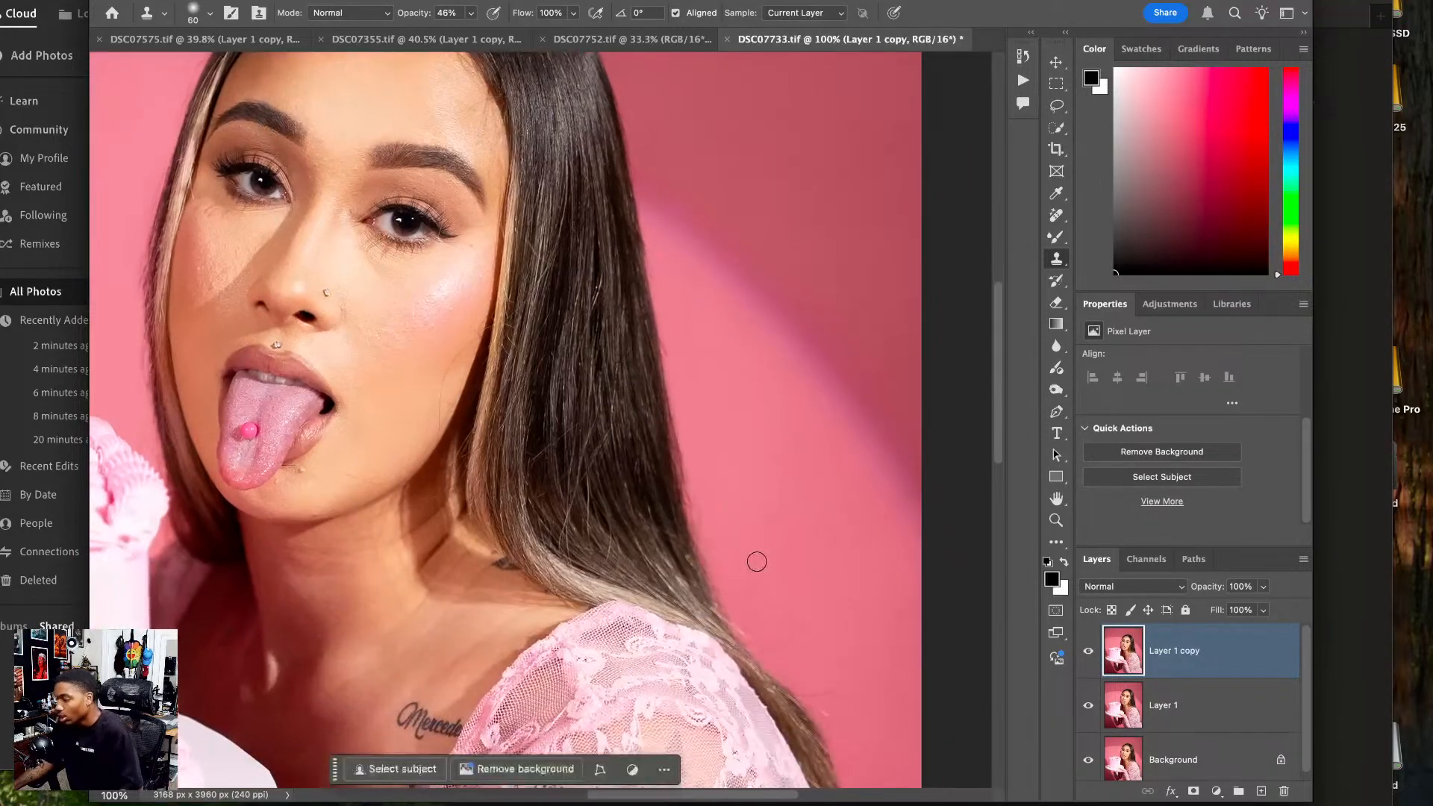
{"action": "mouse_move", "coordinate": [790, 608]}
{"action": "left_mouse_down"}
{"action": "mouse_move", "coordinate": [779, 650]}
{"action": "mouse_move", "coordinate": [787, 605]}
{"action": "left_mouse_up"}
{"action": "mouse_move", "coordinate": [836, 703]}
{"action": "left_mouse_down"}
{"action": "mouse_move", "coordinate": [849, 709]}
{"action": "mouse_move", "coordinate": [832, 727]}
{"action": "left_mouse_up"}
{"action": "mouse_move", "coordinate": [815, 702]}
{"action": "left_mouse_down"}
{"action": "mouse_move", "coordinate": [749, 612]}
{"action": "mouse_move", "coordinate": [733, 583]}
{"action": "mouse_move", "coordinate": [752, 564]}
{"action": "mouse_move", "coordinate": [741, 595]}
{"action": "mouse_move", "coordinate": [731, 580]}
{"action": "mouse_move", "coordinate": [703, 485]}
{"action": "mouse_move", "coordinate": [749, 630]}
{"action": "left_mouse_up"}
- Touch up the backdrop beside the cake-side hairline with the Clone Stamp
{"action": "left_click_drag", "start_coordinate": [537, 485], "coordinate": [785, 619]}
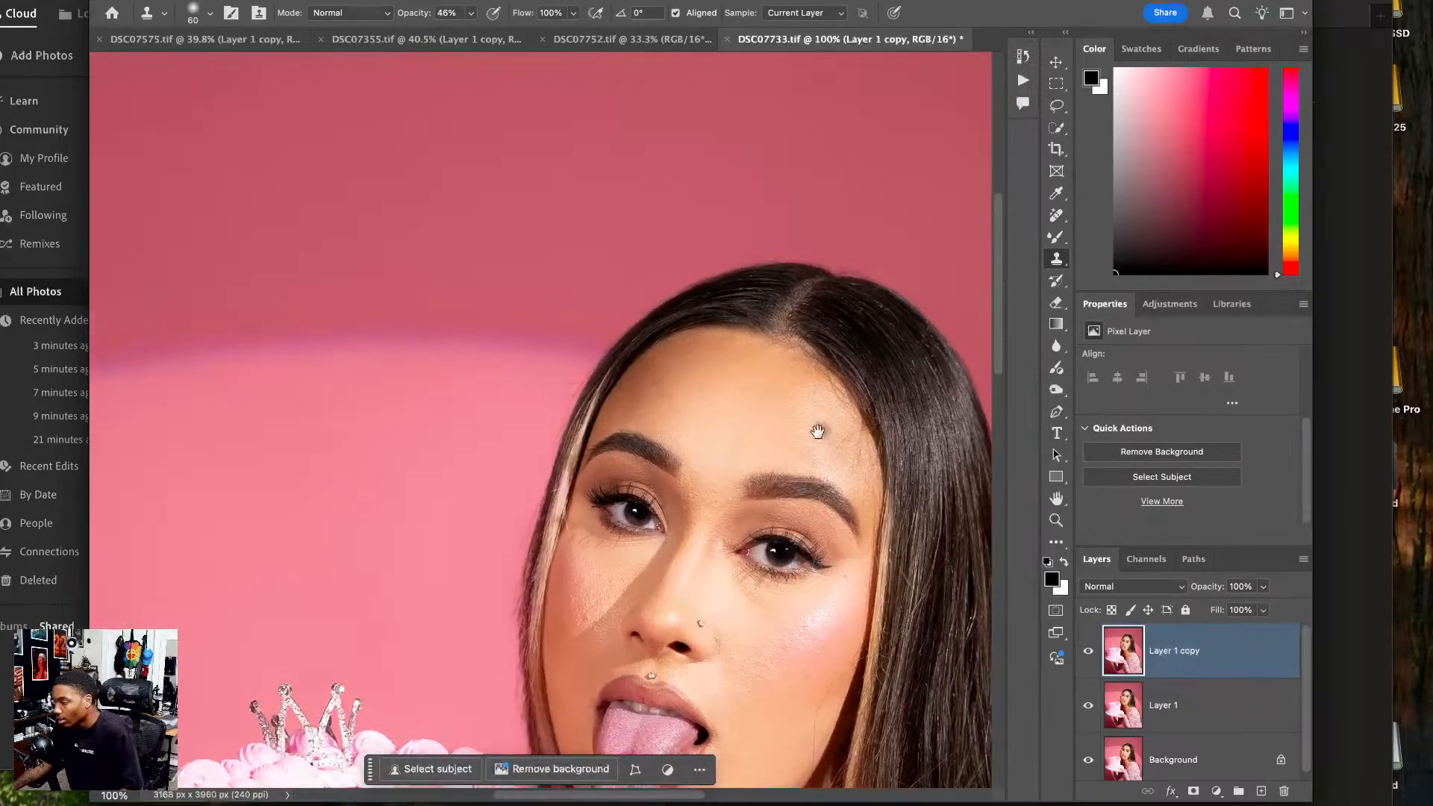
{"action": "mouse_move", "coordinate": [817, 431]}
{"action": "left_mouse_down"}
{"action": "mouse_move", "coordinate": [806, 528]}
{"action": "mouse_move", "coordinate": [747, 544]}
{"action": "left_mouse_up"}
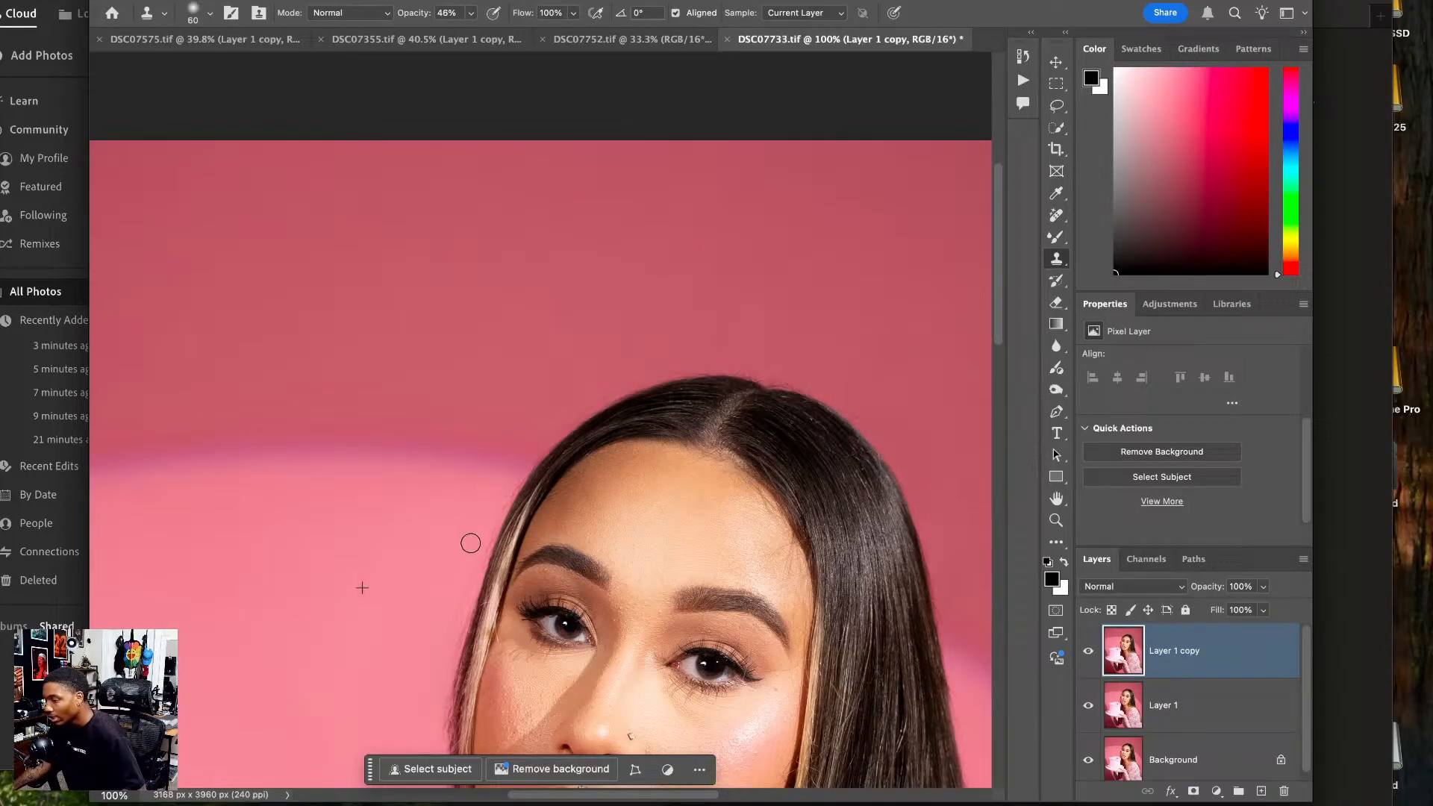
{"action": "left_click_drag", "start_coordinate": [433, 582], "coordinate": [480, 249]}
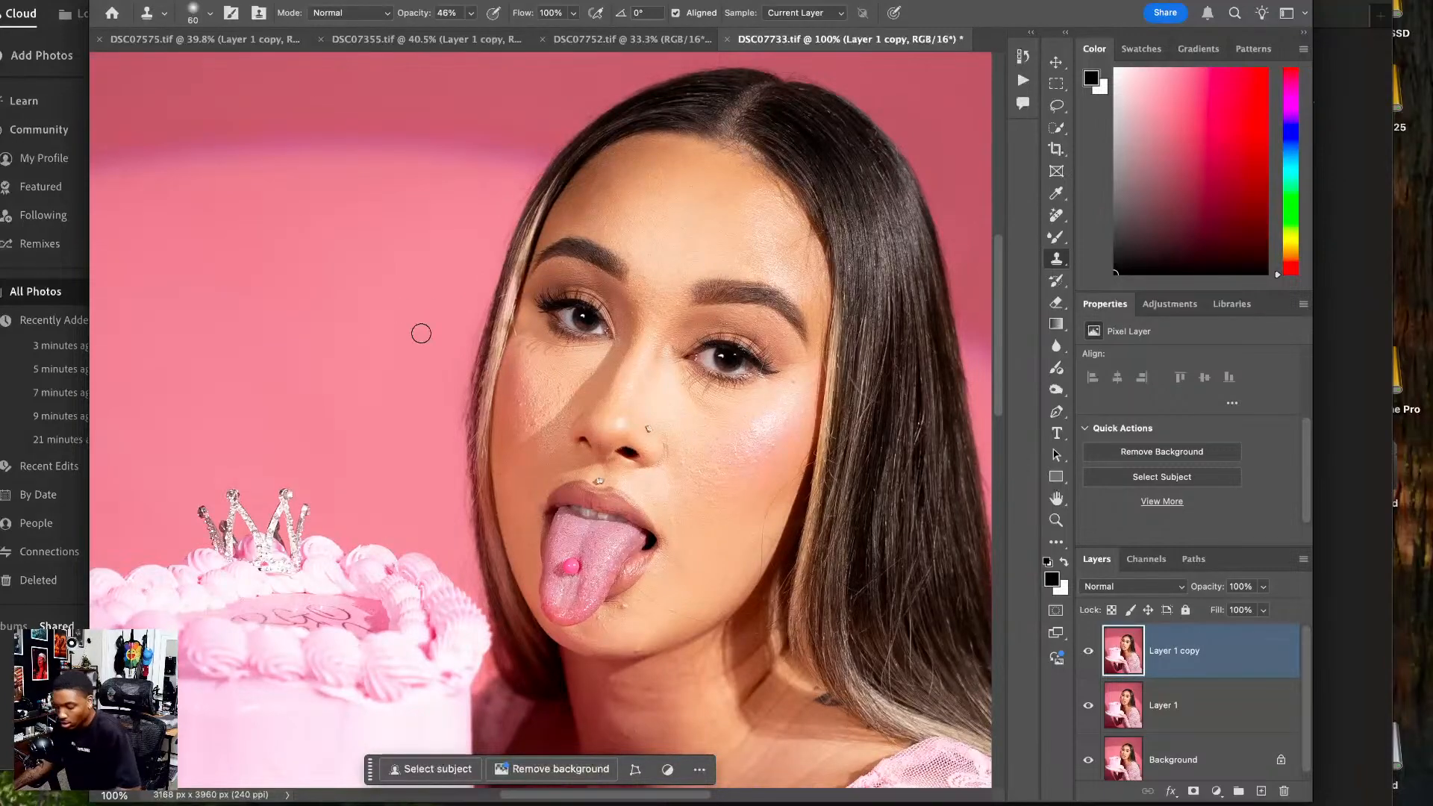
- Save and close DSC07733.tif
{"action": "key", "text": "ctrl+0"}
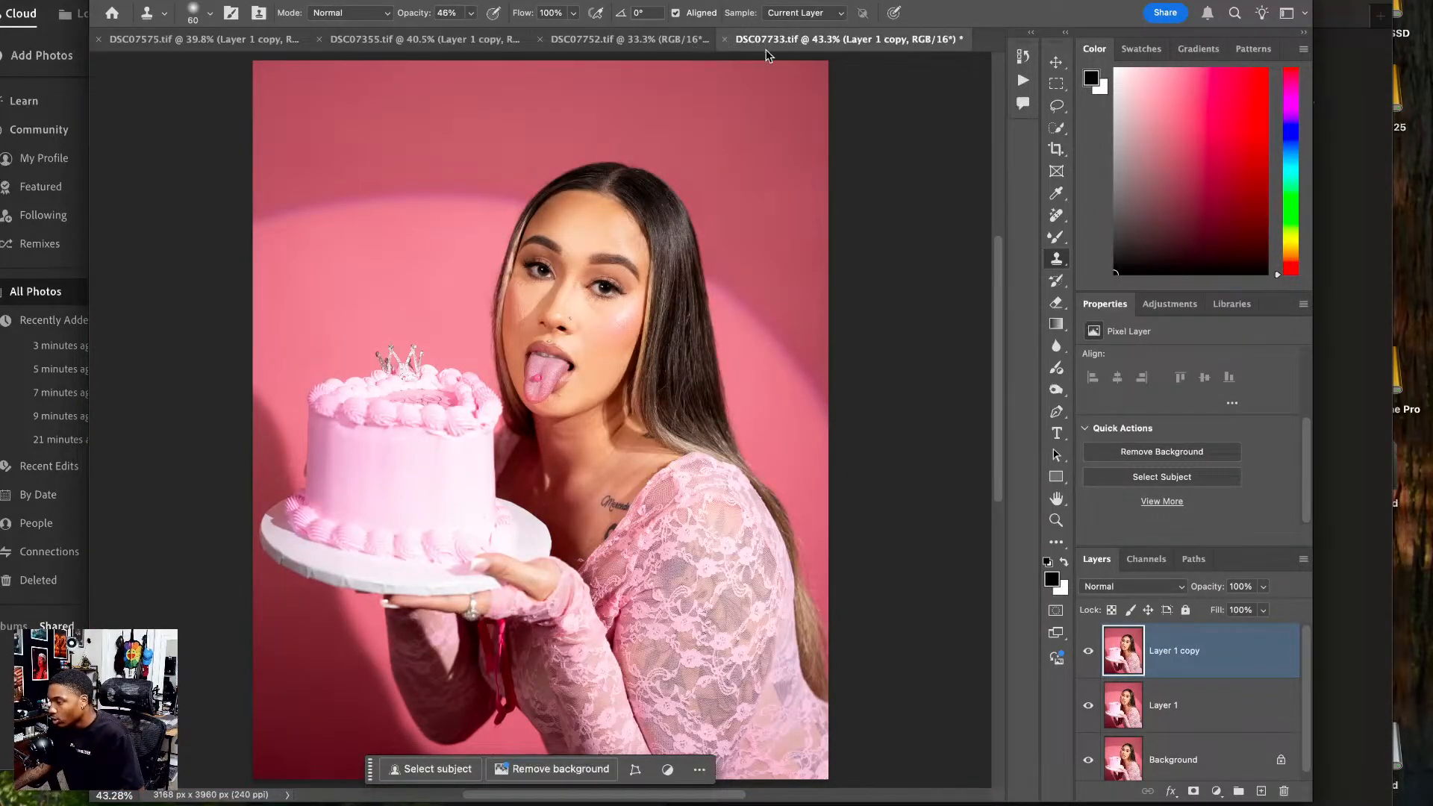
{"action": "left_click", "coordinate": [724, 38]}
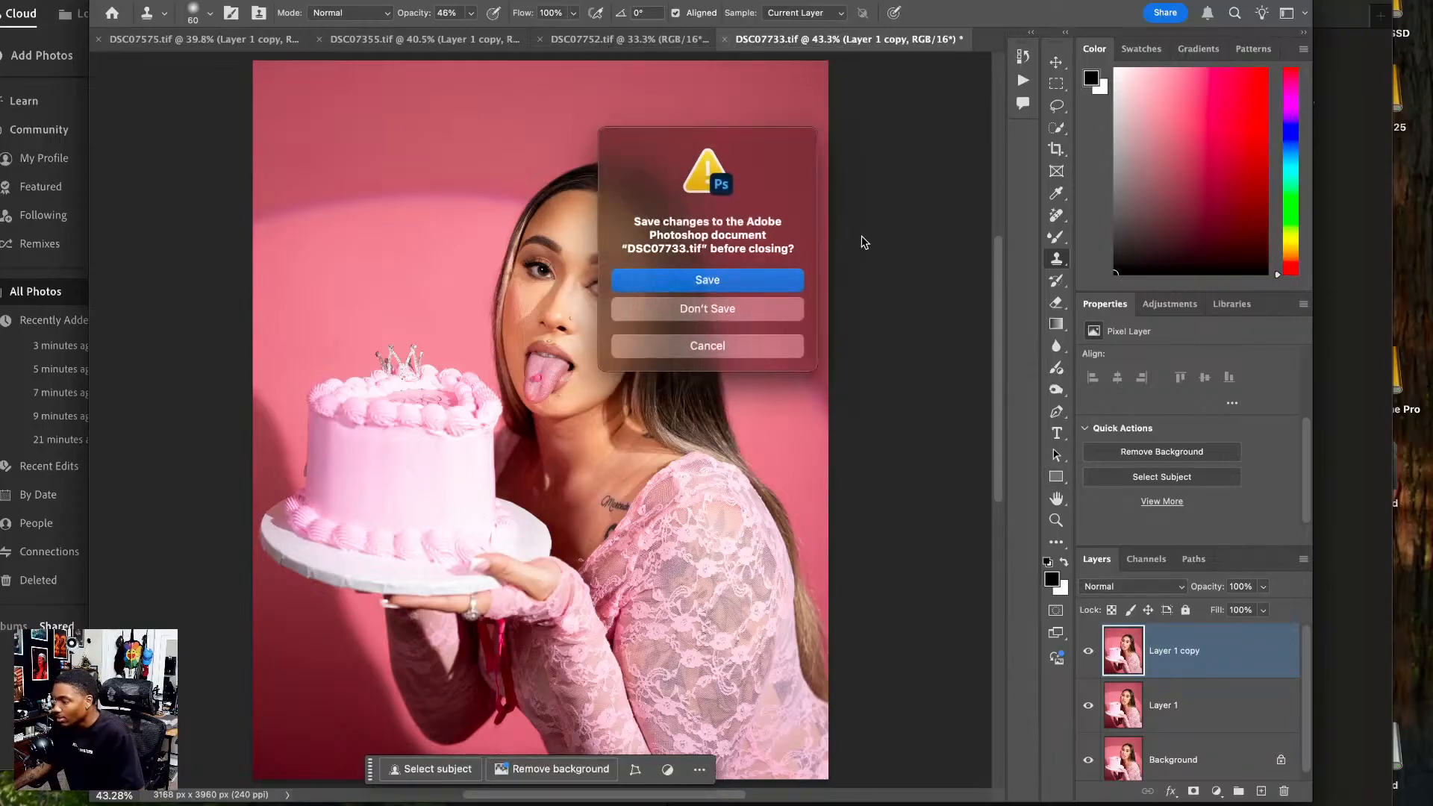
{"action": "left_click", "coordinate": [742, 278]}
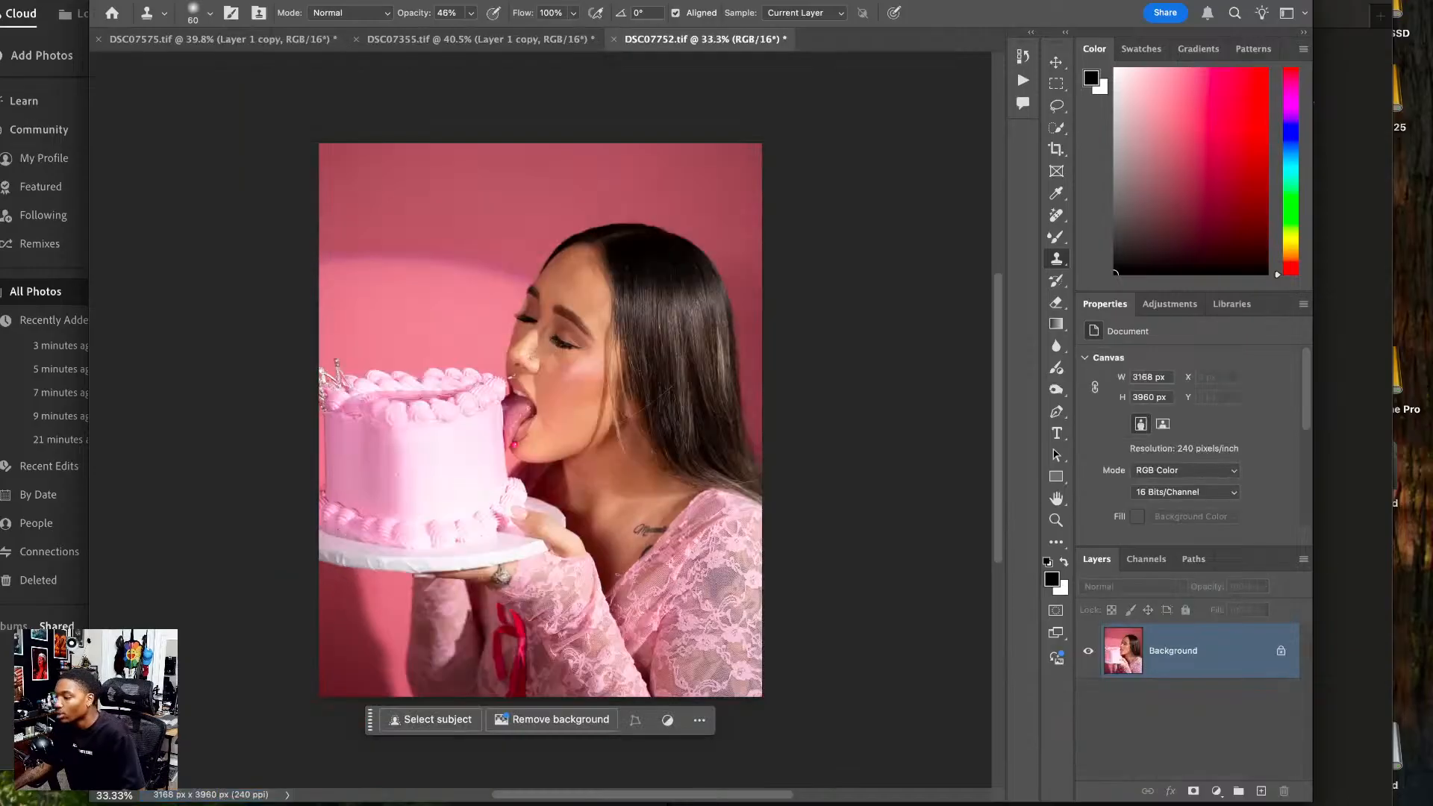
- Switch to Lightroom and compare the retouched tongue-out cake portrait with the neighbouring cake-licking shot
{"action": "left_click", "coordinate": [388, 804]}
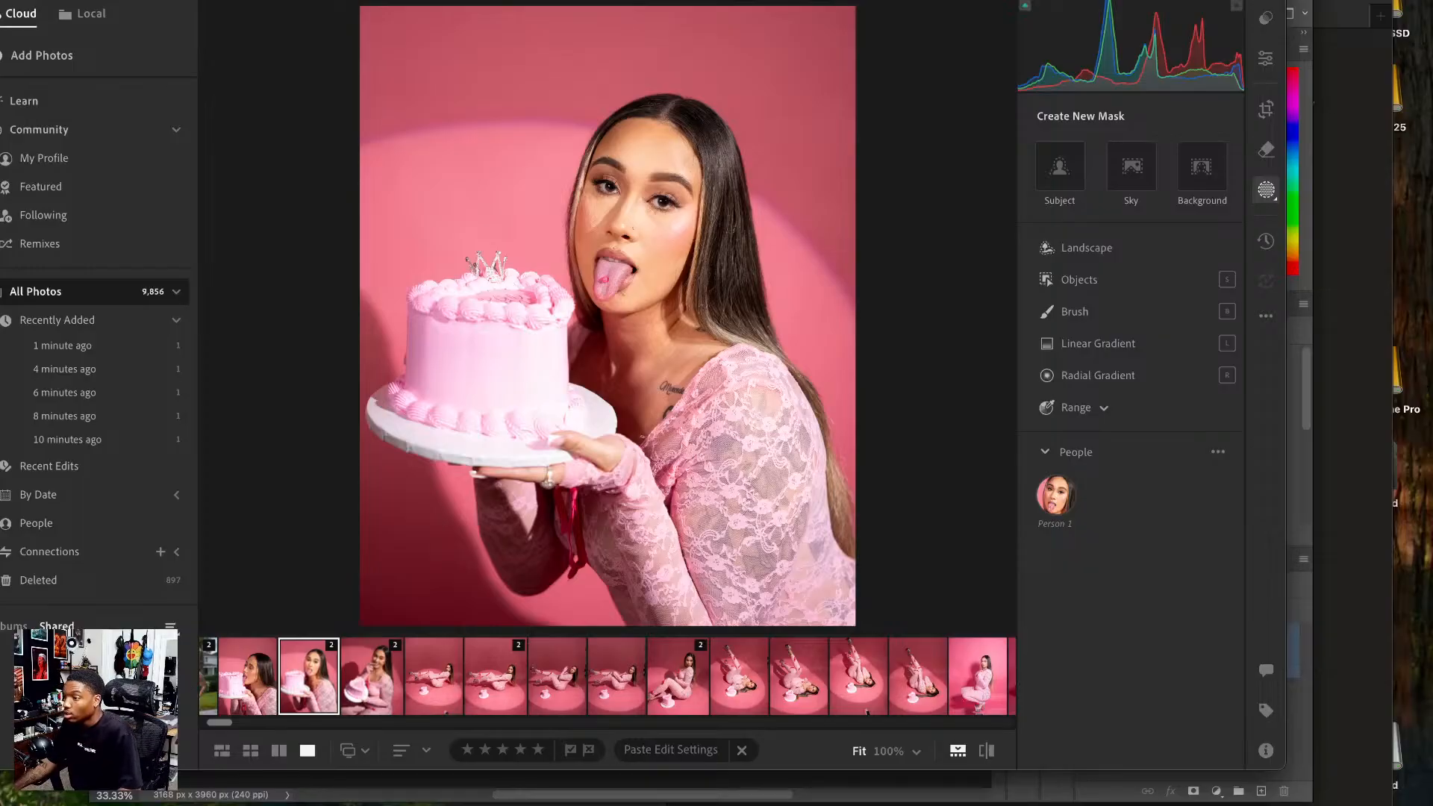
{"action": "left_click", "coordinate": [254, 685]}
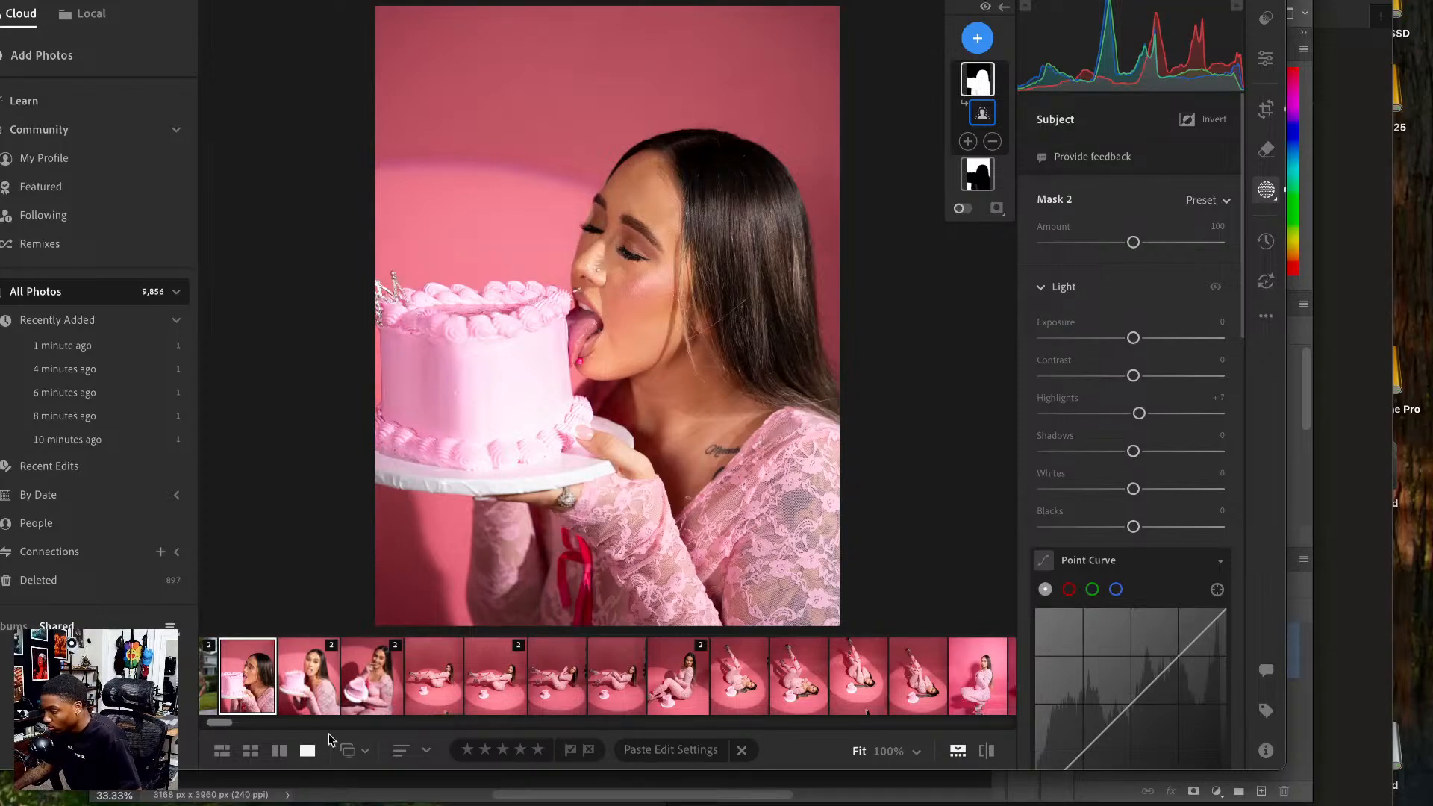
{"action": "left_click", "coordinate": [308, 675]}
{"action": "left_click", "coordinate": [258, 676]}
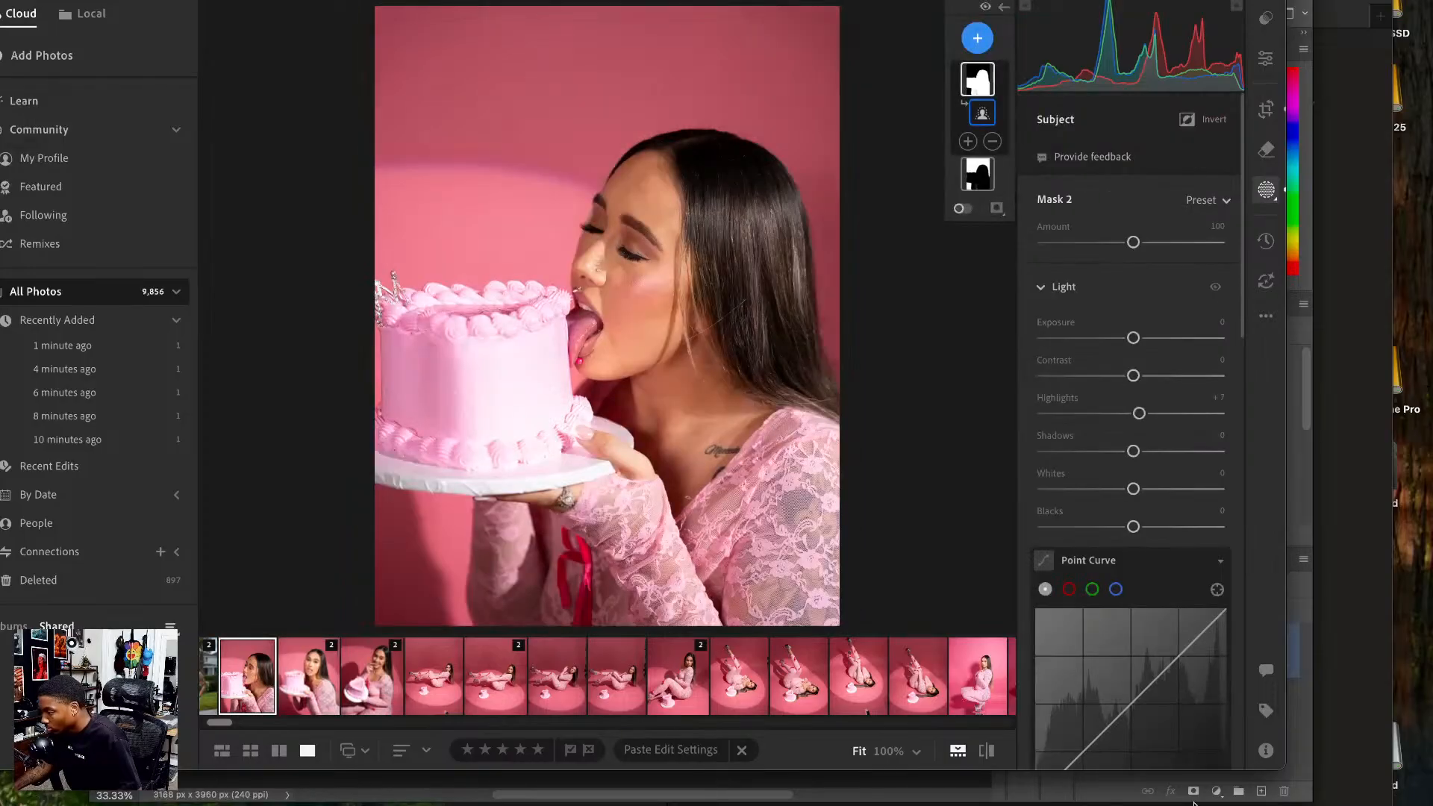
- Return to Photoshop, then save and close DSC07752.tif
{"action": "left_click", "coordinate": [1296, 784]}
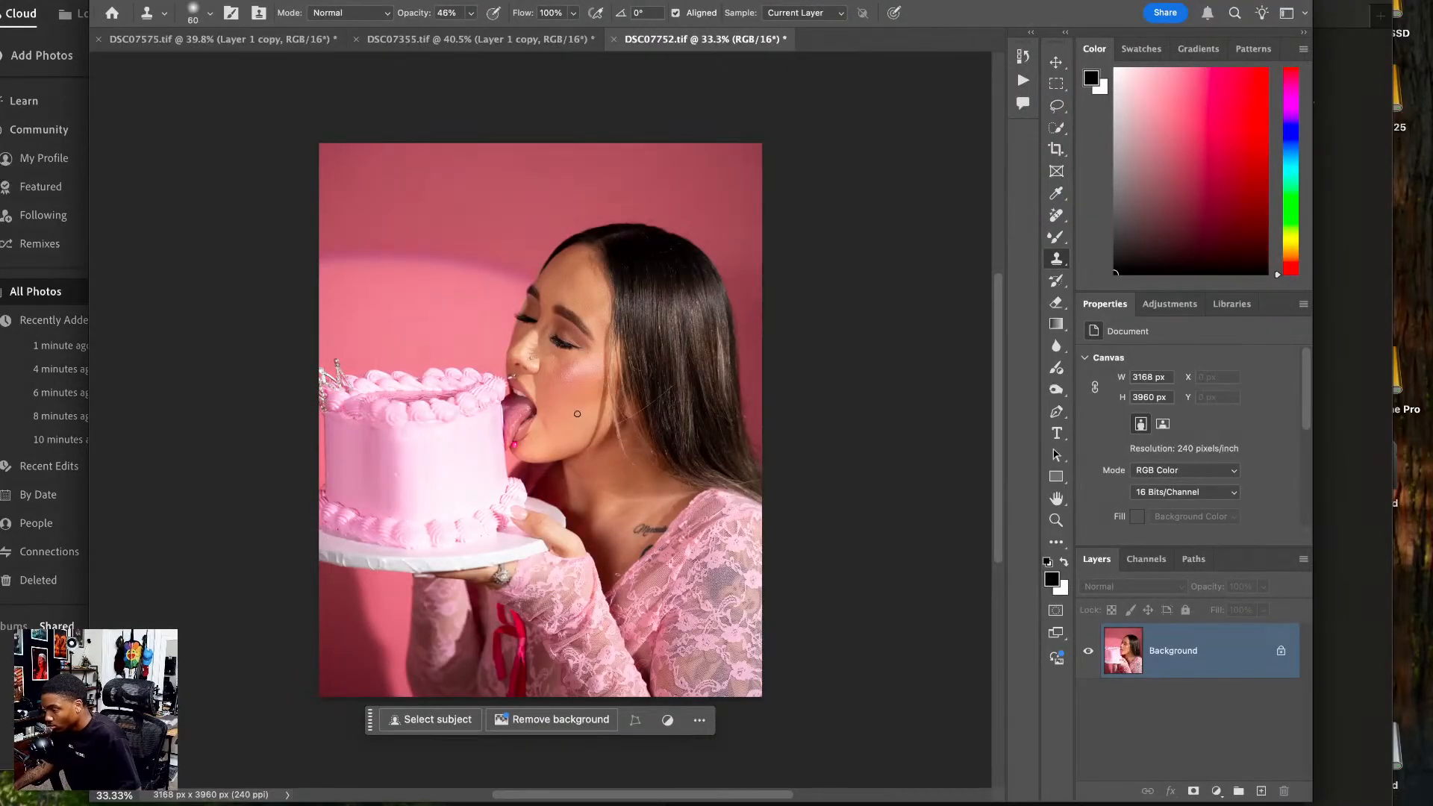
{"action": "left_click", "coordinate": [613, 39]}
{"action": "left_click", "coordinate": [707, 282]}
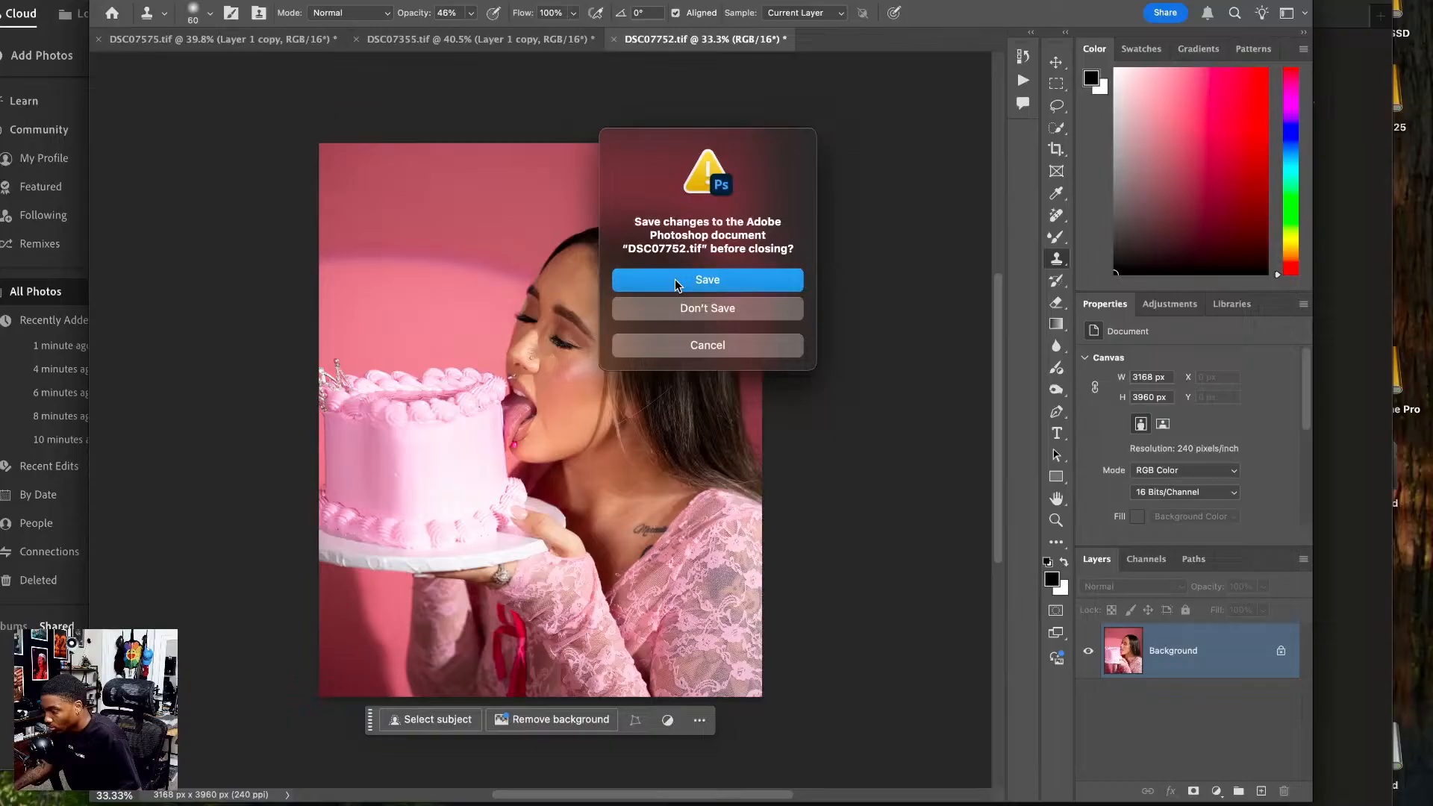
- Hide the top layer of DSC07575.tif and close the file with its changes saved
{"action": "left_click", "coordinate": [464, 44]}
{"action": "left_click", "coordinate": [224, 41]}
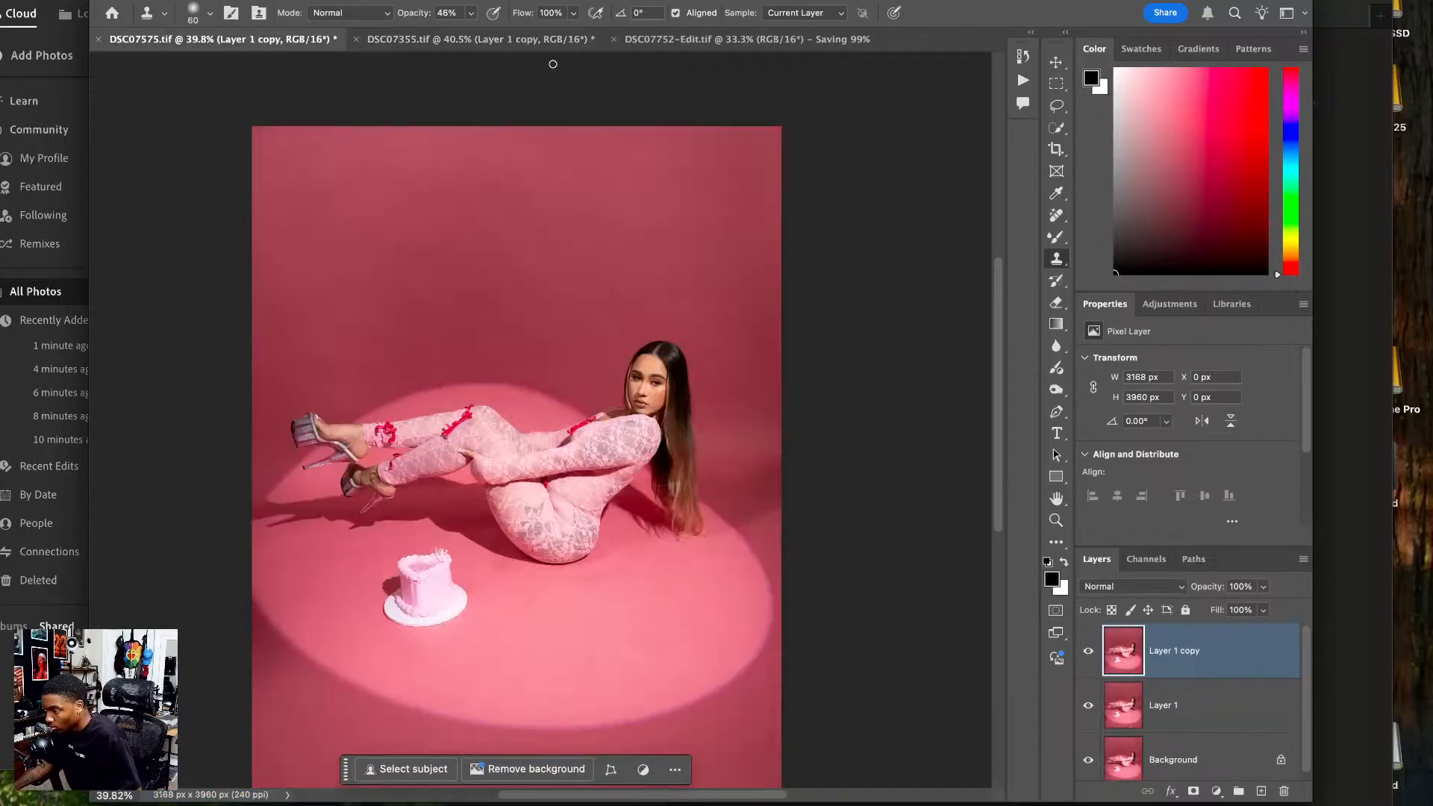
{"action": "left_click", "coordinate": [1088, 650]}
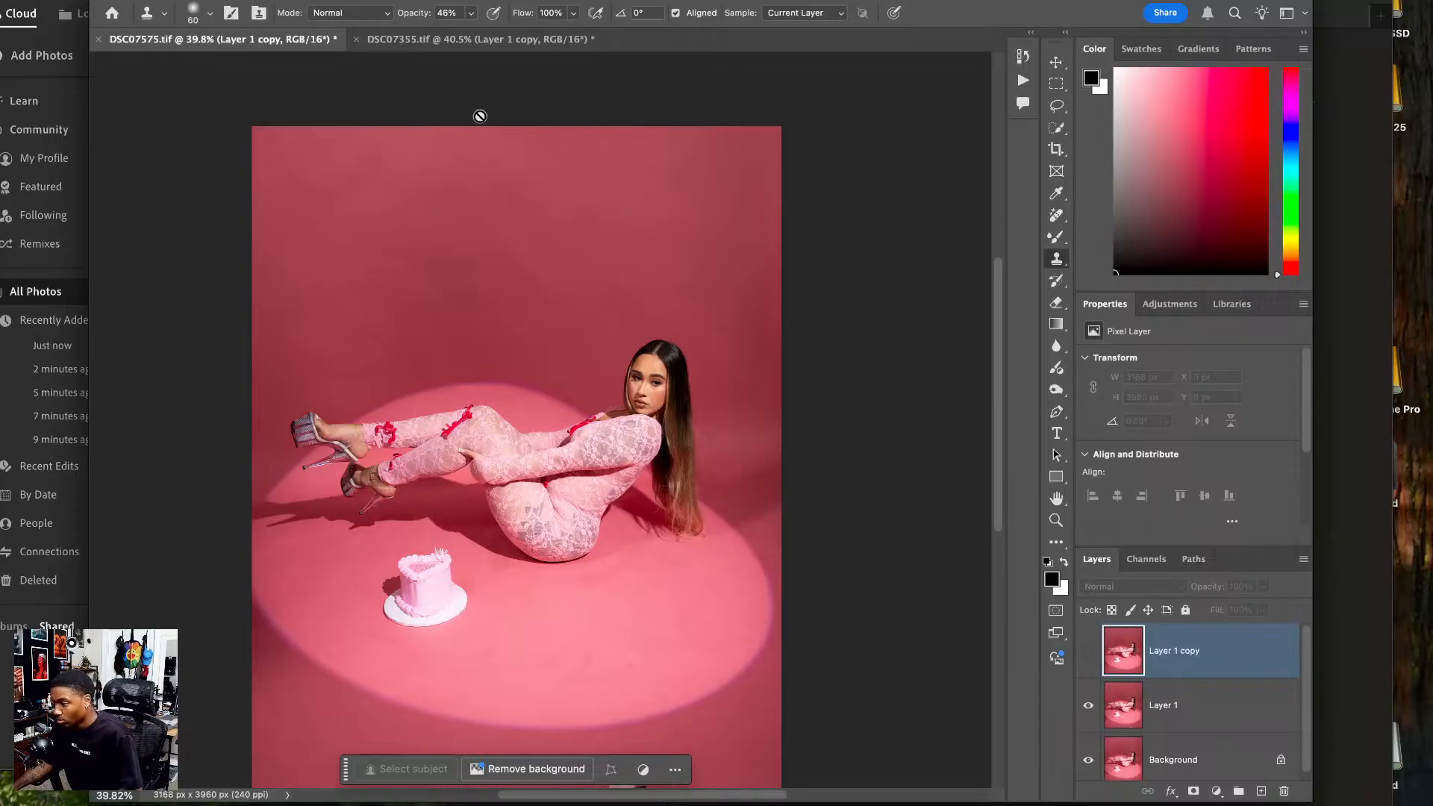
{"action": "left_click", "coordinate": [95, 39]}
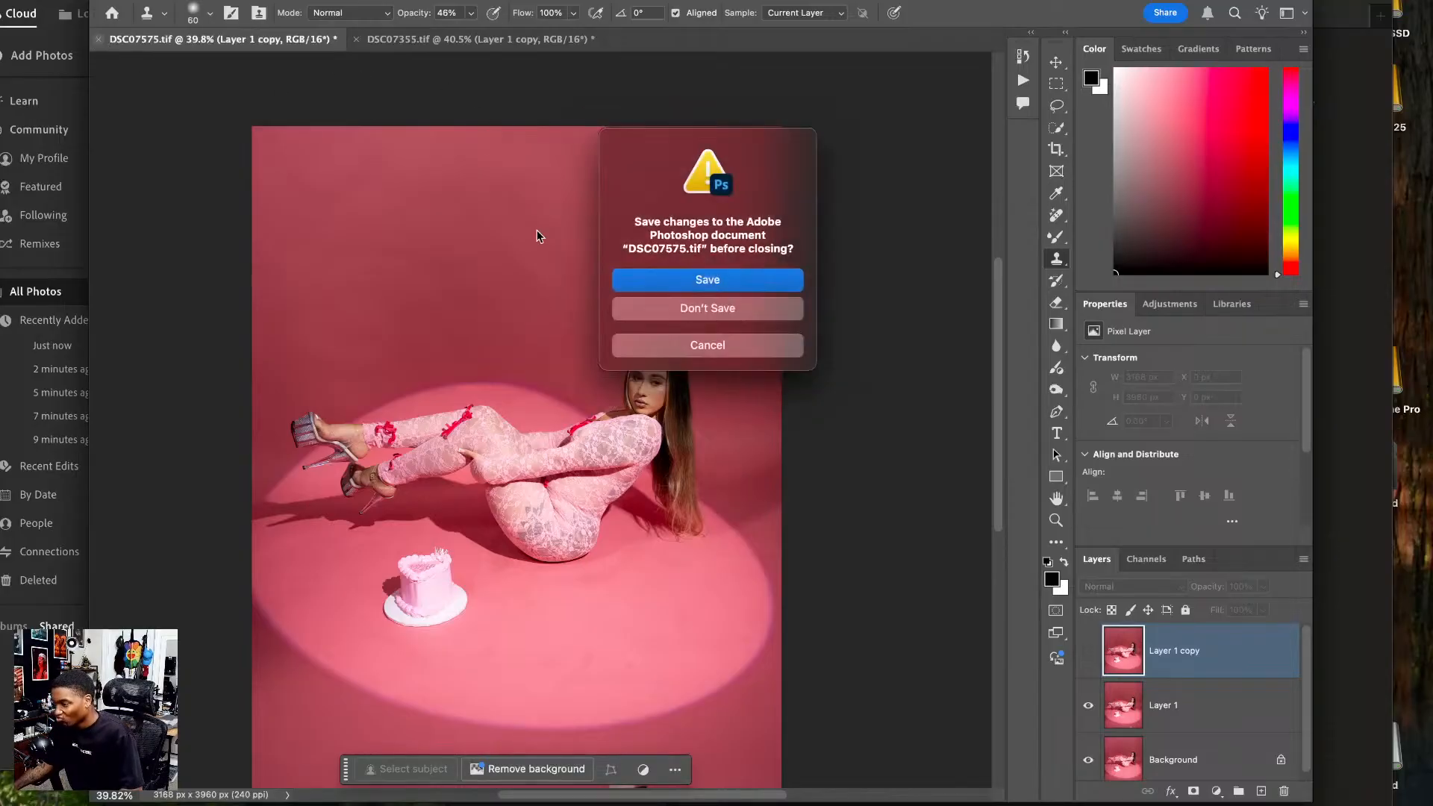
{"action": "left_click", "coordinate": [636, 277]}
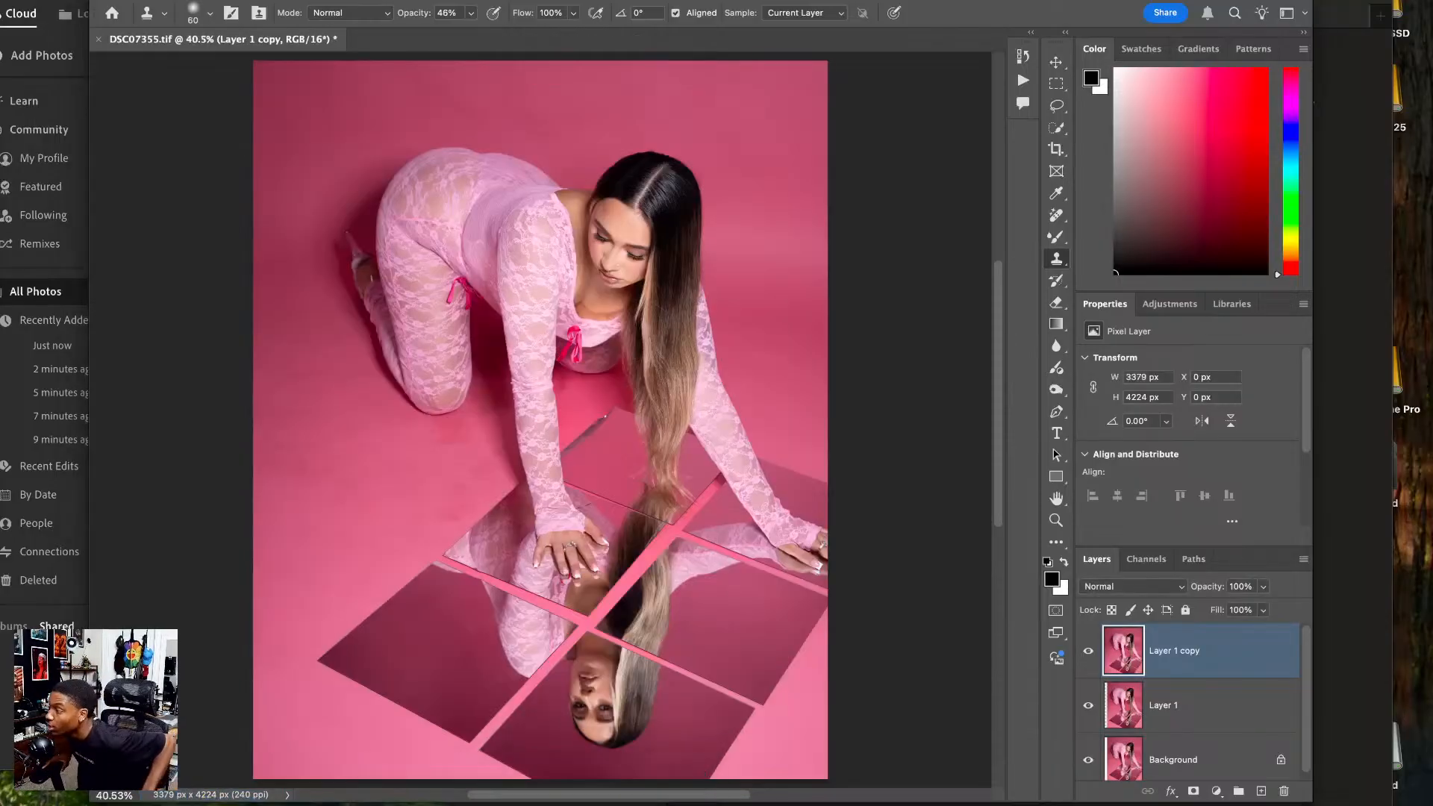
- Switch to Lightroom and raise the exposure of the reclining cake shot with her hands on her knee to +0.36
{"action": "key", "text": "super+Tab"}
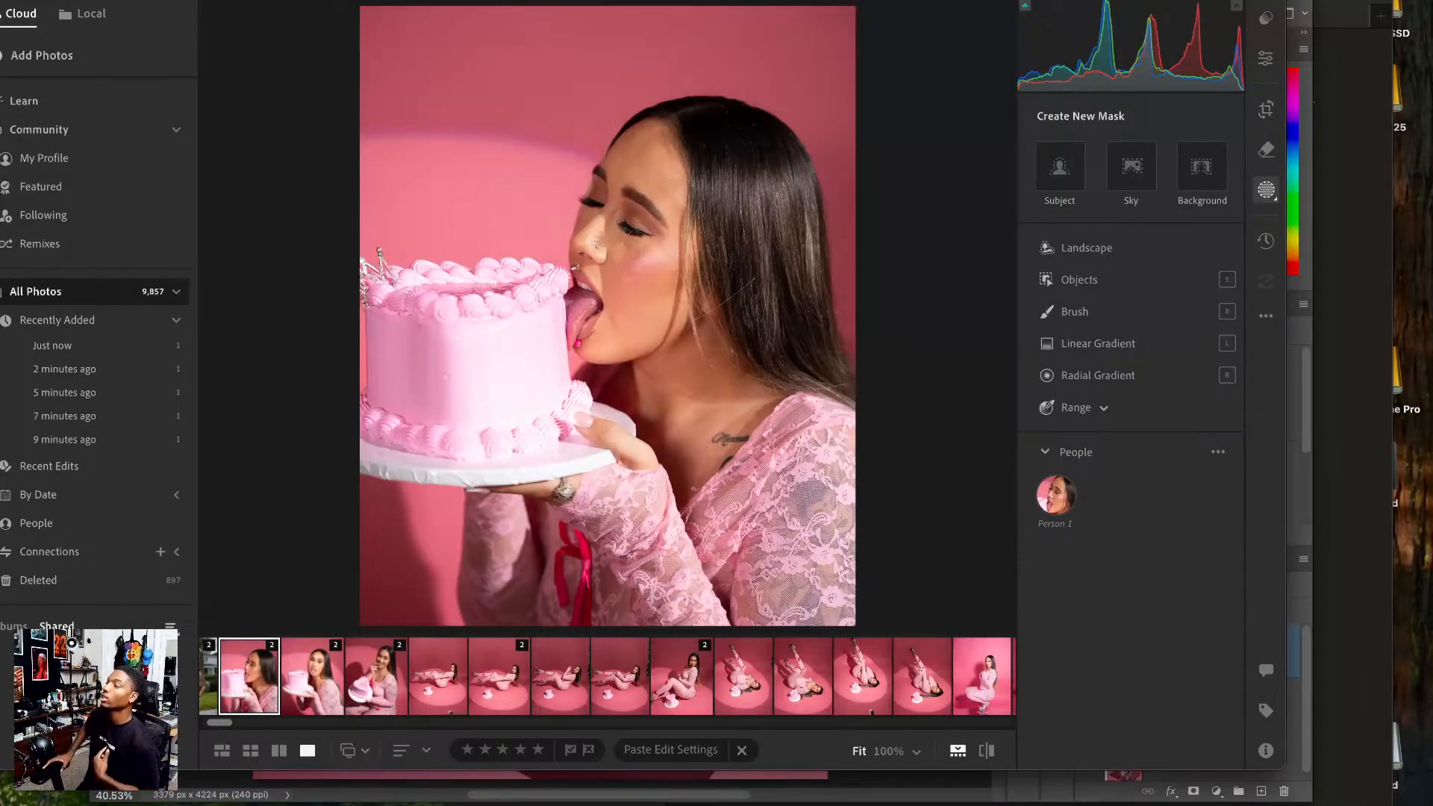
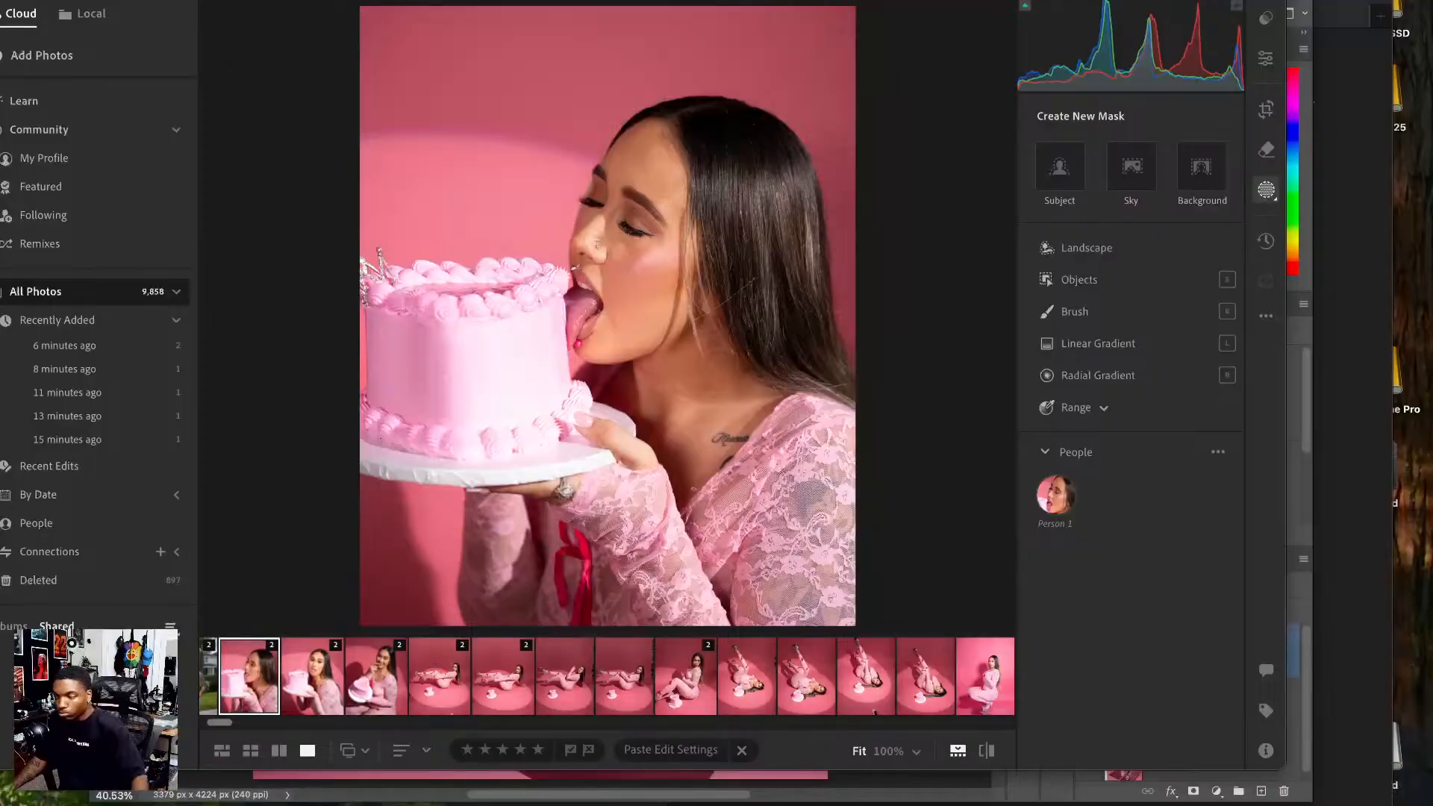
{"action": "left_click", "coordinate": [507, 686]}
{"action": "left_click", "coordinate": [564, 670]}
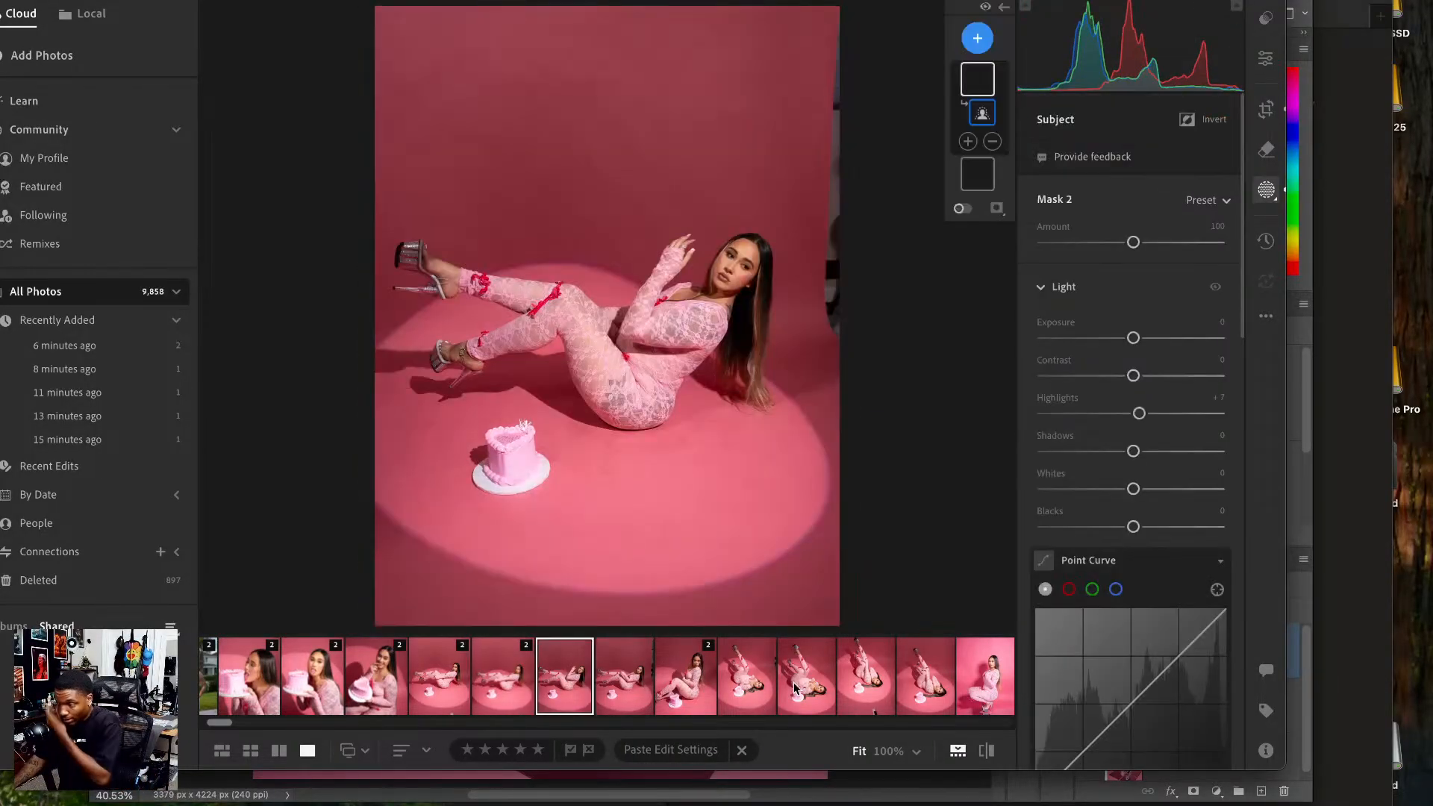
{"action": "left_click", "coordinate": [639, 671]}
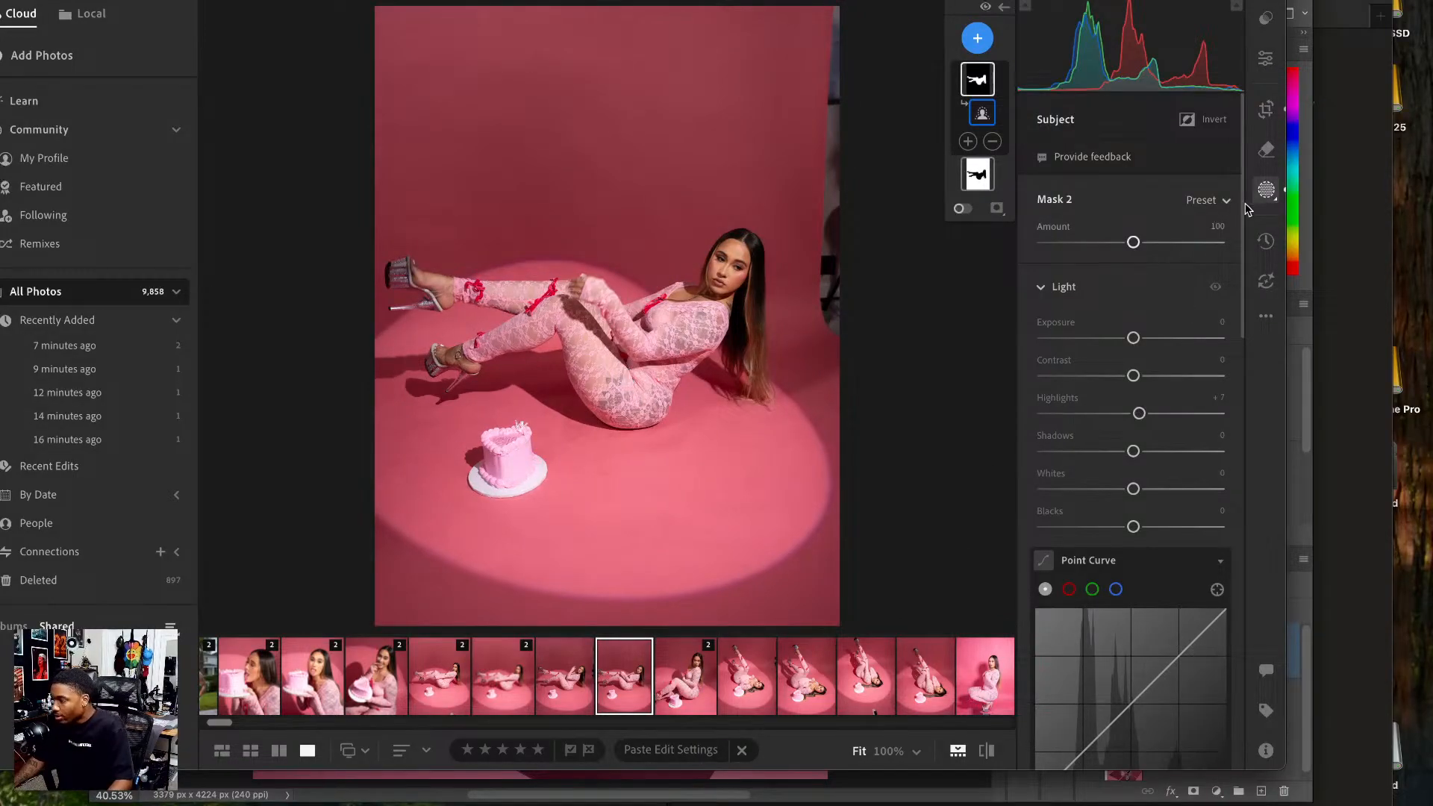
{"action": "left_click", "coordinate": [1265, 58]}
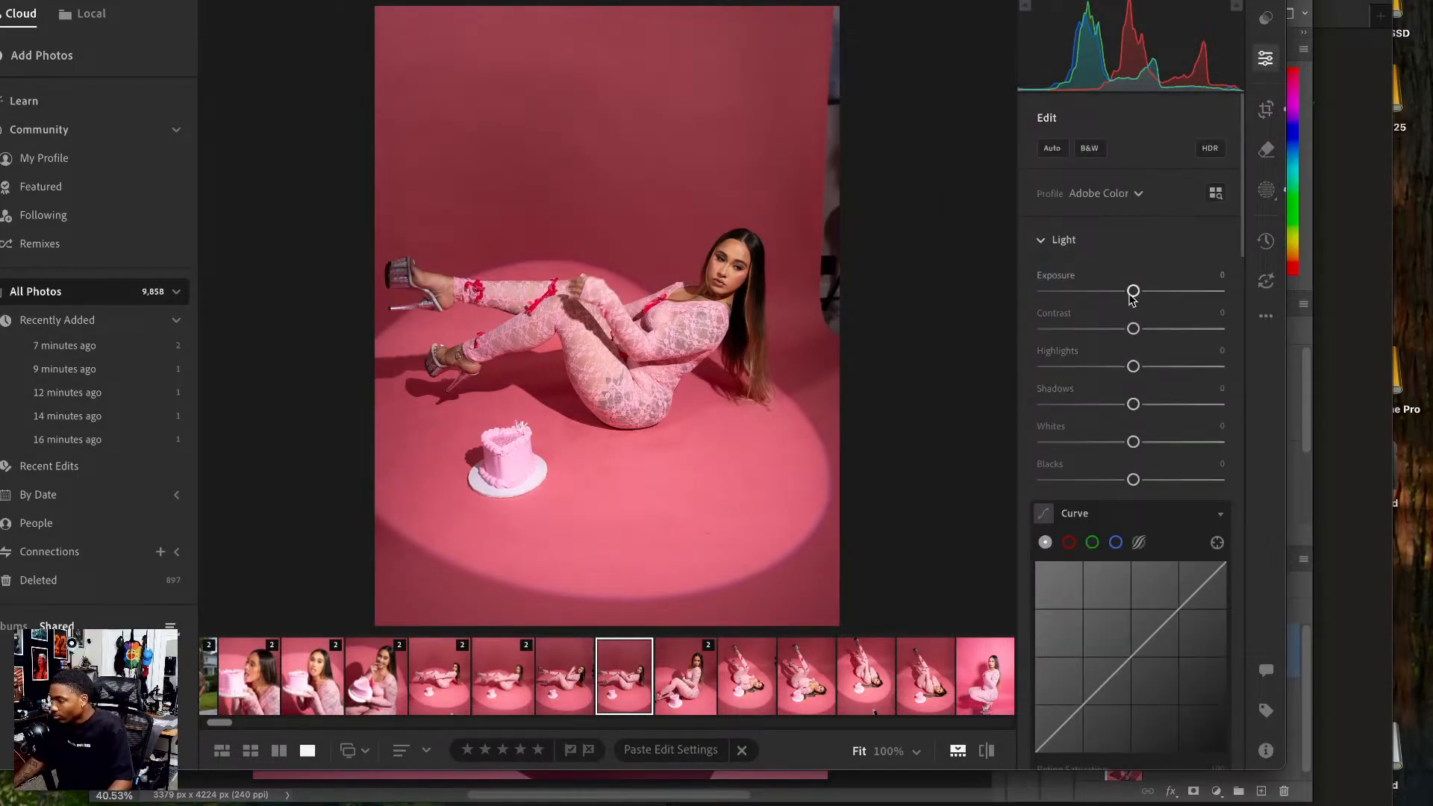
{"action": "left_click_drag", "start_coordinate": [1132, 291], "coordinate": [1140, 291]}
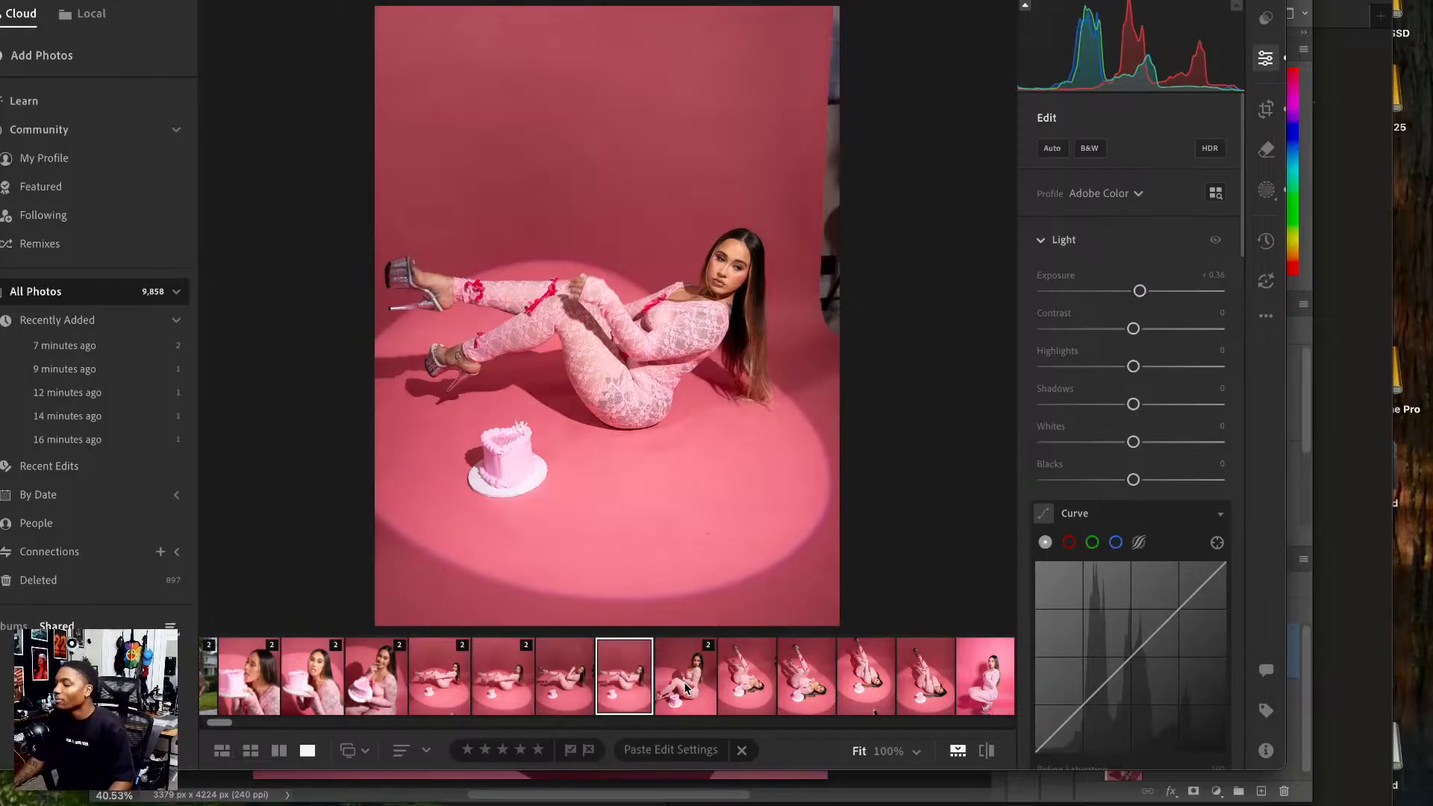
- Raise the exposure of the neighbouring reclining shot with the raised hand to +0.38
{"action": "left_click", "coordinate": [575, 672]}
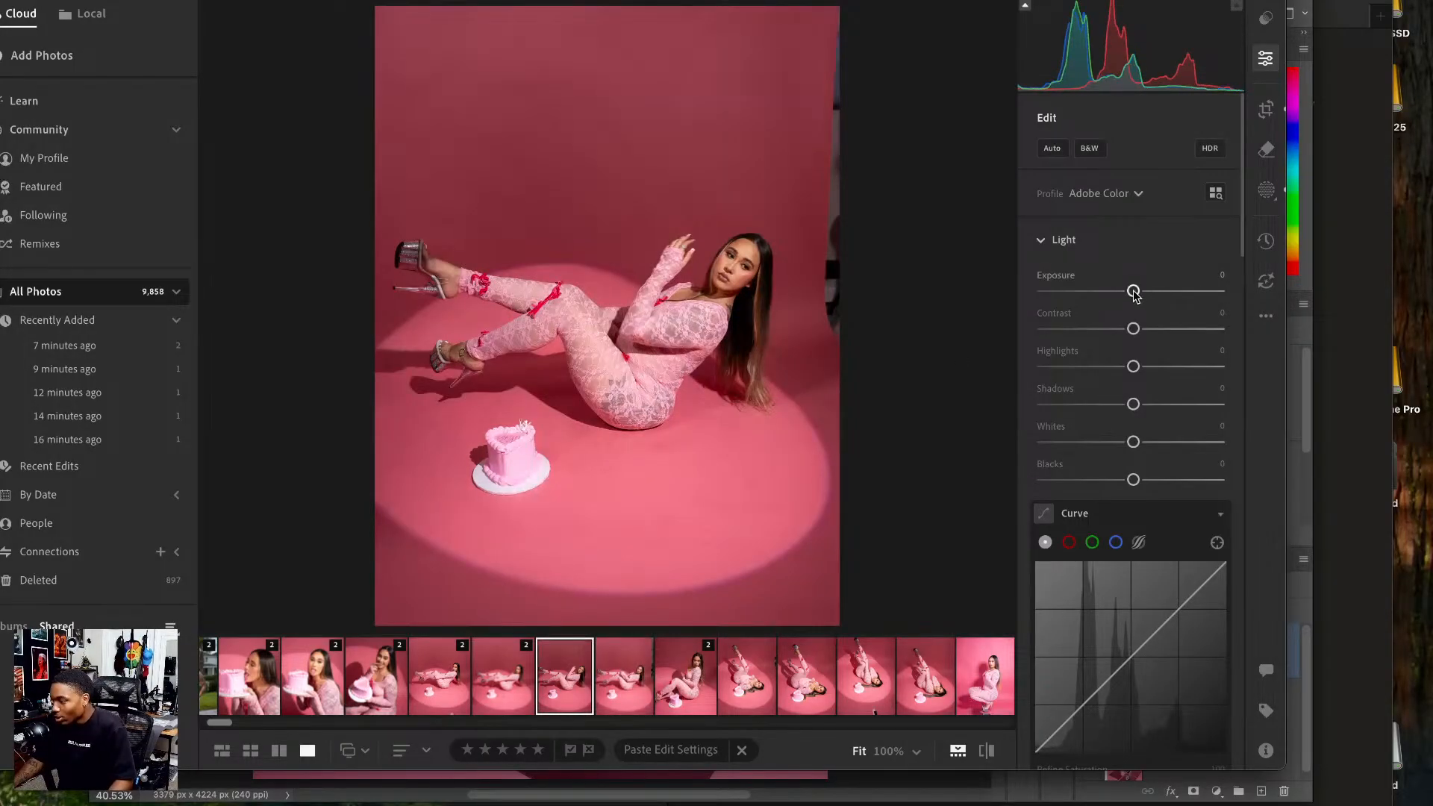
{"action": "left_click_drag", "start_coordinate": [1133, 291], "coordinate": [1139, 291]}
{"action": "left_click", "coordinate": [1300, 527]}
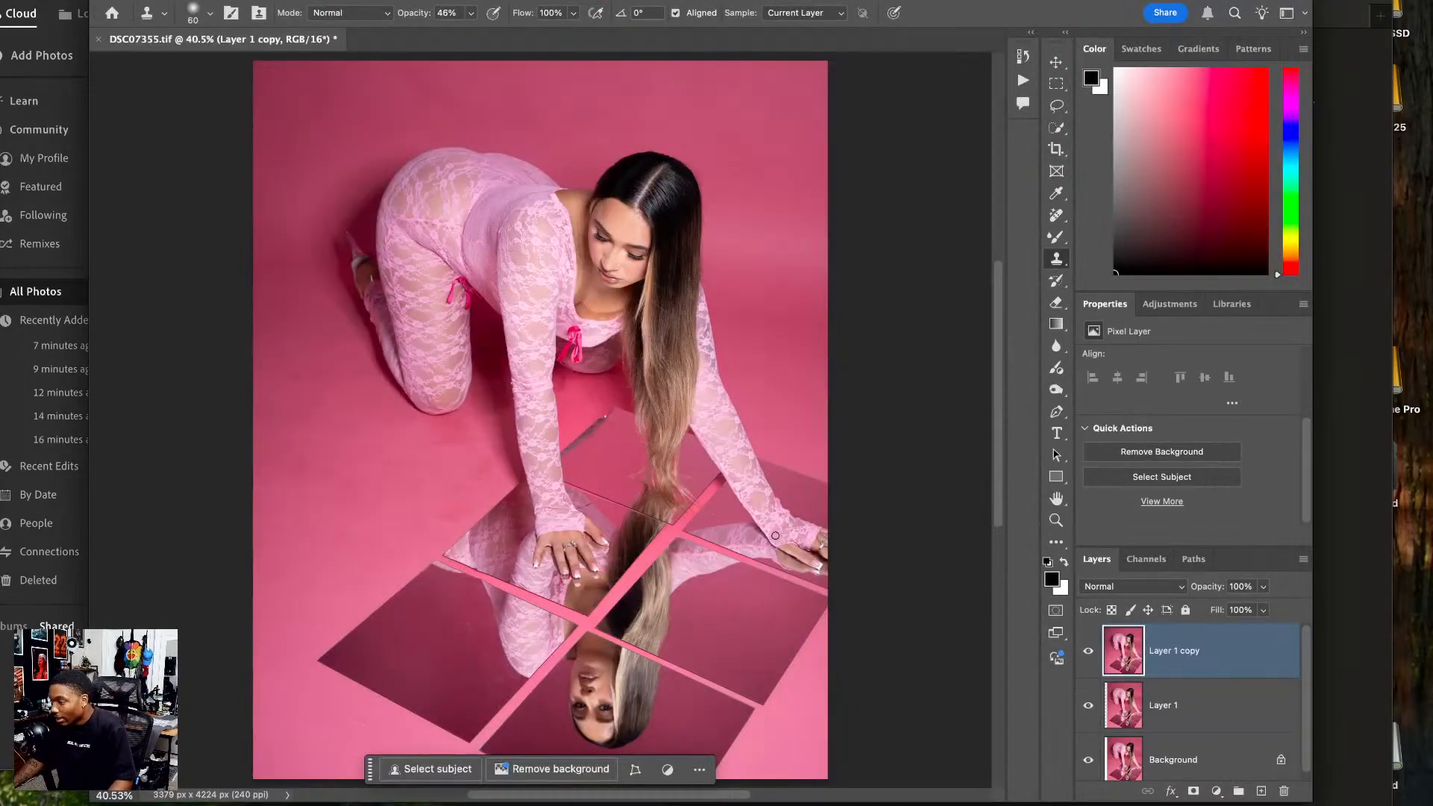
{"action": "left_click", "coordinate": [53, 752]}
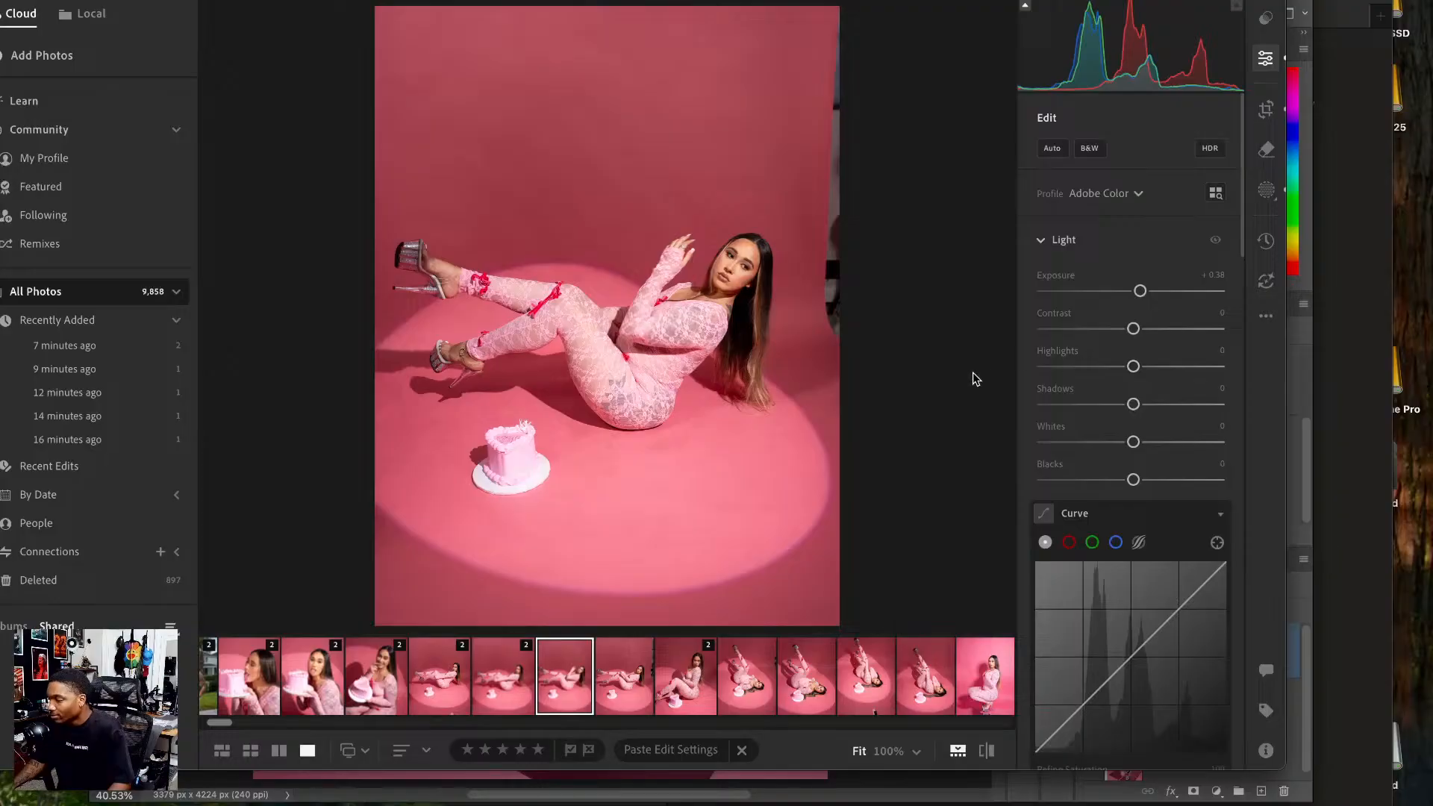
- Compare the edited raised-hand reclining shot with its original version several times
{"action": "left_click", "coordinate": [986, 751]}
{"action": "left_click", "coordinate": [987, 750]}
{"action": "left_click", "coordinate": [986, 751]}
{"action": "left_click", "coordinate": [986, 750]}
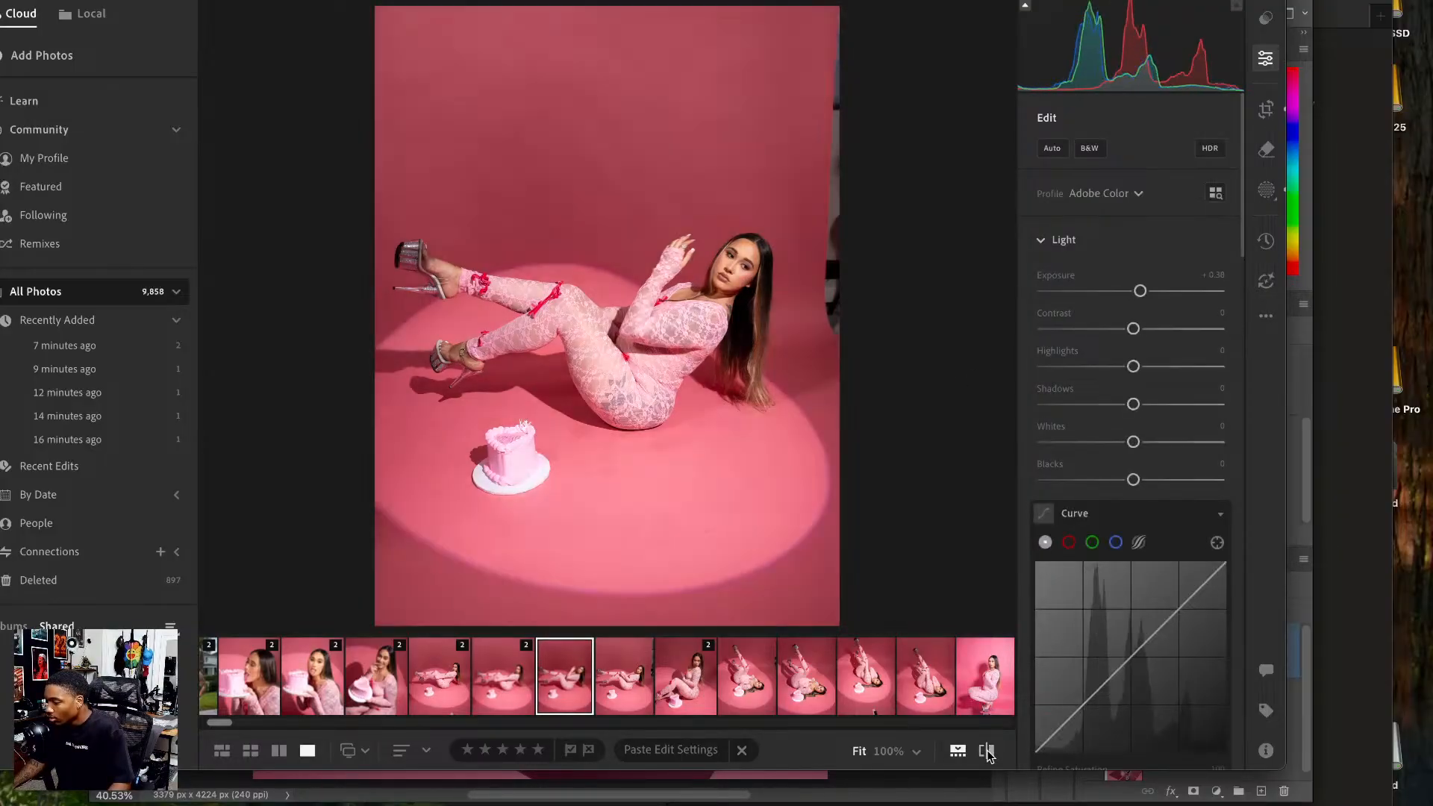
{"action": "left_click", "coordinate": [986, 751]}
{"action": "left_click", "coordinate": [986, 751]}
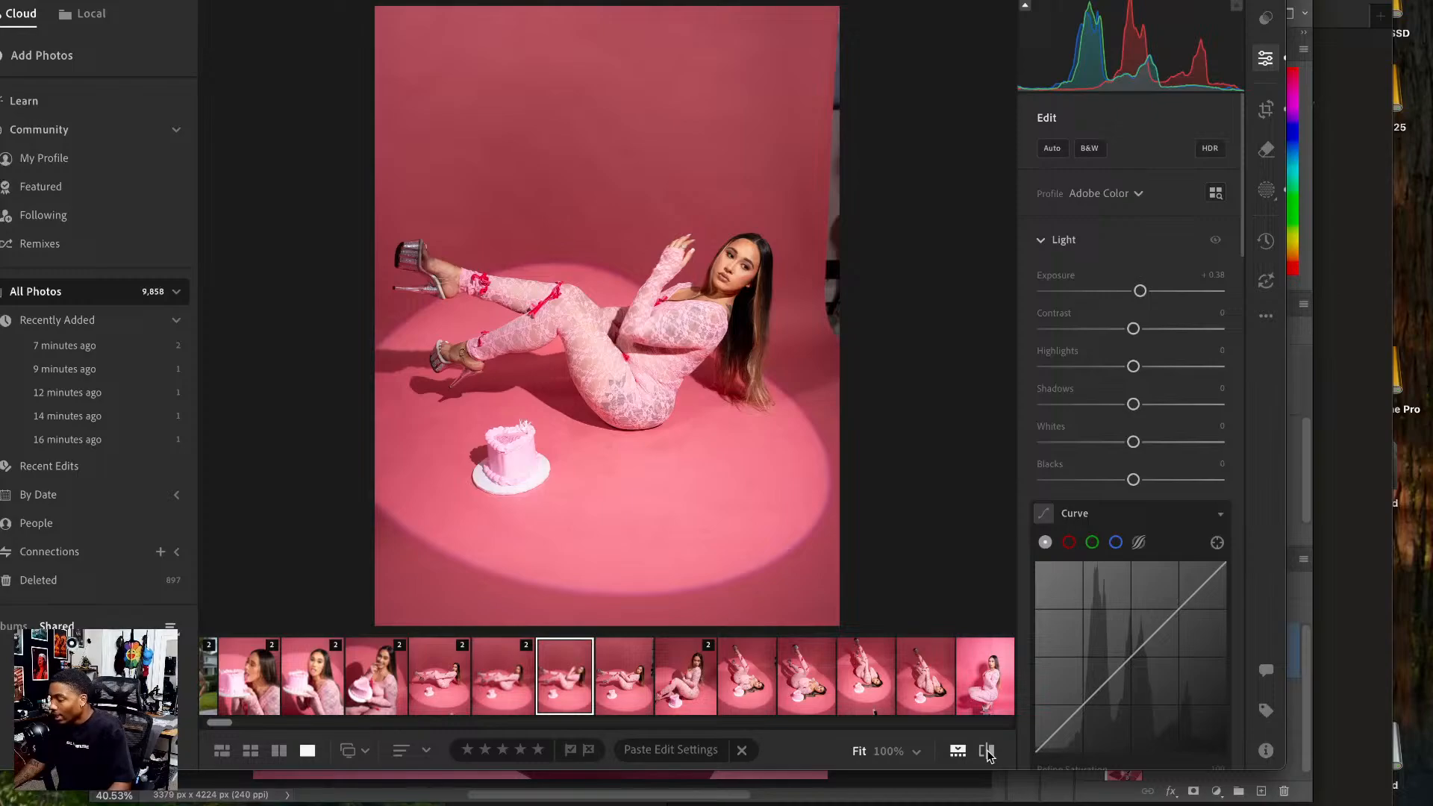
{"action": "left_click", "coordinate": [986, 750]}
{"action": "left_click", "coordinate": [987, 750]}
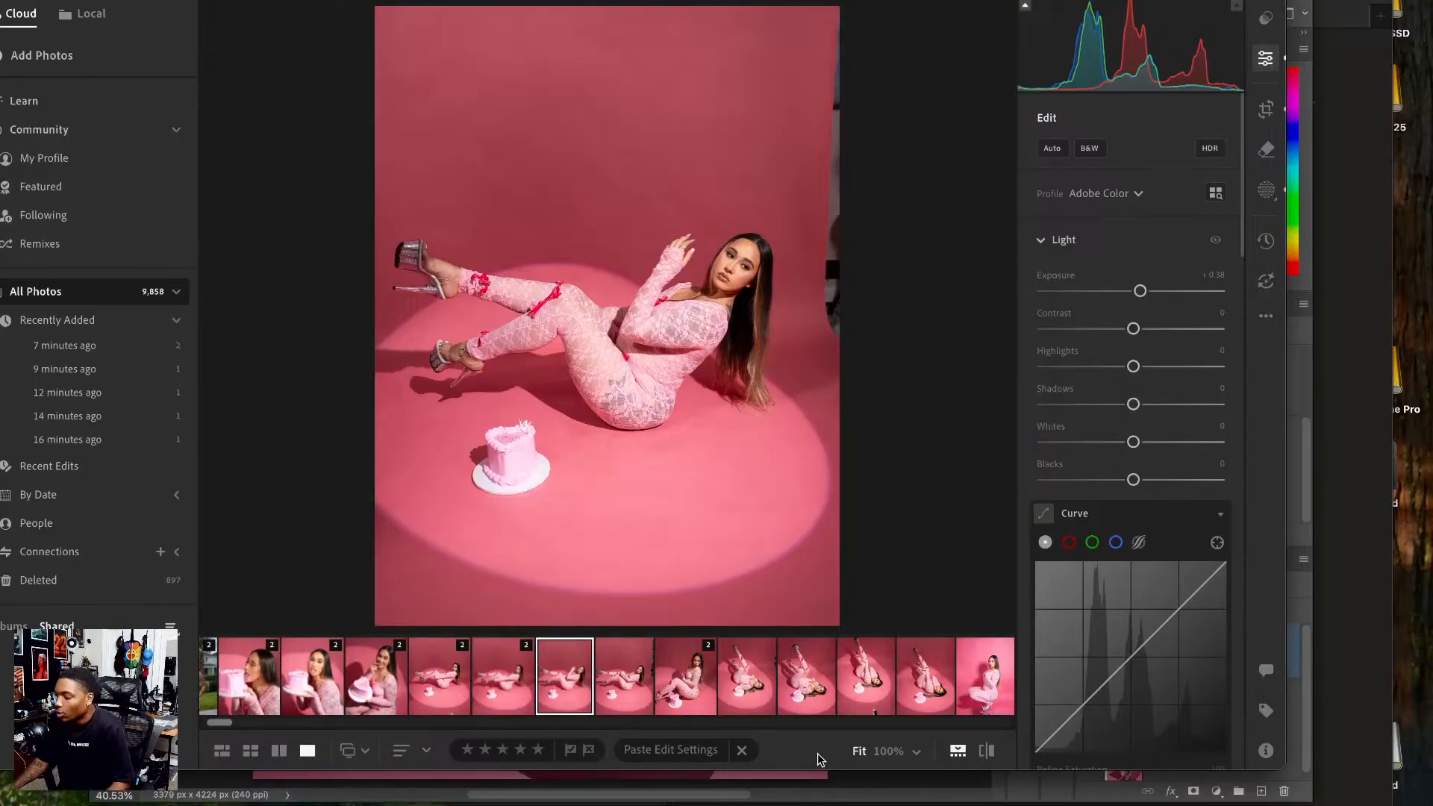
- Send the hands-on-knee reclining shot to Photoshop for editing, and bring up the editing options for the neighbouring raised-hand shot
{"action": "left_click", "coordinate": [617, 677]}
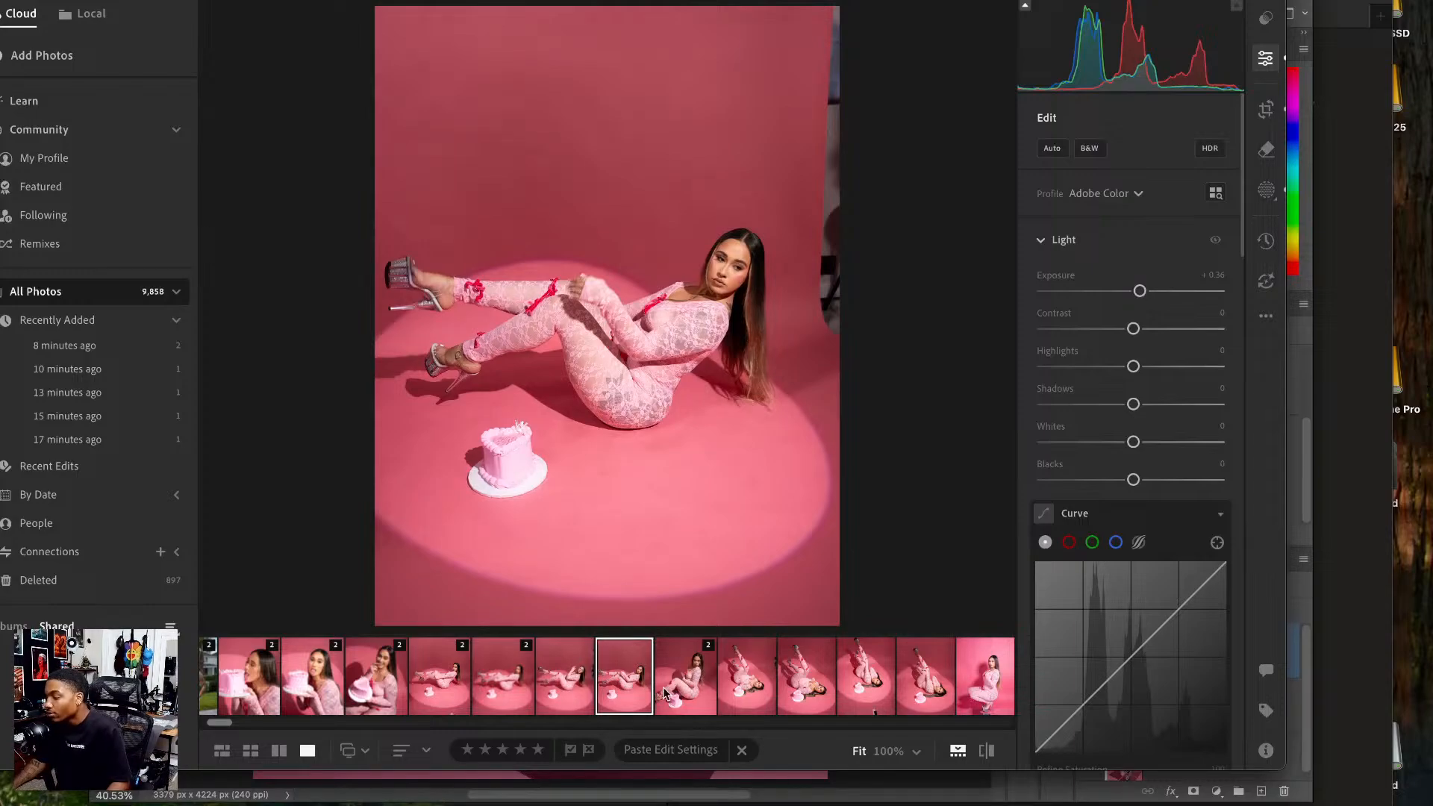
{"action": "right_click", "coordinate": [682, 489]}
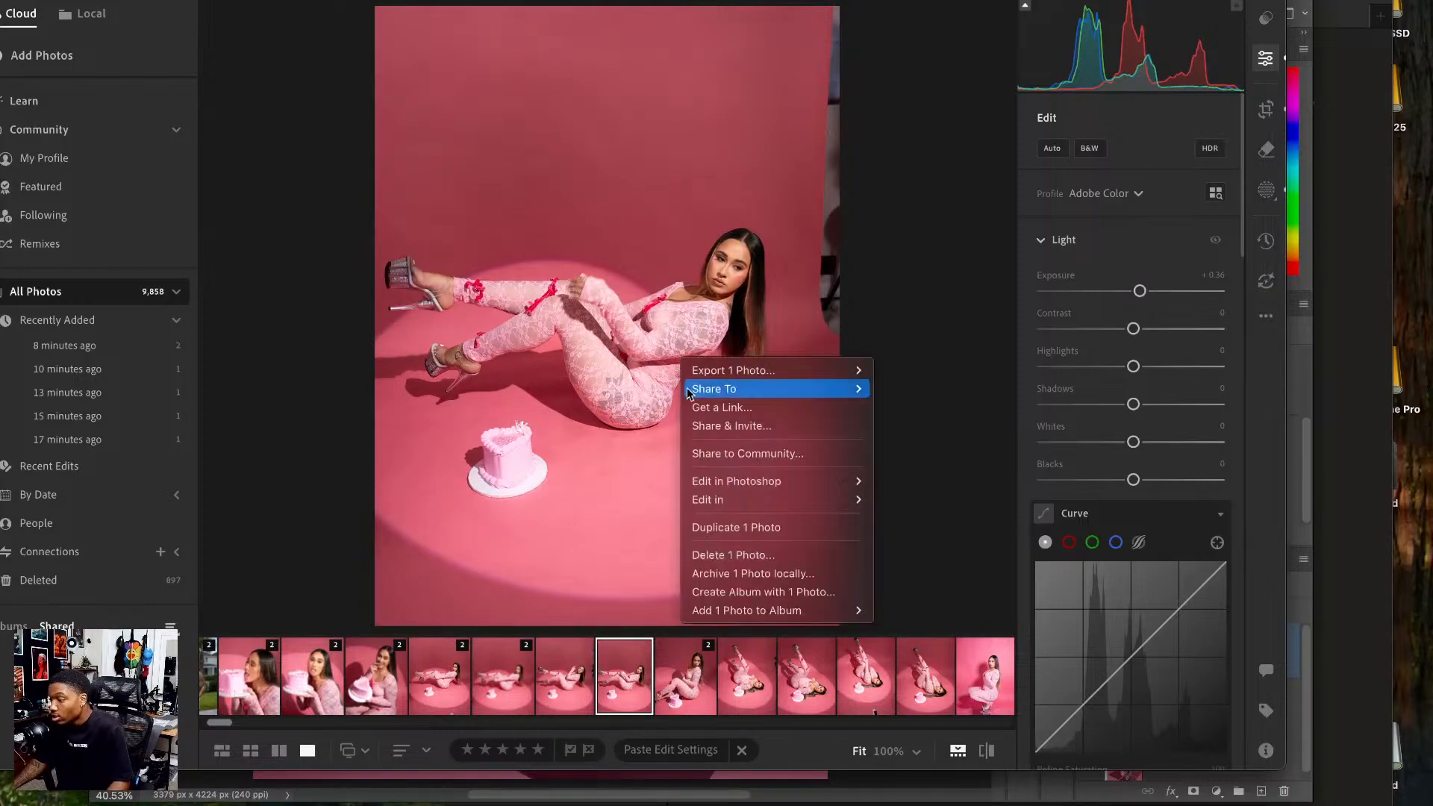
{"action": "left_click", "coordinate": [925, 484]}
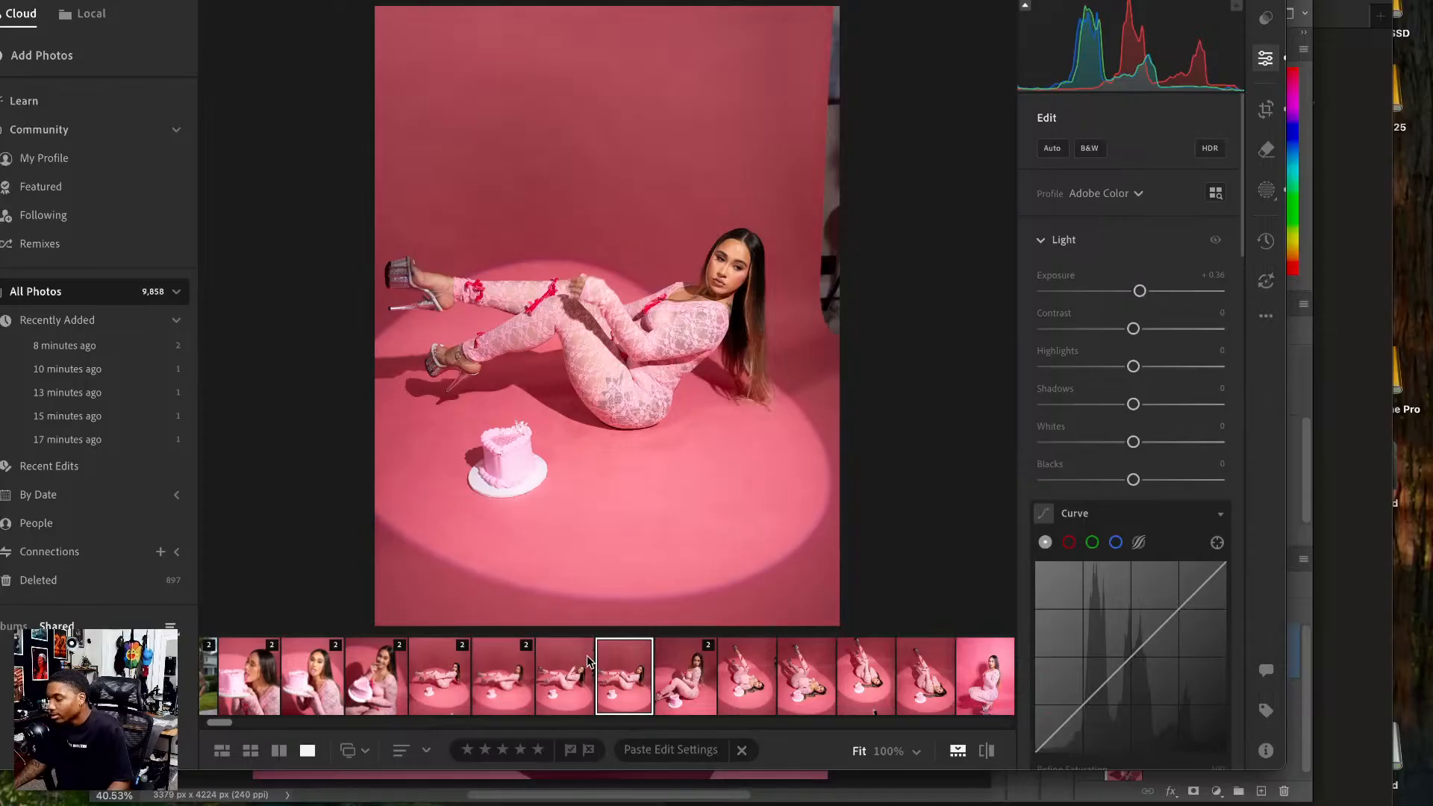
{"action": "left_click", "coordinate": [565, 668]}
{"action": "right_click", "coordinate": [625, 346]}
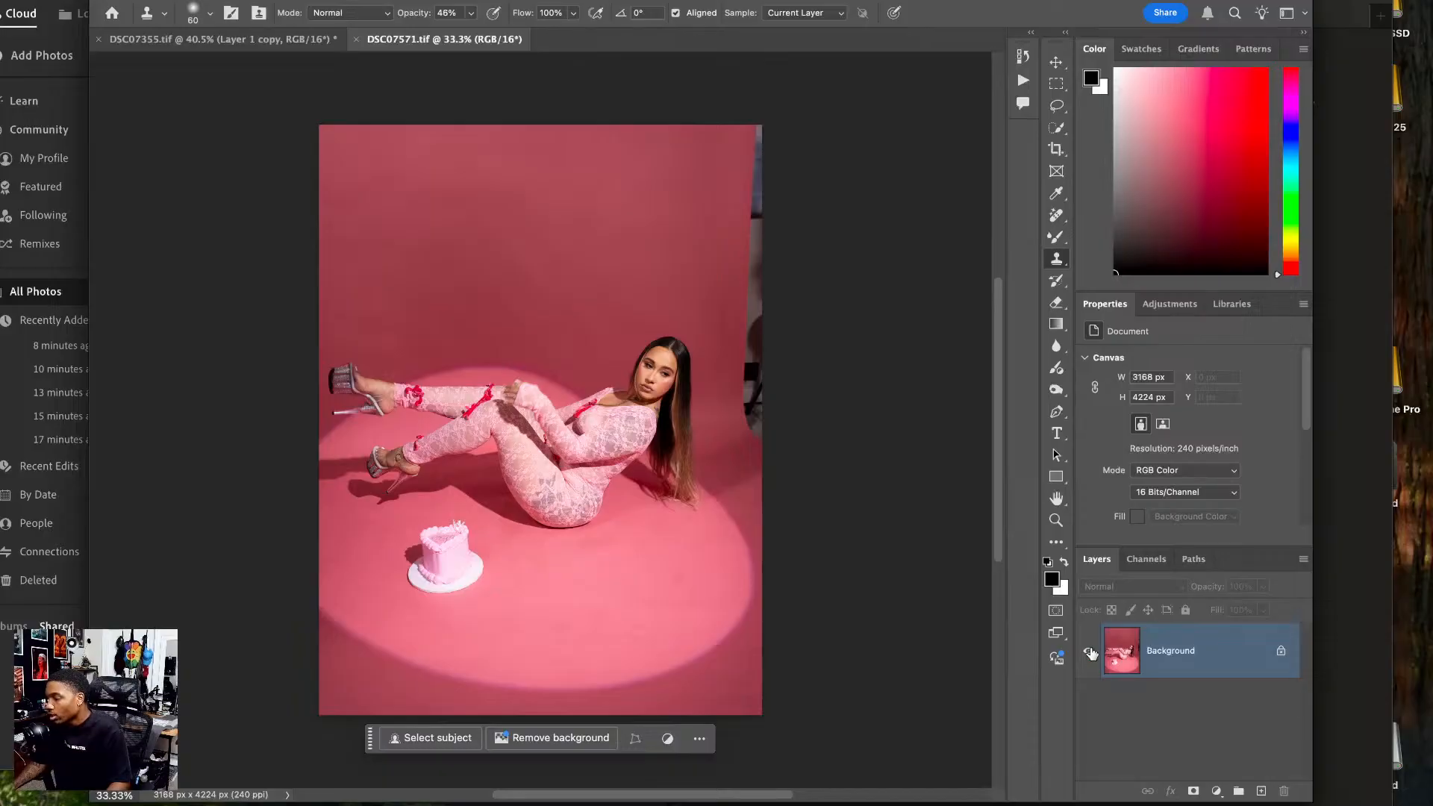
- Duplicate the Background layer of DSC07571.tif, and duplicate the resulting layer once more
{"action": "key", "text": "ctrl+j"}
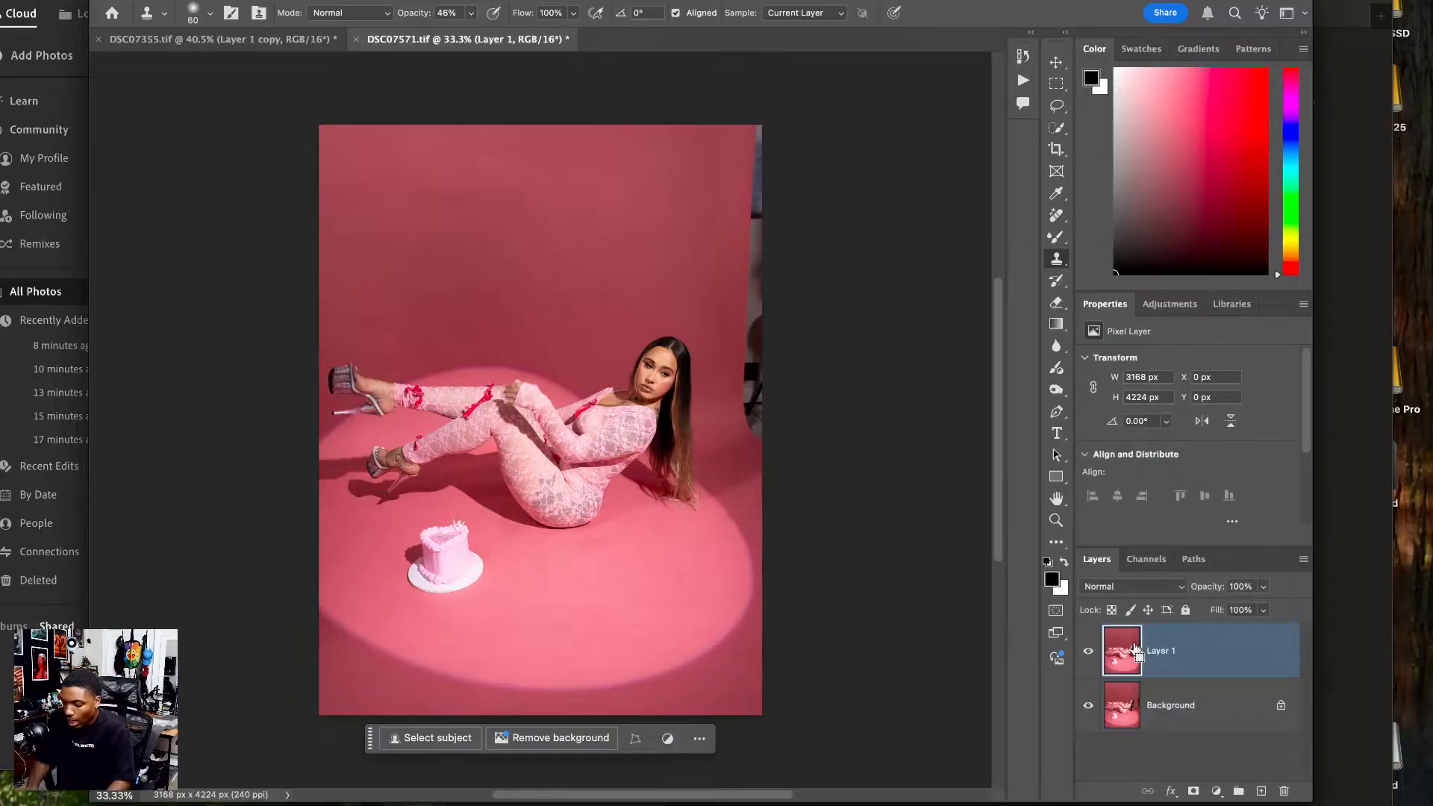
{"action": "key", "text": "i"}
{"action": "key", "text": "ctrl+k"}
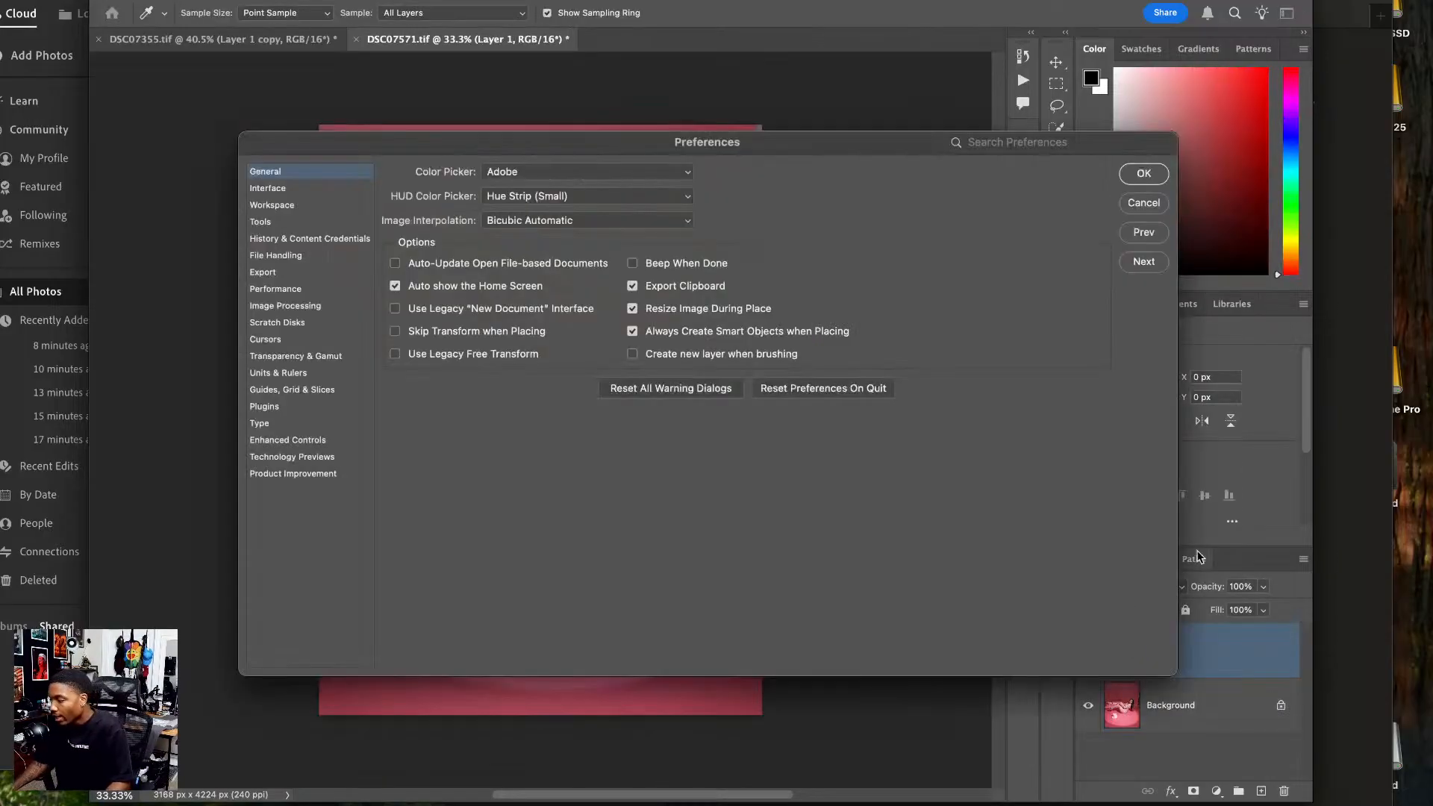
{"action": "left_click", "coordinate": [1143, 203]}
{"action": "key", "text": "s"}
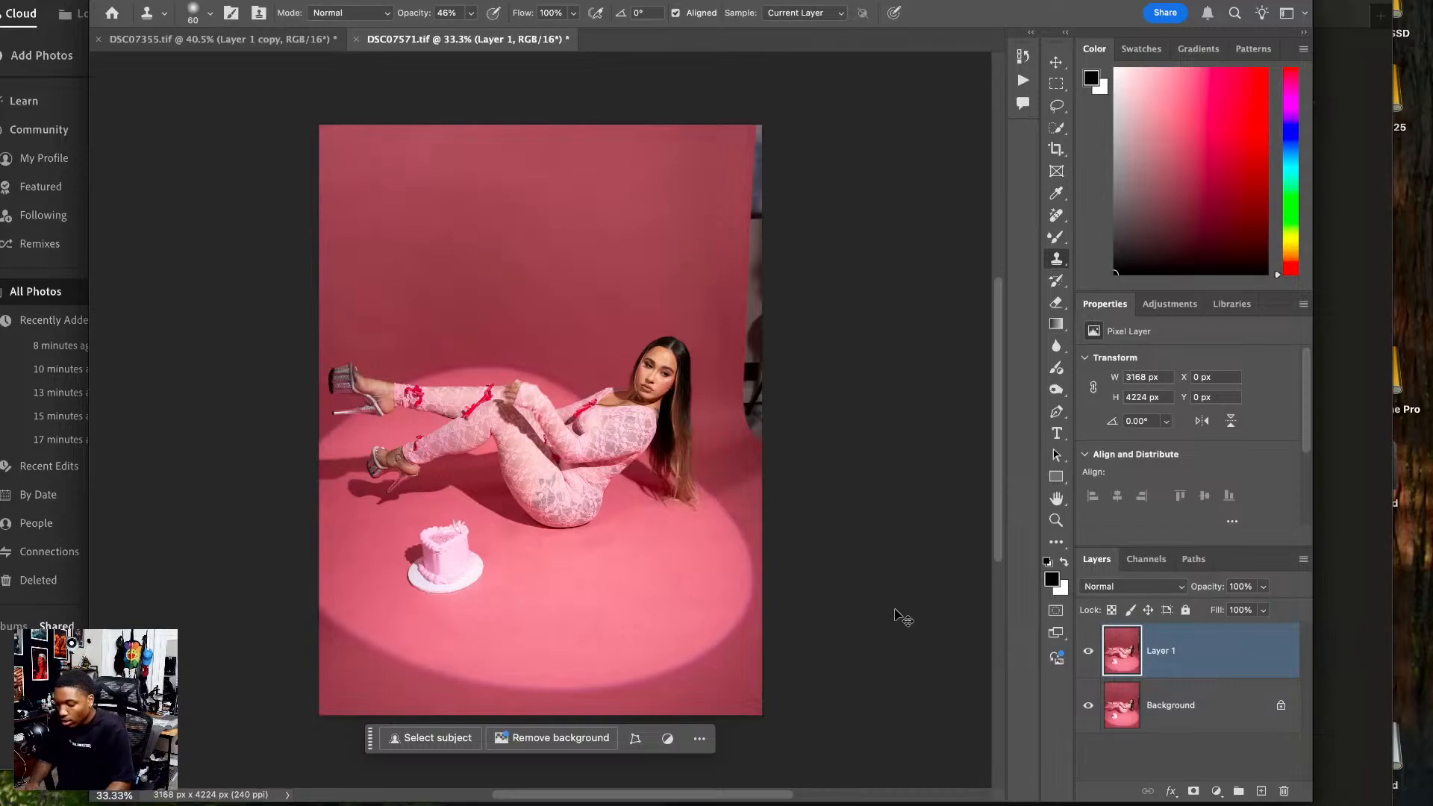
{"action": "key", "text": "ctrl+j"}
- Crop the image to a 4:5 ratio at full width, shifting the frame slightly to keep the subject well placed
{"action": "key", "text": "c"}
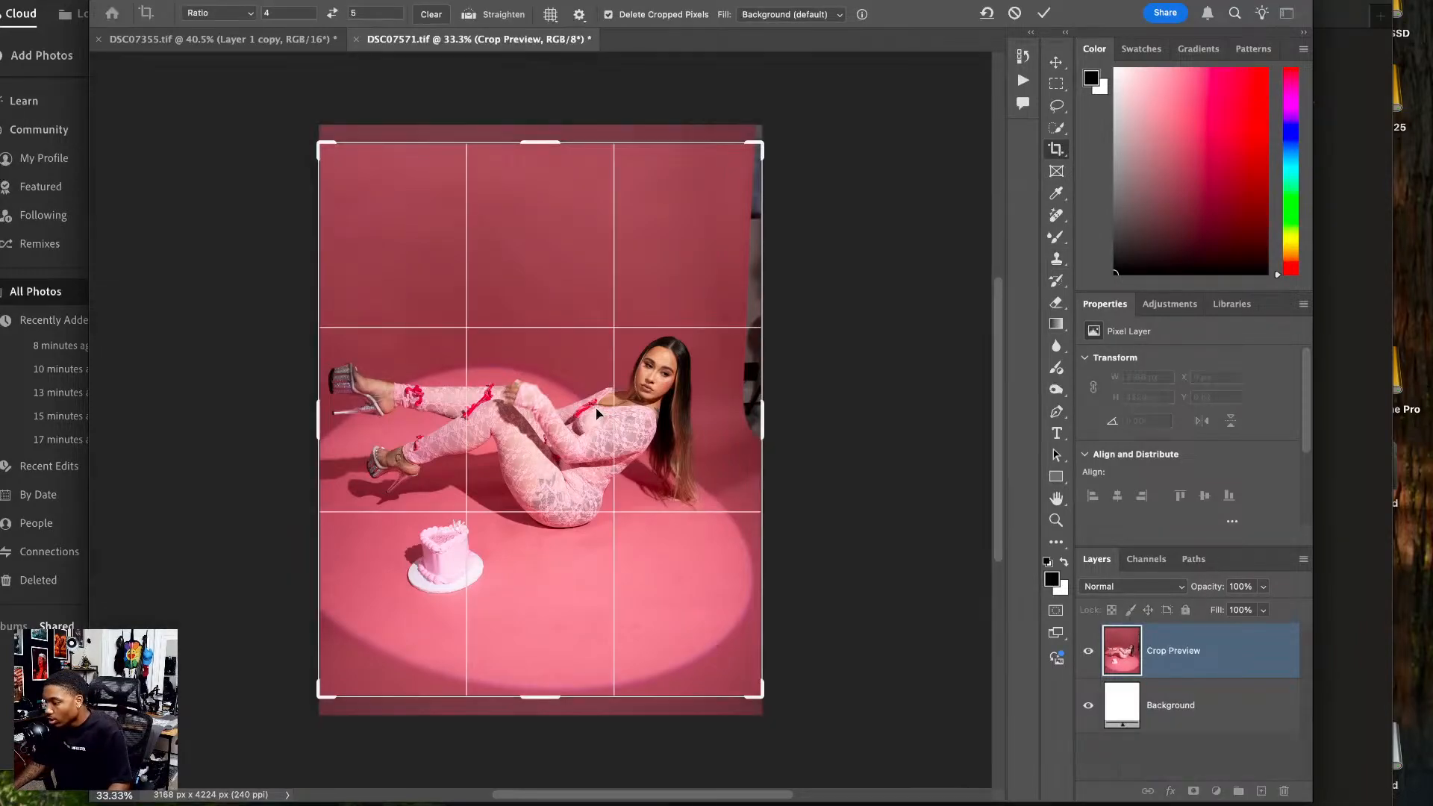
{"action": "left_click_drag", "start_coordinate": [597, 413], "coordinate": [597, 403]}
{"action": "key", "text": "Return"}
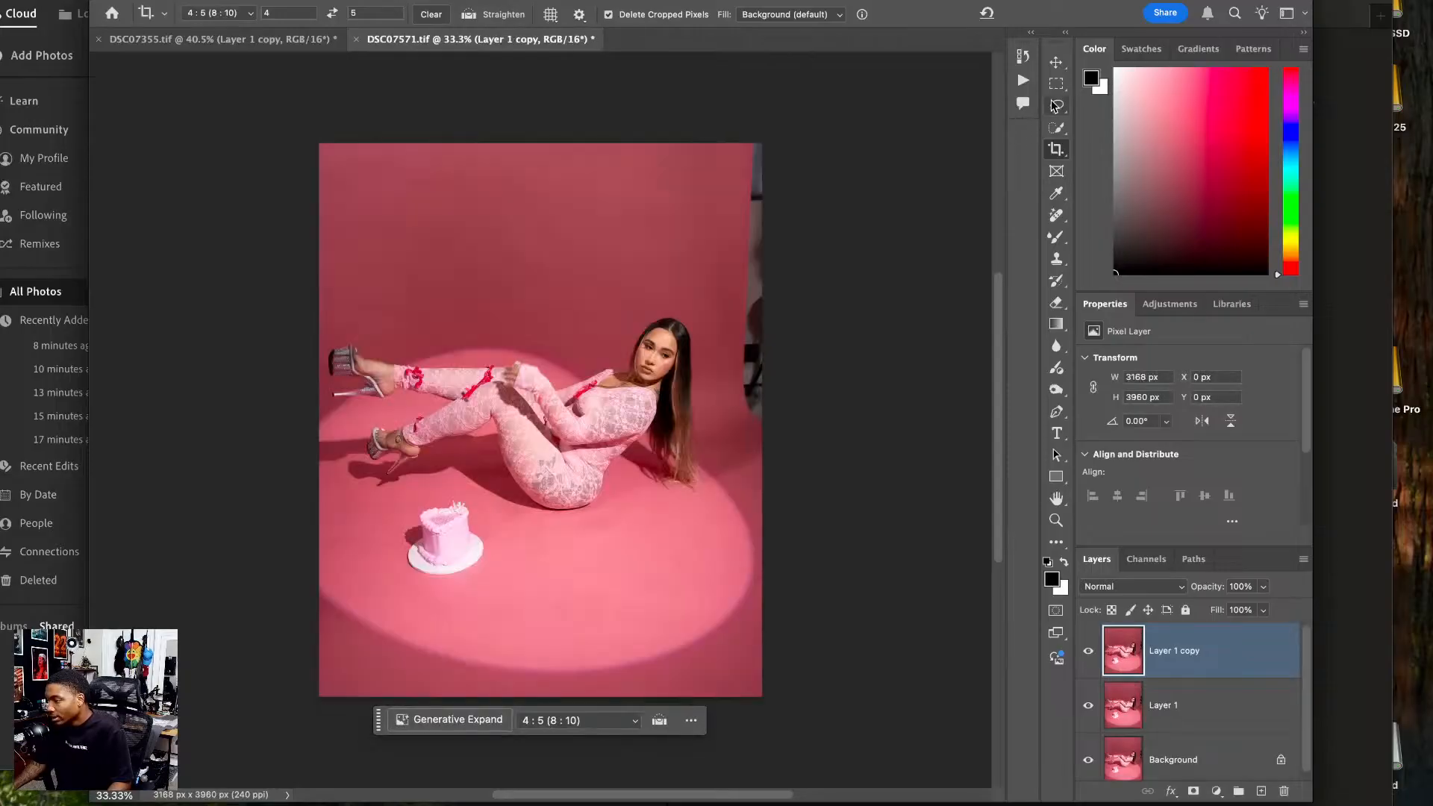
- Select the strip of exposed studio beside the backdrop's right edge, replace it with a Content-Aware fill at 100% opacity, and clear the selection
{"action": "key", "text": "m"}
{"action": "mouse_move", "coordinate": [744, 138]}
{"action": "left_mouse_down"}
{"action": "mouse_move", "coordinate": [787, 419]}
{"action": "mouse_move", "coordinate": [774, 424]}
{"action": "mouse_move", "coordinate": [728, 242]}
{"action": "mouse_move", "coordinate": [742, 88]}
{"action": "mouse_move", "coordinate": [738, 126]}
{"action": "left_mouse_up"}
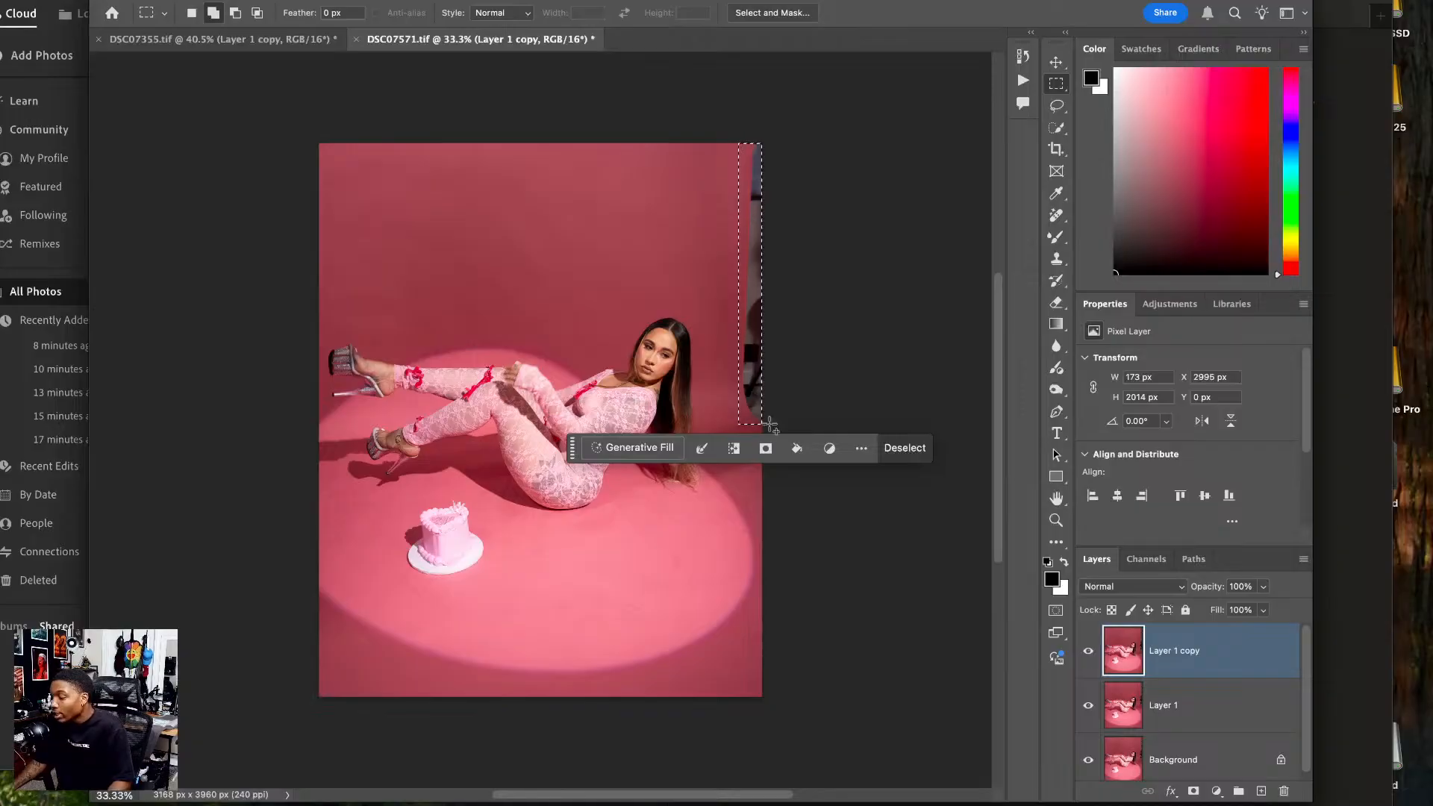
{"action": "right_click", "coordinate": [761, 361]}
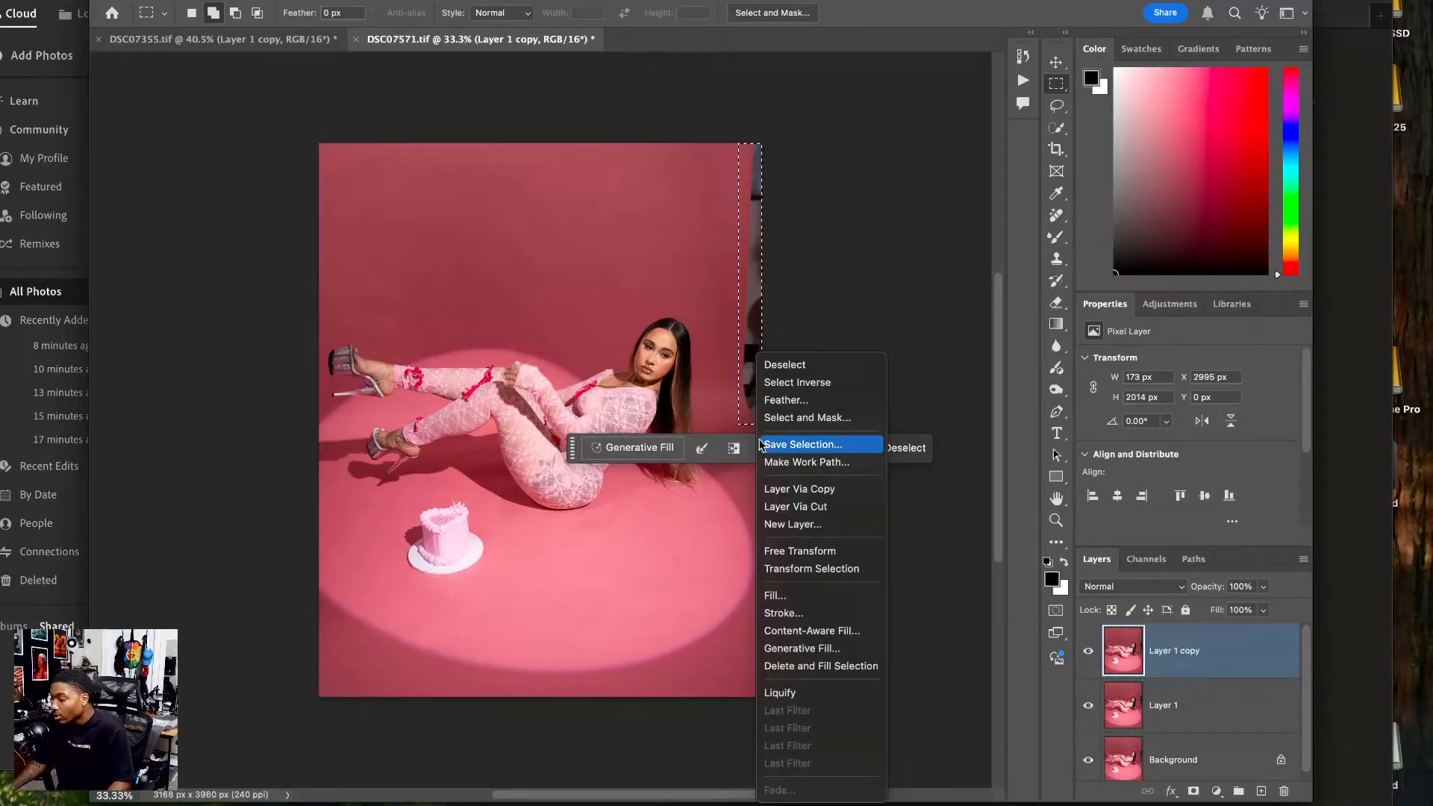
{"action": "left_click", "coordinate": [808, 593]}
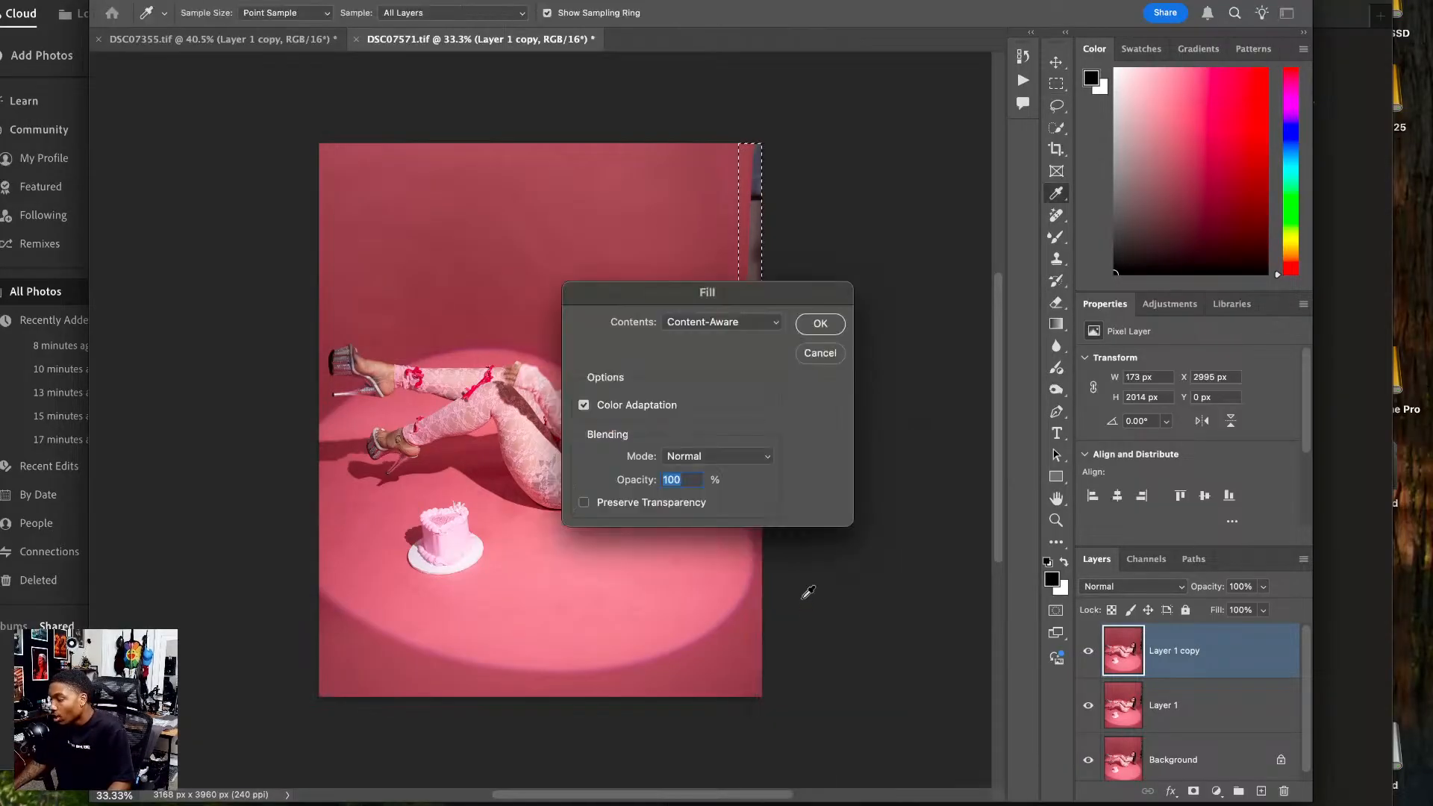
{"action": "left_click", "coordinate": [820, 326]}
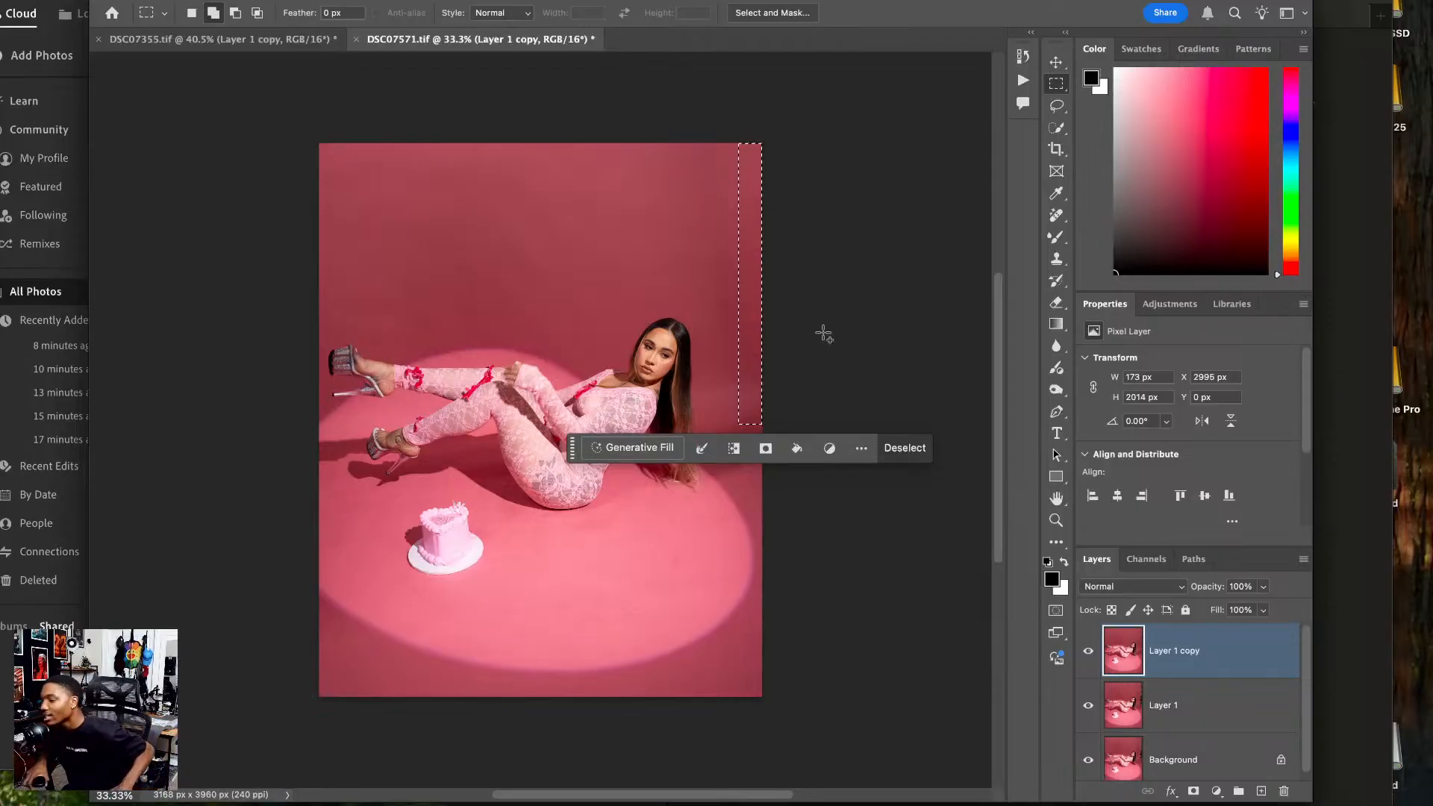
{"action": "left_click", "coordinate": [899, 444]}
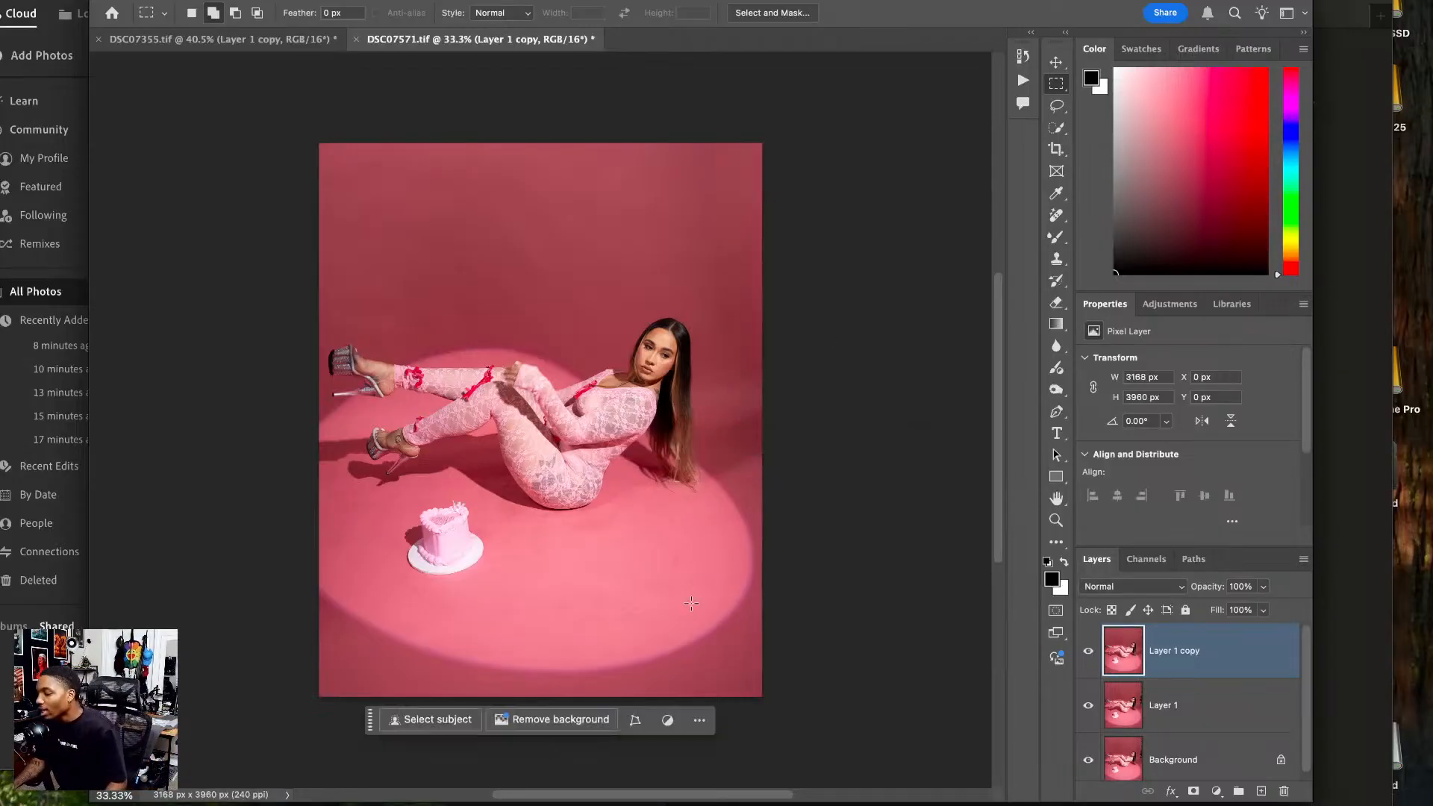
- Patch the small mark on the lit pink floor beside the cake using the Patch tool
{"action": "left_click", "coordinate": [1056, 215]}
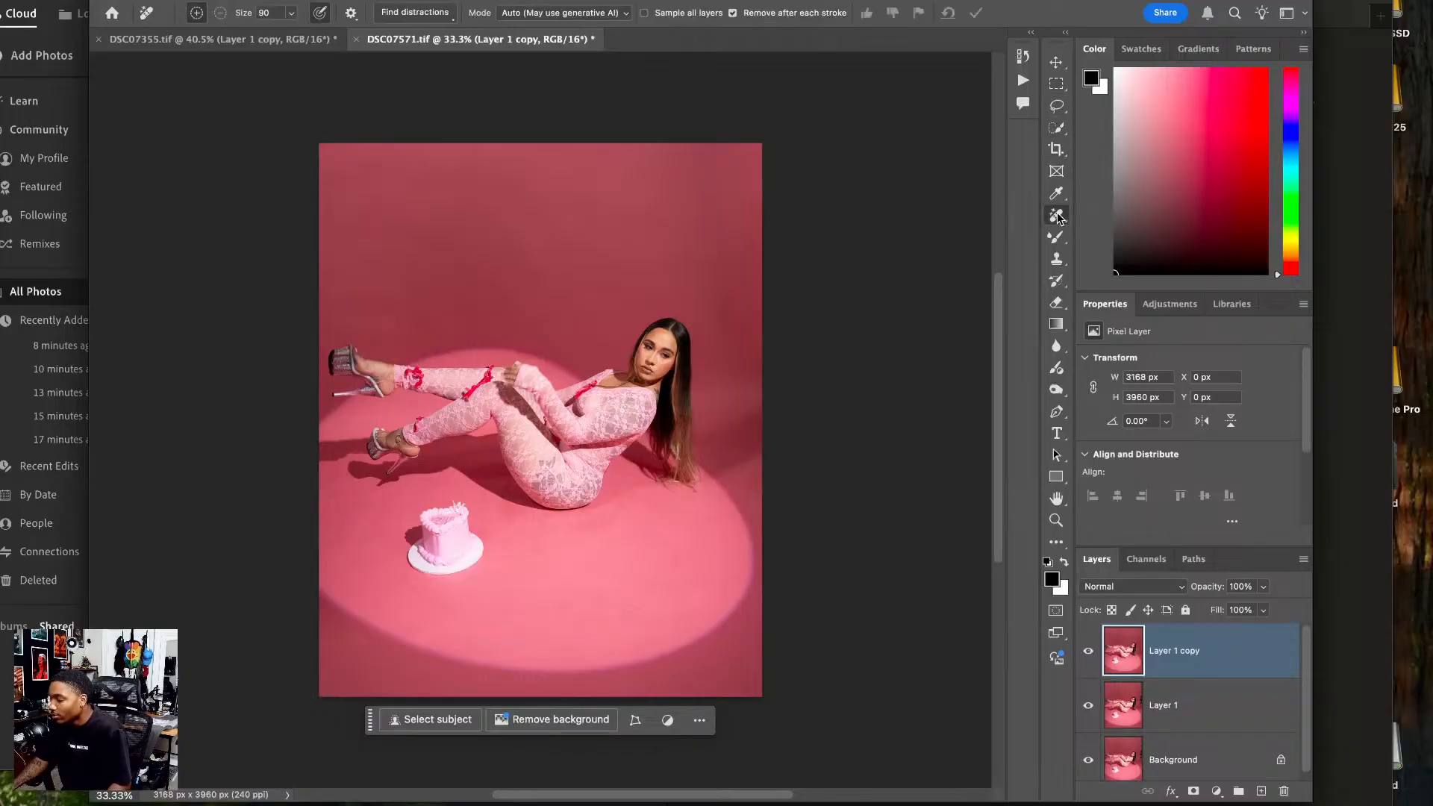
{"action": "left_click", "coordinate": [1125, 261]}
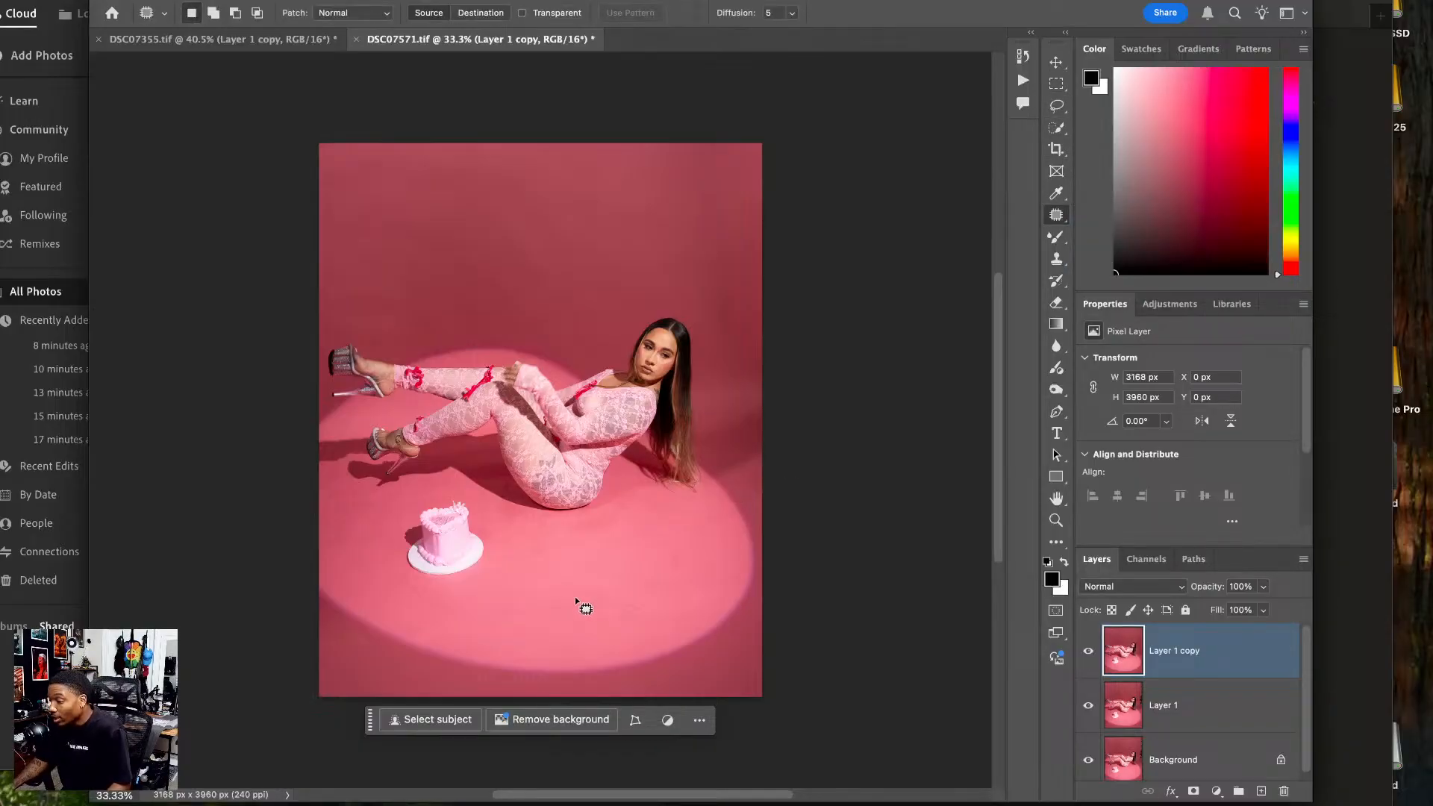
{"action": "mouse_move", "coordinate": [608, 581]}
{"action": "left_mouse_down"}
{"action": "mouse_move", "coordinate": [613, 609]}
{"action": "mouse_move", "coordinate": [612, 584]}
{"action": "left_mouse_up"}
{"action": "left_click", "coordinate": [628, 570]}
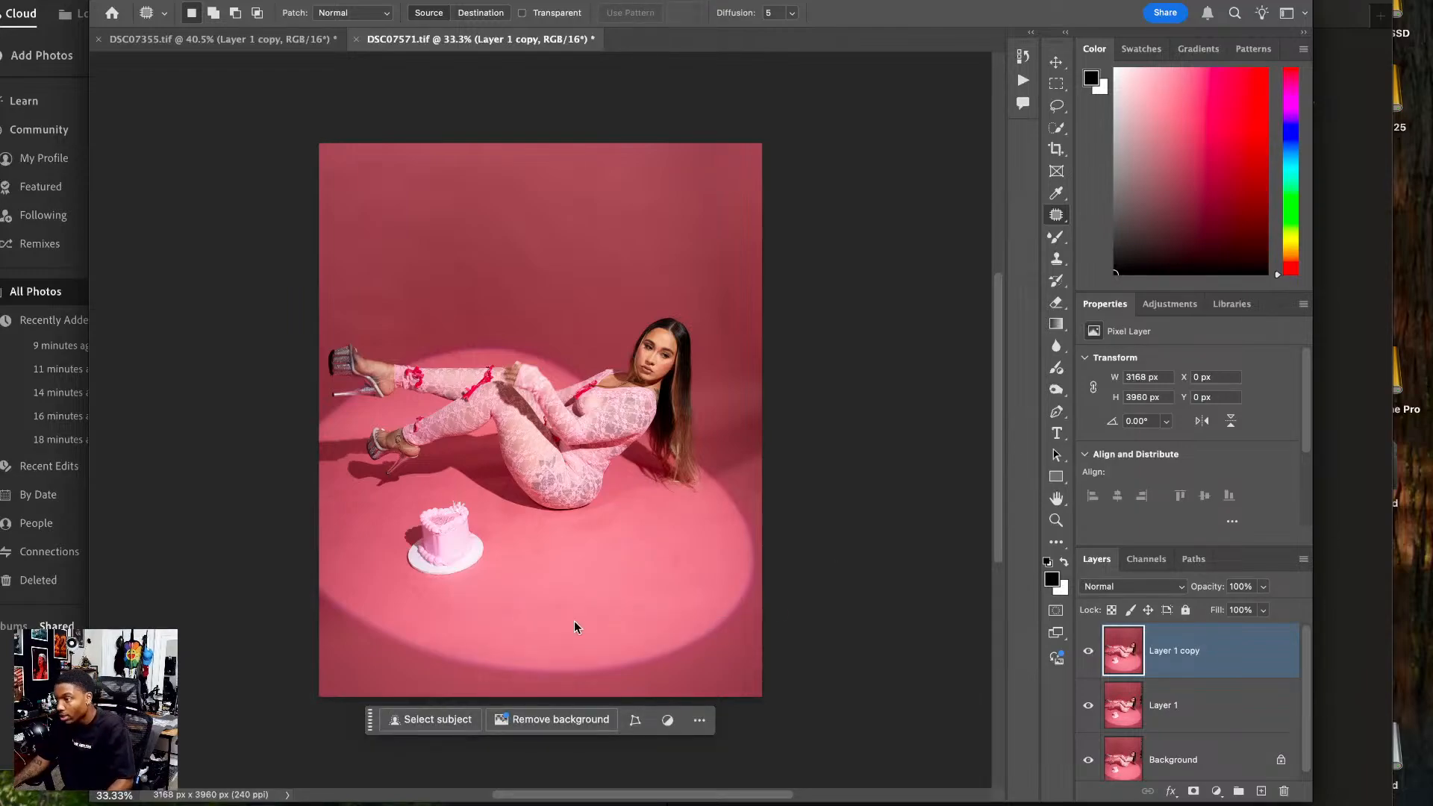
- Open Liquify on the top layer copy and push the lower-back contour inward near the waist
{"action": "key", "text": "super+shift+x"}
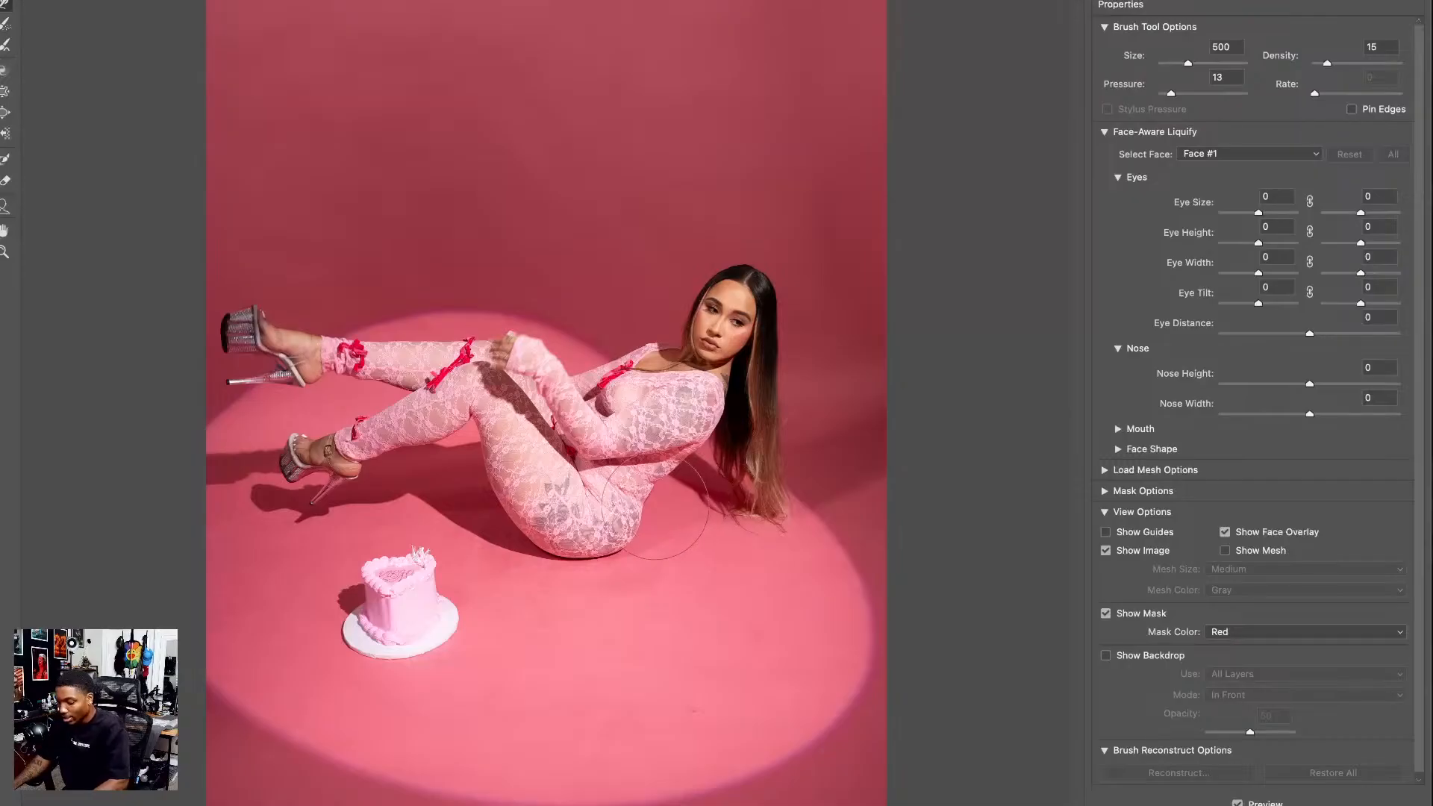
{"action": "key", "text": "super+plus"}
{"action": "key", "text": "super+plus"}
{"action": "left_click_drag", "start_coordinate": [665, 541], "coordinate": [572, 406]}
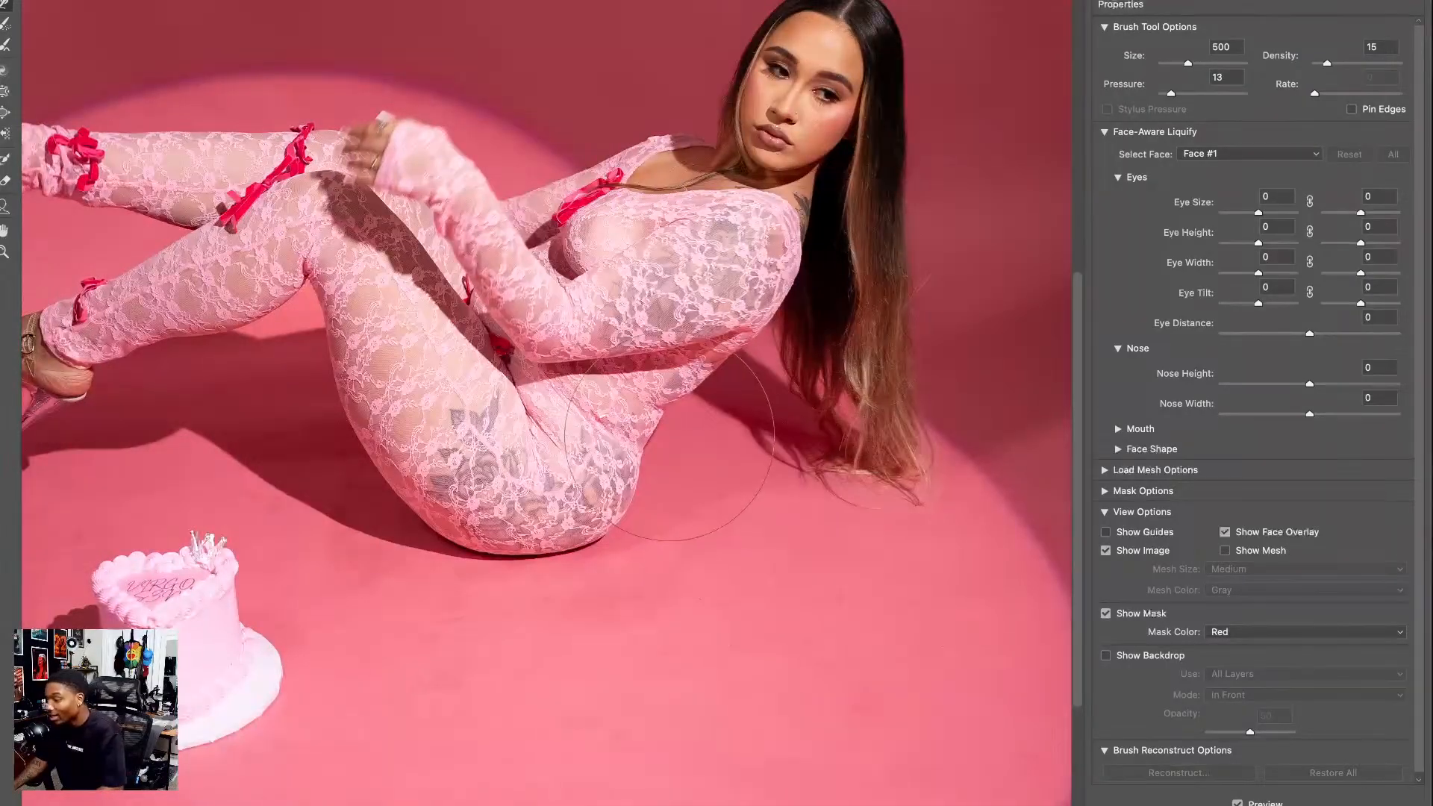
{"action": "key", "text": "bracketleft"}
{"action": "key", "text": "bracketleft"}
{"action": "key", "text": "bracketleft"}
{"action": "key", "text": "bracketleft"}
{"action": "left_click_drag", "start_coordinate": [670, 430], "coordinate": [653, 425]}
- Refine the lower-back and waist contour in Liquify, reducing the brush size from 400 to 150
{"action": "key", "text": "bracketright"}
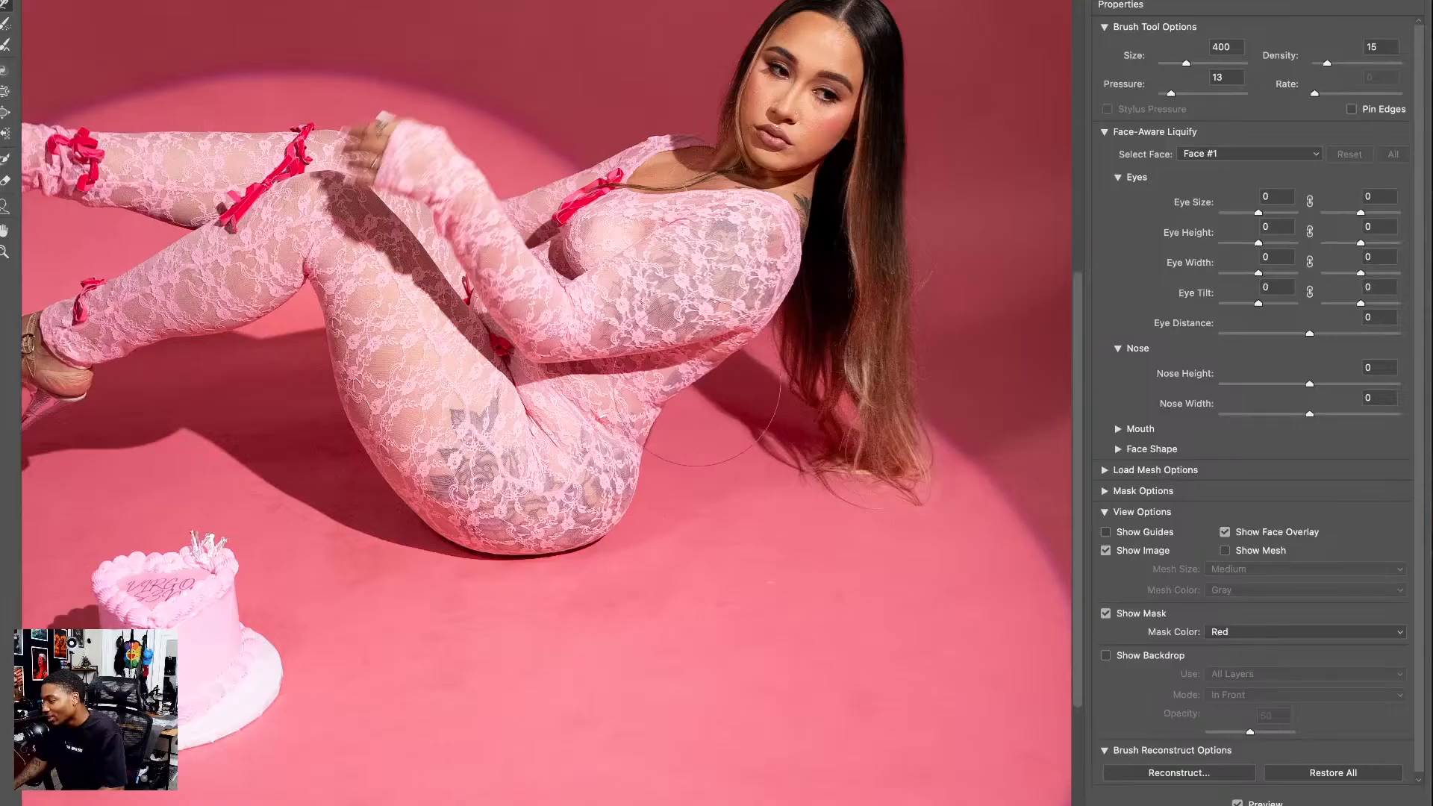
{"action": "key", "text": "bracketright"}
{"action": "key", "text": "bracketright"}
{"action": "key", "text": "bracketright"}
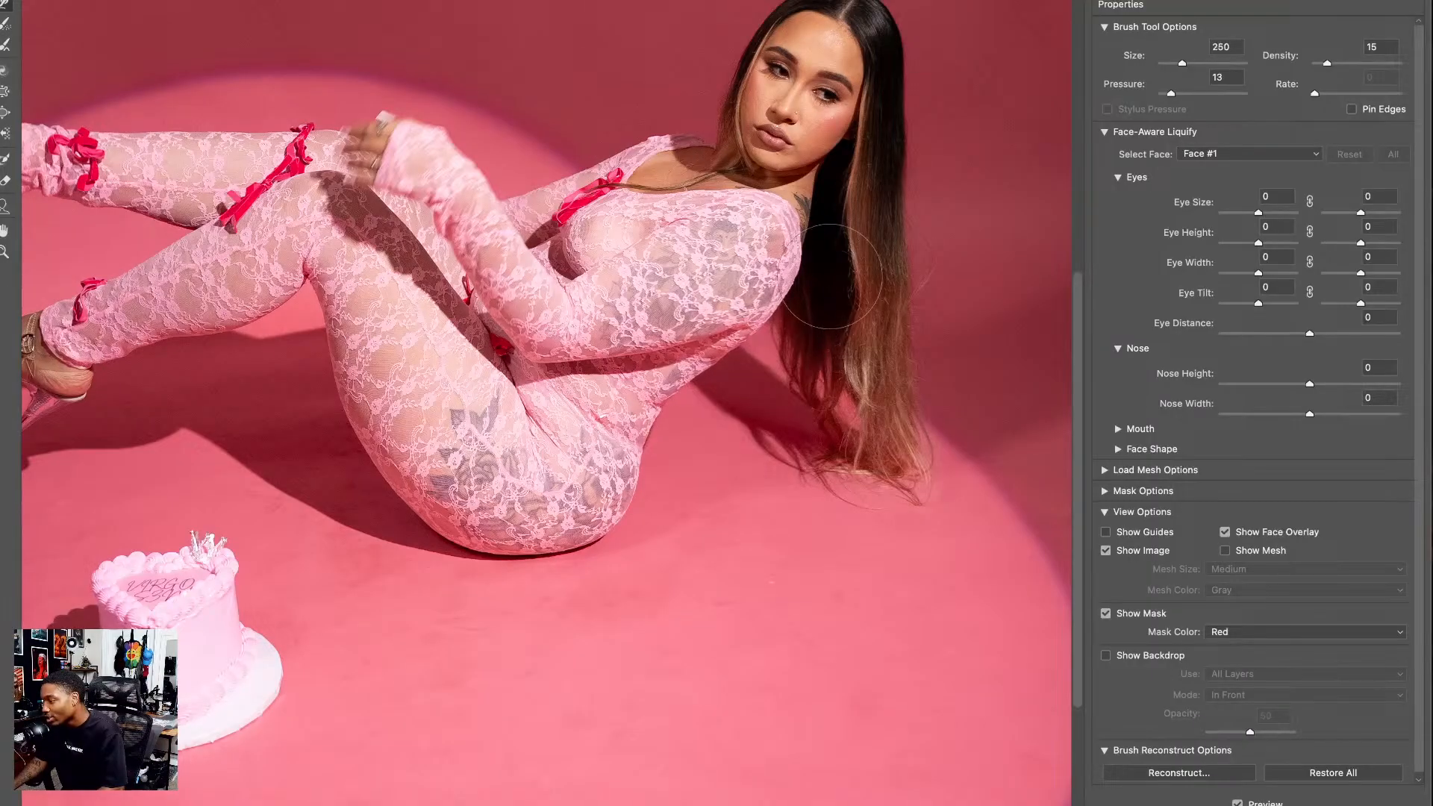
{"action": "key", "text": "bracketleft"}
{"action": "key", "text": "bracketleft"}
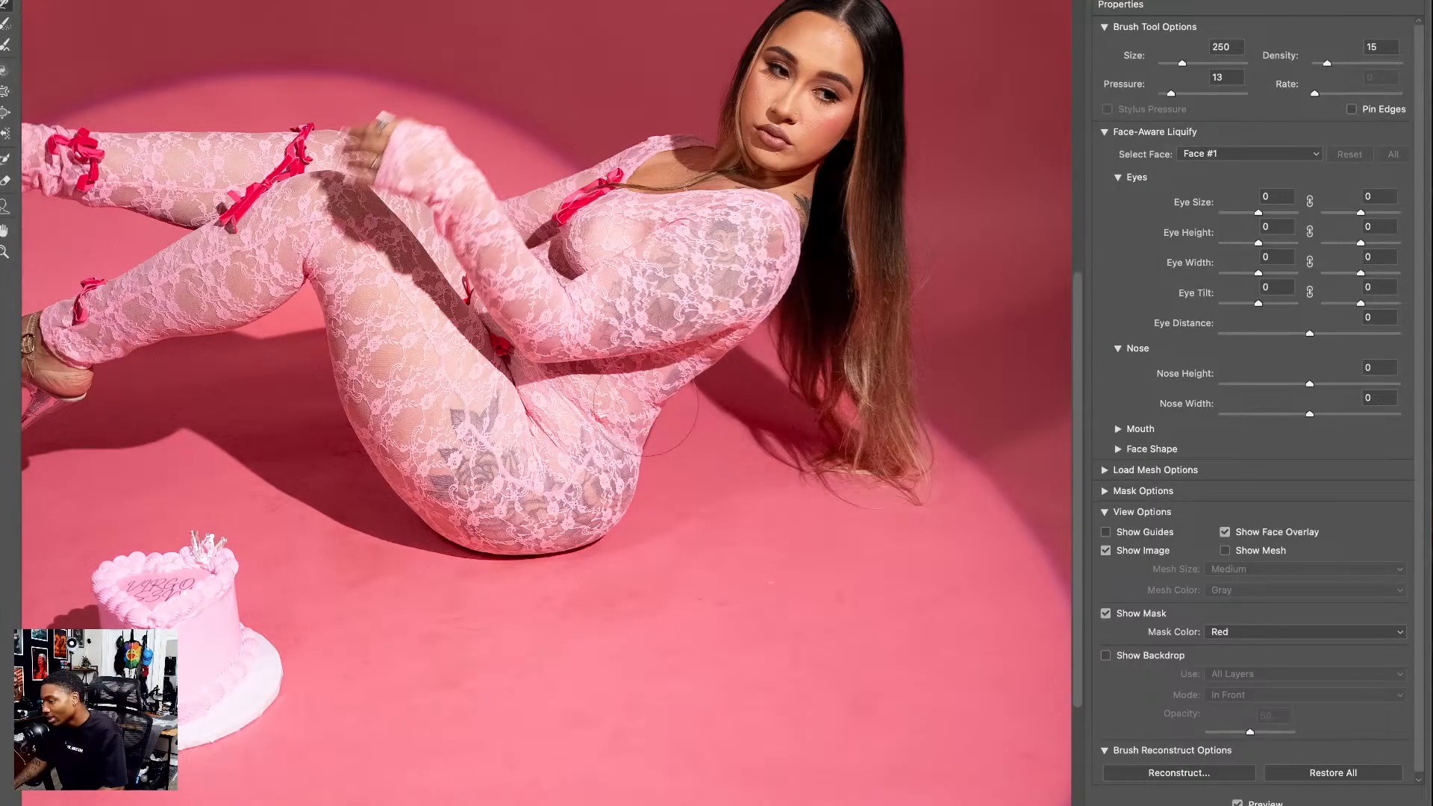
{"action": "key", "text": "bracketleft"}
{"action": "key", "text": "bracketleft"}
{"action": "key", "text": "bracketleft"}
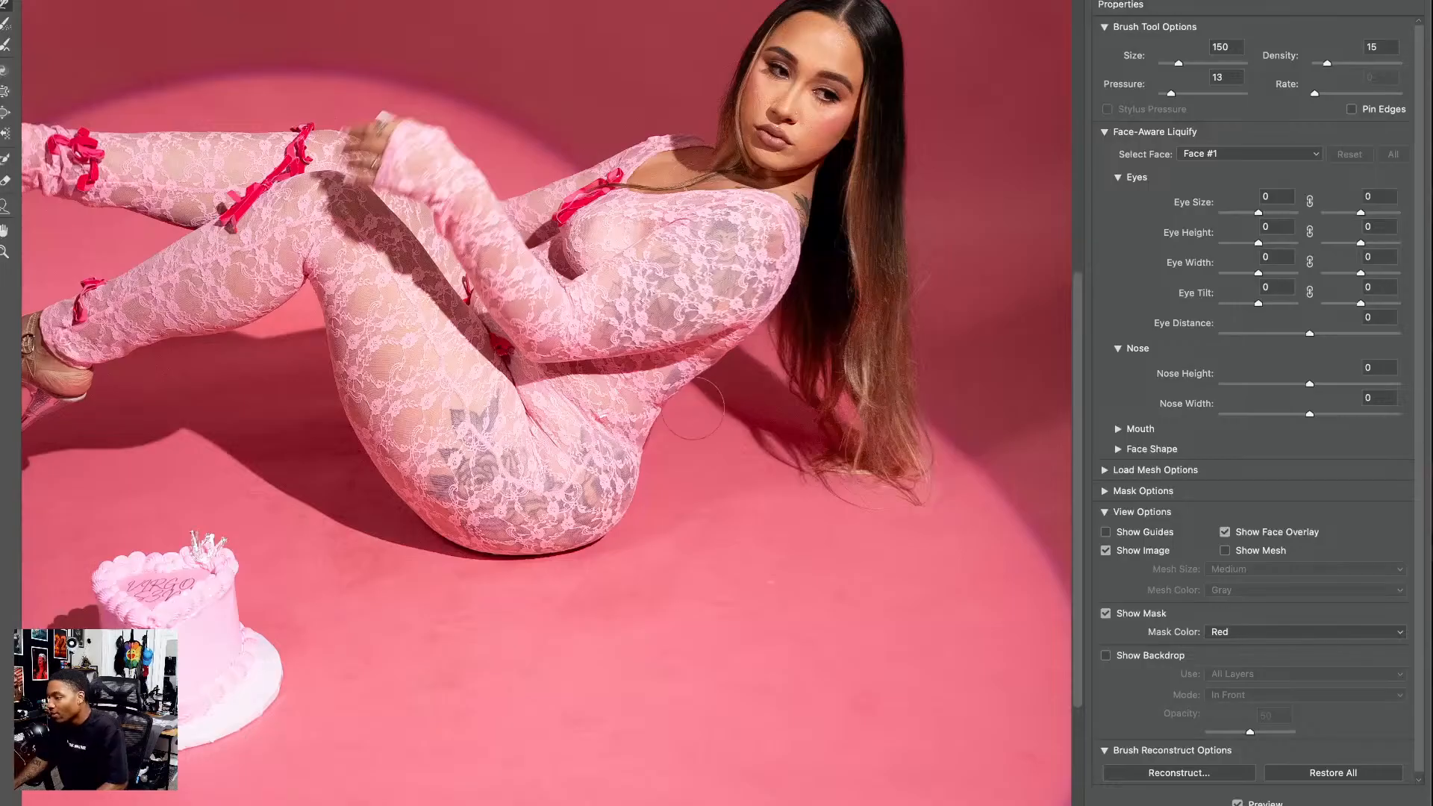
- Push the lower hip contour slightly outward toward the floor with a Liquify brush of size 400
{"action": "mouse_move", "coordinate": [663, 396]}
{"action": "left_mouse_down"}
{"action": "mouse_move", "coordinate": [635, 554]}
{"action": "mouse_move", "coordinate": [623, 403]}
{"action": "left_mouse_up"}
{"action": "key", "text": "bracketright"}
{"action": "key", "text": "bracketright"}
{"action": "key", "text": "bracketright"}
{"action": "key", "text": "bracketright"}
{"action": "key", "text": "bracketright"}
{"action": "key", "text": "bracketright"}
{"action": "key", "text": "bracketright"}
{"action": "key", "text": "bracketright"}
{"action": "key", "text": "bracketright"}
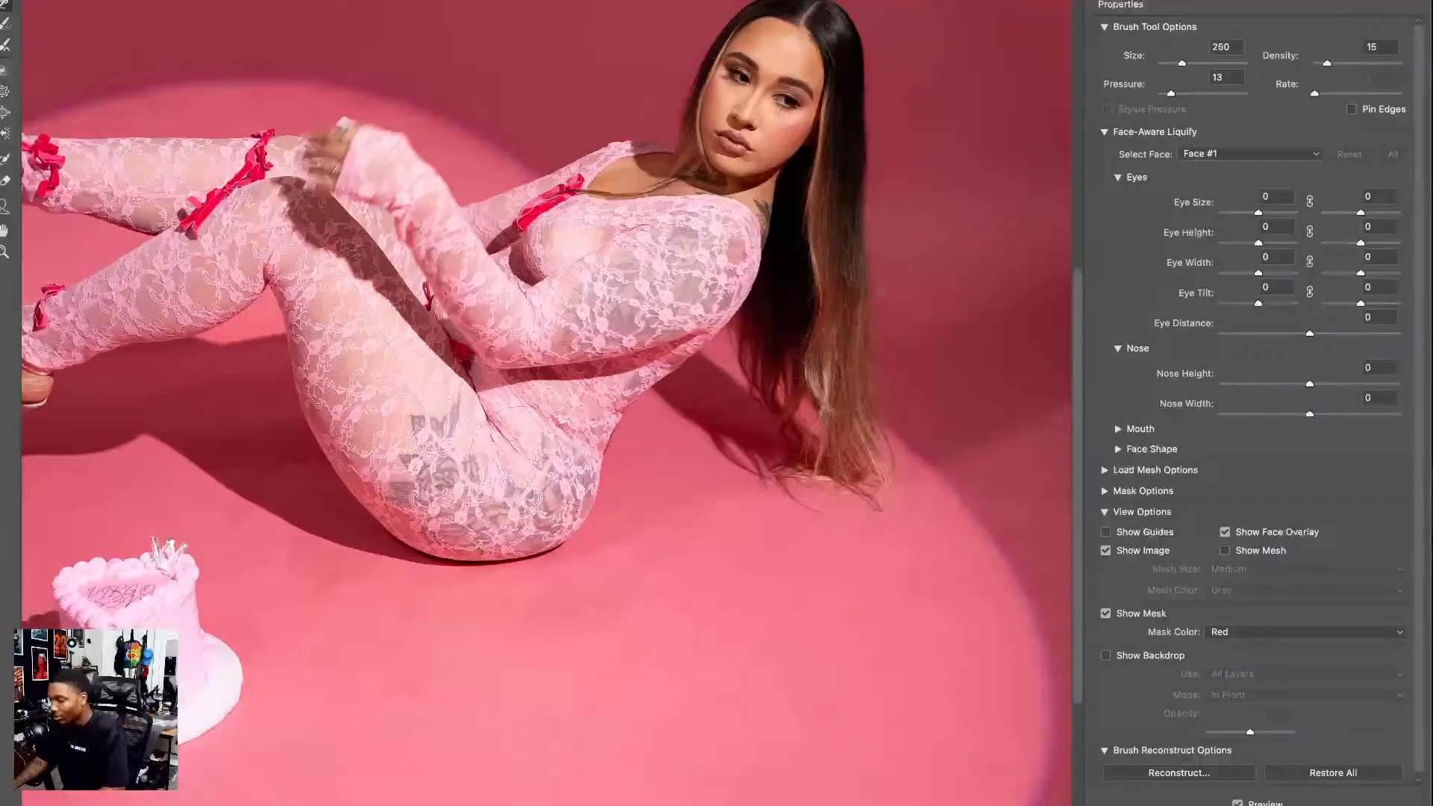
{"action": "mouse_move", "coordinate": [487, 522]}
{"action": "left_mouse_down"}
{"action": "mouse_move", "coordinate": [478, 544]}
{"action": "mouse_move", "coordinate": [524, 546]}
{"action": "left_mouse_up"}
{"action": "key", "text": "bracketleft"}
{"action": "key", "text": "bracketleft"}
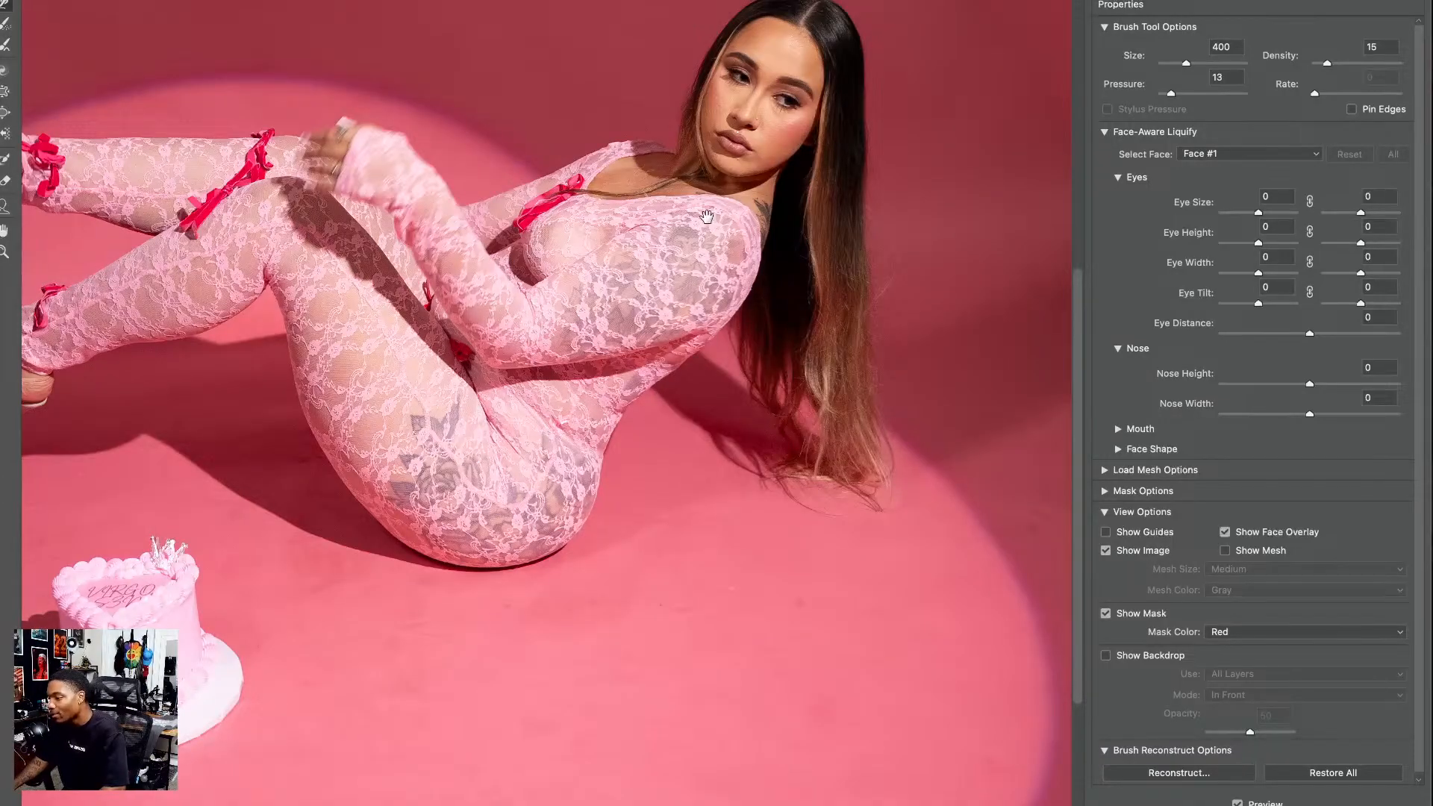
- Refine the contour of the hair at the crown with Liquify brush sizes between 175 and 250
{"action": "left_click_drag", "start_coordinate": [636, 263], "coordinate": [628, 384]}
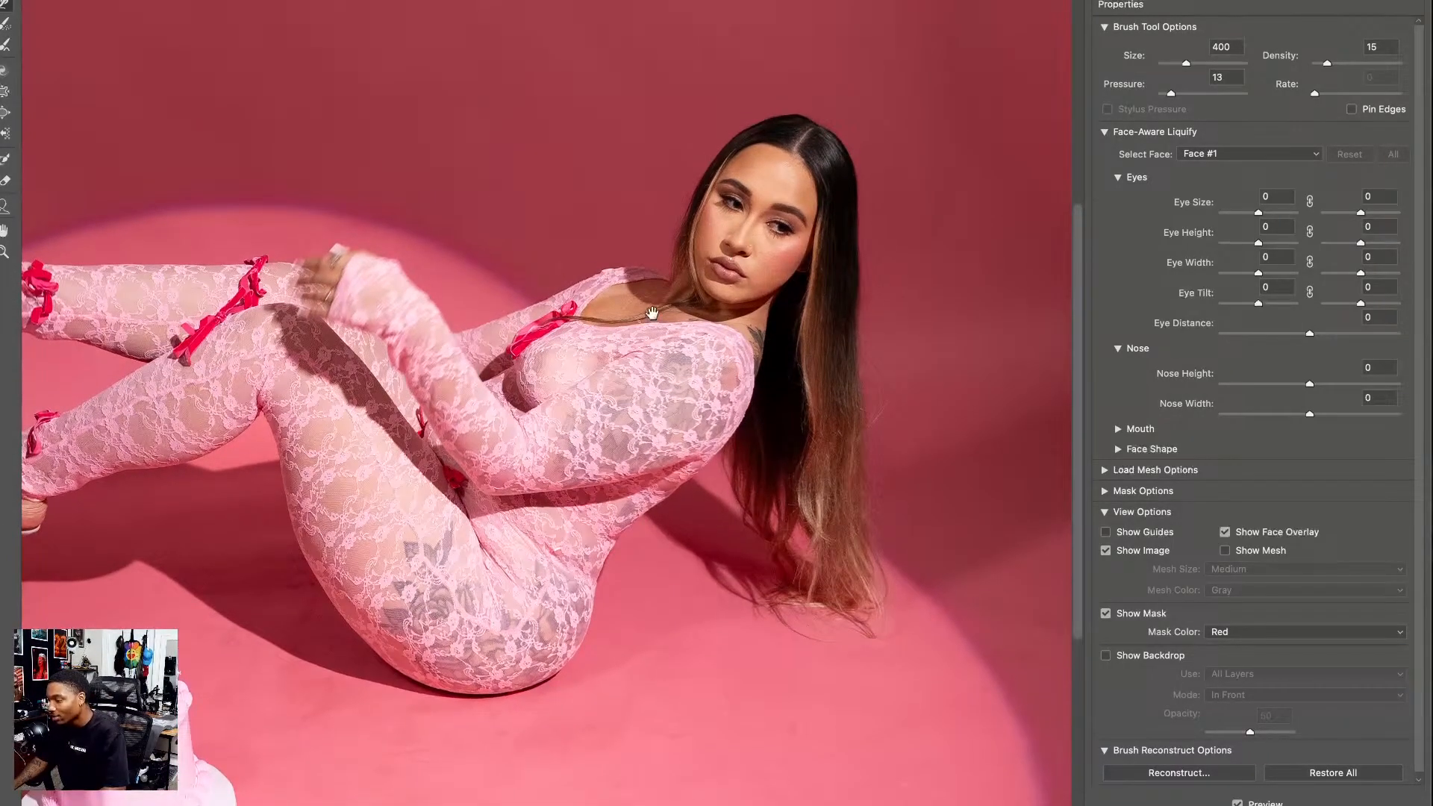
{"action": "key", "text": "bracketleft"}
{"action": "key", "text": "bracketleft"}
{"action": "key", "text": "bracketleft"}
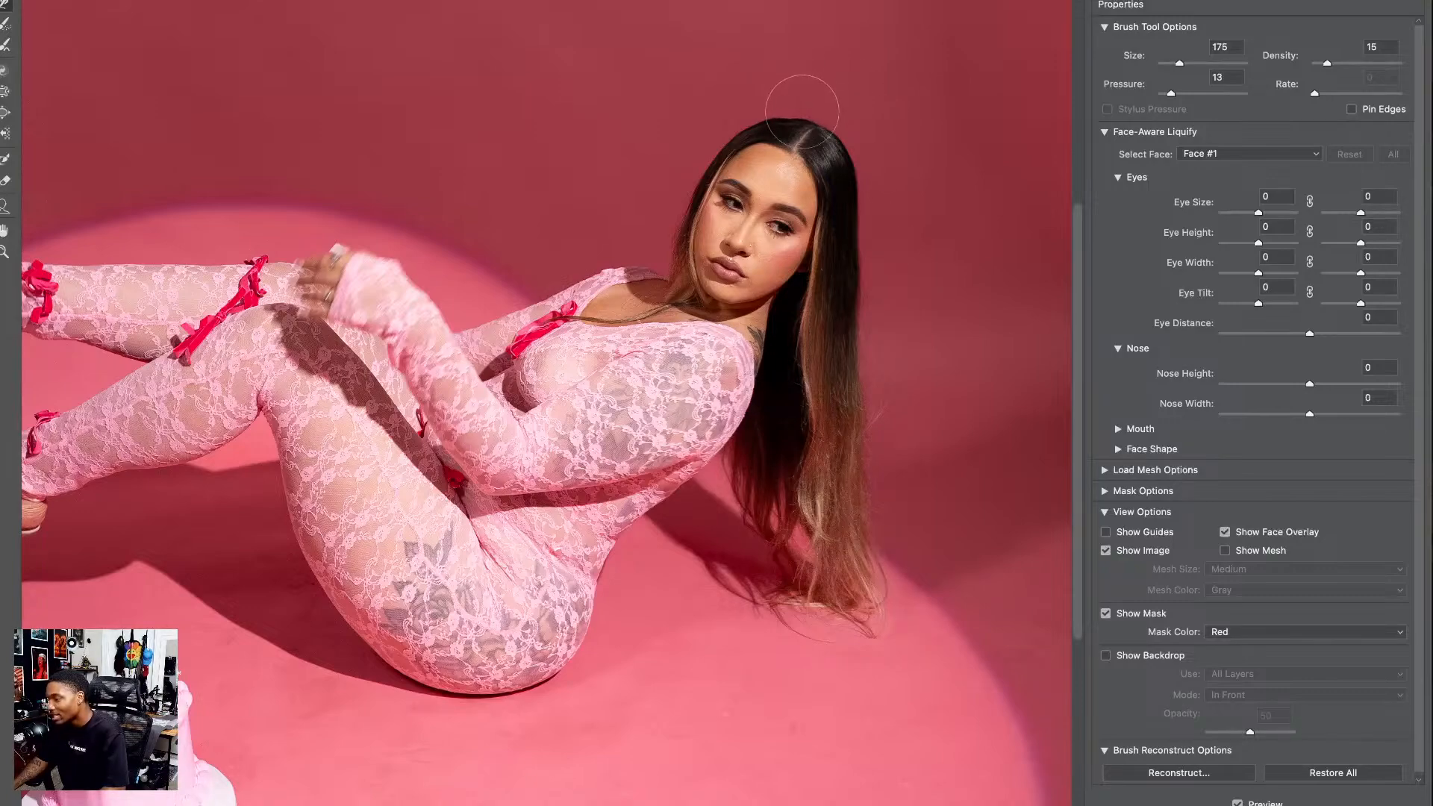
{"action": "key", "text": "bracketleft"}
{"action": "key", "text": "bracketleft"}
{"action": "key", "text": "bracketleft"}
{"action": "key", "text": "bracketright"}
{"action": "key", "text": "bracketright"}
{"action": "key", "text": "bracketright"}
{"action": "key", "text": "bracketright"}
{"action": "key", "text": "bracketright"}
{"action": "key", "text": "bracketright"}
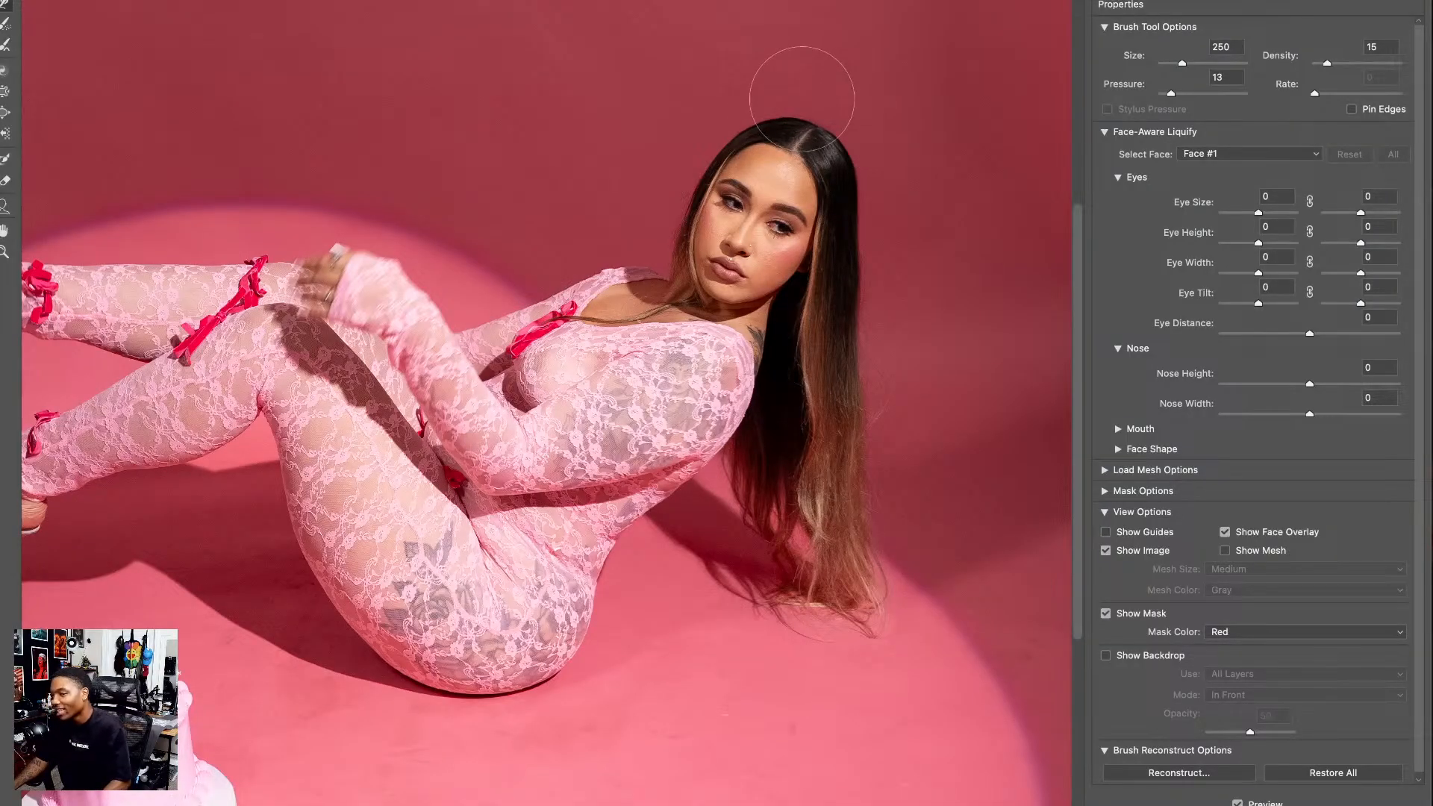
- Check the raised hand, legs and cake area with the Liquify brush at size 150, and apply the Liquify edits
{"action": "left_click_drag", "start_coordinate": [754, 194], "coordinate": [741, 142]}
{"action": "left_click_drag", "start_coordinate": [719, 236], "coordinate": [854, 238]}
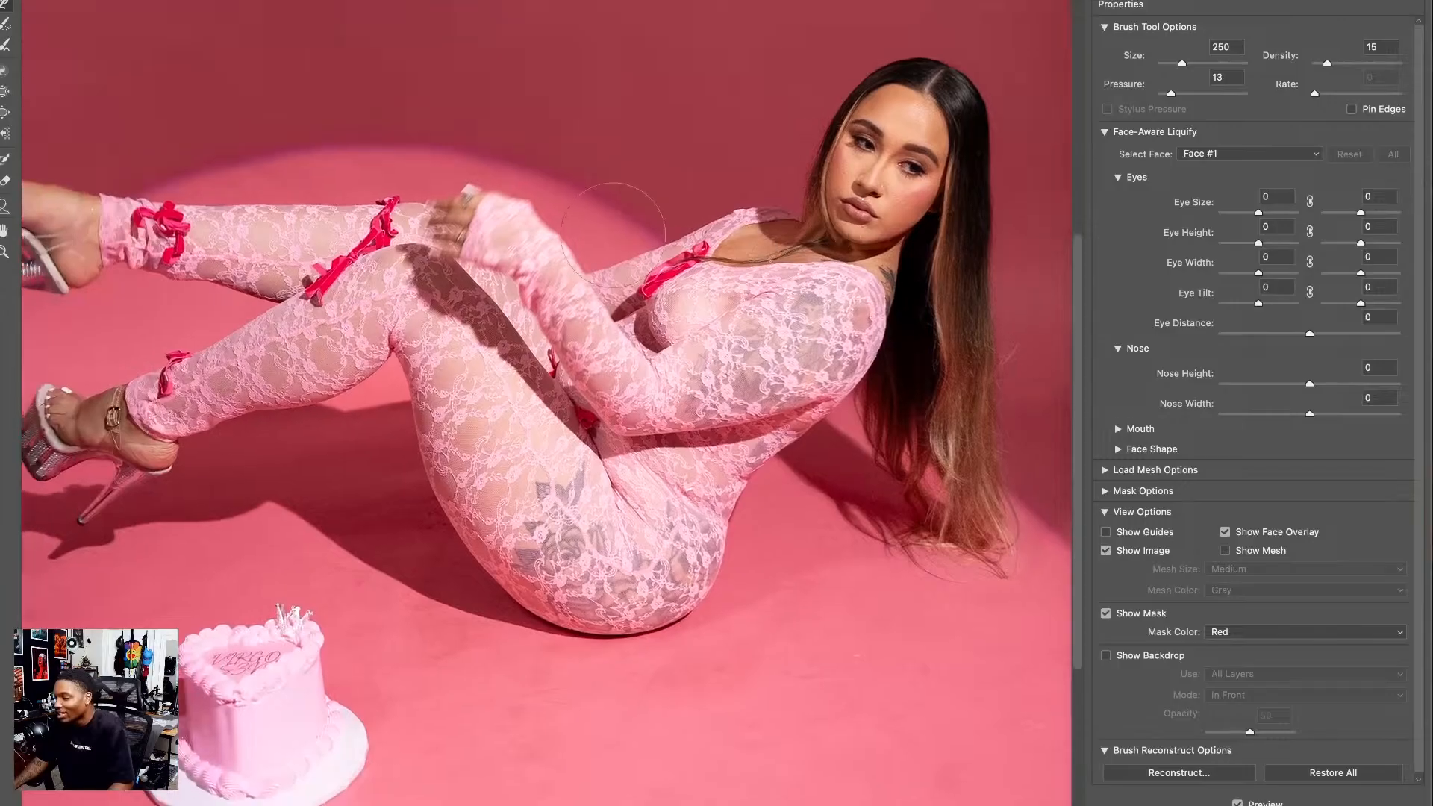
{"action": "key", "text": "bracketleft"}
{"action": "key", "text": "bracketleft"}
{"action": "key", "text": "bracketleft"}
{"action": "key", "text": "bracketleft"}
{"action": "key", "text": "bracketleft"}
{"action": "key", "text": "bracketleft"}
{"action": "key", "text": "bracketleft"}
{"action": "key", "text": "bracketleft"}
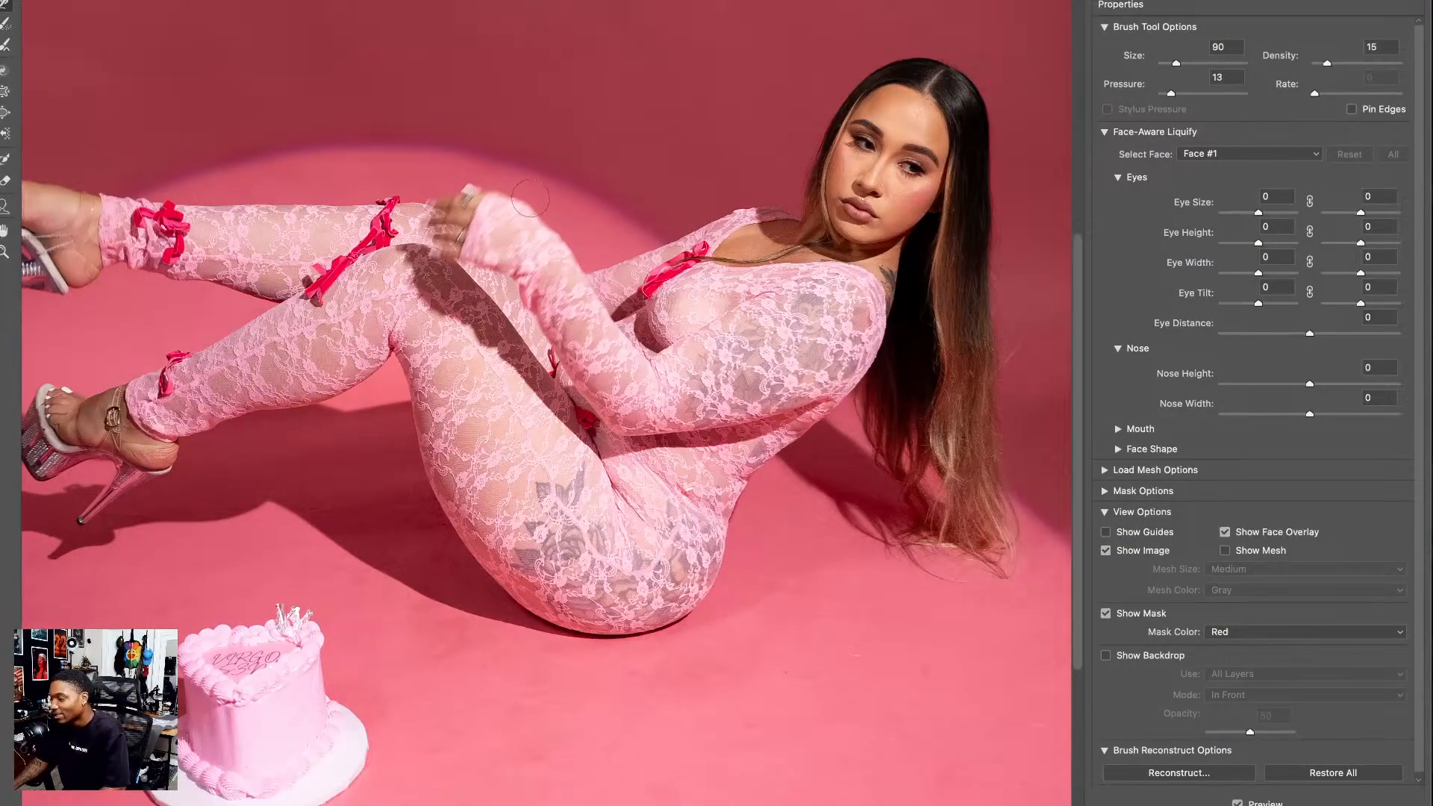
{"action": "key", "text": "bracketright"}
{"action": "key", "text": "bracketright"}
{"action": "key", "text": "bracketright"}
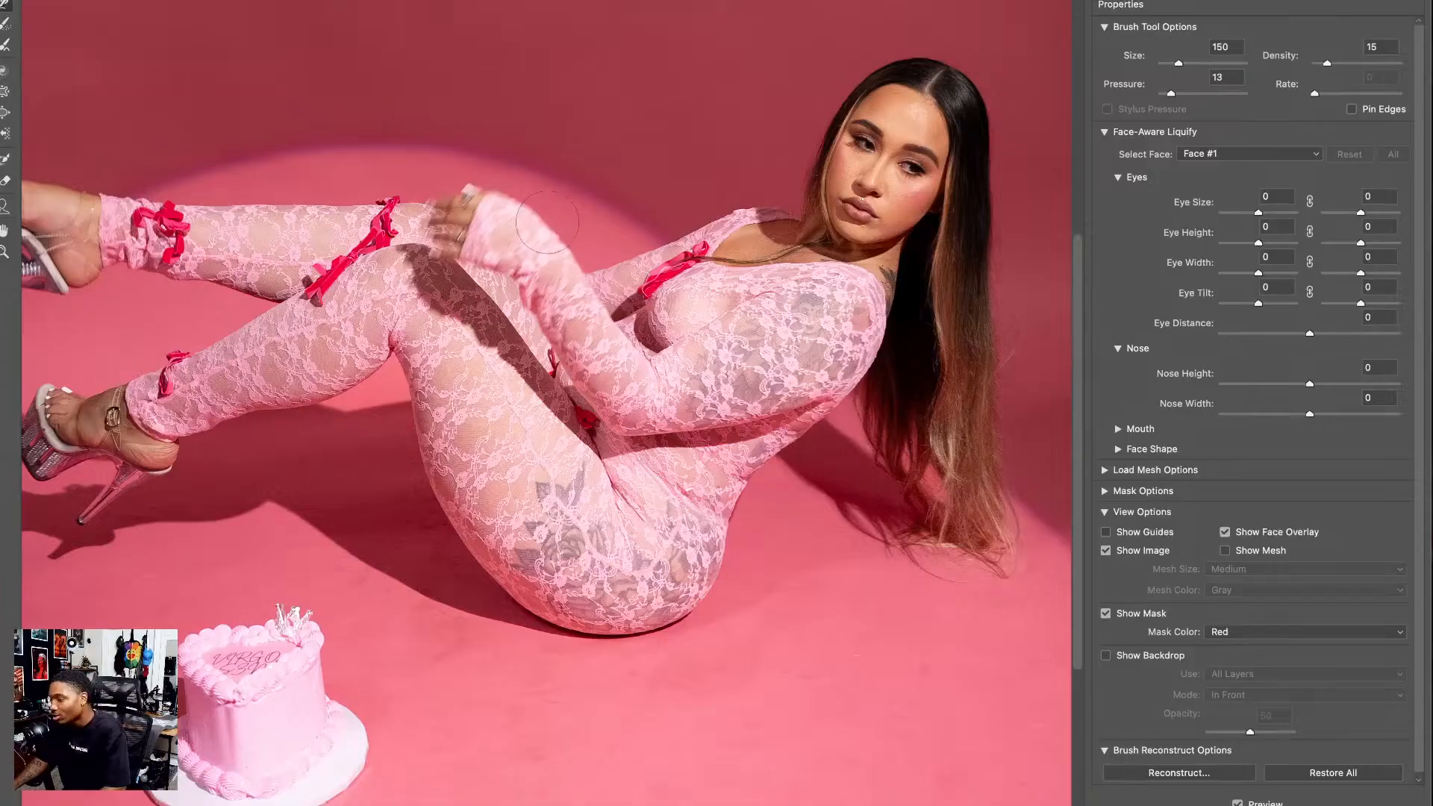
{"action": "left_click_drag", "start_coordinate": [478, 320], "coordinate": [579, 166]}
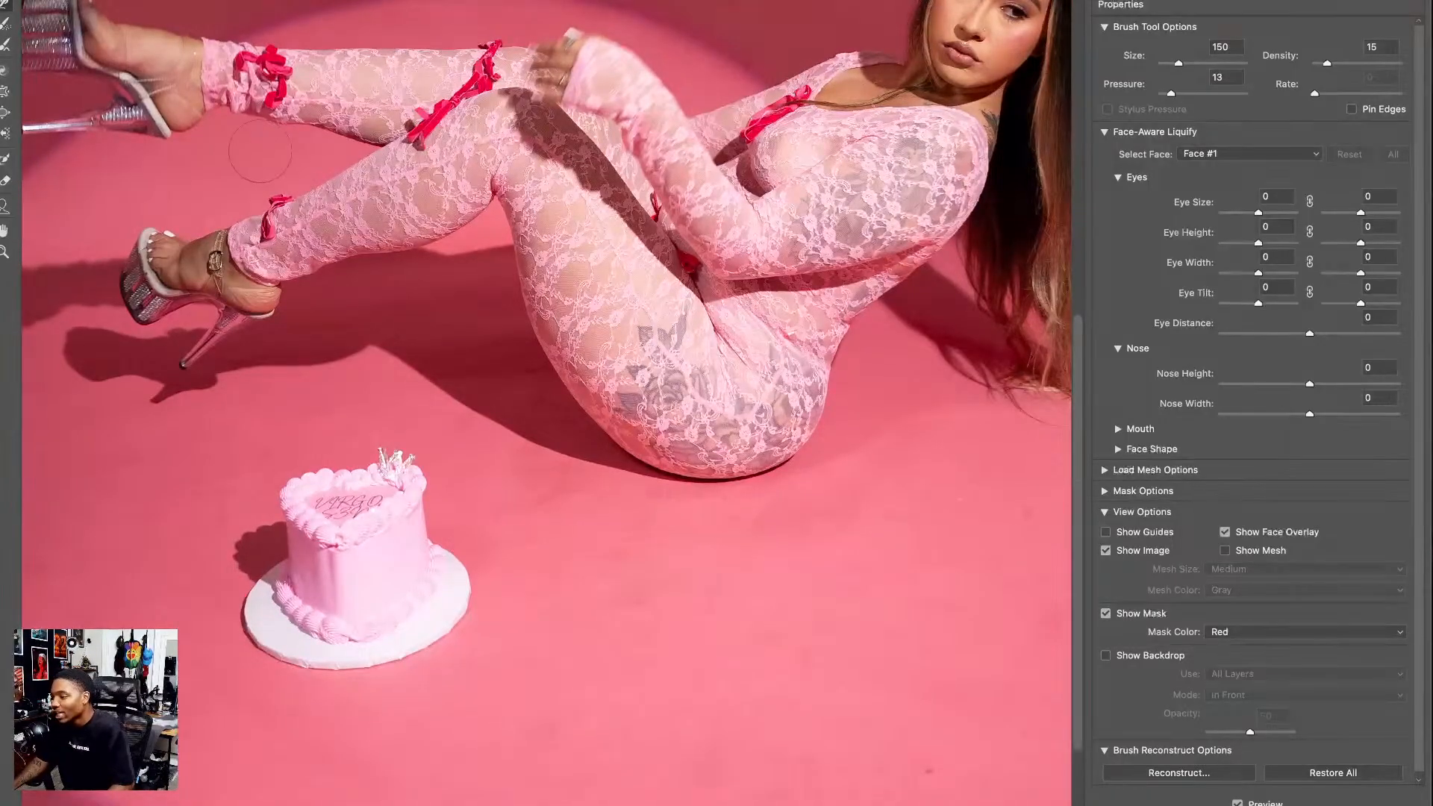
{"action": "left_click_drag", "start_coordinate": [344, 241], "coordinate": [293, 115]}
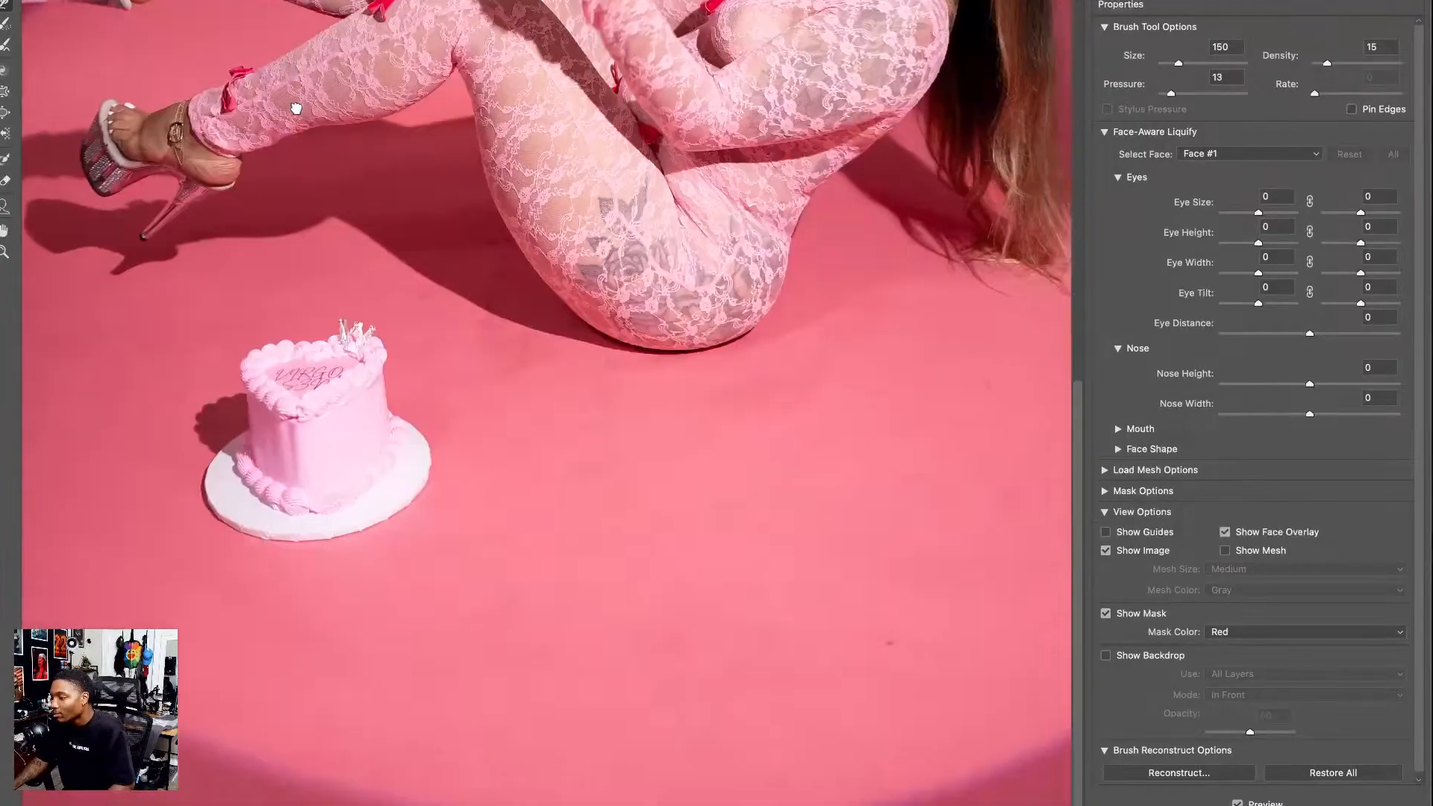
{"action": "left_click_drag", "start_coordinate": [344, 155], "coordinate": [204, 237]}
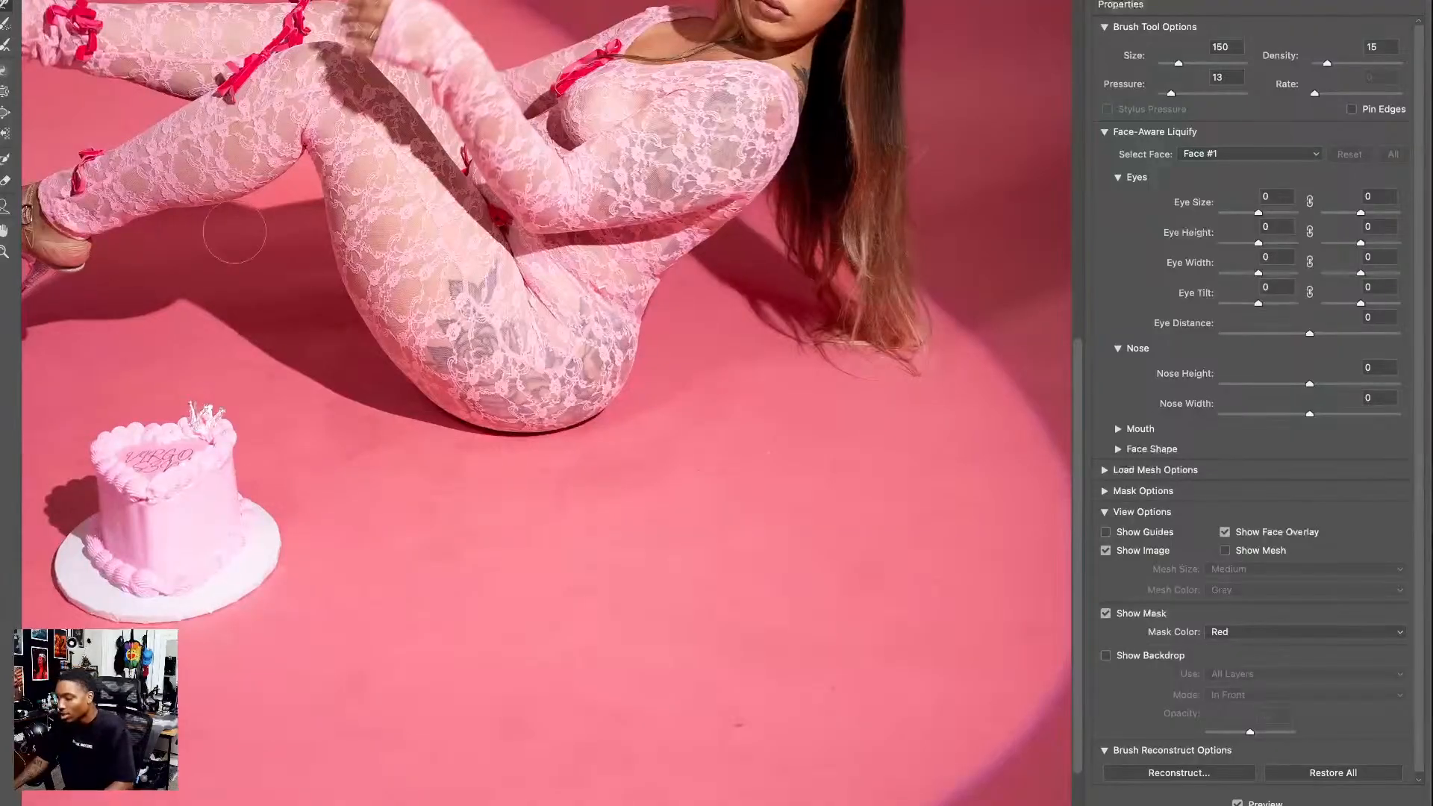
{"action": "key", "text": "ctrl+0"}
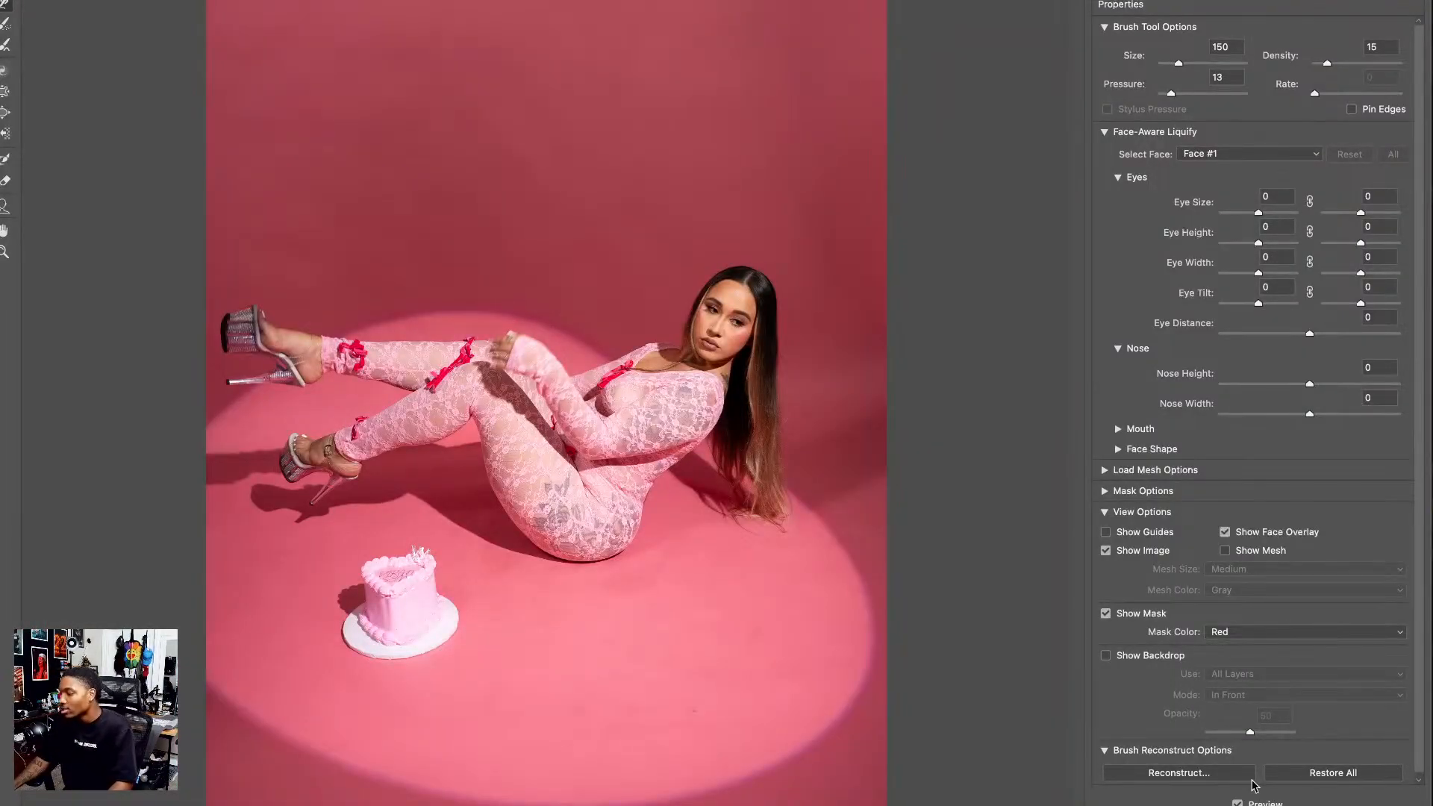
{"action": "key", "text": "Return"}
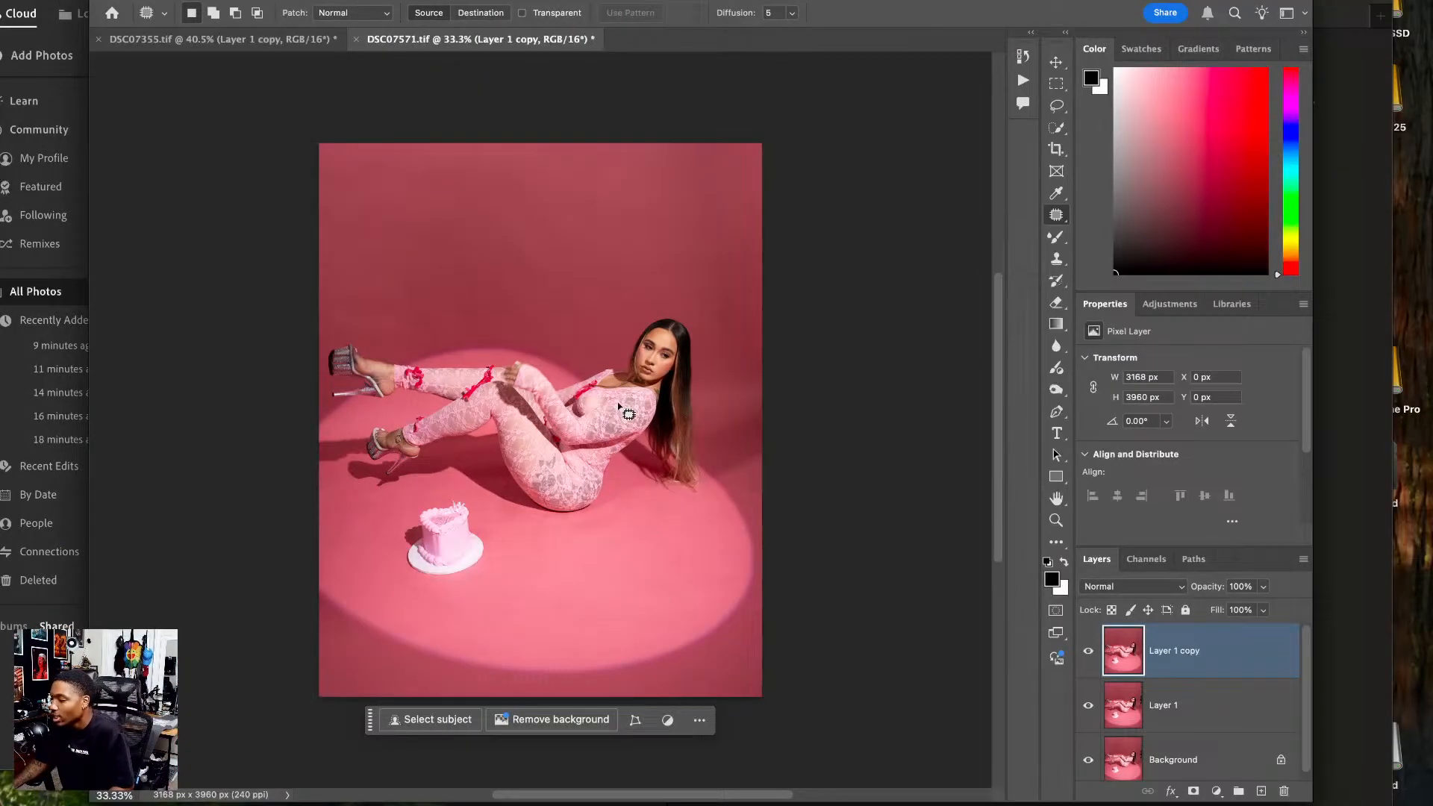
- Close DSC07571.tif with its changes saved and bring DSC07355.tif to the front
{"action": "left_click", "coordinate": [356, 39]}
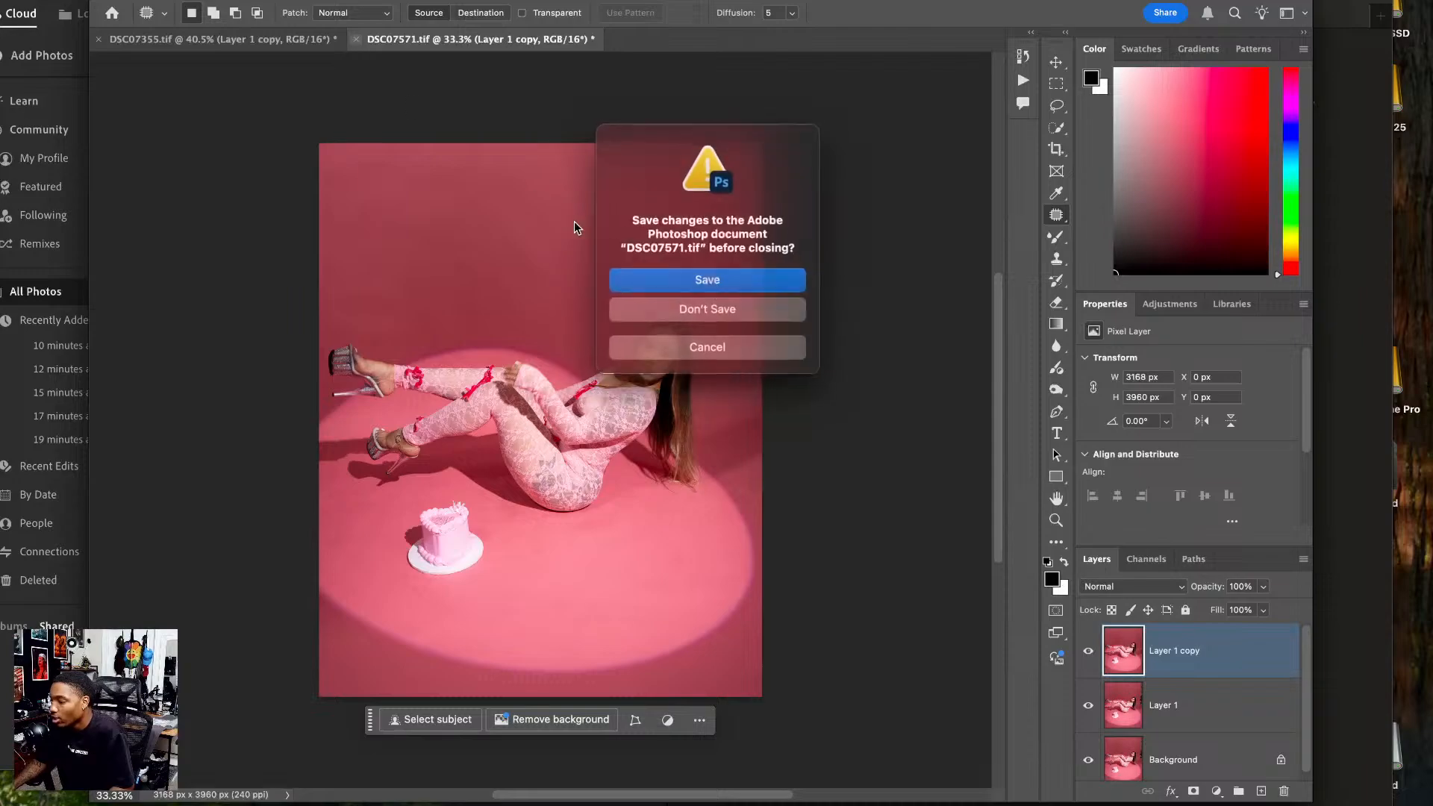
{"action": "left_click", "coordinate": [704, 275]}
{"action": "left_click", "coordinate": [267, 43]}
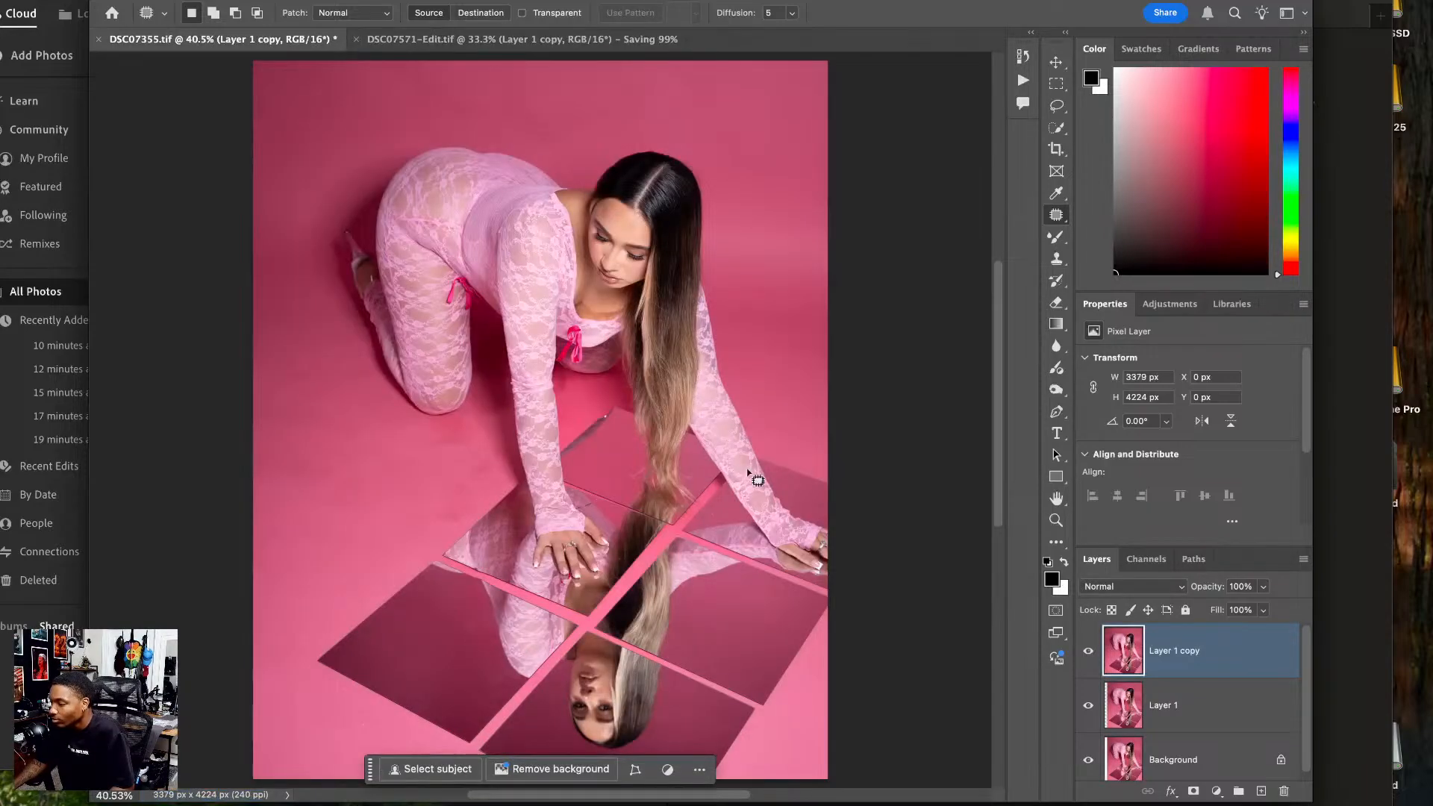
- Switch to Lightroom, select the crouching-pose photo on the bright pink backdrop and paste the copied edit settings
{"action": "left_click", "coordinate": [59, 671]}
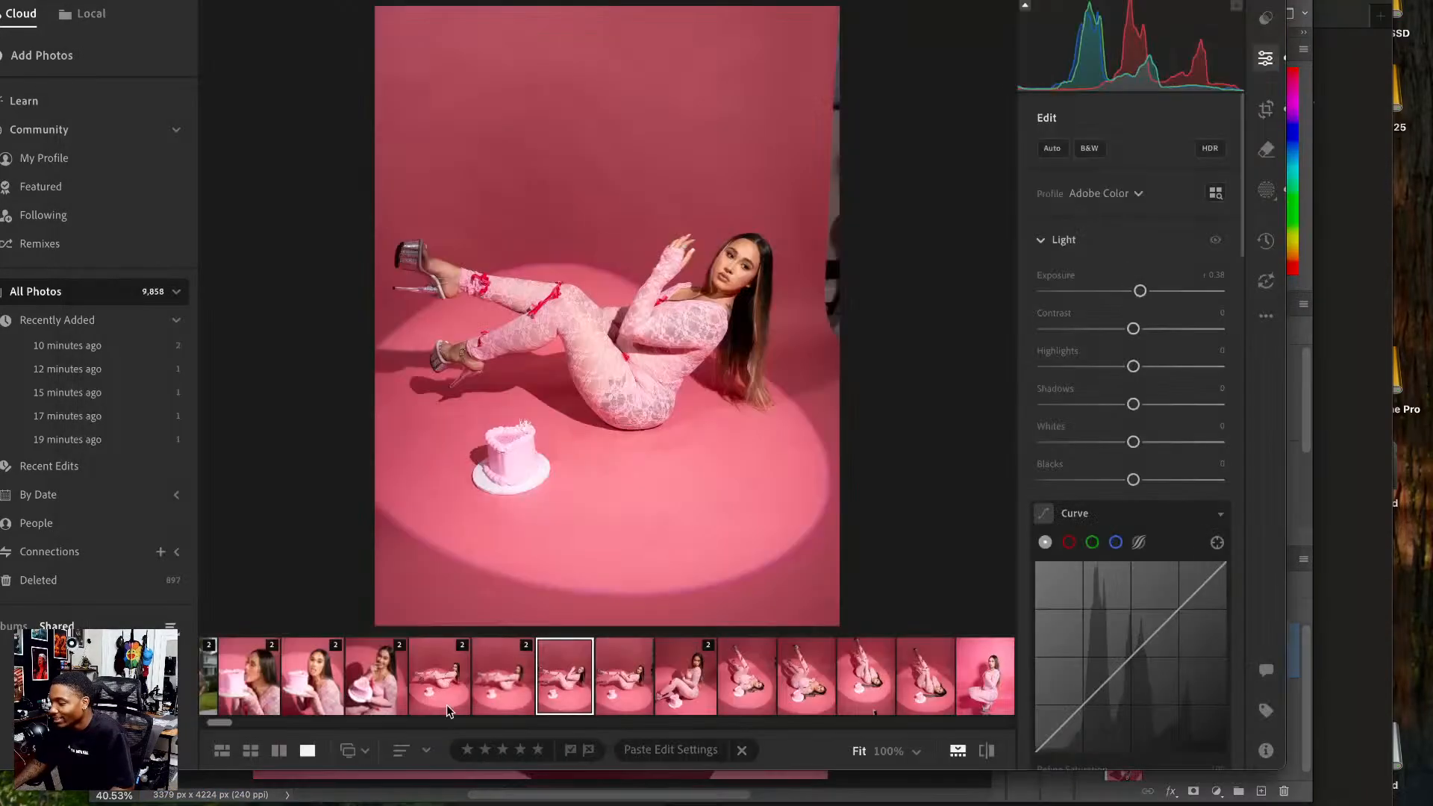
{"action": "scroll", "coordinate": [619, 656], "scroll_direction": "down", "scroll_amount": 5}
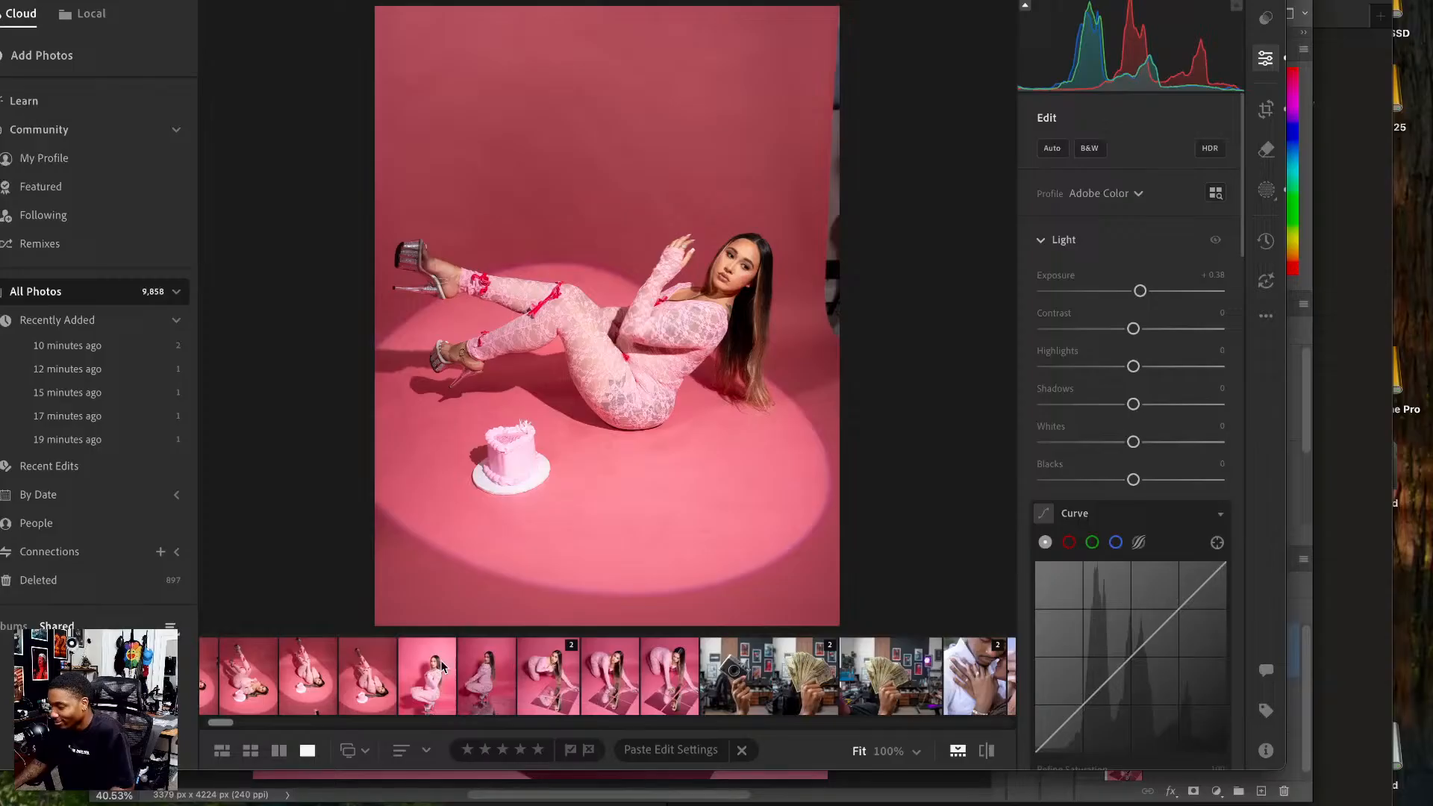
{"action": "left_click", "coordinate": [442, 666]}
{"action": "key", "text": "super+v"}
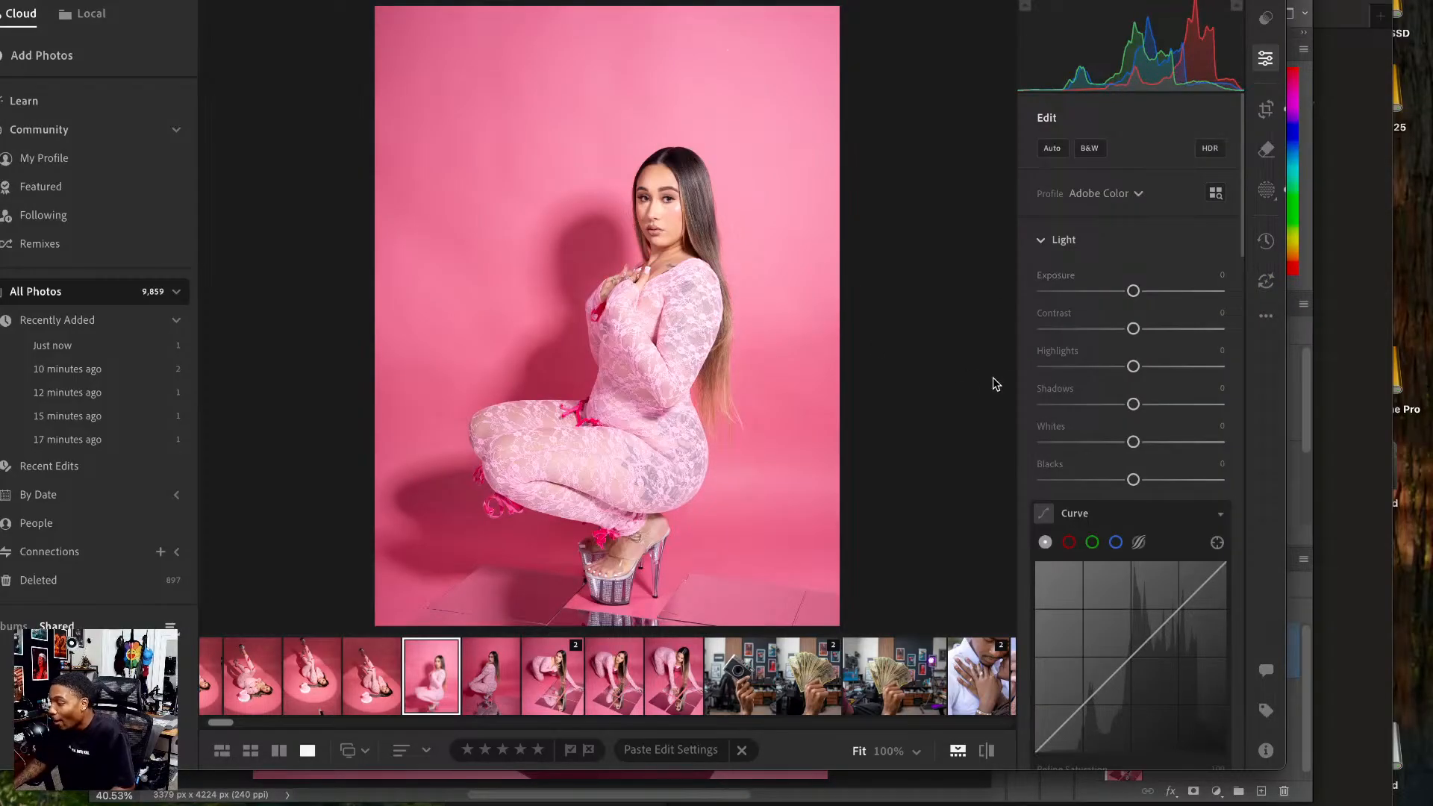
- Lower the photo's overall exposure slightly and set the subject mask's exposure to -0.04
{"action": "left_click_drag", "start_coordinate": [1132, 291], "coordinate": [1128, 291]}
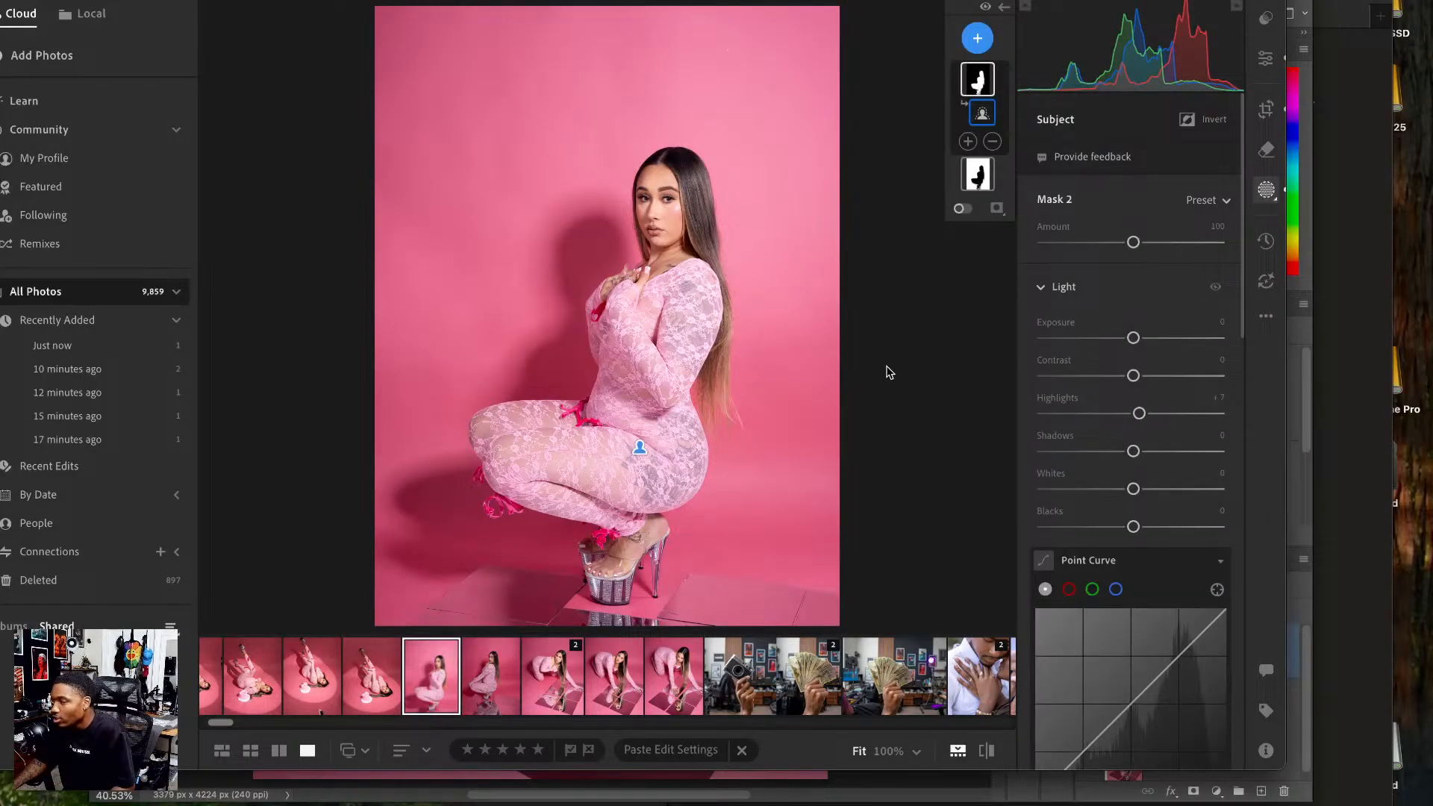
{"action": "left_click_drag", "start_coordinate": [1133, 337], "coordinate": [1132, 345]}
{"action": "double_click", "coordinate": [1135, 344]}
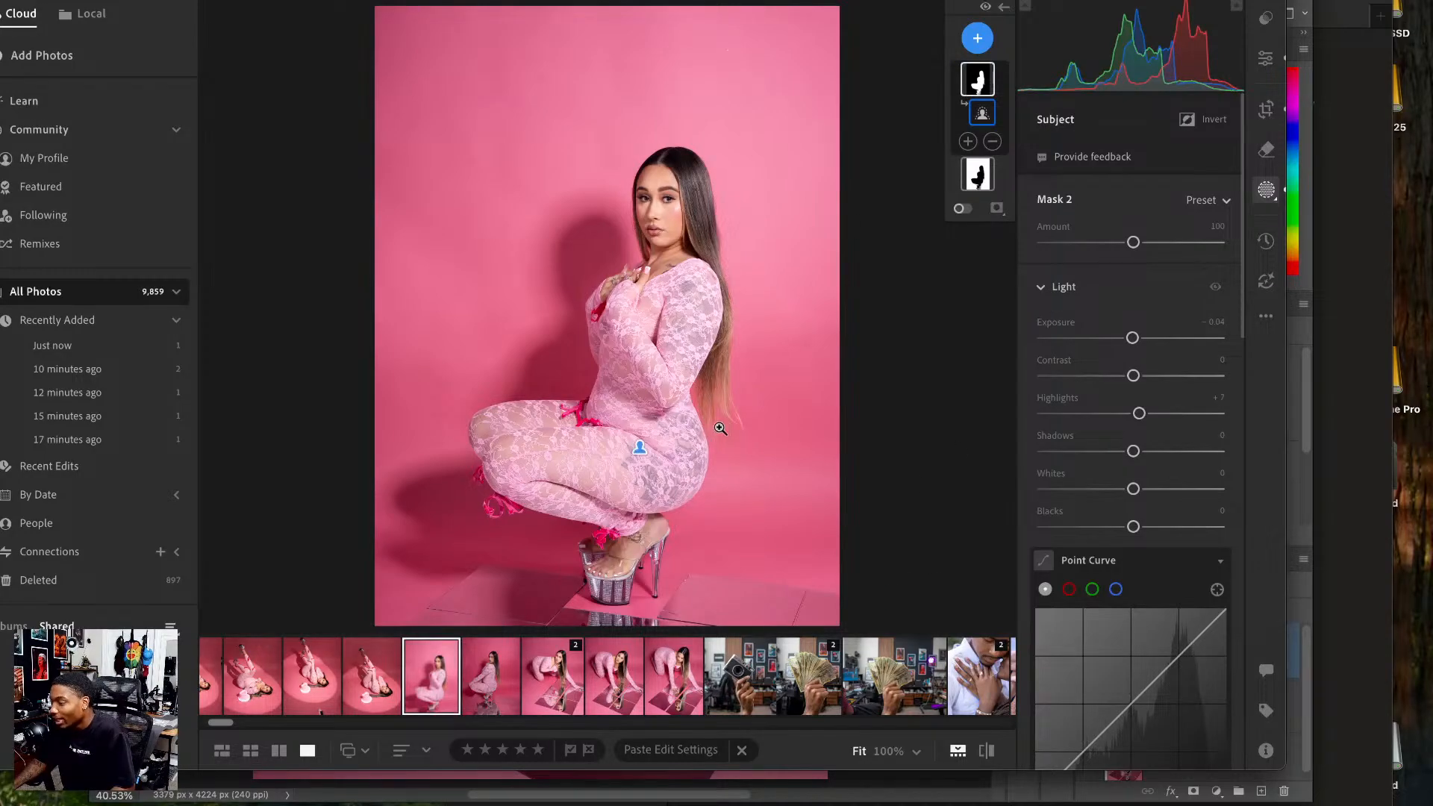
- Open the crouching-pose photo for editing in Photoshop and duplicate its background layer twice
{"action": "right_click", "coordinate": [626, 336]}
{"action": "mouse_move", "coordinate": [799, 460]}
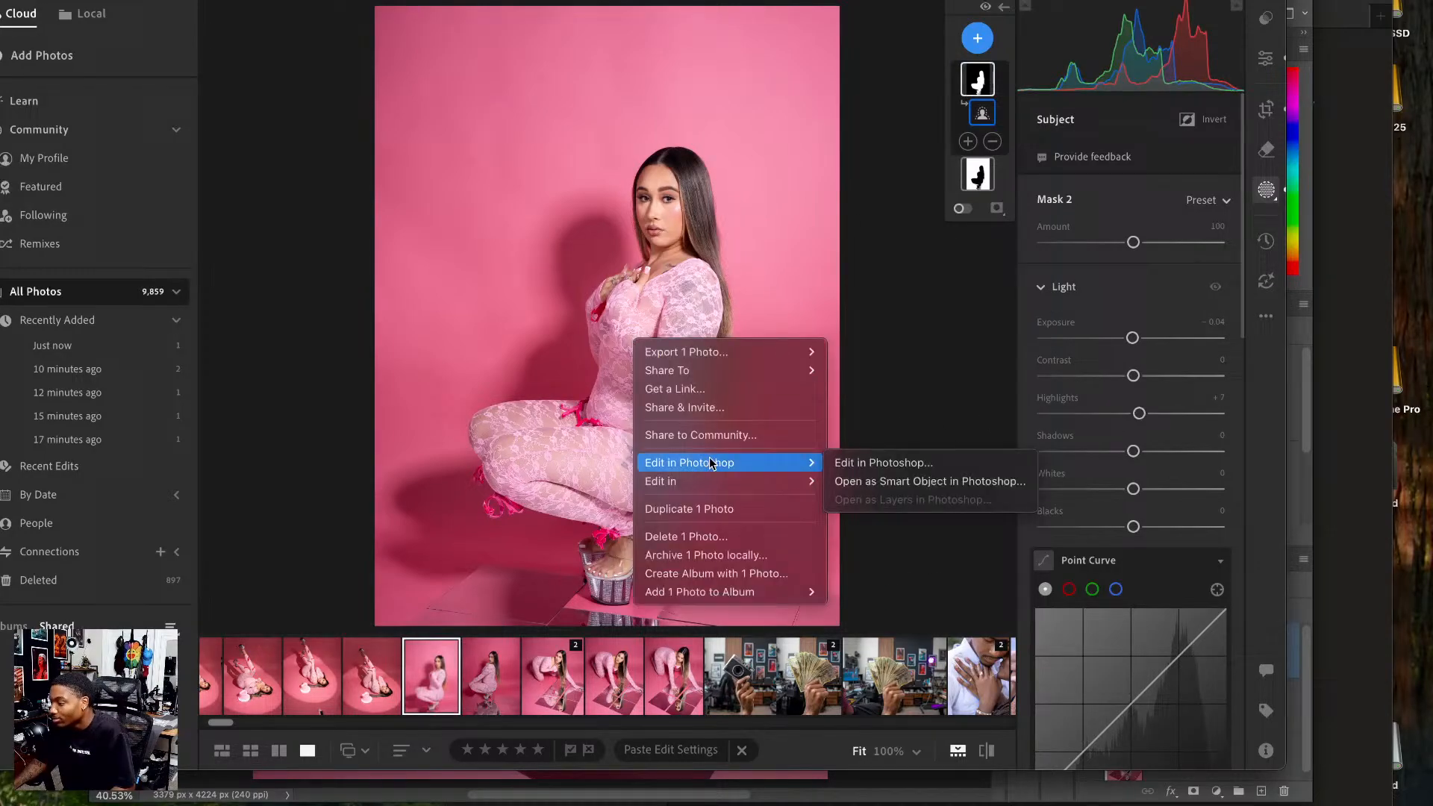
{"action": "left_click", "coordinate": [858, 461]}
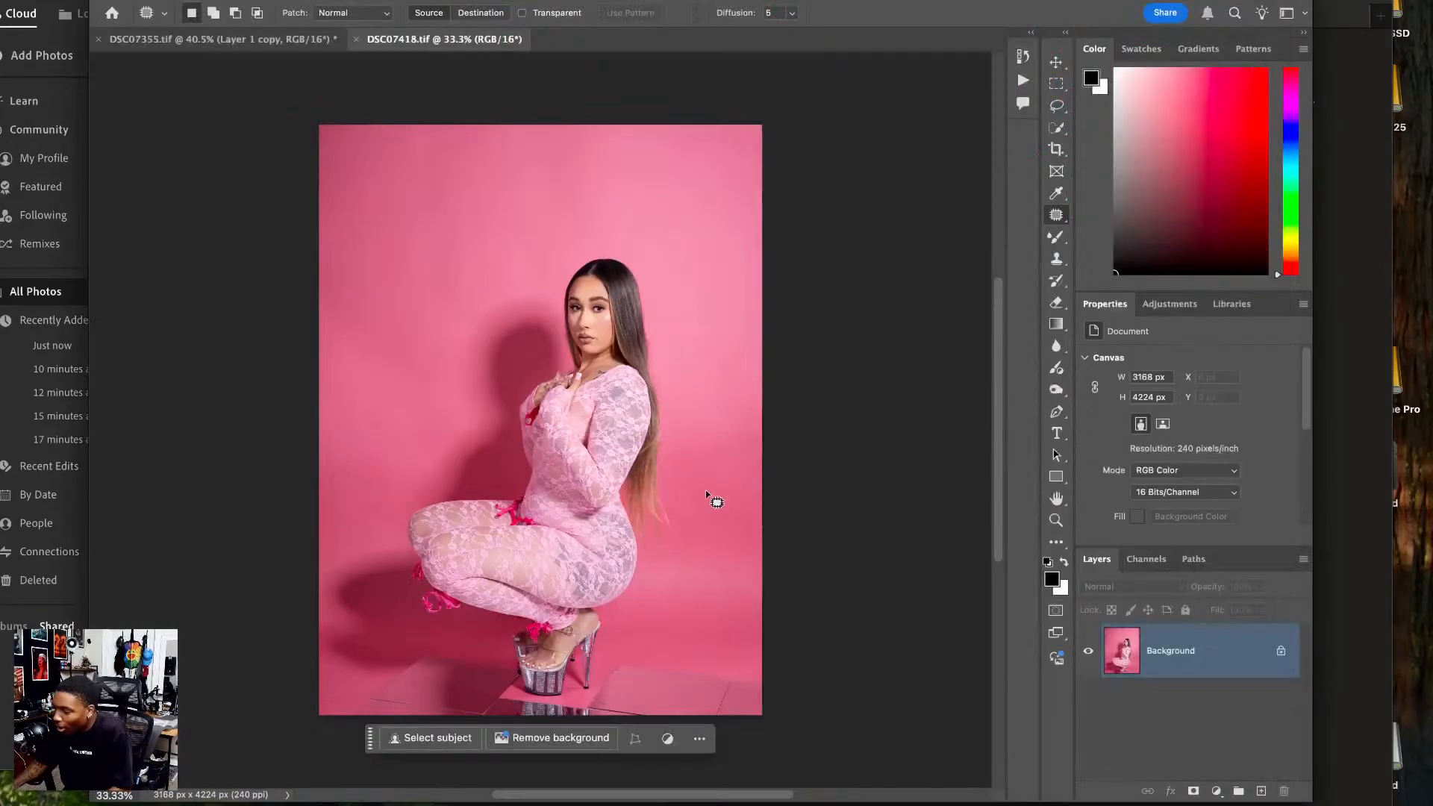
{"action": "key", "text": "ctrl+j"}
{"action": "key", "text": "ctrl+j"}
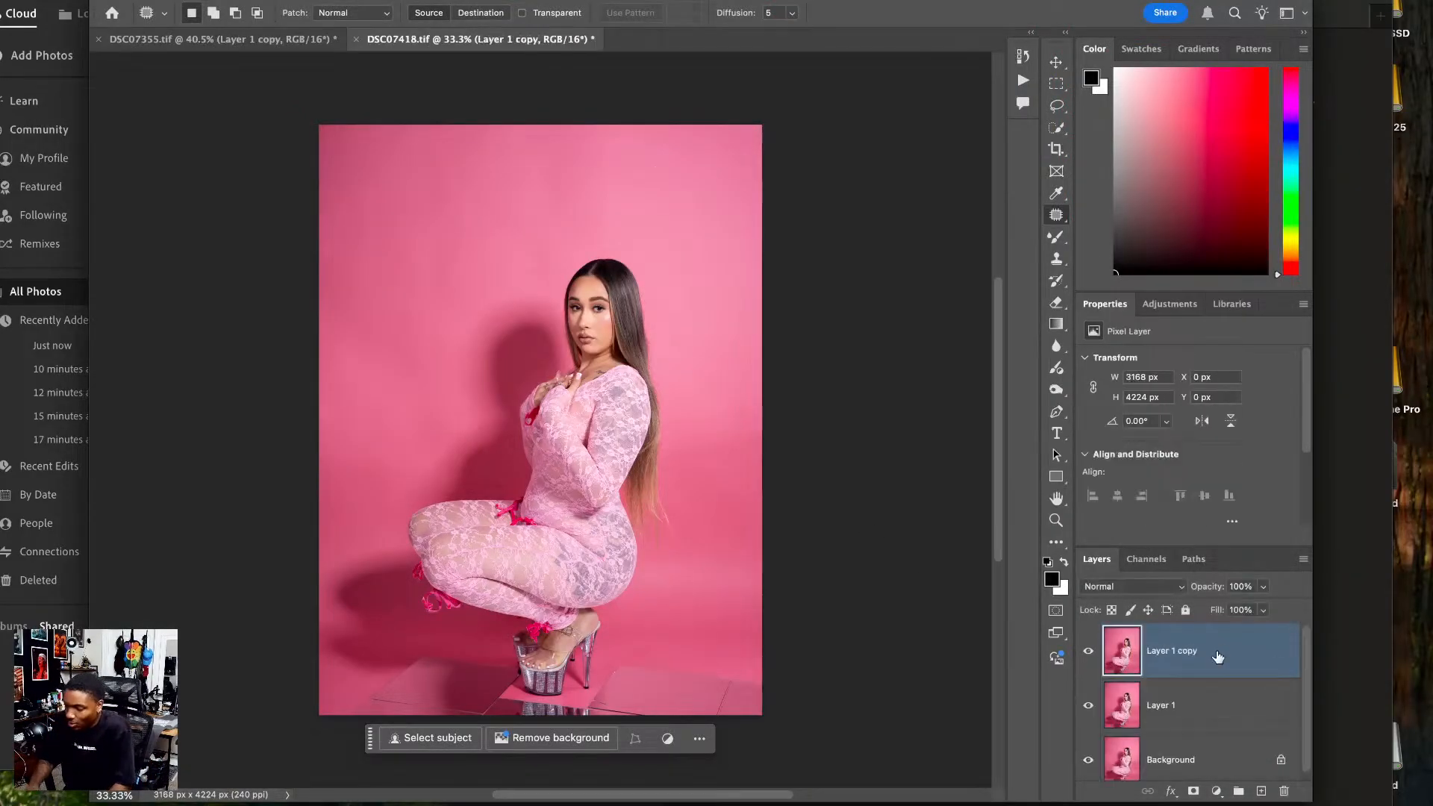
- Crop the image to a 4:5 ratio at full width, shifting the frame slightly down to include the heels
{"action": "key", "text": "c"}
{"action": "left_click", "coordinate": [678, 487]}
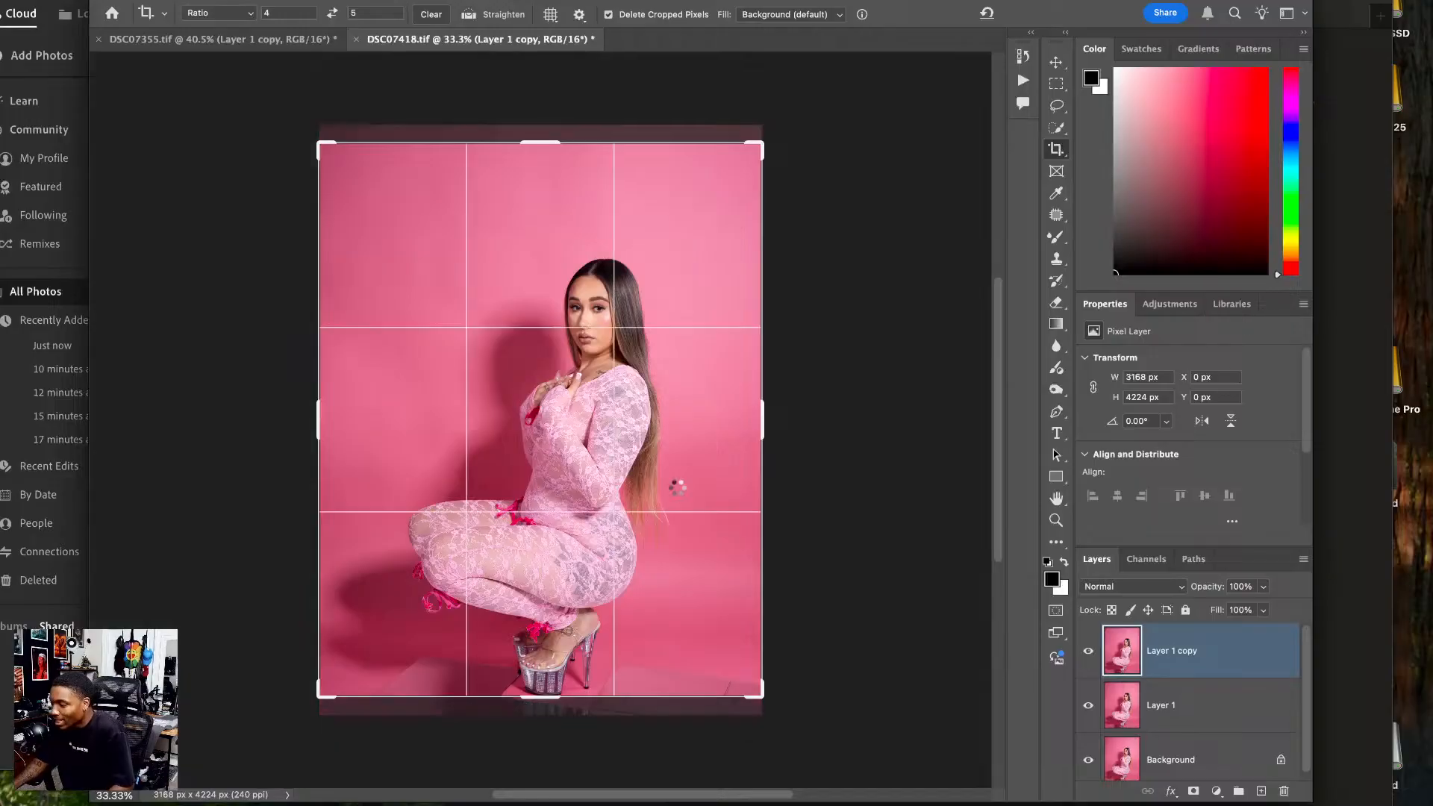
{"action": "left_click_drag", "start_coordinate": [679, 488], "coordinate": [678, 474]}
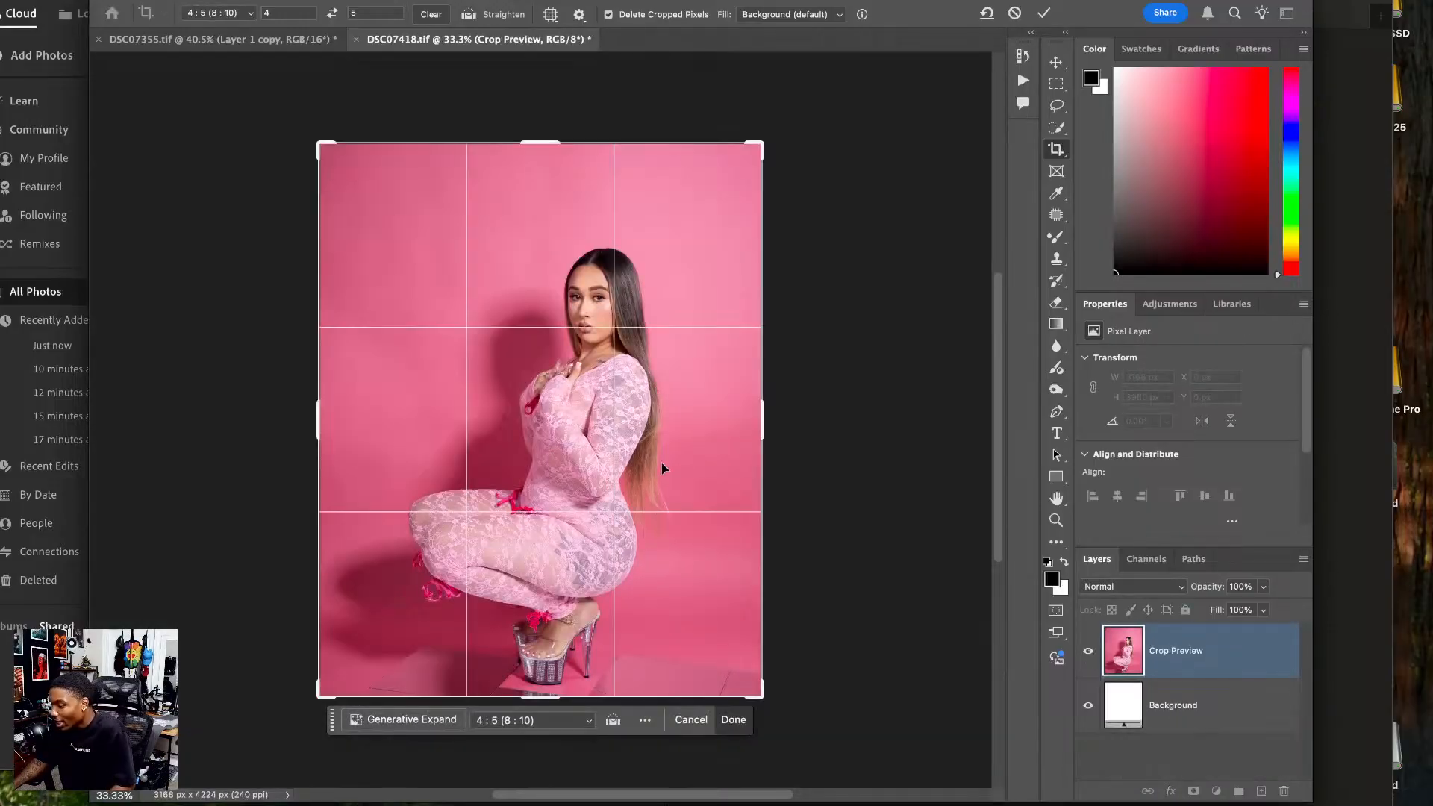
{"action": "left_click", "coordinate": [1055, 62]}
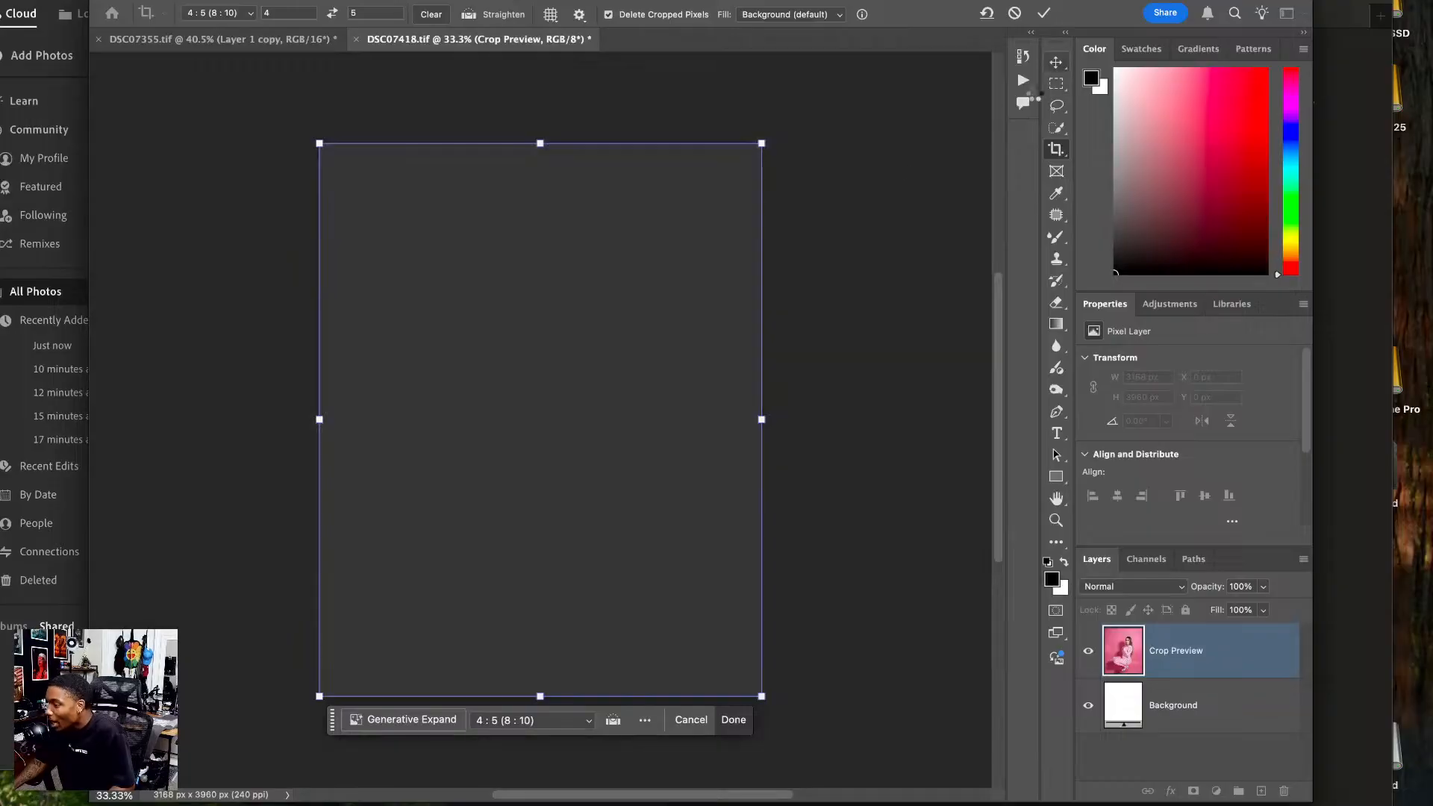
- Open Liquify on the top layer copy and push the stomach contour by the red bow slightly inward
{"action": "key", "text": "super+plus"}
{"action": "key", "text": "super+plus"}
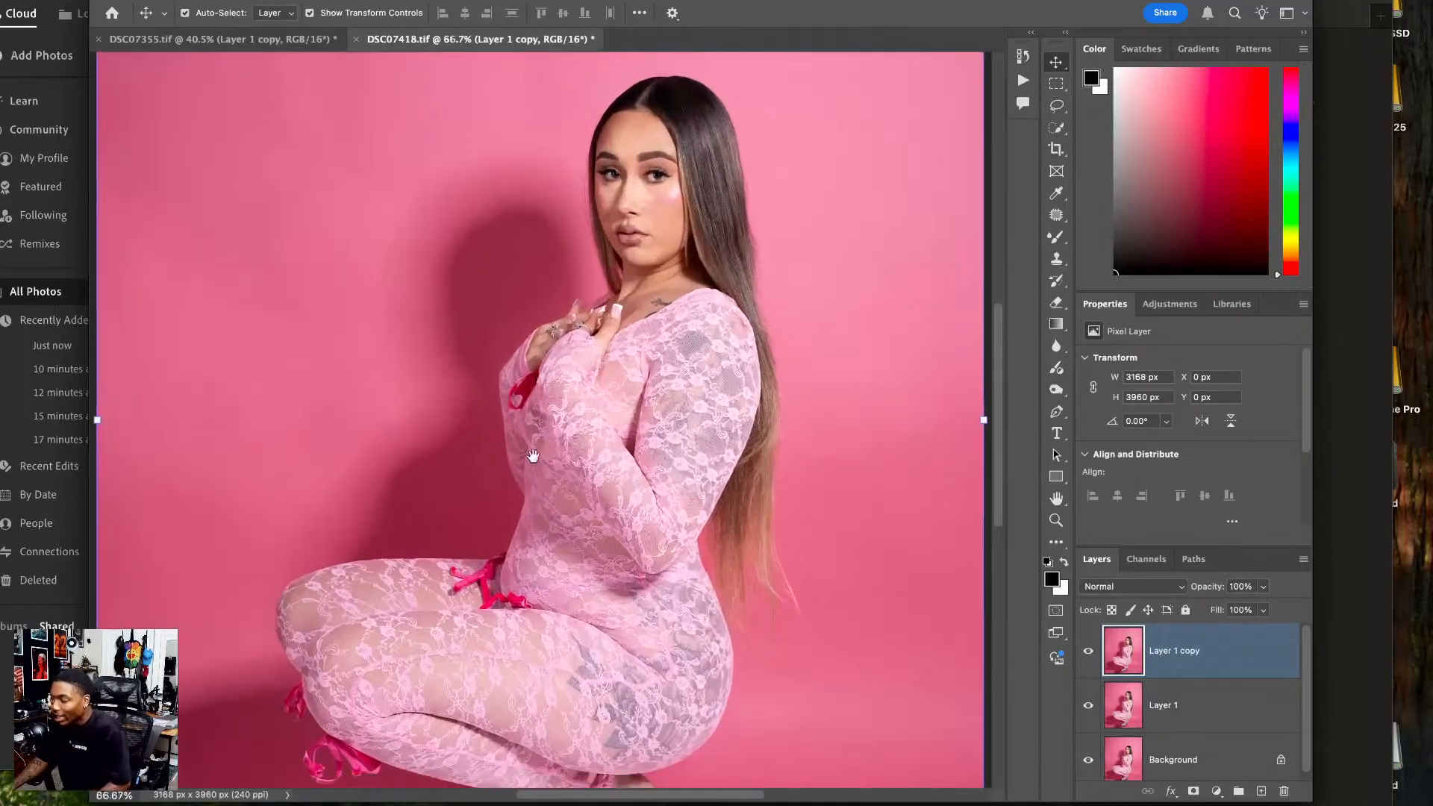
{"action": "scroll", "coordinate": [535, 442], "scroll_direction": "down", "scroll_amount": 3}
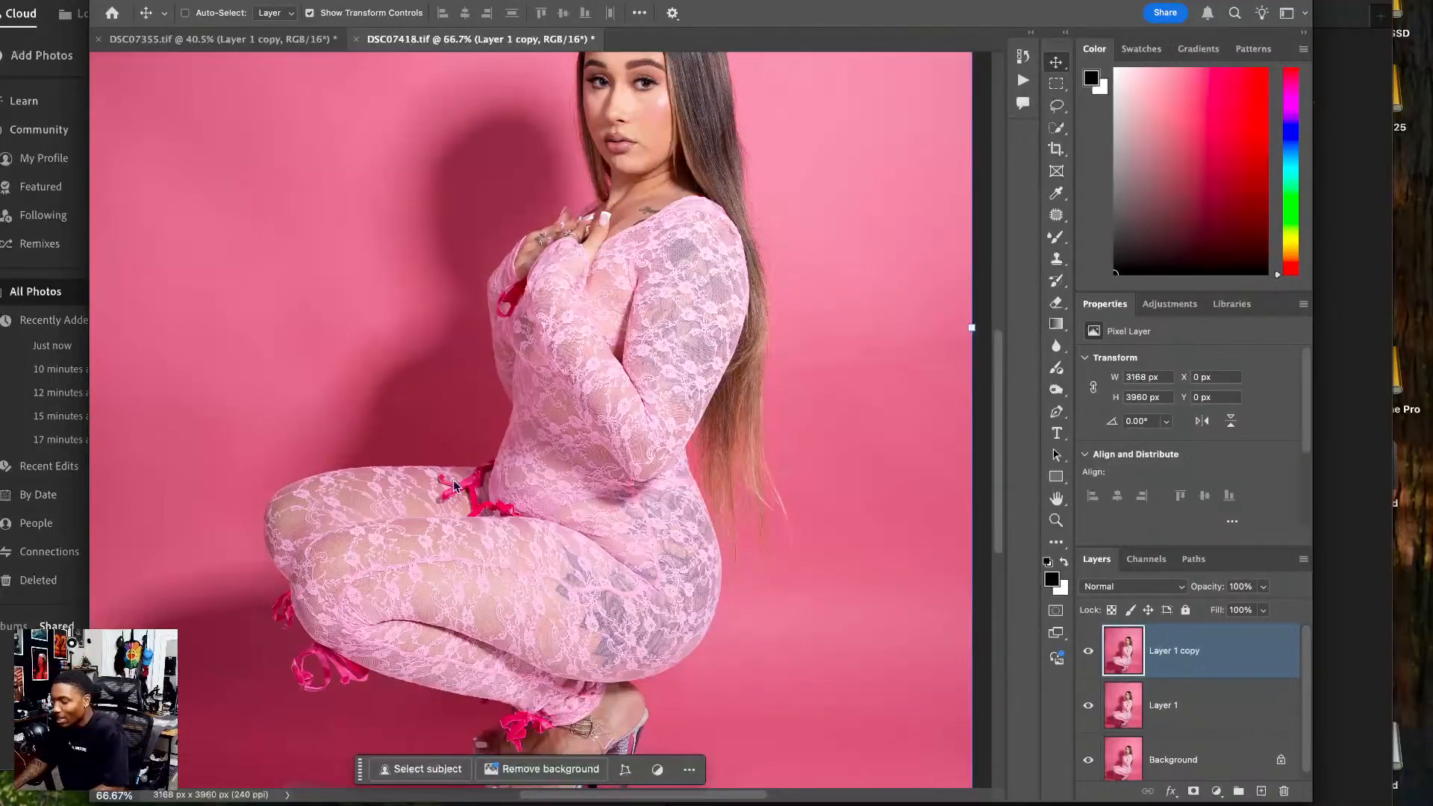
{"action": "key", "text": "super+shift+x"}
{"action": "key", "text": "bracketright"}
{"action": "key", "text": "bracketright"}
{"action": "key", "text": "bracketright"}
{"action": "key", "text": "bracketright"}
{"action": "key", "text": "bracketright"}
{"action": "left_click_drag", "start_coordinate": [507, 544], "coordinate": [527, 539]}
{"action": "key", "text": "bracketleft"}
{"action": "key", "text": "bracketleft"}
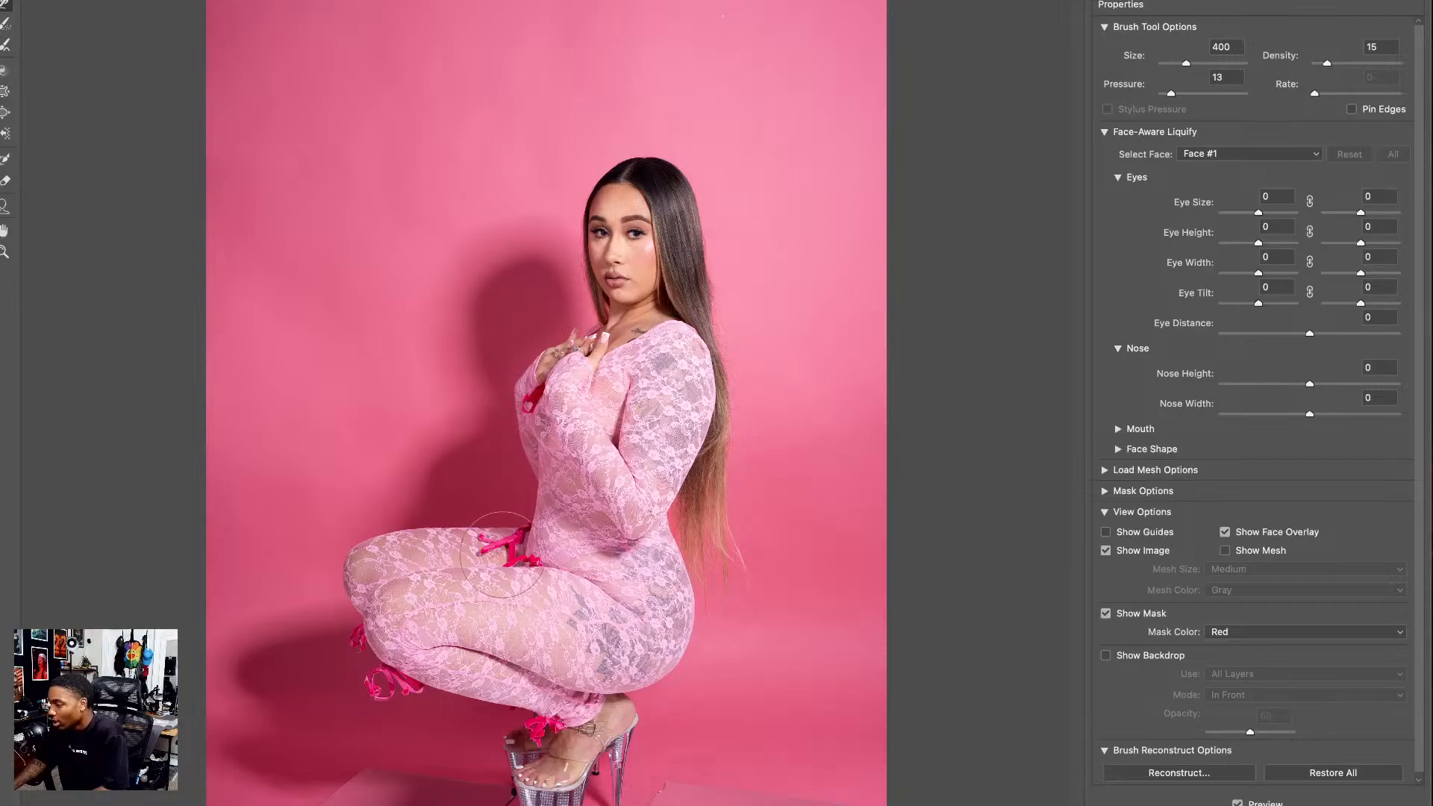
- Resize the Liquify brush between 200 and 700 for the remaining body contours and apply the Liquify edits
{"action": "key", "text": "bracketright"}
{"action": "key", "text": "bracketright"}
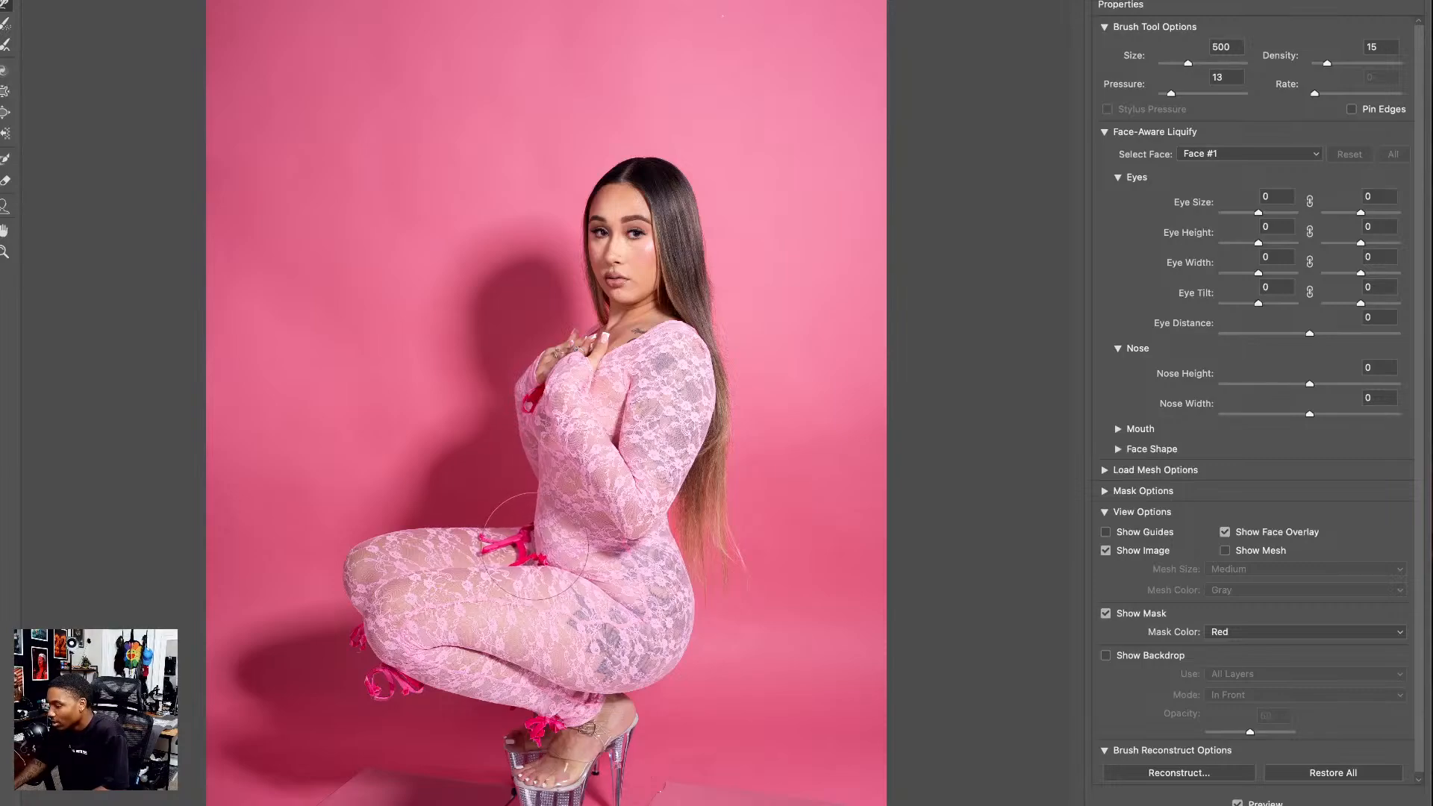
{"action": "key", "text": "bracketright"}
{"action": "key", "text": "bracketright"}
{"action": "key", "text": "bracketright"}
{"action": "key", "text": "bracketright"}
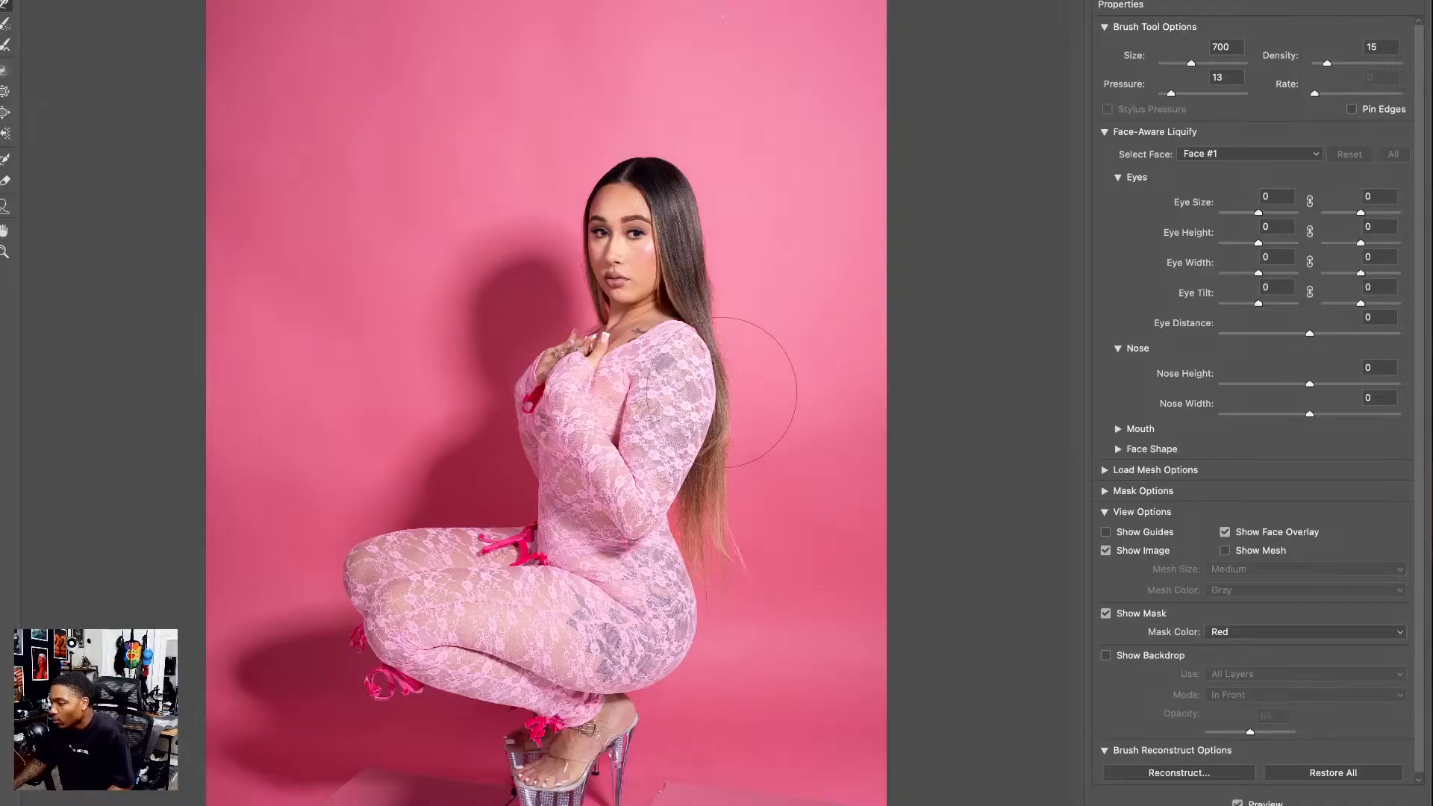
{"action": "key", "text": "bracketleft"}
{"action": "key", "text": "bracketleft"}
{"action": "key", "text": "bracketleft"}
{"action": "key", "text": "bracketleft"}
{"action": "key", "text": "bracketleft"}
{"action": "key", "text": "bracketleft"}
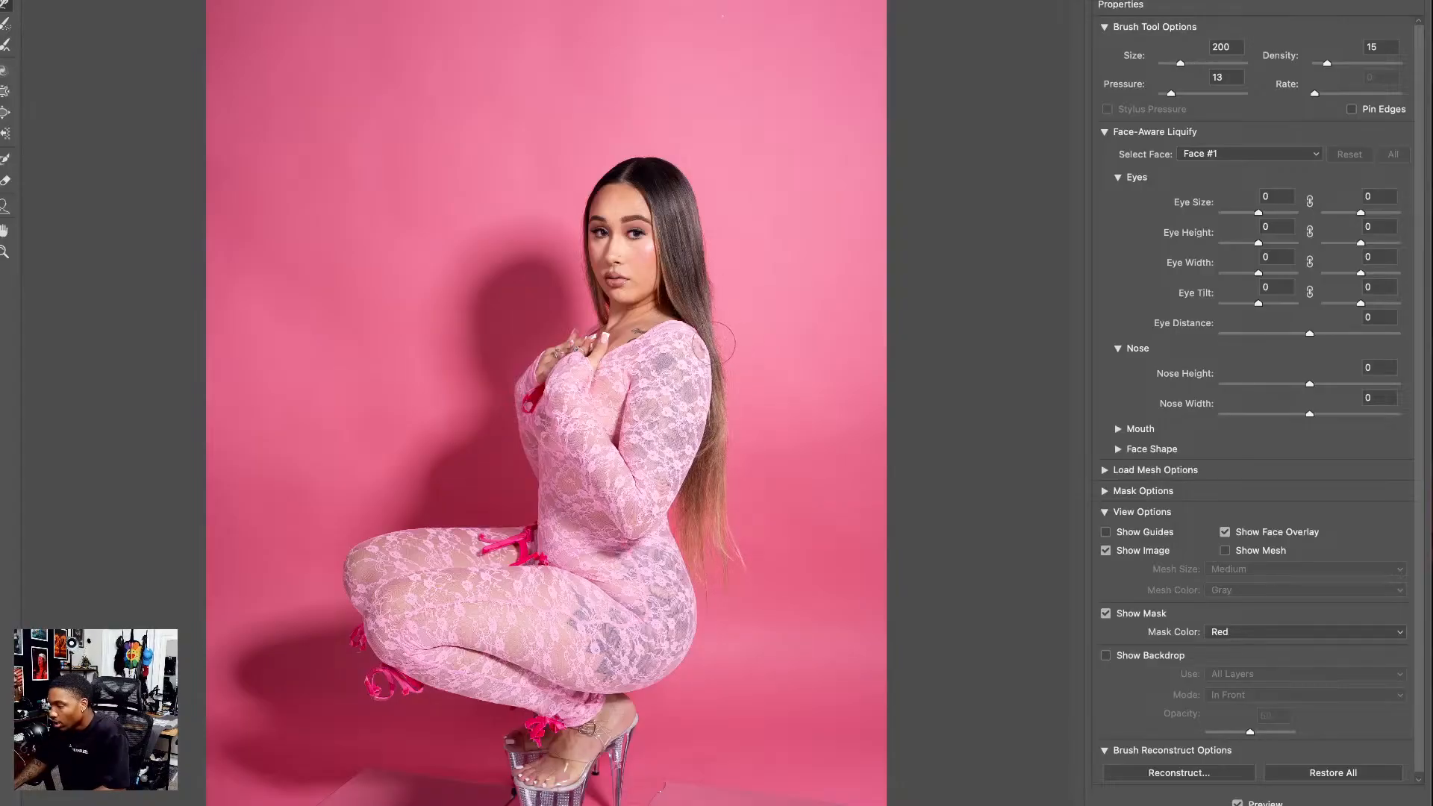
{"action": "key", "text": "bracketright"}
{"action": "key", "text": "bracketright"}
{"action": "key", "text": "bracketright"}
{"action": "key", "text": "bracketright"}
{"action": "key", "text": "bracketright"}
{"action": "key", "text": "bracketright"}
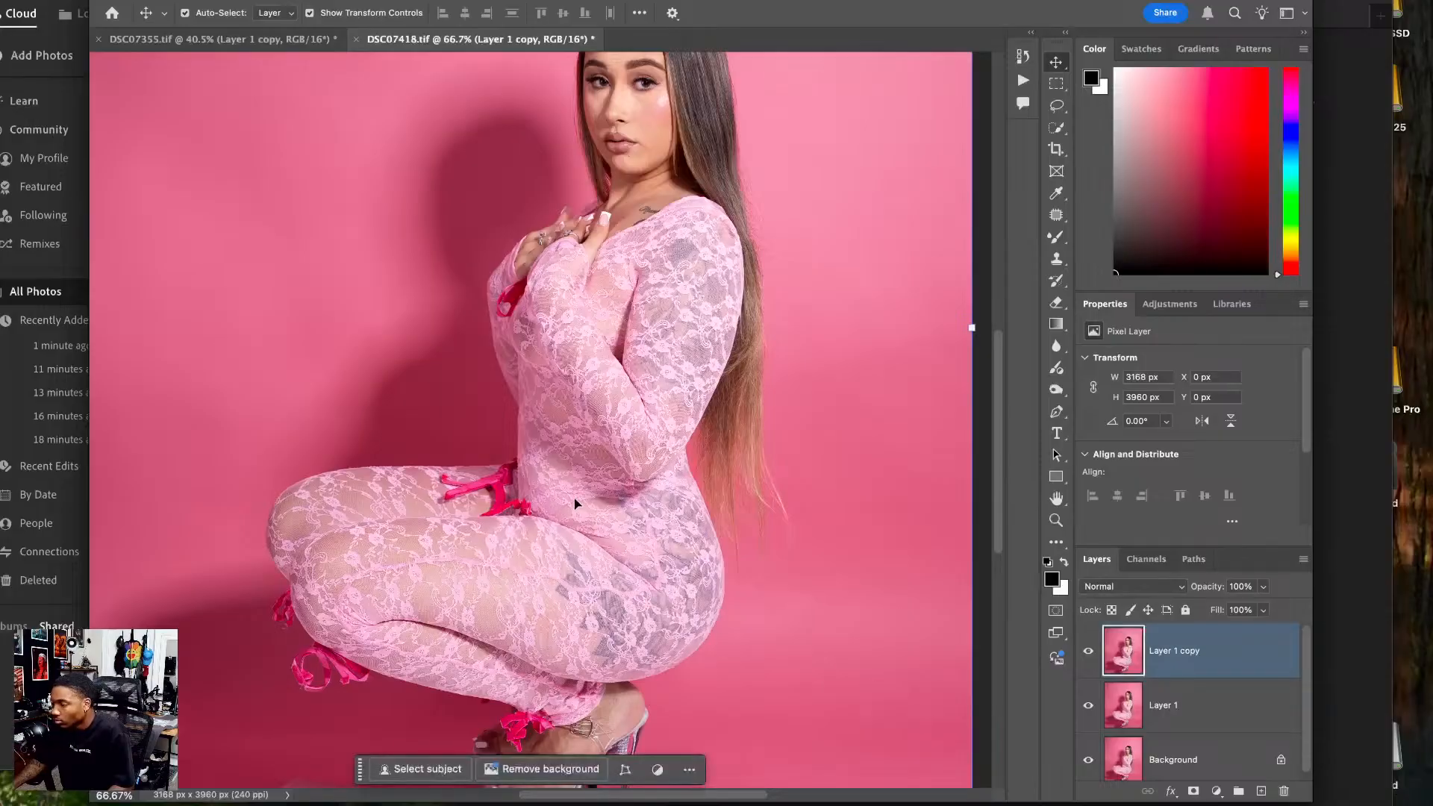
- View the whole crouching-pose image, then close DSC07418.tif and save its changes
{"action": "key", "text": "super+0"}
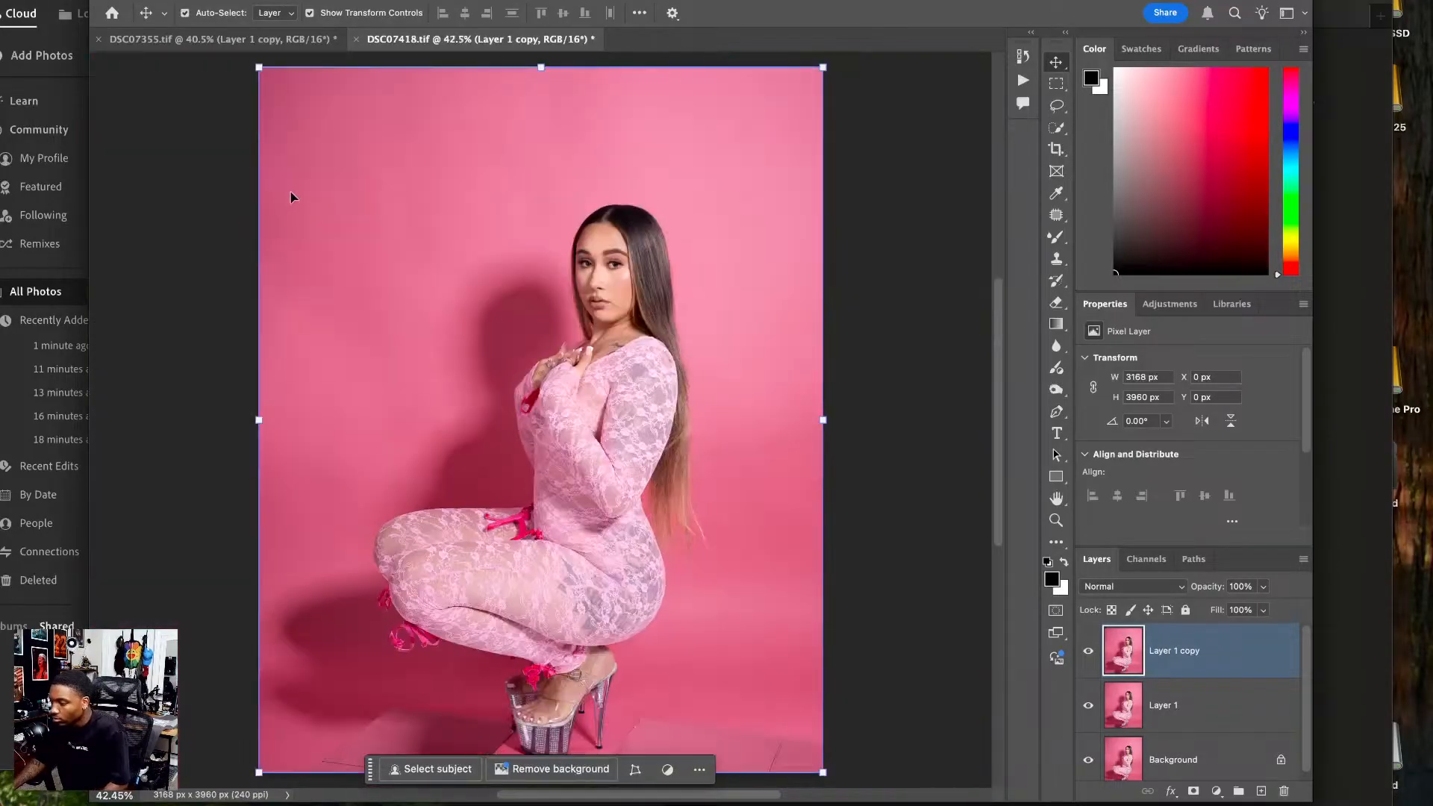
{"action": "left_click", "coordinate": [276, 42]}
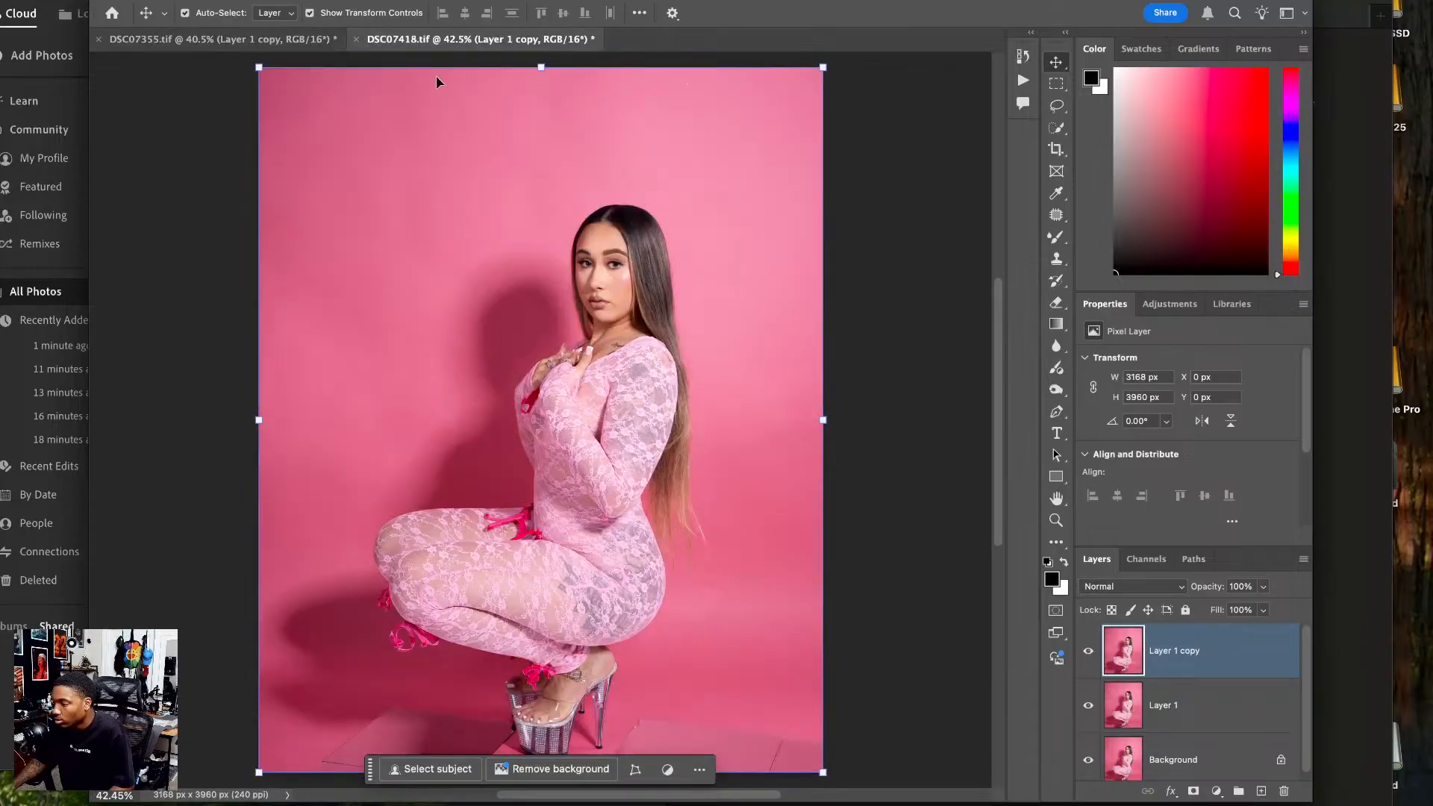
{"action": "left_click", "coordinate": [502, 41]}
{"action": "left_click", "coordinate": [357, 40]}
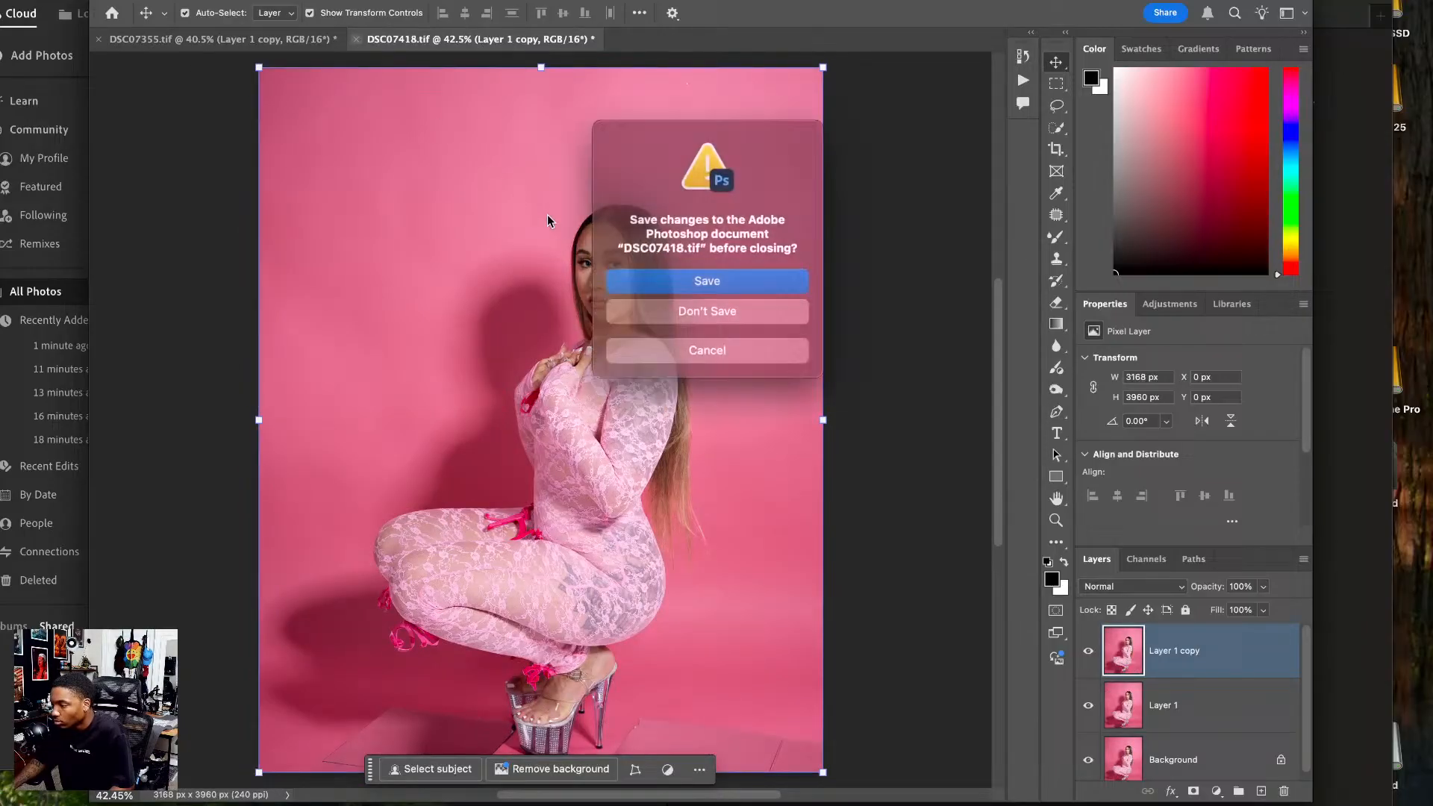
{"action": "left_click", "coordinate": [715, 281]}
- Close DSC07355.tif, the kneeling pose over the mirror tiles, and save its changes
{"action": "left_click", "coordinate": [164, 42]}
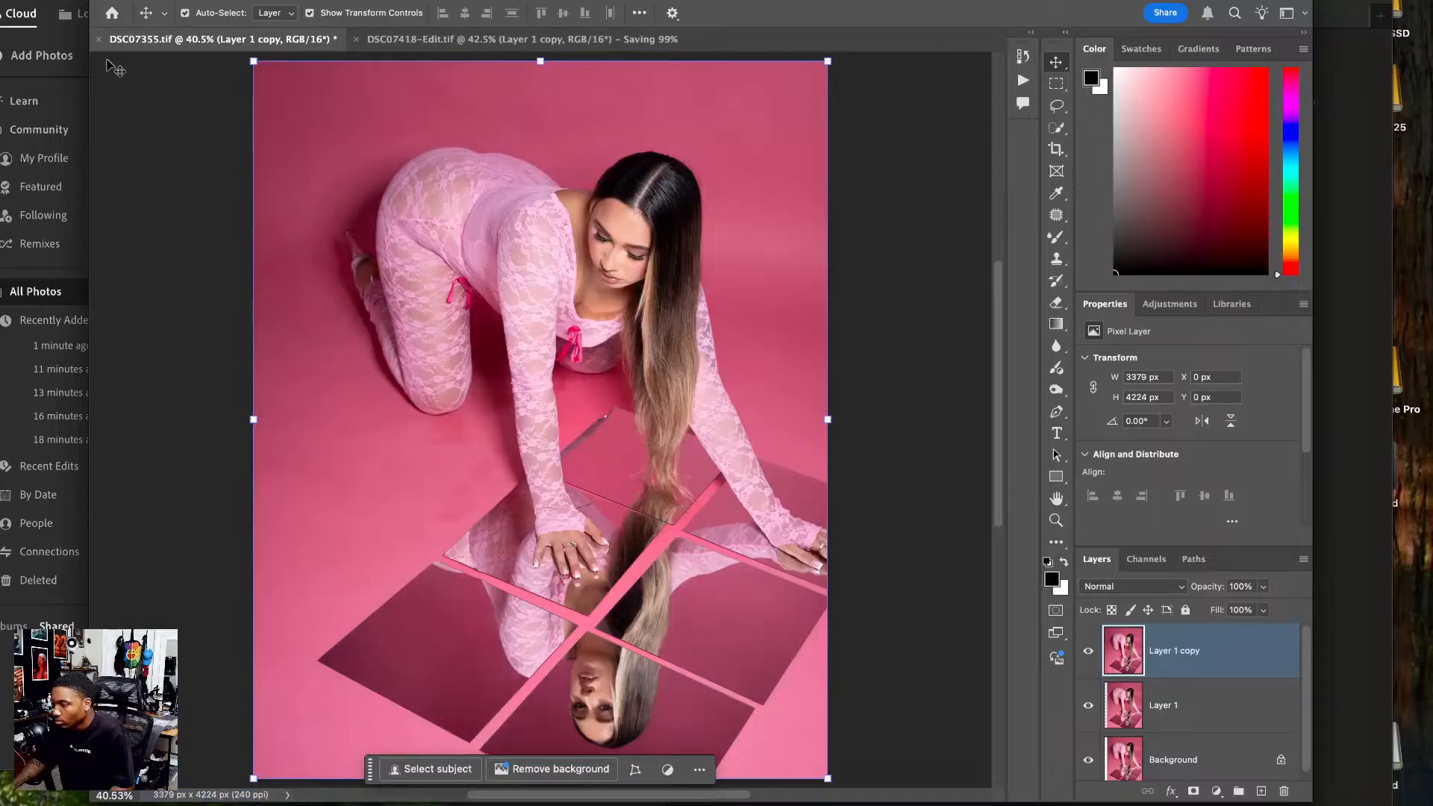
{"action": "key", "text": "super+w"}
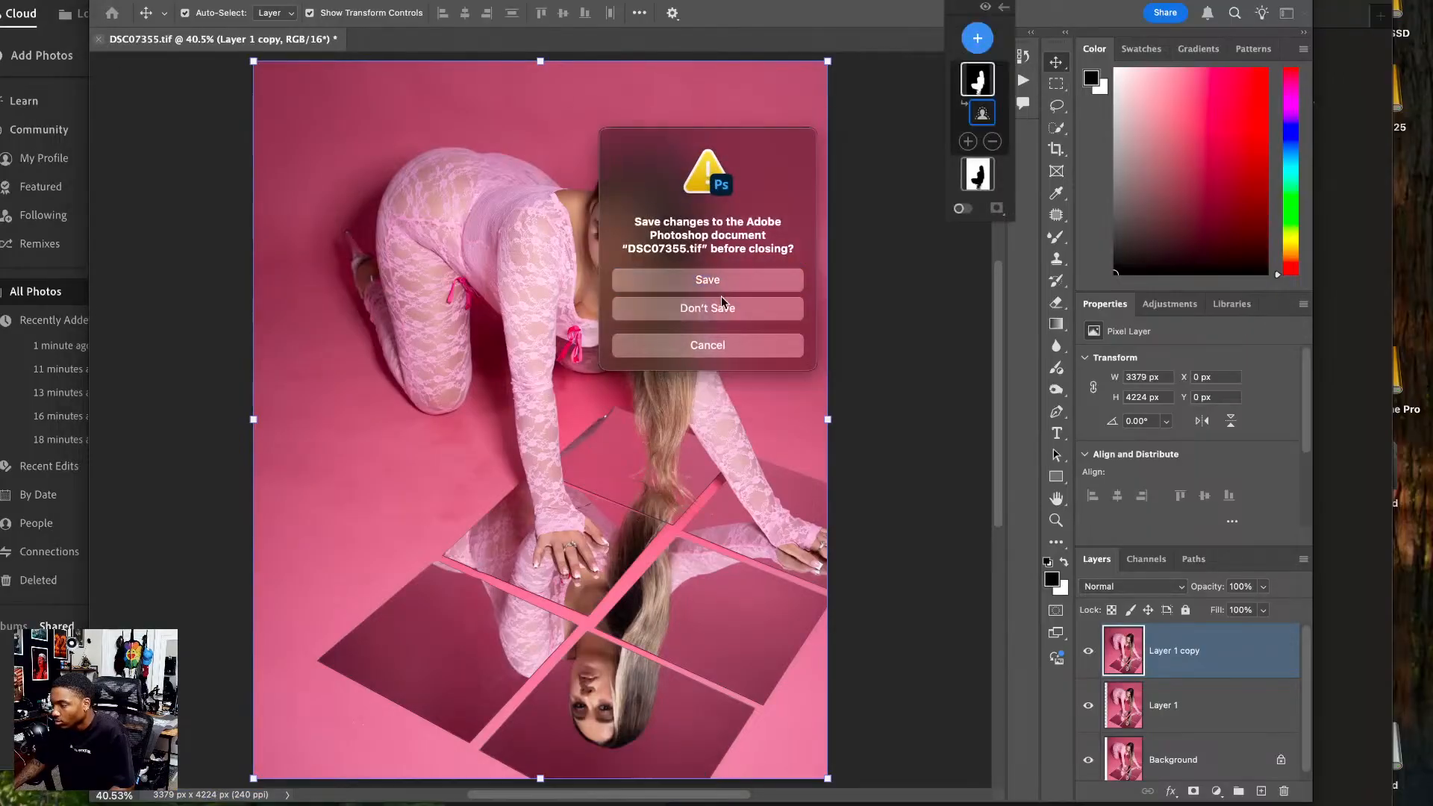
{"action": "left_click", "coordinate": [727, 281]}
{"action": "left_click", "coordinate": [925, 791]}
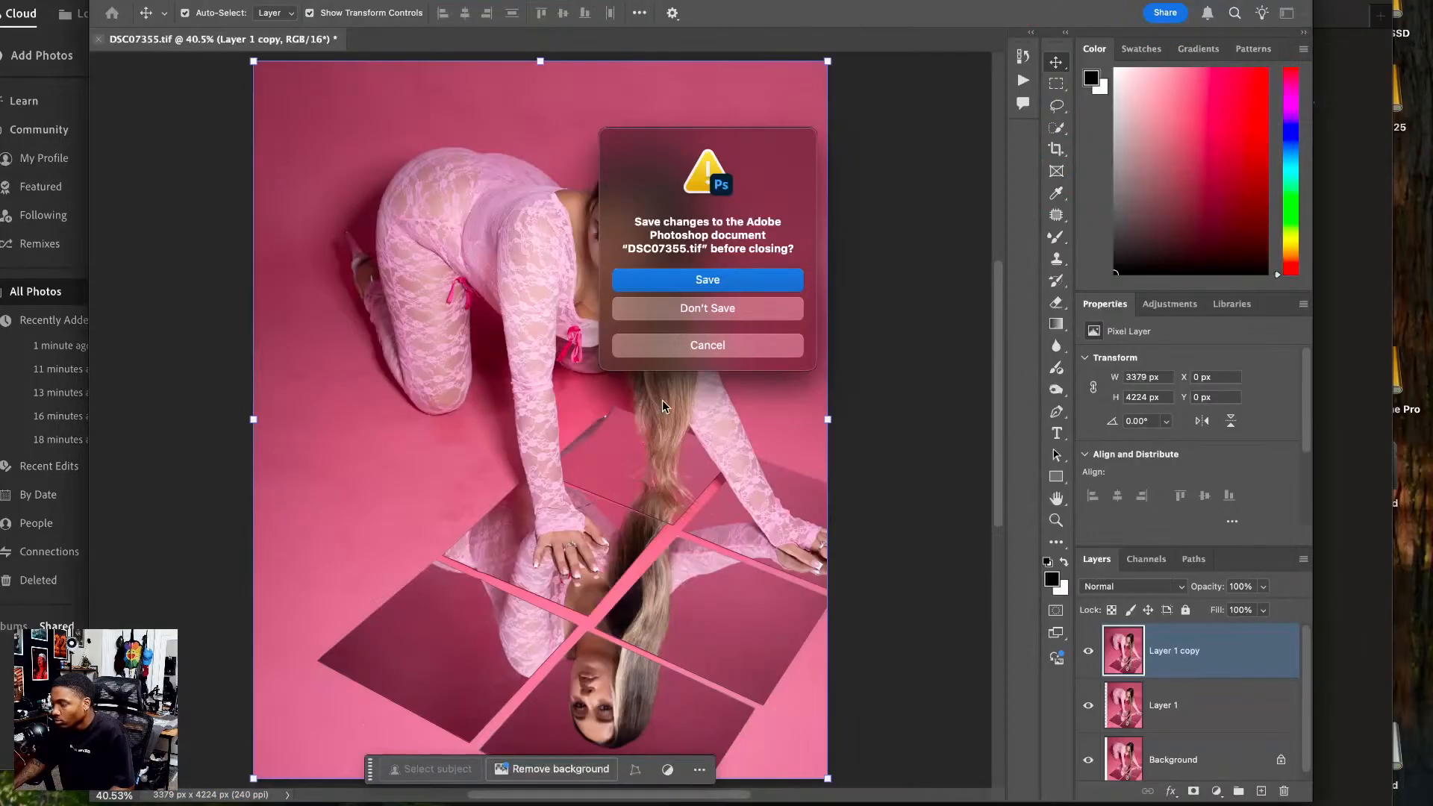
{"action": "left_click", "coordinate": [691, 278]}
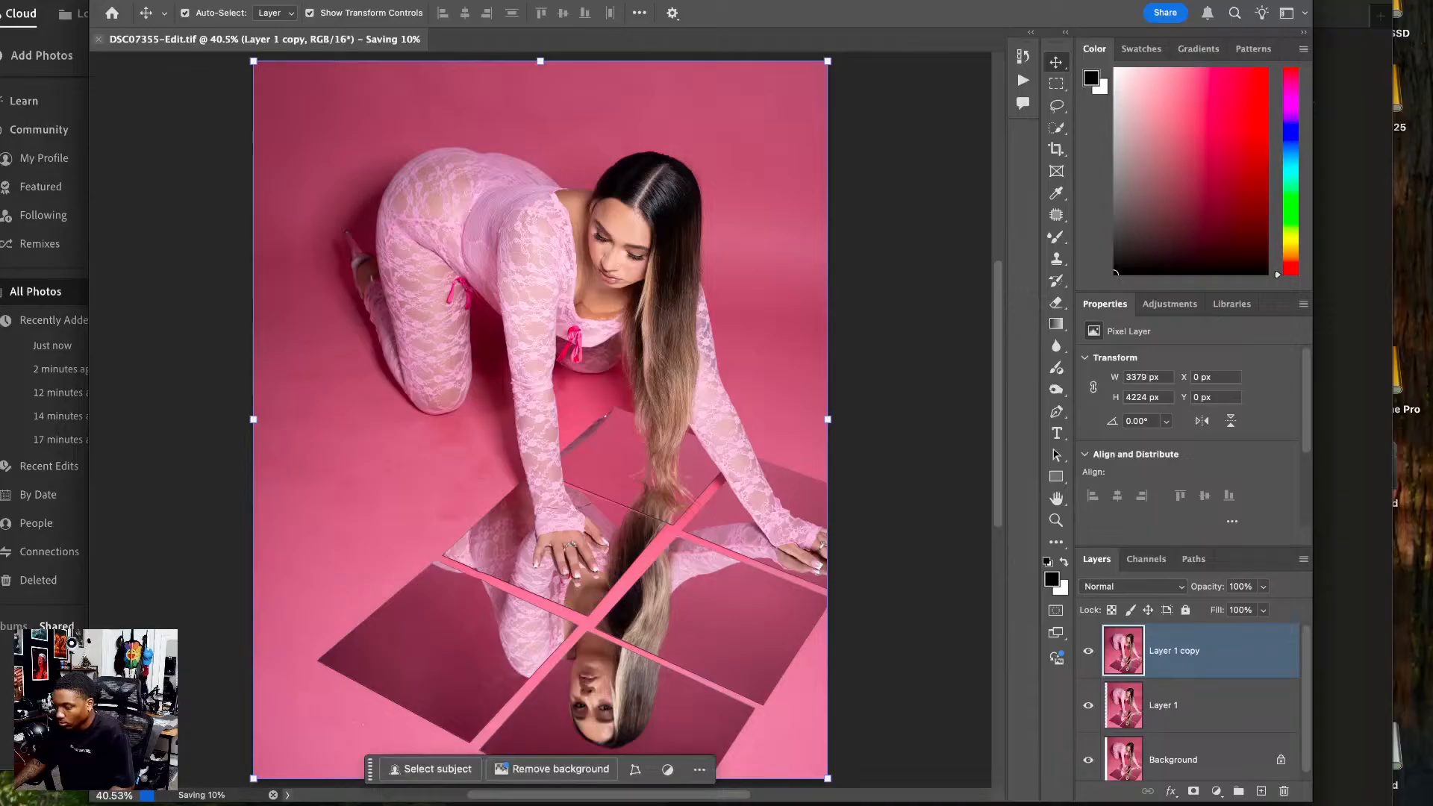
- Switch to Lightroom and paste the copied edit settings onto the side-facing crouching photo with the mirror-tile floor
{"action": "left_click", "coordinate": [40, 606]}
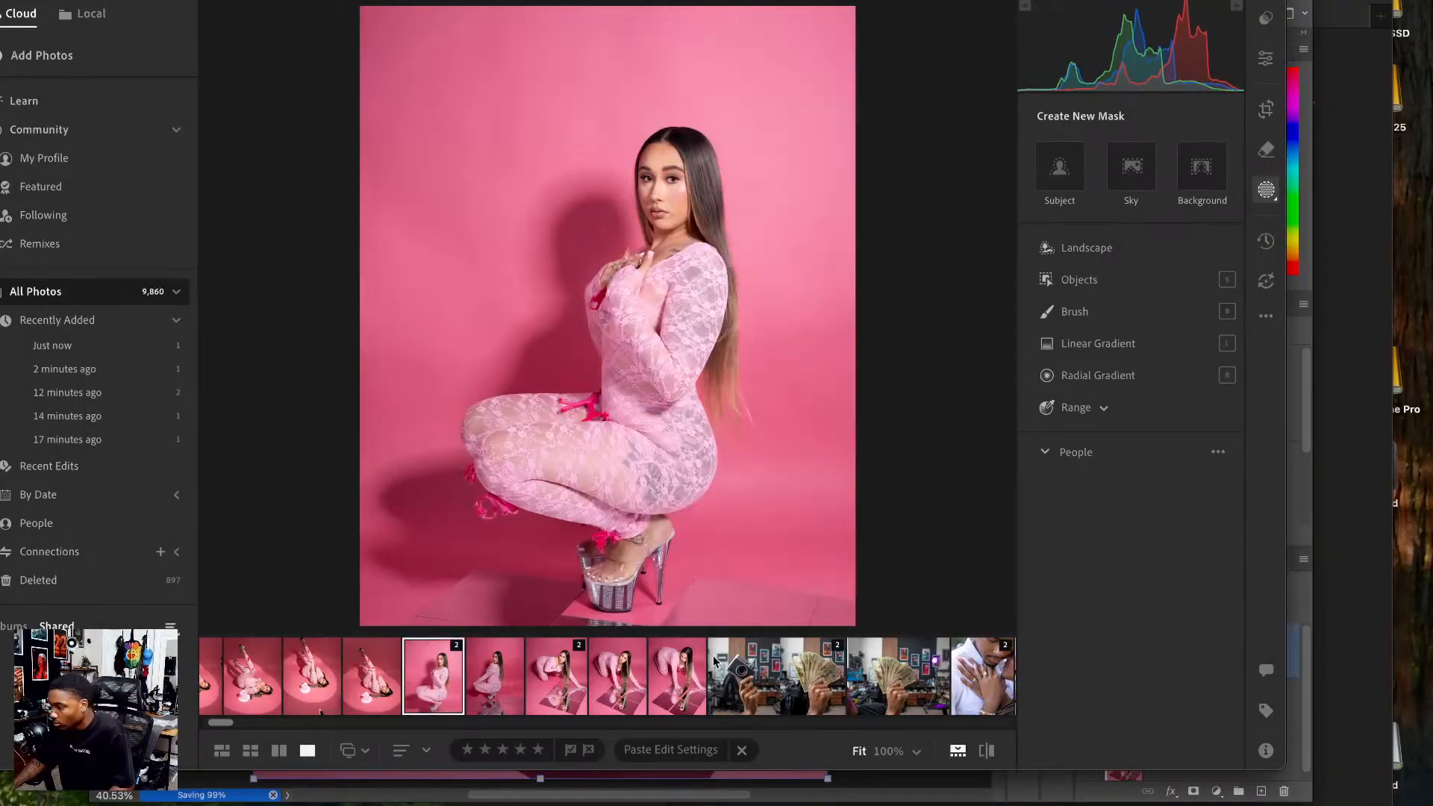
{"action": "left_click", "coordinate": [677, 676]}
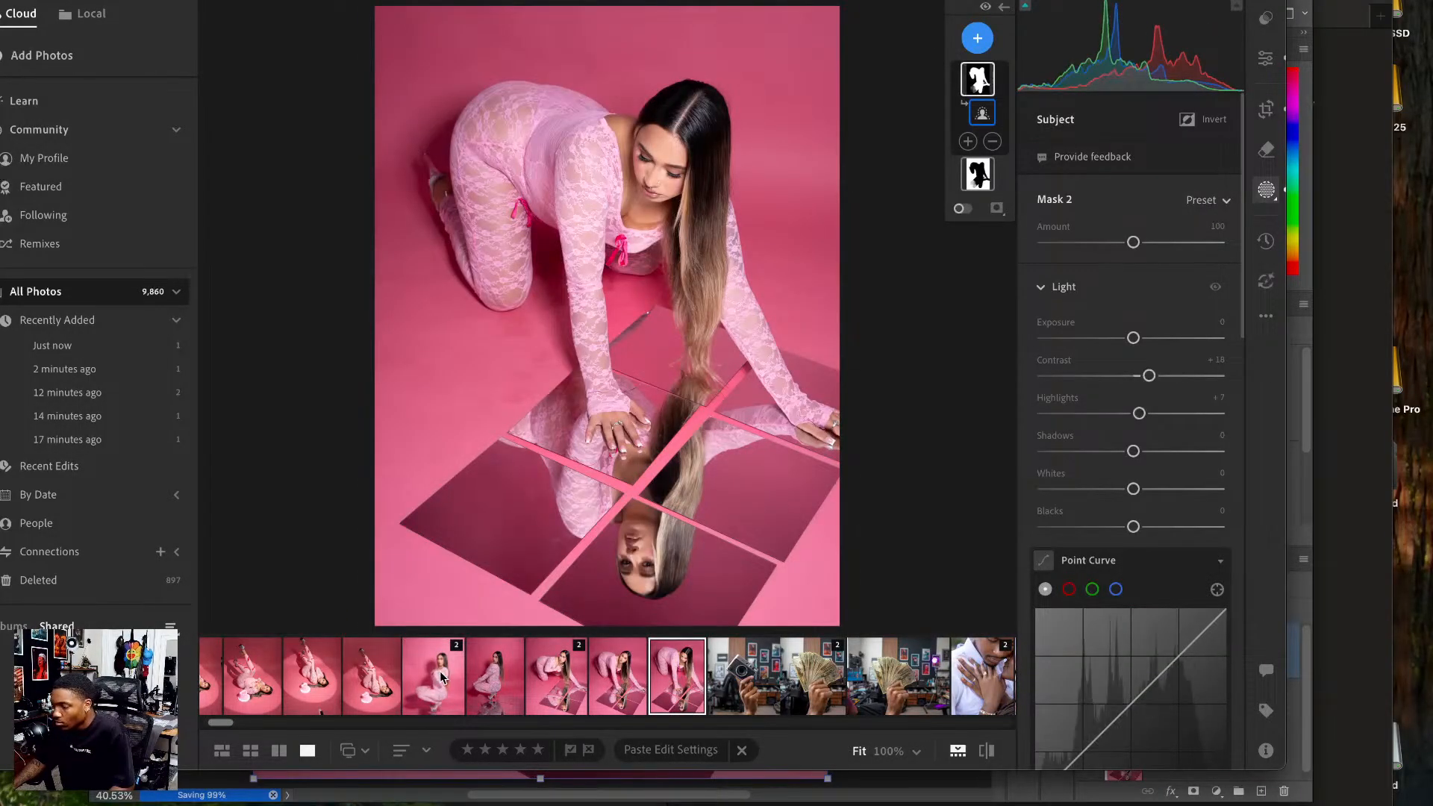
{"action": "left_click", "coordinate": [493, 677]}
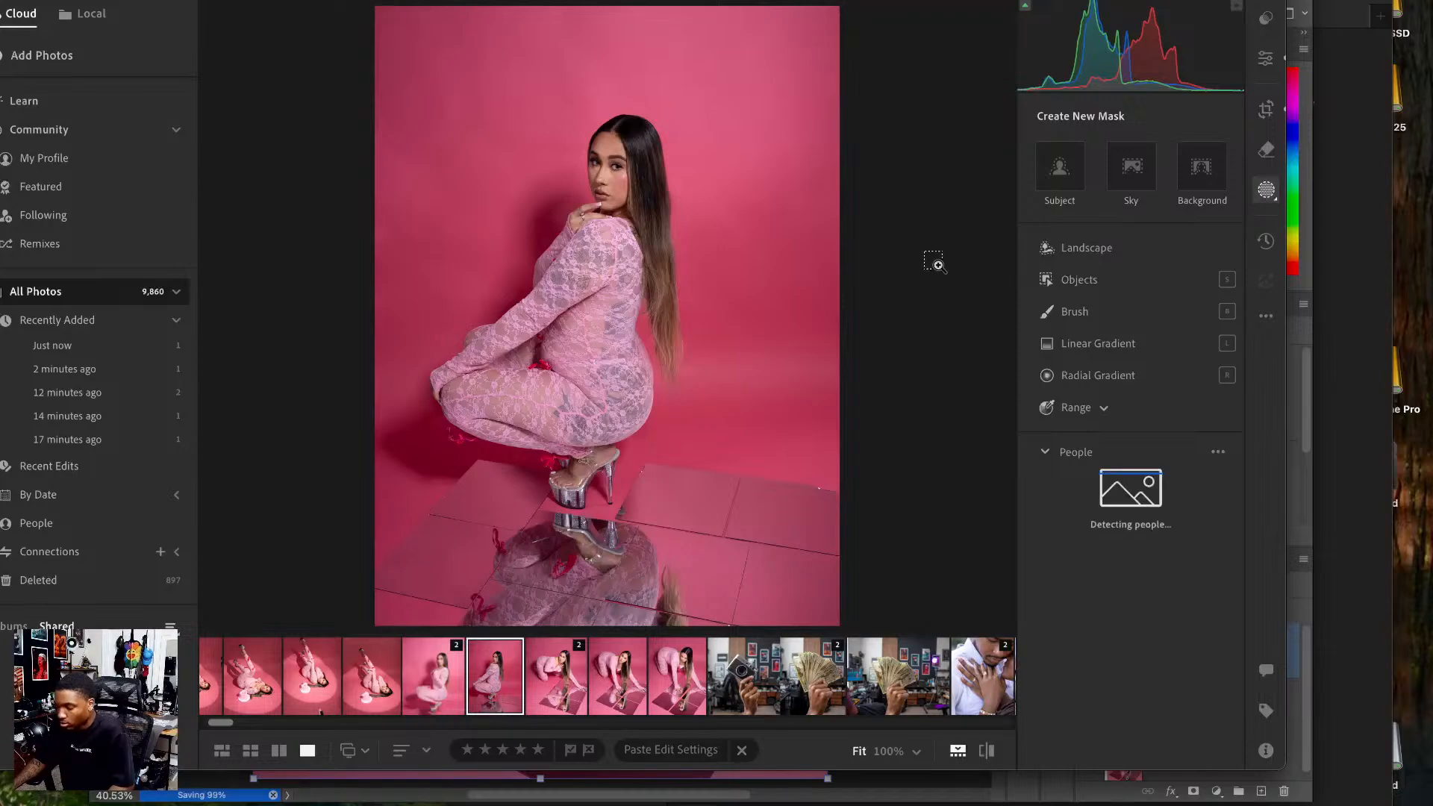
{"action": "key", "text": "ctrl+v"}
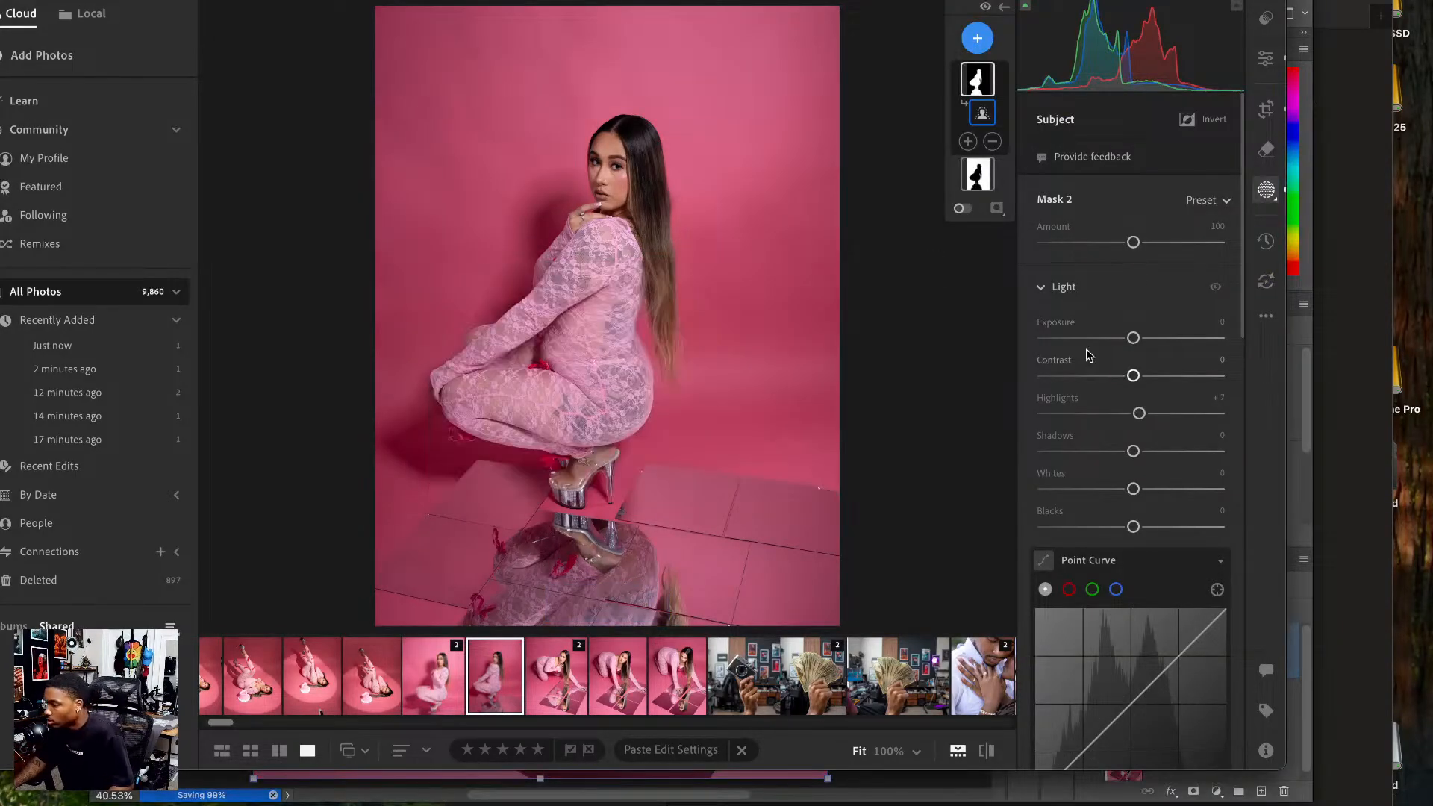
- Set the subject mask's exposure to +0.36 and the photo's overall exposure to +0.41
{"action": "left_click_drag", "start_coordinate": [1133, 339], "coordinate": [1140, 340]}
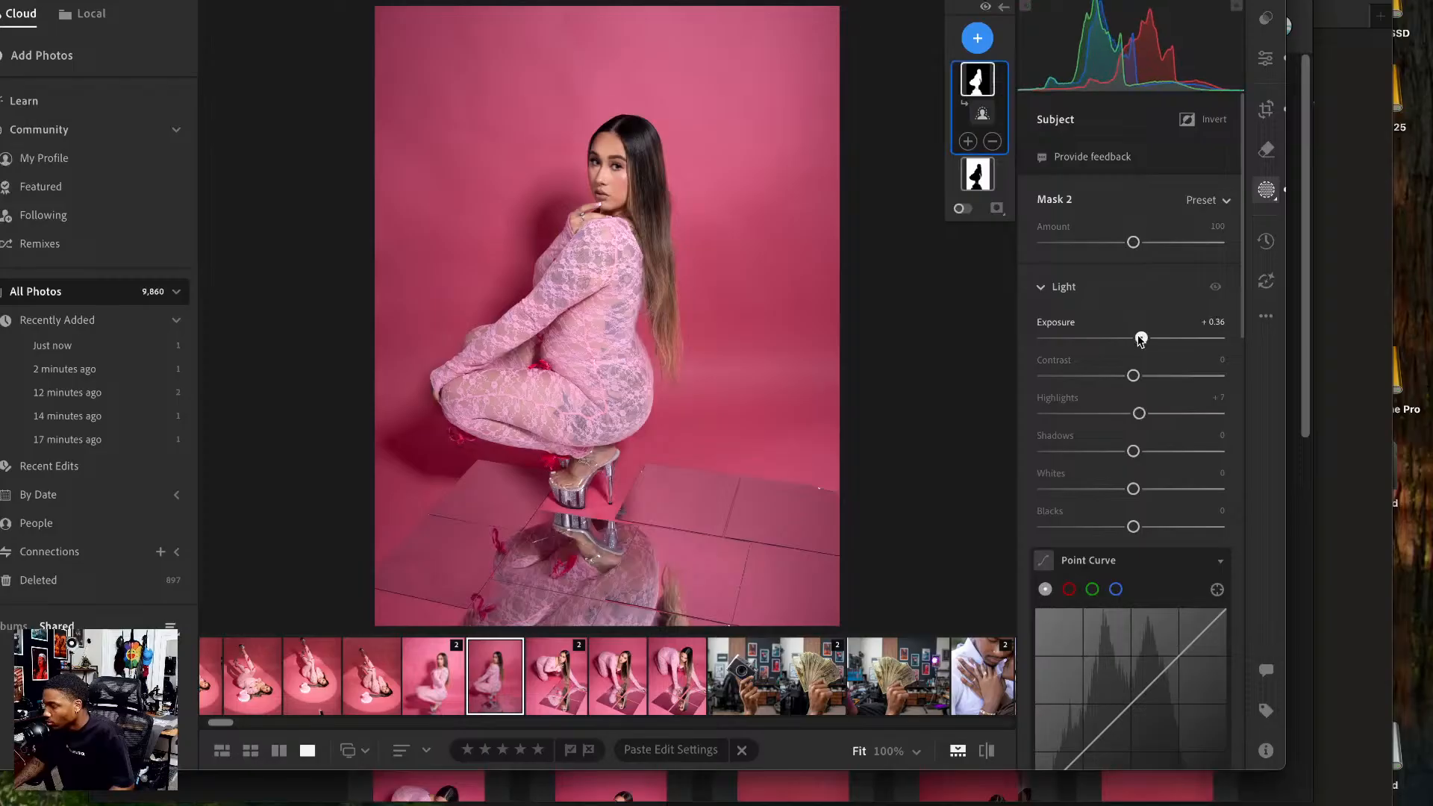
{"action": "left_click", "coordinate": [1265, 57]}
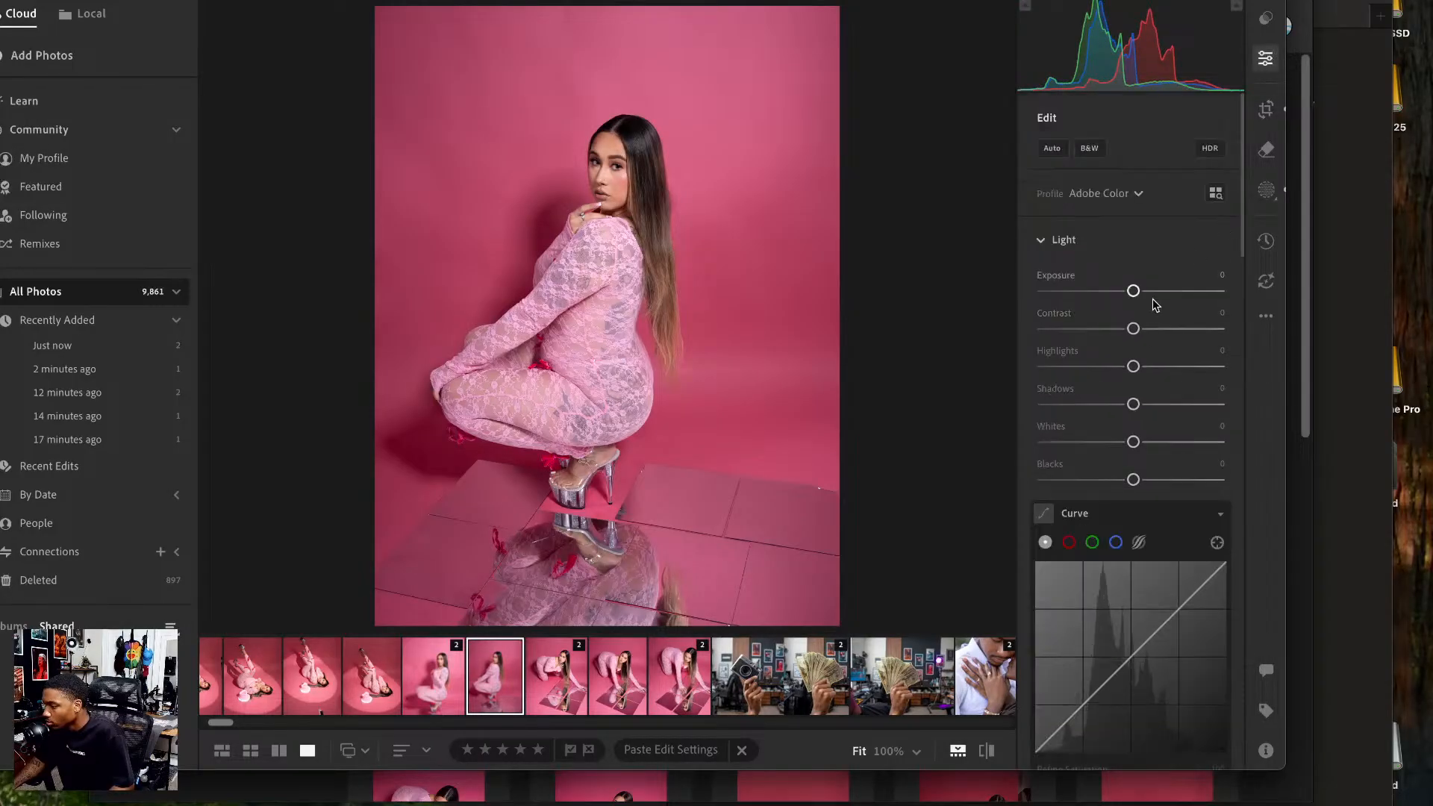
{"action": "left_click_drag", "start_coordinate": [1134, 291], "coordinate": [1141, 297]}
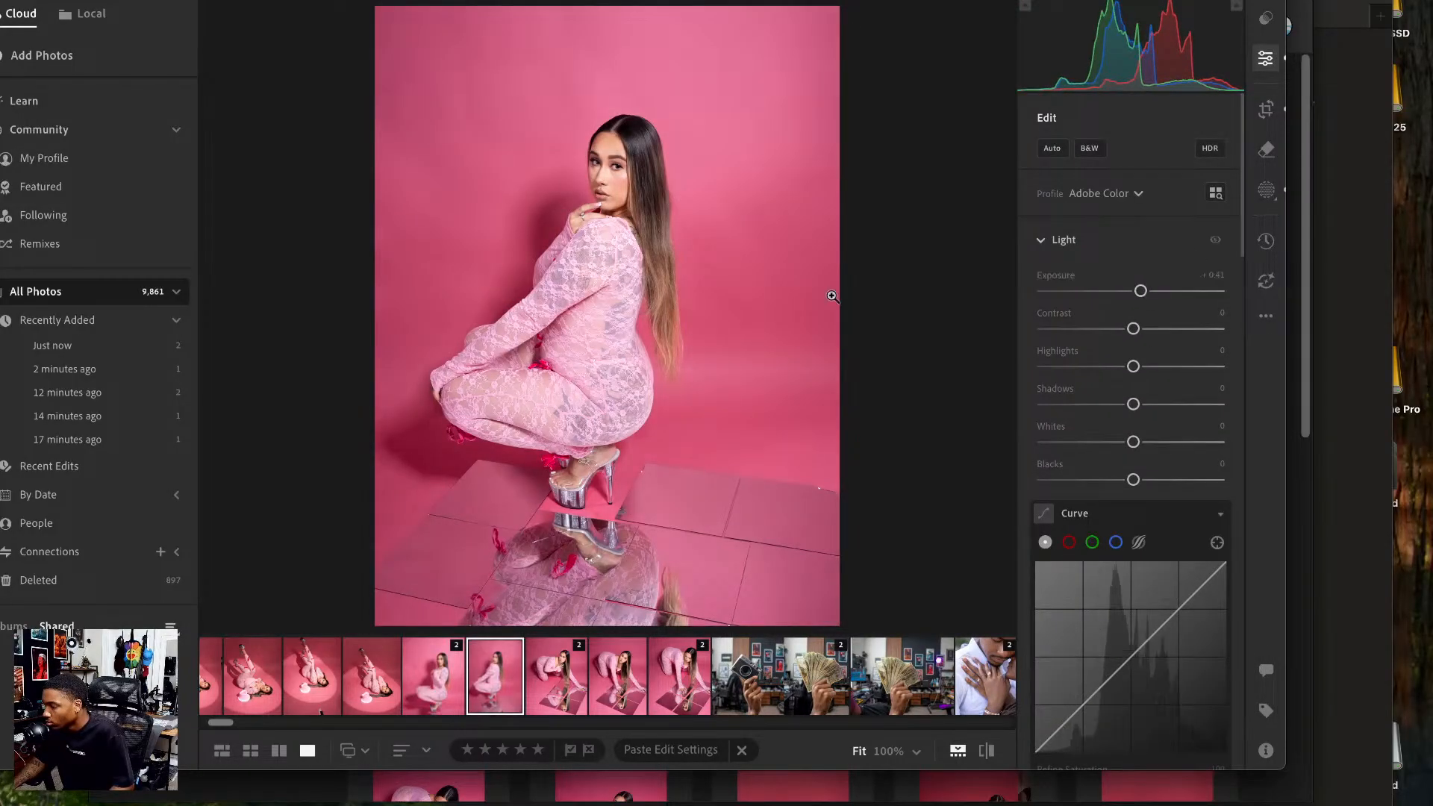
- Open the side-facing crouching photo for editing in Photoshop and duplicate its background layer twice
{"action": "right_click", "coordinate": [625, 260]}
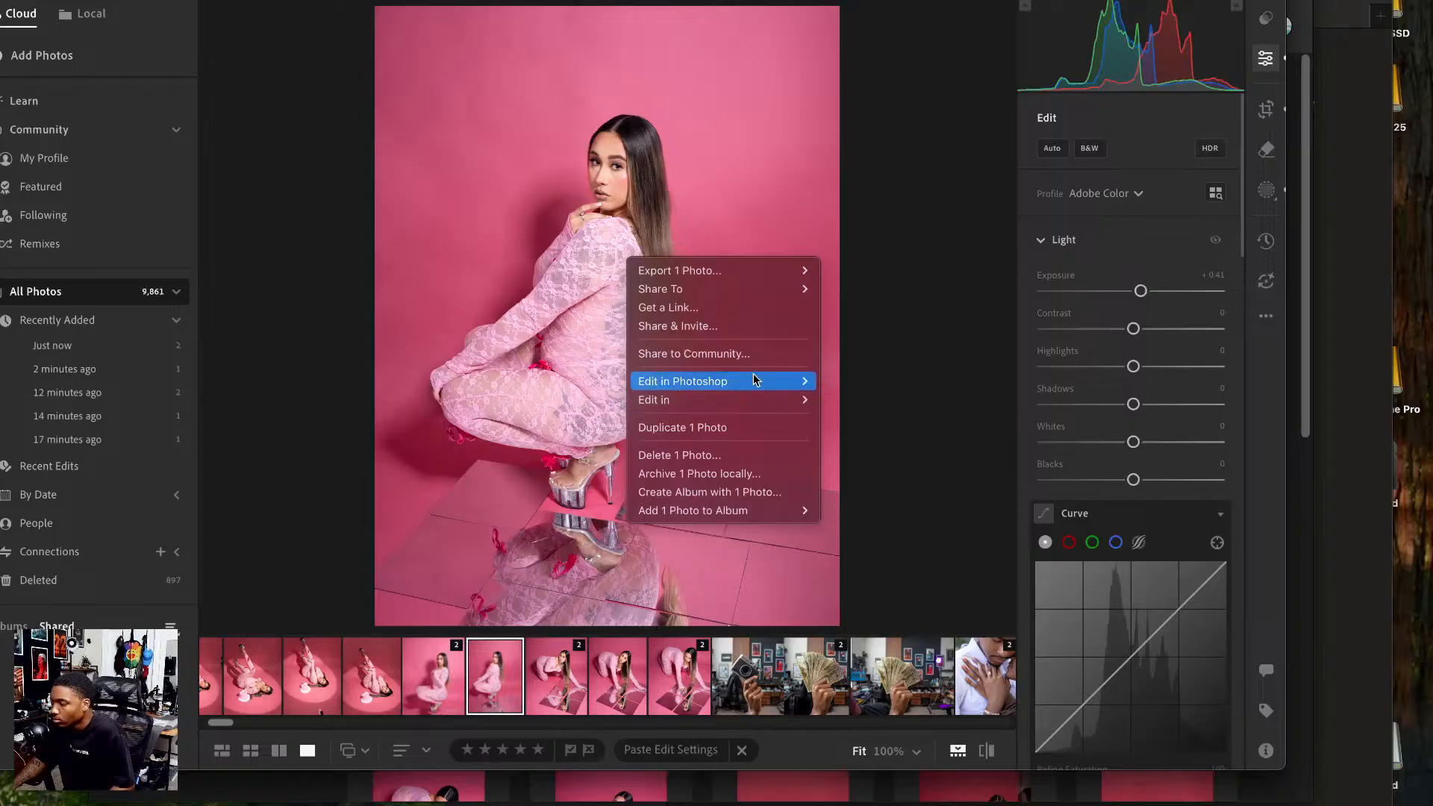
{"action": "left_click", "coordinate": [874, 380]}
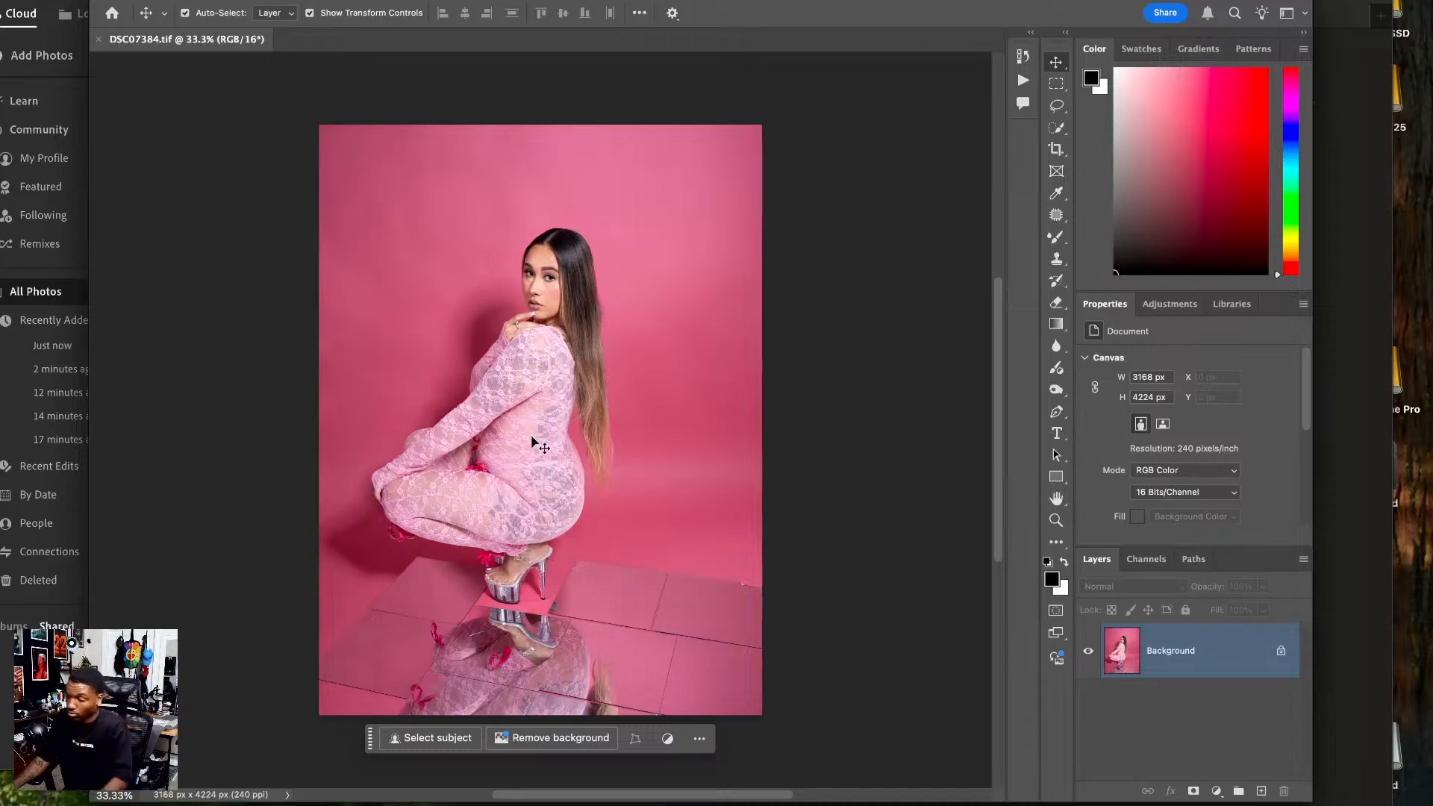
{"action": "key", "text": "ctrl+j"}
{"action": "key", "text": "ctrl+j"}
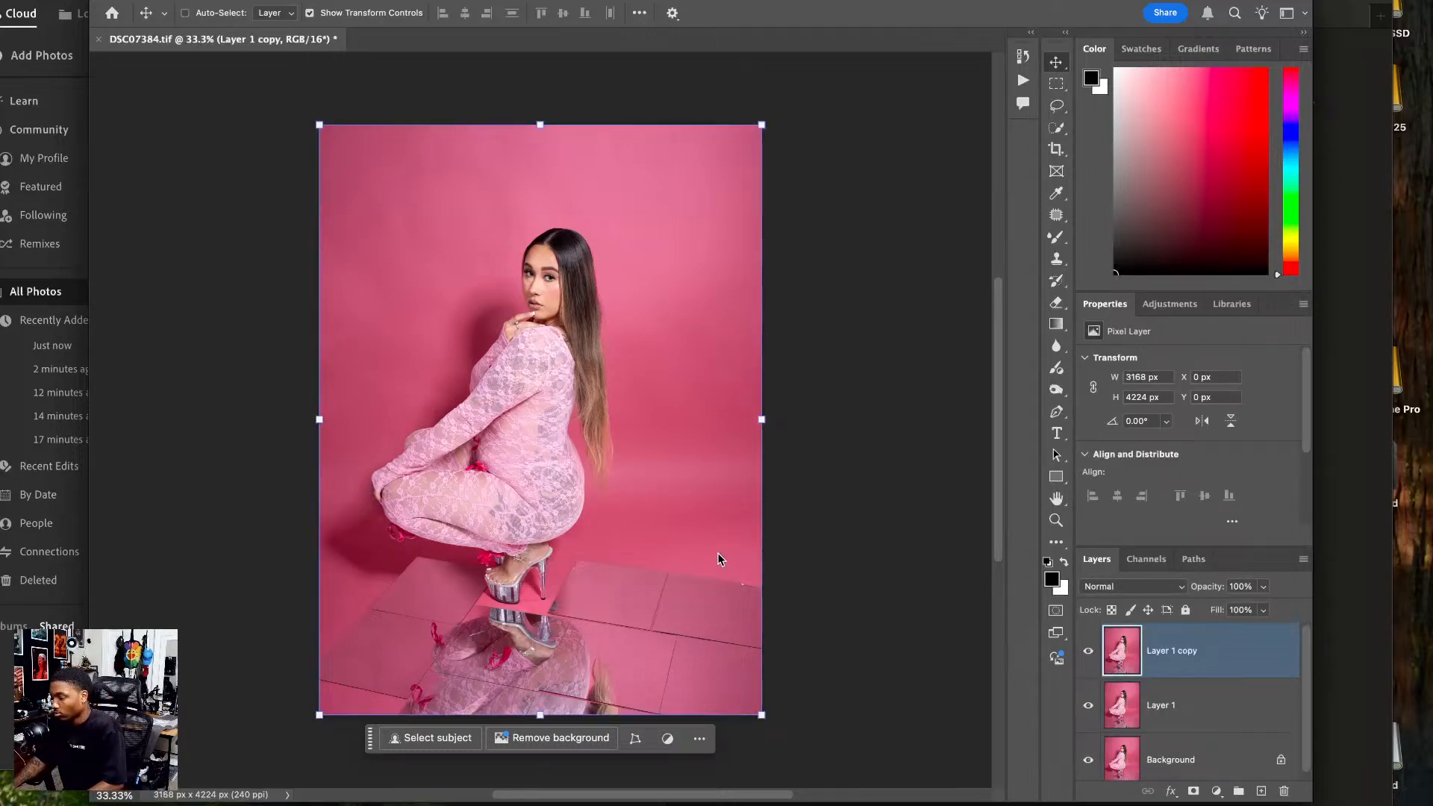
- Open Liquify on the top layer copy and push the stomach by the red bow and the upper back slightly inward at brush size 500
{"action": "key", "text": "ctrl+shift+x"}
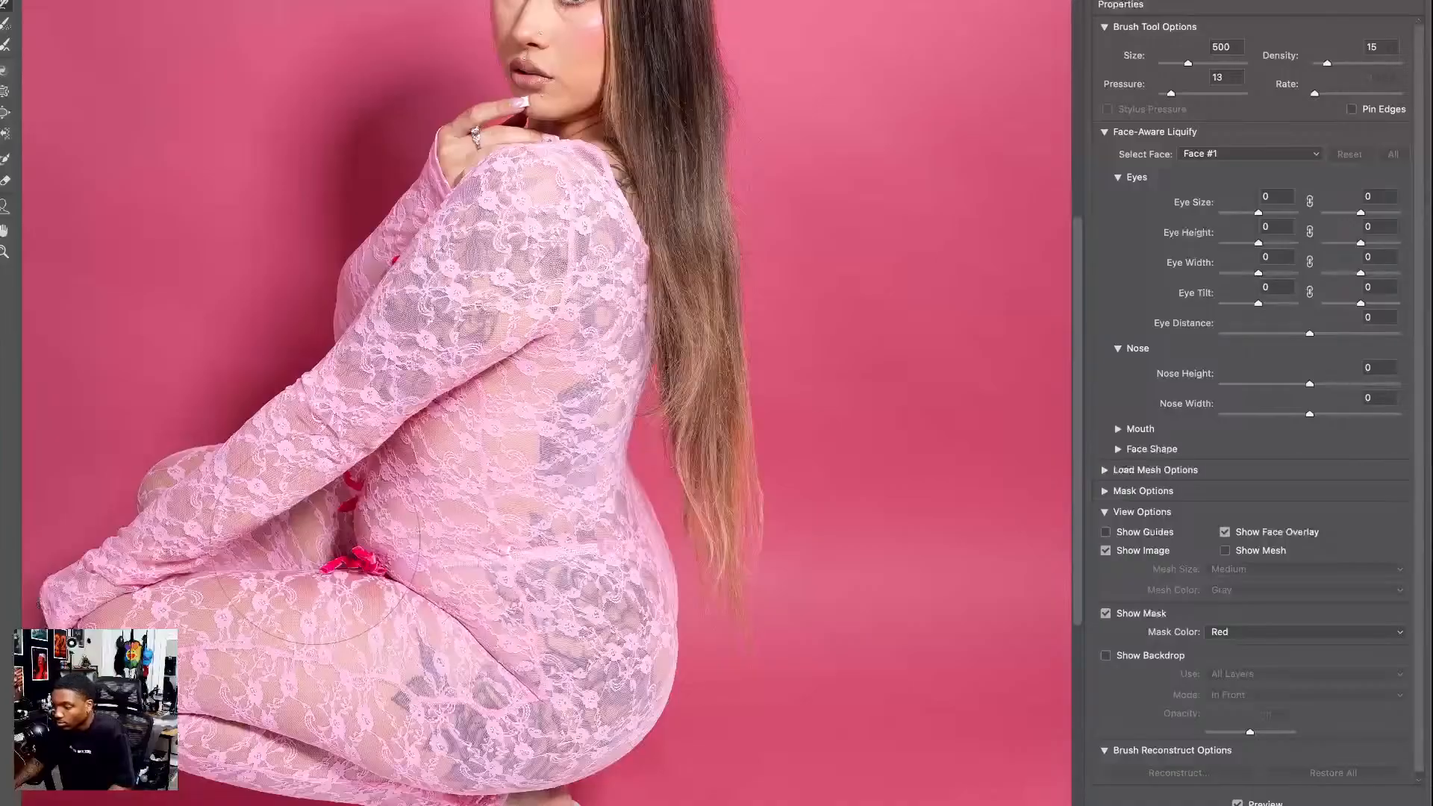
{"action": "left_click_drag", "start_coordinate": [346, 523], "coordinate": [375, 537]}
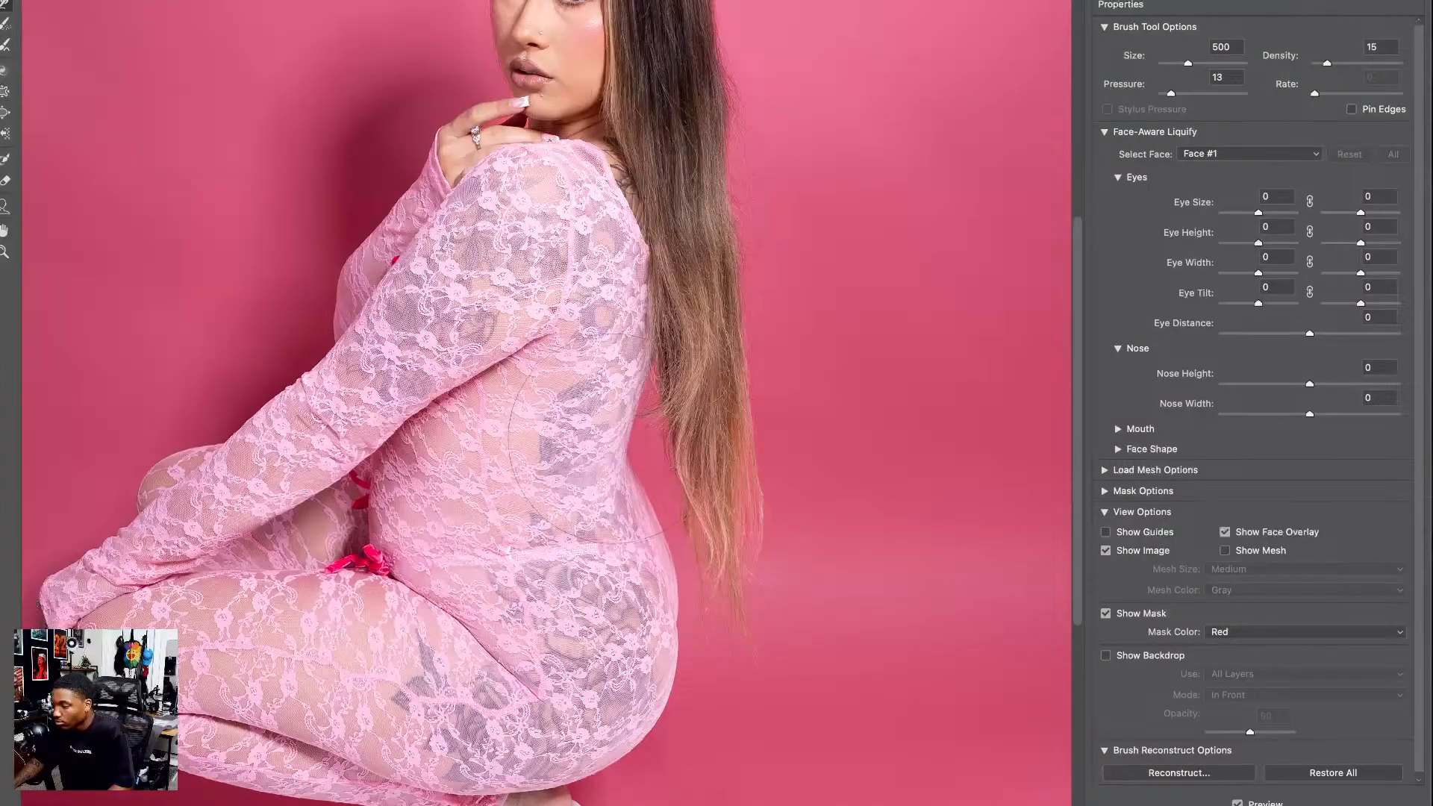
{"action": "mouse_move", "coordinate": [675, 272]}
{"action": "left_mouse_down"}
{"action": "mouse_move", "coordinate": [651, 253]}
{"action": "mouse_move", "coordinate": [677, 312]}
{"action": "mouse_move", "coordinate": [617, 380]}
{"action": "mouse_move", "coordinate": [621, 437]}
{"action": "left_mouse_up"}
{"action": "left_click_drag", "start_coordinate": [647, 366], "coordinate": [625, 373]}
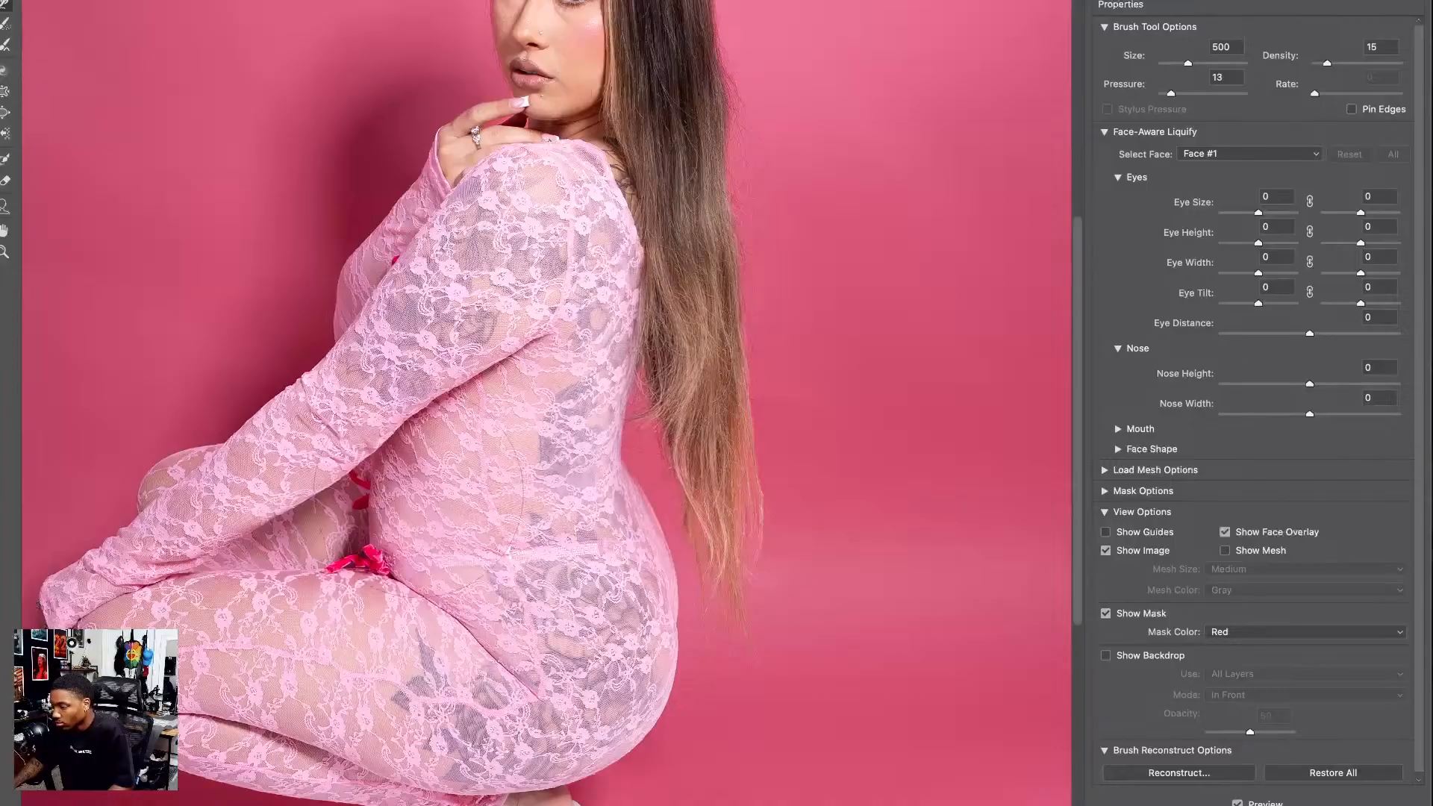
{"action": "left_click_drag", "start_coordinate": [362, 539], "coordinate": [378, 555]}
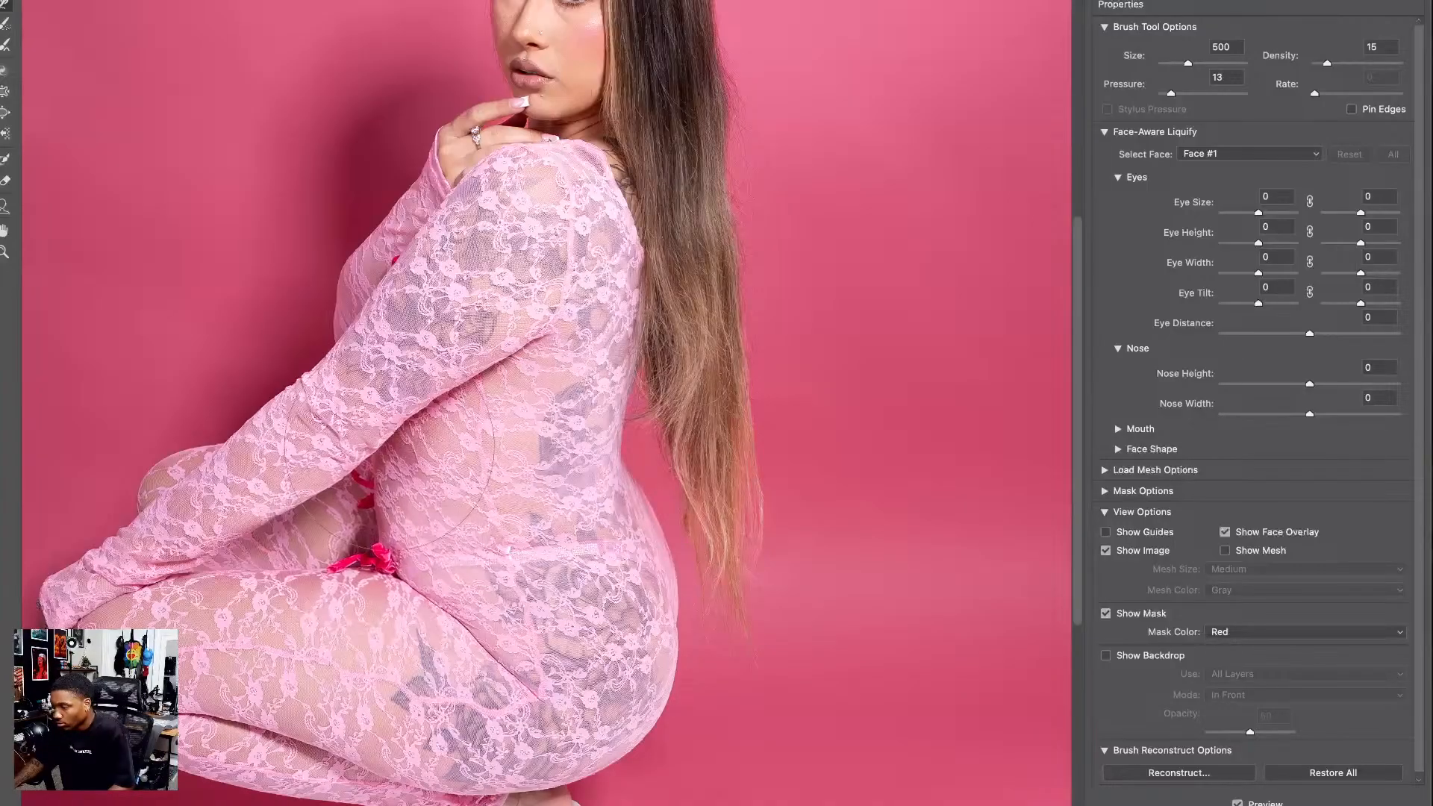
- Examine the arms, back, hips and heels with the Liquify brush resized from 175 up to 600
{"action": "key", "text": "bracketleft"}
{"action": "key", "text": "bracketleft"}
{"action": "key", "text": "bracketleft"}
{"action": "key", "text": "bracketleft"}
{"action": "key", "text": "bracketleft"}
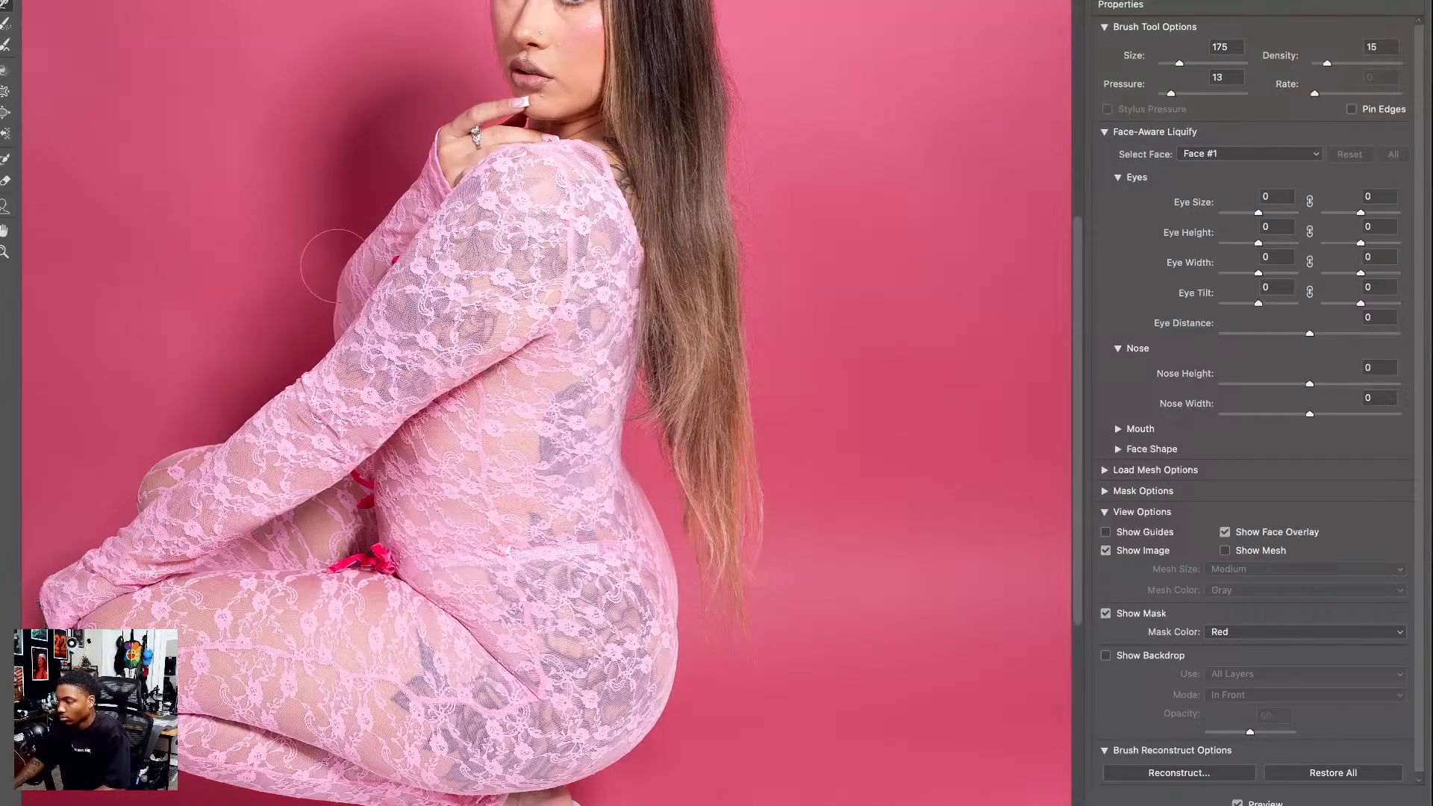
{"action": "key", "text": "bracketleft"}
{"action": "key", "text": "bracketright"}
{"action": "key", "text": "bracketright"}
{"action": "key", "text": "bracketright"}
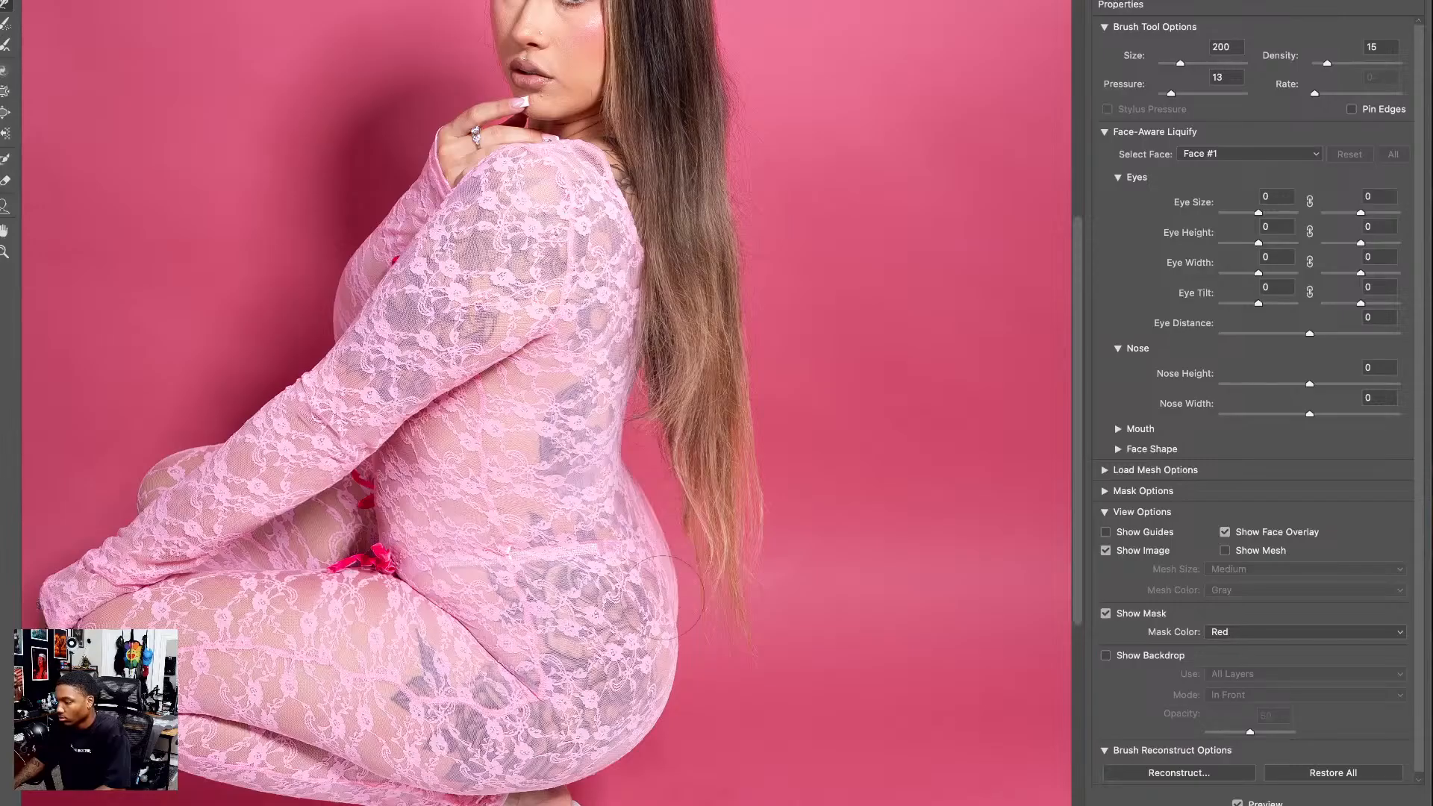
{"action": "key", "text": "bracketright"}
{"action": "key", "text": "bracketright"}
{"action": "key", "text": "bracketright"}
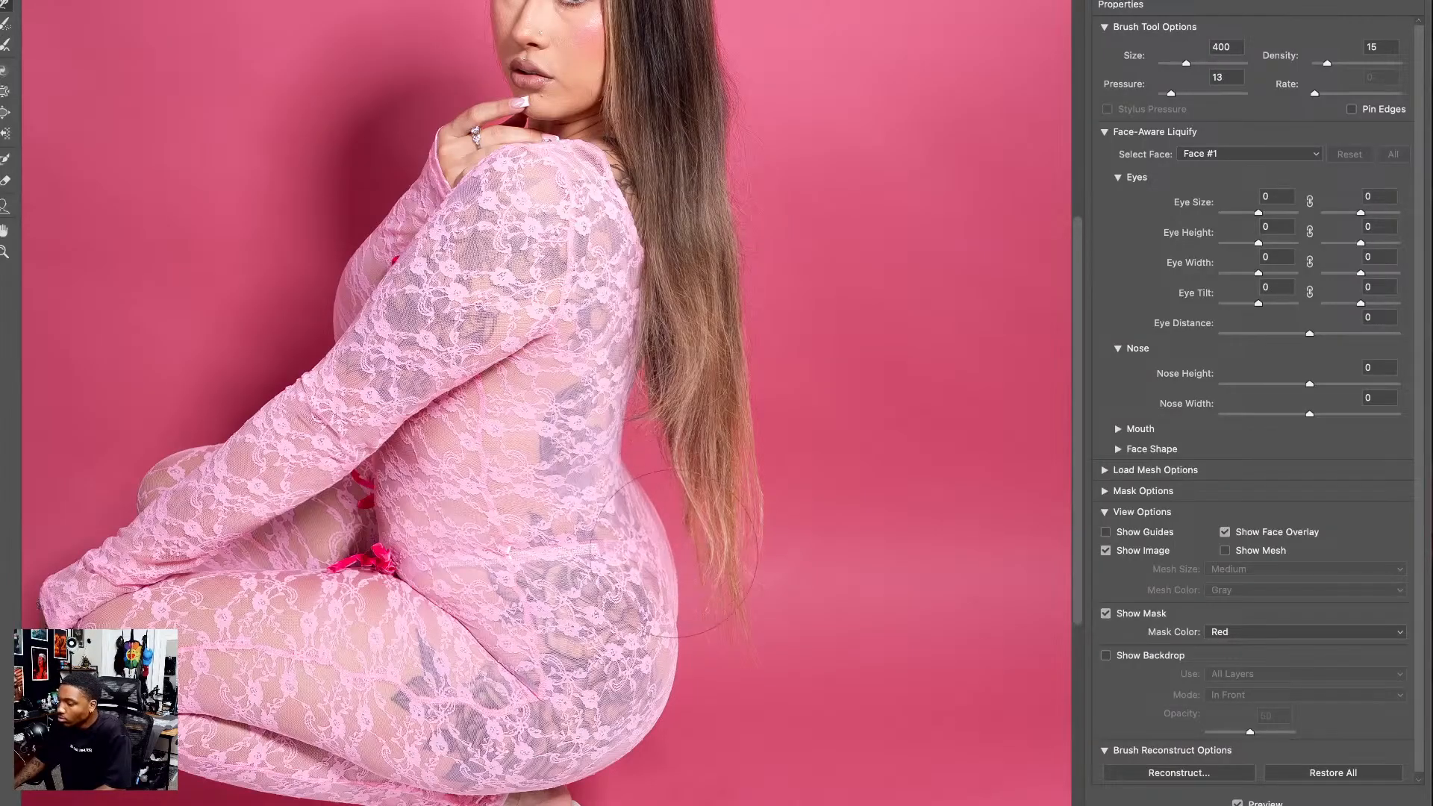
{"action": "scroll", "coordinate": [654, 424], "scroll_direction": "down", "scroll_amount": 4}
{"action": "scroll", "coordinate": [654, 424], "scroll_direction": "down", "scroll_amount": 2}
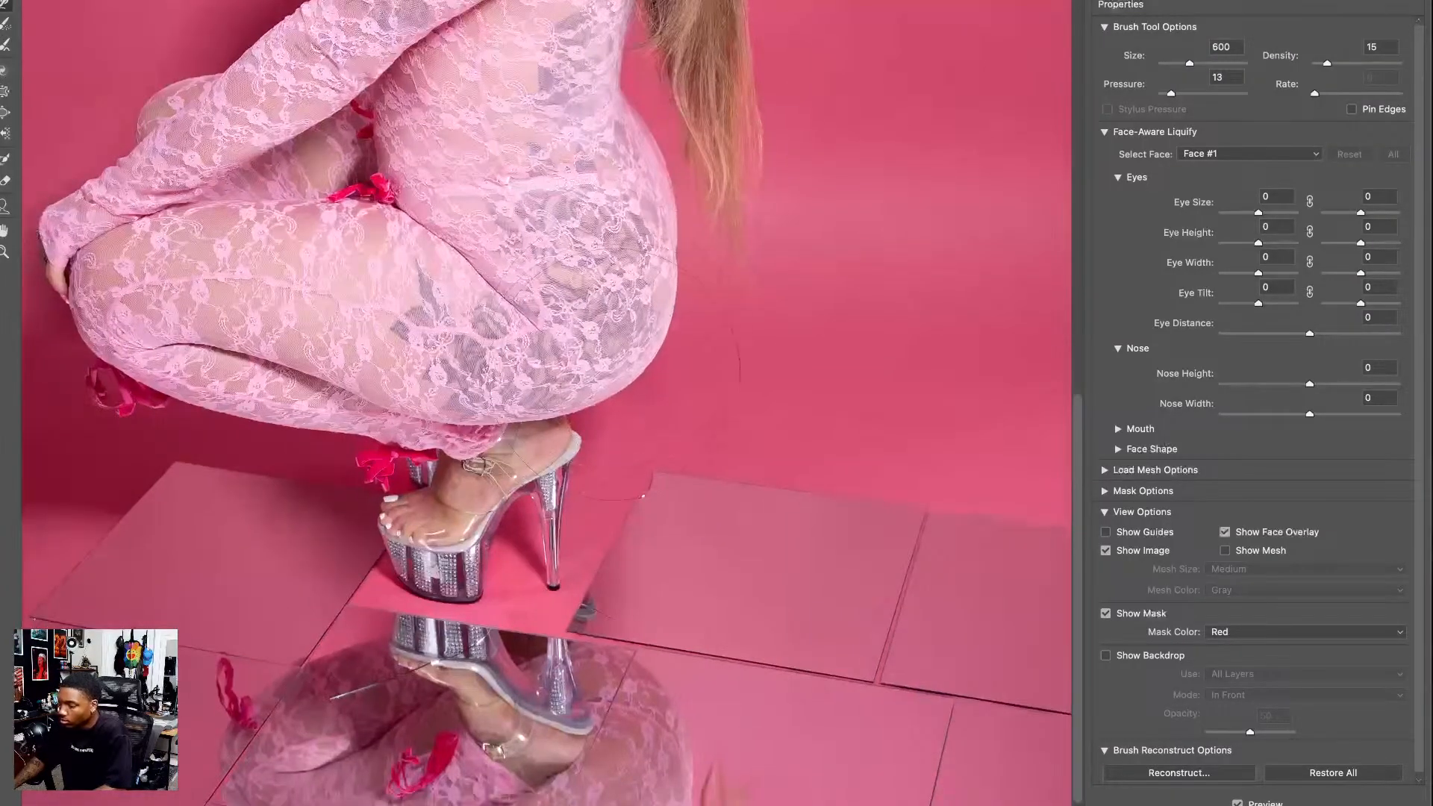
{"action": "key", "text": "super+space"}
{"action": "key", "text": "Escape"}
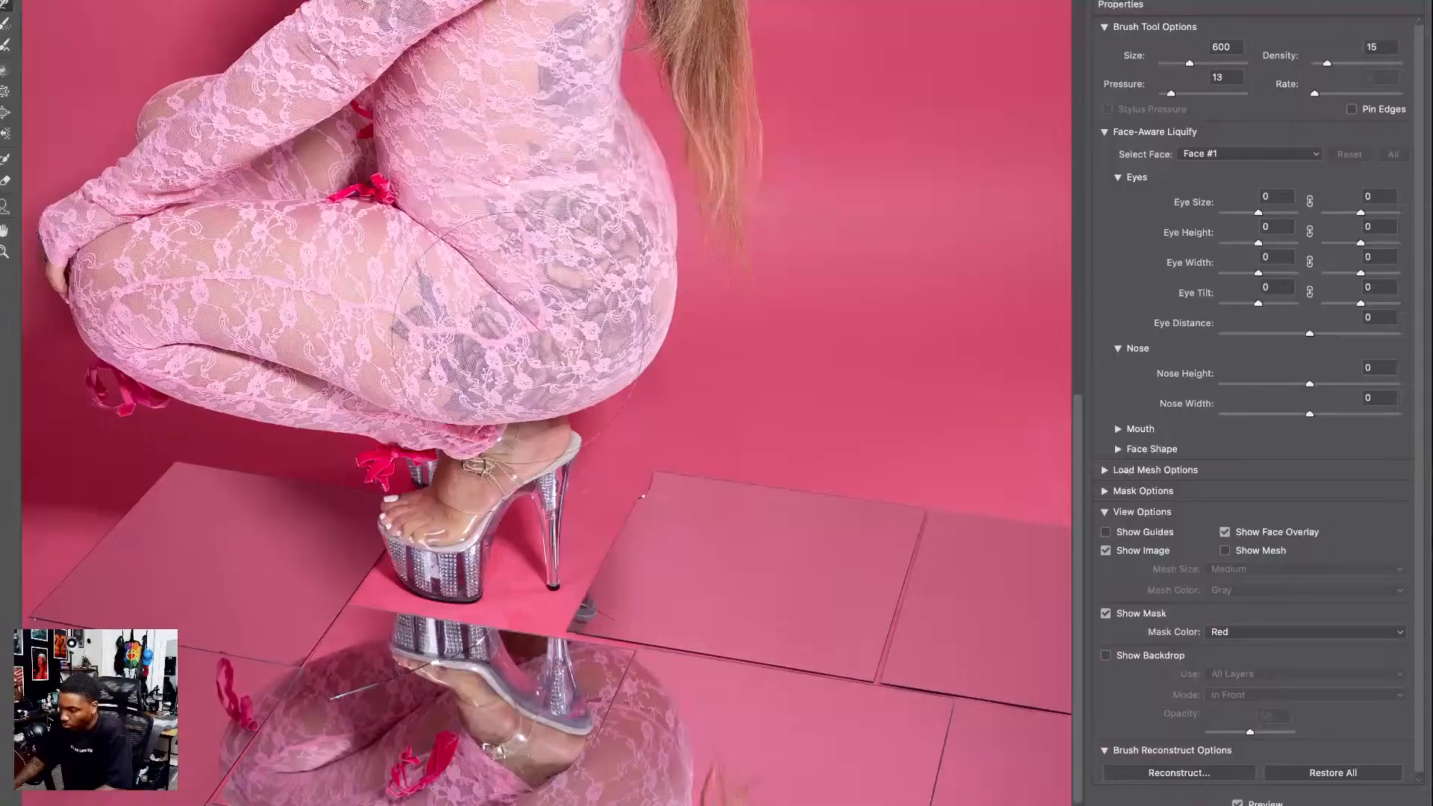
- Fit the whole image in the Liquify view, adjust the brush size from 250 upward, and apply the Liquify edits
{"action": "key", "text": "super+0"}
{"action": "key", "text": "bracketleft"}
{"action": "key", "text": "bracketleft"}
{"action": "key", "text": "bracketleft"}
{"action": "key", "text": "bracketleft"}
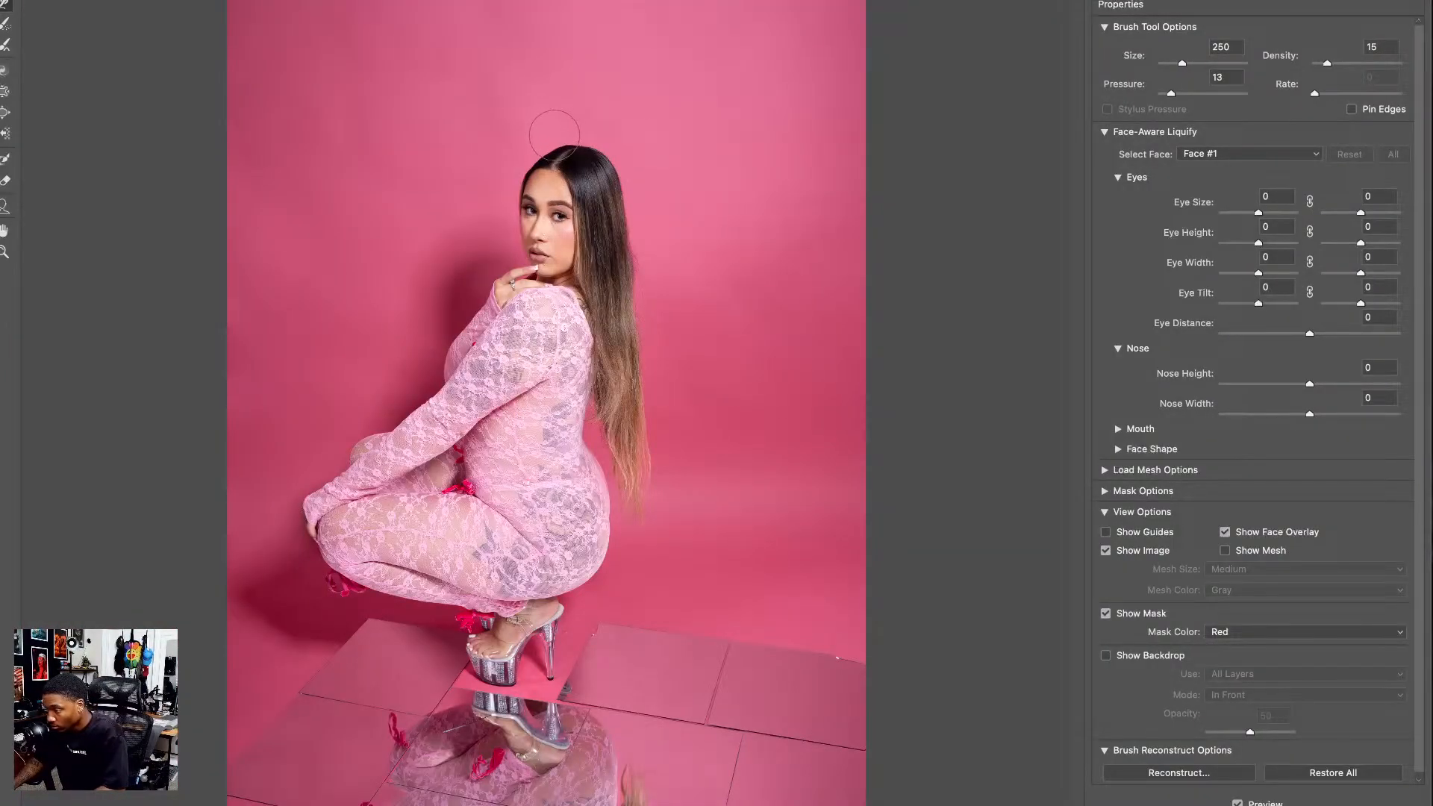
{"action": "key", "text": "bracketright"}
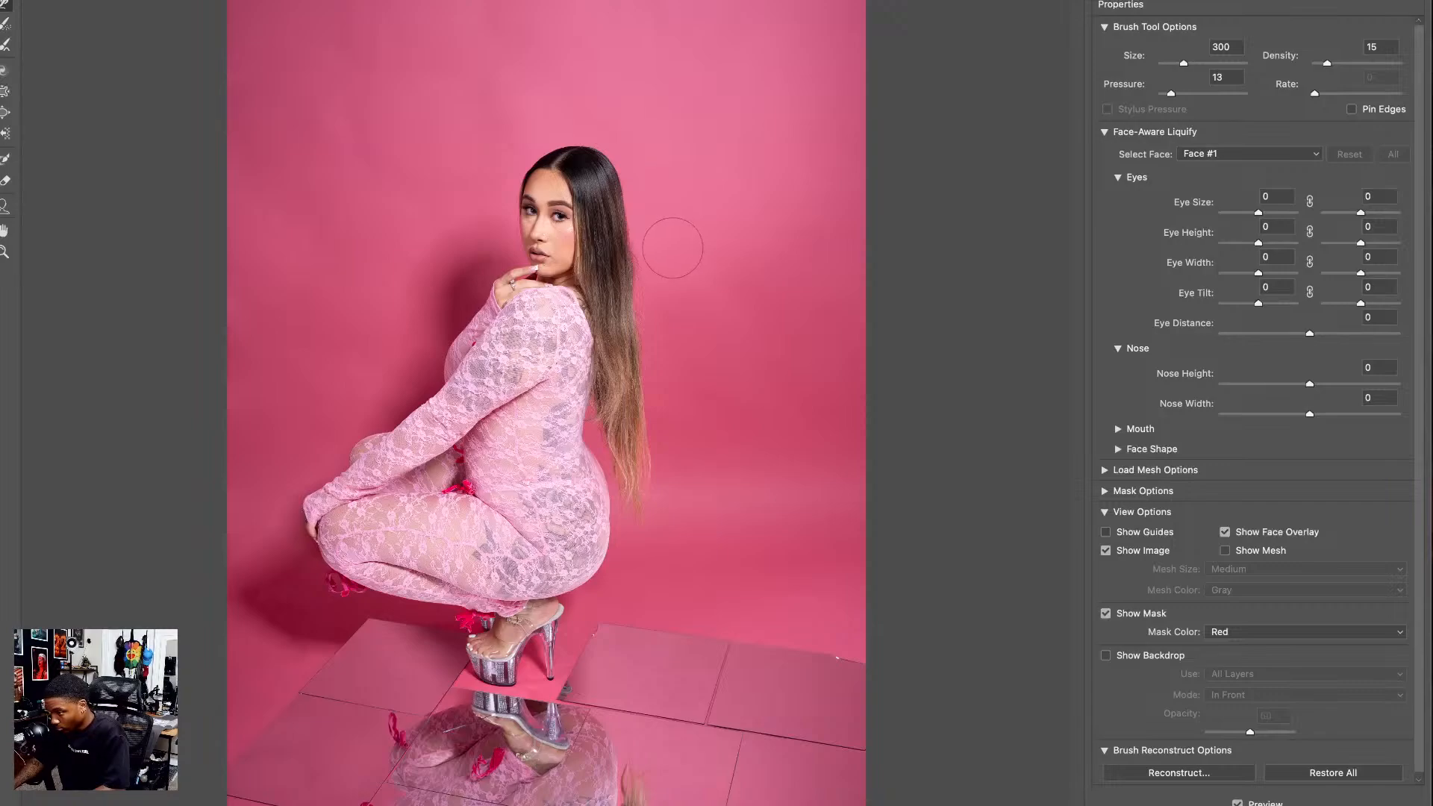
{"action": "key", "text": "bracketright"}
{"action": "key", "text": "bracketright"}
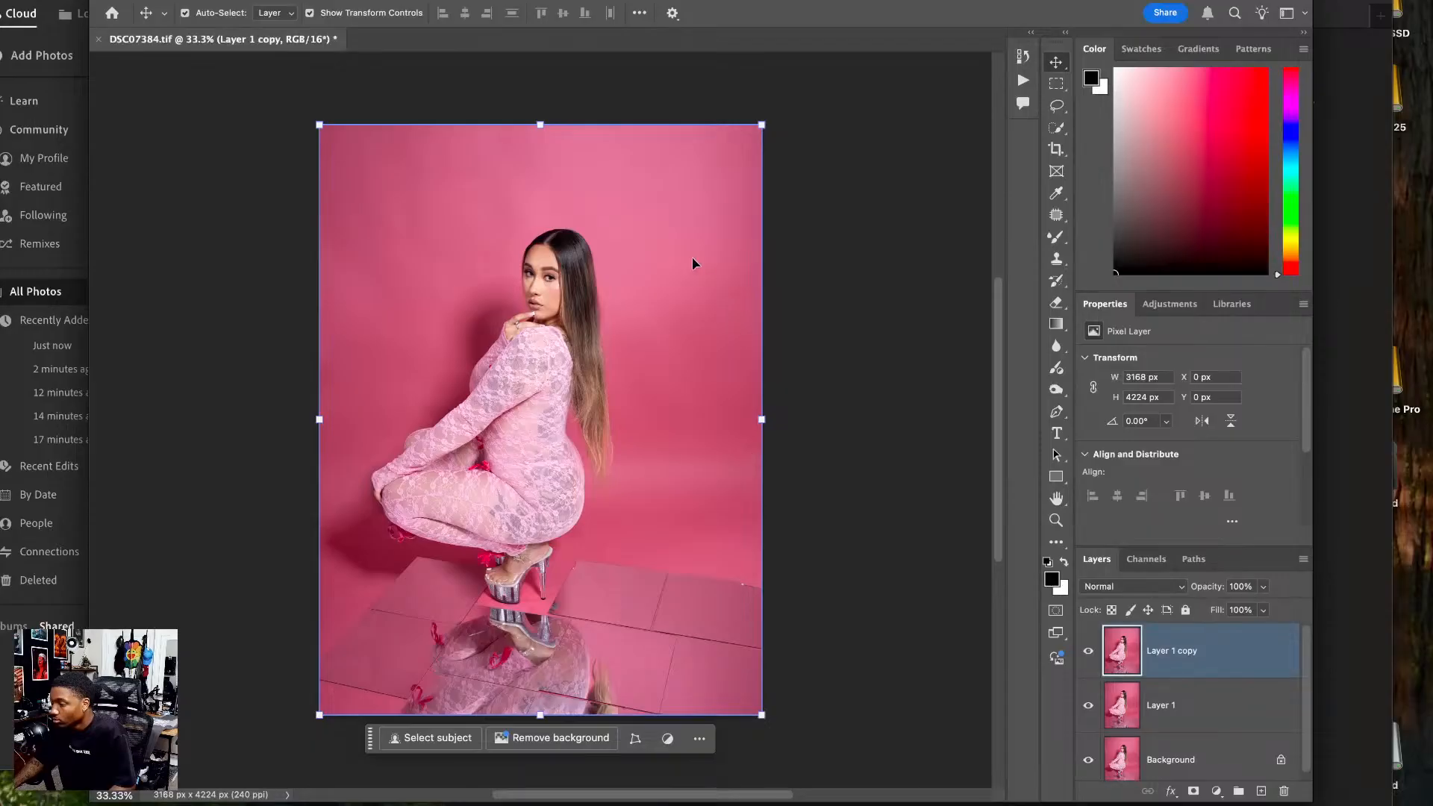
- Crop the image to a 4:5 ratio of 2958 × 3697 px, tightening the frame around the crouching figure
{"action": "key", "text": "c"}
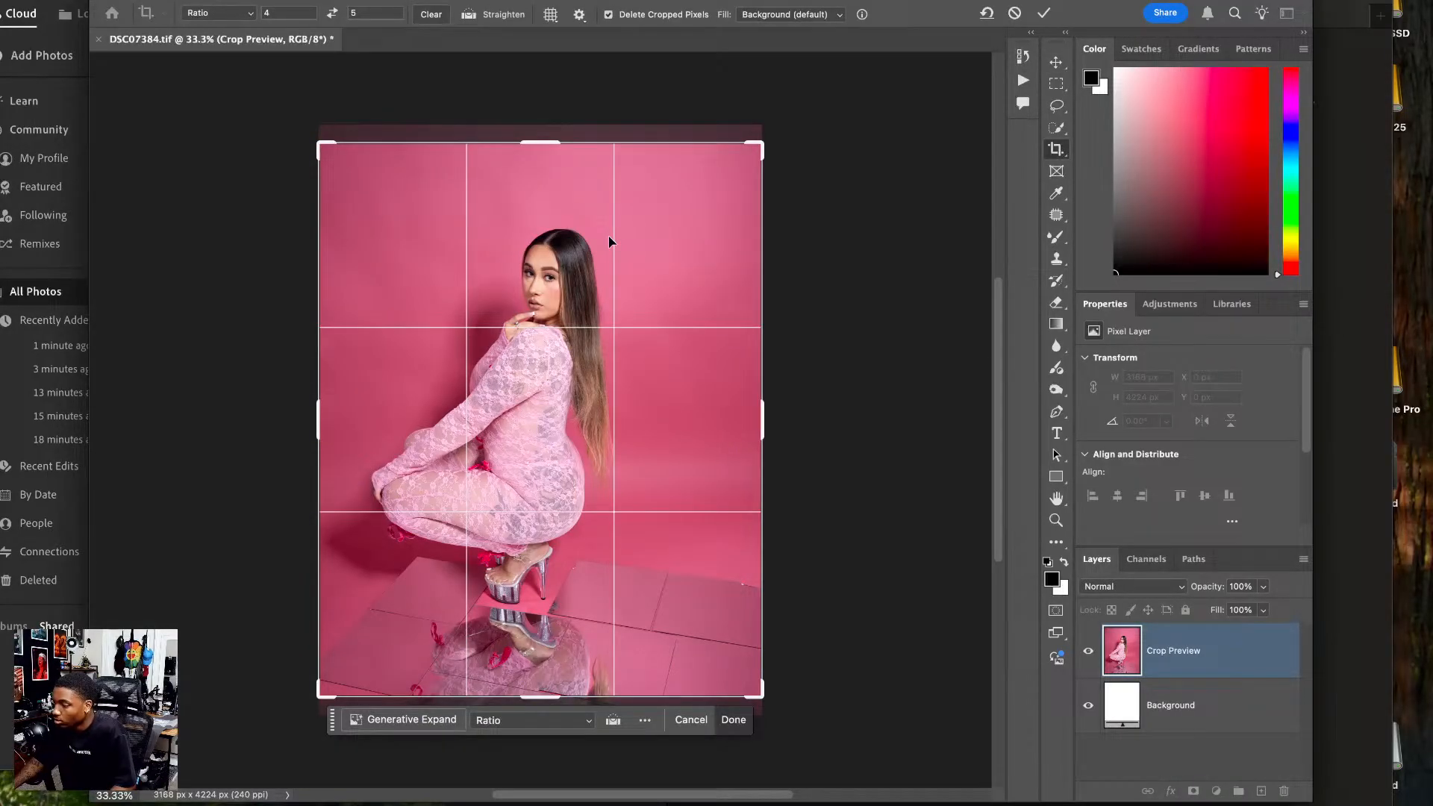
{"action": "left_click_drag", "start_coordinate": [608, 241], "coordinate": [608, 223]}
{"action": "left_click_drag", "start_coordinate": [765, 694], "coordinate": [747, 682]}
{"action": "left_click_drag", "start_coordinate": [657, 583], "coordinate": [649, 591]}
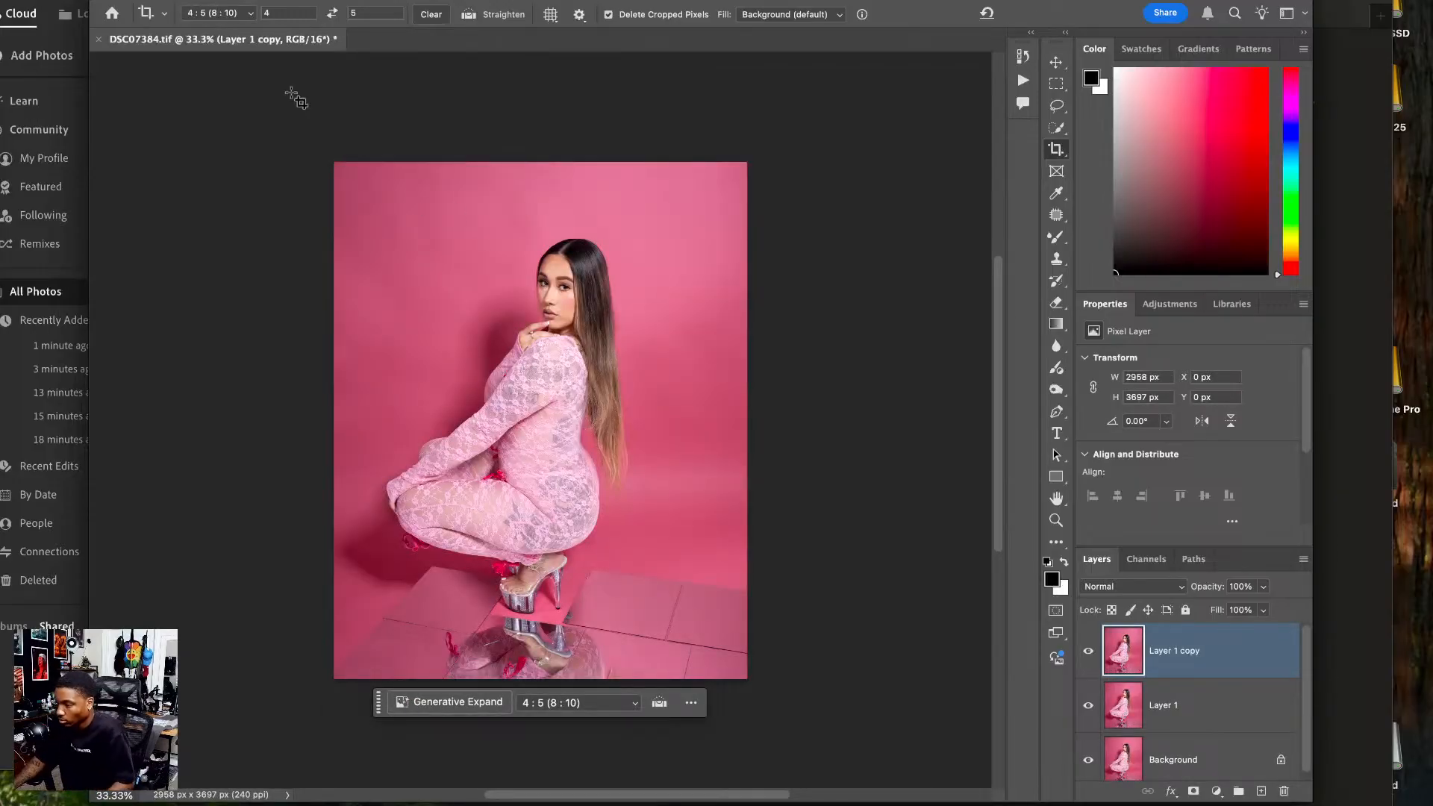
- Save and close DSC07384.tif, return to Lightroom and select the photo of the model lying by the cake with legs raised
{"action": "left_click", "coordinate": [100, 41]}
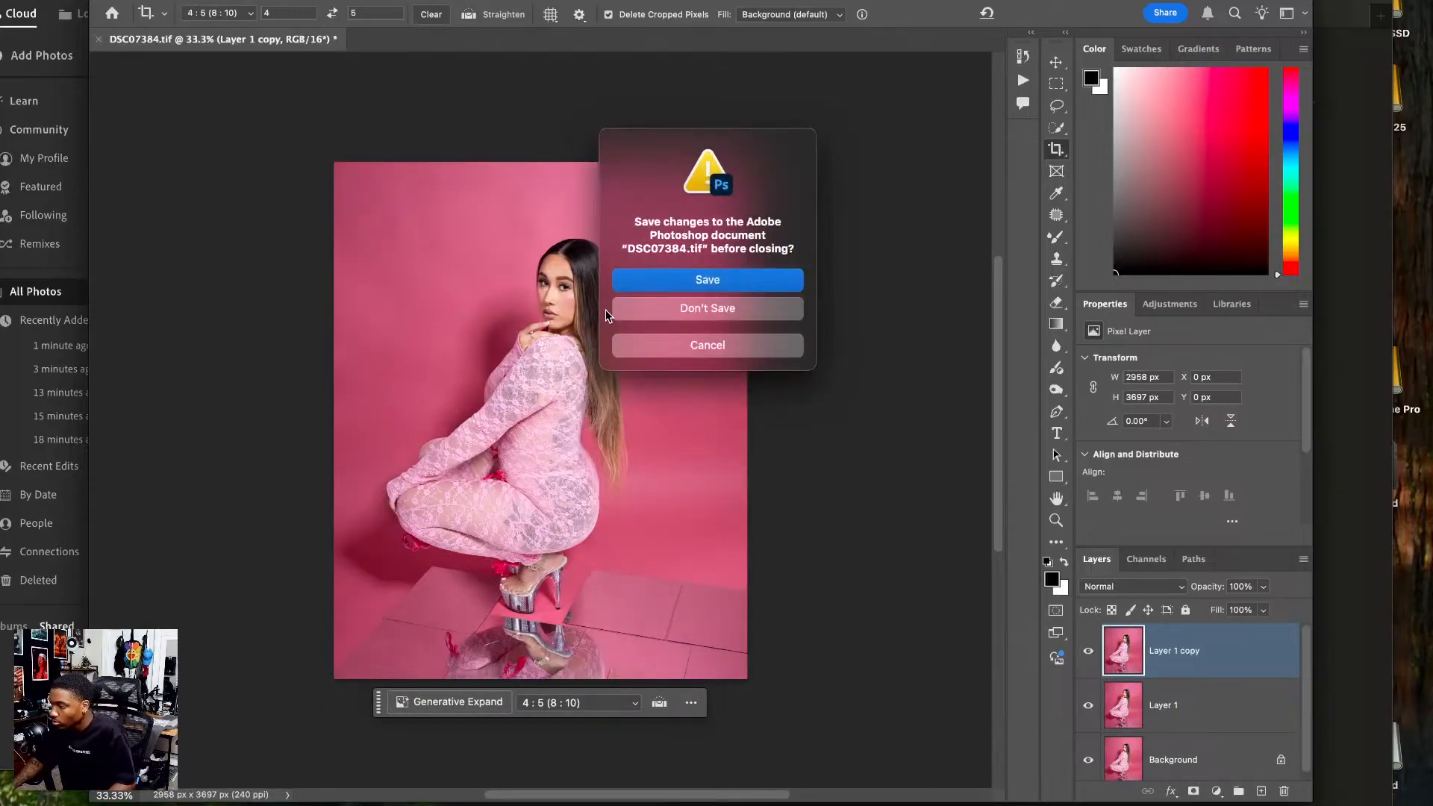
{"action": "left_click", "coordinate": [618, 282]}
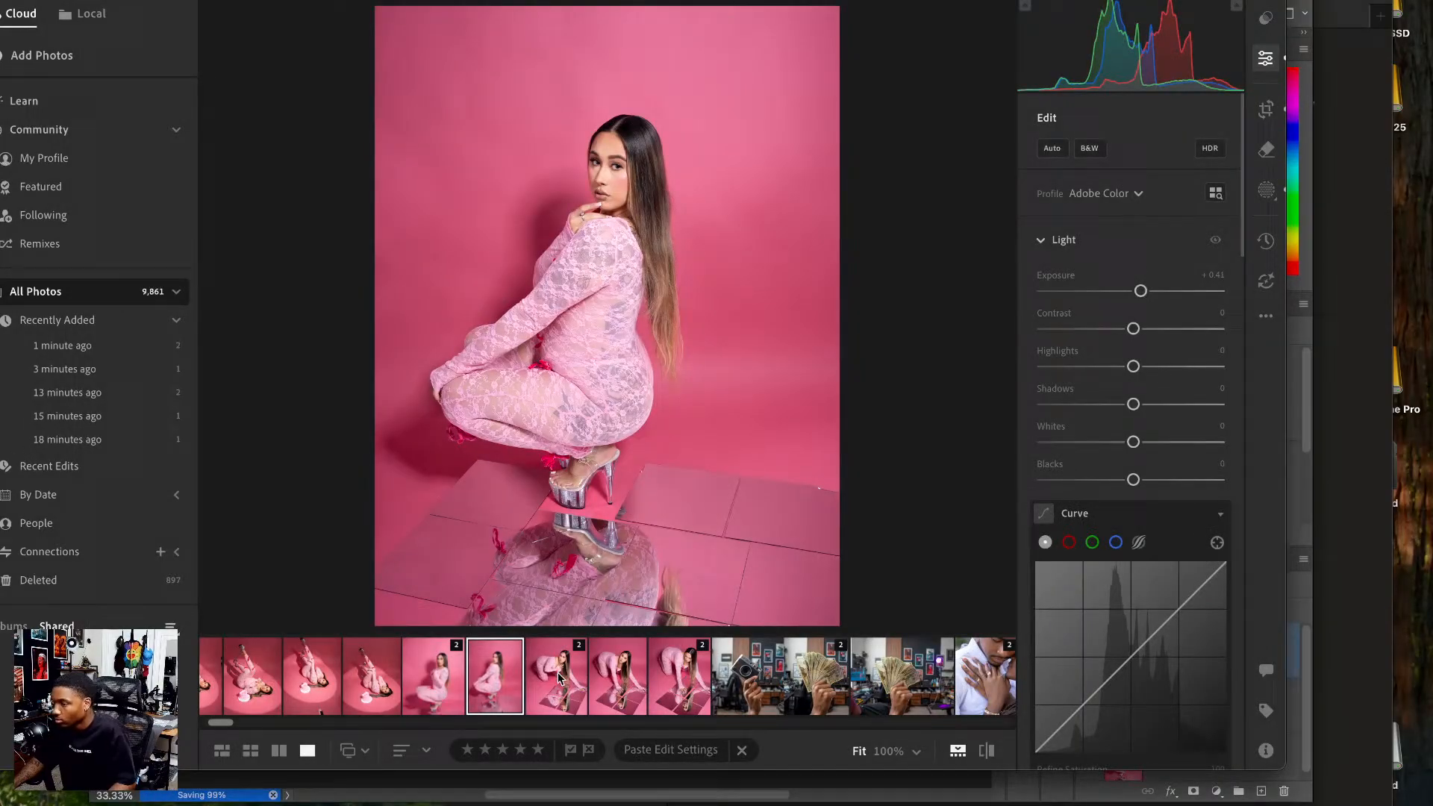
{"action": "left_click", "coordinate": [557, 672]}
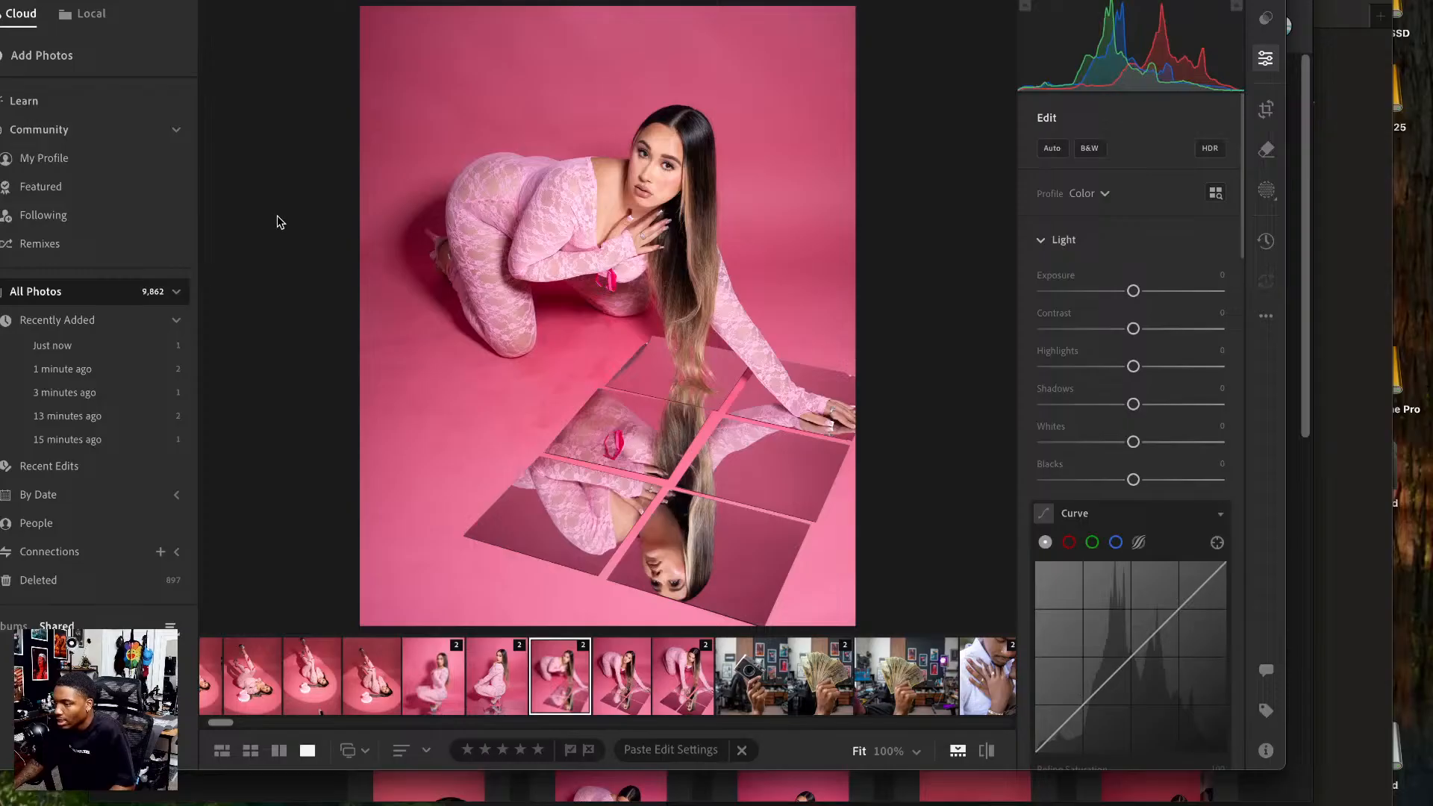
{"action": "left_click", "coordinate": [639, 672]}
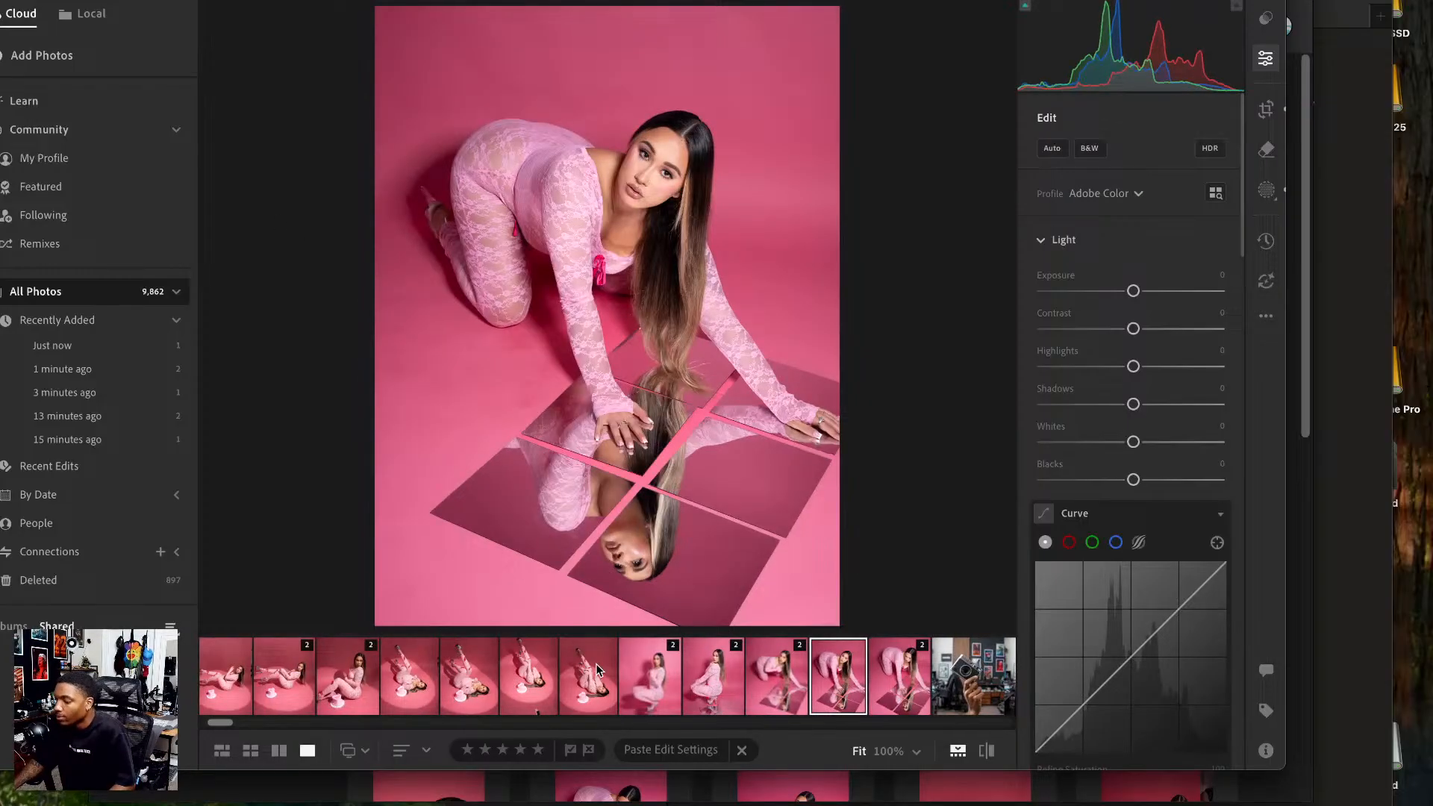
{"action": "left_click", "coordinate": [597, 669]}
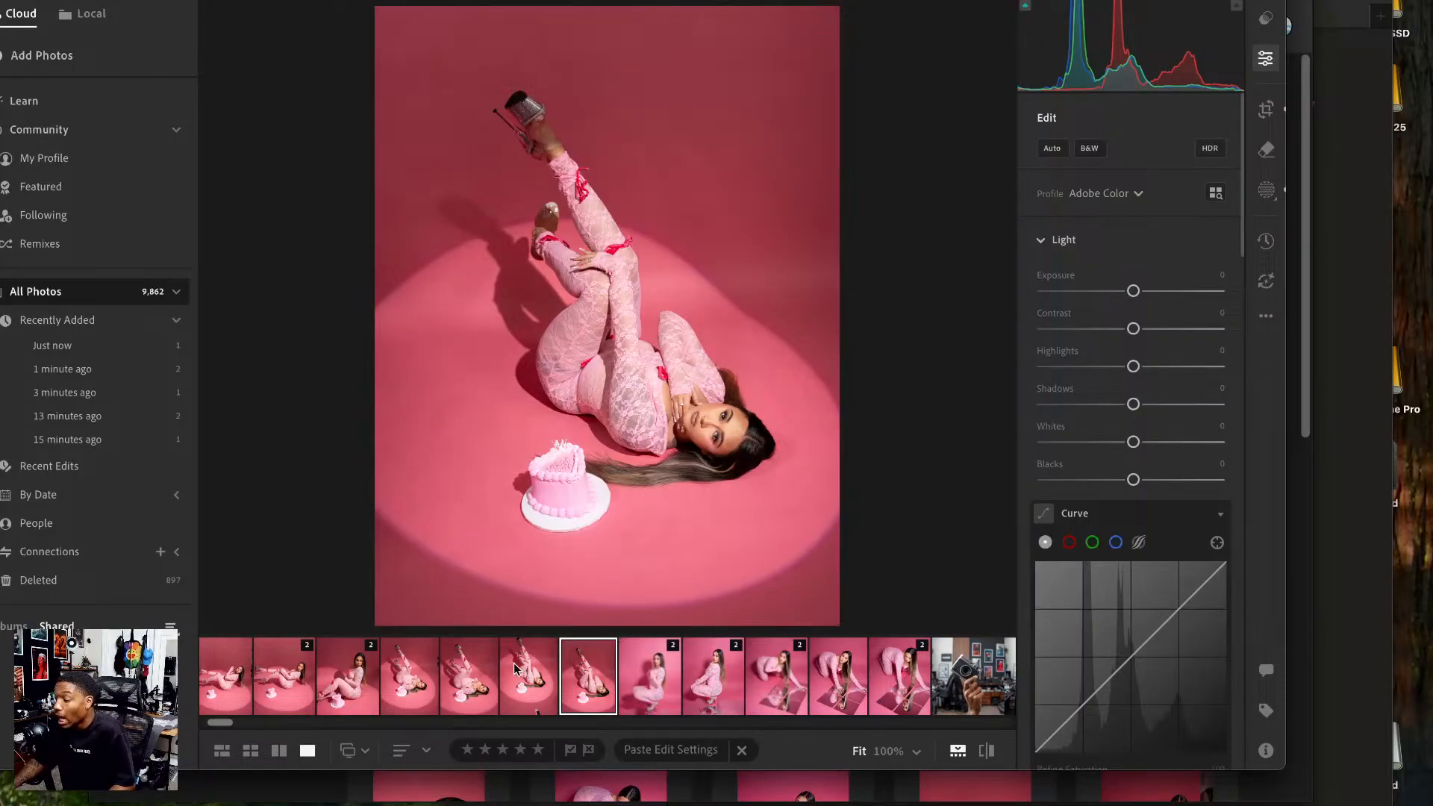
{"action": "left_click", "coordinate": [523, 670]}
{"action": "left_click", "coordinate": [586, 669]}
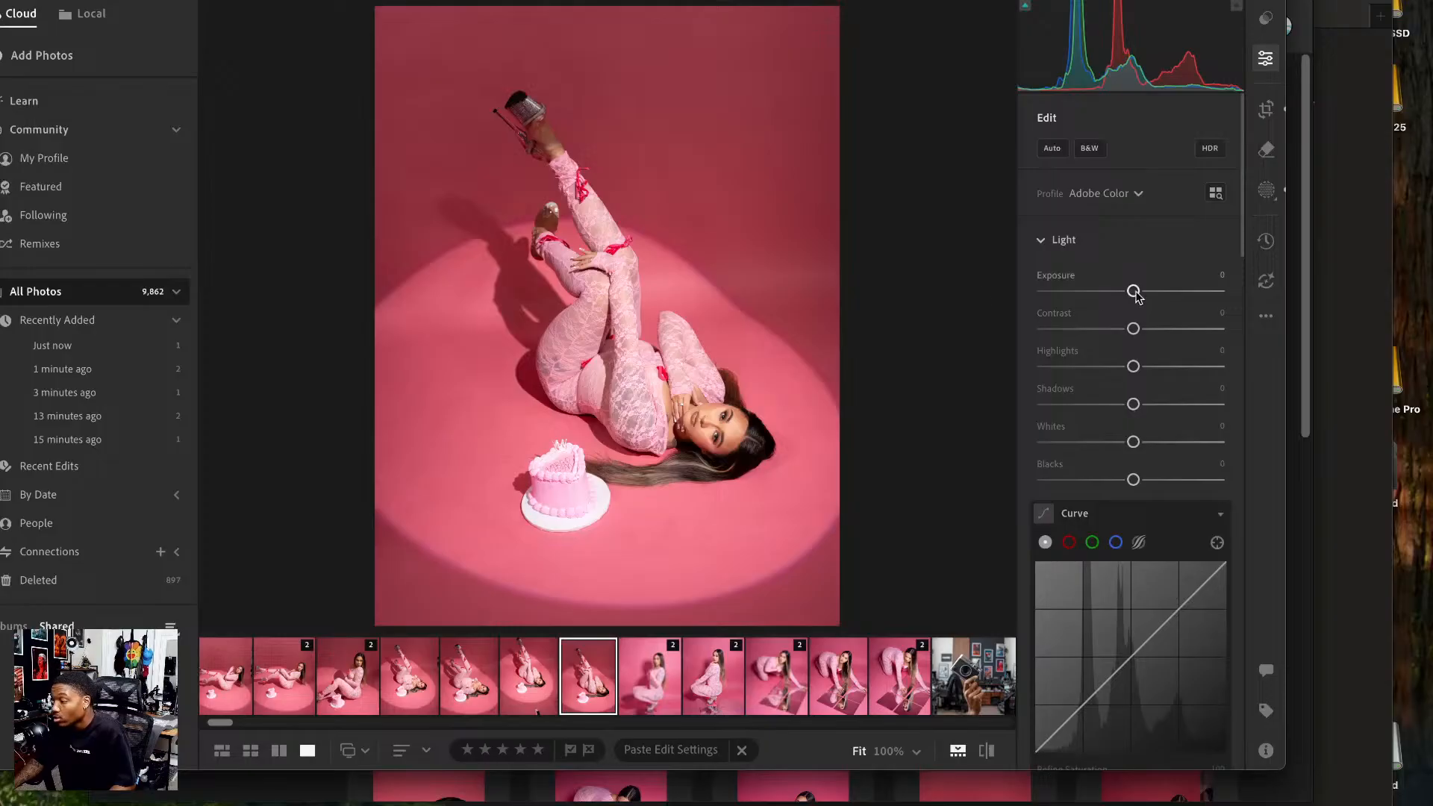
- Raise the reclining cake photo's exposure to +0.18 and open it for editing in Photoshop
{"action": "left_click_drag", "start_coordinate": [1134, 293], "coordinate": [1136, 292]}
{"action": "right_click", "coordinate": [681, 348]}
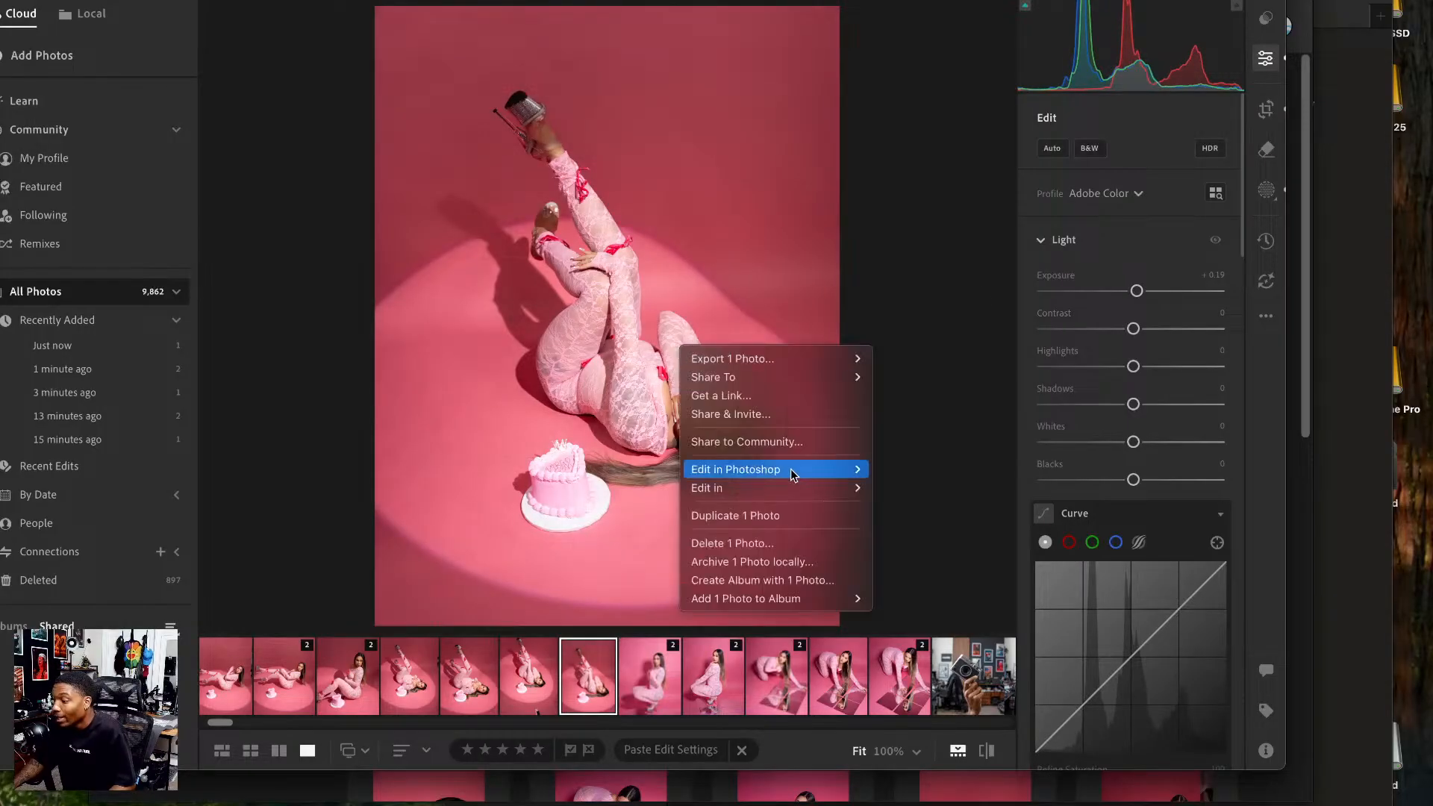
{"action": "mouse_move", "coordinate": [832, 478]}
{"action": "left_click", "coordinate": [929, 469]}
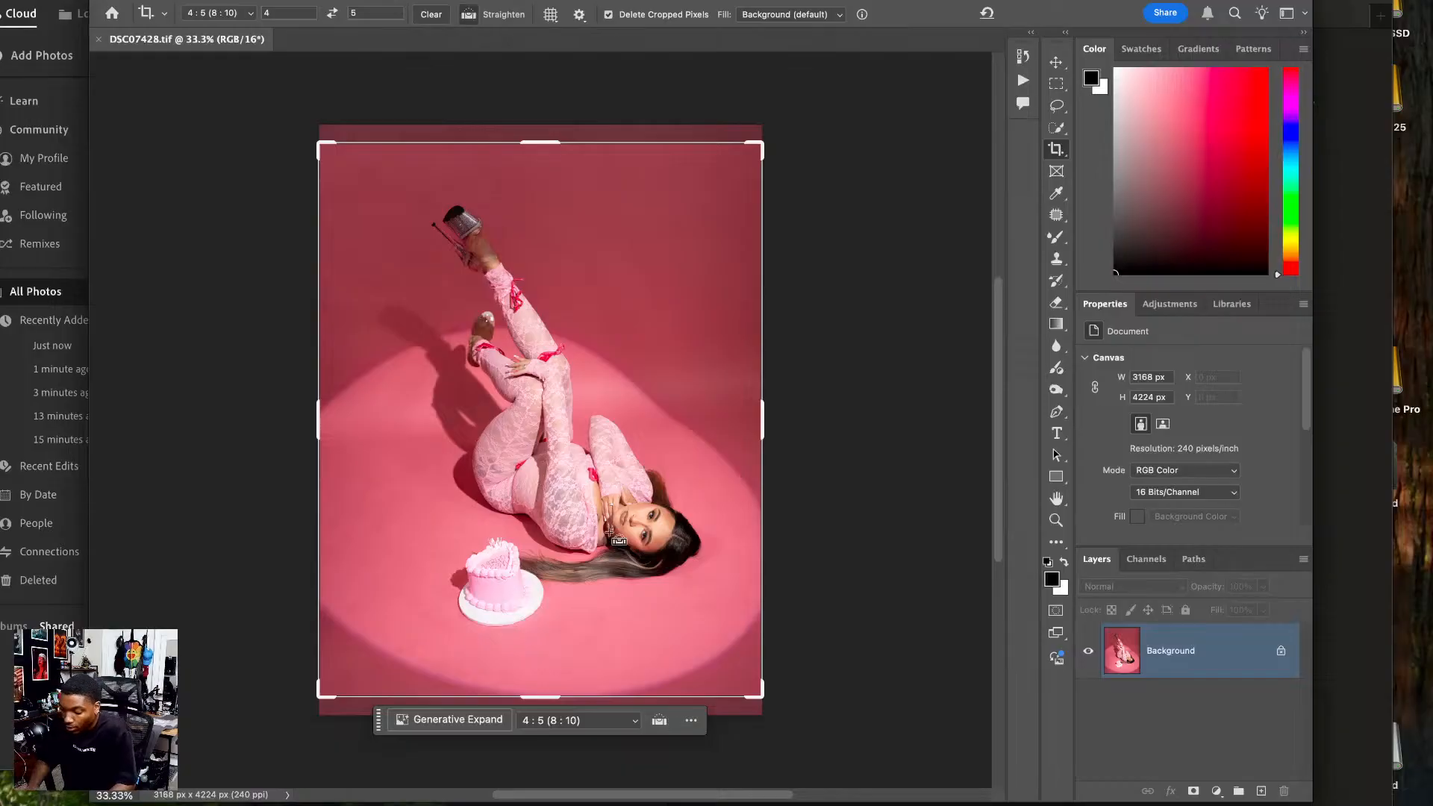
- Duplicate the background layer twice and crop to 4:5 at 3168 × 3960 px, shifting the frame down to trim the top
{"action": "key", "text": "super+j"}
{"action": "key", "text": "super+j"}
{"action": "left_click", "coordinate": [633, 511]}
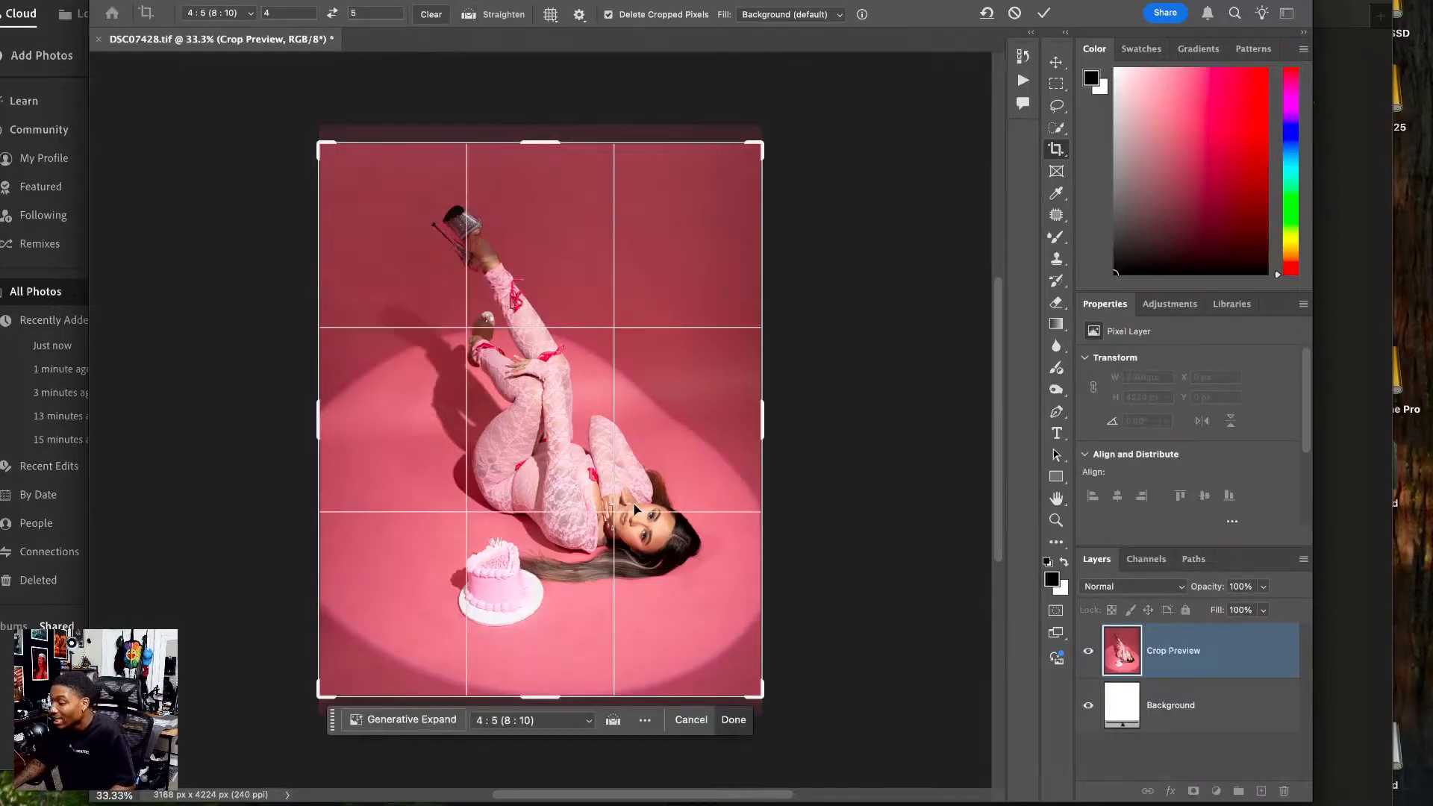
{"action": "left_click_drag", "start_coordinate": [633, 511], "coordinate": [632, 498]}
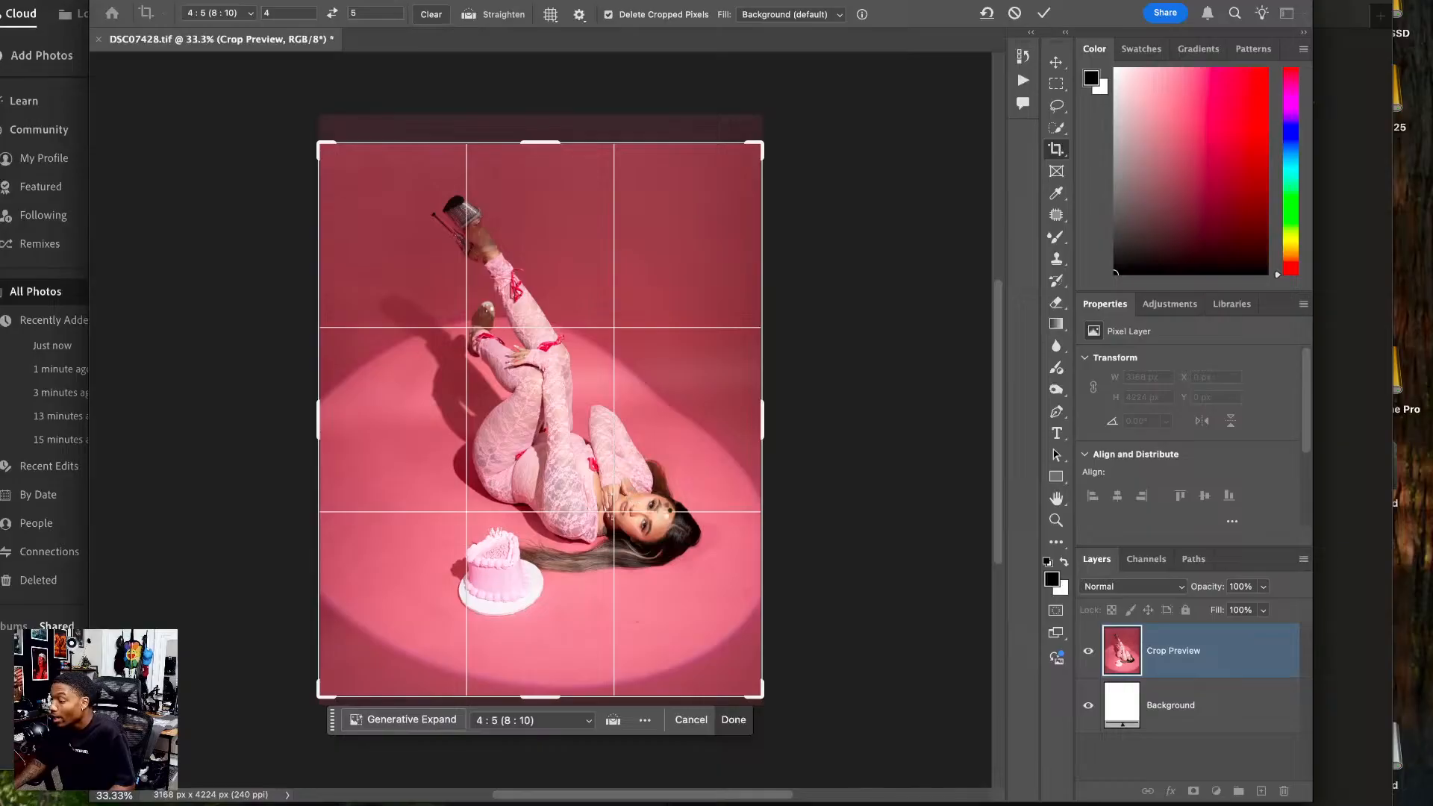
{"action": "key", "text": "Return"}
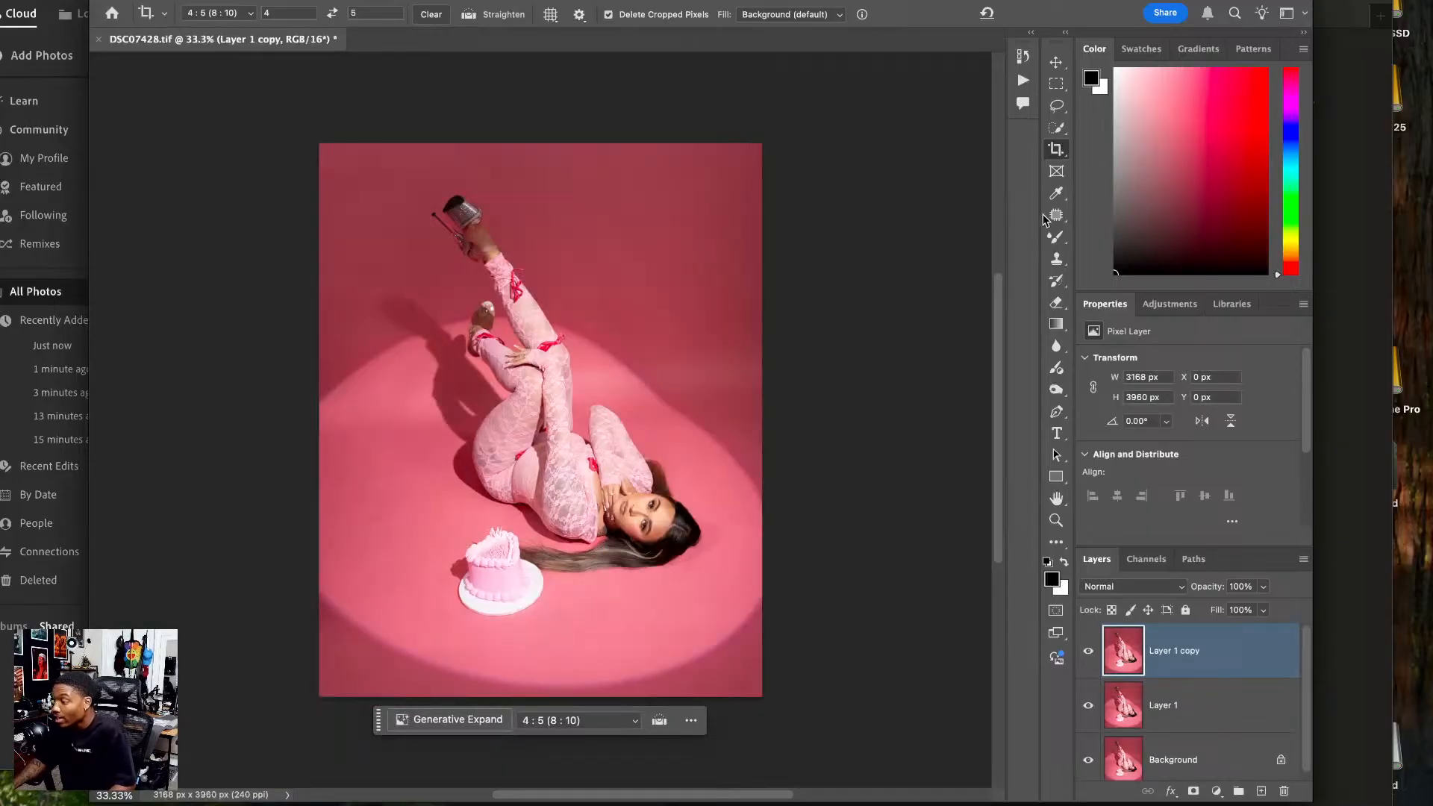
- Open Liquify on the top layer copy and bring the bent elbow into close view
{"action": "left_click", "coordinate": [1065, 68]}
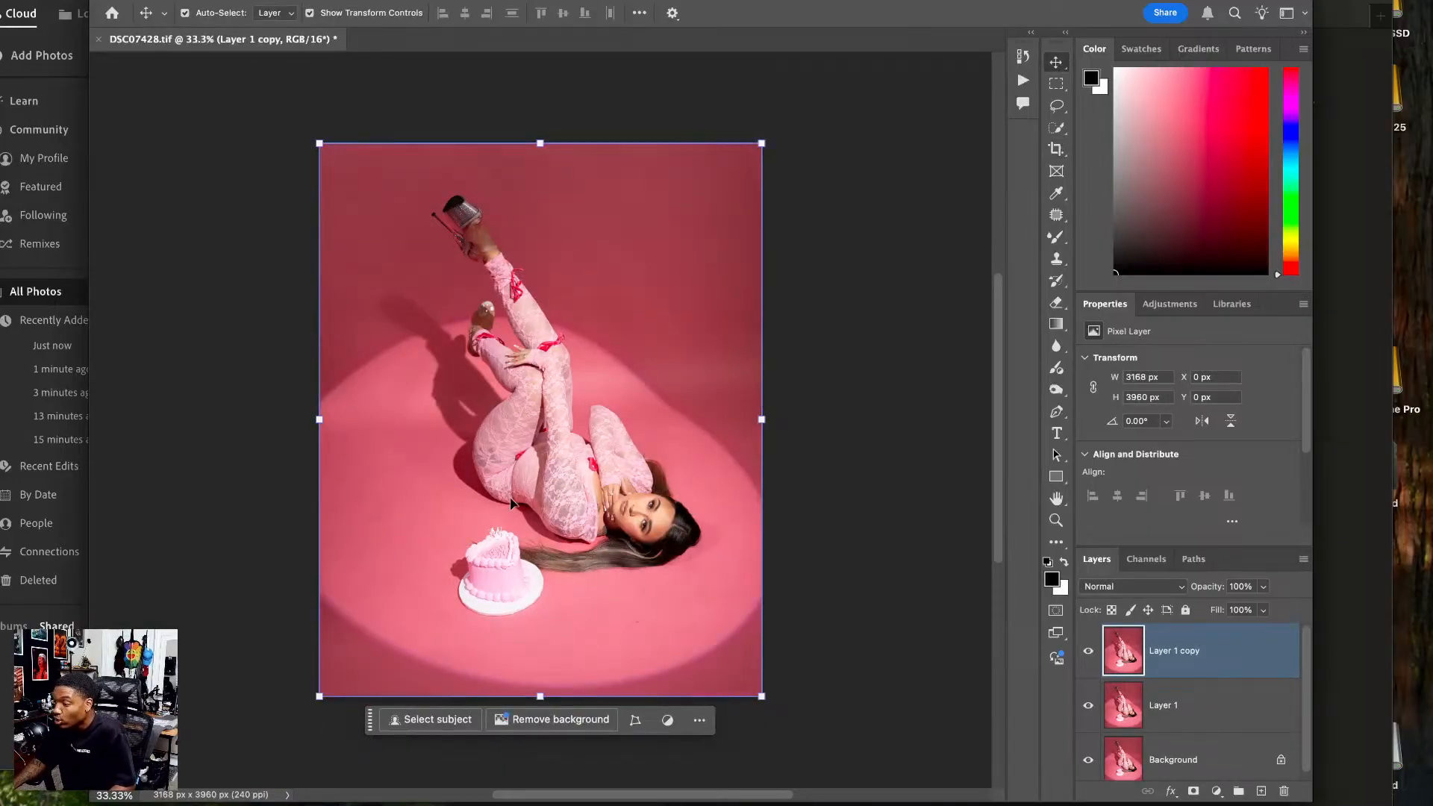
{"action": "scroll", "coordinate": [496, 472], "scroll_direction": "up", "scroll_amount": 5}
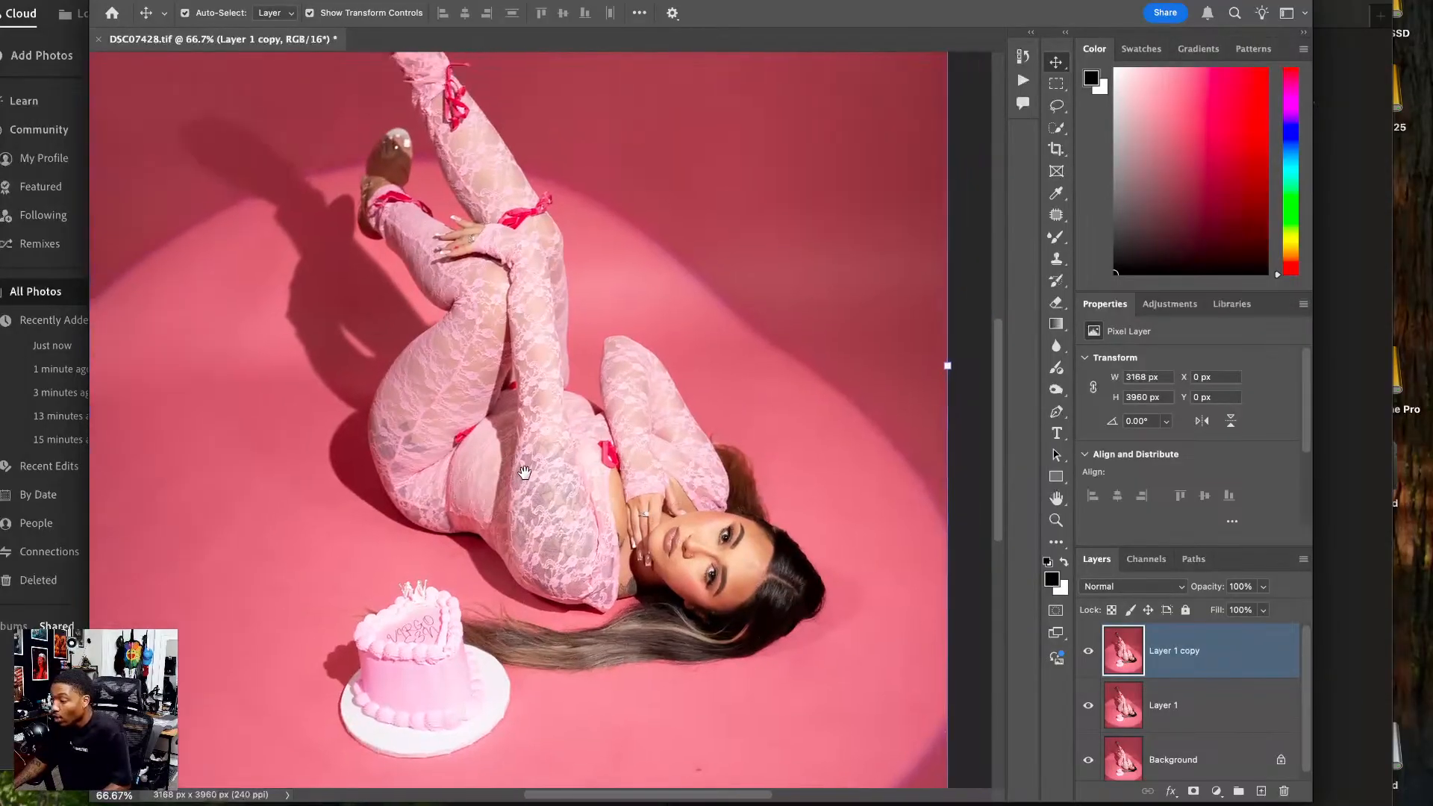
{"action": "left_click_drag", "start_coordinate": [525, 472], "coordinate": [528, 488]}
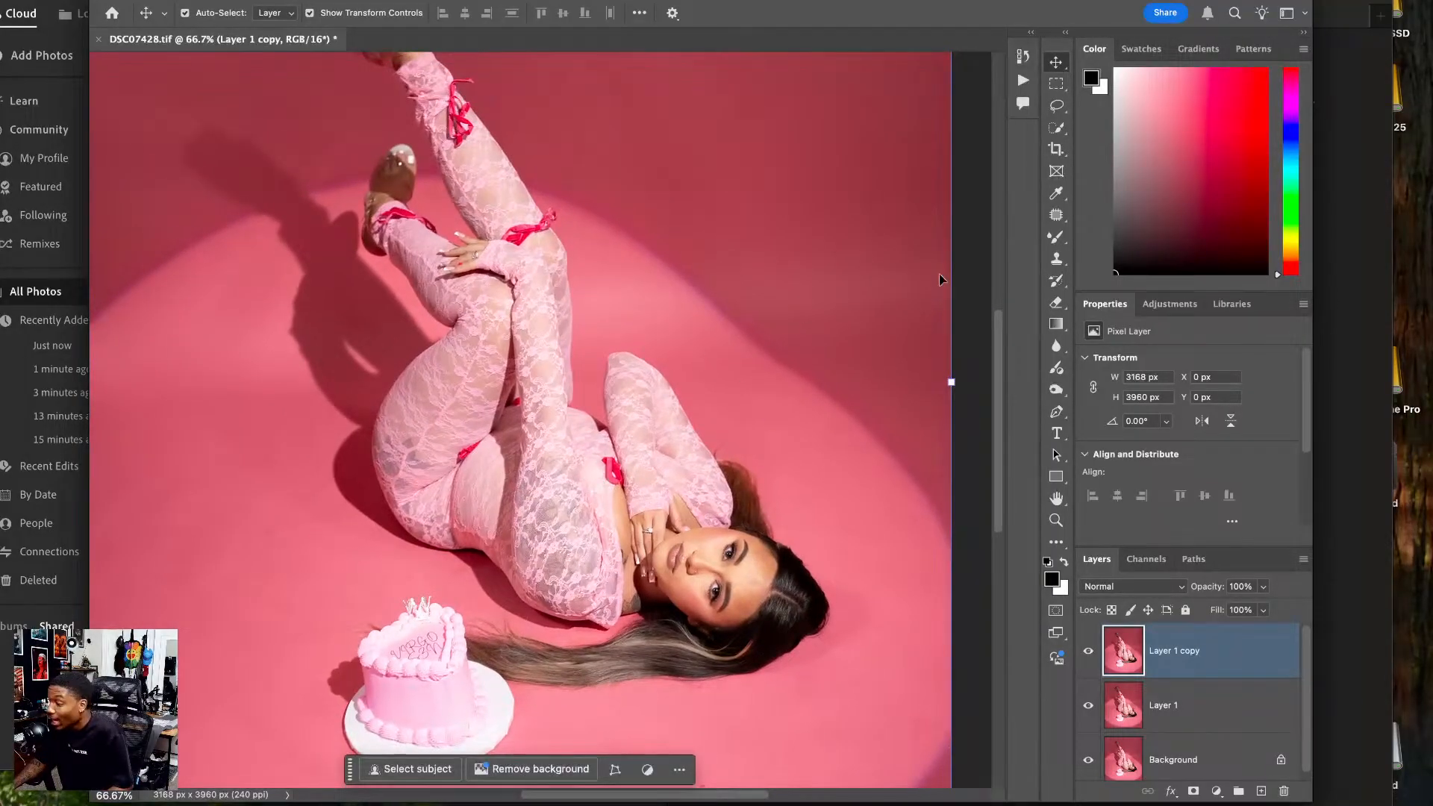
{"action": "left_click", "coordinate": [1057, 215]}
{"action": "left_click", "coordinate": [1057, 258]}
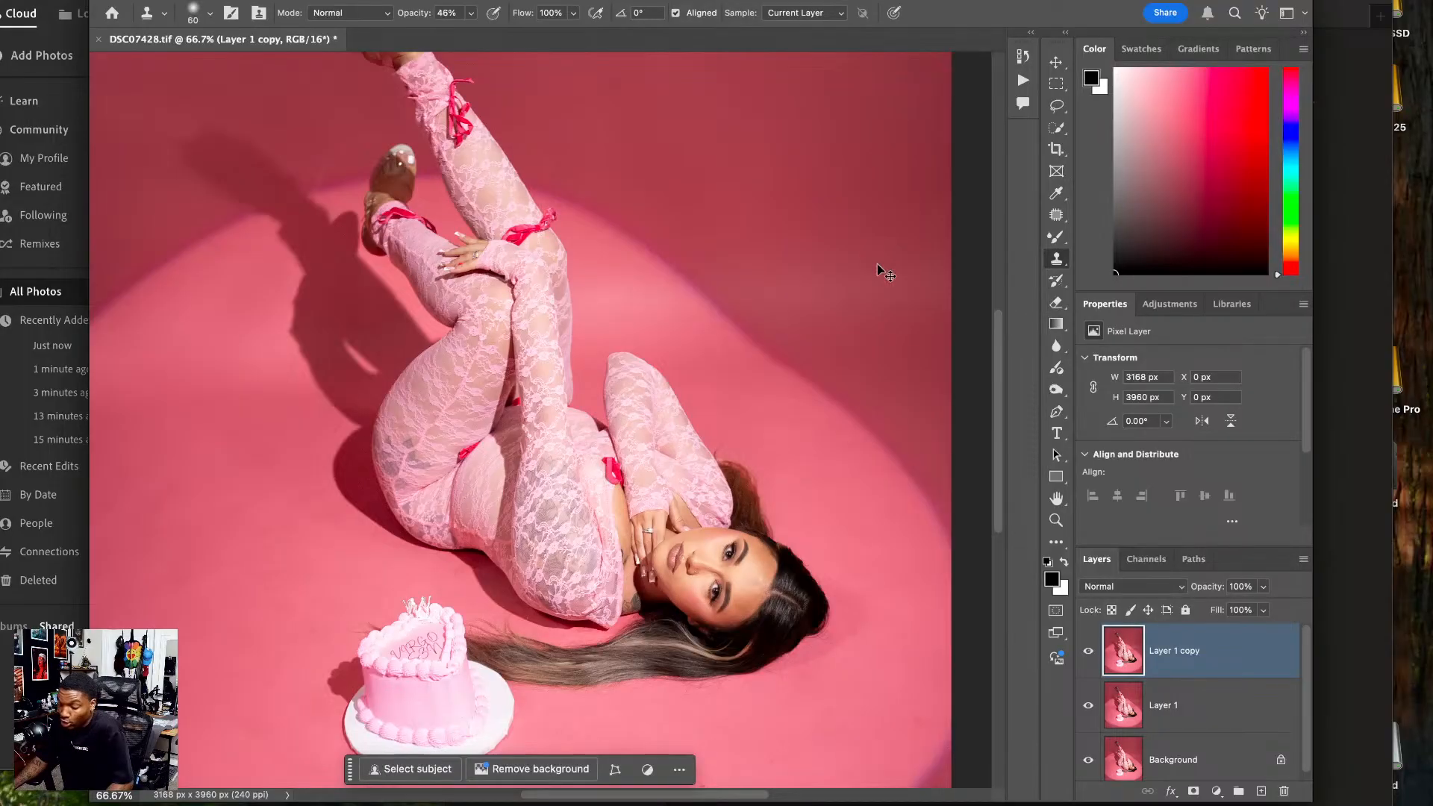
{"action": "key", "text": "shift+super+x"}
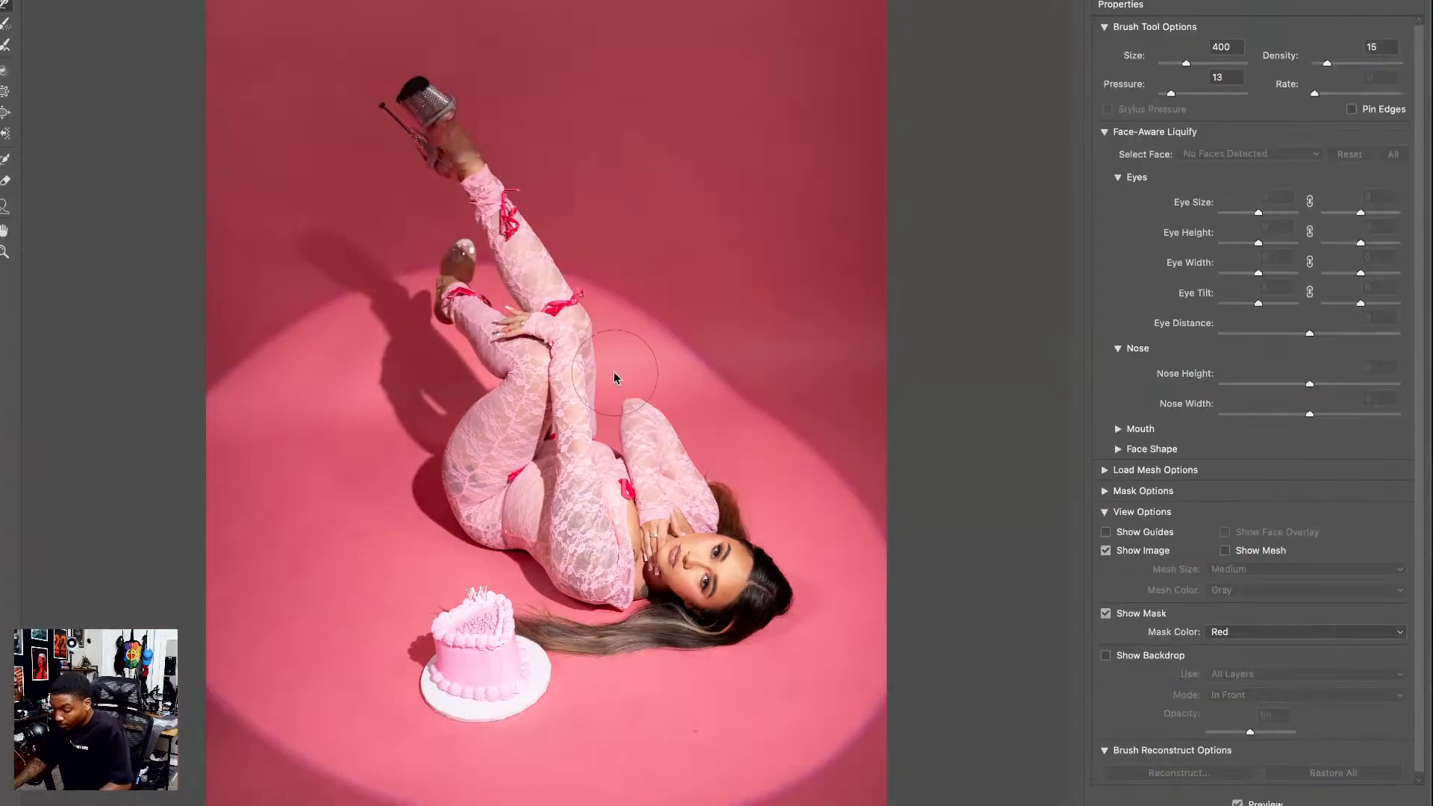
{"action": "scroll", "coordinate": [609, 377], "scroll_direction": "up", "scroll_amount": 10}
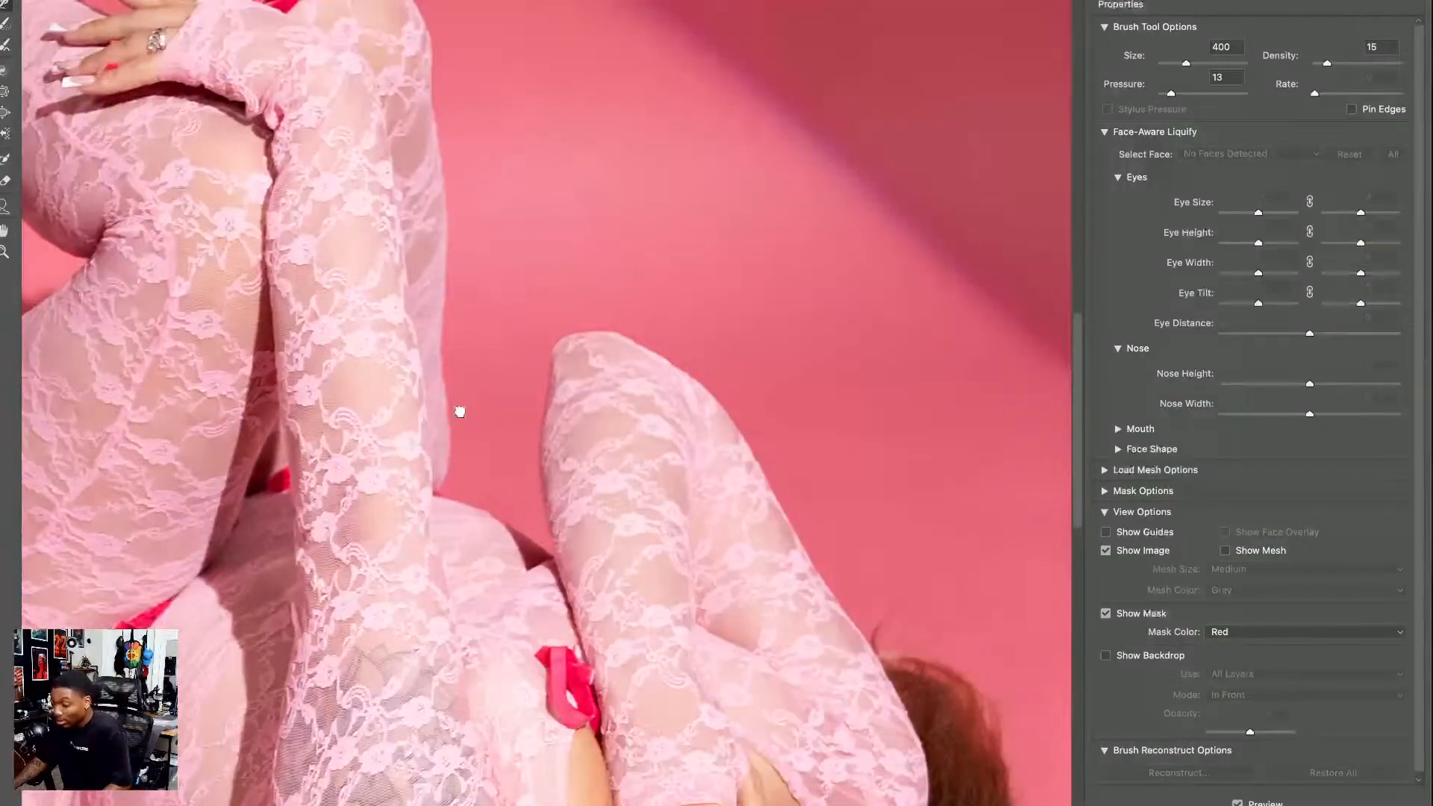
{"action": "left_click_drag", "start_coordinate": [460, 412], "coordinate": [374, 452]}
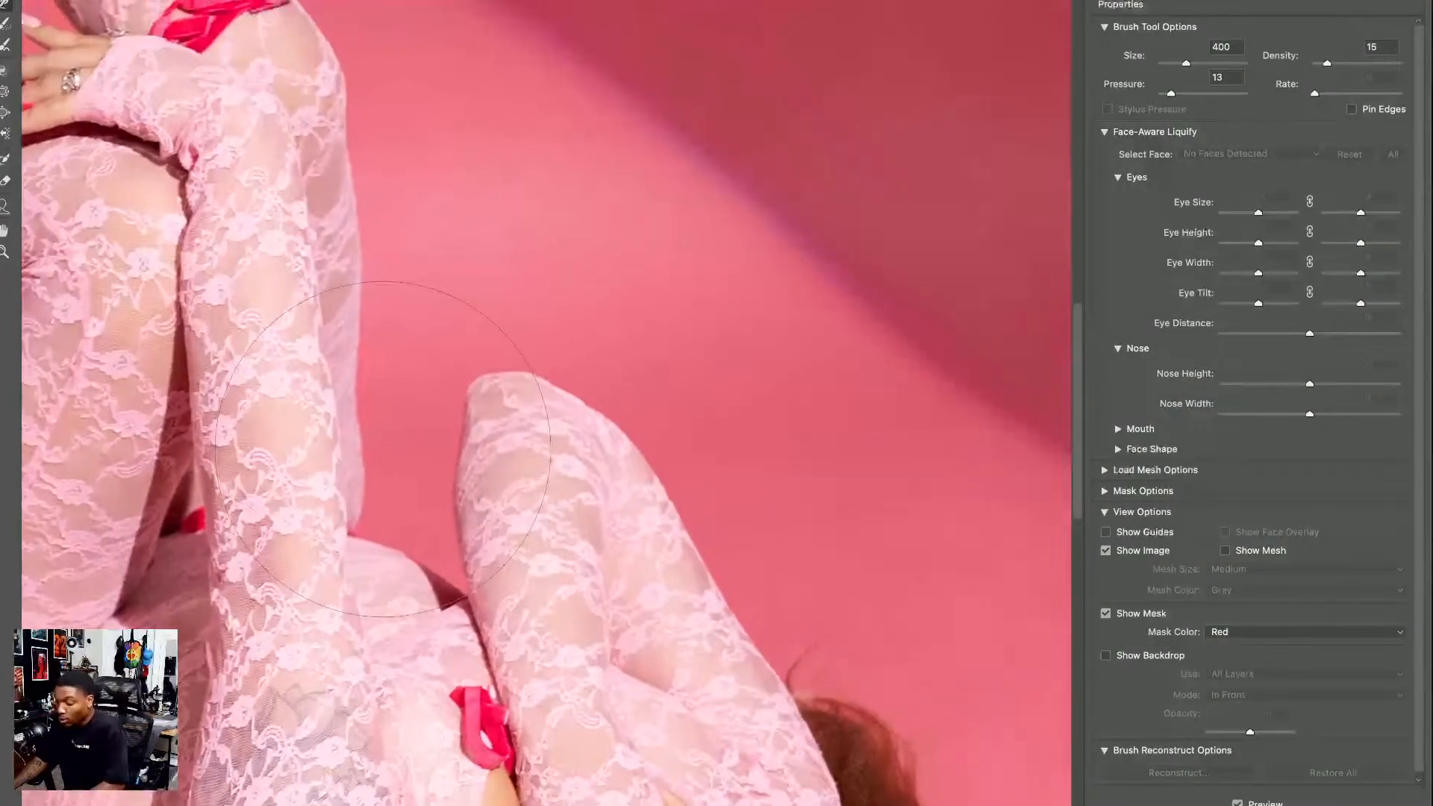
- Reshape the outline of the bent elbow above the red bow with the Liquify brush reduced to size 150
{"action": "key", "text": "bracketleft"}
{"action": "key", "text": "bracketleft"}
{"action": "key", "text": "bracketleft"}
{"action": "key", "text": "bracketleft"}
{"action": "key", "text": "bracketleft"}
{"action": "mouse_move", "coordinate": [476, 427]}
{"action": "left_mouse_down"}
{"action": "mouse_move", "coordinate": [476, 377]}
{"action": "mouse_move", "coordinate": [452, 366]}
{"action": "mouse_move", "coordinate": [454, 384]}
{"action": "mouse_move", "coordinate": [480, 351]}
{"action": "mouse_move", "coordinate": [528, 340]}
{"action": "mouse_move", "coordinate": [530, 355]}
{"action": "mouse_move", "coordinate": [480, 370]}
{"action": "mouse_move", "coordinate": [538, 364]}
{"action": "left_mouse_up"}
{"action": "mouse_move", "coordinate": [235, 526]}
{"action": "left_mouse_down"}
{"action": "mouse_move", "coordinate": [469, 382]}
{"action": "mouse_move", "coordinate": [666, 360]}
{"action": "left_mouse_up"}
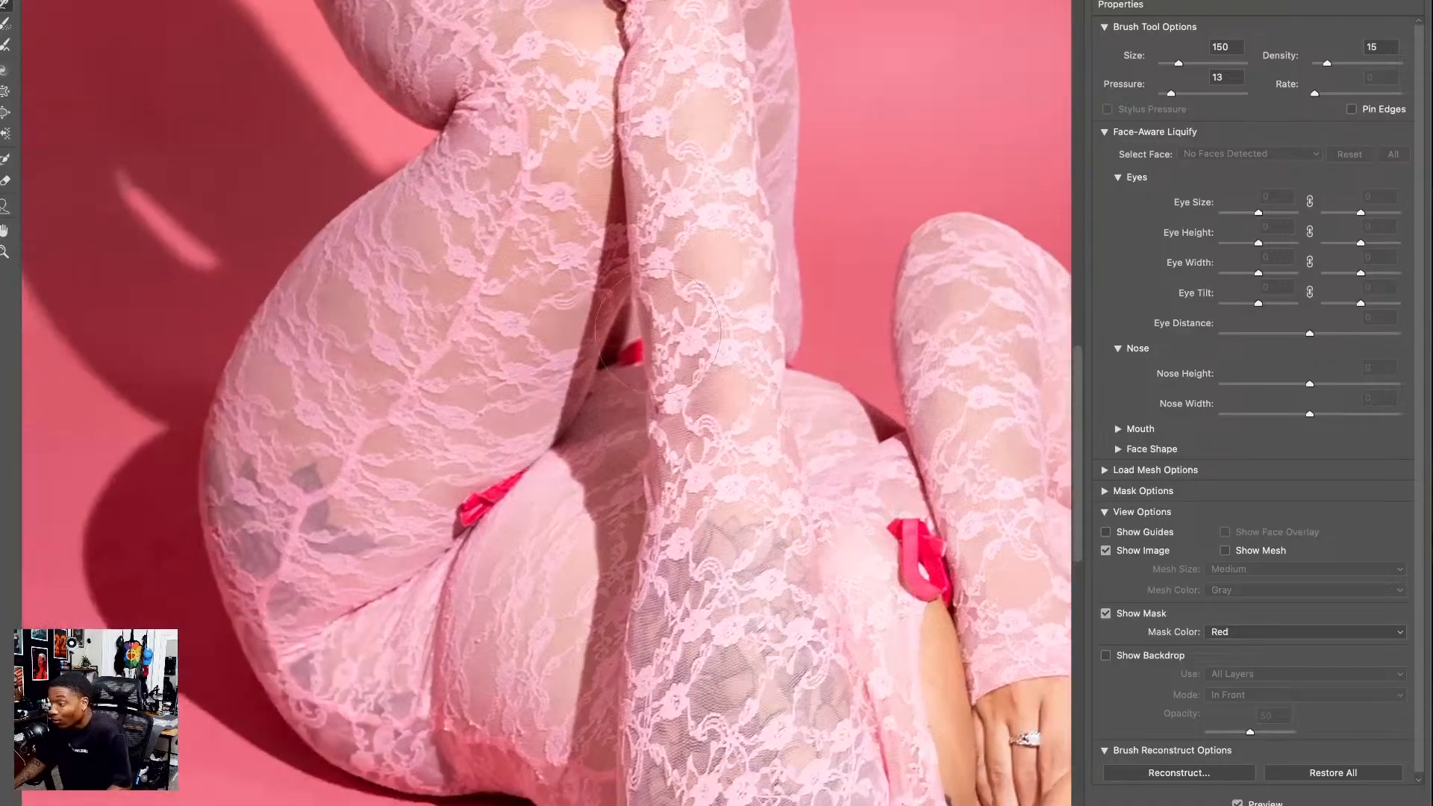
- Reshape the curve of the hip and buttocks above the cake with the Liquify brush enlarged to 600
{"action": "key", "text": "bracketright"}
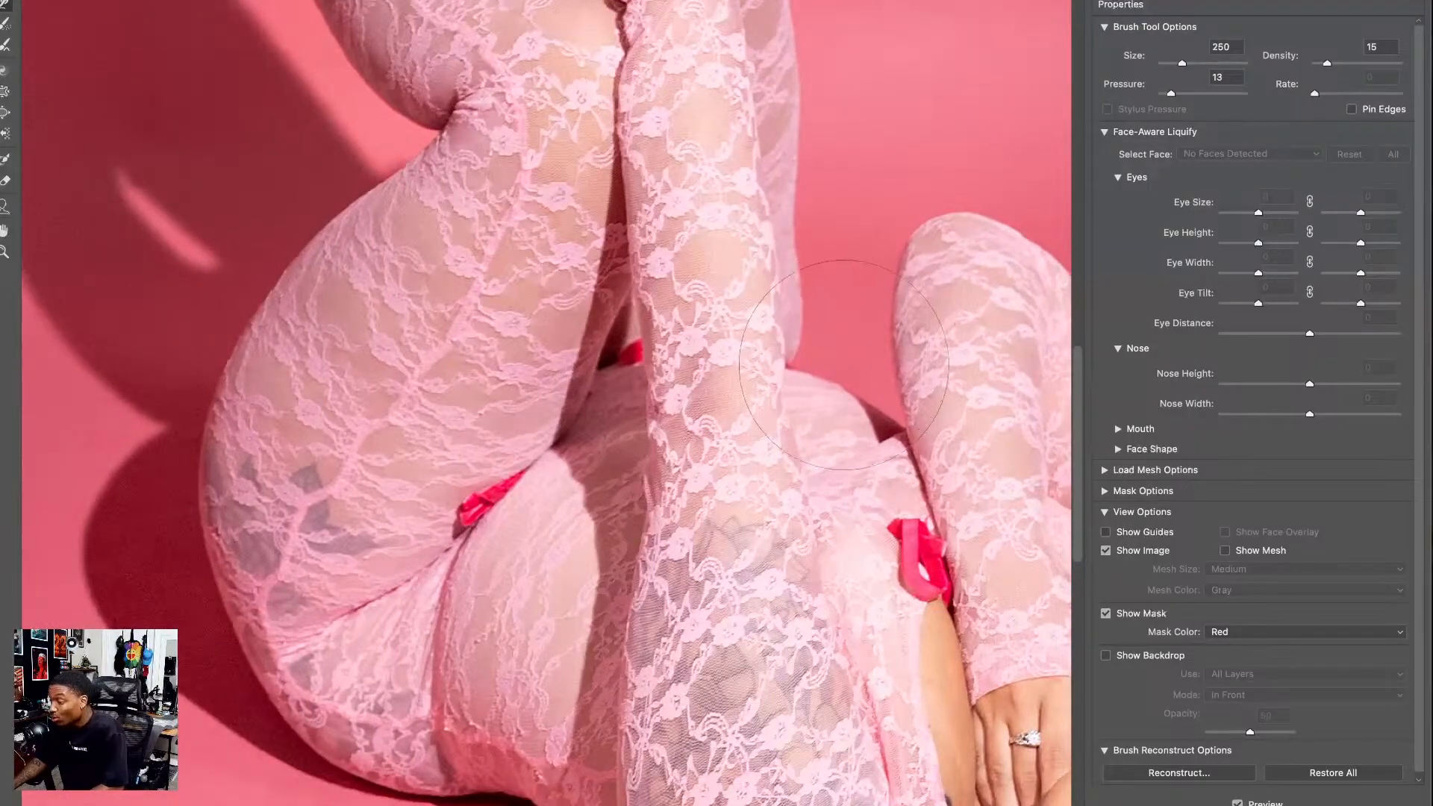
{"action": "key", "text": "bracketright"}
{"action": "key", "text": "bracketright"}
{"action": "key", "text": "bracketright"}
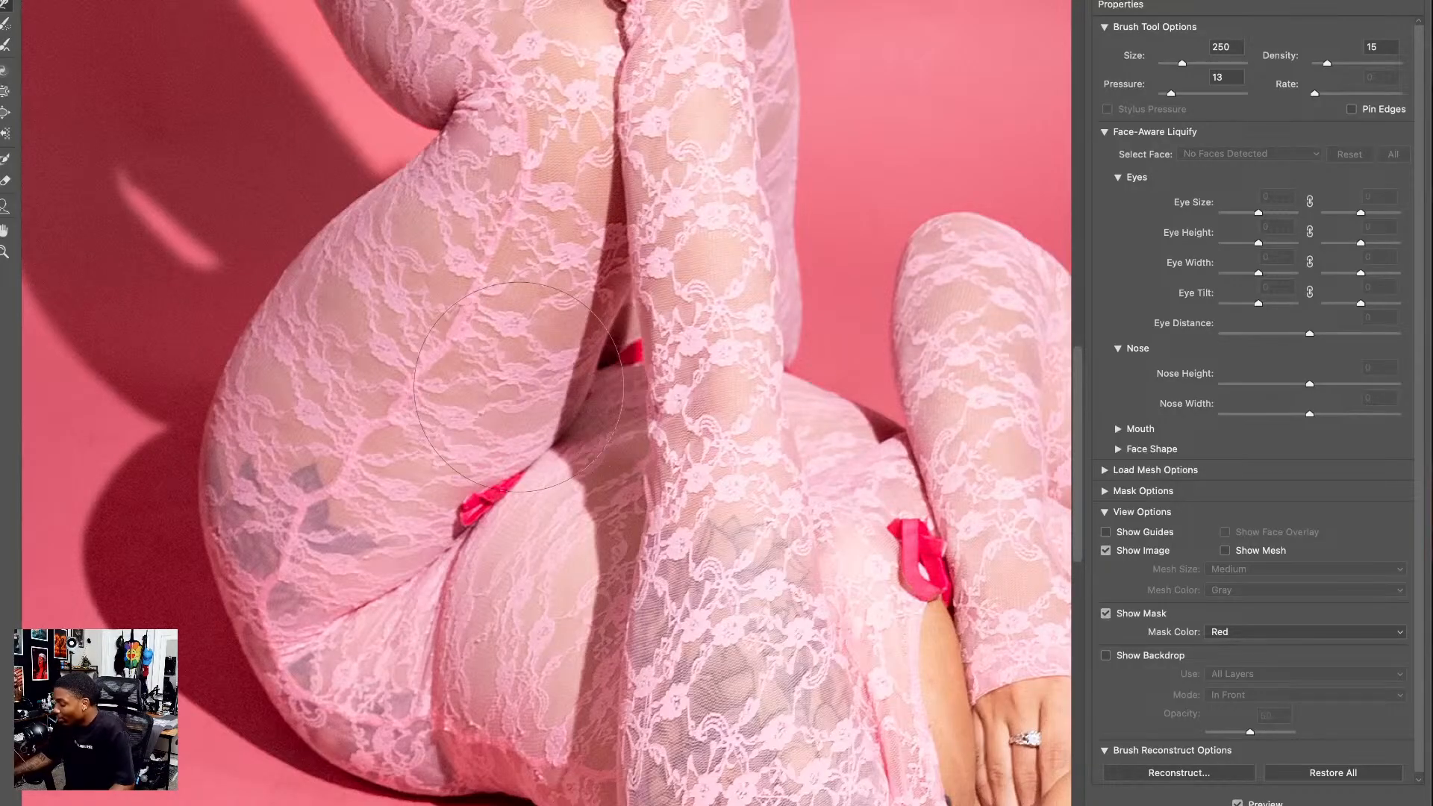
{"action": "scroll", "coordinate": [308, 429], "scroll_direction": "down", "scroll_amount": 6}
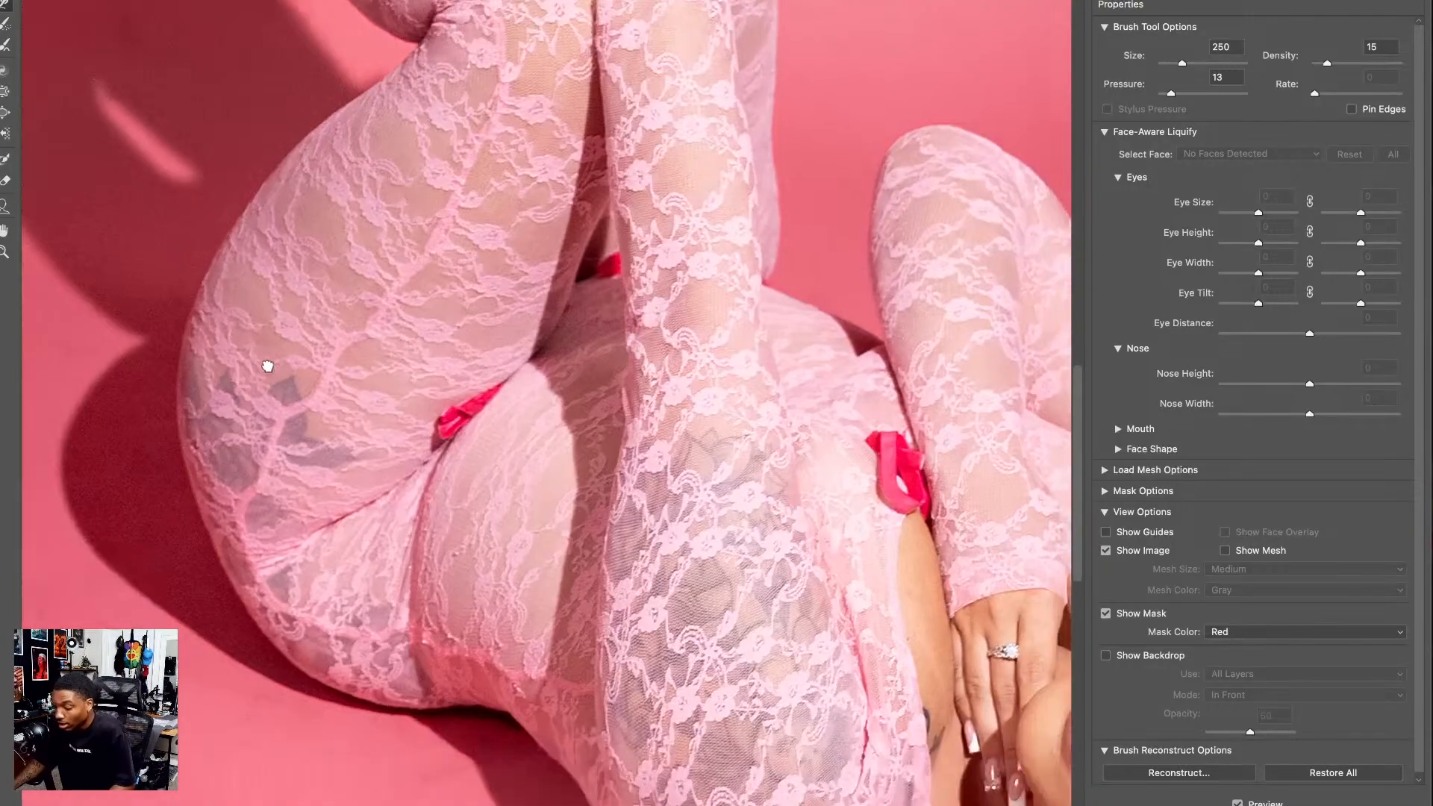
{"action": "key", "text": "super+plus"}
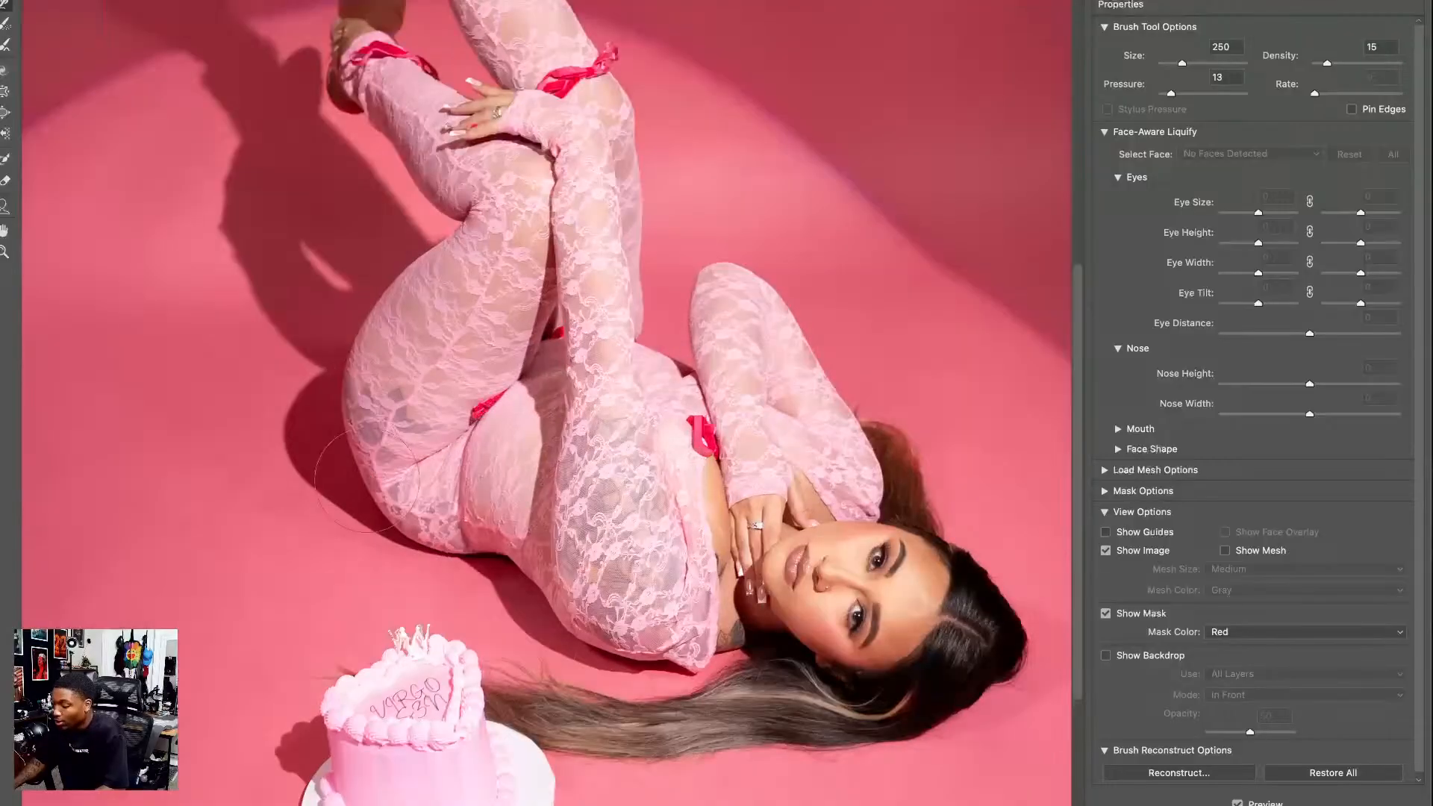
{"action": "key", "text": "bracketright"}
{"action": "key", "text": "bracketright"}
{"action": "key", "text": "bracketright"}
{"action": "key", "text": "bracketright"}
{"action": "mouse_move", "coordinate": [381, 447]}
{"action": "left_mouse_down"}
{"action": "mouse_move", "coordinate": [347, 456]}
{"action": "mouse_move", "coordinate": [370, 502]}
{"action": "left_mouse_up"}
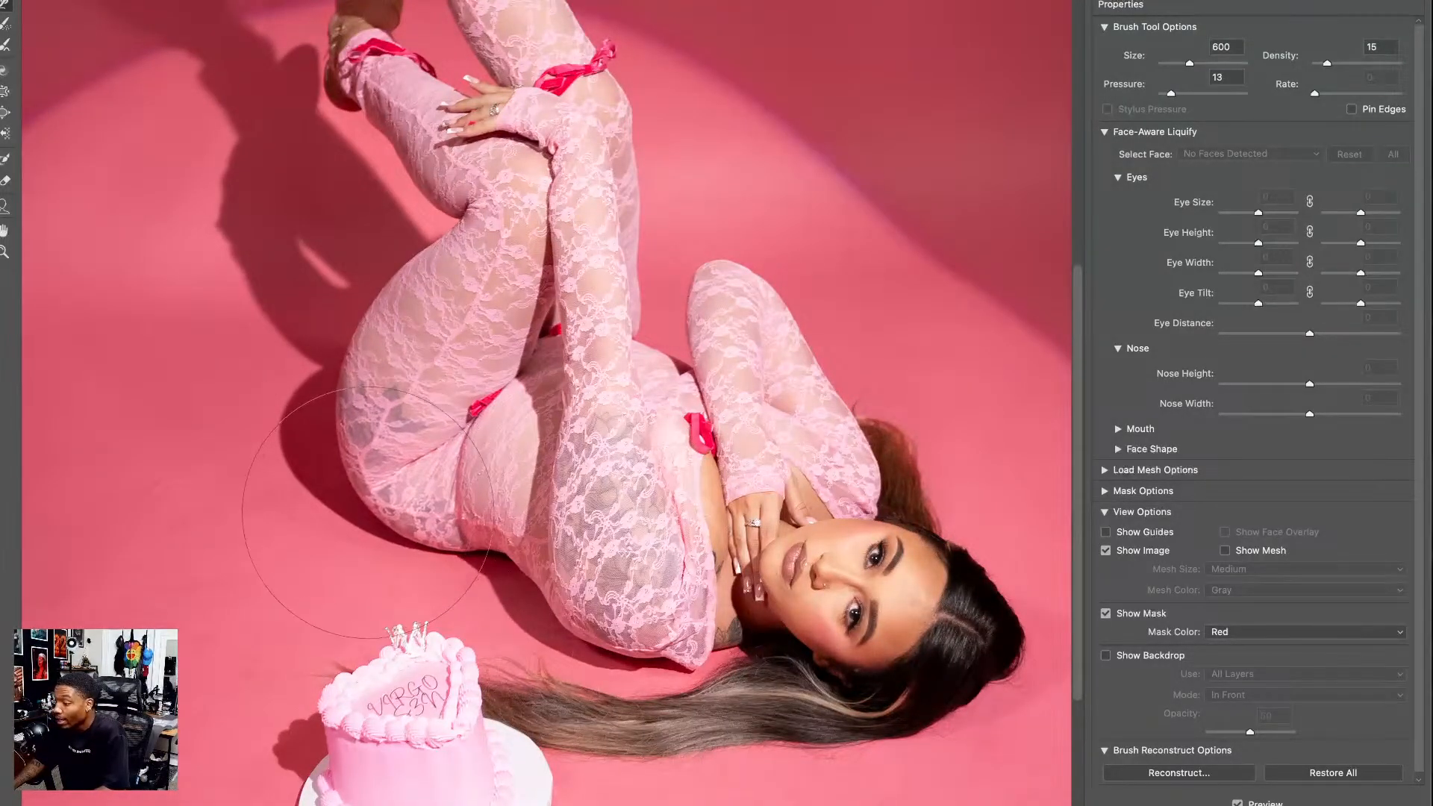
- Smooth the edge of the thigh and forearm beside the bent elbow, reducing the Liquify brush from 600 to 150
{"action": "key", "text": "bracketleft"}
{"action": "key", "text": "bracketleft"}
{"action": "key", "text": "bracketleft"}
{"action": "key", "text": "bracketleft"}
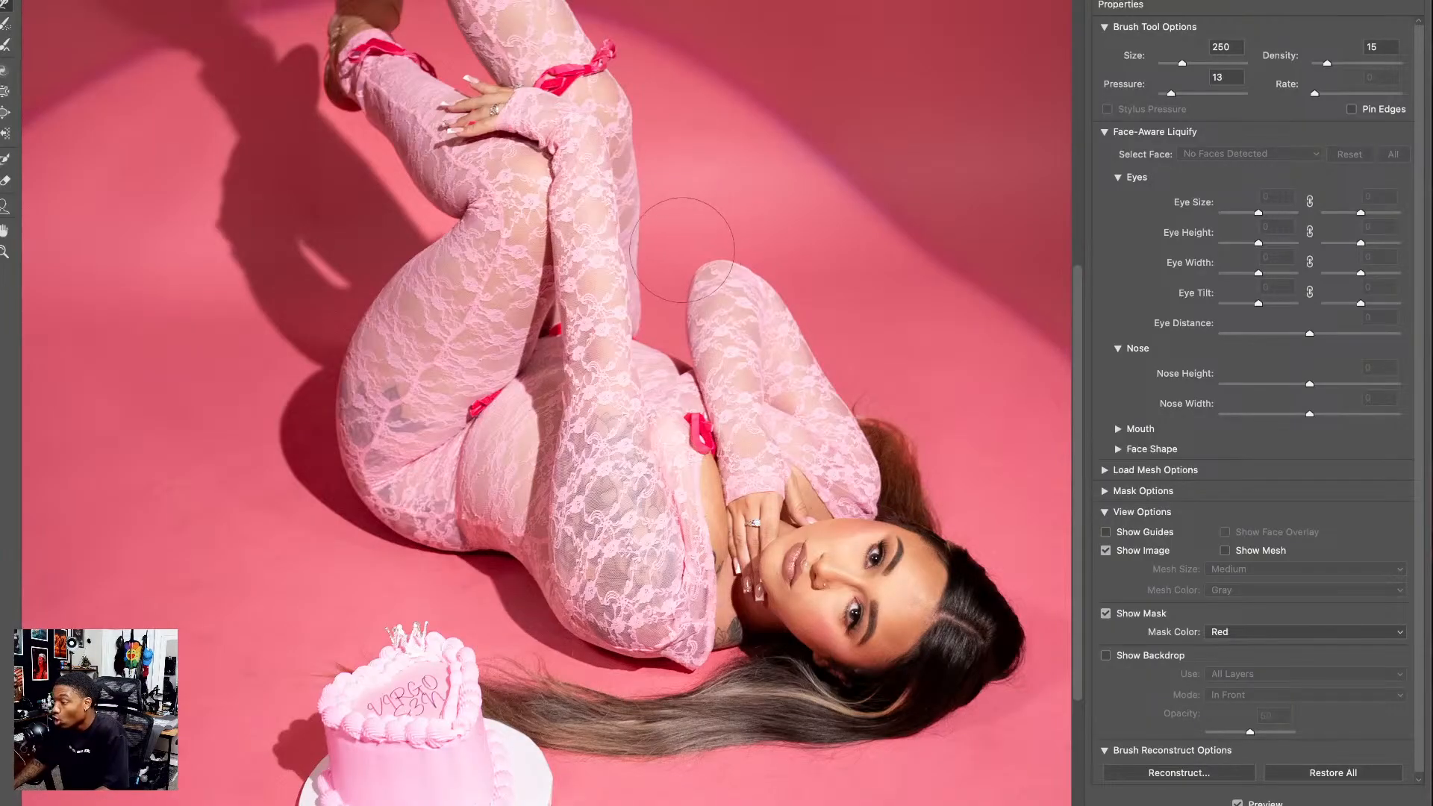
{"action": "key", "text": "bracketright"}
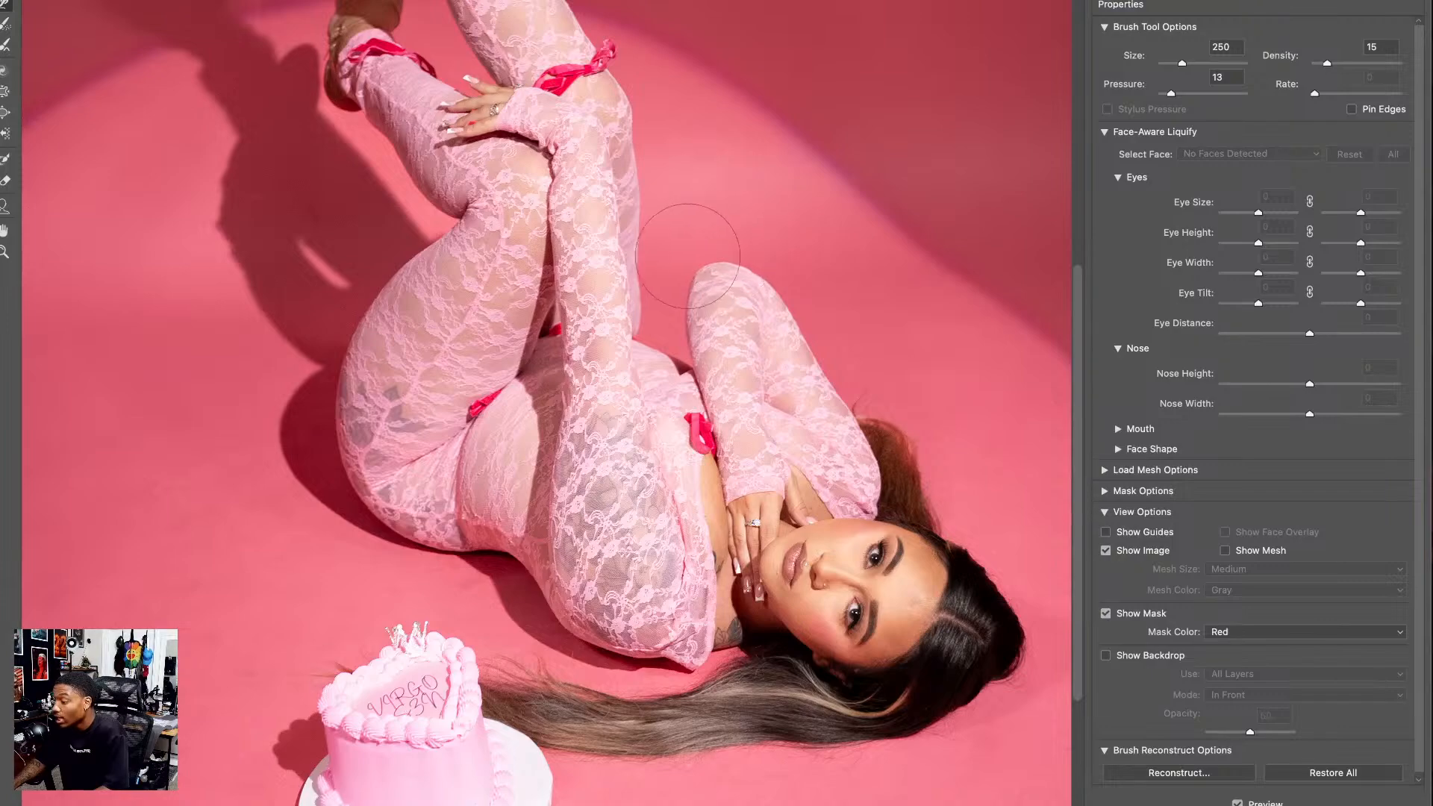
{"action": "mouse_move", "coordinate": [761, 176]}
{"action": "left_mouse_down"}
{"action": "mouse_move", "coordinate": [635, 304]}
{"action": "mouse_move", "coordinate": [627, 563]}
{"action": "mouse_move", "coordinate": [672, 650]}
{"action": "mouse_move", "coordinate": [609, 396]}
{"action": "left_mouse_up"}
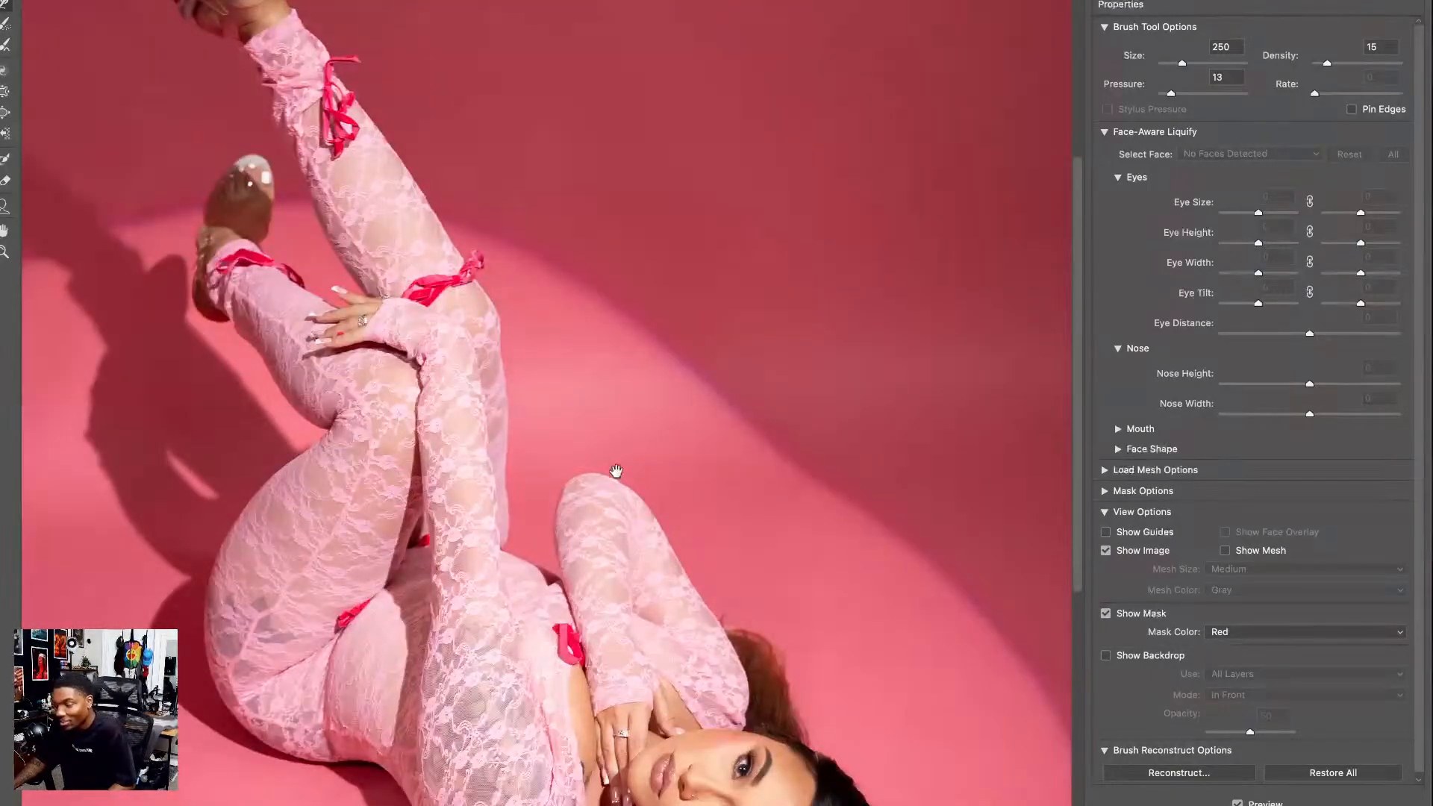
{"action": "left_click_drag", "start_coordinate": [618, 472], "coordinate": [627, 283]}
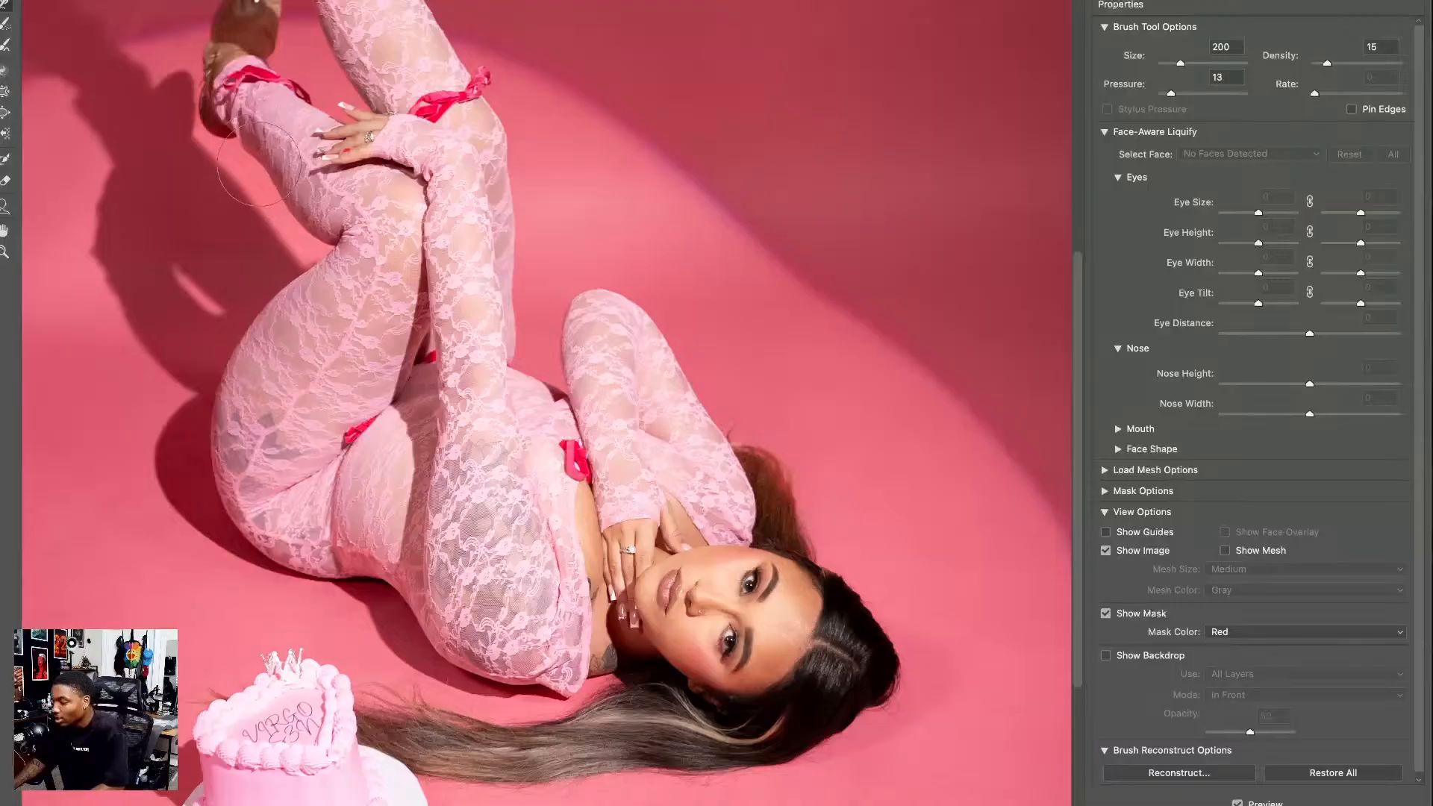
{"action": "key", "text": "bracketleft"}
{"action": "key", "text": "bracketleft"}
{"action": "key", "text": "bracketleft"}
{"action": "key", "text": "bracketleft"}
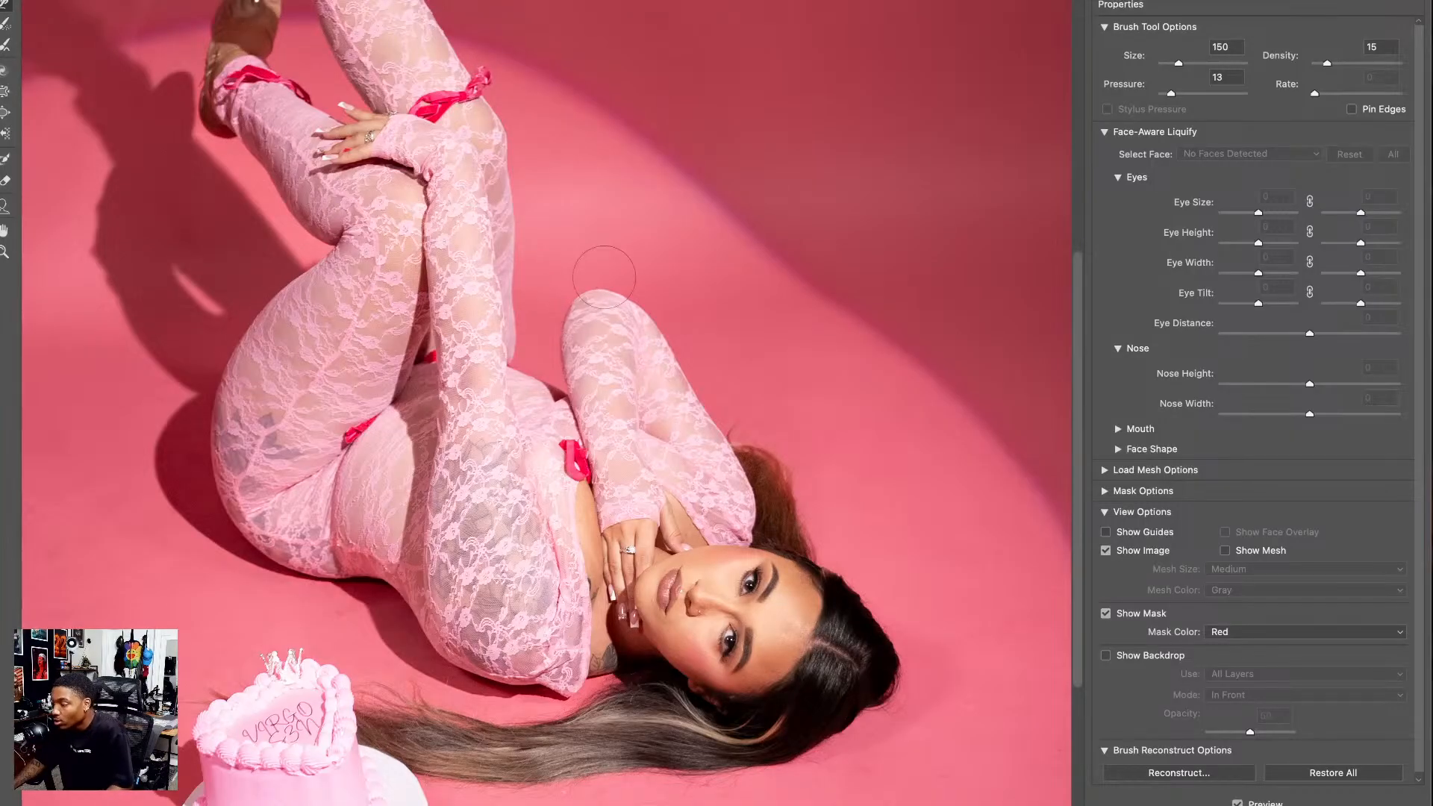
{"action": "mouse_move", "coordinate": [517, 368]}
{"action": "left_mouse_down"}
{"action": "mouse_move", "coordinate": [678, 327]}
{"action": "mouse_move", "coordinate": [638, 560]}
{"action": "mouse_move", "coordinate": [503, 485]}
{"action": "mouse_move", "coordinate": [457, 361]}
{"action": "left_mouse_up"}
{"action": "scroll", "coordinate": [663, 538], "scroll_direction": "down", "scroll_amount": 3}
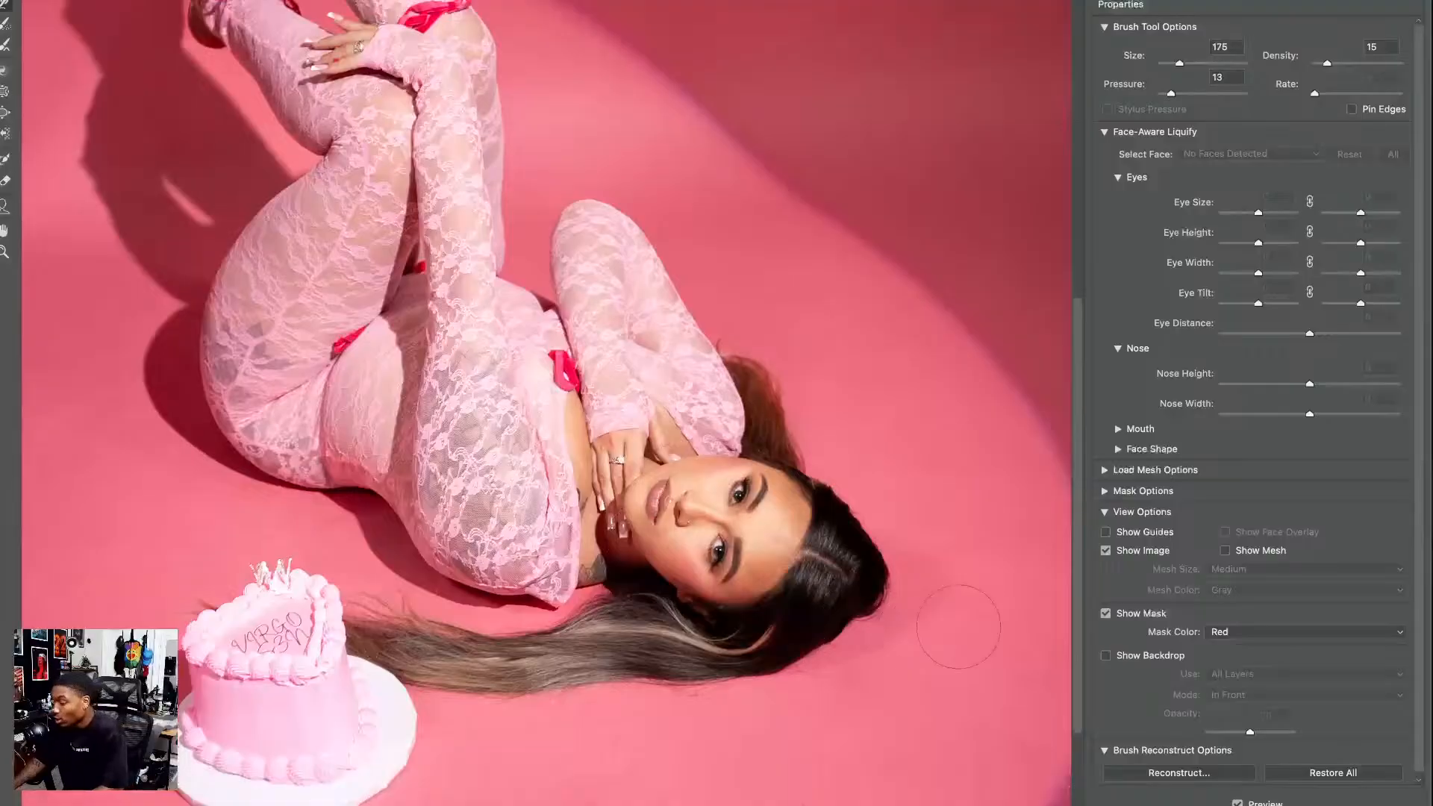
- Push the crown of the hair inward to round the head, using Liquify brush sizes between 150 and 300
{"action": "key", "text": "bracketright"}
{"action": "key", "text": "bracketright"}
{"action": "key", "text": "bracketright"}
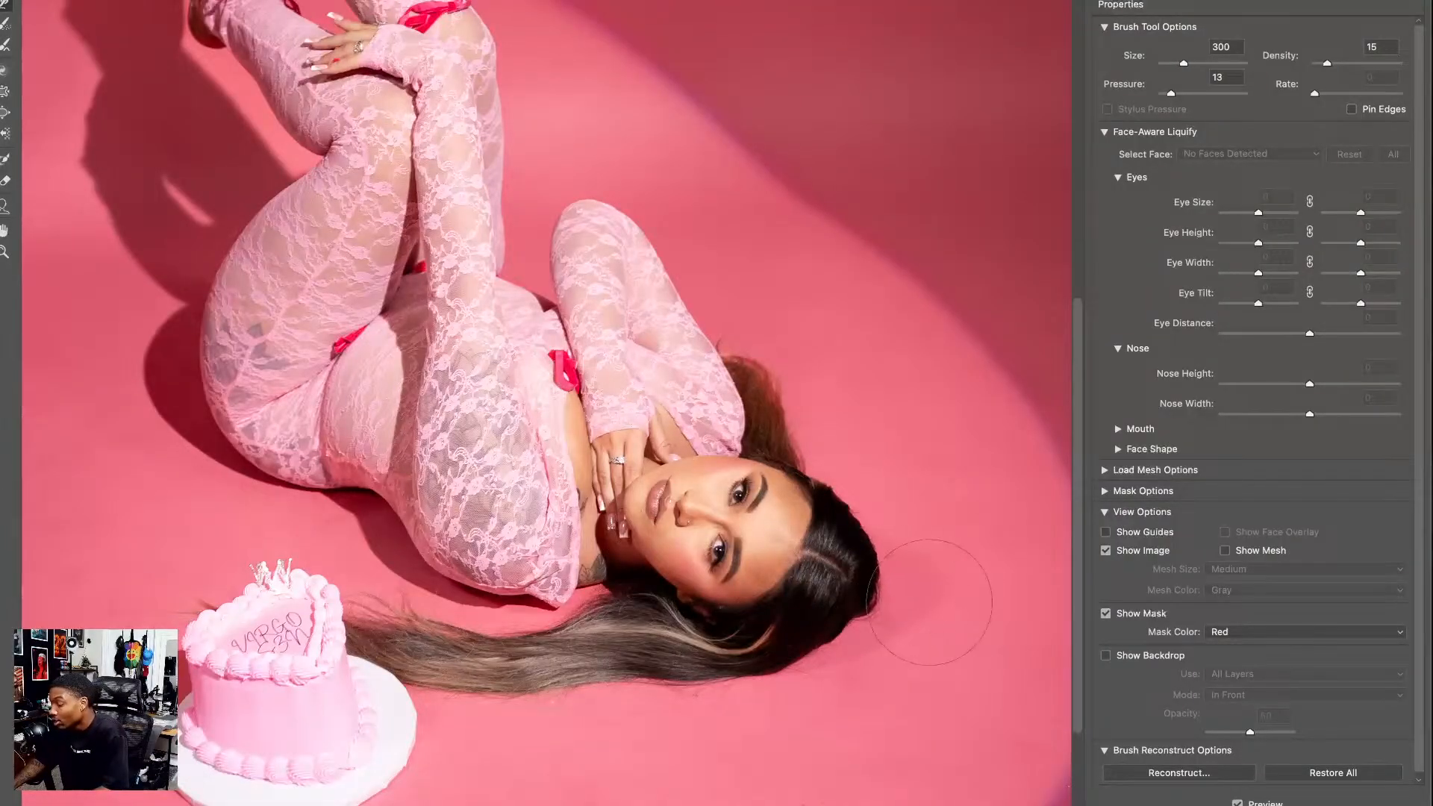
{"action": "mouse_move", "coordinate": [929, 603]}
{"action": "left_mouse_down"}
{"action": "mouse_move", "coordinate": [886, 553]}
{"action": "mouse_move", "coordinate": [894, 584]}
{"action": "left_mouse_up"}
{"action": "key", "text": "bracketleft"}
{"action": "key", "text": "bracketleft"}
{"action": "key", "text": "bracketleft"}
{"action": "key", "text": "bracketleft"}
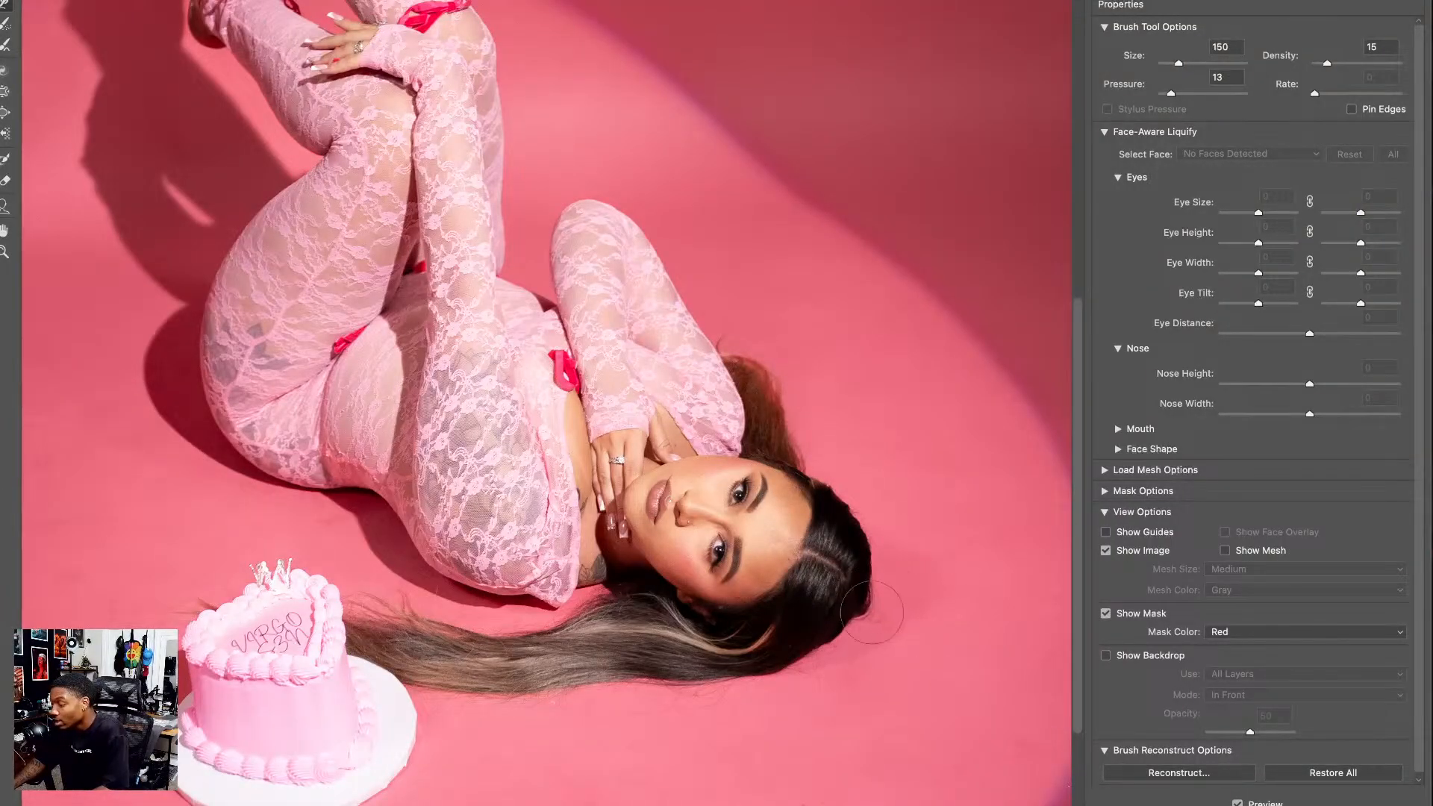
{"action": "key", "text": "bracketright"}
{"action": "key", "text": "bracketright"}
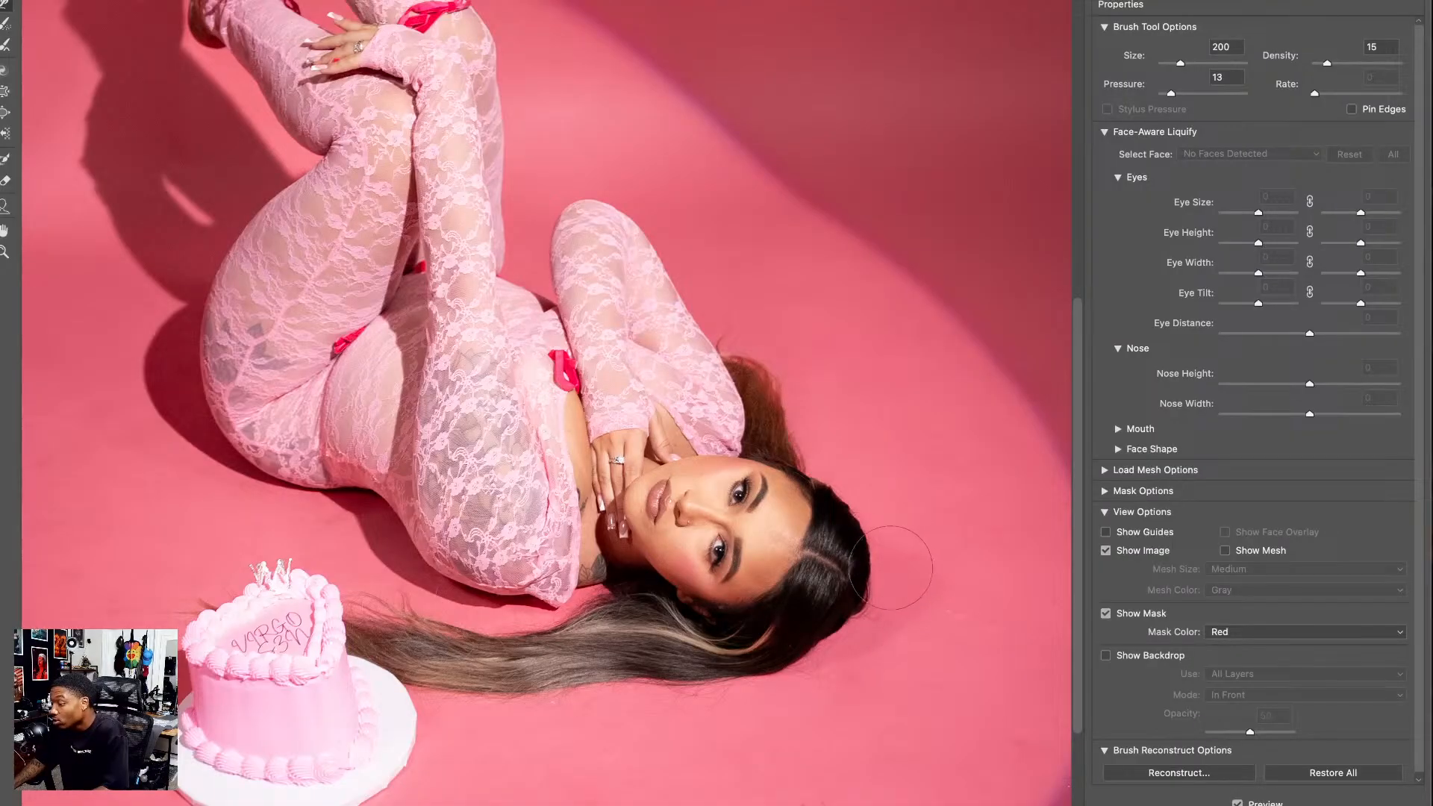
- Smooth the outer edge of the dark hair at the back of the crown with the Liquify brush at size 90
{"action": "key", "text": "super+plus"}
{"action": "key", "text": "super+plus"}
{"action": "key", "text": "super+plus"}
{"action": "left_click_drag", "start_coordinate": [898, 597], "coordinate": [598, 440]}
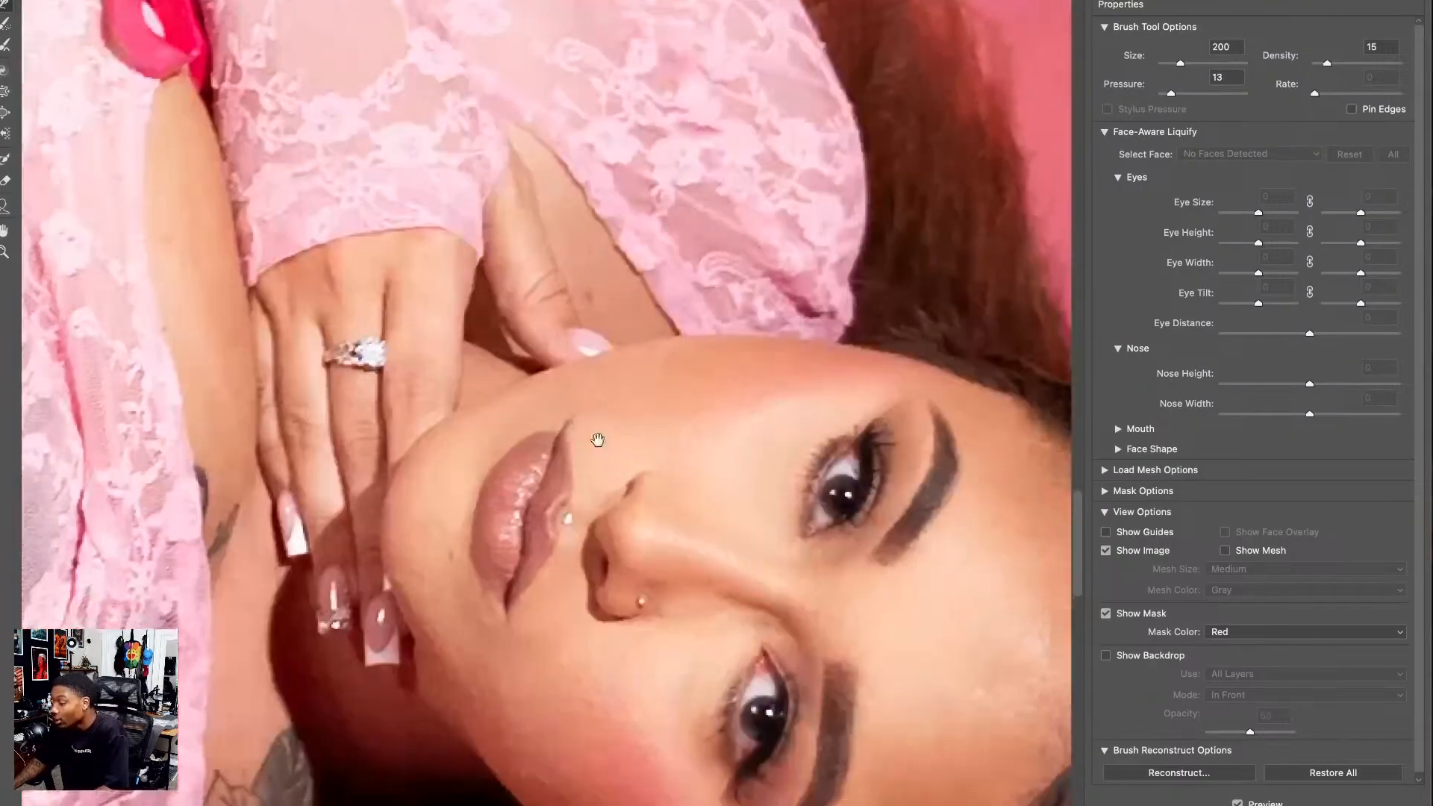
{"action": "scroll", "coordinate": [598, 440], "scroll_direction": "down", "scroll_amount": 5}
{"action": "scroll", "coordinate": [598, 440], "scroll_direction": "right", "scroll_amount": 10}
{"action": "key", "text": "bracketleft"}
{"action": "key", "text": "bracketleft"}
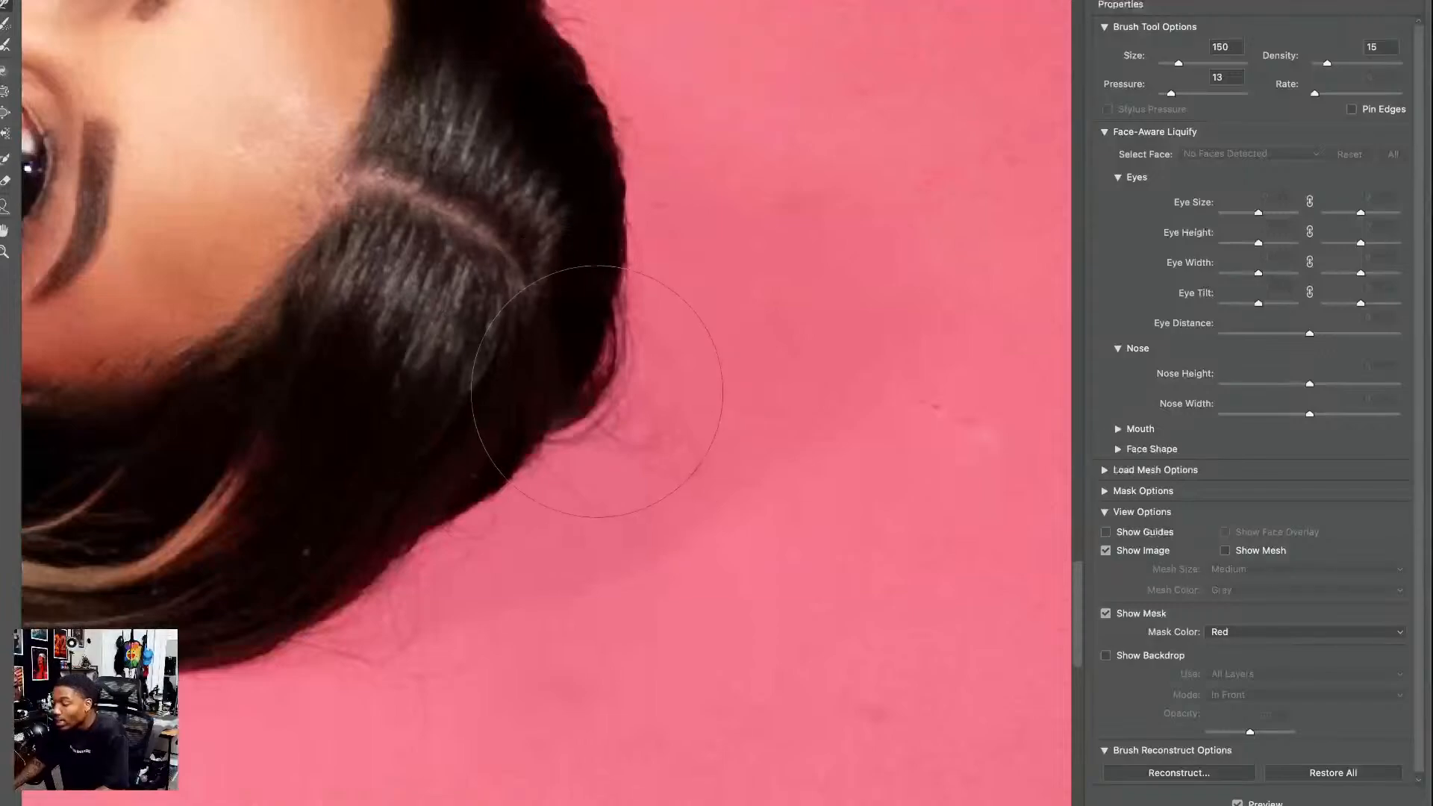
{"action": "key", "text": "bracketleft"}
{"action": "key", "text": "bracketleft"}
{"action": "key", "text": "bracketleft"}
{"action": "key", "text": "bracketleft"}
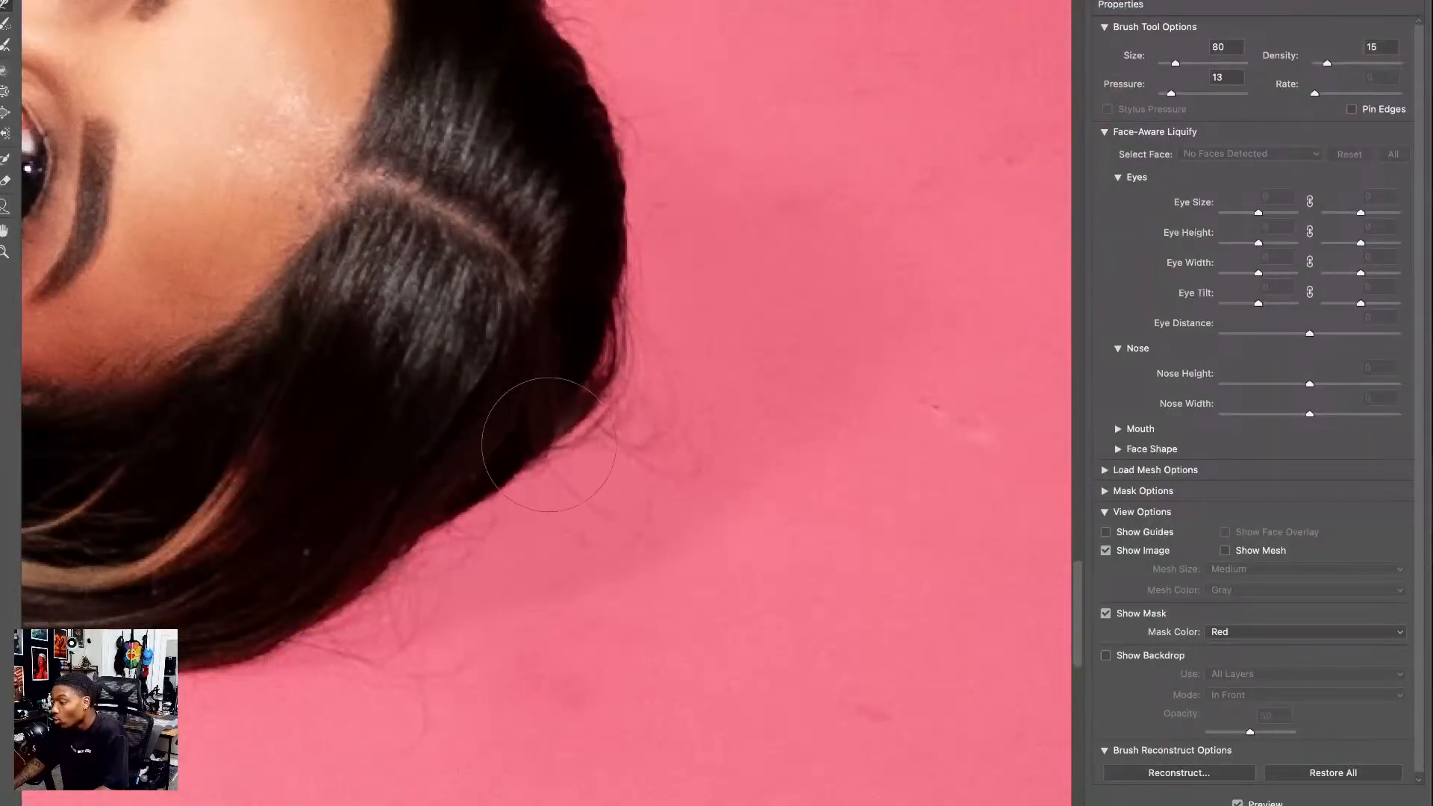
{"action": "key", "text": "bracketright"}
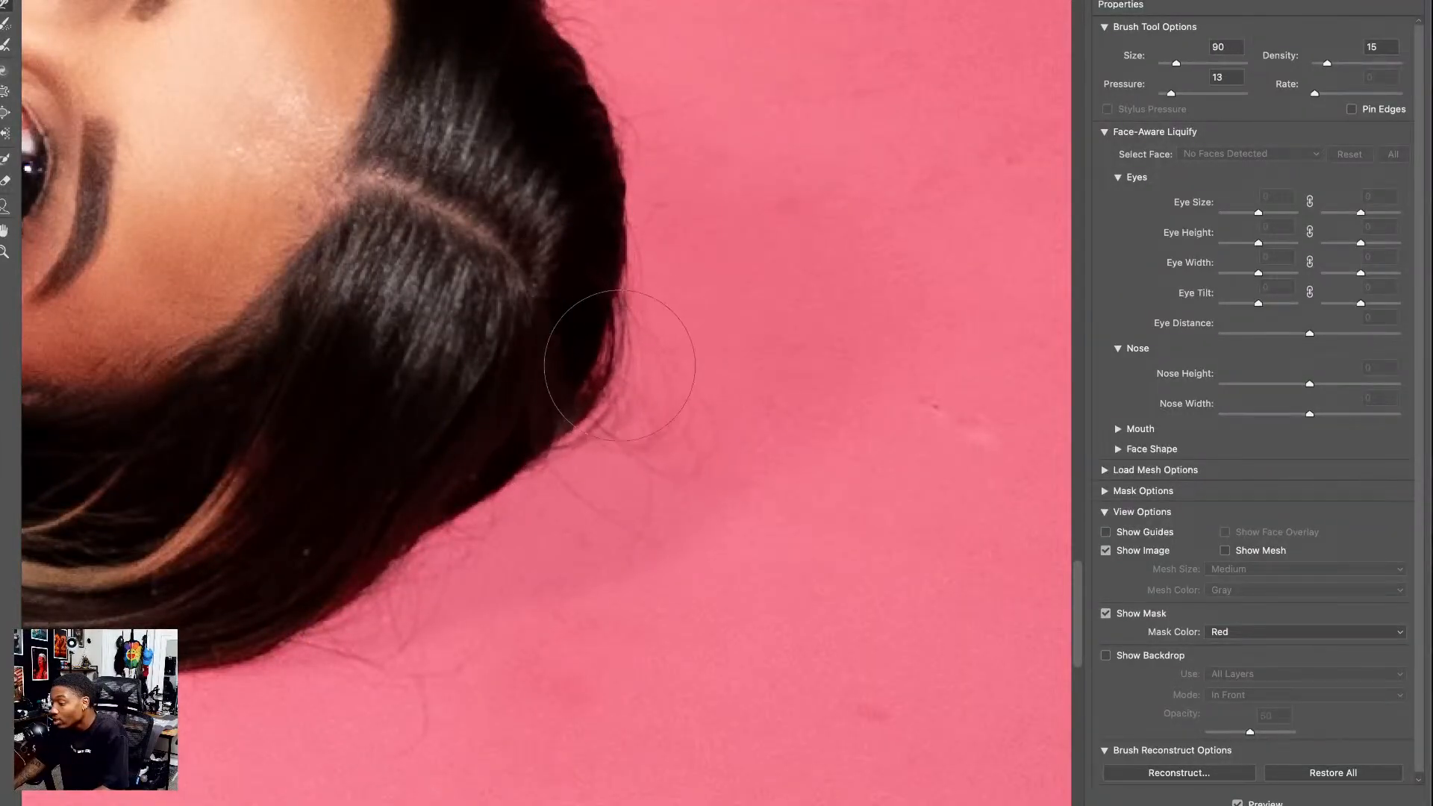
{"action": "mouse_move", "coordinate": [620, 366]}
{"action": "left_mouse_down"}
{"action": "mouse_move", "coordinate": [641, 423]}
{"action": "mouse_move", "coordinate": [591, 414]}
{"action": "left_mouse_up"}
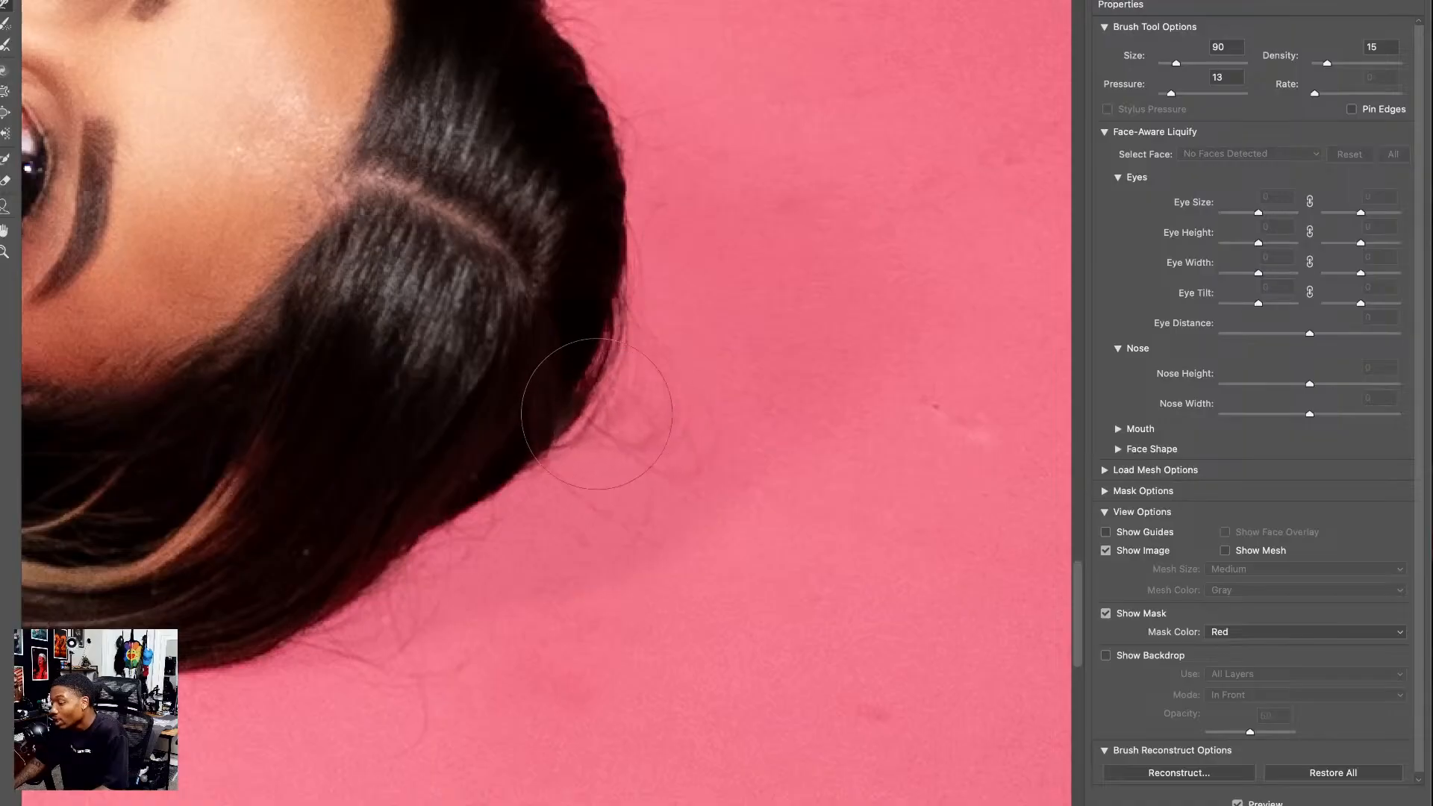
- Refine the hair outline along the back of the head using Liquify brush sizes between 70 and 125
{"action": "key", "text": "bracketleft"}
{"action": "key", "text": "bracketleft"}
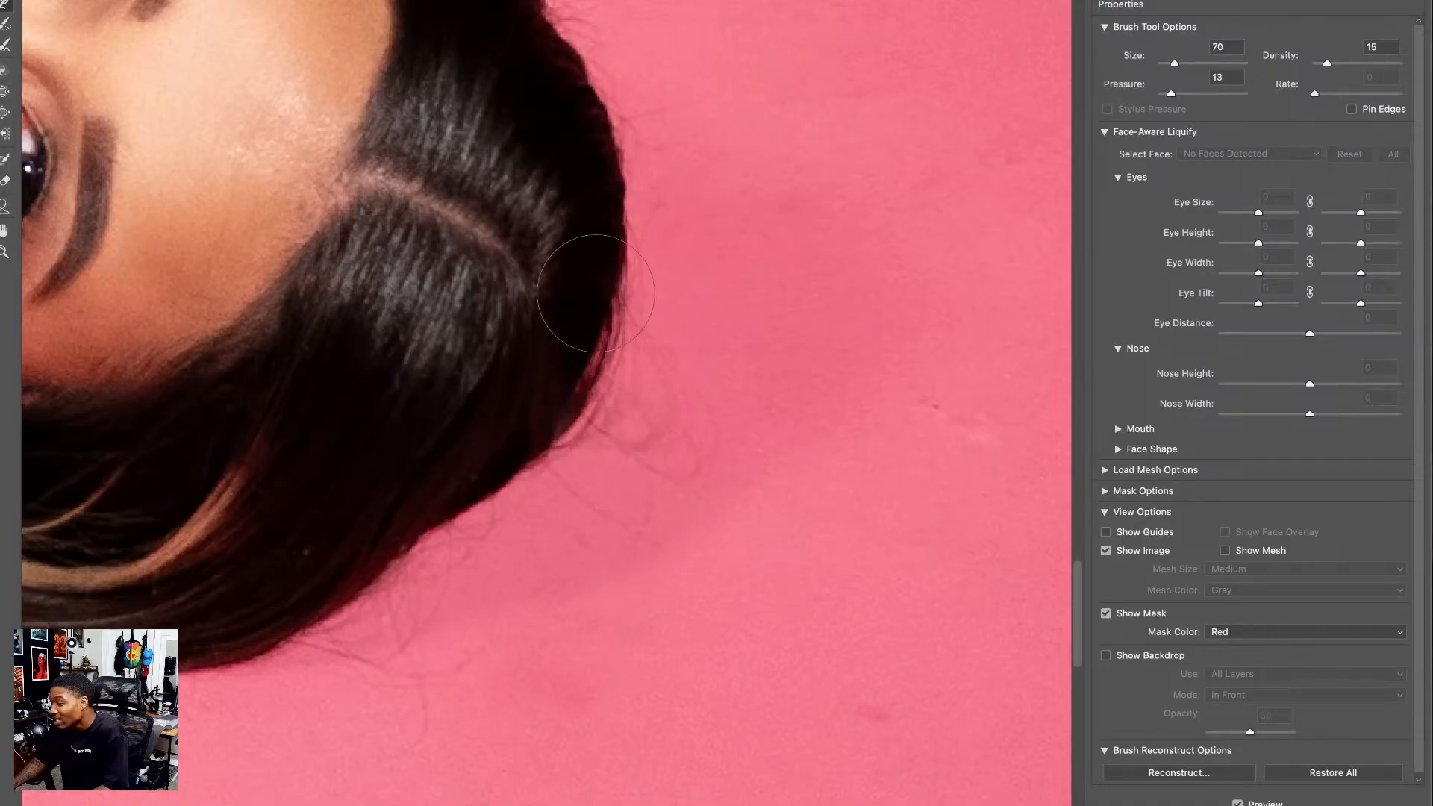
{"action": "mouse_move", "coordinate": [596, 298]}
{"action": "left_mouse_down"}
{"action": "mouse_move", "coordinate": [618, 317]}
{"action": "mouse_move", "coordinate": [630, 299]}
{"action": "left_mouse_up"}
{"action": "key", "text": "bracketright"}
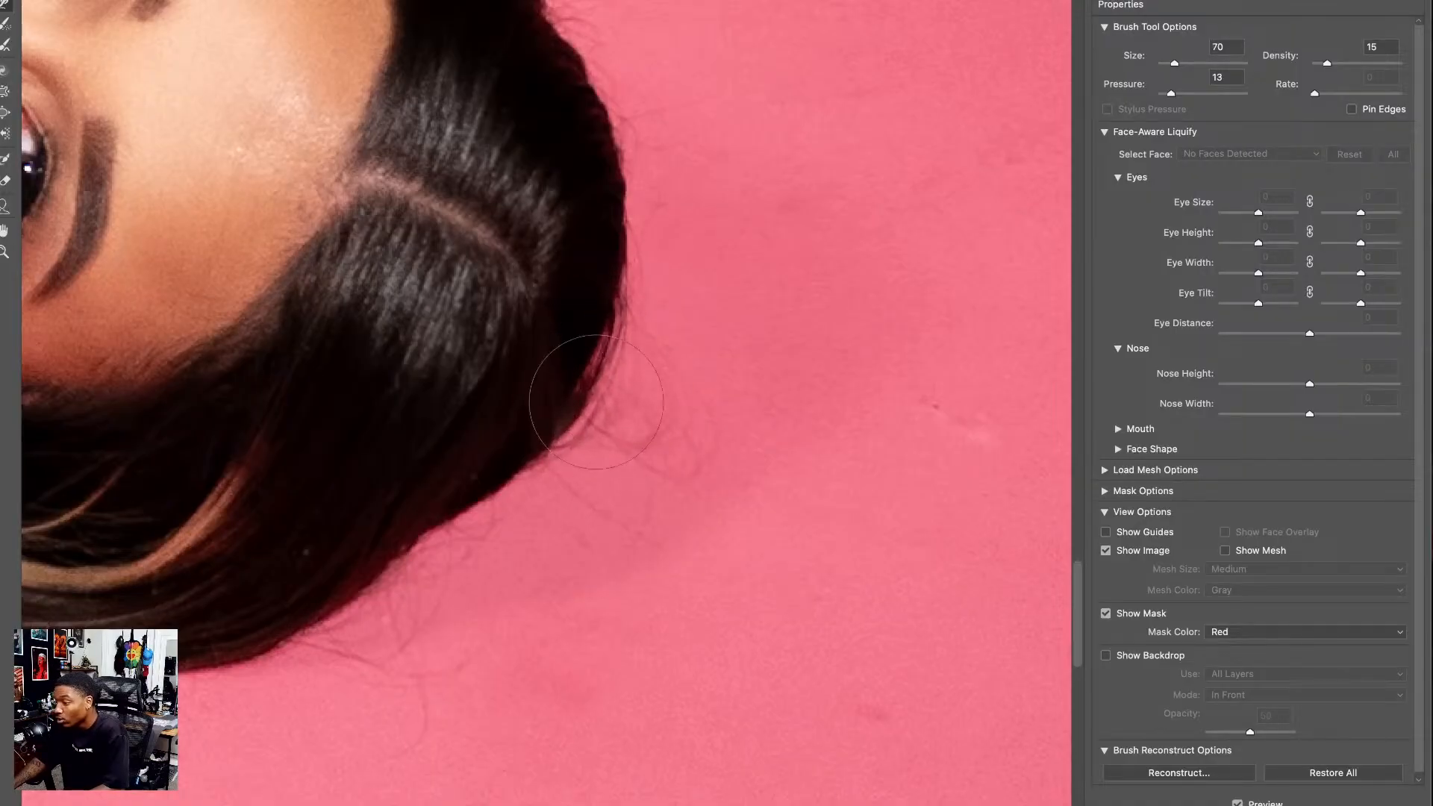
{"action": "key", "text": "bracketright"}
{"action": "key", "text": "bracketright"}
{"action": "key", "text": "bracketright"}
{"action": "left_click_drag", "start_coordinate": [457, 643], "coordinate": [552, 424]}
- Reshape the upper hair outline beside the forehead with the Liquify brush set to size 90
{"action": "key", "text": "super+minus"}
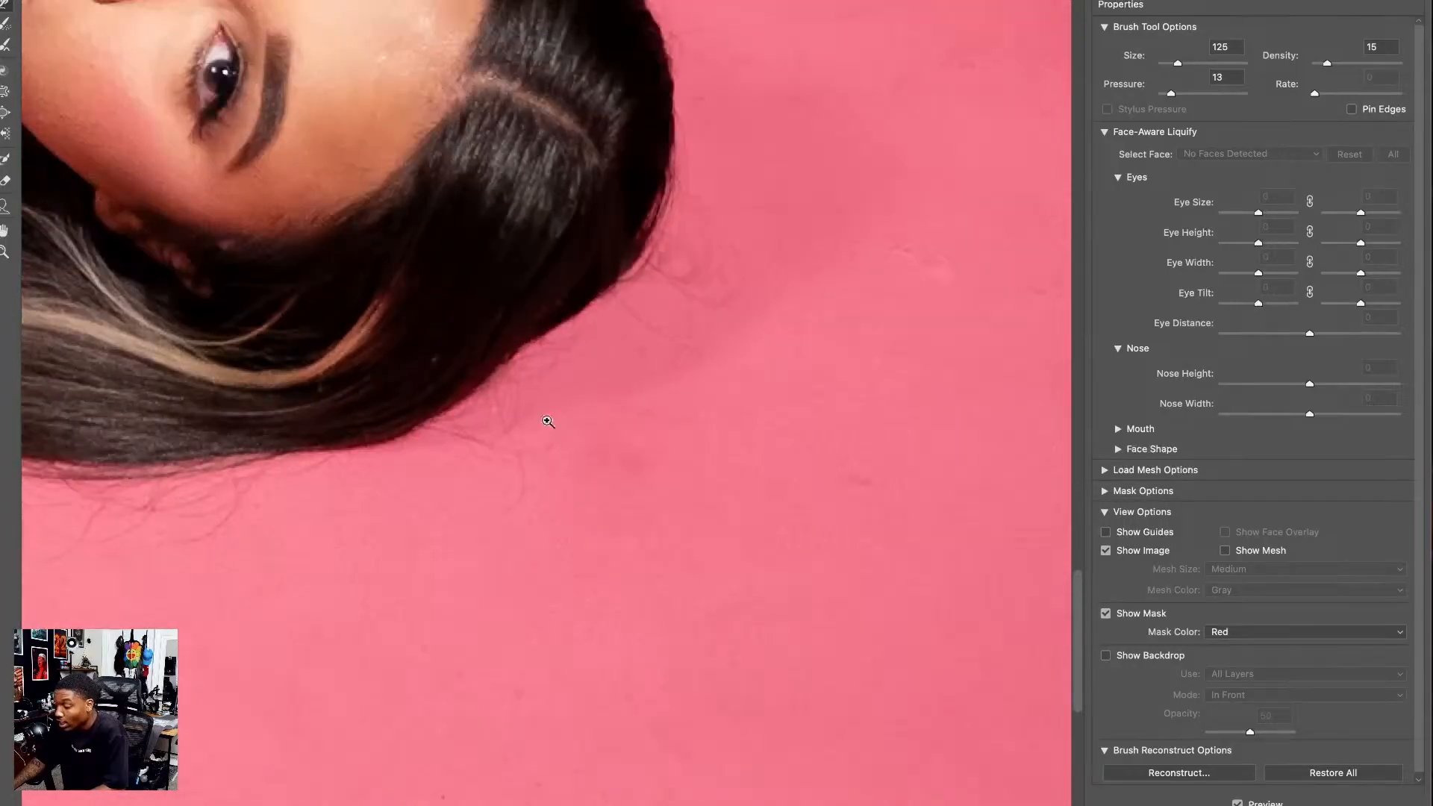
{"action": "key", "text": "super+minus"}
{"action": "key", "text": "bracketright"}
{"action": "key", "text": "bracketright"}
{"action": "key", "text": "bracketright"}
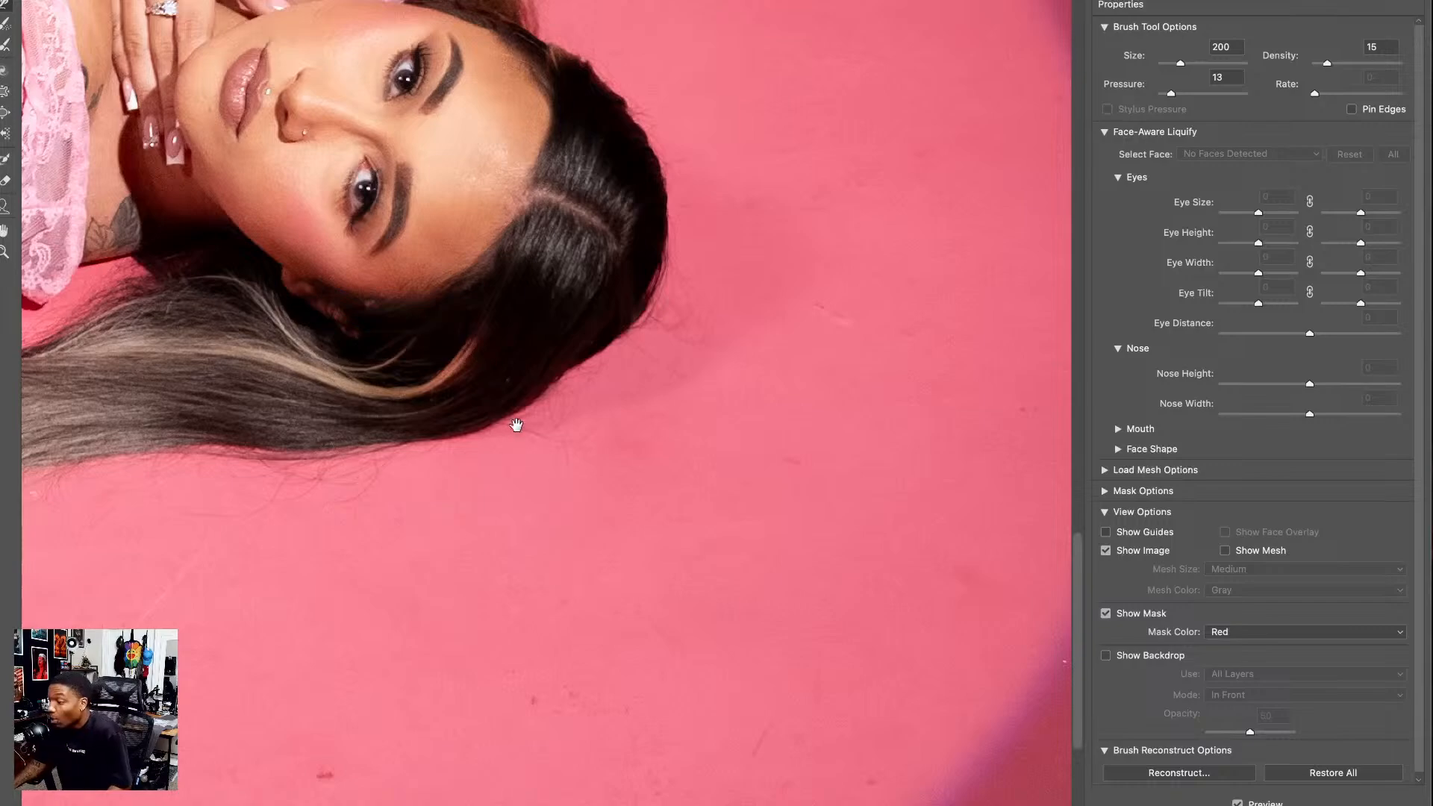
{"action": "mouse_move", "coordinate": [496, 395]}
{"action": "left_mouse_down"}
{"action": "mouse_move", "coordinate": [607, 512]}
{"action": "mouse_move", "coordinate": [566, 617]}
{"action": "mouse_move", "coordinate": [419, 656]}
{"action": "left_mouse_up"}
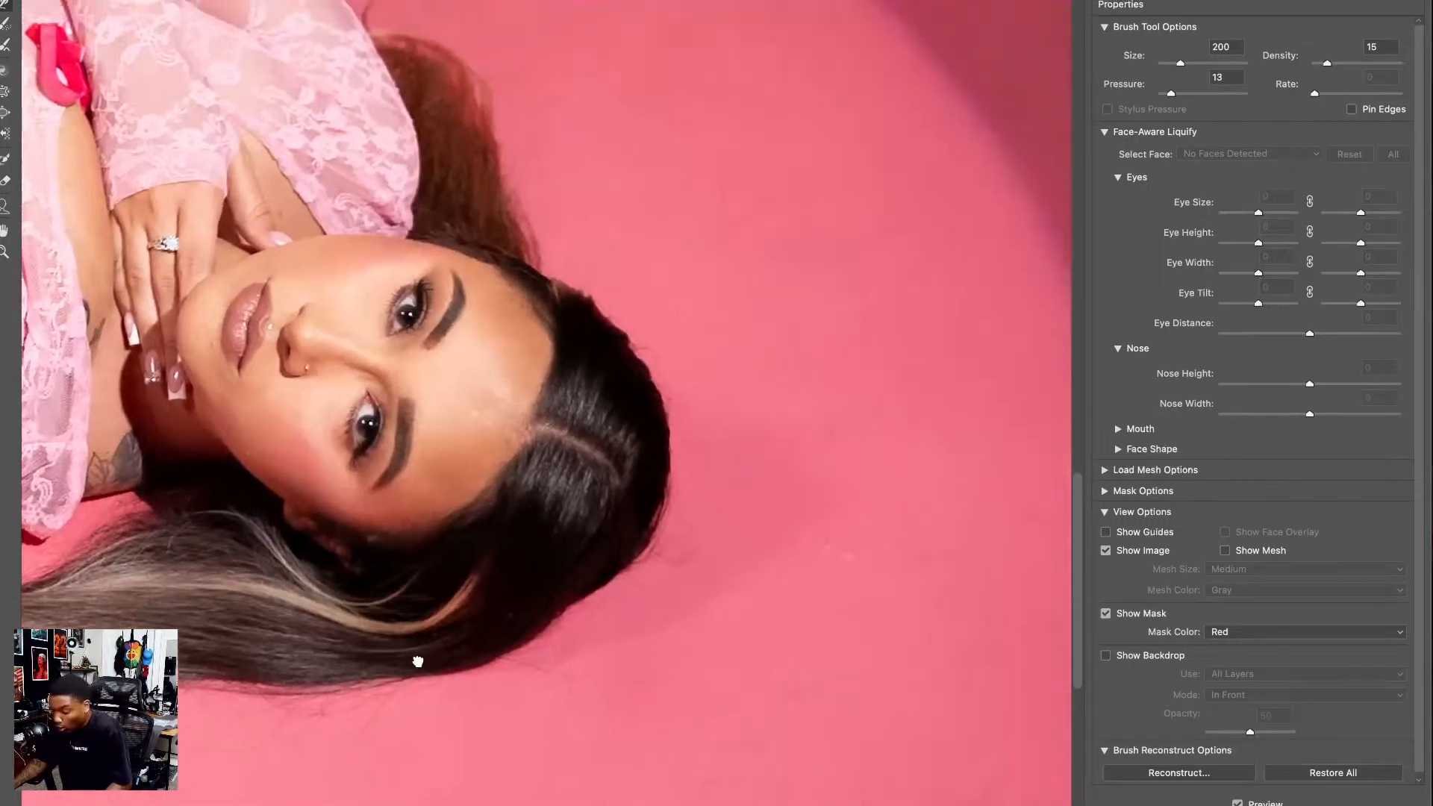
{"action": "key", "text": "bracketleft"}
{"action": "key", "text": "bracketleft"}
{"action": "key", "text": "bracketleft"}
{"action": "key", "text": "bracketleft"}
{"action": "key", "text": "bracketleft"}
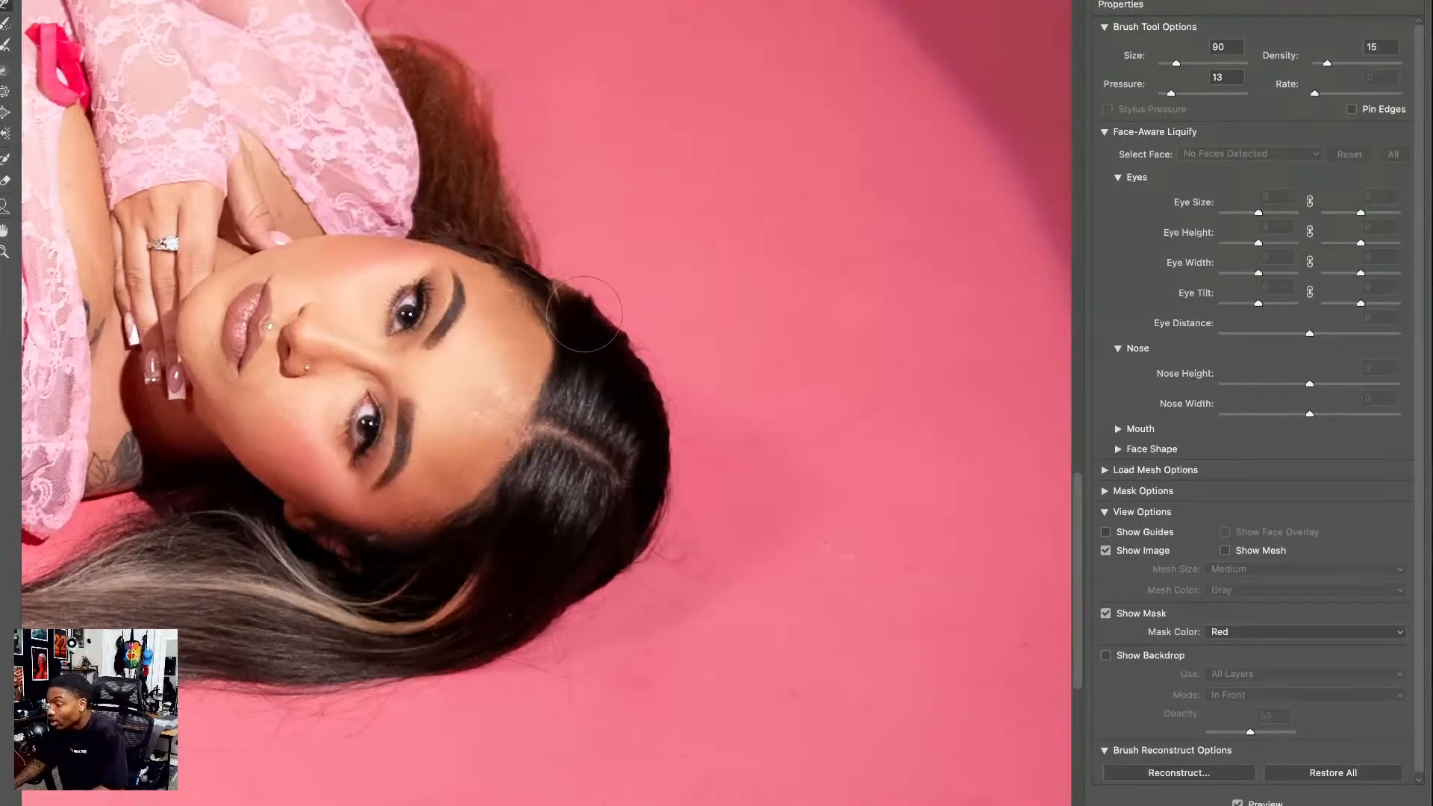
{"action": "left_click_drag", "start_coordinate": [595, 312], "coordinate": [619, 352]}
- Even out small bumps along the upper side of the hair with Liquify brush sizes between 50 and 70
{"action": "key", "text": "bracketleft"}
{"action": "key", "text": "bracketleft"}
{"action": "key", "text": "bracketleft"}
{"action": "key", "text": "bracketleft"}
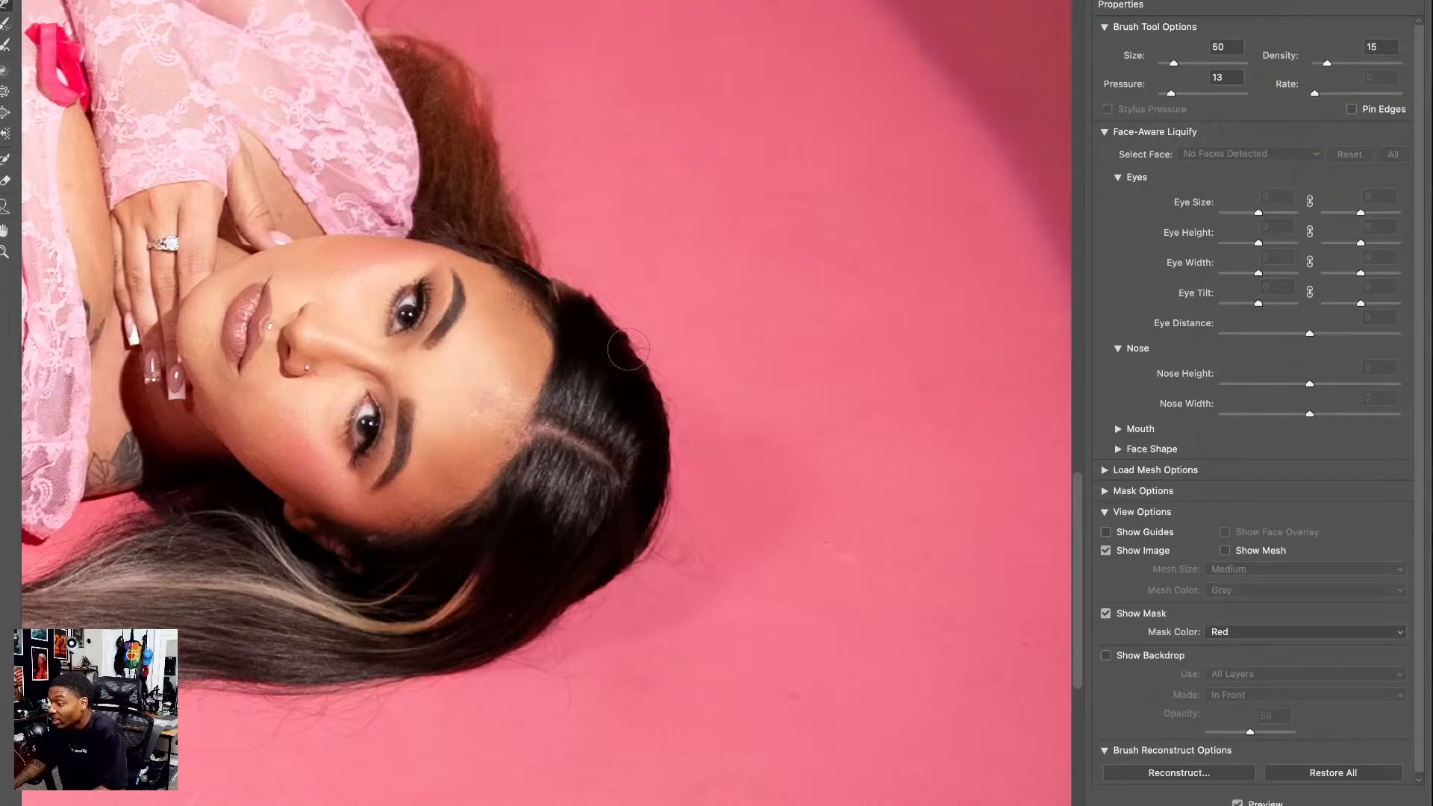
{"action": "key", "text": "bracketleft"}
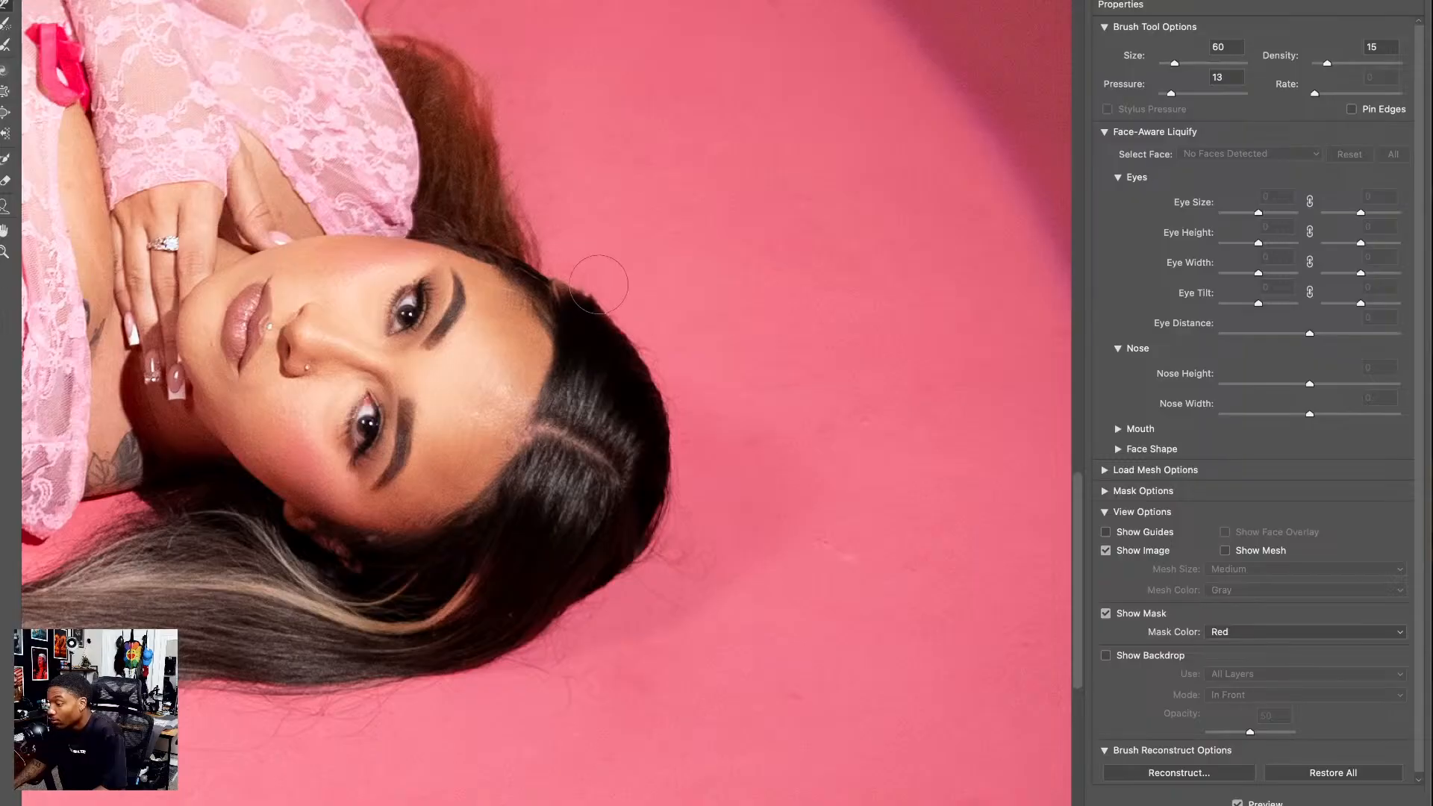
{"action": "key", "text": "bracketright"}
{"action": "key", "text": "bracketright"}
{"action": "key", "text": "bracketright"}
- Look over the reshaped figure, apply the Liquify edits, and close DSC07428.tif with its changes saved
{"action": "key", "text": "space"}
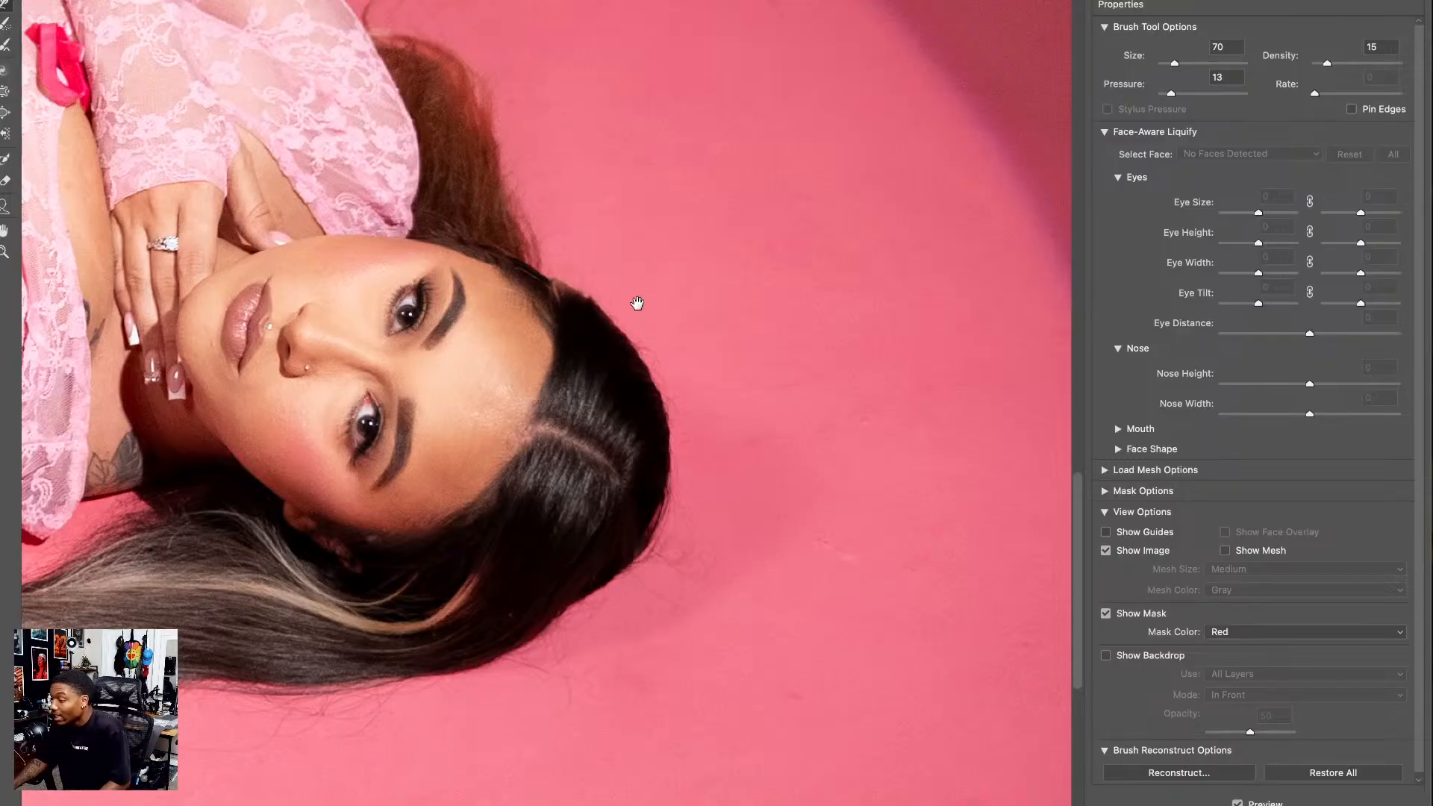
{"action": "left_click_drag", "start_coordinate": [636, 303], "coordinate": [689, 336]}
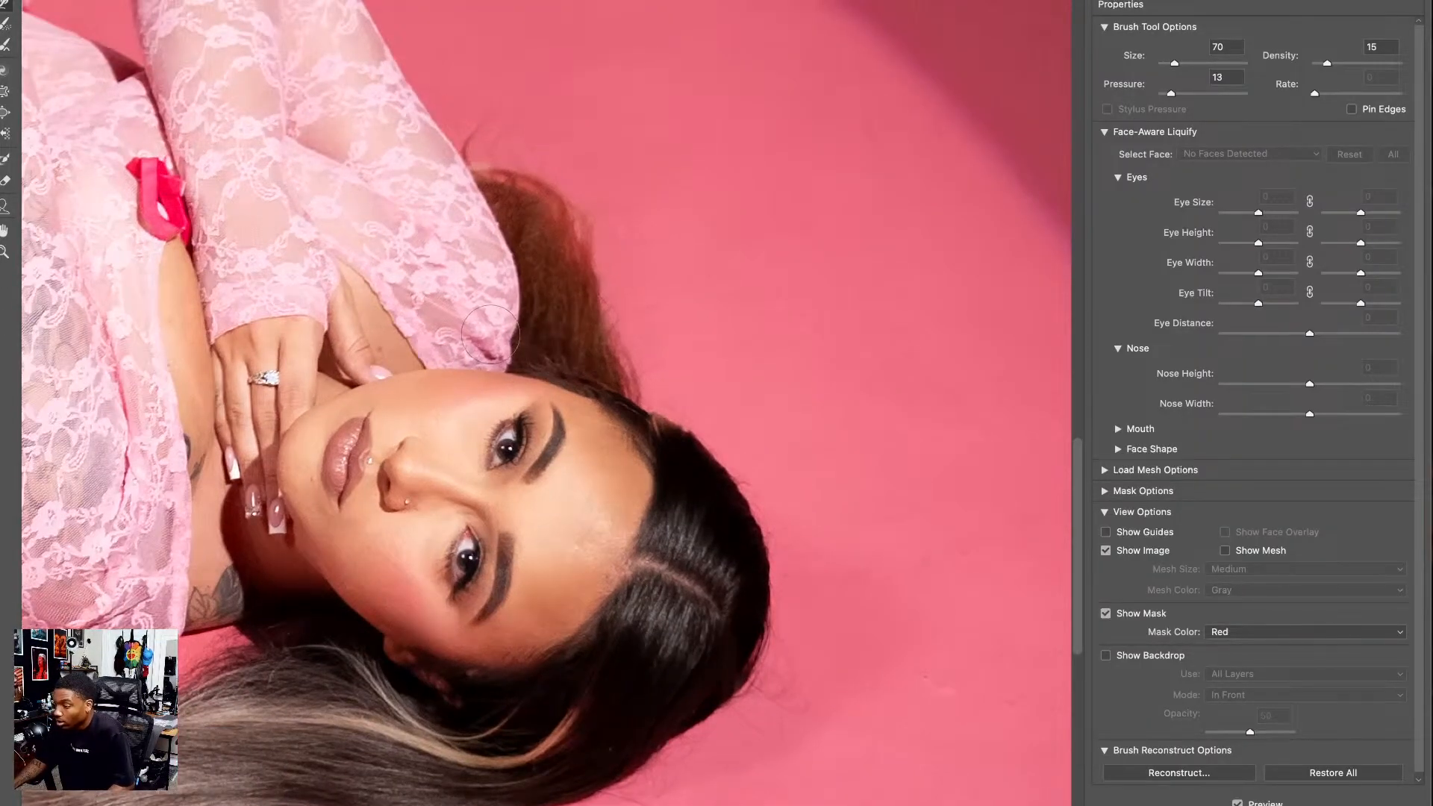
{"action": "scroll", "coordinate": [512, 342], "scroll_direction": "left", "scroll_amount": 10}
{"action": "scroll", "coordinate": [512, 341], "scroll_direction": "down", "scroll_amount": 6}
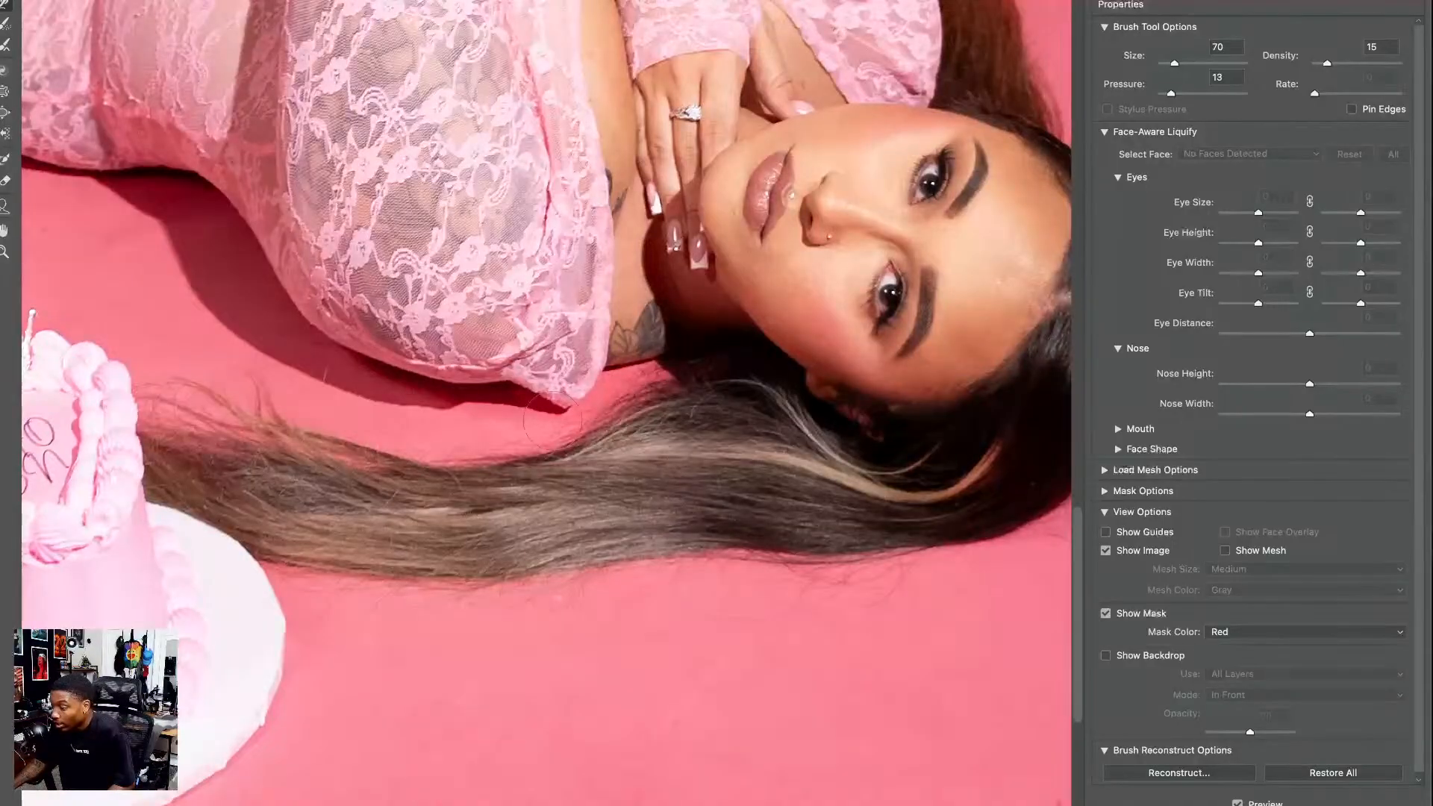
{"action": "scroll", "coordinate": [582, 410], "scroll_direction": "up", "scroll_amount": 5}
{"action": "scroll", "coordinate": [582, 411], "scroll_direction": "left", "scroll_amount": 10}
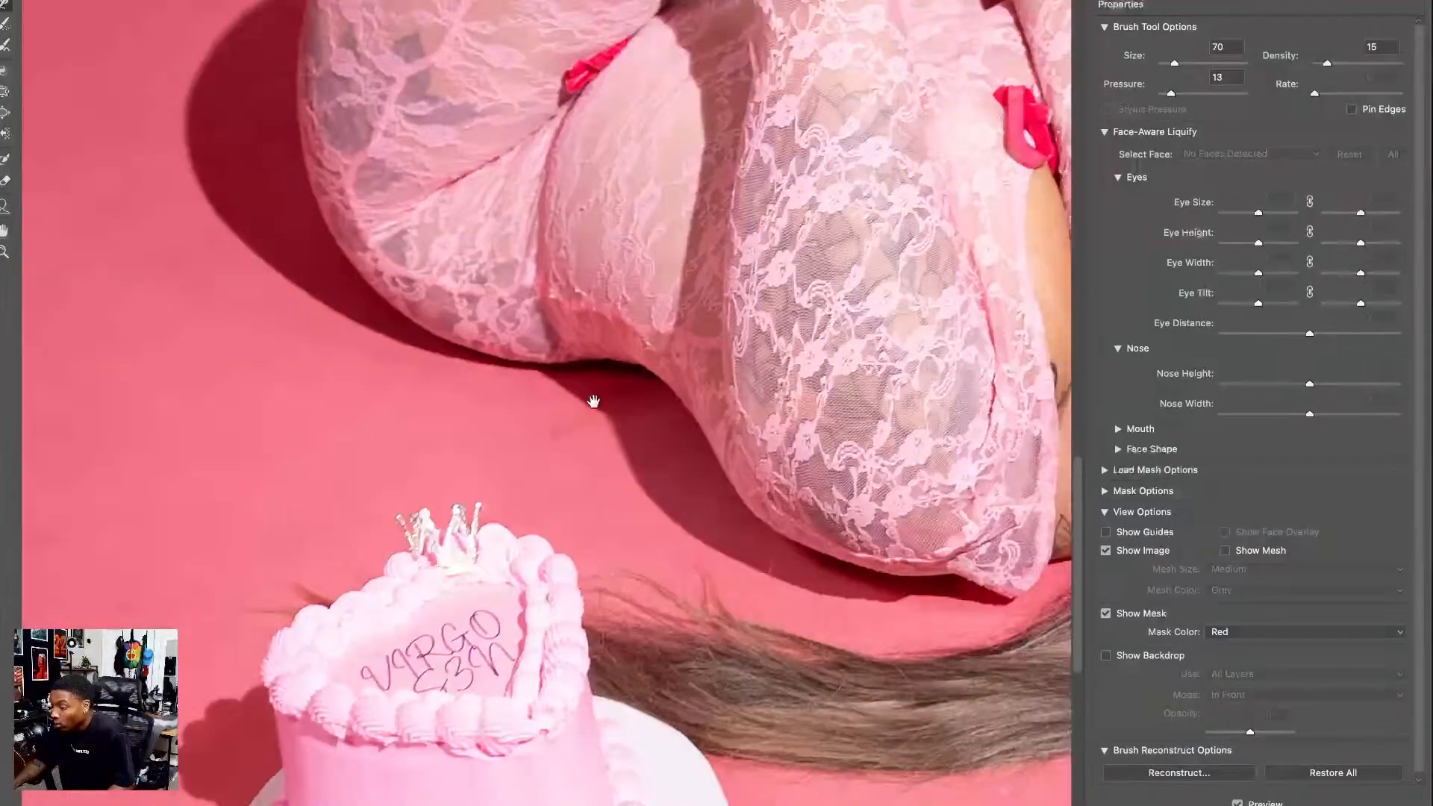
{"action": "key", "text": "super+0"}
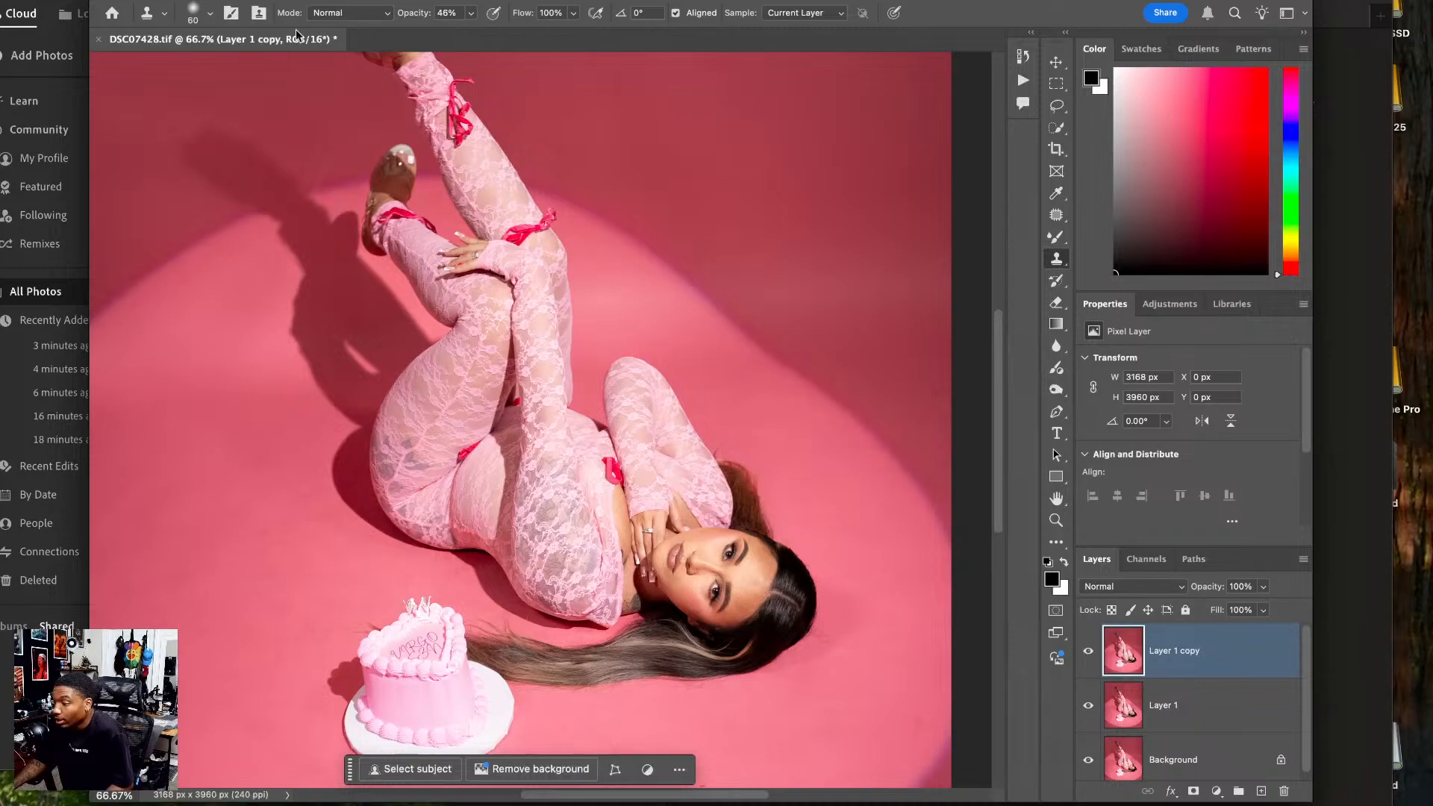
{"action": "left_click", "coordinate": [101, 41]}
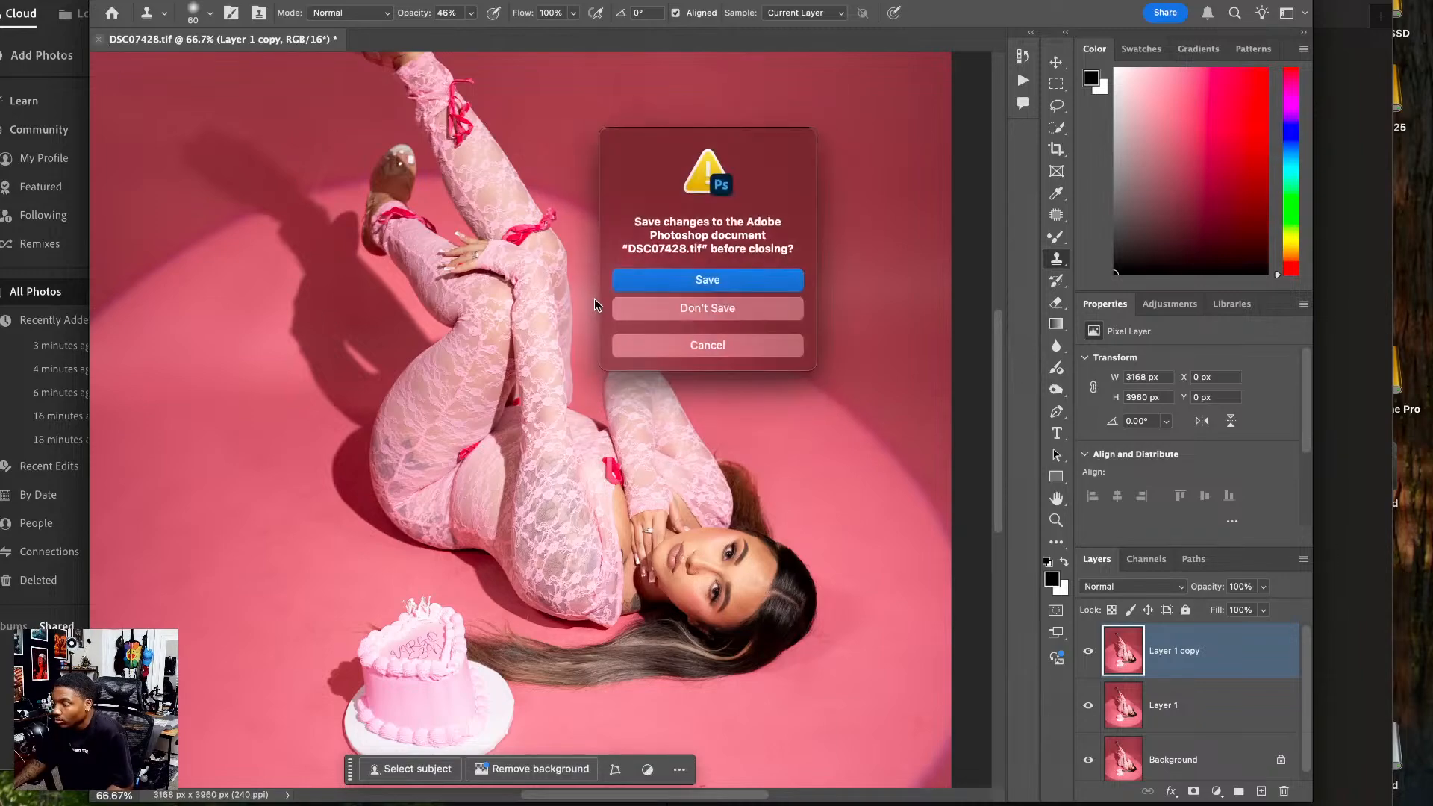
{"action": "left_click", "coordinate": [648, 283]}
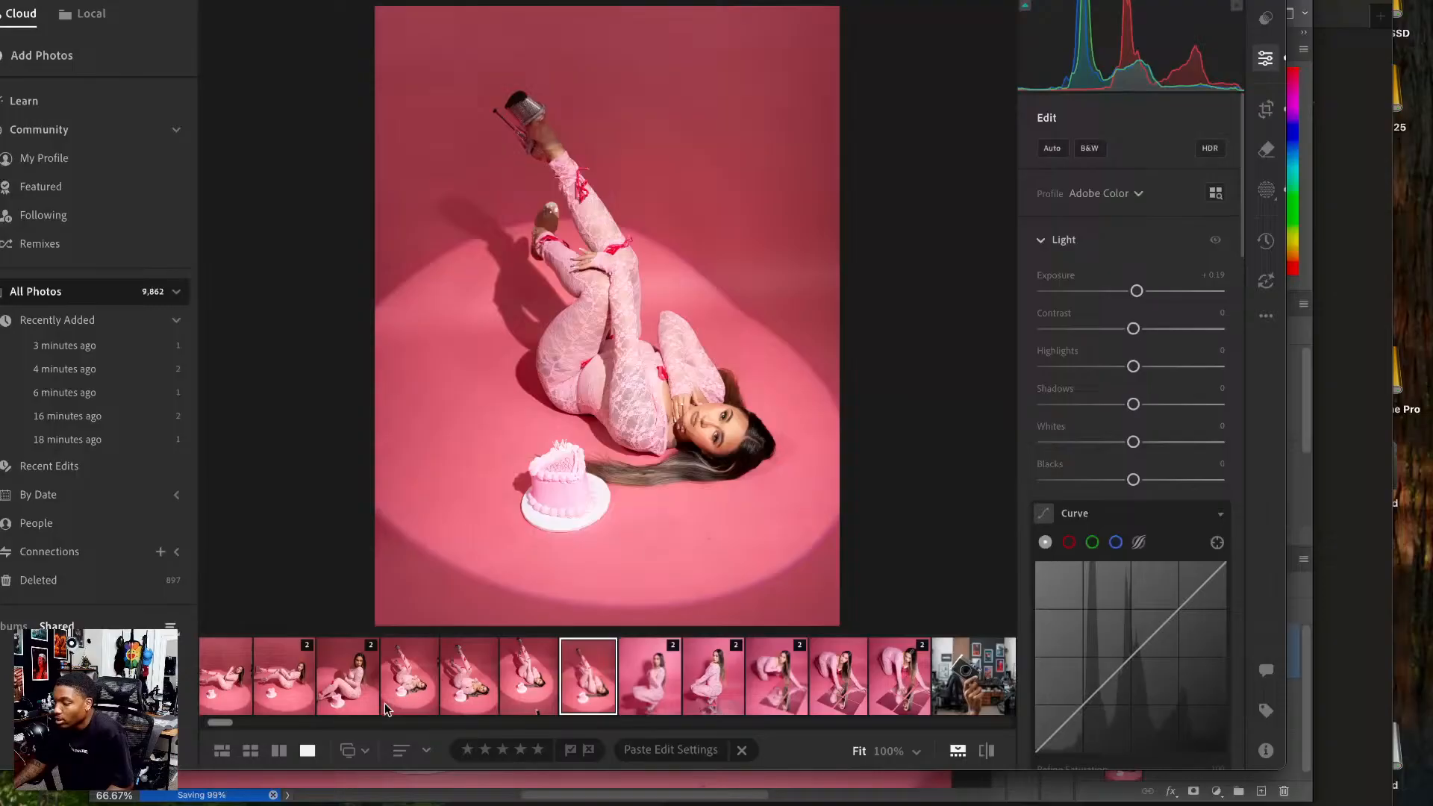
- Select the preceding Lightroom photo, with the black-and-white object at the floor's edge, and open it for editing in Photoshop
{"action": "left_click", "coordinate": [535, 679]}
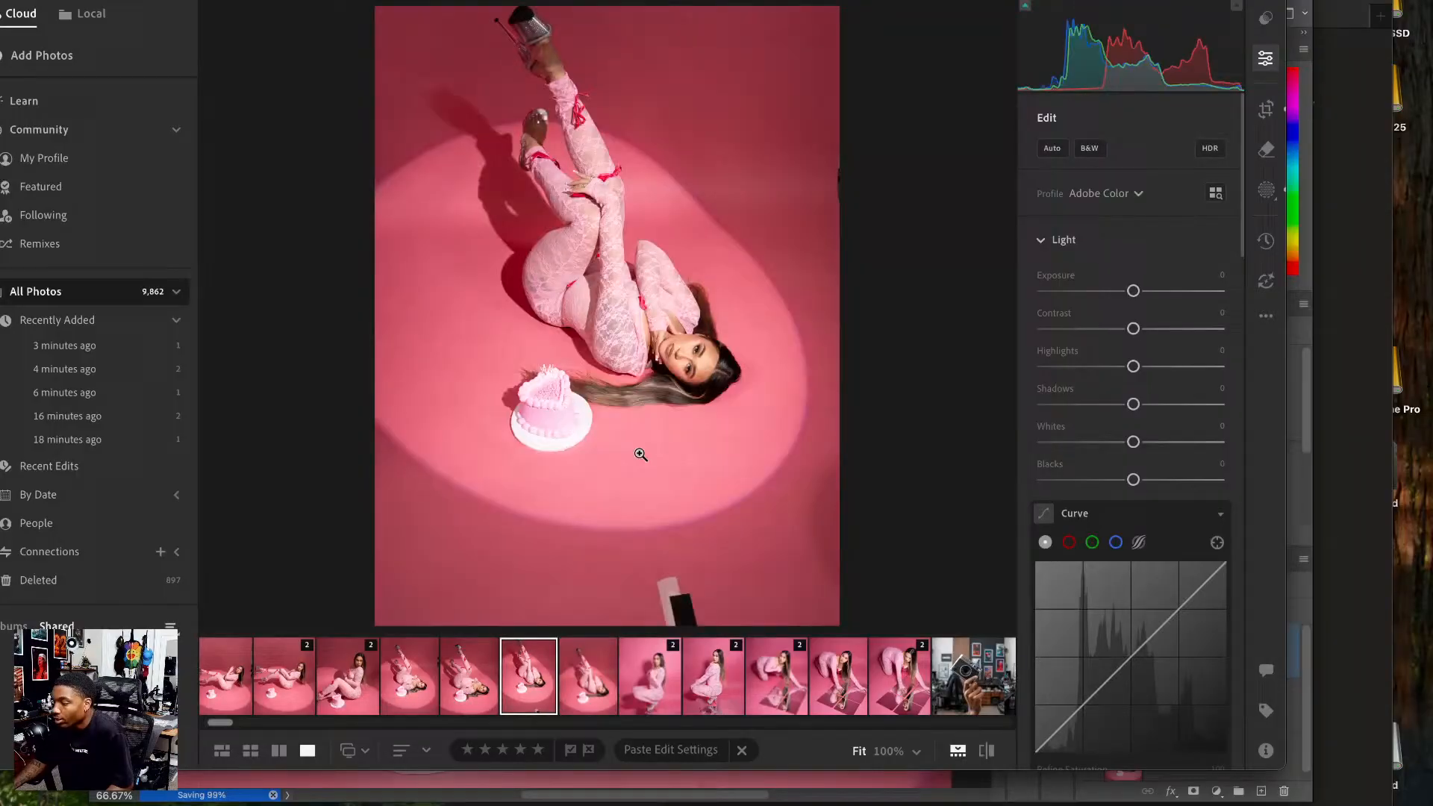
{"action": "right_click", "coordinate": [618, 304]}
{"action": "mouse_move", "coordinate": [739, 421]}
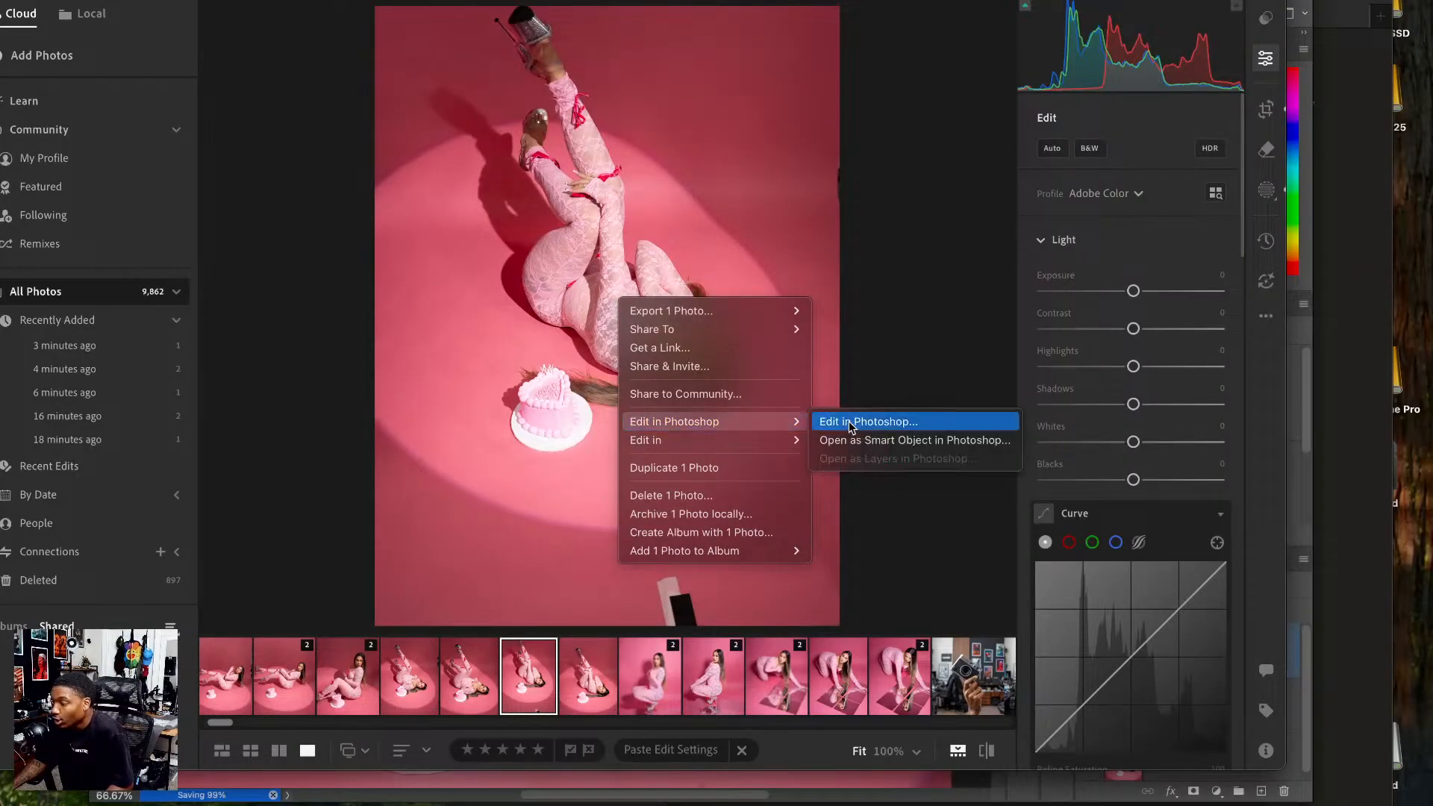
{"action": "left_click", "coordinate": [499, 344]}
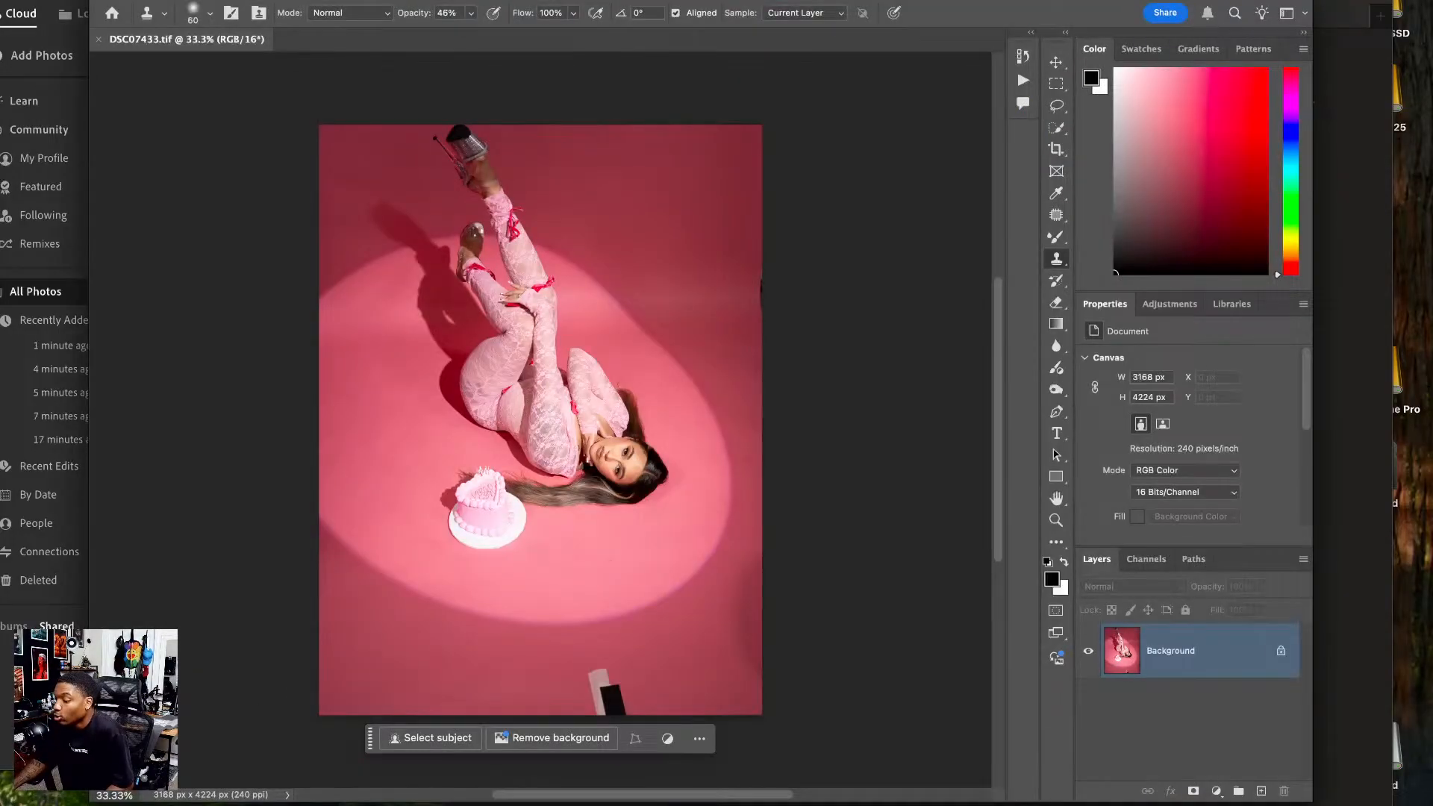
- Switch back to Lightroom and send the preceding photo, with both hands resting on the chest, to Photoshop for editing
{"action": "key", "text": "super+Tab"}
{"action": "left_click", "coordinate": [460, 677]}
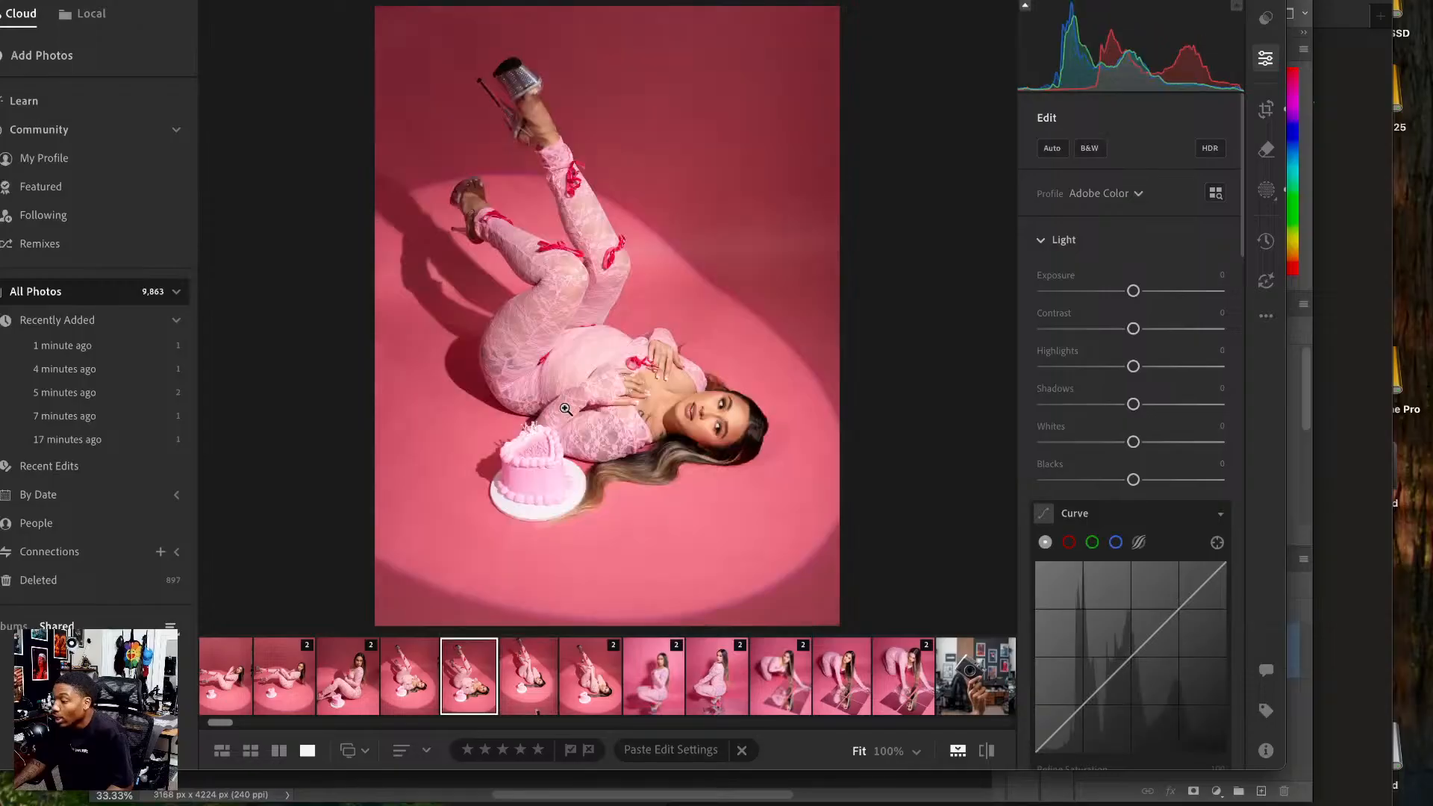
{"action": "right_click", "coordinate": [588, 344]}
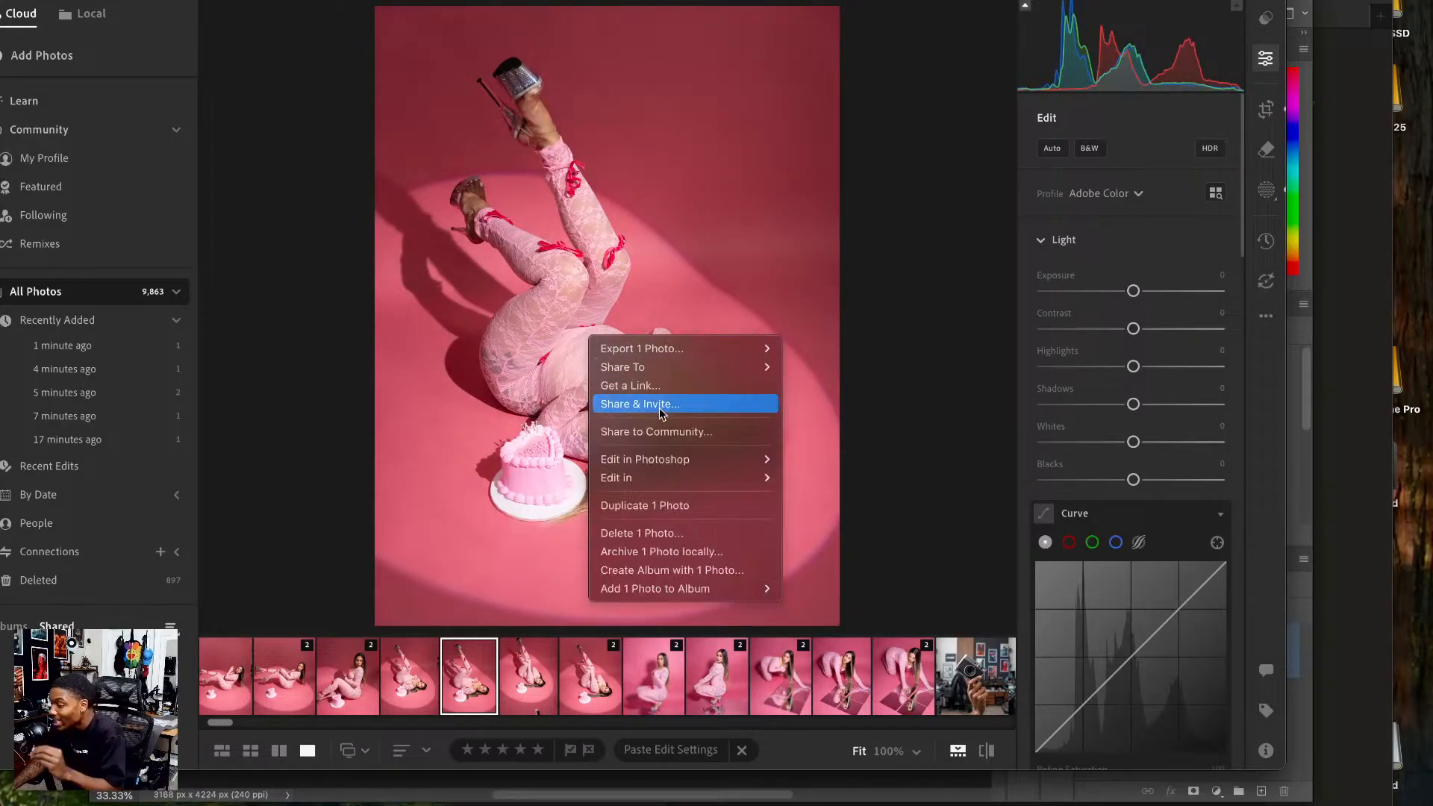
{"action": "mouse_move", "coordinate": [661, 461]}
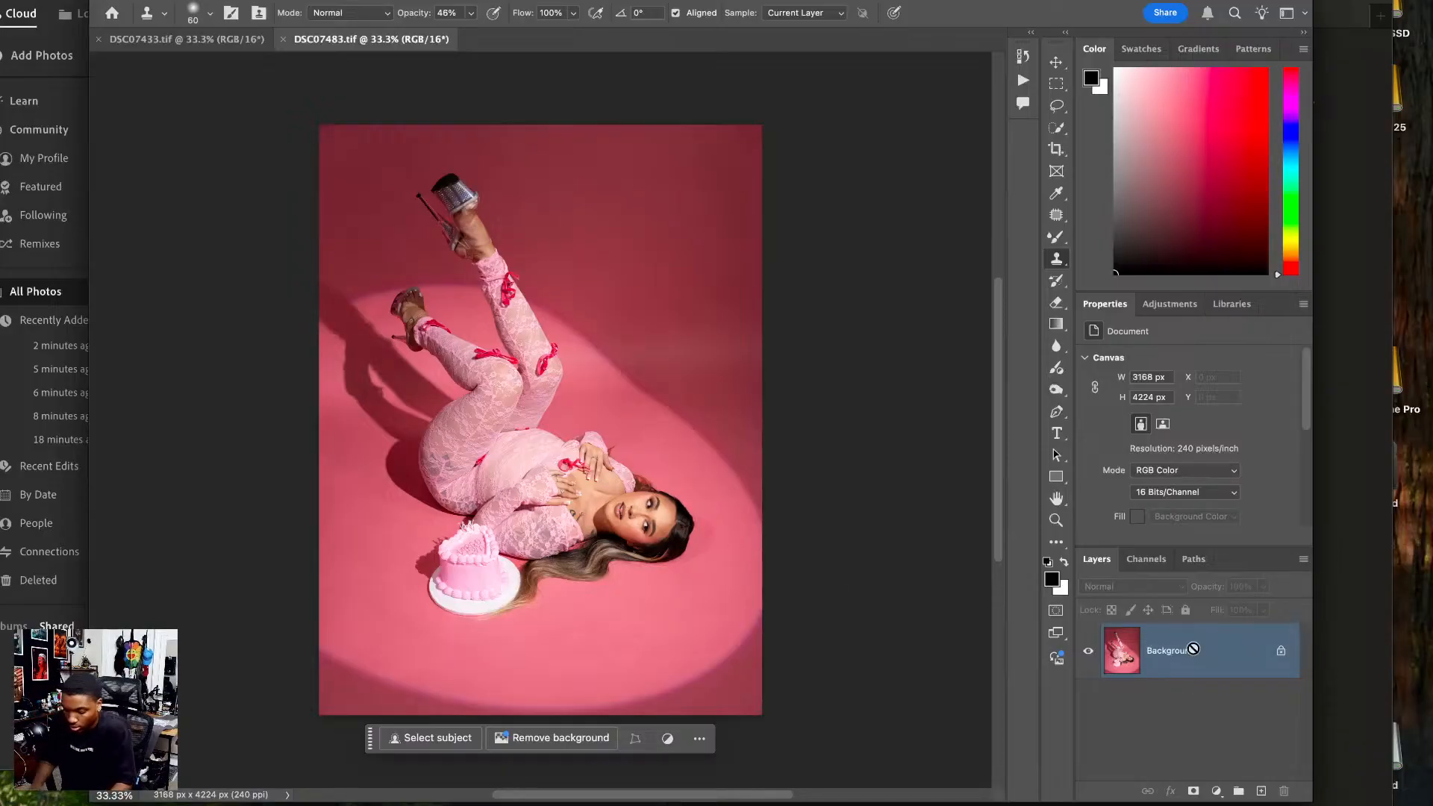
- Duplicate the background layer of DSC07483.tif twice and crop the image to a 4:5 ratio
{"action": "key", "text": "ctrl+j"}
{"action": "key", "text": "c"}
{"action": "key", "text": "ctrl+j"}
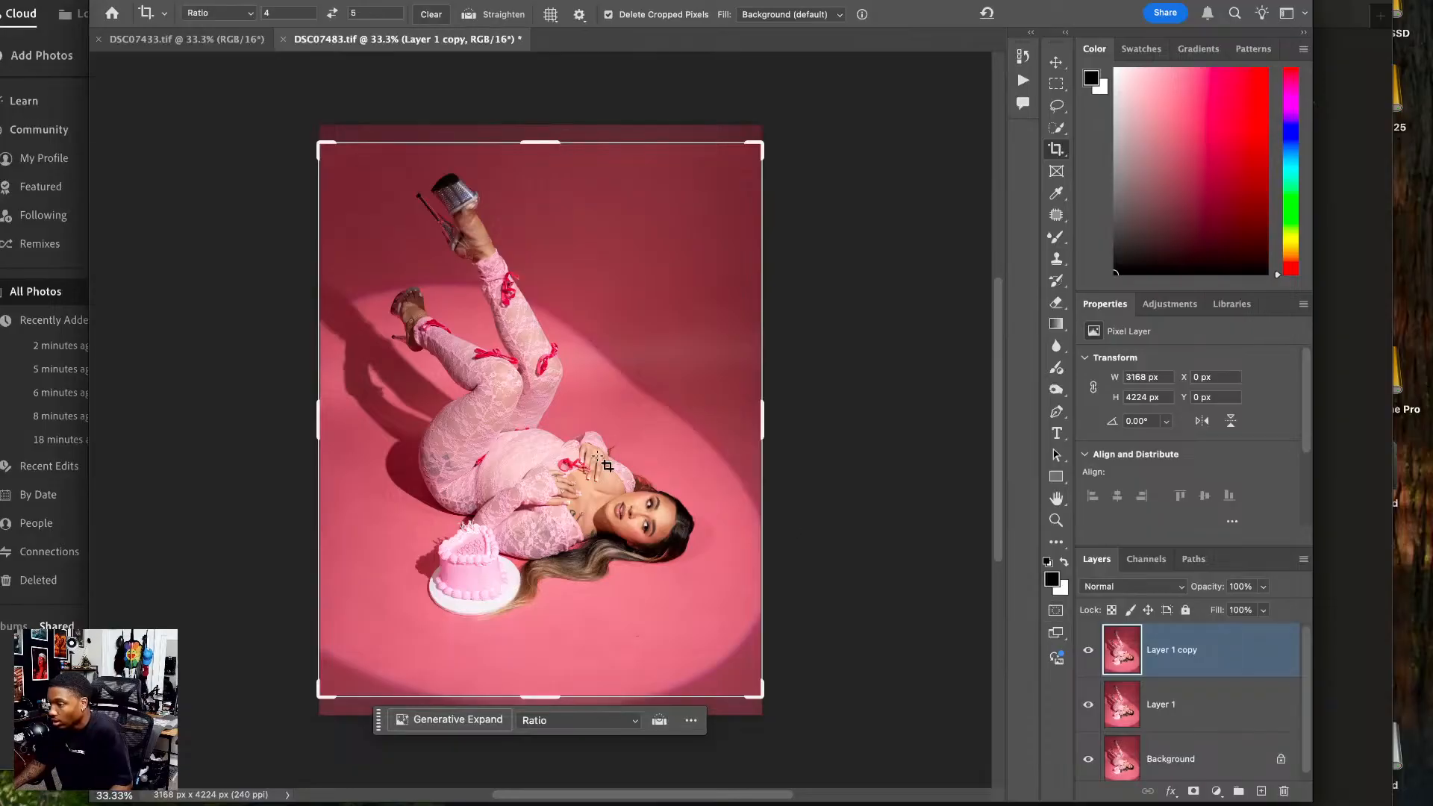
{"action": "left_click", "coordinate": [597, 458]}
{"action": "mouse_move", "coordinate": [597, 459]}
{"action": "left_mouse_down"}
{"action": "mouse_move", "coordinate": [597, 474]}
{"action": "mouse_move", "coordinate": [597, 458]}
{"action": "left_mouse_up"}
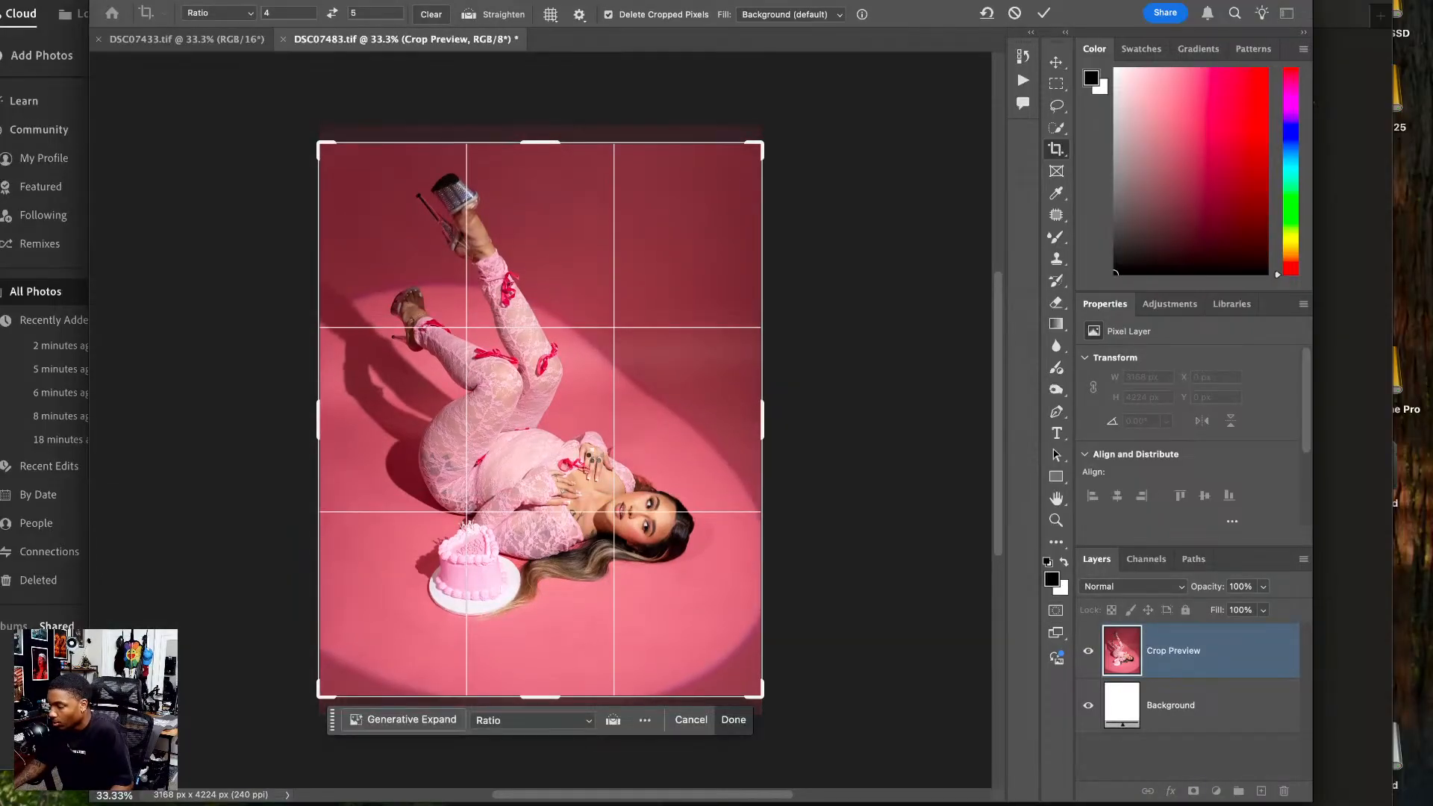
{"action": "key", "text": "Return"}
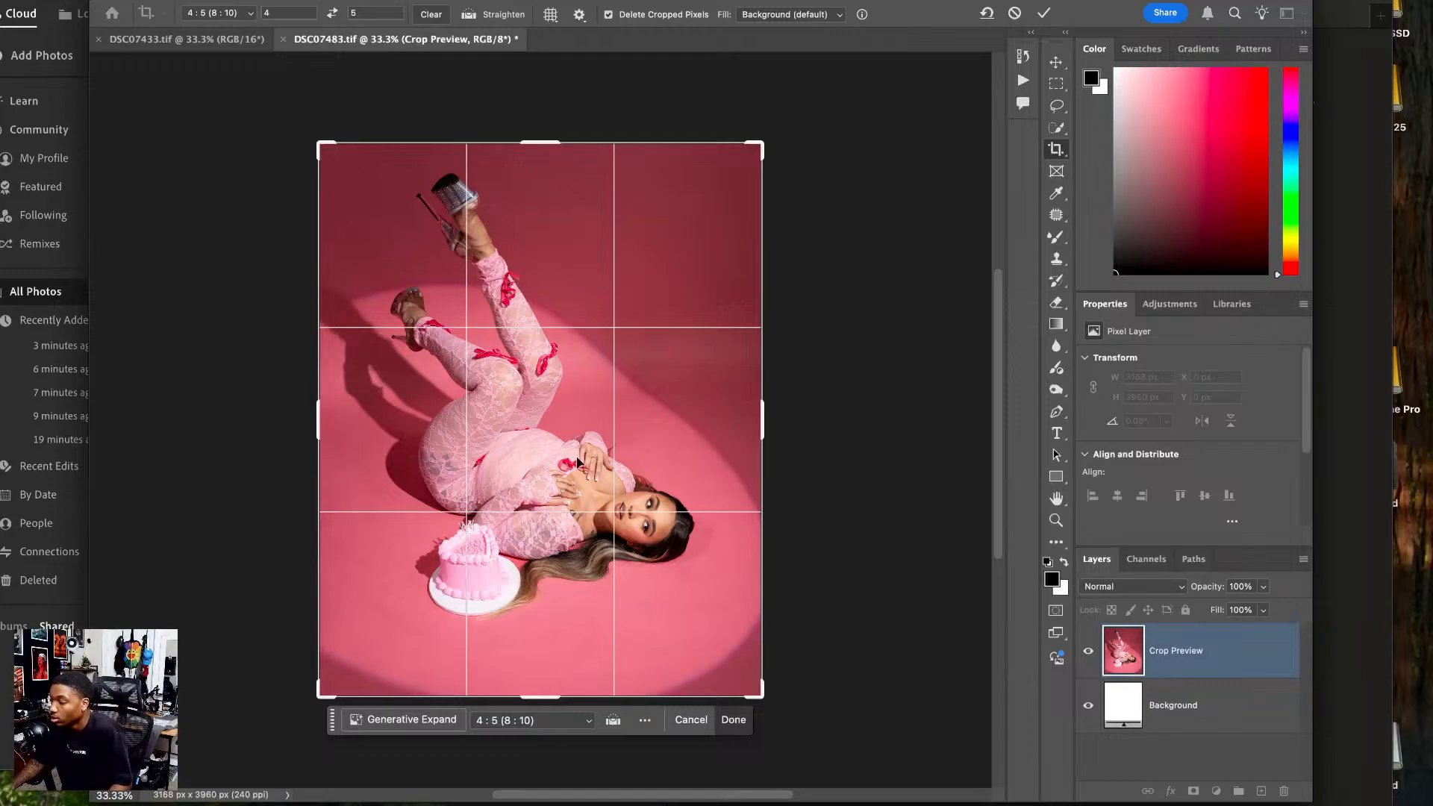
- Crop DSC07433.tif to a tighter 4:5 frame of 2888 × 3610 px that excludes the floor object, and duplicate its background twice
{"action": "left_click", "coordinate": [188, 39]}
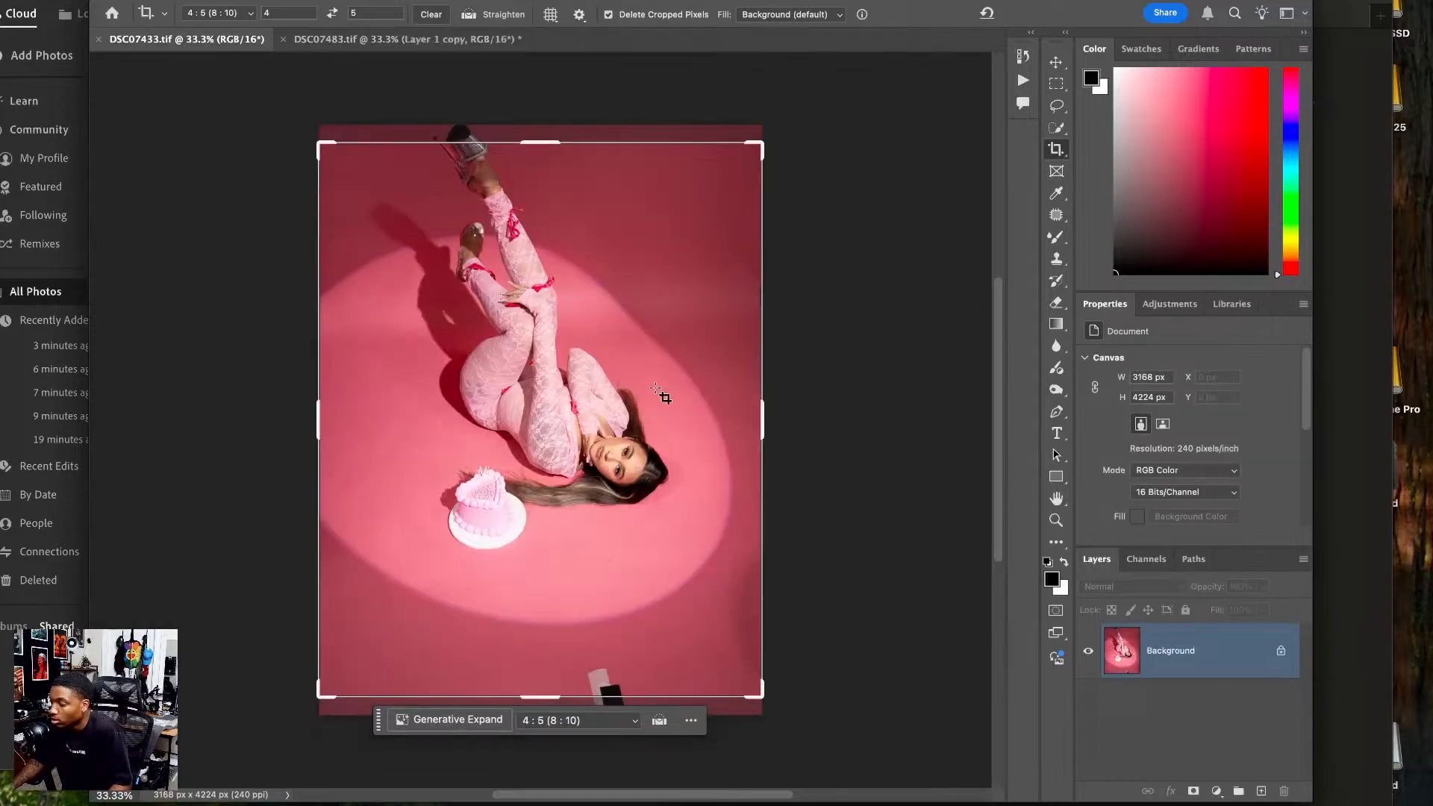
{"action": "left_click_drag", "start_coordinate": [657, 390], "coordinate": [652, 400]}
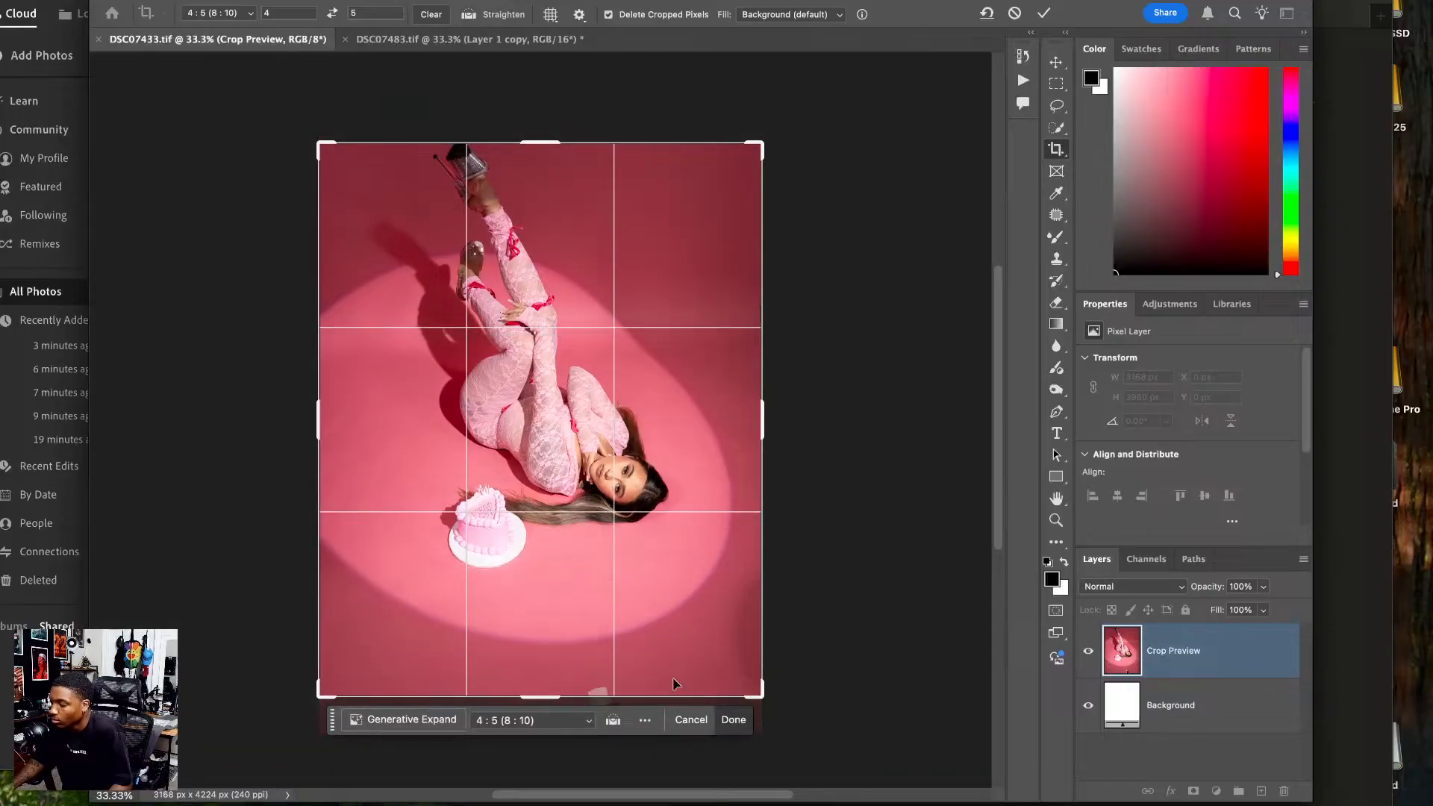
{"action": "left_click_drag", "start_coordinate": [761, 695], "coordinate": [744, 676]}
{"action": "key", "text": "Return"}
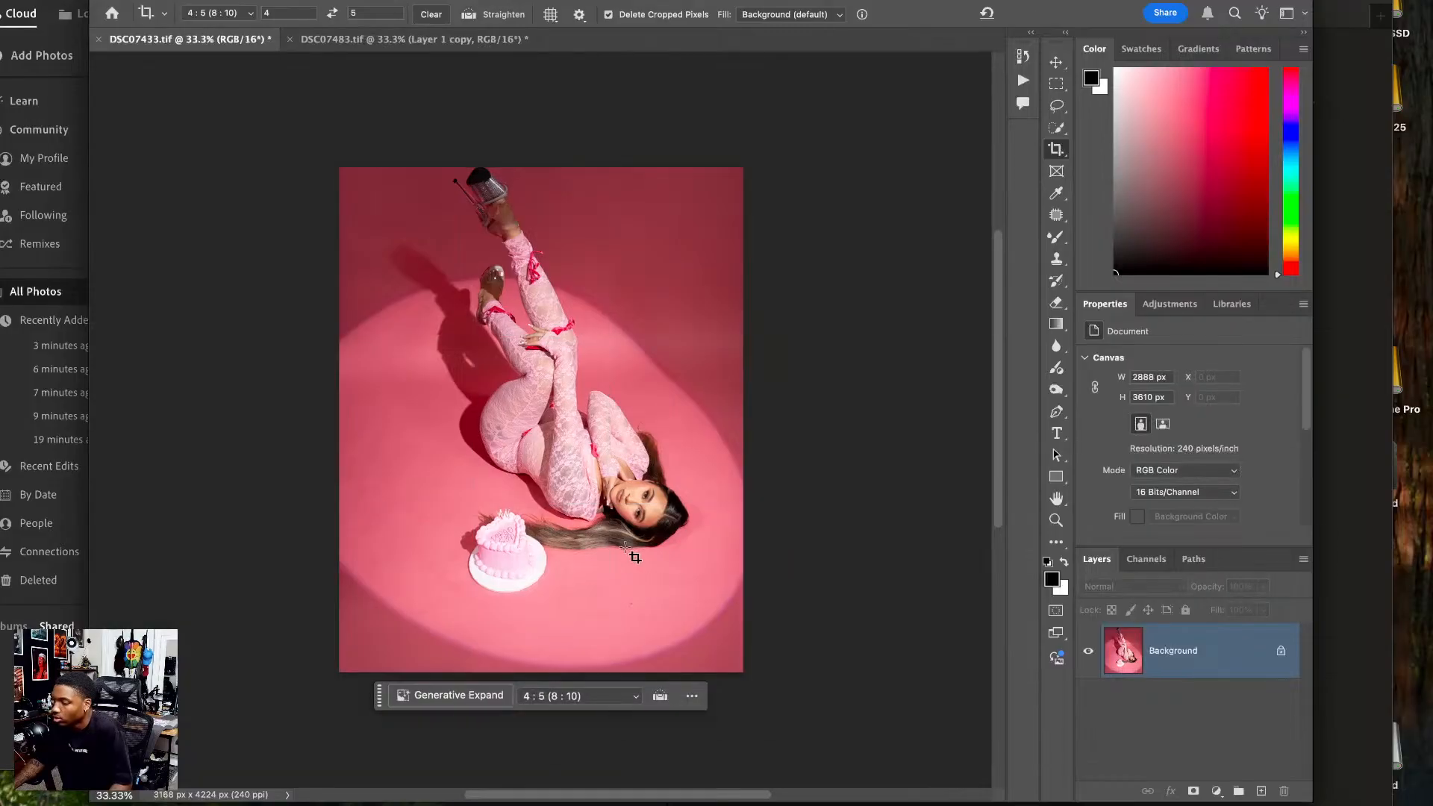
{"action": "key", "text": "ctrl+j"}
{"action": "key", "text": "ctrl+j"}
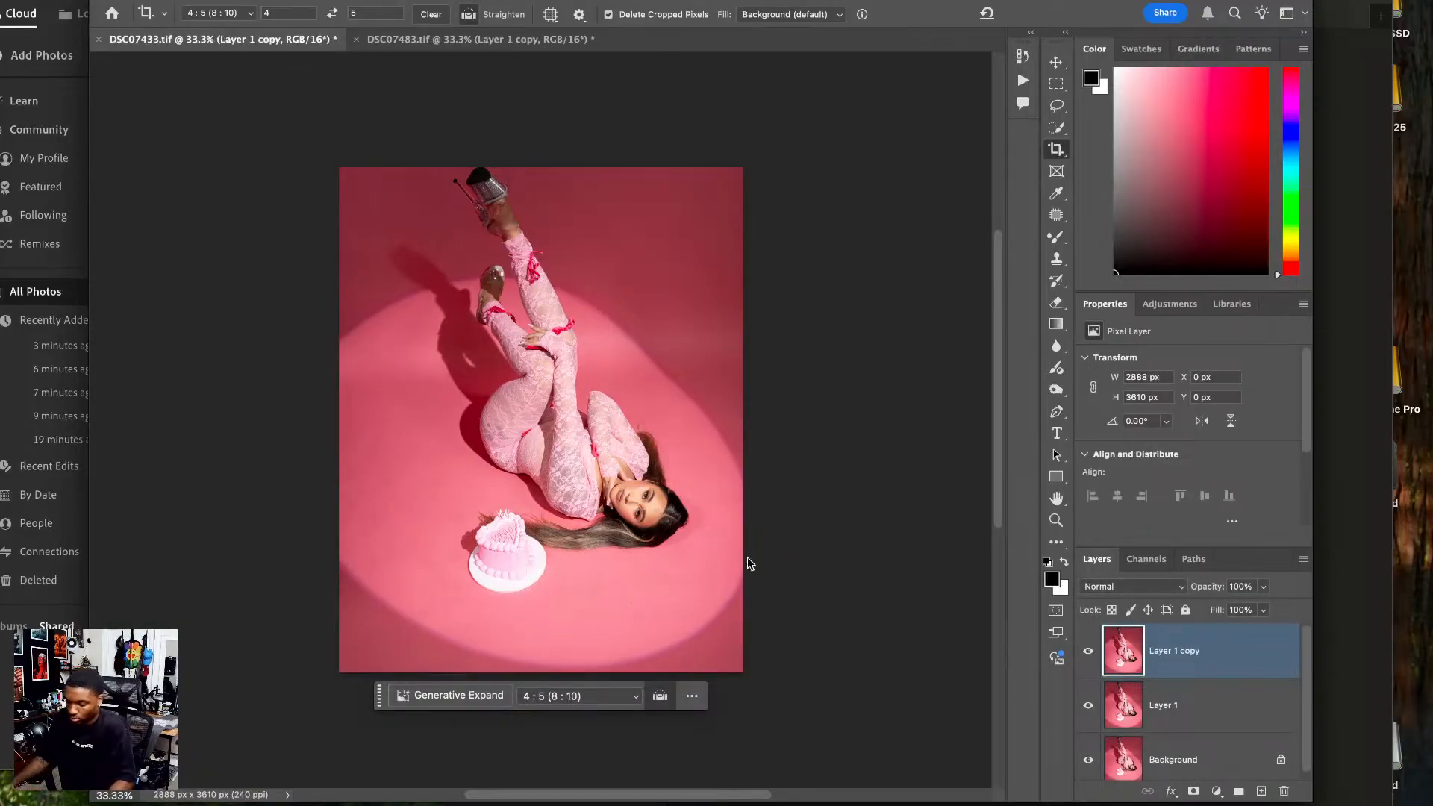
{"action": "key", "text": "ctrl+shift+x"}
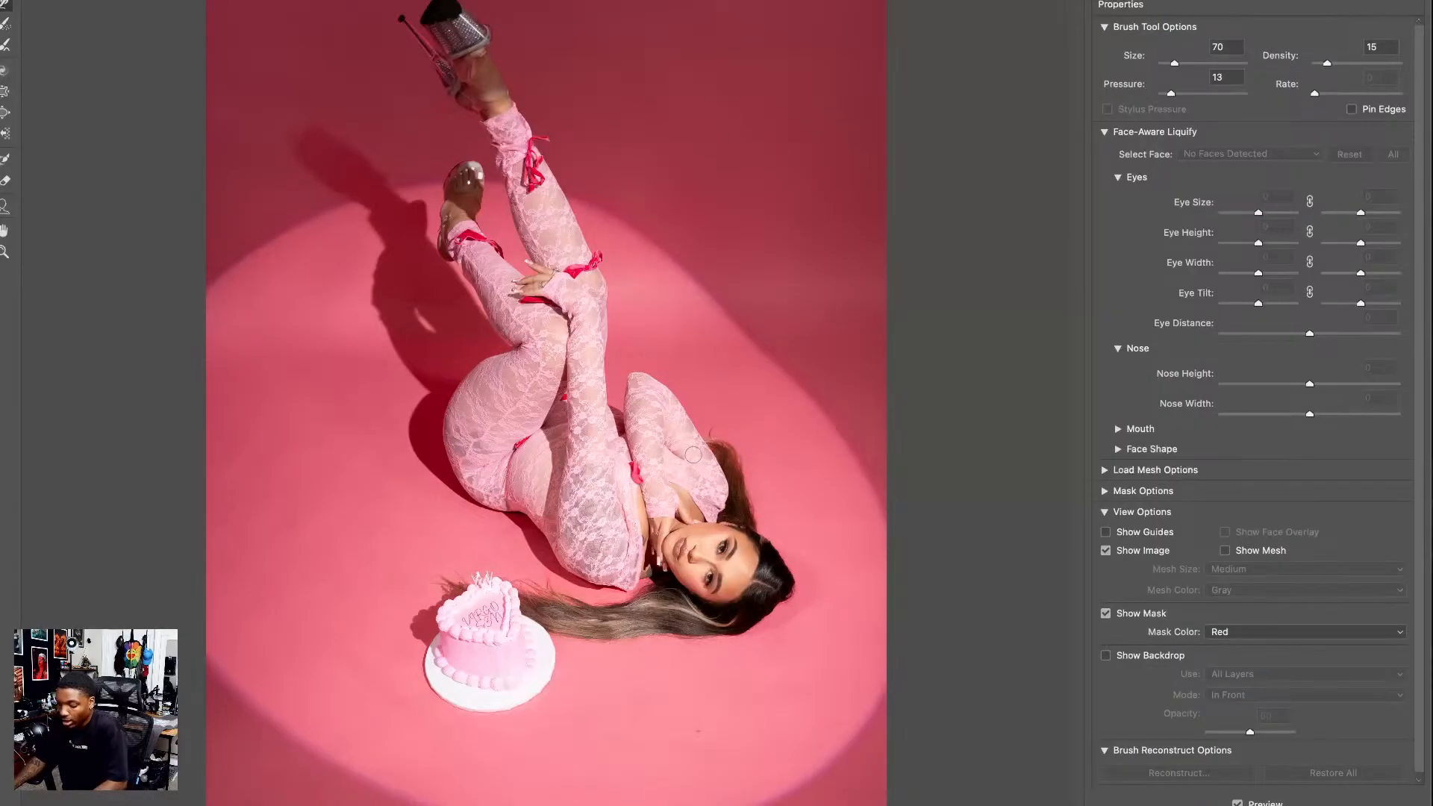
{"action": "key", "text": "ctrl+plus"}
{"action": "key", "text": "ctrl+plus"}
{"action": "left_click_drag", "start_coordinate": [519, 577], "coordinate": [485, 503]}
{"action": "key", "text": "ctrl+plus"}
{"action": "key", "text": "ctrl+plus"}
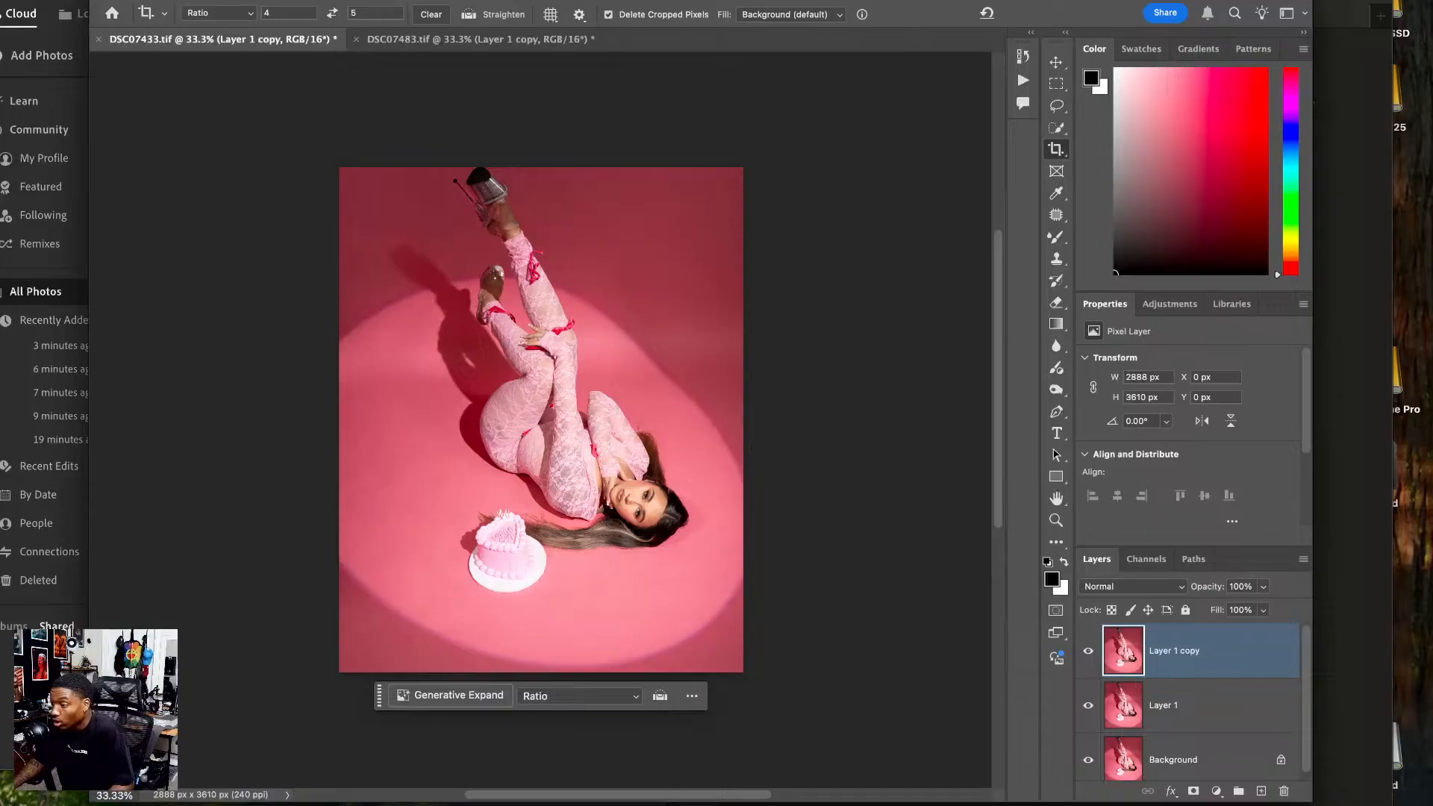
{"action": "left_click", "coordinate": [168, 0]}
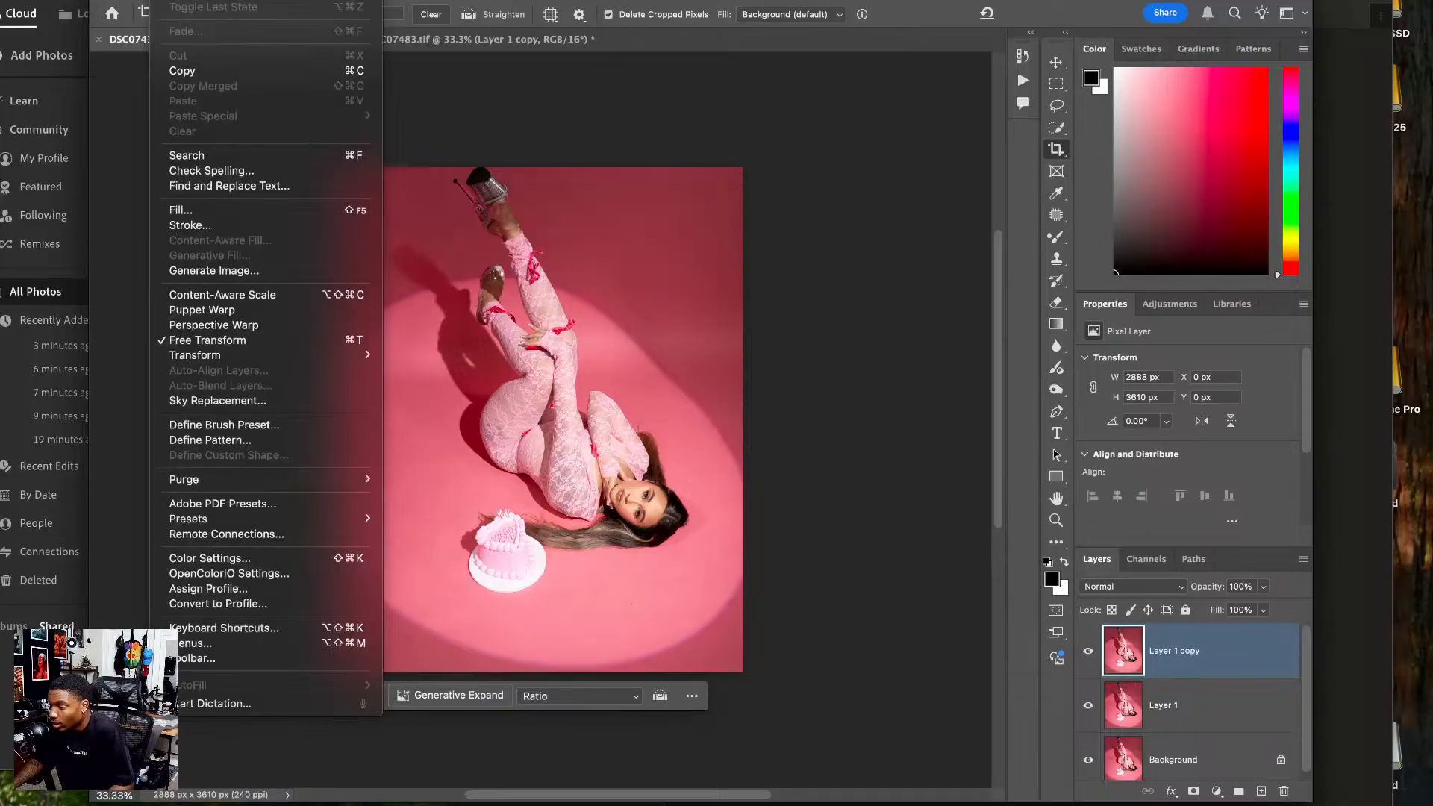
{"action": "mouse_move", "coordinate": [401, 0]}
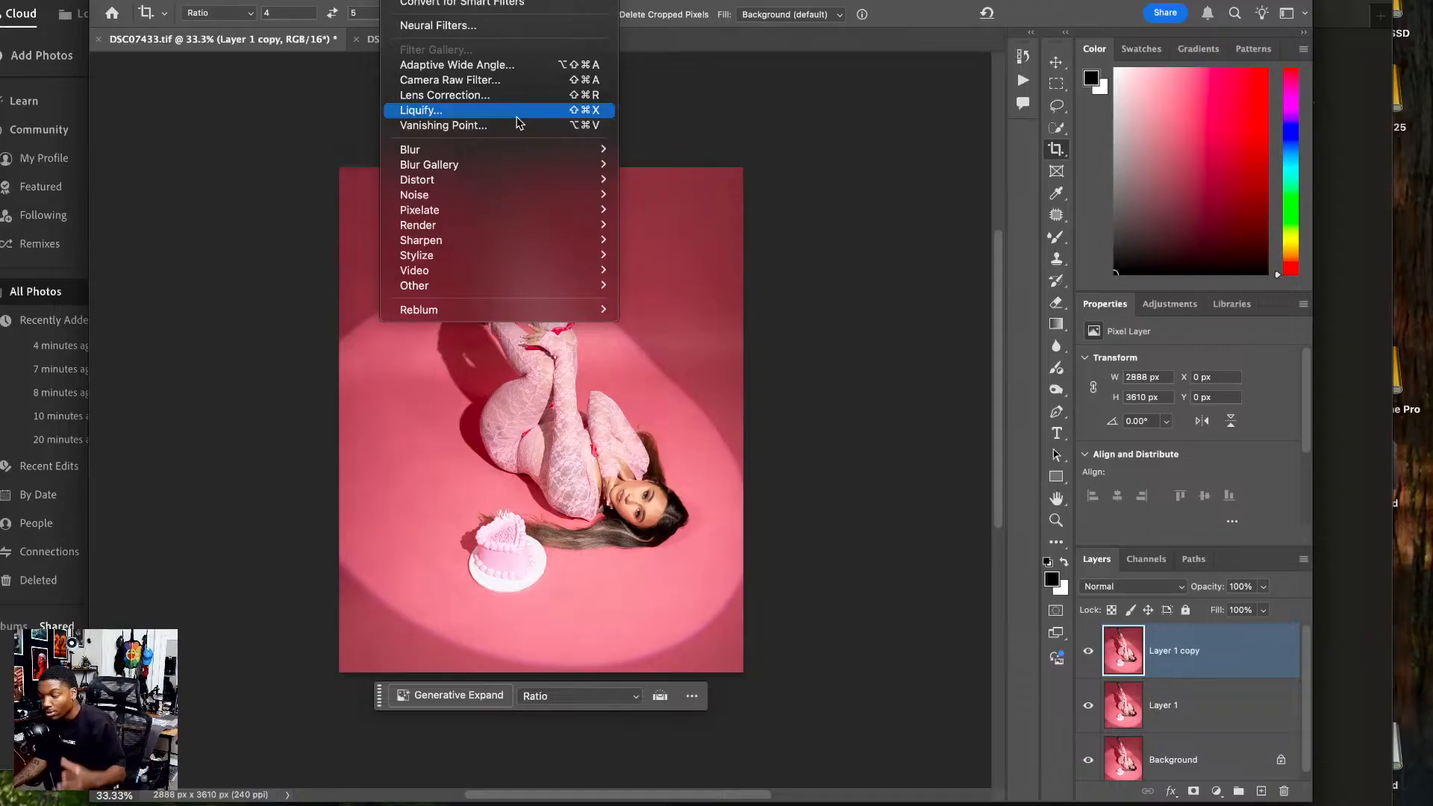
{"action": "mouse_move", "coordinate": [480, 230]}
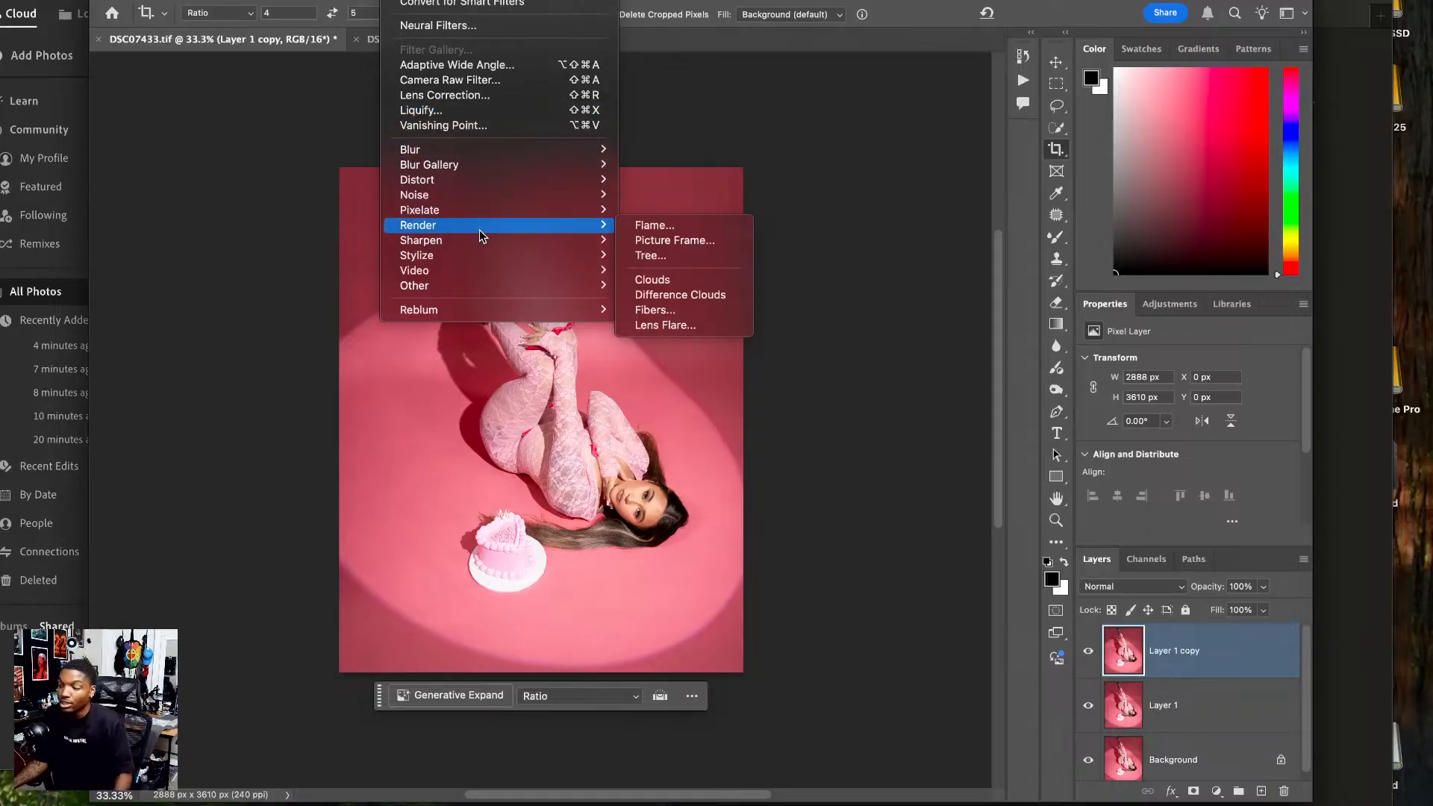
{"action": "left_click", "coordinate": [812, 298]}
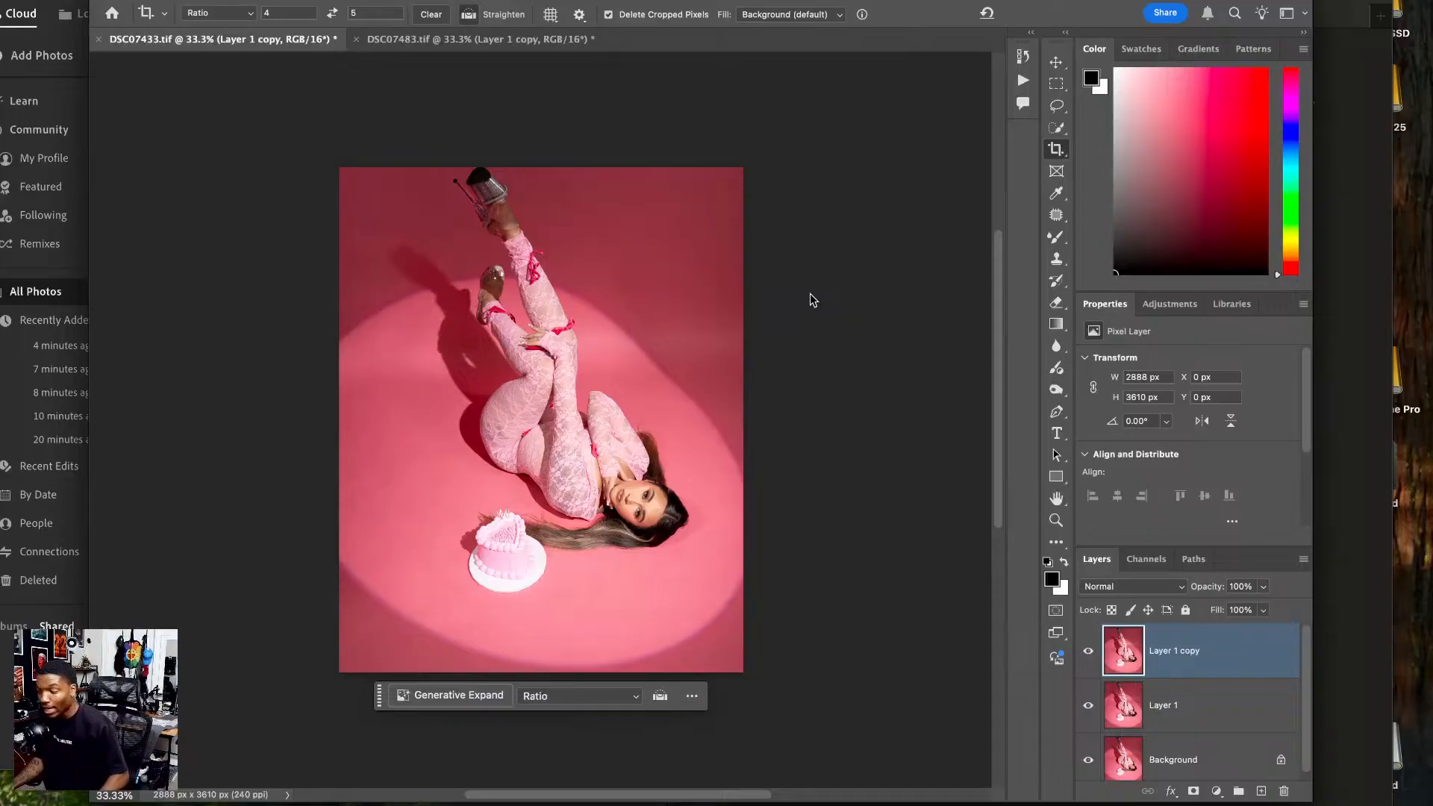
- Open Layer 1 copy in Liquify and push the crown of the woman's head inward using a brush size of 300
{"action": "key", "text": "super+shift+x"}
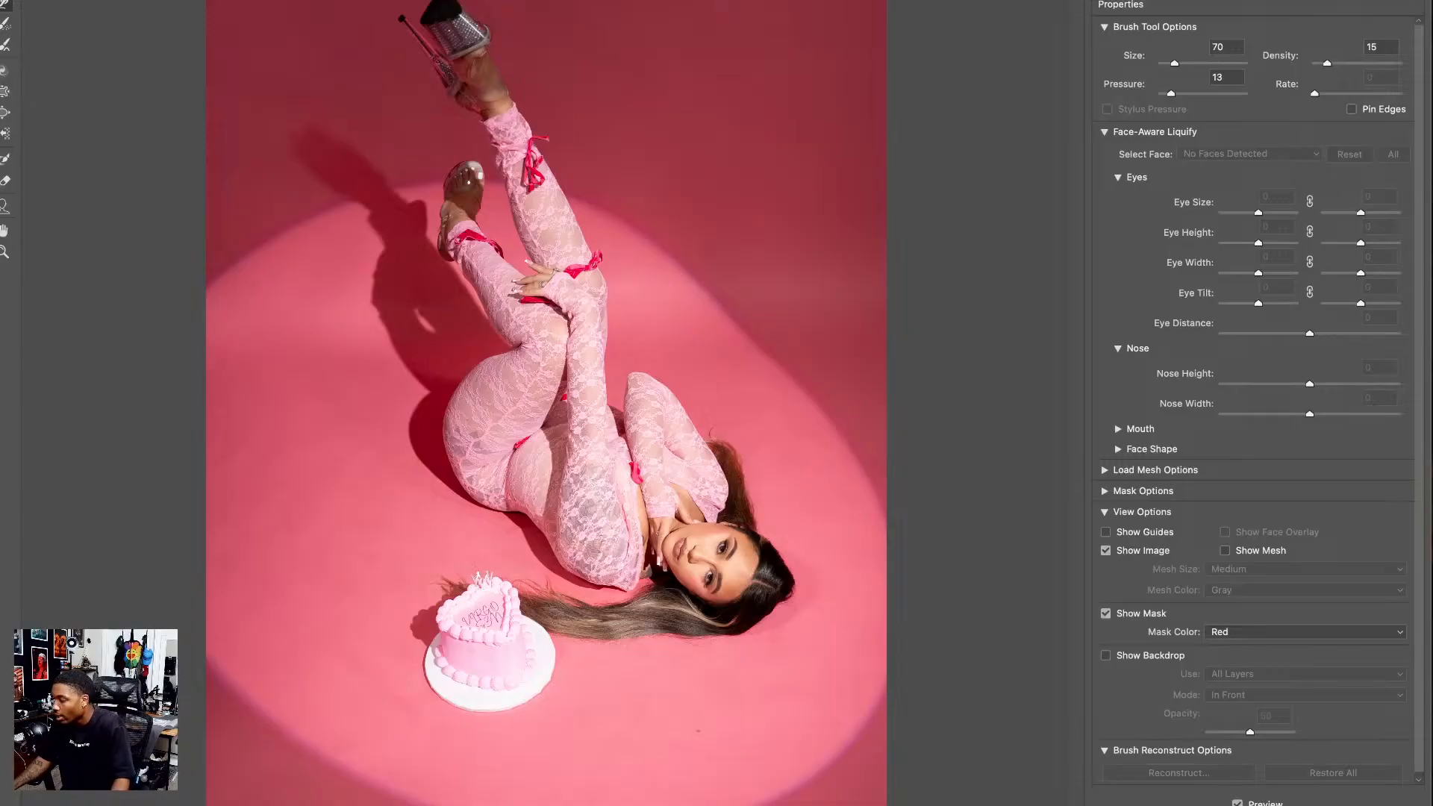
{"action": "key", "text": "super+plus"}
{"action": "key", "text": "super+plus"}
{"action": "left_click_drag", "start_coordinate": [801, 618], "coordinate": [792, 612]}
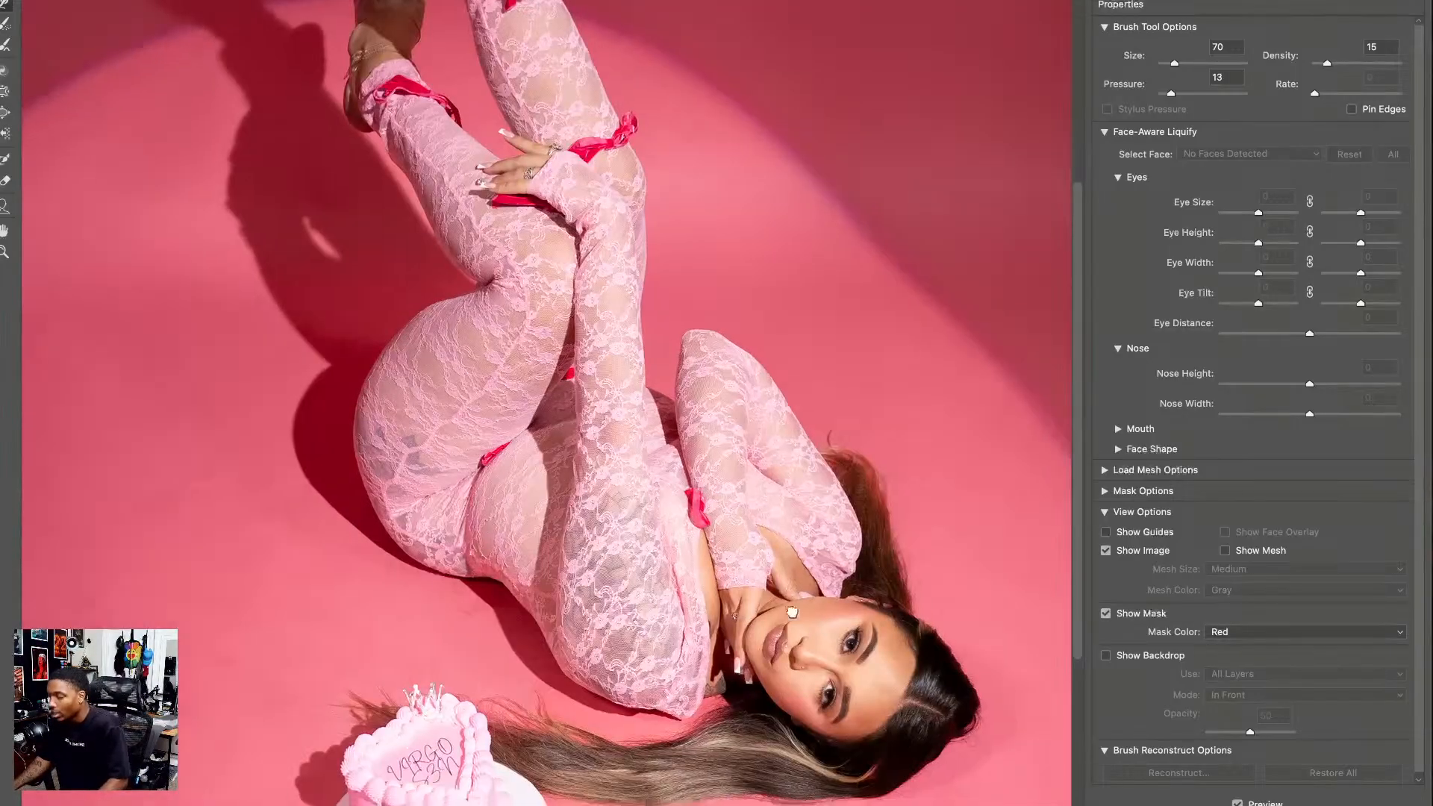
{"action": "scroll", "coordinate": [792, 612], "scroll_direction": "down", "scroll_amount": 5}
{"action": "key", "text": "bracketright"}
{"action": "key", "text": "bracketright"}
{"action": "key", "text": "bracketright"}
{"action": "key", "text": "bracketright"}
{"action": "key", "text": "bracketright"}
{"action": "key", "text": "bracketright"}
{"action": "key", "text": "bracketright"}
{"action": "key", "text": "bracketright"}
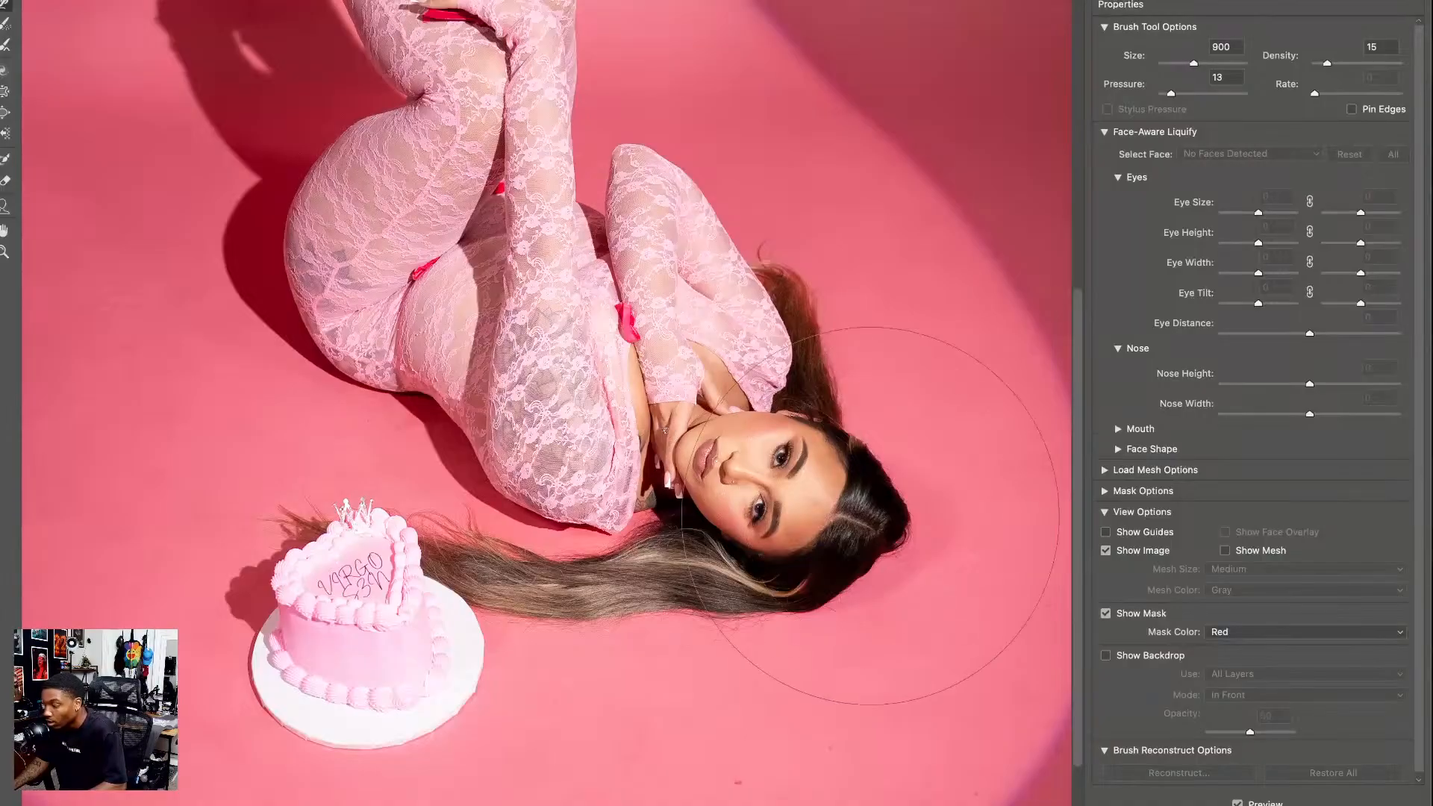
{"action": "key", "text": "bracketleft"}
{"action": "key", "text": "bracketleft"}
{"action": "key", "text": "bracketleft"}
{"action": "key", "text": "bracketleft"}
{"action": "key", "text": "bracketleft"}
{"action": "key", "text": "bracketleft"}
{"action": "key", "text": "bracketleft"}
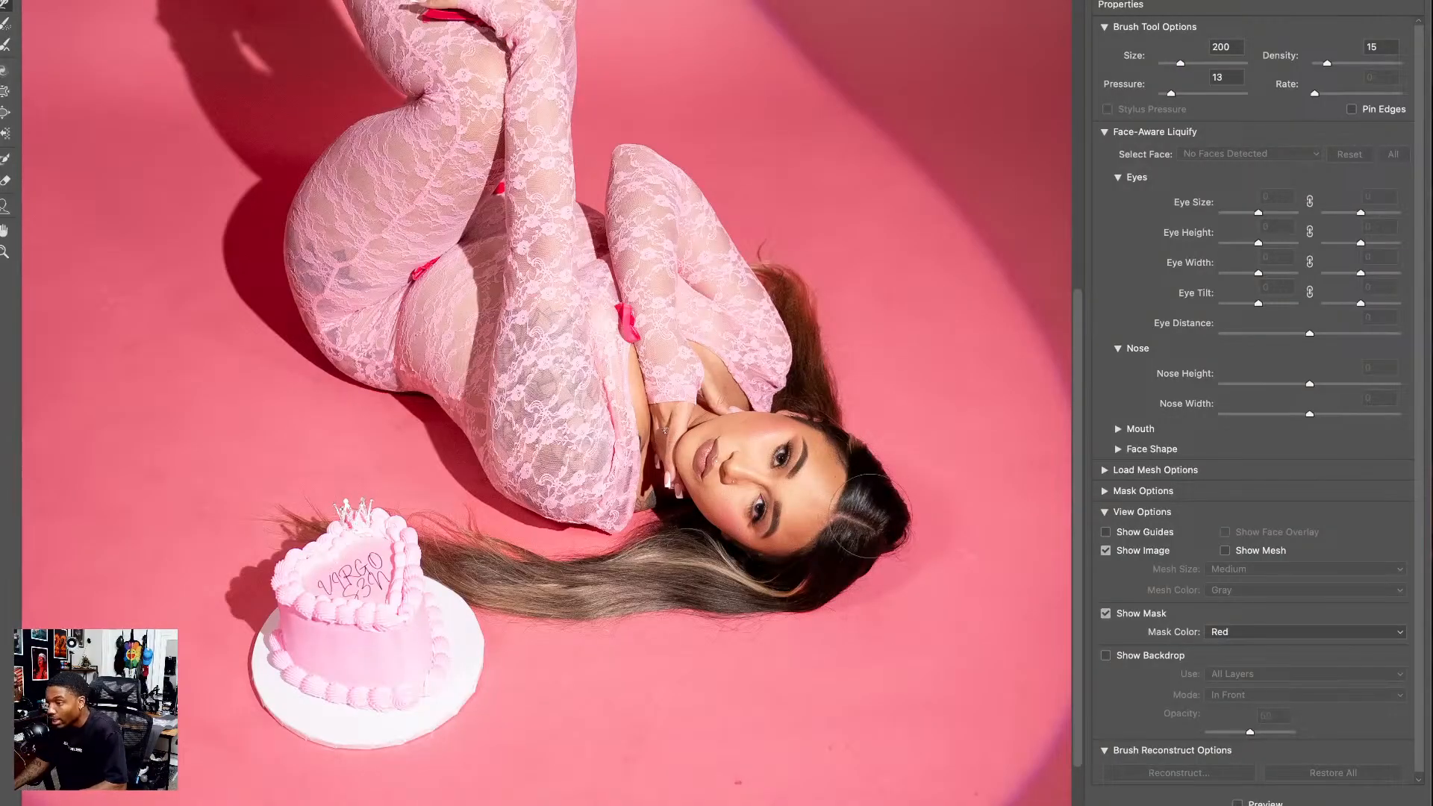
{"action": "left_click_drag", "start_coordinate": [1178, 66], "coordinate": [1191, 71]}
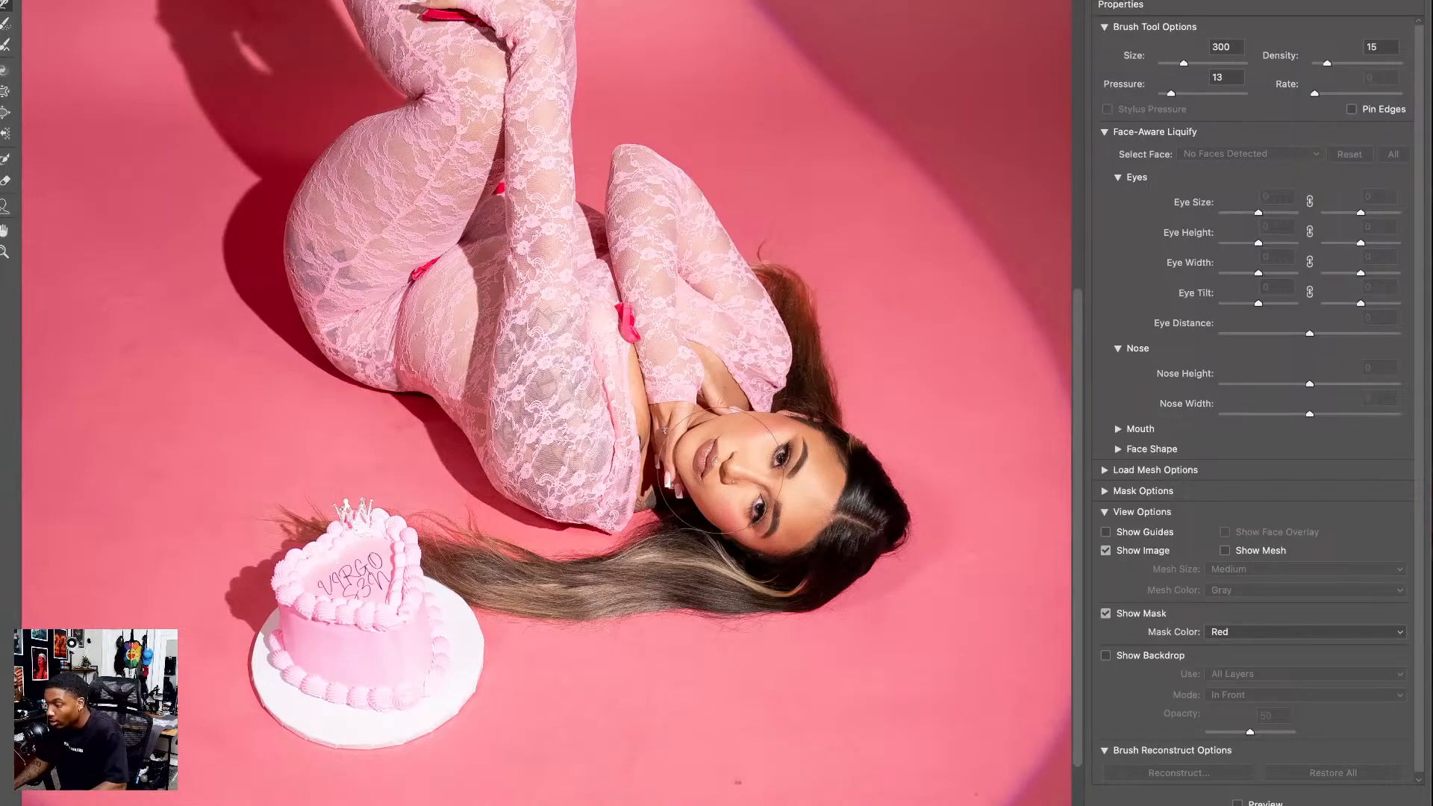
{"action": "key", "text": "bracketleft"}
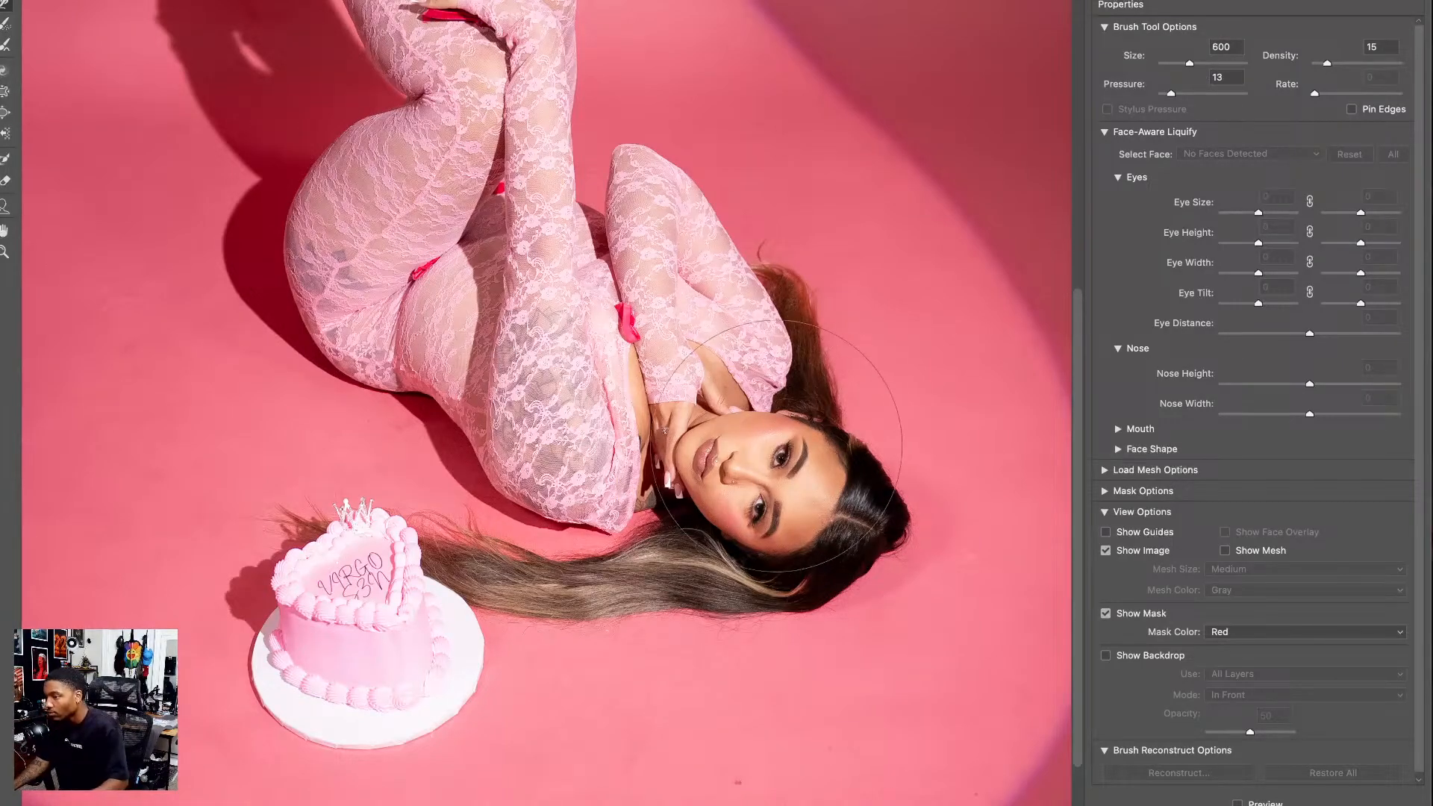
{"action": "key", "text": "space"}
{"action": "left_click_drag", "start_coordinate": [767, 441], "coordinate": [765, 412]}
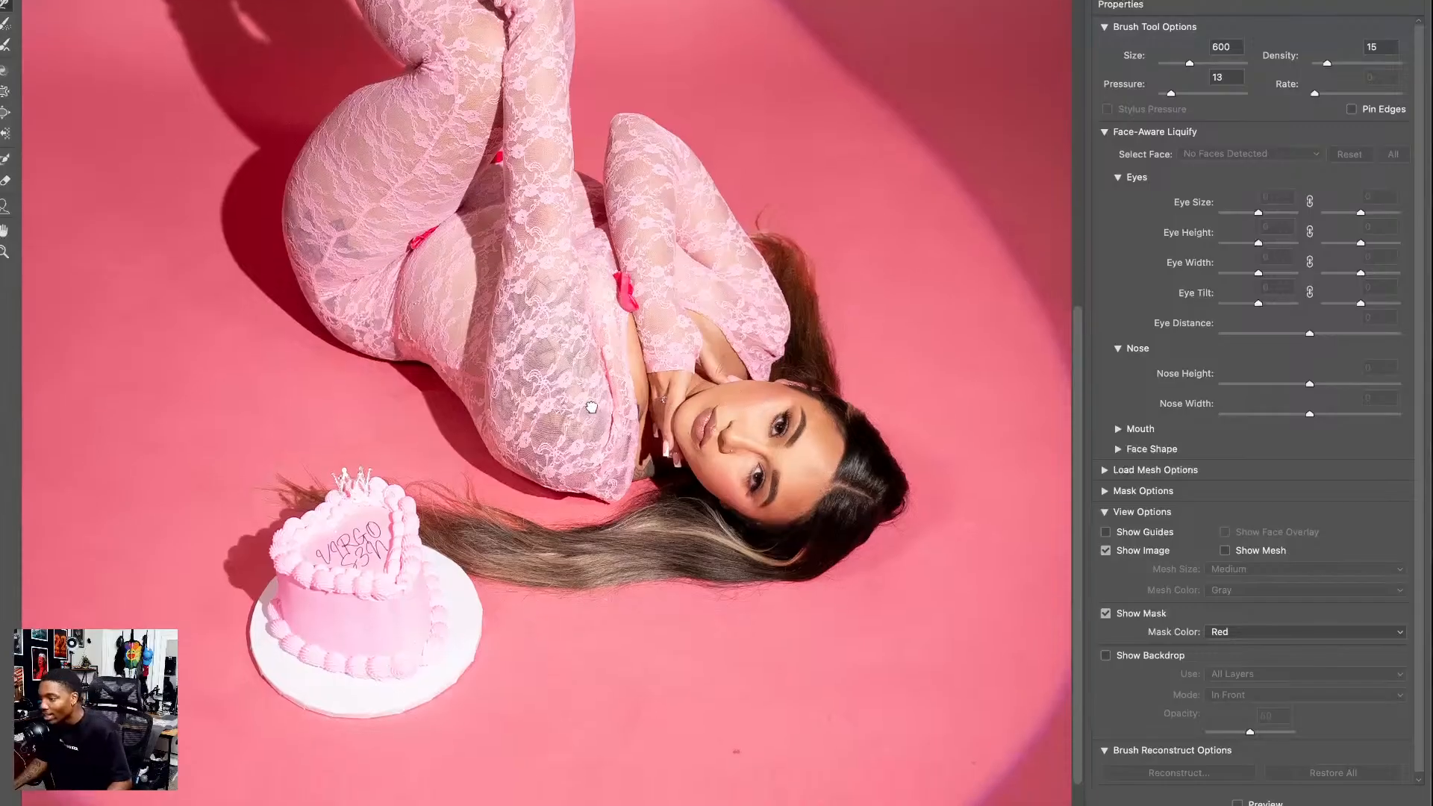
{"action": "key", "text": "bracketleft"}
{"action": "key", "text": "bracketleft"}
{"action": "key", "text": "bracketleft"}
{"action": "key", "text": "bracketleft"}
{"action": "key", "text": "bracketleft"}
{"action": "key", "text": "bracketleft"}
{"action": "key", "text": "bracketleft"}
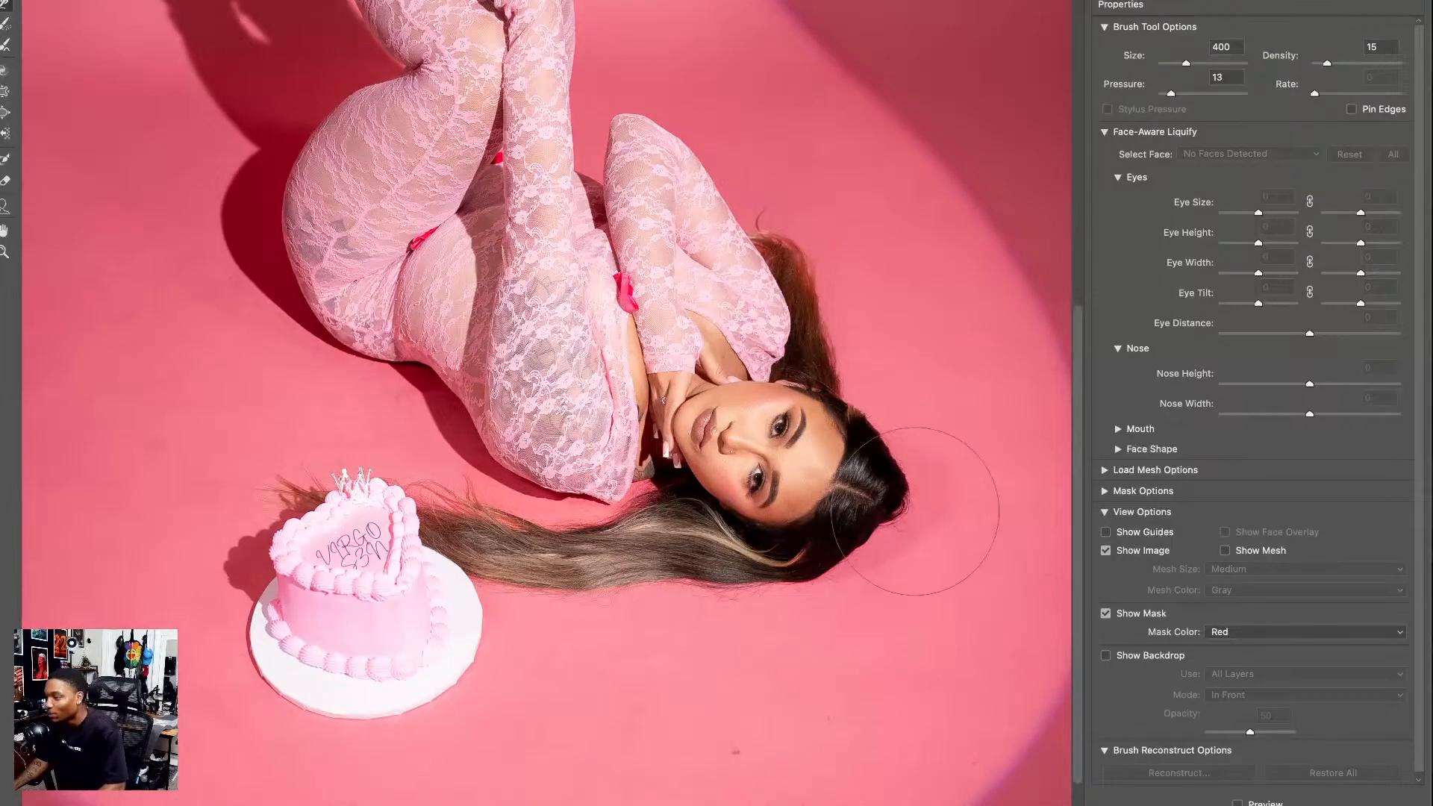
{"action": "key", "text": "bracketright"}
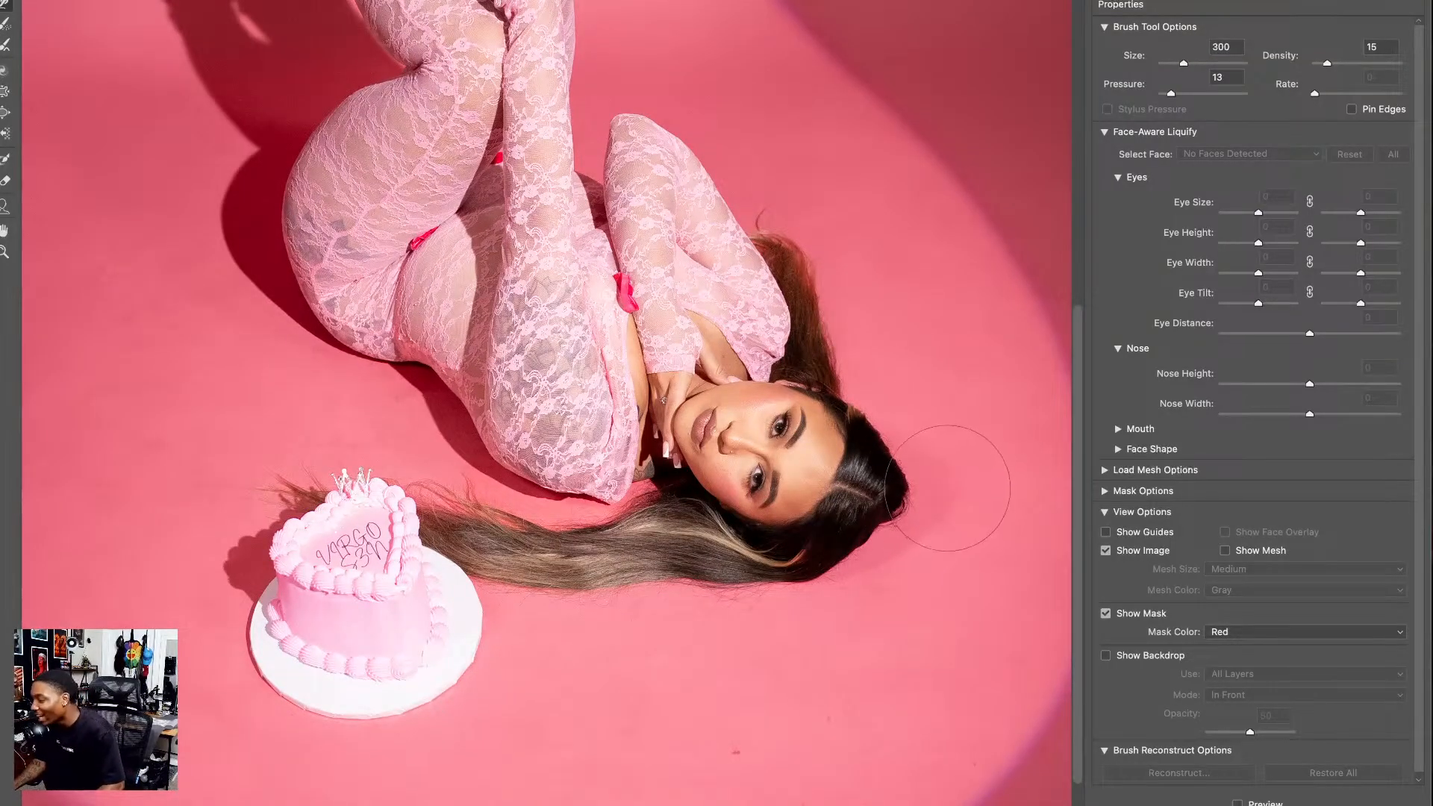
{"action": "mouse_move", "coordinate": [947, 490]}
{"action": "left_mouse_down"}
{"action": "mouse_move", "coordinate": [894, 496]}
{"action": "mouse_move", "coordinate": [894, 478]}
{"action": "left_mouse_up"}
- Refine the hair outline around the back of the head with Liquify brush sizes between 125 and 250
{"action": "key", "text": "bracketleft"}
{"action": "key", "text": "bracketleft"}
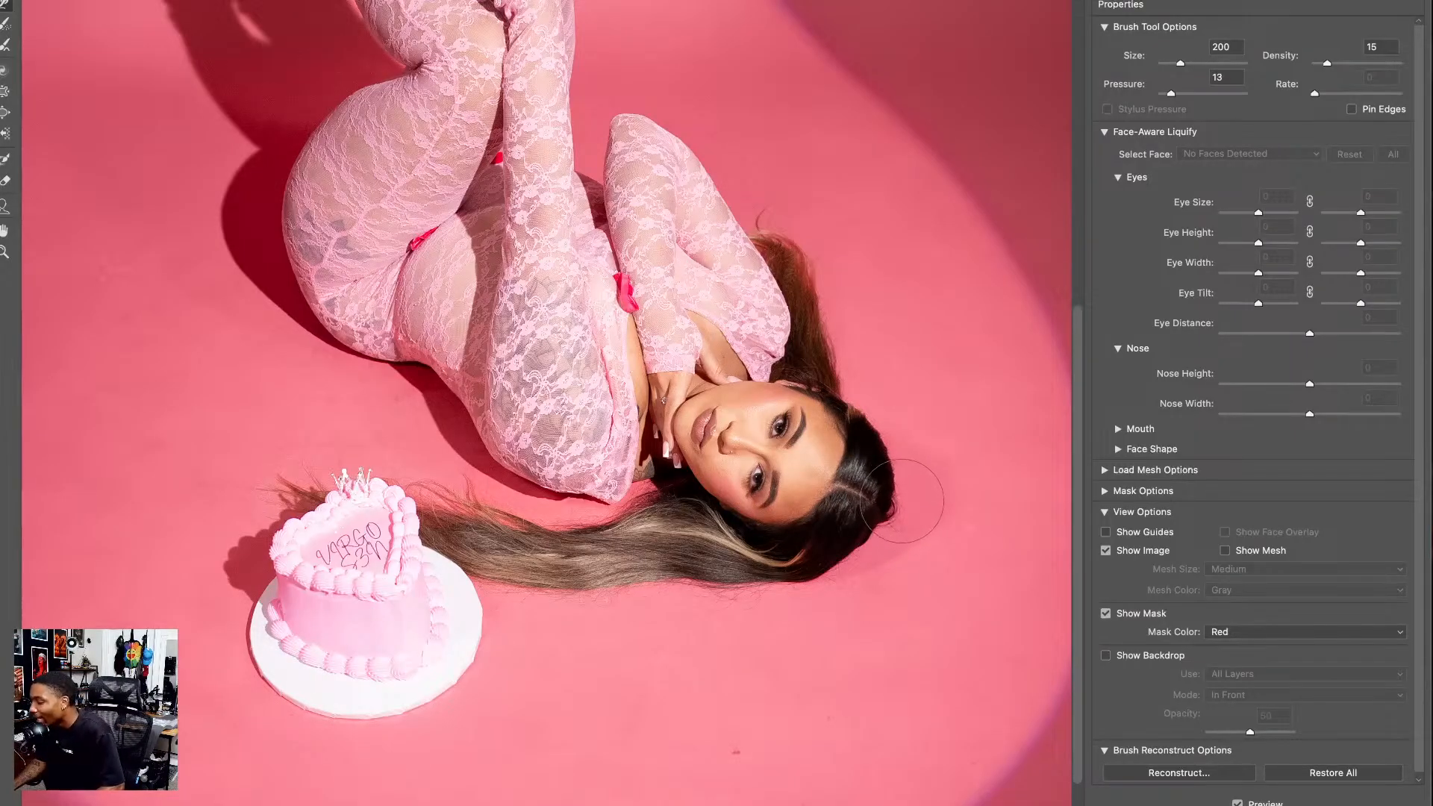
{"action": "key", "text": "bracketleft"}
{"action": "key", "text": "bracketright"}
{"action": "key", "text": "bracketright"}
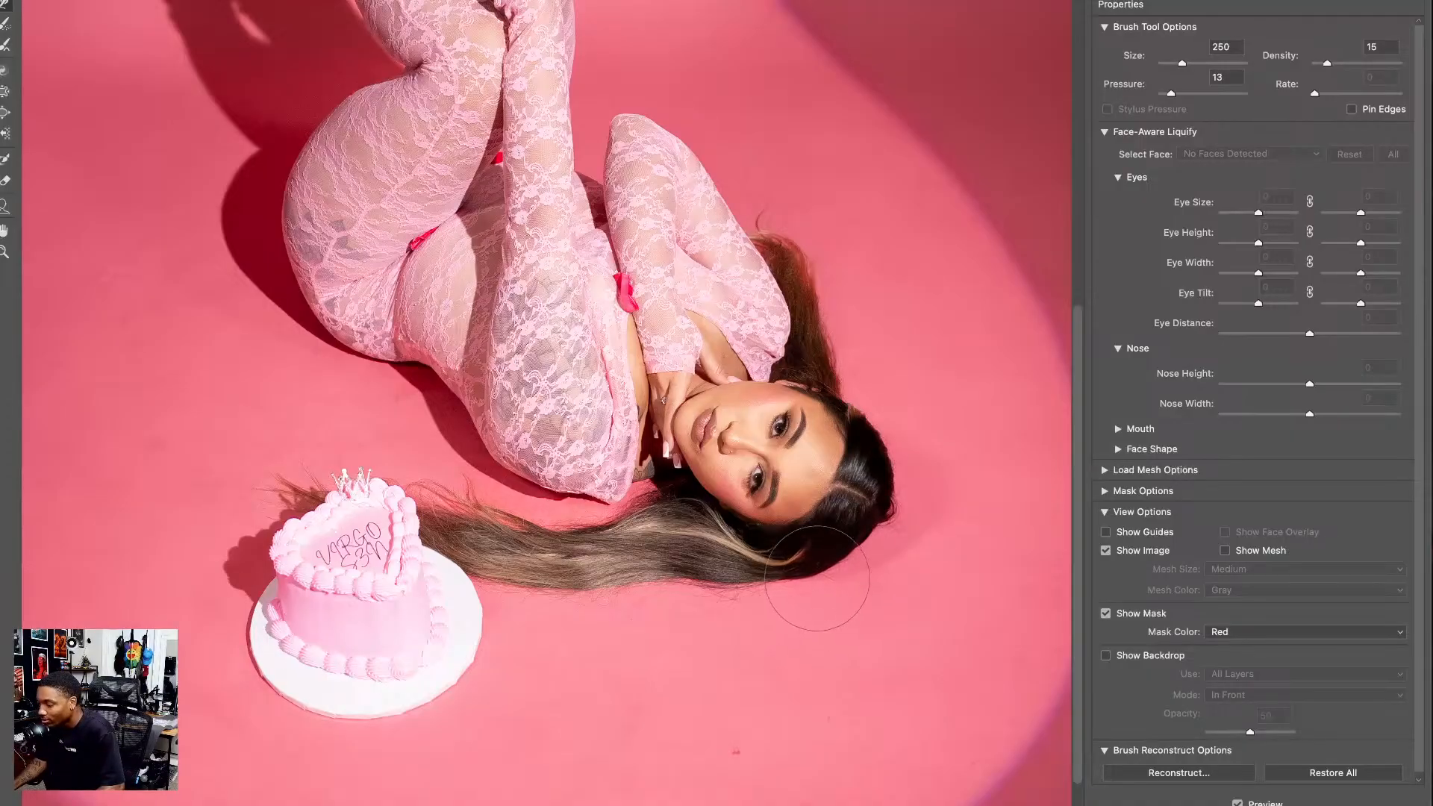
{"action": "key", "text": "bracketleft"}
{"action": "key", "text": "bracketleft"}
{"action": "key", "text": "bracketleft"}
{"action": "key", "text": "bracketleft"}
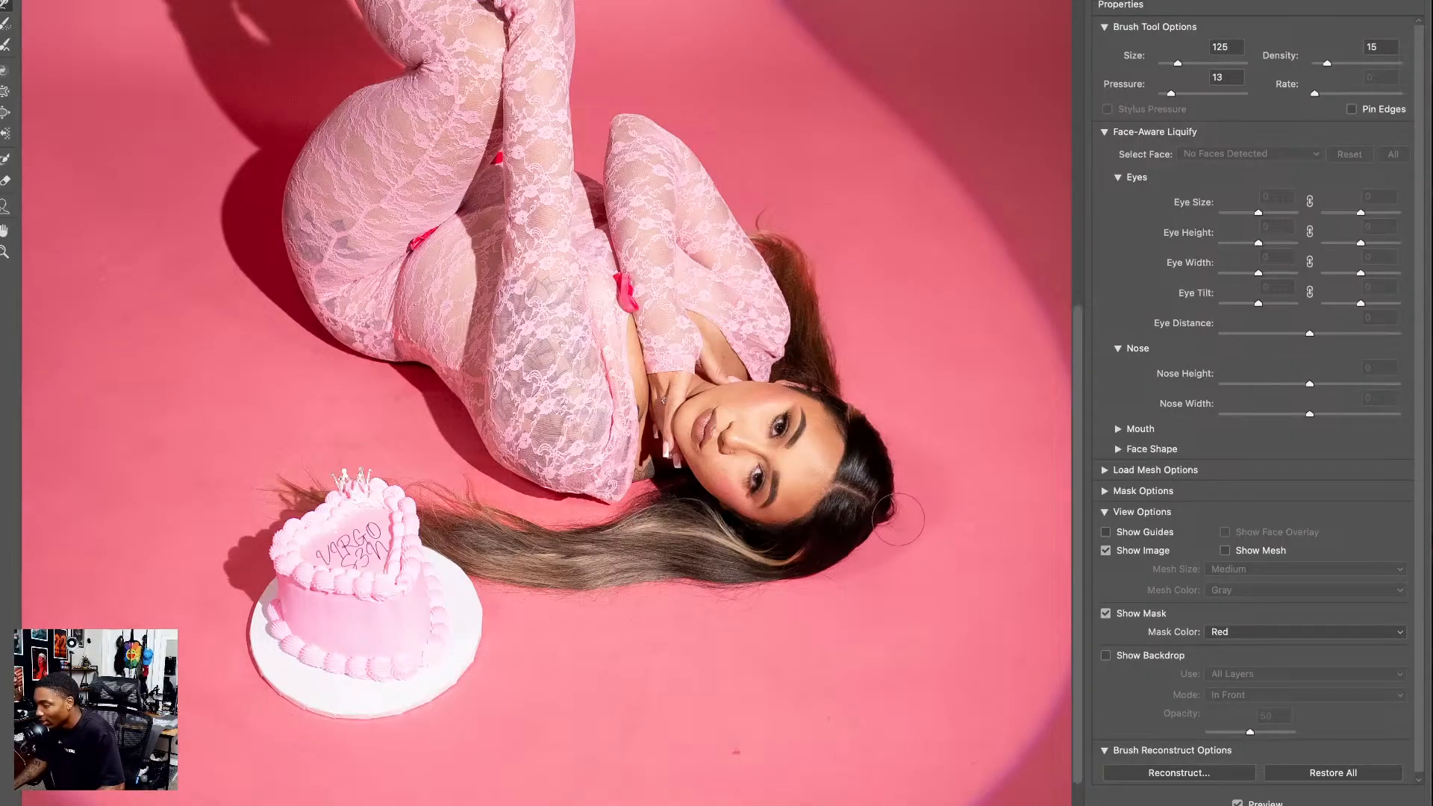
- Push the outer curve of the hip slightly outward with a Liquify brush size of 200 to 250
{"action": "key", "text": "ctrl+plus"}
{"action": "key", "text": "ctrl+plus"}
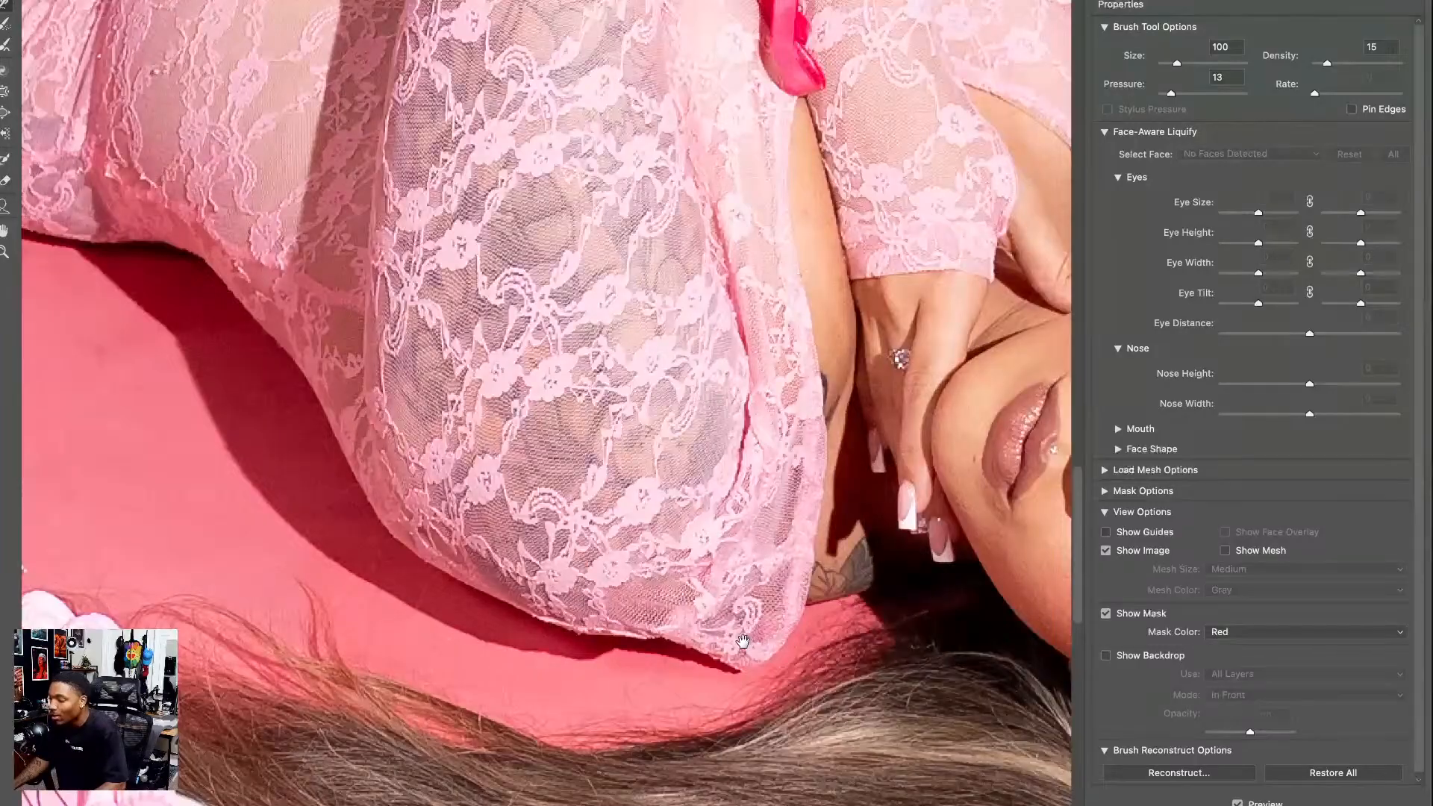
{"action": "key", "text": "ctrl+minus"}
{"action": "key", "text": "ctrl+minus"}
{"action": "key", "text": "ctrl+minus"}
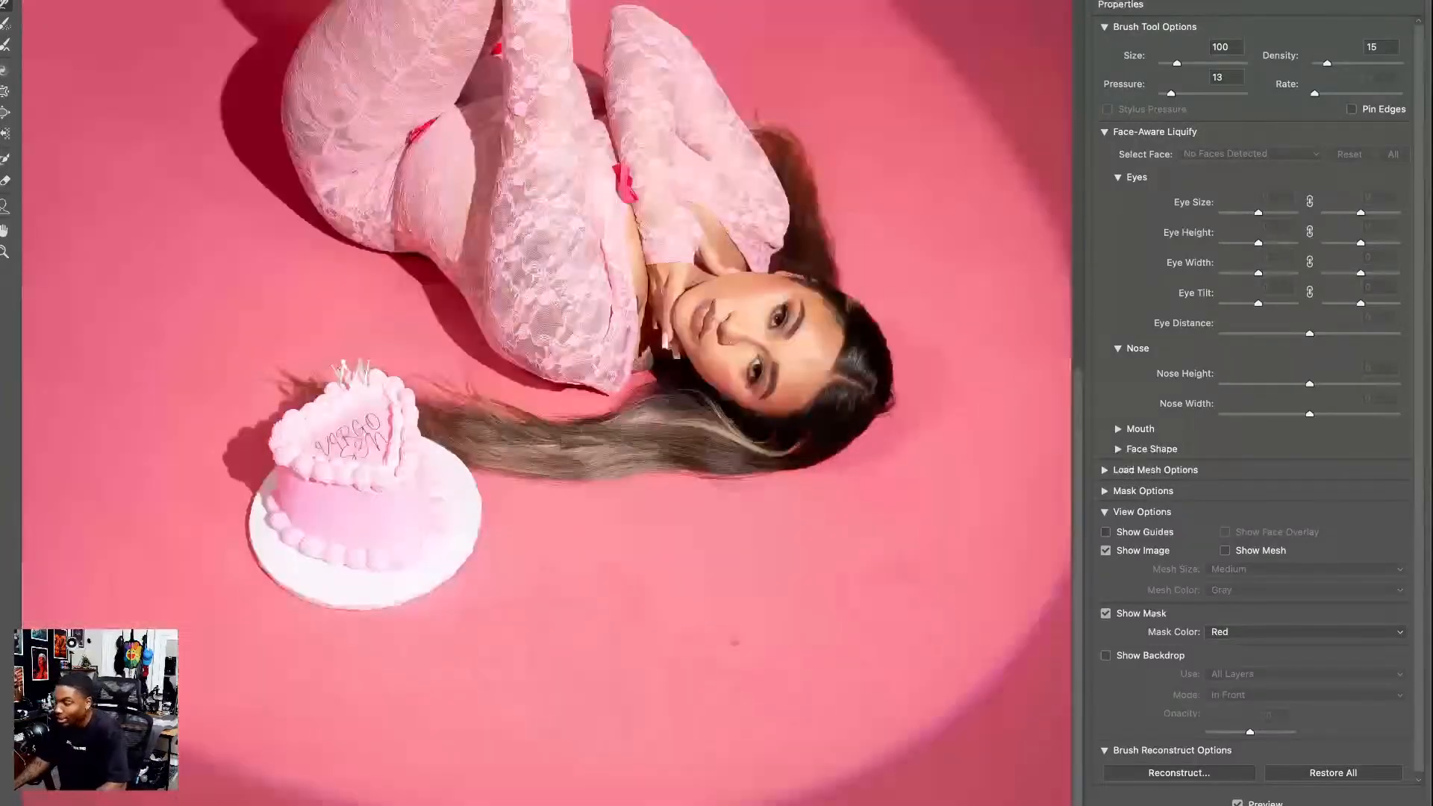
{"action": "left_click_drag", "start_coordinate": [314, 464], "coordinate": [425, 541]}
{"action": "key", "text": "bracketright"}
{"action": "key", "text": "bracketright"}
{"action": "key", "text": "bracketright"}
{"action": "key", "text": "bracketright"}
{"action": "key", "text": "bracketright"}
{"action": "key", "text": "bracketright"}
{"action": "key", "text": "bracketright"}
{"action": "key", "text": "bracketright"}
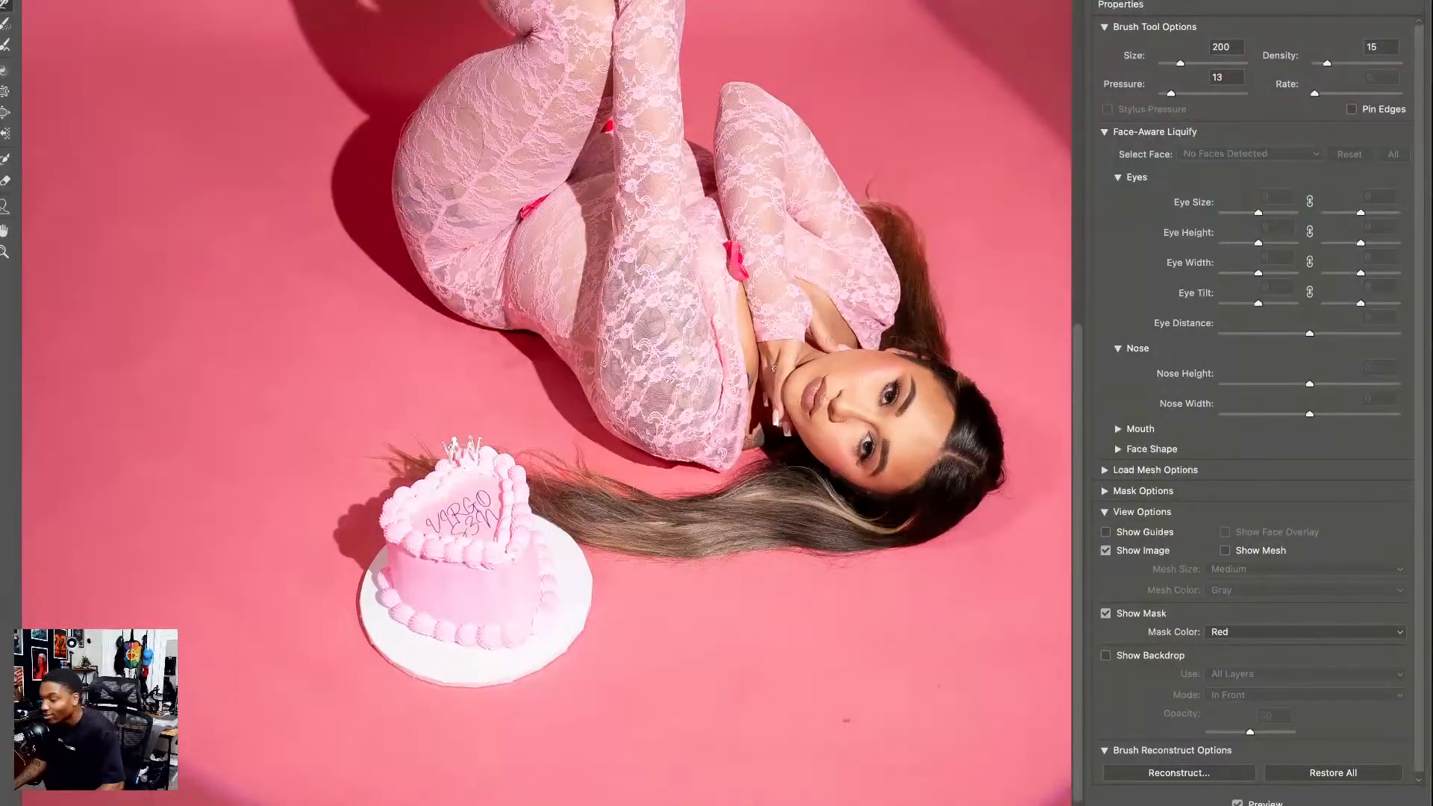
{"action": "mouse_move", "coordinate": [403, 260]}
{"action": "left_mouse_down"}
{"action": "mouse_move", "coordinate": [444, 282]}
{"action": "mouse_move", "coordinate": [412, 216]}
{"action": "left_mouse_up"}
{"action": "key", "text": "bracketleft"}
{"action": "key", "text": "bracketleft"}
{"action": "key", "text": "bracketleft"}
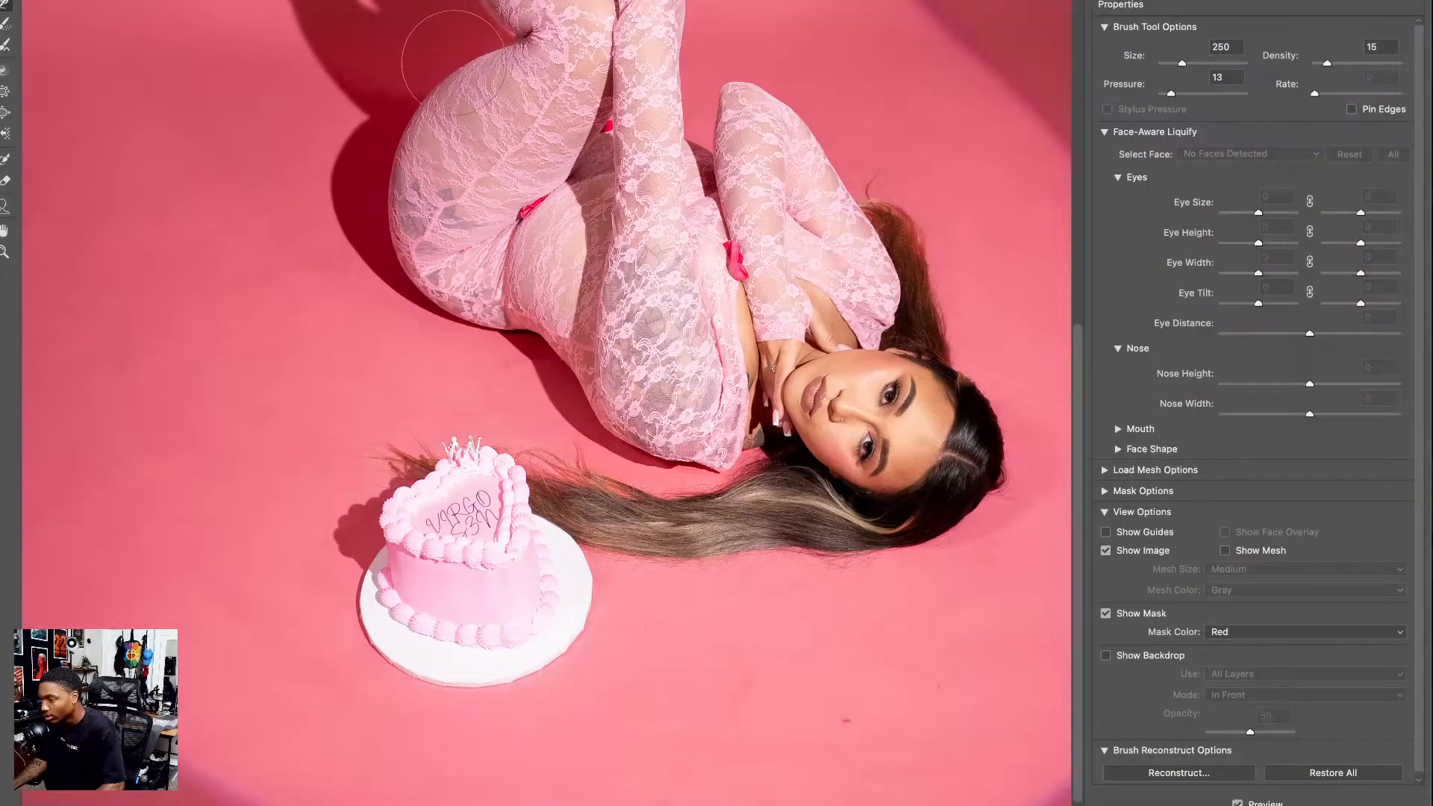
- Push the tip of the raised elbow slightly inward with a Liquify brush size of 175
{"action": "key", "text": "bracketleft"}
{"action": "key", "text": "bracketleft"}
{"action": "mouse_move", "coordinate": [721, 89]}
{"action": "left_mouse_down"}
{"action": "mouse_move", "coordinate": [730, 105]}
{"action": "mouse_move", "coordinate": [761, 92]}
{"action": "left_mouse_up"}
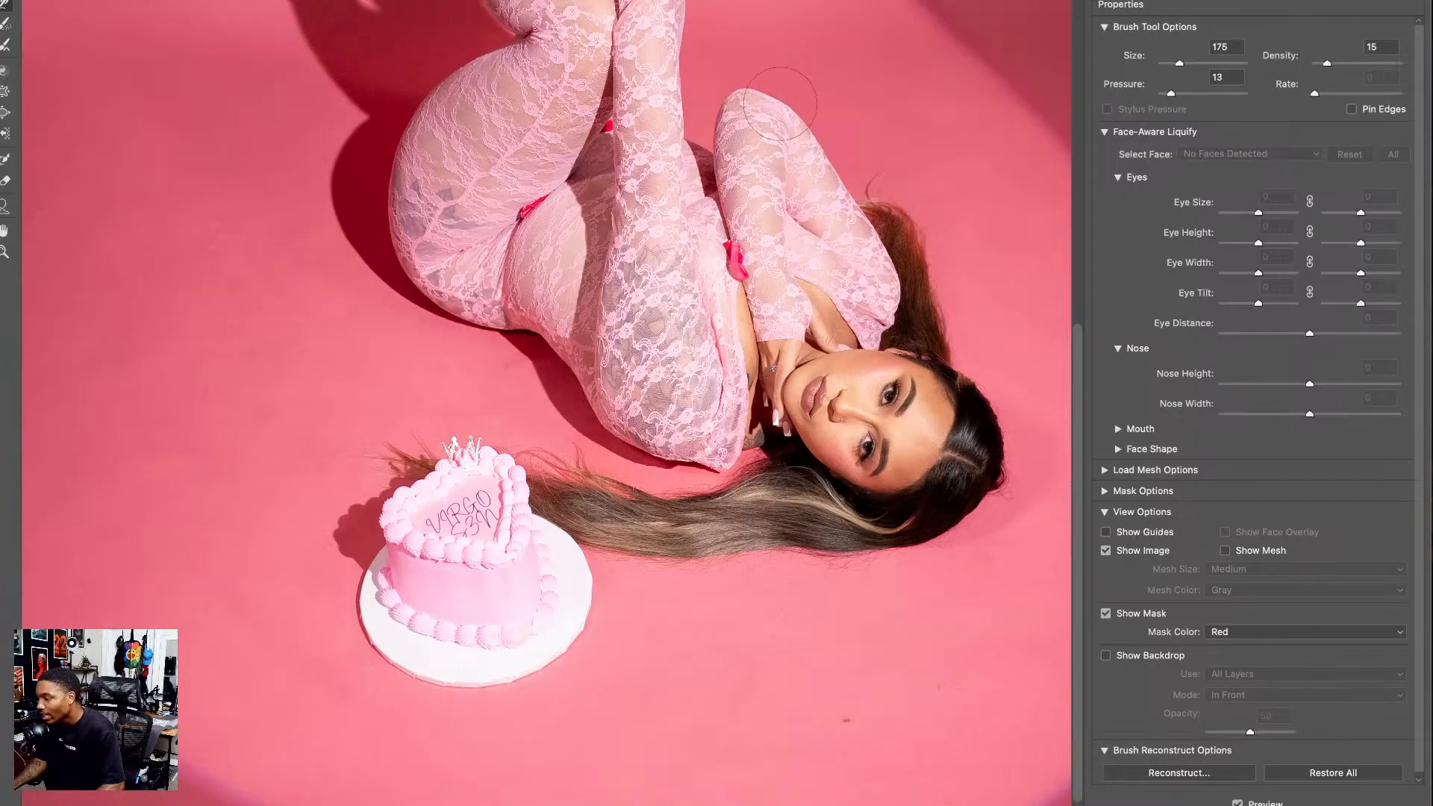
{"action": "key", "text": "bracketright"}
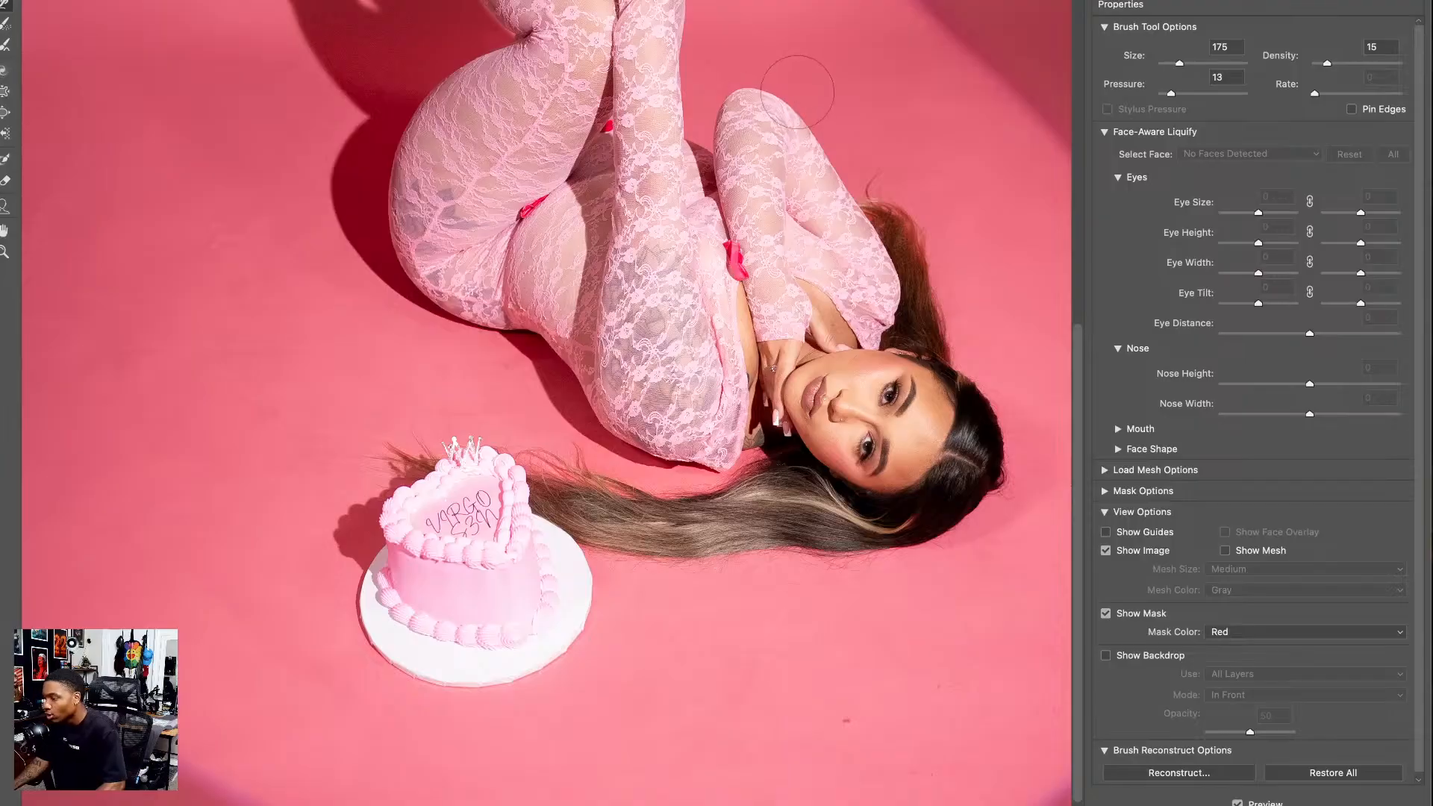
- Smooth the bumps in the hair outline at the crown with small Liquify brush sizes of about 70 to 100
{"action": "left_click_drag", "start_coordinate": [837, 245], "coordinate": [672, 97]}
{"action": "key", "text": "super+plus"}
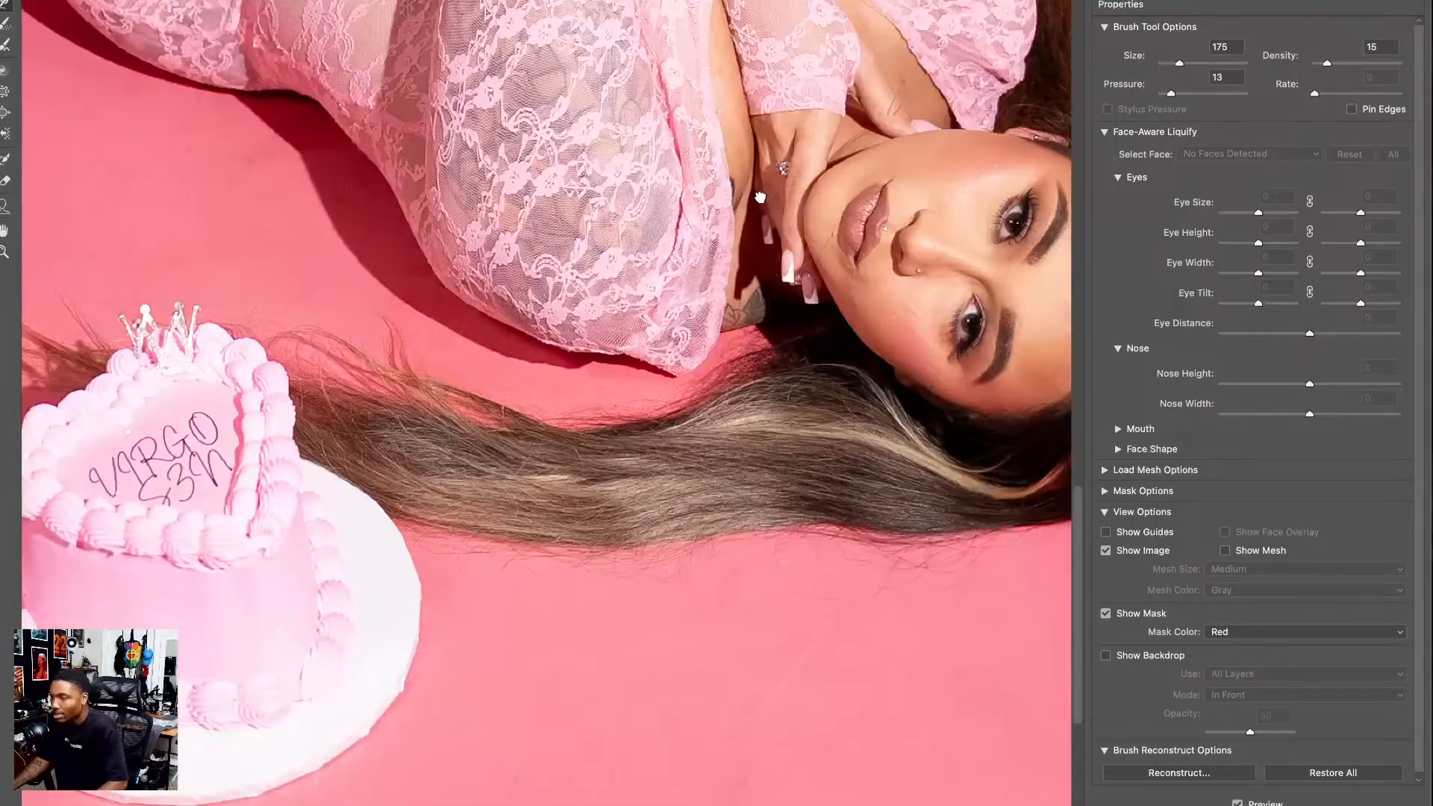
{"action": "left_click_drag", "start_coordinate": [890, 225], "coordinate": [405, 128]}
{"action": "mouse_move", "coordinate": [553, 176]}
{"action": "left_mouse_down"}
{"action": "mouse_move", "coordinate": [511, 278]}
{"action": "mouse_move", "coordinate": [511, 365]}
{"action": "left_mouse_up"}
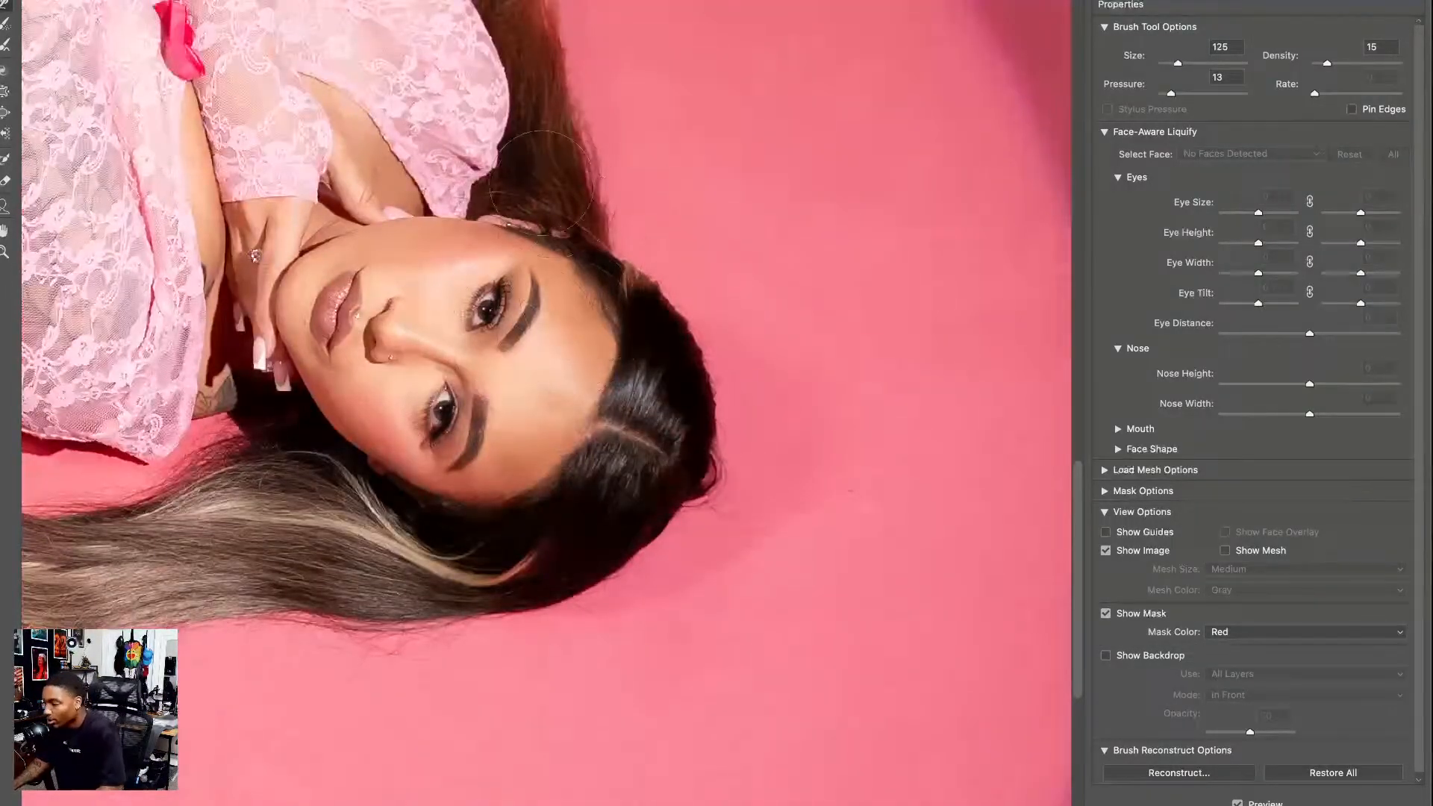
{"action": "key", "text": "bracketleft"}
{"action": "key", "text": "bracketleft"}
{"action": "key", "text": "bracketleft"}
{"action": "key", "text": "bracketleft"}
{"action": "key", "text": "bracketleft"}
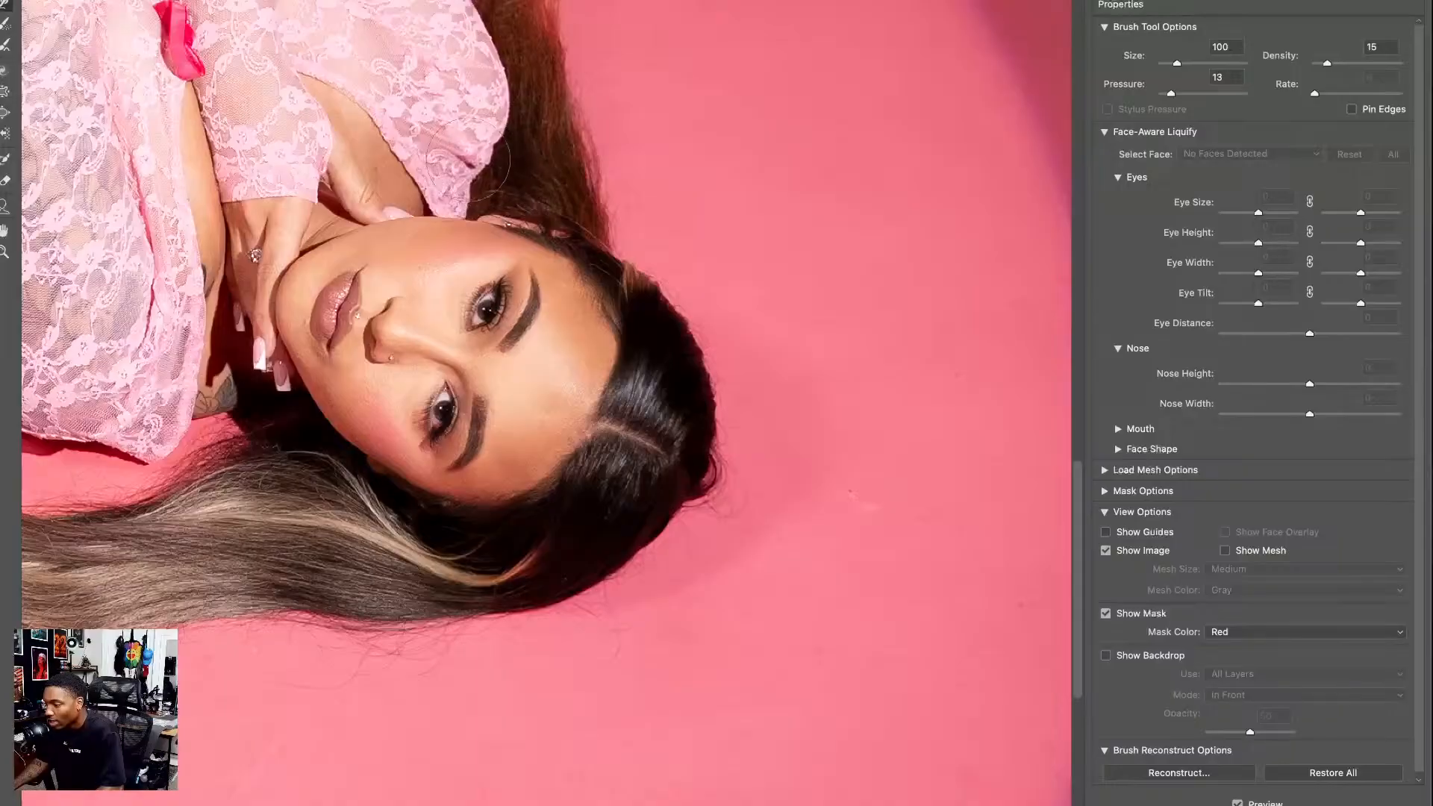
{"action": "key", "text": "bracketleft"}
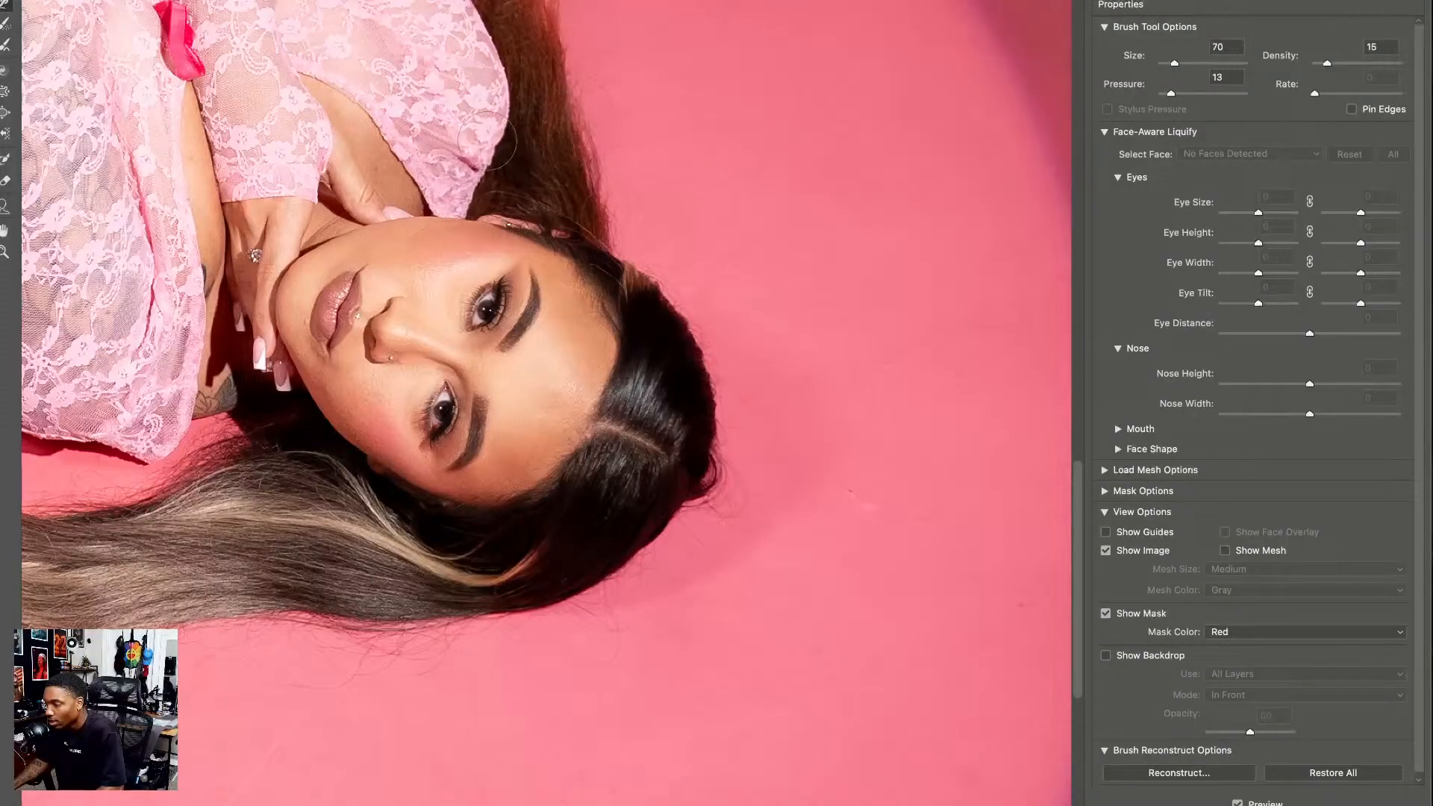
{"action": "left_click_drag", "start_coordinate": [568, 195], "coordinate": [510, 115]}
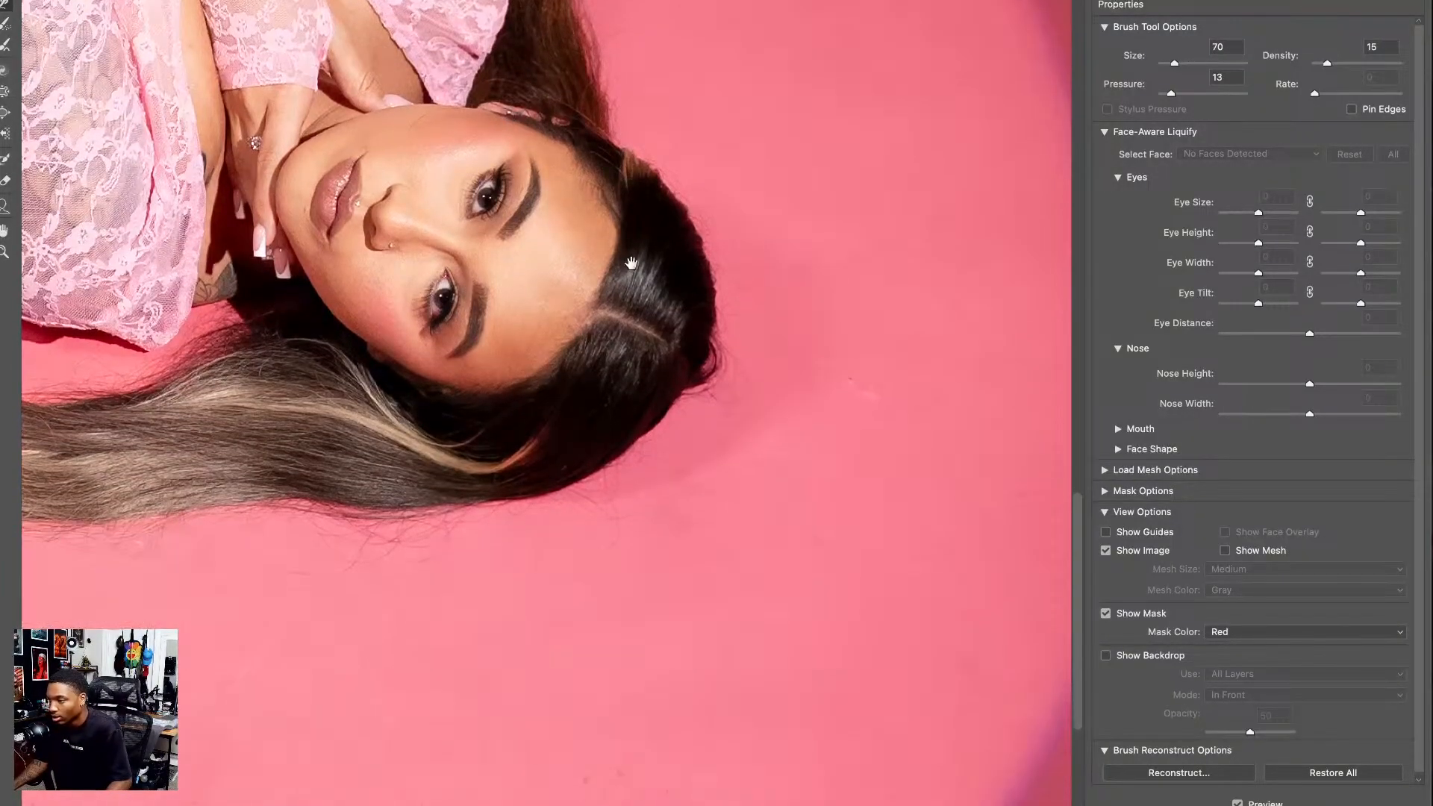
{"action": "left_click_drag", "start_coordinate": [583, 507], "coordinate": [573, 601]}
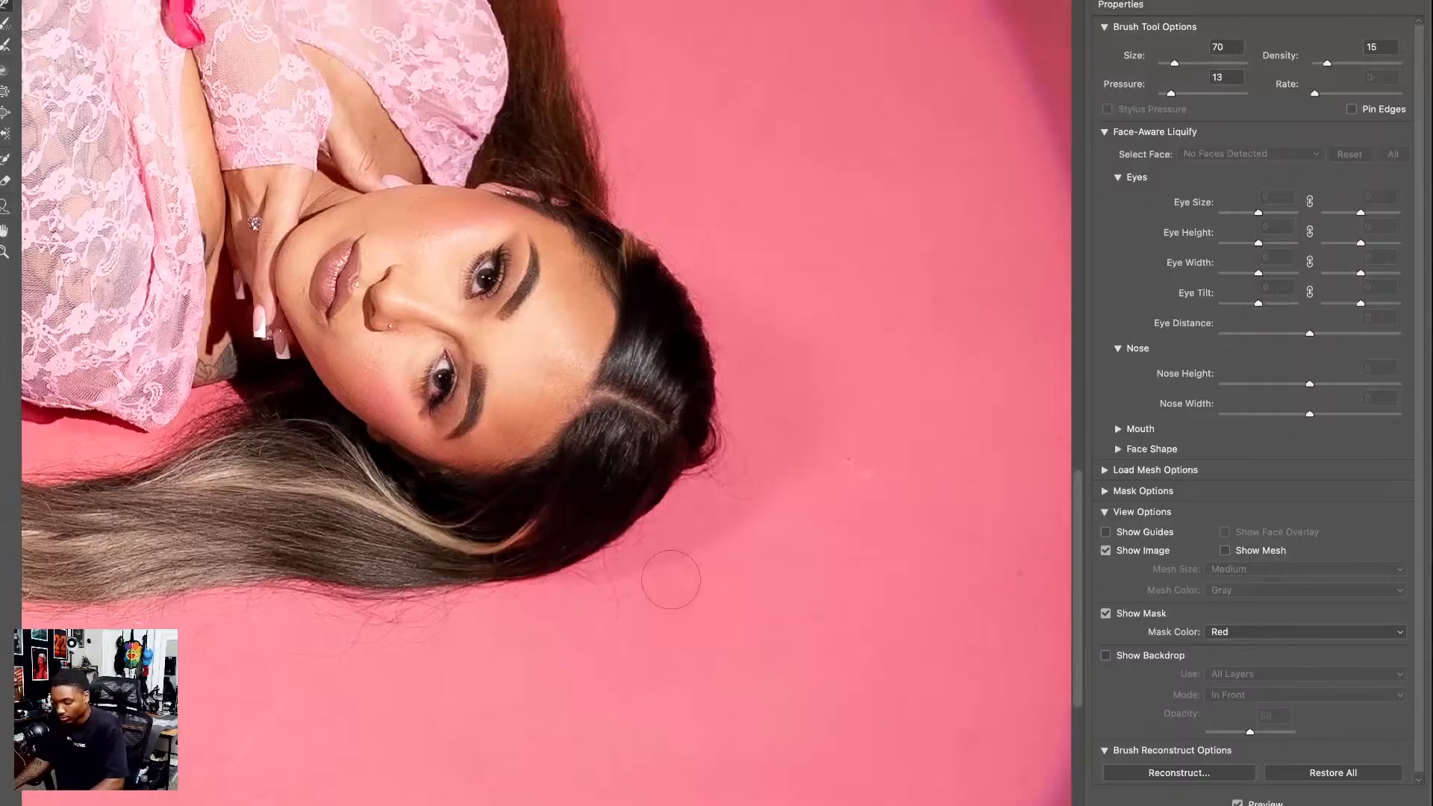
{"action": "key", "text": "bracketright"}
{"action": "key", "text": "bracketright"}
{"action": "key", "text": "bracketright"}
{"action": "key", "text": "bracketright"}
{"action": "key", "text": "bracketleft"}
{"action": "key", "text": "bracketleft"}
{"action": "key", "text": "bracketleft"}
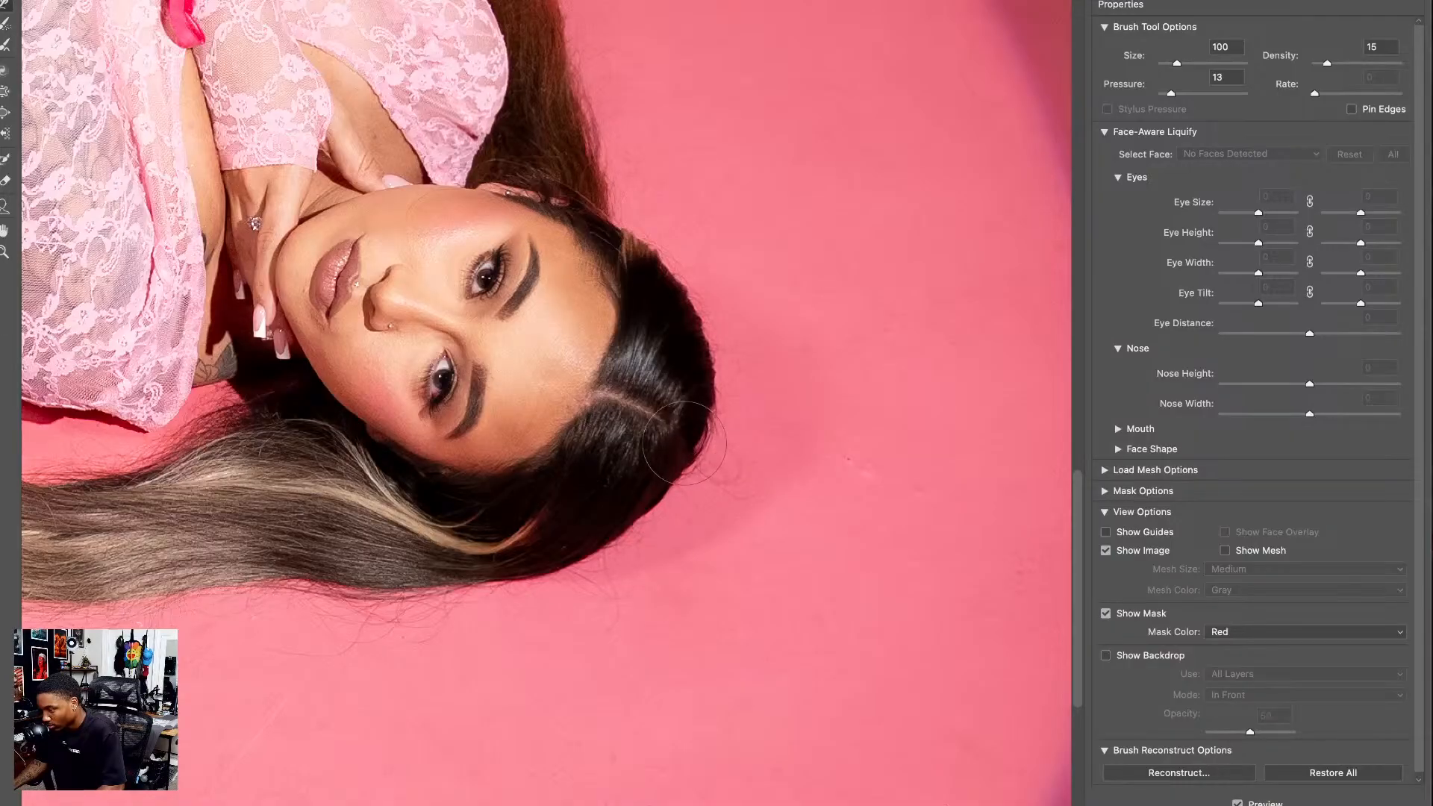
{"action": "key", "text": "bracketleft"}
{"action": "key", "text": "bracketleft"}
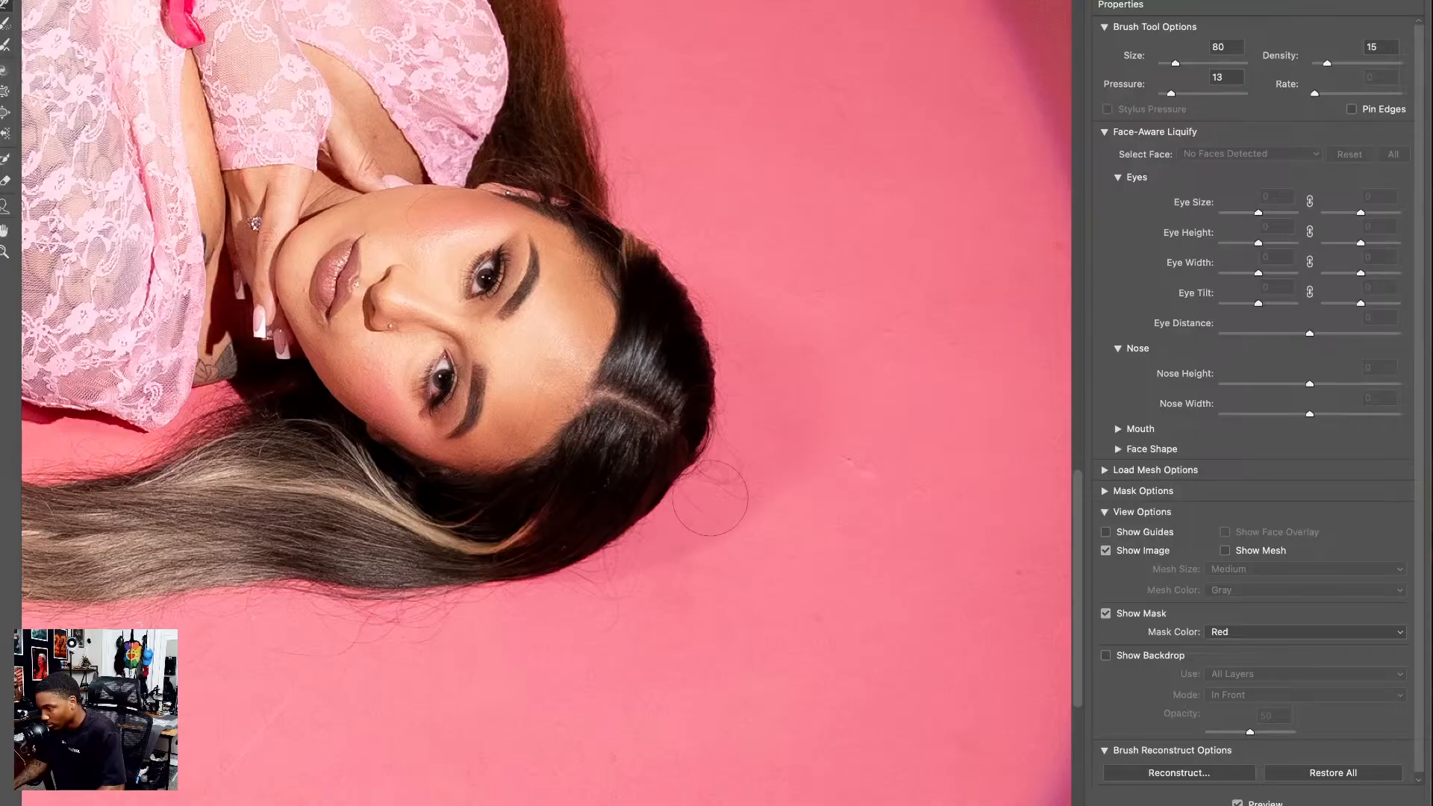
{"action": "key", "text": "bracketright"}
{"action": "key", "text": "bracketright"}
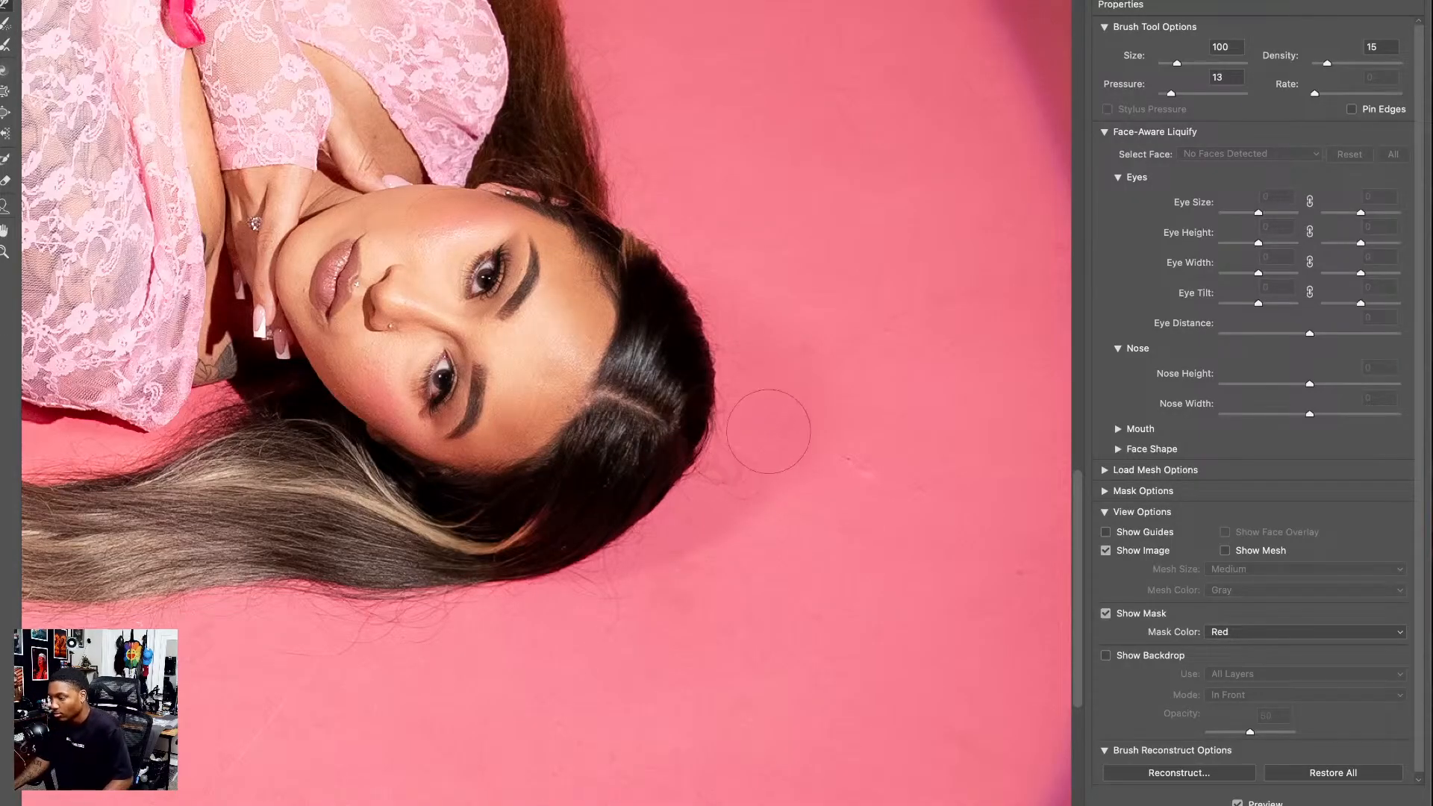
- Compare the whole image with the Liquify preview off and on, and apply the warp to Layer 1 copy
{"action": "mouse_move", "coordinate": [690, 422]}
{"action": "left_mouse_down"}
{"action": "mouse_move", "coordinate": [697, 620]}
{"action": "mouse_move", "coordinate": [716, 520]}
{"action": "left_mouse_up"}
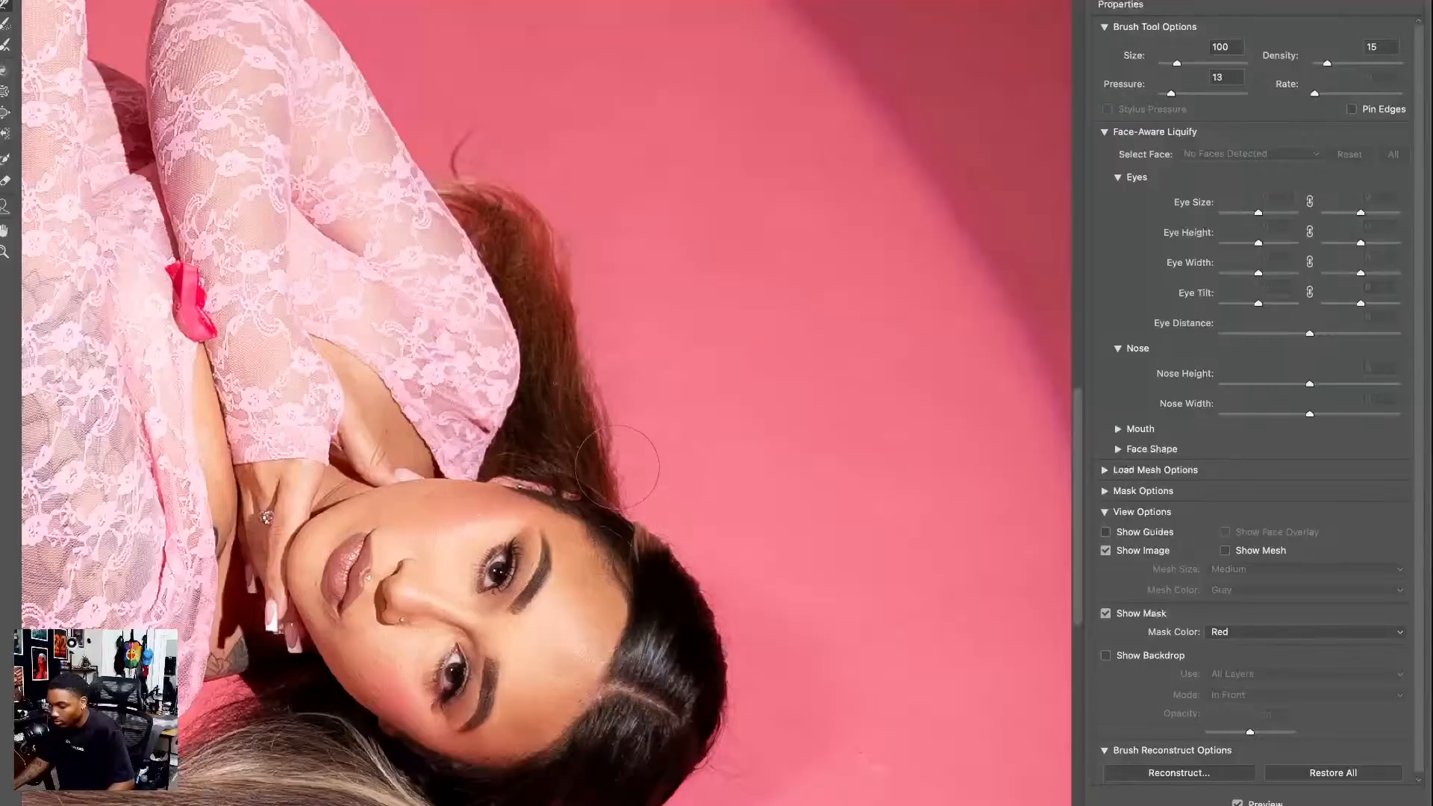
{"action": "key", "text": "ctrl+0"}
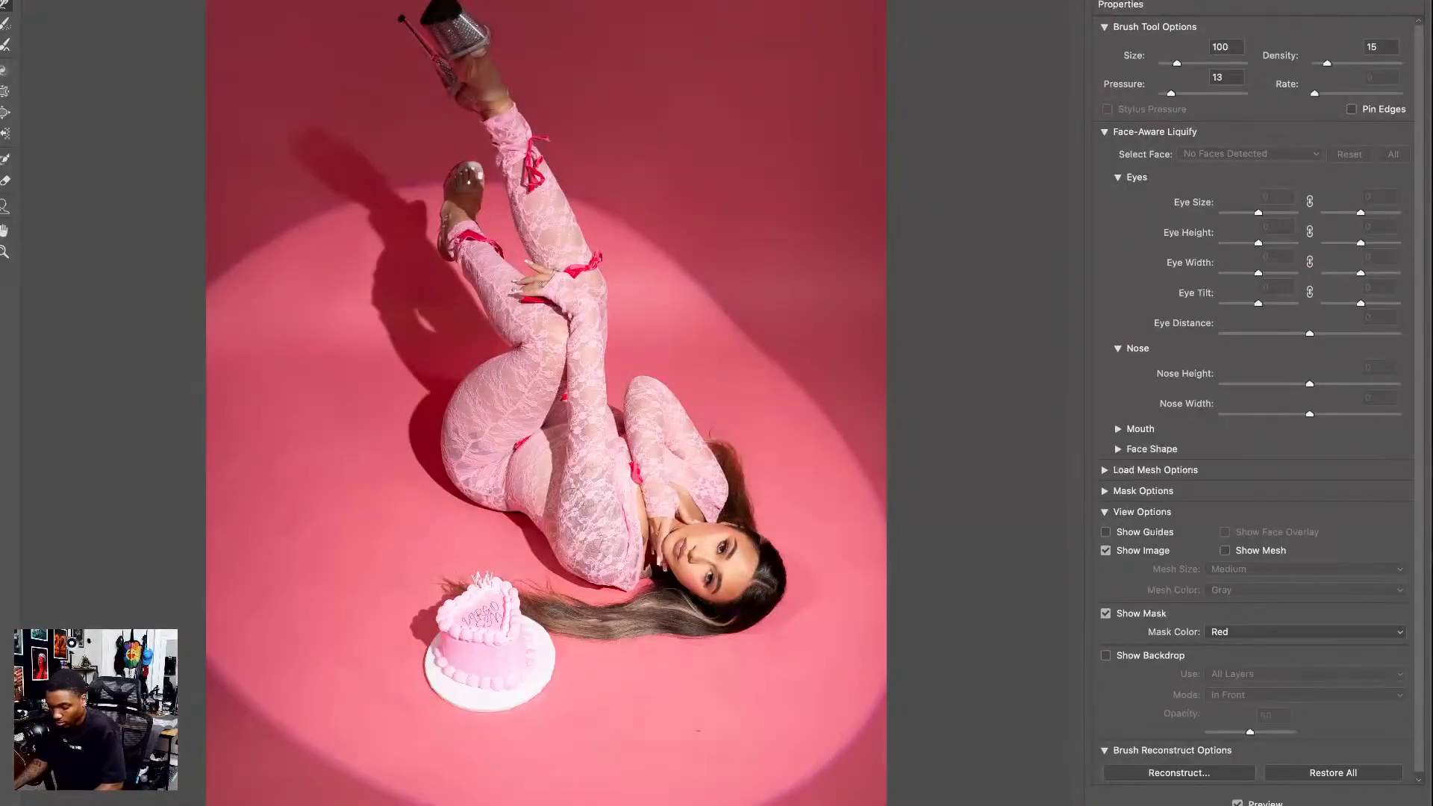
{"action": "key", "text": "p"}
{"action": "key", "text": "p"}
{"action": "key", "text": "p"}
{"action": "key", "text": "p"}
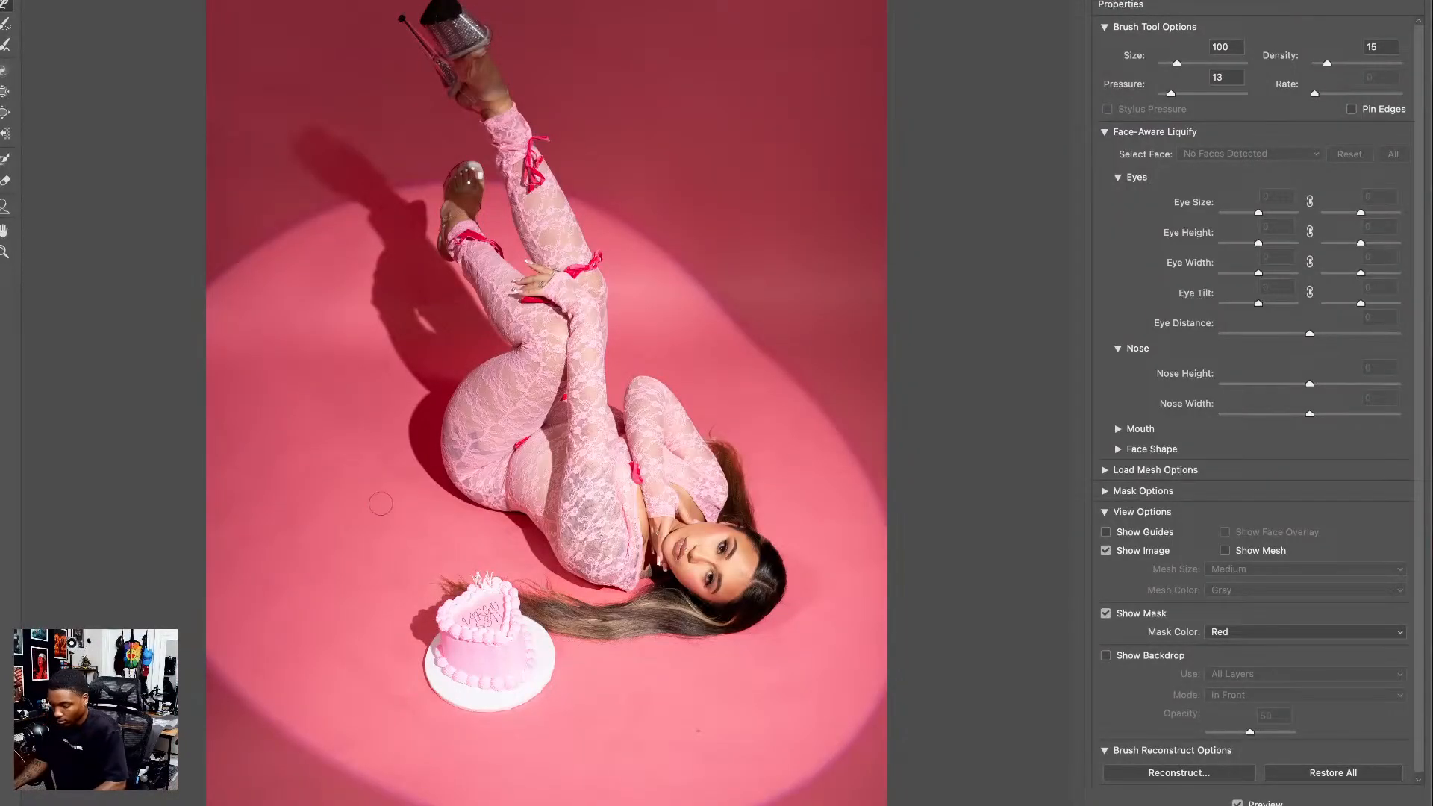
{"action": "key", "text": "ctrl+plus"}
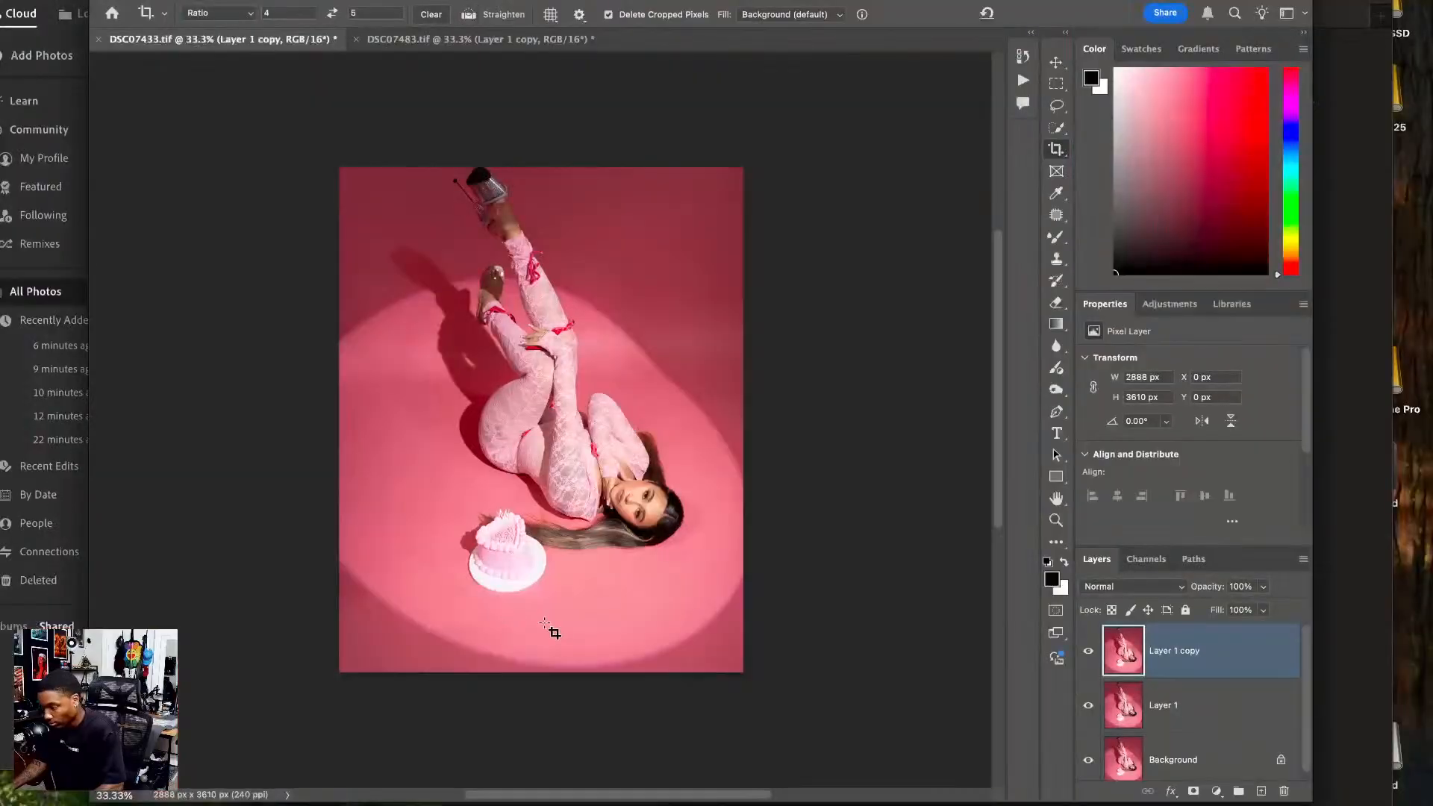
- Compare the image with Layer 1 copy hidden and shown
{"action": "left_click", "coordinate": [1089, 651]}
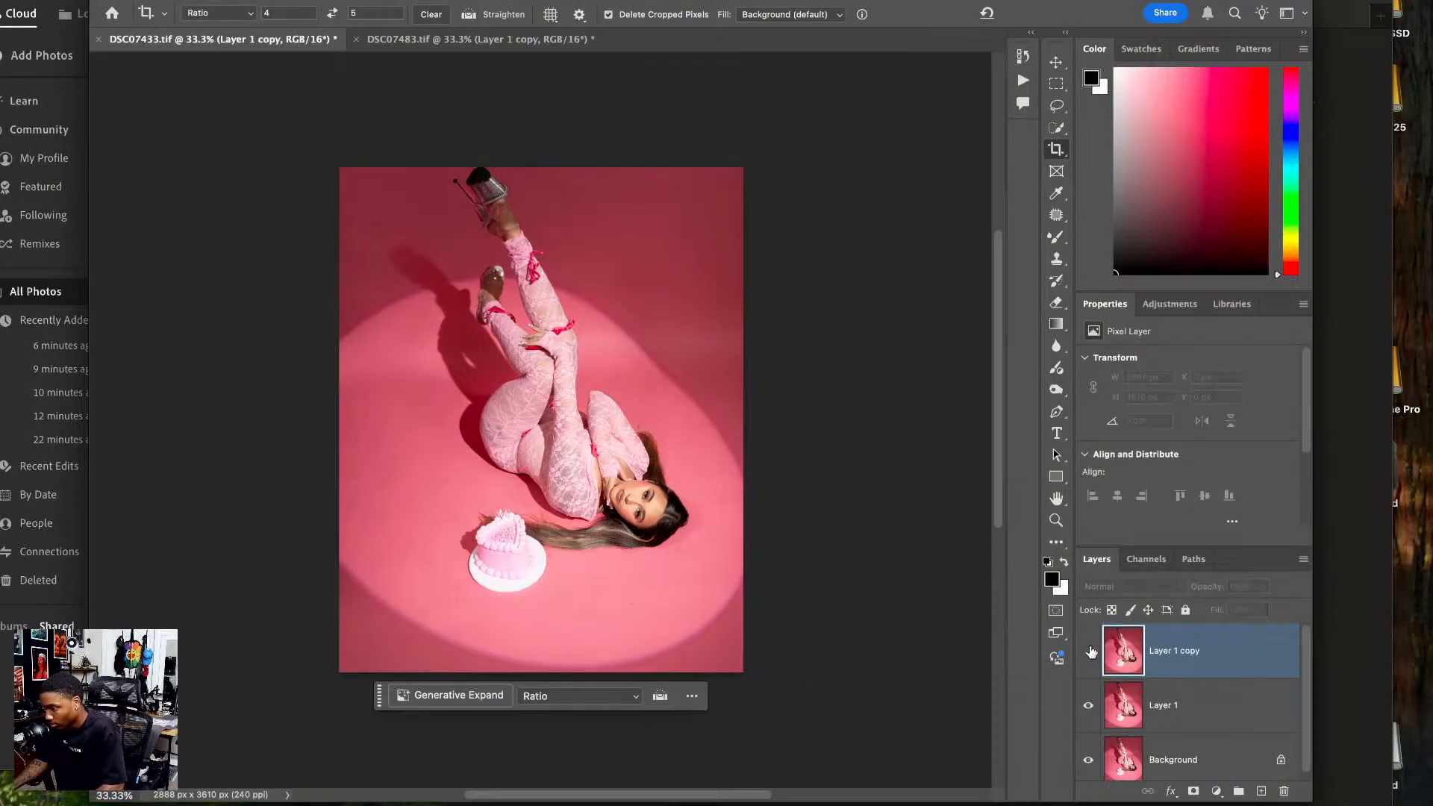
{"action": "left_click", "coordinate": [1089, 651]}
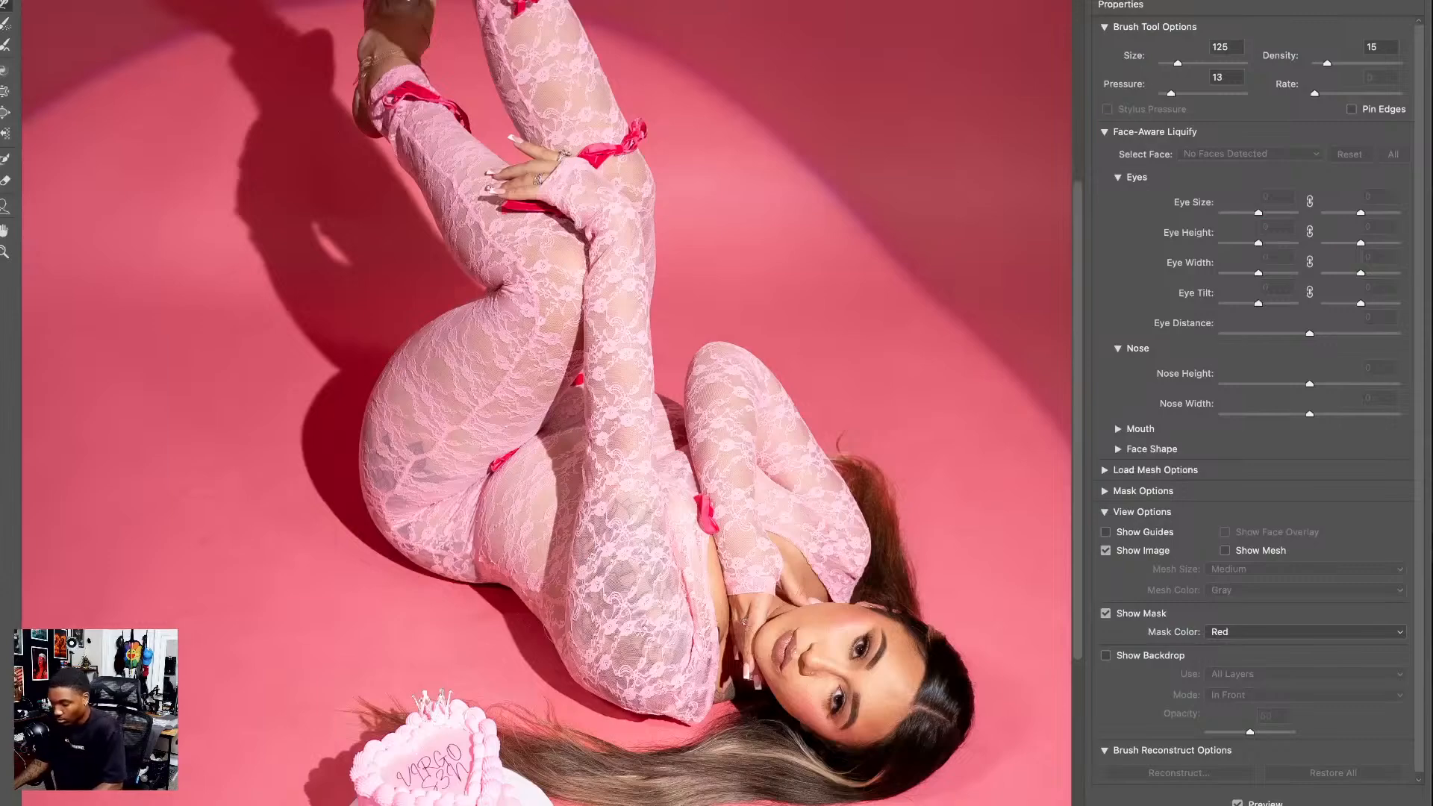
- Reopen Layer 1 copy in Liquify and push the lower back contour slightly inward with a brush size of 250
{"action": "key", "text": "bracketright"}
{"action": "key", "text": "bracketright"}
{"action": "key", "text": "bracketright"}
{"action": "key", "text": "bracketright"}
{"action": "left_click_drag", "start_coordinate": [523, 628], "coordinate": [527, 614]}
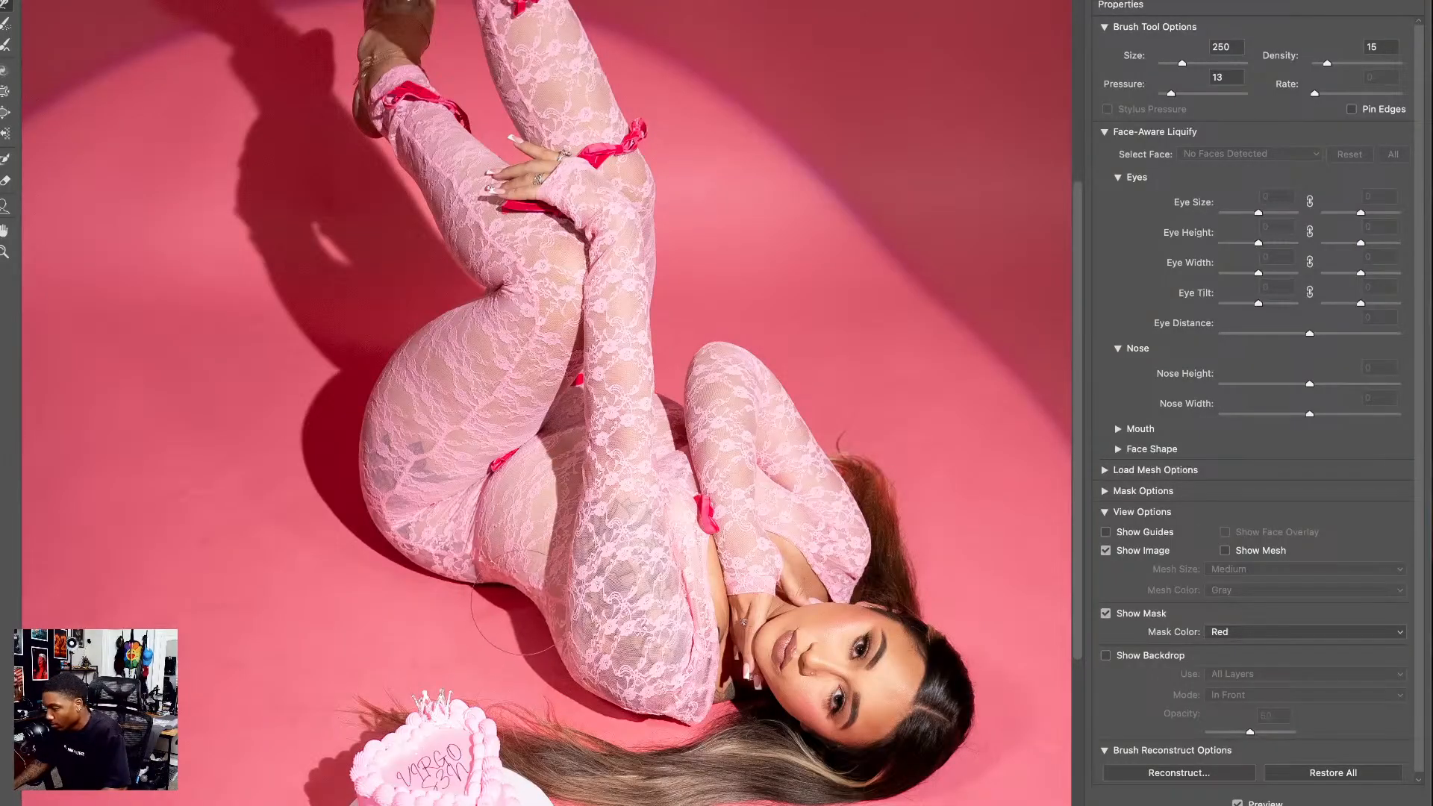
- Nudge the hair outline at the crown slightly inward with a Liquify brush size of 250, and apply the warp to Layer 1 copy
{"action": "left_click_drag", "start_coordinate": [537, 431], "coordinate": [545, 571]}
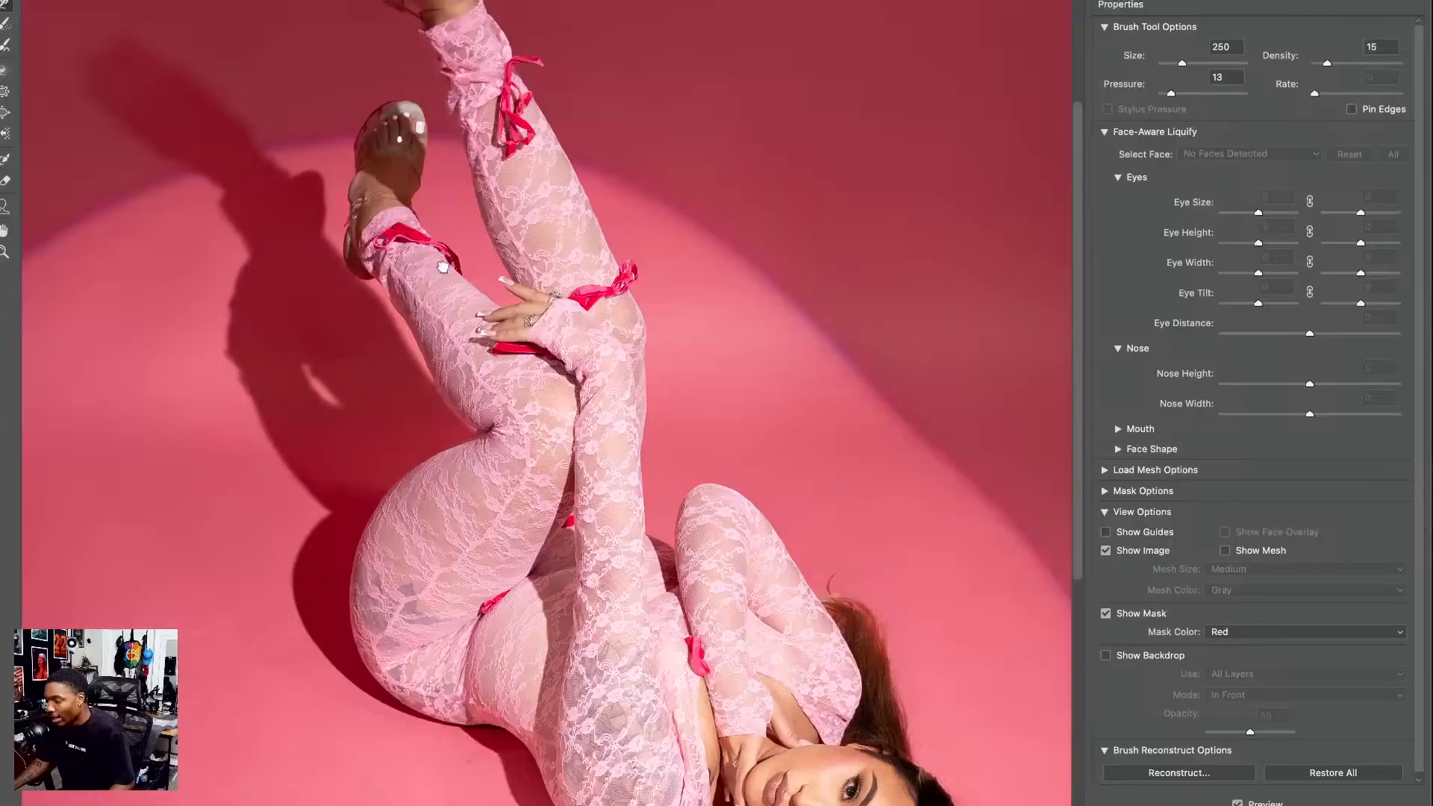
{"action": "left_click_drag", "start_coordinate": [443, 267], "coordinate": [375, 415]}
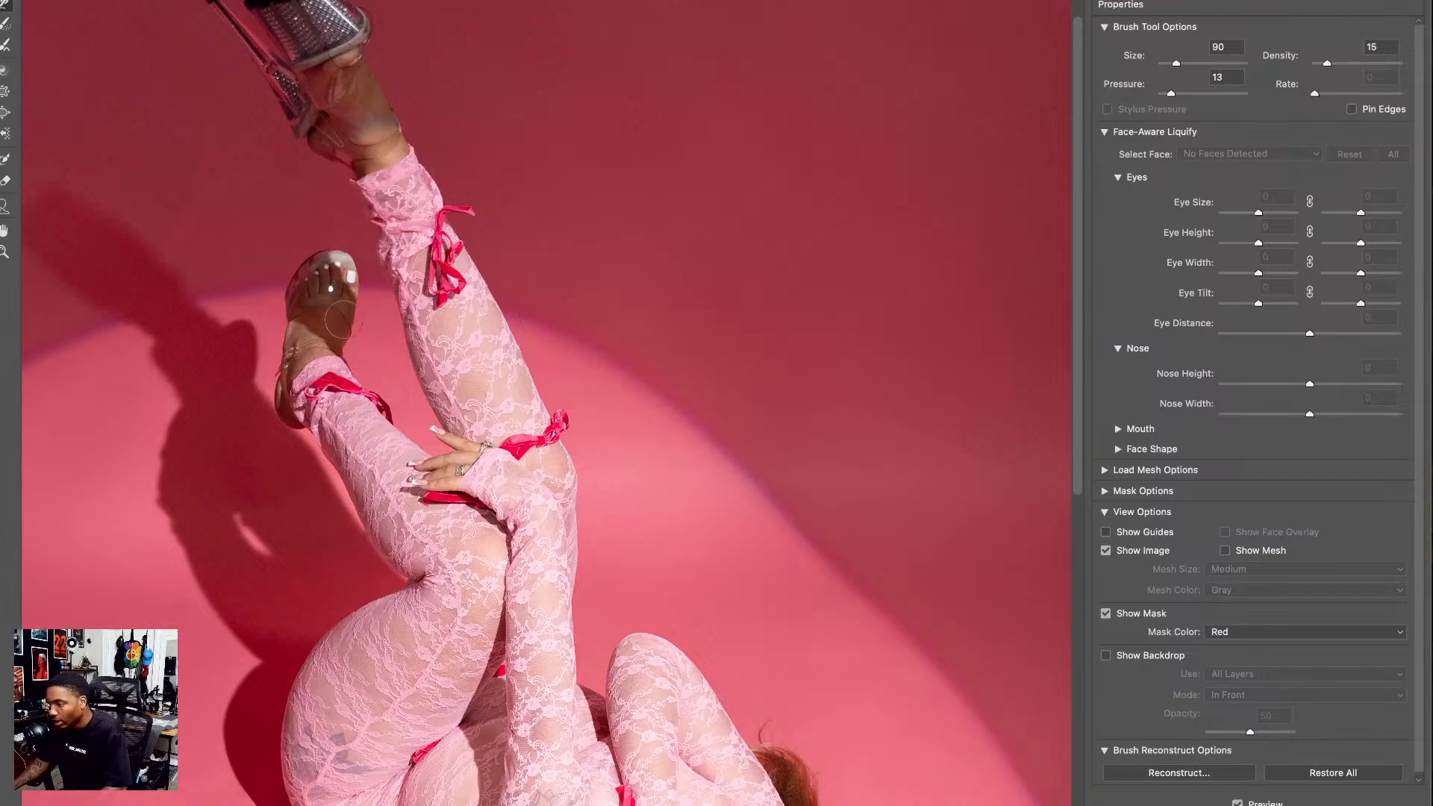
{"action": "scroll", "coordinate": [373, 366], "scroll_direction": "down", "scroll_amount": 5}
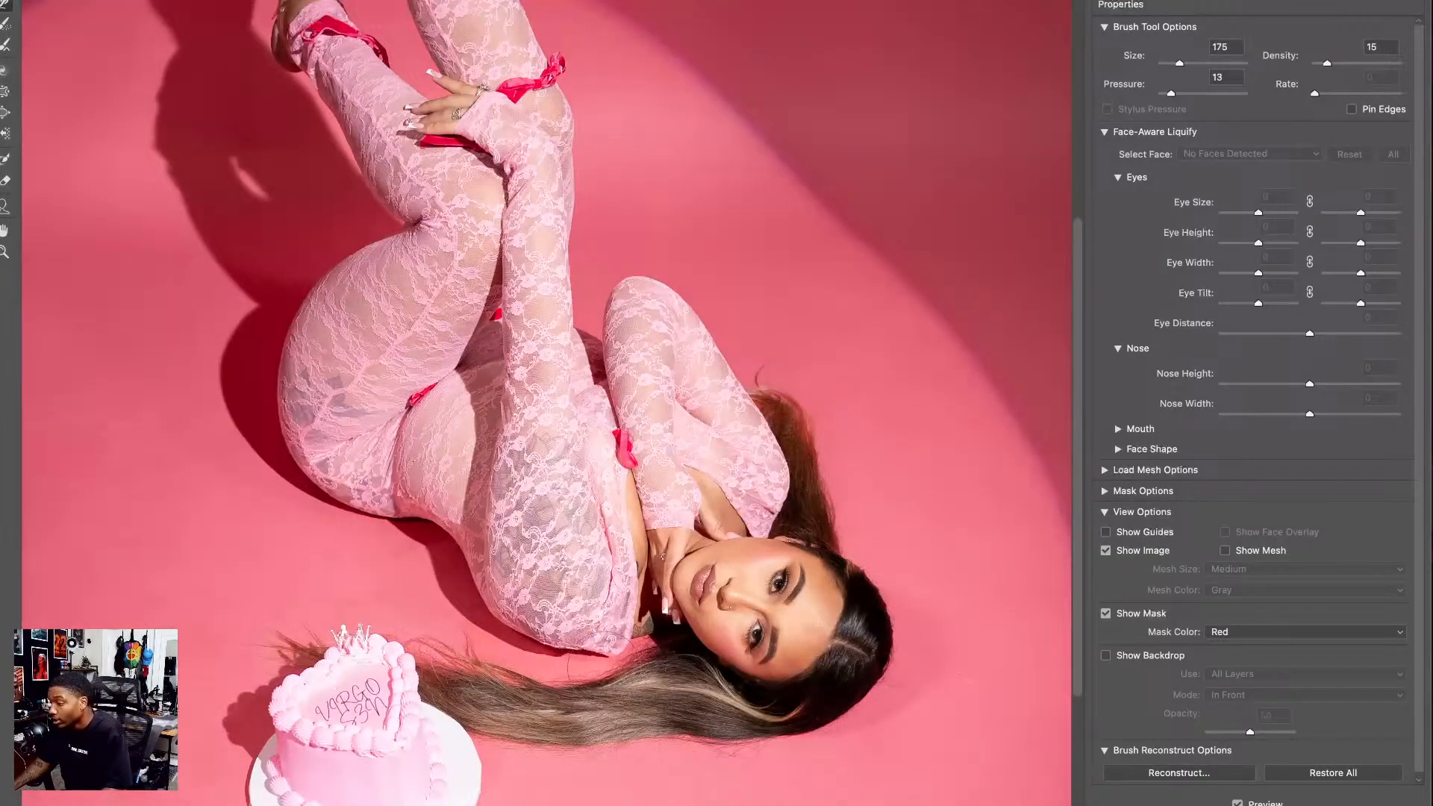
{"action": "key", "text": "bracketright"}
{"action": "key", "text": "bracketright"}
{"action": "key", "text": "bracketright"}
{"action": "key", "text": "bracketright"}
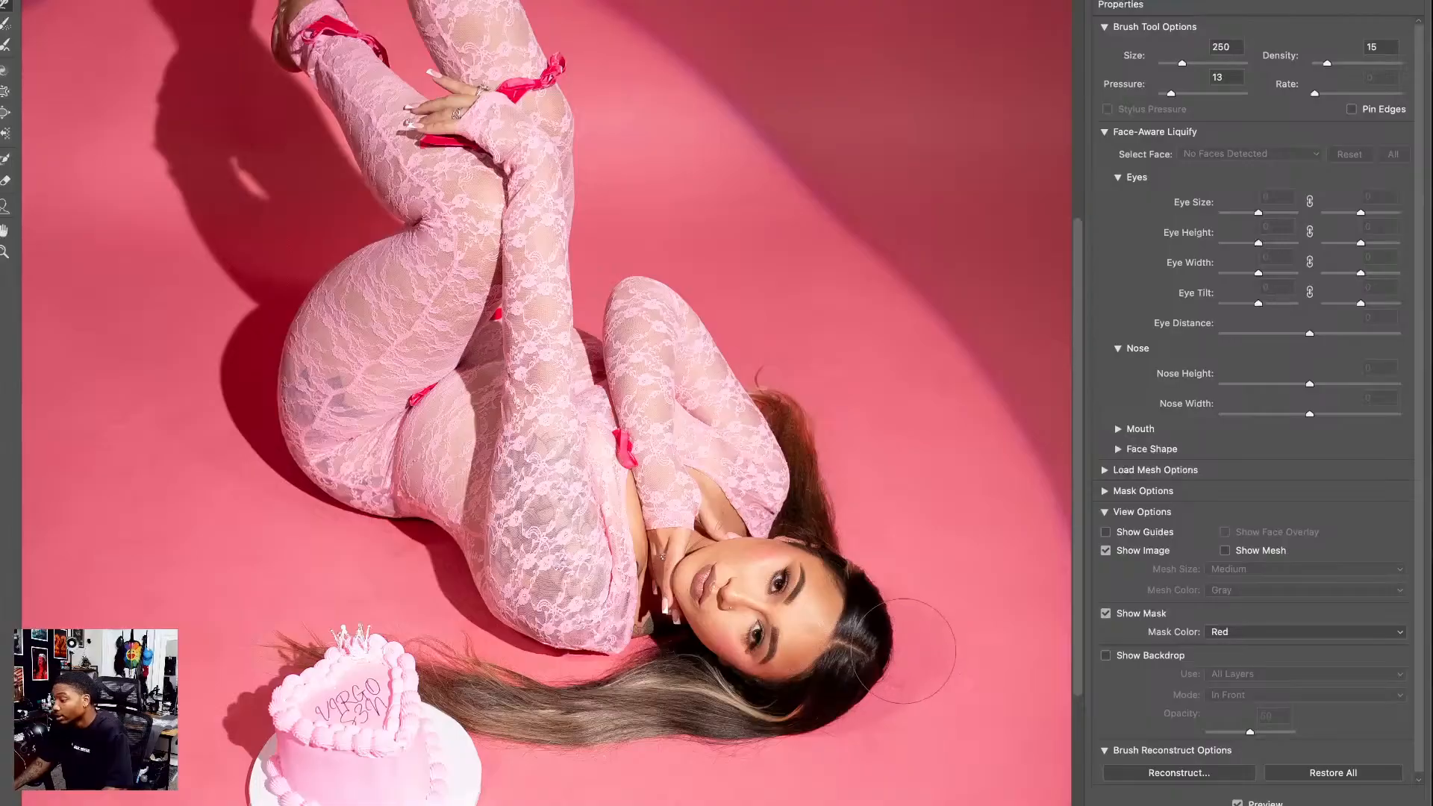
{"action": "left_click_drag", "start_coordinate": [904, 657], "coordinate": [897, 664]}
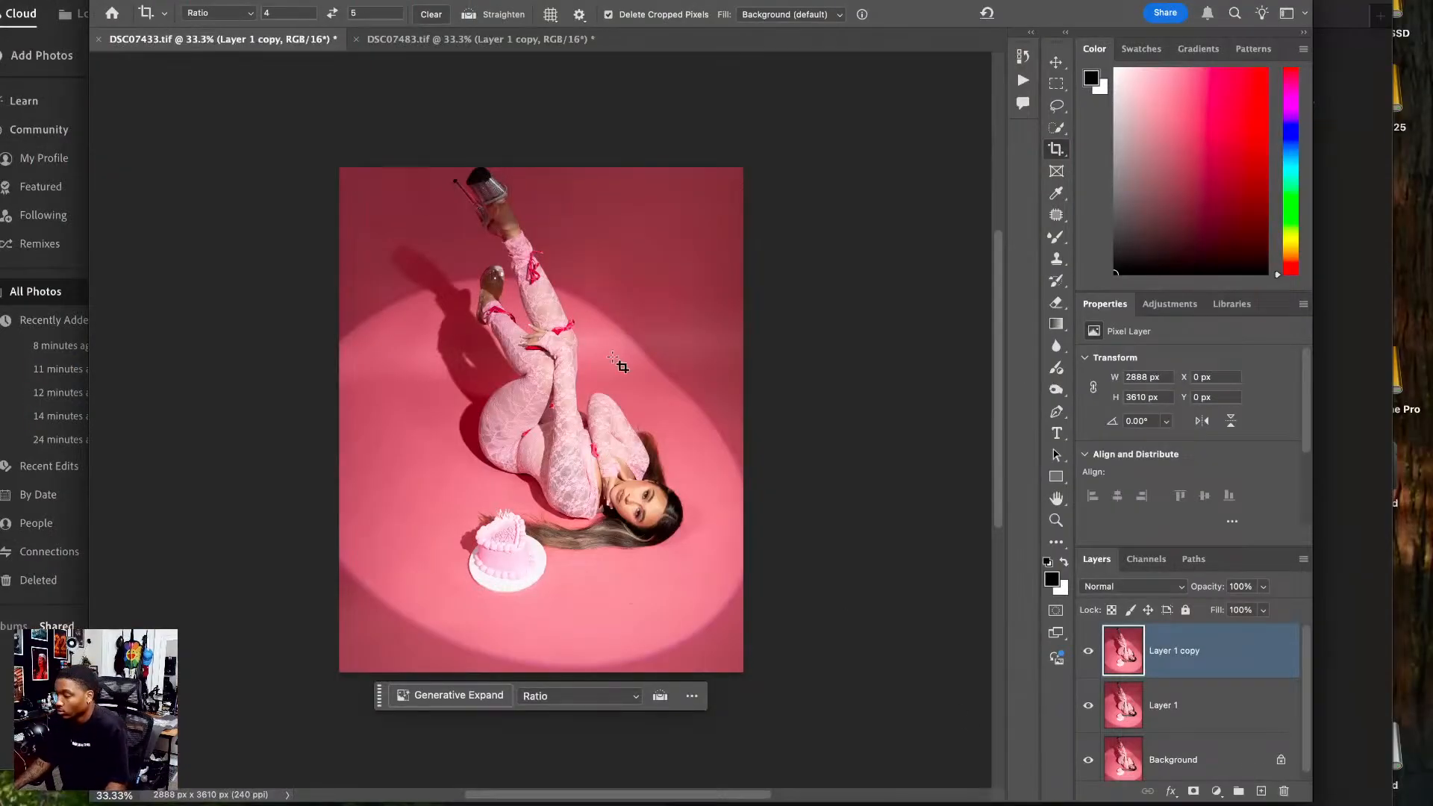
- Switch to DSC07483.tif, open Layer 1 copy in Liquify, and push the stomach contour slightly inward with a brush size of about 500
{"action": "left_click", "coordinate": [412, 39]}
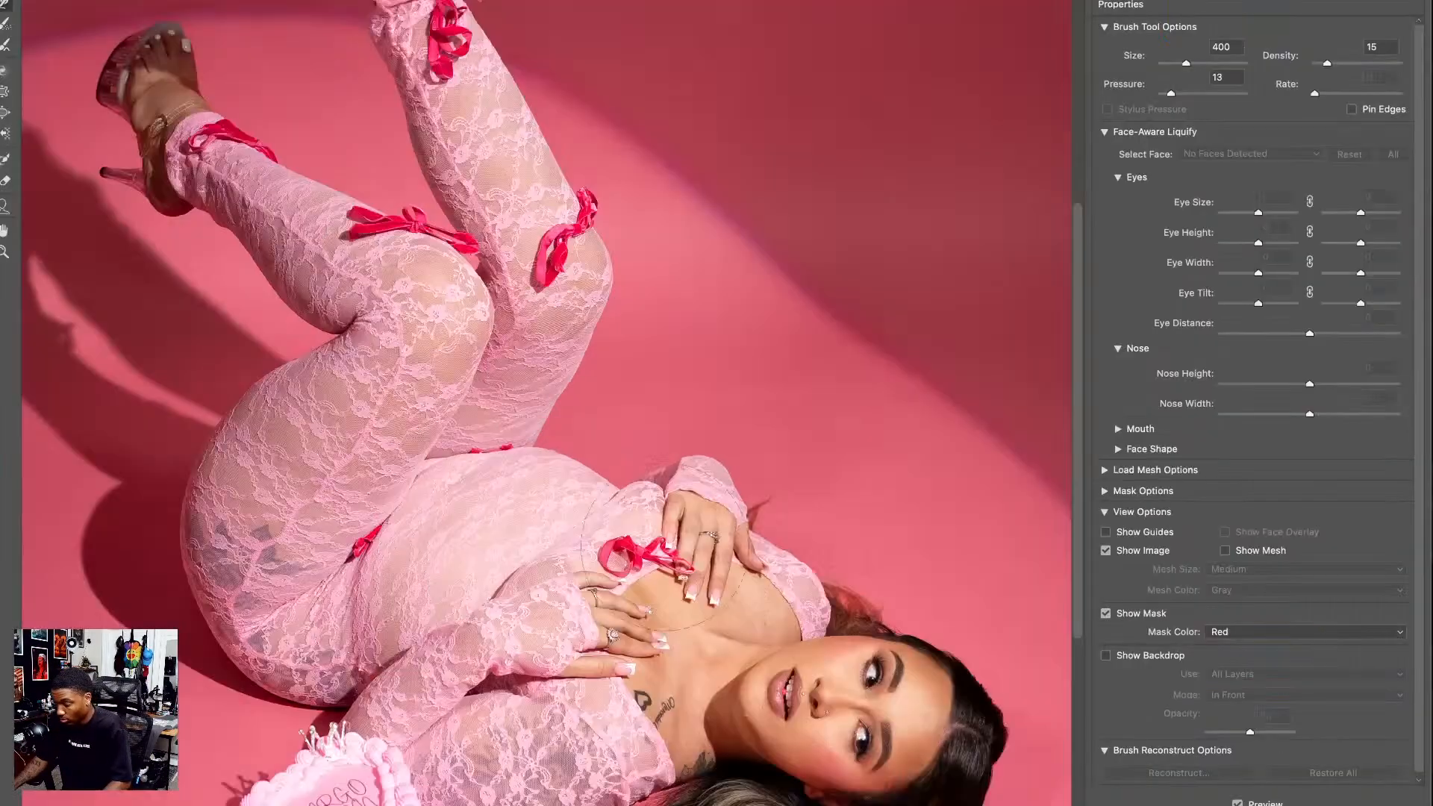
{"action": "scroll", "coordinate": [574, 454], "scroll_direction": "up", "scroll_amount": 3}
{"action": "key", "text": "super+minus"}
{"action": "key", "text": "super+minus"}
{"action": "key", "text": "super+minus"}
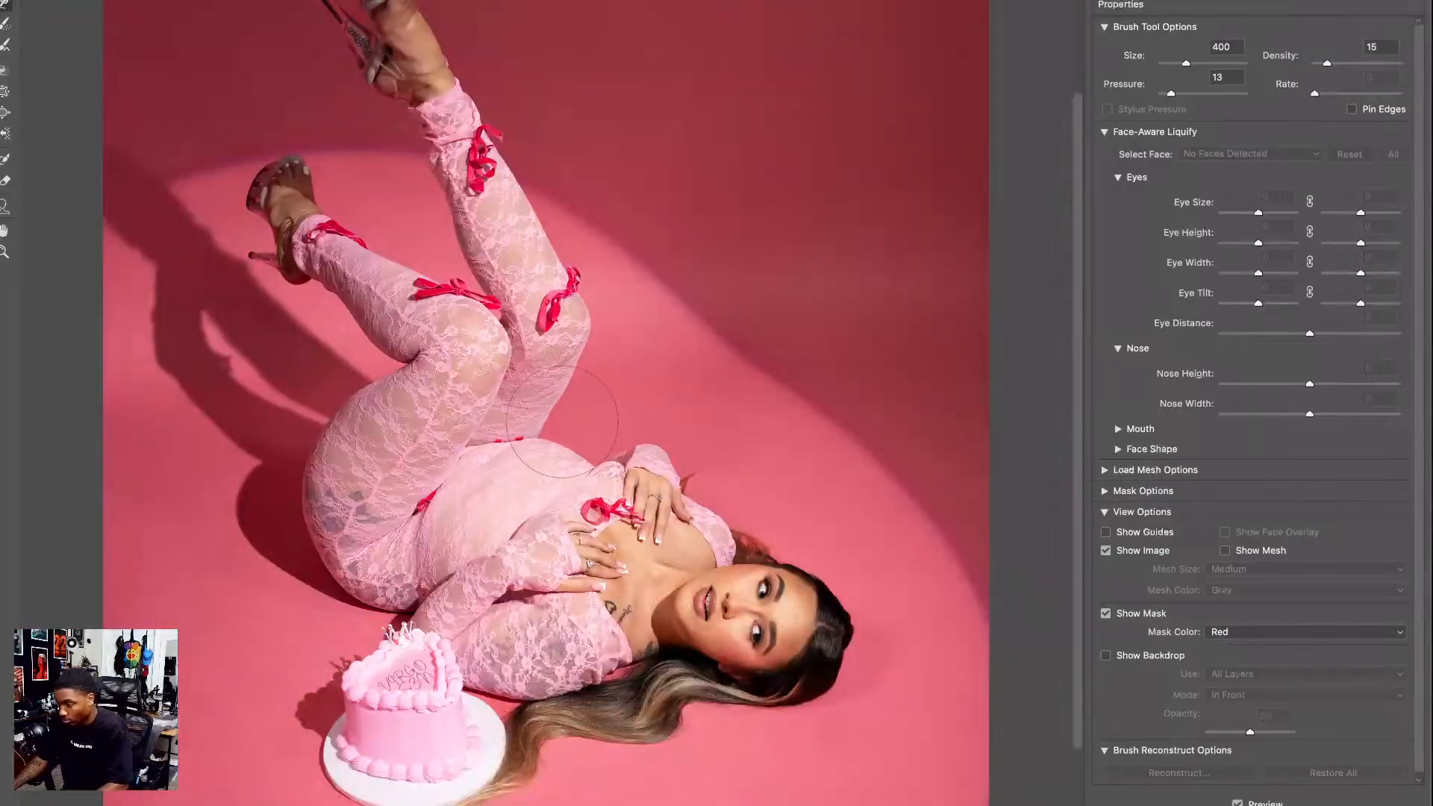
{"action": "key", "text": "bracketright"}
{"action": "key", "text": "bracketright"}
{"action": "left_click_drag", "start_coordinate": [558, 430], "coordinate": [553, 433]}
{"action": "key", "text": "bracketleft"}
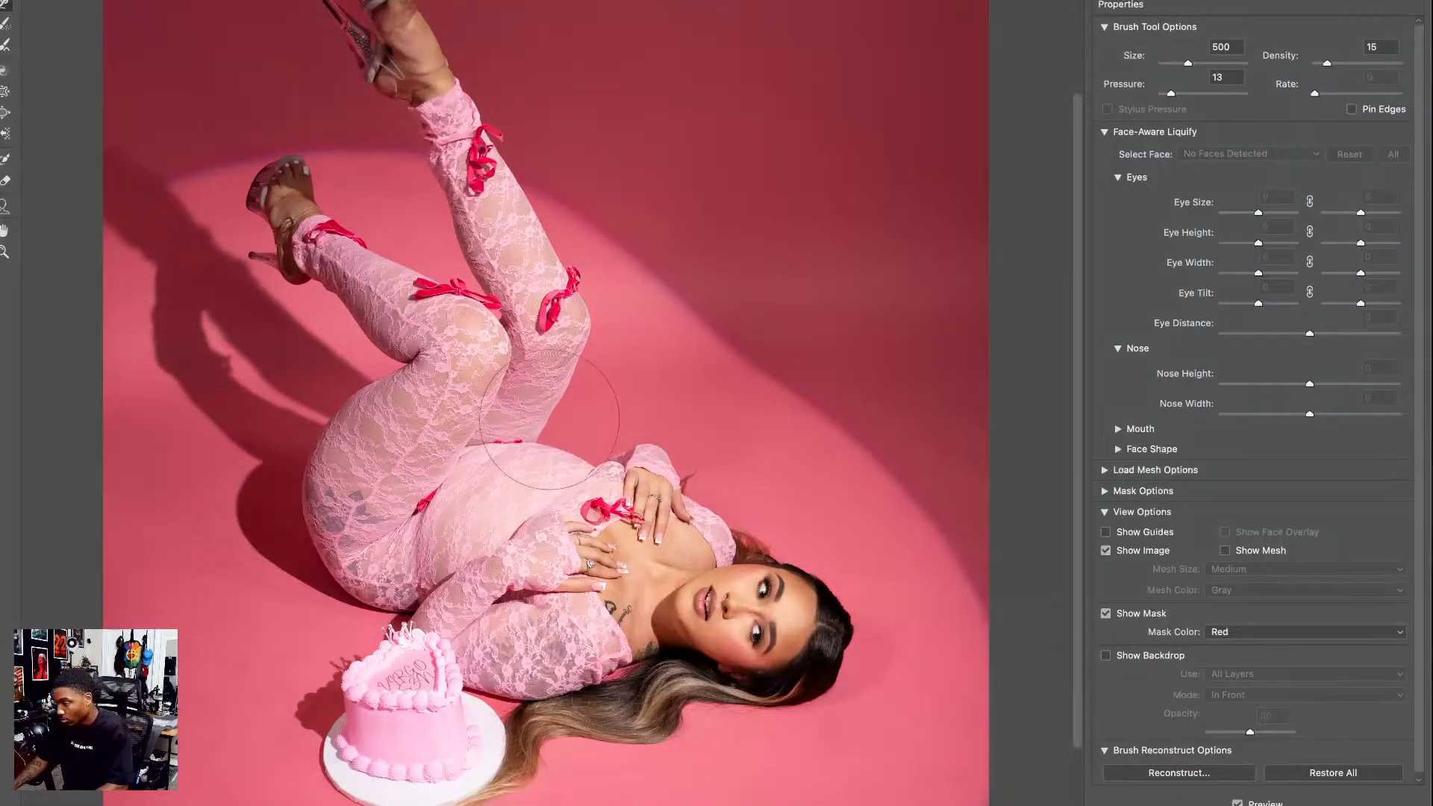
{"action": "key", "text": "bracketleft"}
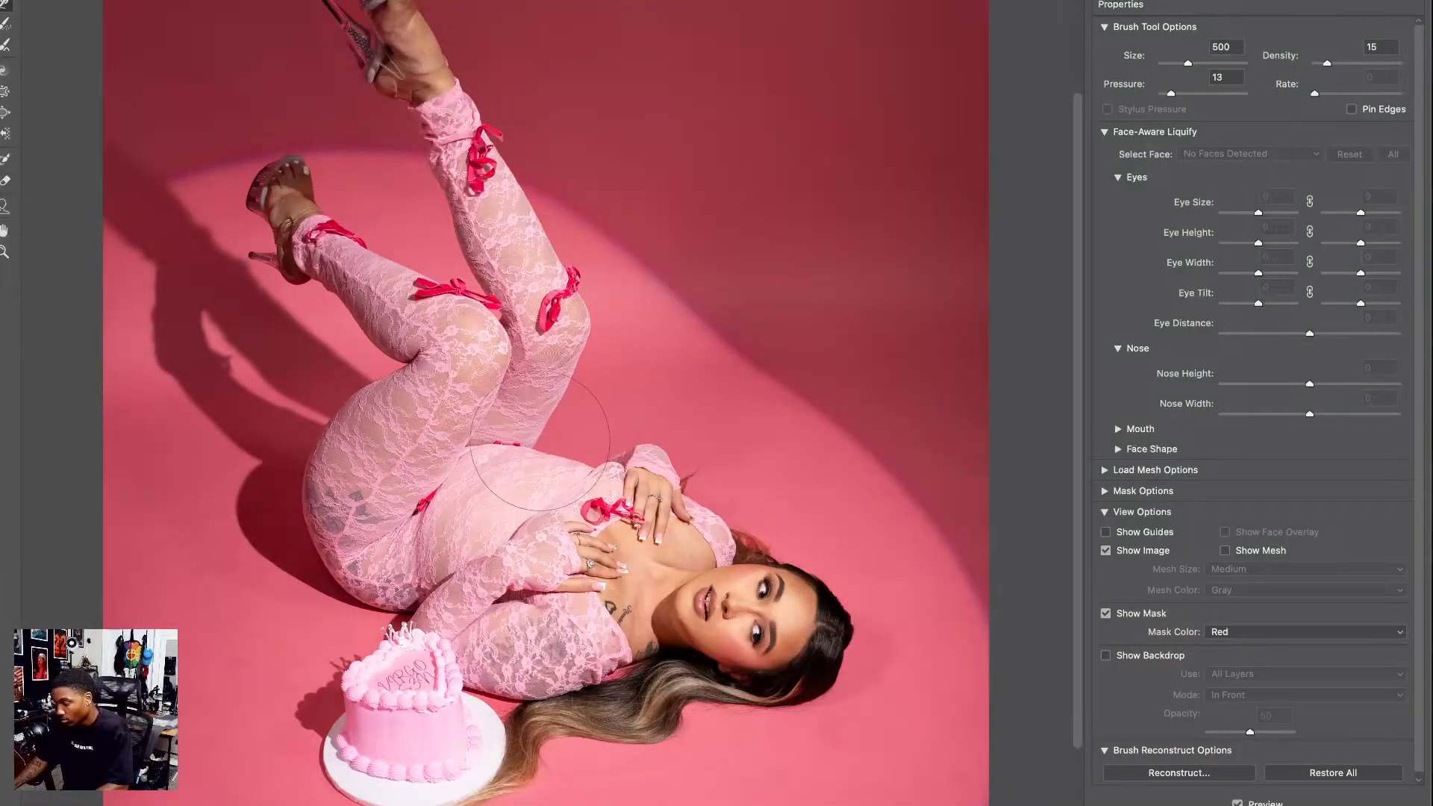
{"action": "key", "text": "bracketleft"}
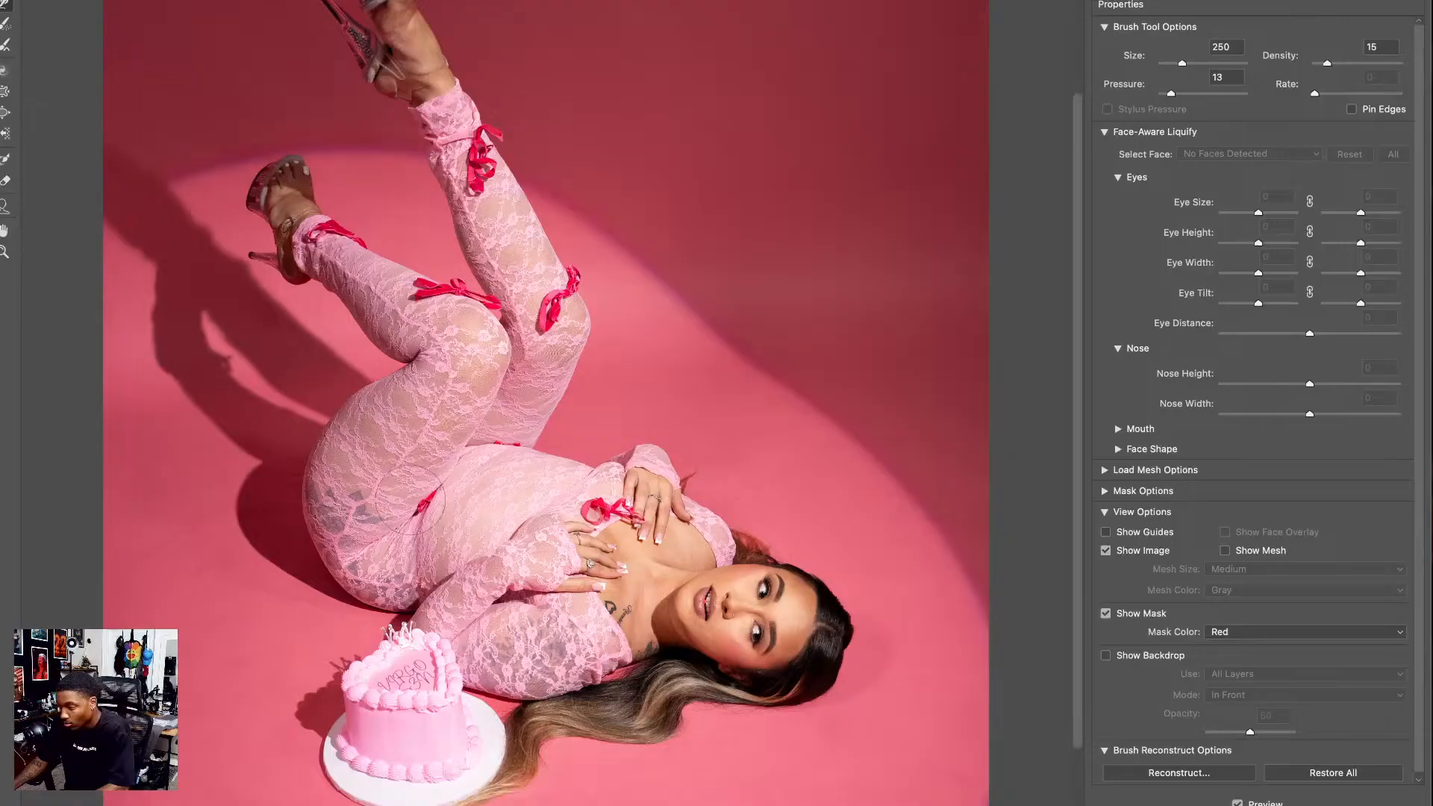
- Push the outer curve of the hip slightly outward with a Liquify brush size of 500
{"action": "key", "text": "bracketright"}
{"action": "key", "text": "bracketright"}
{"action": "key", "text": "bracketright"}
{"action": "key", "text": "bracketright"}
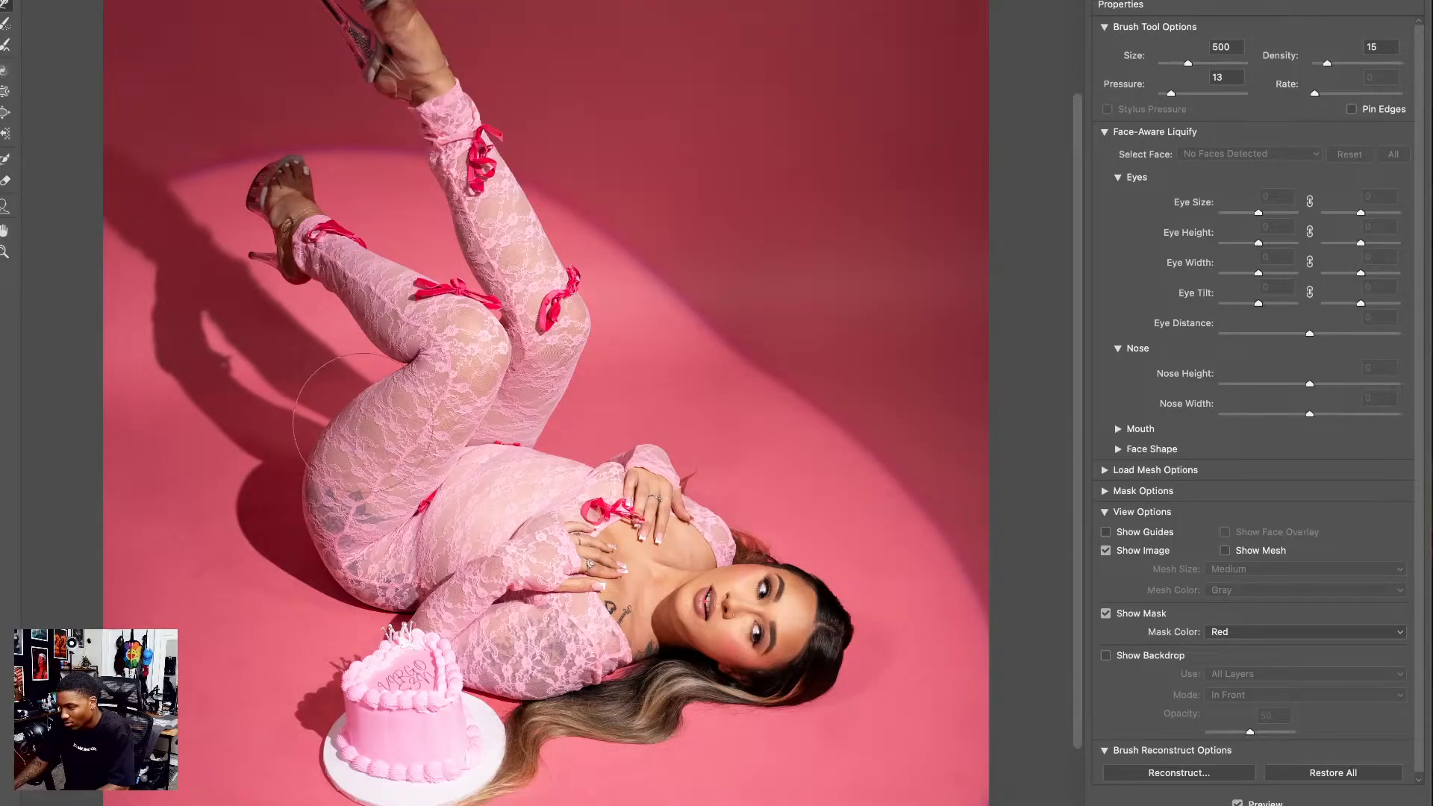
{"action": "left_click_drag", "start_coordinate": [324, 544], "coordinate": [296, 553]}
{"action": "key", "text": "bracketleft"}
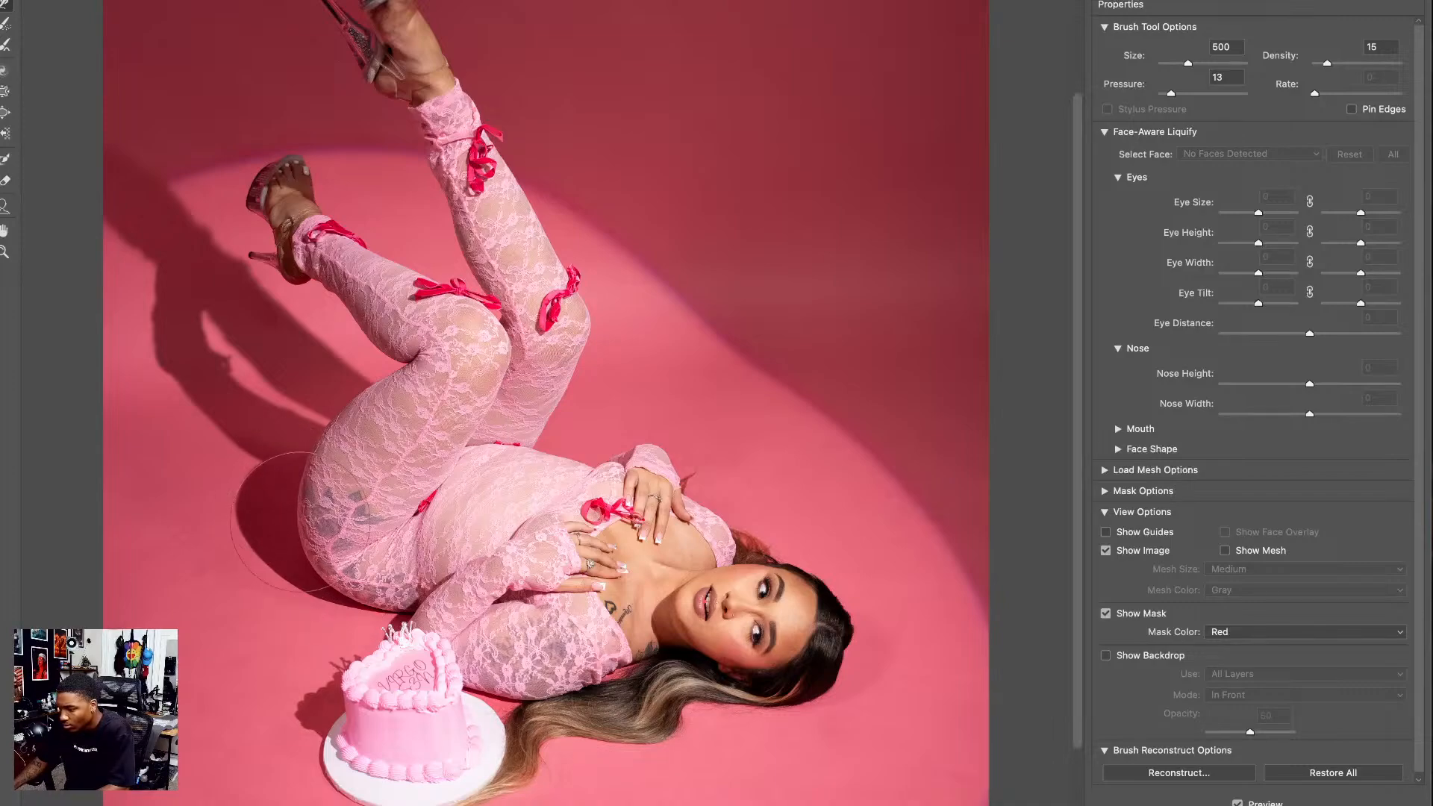
{"action": "left_click_drag", "start_coordinate": [229, 493], "coordinate": [237, 505]}
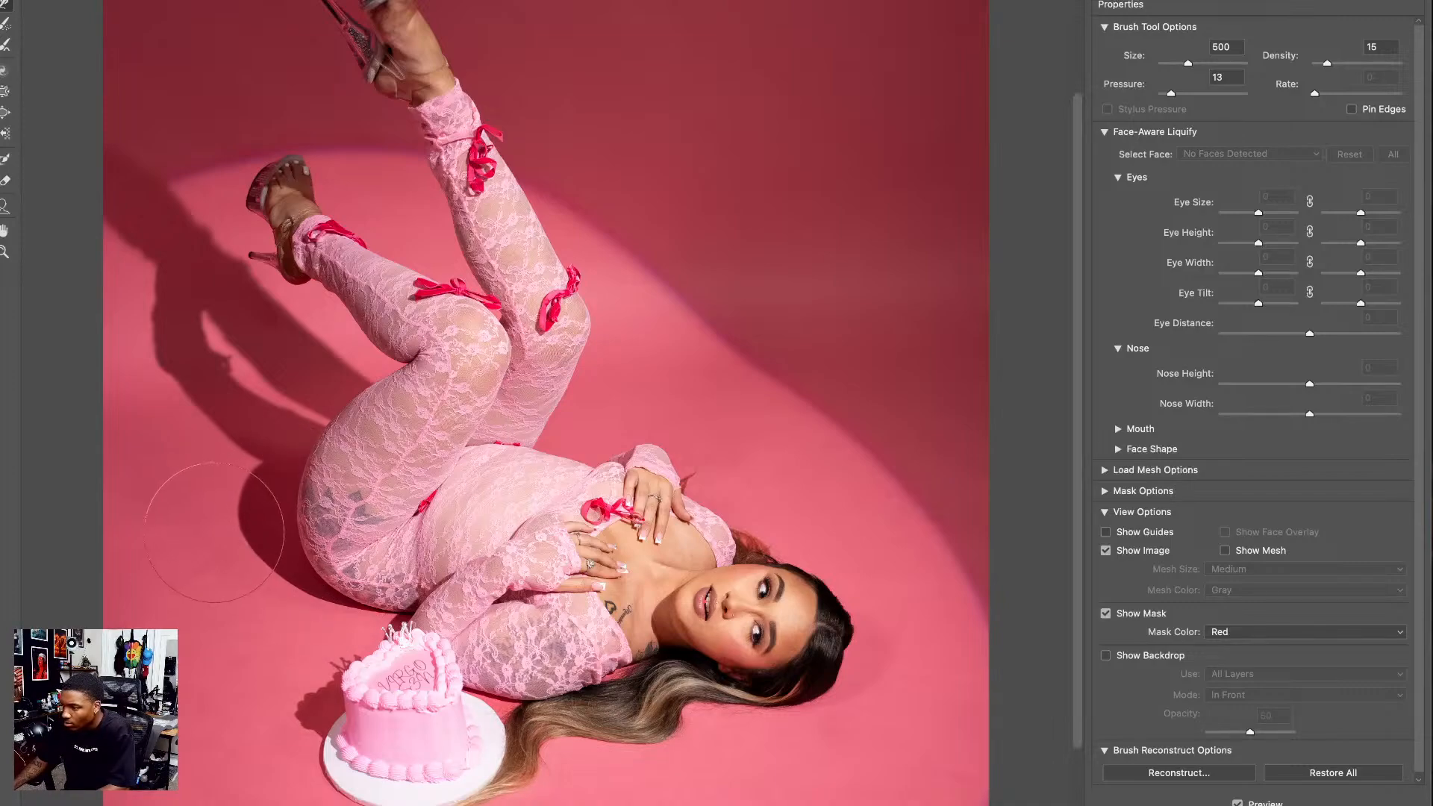
- Smooth the bumps in the hair outline at the back of the head with Liquify brush sizes of 90 to 200
{"action": "mouse_move", "coordinate": [357, 574]}
{"action": "left_mouse_down"}
{"action": "mouse_move", "coordinate": [352, 486]}
{"action": "mouse_move", "coordinate": [321, 485]}
{"action": "mouse_move", "coordinate": [296, 410]}
{"action": "left_mouse_up"}
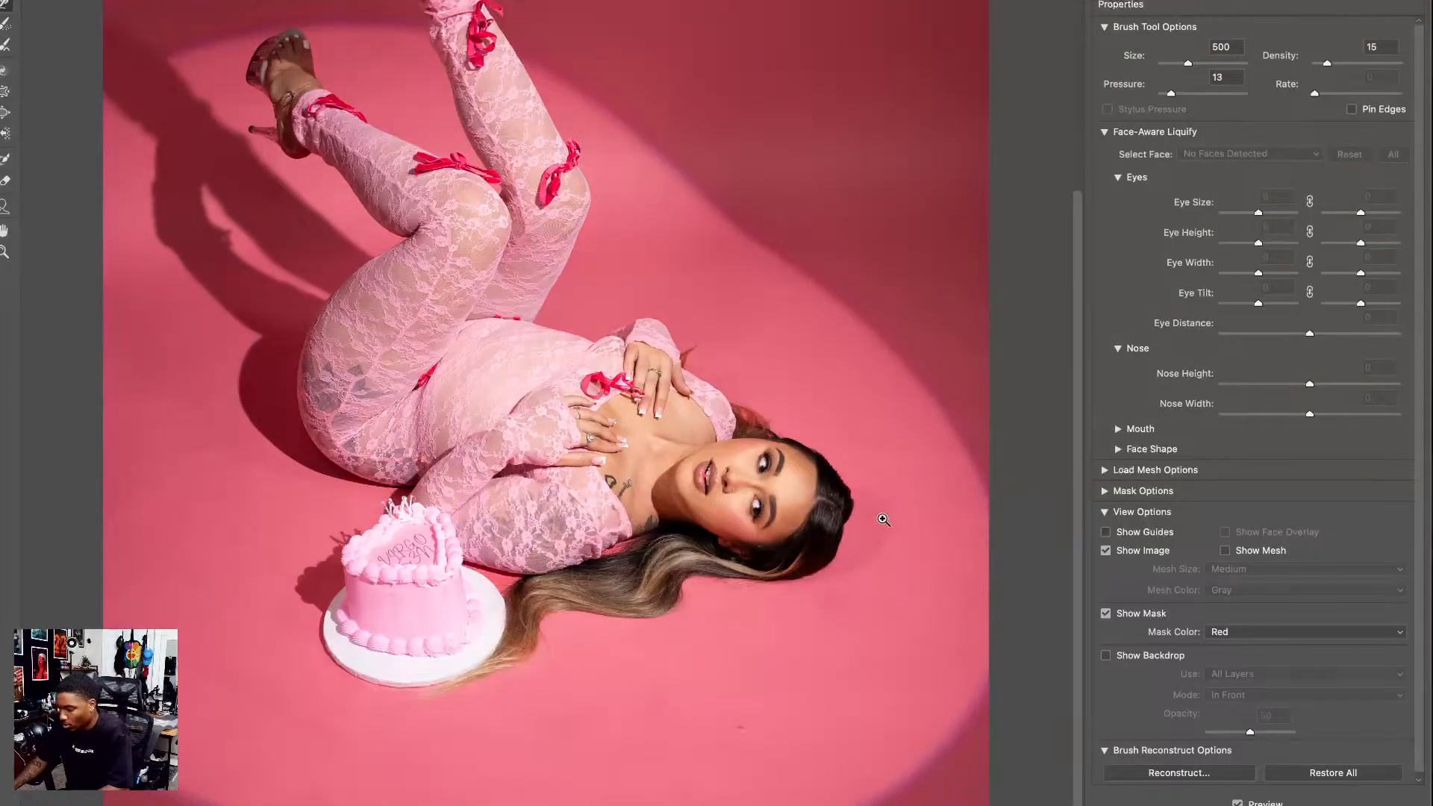
{"action": "key", "text": "super+plus"}
{"action": "key", "text": "super+plus"}
{"action": "key", "text": "super+plus"}
{"action": "mouse_move", "coordinate": [928, 515]}
{"action": "left_mouse_down"}
{"action": "mouse_move", "coordinate": [630, 522]}
{"action": "mouse_move", "coordinate": [553, 456]}
{"action": "mouse_move", "coordinate": [552, 251]}
{"action": "left_mouse_up"}
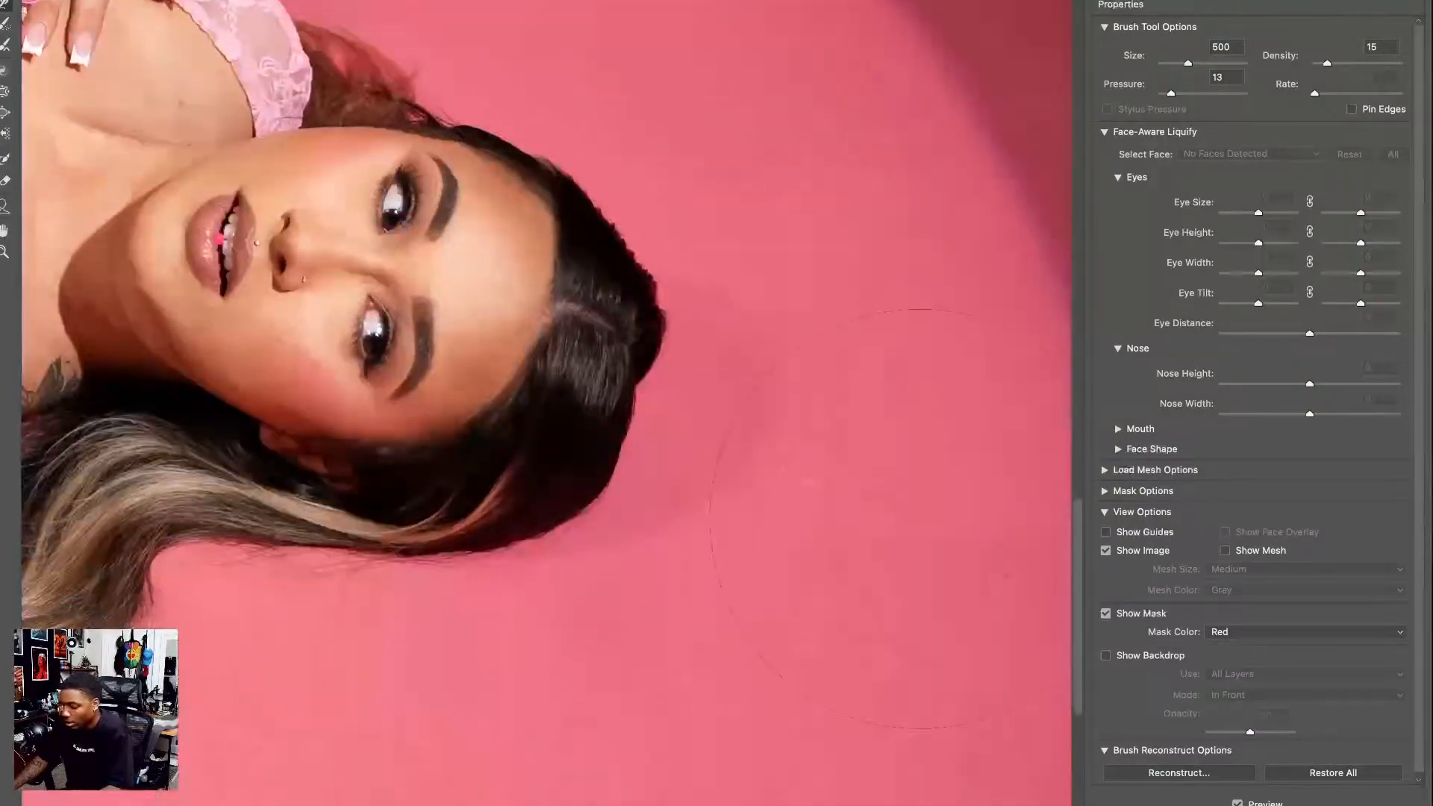
{"action": "key", "text": "bracketleft"}
{"action": "key", "text": "bracketleft"}
{"action": "key", "text": "bracketleft"}
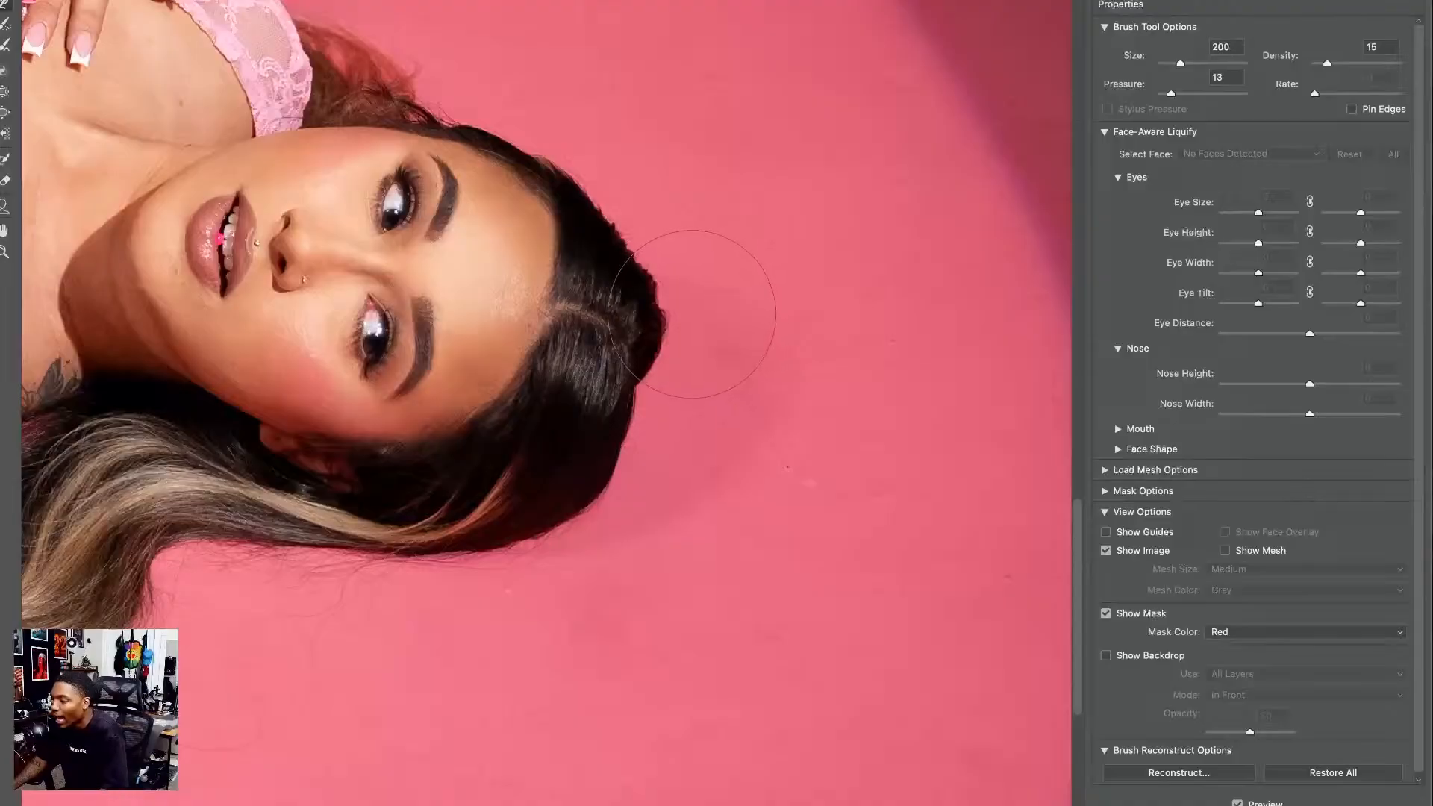
{"action": "key", "text": "bracketleft"}
{"action": "key", "text": "bracketleft"}
{"action": "key", "text": "bracketleft"}
{"action": "key", "text": "bracketleft"}
{"action": "key", "text": "bracketleft"}
{"action": "key", "text": "bracketleft"}
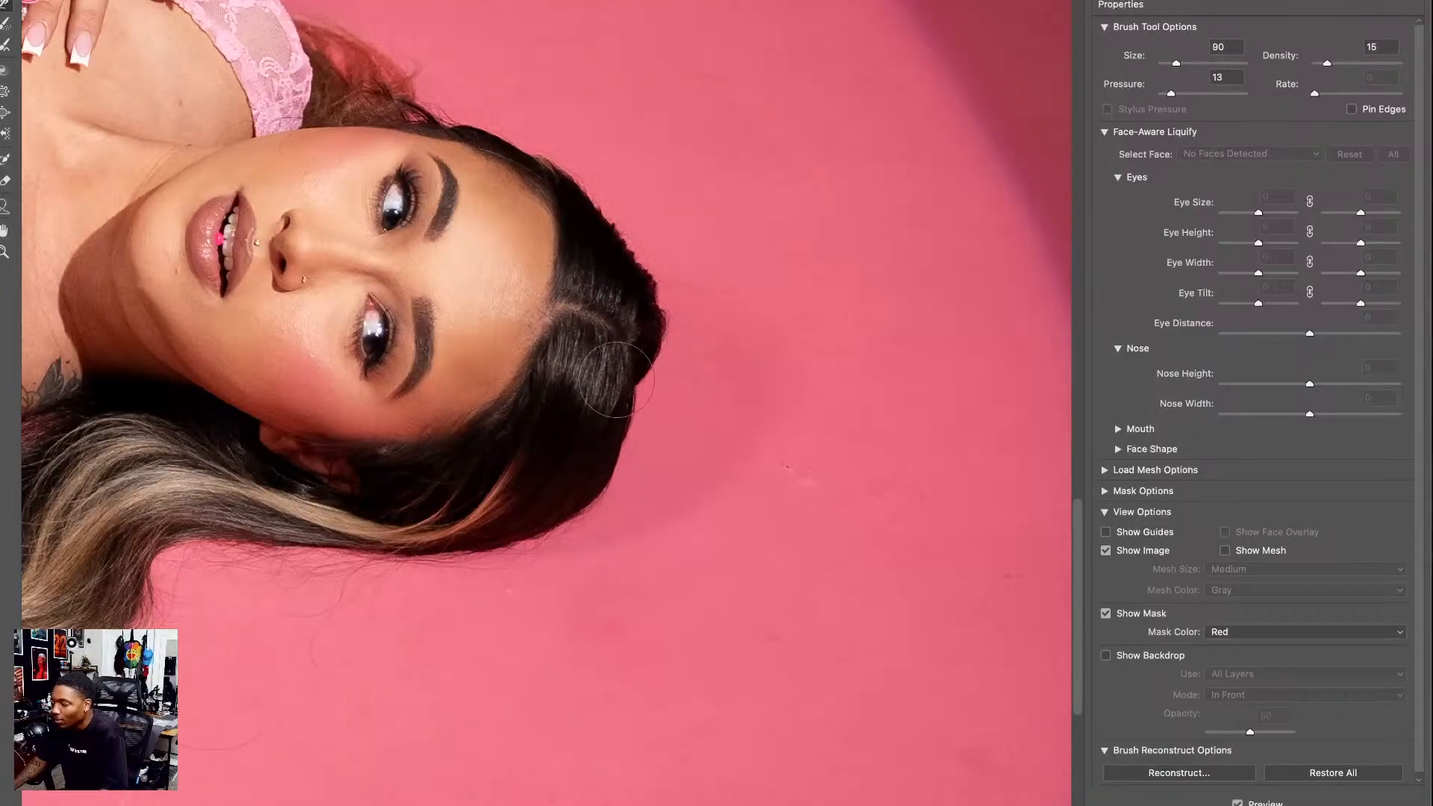
{"action": "key", "text": "bracketright"}
{"action": "key", "text": "bracketright"}
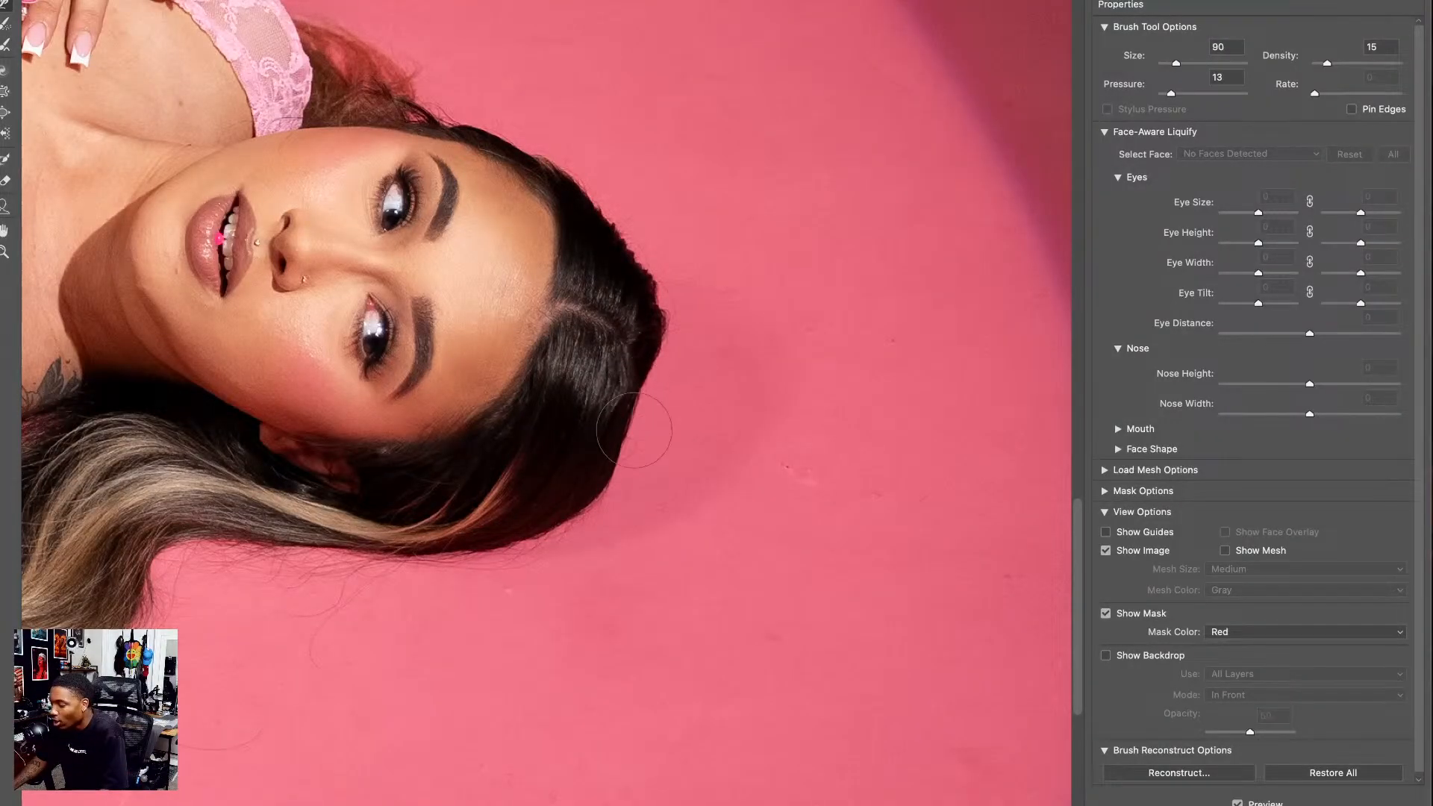
{"action": "key", "text": "bracketright"}
{"action": "key", "text": "bracketright"}
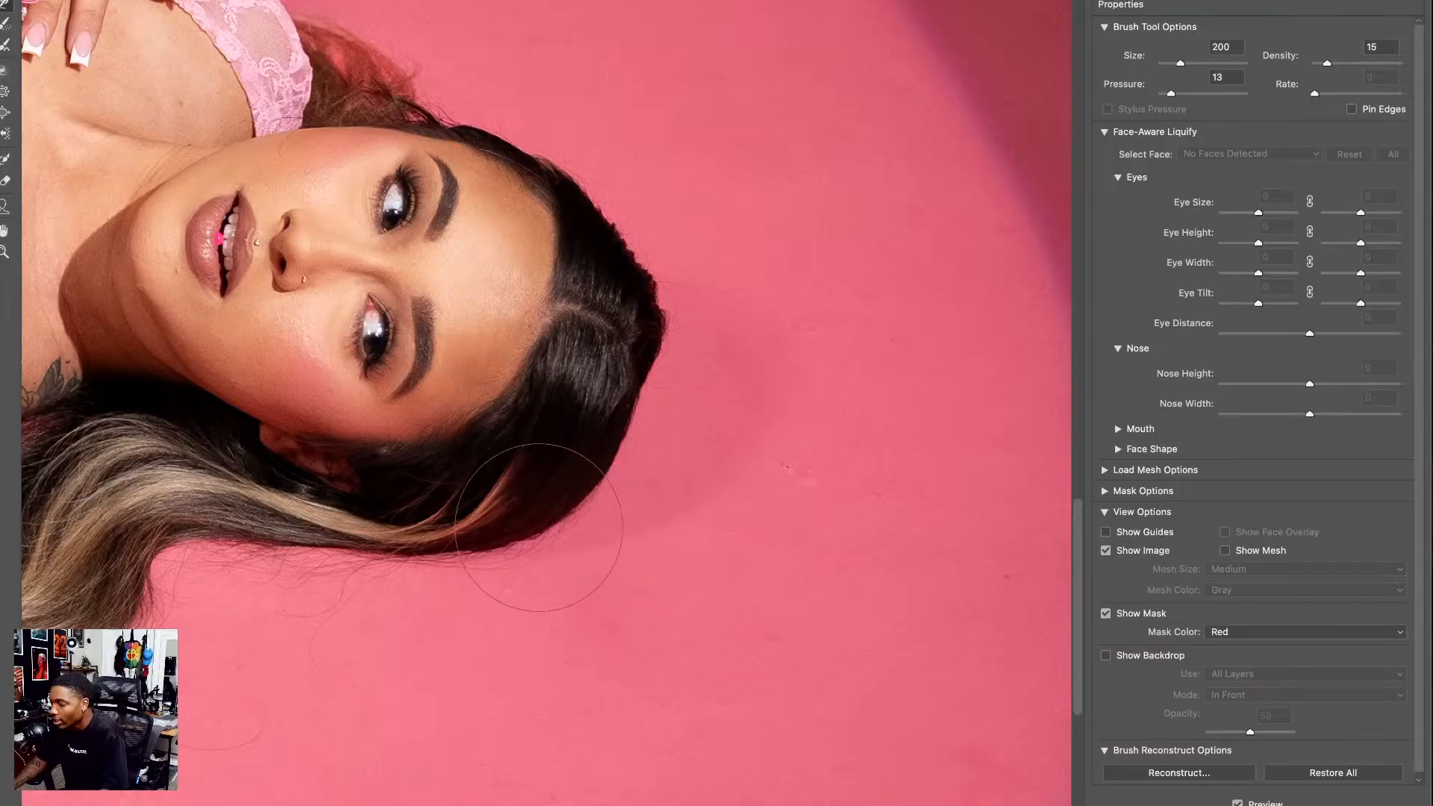
- Push the protruding point of hair at the crown inward with Liquify brush sizes of 100 to 150
{"action": "key", "text": "bracketleft"}
{"action": "key", "text": "bracketleft"}
{"action": "key", "text": "bracketleft"}
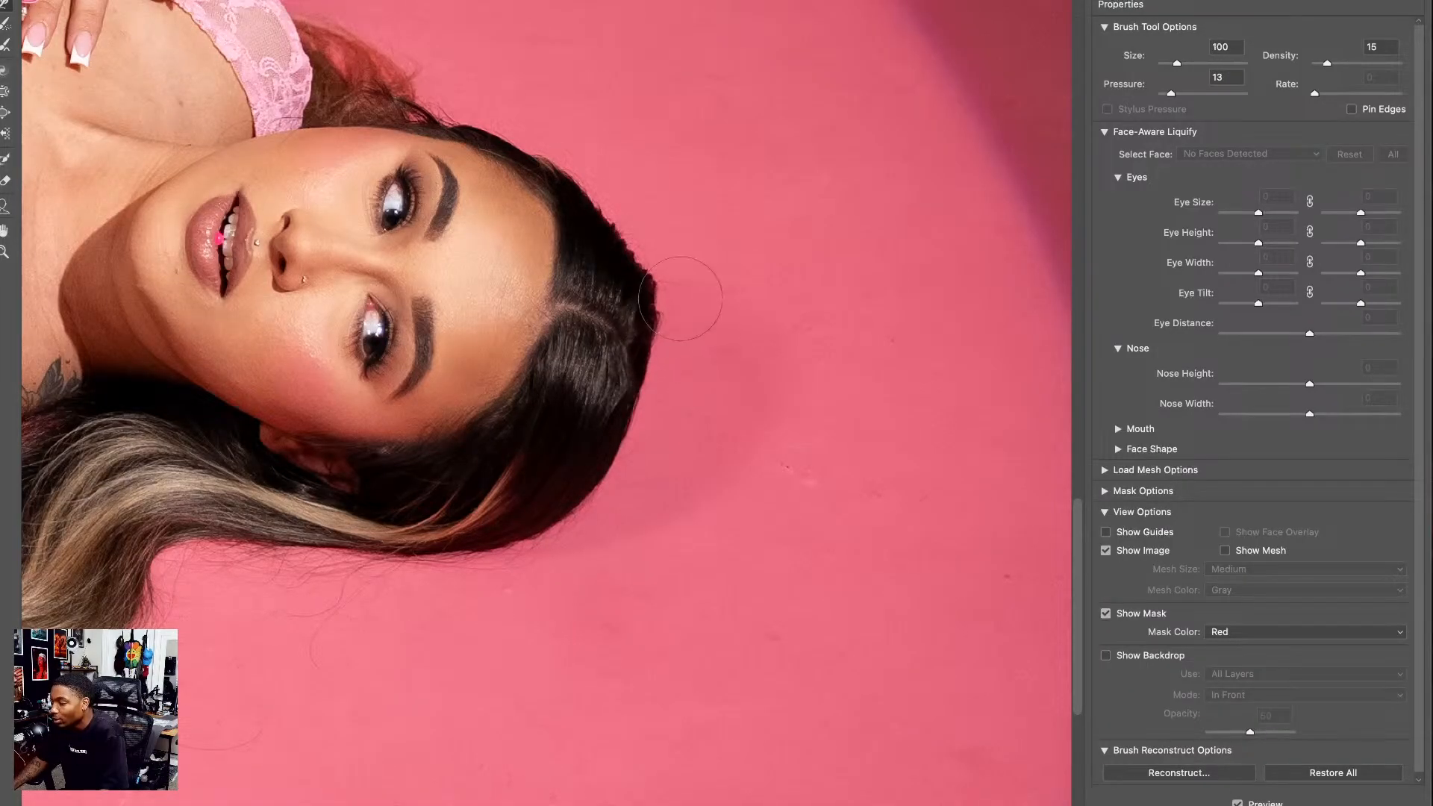
{"action": "key", "text": "bracketright"}
{"action": "key", "text": "bracketright"}
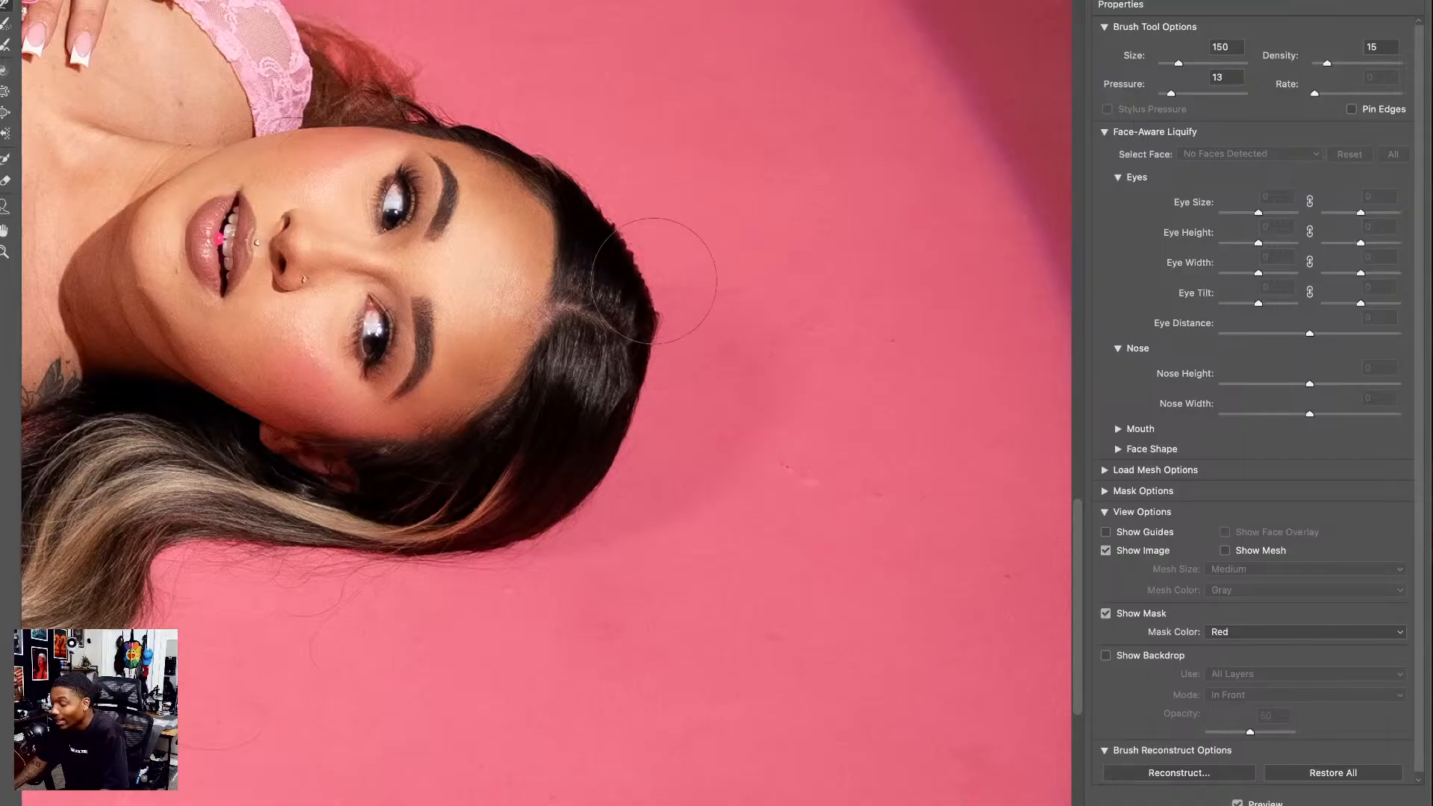
{"action": "mouse_move", "coordinate": [654, 281]}
{"action": "left_mouse_down"}
{"action": "mouse_move", "coordinate": [699, 306]}
{"action": "mouse_move", "coordinate": [687, 279]}
{"action": "mouse_move", "coordinate": [688, 325]}
{"action": "mouse_move", "coordinate": [657, 340]}
{"action": "left_mouse_up"}
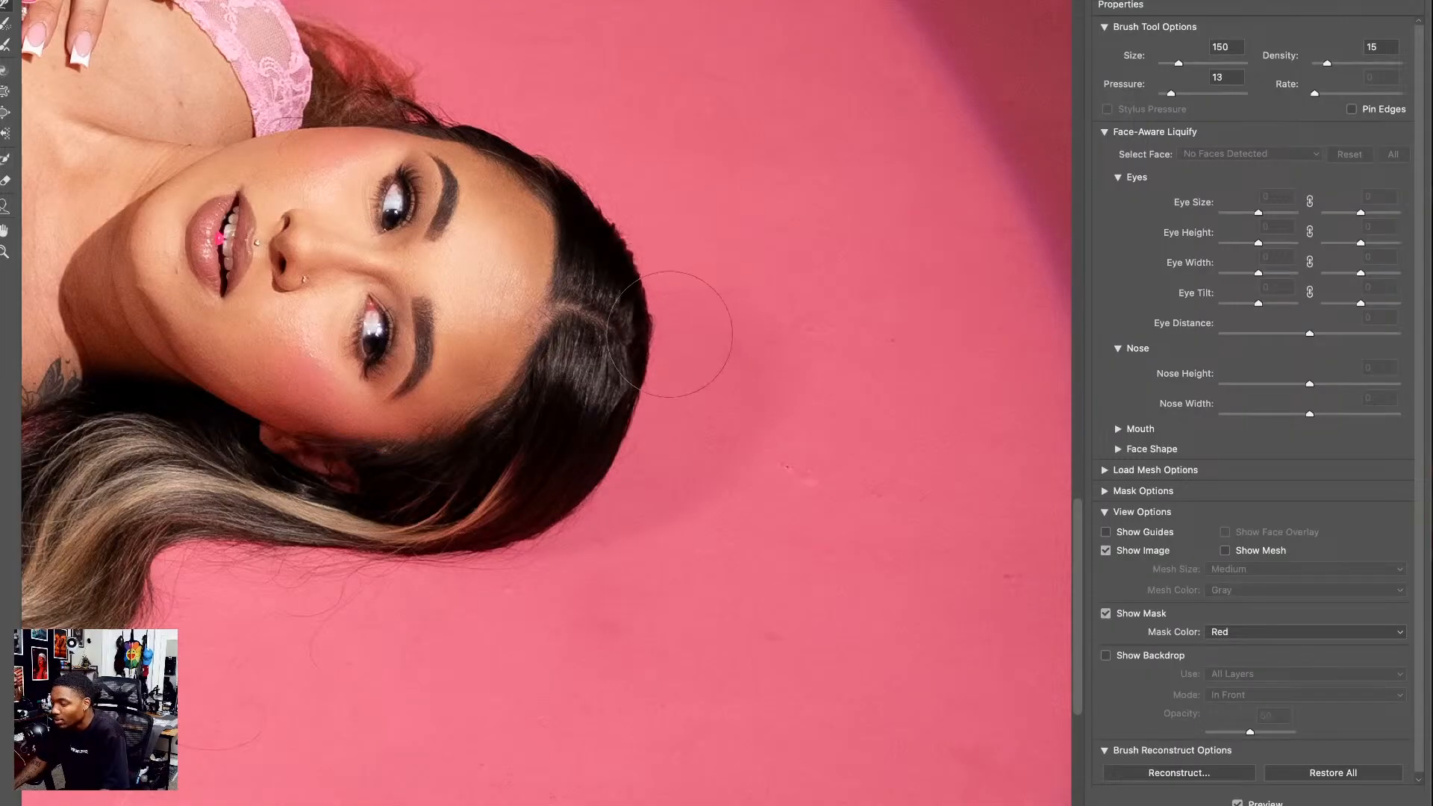
{"action": "key", "text": "bracketleft"}
{"action": "key", "text": "bracketleft"}
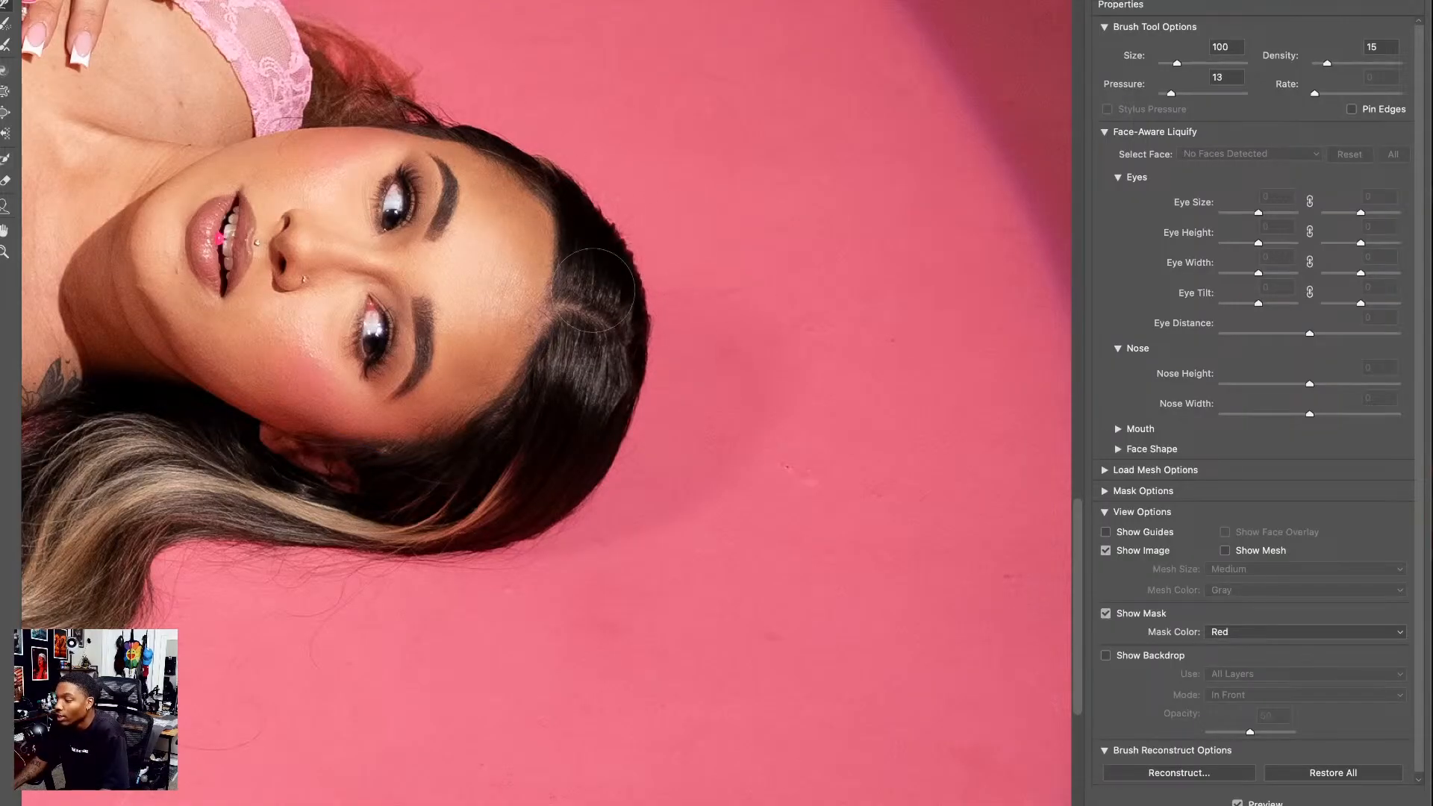
- Refine the lower curve of the hair behind the head with Liquify brush sizes of 250 to 300
{"action": "key", "text": "bracketright"}
{"action": "key", "text": "bracketright"}
{"action": "key", "text": "bracketright"}
{"action": "key", "text": "bracketright"}
{"action": "key", "text": "bracketright"}
{"action": "key", "text": "bracketright"}
{"action": "key", "text": "bracketright"}
{"action": "key", "text": "bracketright"}
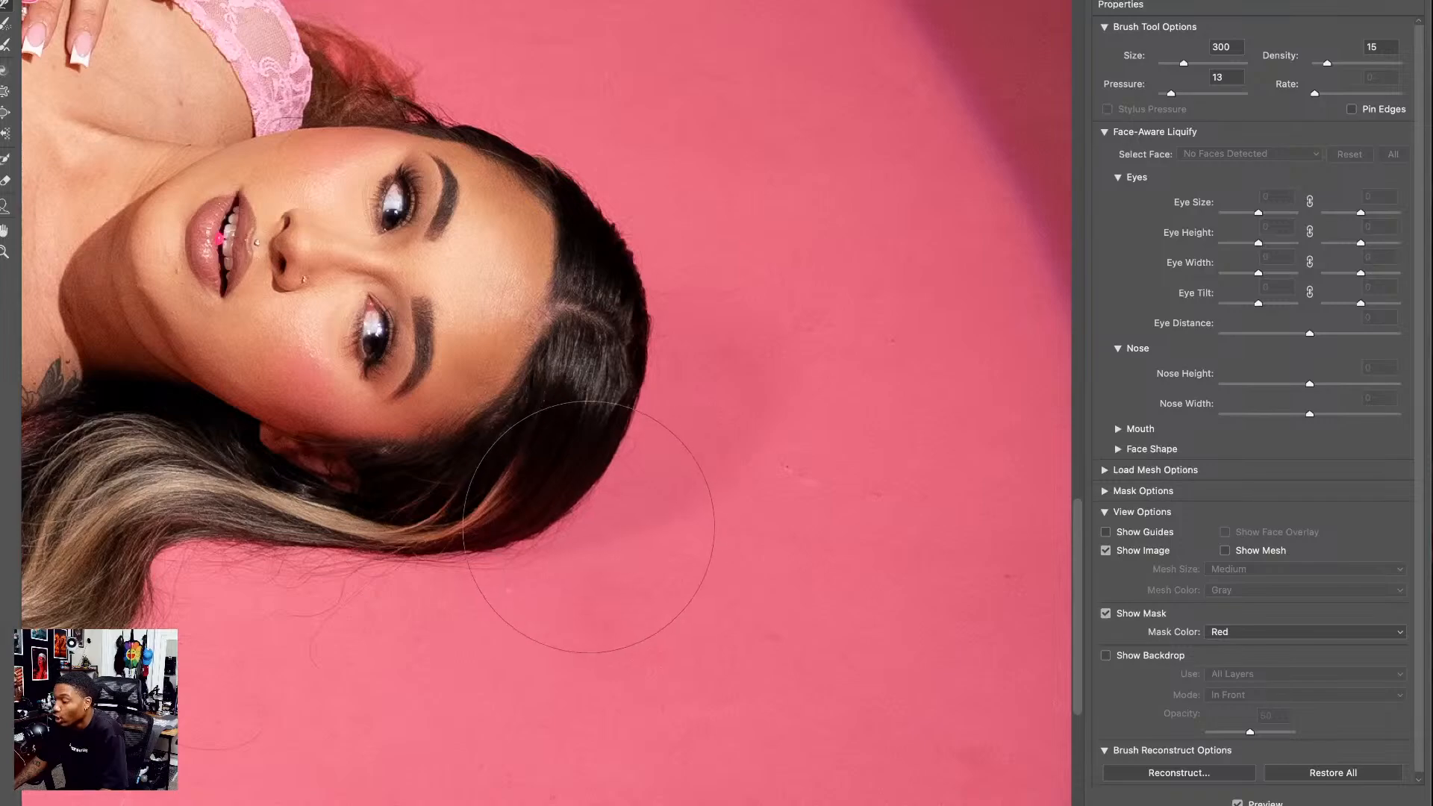
{"action": "key", "text": "bracketleft"}
{"action": "key", "text": "bracketleft"}
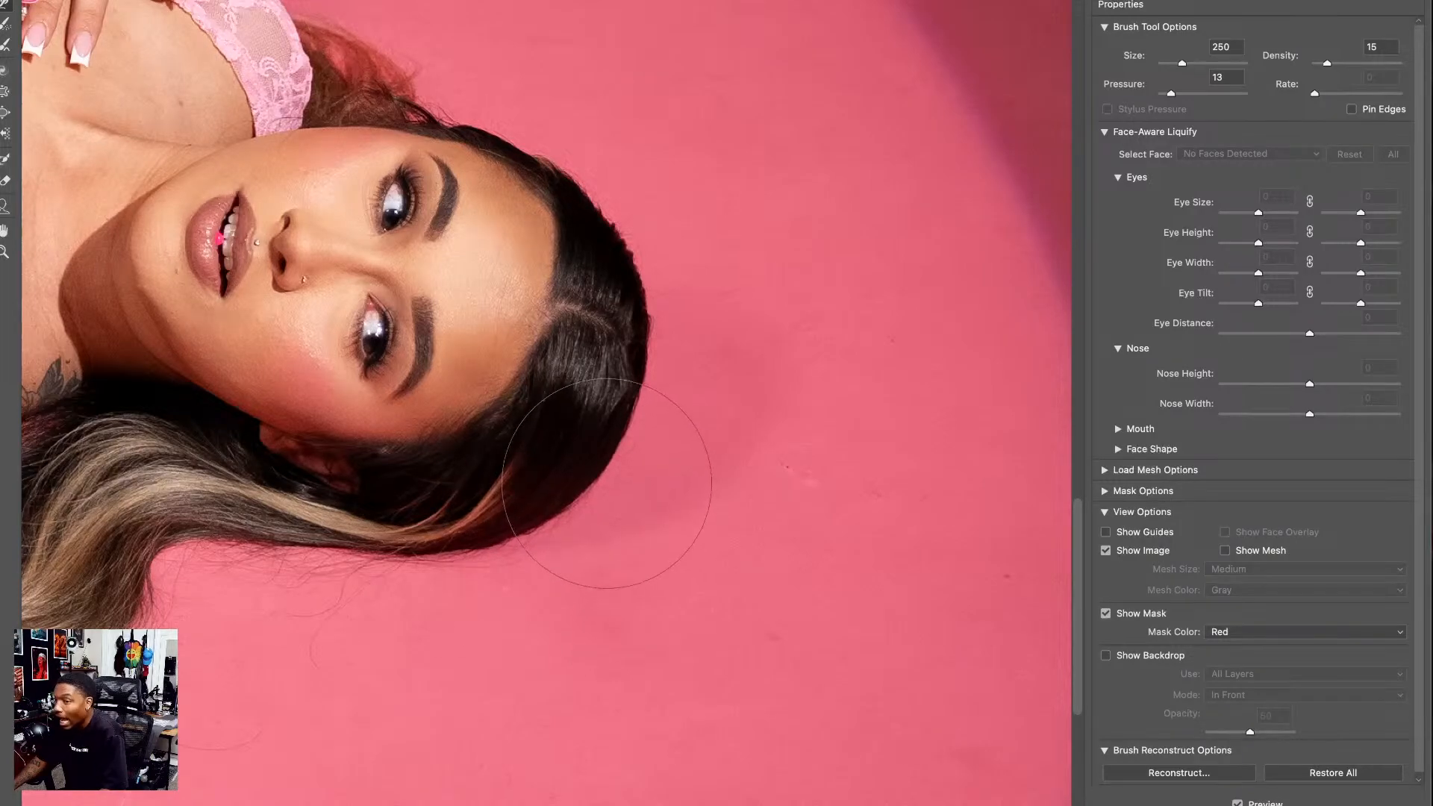
{"action": "left_click_drag", "start_coordinate": [682, 424], "coordinate": [589, 575]}
- Even out the lace sleeve edge at the shoulder with Liquify brush sizes of 50 to 100
{"action": "key", "text": "super+minus"}
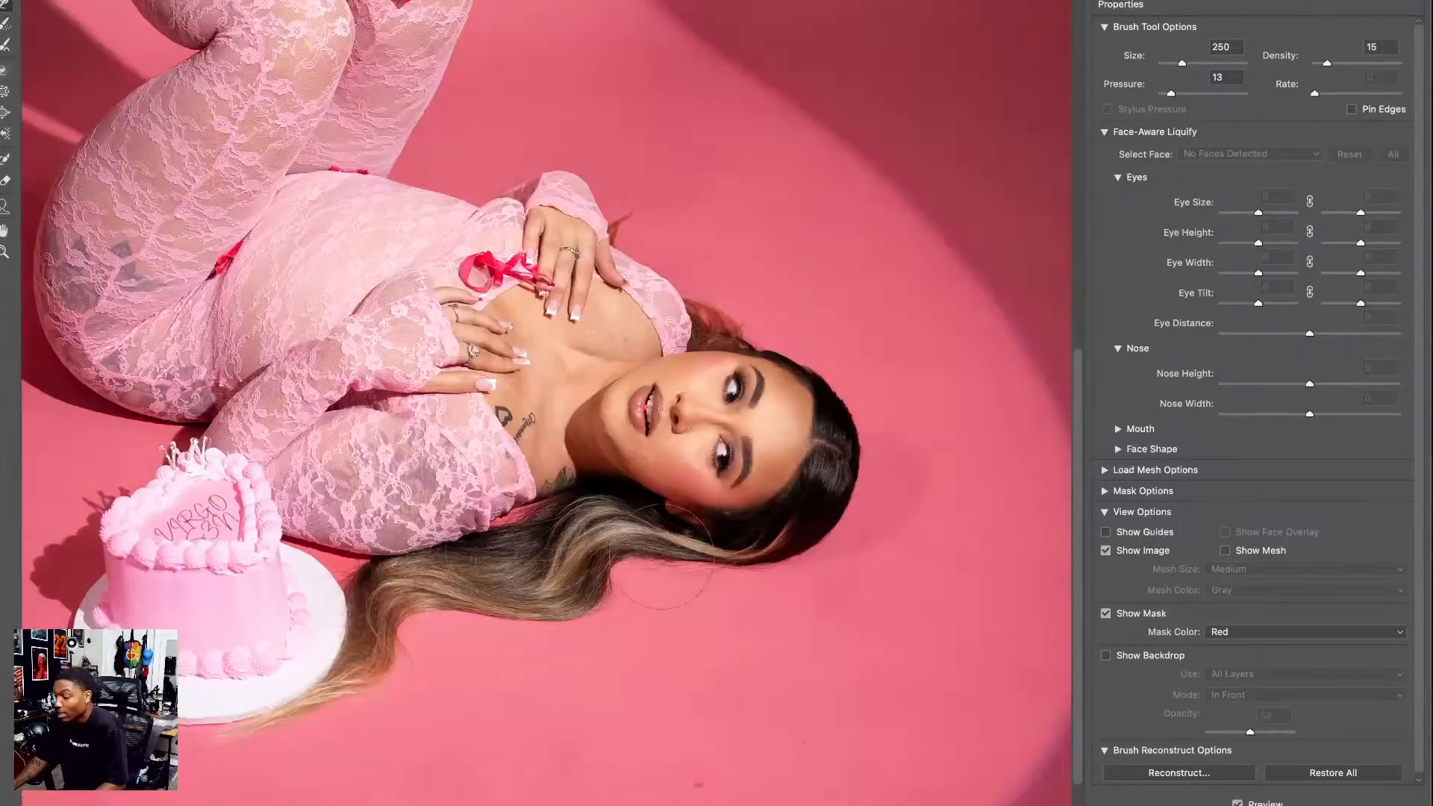
{"action": "left_click_drag", "start_coordinate": [569, 379], "coordinate": [578, 376]}
{"action": "scroll", "coordinate": [663, 257], "scroll_direction": "up", "scroll_amount": 8}
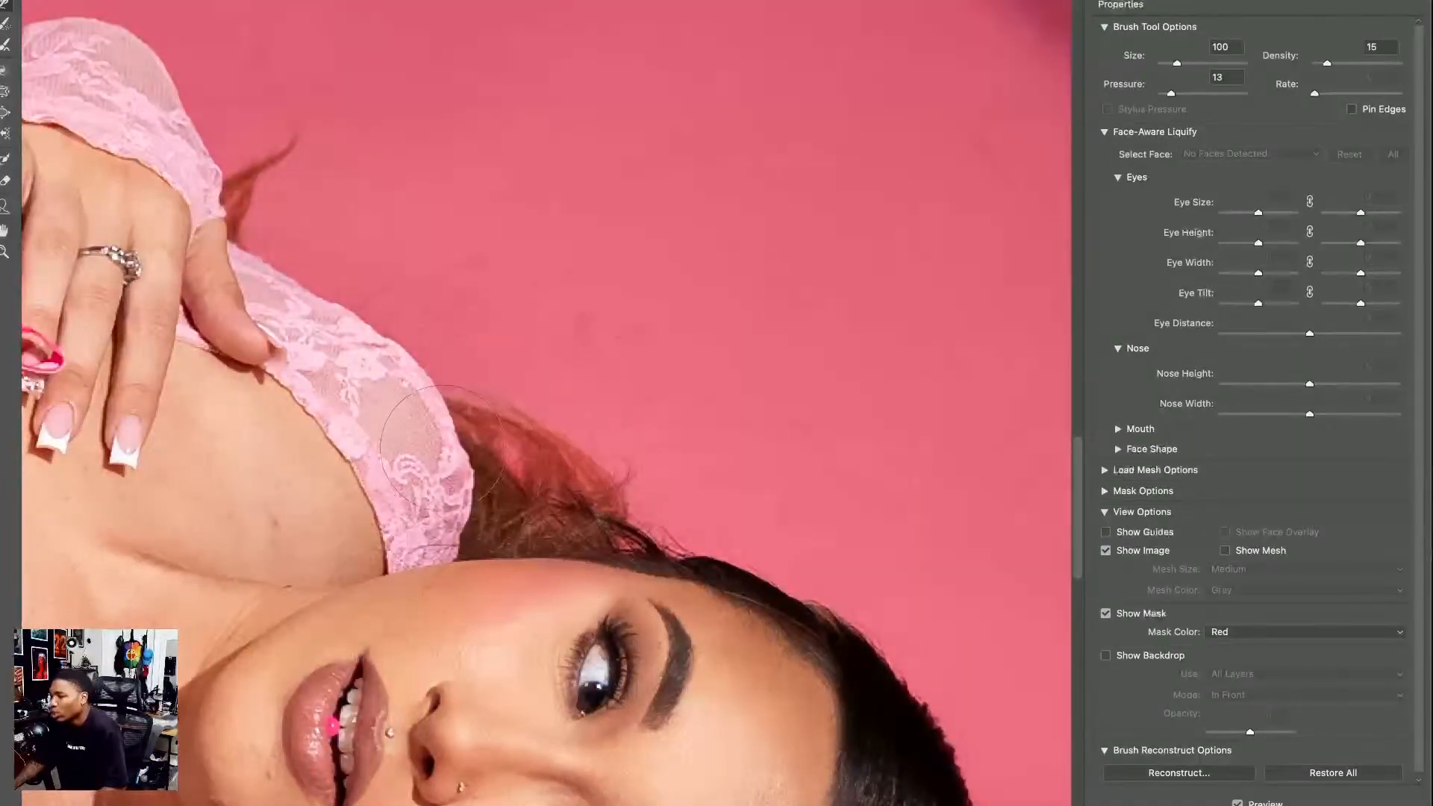
{"action": "key", "text": "bracketleft"}
{"action": "key", "text": "bracketleft"}
{"action": "key", "text": "bracketleft"}
{"action": "key", "text": "bracketleft"}
{"action": "key", "text": "bracketleft"}
{"action": "key", "text": "bracketleft"}
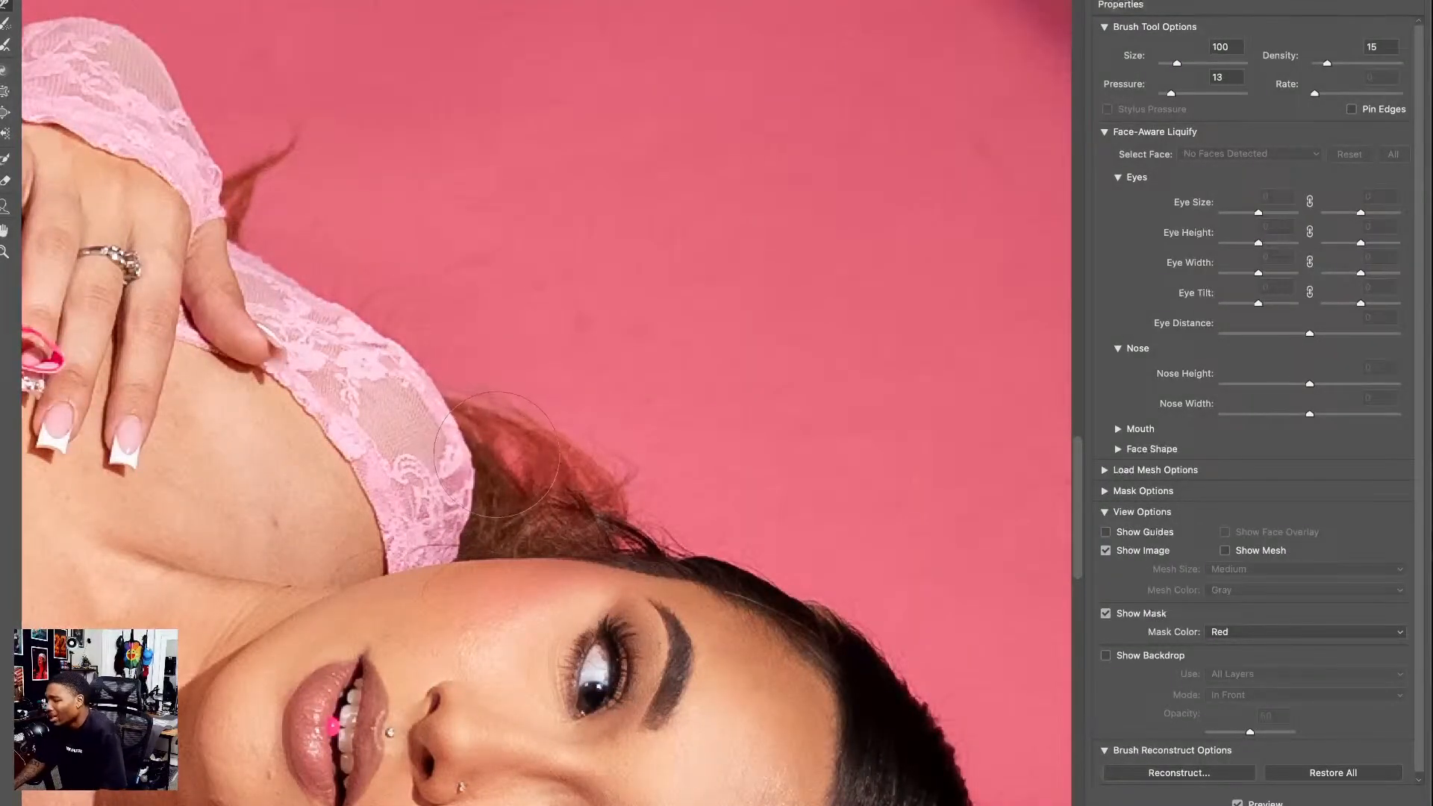
{"action": "key", "text": "bracketleft"}
{"action": "key", "text": "bracketleft"}
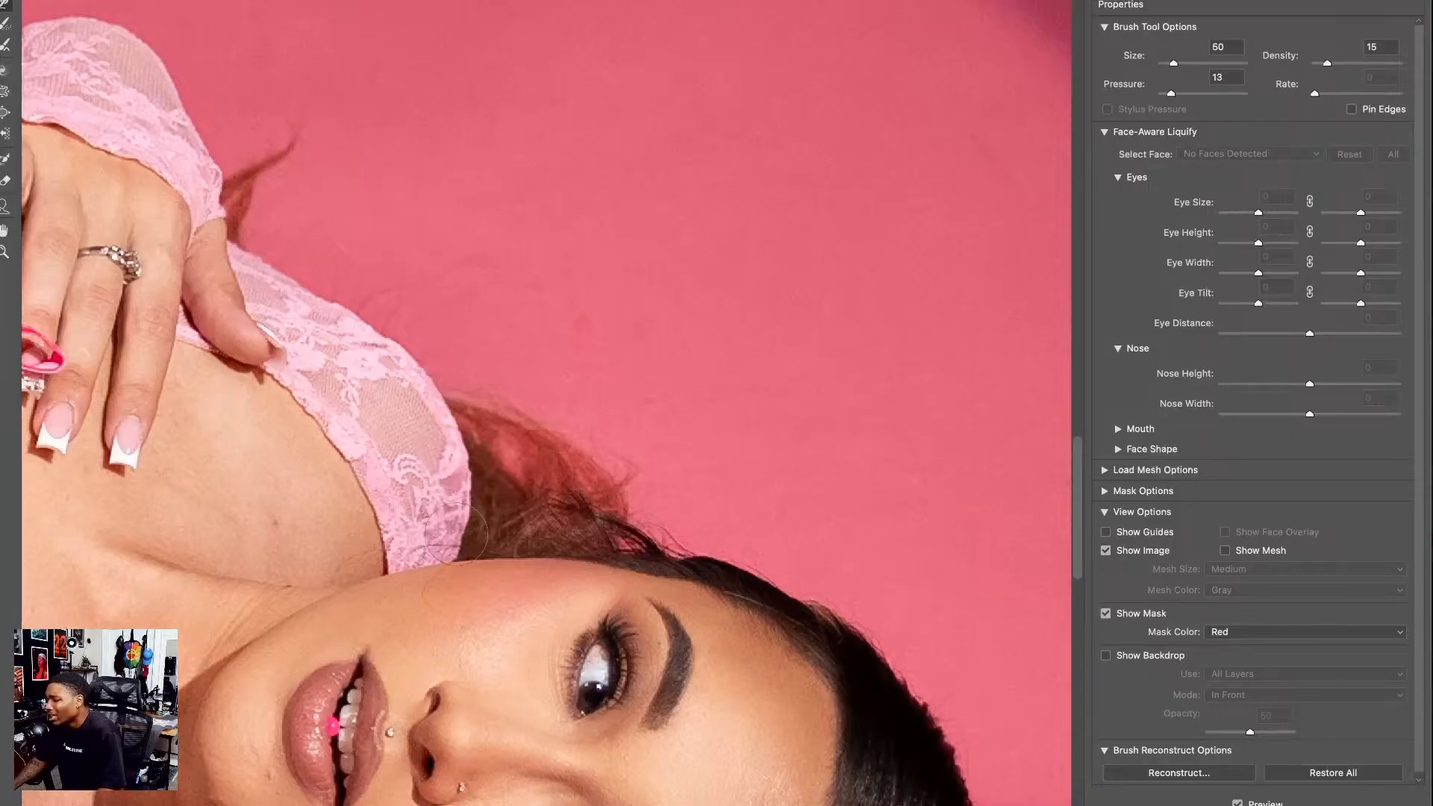
- Inspect the shoulder, hands, torso and thigh contours up close, ending with the whole photo in view
{"action": "left_click_drag", "start_coordinate": [478, 364], "coordinate": [681, 531]}
{"action": "left_click_drag", "start_coordinate": [523, 252], "coordinate": [569, 500]}
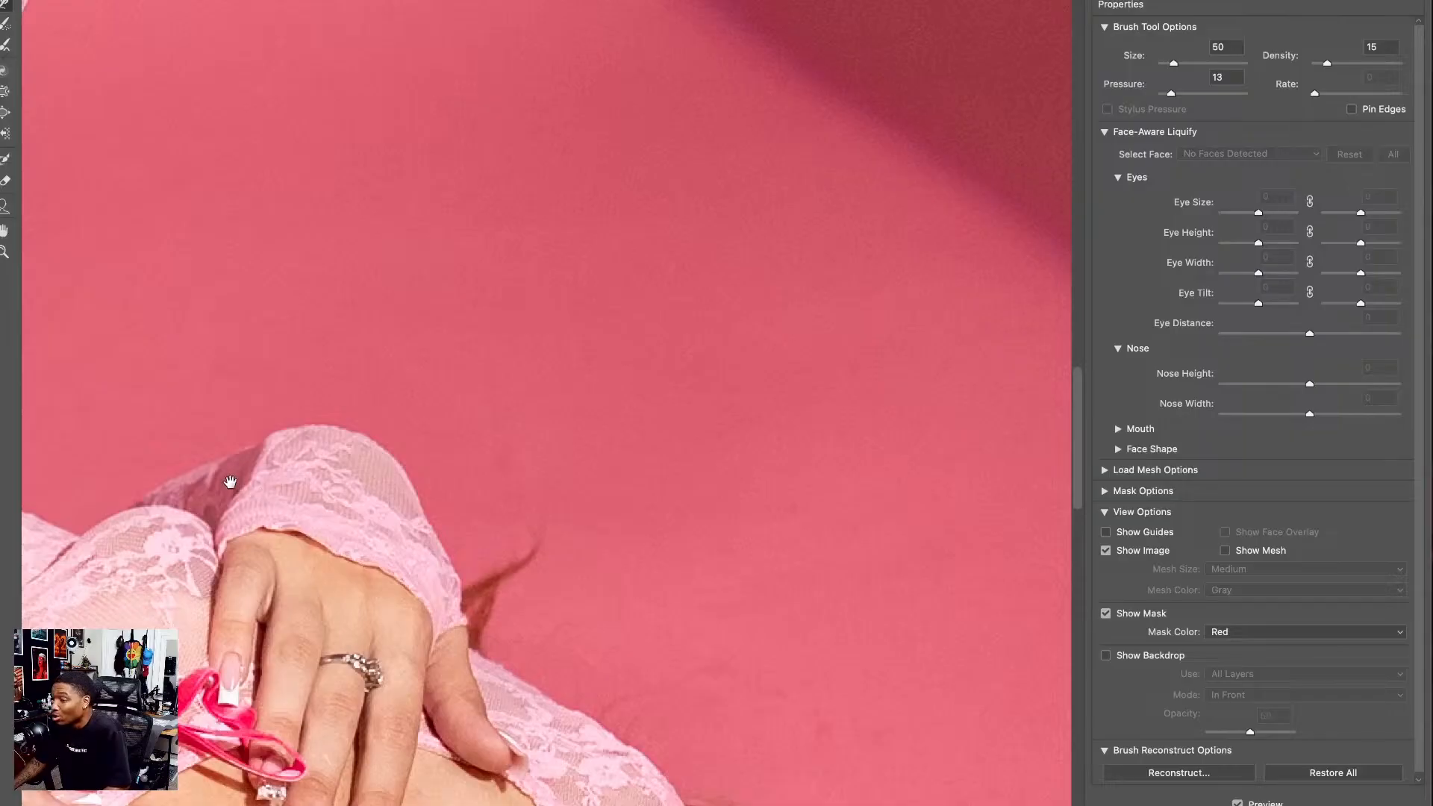
{"action": "mouse_move", "coordinate": [230, 482]}
{"action": "left_mouse_down"}
{"action": "mouse_move", "coordinate": [383, 457]}
{"action": "mouse_move", "coordinate": [390, 415]}
{"action": "mouse_move", "coordinate": [467, 380]}
{"action": "mouse_move", "coordinate": [556, 296]}
{"action": "mouse_move", "coordinate": [704, 234]}
{"action": "left_mouse_up"}
{"action": "left_click_drag", "start_coordinate": [483, 314], "coordinate": [527, 302]}
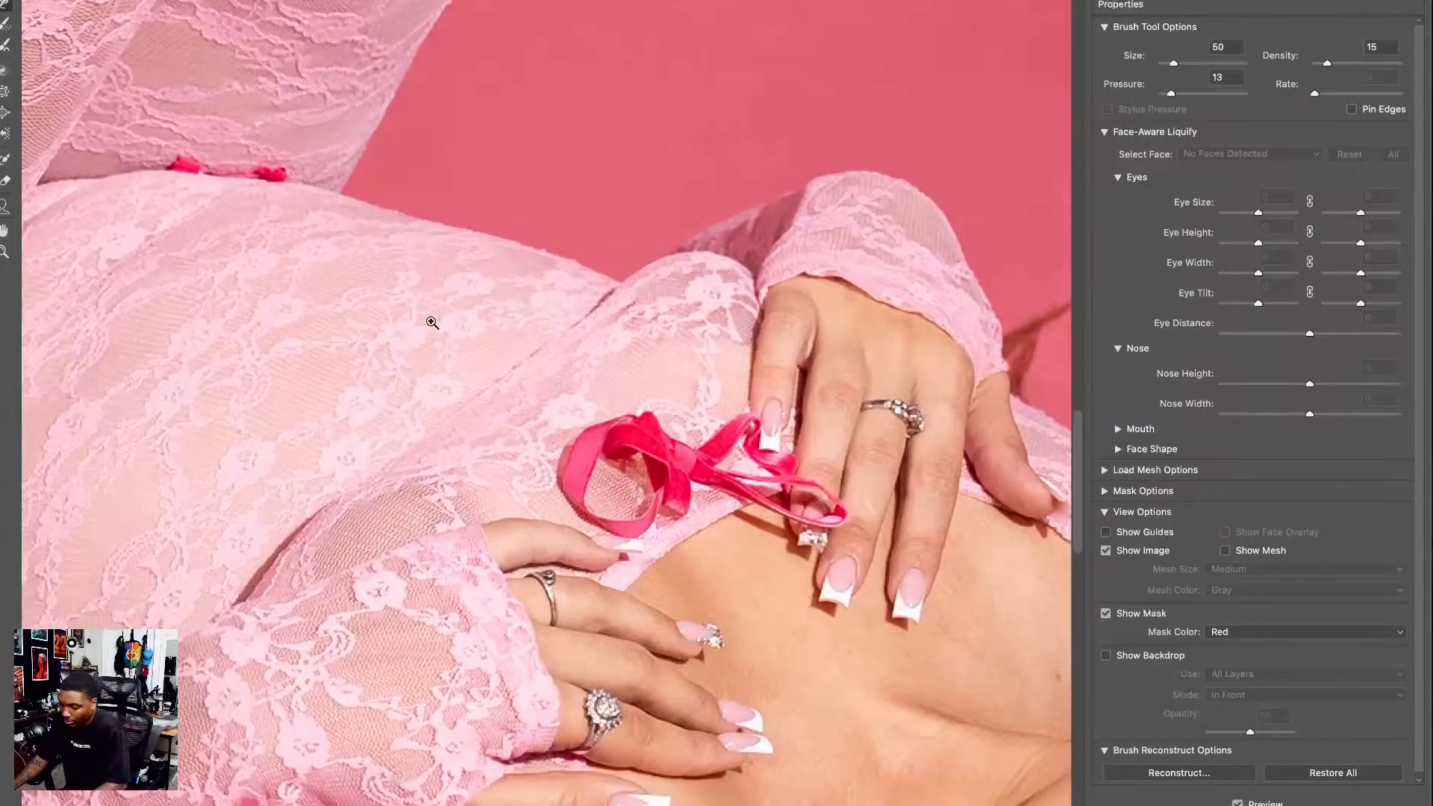
{"action": "key", "text": "super+minus"}
{"action": "mouse_move", "coordinate": [316, 364]}
{"action": "left_mouse_down"}
{"action": "mouse_move", "coordinate": [429, 428]}
{"action": "mouse_move", "coordinate": [434, 460]}
{"action": "left_mouse_up"}
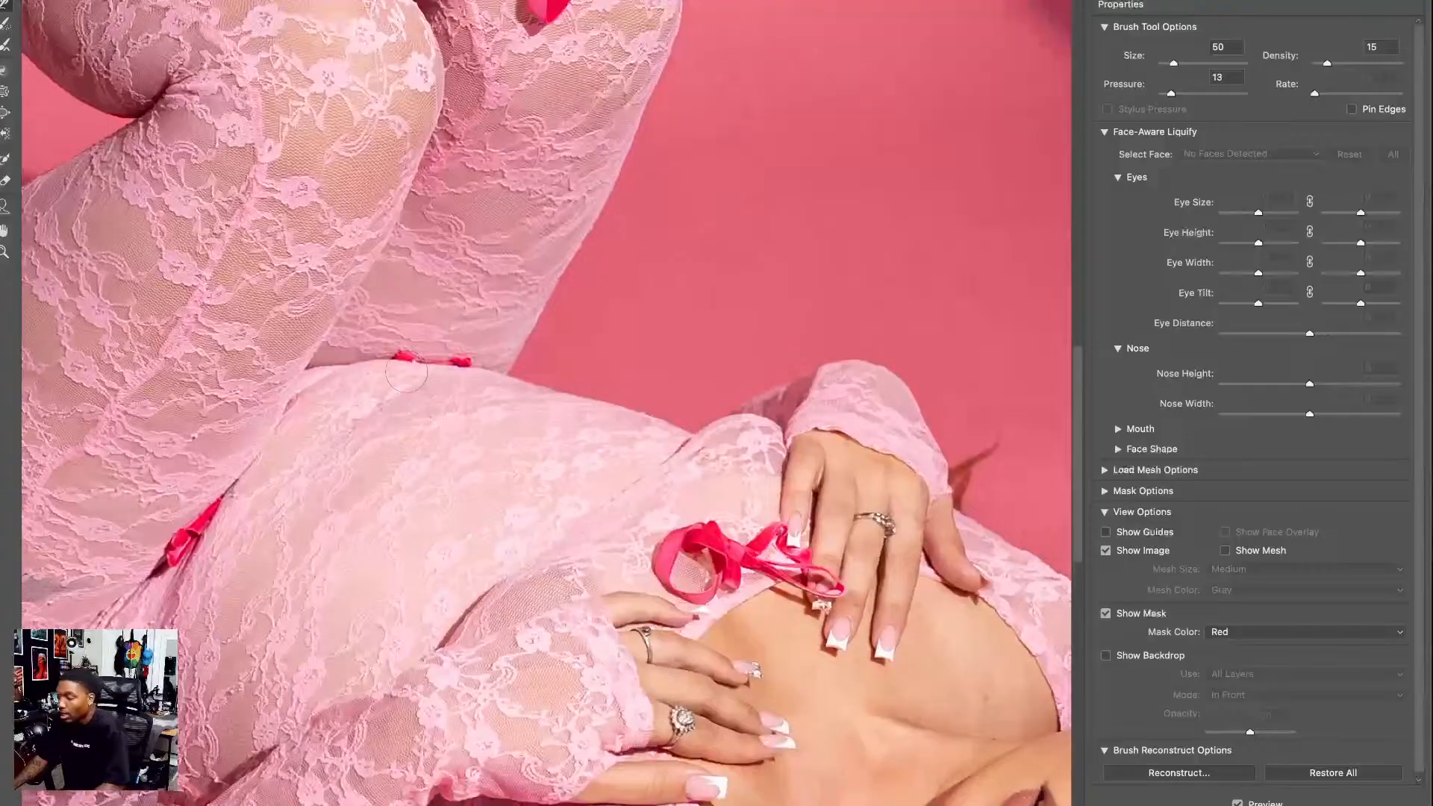
{"action": "mouse_move", "coordinate": [368, 323]}
{"action": "left_mouse_down"}
{"action": "mouse_move", "coordinate": [366, 369]}
{"action": "mouse_move", "coordinate": [484, 376]}
{"action": "mouse_move", "coordinate": [420, 349]}
{"action": "mouse_move", "coordinate": [607, 381]}
{"action": "mouse_move", "coordinate": [794, 322]}
{"action": "mouse_move", "coordinate": [782, 236]}
{"action": "left_mouse_up"}
{"action": "left_click_drag", "start_coordinate": [531, 414], "coordinate": [537, 416]}
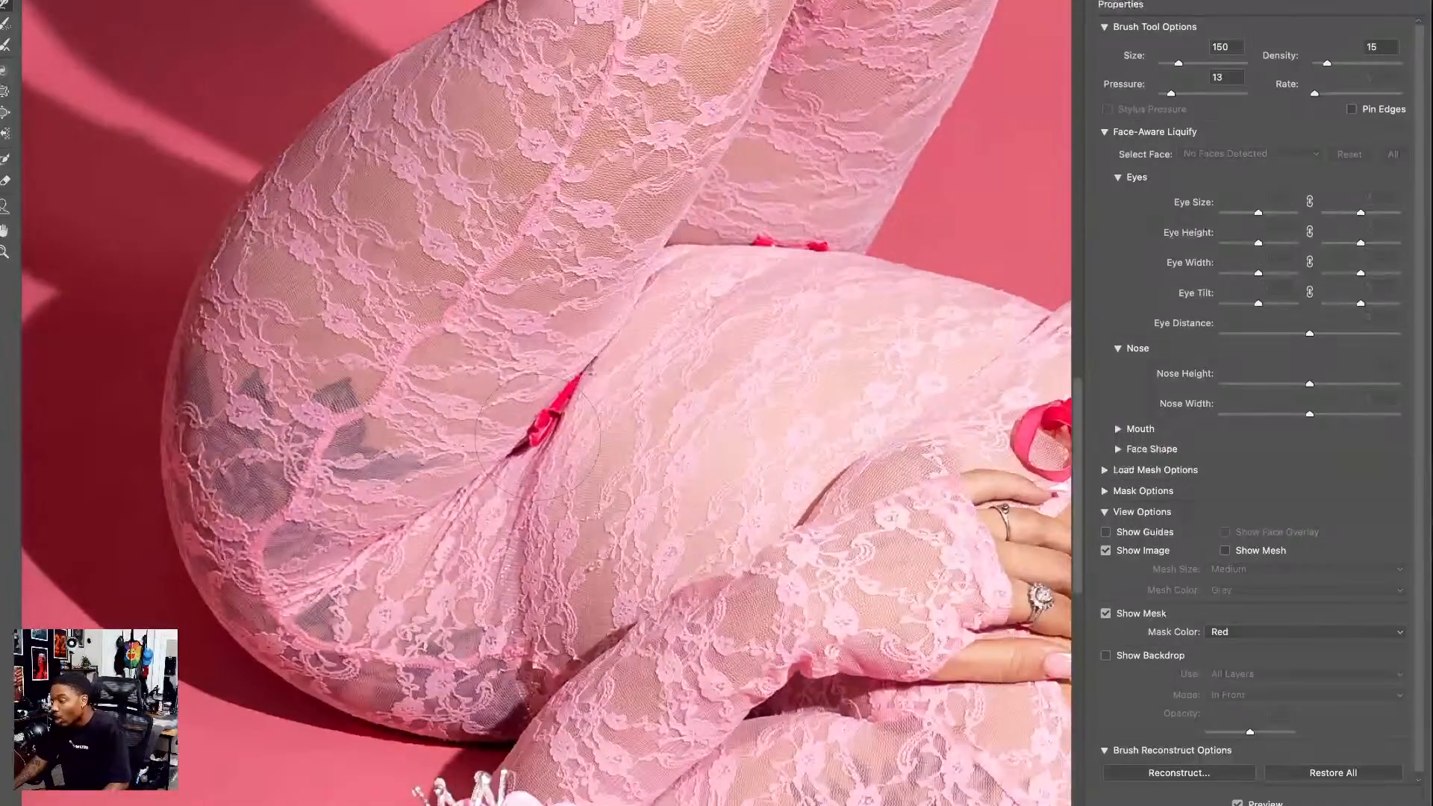
{"action": "key", "text": "ctrl+0"}
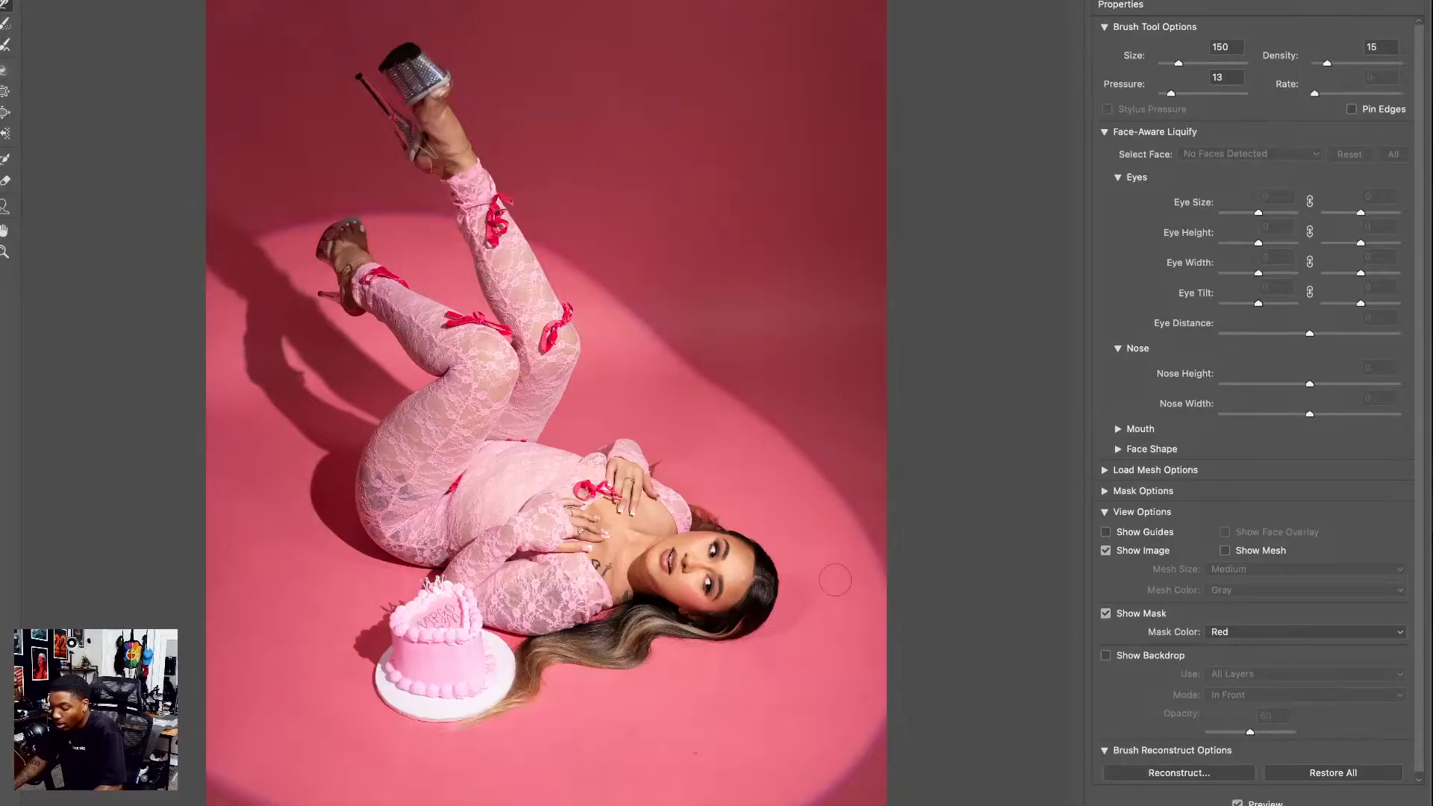
- Compare the photo before and after the Liquify edits by toggling the preview several times
{"action": "key", "text": "p"}
{"action": "key", "text": "p"}
{"action": "key", "text": "p"}
{"action": "key", "text": "p"}
{"action": "key", "text": "p"}
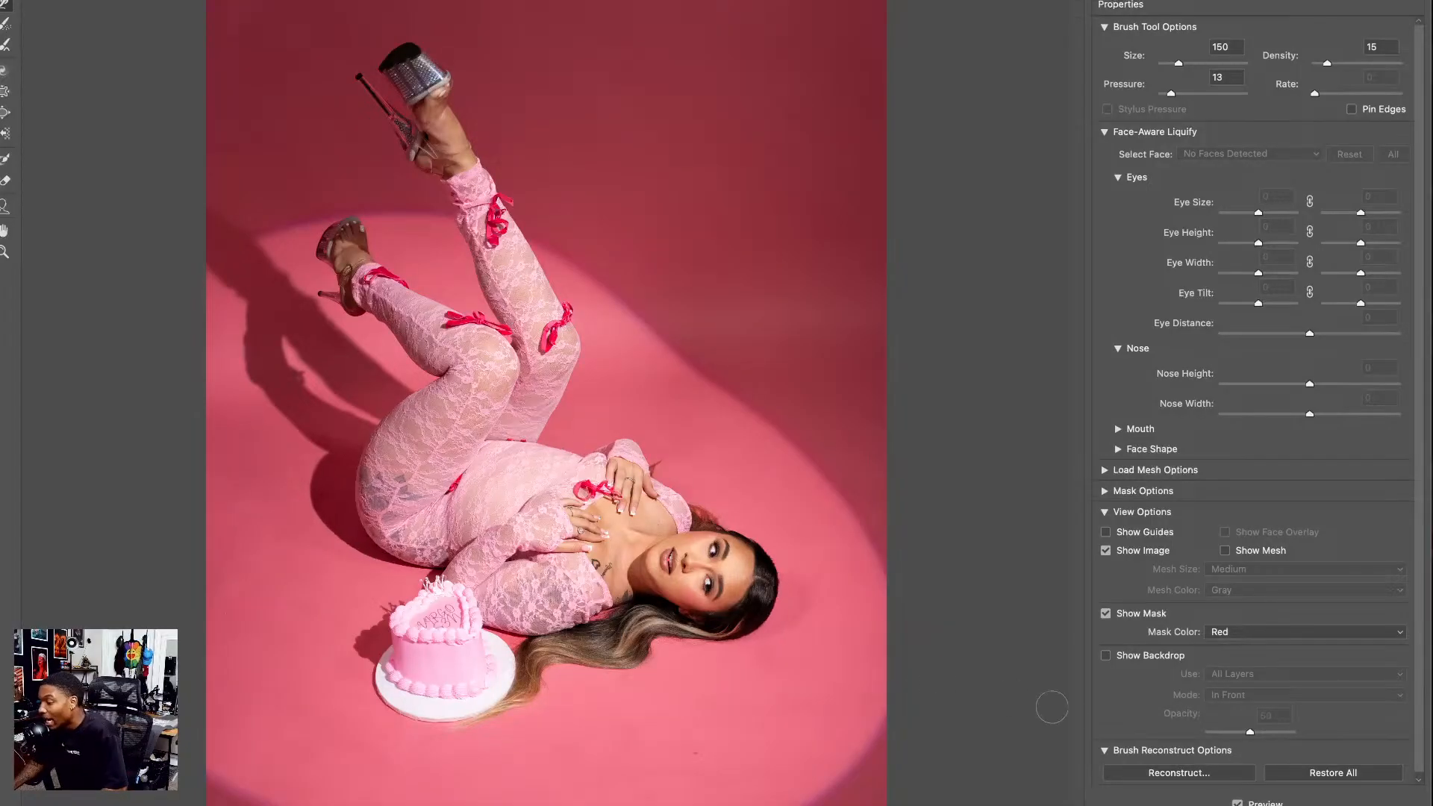
{"action": "key", "text": "p"}
{"action": "key", "text": "p"}
{"action": "key", "text": "p"}
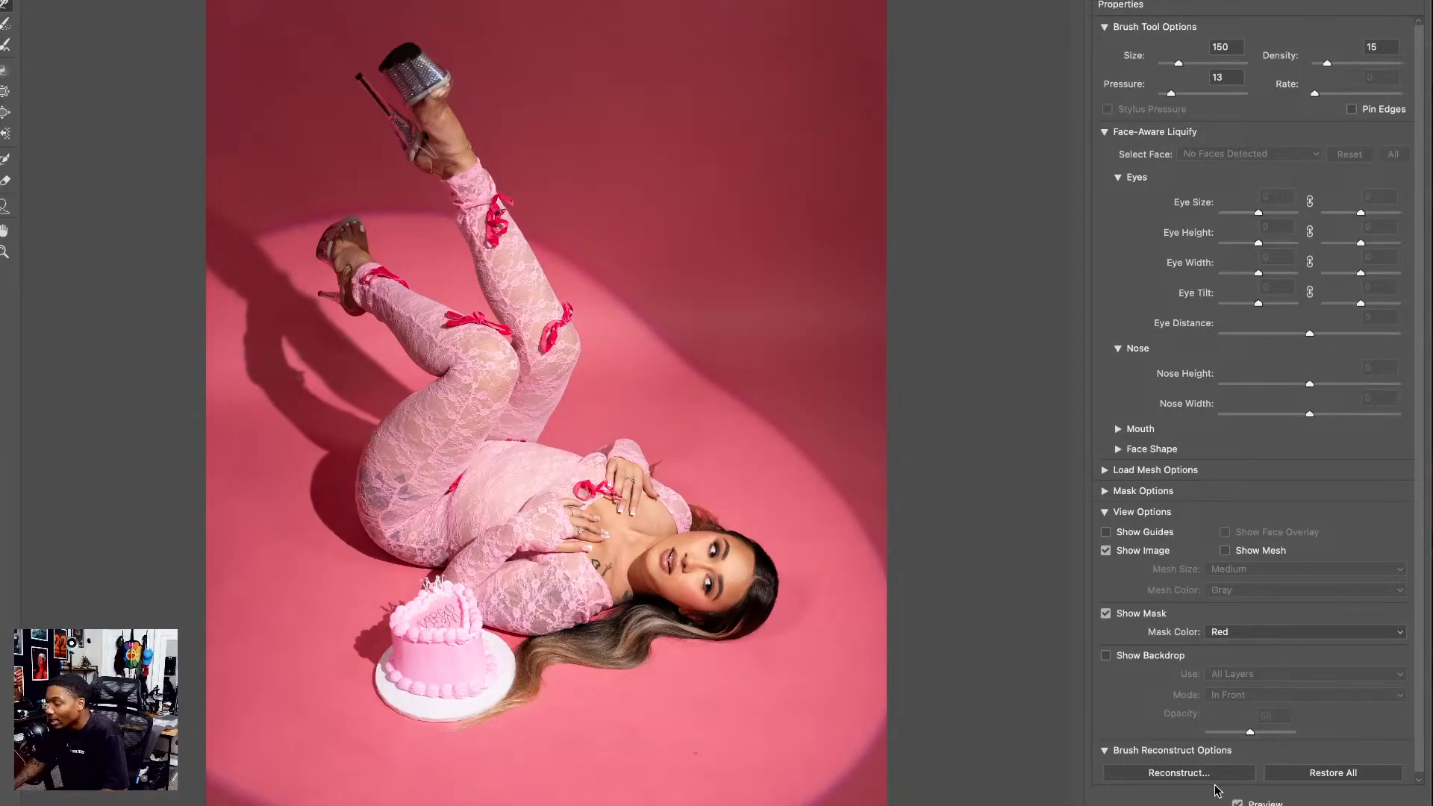
- Apply the Liquify changes, and save and close DSC07483.tif
{"action": "key", "text": "Return"}
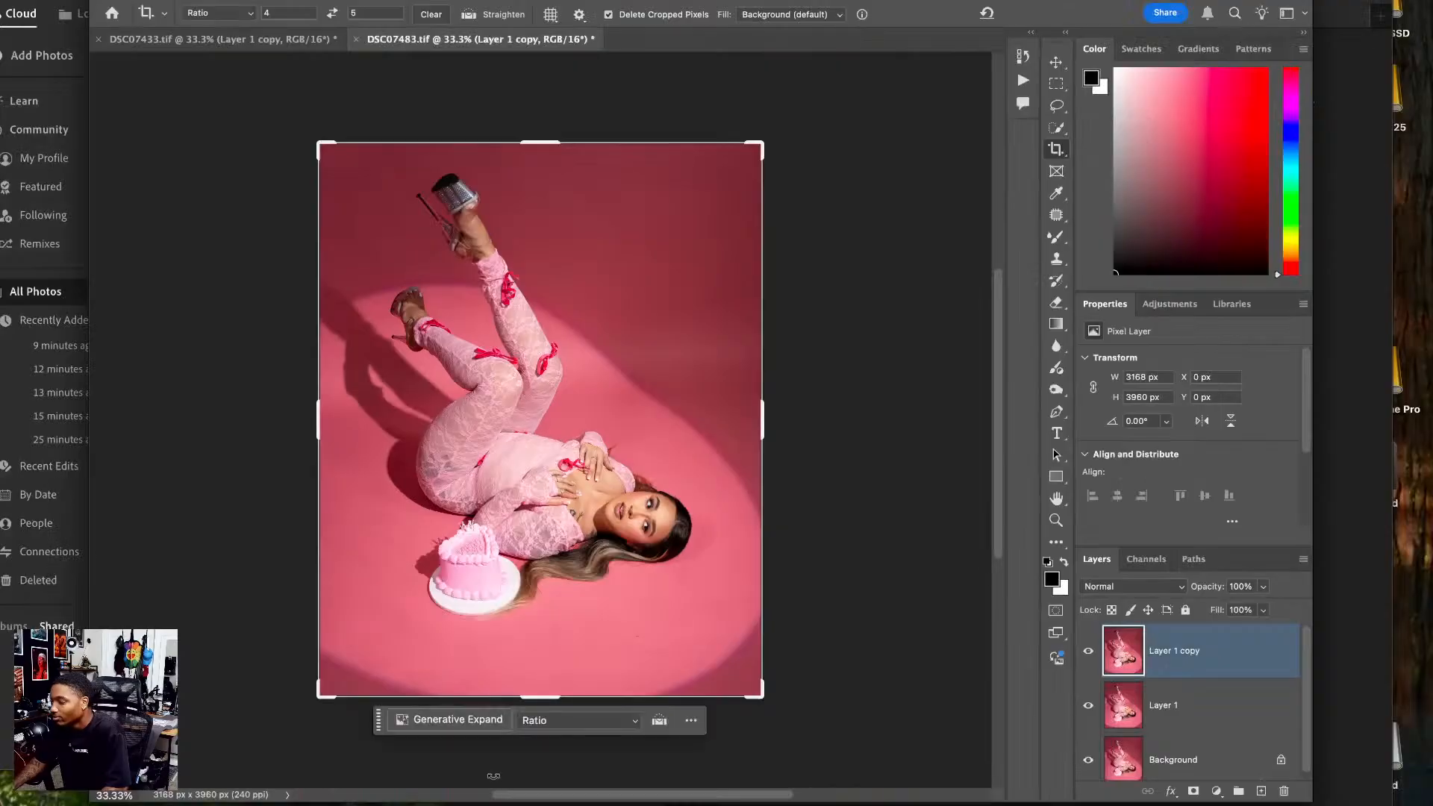
{"action": "left_click", "coordinate": [356, 40]}
{"action": "key", "text": "Return"}
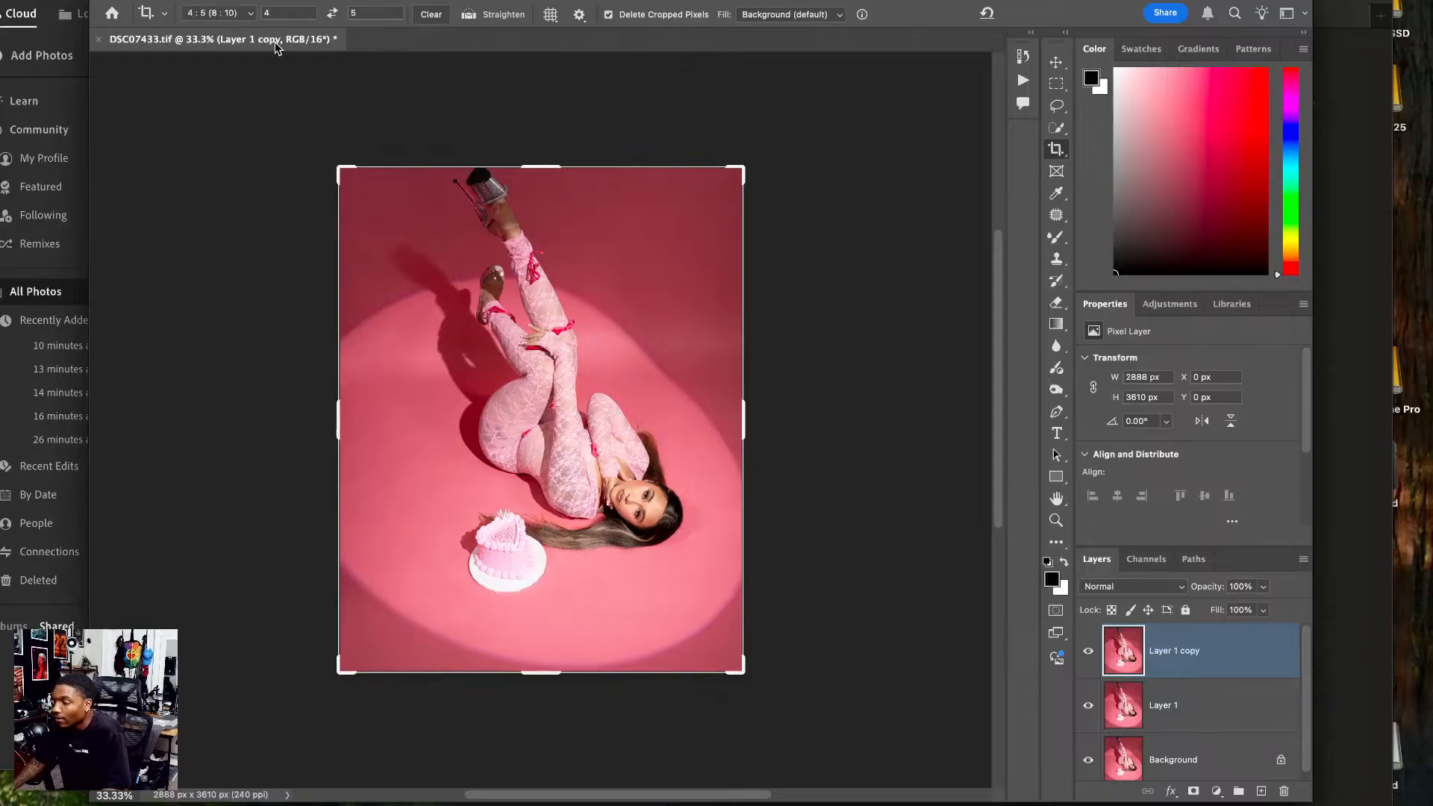
- Switch to Lightroom and open the reclining photo with both legs raised behind the cake in Photoshop
{"action": "left_click", "coordinate": [62, 667]}
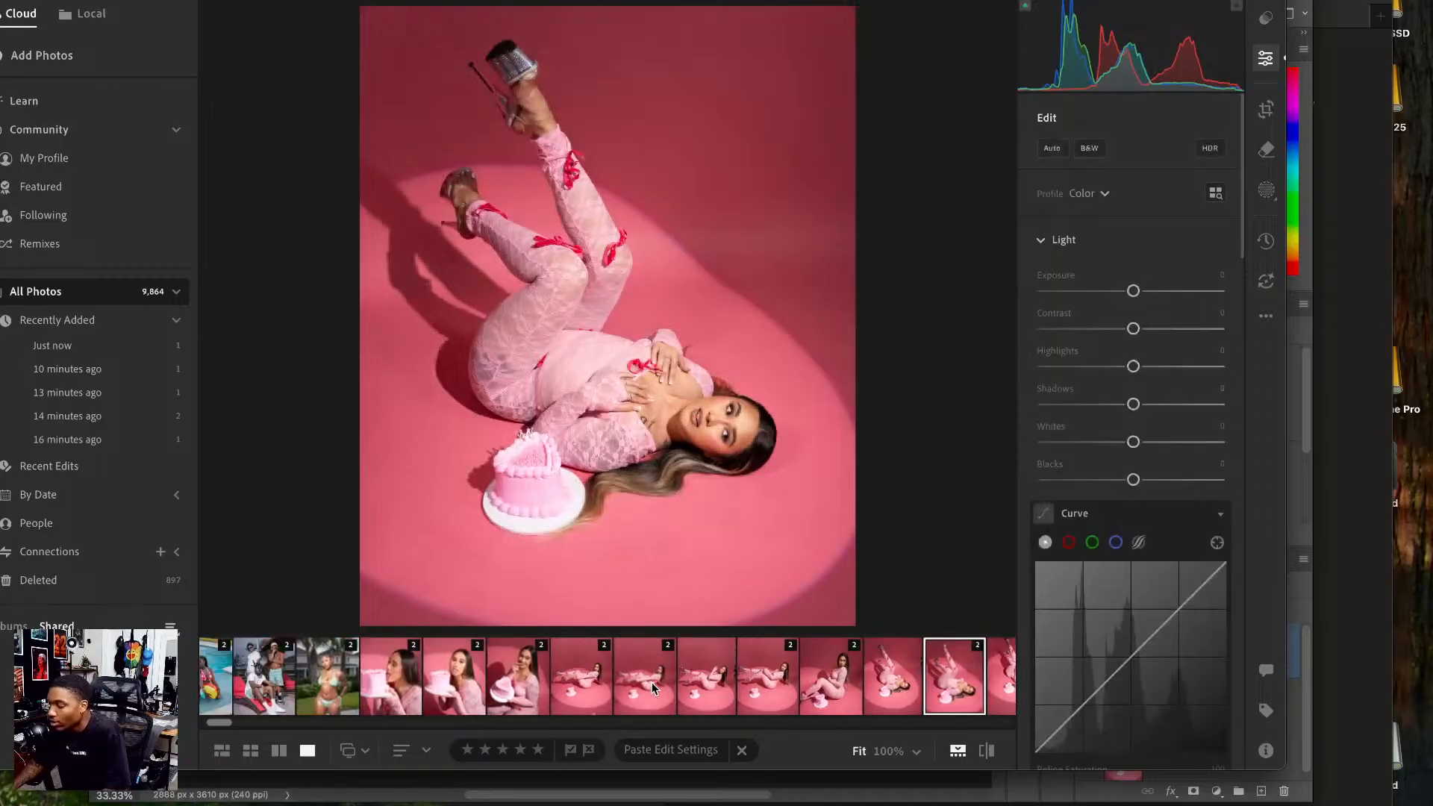
{"action": "left_click", "coordinate": [690, 653]}
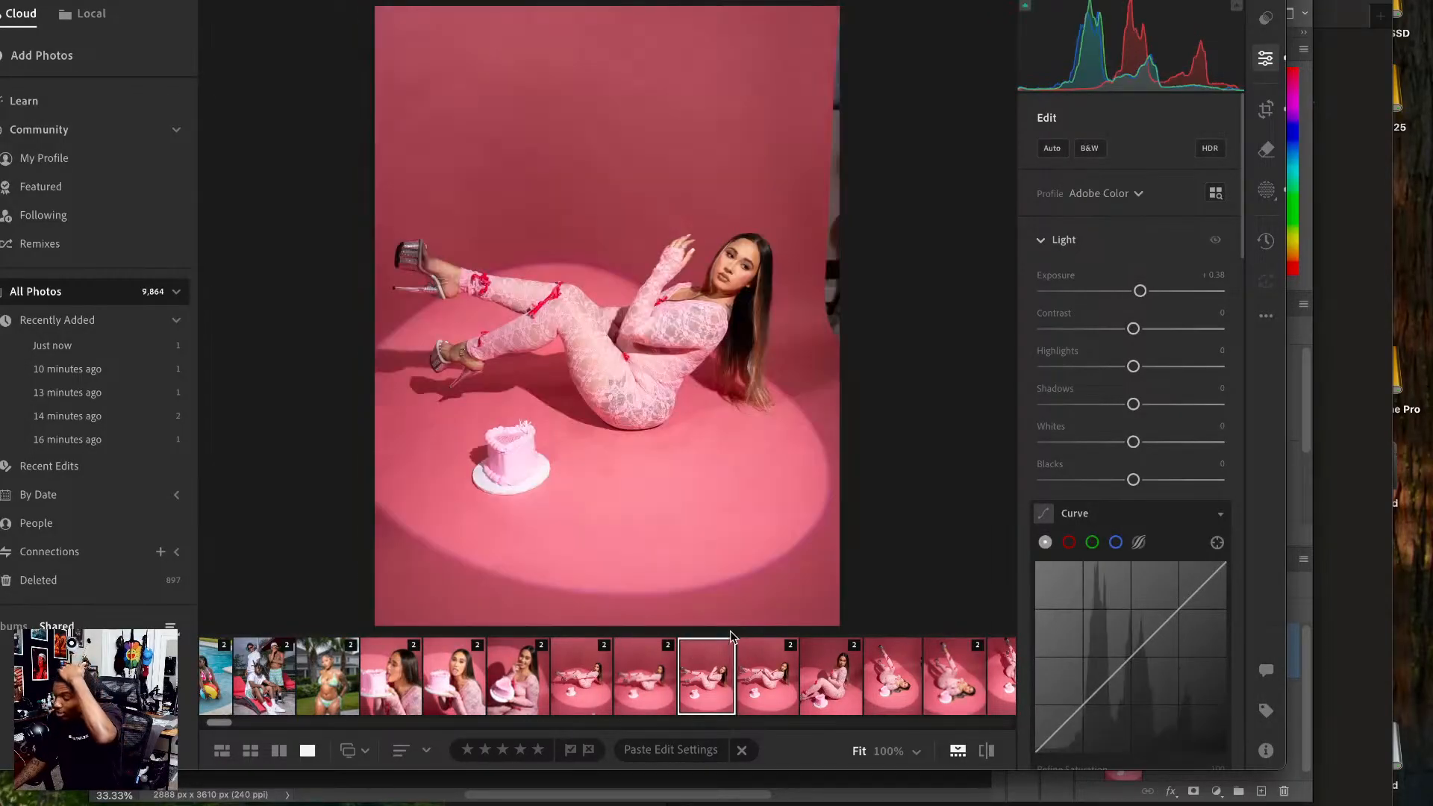
{"action": "right_click", "coordinate": [722, 383]}
{"action": "mouse_move", "coordinate": [803, 471]}
{"action": "left_click", "coordinate": [941, 477]}
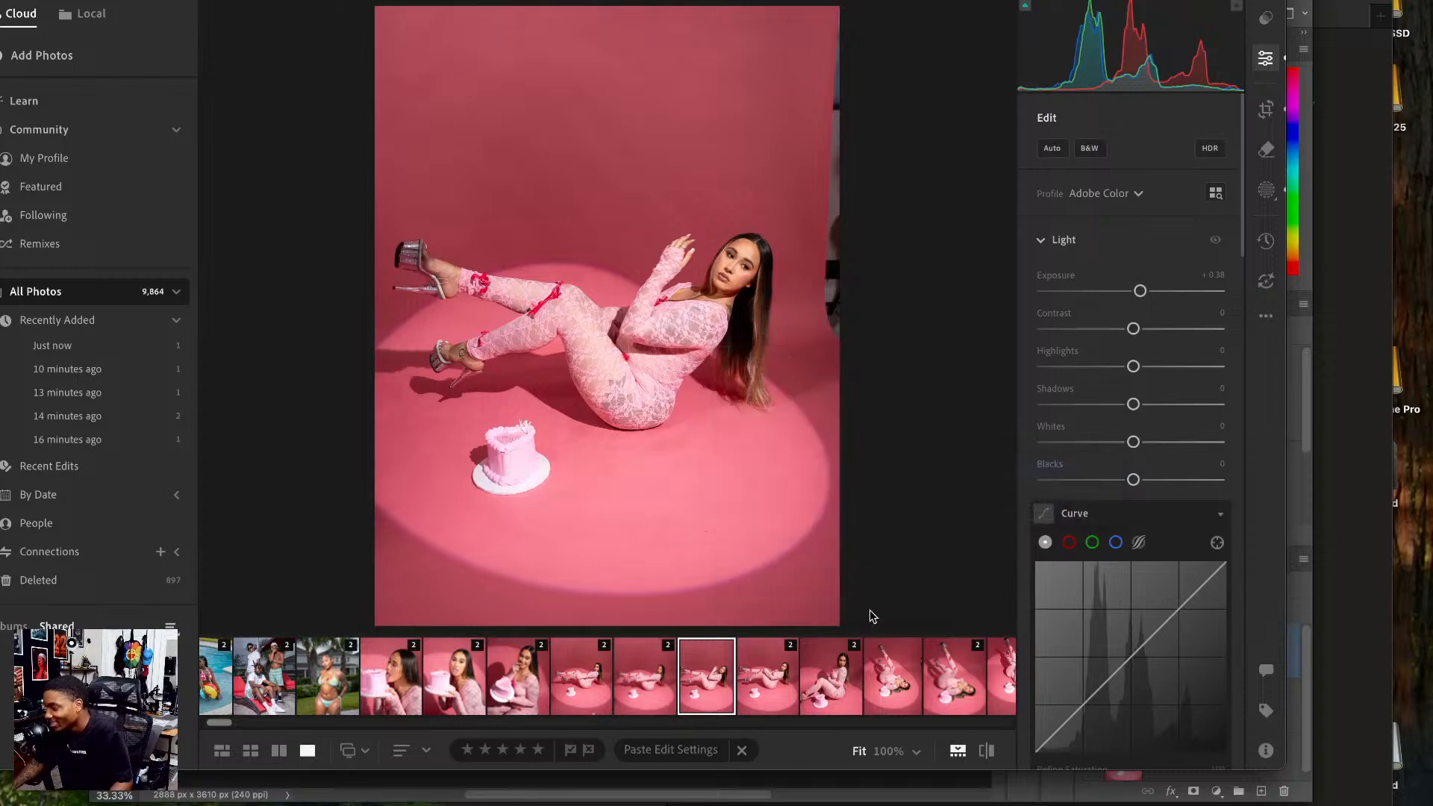
- Open the photo of the model kneeling with both hands on the mirror tiles in Photoshop
{"action": "scroll", "coordinate": [822, 700], "scroll_direction": "right", "scroll_amount": 4}
{"action": "left_click", "coordinate": [857, 676]}
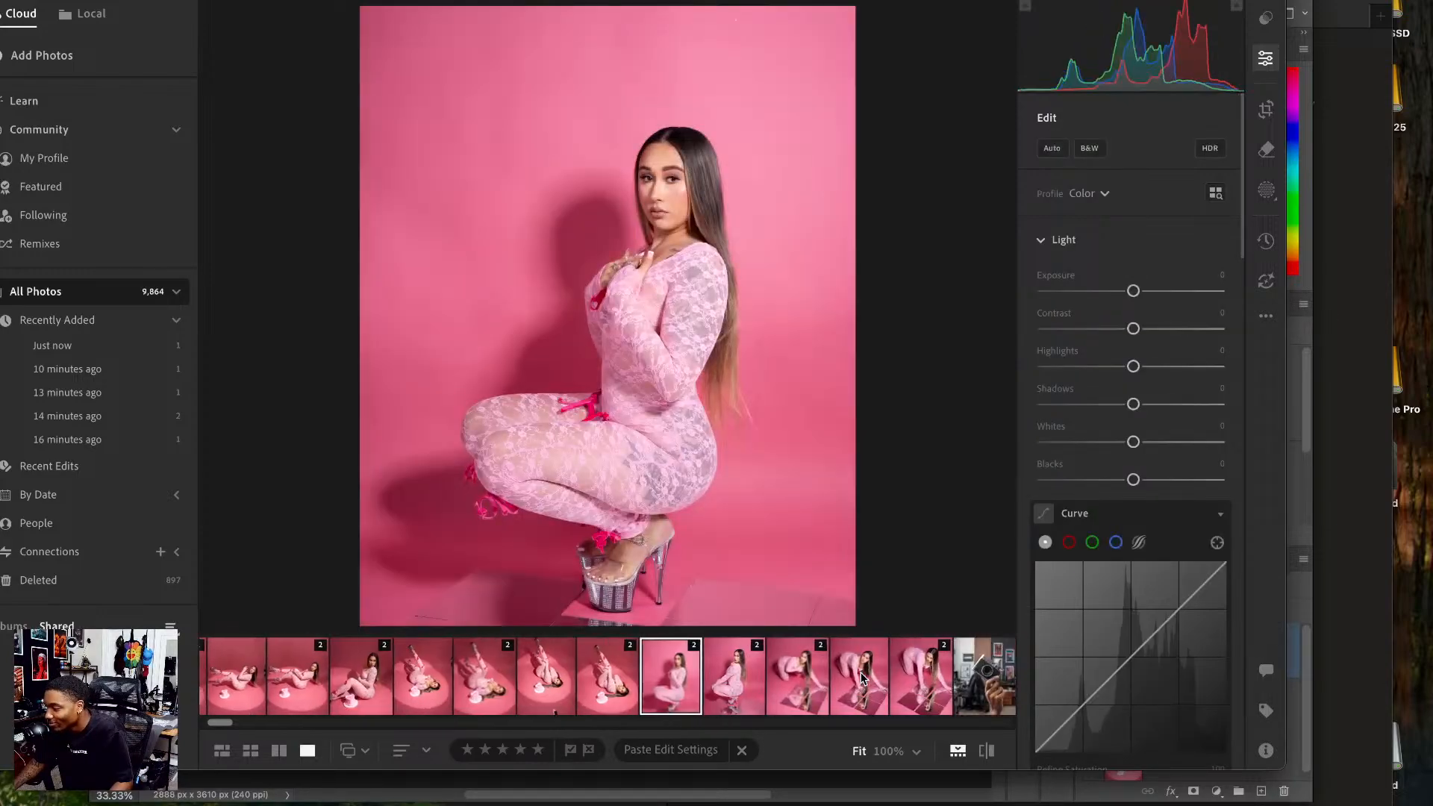
{"action": "left_click", "coordinate": [792, 683]}
{"action": "right_click", "coordinate": [755, 382]}
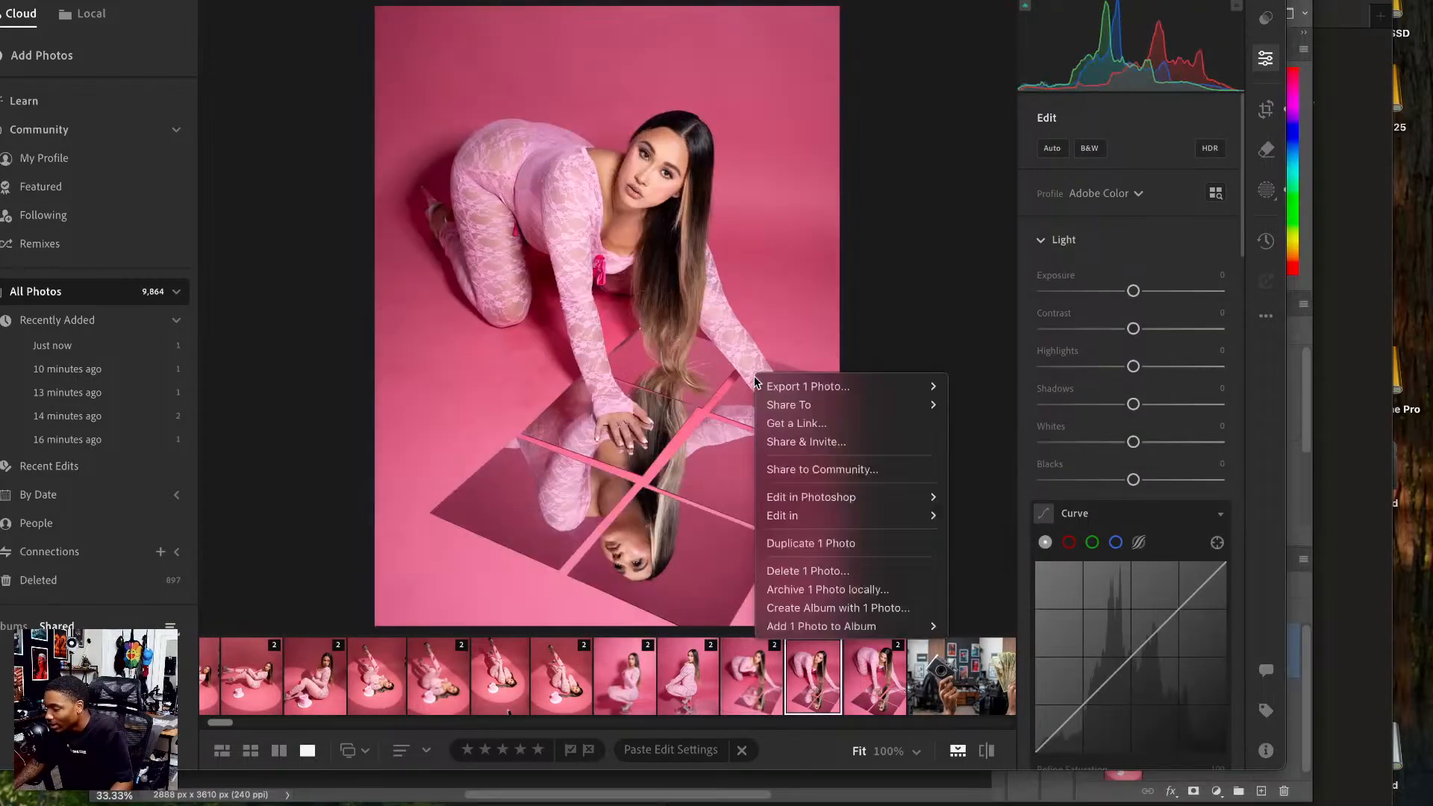
{"action": "mouse_move", "coordinate": [859, 497]}
{"action": "left_click", "coordinate": [966, 495]}
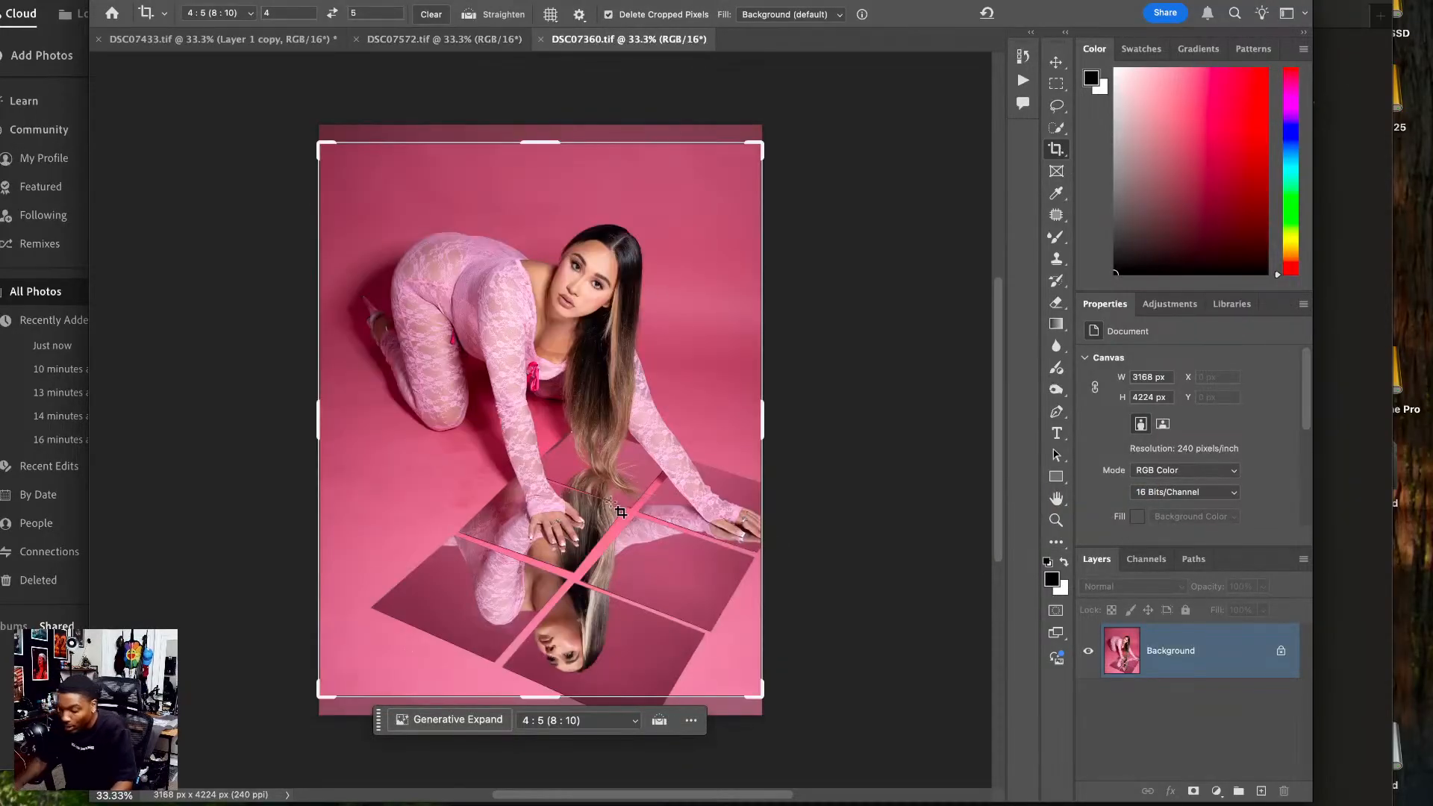
- Duplicate the background layer of DSC07360.tif twice and crop the photo to the 4:5 ratio
{"action": "key", "text": "super+j"}
{"action": "key", "text": "super+j"}
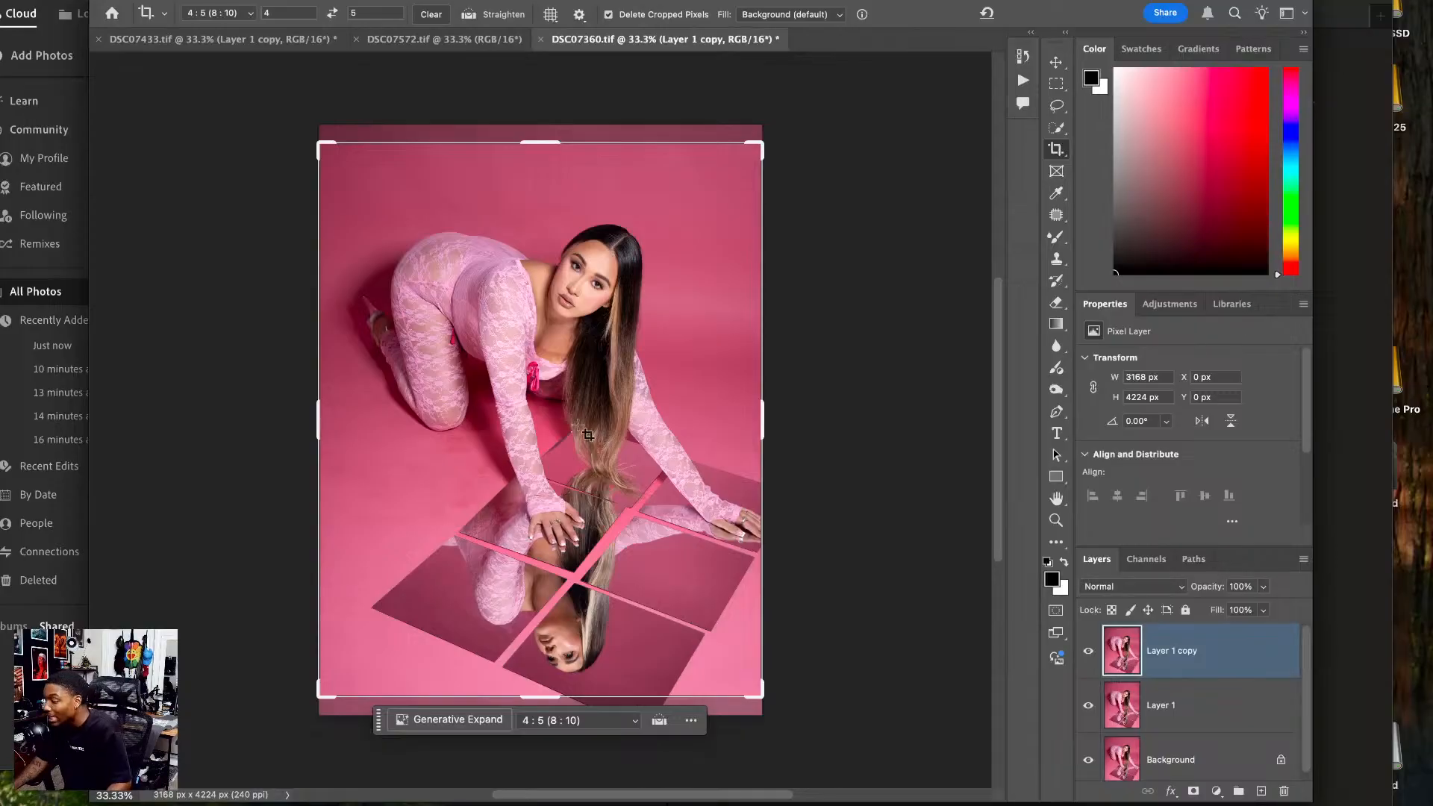
{"action": "left_click", "coordinate": [616, 368]}
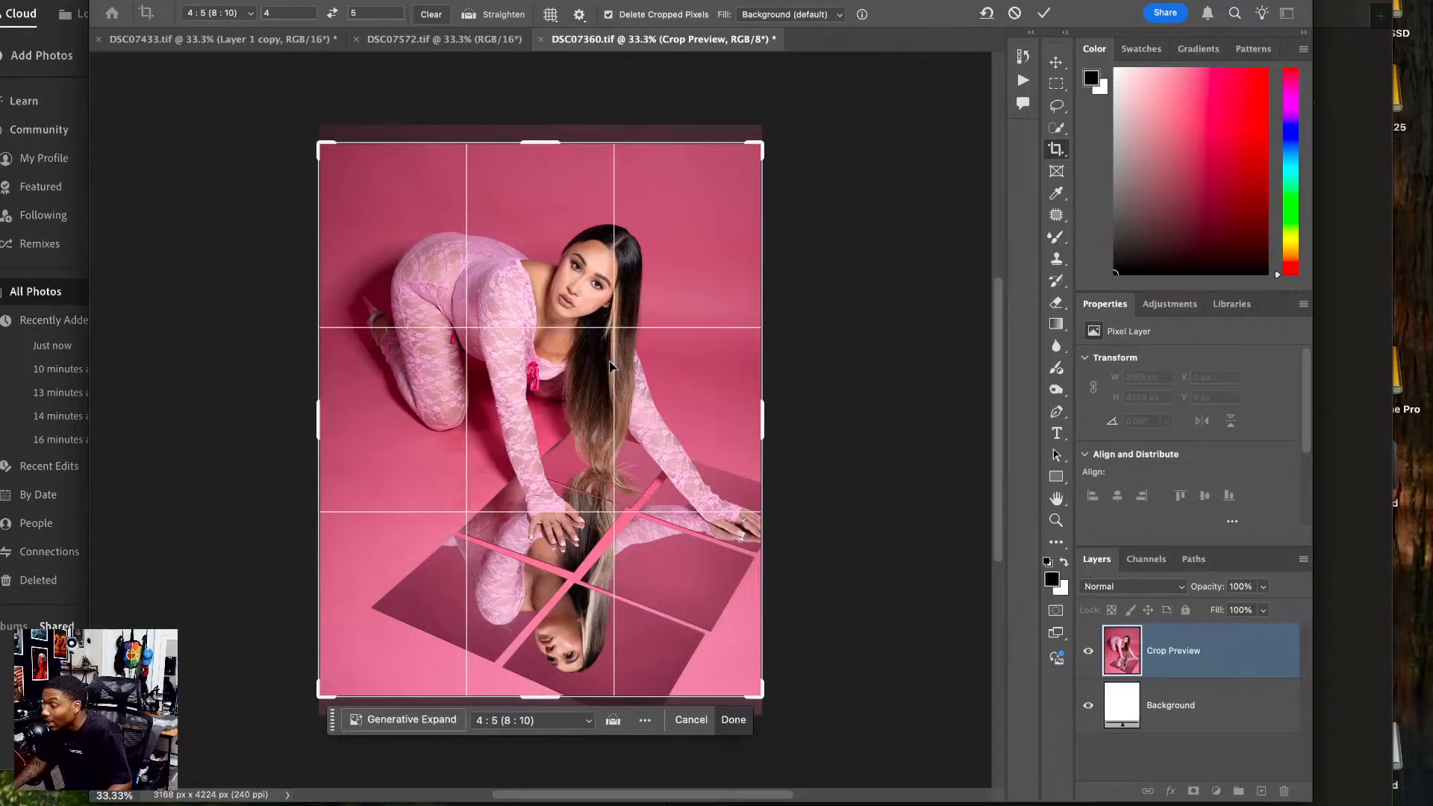
{"action": "key", "text": "Return"}
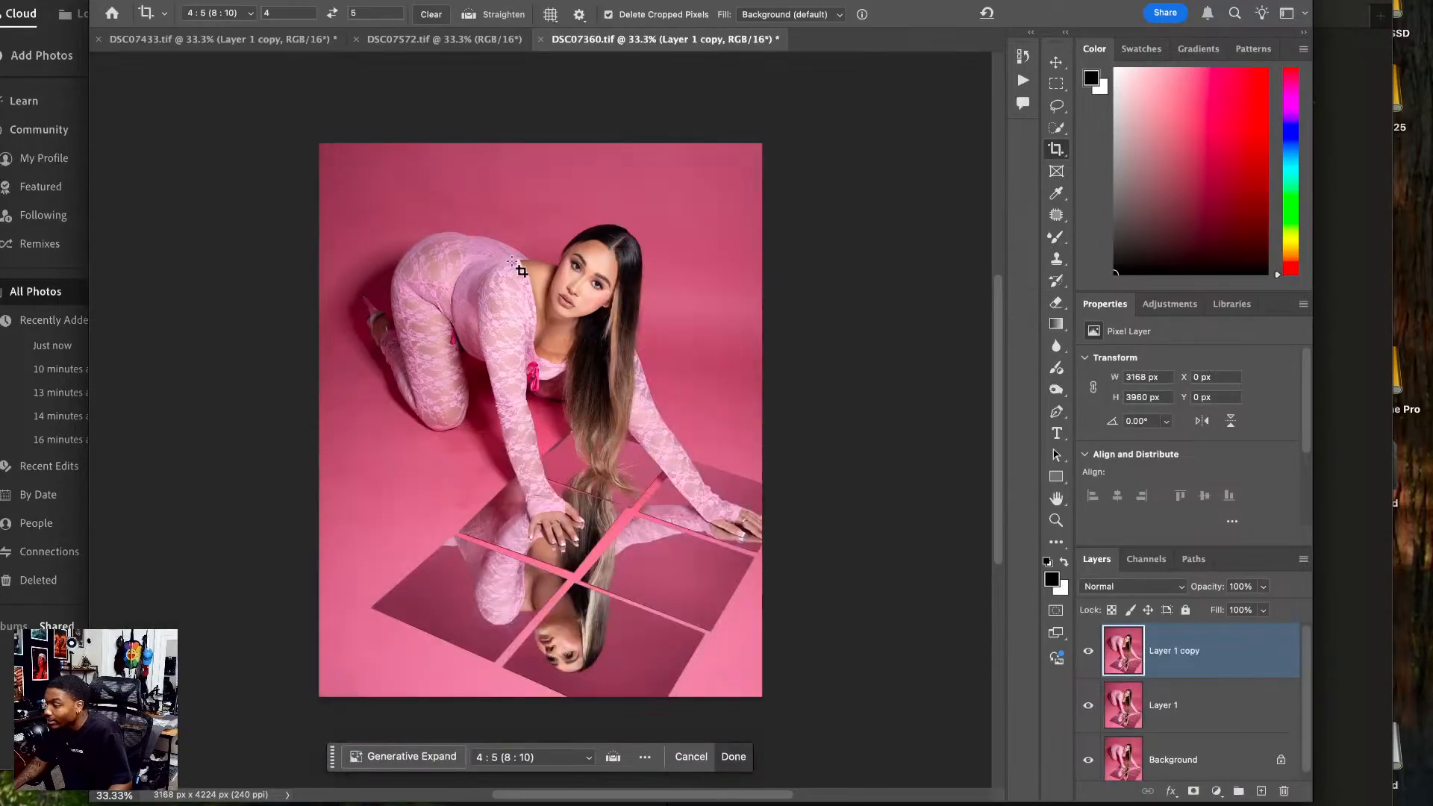
- Crop DSC07572.tif to the 4:5 ratio
{"action": "left_click", "coordinate": [448, 45]}
{"action": "left_click", "coordinate": [601, 394]}
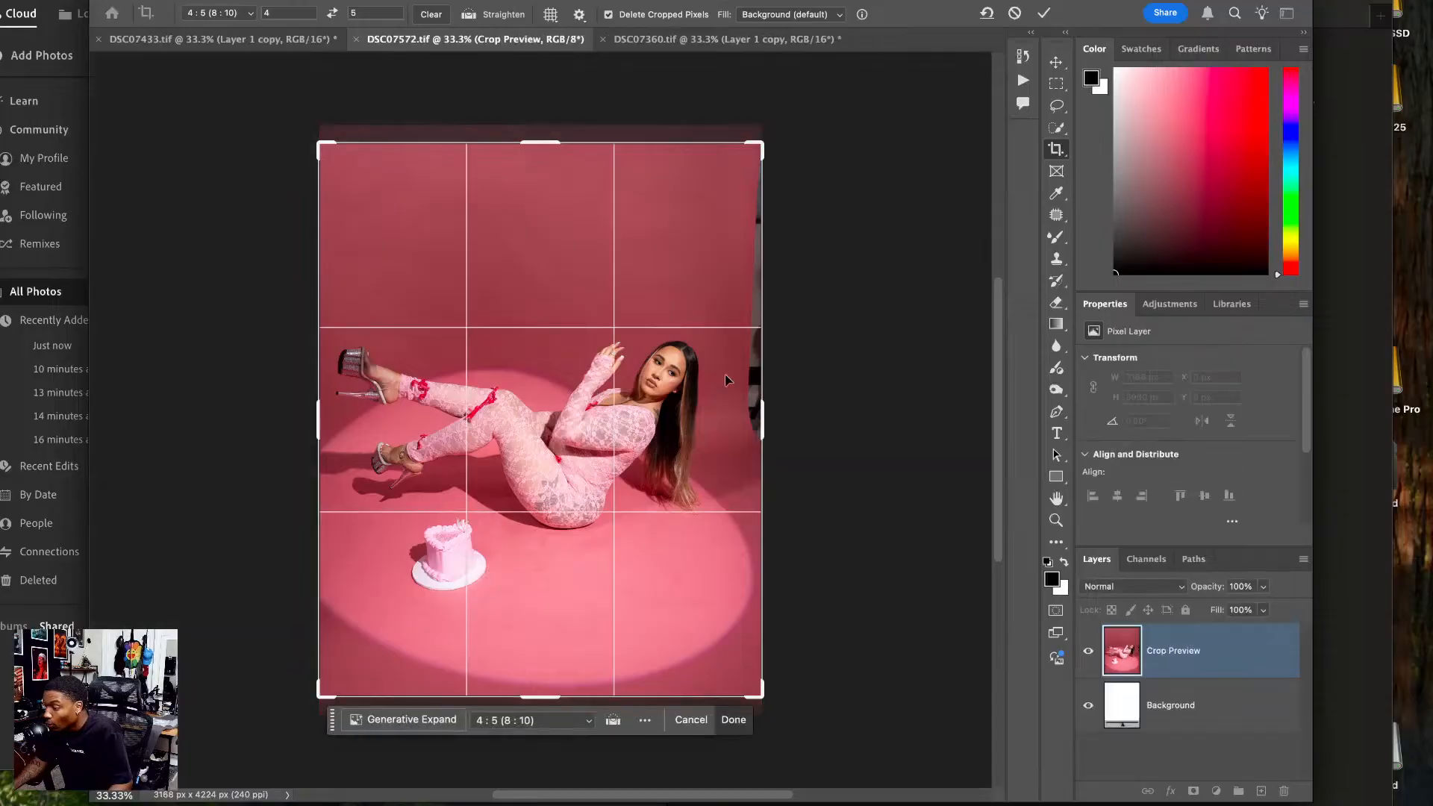
{"action": "key", "text": "Return"}
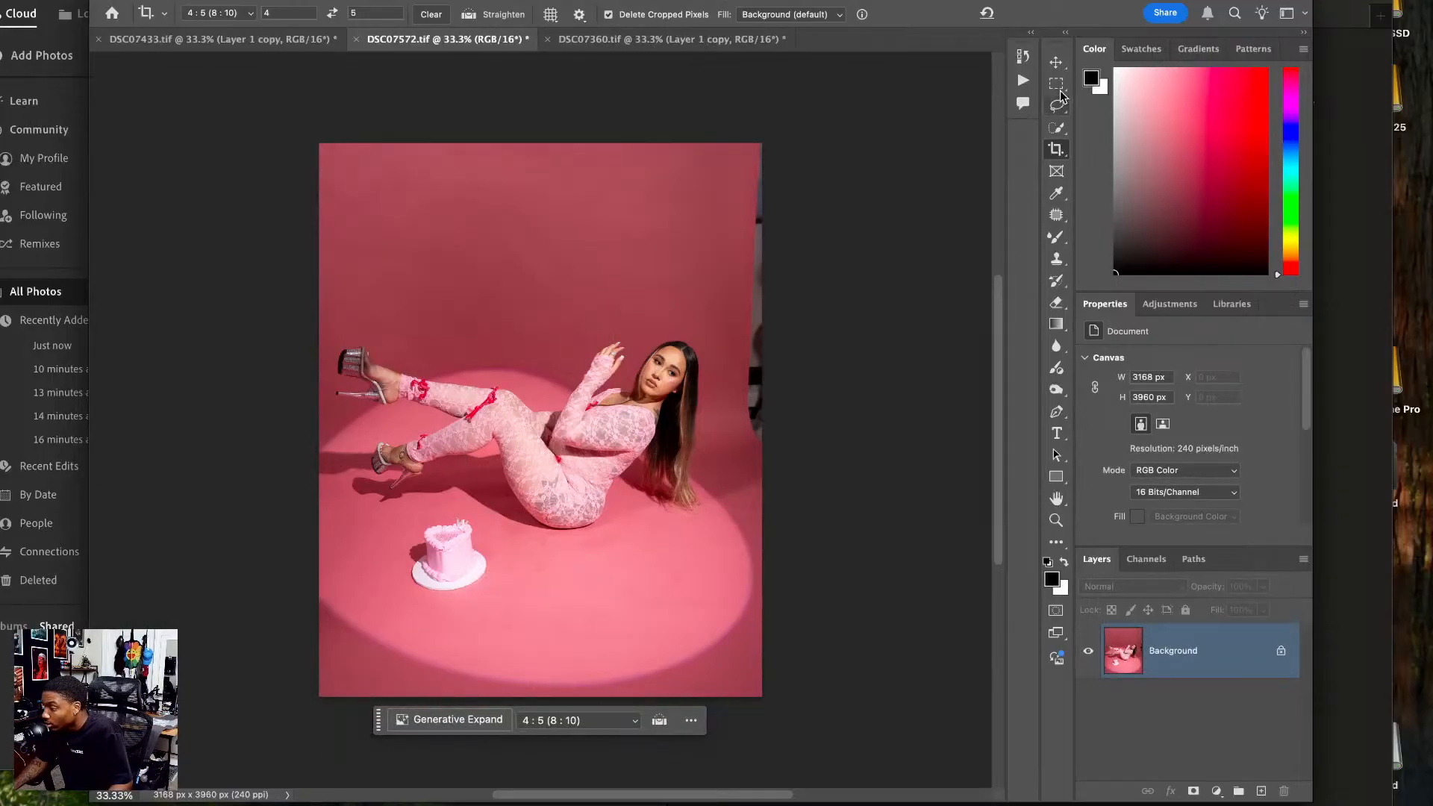
- Select the narrow strip with the exposed backdrop gap along the photo's right edge, fill it to match the backdrop, and deselect
{"action": "left_click", "coordinate": [1056, 84]}
{"action": "left_click_drag", "start_coordinate": [729, 120], "coordinate": [876, 143]}
{"action": "left_click", "coordinate": [710, 258]}
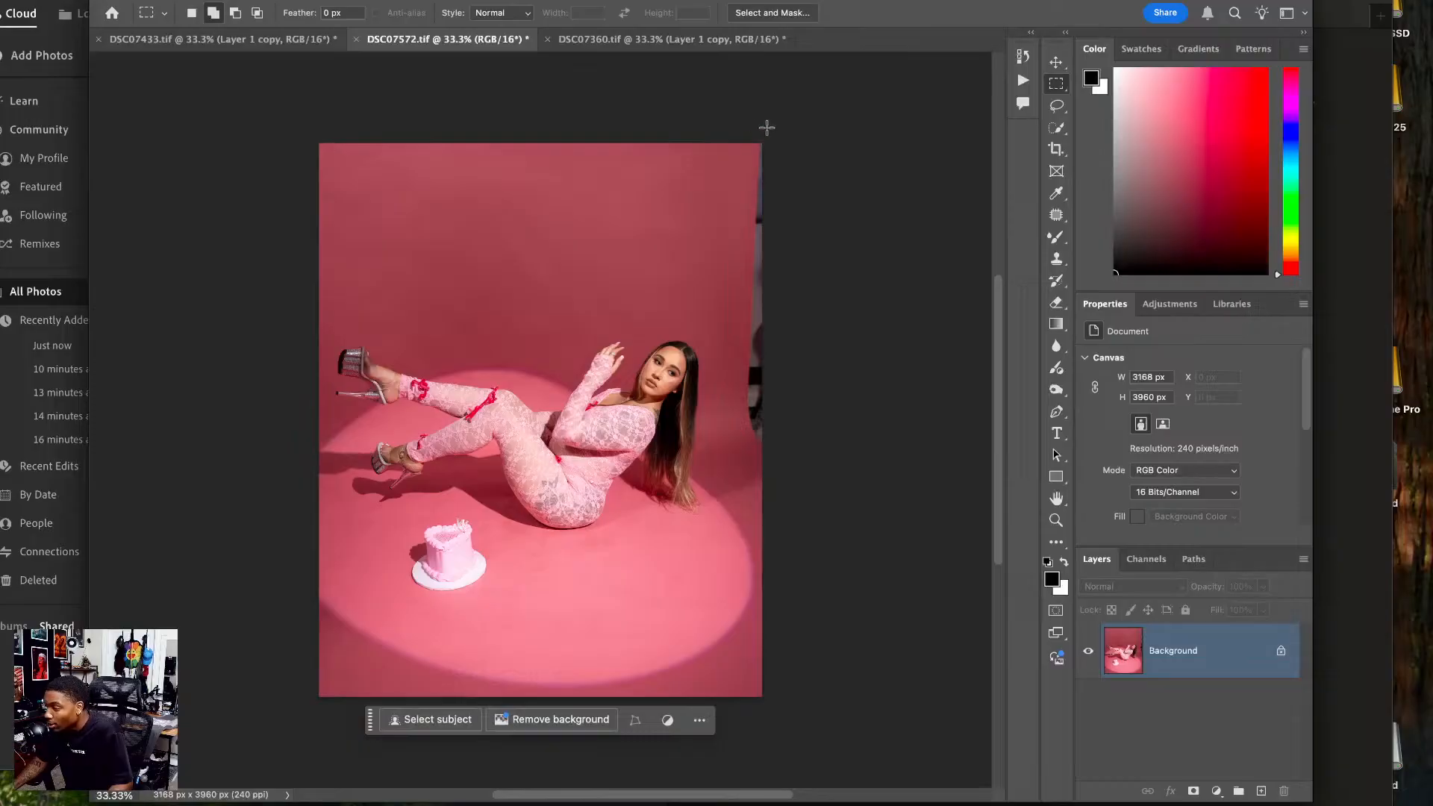
{"action": "left_click_drag", "start_coordinate": [766, 128], "coordinate": [738, 464]}
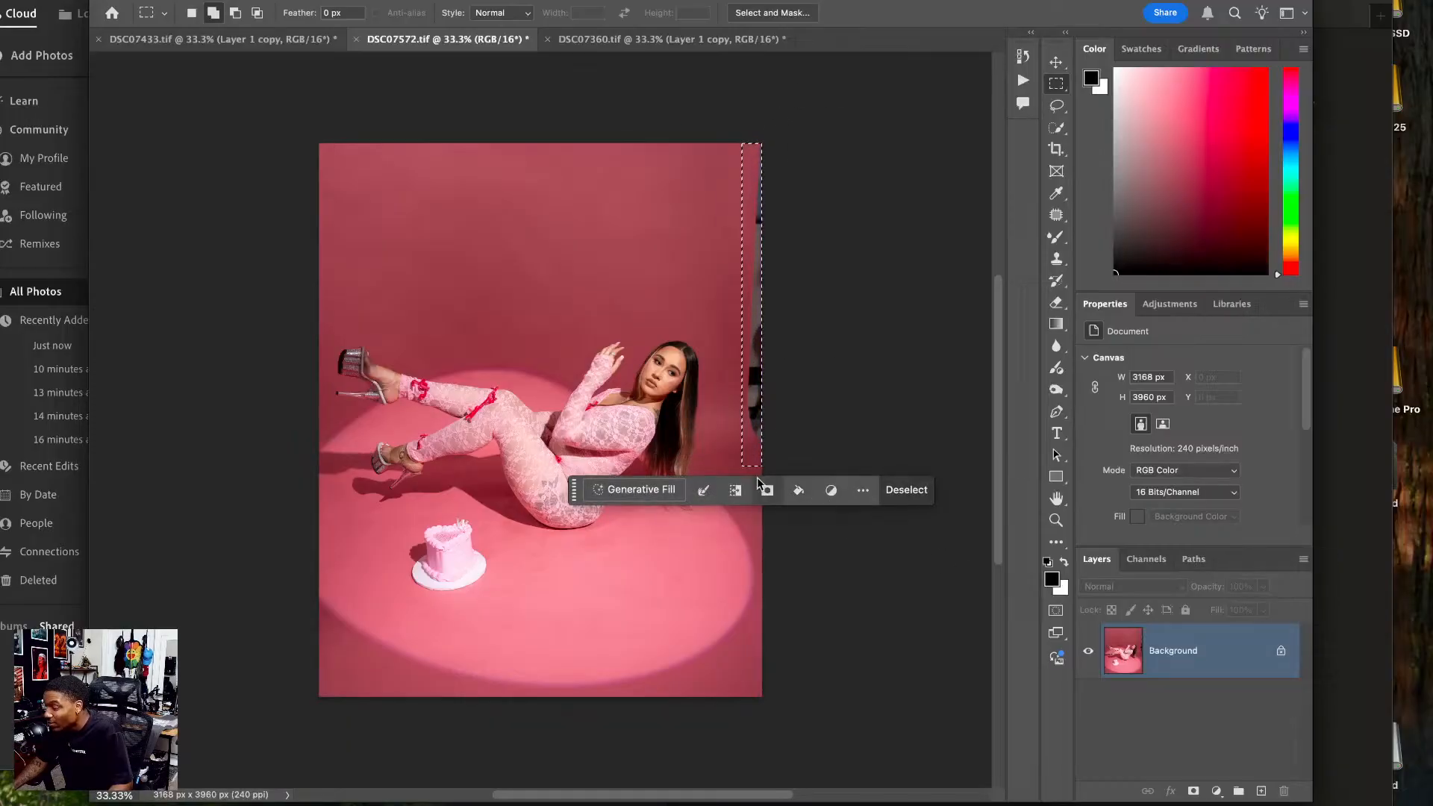
{"action": "right_click", "coordinate": [757, 483]}
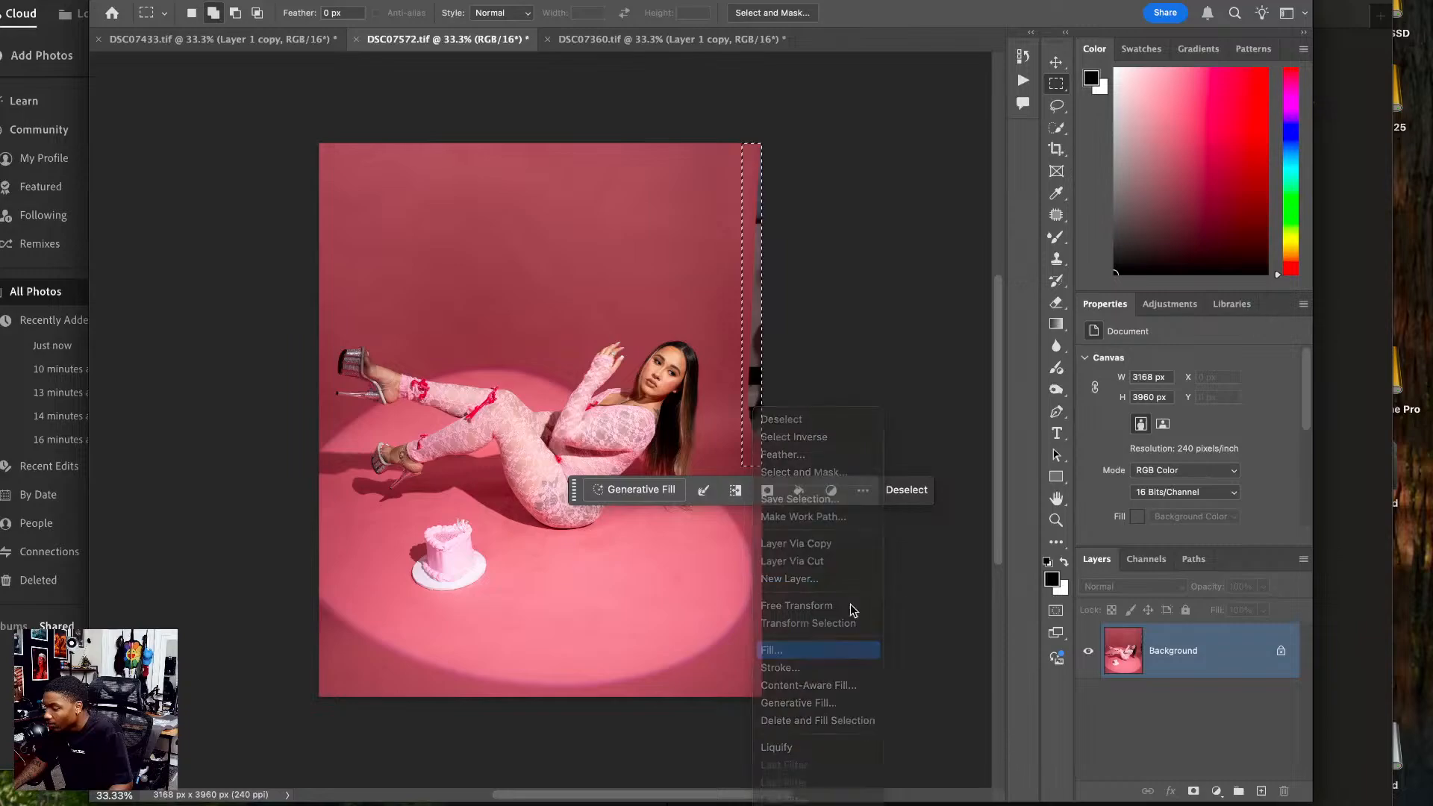
{"action": "left_click", "coordinate": [821, 650]}
{"action": "left_click", "coordinate": [820, 325]}
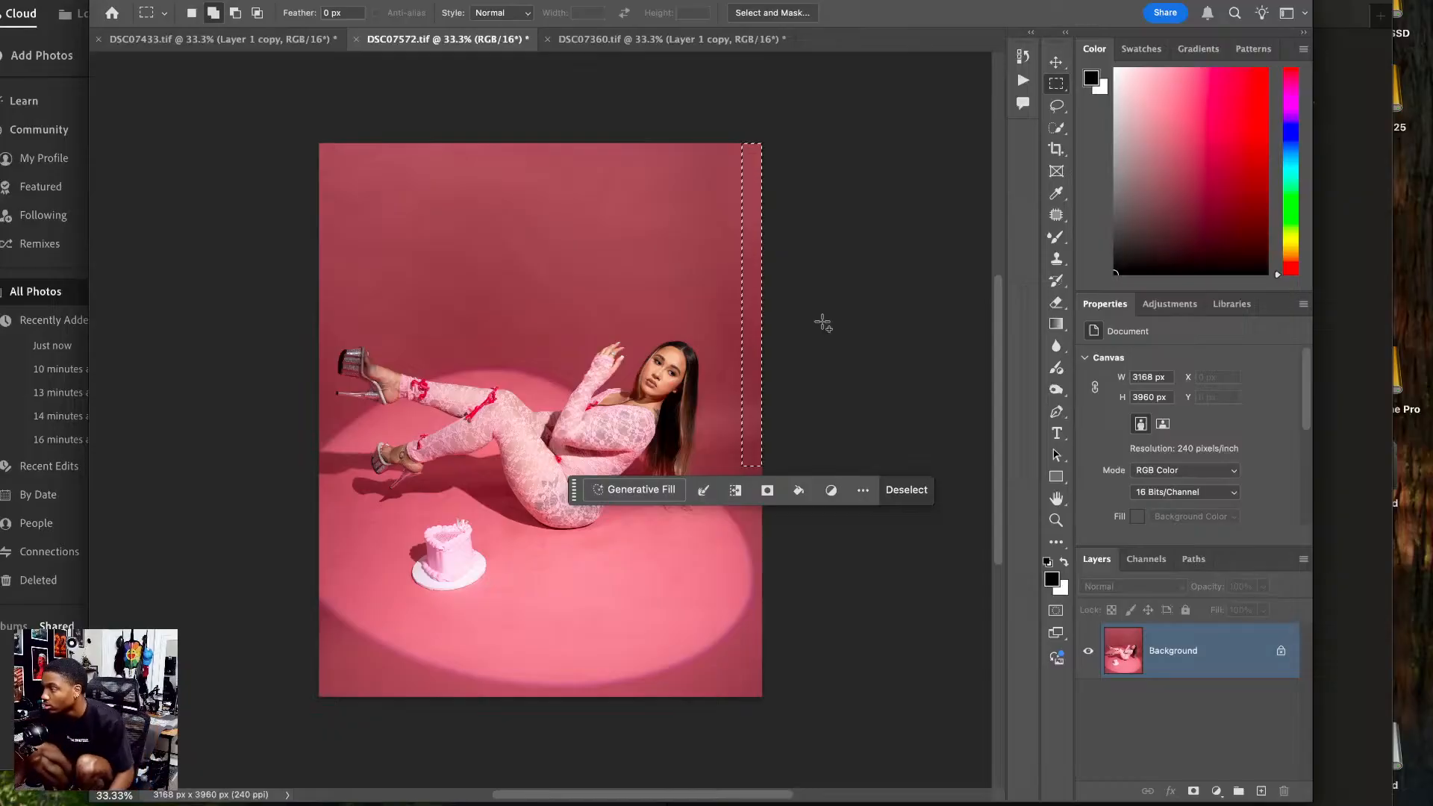
{"action": "left_click", "coordinate": [906, 489]}
- Duplicate the cleaned background layer twice and open the top copy in Liquify
{"action": "key", "text": "ctrl+j"}
{"action": "key", "text": "ctrl+j"}
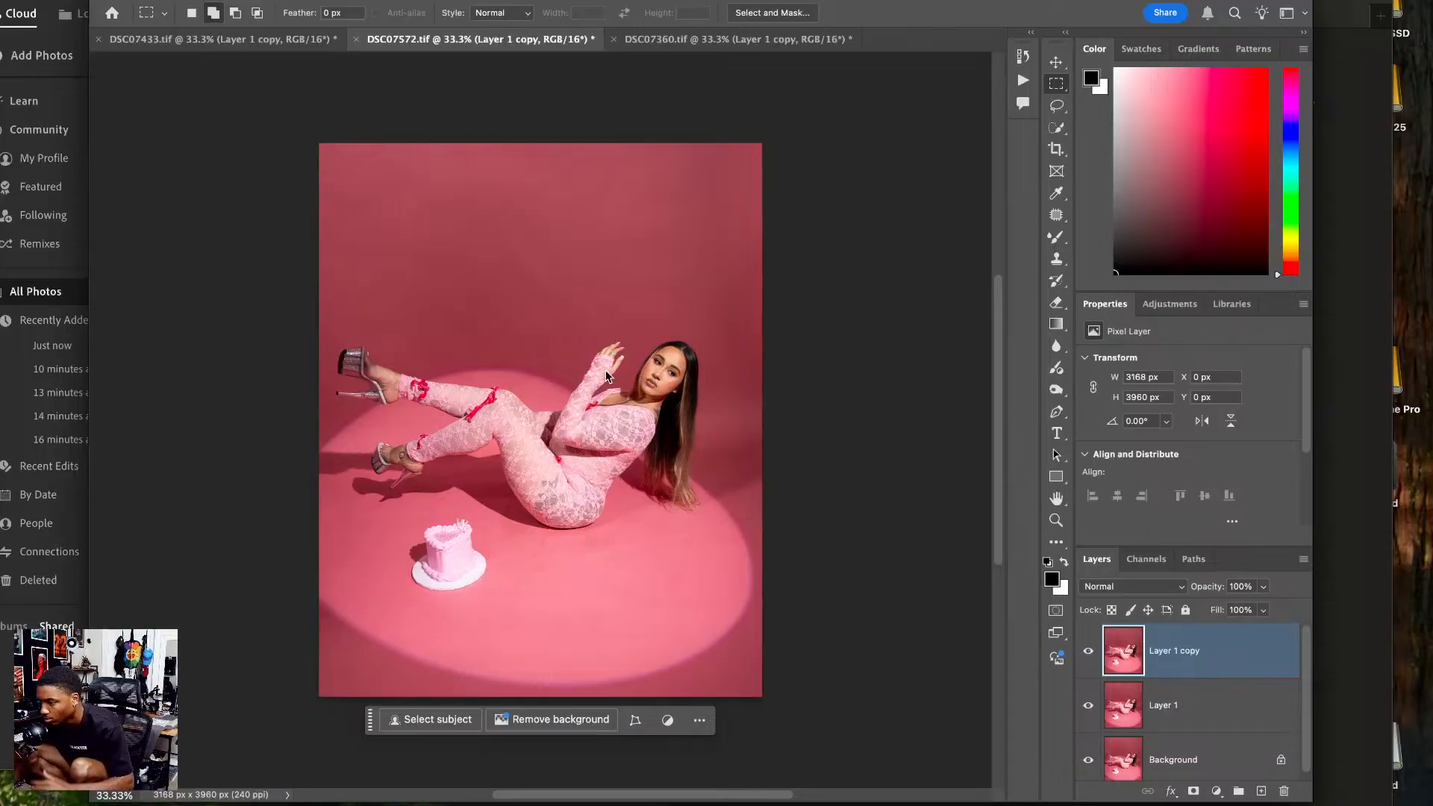
{"action": "key", "text": "ctrl+shift+x"}
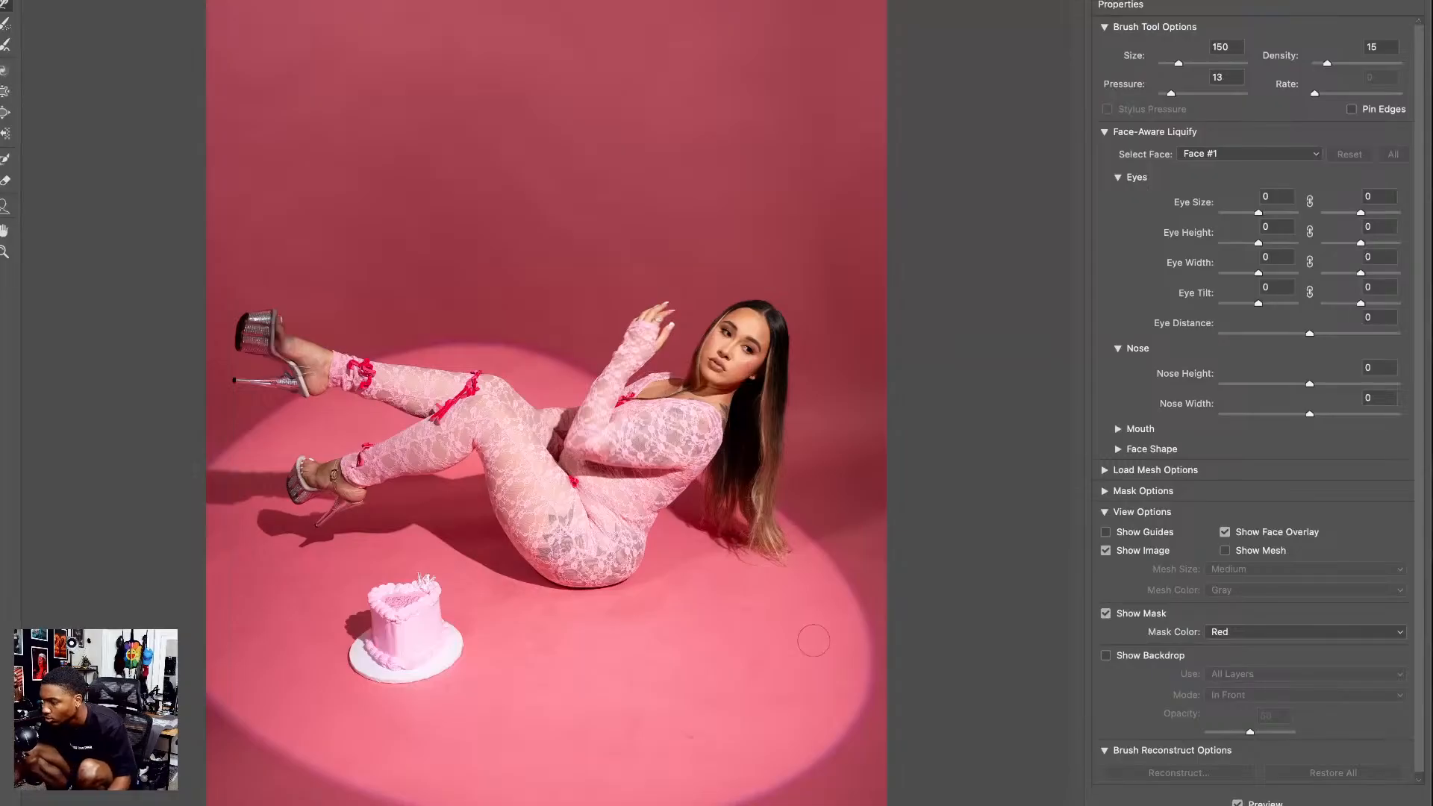
- Push the model's lower back contour inward with a Liquify brush size of 300
{"action": "key", "text": "ctrl+plus"}
{"action": "left_click_drag", "start_coordinate": [694, 616], "coordinate": [675, 581]}
{"action": "key", "text": "bracketright"}
{"action": "key", "text": "bracketright"}
{"action": "key", "text": "bracketright"}
{"action": "key", "text": "bracketright"}
{"action": "mouse_move", "coordinate": [725, 503]}
{"action": "left_mouse_down"}
{"action": "mouse_move", "coordinate": [749, 474]}
{"action": "mouse_move", "coordinate": [715, 502]}
{"action": "left_mouse_up"}
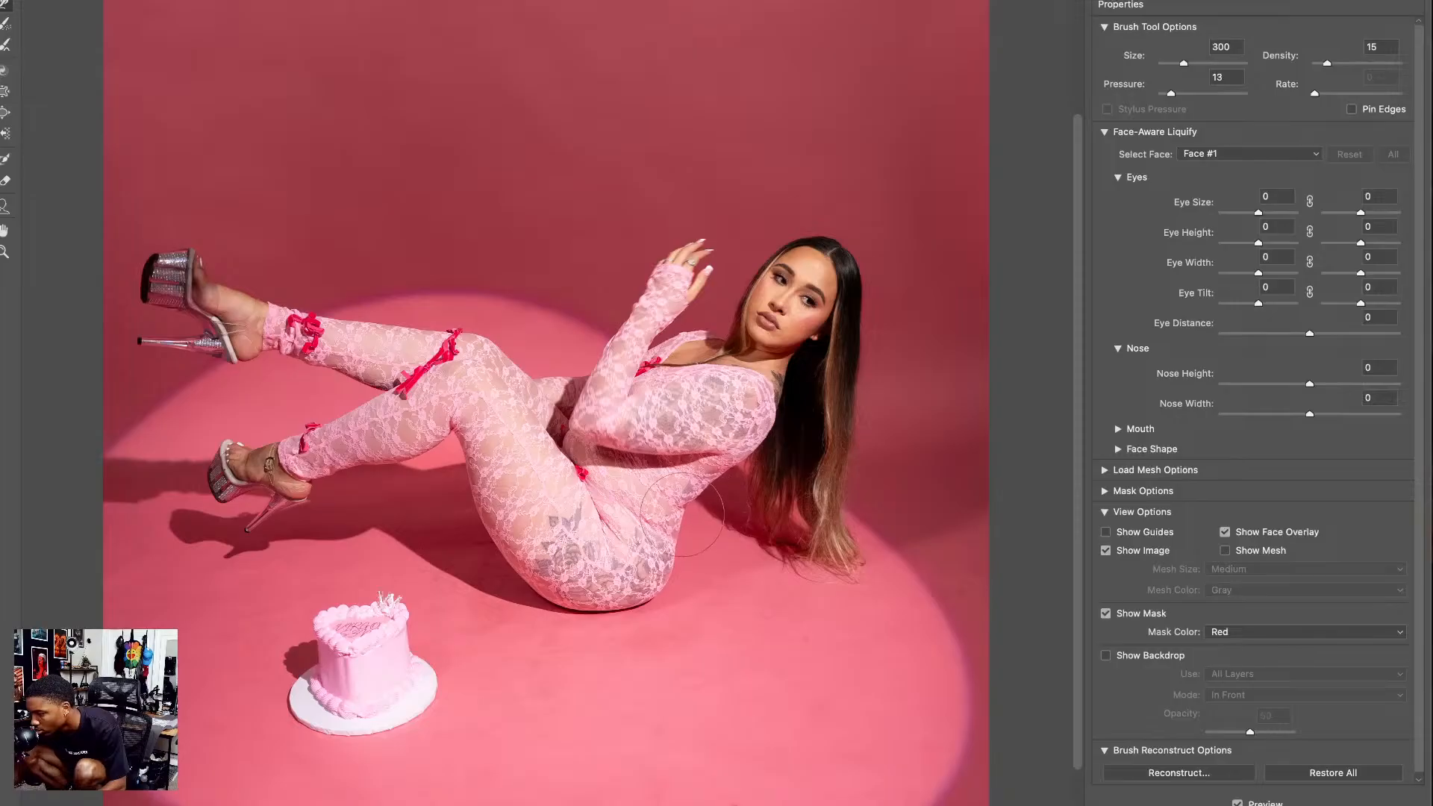
- Reshape the lower curve of the hips with a smaller Liquify brush, reducing its size to 175
{"action": "key", "text": "["}
{"action": "mouse_move", "coordinate": [580, 588]}
{"action": "left_mouse_down"}
{"action": "mouse_move", "coordinate": [596, 626]}
{"action": "mouse_move", "coordinate": [628, 616]}
{"action": "left_mouse_up"}
{"action": "key", "text": "["}
{"action": "key", "text": "["}
{"action": "key", "text": "["}
{"action": "key", "text": "["}
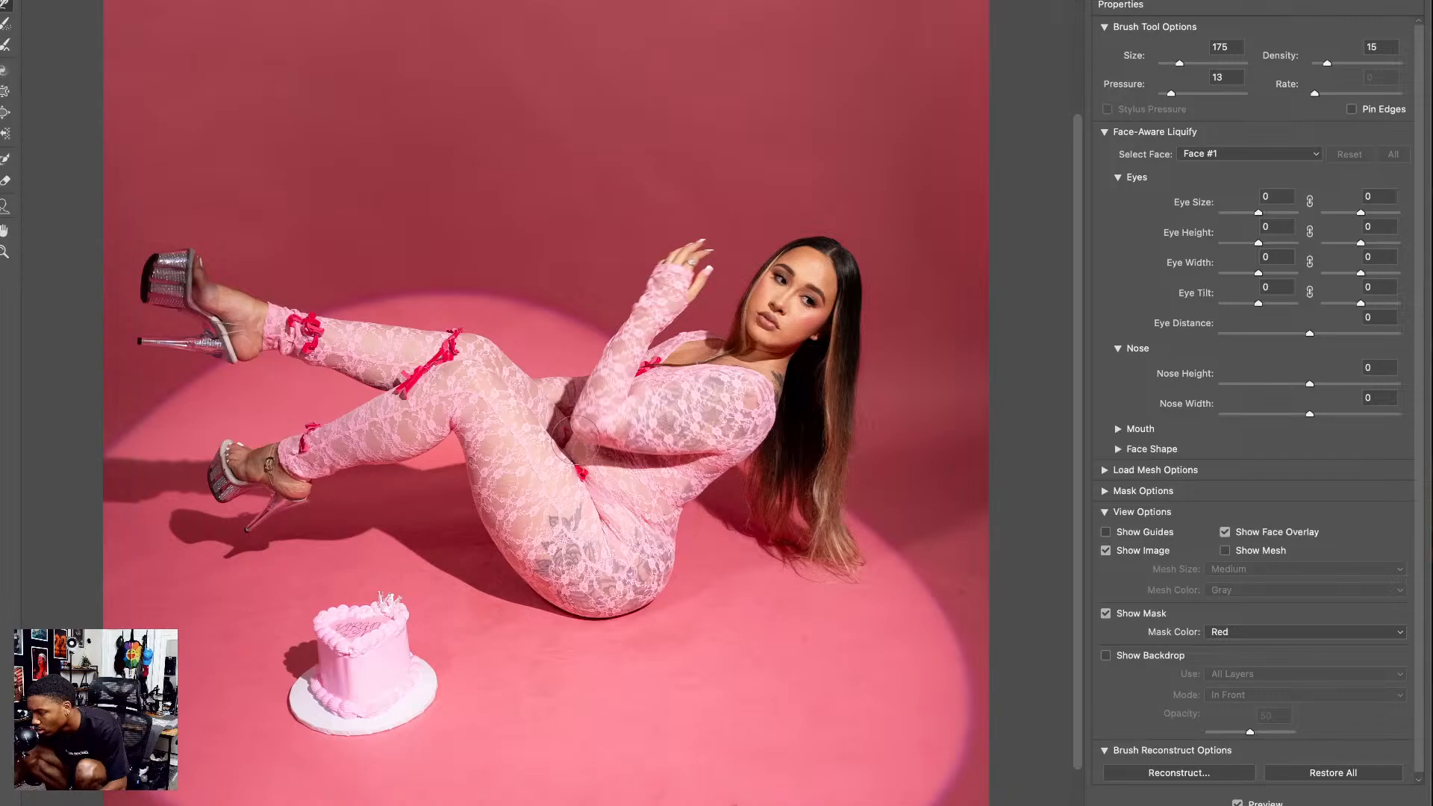
- Refine the outline of the head and long hair with Liquify brush sizes of 150 to 250, and apply the changes
{"action": "key", "text": "["}
{"action": "key", "text": "]"}
{"action": "key", "text": "]"}
{"action": "key", "text": "["}
{"action": "key", "text": "["}
{"action": "key", "text": "["}
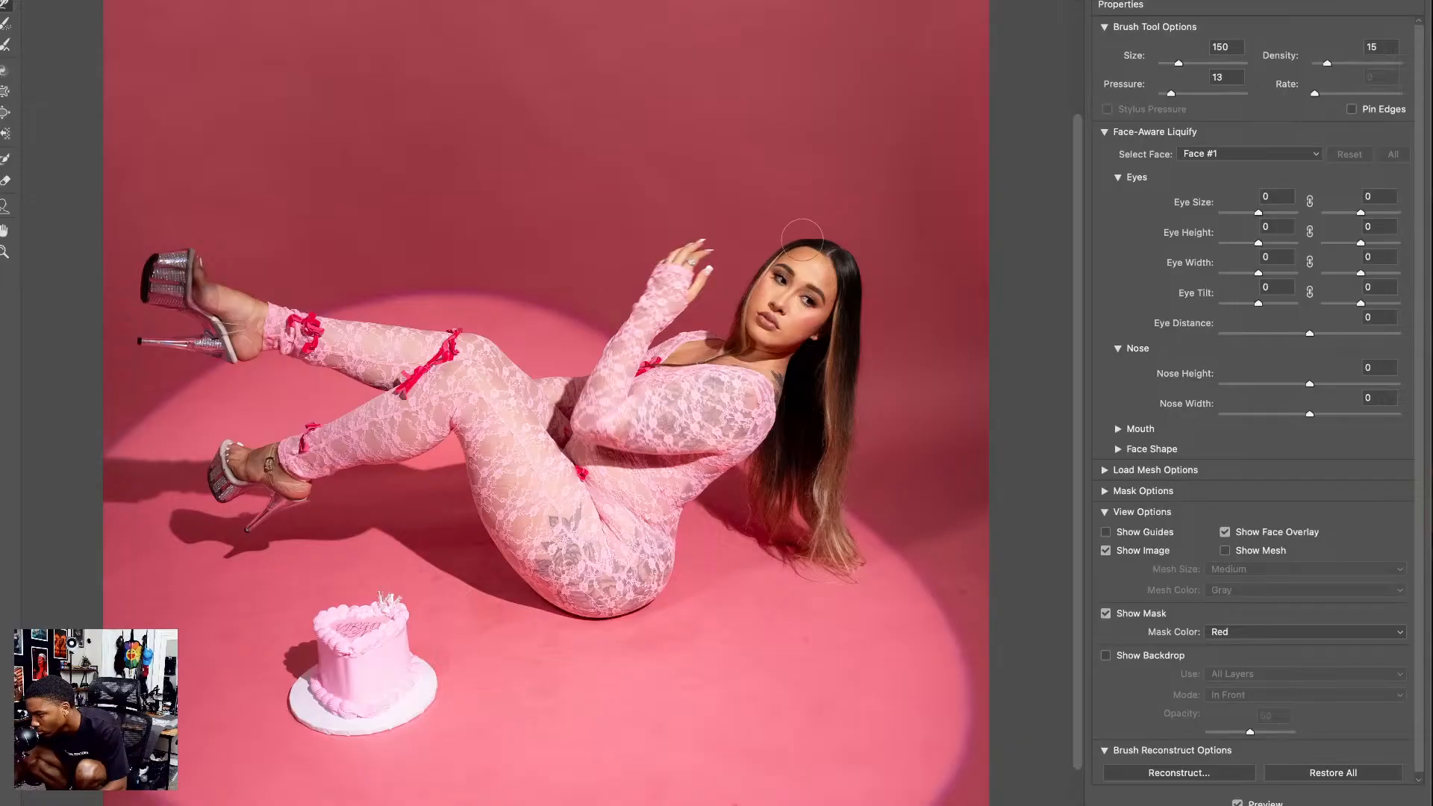
{"action": "key", "text": "bracketright"}
{"action": "key", "text": "bracketright"}
{"action": "key", "text": "bracketright"}
{"action": "key", "text": "bracketright"}
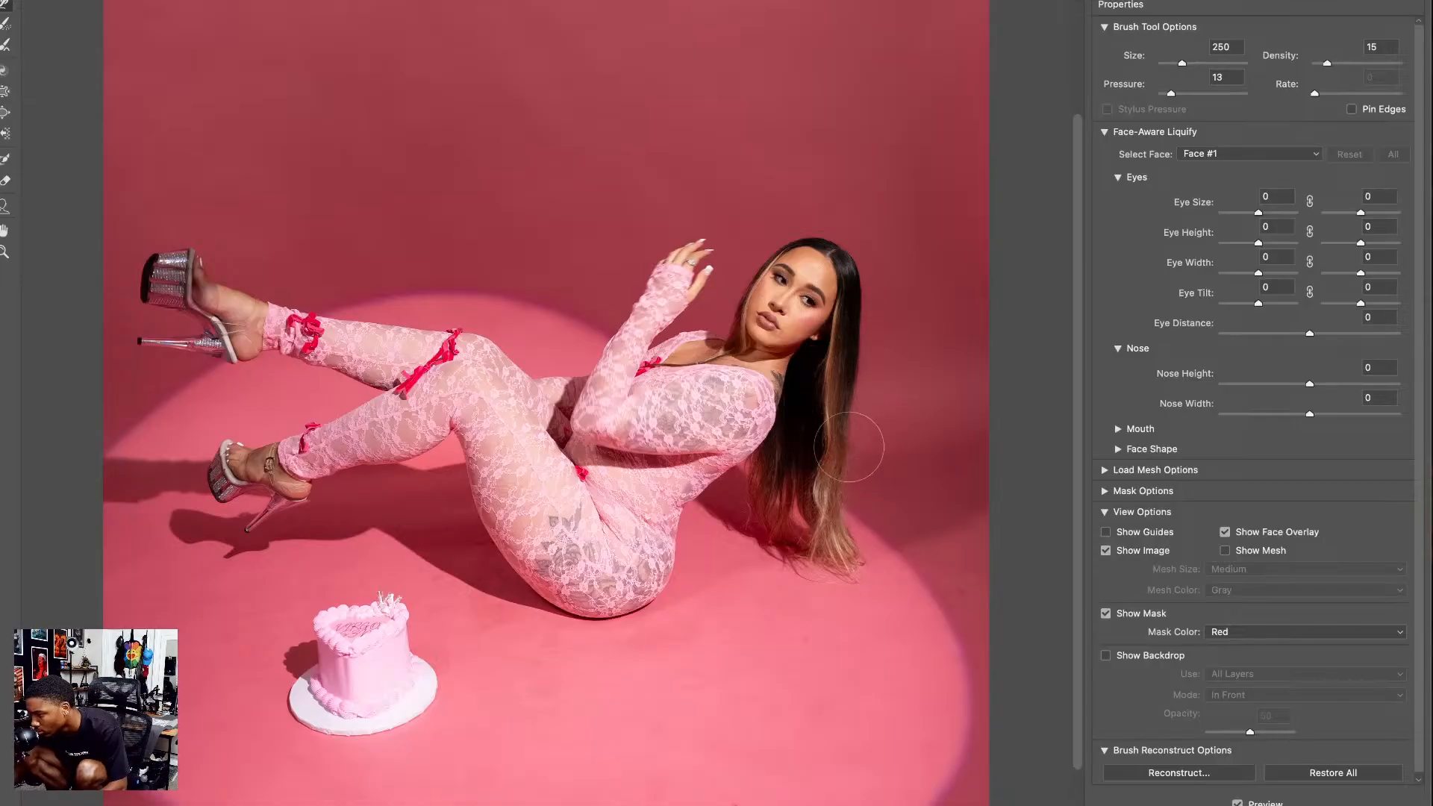
{"action": "left_click_drag", "start_coordinate": [431, 506], "coordinate": [431, 409]}
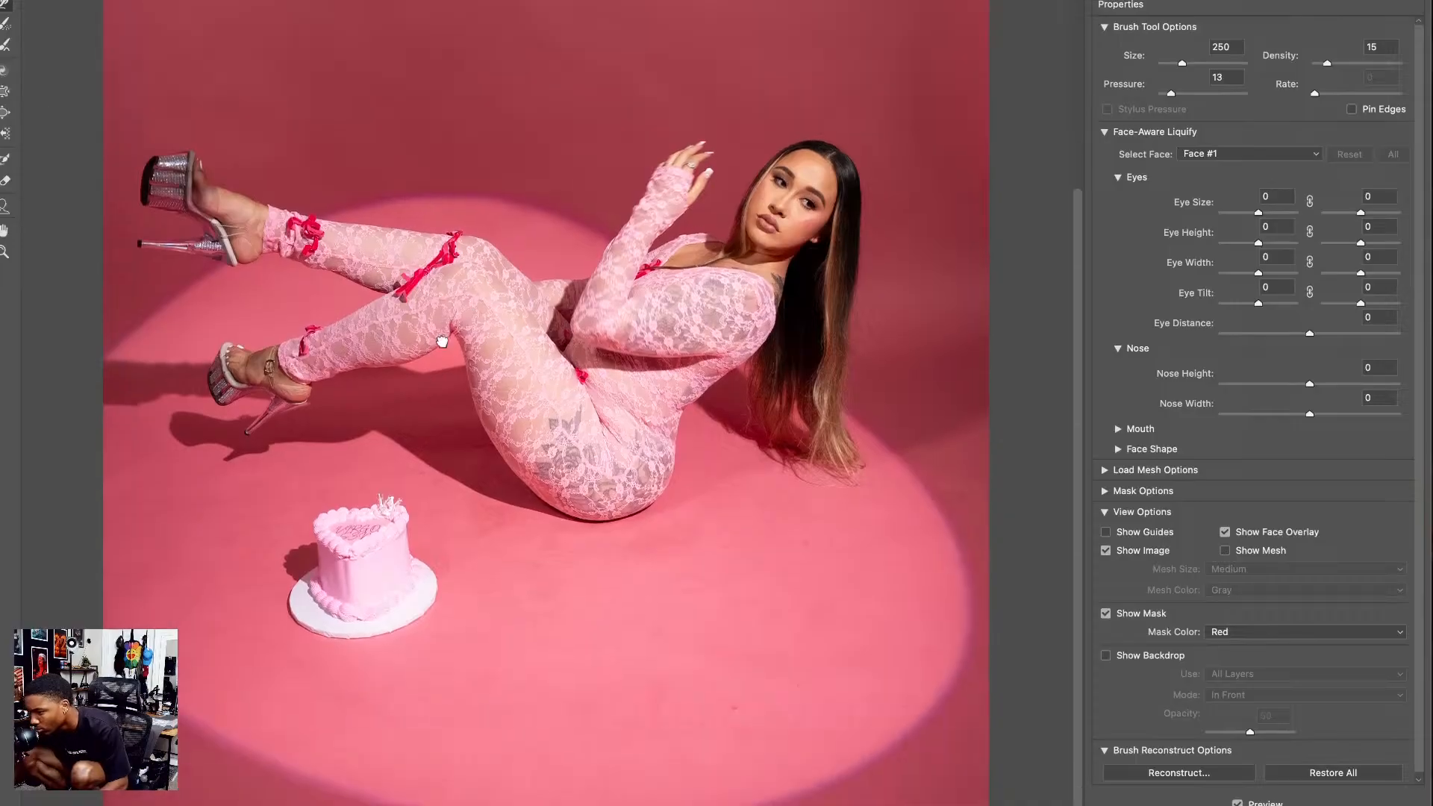
{"action": "key", "text": "Return"}
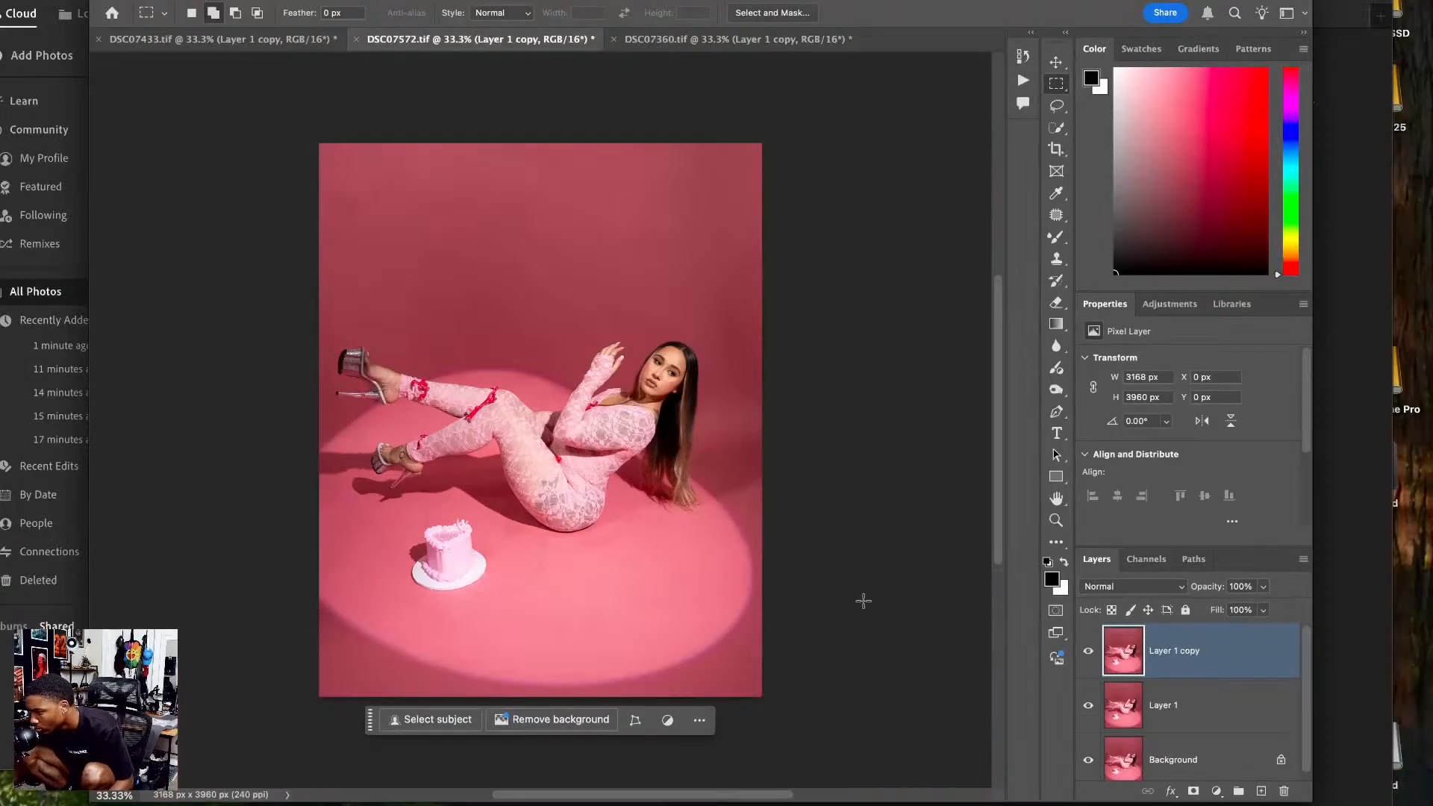
- Examine the model's hair, bodysuit and surrounding floor backdrop up close with the Clone Stamp brush enlarged to size 150
{"action": "left_click", "coordinate": [1053, 261]}
{"action": "key", "text": "super+plus"}
{"action": "key", "text": "super+plus"}
{"action": "key", "text": "super+plus"}
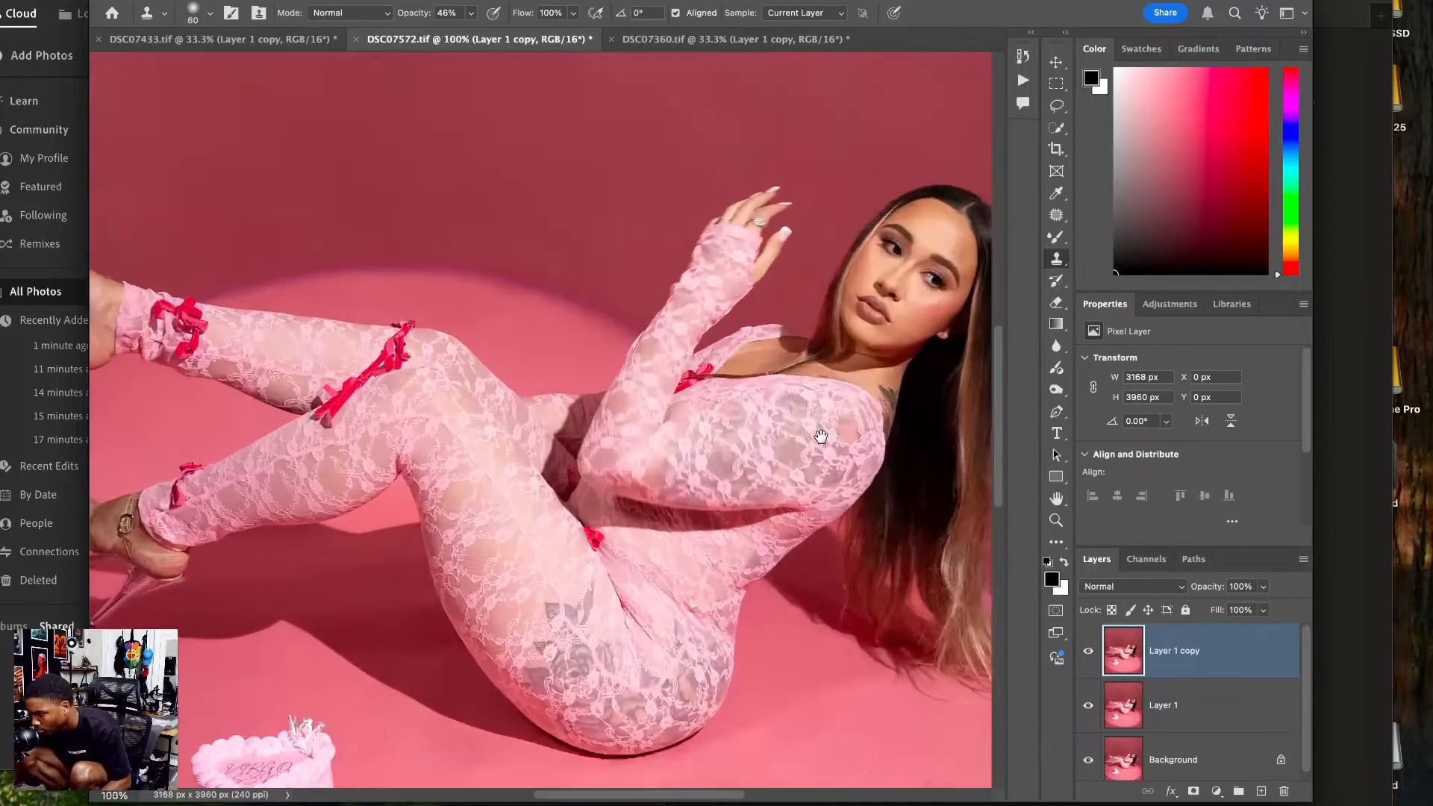
{"action": "left_click_drag", "start_coordinate": [822, 438], "coordinate": [597, 419]}
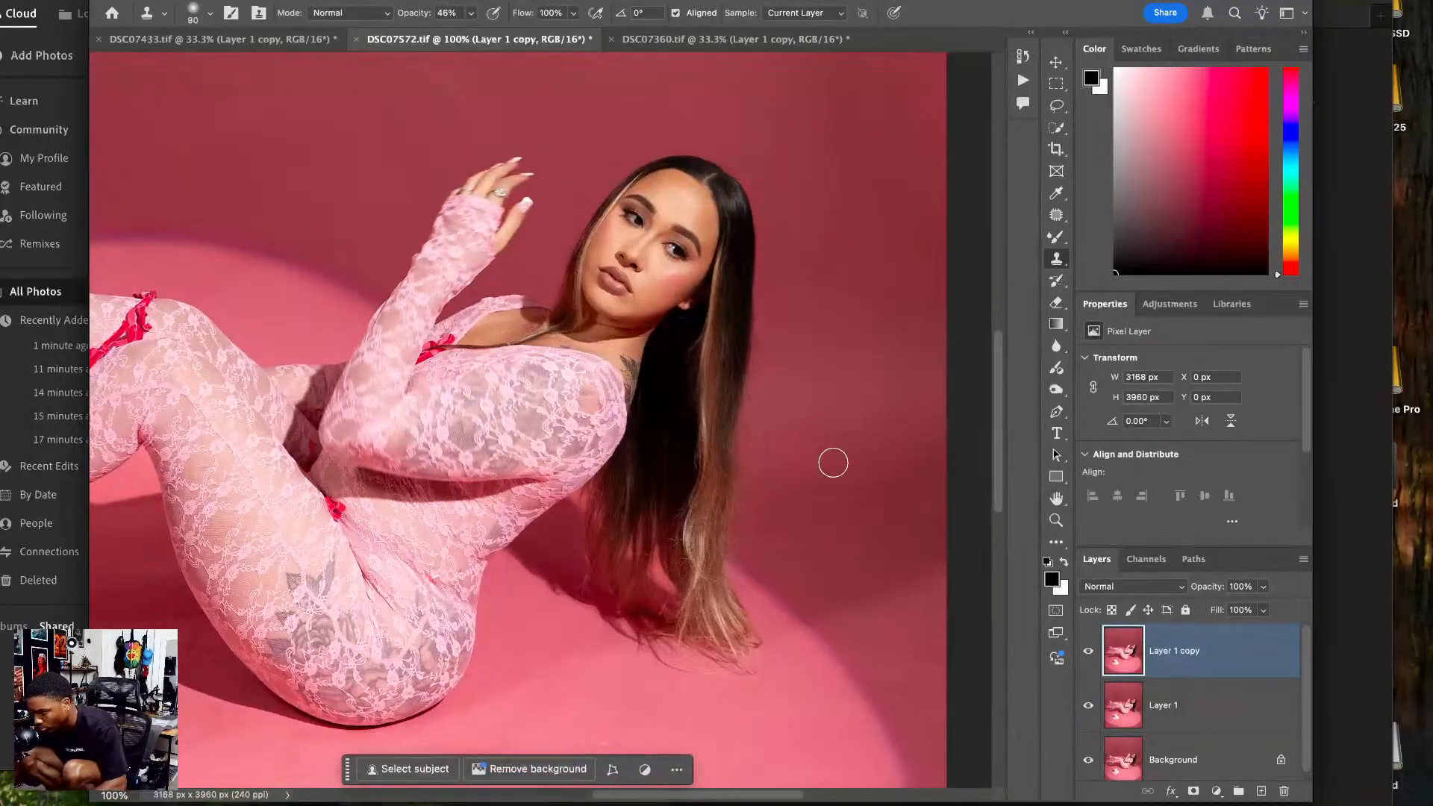
{"action": "key", "text": "bracketright"}
{"action": "key", "text": "bracketright"}
{"action": "key", "text": "bracketright"}
{"action": "key", "text": "bracketright"}
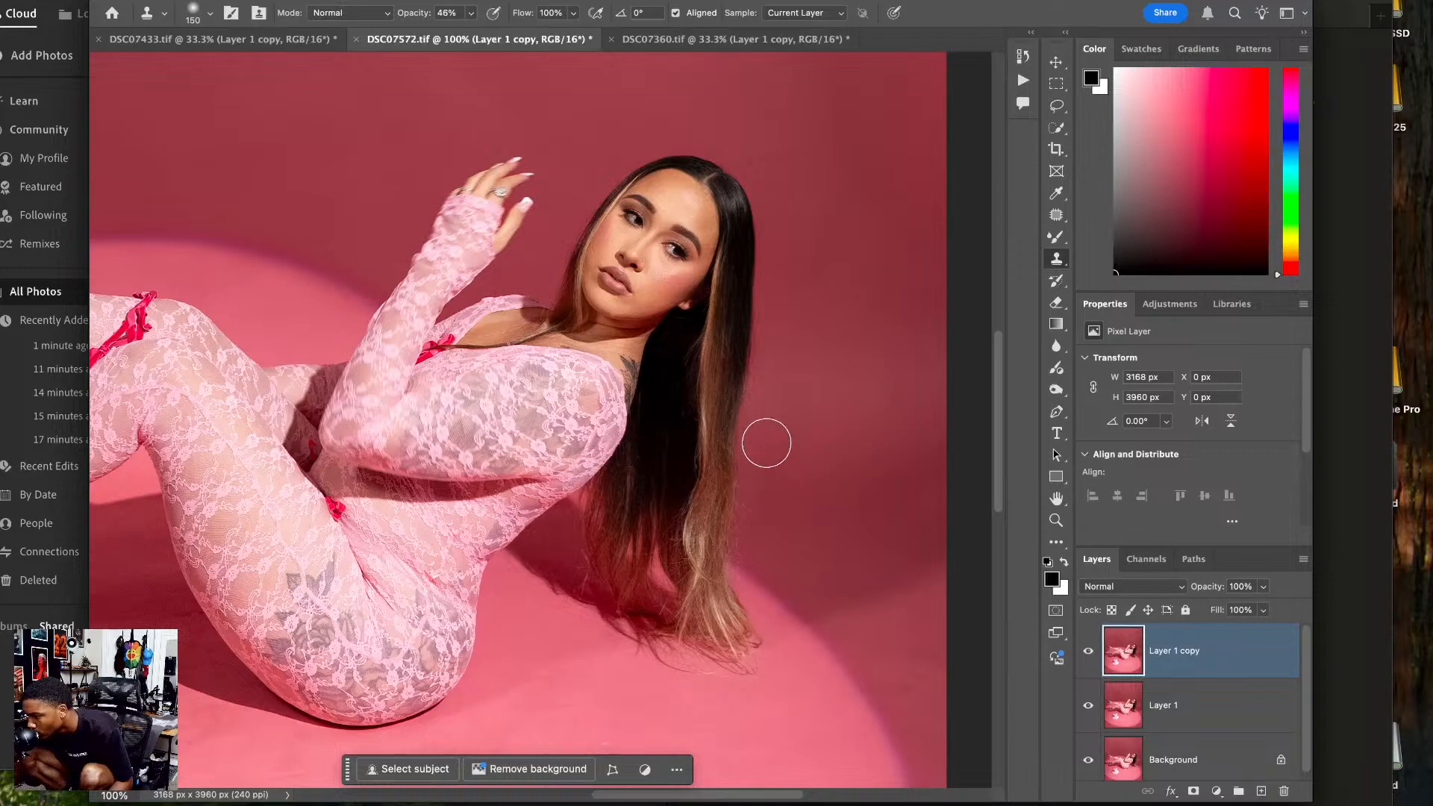
{"action": "scroll", "coordinate": [757, 485], "scroll_direction": "down", "scroll_amount": 6}
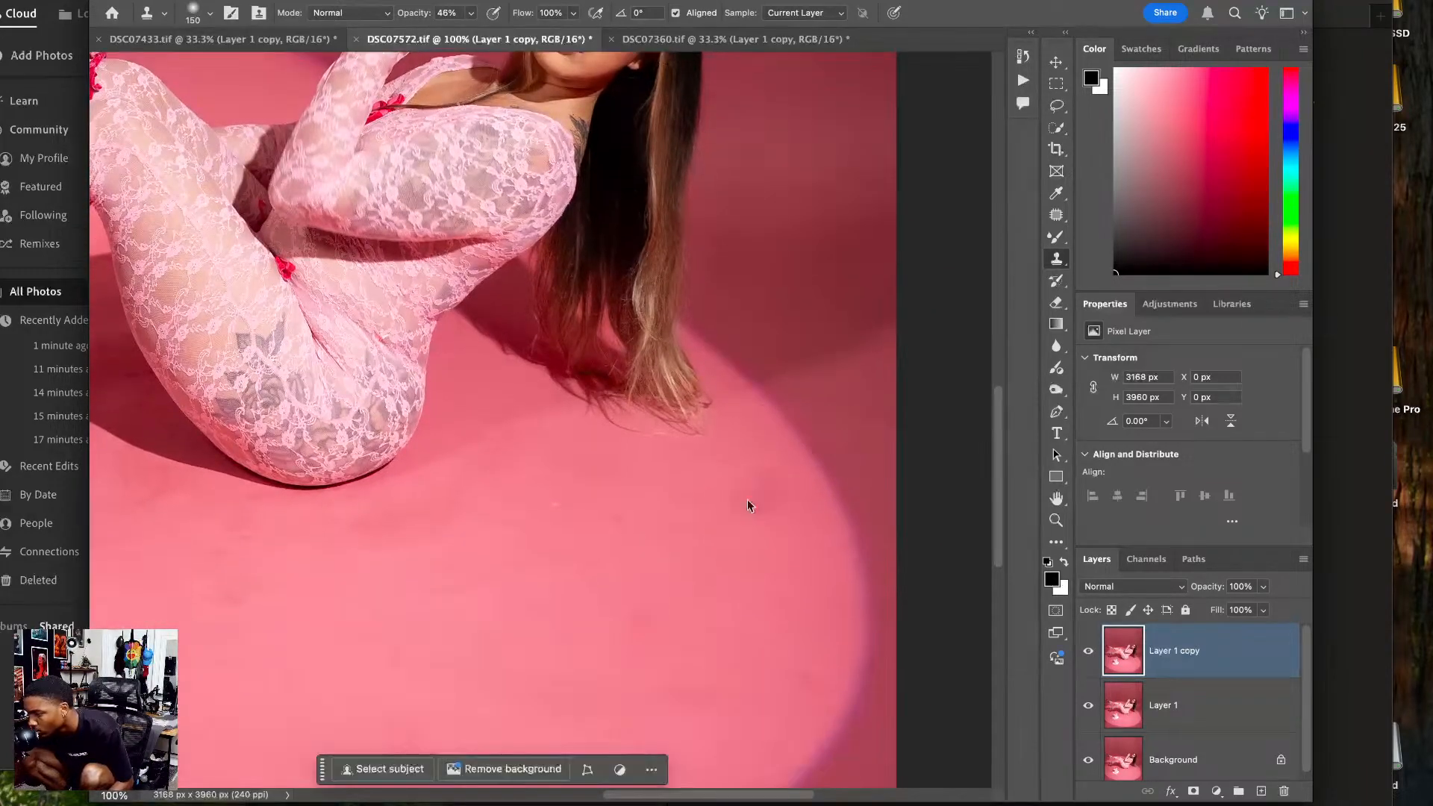
{"action": "scroll", "coordinate": [757, 567], "scroll_direction": "left", "scroll_amount": 5}
{"action": "scroll", "coordinate": [754, 671], "scroll_direction": "up", "scroll_amount": 5}
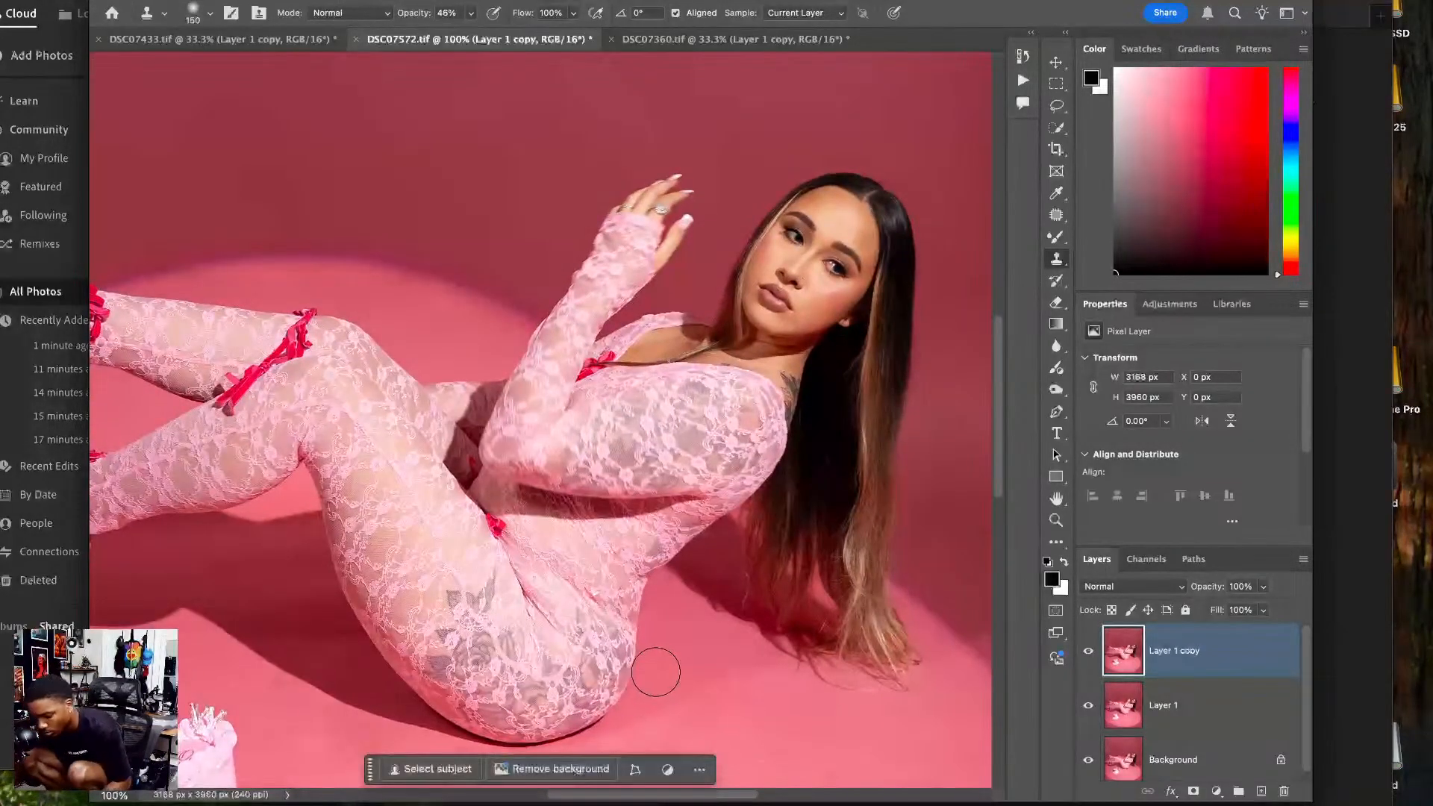
{"action": "key", "text": "super+0"}
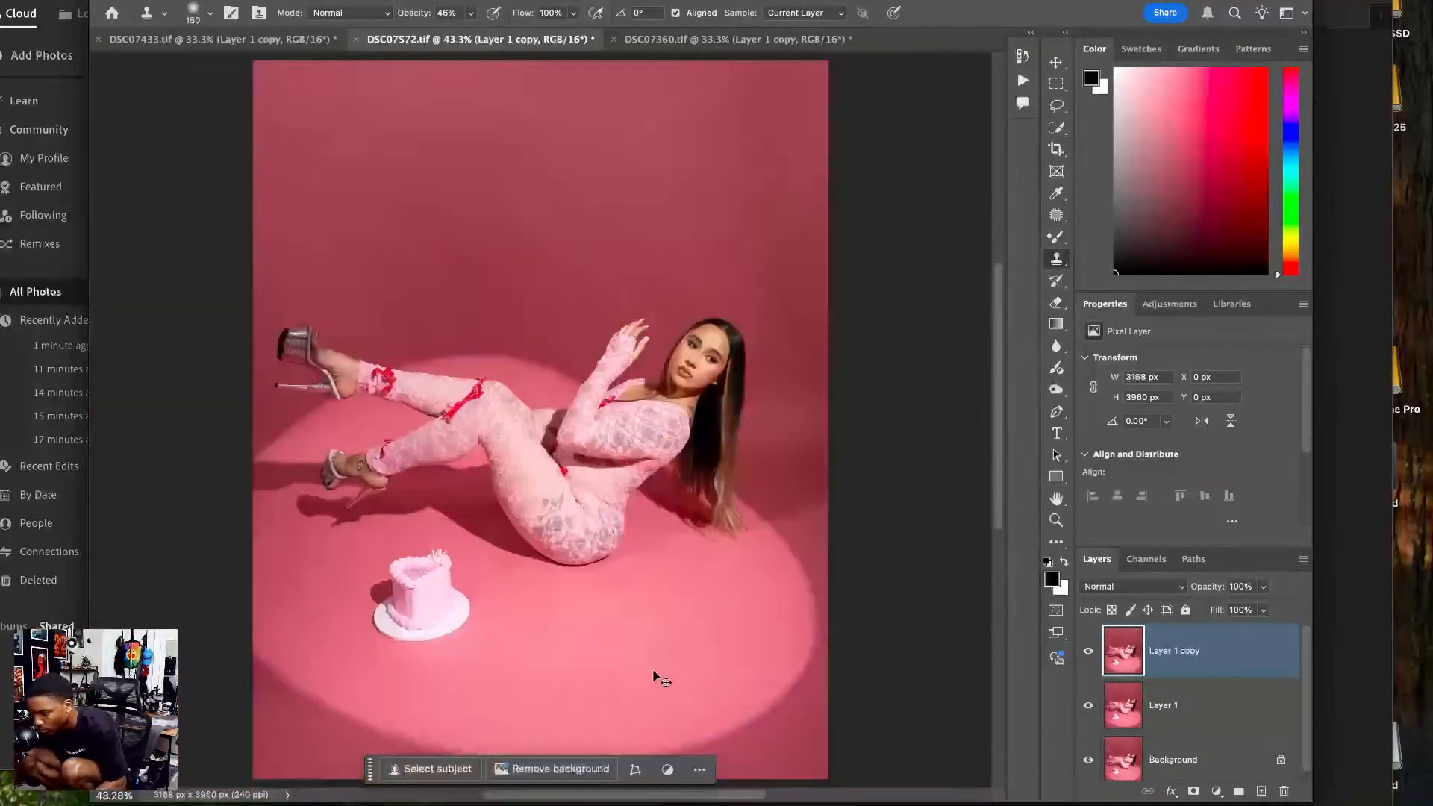
- Save and close DSC07572.tif, and browse back through the shoot's photos in Lightroom
{"action": "left_click", "coordinate": [357, 38]}
{"action": "left_click", "coordinate": [656, 274]}
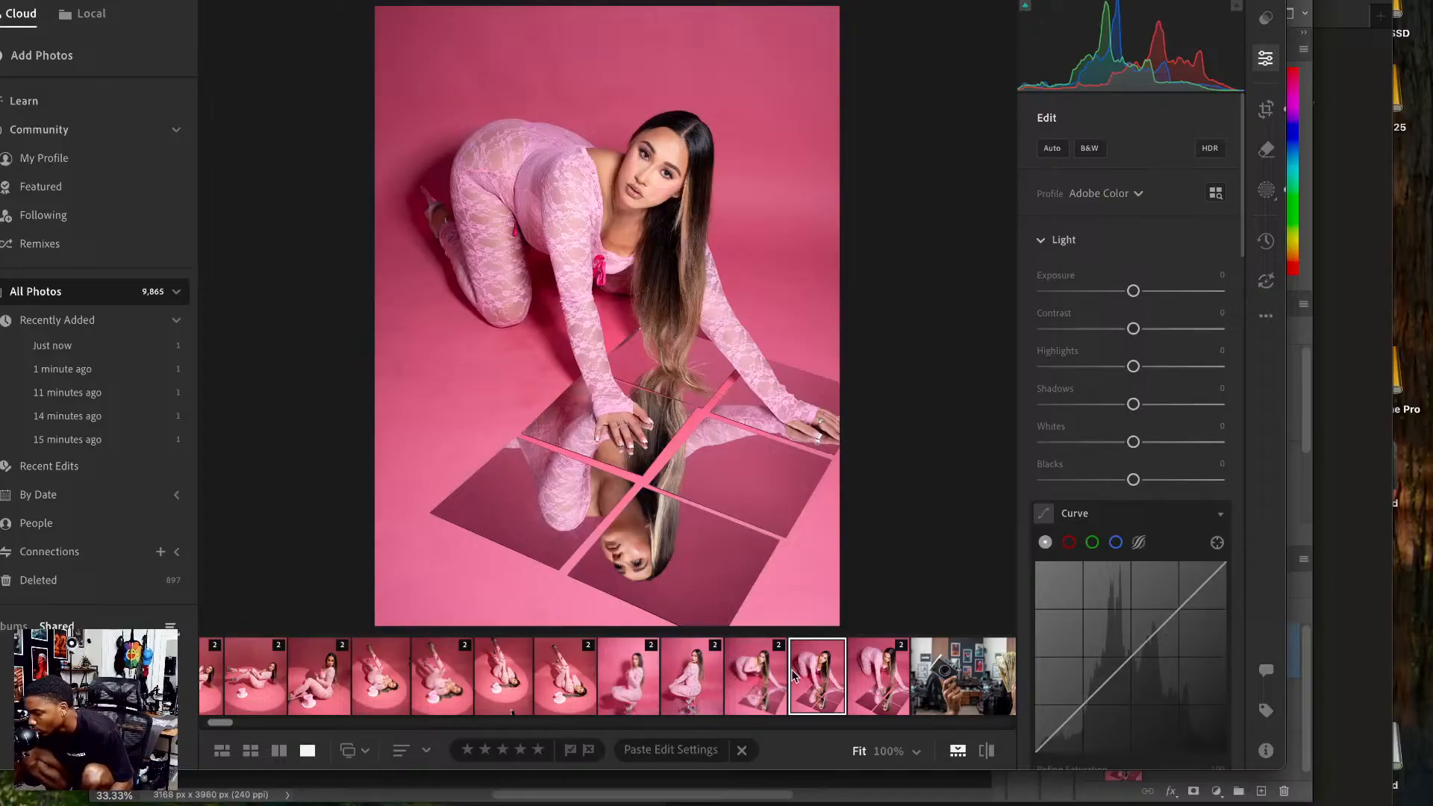
{"action": "scroll", "coordinate": [574, 705], "scroll_direction": "left", "scroll_amount": 8}
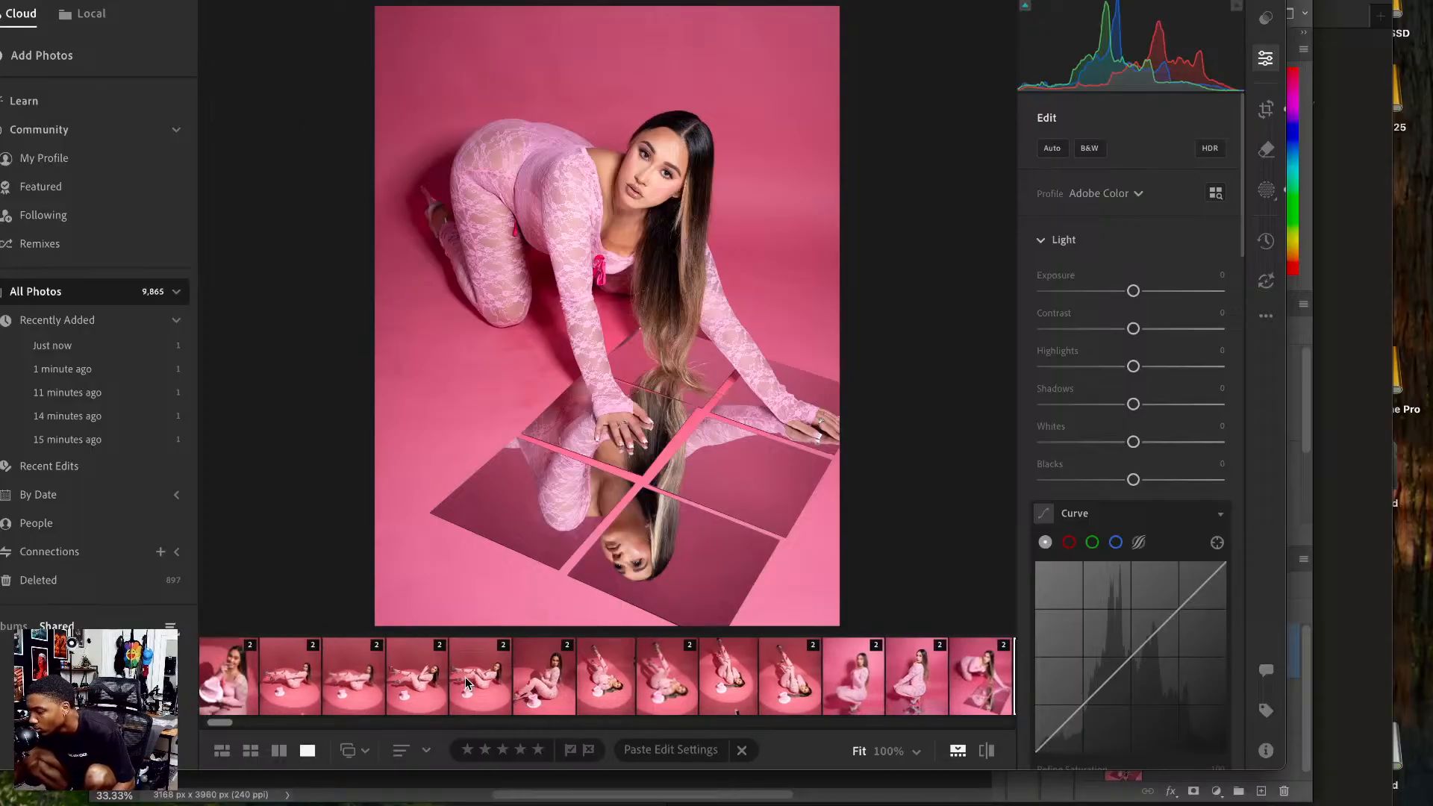
- Switch to Photoshop and open the top layer of DSC07360.tif in Liquify, dismissing the Clone Stamp warning
{"action": "left_click", "coordinate": [821, 796]}
{"action": "left_click", "coordinate": [374, 399]}
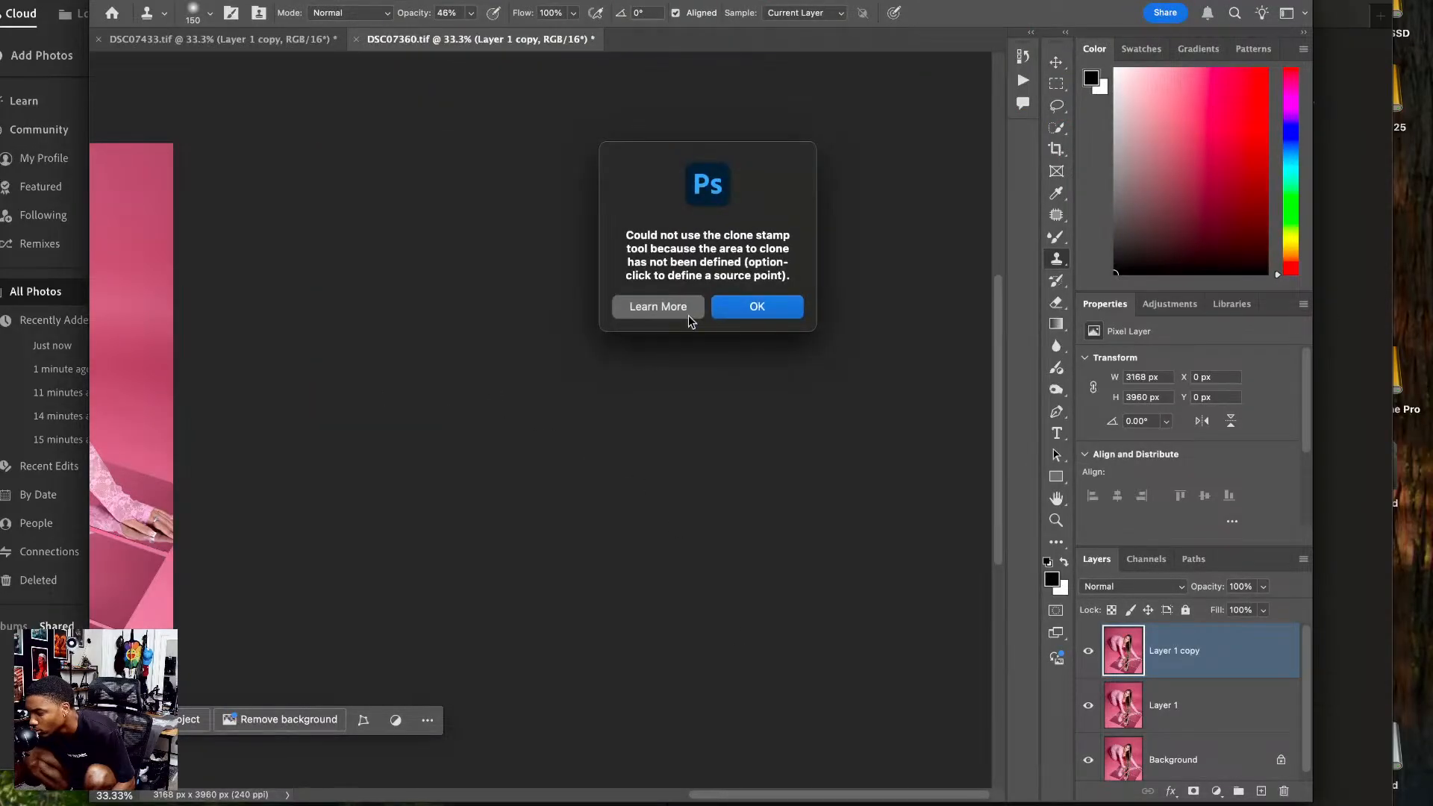
{"action": "left_click", "coordinate": [756, 307]}
{"action": "scroll", "coordinate": [768, 343], "scroll_direction": "left", "scroll_amount": 10}
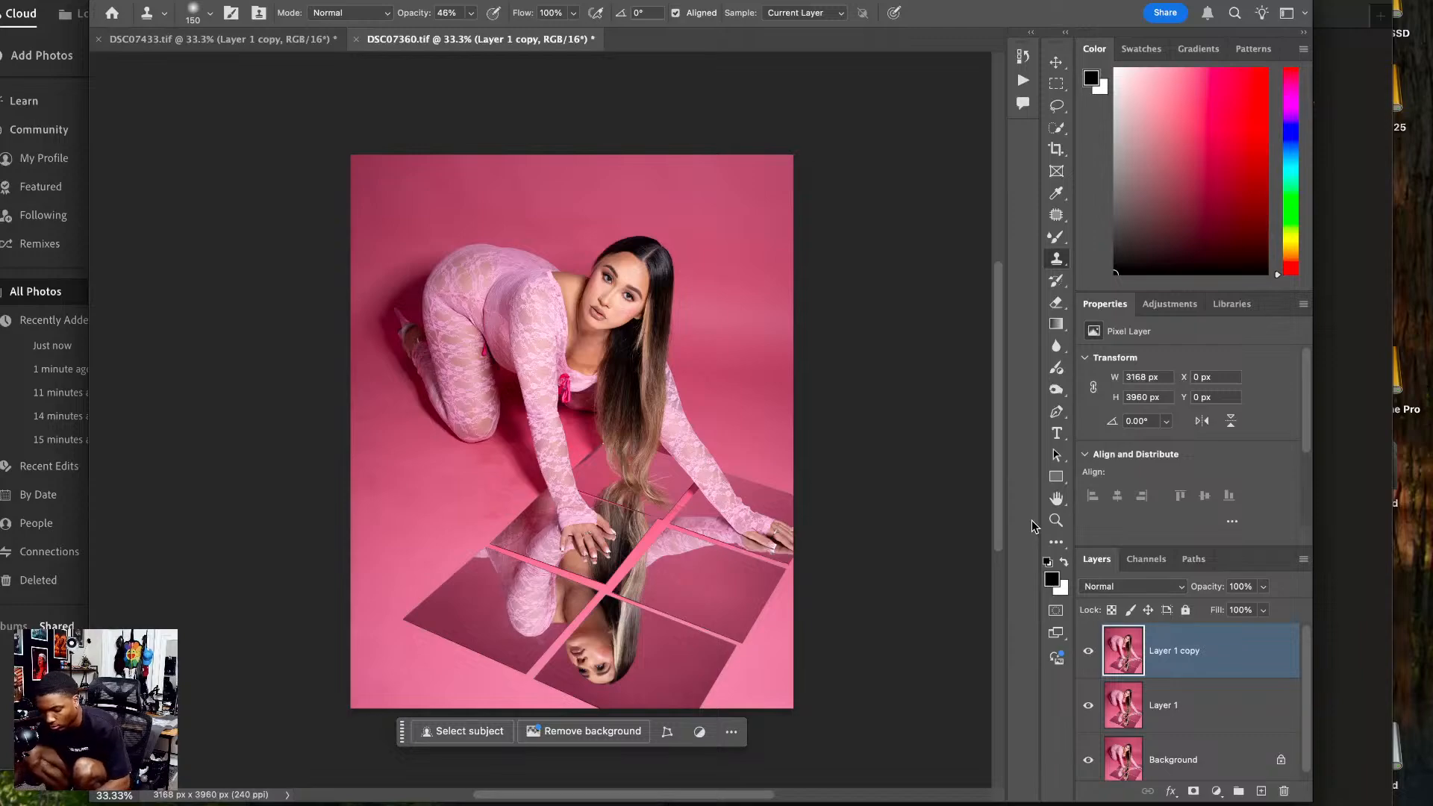
{"action": "key", "text": "shift+super+x"}
{"action": "key", "text": "super+plus"}
{"action": "key", "text": "super+plus"}
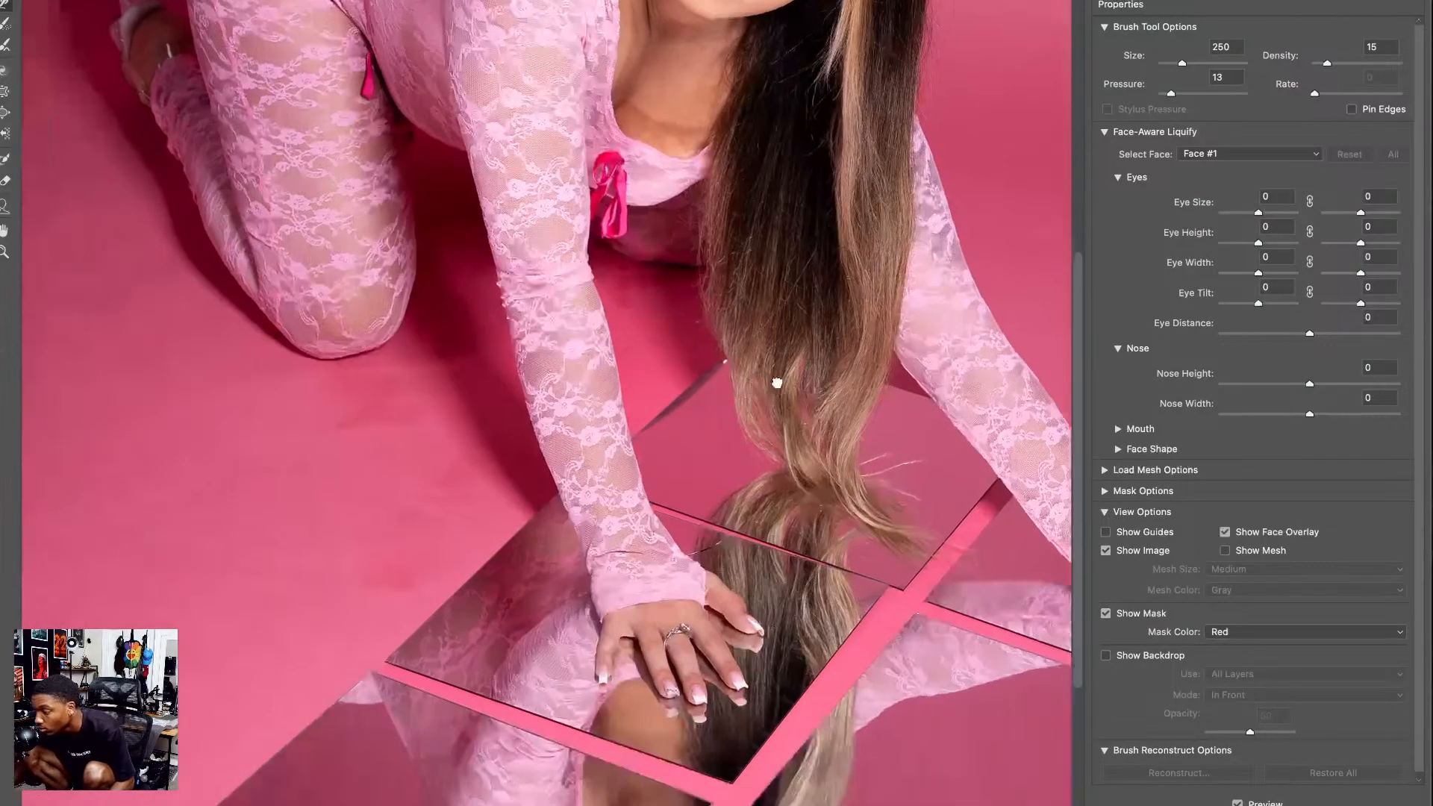
- Push the underside of the model's waist slightly upward in Liquify, trying brush sizes of 500, 200 and 300
{"action": "mouse_move", "coordinate": [809, 412]}
{"action": "left_mouse_down"}
{"action": "mouse_move", "coordinate": [863, 499]}
{"action": "mouse_move", "coordinate": [861, 620]}
{"action": "left_mouse_up"}
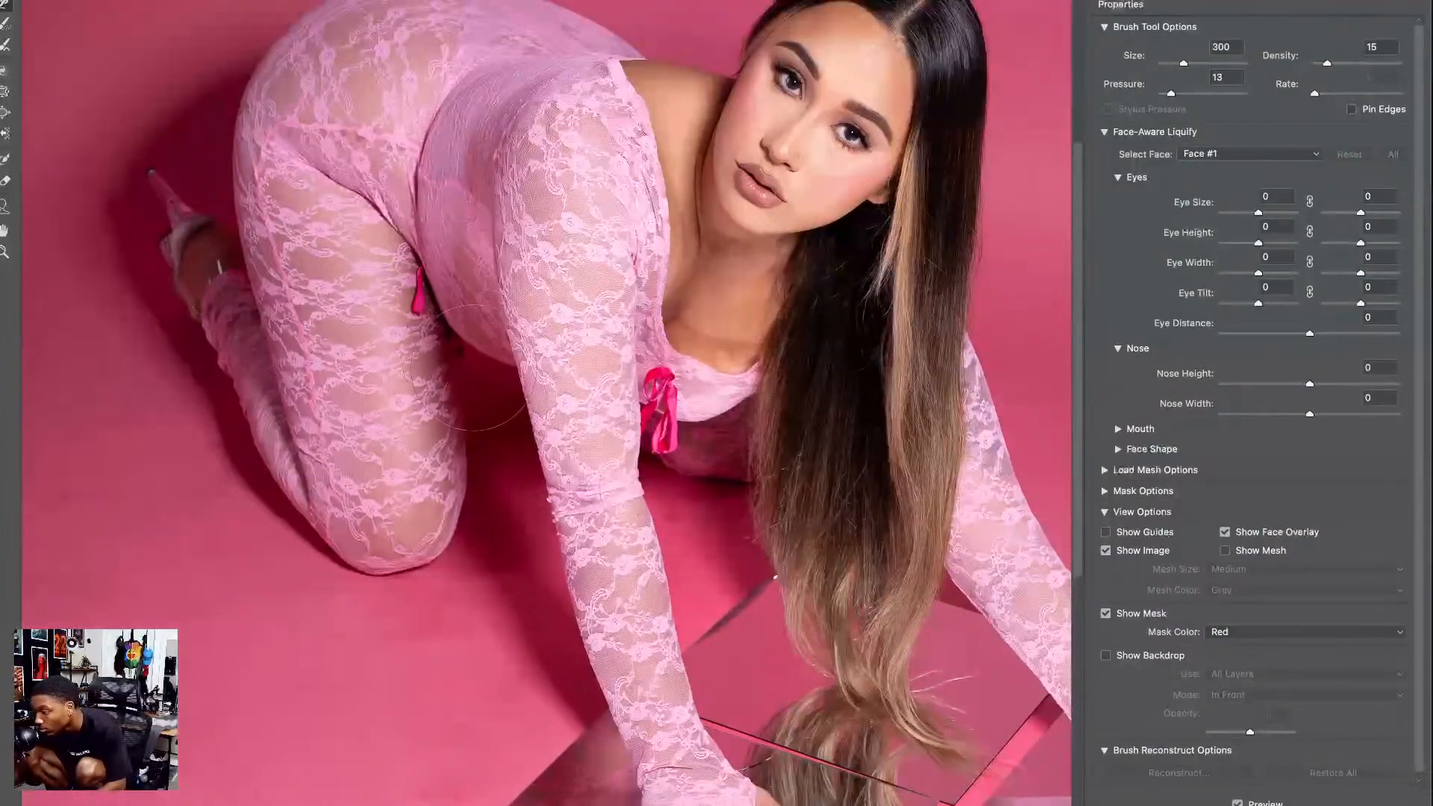
{"action": "key", "text": "bracketright"}
{"action": "key", "text": "bracketright"}
{"action": "left_click_drag", "start_coordinate": [502, 384], "coordinate": [497, 364]}
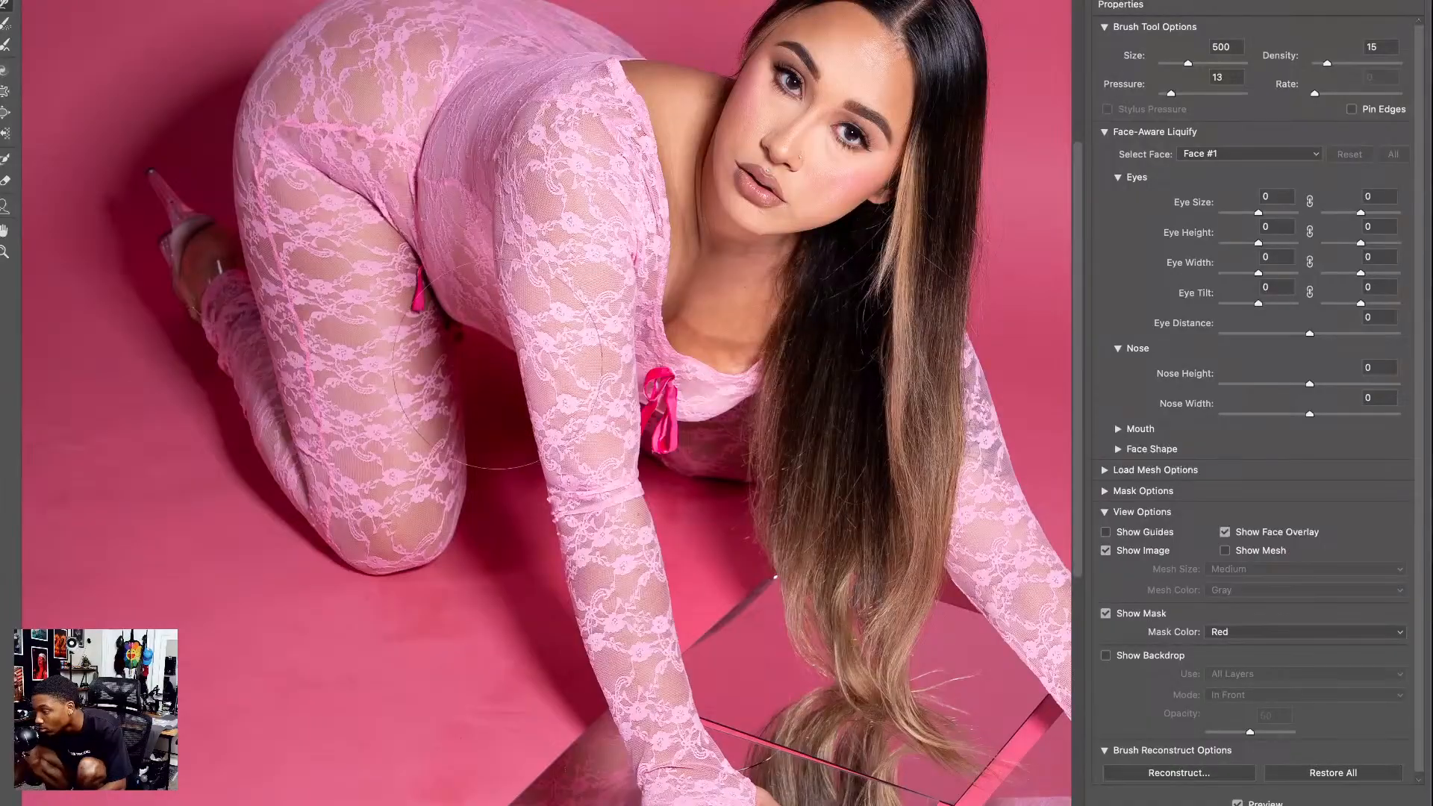
{"action": "key", "text": "bracketleft"}
{"action": "key", "text": "bracketleft"}
{"action": "key", "text": "bracketleft"}
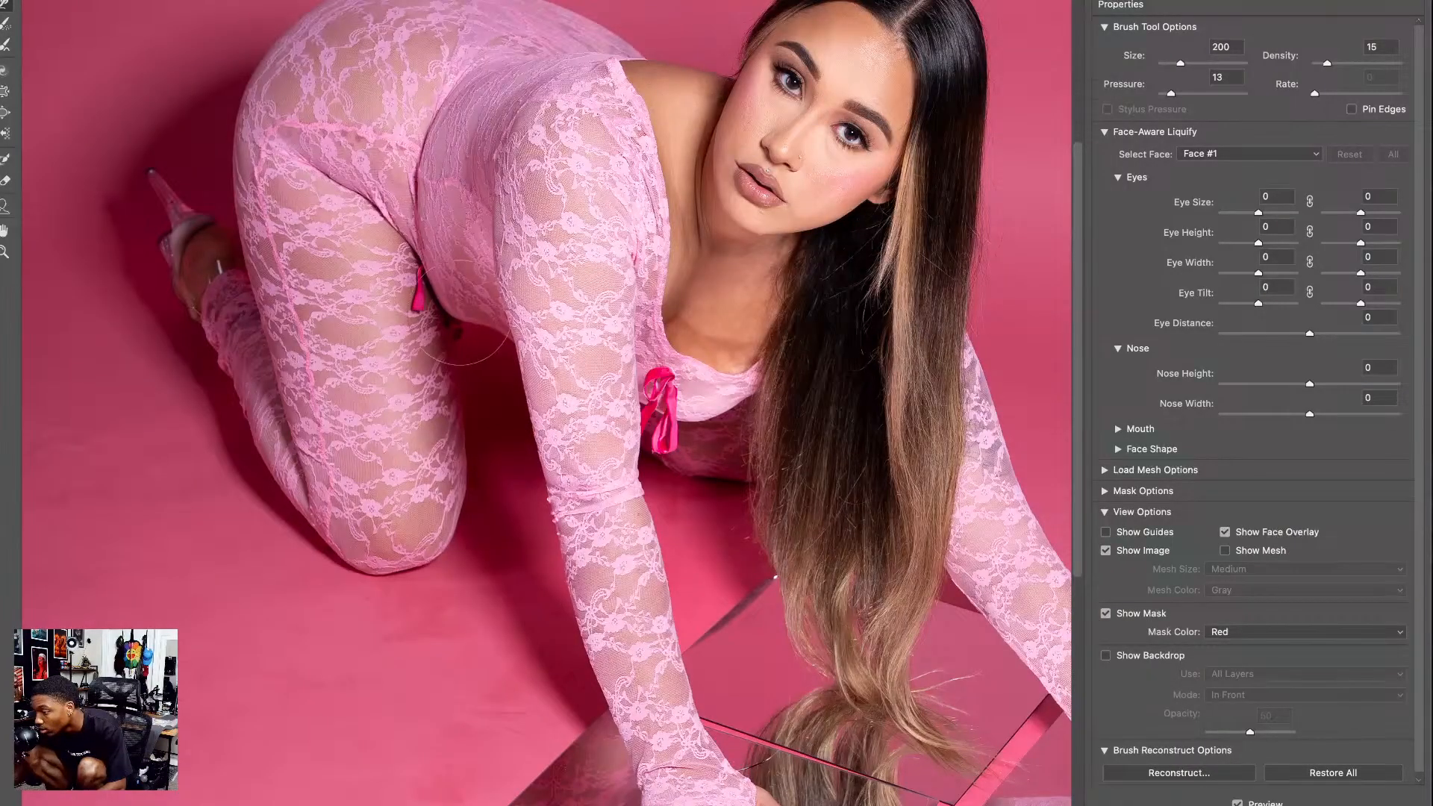
{"action": "key", "text": "bracketright"}
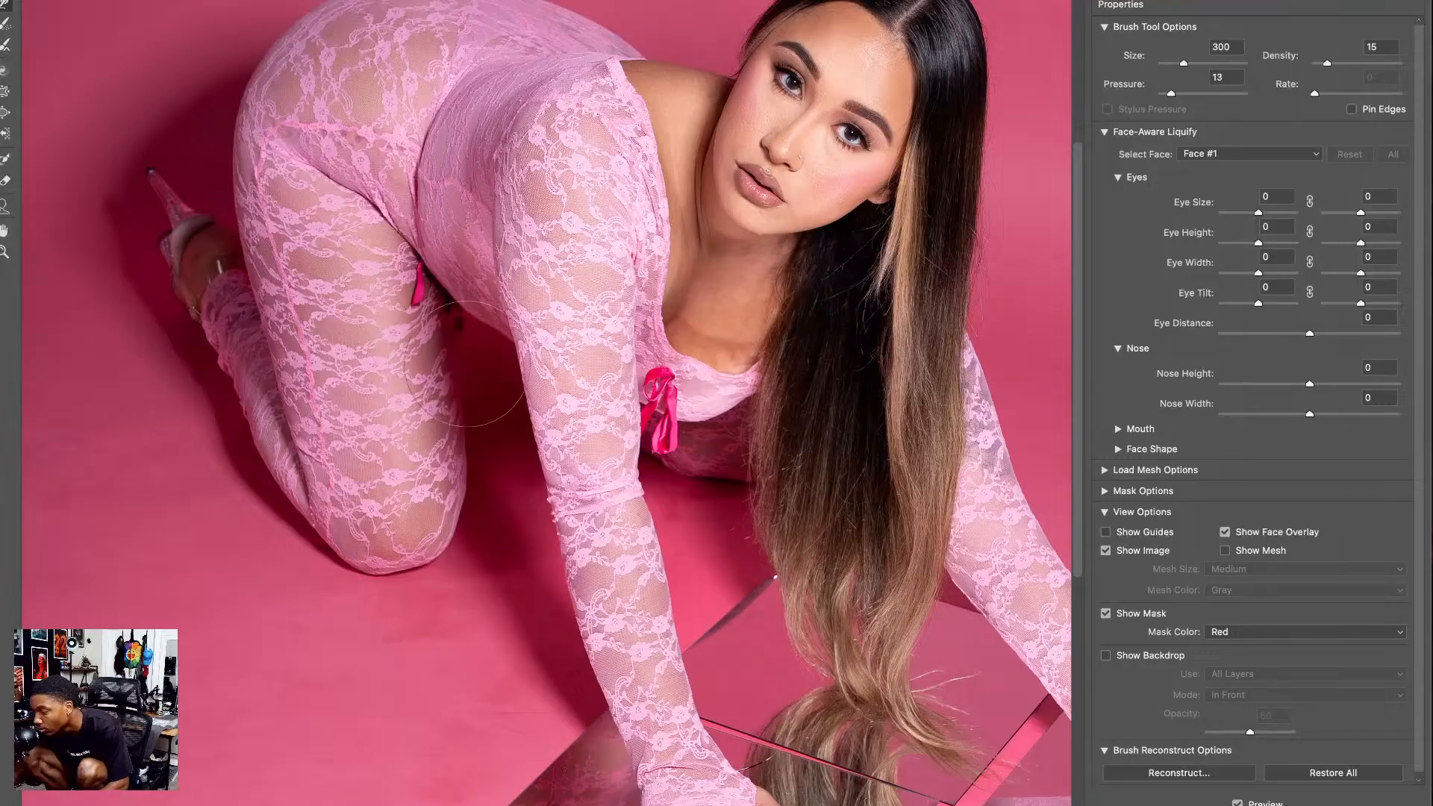
{"action": "scroll", "coordinate": [465, 363], "scroll_direction": "up", "scroll_amount": 5}
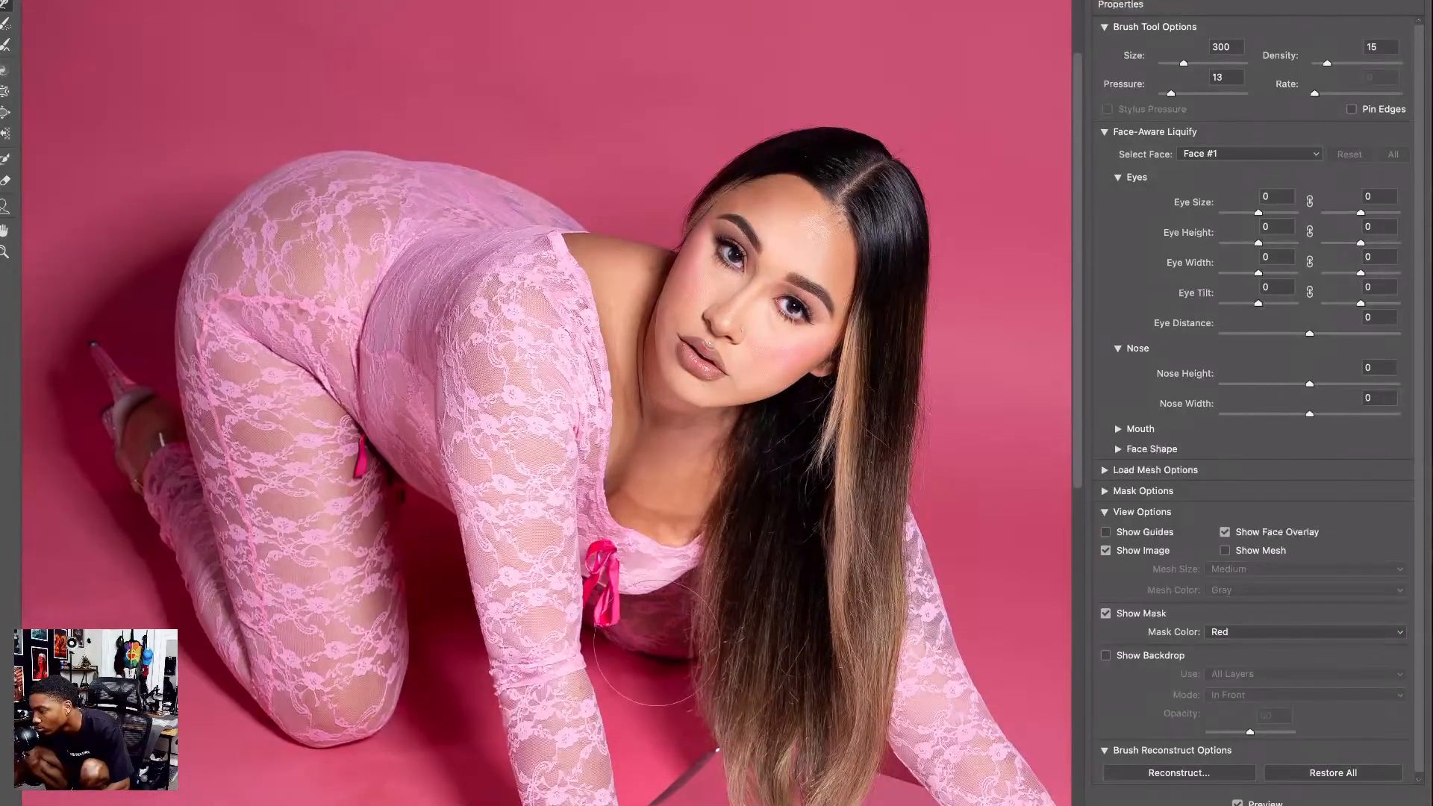
{"action": "scroll", "coordinate": [655, 597], "scroll_direction": "up", "scroll_amount": 3}
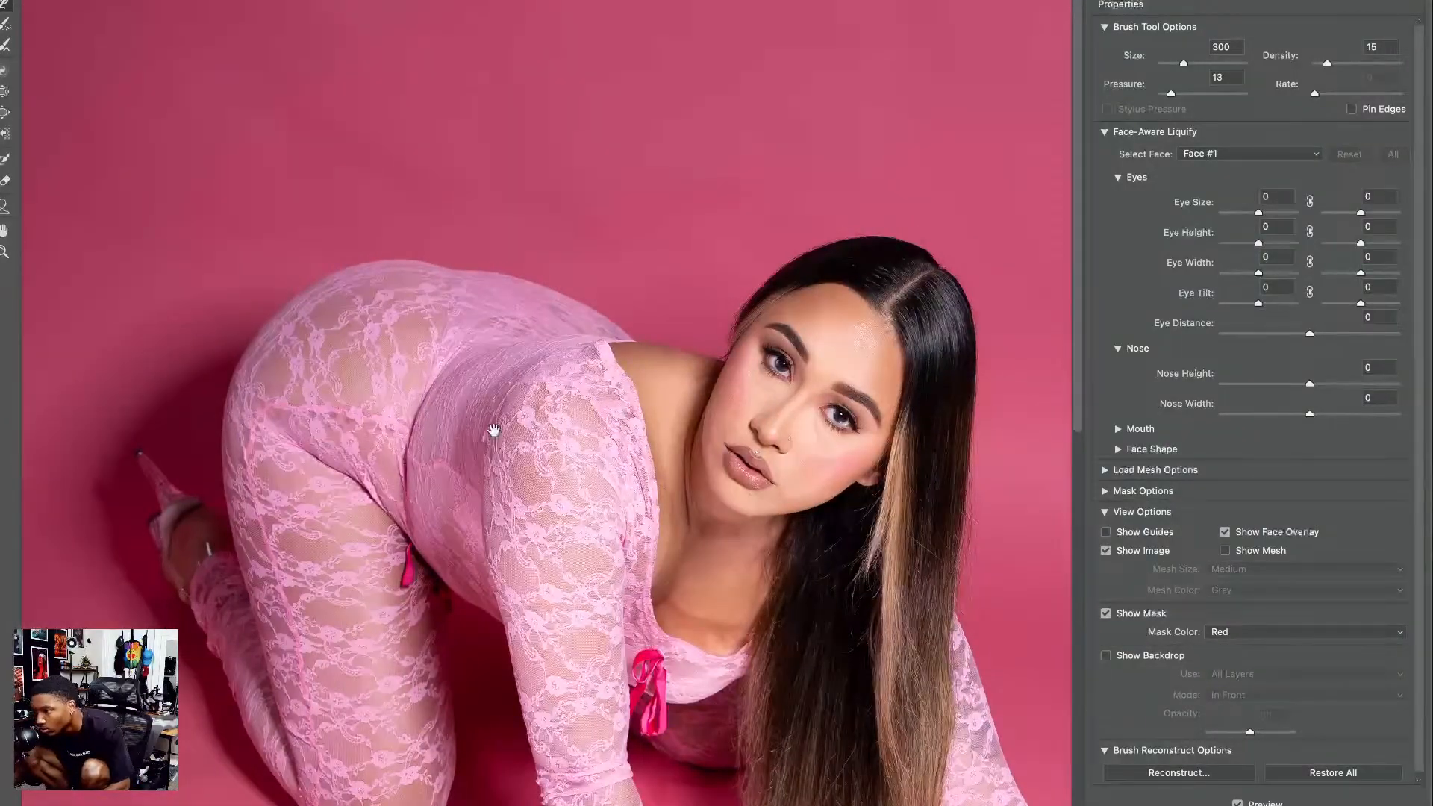